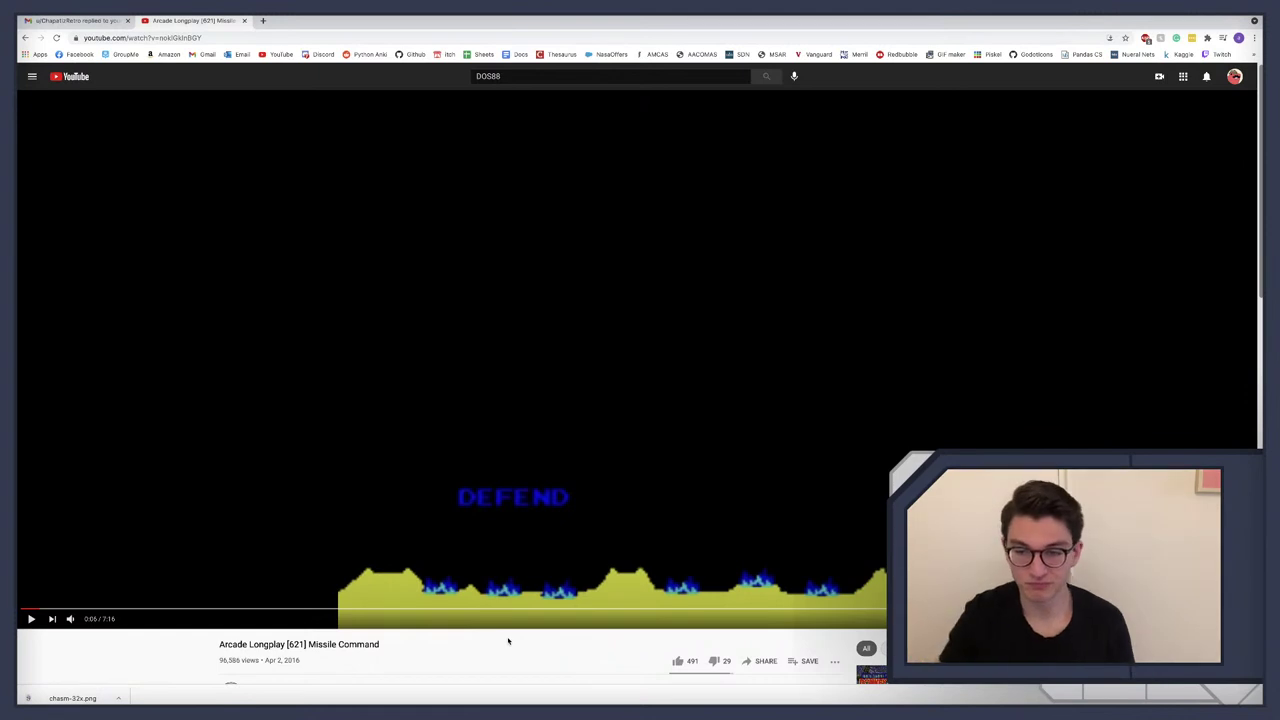
Step: Start playing the Arcade Longplay Missile Command video after glancing at its description
{"action": "scroll", "coordinate": [698, 654], "scroll_direction": "down", "scroll_amount": 3}
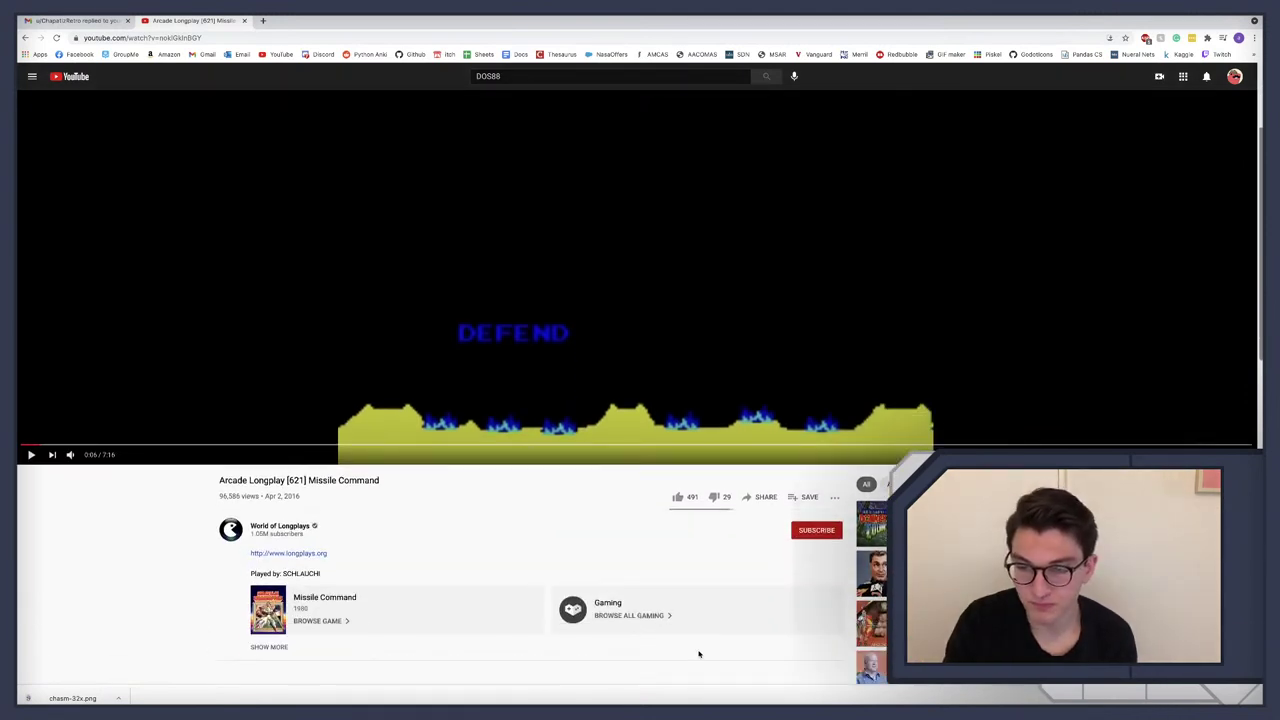
{"action": "scroll", "coordinate": [698, 654], "scroll_direction": "up", "scroll_amount": 3}
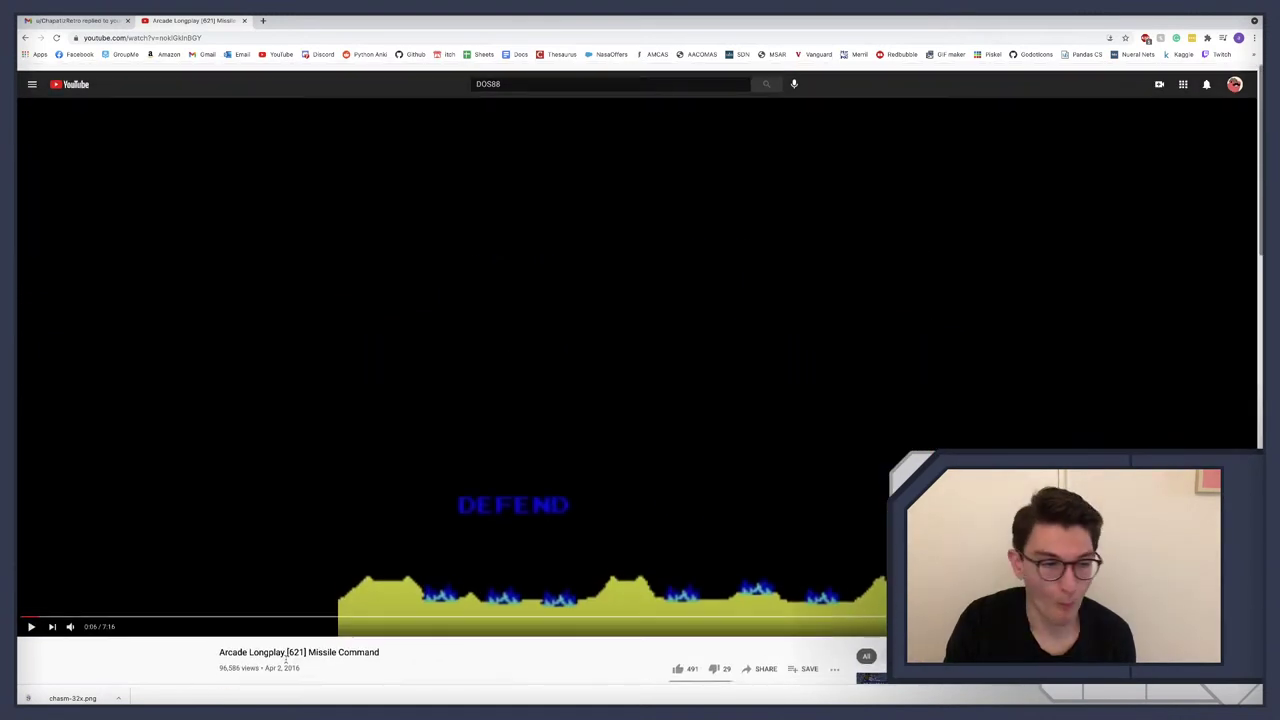
{"action": "left_click", "coordinate": [32, 618]}
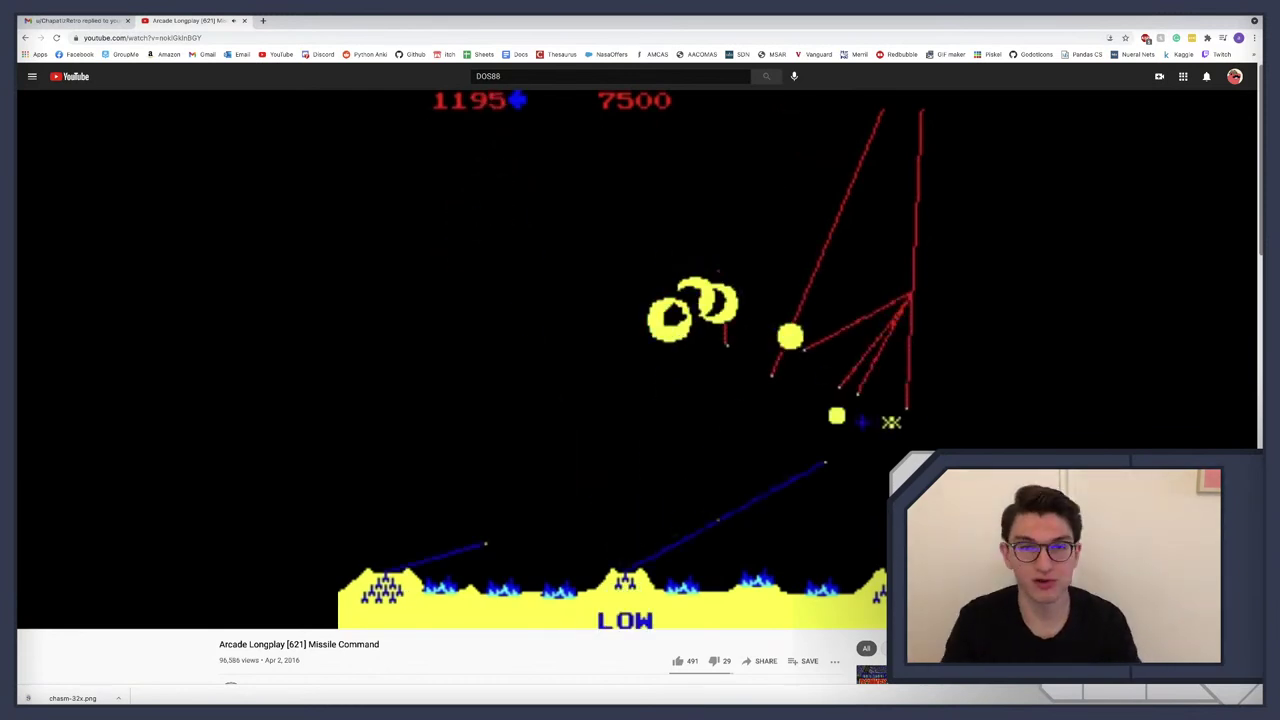
Step: Google how many missiles Missile Command starts with in a new tab, then return to the video
{"action": "key", "text": "ctrl+t"}
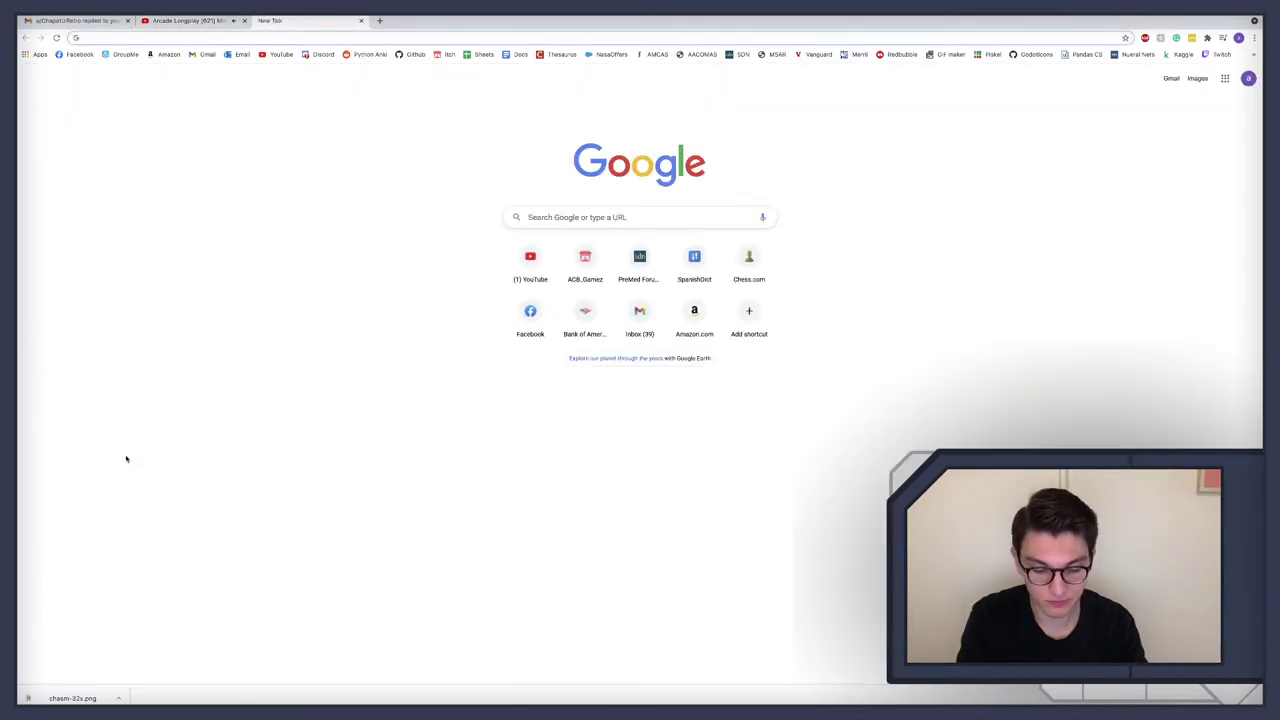
{"action": "type", "text": "missile command"}
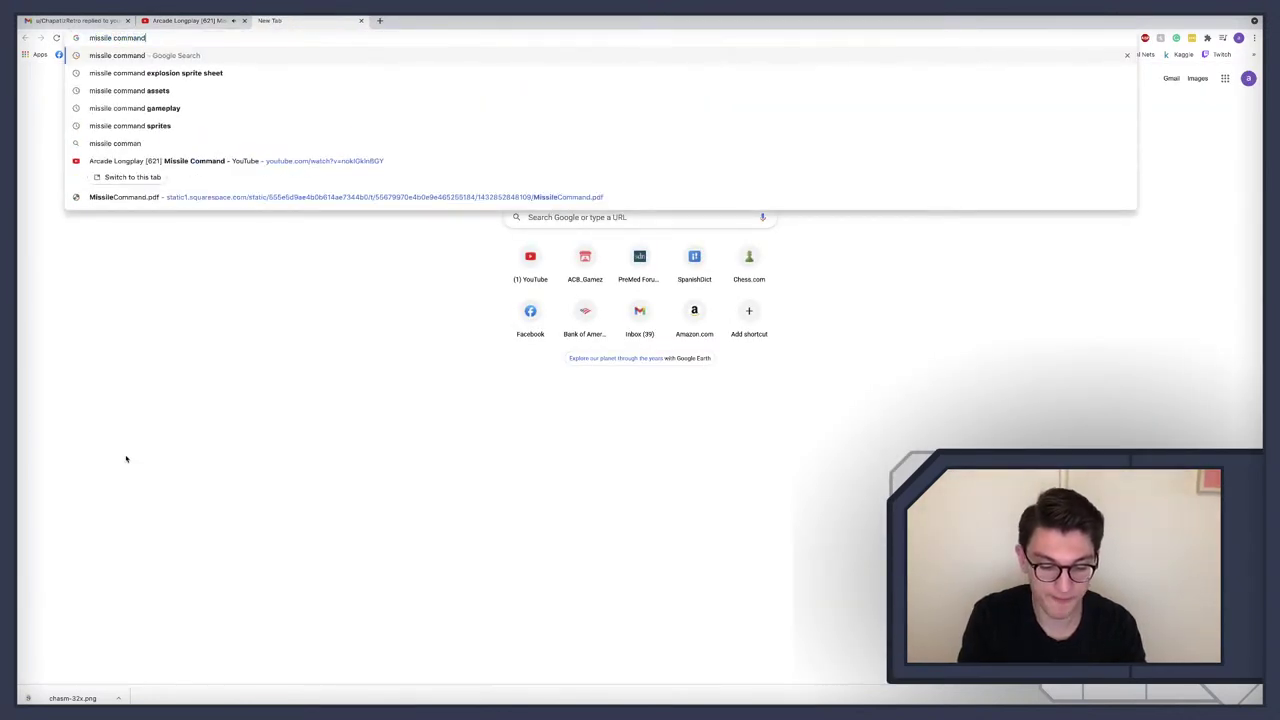
{"action": "type", "text": " how many missi"}
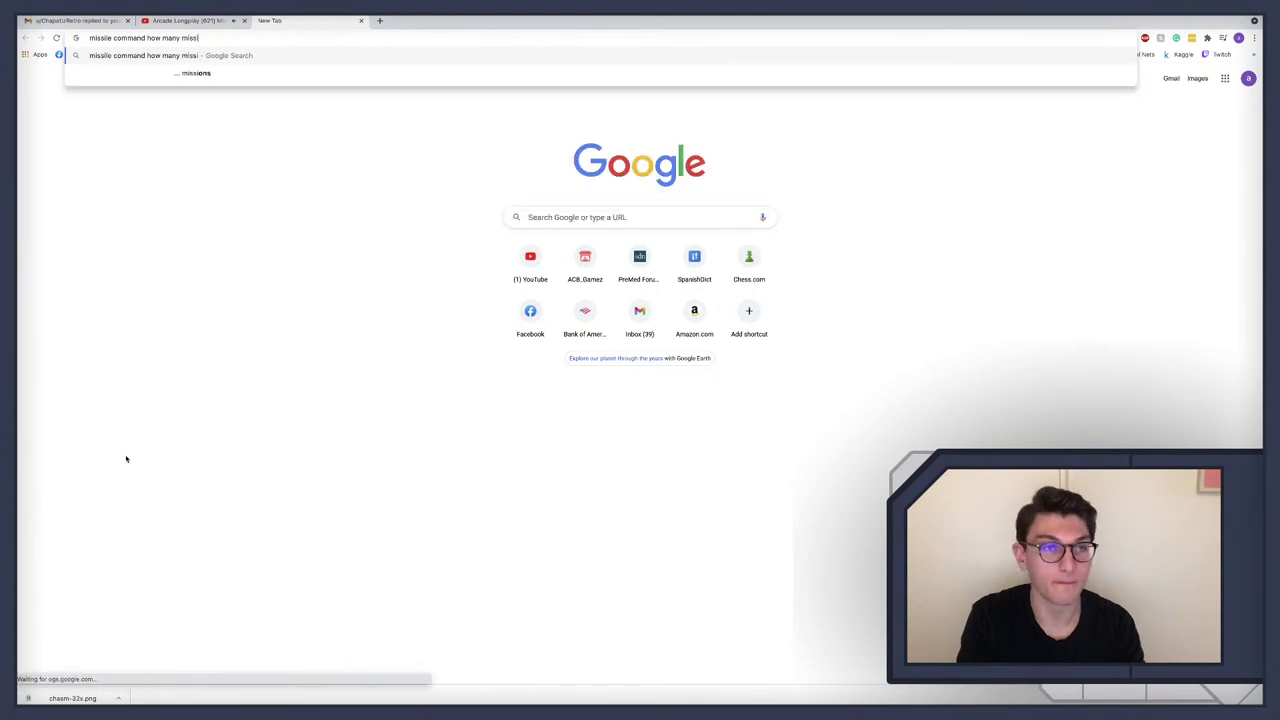
{"action": "type", "text": "les fo"}
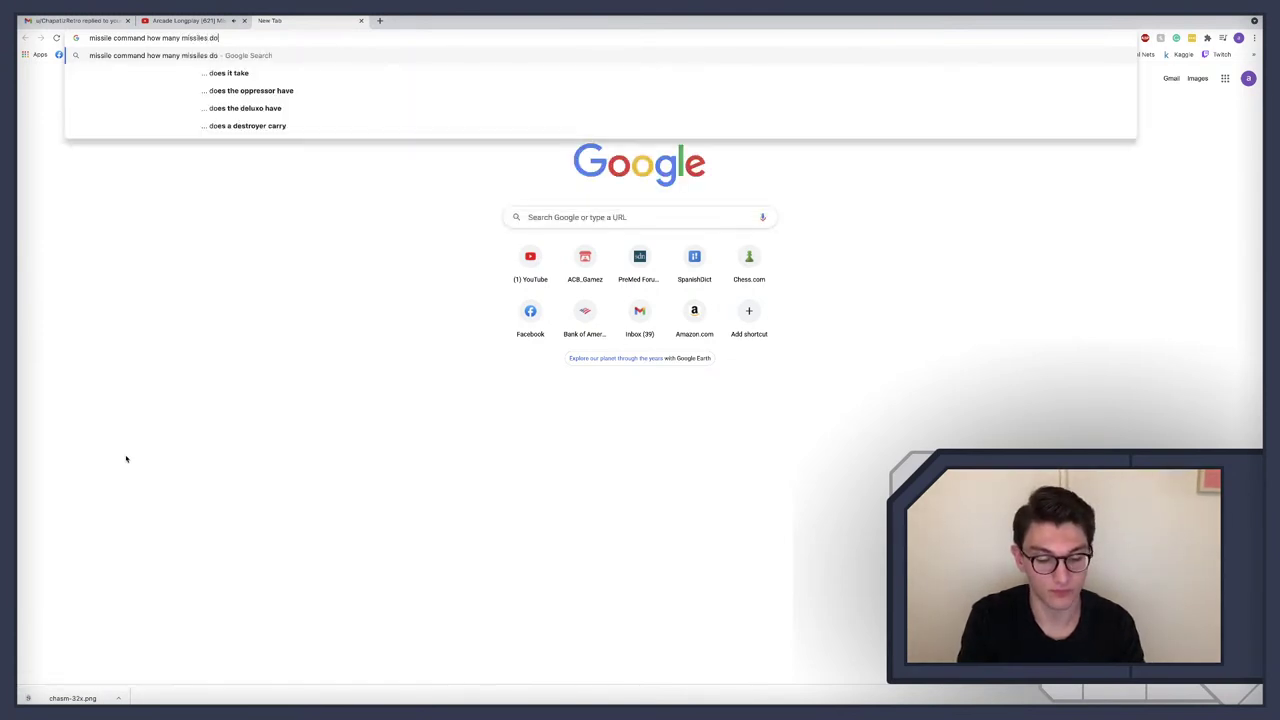
{"action": "type", "text": " you start wiht"}
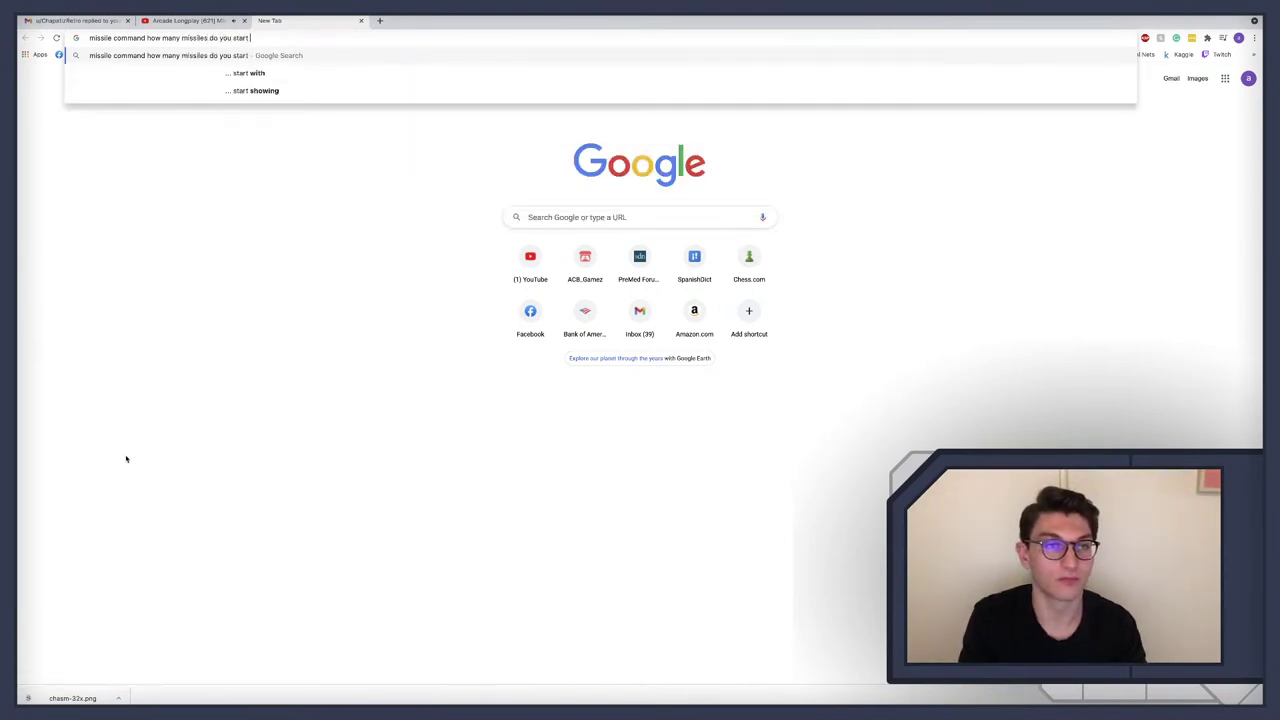
{"action": "key", "text": "Return"}
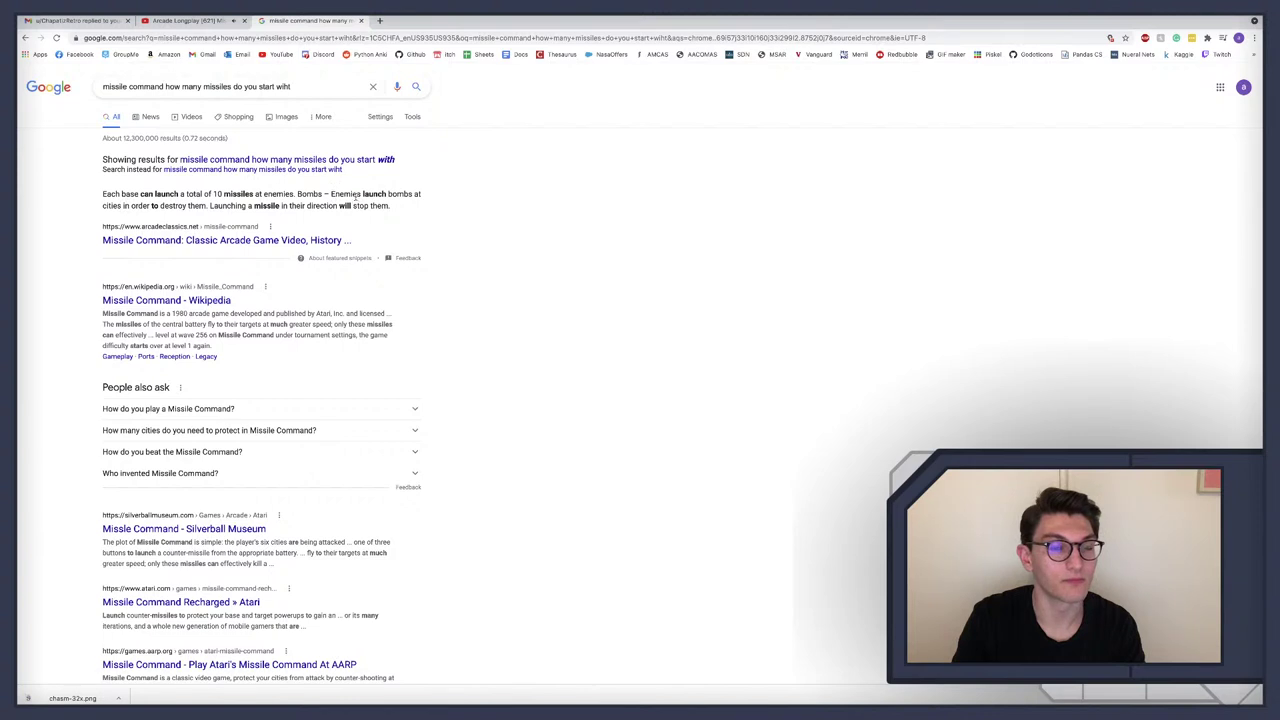
{"action": "left_click", "coordinate": [188, 20]}
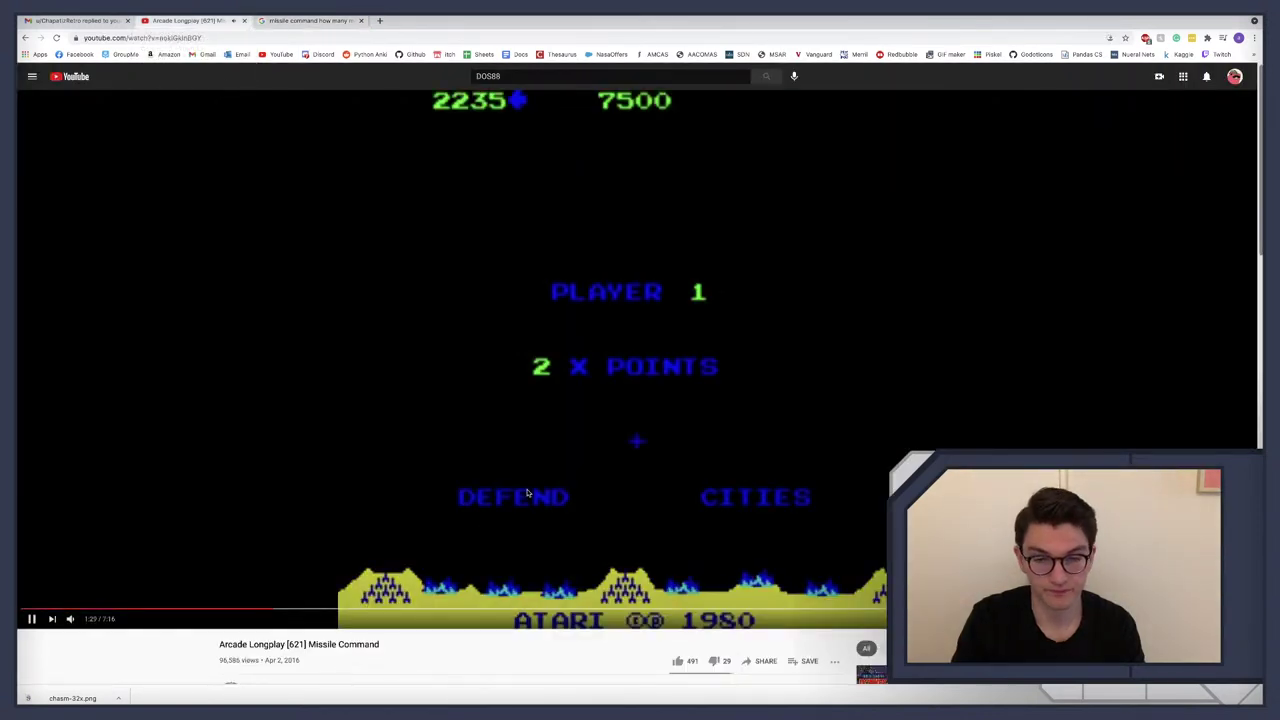
Step: Rewind the longplay a few seconds and pause on the 2 X POINTS, DEFEND CITIES screen
{"action": "left_click", "coordinate": [610, 570]}
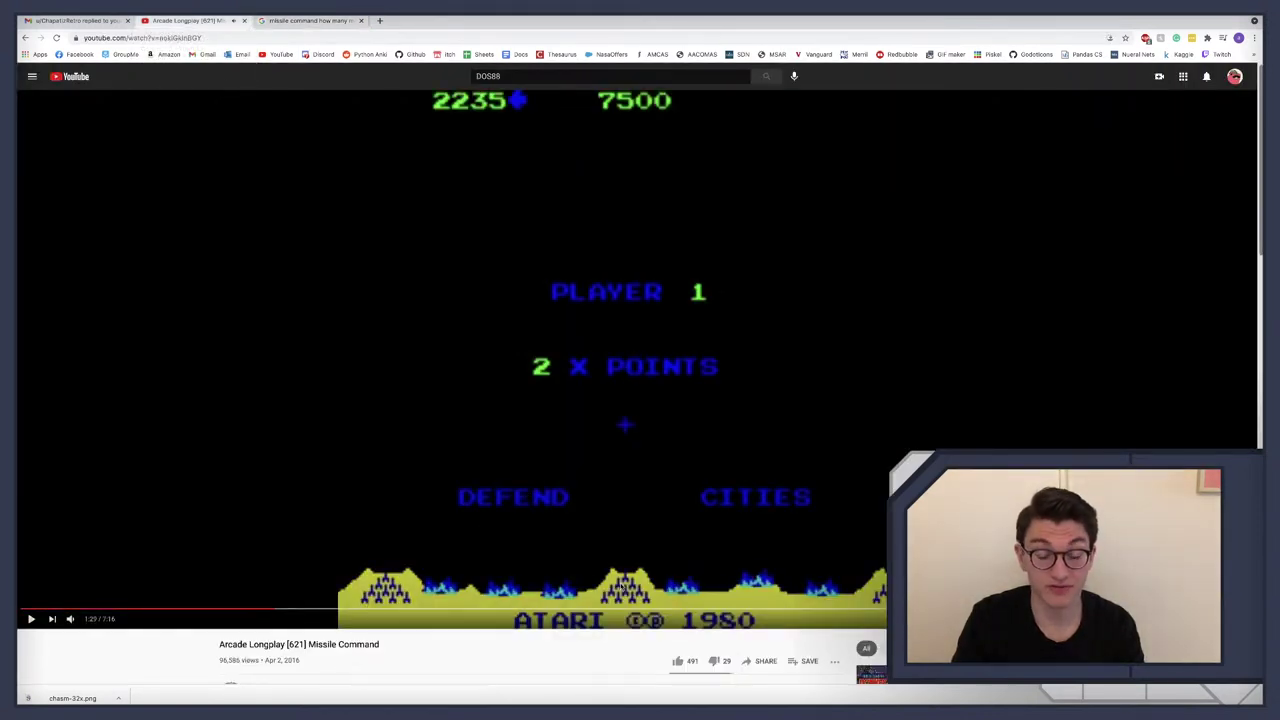
{"action": "key", "text": "Left"}
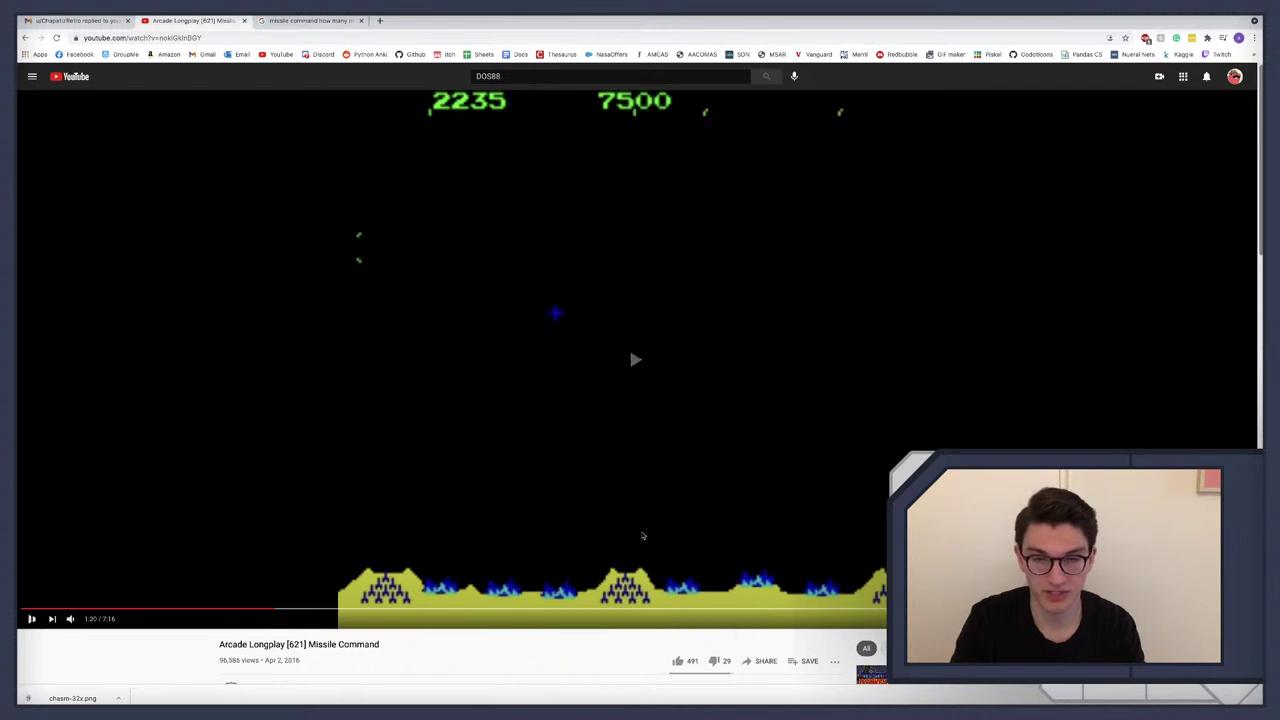
{"action": "left_click", "coordinate": [643, 536]}
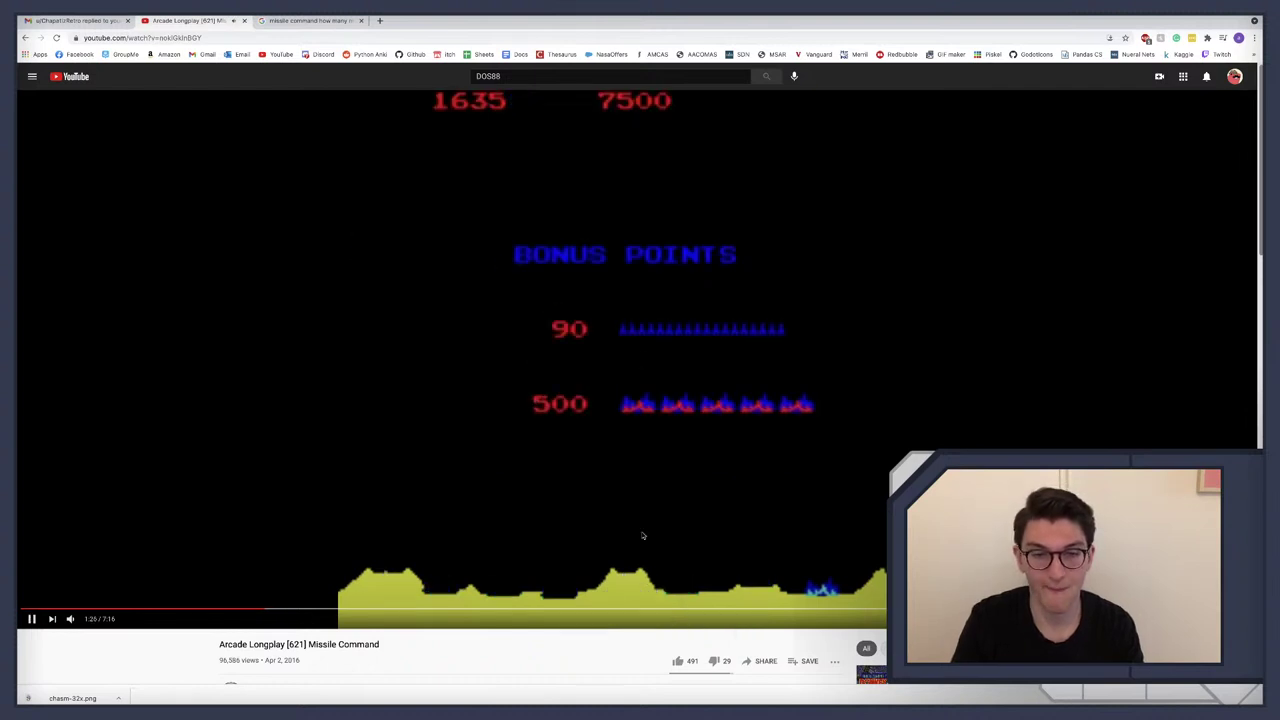
{"action": "key", "text": "Left"}
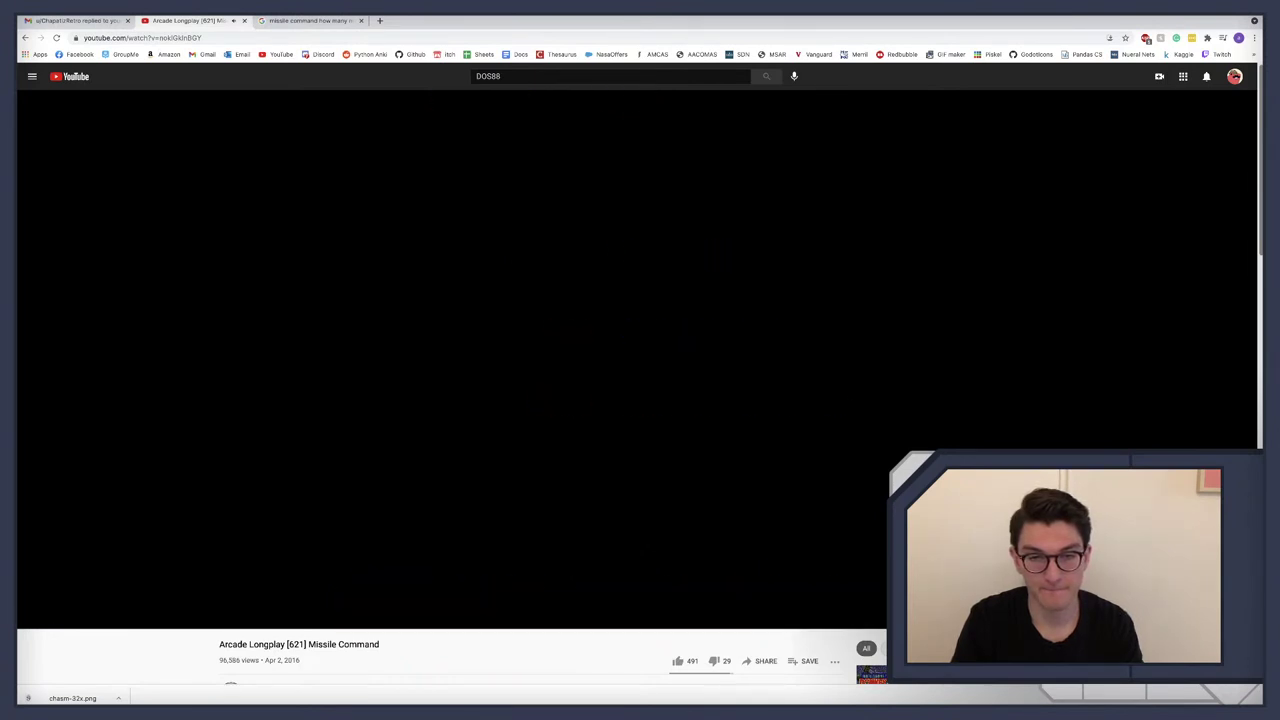
{"action": "left_click", "coordinate": [643, 536]}
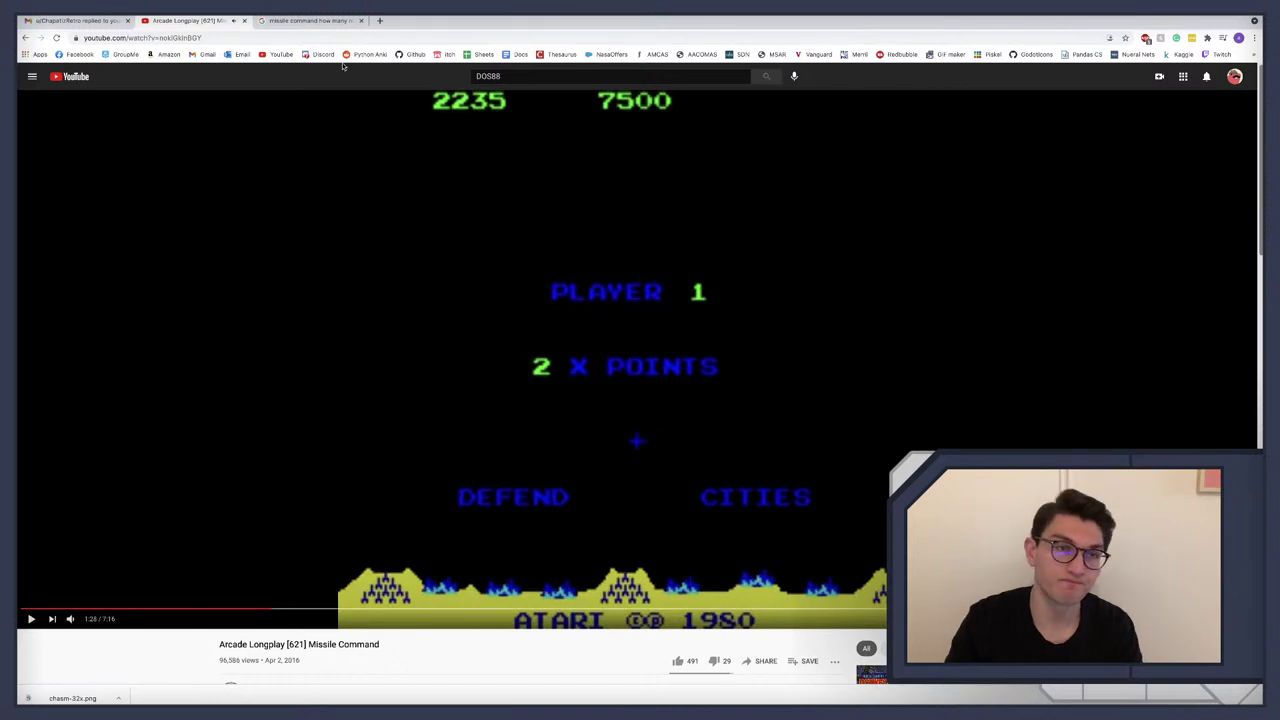
Step: Open the 'Missile Command: Classic Arcade Game Video, History' article from the search results
{"action": "left_click", "coordinate": [296, 21]}
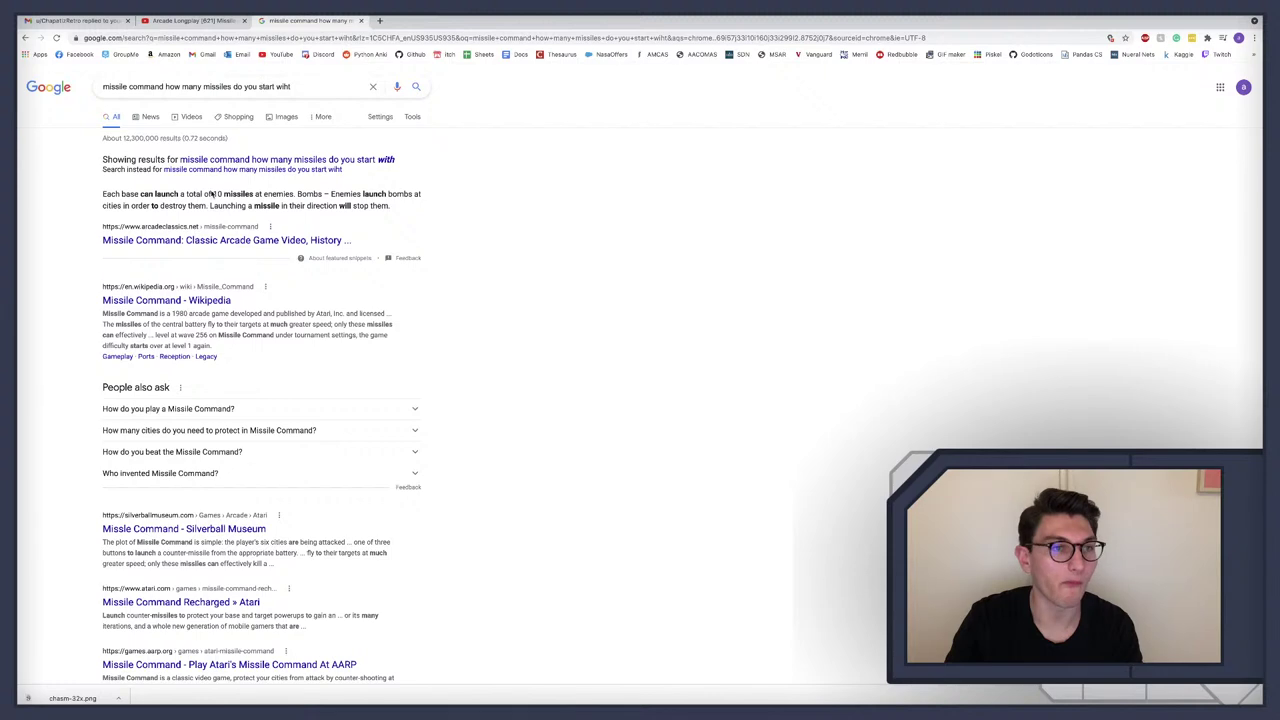
{"action": "left_click", "coordinate": [179, 240]}
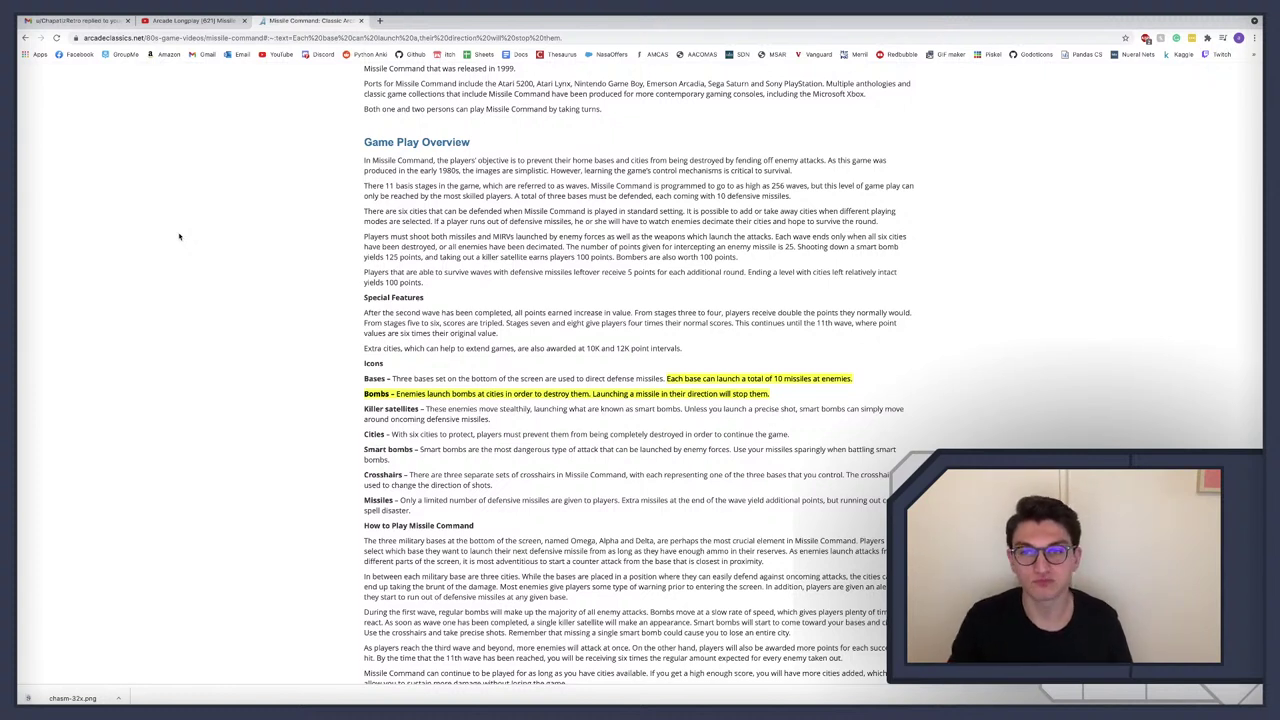
Step: Clear the article's yellow highlights and select text in the Game Play Overview, comparing with the video
{"action": "left_click", "coordinate": [460, 207]}
{"action": "scroll", "coordinate": [455, 195], "scroll_direction": "up", "scroll_amount": 1}
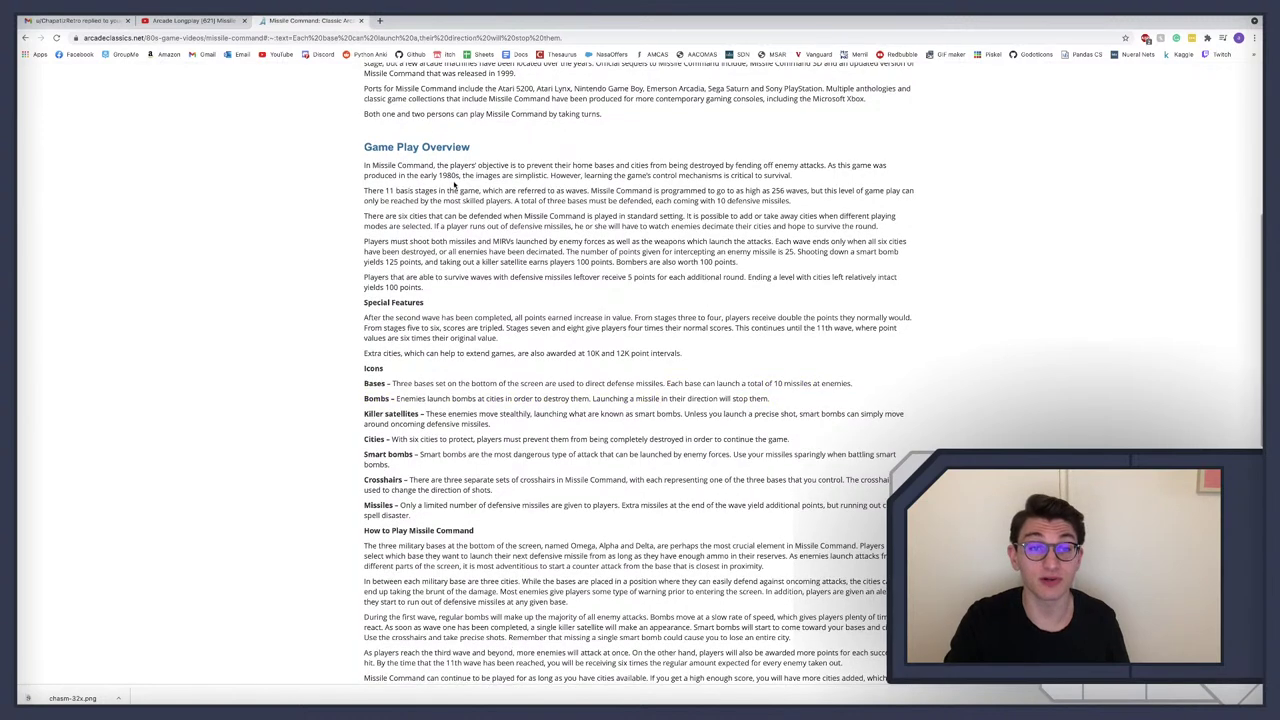
{"action": "triple_click", "coordinate": [445, 174]}
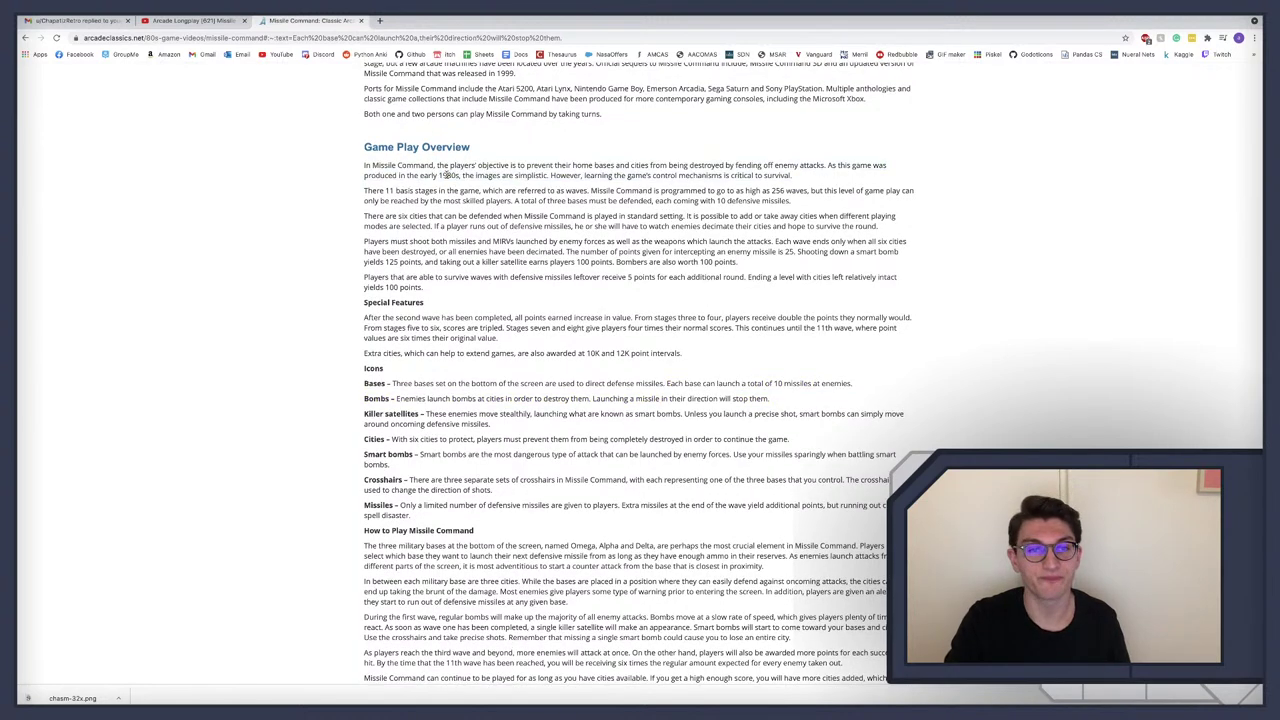
{"action": "double_click", "coordinate": [446, 175]}
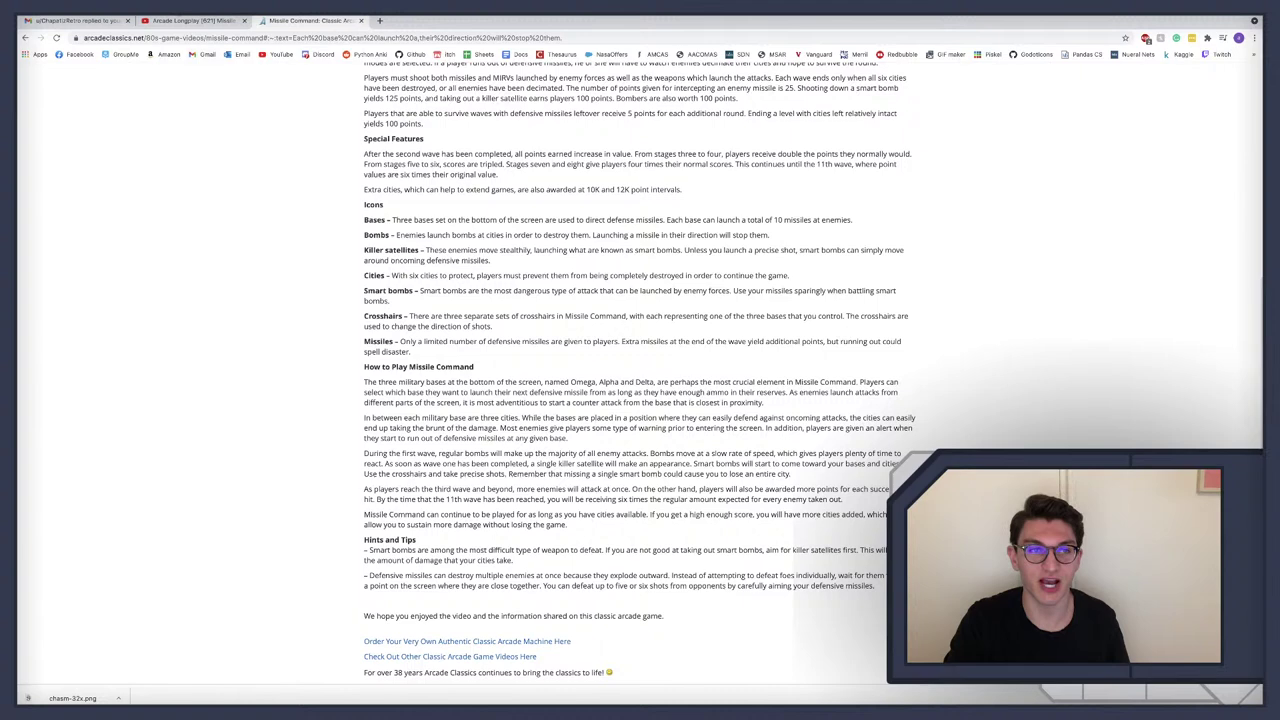
{"action": "left_click", "coordinate": [195, 20]}
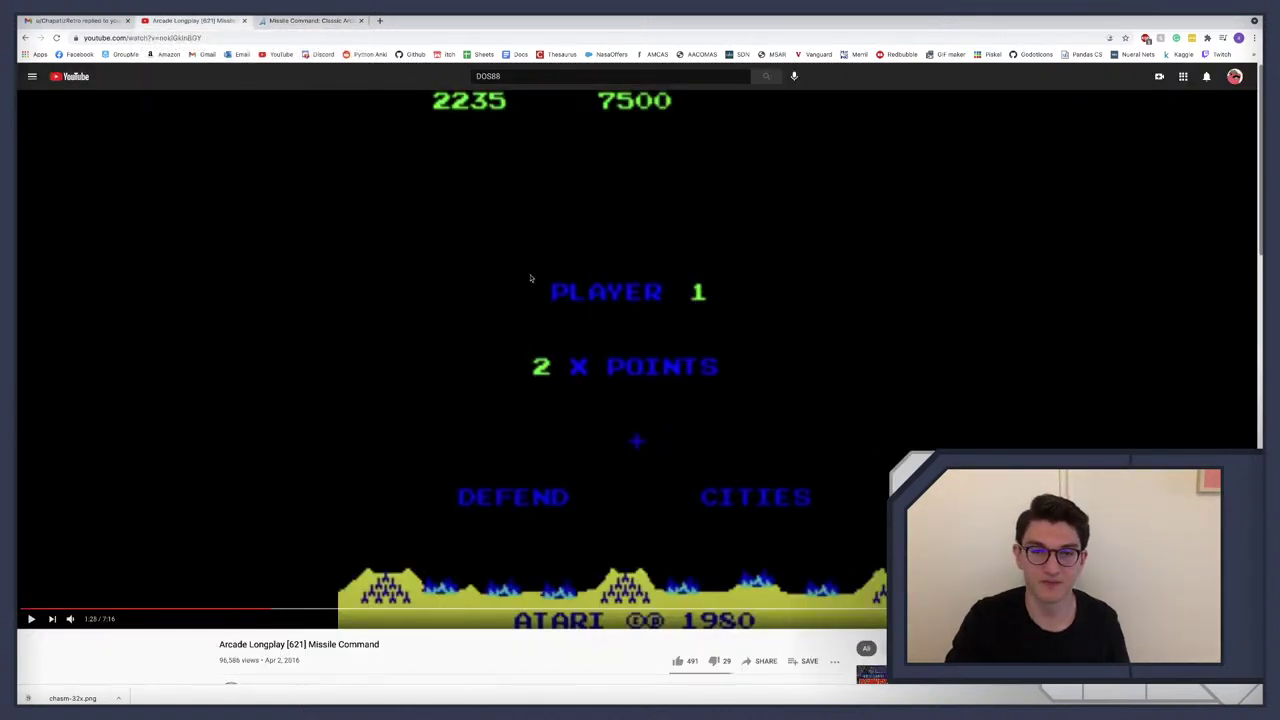
{"action": "left_click", "coordinate": [298, 20]}
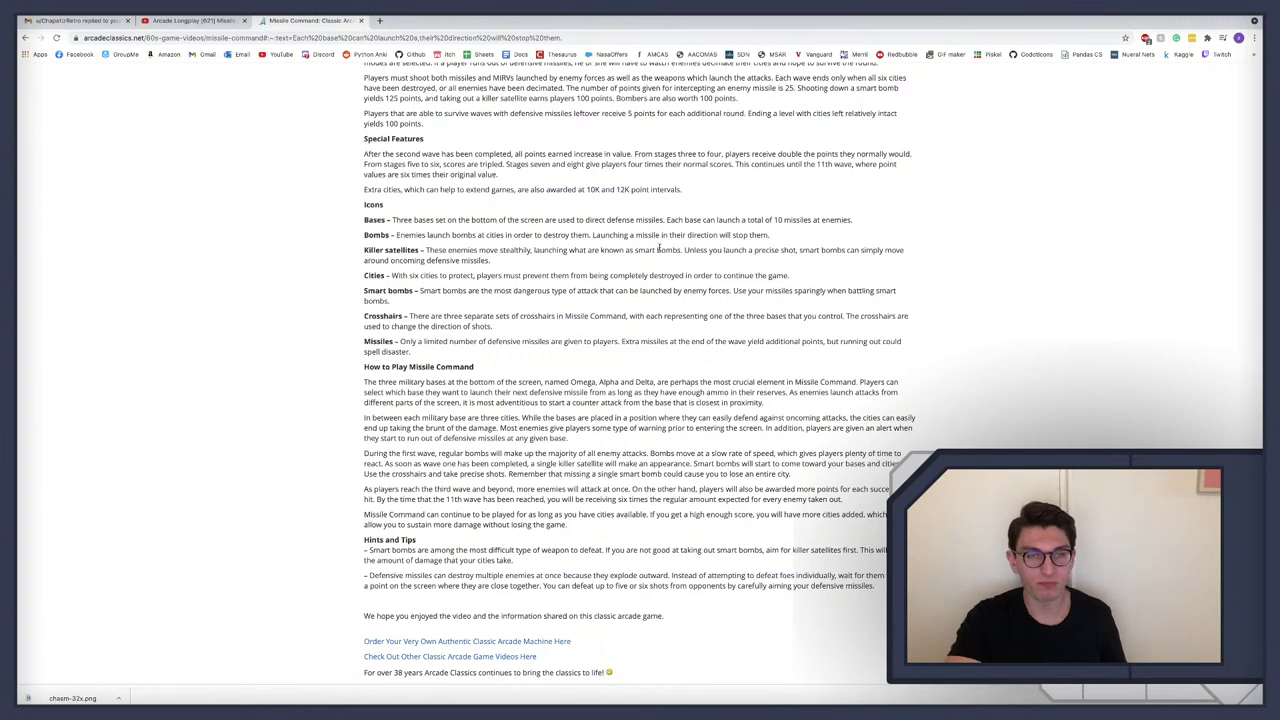
{"action": "scroll", "coordinate": [574, 236], "scroll_direction": "up", "scroll_amount": 3}
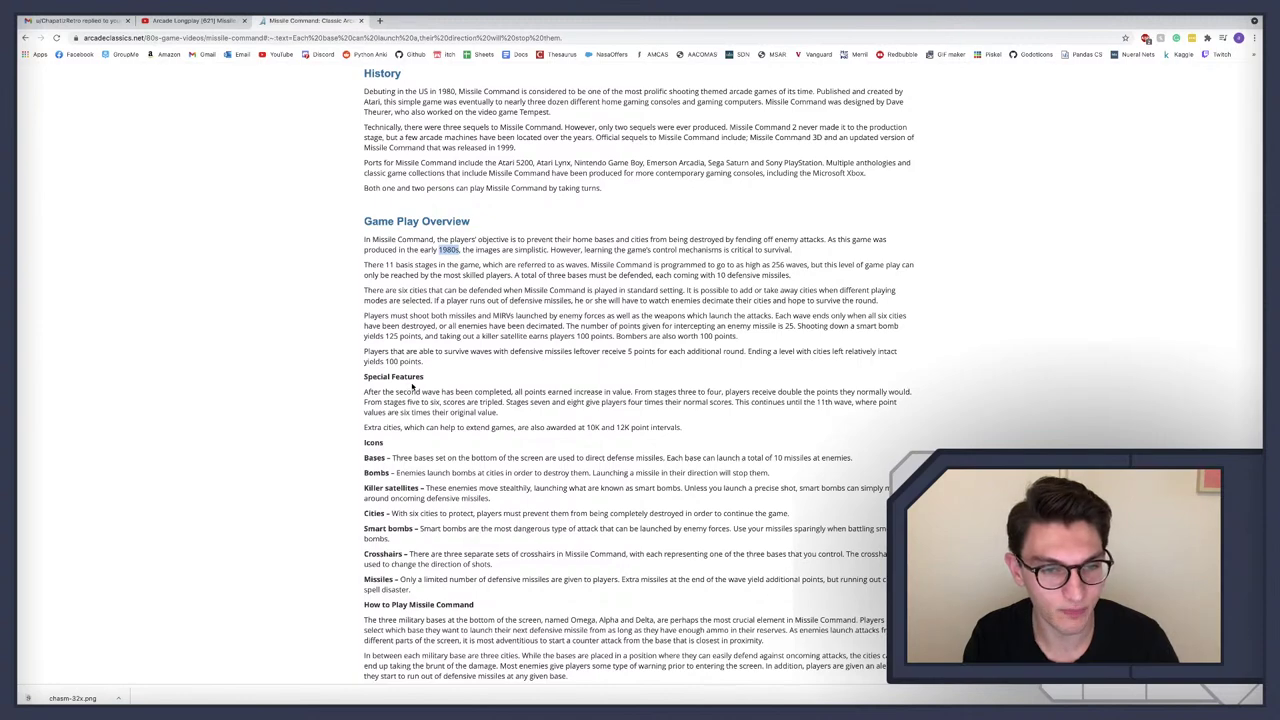
Step: Read the article's History (1980, 1999) and Game Play Overview, marking words like 'waves' along the way
{"action": "scroll", "coordinate": [460, 400], "scroll_direction": "down", "scroll_amount": 2}
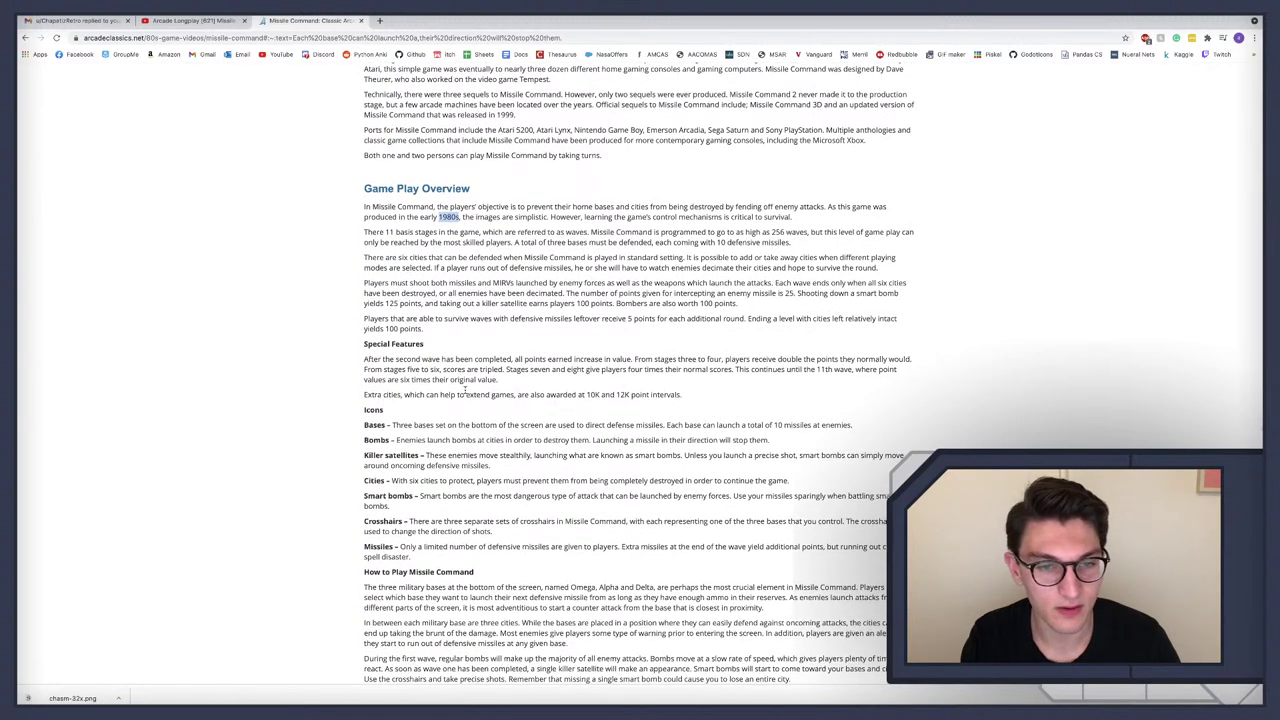
{"action": "scroll", "coordinate": [465, 390], "scroll_direction": "down", "scroll_amount": 10}
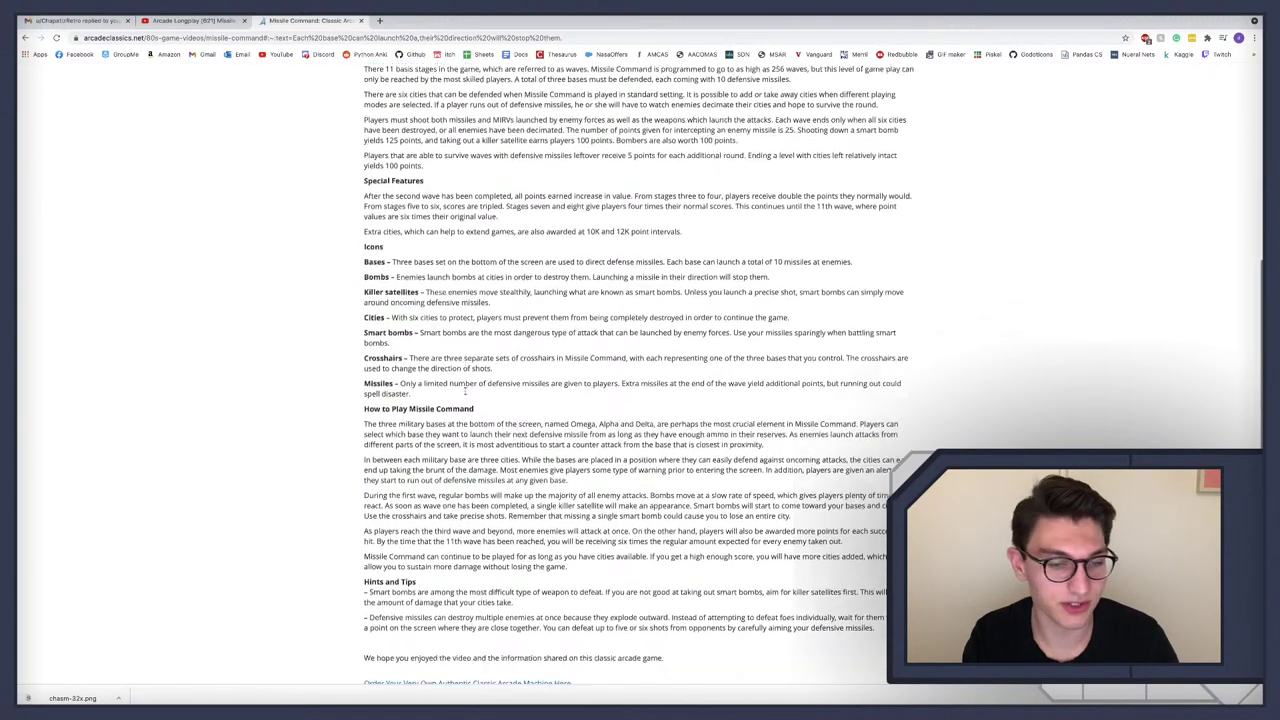
{"action": "scroll", "coordinate": [465, 390], "scroll_direction": "up", "scroll_amount": 20}
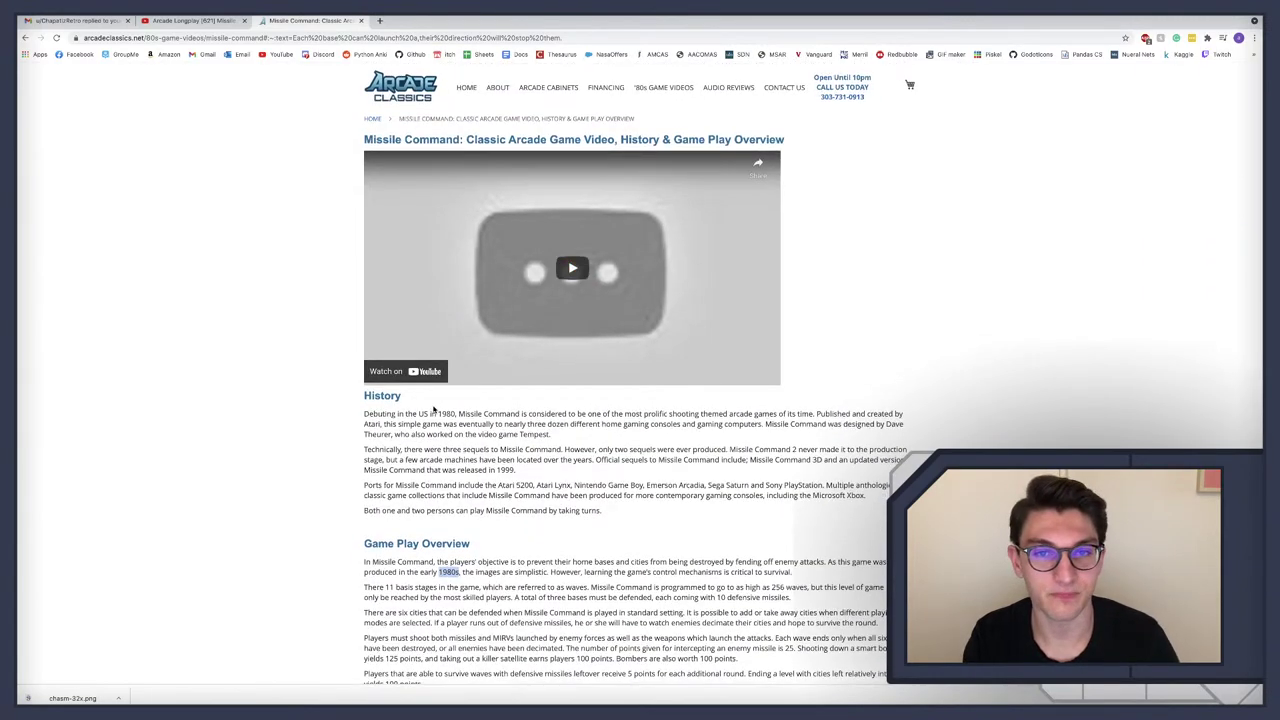
{"action": "scroll", "coordinate": [433, 408], "scroll_direction": "down", "scroll_amount": 2}
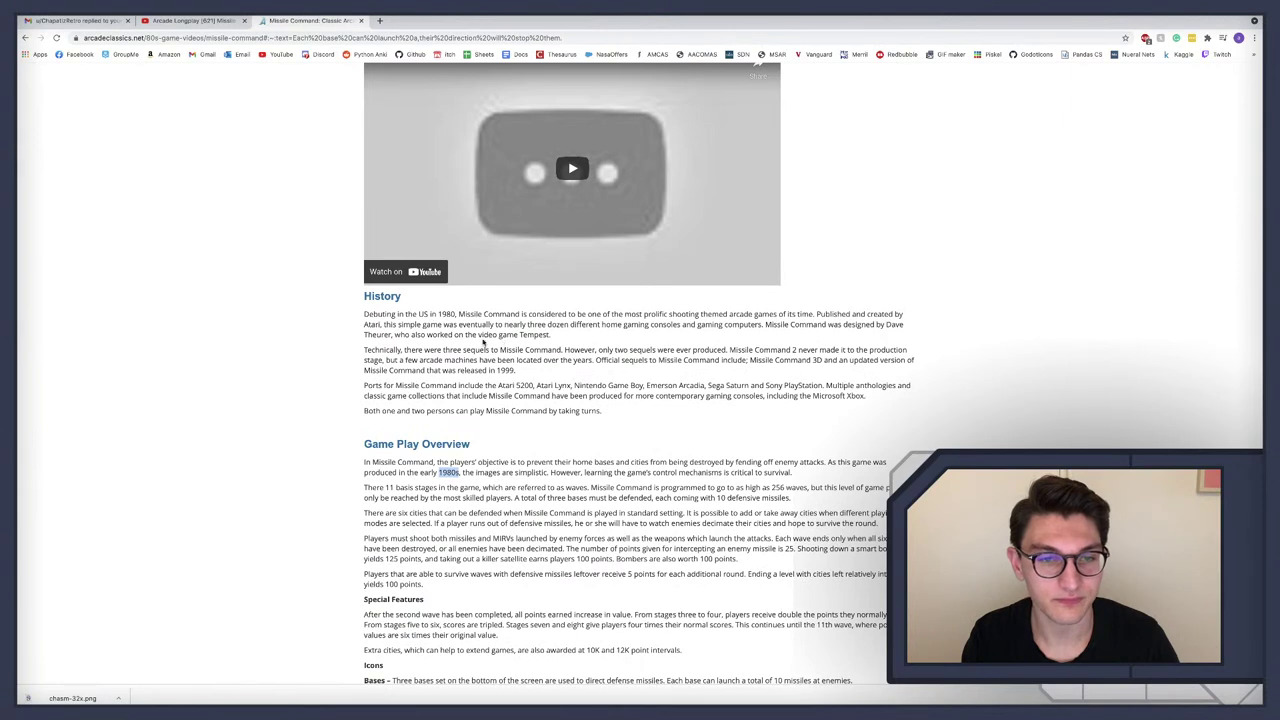
{"action": "double_click", "coordinate": [448, 314]}
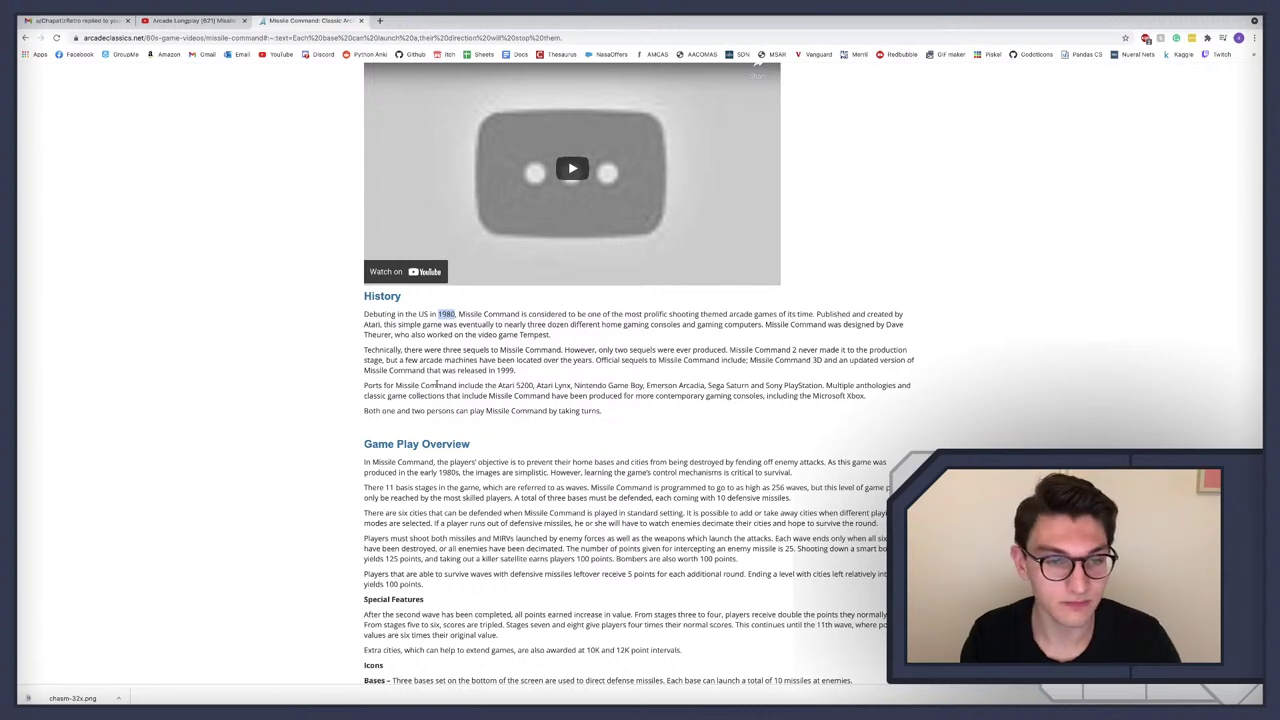
{"action": "double_click", "coordinate": [502, 370]}
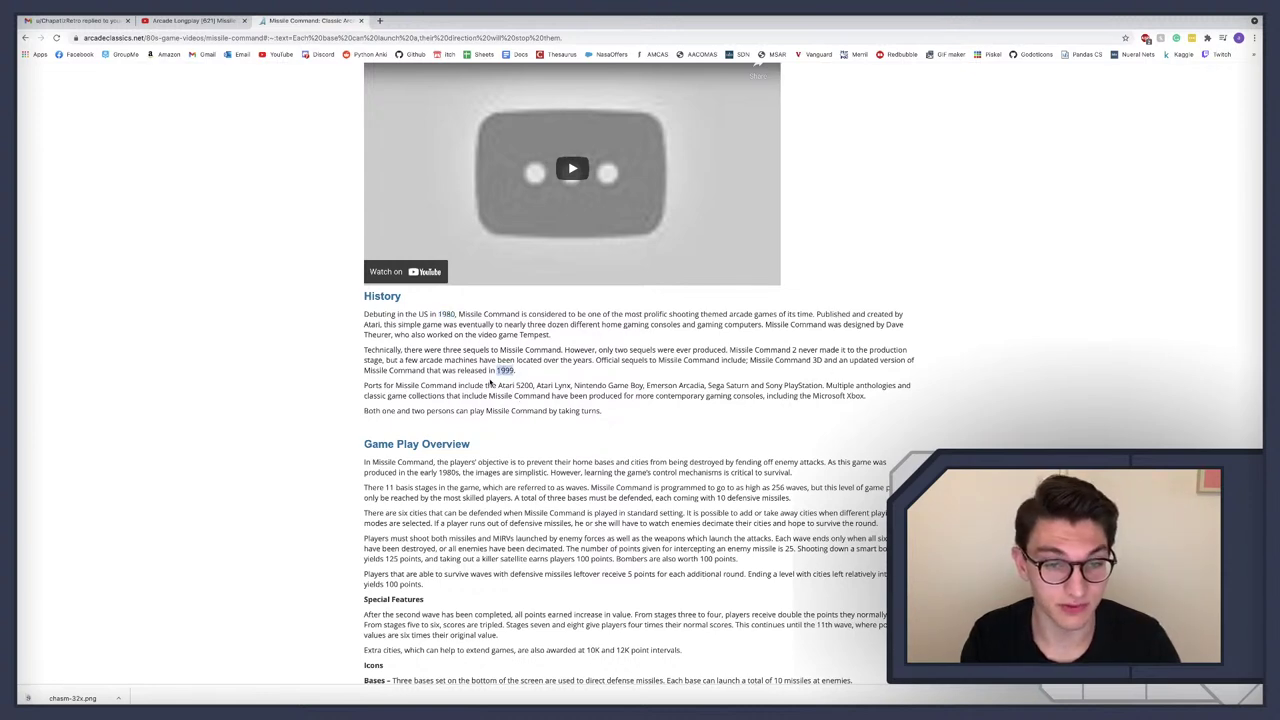
{"action": "scroll", "coordinate": [490, 382], "scroll_direction": "down", "scroll_amount": 1}
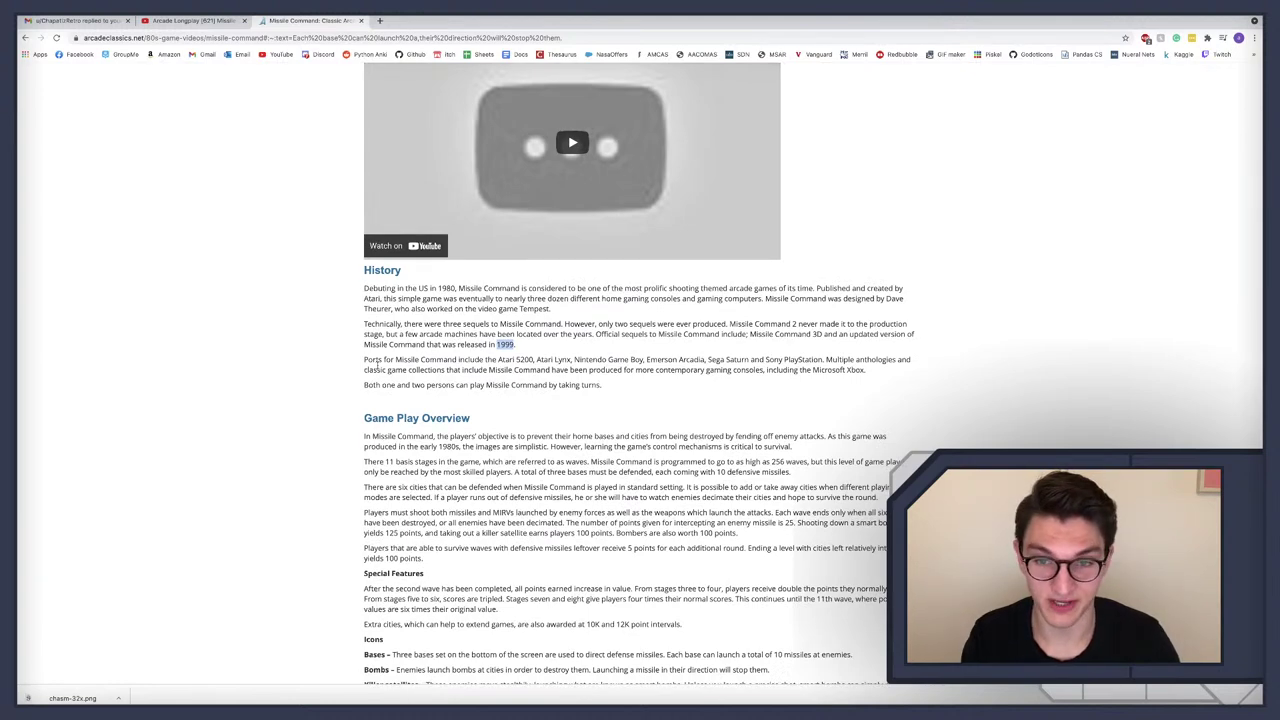
{"action": "scroll", "coordinate": [497, 354], "scroll_direction": "down", "scroll_amount": 4}
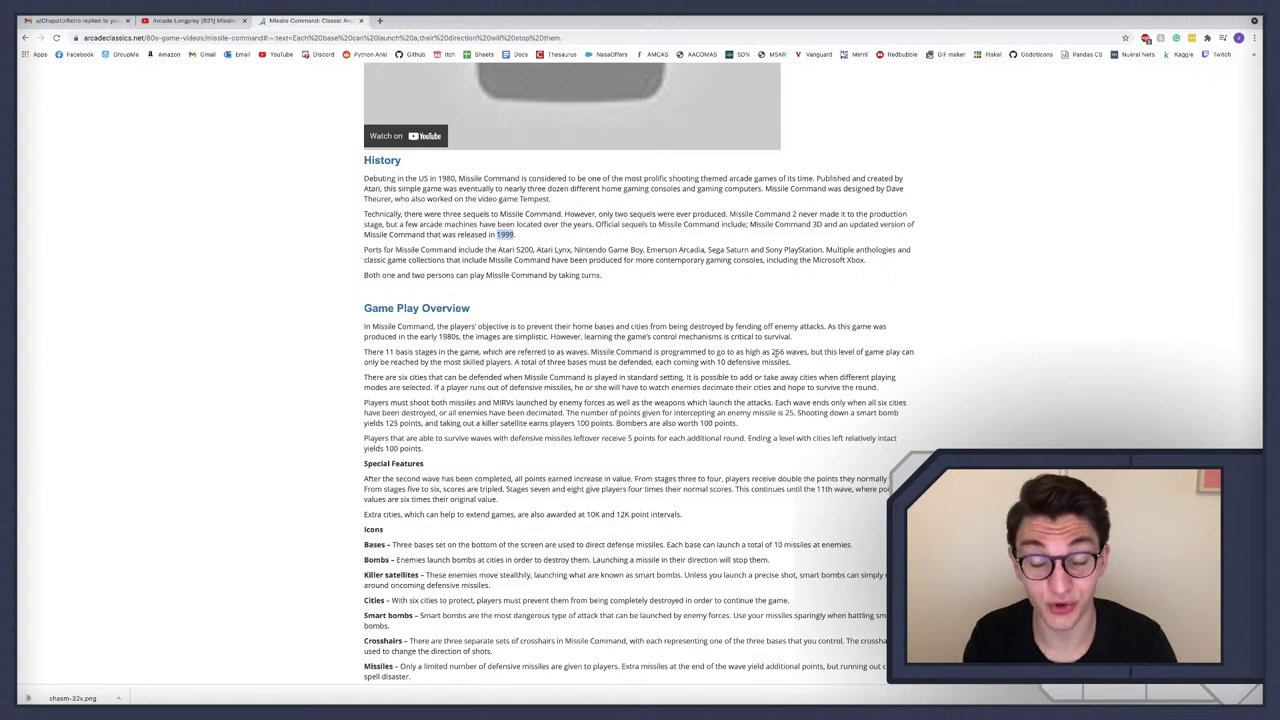
{"action": "double_click", "coordinate": [796, 352]}
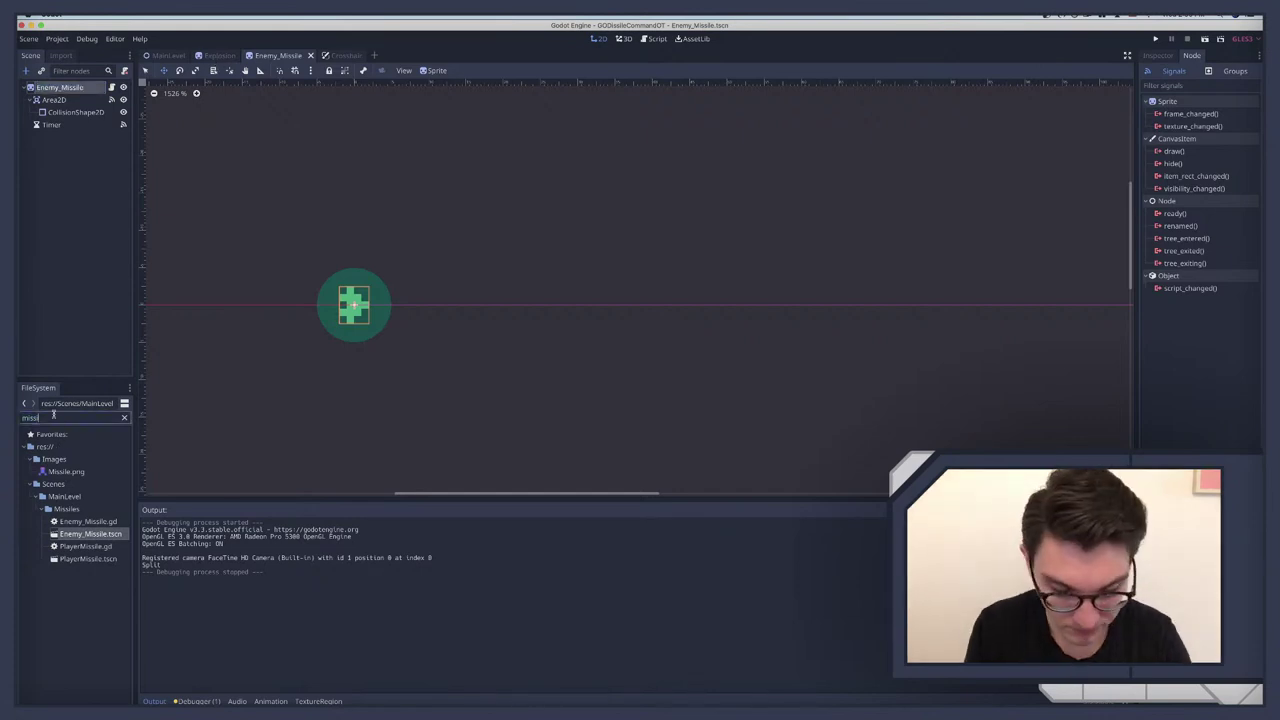
Step: Dismiss the stray Create New Node dialog and open PlayerMissile.tscn by filtering FileSystem for 'play'
{"action": "key", "text": "ctrl+a"}
{"action": "type", "text": "player"}
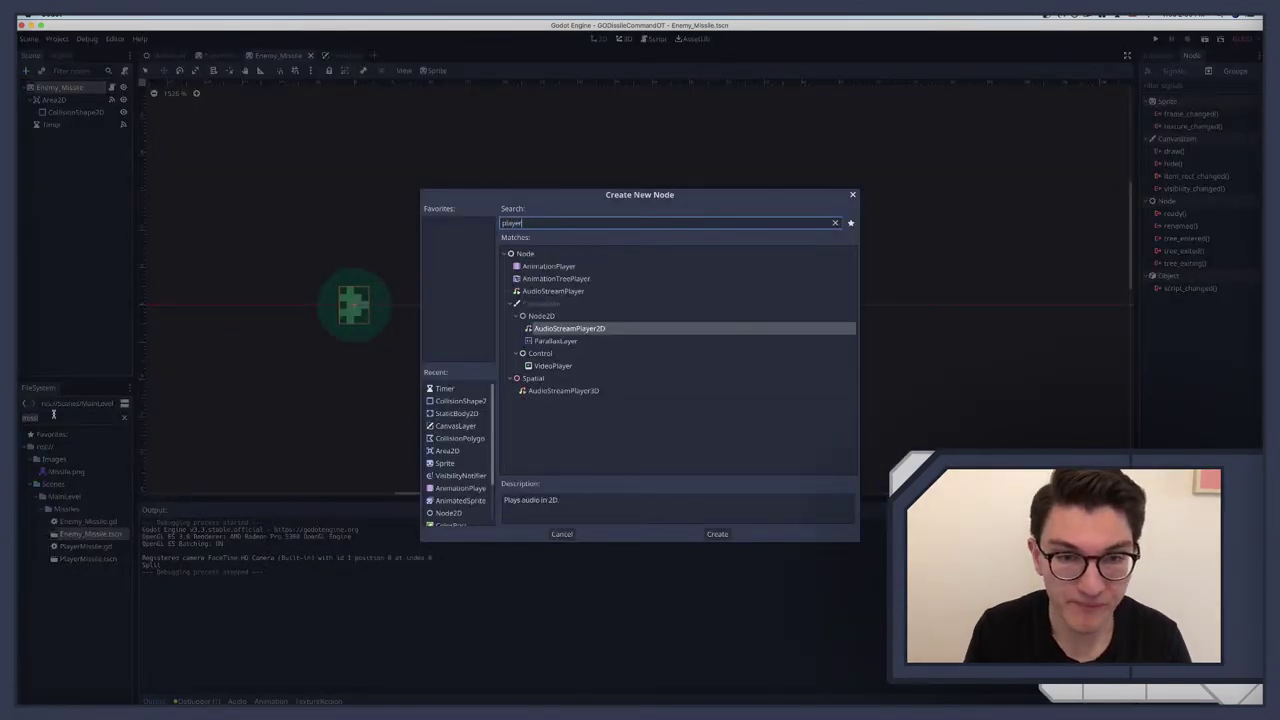
{"action": "left_click", "coordinate": [853, 195]}
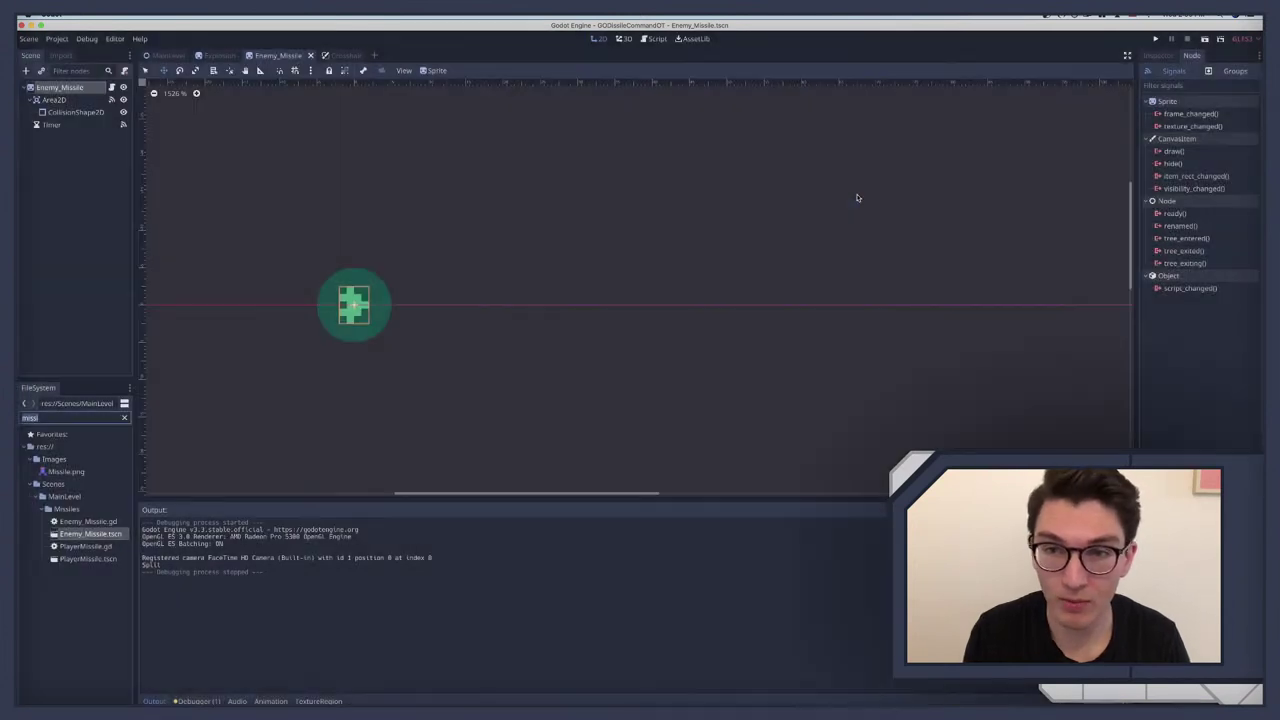
{"action": "key", "text": "BackSpace"}
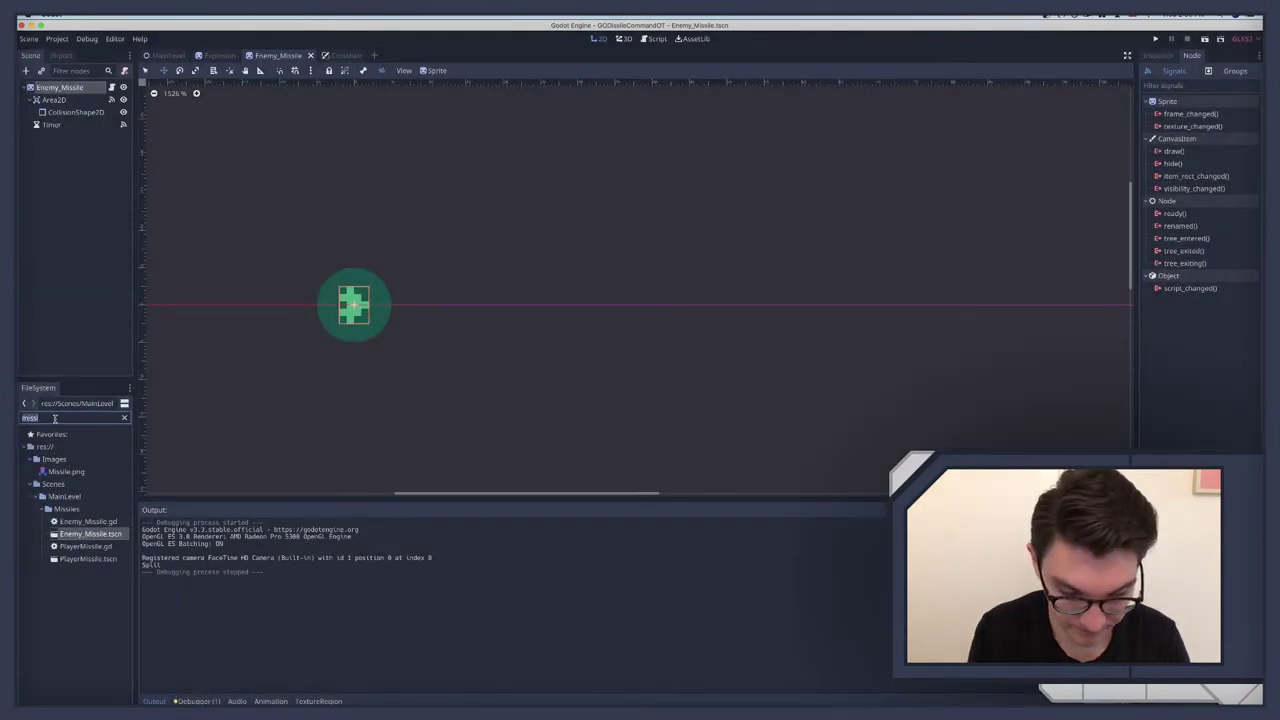
{"action": "type", "text": "play"}
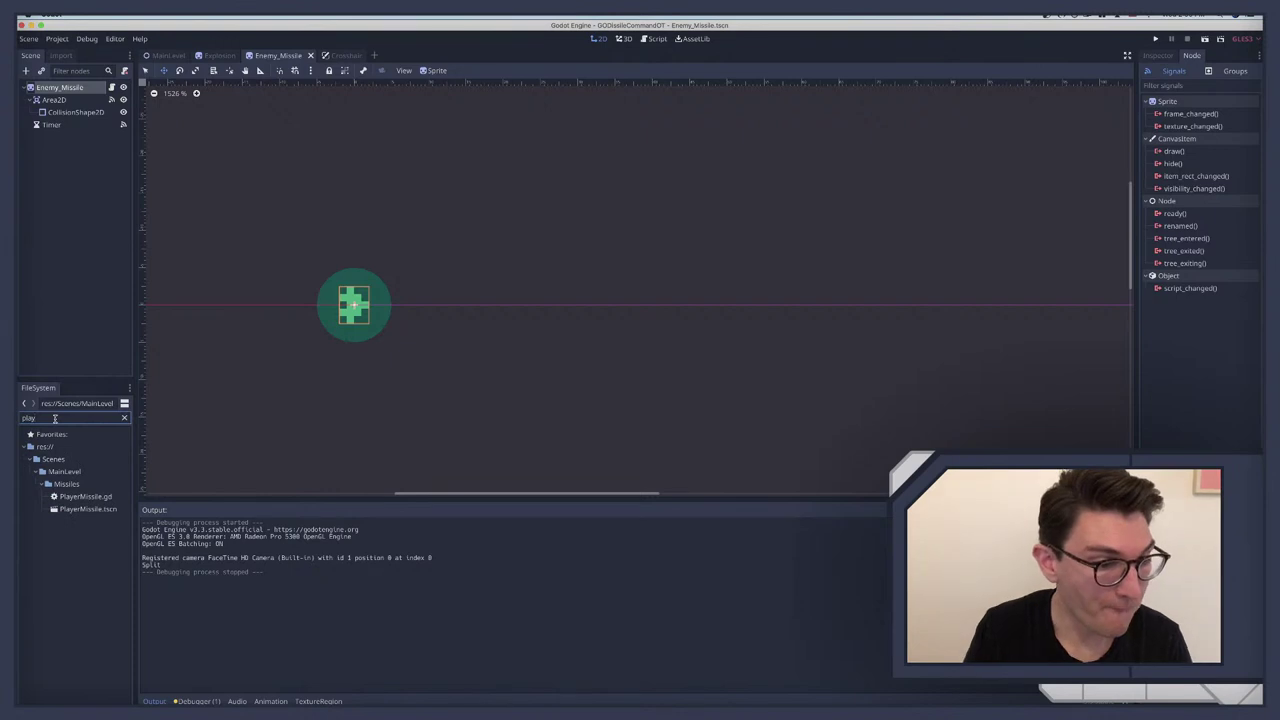
{"action": "key", "text": "Down"}
{"action": "key", "text": "Down"}
{"action": "key", "text": "Down"}
{"action": "key", "text": "Down"}
{"action": "key", "text": "Down"}
{"action": "key", "text": "Down"}
{"action": "key", "text": "Down"}
{"action": "key", "text": "Return"}
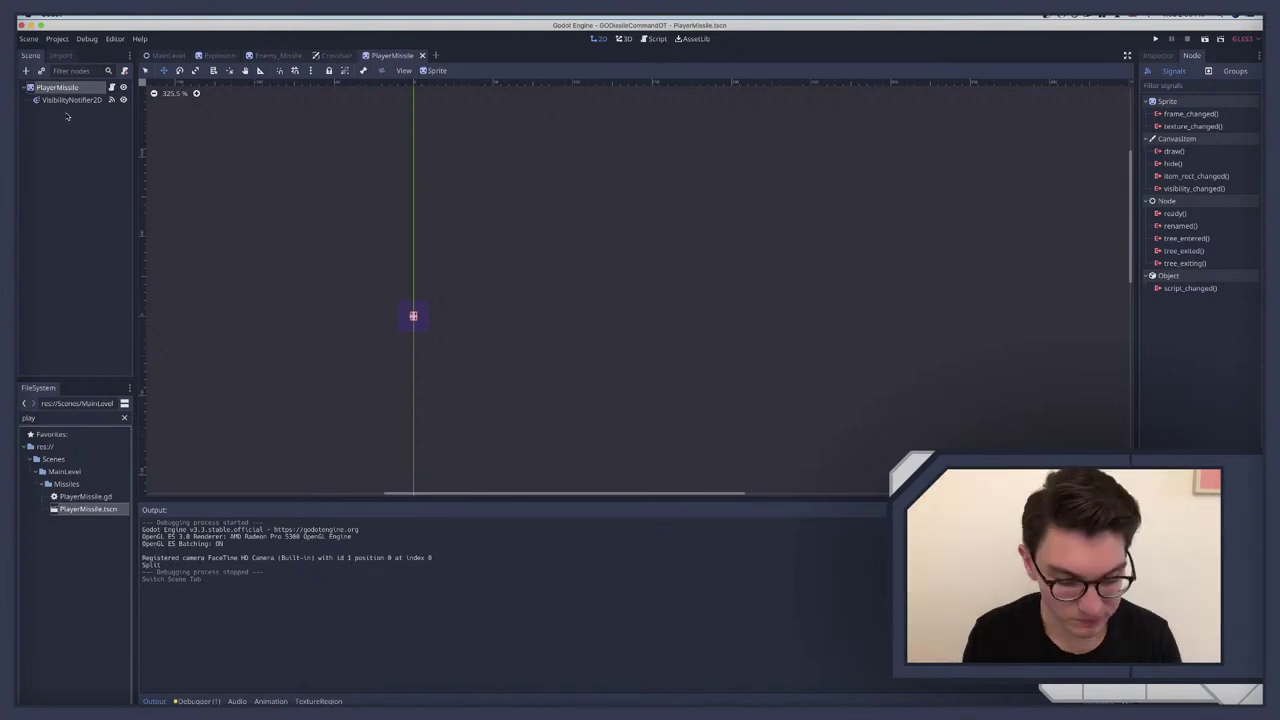
Step: Add a Line2D child node to the PlayerMissile scene
{"action": "key", "text": "ctrl+a"}
{"action": "type", "text": "line"}
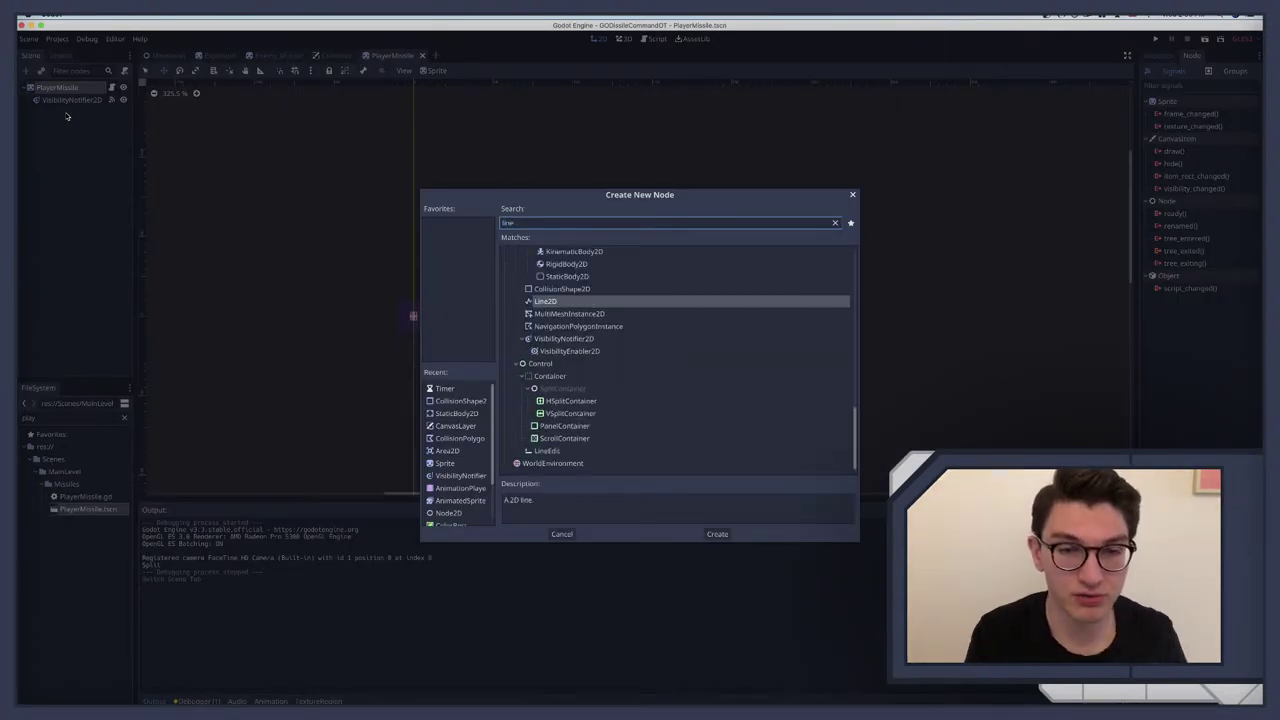
{"action": "key", "text": "Return"}
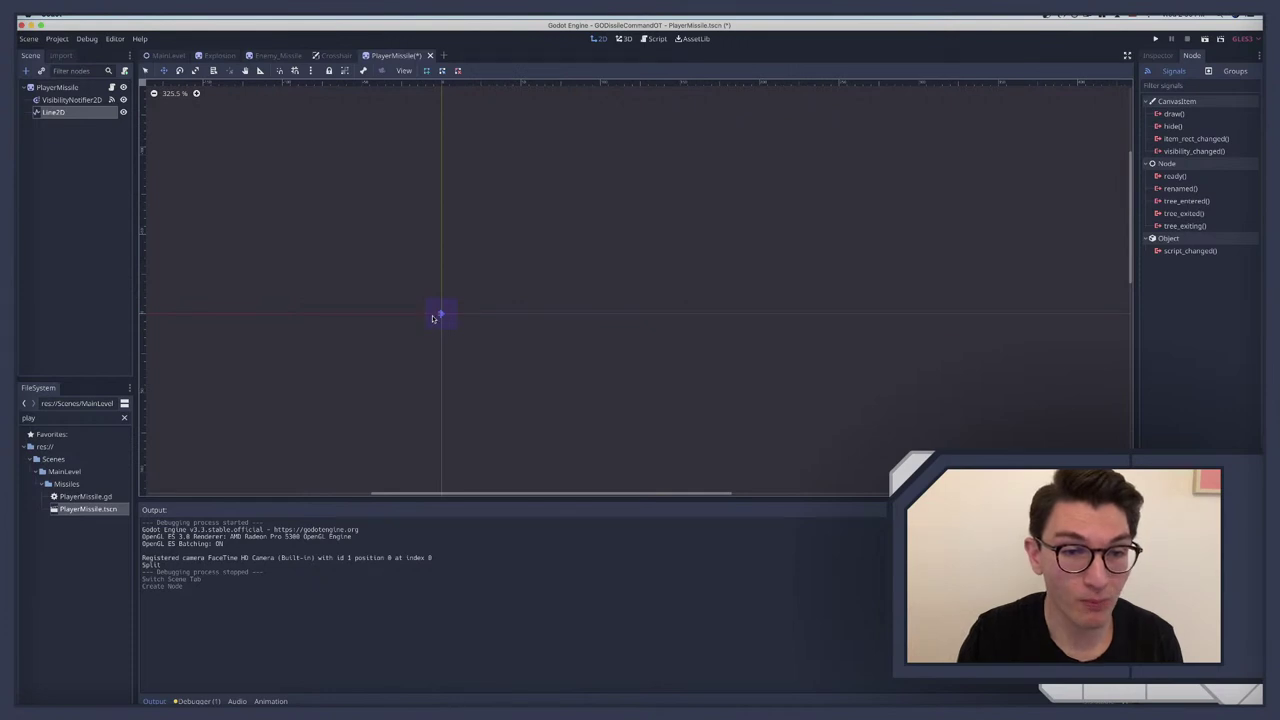
{"action": "scroll", "coordinate": [430, 318], "scroll_direction": "up", "scroll_amount": 4}
{"action": "scroll", "coordinate": [432, 318], "scroll_direction": "up", "scroll_amount": 4}
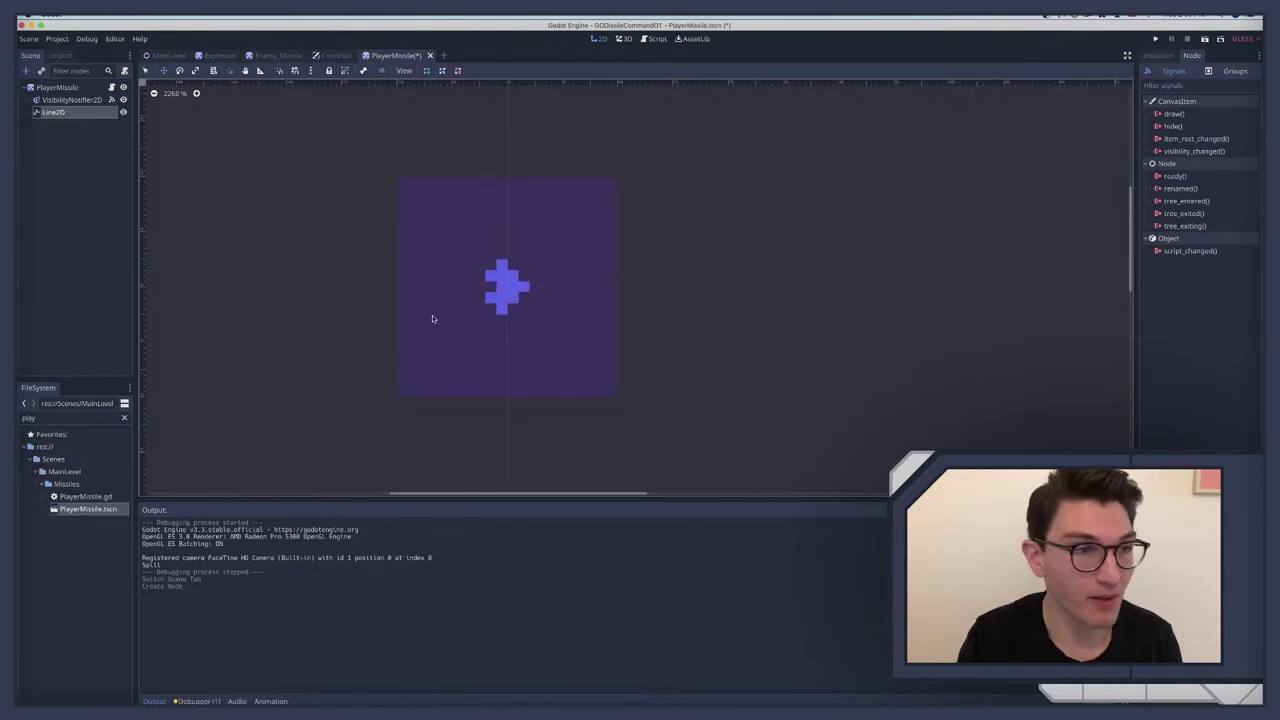
Step: Reset PlayerMissile's Modulate to white and set its Self Modulate to the purple preset 5f6ee7
{"action": "left_click", "coordinate": [60, 87]}
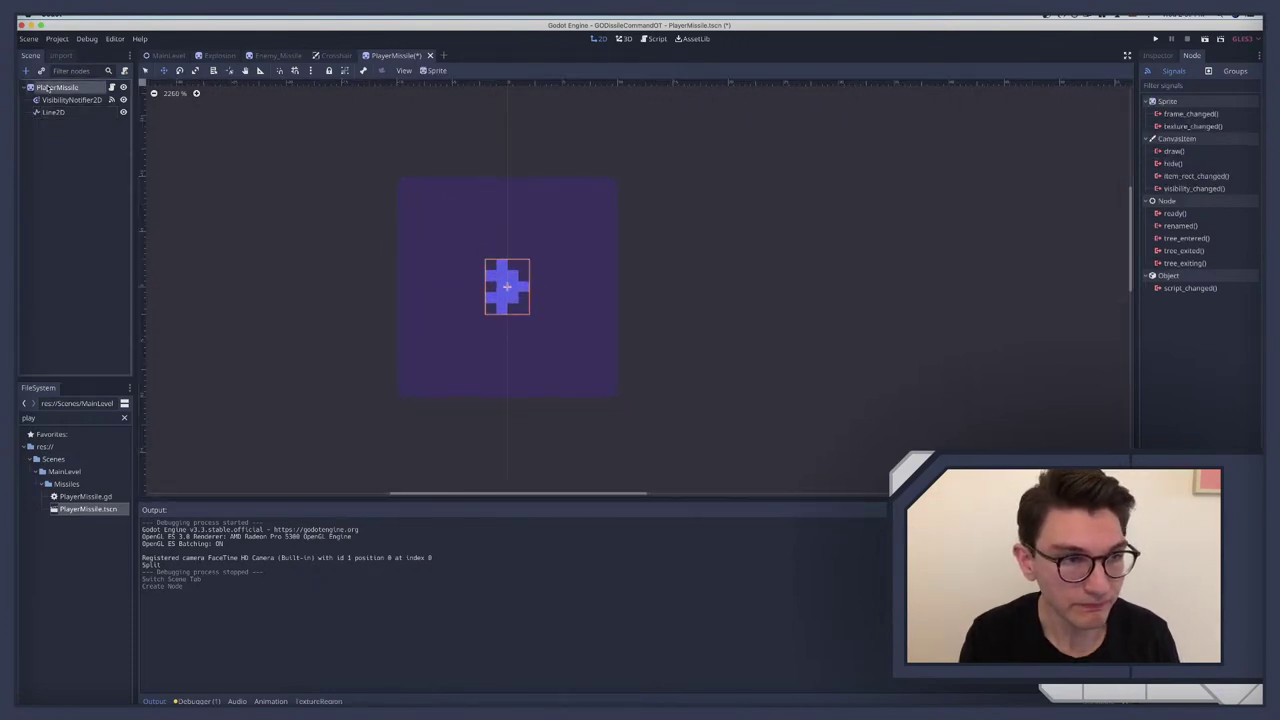
{"action": "left_click", "coordinate": [1158, 55]}
{"action": "left_click", "coordinate": [1197, 271]}
{"action": "left_click", "coordinate": [1228, 271]}
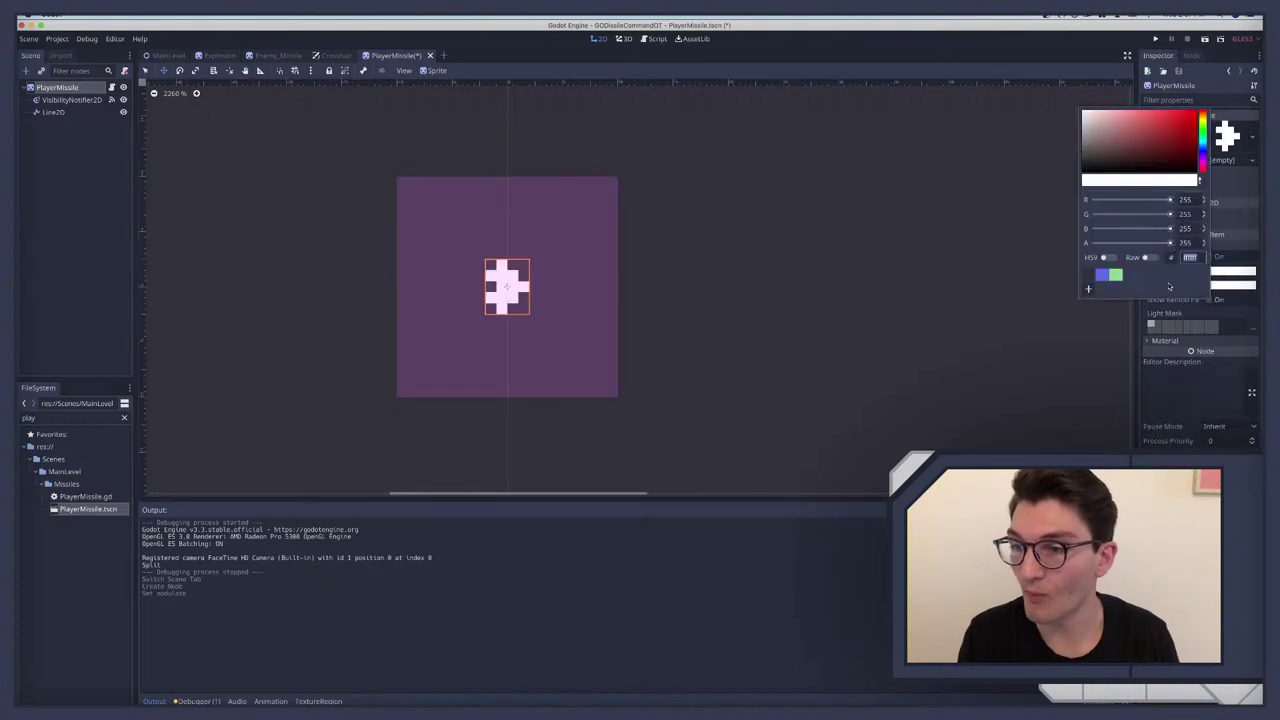
{"action": "left_click", "coordinate": [1102, 274]}
{"action": "left_click", "coordinate": [293, 202]}
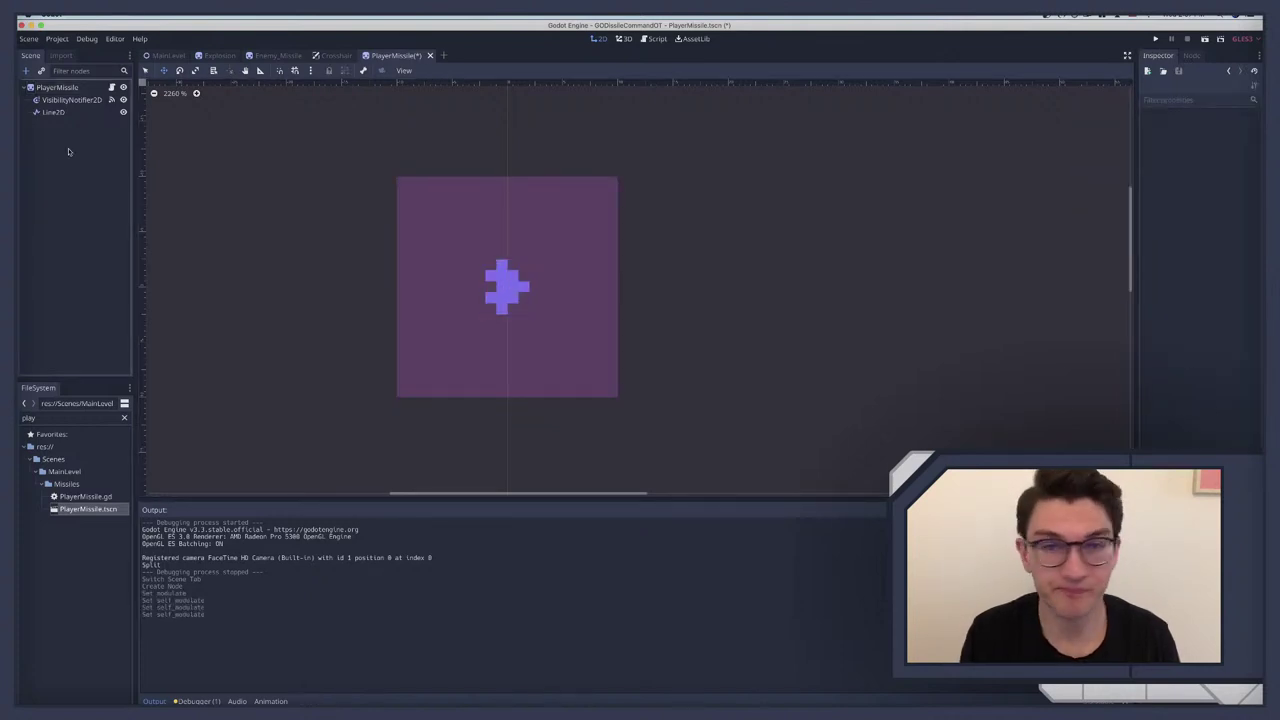
{"action": "left_click", "coordinate": [60, 88]}
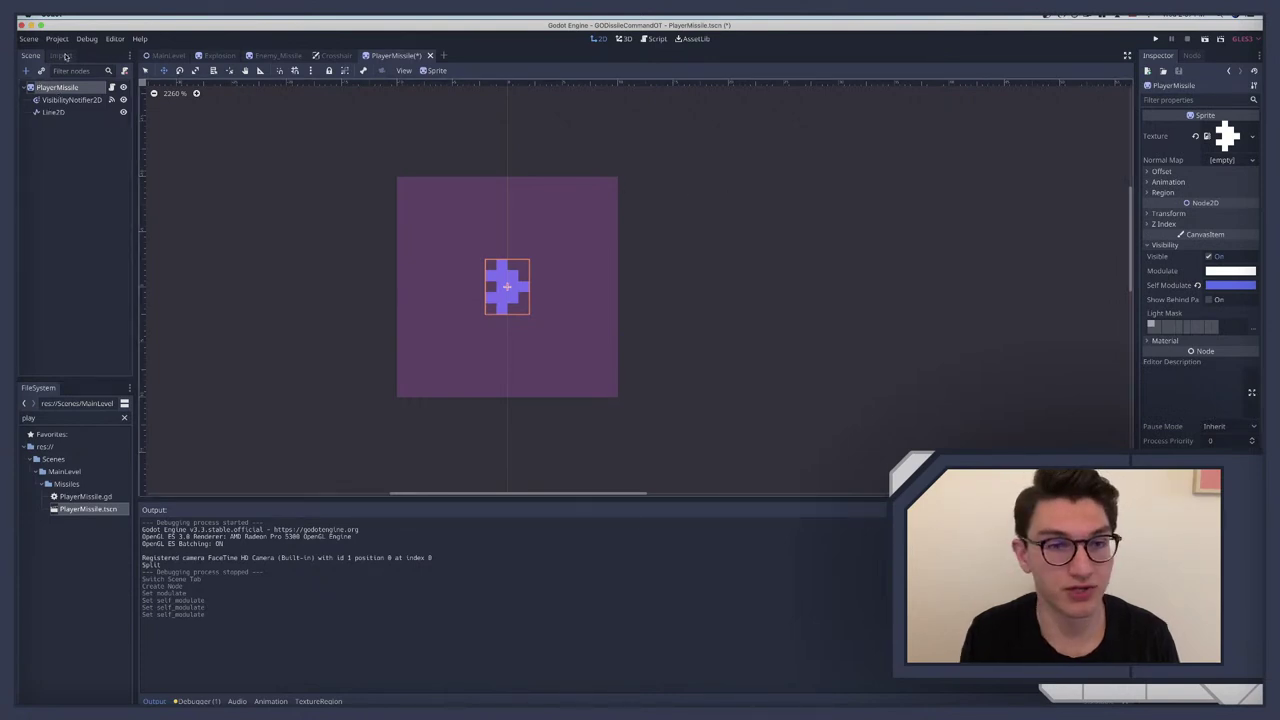
{"action": "left_click", "coordinate": [66, 112]}
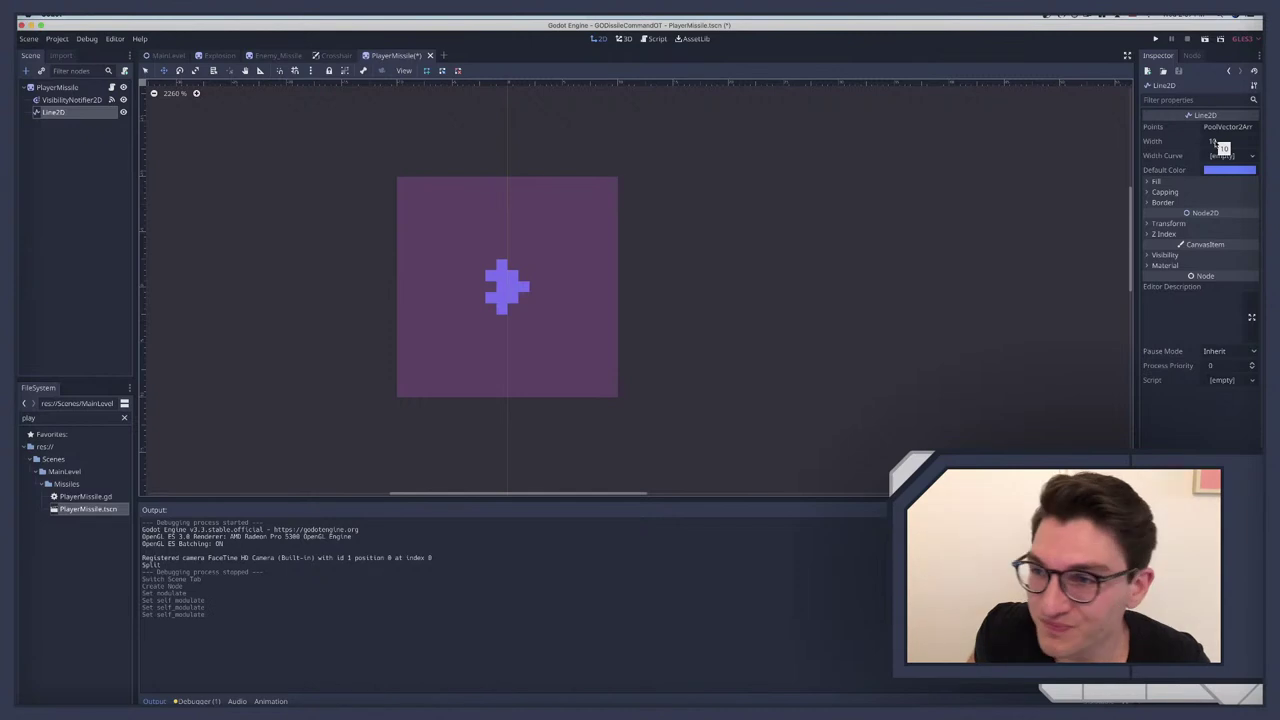
Step: Expand the Line2D's Fill and Capping sections, comparing against the MainLevel scene
{"action": "left_click", "coordinate": [1168, 181]}
{"action": "left_click", "coordinate": [1165, 233]}
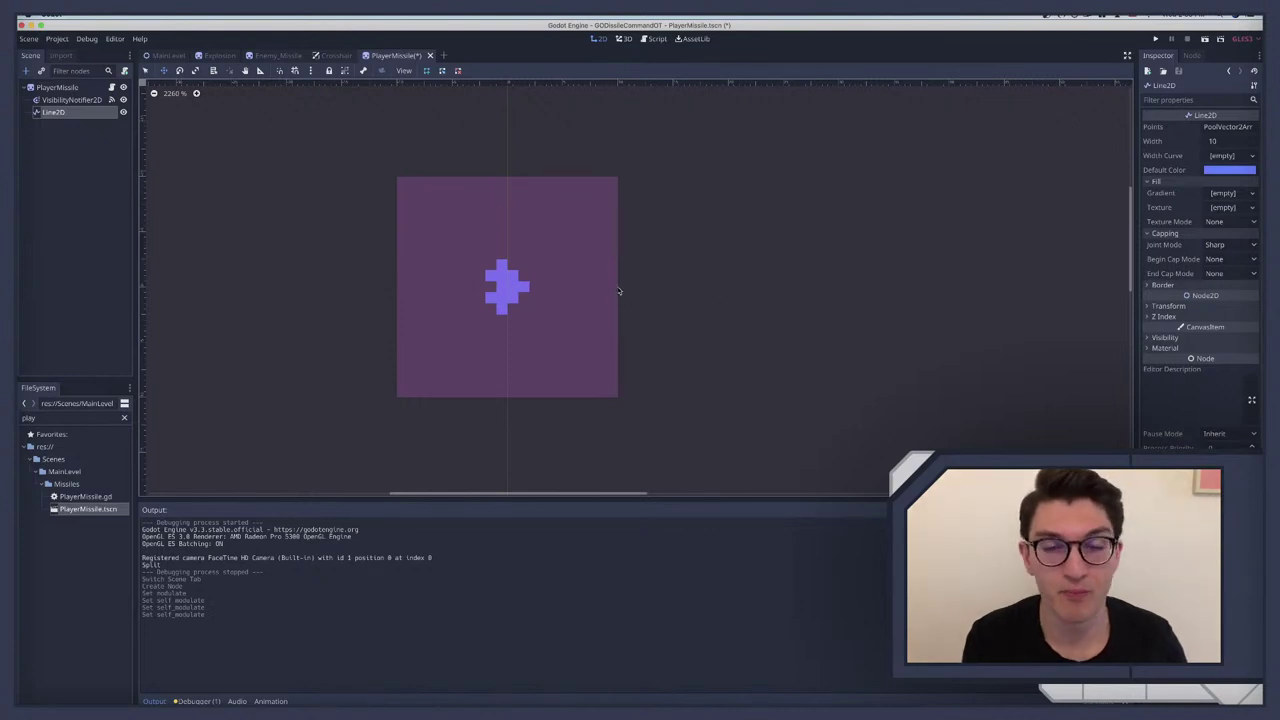
{"action": "left_click", "coordinate": [162, 55]}
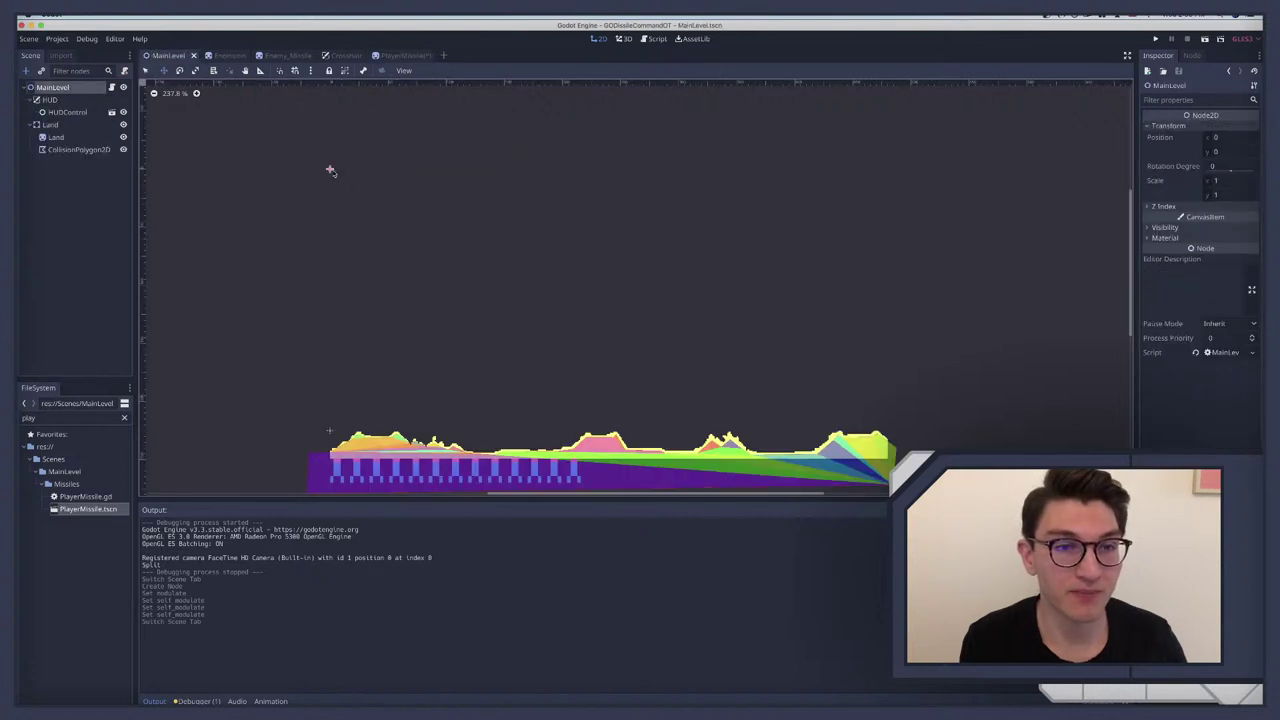
{"action": "left_click", "coordinate": [398, 55]}
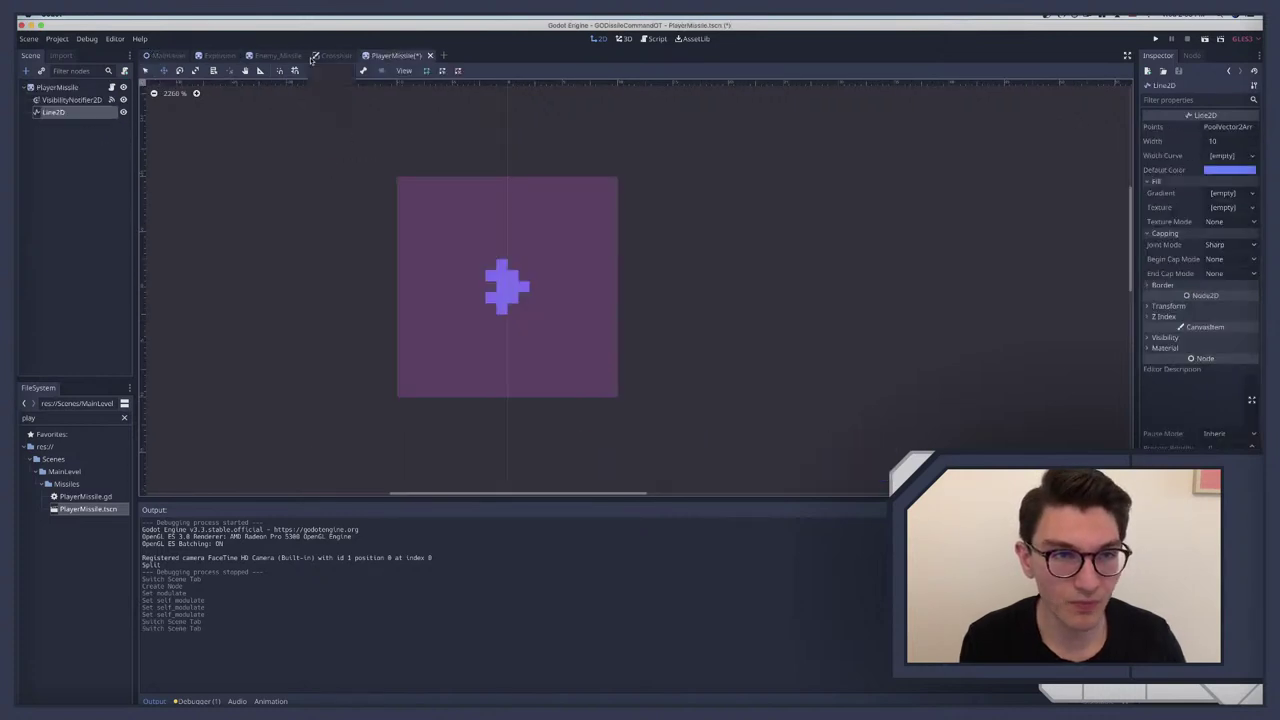
{"action": "left_click", "coordinate": [164, 56]}
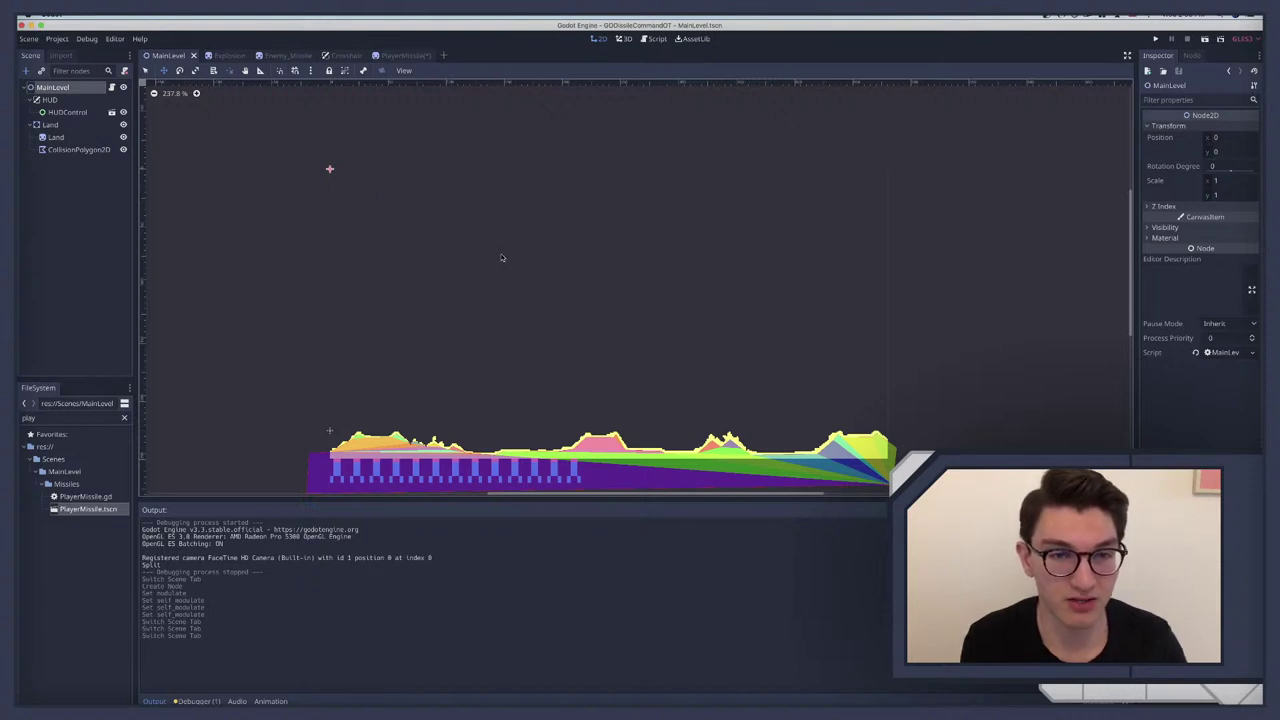
{"action": "left_click", "coordinate": [396, 55]}
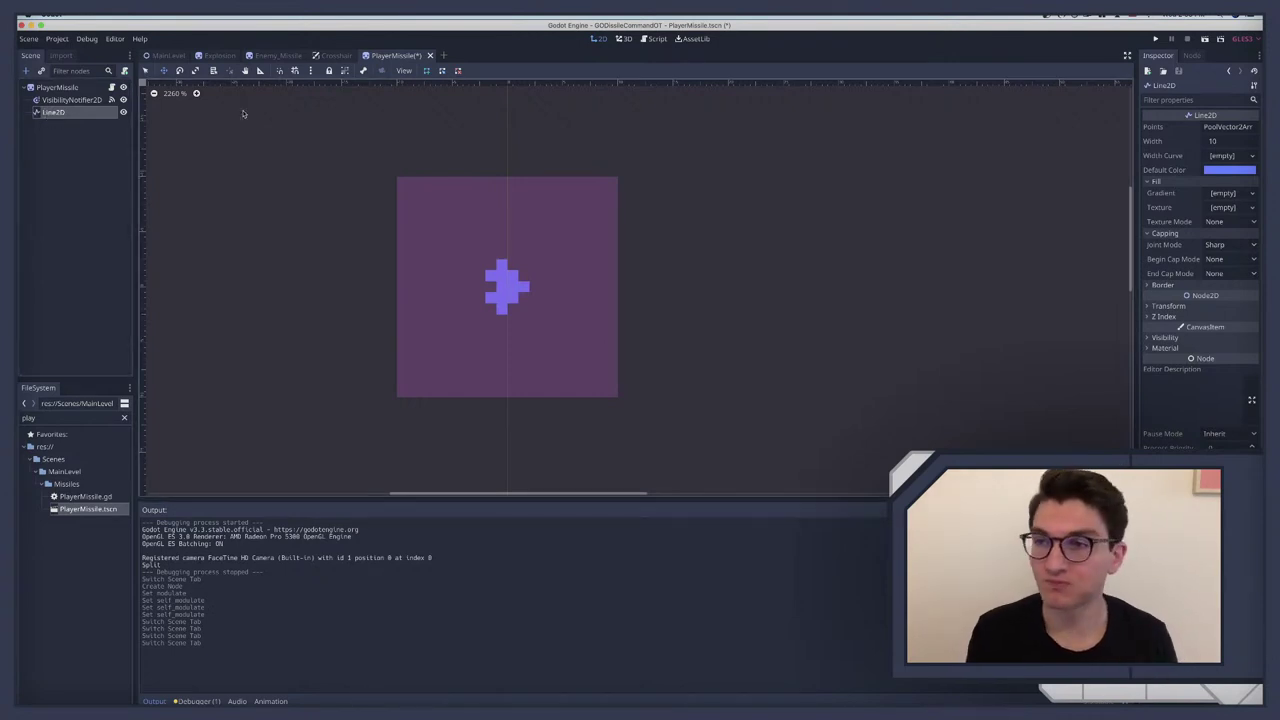
Step: Set the Line2D width to 1 and give it two points at 0,0, then open PlayerMissile.gd
{"action": "left_click", "coordinate": [1222, 141]}
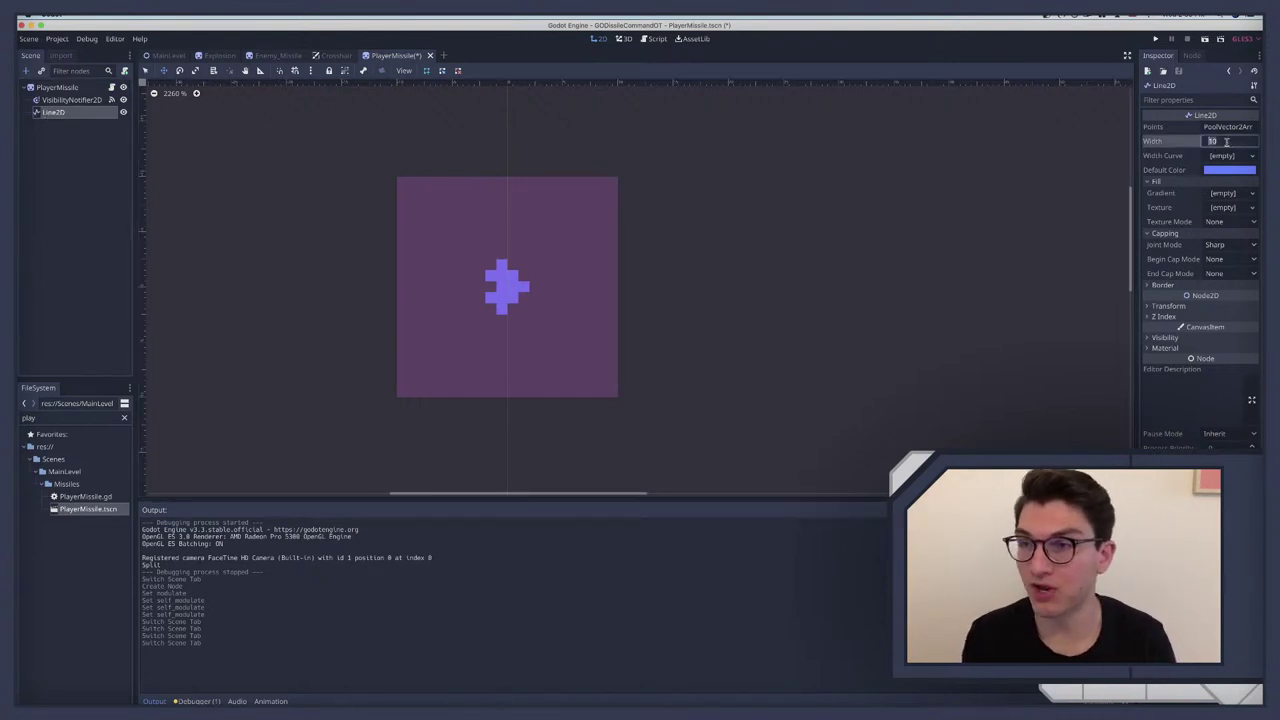
{"action": "type", "text": "80"}
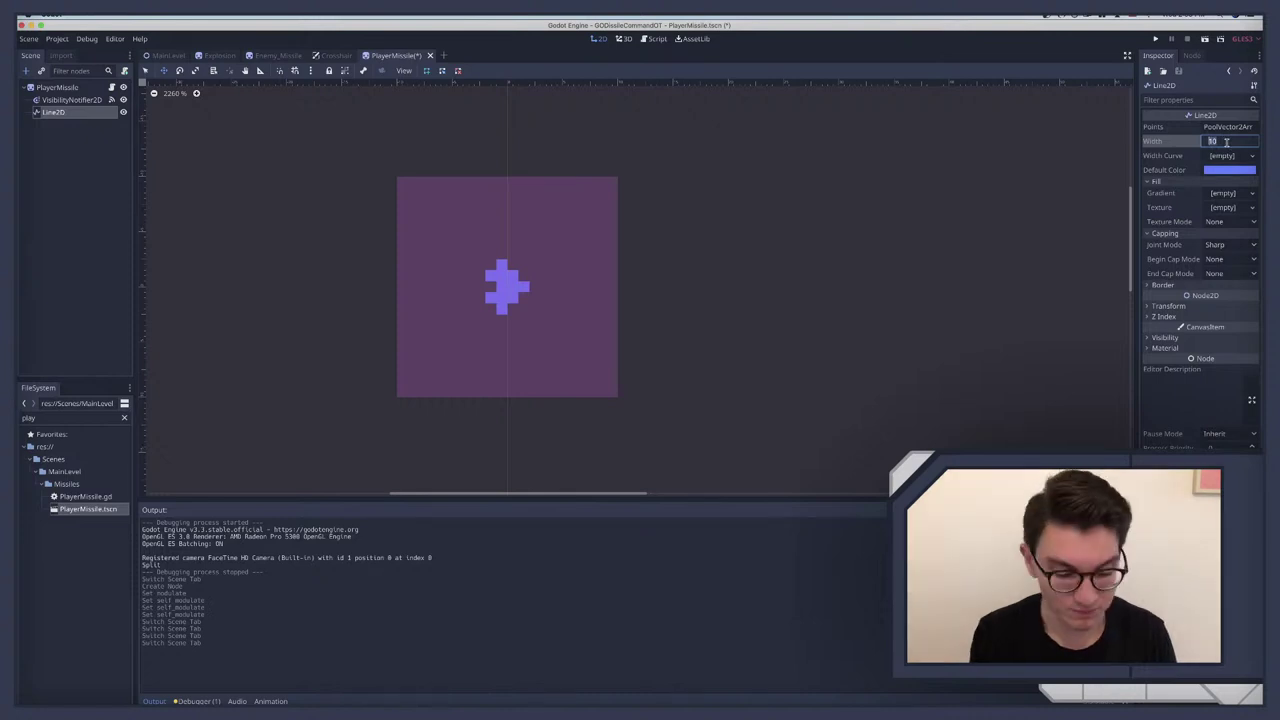
{"action": "type", "text": "1"}
{"action": "key", "text": "Return"}
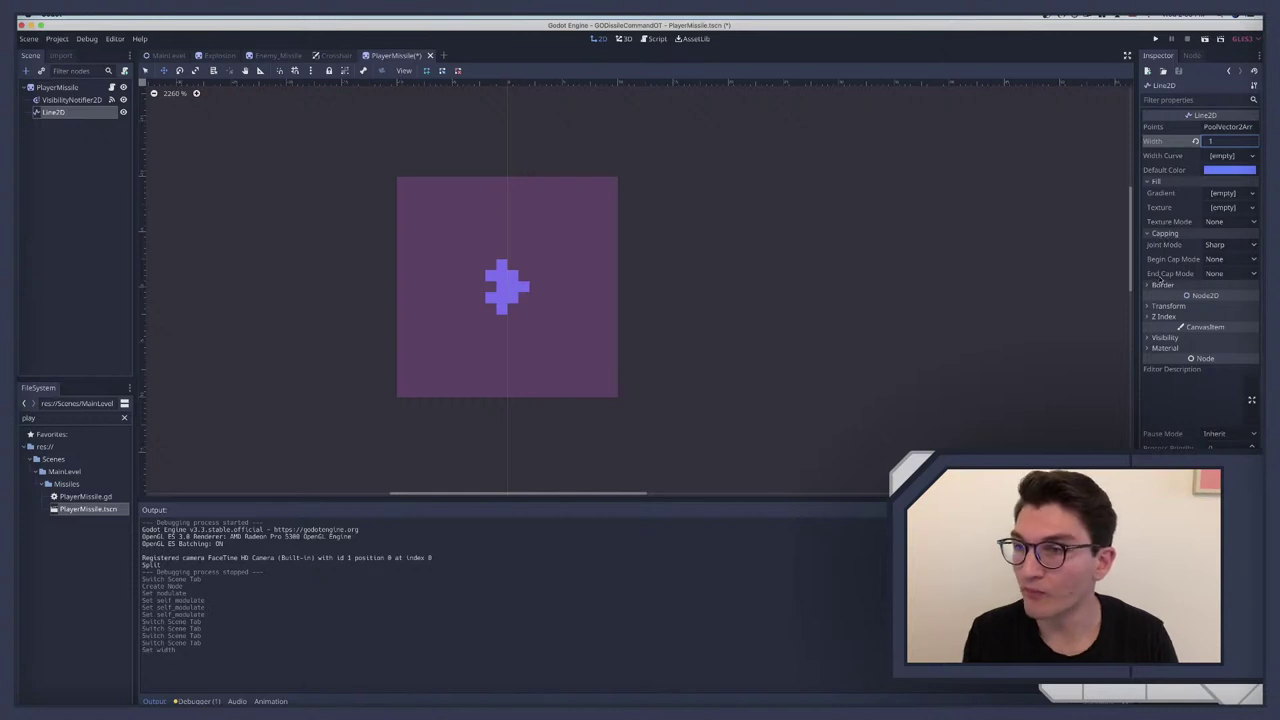
{"action": "left_click", "coordinate": [1219, 128]}
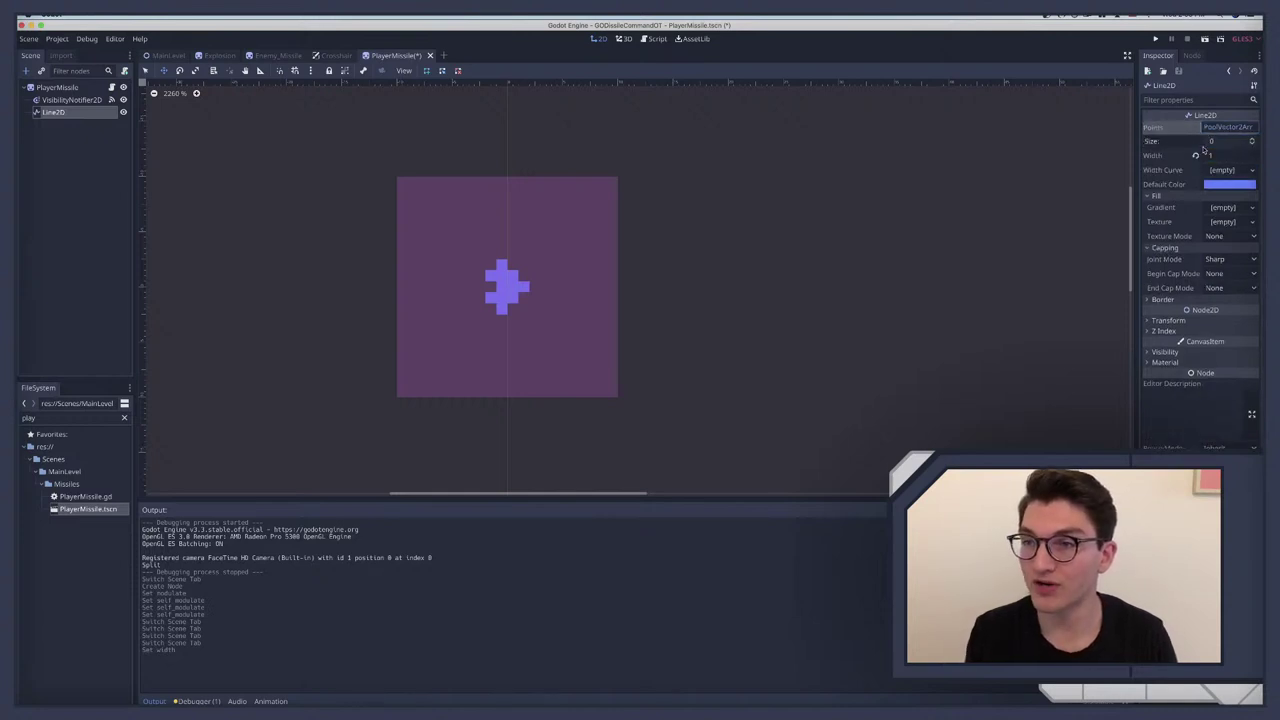
{"action": "left_click", "coordinate": [1252, 140]}
{"action": "left_click", "coordinate": [1252, 140]}
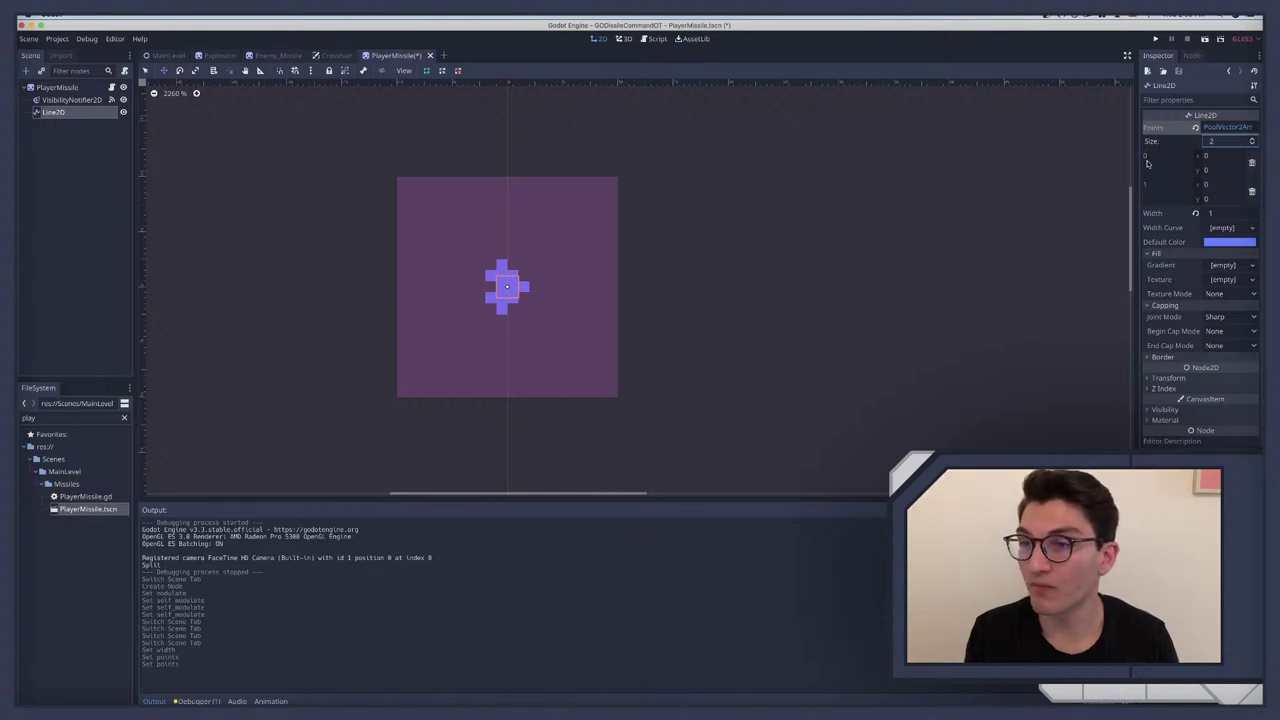
{"action": "left_click", "coordinate": [111, 87]}
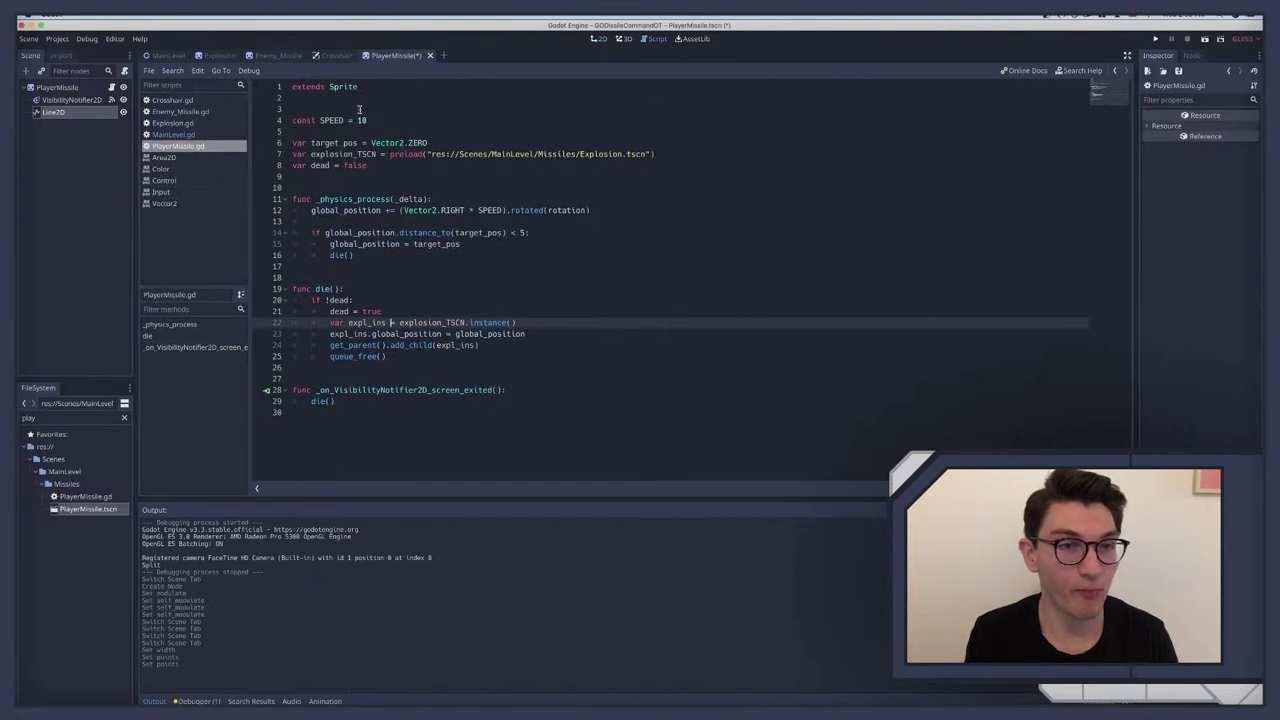
Step: Declare onready var line2D = $Line2D below SPEED, then select the Line2D node to view its properties
{"action": "left_click", "coordinate": [685, 154]}
{"action": "key", "text": "Return"}
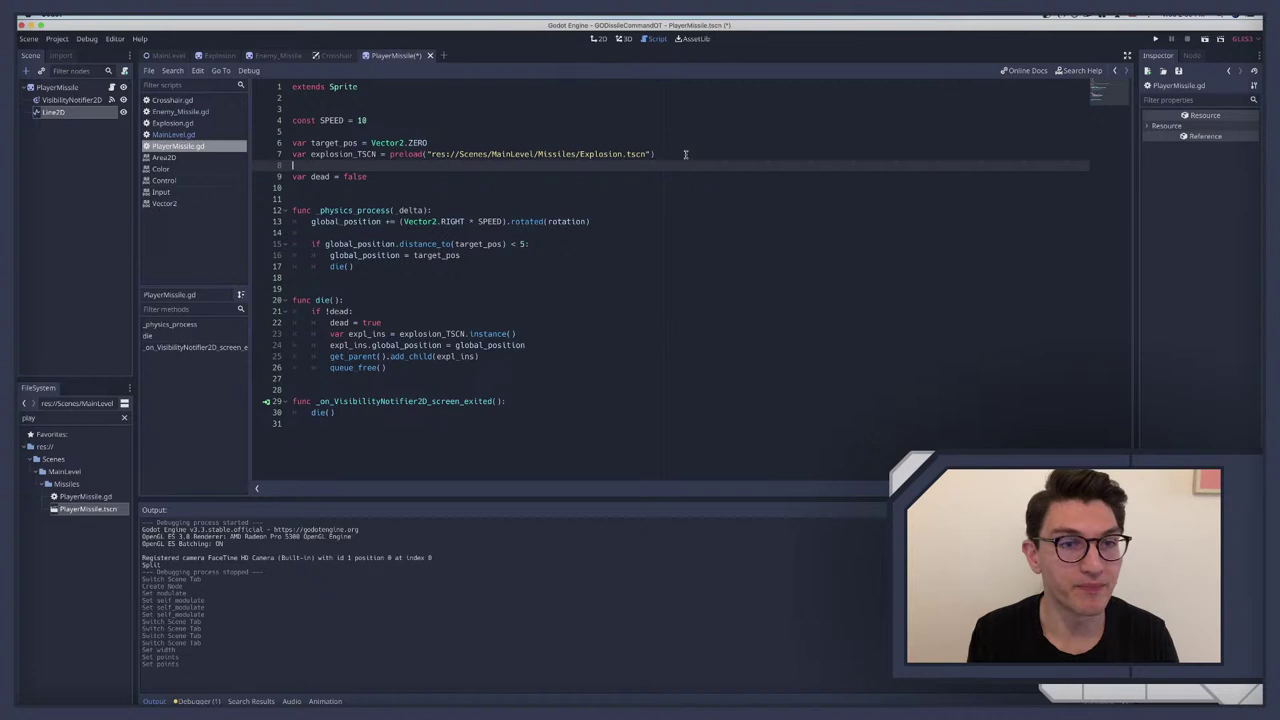
{"action": "key", "text": "BackSpace"}
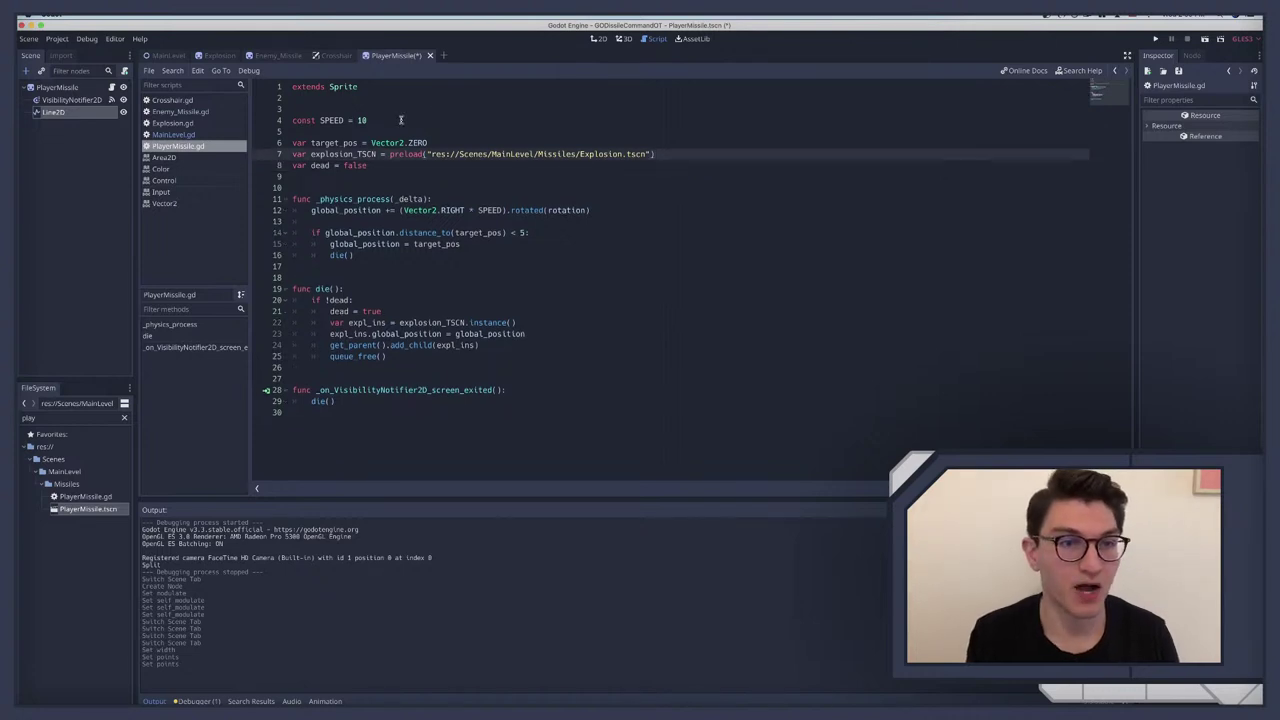
{"action": "left_click", "coordinate": [400, 120]}
{"action": "key", "text": "Return"}
{"action": "key", "text": "Return"}
{"action": "type", "text": "onread"}
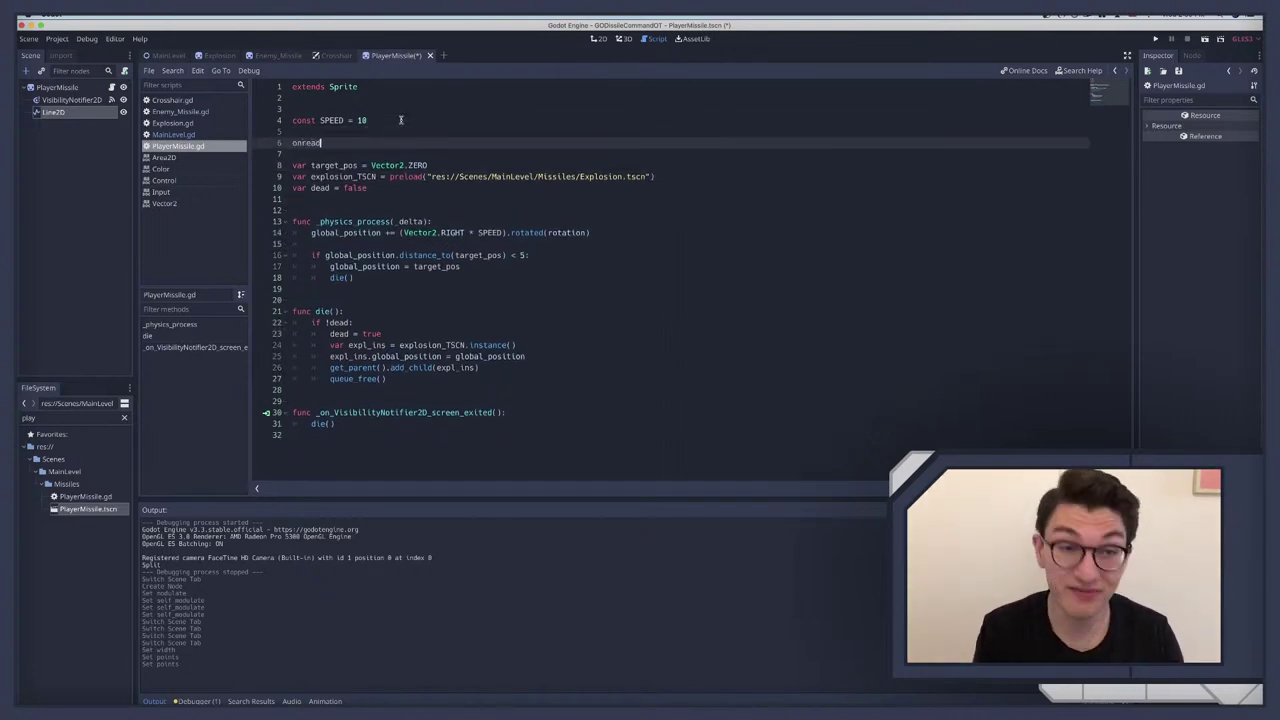
{"action": "type", "text": "y var"}
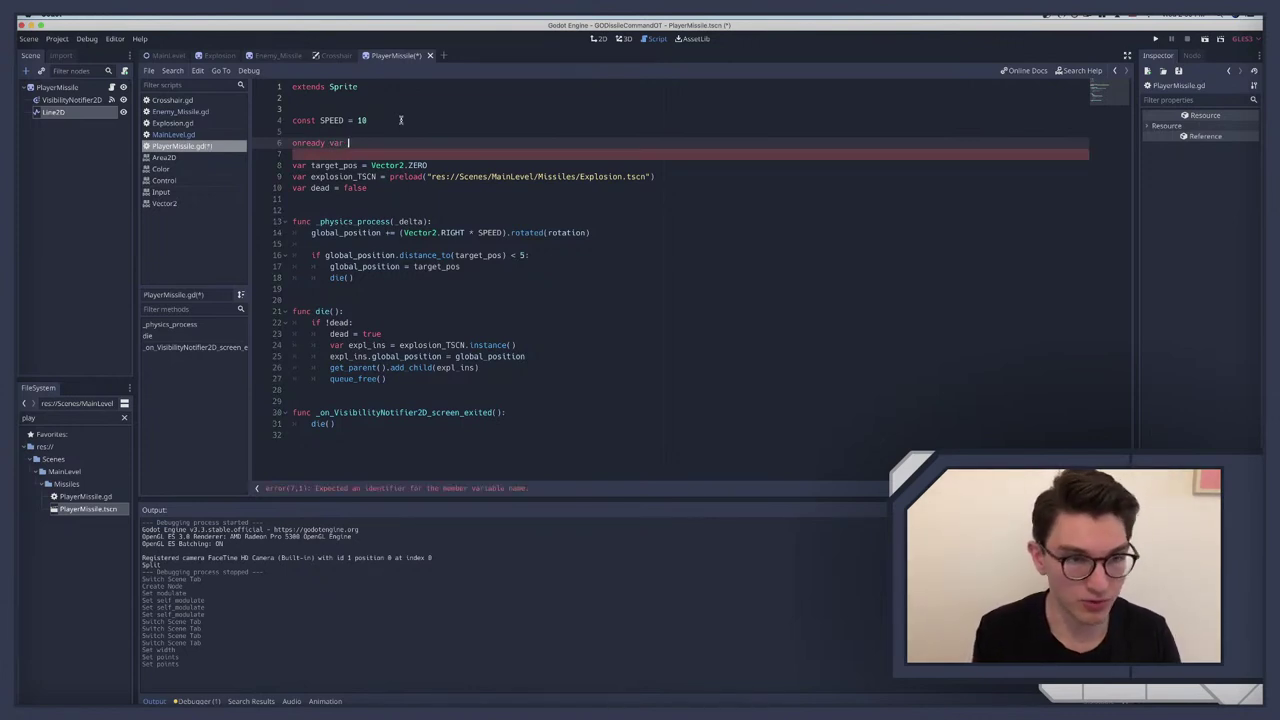
{"action": "type", "text": "line"}
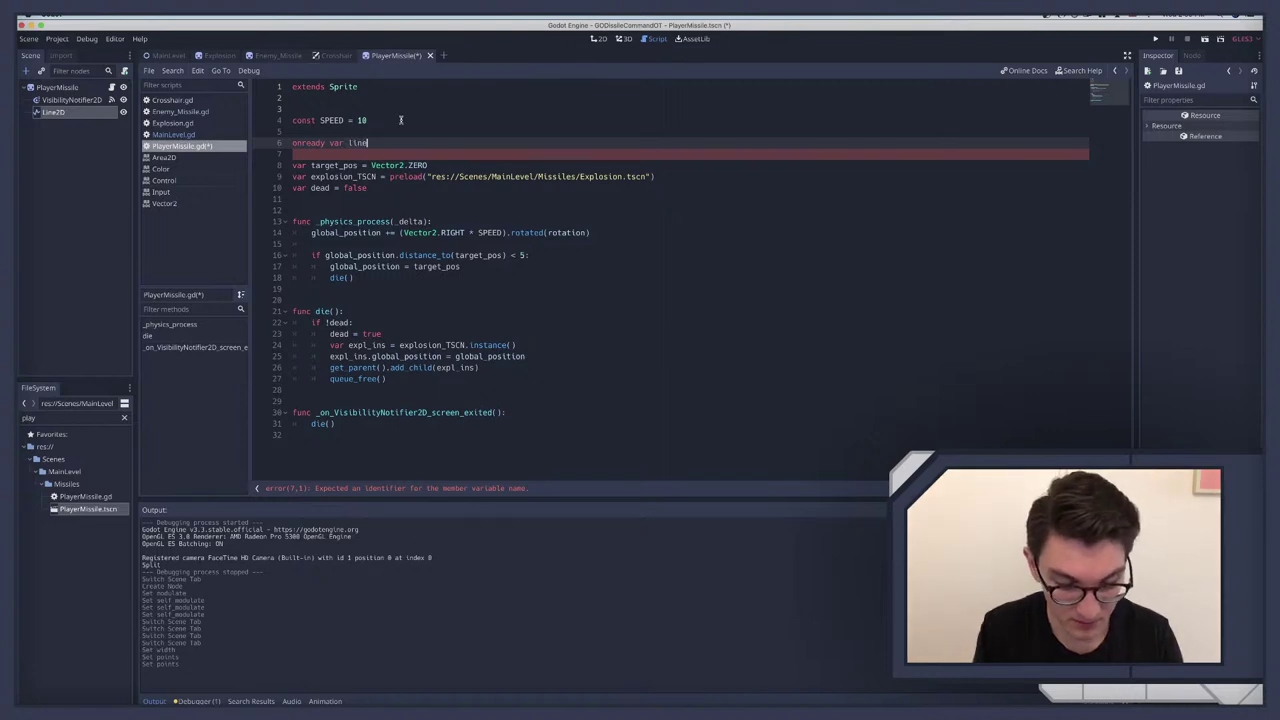
{"action": "type", "text": "2D"}
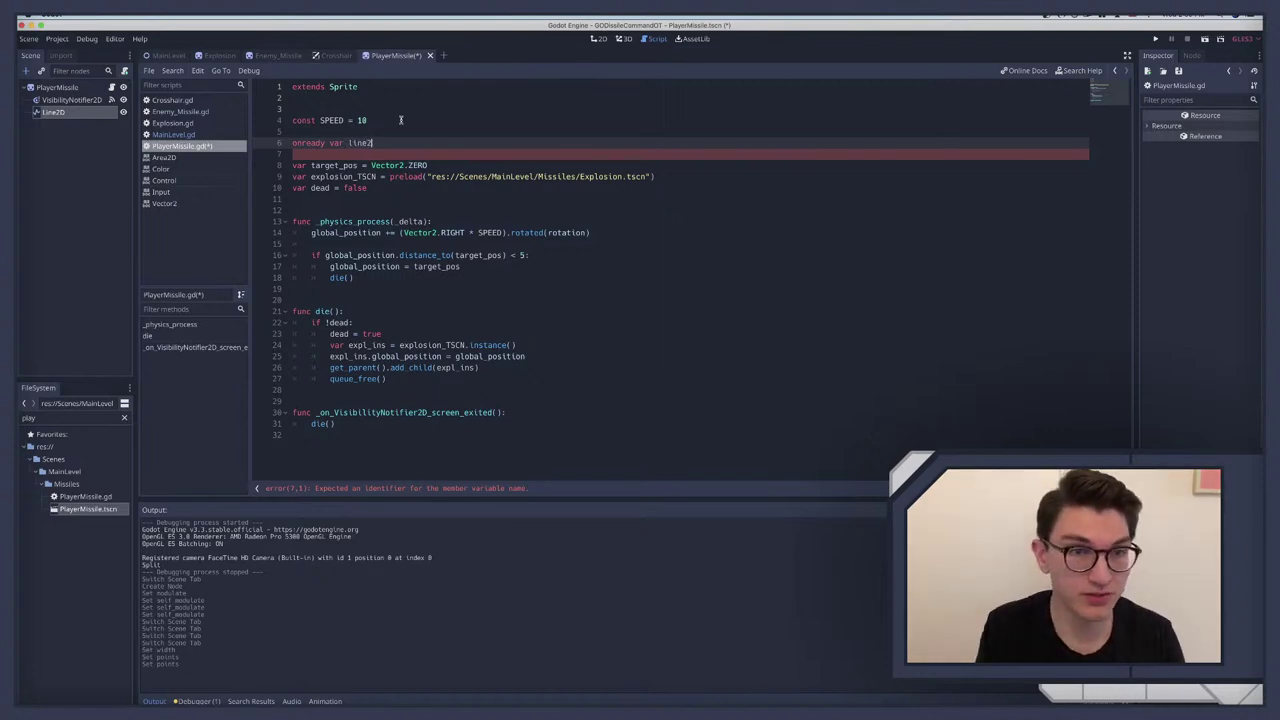
{"action": "type", "text": " = $l"}
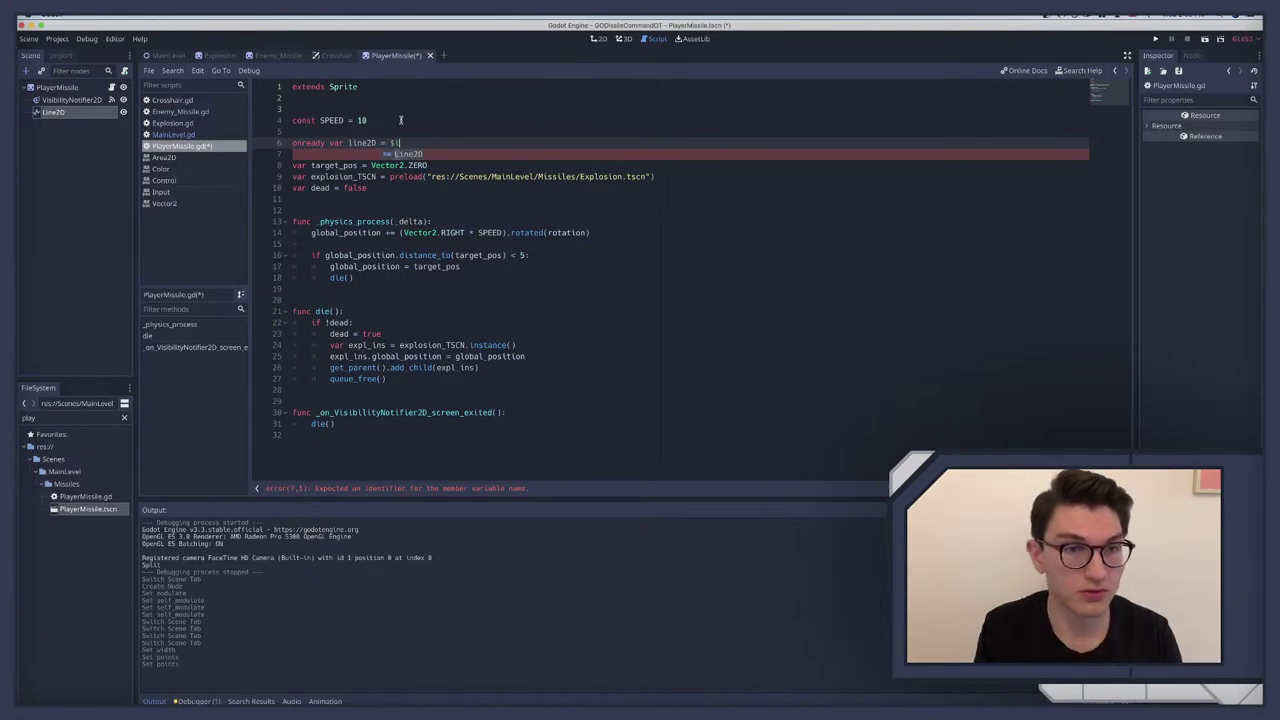
{"action": "key", "text": "Return"}
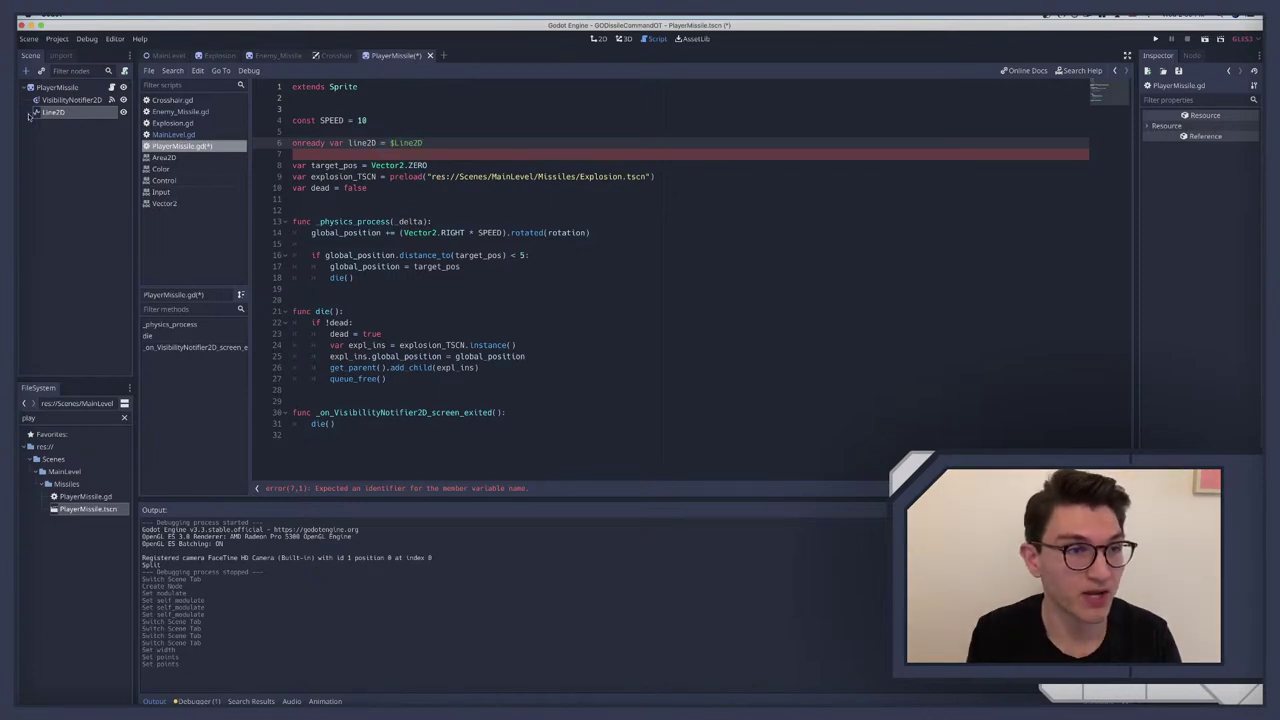
{"action": "left_click", "coordinate": [58, 113]}
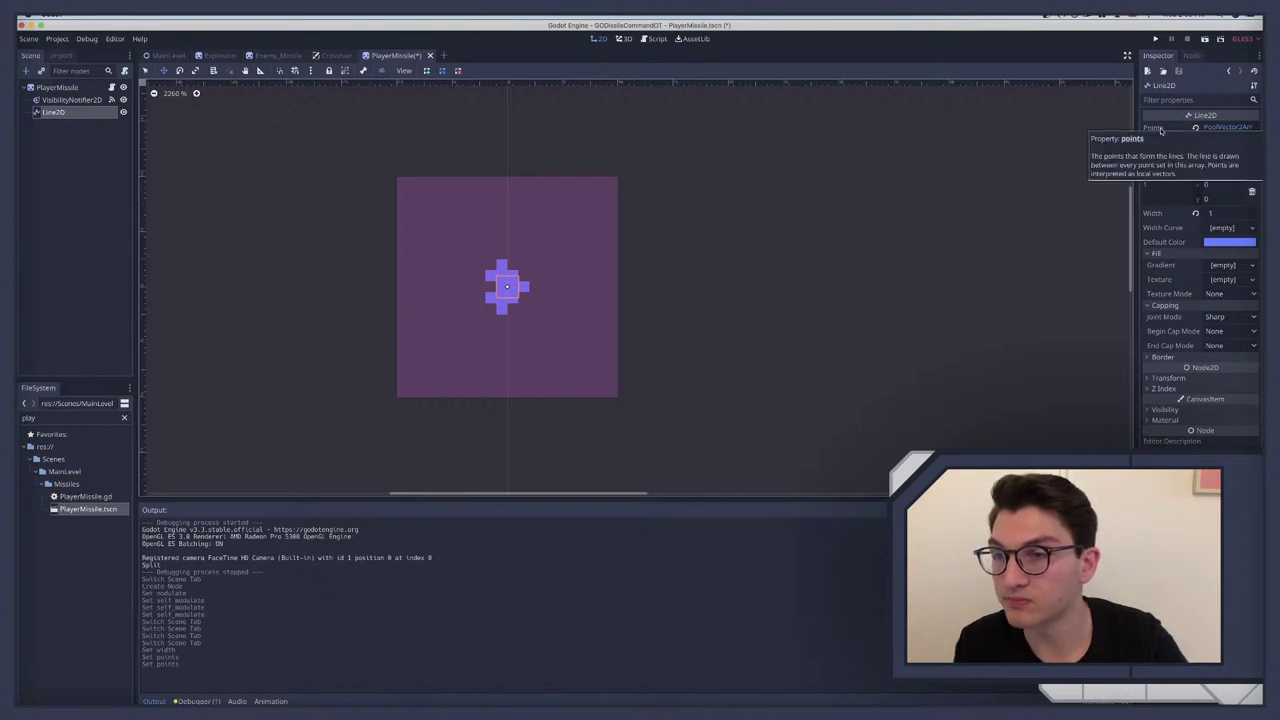
Step: Add a func _ready(): function below the variable declarations in PlayerMissile.gd
{"action": "left_click", "coordinate": [112, 88]}
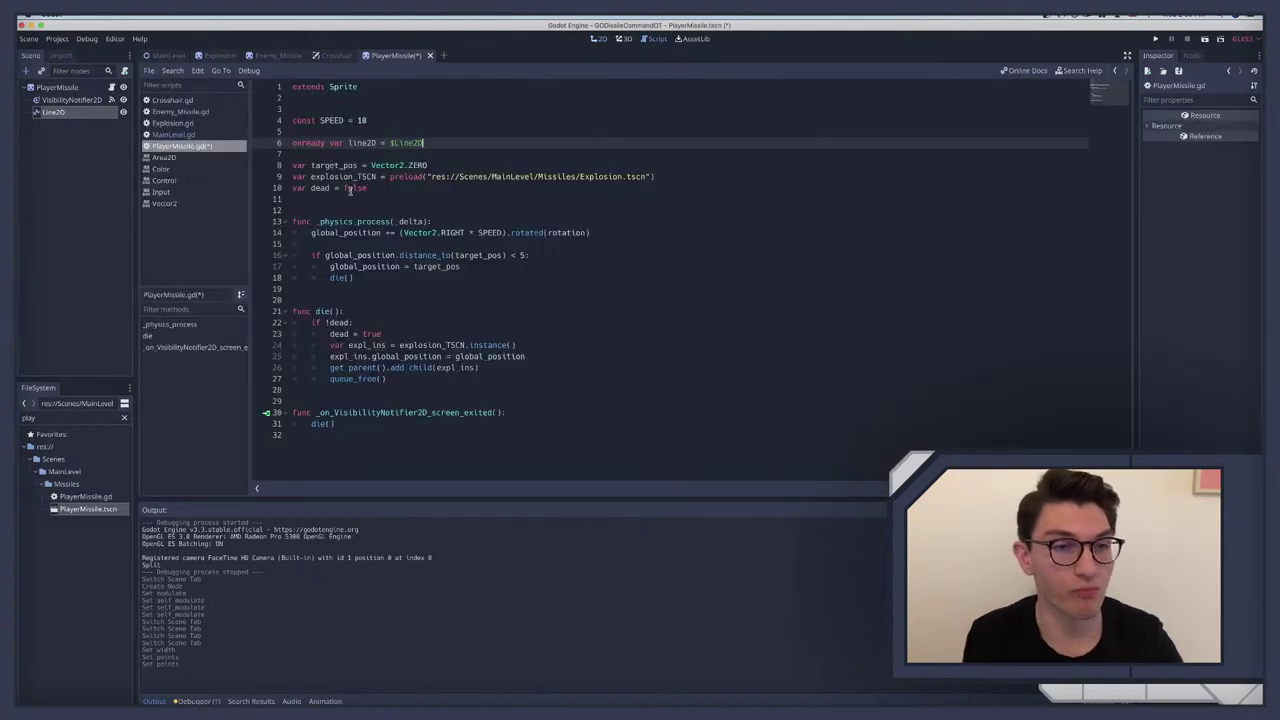
{"action": "left_click", "coordinate": [398, 190]}
{"action": "left_click", "coordinate": [388, 198]}
{"action": "key", "text": "Return"}
{"action": "key", "text": "Return"}
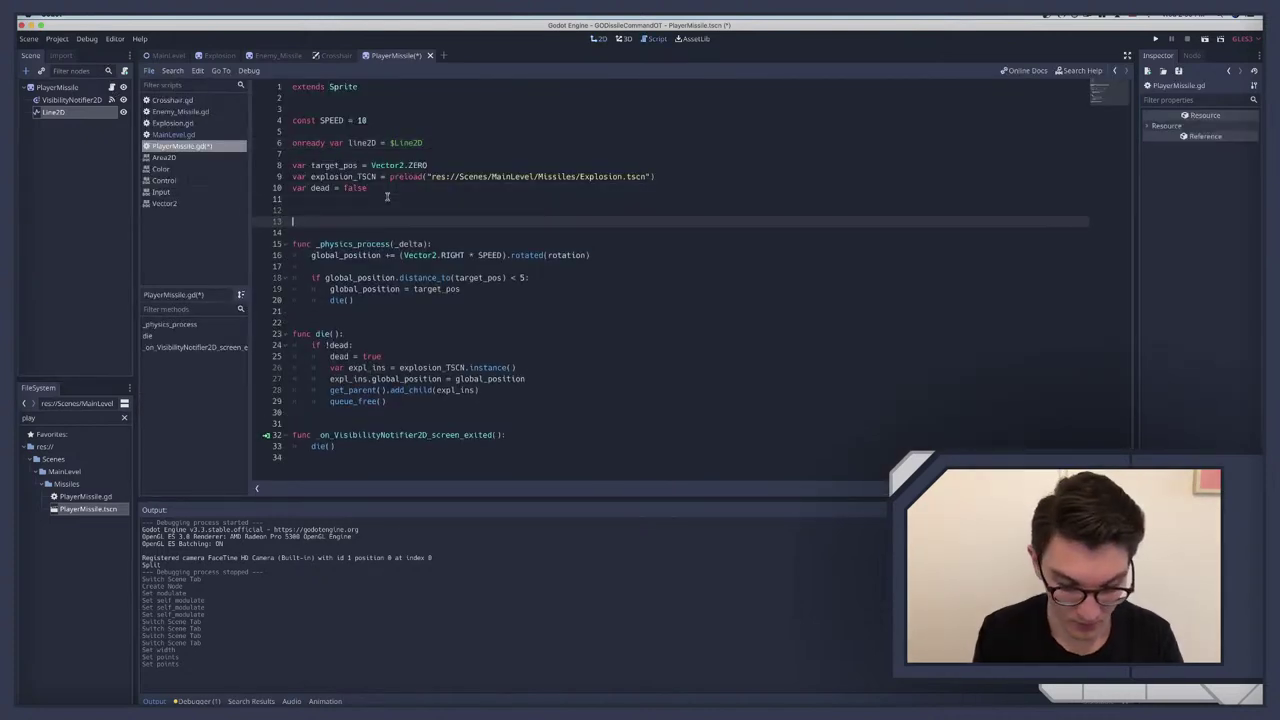
{"action": "type", "text": "func"}
{"action": "key", "text": "BackSpace"}
{"action": "key", "text": "BackSpace"}
{"action": "key", "text": "BackSpace"}
{"action": "key", "text": "BackSpace"}
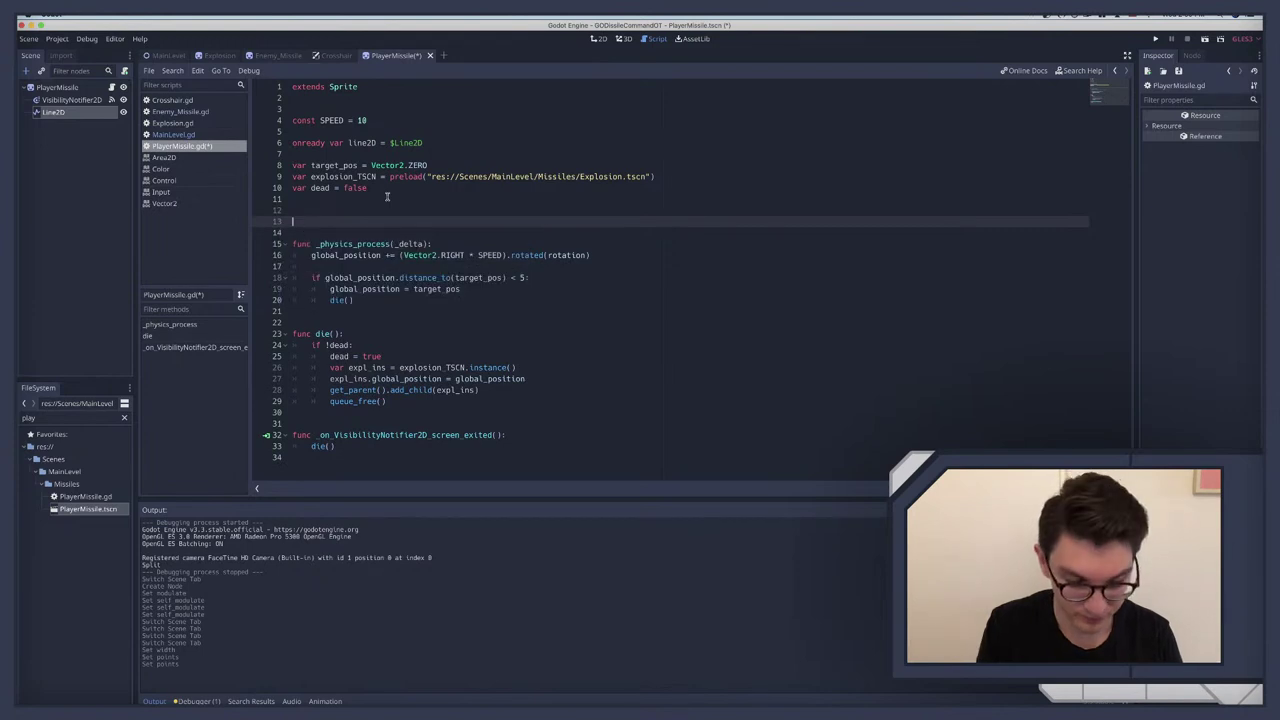
{"action": "type", "text": "func read"}
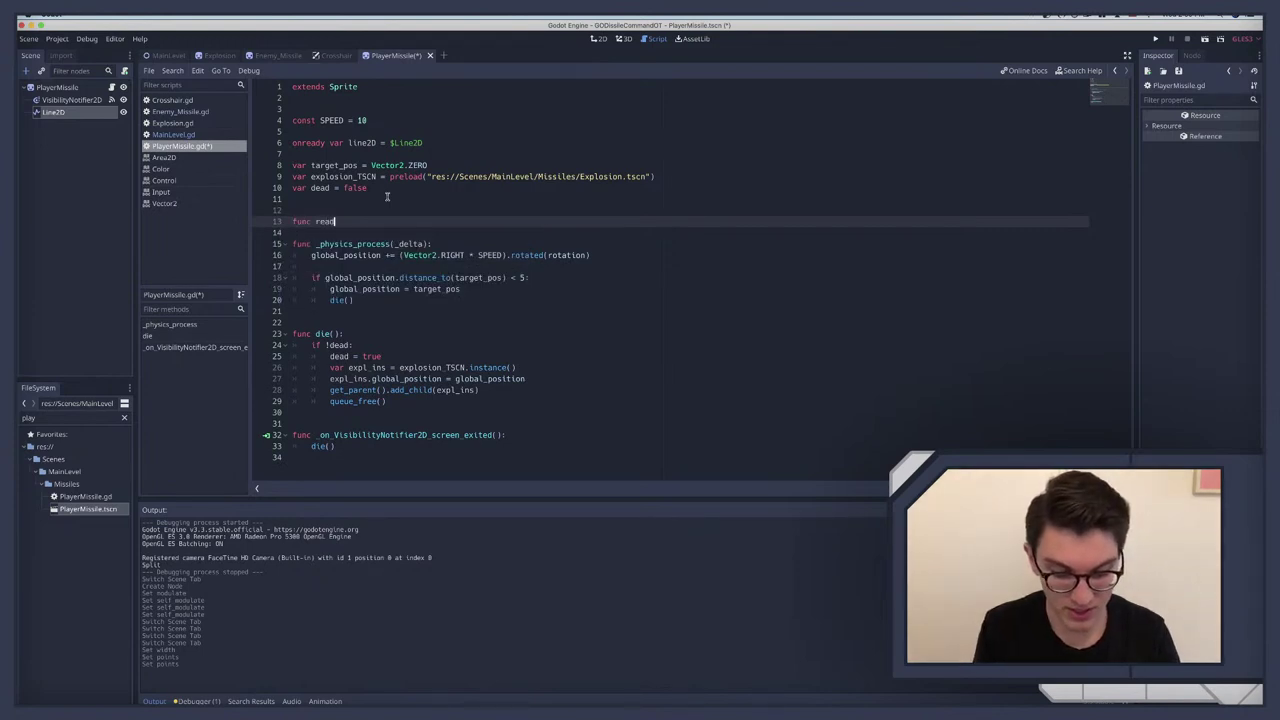
{"action": "type", "text": "y()"}
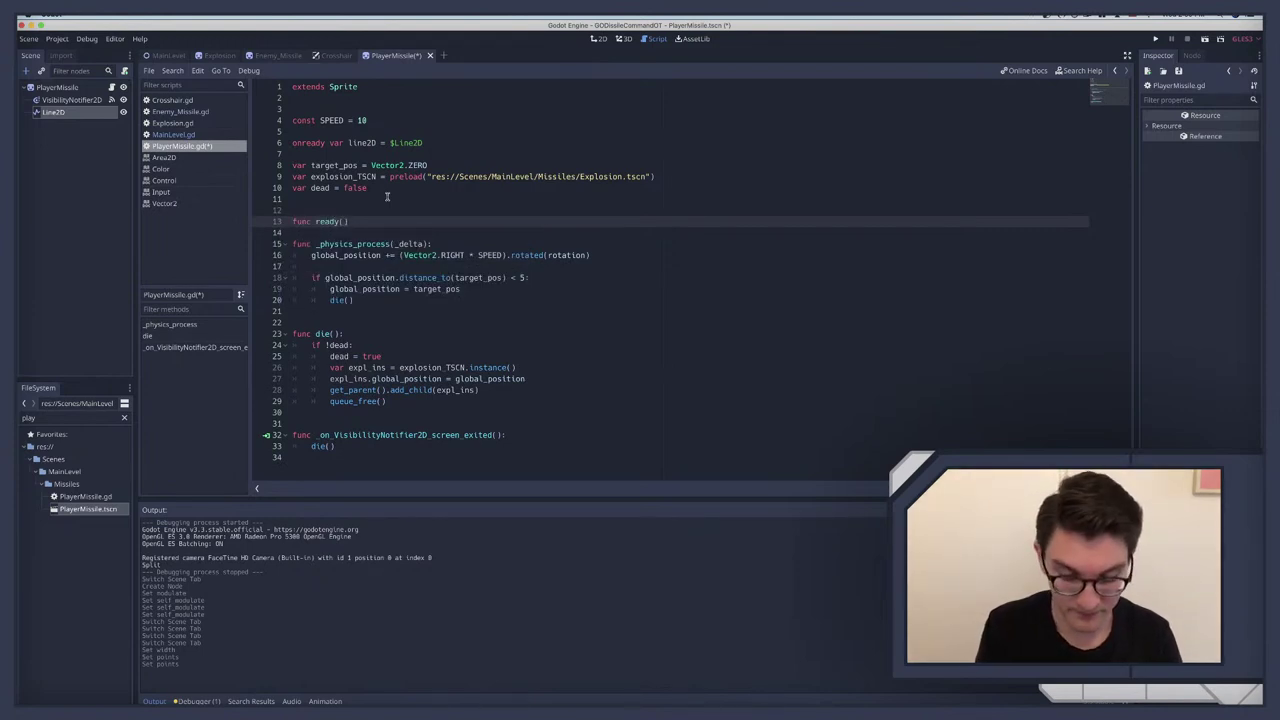
{"action": "key", "text": "BackSpace"}
{"action": "key", "text": "BackSpace"}
{"action": "key", "text": "BackSpace"}
{"action": "key", "text": "BackSpace"}
{"action": "key", "text": "BackSpace"}
{"action": "key", "text": "BackSpace"}
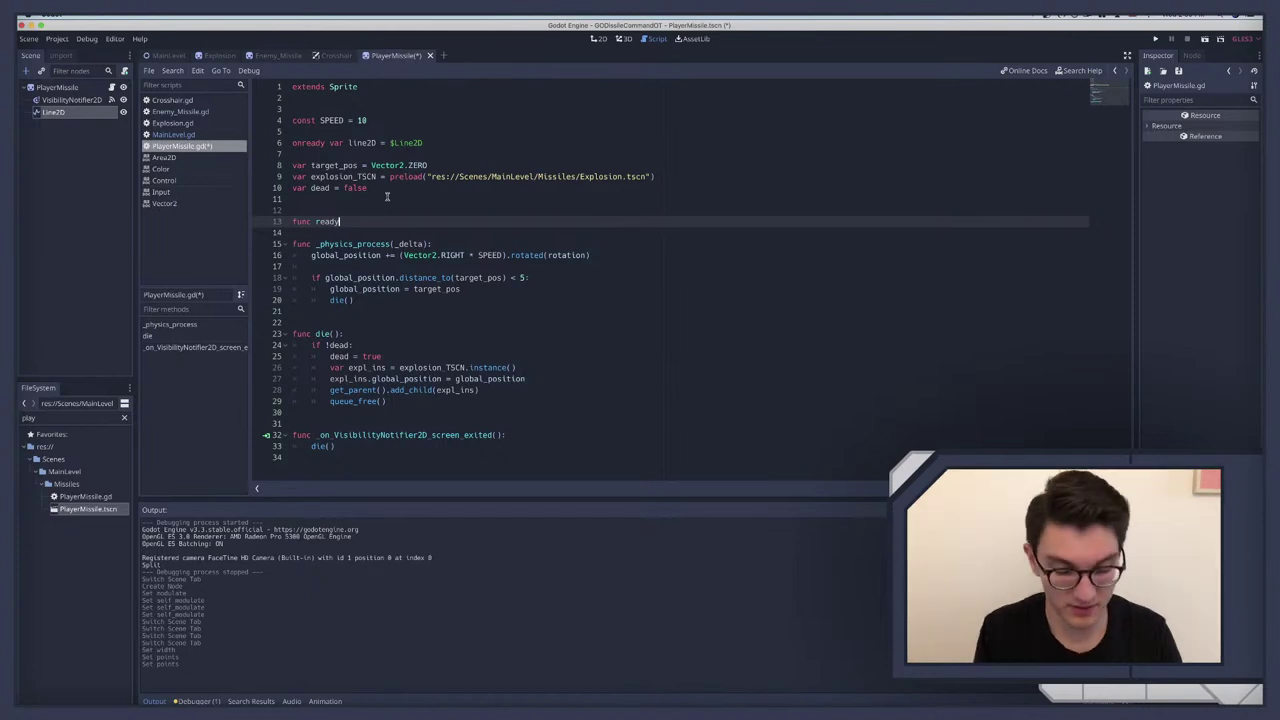
{"action": "type", "text": "_rea"}
{"action": "key", "text": "Return"}
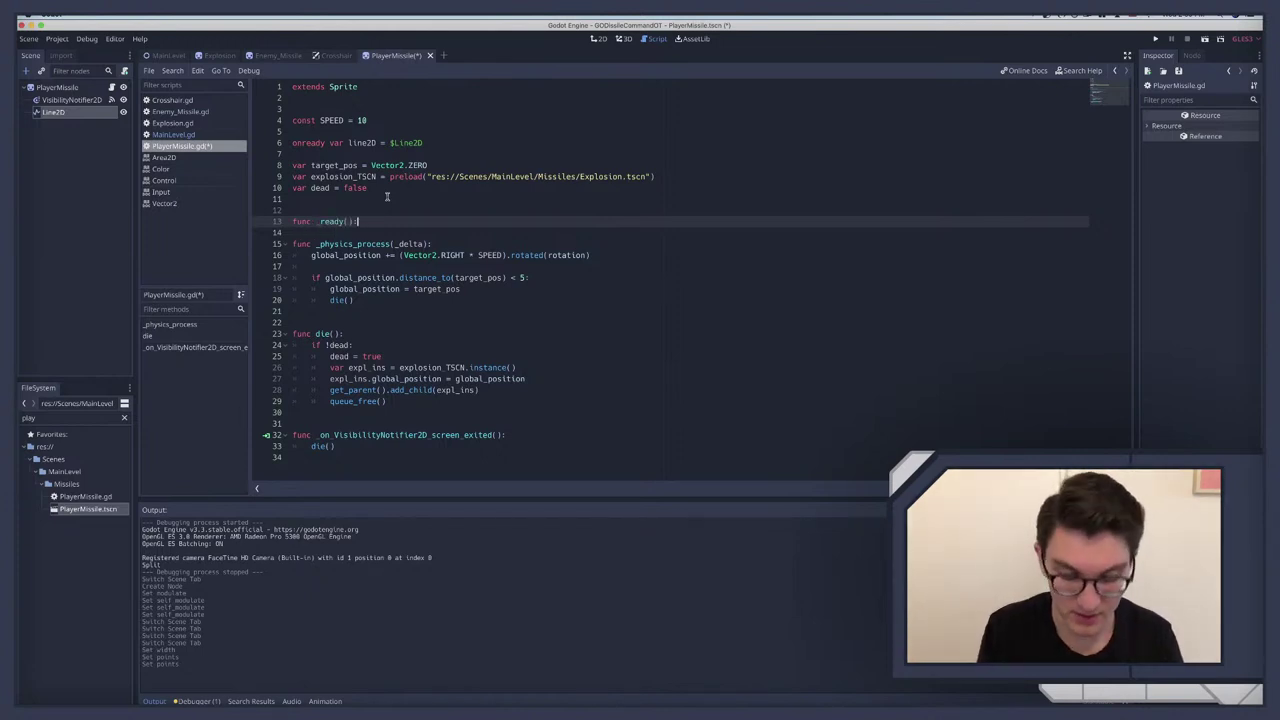
{"action": "key", "text": "Return"}
Step: Write print(line2D.points) in the _ready body, checking the Line2D node's properties along the way
{"action": "type", "text": "pr"}
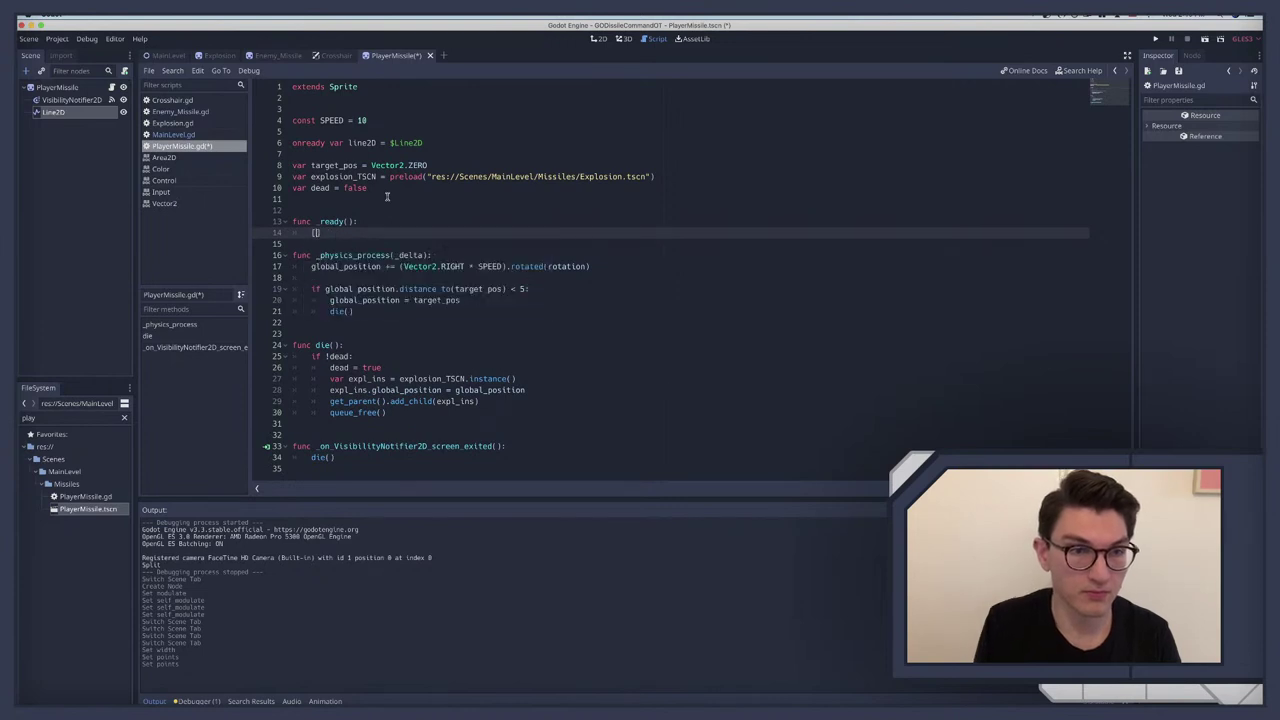
{"action": "type", "text": "int("}
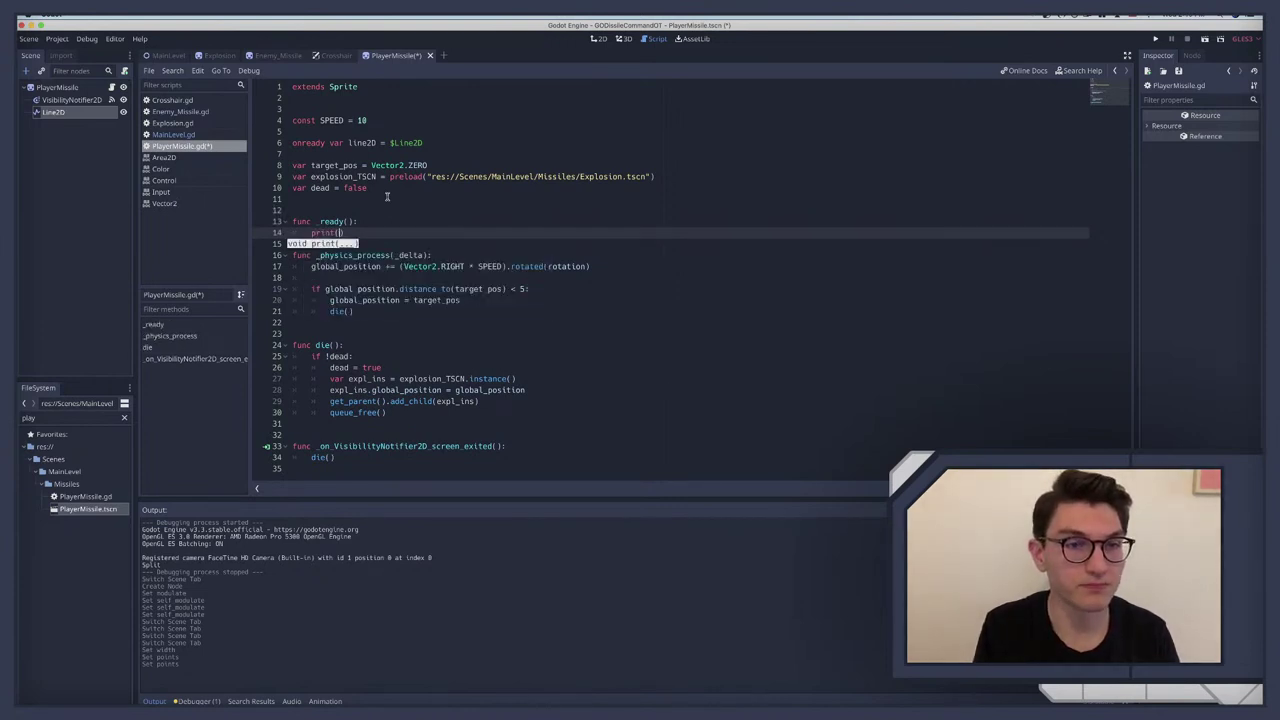
{"action": "type", "text": "lin"}
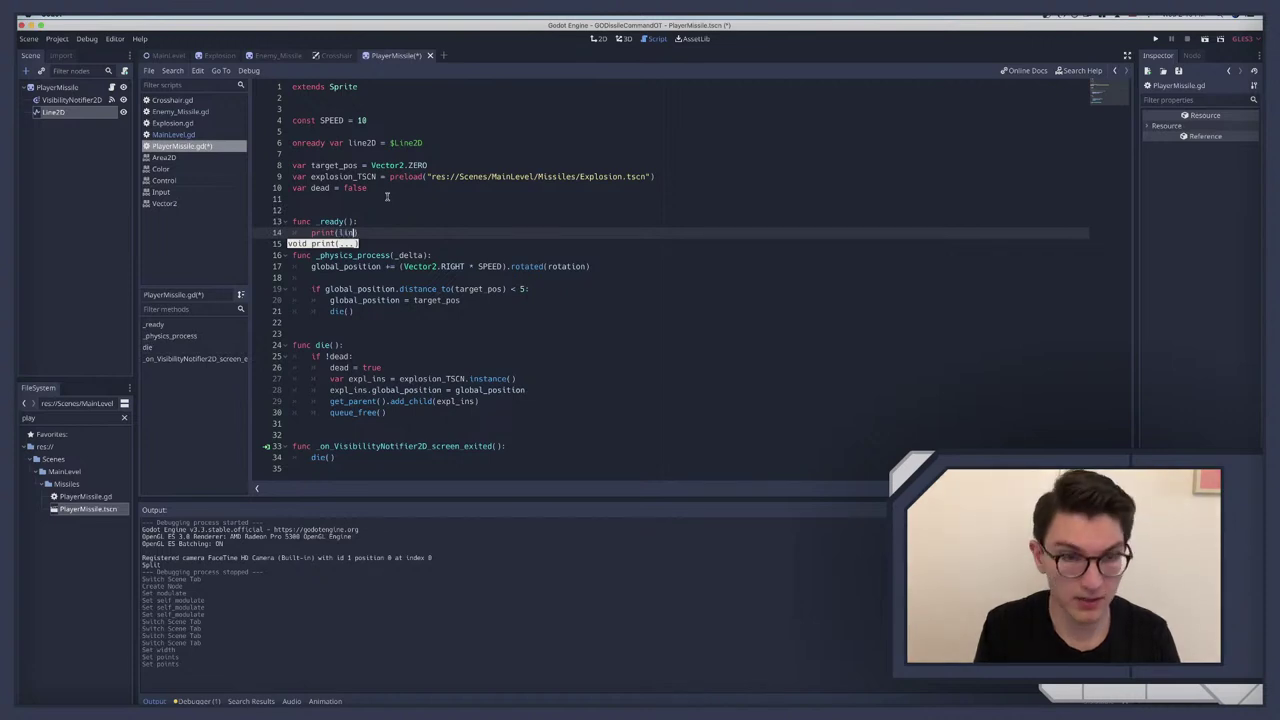
{"action": "key", "text": "Return"}
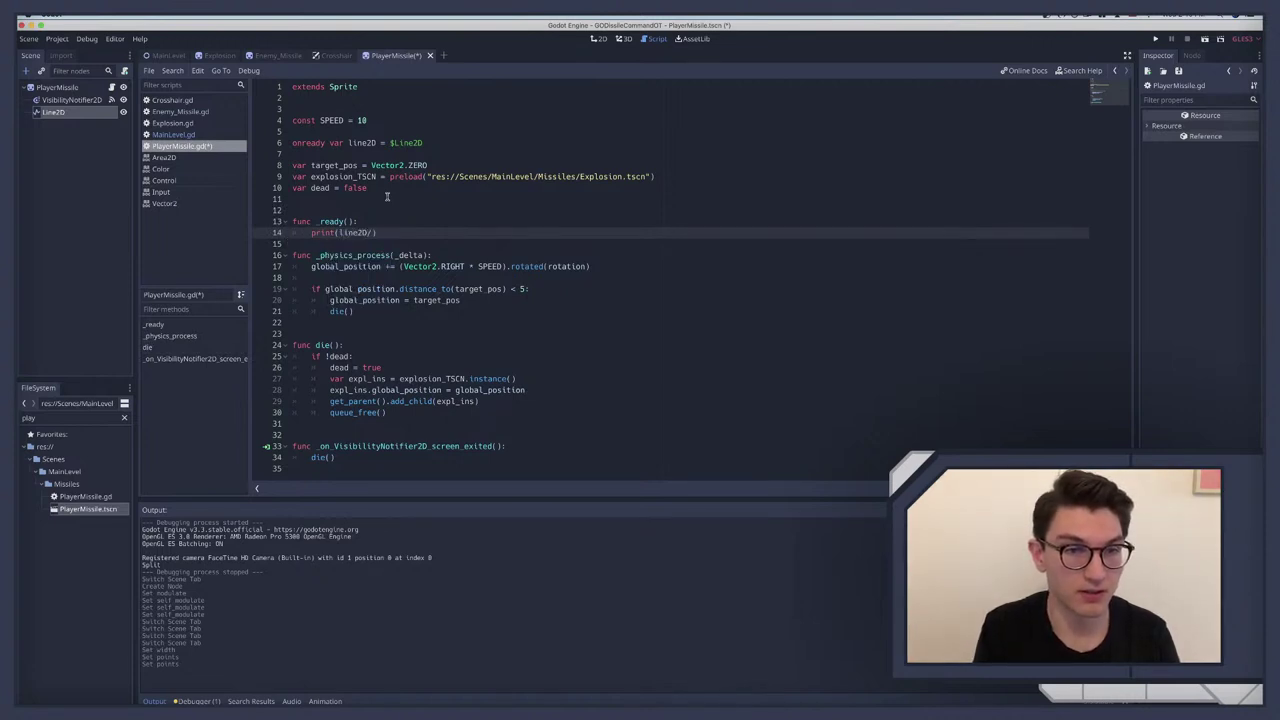
{"action": "type", "text": "."}
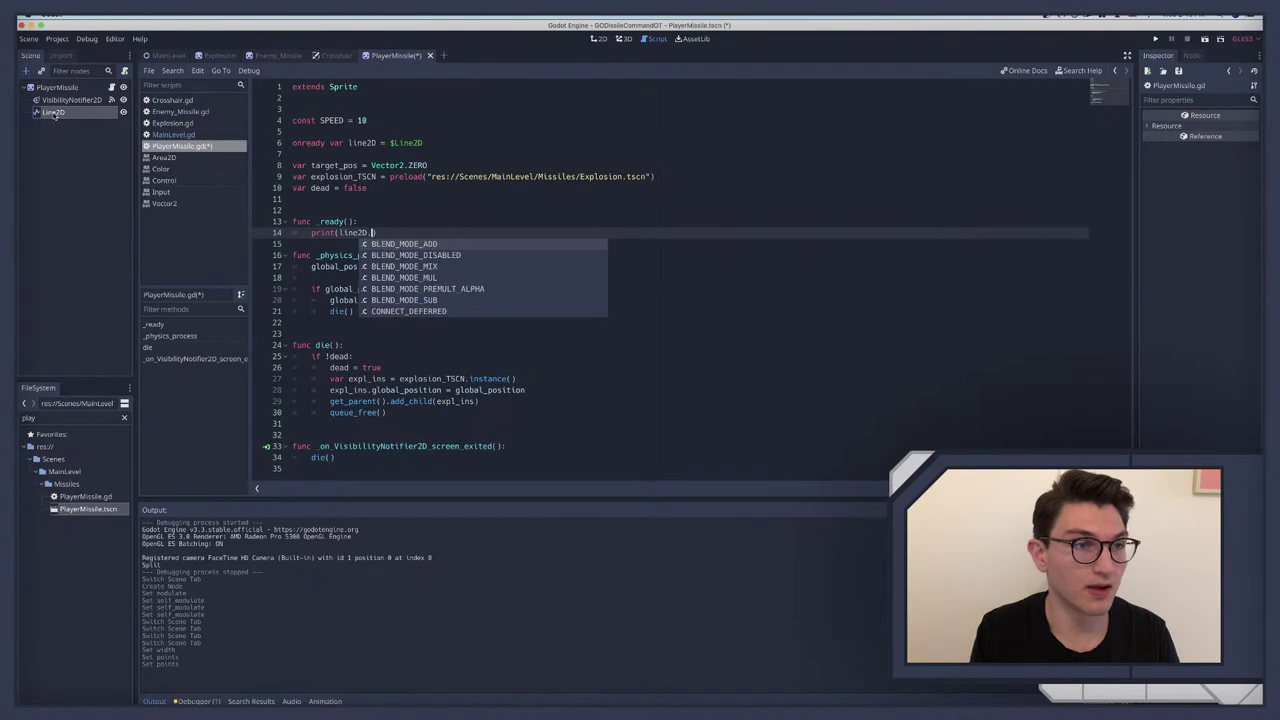
{"action": "left_click", "coordinate": [53, 112]}
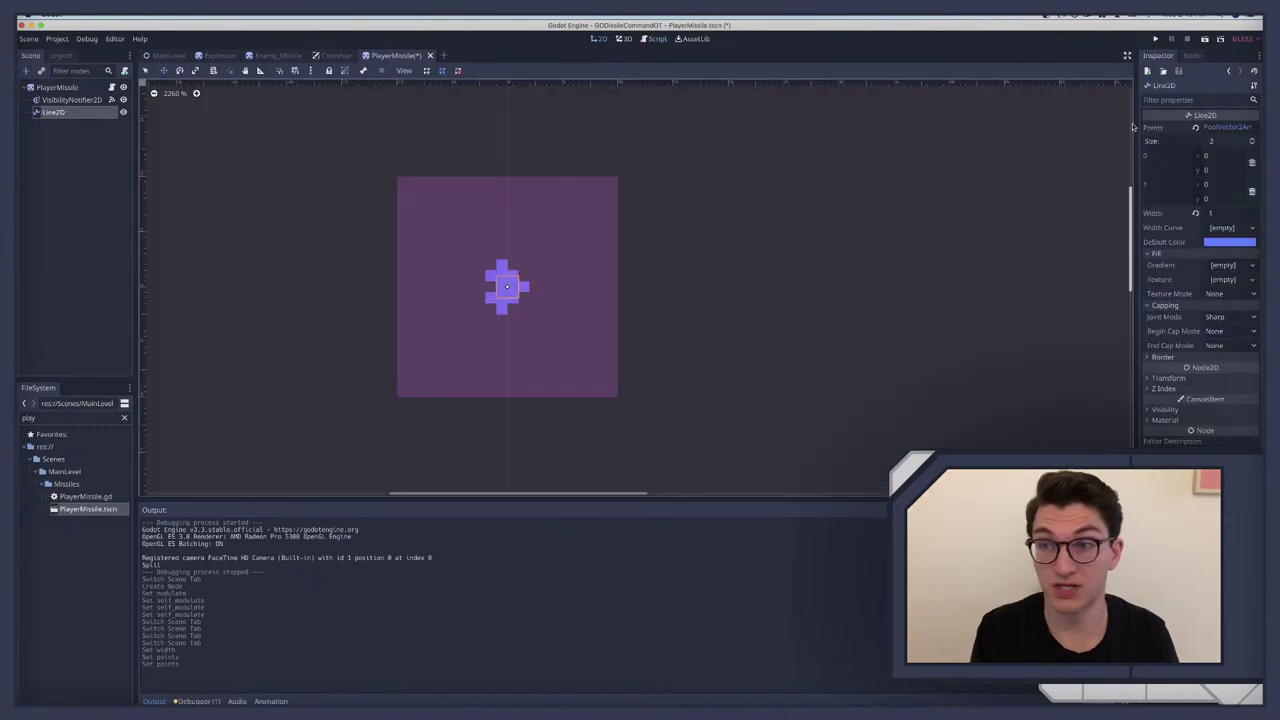
{"action": "left_click", "coordinate": [111, 87]}
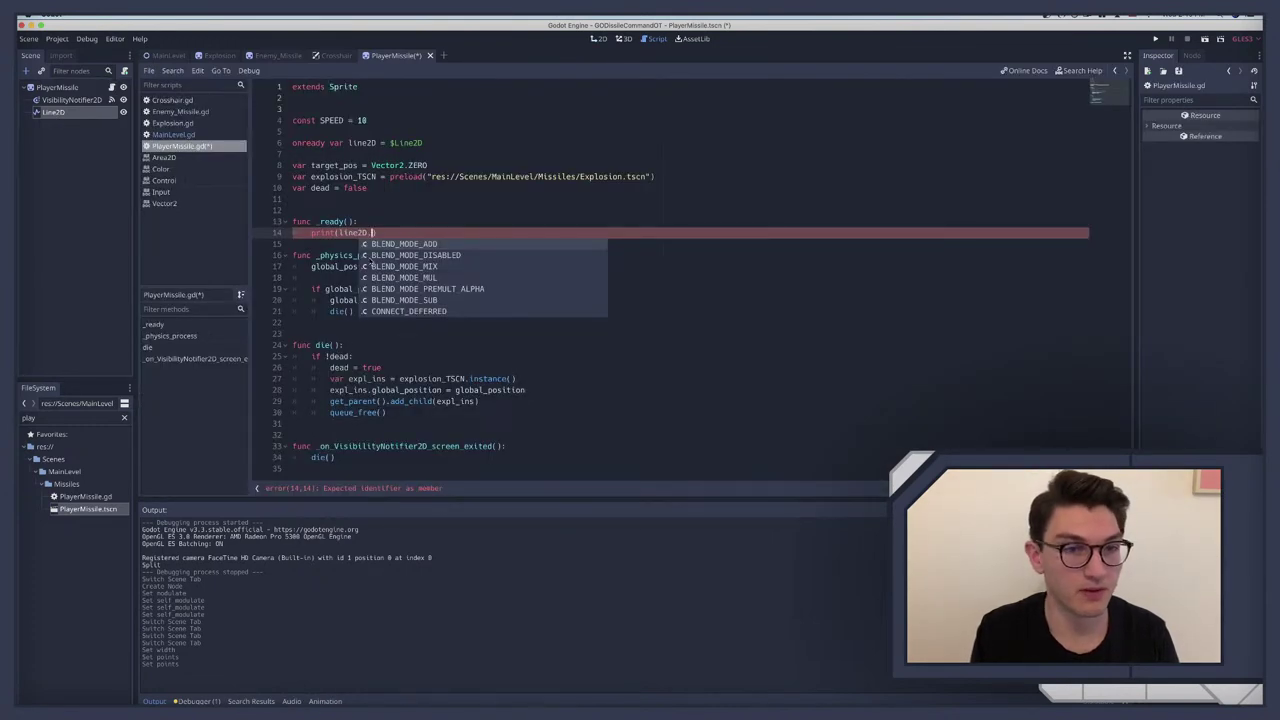
{"action": "type", "text": "poin"}
{"action": "key", "text": "Return"}
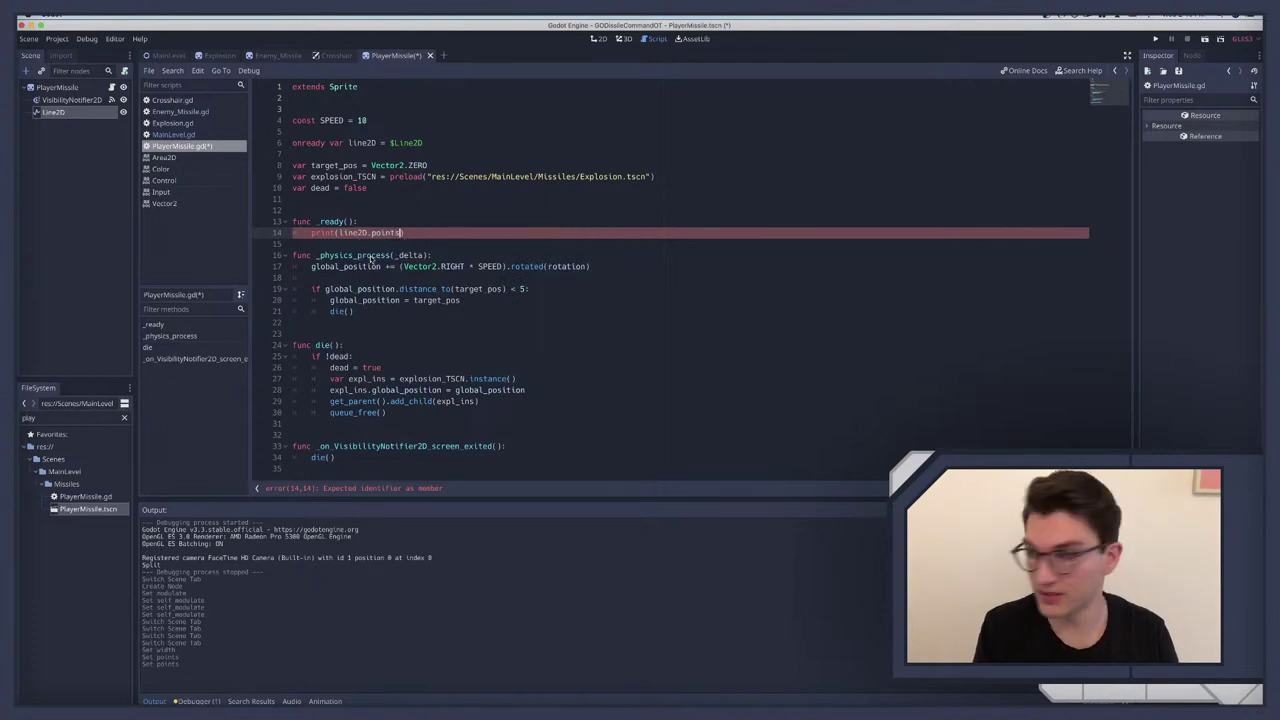
{"action": "type", "text": ")"}
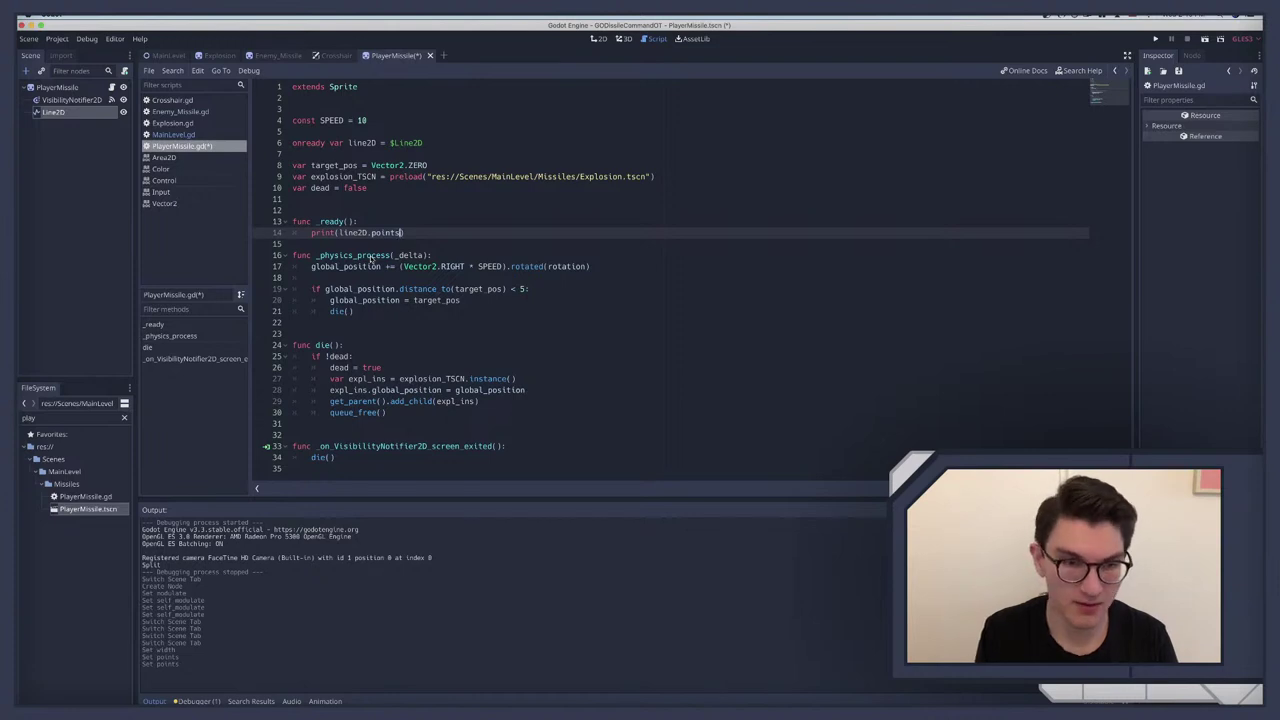
{"action": "key", "text": "alt+space"}
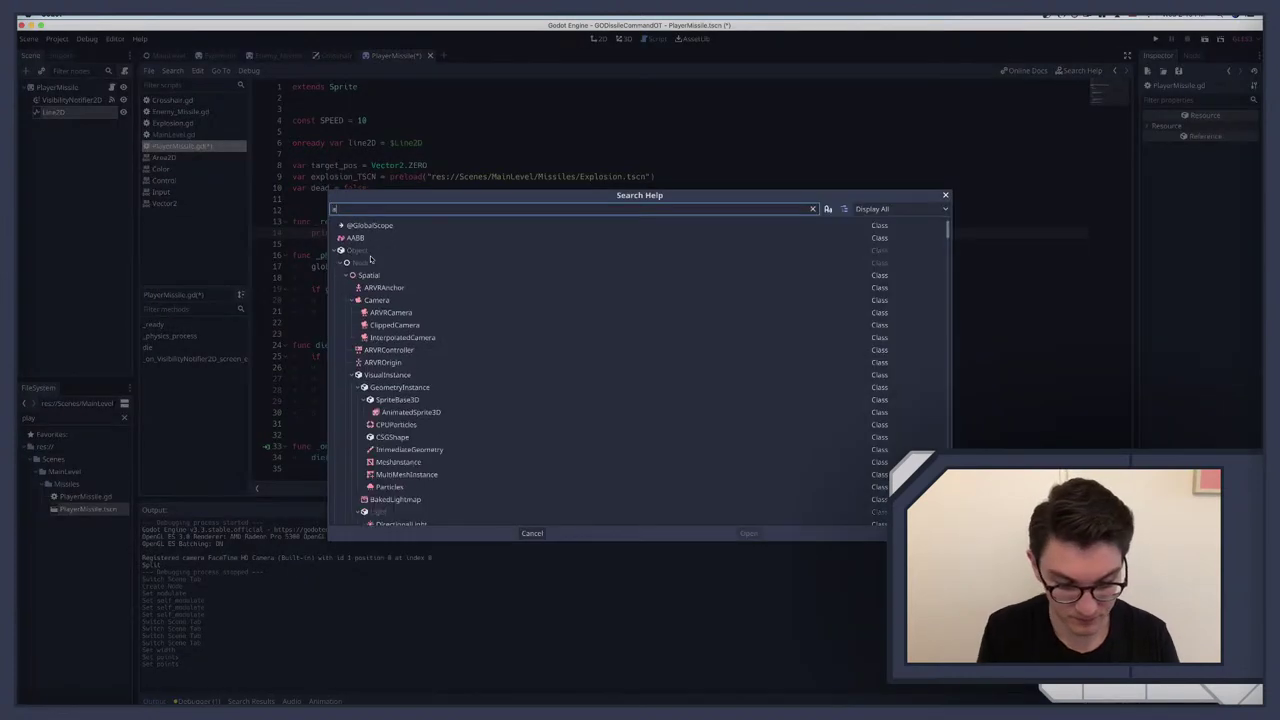
{"action": "type", "text": "array"}
{"action": "key", "text": "Return"}
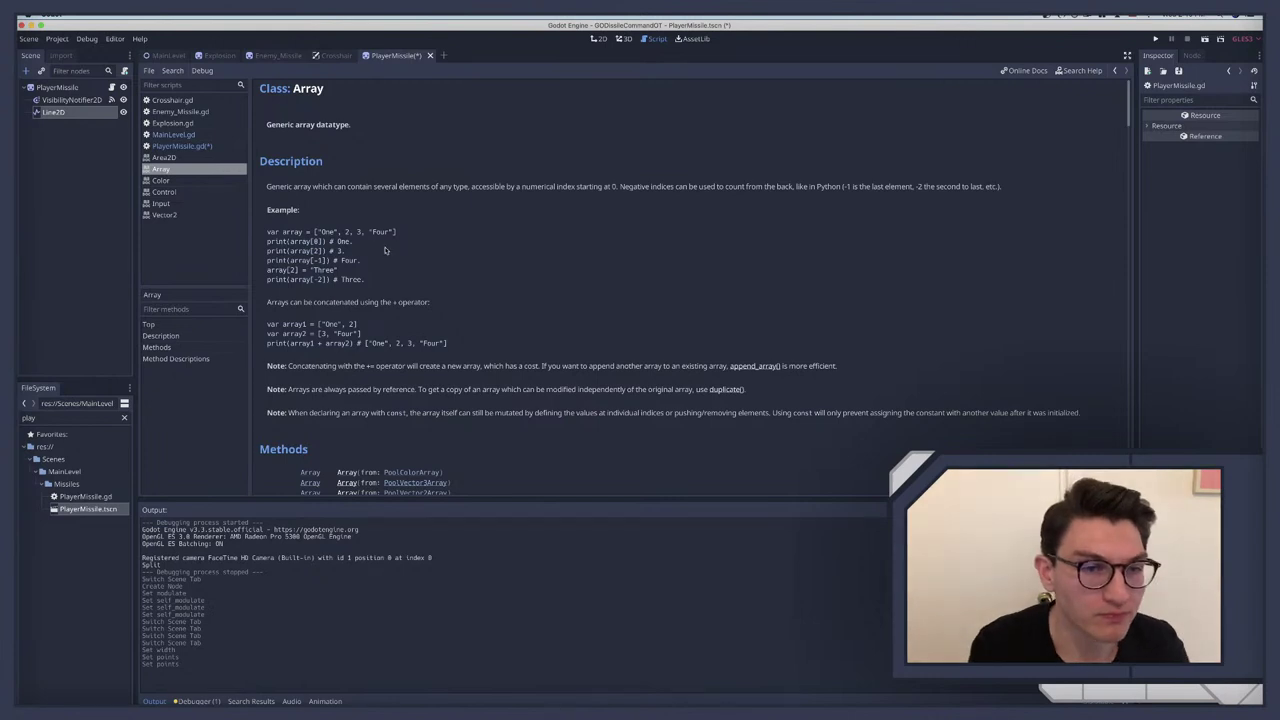
{"action": "scroll", "coordinate": [383, 260], "scroll_direction": "down", "scroll_amount": 8}
{"action": "scroll", "coordinate": [384, 250], "scroll_direction": "down", "scroll_amount": 4}
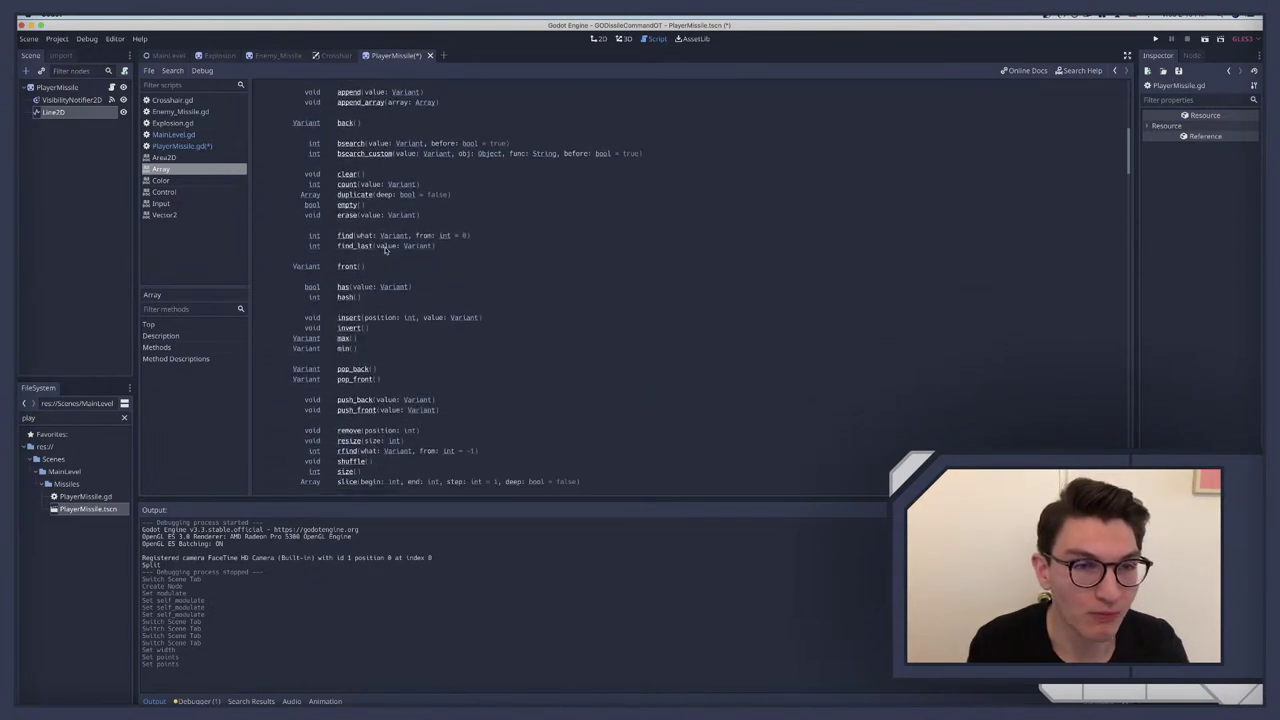
{"action": "scroll", "coordinate": [384, 250], "scroll_direction": "up", "scroll_amount": 12}
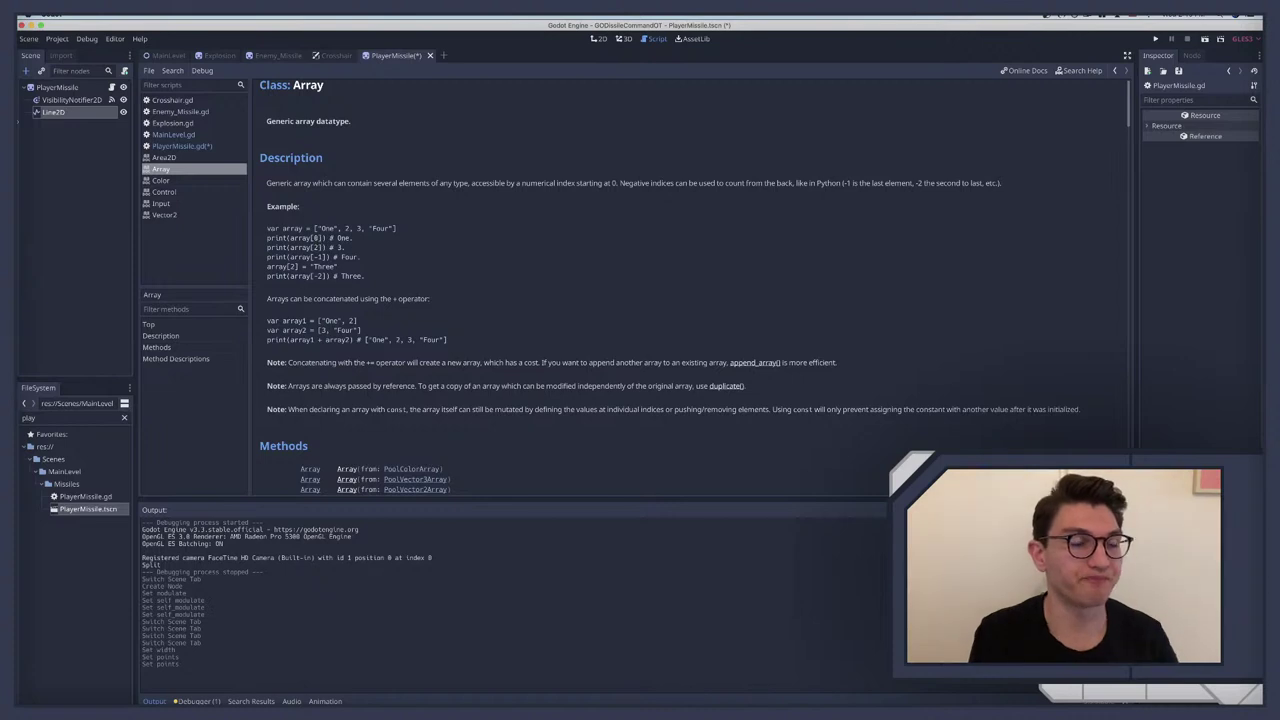
{"action": "left_click", "coordinate": [110, 111]}
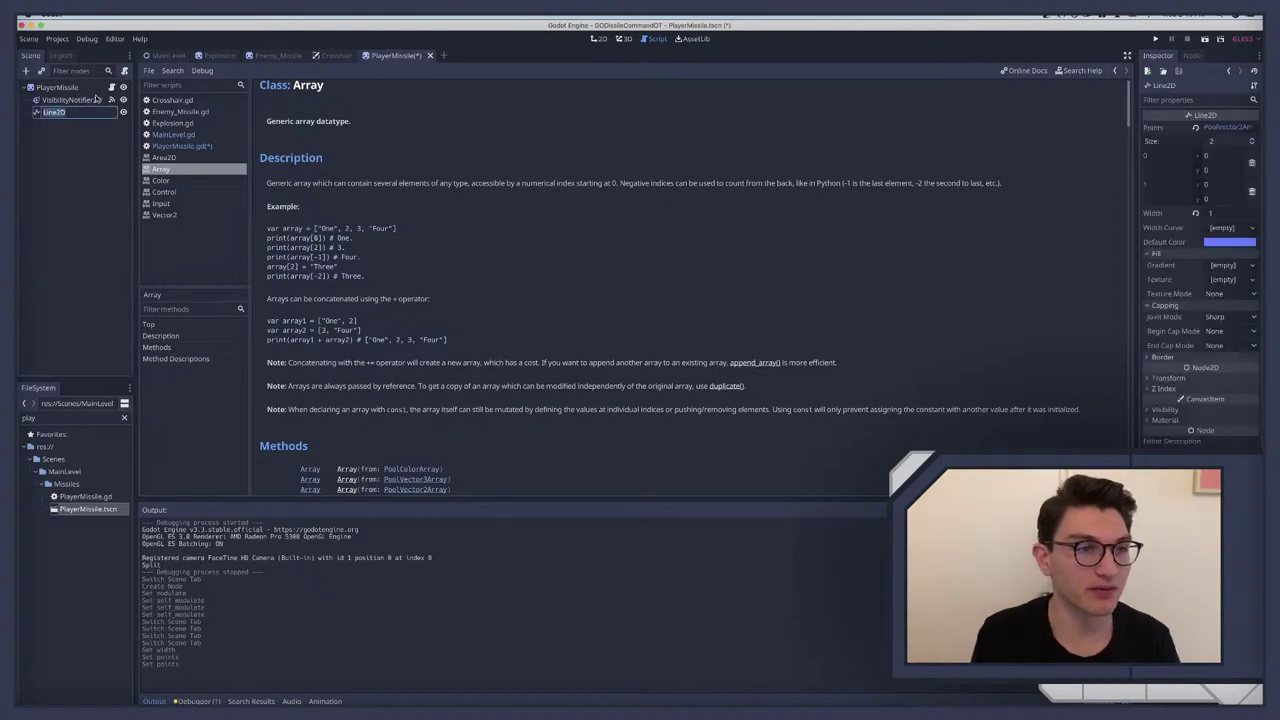
{"action": "left_click", "coordinate": [111, 88]}
{"action": "left_click", "coordinate": [111, 88]}
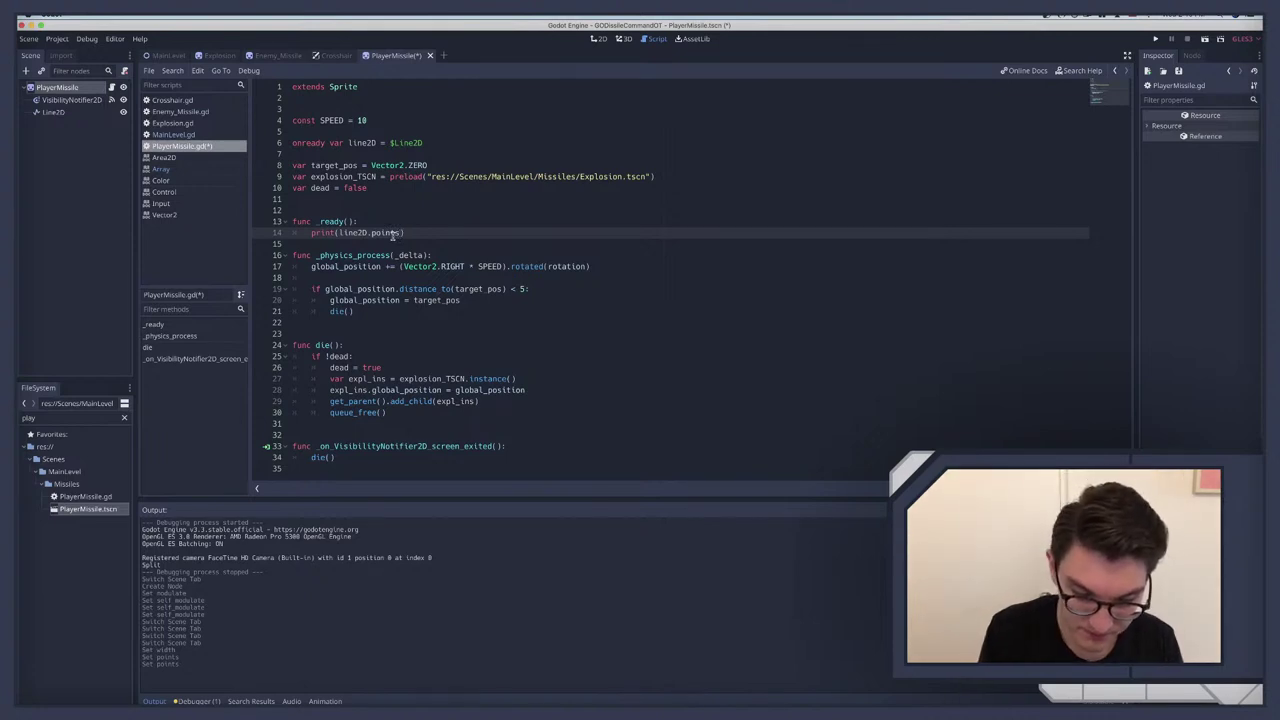
Step: Index the print to line2D.points[1] and check the Line2D Points in the Inspector
{"action": "type", "text": "["}
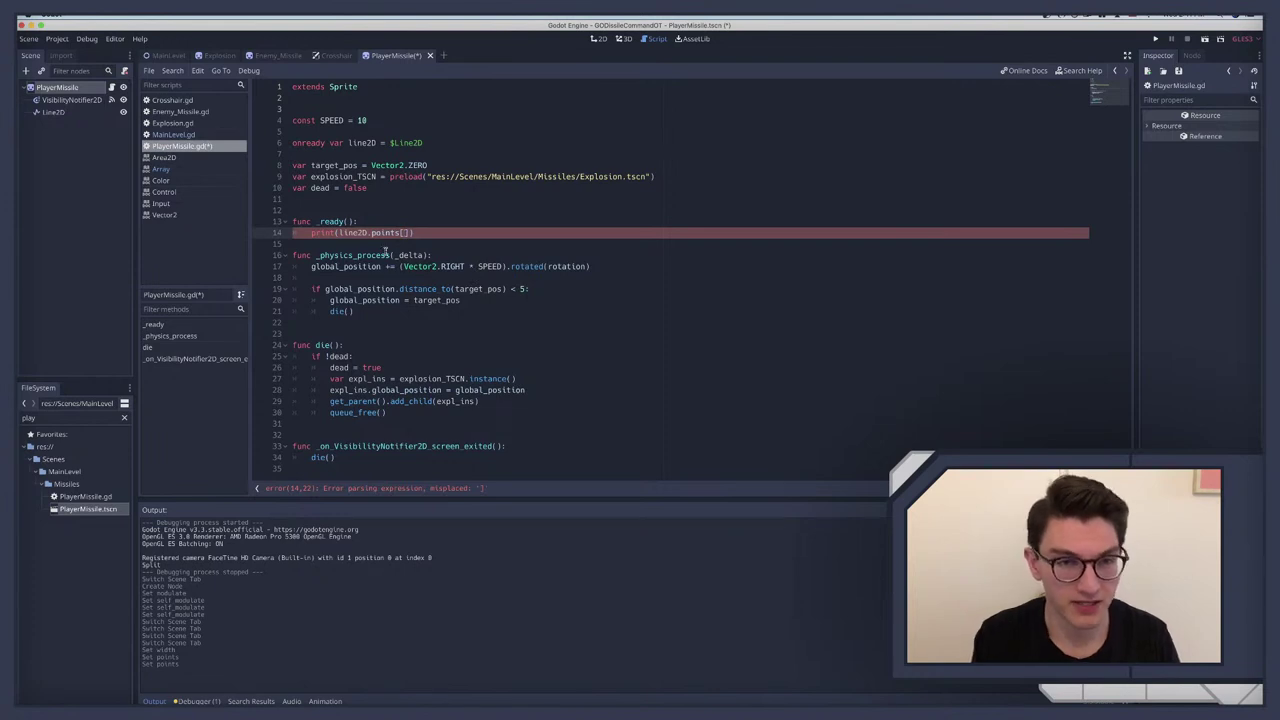
{"action": "type", "text": "1]"}
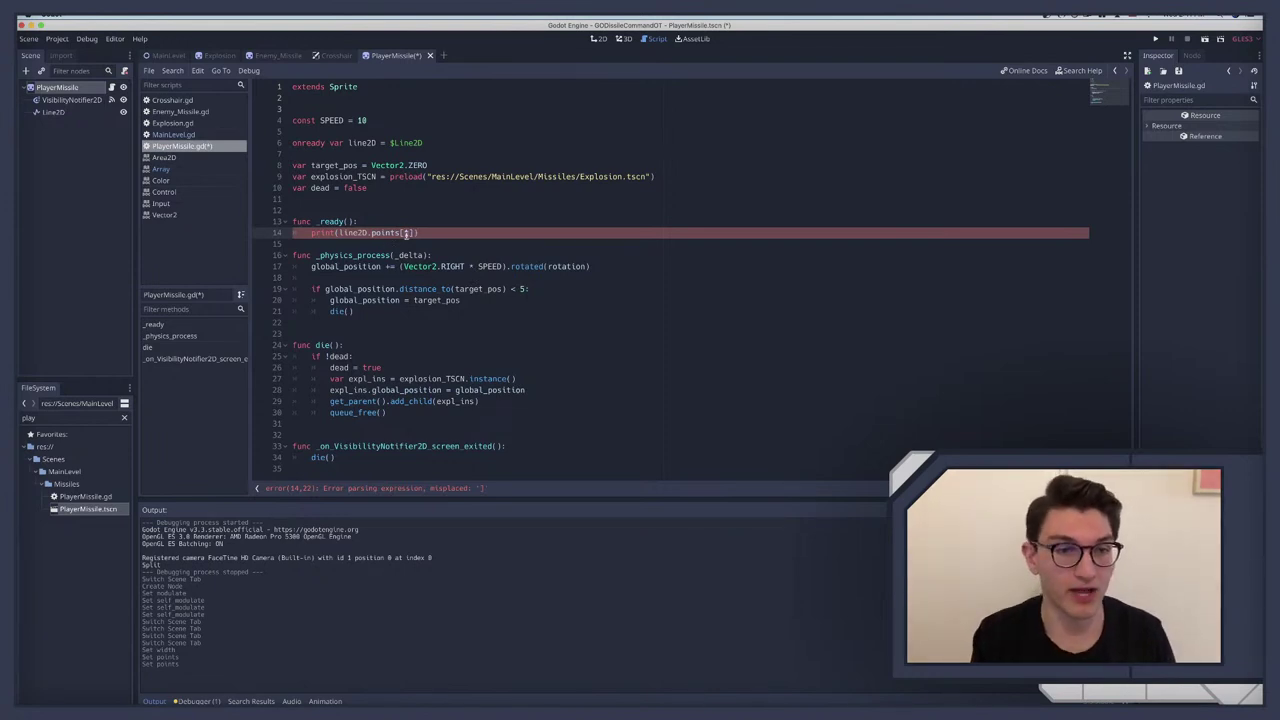
{"action": "type", "text": ")"}
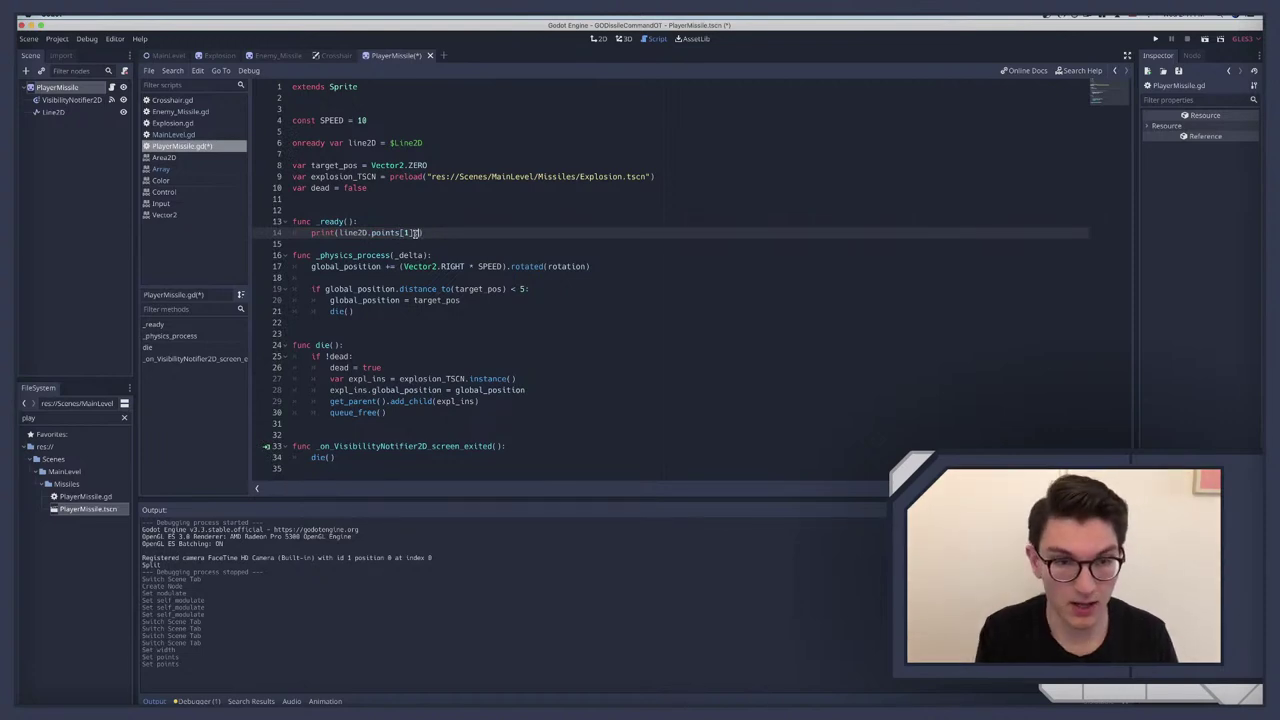
{"action": "key", "text": "alt+1"}
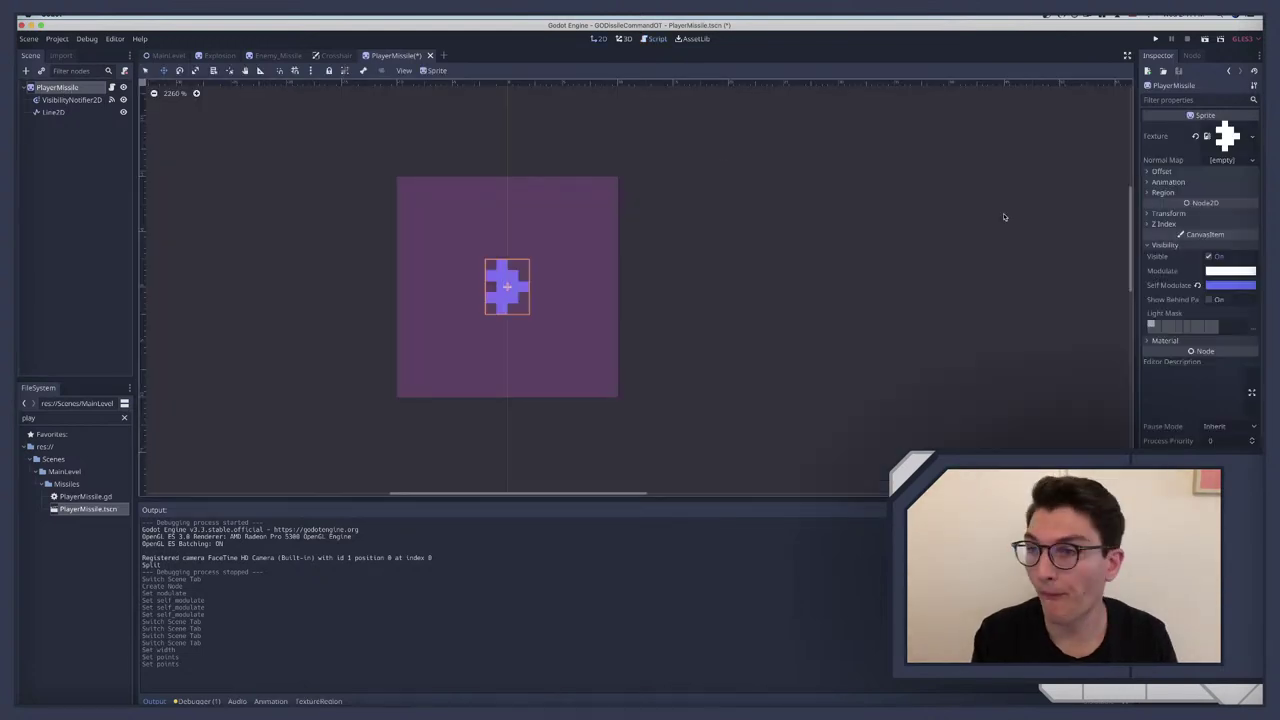
{"action": "left_click", "coordinate": [1162, 171]}
{"action": "left_click", "coordinate": [1162, 171]}
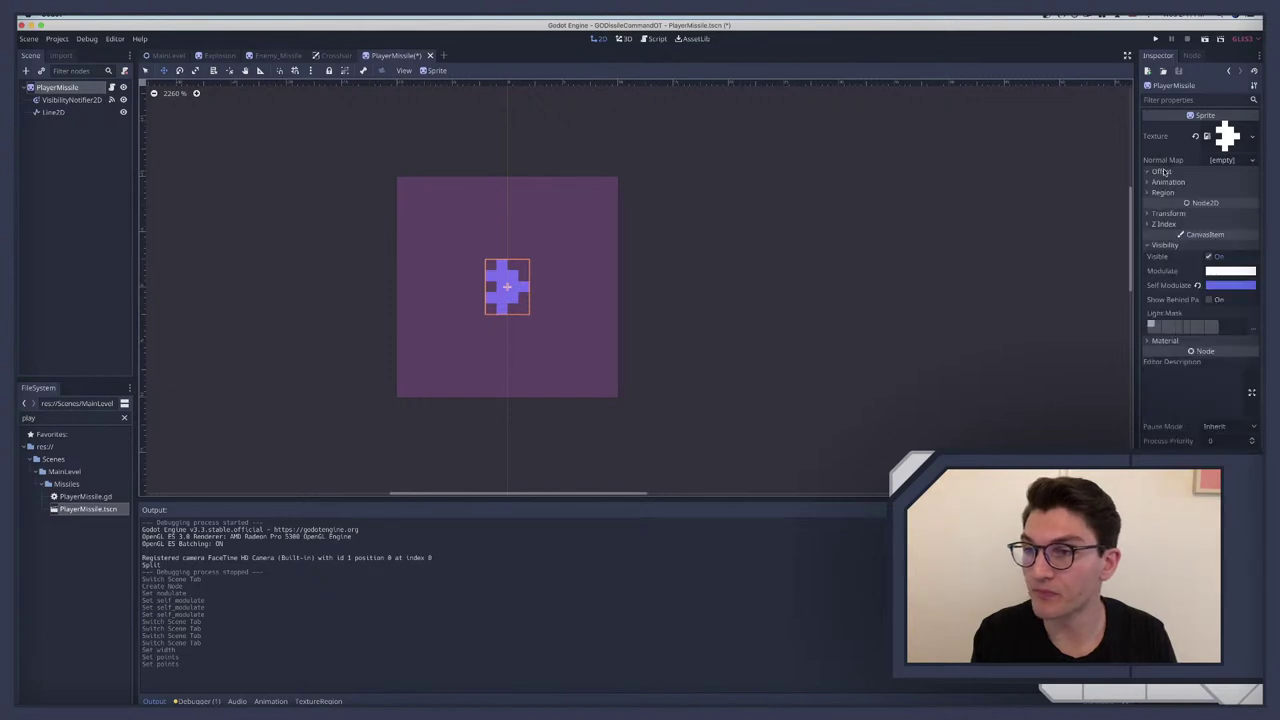
{"action": "left_click", "coordinate": [53, 112]}
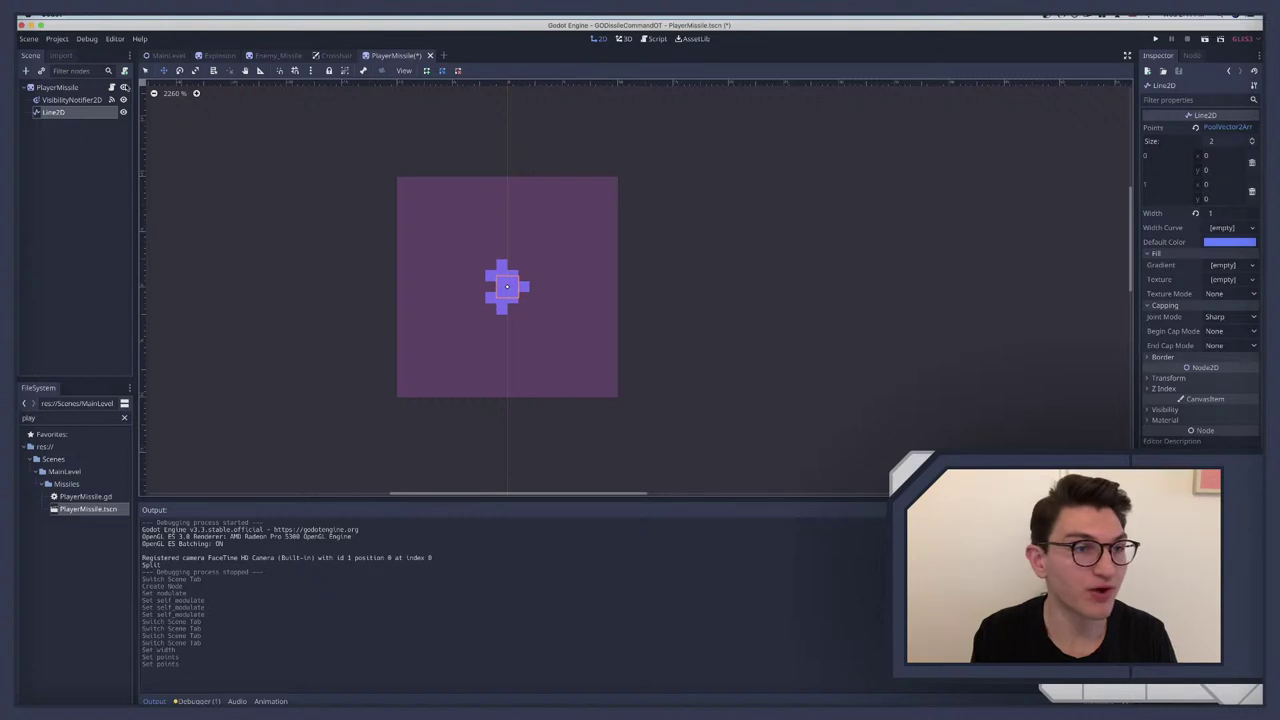
Step: Close the print parenthesis, then run the game to log (0, 0) and stop it
{"action": "left_click", "coordinate": [112, 88]}
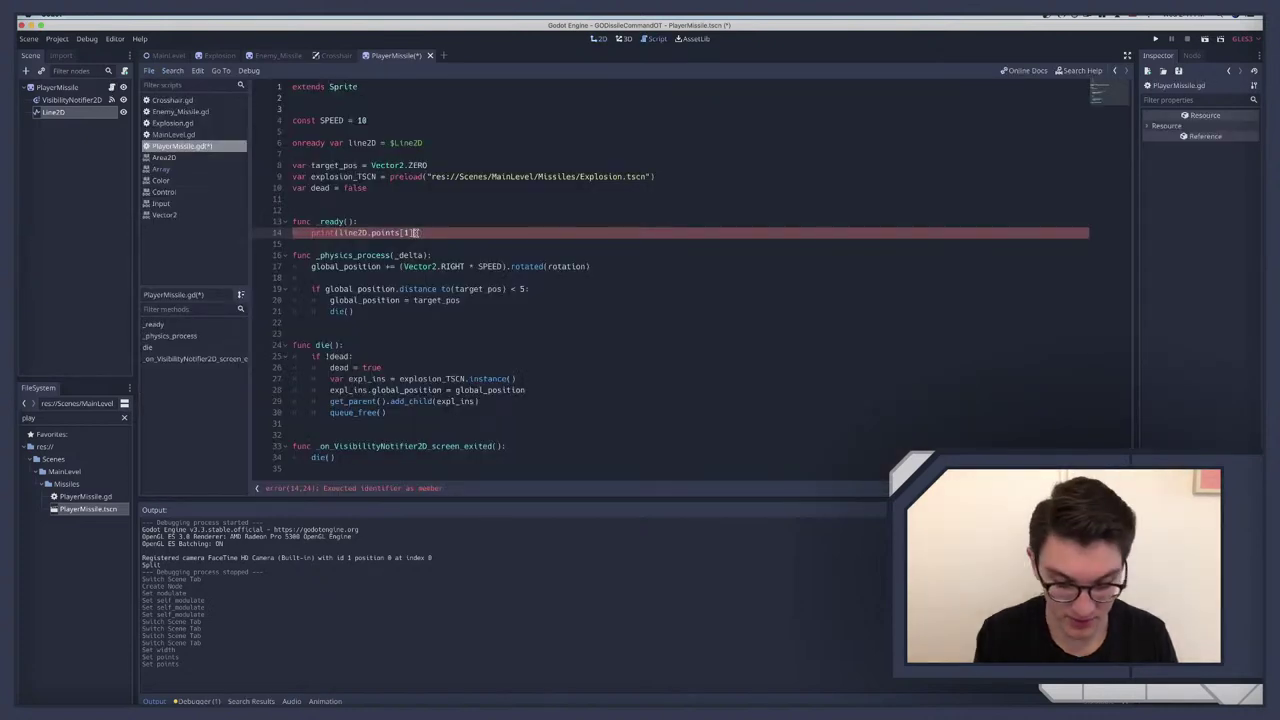
{"action": "type", "text": ")"}
{"action": "key", "text": "F5"}
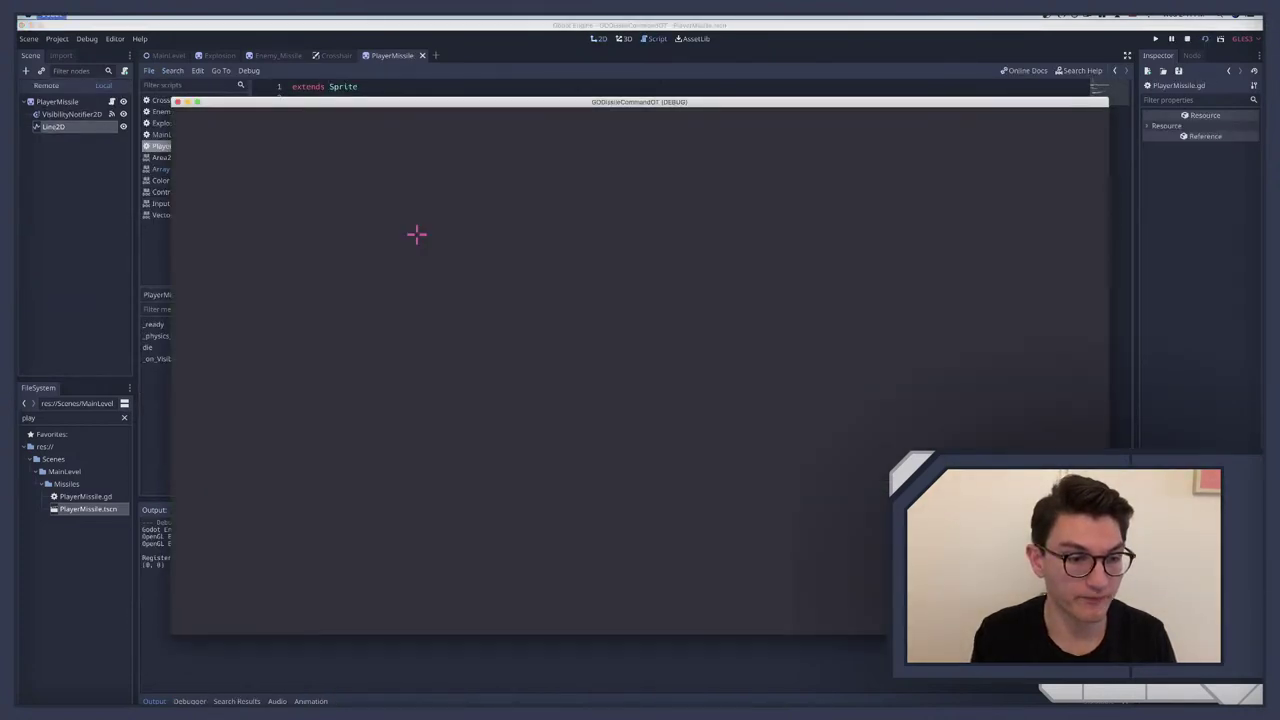
{"action": "key", "text": "super+q"}
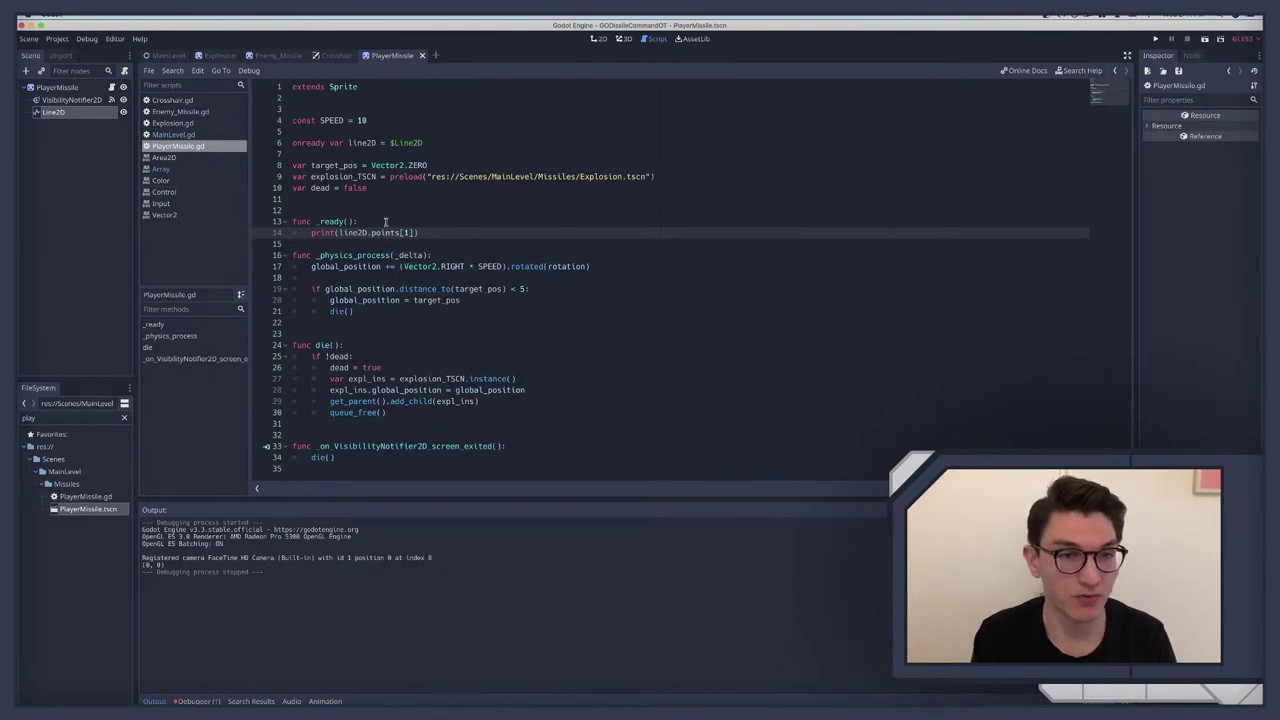
Step: Try pasting .points[1] after $Line2D on line 6, then undo it
{"action": "left_click", "coordinate": [428, 142]}
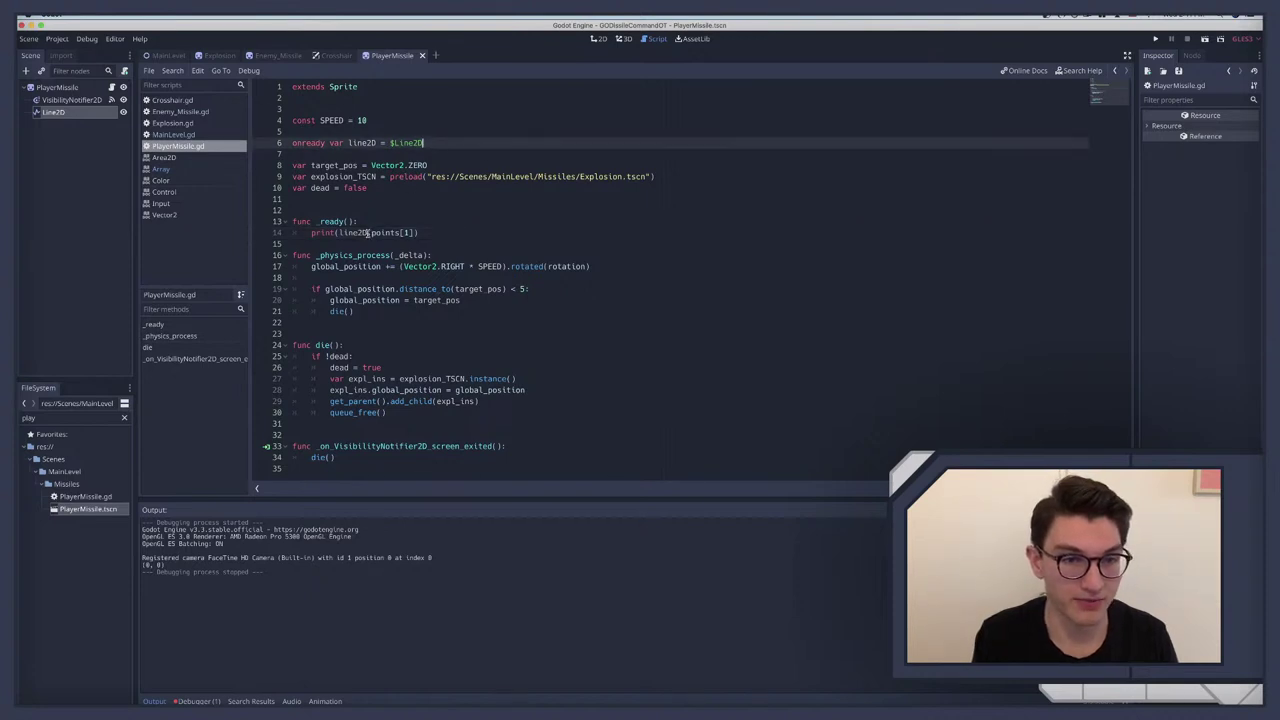
{"action": "left_click_drag", "start_coordinate": [371, 232], "coordinate": [413, 232]}
{"action": "key", "text": "ctrl+c"}
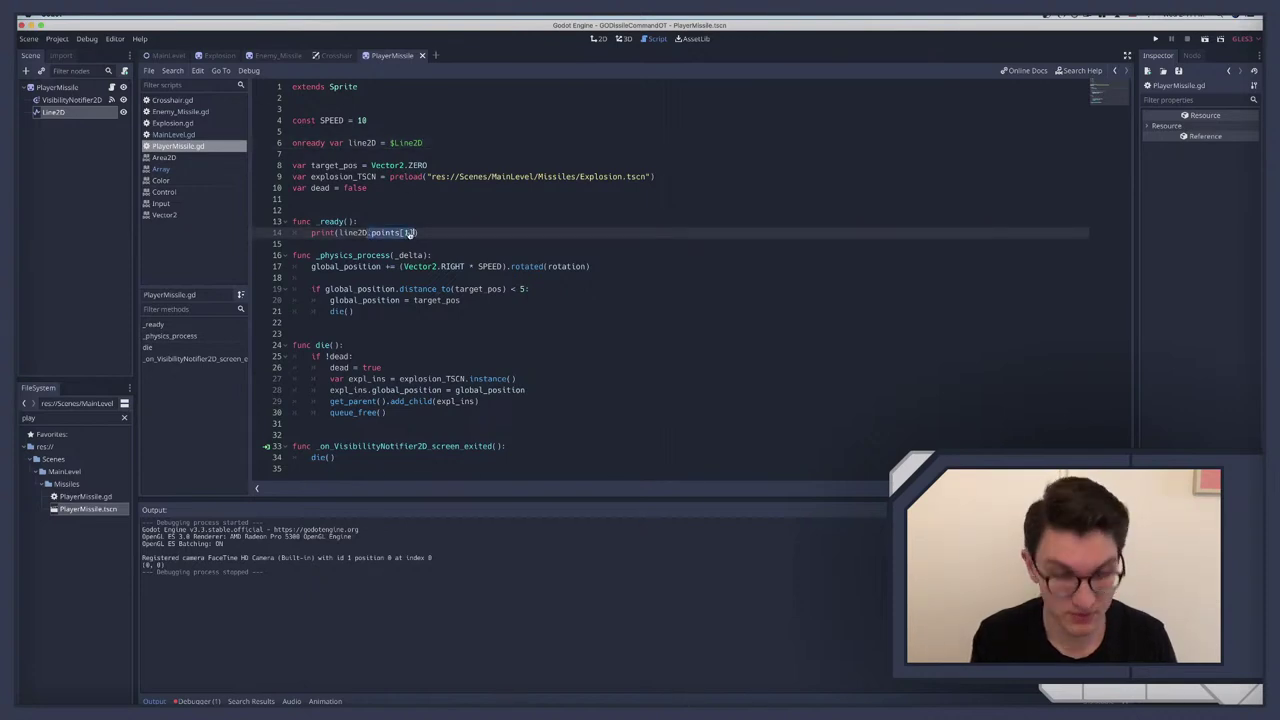
{"action": "left_click", "coordinate": [442, 142]}
{"action": "key", "text": "ctrl+v"}
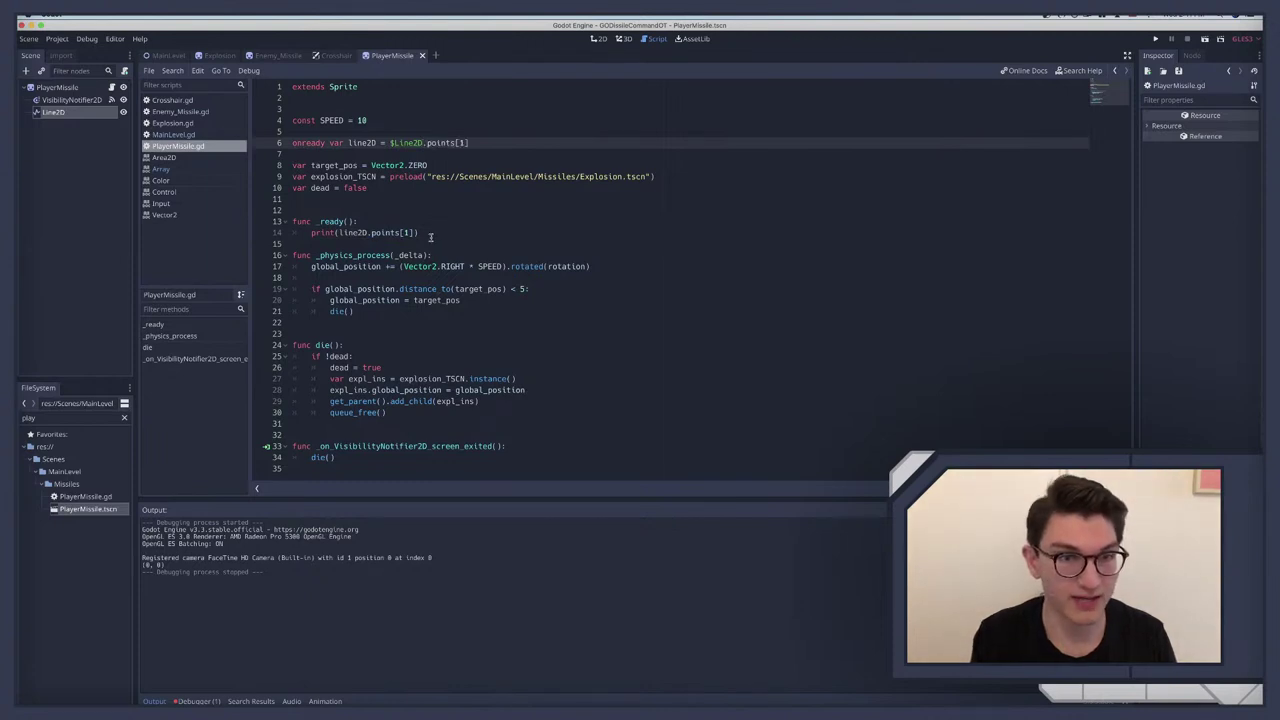
{"action": "left_click_drag", "start_coordinate": [426, 232], "coordinate": [276, 232]}
{"action": "key", "text": "ctrl+z"}
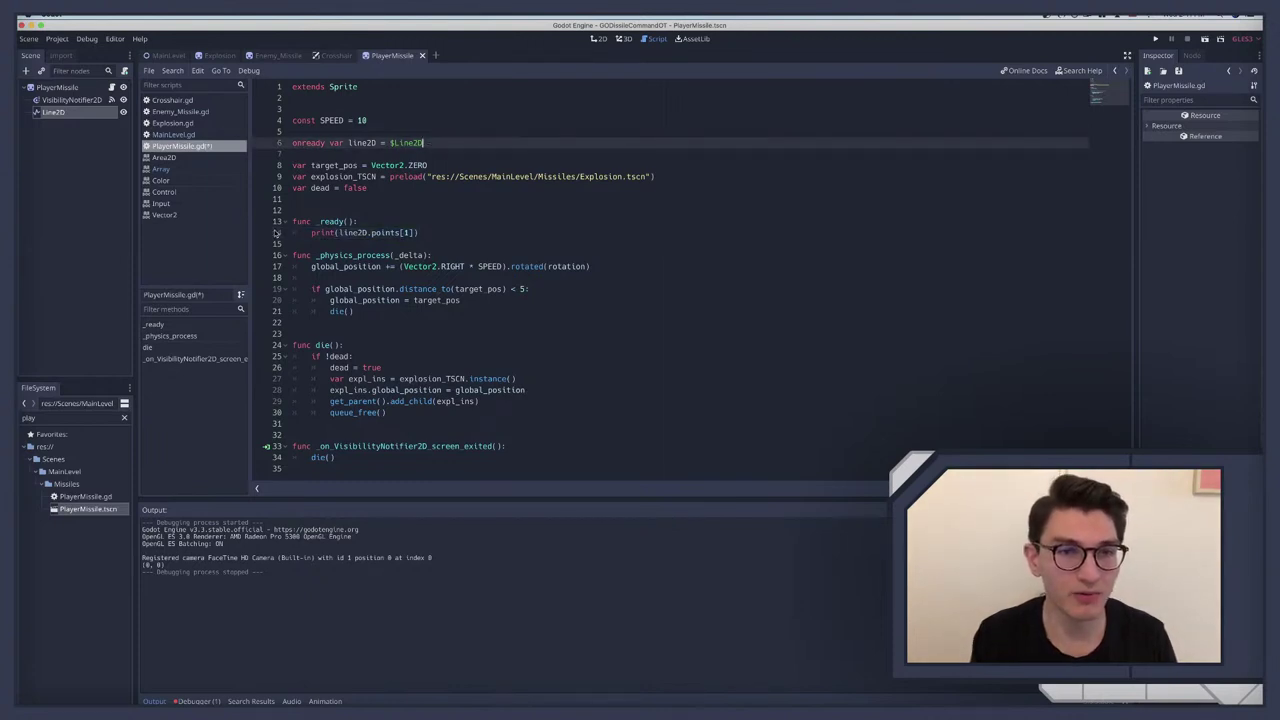
Step: Delete the whole _ready function with its print statement
{"action": "left_click_drag", "start_coordinate": [306, 232], "coordinate": [447, 232]}
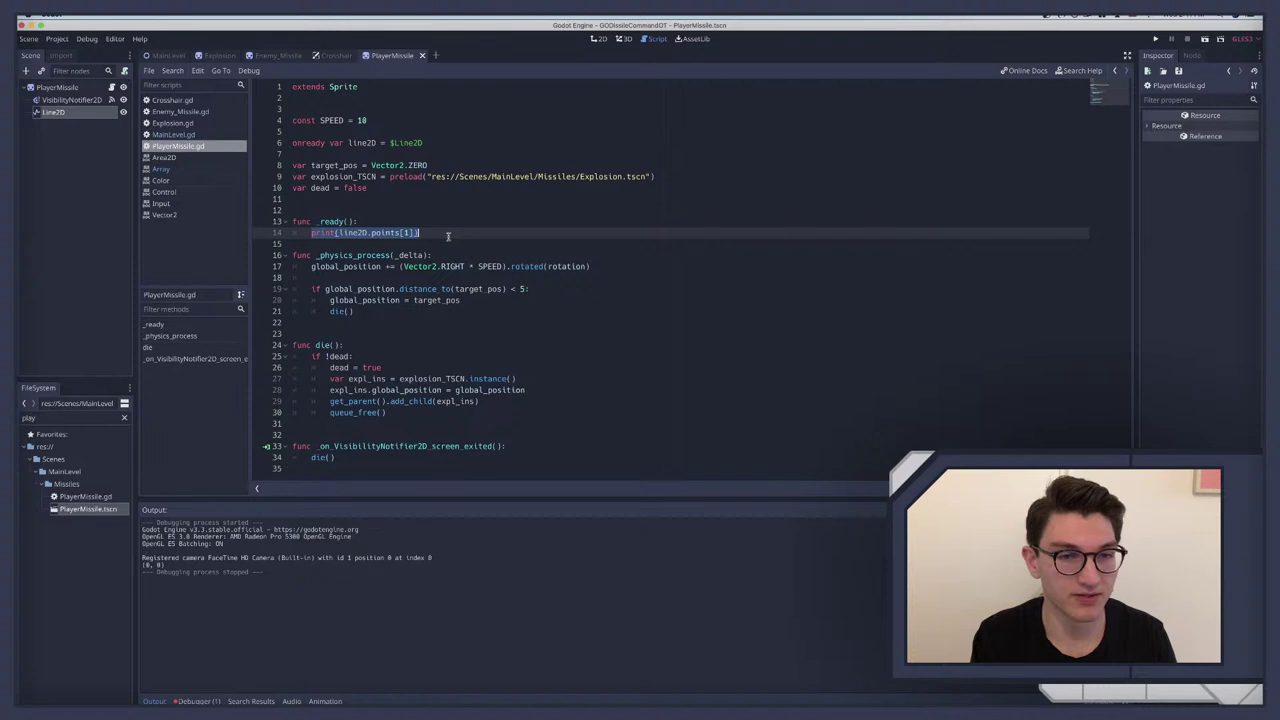
{"action": "left_click", "coordinate": [341, 232]}
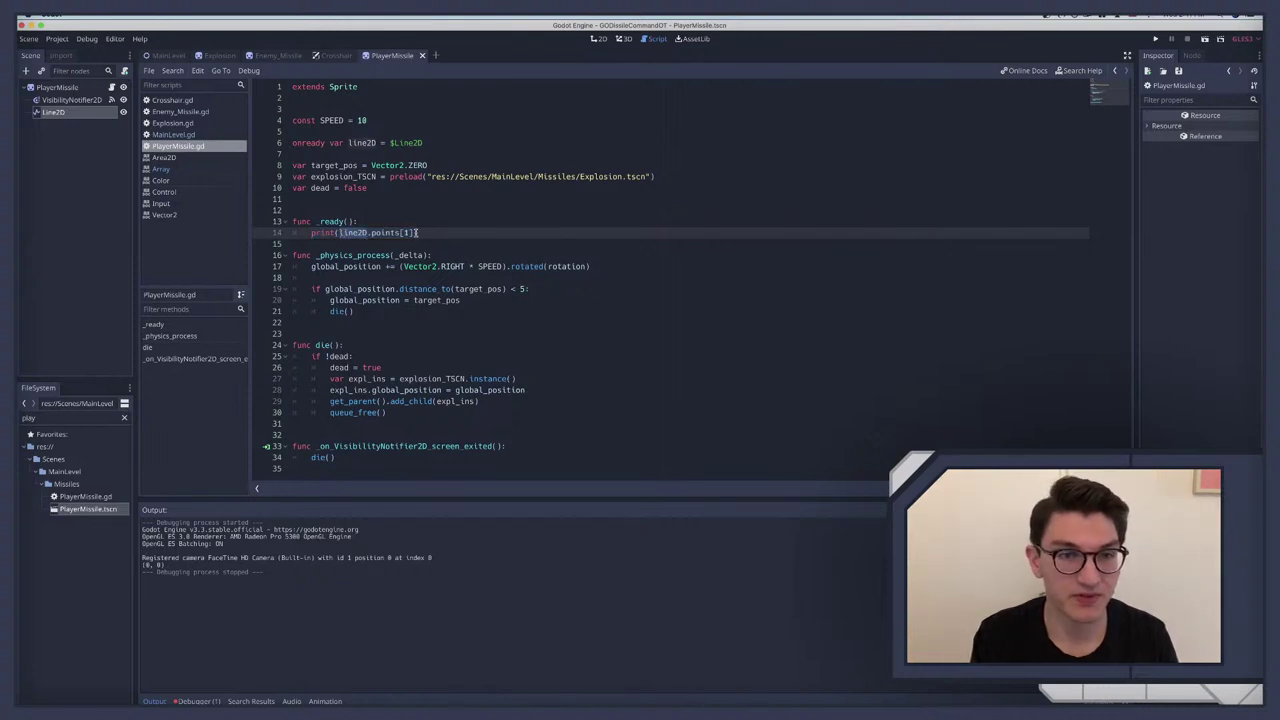
{"action": "left_click", "coordinate": [408, 232], "text": "shift"}
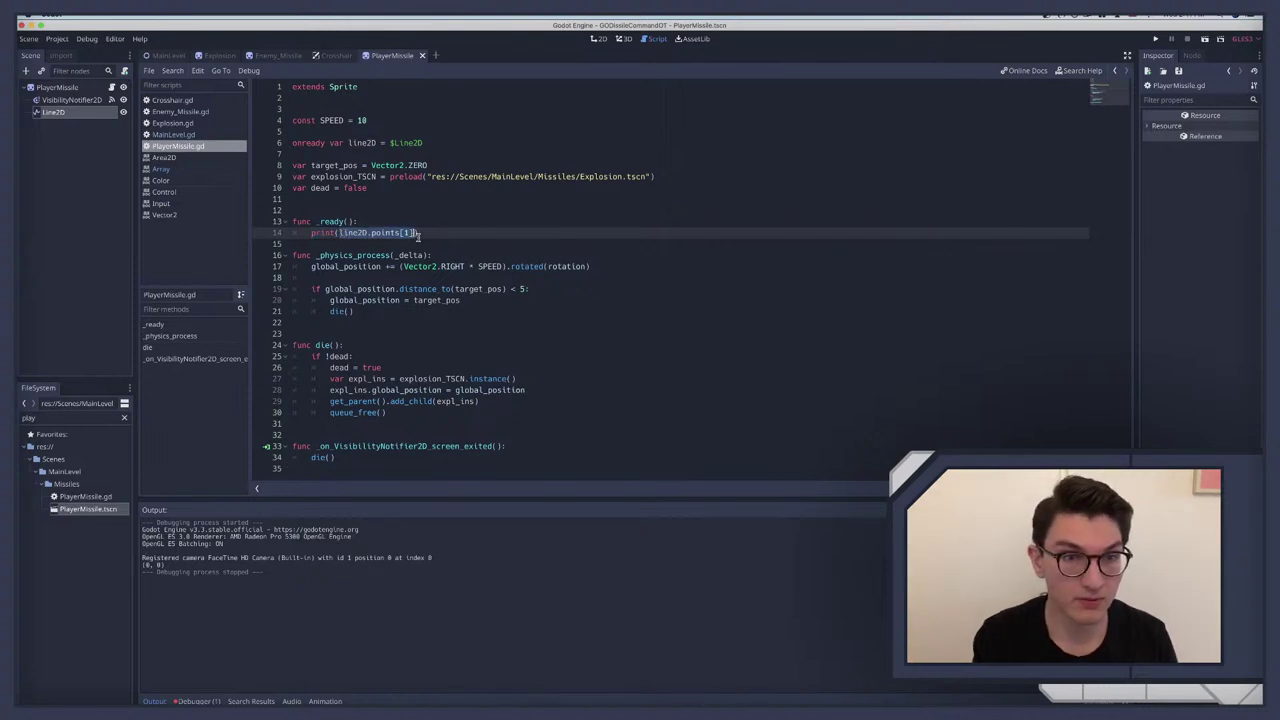
{"action": "key", "text": "BackSpace"}
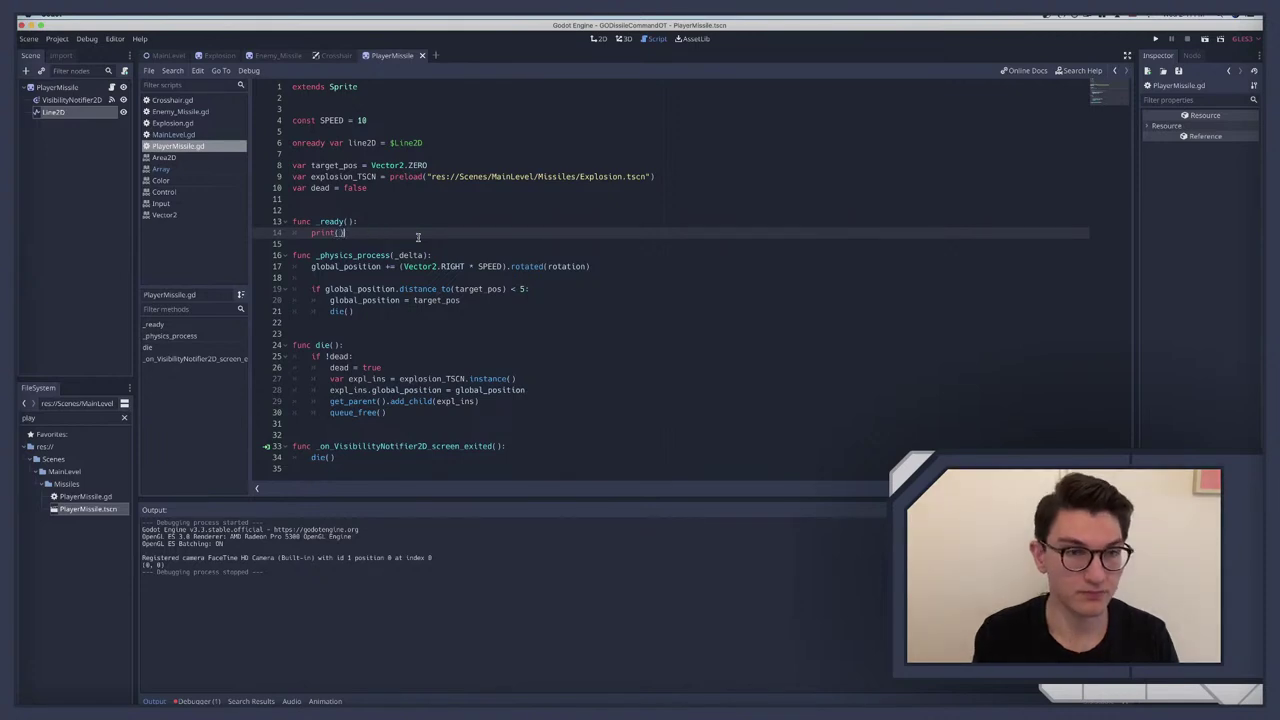
{"action": "left_click_drag", "start_coordinate": [418, 237], "coordinate": [254, 219]}
{"action": "key", "text": "BackSpace"}
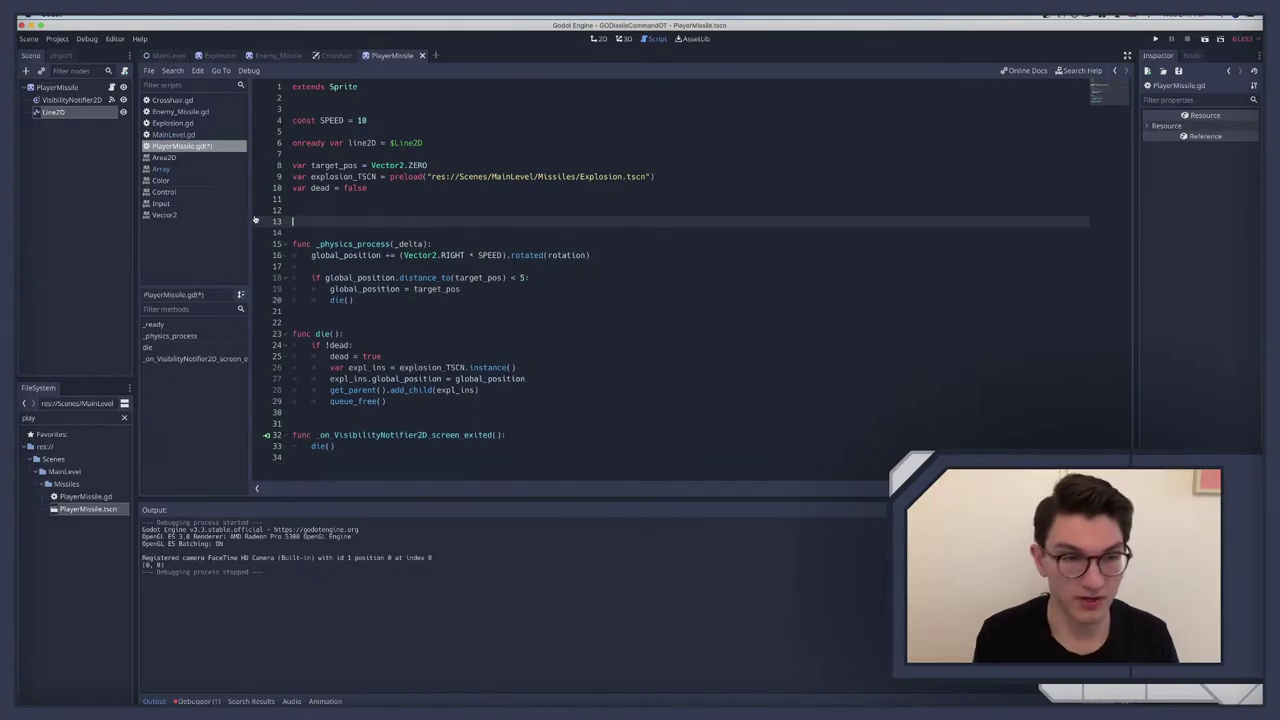
{"action": "key", "text": "BackSpace"}
{"action": "key", "text": "BackSpace"}
Step: Add line2D.points[1] = global_position under the movement line in _physics_process
{"action": "left_click", "coordinate": [390, 279]}
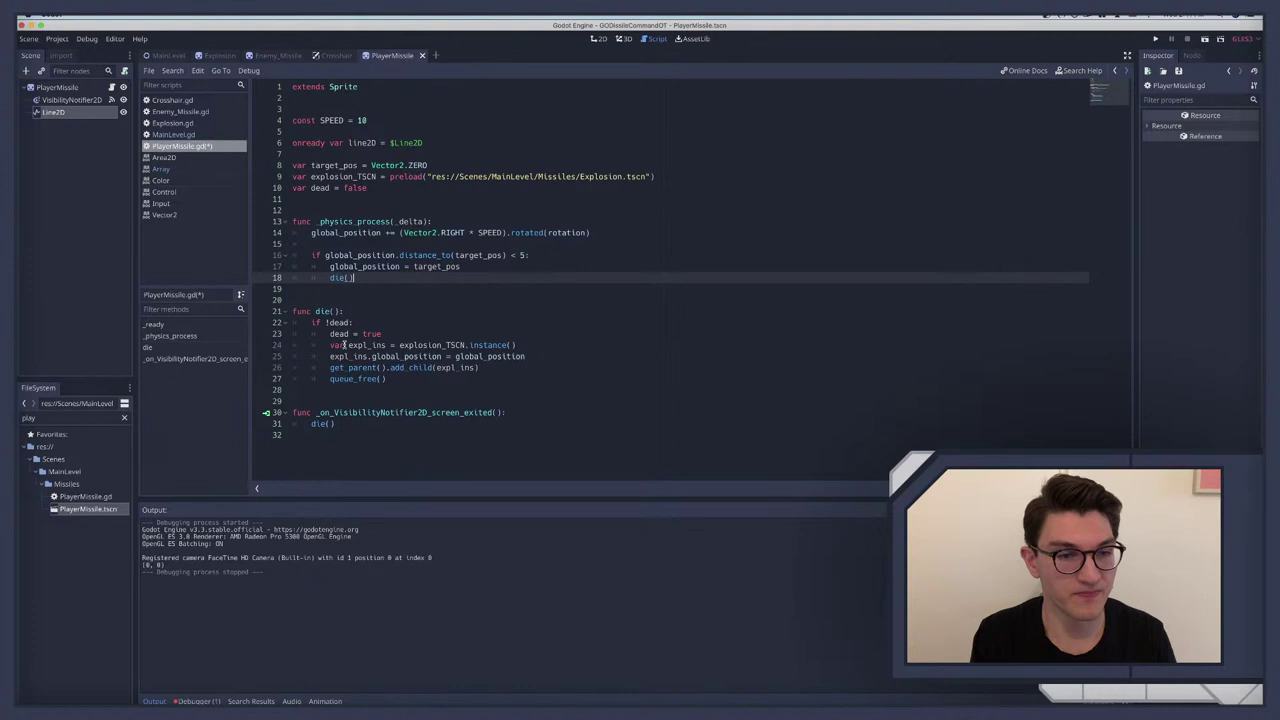
{"action": "left_click", "coordinate": [534, 256]}
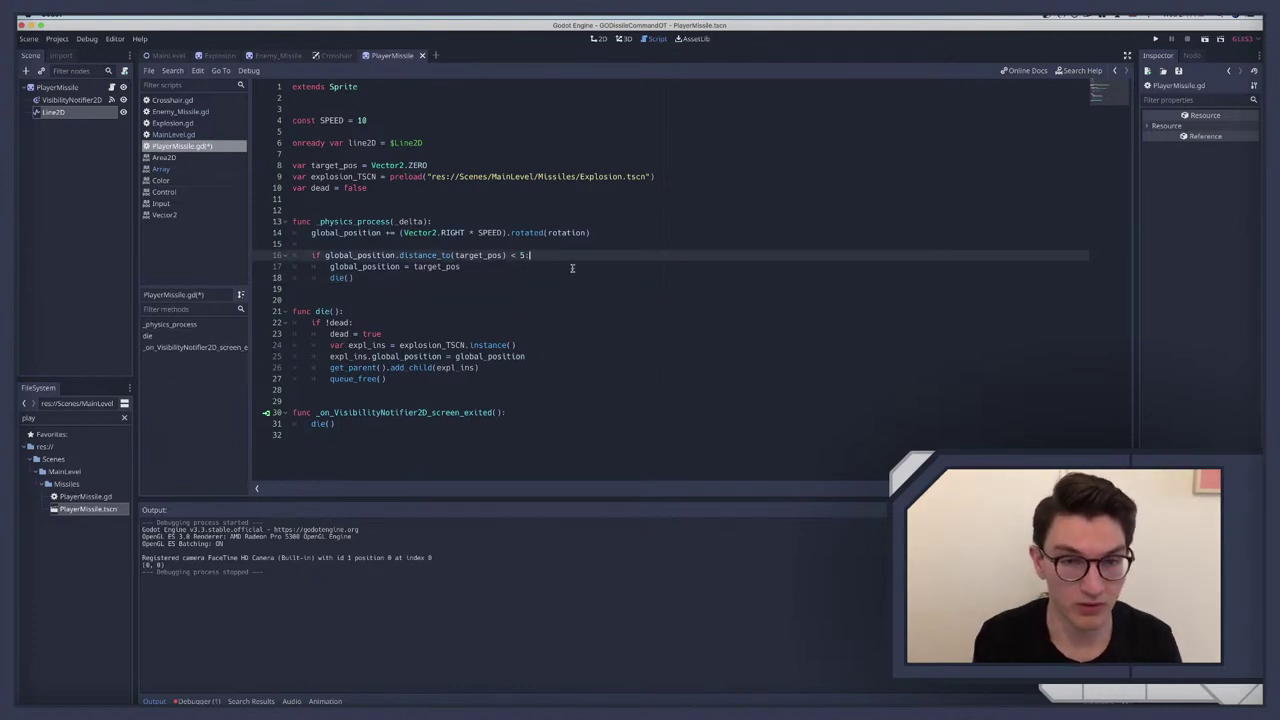
{"action": "key", "text": "Return"}
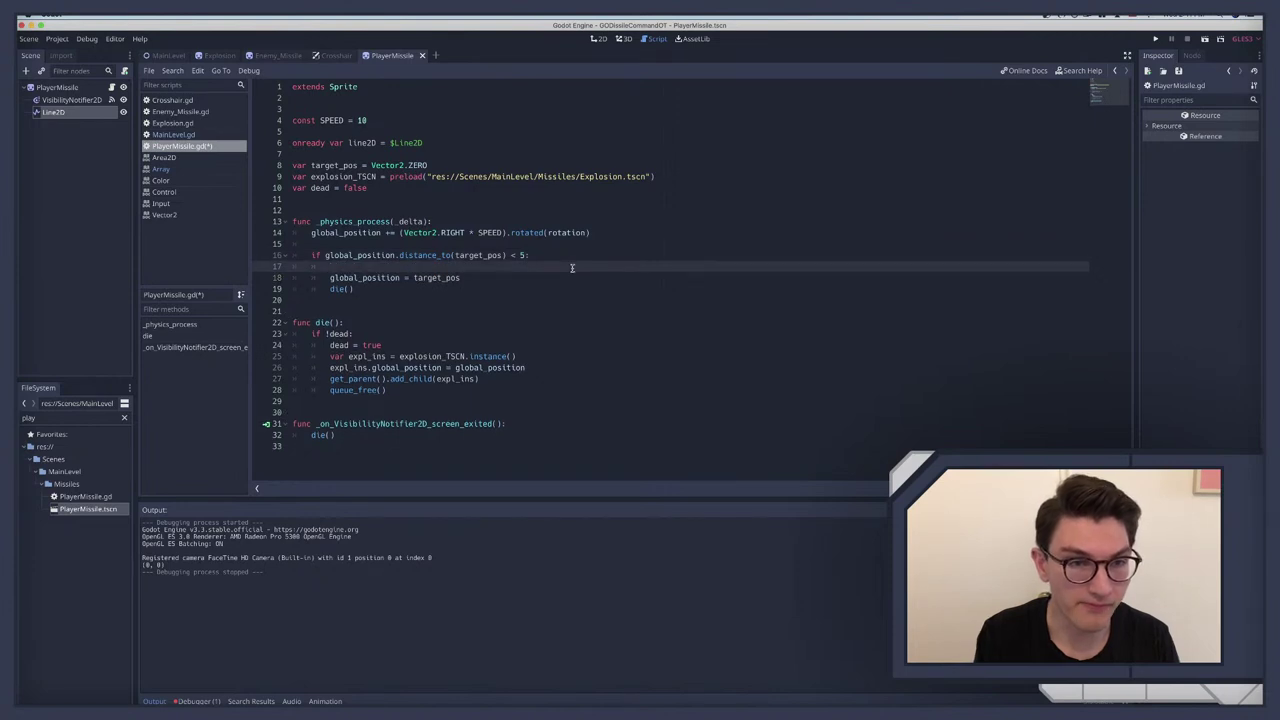
{"action": "key", "text": "BackSpace"}
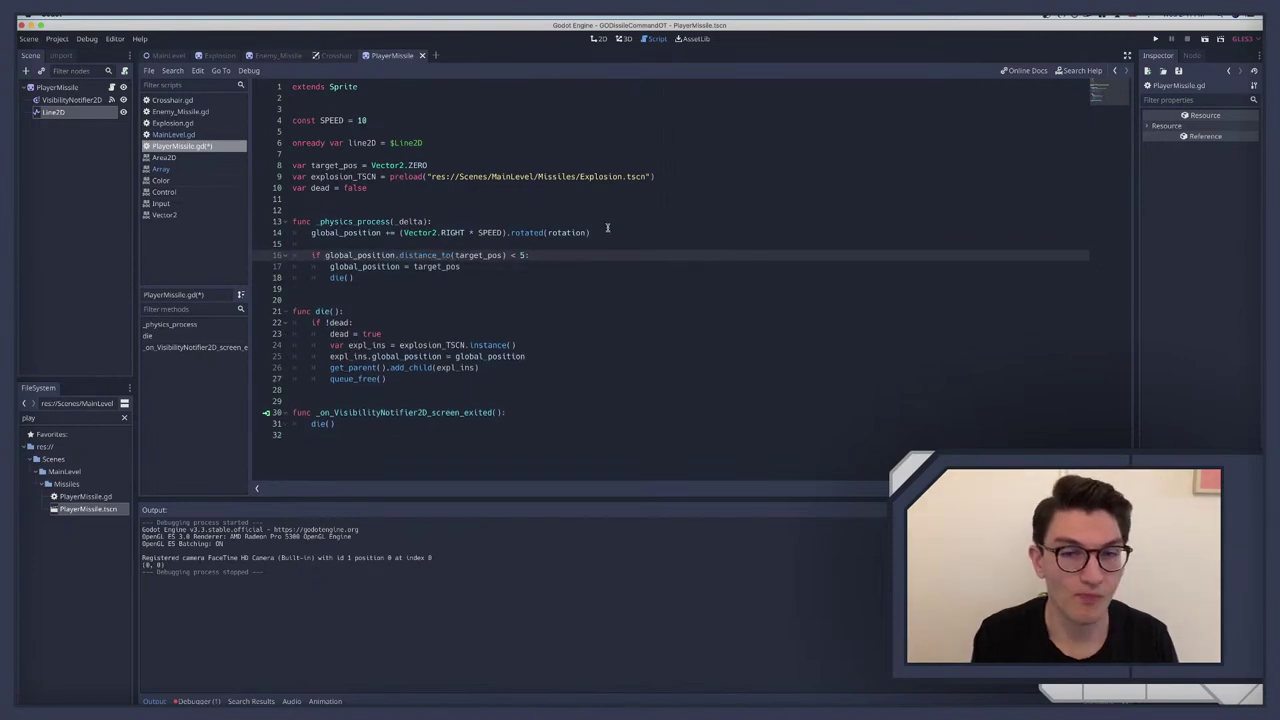
{"action": "left_click", "coordinate": [612, 231]}
{"action": "key", "text": "Return"}
{"action": "type", "text": "line2D.points[1]"}
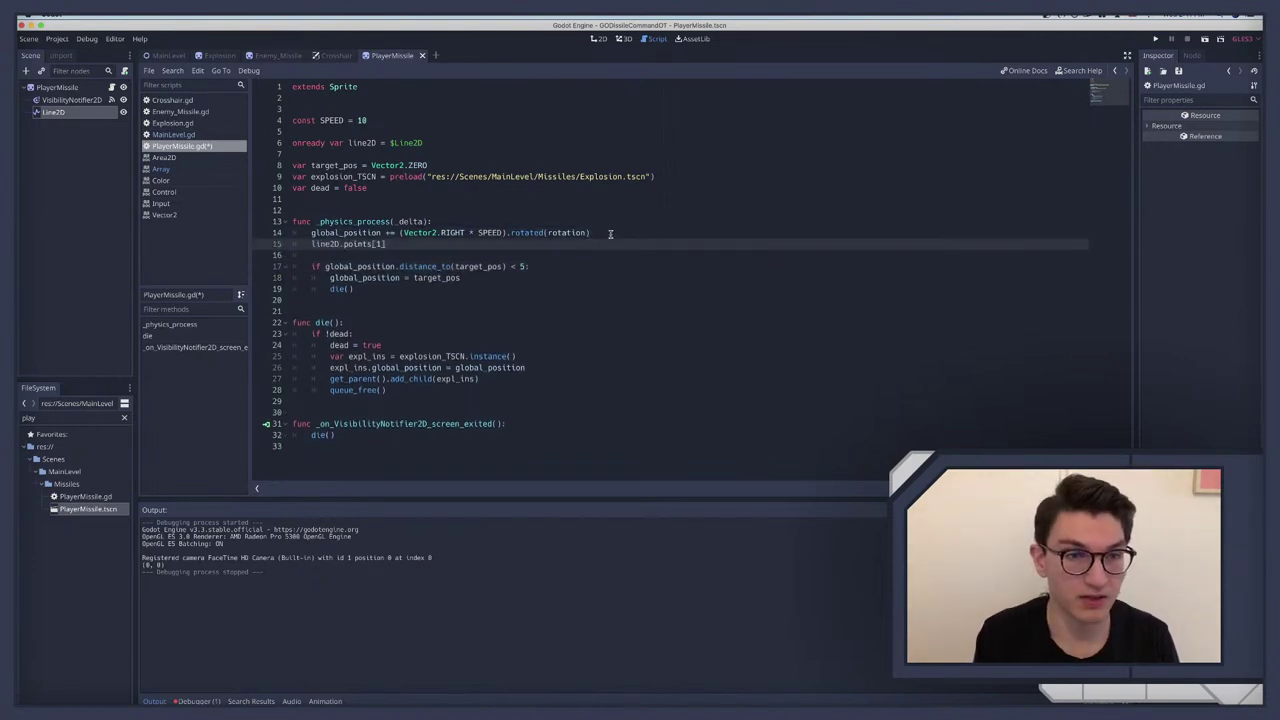
{"action": "type", "text": " = "}
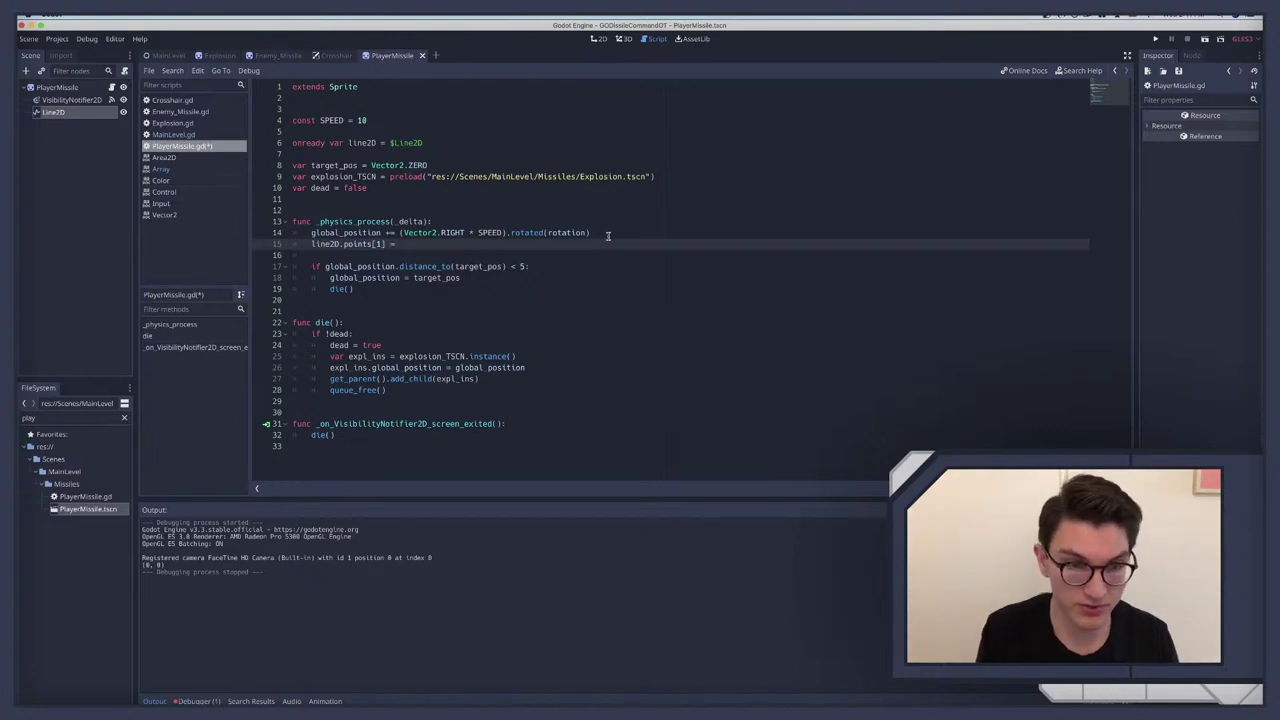
{"action": "type", "text": "global_position"}
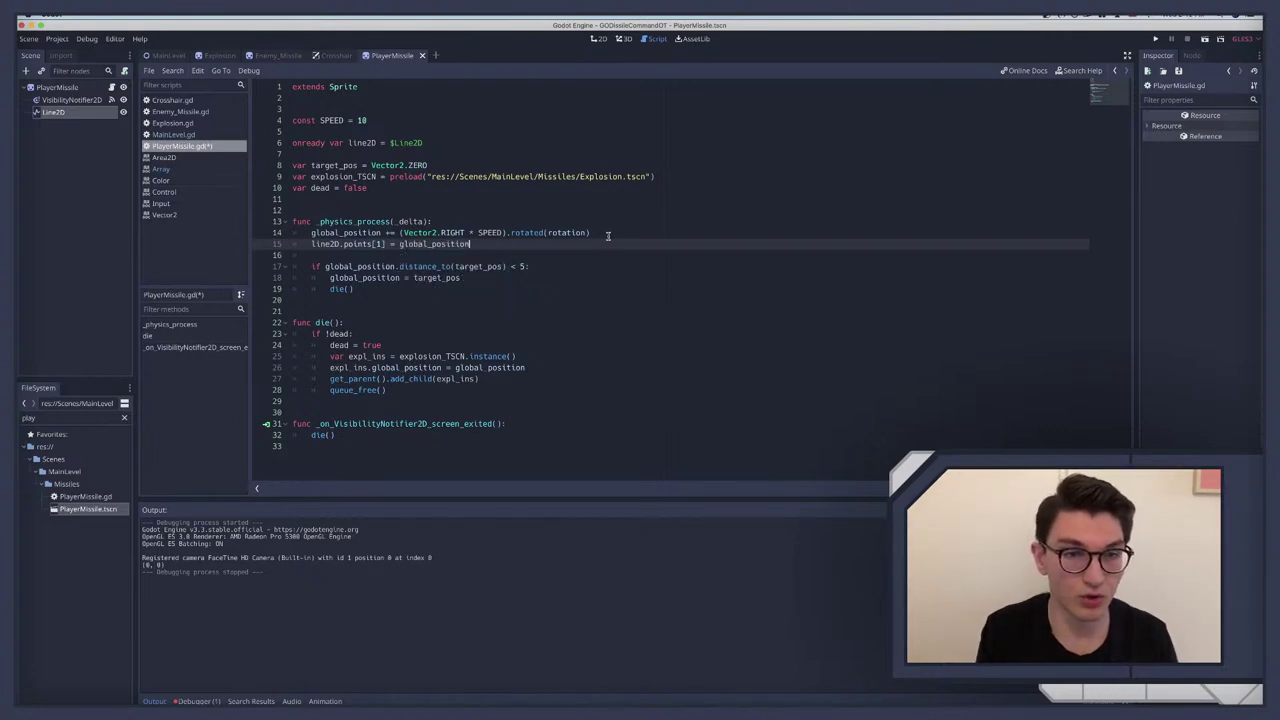
{"action": "key", "text": "alt+1"}
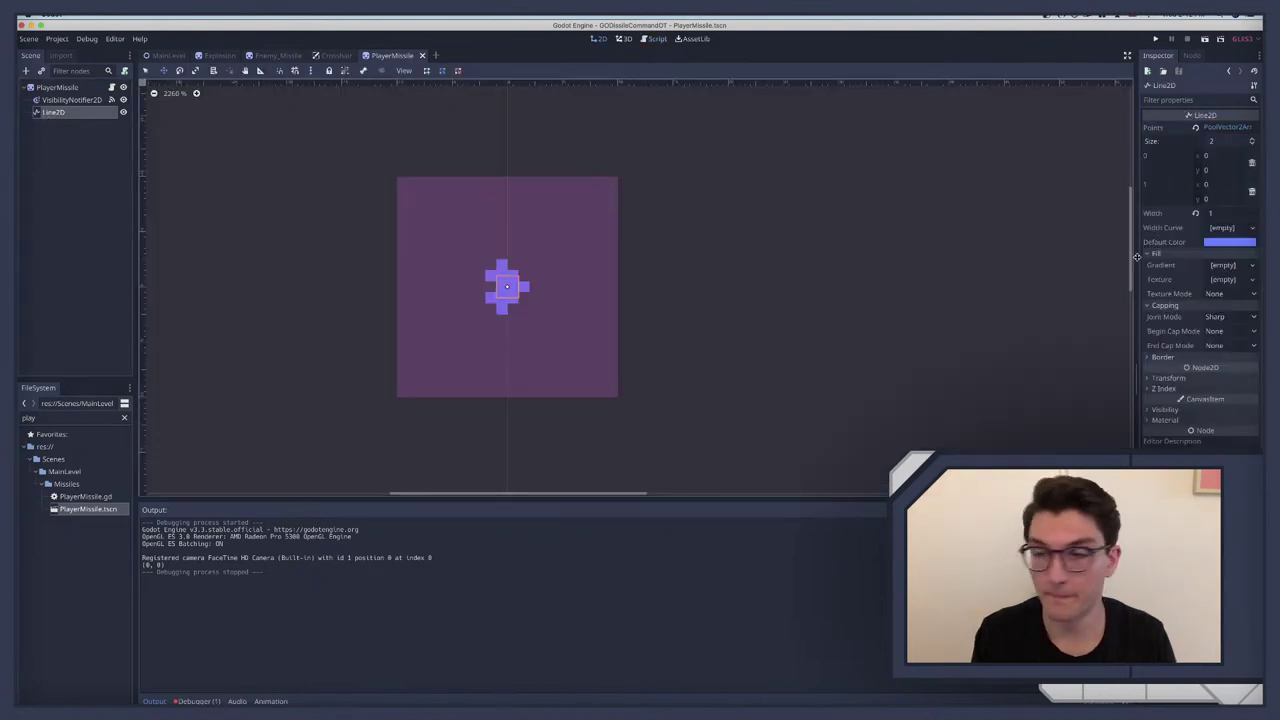
{"action": "left_click", "coordinate": [1170, 390]}
{"action": "left_click", "coordinate": [1169, 390]}
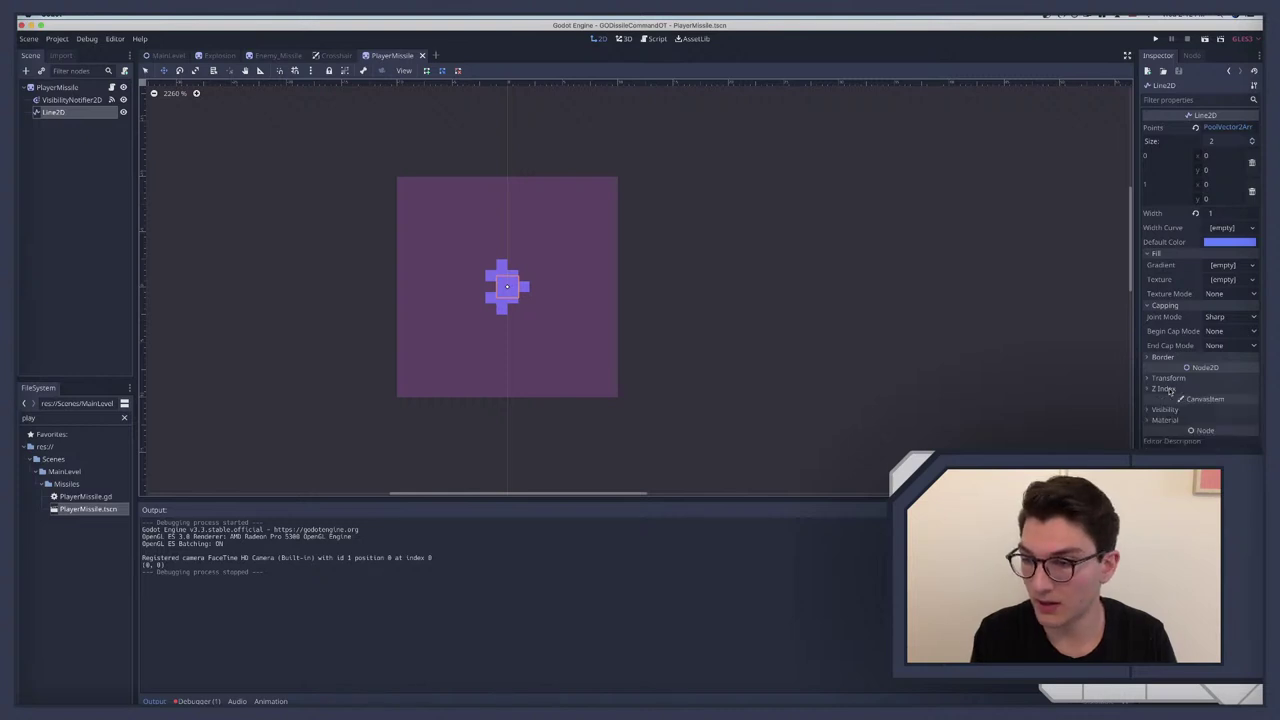
{"action": "left_click", "coordinate": [1168, 410]}
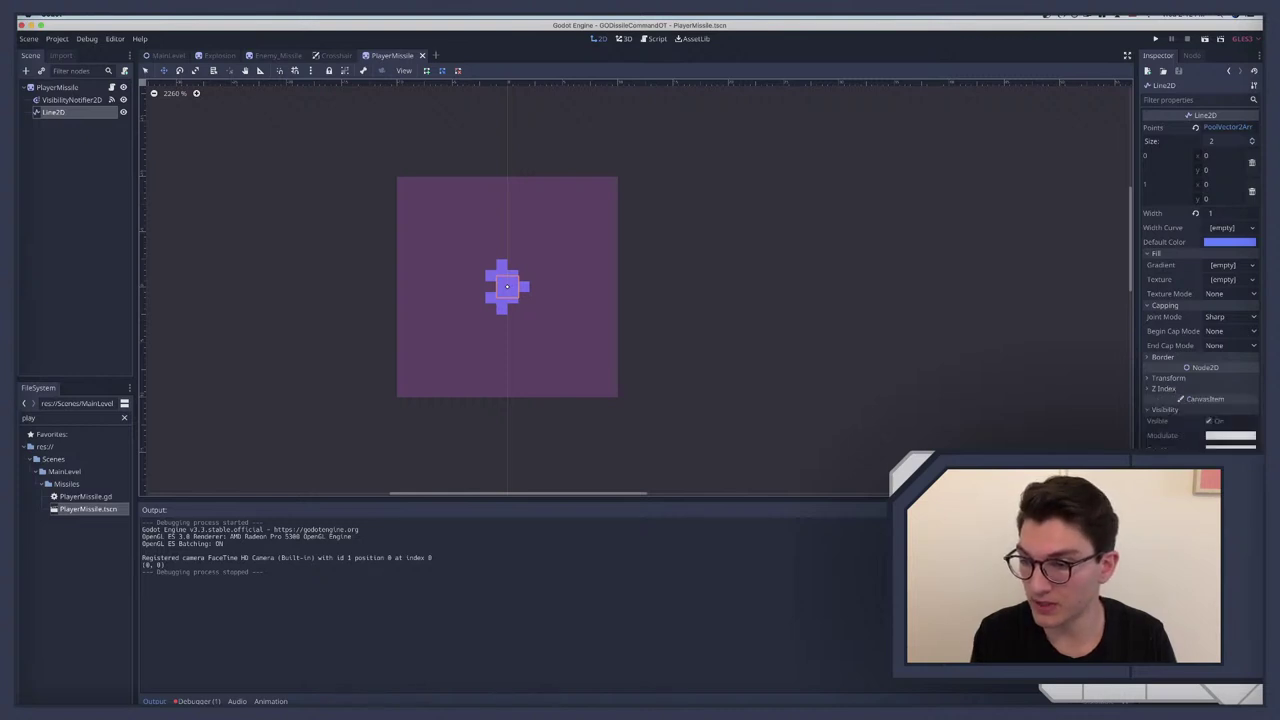
{"action": "key", "text": "ctrl+z"}
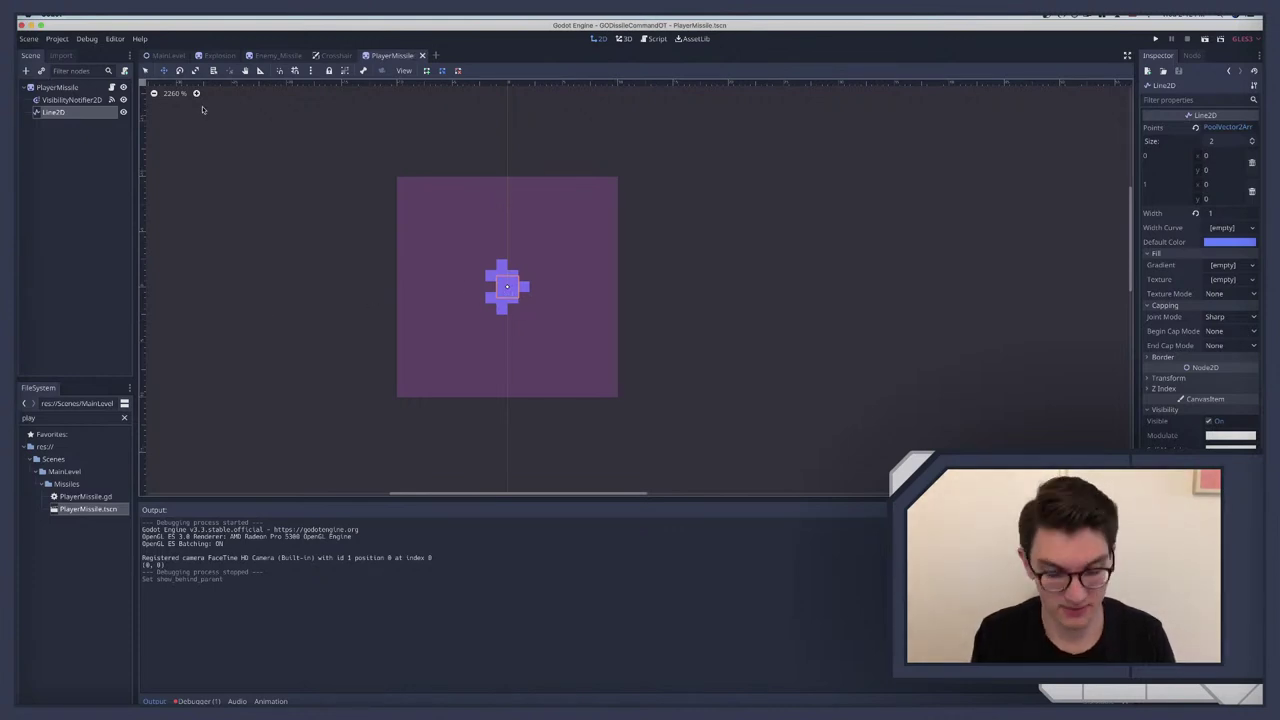
{"action": "key", "text": "F5"}
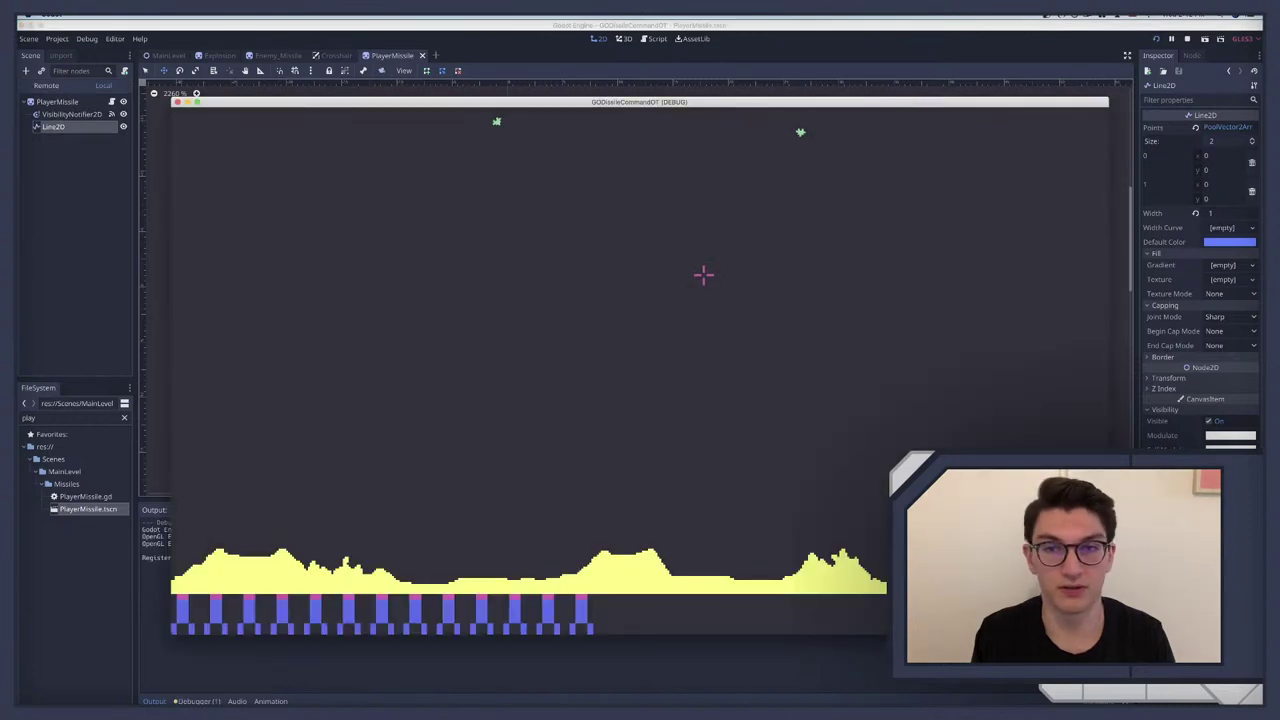
{"action": "key", "text": "F8"}
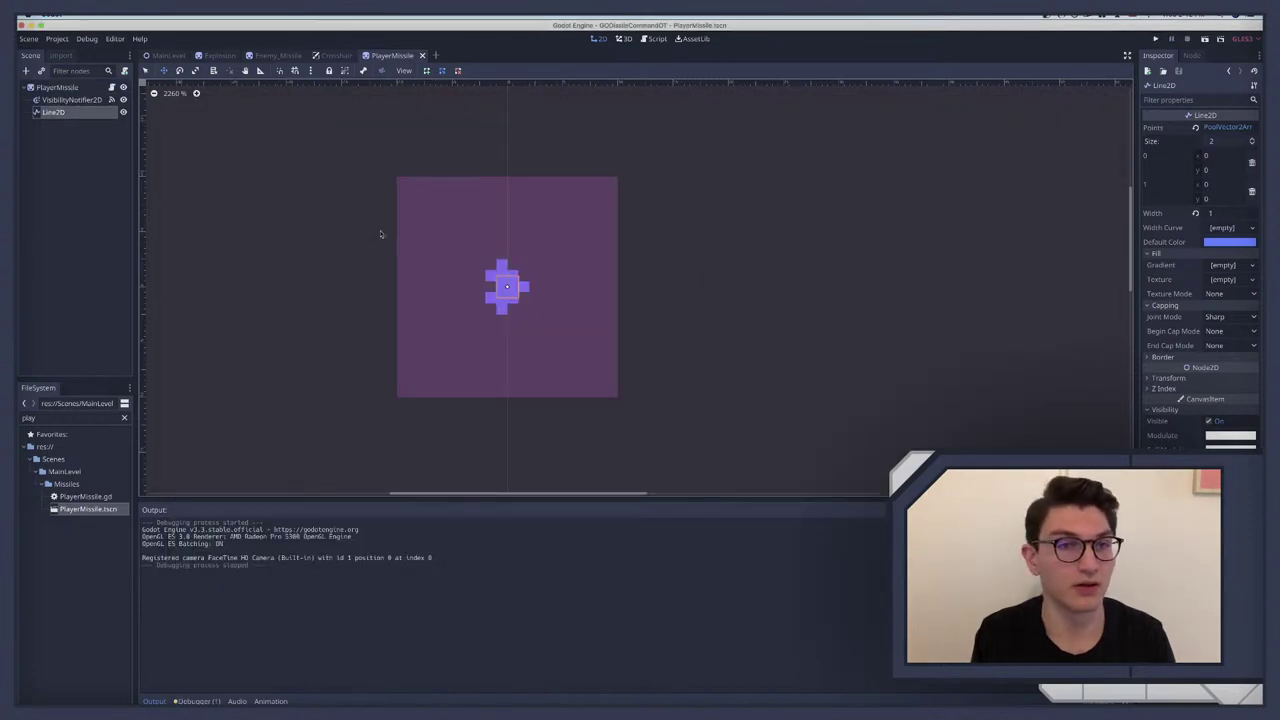
{"action": "key", "text": "F5"}
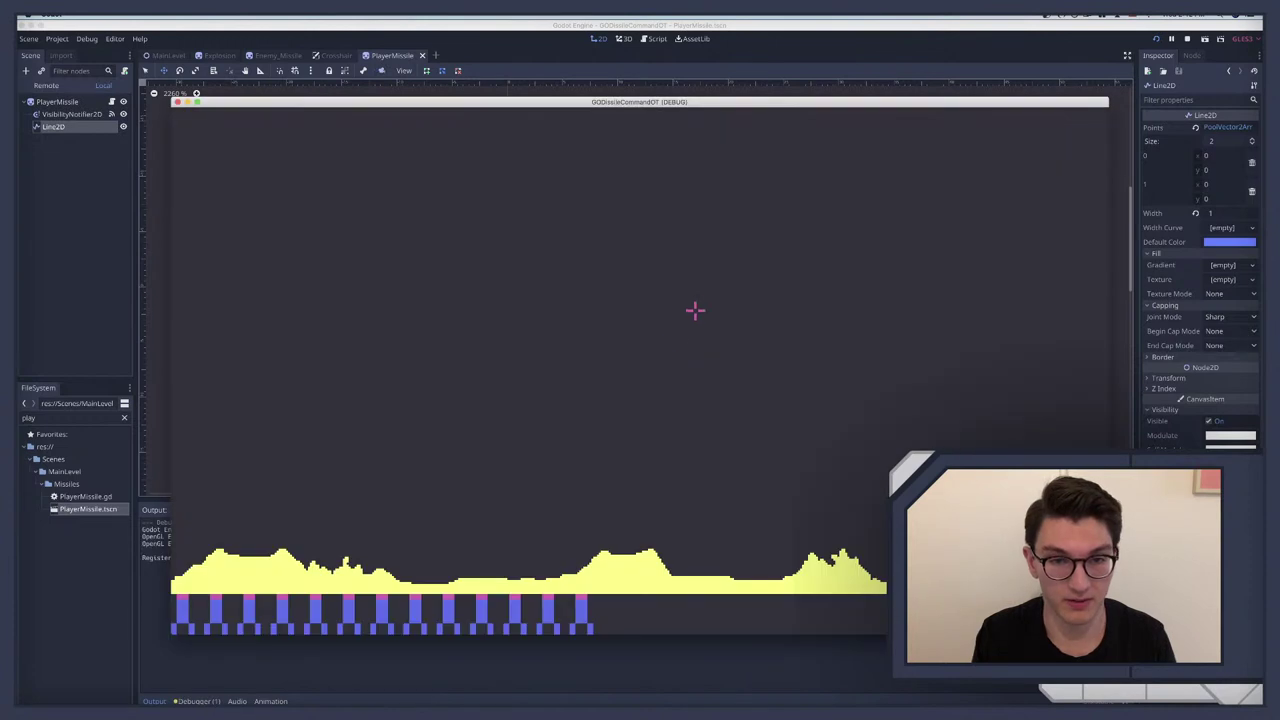
{"action": "left_click", "coordinate": [698, 303]}
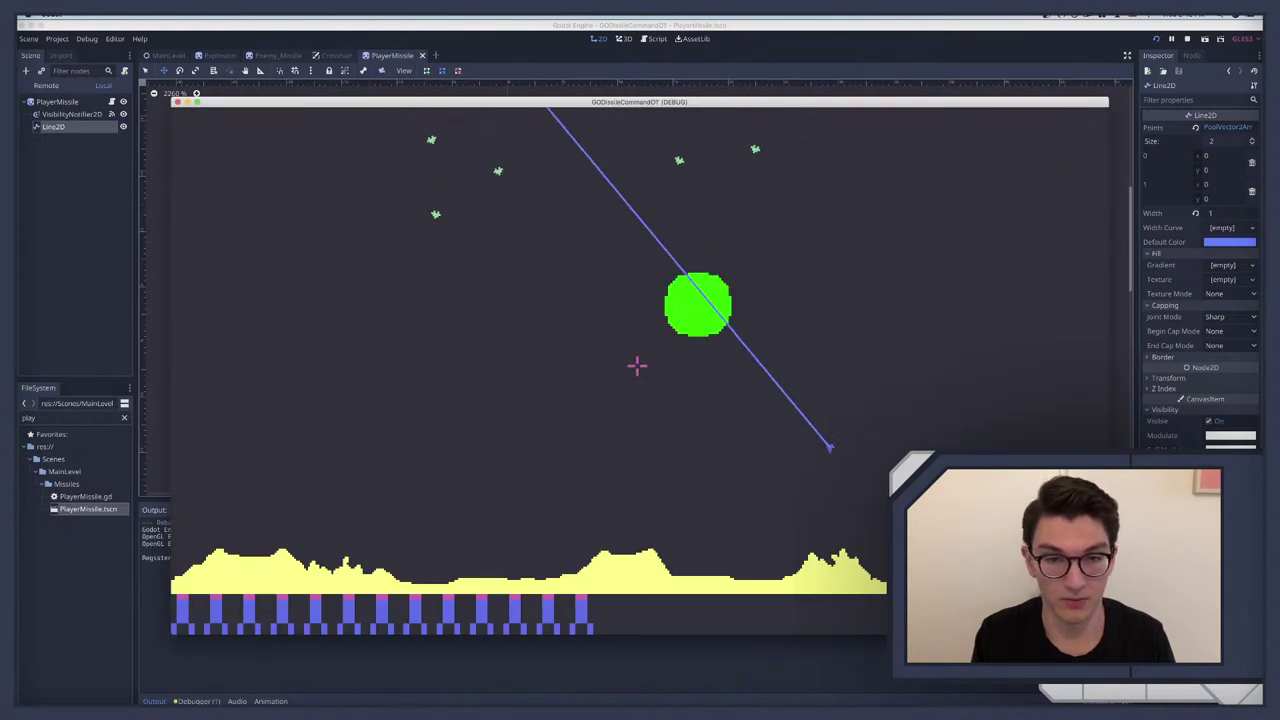
{"action": "key", "text": "F8"}
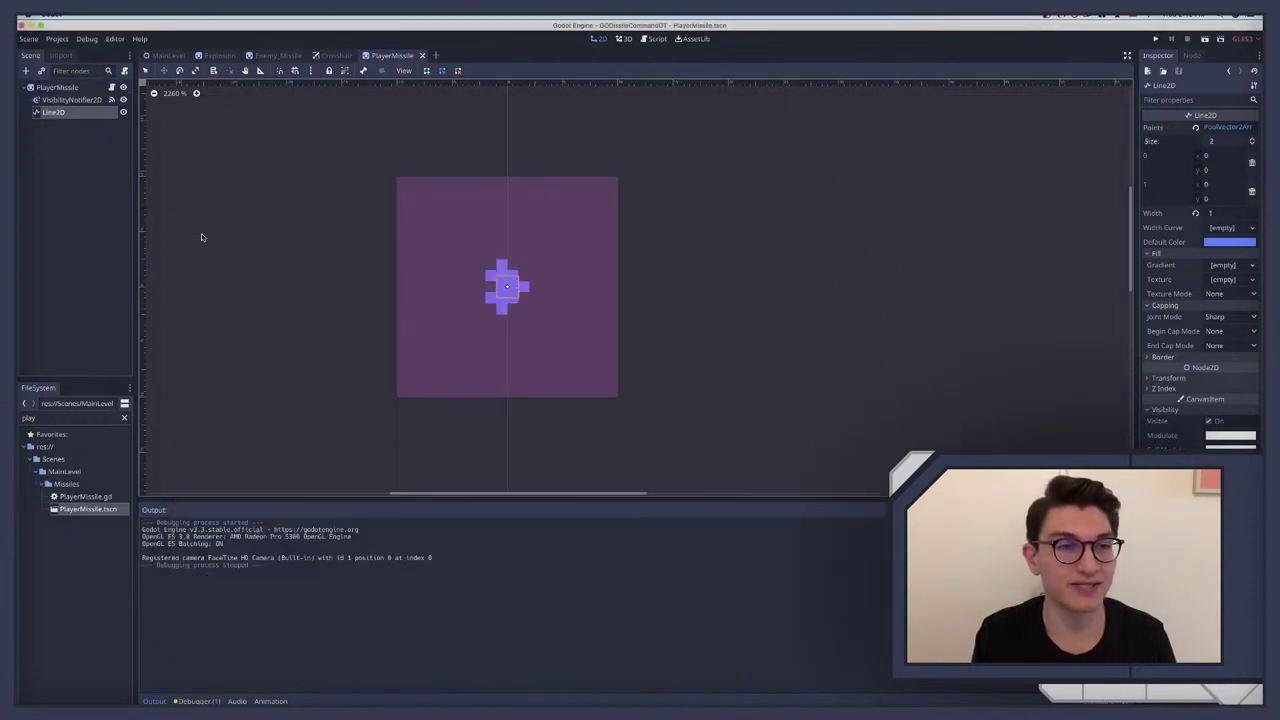
Step: Make room for a new function below the variable declarations in PlayerMissile.gd
{"action": "left_click", "coordinate": [111, 87]}
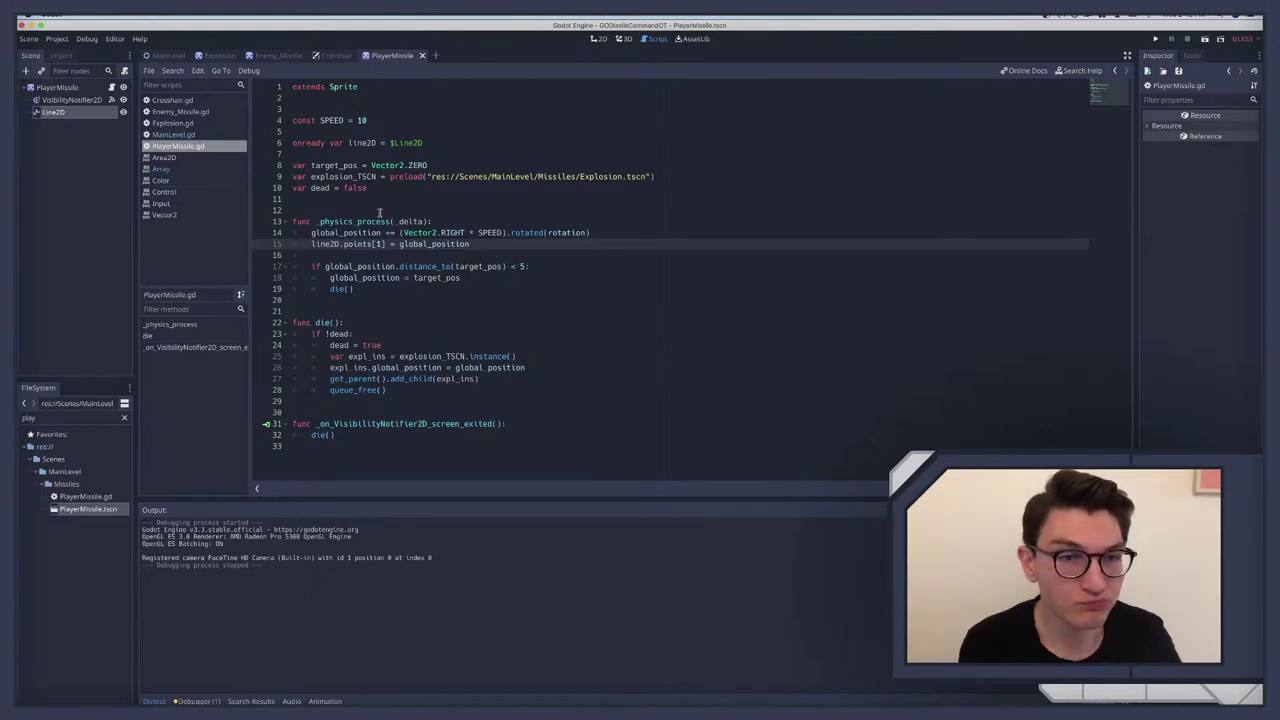
{"action": "left_click", "coordinate": [362, 200]}
{"action": "key", "text": "Return"}
{"action": "key", "text": "Return"}
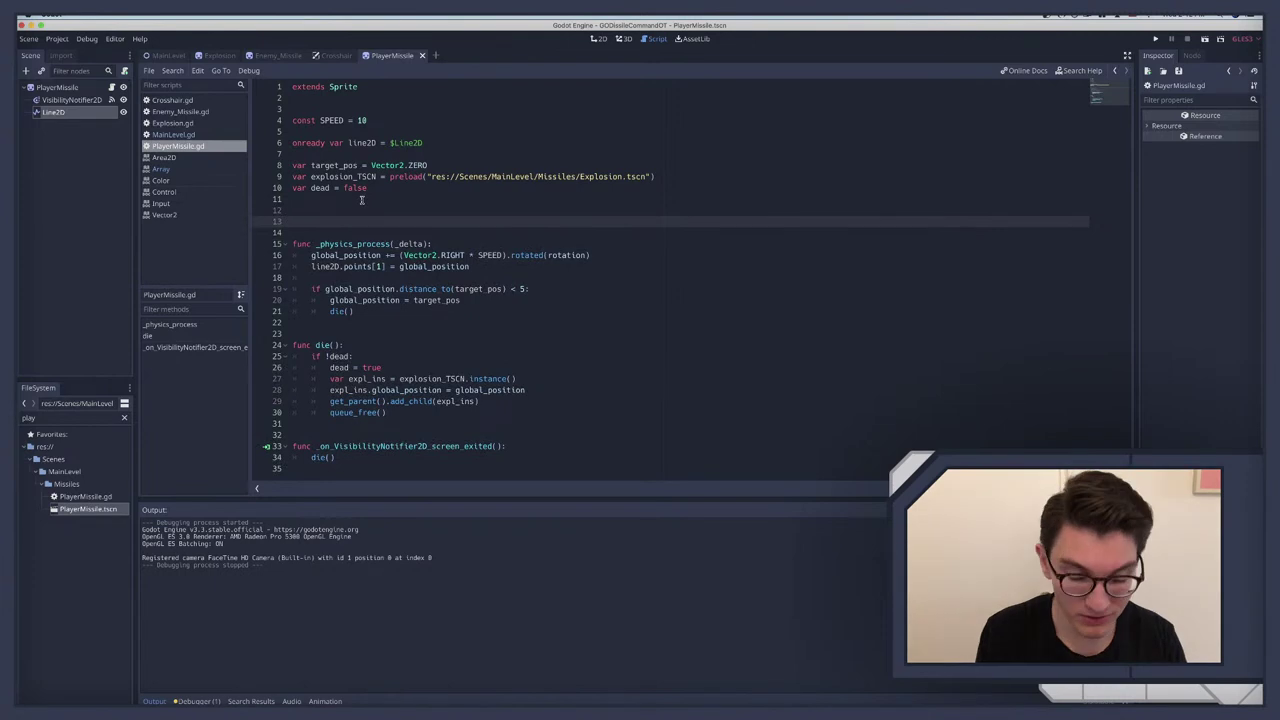
{"action": "key", "text": "Up"}
{"action": "key", "text": "Up"}
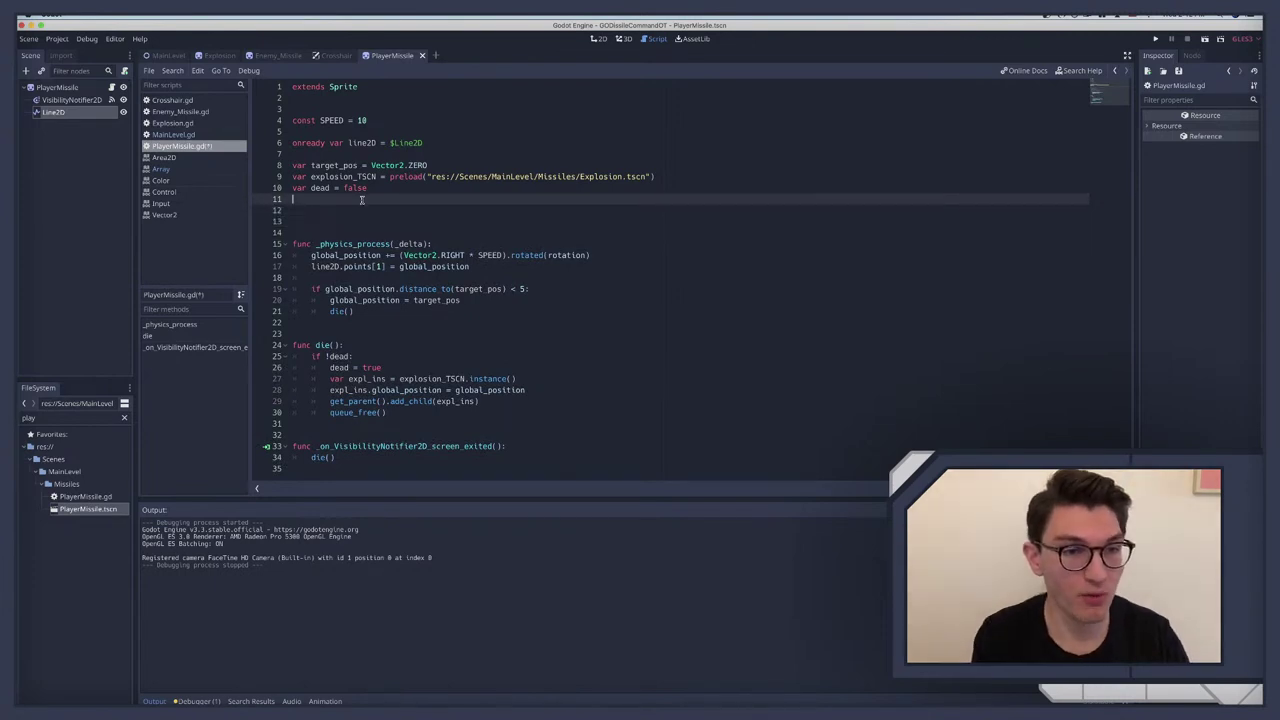
{"action": "key", "text": "Return"}
{"action": "key", "text": "Return"}
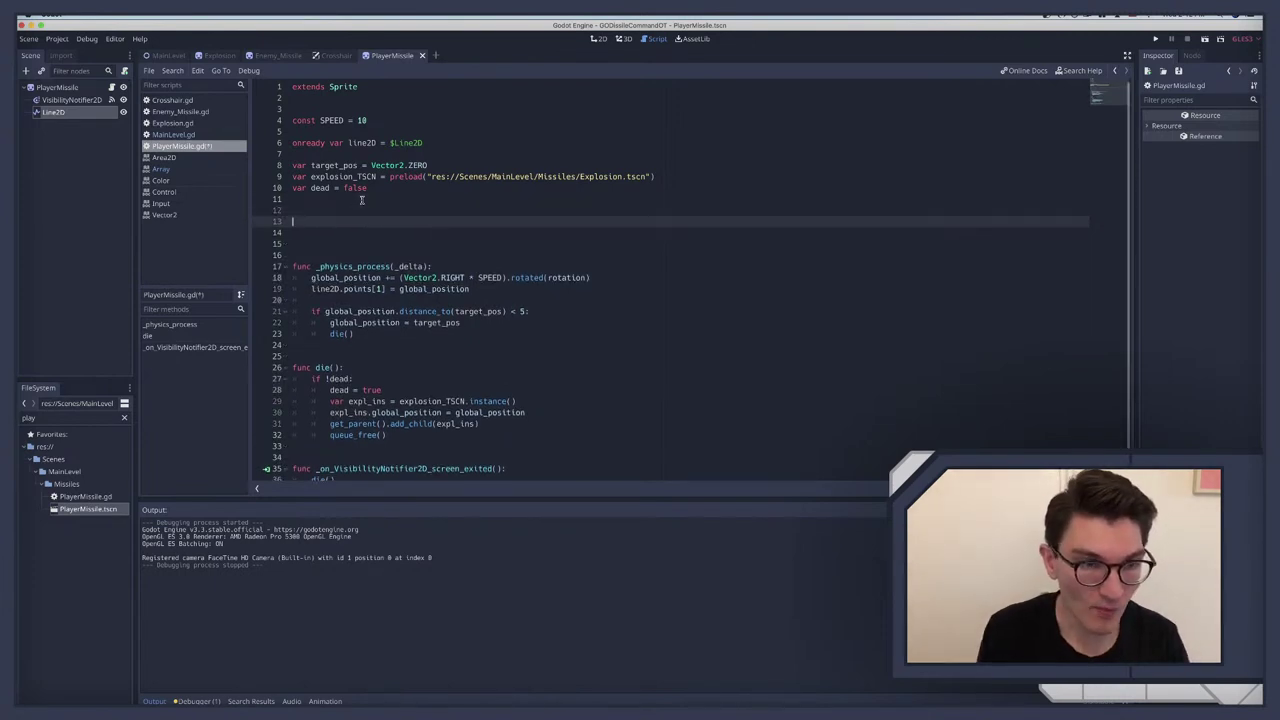
{"action": "key", "text": "Down"}
{"action": "key", "text": "BackSpace"}
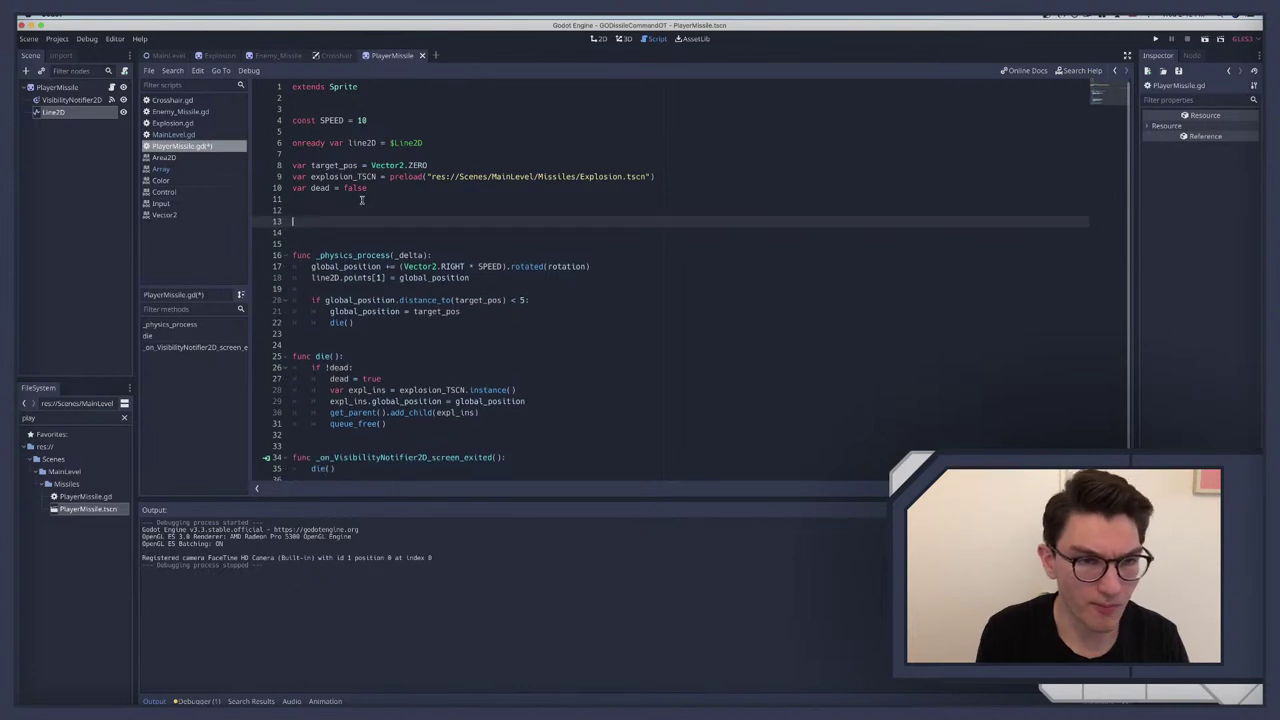
Step: Write func _ready(): setting line2D.points[0] = global_position, and save the script
{"action": "type", "text": "fu"}
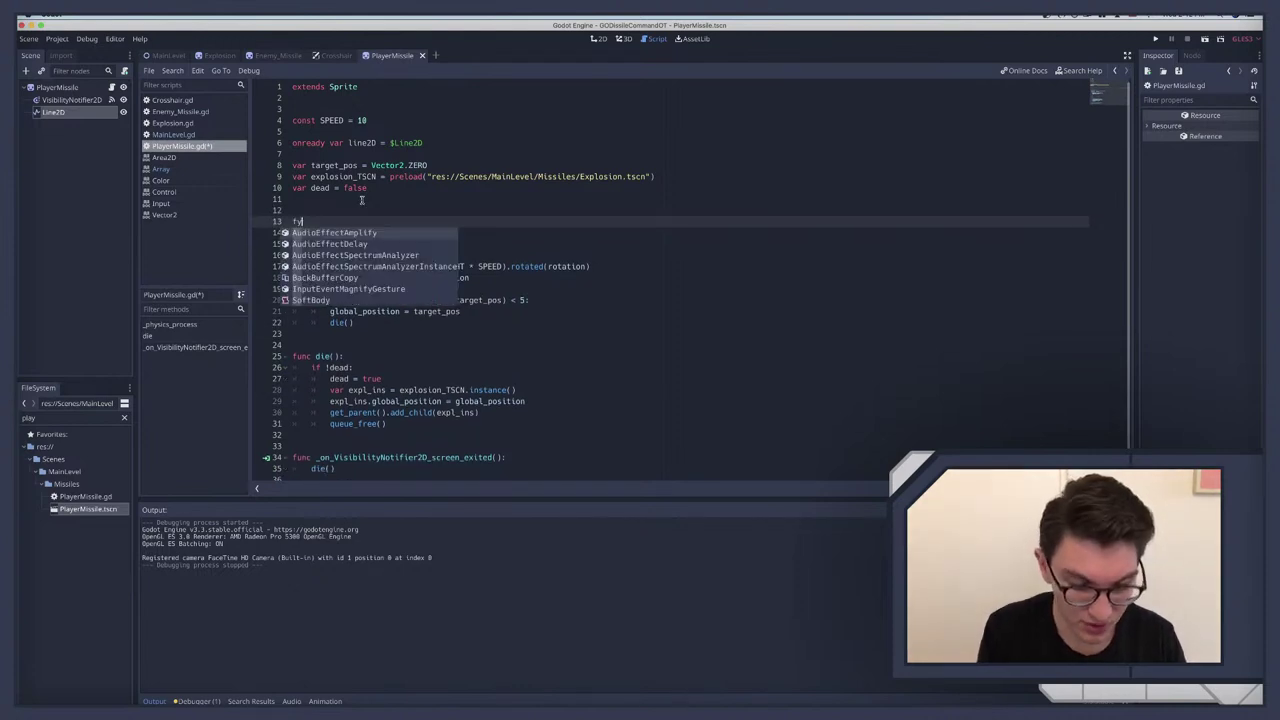
{"action": "key", "text": "BackSpace"}
{"action": "key", "text": "BackSpace"}
{"action": "type", "text": "func _ready():"}
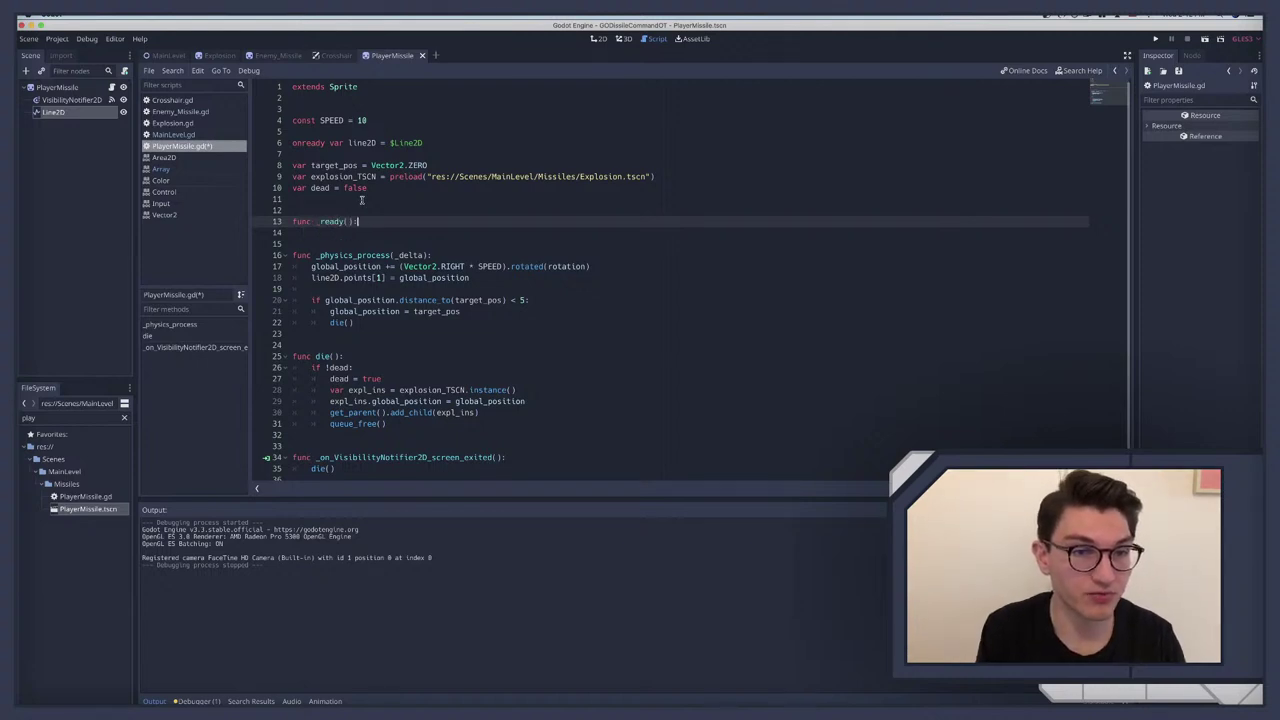
{"action": "key", "text": "Return"}
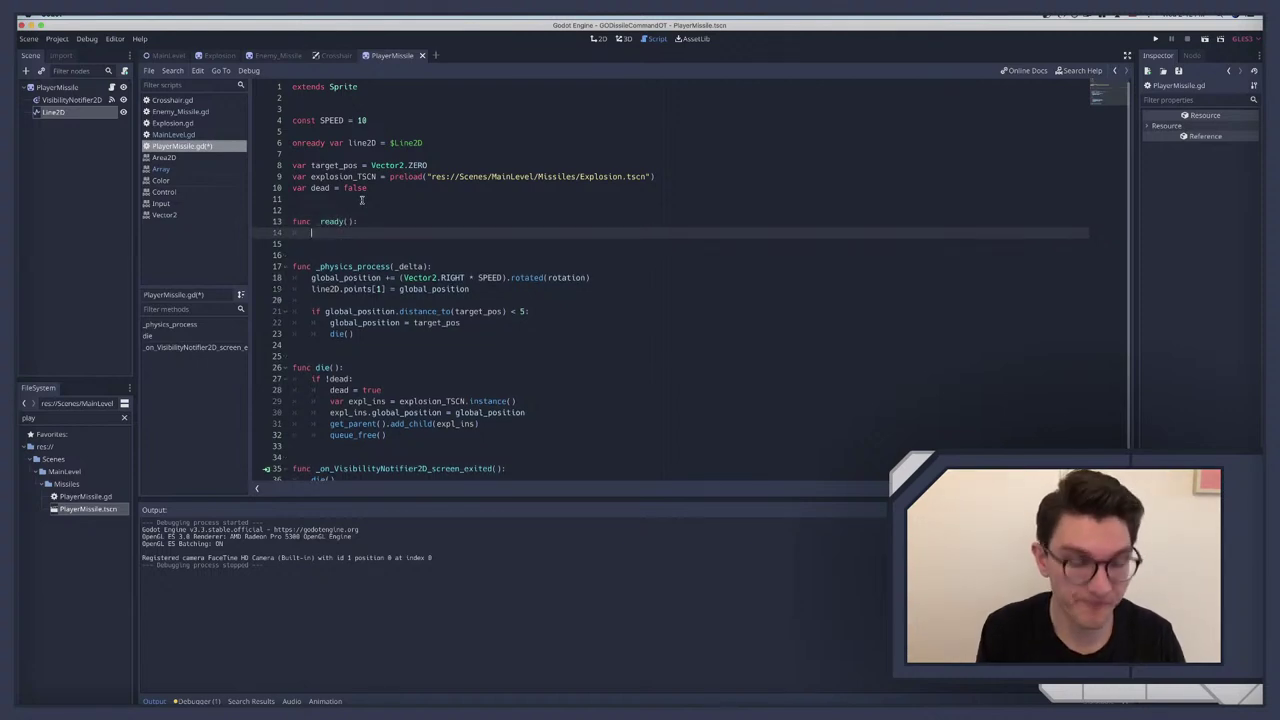
{"action": "type", "text": "line2D.poi"}
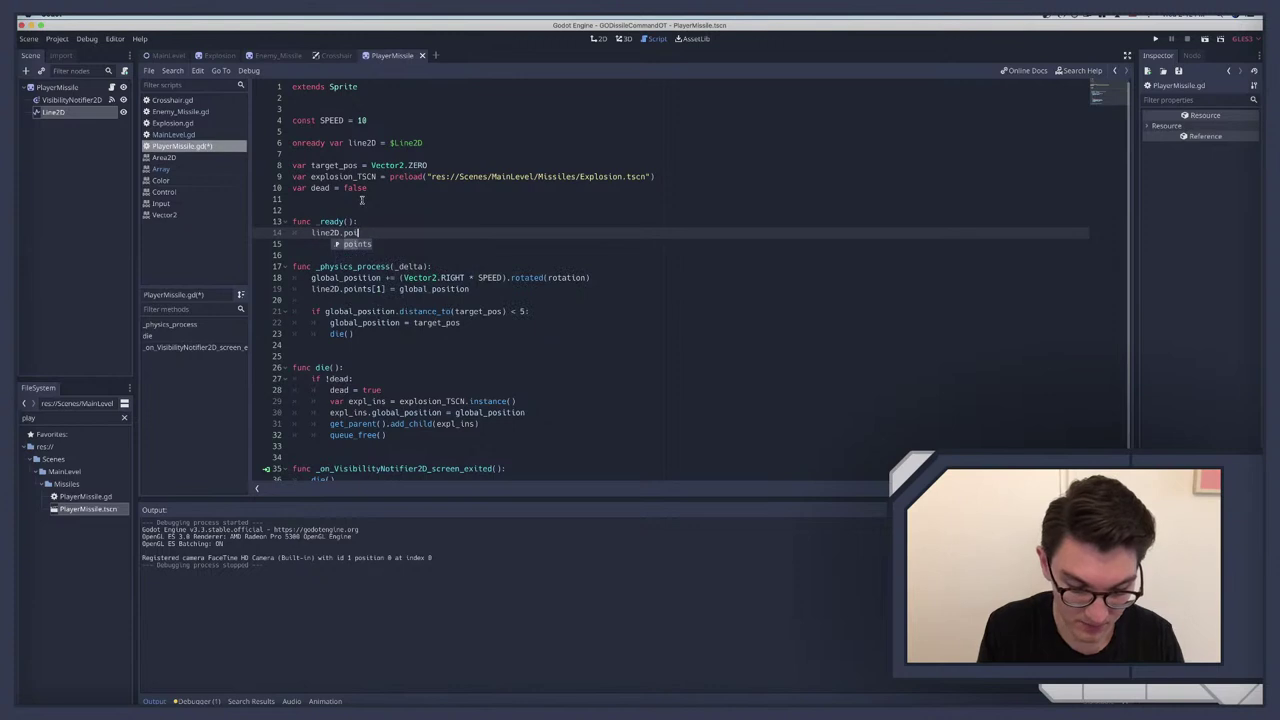
{"action": "key", "text": "Return"}
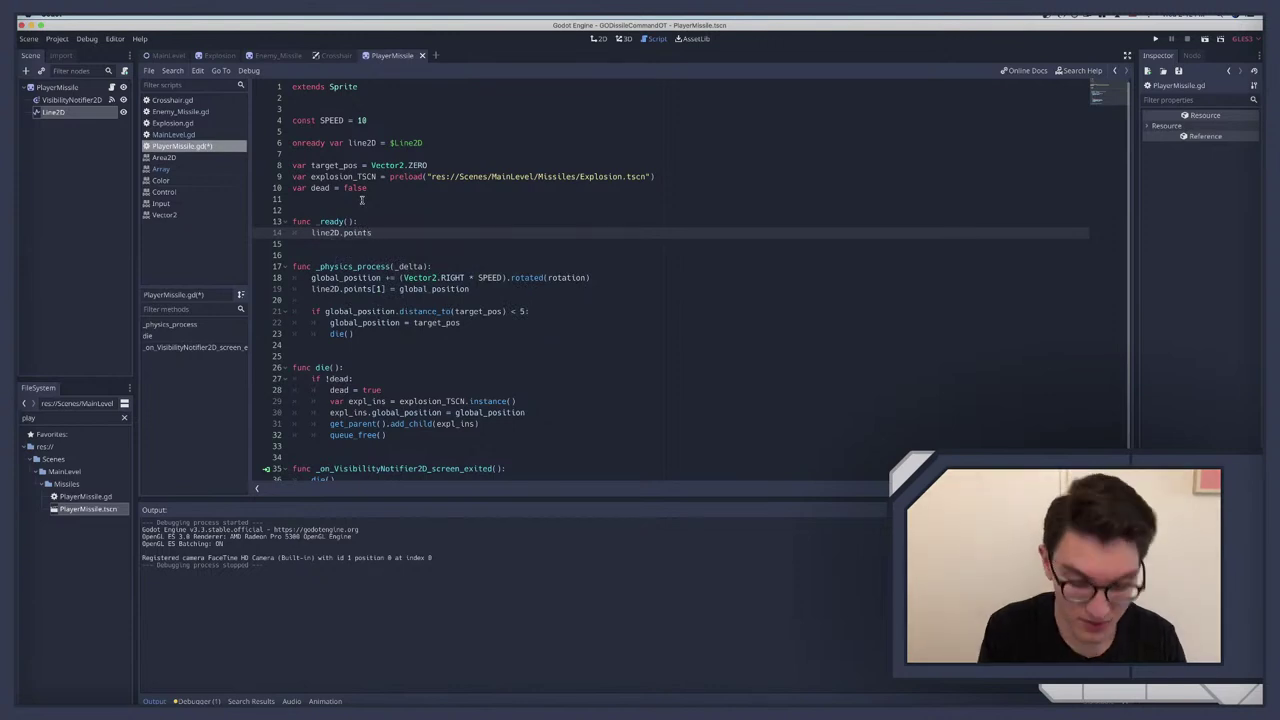
{"action": "type", "text": "[0]"}
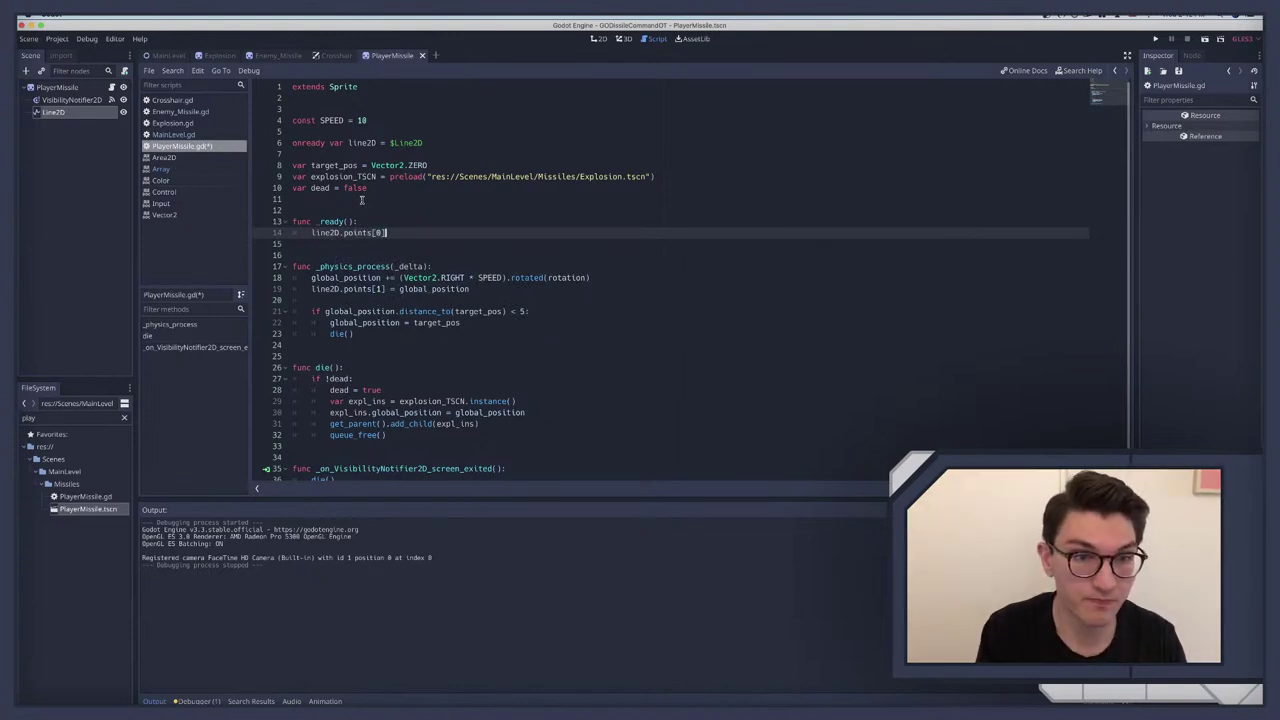
{"action": "type", "text": " ="}
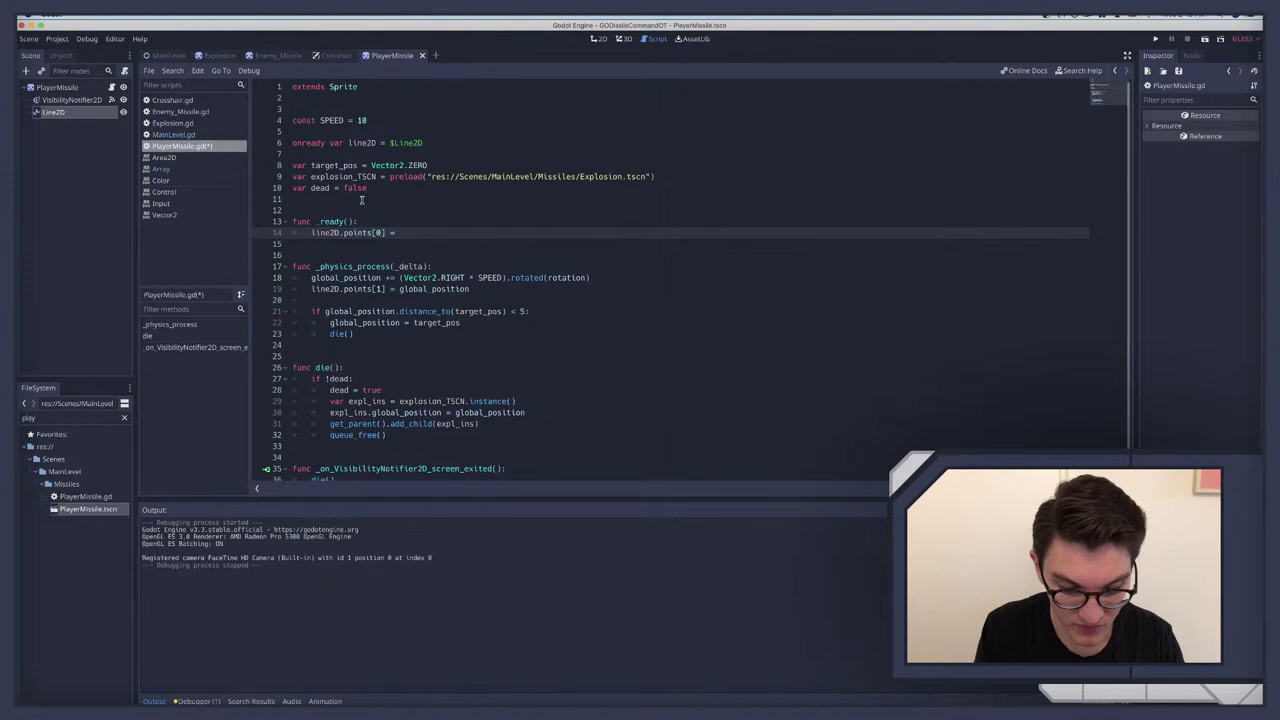
{"action": "type", "text": " global_position"}
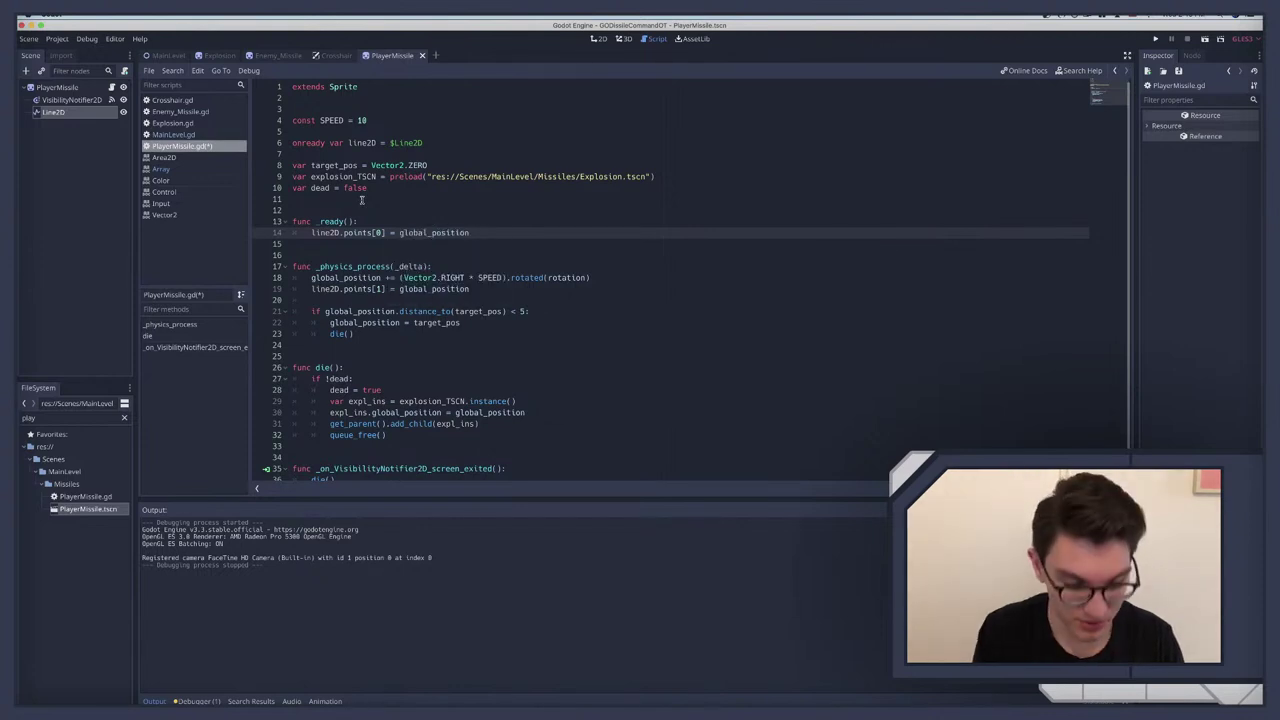
{"action": "key", "text": "ctrl+s"}
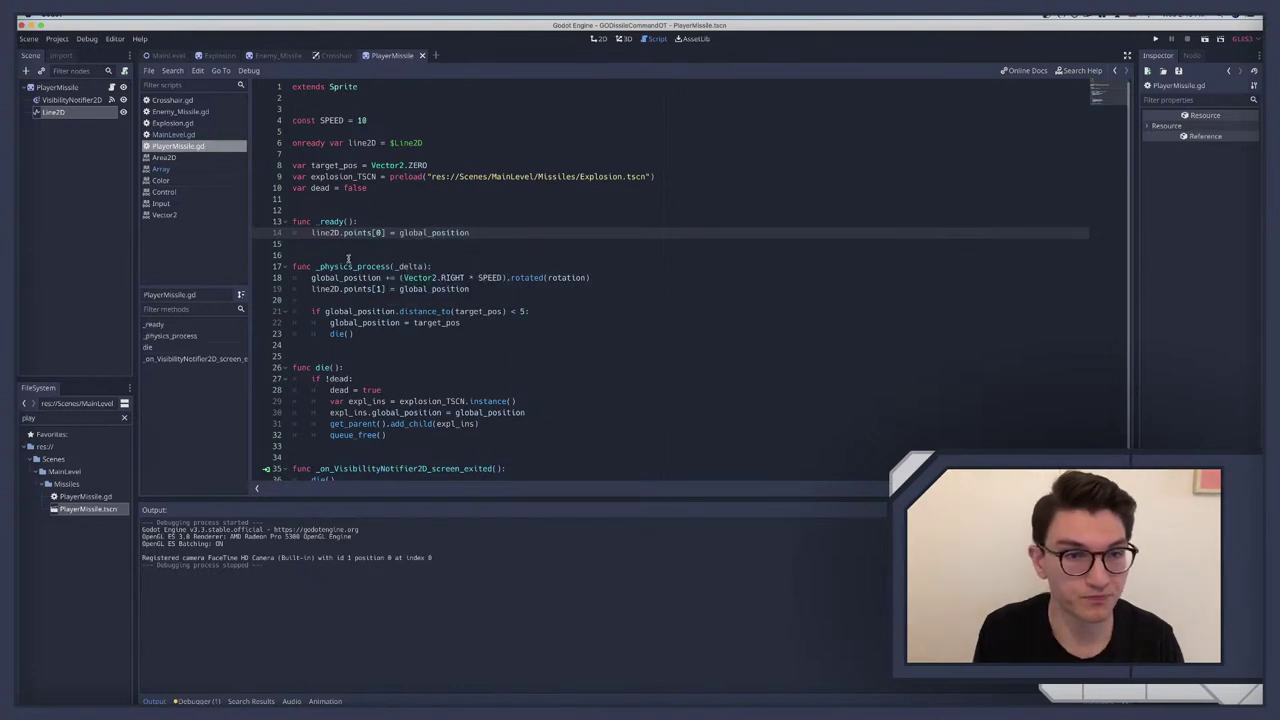
{"action": "key", "text": "super+b"}
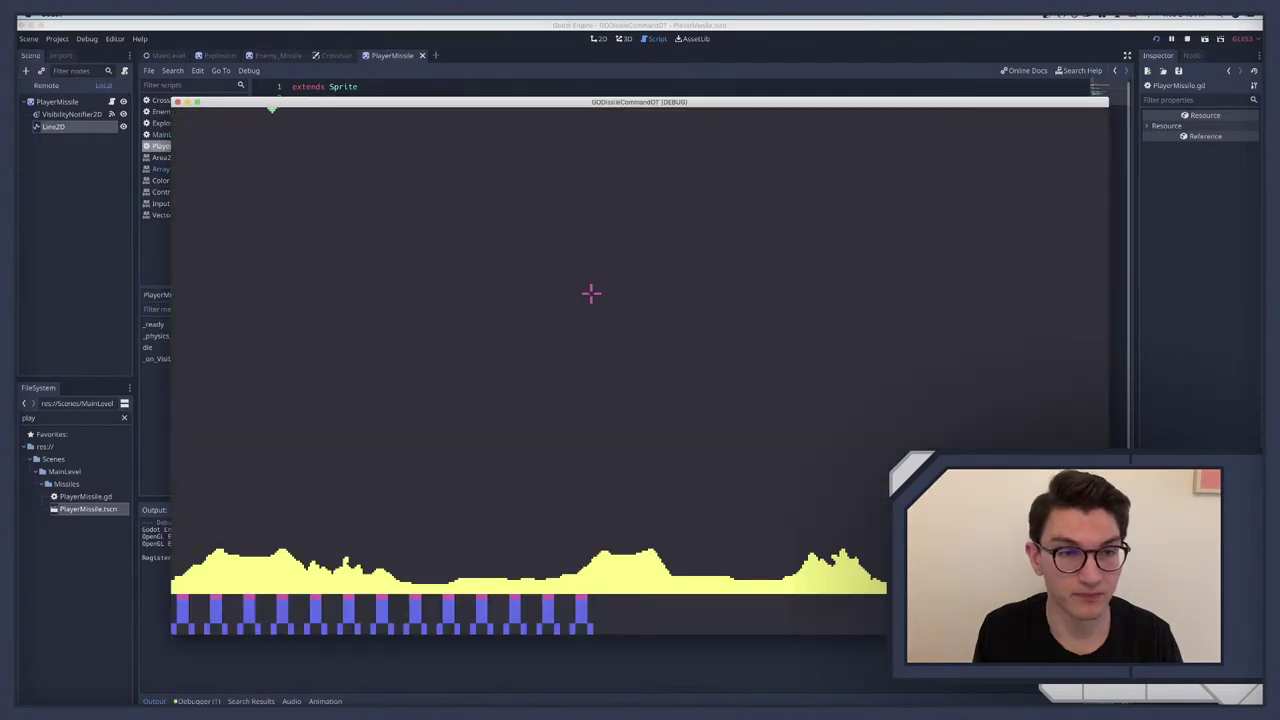
{"action": "left_click", "coordinate": [589, 293]}
{"action": "left_click", "coordinate": [606, 286]}
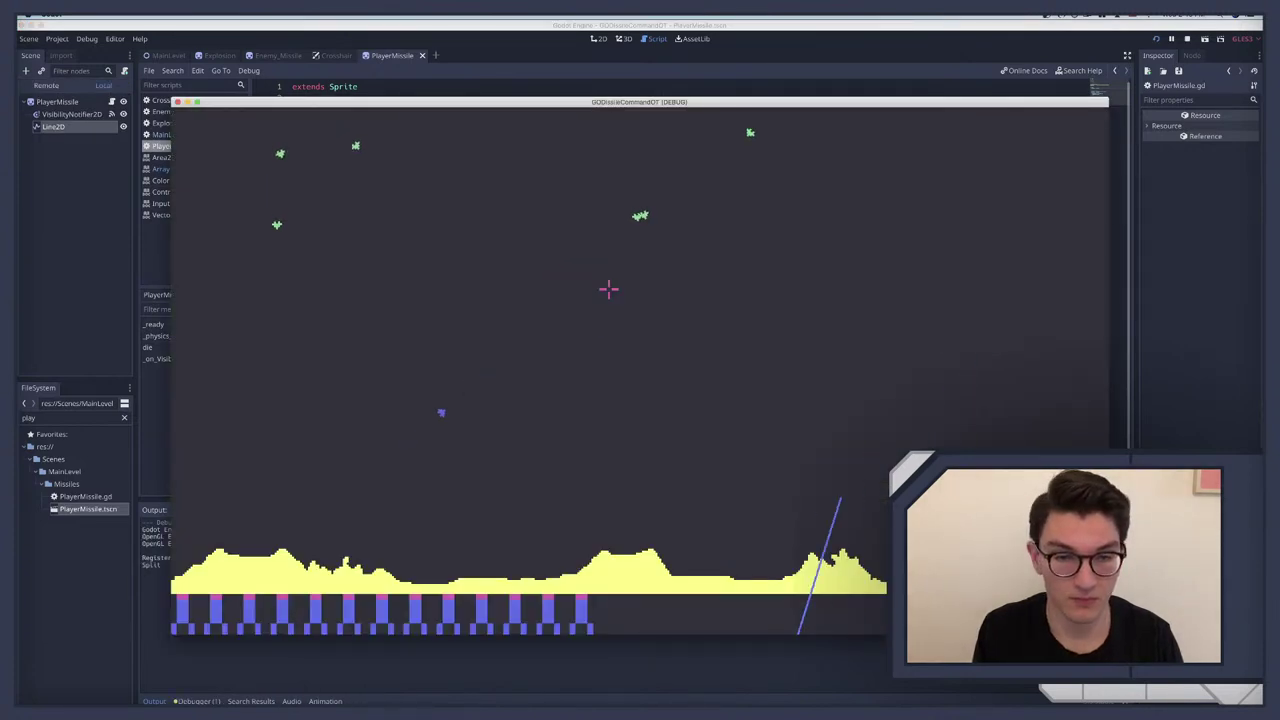
{"action": "key", "text": "super+period"}
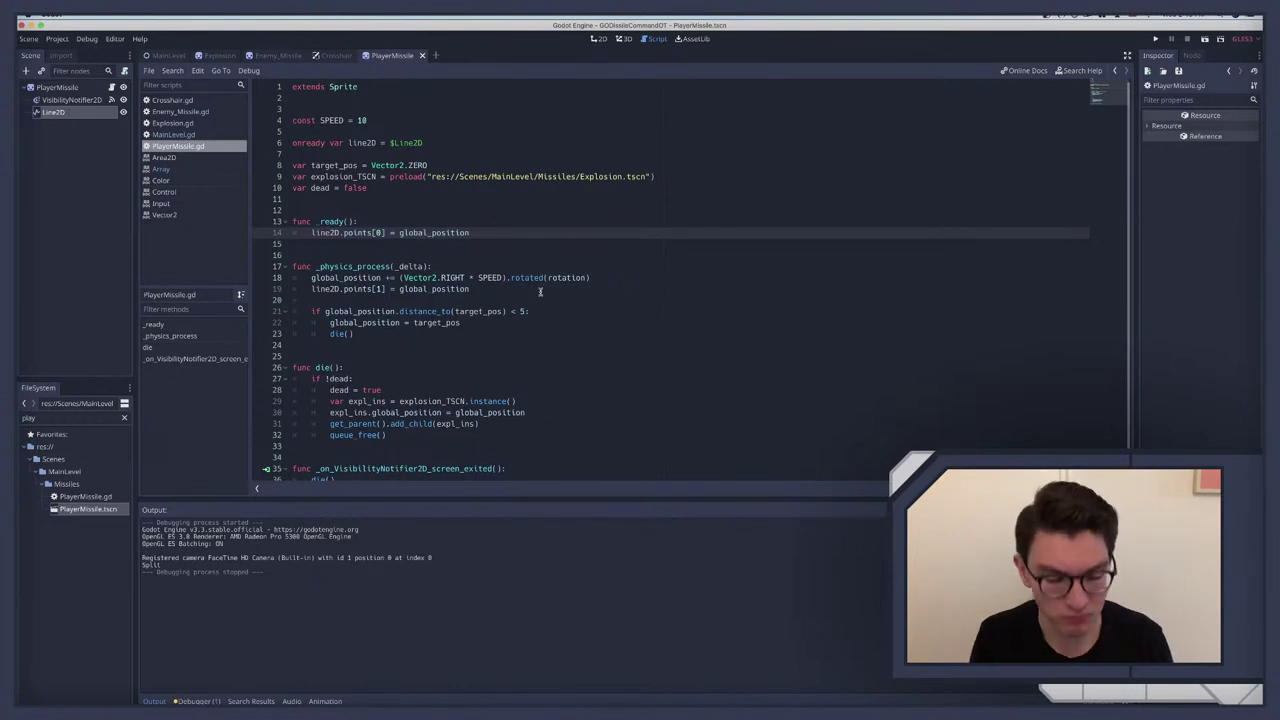
{"action": "scroll", "coordinate": [455, 316], "scroll_direction": "down", "scroll_amount": 1}
{"action": "scroll", "coordinate": [455, 316], "scroll_direction": "up", "scroll_amount": 1}
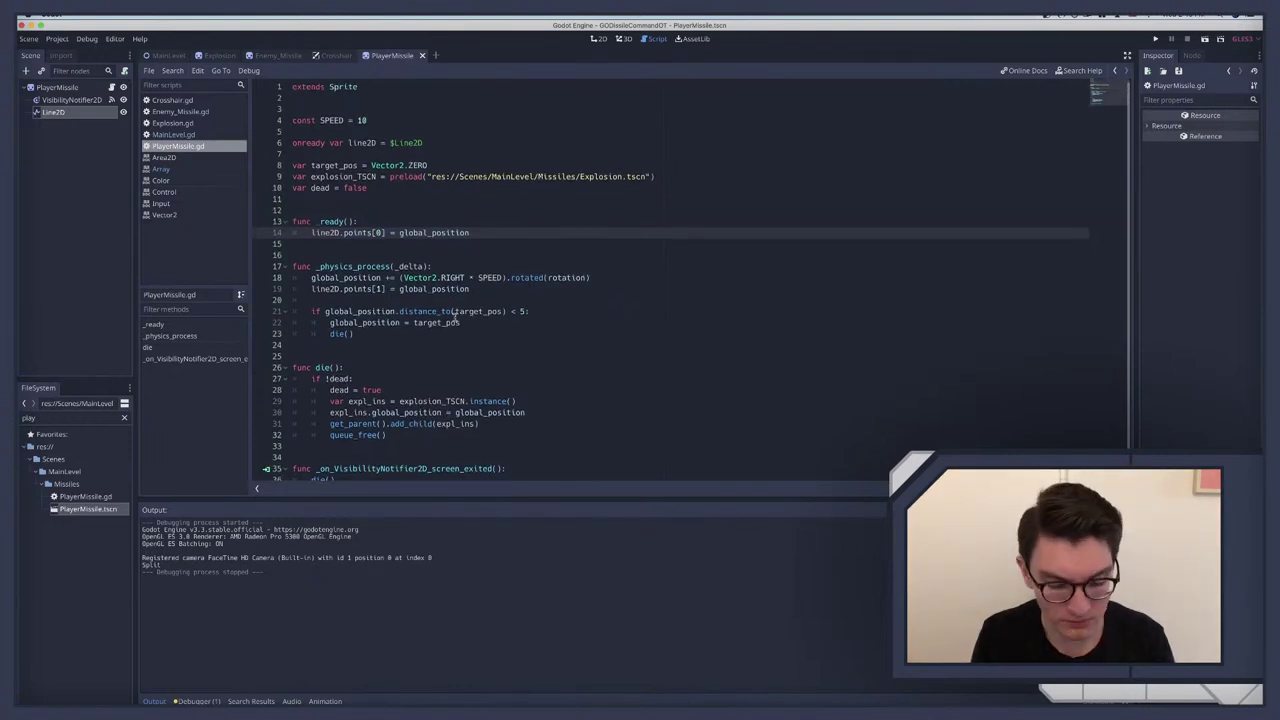
{"action": "key", "text": "F5"}
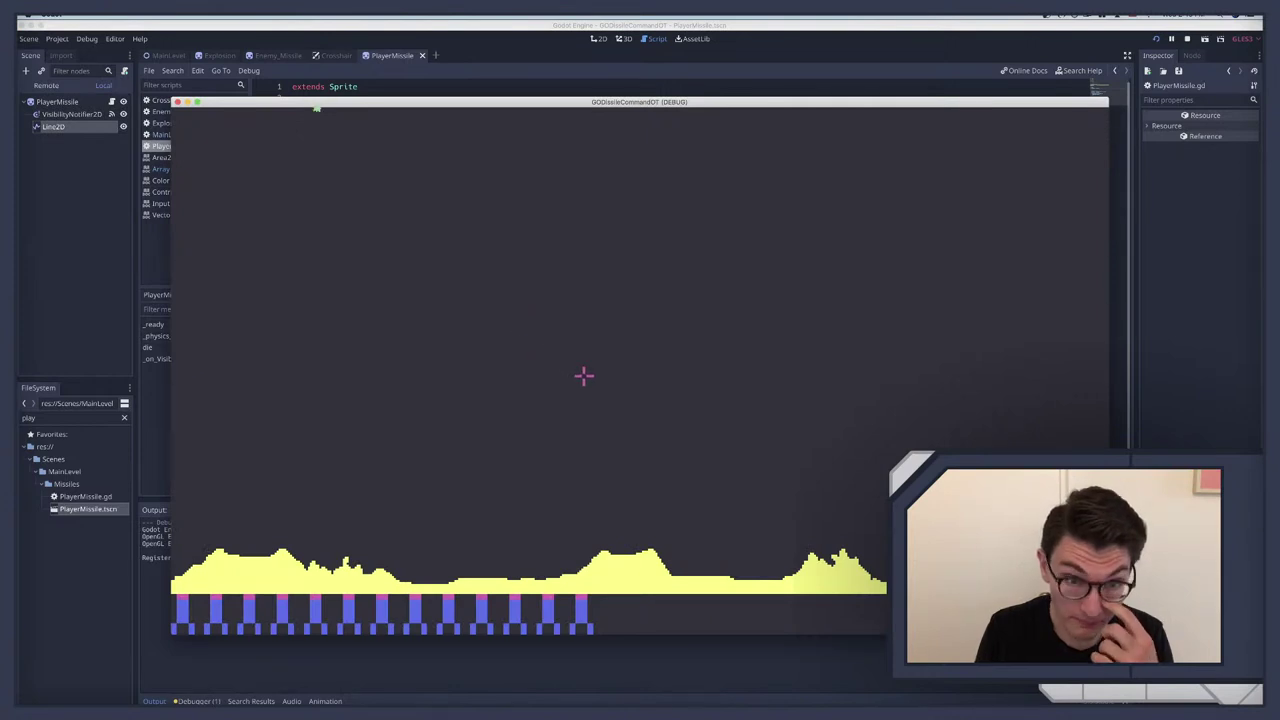
{"action": "left_click", "coordinate": [584, 375]}
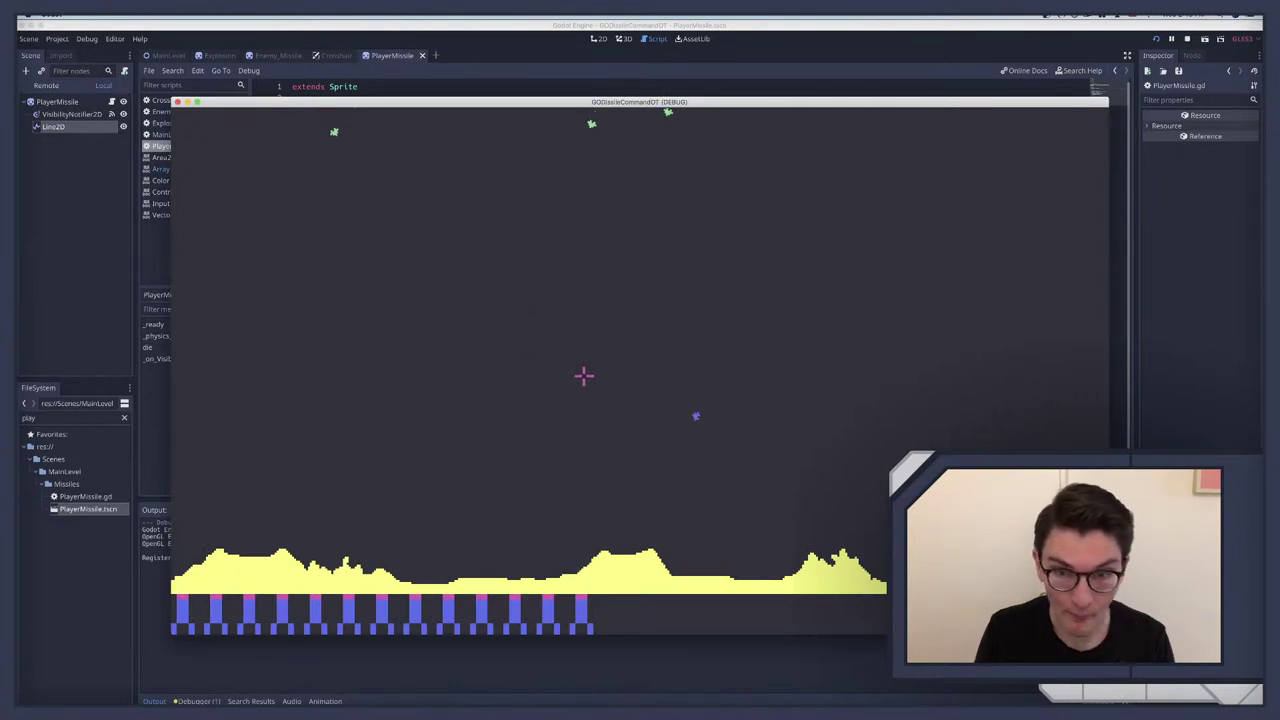
{"action": "left_click", "coordinate": [860, 310]}
{"action": "left_click", "coordinate": [656, 343]}
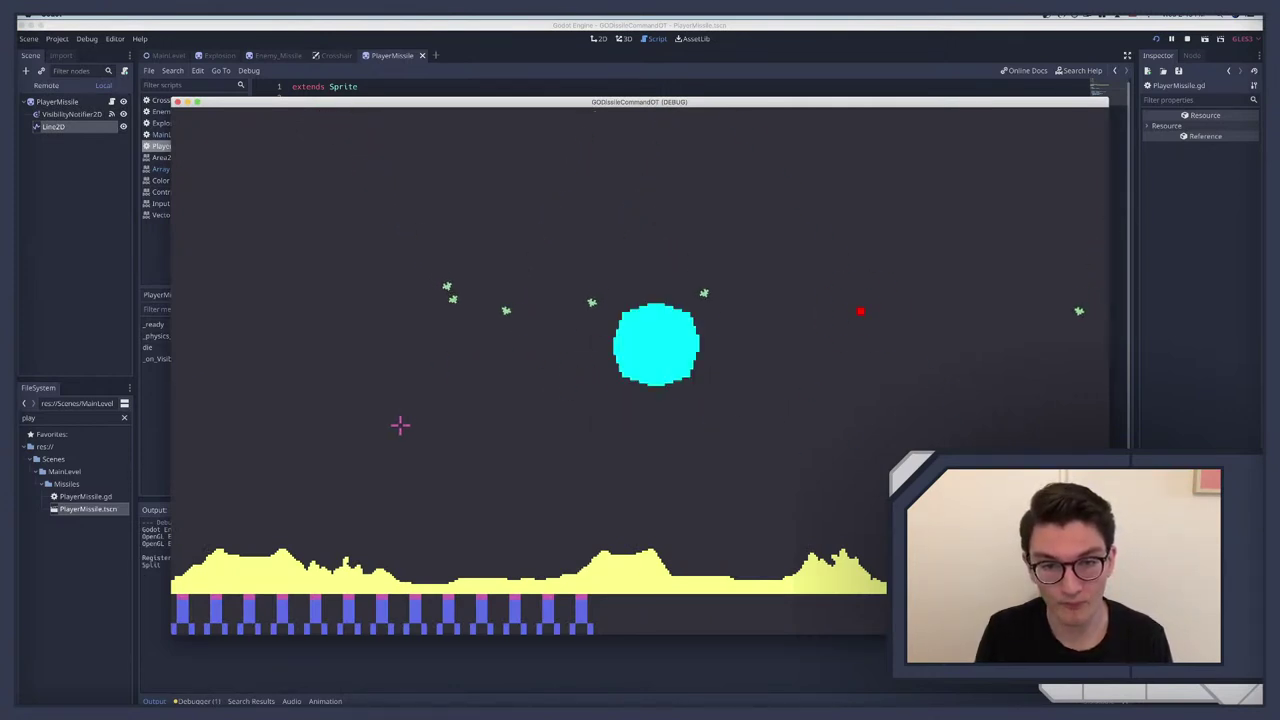
{"action": "left_click", "coordinate": [588, 305]}
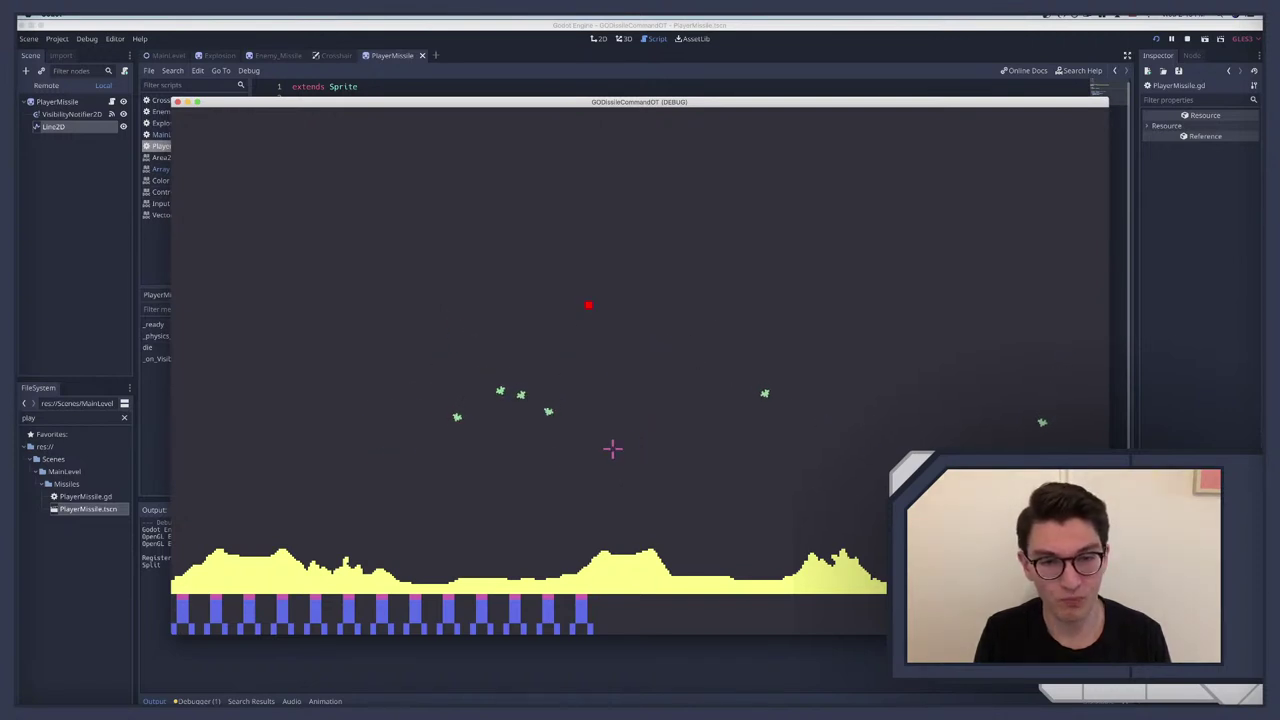
{"action": "left_click", "coordinate": [626, 446]}
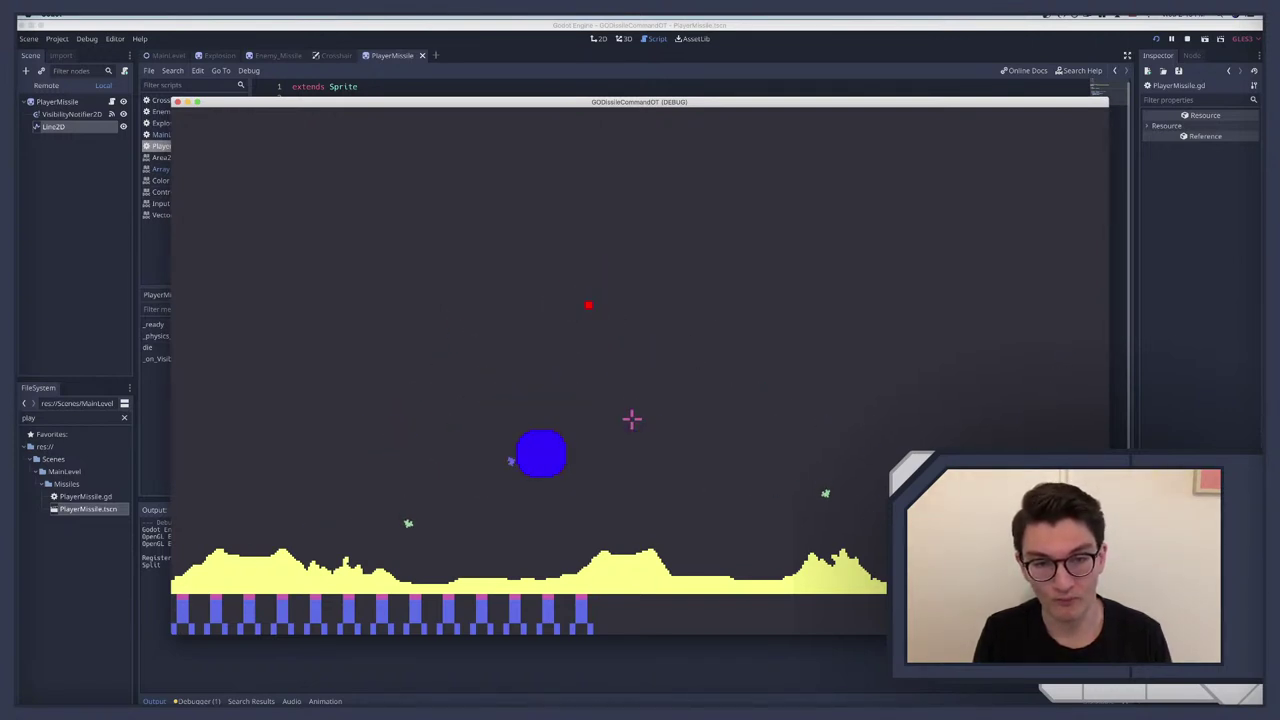
{"action": "key", "text": "super+period"}
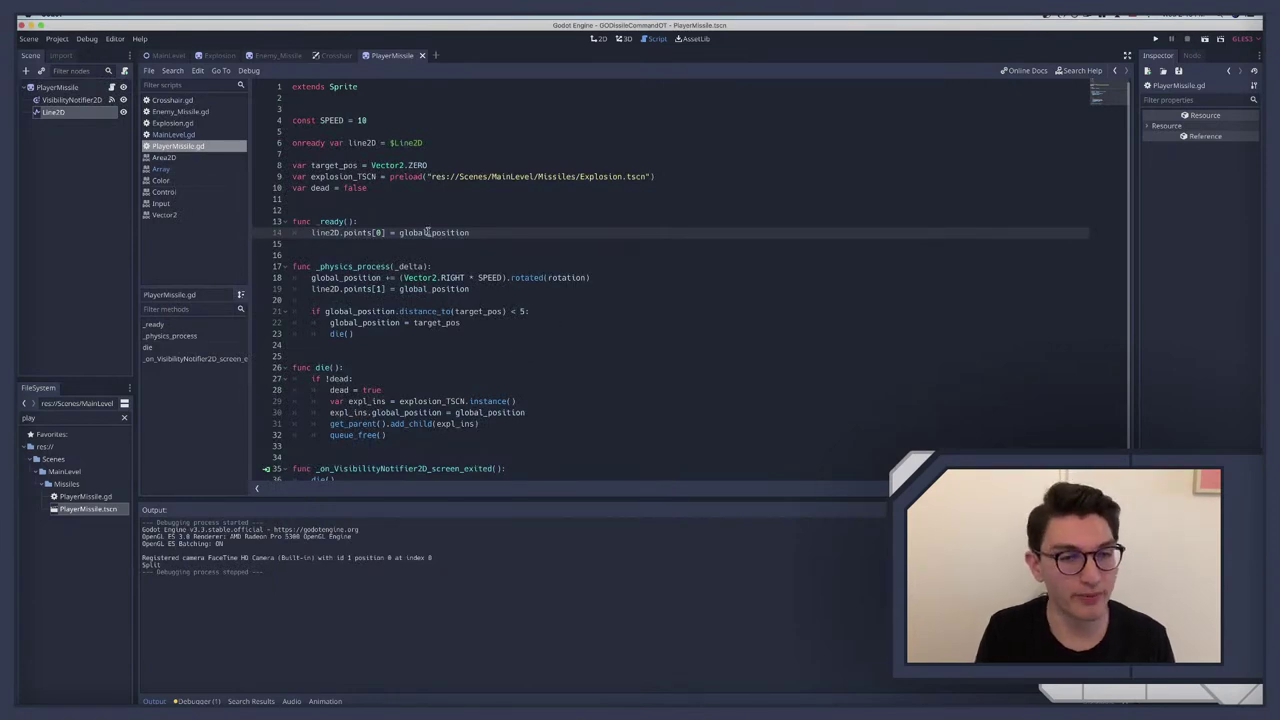
Step: Change the explosion's global_position to position on line 30 in die()
{"action": "scroll", "coordinate": [430, 280], "scroll_direction": "down", "scroll_amount": 1}
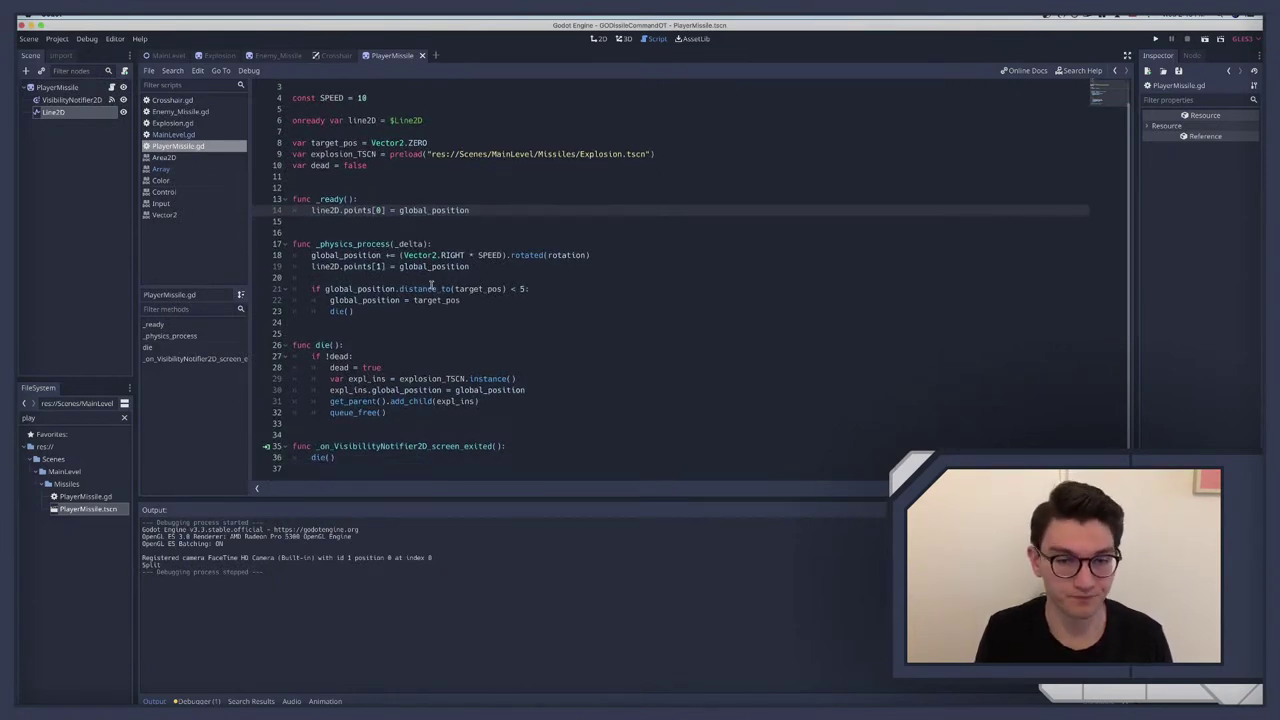
{"action": "double_click", "coordinate": [462, 390]}
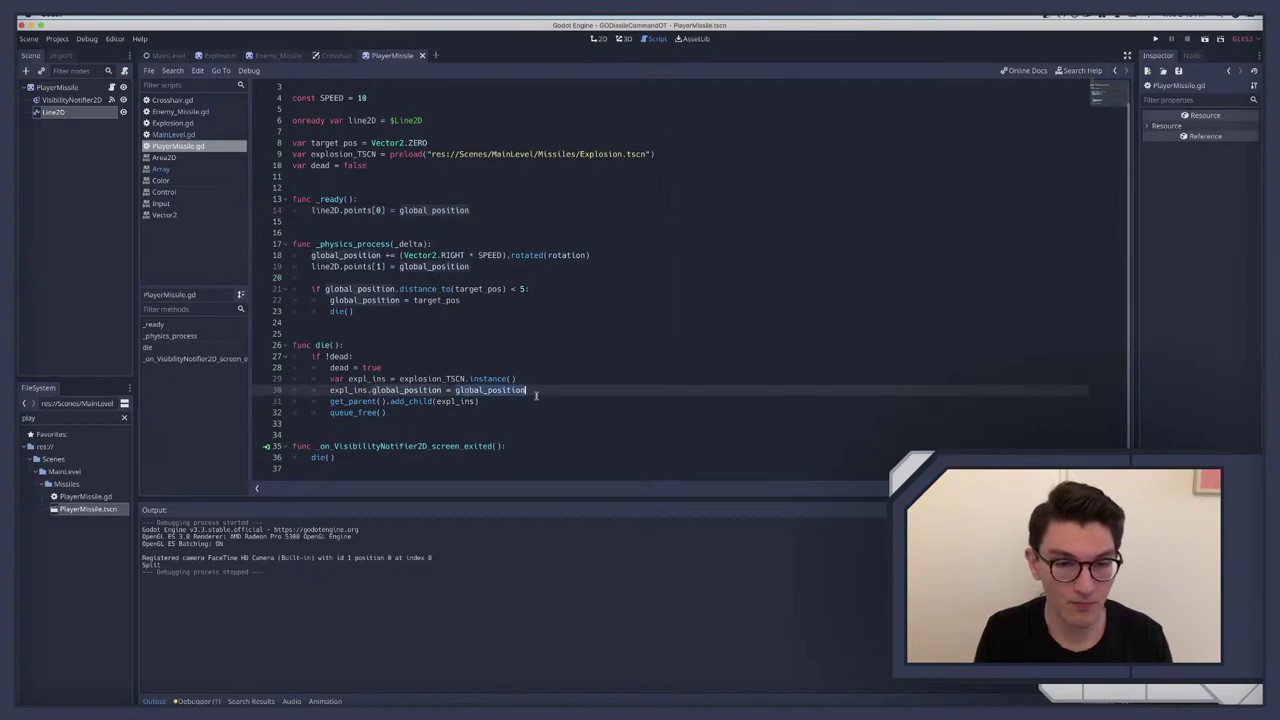
{"action": "type", "text": "pos"}
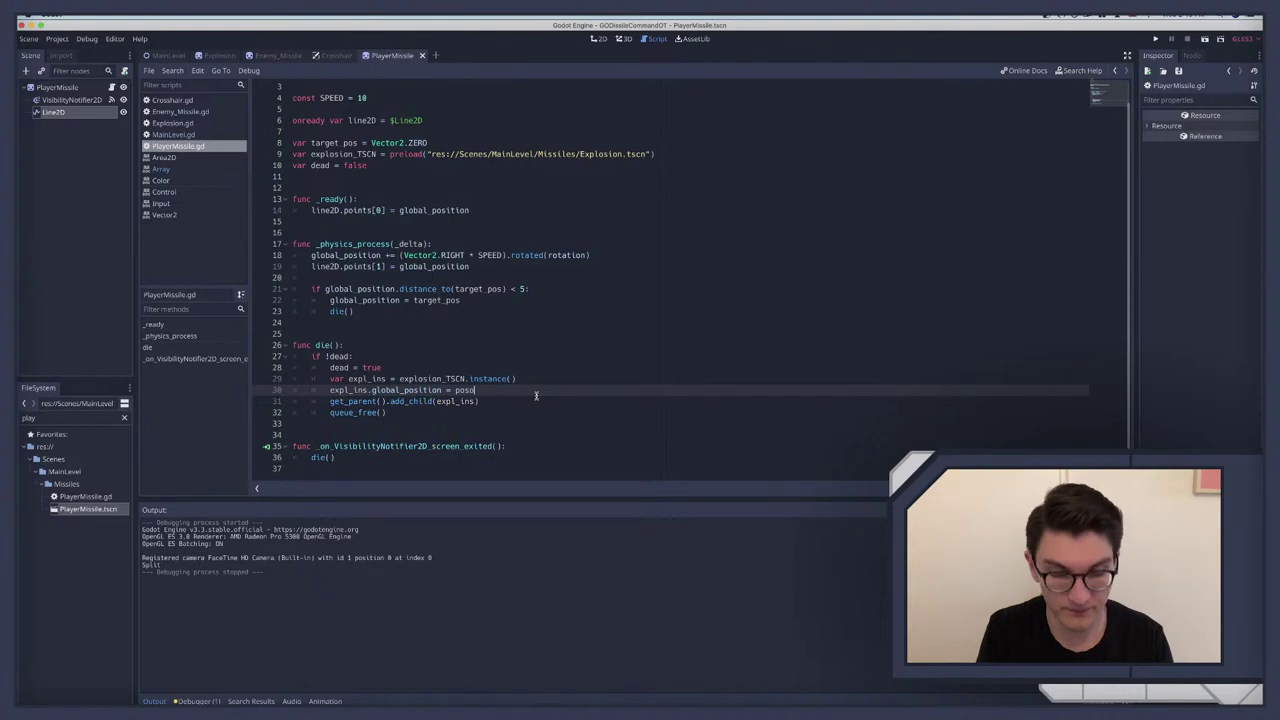
{"action": "key", "text": "BackSpace"}
{"action": "key", "text": "BackSpace"}
{"action": "type", "text": "sition"}
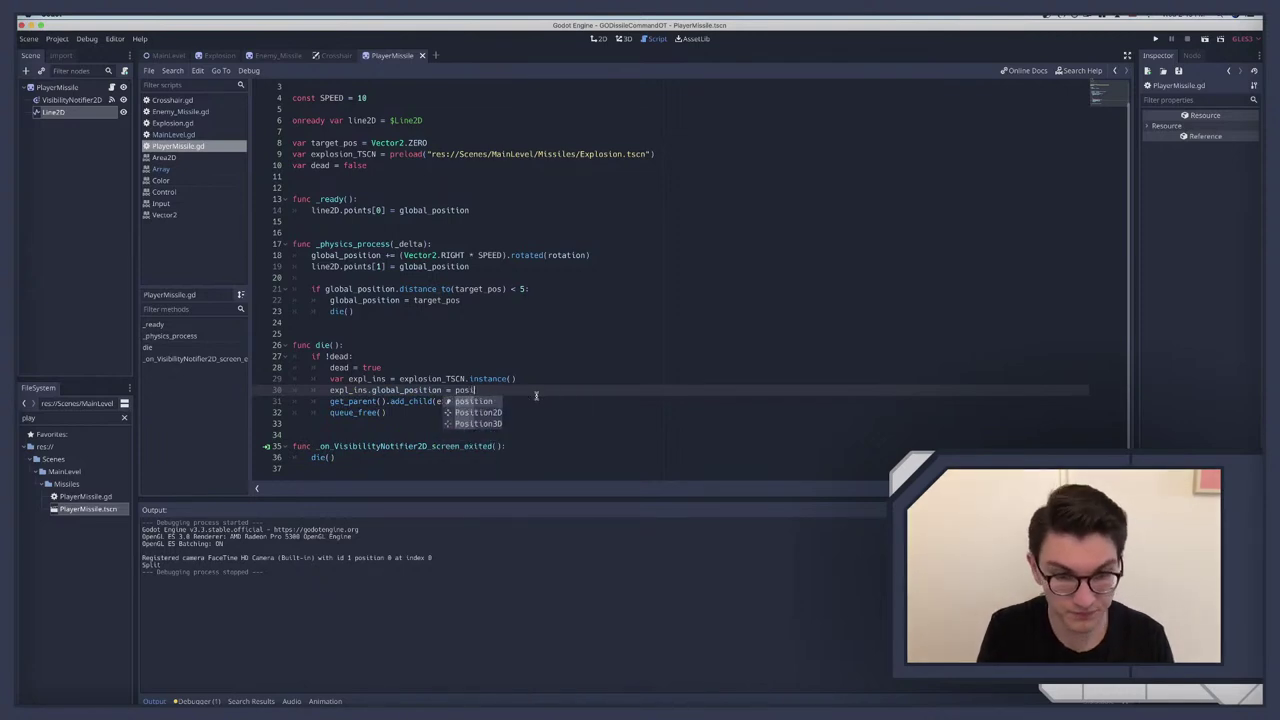
Step: Set the trail start on line 14 to position and test-fire a missile
{"action": "double_click", "coordinate": [423, 210]}
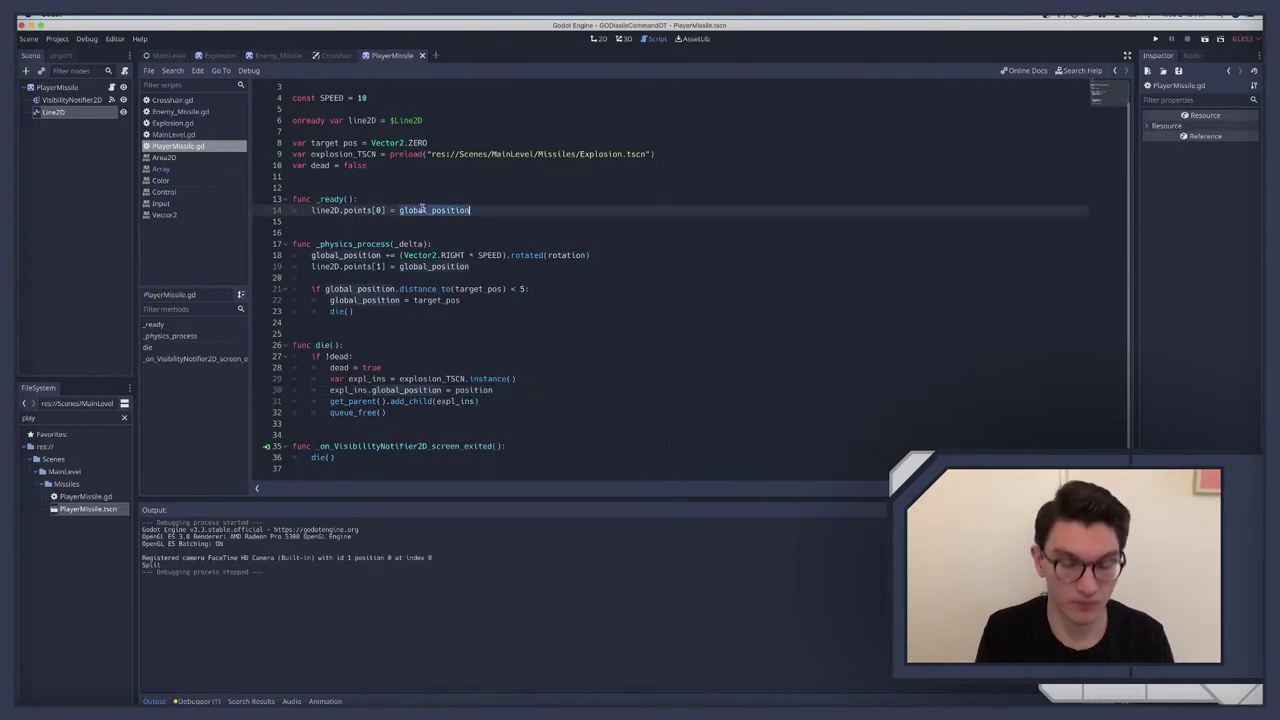
{"action": "type", "text": "position"}
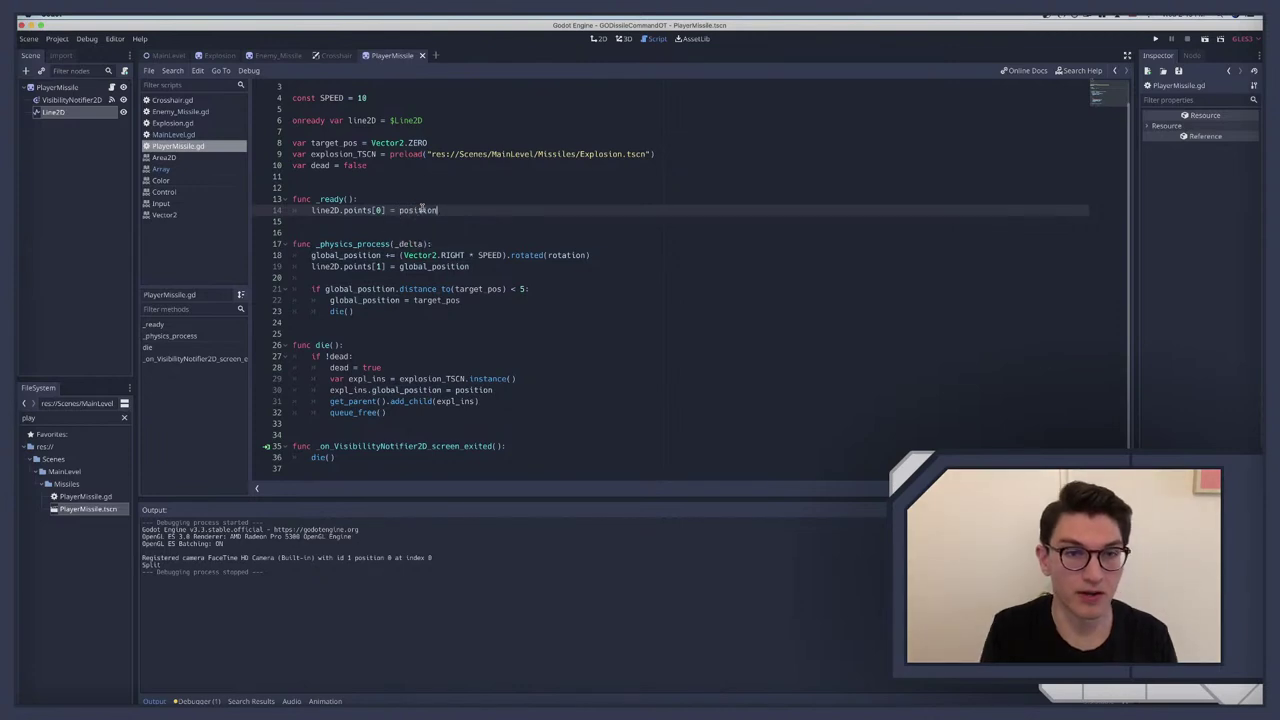
{"action": "key", "text": "super+b"}
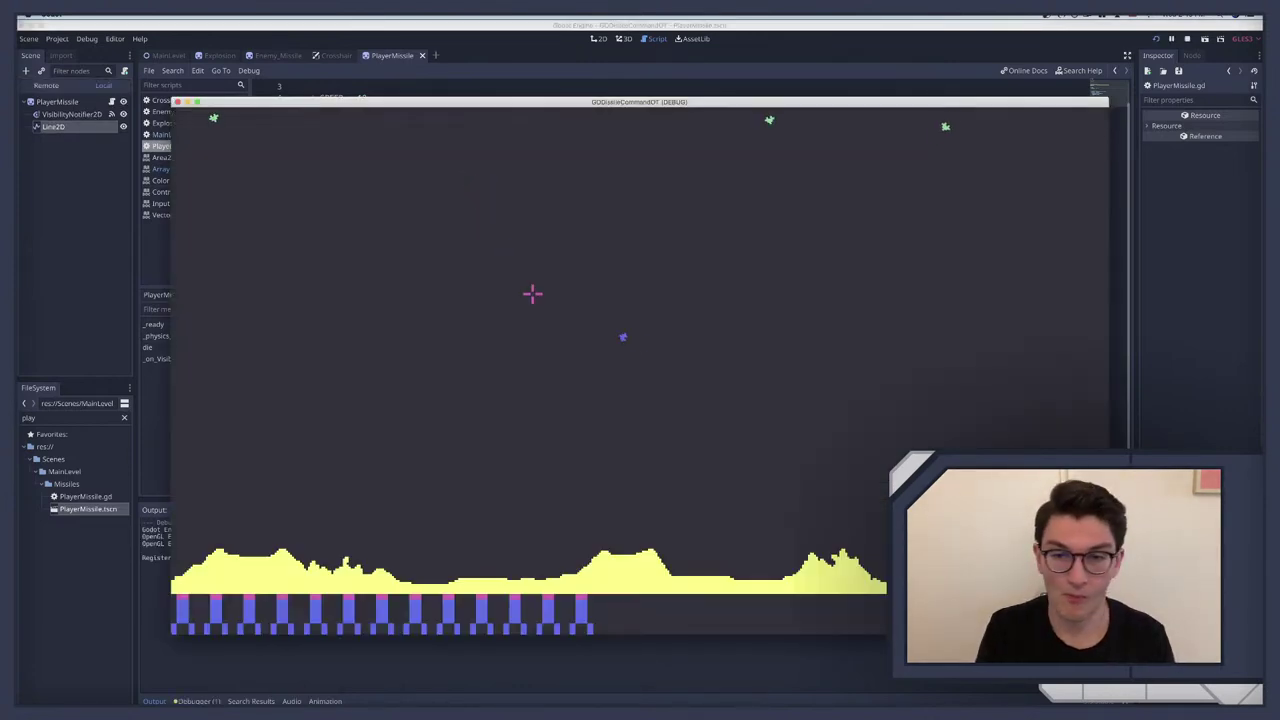
{"action": "left_click", "coordinate": [532, 292]}
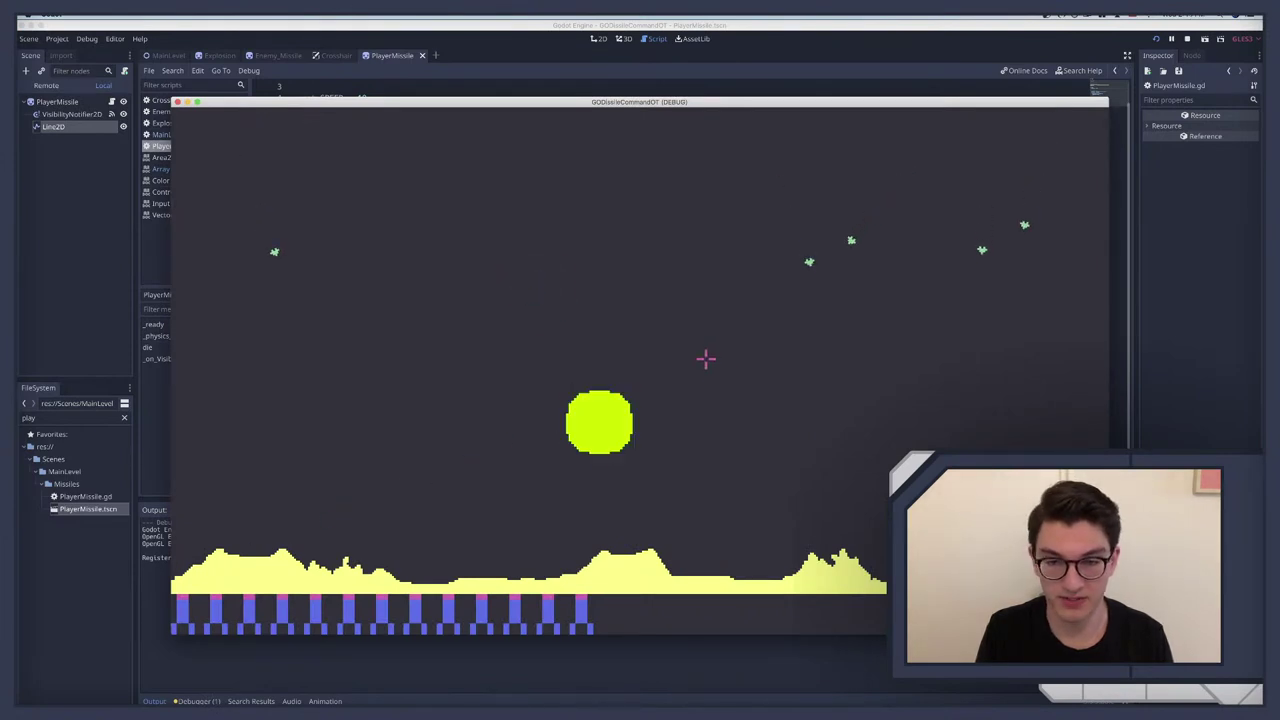
{"action": "key", "text": "F8"}
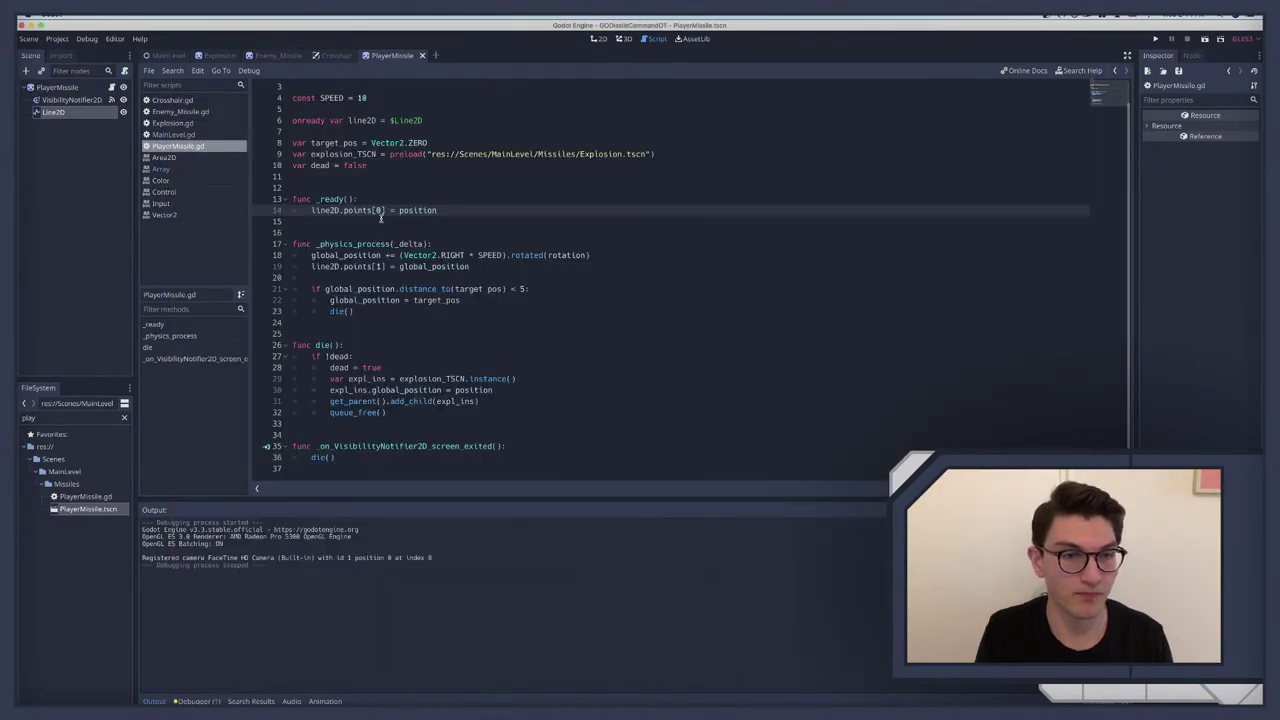
Step: Restore line 14's trail start value to global_position
{"action": "double_click", "coordinate": [412, 211]}
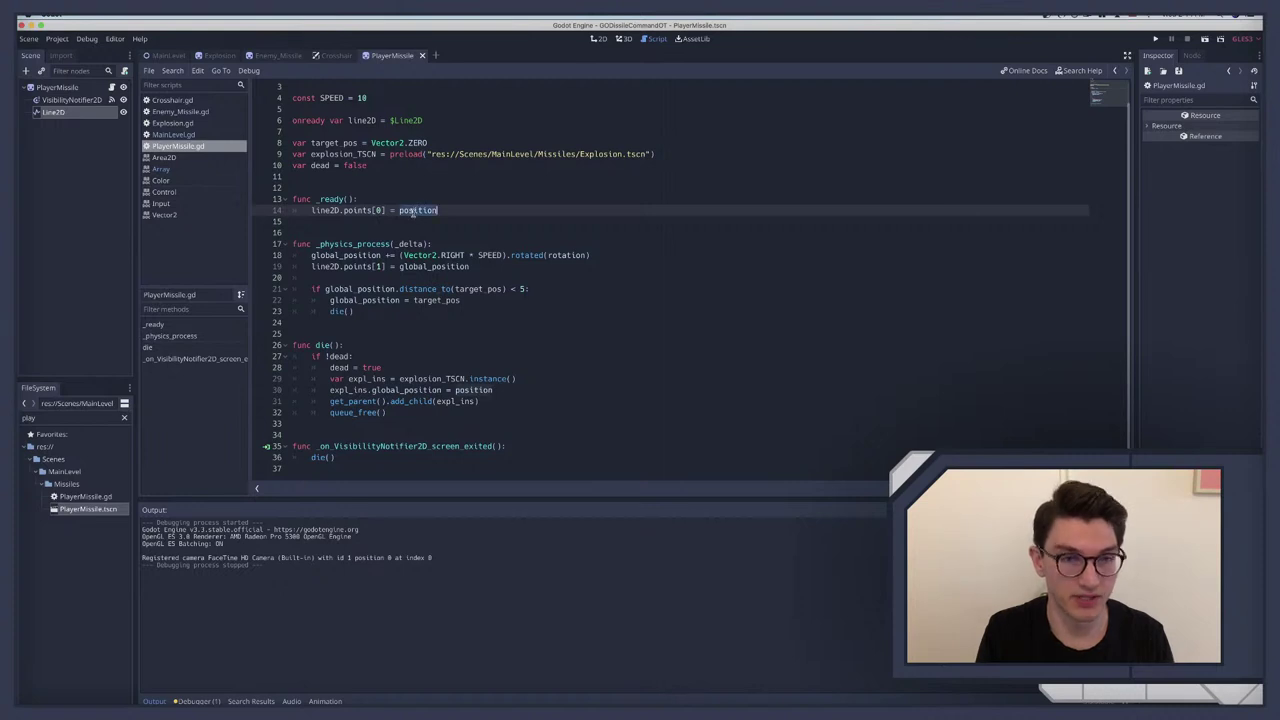
{"action": "type", "text": "global"}
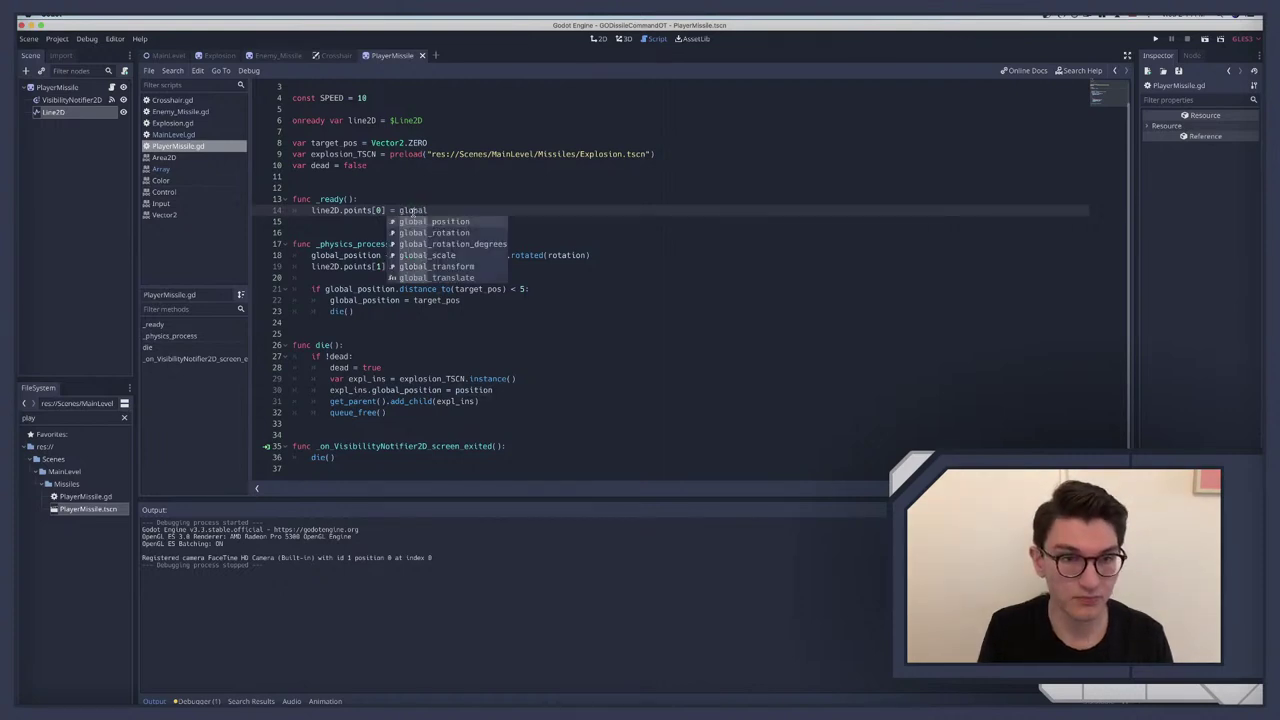
{"action": "key", "text": "Return"}
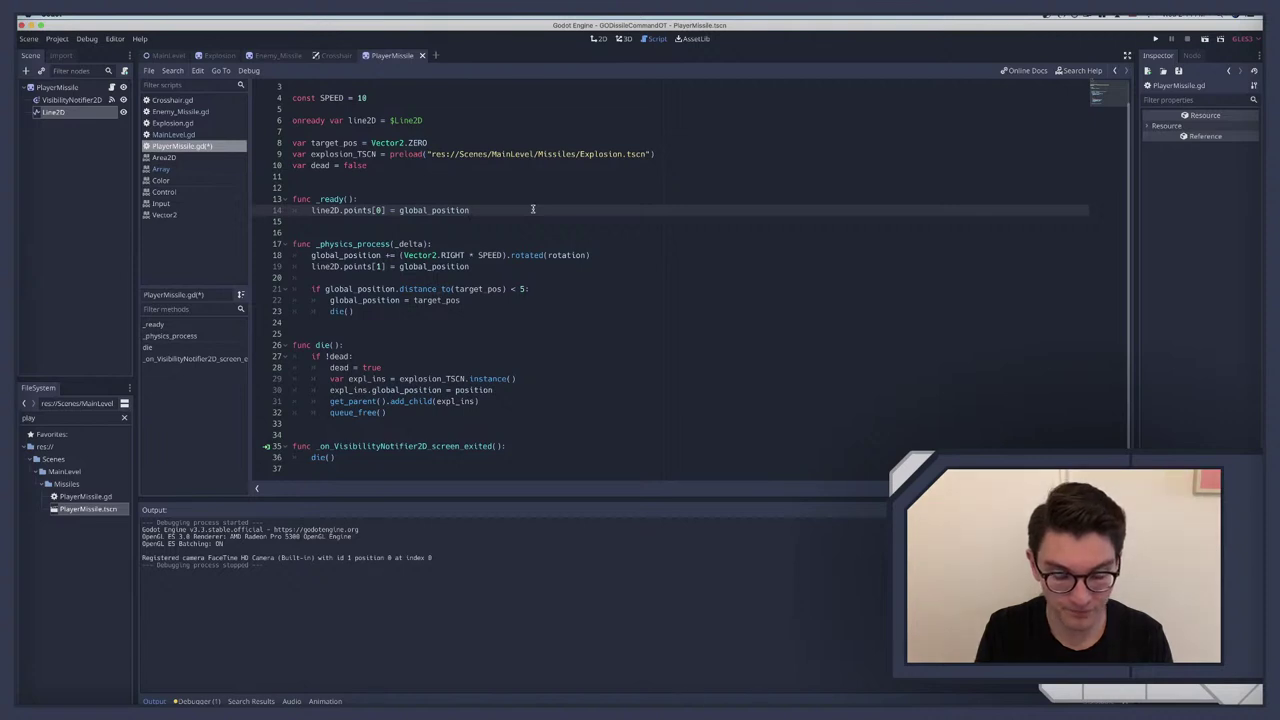
{"action": "key", "text": "super+b"}
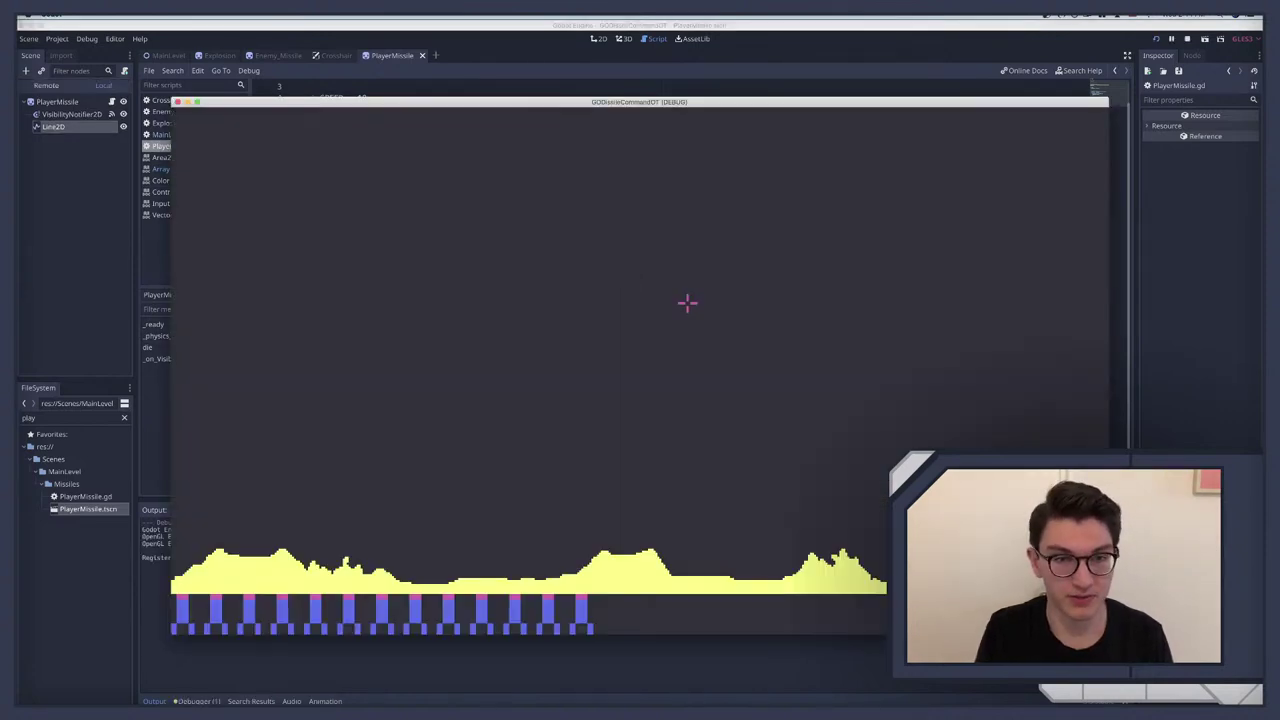
{"action": "left_click", "coordinate": [666, 303]}
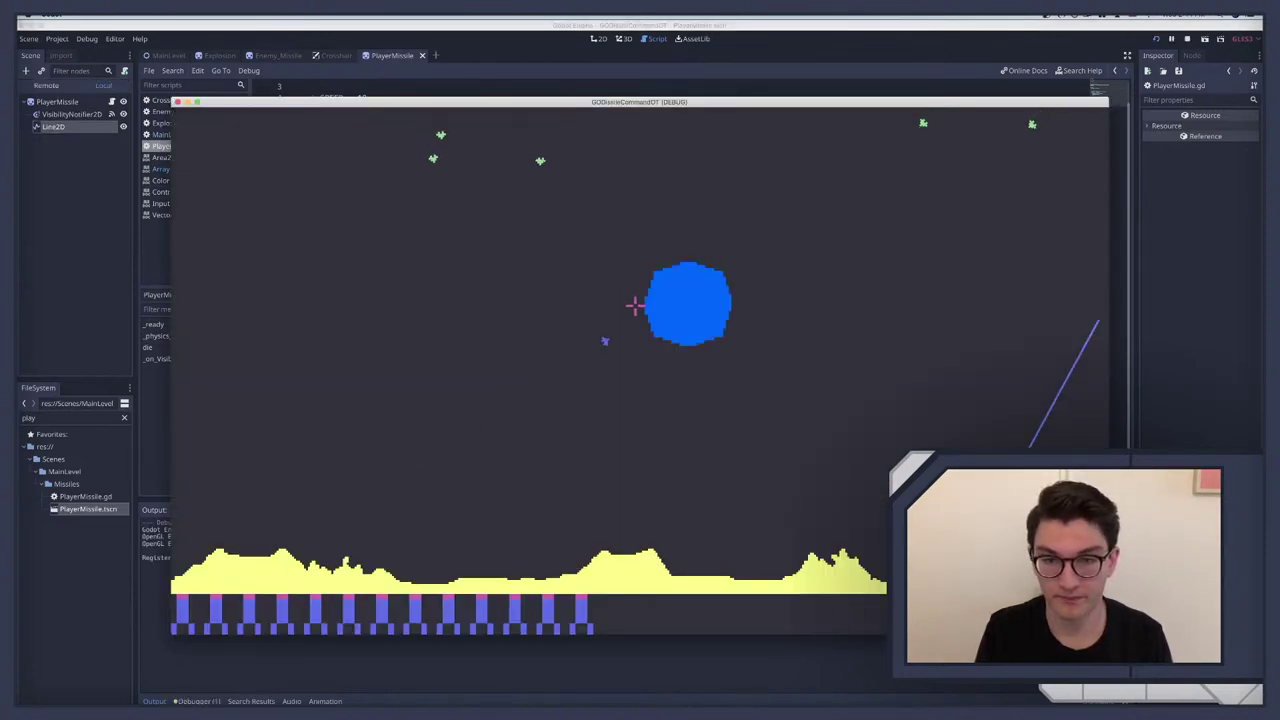
{"action": "left_click", "coordinate": [335, 344]}
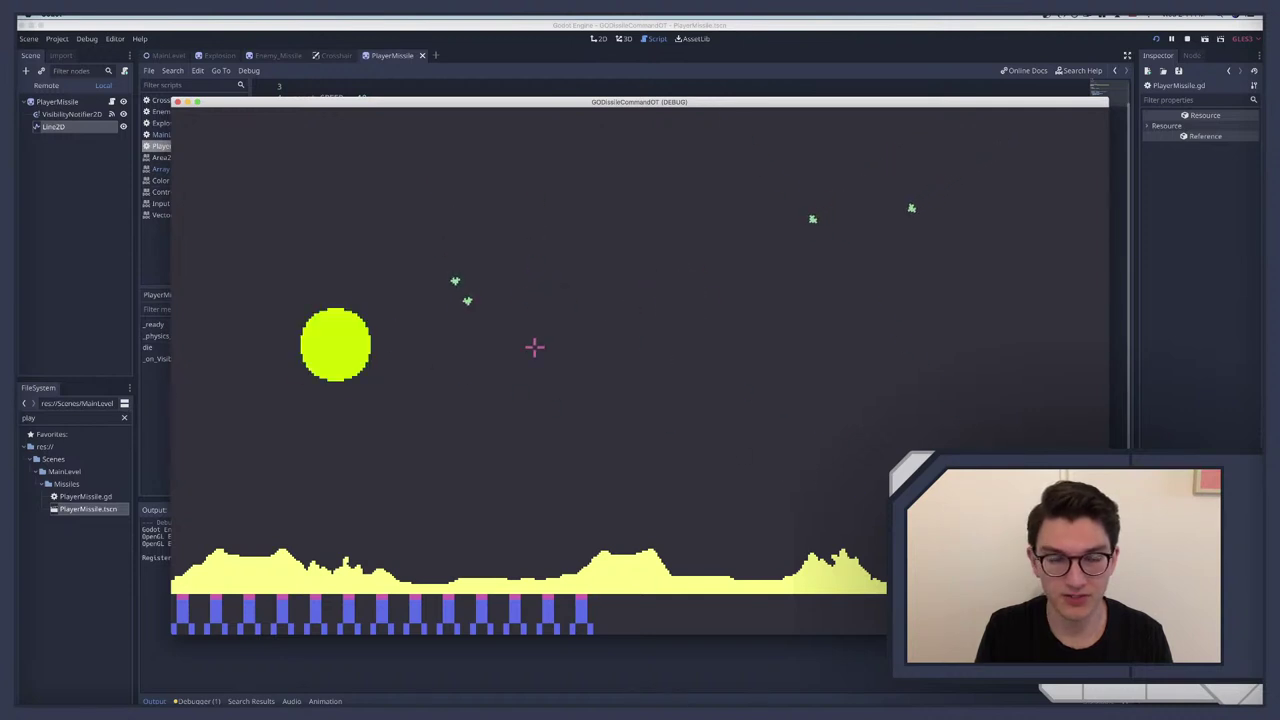
{"action": "left_click", "coordinate": [503, 364]}
{"action": "left_click", "coordinate": [466, 366]}
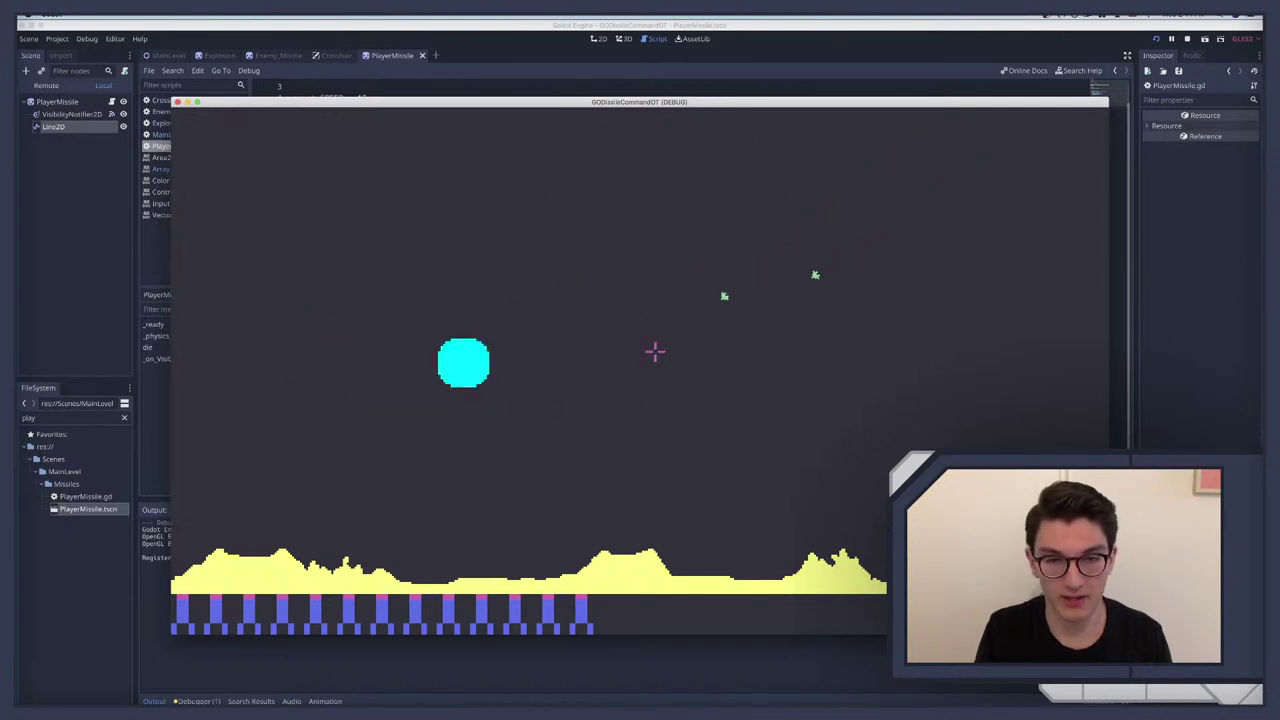
{"action": "left_click", "coordinate": [713, 332]}
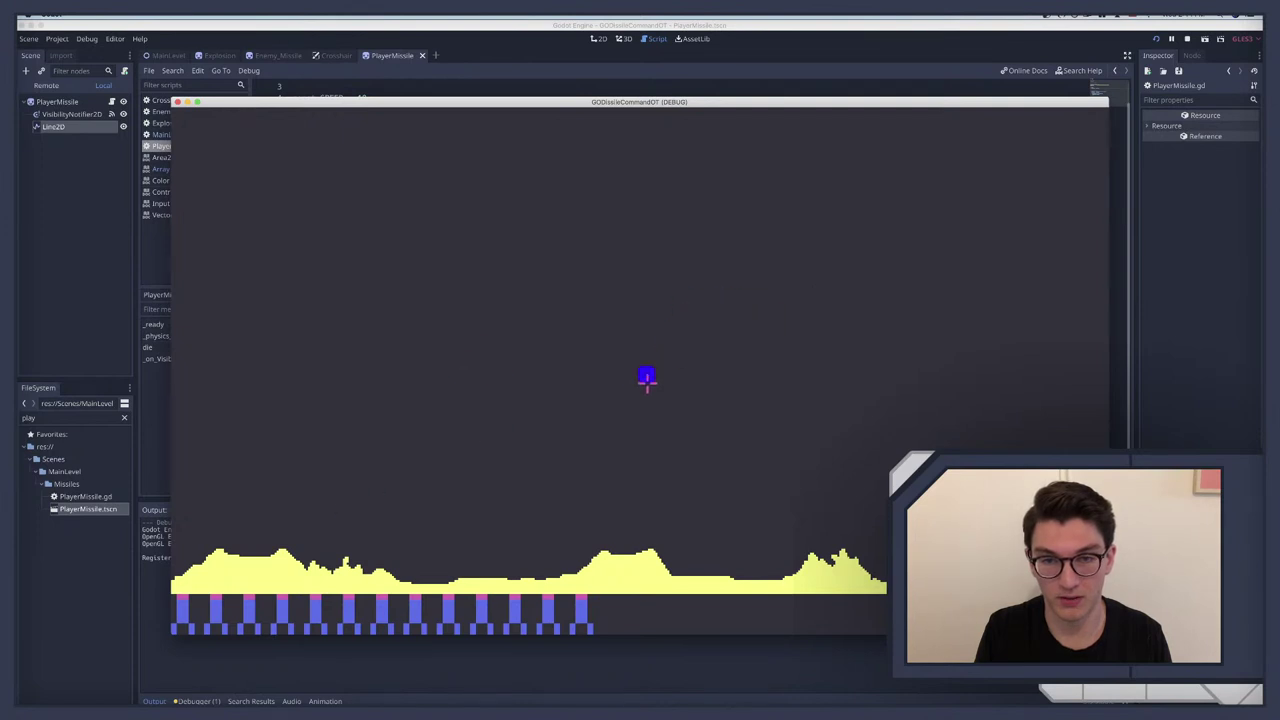
{"action": "left_click", "coordinate": [449, 388]}
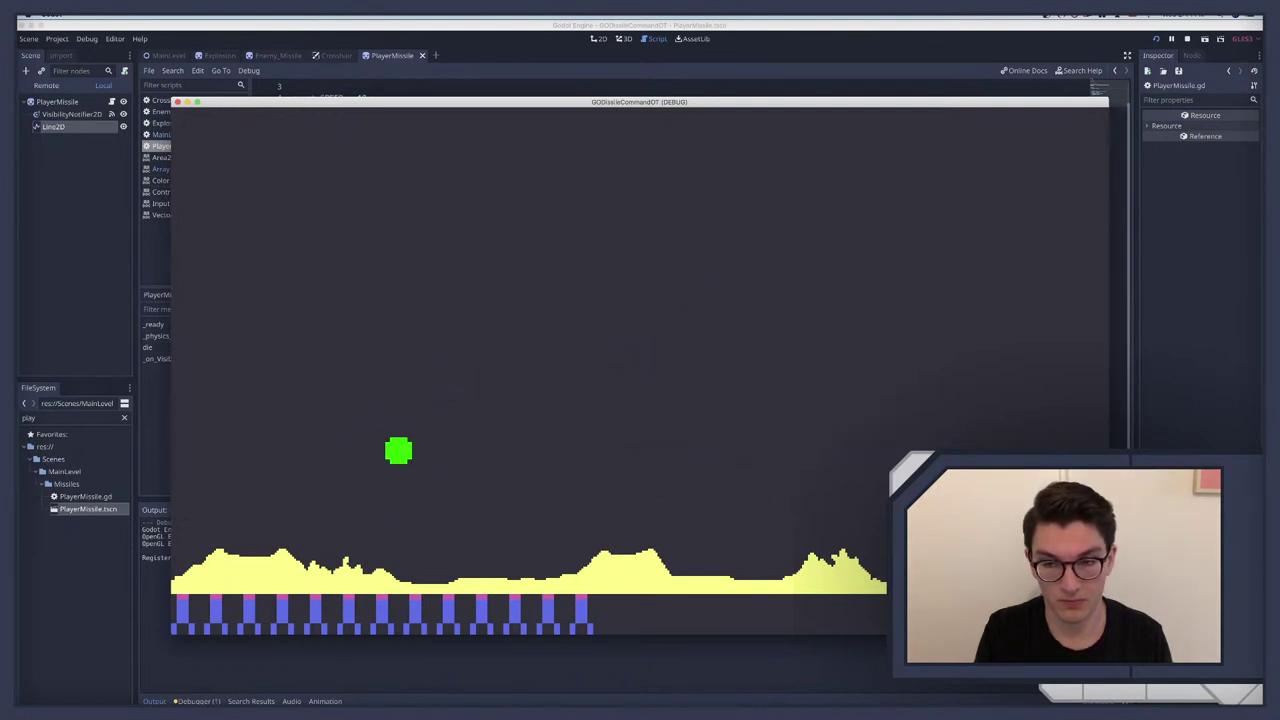
{"action": "left_click", "coordinate": [871, 443]}
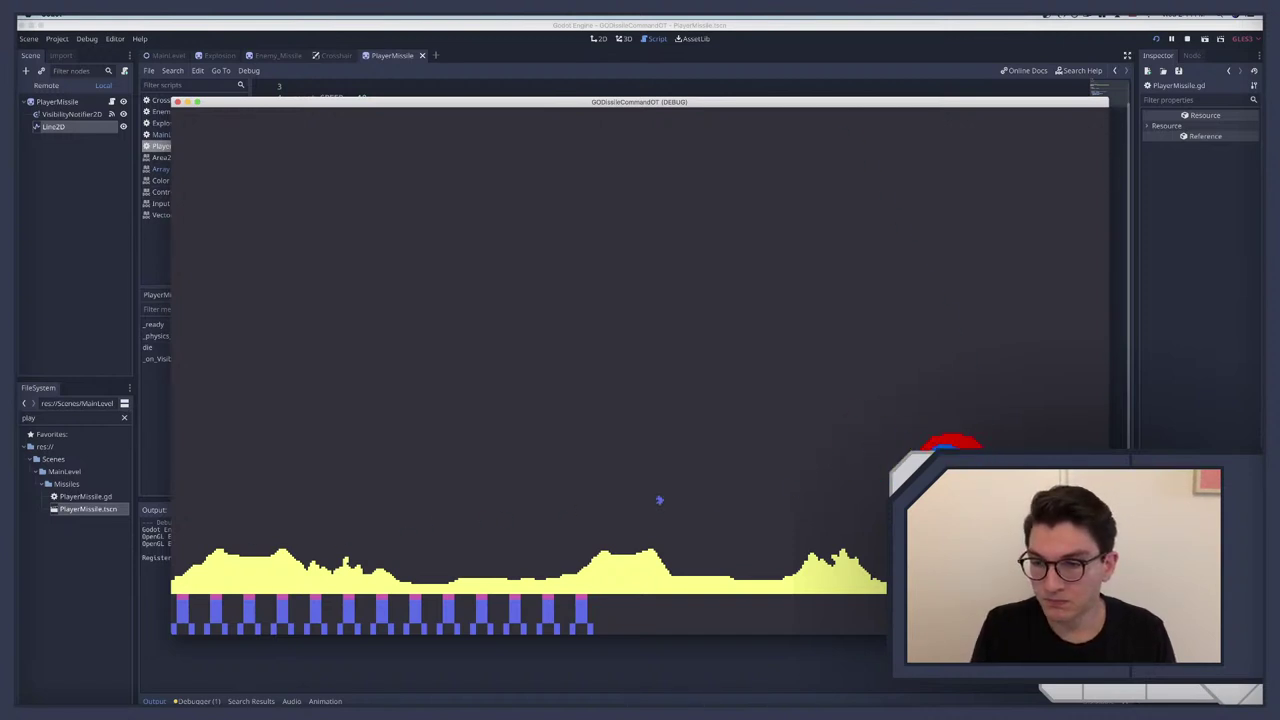
{"action": "left_click", "coordinate": [698, 292]}
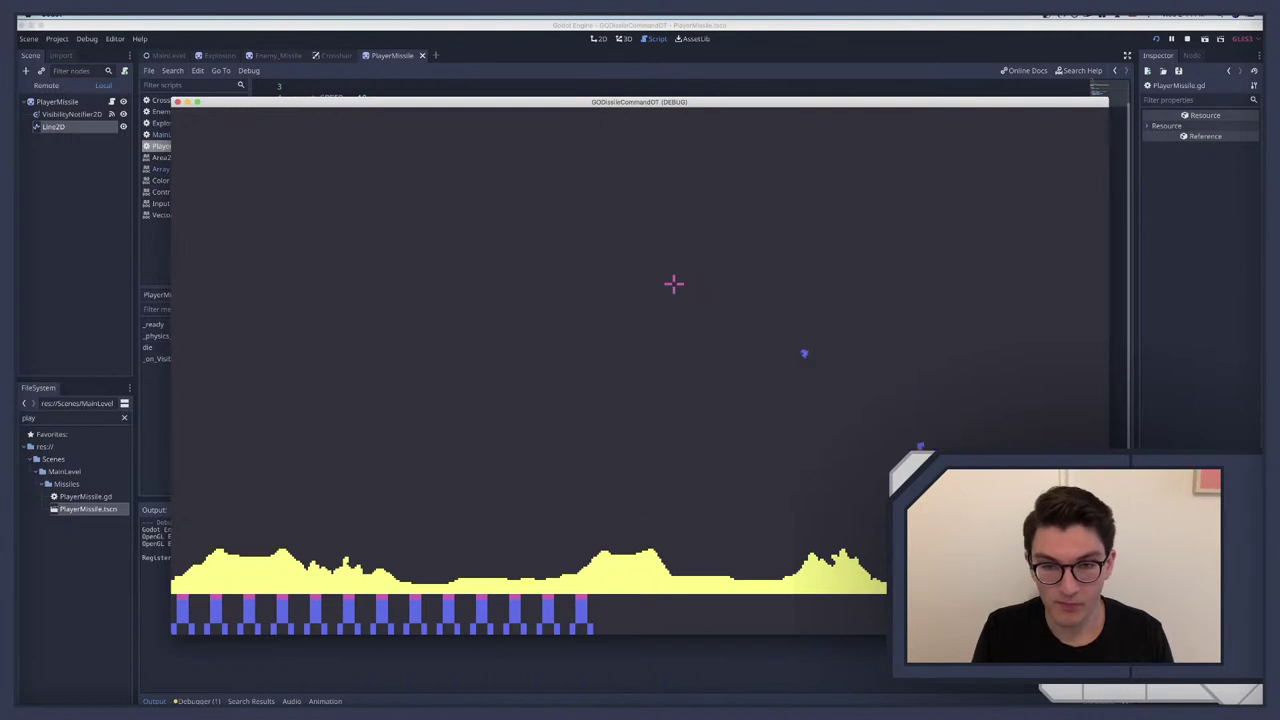
{"action": "left_click", "coordinate": [664, 283]}
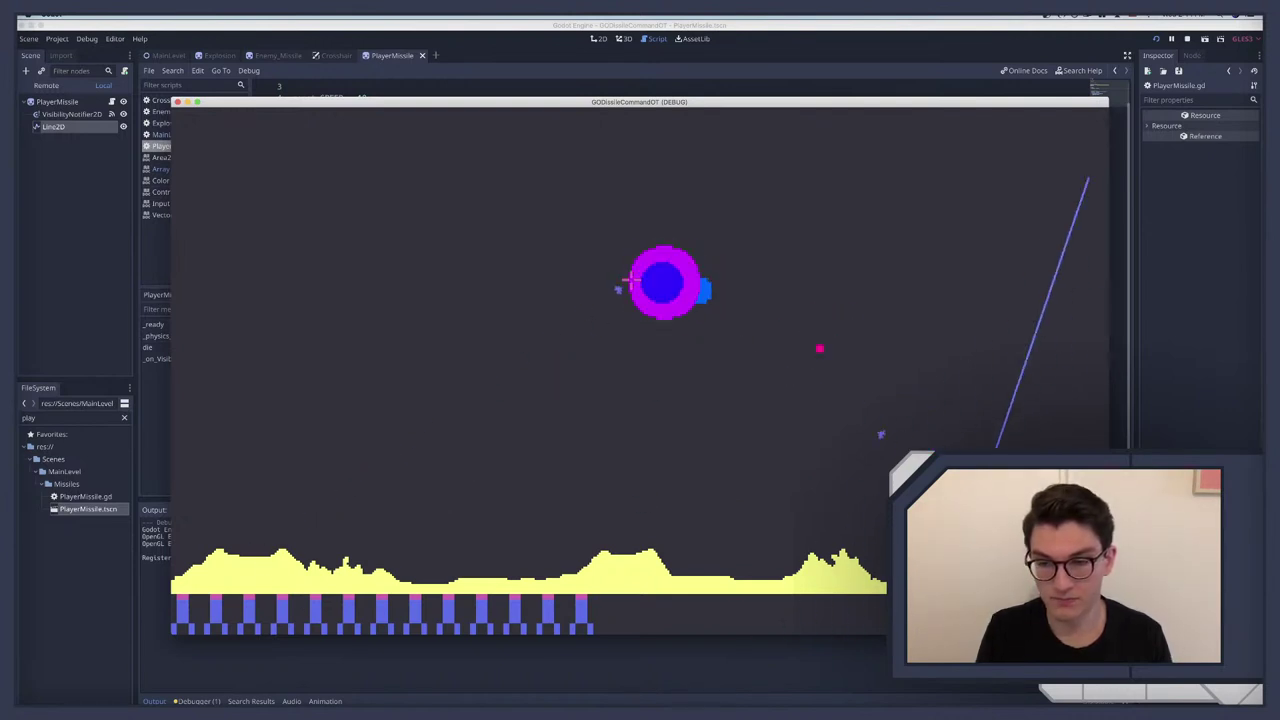
{"action": "left_click", "coordinate": [632, 280]}
{"action": "key", "text": "super+q"}
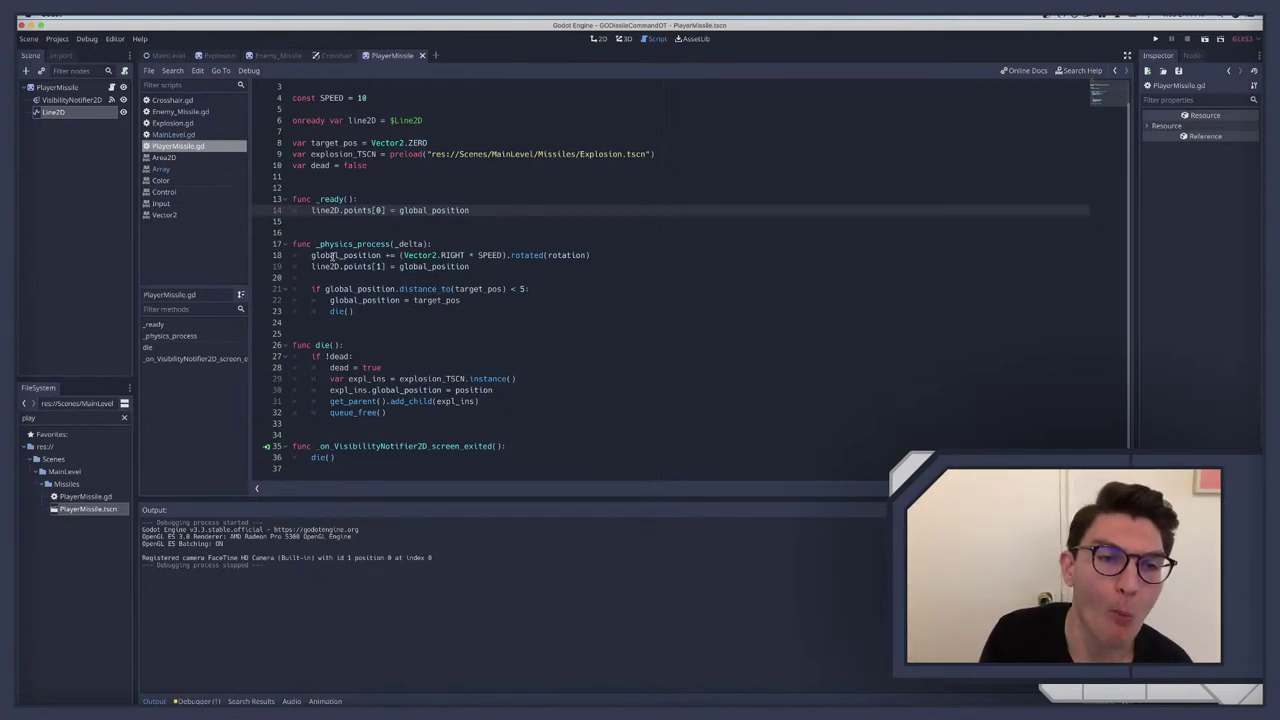
{"action": "left_click", "coordinate": [333, 256]}
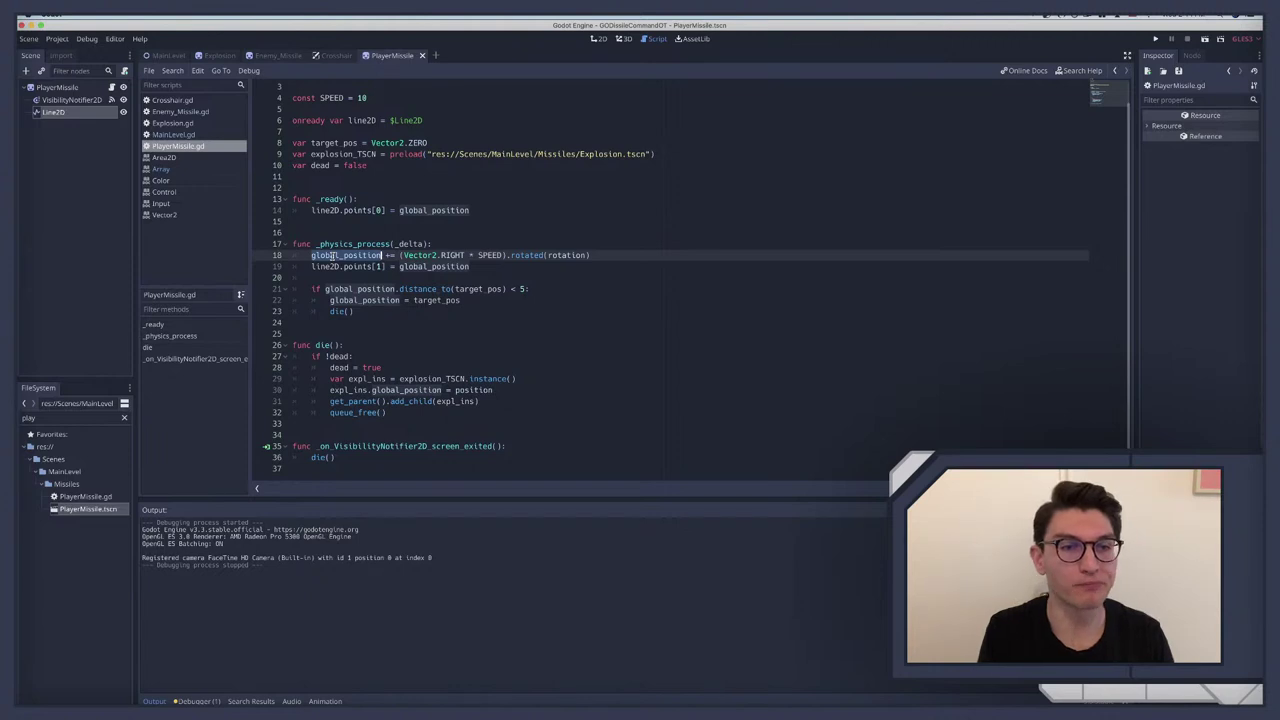
{"action": "double_click", "coordinate": [333, 256]}
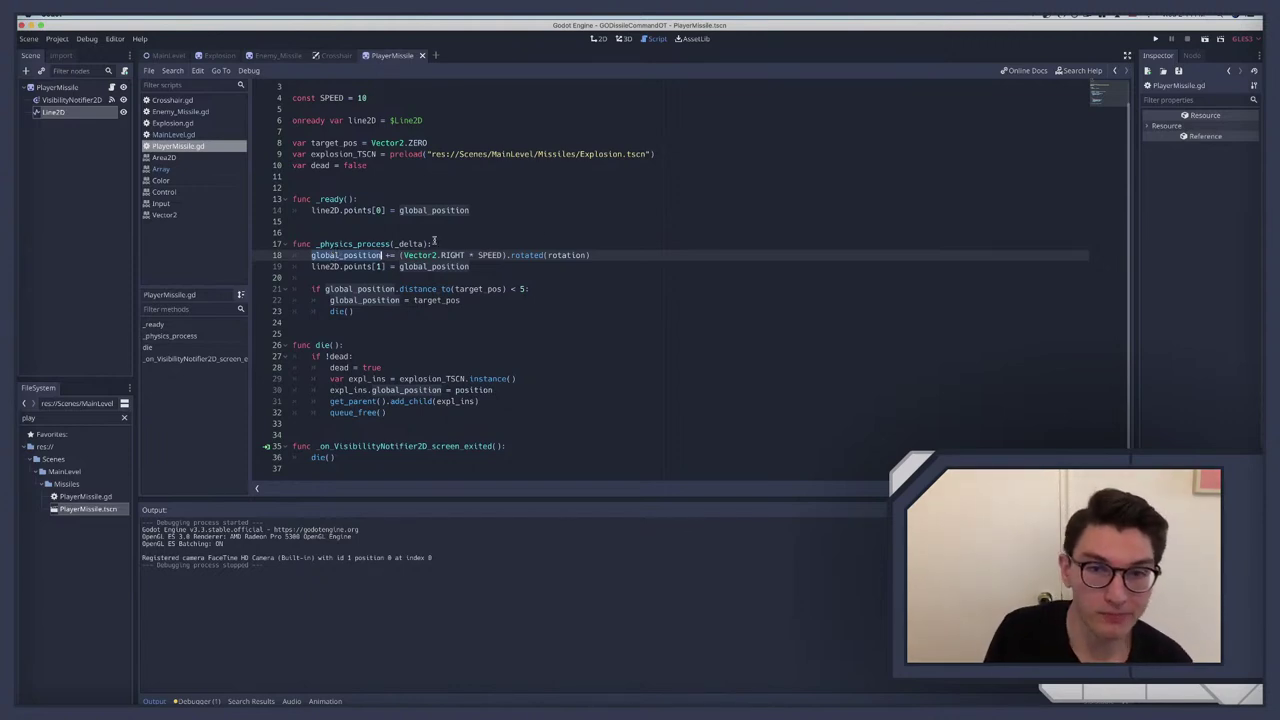
{"action": "left_click", "coordinate": [411, 210]}
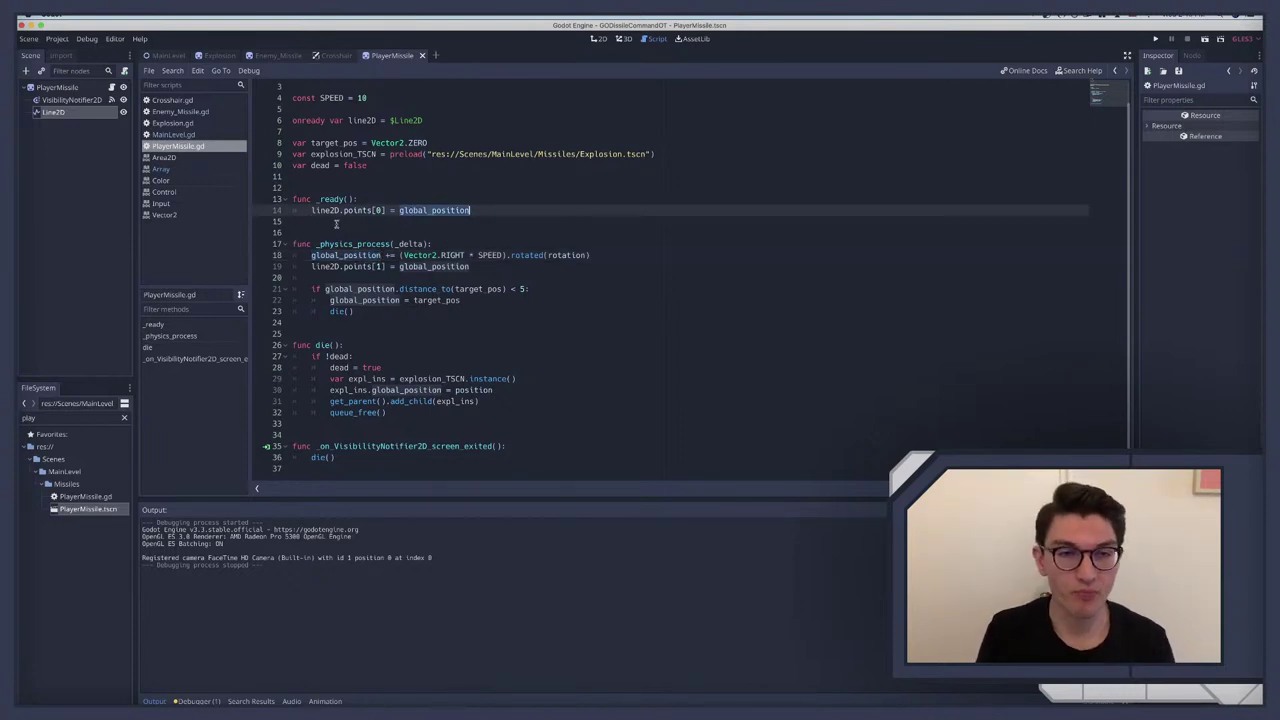
{"action": "left_click_drag", "start_coordinate": [311, 210], "coordinate": [479, 210]}
{"action": "key", "text": "ctrl+c"}
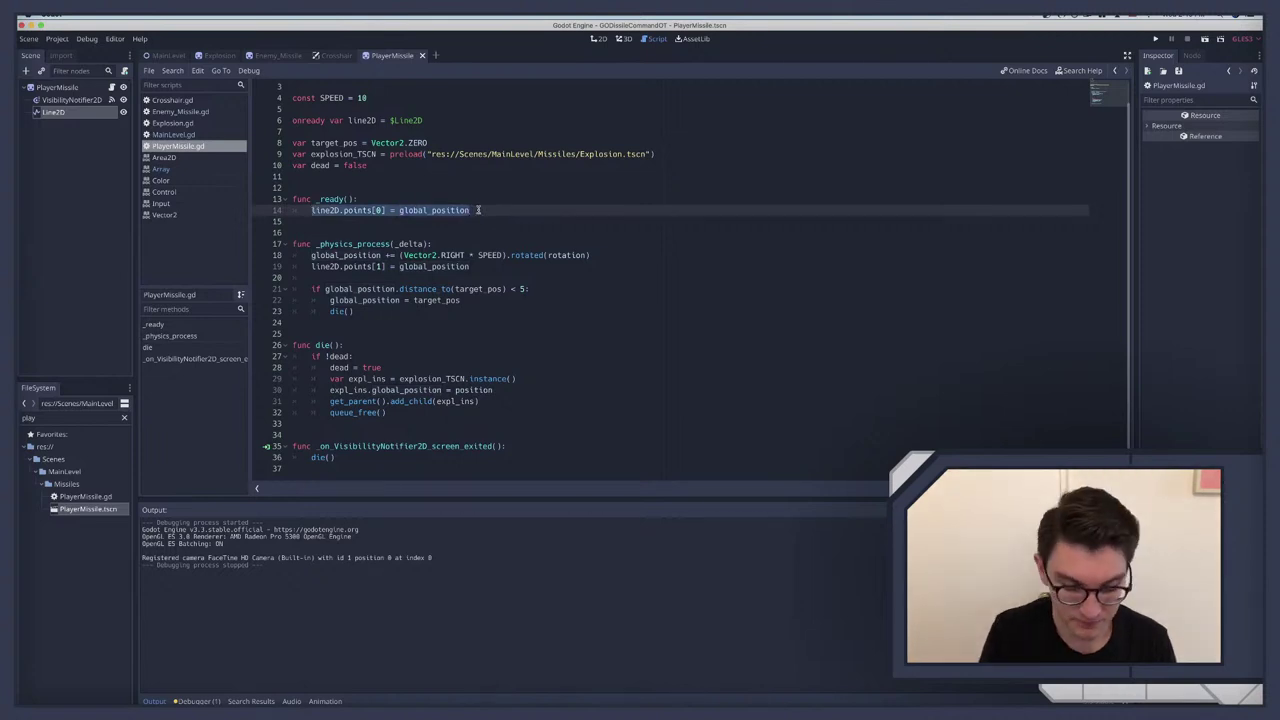
Step: Remove _ready and paste the trail start assignment below the movement line in _physics_process
{"action": "key", "text": "BackSpace"}
{"action": "key", "text": "BackSpace"}
{"action": "key", "text": "BackSpace"}
{"action": "key", "text": "BackSpace"}
{"action": "key", "text": "BackSpace"}
{"action": "key", "text": "BackSpace"}
{"action": "key", "text": "shift+Home"}
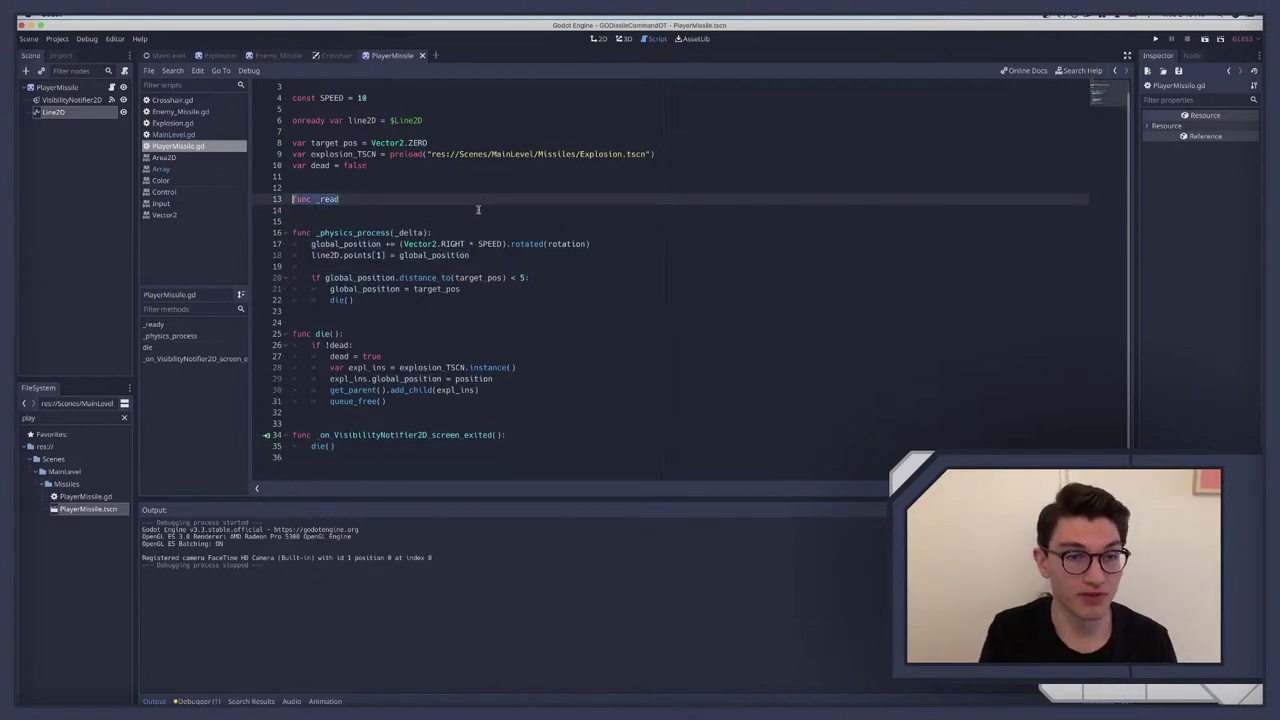
{"action": "key", "text": "BackSpace"}
{"action": "key", "text": "BackSpace"}
{"action": "key", "text": "BackSpace"}
{"action": "key", "text": "BackSpace"}
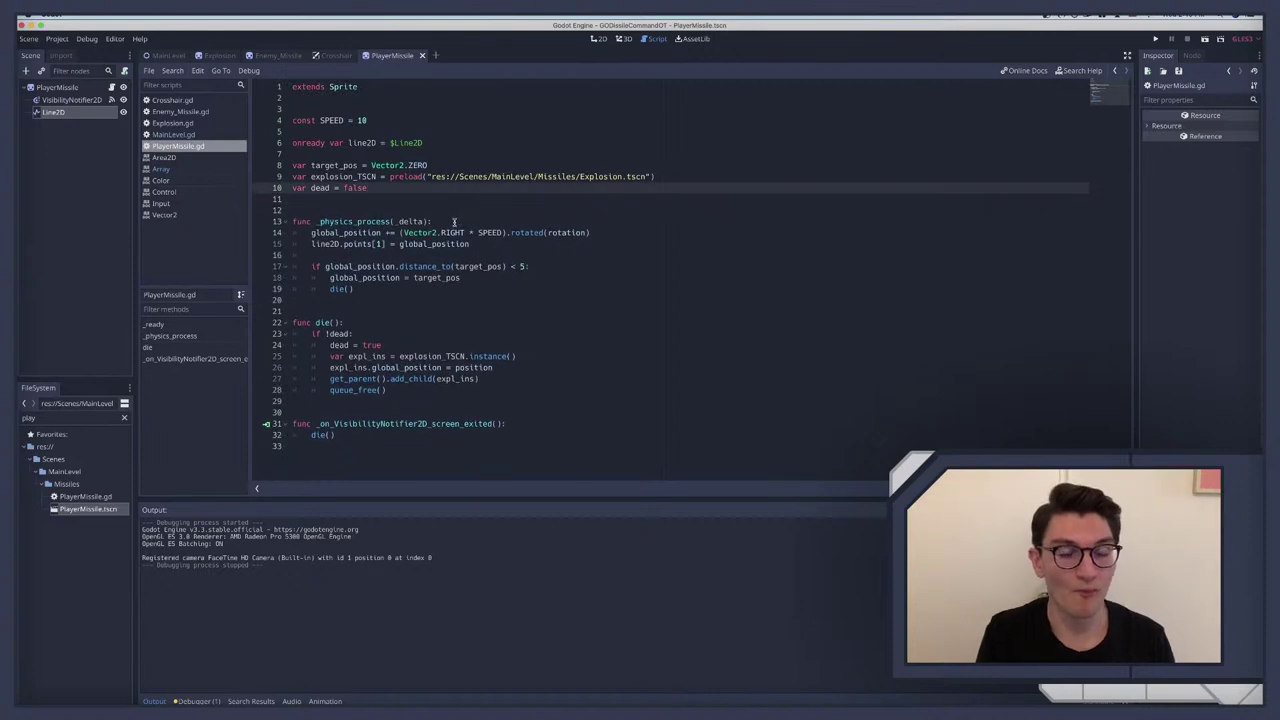
{"action": "left_click", "coordinate": [622, 232]}
{"action": "key", "text": "Return"}
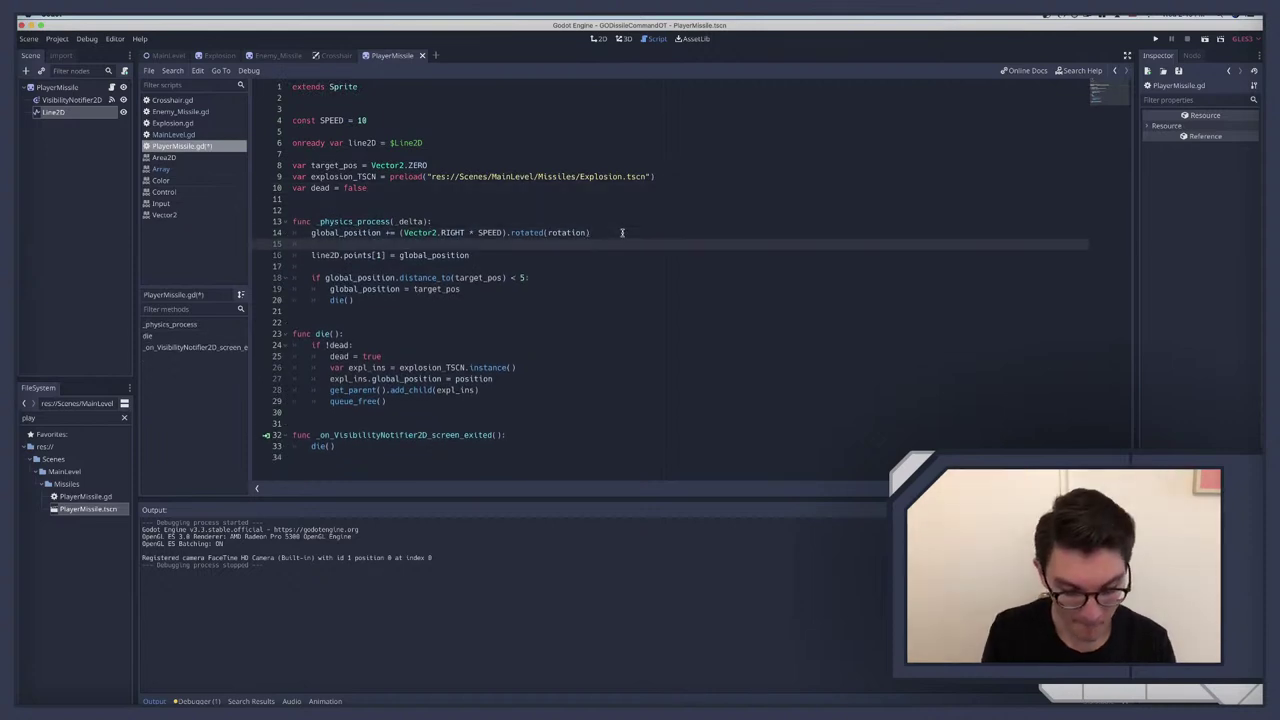
{"action": "key", "text": "ctrl+v"}
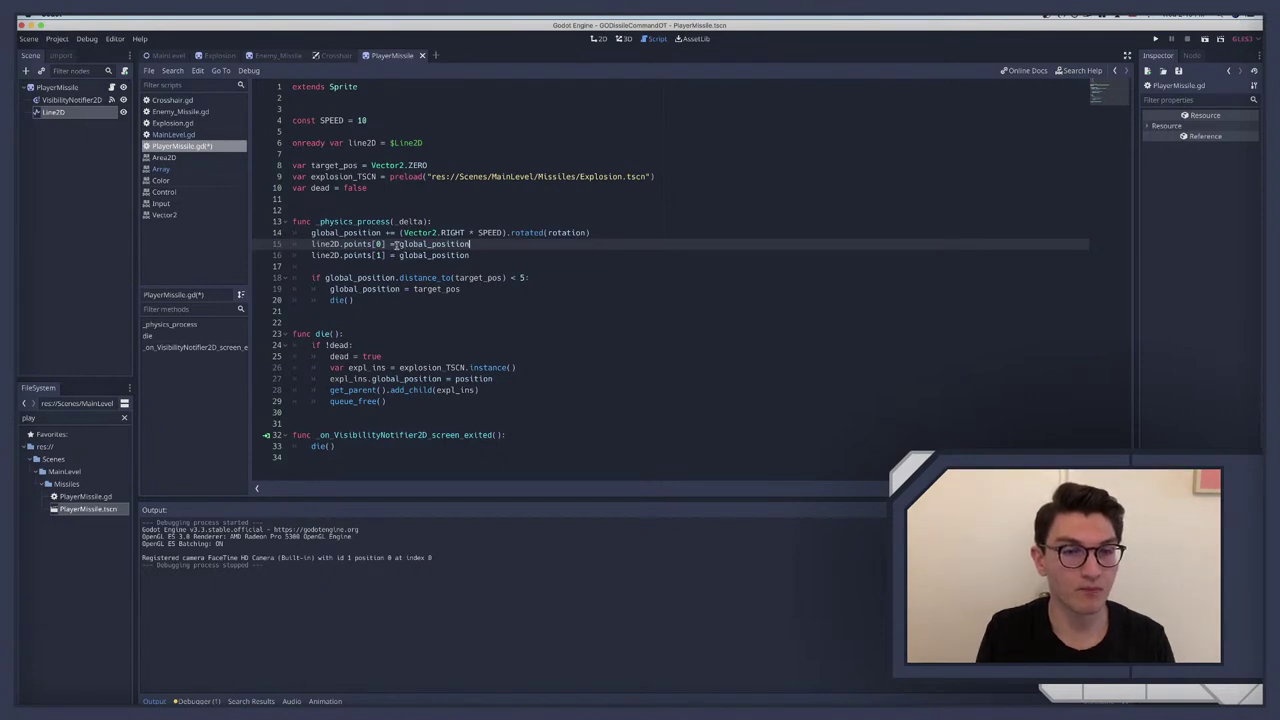
Step: Add a new func _ready(): whose body is pass
{"action": "left_click", "coordinate": [349, 208]}
{"action": "left_click", "coordinate": [348, 198]}
{"action": "key", "text": "Return"}
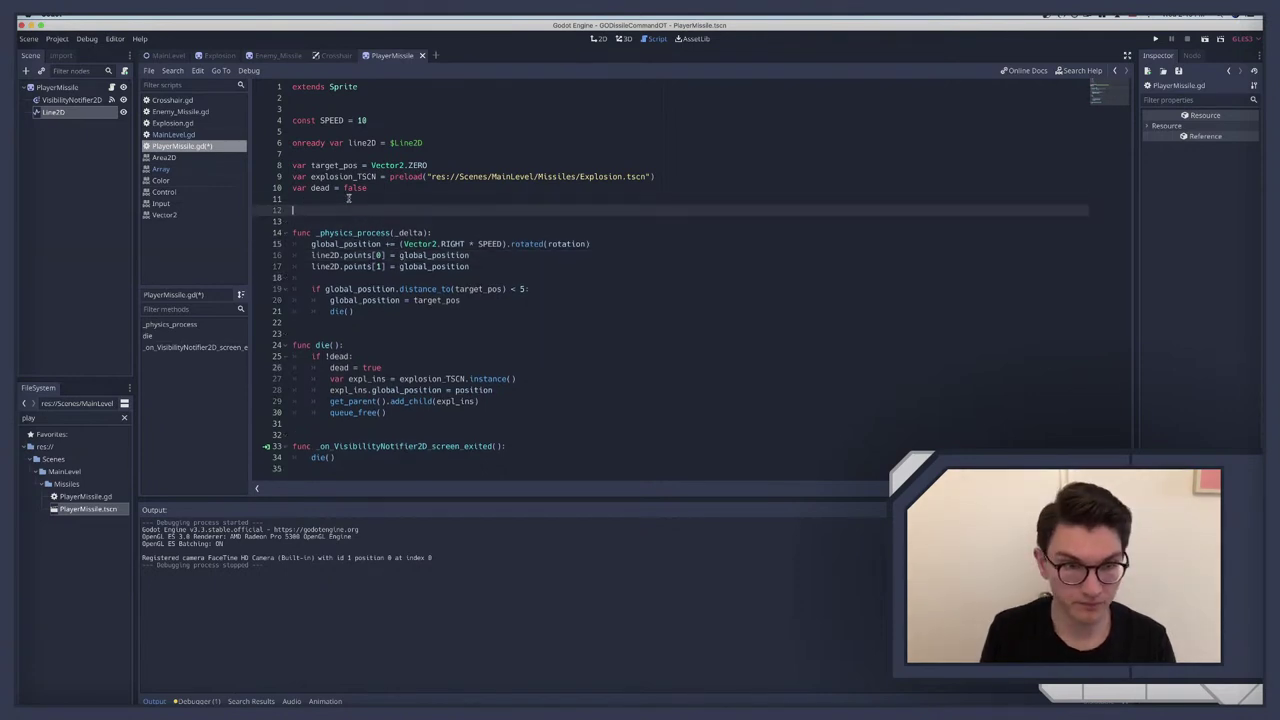
{"action": "key", "text": "Return"}
{"action": "type", "text": "func "}
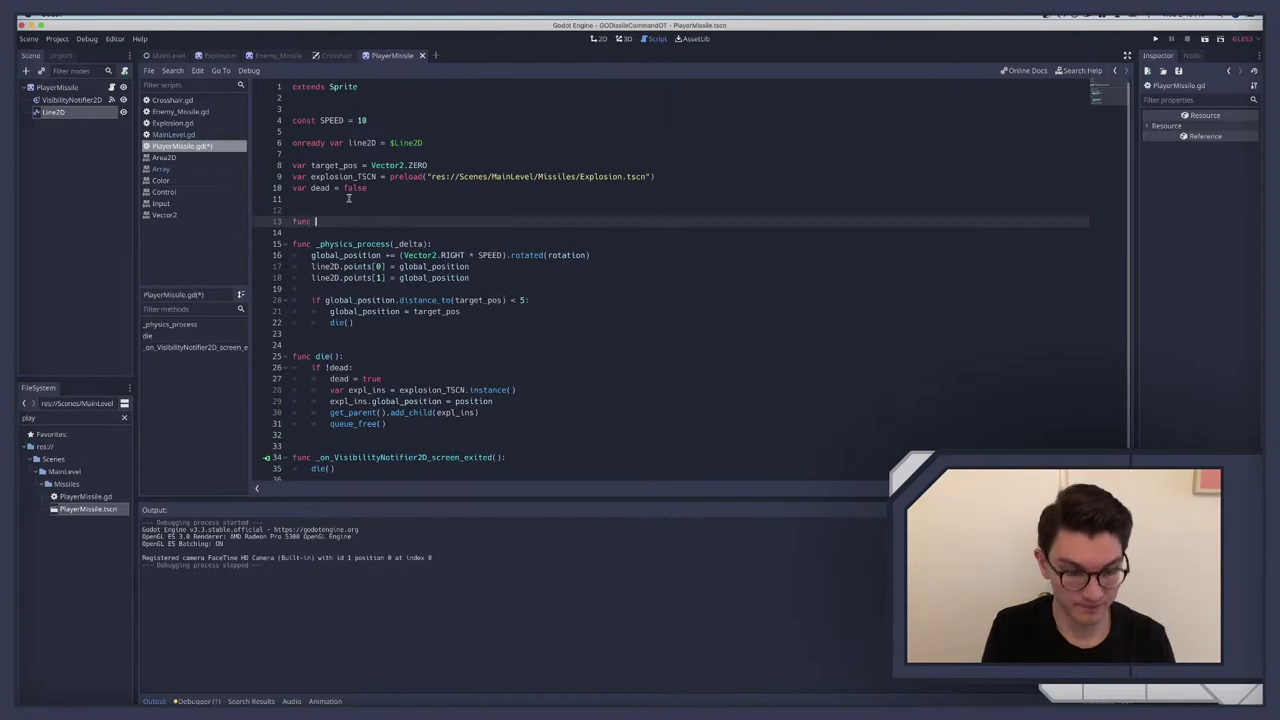
{"action": "type", "text": "_ready():"}
{"action": "key", "text": "Return"}
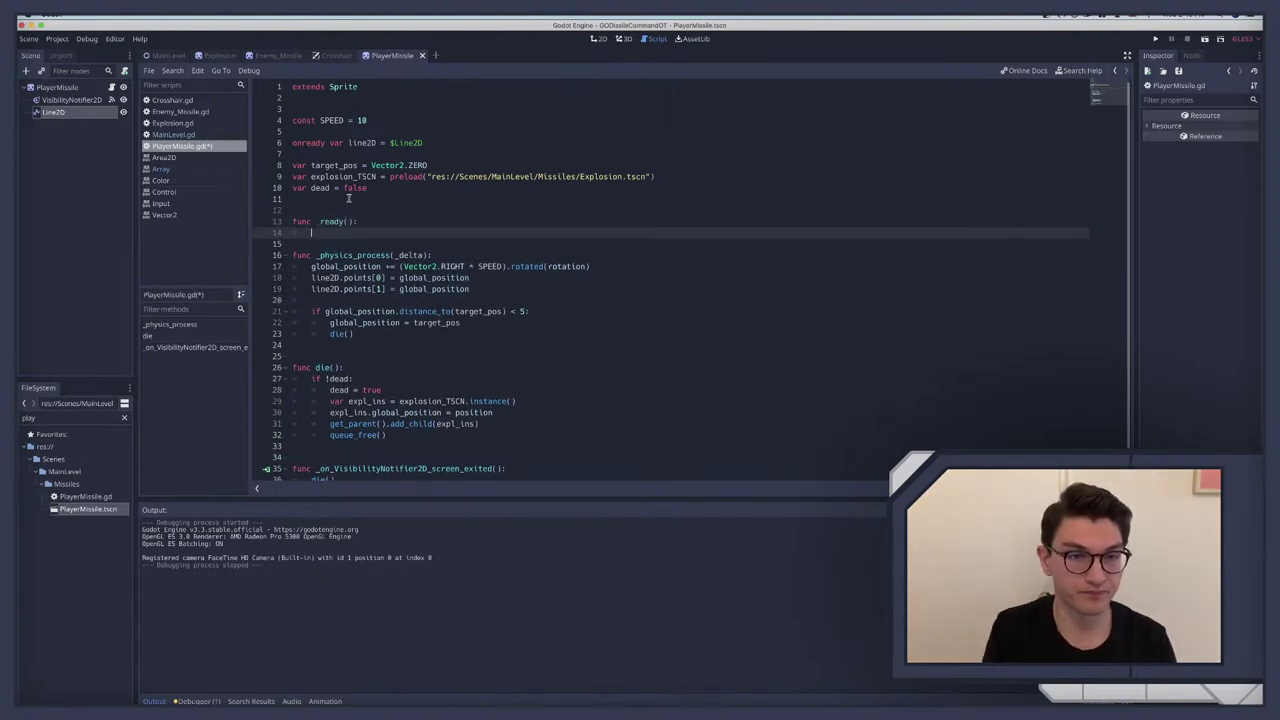
{"action": "type", "text": "pass"}
Step: Declare var start_pos = Vector2.ZERO after the dead variable
{"action": "left_click", "coordinate": [376, 187]}
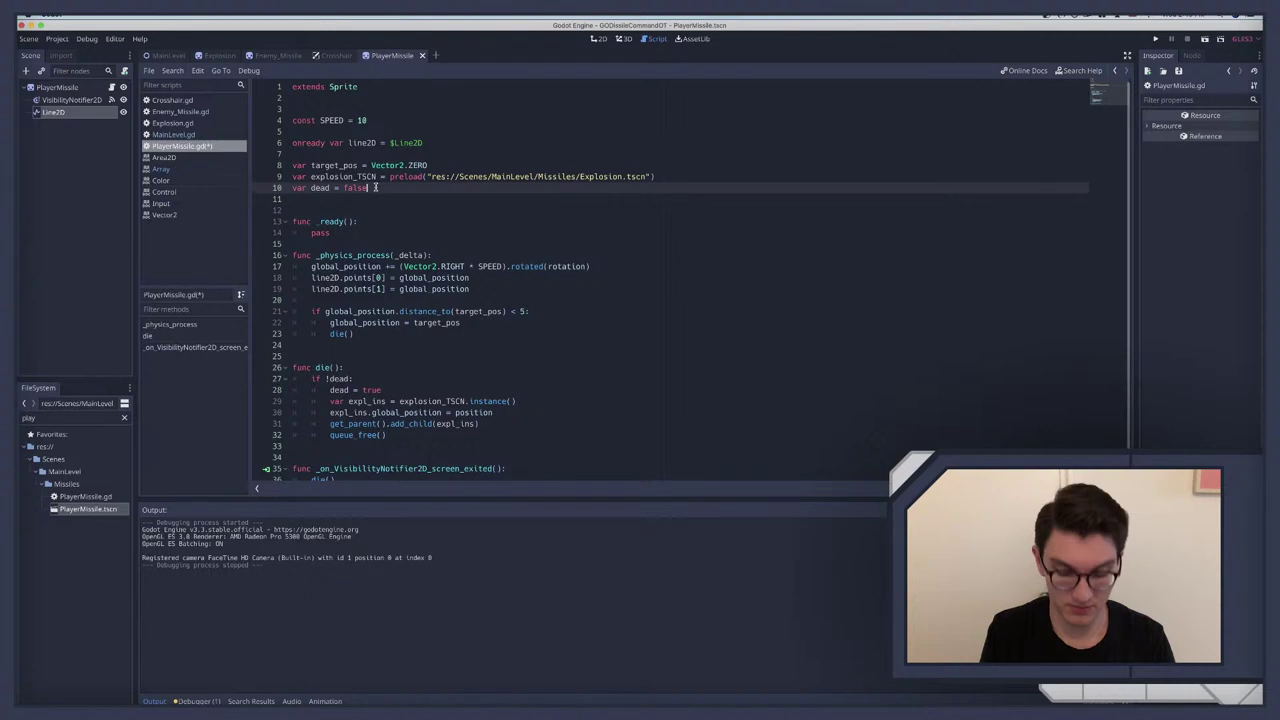
{"action": "key", "text": "Return"}
{"action": "type", "text": "var start"}
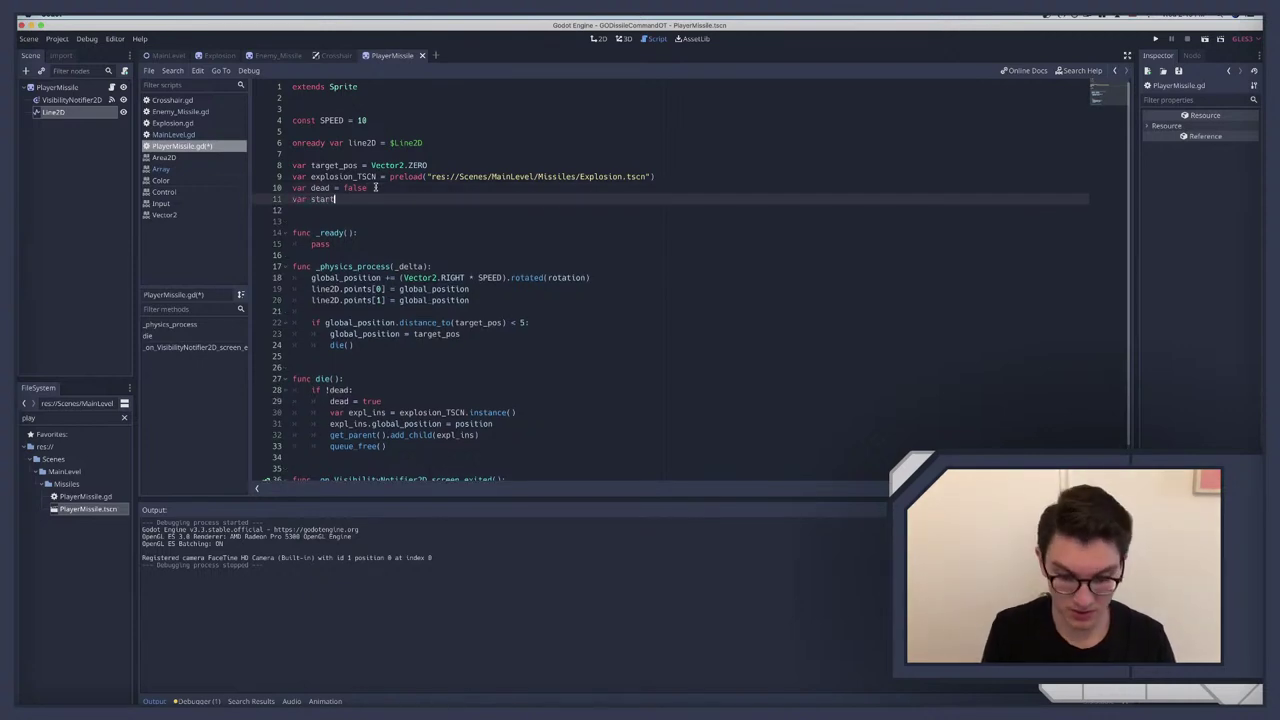
{"action": "type", "text": "_pos"}
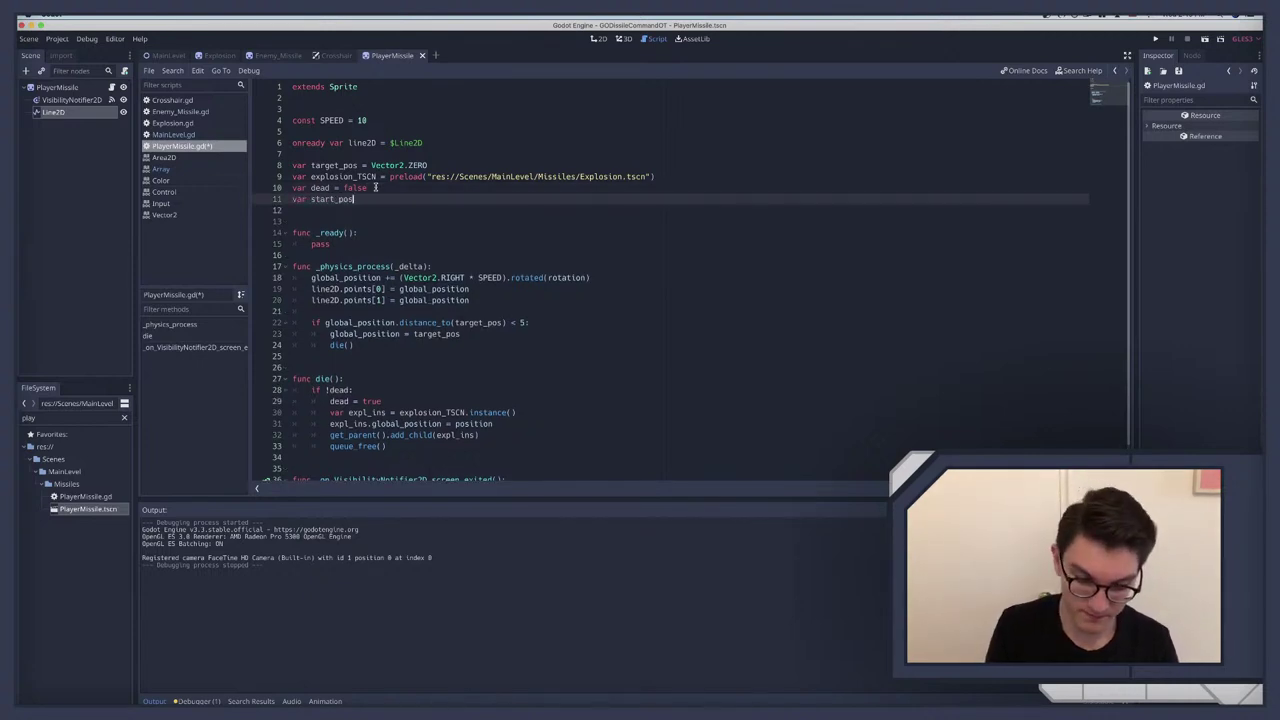
{"action": "type", "text": " = Vector2"}
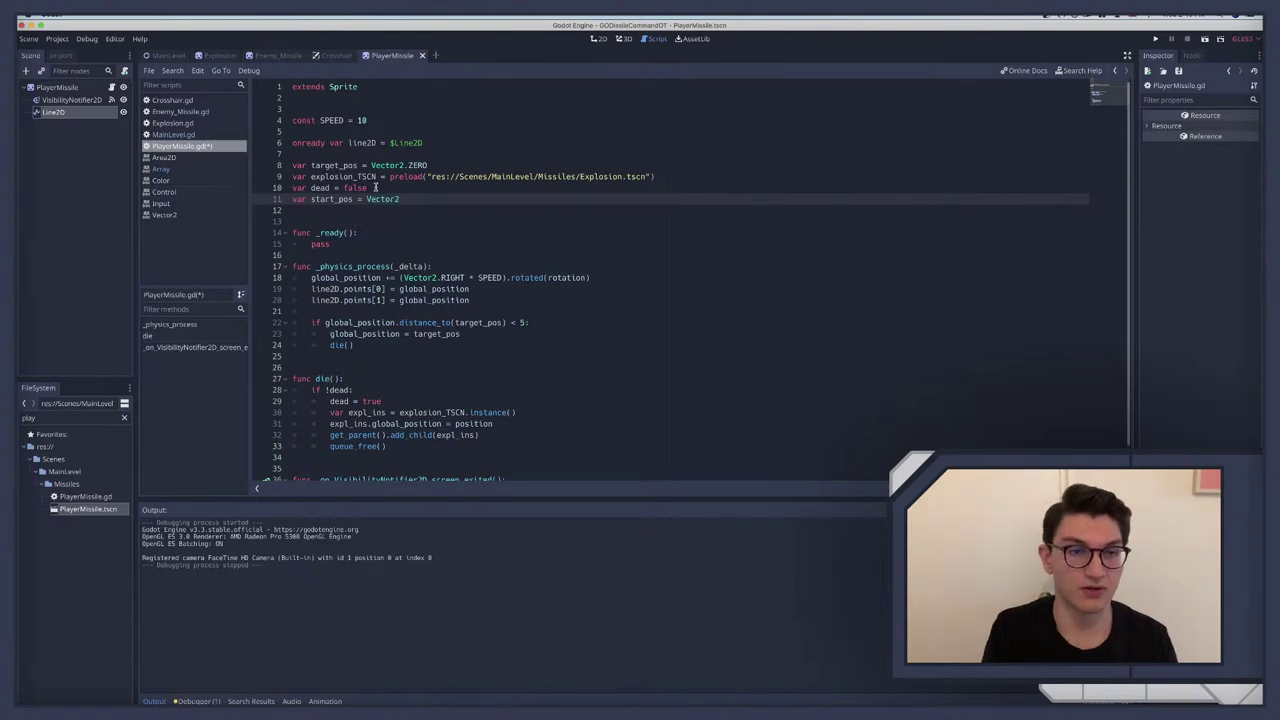
{"action": "type", "text": ".Zero"}
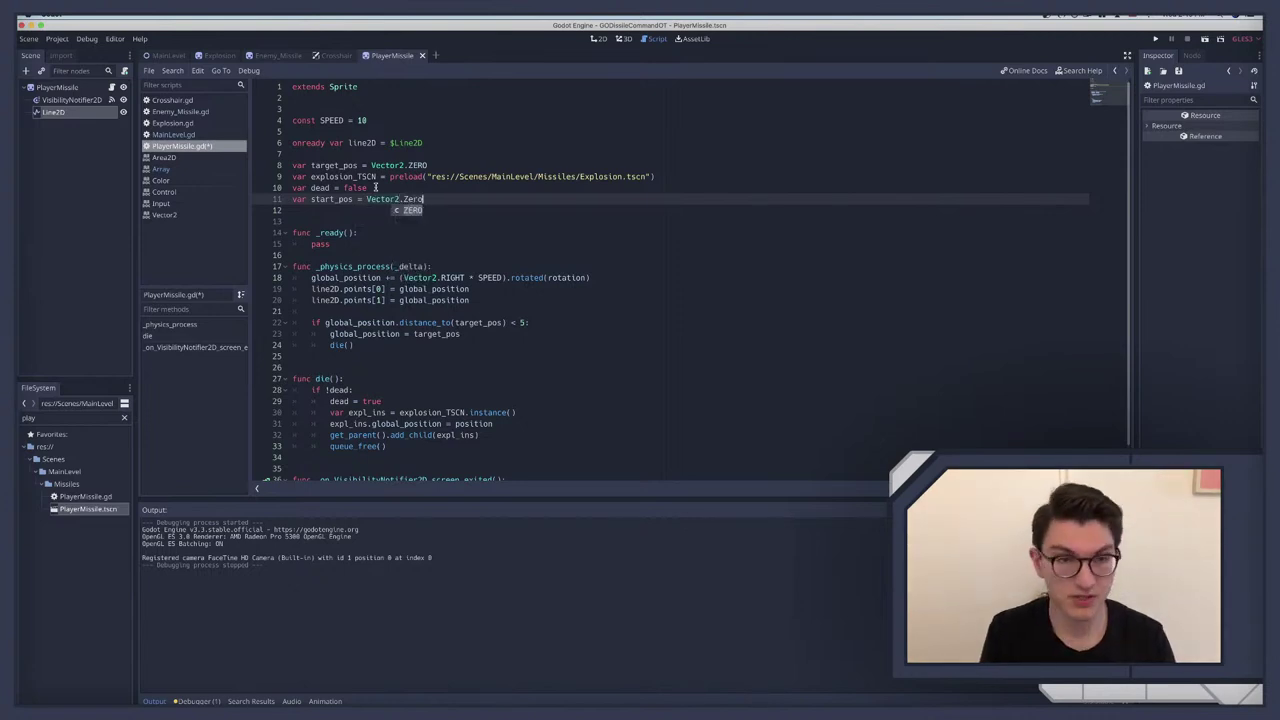
{"action": "key", "text": "Return"}
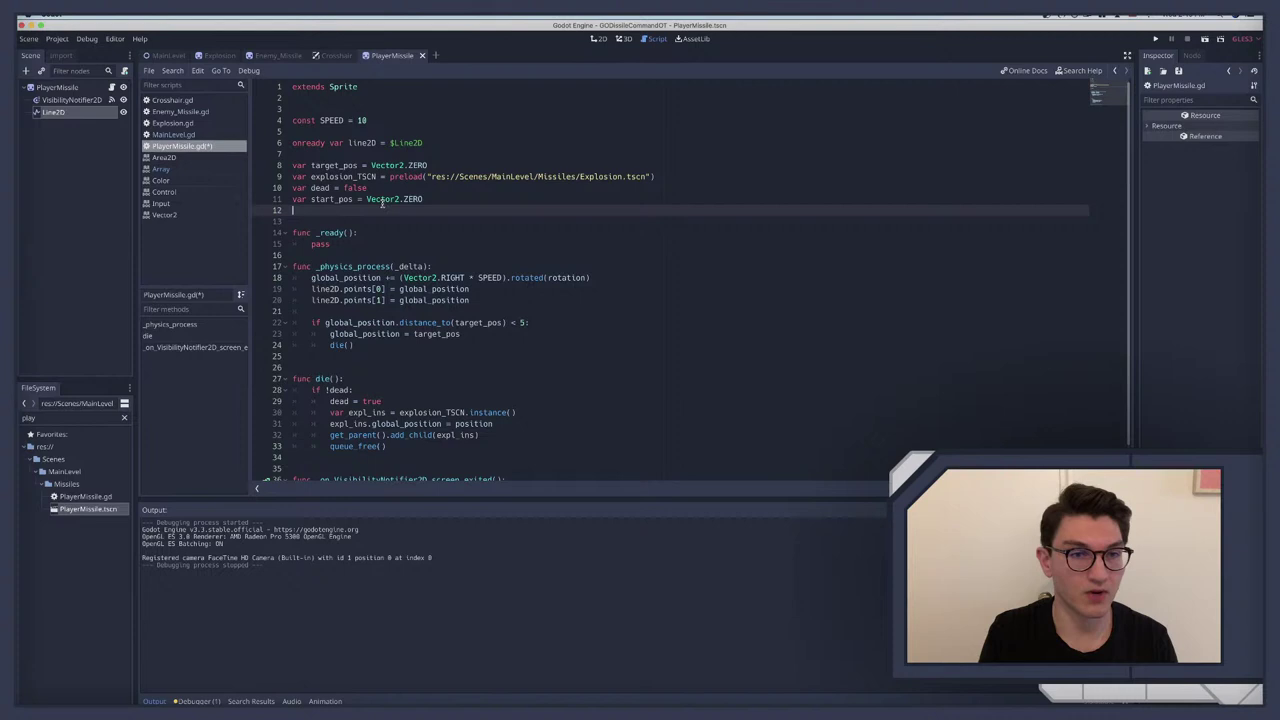
Step: Replace pass in _ready with start_pos, with a blank line between the functions
{"action": "double_click", "coordinate": [320, 244]}
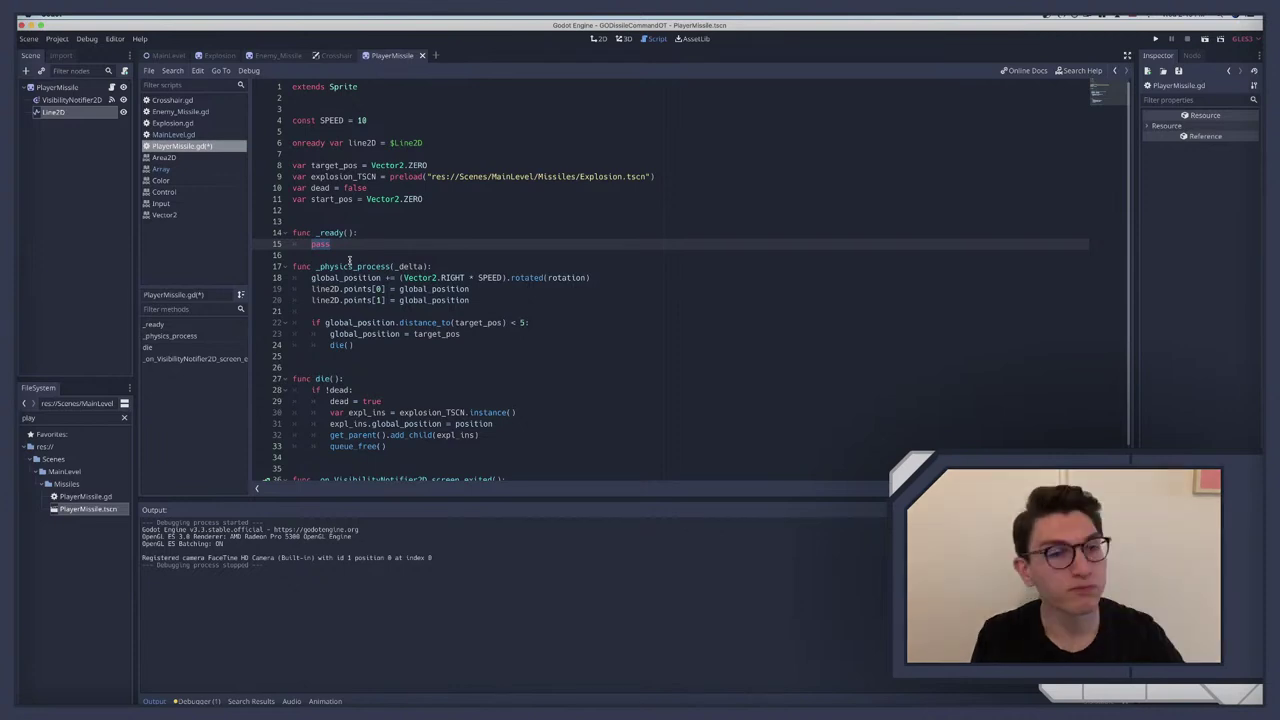
{"action": "left_click", "coordinate": [313, 255]}
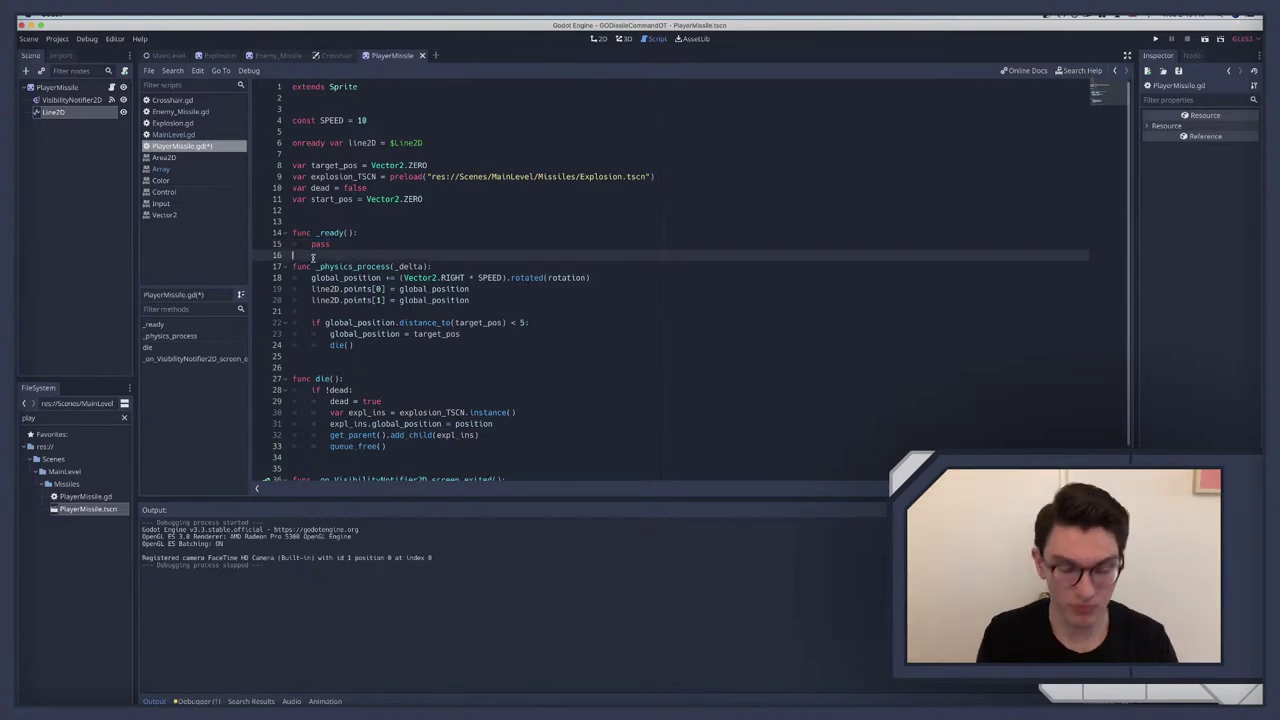
{"action": "key", "text": "Return"}
{"action": "double_click", "coordinate": [318, 244]}
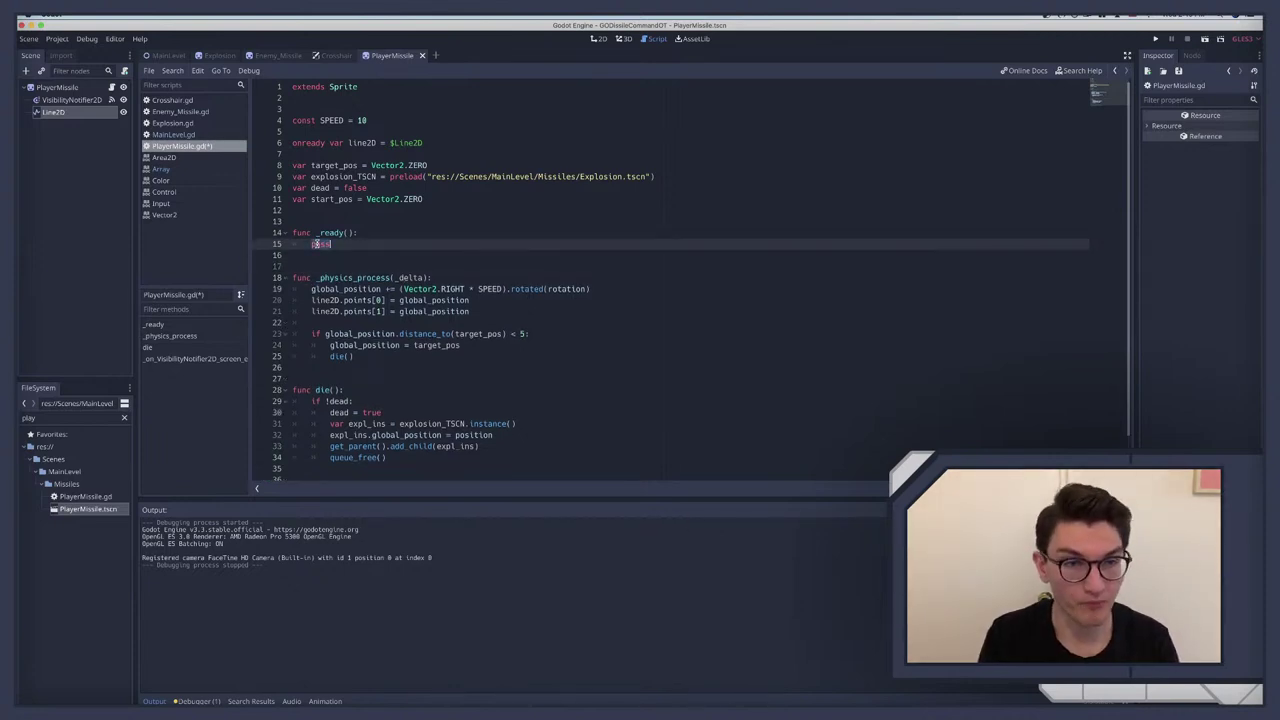
{"action": "type", "text": "start"}
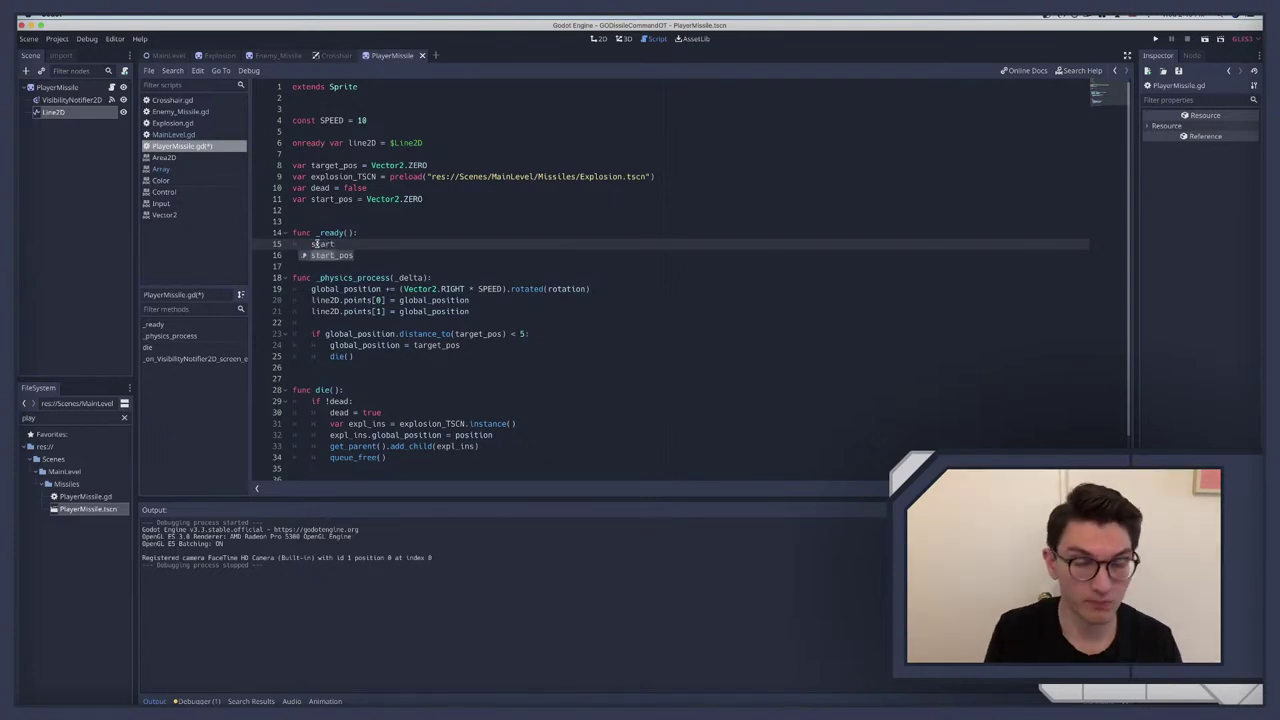
{"action": "type", "text": "_pos"}
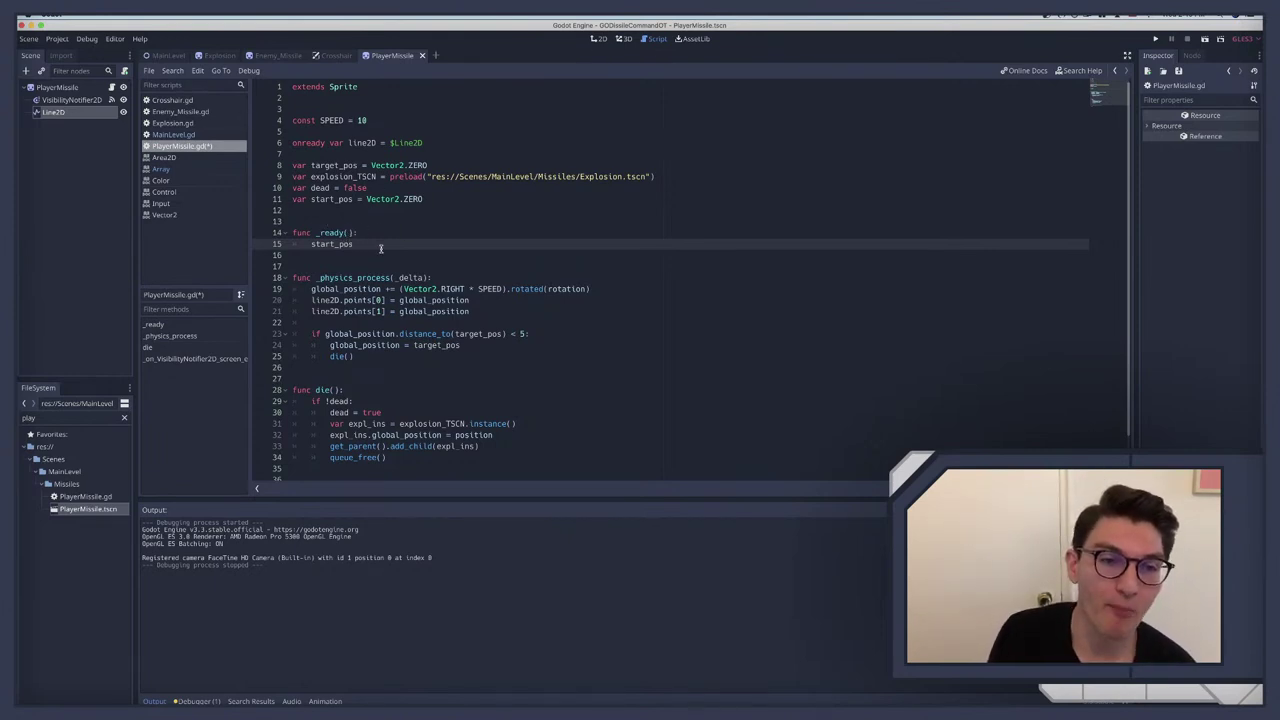
Step: Change line 21's global_position to position
{"action": "double_click", "coordinate": [402, 300]}
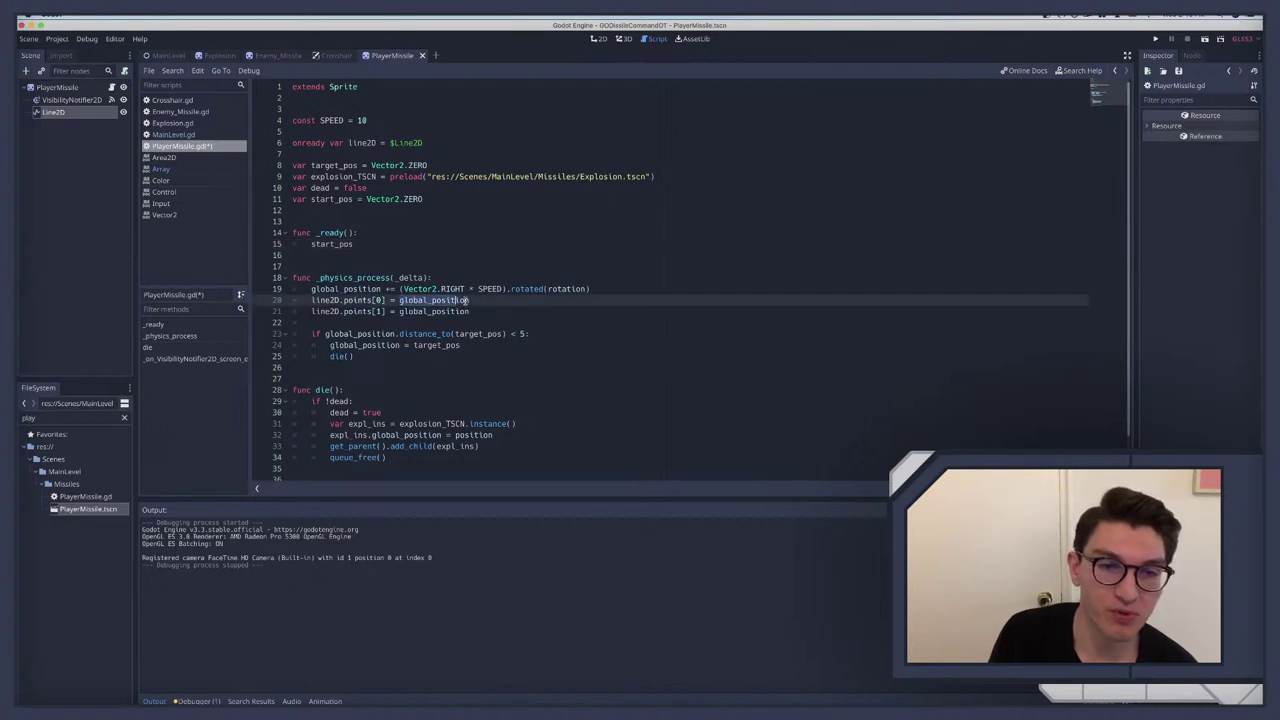
{"action": "left_click", "coordinate": [445, 311]}
{"action": "double_click", "coordinate": [404, 311]}
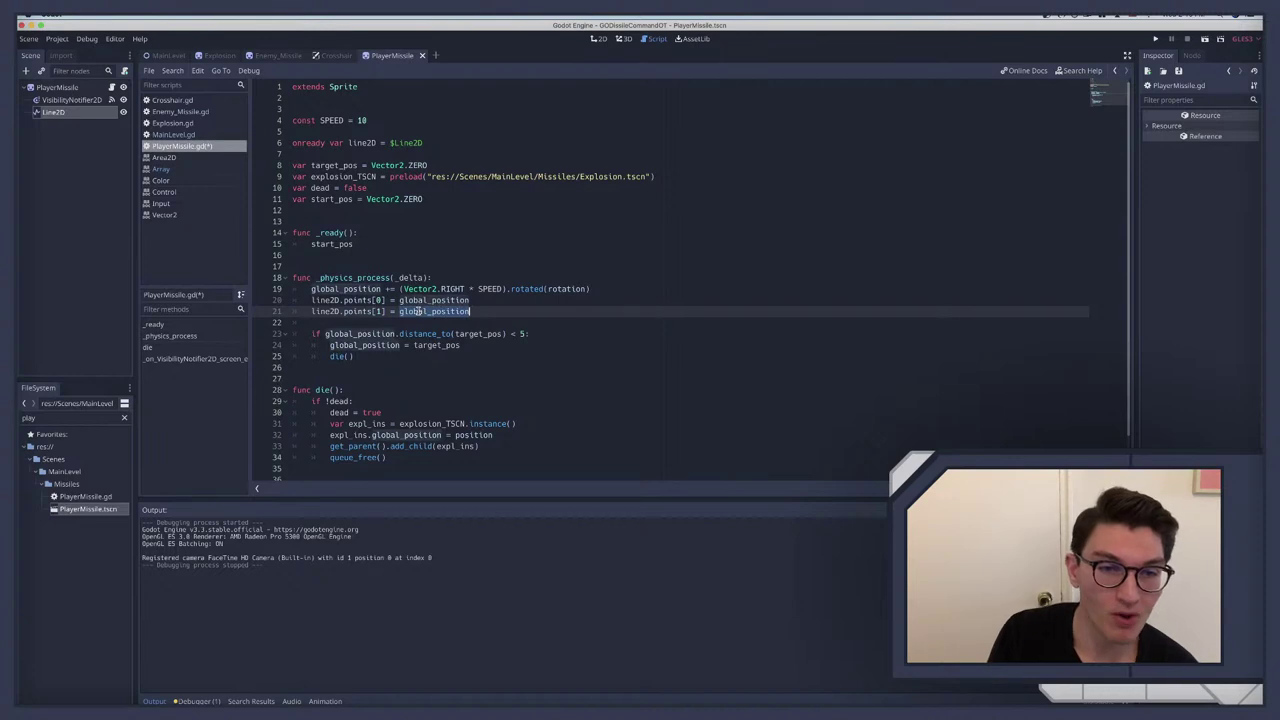
{"action": "type", "text": "po"}
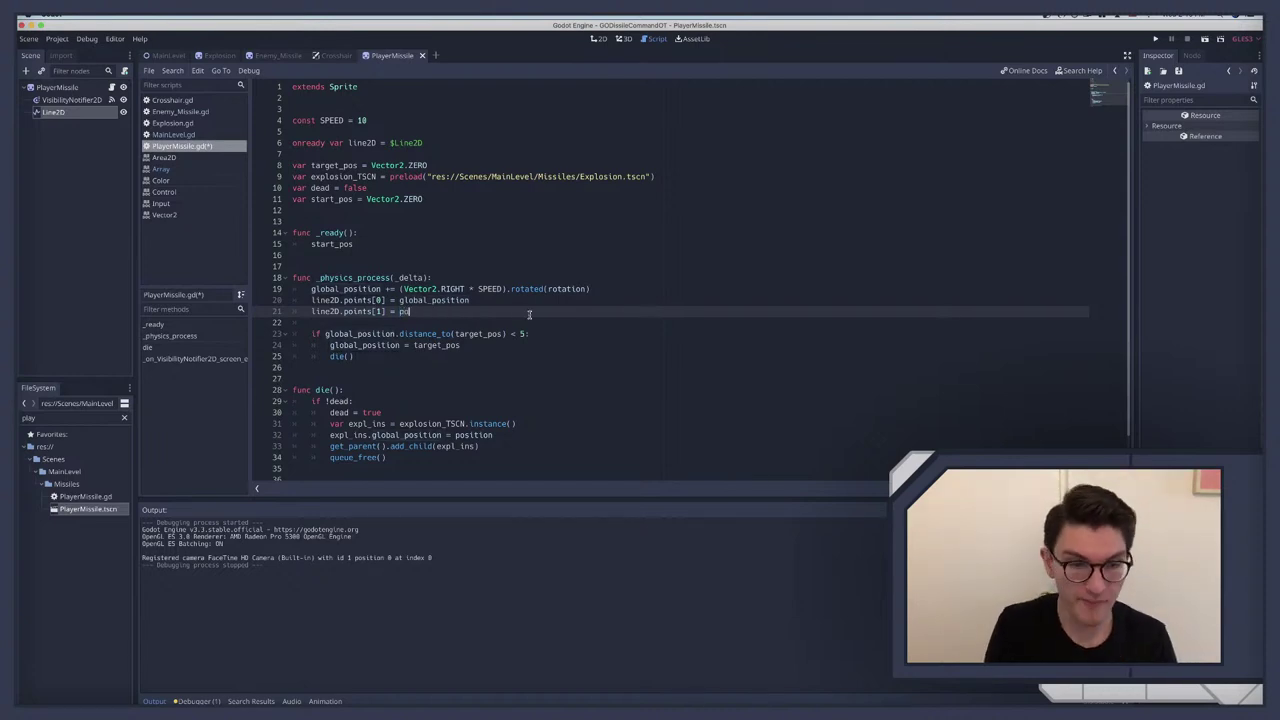
{"action": "type", "text": "sition"}
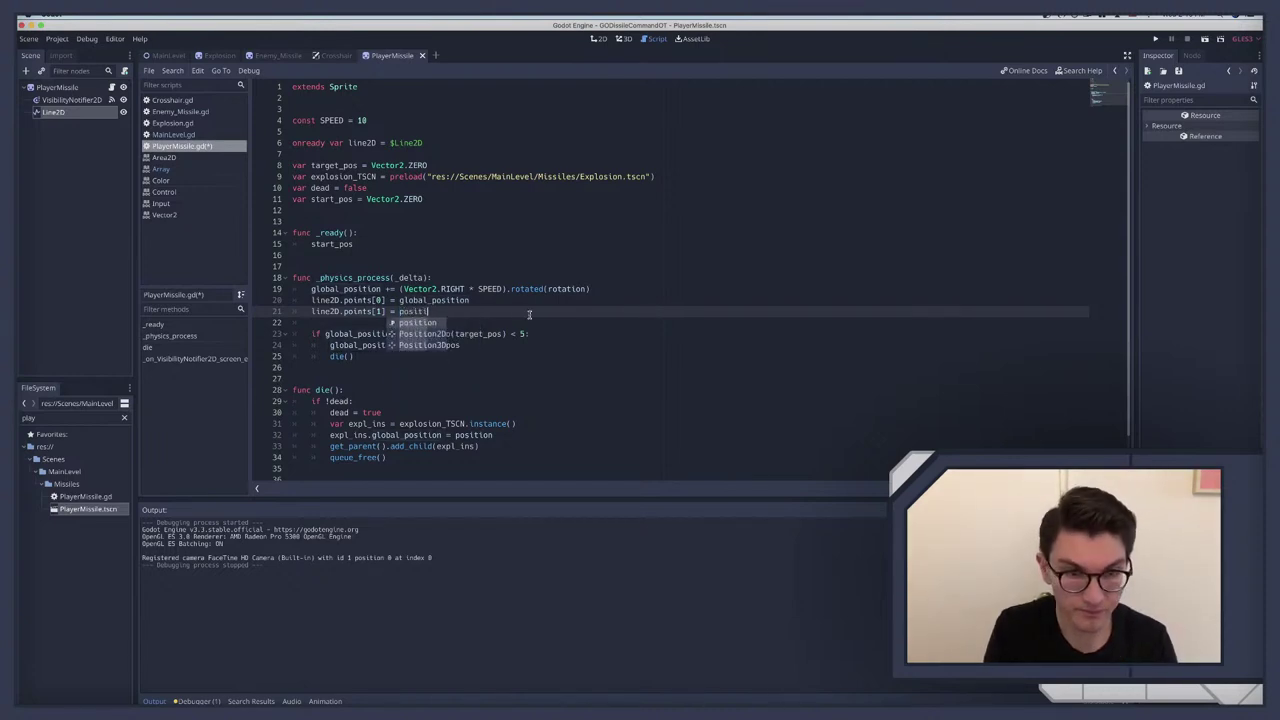
{"action": "left_click", "coordinate": [359, 324]}
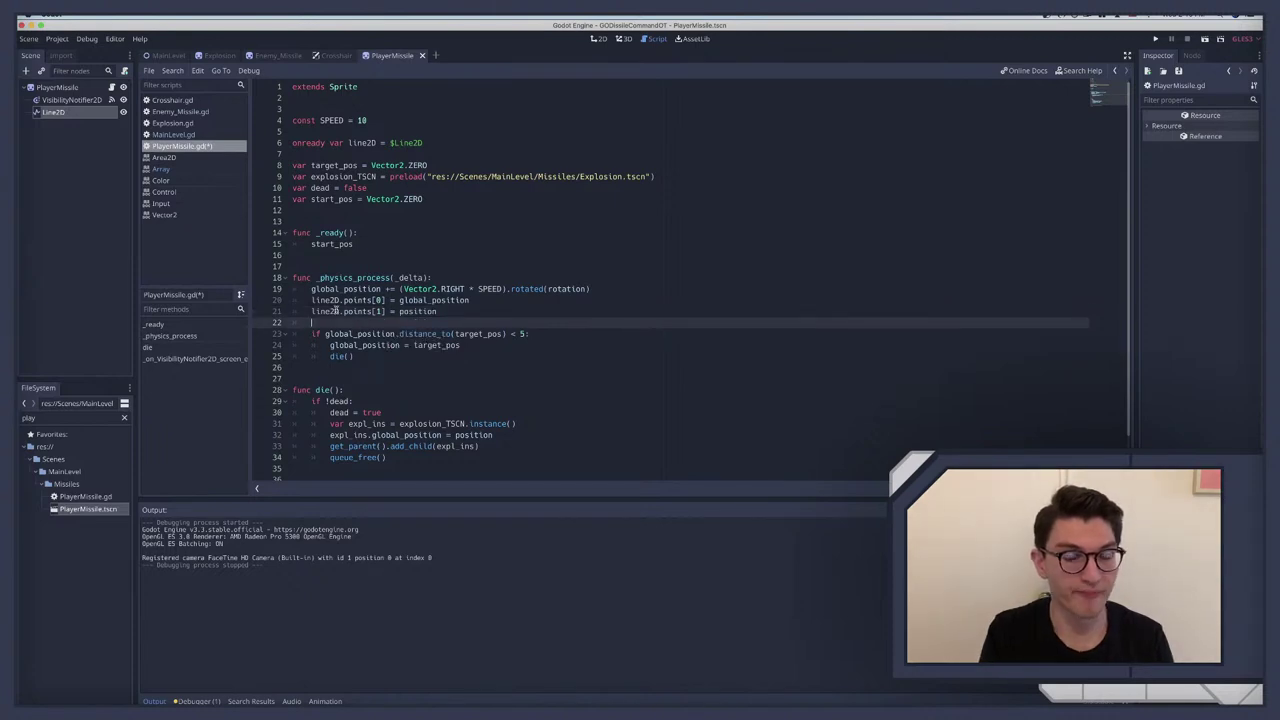
{"action": "left_click", "coordinate": [338, 311]}
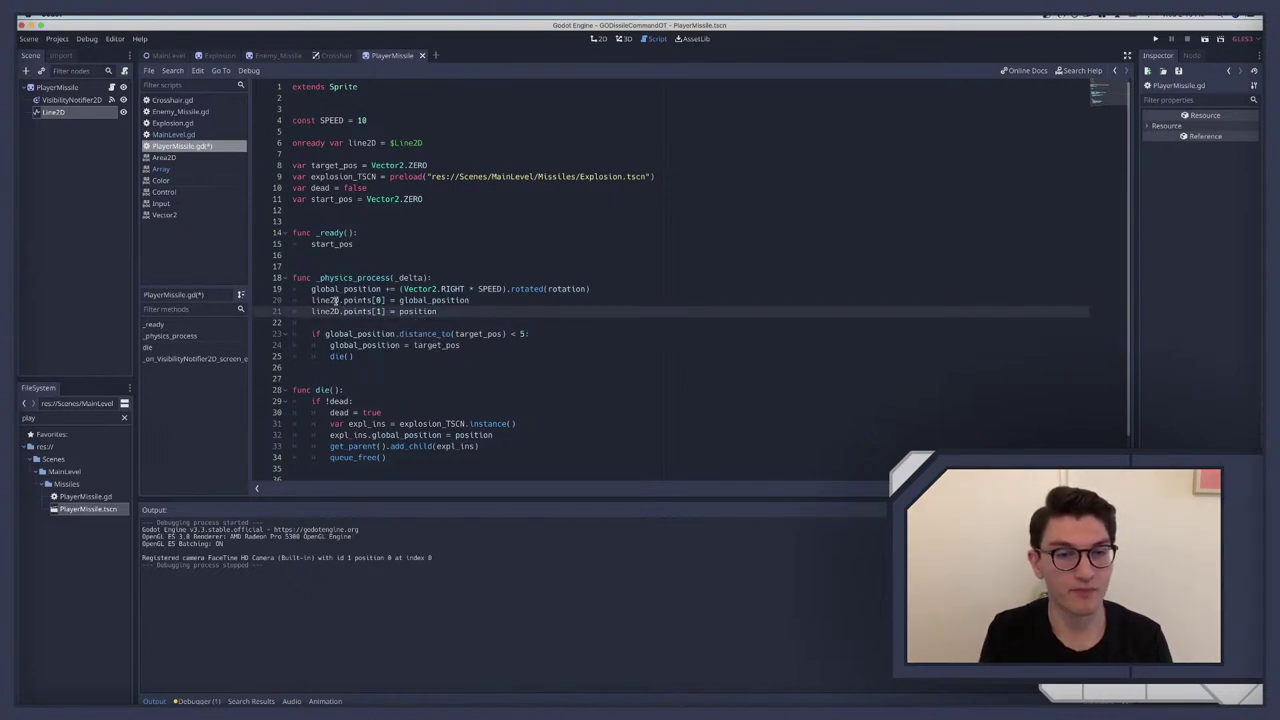
Step: Move the line2D.points[0] = global_position line from _physics_process into _ready
{"action": "left_click_drag", "start_coordinate": [312, 300], "coordinate": [479, 300]}
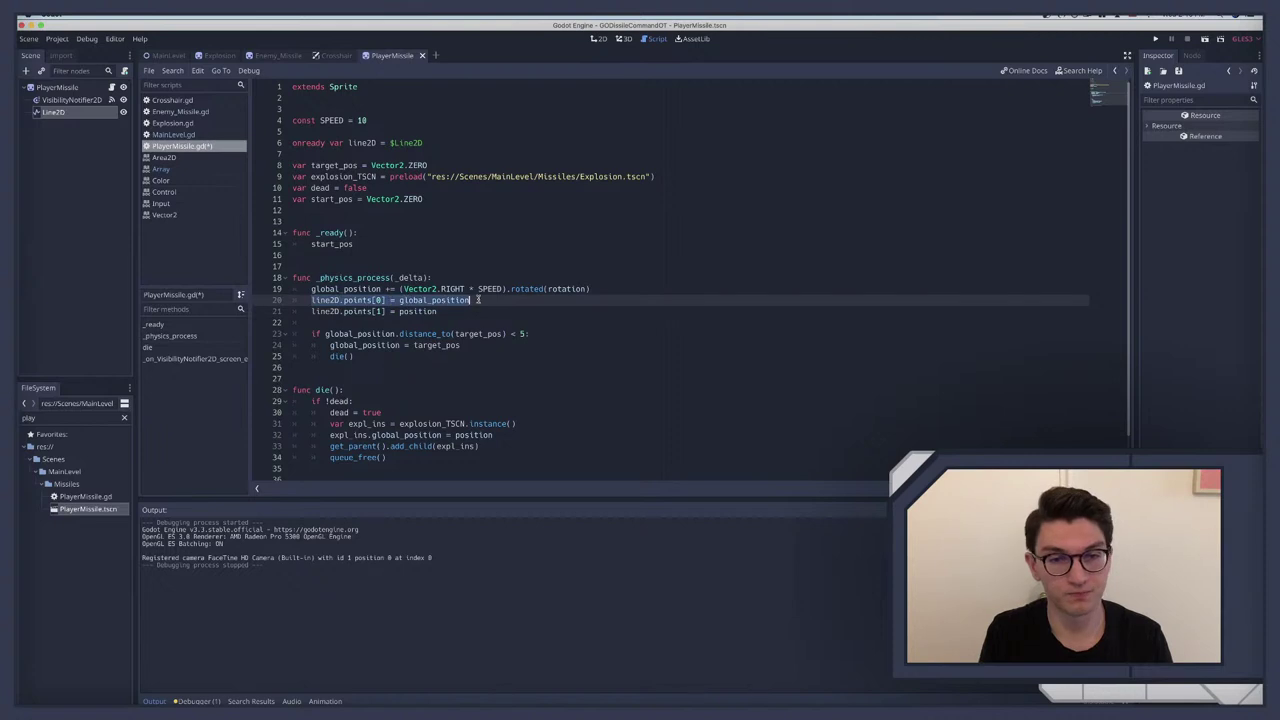
{"action": "key", "text": "ctrl+x"}
{"action": "key", "text": "BackSpace"}
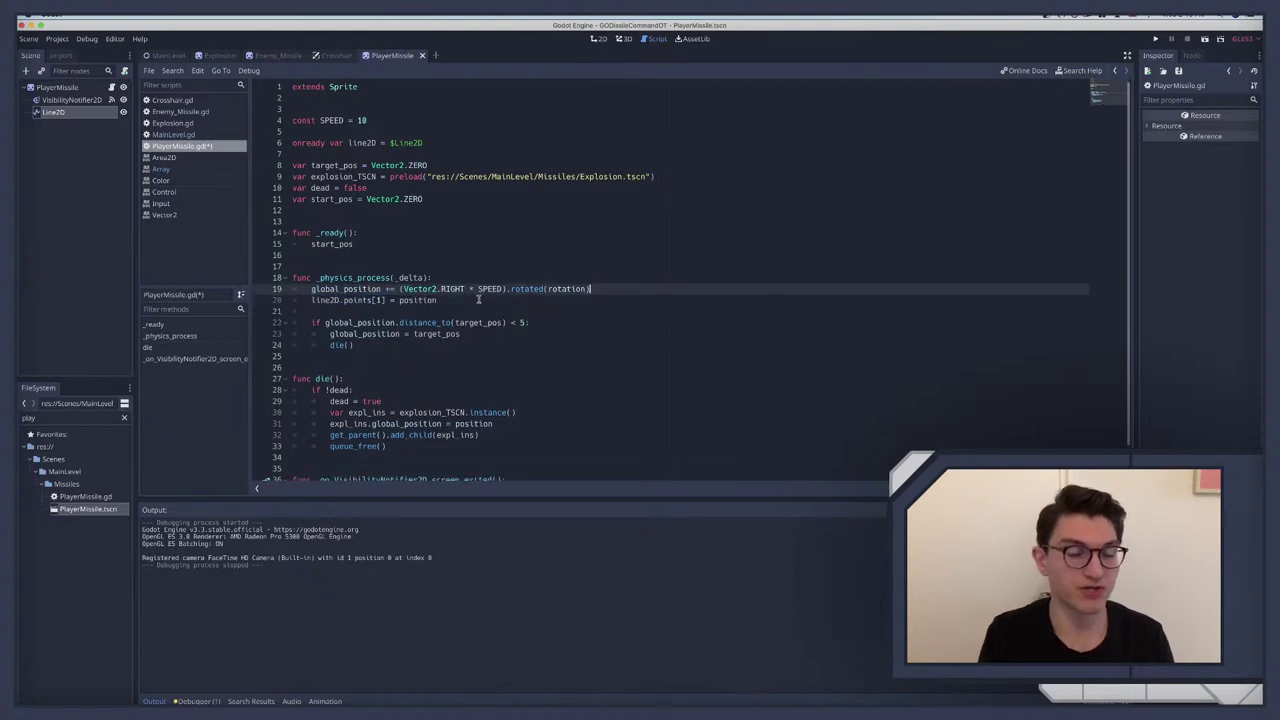
{"action": "double_click", "coordinate": [330, 244]}
{"action": "key", "text": "ctrl+v"}
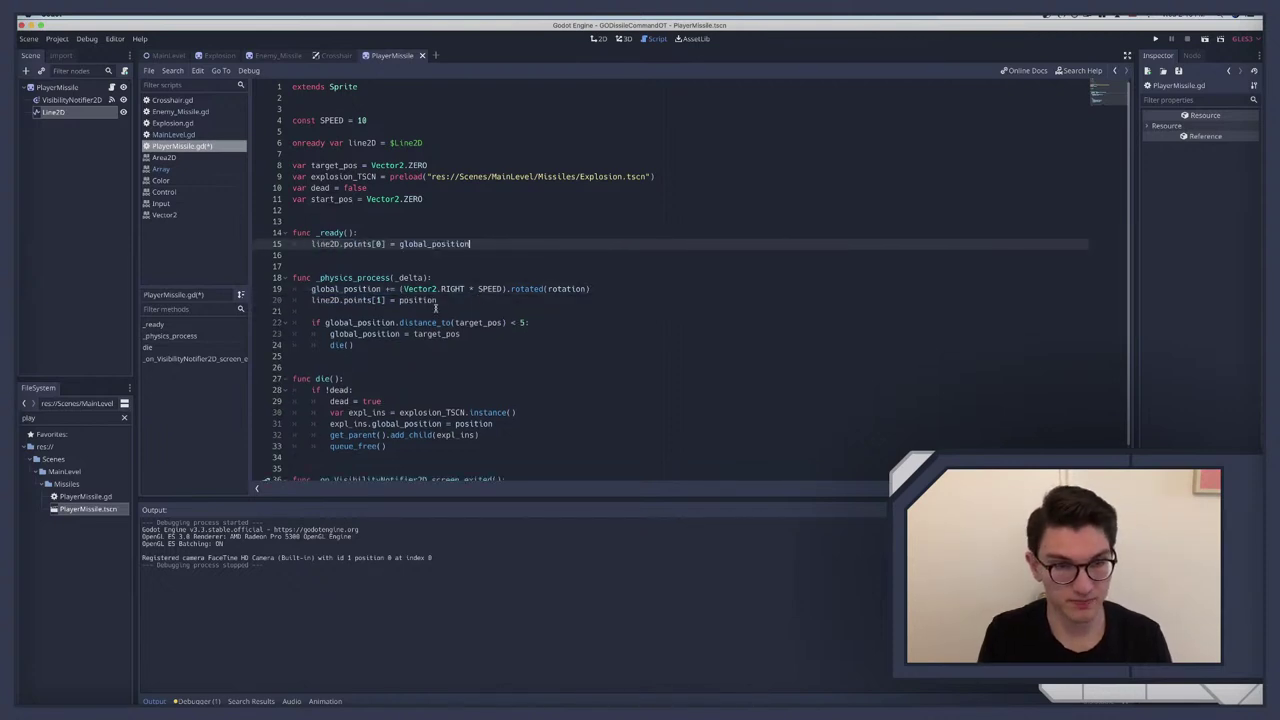
Step: Test-run the game, firing three player missiles, then stop it
{"action": "key", "text": "super+b"}
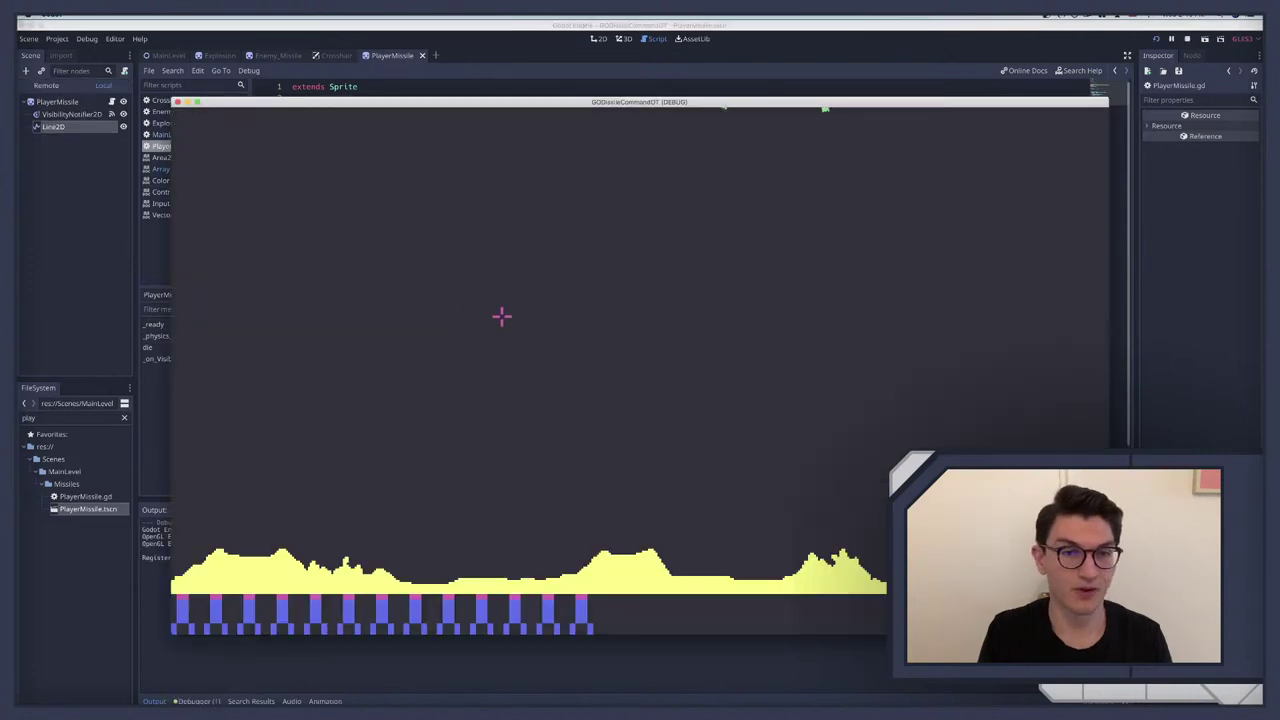
{"action": "left_click", "coordinate": [526, 300]}
{"action": "left_click", "coordinate": [574, 451]}
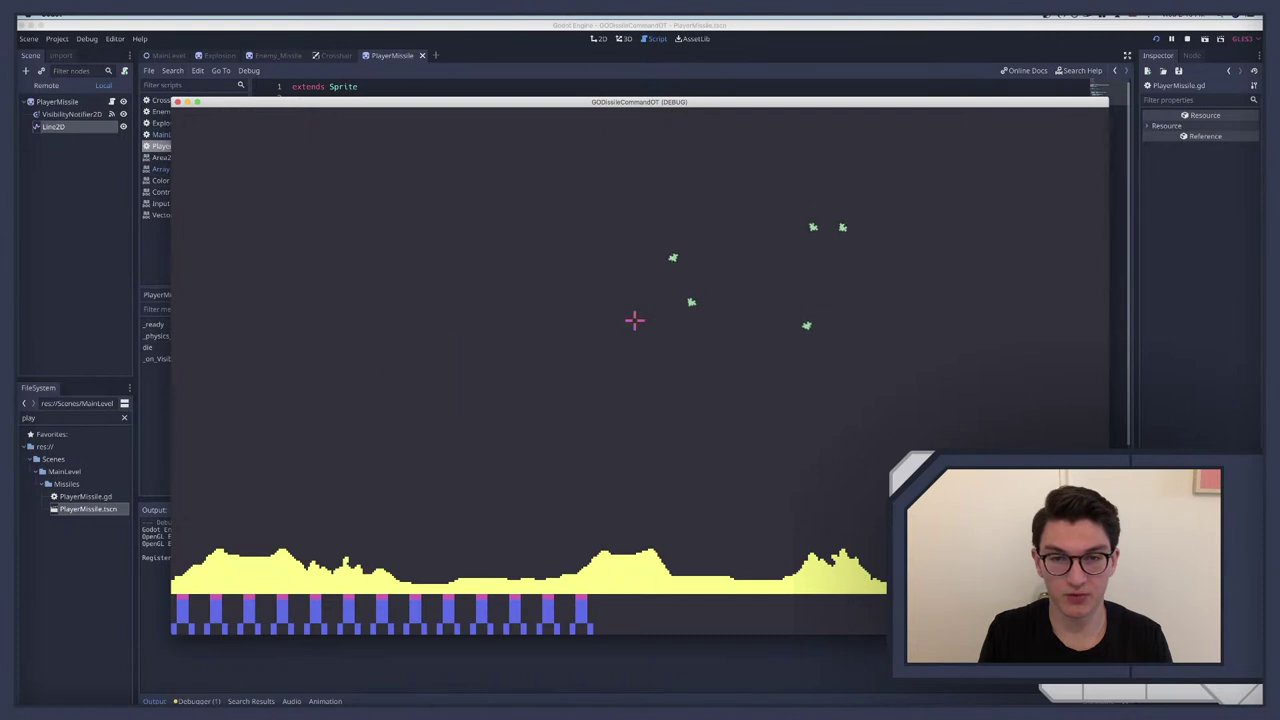
{"action": "left_click", "coordinate": [428, 368]}
{"action": "key", "text": "super+period"}
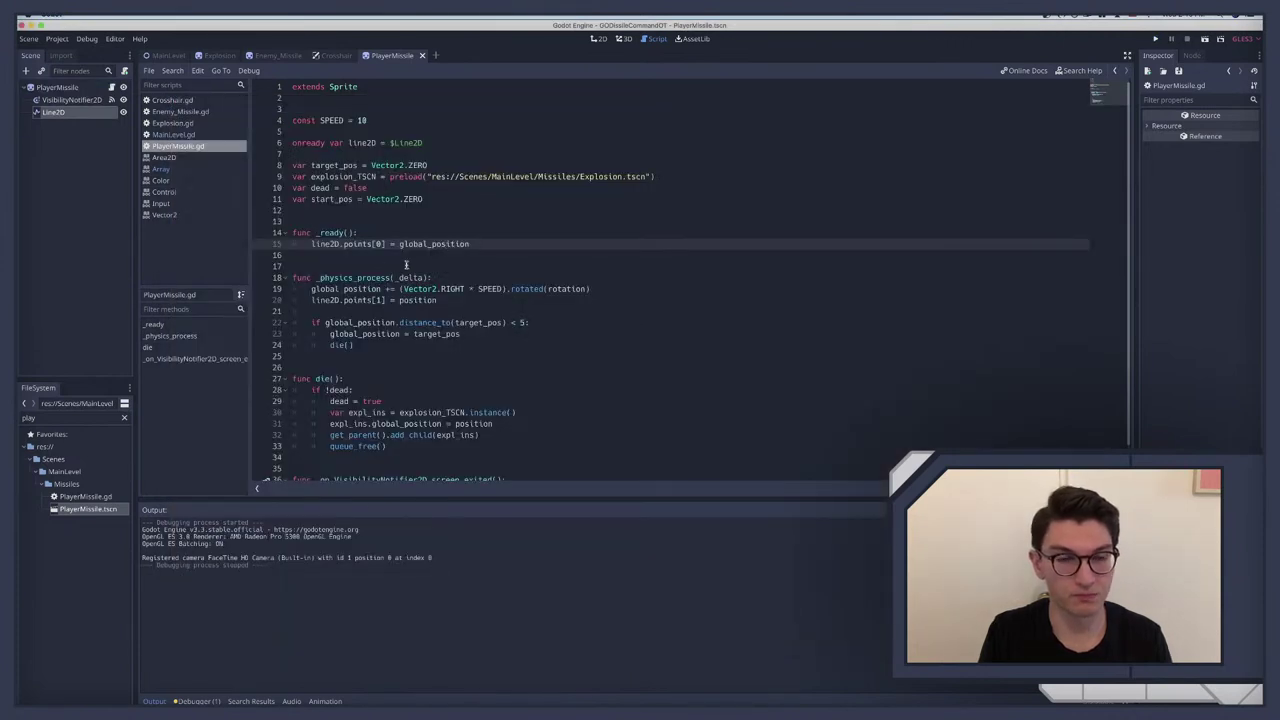
Step: Replace position on line 20 with global_position.to_l and look up to_local in the documentation
{"action": "left_click", "coordinate": [412, 300]}
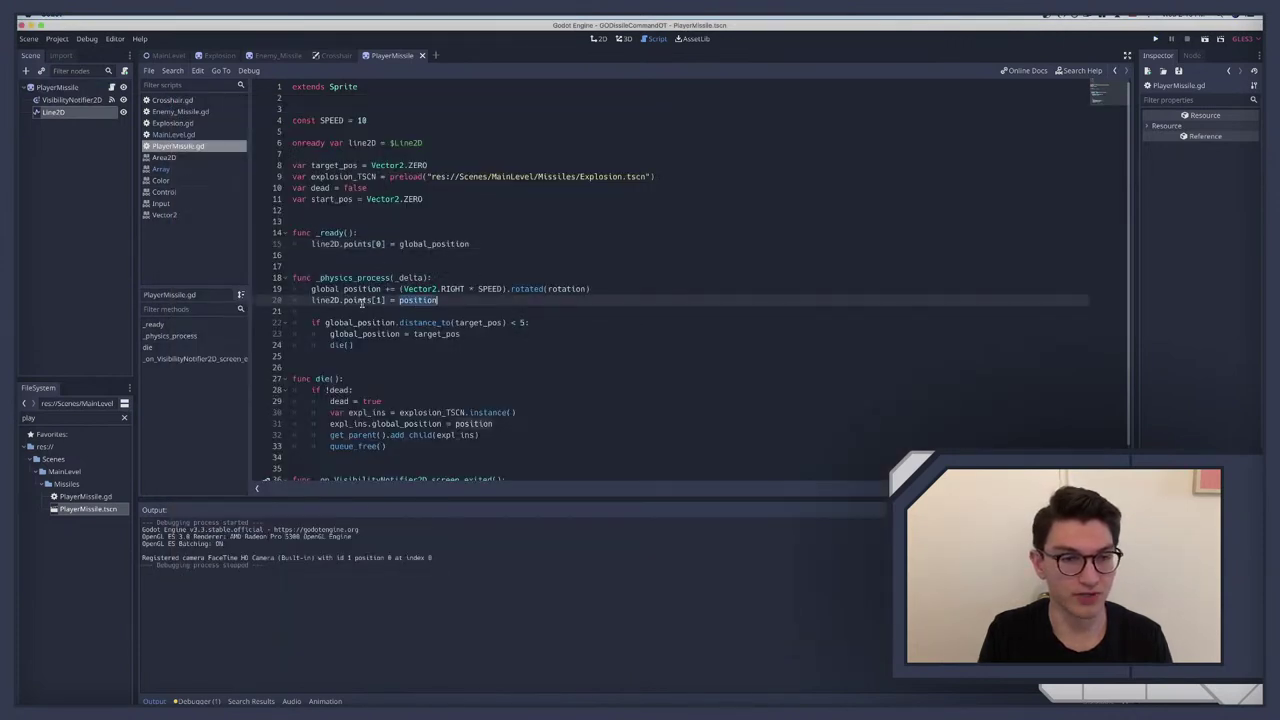
{"action": "double_click", "coordinate": [415, 300]}
{"action": "left_click", "coordinate": [380, 300]}
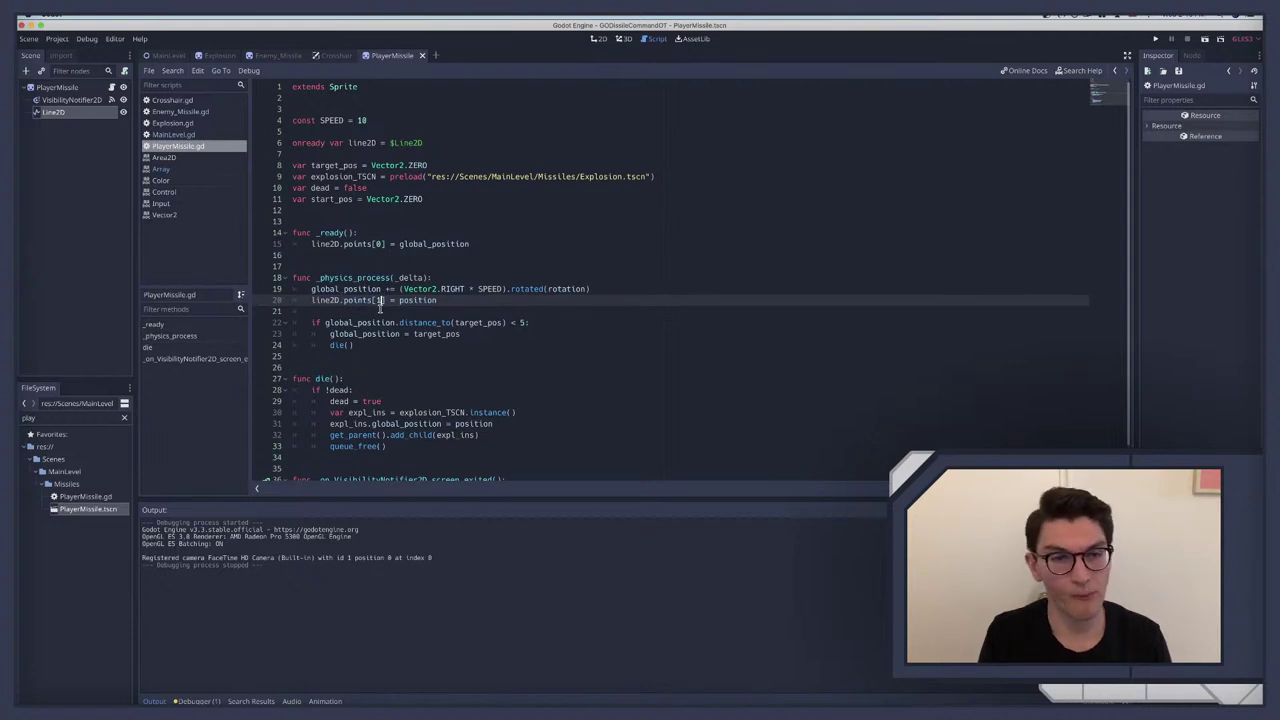
{"action": "double_click", "coordinate": [412, 300]}
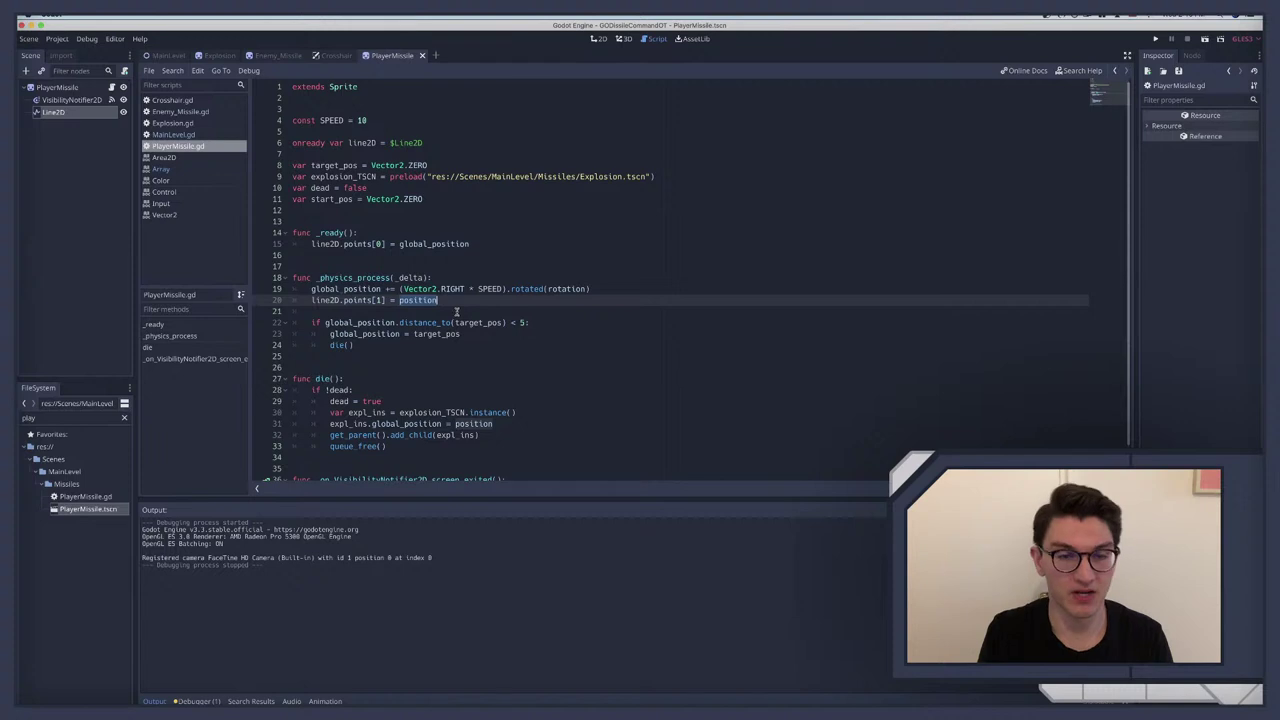
{"action": "type", "text": "global_position"}
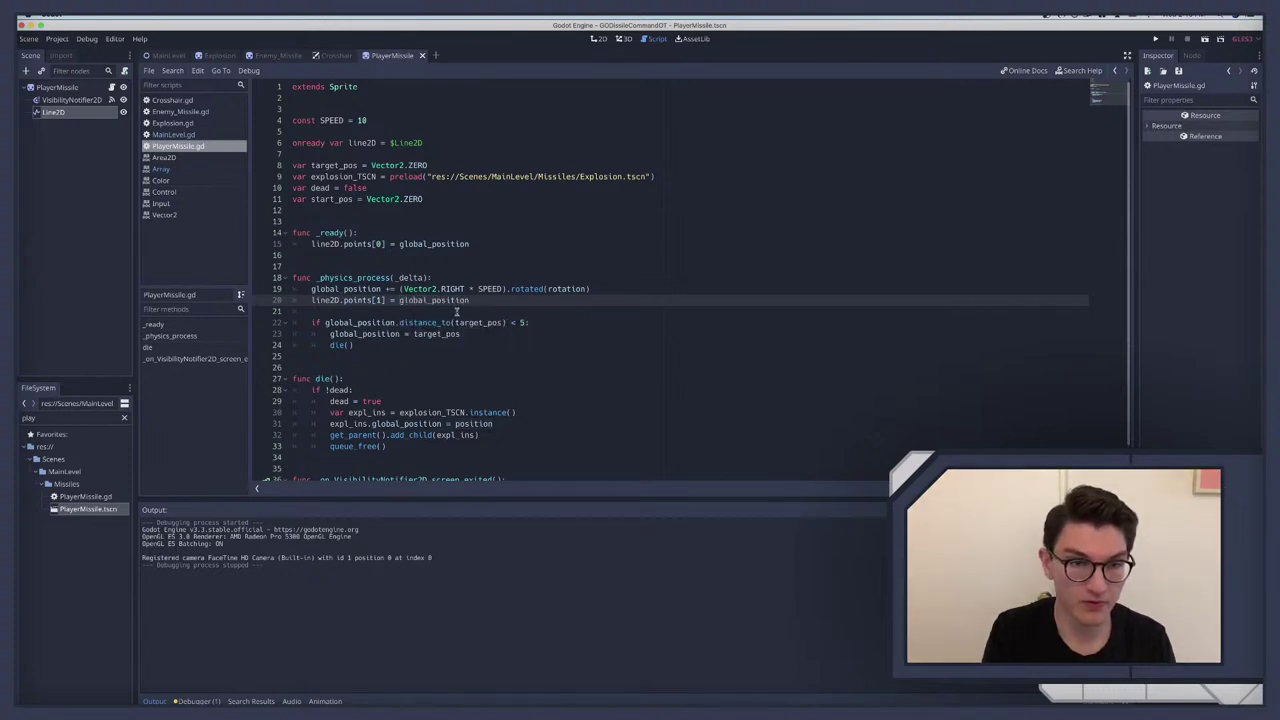
{"action": "type", "text": ".to"}
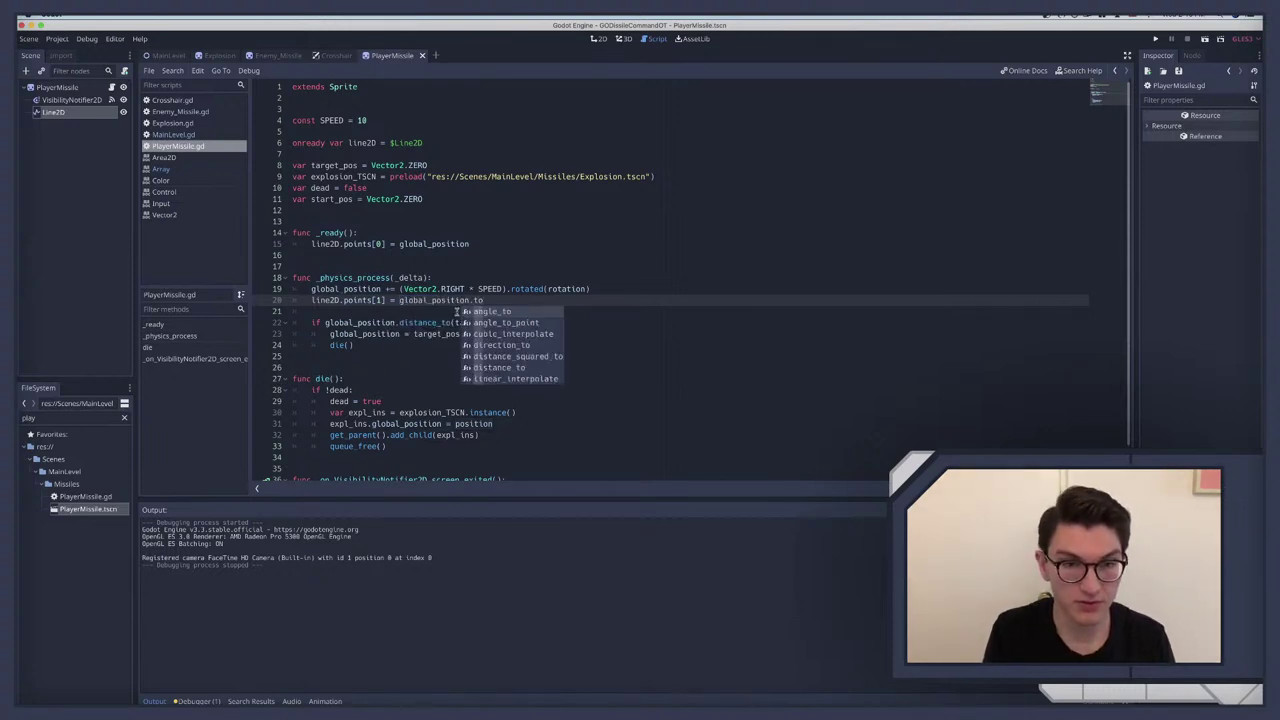
{"action": "type", "text": "_l"}
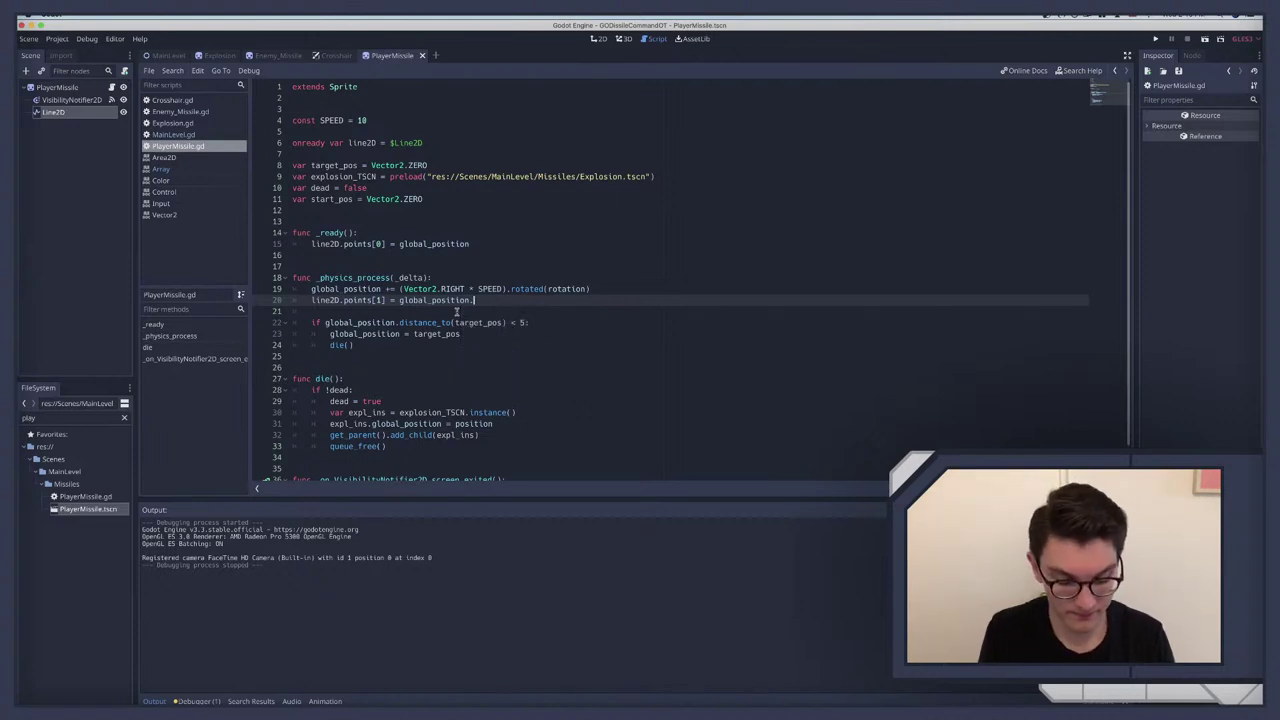
{"action": "key", "text": "shift+F1"}
{"action": "type", "text": "to"}
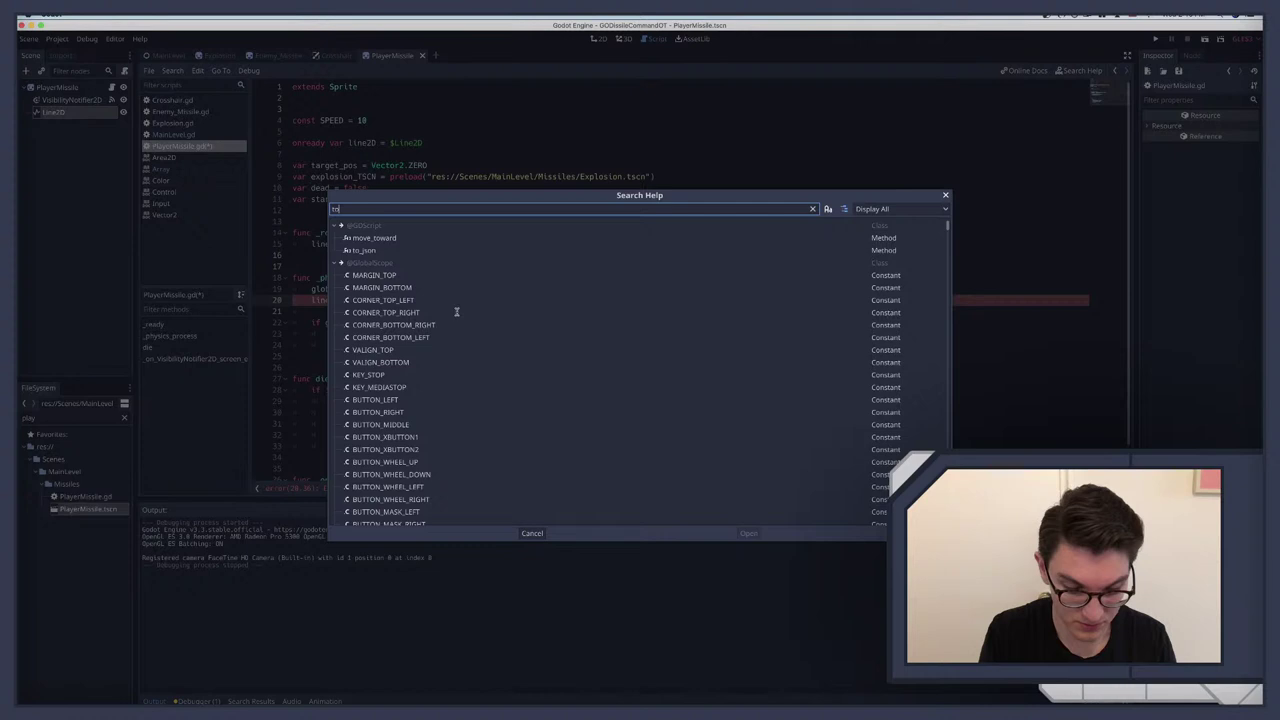
{"action": "type", "text": "_gl"}
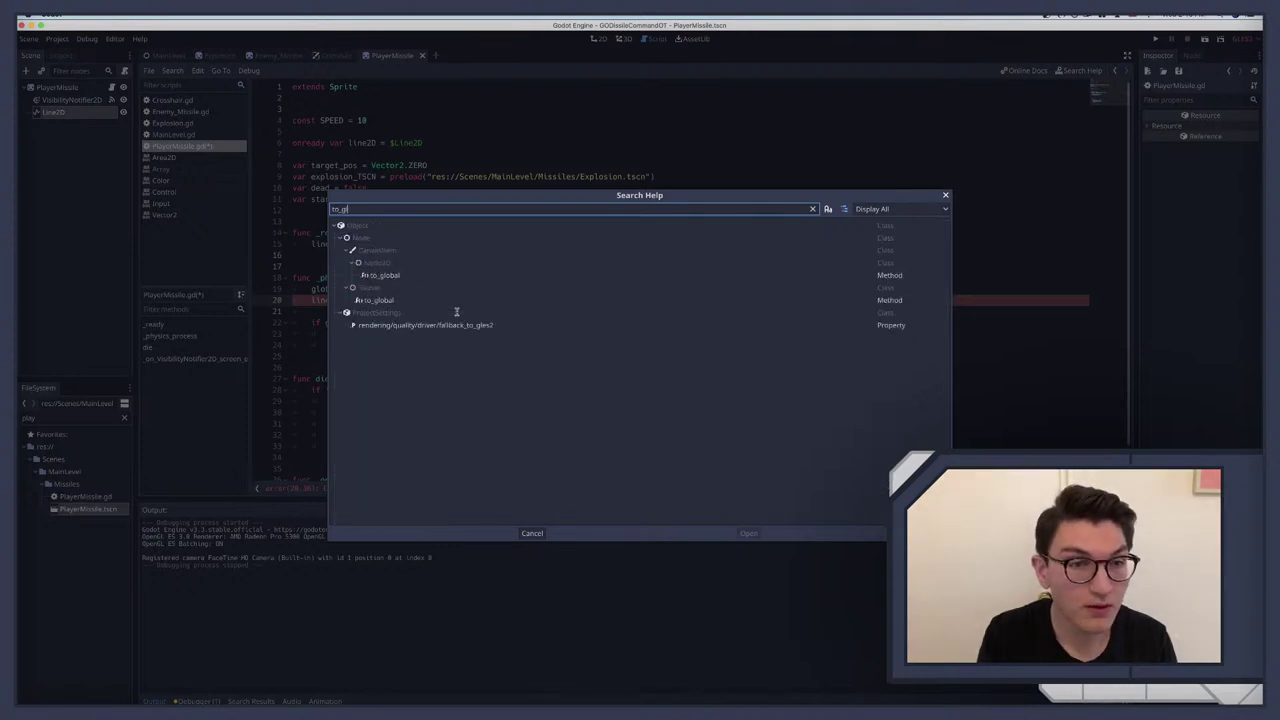
{"action": "key", "text": "BackSpace"}
{"action": "key", "text": "BackSpace"}
{"action": "type", "text": "loc"}
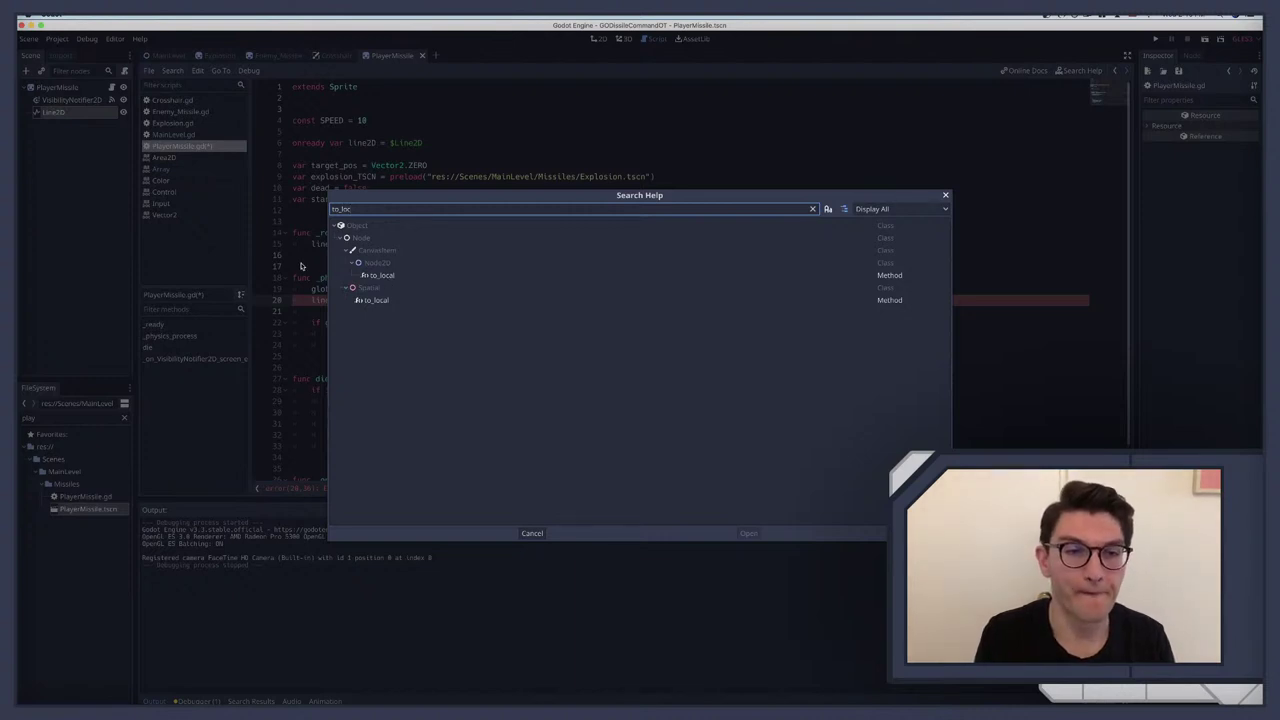
{"action": "double_click", "coordinate": [384, 277]}
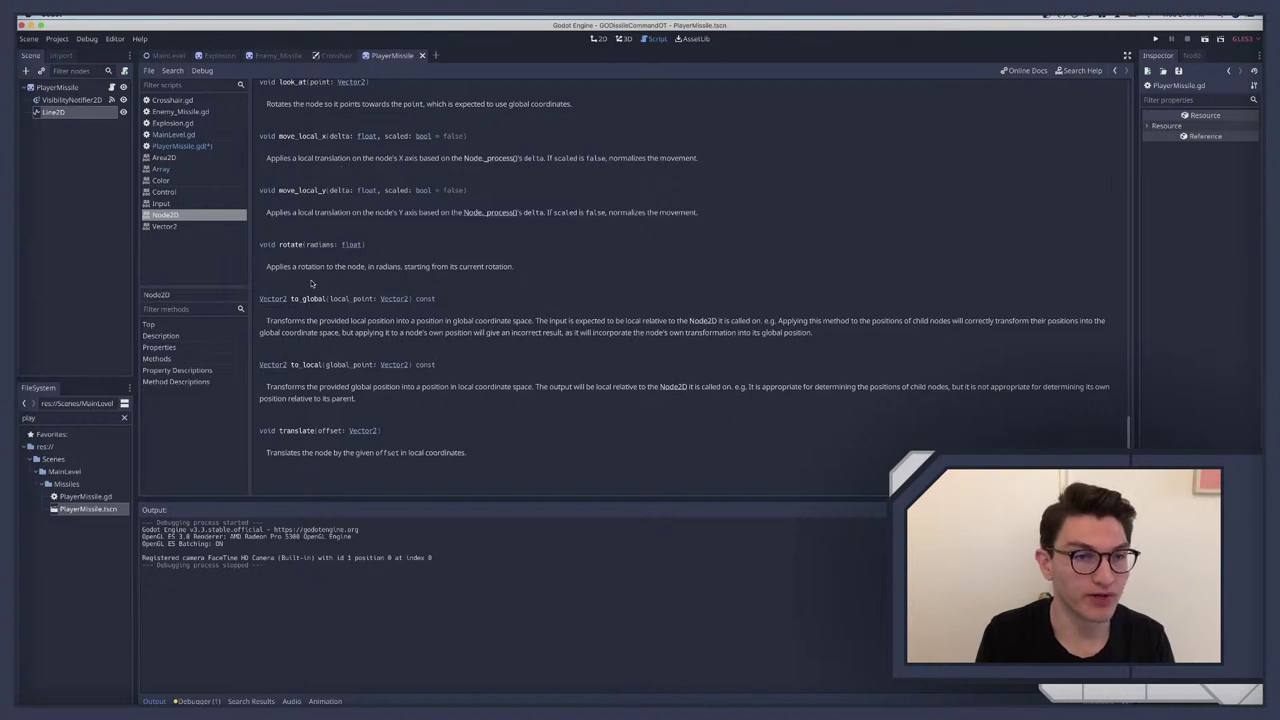
{"action": "double_click", "coordinate": [304, 366]}
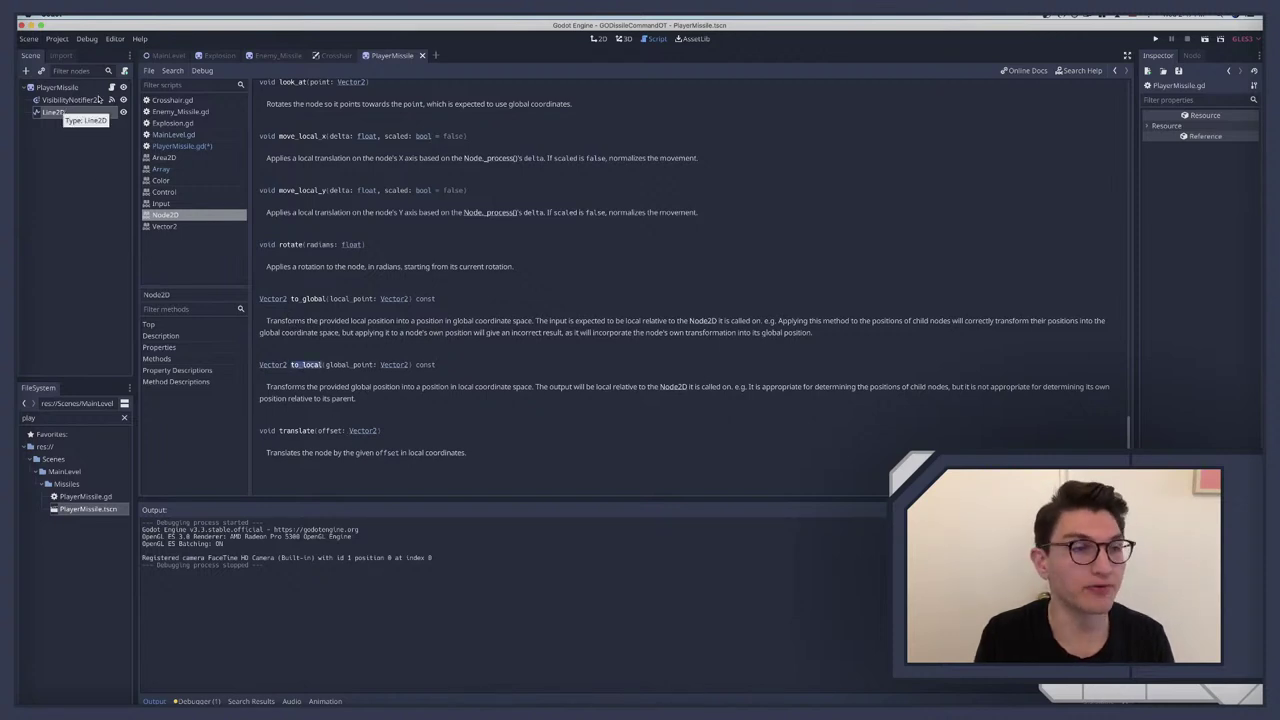
{"action": "left_click", "coordinate": [112, 88]}
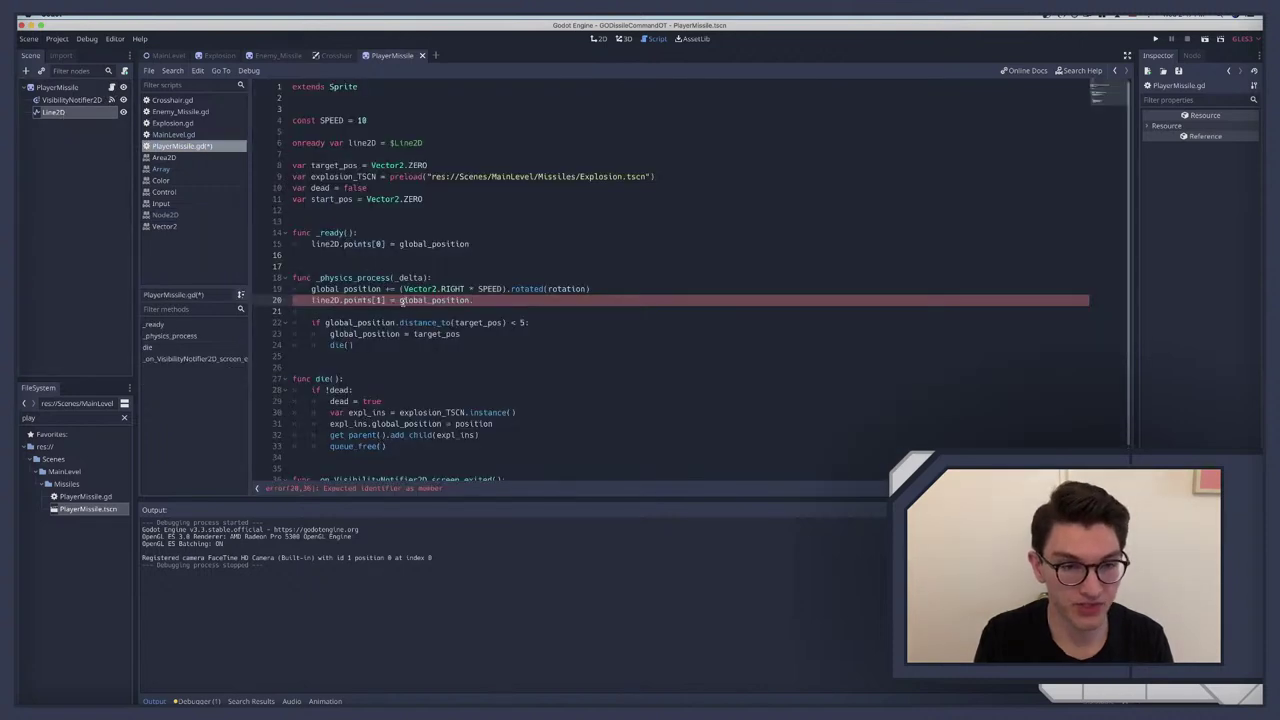
Step: Change line 20's Line2D point to to_local(global_position) and save the script
{"action": "left_click_drag", "start_coordinate": [398, 300], "coordinate": [482, 300]}
{"action": "type", "text": "to_"}
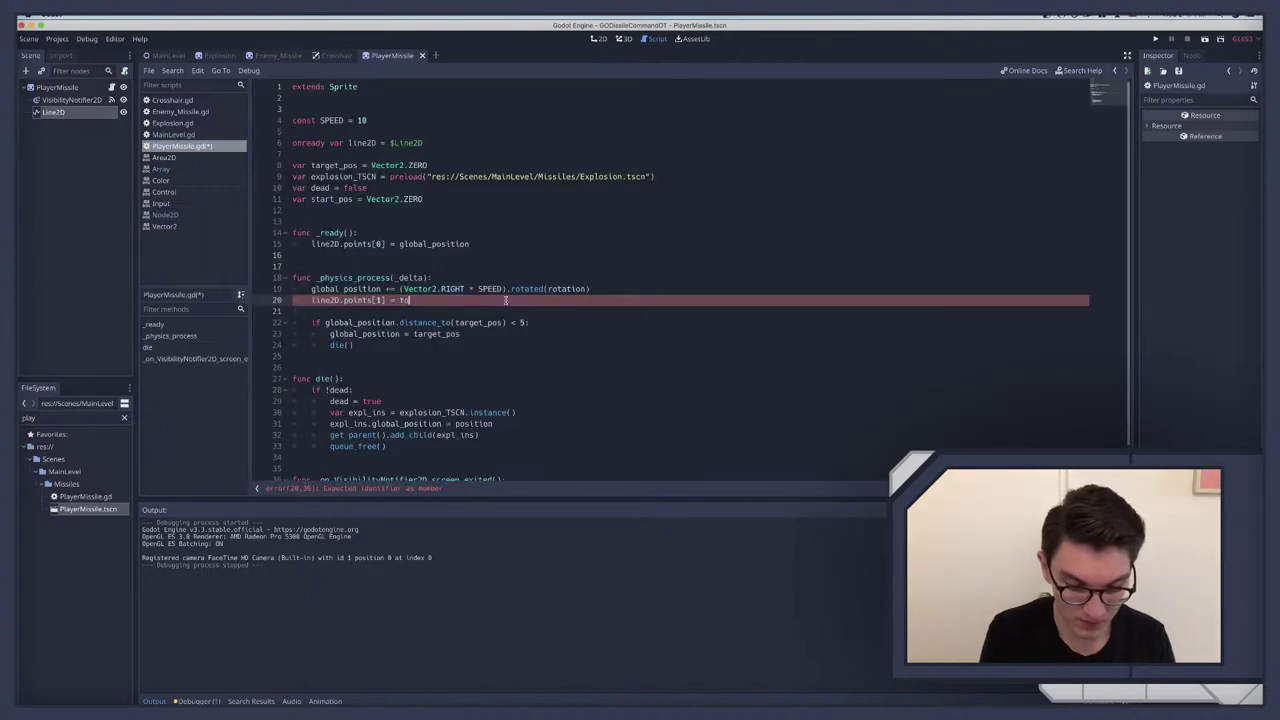
{"action": "type", "text": "l"}
{"action": "key", "text": "Return"}
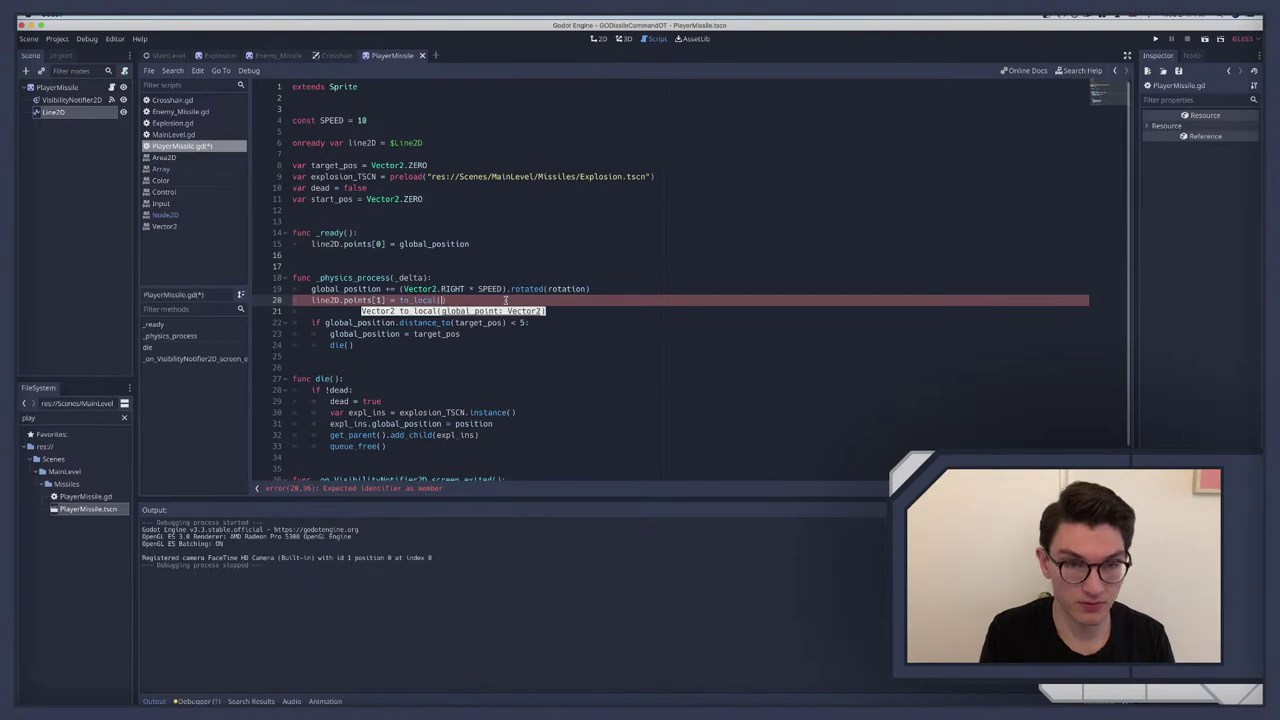
{"action": "type", "text": "global_position"}
{"action": "key", "text": "Return"}
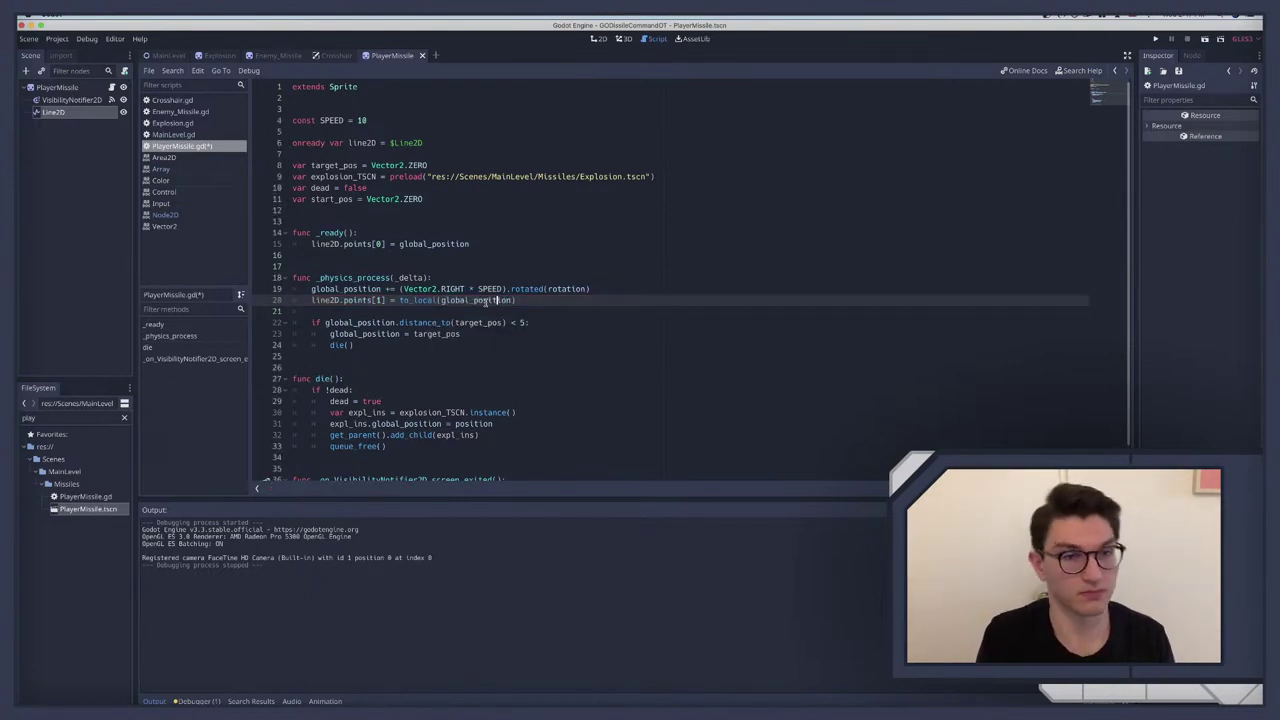
{"action": "key", "text": "super+s"}
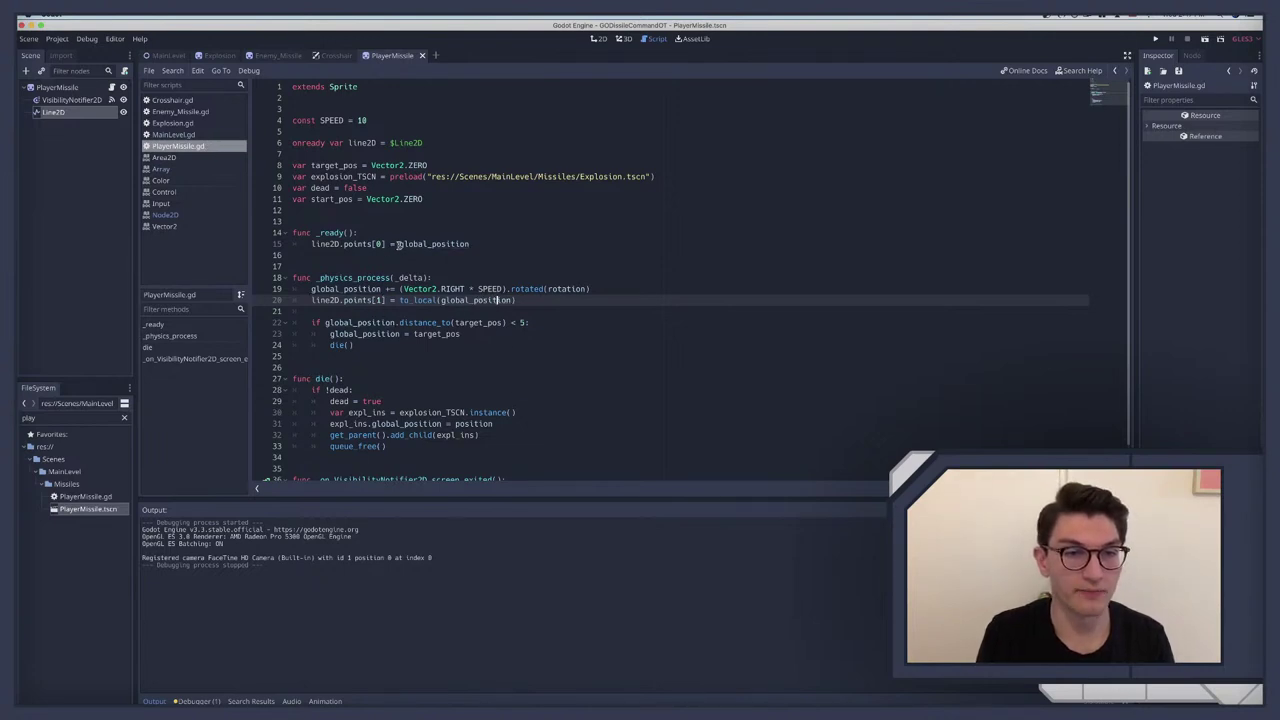
Step: Wrap line 15's global_position in to_local(), removing the leftover duplicate
{"action": "left_click", "coordinate": [398, 244]}
{"action": "type", "text": "to_local("}
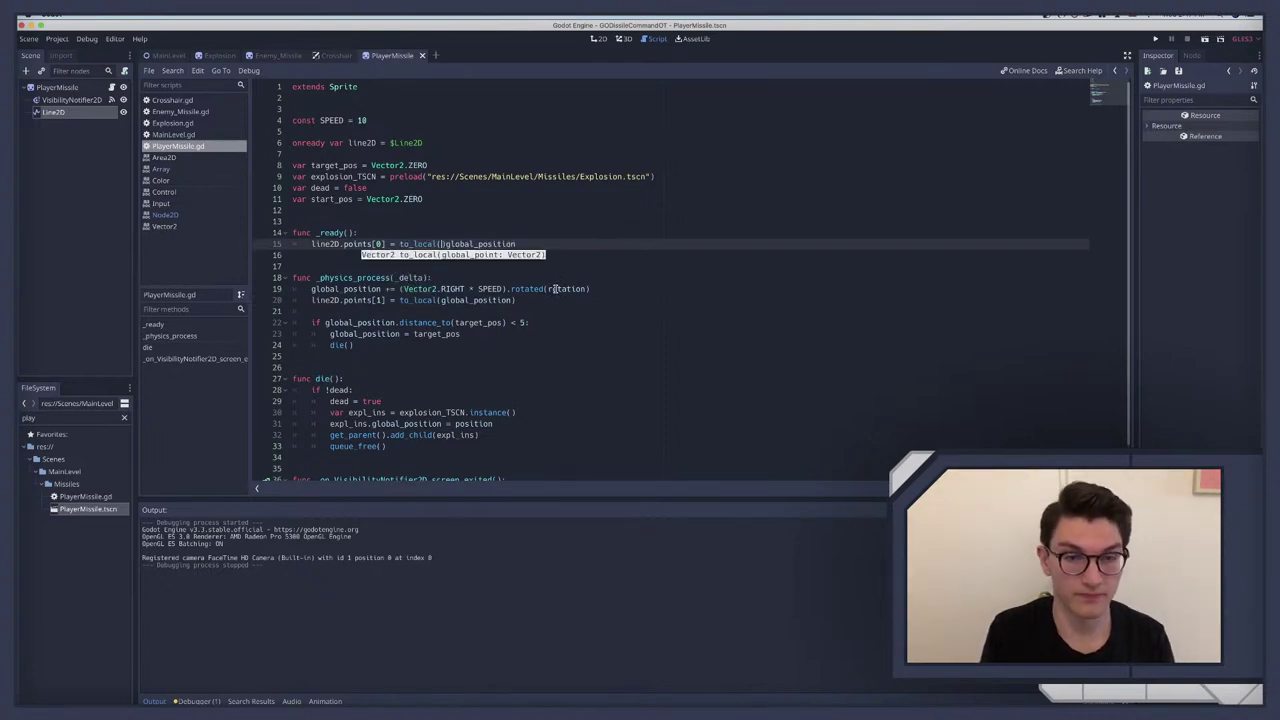
{"action": "type", "text": "global_position"}
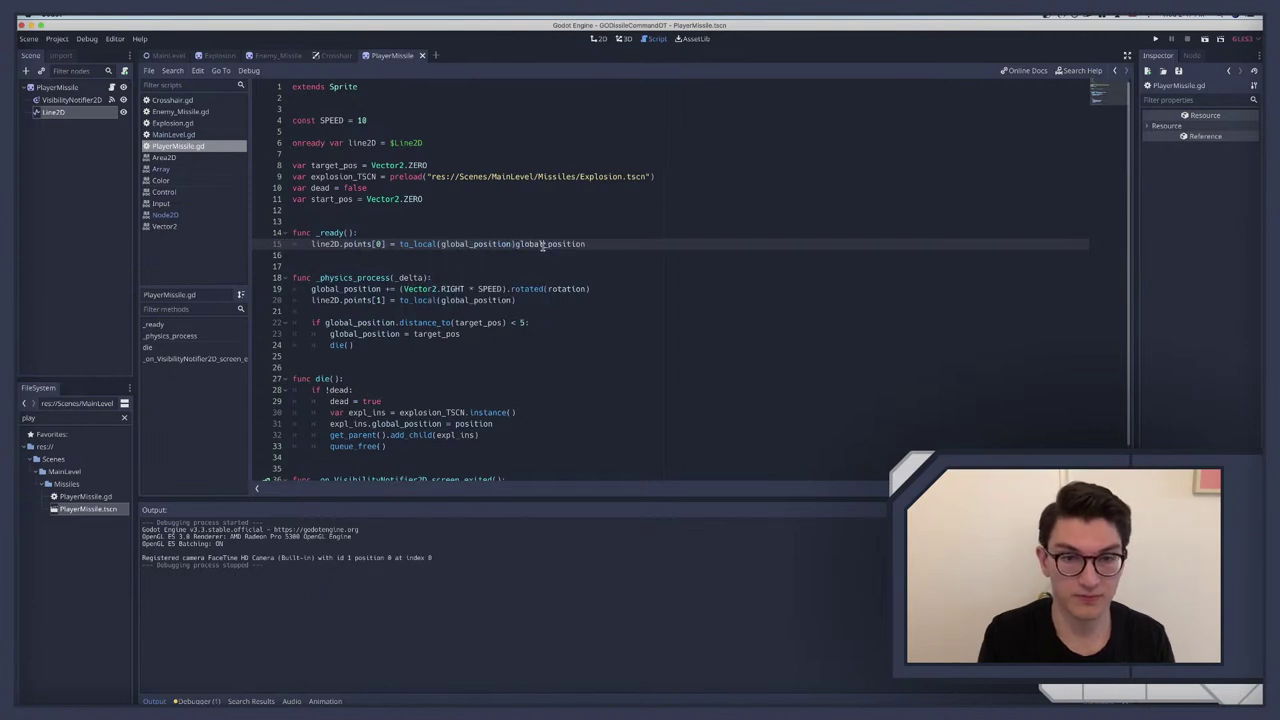
{"action": "double_click", "coordinate": [542, 244]}
{"action": "type", "text": ")"}
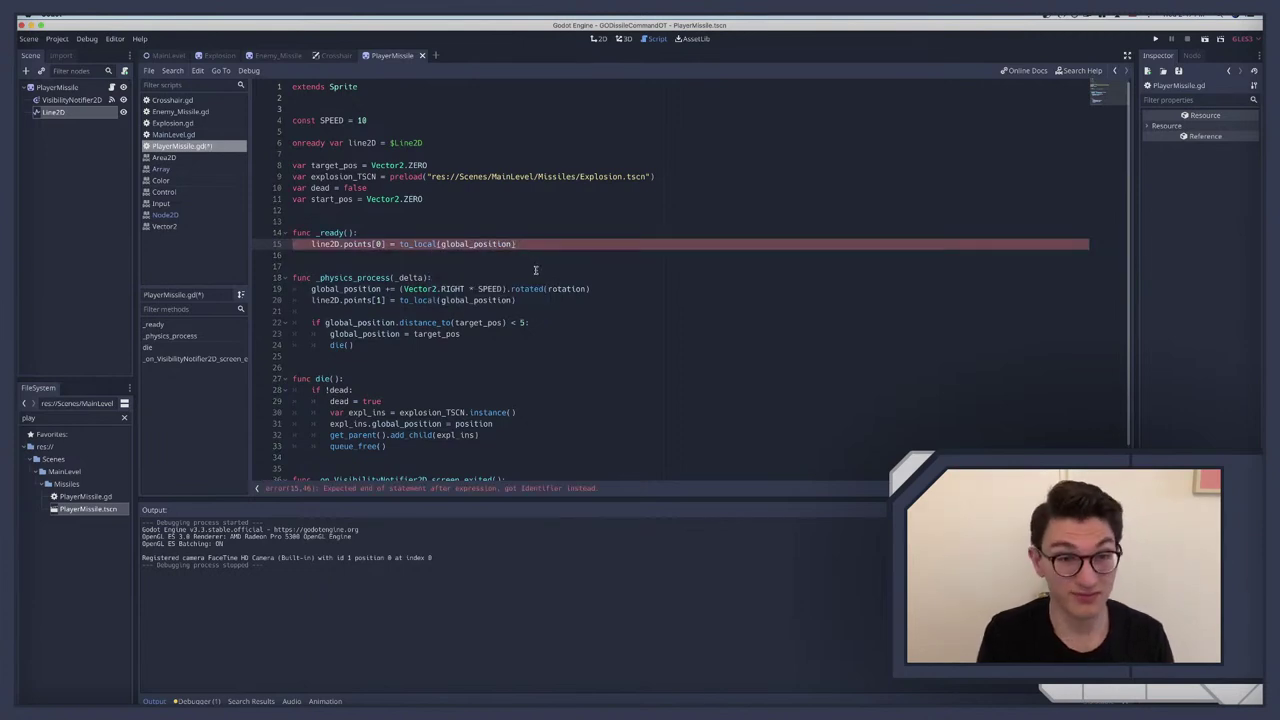
Step: Run the game and fire six player missiles across the sky to test the trail
{"action": "key", "text": "super+b"}
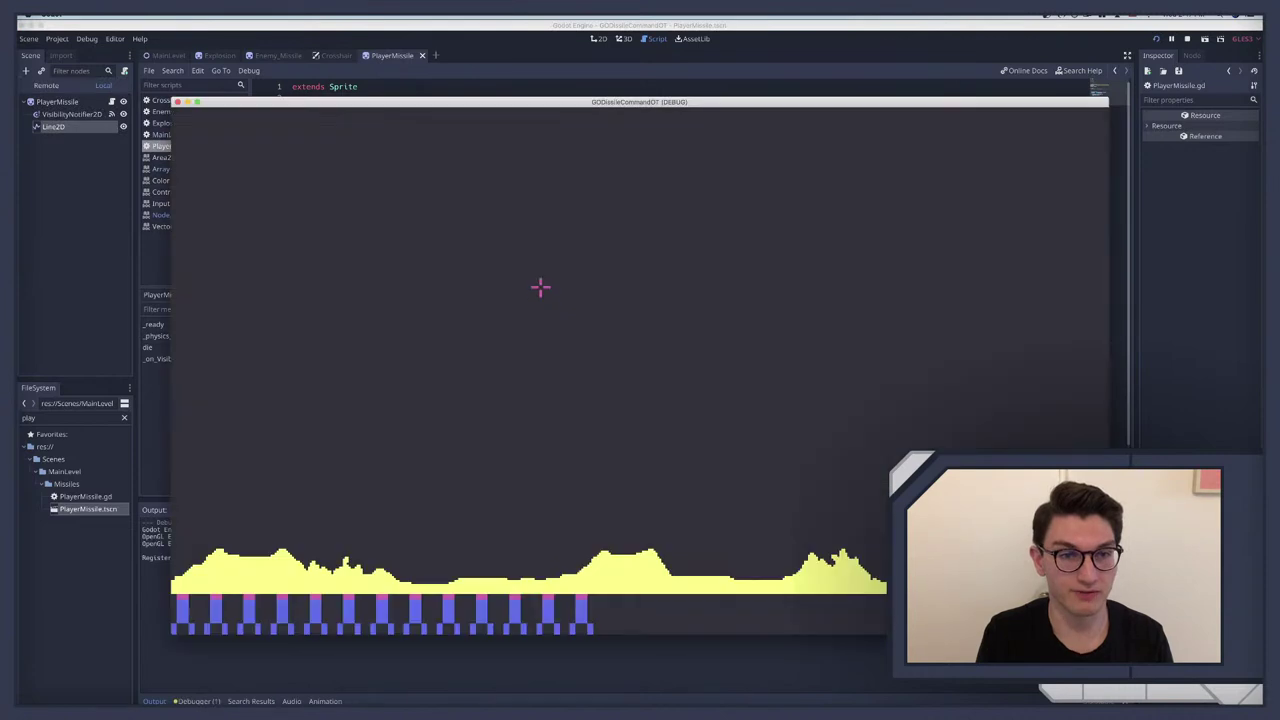
{"action": "left_click", "coordinate": [606, 345]}
{"action": "left_click", "coordinate": [403, 337]}
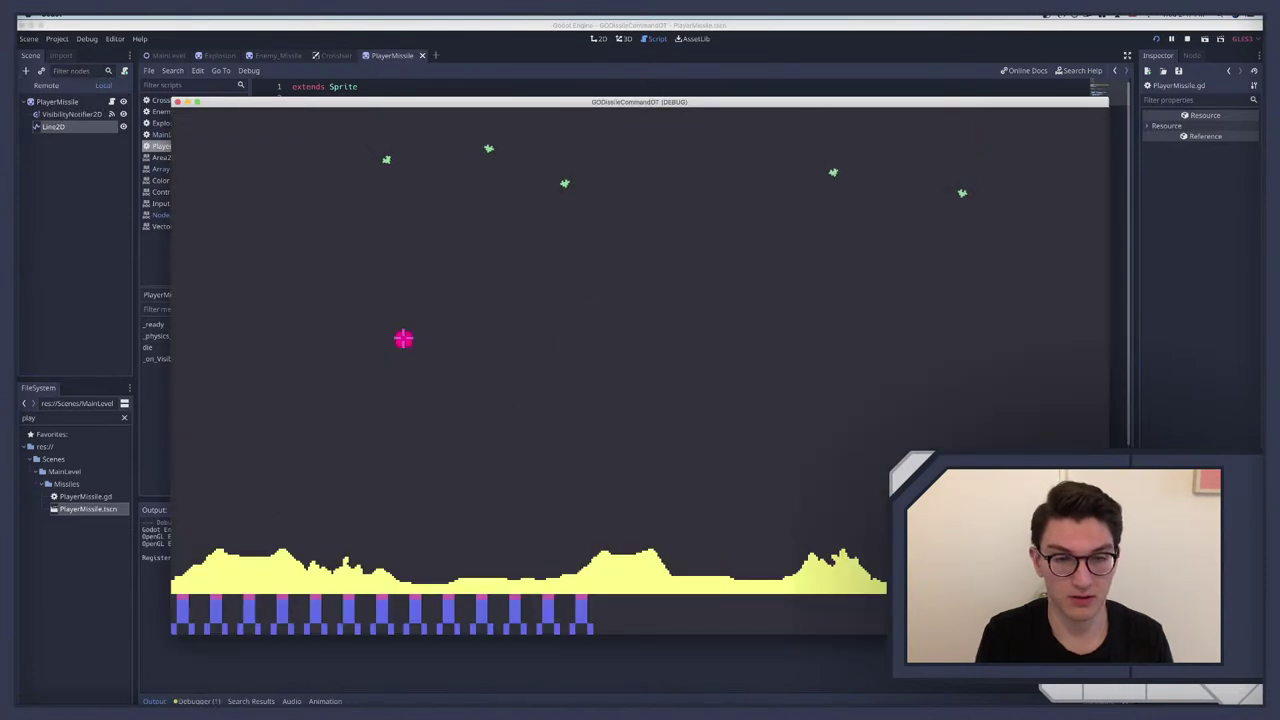
{"action": "left_click", "coordinate": [580, 323]}
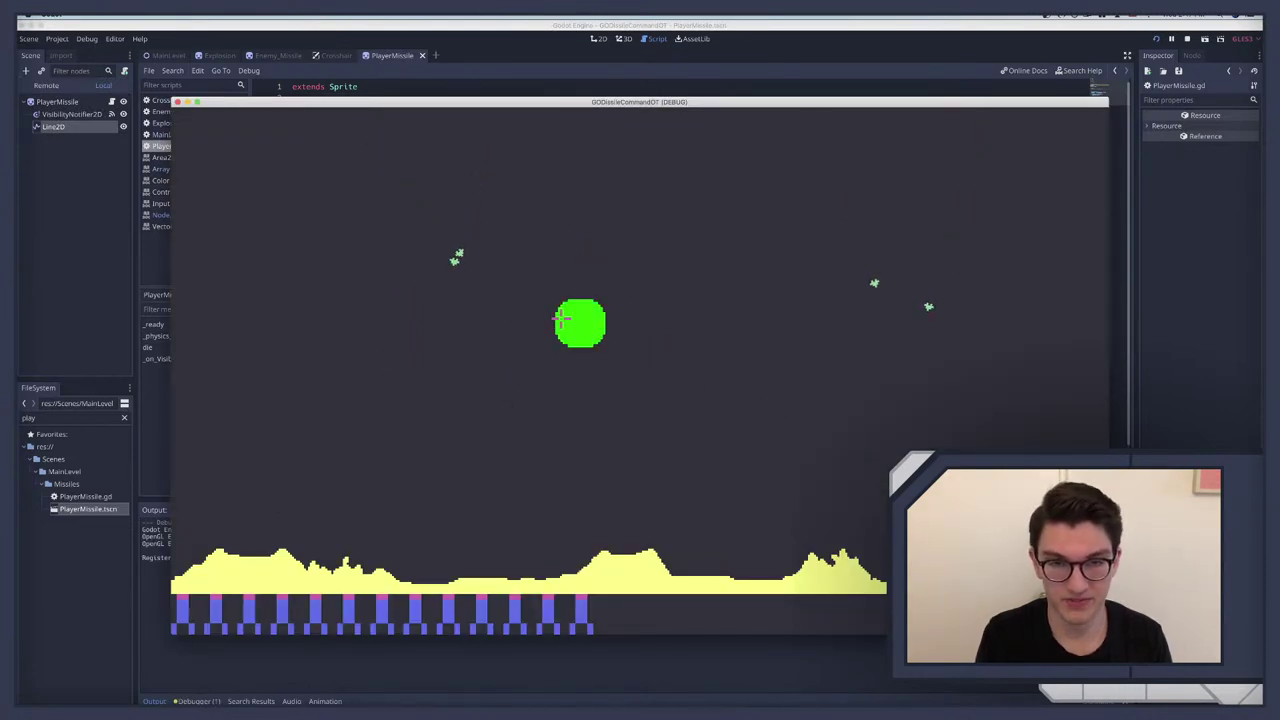
{"action": "left_click", "coordinate": [455, 327]}
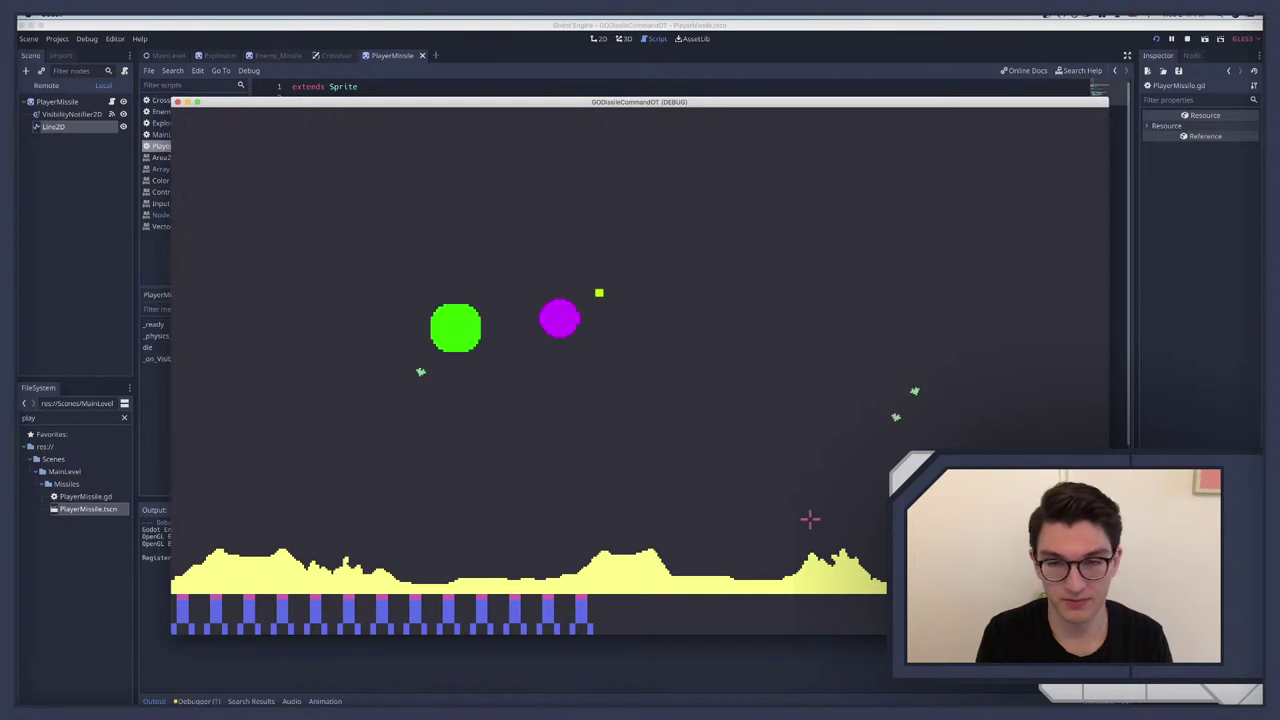
{"action": "left_click", "coordinate": [880, 480]}
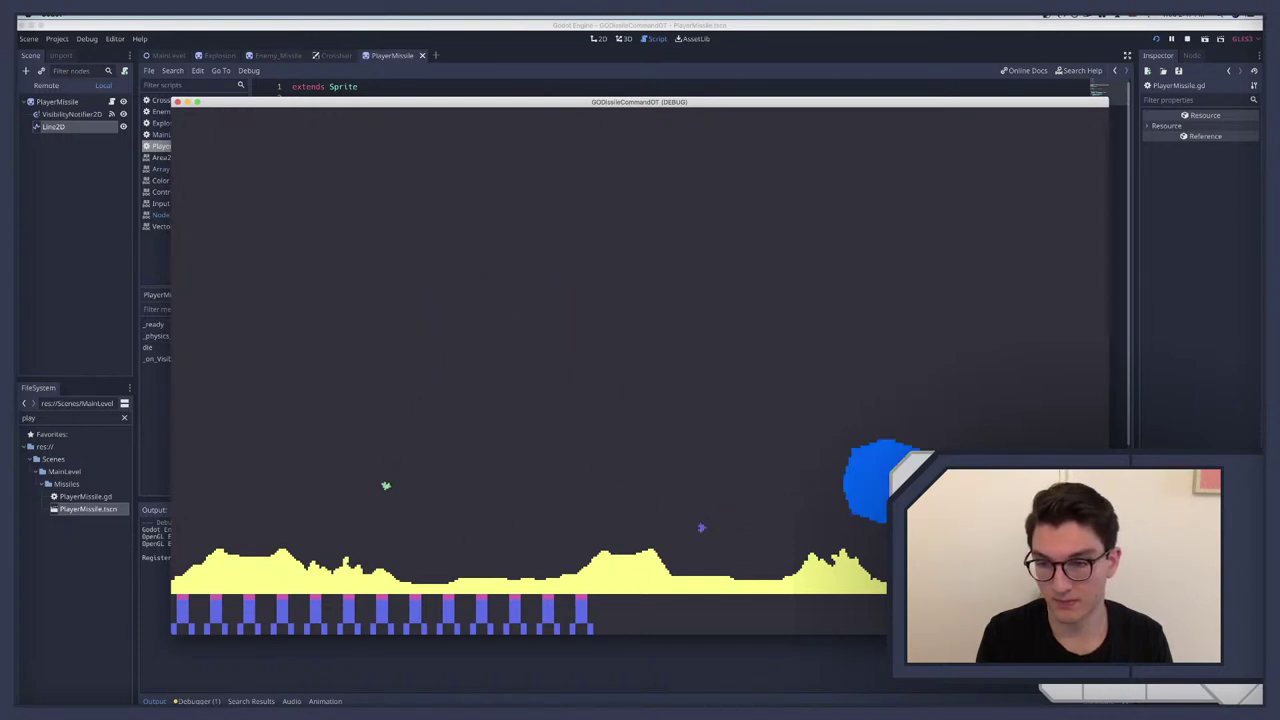
{"action": "left_click", "coordinate": [876, 480]}
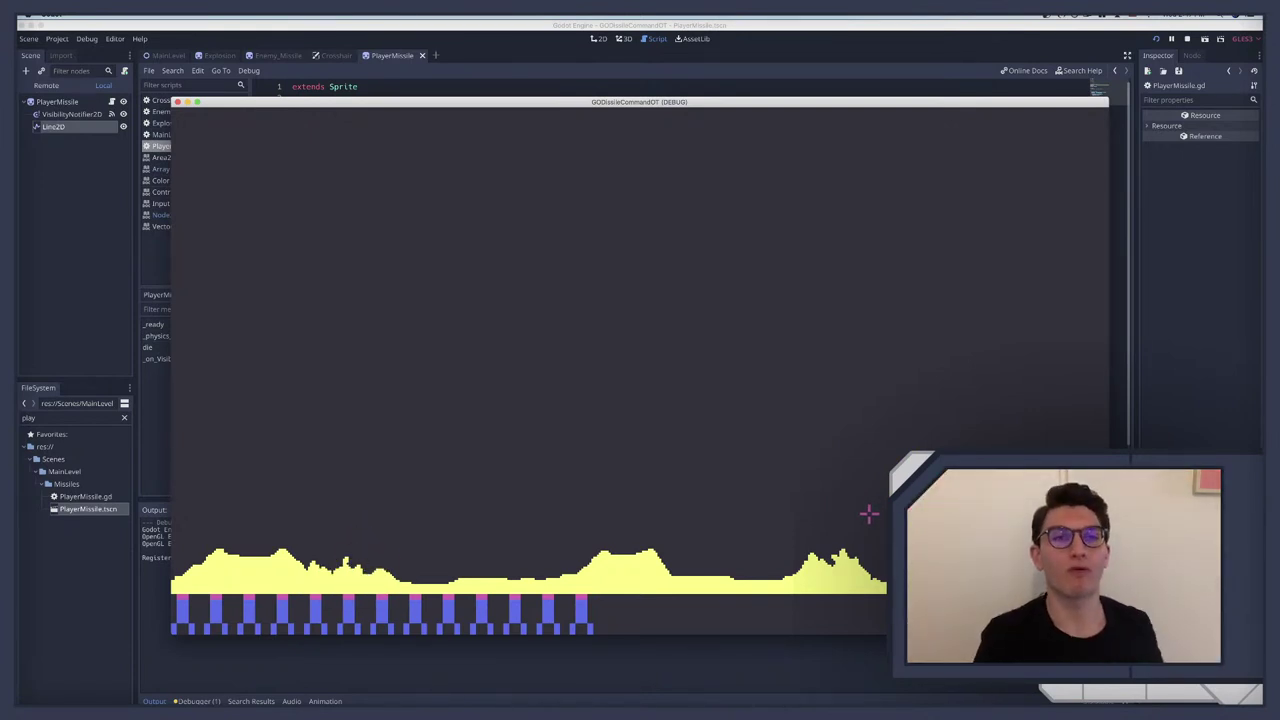
Step: Stop the game, return to the PlayerMissile script, and select line 15's code
{"action": "key", "text": "super+period"}
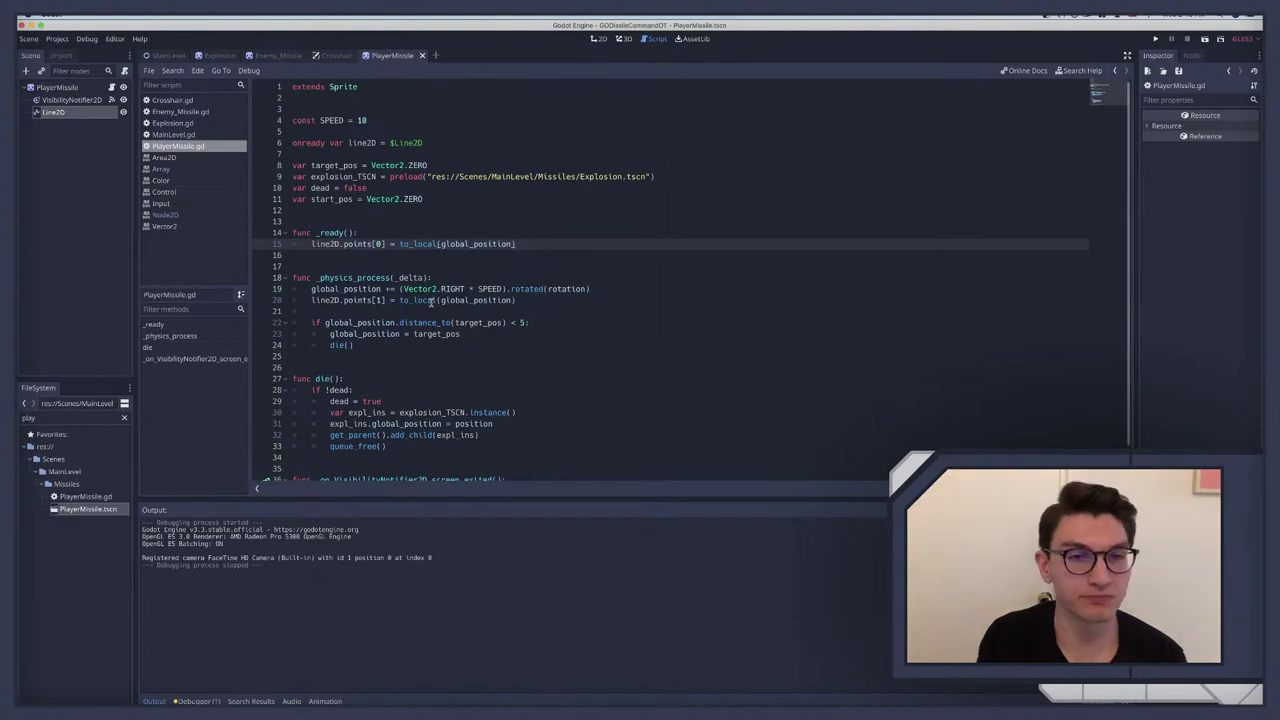
{"action": "left_click", "coordinate": [65, 89]}
{"action": "left_click", "coordinate": [111, 88]}
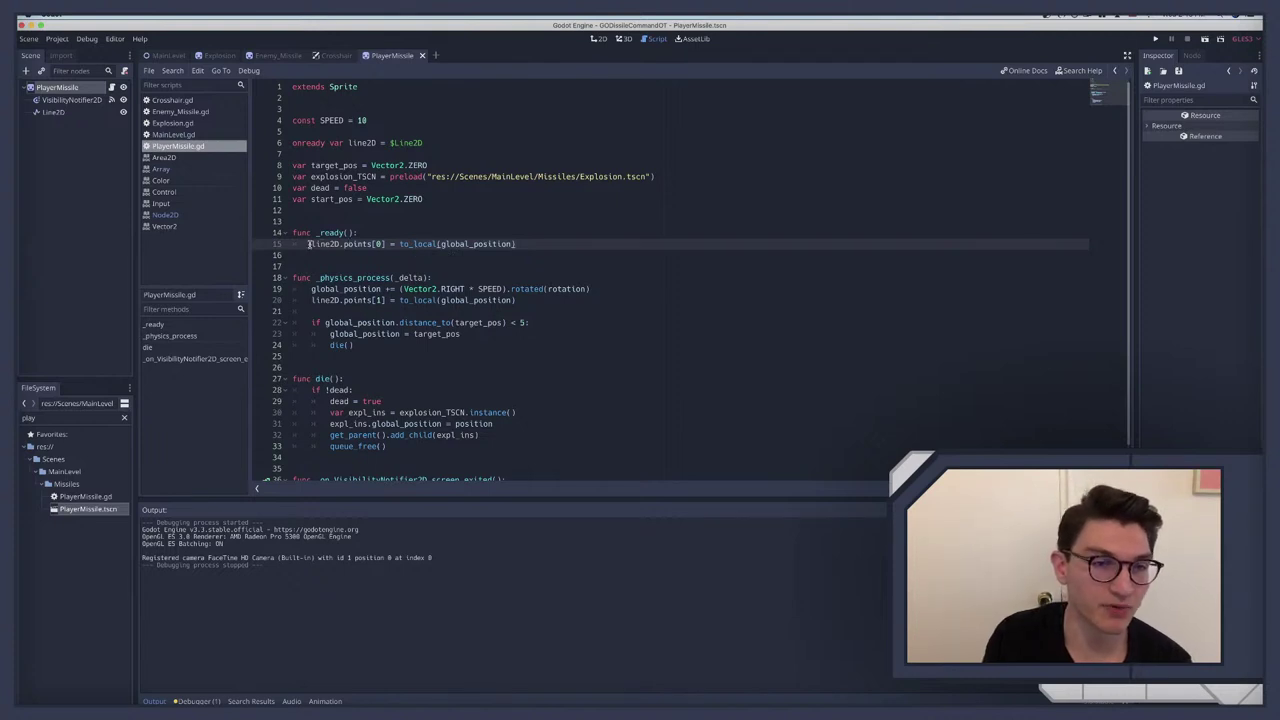
{"action": "left_click_drag", "start_coordinate": [309, 244], "coordinate": [516, 244]}
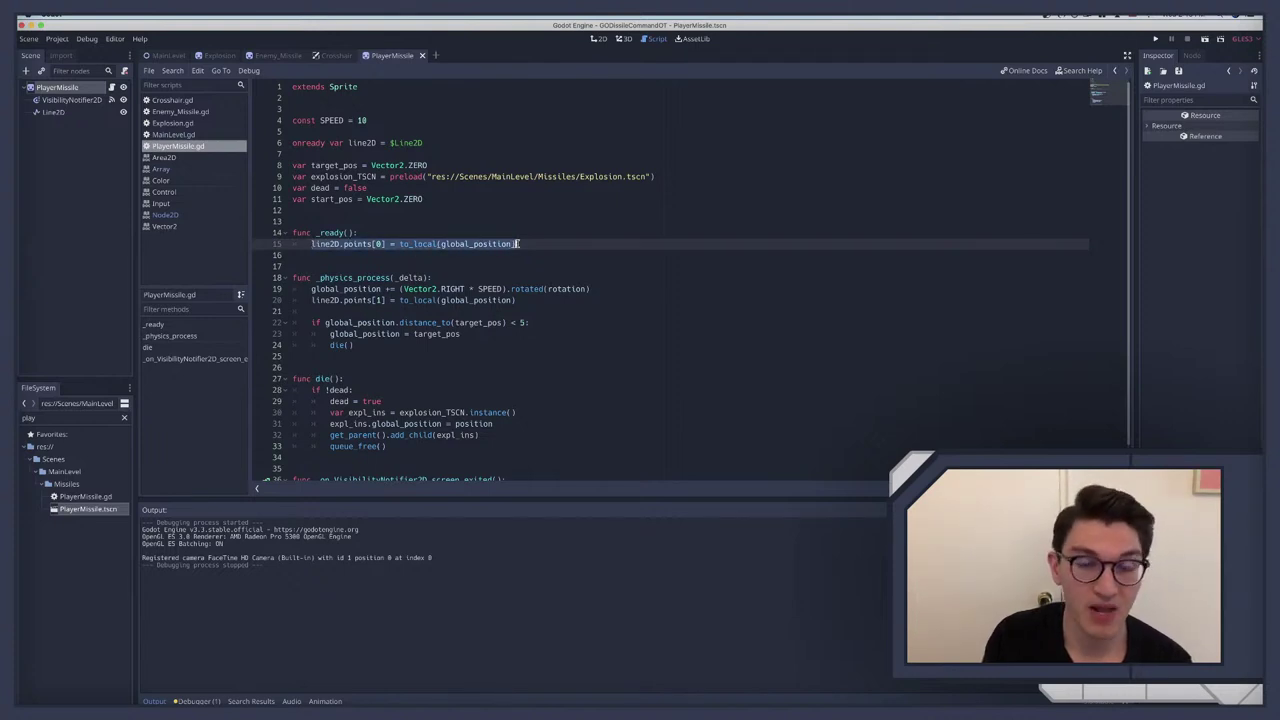
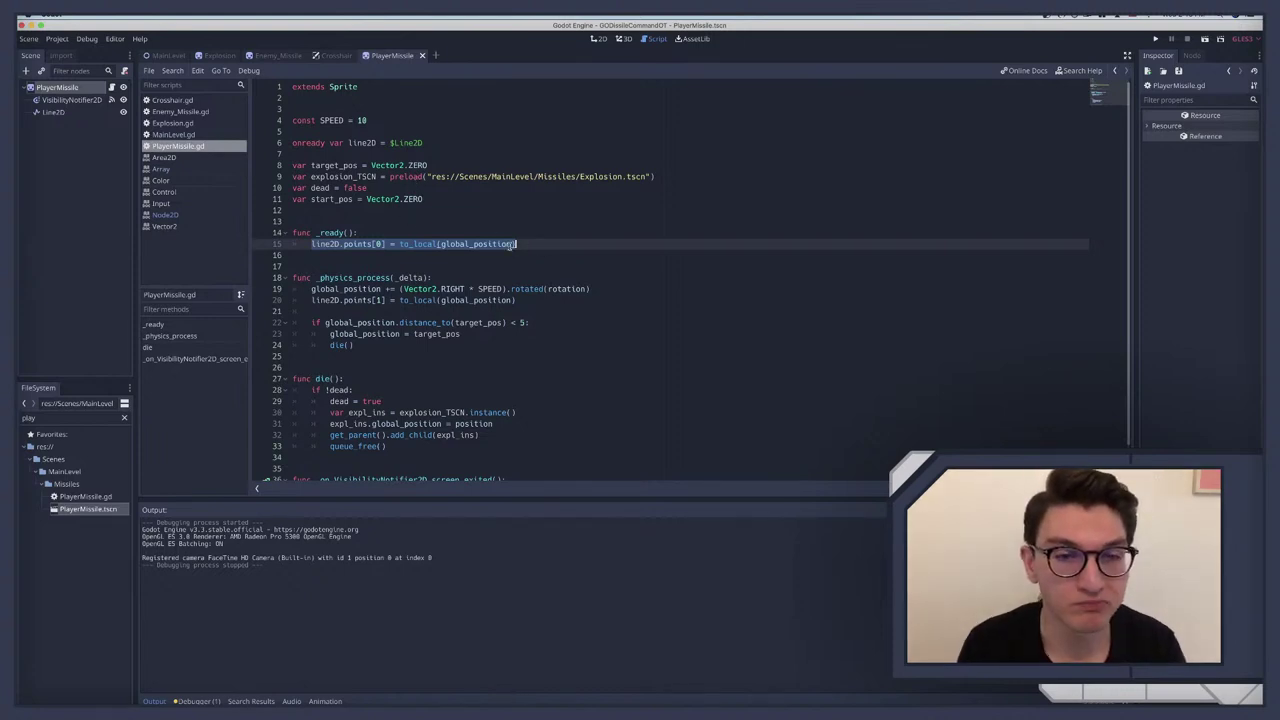
Step: Delete the _ready function and the onready line2D declaration from PlayerMissile's script
{"action": "left_click_drag", "start_coordinate": [538, 247], "coordinate": [251, 228]}
{"action": "key", "text": "BackSpace"}
{"action": "key", "text": "BackSpace"}
{"action": "key", "text": "BackSpace"}
{"action": "key", "text": "BackSpace"}
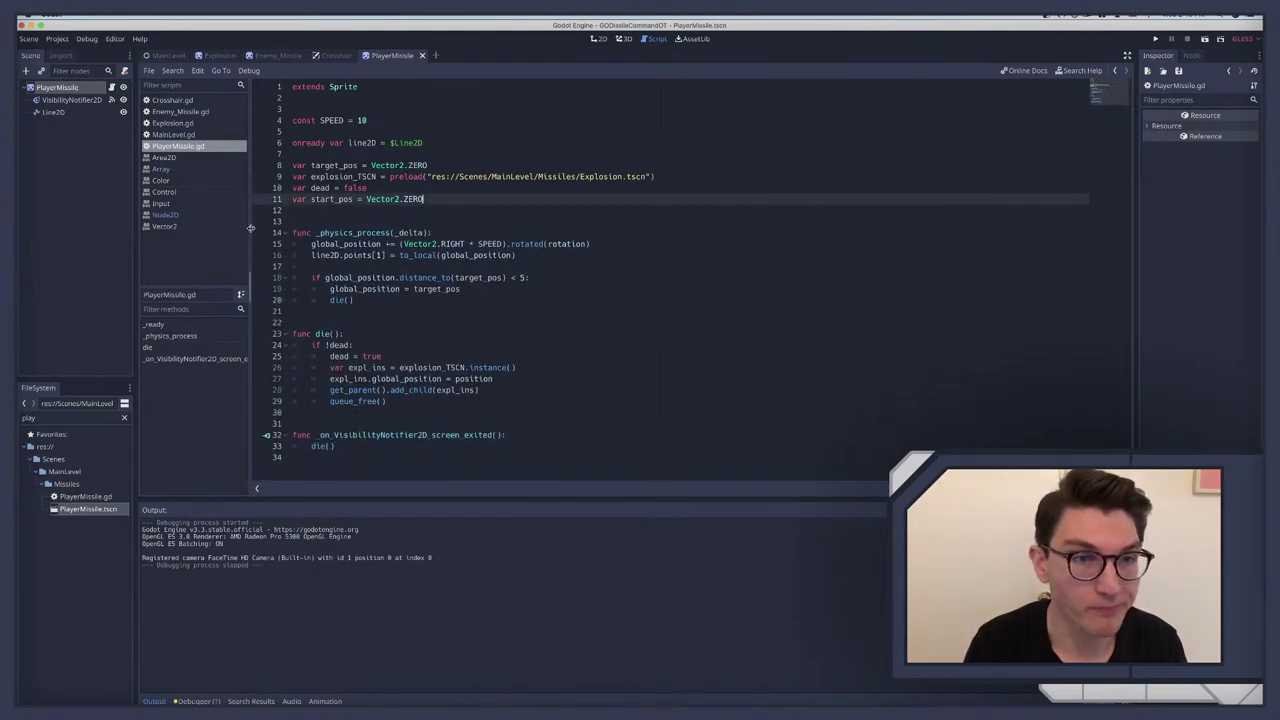
{"action": "left_click_drag", "start_coordinate": [462, 142], "coordinate": [288, 143]}
{"action": "key", "text": "BackSpace"}
{"action": "key", "text": "BackSpace"}
{"action": "key", "text": "BackSpace"}
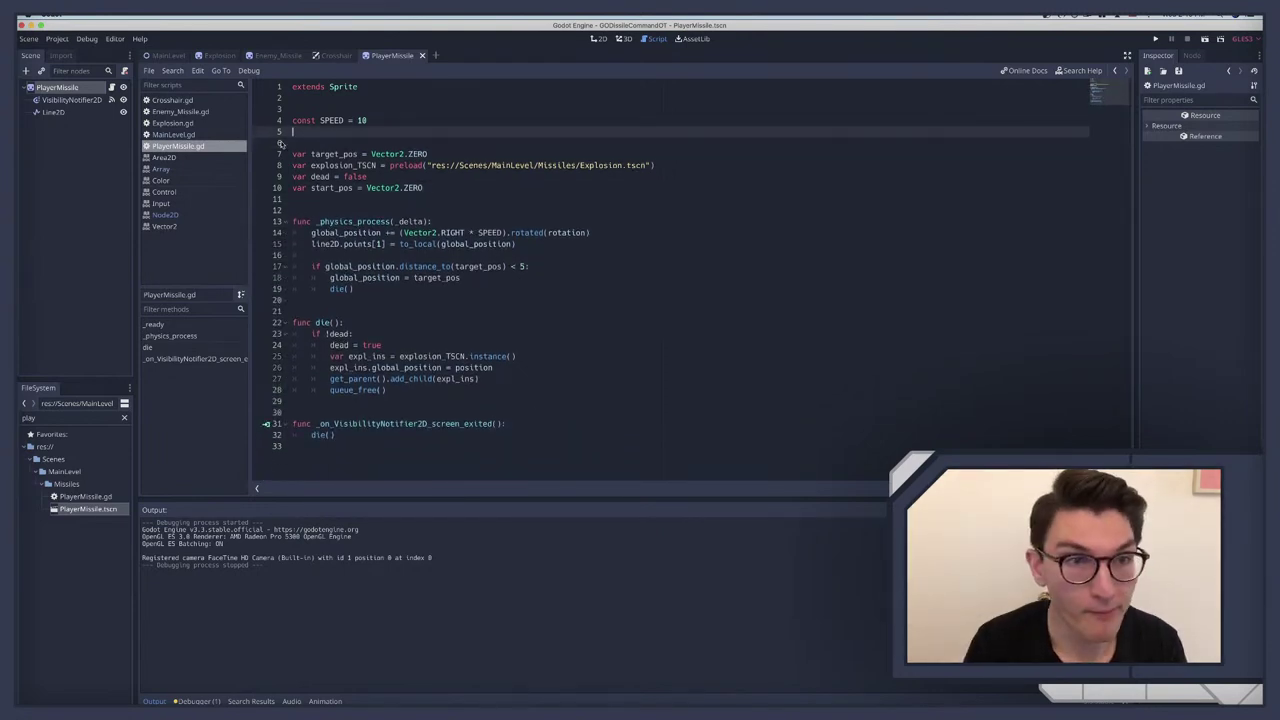
Step: Remove the line2D points update line from _physics_process and save the script
{"action": "left_click", "coordinate": [360, 210]}
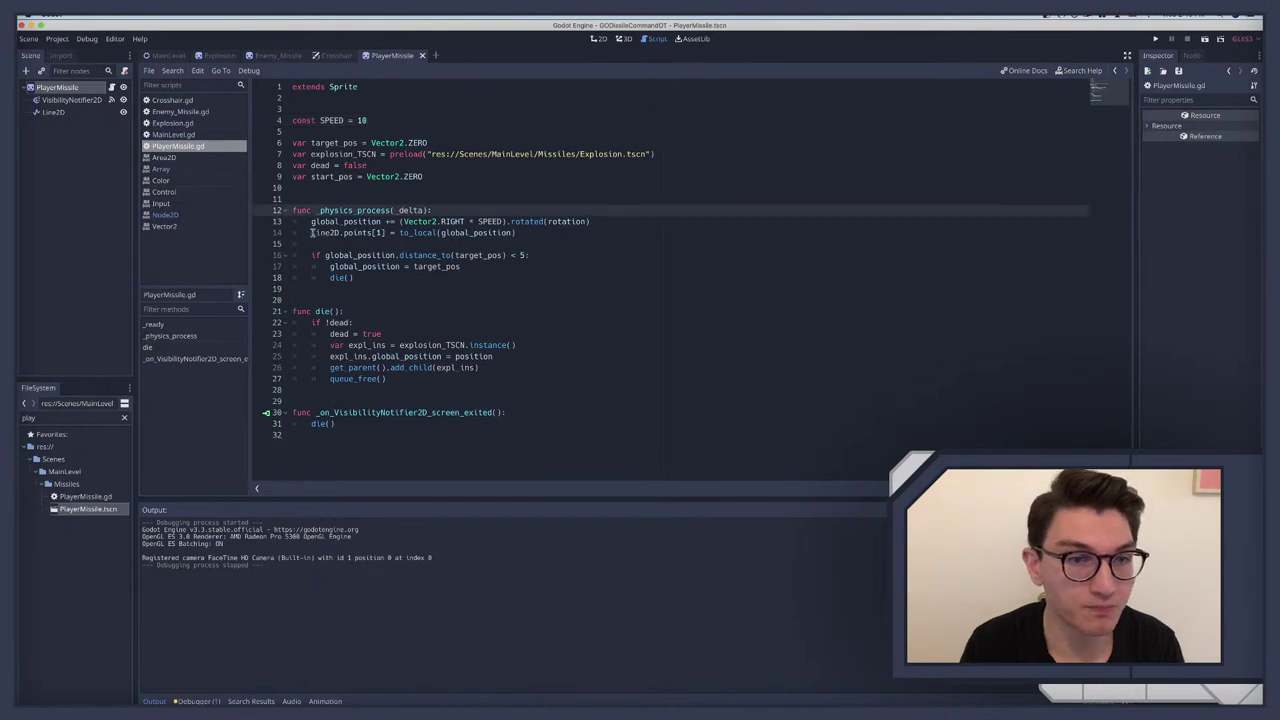
{"action": "left_click", "coordinate": [316, 234]}
{"action": "left_click", "coordinate": [518, 233]}
{"action": "key", "text": "shift+Home"}
{"action": "key", "text": "BackSpace"}
{"action": "key", "text": "BackSpace"}
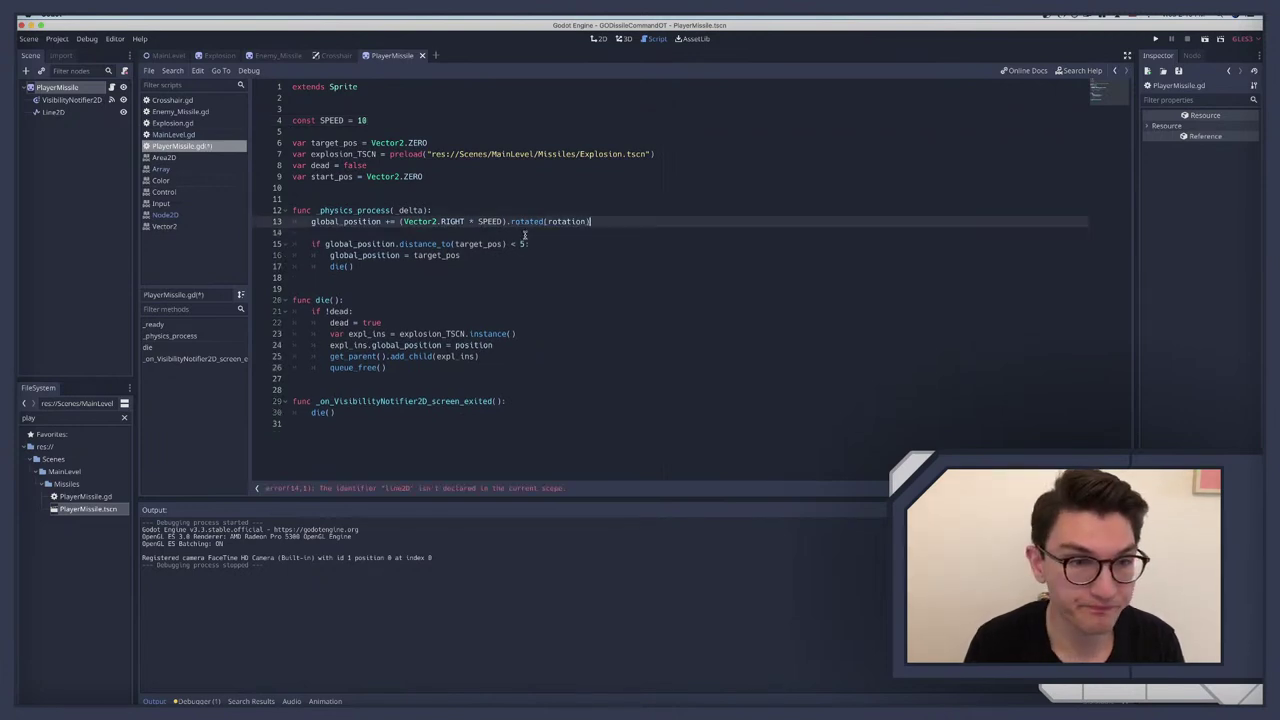
{"action": "left_click", "coordinate": [469, 221]}
{"action": "key", "text": "ctrl+s"}
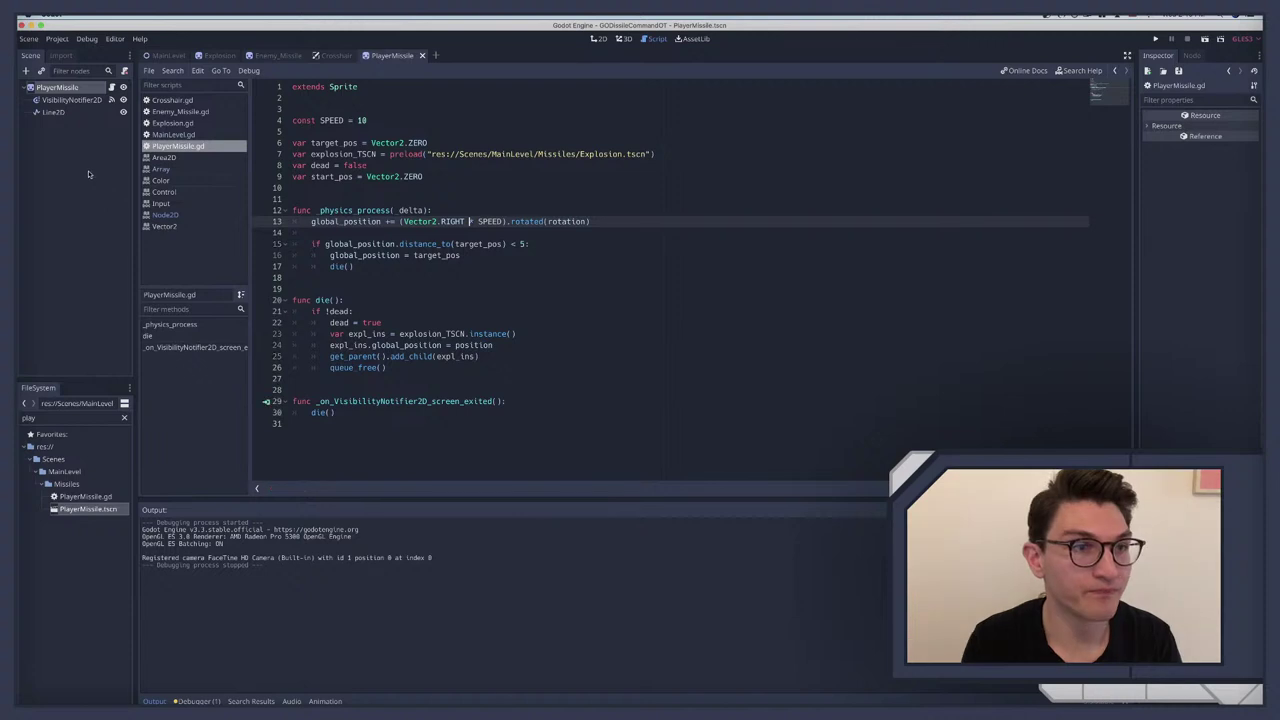
Step: Delete the Line2D node from the PlayerMissile scene and open a new empty scene
{"action": "left_click", "coordinate": [48, 111]}
{"action": "key", "text": "Delete"}
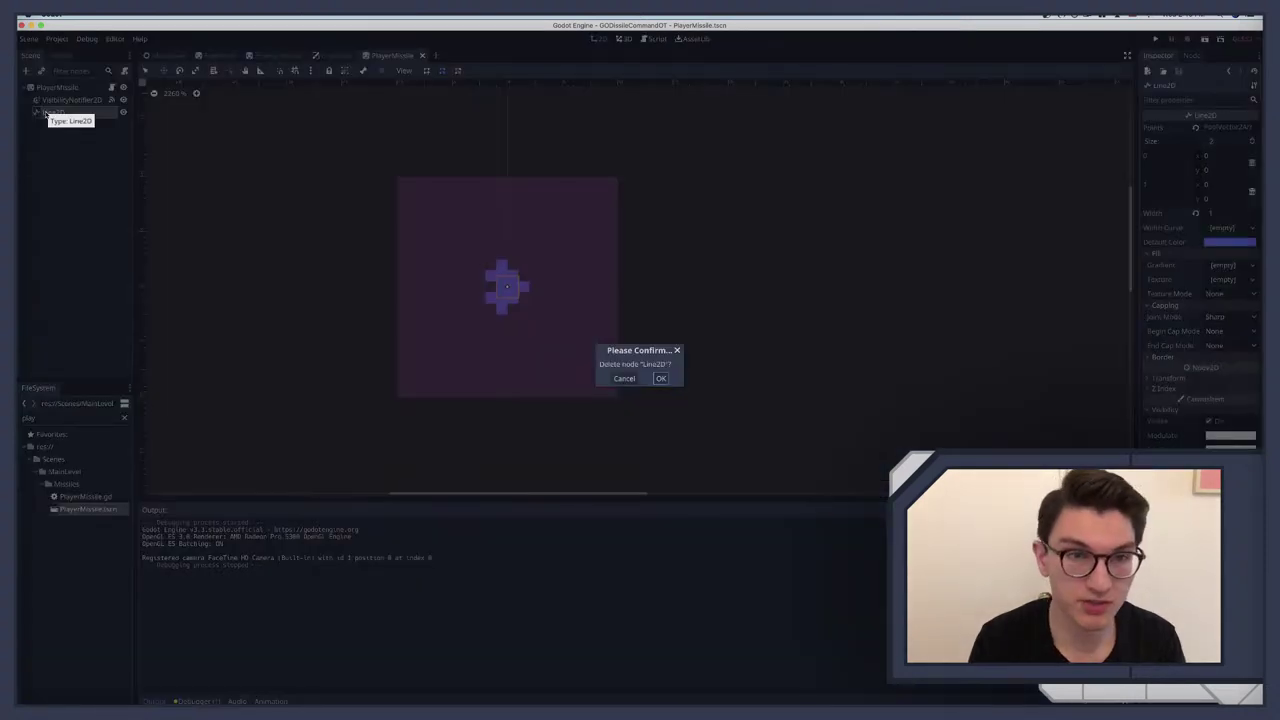
{"action": "key", "text": "Return"}
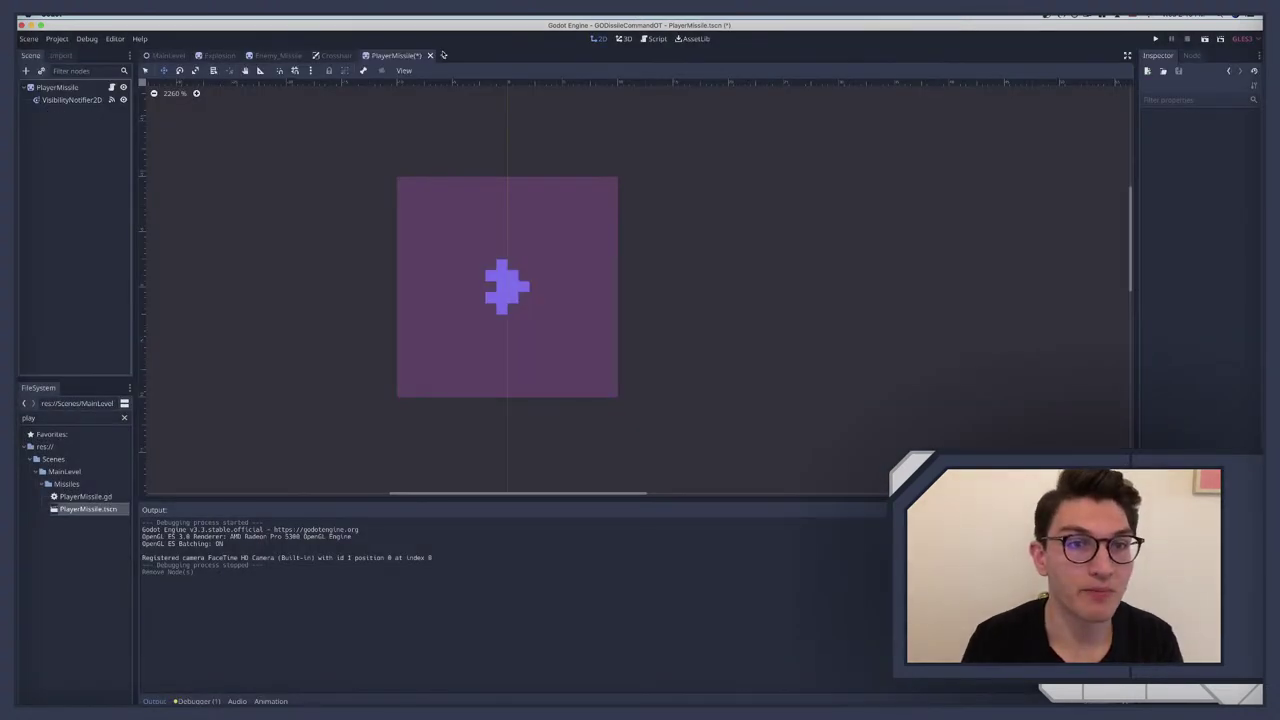
{"action": "left_click", "coordinate": [444, 56]}
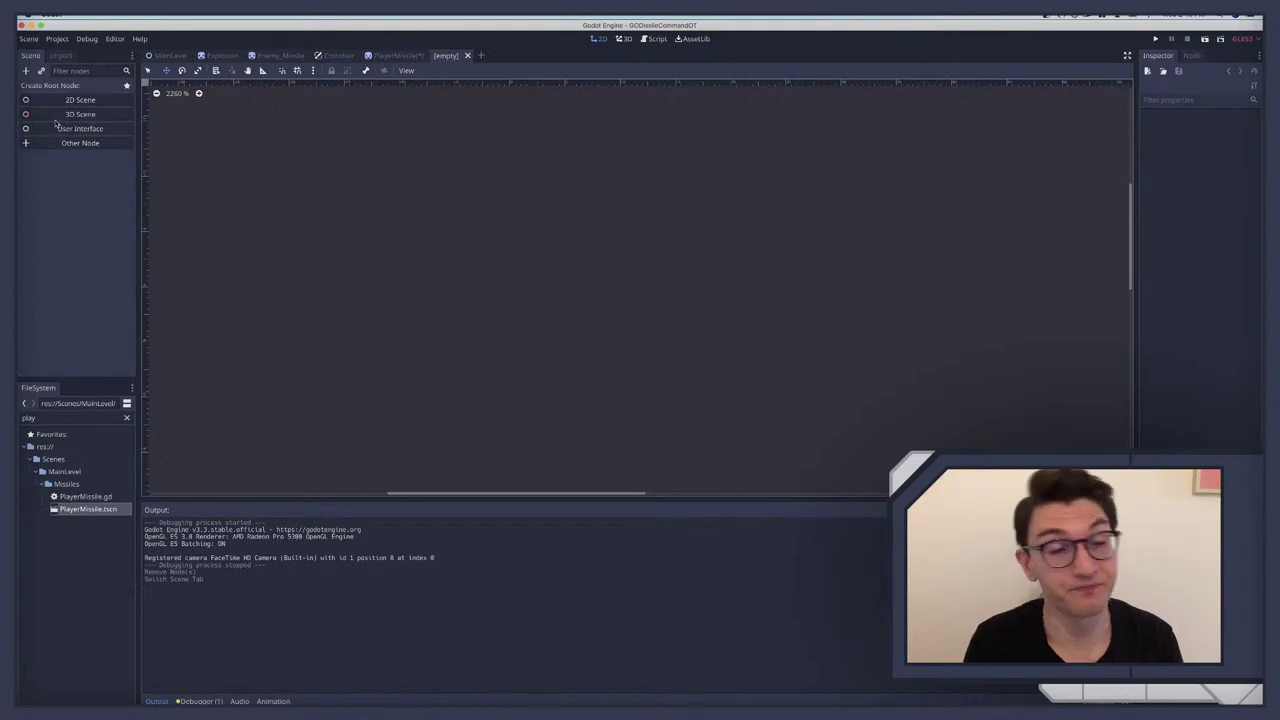
Step: Create a Line2D root node with two points and a blue default colour
{"action": "left_click", "coordinate": [38, 145]}
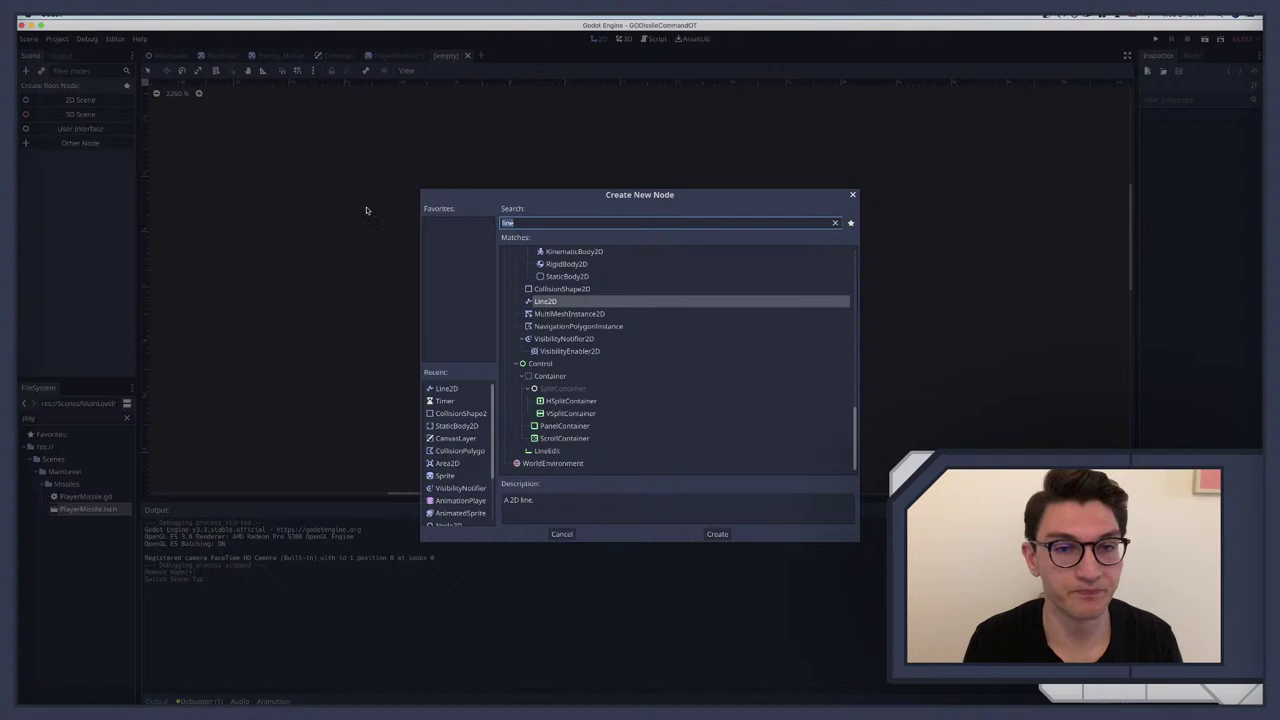
{"action": "key", "text": "Return"}
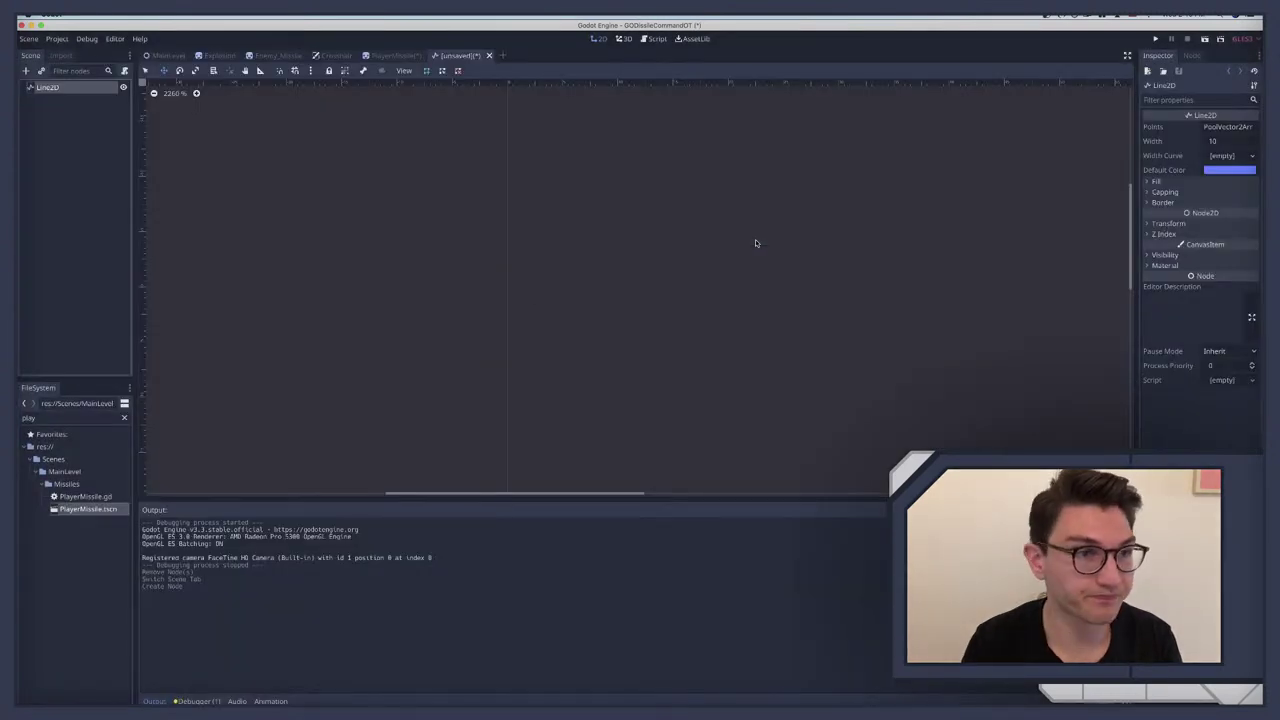
{"action": "left_click", "coordinate": [1226, 127]}
{"action": "double_click", "coordinate": [1253, 141]}
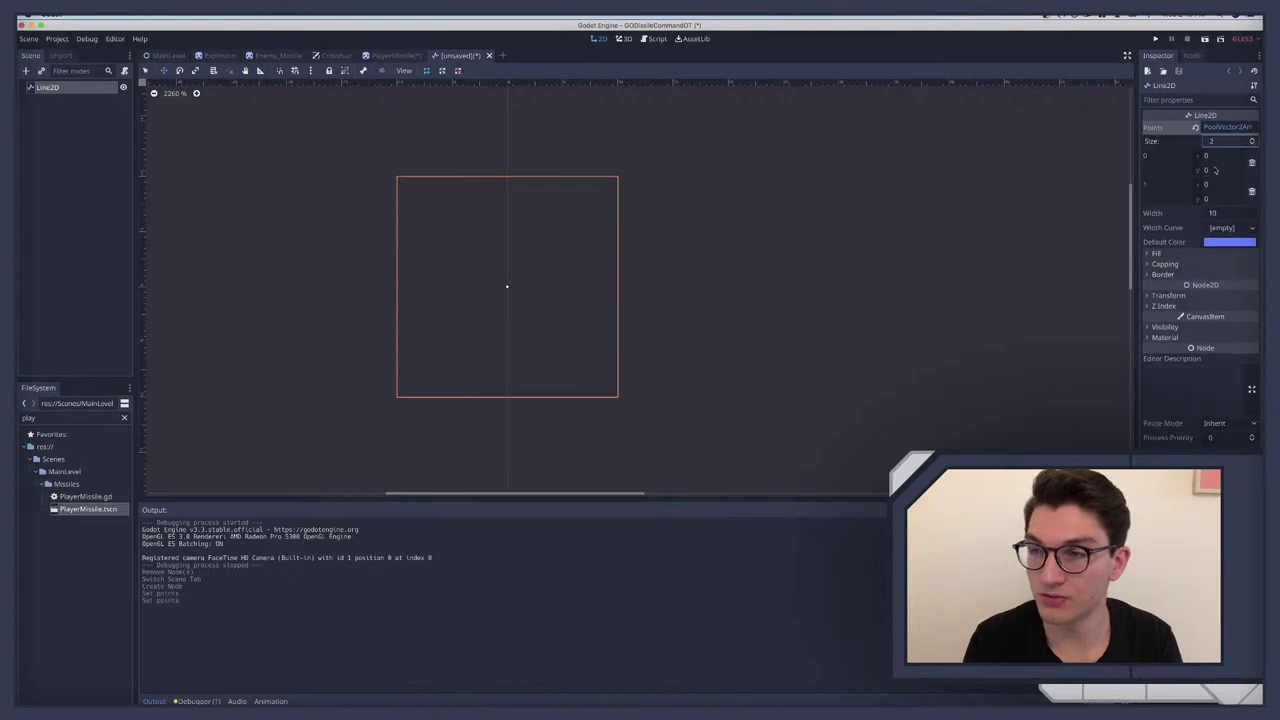
{"action": "left_click", "coordinate": [1224, 242]}
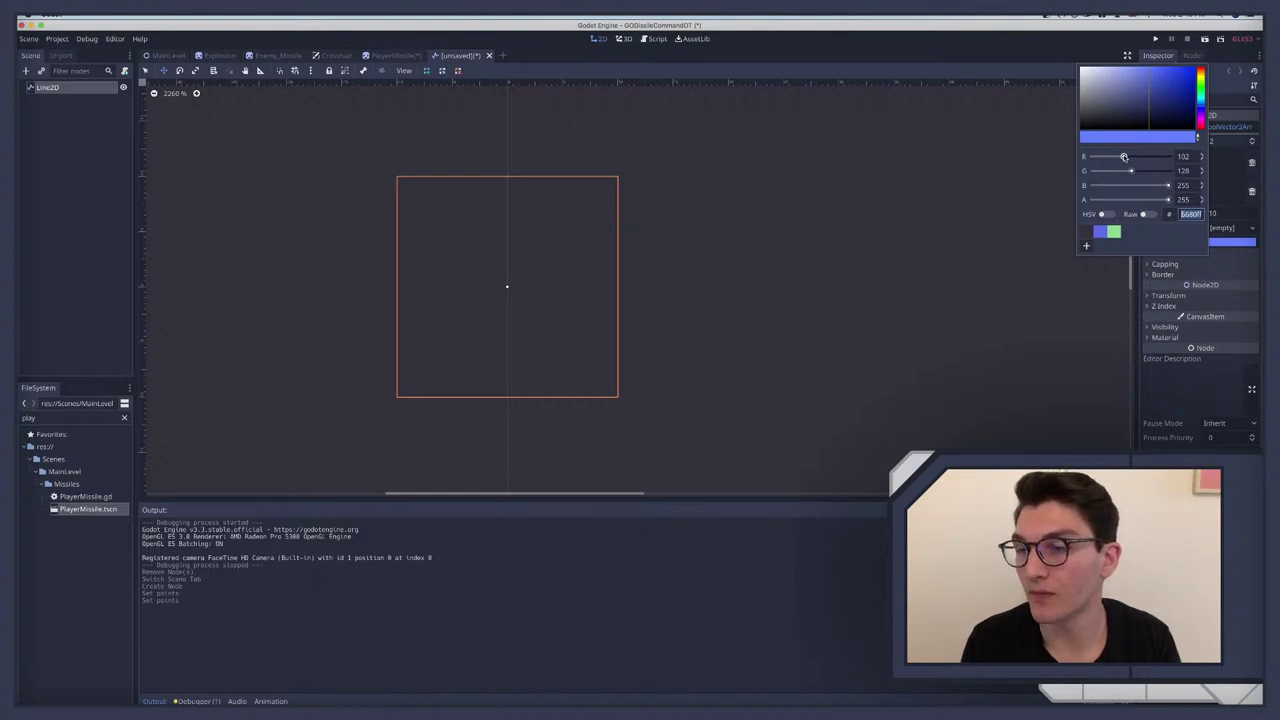
{"action": "left_click", "coordinate": [1103, 234]}
{"action": "left_click", "coordinate": [72, 103]}
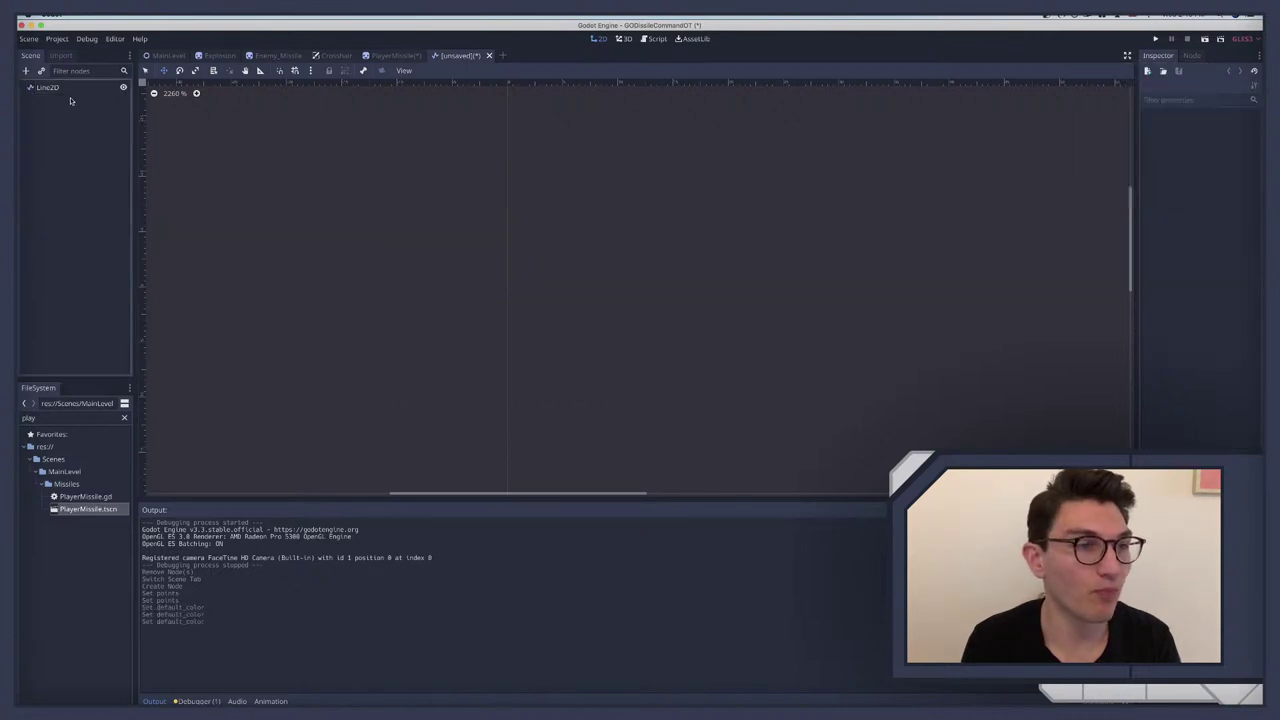
Step: Rename the node MissileTrail, save it as MissileTrail.tscn in Scenes/MainLevel/Missiles, and attach a script
{"action": "left_click", "coordinate": [72, 90]}
{"action": "left_click", "coordinate": [52, 87]}
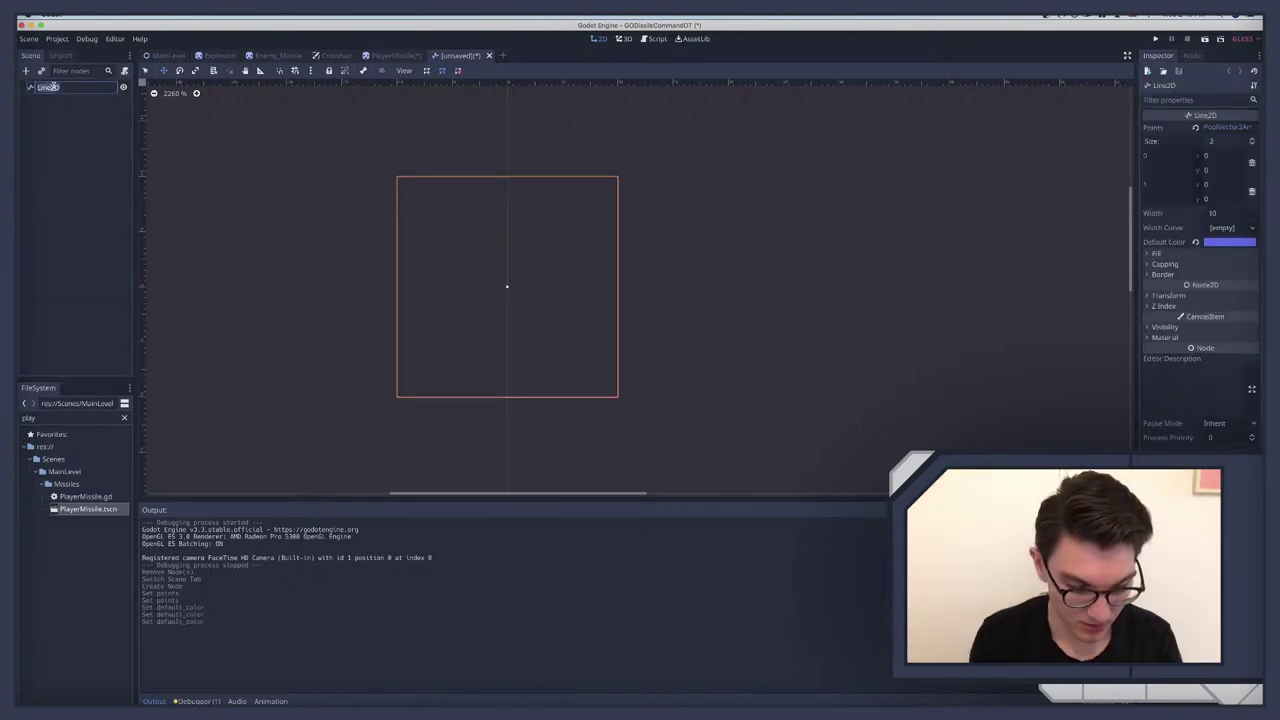
{"action": "type", "text": "Missil"}
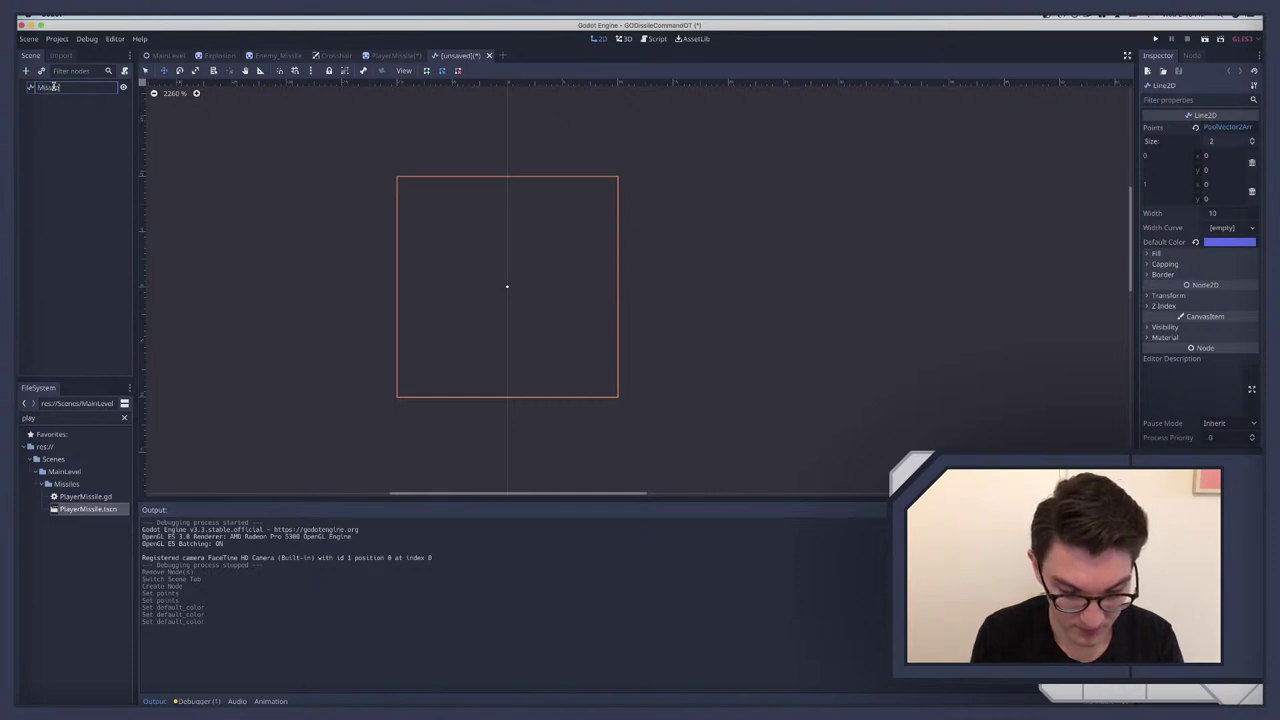
{"action": "type", "text": "eTrail"}
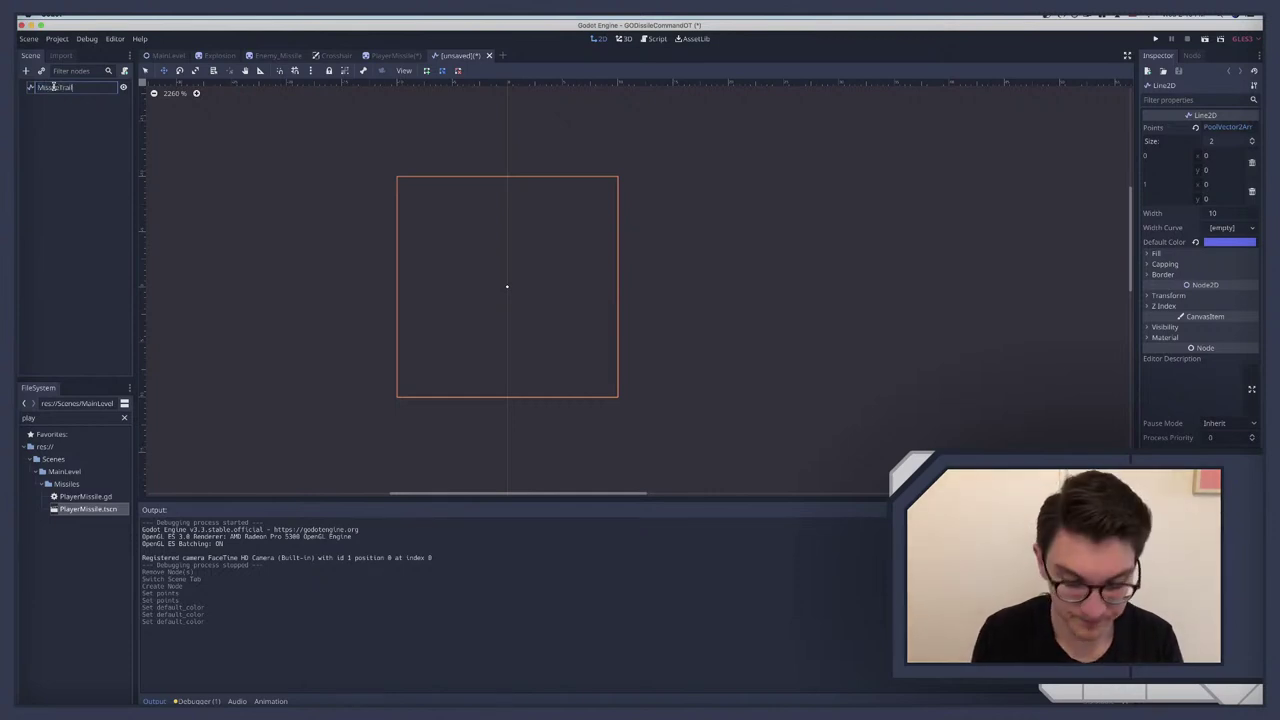
{"action": "key", "text": "Return"}
{"action": "key", "text": "ctrl+s"}
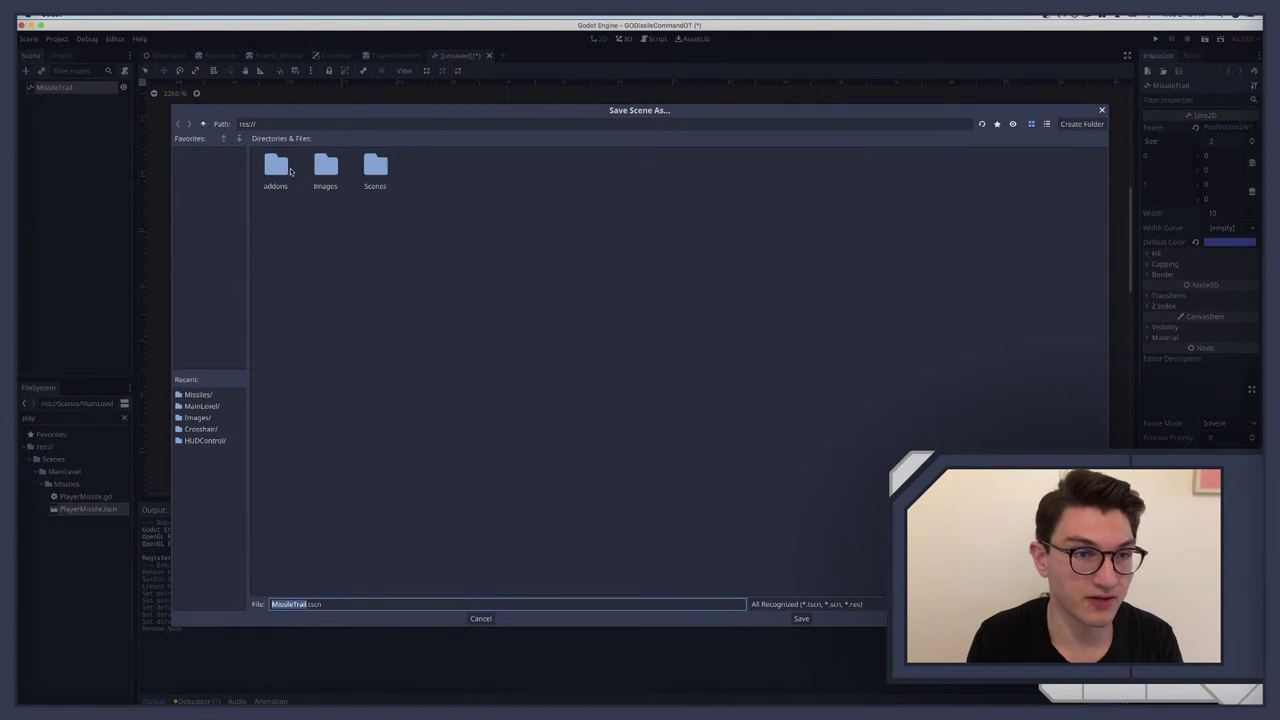
{"action": "double_click", "coordinate": [375, 168]}
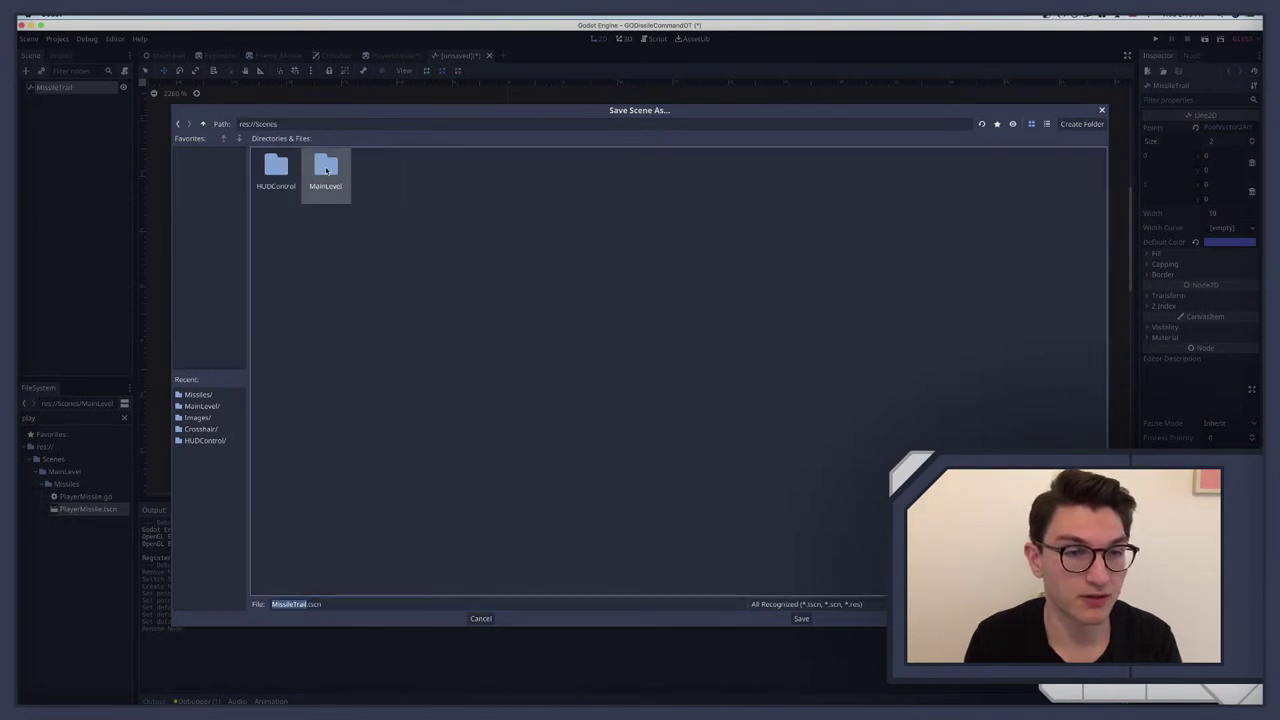
{"action": "double_click", "coordinate": [325, 168]}
{"action": "double_click", "coordinate": [325, 168]}
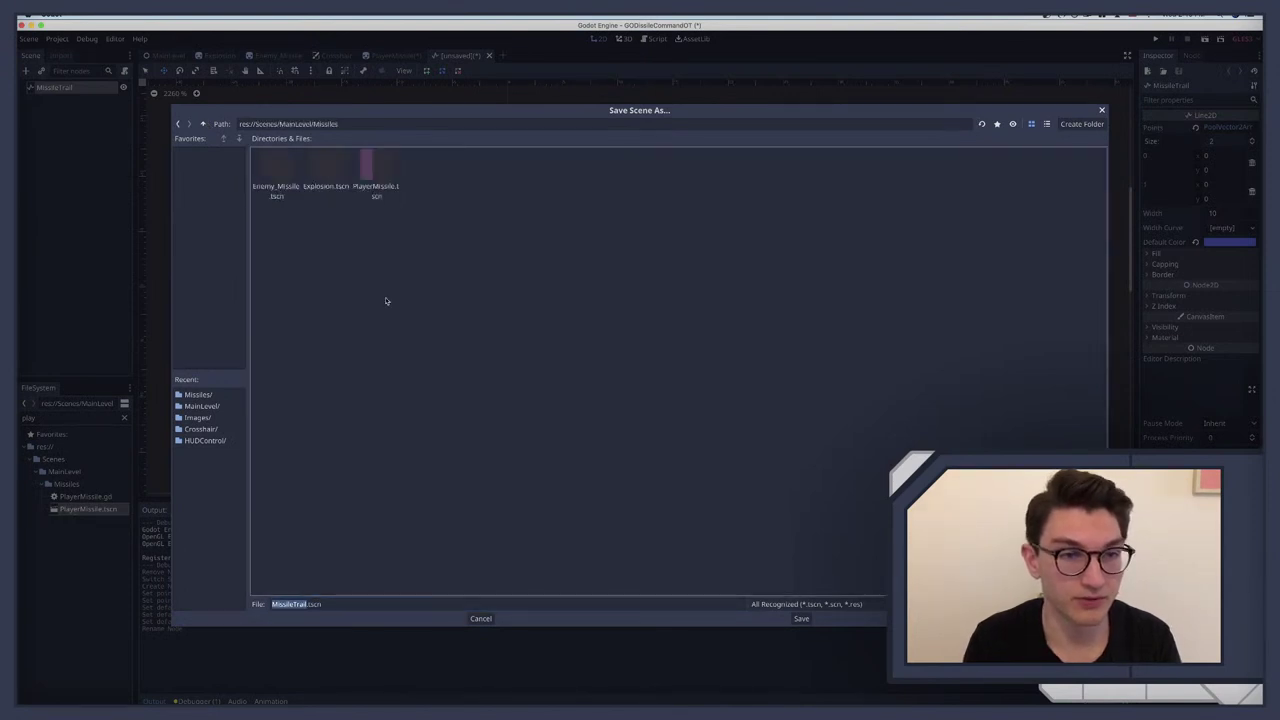
{"action": "left_click", "coordinate": [801, 619]}
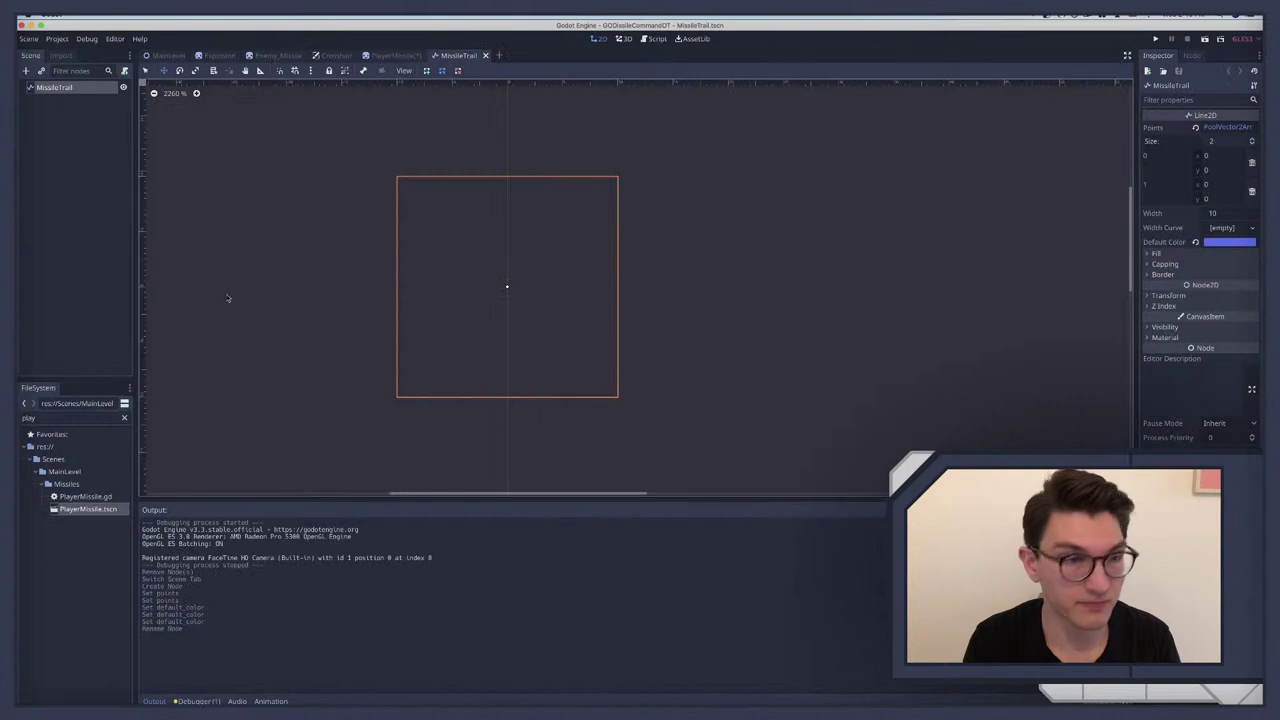
{"action": "left_click", "coordinate": [125, 71]}
Step: Create MissileTrail.gd with constants PLAYER_COLOR = Color() and ENEMY_COLOR = Color()
{"action": "key", "text": "Return"}
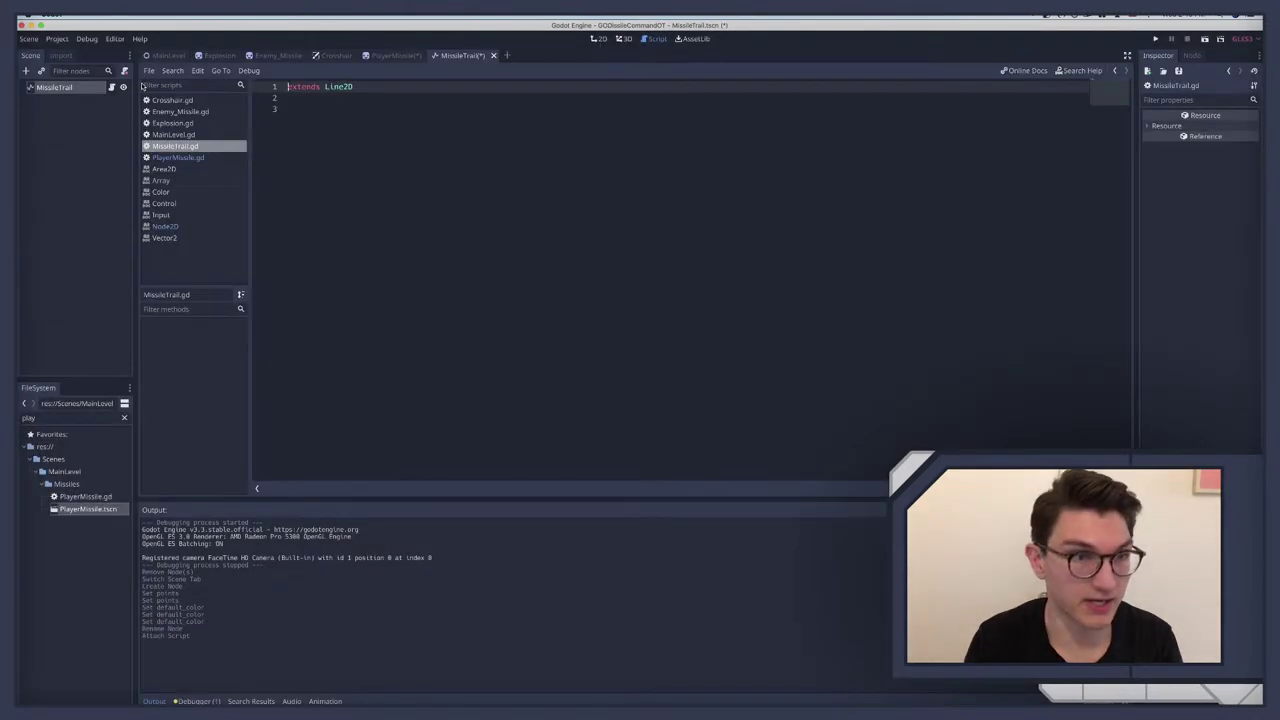
{"action": "left_click", "coordinate": [300, 110]}
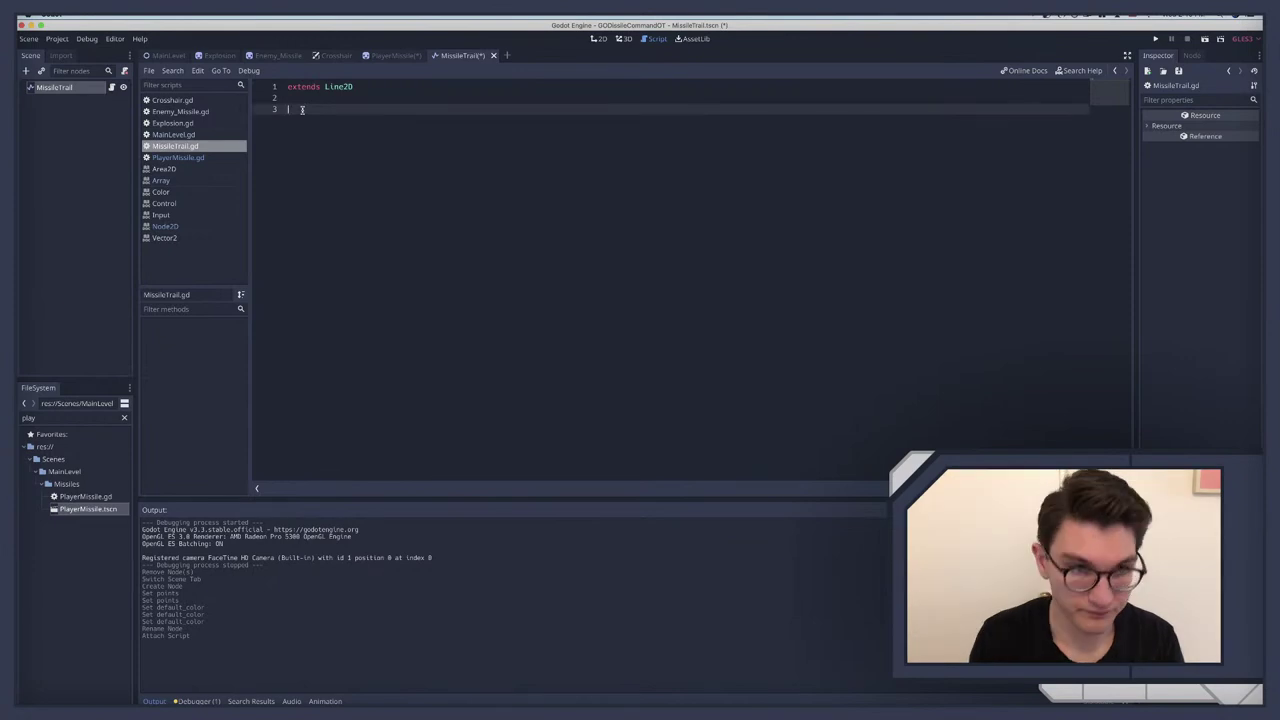
{"action": "type", "text": "cons"}
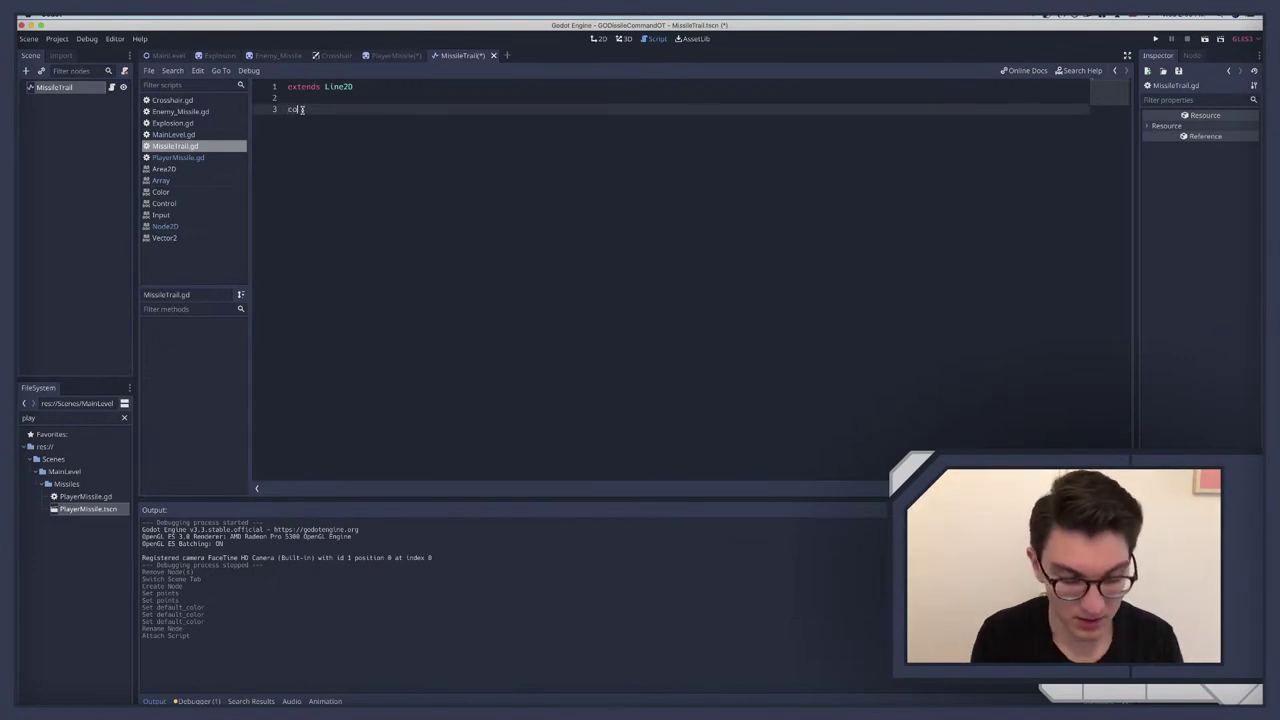
{"action": "type", "text": "t"}
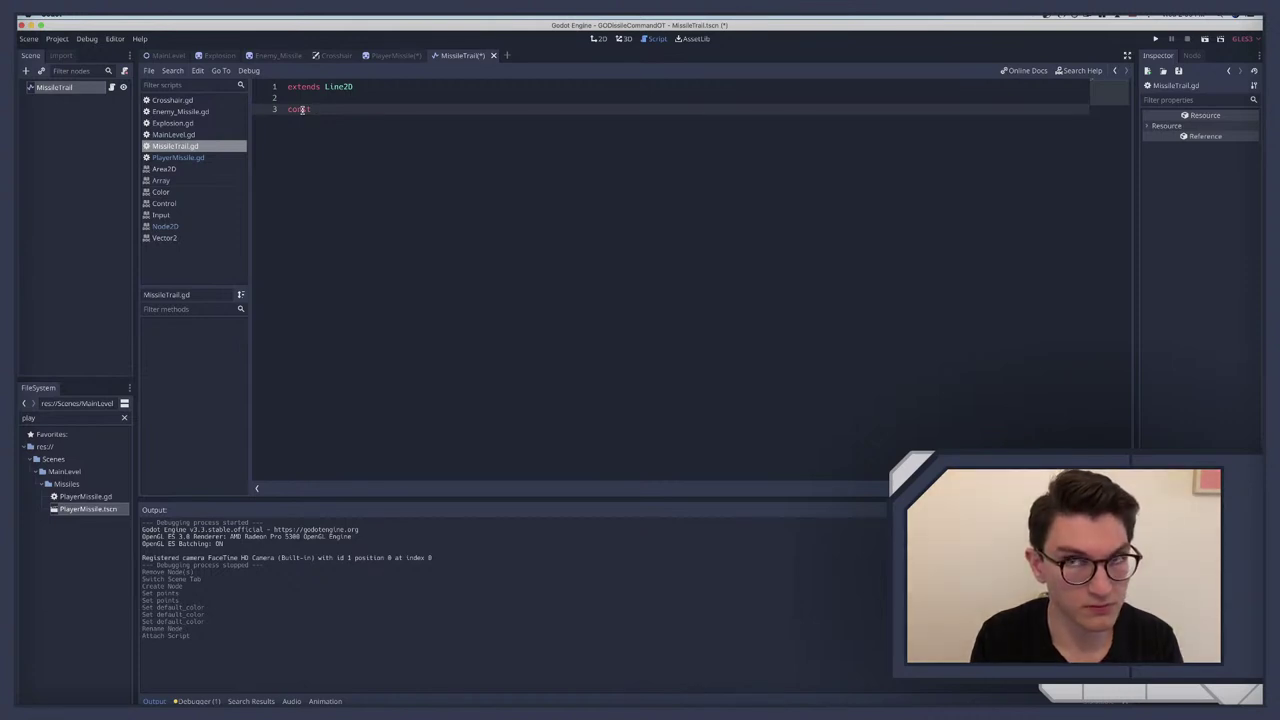
{"action": "type", "text": " play"}
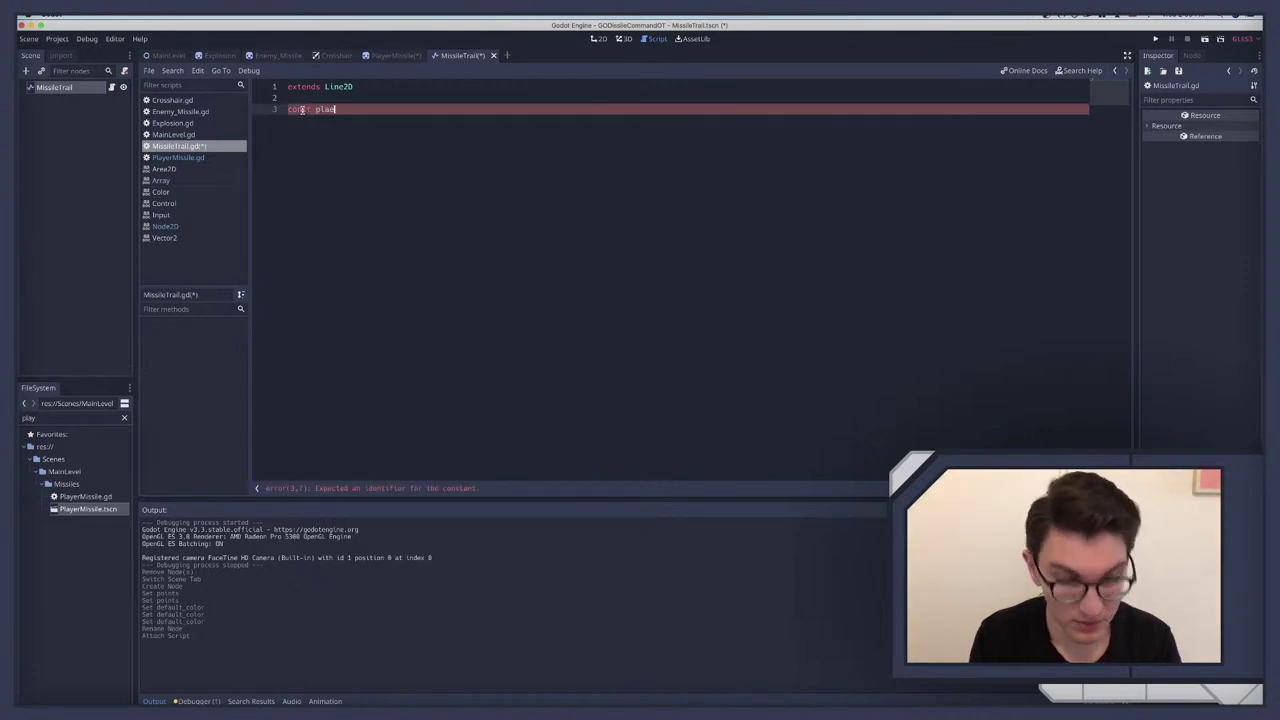
{"action": "key", "text": "BackSpace"}
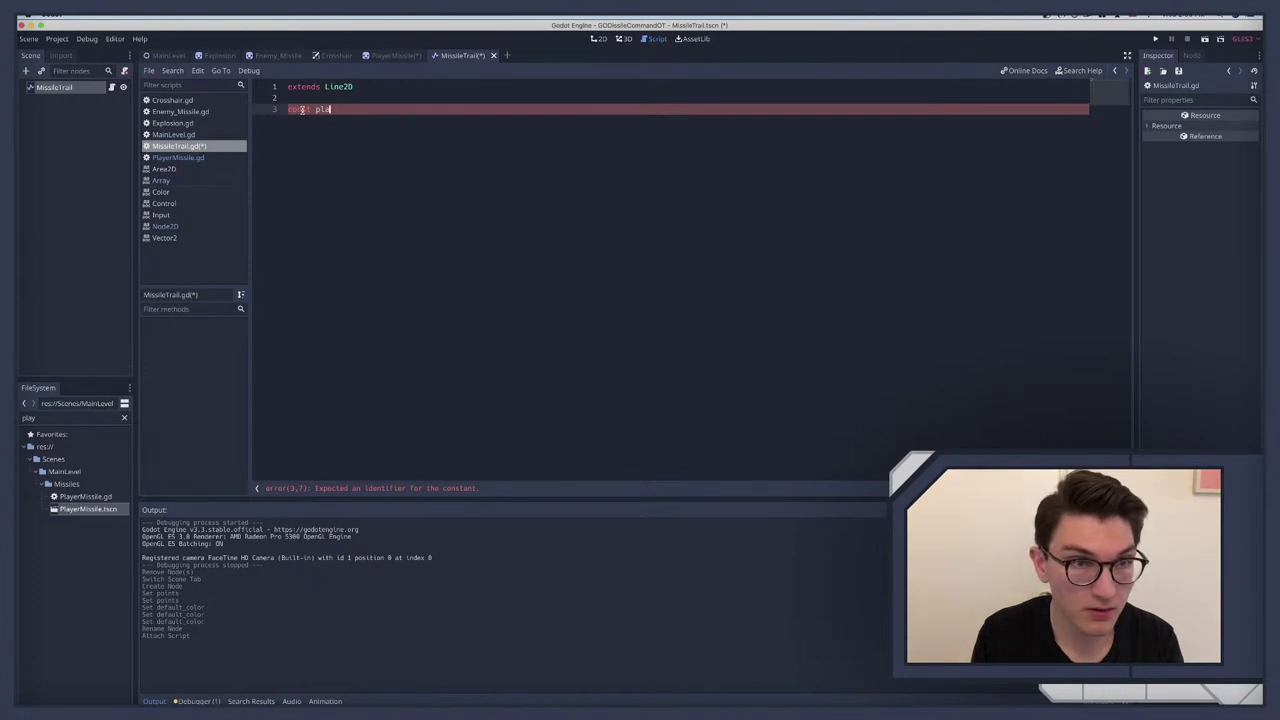
{"action": "key", "text": "BackSpace"}
{"action": "key", "text": "BackSpace"}
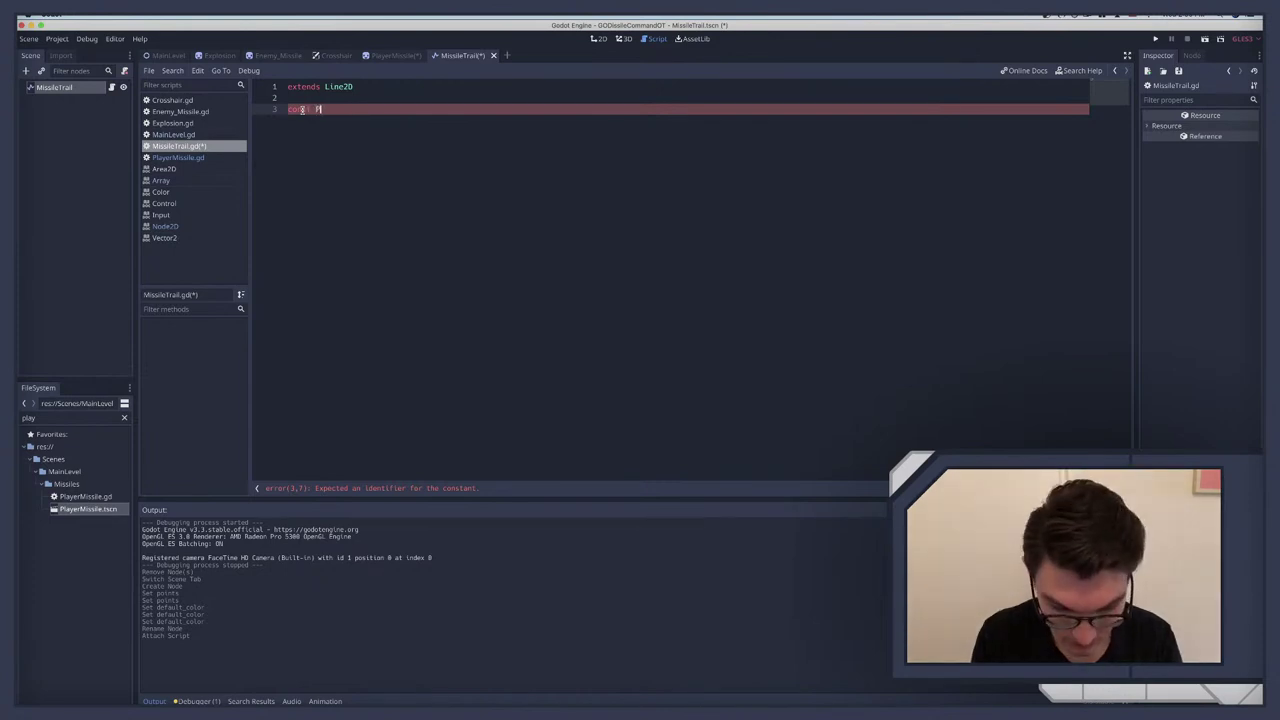
{"action": "type", "text": "PLAYER_COL"}
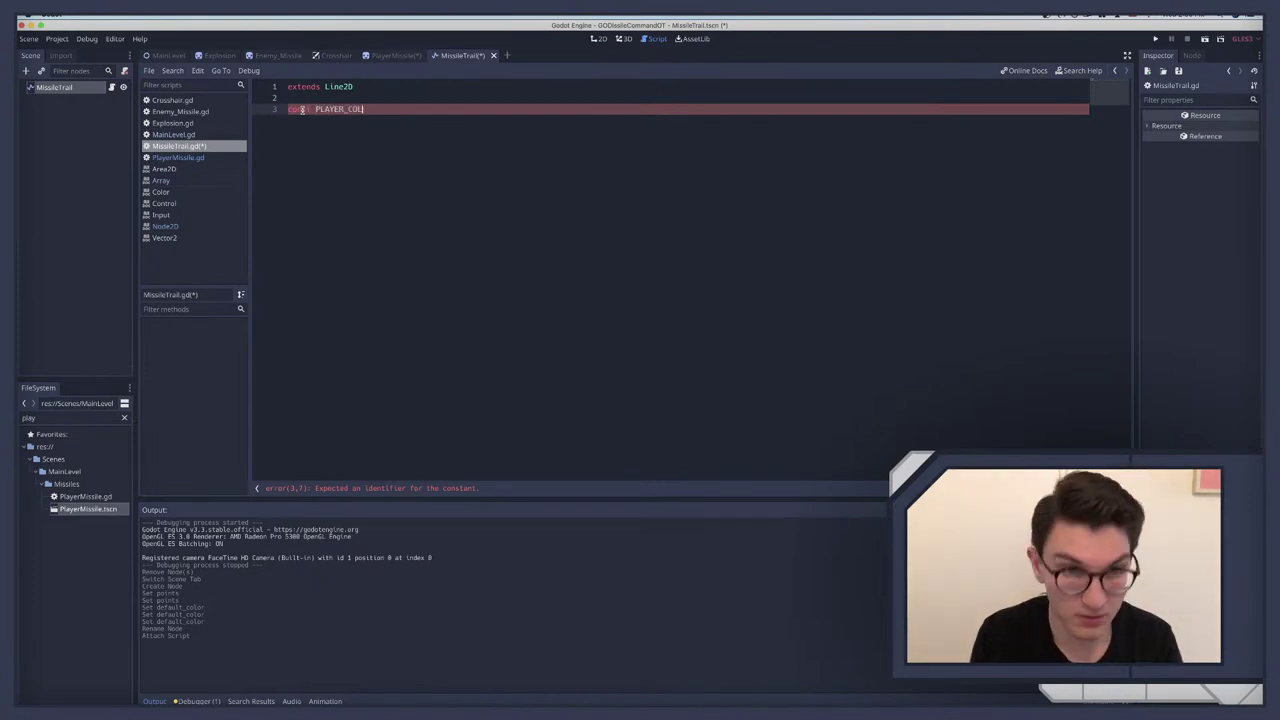
{"action": "type", "text": "OR = "}
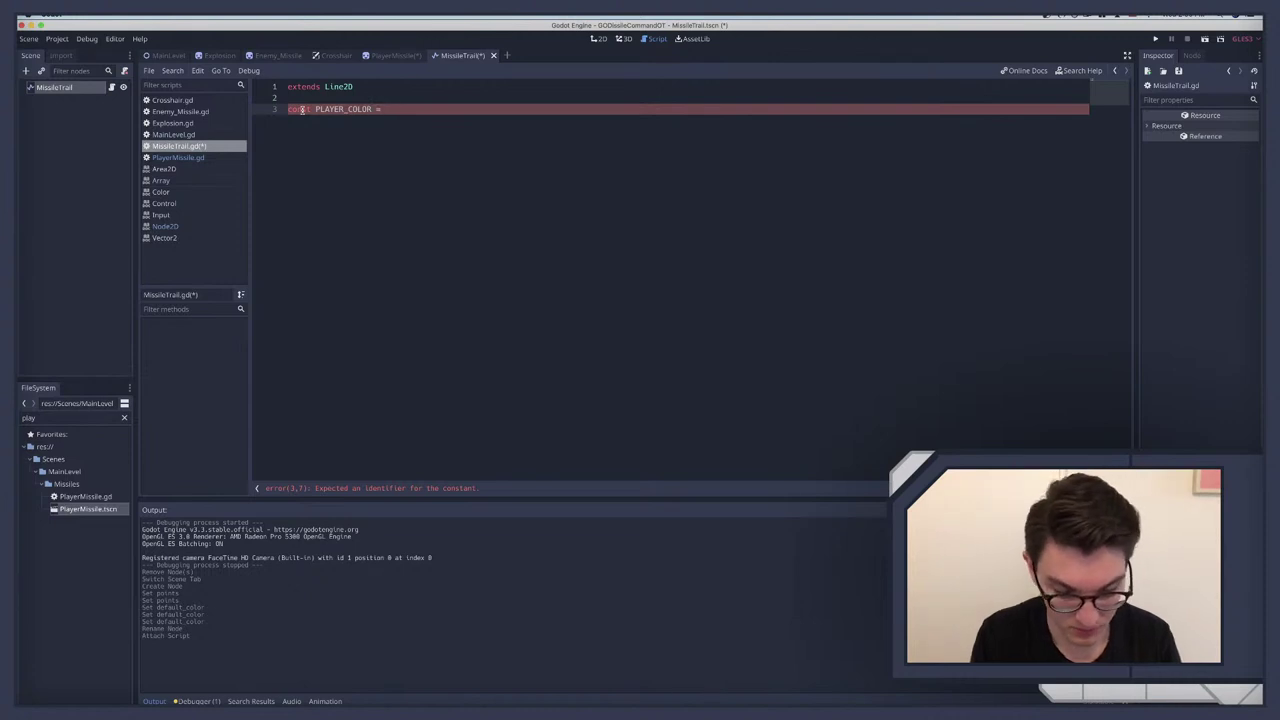
{"action": "type", "text": "Color("}
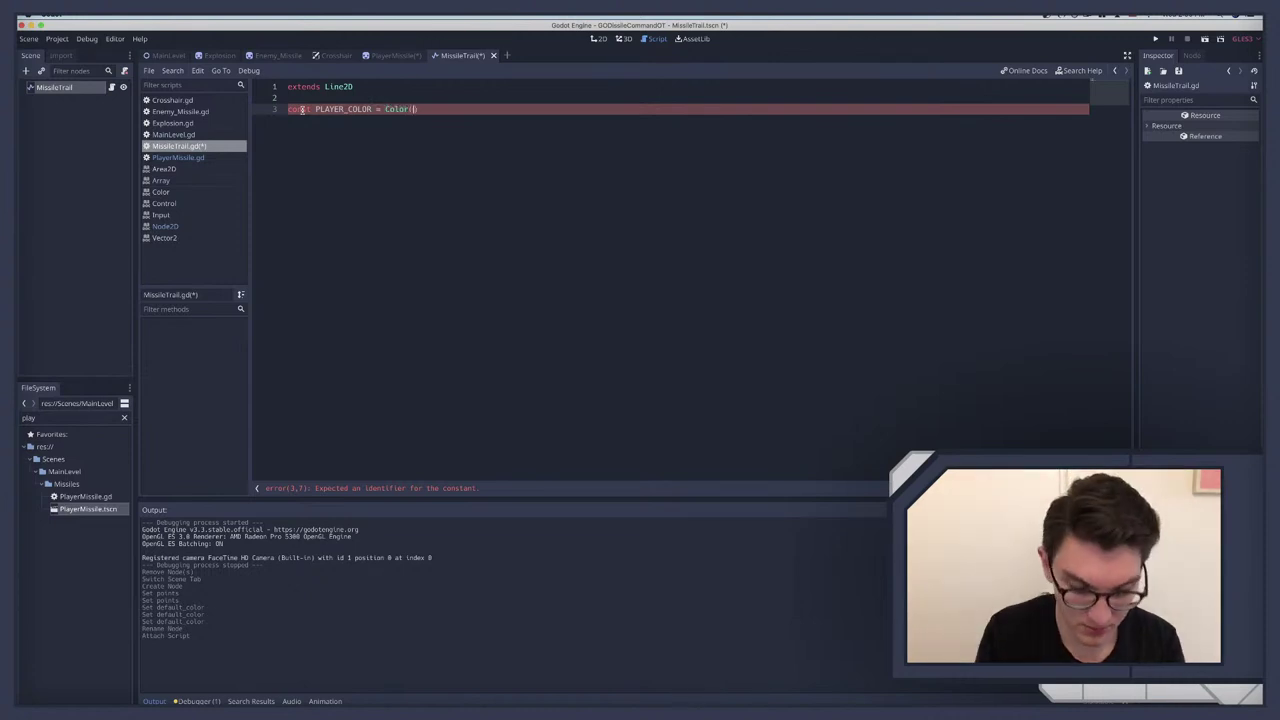
{"action": "type", "text": ")"}
{"action": "key", "text": "Return"}
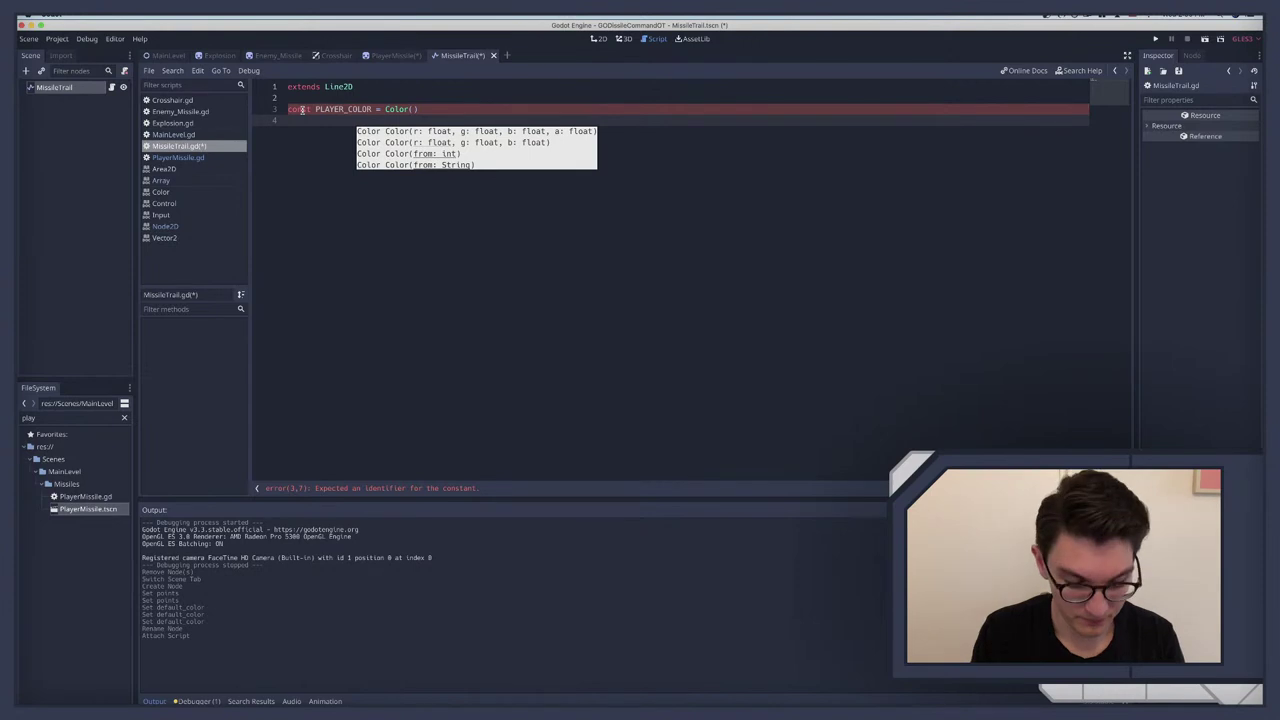
{"action": "type", "text": "const "}
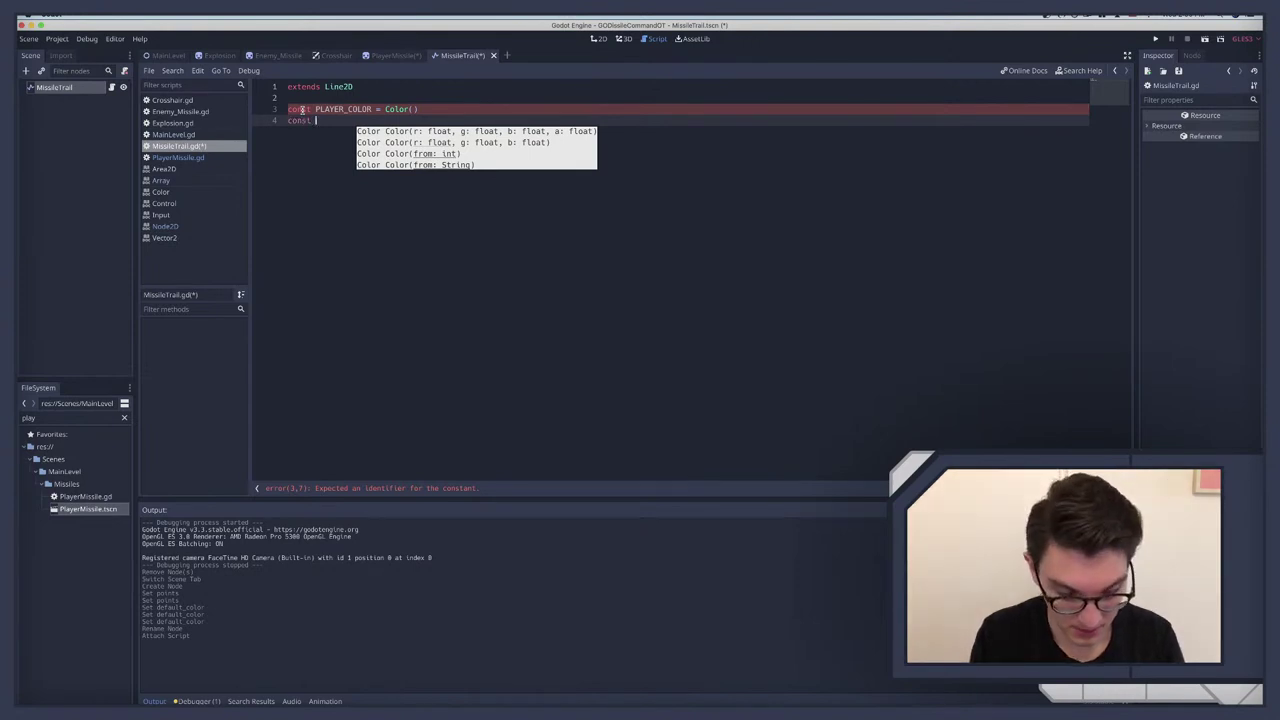
{"action": "type", "text": "ENEMY_COLOR"}
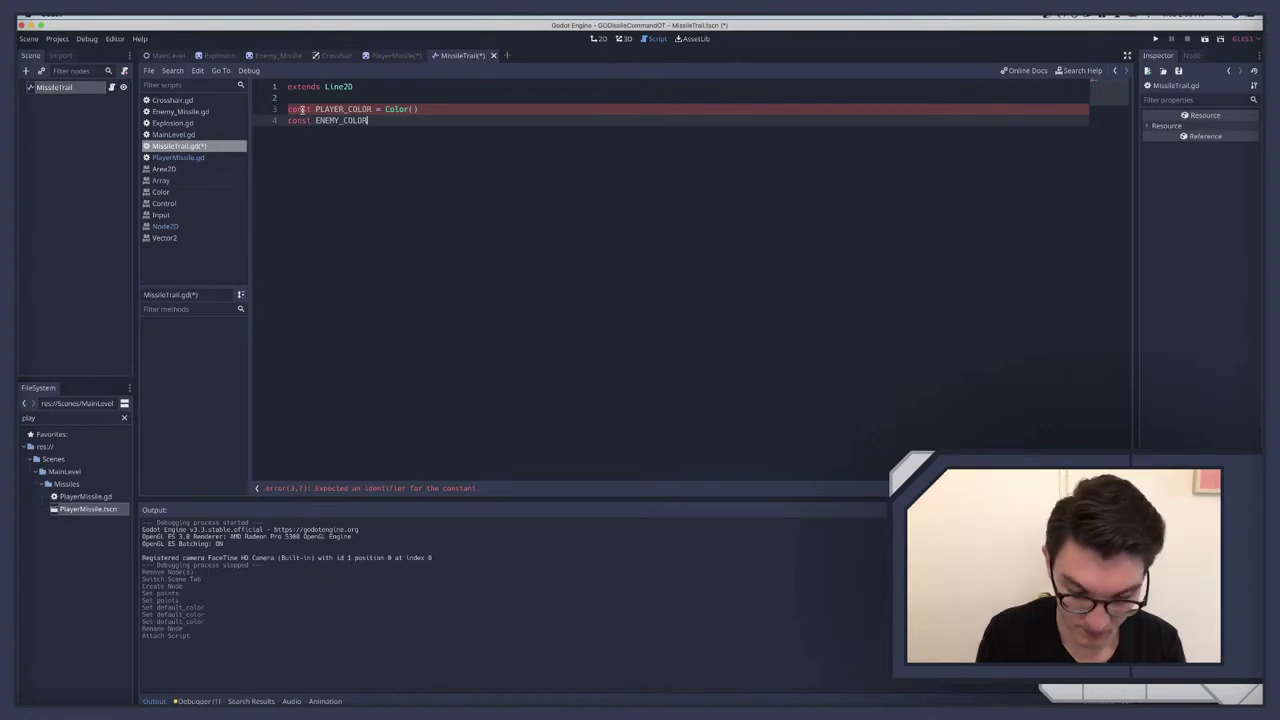
{"action": "type", "text": " = "}
{"action": "type", "text": "Col"}
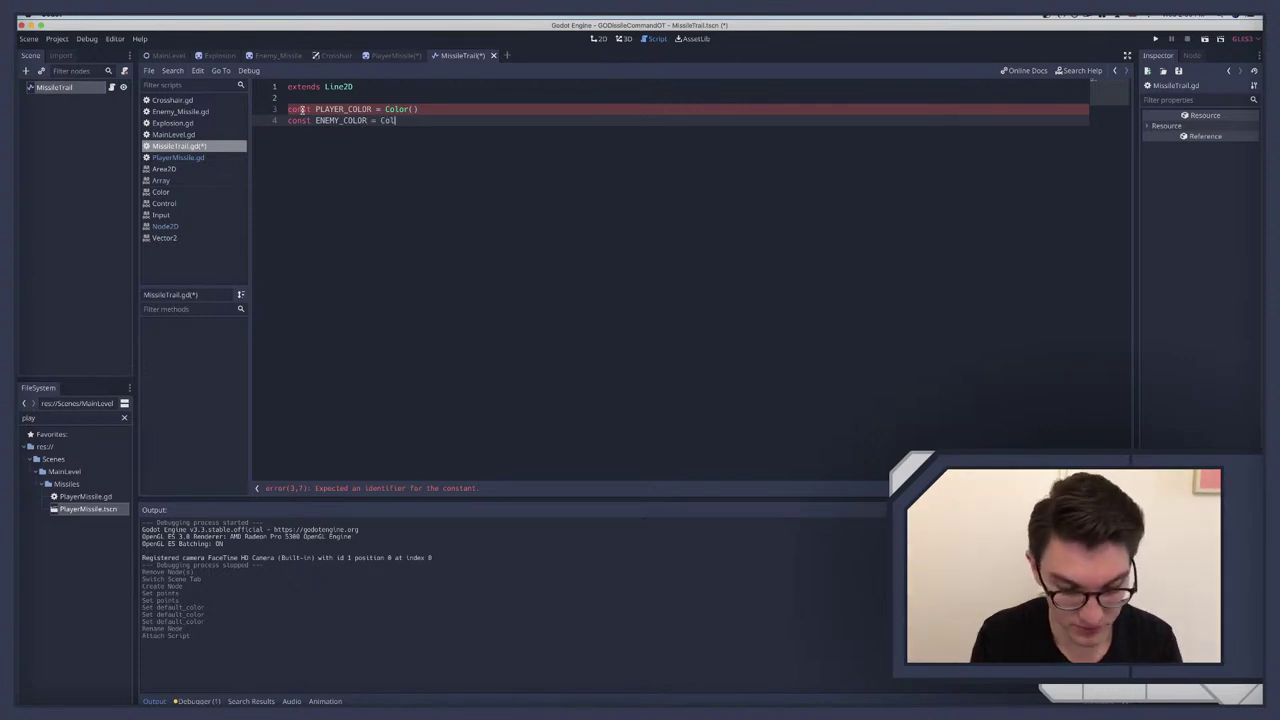
{"action": "type", "text": "or("}
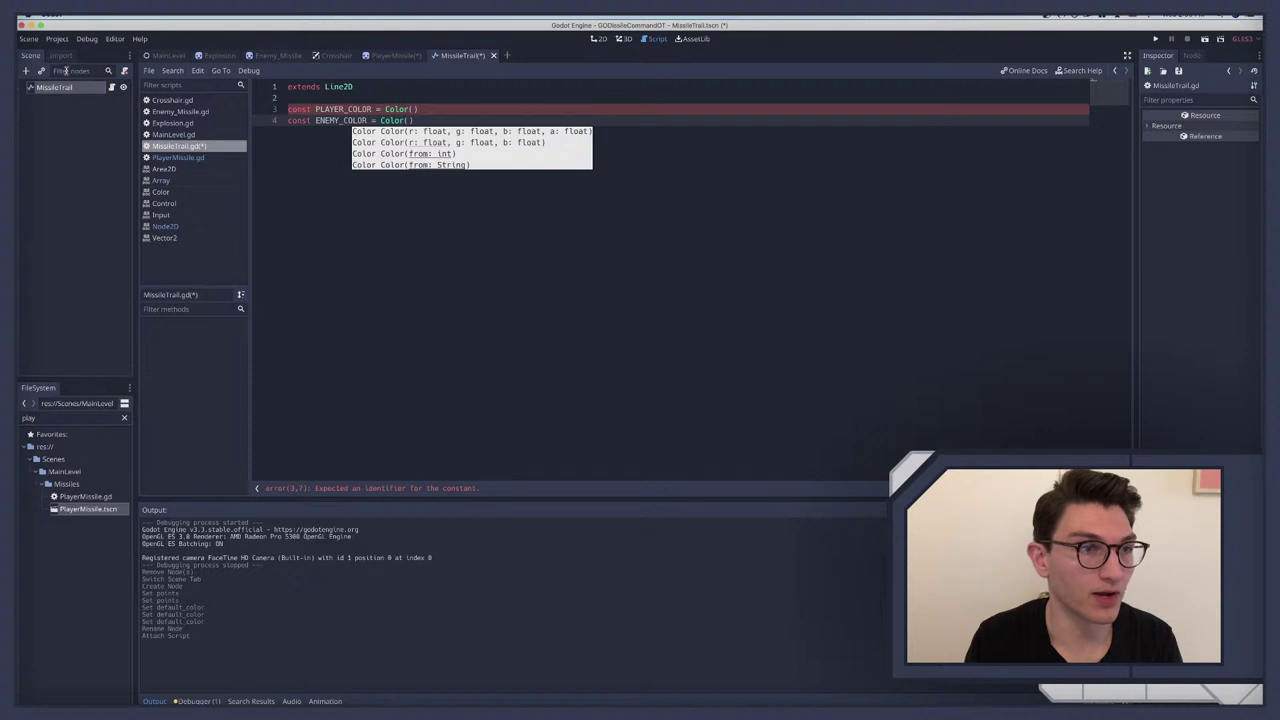
Step: Read the line's blue as float values and fill PLAYER_COLOR with 0.37, .43, .91, 1
{"action": "left_click", "coordinate": [59, 88]}
{"action": "left_click", "coordinate": [1226, 243]}
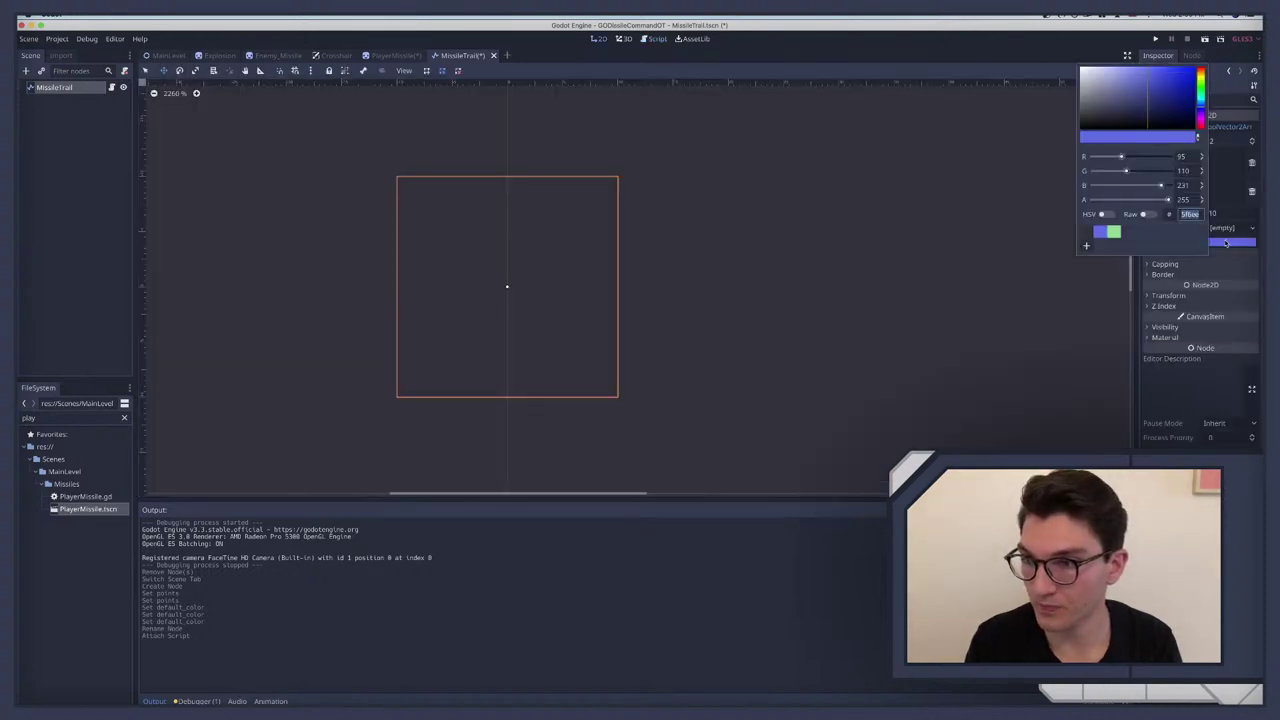
{"action": "left_click", "coordinate": [1147, 215]}
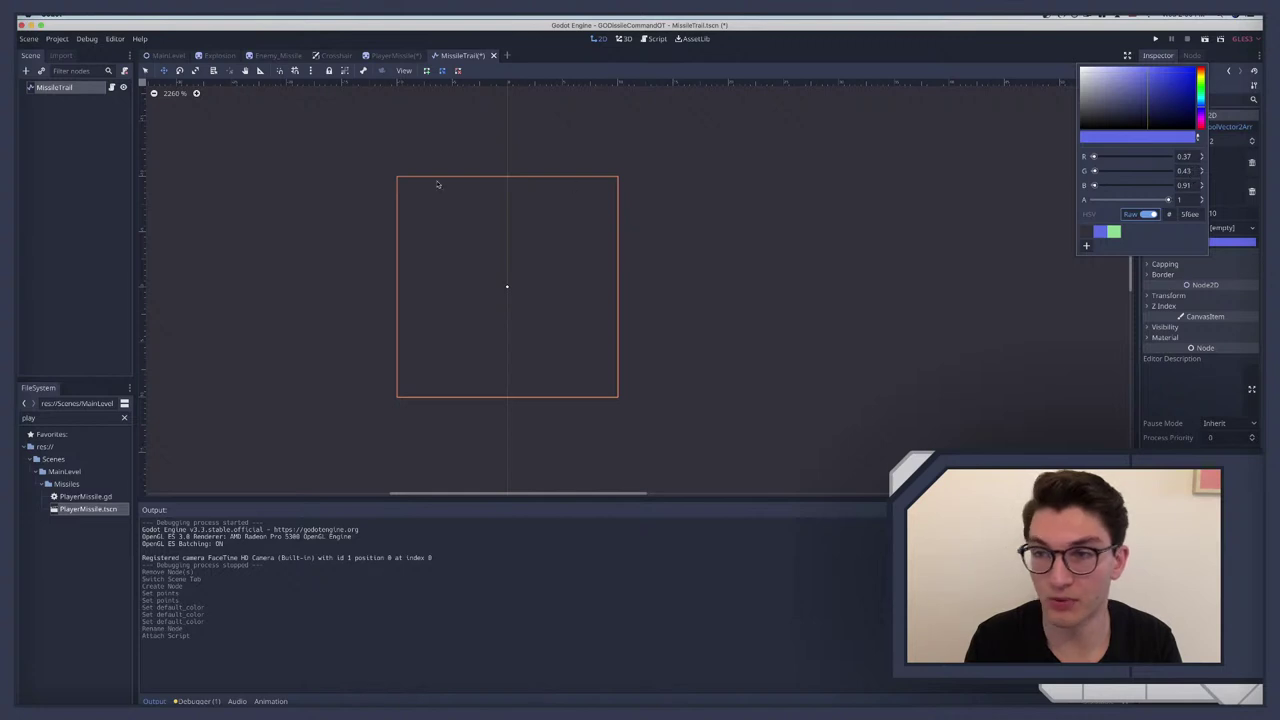
{"action": "left_click", "coordinate": [111, 87]}
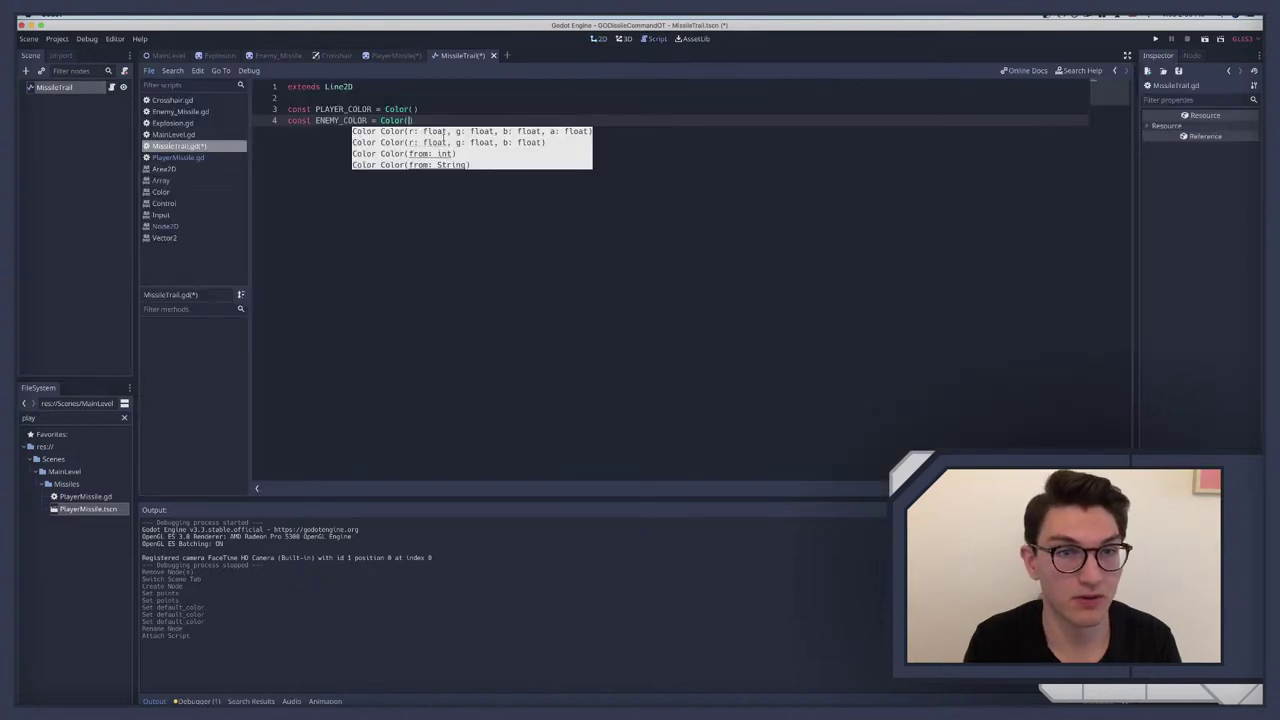
{"action": "type", "text": "0."}
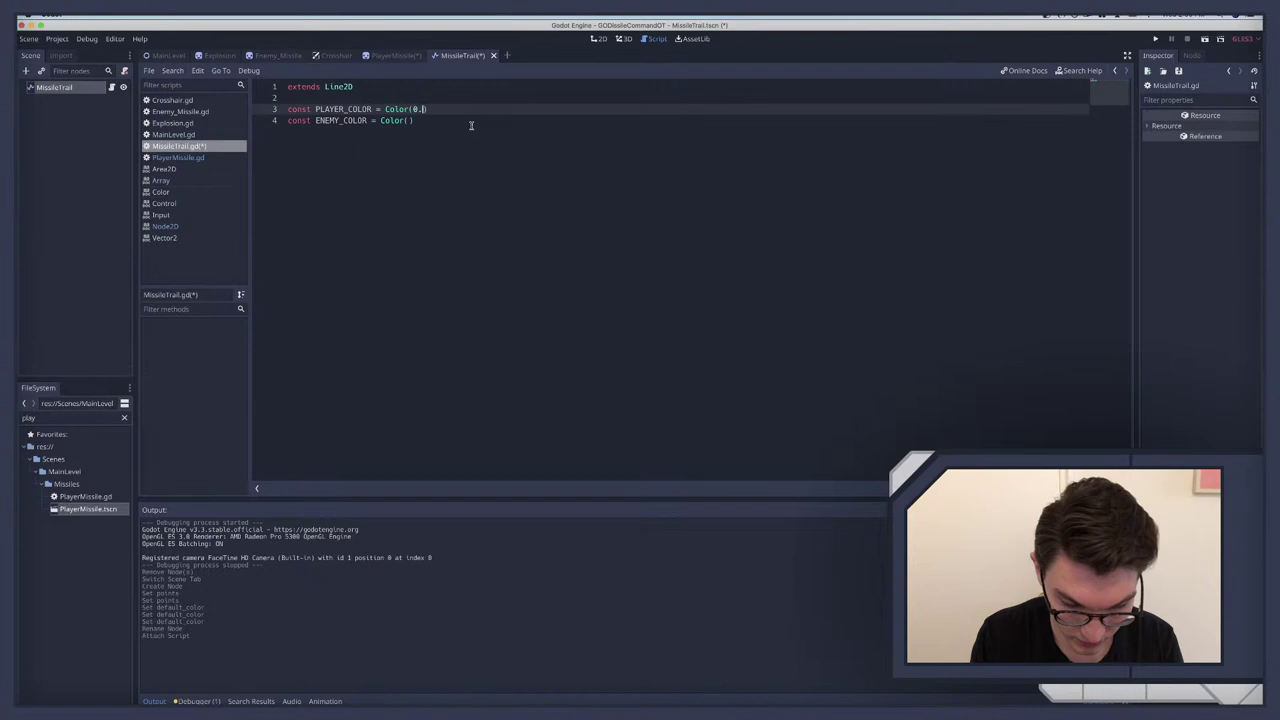
{"action": "type", "text": "37, ."}
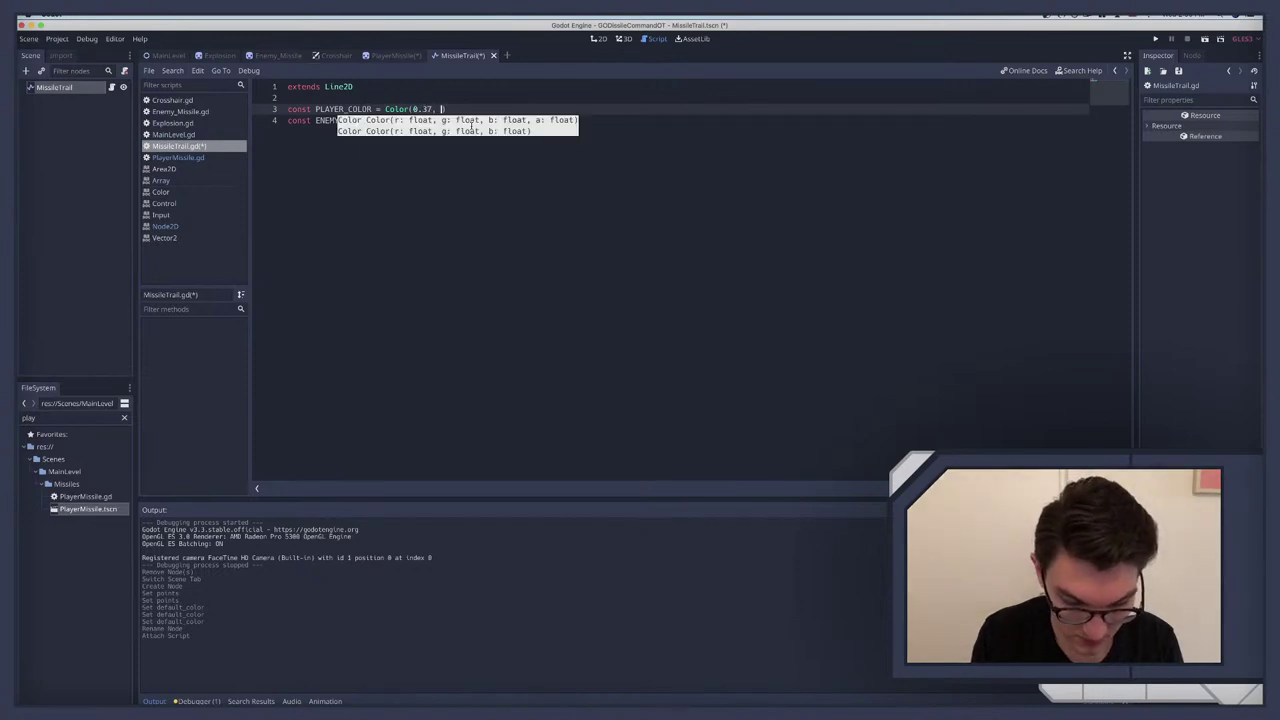
{"action": "type", "text": "43, .9"}
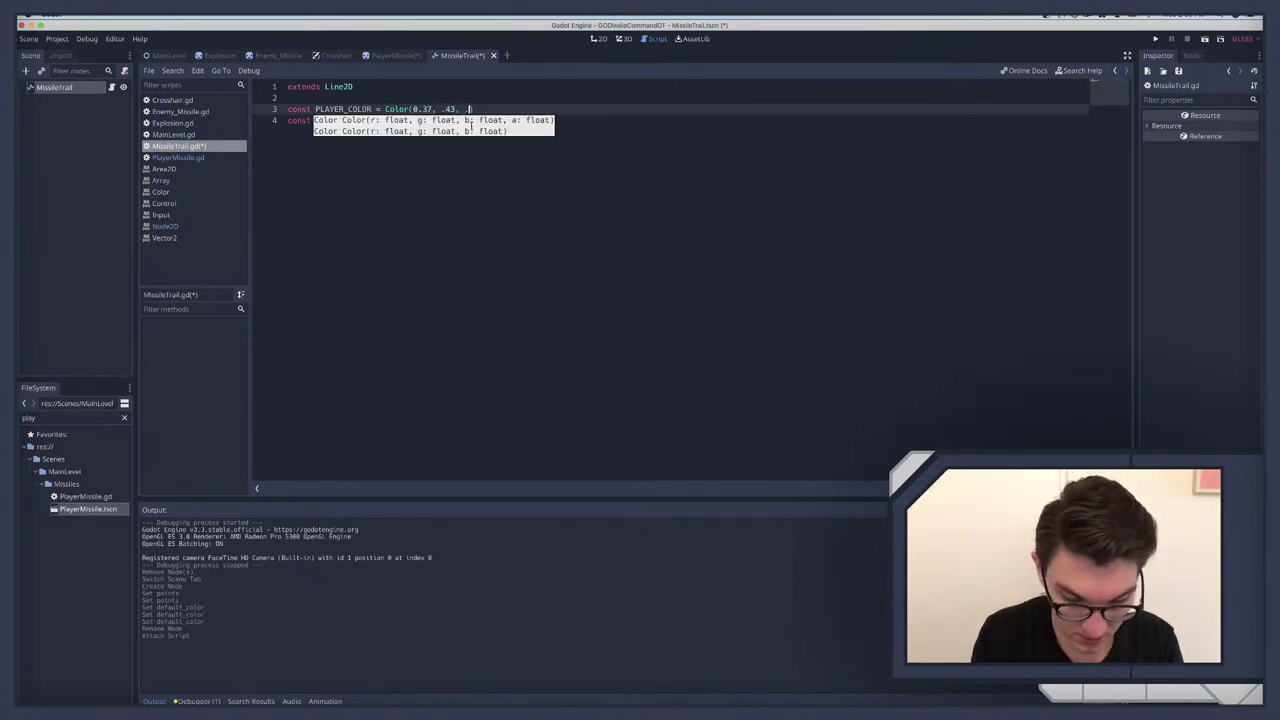
{"action": "type", "text": "1, 1"}
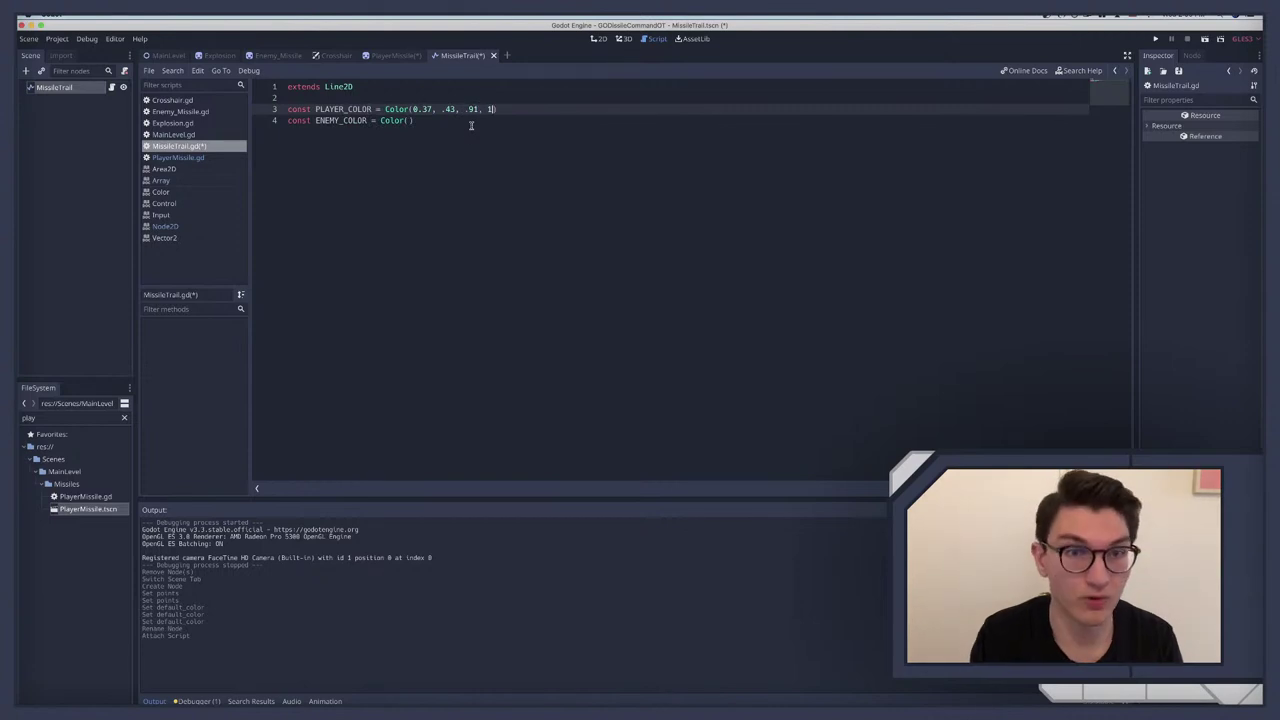
Step: Recheck the default colour's float values, then place the caret inside ENEMY_COLOR's Color() arguments
{"action": "left_click", "coordinate": [54, 87]}
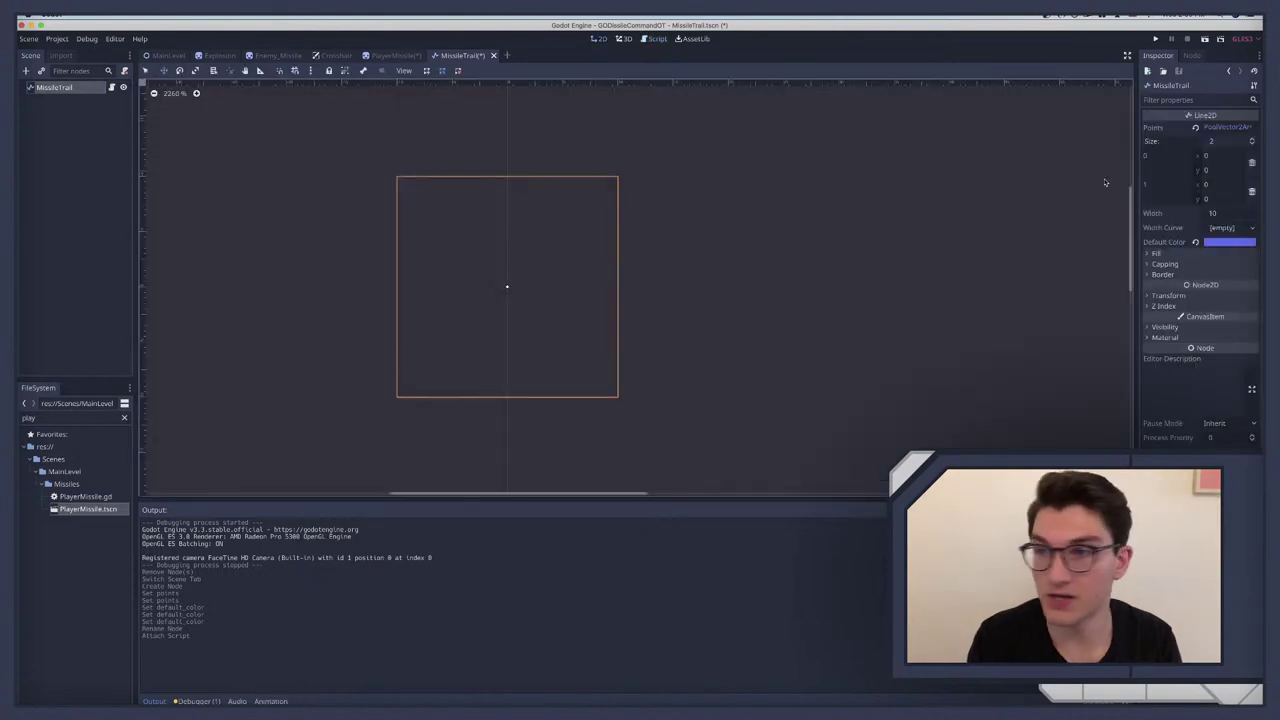
{"action": "left_click", "coordinate": [1243, 245]}
{"action": "left_click", "coordinate": [1145, 214]}
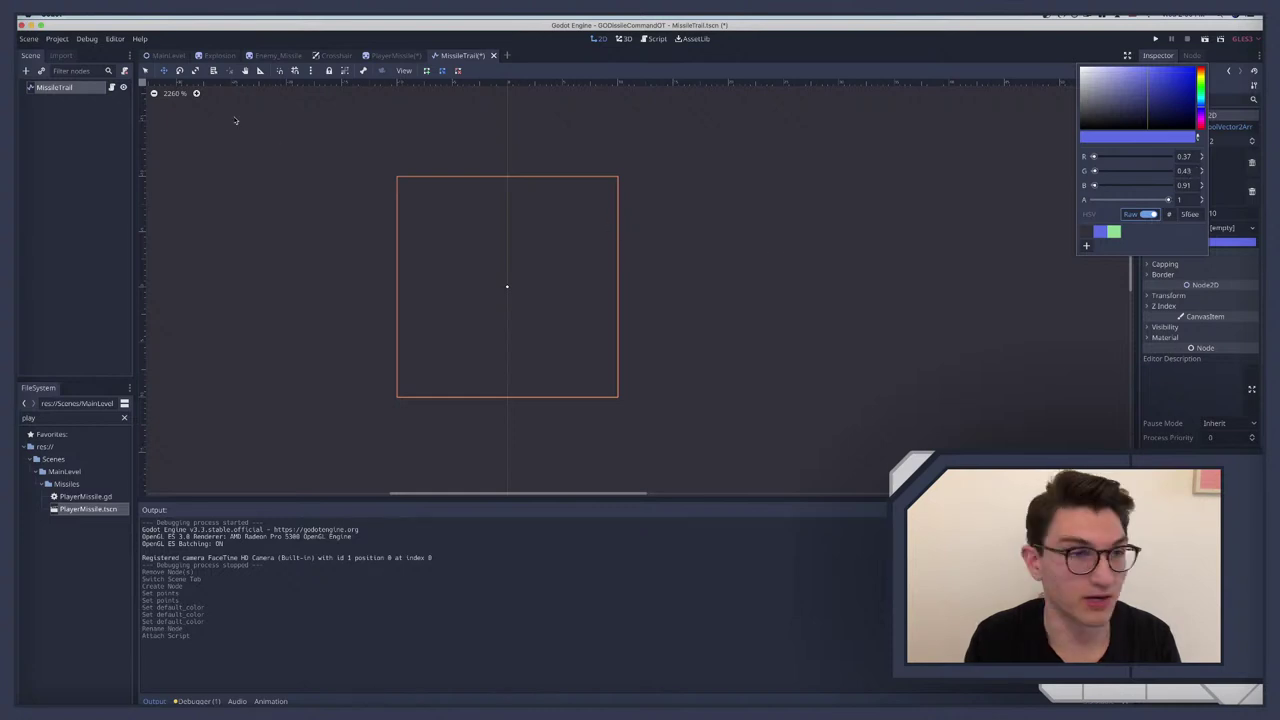
{"action": "left_click", "coordinate": [111, 87]}
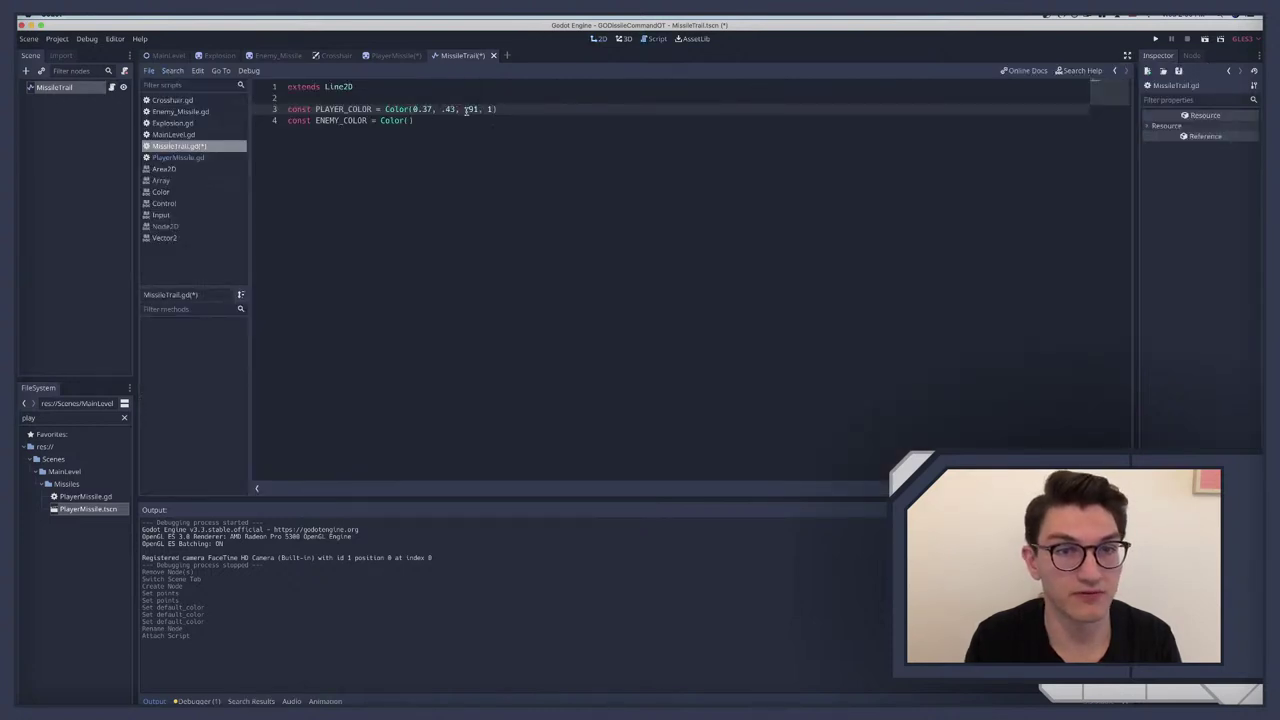
{"action": "left_click", "coordinate": [408, 120]}
Step: Apply the saved green preset to the MissileTrail line's default colour
{"action": "left_click", "coordinate": [31, 87]}
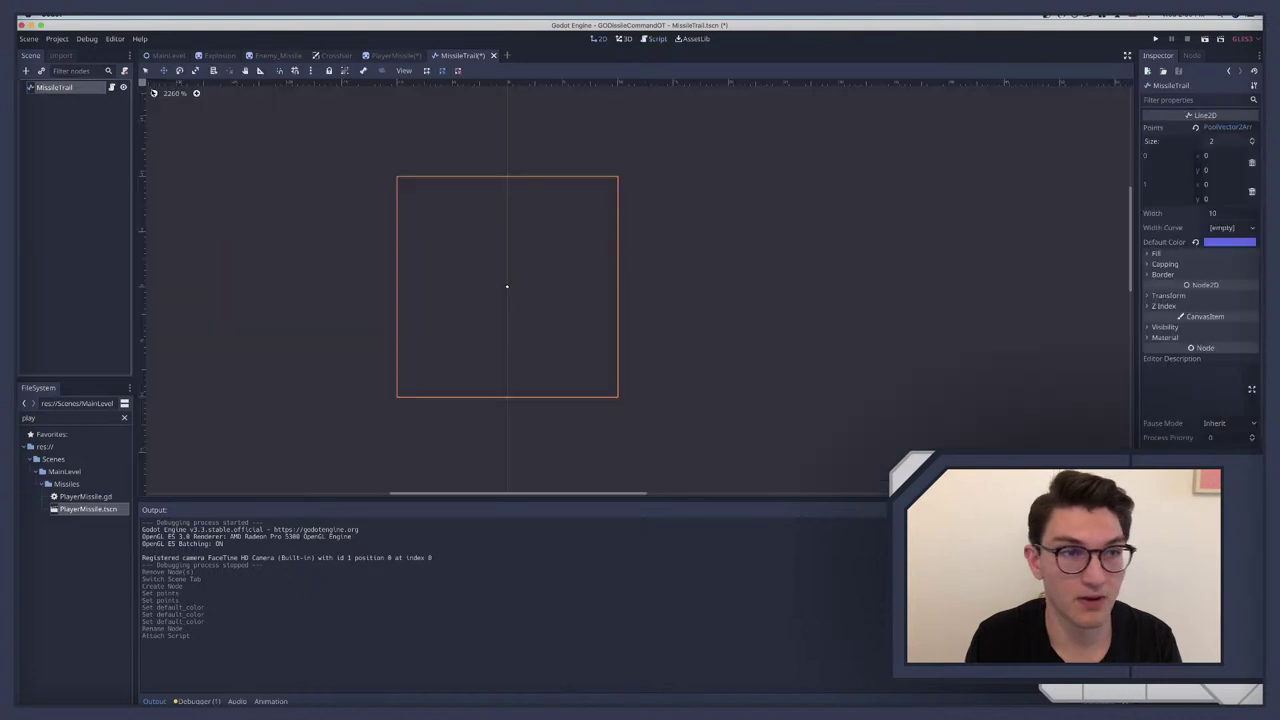
{"action": "left_click", "coordinate": [1218, 241]}
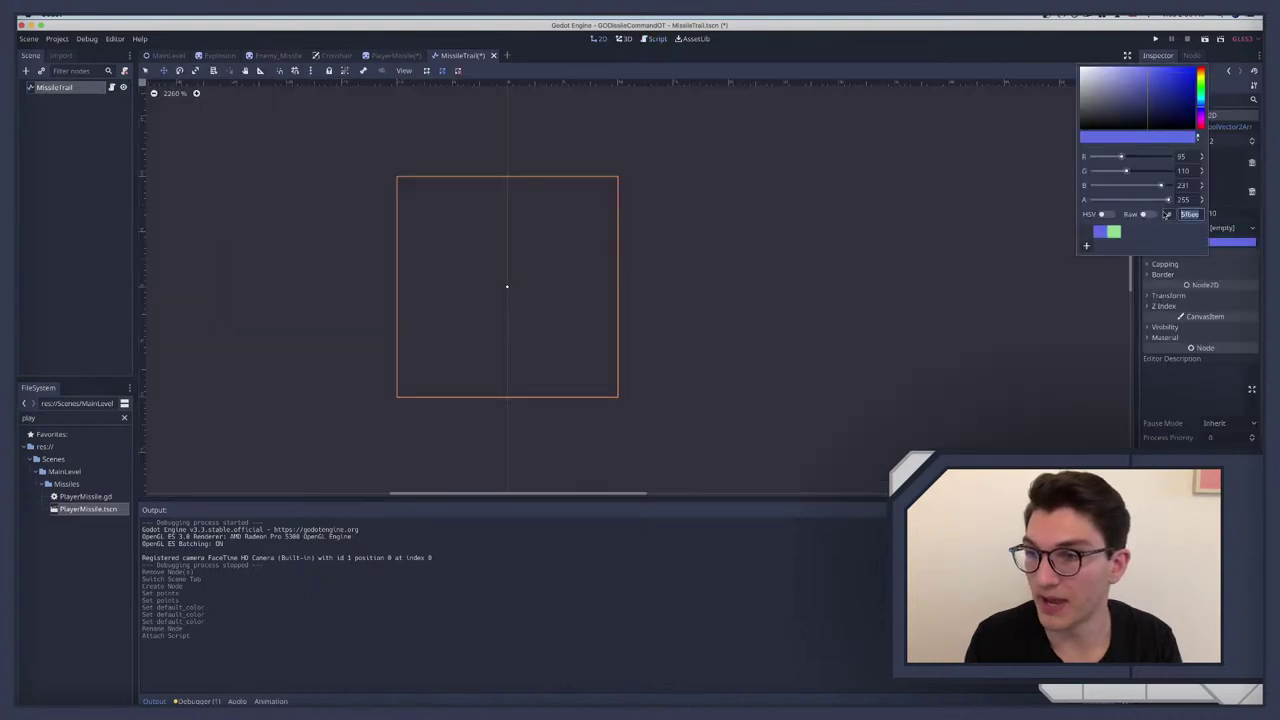
{"action": "left_click", "coordinate": [1114, 232]}
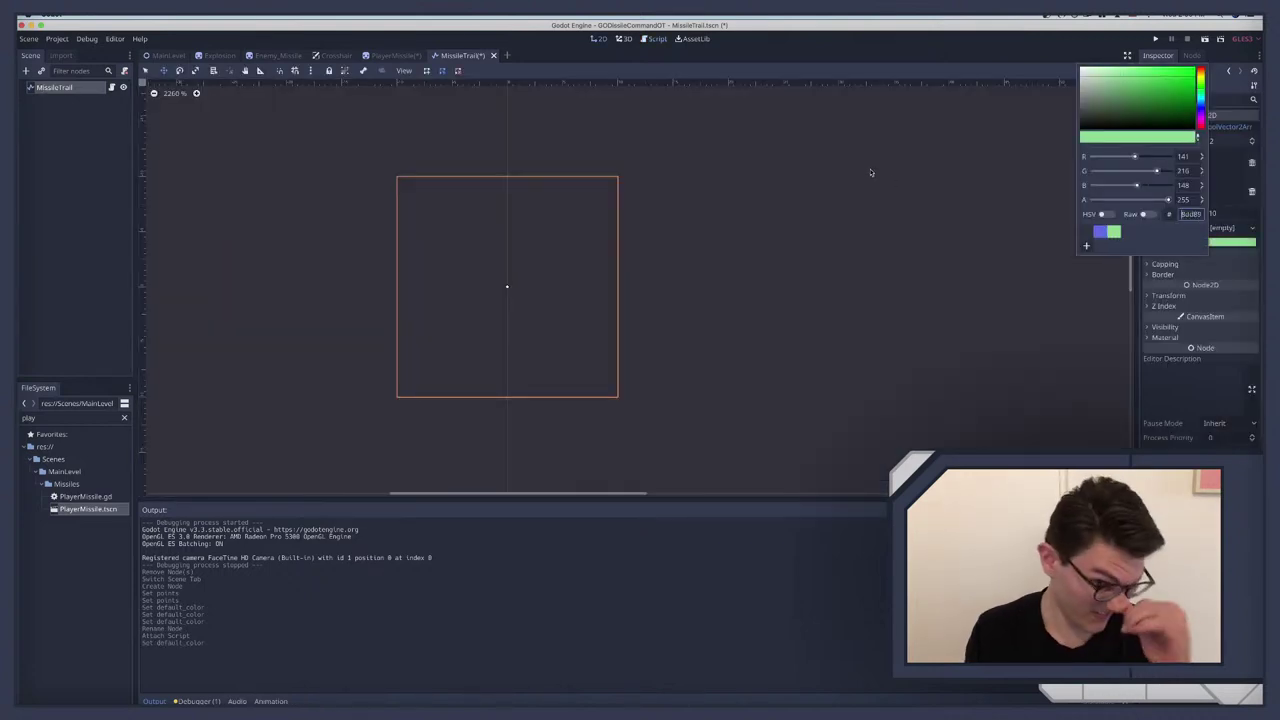
Step: Add the chasm-32x.png palette image to the scene as a sprite
{"action": "double_click", "coordinate": [78, 421]}
{"action": "type", "text": "chas"}
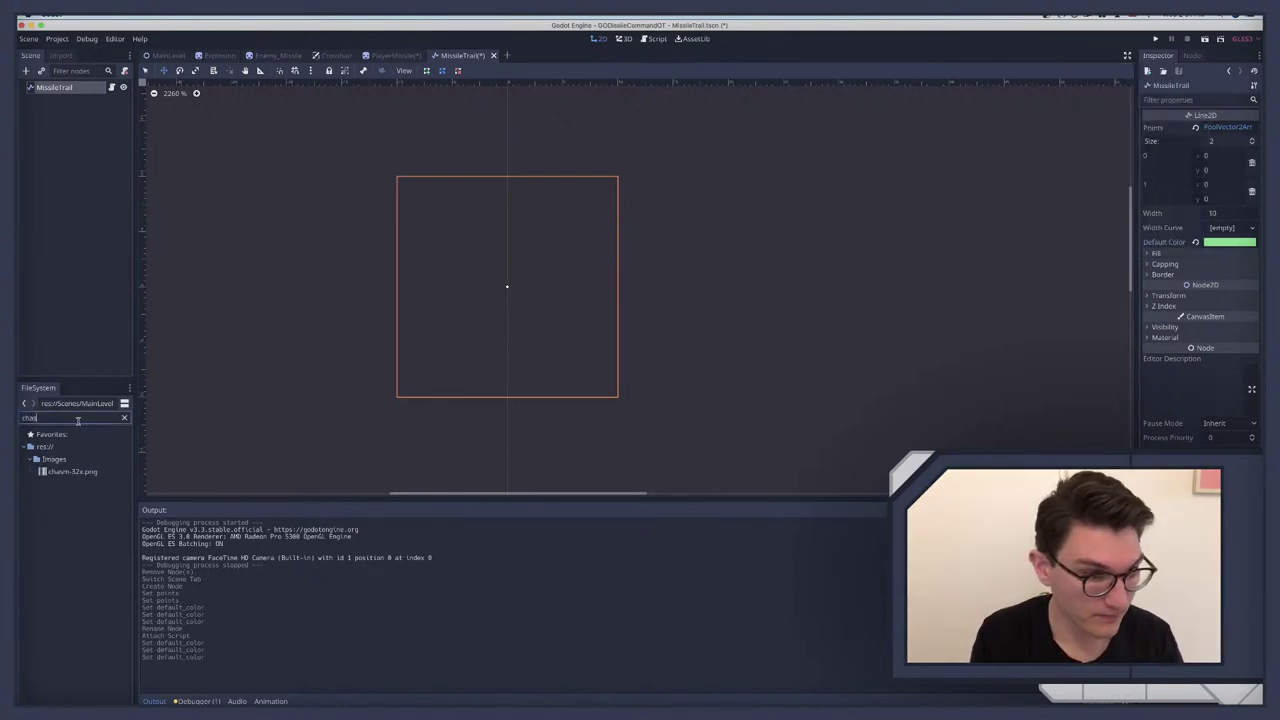
{"action": "left_click_drag", "start_coordinate": [72, 471], "coordinate": [438, 277]}
{"action": "left_click", "coordinate": [638, 436]}
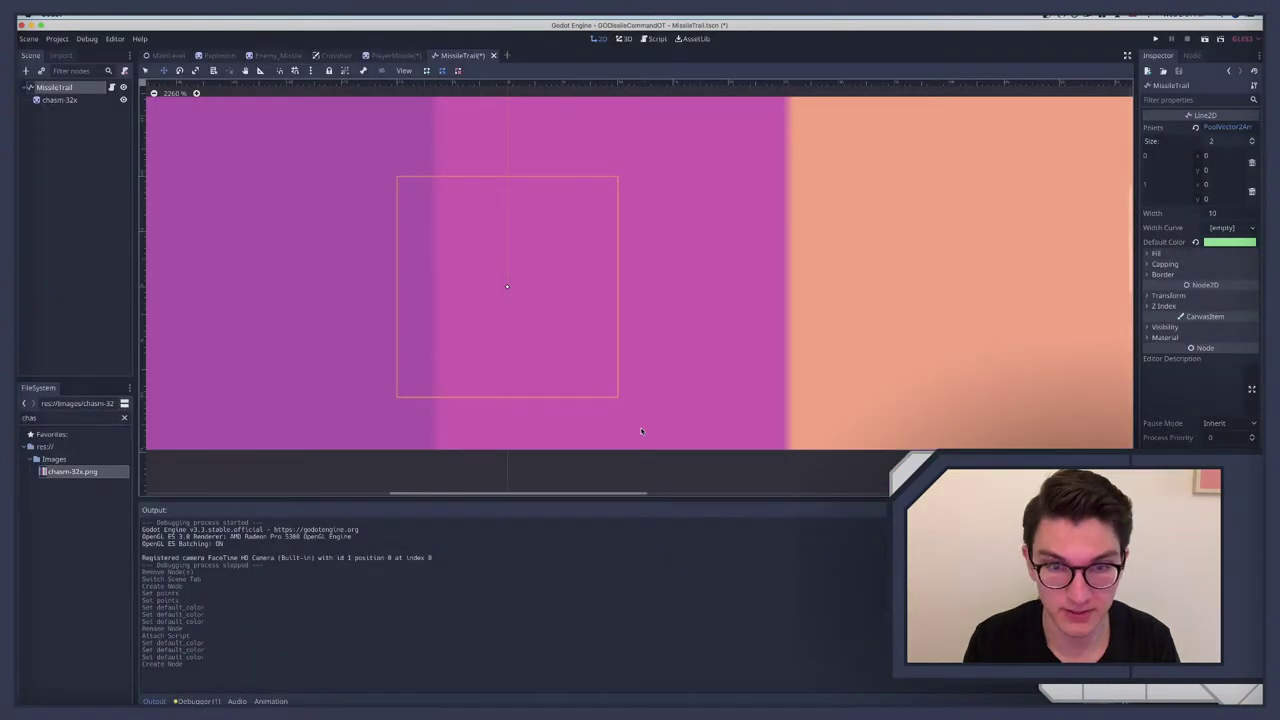
{"action": "scroll", "coordinate": [629, 421], "scroll_direction": "down", "scroll_amount": 10}
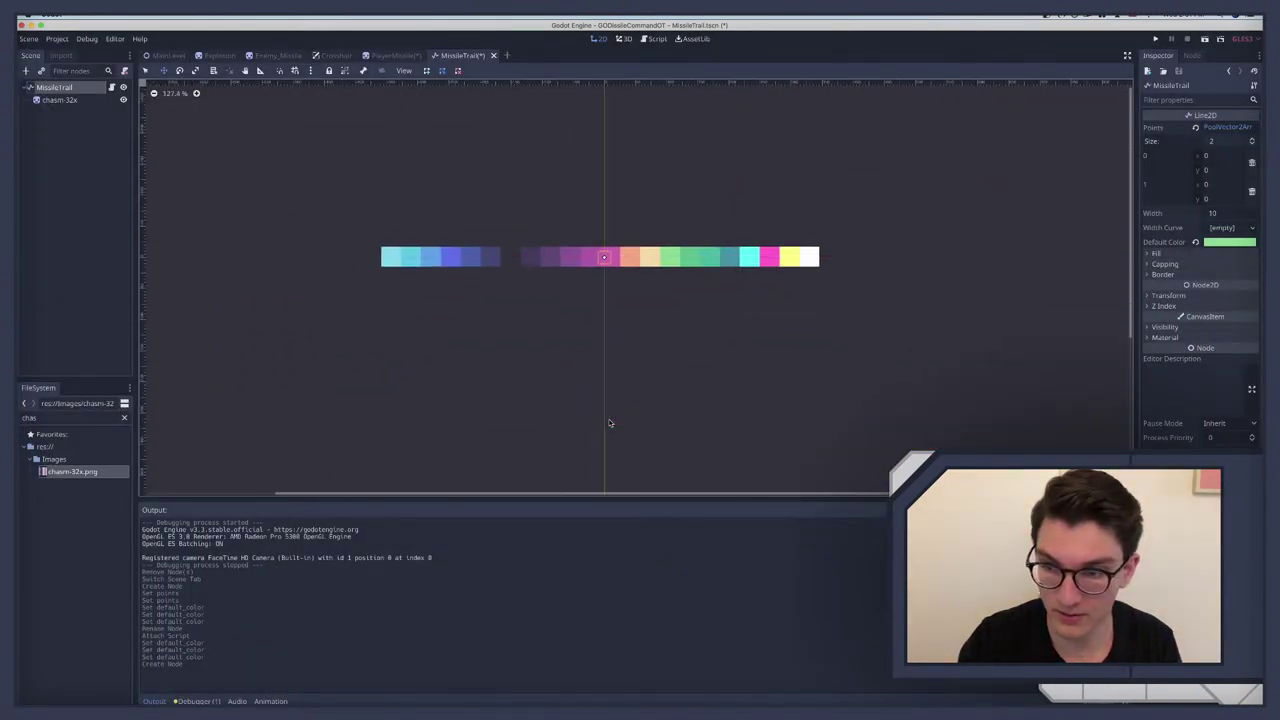
{"action": "scroll", "coordinate": [609, 423], "scroll_direction": "up", "scroll_amount": 3}
{"action": "scroll", "coordinate": [609, 423], "scroll_direction": "up", "scroll_amount": 5}
{"action": "scroll", "coordinate": [609, 423], "scroll_direction": "right", "scroll_amount": 2}
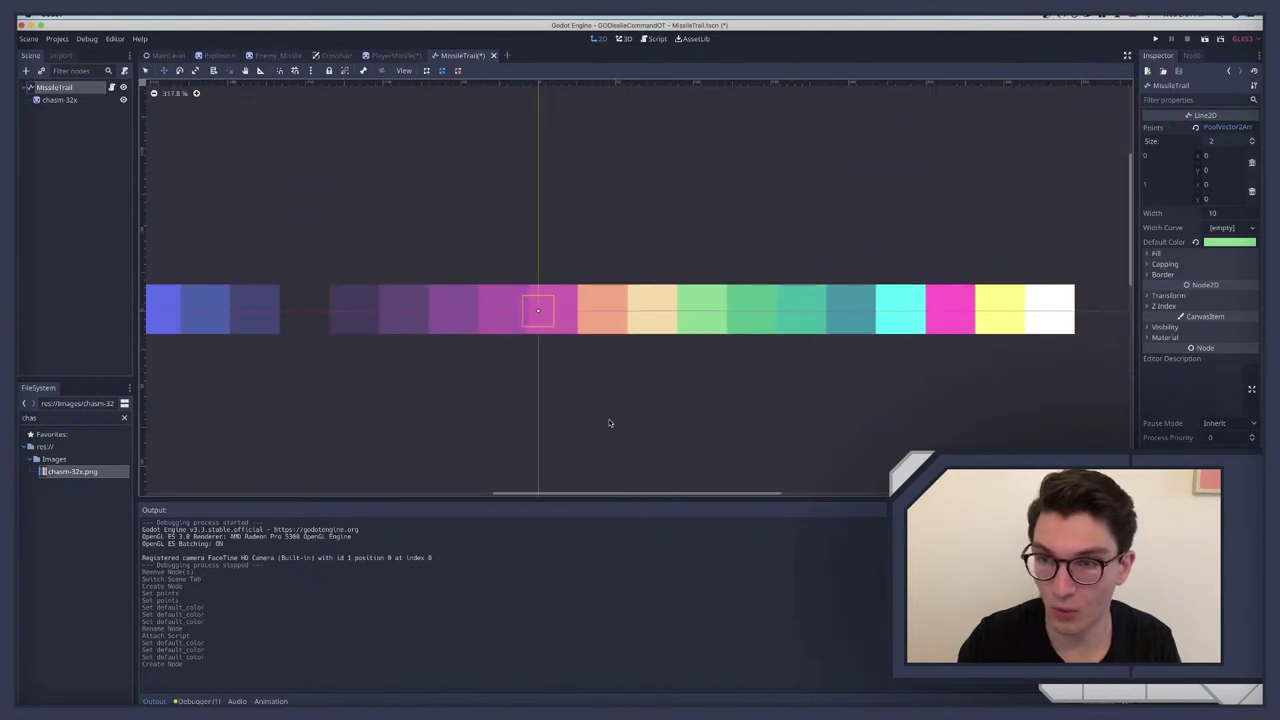
{"action": "scroll", "coordinate": [609, 423], "scroll_direction": "right", "scroll_amount": 1}
Step: Eyedrop the pink palette square (ff5dcc) as the line's default colour and save it as a preset
{"action": "left_click", "coordinate": [1201, 248]}
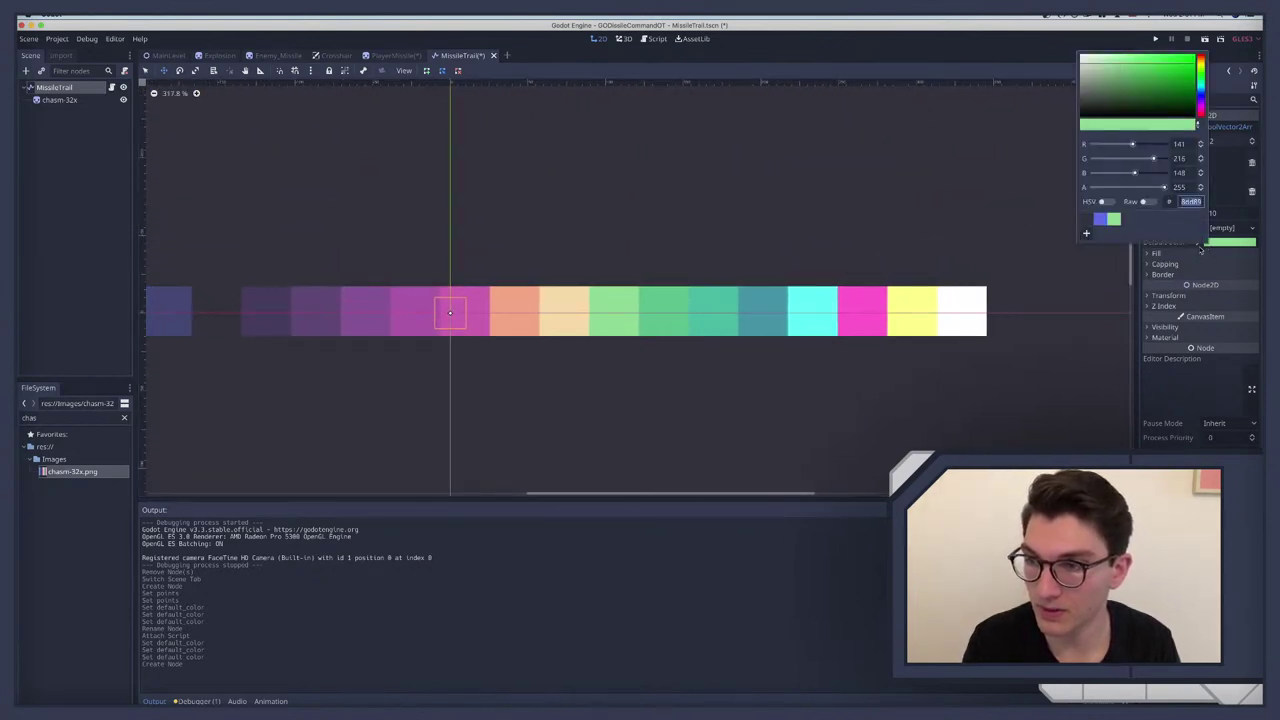
{"action": "left_click", "coordinate": [1208, 128]}
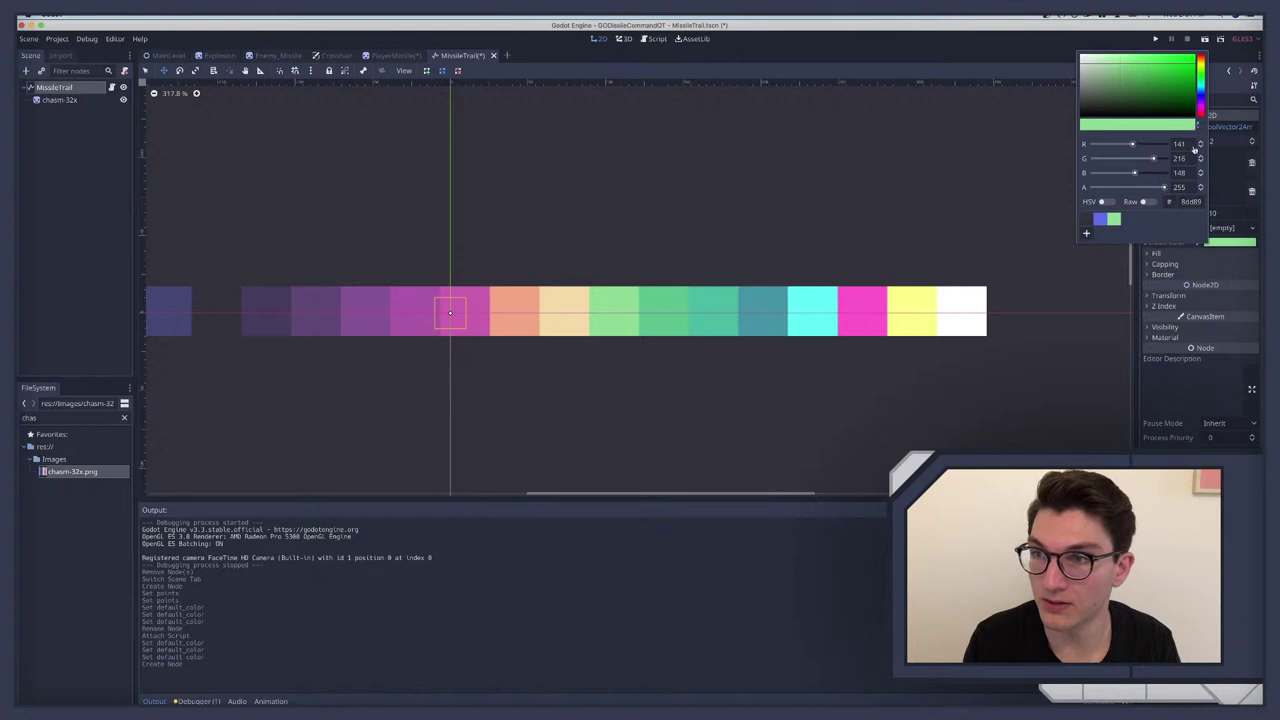
{"action": "left_click", "coordinate": [862, 311]}
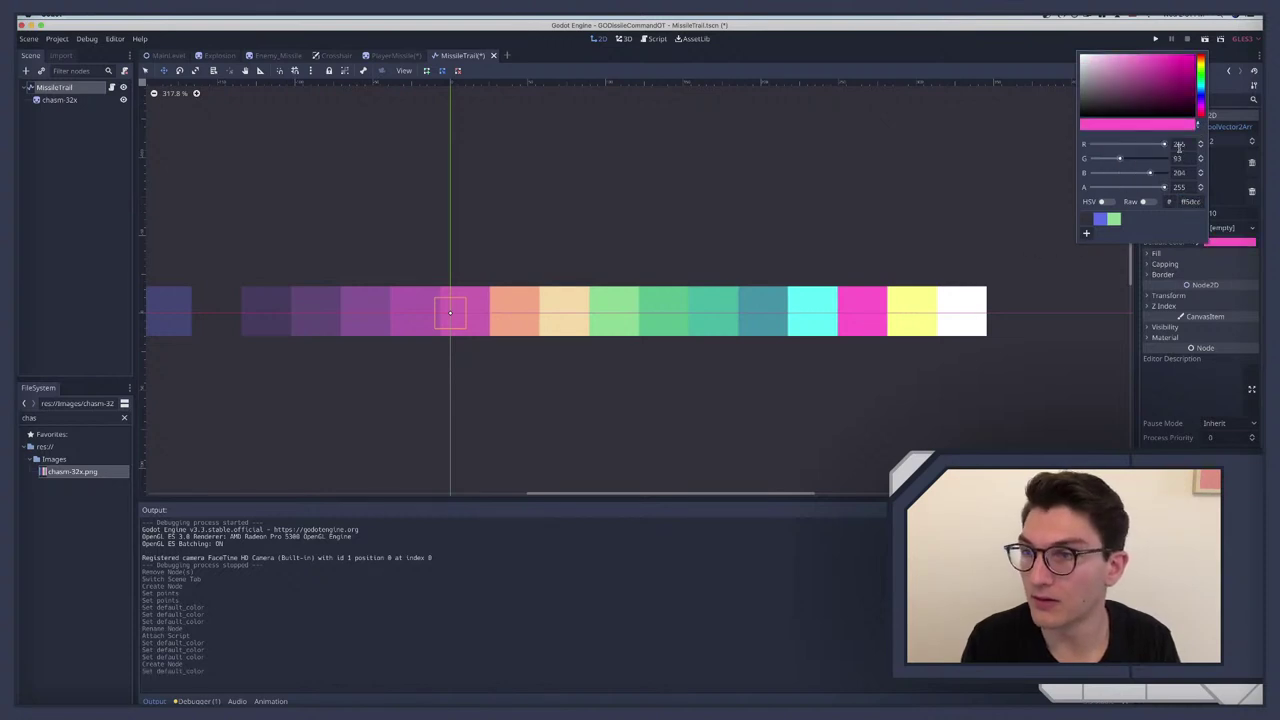
{"action": "left_click", "coordinate": [1199, 125]}
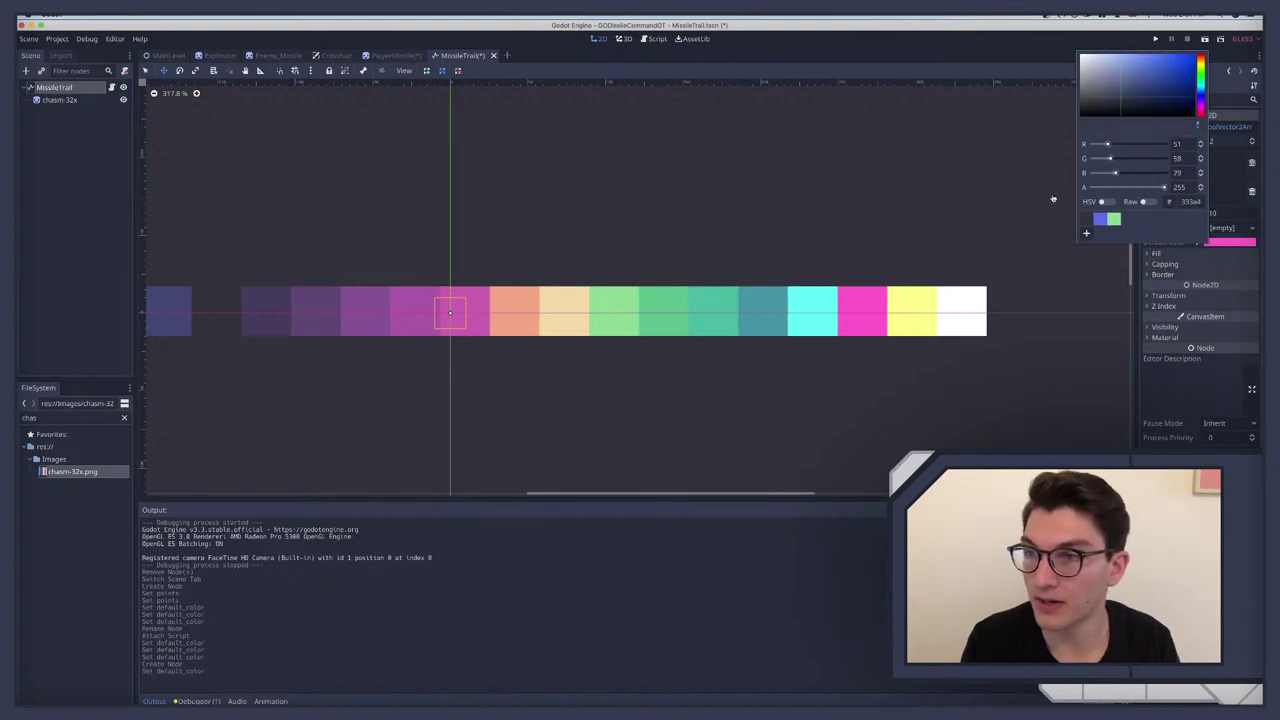
{"action": "left_click", "coordinate": [860, 302]}
{"action": "left_click", "coordinate": [1087, 233]}
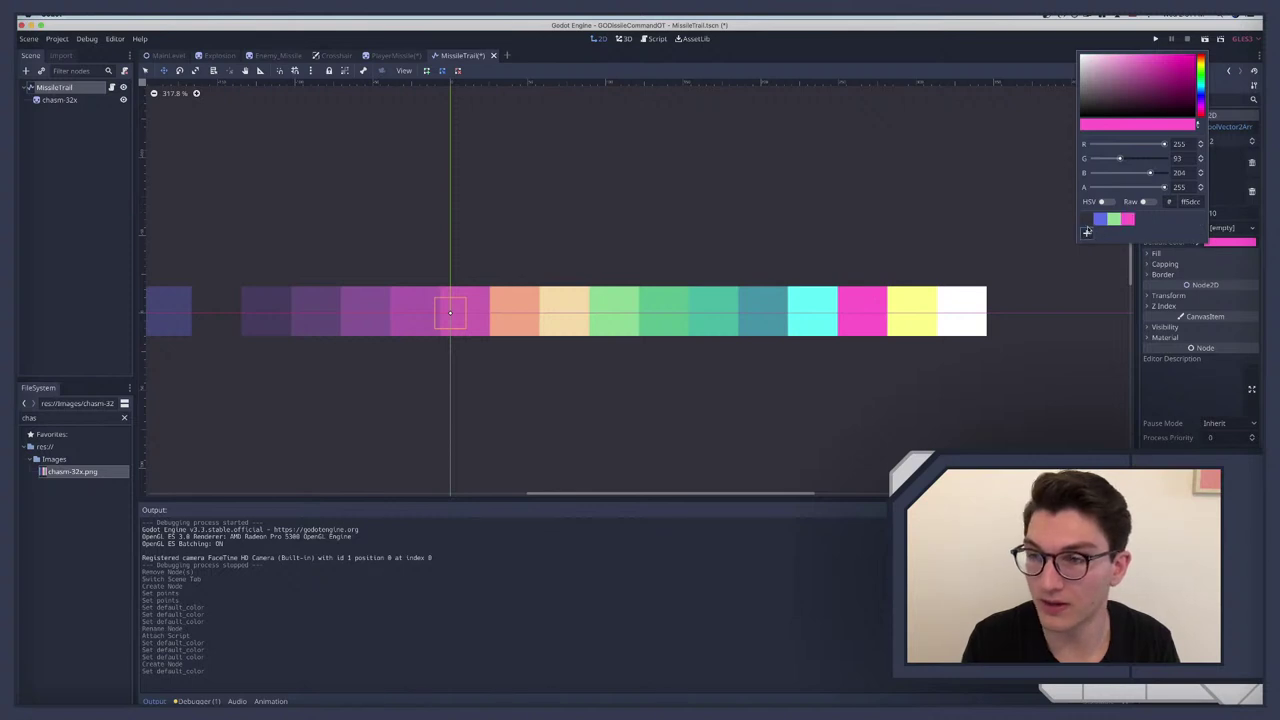
Step: Delete the temporary chasm-32x palette sprite and reselect the MissileTrail line
{"action": "left_click", "coordinate": [63, 101]}
{"action": "key", "text": "Delete"}
{"action": "key", "text": "Return"}
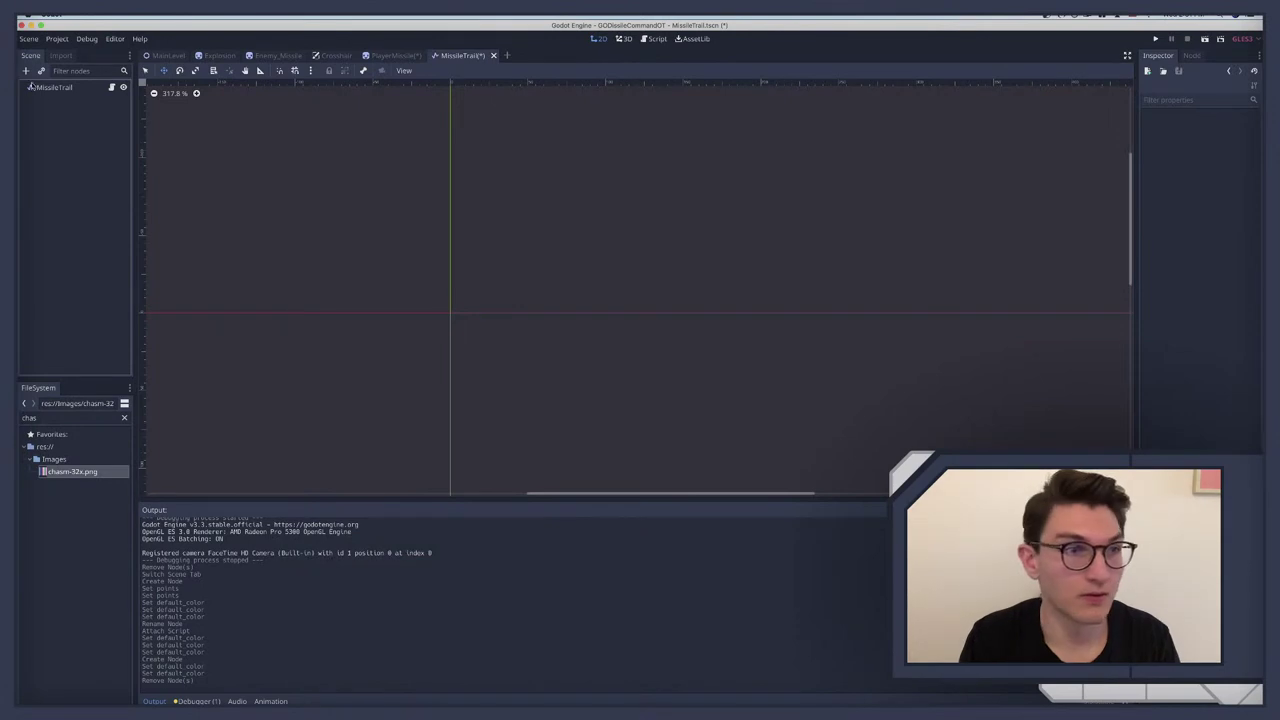
{"action": "left_click", "coordinate": [33, 88]}
Step: Read the pink as floats and set ENEMY_COLOR to Color(1, 0.36, 0.8, 1)
{"action": "left_click", "coordinate": [1225, 243]}
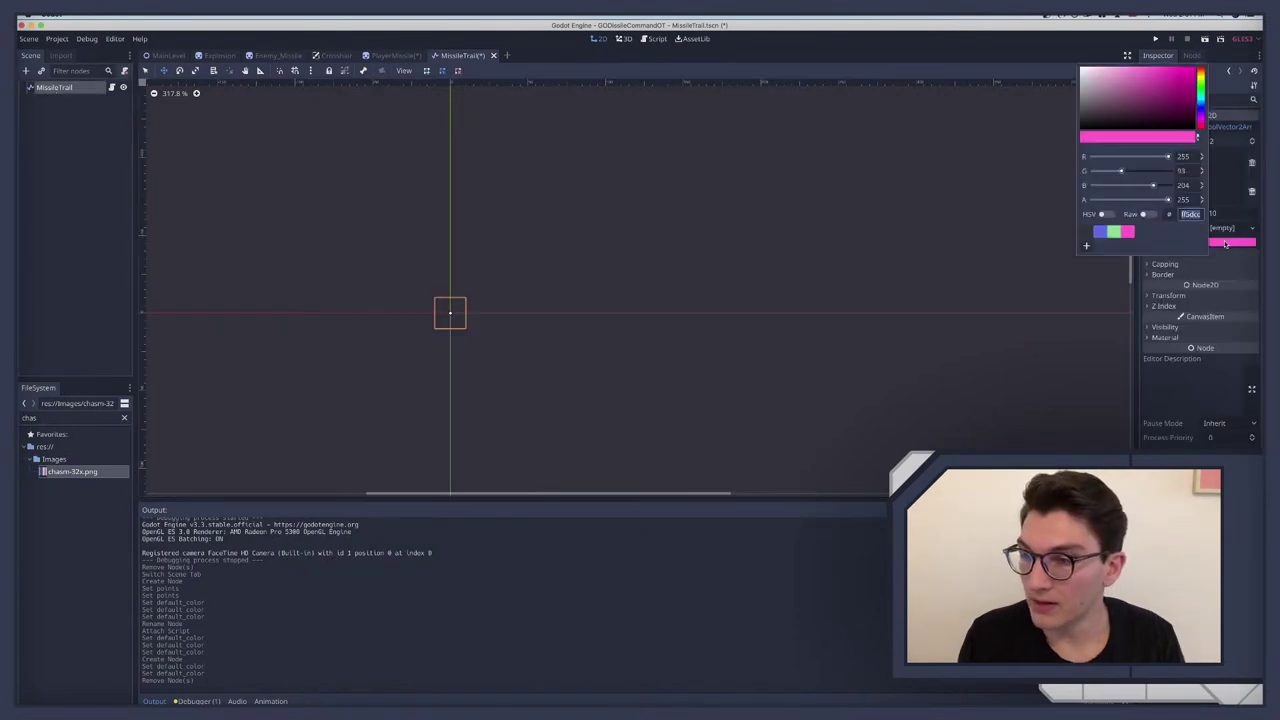
{"action": "left_click", "coordinate": [1145, 214]}
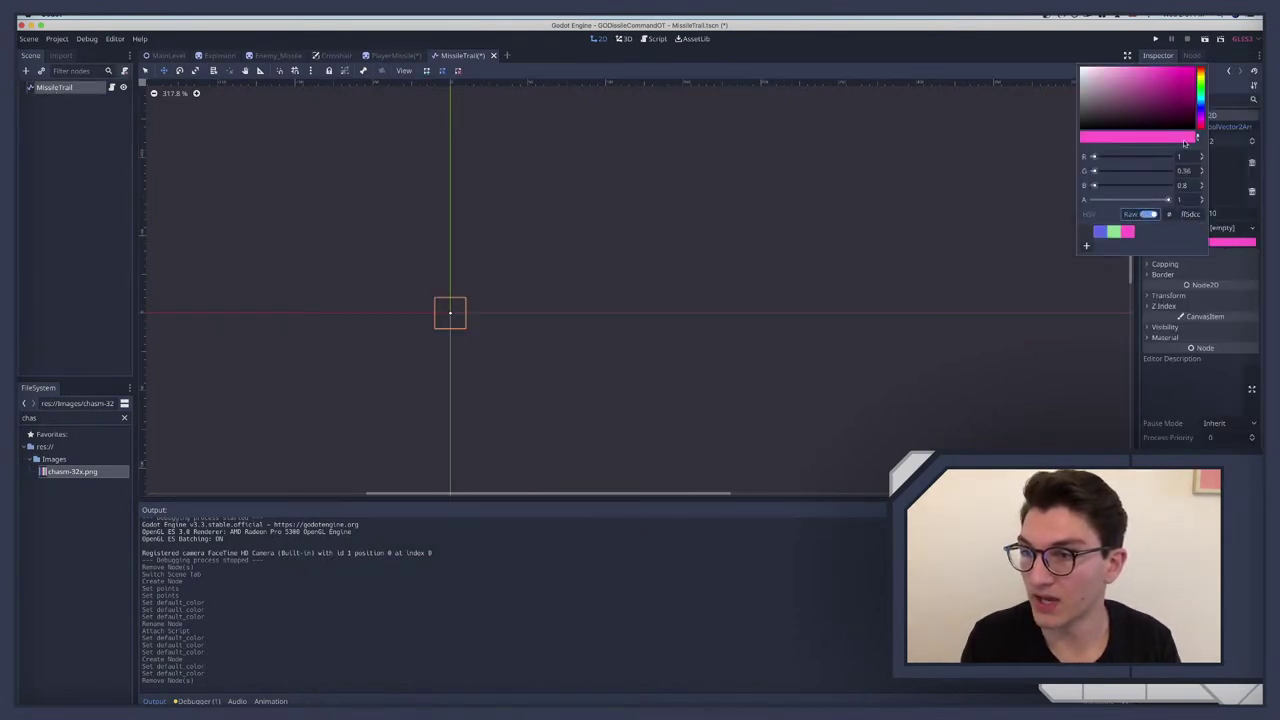
{"action": "left_click", "coordinate": [186, 108]}
{"action": "key", "text": "alt+3"}
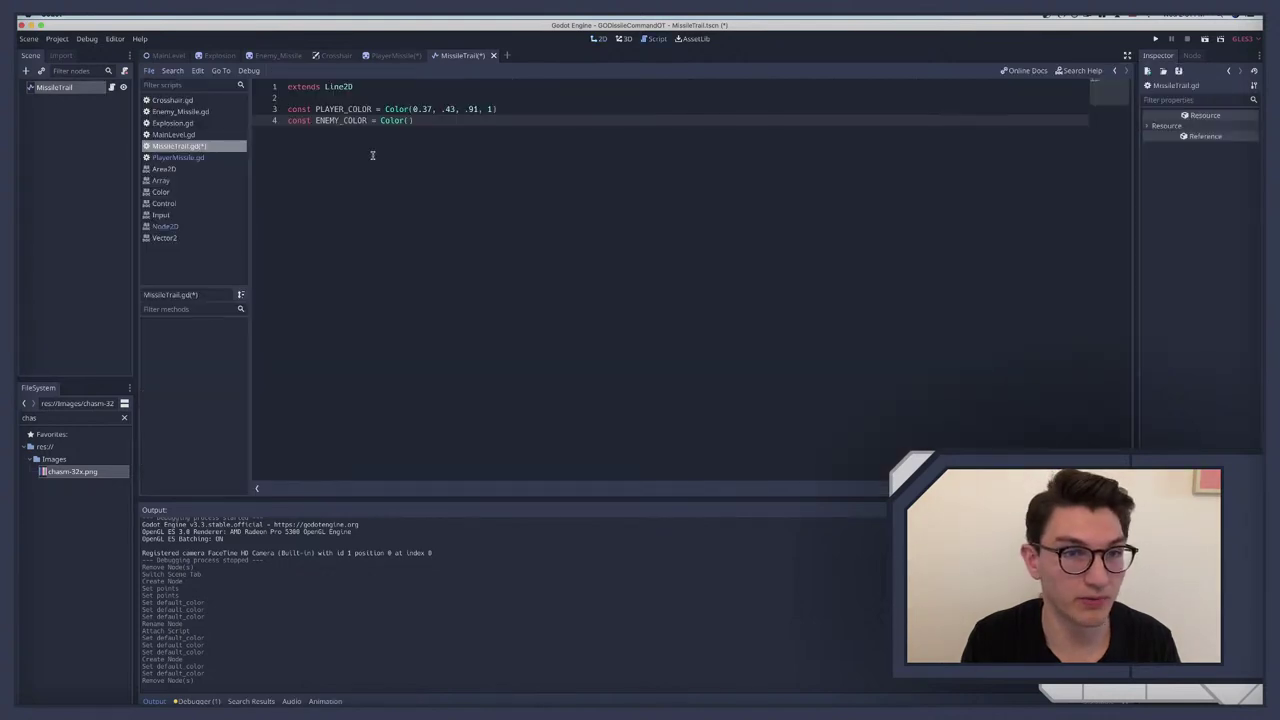
{"action": "type", "text": "1, "}
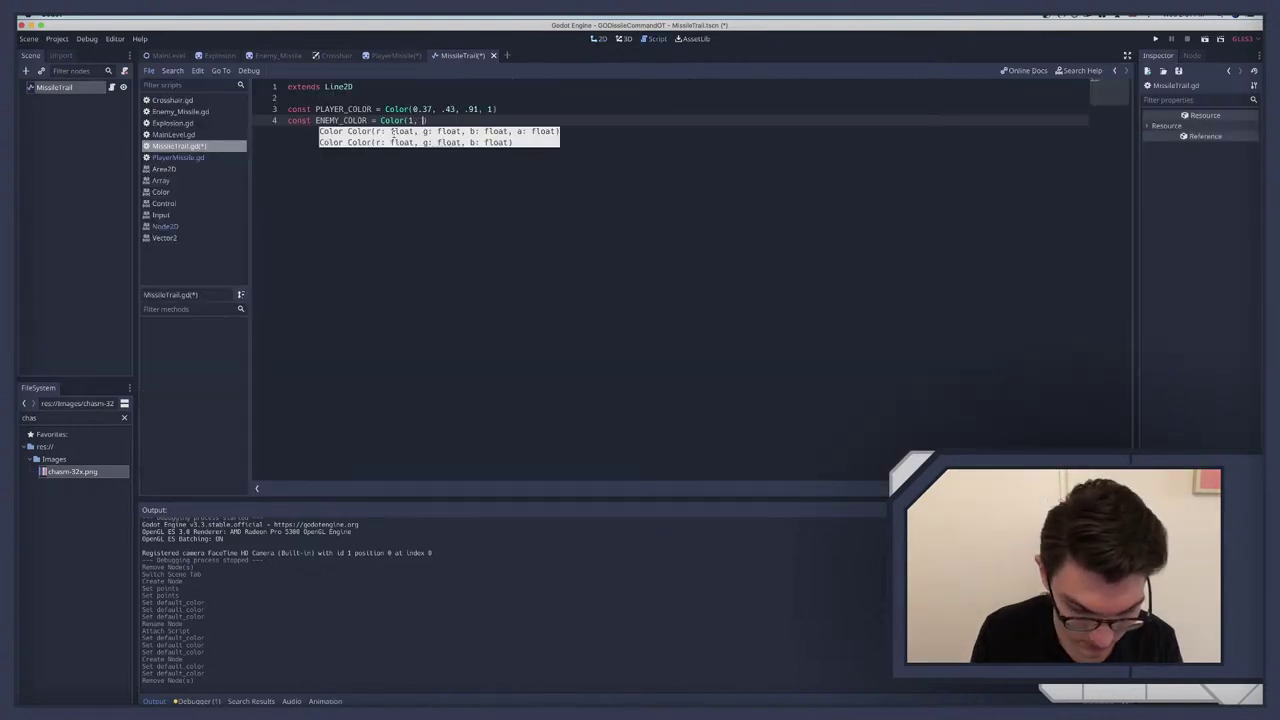
{"action": "type", "text": "0.36, 0."}
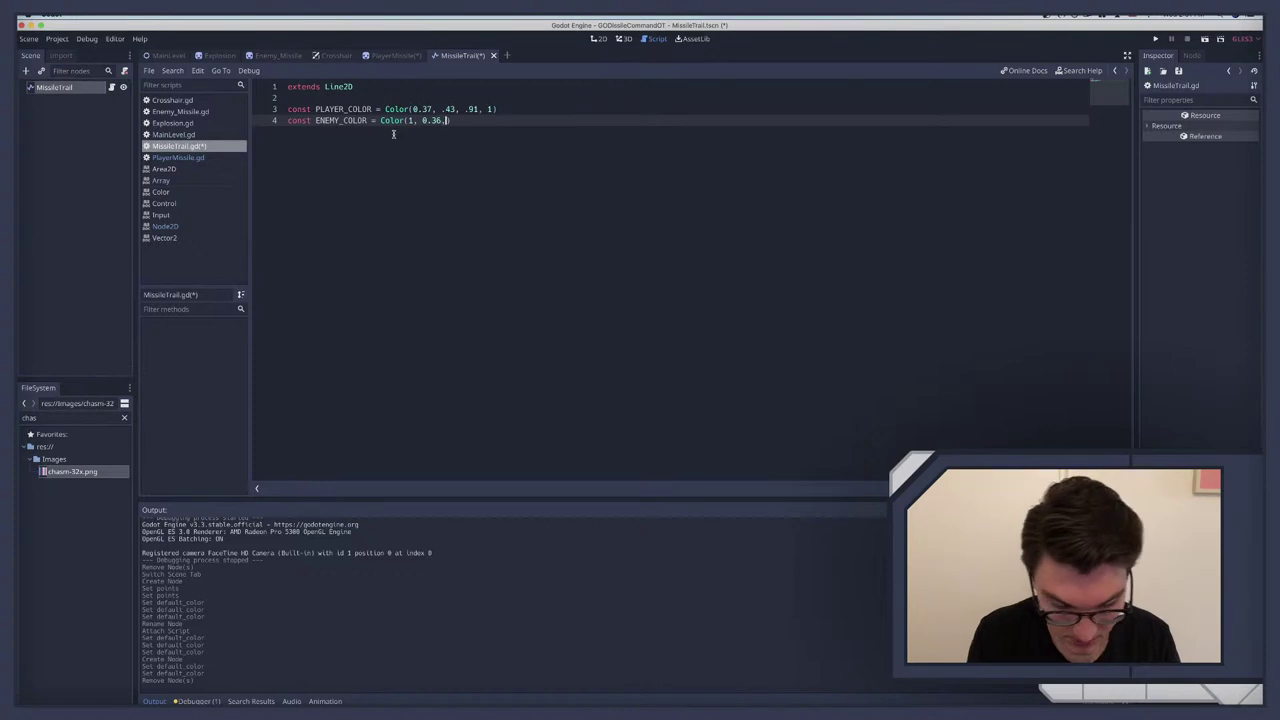
{"action": "type", "text": "8, 1)"}
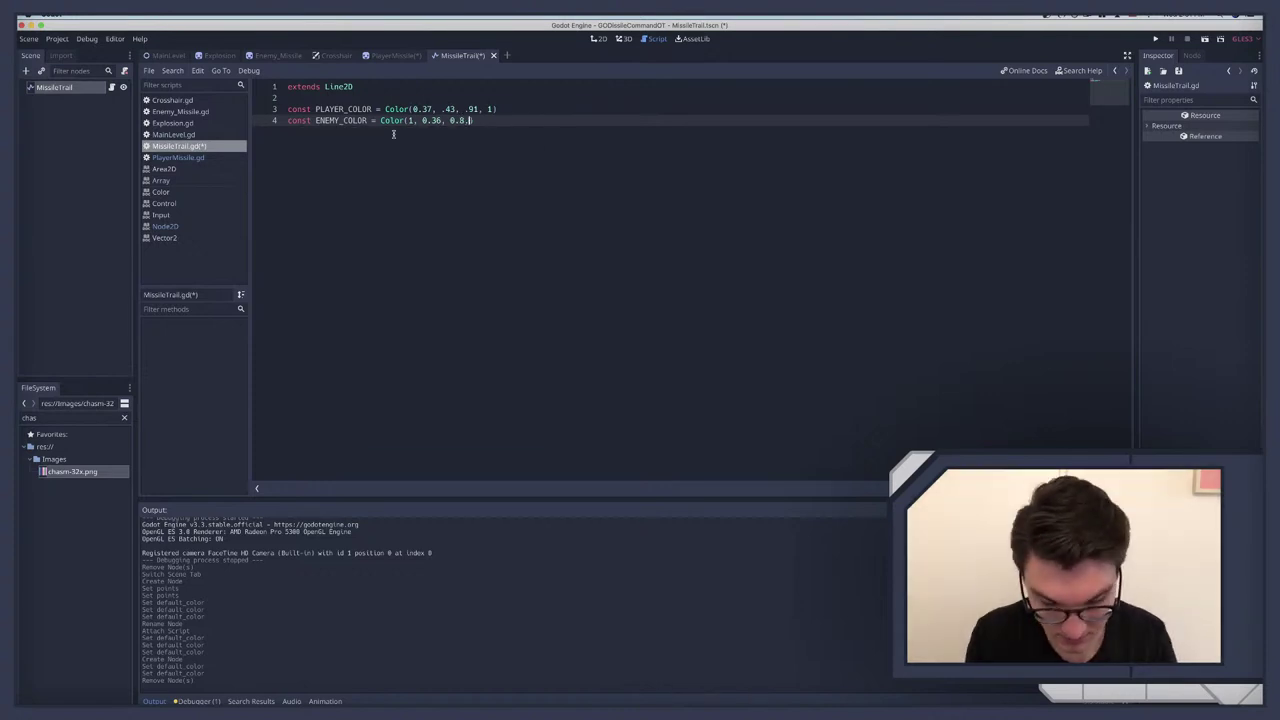
Step: Add leading zeros to PLAYER_COLOR's values and insert blank lines below the constants
{"action": "left_click", "coordinate": [440, 109]}
{"action": "type", "text": "0"}
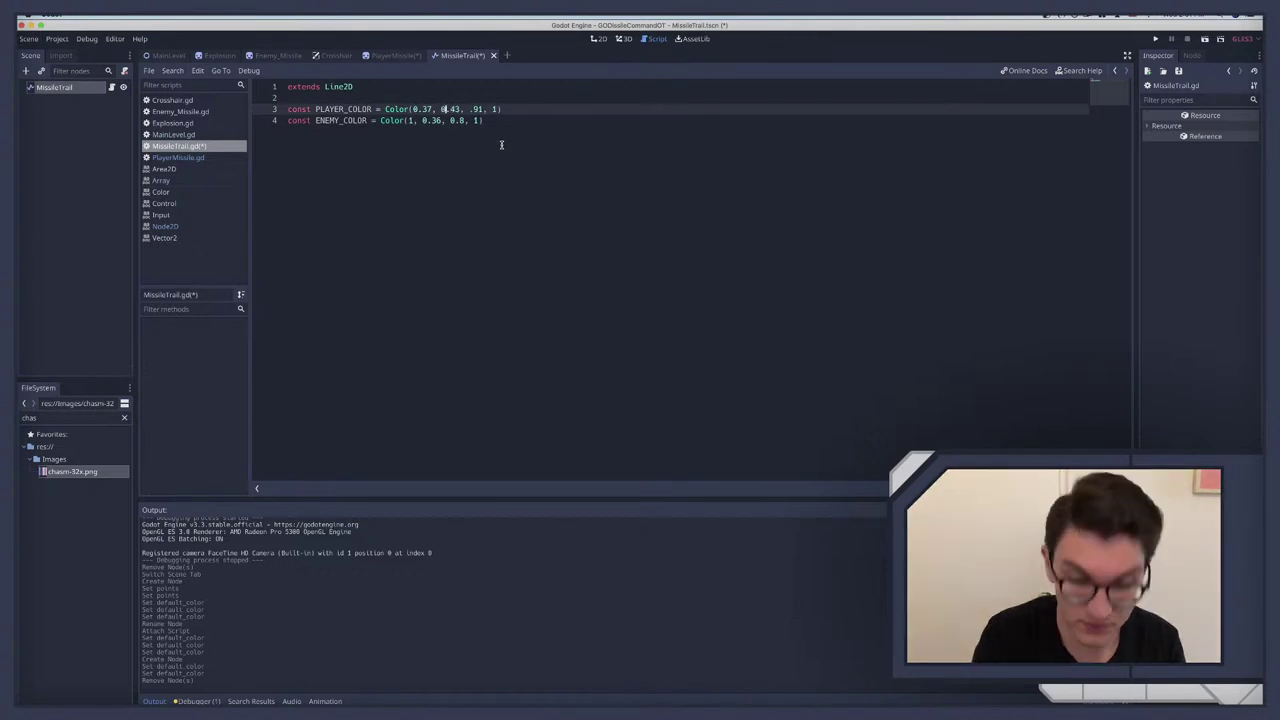
{"action": "type", "text": "0"}
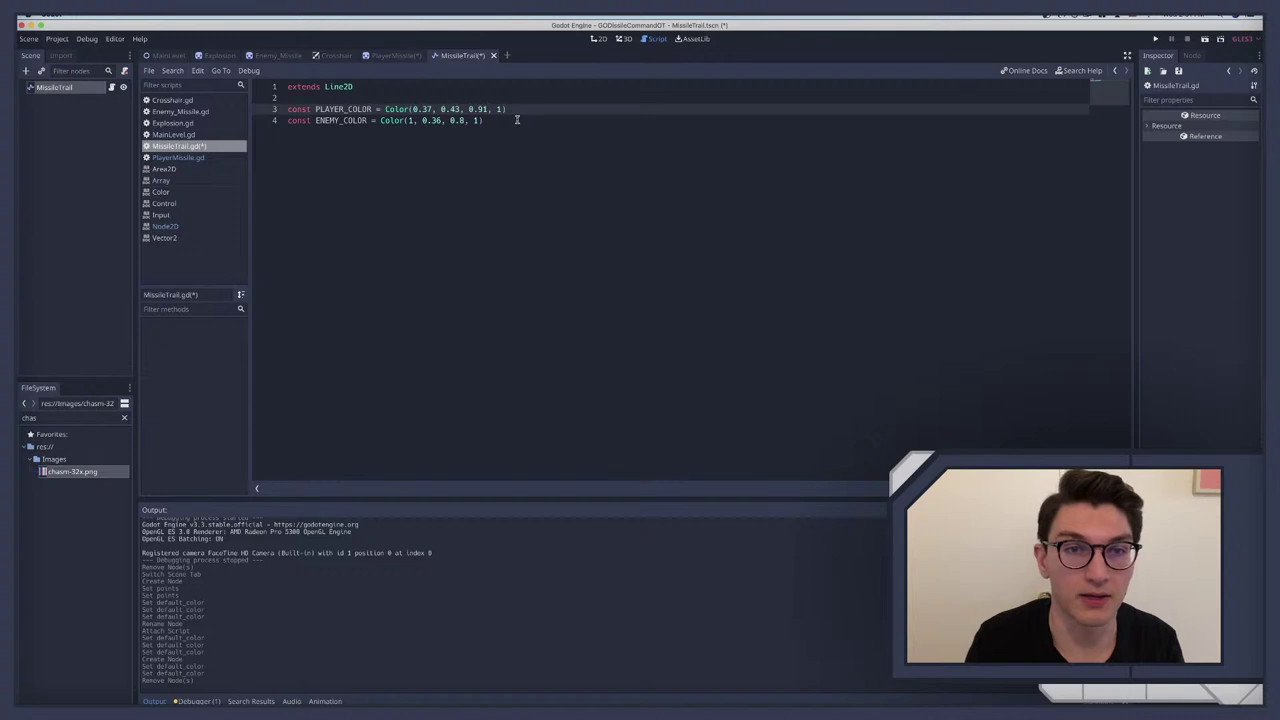
{"action": "left_click", "coordinate": [516, 121]}
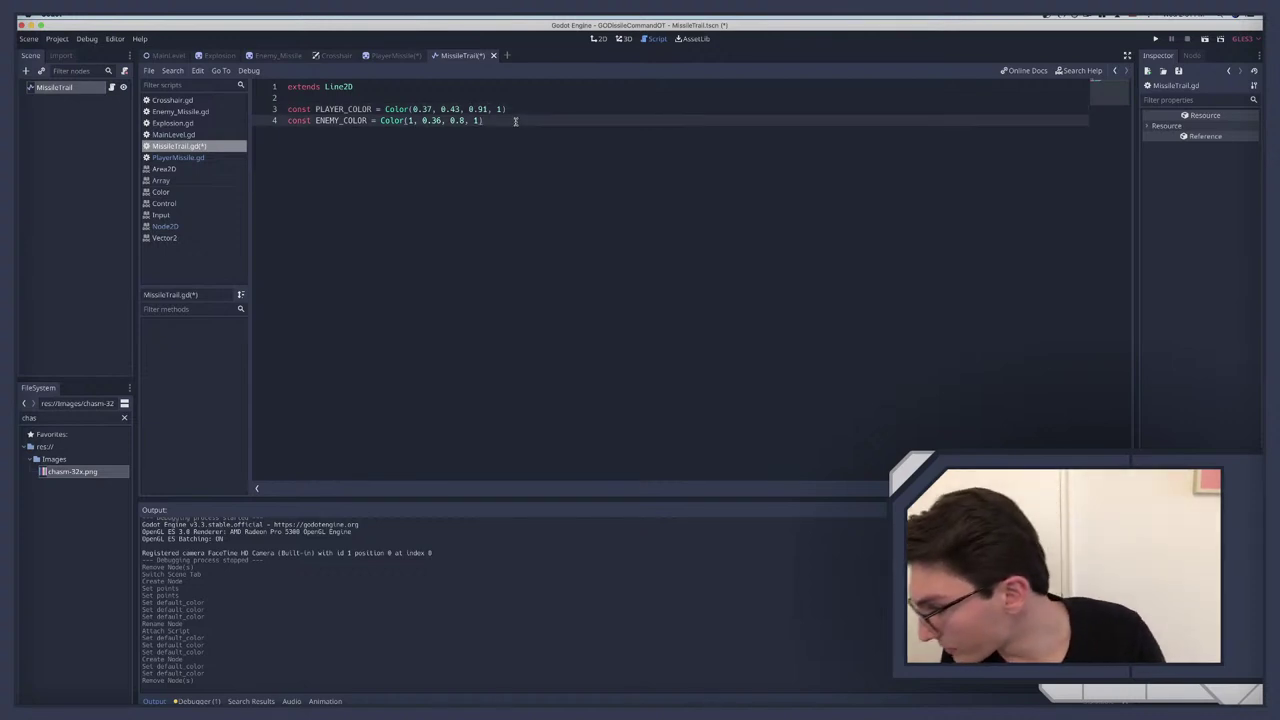
{"action": "key", "text": "Return"}
{"action": "key", "text": "Return"}
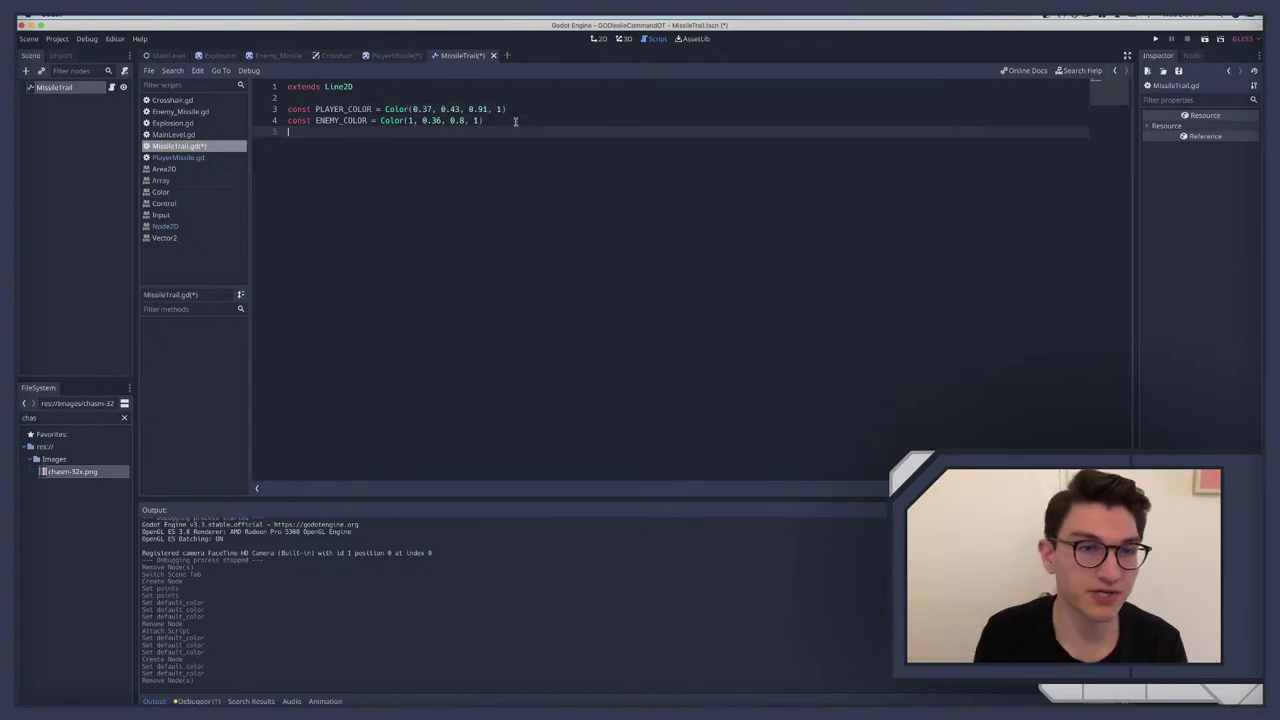
{"action": "key", "text": "Return"}
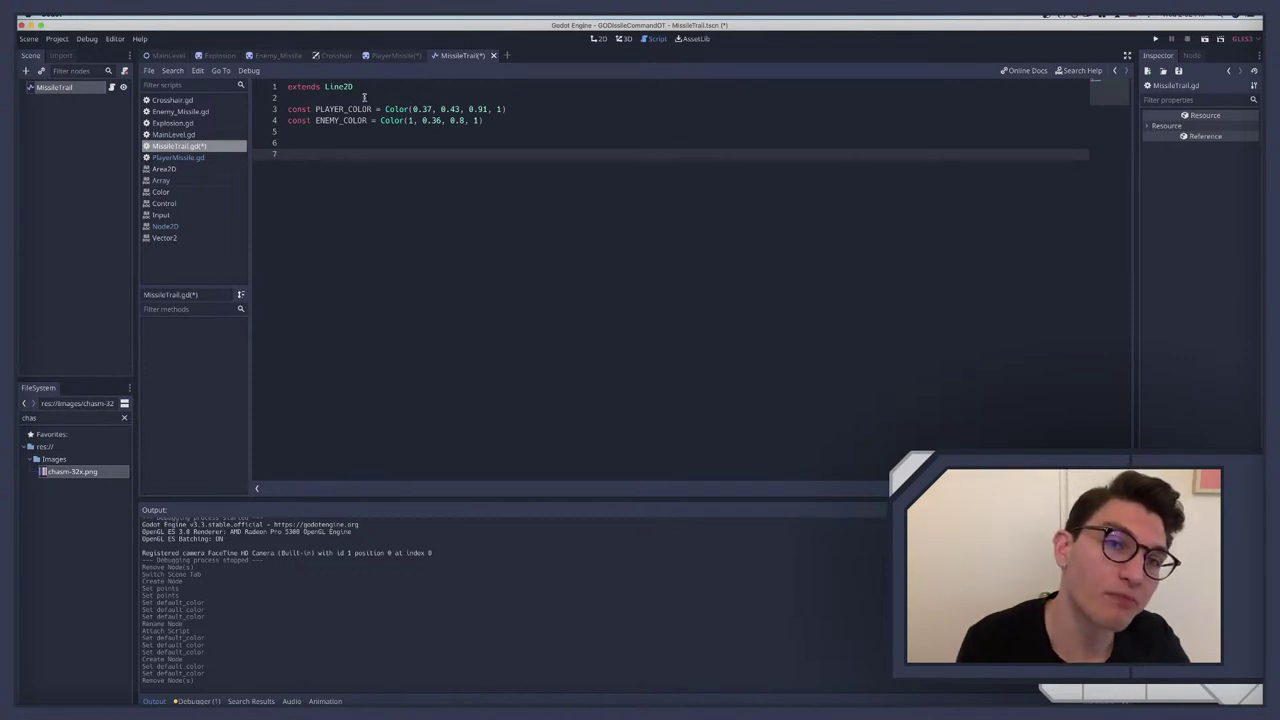
Step: Save MissileTrail.gd and switch to the PlayerMissile scene in the 2D view
{"action": "key", "text": "super+s"}
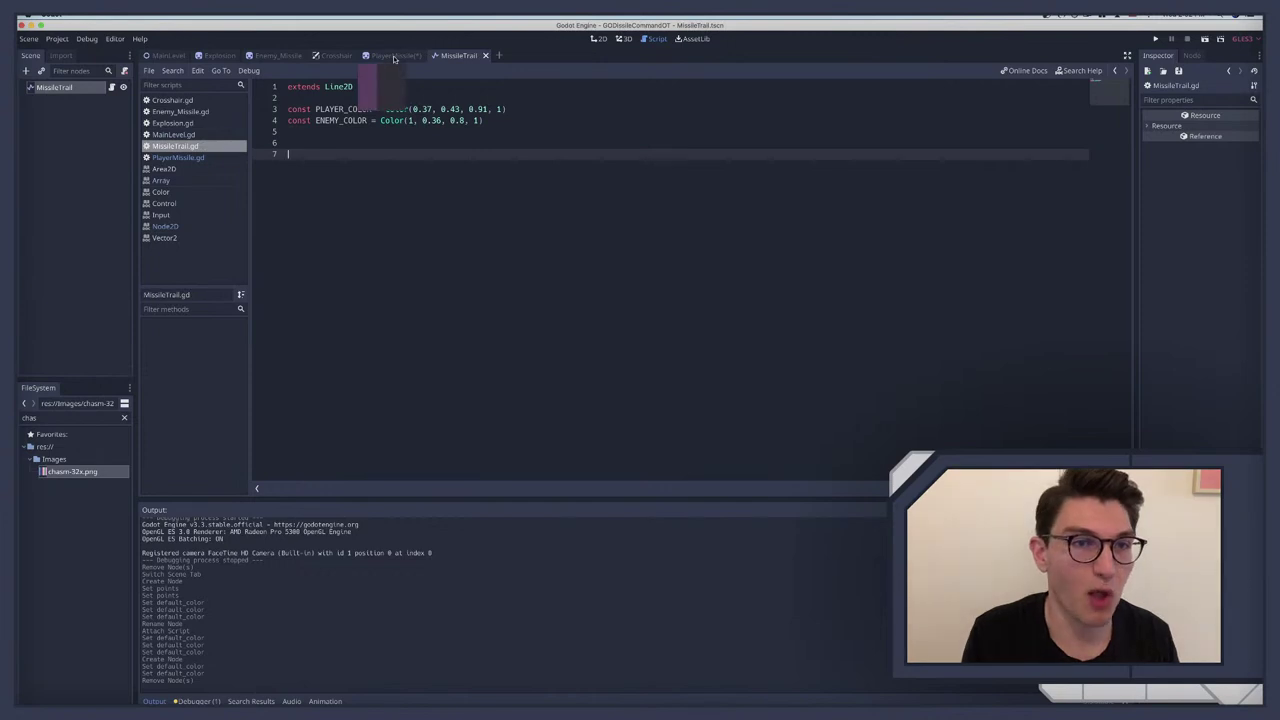
{"action": "left_click", "coordinate": [395, 55]}
{"action": "left_click", "coordinate": [58, 88]}
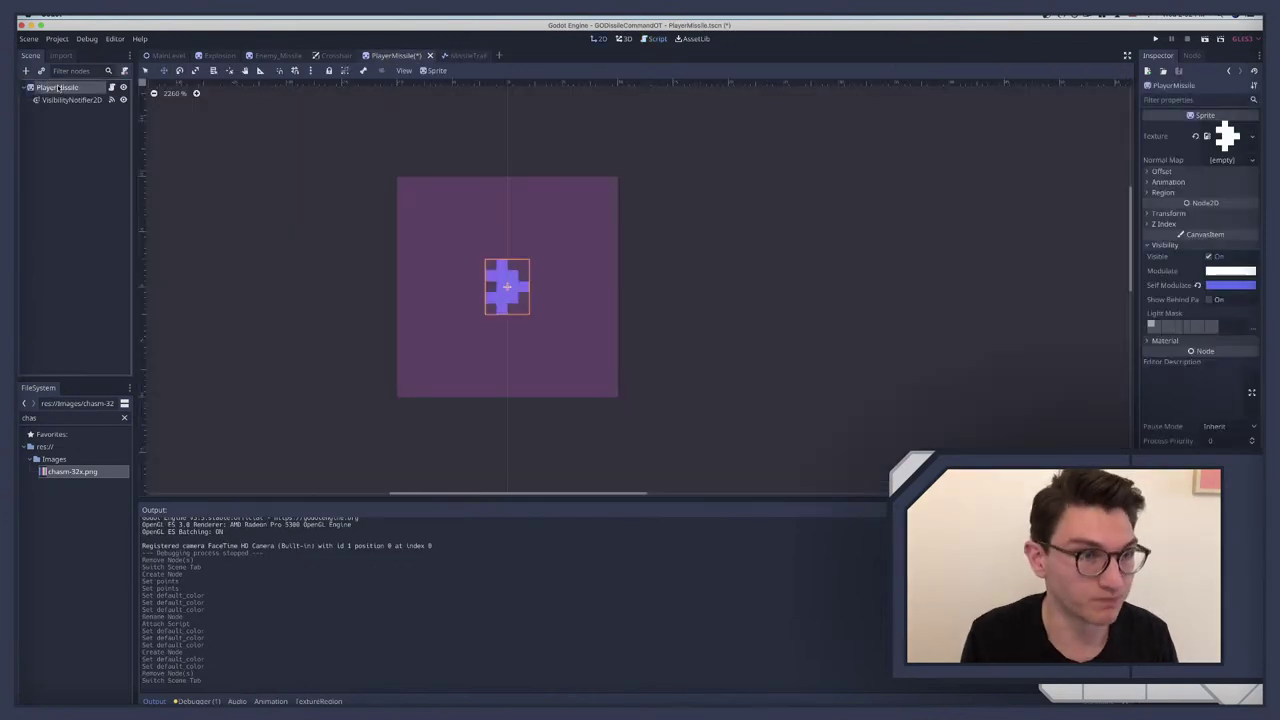
Step: Add a Line2D child node to PlayerMissile
{"action": "key", "text": "super+a"}
{"action": "type", "text": "line2d"}
{"action": "key", "text": "Return"}
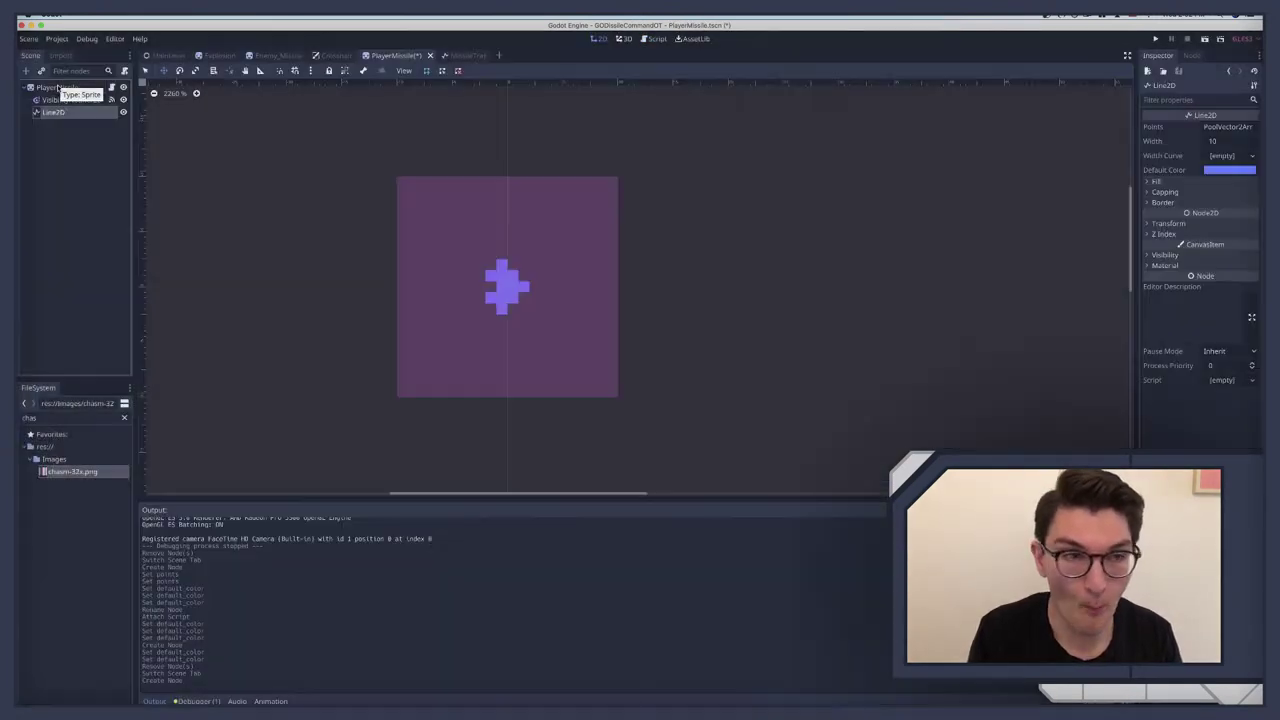
{"action": "left_click", "coordinate": [111, 87]}
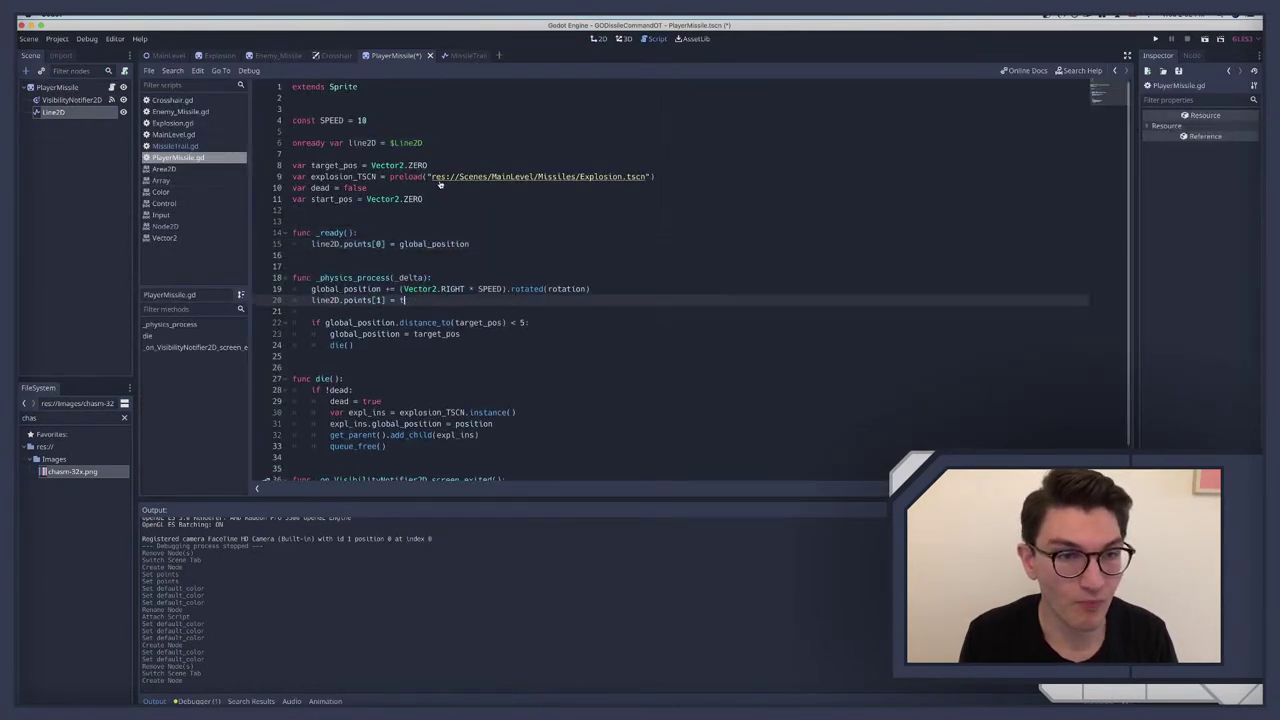
Step: Replace pass in _ready() with start_pos = global_position
{"action": "type", "text": "position"}
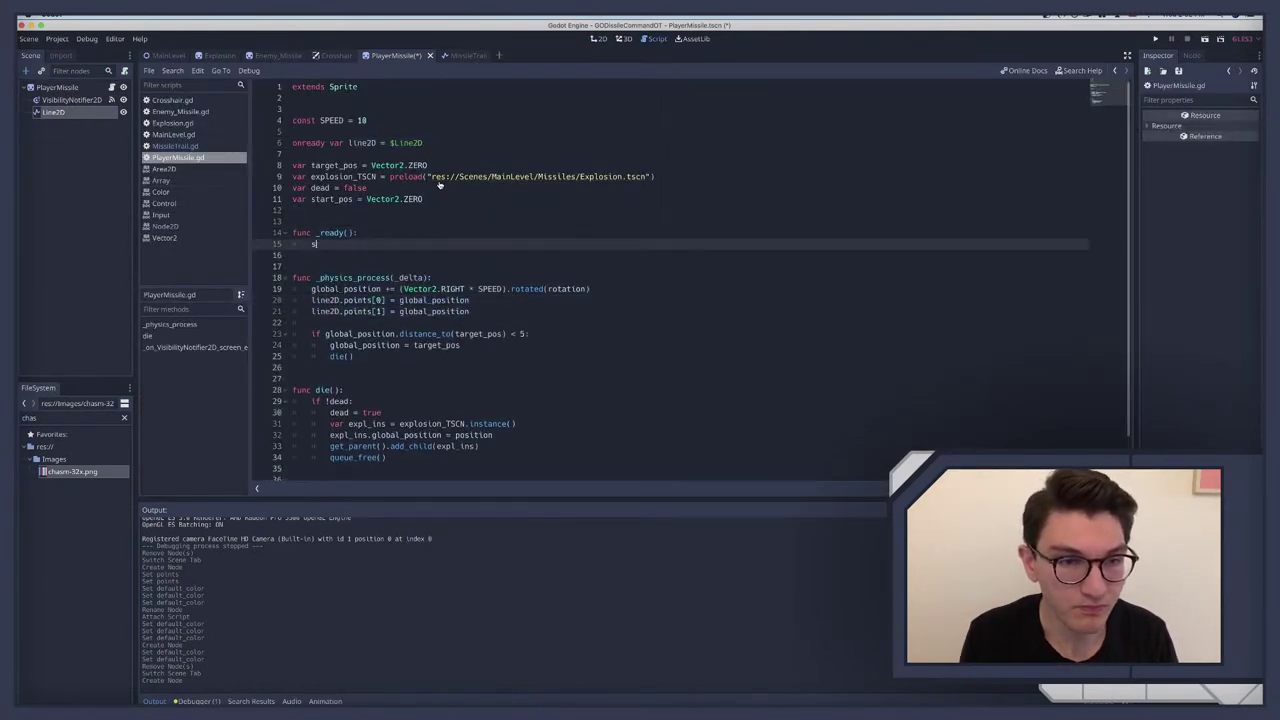
{"action": "left_click", "coordinate": [422, 199]}
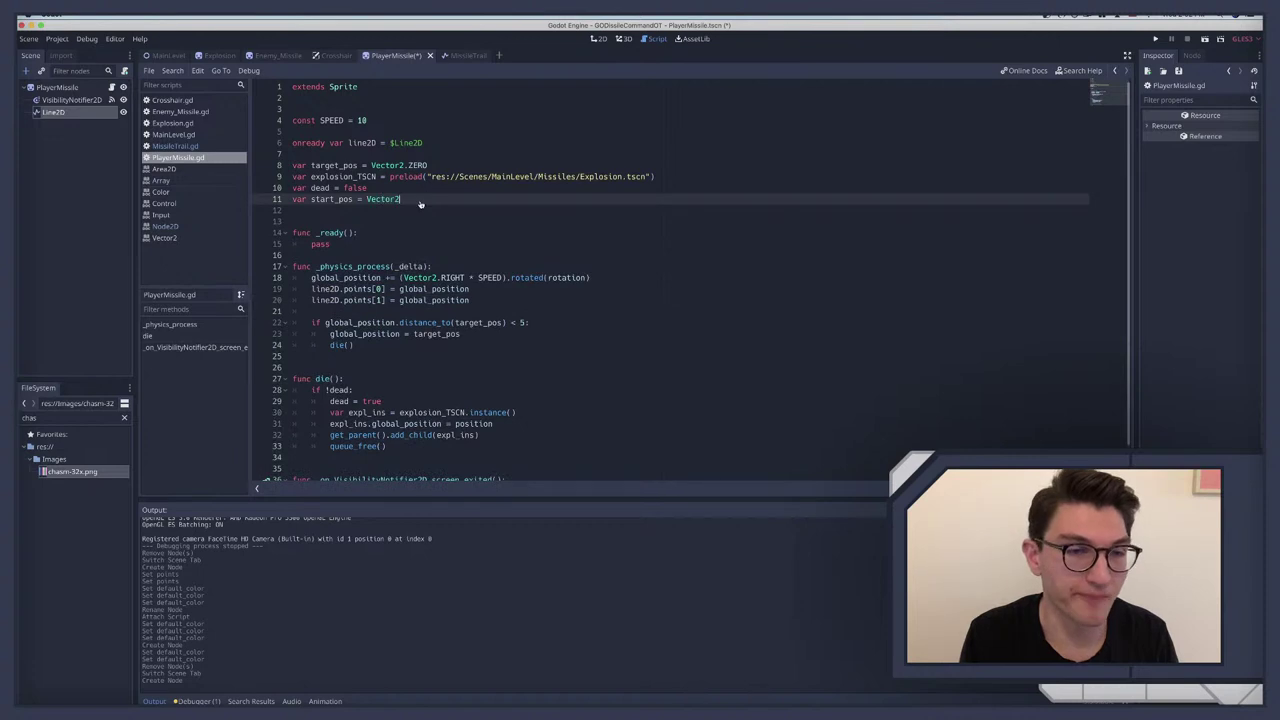
{"action": "key", "text": "Down"}
{"action": "key", "text": "Down"}
{"action": "key", "text": "Down"}
{"action": "key", "text": "Down"}
{"action": "key", "text": "Down"}
{"action": "key", "text": "Return"}
{"action": "double_click", "coordinate": [321, 244]}
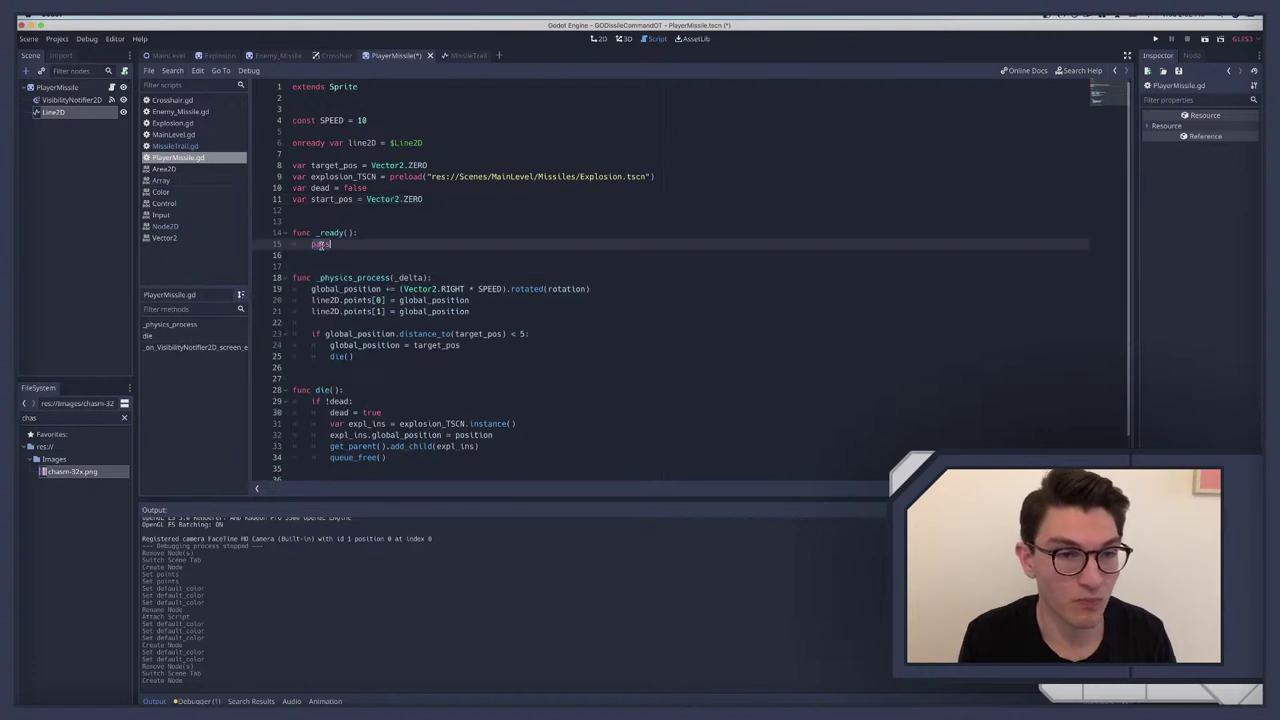
{"action": "type", "text": "start"}
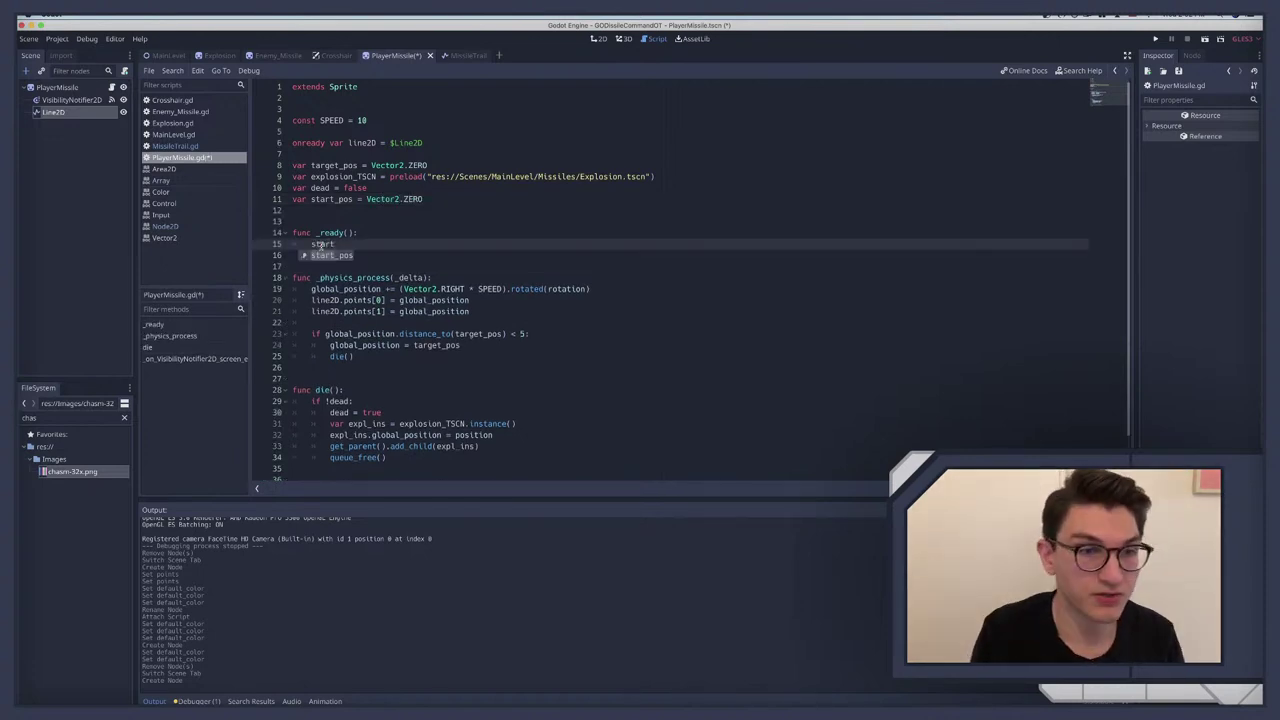
{"action": "type", "text": "_pos = "}
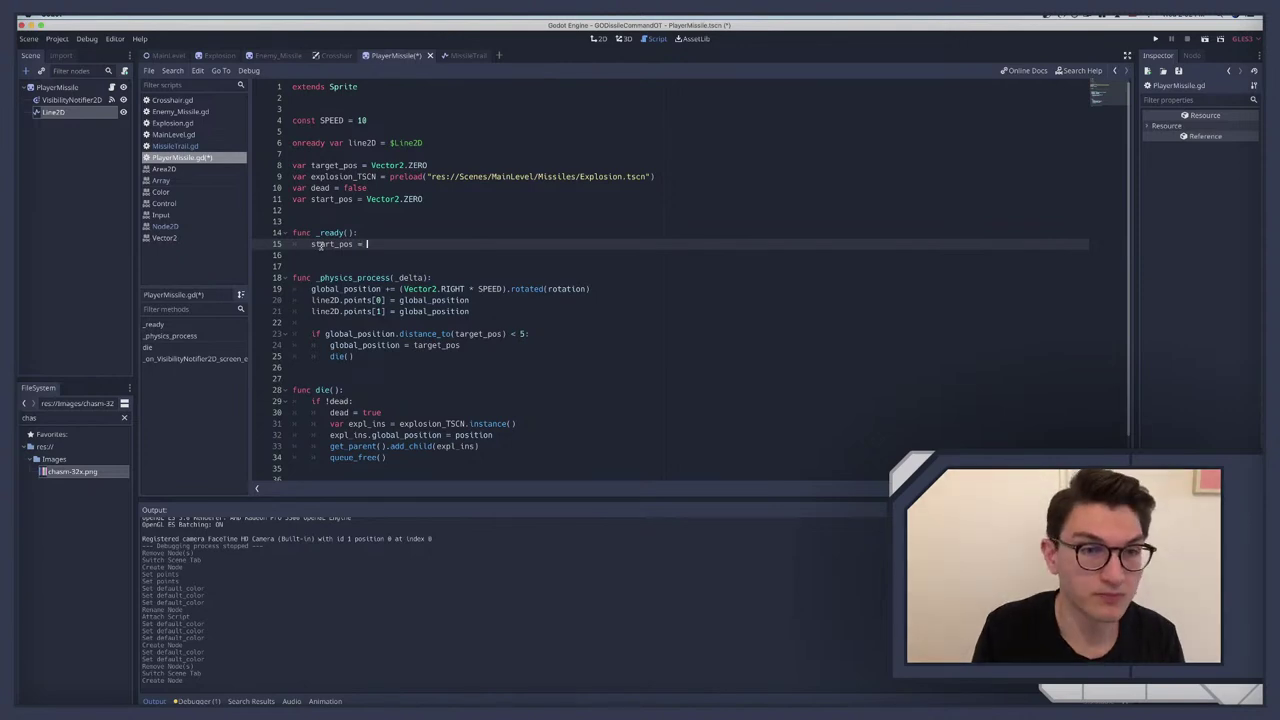
{"action": "type", "text": "global_position"}
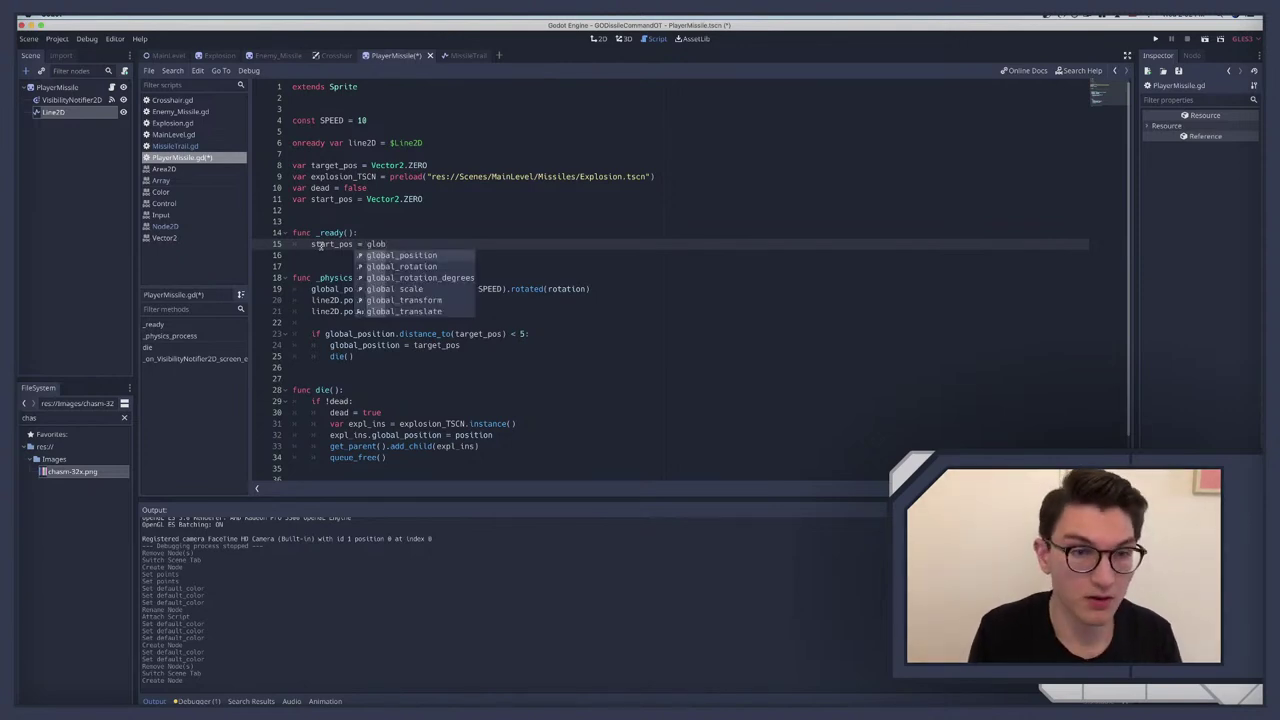
{"action": "key", "text": "Return"}
Step: Set line2D.points[0] to to_local(start_pos) in _physics_process and save PlayerMissile.gd
{"action": "left_click", "coordinate": [519, 281]}
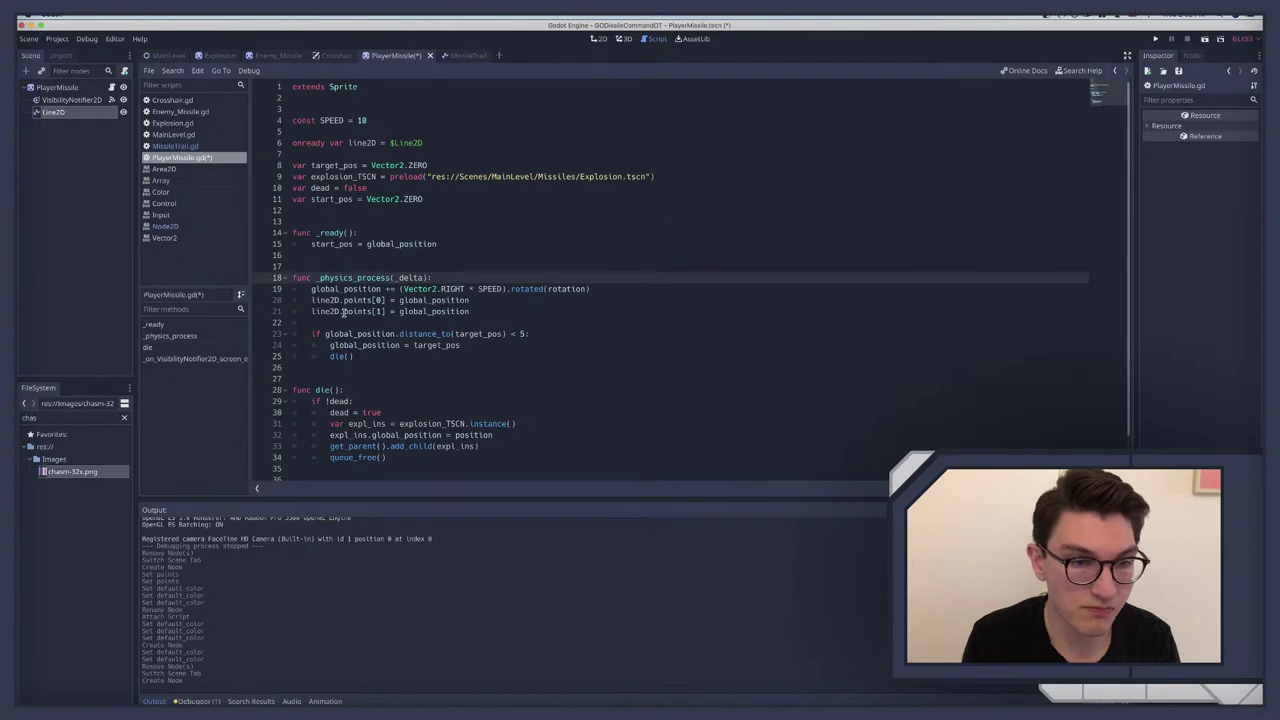
{"action": "left_click_drag", "start_coordinate": [400, 311], "coordinate": [477, 300]}
{"action": "left_click", "coordinate": [423, 300]}
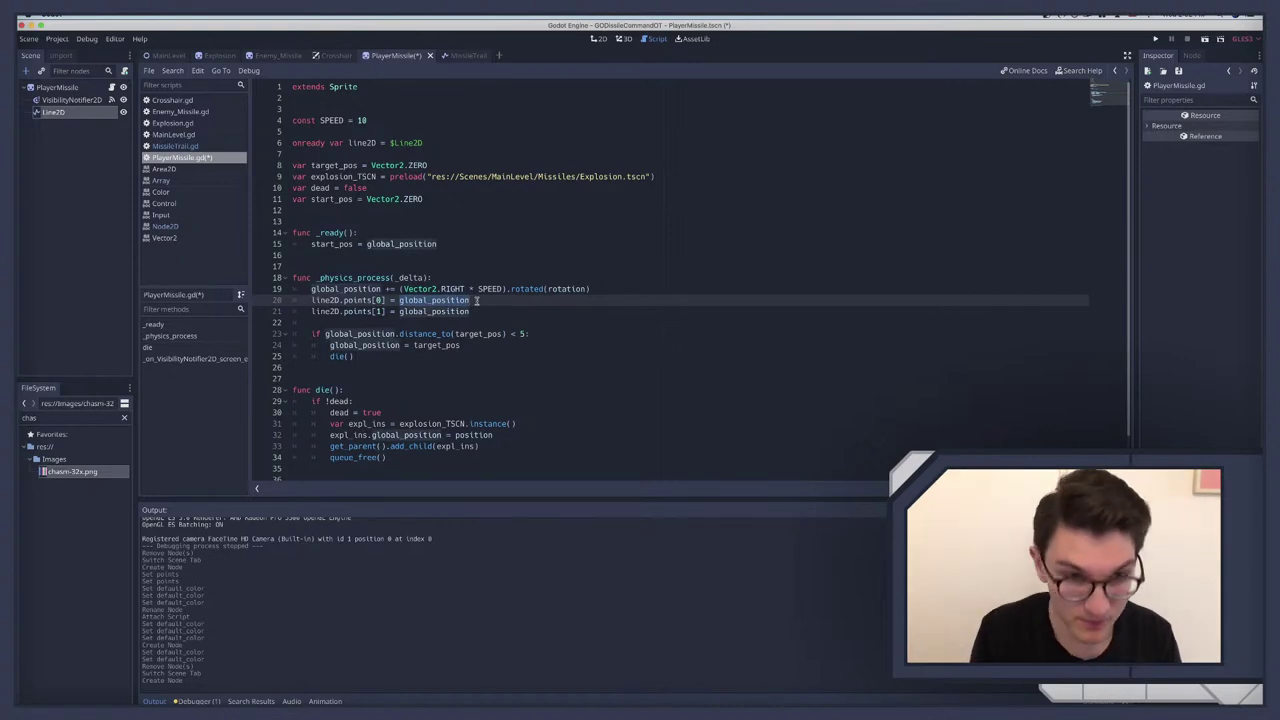
{"action": "type", "text": "start_pos."}
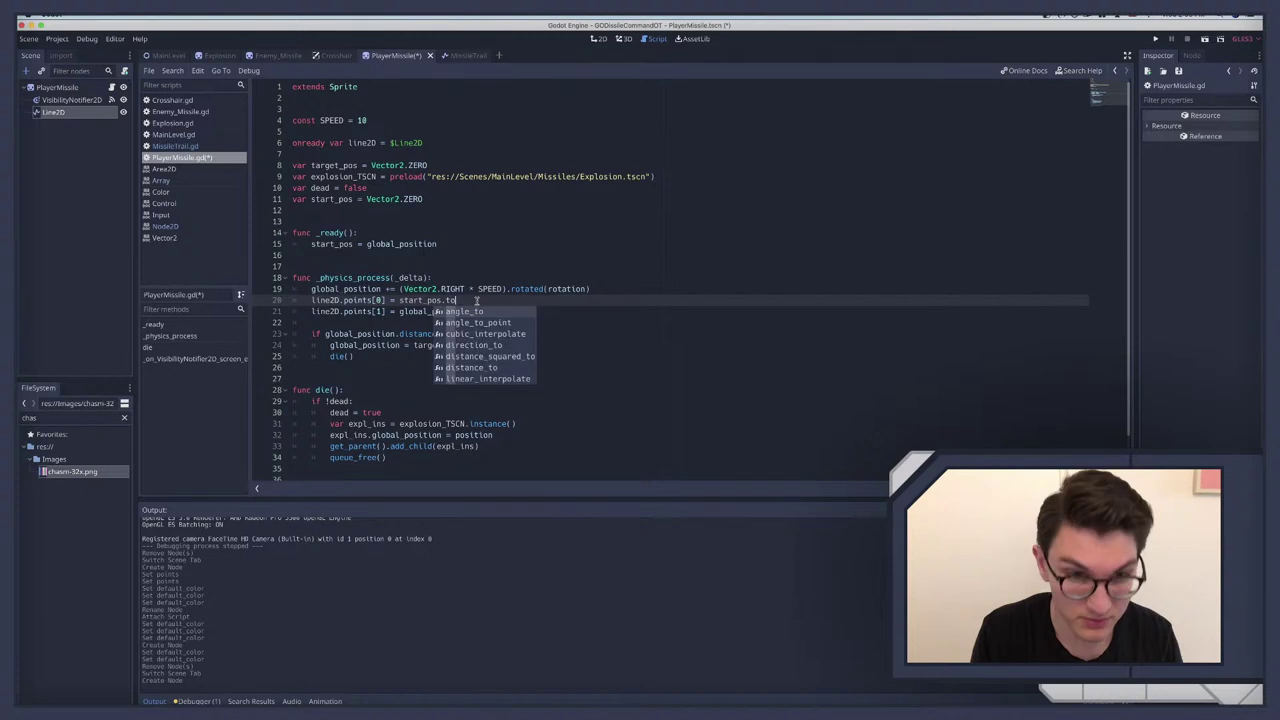
{"action": "key", "text": "BackSpace"}
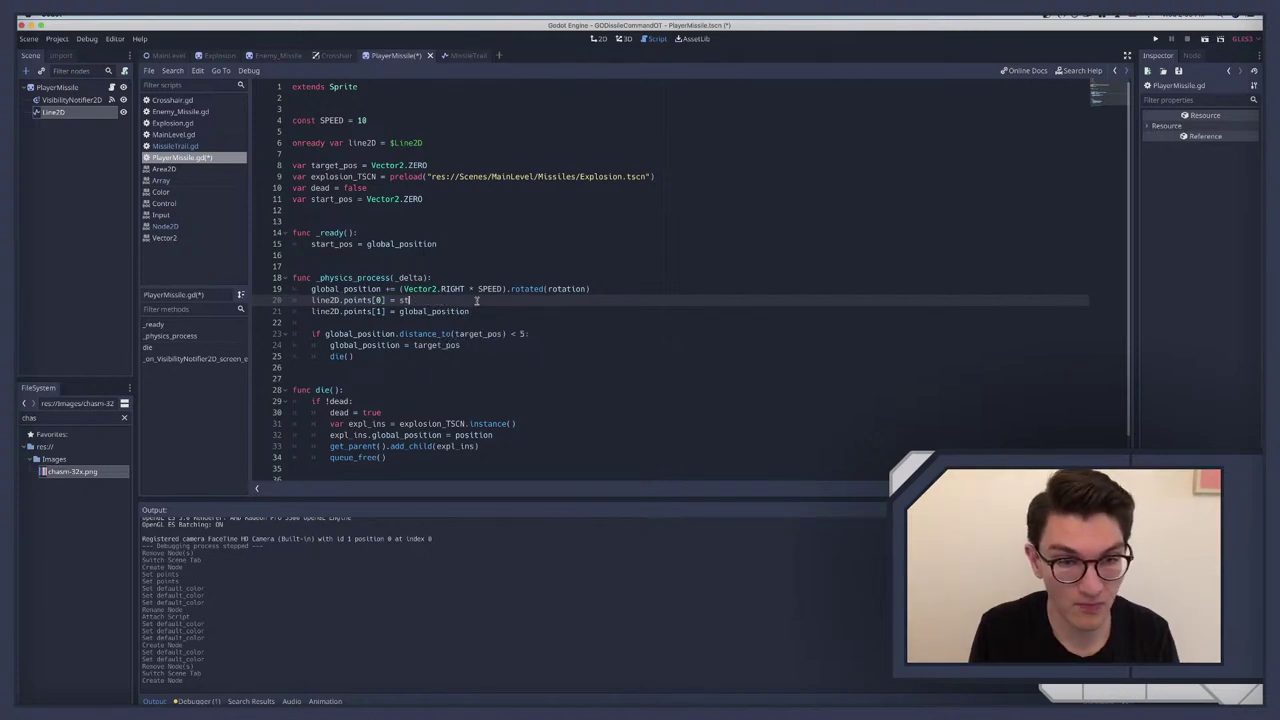
{"action": "type", "text": "to_loca"}
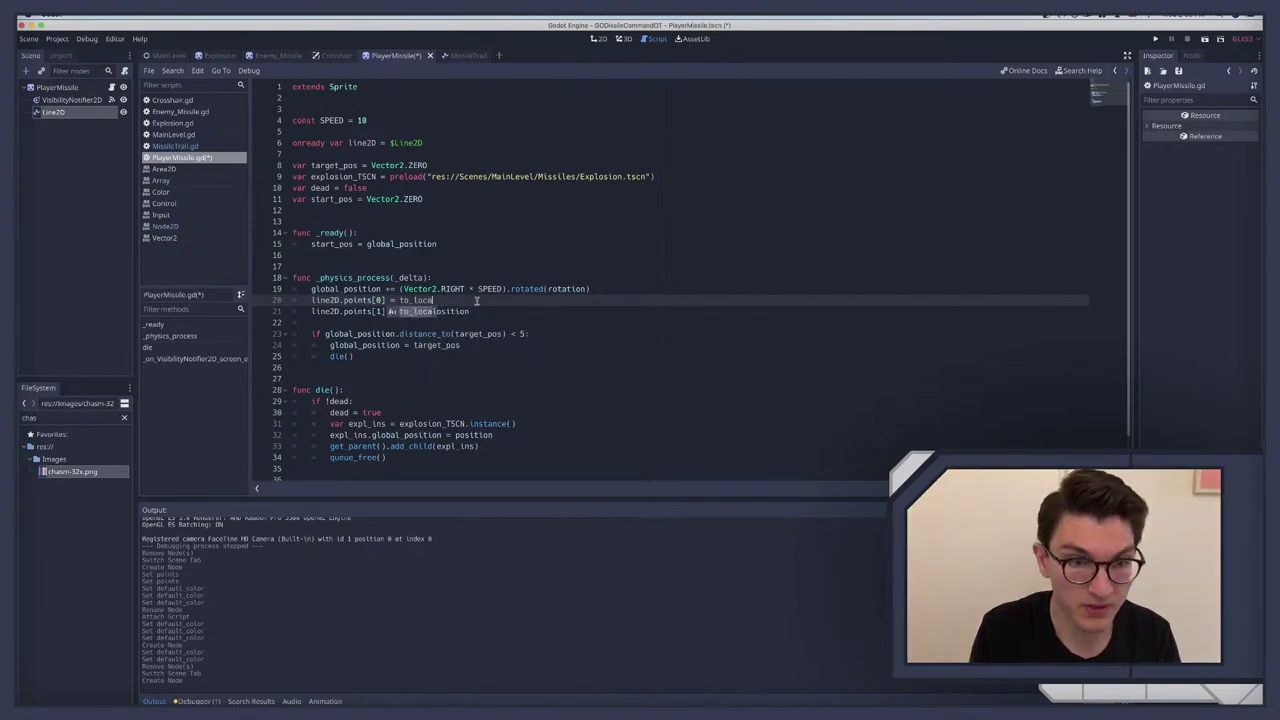
{"action": "key", "text": "Return"}
{"action": "type", "text": "start"}
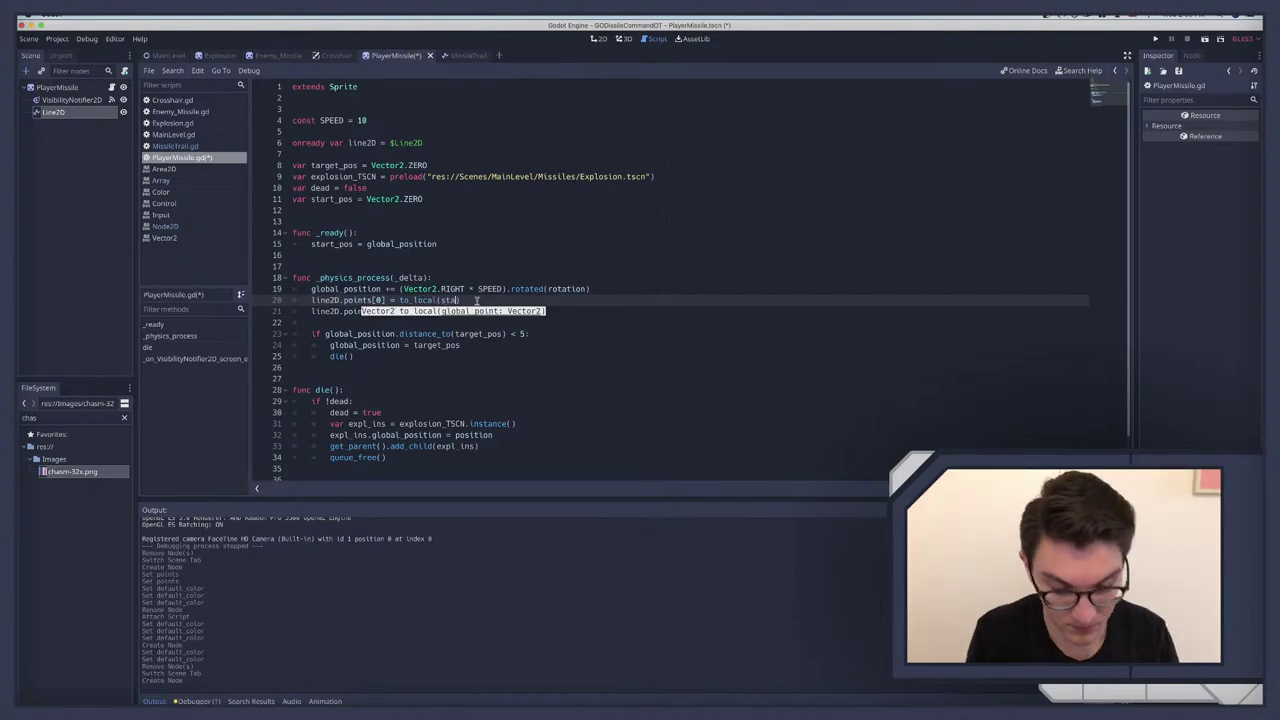
{"action": "type", "text": "_pos"}
{"action": "left_click", "coordinate": [425, 312]}
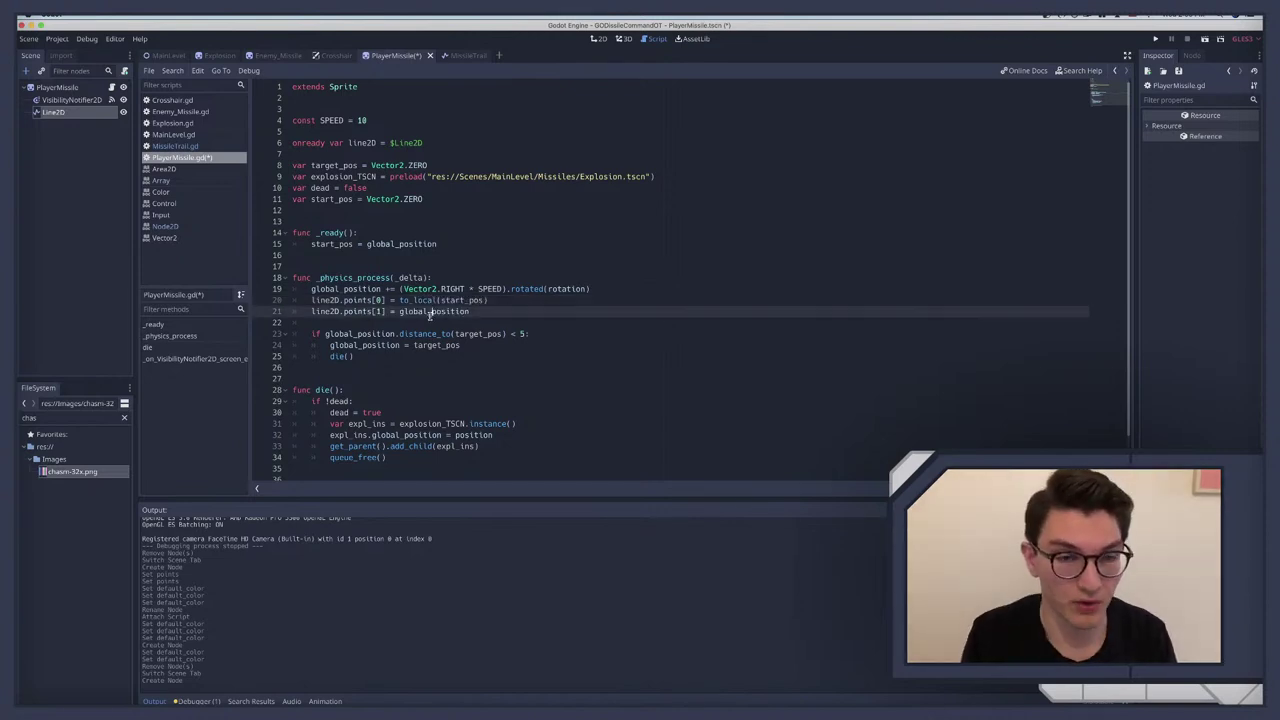
{"action": "key", "text": "ctrl+s"}
{"action": "left_click", "coordinate": [425, 301]}
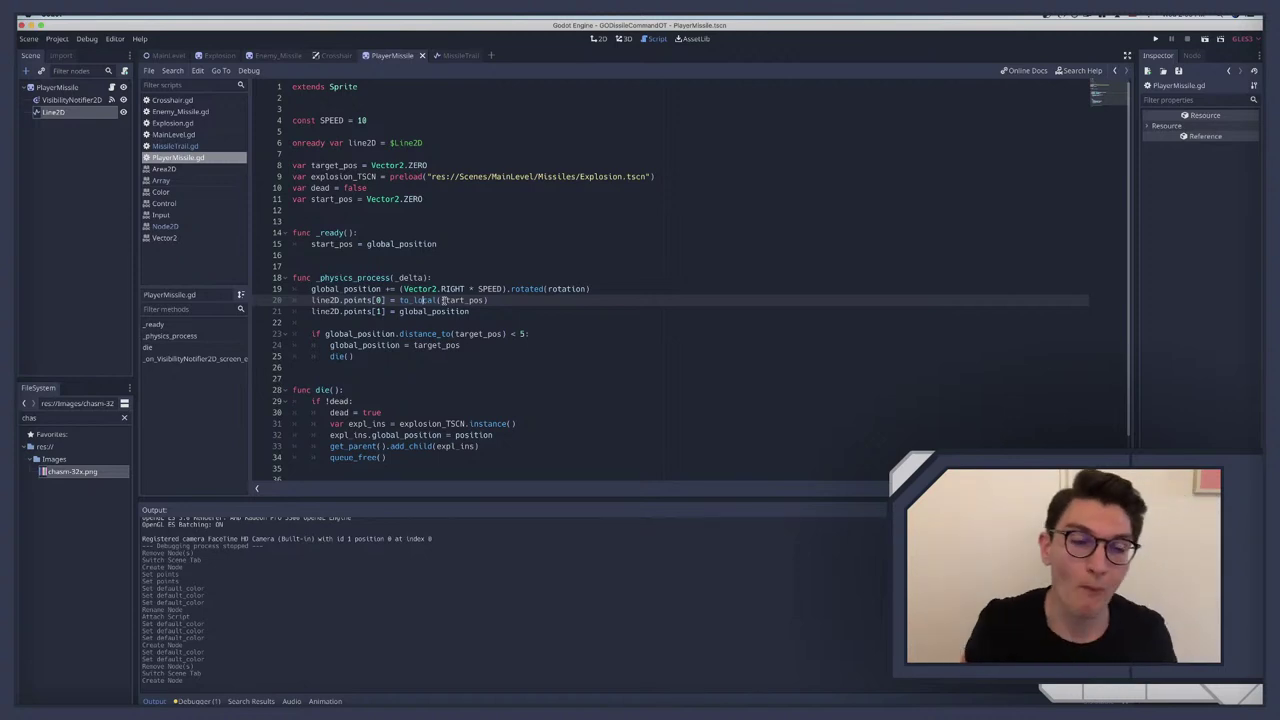
Step: Try wrapping the points[1] value on line 21 in to_local(), then revert it to position
{"action": "left_click", "coordinate": [347, 311]}
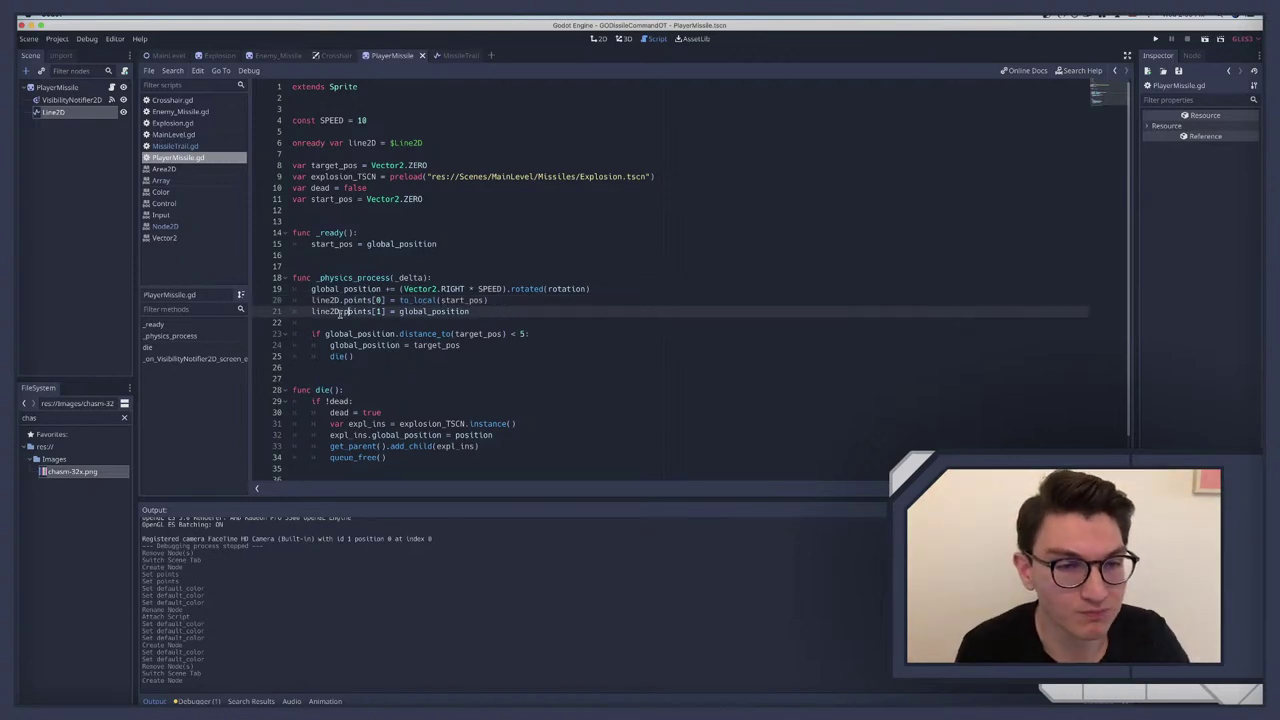
{"action": "left_click_drag", "start_coordinate": [310, 311], "coordinate": [347, 311]}
{"action": "left_click", "coordinate": [349, 311]}
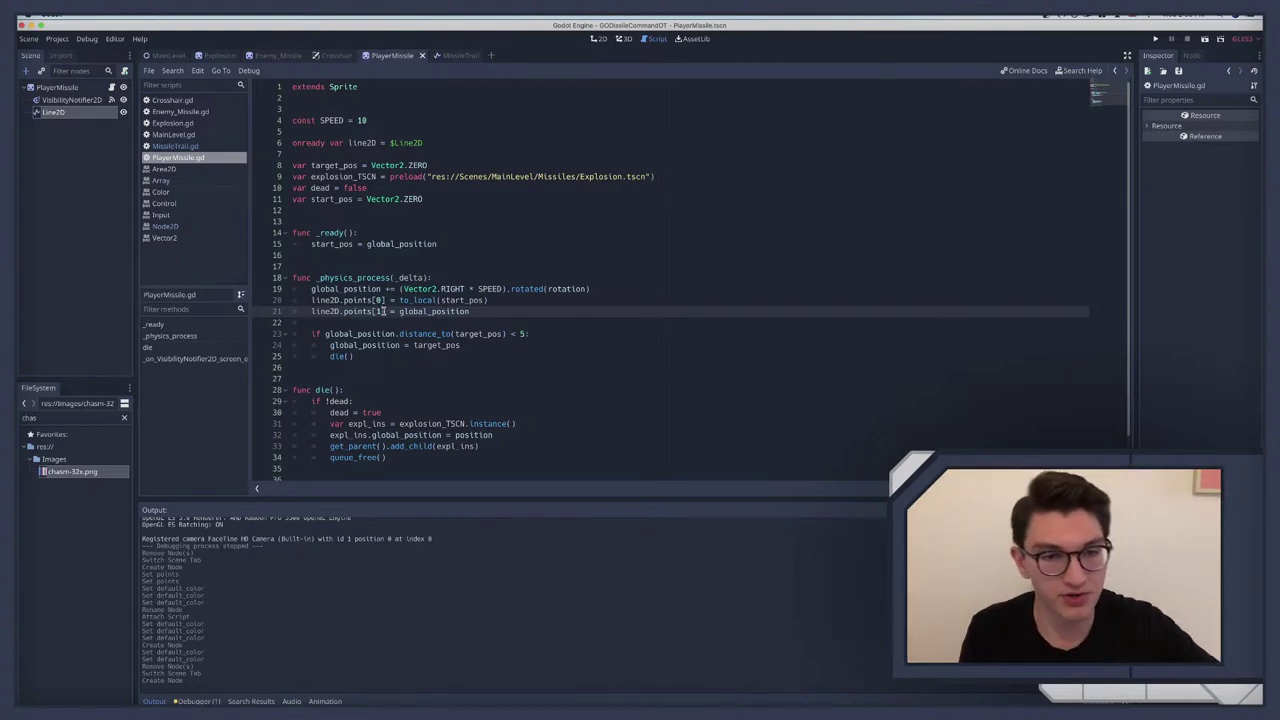
{"action": "double_click", "coordinate": [381, 311]}
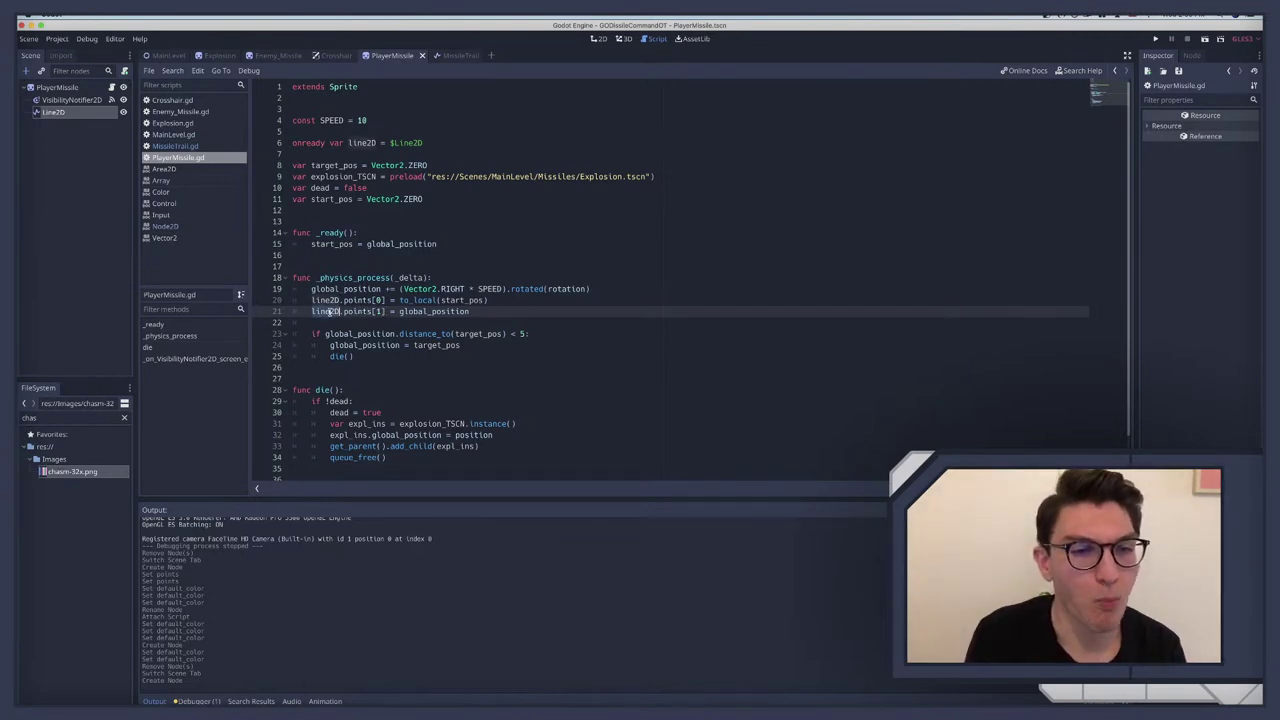
{"action": "triple_click", "coordinate": [349, 311]}
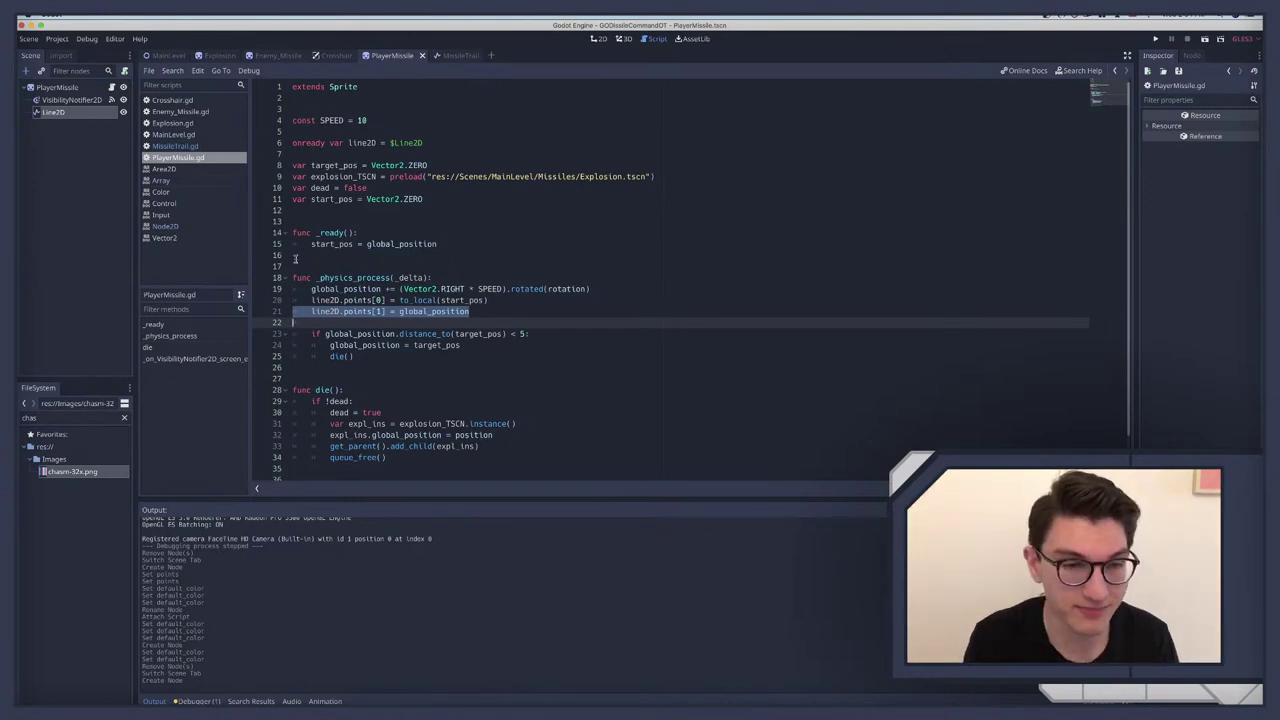
{"action": "left_click", "coordinate": [318, 312]}
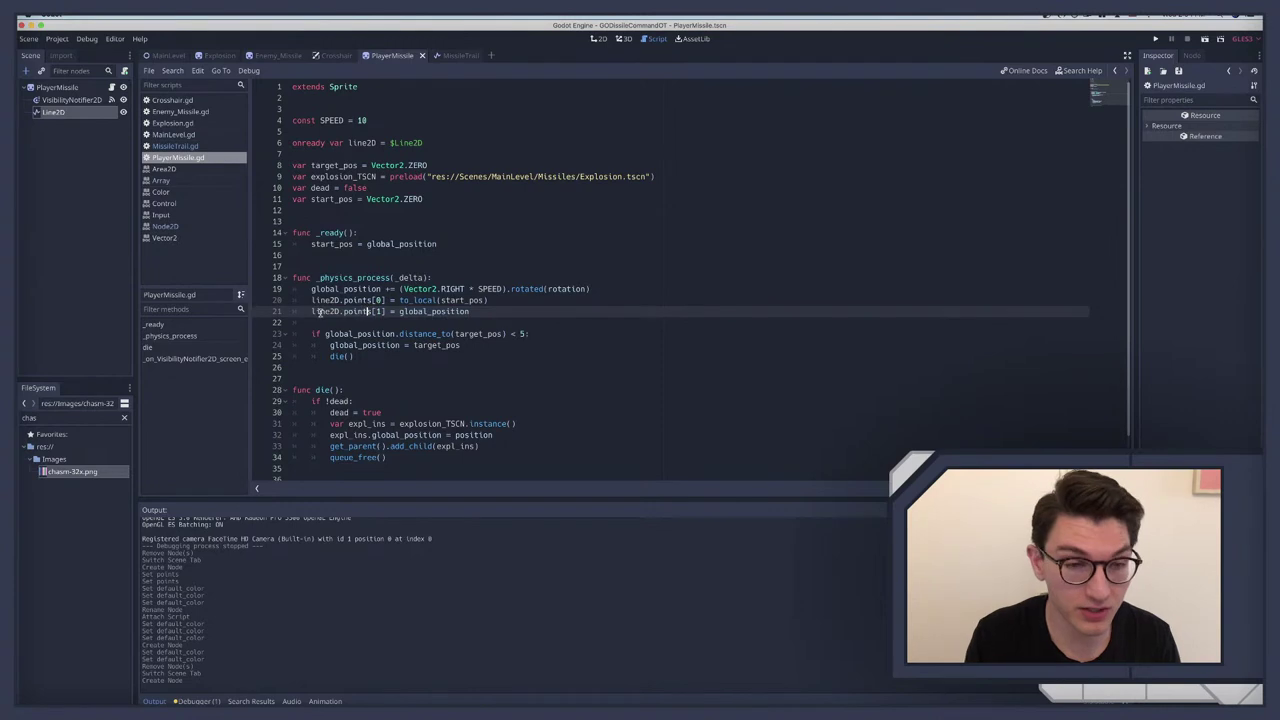
{"action": "double_click", "coordinate": [325, 312]}
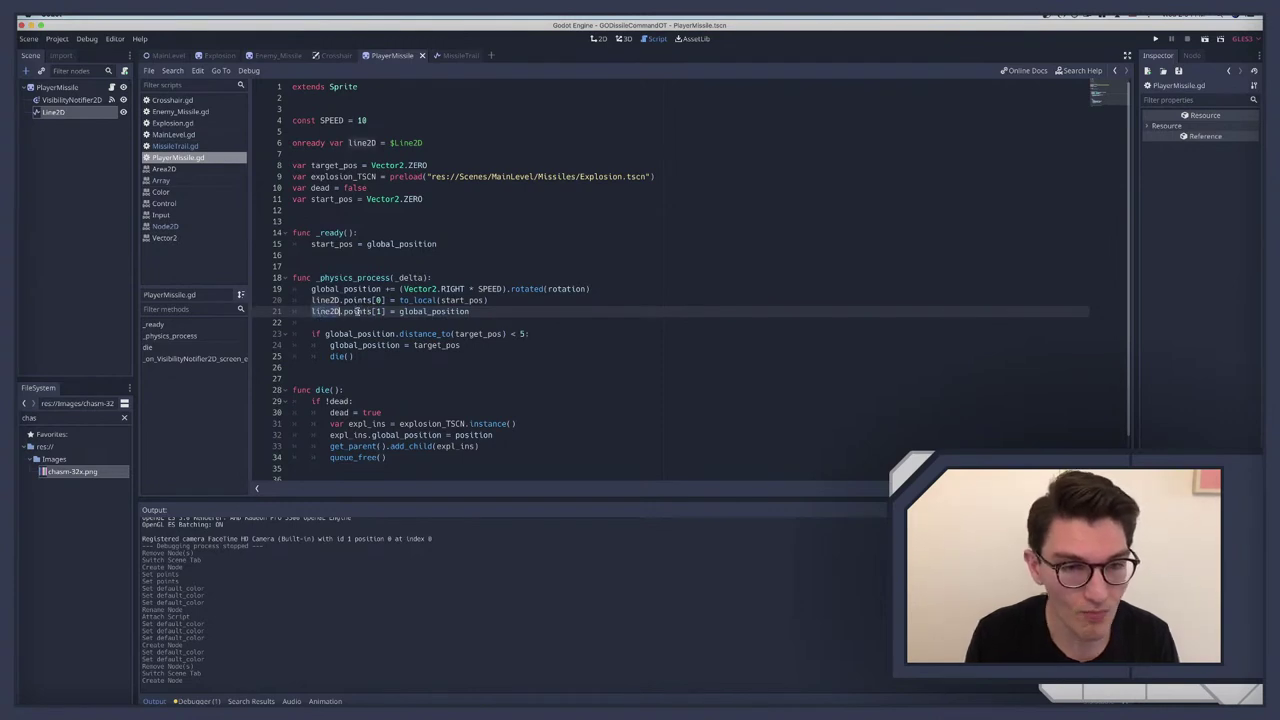
{"action": "double_click", "coordinate": [360, 312]}
{"action": "triple_click", "coordinate": [421, 312]}
{"action": "left_click", "coordinate": [399, 311]}
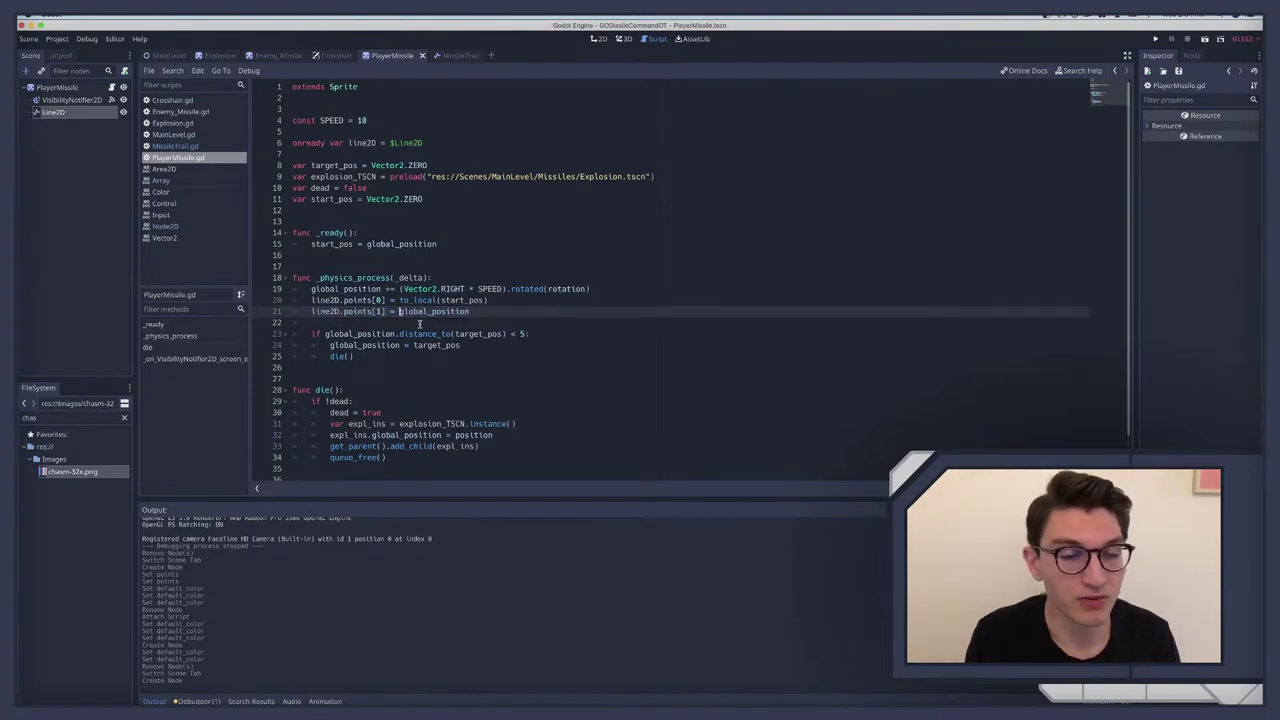
{"action": "type", "text": "to_local("}
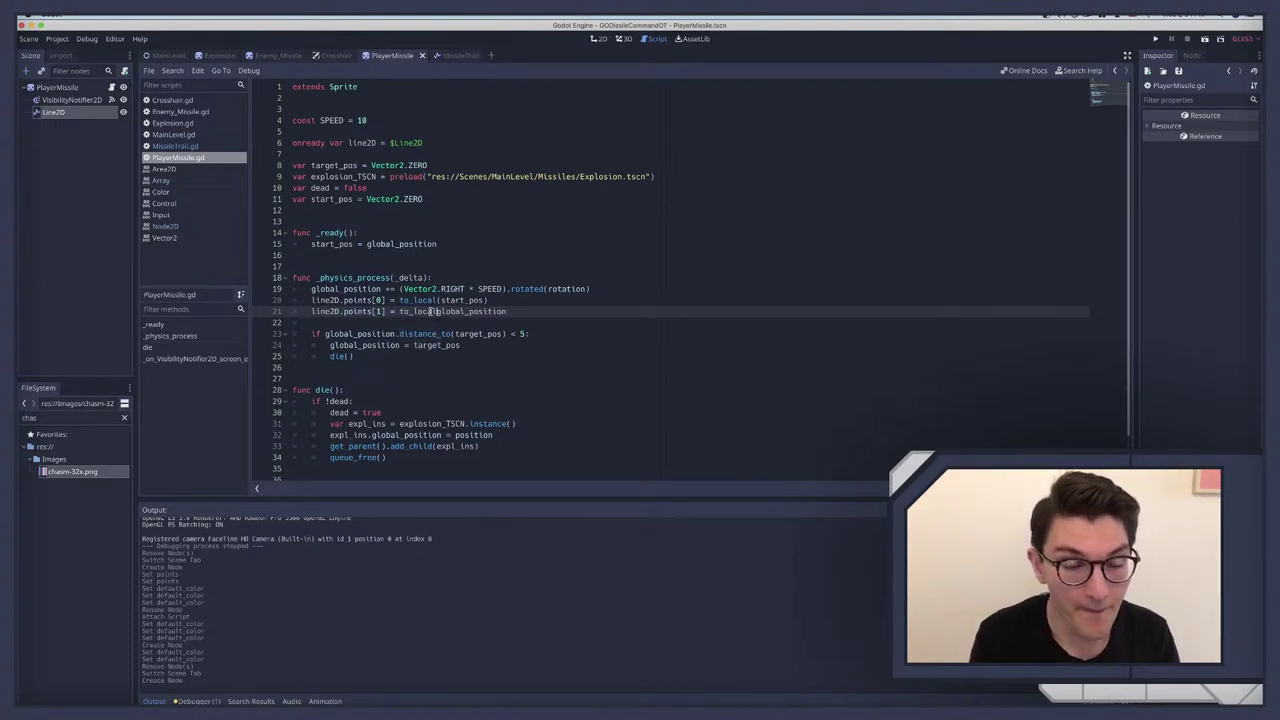
{"action": "left_click", "coordinate": [551, 311]}
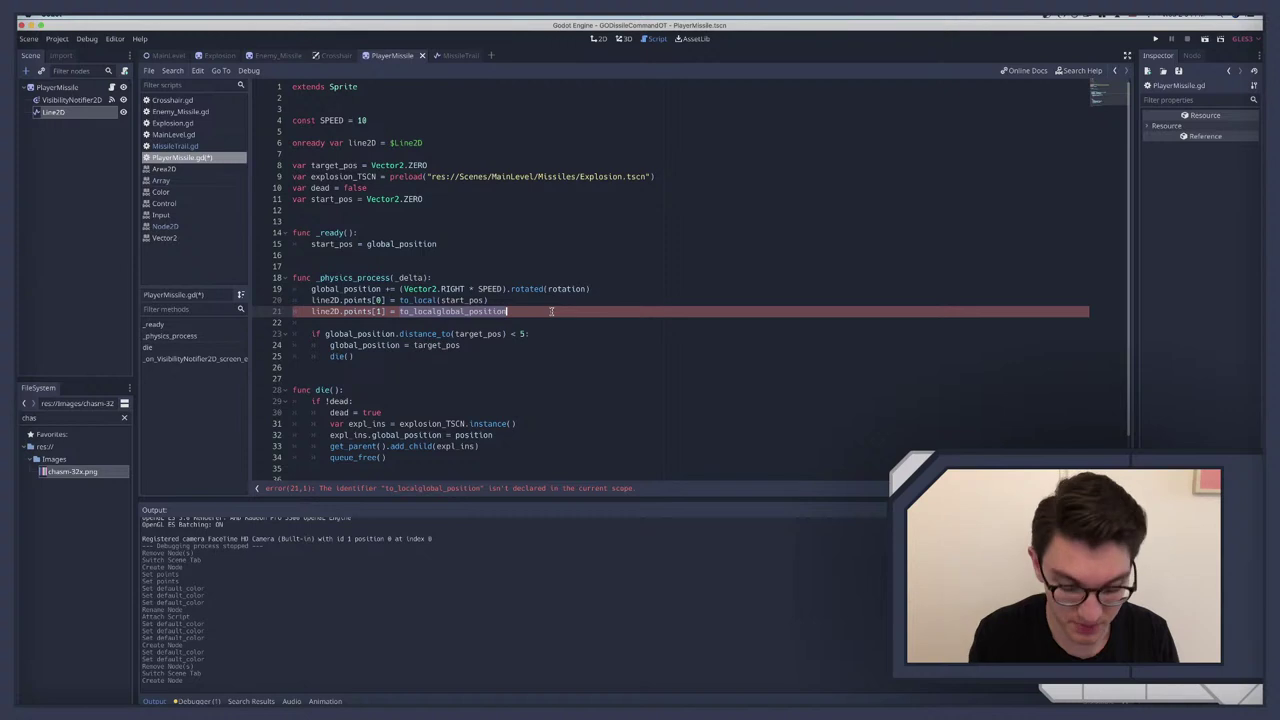
{"action": "key", "text": "alt+BackSpace"}
{"action": "type", "text": "points[1] = p"}
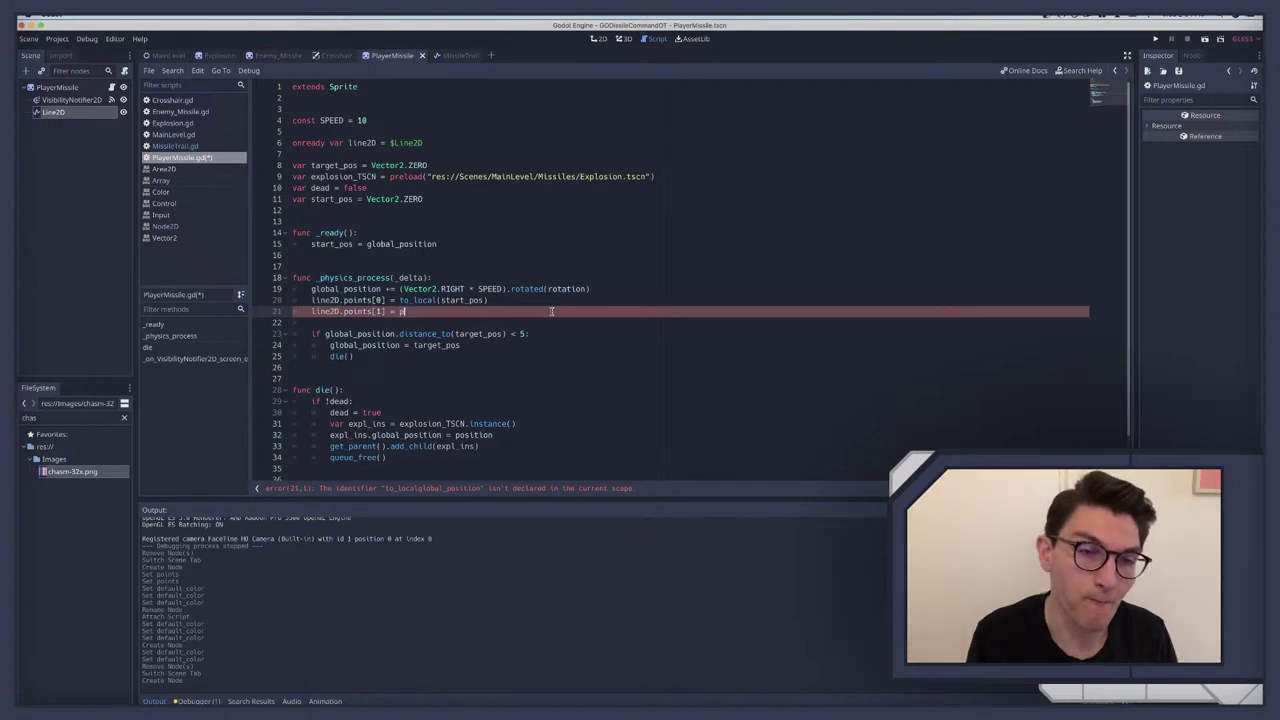
{"action": "type", "text": "osition"}
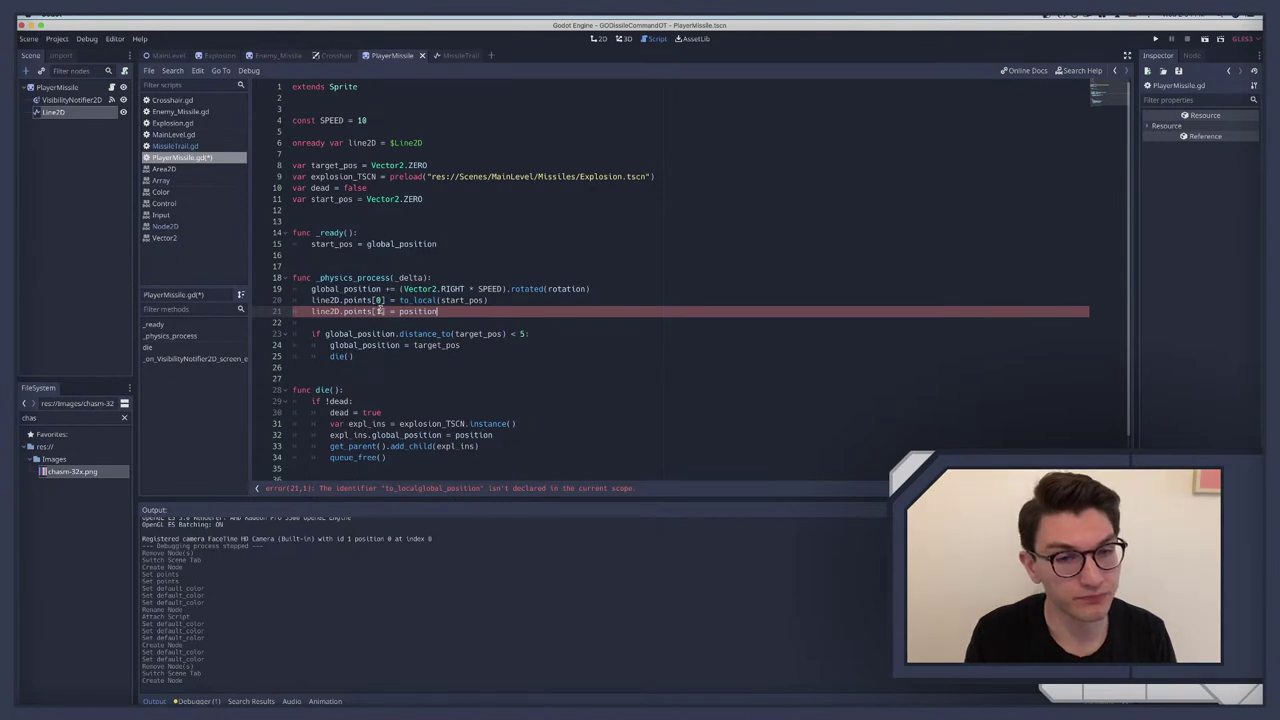
Step: Delete the points[1] assignment line and run the game, hitting an Invalid set index error
{"action": "left_click_drag", "start_coordinate": [440, 311], "coordinate": [268, 311]}
{"action": "key", "text": "BackSpace"}
{"action": "key", "text": "BackSpace"}
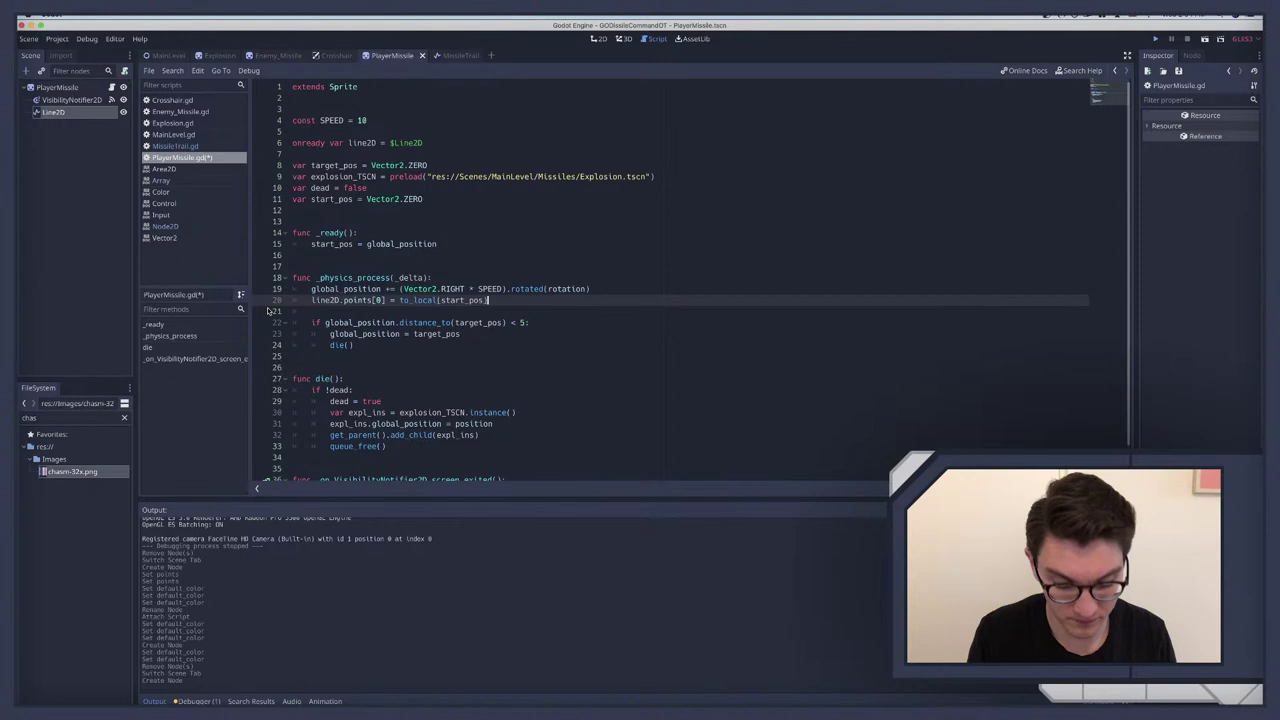
{"action": "key", "text": "F5"}
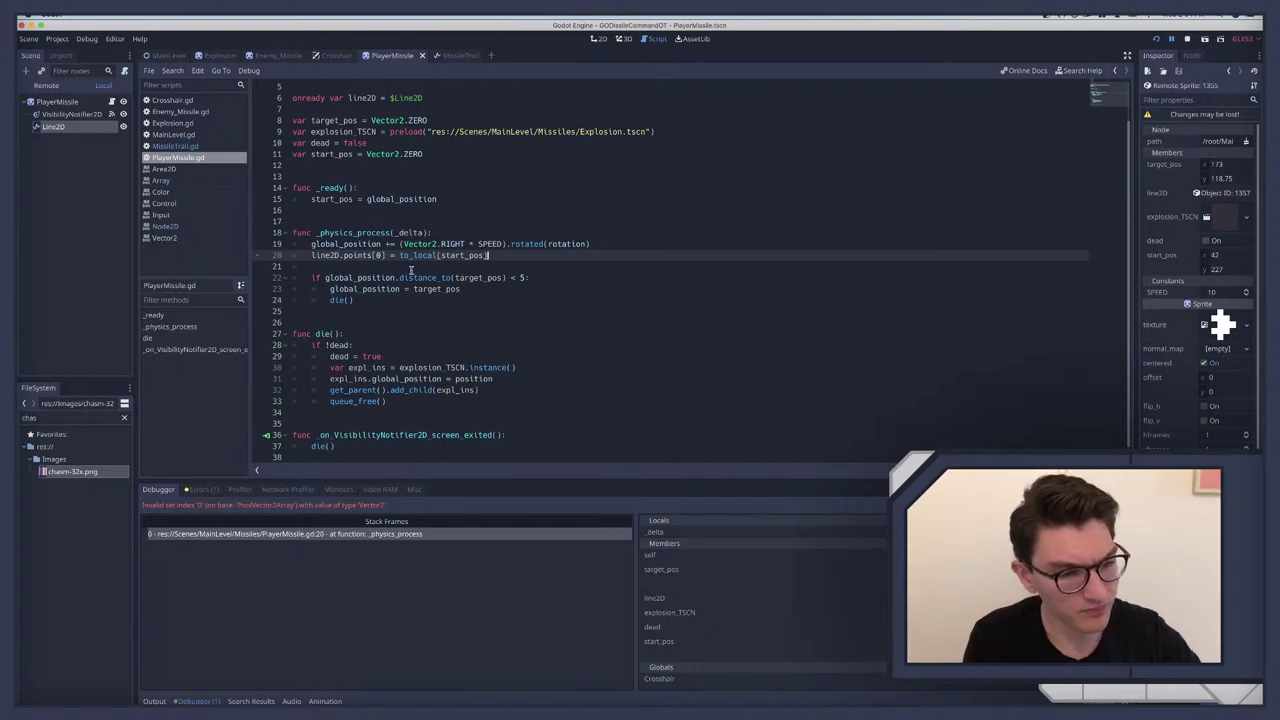
Step: Give the PlayerMissile Line2D's Points array two entries
{"action": "left_click", "coordinate": [55, 126]}
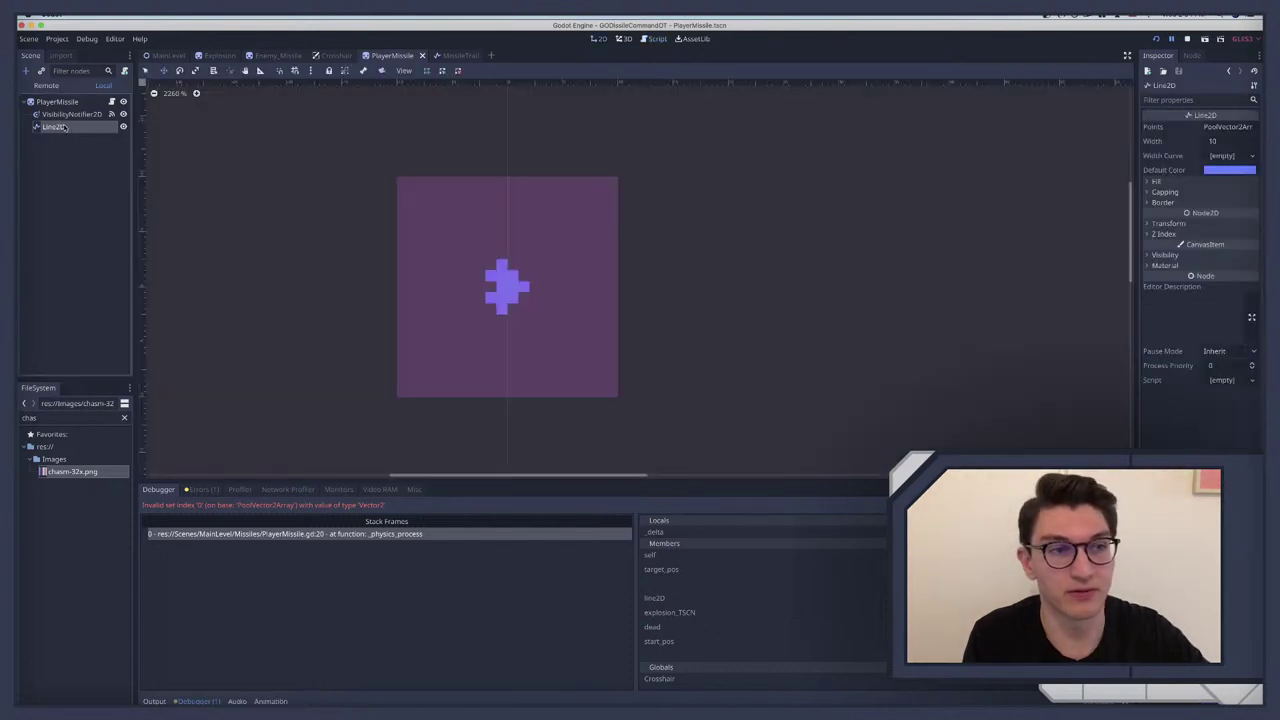
{"action": "left_click", "coordinate": [1230, 127]}
{"action": "double_click", "coordinate": [1252, 142]}
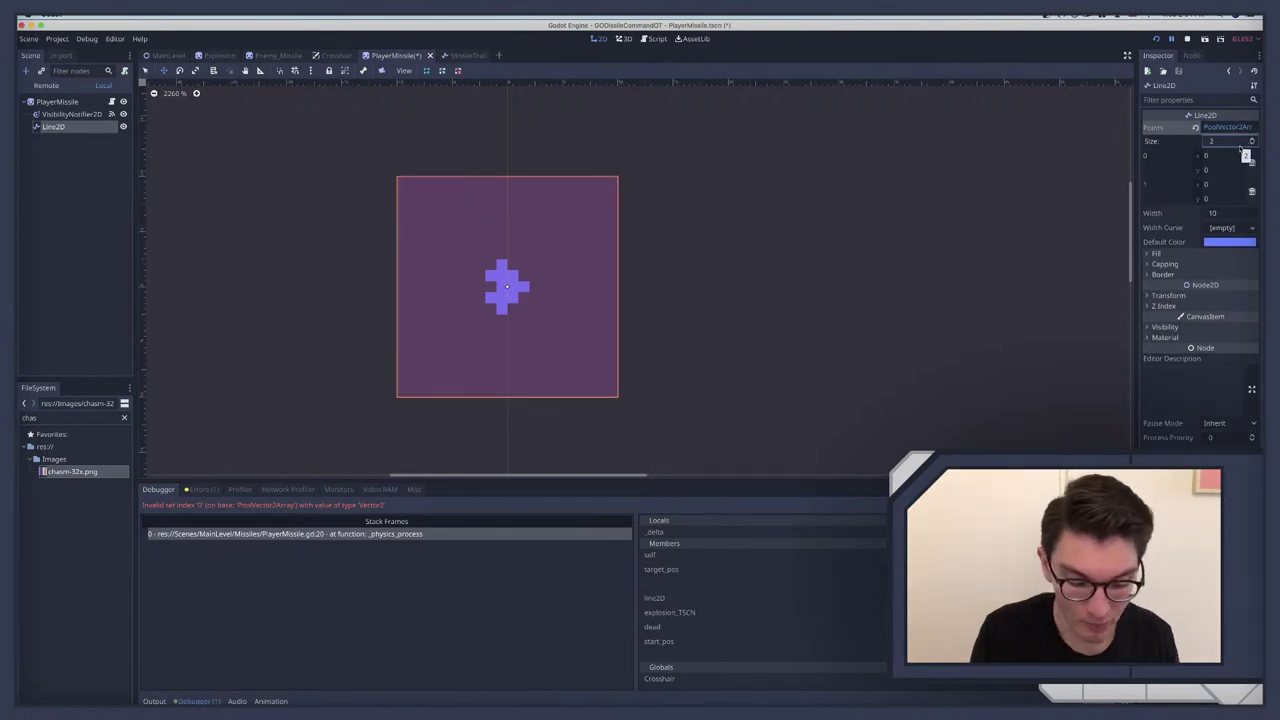
Step: Run the game, fire three missiles without the index error, then stop it
{"action": "key", "text": "F5"}
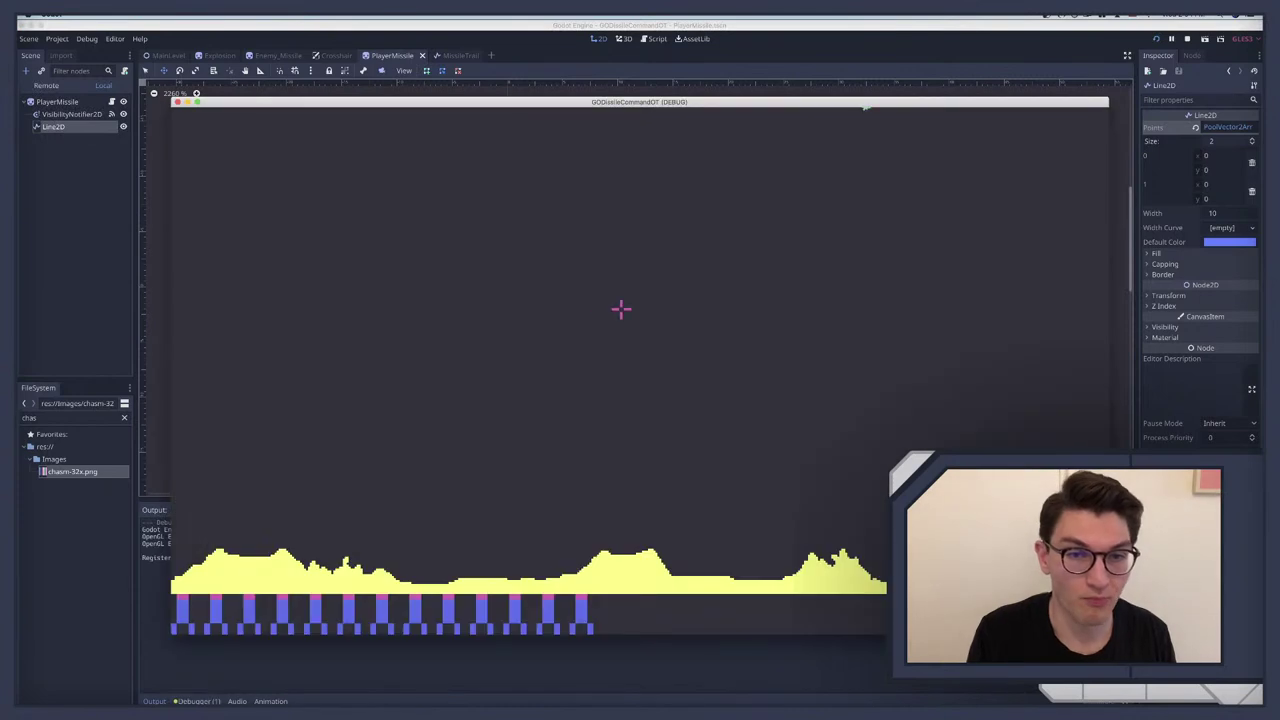
{"action": "left_click", "coordinate": [610, 298]}
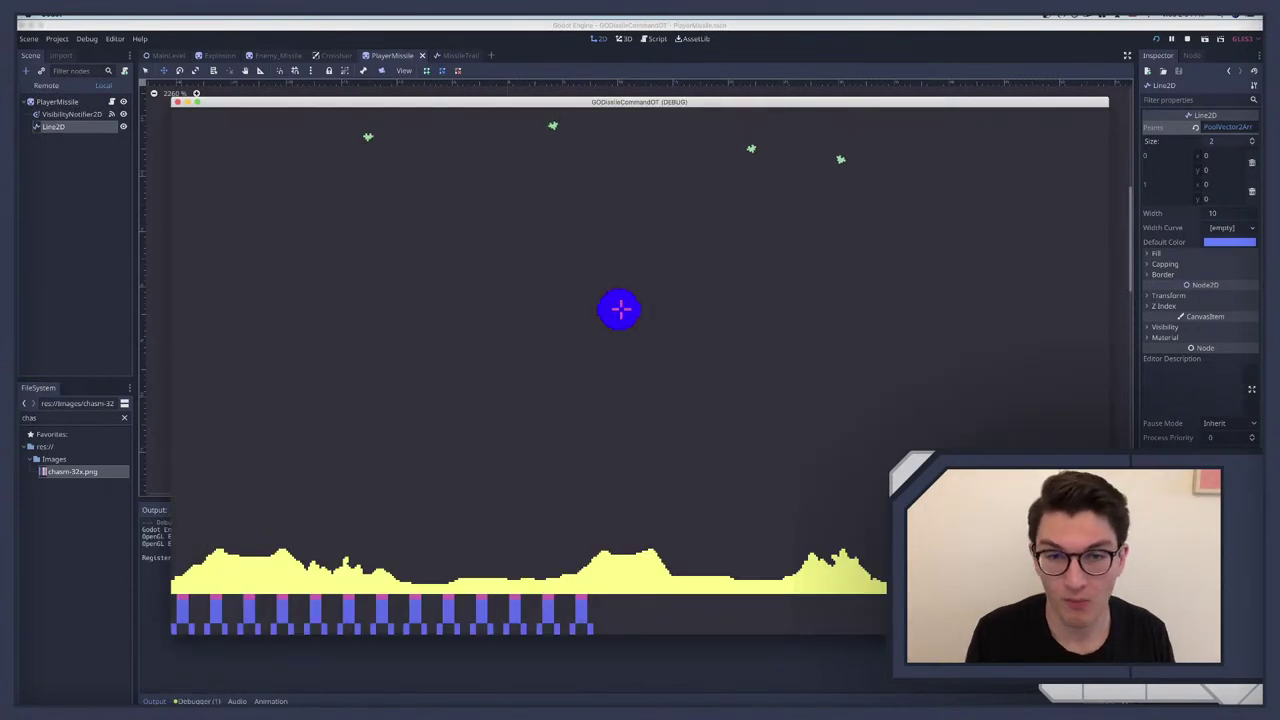
{"action": "left_click", "coordinate": [724, 238]}
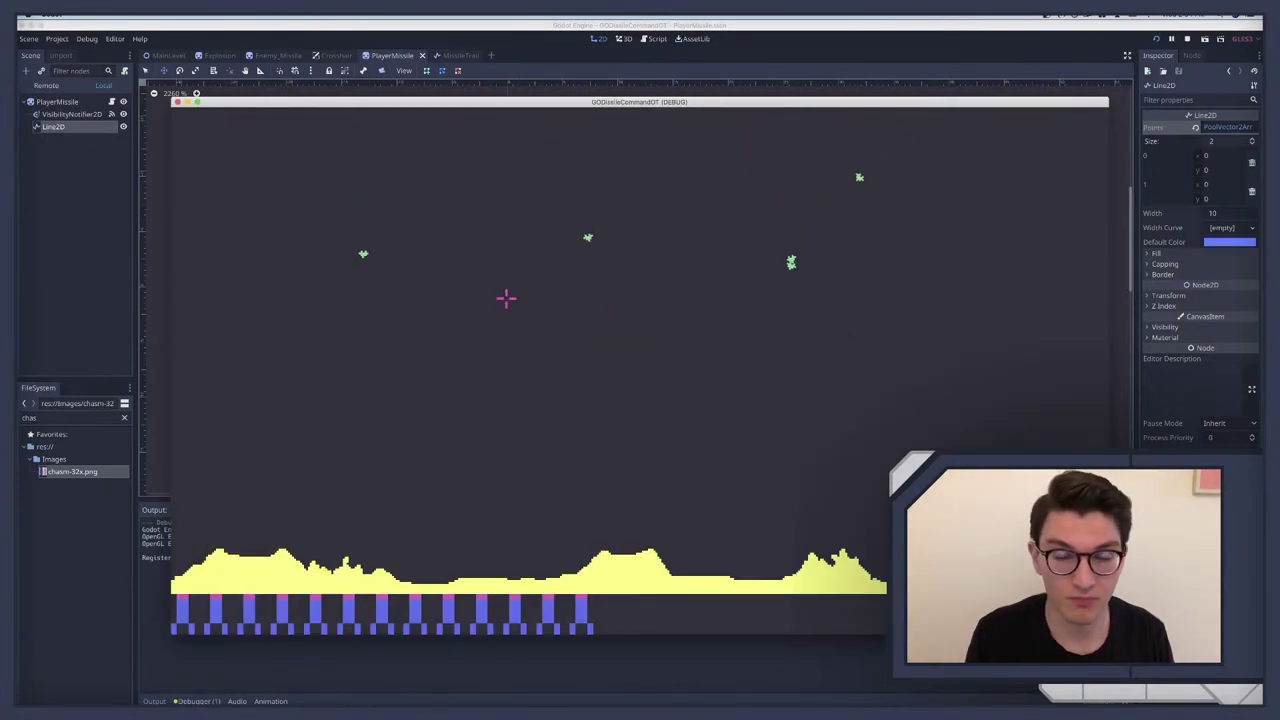
{"action": "left_click", "coordinate": [585, 248]}
{"action": "key", "text": "super+q"}
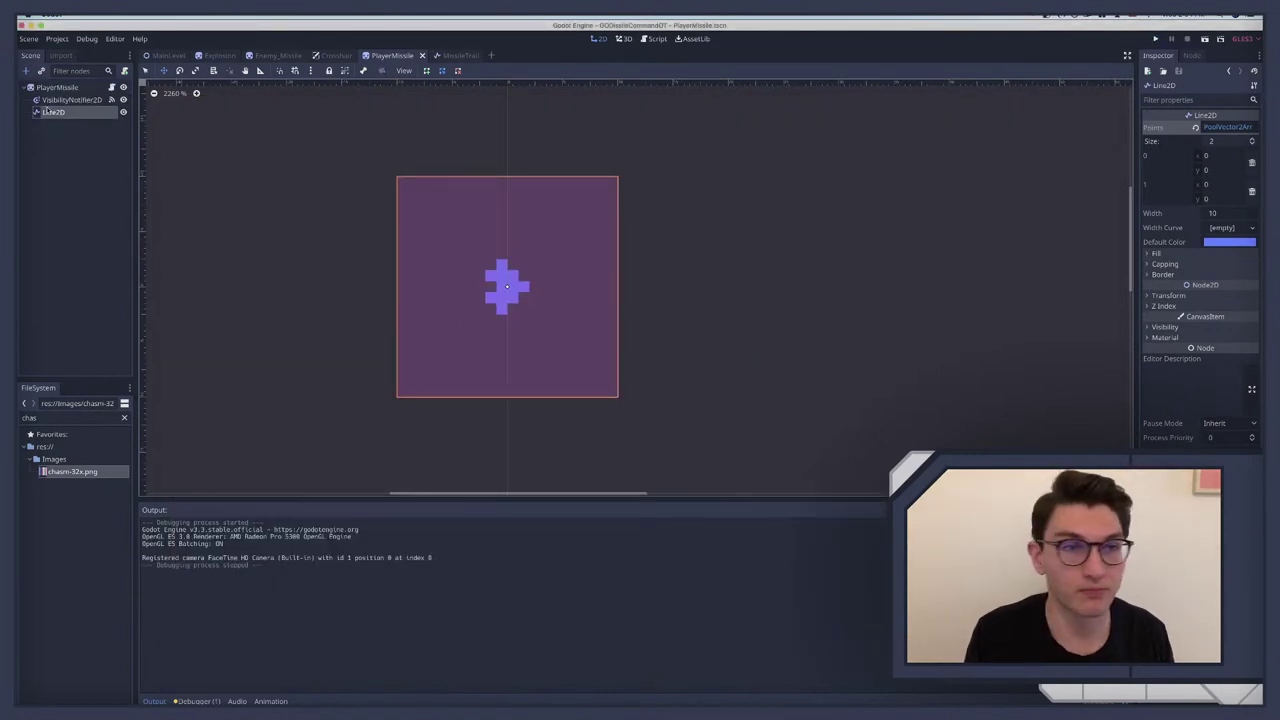
Step: Set the Line2D Width to 1
{"action": "left_click", "coordinate": [1231, 213]}
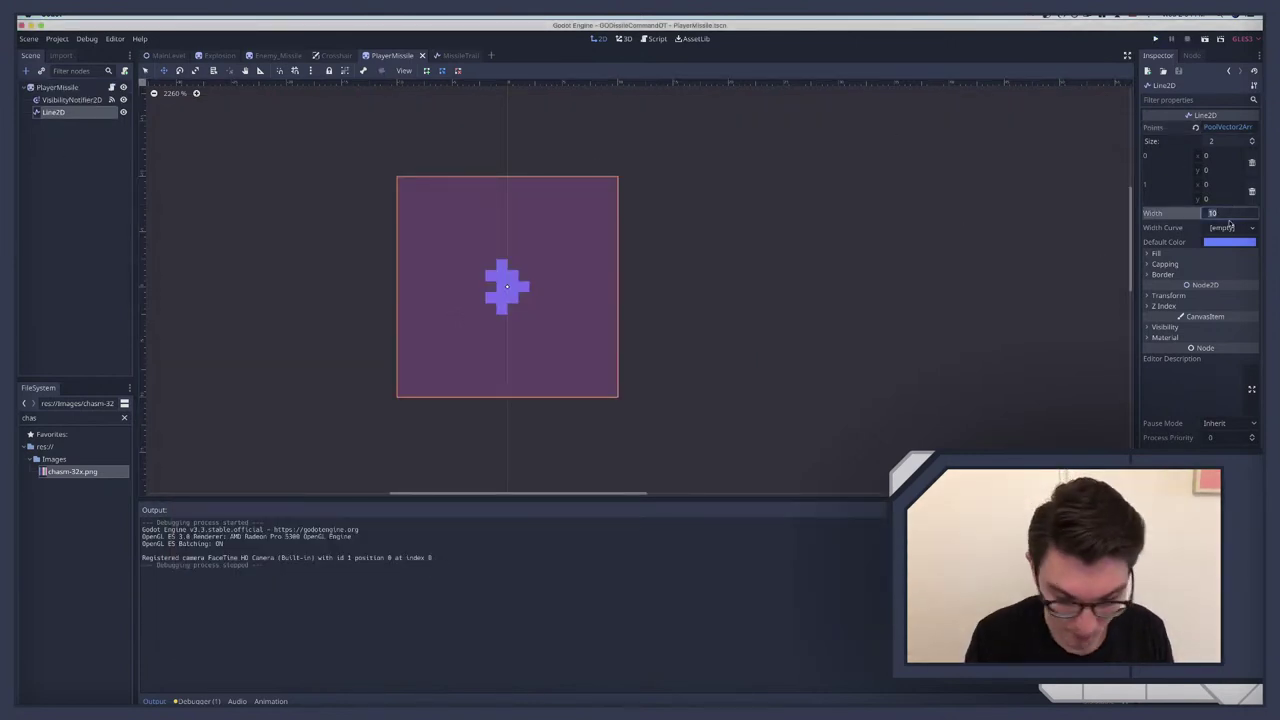
{"action": "type", "text": "1"}
{"action": "key", "text": "Return"}
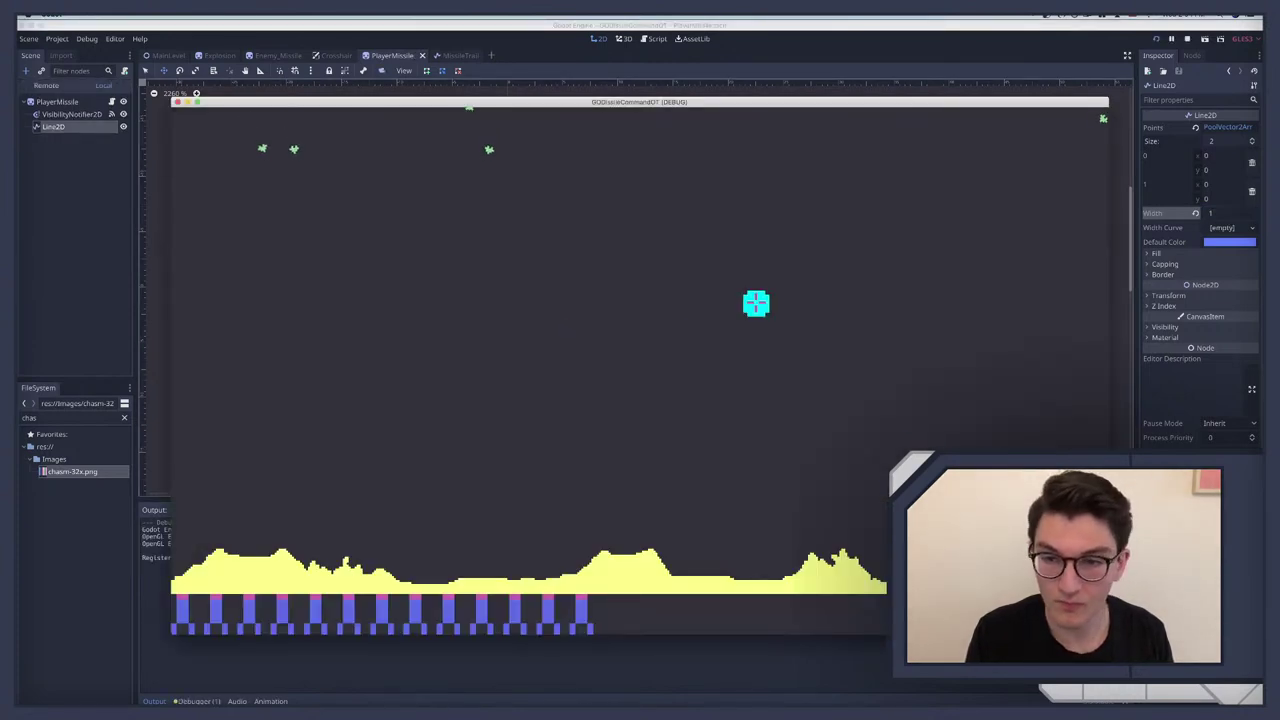
Step: Fire thirteen missiles around the sky to check the thin trails, then stop the game
{"action": "left_click", "coordinate": [756, 303]}
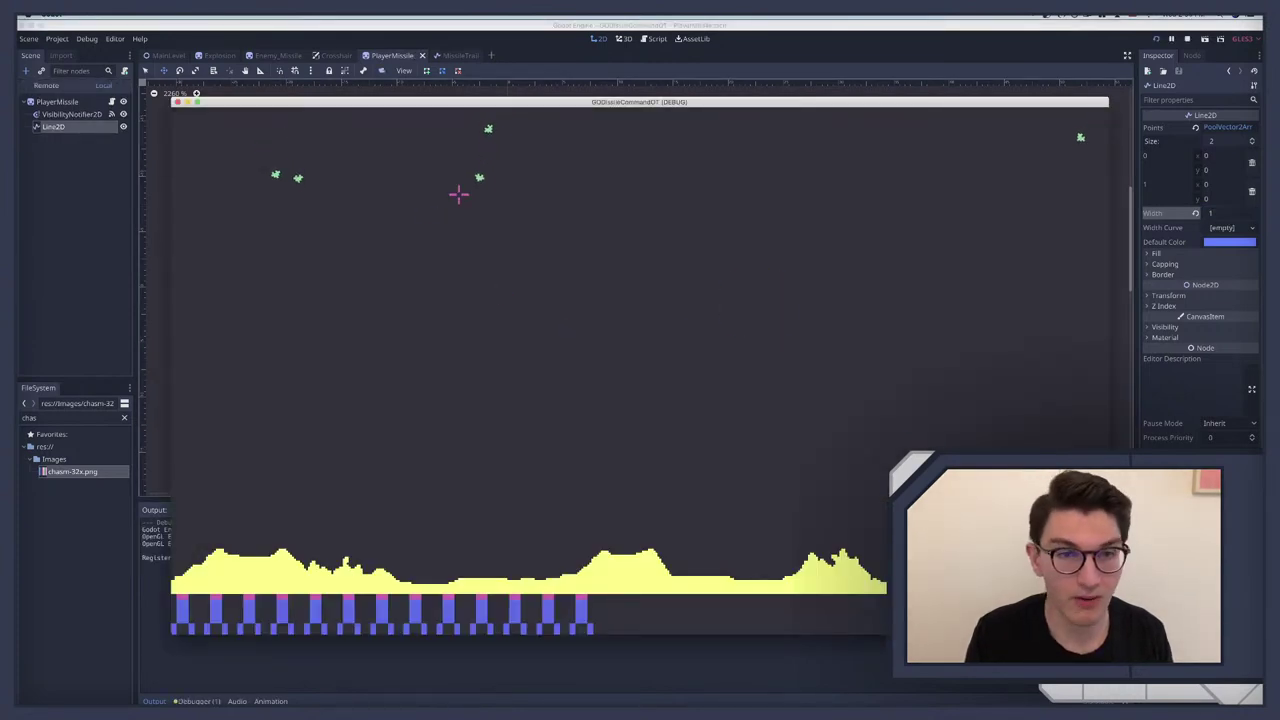
{"action": "left_click", "coordinate": [474, 191]}
{"action": "left_click", "coordinate": [330, 297]}
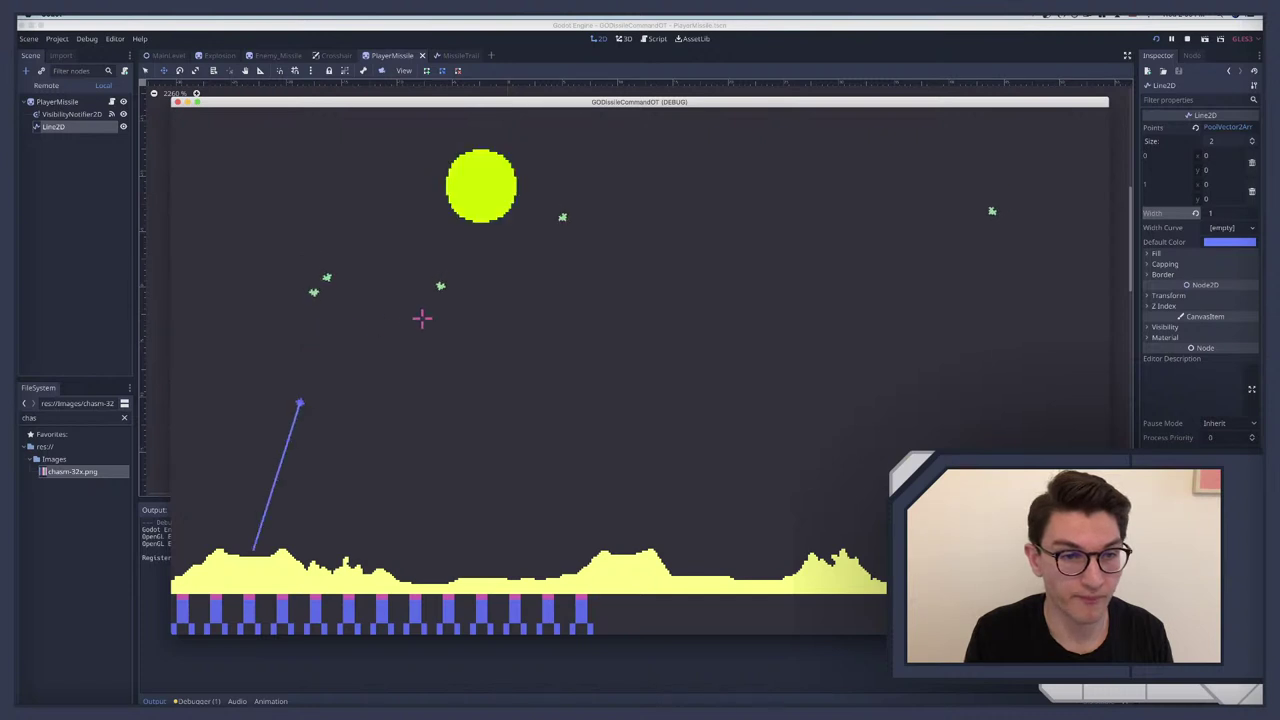
{"action": "left_click", "coordinate": [425, 312]}
{"action": "left_click", "coordinate": [550, 371]}
{"action": "left_click", "coordinate": [672, 390]}
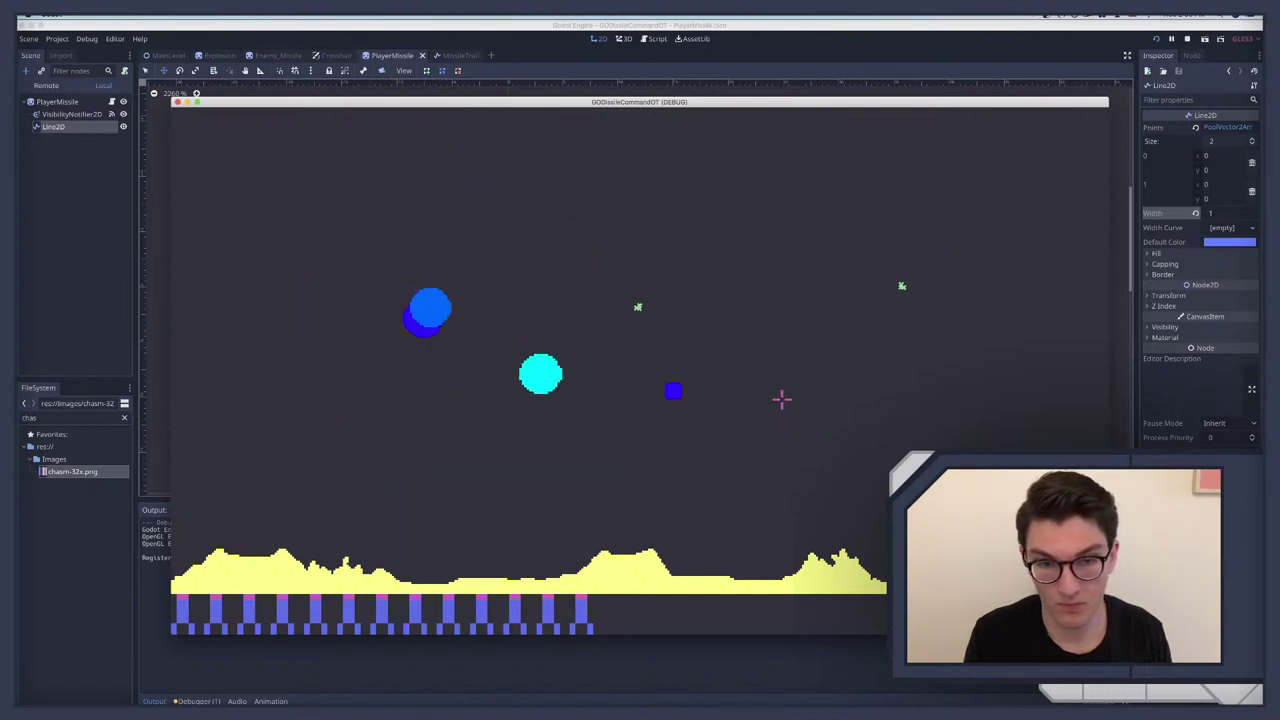
{"action": "left_click", "coordinate": [597, 212]}
{"action": "left_click", "coordinate": [965, 223]}
{"action": "left_click", "coordinate": [1069, 251]}
{"action": "left_click", "coordinate": [677, 260]}
{"action": "left_click", "coordinate": [751, 289]}
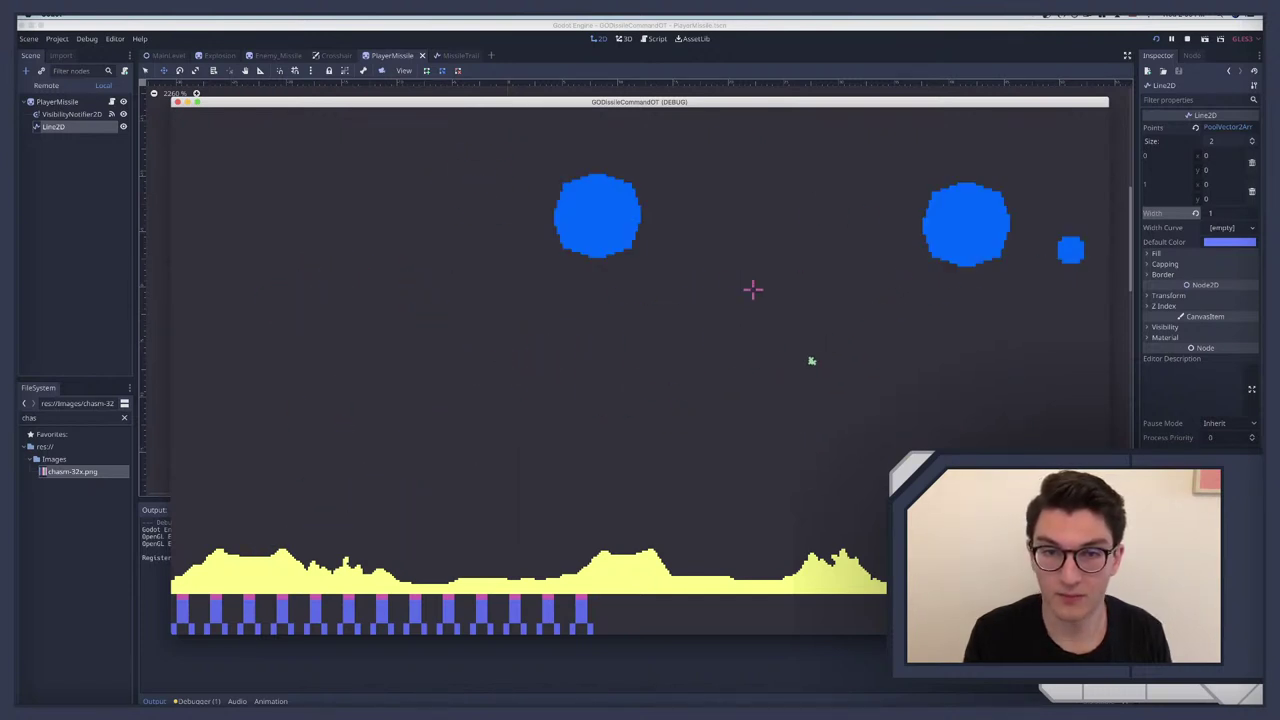
{"action": "left_click", "coordinate": [778, 307]}
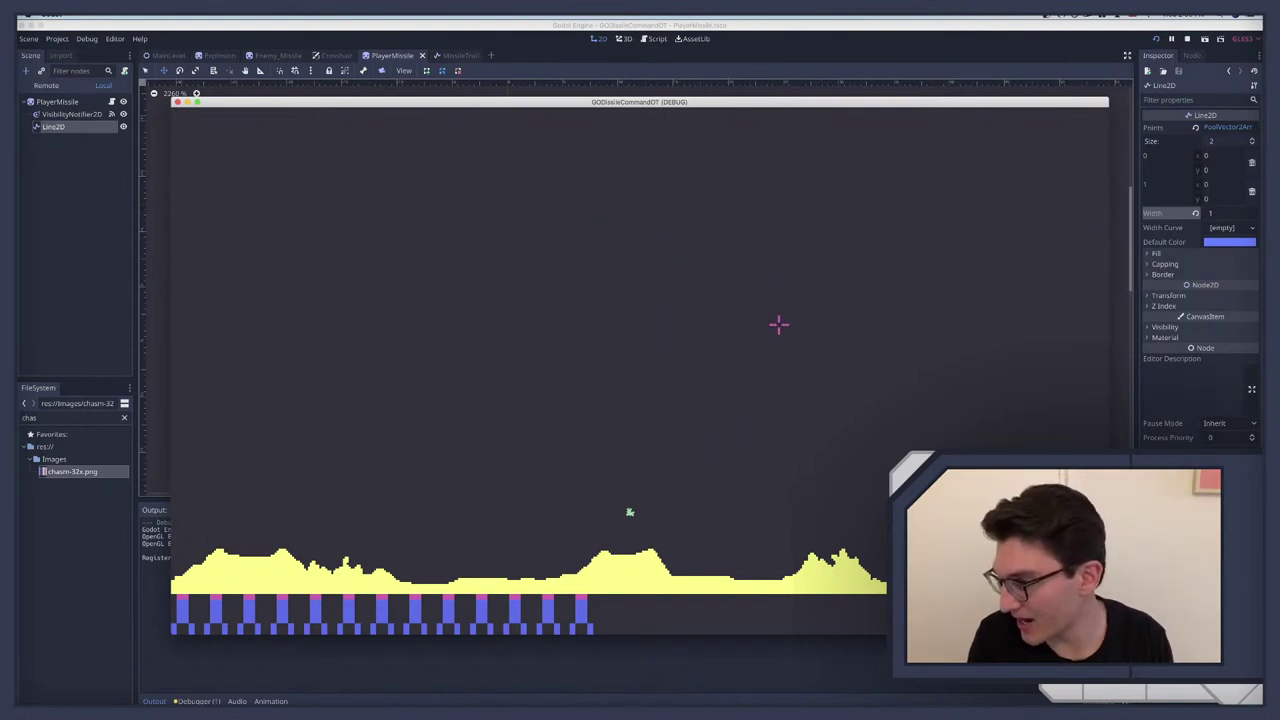
{"action": "left_click", "coordinate": [701, 320]}
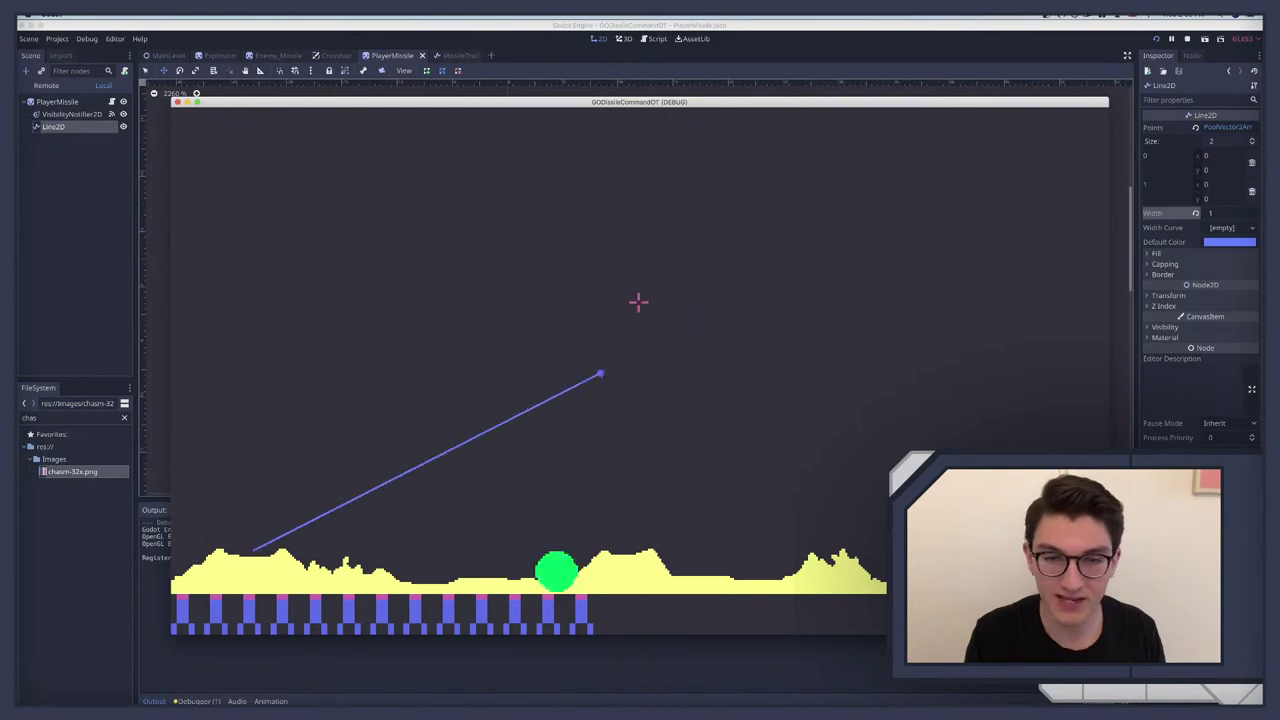
{"action": "key", "text": "super+q"}
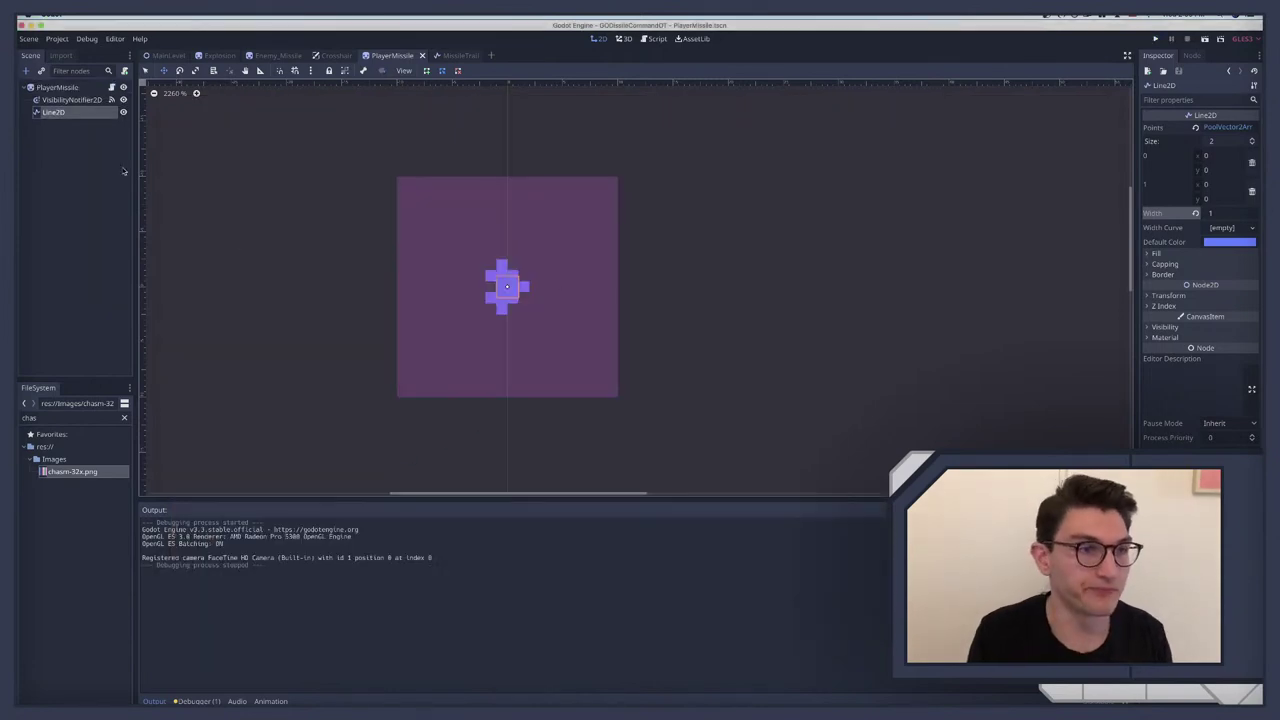
{"action": "key", "text": "ctrl+Right"}
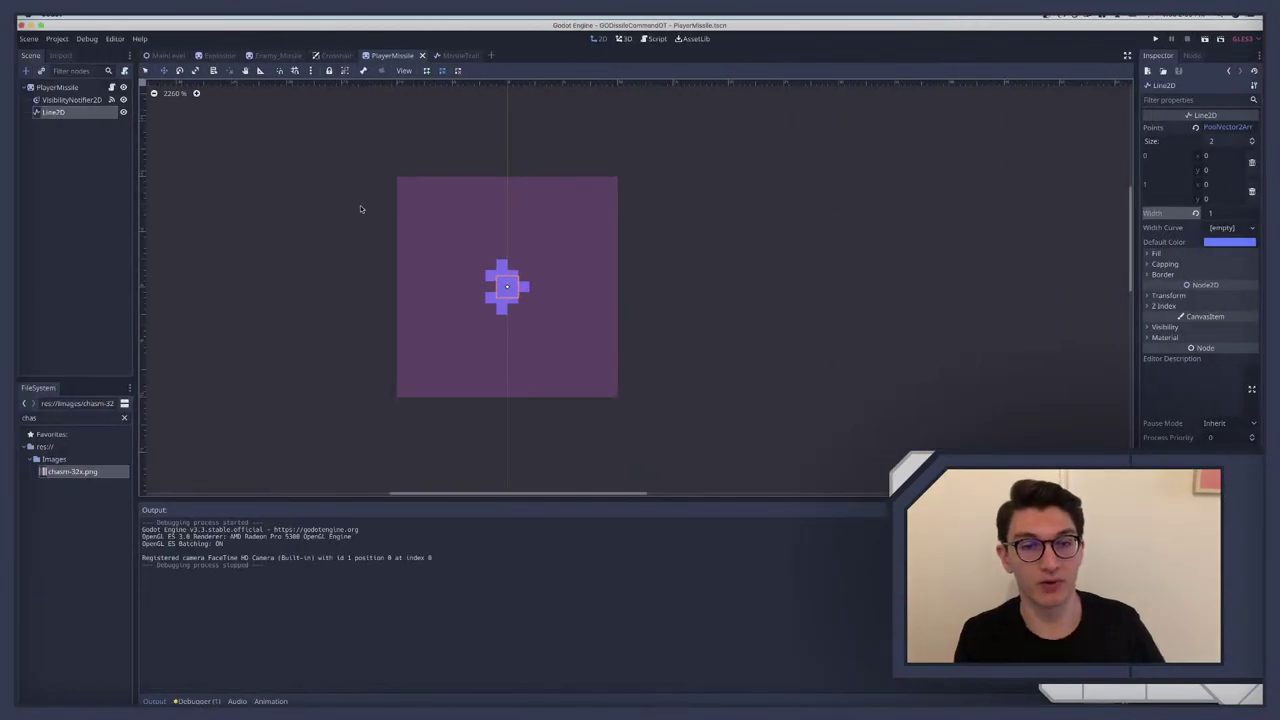
Step: Revert PlayerMissile's sprite Self Modulate to white and run the game
{"action": "left_click", "coordinate": [58, 88]}
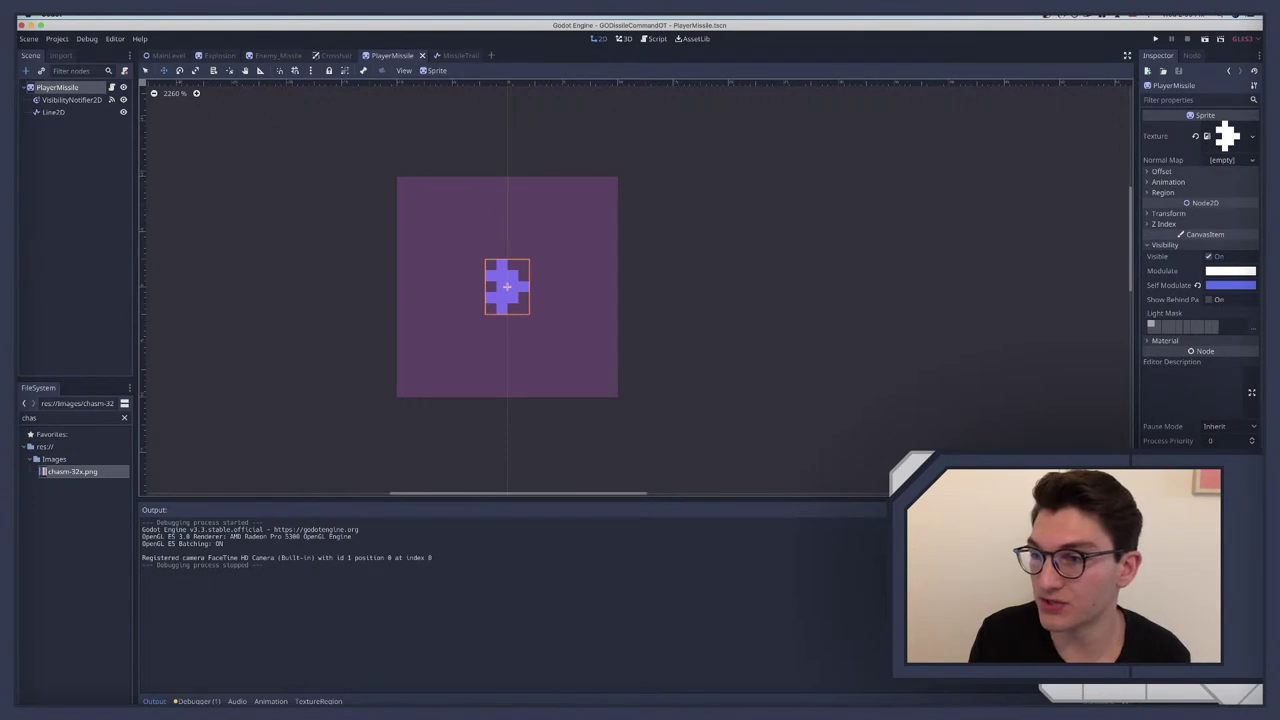
{"action": "left_click", "coordinate": [1197, 285]}
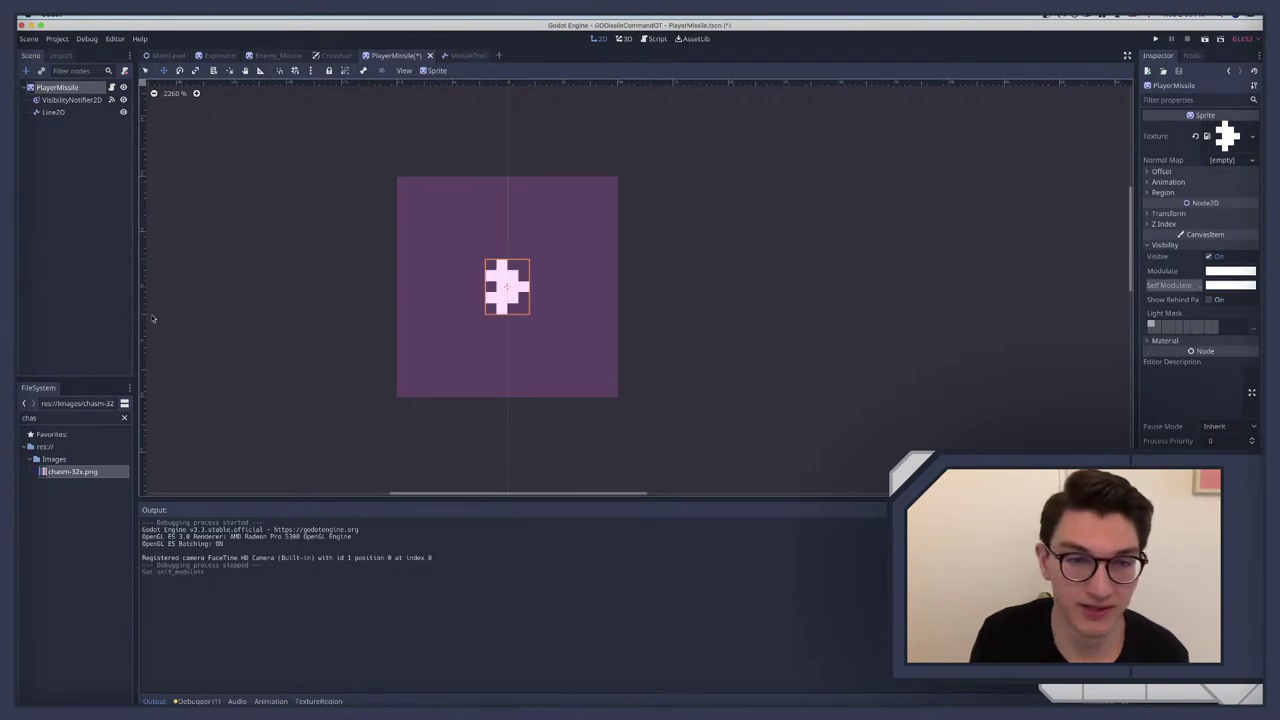
{"action": "key", "text": "super+b"}
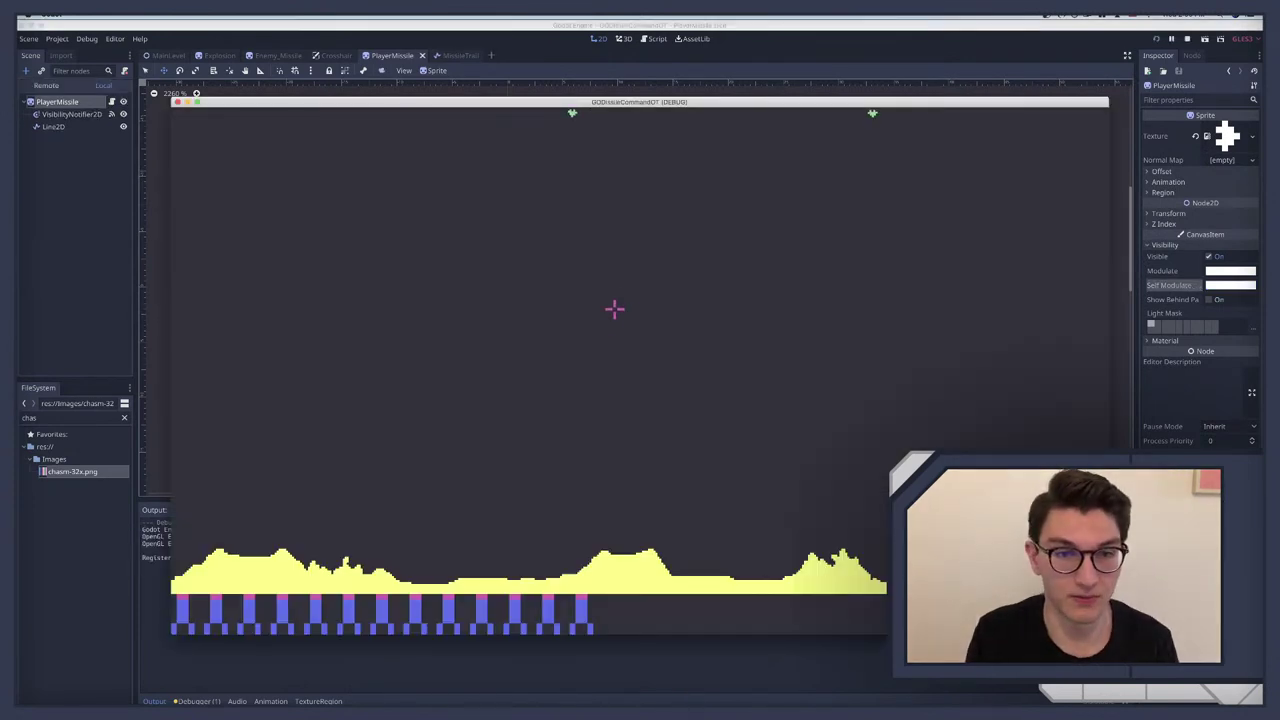
Step: Fire six missiles to check the white missile head, then stop the game
{"action": "left_click", "coordinate": [627, 294]}
{"action": "left_click", "coordinate": [558, 218]}
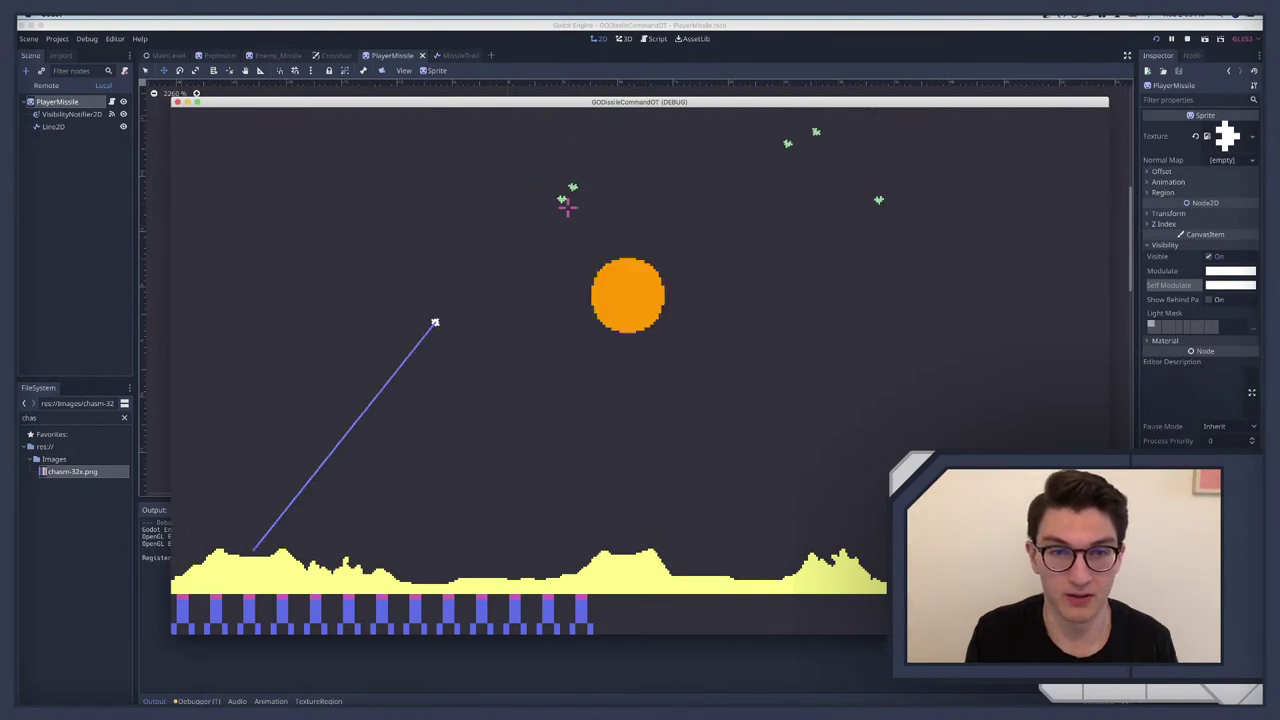
{"action": "left_click", "coordinate": [553, 302]}
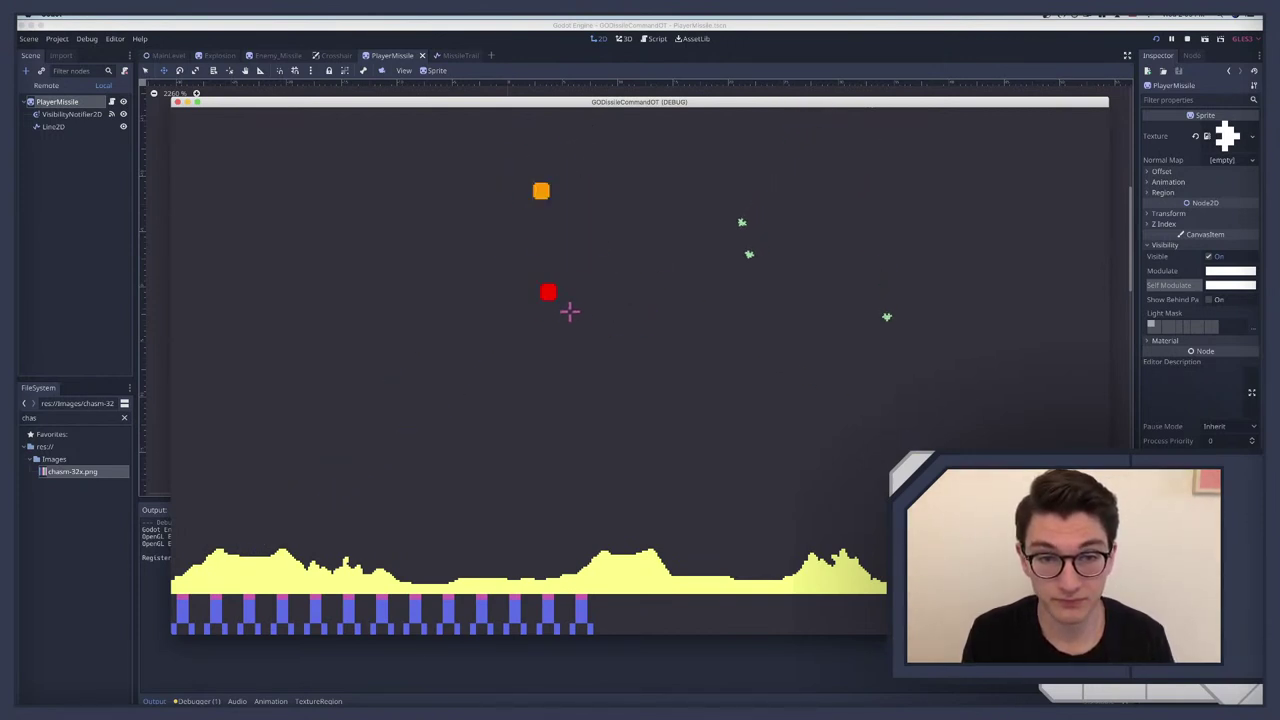
{"action": "left_click", "coordinate": [852, 368]}
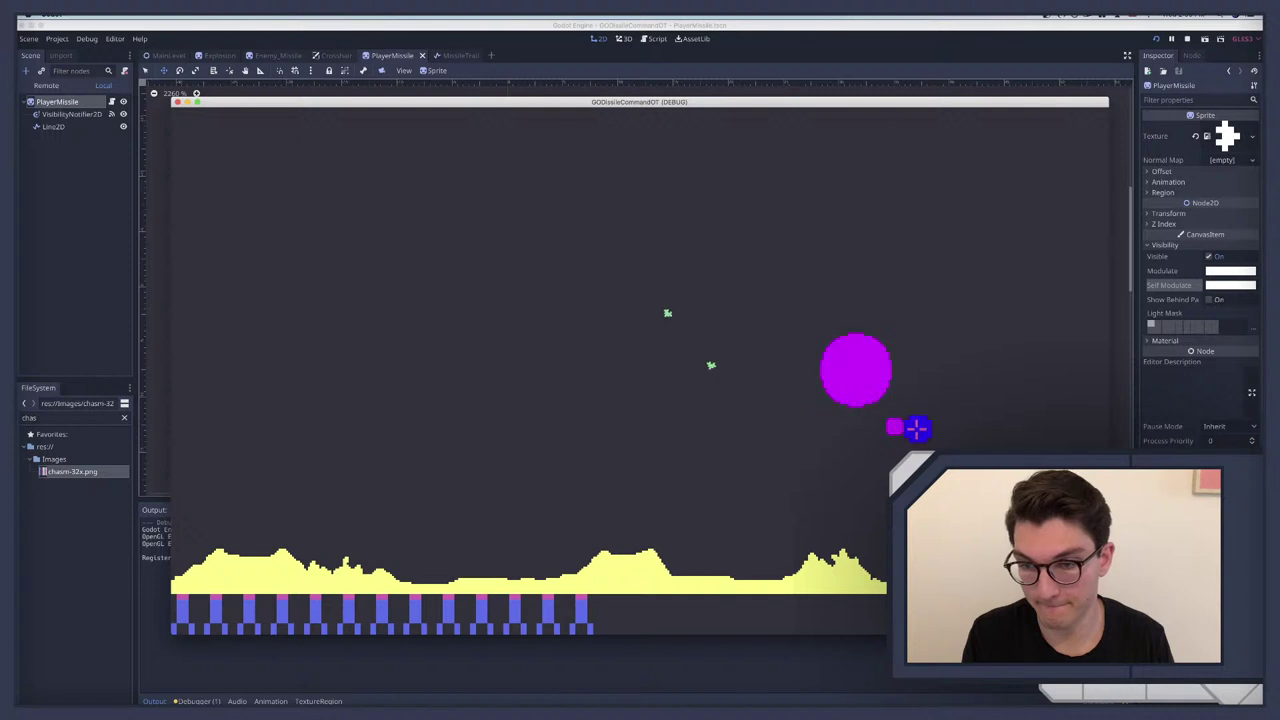
{"action": "left_click", "coordinate": [688, 425]}
{"action": "left_click", "coordinate": [591, 416]}
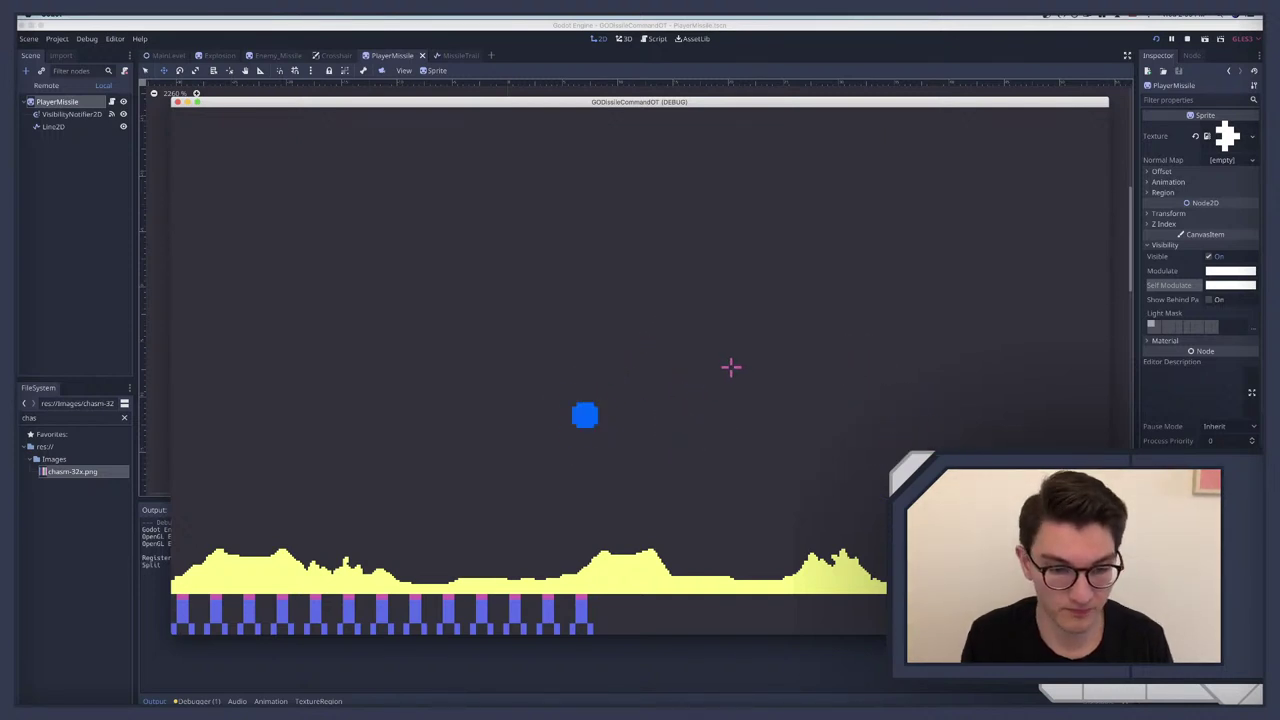
{"action": "key", "text": "F8"}
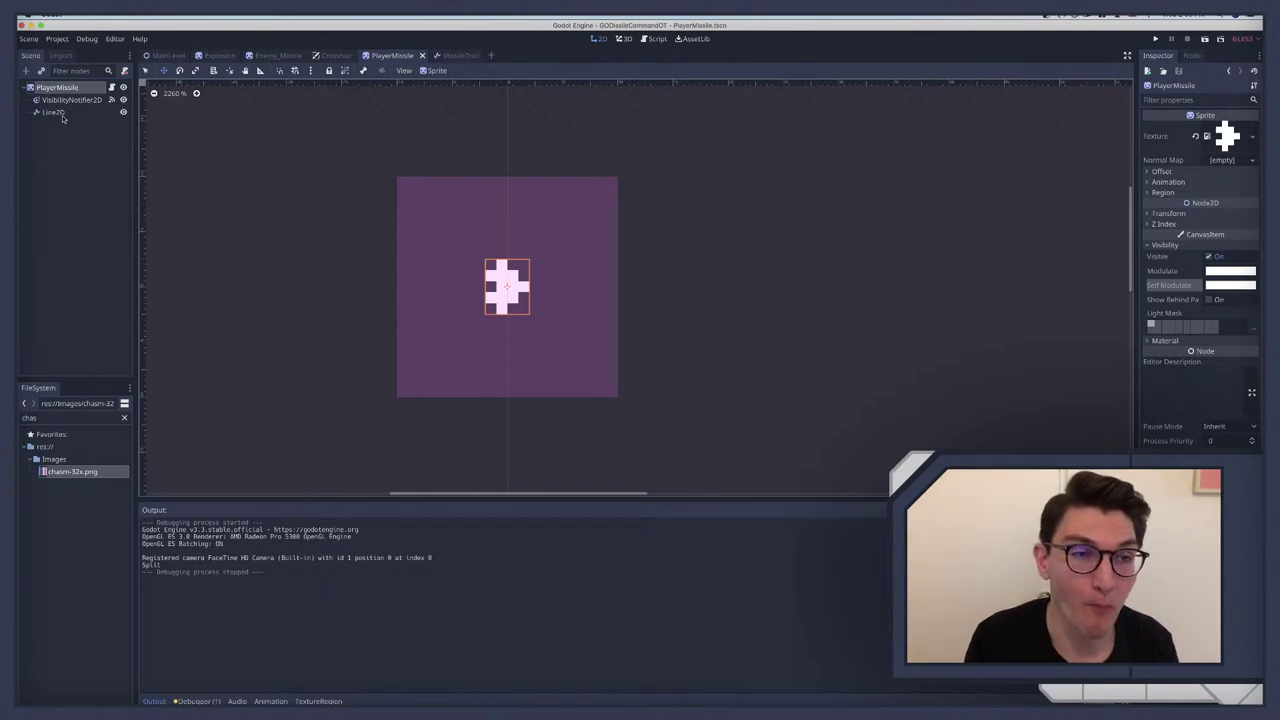
{"action": "key", "text": "ctrl+Right"}
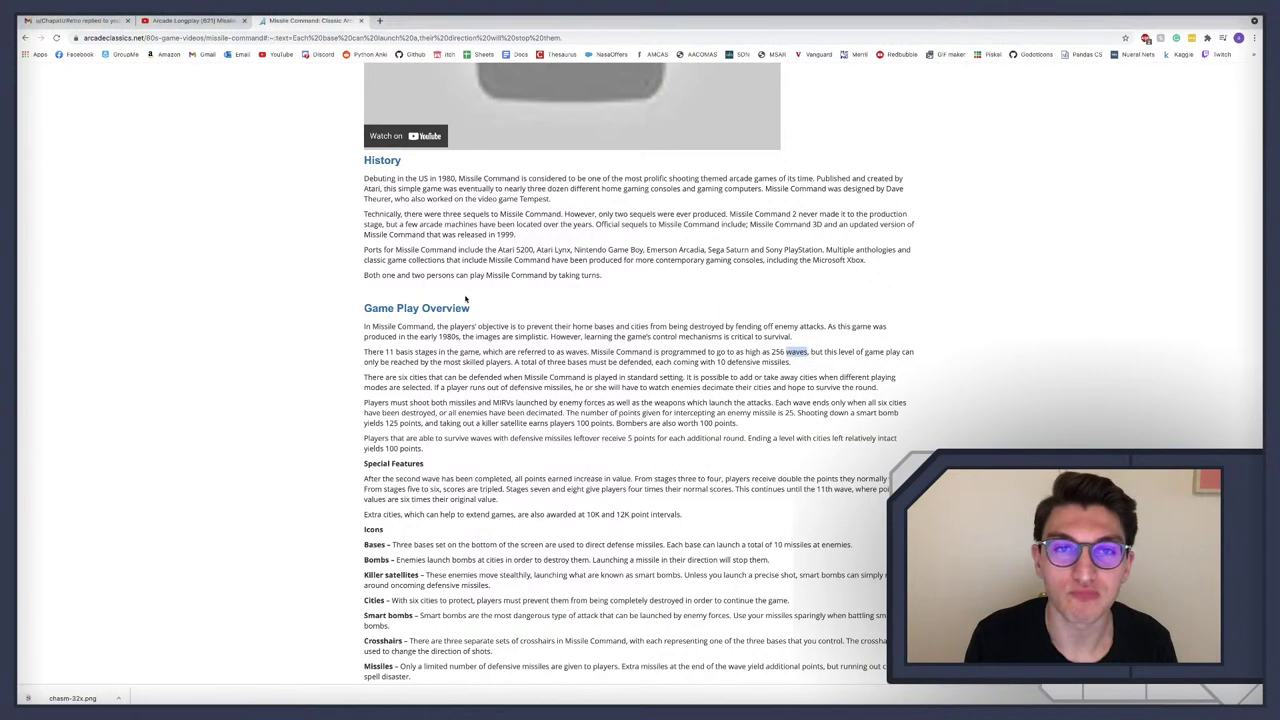
{"action": "left_click", "coordinate": [157, 15]}
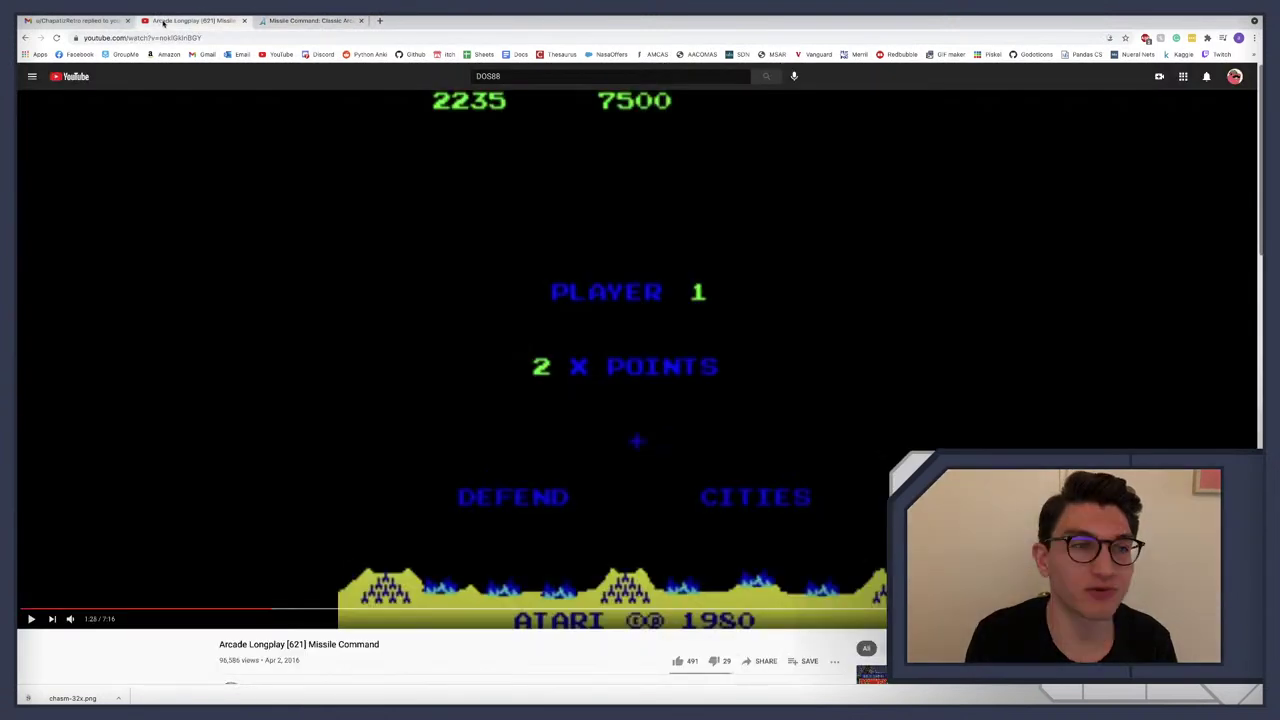
{"action": "left_click", "coordinate": [745, 373]}
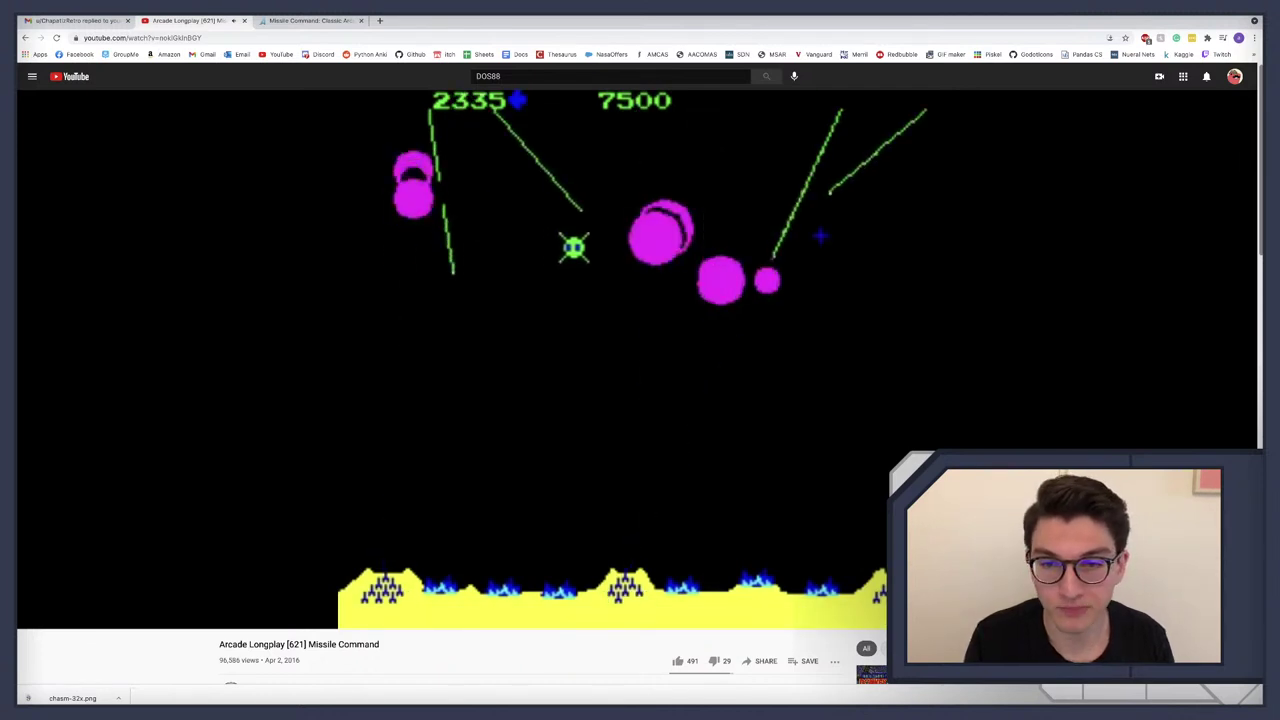
{"action": "left_click", "coordinate": [745, 373]}
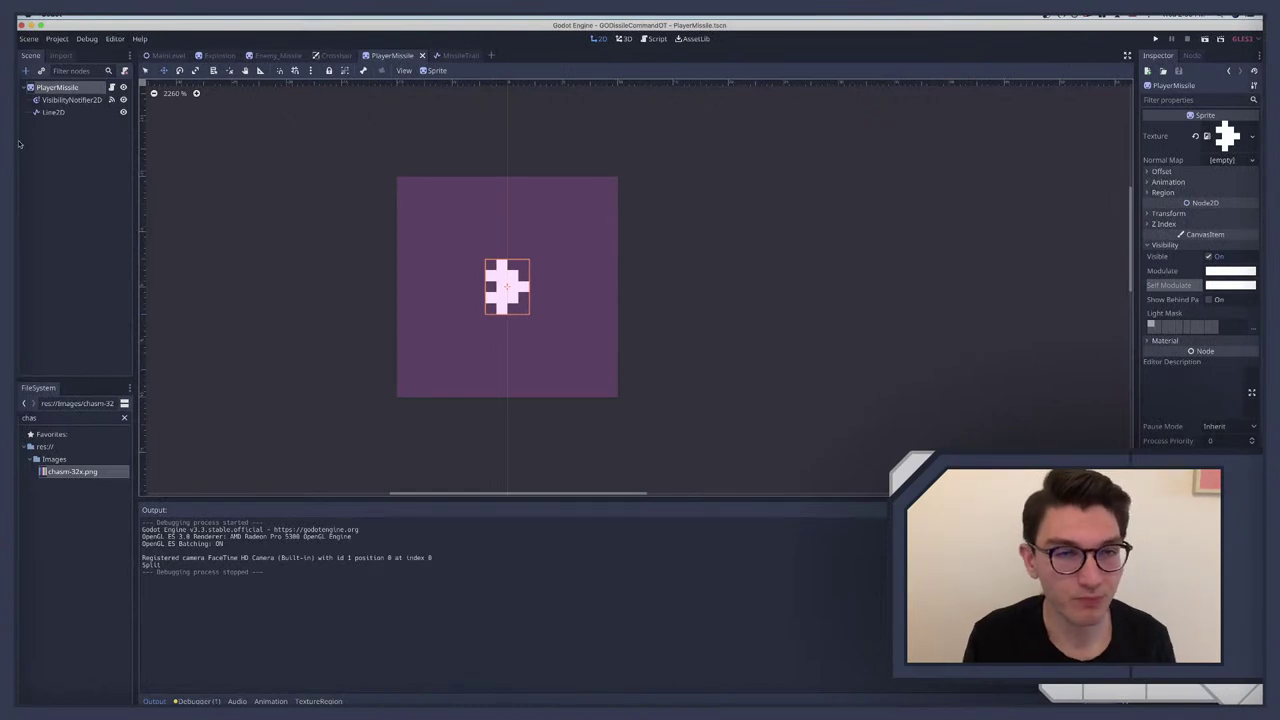
Step: Add a Particles2D node to Enemy_Missile with Amount 100
{"action": "left_click", "coordinate": [270, 56]}
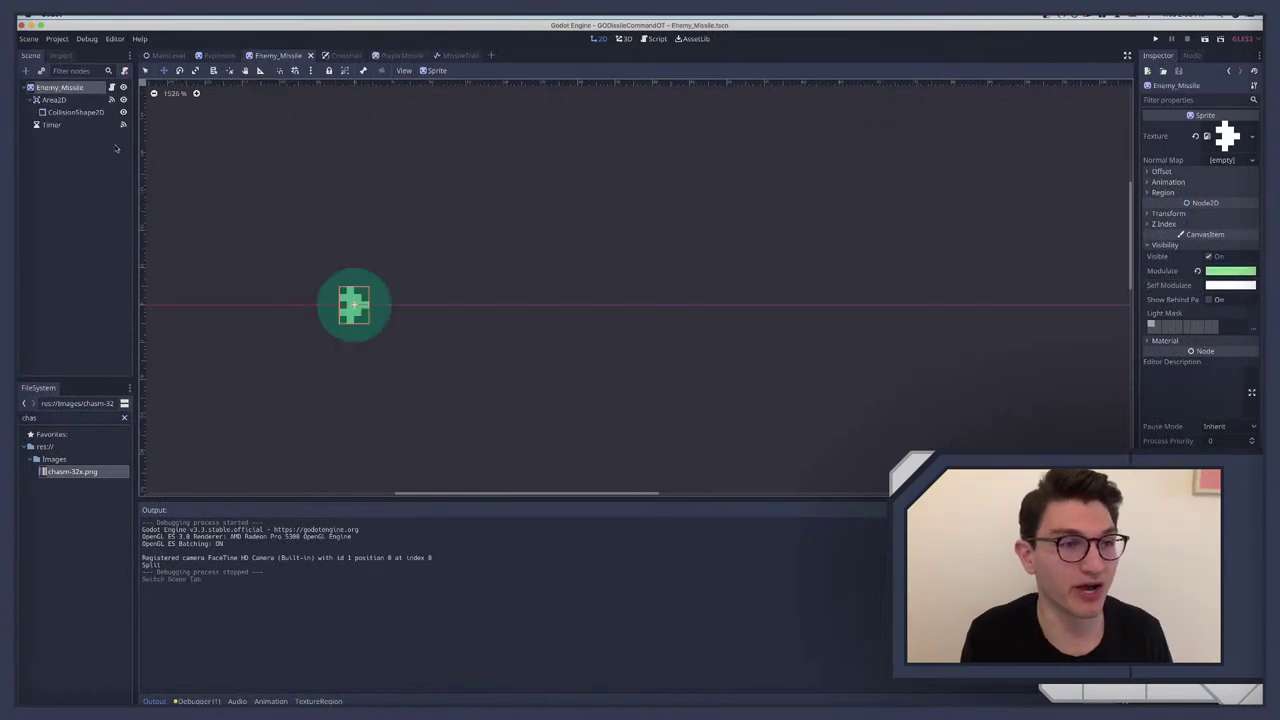
{"action": "key", "text": "super+a"}
{"action": "type", "text": "p"}
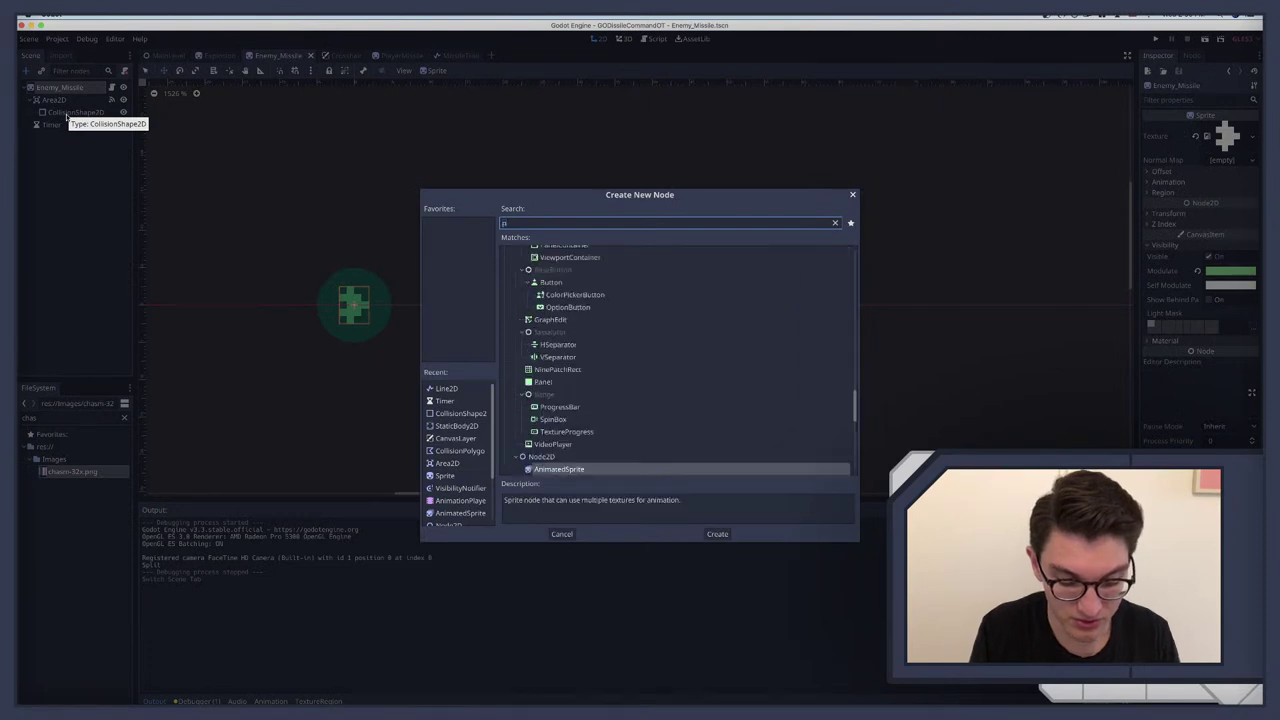
{"action": "type", "text": "arti"}
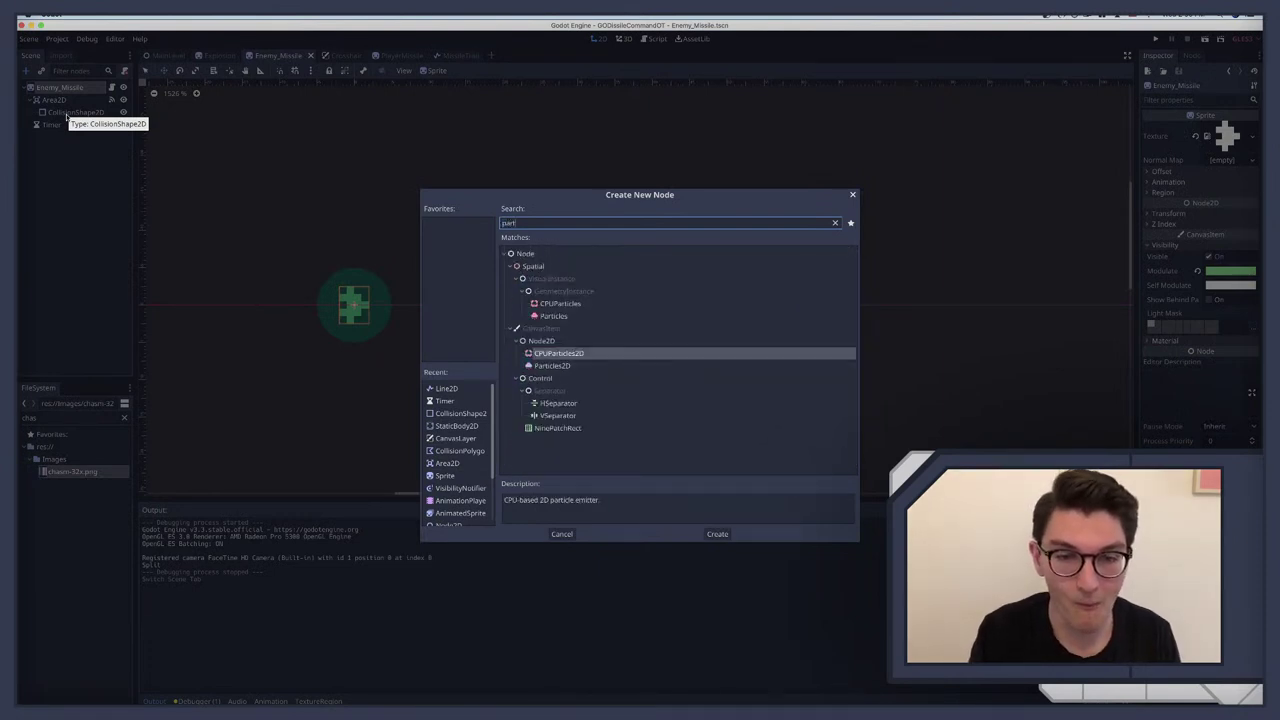
{"action": "key", "text": "Down"}
{"action": "key", "text": "Return"}
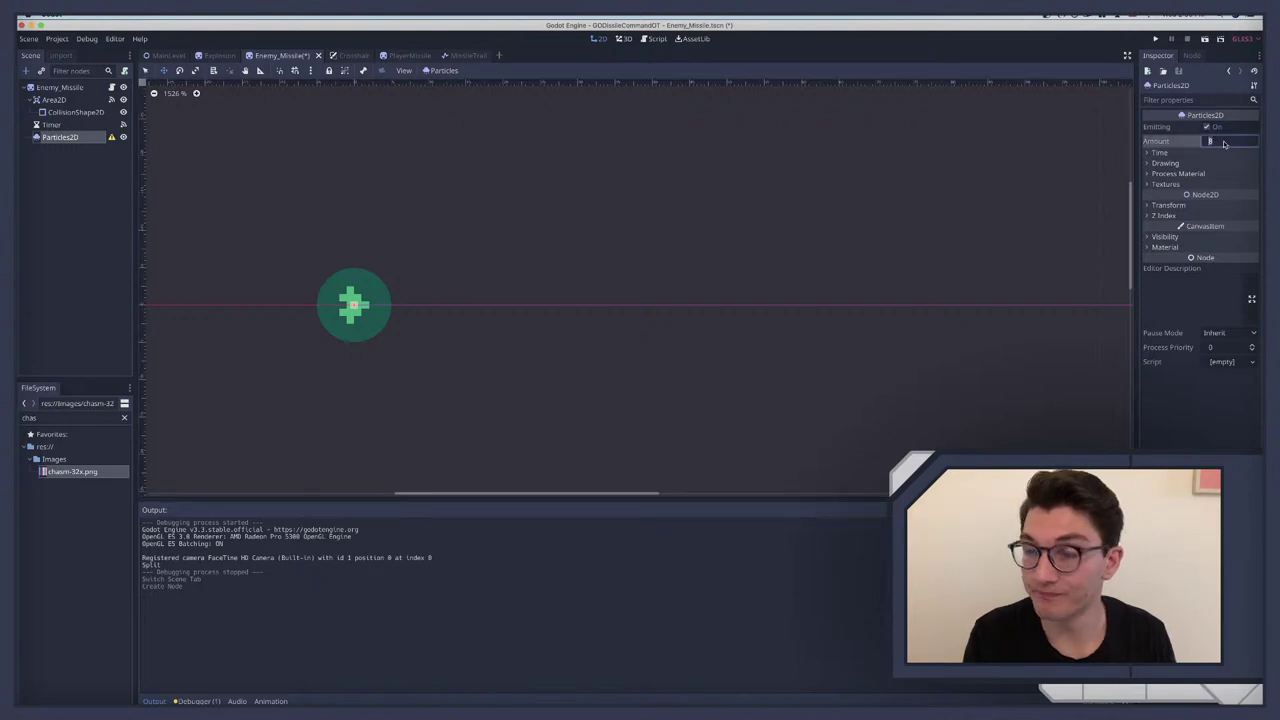
{"action": "left_click", "coordinate": [1222, 141]}
{"action": "type", "text": "100"}
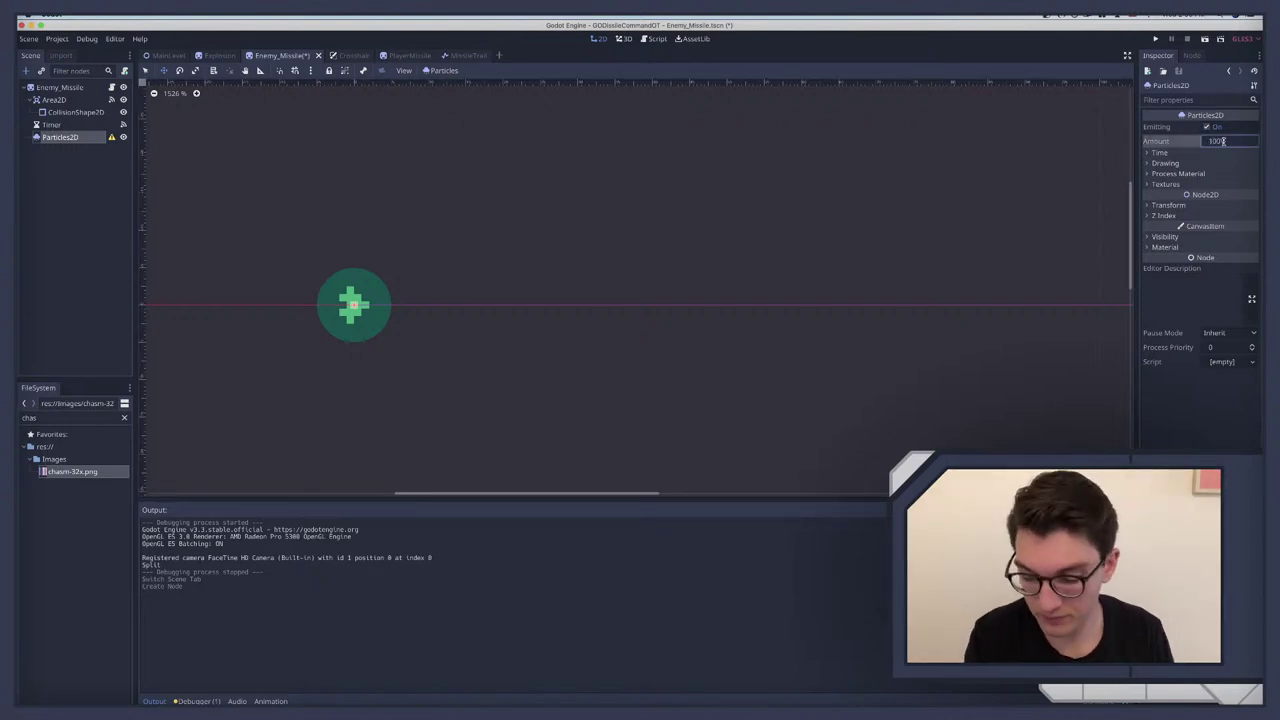
Step: Give the Particles2D a new ParticlesMaterial as its process material
{"action": "left_click", "coordinate": [1170, 173]}
{"action": "left_click", "coordinate": [1168, 172]}
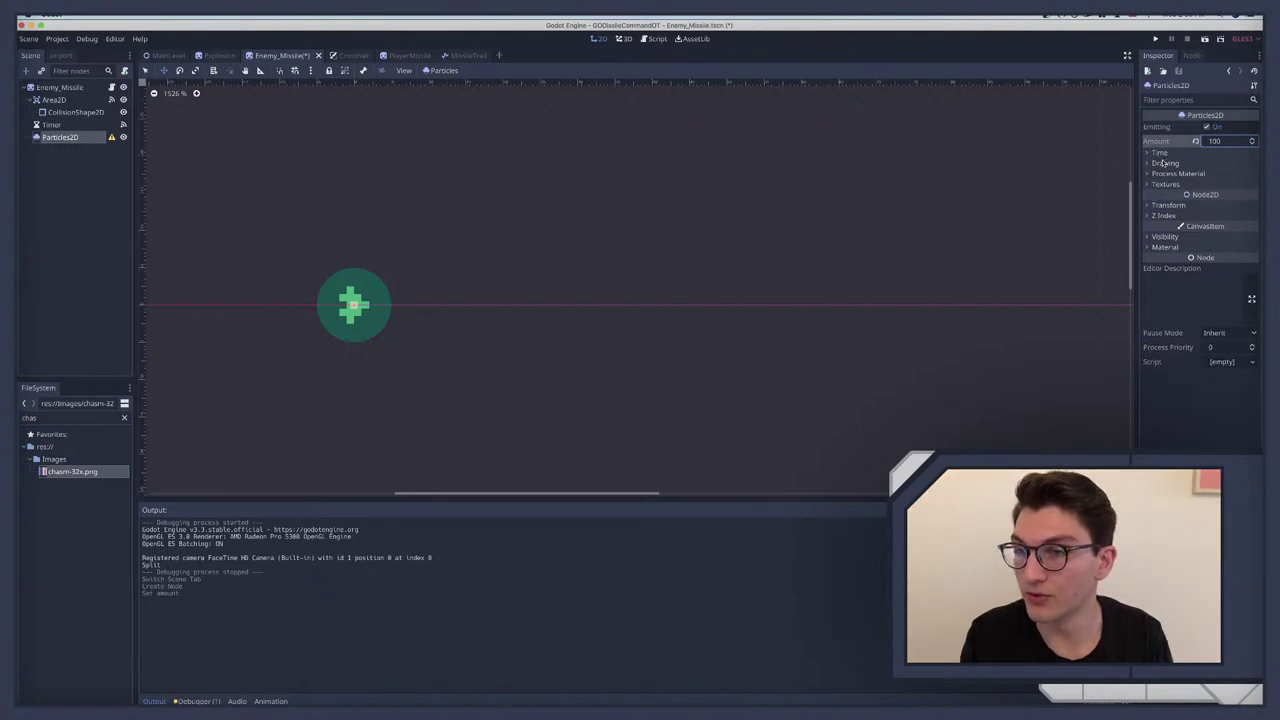
{"action": "left_click", "coordinate": [1163, 162]}
{"action": "left_click", "coordinate": [1163, 162]}
{"action": "left_click", "coordinate": [1166, 173]}
{"action": "left_click", "coordinate": [1222, 185]}
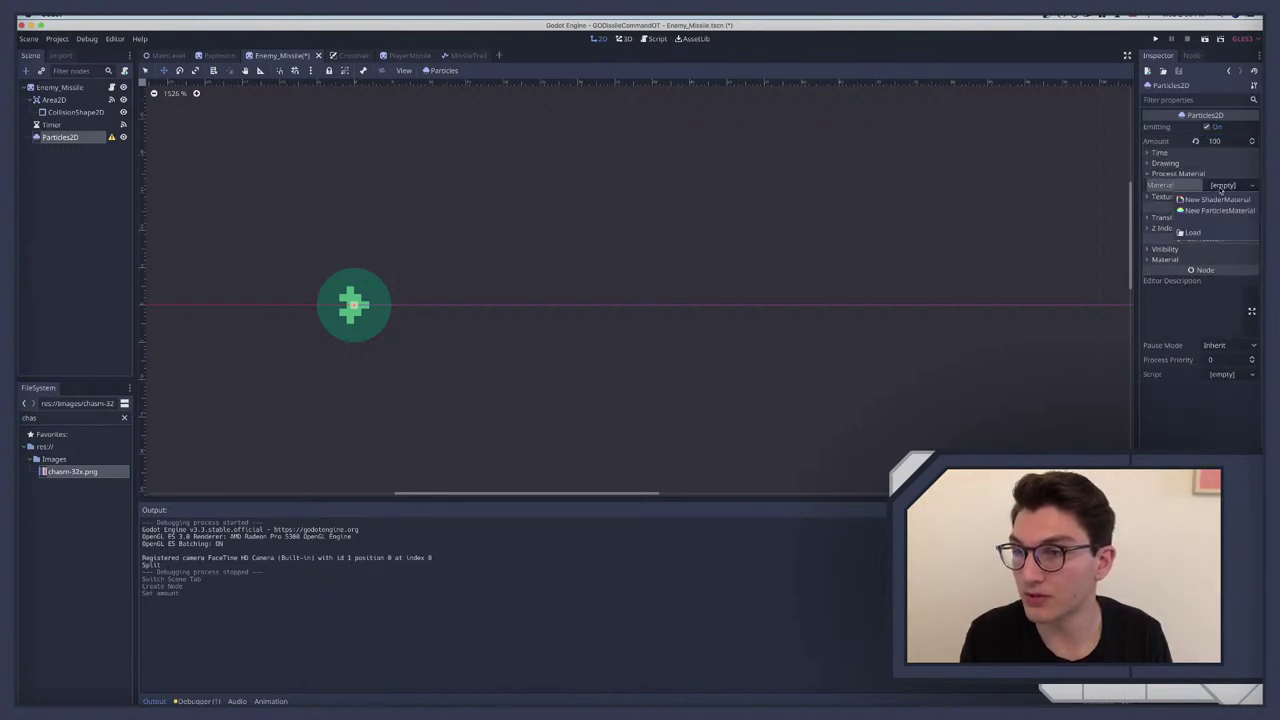
{"action": "left_click", "coordinate": [1218, 210]}
{"action": "left_click", "coordinate": [1222, 185]}
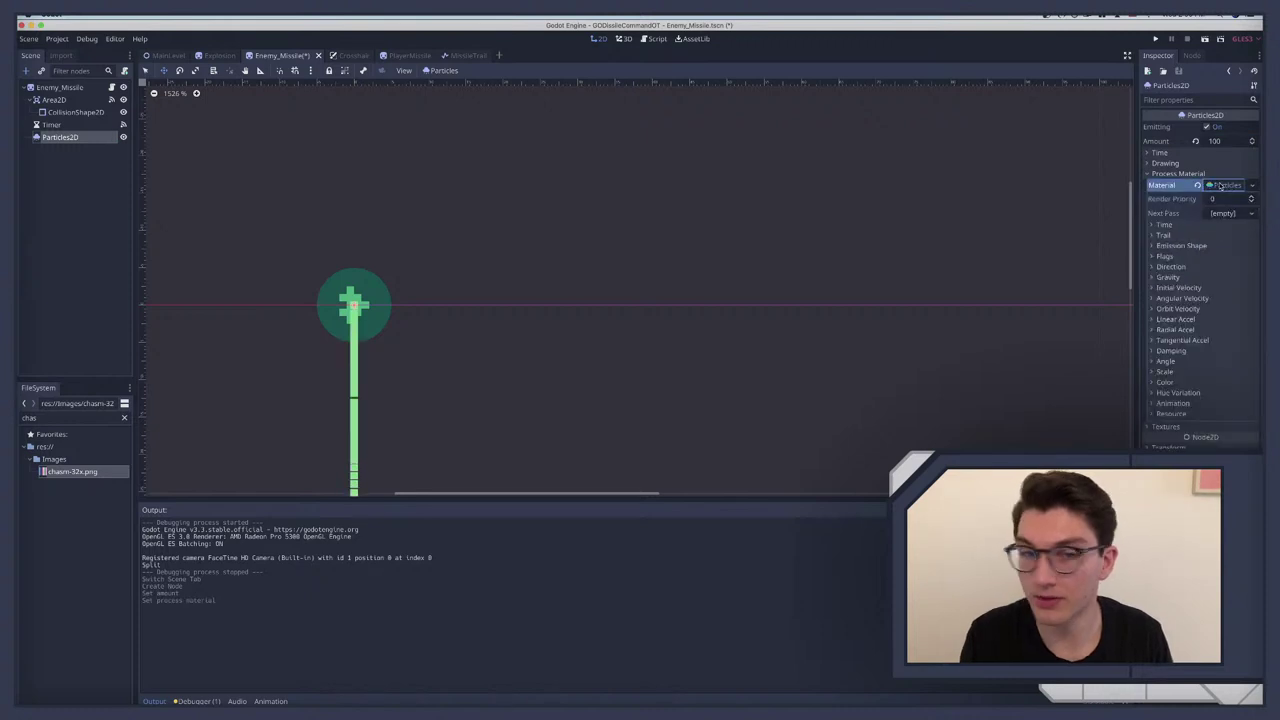
{"action": "scroll", "coordinate": [548, 303], "scroll_direction": "left", "scroll_amount": 5}
{"action": "scroll", "coordinate": [550, 299], "scroll_direction": "down", "scroll_amount": 2}
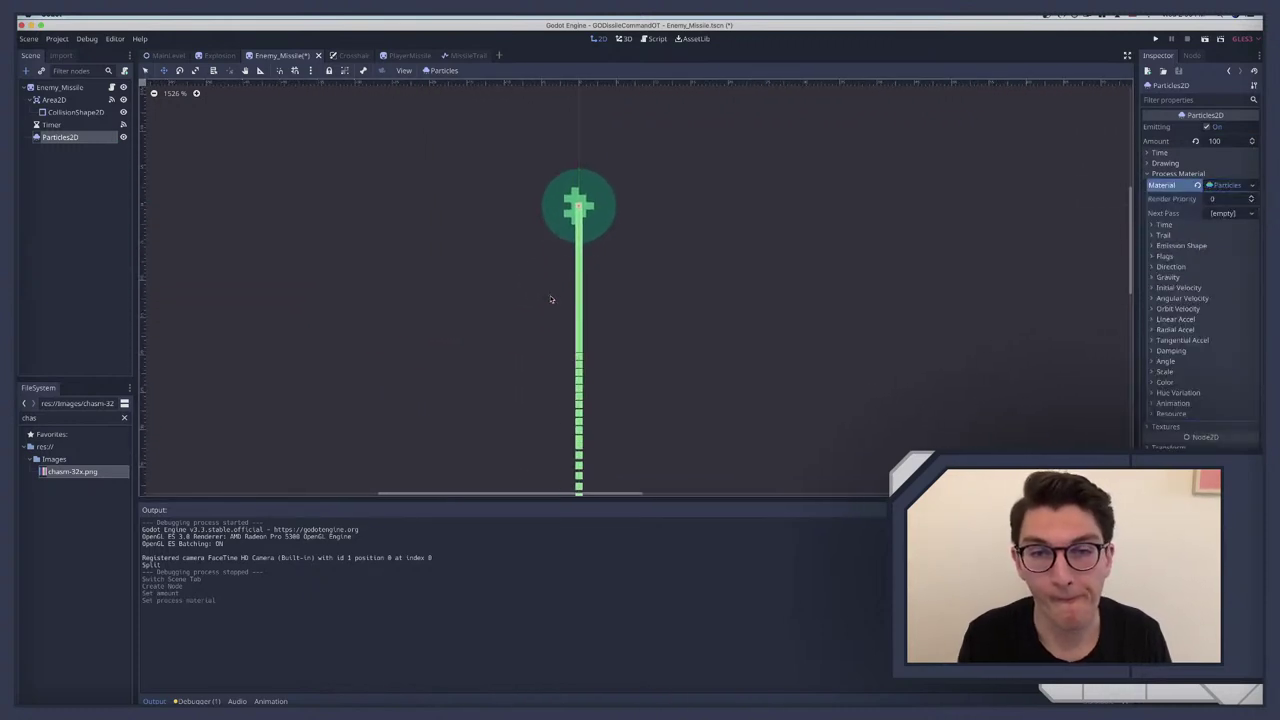
{"action": "scroll", "coordinate": [550, 299], "scroll_direction": "right", "scroll_amount": 2}
{"action": "scroll", "coordinate": [550, 299], "scroll_direction": "up", "scroll_amount": 1}
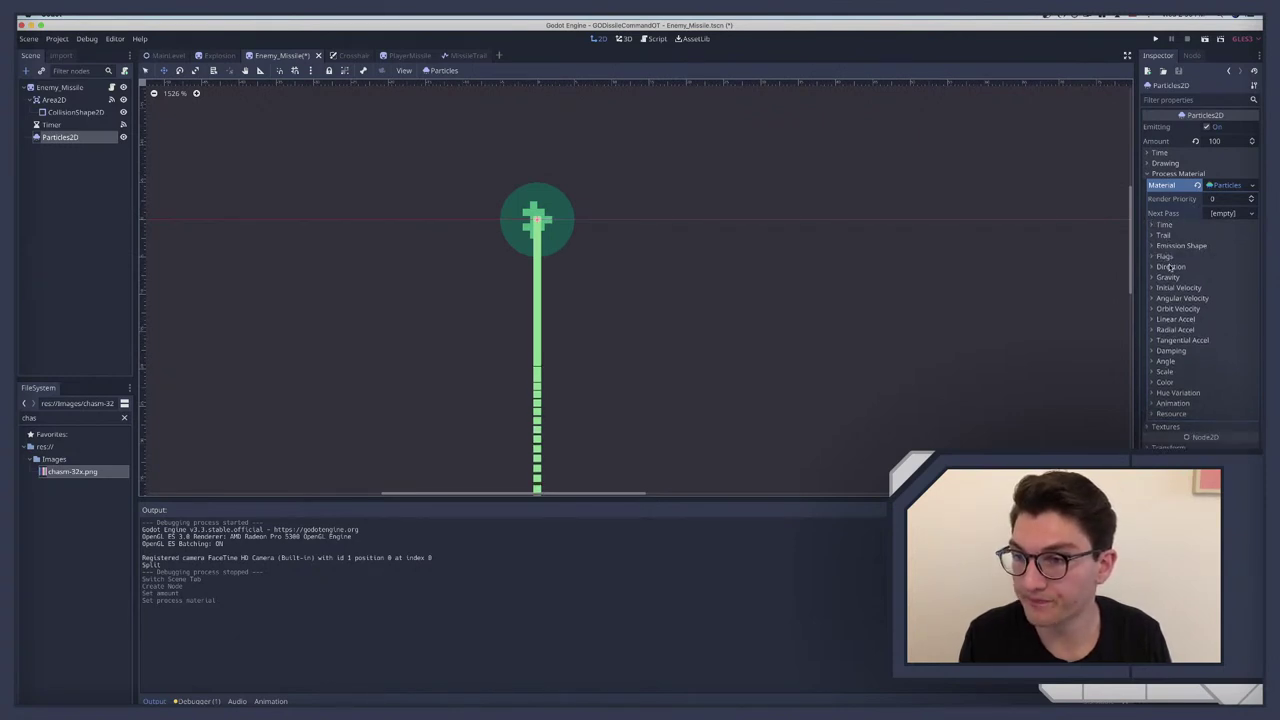
Step: Toggle Local Coords and enable the Align Y particle flag
{"action": "left_click", "coordinate": [1170, 267]}
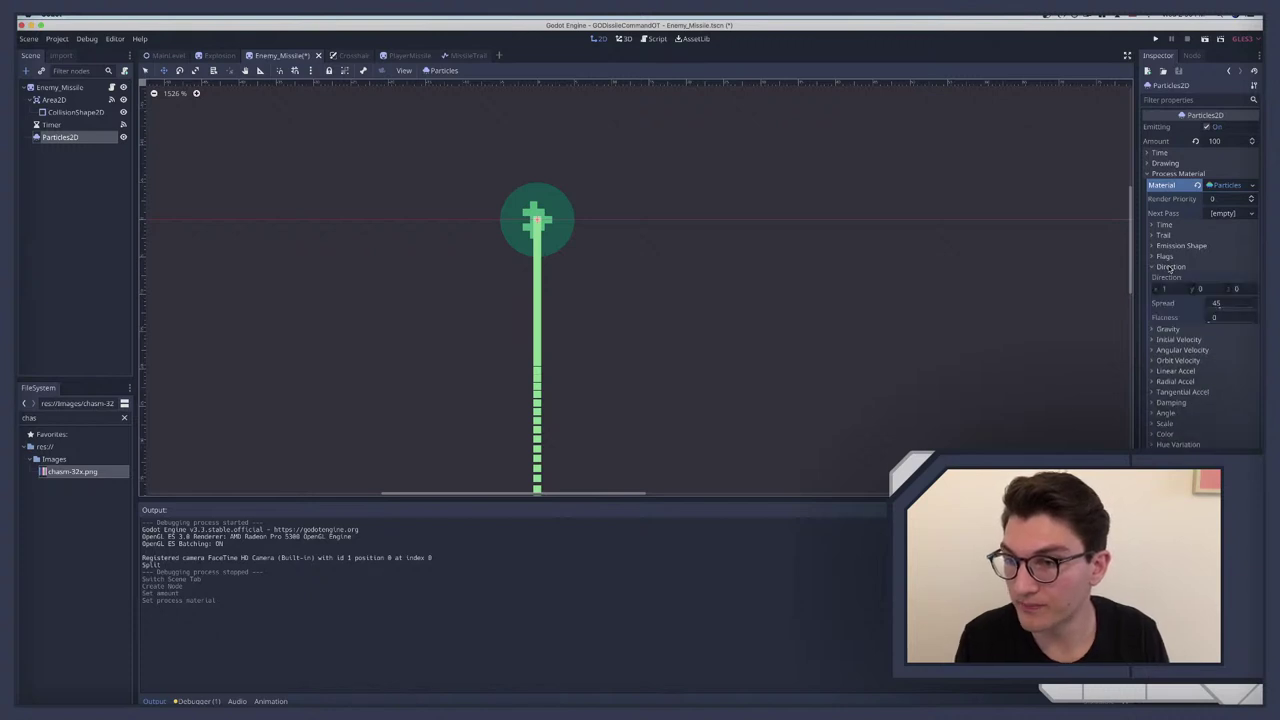
{"action": "left_click", "coordinate": [1170, 267]}
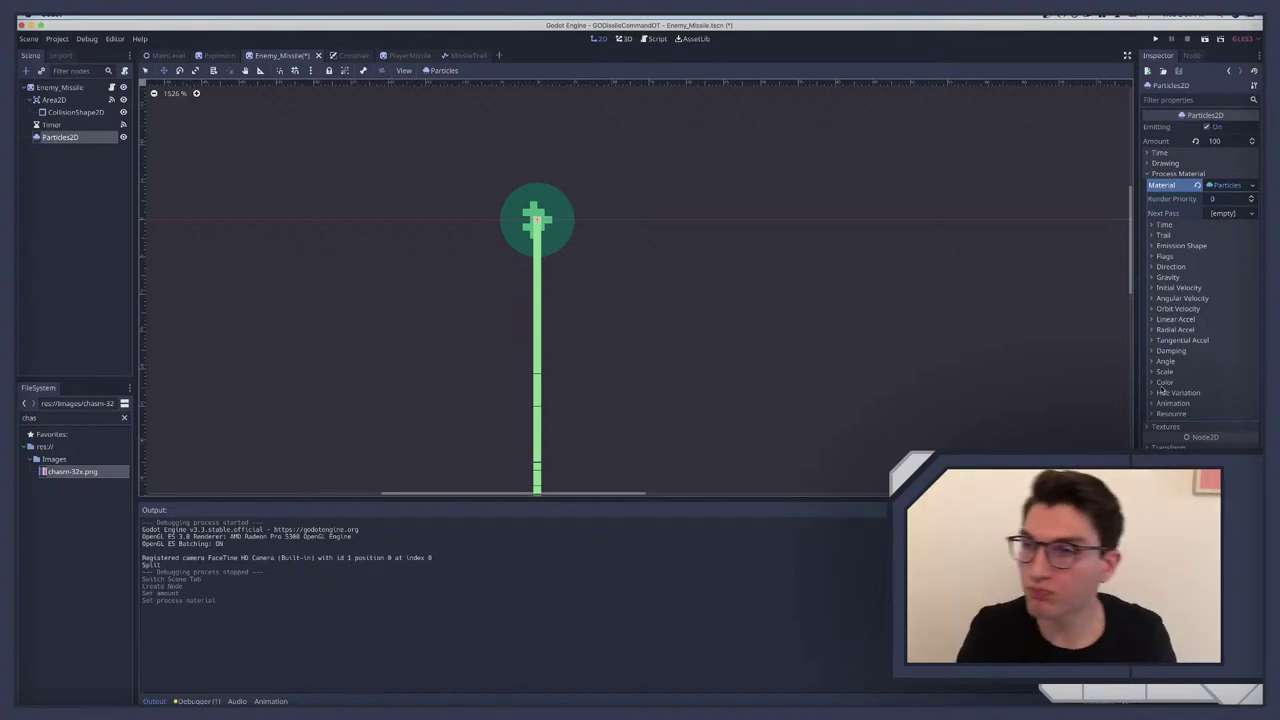
{"action": "left_click", "coordinate": [1160, 163]}
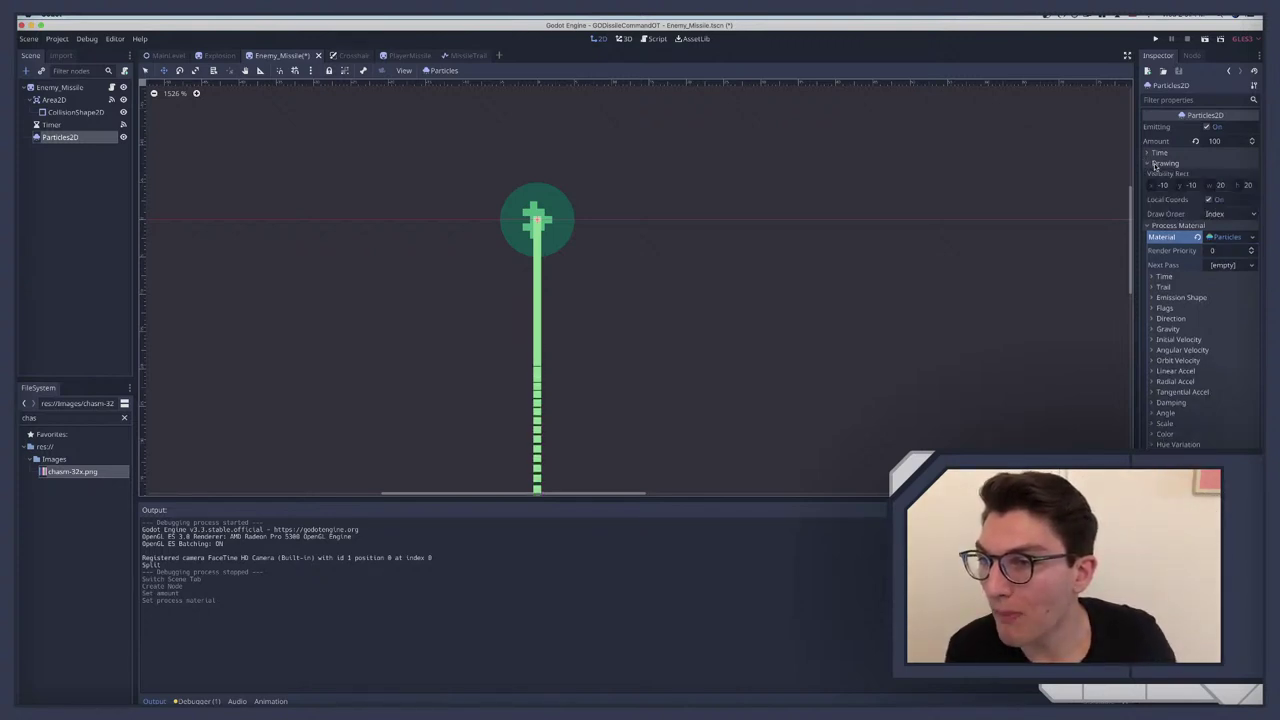
{"action": "left_click", "coordinate": [1209, 200]}
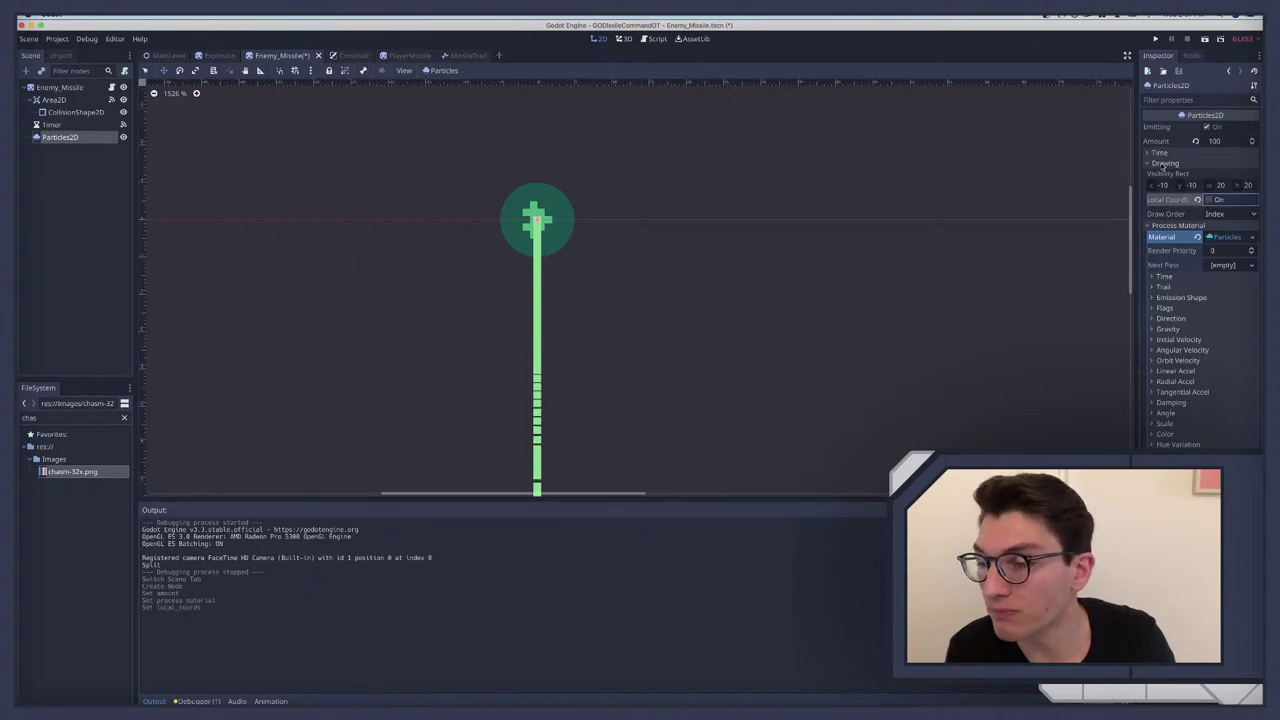
{"action": "left_click", "coordinate": [1163, 164]}
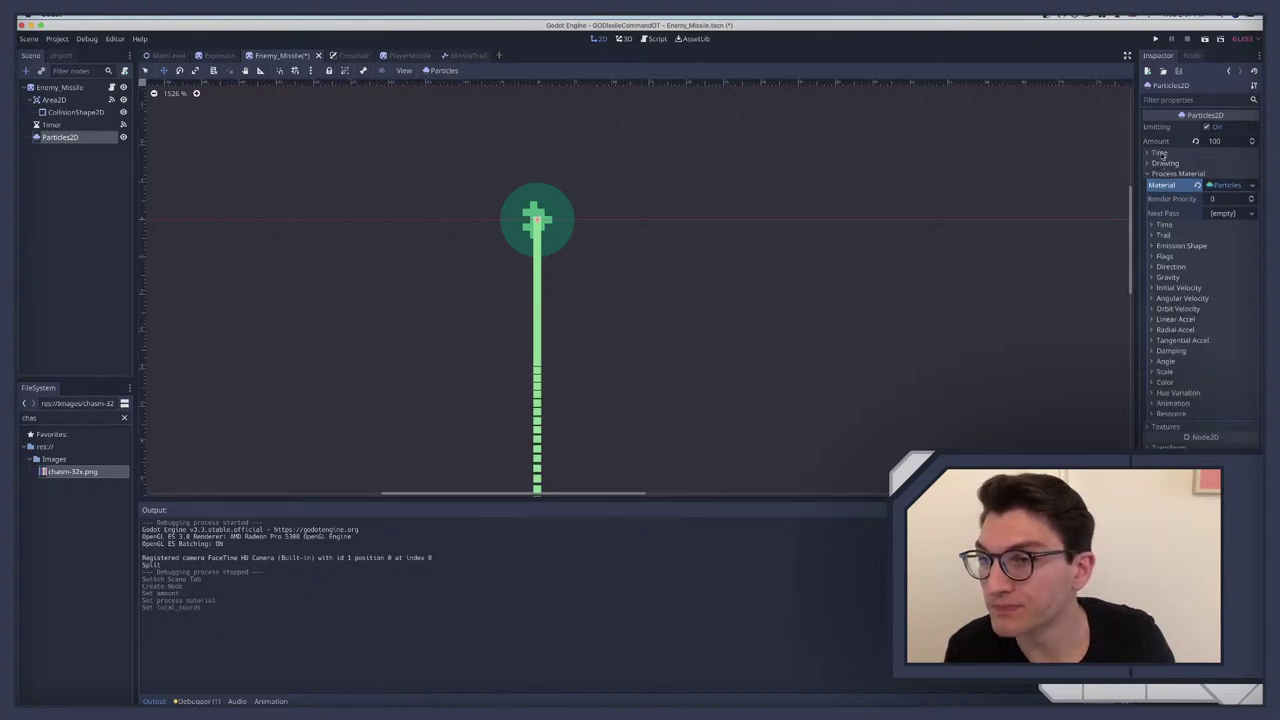
{"action": "left_click", "coordinate": [1160, 152]}
{"action": "left_click", "coordinate": [1161, 152]}
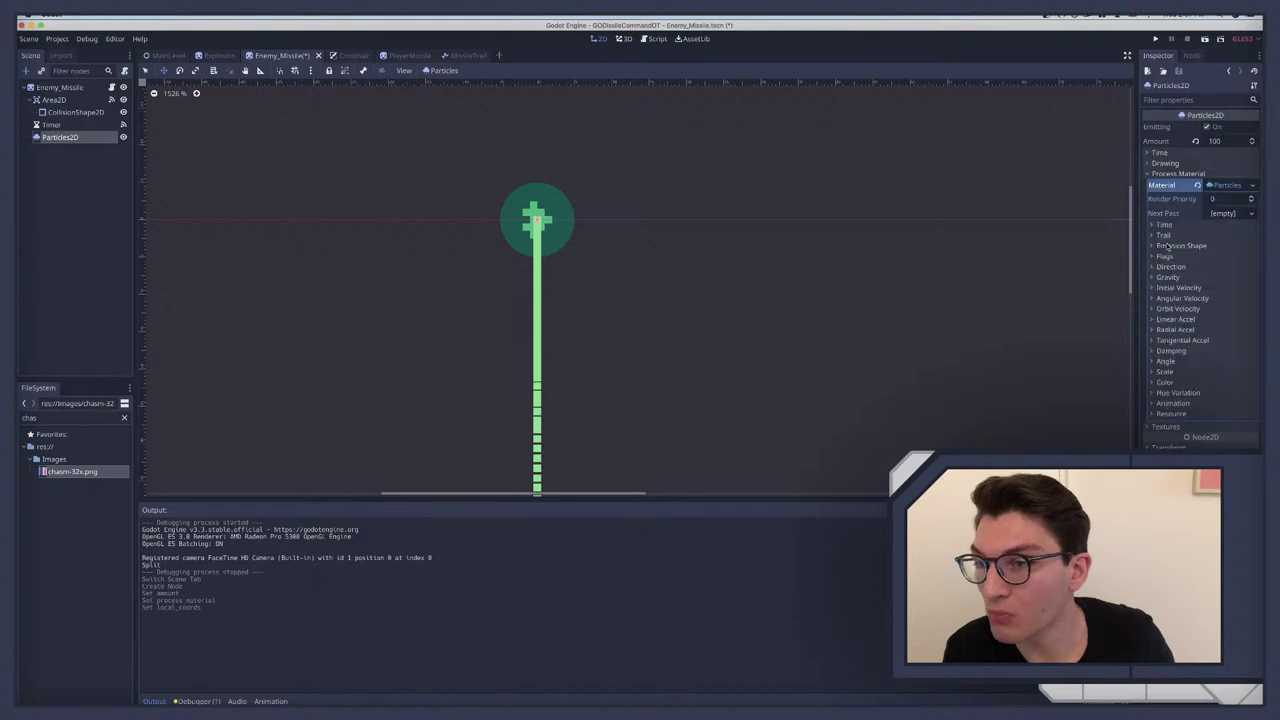
{"action": "left_click", "coordinate": [1165, 256]}
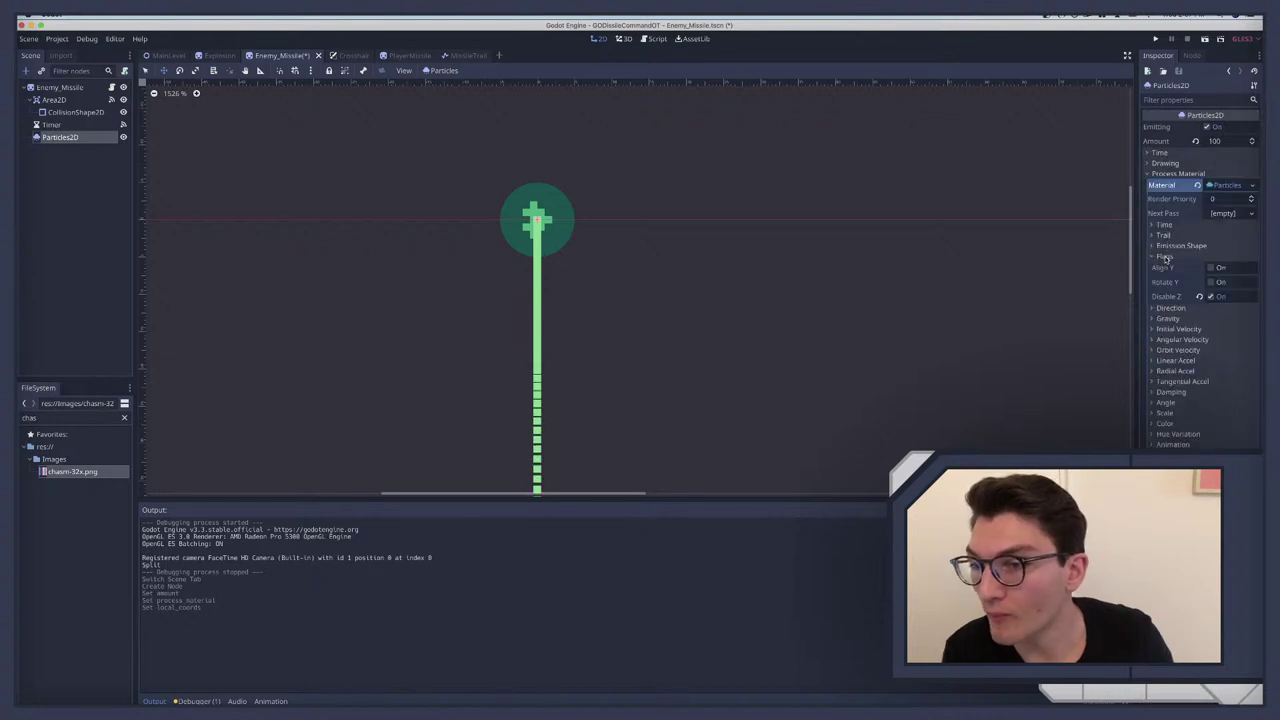
{"action": "left_click", "coordinate": [1210, 268]}
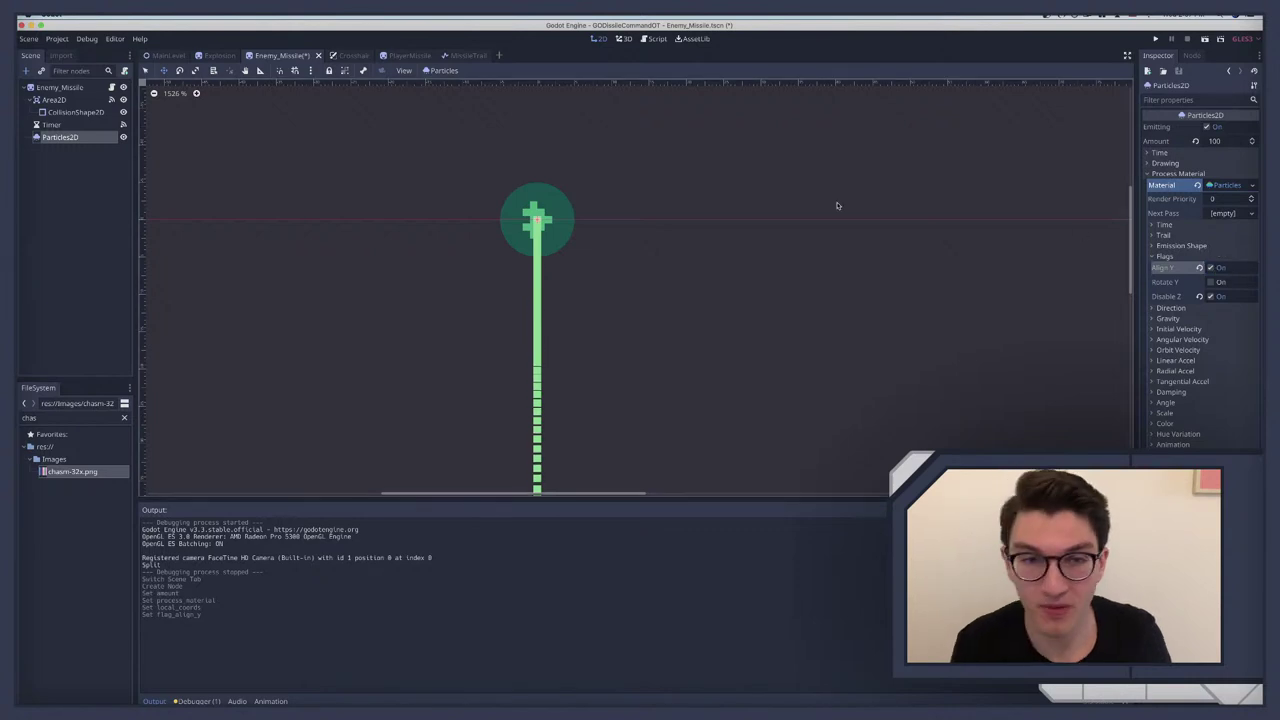
{"action": "left_click", "coordinate": [1163, 257]}
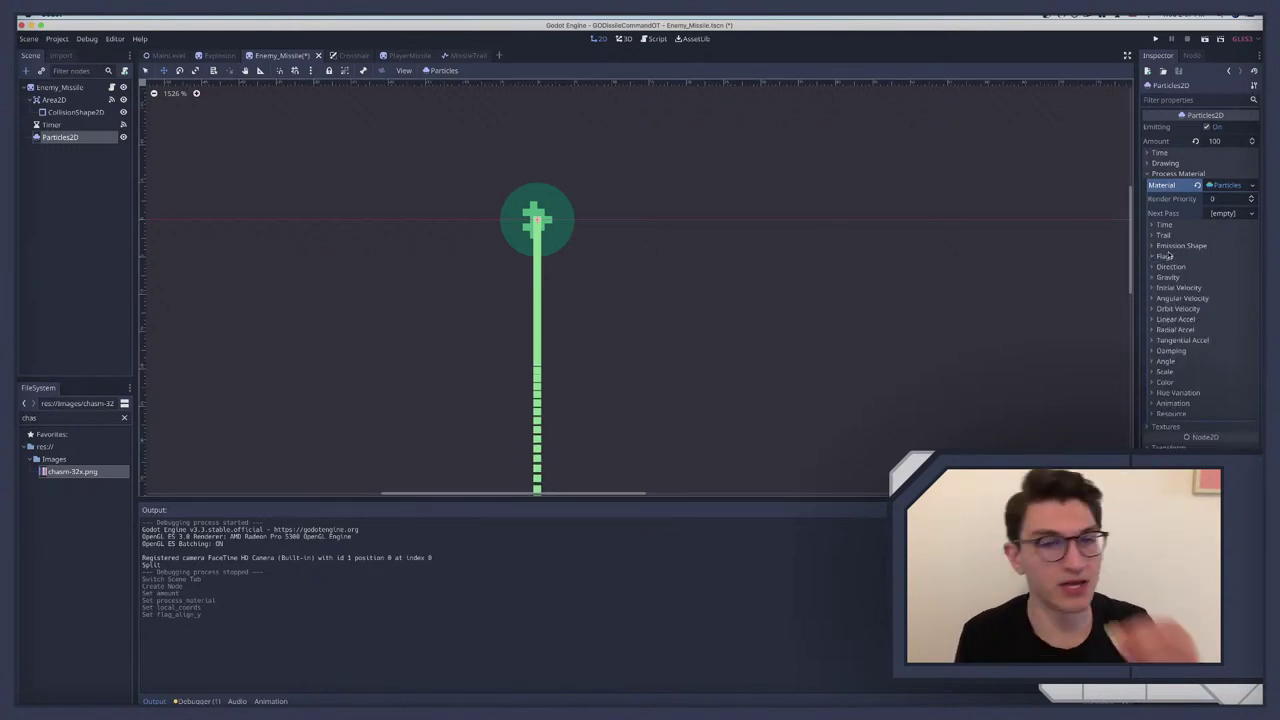
Step: Set the material's vertical gravity to 0
{"action": "left_click", "coordinate": [1167, 277]}
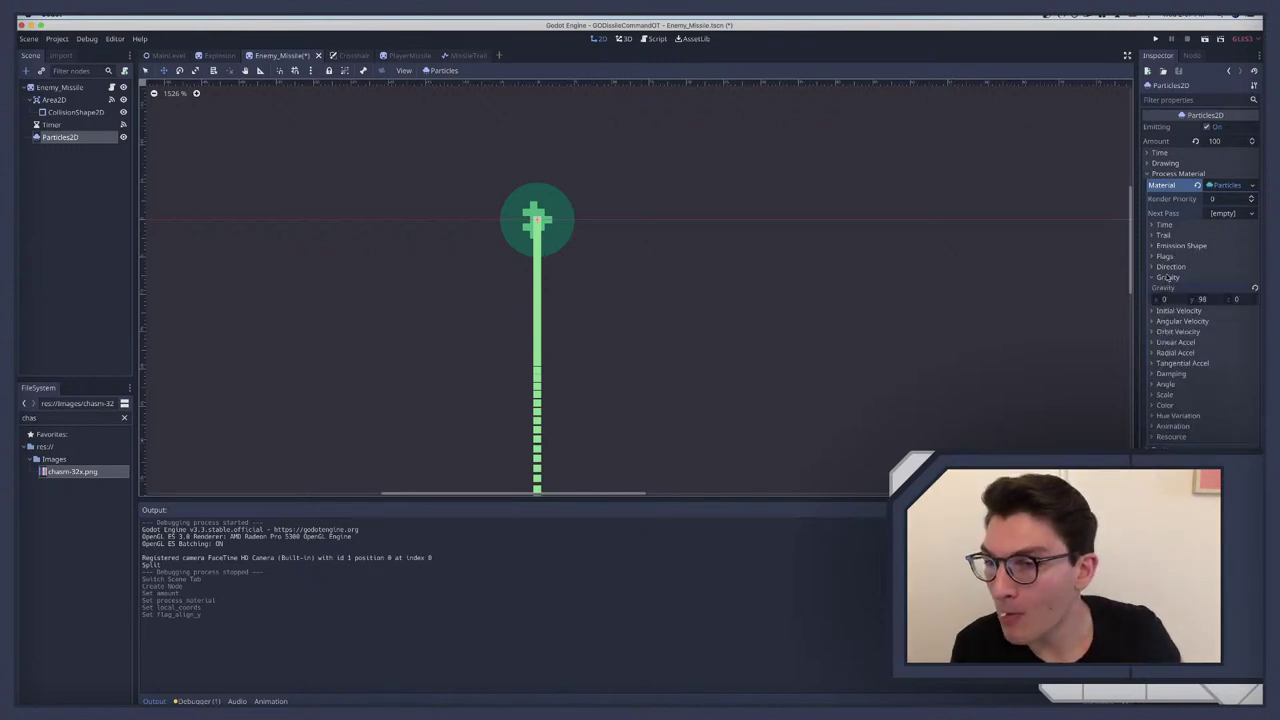
{"action": "left_click", "coordinate": [1205, 299]}
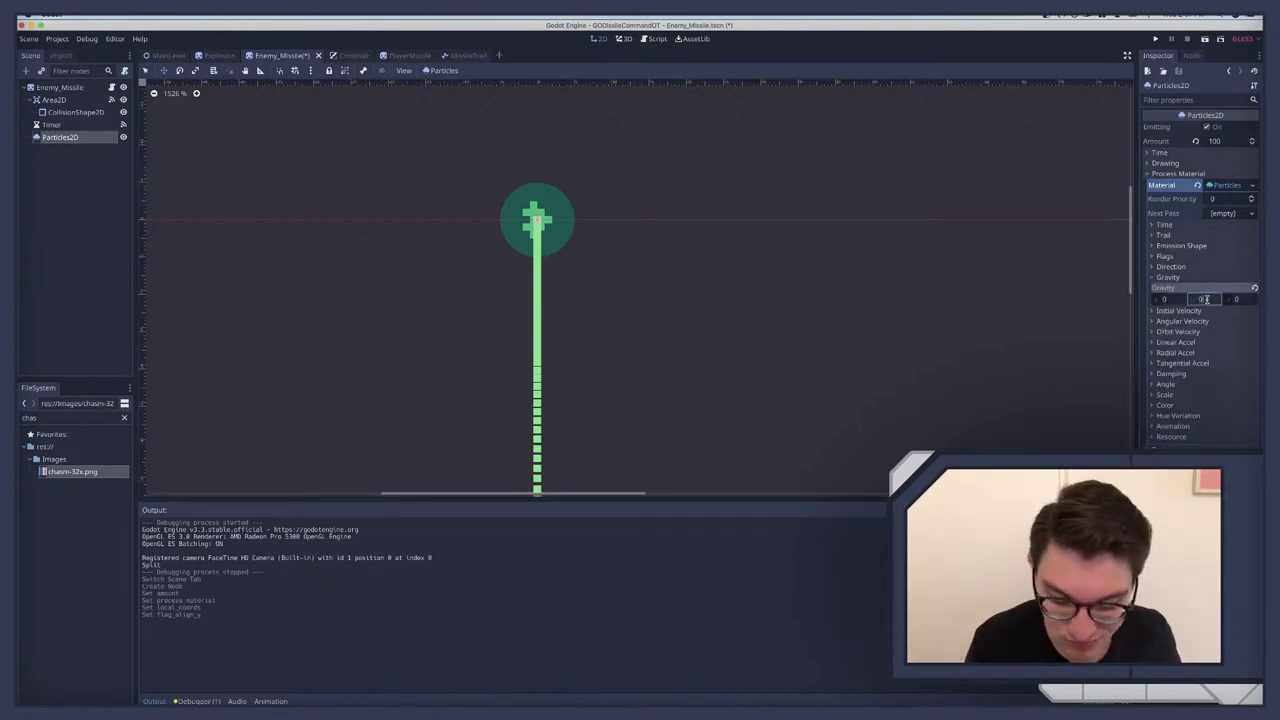
{"action": "type", "text": "0"}
{"action": "key", "text": "Return"}
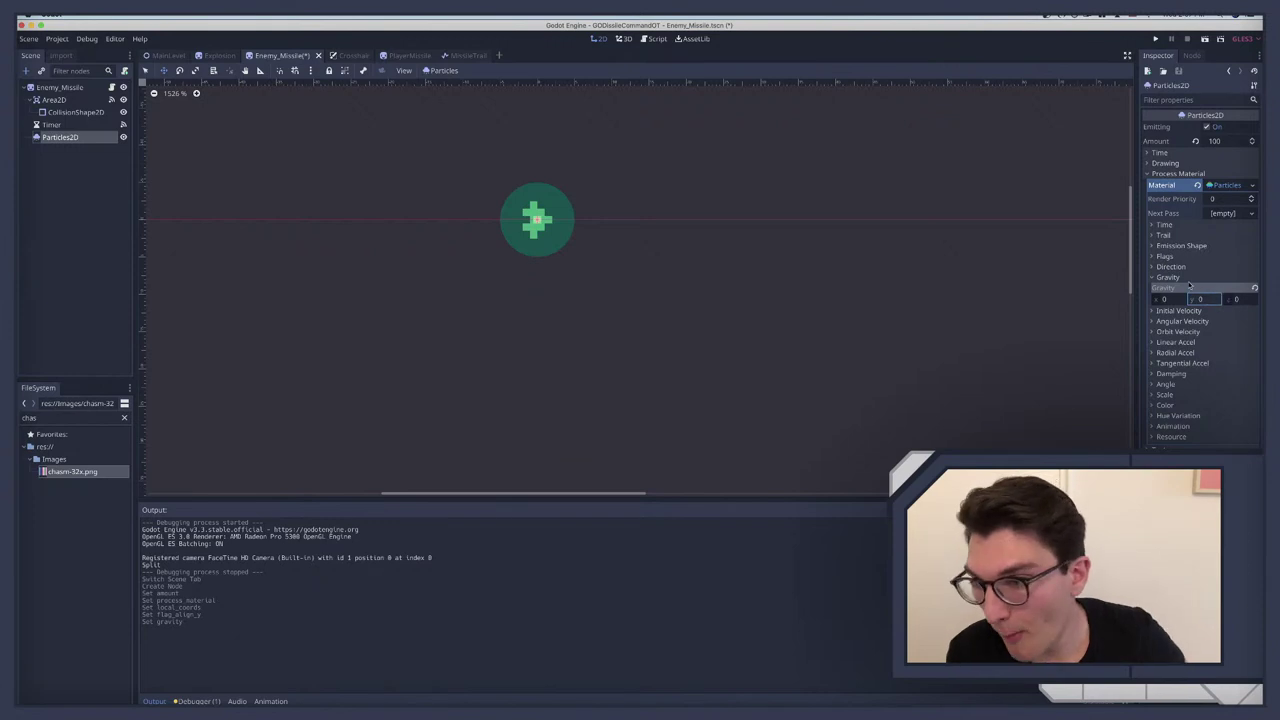
{"action": "left_click", "coordinate": [1172, 278]}
Step: Set Spread to 0 and the direction's x to -1
{"action": "left_click", "coordinate": [1172, 267]}
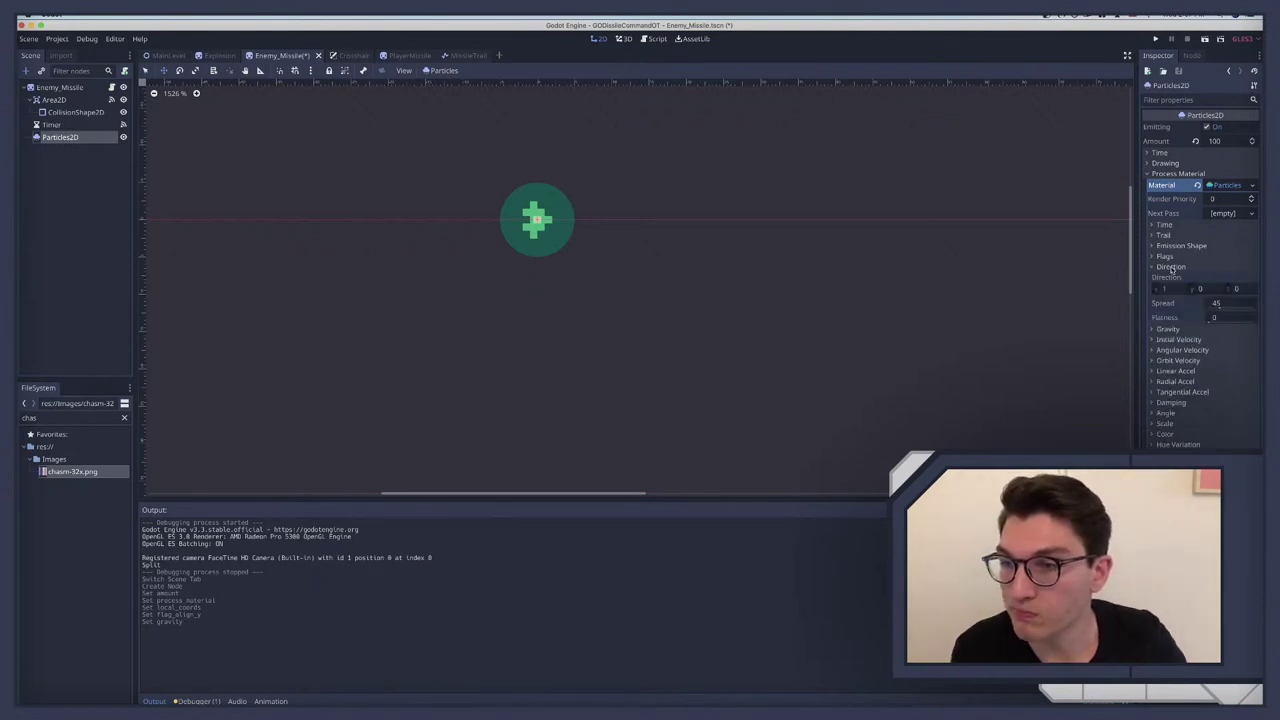
{"action": "left_click", "coordinate": [1219, 304]}
{"action": "type", "text": "0"}
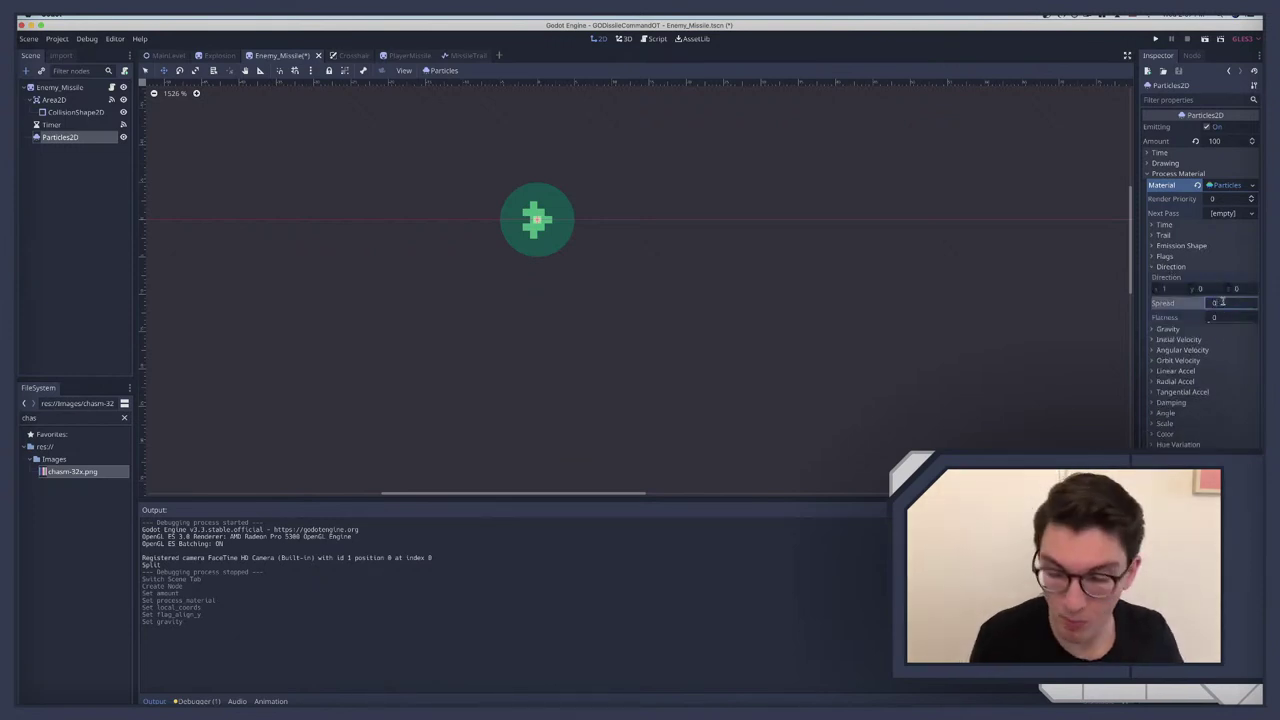
{"action": "key", "text": "Return"}
{"action": "key", "text": "shift+Tab"}
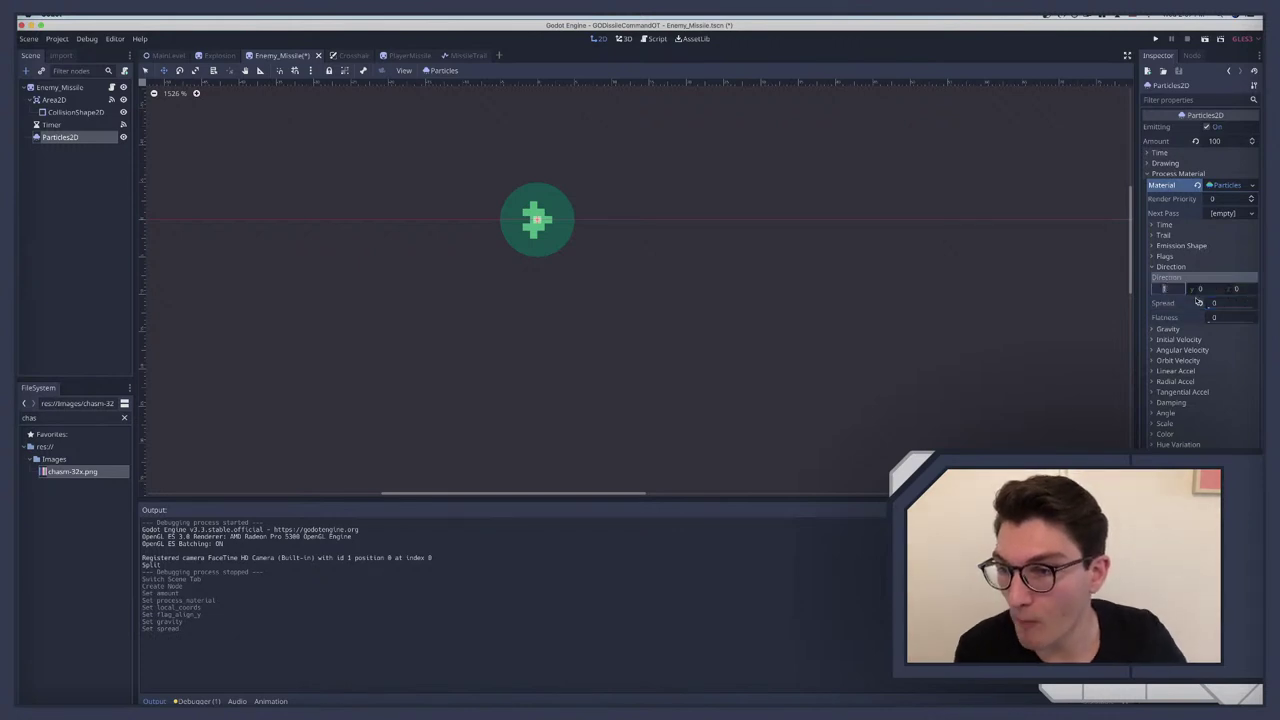
{"action": "type", "text": "-1"}
{"action": "key", "text": "Return"}
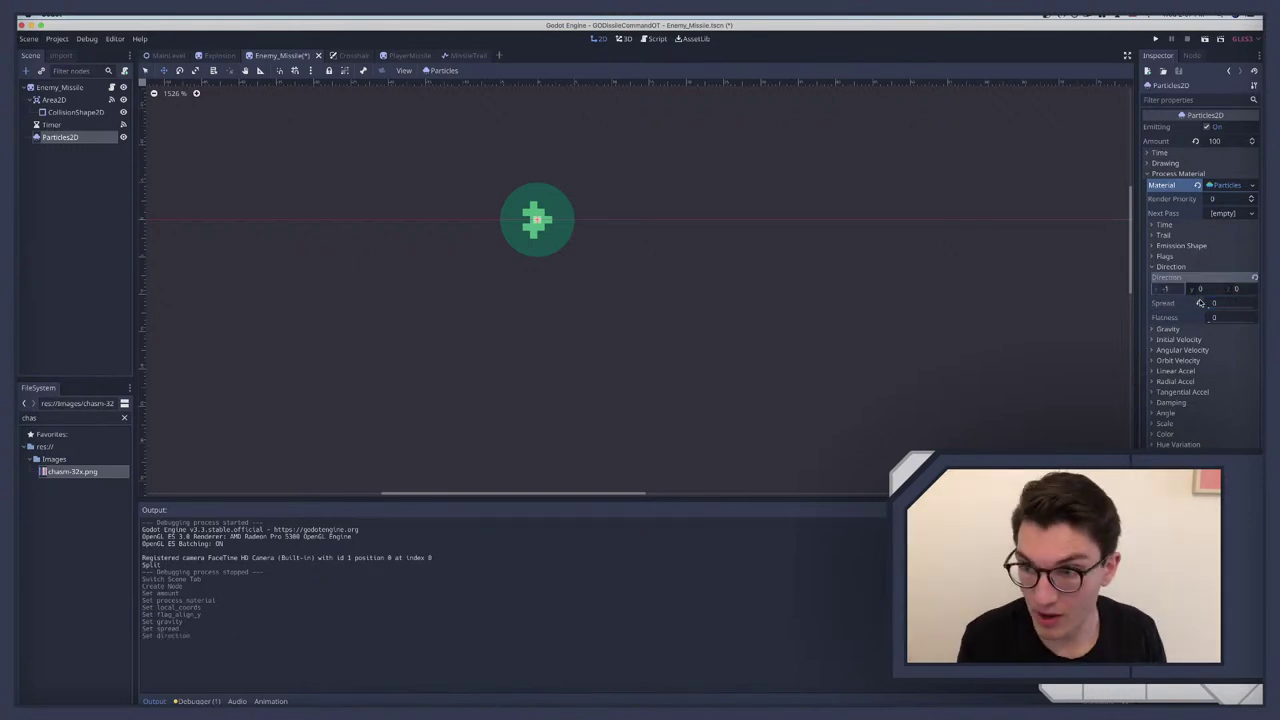
{"action": "left_click", "coordinate": [1169, 267]}
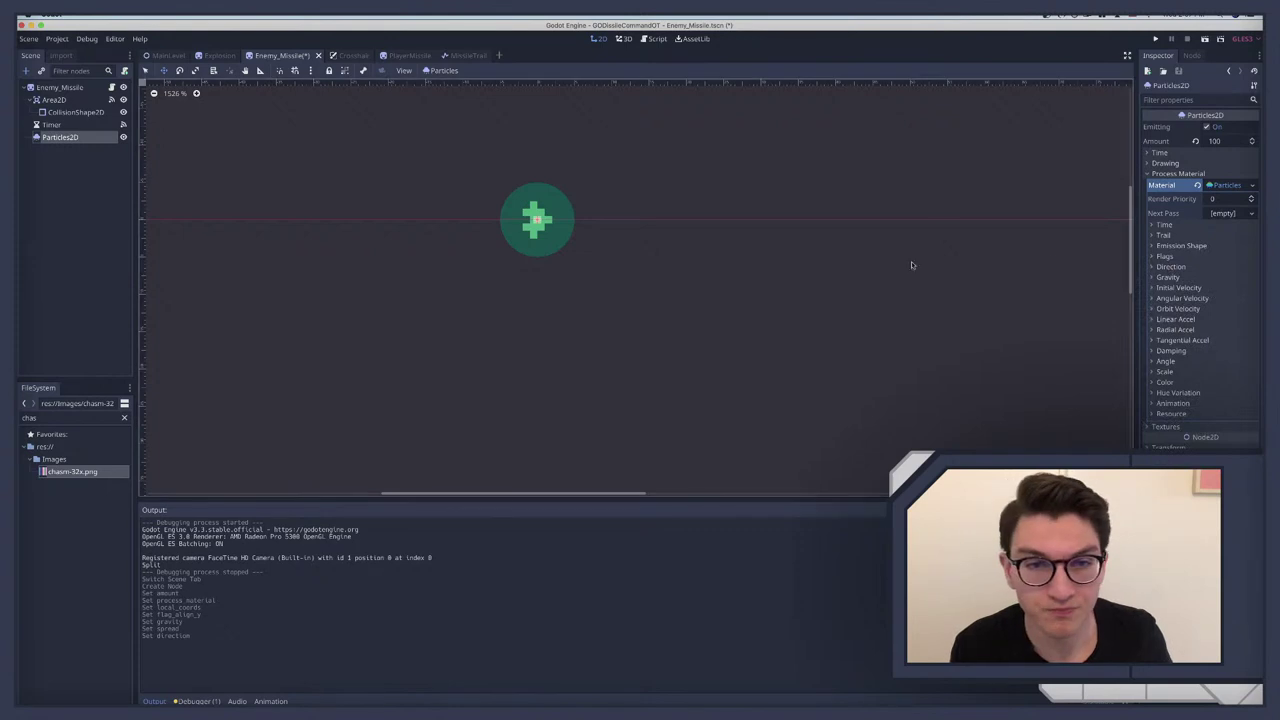
Step: Drag the Enemy_Missile root to preview its trail, then undo the move
{"action": "left_click", "coordinate": [79, 88]}
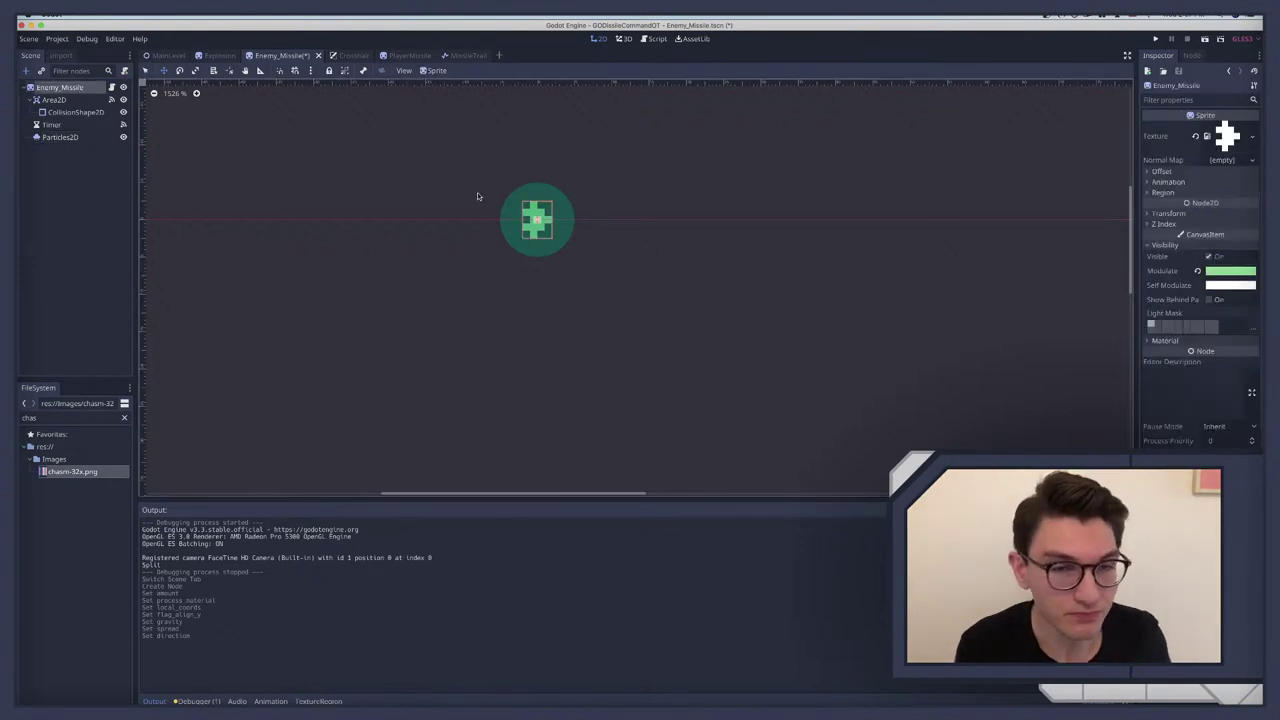
{"action": "left_click_drag", "start_coordinate": [563, 213], "coordinate": [1016, 310]}
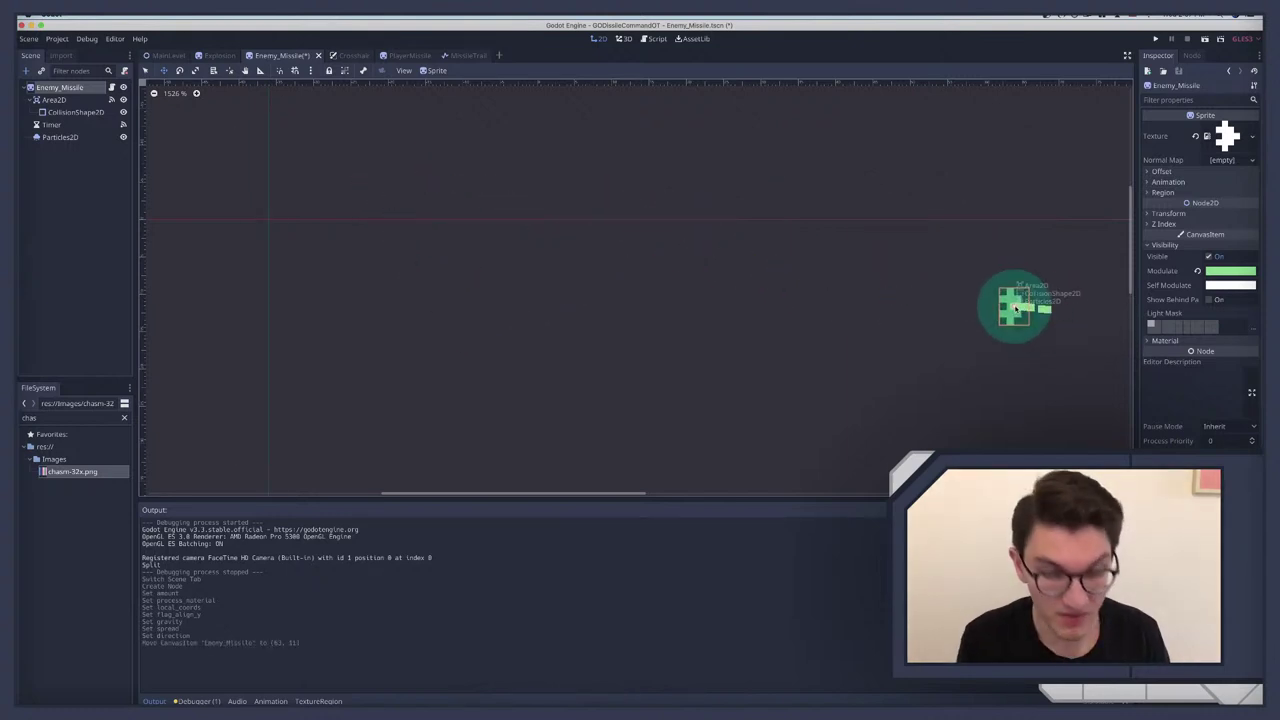
{"action": "key", "text": "super+z"}
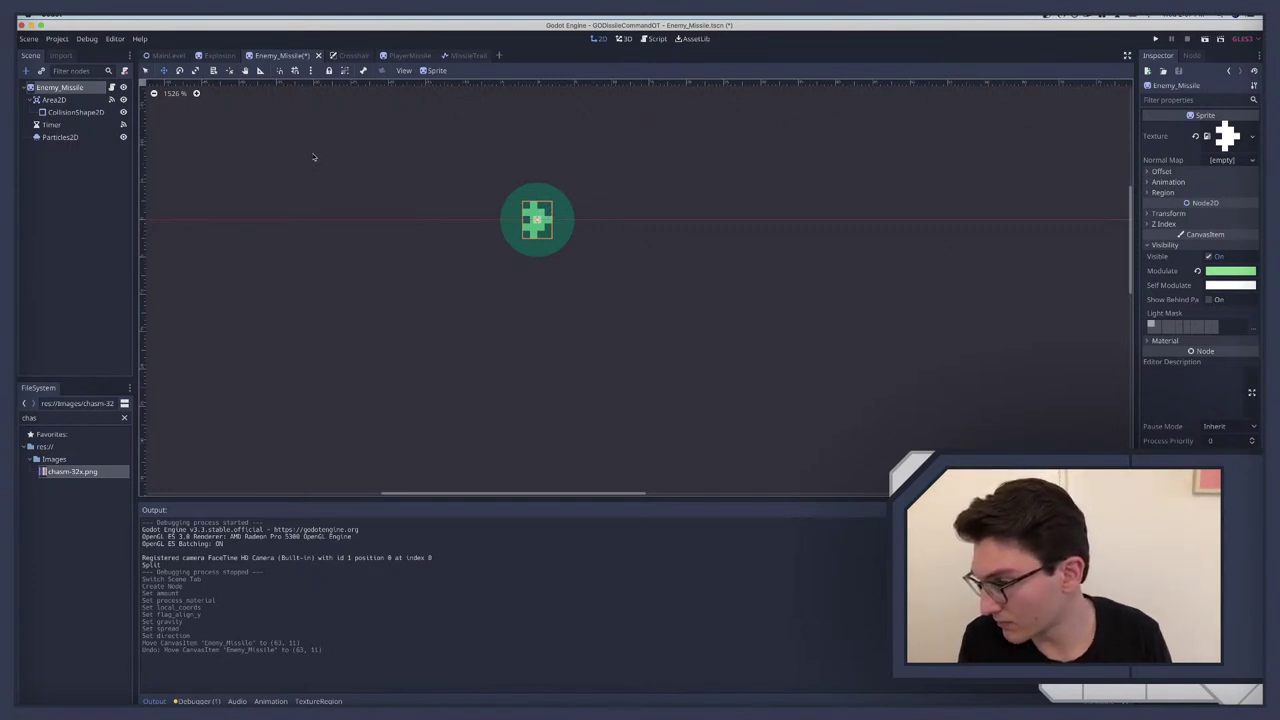
Step: Save Enemy_Missile, test-run and stop the game, then bring up the MissileTrail scene
{"action": "key", "text": "super+s"}
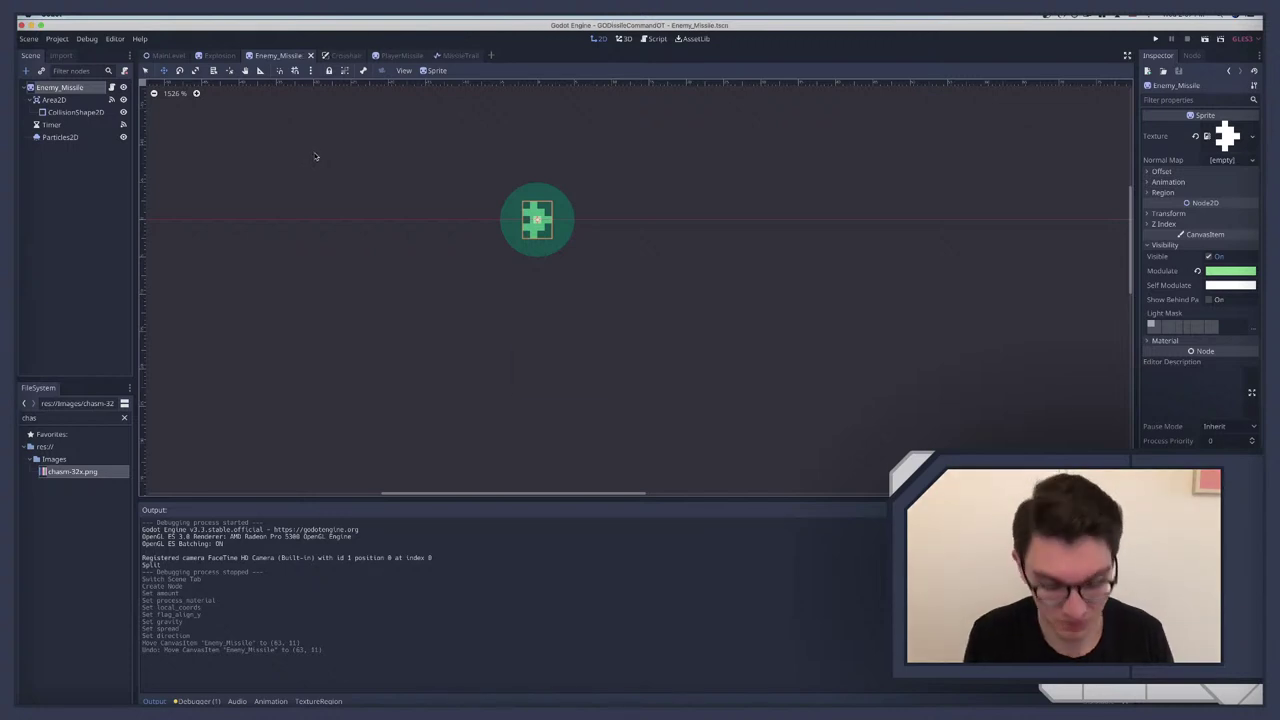
{"action": "key", "text": "super+b"}
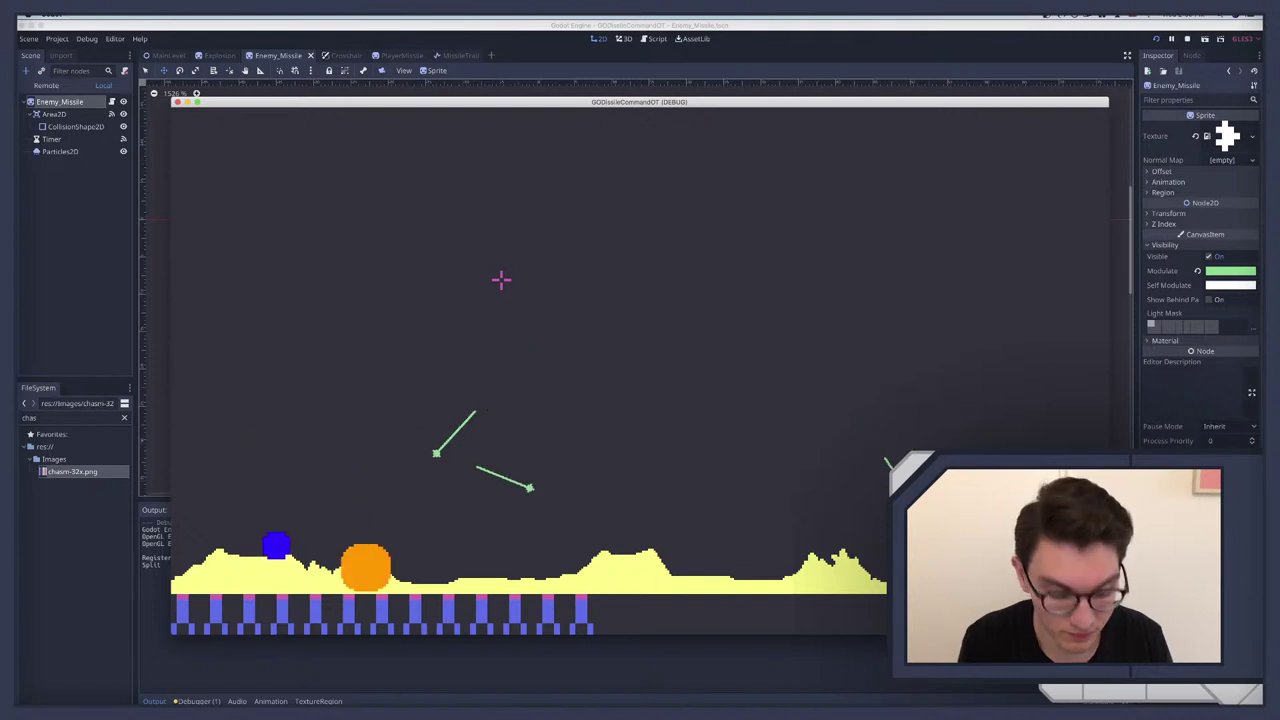
{"action": "key", "text": "F8"}
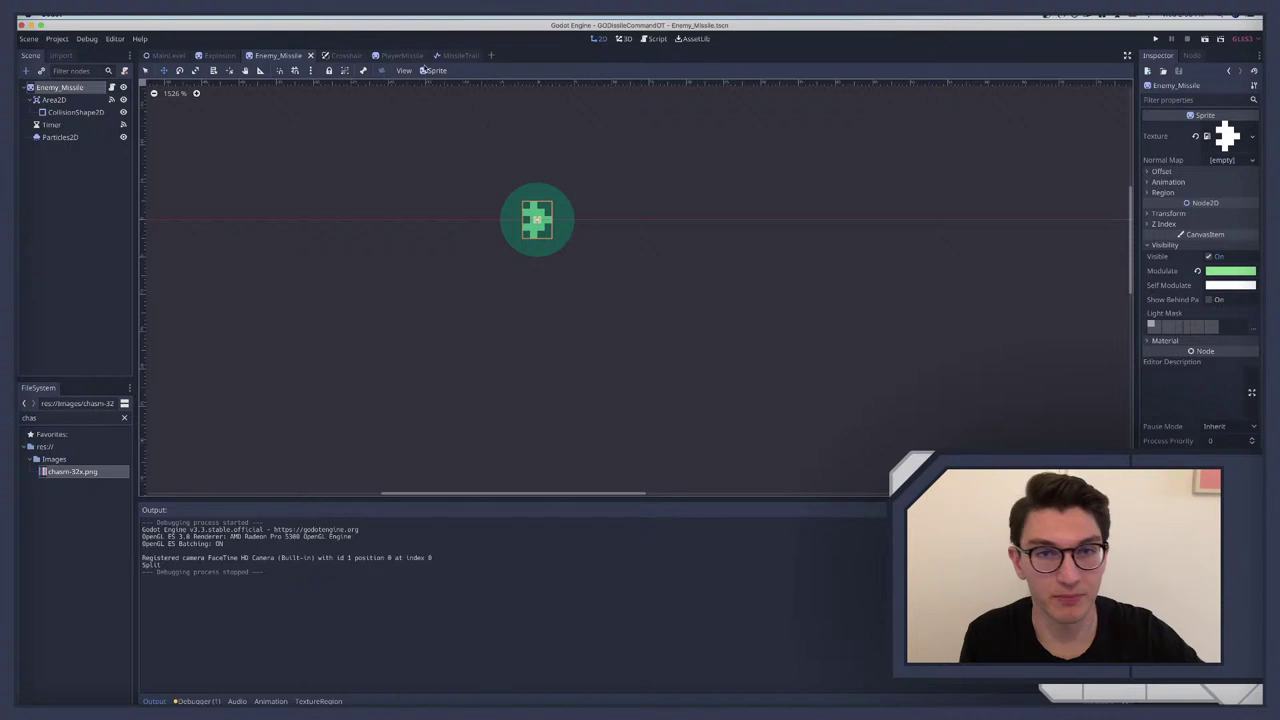
{"action": "left_click", "coordinate": [458, 55]}
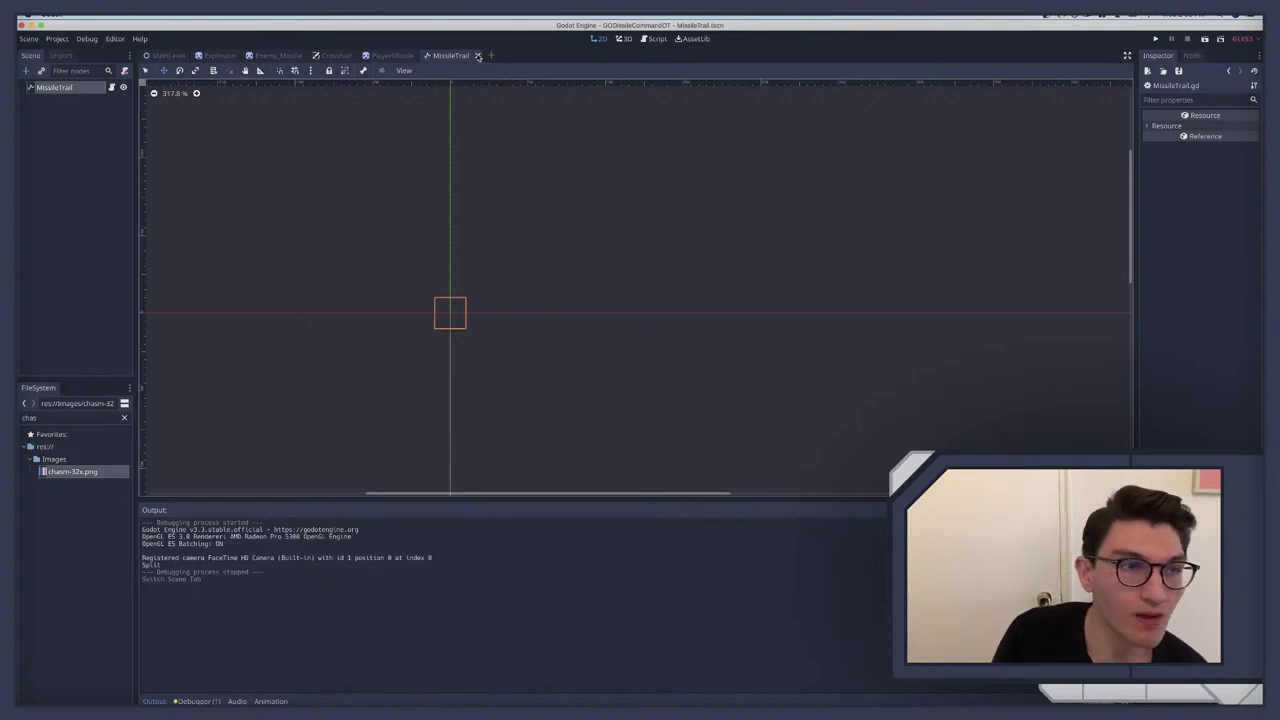
Step: Close MissileTrail, select Enemy_Missile's Particles2D, and try Amount 1000 before reverting to 100
{"action": "left_click", "coordinate": [478, 56]}
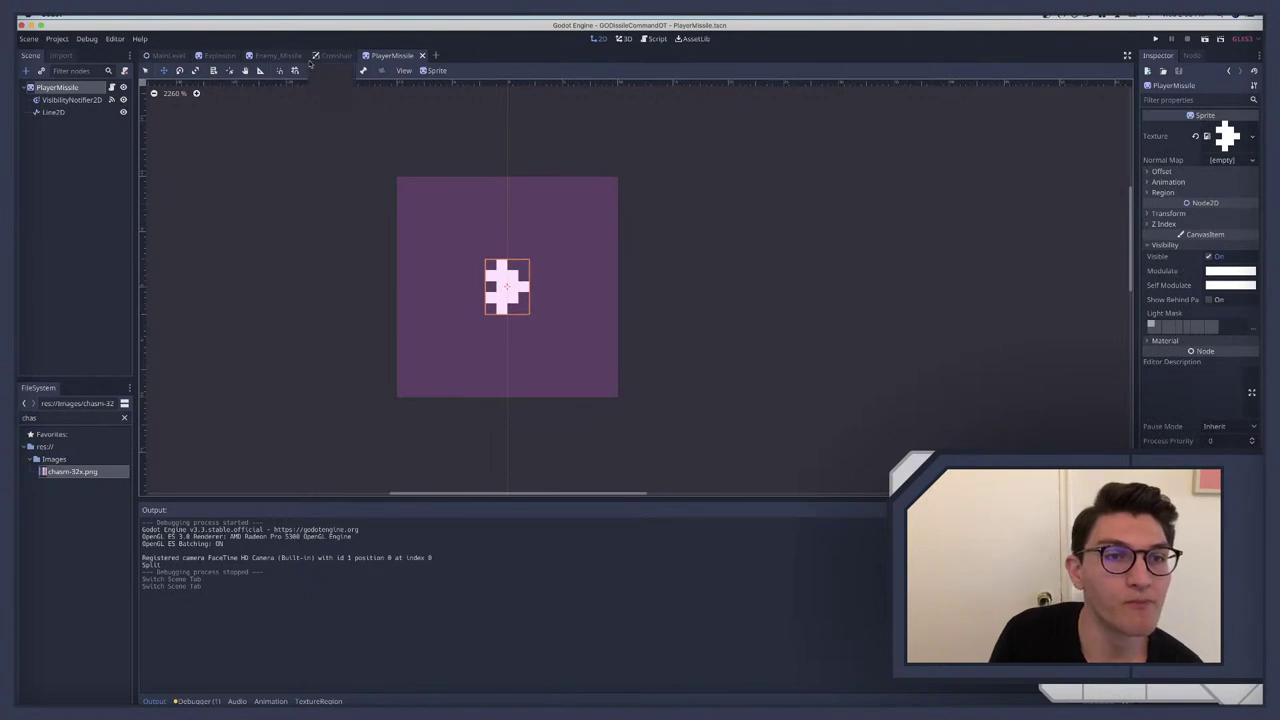
{"action": "left_click", "coordinate": [262, 56]}
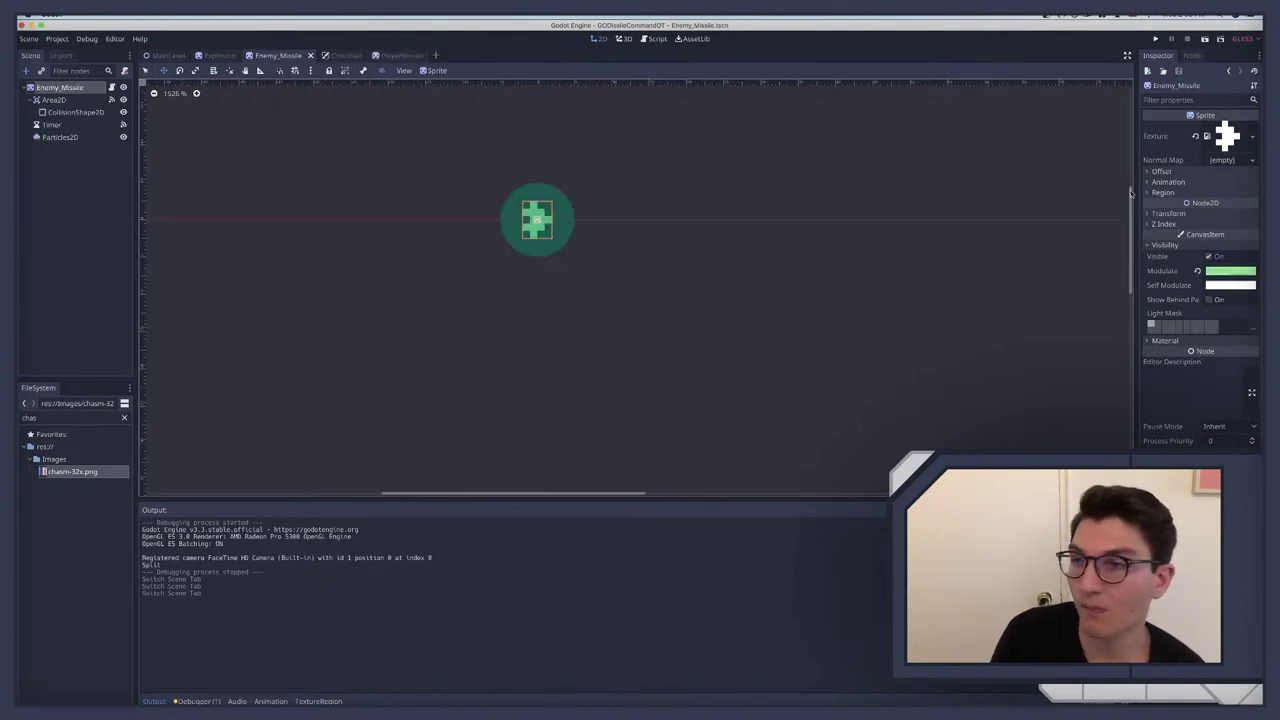
{"action": "left_click", "coordinate": [66, 137]}
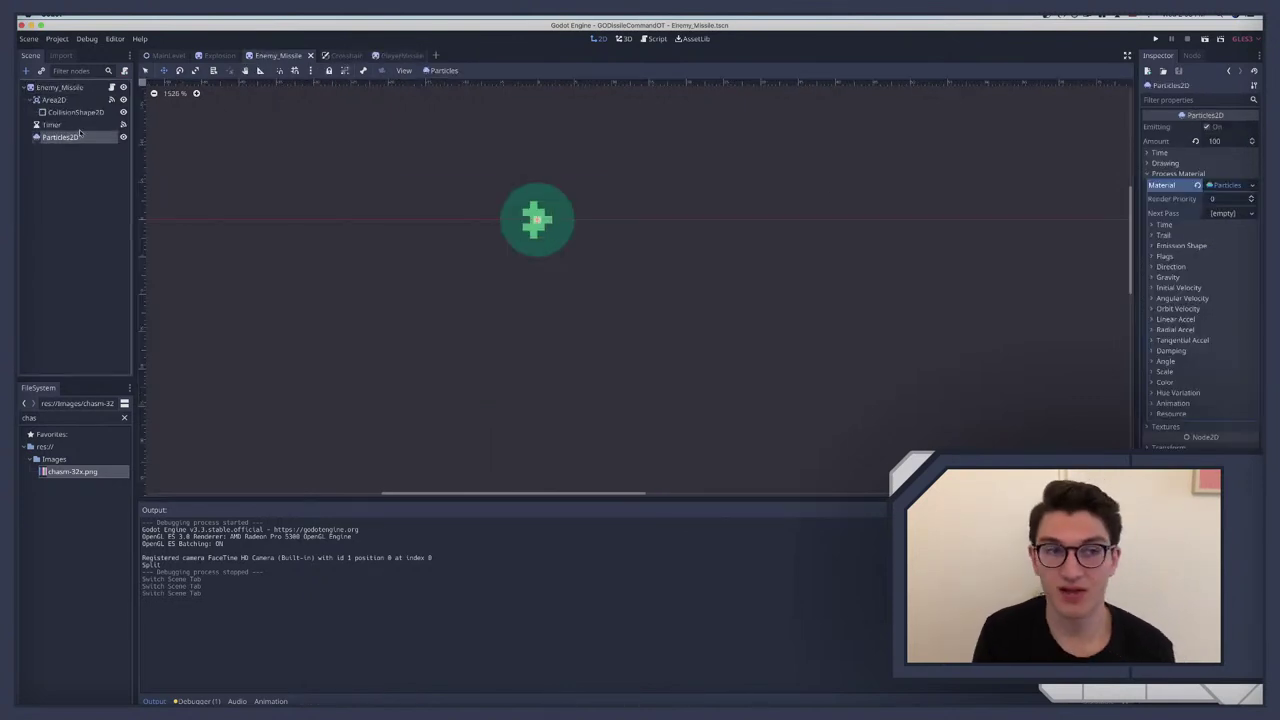
{"action": "left_click", "coordinate": [1220, 142]}
{"action": "type", "text": "1000"}
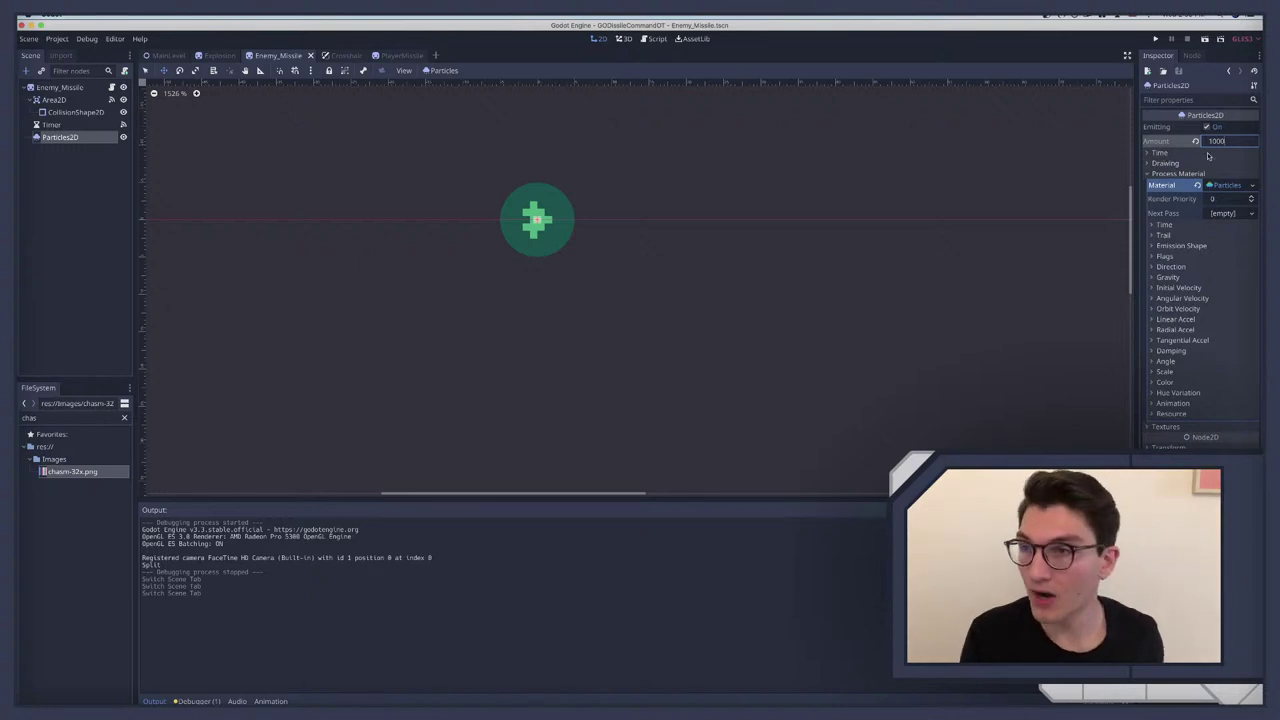
{"action": "key", "text": "BackSpace"}
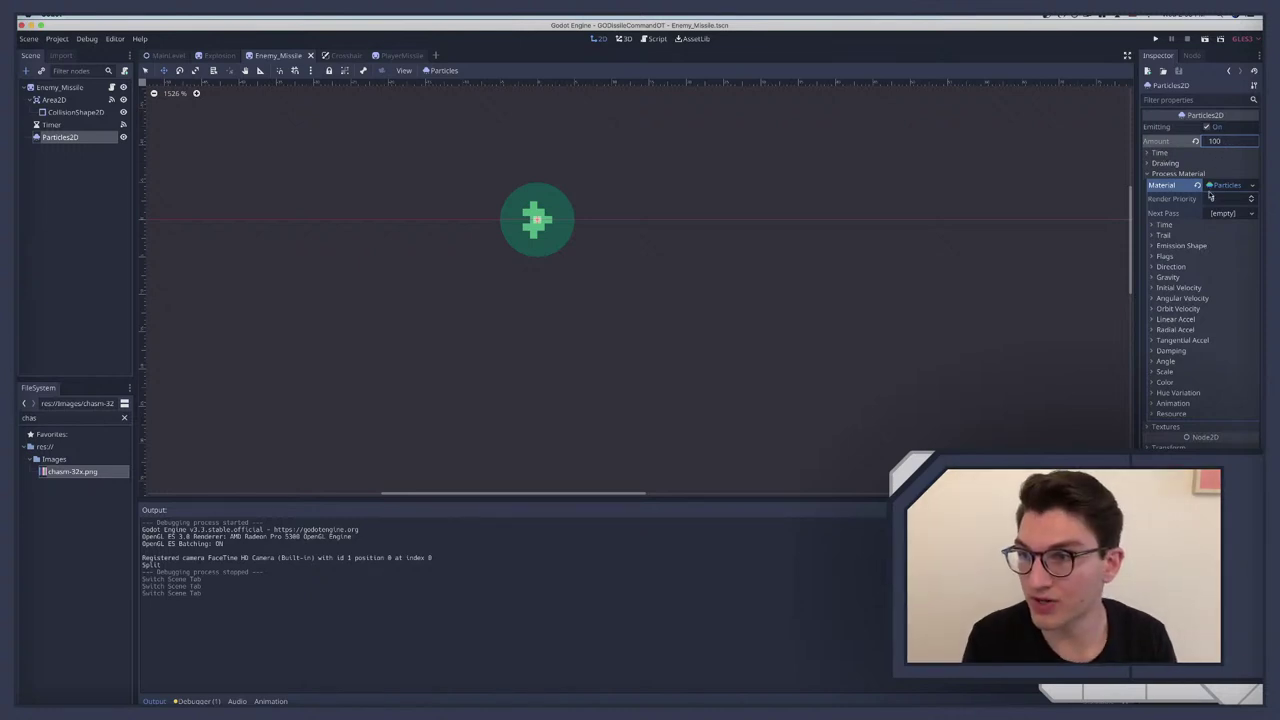
Step: Raise the Particles2D Lifetime to 11 and save the scene
{"action": "left_click", "coordinate": [1158, 152]}
{"action": "left_click", "coordinate": [1227, 164]}
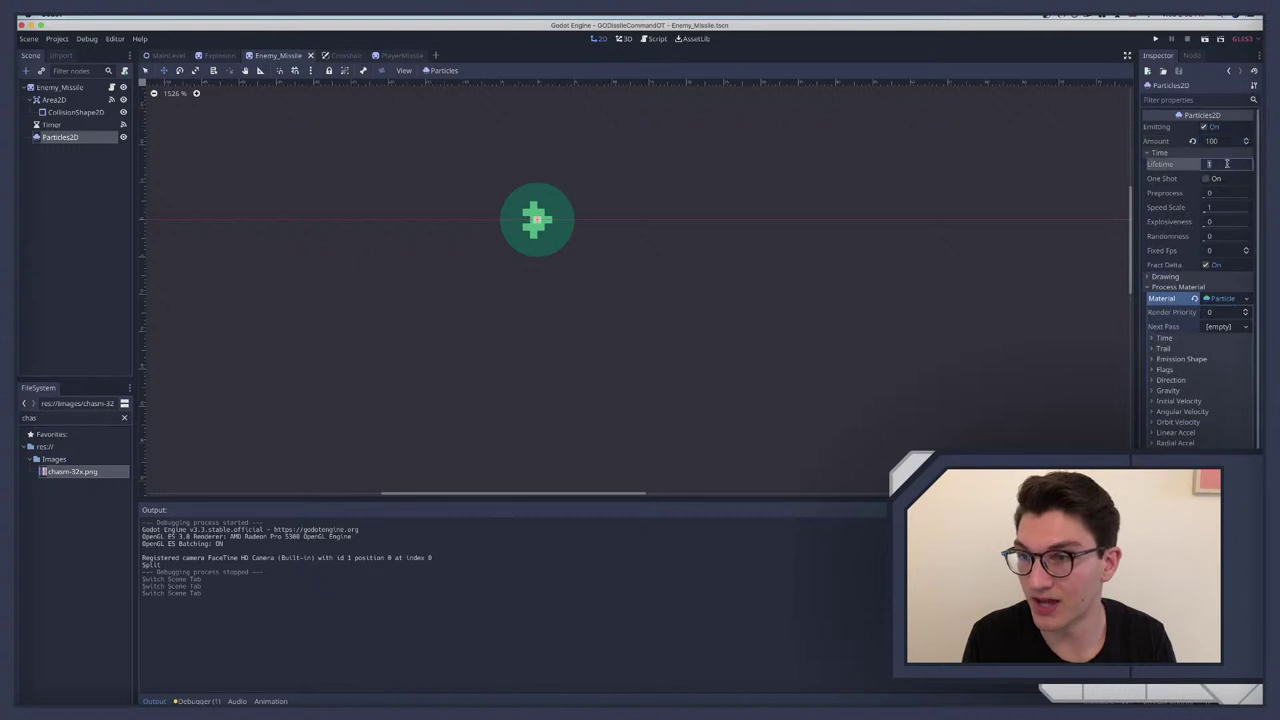
{"action": "type", "text": "10"}
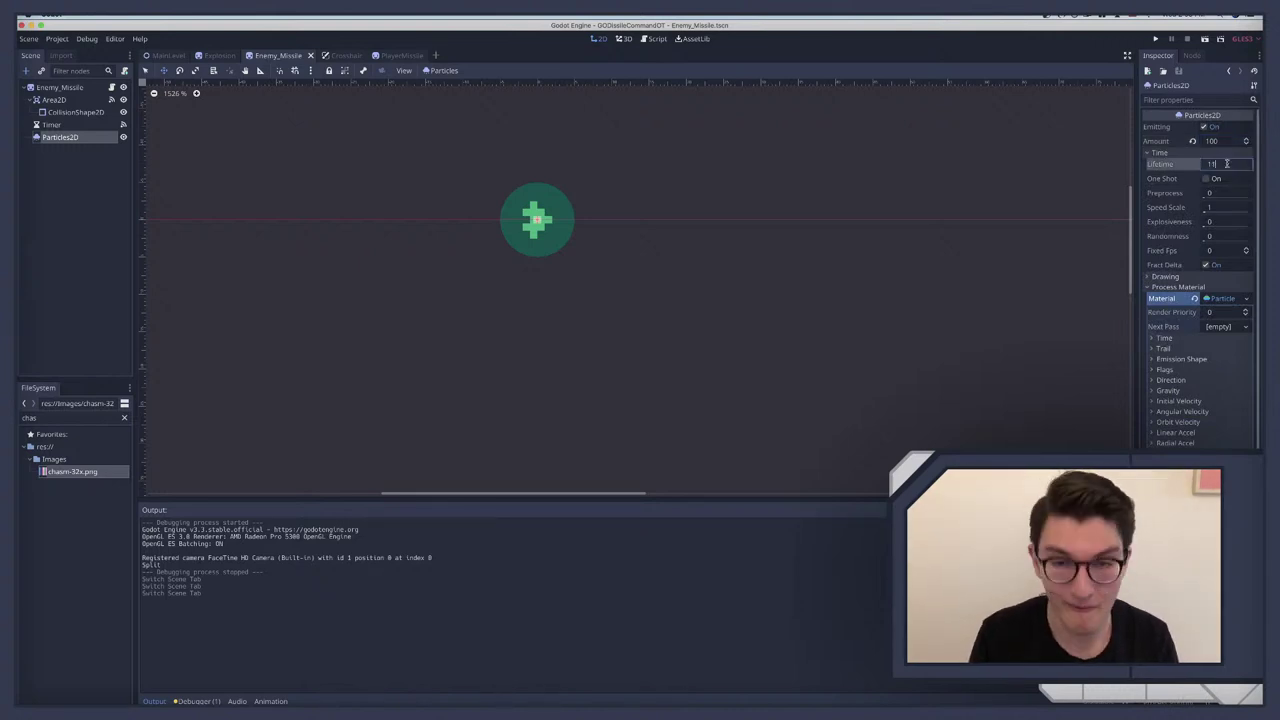
{"action": "key", "text": "Return"}
{"action": "key", "text": "super+s"}
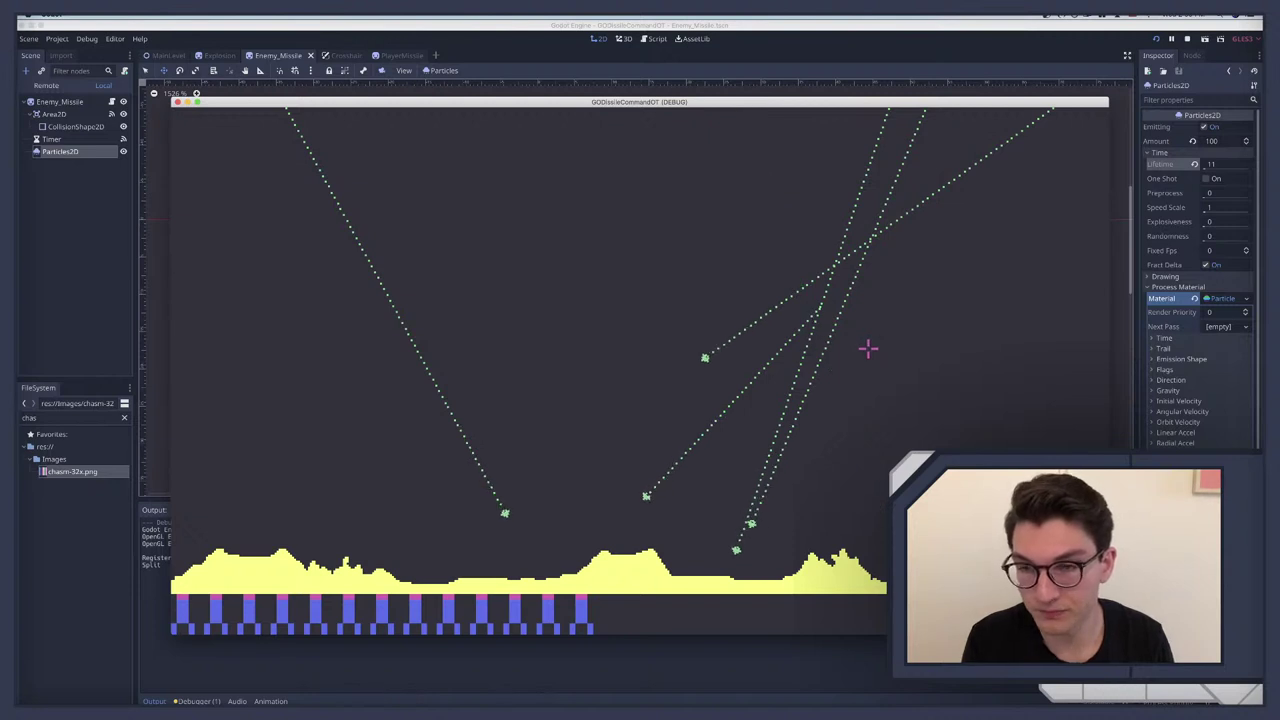
Step: Set the particle Amount to 200 and test-run the game
{"action": "key", "text": "F8"}
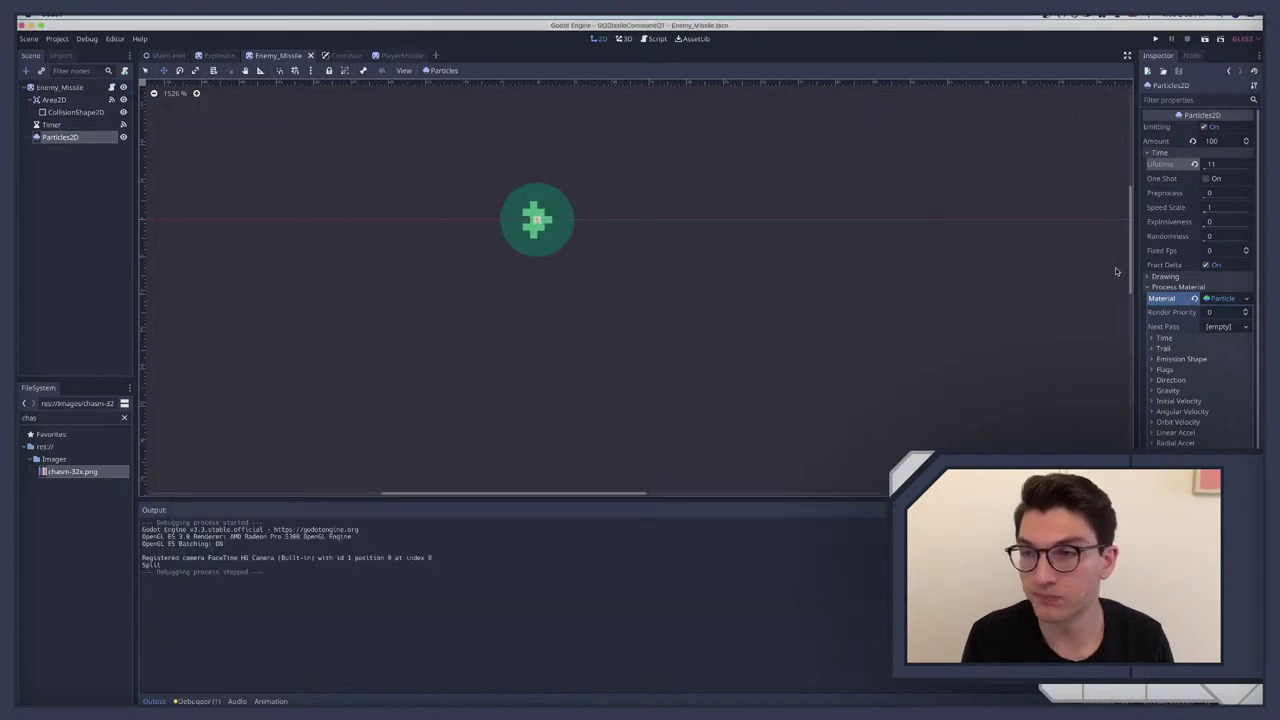
{"action": "double_click", "coordinate": [1218, 141]}
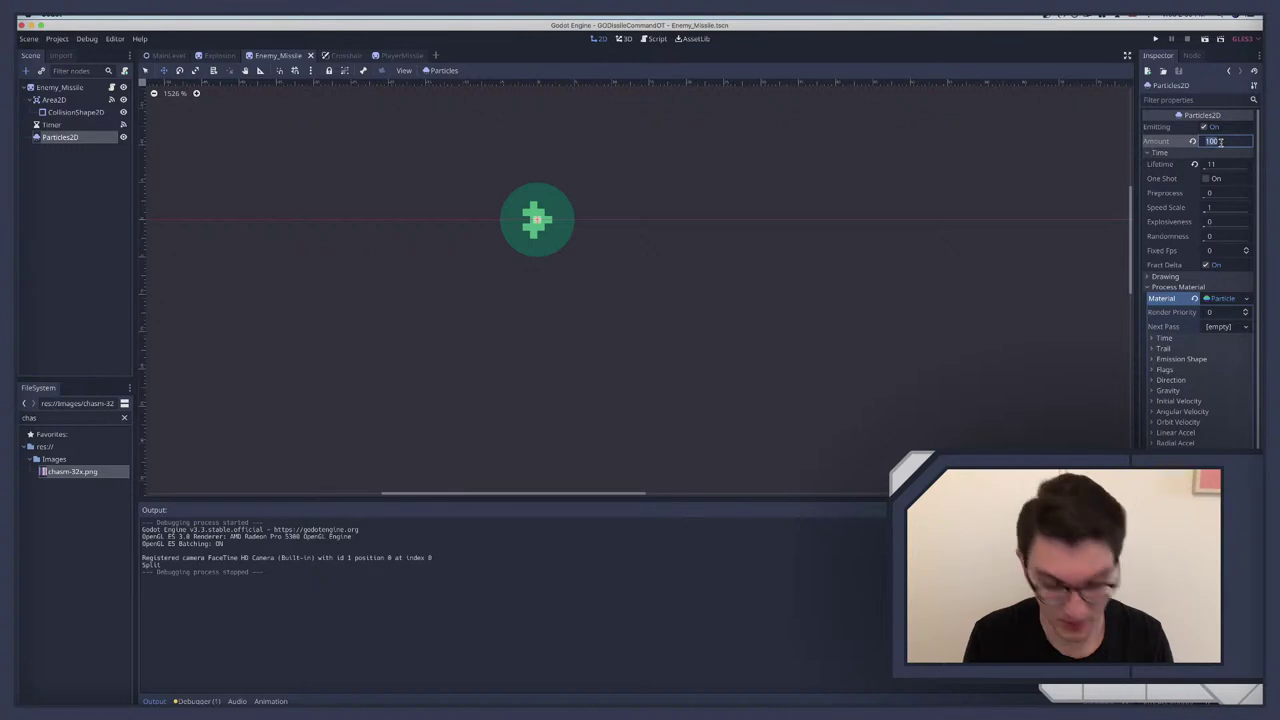
{"action": "type", "text": "200"}
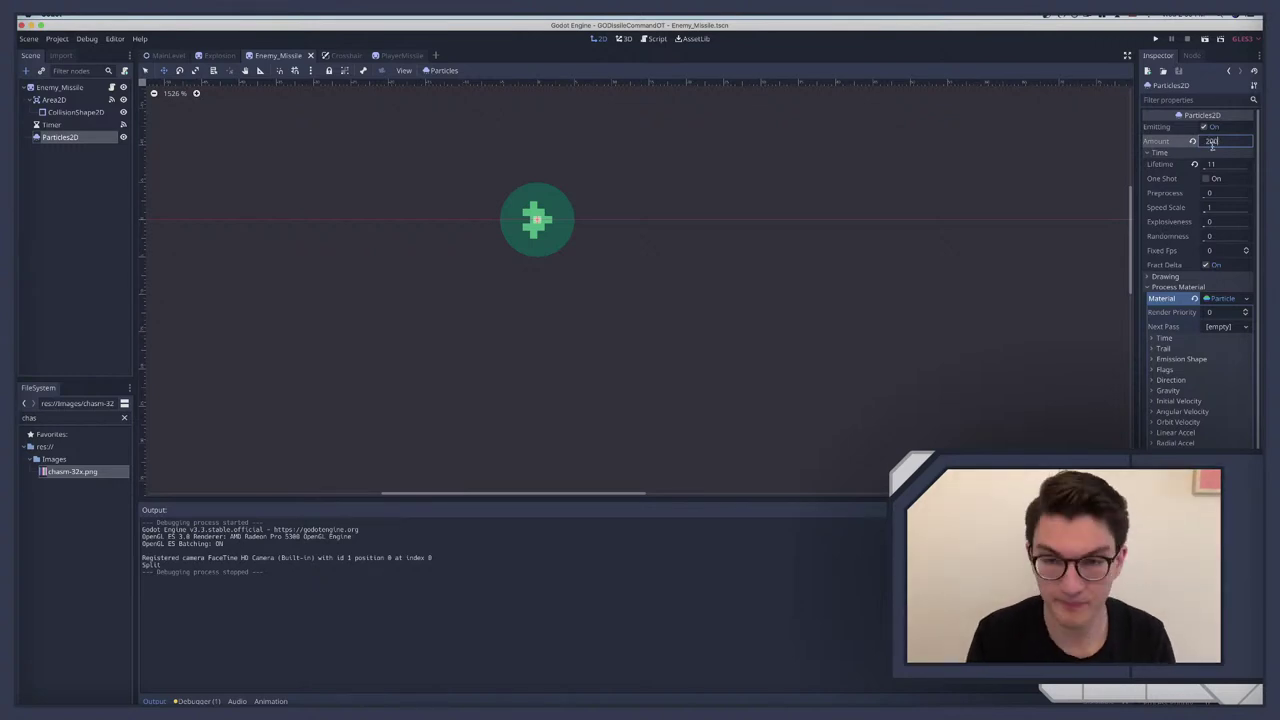
{"action": "key", "text": "Return"}
{"action": "key", "text": "super+b"}
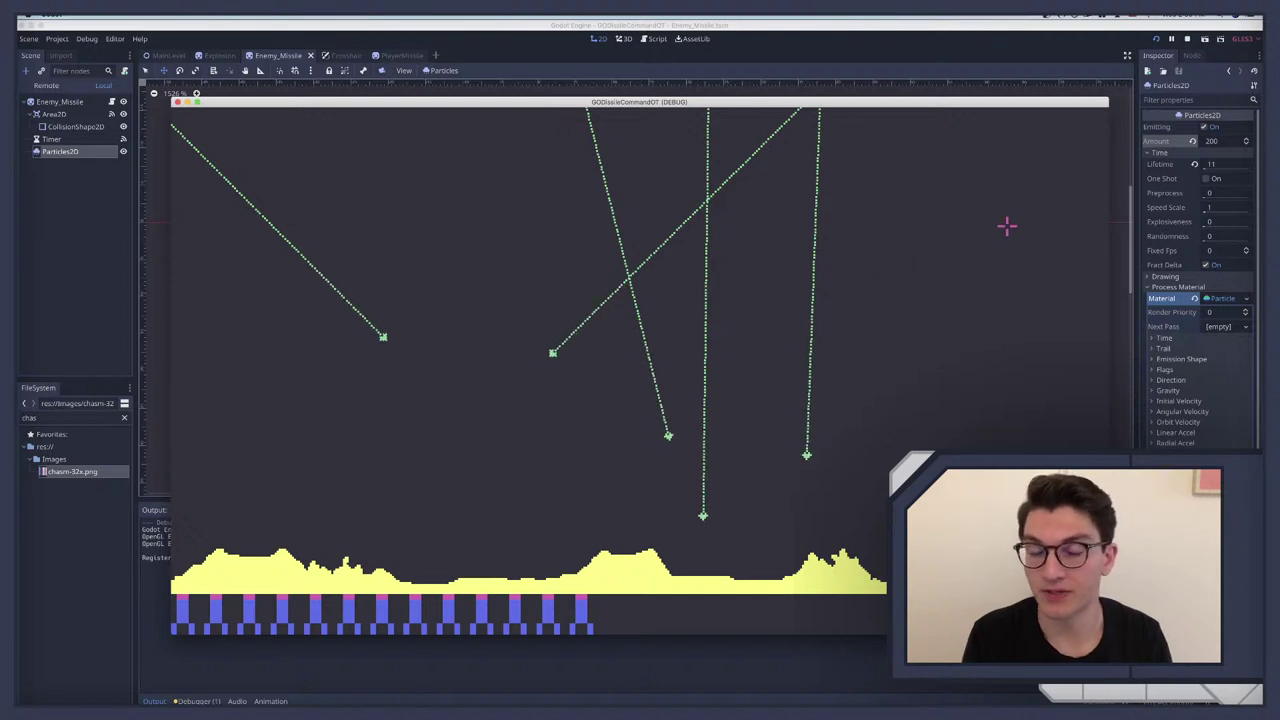
{"action": "key", "text": "super+q"}
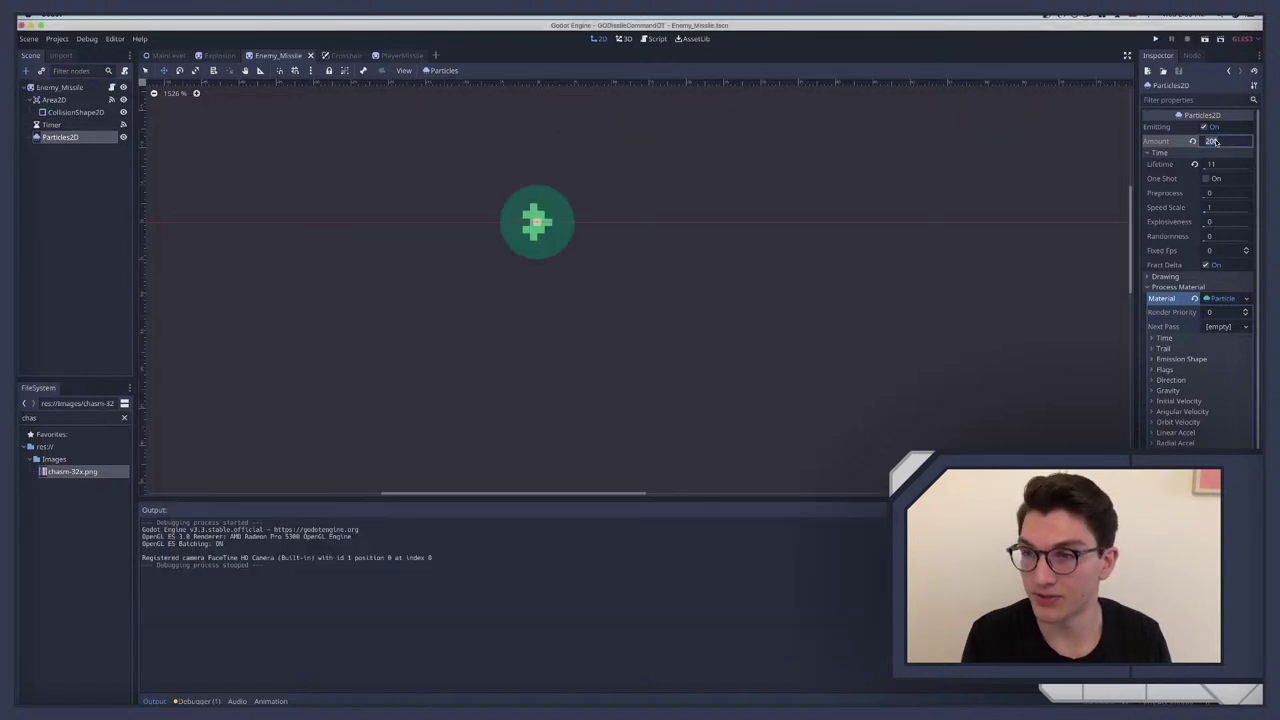
Step: Set the particle Amount to 500, save, and test-run the game again
{"action": "left_click", "coordinate": [1213, 141]}
{"action": "type", "text": "500"}
{"action": "key", "text": "Return"}
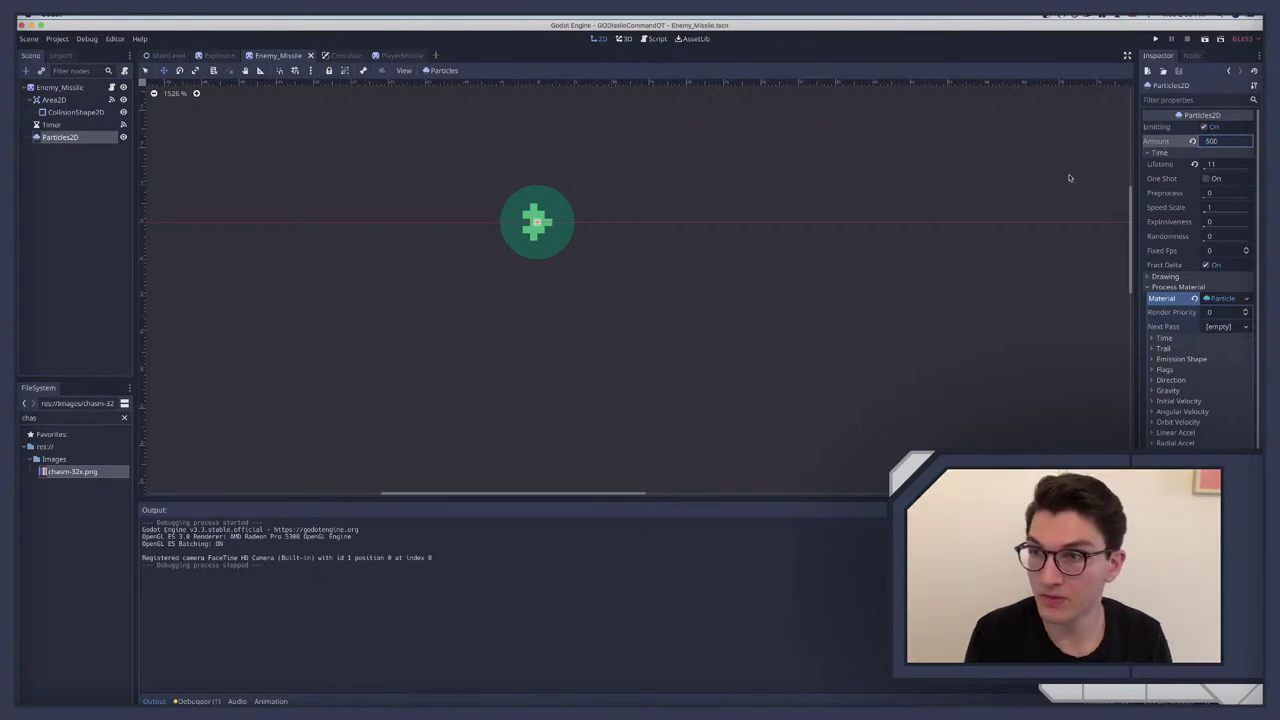
{"action": "key", "text": "super+b"}
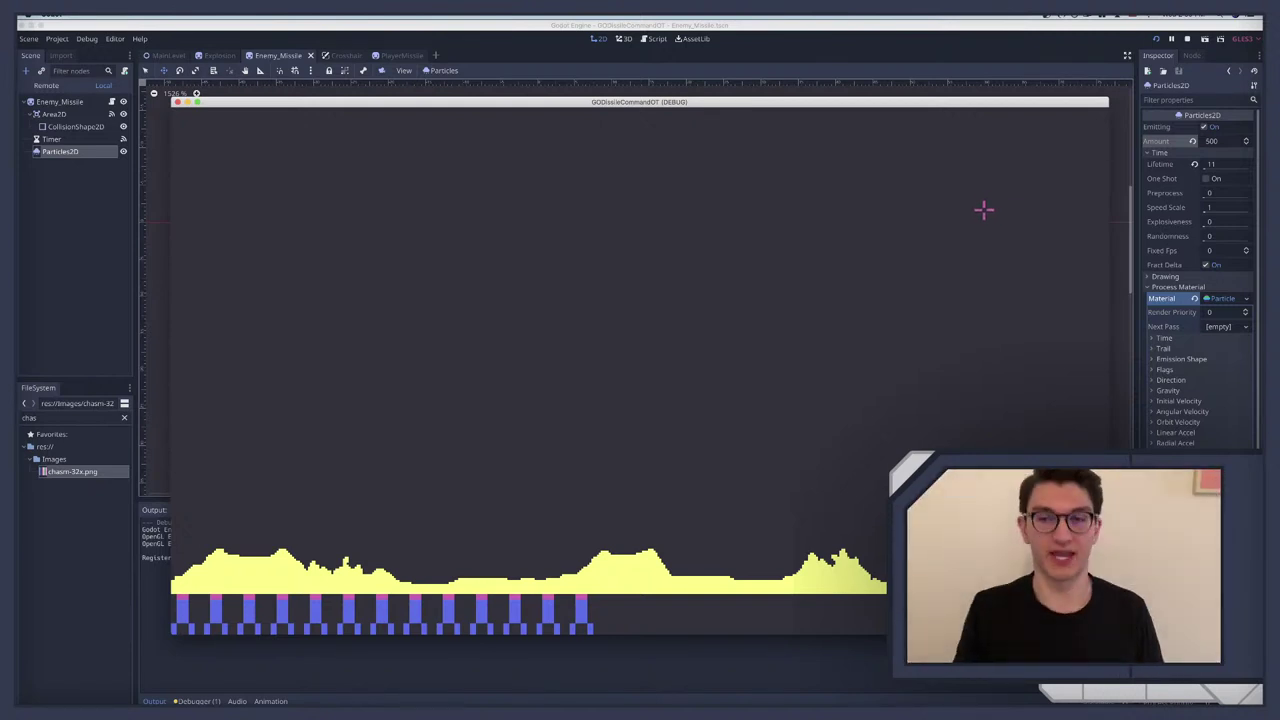
{"action": "key", "text": "super+q"}
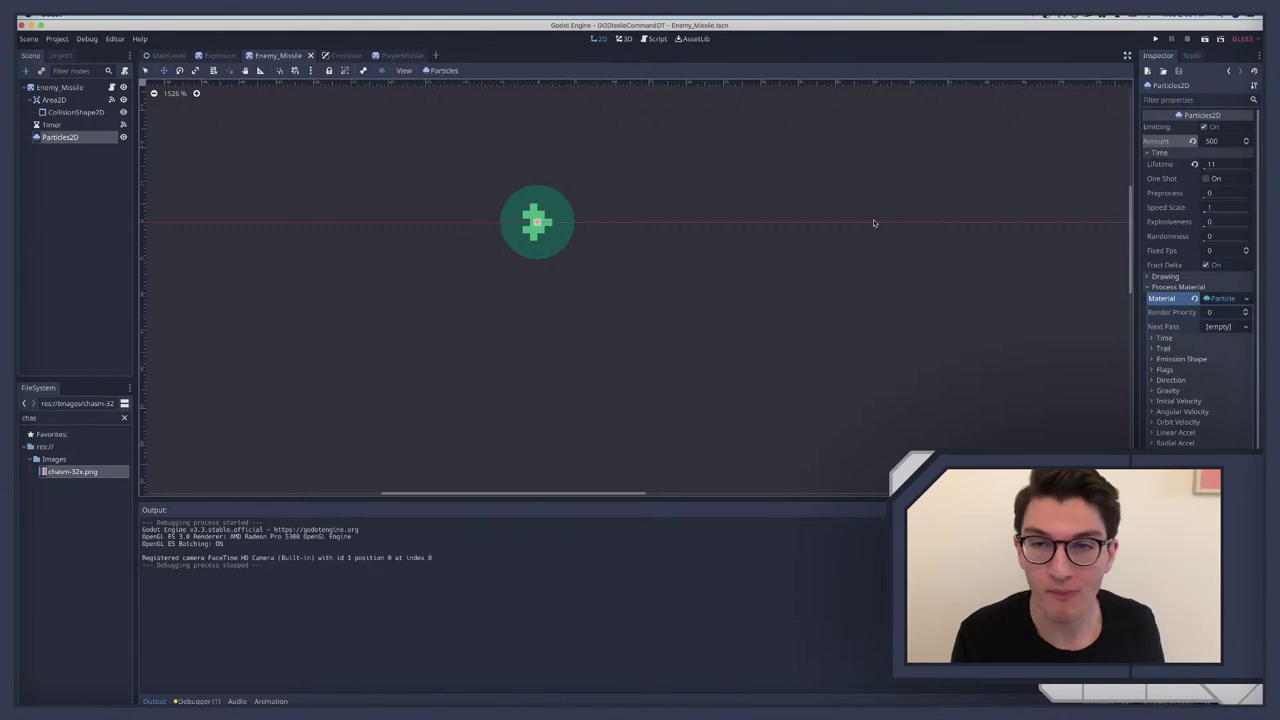
Step: Delete the Particles2D node from Enemy_Missile
{"action": "left_click", "coordinate": [84, 138], "text": "super"}
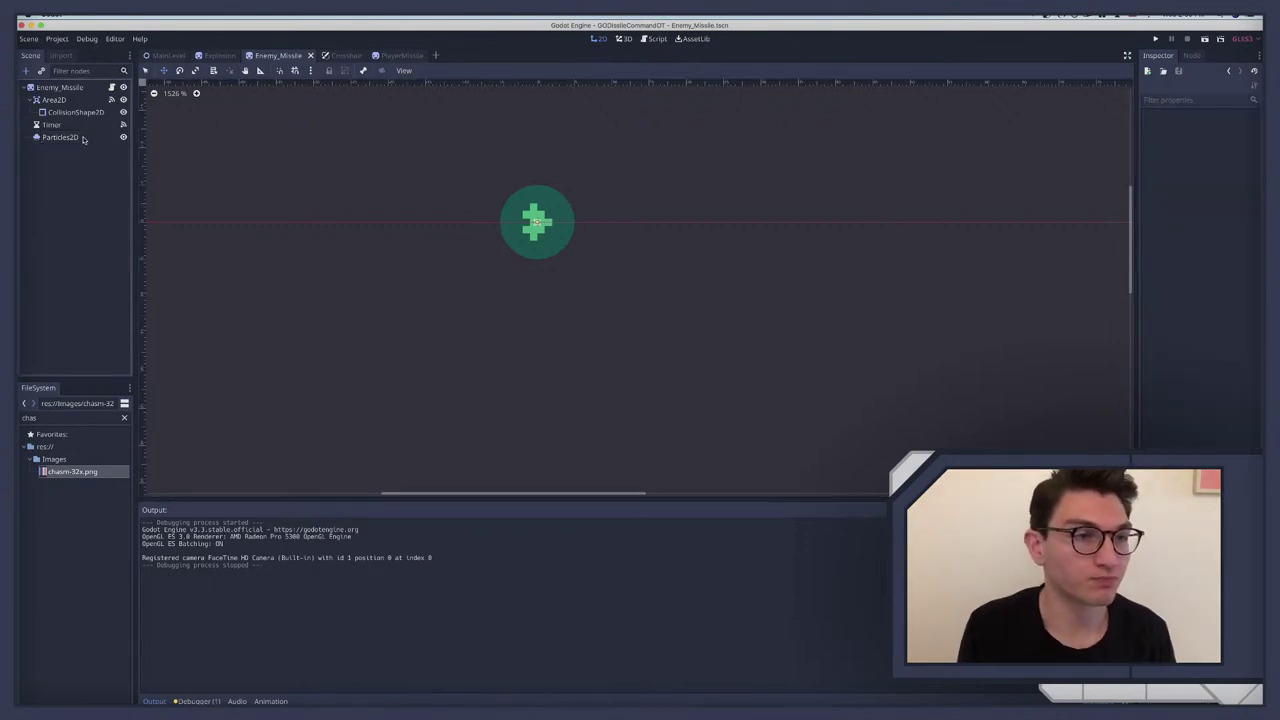
{"action": "left_click", "coordinate": [84, 138]}
{"action": "key", "text": "Delete"}
{"action": "key", "text": "Return"}
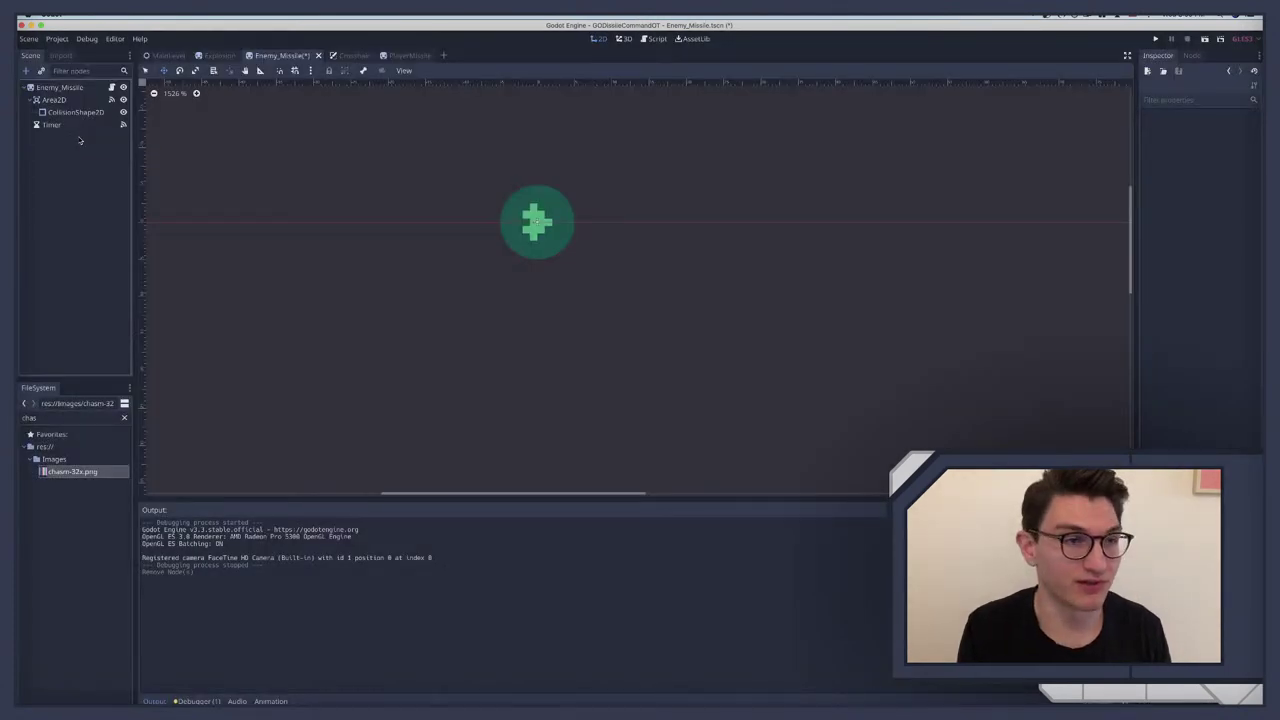
Step: Select the Line2D in the PlayerMissile scene, then switch to Chrome
{"action": "left_click", "coordinate": [401, 56]}
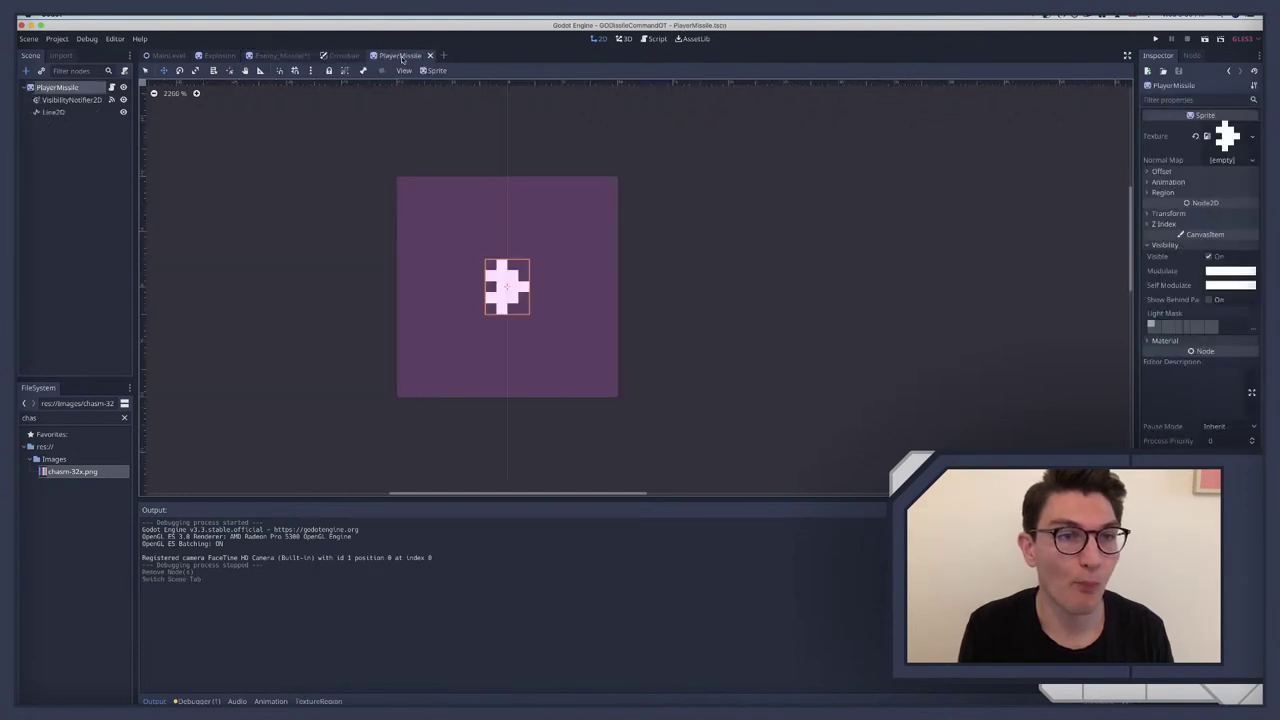
{"action": "left_click", "coordinate": [55, 112]}
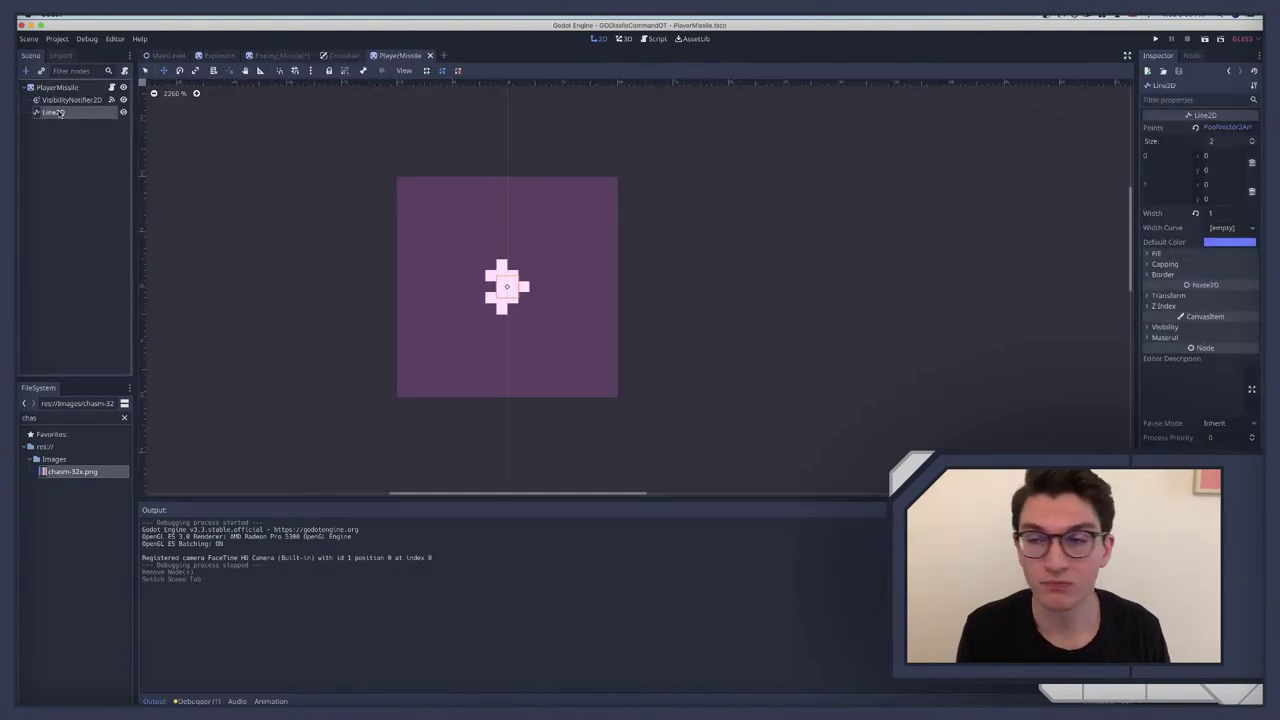
{"action": "key", "text": "super+Tab"}
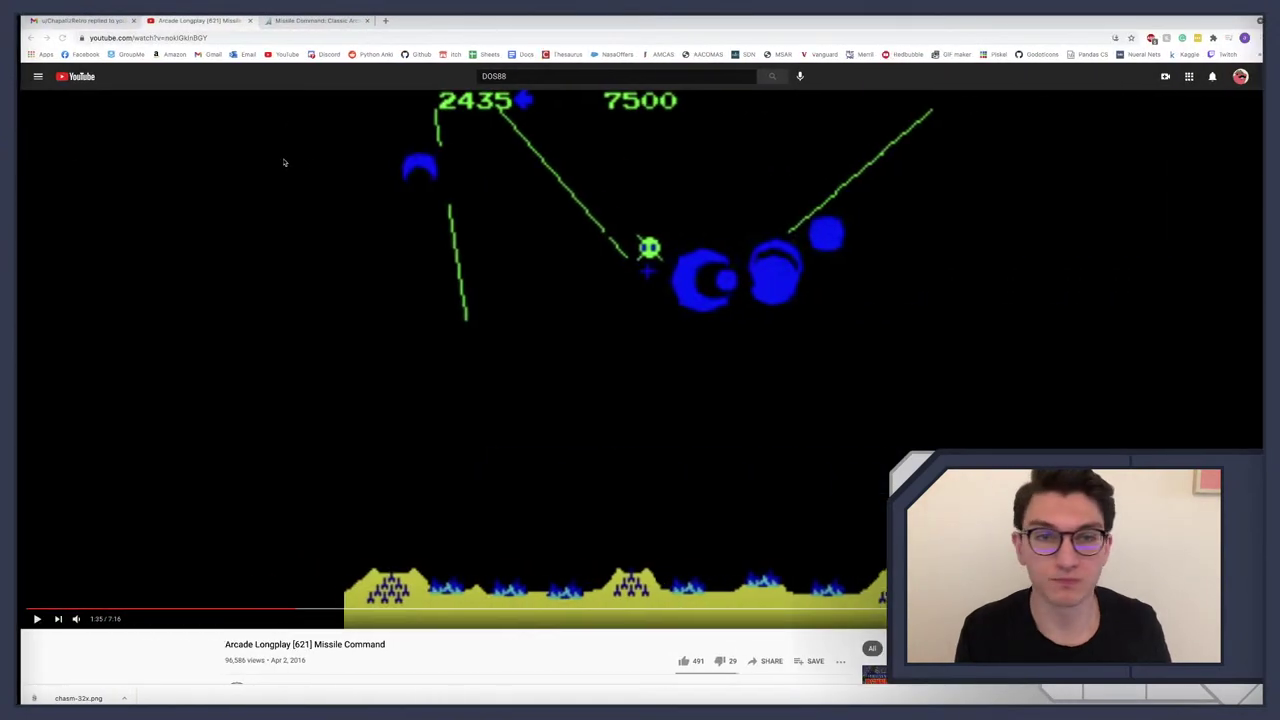
Step: Search 'godot make line 2d draw like pixels' and read the Godot Q&A on 1px lines
{"action": "left_click", "coordinate": [379, 20]}
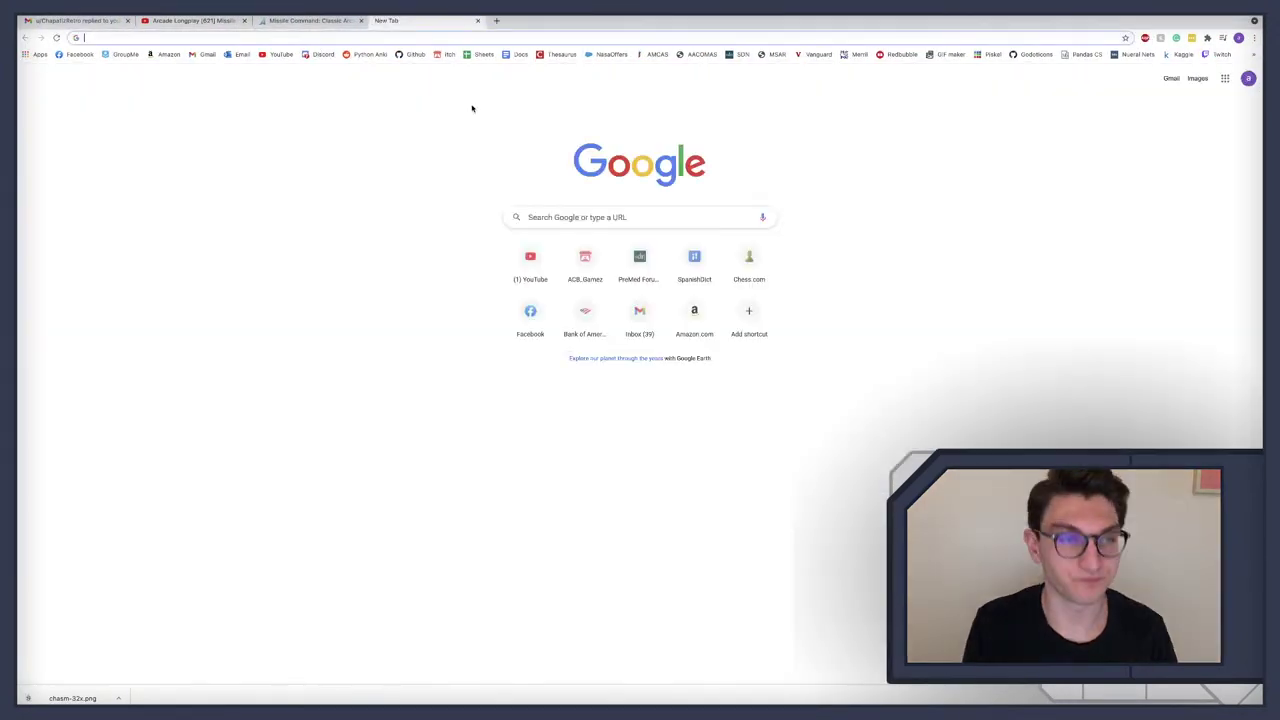
{"action": "type", "text": "godot make "}
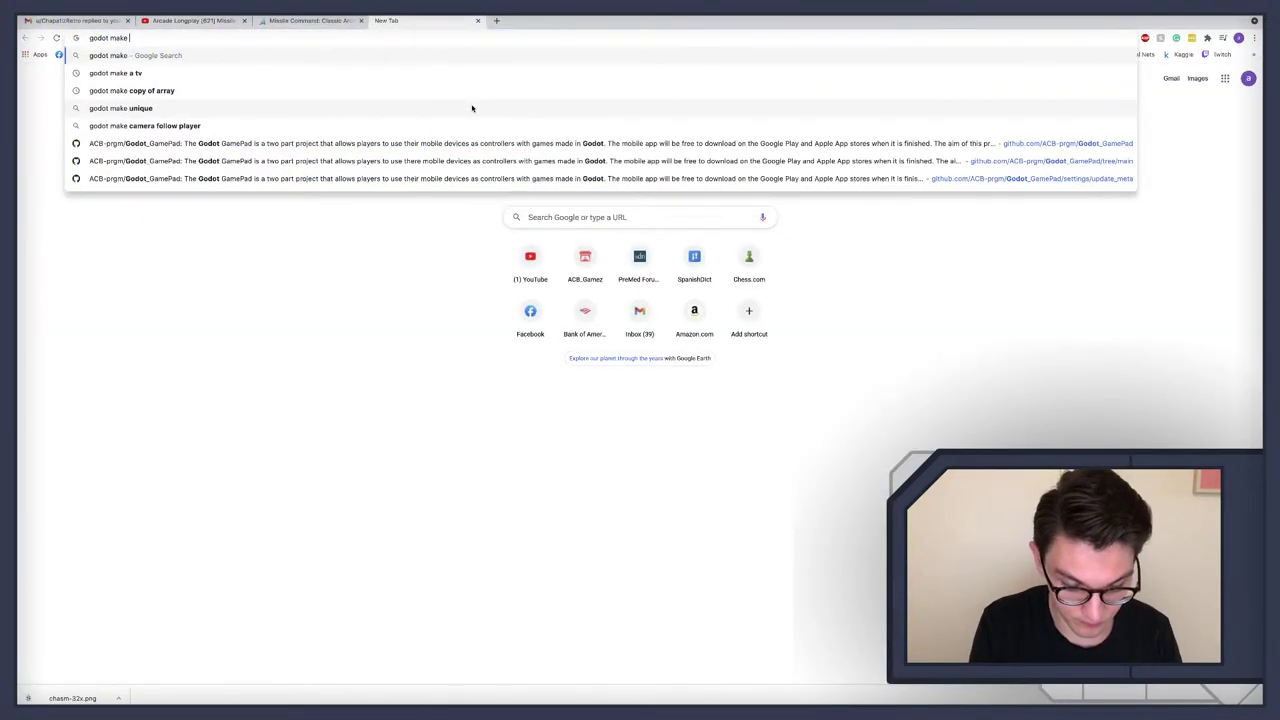
{"action": "type", "text": "line 2d "}
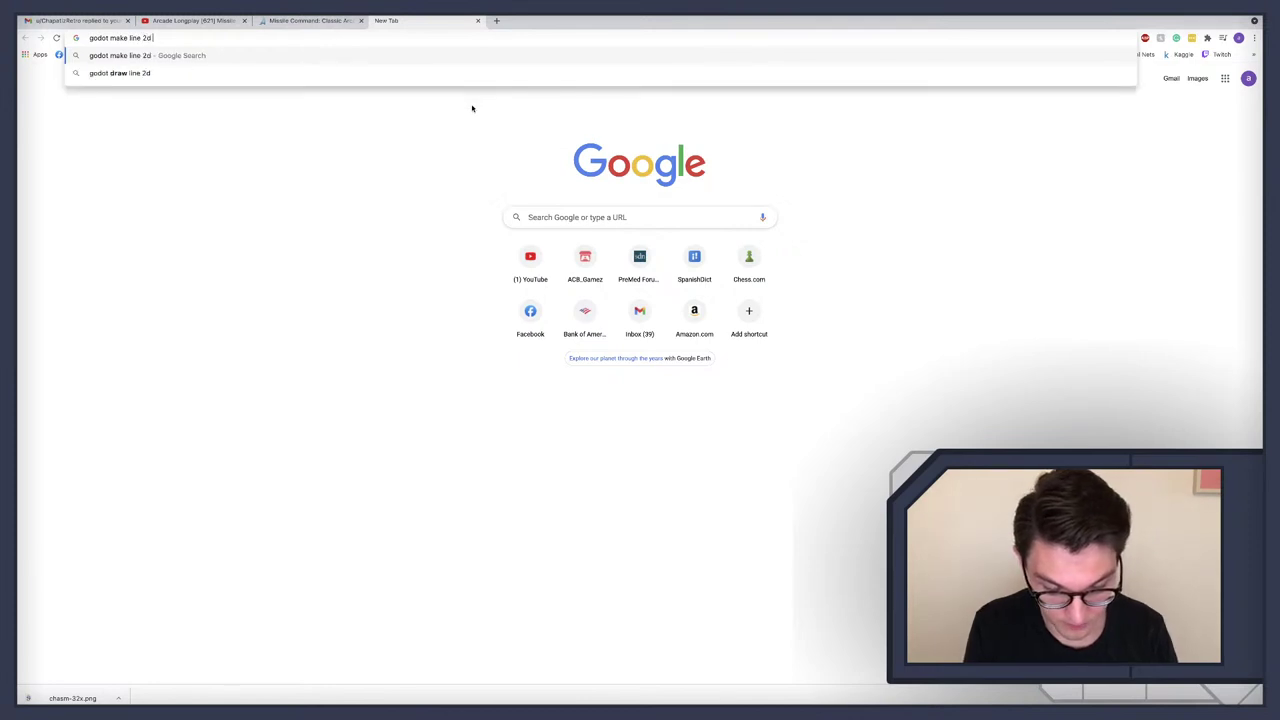
{"action": "type", "text": "draw lik"}
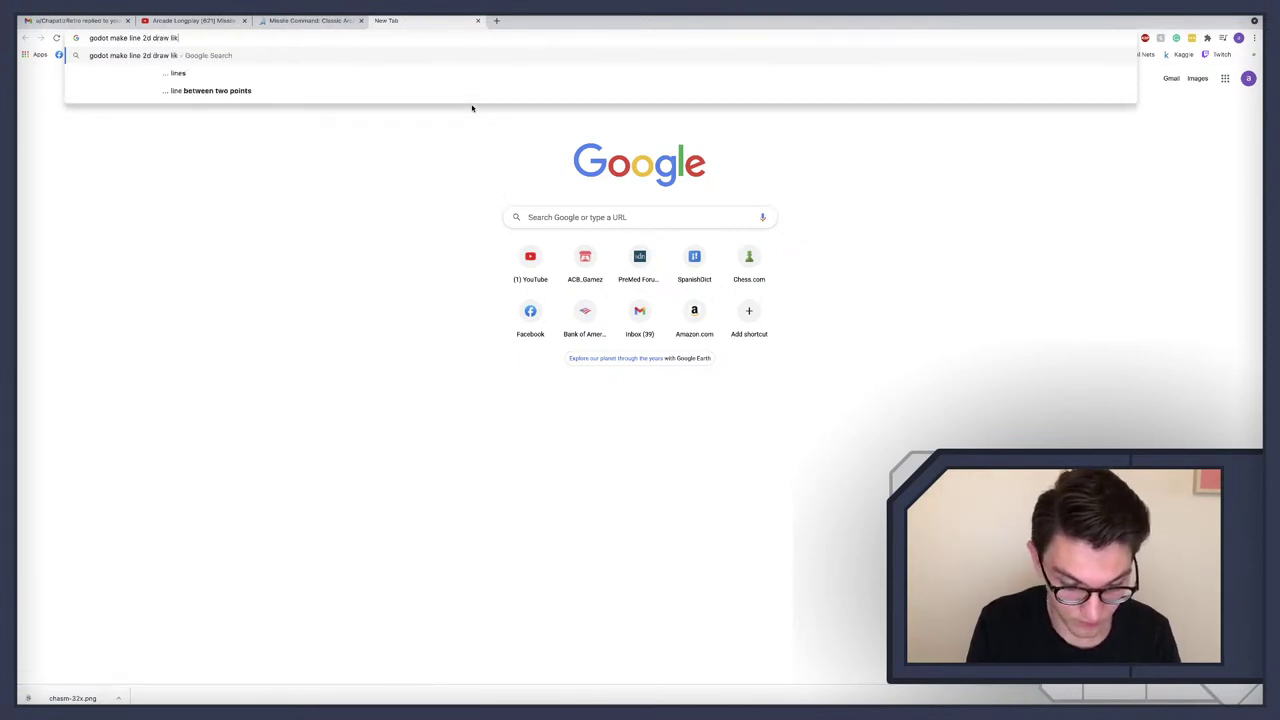
{"action": "type", "text": "e pixels"}
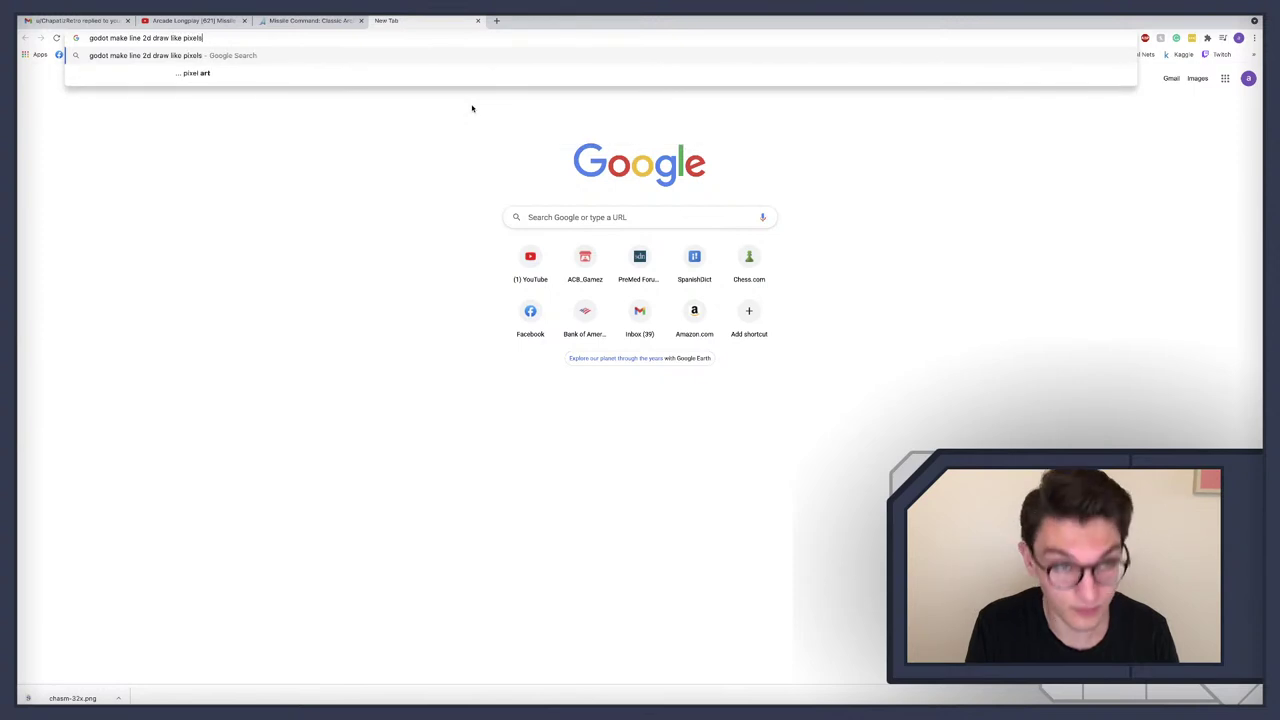
{"action": "key", "text": "Return"}
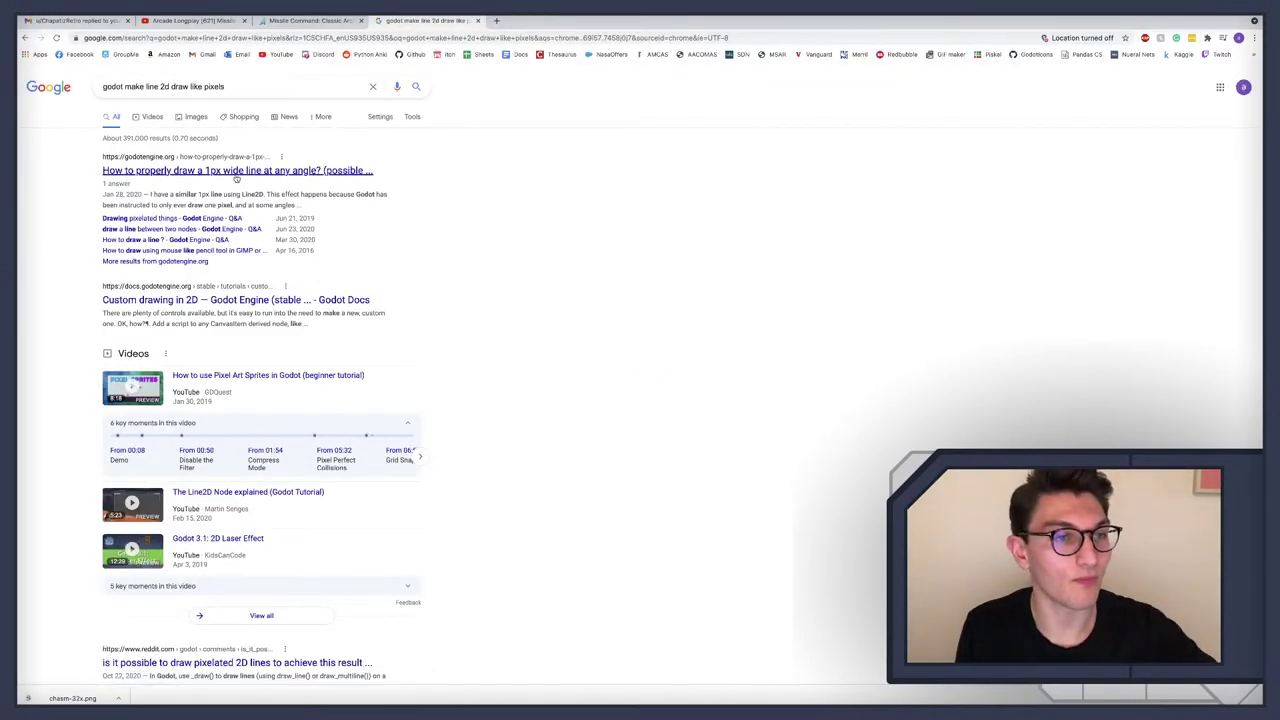
{"action": "left_click", "coordinate": [237, 171]}
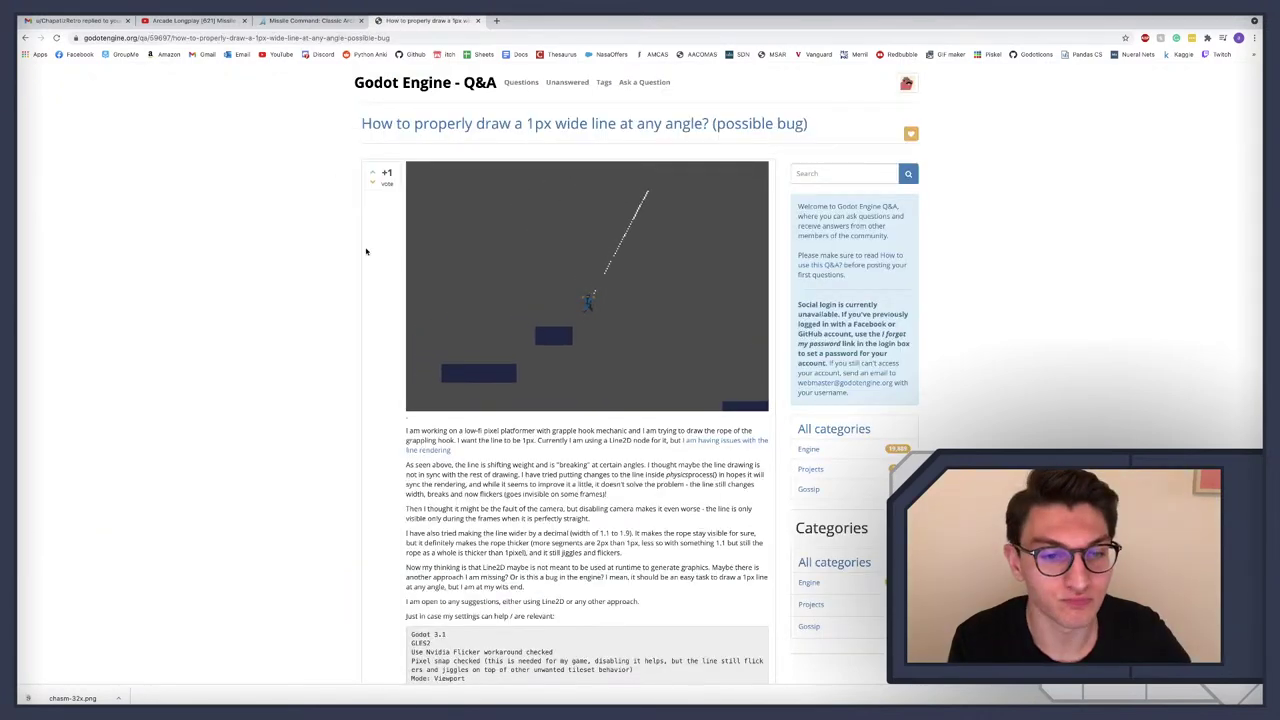
{"action": "scroll", "coordinate": [343, 271], "scroll_direction": "down", "scroll_amount": 3}
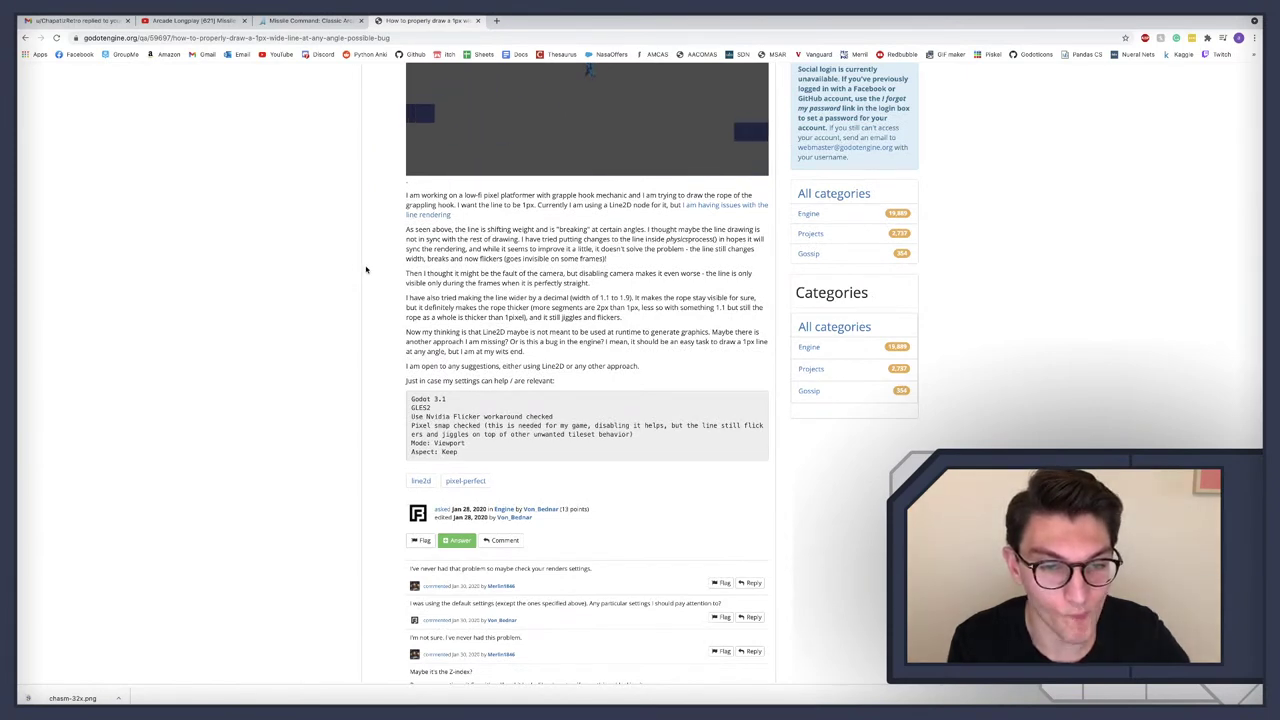
{"action": "scroll", "coordinate": [366, 269], "scroll_direction": "down", "scroll_amount": 4}
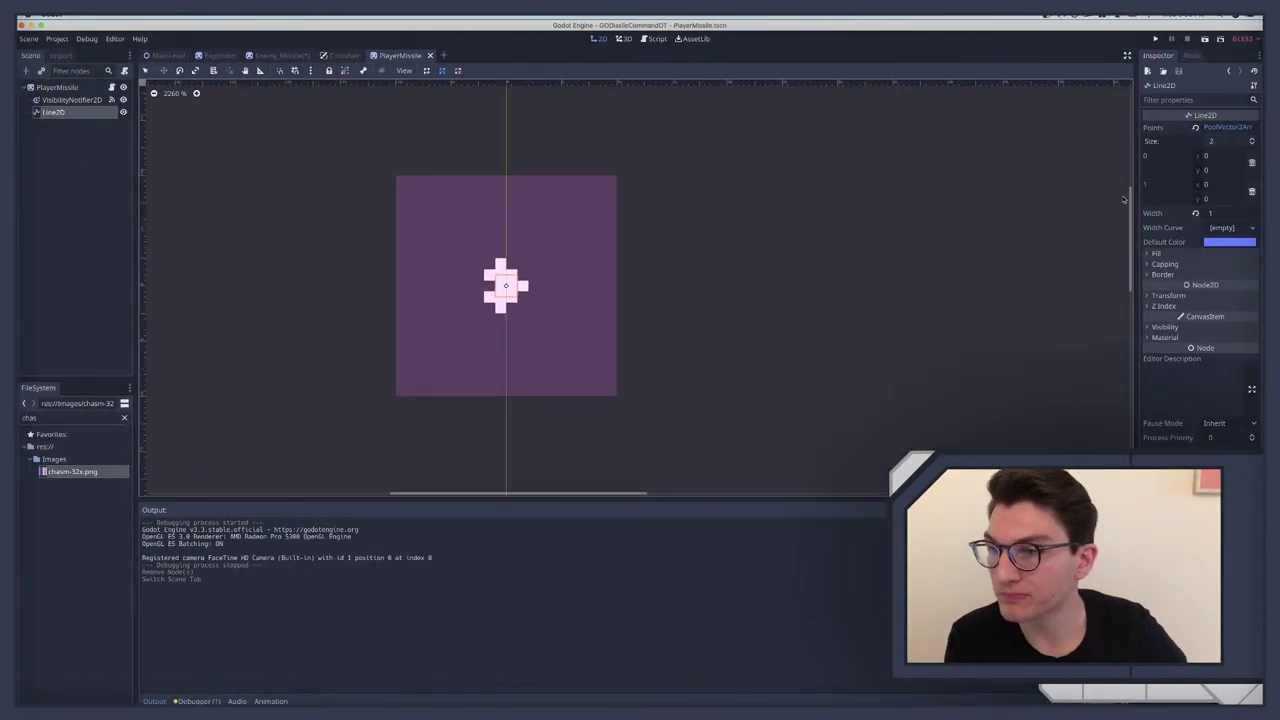
Step: Try a Line2D Sharp Limit of 0, then restore its default of 2
{"action": "left_click", "coordinate": [1158, 254]}
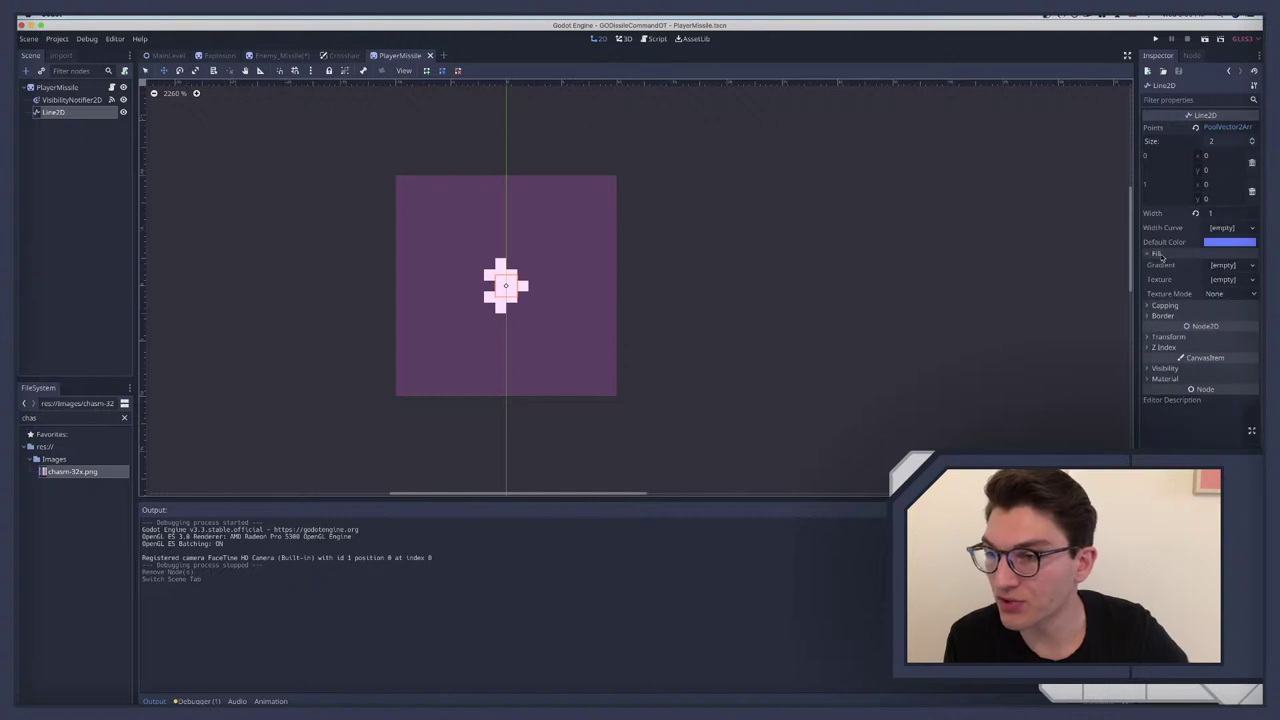
{"action": "left_click", "coordinate": [1164, 305]}
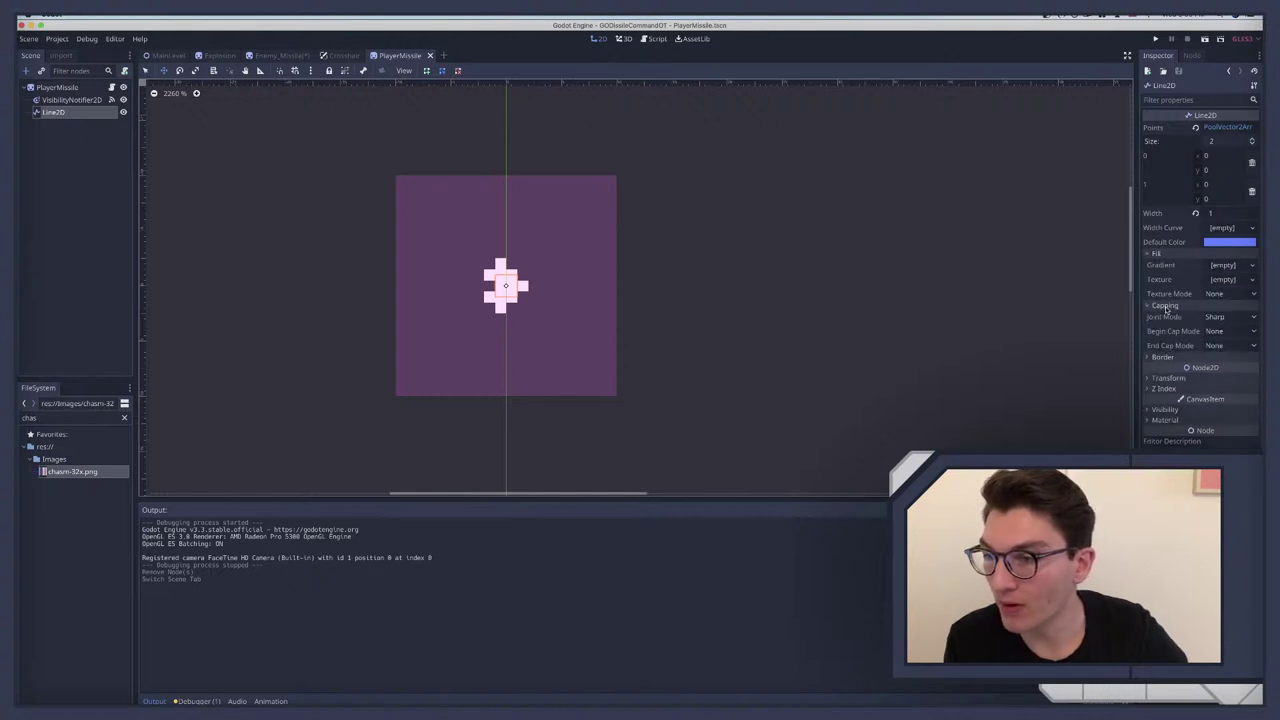
{"action": "left_click", "coordinate": [1162, 358]}
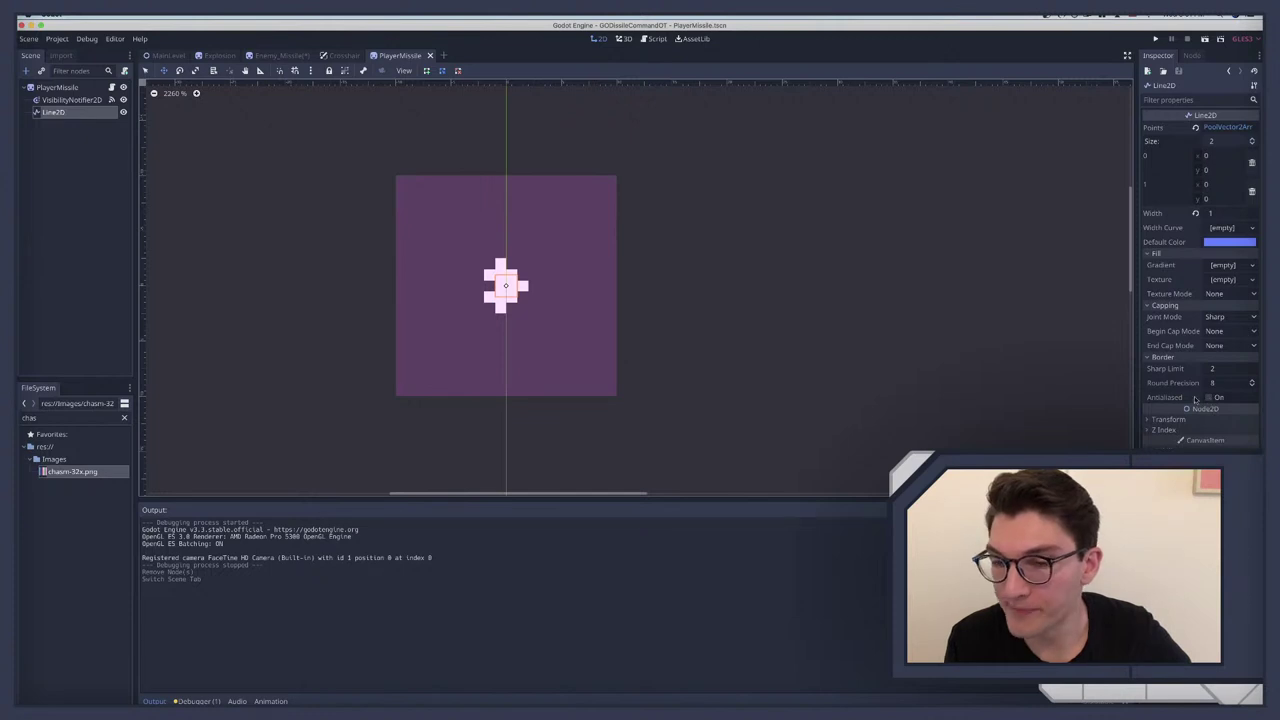
{"action": "scroll", "coordinate": [464, 271], "scroll_direction": "up", "scroll_amount": 1}
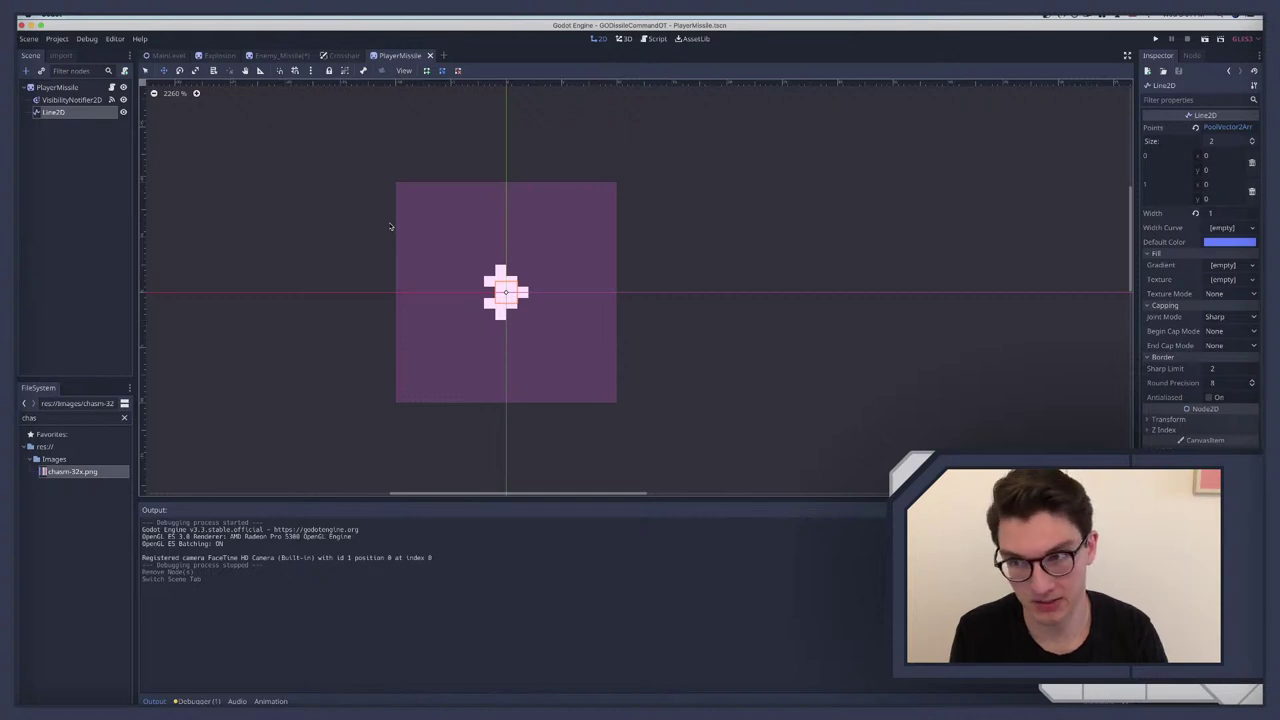
{"action": "left_click", "coordinate": [1223, 369]}
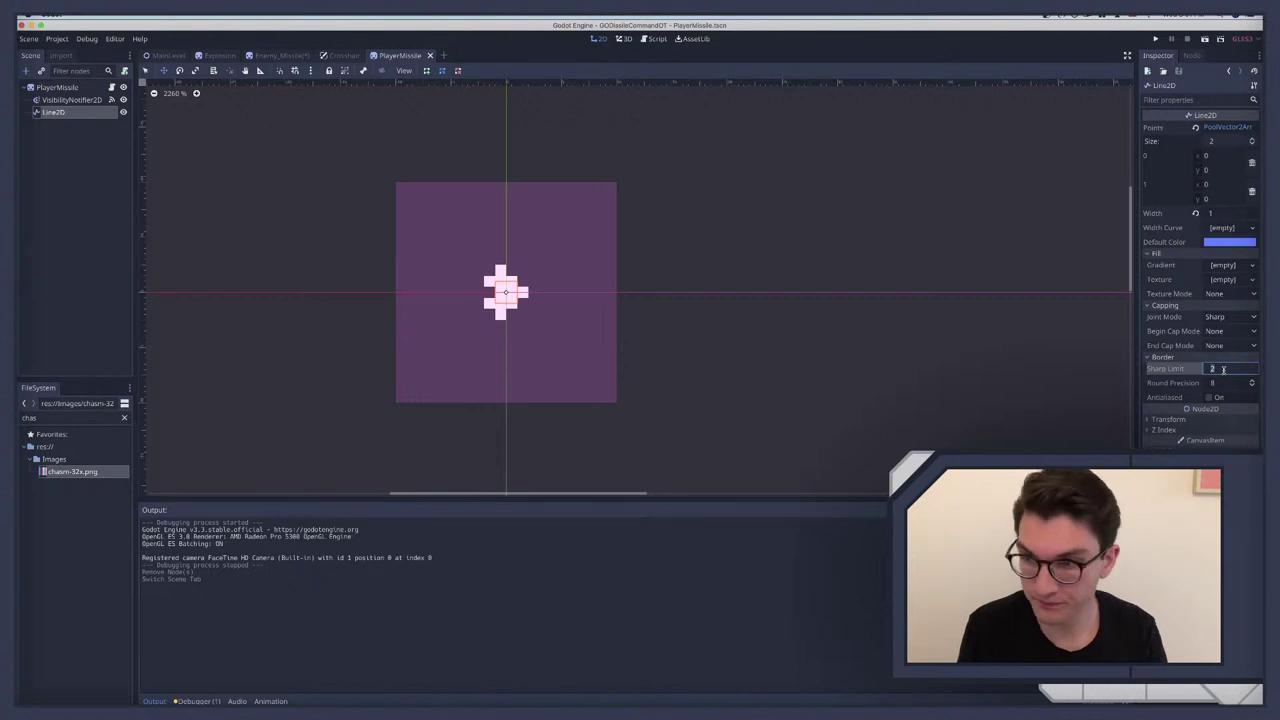
{"action": "type", "text": "0"}
{"action": "key", "text": "Return"}
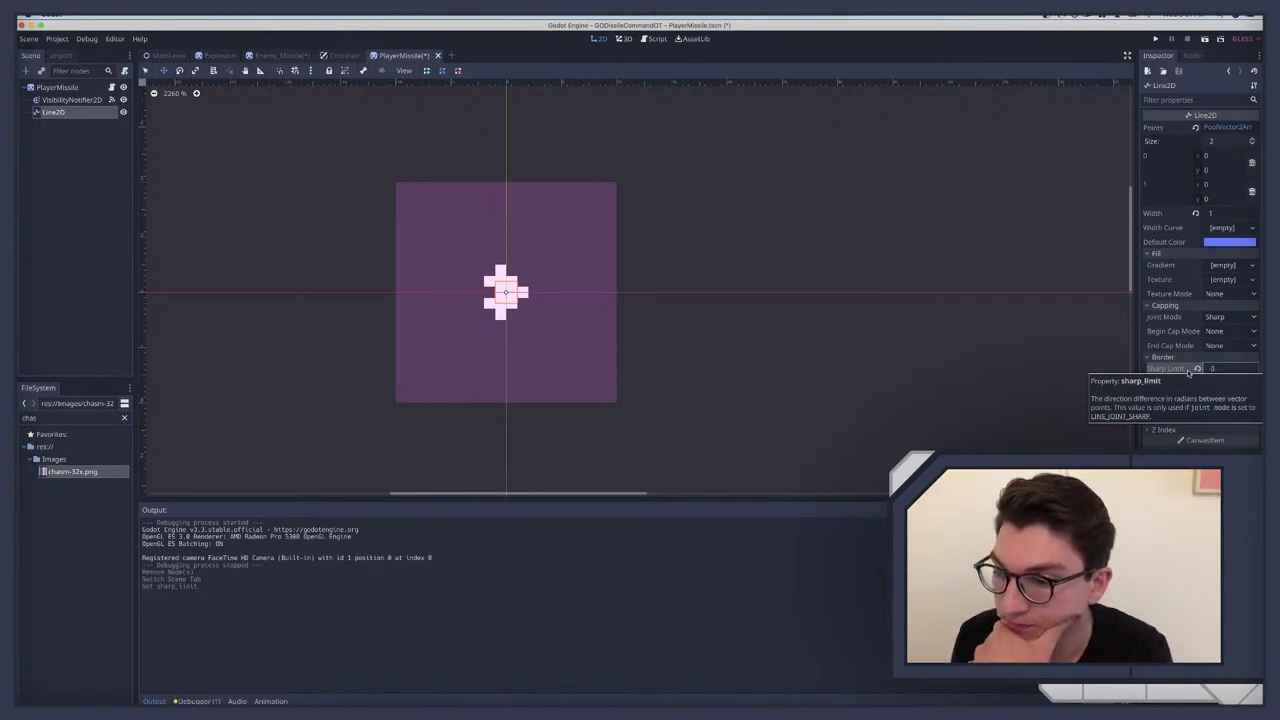
{"action": "left_click", "coordinate": [1197, 368]}
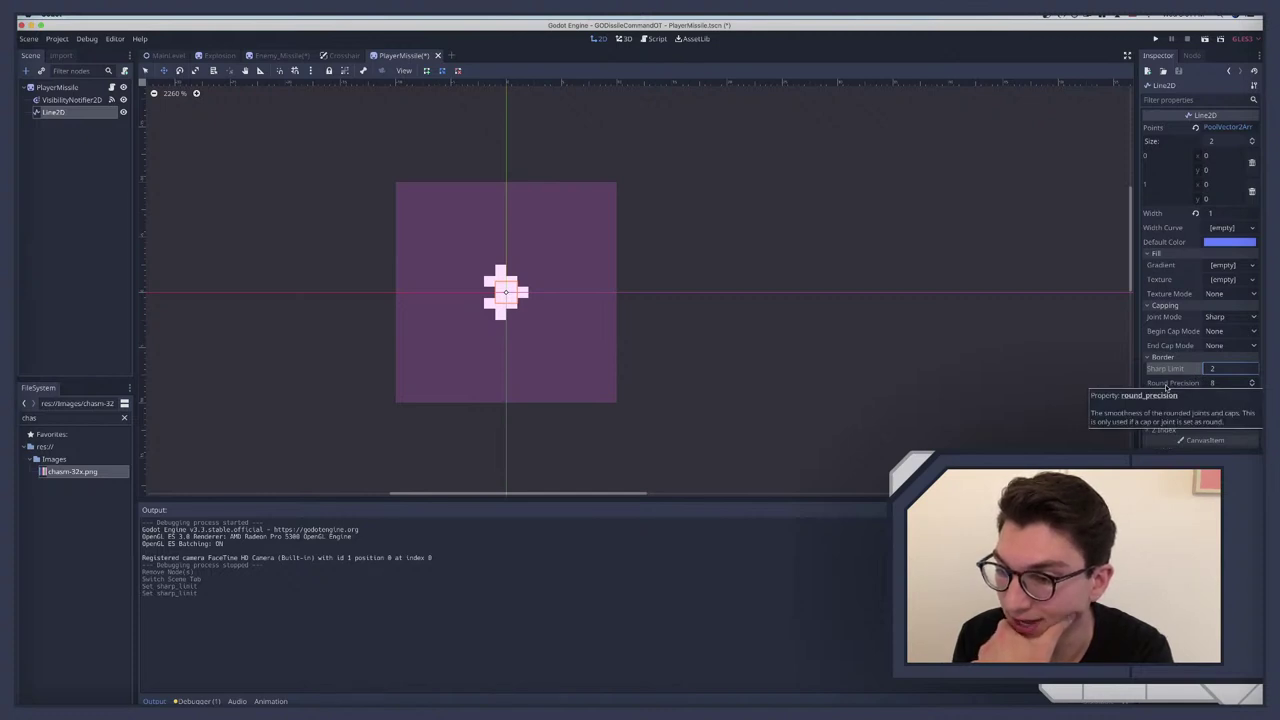
Step: Set Round Precision to 1, save the scene and run the game
{"action": "left_click", "coordinate": [1216, 383]}
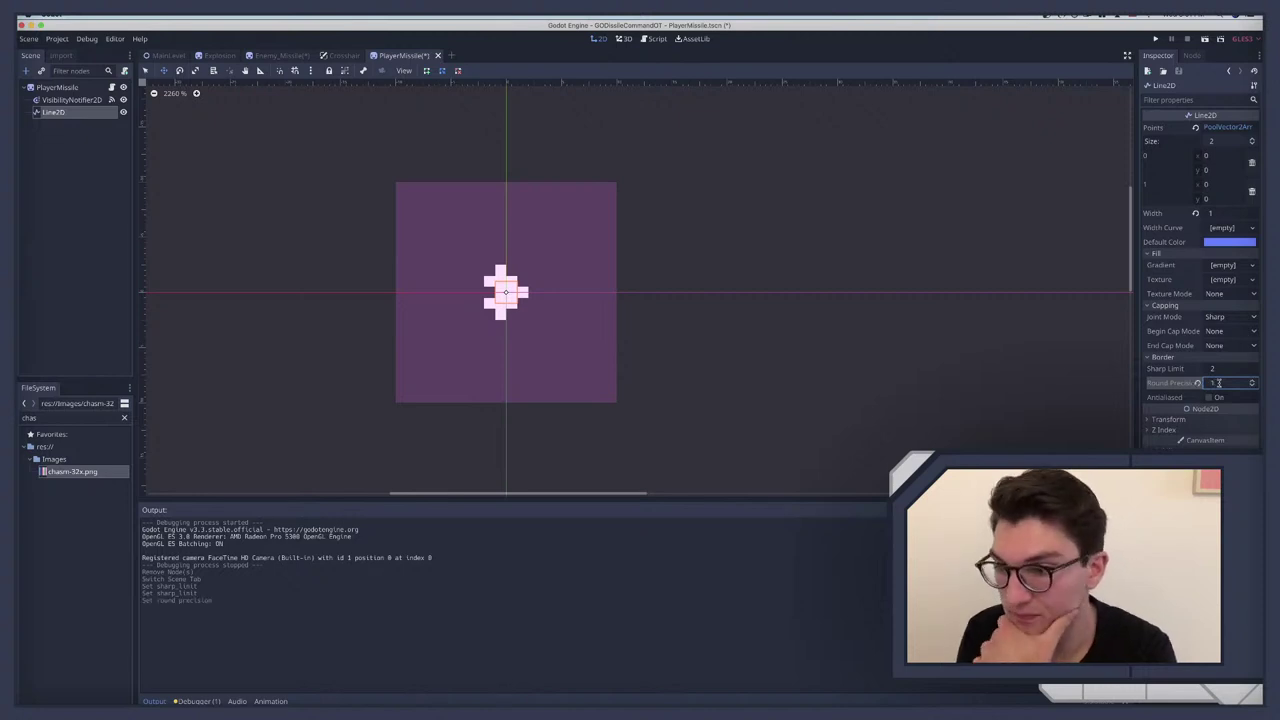
{"action": "type", "text": "1"}
{"action": "key", "text": "Return"}
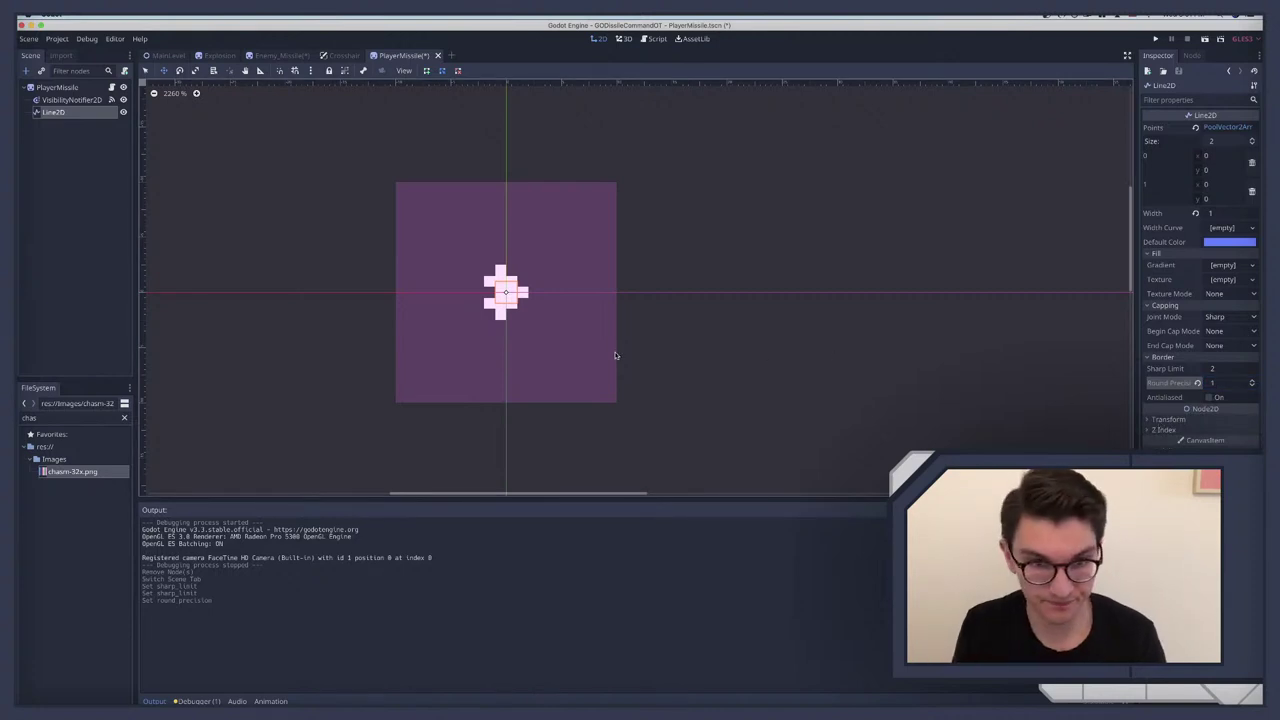
{"action": "key", "text": "super+b"}
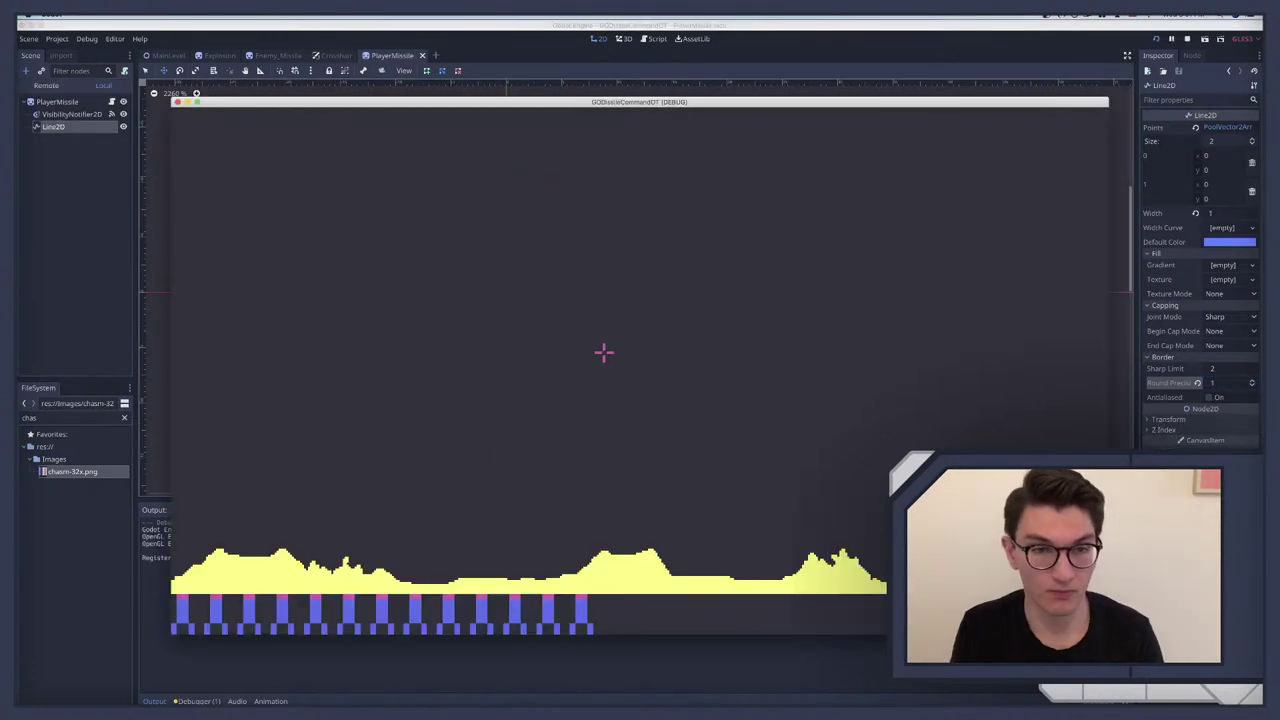
Step: Fire fourteen missiles across the sky to inspect the thin diagonal trails, then stop the game
{"action": "left_click", "coordinate": [651, 310]}
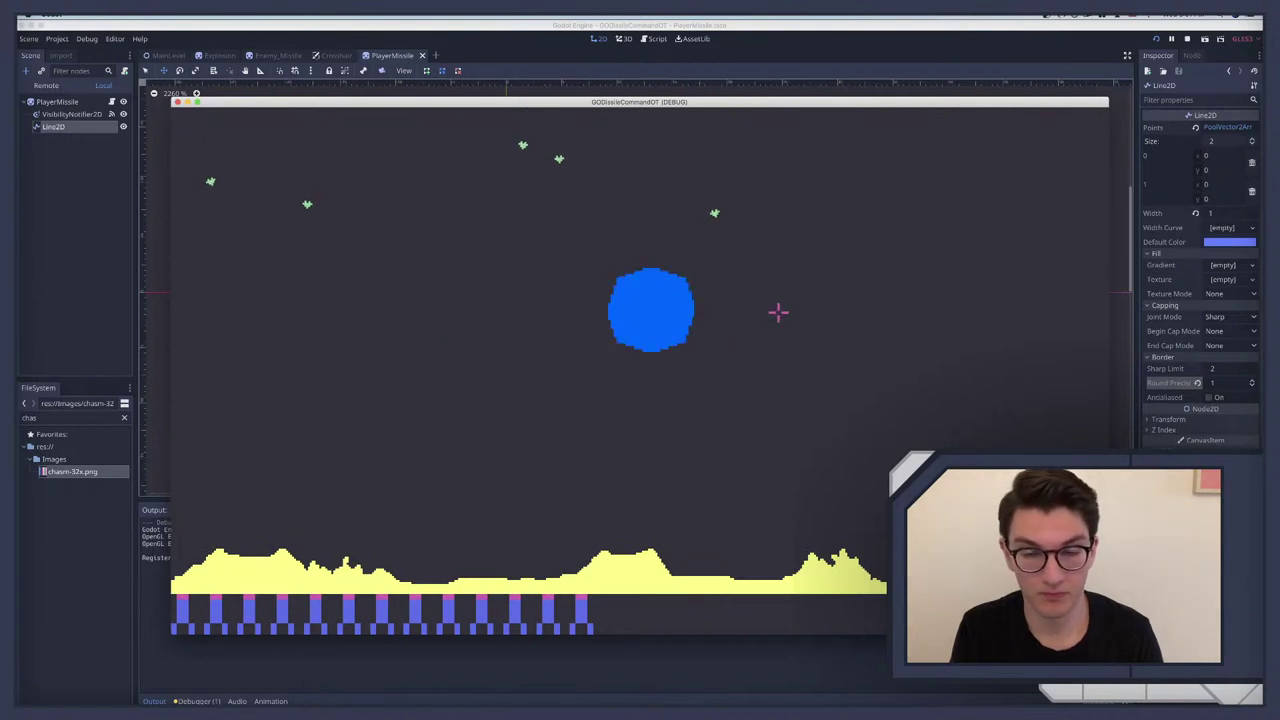
{"action": "left_click", "coordinate": [876, 333]}
{"action": "left_click", "coordinate": [617, 380]}
{"action": "left_click", "coordinate": [288, 355]}
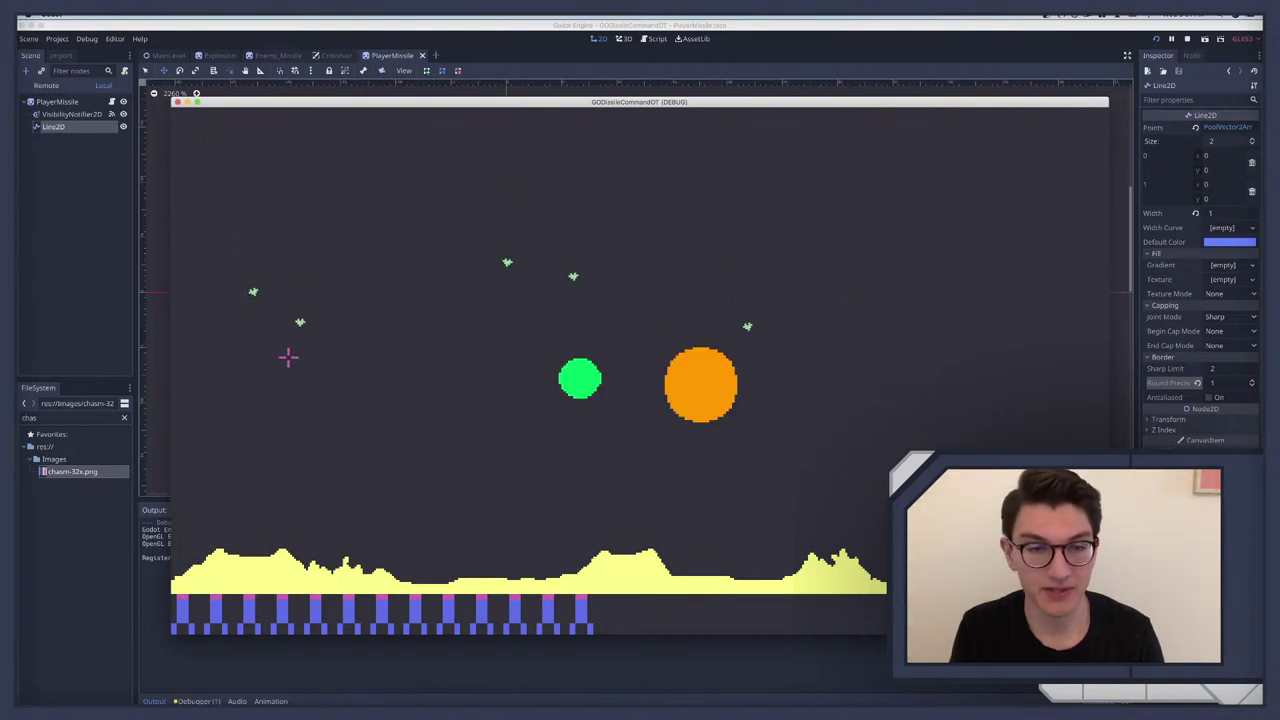
{"action": "left_click", "coordinate": [877, 236]}
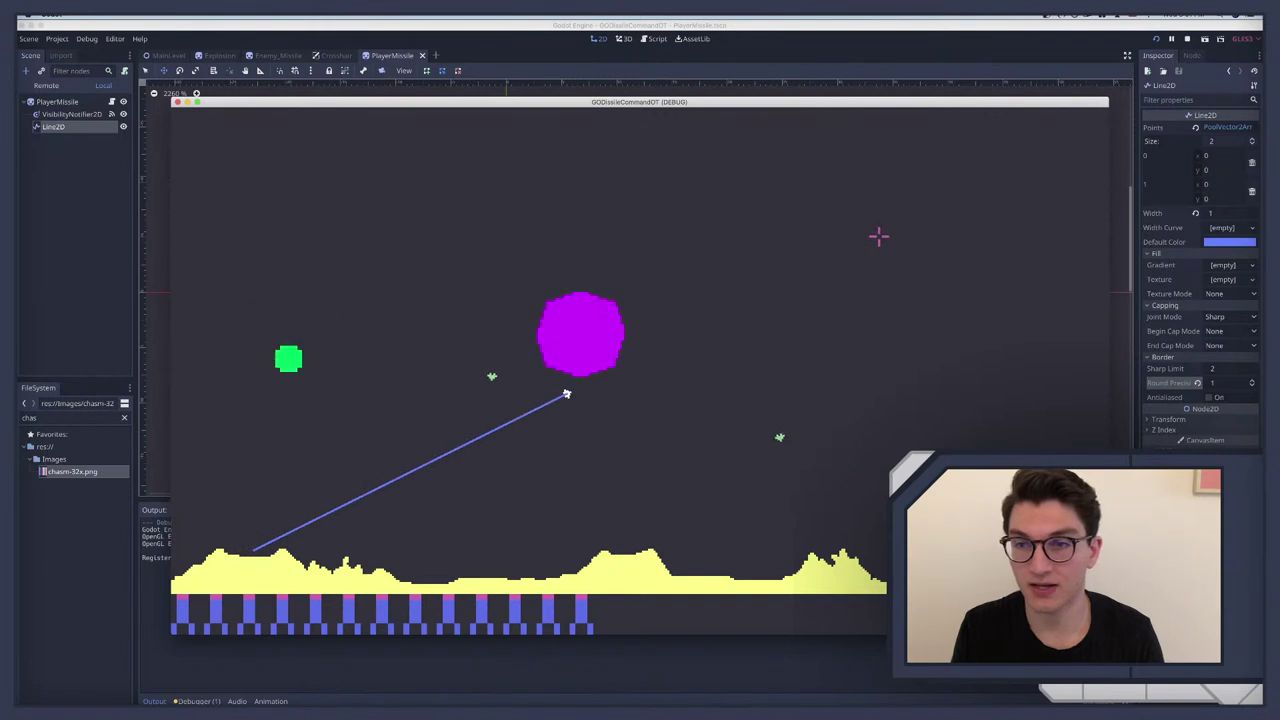
{"action": "left_click", "coordinate": [942, 210]}
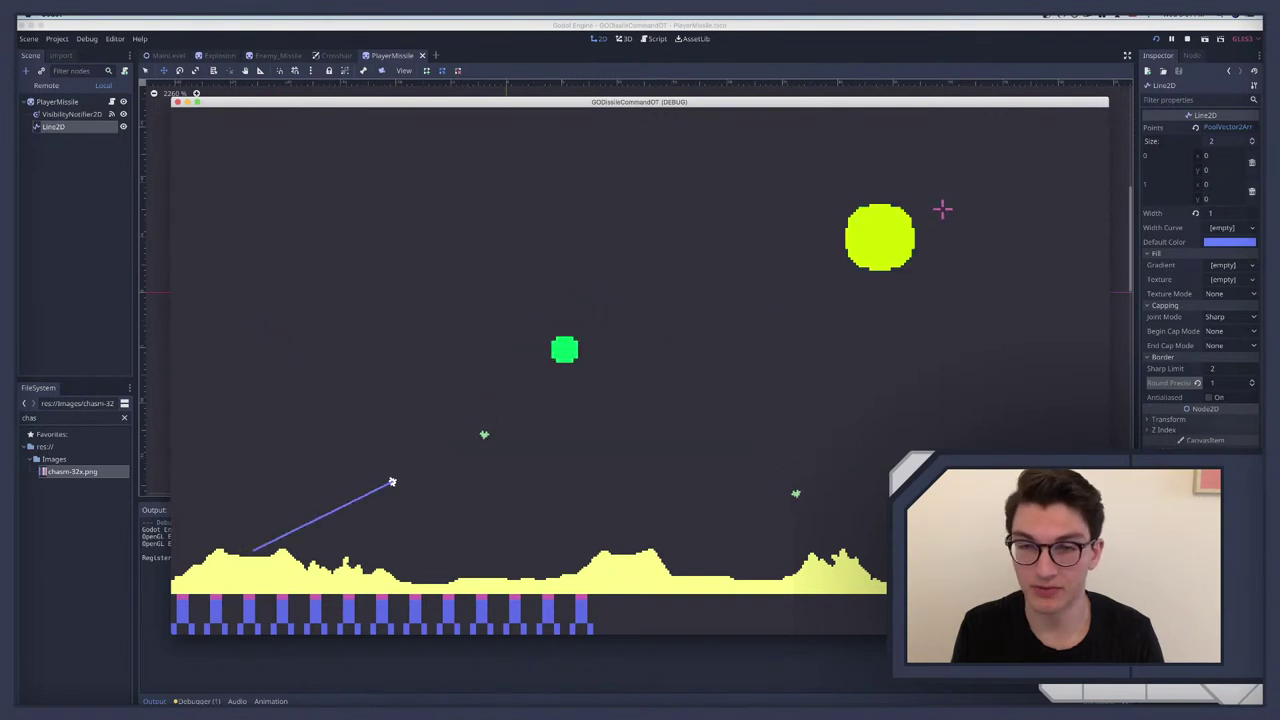
{"action": "left_click", "coordinate": [631, 200]}
{"action": "left_click", "coordinate": [620, 240]}
{"action": "left_click", "coordinate": [730, 343]}
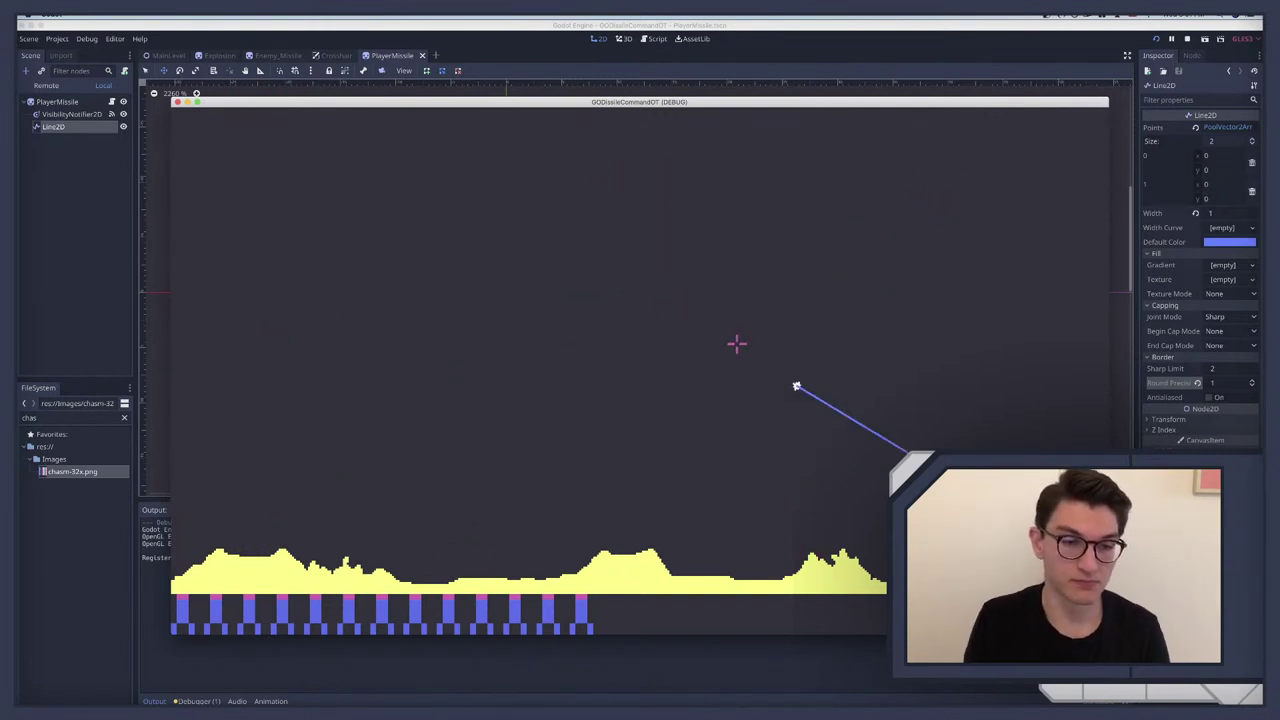
{"action": "left_click", "coordinate": [583, 331]}
{"action": "left_click", "coordinate": [950, 255]}
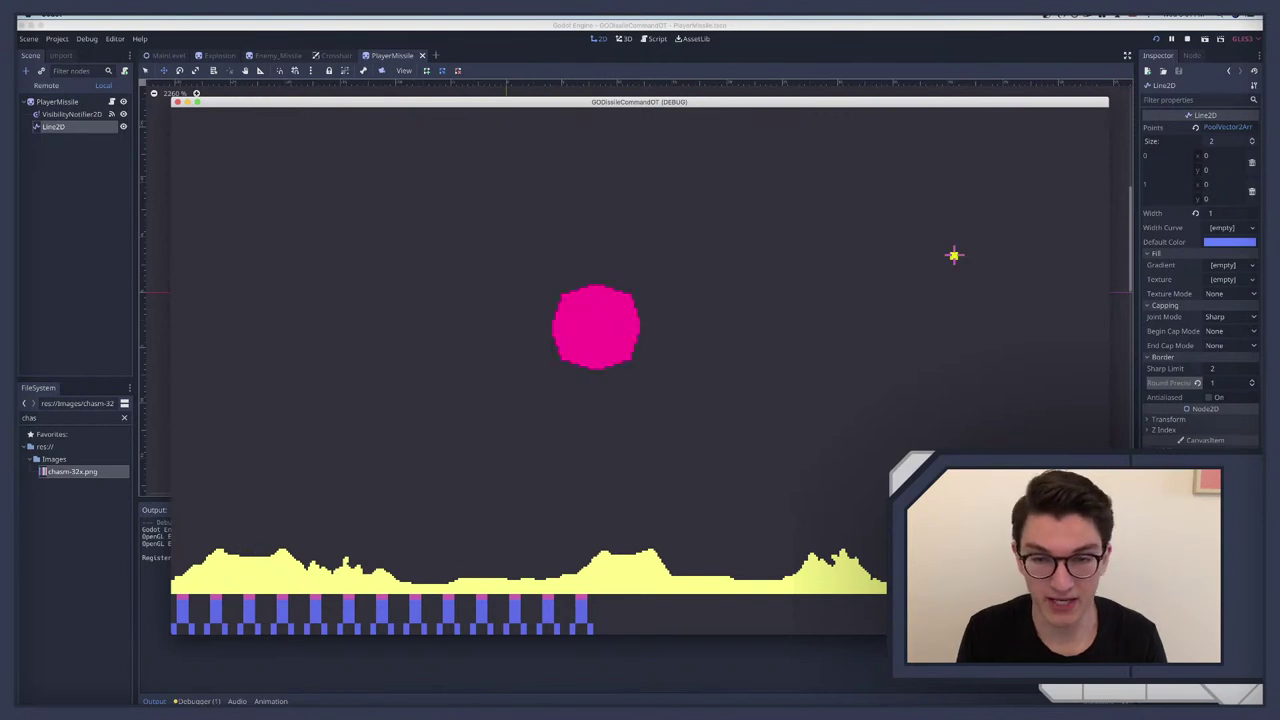
{"action": "left_click", "coordinate": [191, 283]}
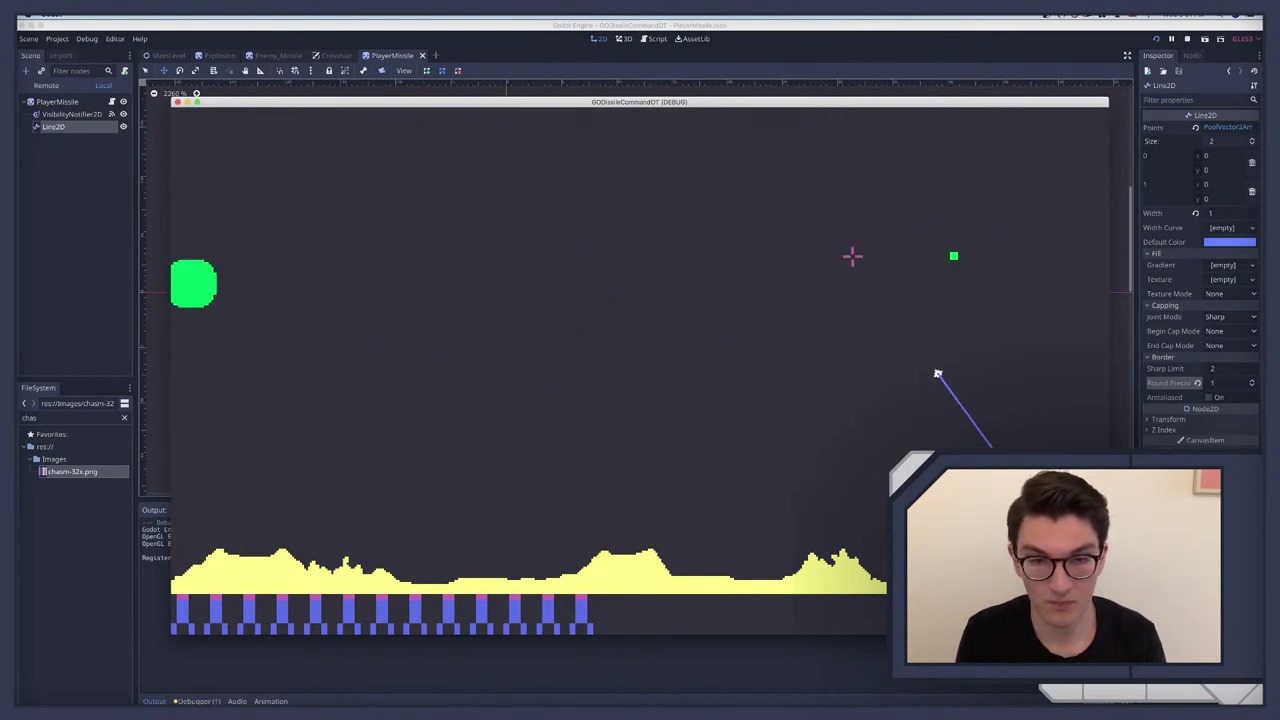
{"action": "left_click", "coordinate": [987, 264]}
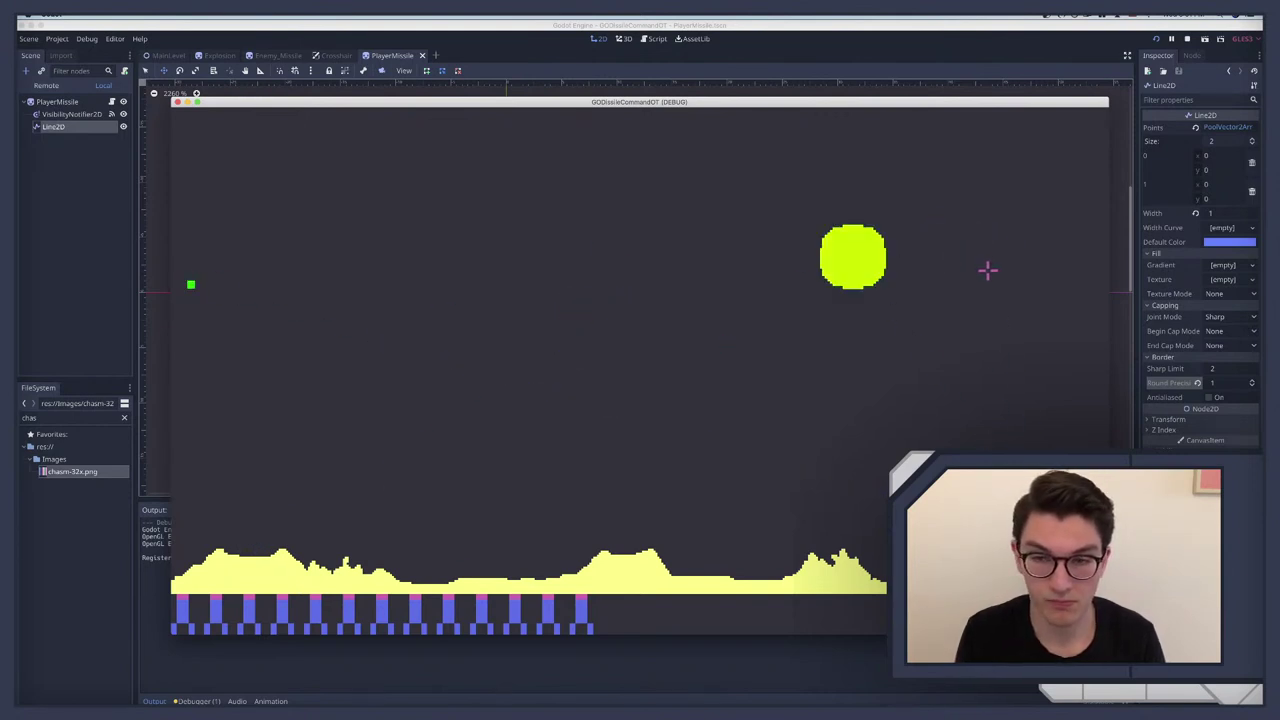
{"action": "left_click", "coordinate": [424, 245]}
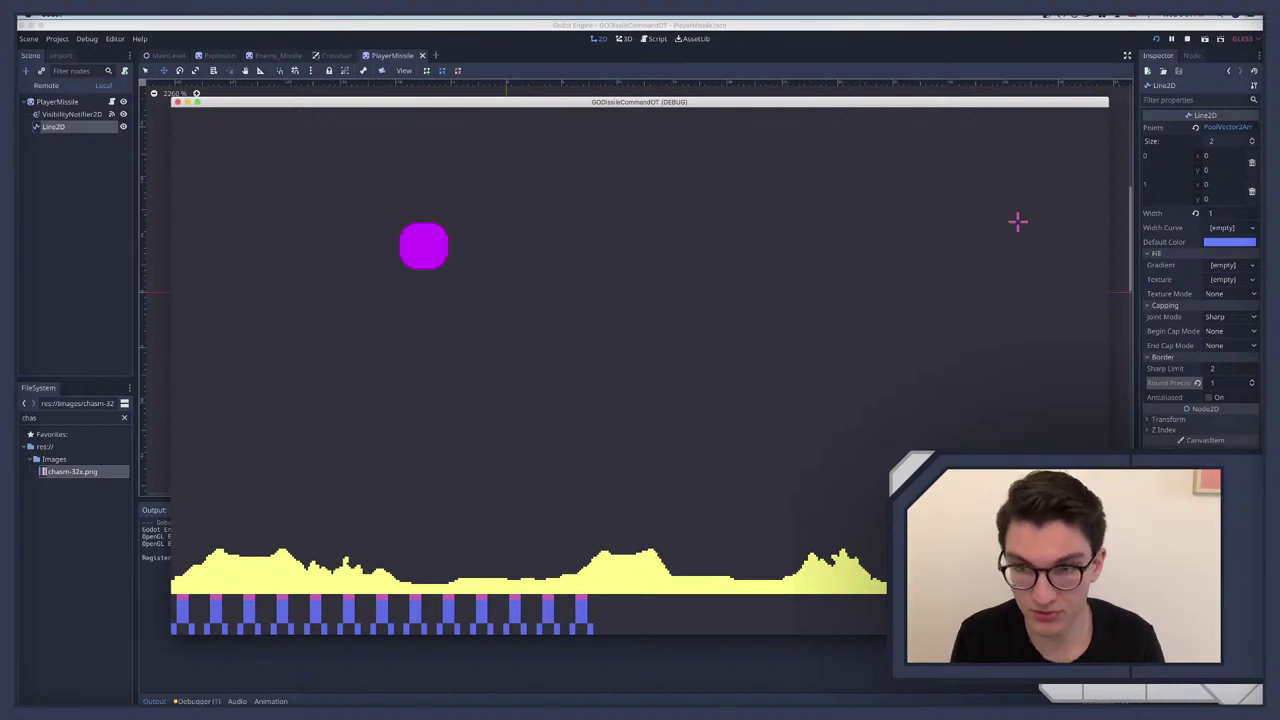
{"action": "key", "text": "F8"}
Step: Set the Line2D Width to 0.5 and save the scene to run it
{"action": "left_click", "coordinate": [1218, 213]}
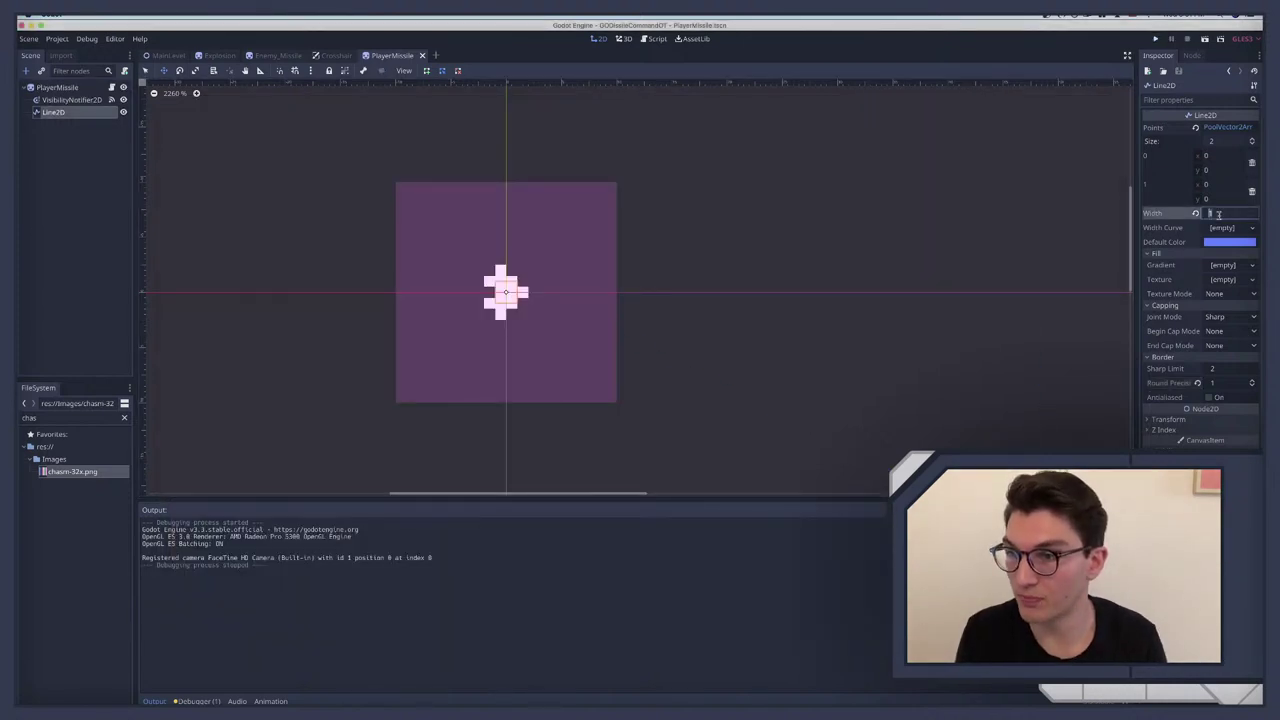
{"action": "type", "text": "0.5"}
{"action": "key", "text": "Return"}
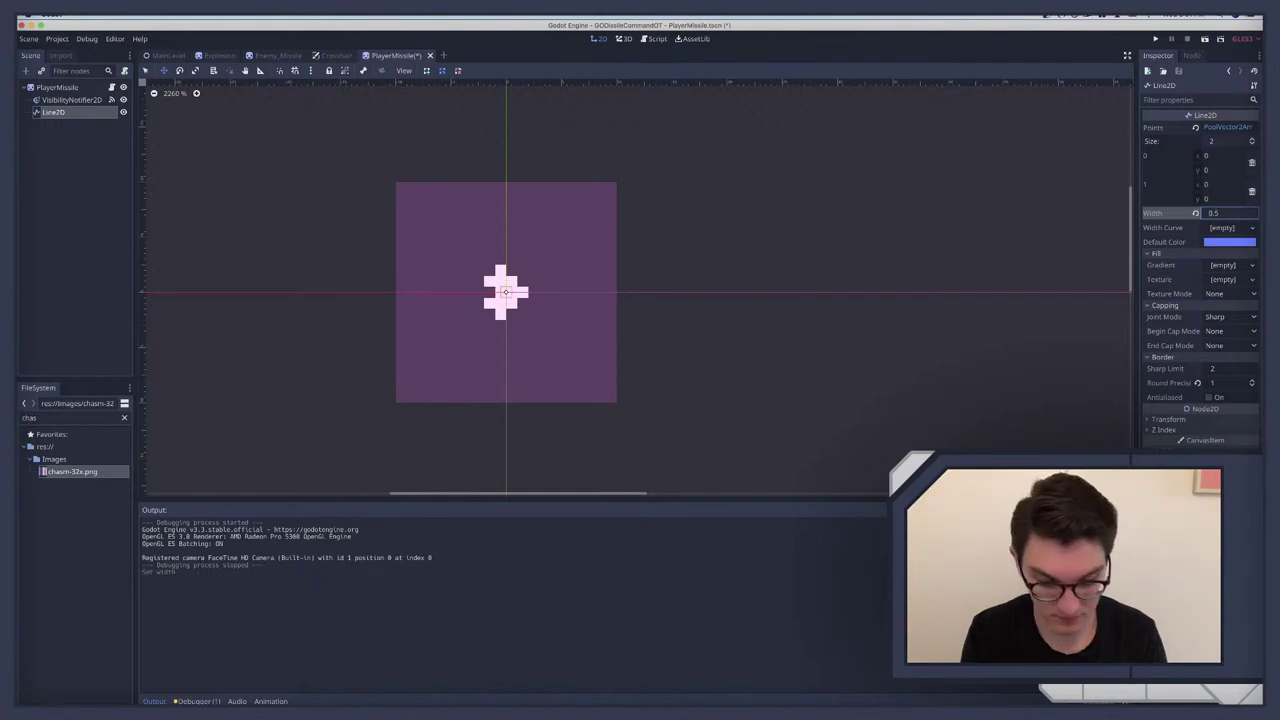
{"action": "key", "text": "ctrl+s"}
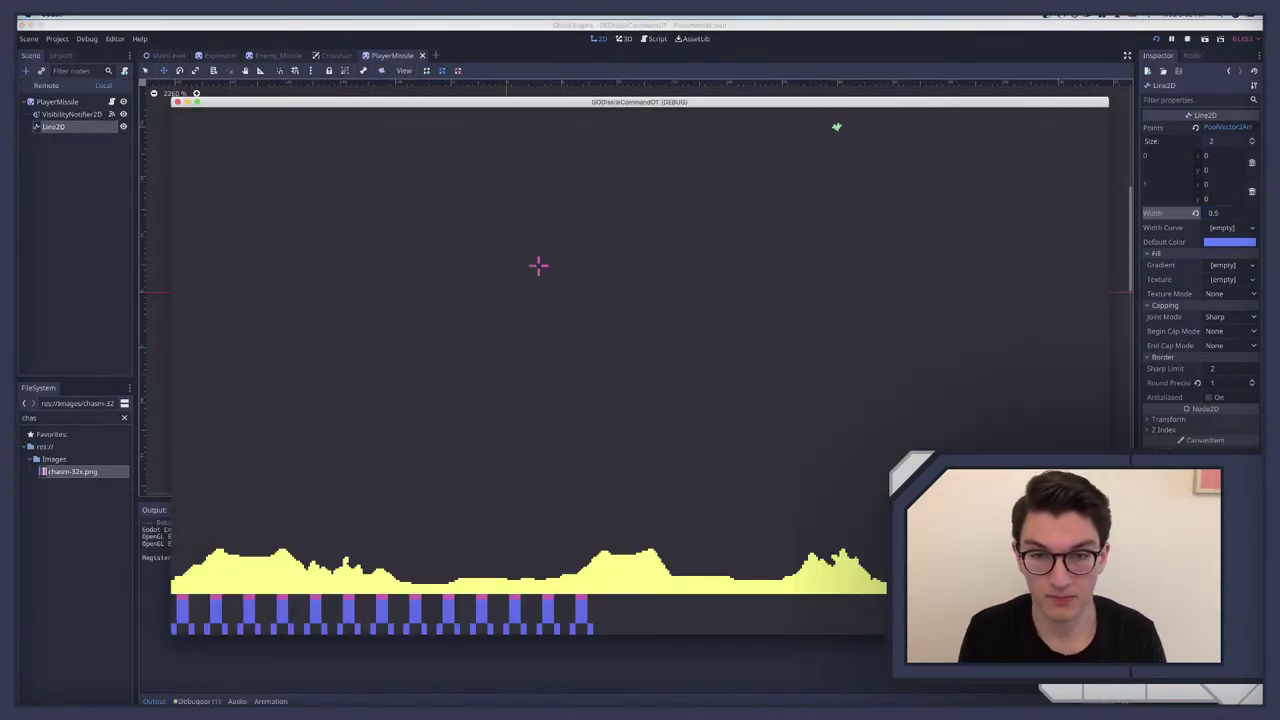
Step: Fire nine missiles across the screen to test the 0.5-width trail, then stop the game
{"action": "left_click", "coordinate": [965, 282]}
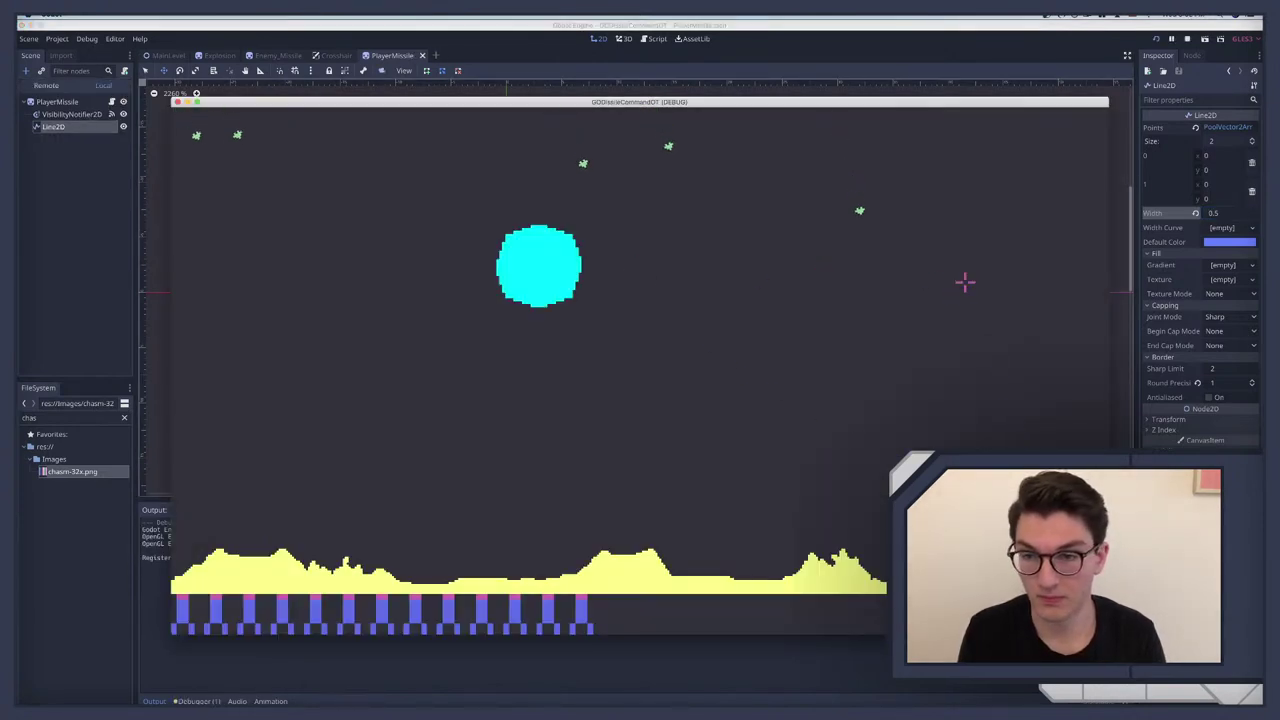
{"action": "left_click", "coordinate": [360, 300]}
{"action": "left_click", "coordinate": [274, 327]}
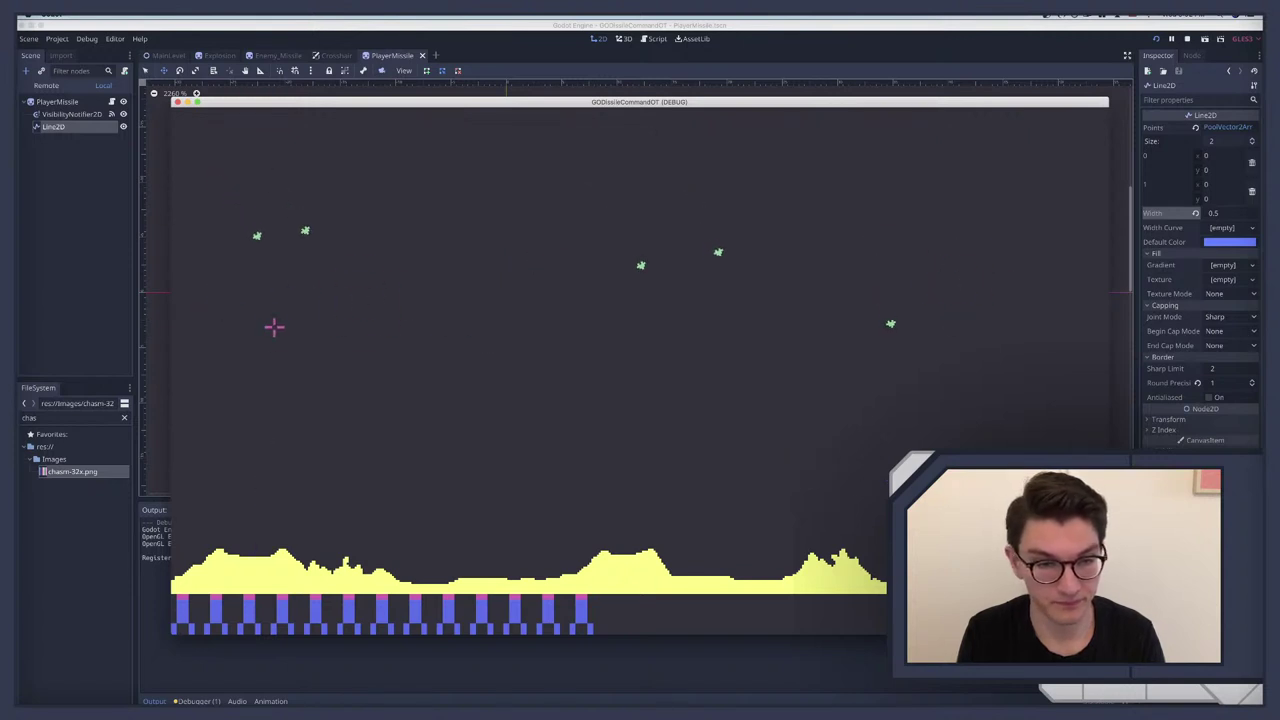
{"action": "left_click", "coordinate": [846, 303]}
{"action": "left_click", "coordinate": [462, 350]}
{"action": "left_click", "coordinate": [891, 360]}
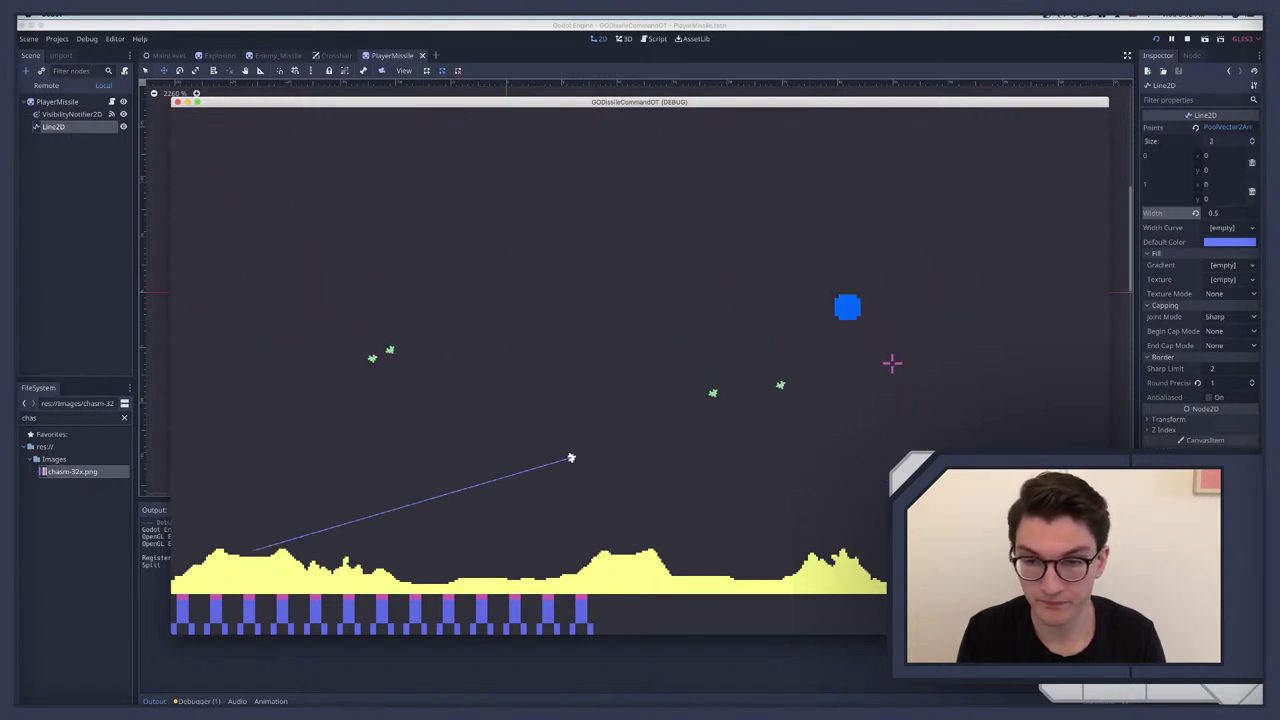
{"action": "left_click", "coordinate": [820, 372]}
{"action": "left_click", "coordinate": [630, 350]}
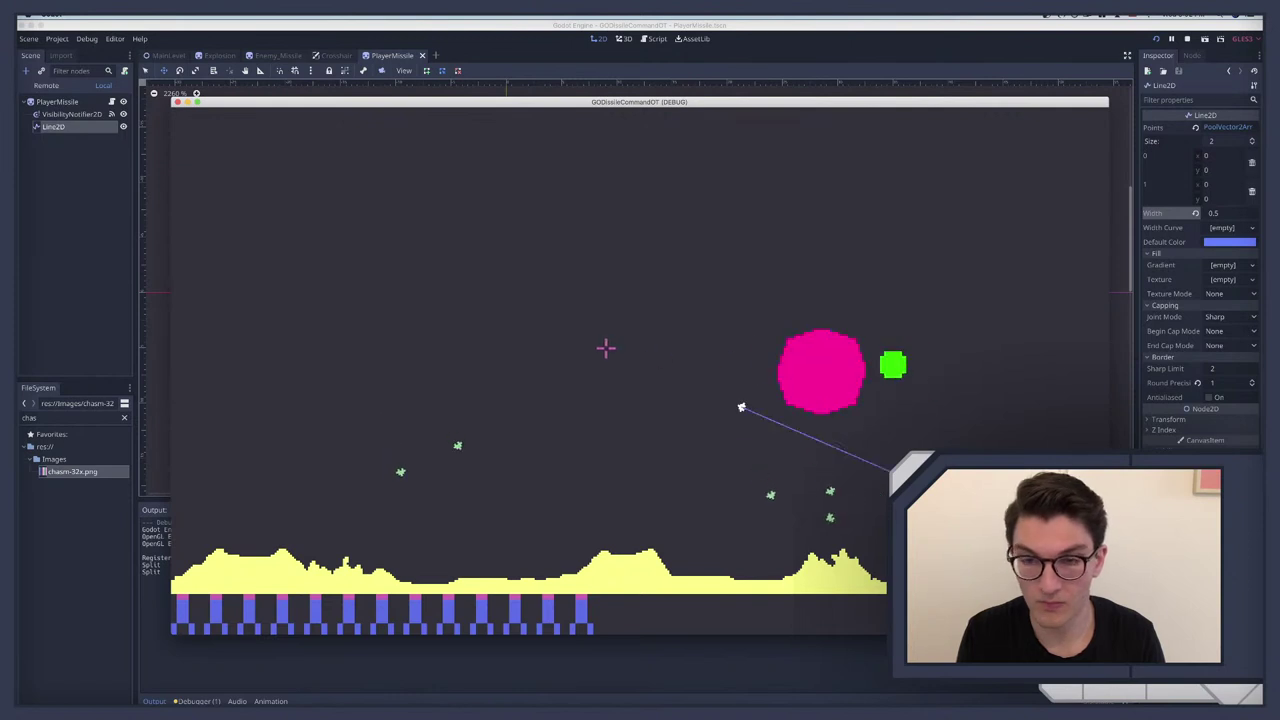
{"action": "left_click", "coordinate": [850, 330]}
{"action": "key", "text": "super+q"}
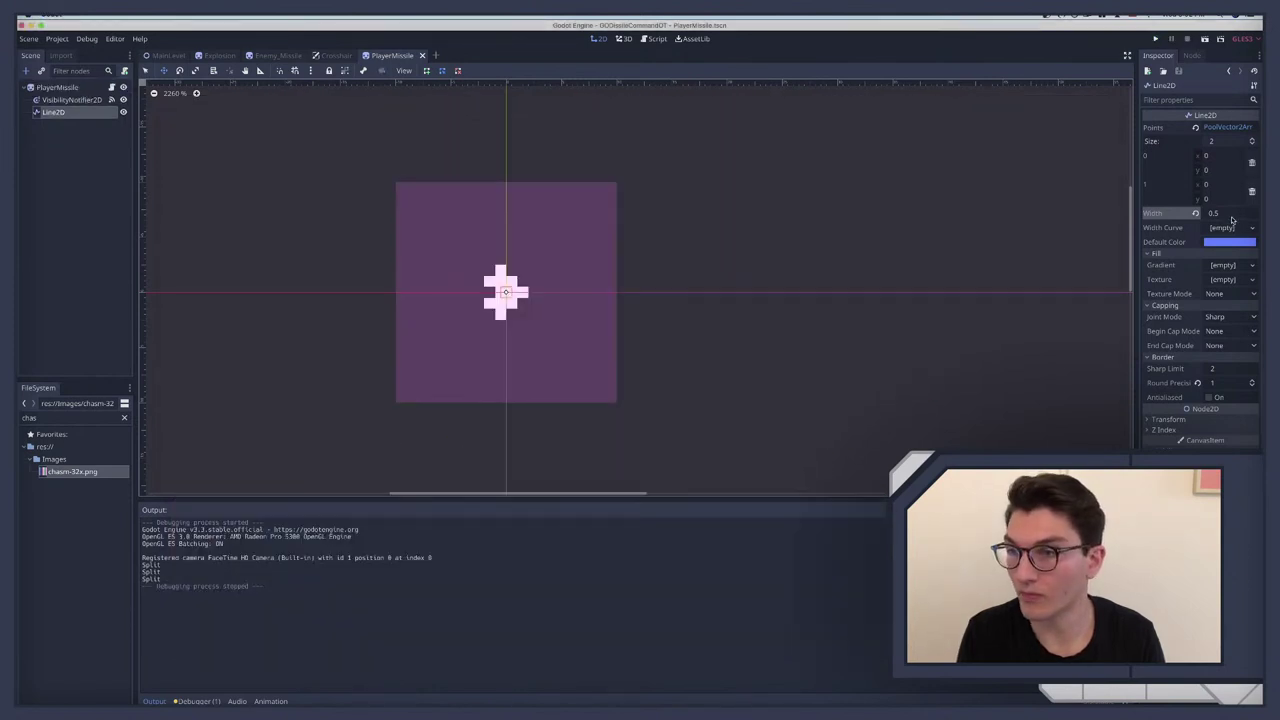
Step: Commit a Line2D Width of 0.1, run the game, fire two missiles, and stop it
{"action": "left_click", "coordinate": [1230, 213]}
{"action": "key", "text": "Return"}
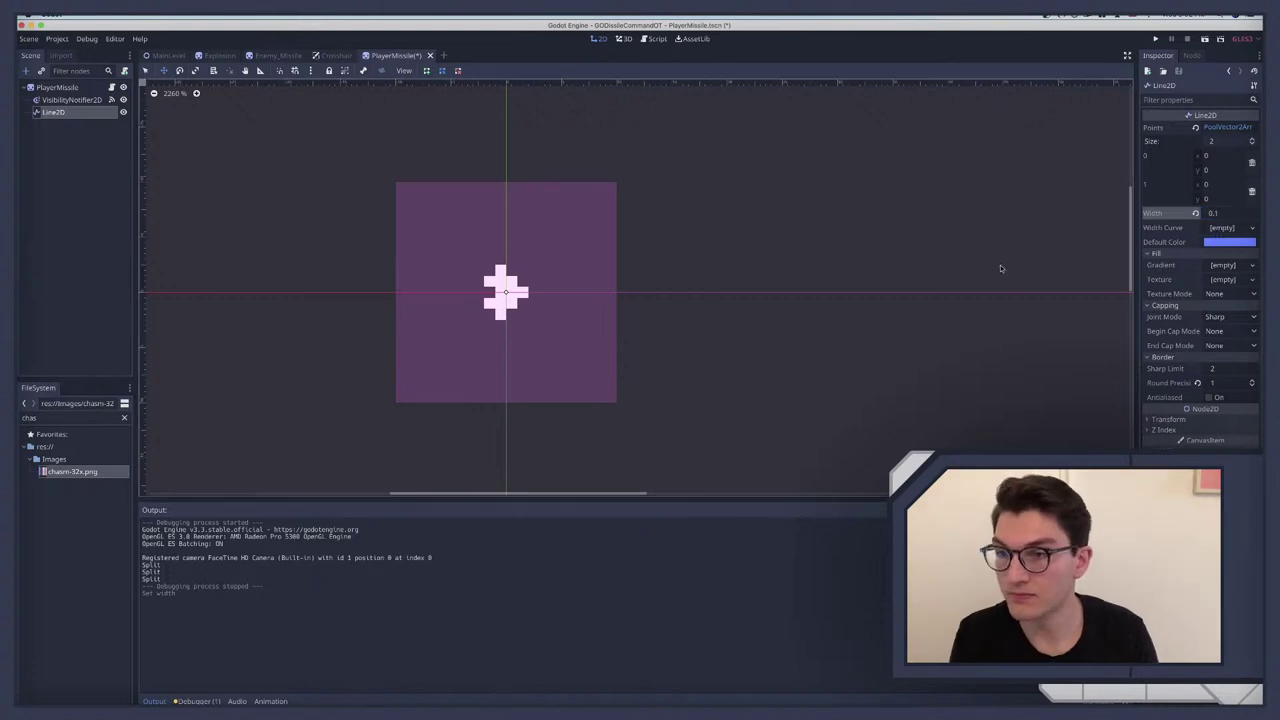
{"action": "key", "text": "super+b"}
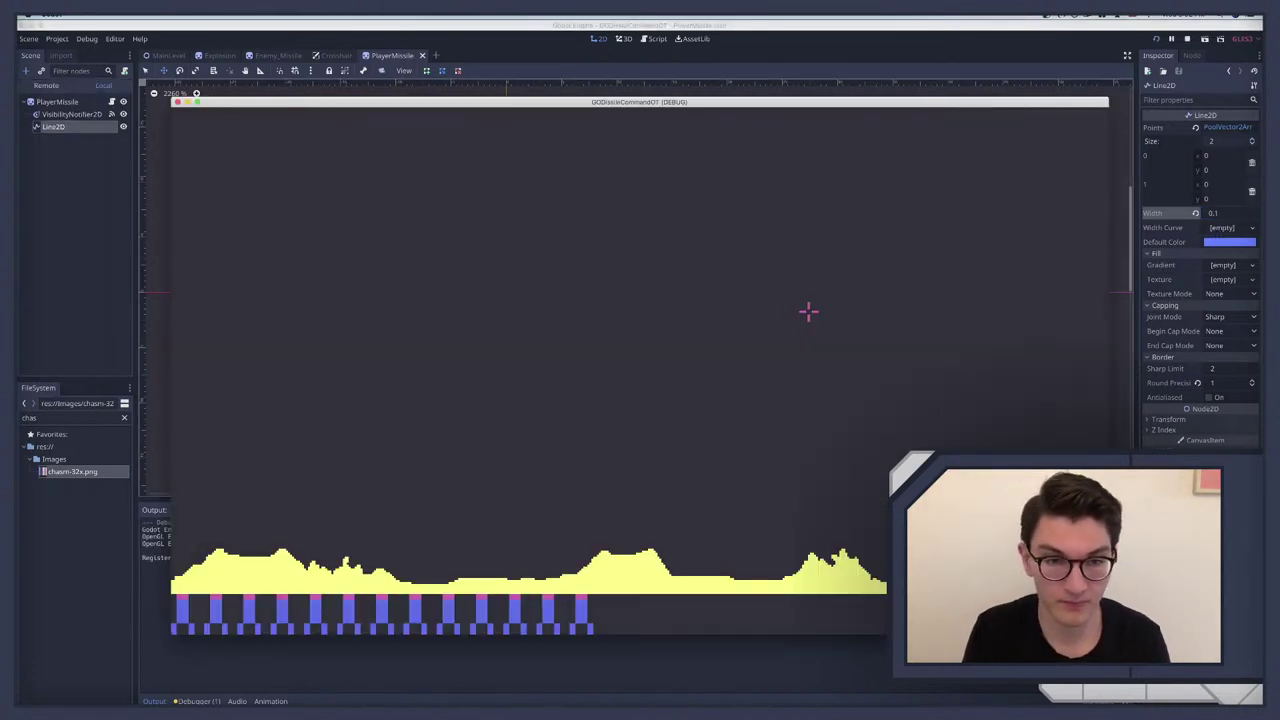
{"action": "left_click", "coordinate": [808, 312]}
{"action": "left_click", "coordinate": [808, 311]}
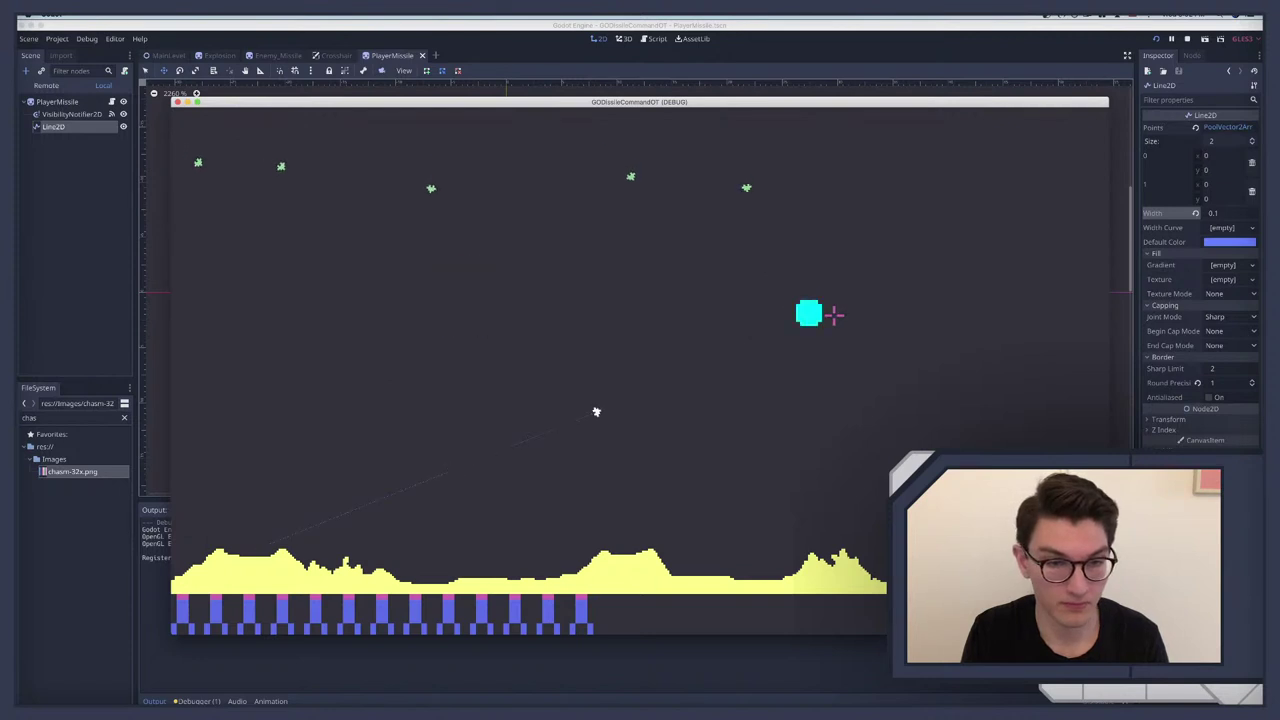
{"action": "key", "text": "super+period"}
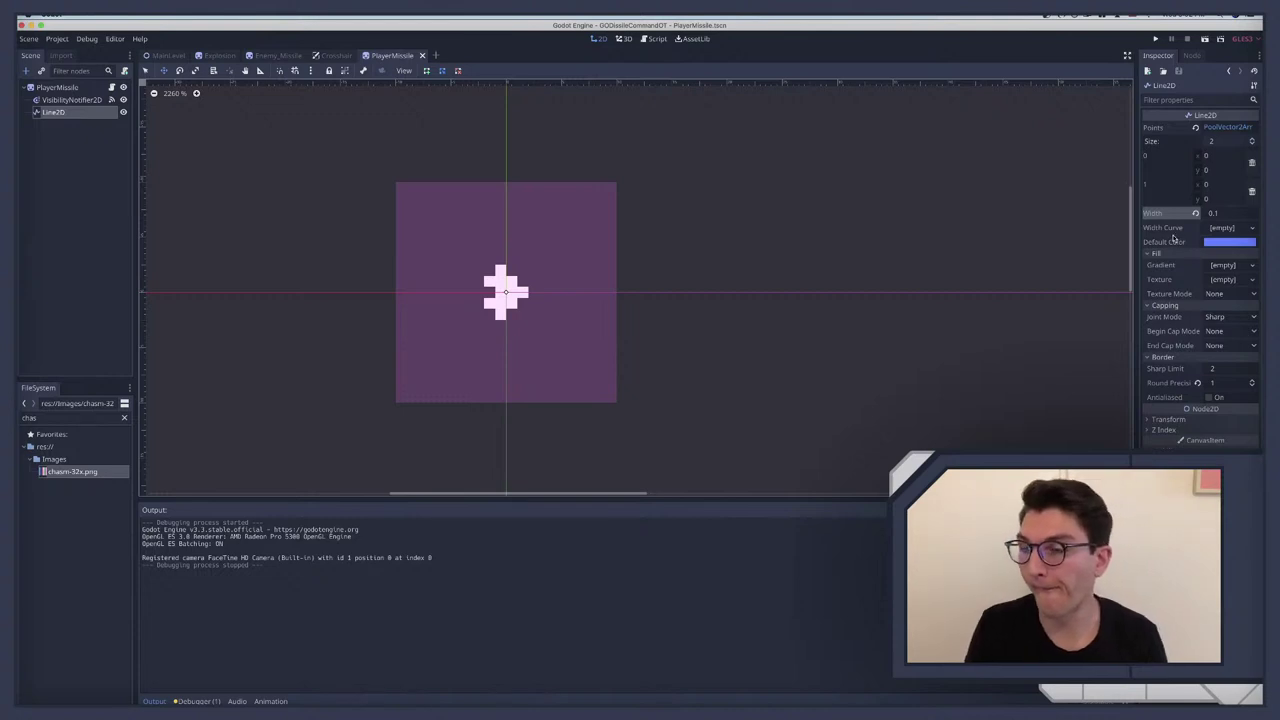
Step: Expand the Line2D's Transform, undo a change, then test-fire four missiles and stop the game
{"action": "left_click", "coordinate": [1168, 420]}
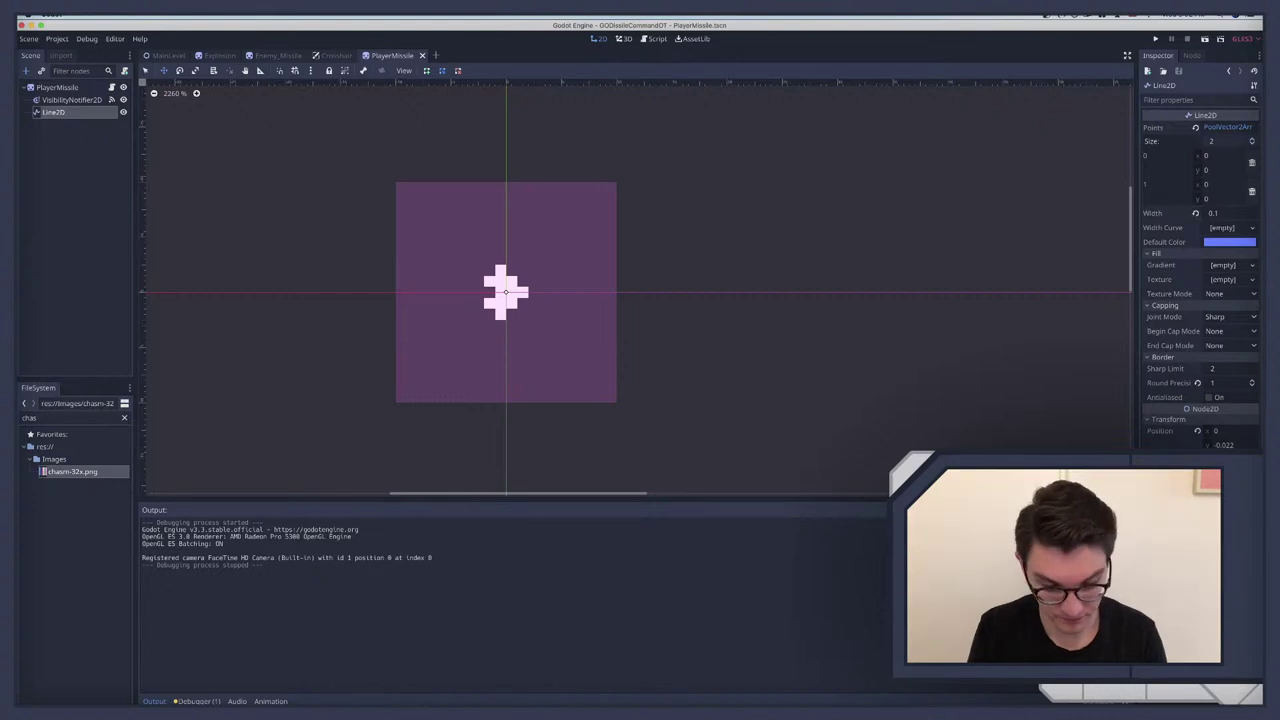
{"action": "key", "text": "super+z"}
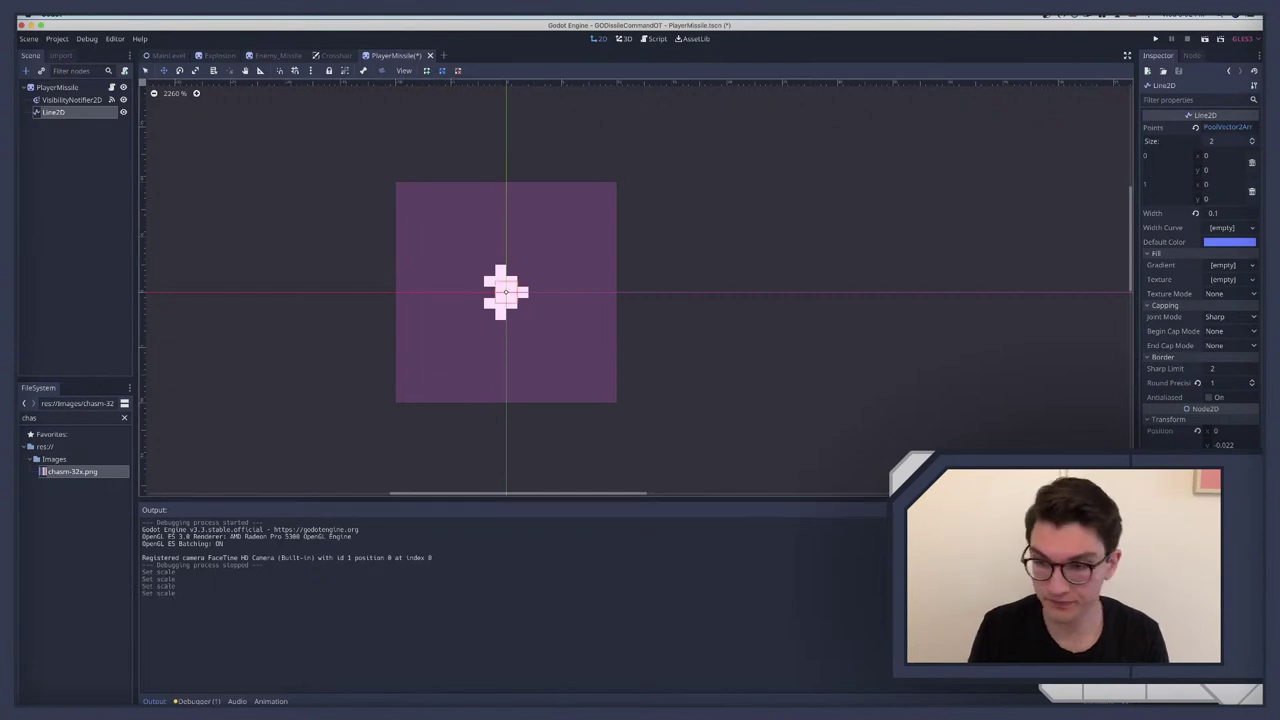
{"action": "key", "text": "super+b"}
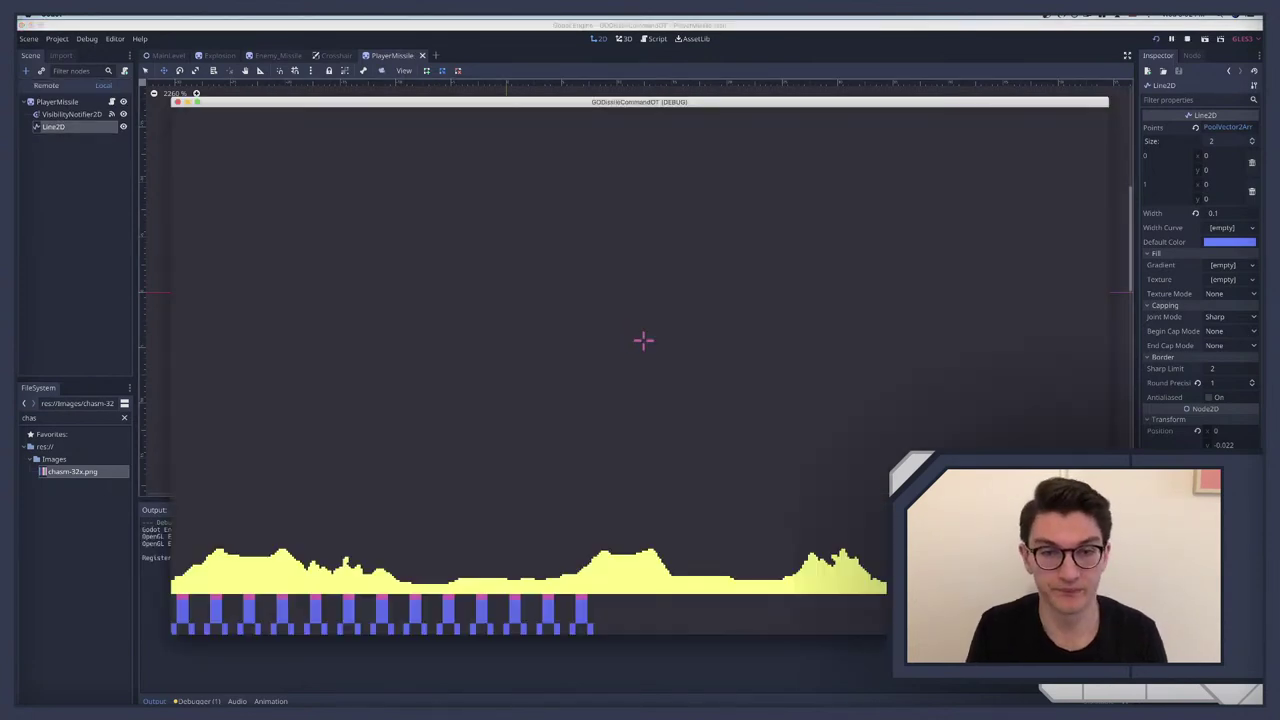
{"action": "left_click", "coordinate": [560, 277]}
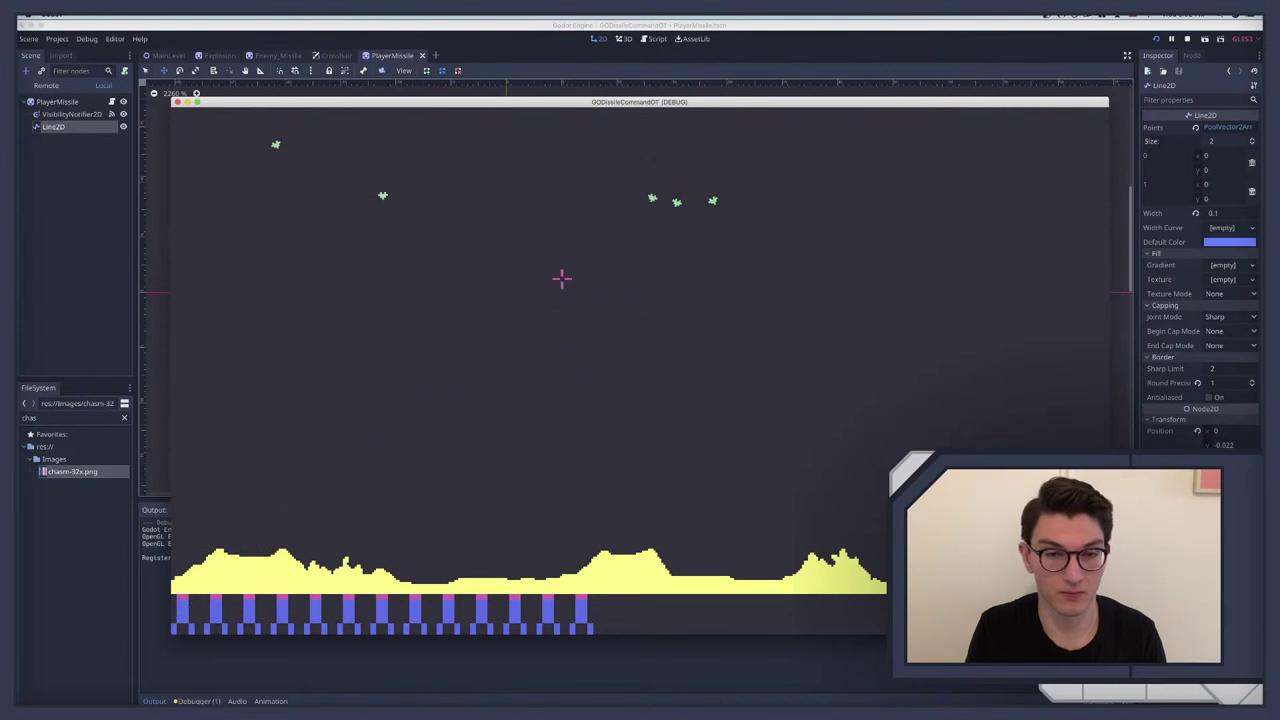
{"action": "left_click", "coordinate": [839, 314]}
{"action": "left_click", "coordinate": [503, 283]}
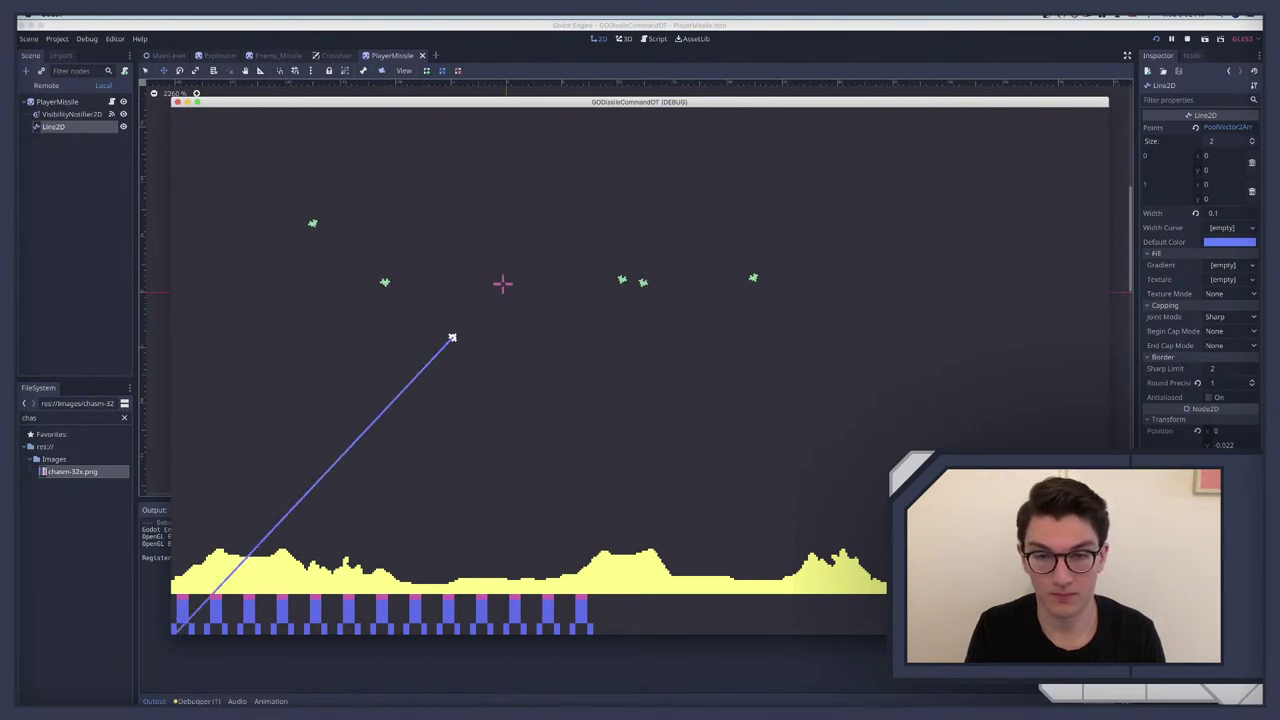
{"action": "left_click", "coordinate": [811, 327]}
{"action": "key", "text": "super+period"}
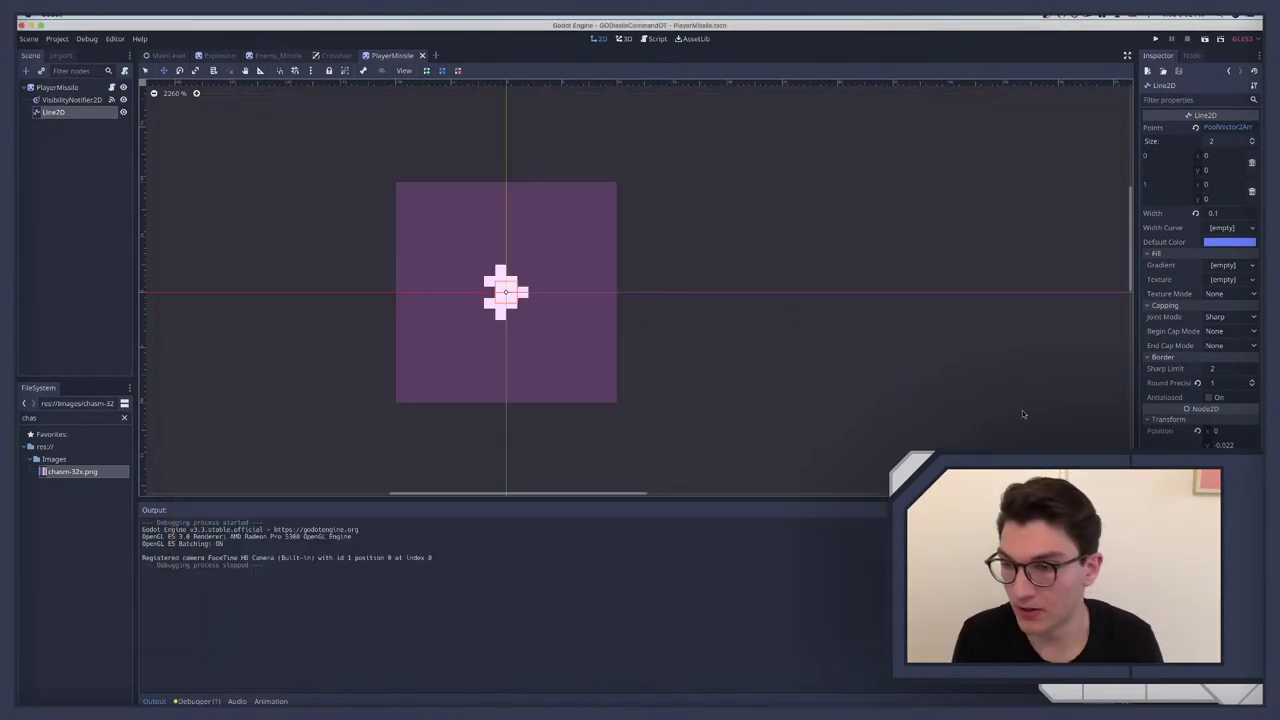
Step: Undo twice, set the Line2D Width to 1, then save and run the game
{"action": "key", "text": "super+z"}
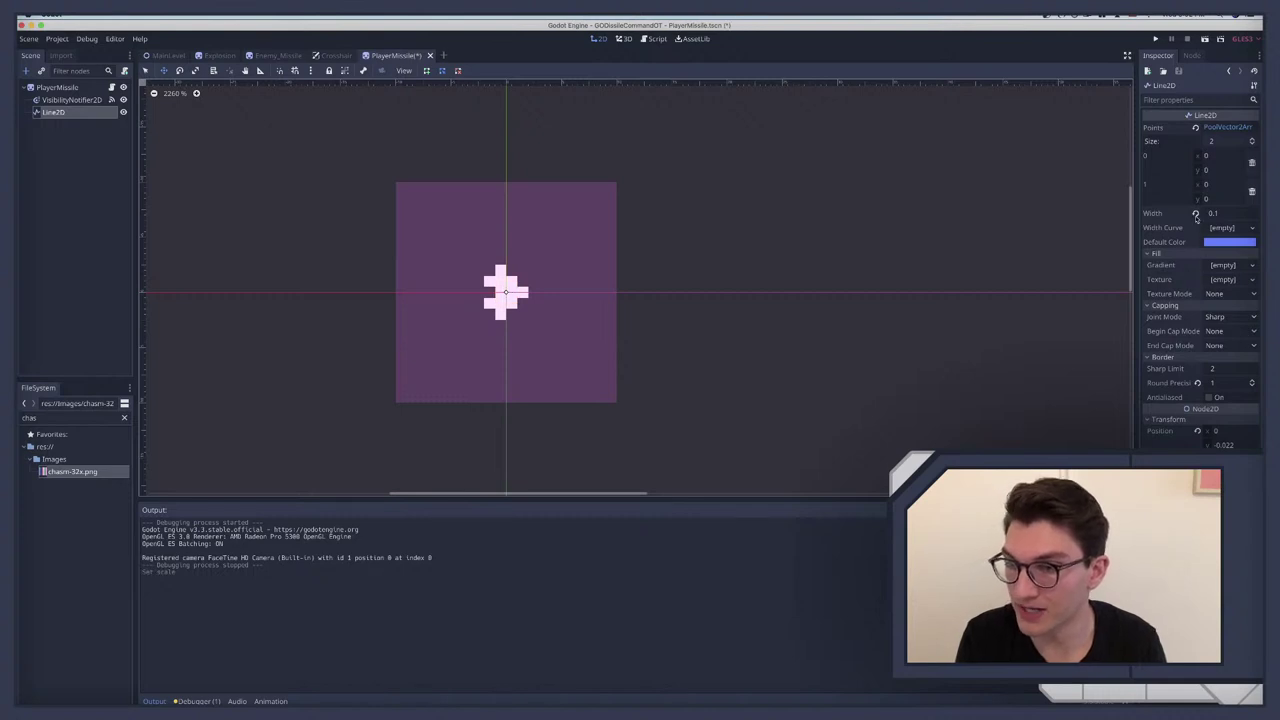
{"action": "key", "text": "super+z"}
{"action": "left_click", "coordinate": [1224, 213]}
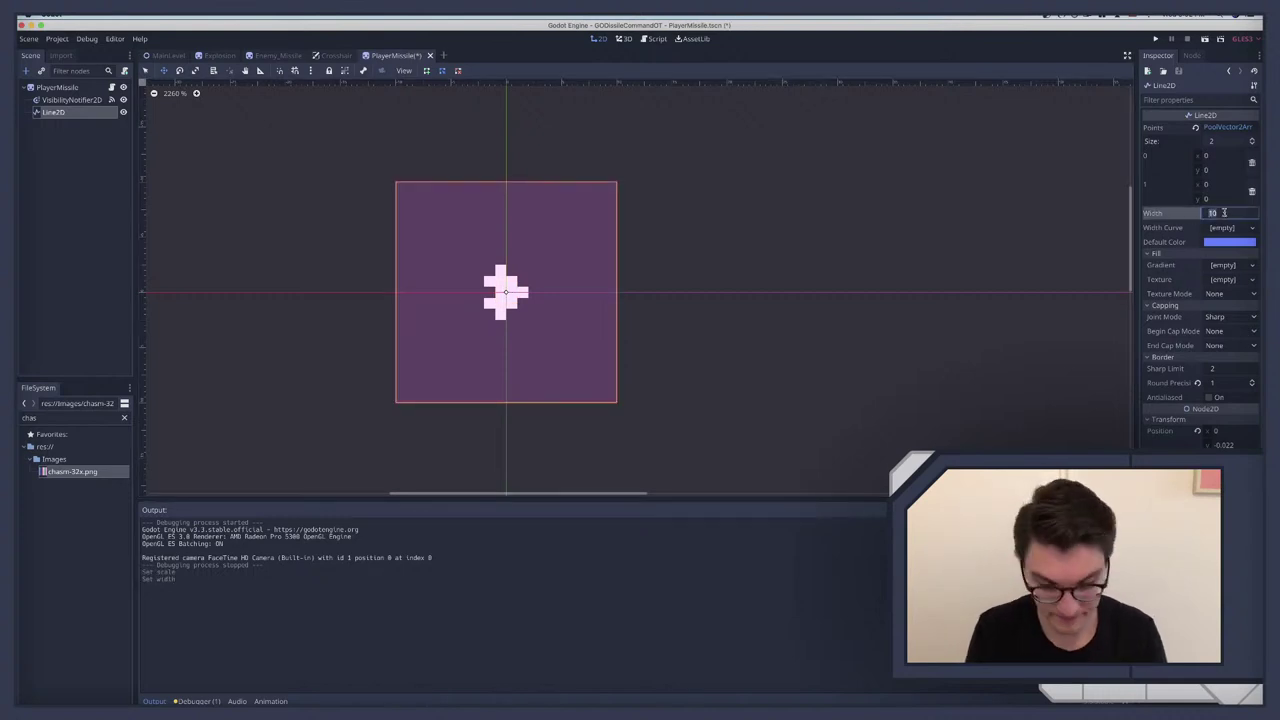
{"action": "type", "text": "1"}
{"action": "key", "text": "Return"}
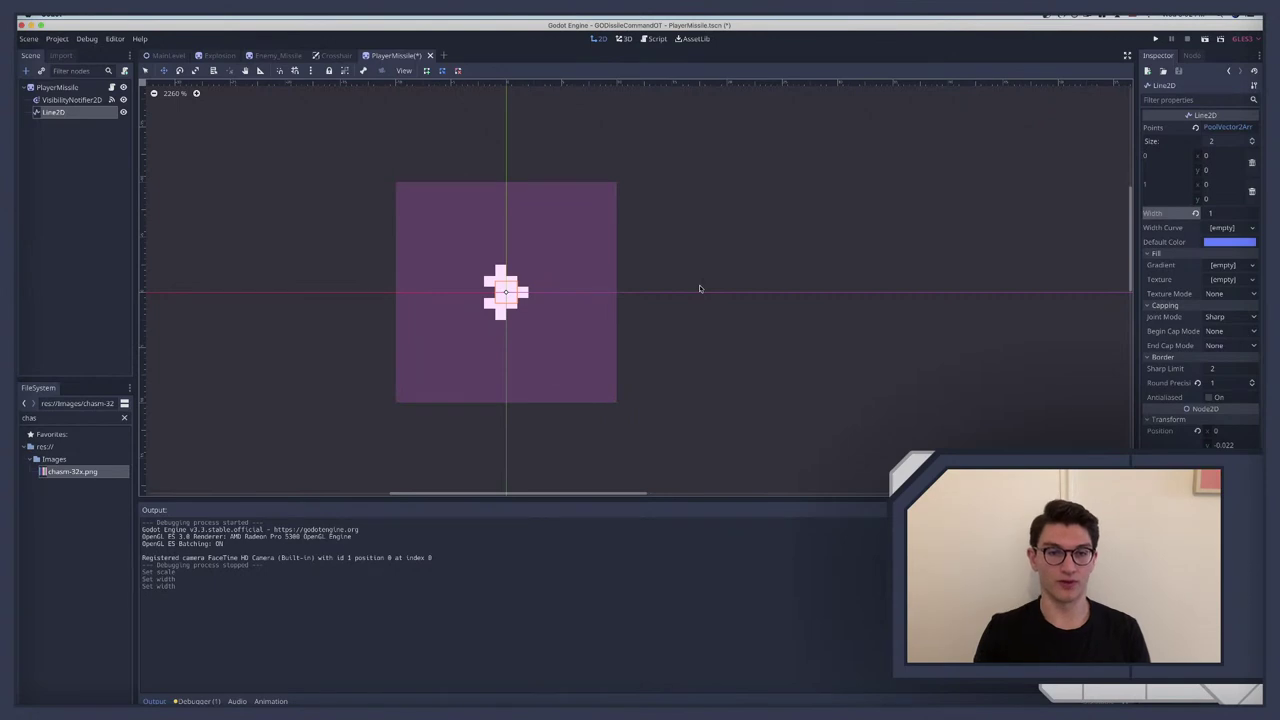
{"action": "key", "text": "super+b"}
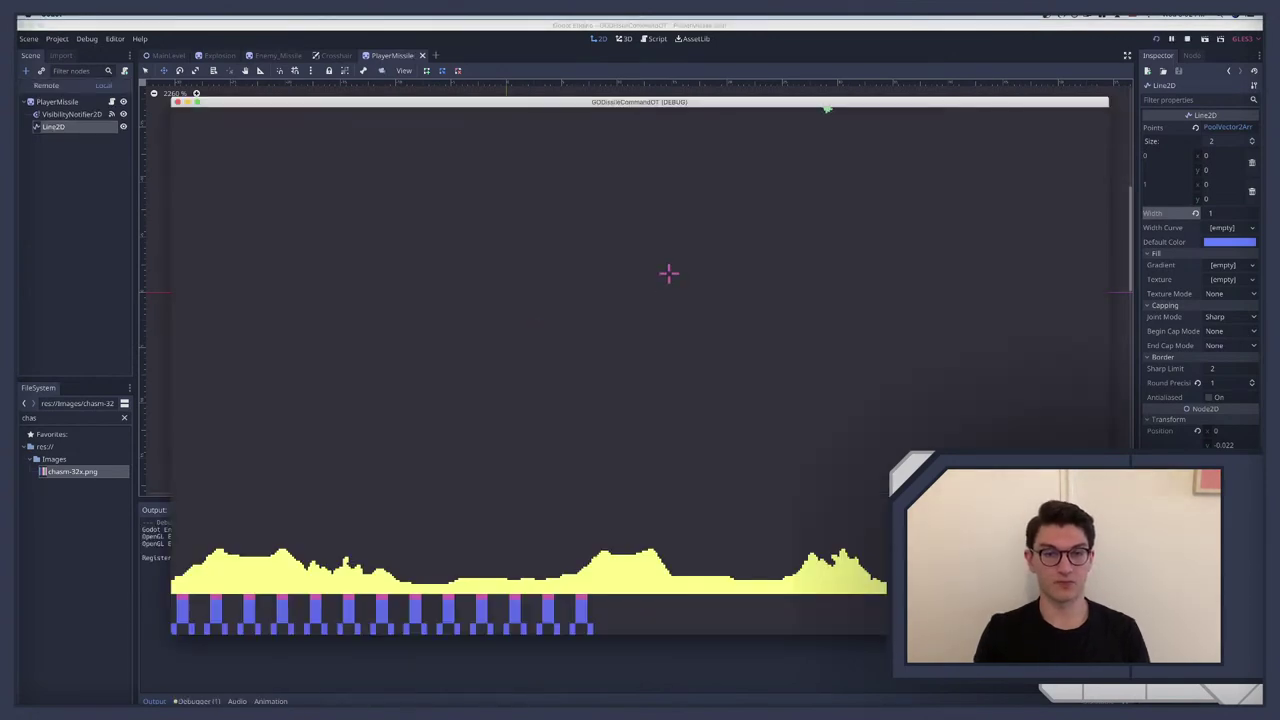
Step: Fire eight missiles at different spots to inspect the 1px trails, then stop the game
{"action": "left_click", "coordinate": [668, 273]}
{"action": "left_click", "coordinate": [837, 203]}
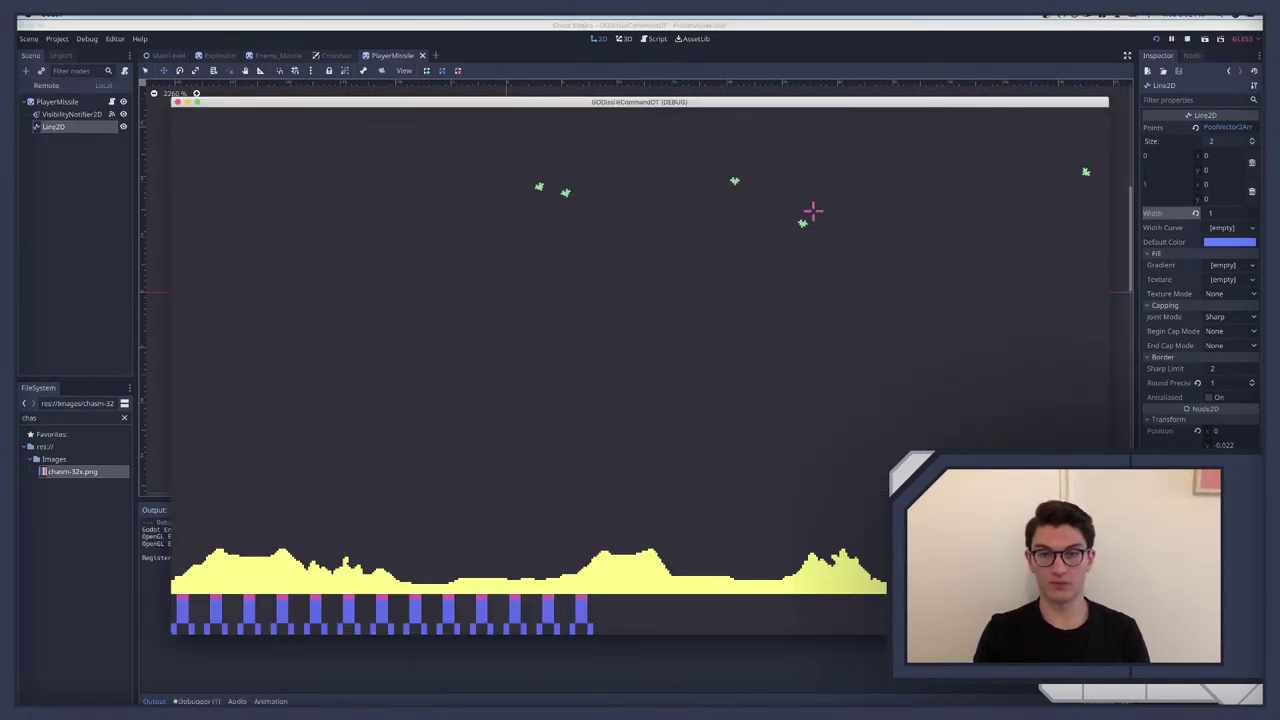
{"action": "left_click", "coordinate": [650, 258]}
{"action": "left_click", "coordinate": [602, 303]}
{"action": "left_click", "coordinate": [772, 346]}
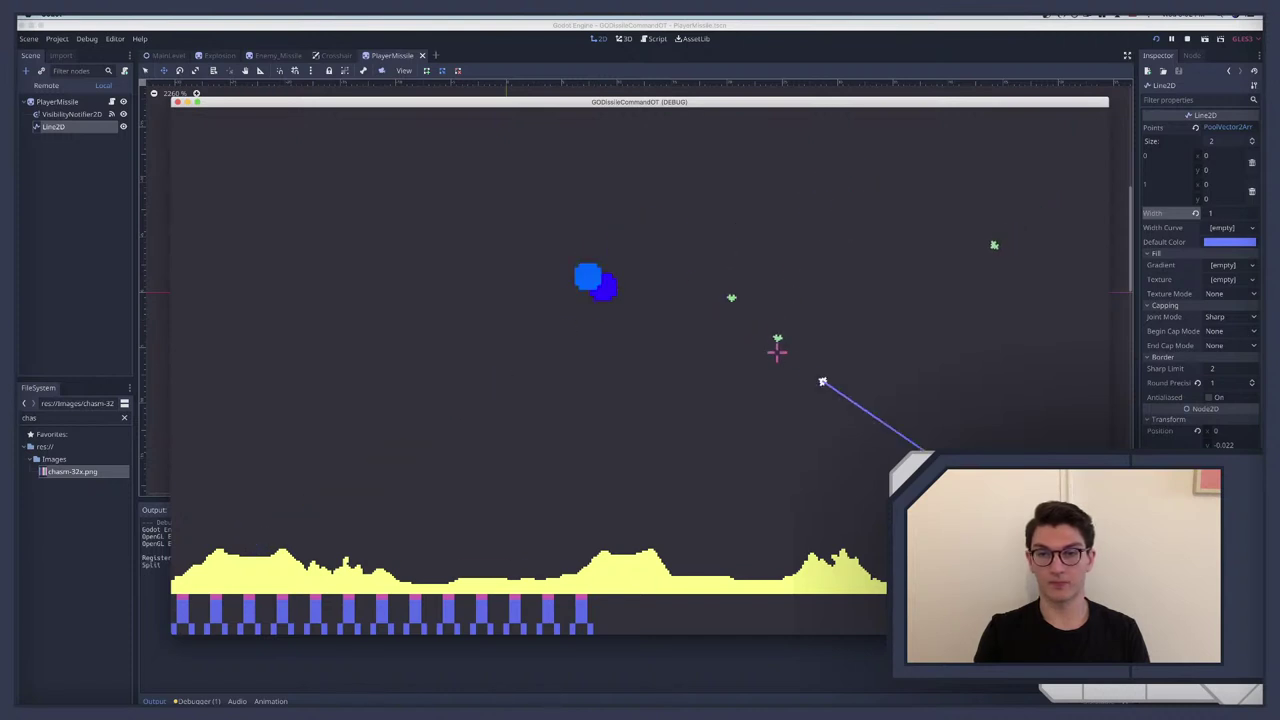
{"action": "left_click", "coordinate": [738, 358]}
{"action": "left_click", "coordinate": [944, 322]}
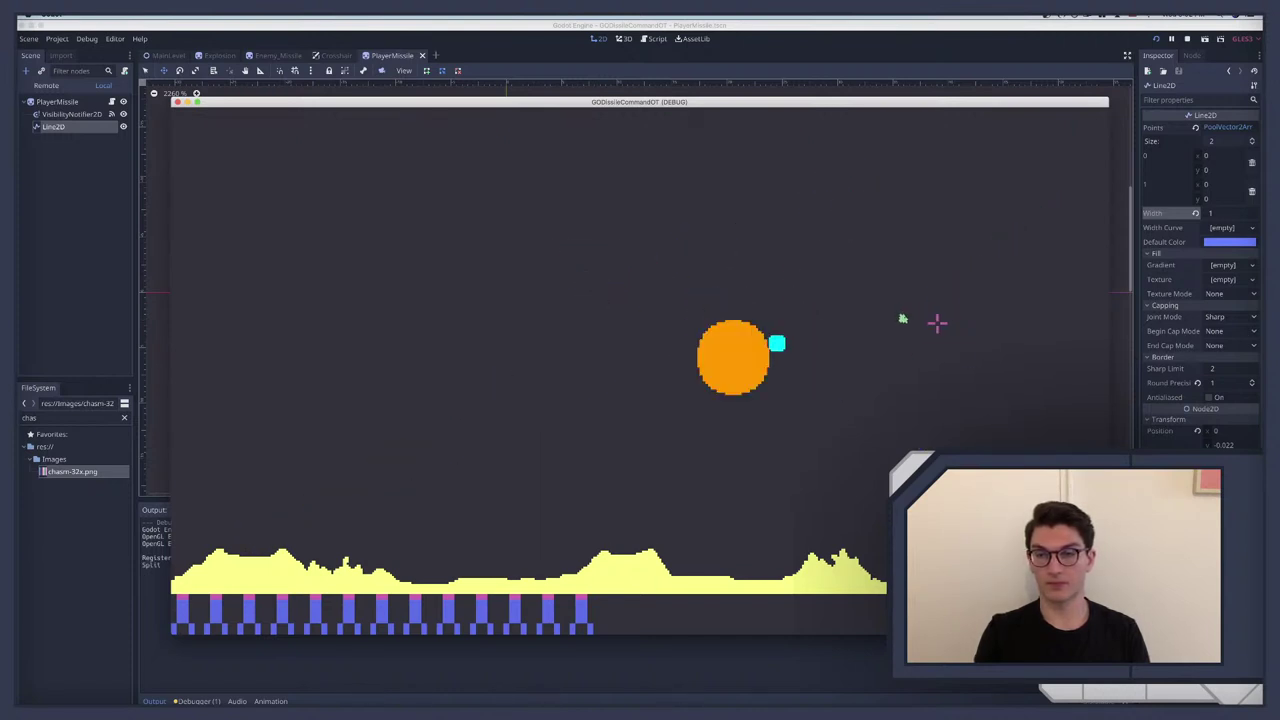
{"action": "left_click", "coordinate": [811, 400]}
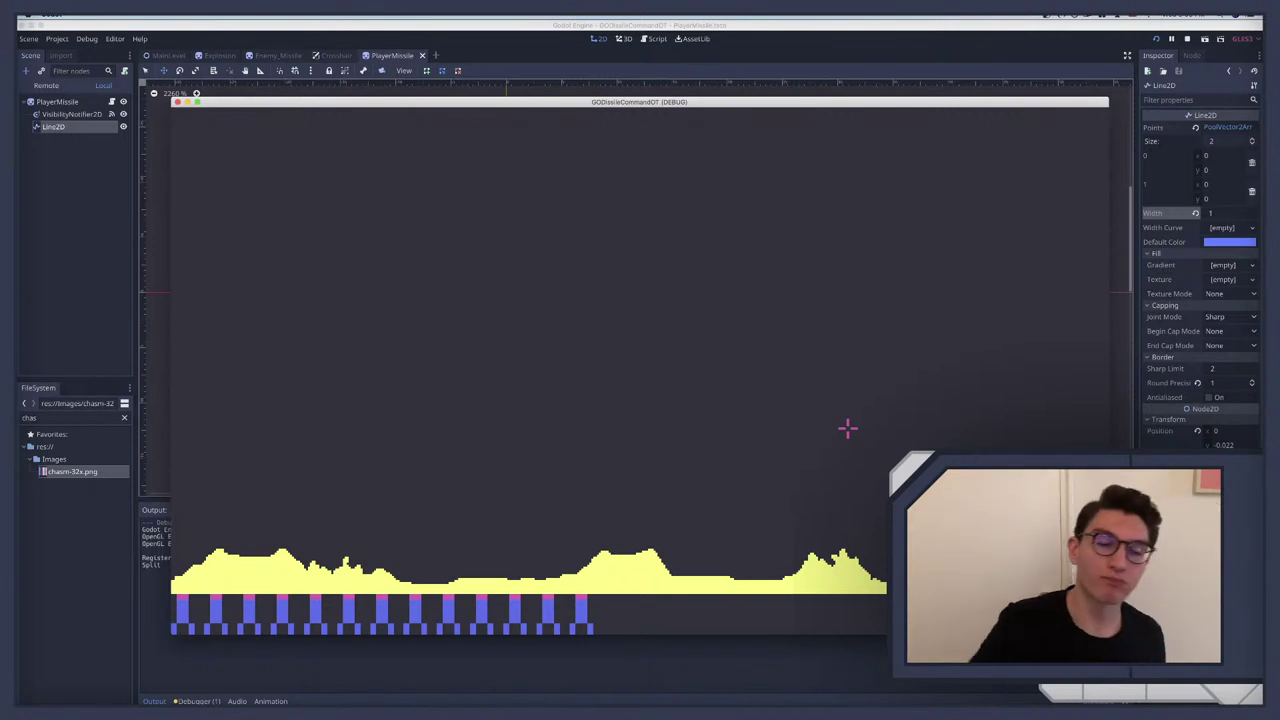
{"action": "key", "text": "super+q"}
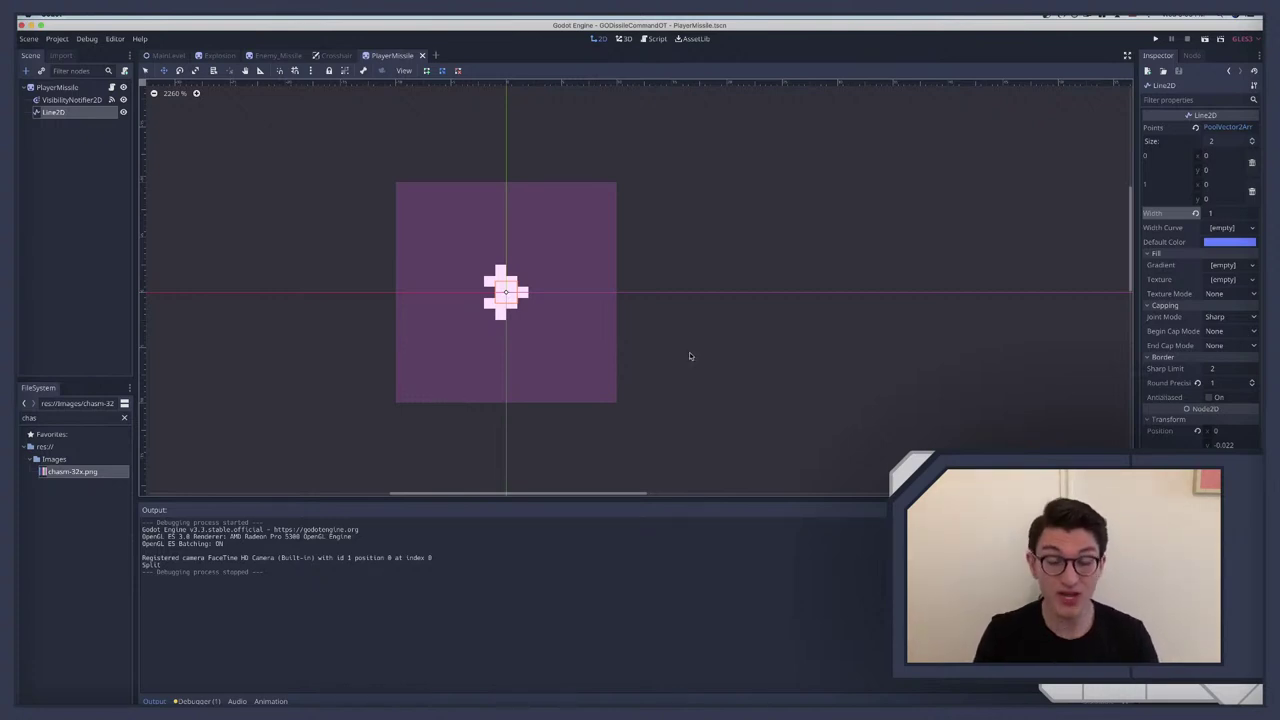
{"action": "key", "text": "super+b"}
{"action": "left_click", "coordinate": [707, 320]}
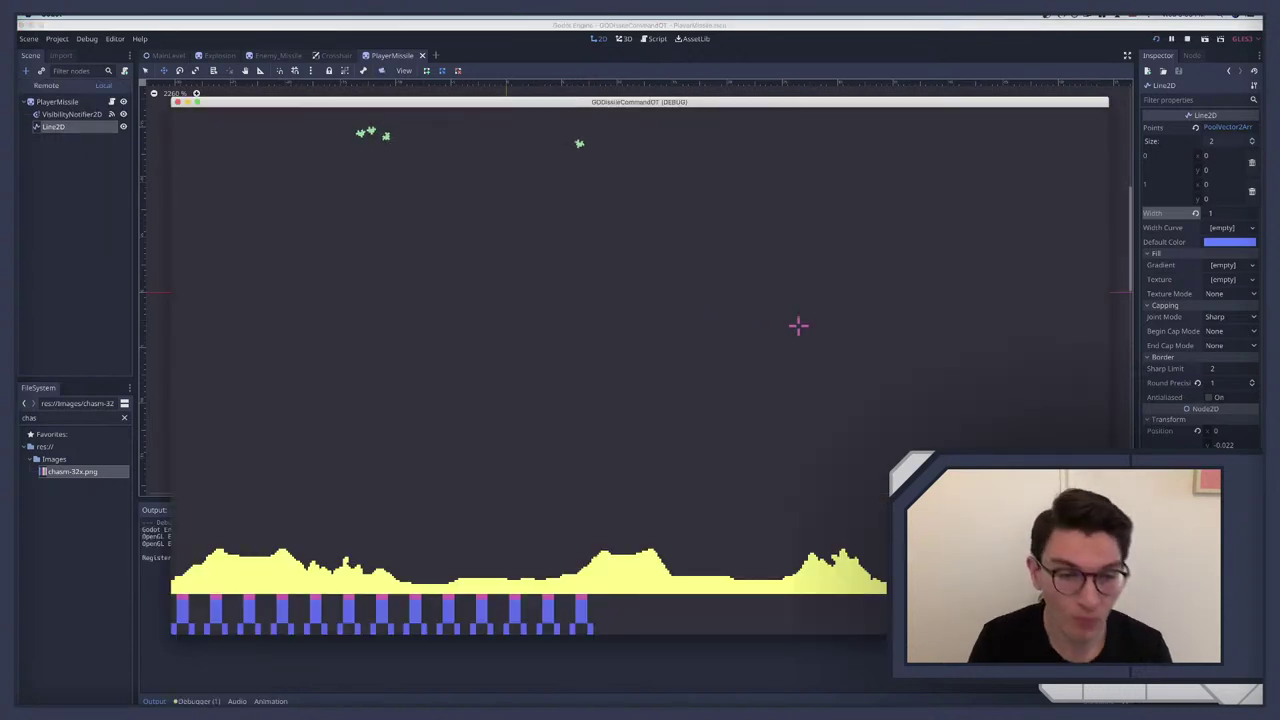
{"action": "left_click", "coordinate": [265, 358]}
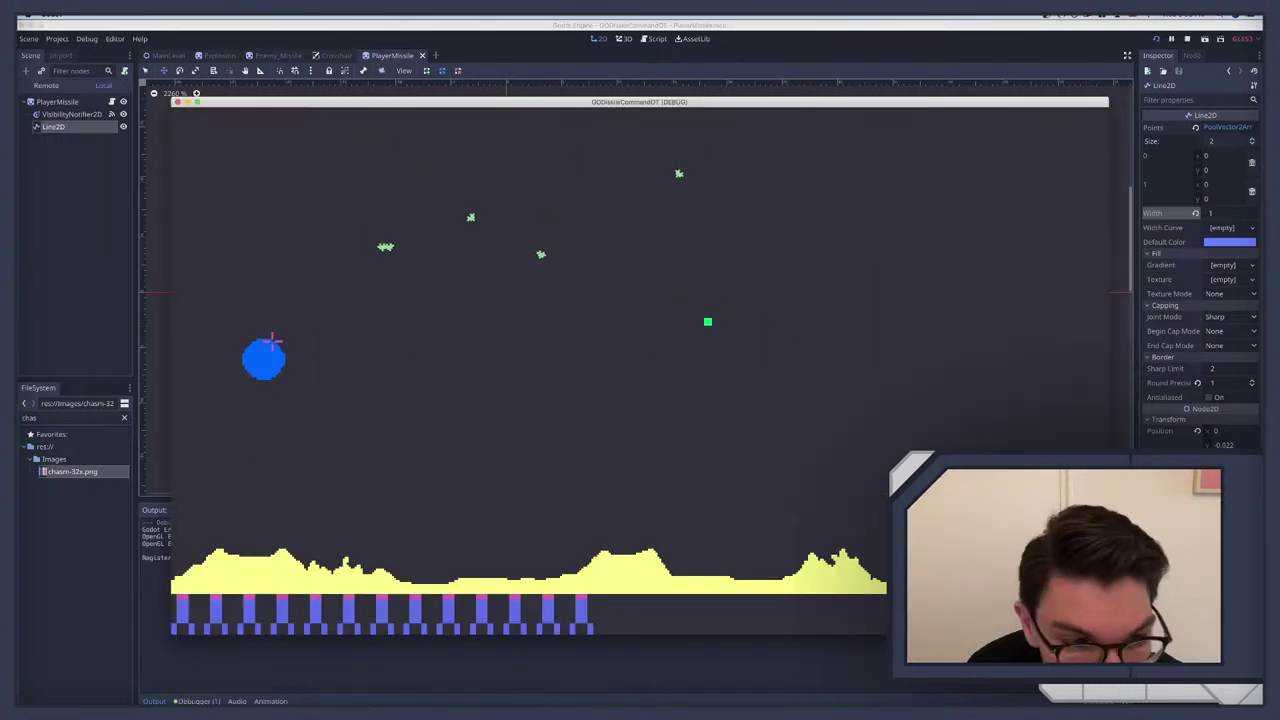
{"action": "left_click", "coordinate": [798, 354]}
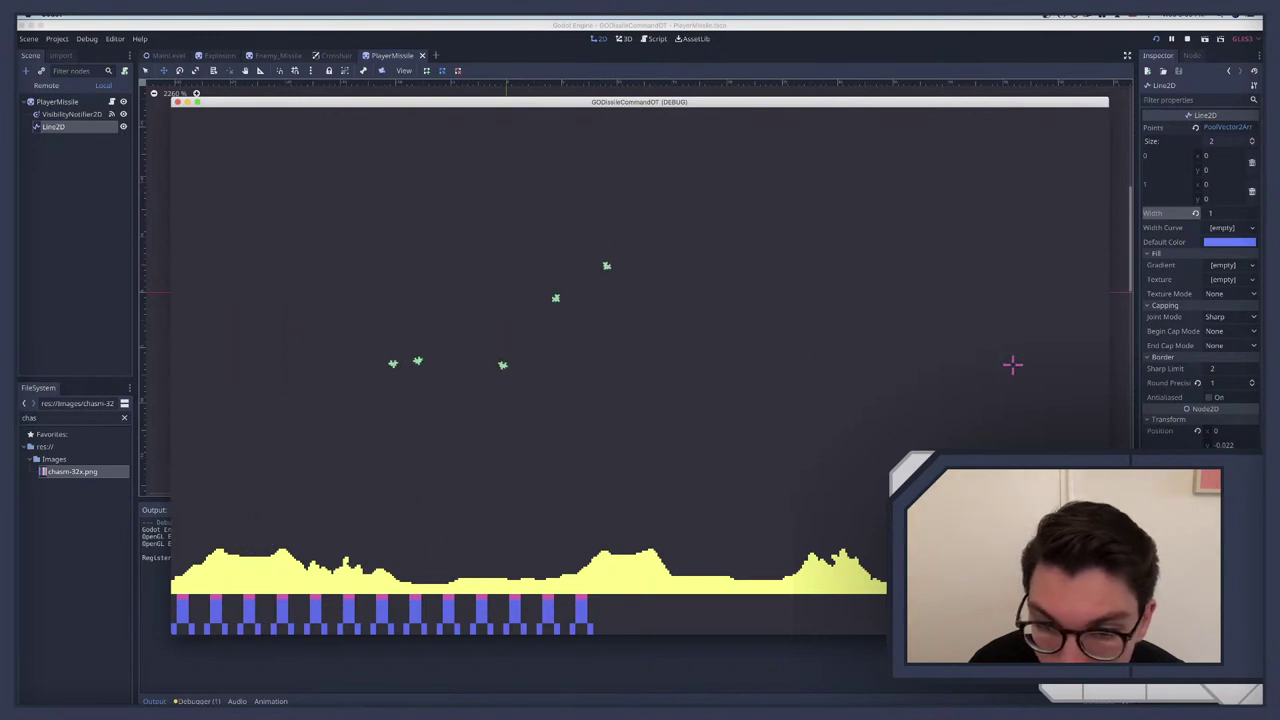
{"action": "left_click", "coordinate": [1012, 365]}
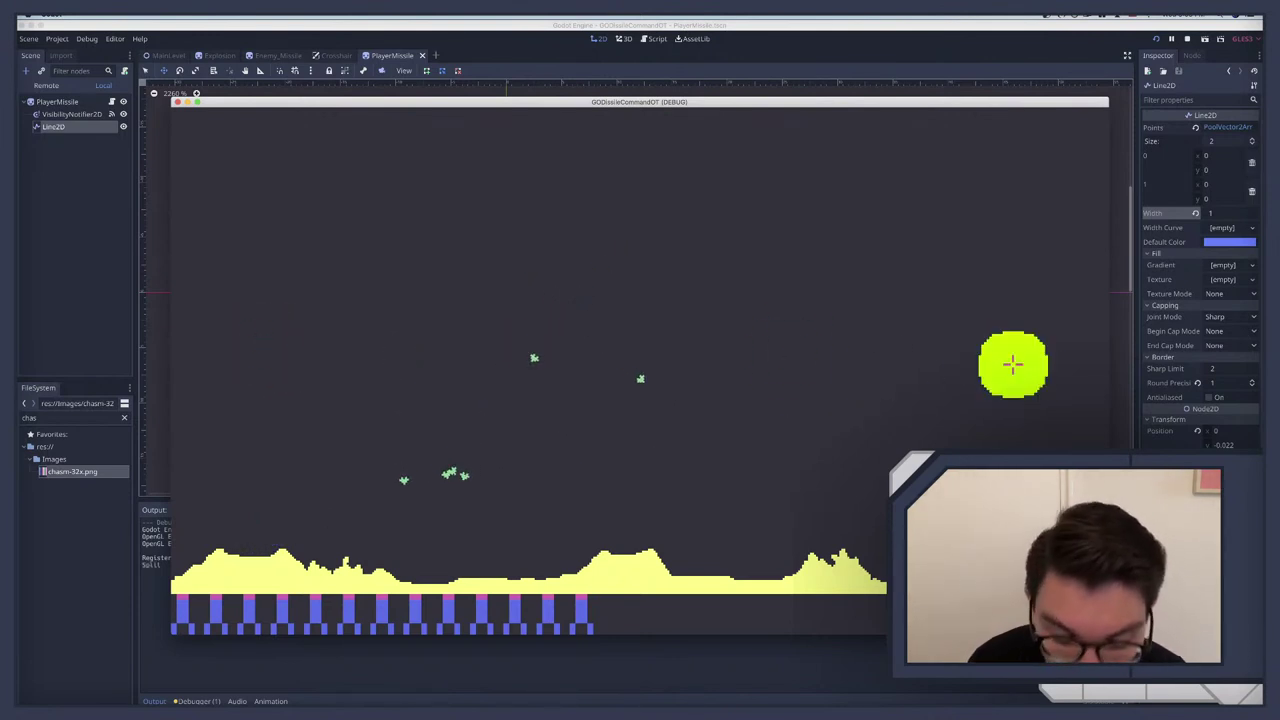
{"action": "left_click", "coordinate": [1012, 365]}
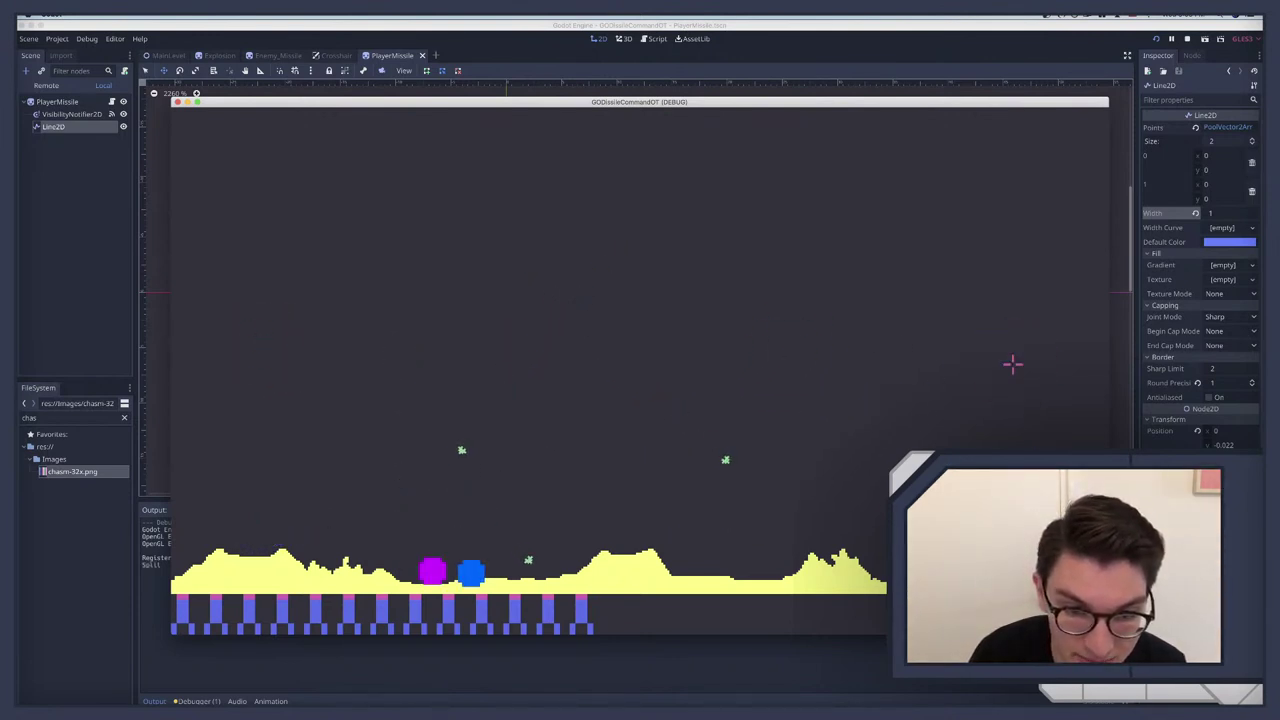
{"action": "left_click", "coordinate": [1012, 365]}
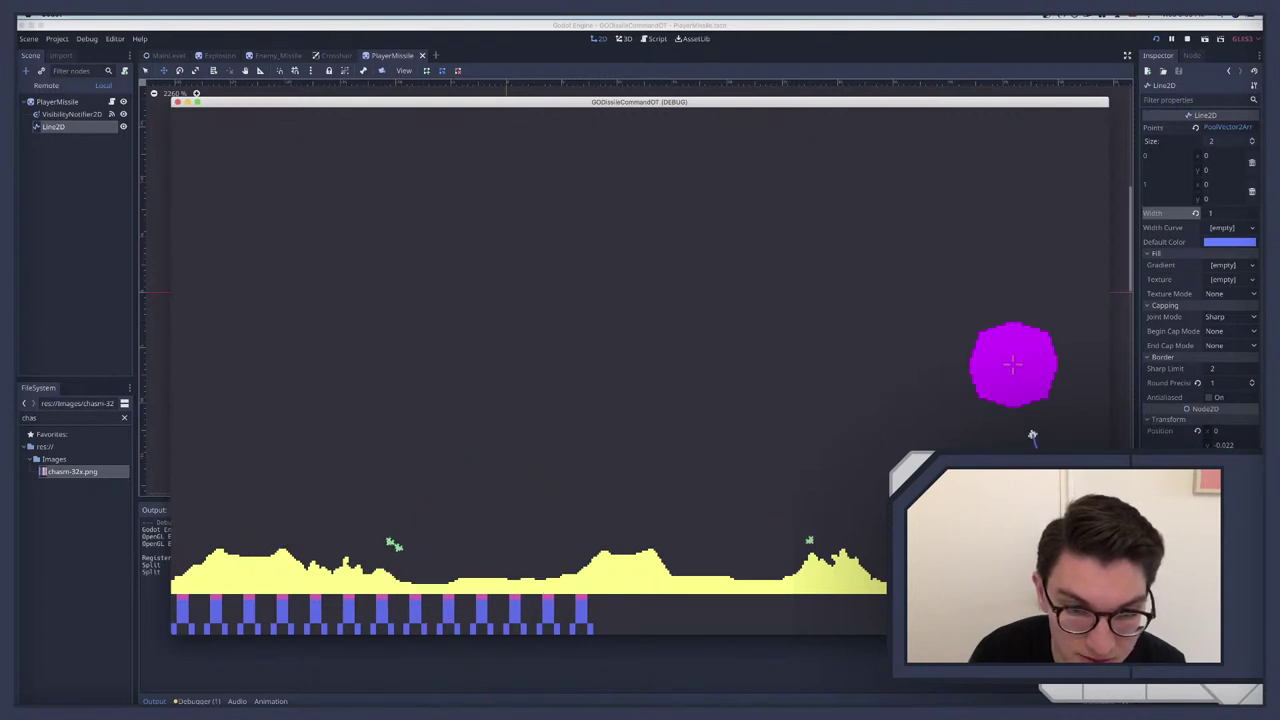
{"action": "left_click", "coordinate": [1012, 365]}
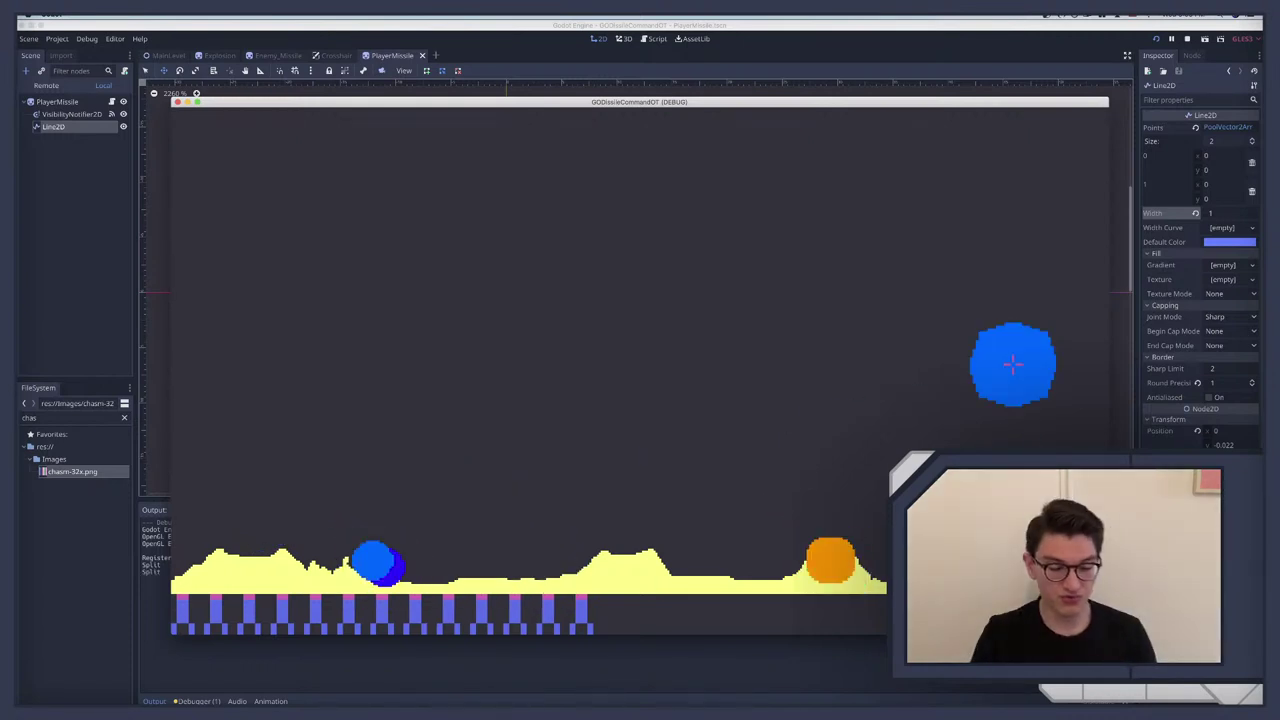
{"action": "key", "text": "super+q"}
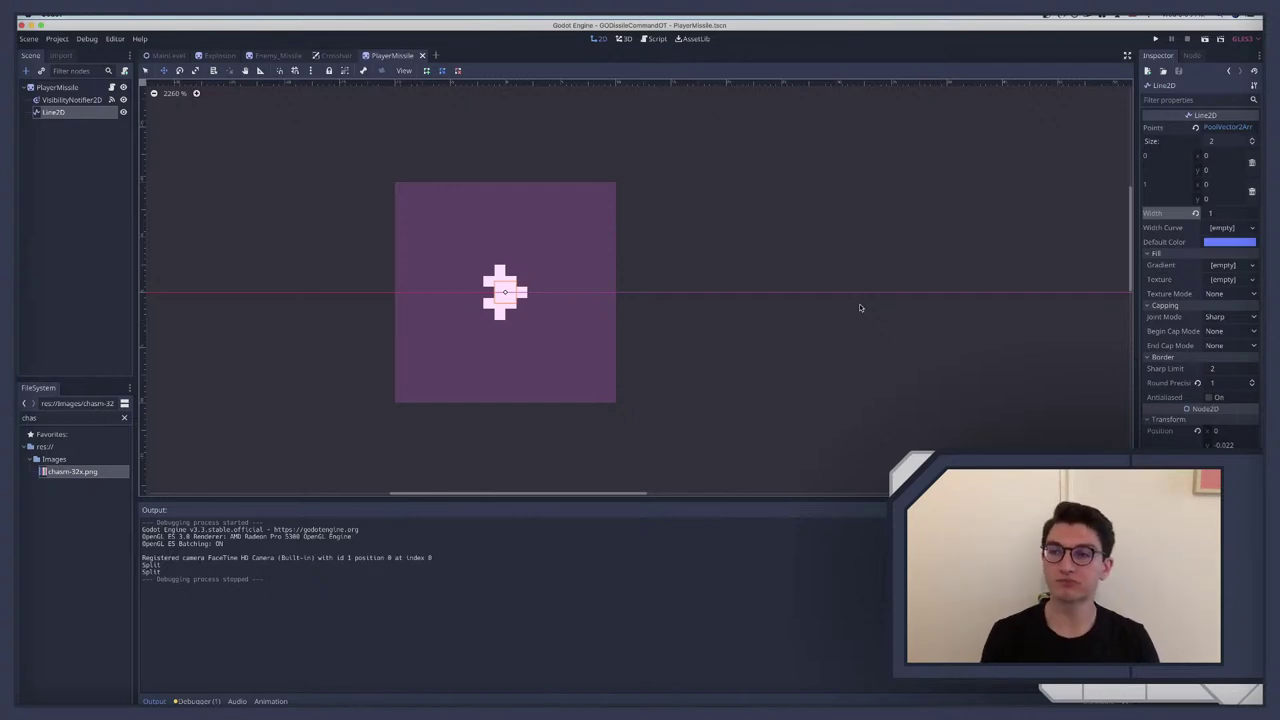
{"action": "key", "text": "ctrl+Right"}
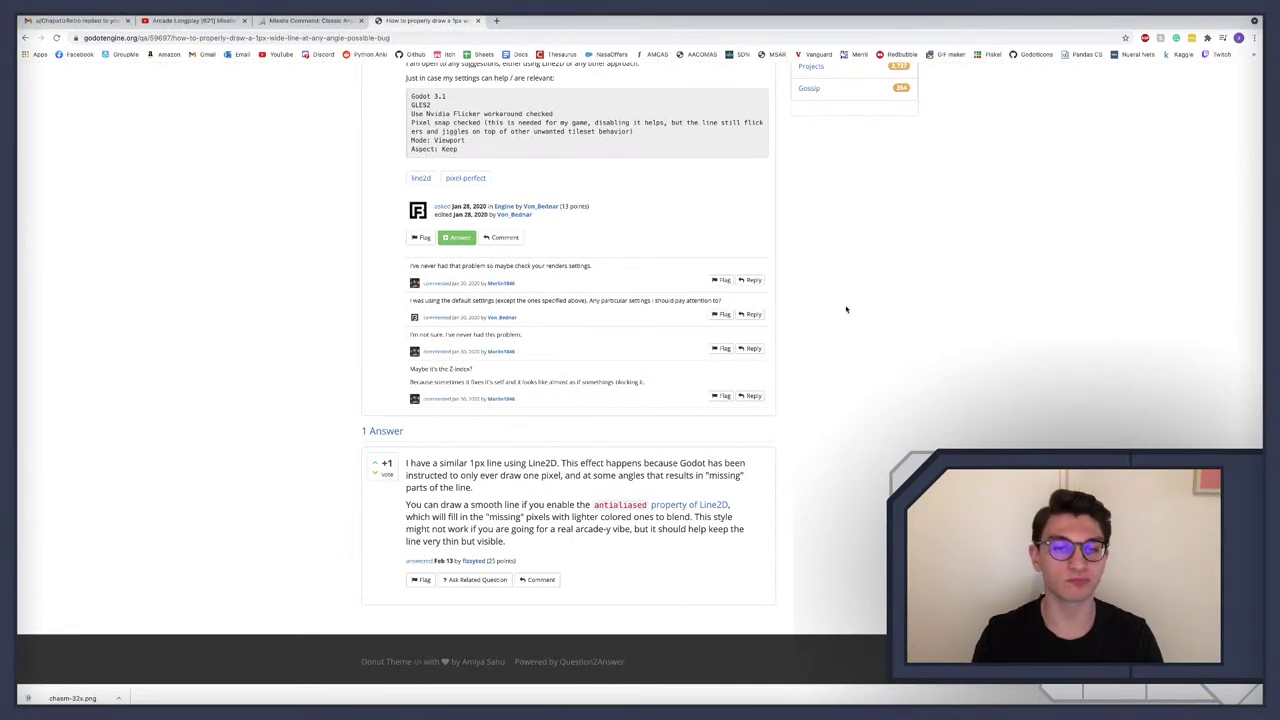
Step: Read through the Godot Q&A answer on drawing 1px lines at any angle, then return to Godot
{"action": "key", "text": "super+bracketleft"}
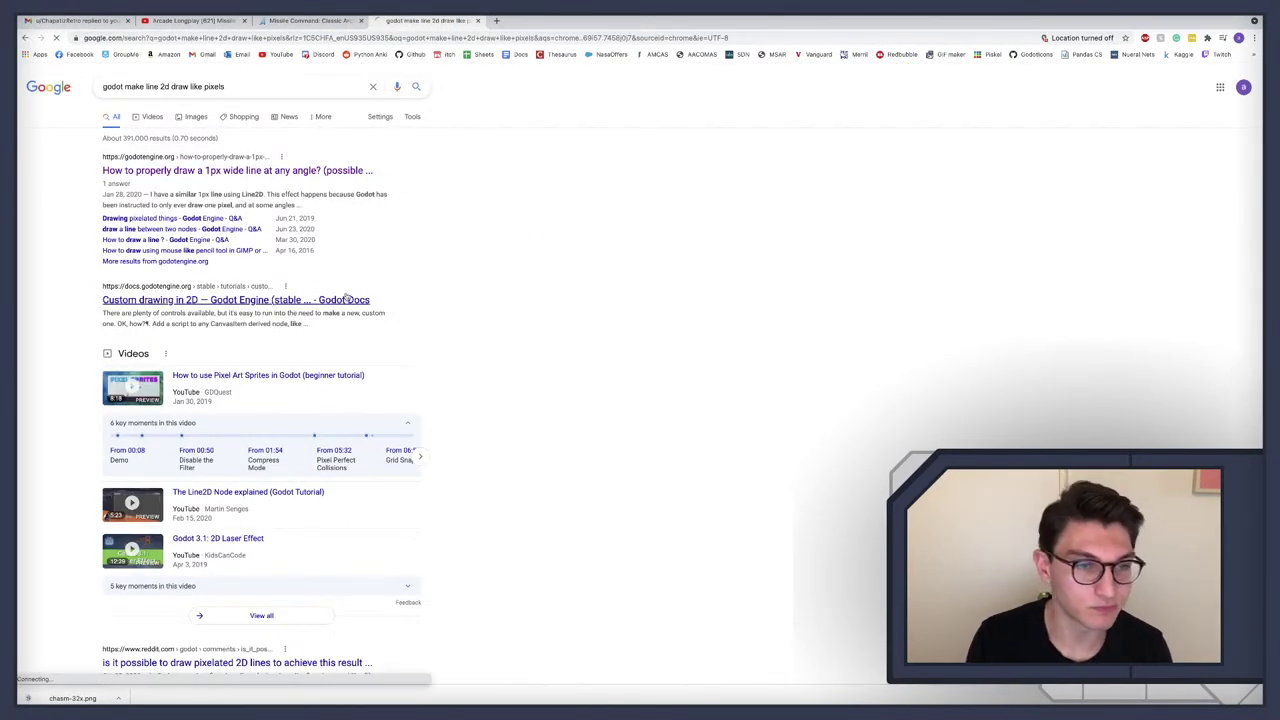
{"action": "key", "text": "super+bracketright"}
{"action": "scroll", "coordinate": [582, 289], "scroll_direction": "up", "scroll_amount": 5}
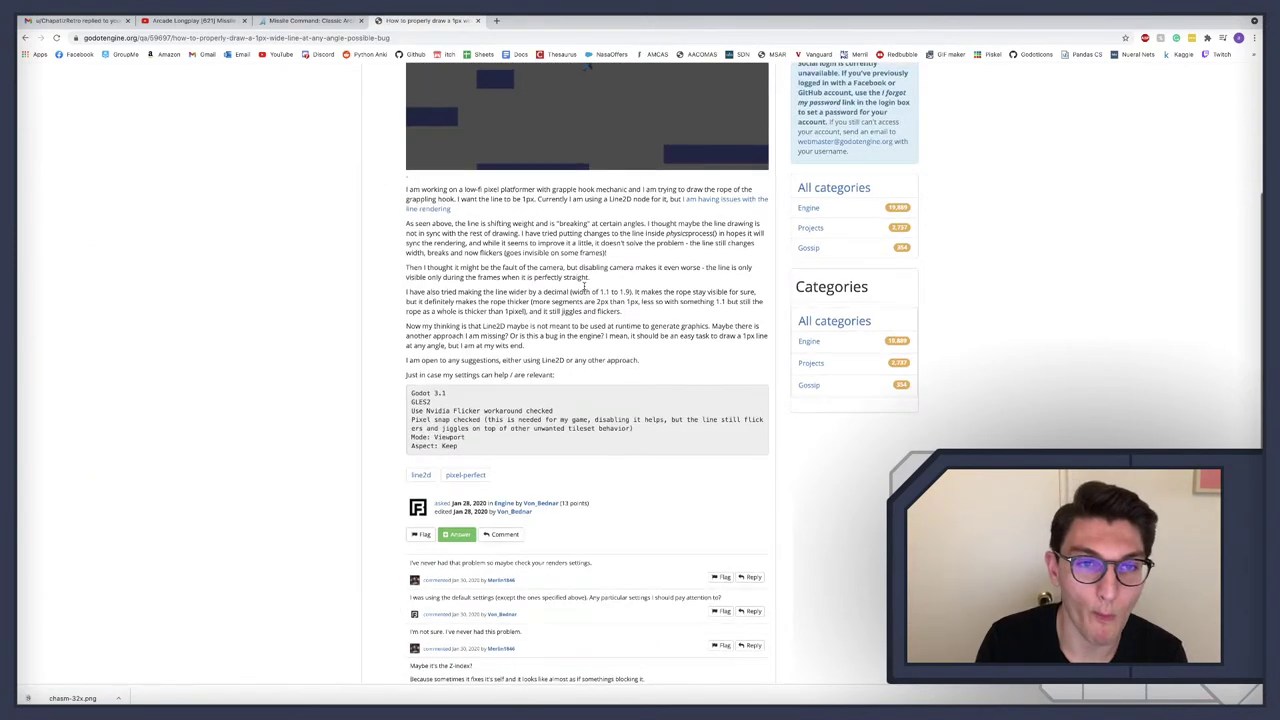
{"action": "scroll", "coordinate": [581, 285], "scroll_direction": "up", "scroll_amount": 2}
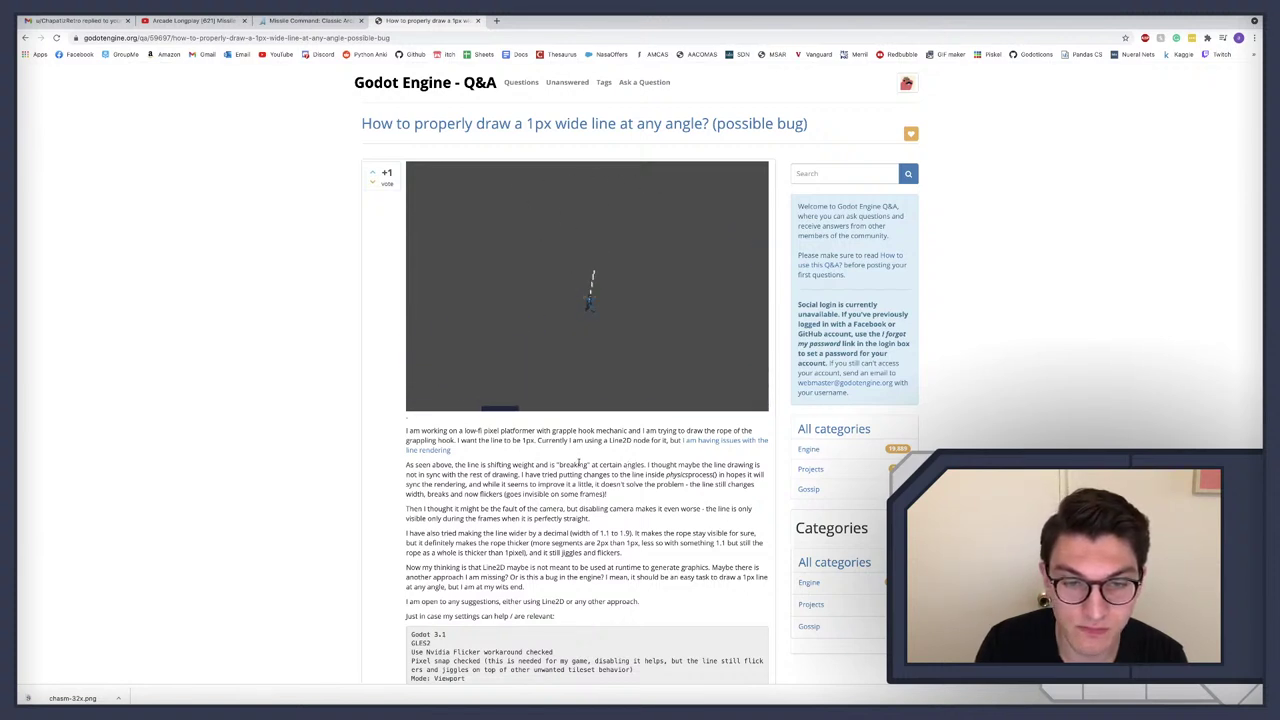
{"action": "scroll", "coordinate": [540, 452], "scroll_direction": "down", "scroll_amount": 2}
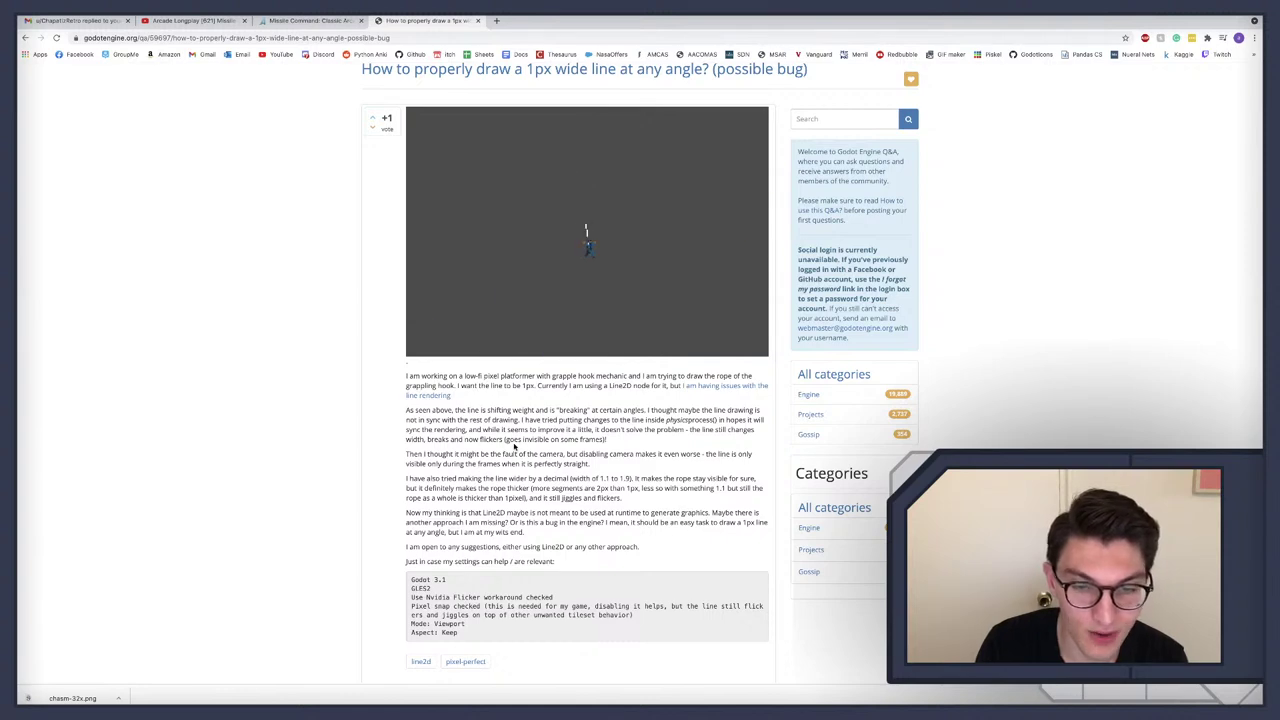
{"action": "scroll", "coordinate": [514, 447], "scroll_direction": "down", "scroll_amount": 5}
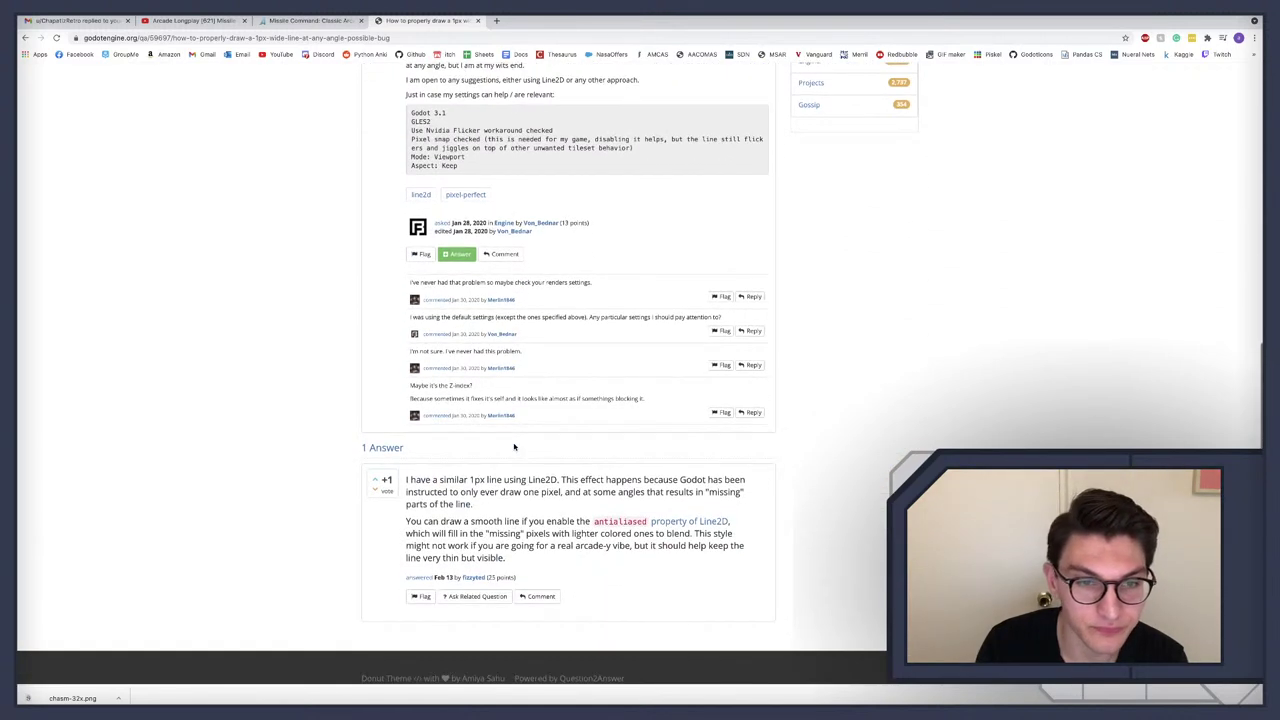
{"action": "key", "text": "ctrl+Left"}
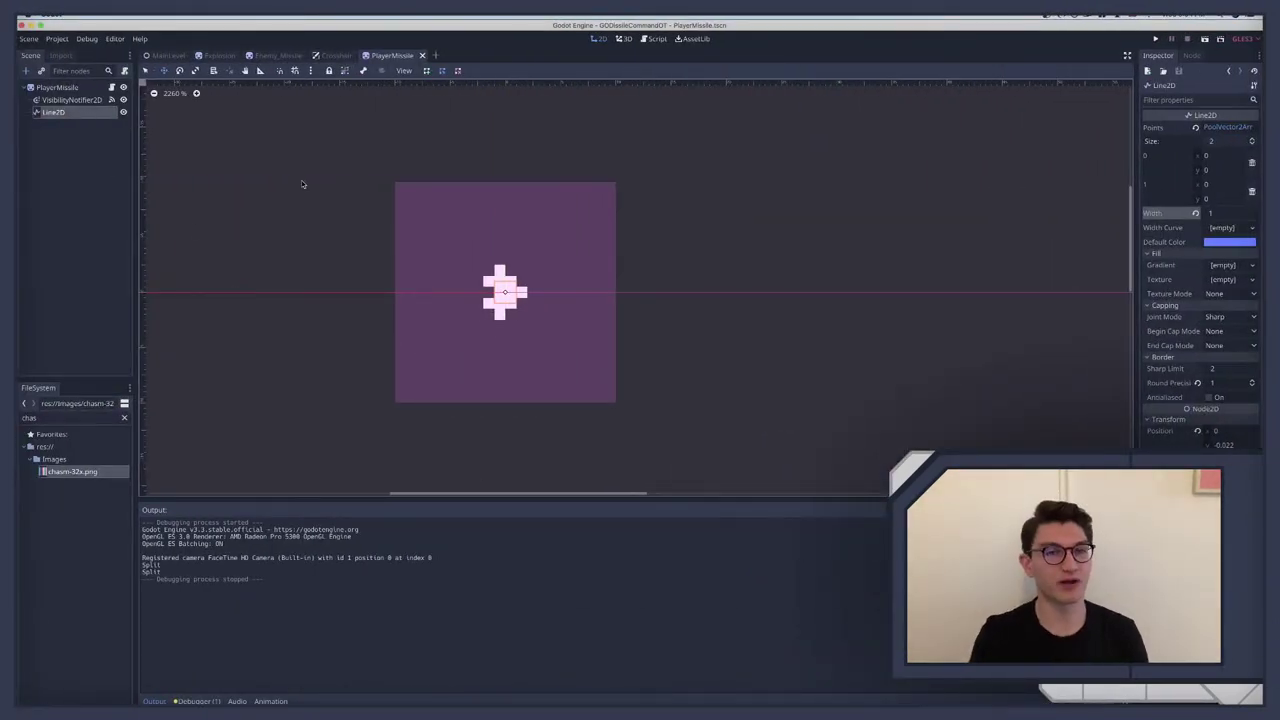
Step: Filter the FileSystem dock by 'mi' and open MissileTrail.tscn
{"action": "left_click", "coordinate": [35, 419]}
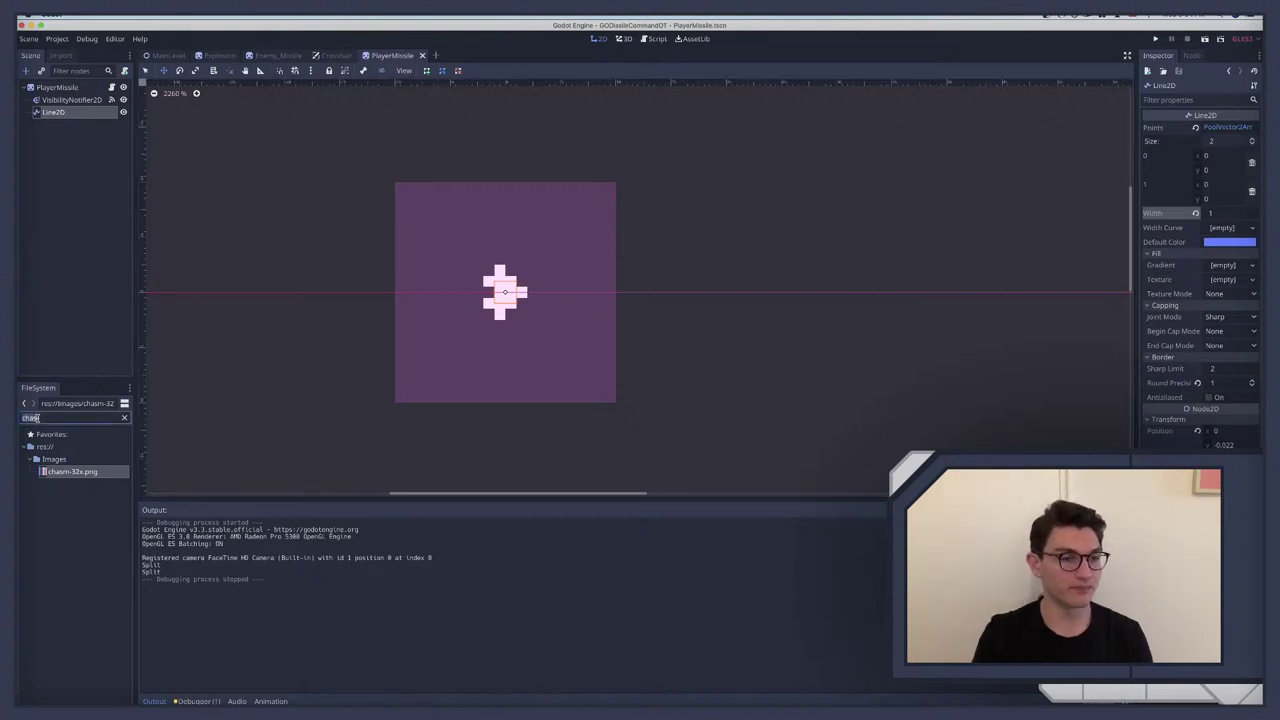
{"action": "key", "text": "BackSpace"}
{"action": "key", "text": "BackSpace"}
{"action": "key", "text": "BackSpace"}
{"action": "key", "text": "BackSpace"}
{"action": "key", "text": "BackSpace"}
{"action": "type", "text": "miss"}
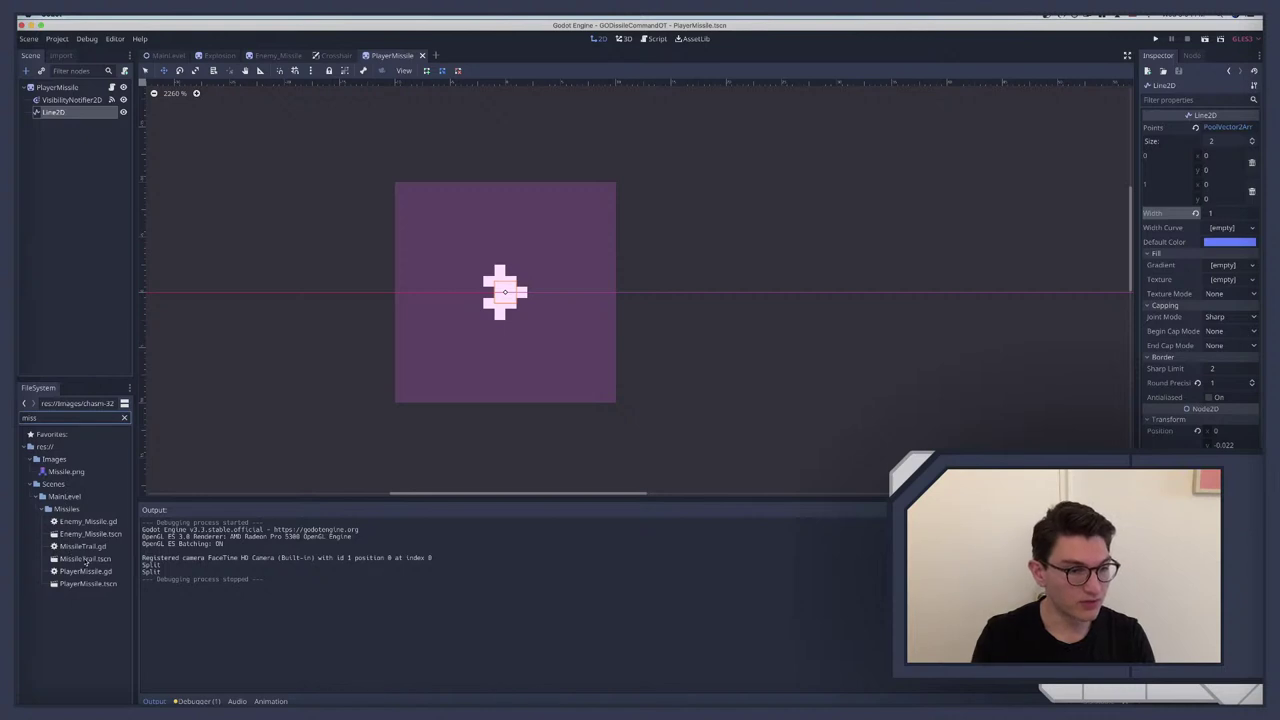
{"action": "double_click", "coordinate": [84, 558]}
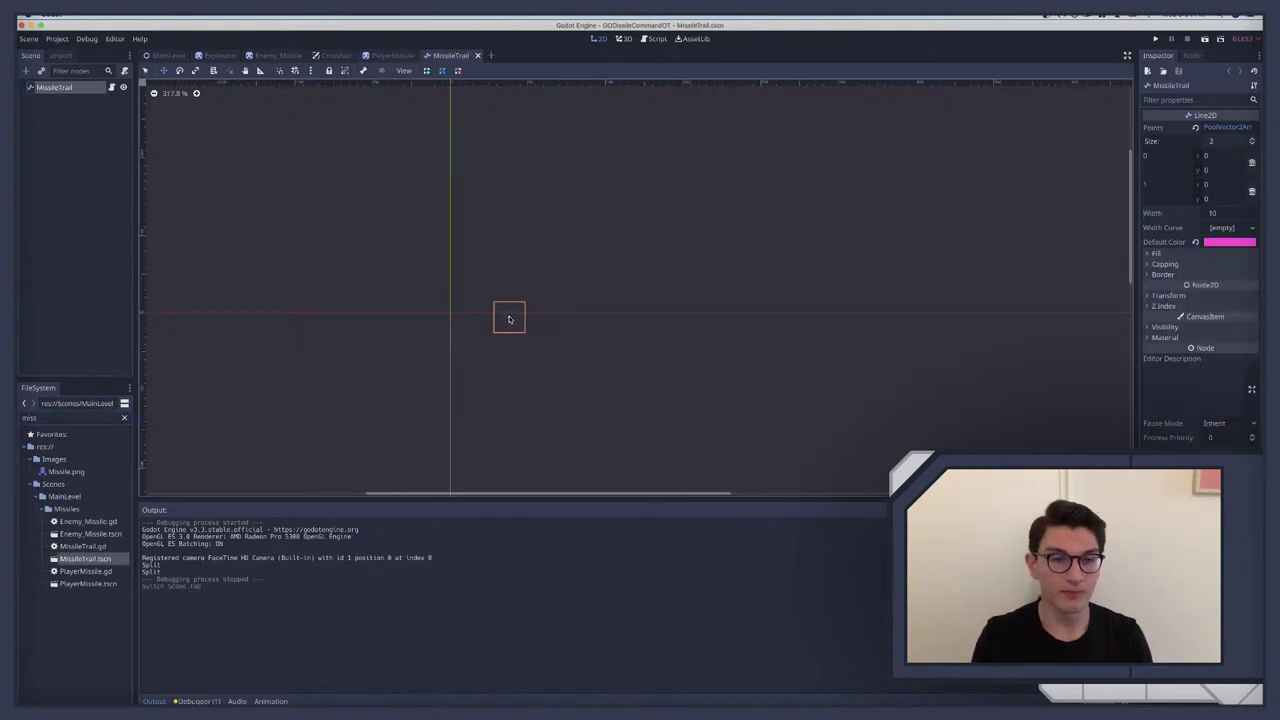
Step: Undo the accidental line drag and set the second point to (10, 10)
{"action": "left_click_drag", "start_coordinate": [509, 318], "coordinate": [518, 328]}
{"action": "key", "text": "super+z"}
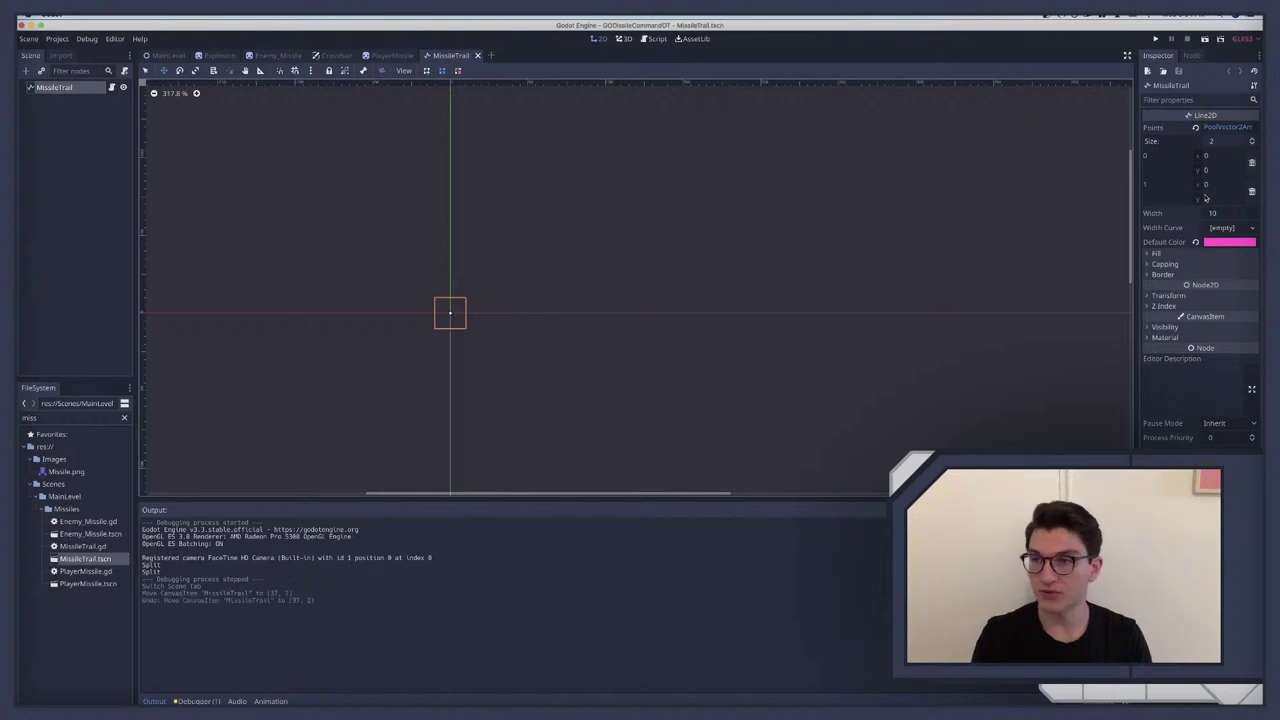
{"action": "left_click", "coordinate": [1218, 184]}
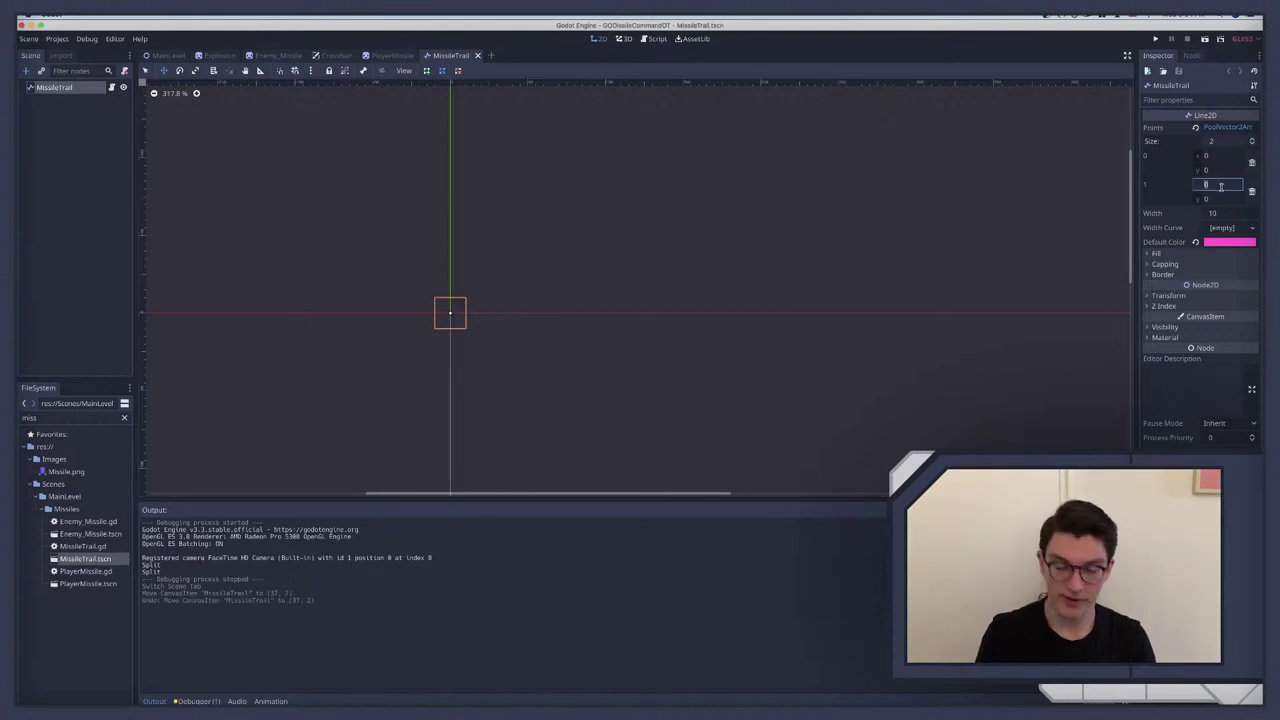
{"action": "type", "text": "10"}
{"action": "key", "text": "Tab"}
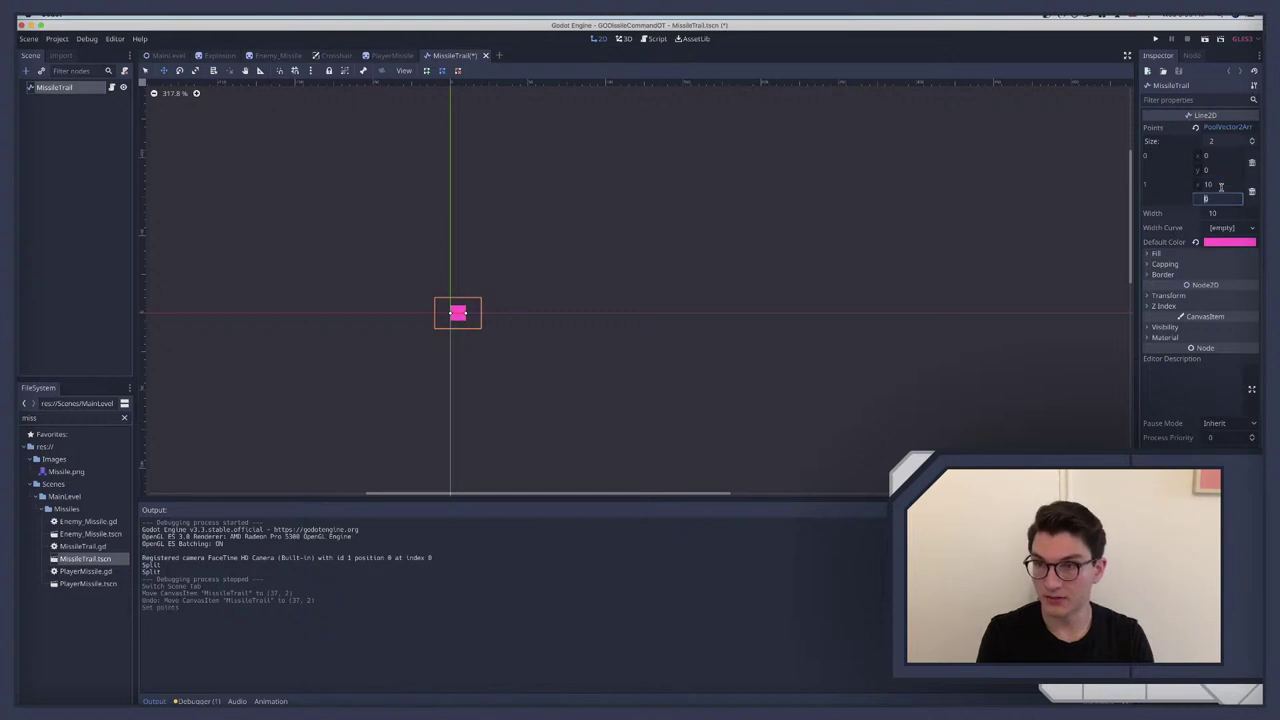
{"action": "type", "text": "10"}
{"action": "key", "text": "Return"}
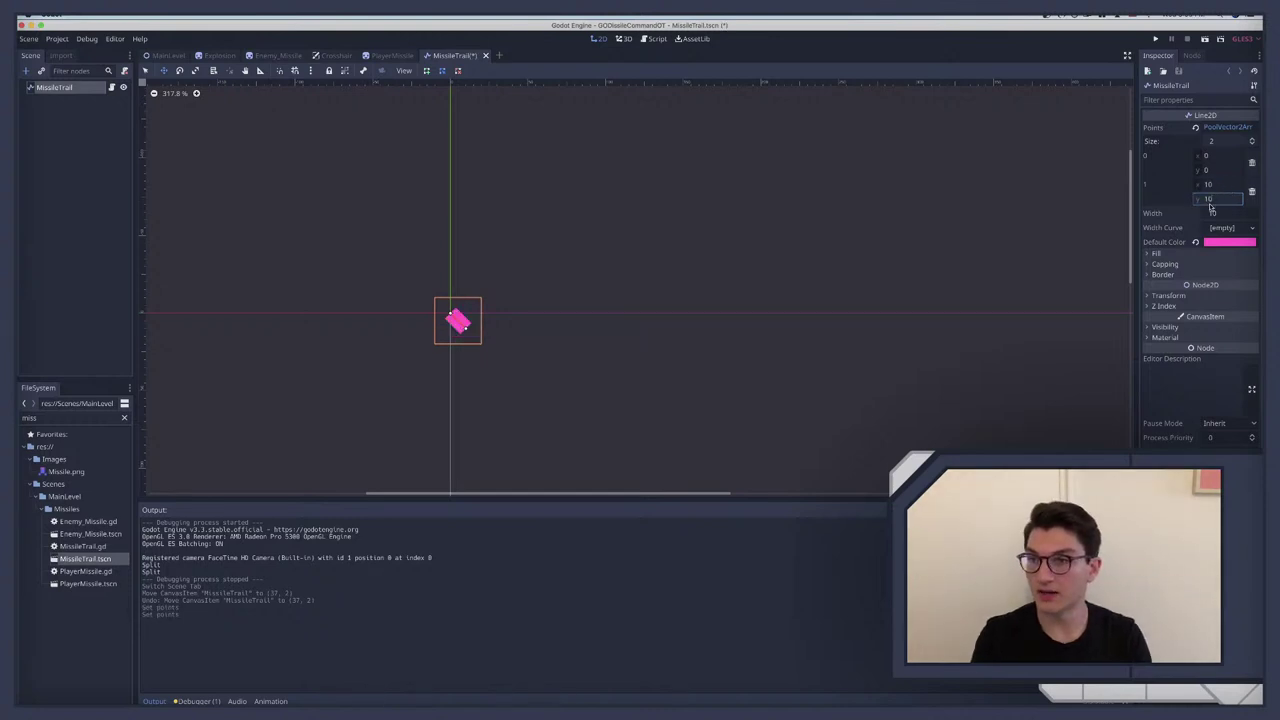
Step: Set the line Width to 1 and move the second point to (100, 100)
{"action": "left_click", "coordinate": [1214, 213]}
{"action": "type", "text": "1"}
{"action": "key", "text": "Return"}
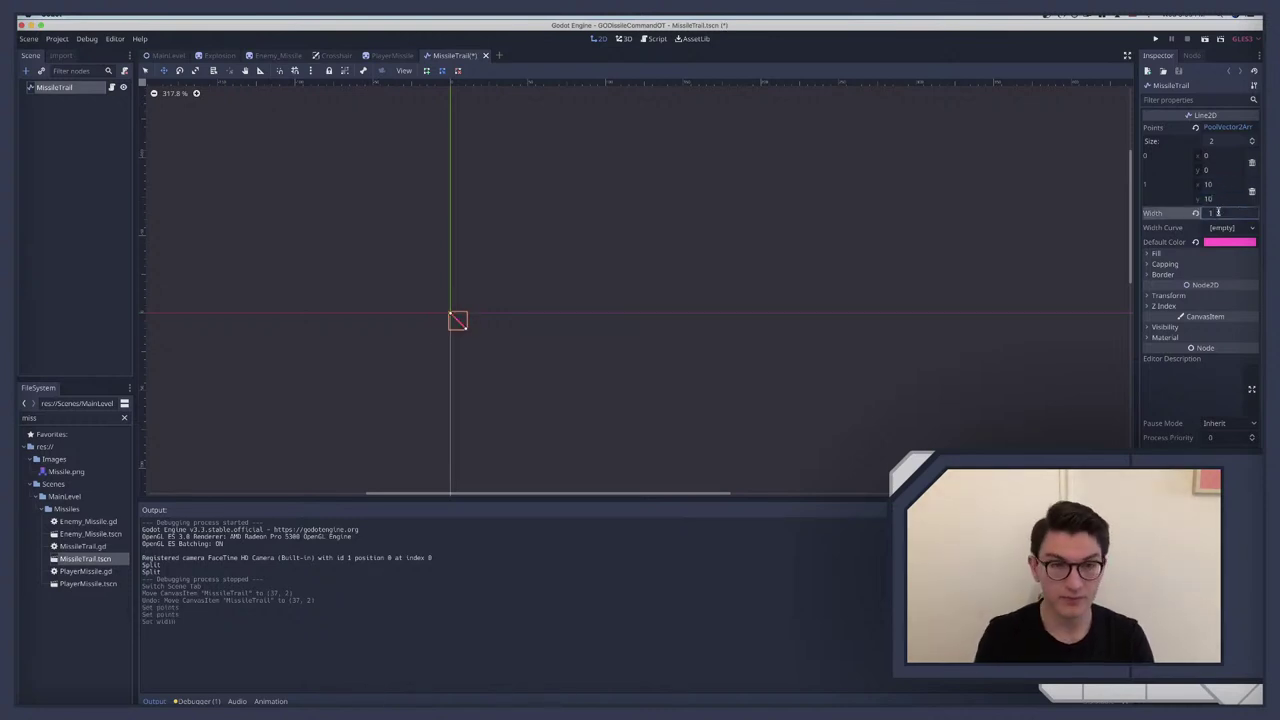
{"action": "left_click", "coordinate": [1210, 184]}
{"action": "type", "text": "100"}
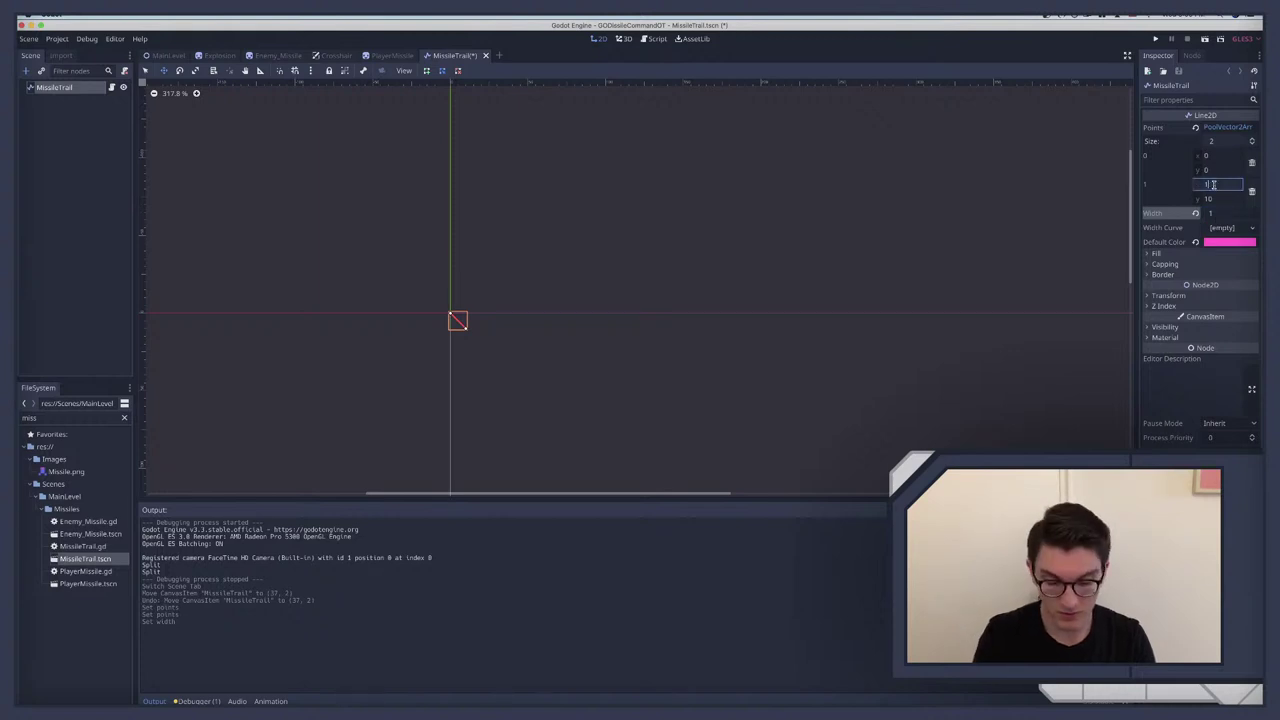
{"action": "key", "text": "Tab"}
{"action": "type", "text": "100"}
{"action": "key", "text": "Return"}
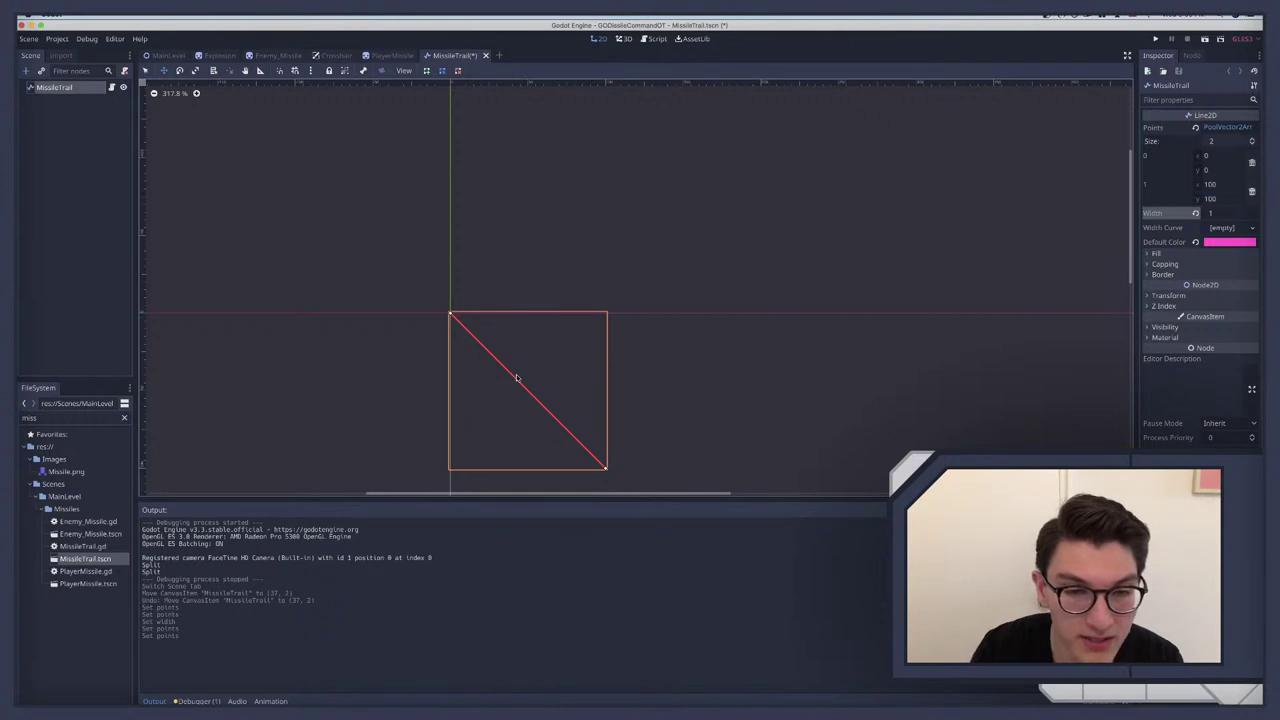
Step: Run the scene to check how the diagonal line renders
{"action": "scroll", "coordinate": [516, 377], "scroll_direction": "up", "scroll_amount": 8}
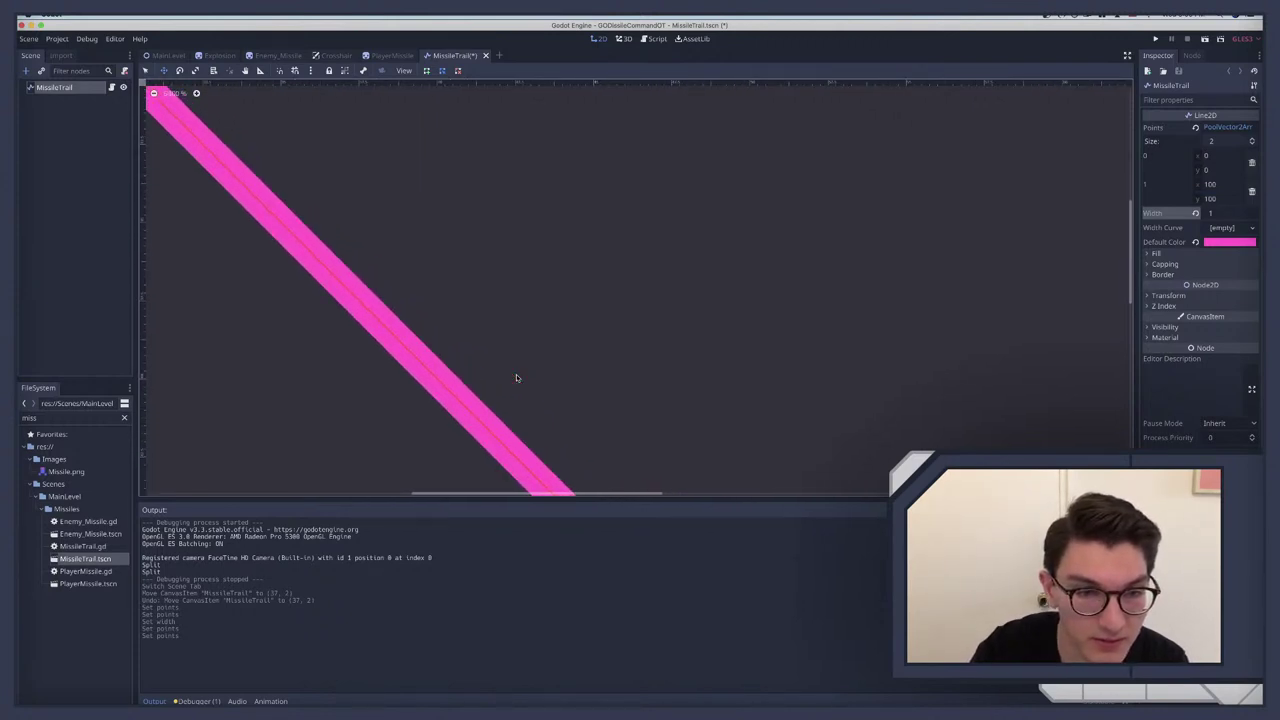
{"action": "scroll", "coordinate": [516, 377], "scroll_direction": "down", "scroll_amount": 10}
{"action": "scroll", "coordinate": [516, 377], "scroll_direction": "up", "scroll_amount": 3}
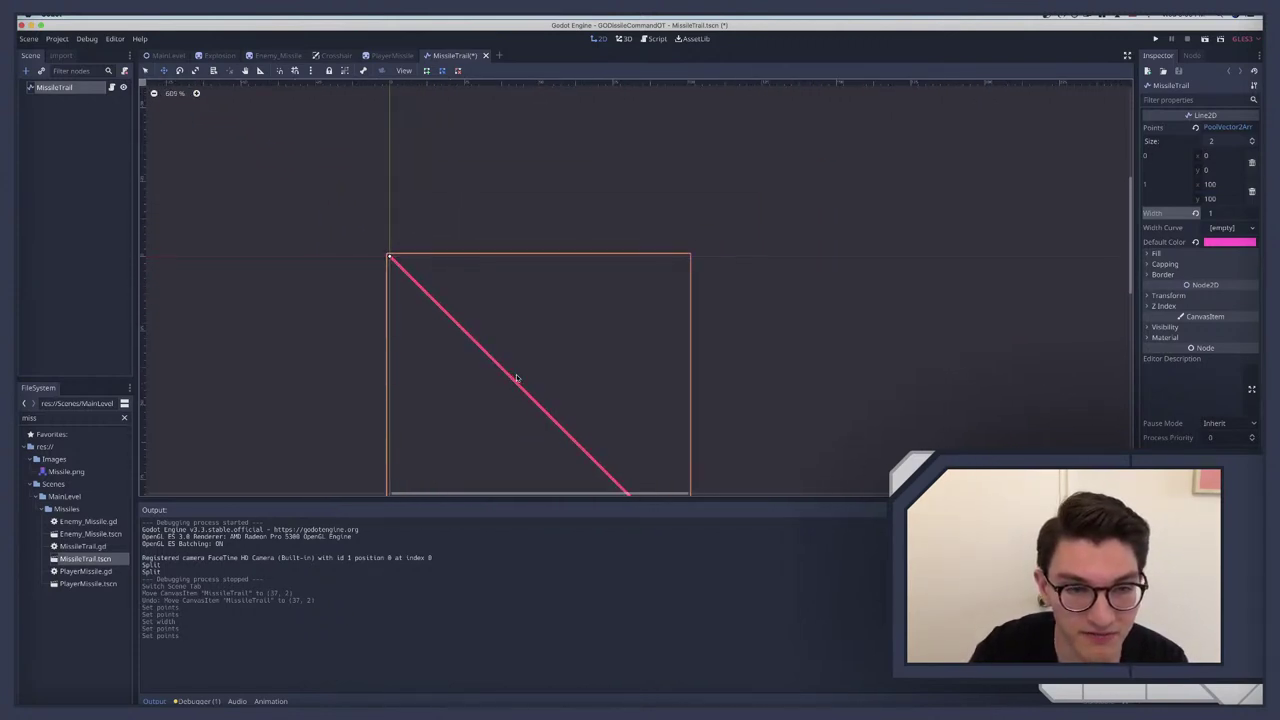
{"action": "scroll", "coordinate": [516, 377], "scroll_direction": "right", "scroll_amount": 2}
{"action": "scroll", "coordinate": [516, 377], "scroll_direction": "down", "scroll_amount": 2}
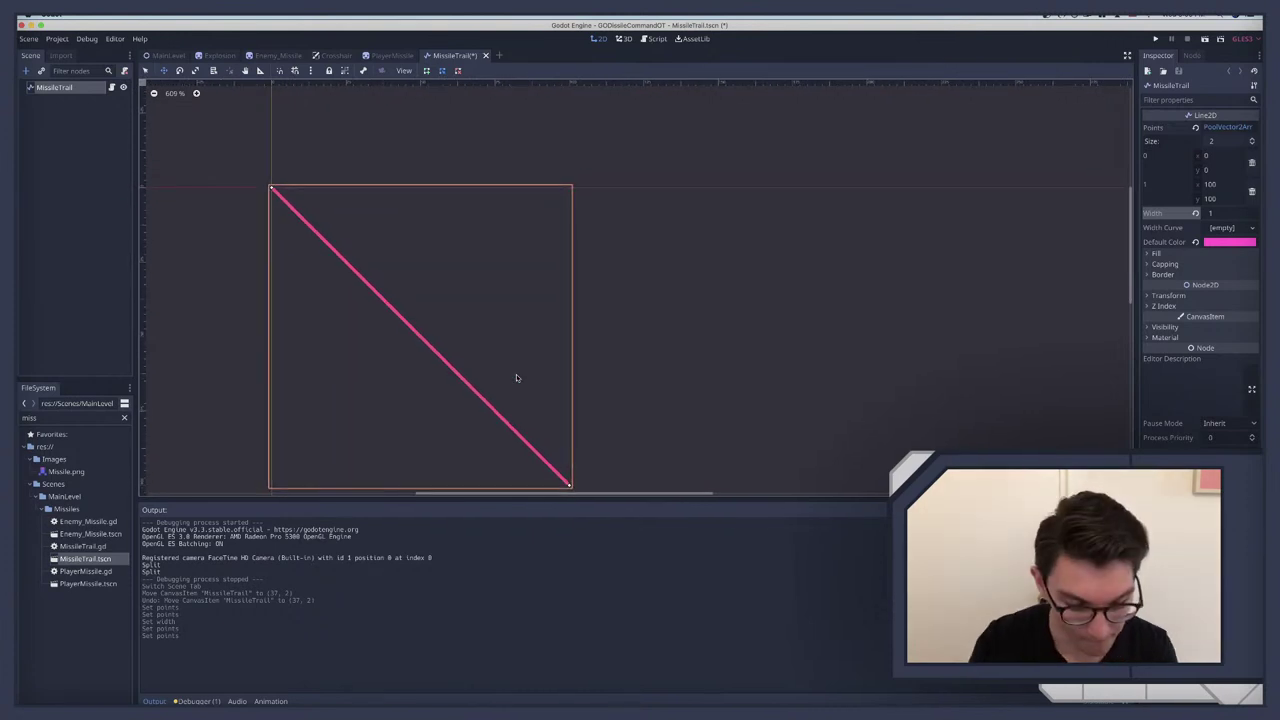
{"action": "key", "text": "super+r"}
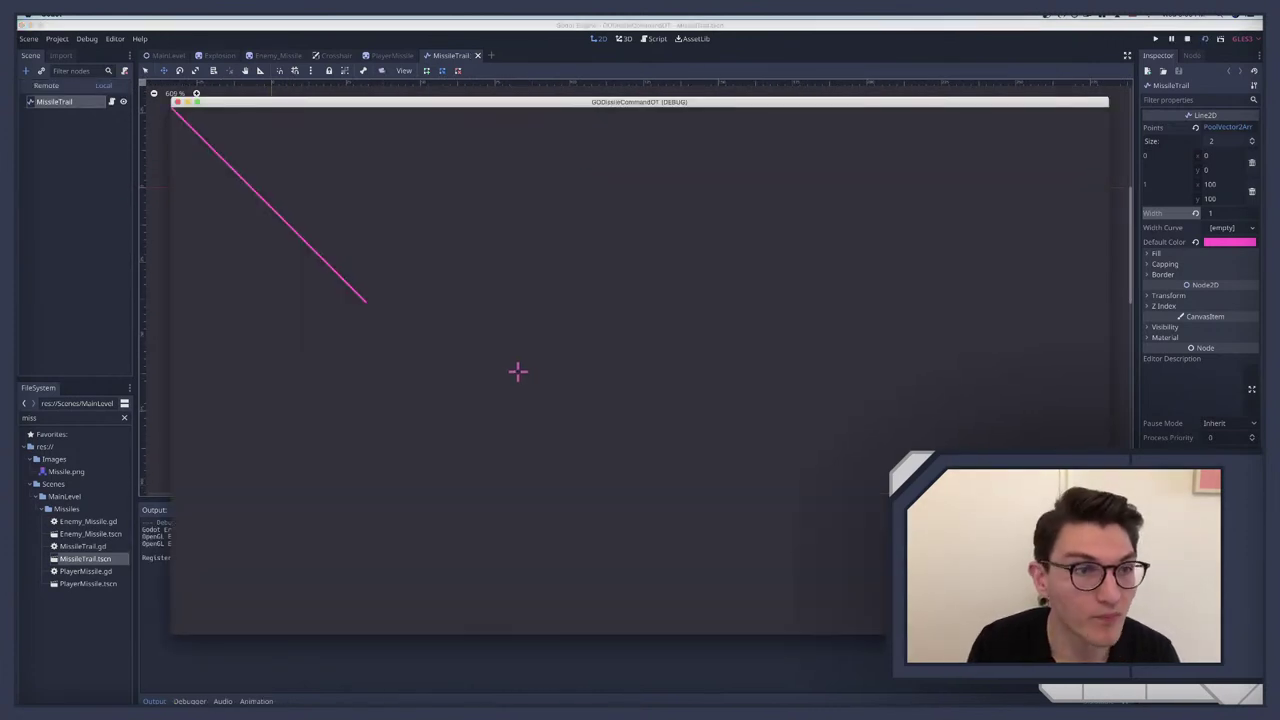
Step: Close the game, change the second point's x to 300, then save and rerun the scene
{"action": "key", "text": "super+period"}
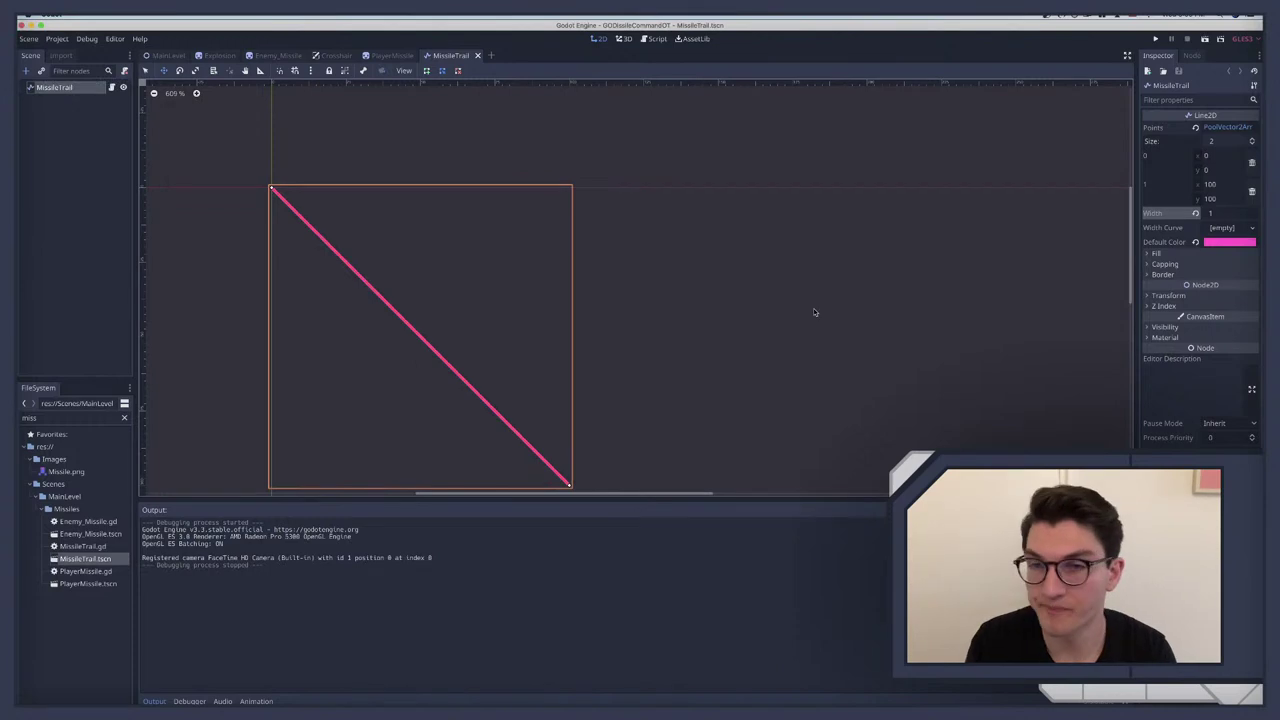
{"action": "left_click", "coordinate": [1217, 183]}
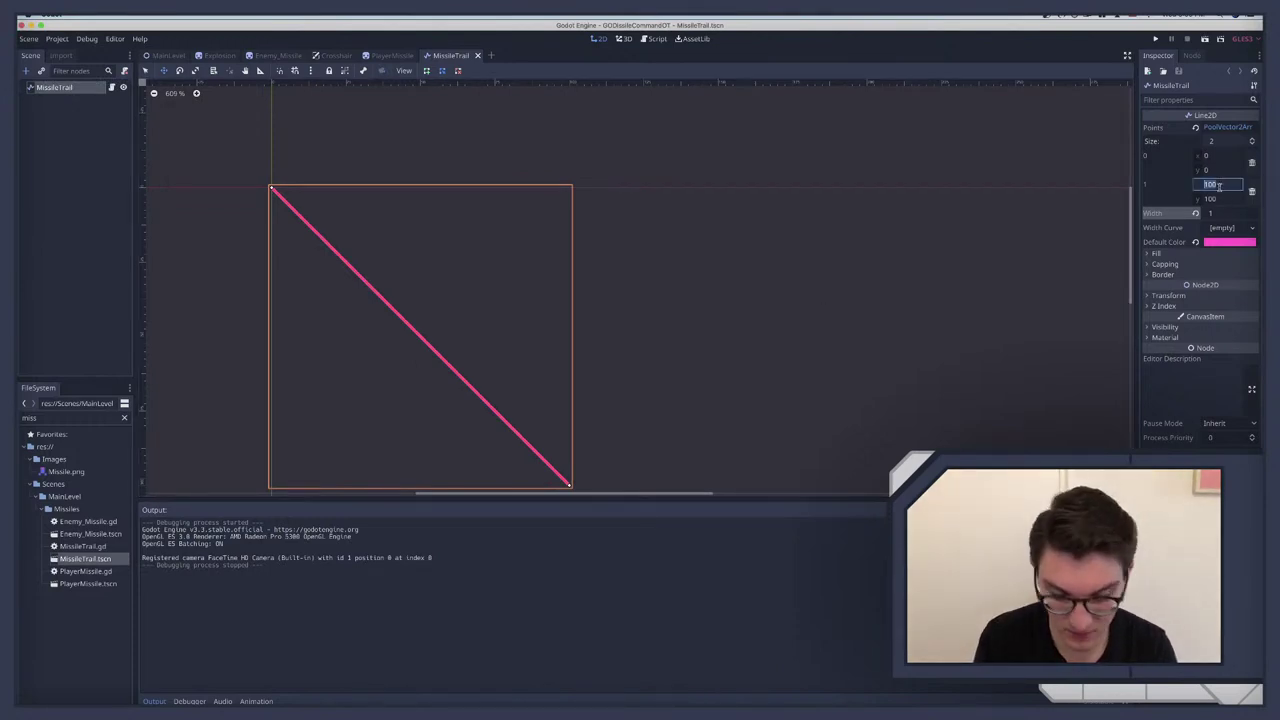
{"action": "type", "text": "300"}
{"action": "key", "text": "Return"}
{"action": "scroll", "coordinate": [847, 262], "scroll_direction": "right", "scroll_amount": 2}
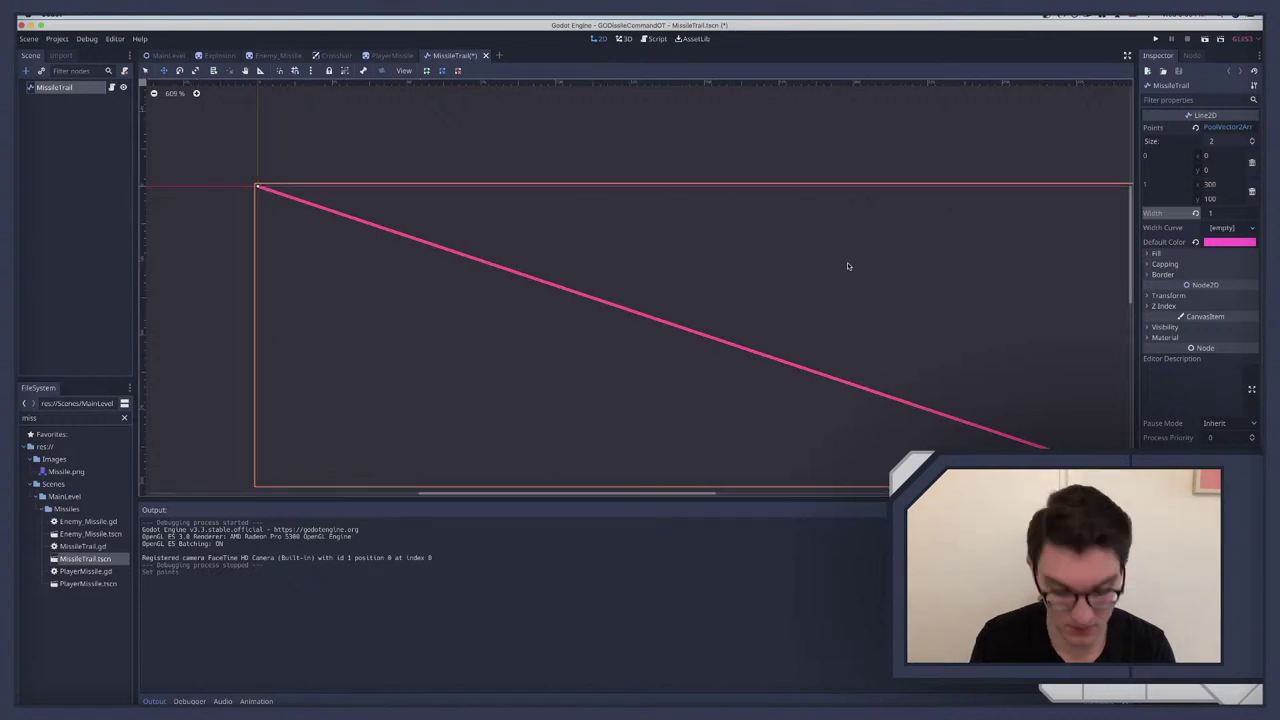
{"action": "key", "text": "super+b"}
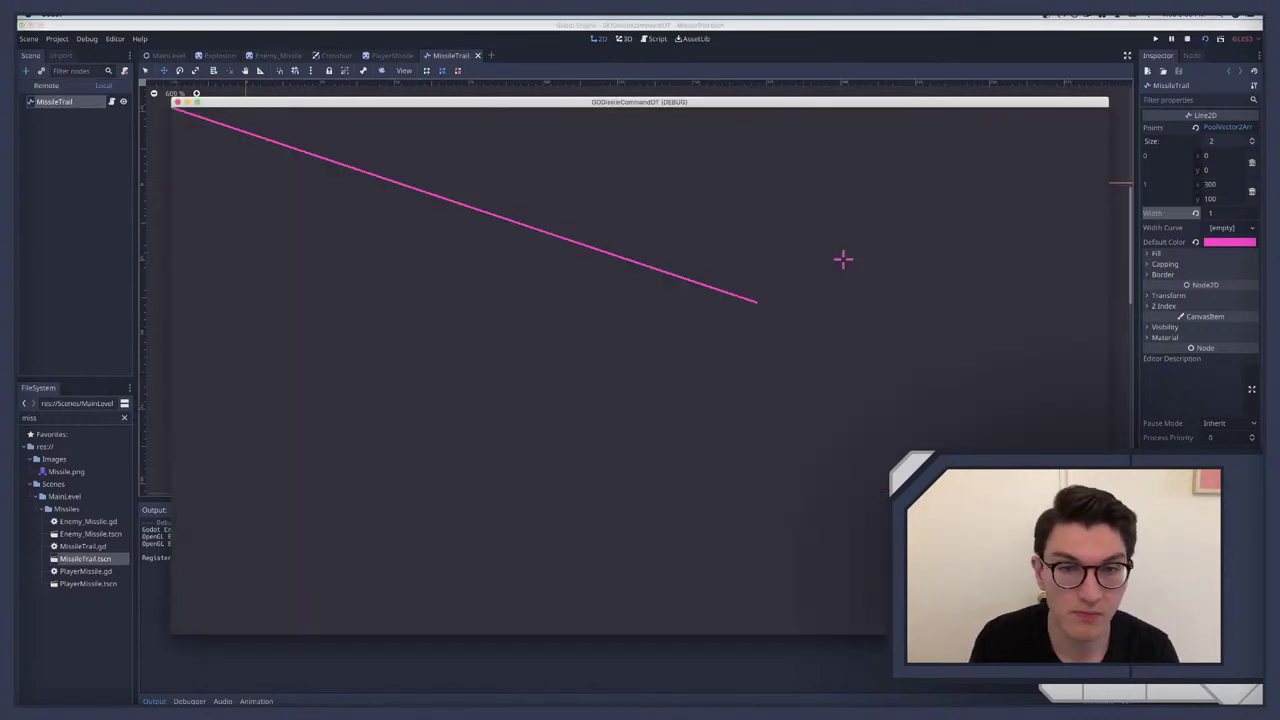
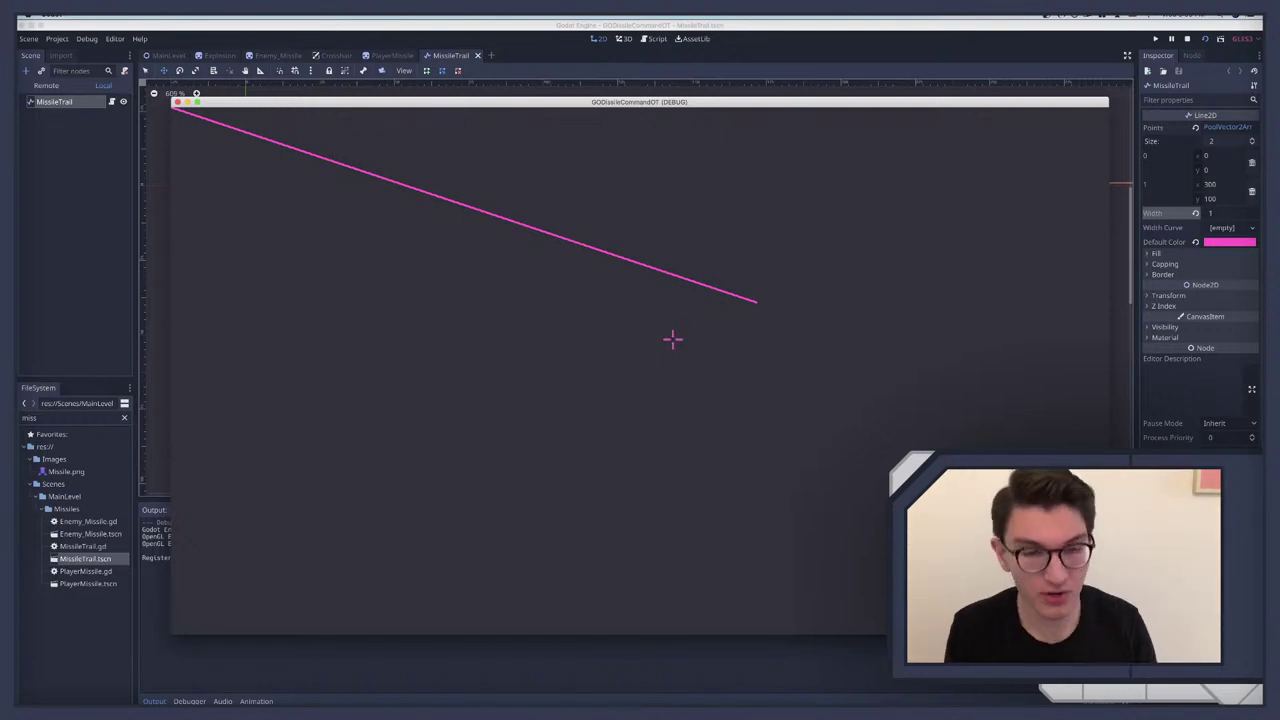
Step: Stop the test game and bring up the PlayerMissile scene, passing through Enemy_Missile
{"action": "key", "text": "super+q"}
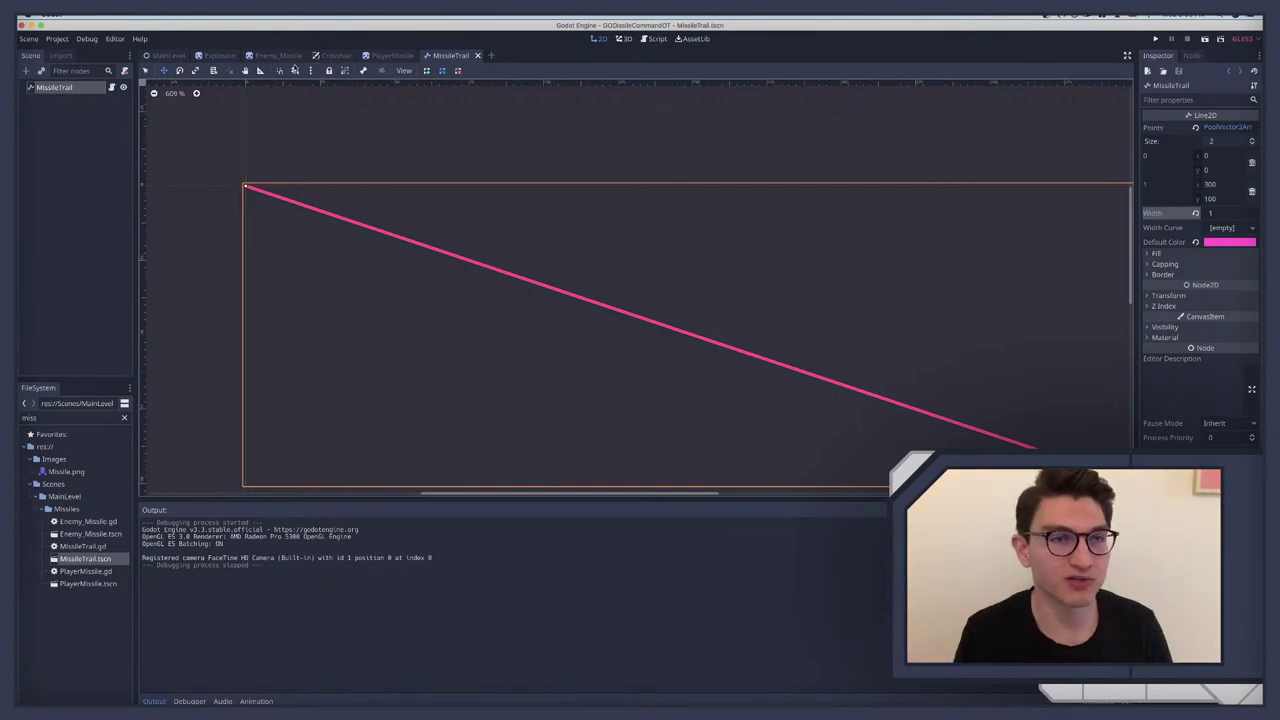
{"action": "left_click", "coordinate": [277, 55]}
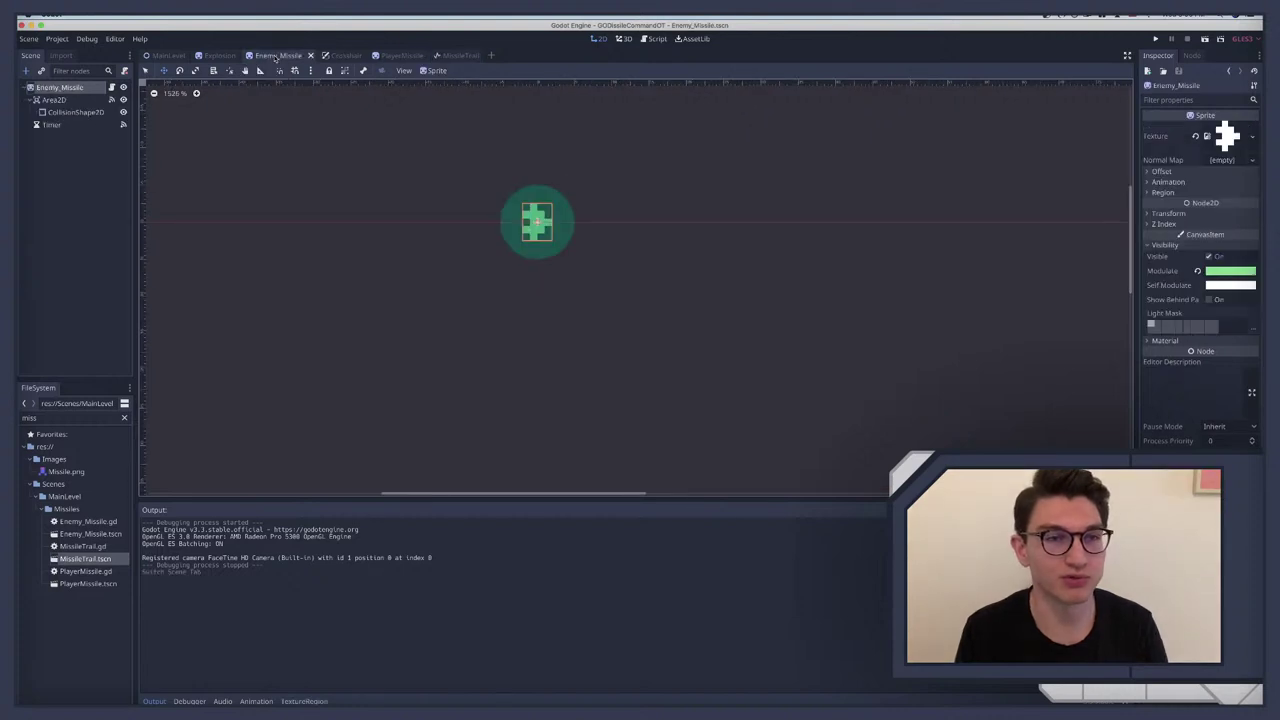
{"action": "left_click", "coordinate": [393, 55]}
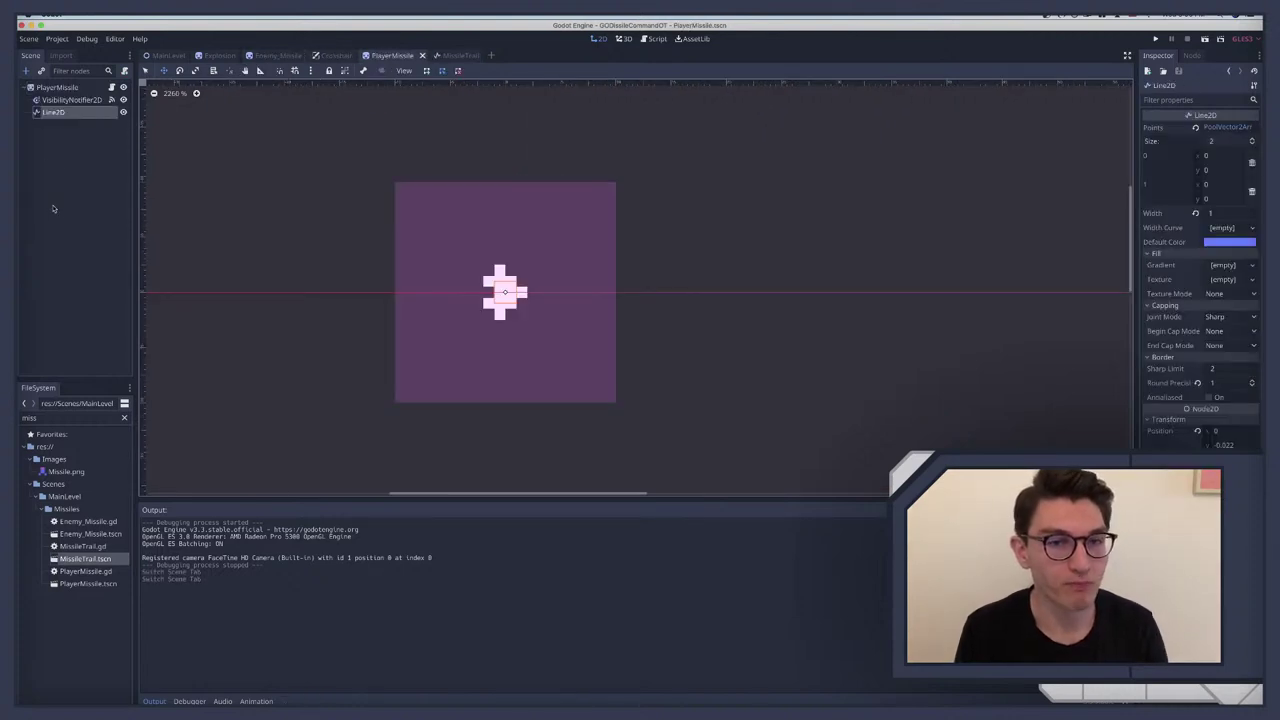
Step: In PlayerMissile.gd, change line 20's line2D.points[0] to points[-1]
{"action": "left_click", "coordinate": [111, 88]}
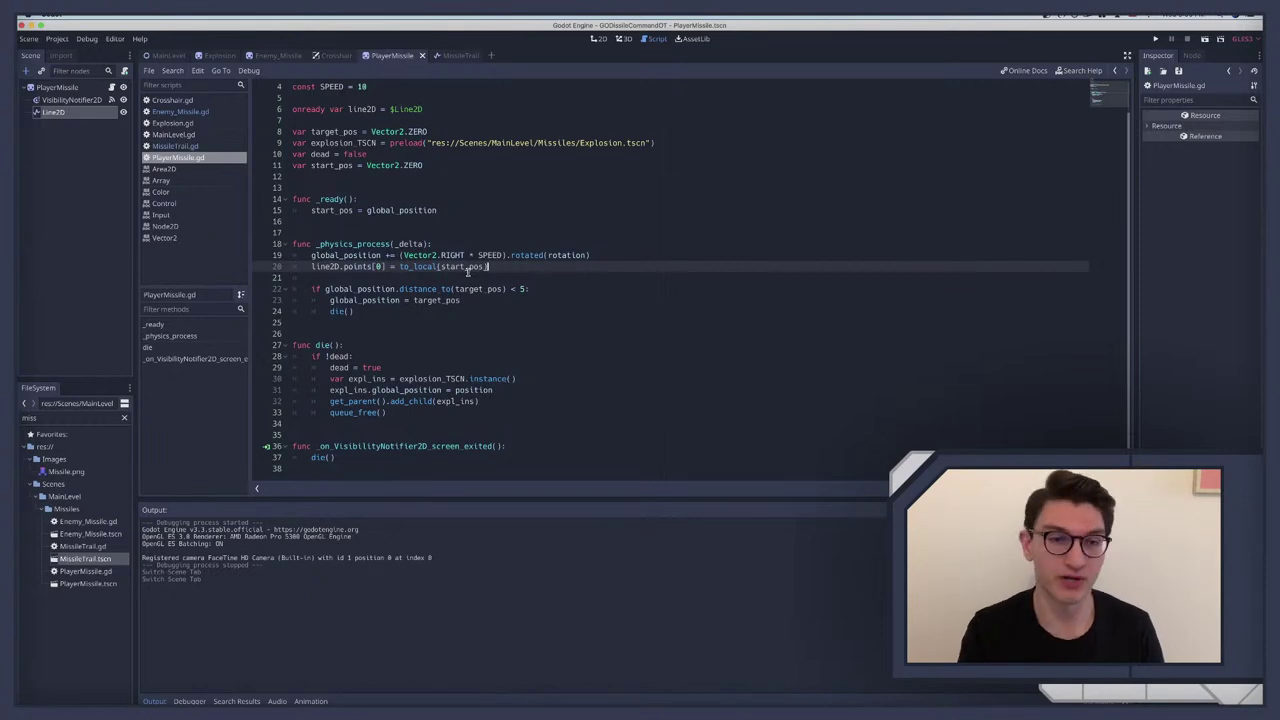
{"action": "left_click", "coordinate": [402, 267]}
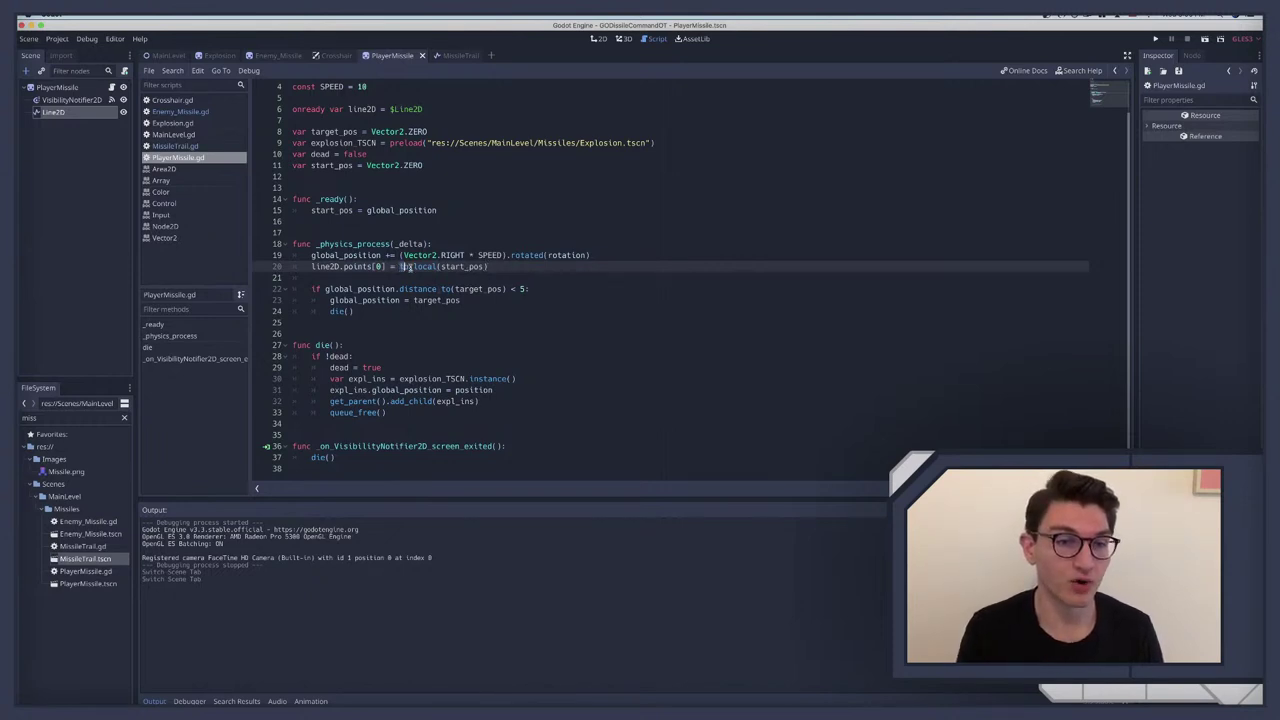
{"action": "left_click_drag", "start_coordinate": [402, 267], "coordinate": [490, 267]}
{"action": "left_click", "coordinate": [368, 266]}
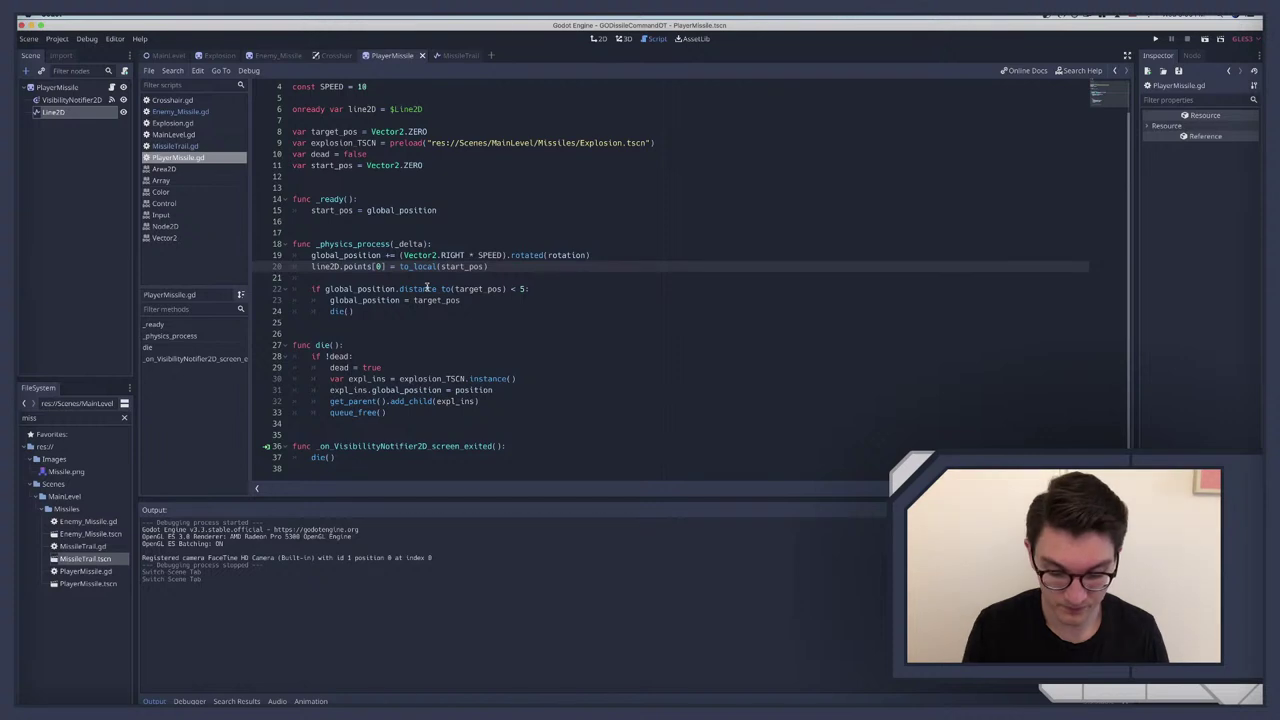
{"action": "key", "text": "BackSpace"}
{"action": "type", "text": "-1"}
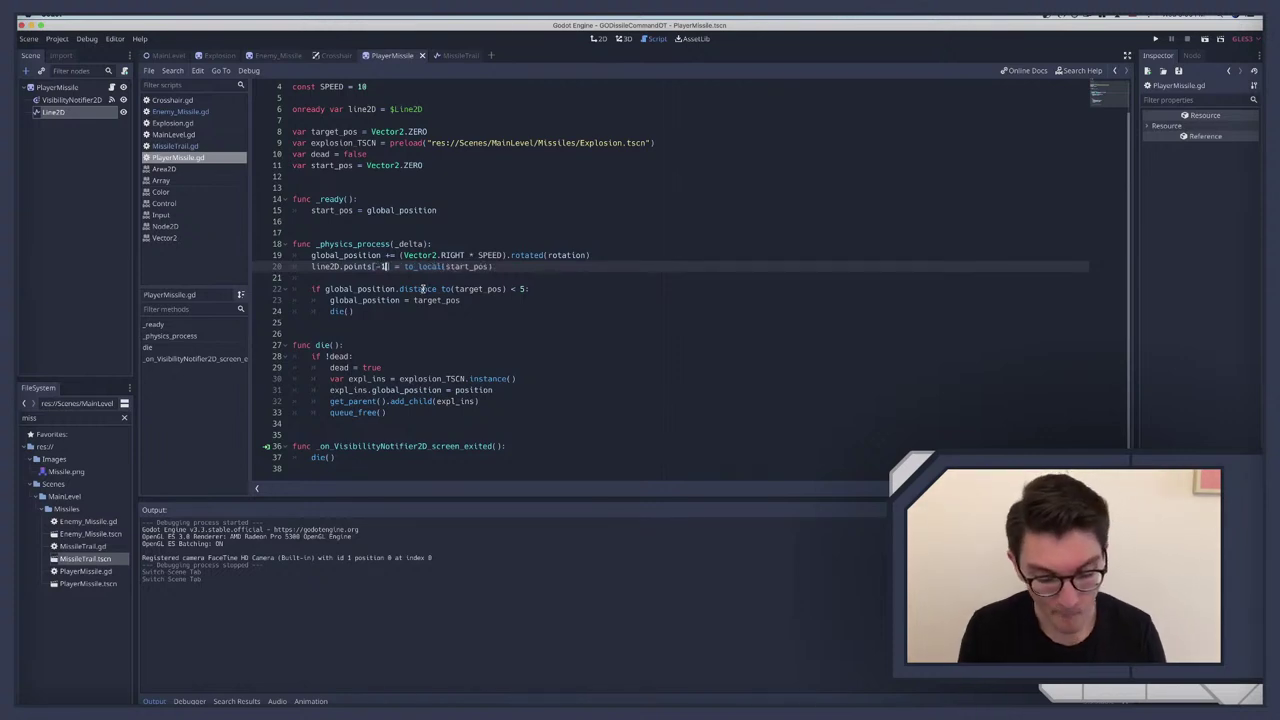
Step: Save and run the game, fire three missiles to check the trail, then stop it
{"action": "key", "text": "super+b"}
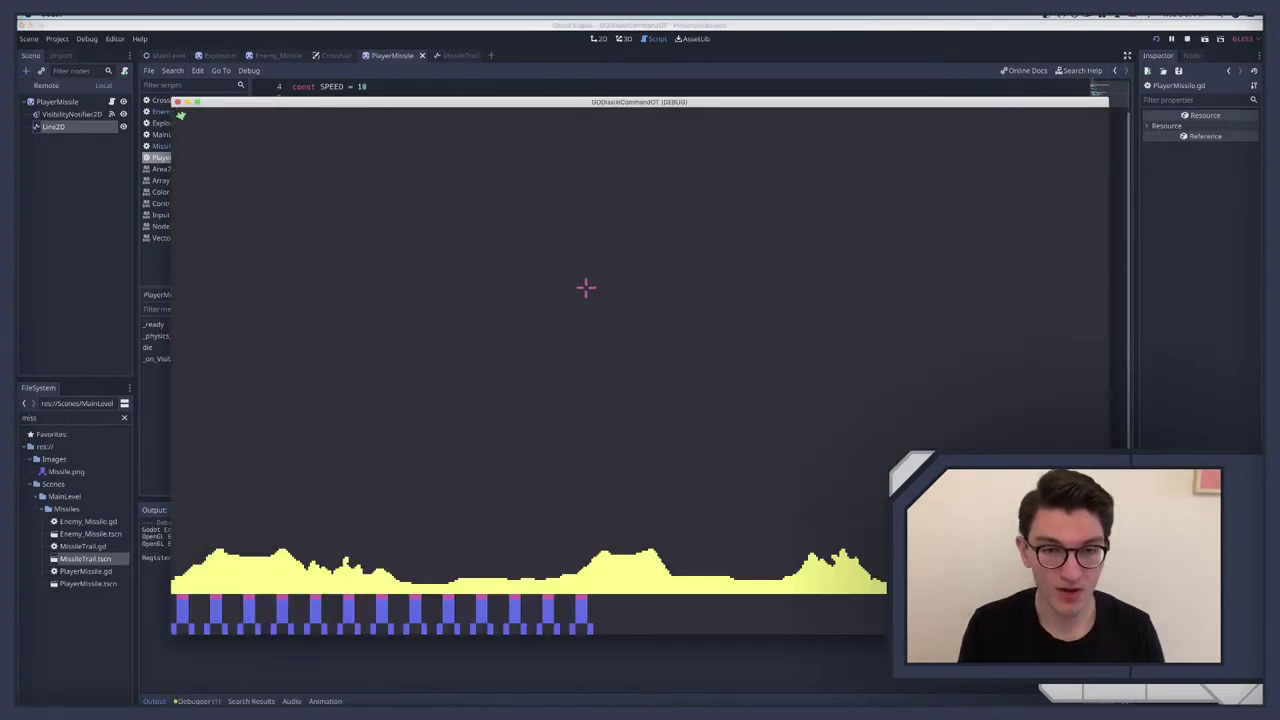
{"action": "left_click", "coordinate": [588, 288]}
{"action": "left_click", "coordinate": [731, 321]}
{"action": "left_click", "coordinate": [806, 336]}
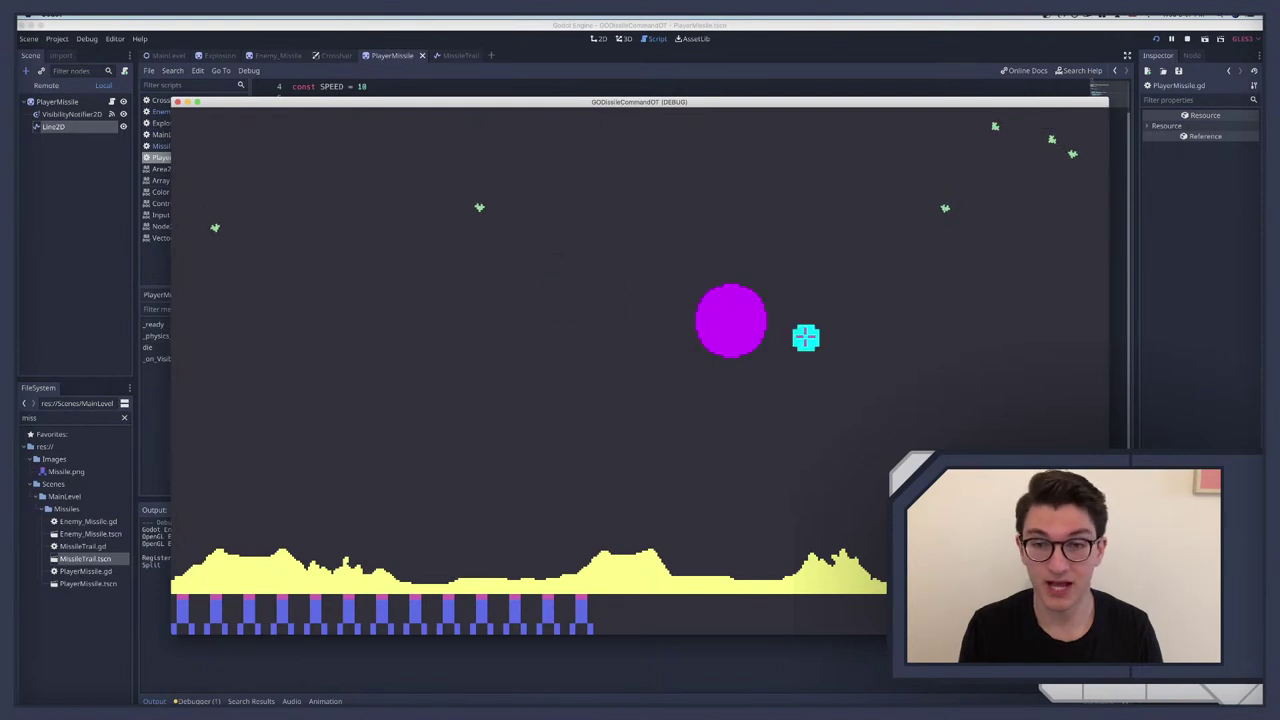
{"action": "key", "text": "super+q"}
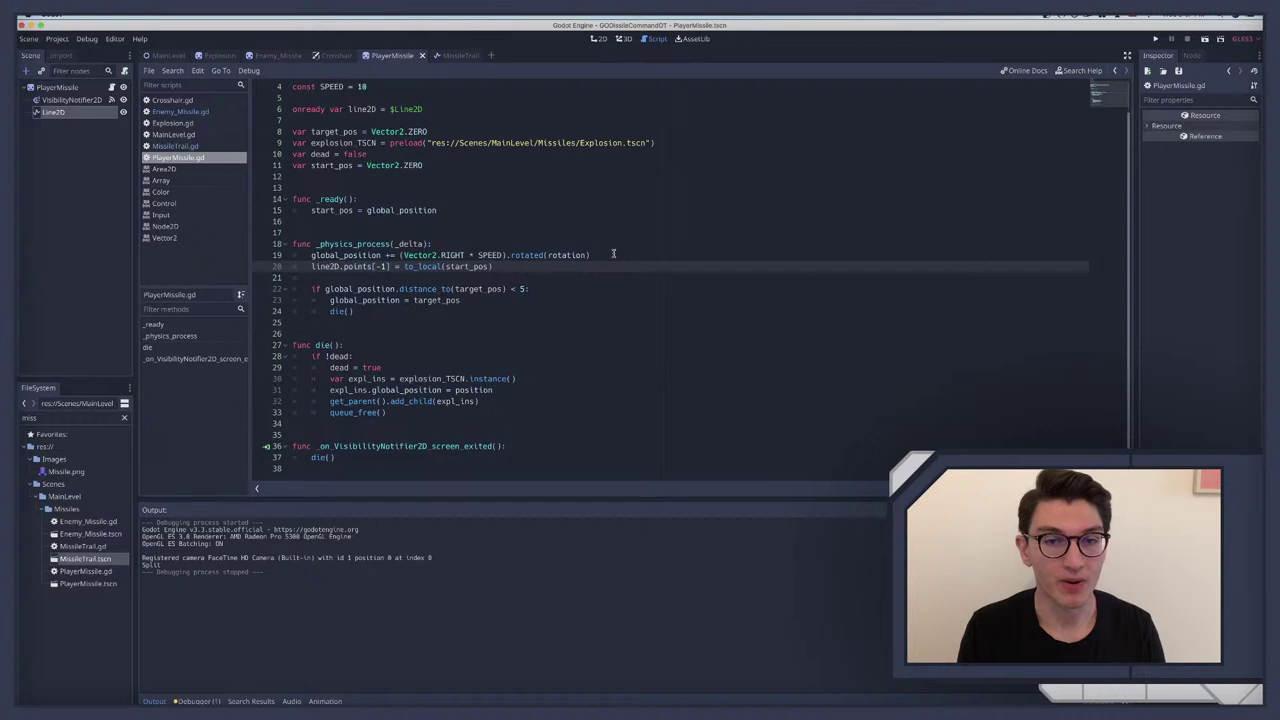
Step: Declare var frames = 0 and add a frame-counter increment in the physics process
{"action": "left_click", "coordinate": [613, 254]}
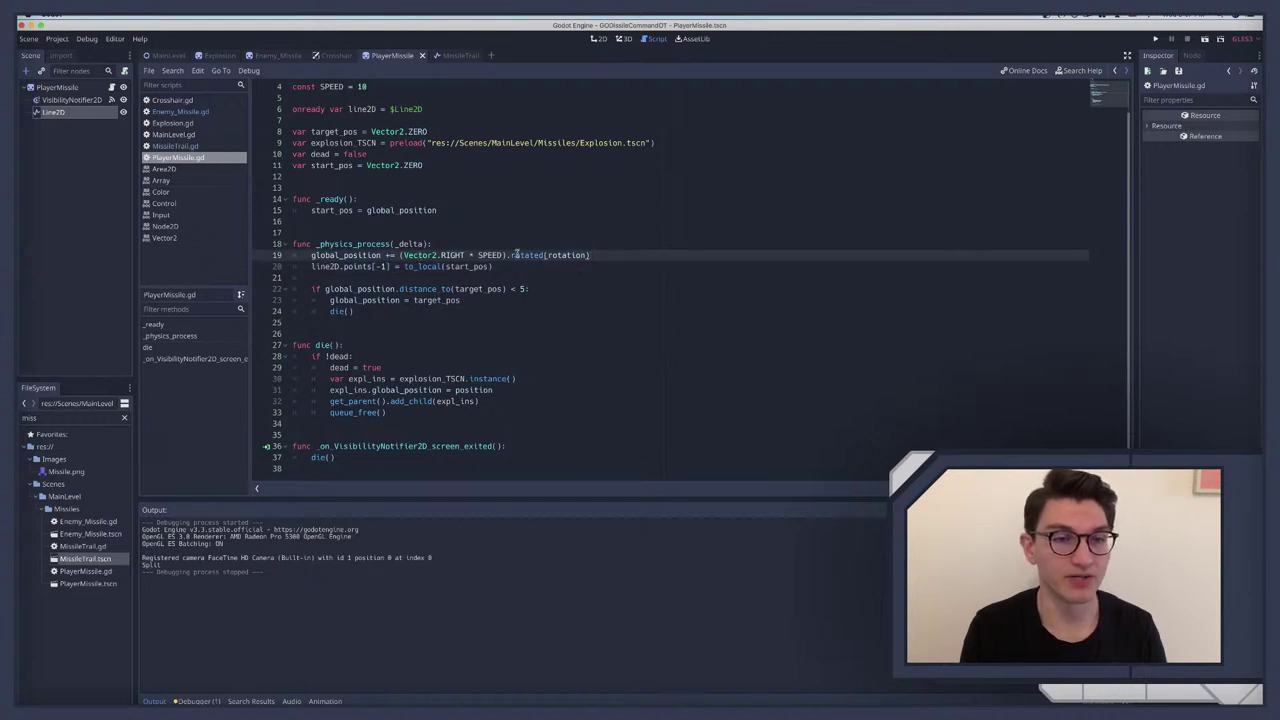
{"action": "left_click", "coordinate": [478, 173]}
{"action": "type", "text": "var"}
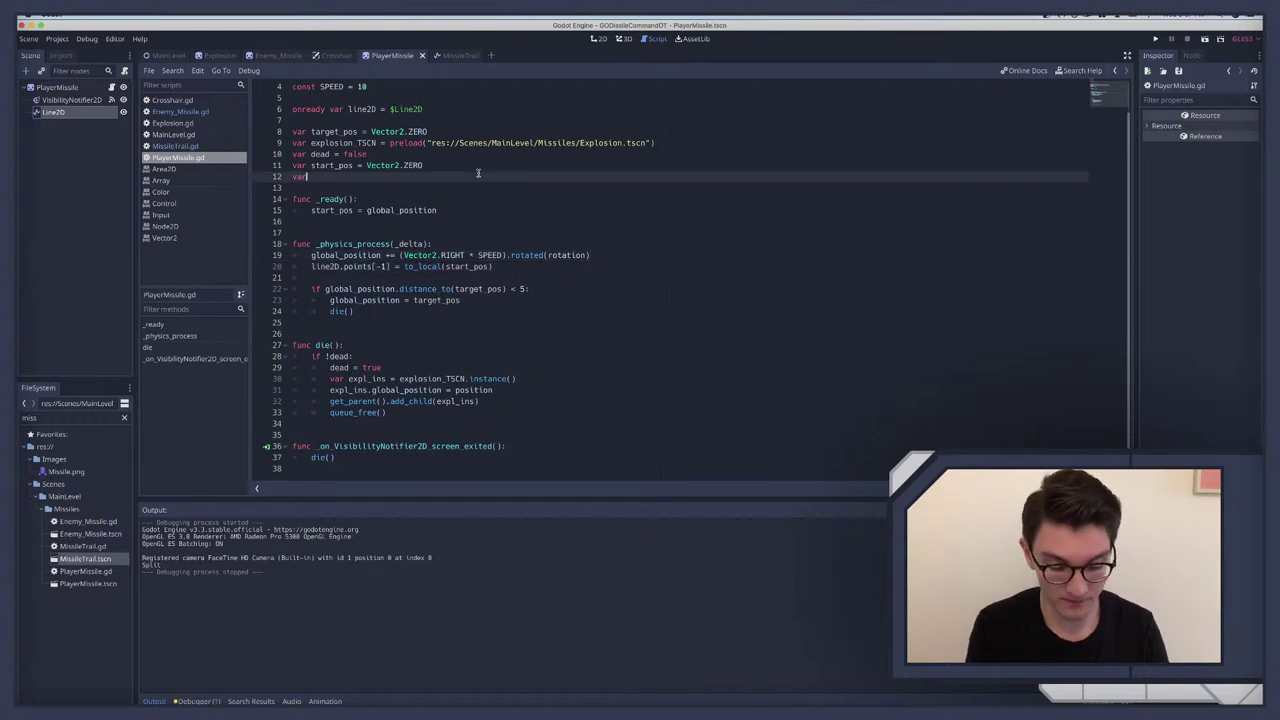
{"action": "type", "text": " frames"}
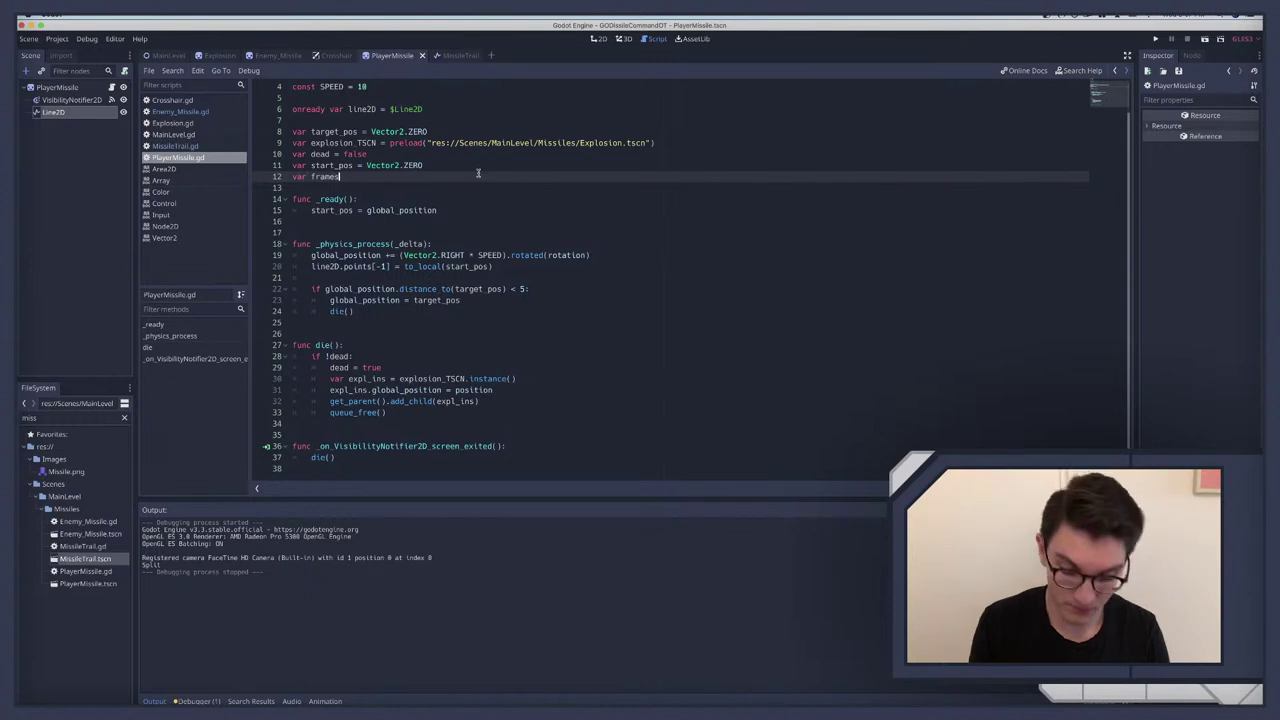
{"action": "type", "text": " = 0"}
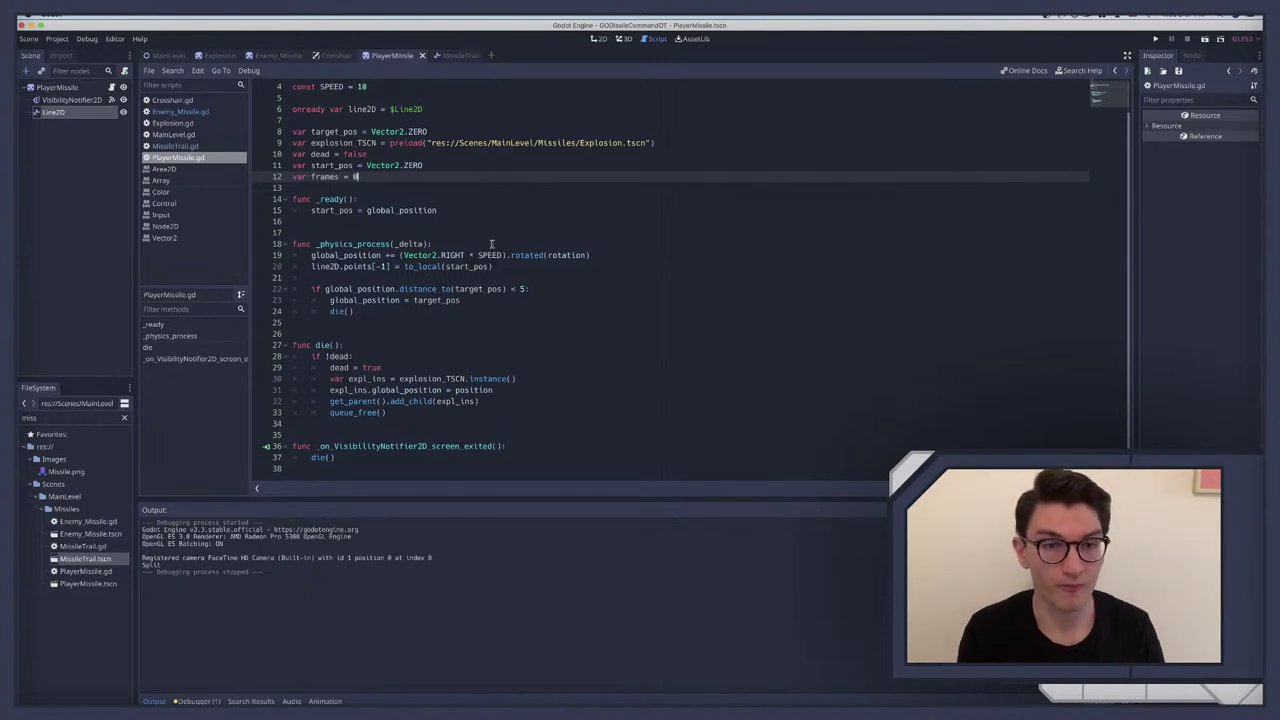
{"action": "left_click", "coordinate": [493, 244]}
{"action": "left_click", "coordinate": [619, 255]}
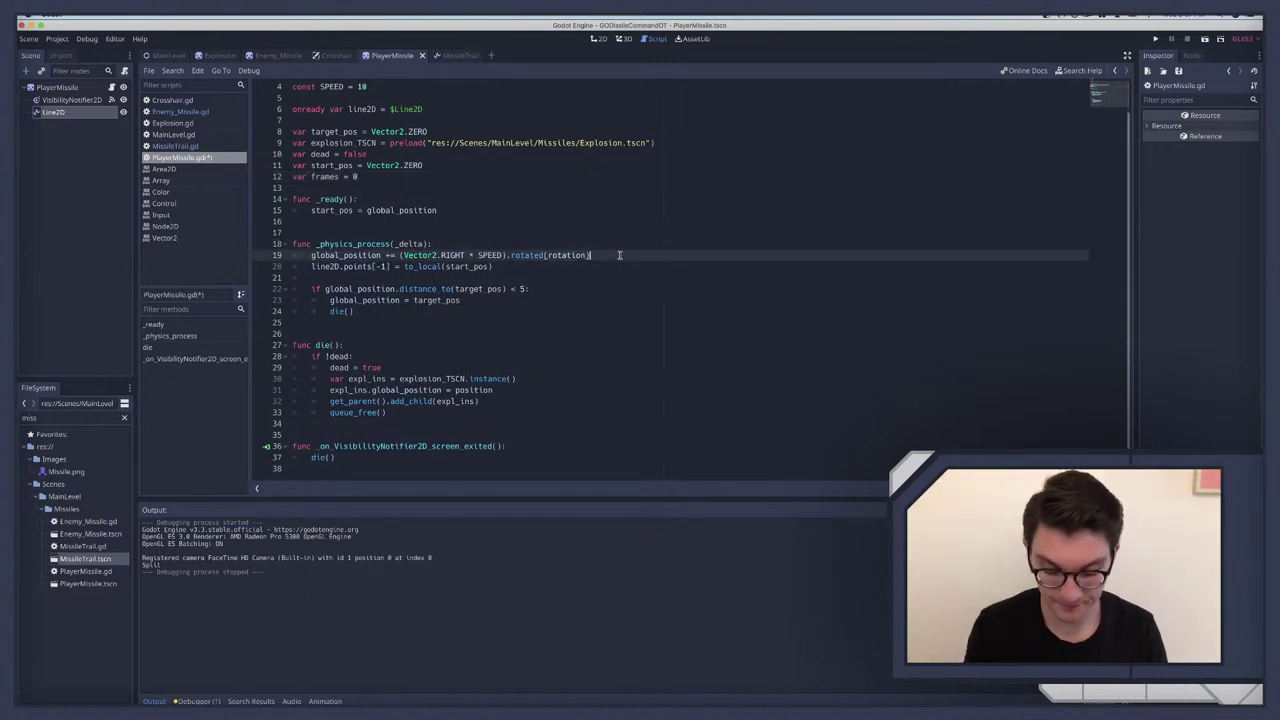
{"action": "key", "text": "Return"}
{"action": "key", "text": "Return"}
{"action": "key", "text": "Return"}
{"action": "key", "text": "Up"}
{"action": "key", "text": "Up"}
{"action": "key", "text": "Return"}
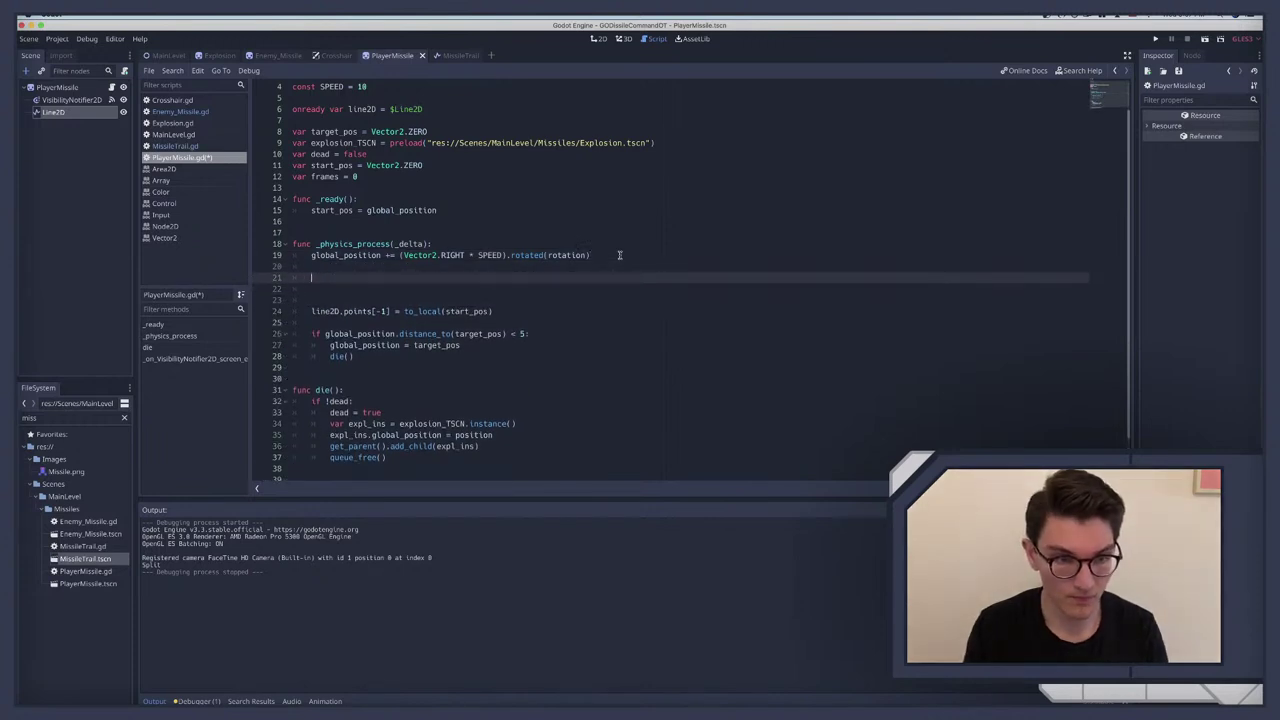
{"action": "type", "text": "fromes += "}
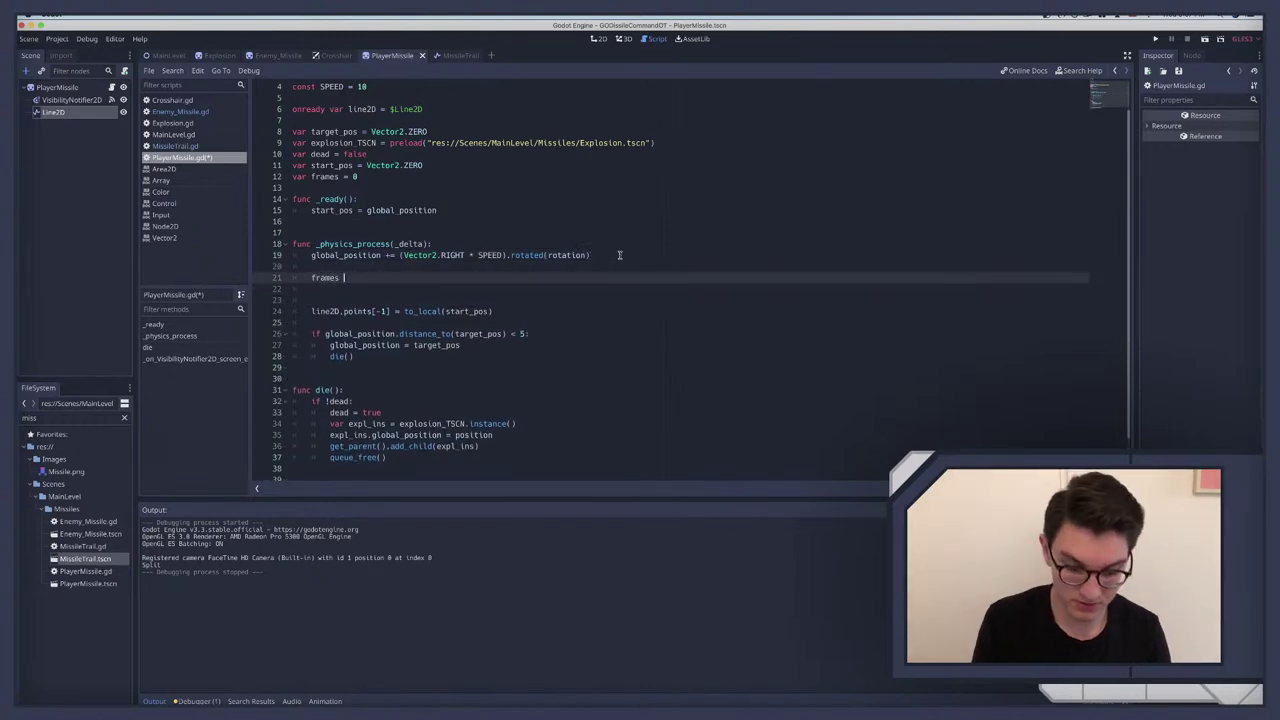
{"action": "type", "text": "1"}
Step: Add an if frames == 30: block that resets frames to 0
{"action": "key", "text": "Return"}
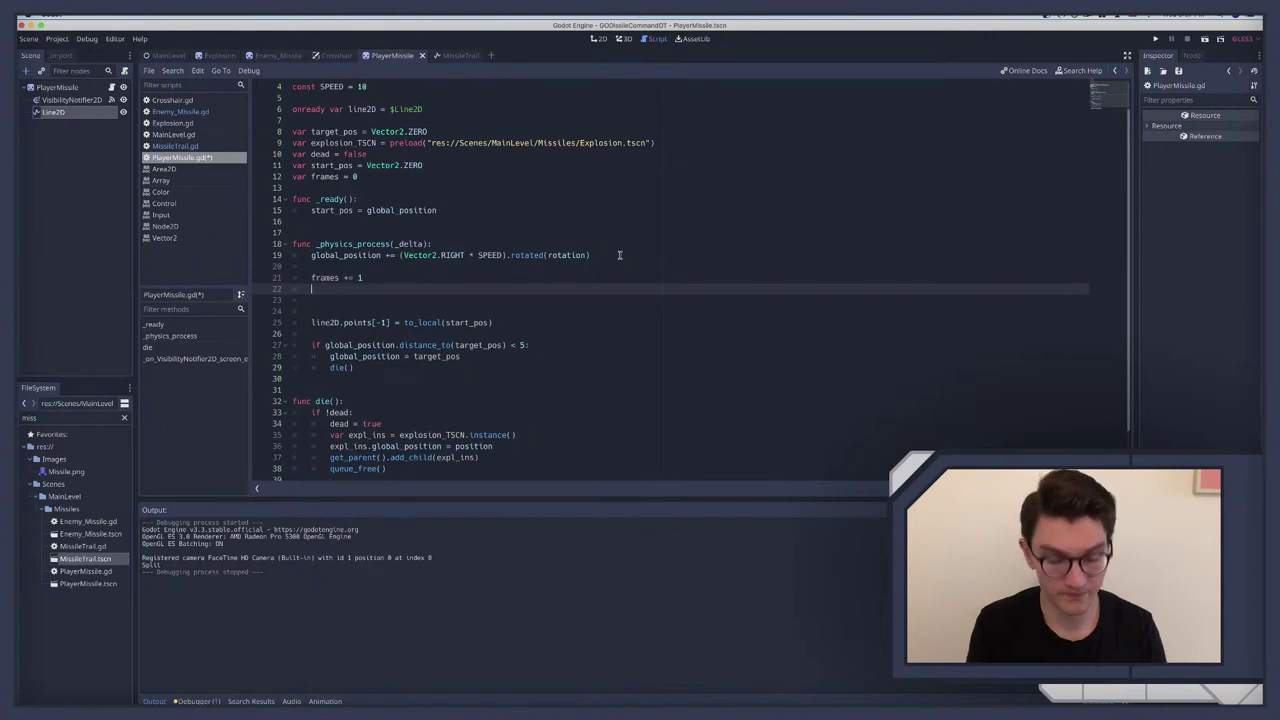
{"action": "type", "text": "if "}
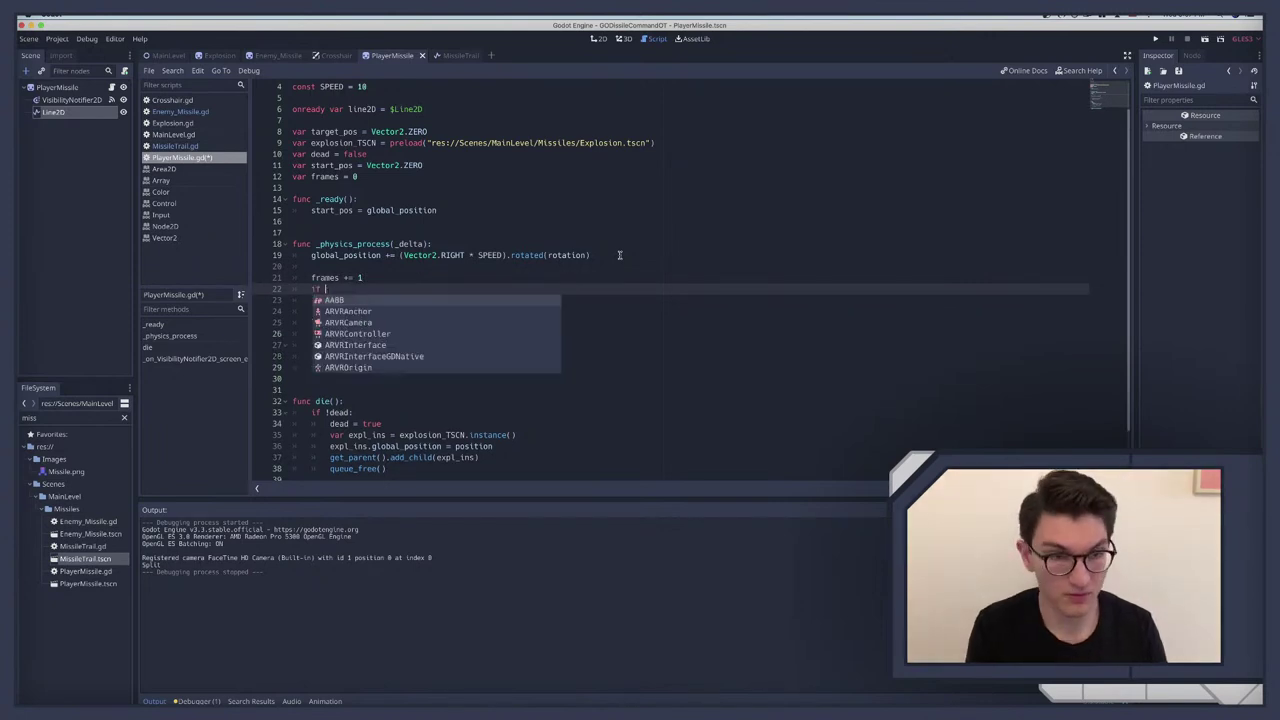
{"action": "type", "text": "frames"}
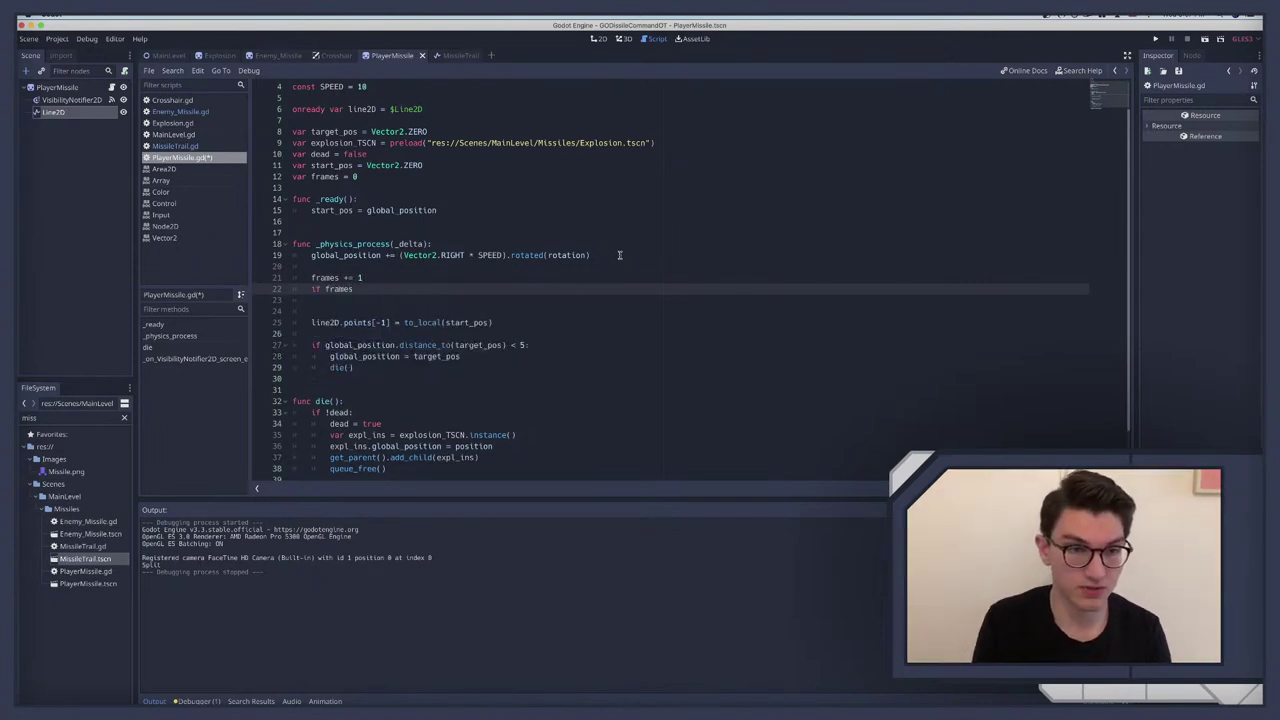
{"action": "type", "text": " =="}
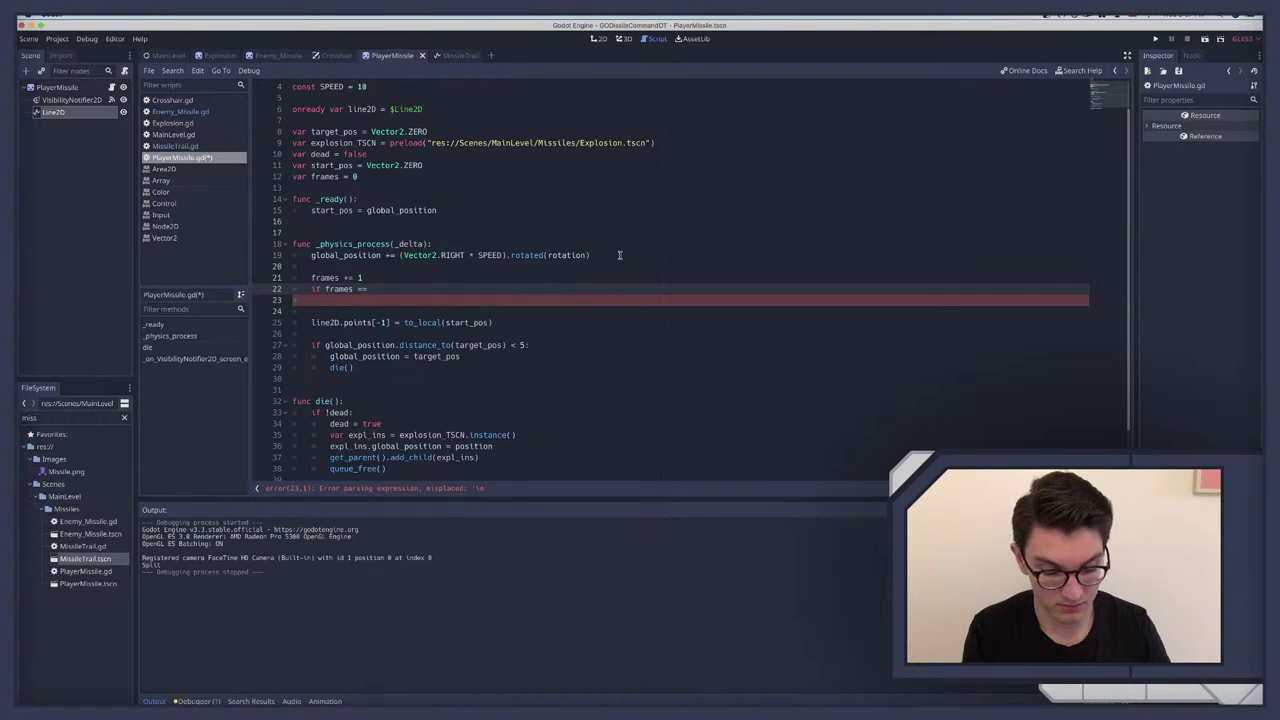
{"action": "type", "text": " 30"}
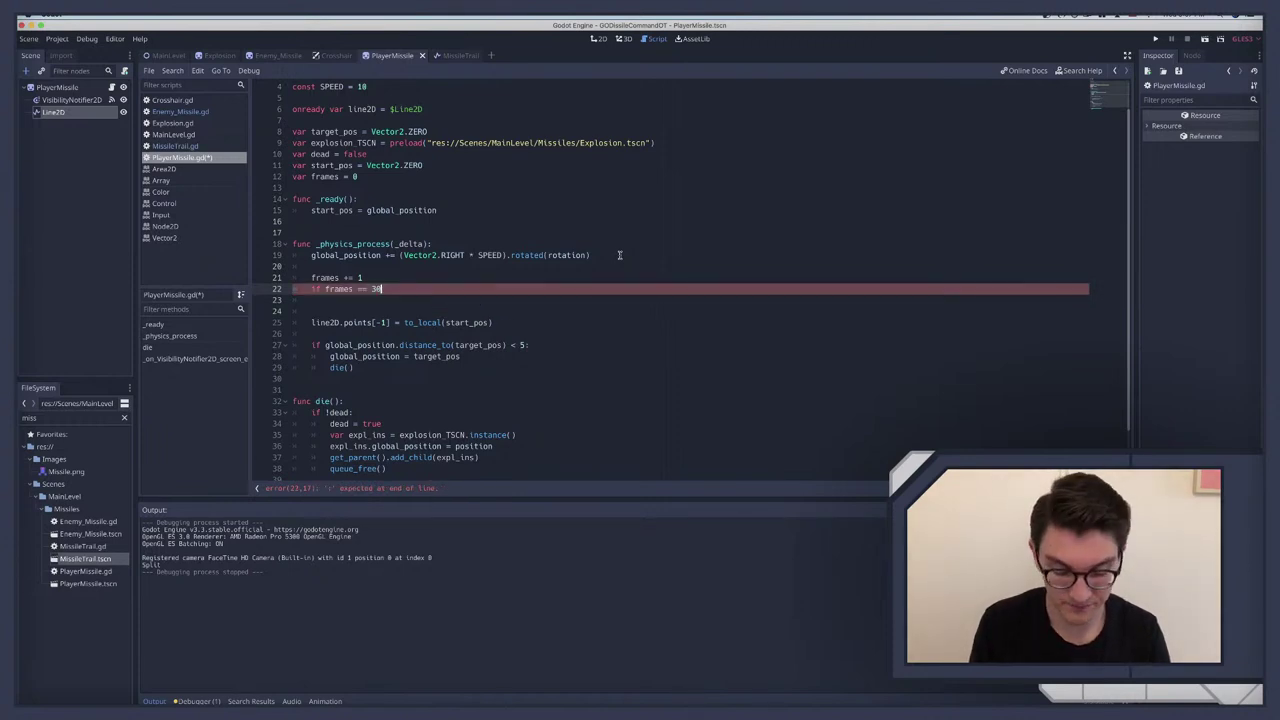
{"action": "type", "text": ":"}
{"action": "key", "text": "Return"}
{"action": "type", "text": "frame"}
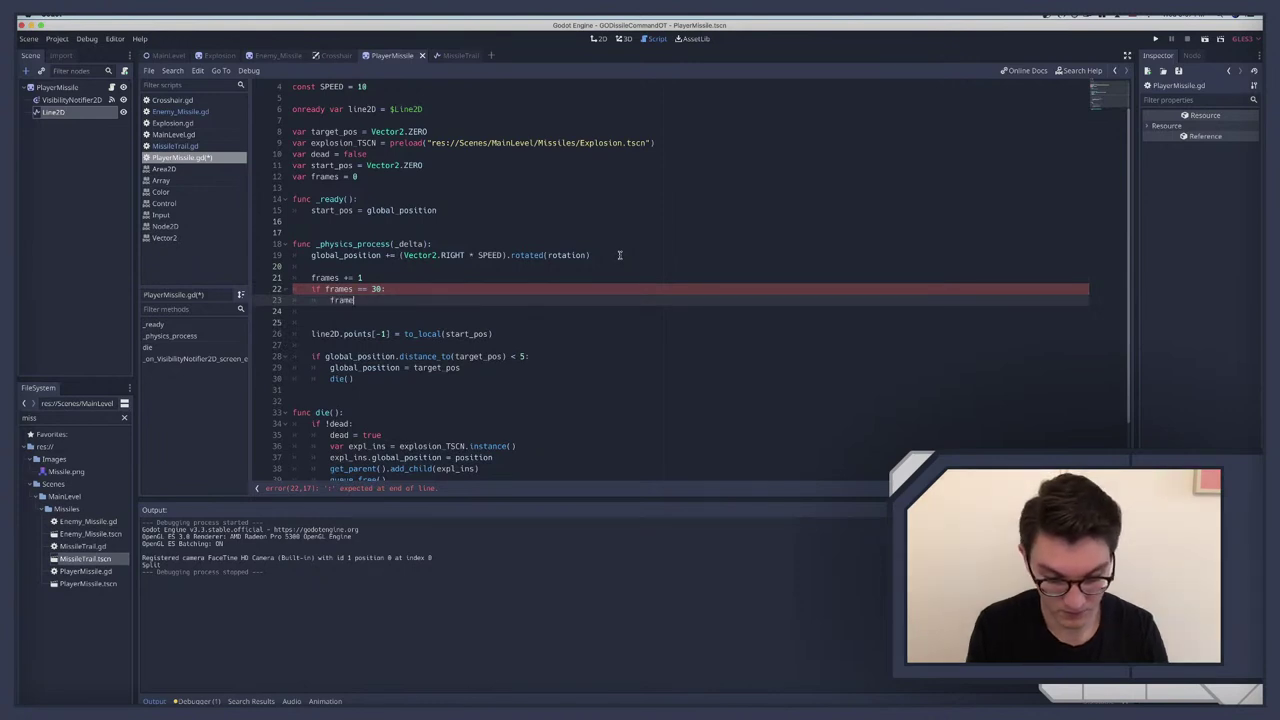
{"action": "type", "text": "s = "}
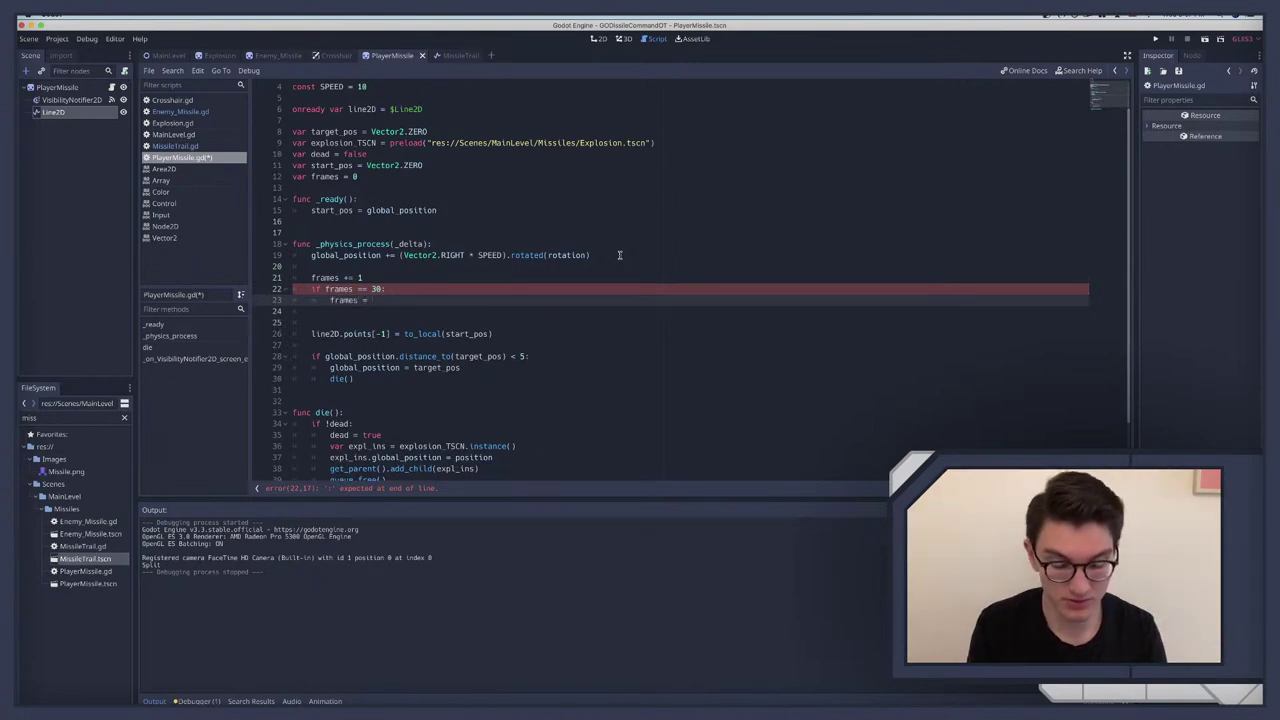
{"action": "type", "text": "0"}
{"action": "key", "text": "Return"}
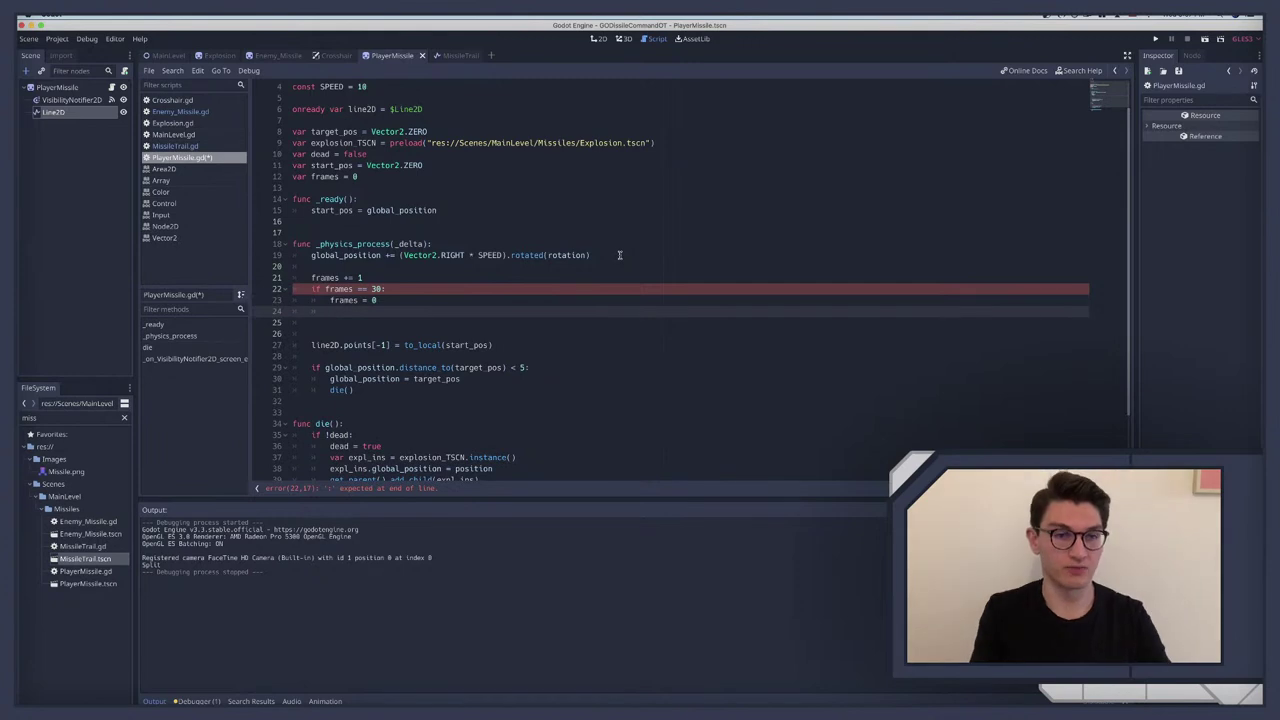
Step: Start a line2D.add_point() call inside the block, dropping the trial glob/to_lo arguments
{"action": "type", "text": "line2D"}
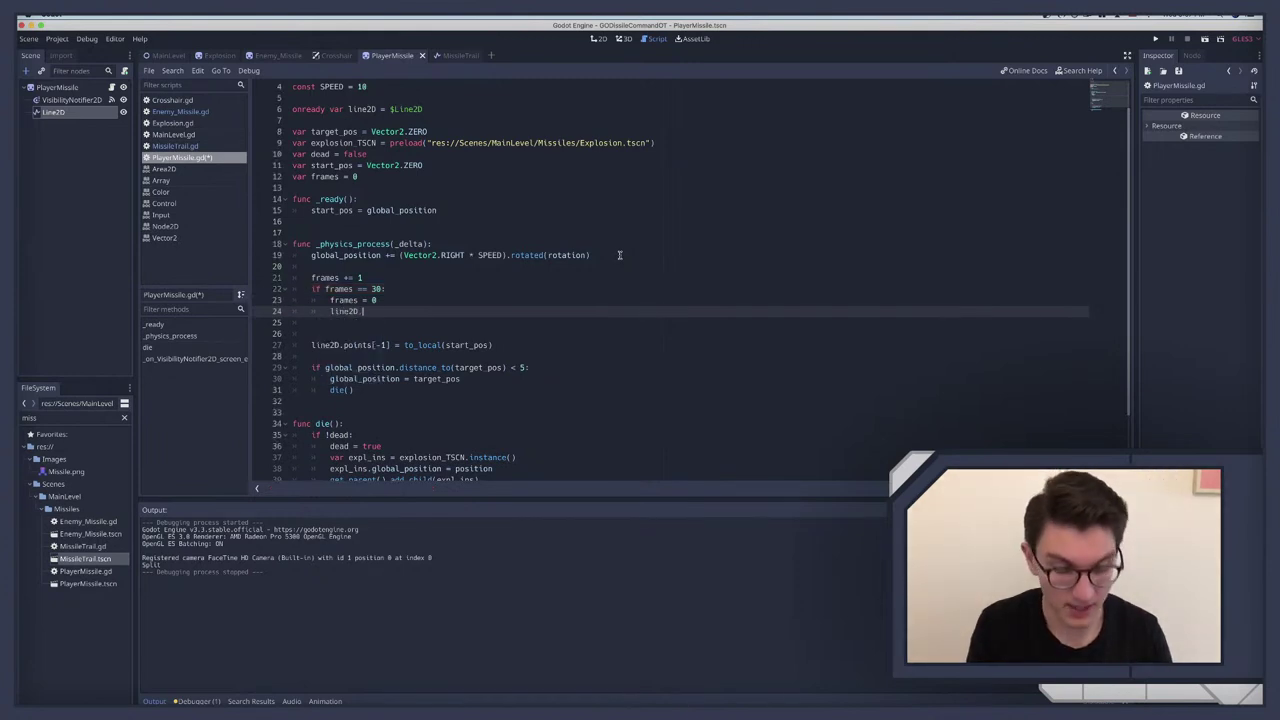
{"action": "type", "text": ".add"}
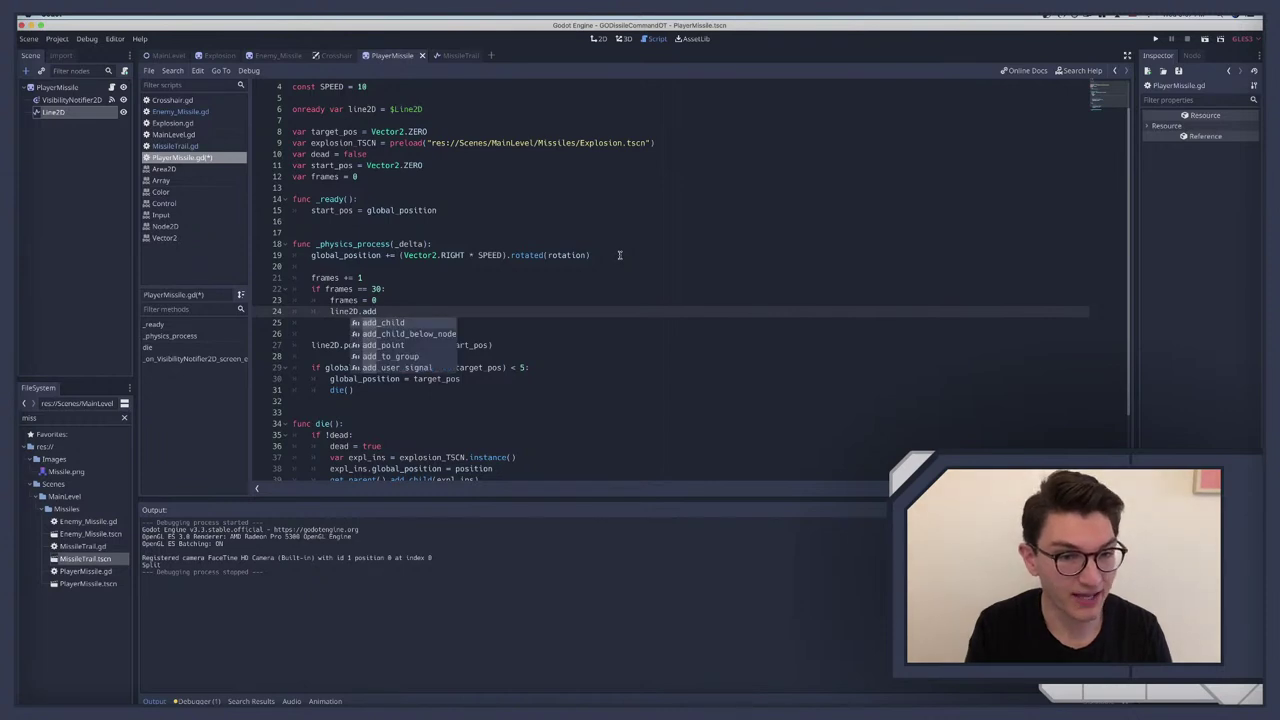
{"action": "key", "text": "Down"}
{"action": "key", "text": "Down"}
{"action": "key", "text": "Return"}
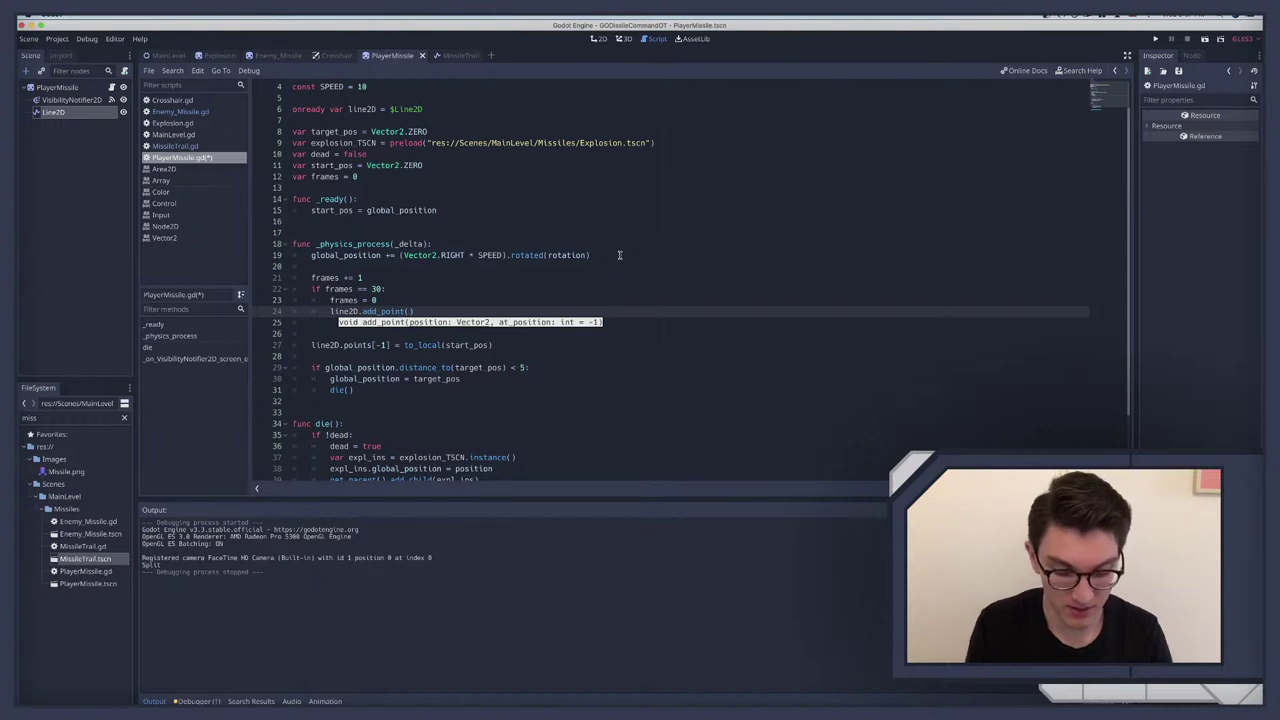
{"action": "type", "text": "glob"}
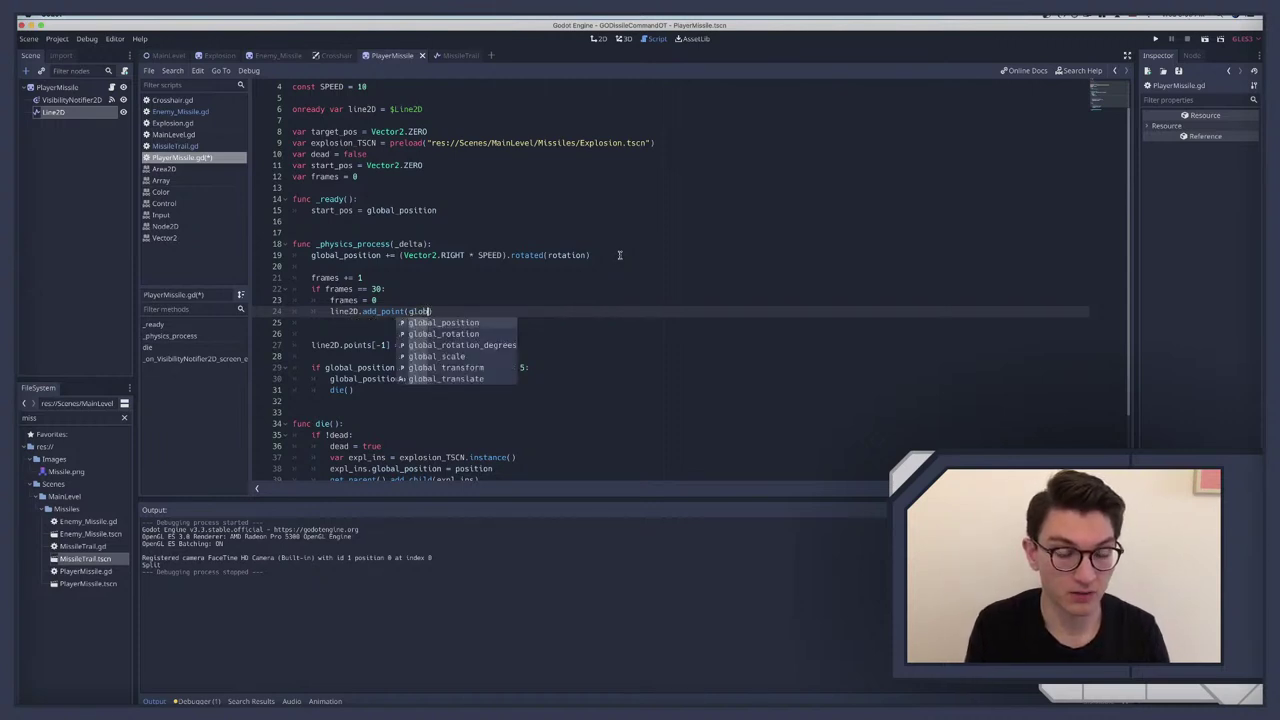
{"action": "key", "text": "BackSpace"}
{"action": "key", "text": "BackSpace"}
{"action": "key", "text": "BackSpace"}
{"action": "key", "text": "BackSpace"}
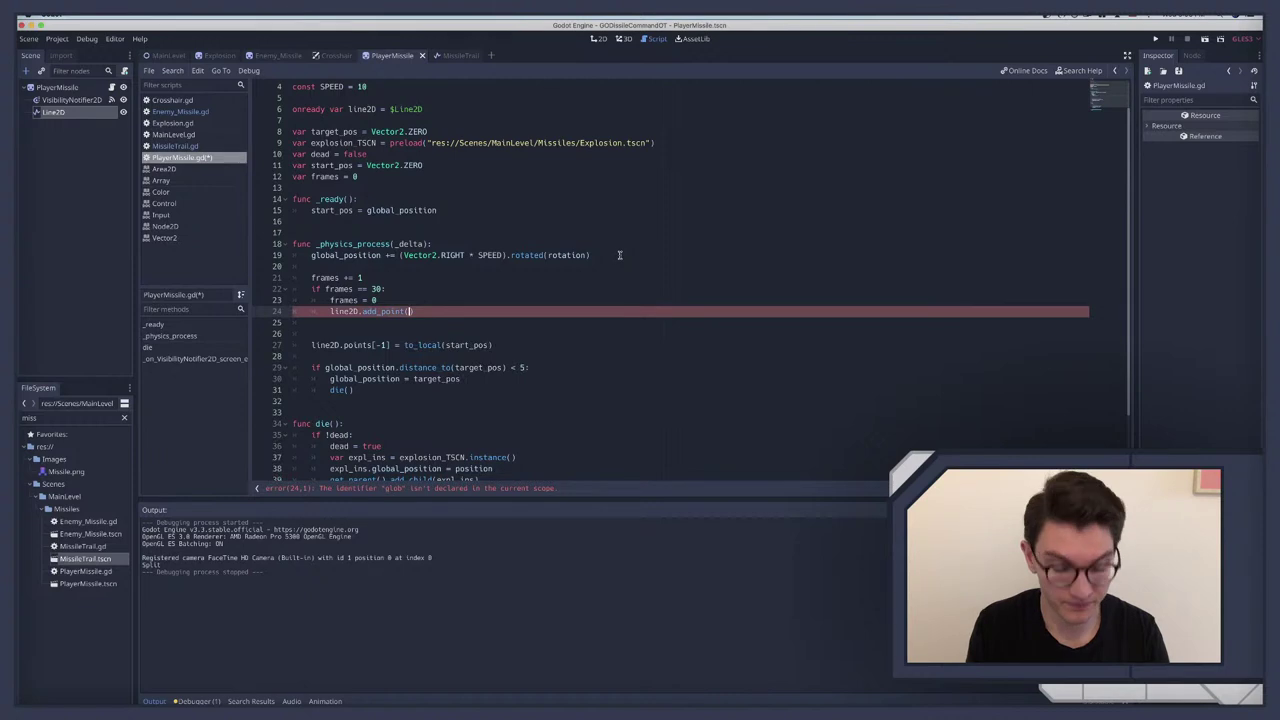
{"action": "type", "text": "to"}
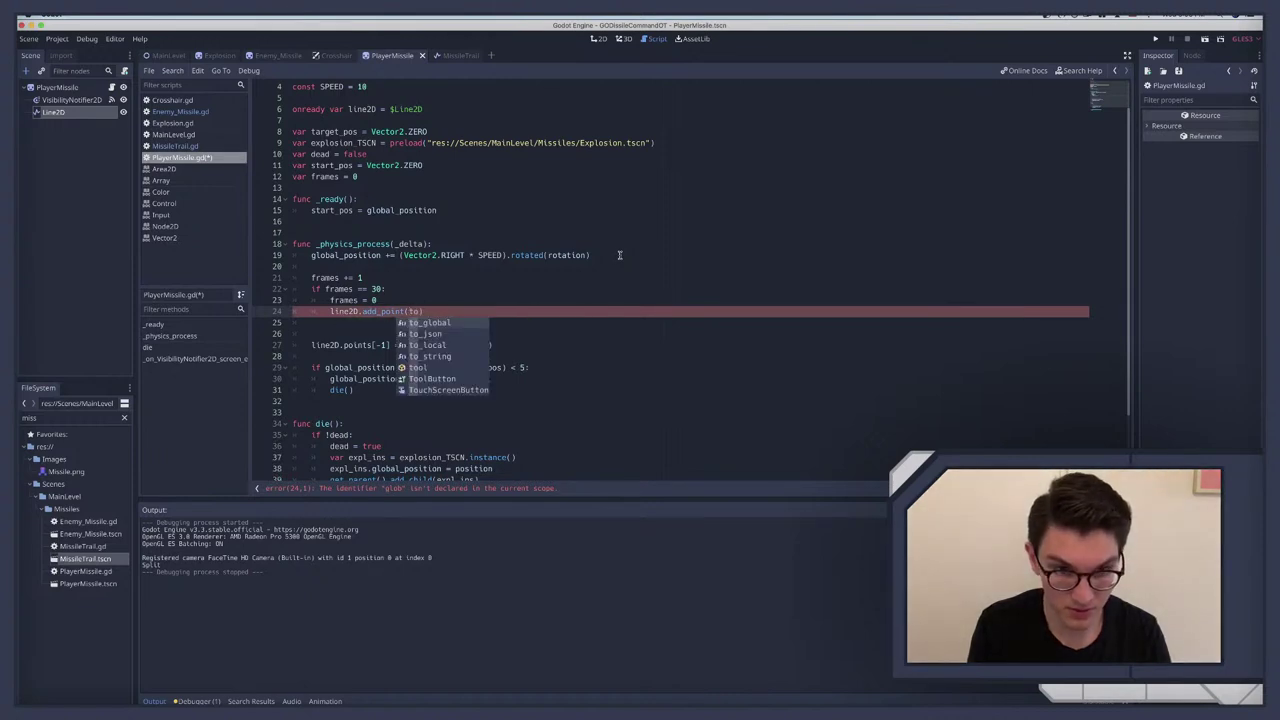
{"action": "type", "text": "_lo"}
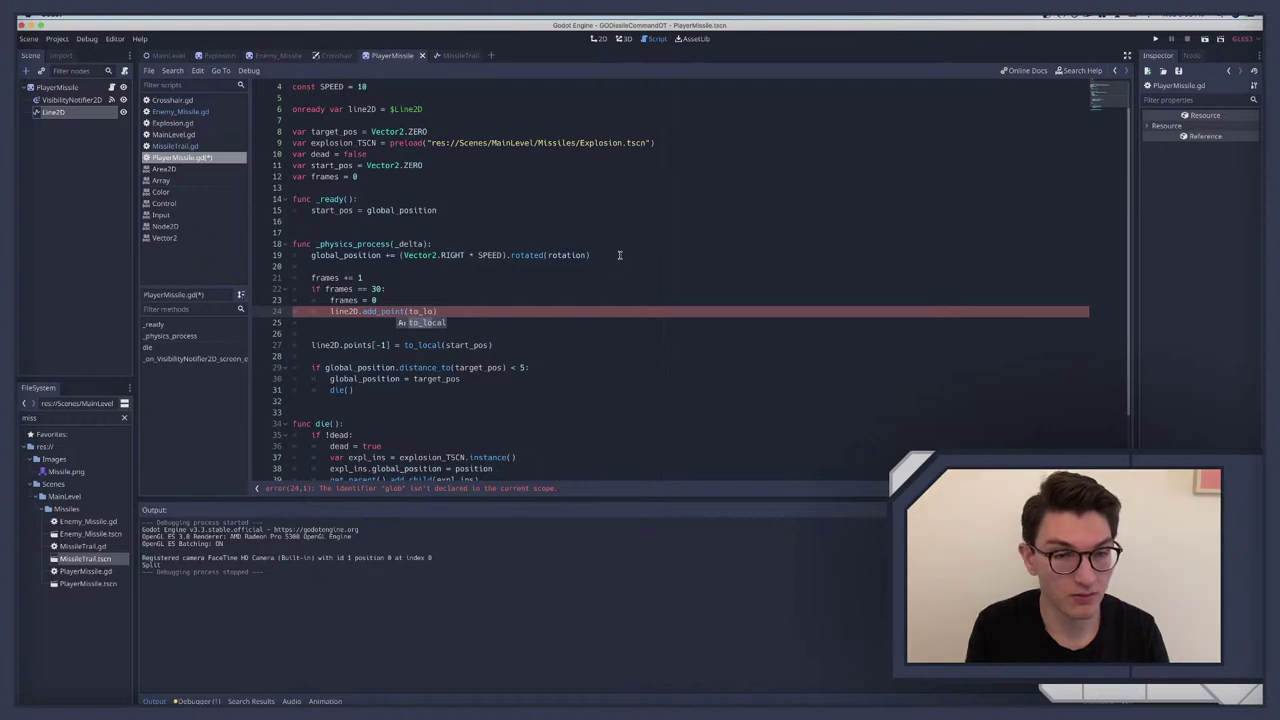
{"action": "key", "text": "BackSpace"}
{"action": "key", "text": "BackSpace"}
{"action": "key", "text": "BackSpace"}
{"action": "key", "text": "BackSpace"}
{"action": "key", "text": "BackSpace"}
{"action": "key", "text": "BackSpace"}
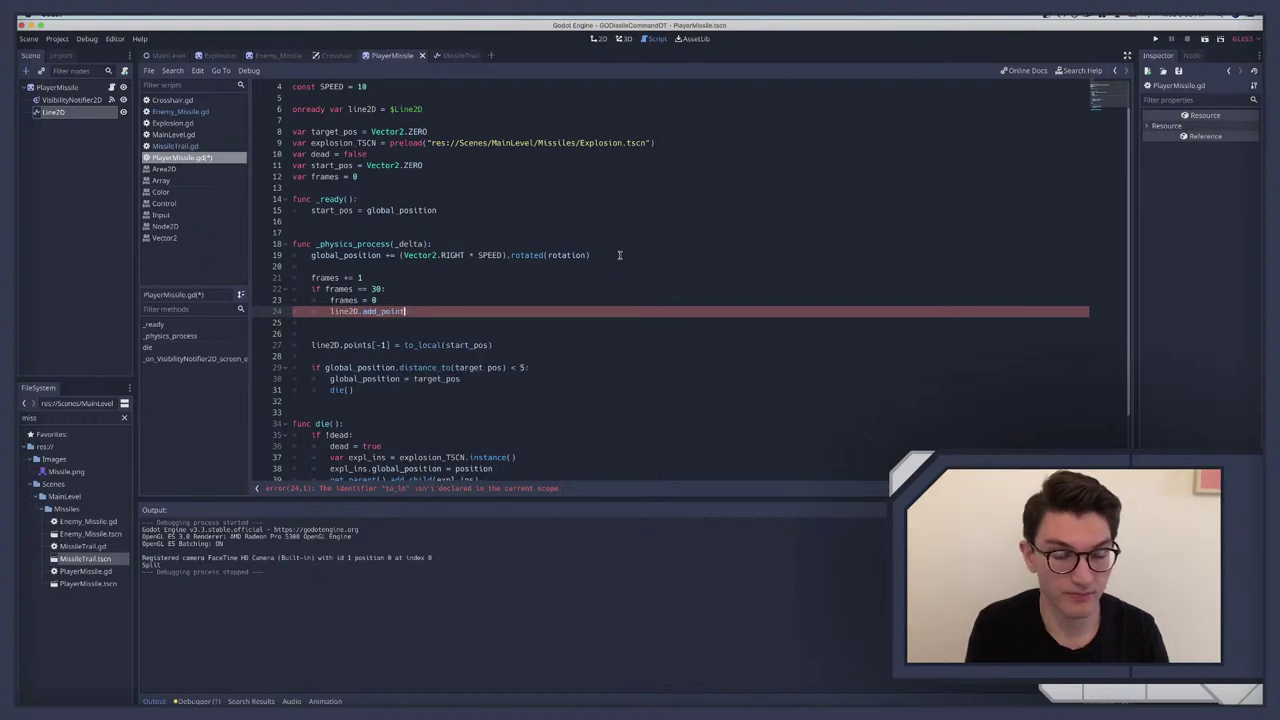
{"action": "type", "text": "("}
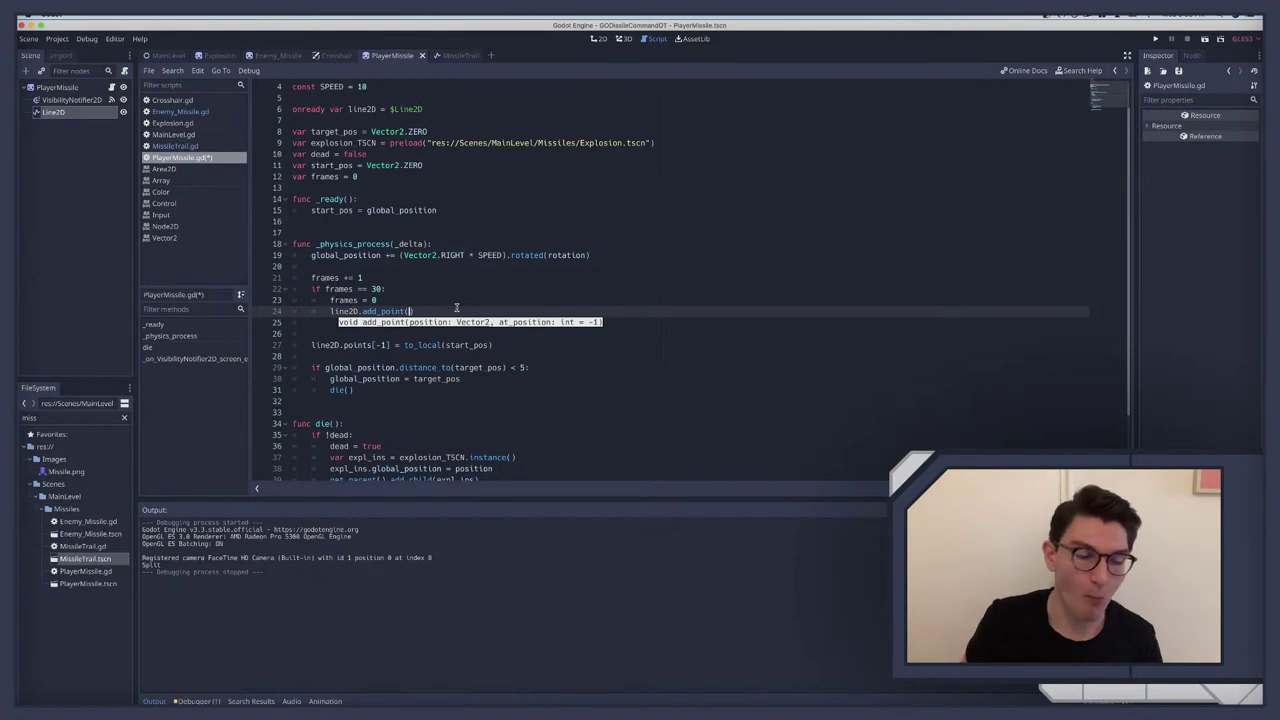
{"action": "left_click", "coordinate": [57, 38]}
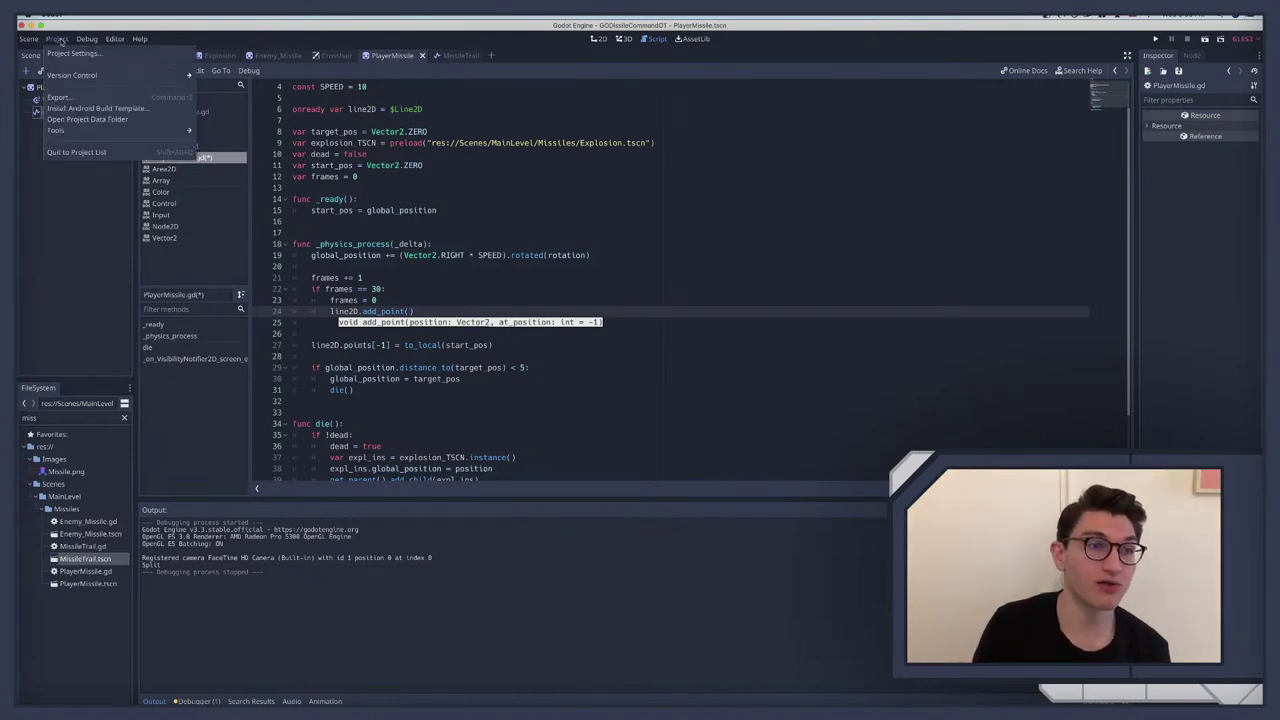
{"action": "left_click", "coordinate": [52, 52]}
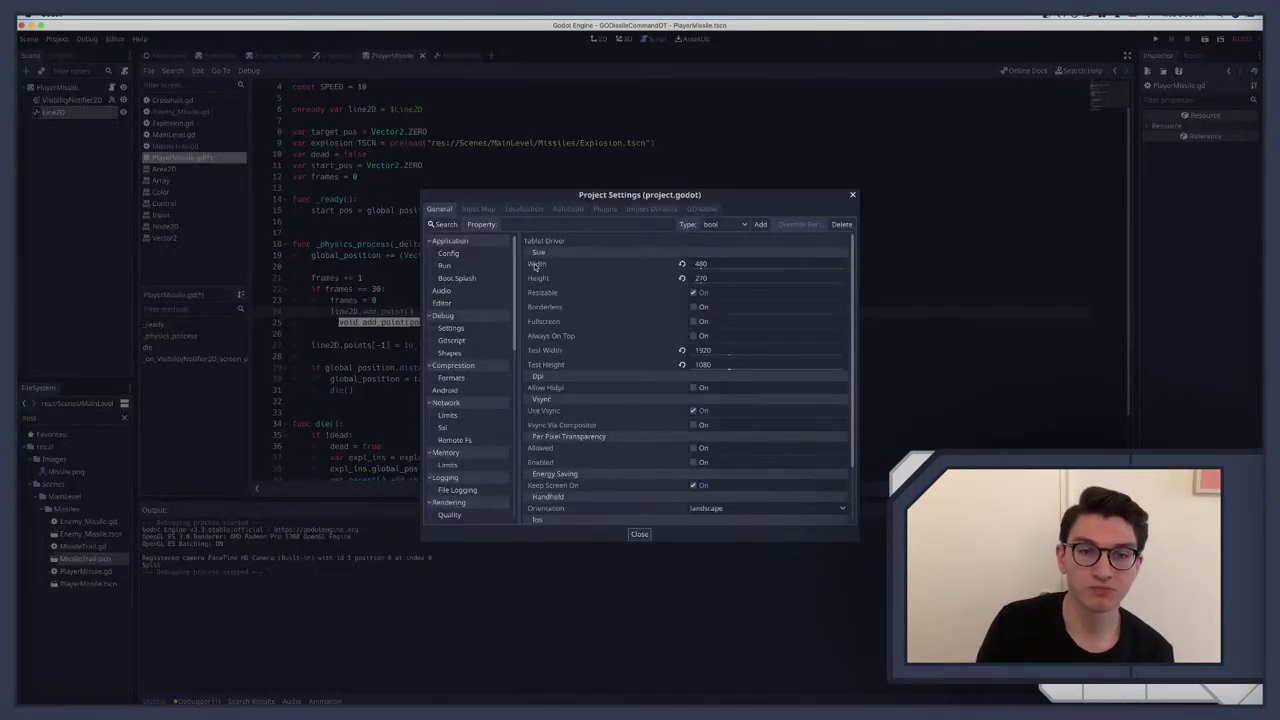
{"action": "left_click", "coordinate": [479, 211]}
{"action": "left_click", "coordinate": [439, 209]}
{"action": "scroll", "coordinate": [449, 306], "scroll_direction": "down", "scroll_amount": 5}
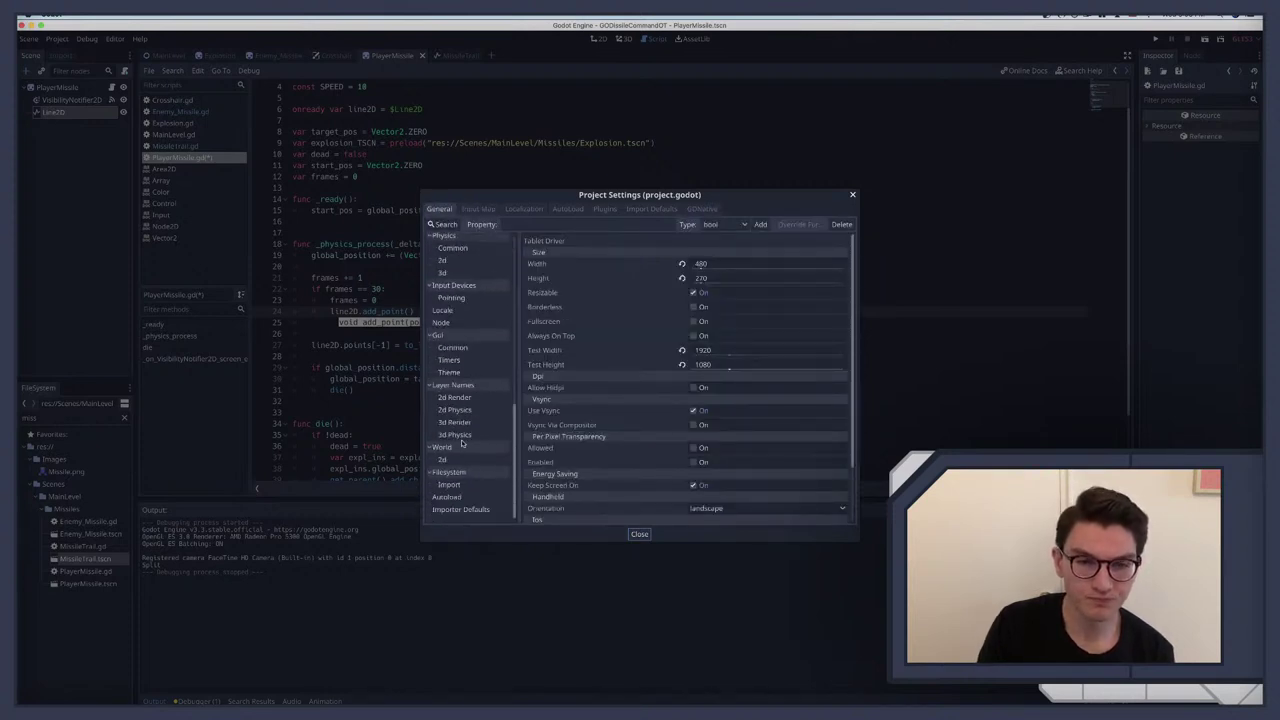
{"action": "scroll", "coordinate": [460, 370], "scroll_direction": "up", "scroll_amount": 5}
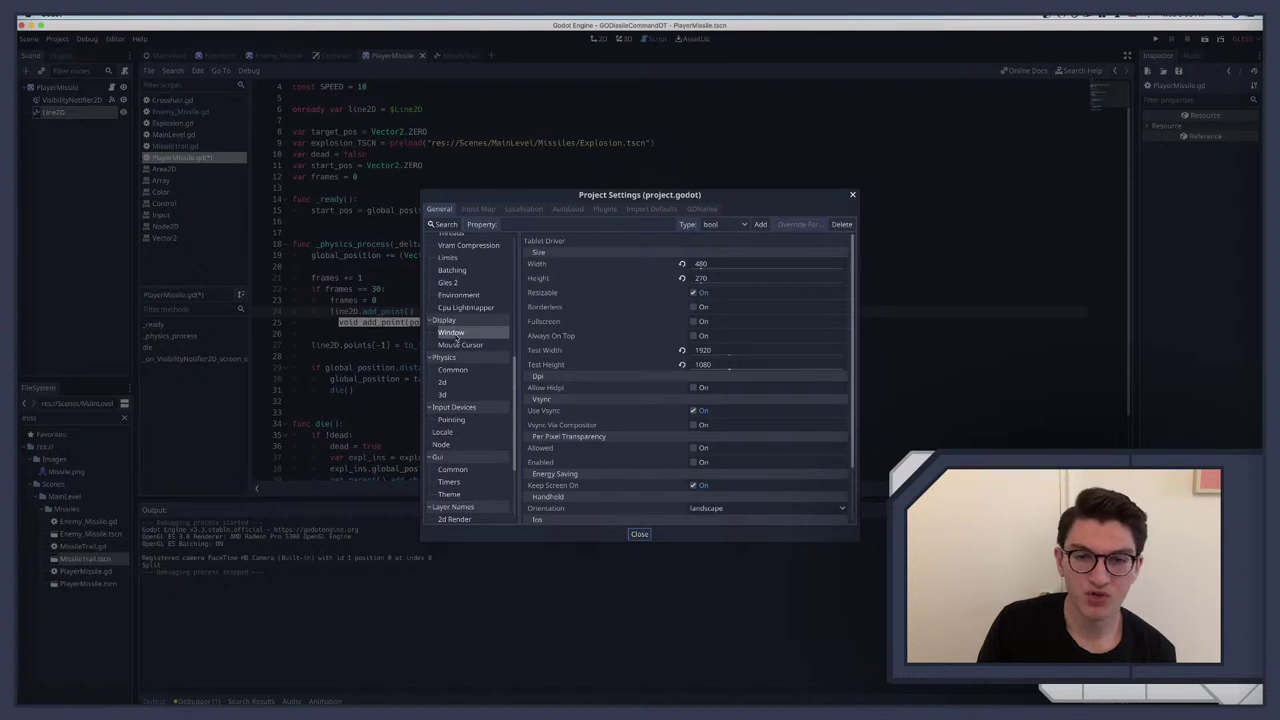
{"action": "left_click", "coordinate": [693, 292]}
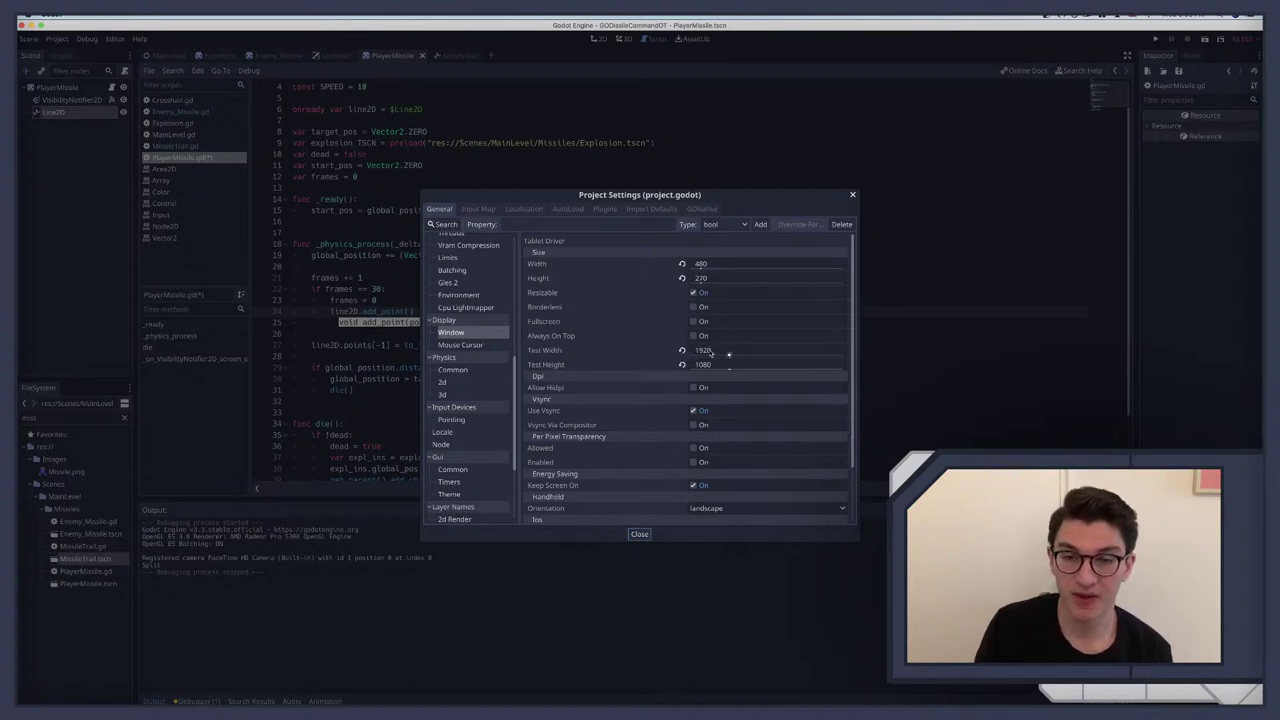
{"action": "left_click", "coordinate": [852, 196]}
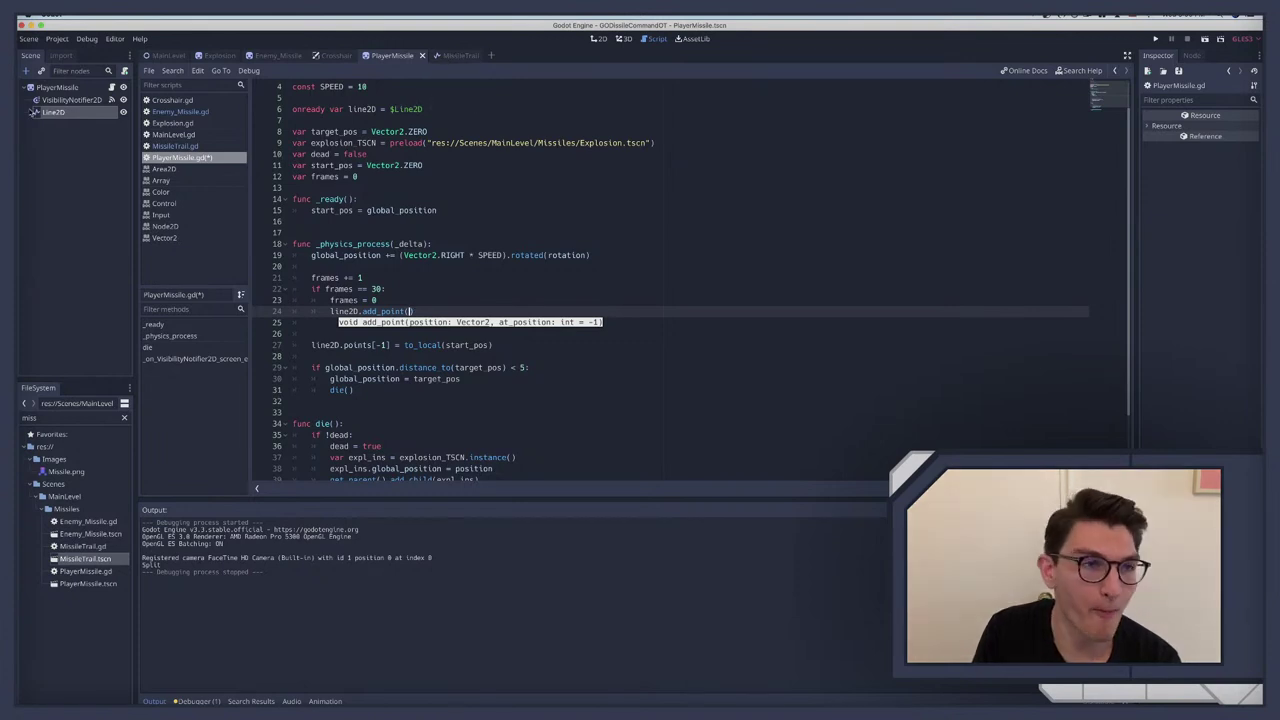
Step: From the 2D view, search the help for 'line2' and open the Line2D class reference
{"action": "left_click", "coordinate": [53, 112]}
{"action": "scroll", "coordinate": [651, 376], "scroll_direction": "right", "scroll_amount": 2}
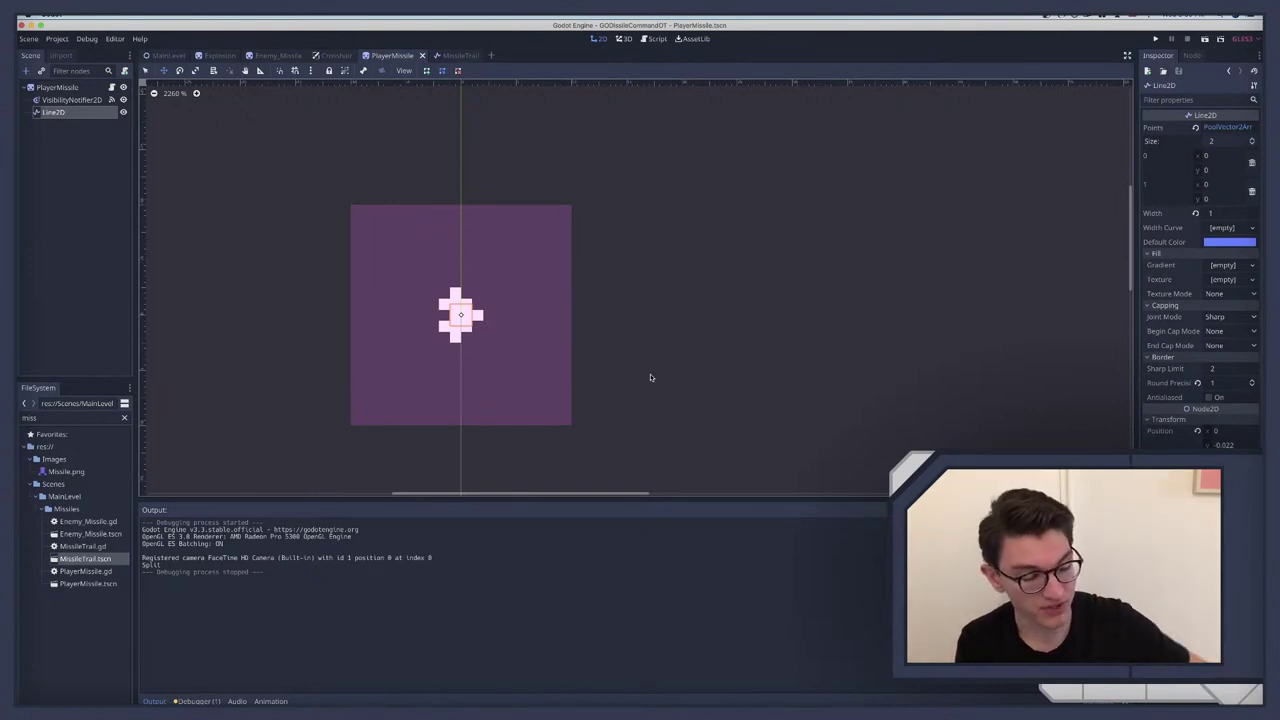
{"action": "key", "text": "alt+space"}
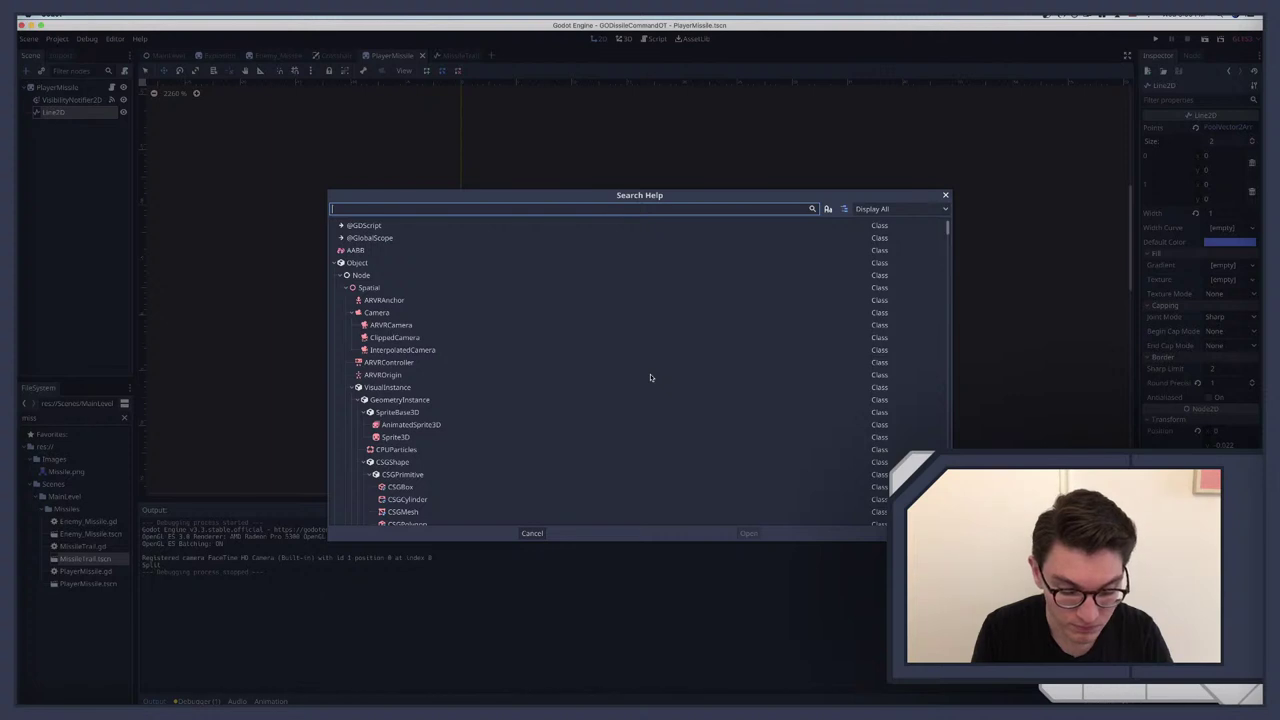
{"action": "type", "text": "line2"}
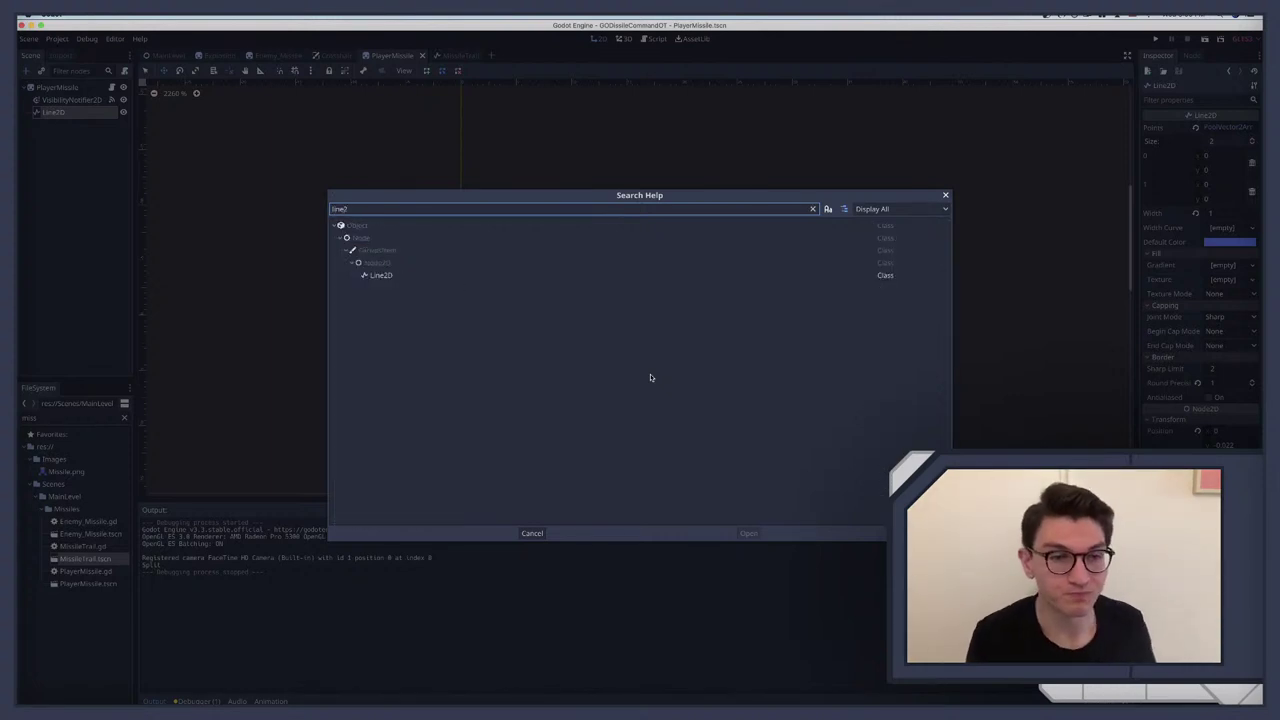
{"action": "double_click", "coordinate": [381, 276]}
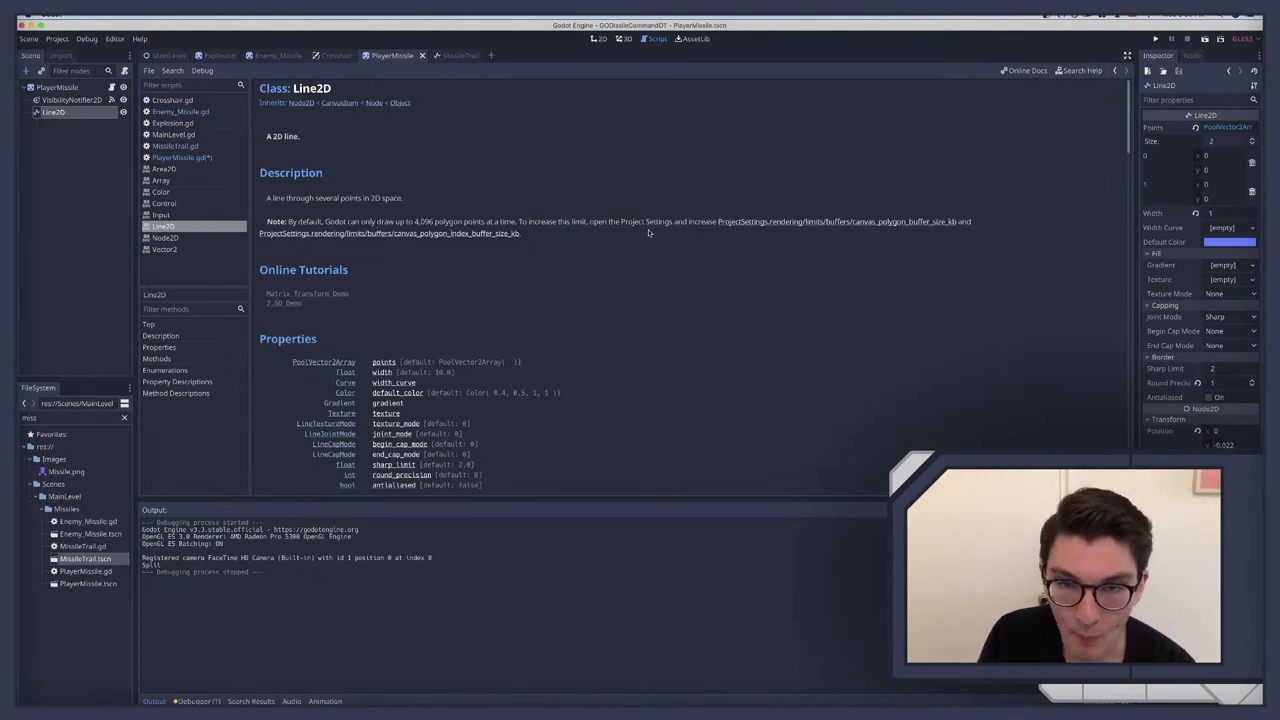
Step: Read the Line2D methods and sharp_limit description, then return to PlayerMissile.gd
{"action": "scroll", "coordinate": [406, 241], "scroll_direction": "down", "scroll_amount": 5}
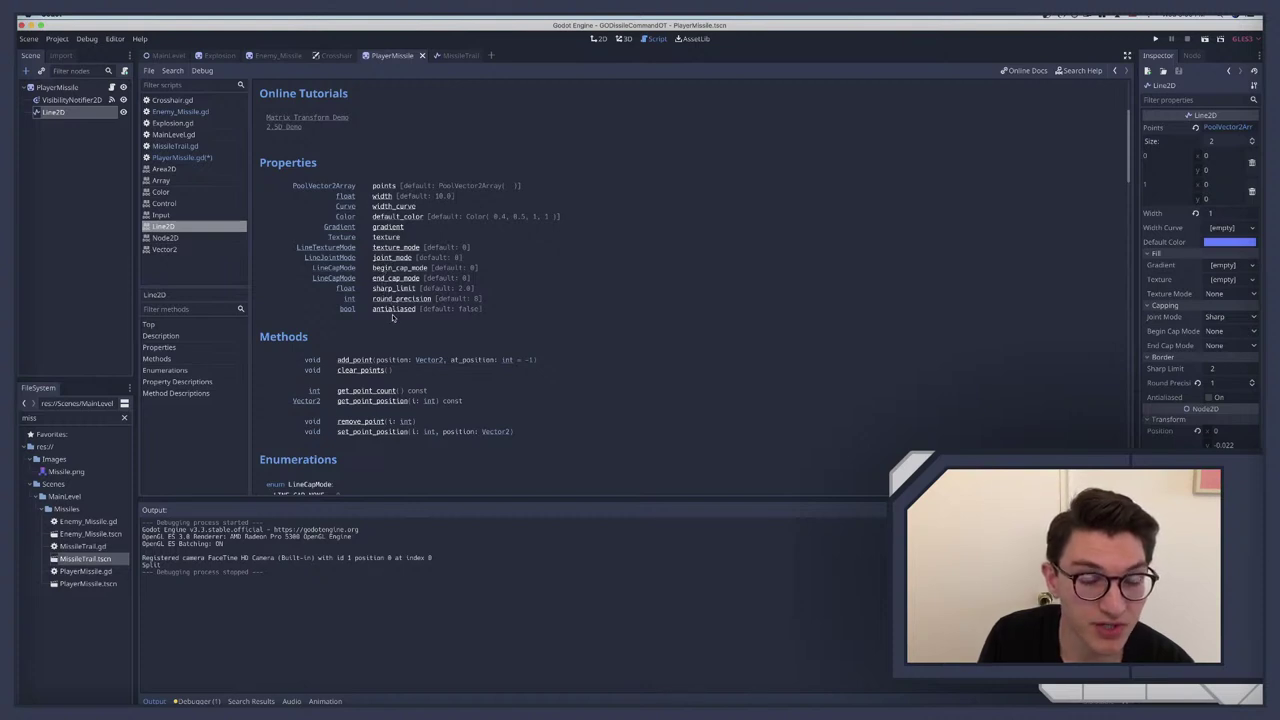
{"action": "scroll", "coordinate": [375, 331], "scroll_direction": "down", "scroll_amount": 3}
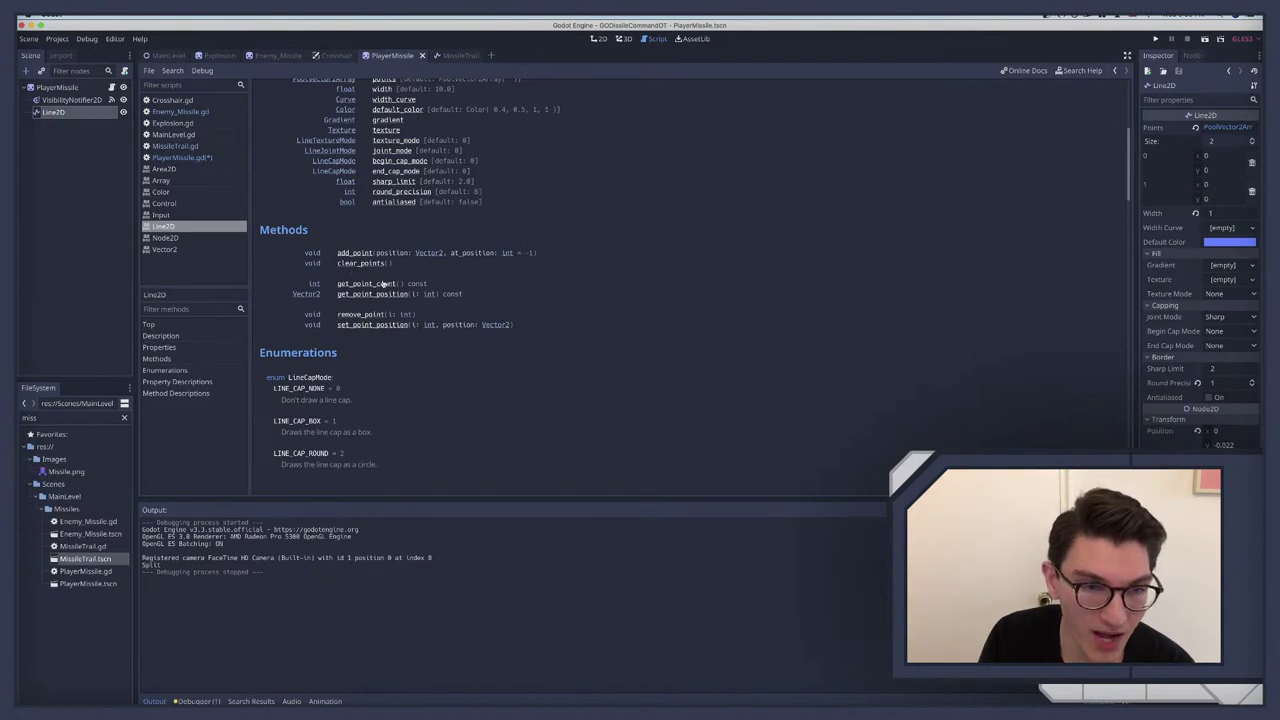
{"action": "scroll", "coordinate": [360, 335], "scroll_direction": "down", "scroll_amount": 8}
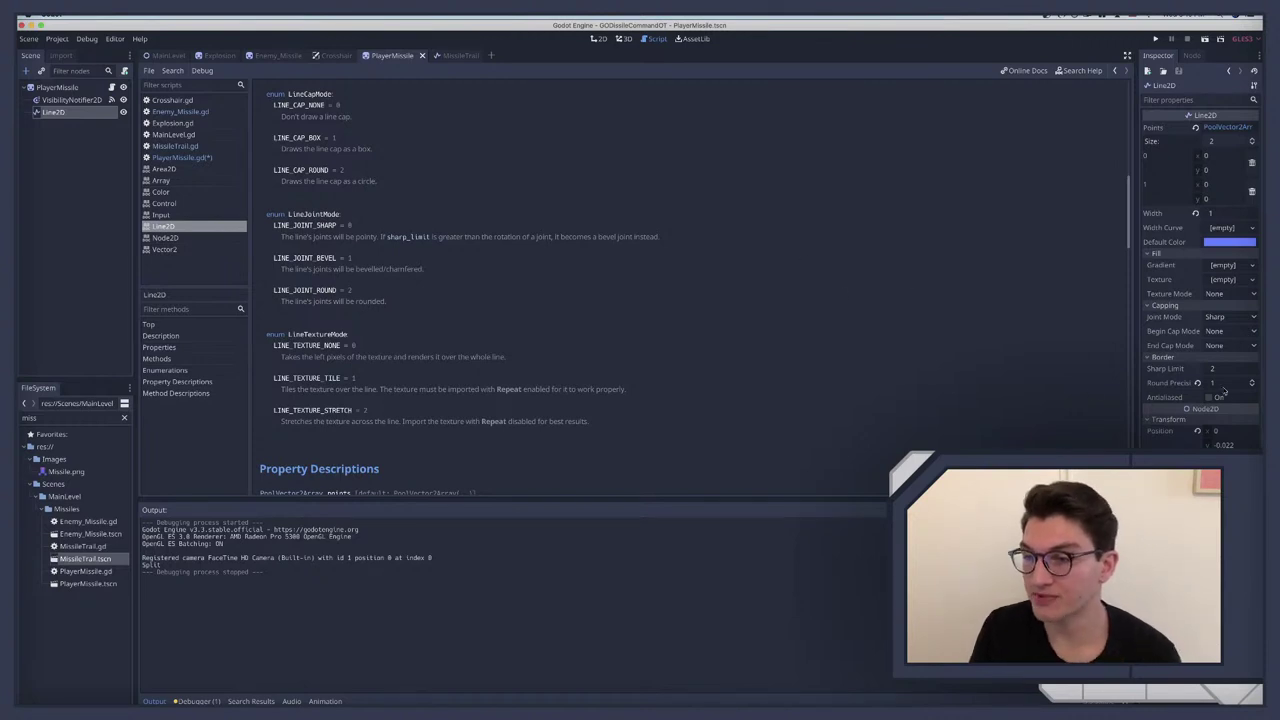
{"action": "left_click", "coordinate": [1220, 368]}
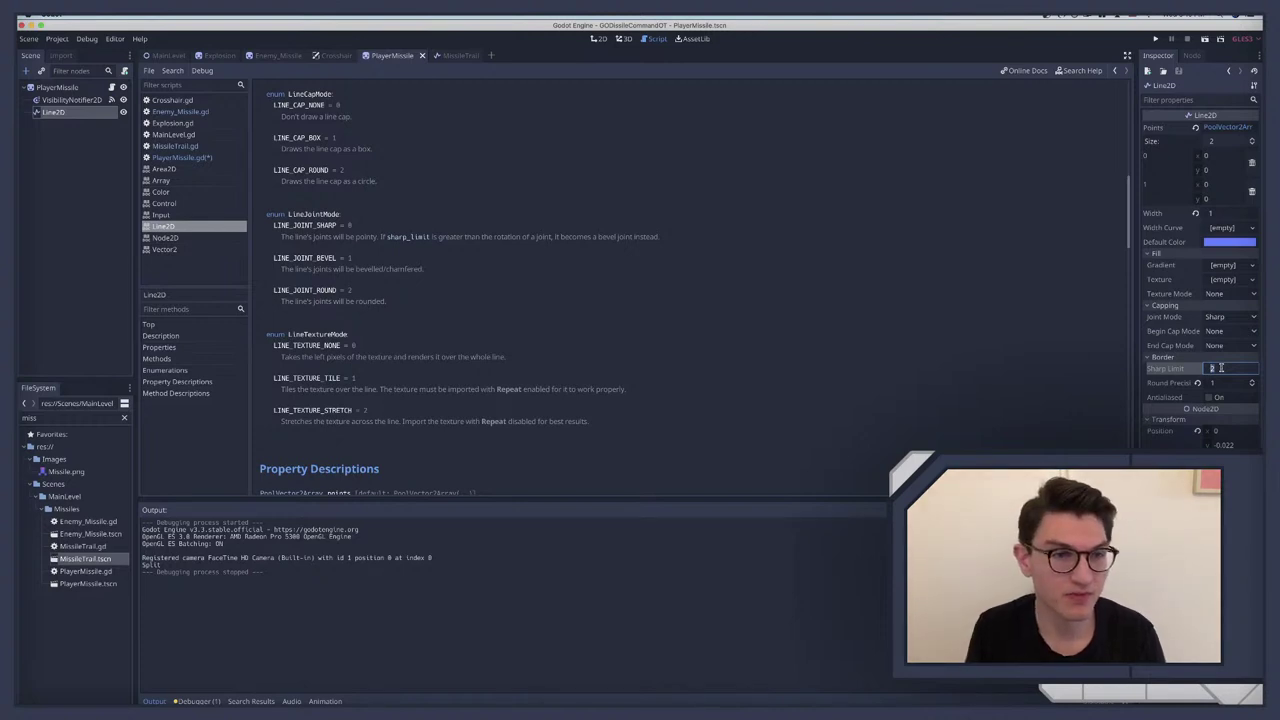
{"action": "left_click", "coordinate": [388, 236]}
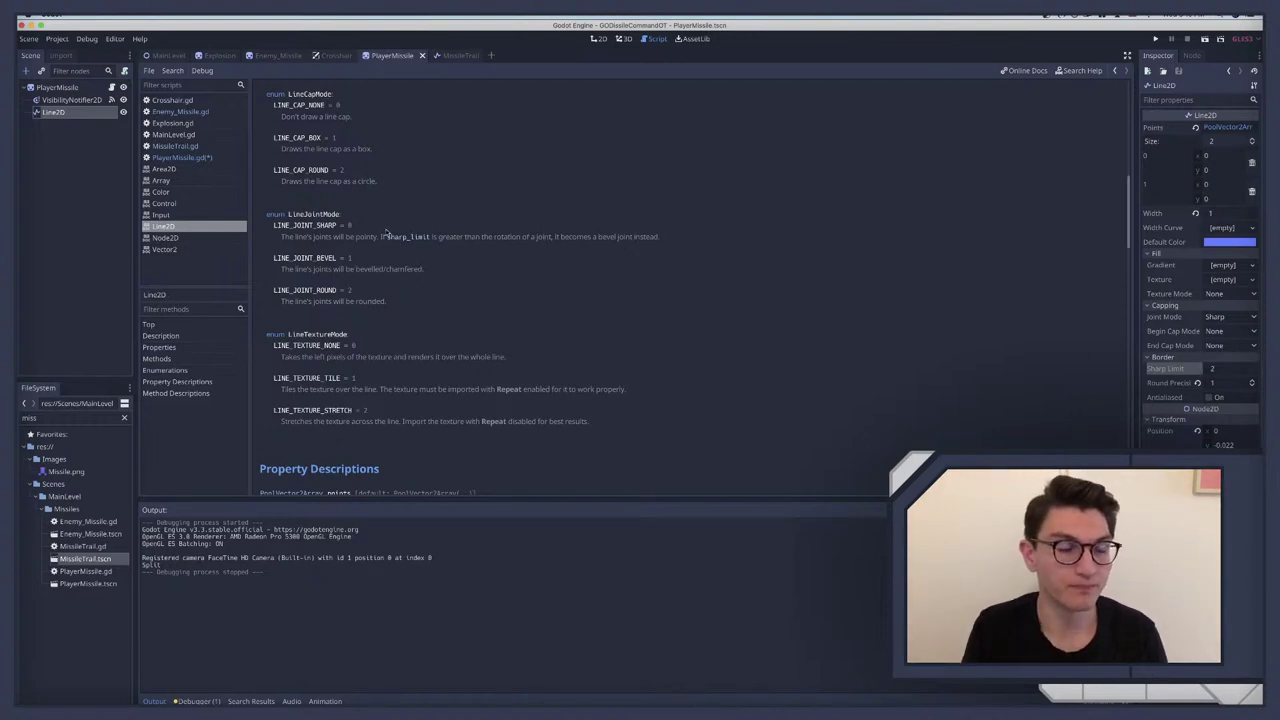
{"action": "scroll", "coordinate": [390, 284], "scroll_direction": "down", "scroll_amount": 1}
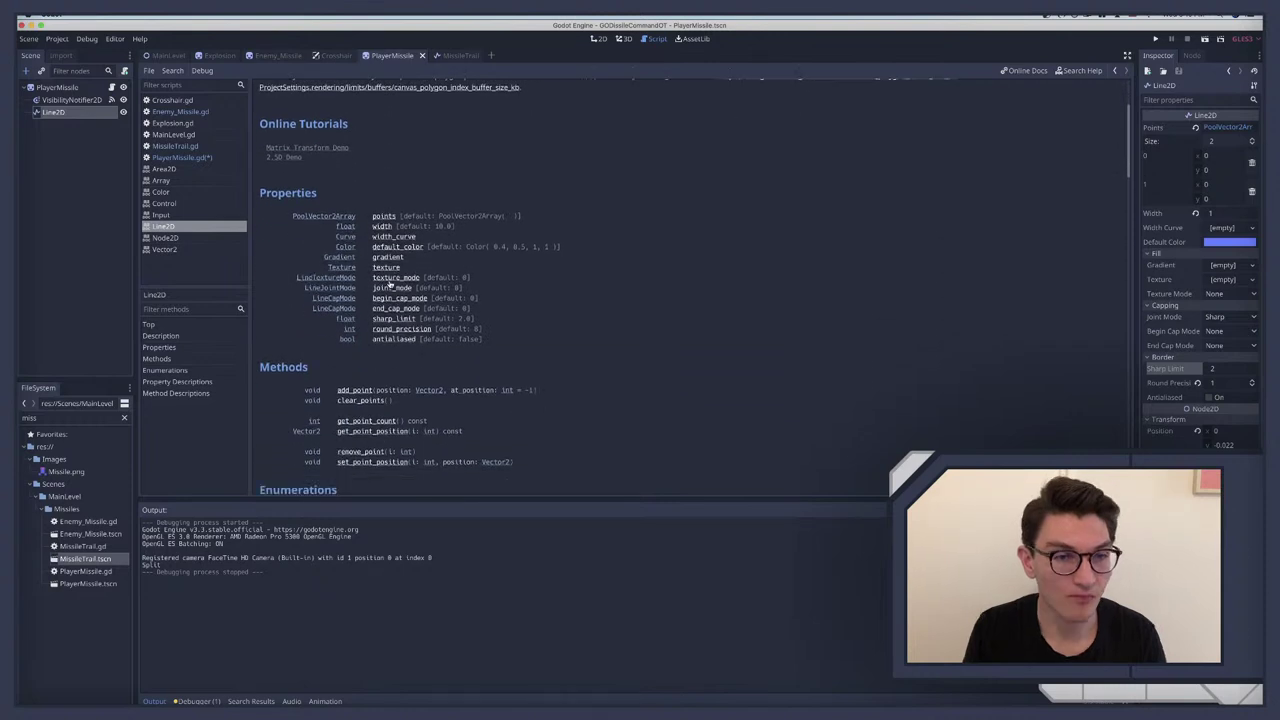
{"action": "left_click", "coordinate": [393, 318]}
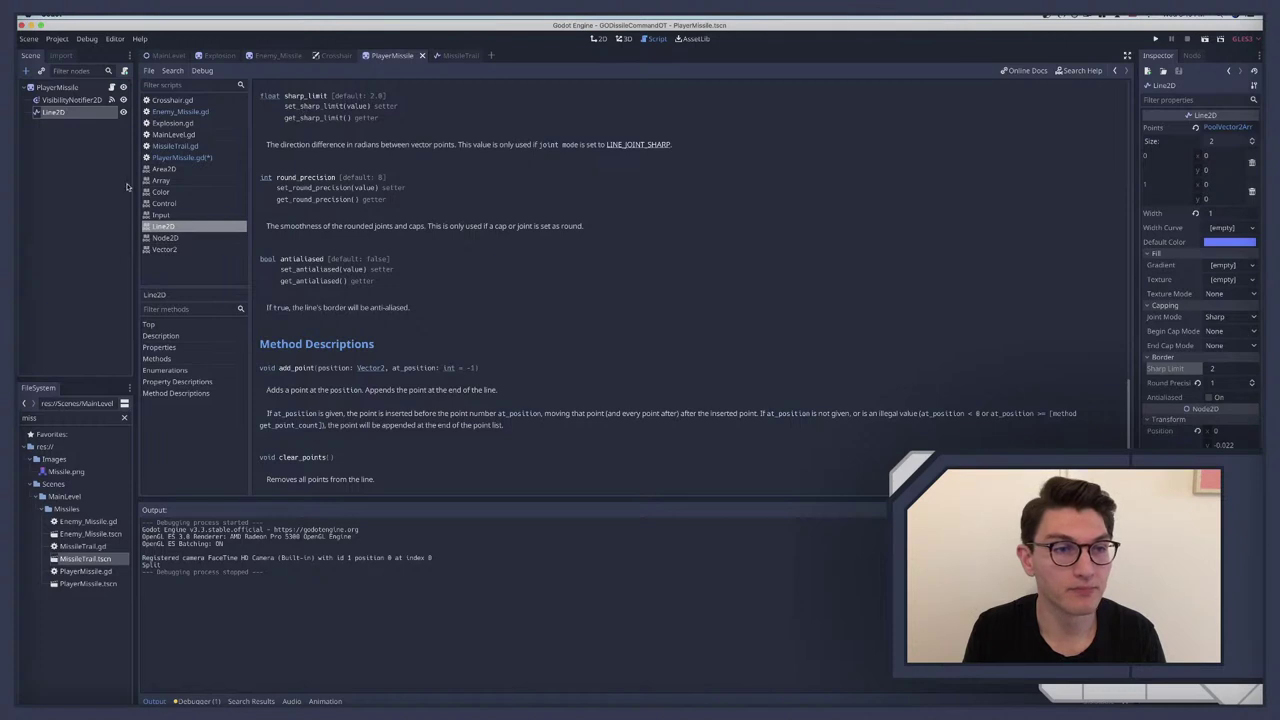
{"action": "left_click", "coordinate": [175, 158]}
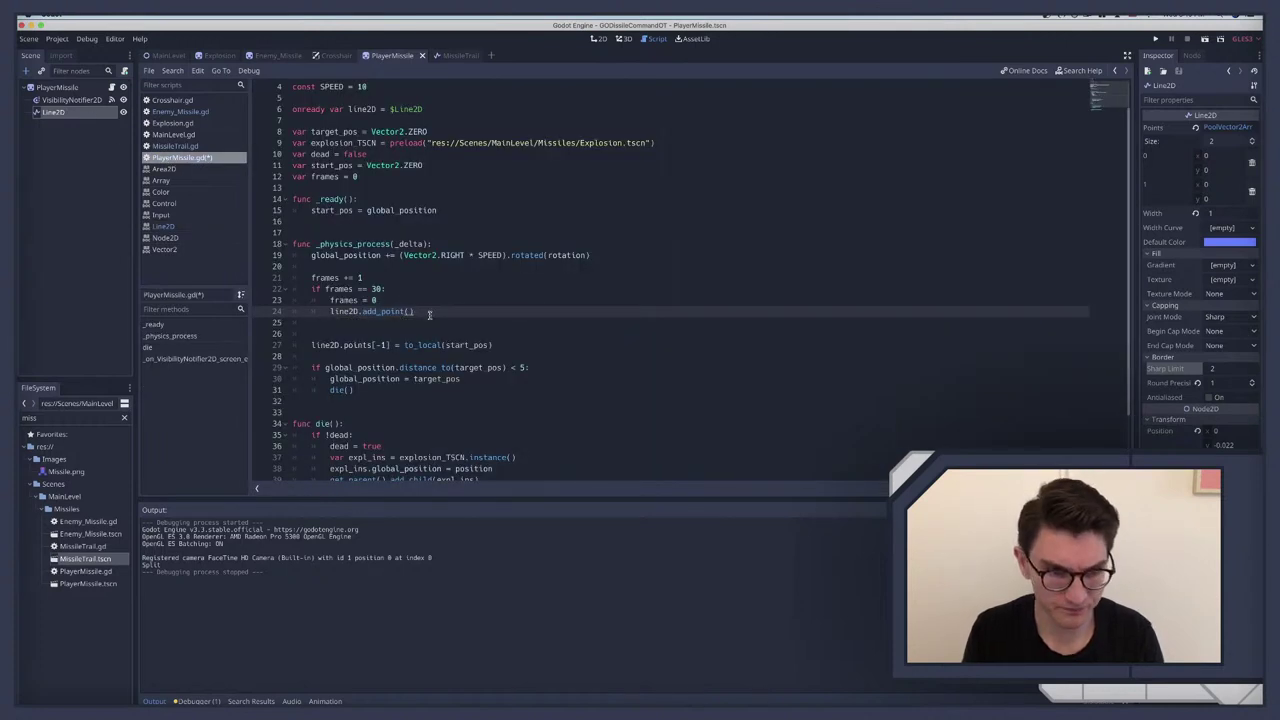
{"action": "left_click_drag", "start_coordinate": [433, 311], "coordinate": [261, 292]}
{"action": "left_click", "coordinate": [261, 281], "text": "shift"}
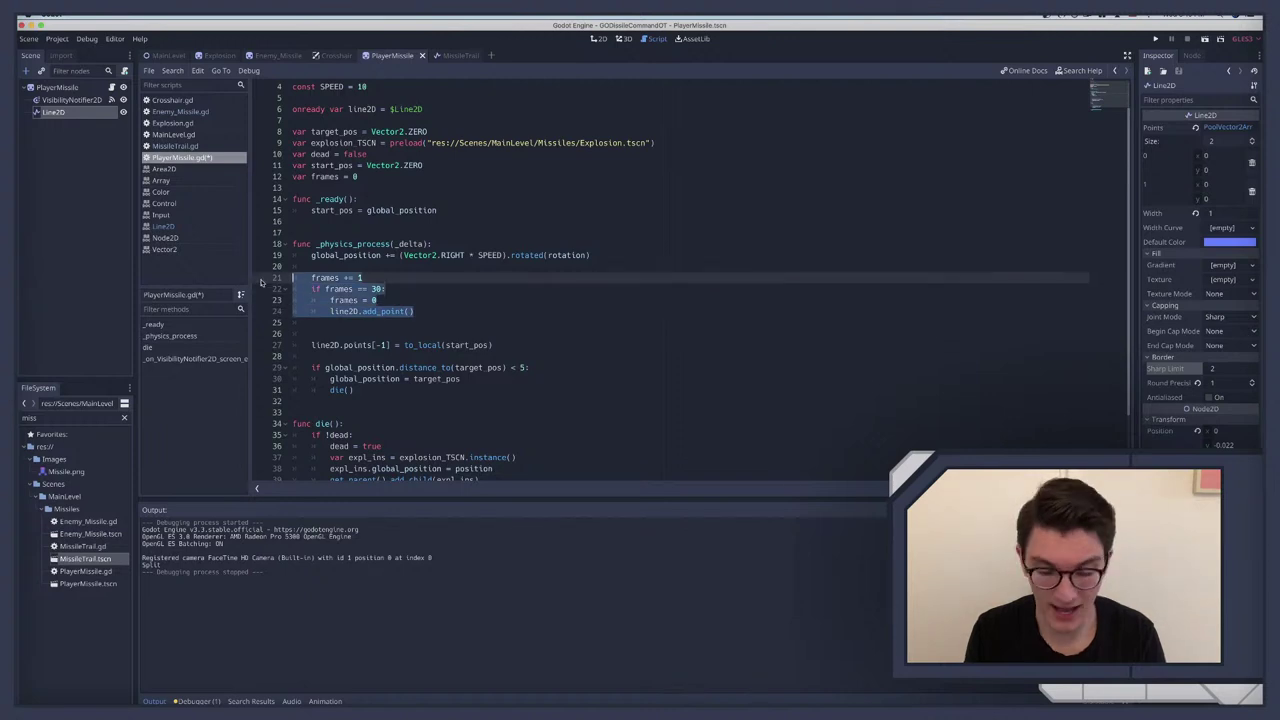
{"action": "key", "text": "BackSpace"}
{"action": "key", "text": "BackSpace"}
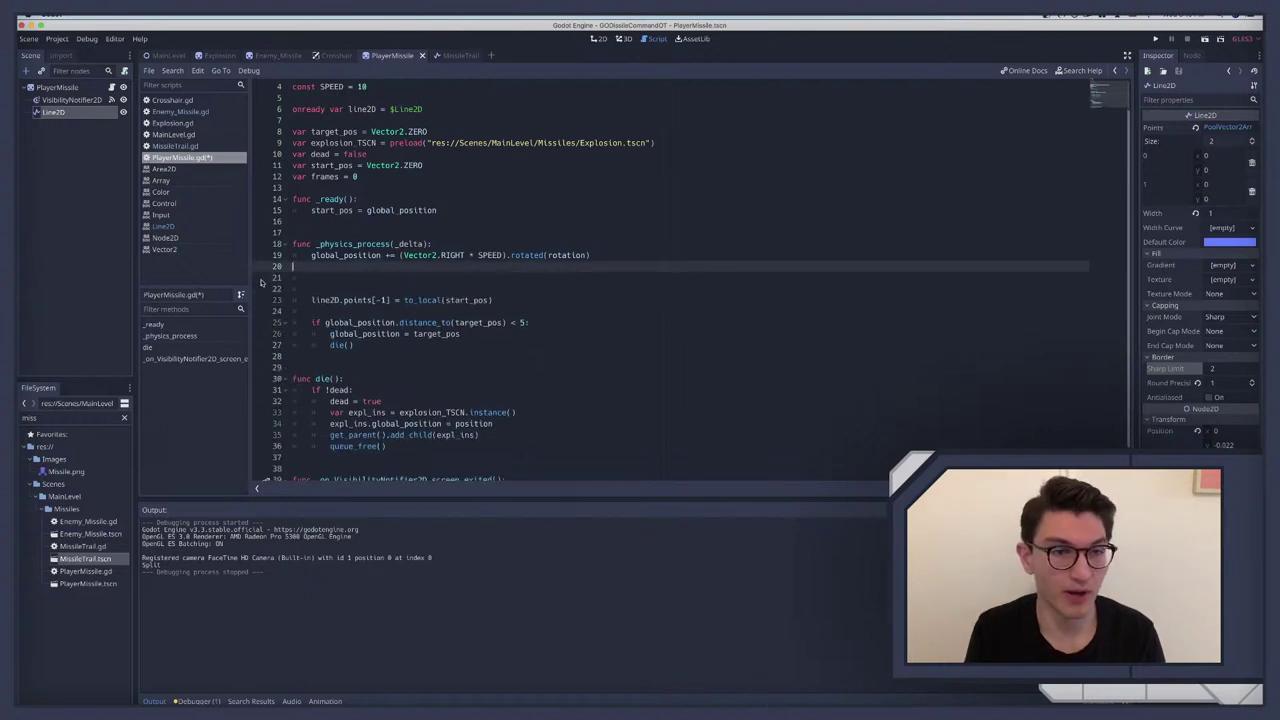
{"action": "key", "text": "BackSpace"}
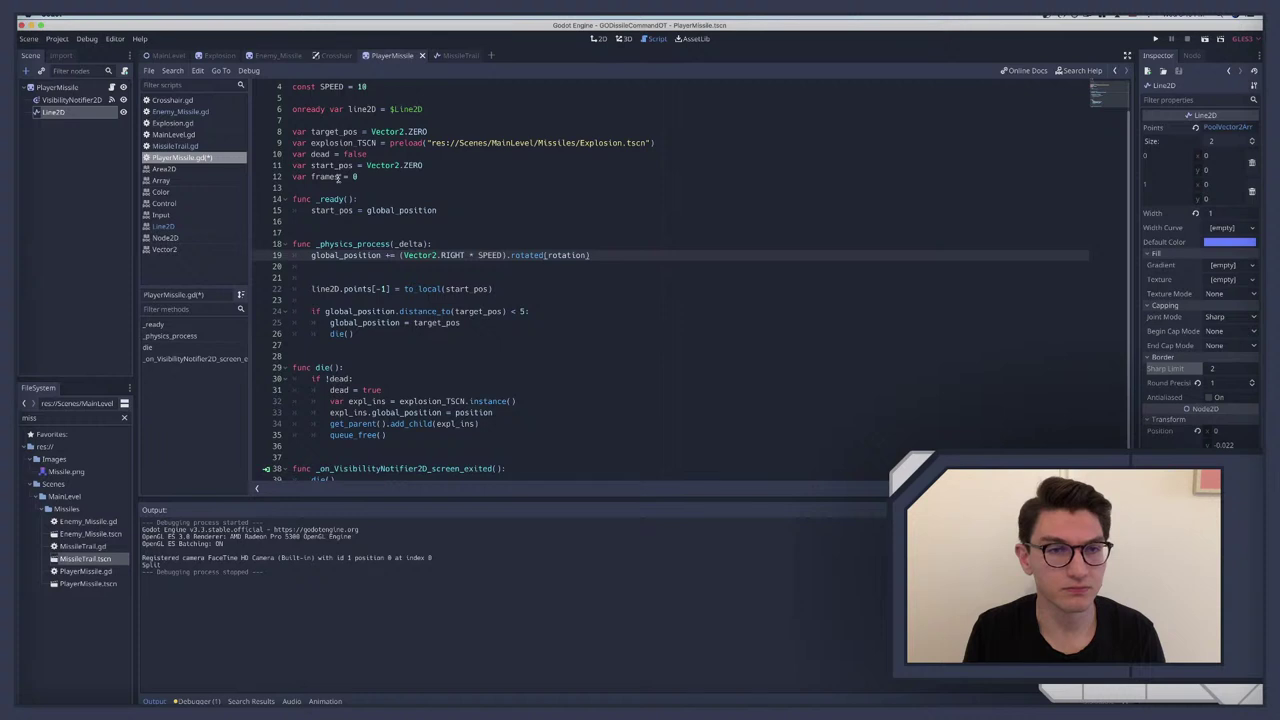
{"action": "triple_click", "coordinate": [341, 176]}
{"action": "key", "text": "BackSpace"}
{"action": "key", "text": "BackSpace"}
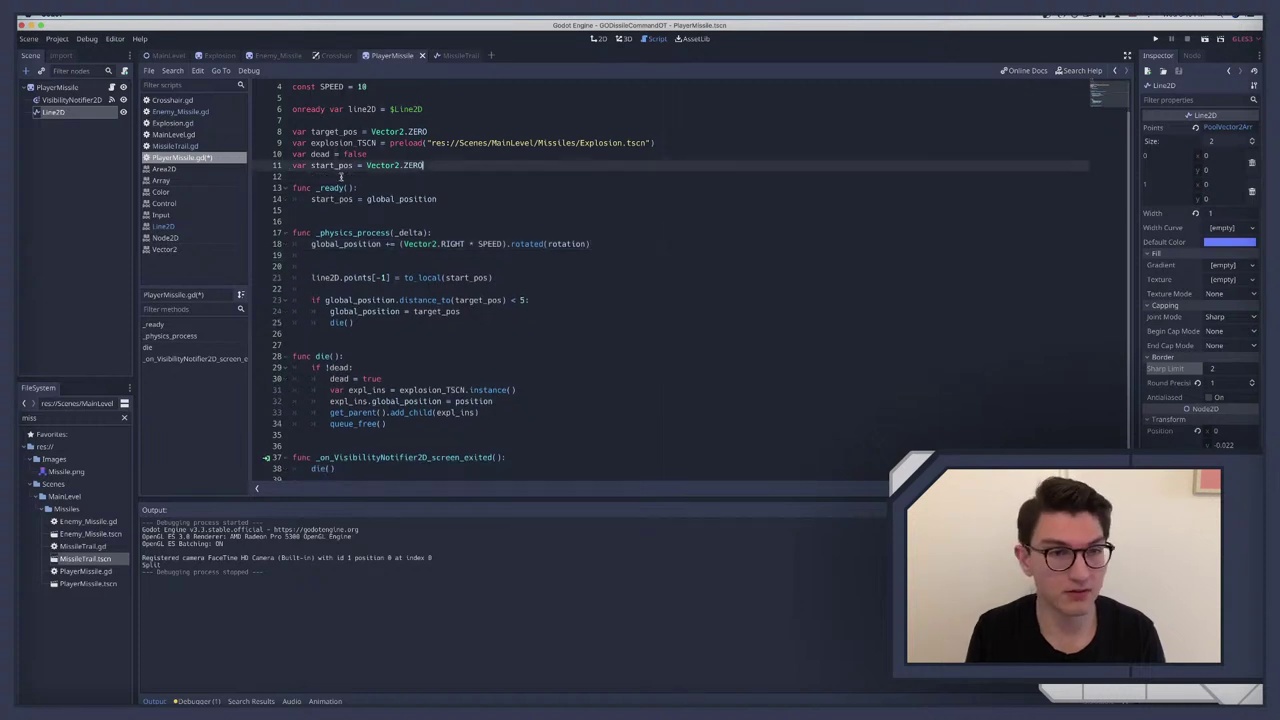
{"action": "key", "text": "Down"}
{"action": "key", "text": "Return"}
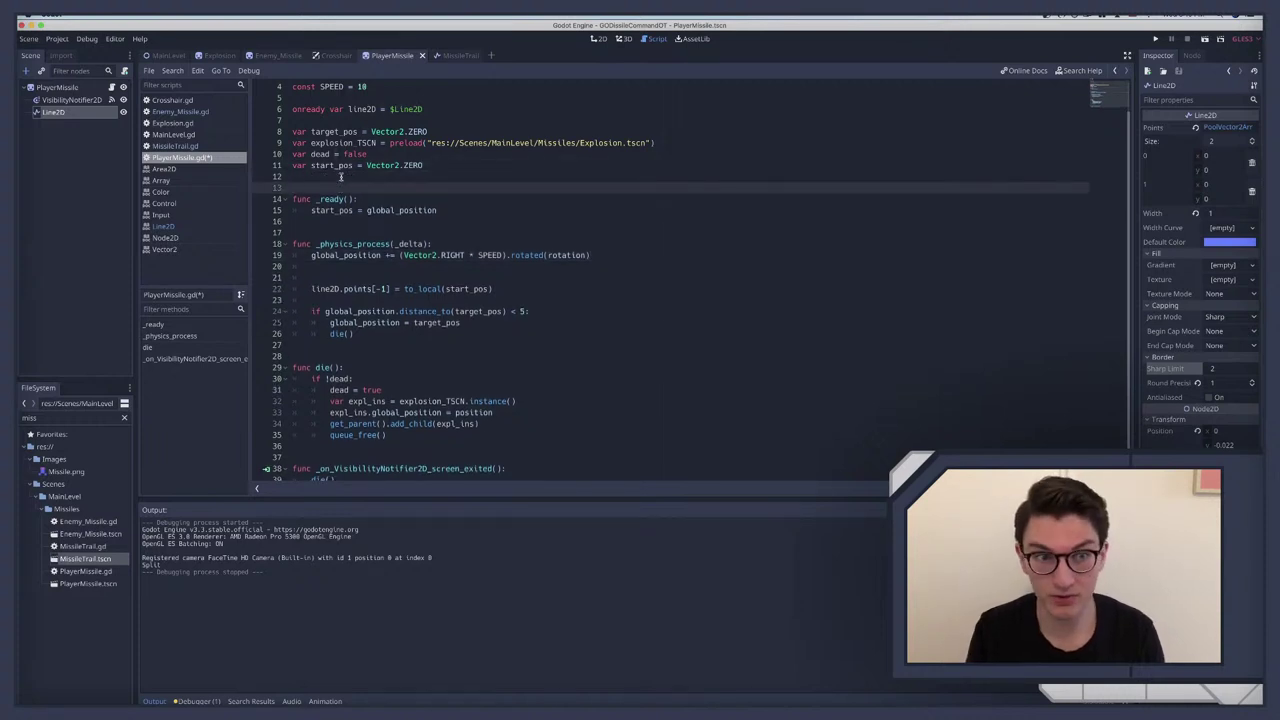
{"action": "left_click", "coordinate": [313, 289]}
{"action": "left_click_drag", "start_coordinate": [313, 289], "coordinate": [494, 288]}
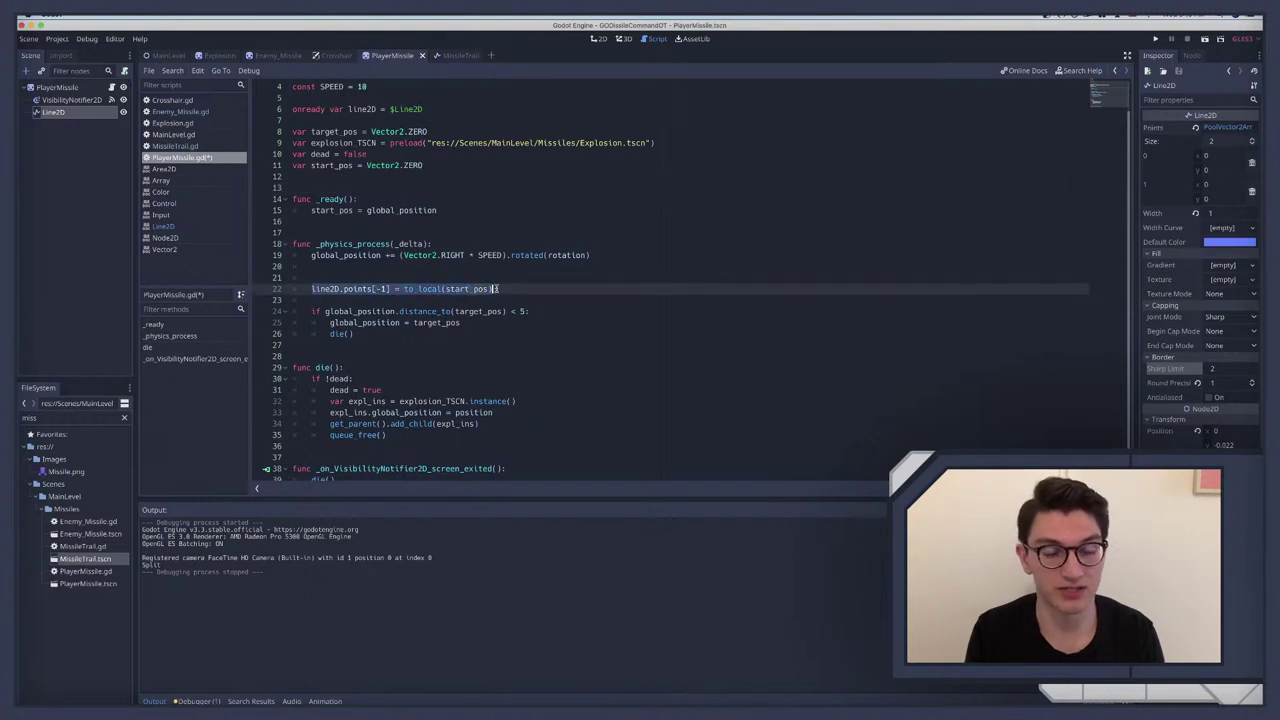
{"action": "left_click", "coordinate": [408, 289]}
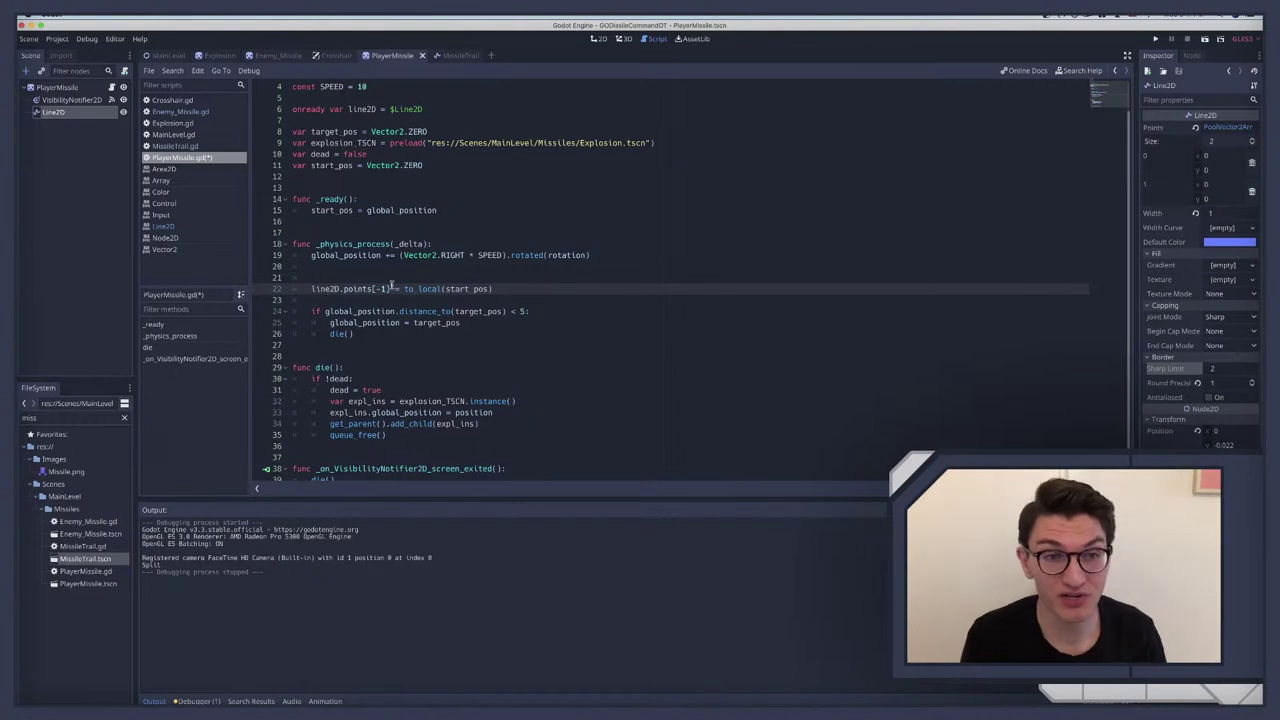
{"action": "left_click_drag", "start_coordinate": [314, 289], "coordinate": [386, 289]}
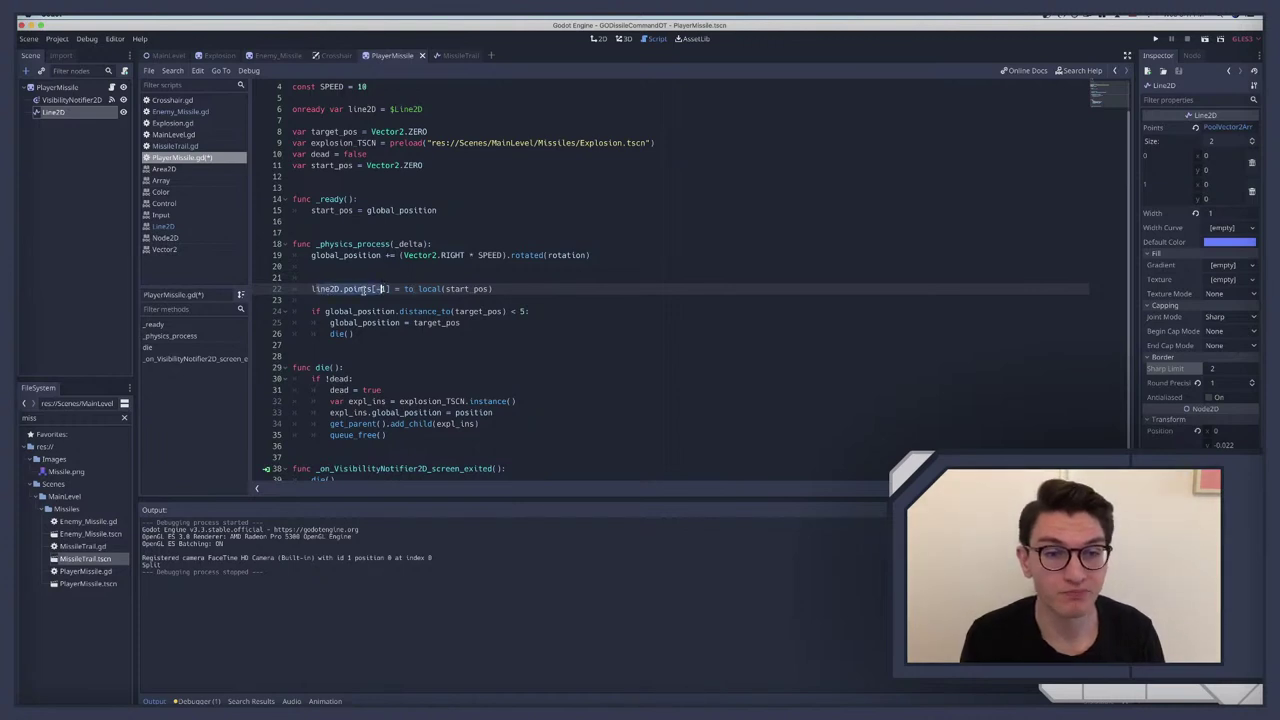
{"action": "left_click", "coordinate": [367, 289]}
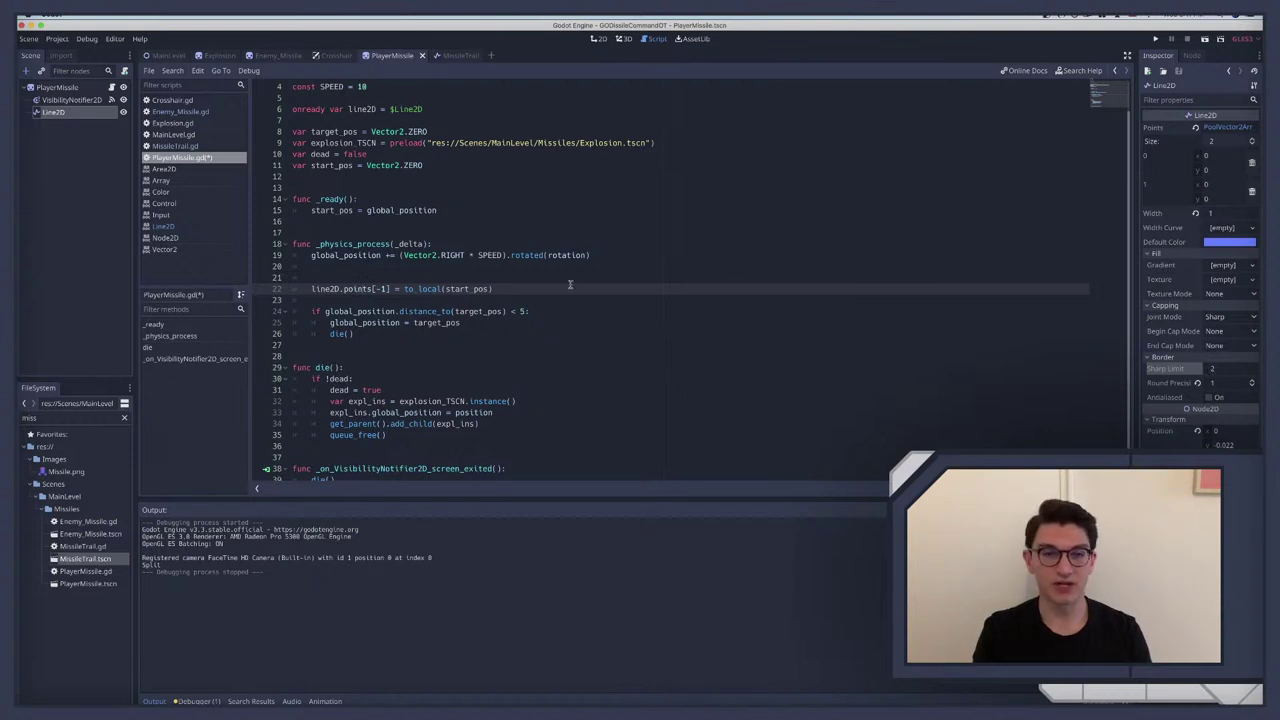
Step: Open the Line2D reference from the script list, scroll it, and select the Inspector's Sharp Limit field
{"action": "left_click", "coordinate": [163, 226]}
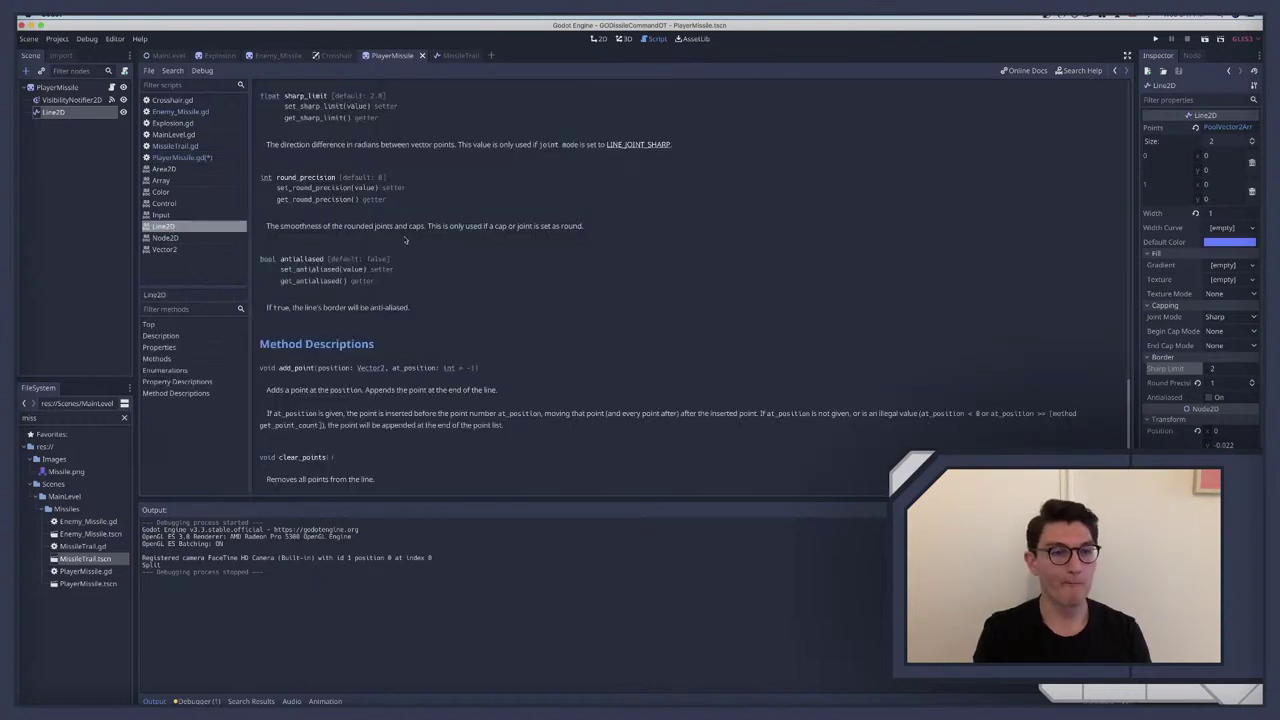
{"action": "scroll", "coordinate": [378, 246], "scroll_direction": "up", "scroll_amount": 15}
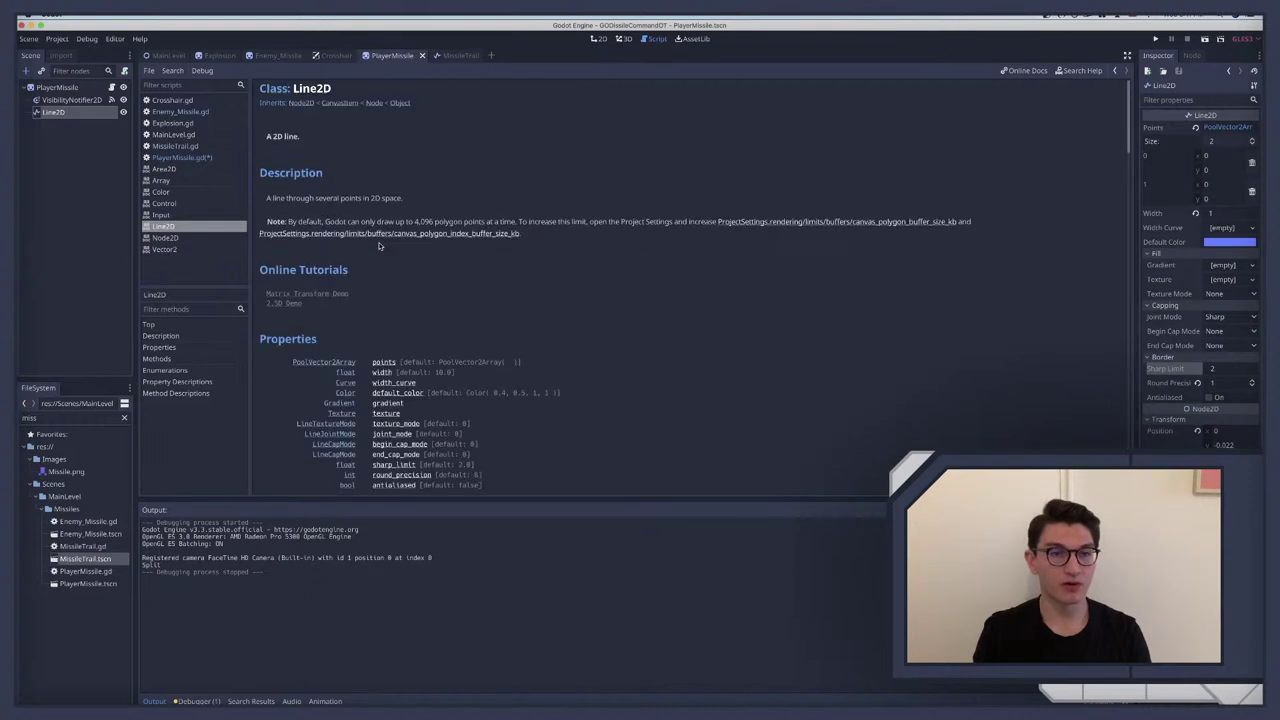
{"action": "scroll", "coordinate": [395, 293], "scroll_direction": "down", "scroll_amount": 12}
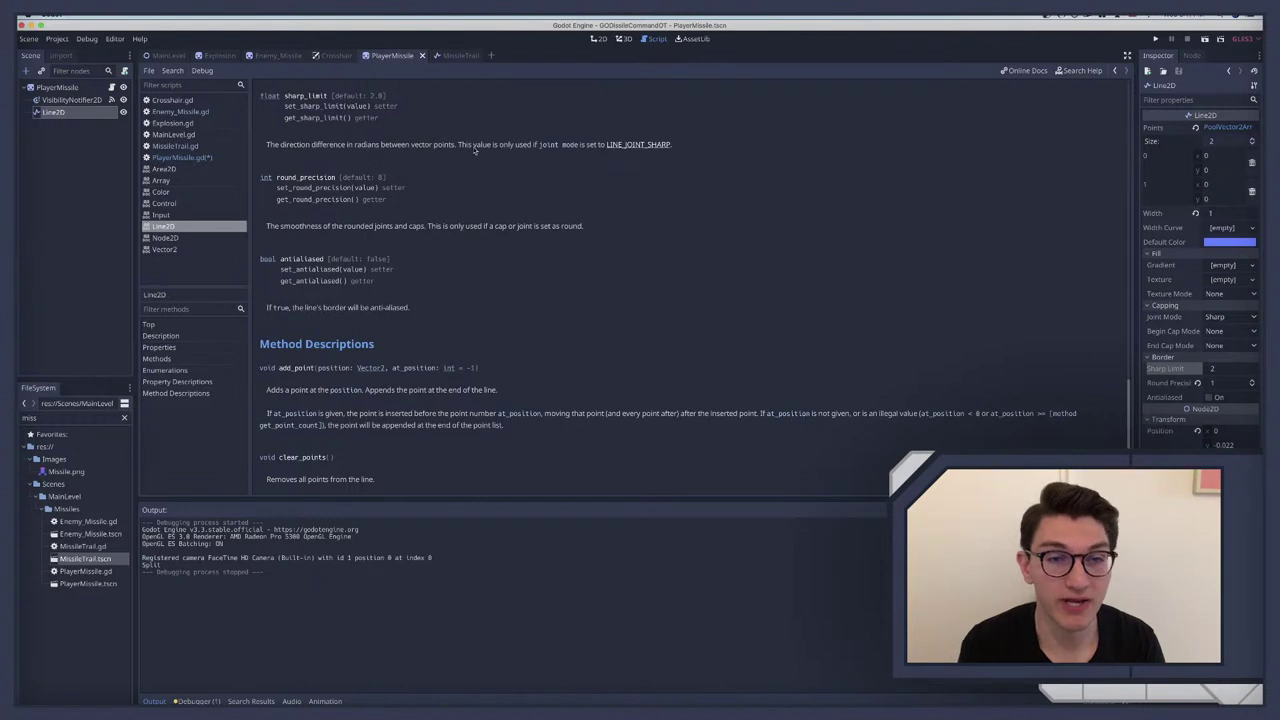
{"action": "scroll", "coordinate": [617, 152], "scroll_direction": "down", "scroll_amount": 1}
{"action": "scroll", "coordinate": [633, 145], "scroll_direction": "up", "scroll_amount": 1}
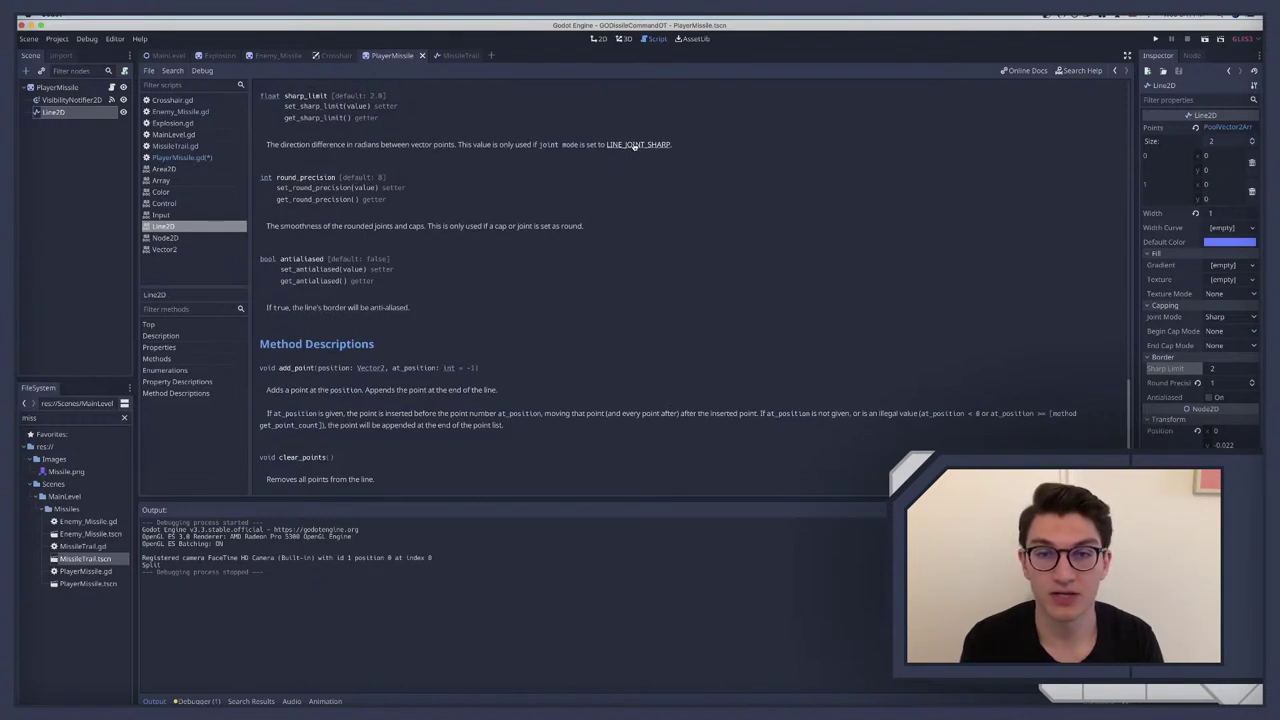
{"action": "left_click", "coordinate": [1219, 369]}
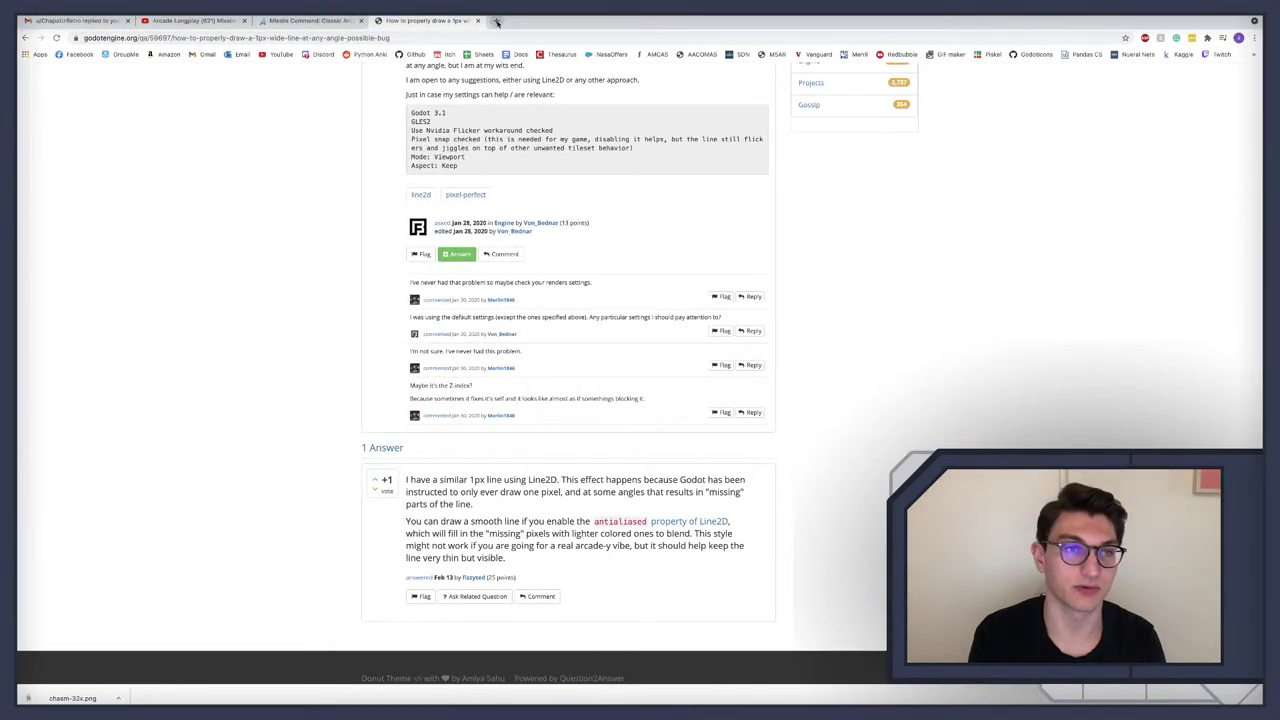
Step: Search Chrome for 'deg to rad', convert 360 degrees (6.28319 radians), then return to Godot
{"action": "left_click", "coordinate": [496, 21]}
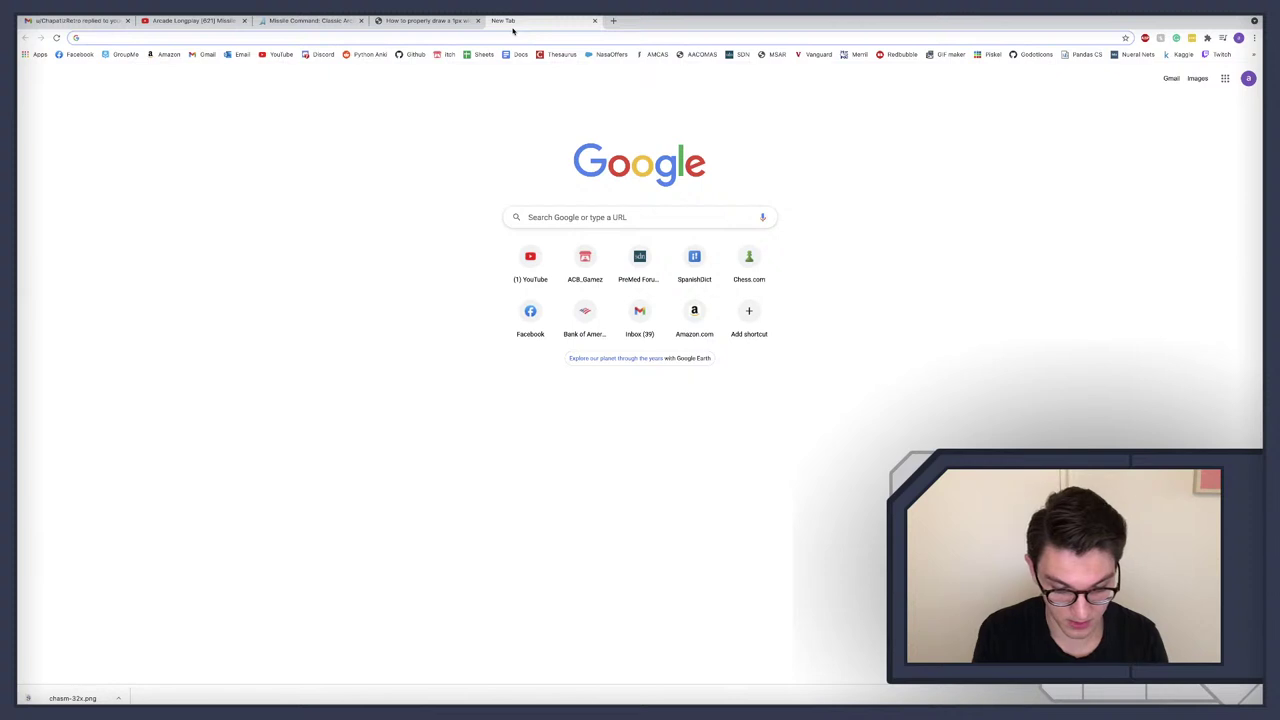
{"action": "type", "text": "deg to rad"}
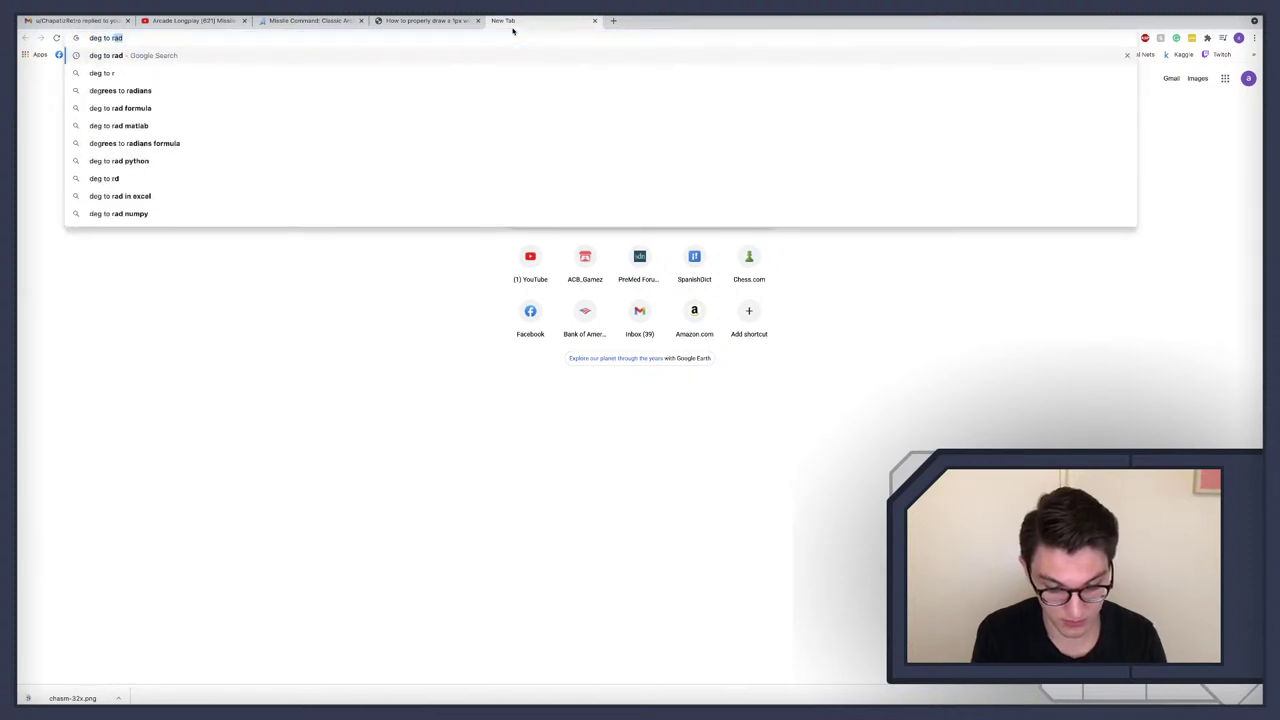
{"action": "key", "text": "Return"}
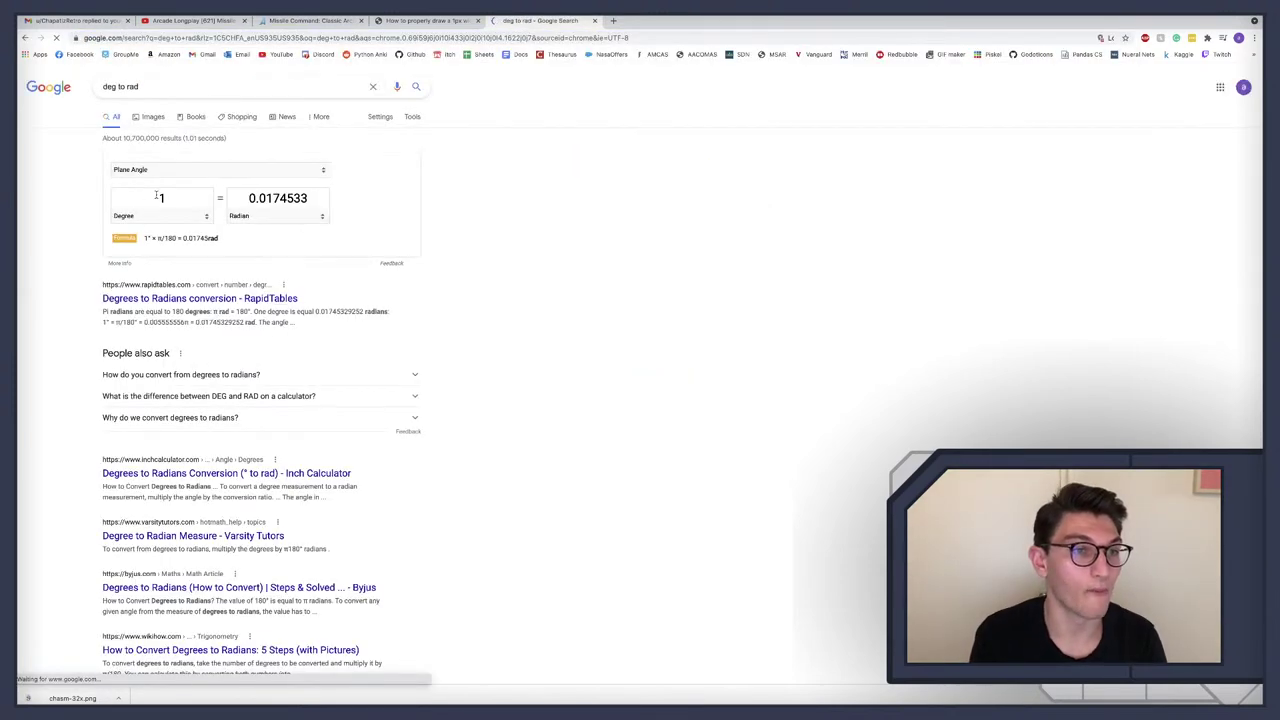
{"action": "left_click", "coordinate": [158, 197]}
{"action": "type", "text": "360"}
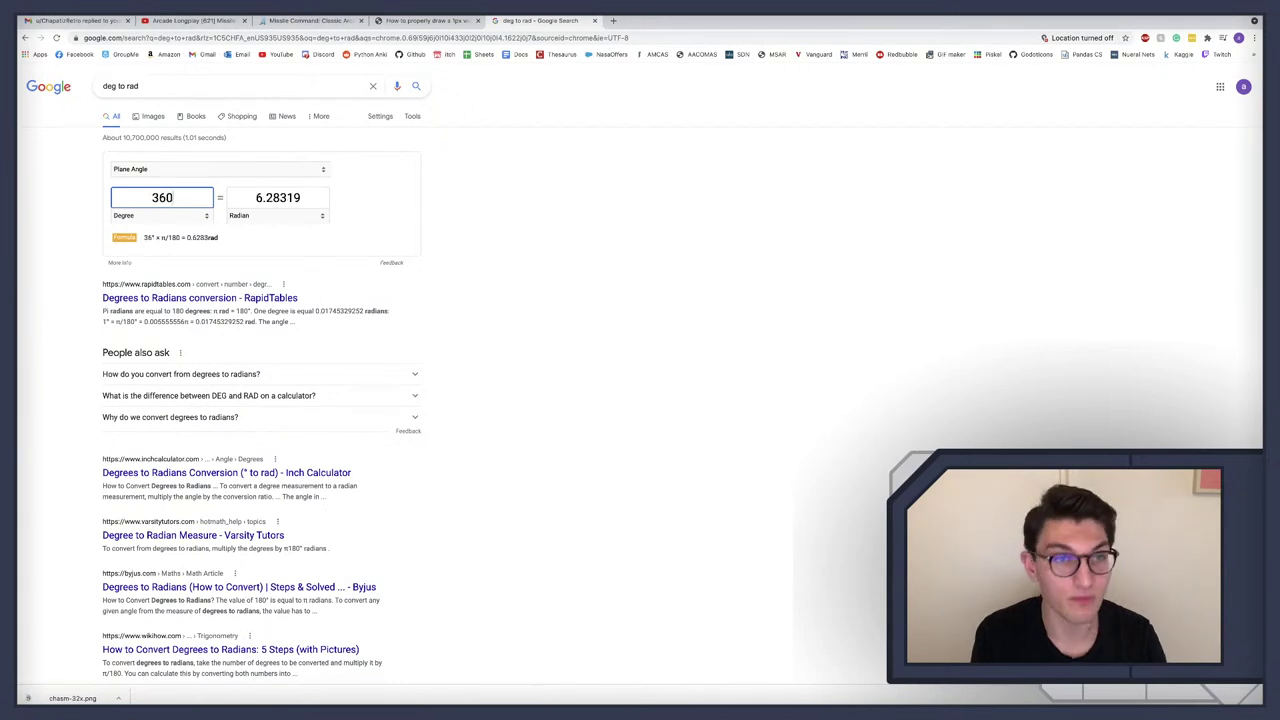
{"action": "key", "text": "ctrl+a"}
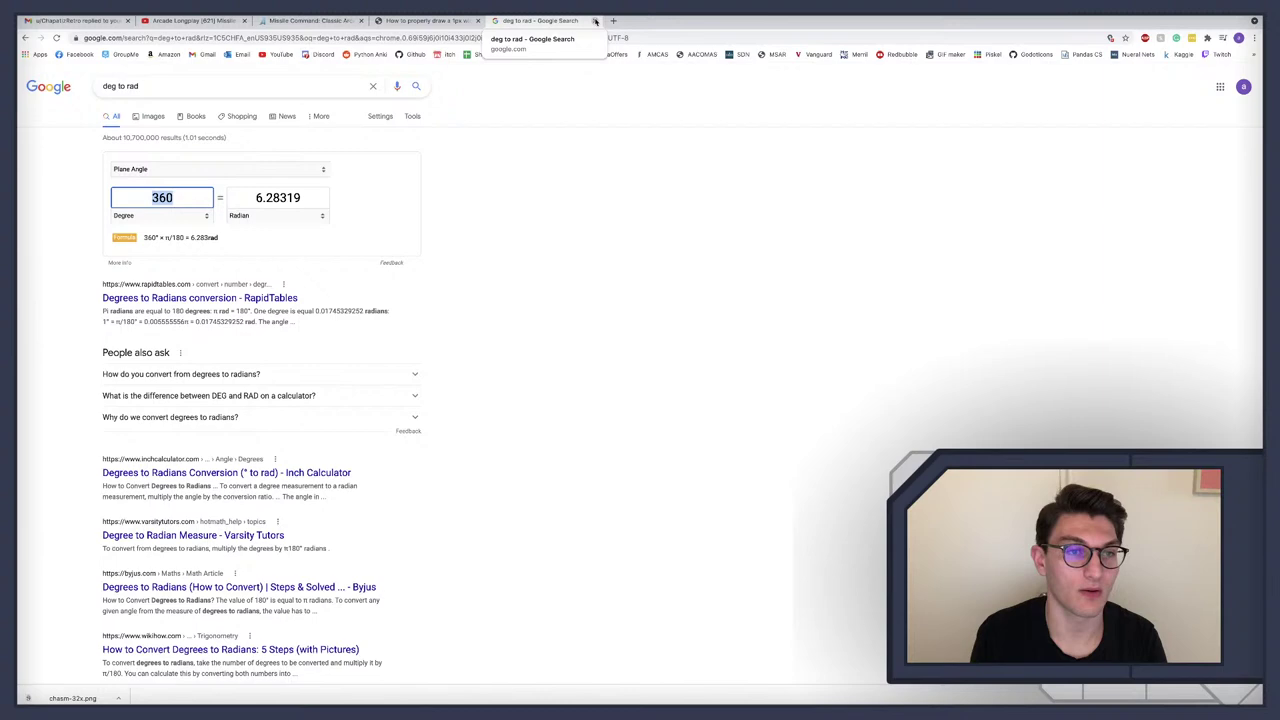
{"action": "left_click", "coordinate": [595, 20]}
{"action": "key", "text": "super+Tab"}
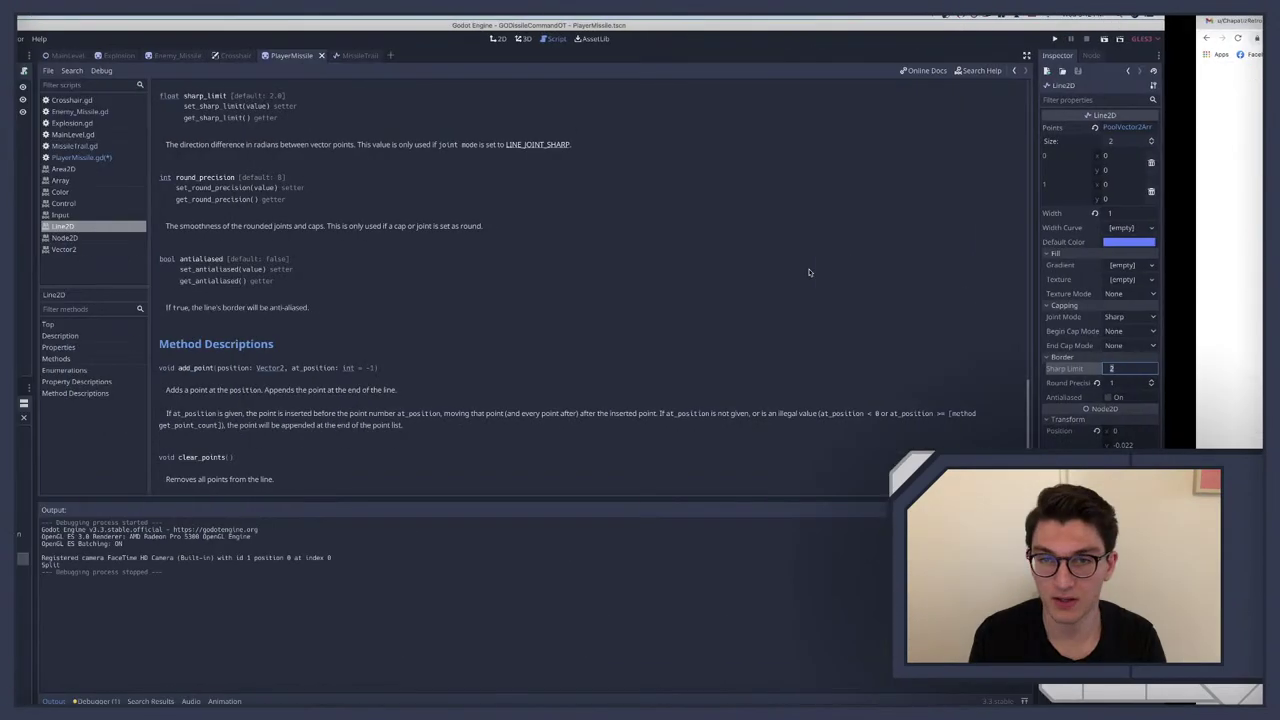
Step: Set the line's Sharp Limit to 6 with joint mode kept at Sharp
{"action": "type", "text": "6"}
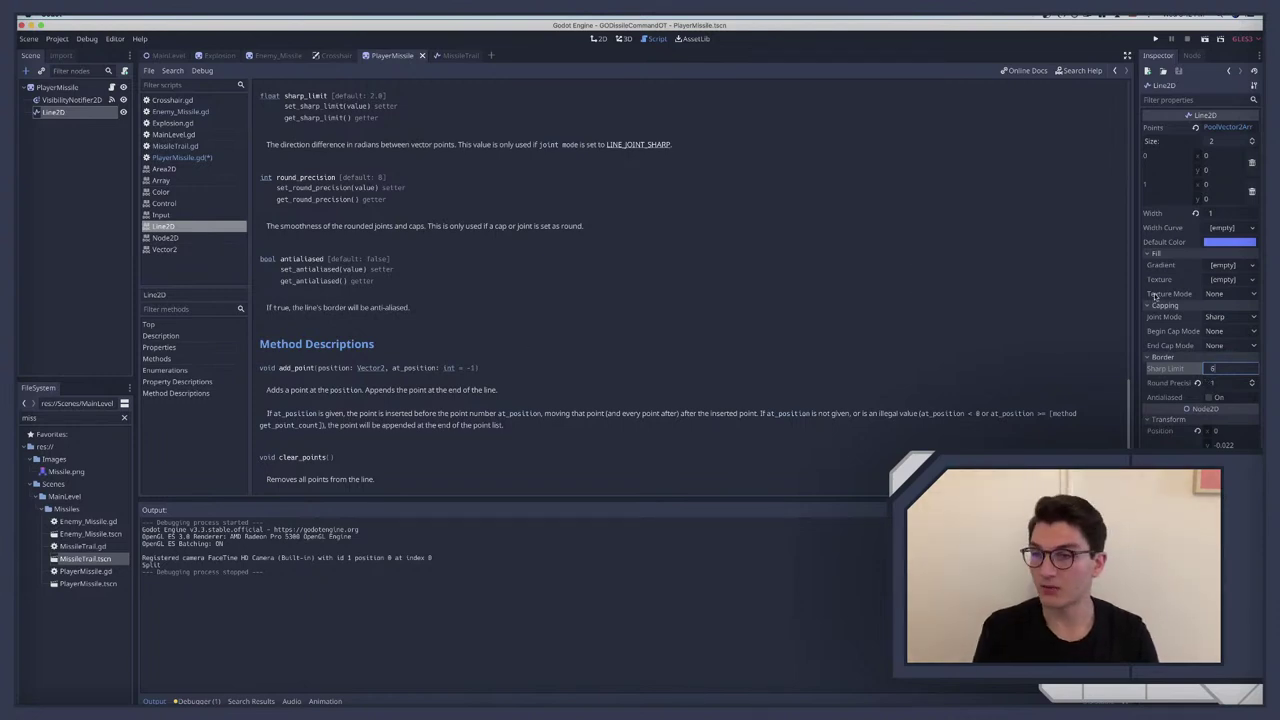
{"action": "left_click", "coordinate": [1214, 318]}
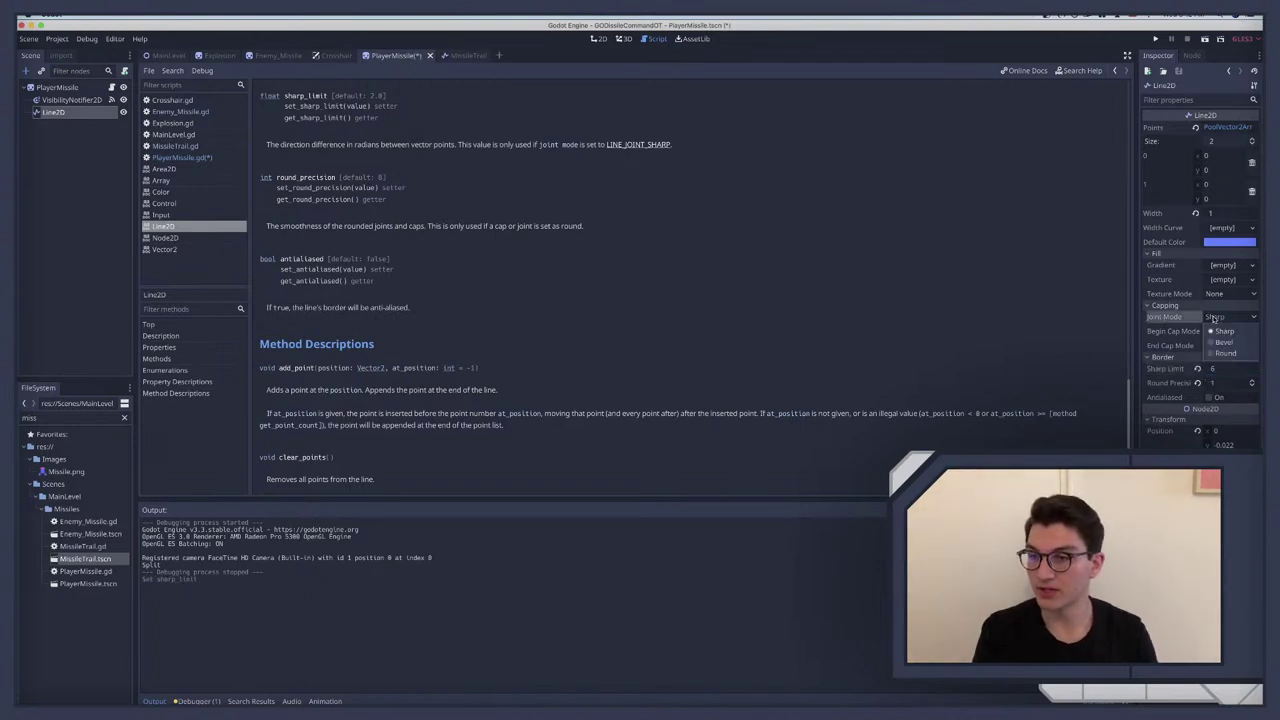
{"action": "left_click", "coordinate": [1223, 331]}
{"action": "left_click", "coordinate": [58, 88]}
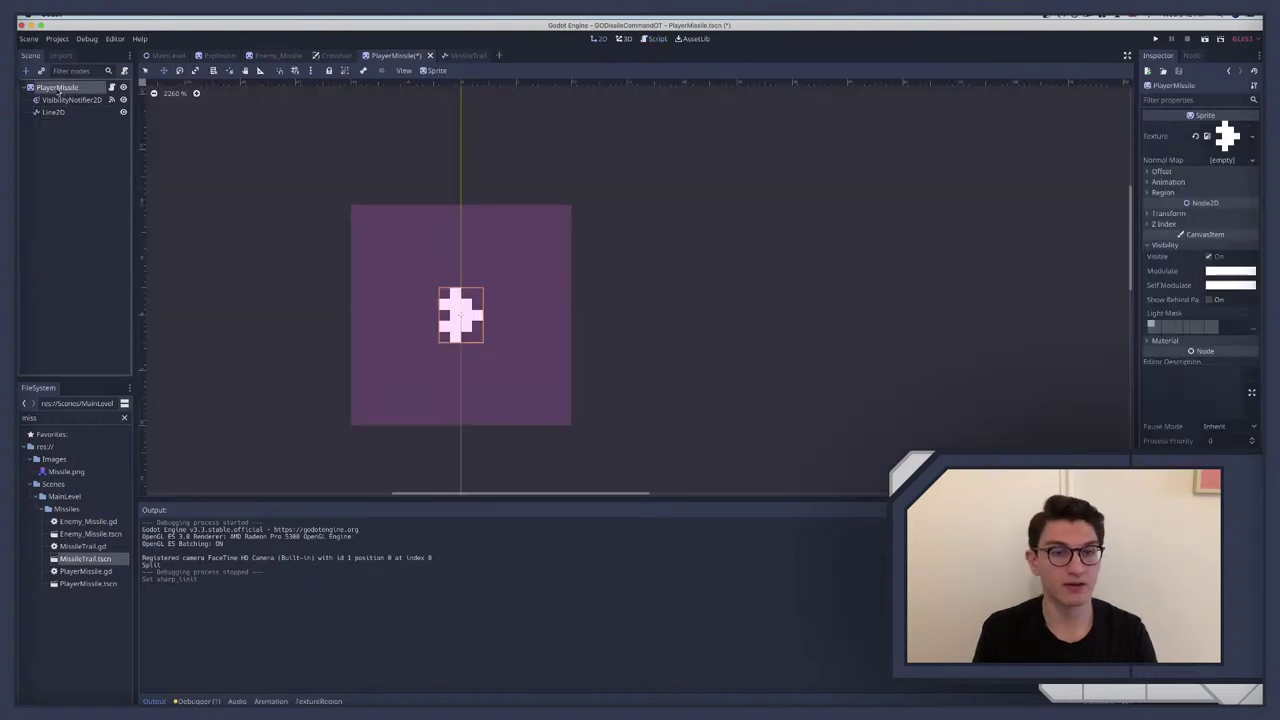
Step: Save and run the game, fire missiles across the screen to test trails, then stop it
{"action": "key", "text": "super+b"}
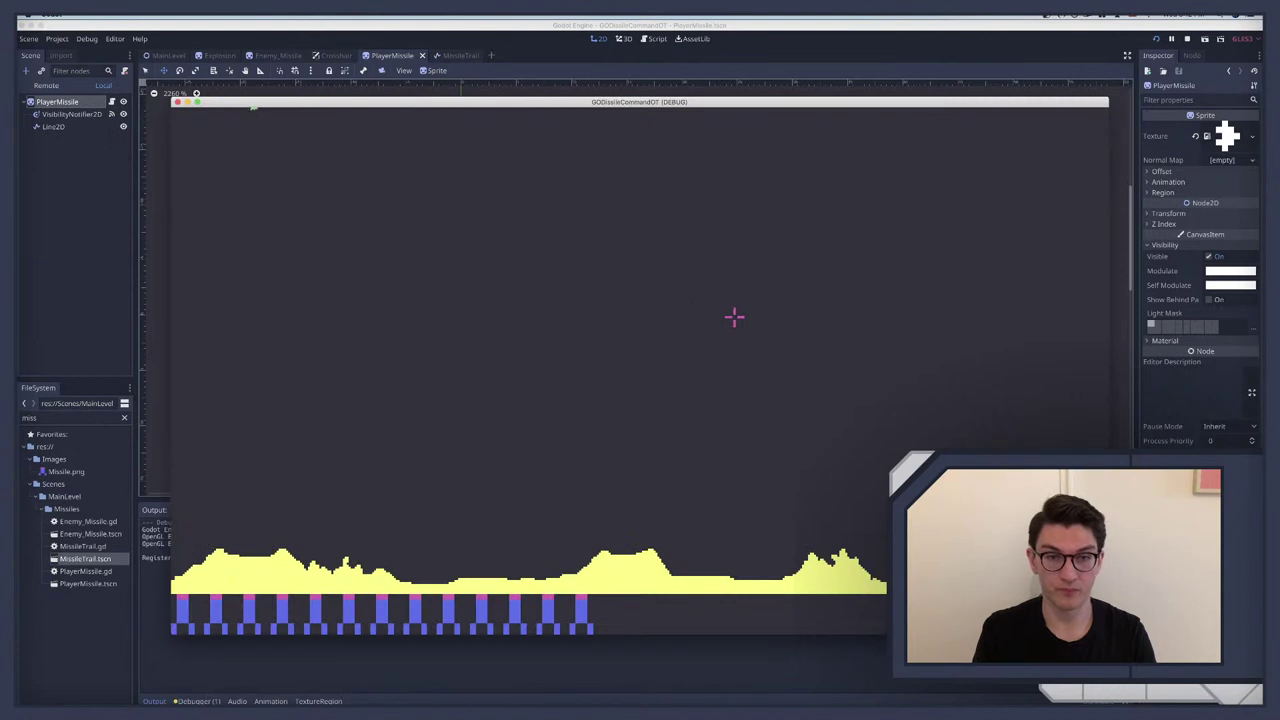
{"action": "left_click", "coordinate": [734, 317]}
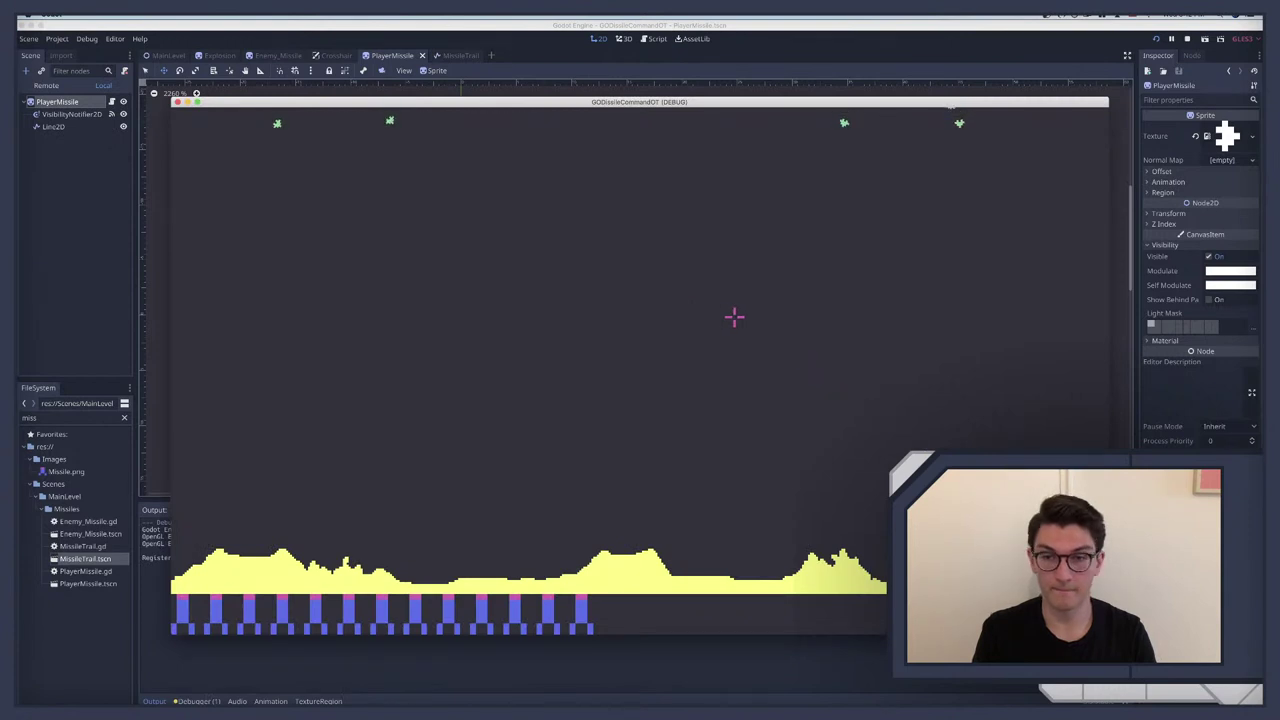
{"action": "left_click", "coordinate": [374, 351]}
{"action": "left_click", "coordinate": [866, 353]}
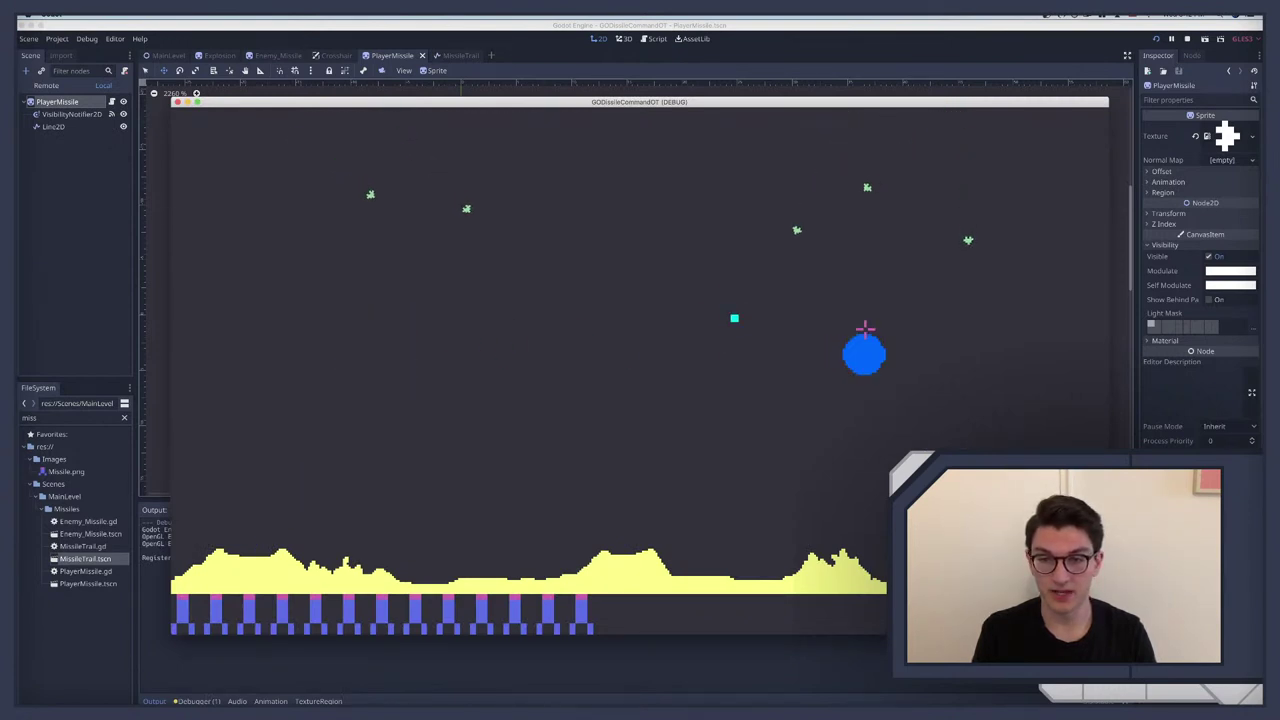
{"action": "left_click", "coordinate": [934, 307]}
{"action": "left_click", "coordinate": [934, 309]}
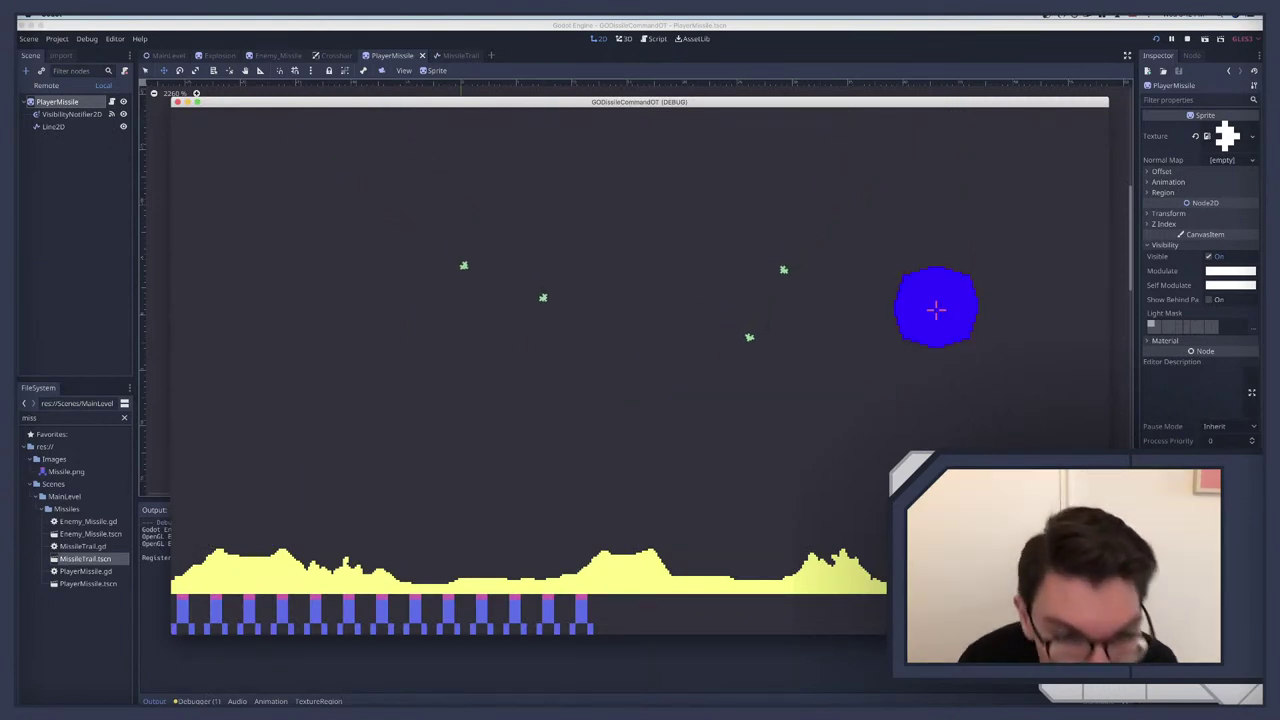
{"action": "left_click", "coordinate": [908, 320]}
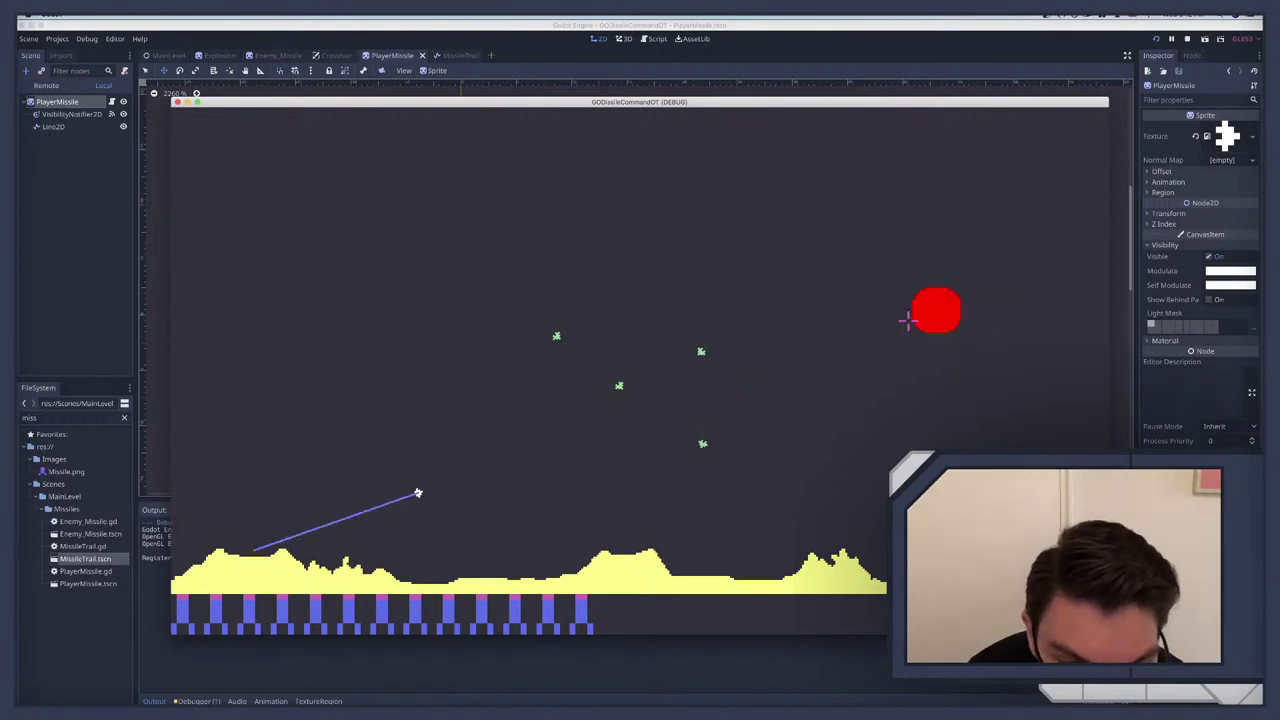
{"action": "left_click", "coordinate": [645, 487]}
{"action": "left_click", "coordinate": [625, 450]}
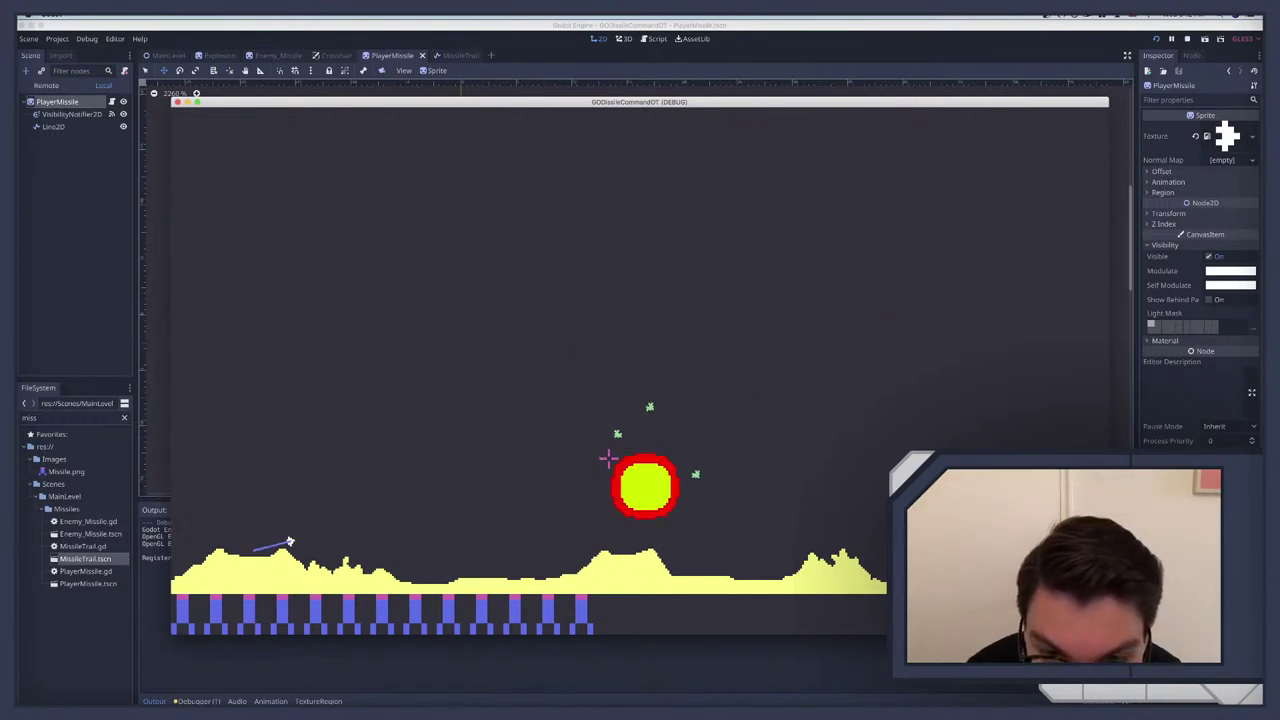
{"action": "left_click", "coordinate": [655, 545]}
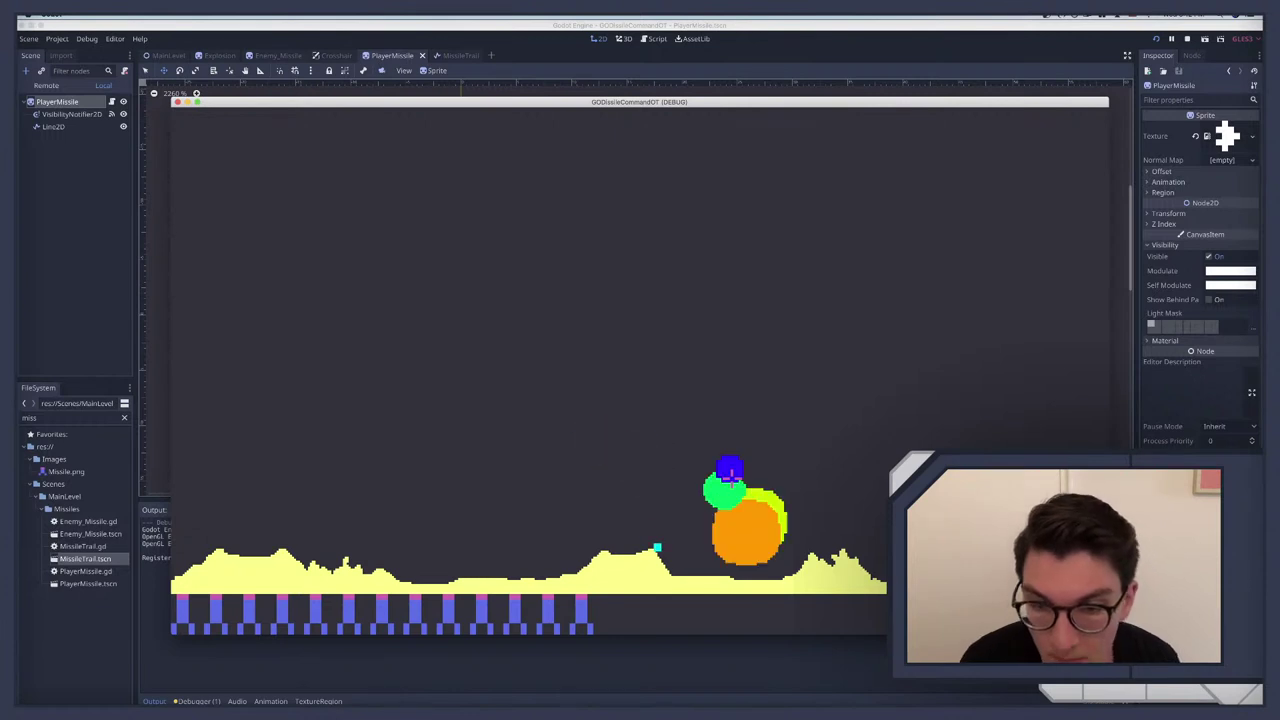
{"action": "left_click", "coordinate": [433, 313]}
{"action": "left_click", "coordinate": [614, 186]}
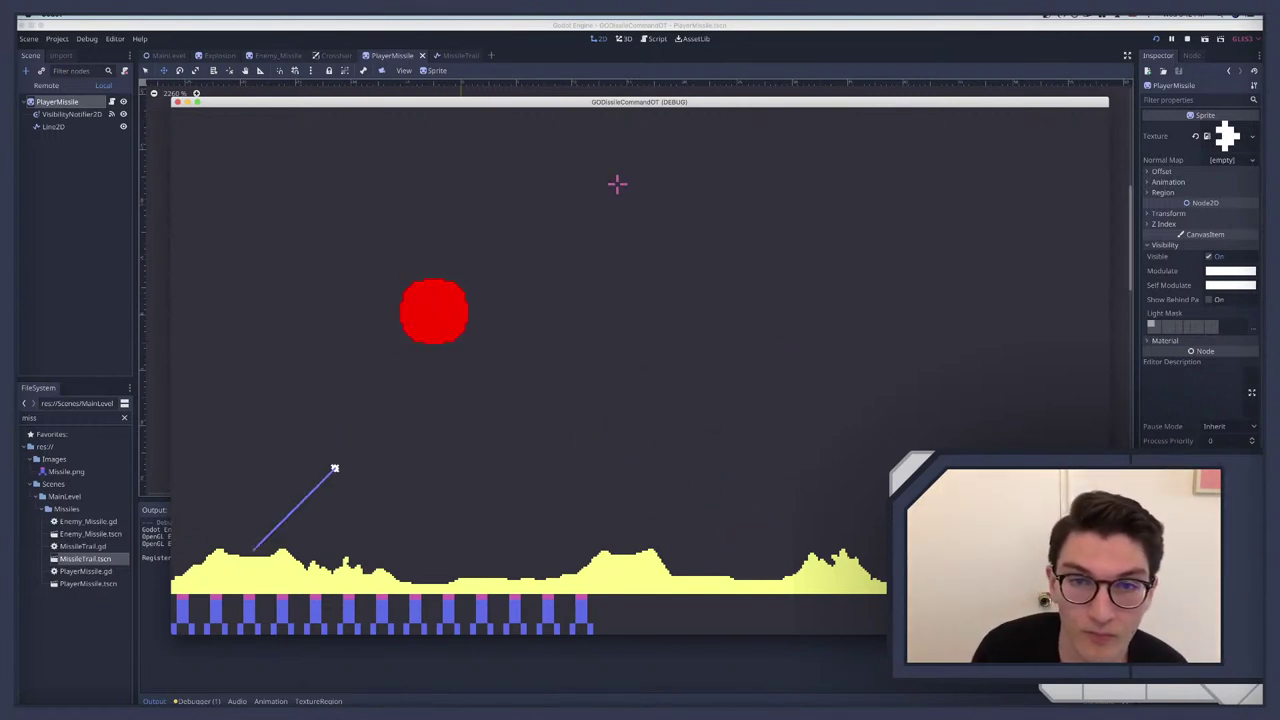
{"action": "left_click", "coordinate": [615, 185]}
{"action": "left_click", "coordinate": [615, 185]}
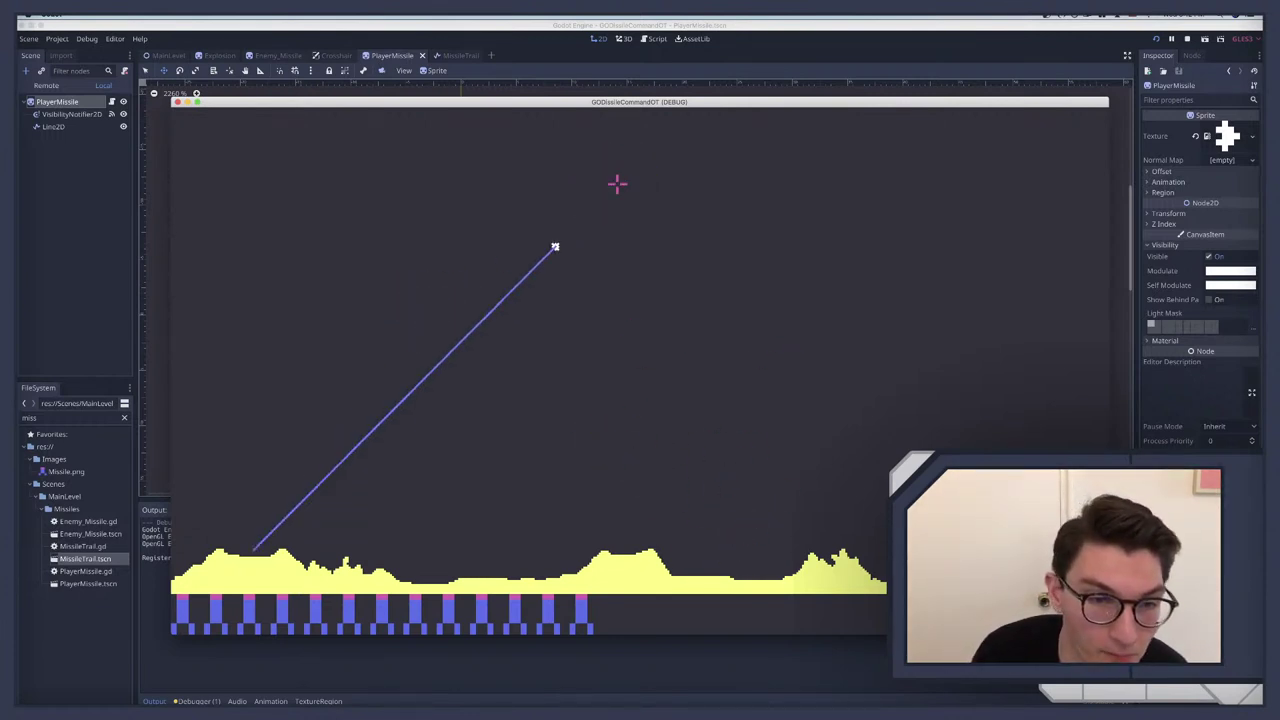
{"action": "left_click", "coordinate": [286, 366]}
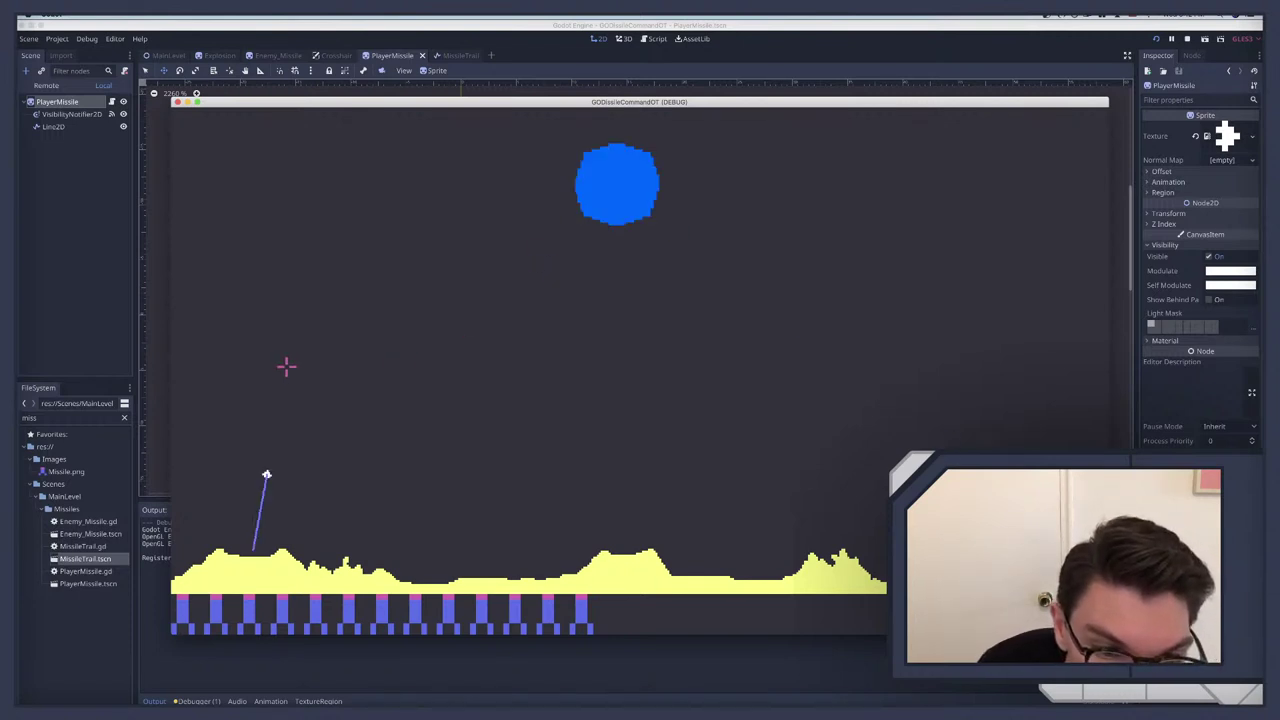
{"action": "left_click", "coordinate": [286, 366]}
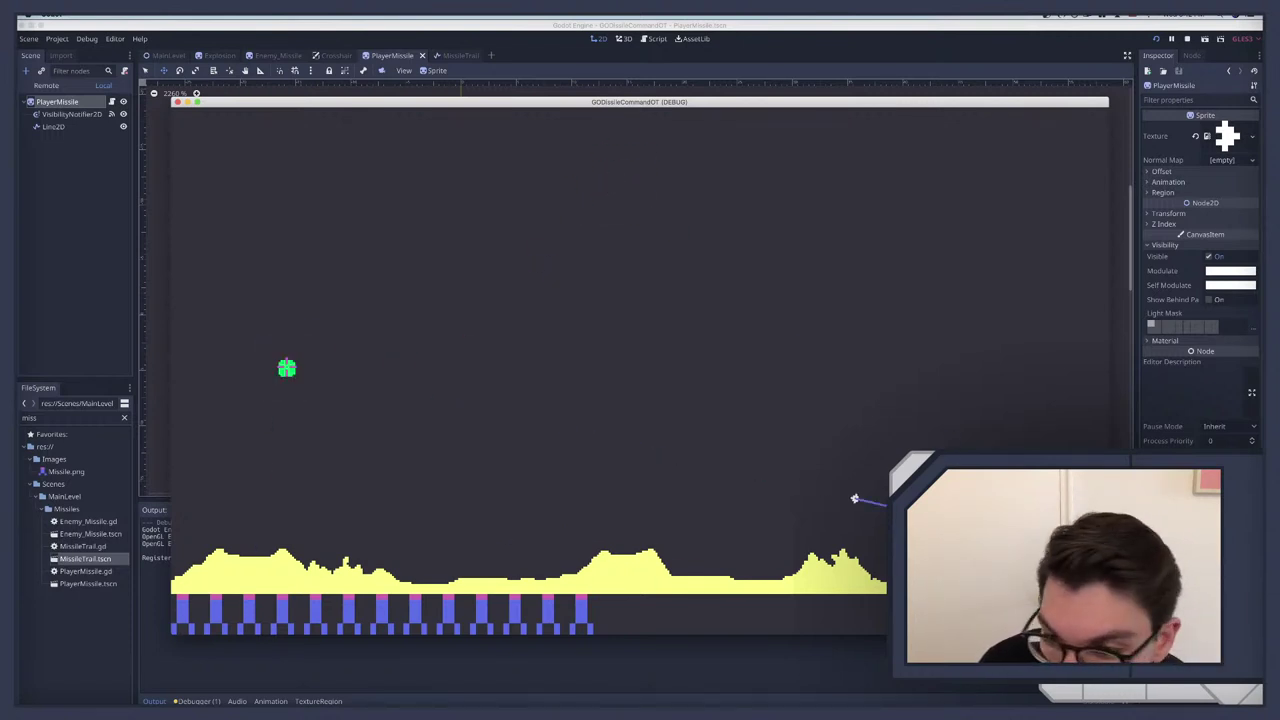
{"action": "left_click", "coordinate": [286, 366]}
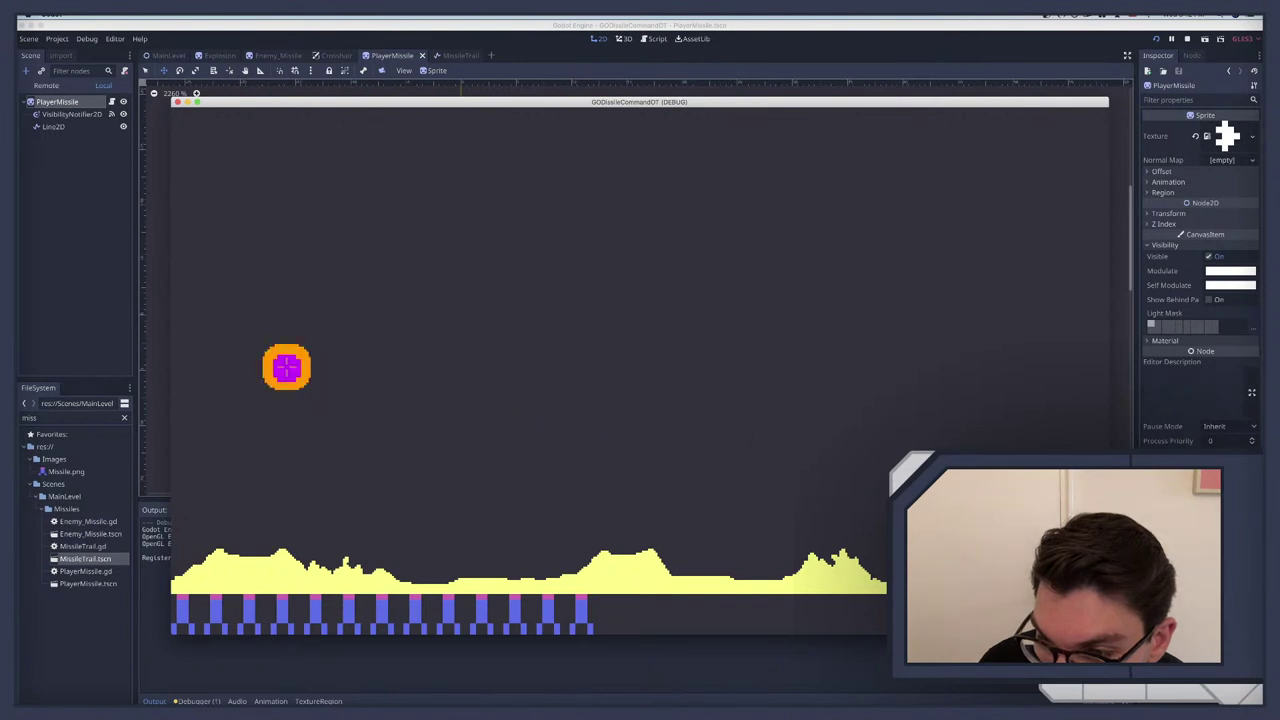
{"action": "left_click", "coordinate": [286, 366]}
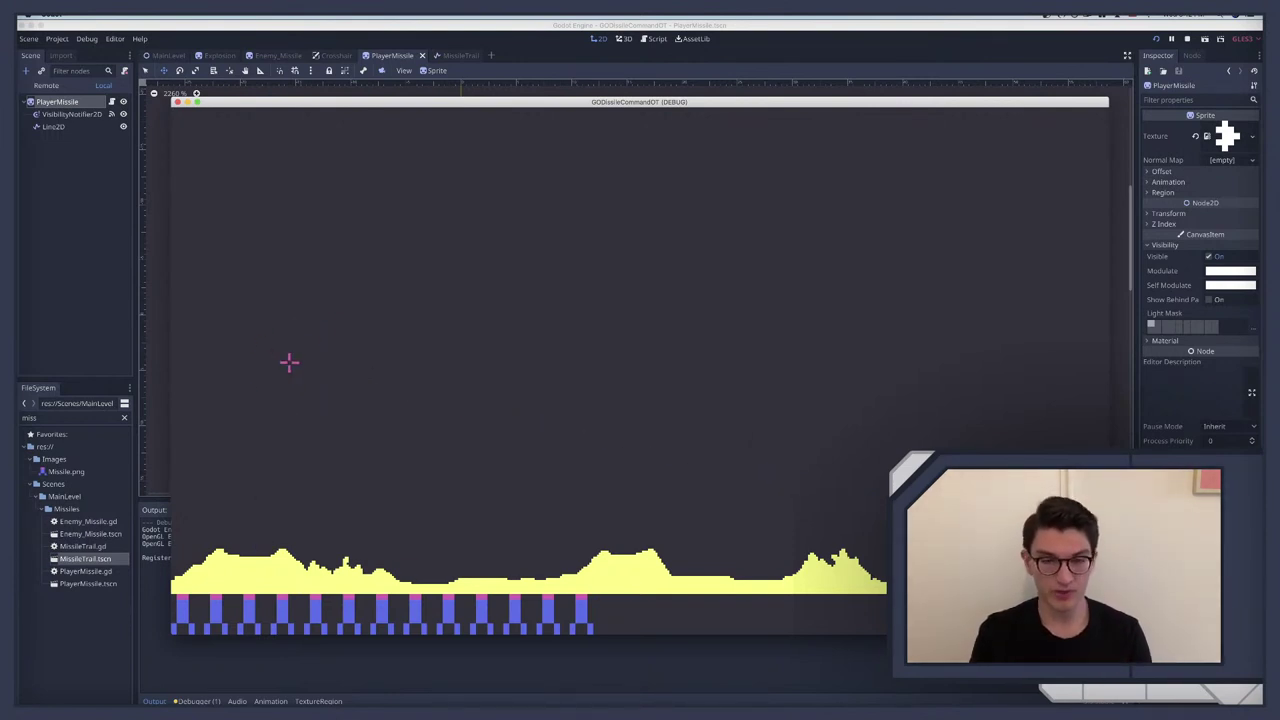
{"action": "key", "text": "super+q"}
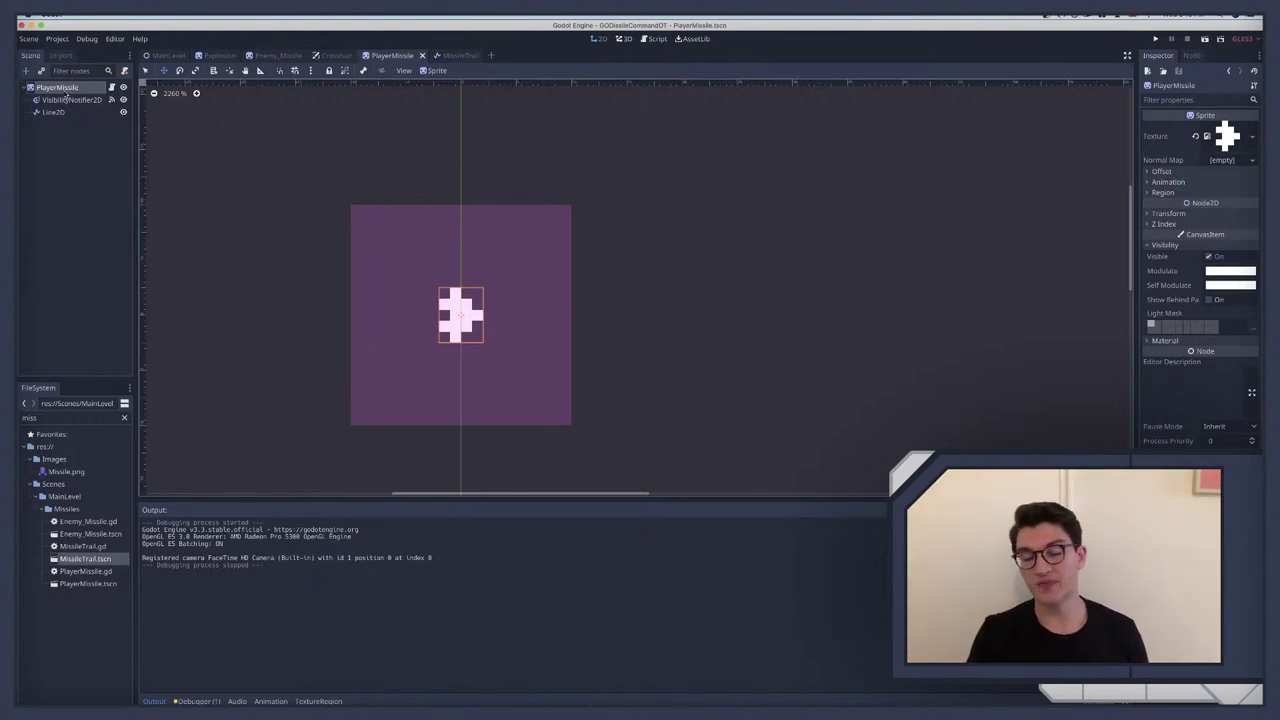
Step: Switch to the MissileTrail scene showing its pink line from (0, 0) to (500, 100)
{"action": "left_click", "coordinate": [466, 55]}
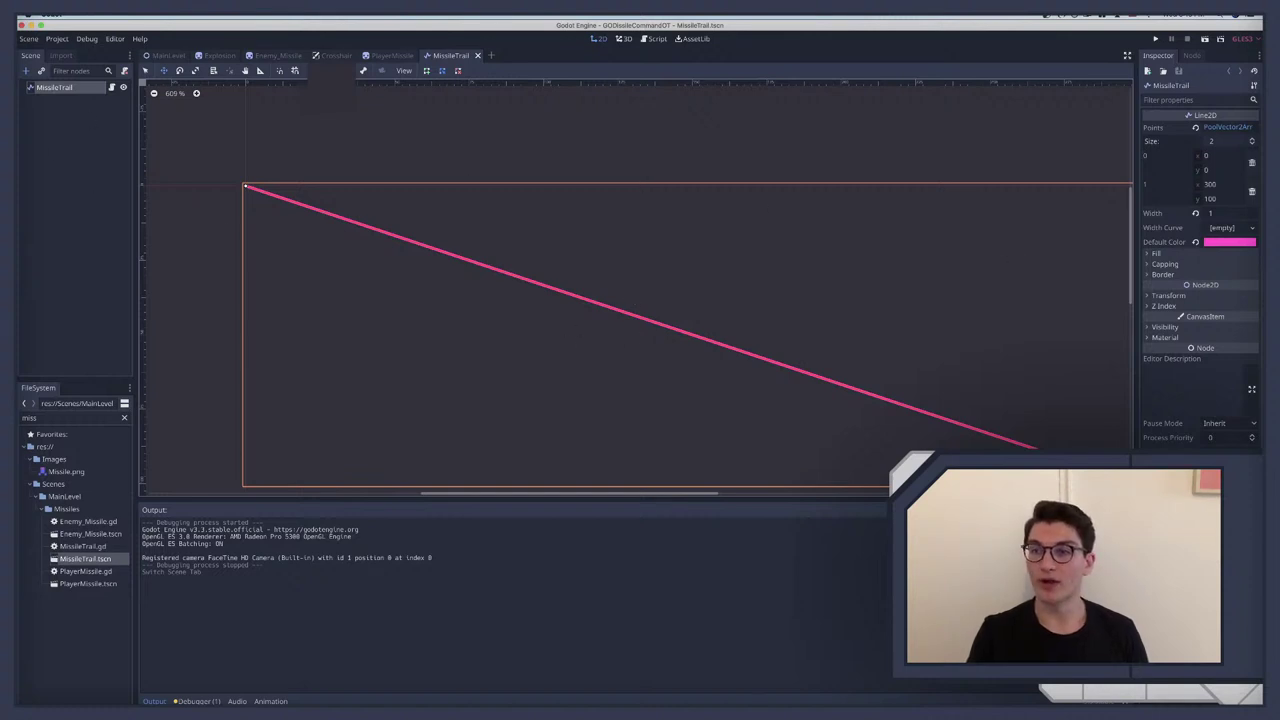
Step: Move MissileTrail.tscn to the trash from the FileSystem dock
{"action": "left_click", "coordinate": [1218, 184]}
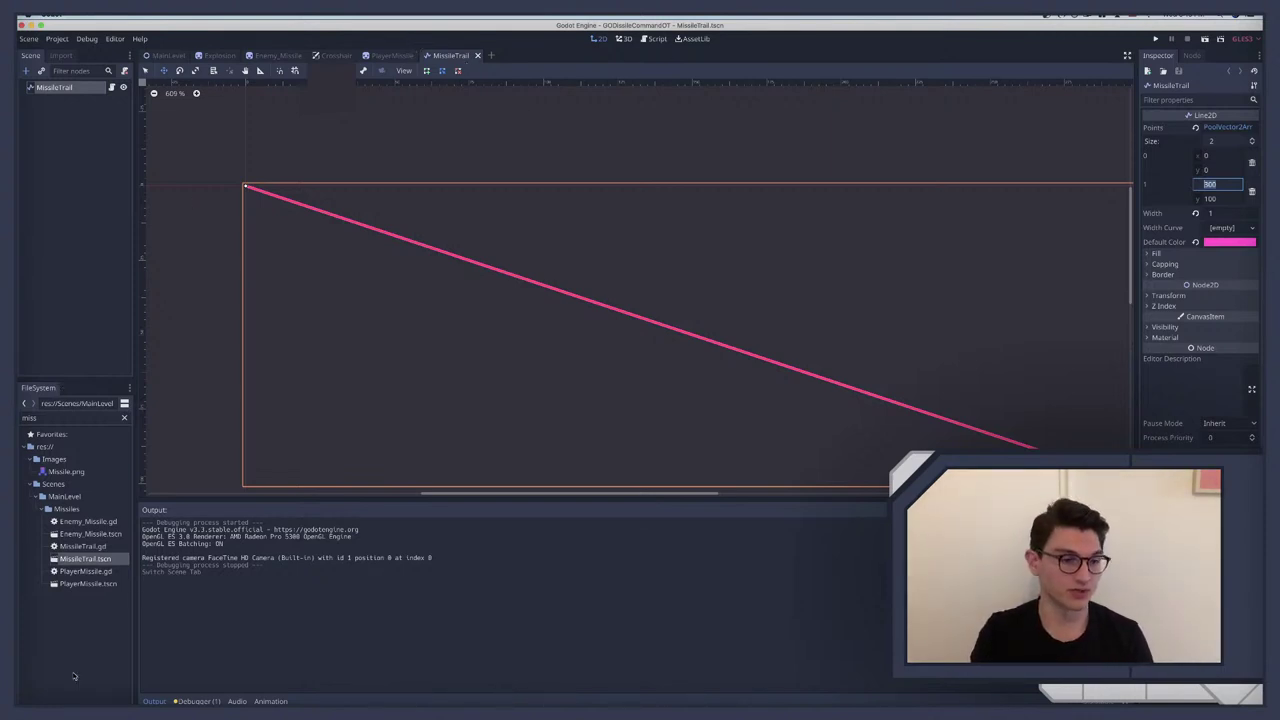
{"action": "right_click", "coordinate": [84, 561]}
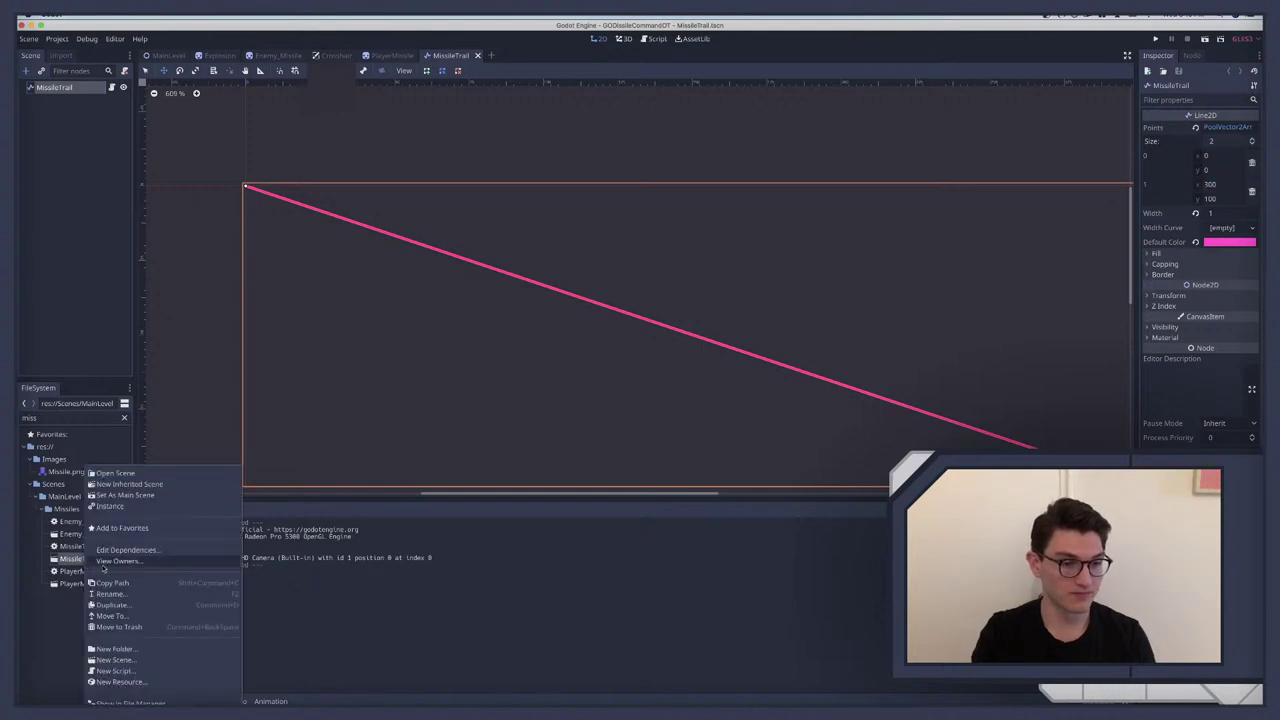
{"action": "left_click", "coordinate": [118, 626]}
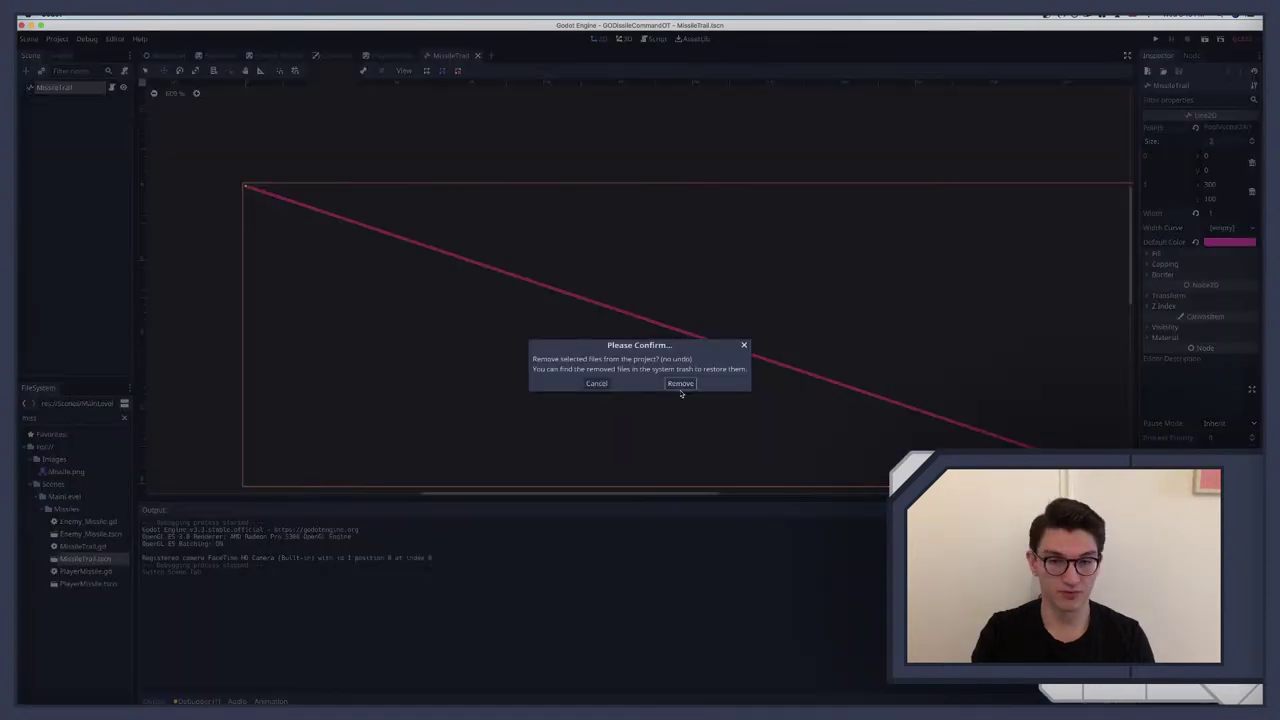
{"action": "left_click", "coordinate": [680, 386]}
Step: Delete MissileTrail.gd too and close the MissileTrail scene with Don't Save
{"action": "right_click", "coordinate": [89, 547]}
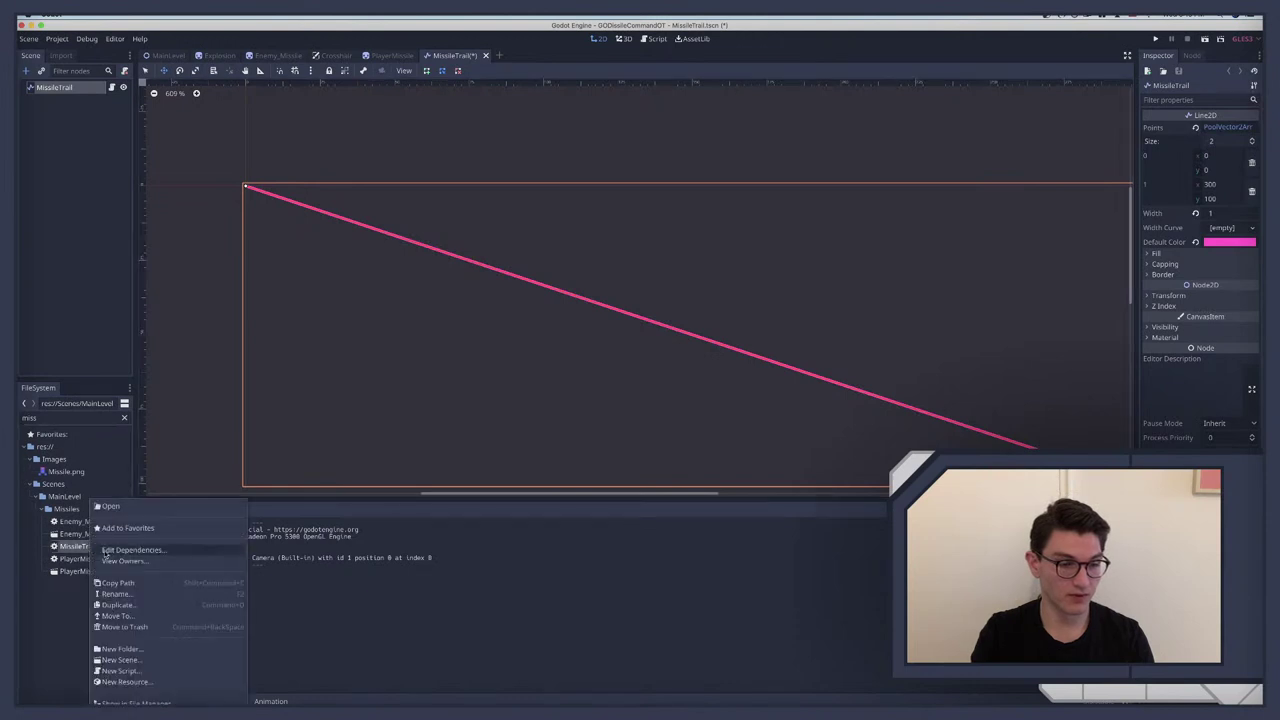
{"action": "left_click", "coordinate": [137, 629]}
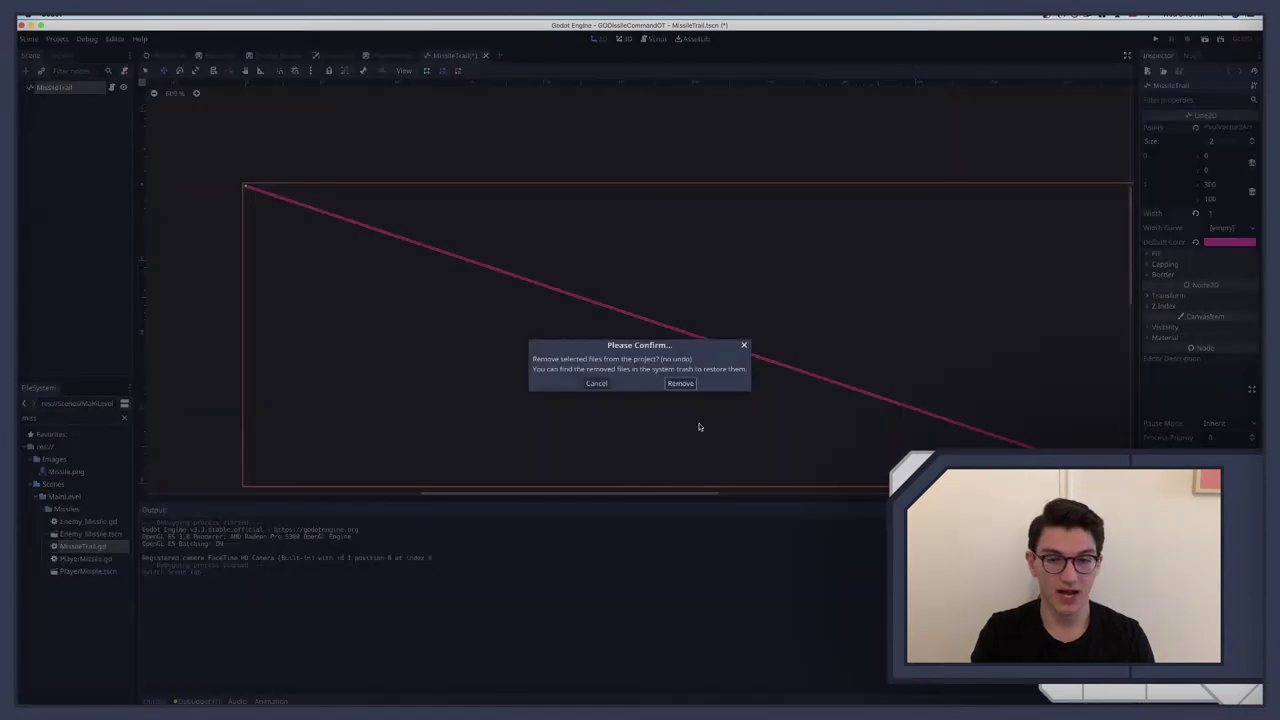
{"action": "left_click", "coordinate": [686, 386]}
{"action": "left_click", "coordinate": [488, 55]}
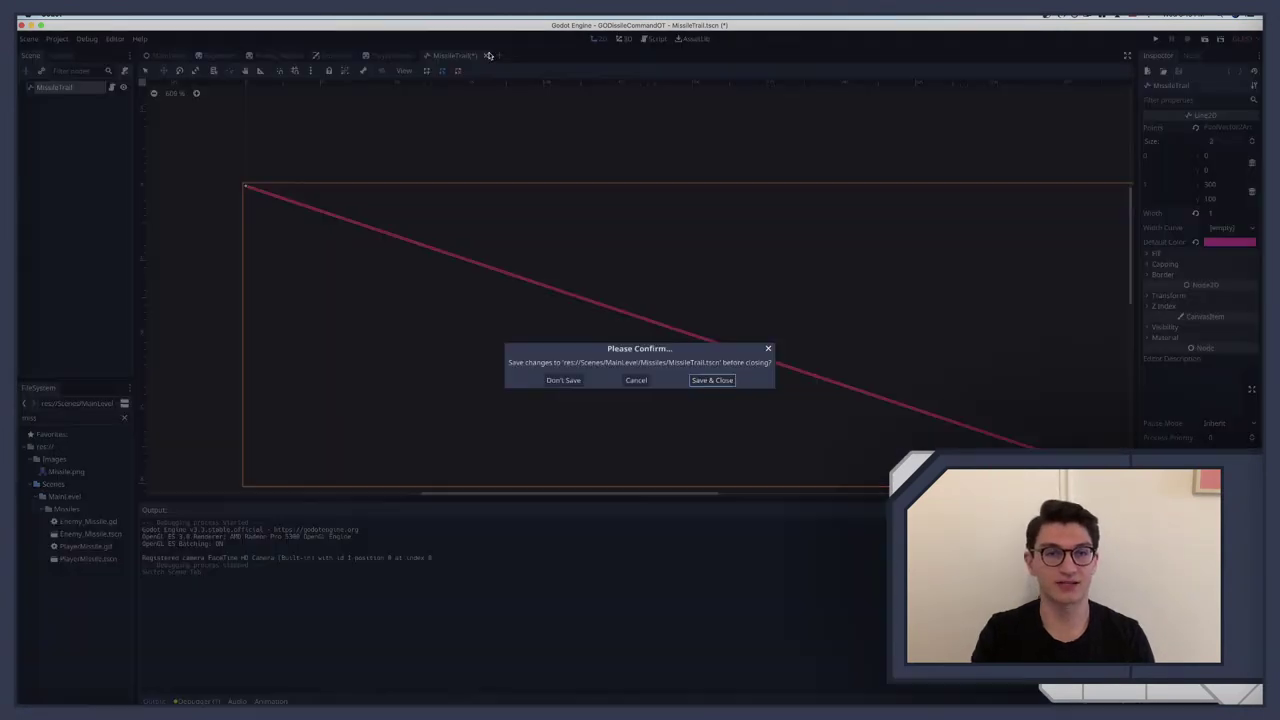
{"action": "left_click", "coordinate": [560, 381]}
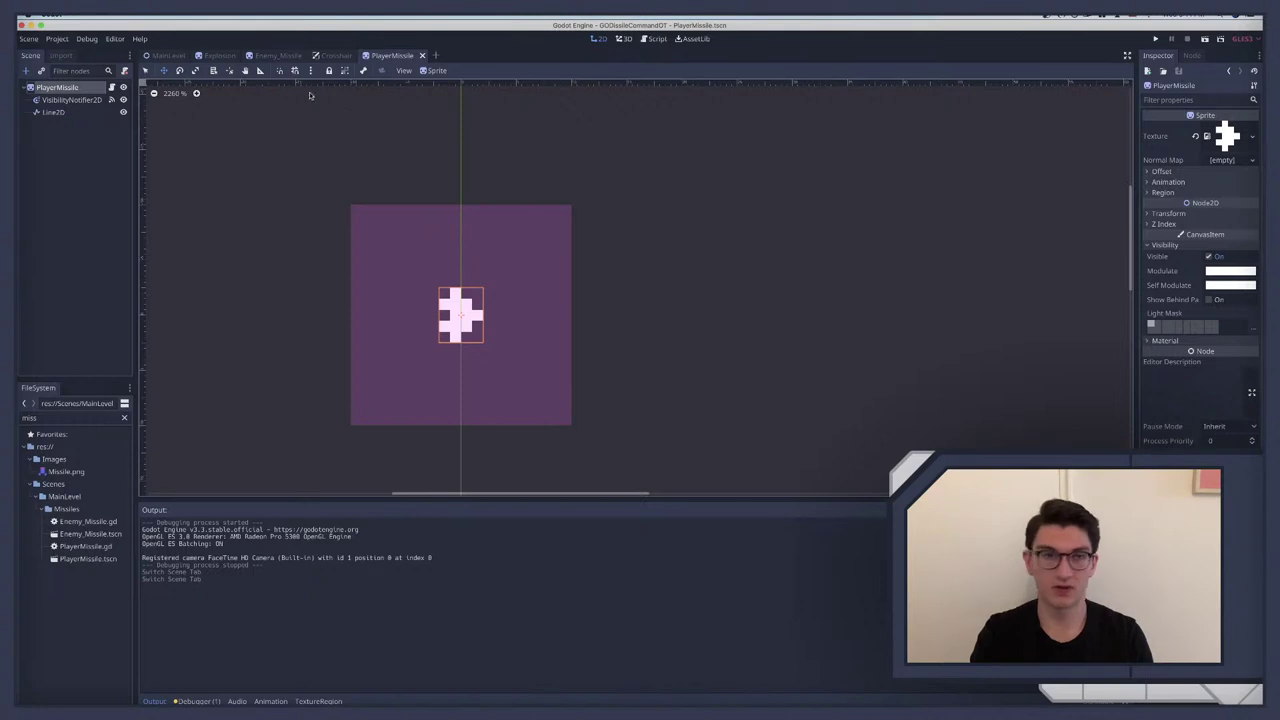
Step: Color the Crosshair's Right, Left, Top and Bottom bars pink ff5dcc and save the scene
{"action": "left_click", "coordinate": [333, 56]}
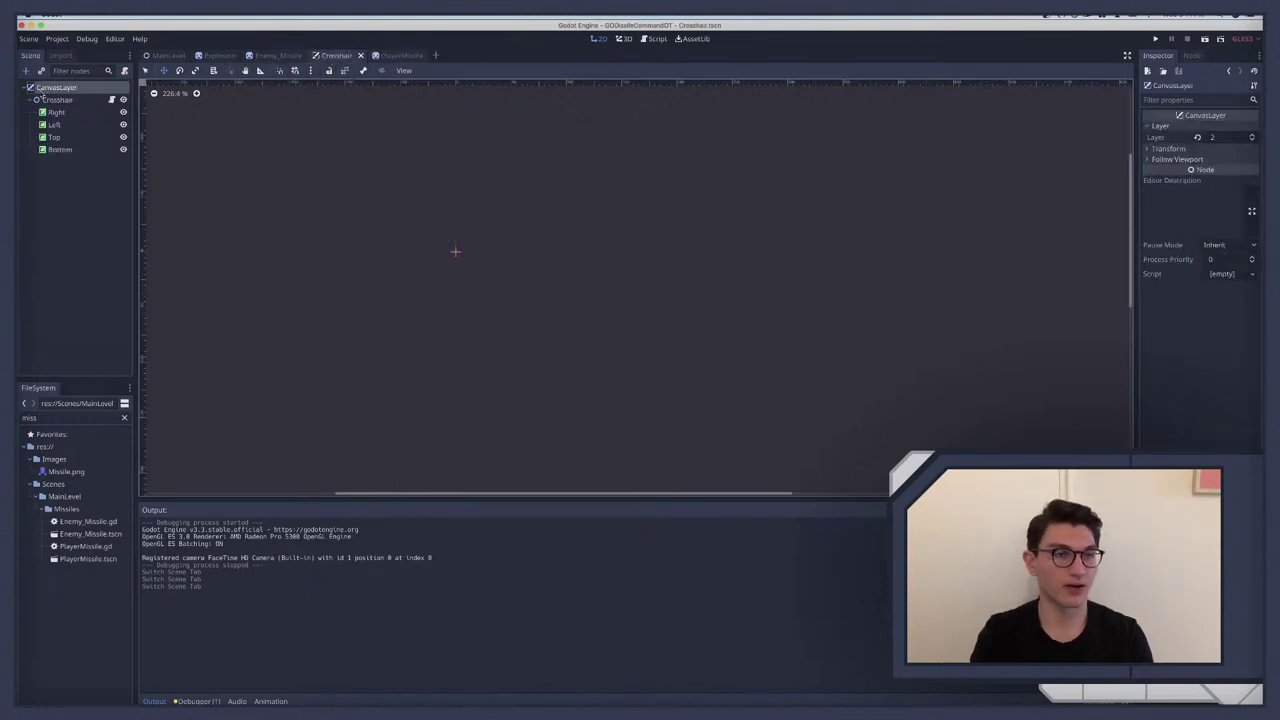
{"action": "left_click", "coordinate": [55, 100]}
{"action": "left_click", "coordinate": [55, 112]}
{"action": "left_click", "coordinate": [60, 149], "text": "shift"}
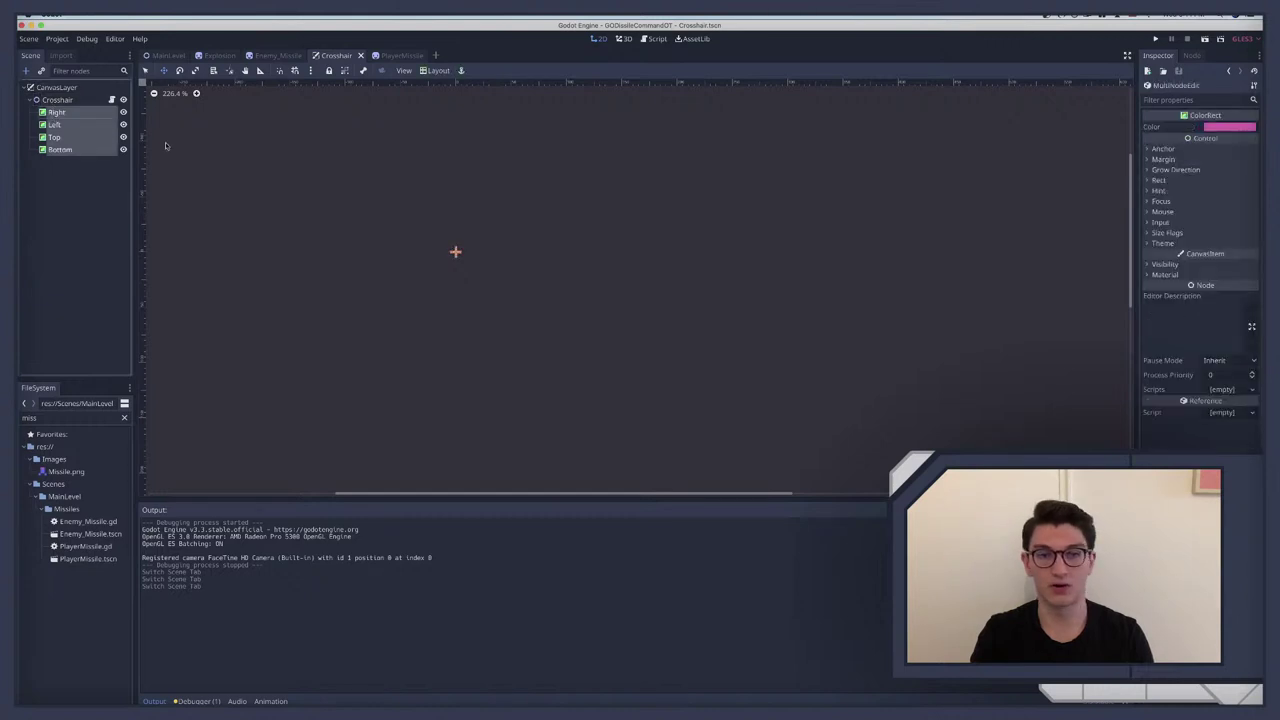
{"action": "left_click", "coordinate": [1228, 131]}
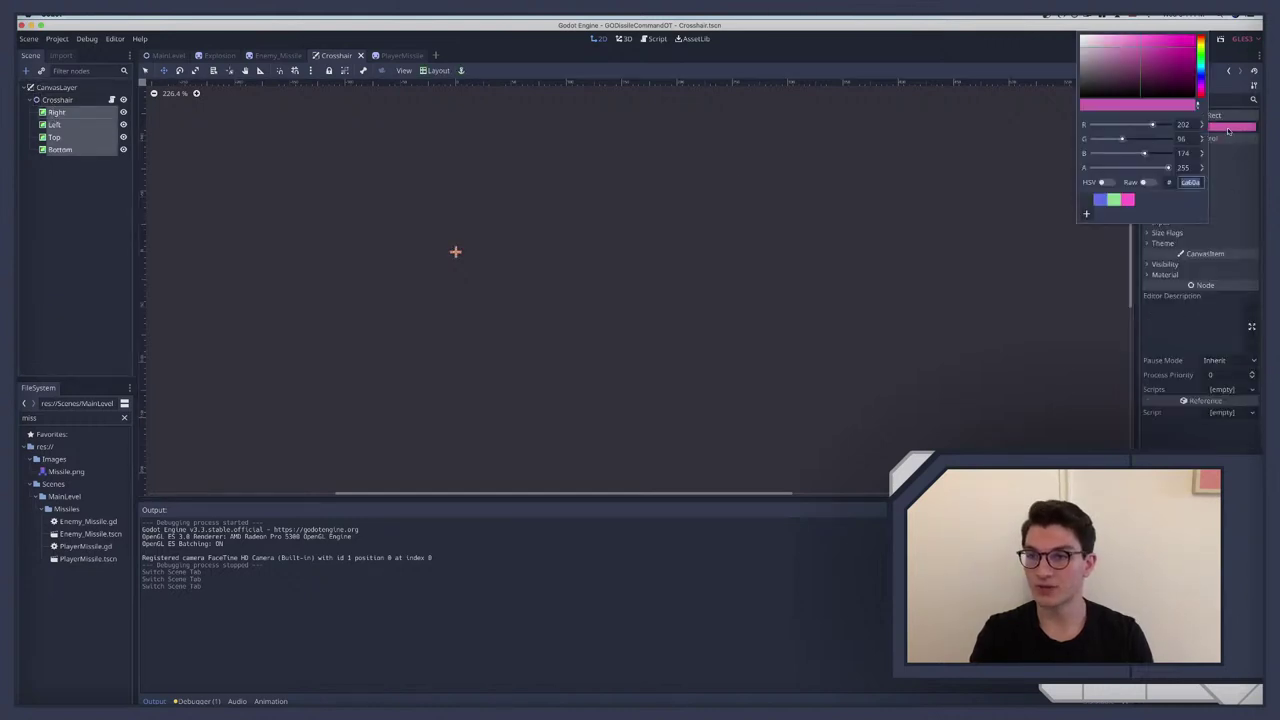
{"action": "left_click", "coordinate": [1132, 199]}
{"action": "left_click", "coordinate": [70, 225]}
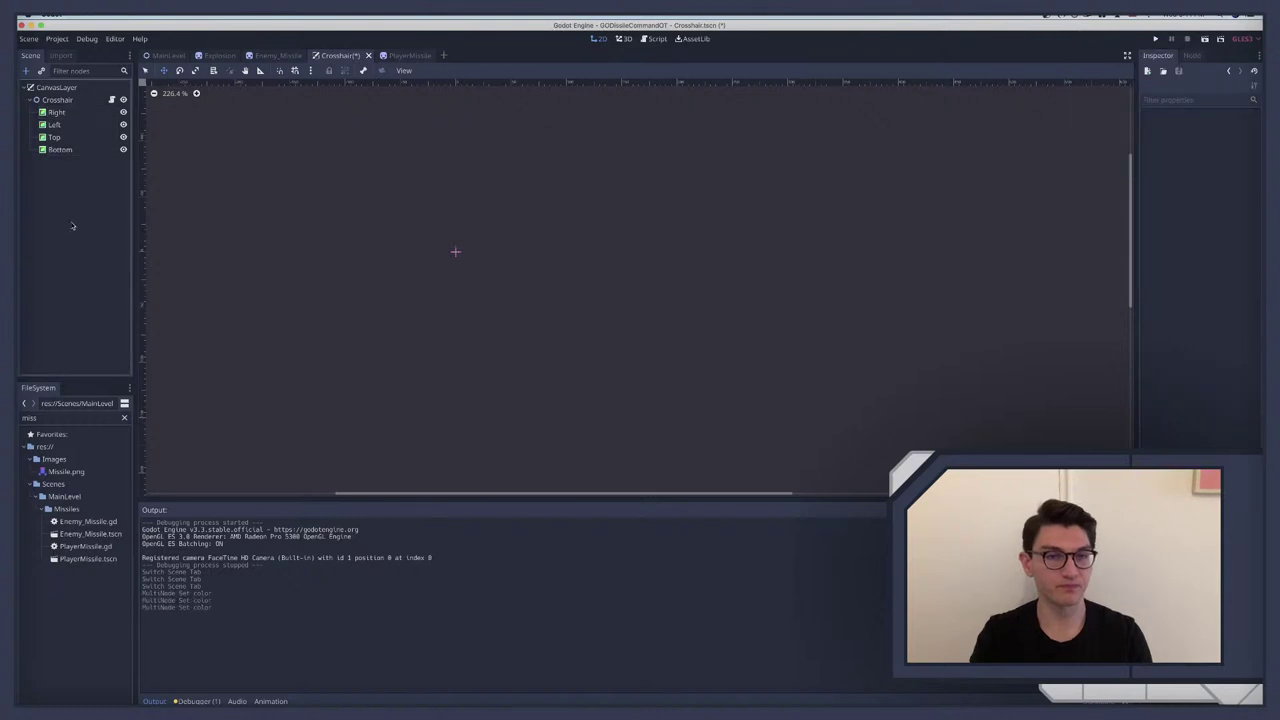
{"action": "key", "text": "super+s"}
Step: Look through the Enemy_Missile, Explosion and MainLevel scenes, ending on Enemy_Missile
{"action": "left_click", "coordinate": [278, 55]}
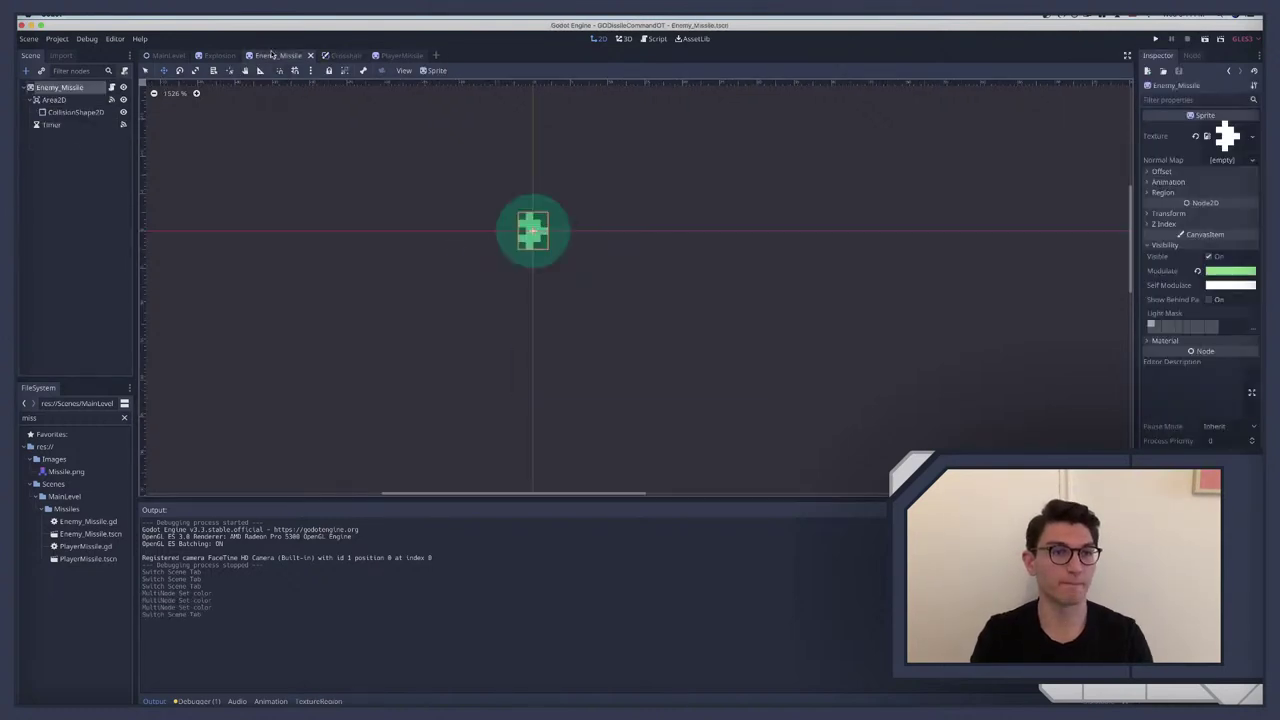
{"action": "left_click", "coordinate": [220, 55]}
{"action": "left_click", "coordinate": [165, 55]}
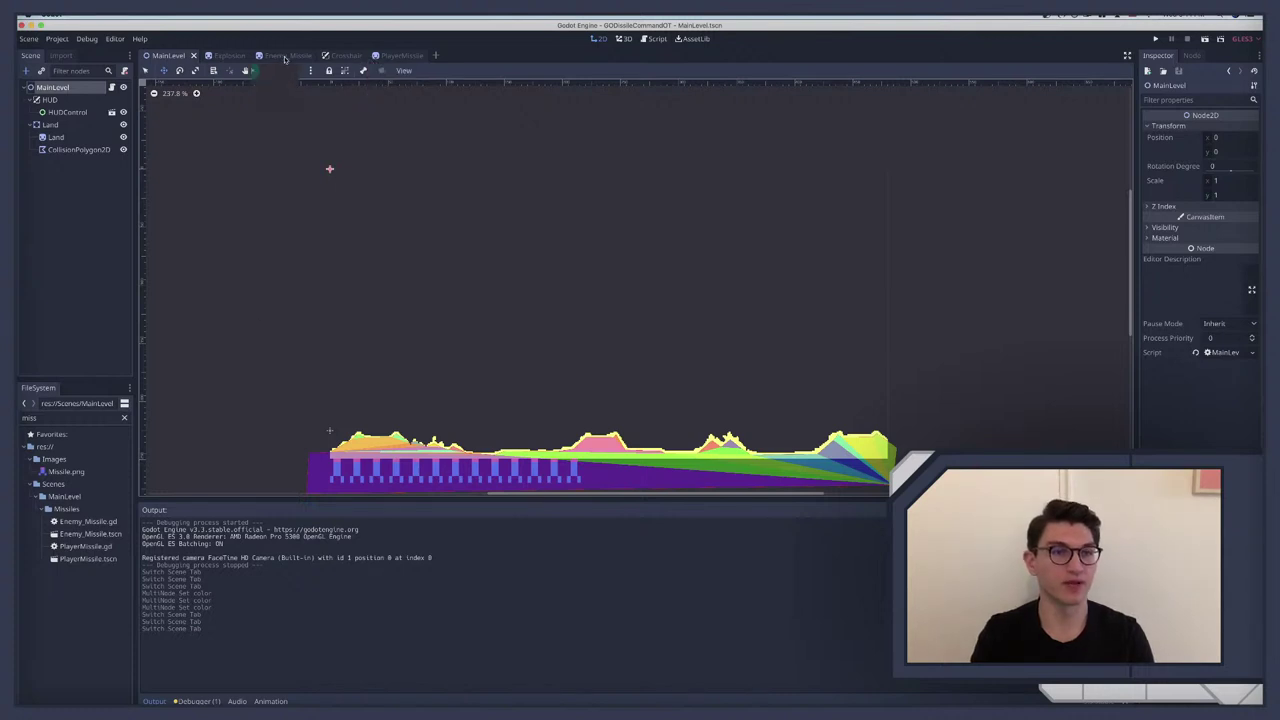
{"action": "left_click", "coordinate": [284, 55]}
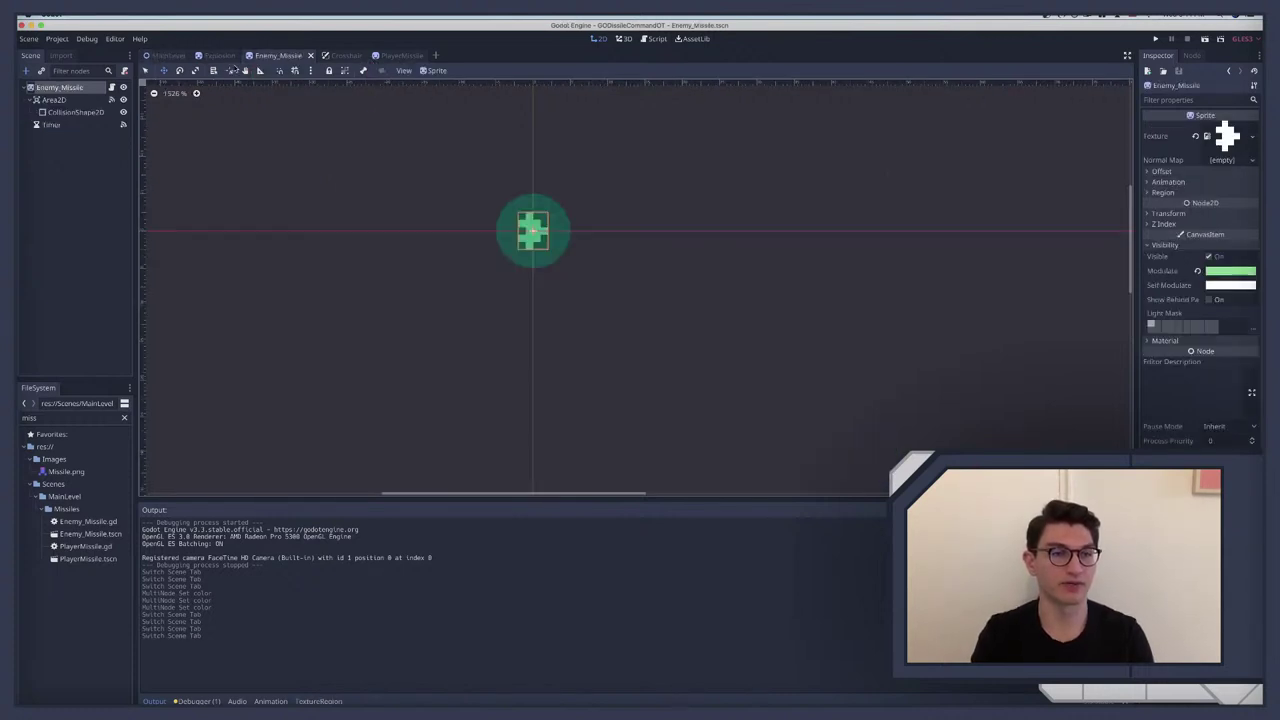
Step: Add a Line2D to Enemy_Missile with width 1, pink default colour and two points
{"action": "key", "text": "ctrl+a"}
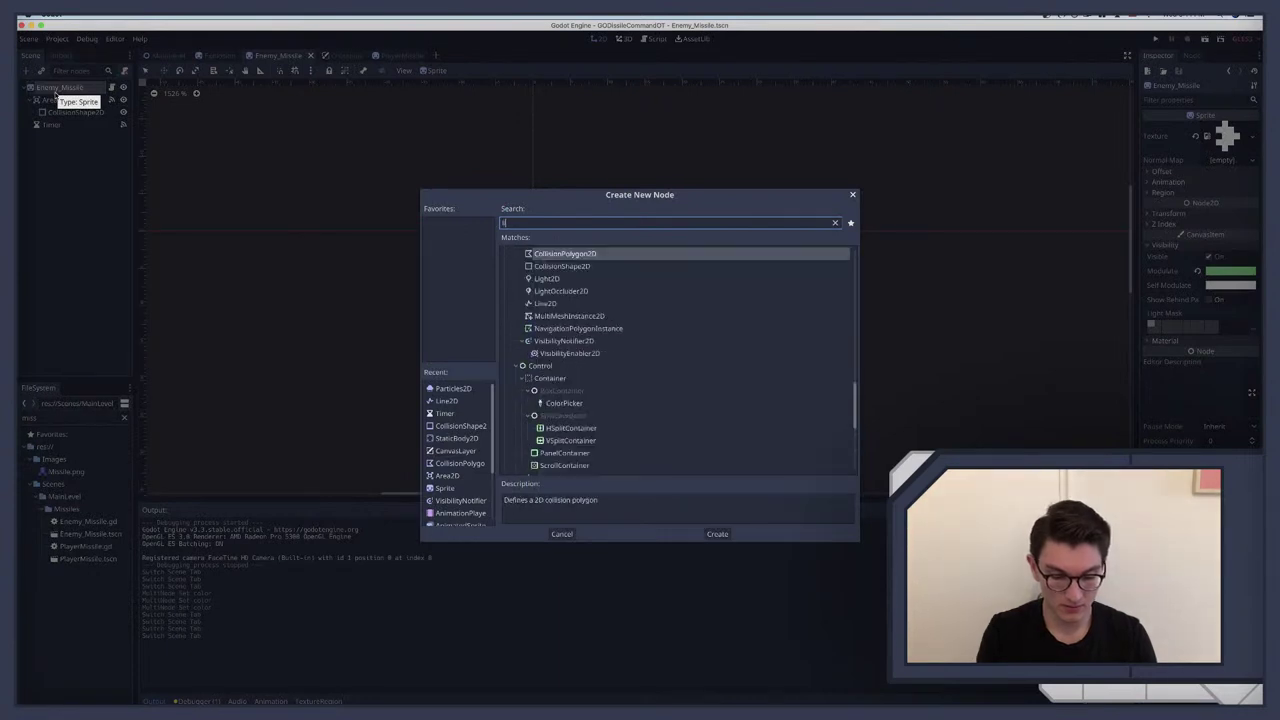
{"action": "key", "text": "Return"}
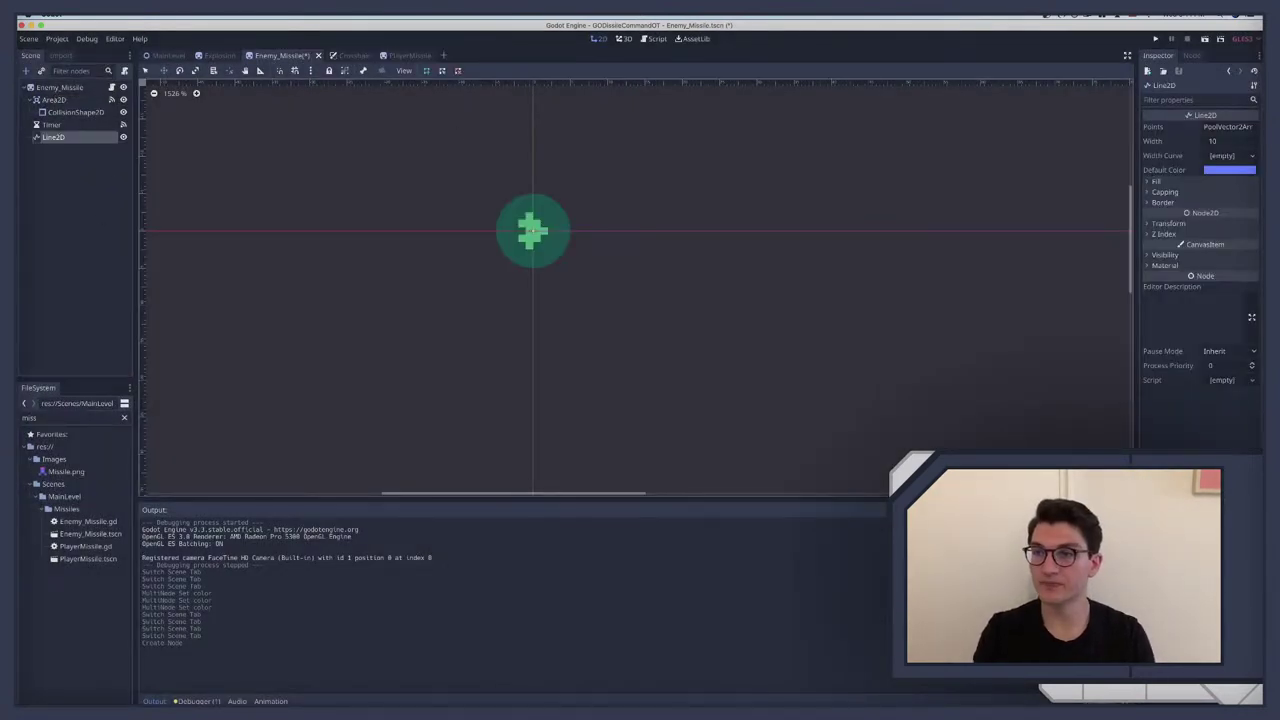
{"action": "left_click", "coordinate": [1214, 141]}
{"action": "type", "text": "1"}
{"action": "key", "text": "Return"}
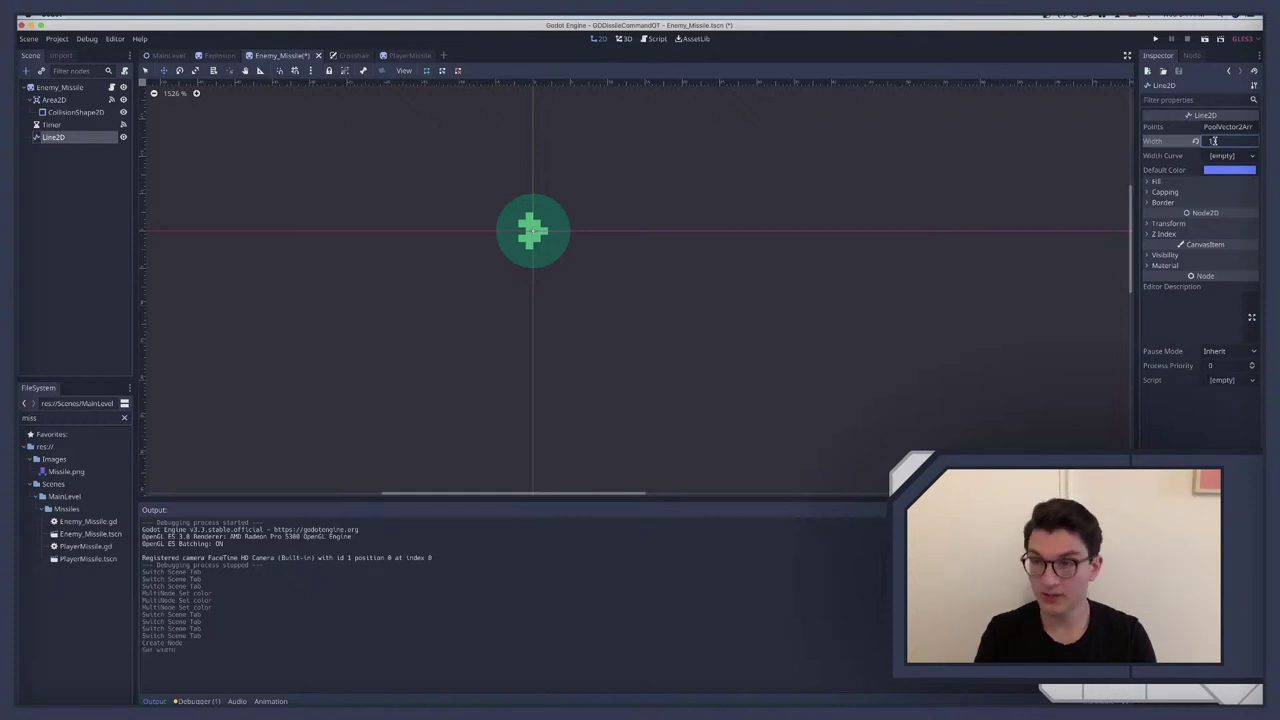
{"action": "left_click", "coordinate": [1215, 169]}
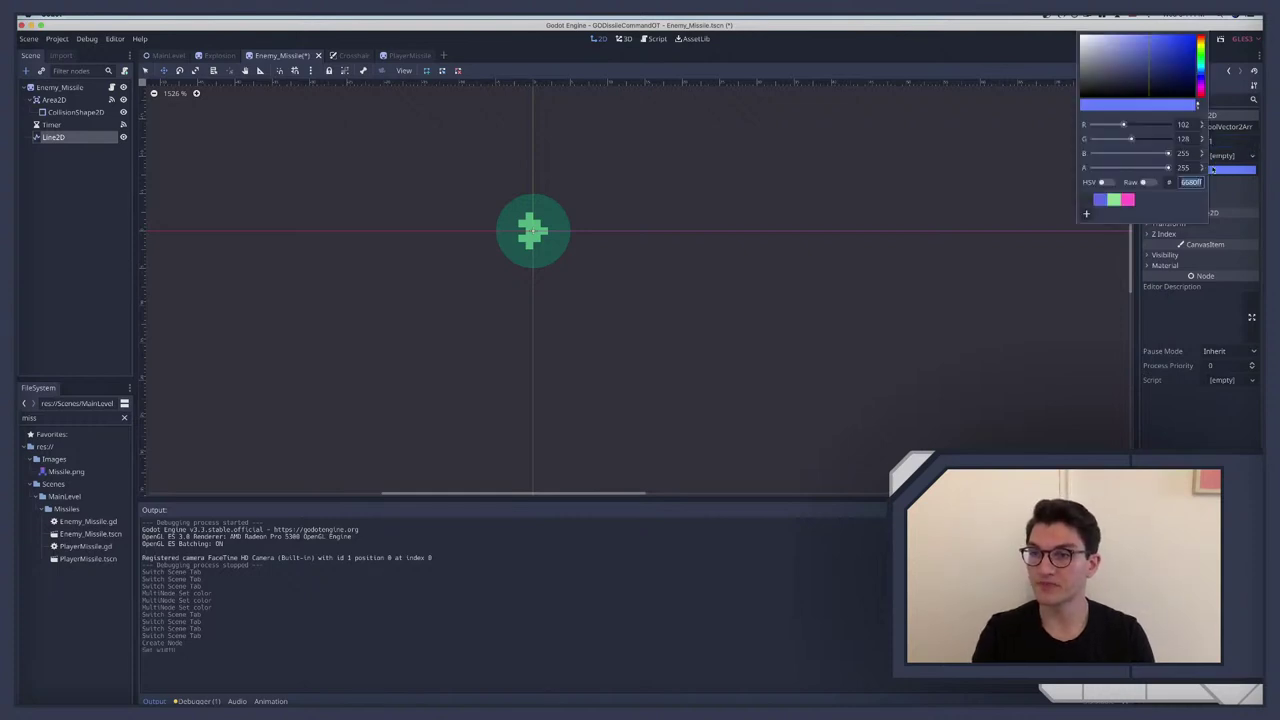
{"action": "left_click", "coordinate": [1127, 201]}
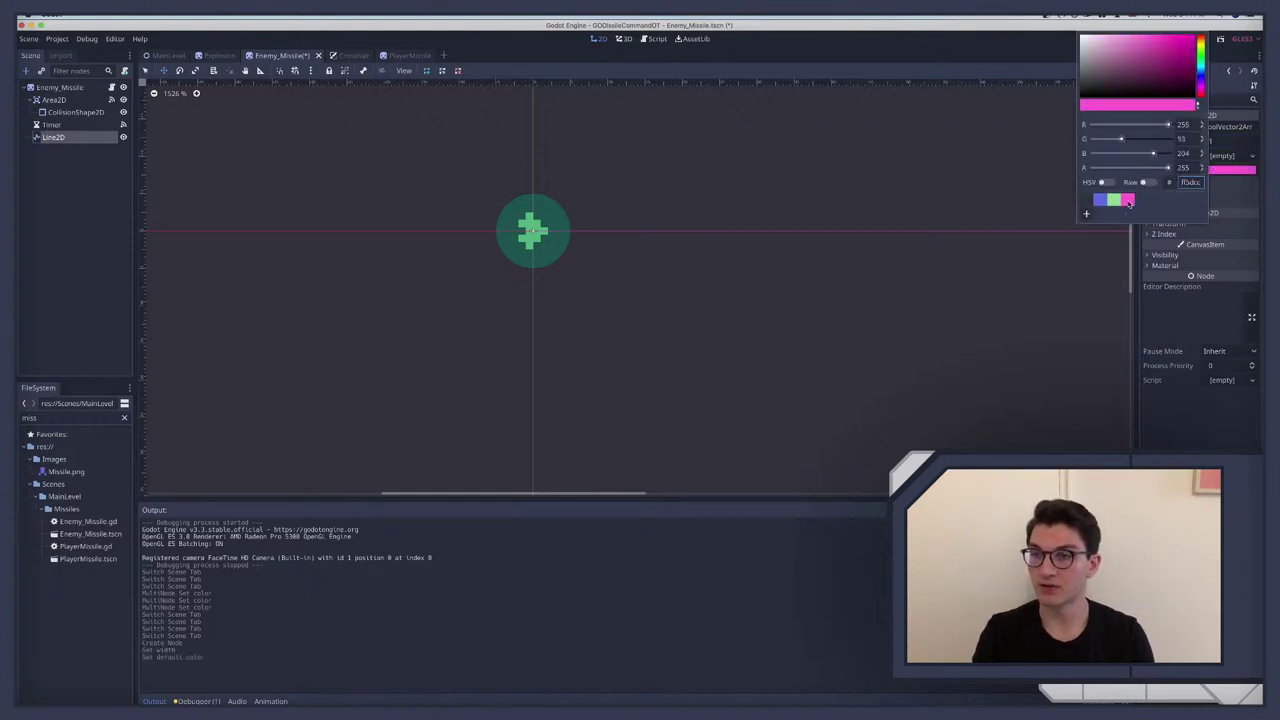
{"action": "left_click", "coordinate": [1237, 128]}
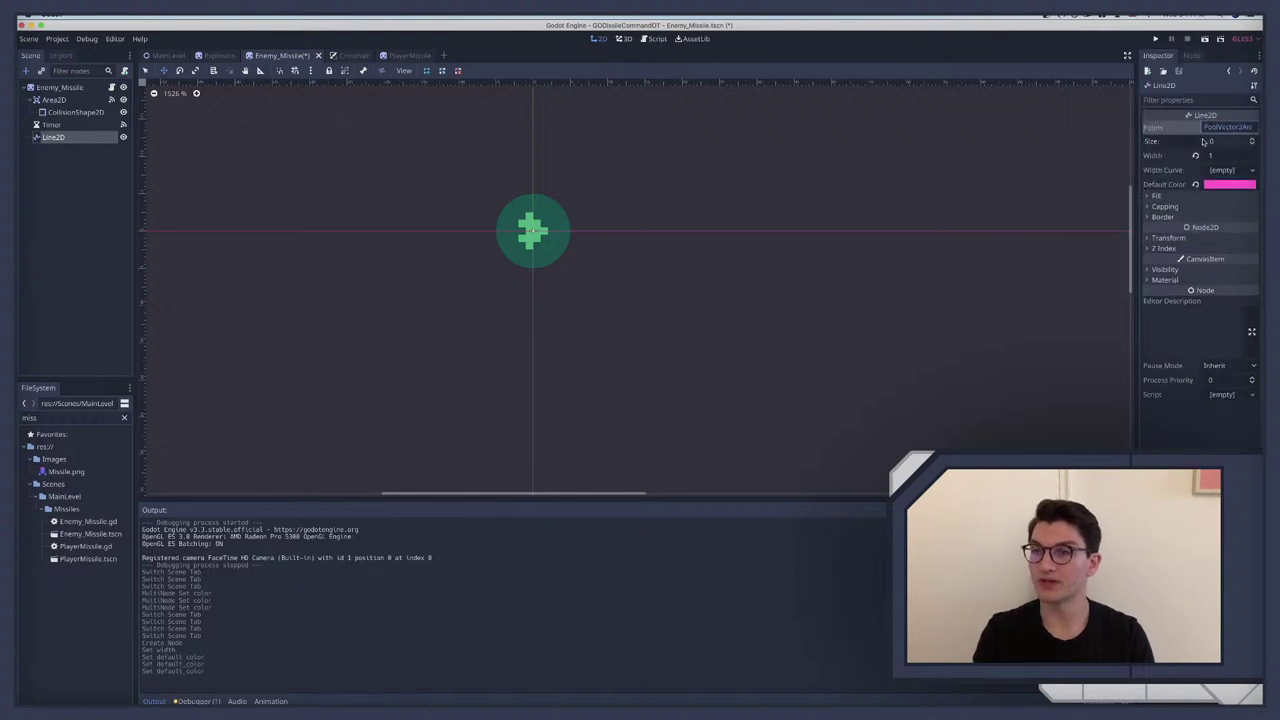
{"action": "left_click", "coordinate": [1253, 141]}
{"action": "left_click", "coordinate": [1253, 141]}
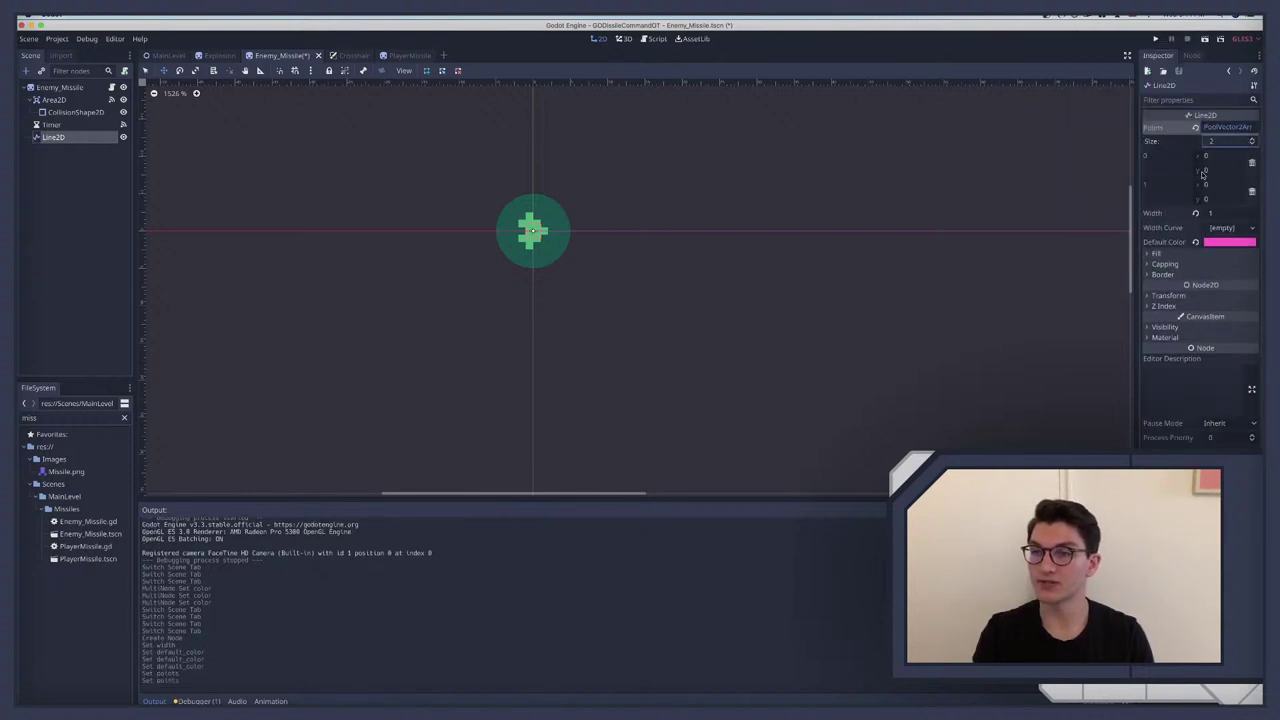
{"action": "left_click", "coordinate": [113, 88]}
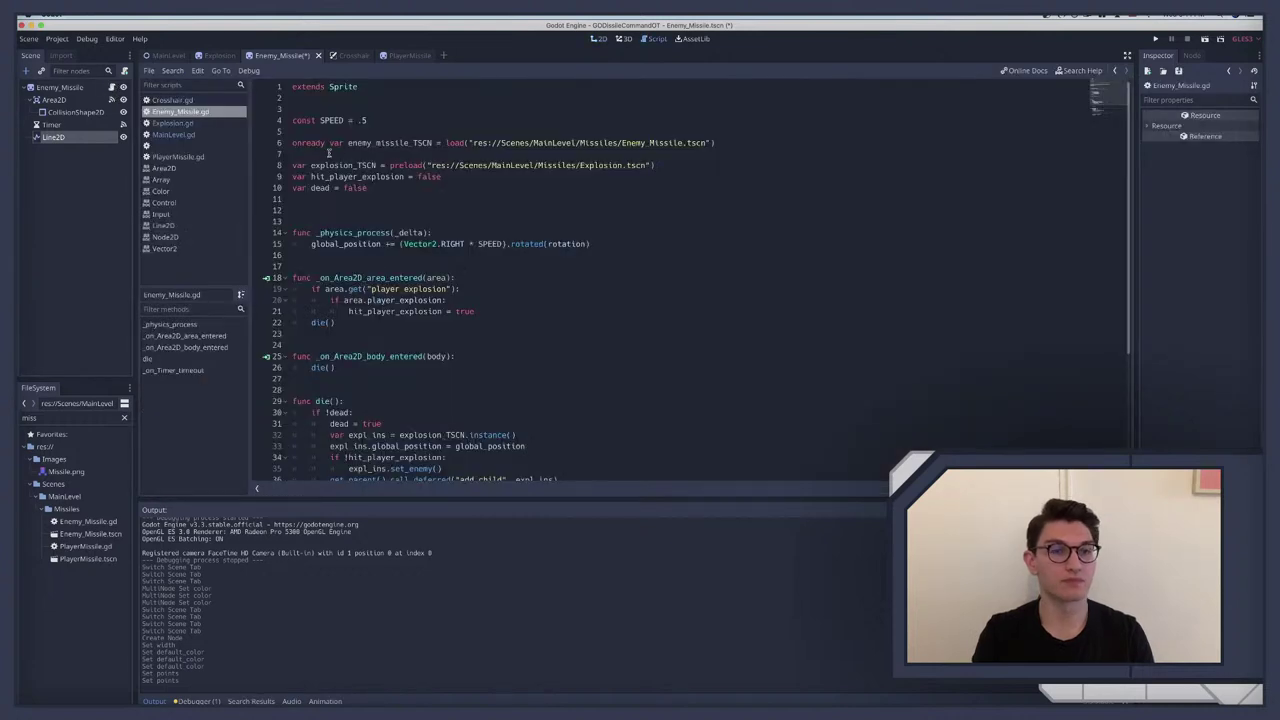
Step: Copy the start_pos variable and _ready code from PlayerMissile.gd into Enemy_Missile.gd
{"action": "left_click", "coordinate": [412, 56]}
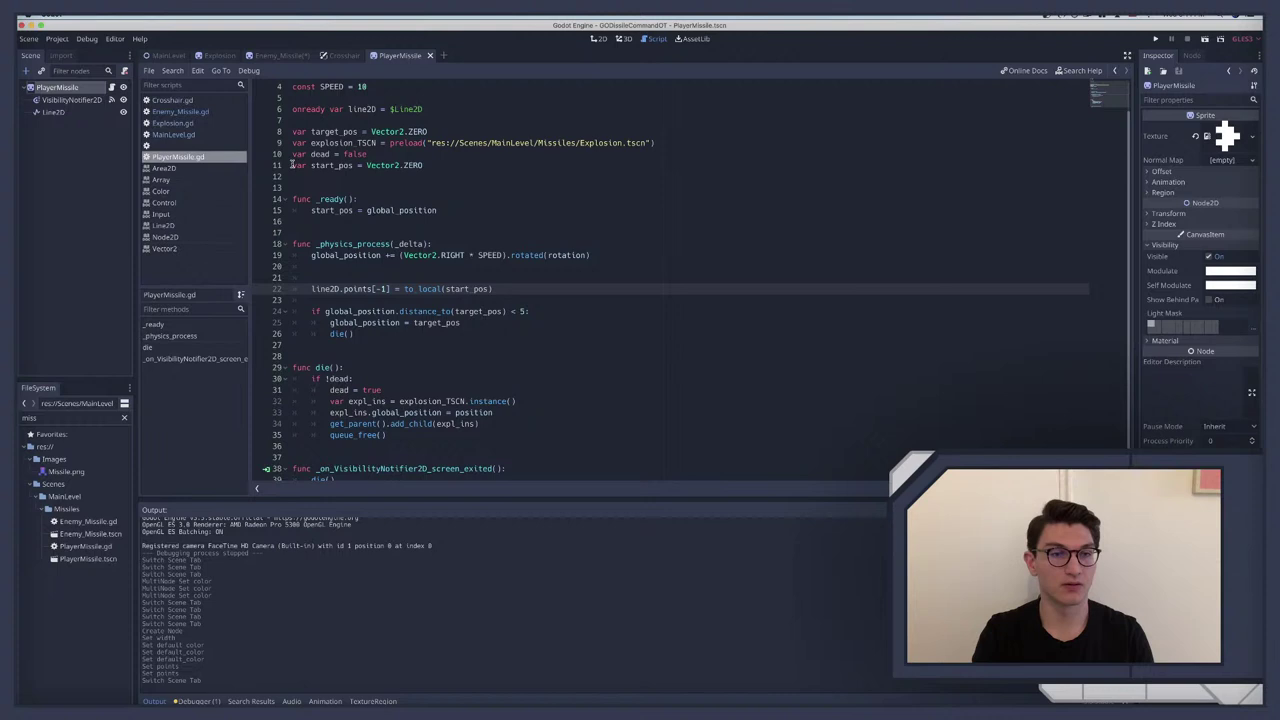
{"action": "left_click_drag", "start_coordinate": [292, 165], "coordinate": [441, 210]}
{"action": "key", "text": "ctrl+c"}
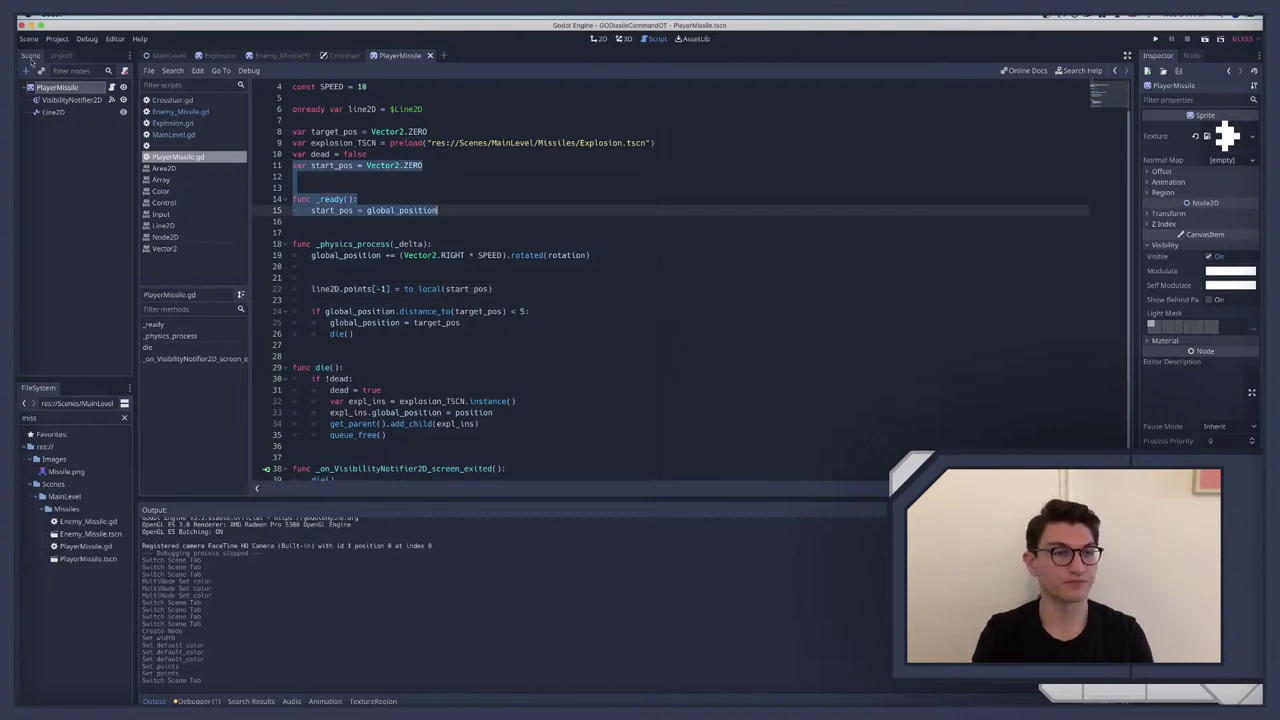
{"action": "left_click", "coordinate": [270, 56]}
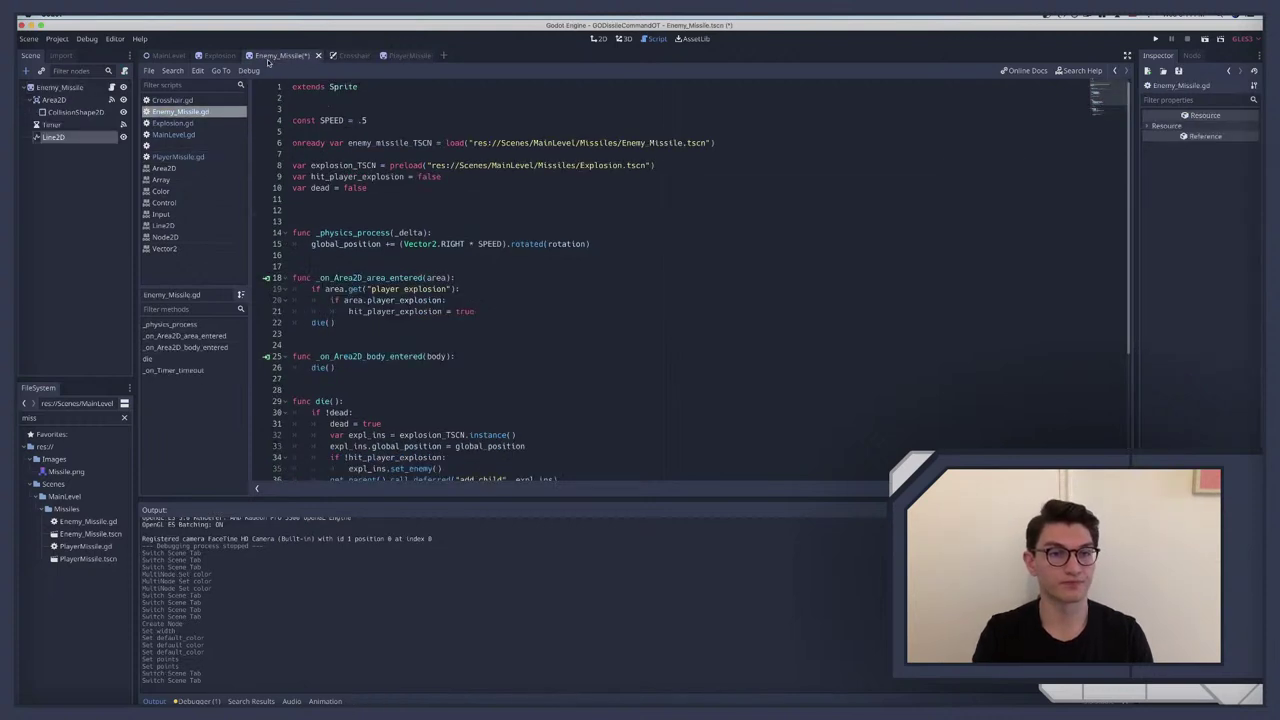
{"action": "left_click", "coordinate": [310, 197]}
{"action": "key", "text": "ctrl+v"}
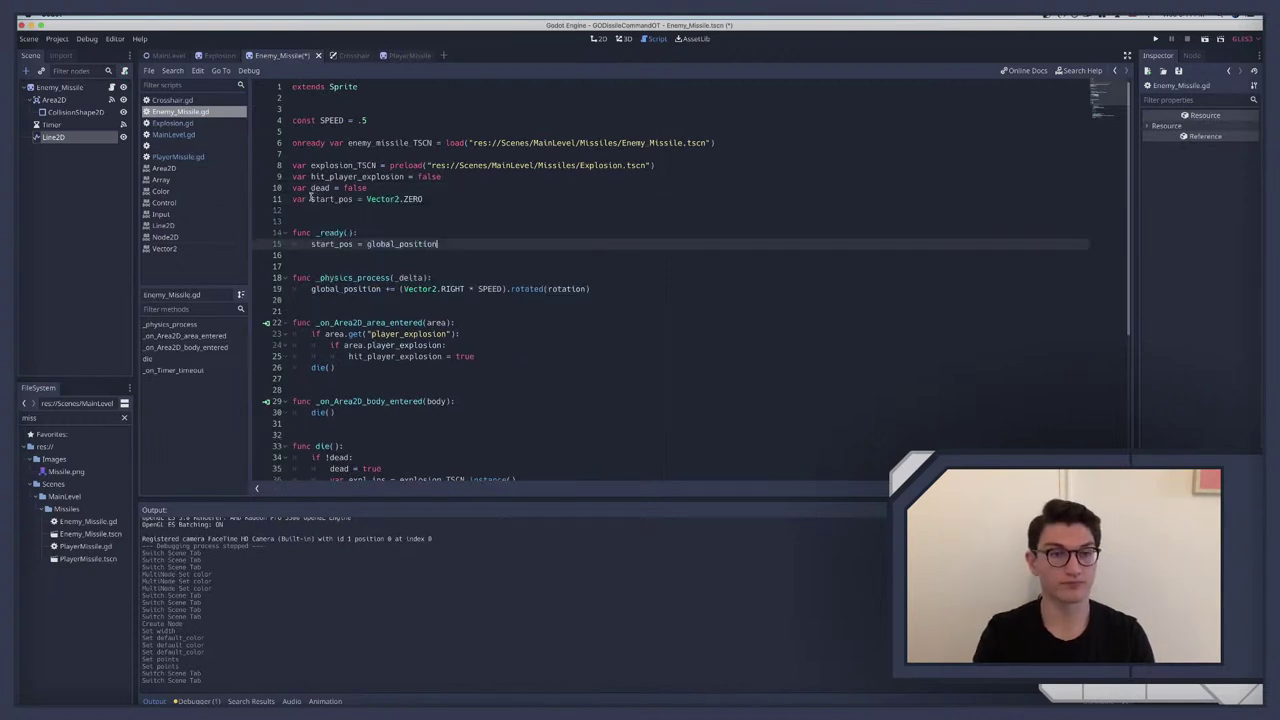
Step: Copy the line2D.points[-1] update into Enemy_Missile's _physics_process and save the script
{"action": "left_click", "coordinate": [398, 55]}
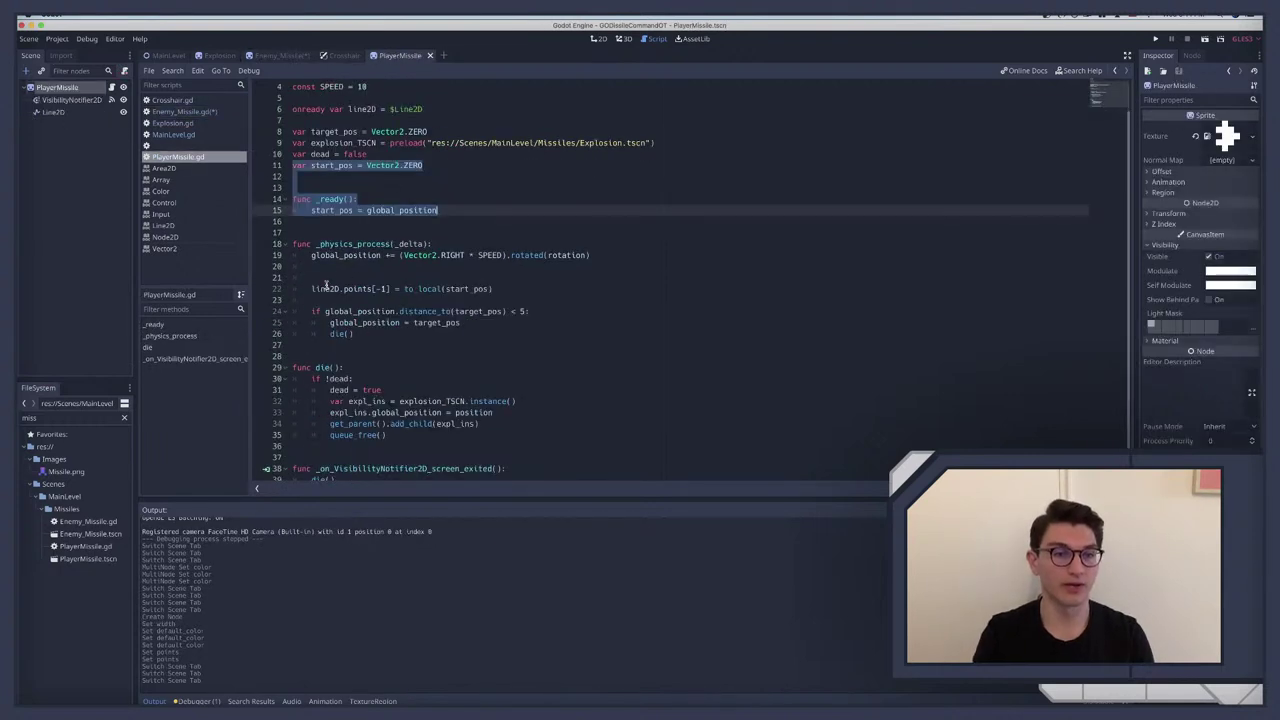
{"action": "left_click_drag", "start_coordinate": [312, 289], "coordinate": [531, 289]}
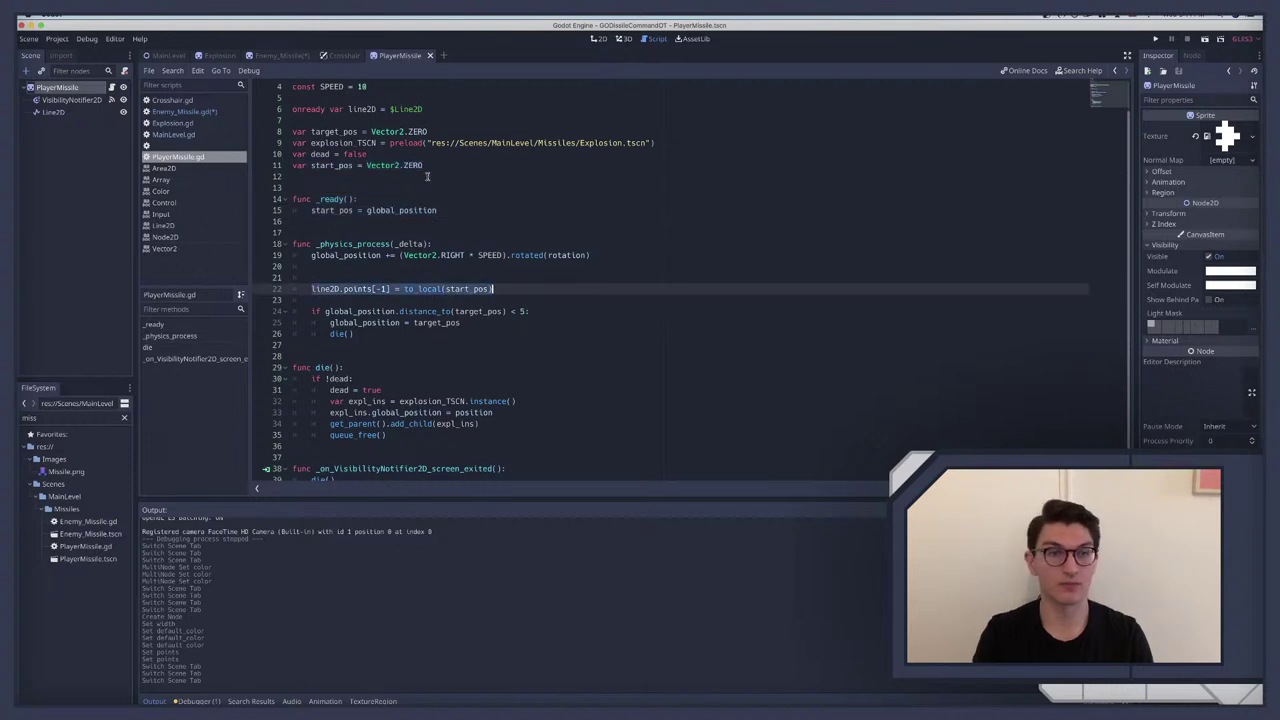
{"action": "left_click", "coordinate": [278, 56]}
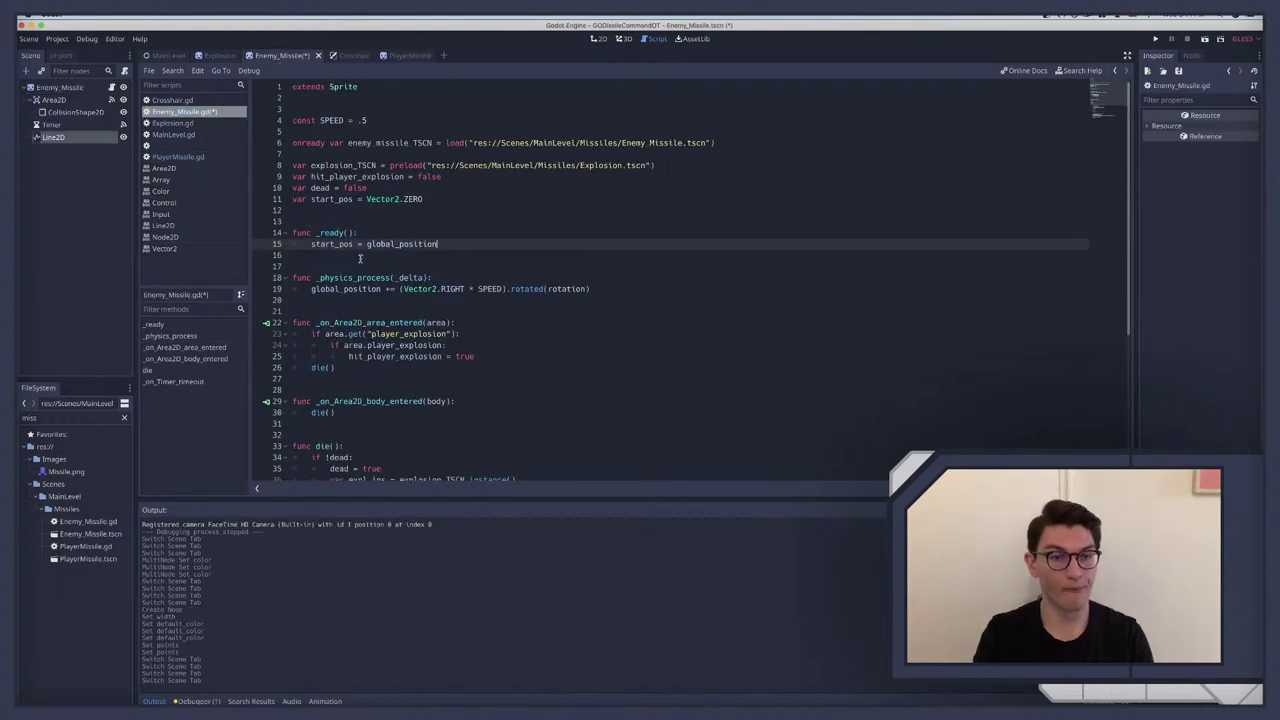
{"action": "left_click", "coordinate": [617, 287]}
{"action": "key", "text": "Return"}
{"action": "type", "text": "line2D.points[-1] = to_local(start_pos)"}
{"action": "left_click", "coordinate": [312, 289]}
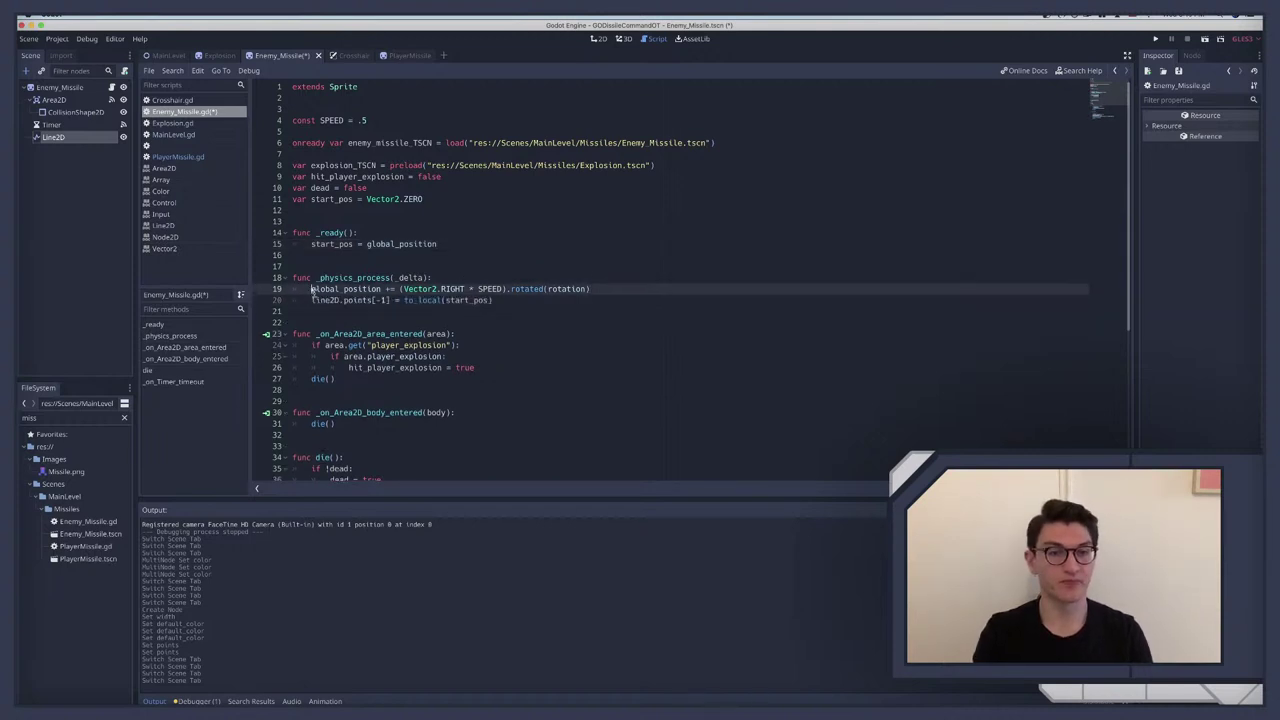
{"action": "key", "text": "ctrl+s"}
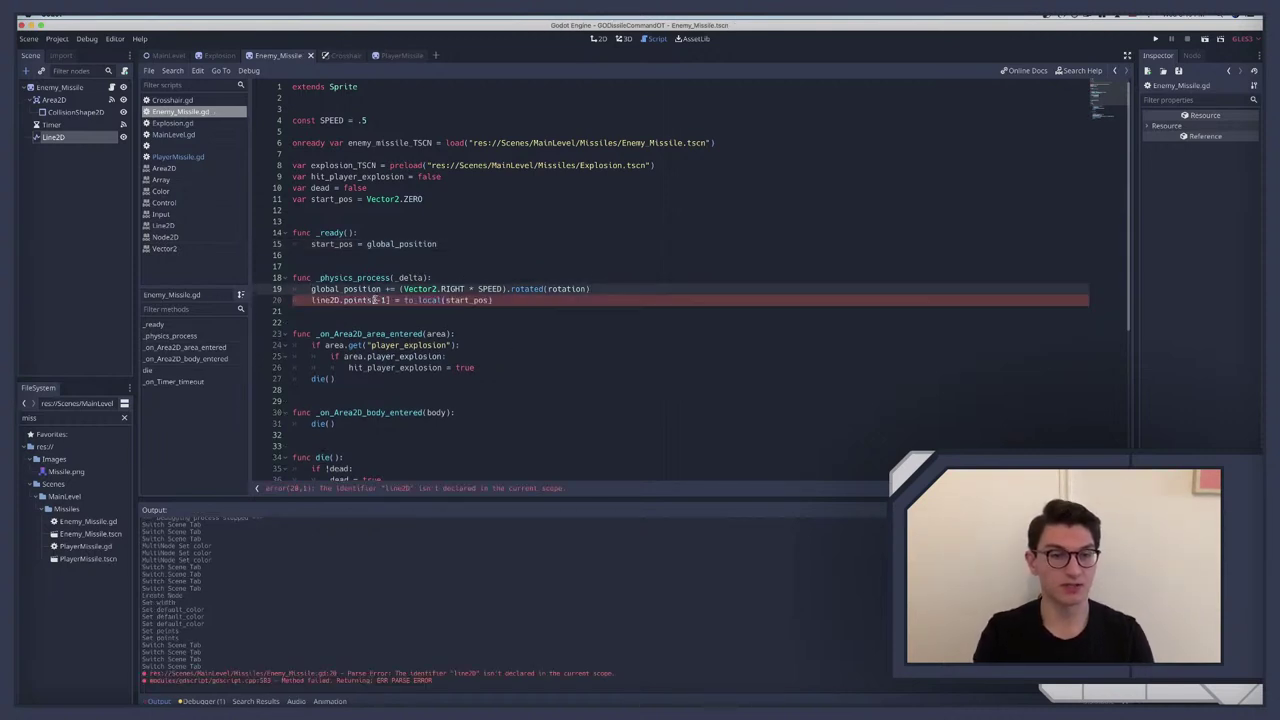
Step: Declare 'onready var line2D = $Line2D' in Enemy_Missile.gd and run the game to test
{"action": "left_click", "coordinate": [363, 298]}
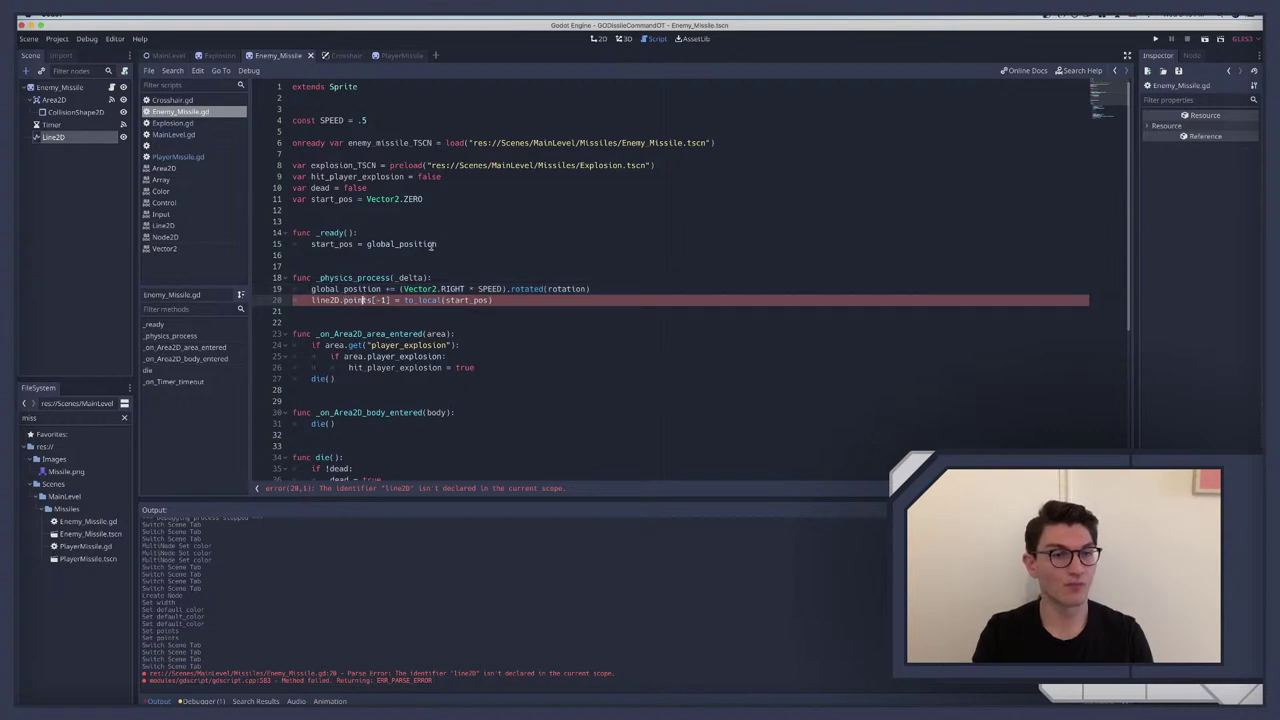
{"action": "left_click", "coordinate": [369, 133]}
{"action": "key", "text": "Return"}
{"action": "type", "text": "onready ar"}
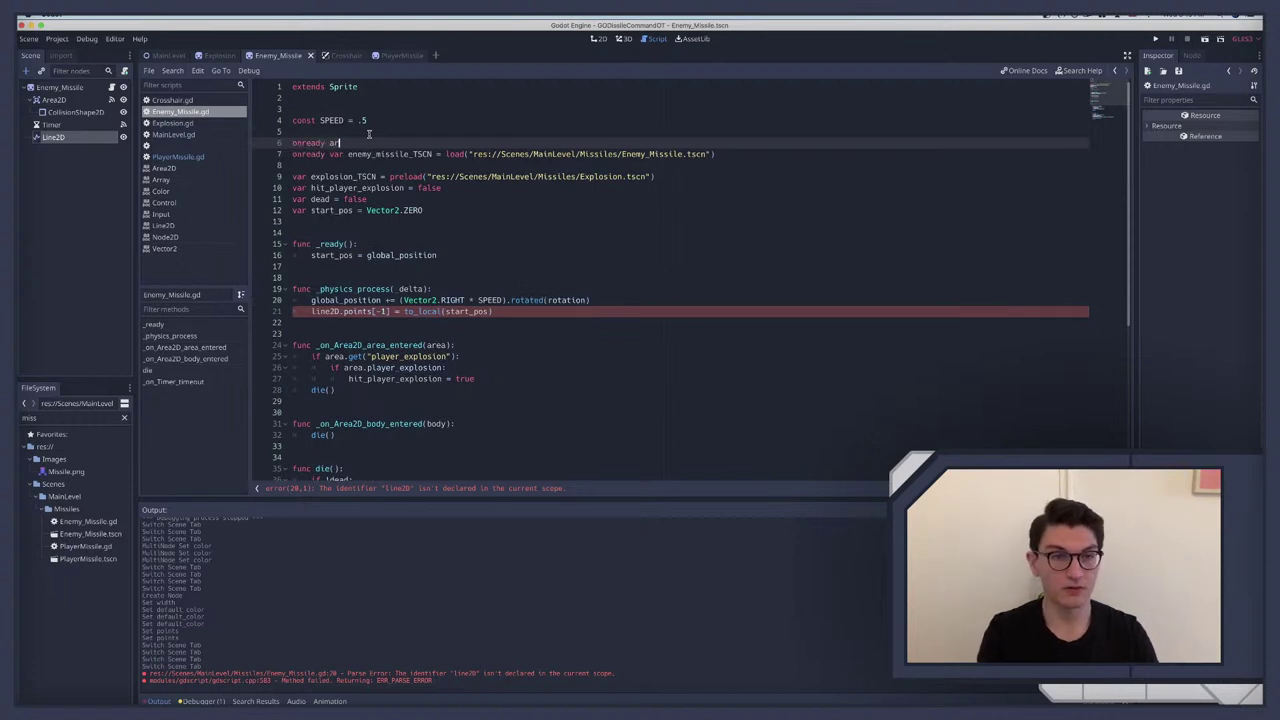
{"action": "key", "text": "BackSpace"}
{"action": "type", "text": "var "}
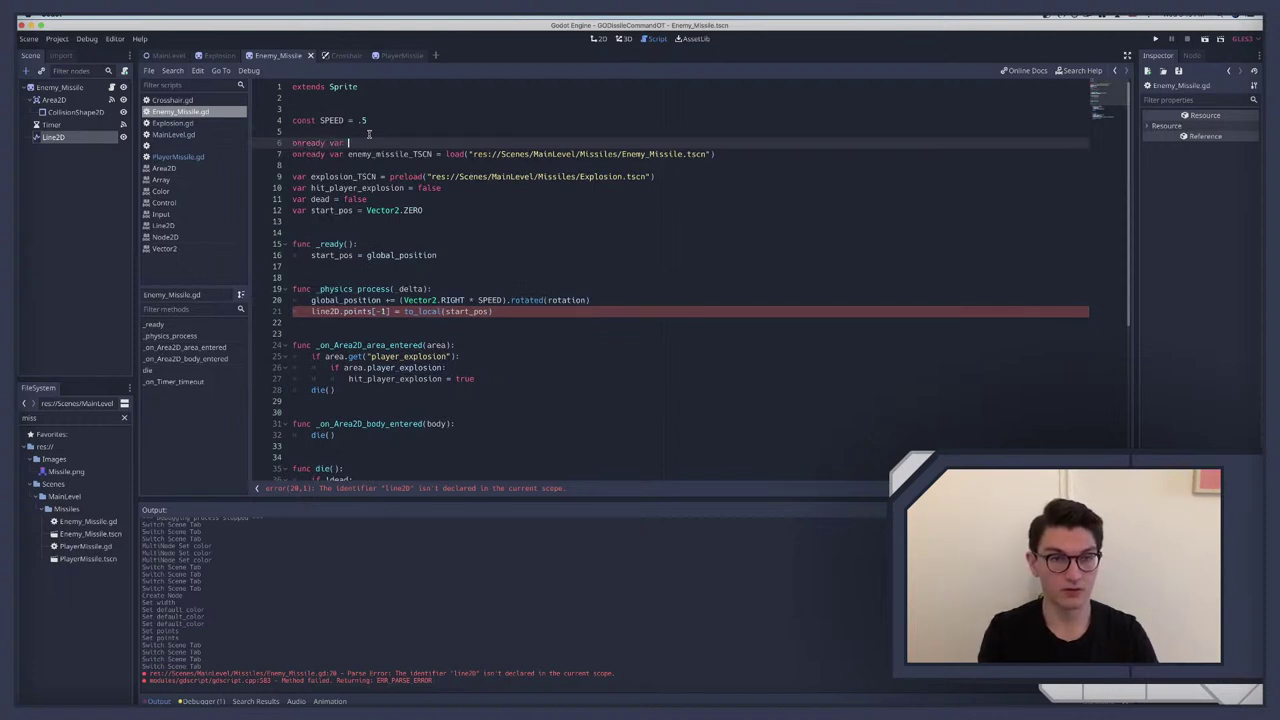
{"action": "type", "text": "line2"}
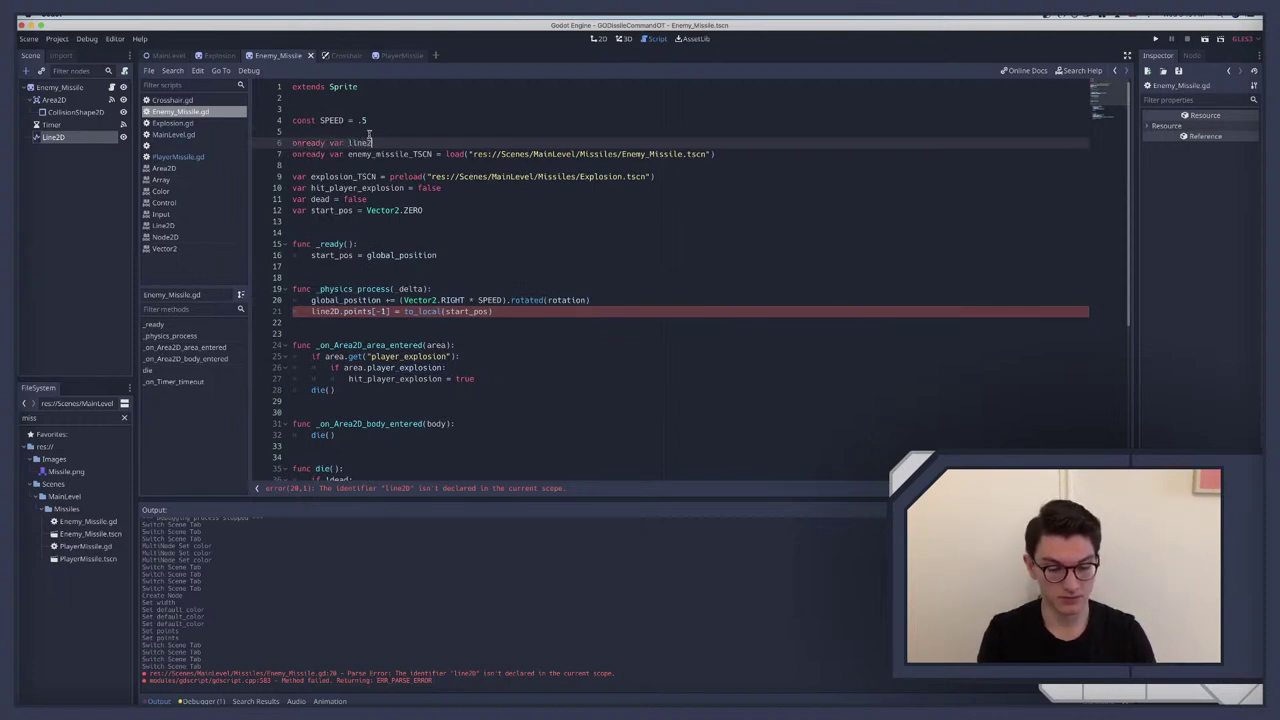
{"action": "type", "text": "D = "}
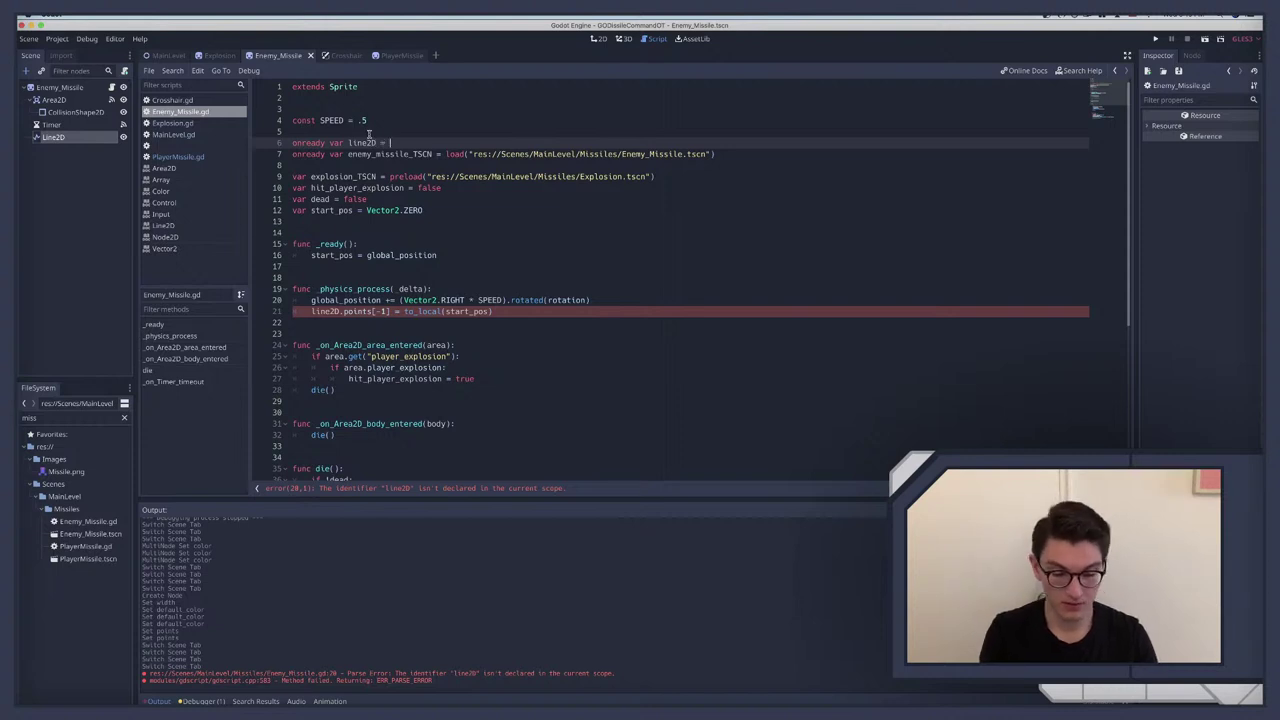
{"action": "type", "text": "$Line2D"}
{"action": "key", "text": "Return"}
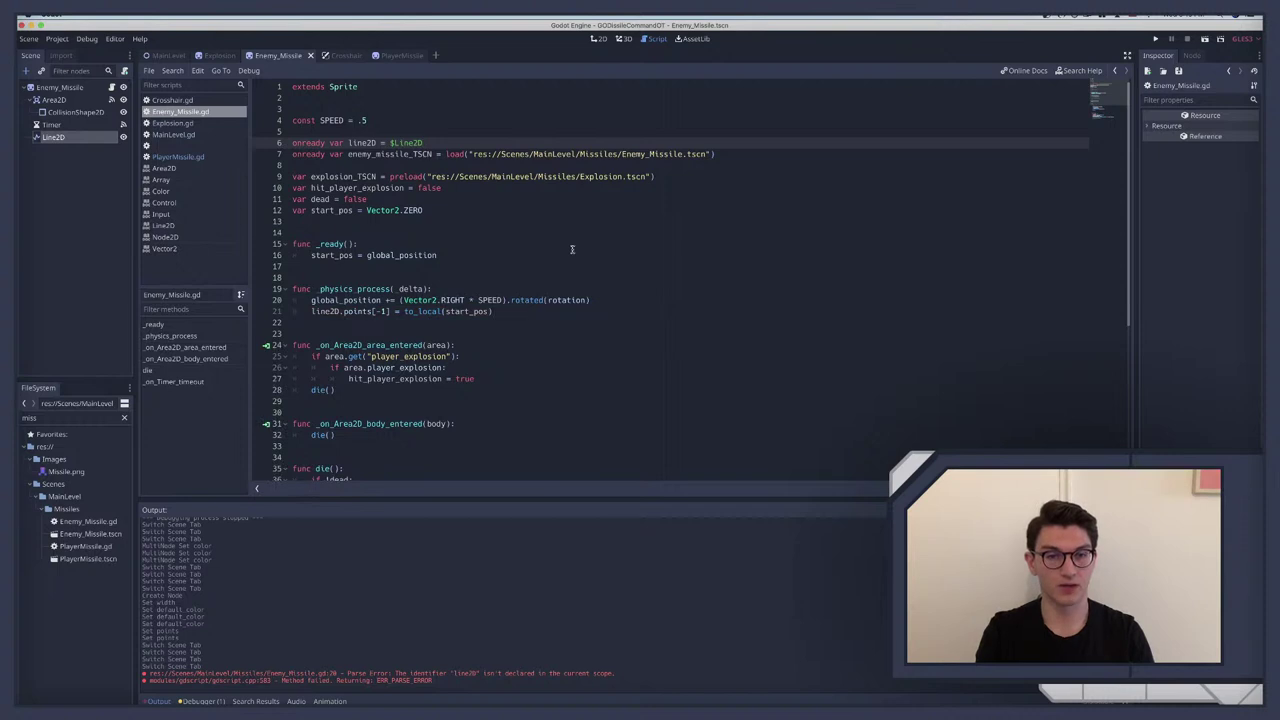
{"action": "key", "text": "super+b"}
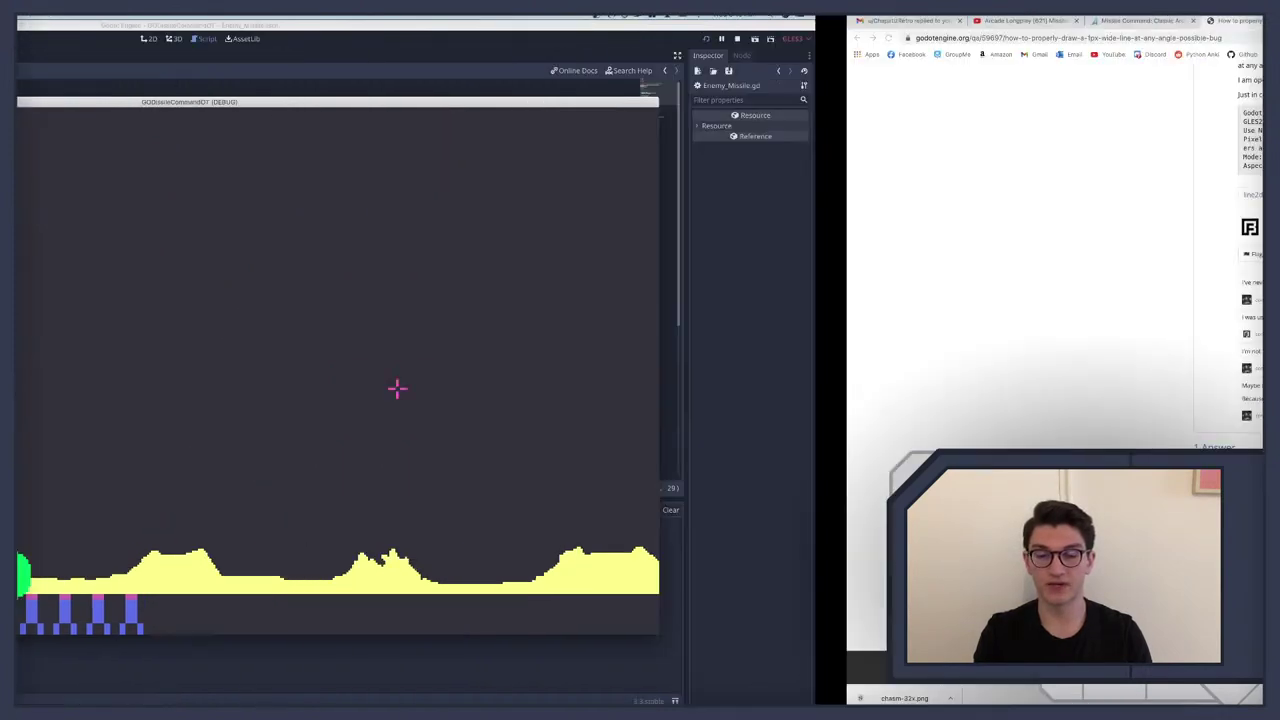
Step: Play the Missile Command longplay on YouTube, then return to the running Godot game
{"action": "left_click", "coordinate": [180, 20]}
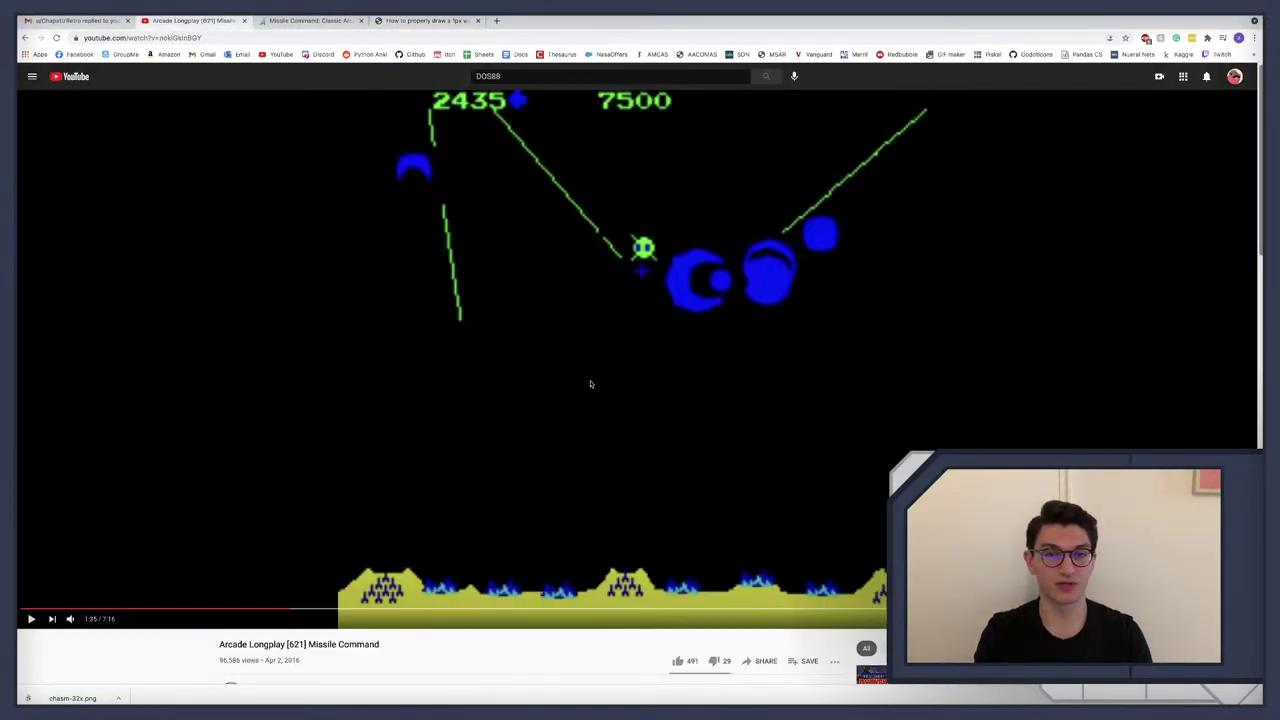
{"action": "left_click", "coordinate": [590, 384]}
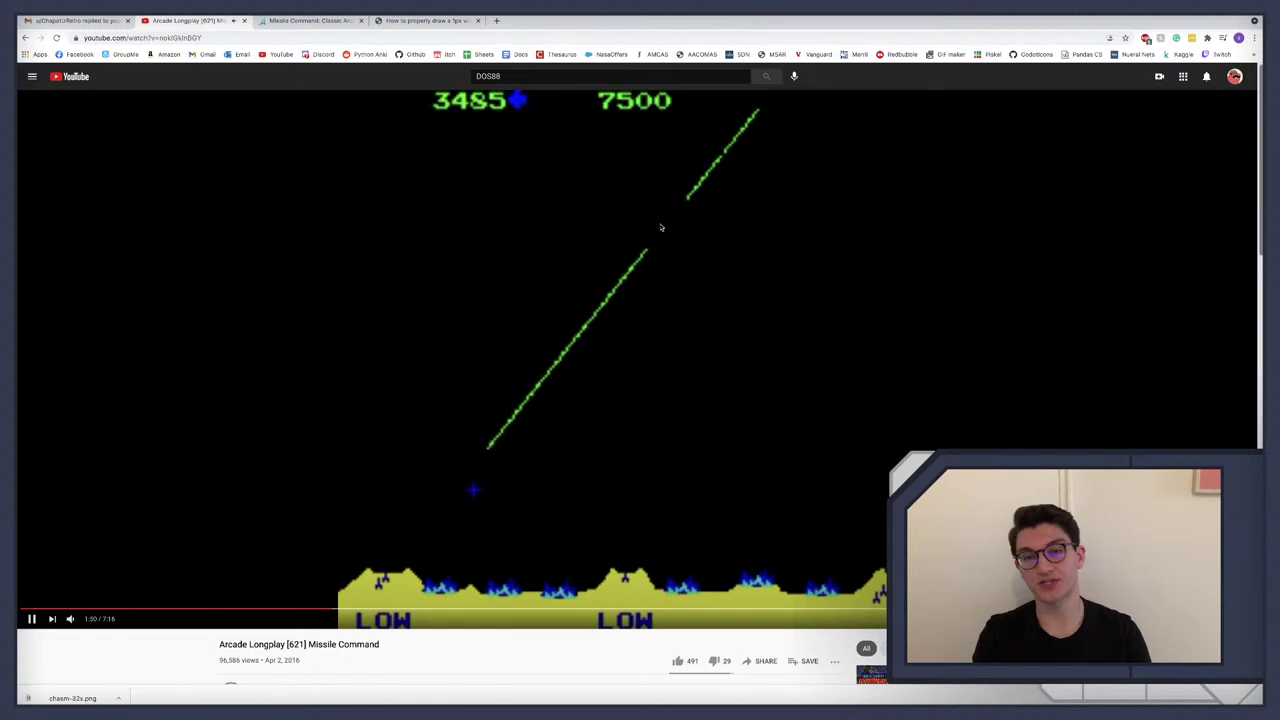
{"action": "key", "text": "super+q"}
{"action": "key", "text": "ctrl+Left"}
{"action": "key", "text": "ctrl+Right"}
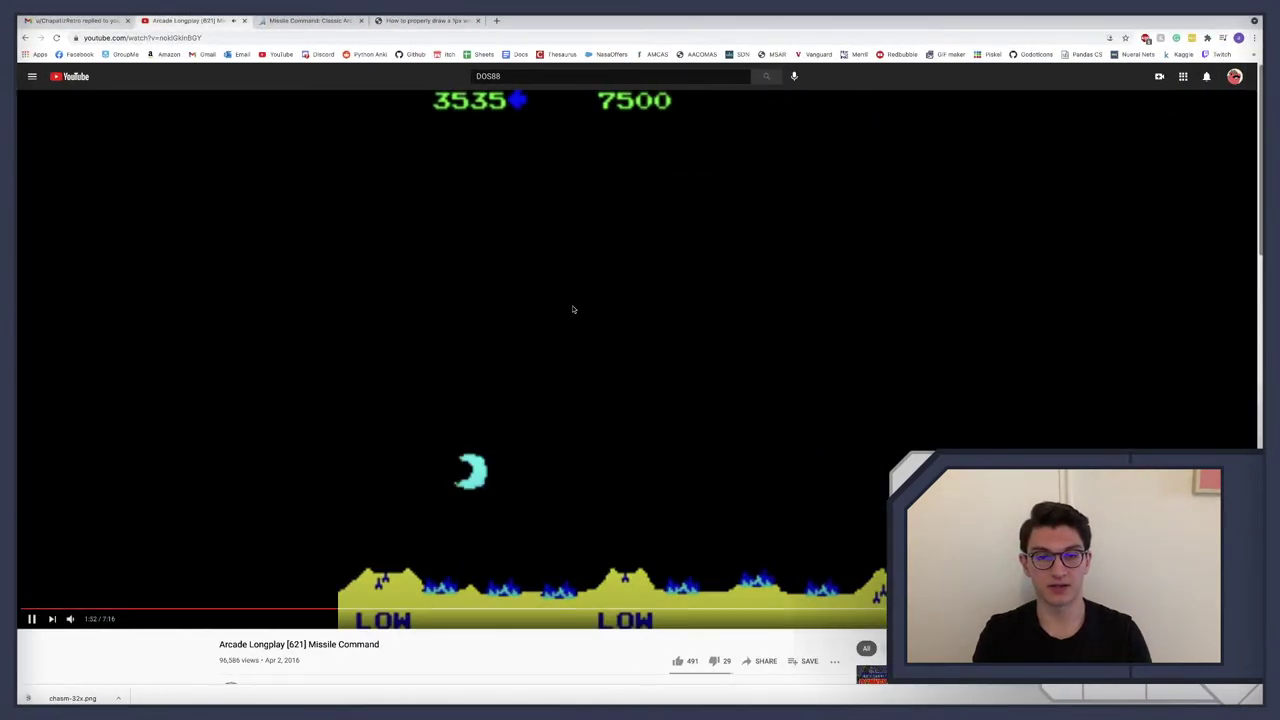
{"action": "key", "text": "ctrl+Left"}
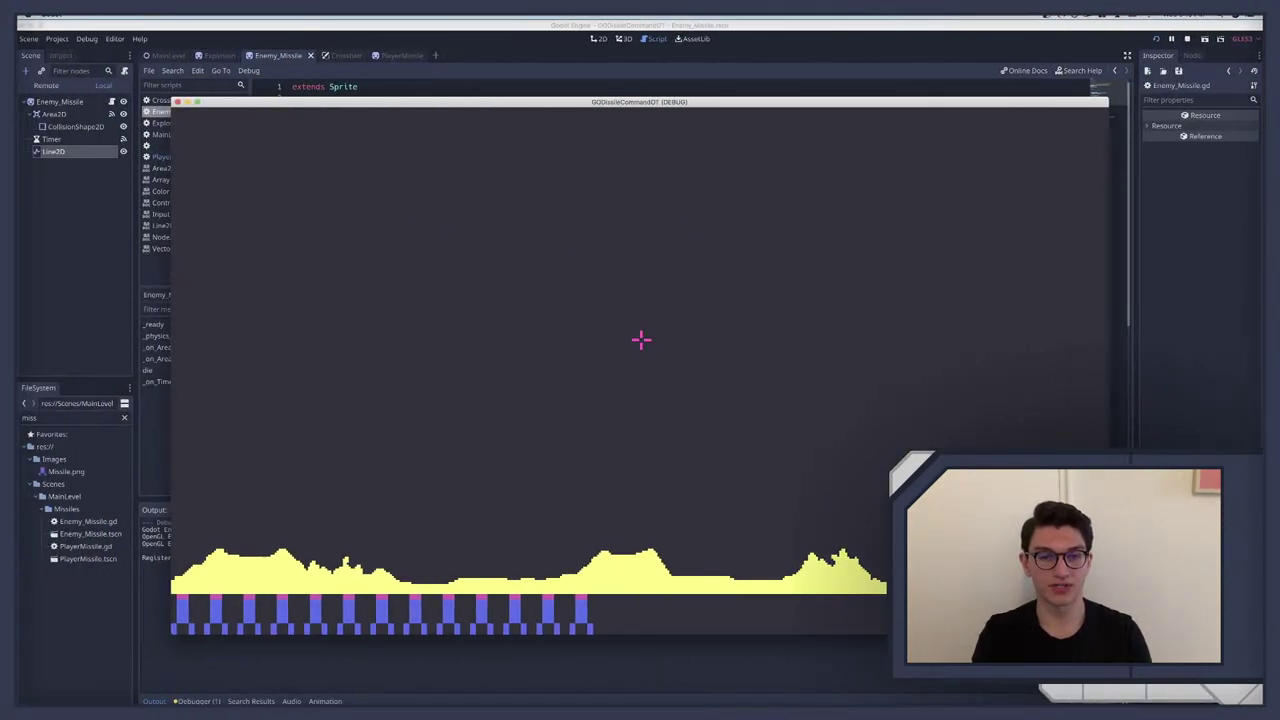
Step: Fire four defensive missiles, stop the test run, and view the Enemy_Missile scene in 2D
{"action": "left_click", "coordinate": [641, 340]}
{"action": "left_click", "coordinate": [591, 238]}
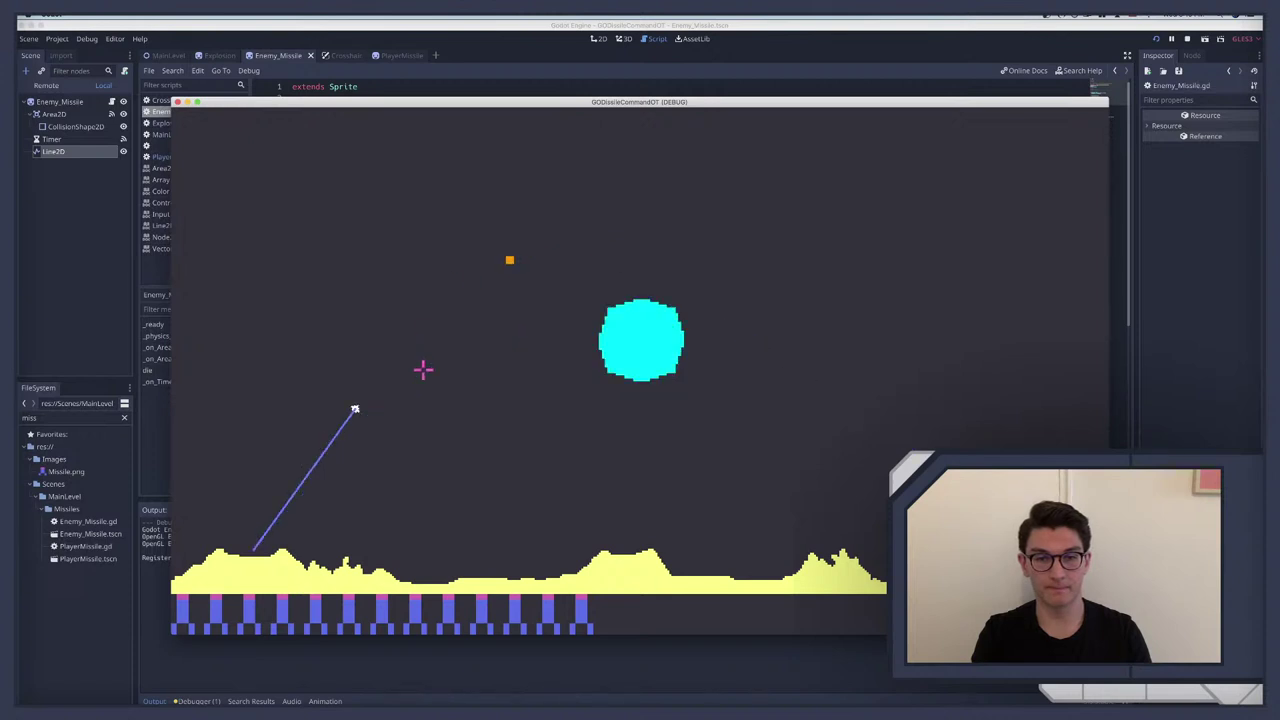
{"action": "left_click", "coordinate": [643, 381]}
{"action": "left_click", "coordinate": [831, 243]}
{"action": "key", "text": "super+q"}
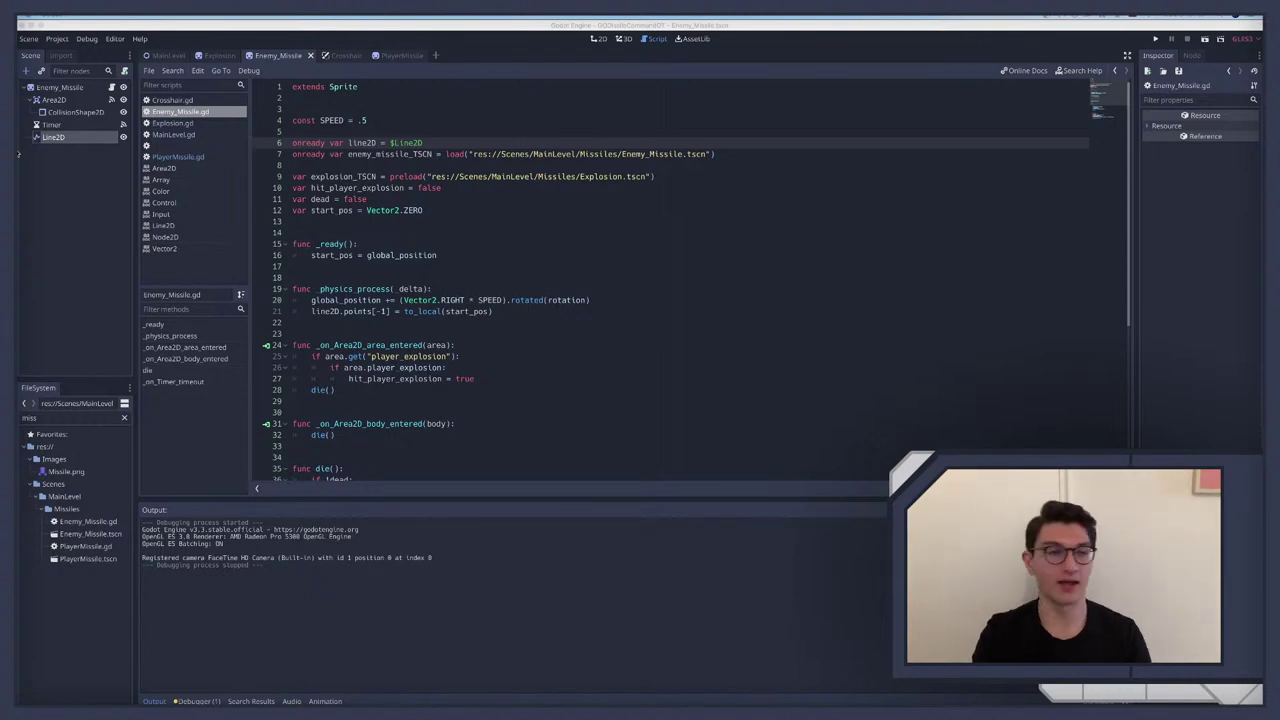
{"action": "left_click", "coordinate": [55, 138]}
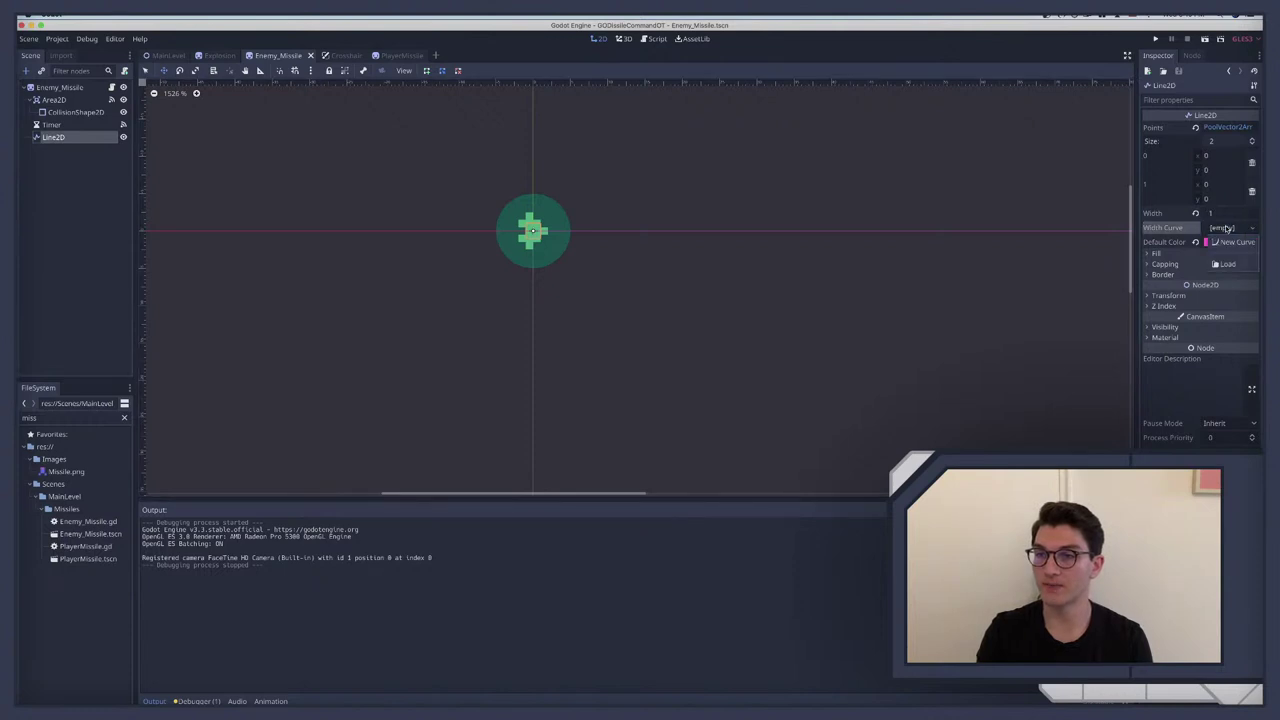
{"action": "mouse_move", "coordinate": [1147, 228]}
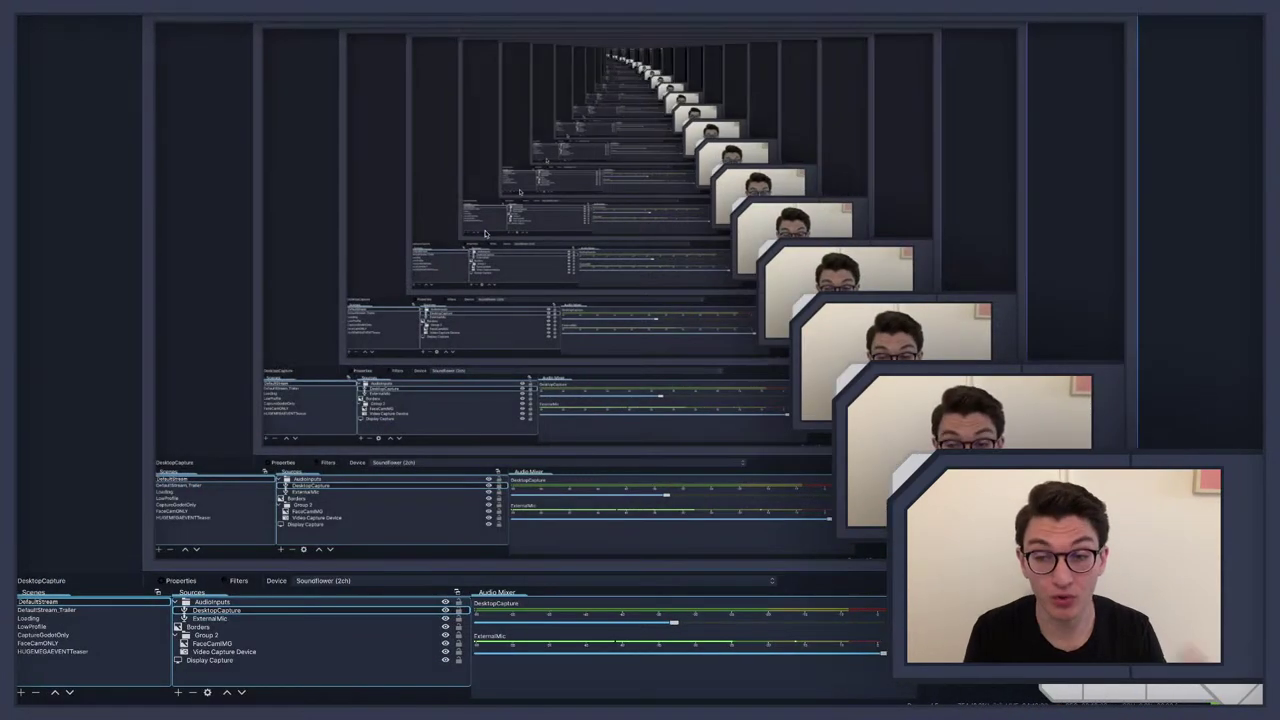
Step: Switch OBS to the HUGEMEGAEVENTTeaser scene for the break, then return to the Godot desktop
{"action": "left_click", "coordinate": [50, 651]}
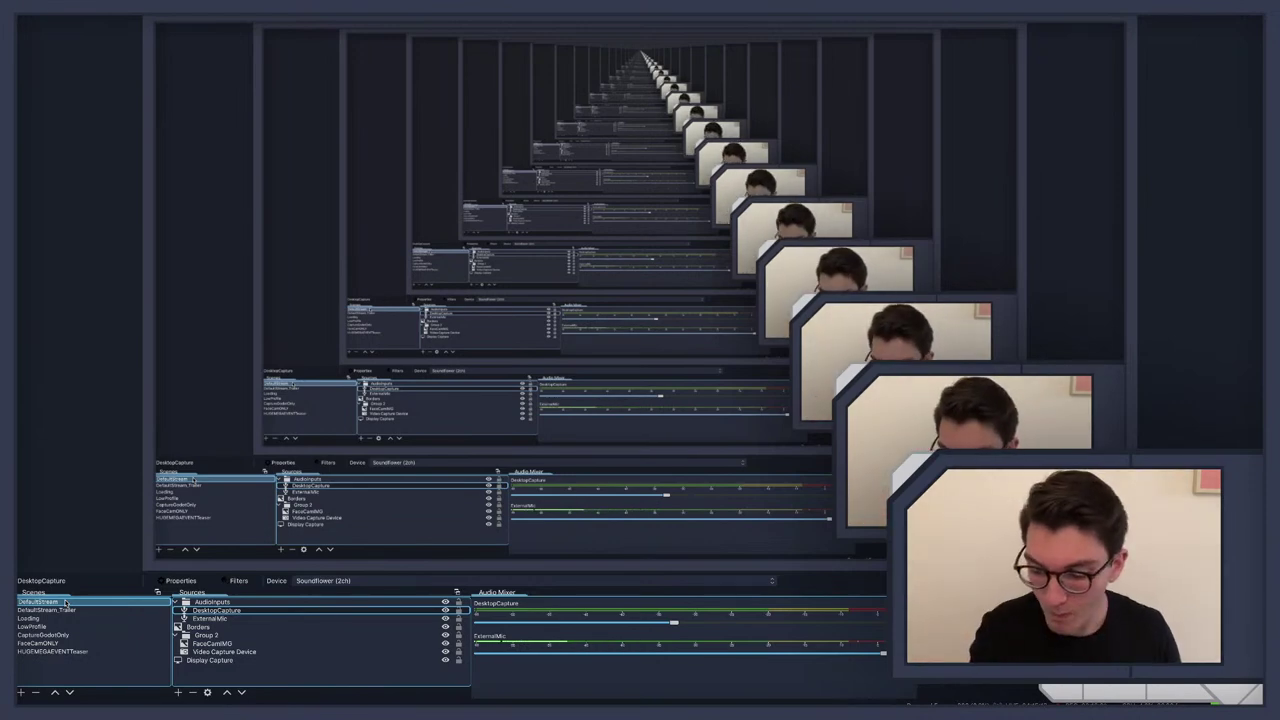
{"action": "key", "text": "ctrl+Right"}
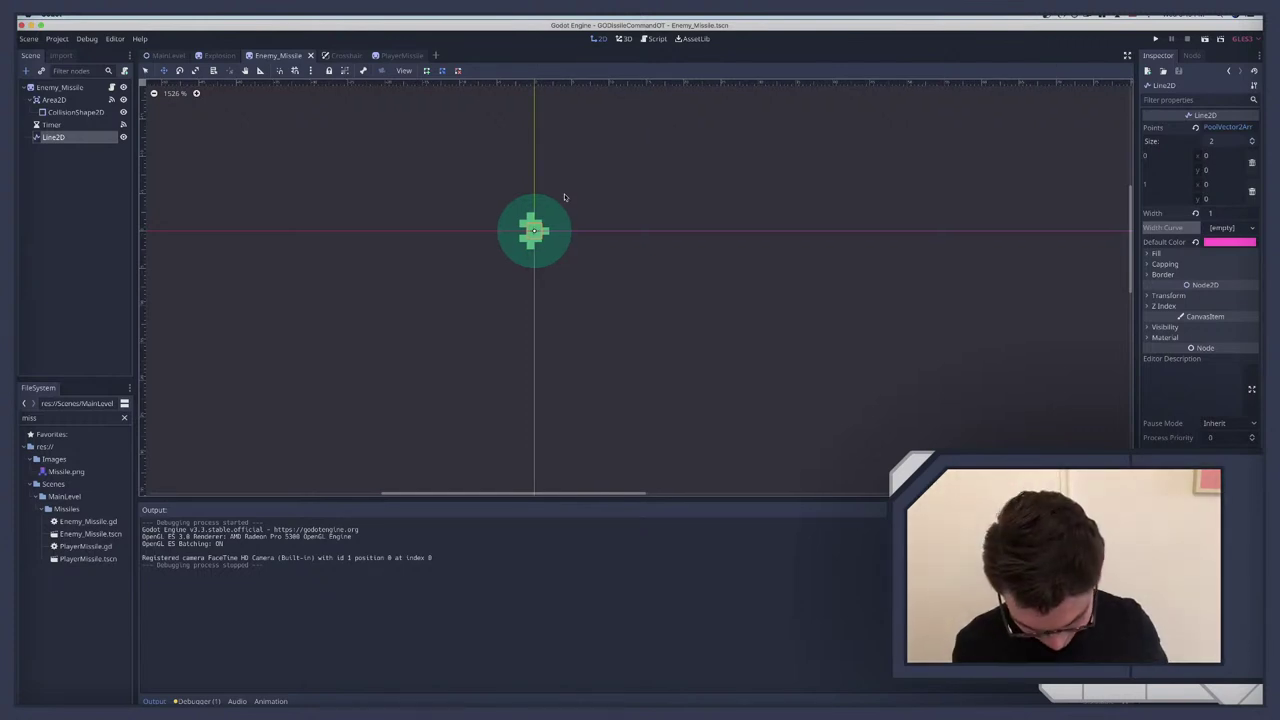
Step: Enable Show Behind Parent on the Line2D, save the scene and run the game
{"action": "scroll", "coordinate": [500, 190], "scroll_direction": "up", "scroll_amount": 1}
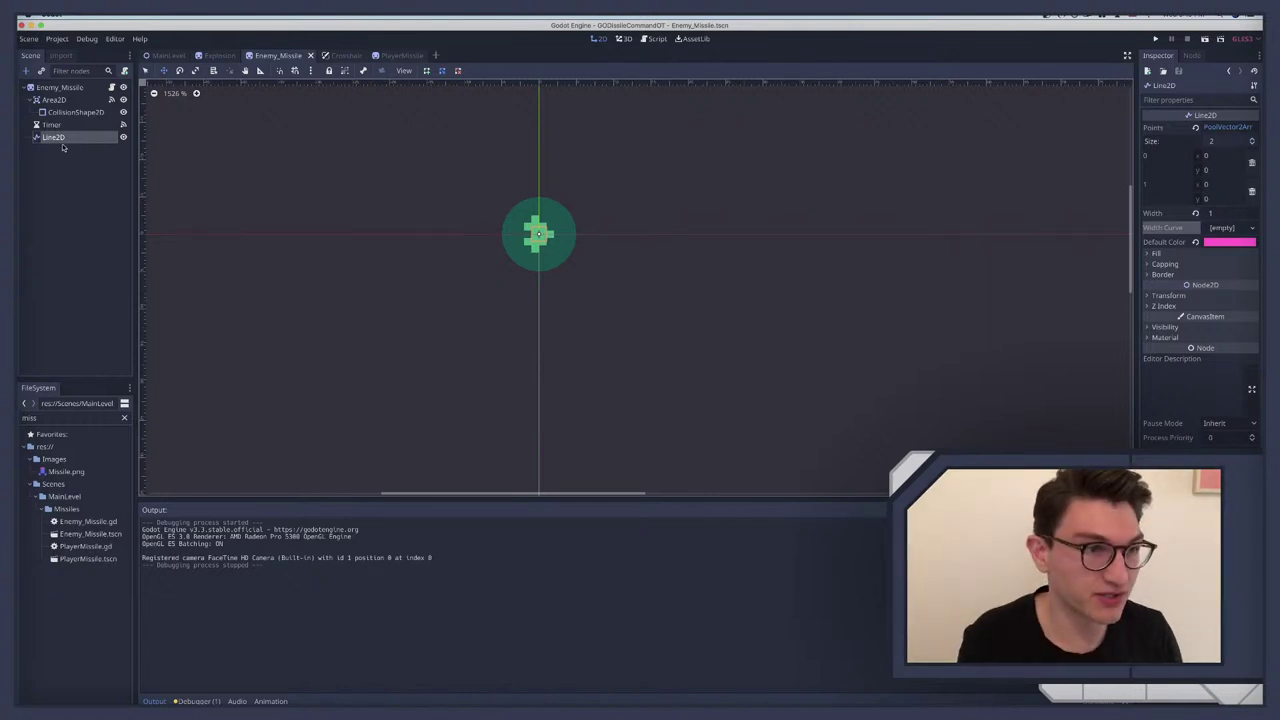
{"action": "left_click", "coordinate": [1165, 327]}
{"action": "left_click", "coordinate": [1208, 381]}
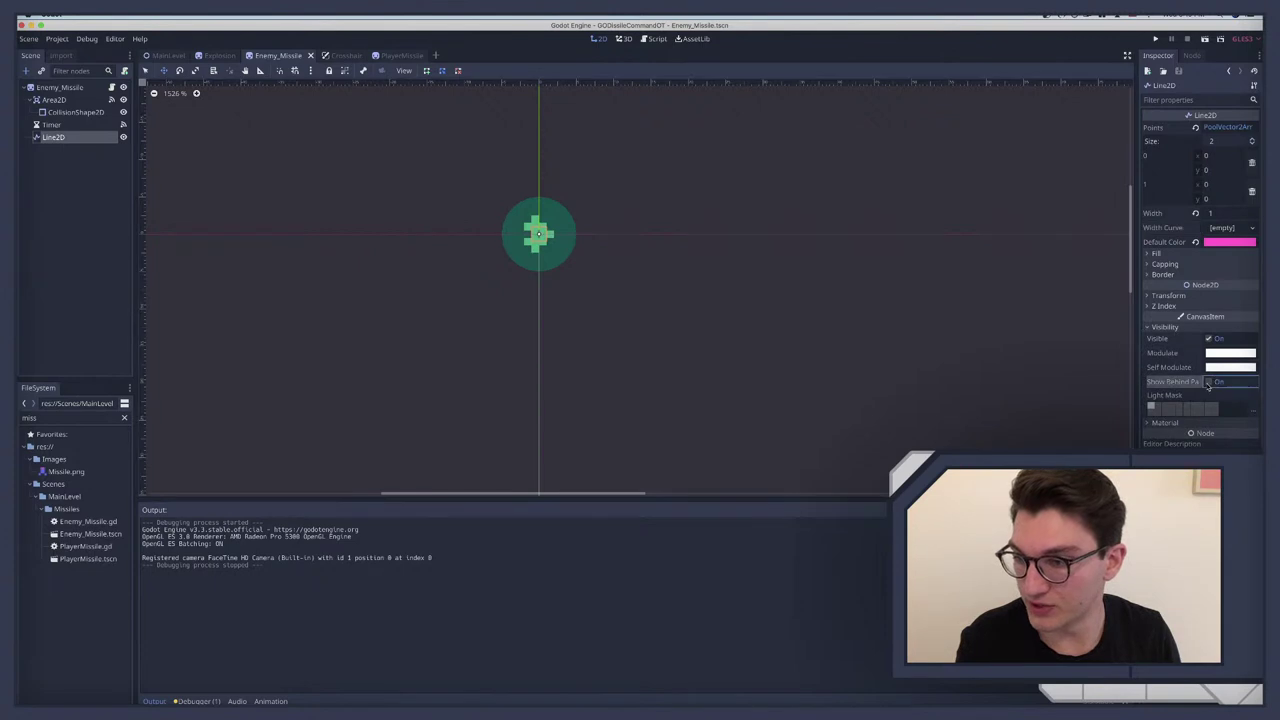
{"action": "key", "text": "ctrl+s"}
{"action": "key", "text": "F5"}
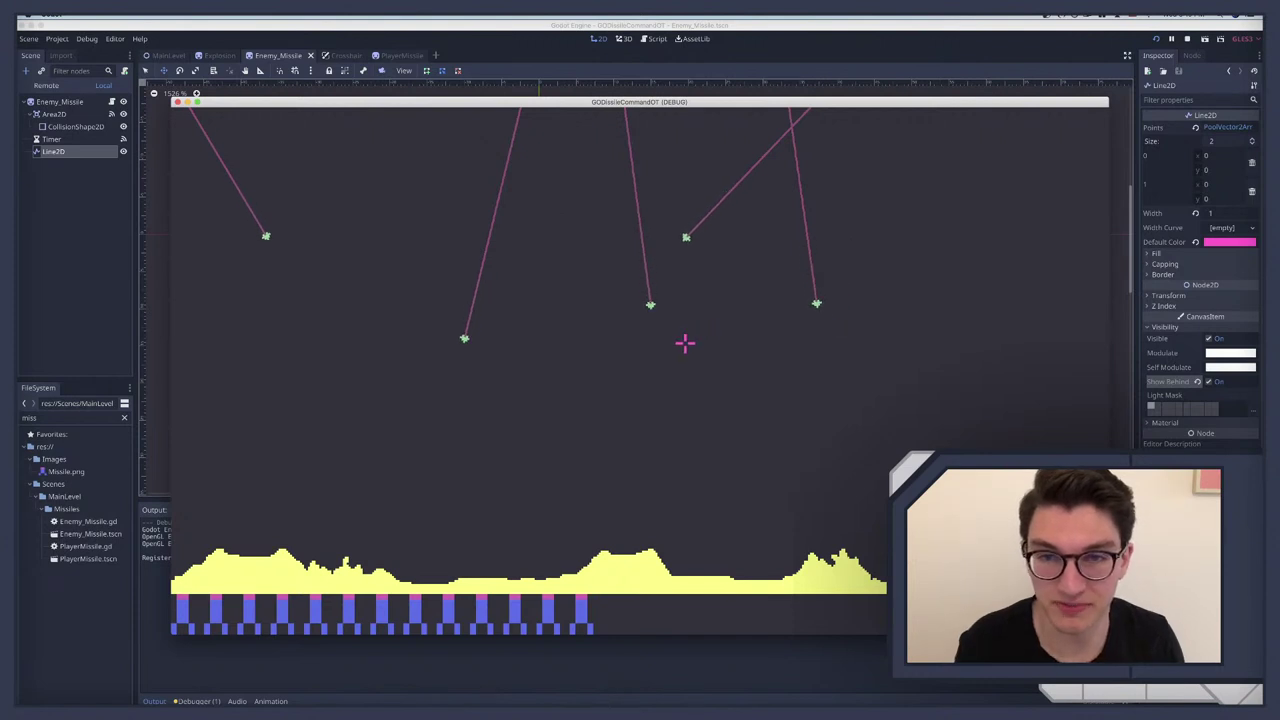
Step: Fire three missiles at the falling enemies, stop the test, and bring up the YouTube video
{"action": "left_click", "coordinate": [829, 374]}
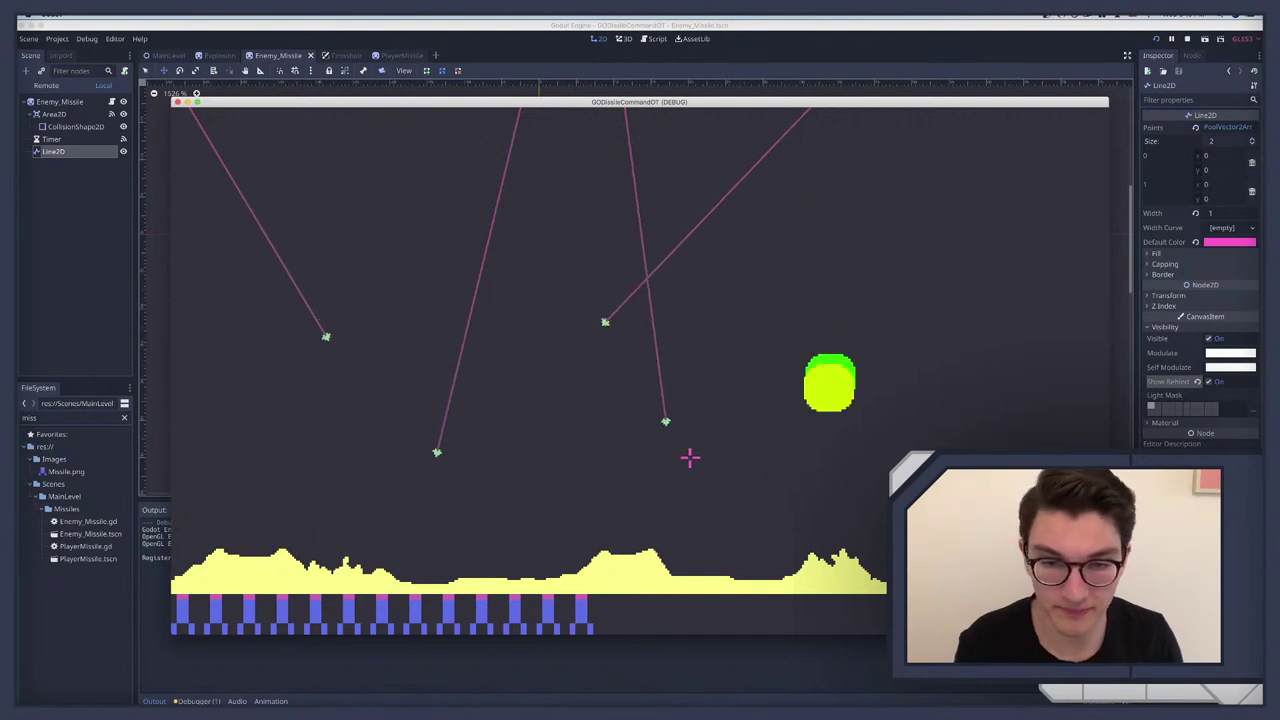
{"action": "left_click", "coordinate": [403, 538]}
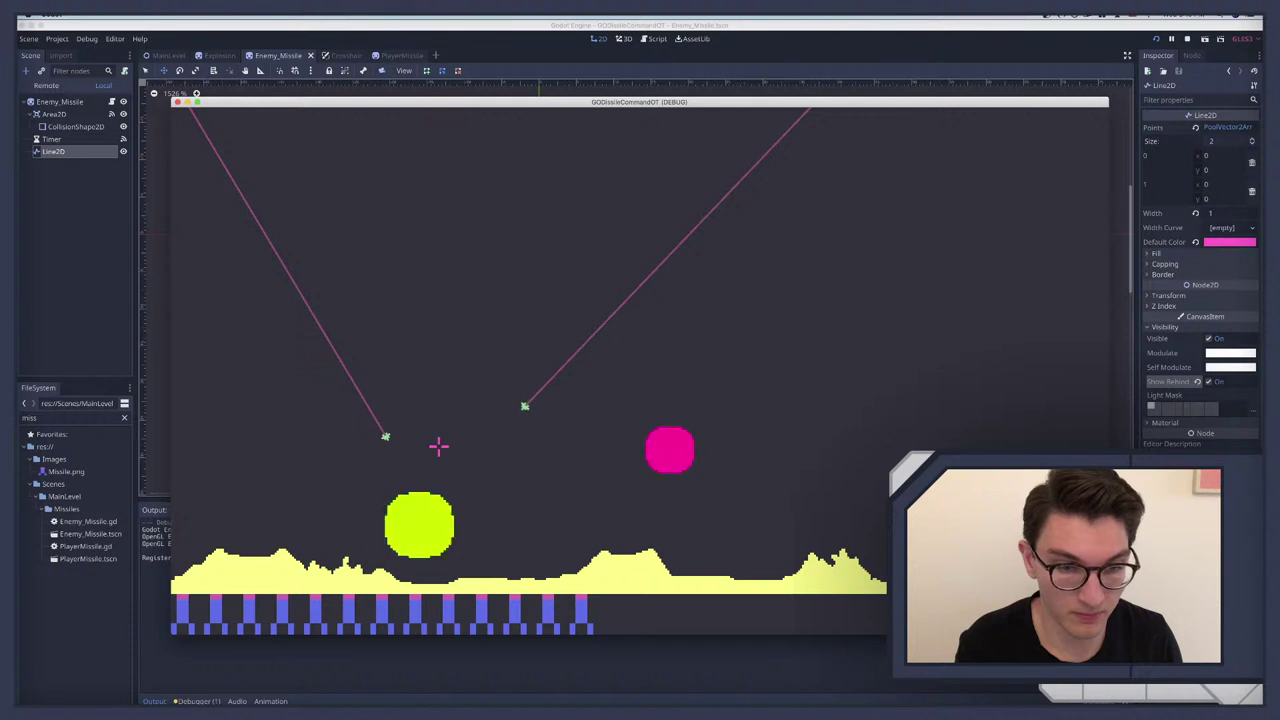
{"action": "left_click", "coordinate": [433, 522]}
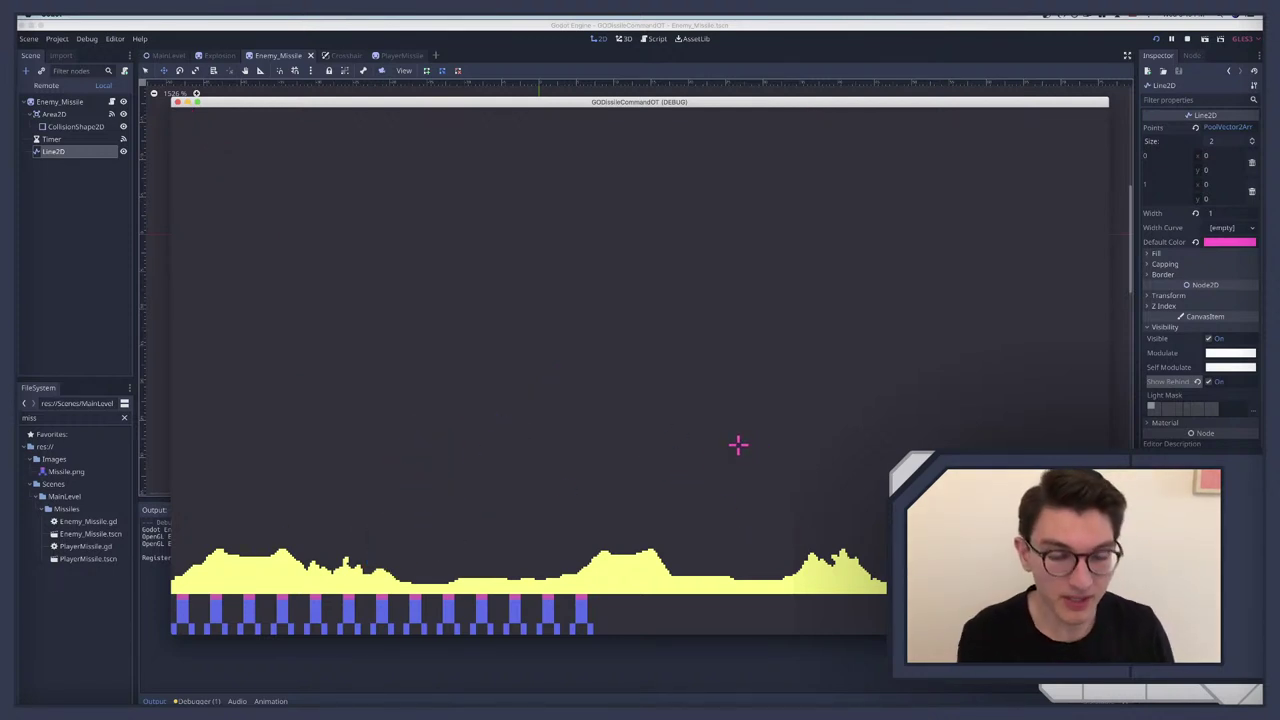
{"action": "key", "text": "super+q"}
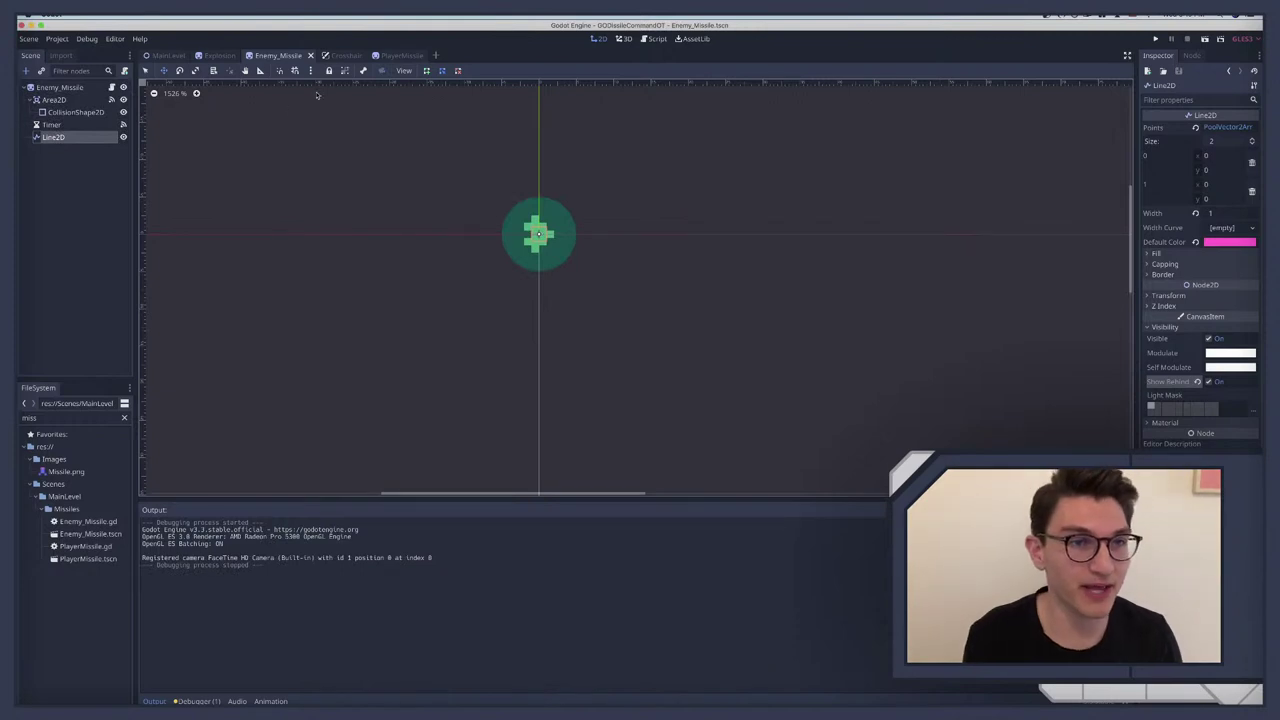
{"action": "key", "text": "super+Tab"}
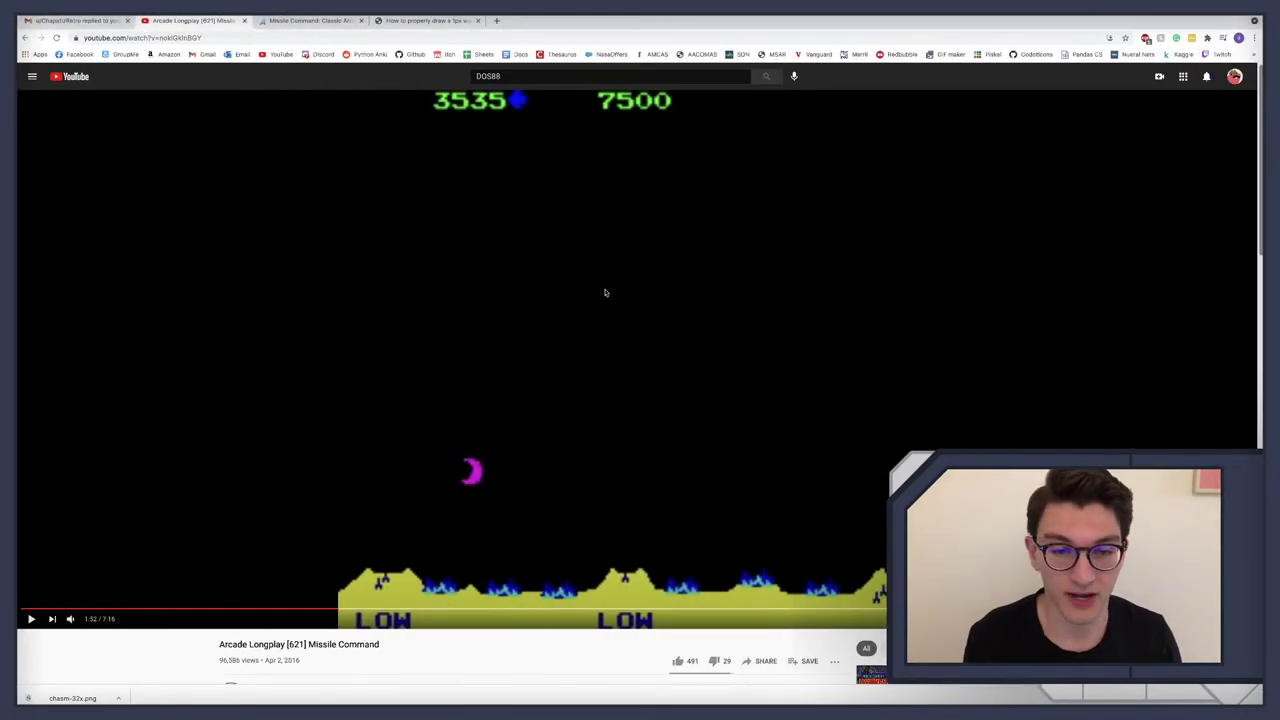
Step: Play the longplay, seek to around 4:20 to watch enemy attacks, pause, and return to Godot
{"action": "left_click", "coordinate": [569, 316]}
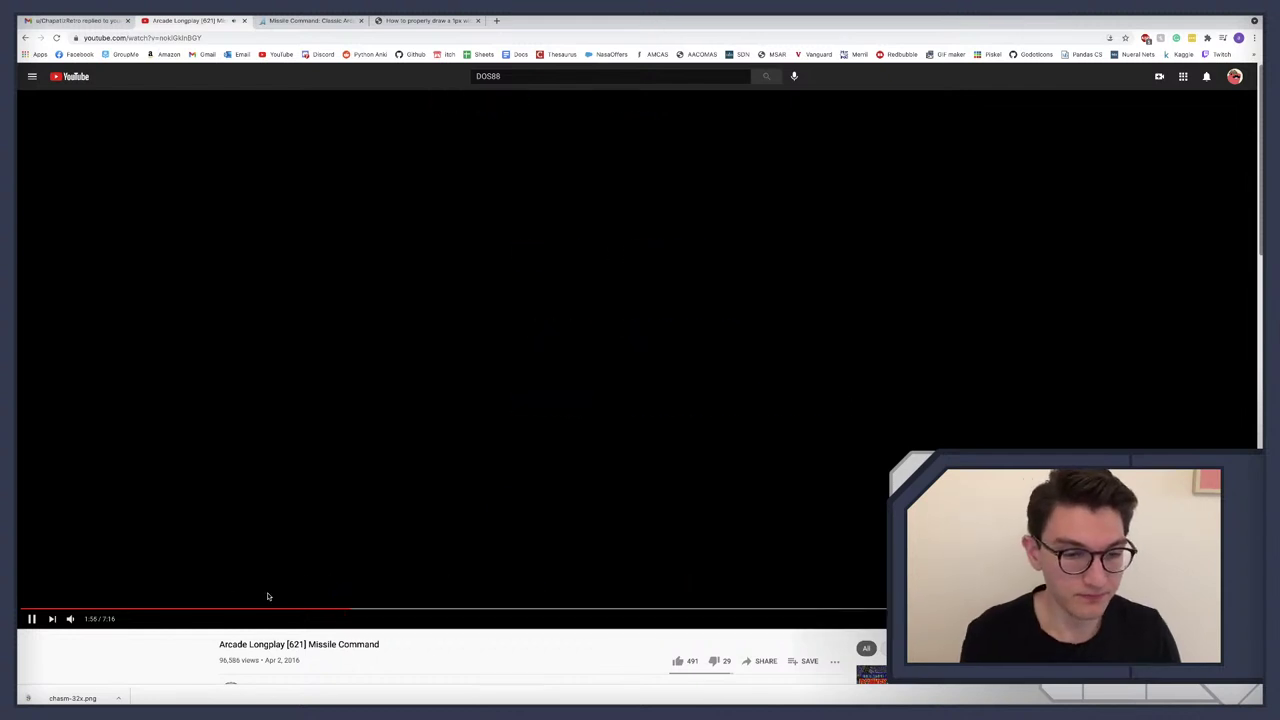
{"action": "left_click", "coordinate": [630, 610]}
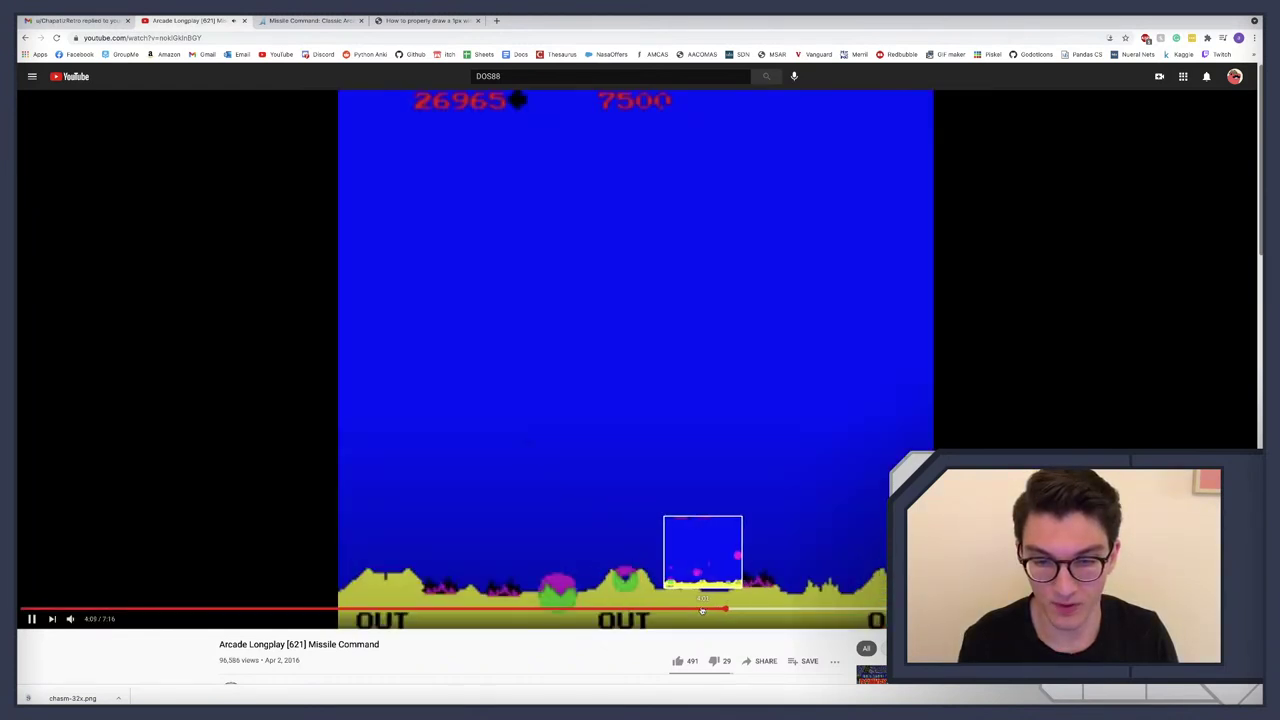
{"action": "left_click", "coordinate": [787, 610]}
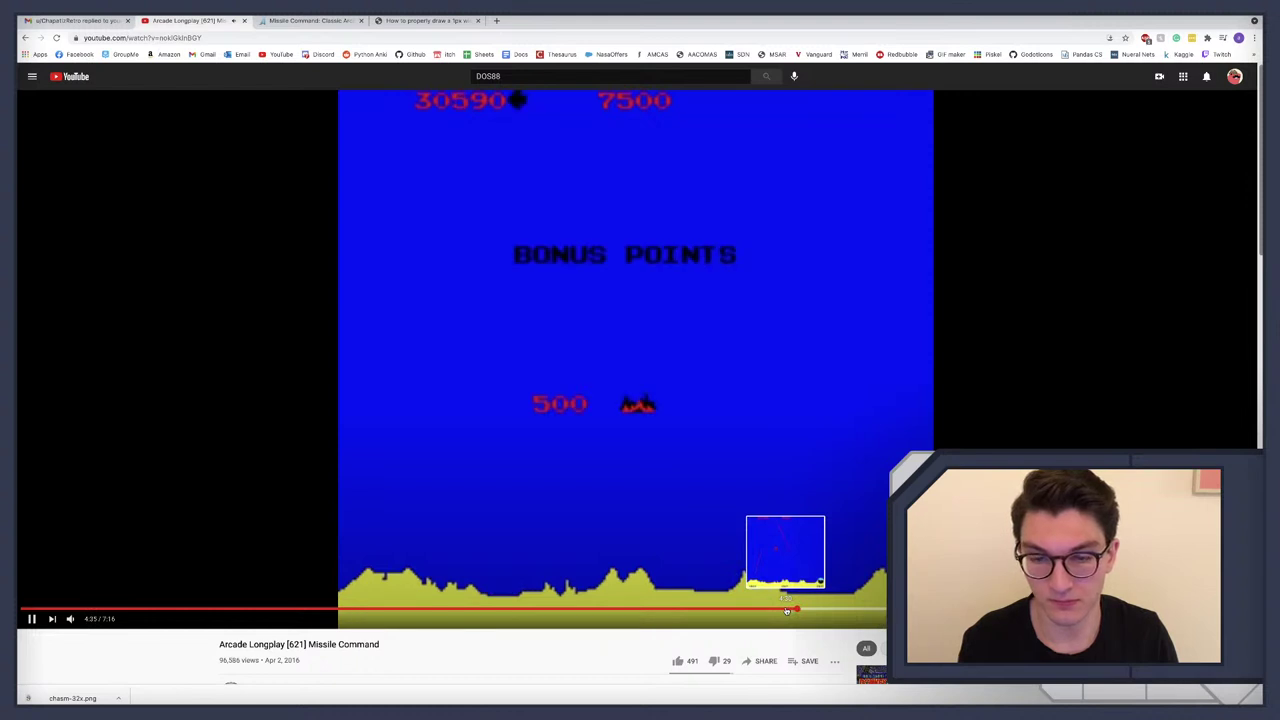
{"action": "left_click", "coordinate": [767, 609]}
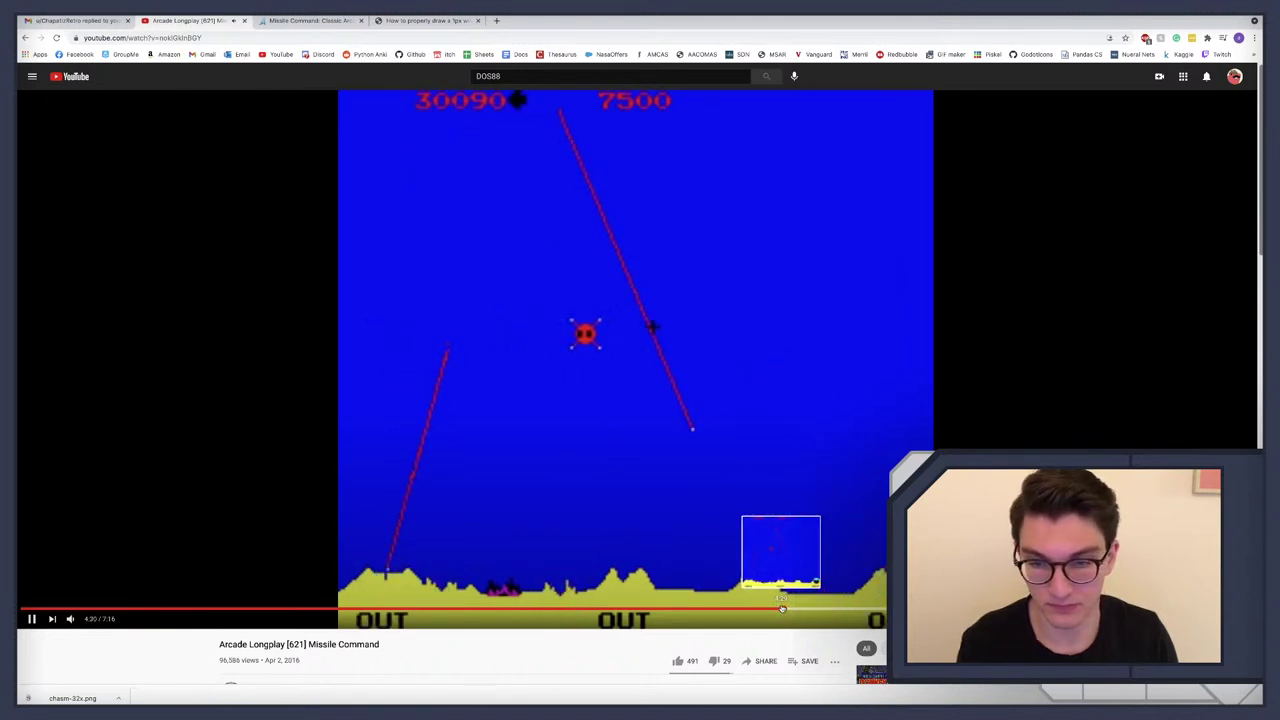
{"action": "left_click", "coordinate": [762, 608]}
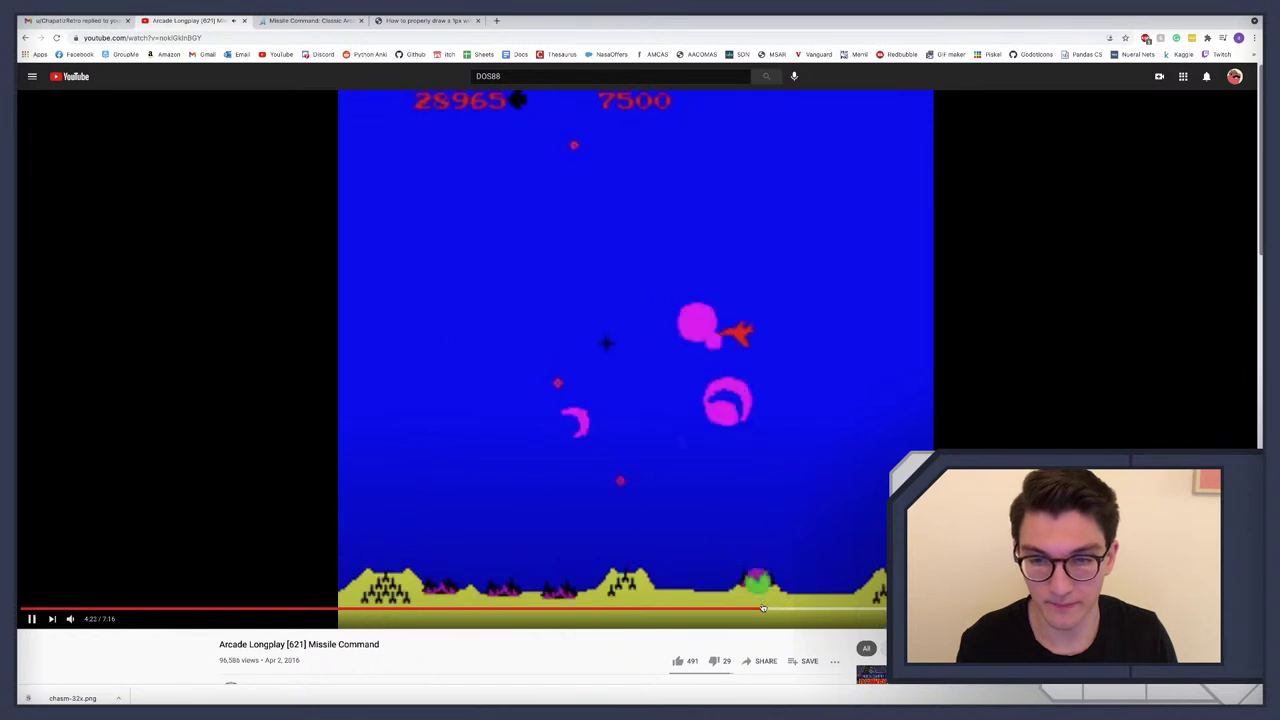
{"action": "left_click", "coordinate": [748, 608]}
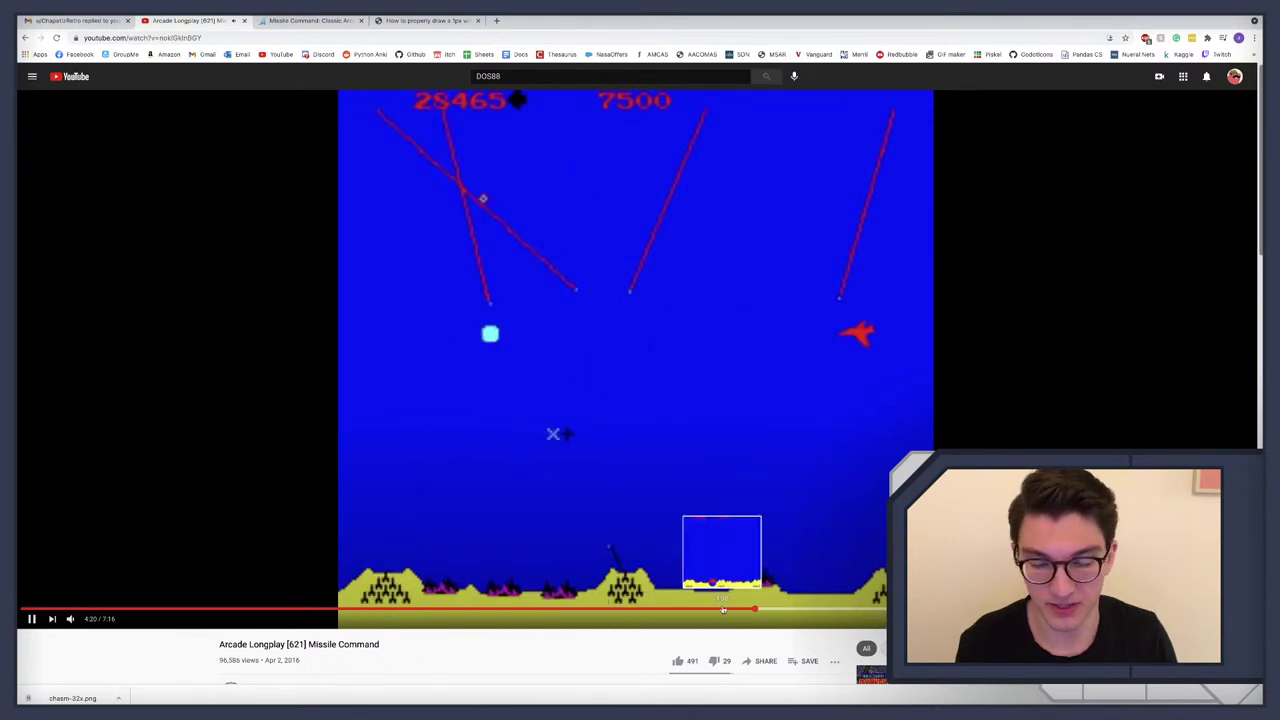
{"action": "left_click", "coordinate": [733, 476]}
{"action": "key", "text": "ctrl+Left"}
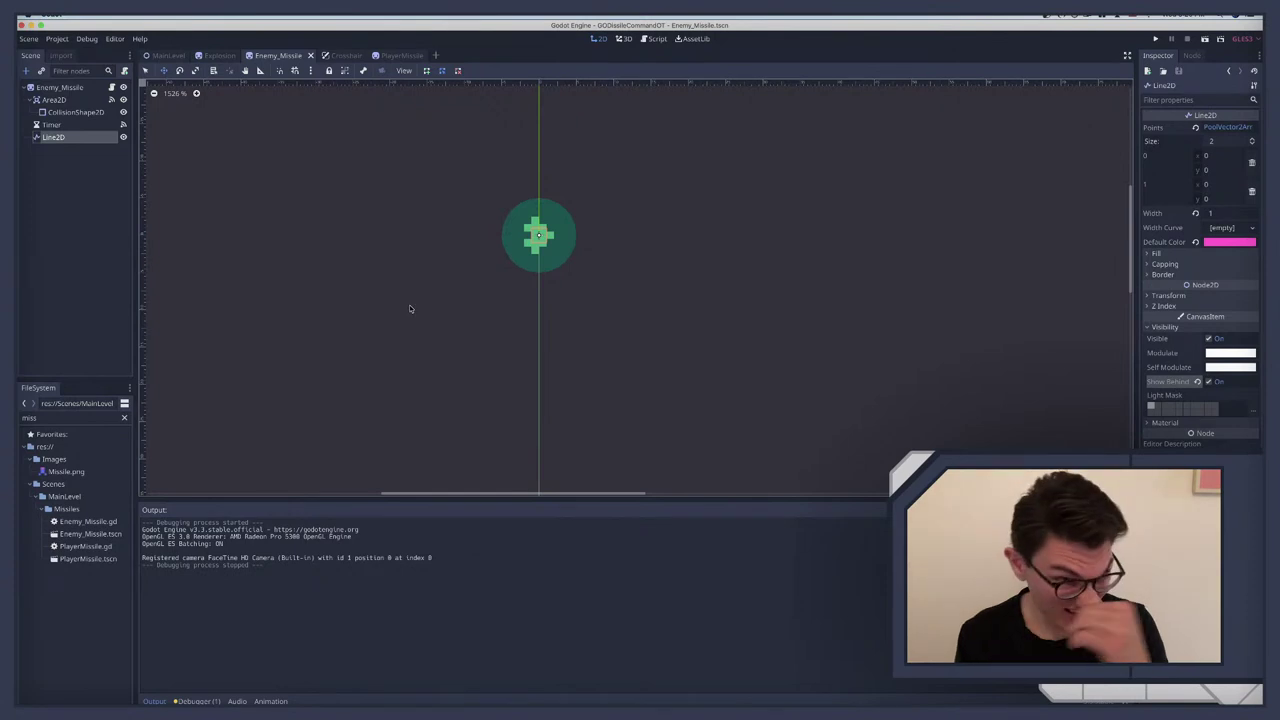
Step: Close the Explosion, Enemy_Missile and PlayerMissile scene tabs and start a new empty scene
{"action": "left_click", "coordinate": [234, 57]}
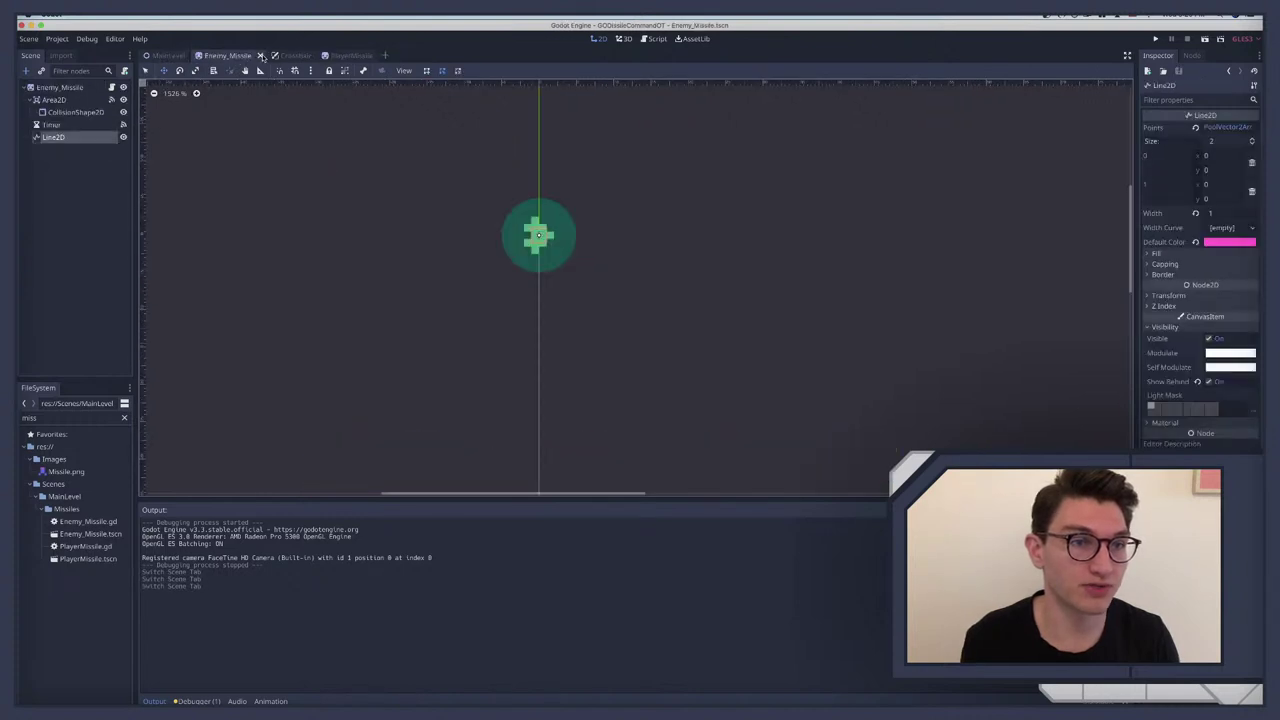
{"action": "left_click", "coordinate": [261, 56]}
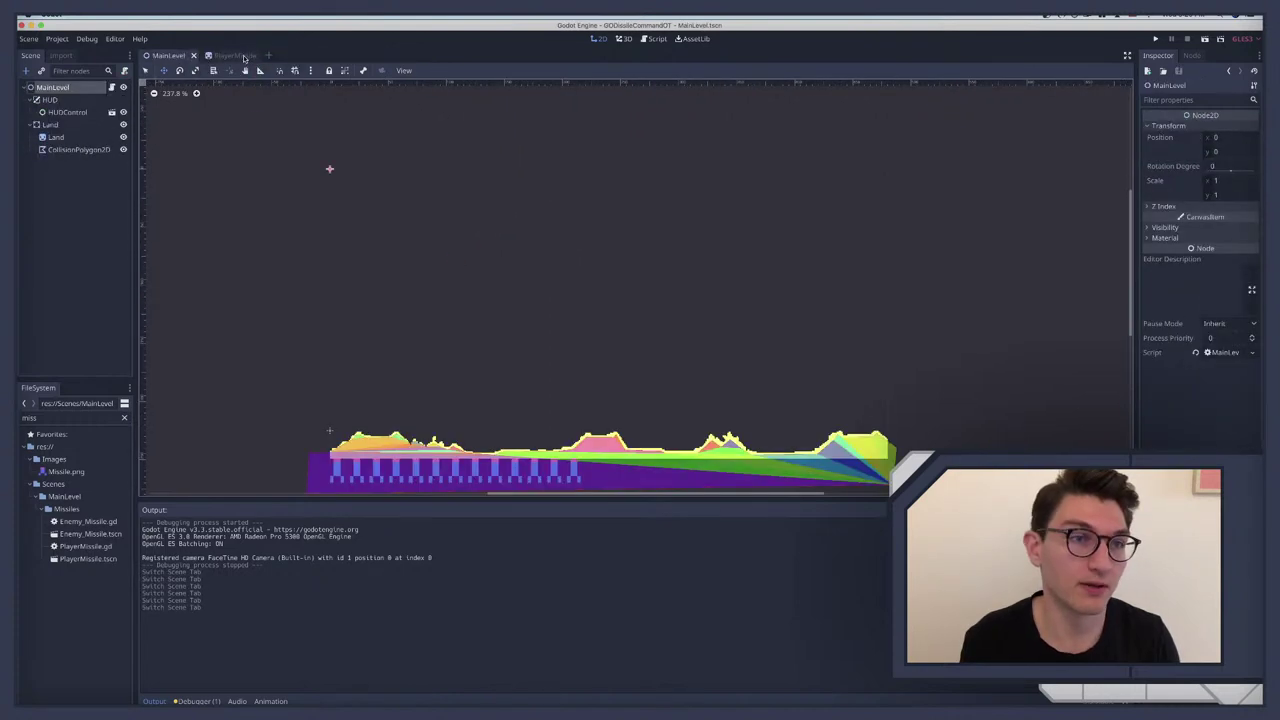
{"action": "left_click", "coordinate": [251, 57]}
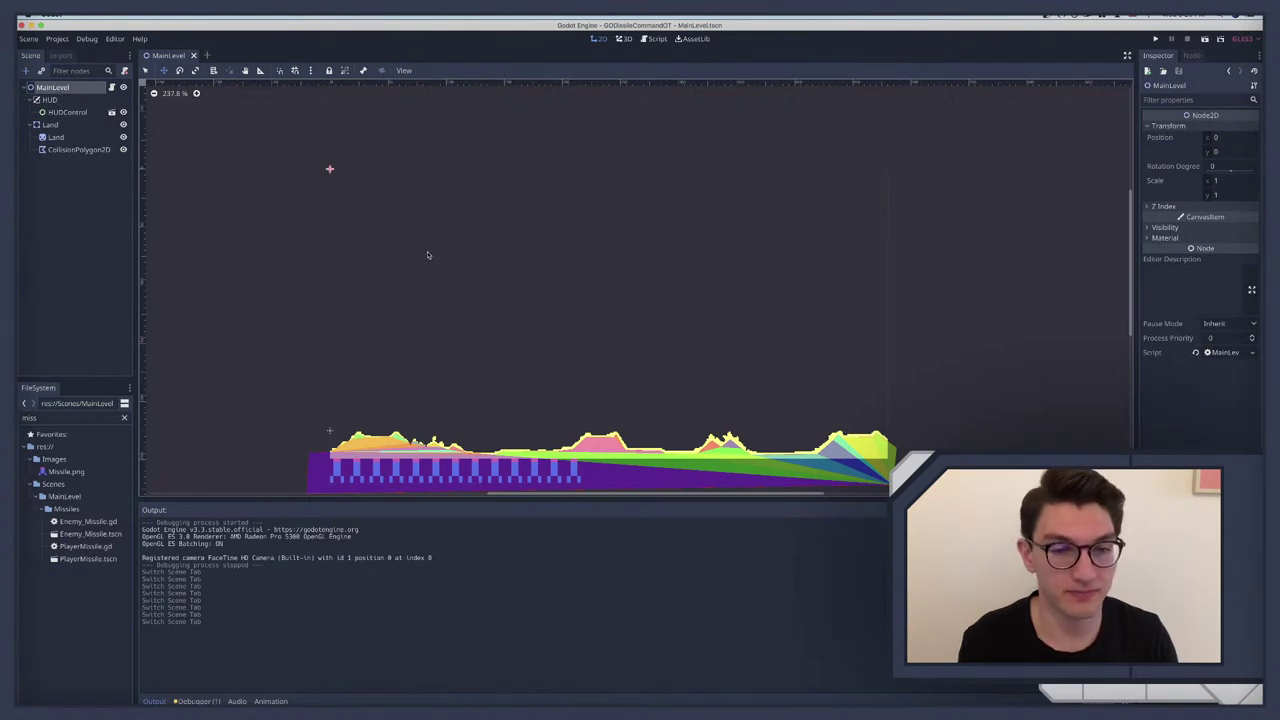
{"action": "scroll", "coordinate": [427, 255], "scroll_direction": "down", "scroll_amount": 1}
{"action": "left_click", "coordinate": [208, 55]}
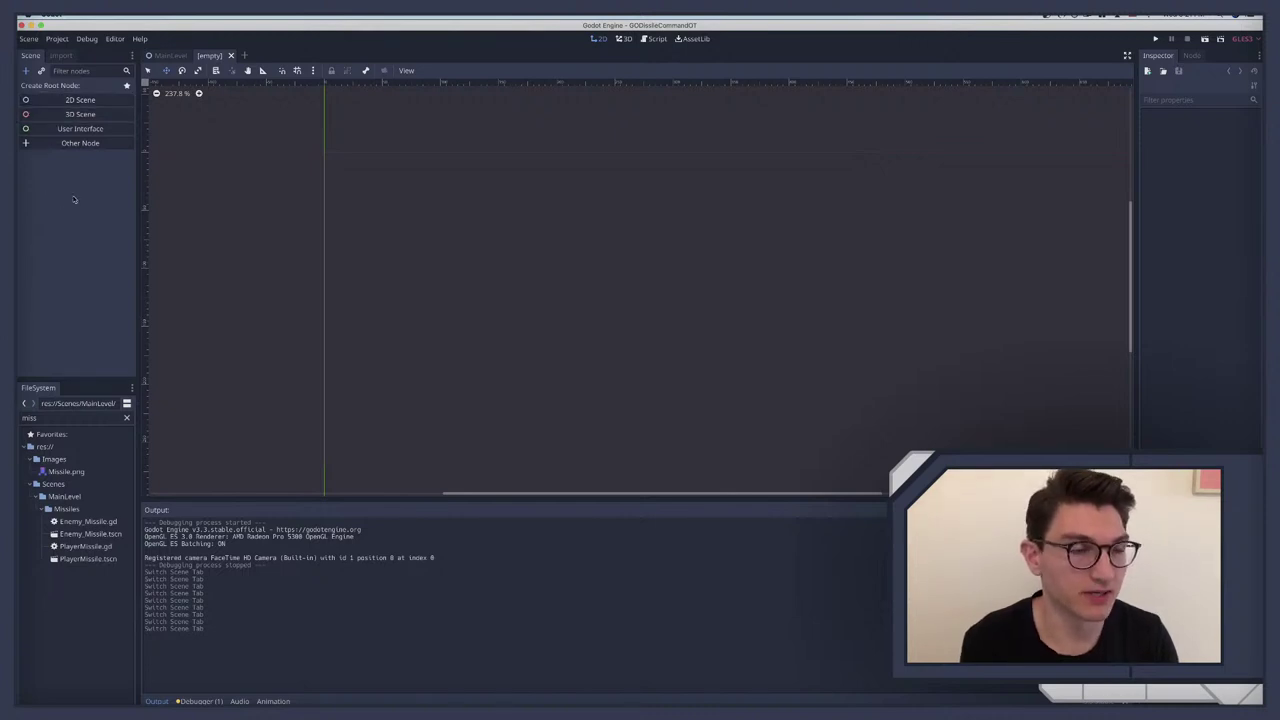
Step: Name 2D physics layer 5 'enemy' in Project Settings' Layer Names
{"action": "left_click", "coordinate": [57, 38]}
{"action": "left_click", "coordinate": [72, 53]}
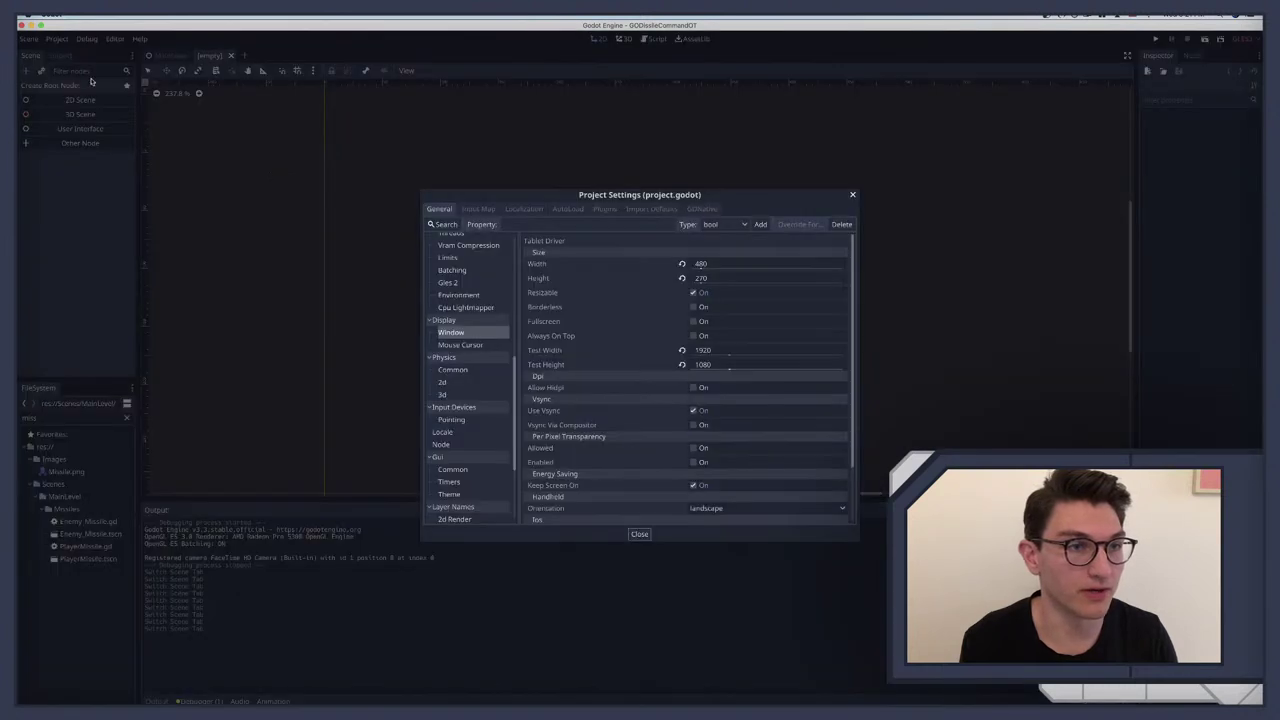
{"action": "scroll", "coordinate": [491, 266], "scroll_direction": "up", "scroll_amount": 5}
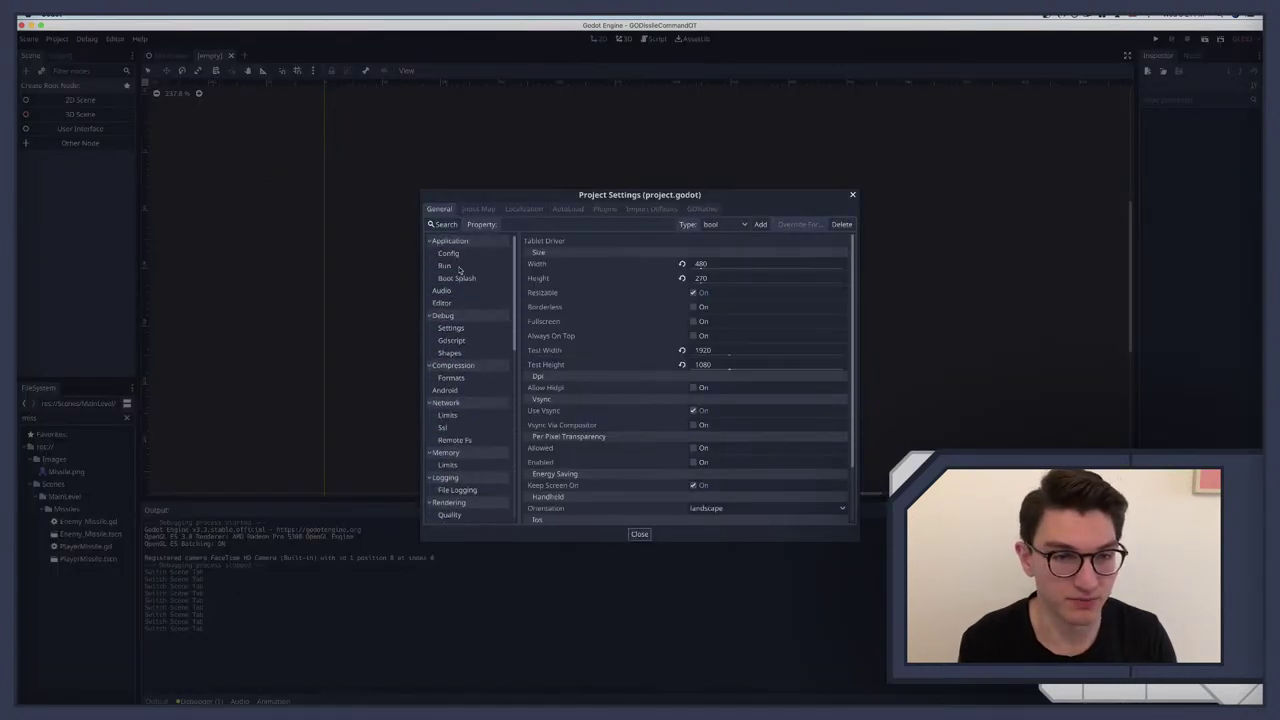
{"action": "scroll", "coordinate": [460, 300], "scroll_direction": "down", "scroll_amount": 10}
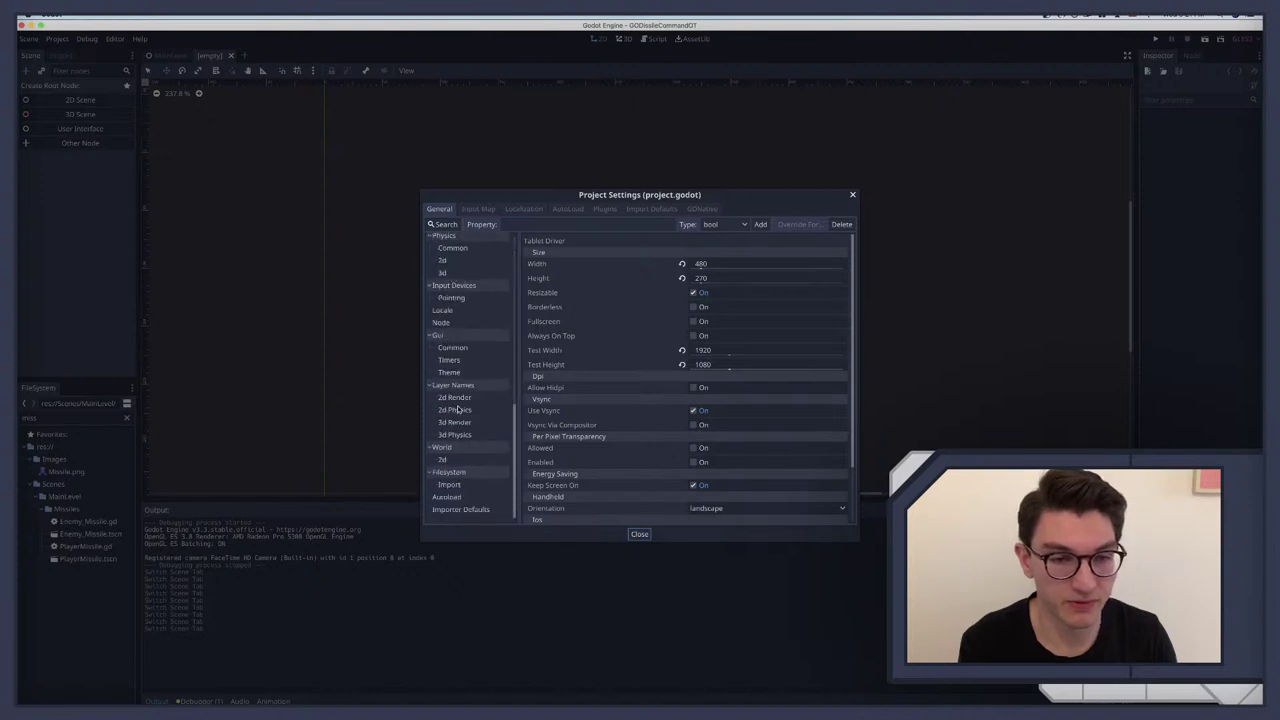
{"action": "left_click", "coordinate": [462, 409]}
{"action": "left_click", "coordinate": [703, 298]}
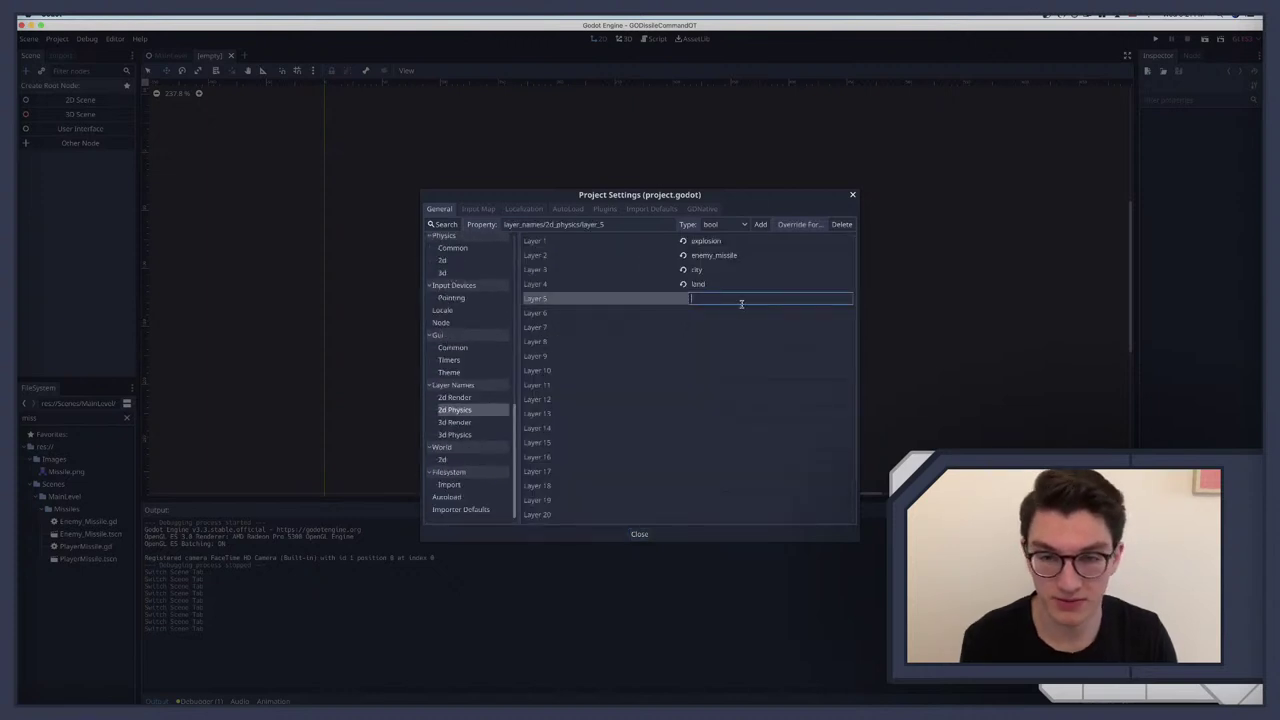
{"action": "type", "text": "Enemy"}
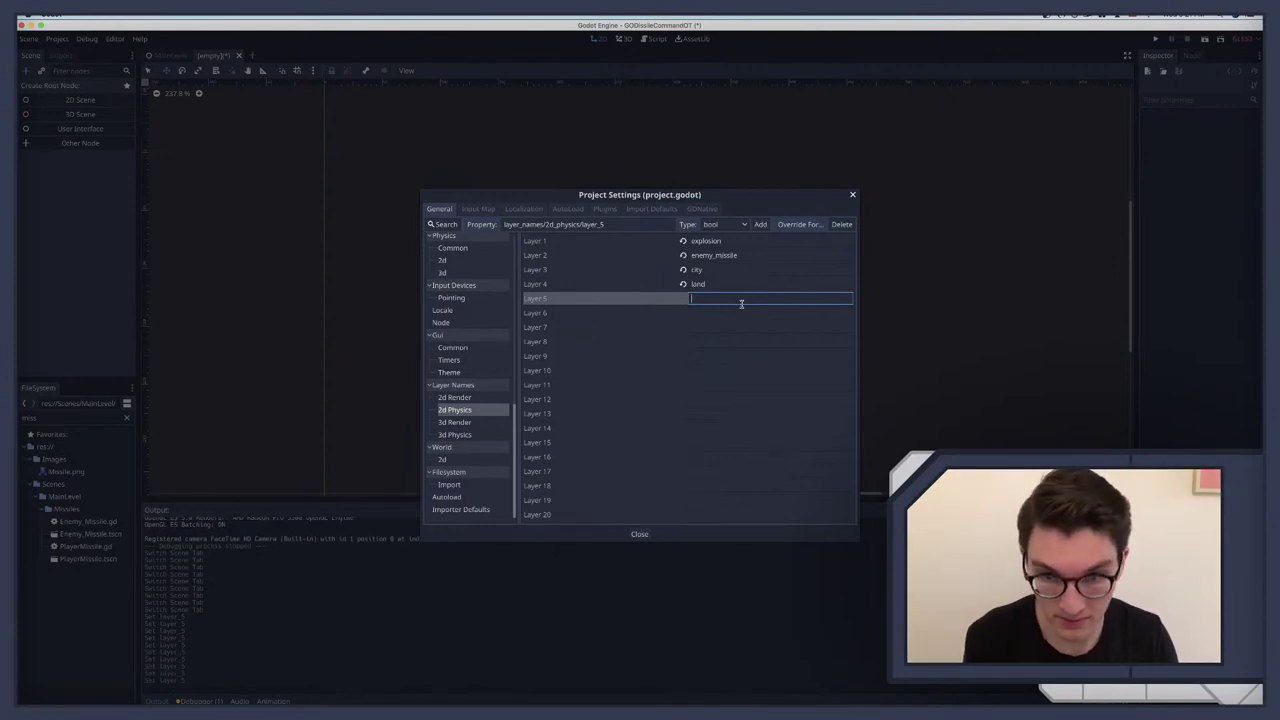
{"action": "key", "text": "BackSpace"}
{"action": "key", "text": "BackSpace"}
{"action": "key", "text": "BackSpace"}
{"action": "key", "text": "BackSpace"}
{"action": "key", "text": "BackSpace"}
{"action": "type", "text": "enemy"}
{"action": "key", "text": "Return"}
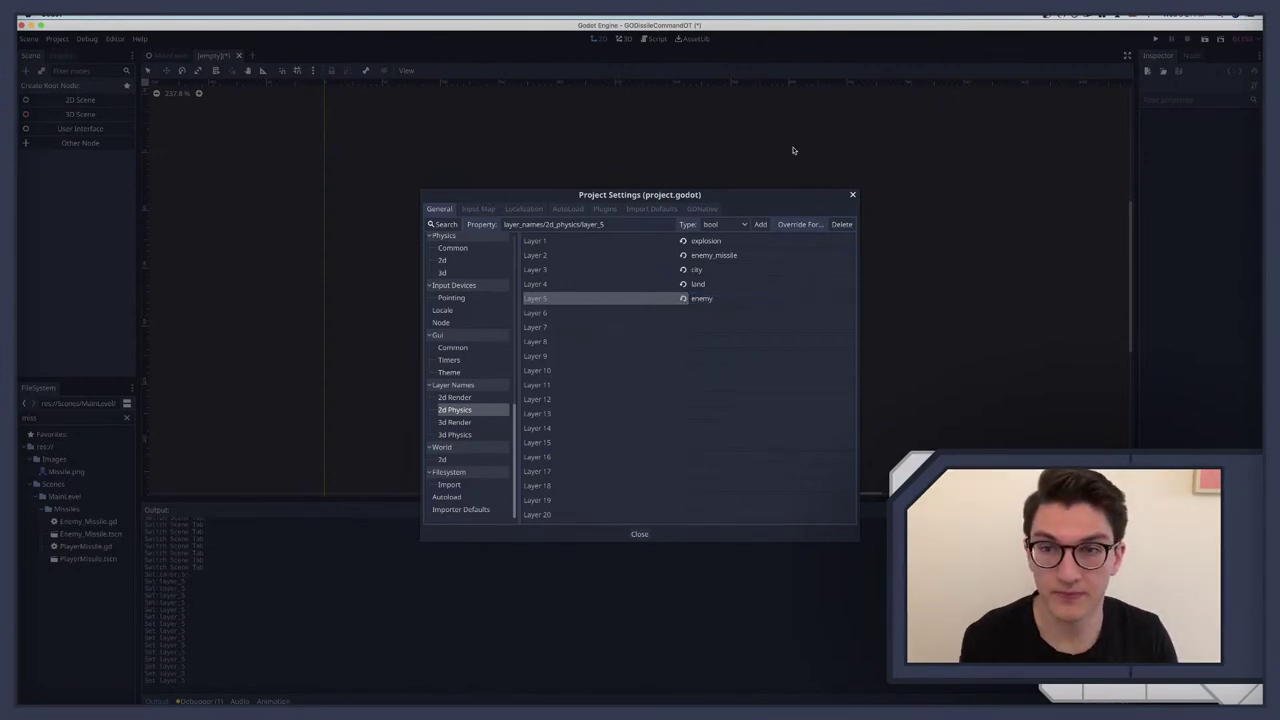
{"action": "left_click", "coordinate": [852, 196]}
Step: Create an Area2D root node for the new scene
{"action": "left_click", "coordinate": [26, 75]}
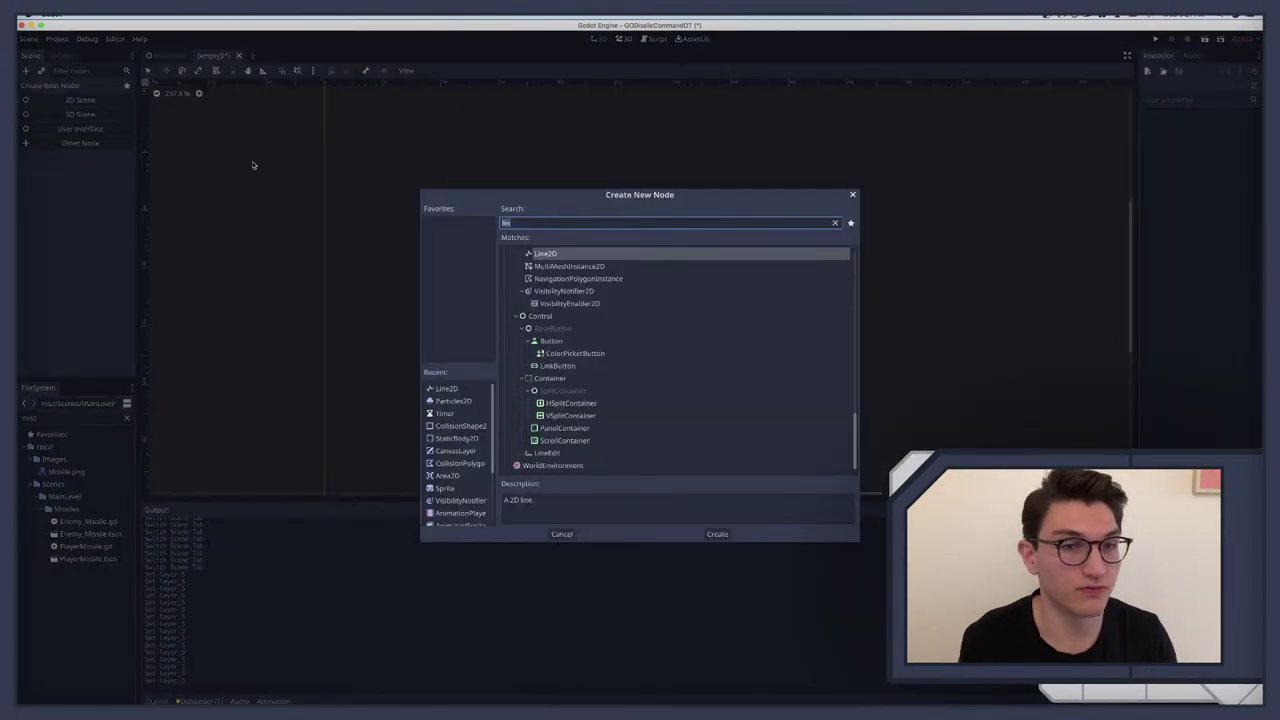
{"action": "type", "text": "area"}
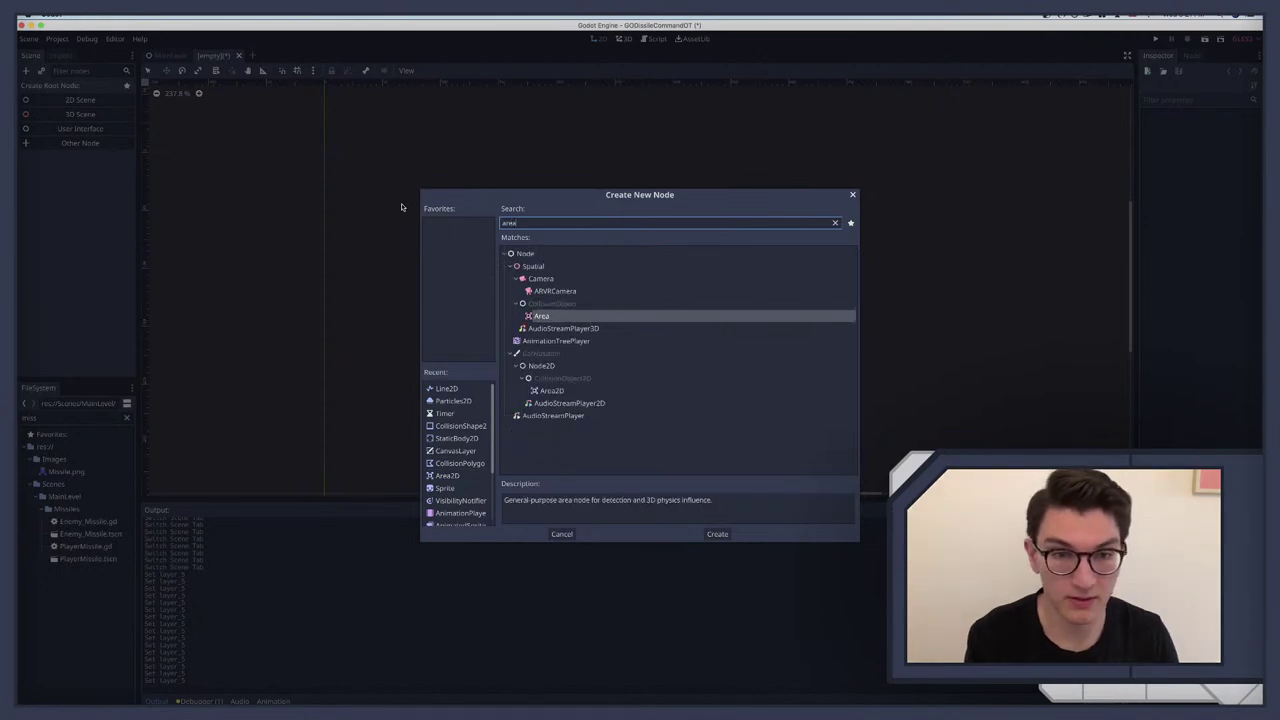
{"action": "key", "text": "Down"}
{"action": "key", "text": "Down"}
{"action": "key", "text": "Down"}
{"action": "key", "text": "Down"}
{"action": "key", "text": "Return"}
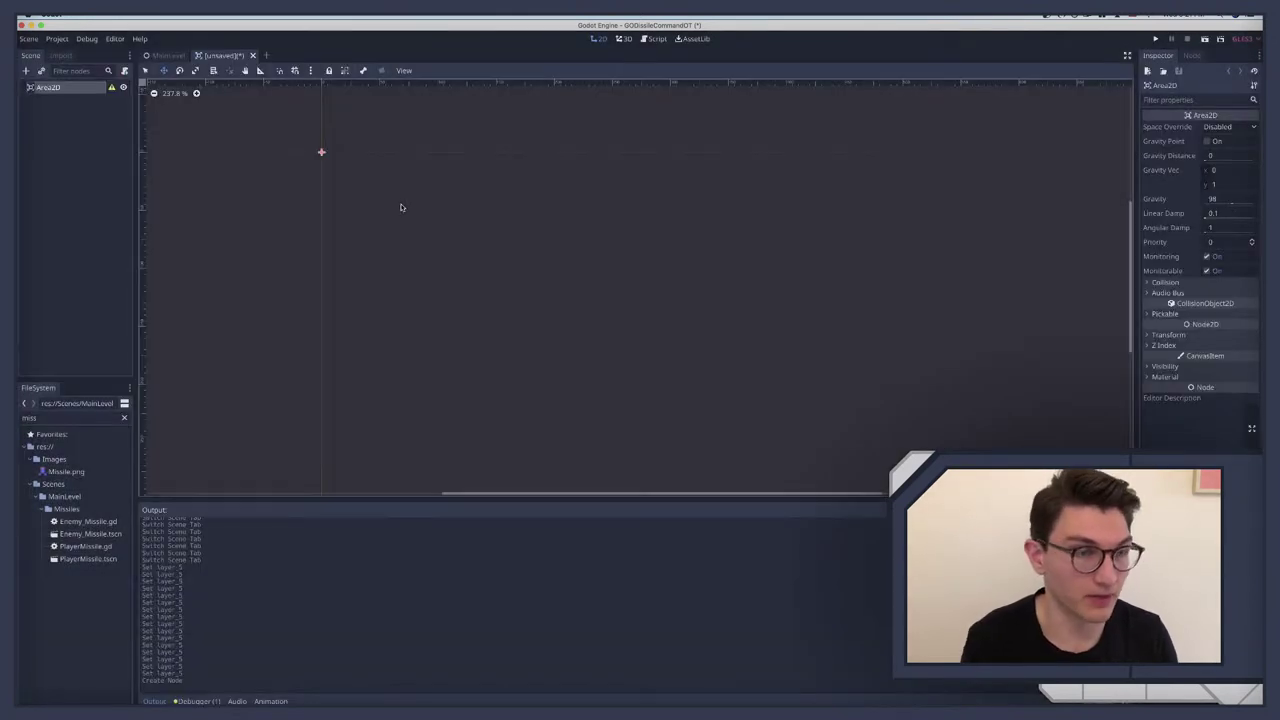
Step: Add CollisionShape2D and Sprite children under Area2D, then return to the reference video
{"action": "key", "text": "ctrl+a"}
{"action": "type", "text": "coll"}
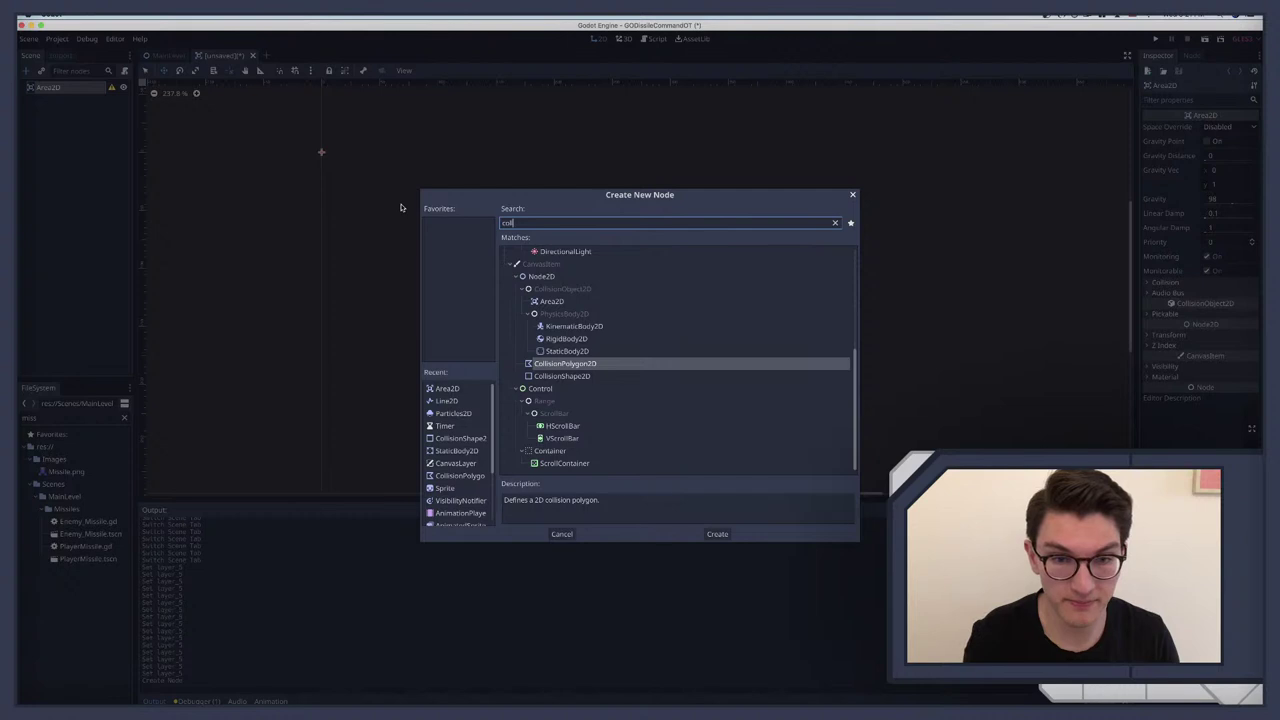
{"action": "key", "text": "Down"}
{"action": "key", "text": "Return"}
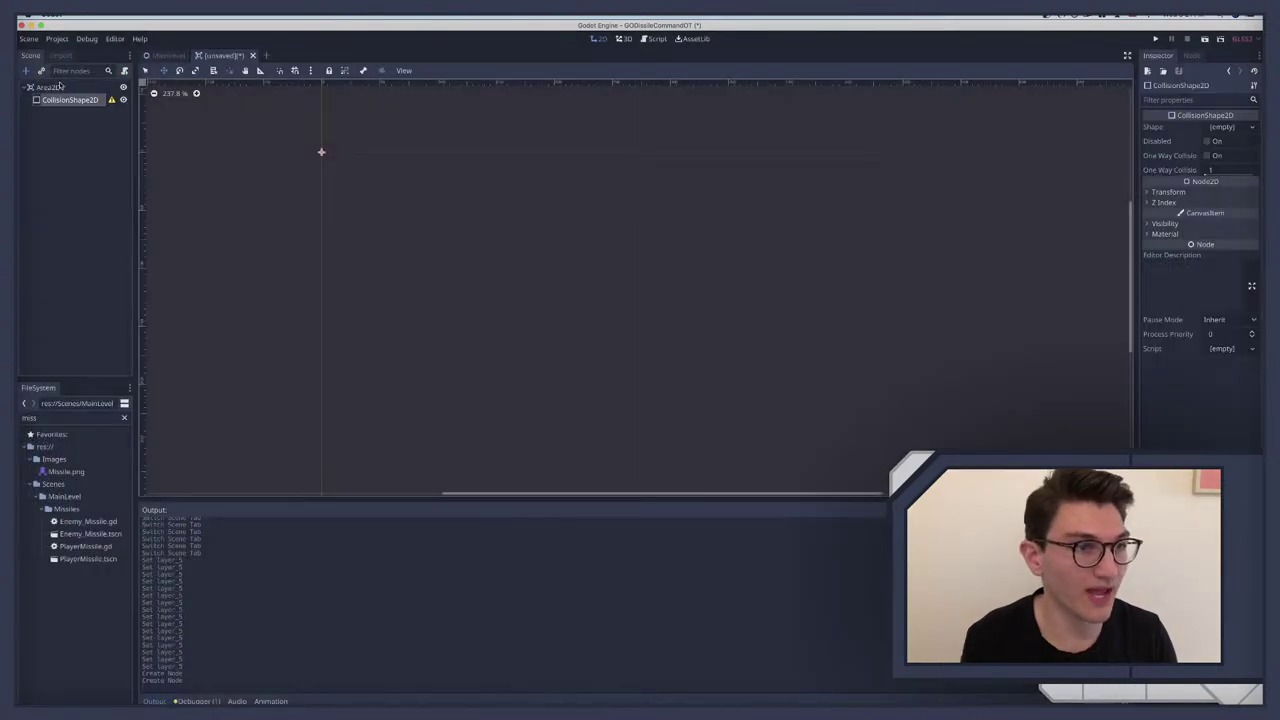
{"action": "left_click", "coordinate": [54, 87]}
{"action": "key", "text": "ctrl+a"}
{"action": "type", "text": "sprite"}
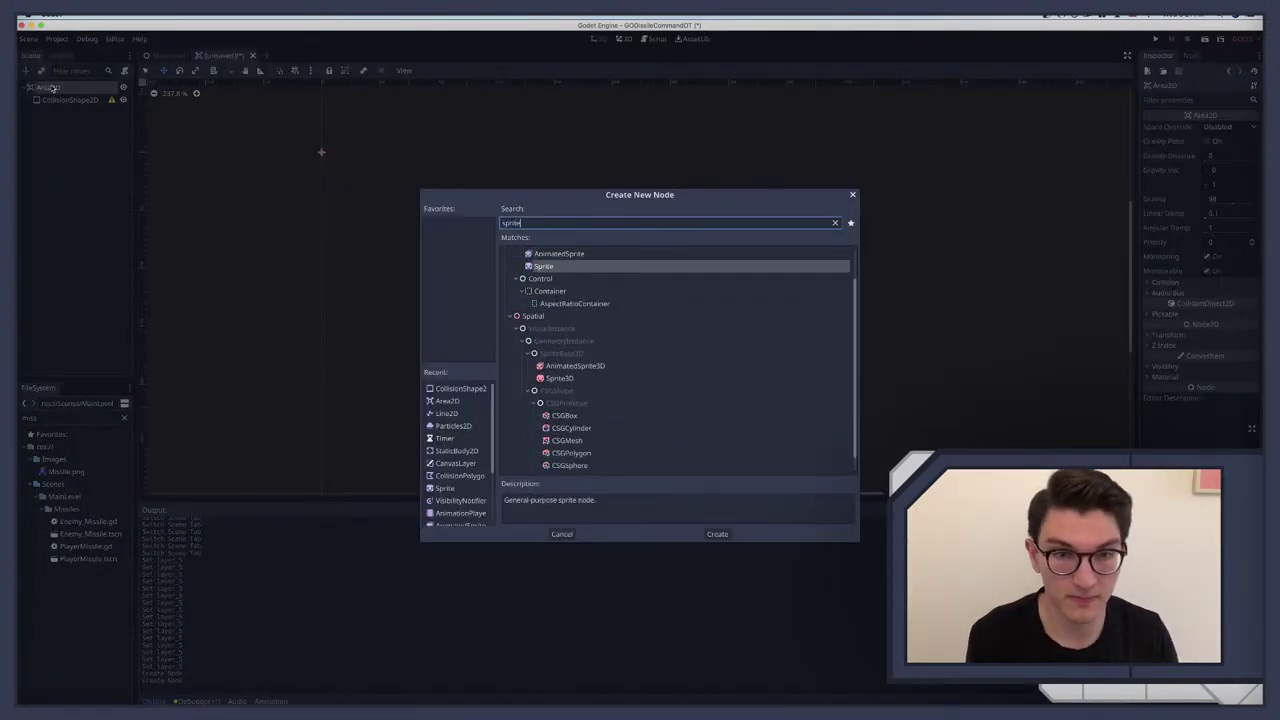
{"action": "key", "text": "Return"}
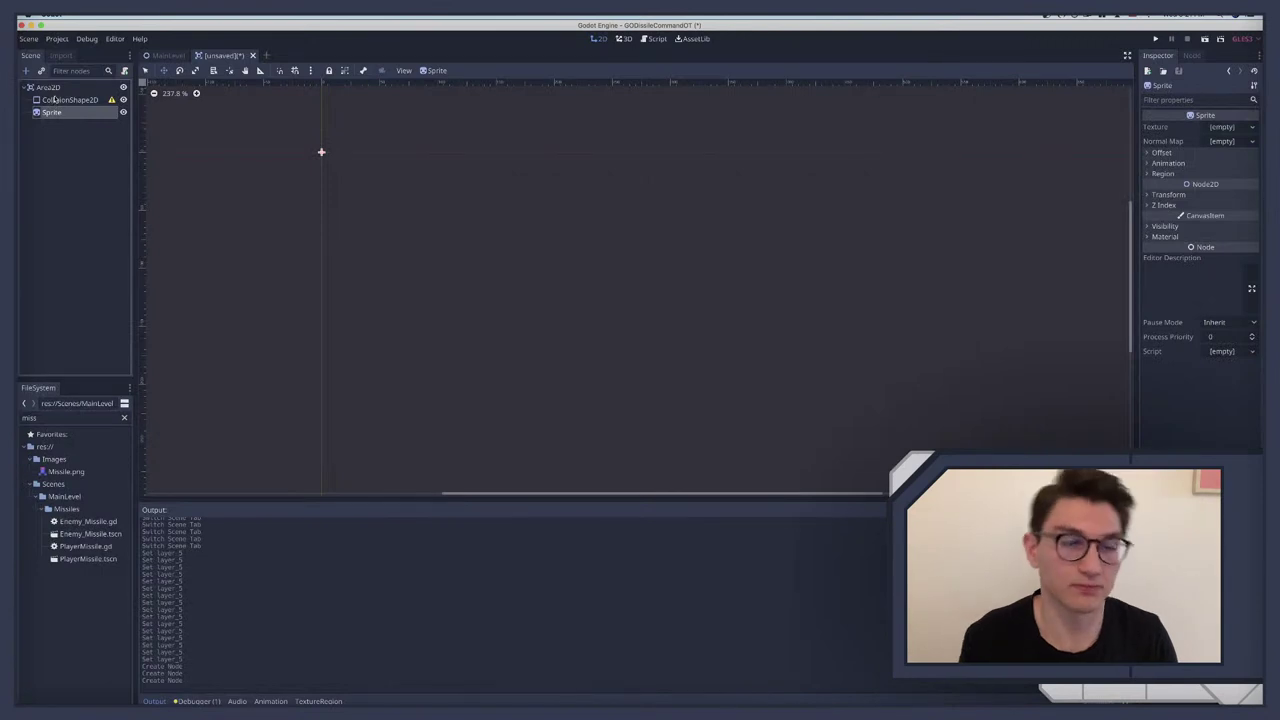
{"action": "key", "text": "super+Tab"}
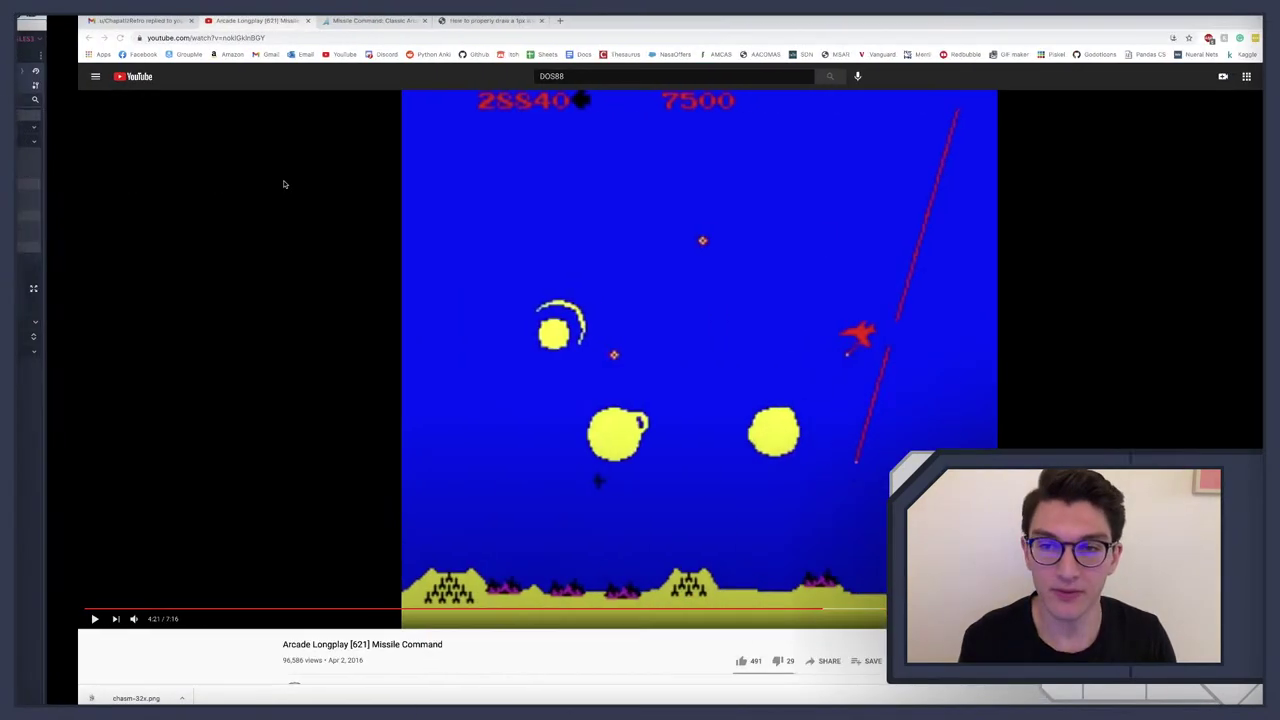
Step: Read the arcadeclassics.net Missile Command article, then enter 'missile command enemies' in a new tab
{"action": "left_click", "coordinate": [318, 21]}
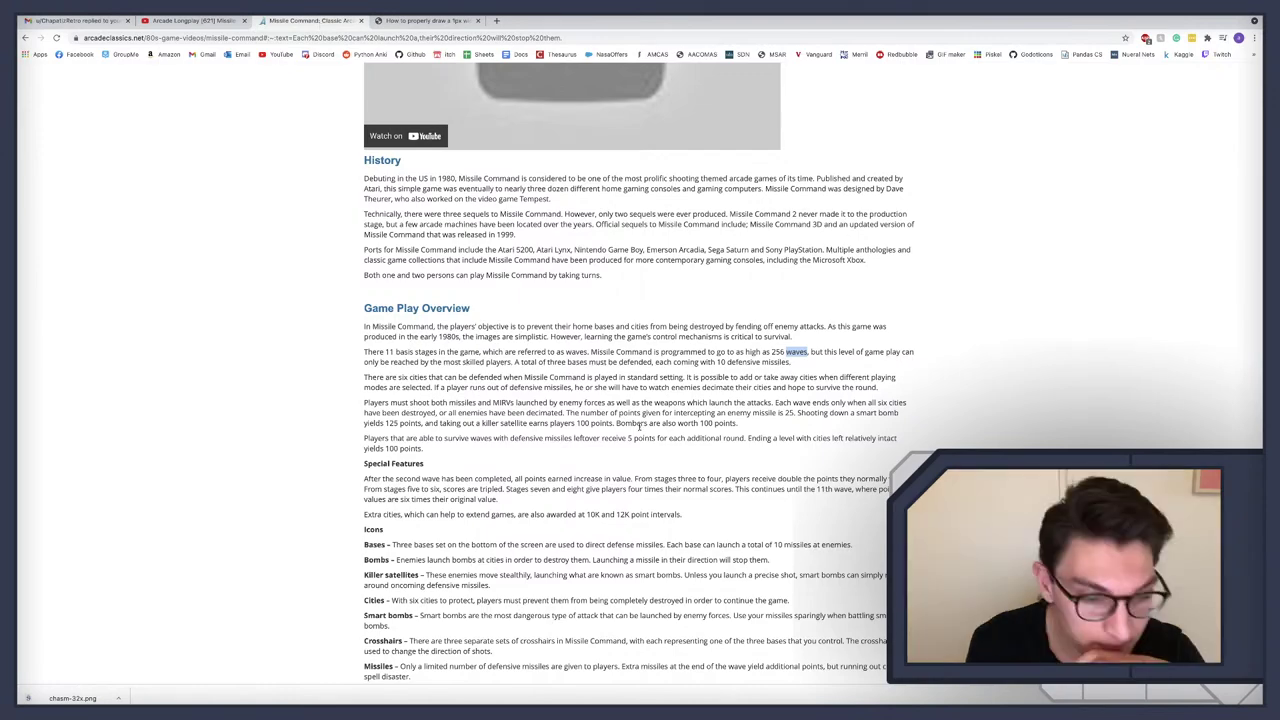
{"action": "scroll", "coordinate": [530, 452], "scroll_direction": "down", "scroll_amount": 2}
{"action": "scroll", "coordinate": [530, 450], "scroll_direction": "down", "scroll_amount": 1}
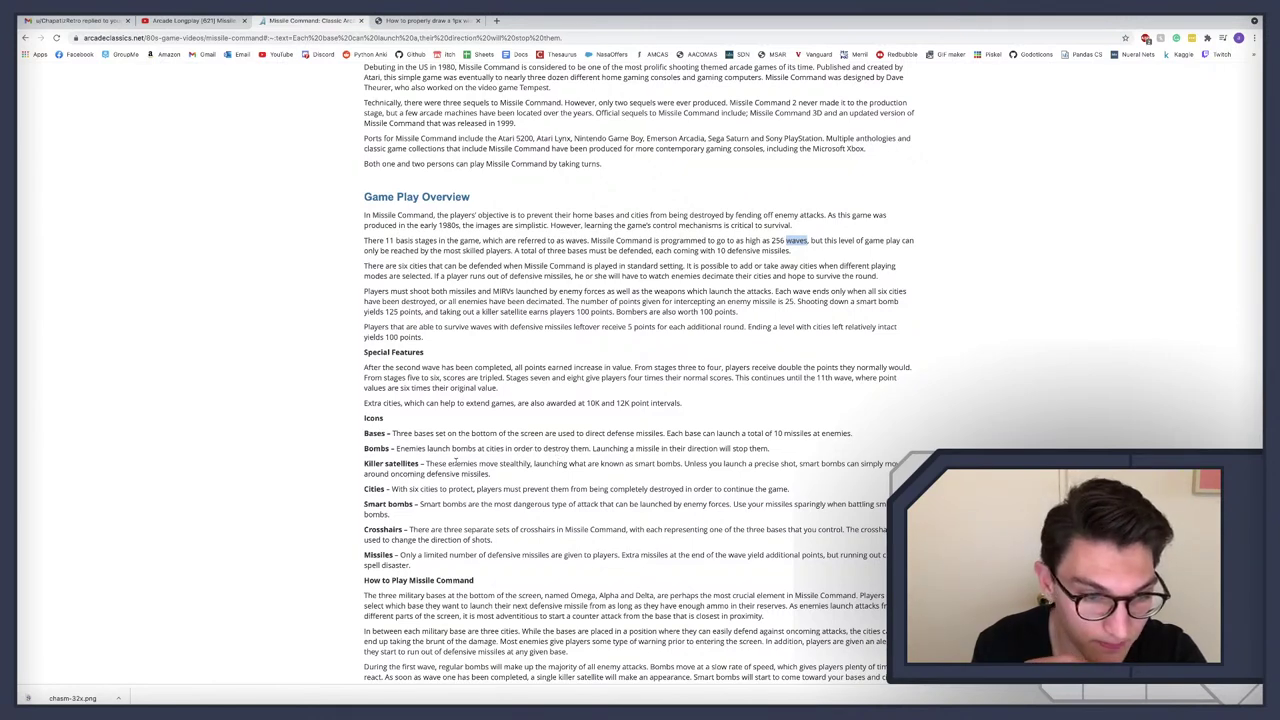
{"action": "scroll", "coordinate": [452, 463], "scroll_direction": "down", "scroll_amount": 1}
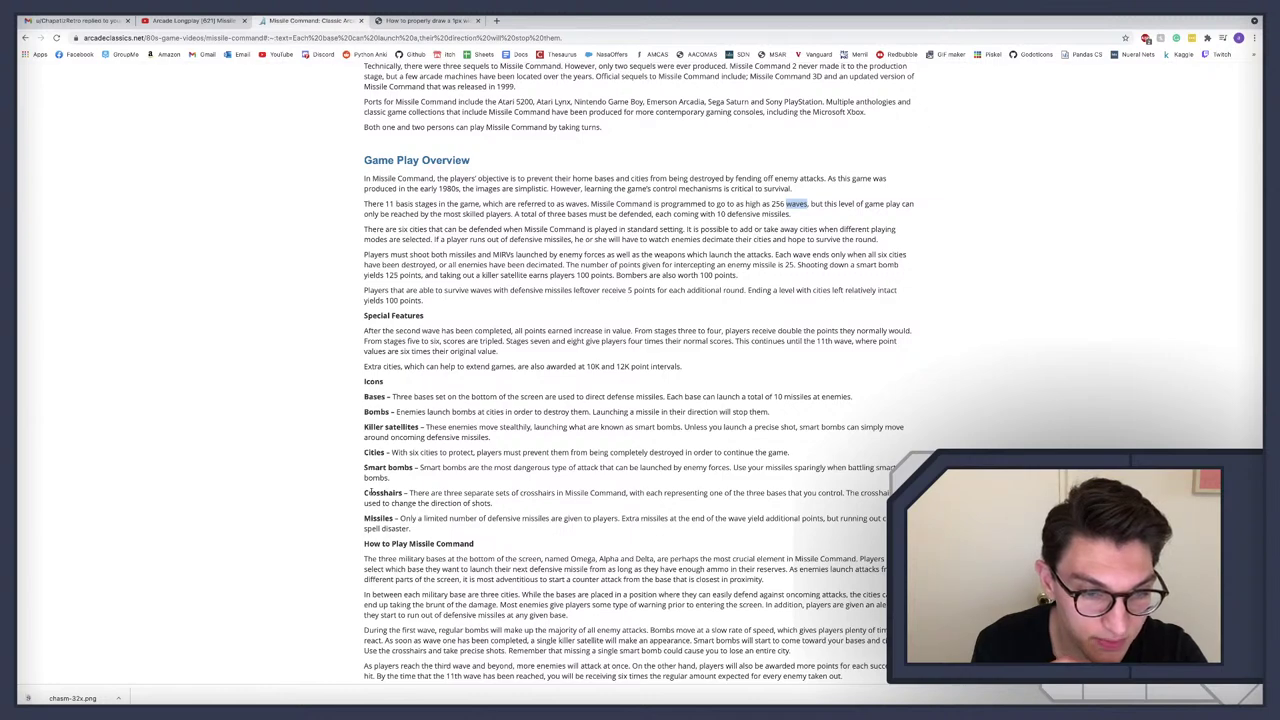
{"action": "scroll", "coordinate": [418, 515], "scroll_direction": "down", "scroll_amount": 6}
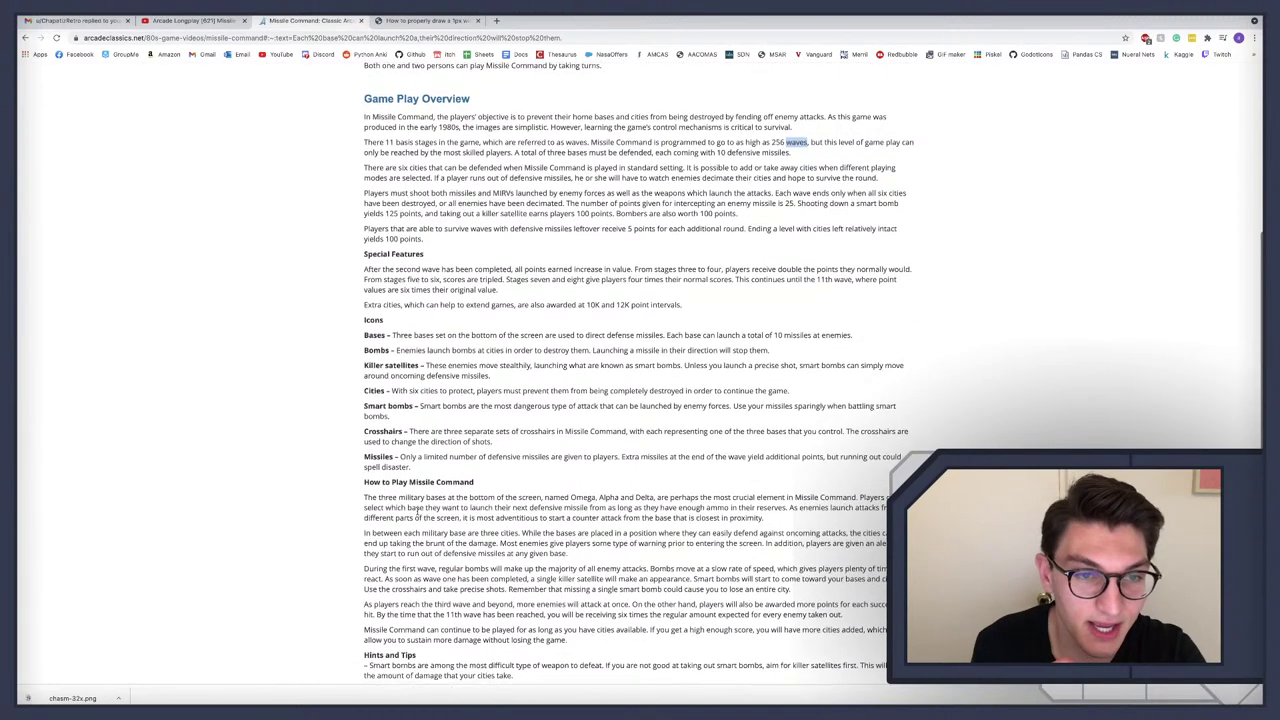
{"action": "scroll", "coordinate": [474, 461], "scroll_direction": "down", "scroll_amount": 3}
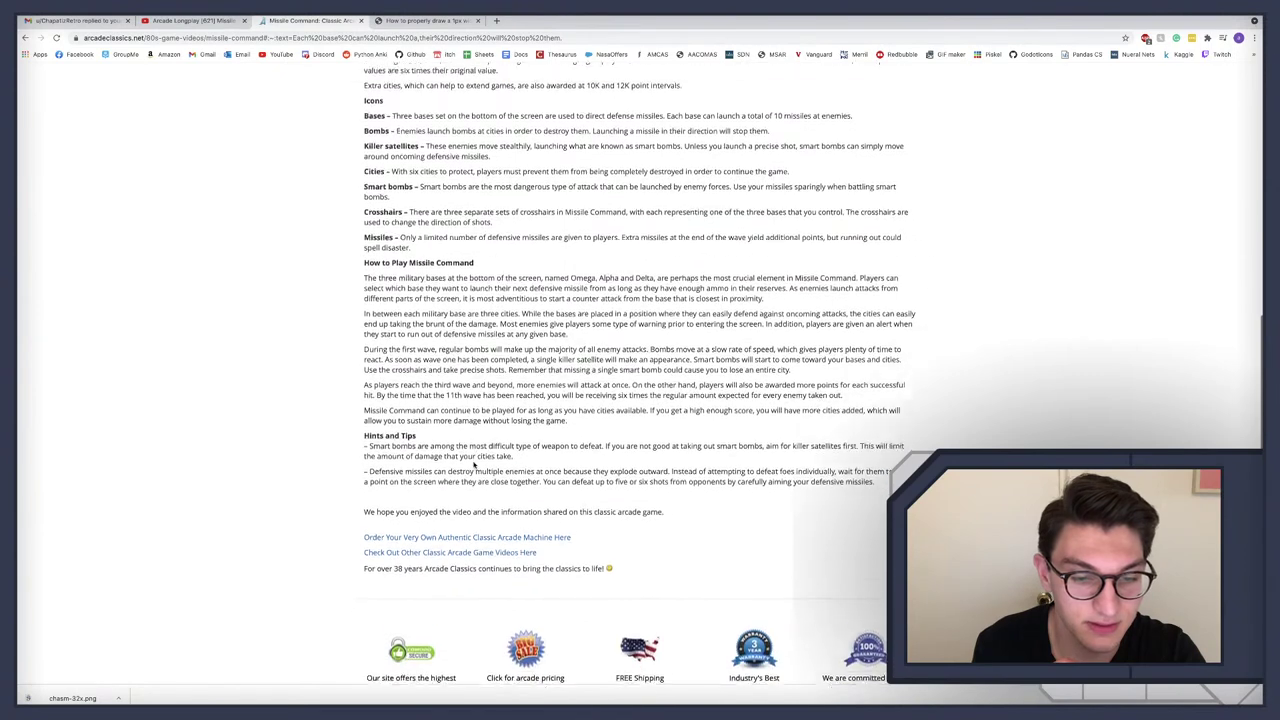
{"action": "scroll", "coordinate": [476, 464], "scroll_direction": "up", "scroll_amount": 3}
{"action": "scroll", "coordinate": [476, 463], "scroll_direction": "up", "scroll_amount": 1}
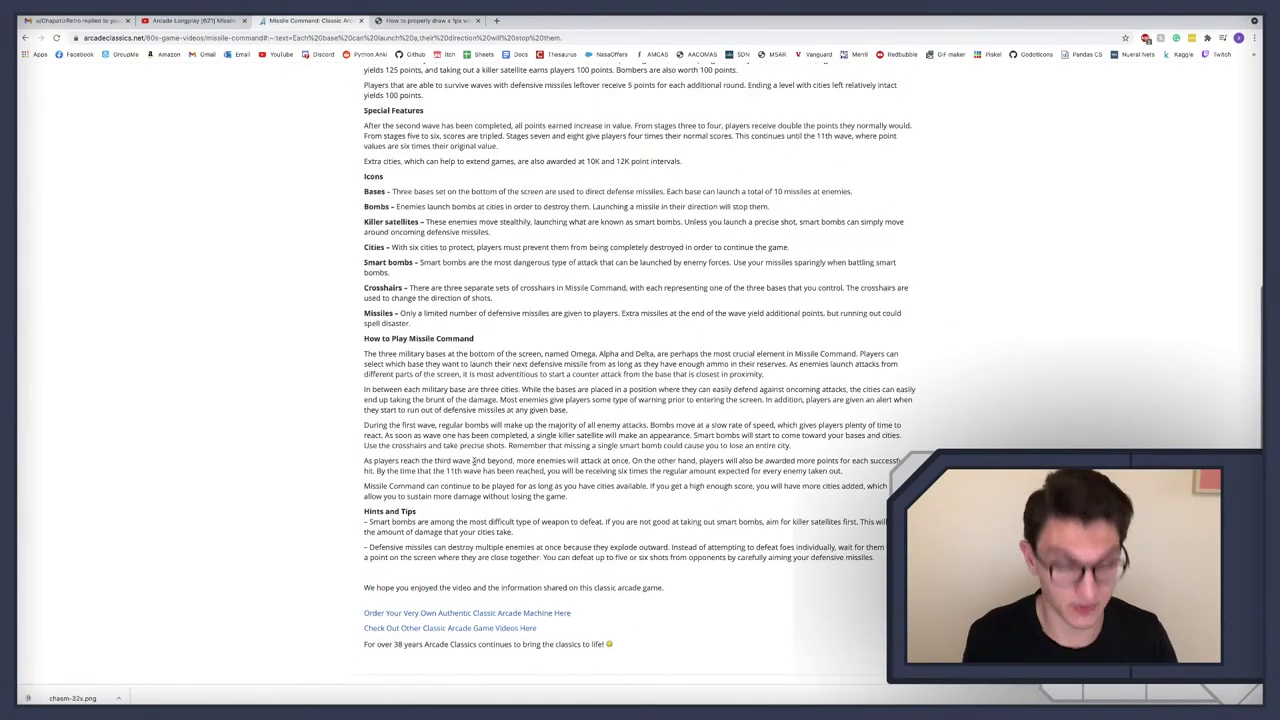
{"action": "key", "text": "ctrl+t"}
{"action": "type", "text": "m"}
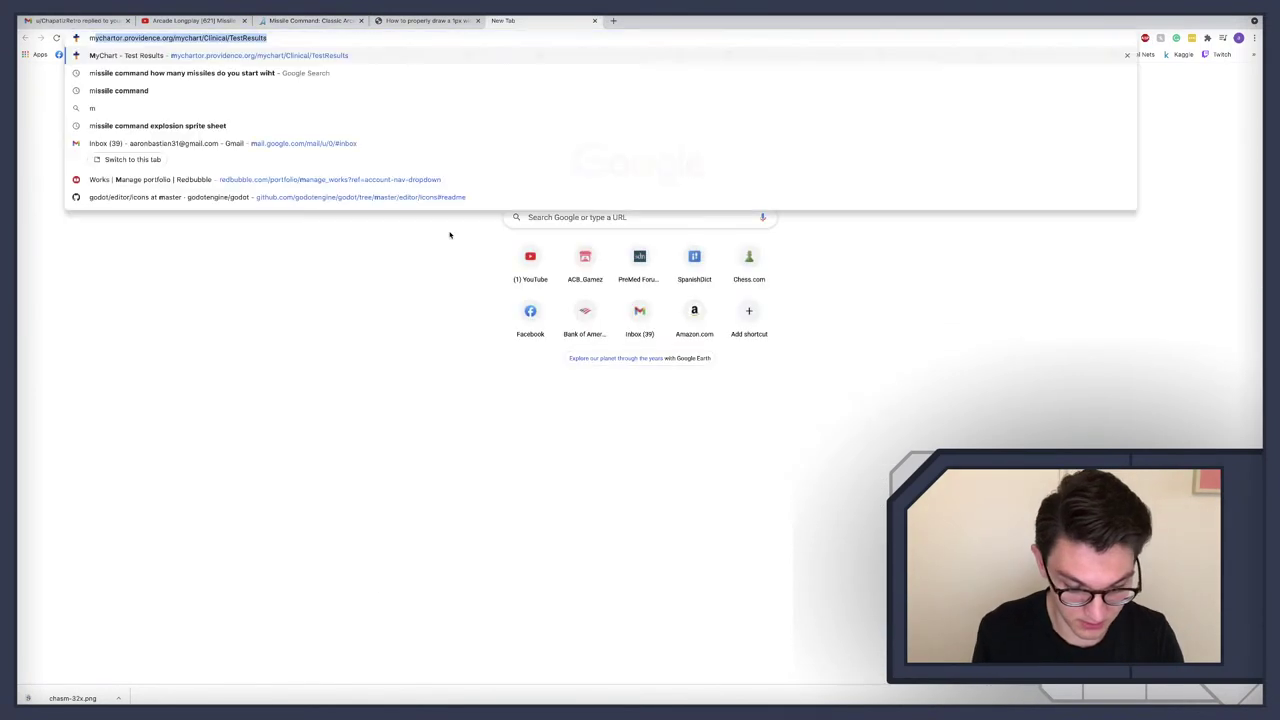
{"action": "type", "text": "issile command enemies"}
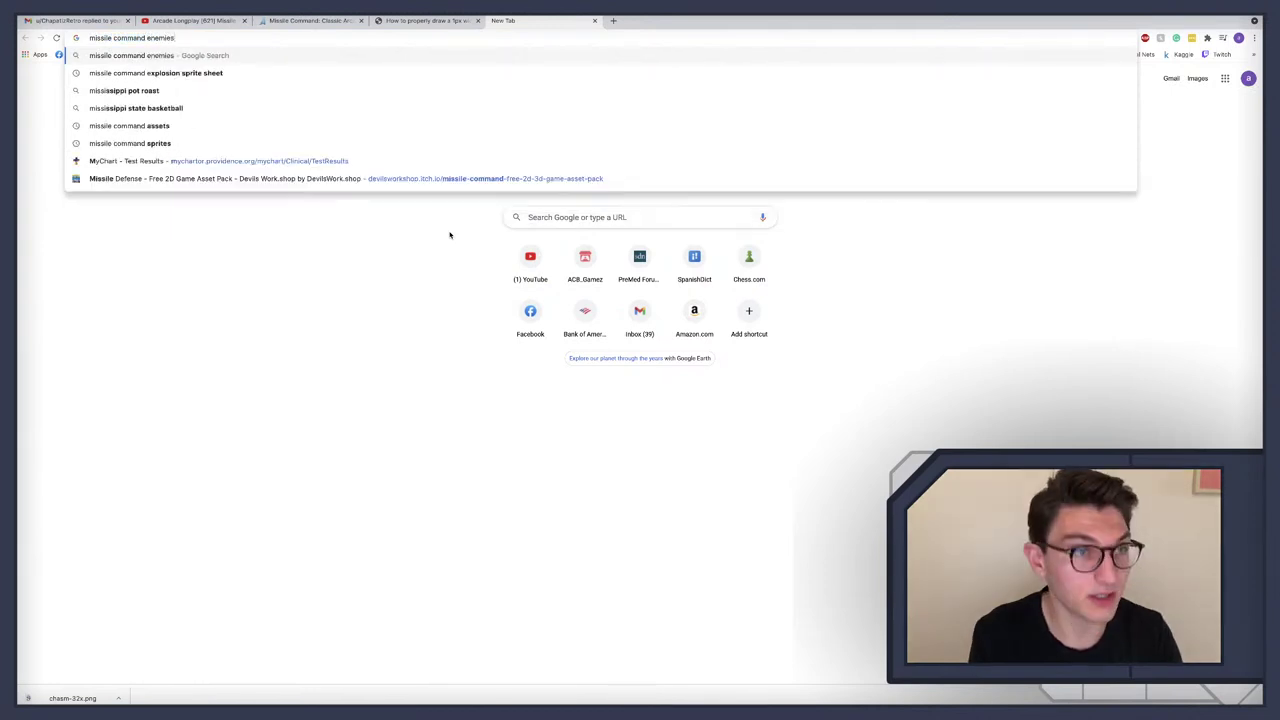
Step: Search for 'missile command enemies' and browse the Atari's Missile Command result page
{"action": "key", "text": "Return"}
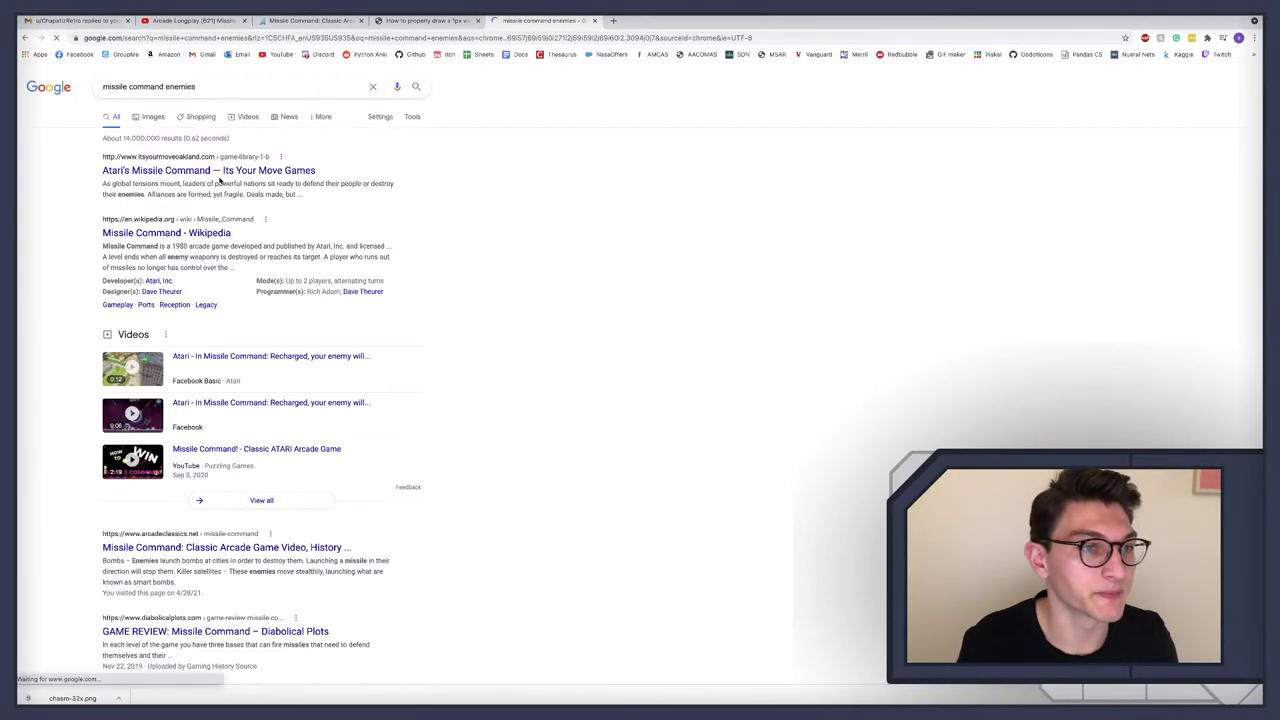
{"action": "left_click", "coordinate": [184, 174]}
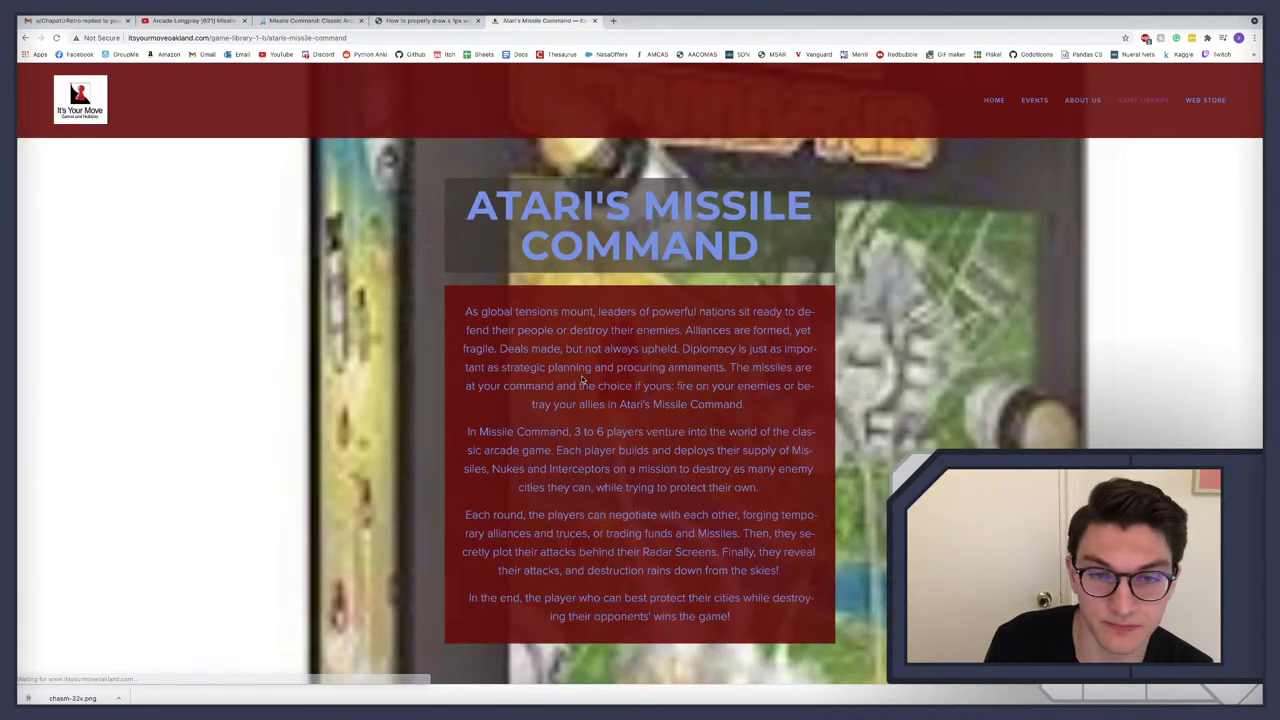
{"action": "scroll", "coordinate": [581, 378], "scroll_direction": "down", "scroll_amount": 5}
{"action": "scroll", "coordinate": [581, 379], "scroll_direction": "down", "scroll_amount": 3}
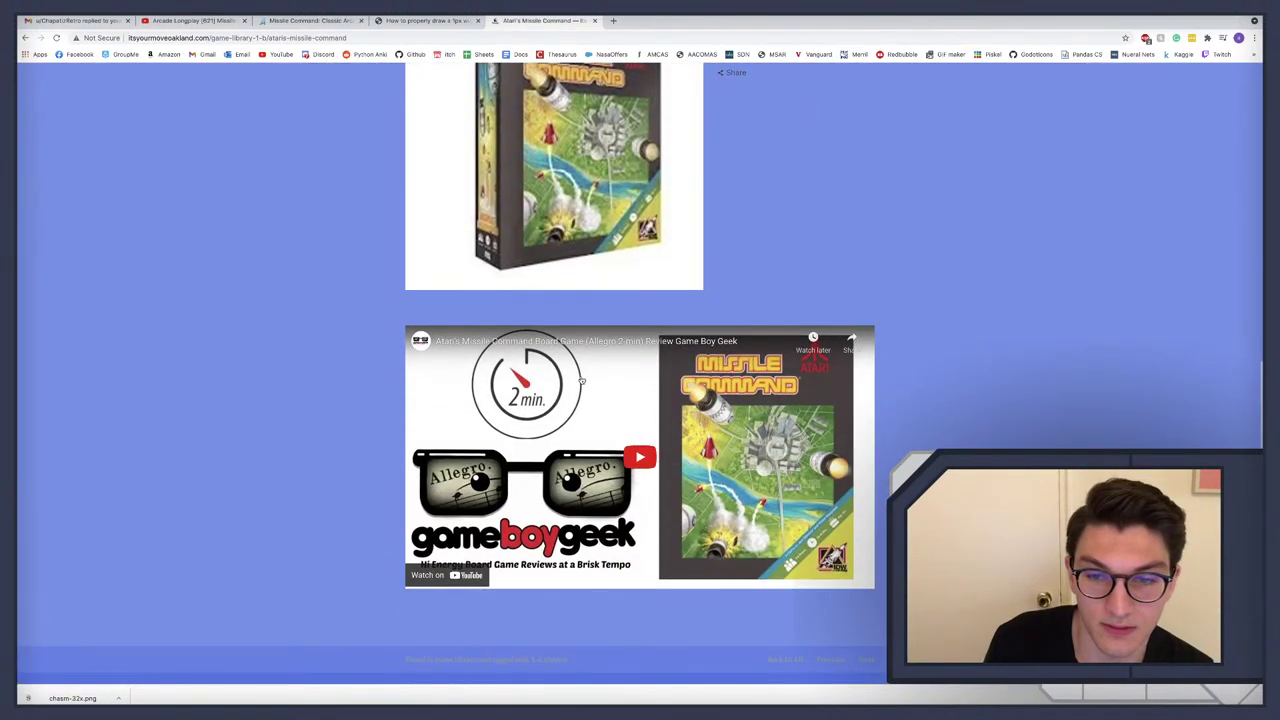
{"action": "scroll", "coordinate": [581, 381], "scroll_direction": "up", "scroll_amount": 2}
{"action": "scroll", "coordinate": [581, 381], "scroll_direction": "down", "scroll_amount": 1}
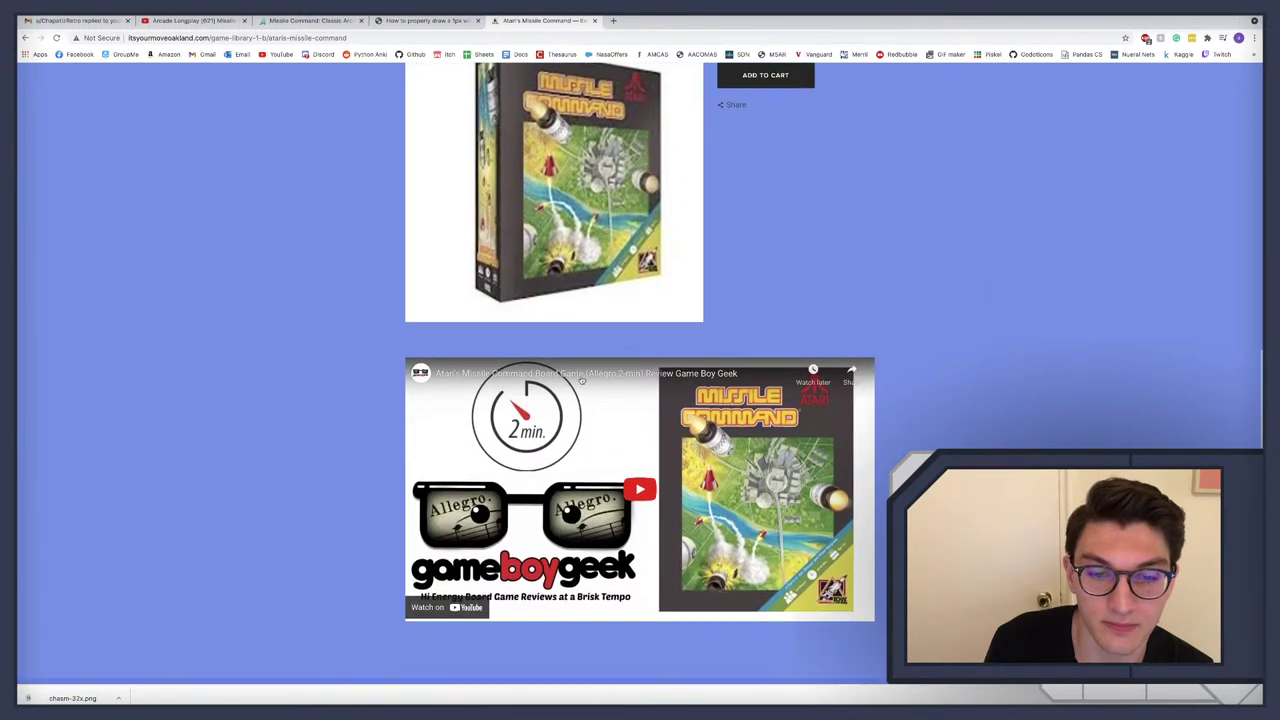
{"action": "scroll", "coordinate": [581, 381], "scroll_direction": "up", "scroll_amount": 4}
{"action": "scroll", "coordinate": [581, 380], "scroll_direction": "down", "scroll_amount": 2}
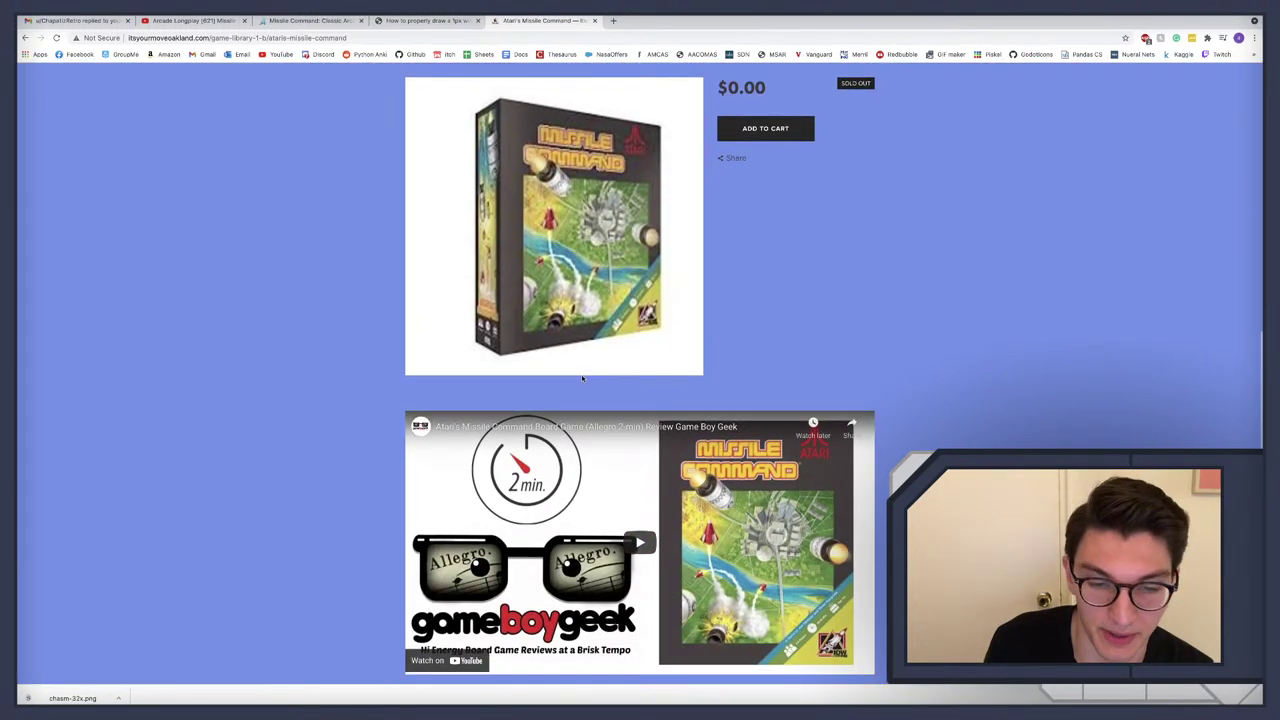
{"action": "scroll", "coordinate": [581, 378], "scroll_direction": "left", "scroll_amount": 5}
{"action": "scroll", "coordinate": [581, 376], "scroll_direction": "right", "scroll_amount": 5}
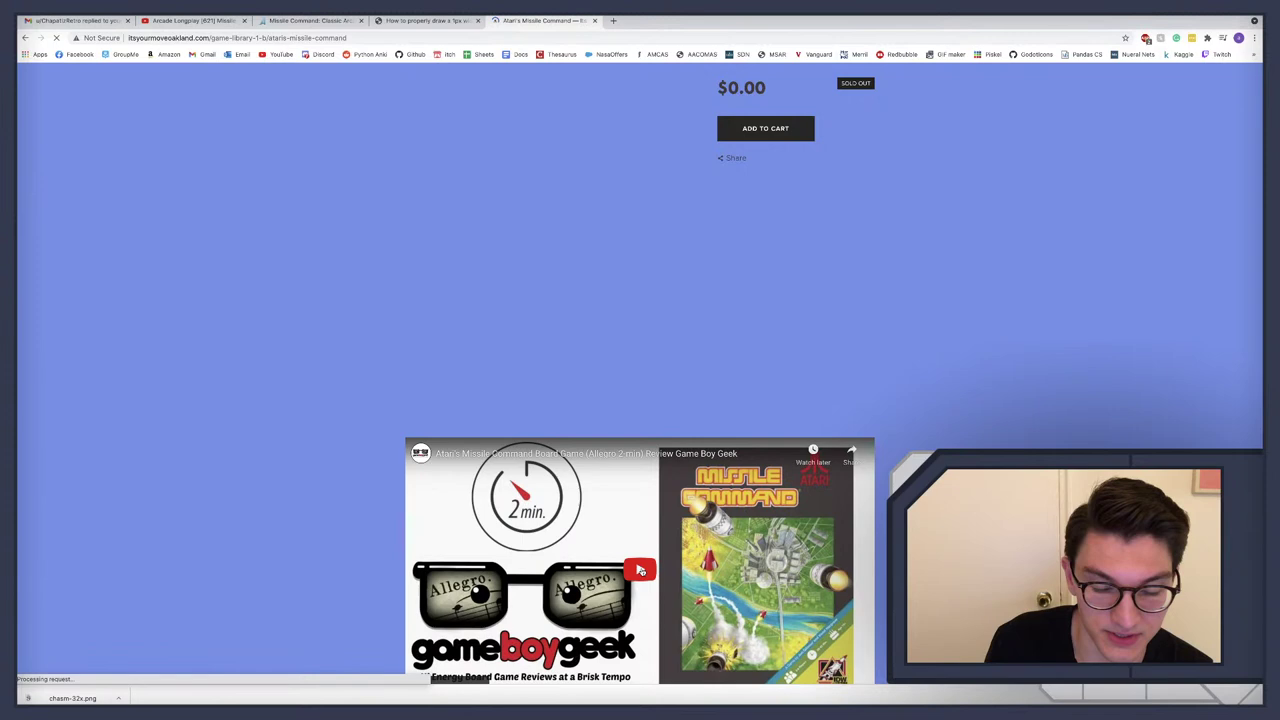
{"action": "scroll", "coordinate": [551, 537], "scroll_direction": "down", "scroll_amount": 2}
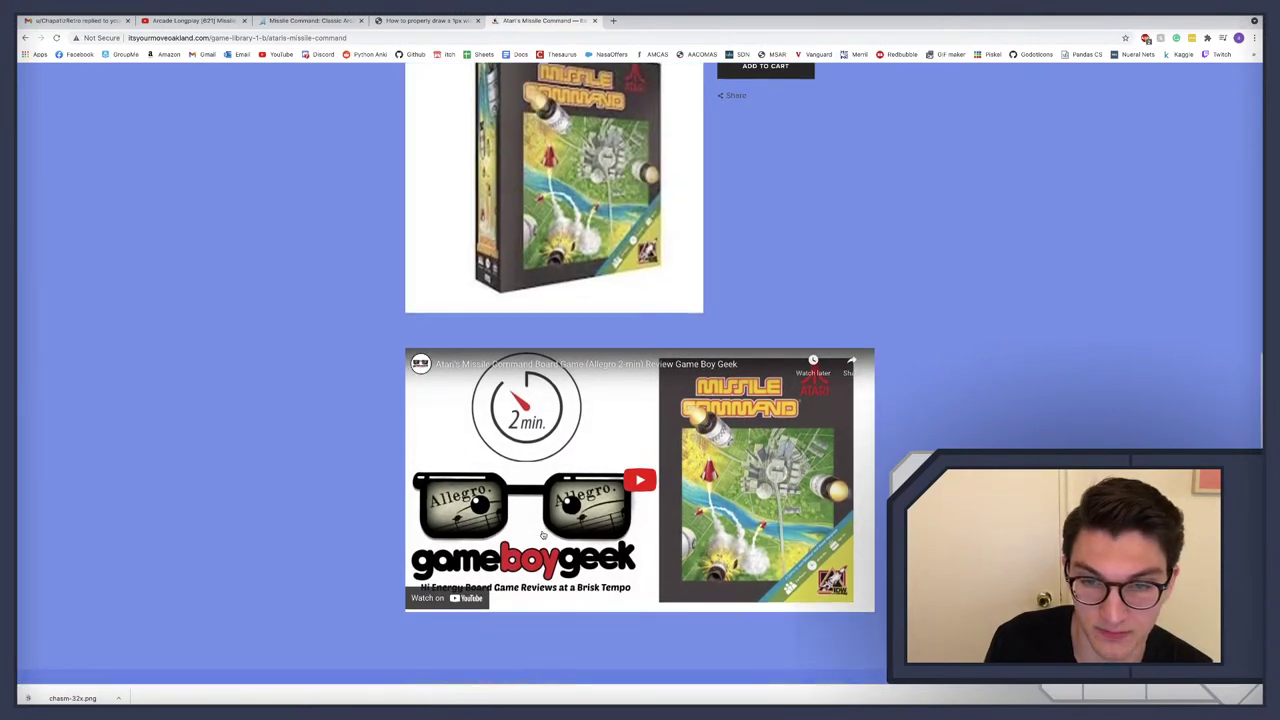
{"action": "left_click", "coordinate": [641, 482]}
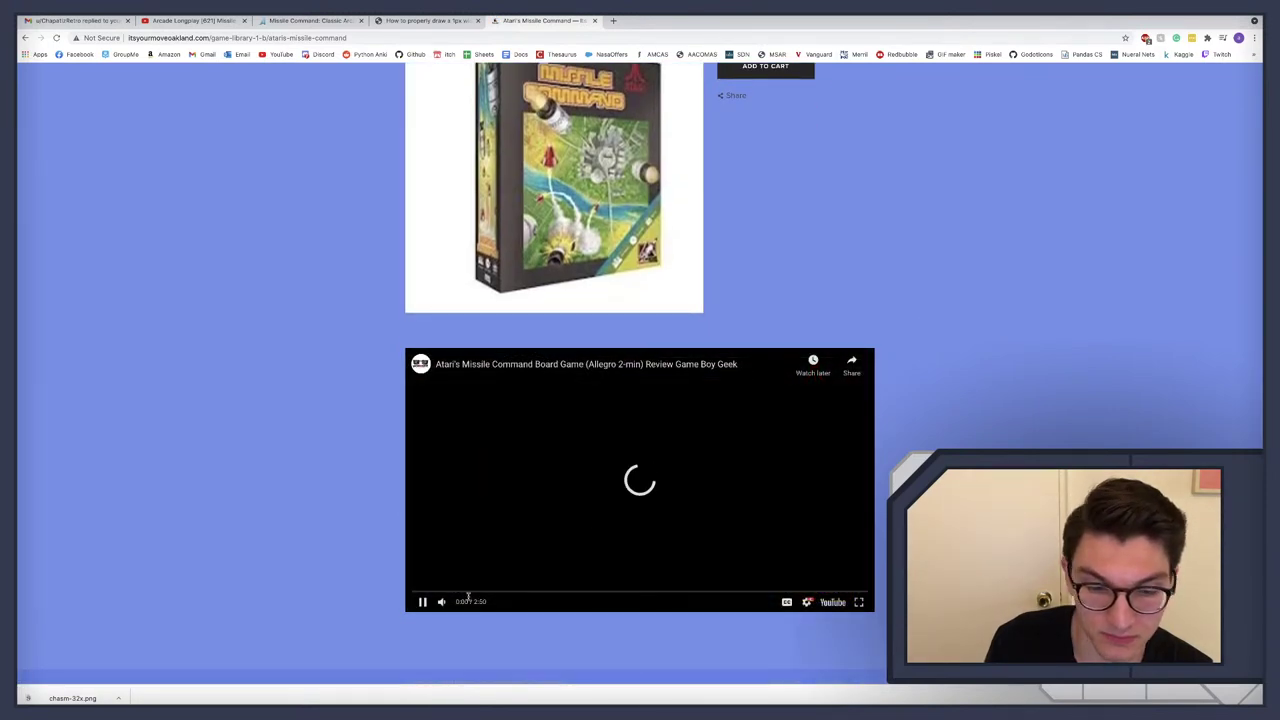
{"action": "scroll", "coordinate": [471, 523], "scroll_direction": "left", "scroll_amount": 5}
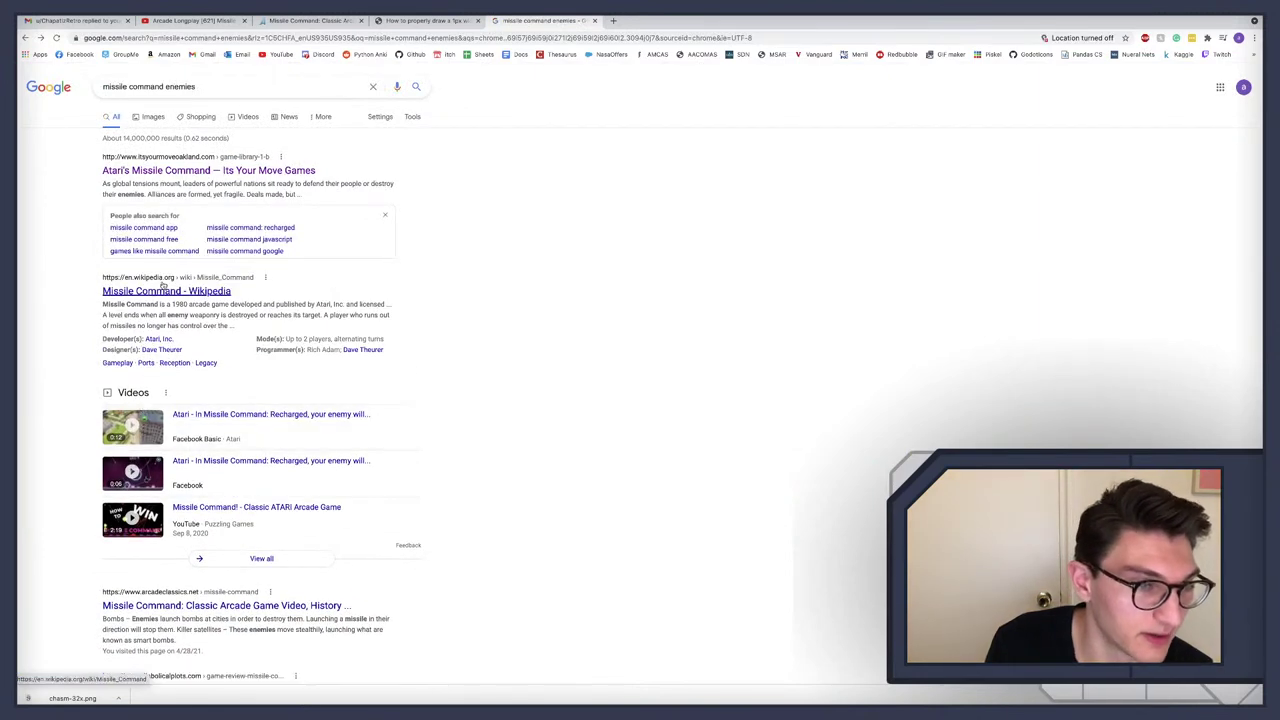
Step: Search the Wikipedia Missile Command Gameplay section for 'enem', then close that tab
{"action": "left_click", "coordinate": [147, 292]}
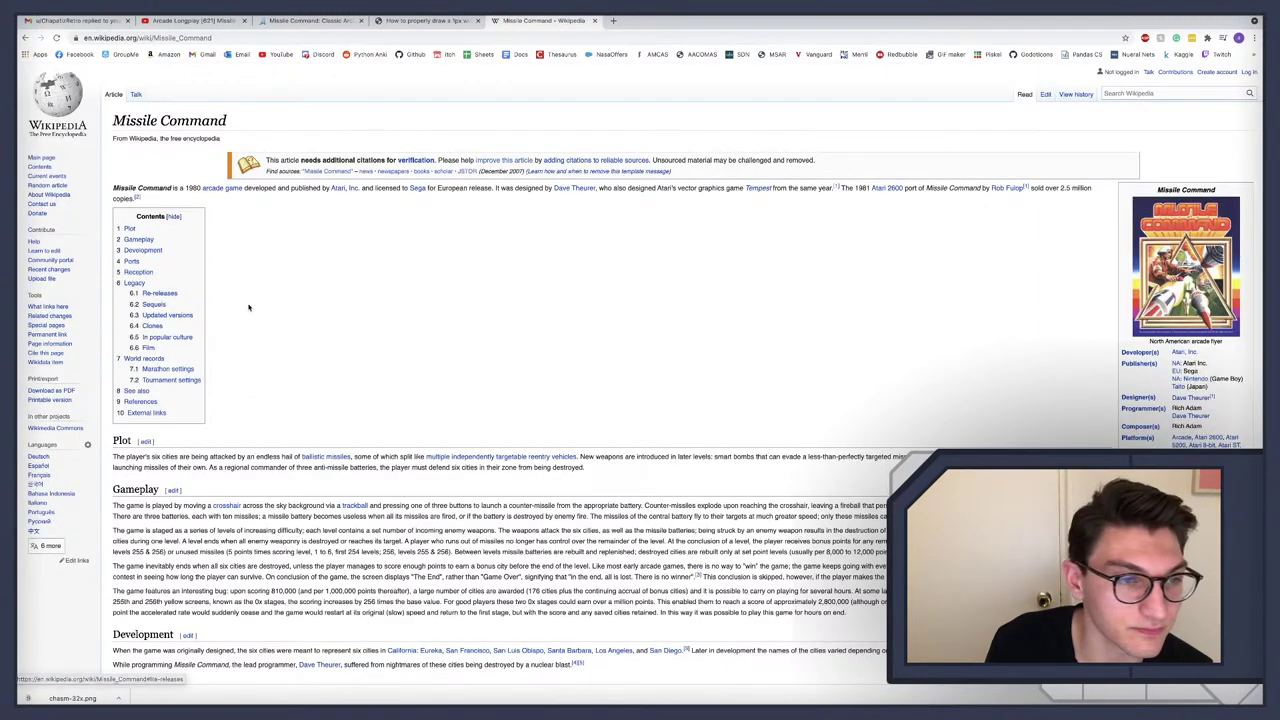
{"action": "left_click", "coordinate": [138, 240]}
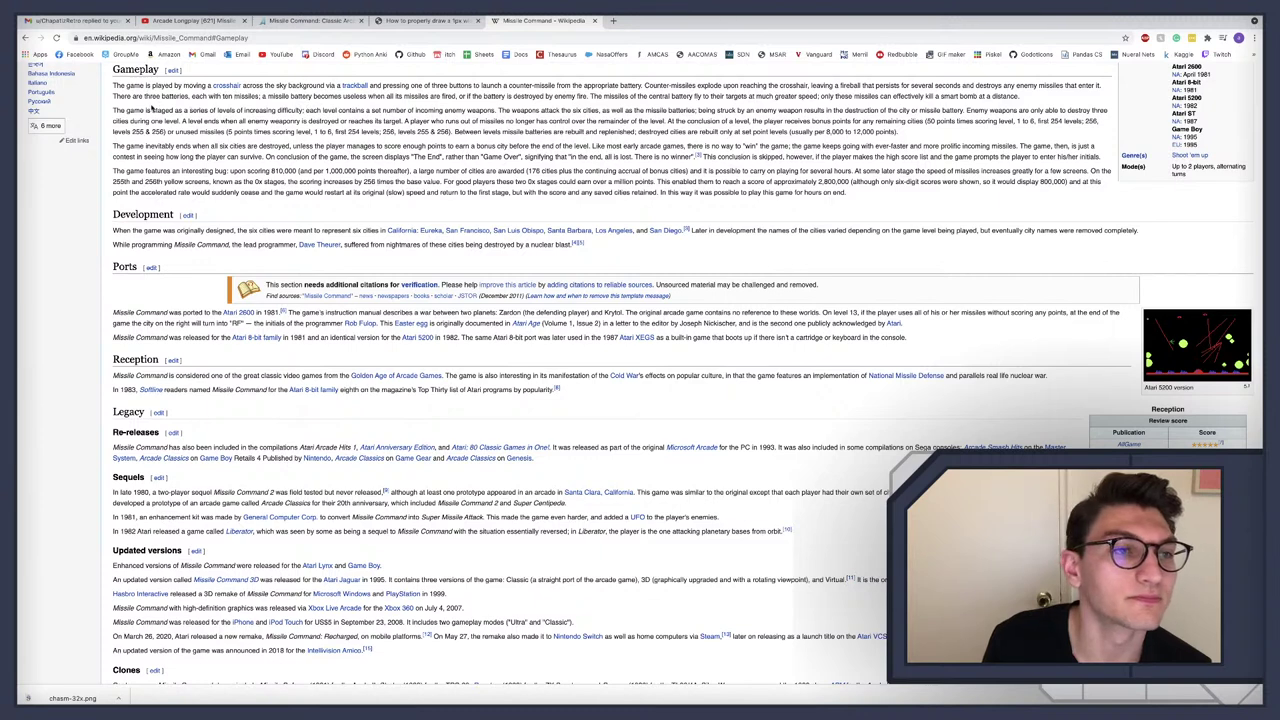
{"action": "key", "text": "ctrl+f"}
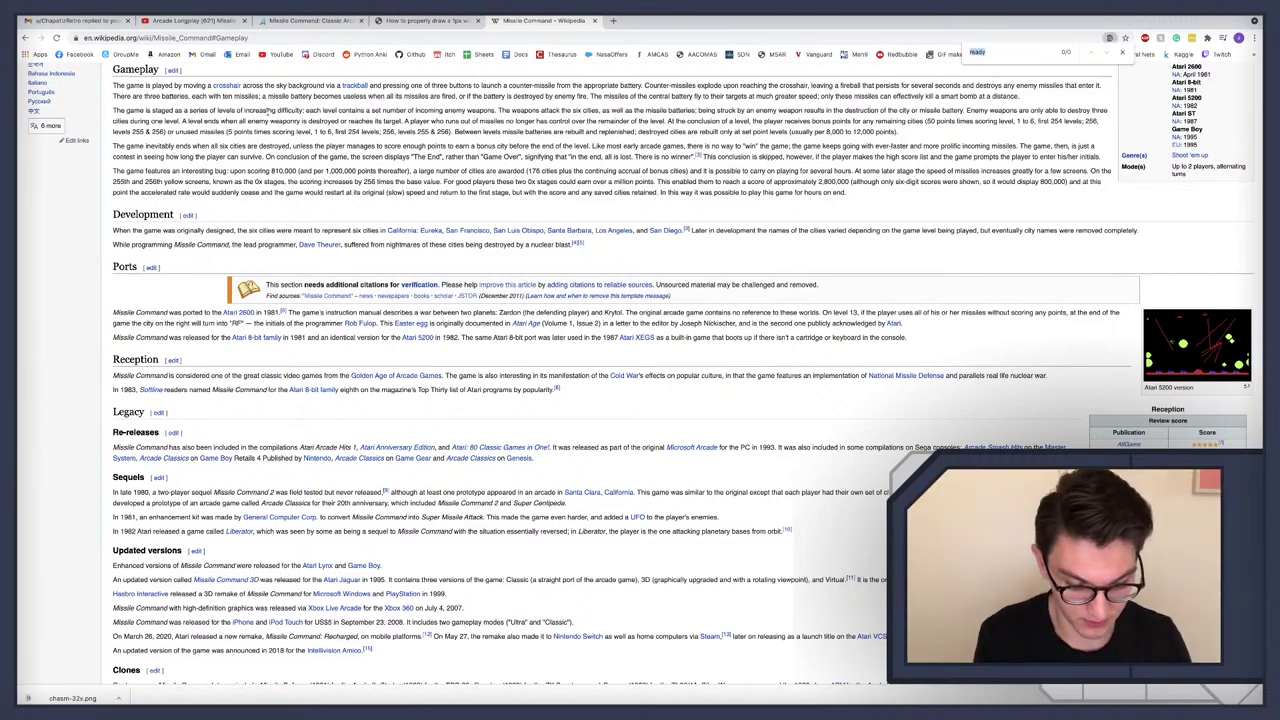
{"action": "type", "text": "enem"}
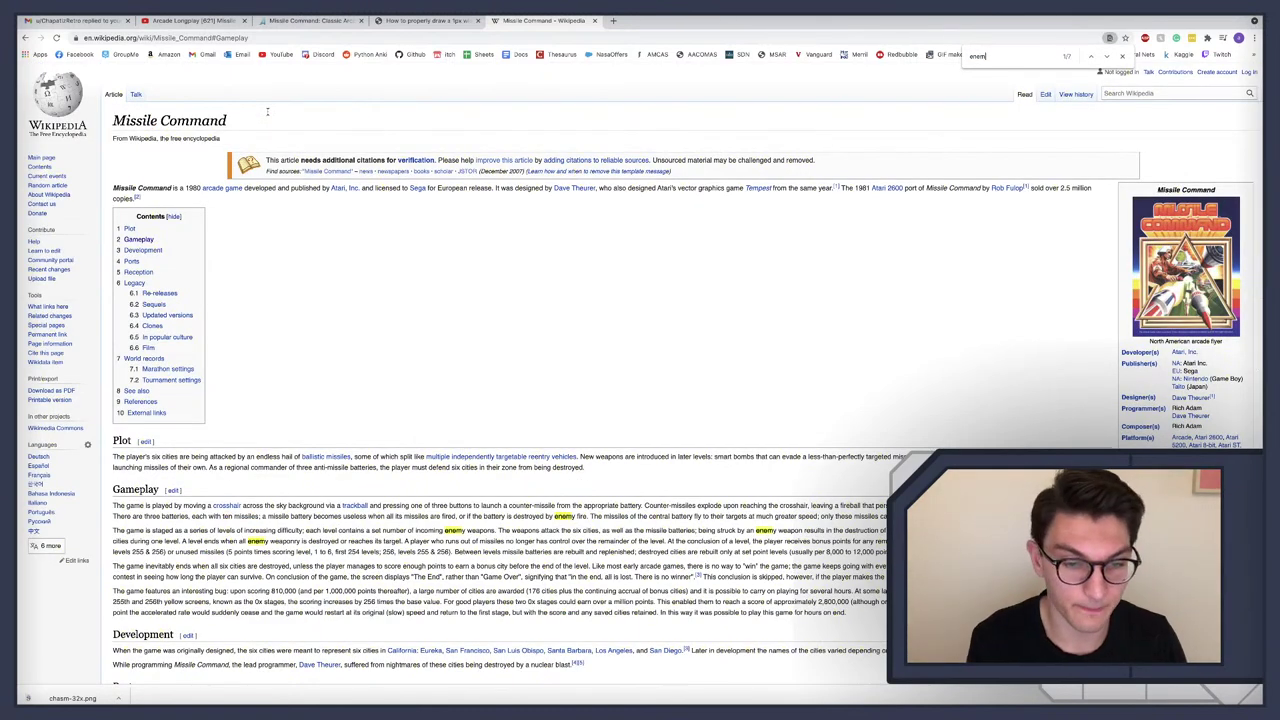
{"action": "type", "text": "i"}
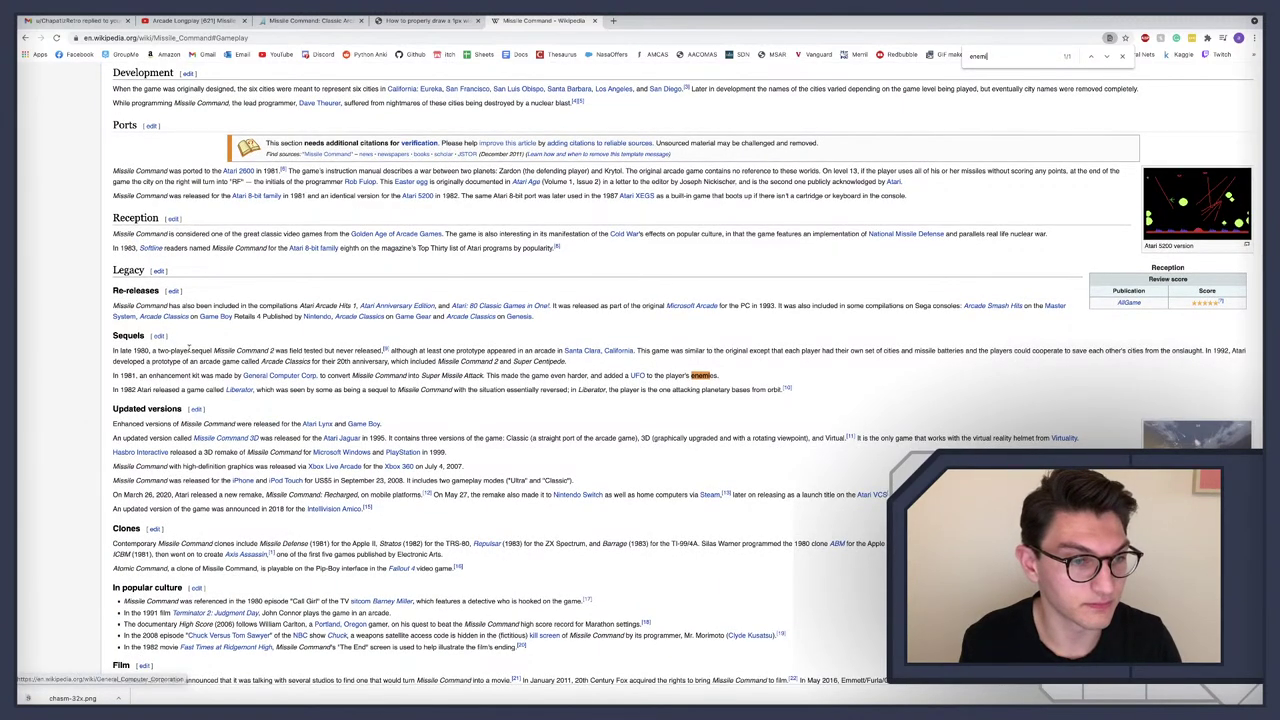
{"action": "scroll", "coordinate": [277, 330], "scroll_direction": "up", "scroll_amount": 2}
{"action": "key", "text": "BackSpace"}
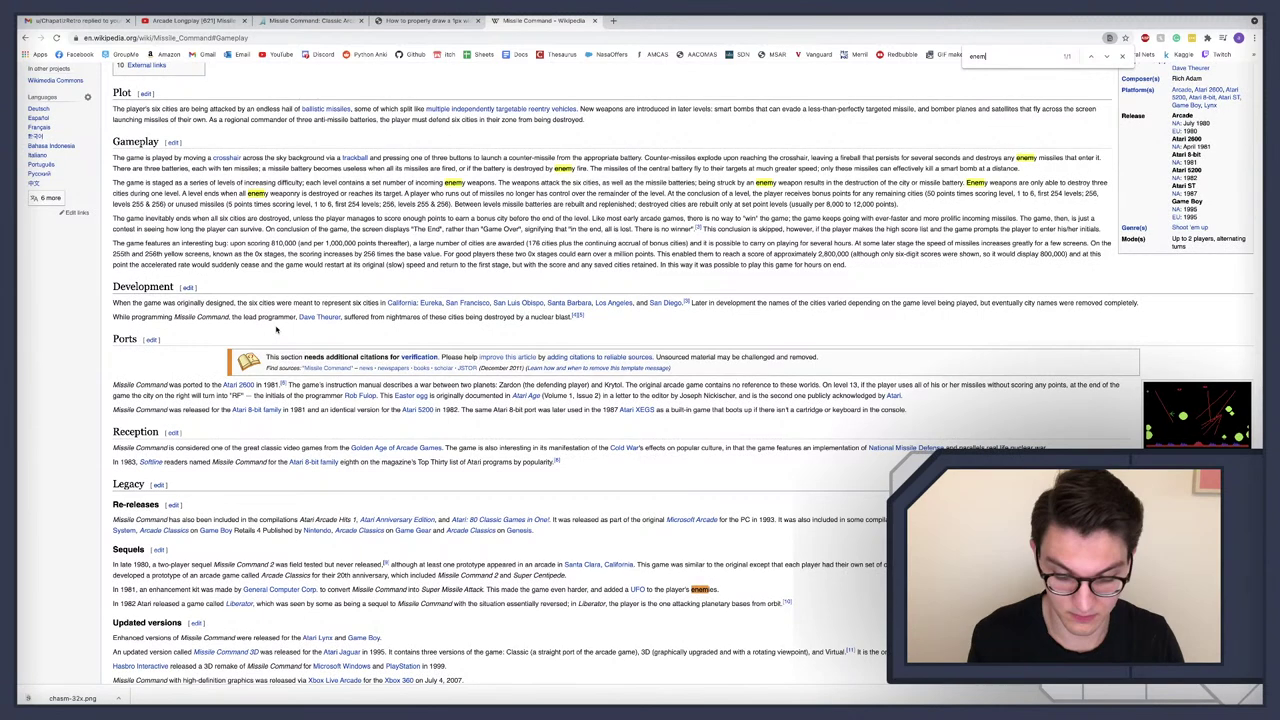
{"action": "scroll", "coordinate": [569, 283], "scroll_direction": "up", "scroll_amount": 1}
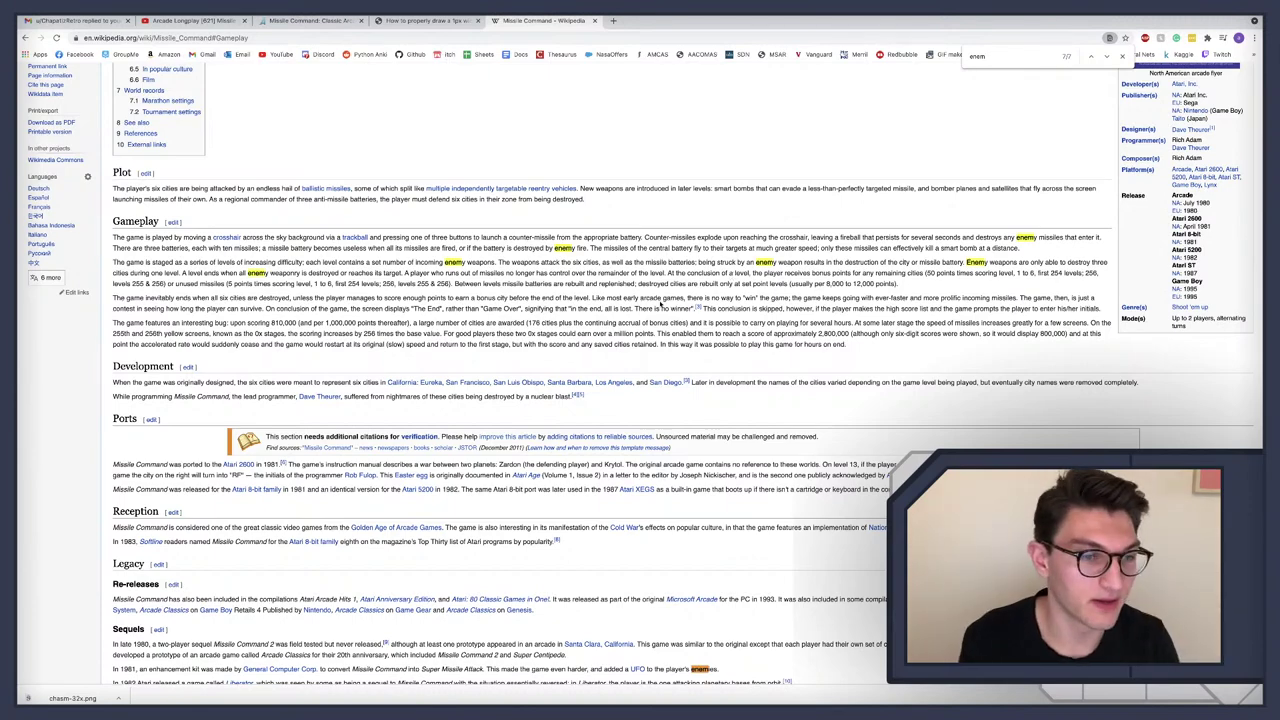
{"action": "scroll", "coordinate": [608, 296], "scroll_direction": "down", "scroll_amount": 2}
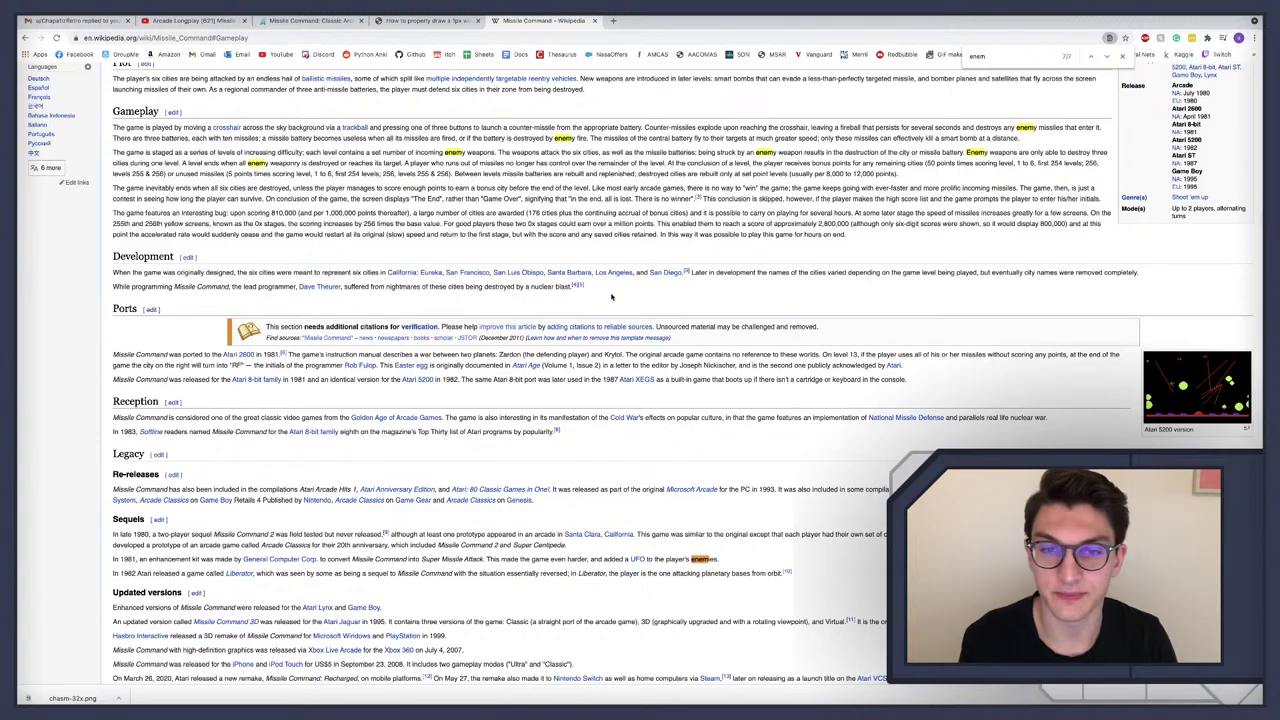
{"action": "scroll", "coordinate": [611, 296], "scroll_direction": "down", "scroll_amount": 1}
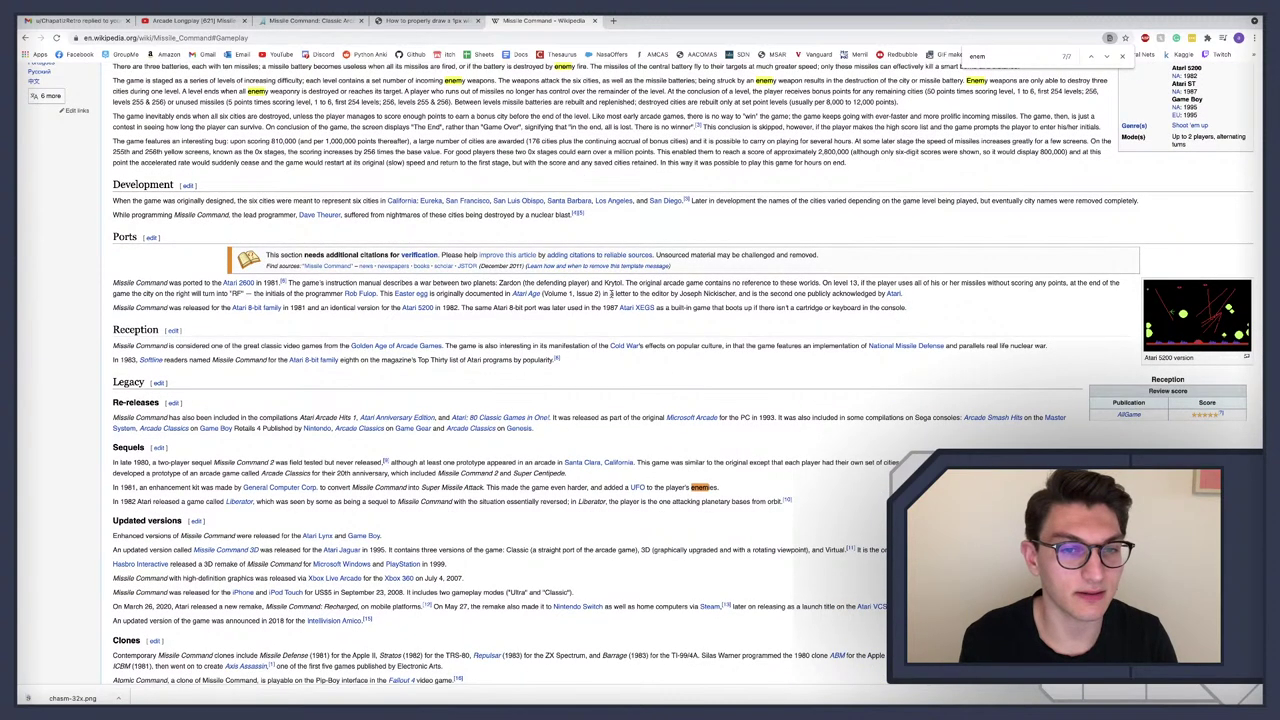
{"action": "scroll", "coordinate": [611, 293], "scroll_direction": "up", "scroll_amount": 1}
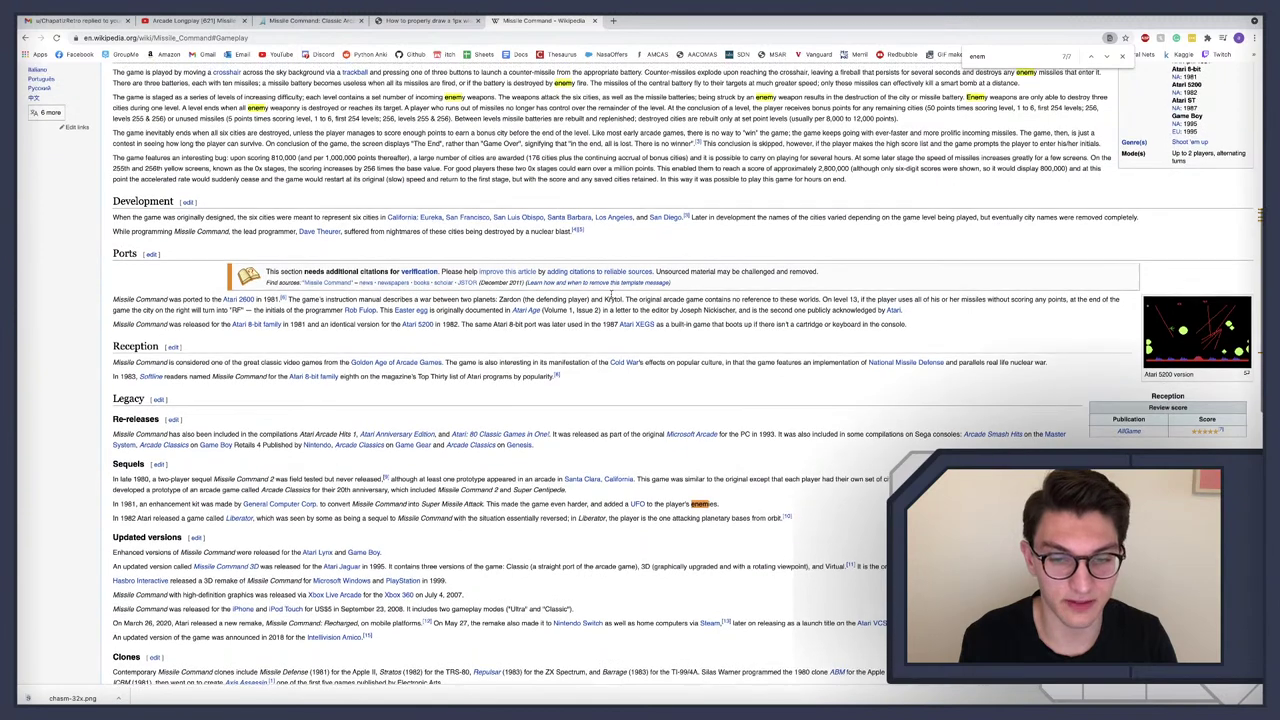
{"action": "scroll", "coordinate": [611, 297], "scroll_direction": "down", "scroll_amount": 3}
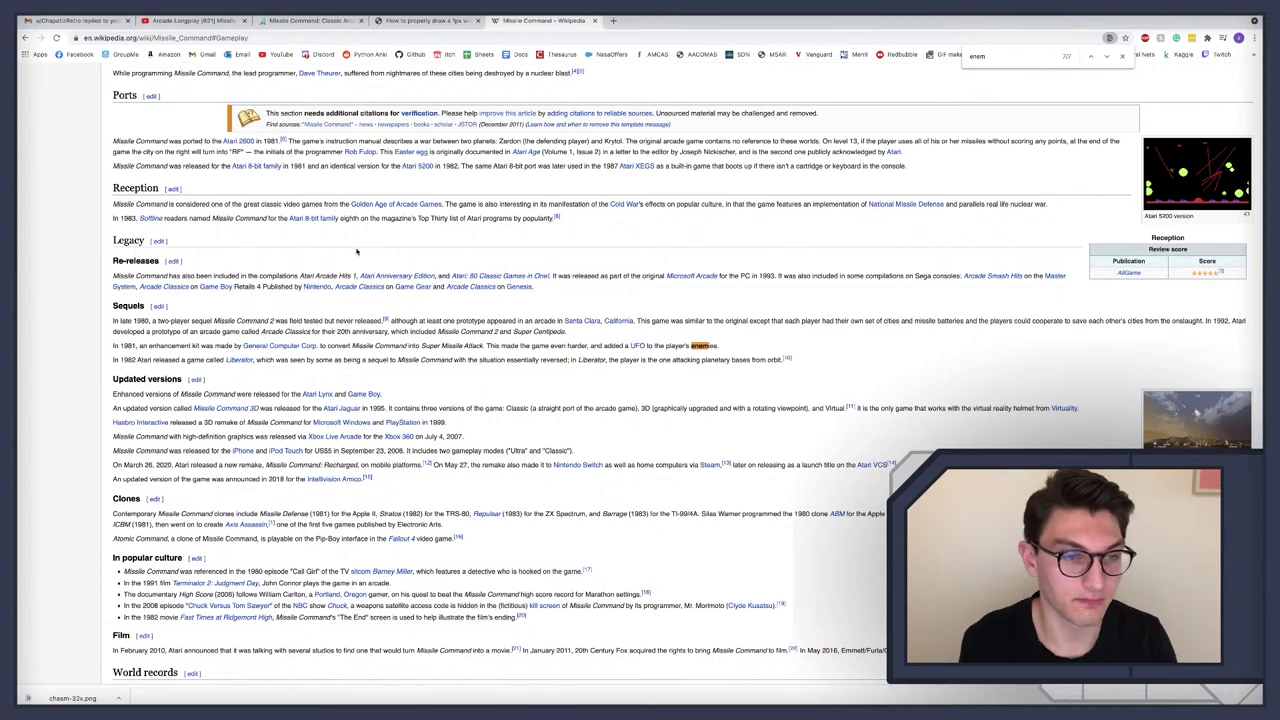
{"action": "left_click", "coordinate": [594, 20]}
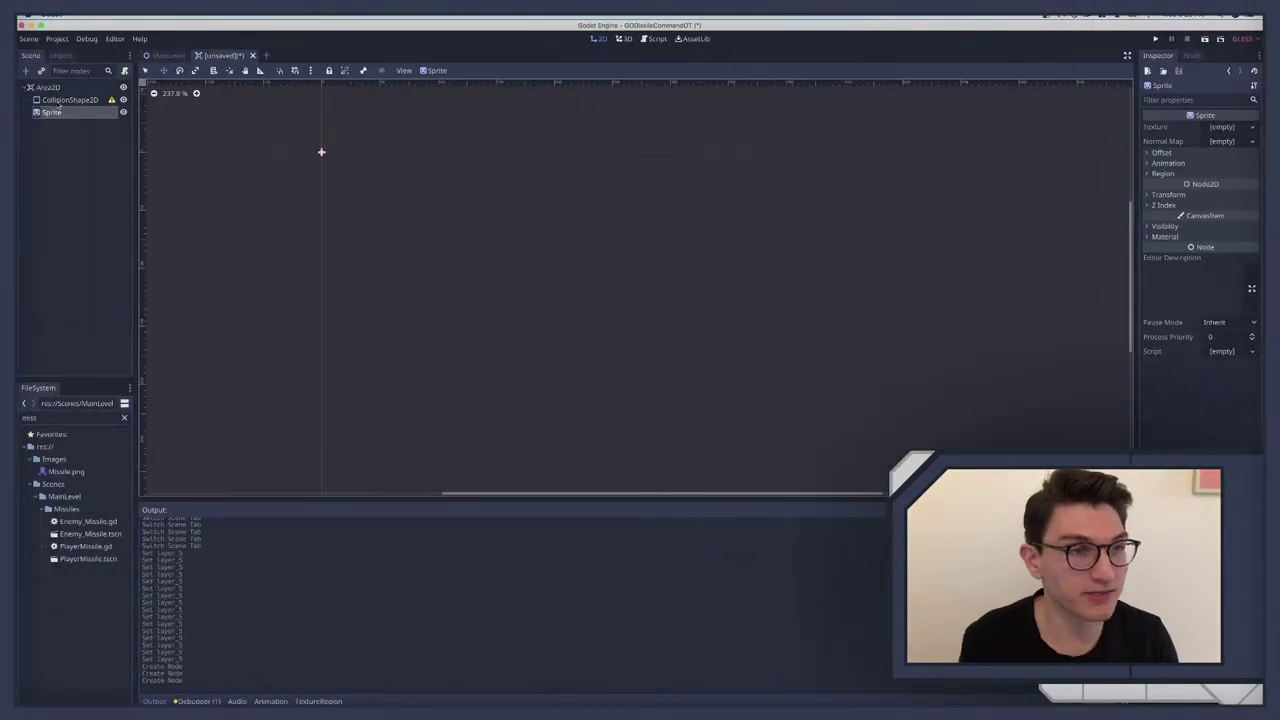
Step: Create a new Enemy folder under res://Scenes/MainLevel in the Save Scene As dialog
{"action": "left_click", "coordinate": [72, 100]}
{"action": "left_click", "coordinate": [48, 112]}
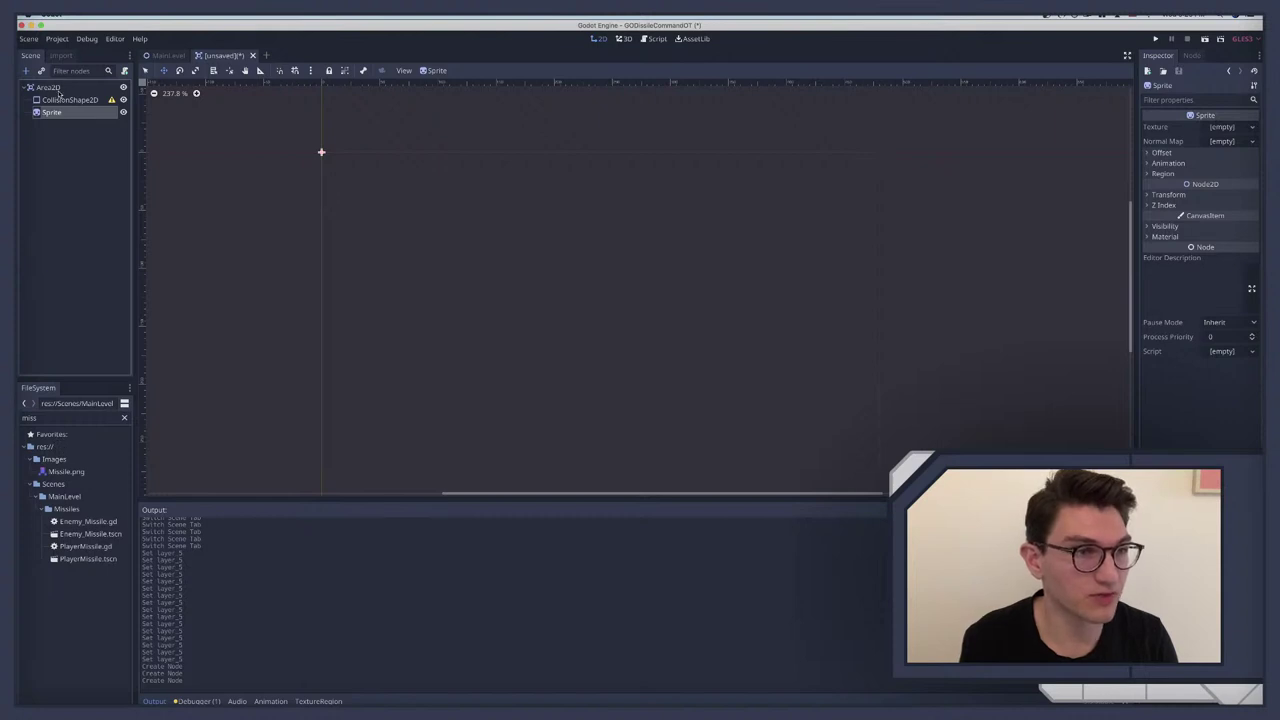
{"action": "key", "text": "super+s"}
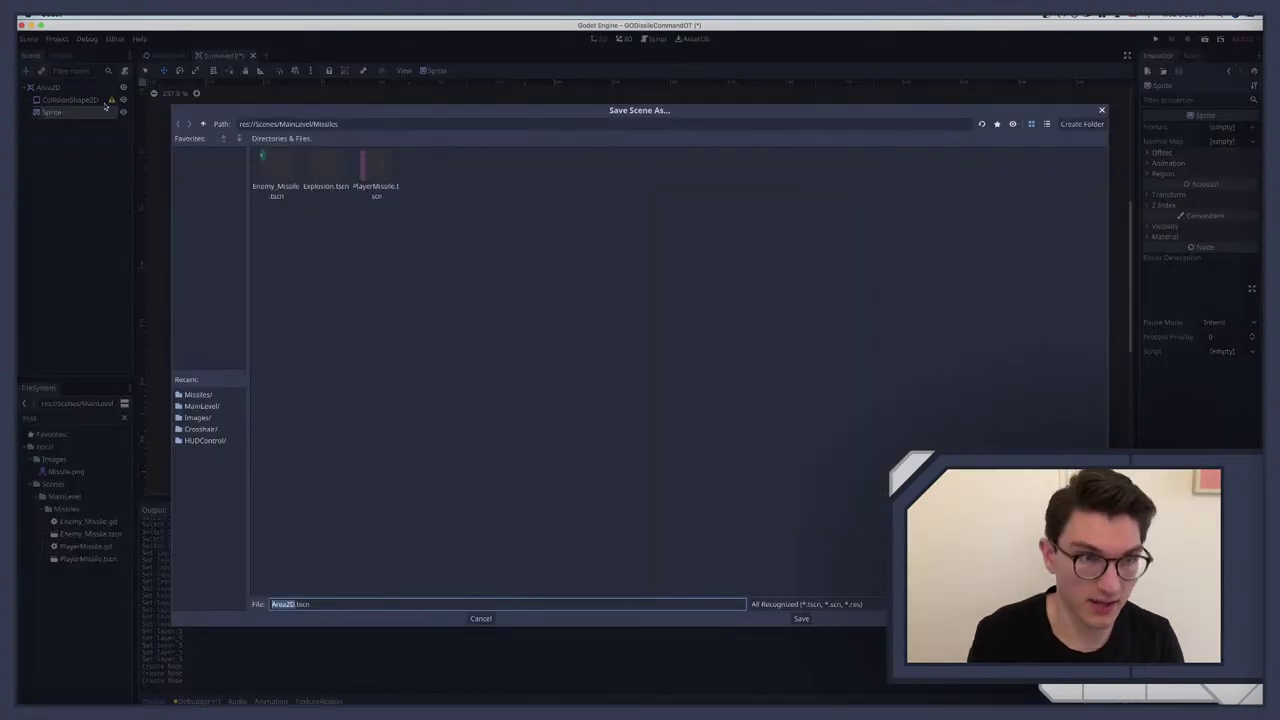
{"action": "left_click", "coordinate": [202, 124]}
{"action": "left_click", "coordinate": [204, 124]}
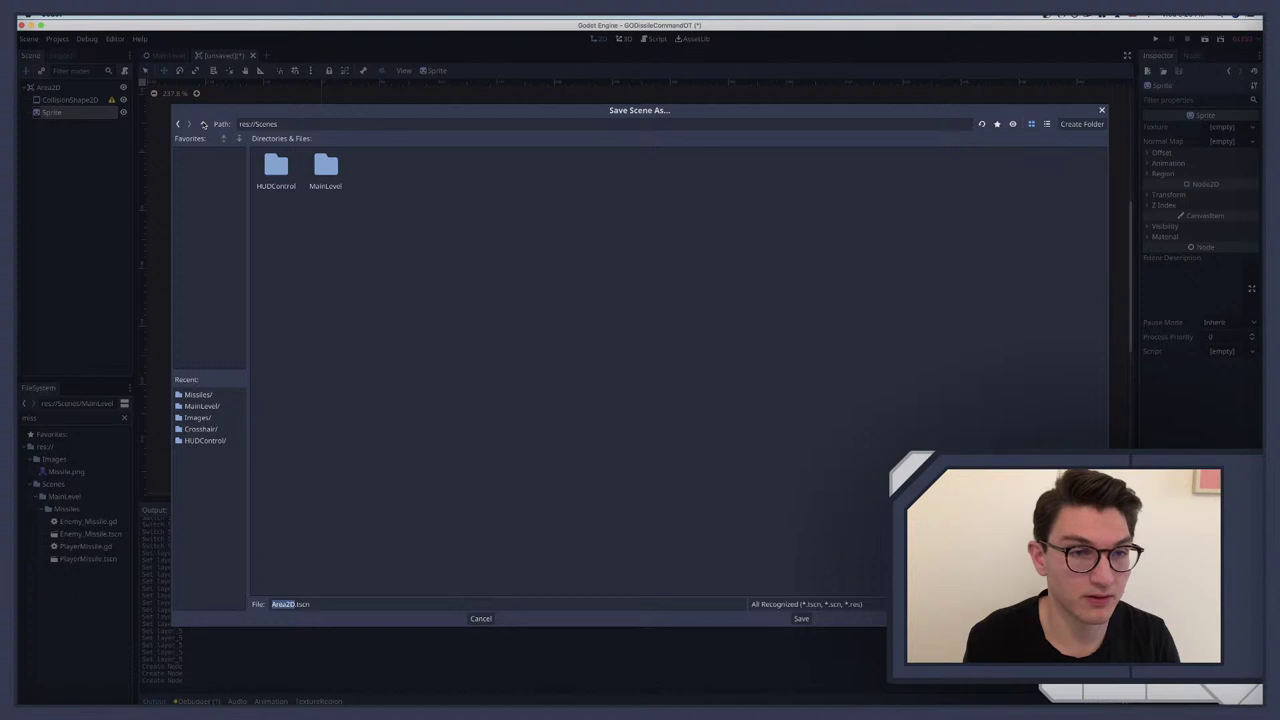
{"action": "double_click", "coordinate": [300, 165]}
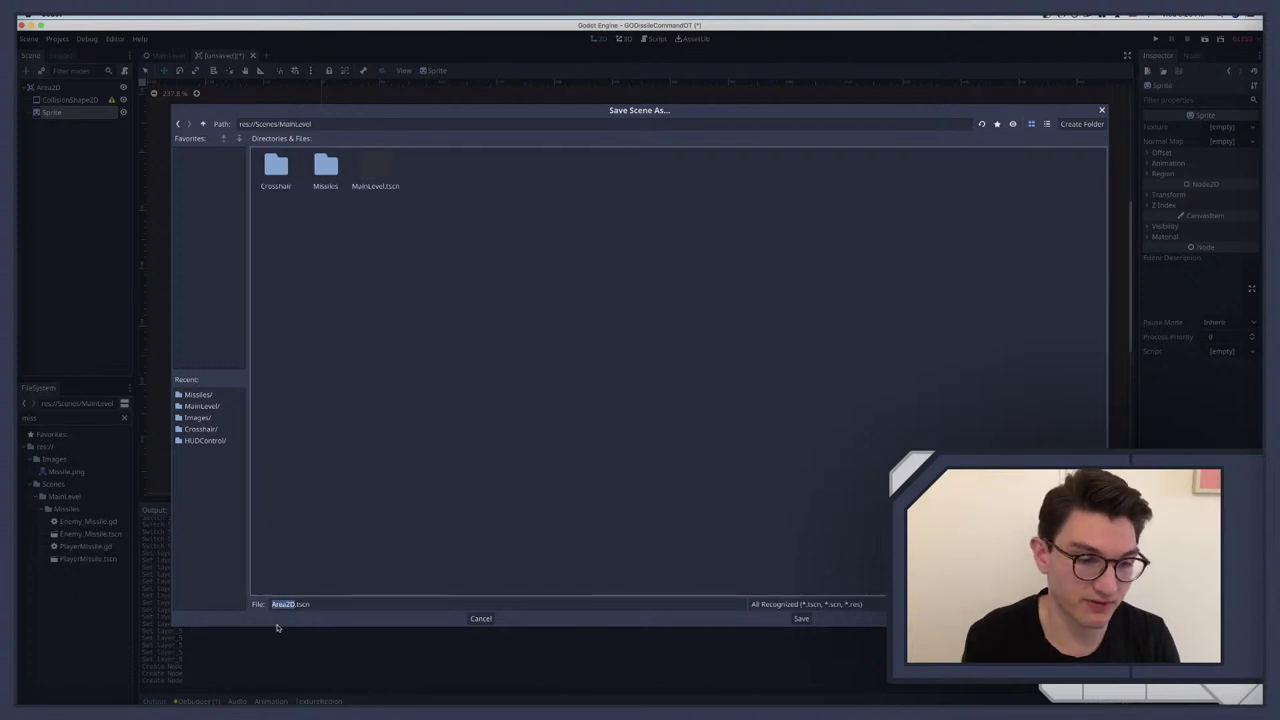
{"action": "left_click", "coordinate": [1078, 124]}
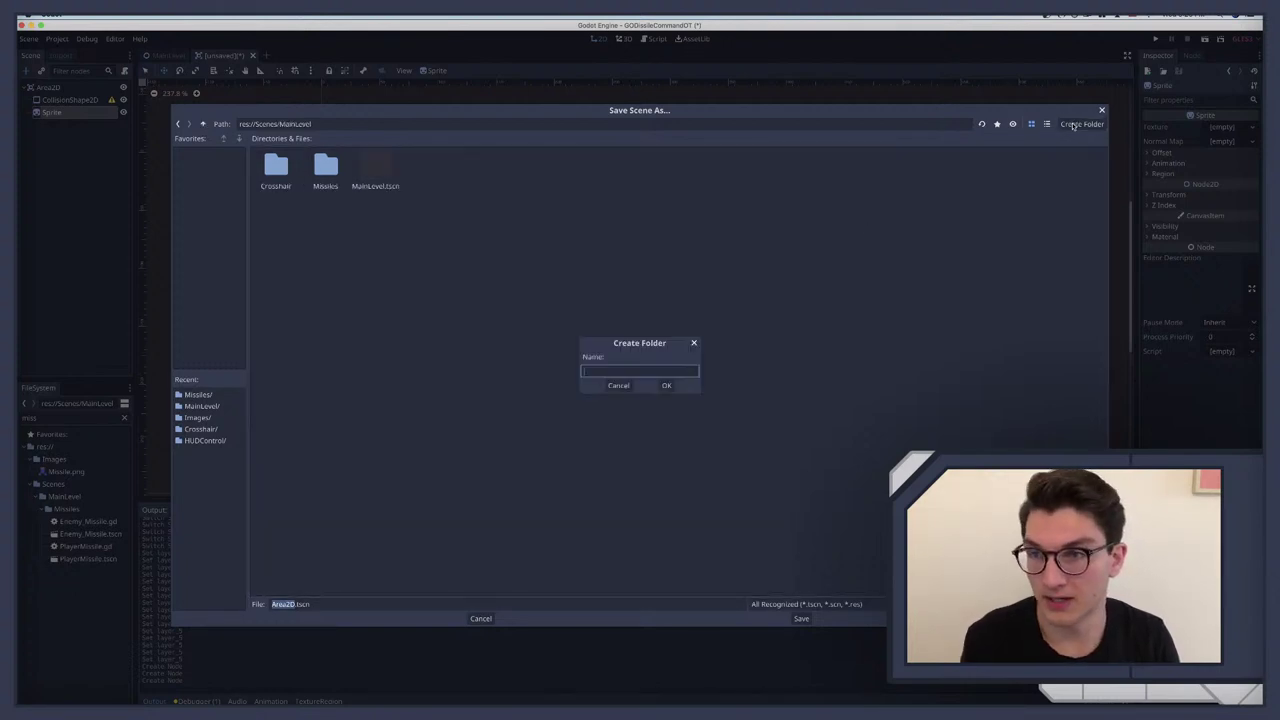
{"action": "type", "text": "Enem"}
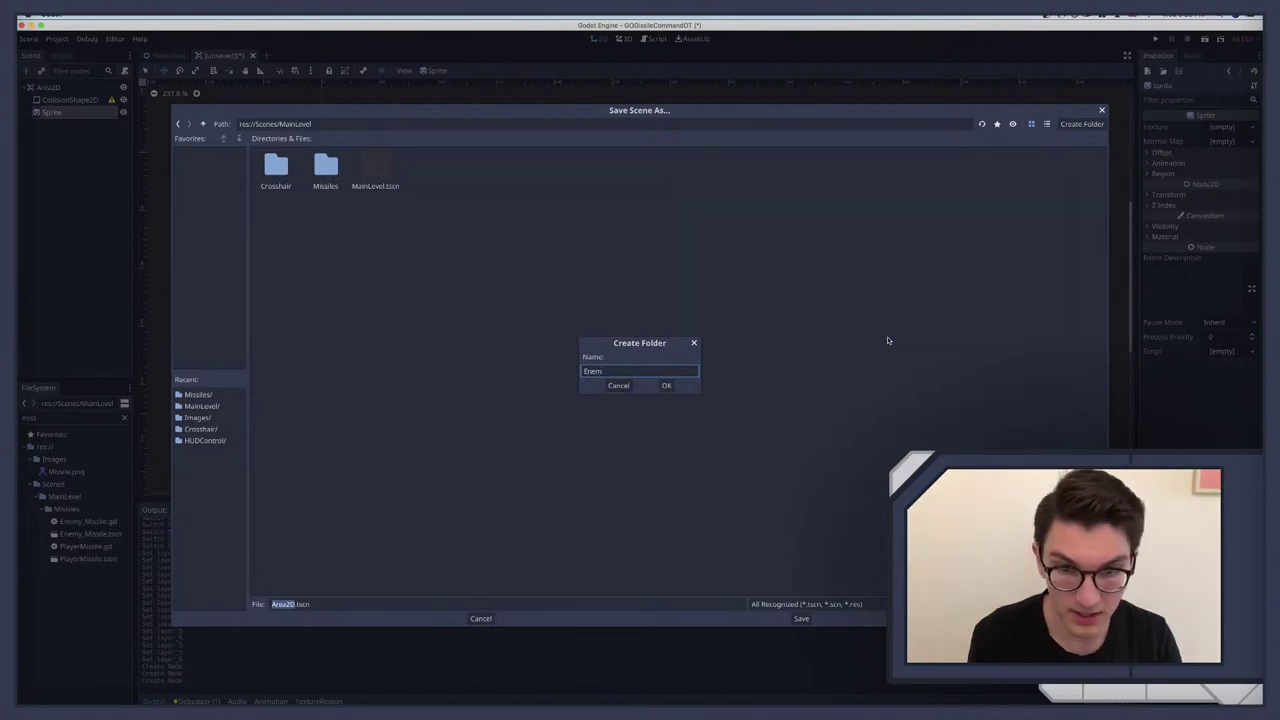
{"action": "type", "text": "y"}
{"action": "key", "text": "Return"}
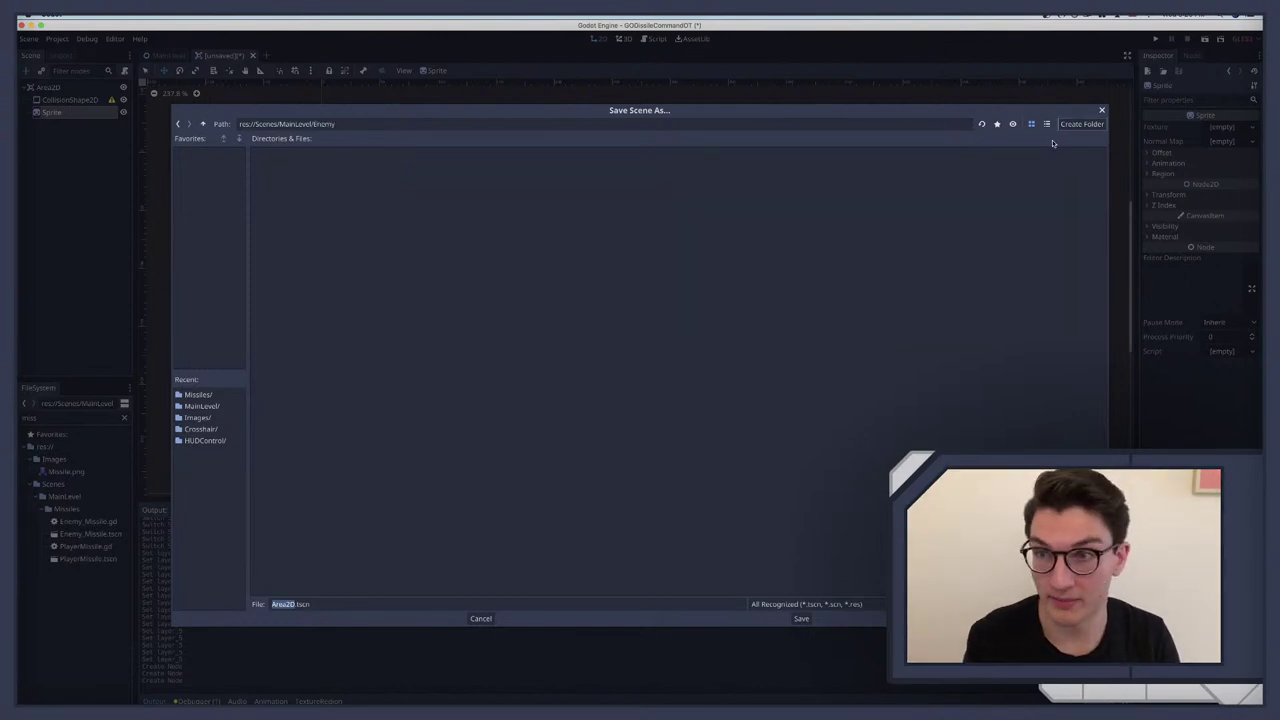
Step: Save the scene as Enemy.tscn in the Enemy folder
{"action": "left_click", "coordinate": [295, 604]}
{"action": "left_click_drag", "start_coordinate": [295, 604], "coordinate": [240, 609]}
{"action": "type", "text": "Enemy"}
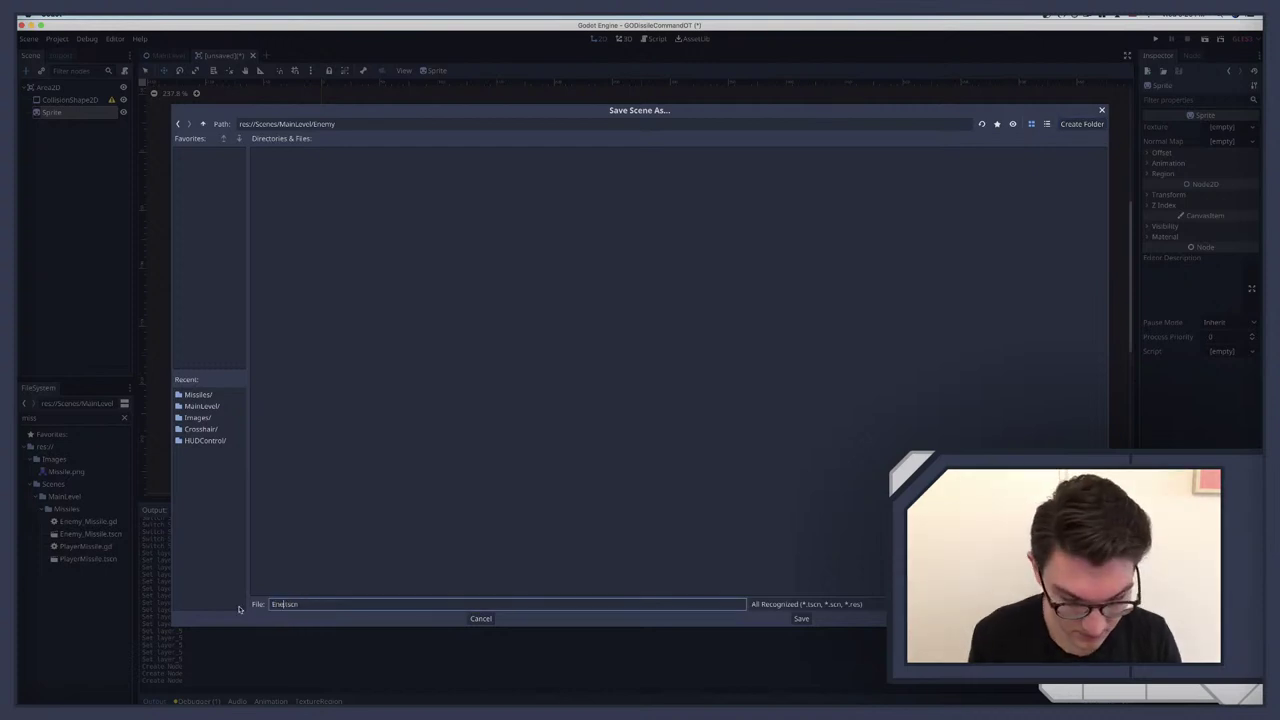
{"action": "key", "text": "Return"}
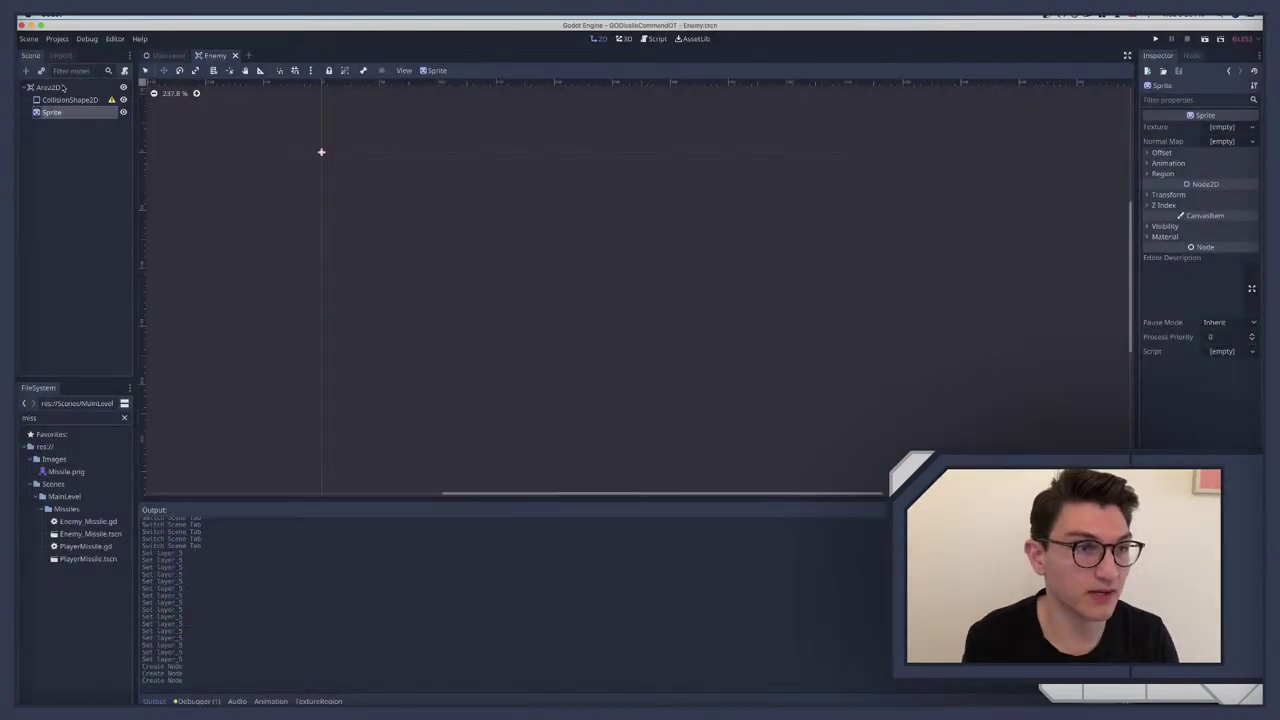
Step: Rename the Area2D root to Enemy and attach a new Enemy.gd script
{"action": "left_click", "coordinate": [50, 87]}
{"action": "left_click", "coordinate": [55, 87]}
{"action": "type", "text": "E"}
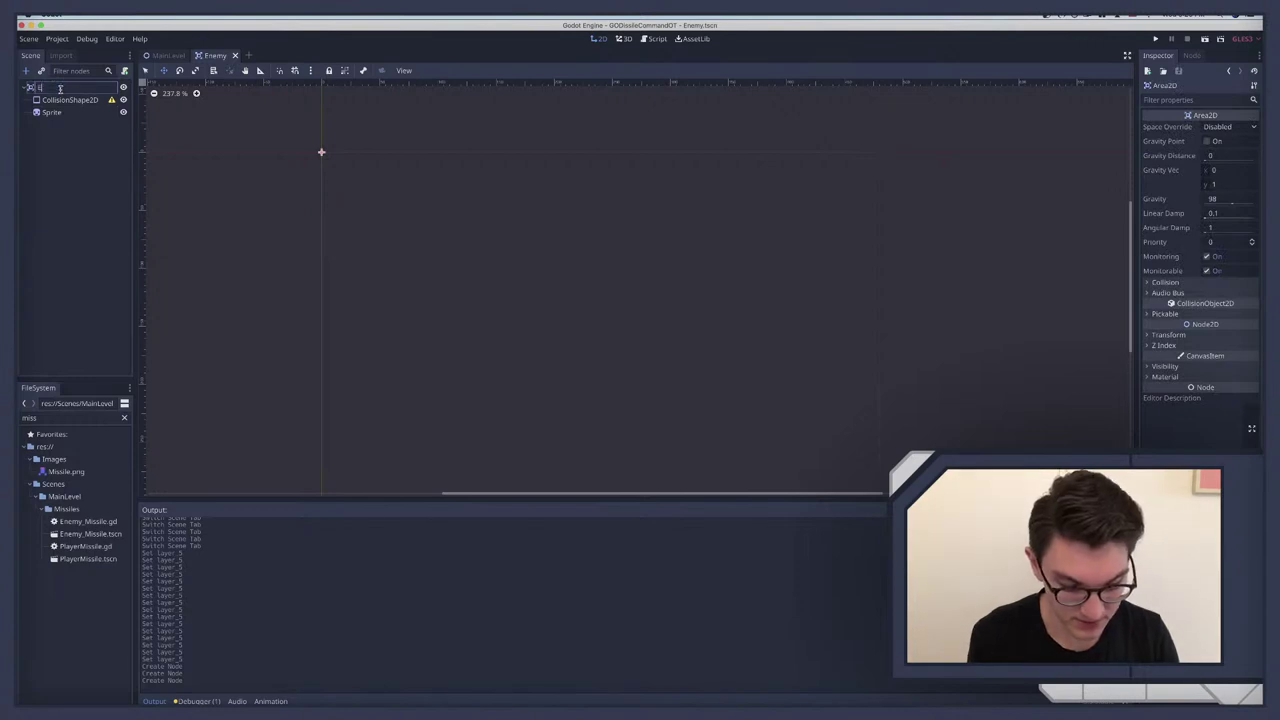
{"action": "type", "text": "nemy"}
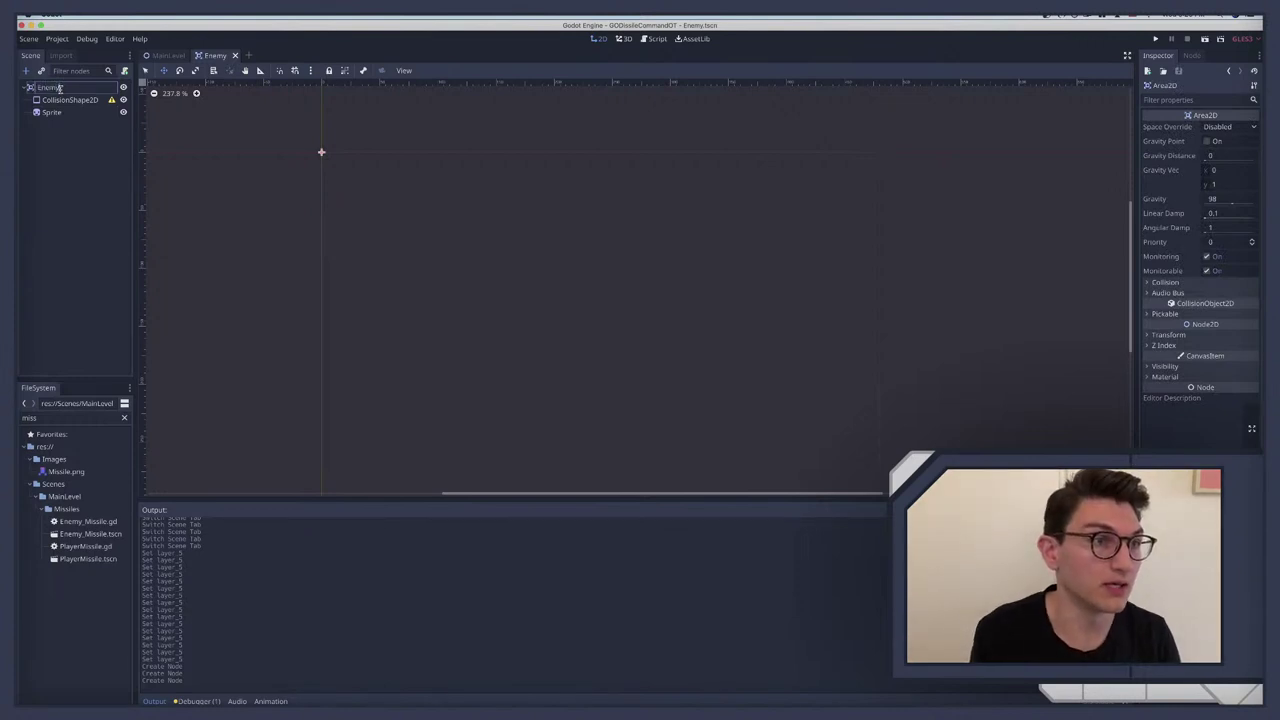
{"action": "key", "text": "Return"}
{"action": "left_click", "coordinate": [124, 73]}
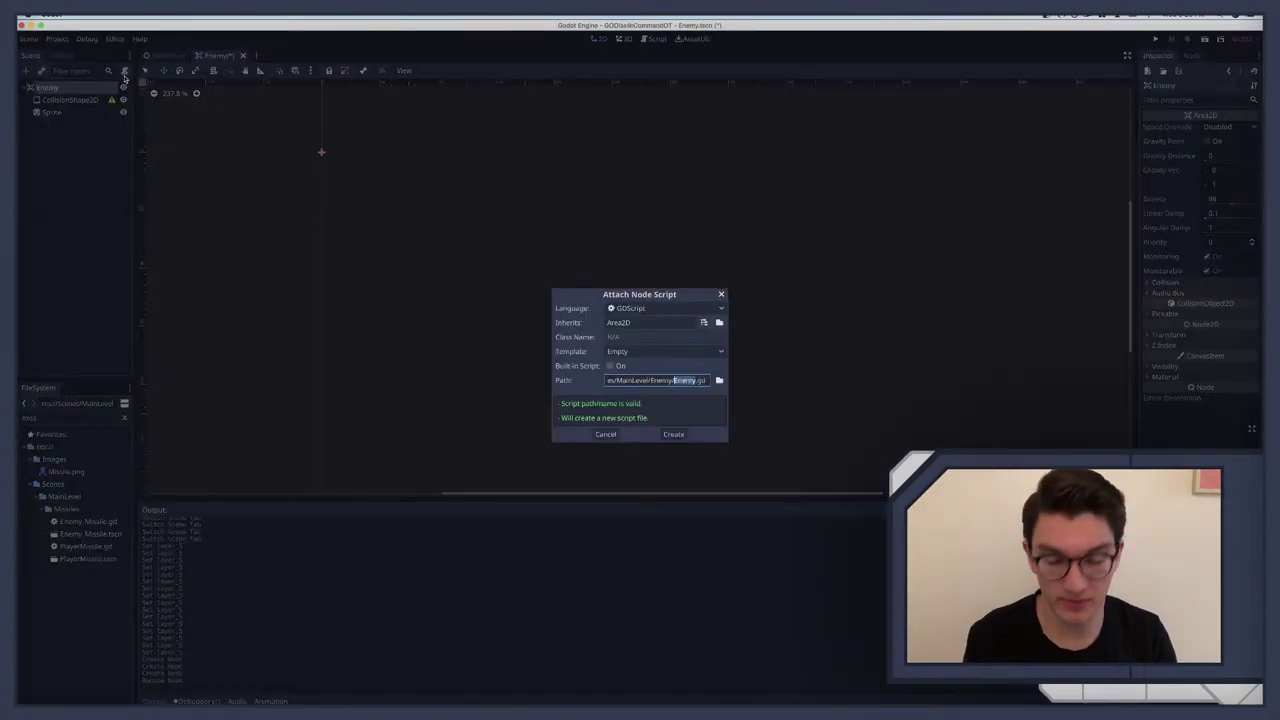
{"action": "key", "text": "Return"}
{"action": "left_click", "coordinate": [314, 109]}
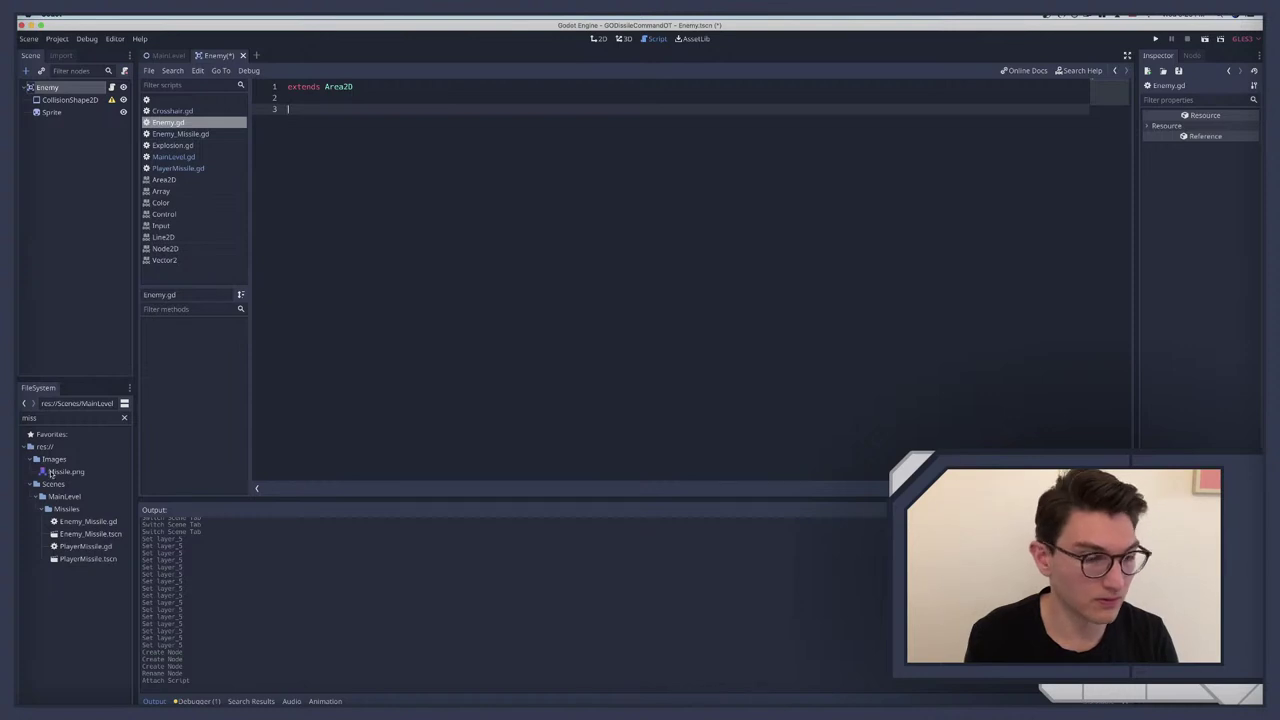
Step: Filter files for 'enemy' and declare const plane_img = res://Images/Enemy_01.png
{"action": "left_click", "coordinate": [124, 417]}
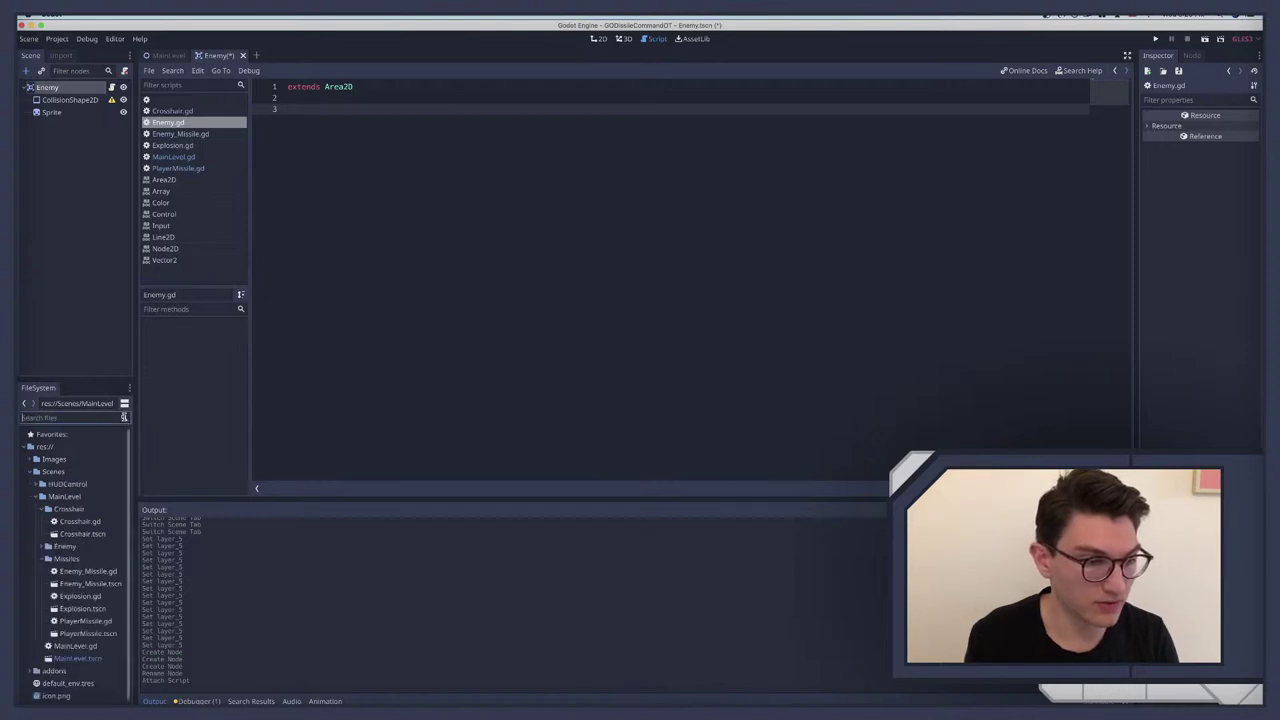
{"action": "left_click", "coordinate": [62, 419]}
{"action": "type", "text": "enemy"}
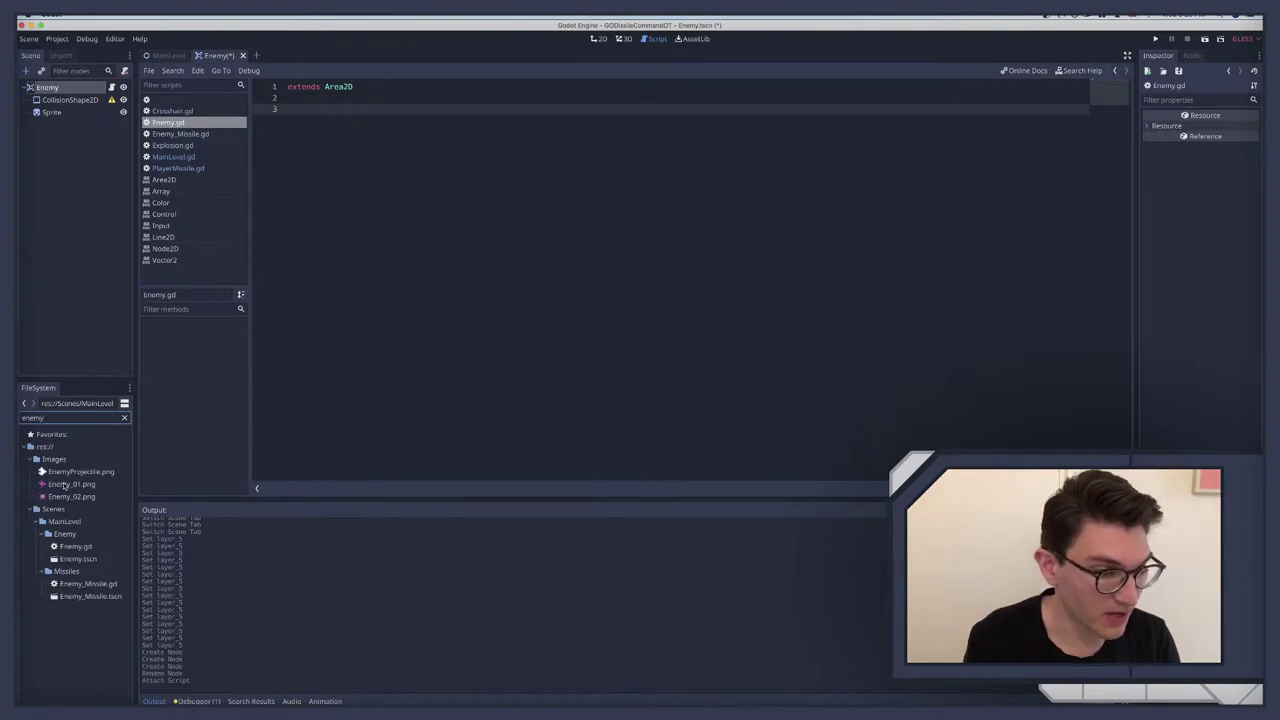
{"action": "left_click", "coordinate": [71, 485]}
{"action": "left_click", "coordinate": [71, 496]}
{"action": "left_click", "coordinate": [71, 486]}
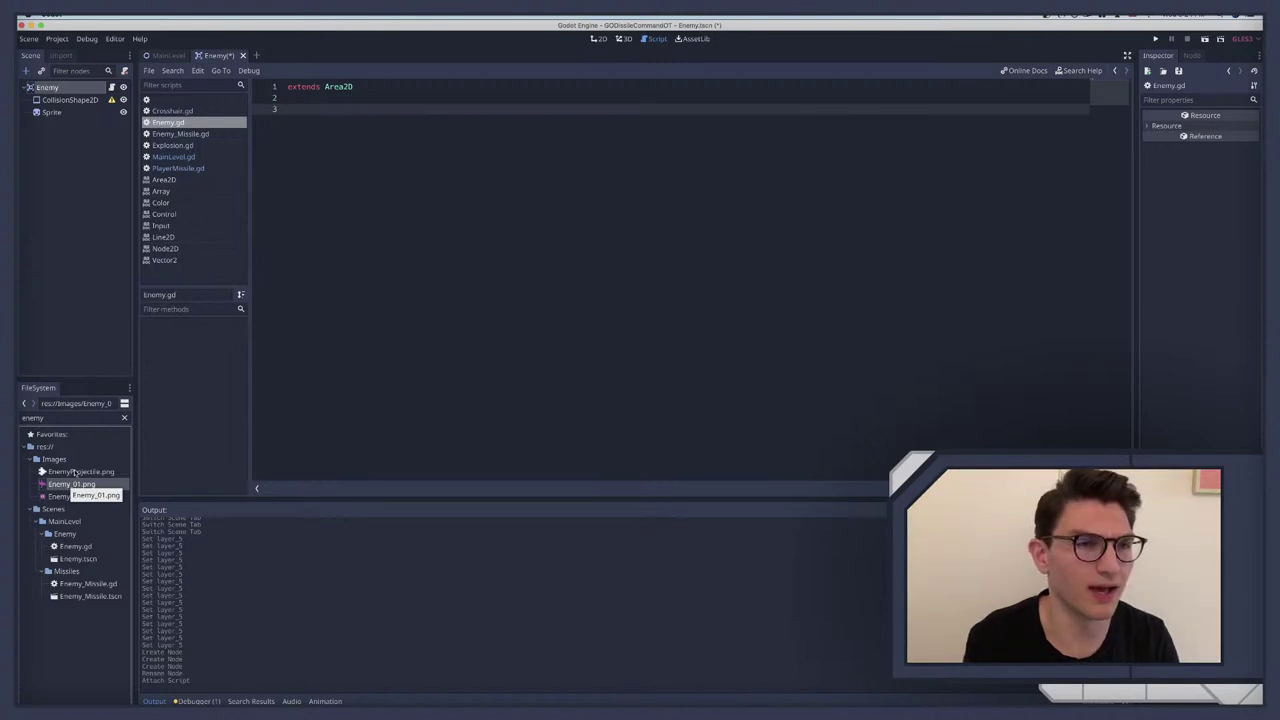
{"action": "left_click", "coordinate": [323, 114]}
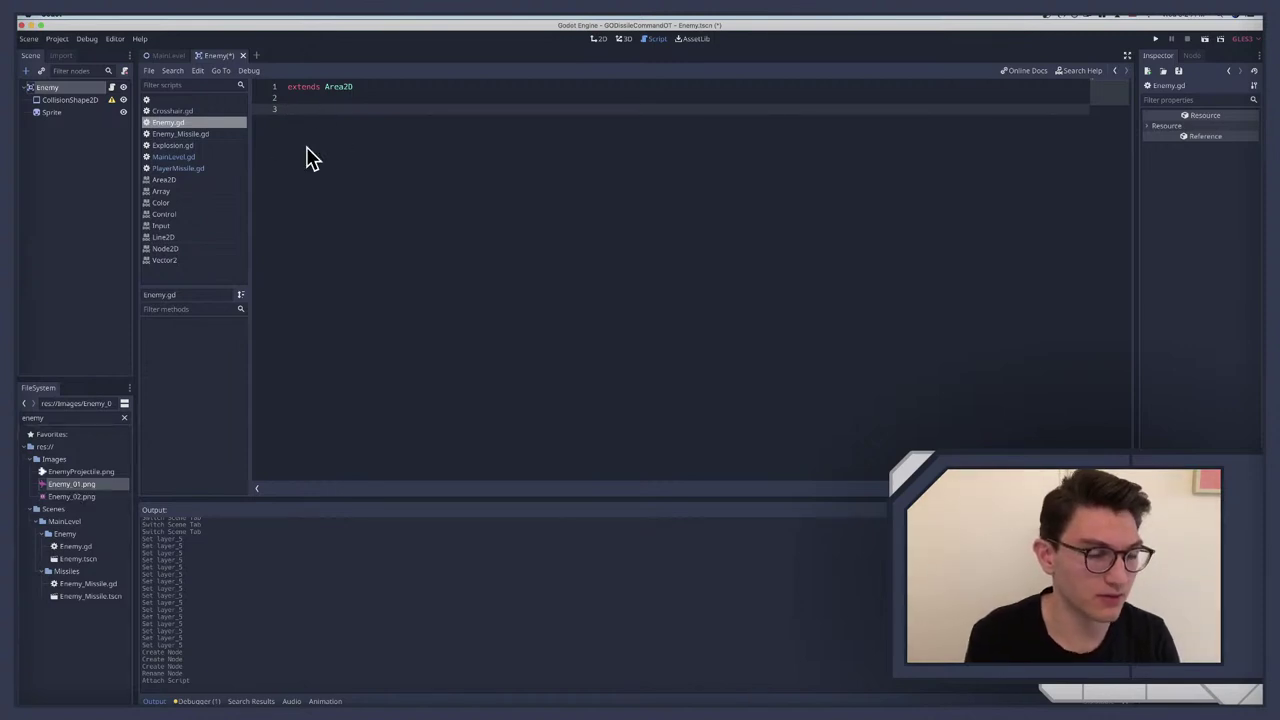
{"action": "type", "text": "const "}
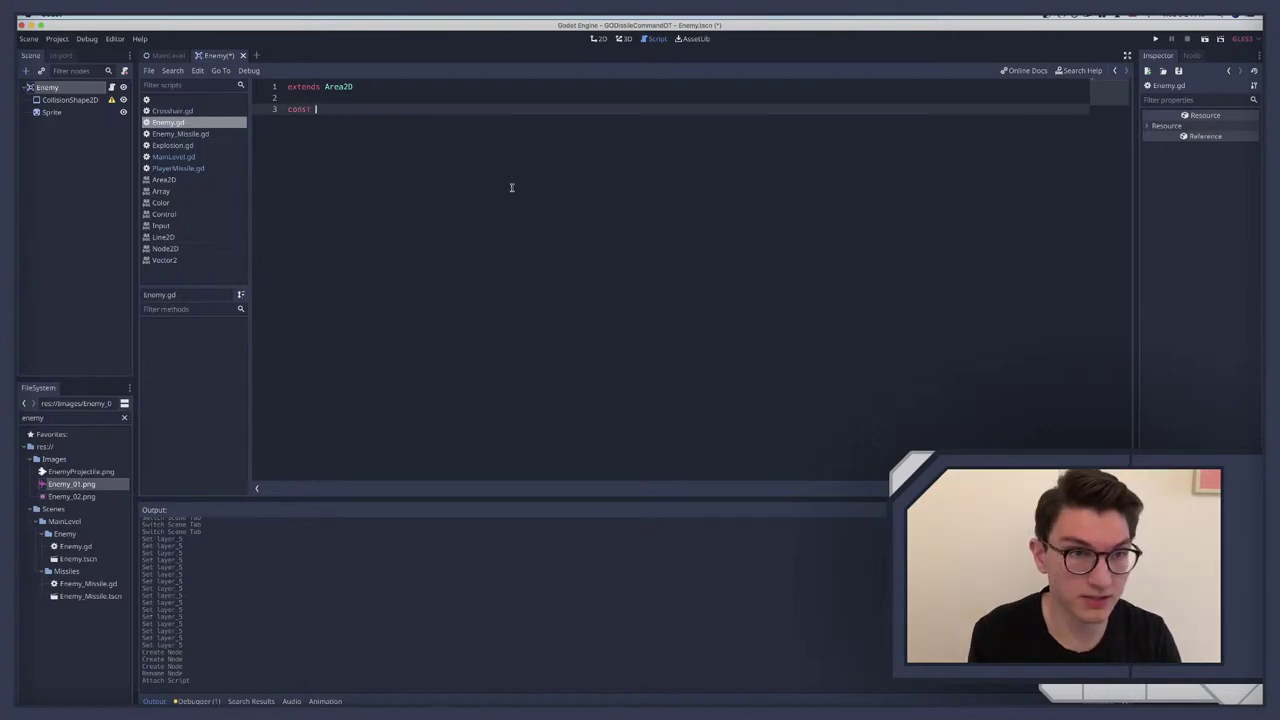
{"action": "type", "text": "plane"}
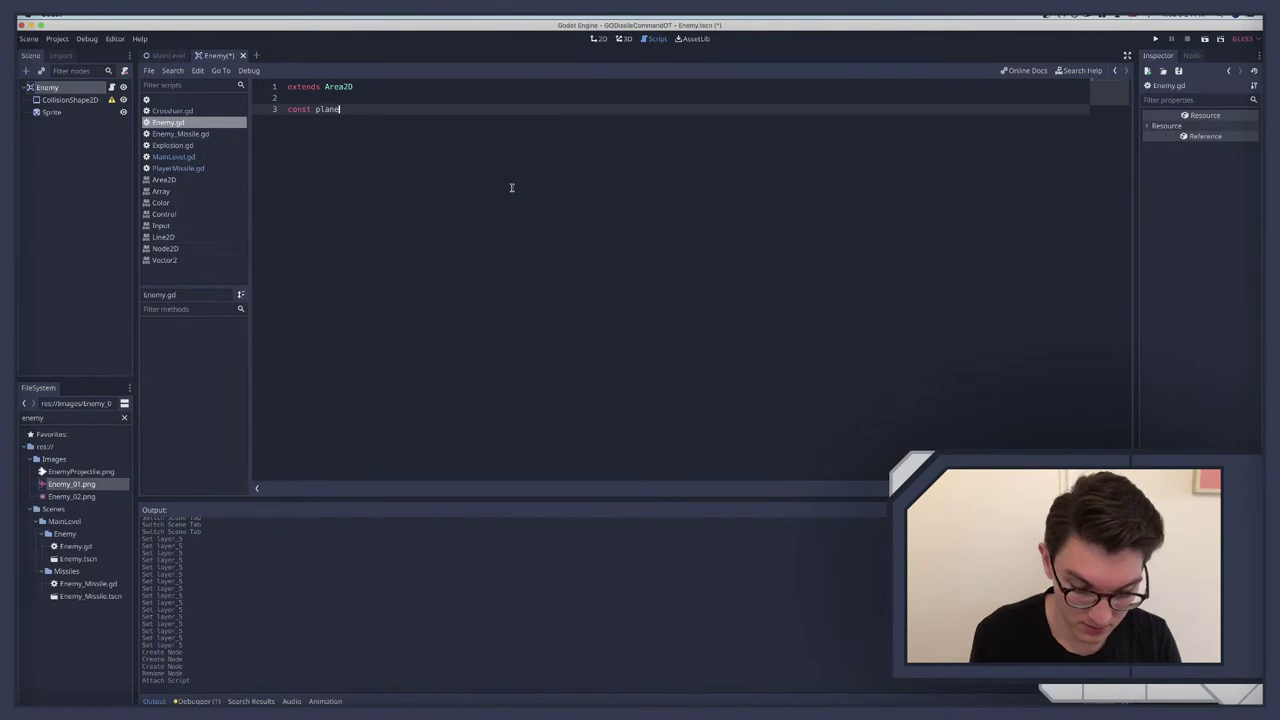
{"action": "type", "text": "_img ="}
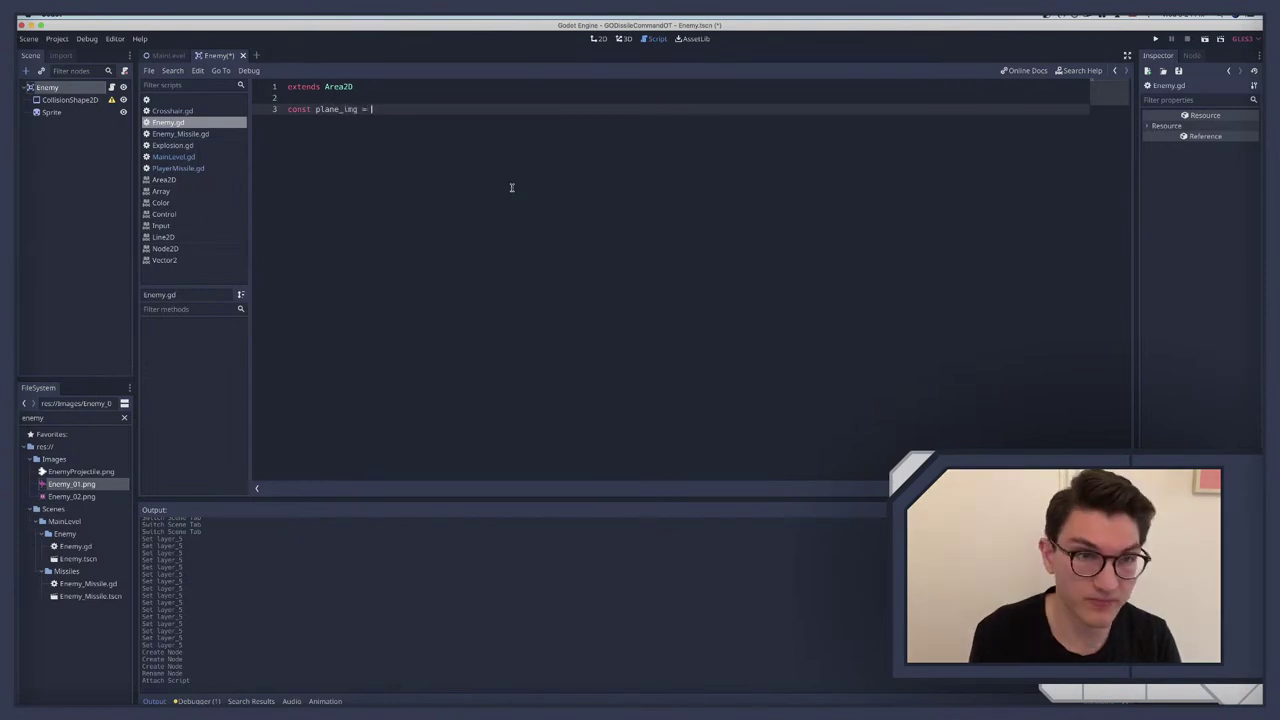
{"action": "left_click_drag", "start_coordinate": [100, 483], "coordinate": [440, 112]}
Step: Declare const satellite_img = res://Images/Enemy_02.png and add blank lines around the constants
{"action": "key", "text": "Return"}
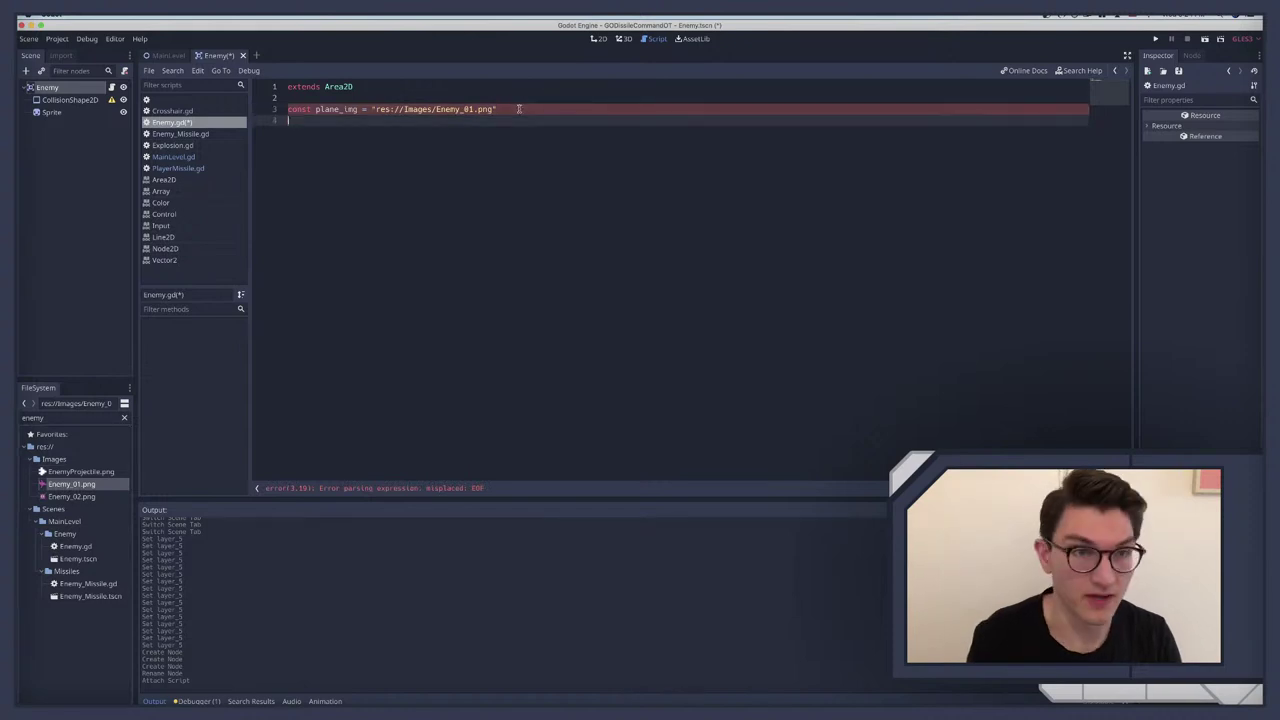
{"action": "type", "text": "const"}
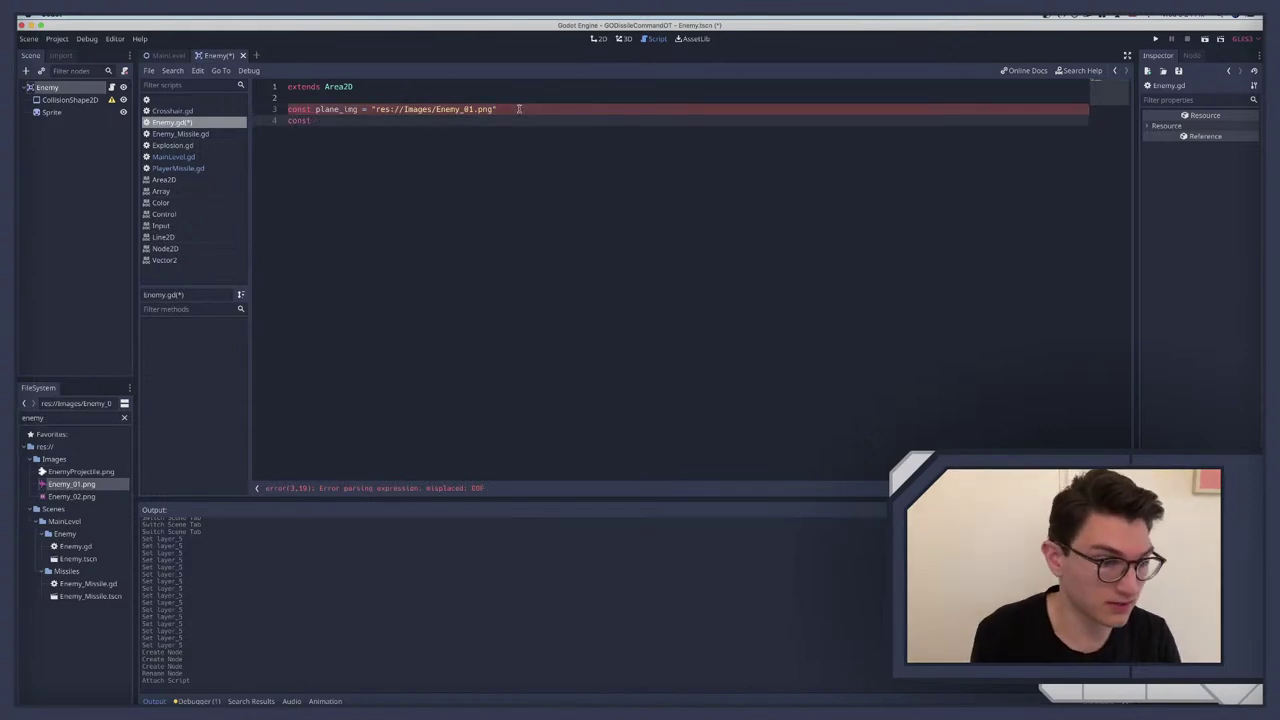
{"action": "type", "text": " sta"}
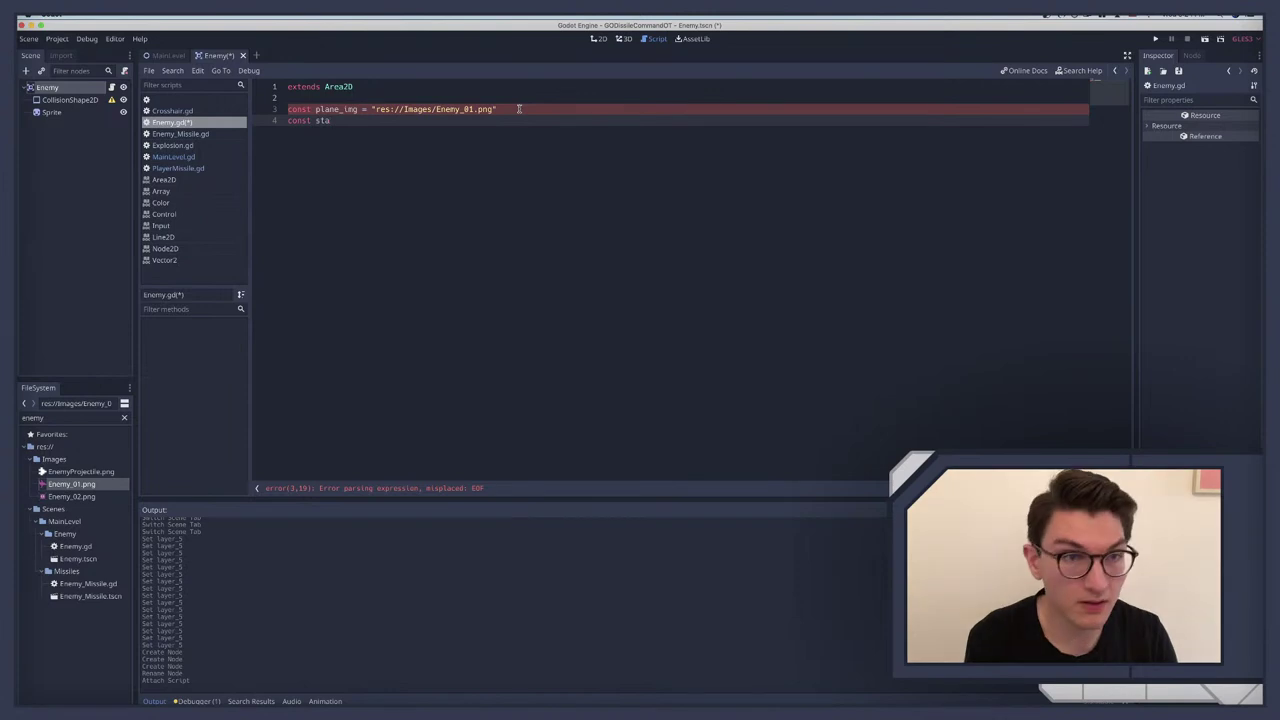
{"action": "key", "text": "BackSpace"}
{"action": "key", "text": "BackSpace"}
{"action": "type", "text": "atellit"}
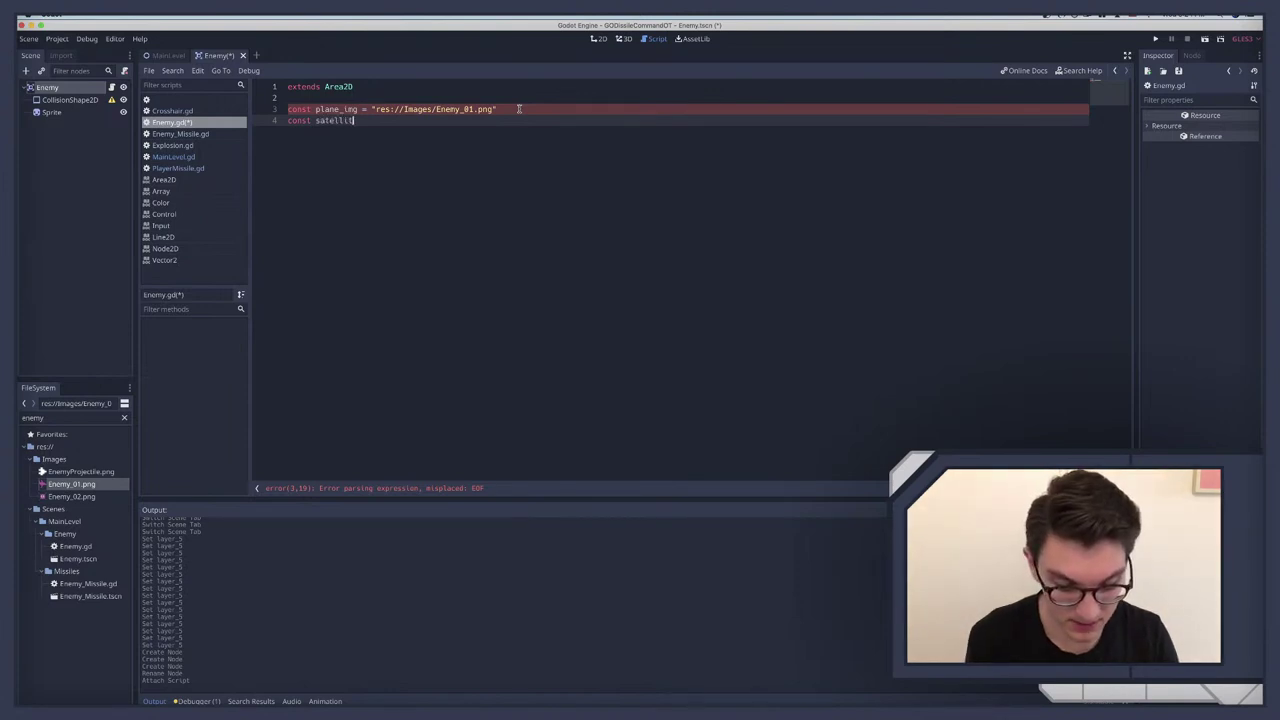
{"action": "type", "text": "e_img"}
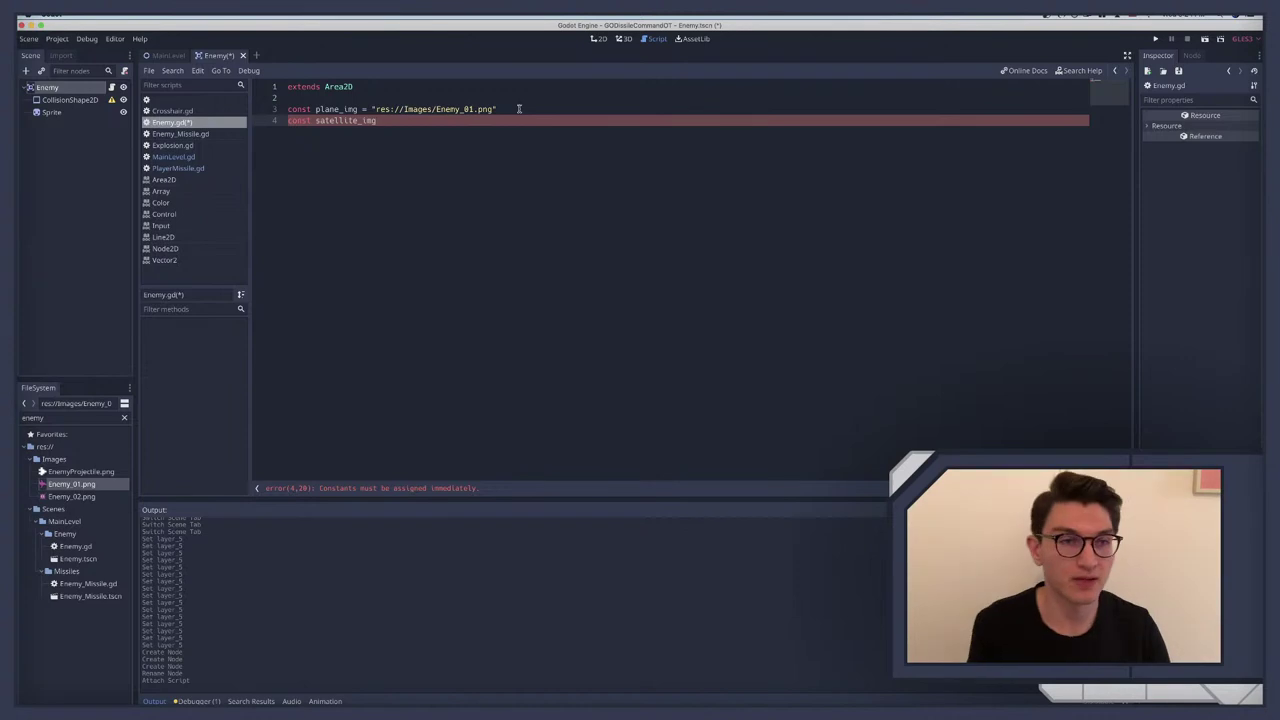
{"action": "type", "text": "="}
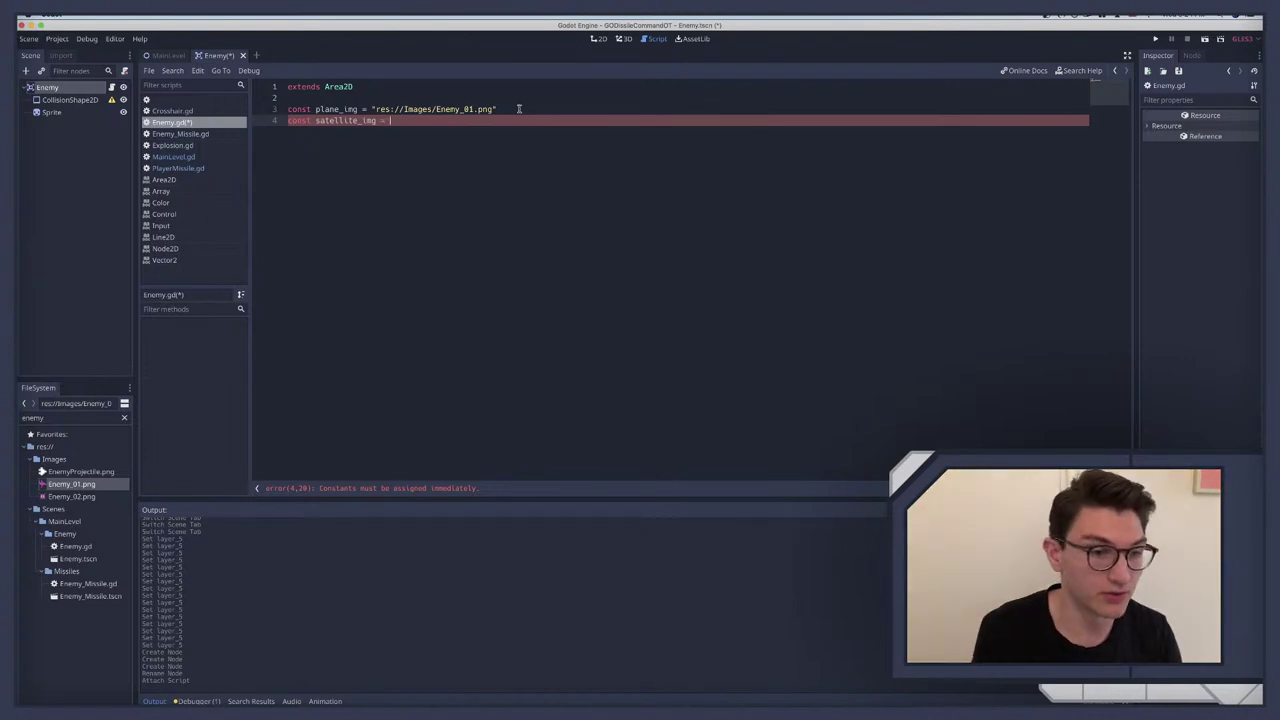
{"action": "left_click_drag", "start_coordinate": [68, 497], "coordinate": [409, 120]}
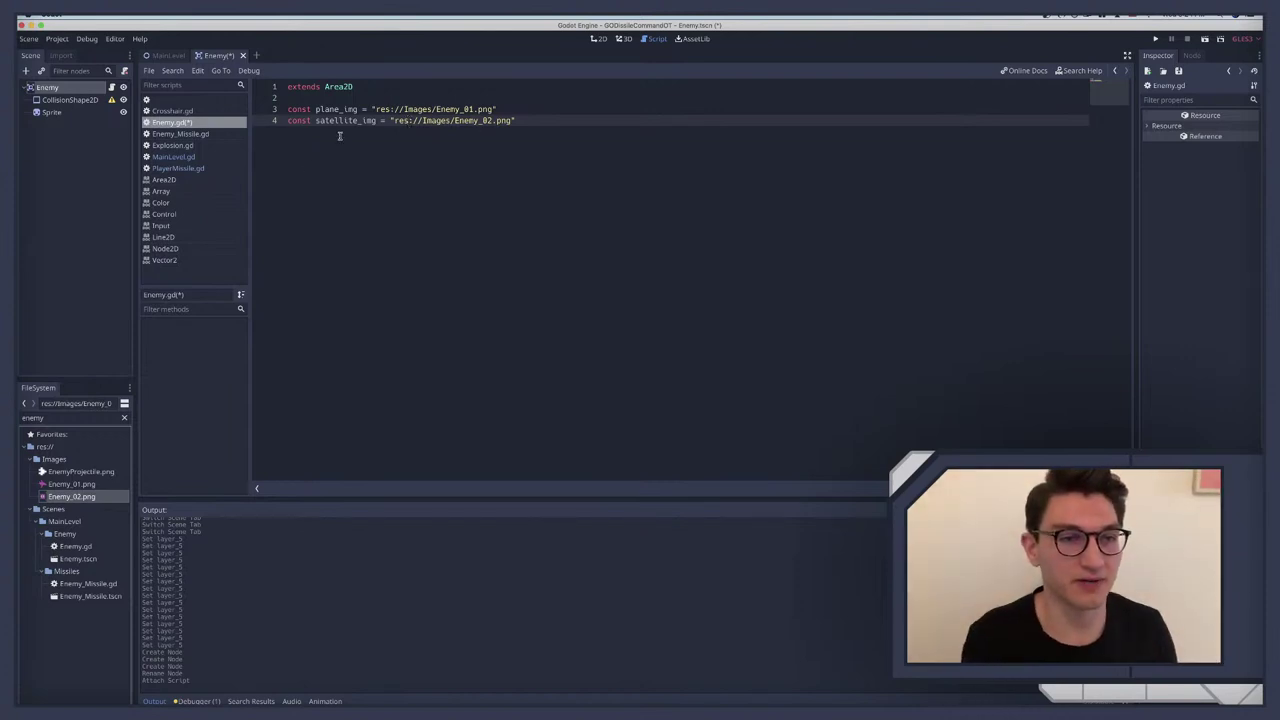
{"action": "key", "text": "Return"}
{"action": "key", "text": "Return"}
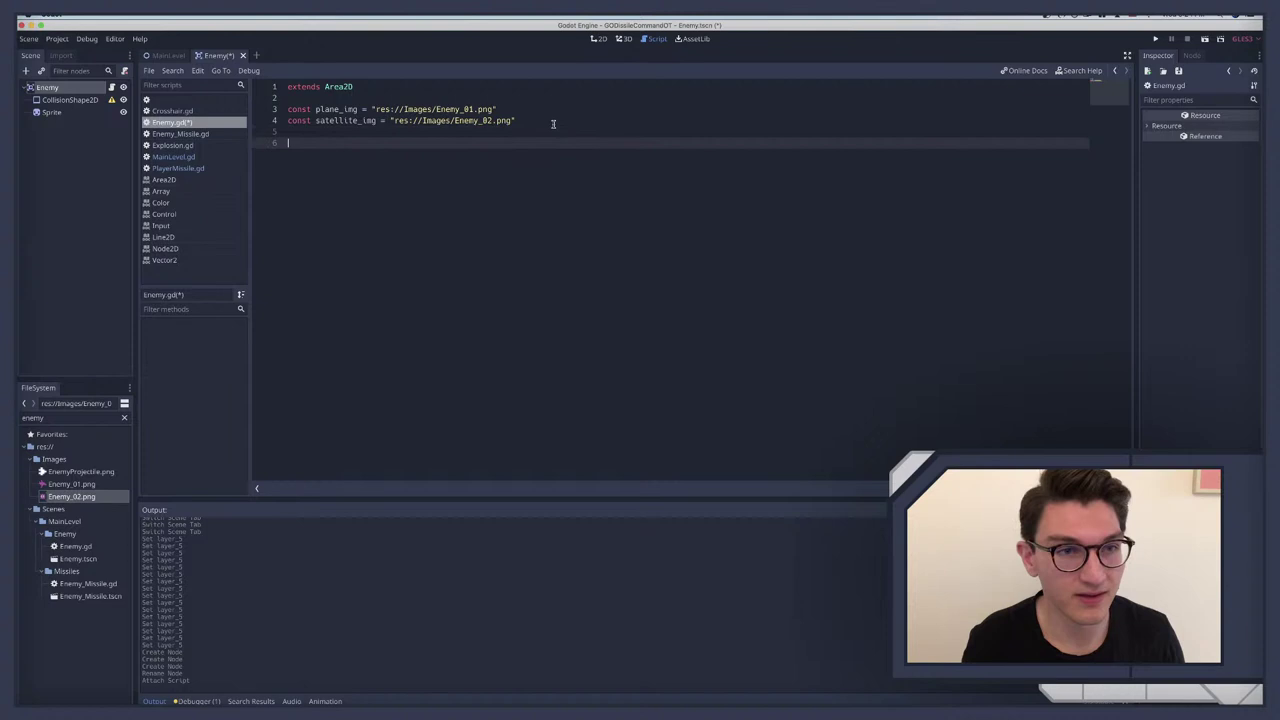
{"action": "key", "text": "Return"}
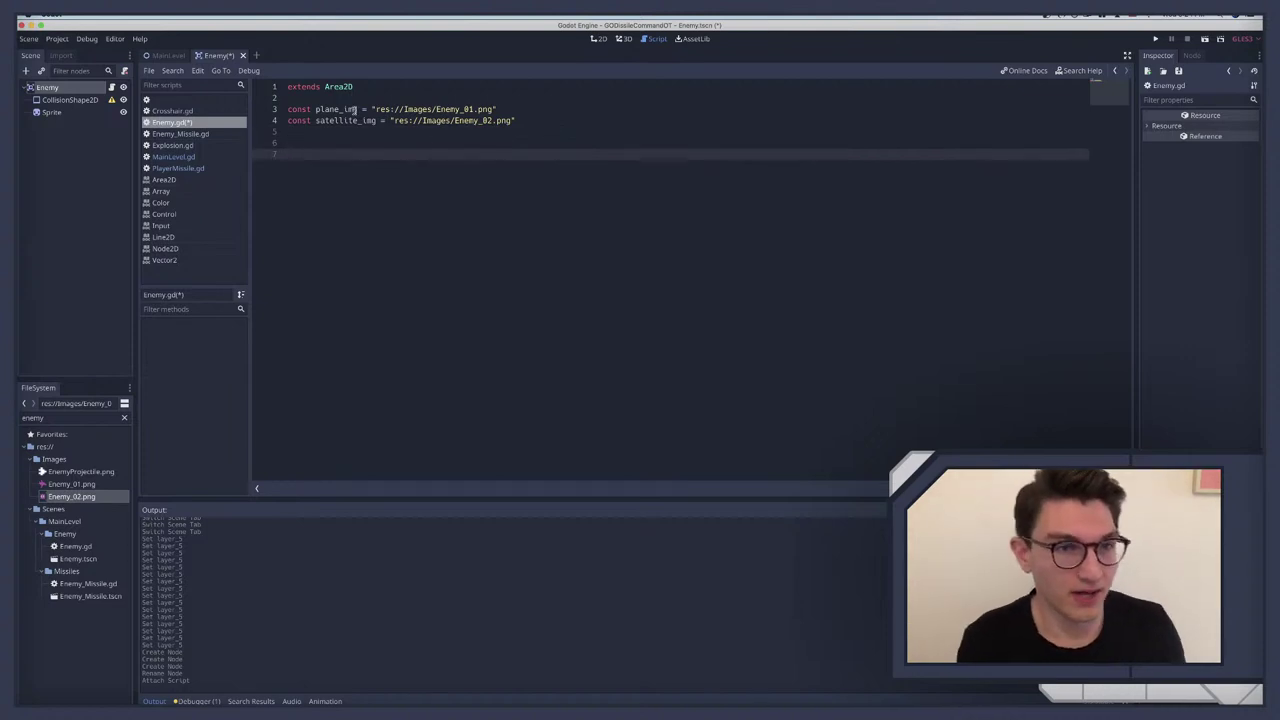
{"action": "left_click", "coordinate": [321, 98]}
{"action": "key", "text": "Return"}
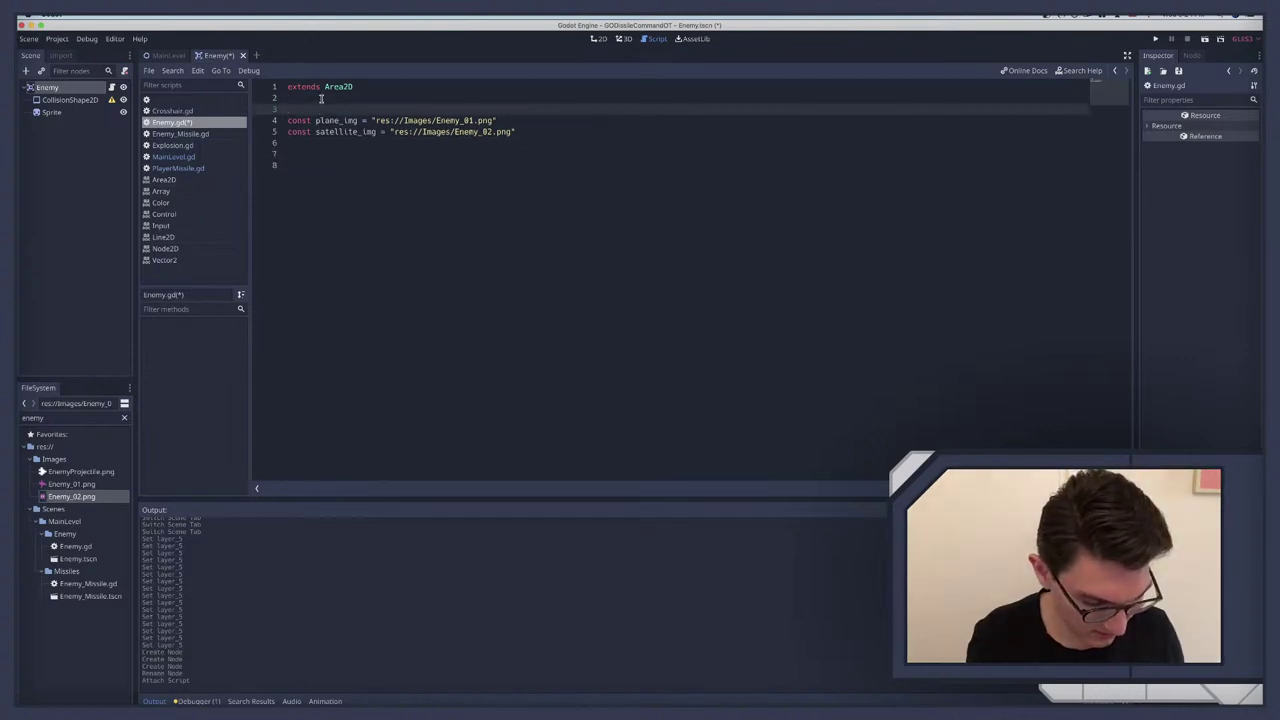
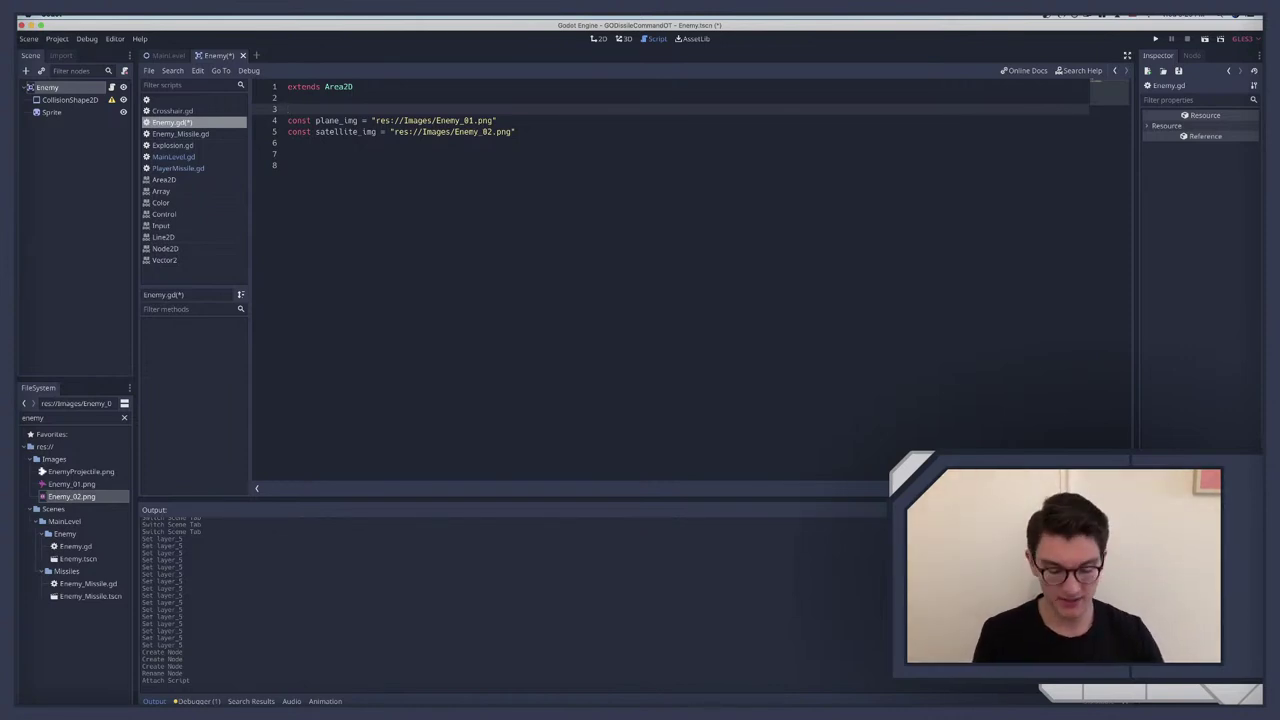
Step: Declare 'var type = 1' on empty line 7, with blank lines below it
{"action": "left_click", "coordinate": [272, 166]}
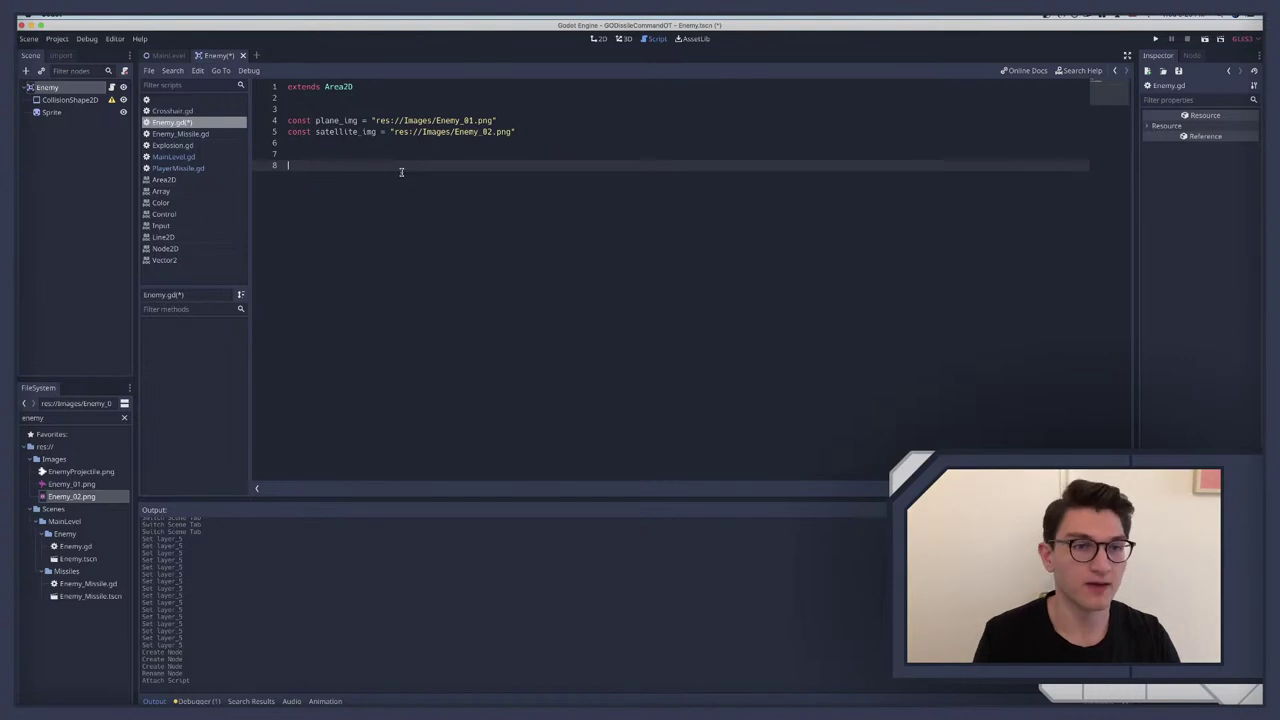
{"action": "left_click", "coordinate": [315, 150]}
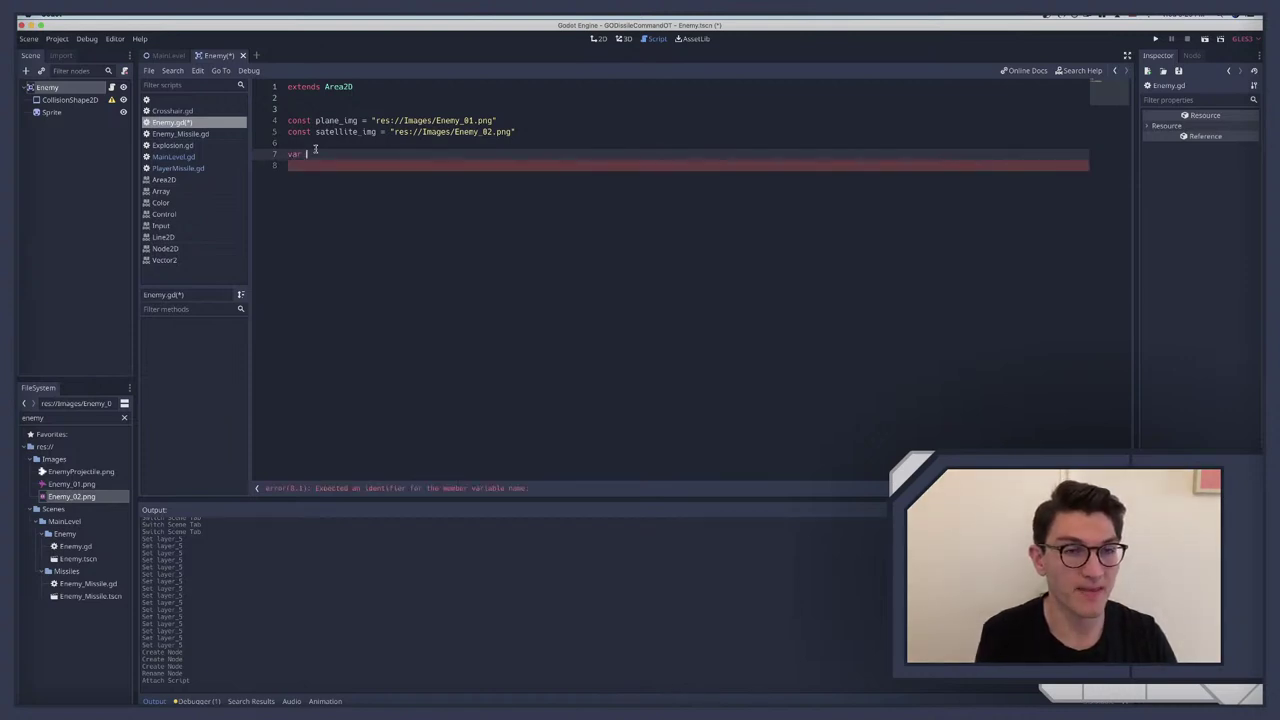
{"action": "type", "text": "type:in"}
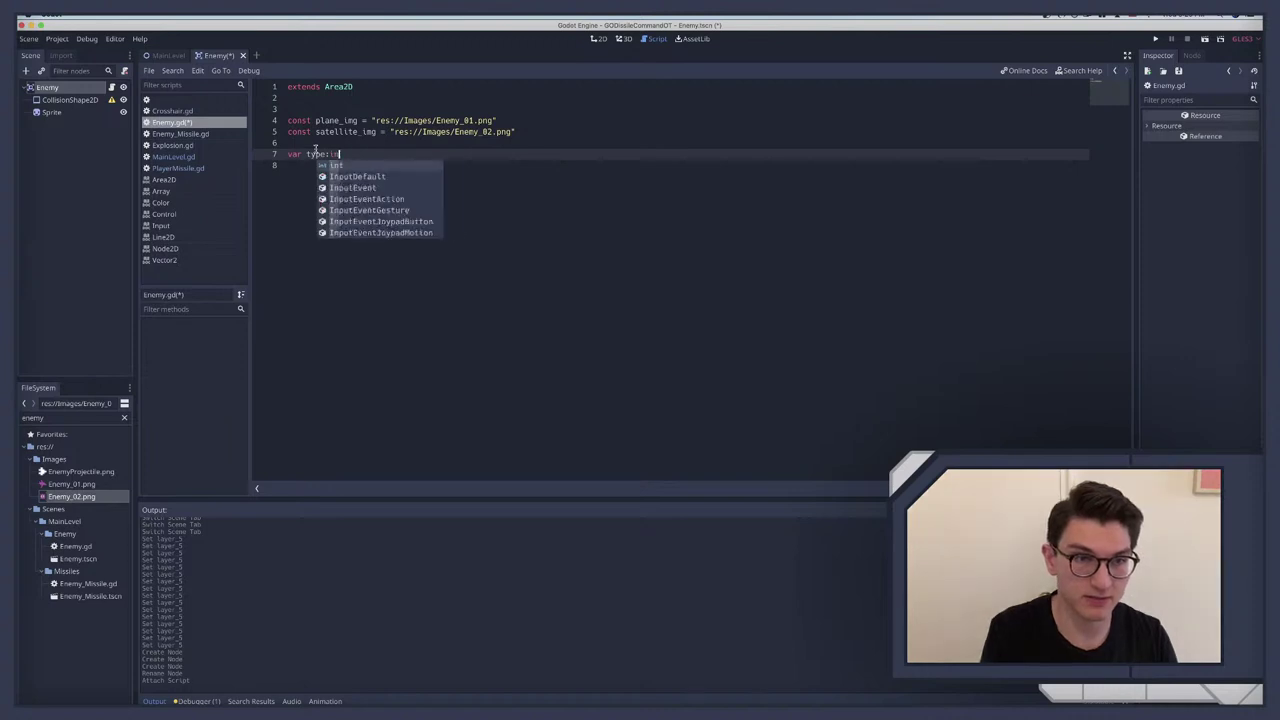
{"action": "key", "text": "Escape"}
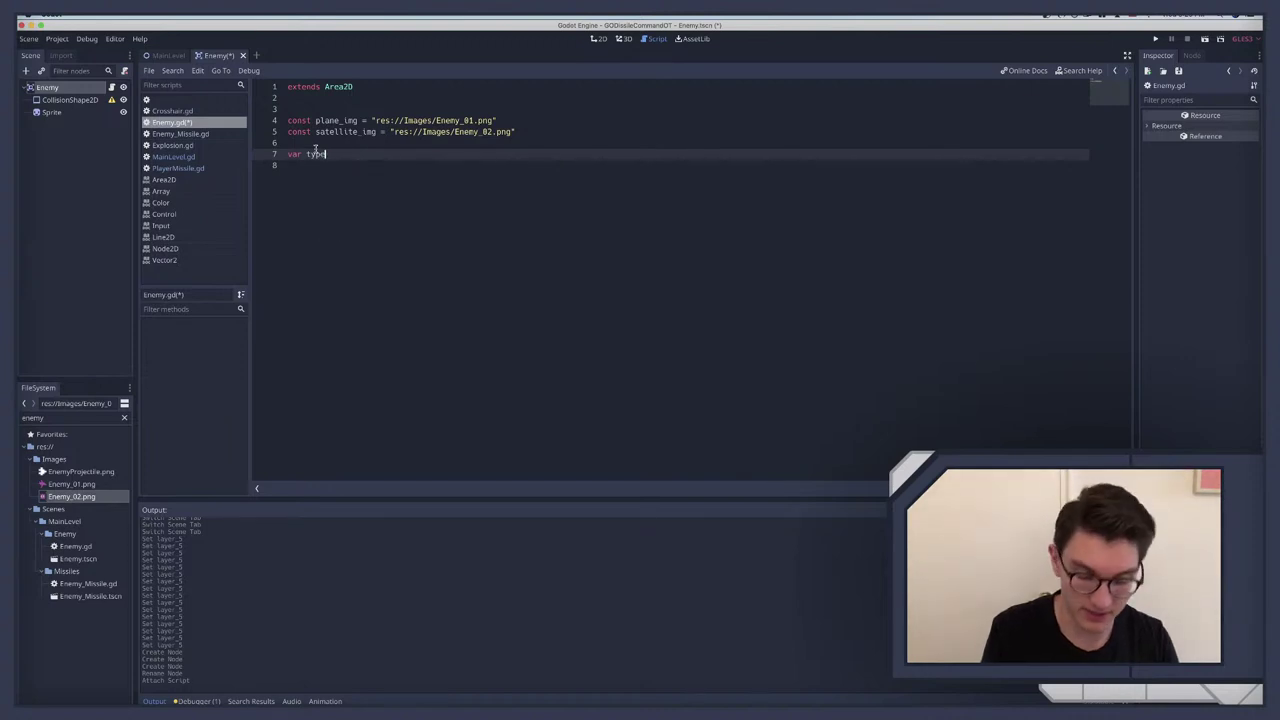
{"action": "type", "text": "= 1"}
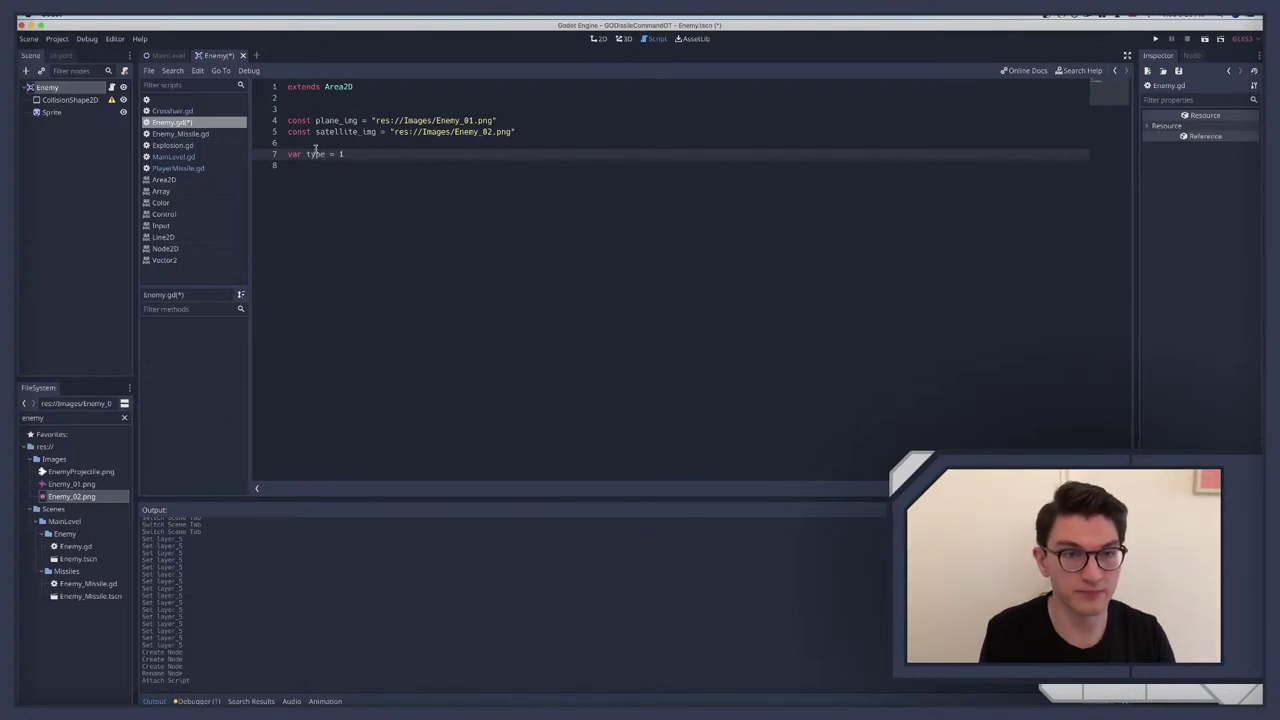
{"action": "key", "text": "Return"}
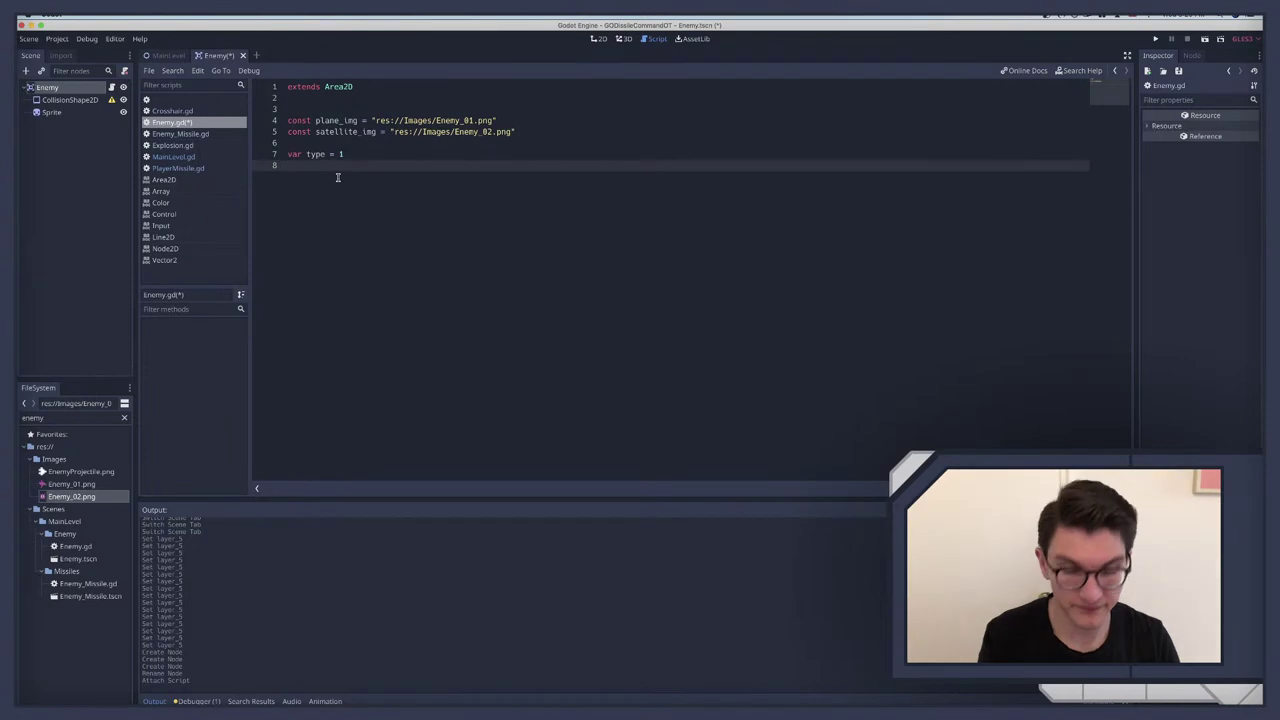
{"action": "key", "text": "Down"}
{"action": "key", "text": "Return"}
Step: Add a _ready() function containing 'if type == 1: pass' and an 'else:' branch
{"action": "type", "text": "func "}
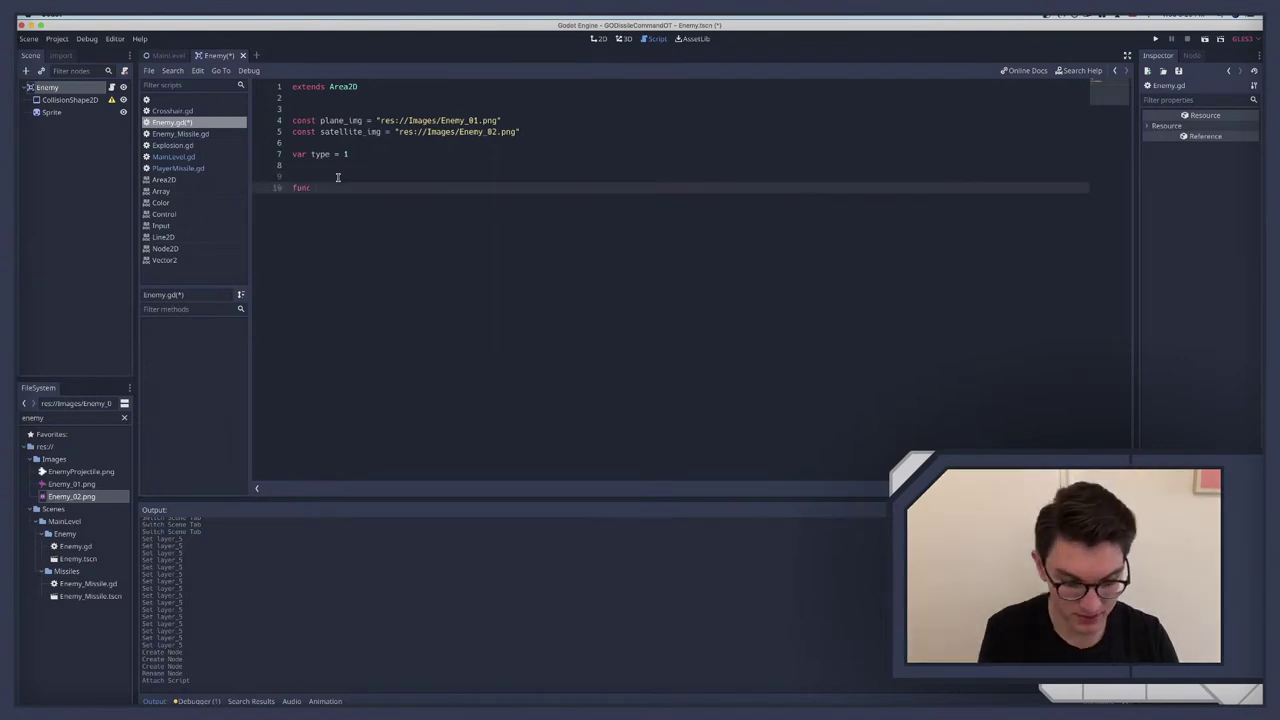
{"action": "type", "text": "ready"}
{"action": "key", "text": "Return"}
{"action": "key", "text": "Return"}
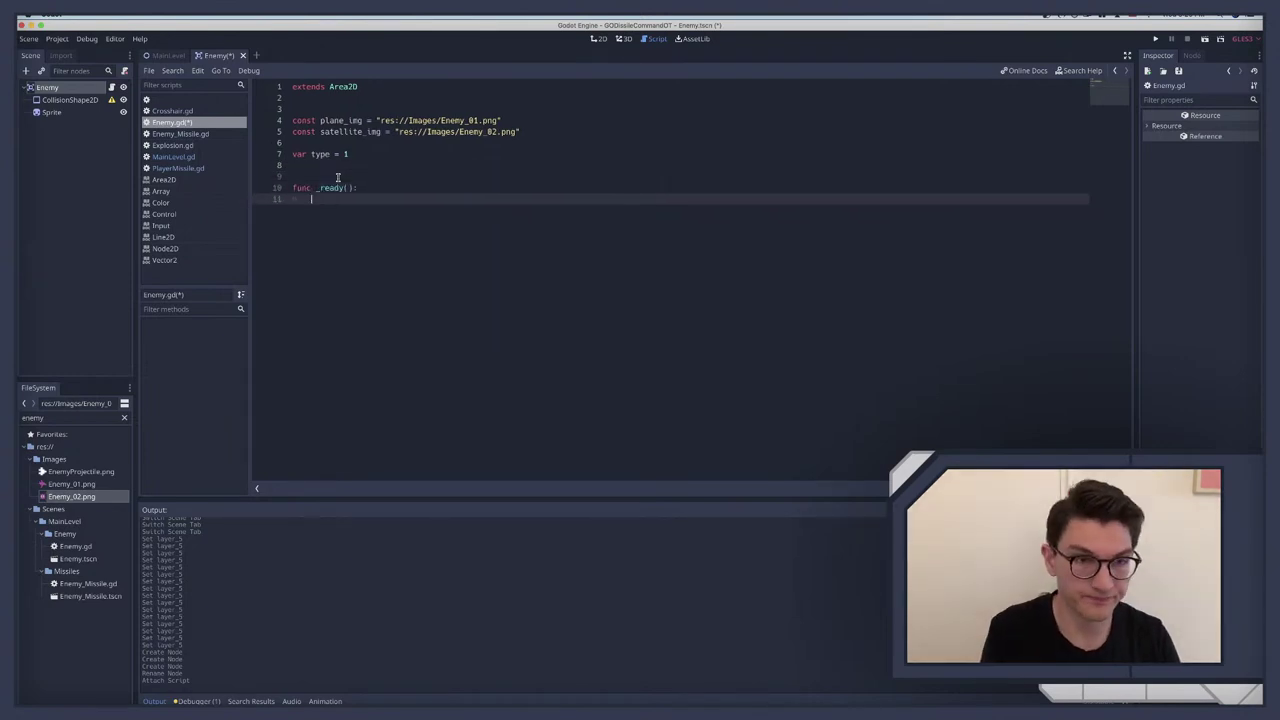
{"action": "type", "text": "i"}
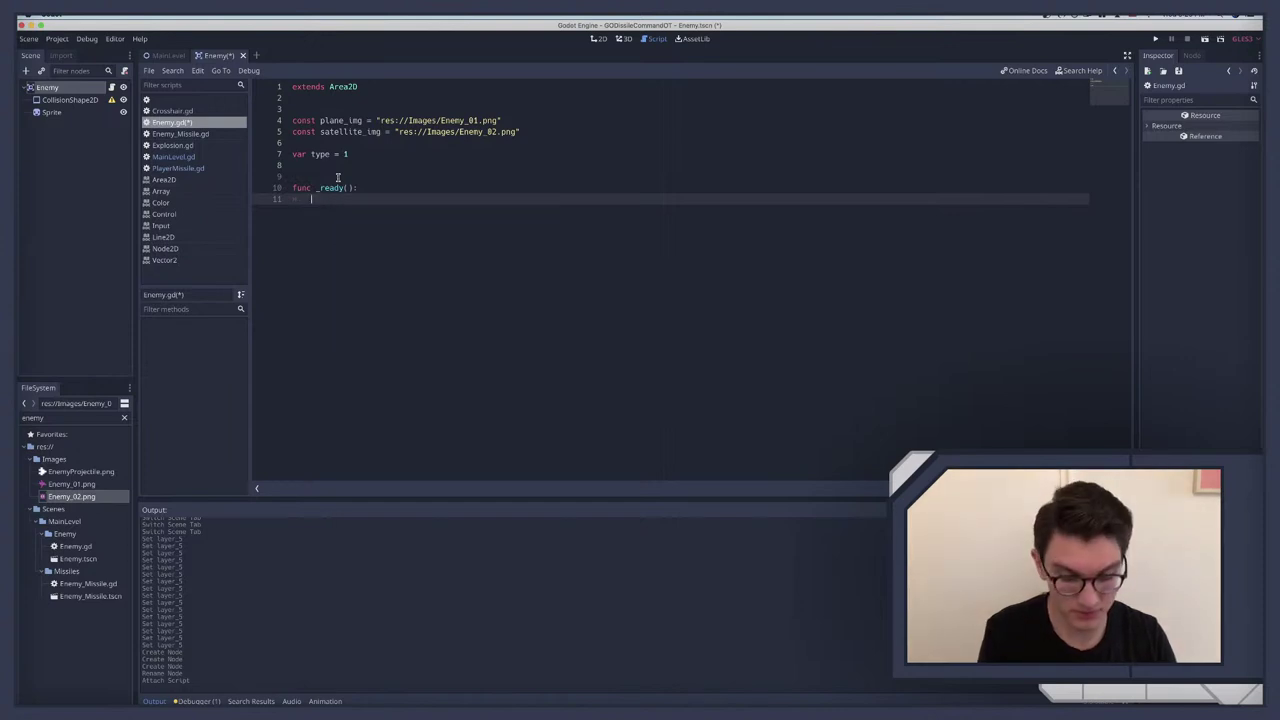
{"action": "type", "text": "atch"}
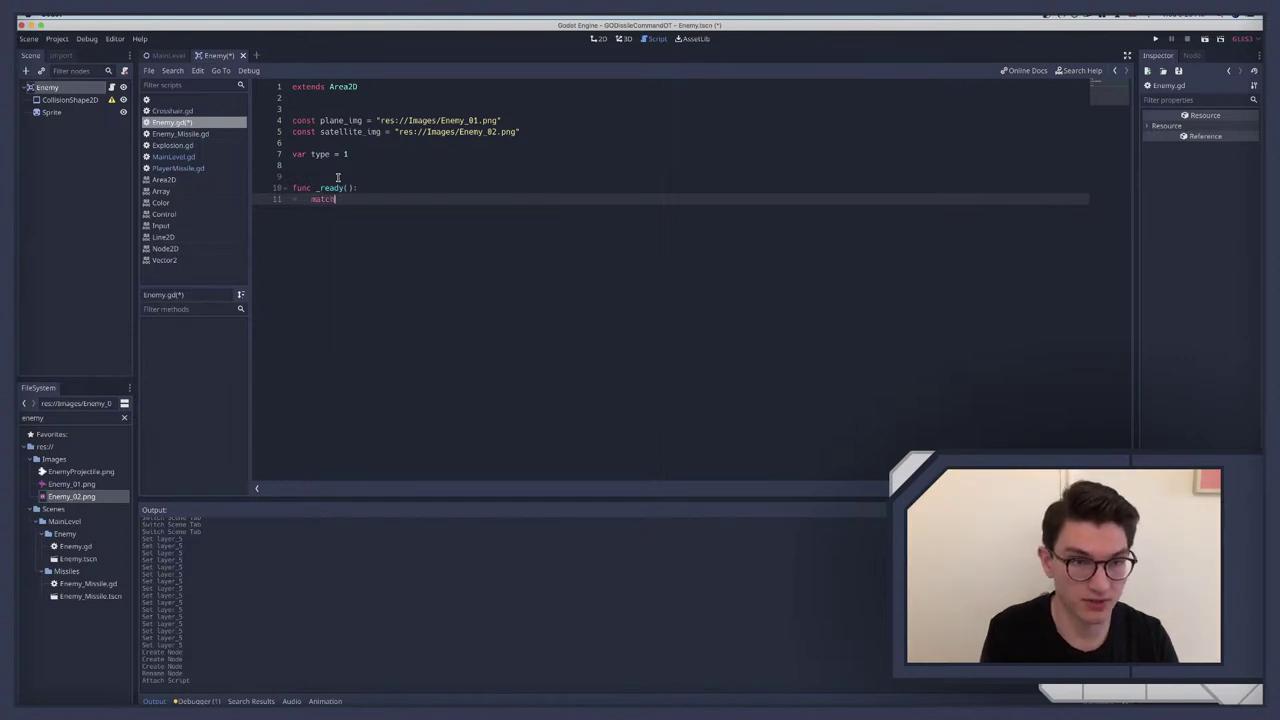
{"action": "key", "text": "BackSpace"}
{"action": "key", "text": "BackSpace"}
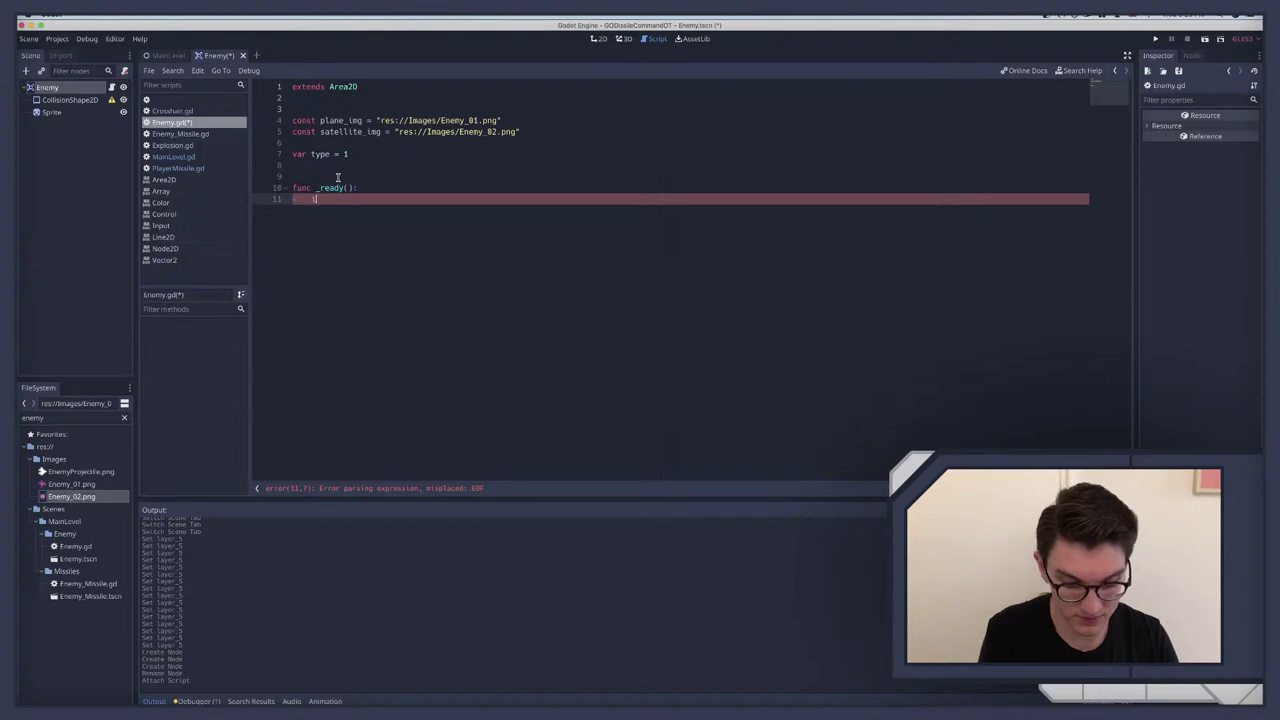
{"action": "type", "text": "f type == "}
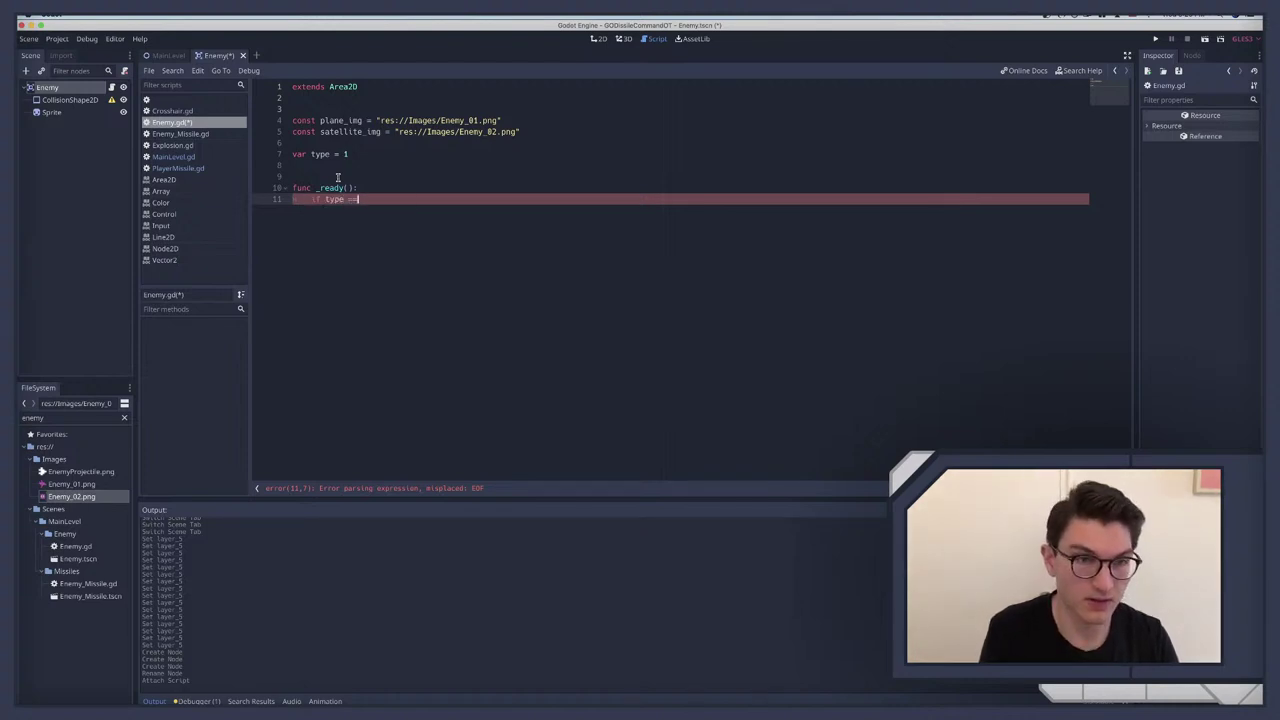
{"action": "type", "text": "1:"}
{"action": "key", "text": "Return"}
{"action": "type", "text": "pa"}
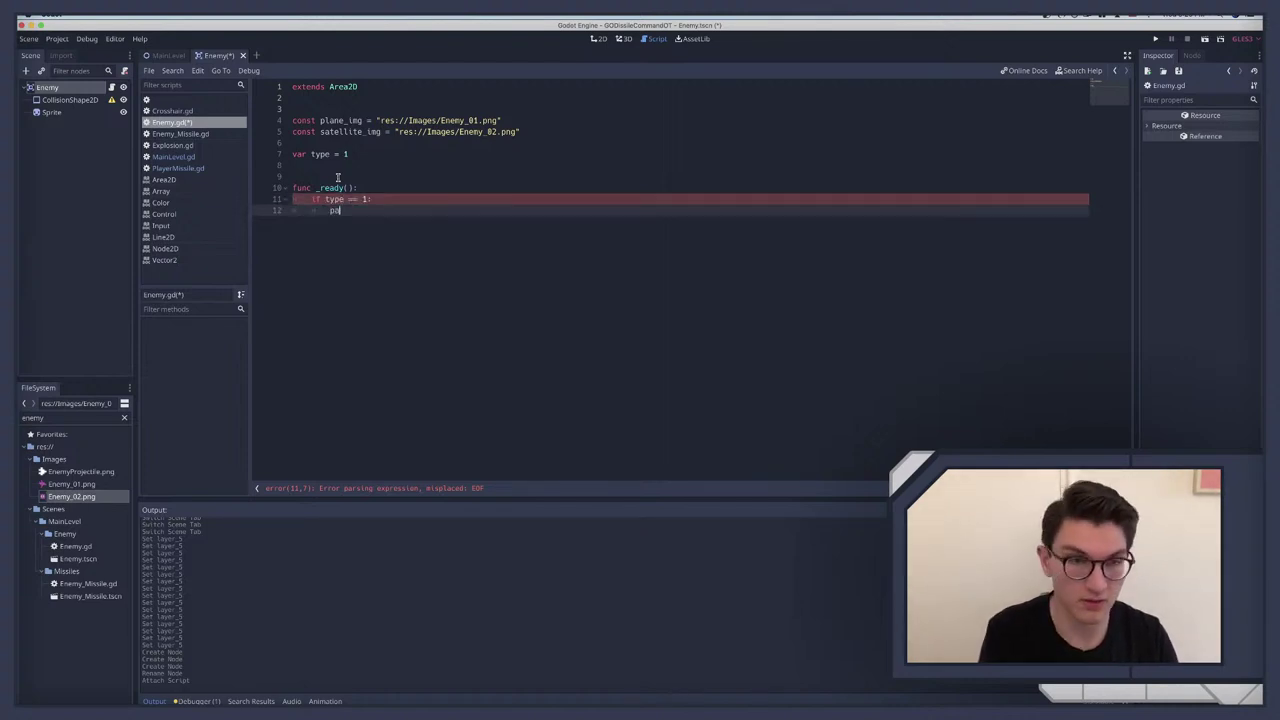
{"action": "type", "text": "ss"}
{"action": "key", "text": "Return"}
{"action": "type", "text": "else"}
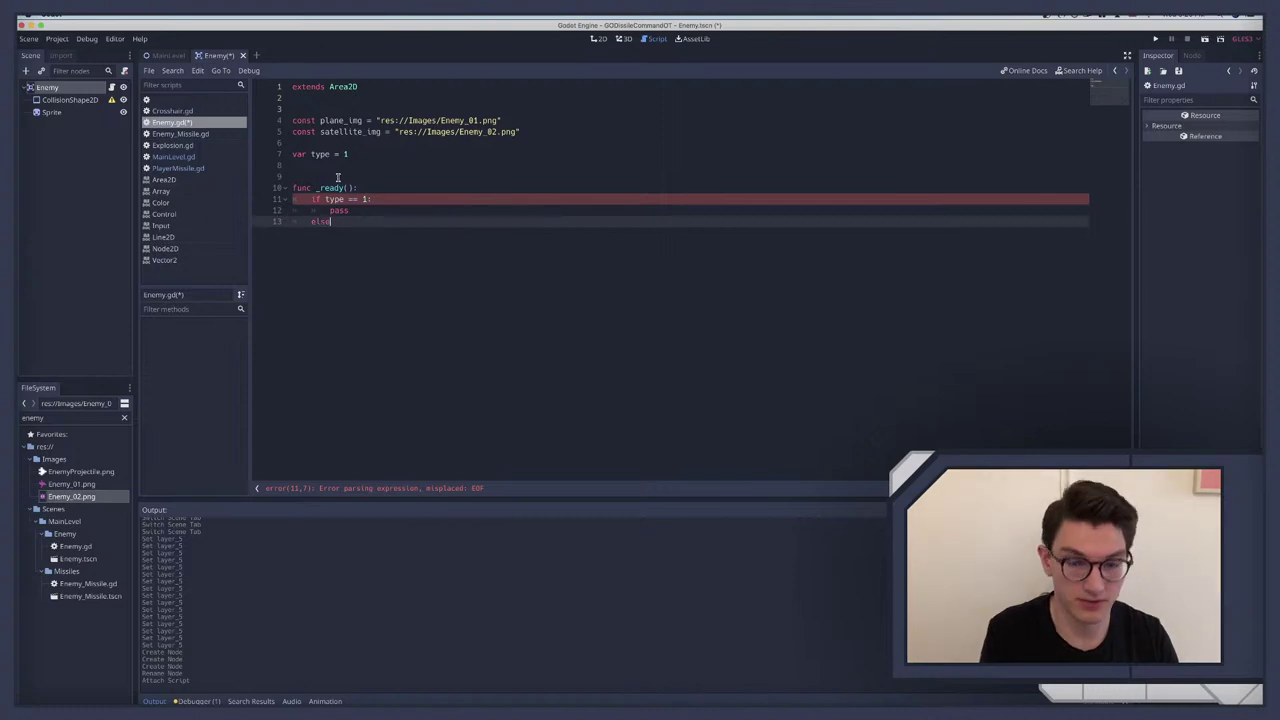
{"action": "type", "text": ":"}
{"action": "key", "text": "Return"}
{"action": "type", "text": "pass"}
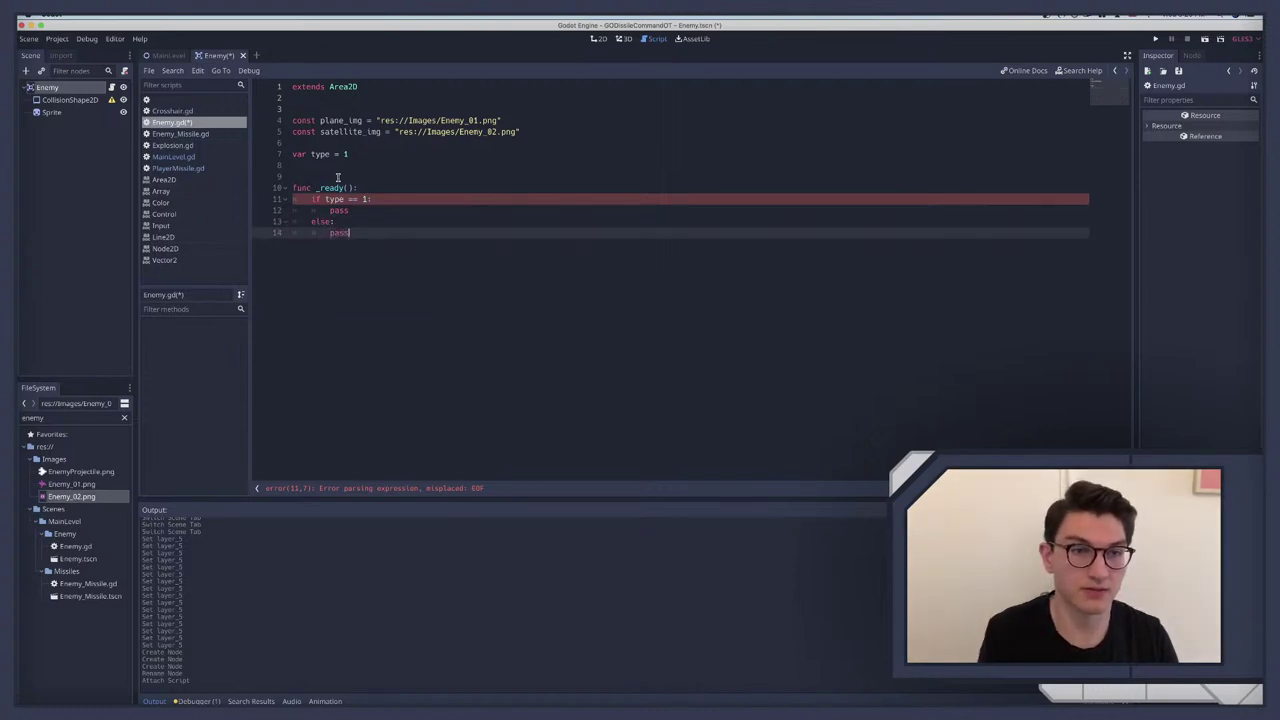
Step: Select the first pass placeholder under the if type == 1 line
{"action": "left_click", "coordinate": [341, 221]}
{"action": "left_click", "coordinate": [336, 199]}
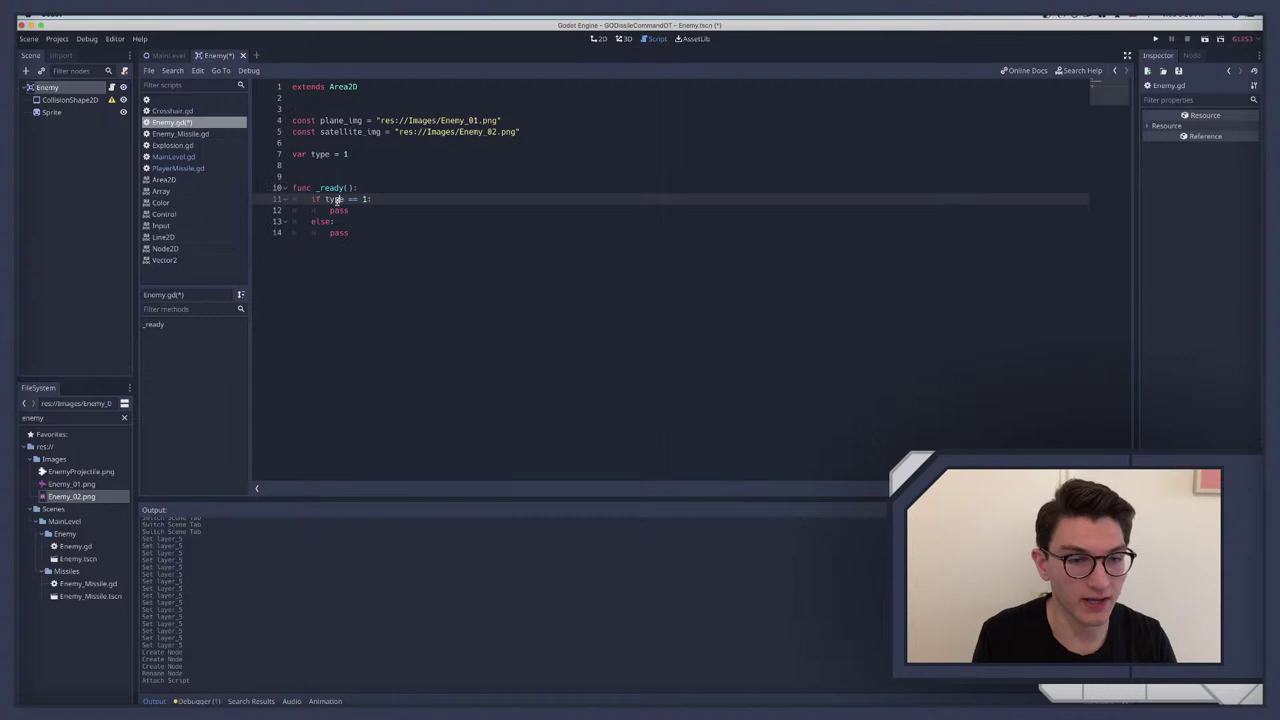
{"action": "left_click", "coordinate": [340, 211]}
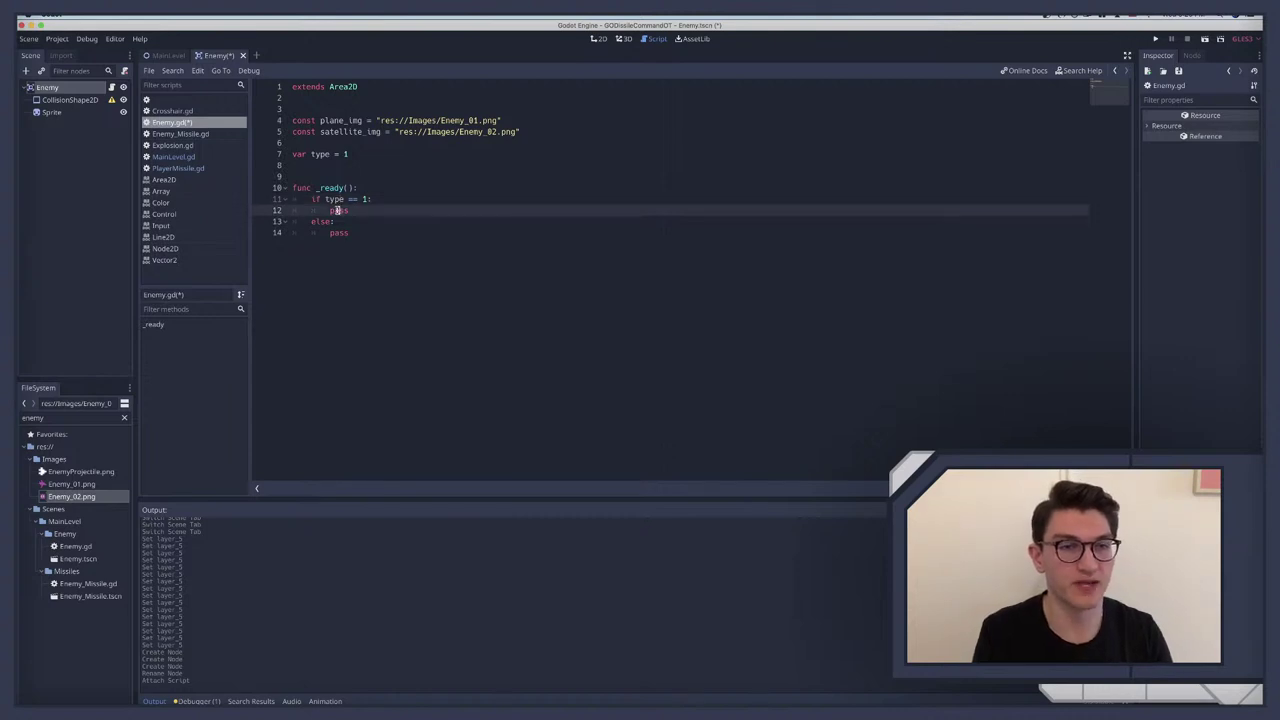
{"action": "double_click", "coordinate": [337, 211]}
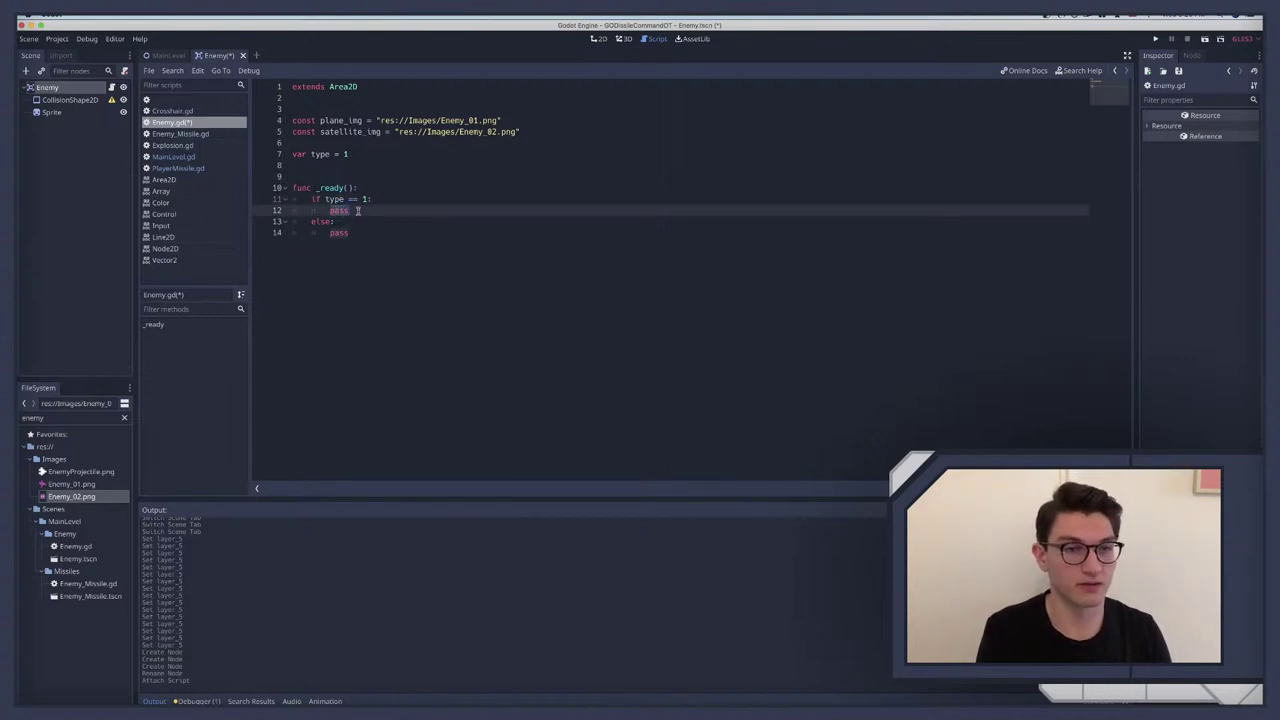
Step: Add 'onready var sprite = $Sprite' above the type variable
{"action": "left_click", "coordinate": [341, 99]}
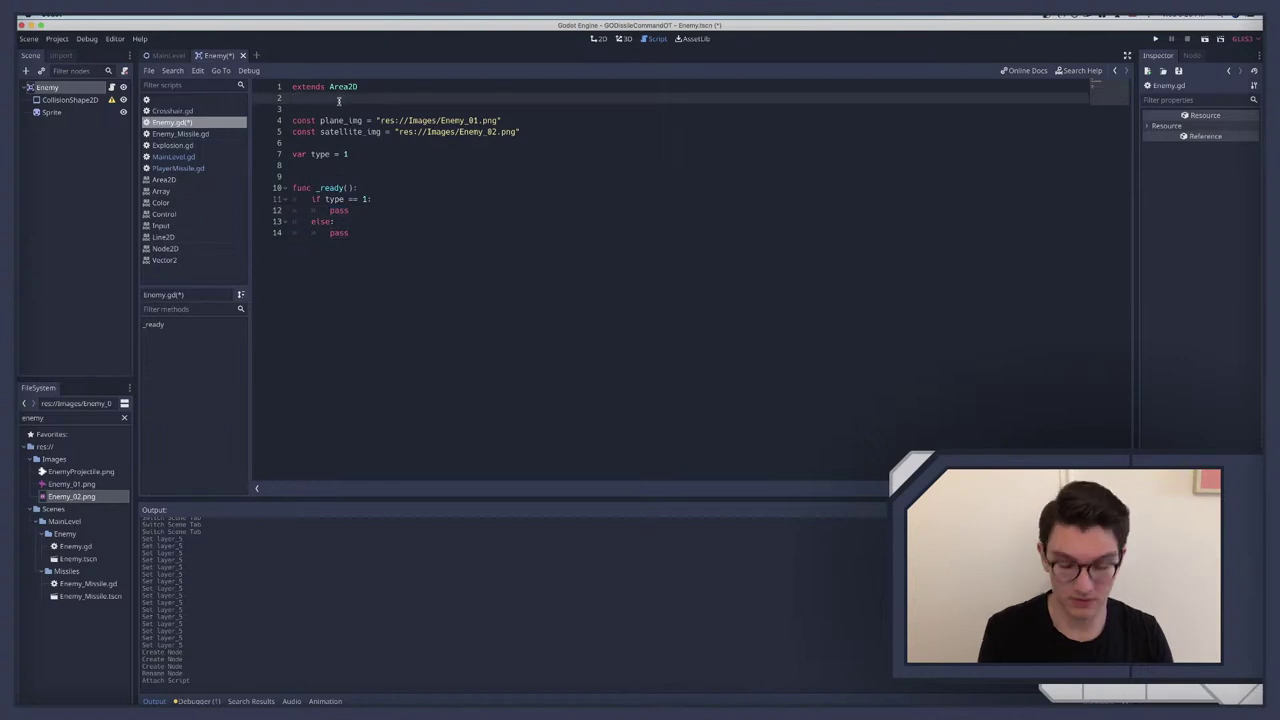
{"action": "left_click", "coordinate": [296, 142]}
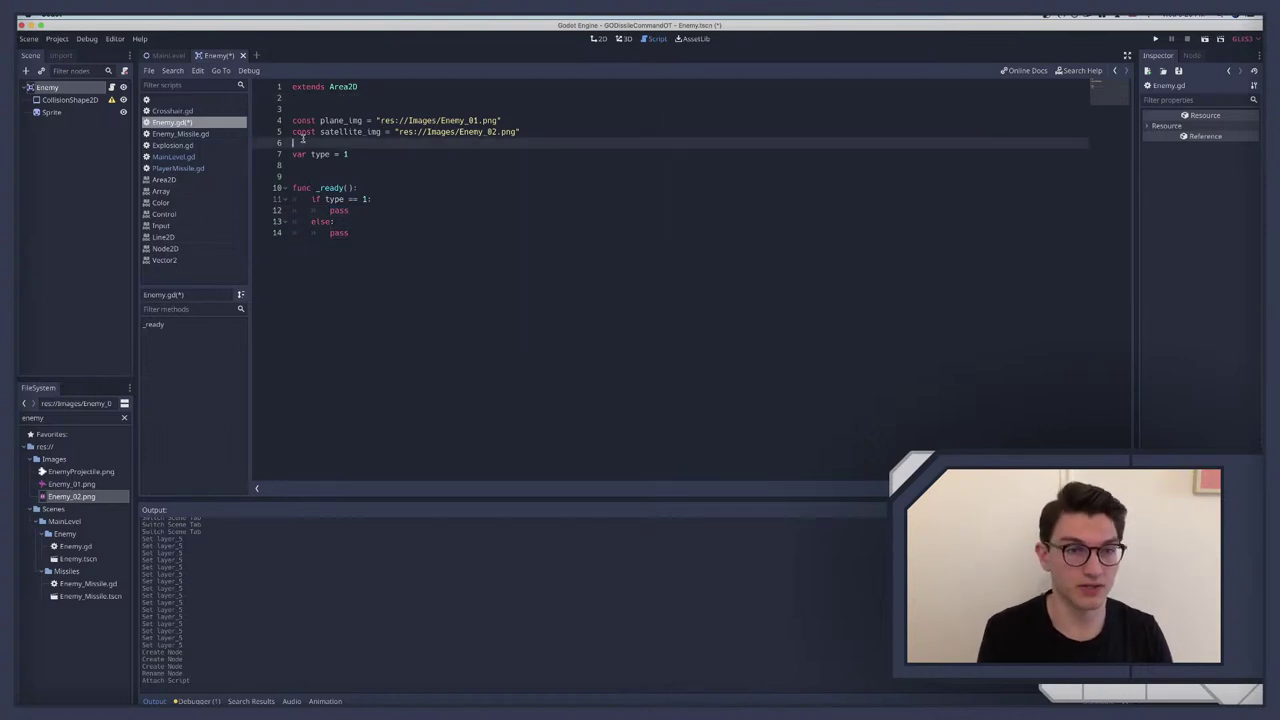
{"action": "key", "text": "Return"}
{"action": "key", "text": "Return"}
{"action": "key", "text": "Up"}
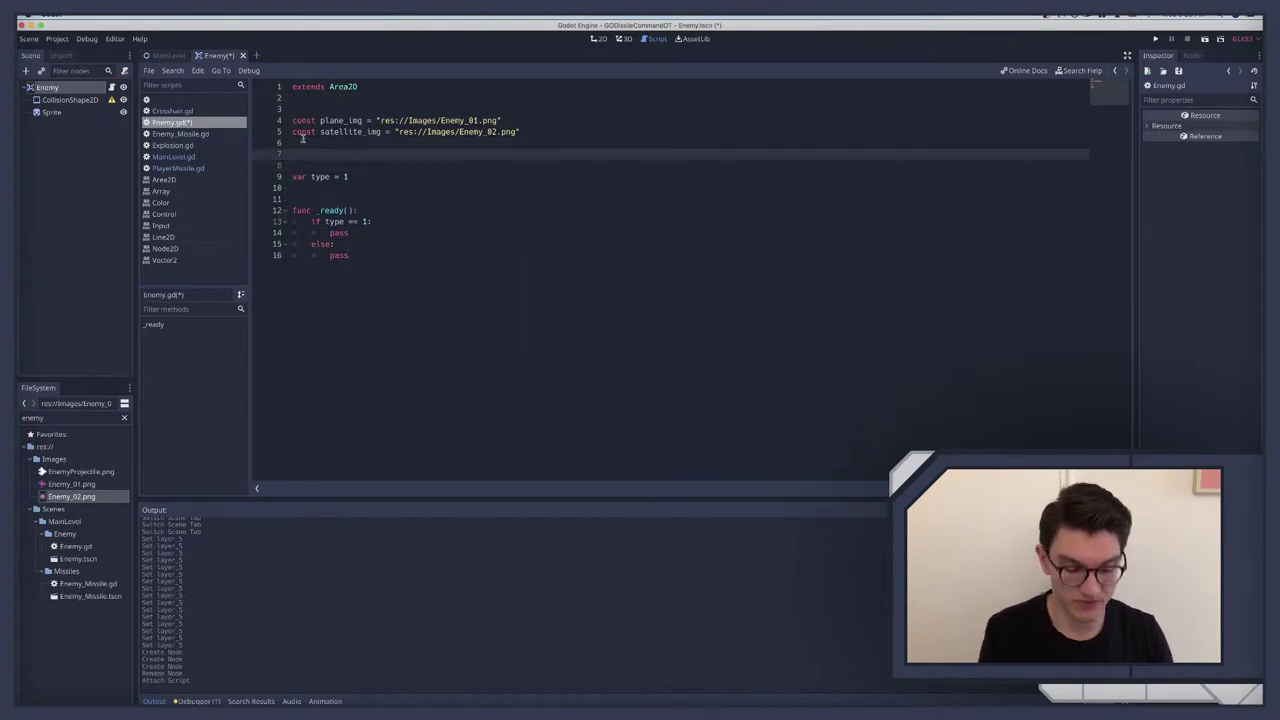
{"action": "type", "text": "onready var spr"}
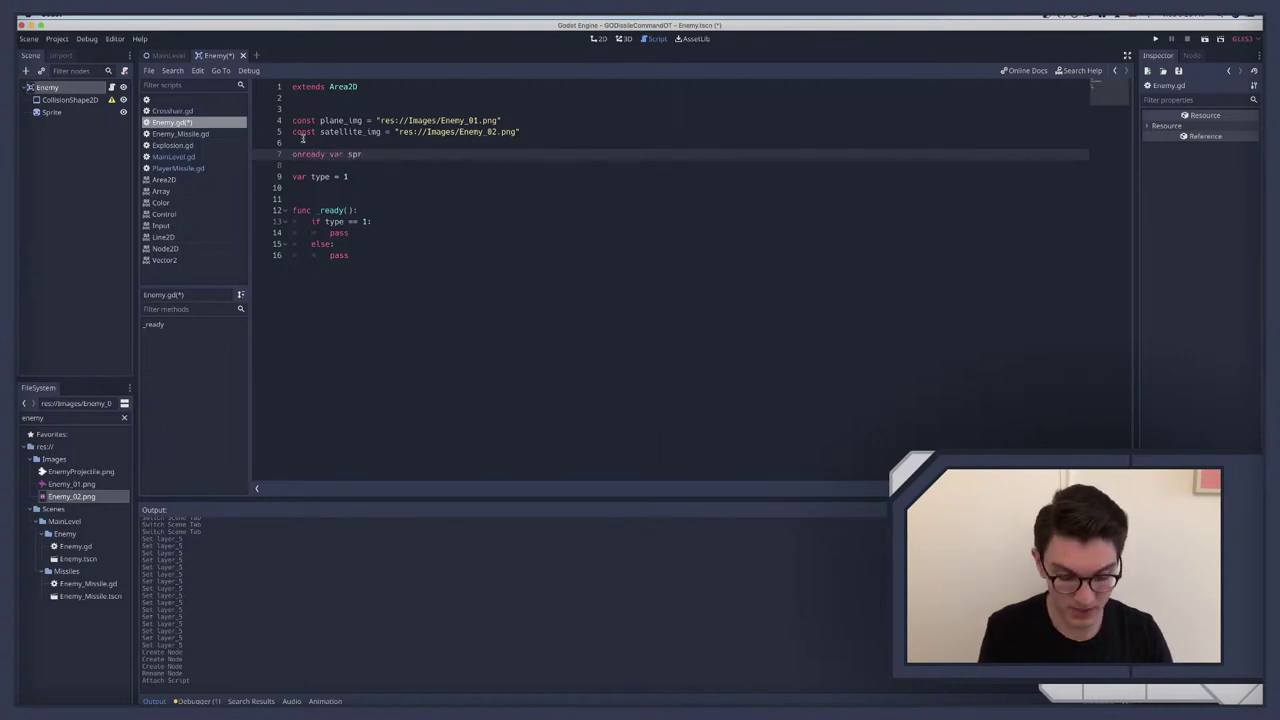
{"action": "type", "text": "ite = $"}
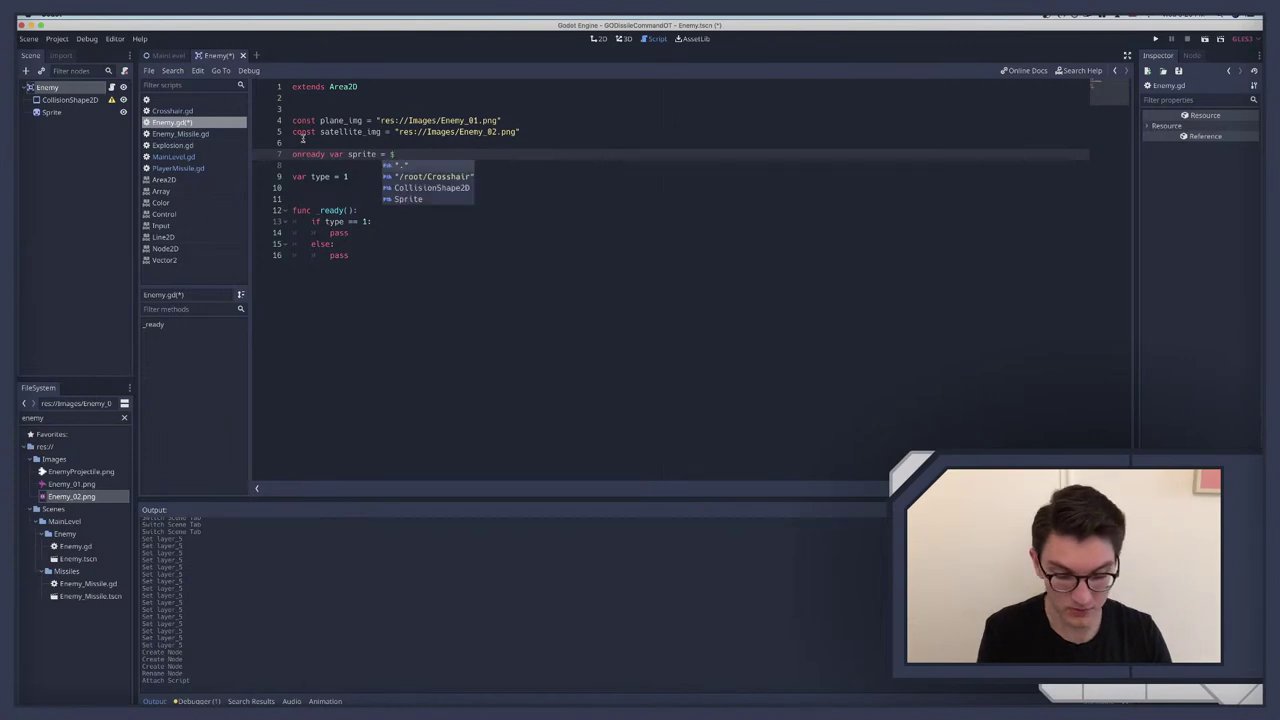
{"action": "type", "text": "Sprite"}
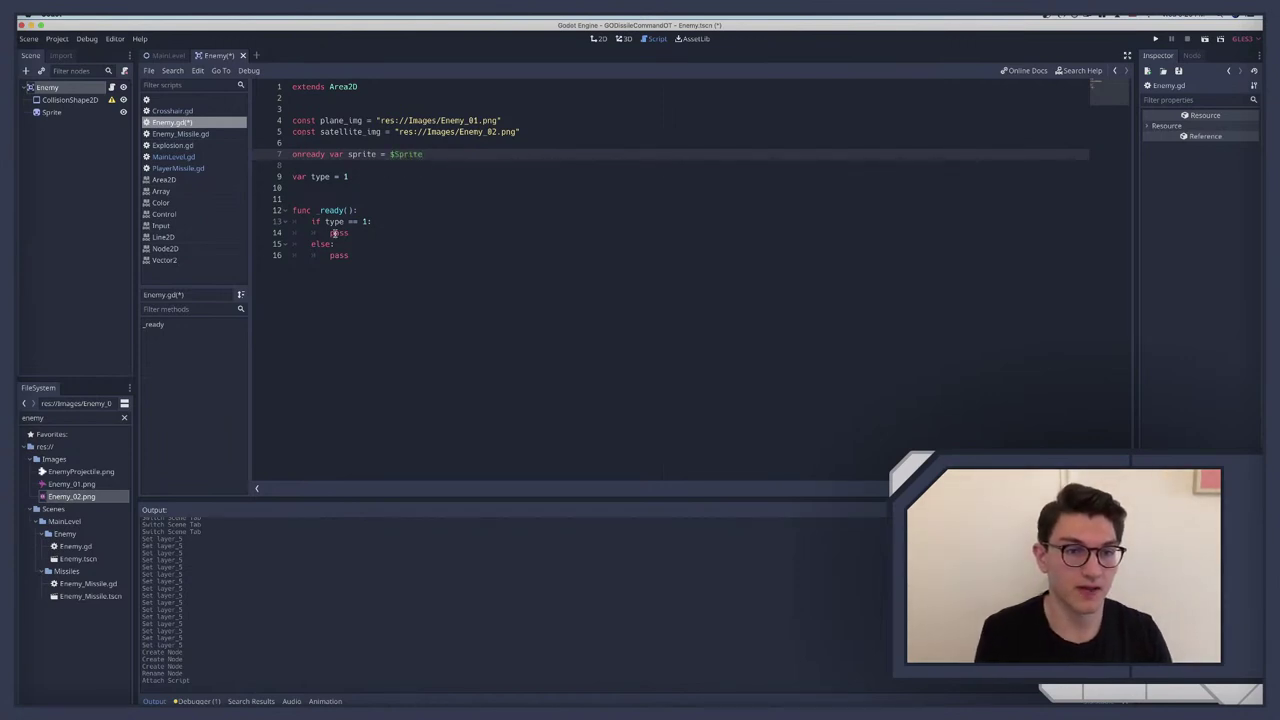
Step: Set sprite.texture to load(plane_img) for type 1, else load(satellite_img), and save Enemy.gd
{"action": "double_click", "coordinate": [341, 233]}
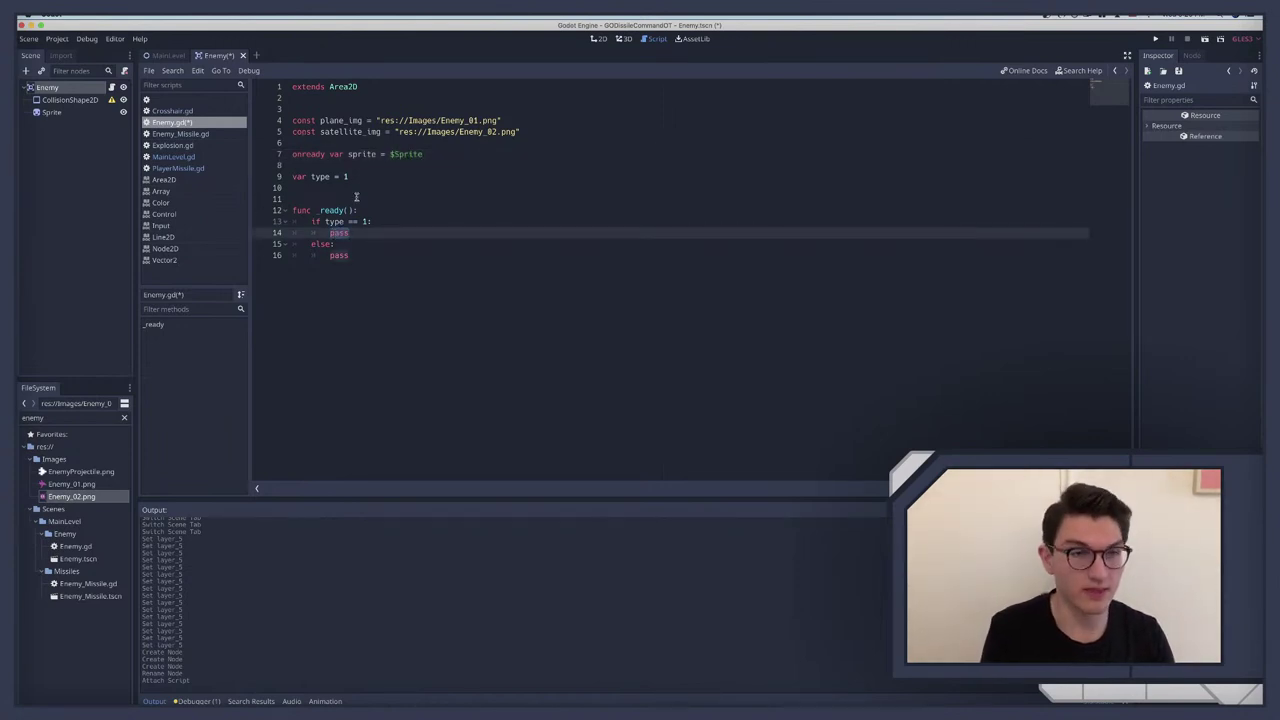
{"action": "type", "text": "sprite"}
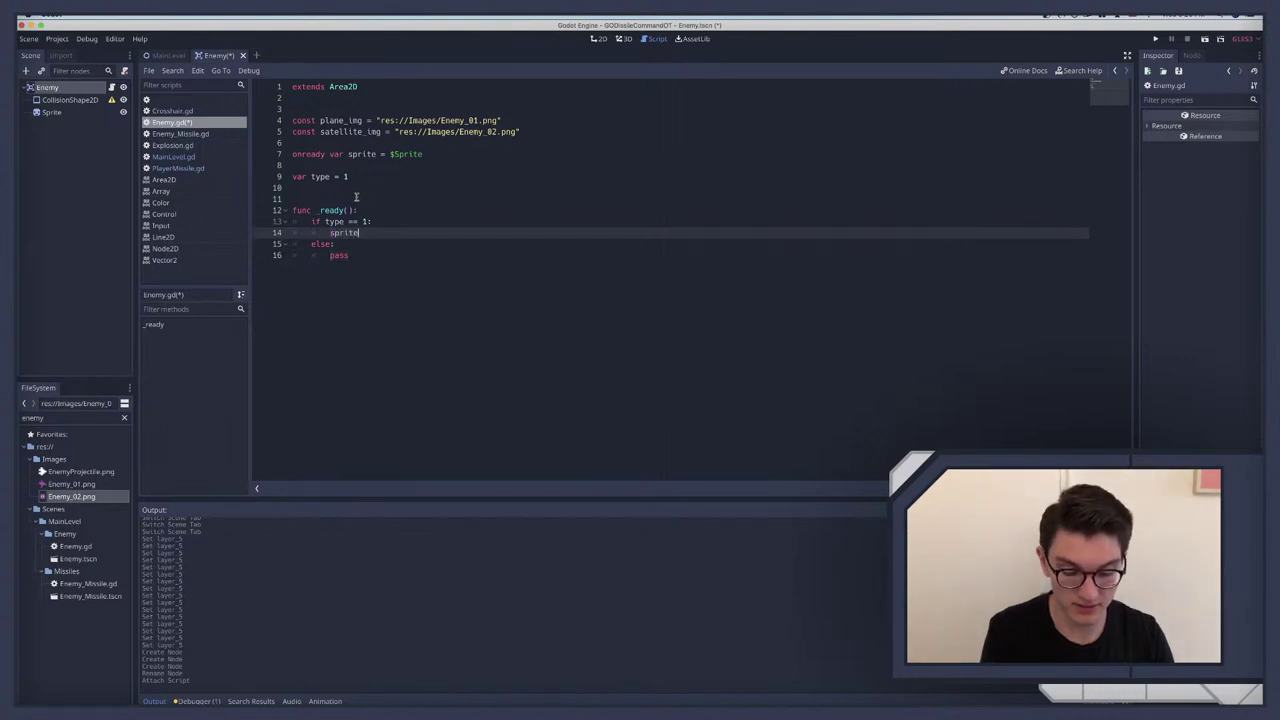
{"action": "type", "text": ".texture"}
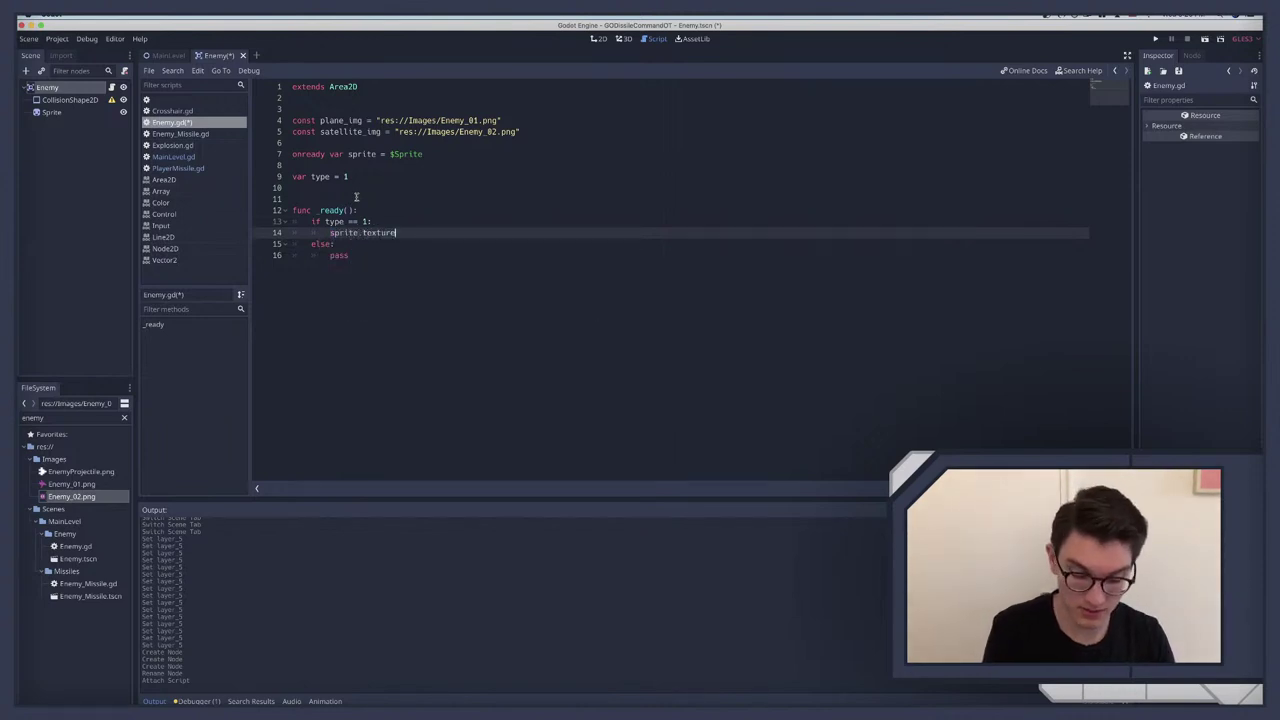
{"action": "type", "text": " = load"}
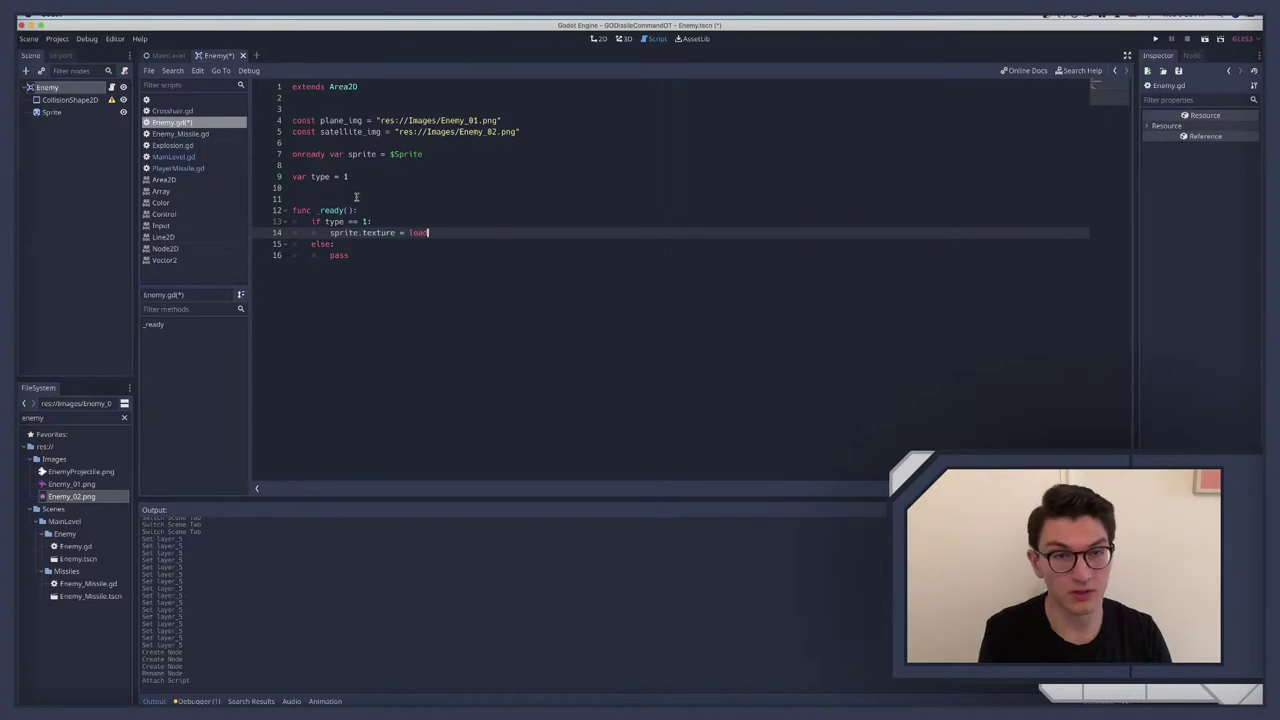
{"action": "type", "text": "("}
{"action": "type", "text": "pla"}
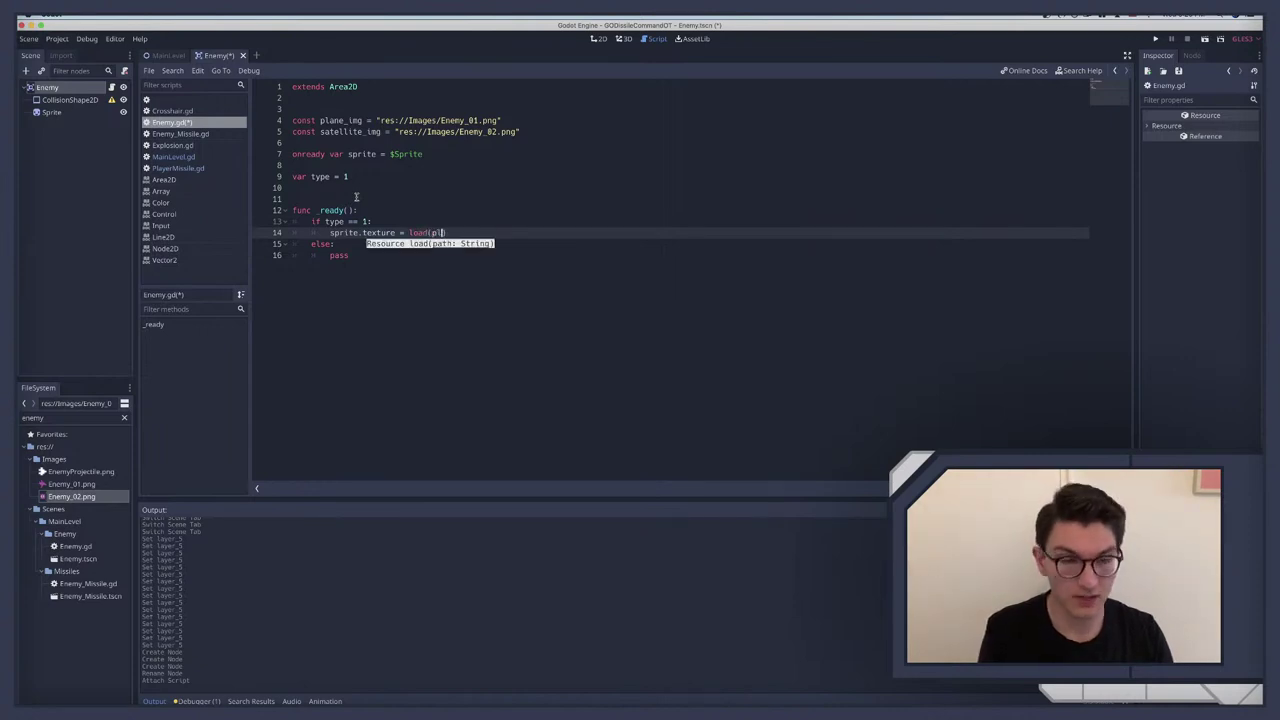
{"action": "key", "text": "Return"}
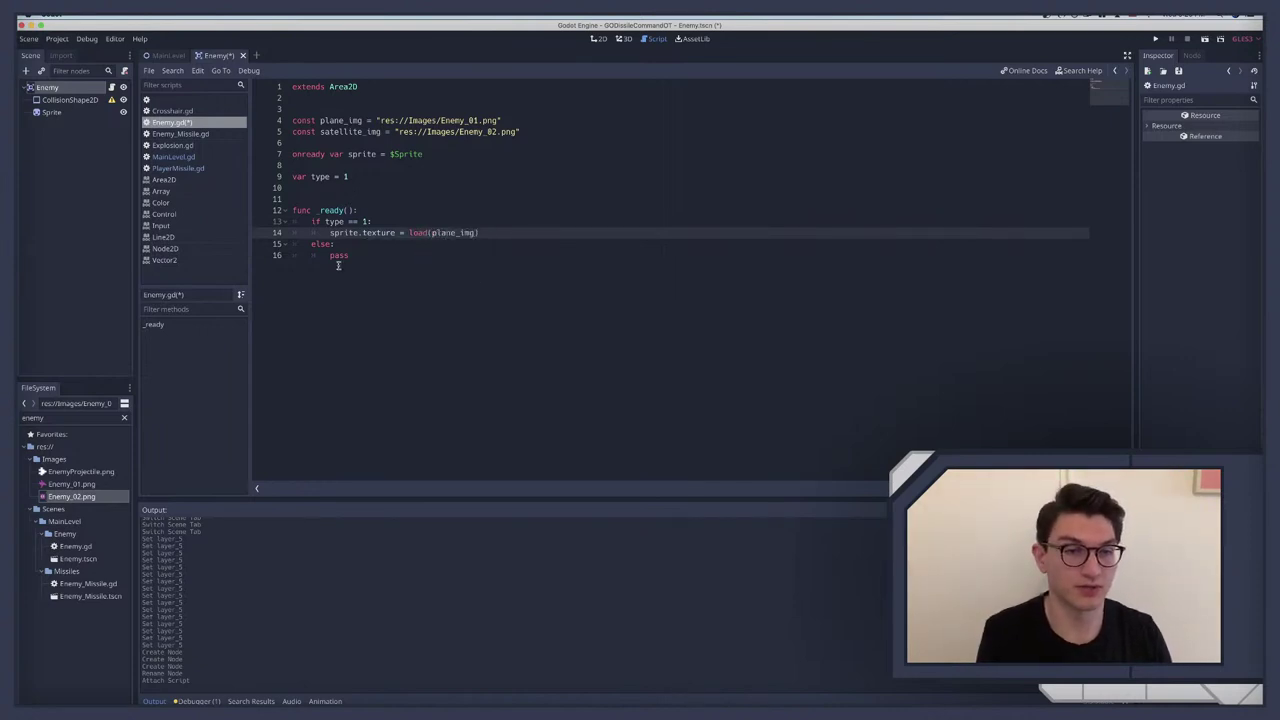
{"action": "double_click", "coordinate": [341, 256]}
{"action": "type", "text": "spri"}
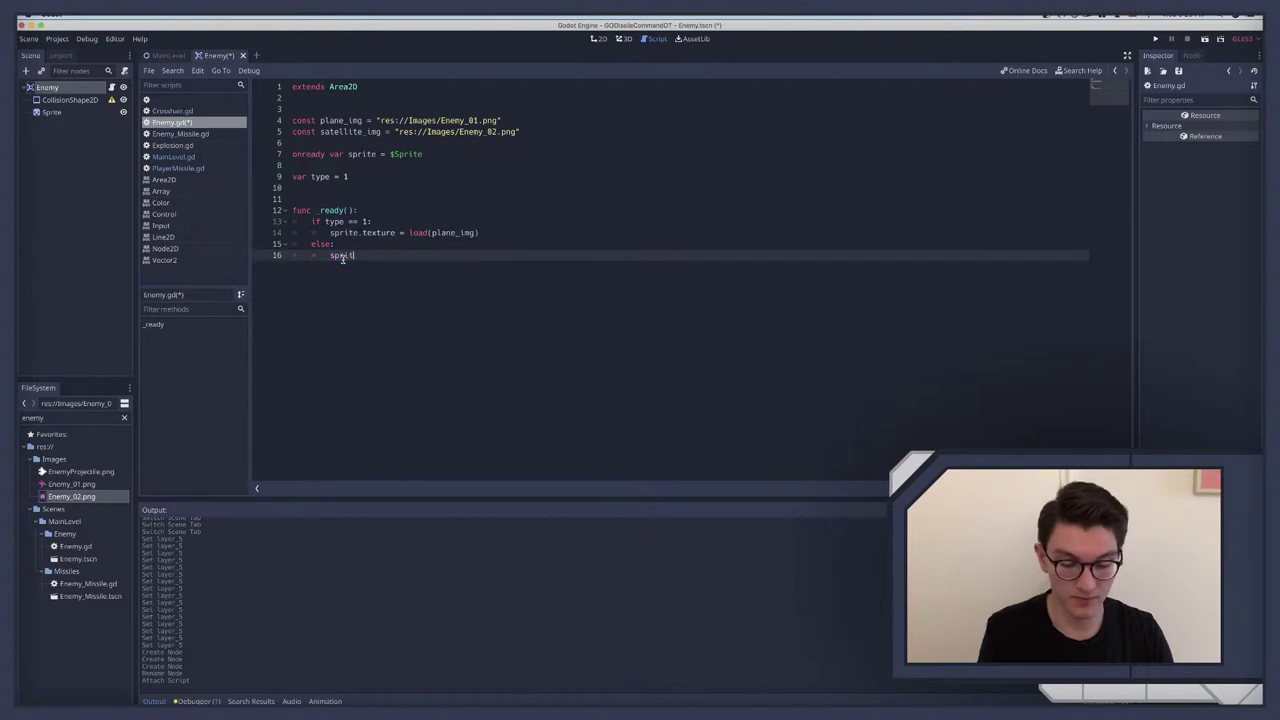
{"action": "type", "text": "te.texture."}
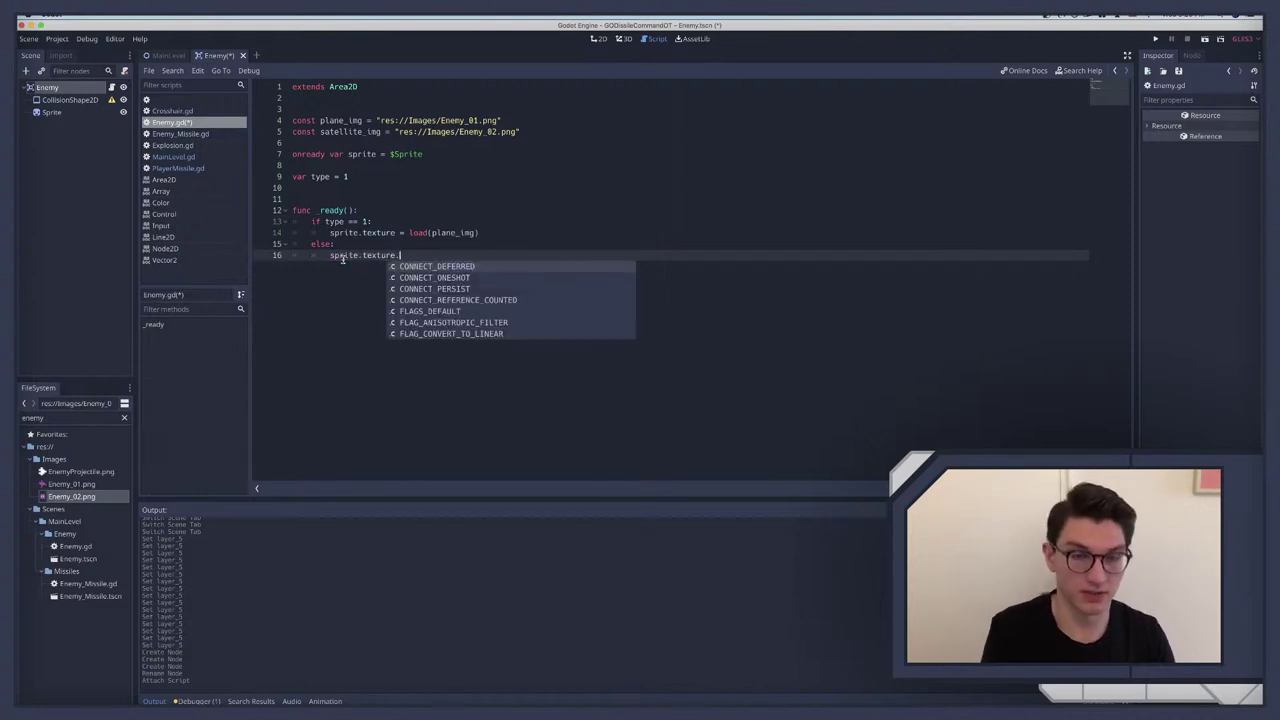
{"action": "key", "text": "BackSpace"}
{"action": "type", "text": "= load("}
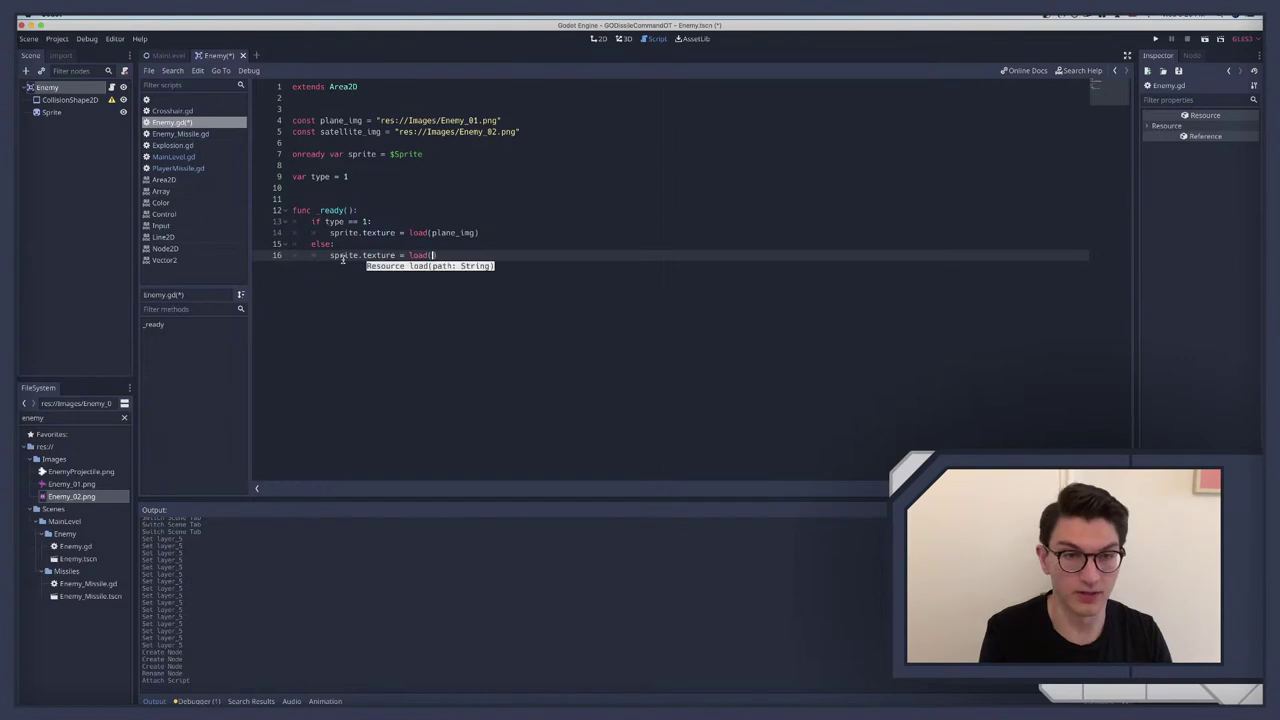
{"action": "type", "text": "satellite_img"}
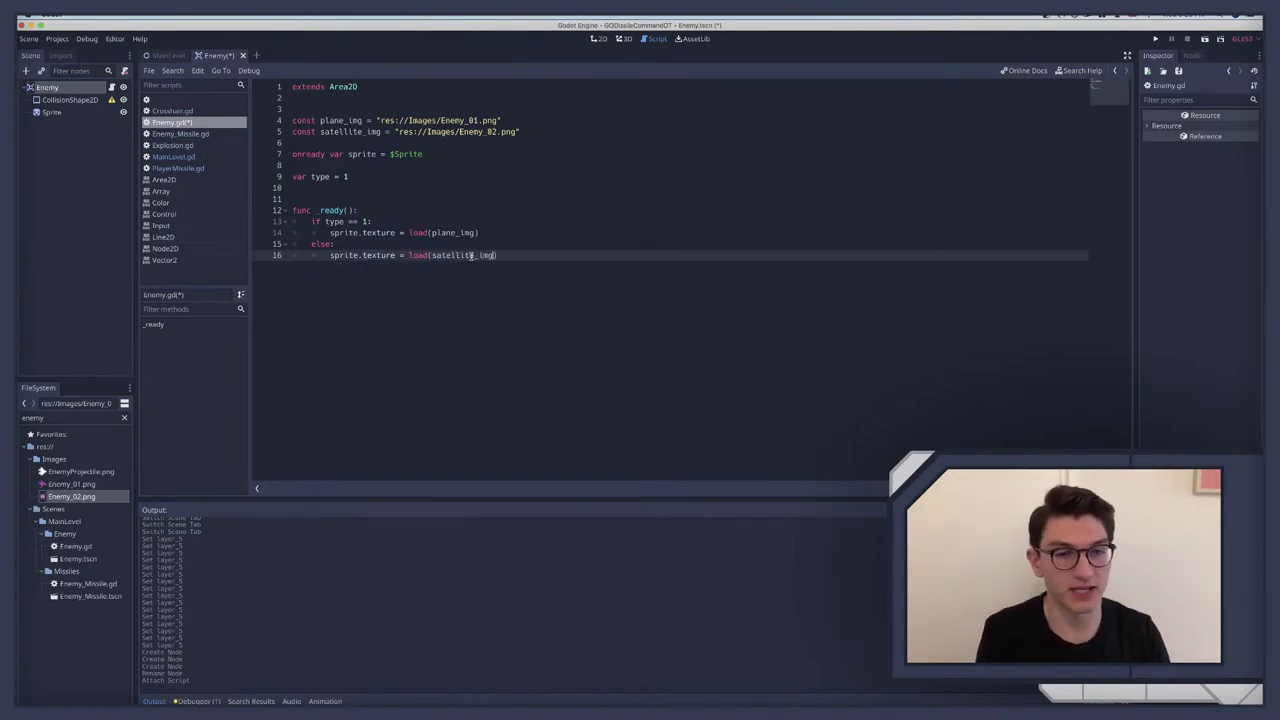
{"action": "key", "text": "ctrl+s"}
{"action": "left_click", "coordinate": [413, 223]}
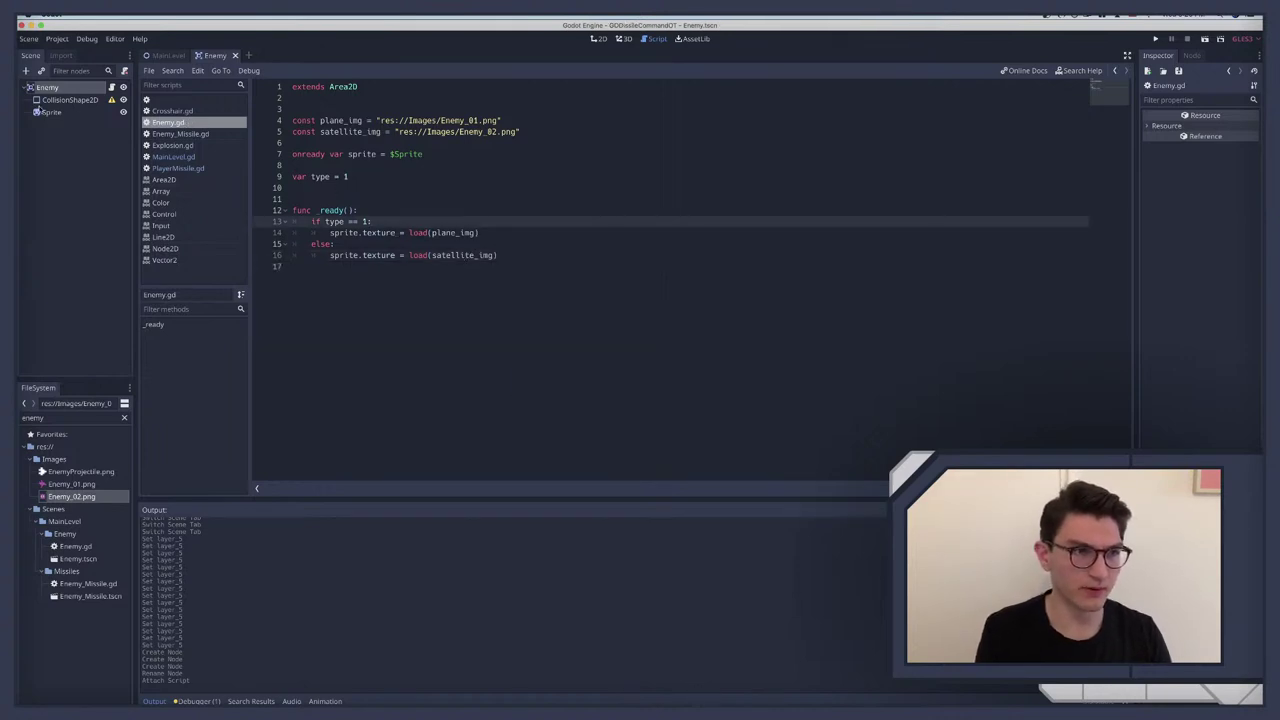
Step: Assign Enemy_01.png as the Sprite's texture, zoom in on it, and select CollisionShape2D
{"action": "left_click", "coordinate": [38, 112]}
{"action": "left_click_drag", "start_coordinate": [72, 484], "coordinate": [1218, 133]}
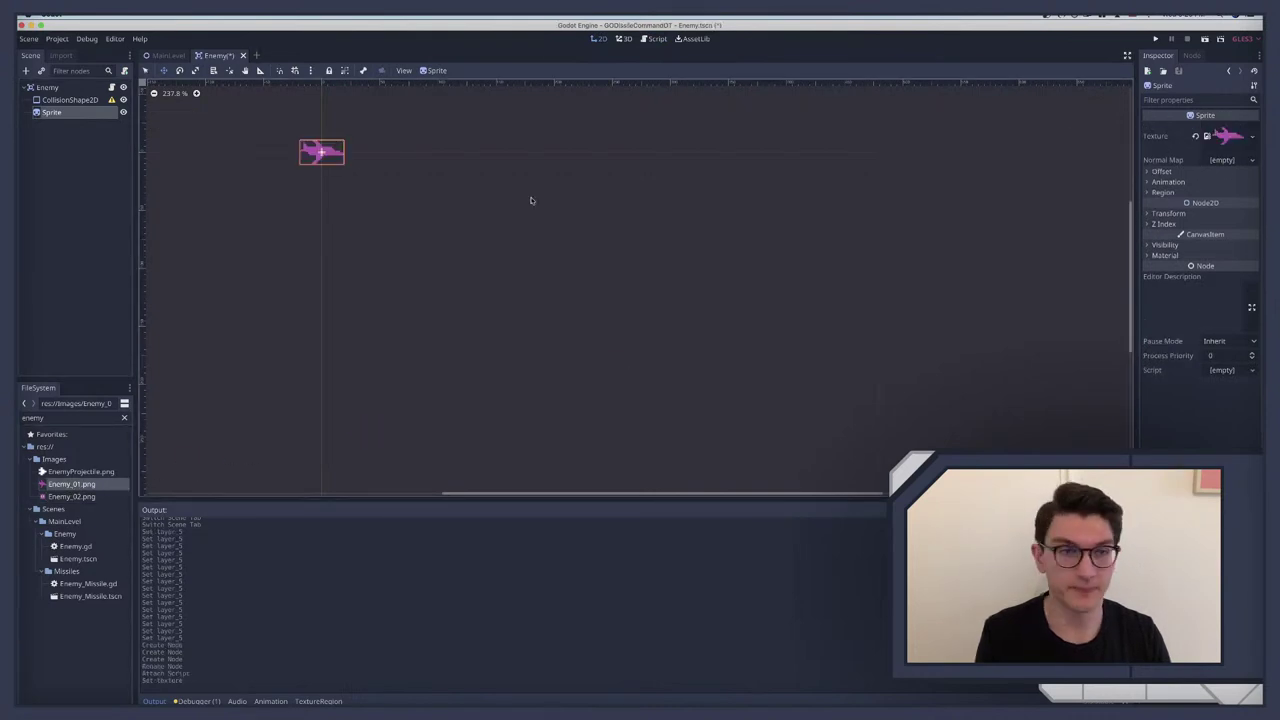
{"action": "scroll", "coordinate": [369, 200], "scroll_direction": "up", "scroll_amount": 3}
{"action": "scroll", "coordinate": [369, 200], "scroll_direction": "left", "scroll_amount": 5}
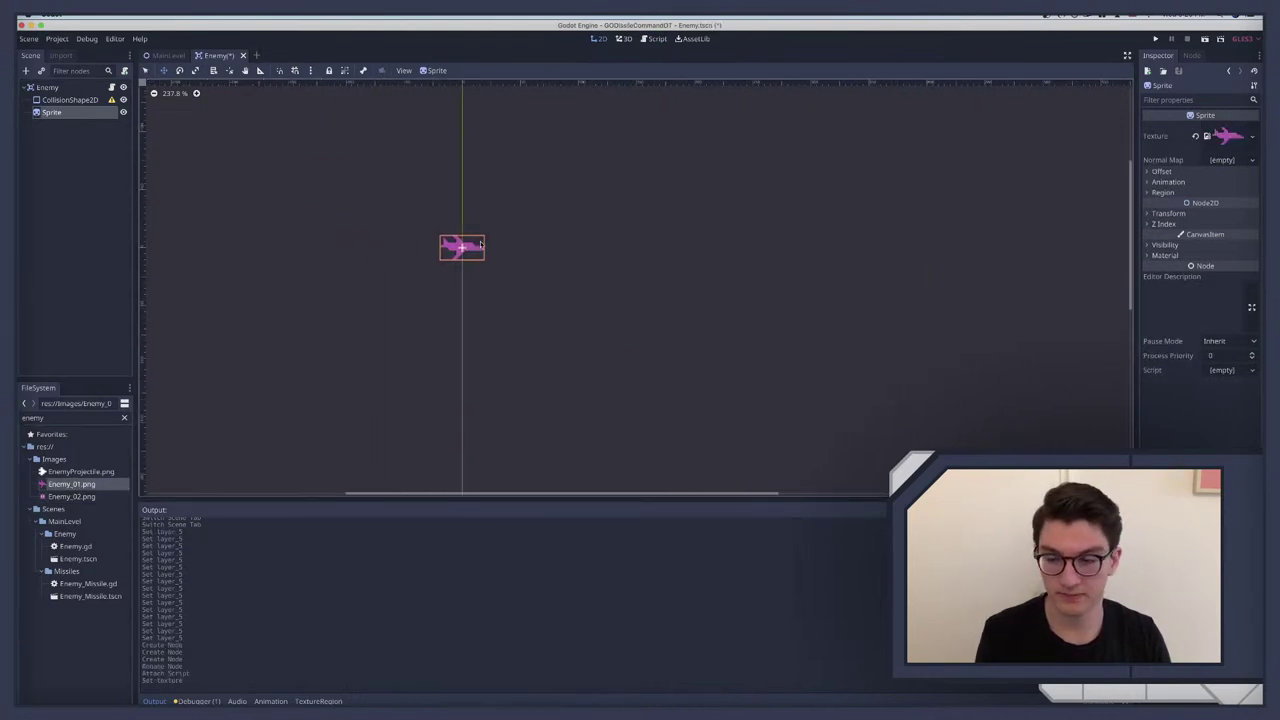
{"action": "scroll", "coordinate": [480, 244], "scroll_direction": "up", "scroll_amount": 20}
{"action": "scroll", "coordinate": [480, 244], "scroll_direction": "down", "scroll_amount": 3}
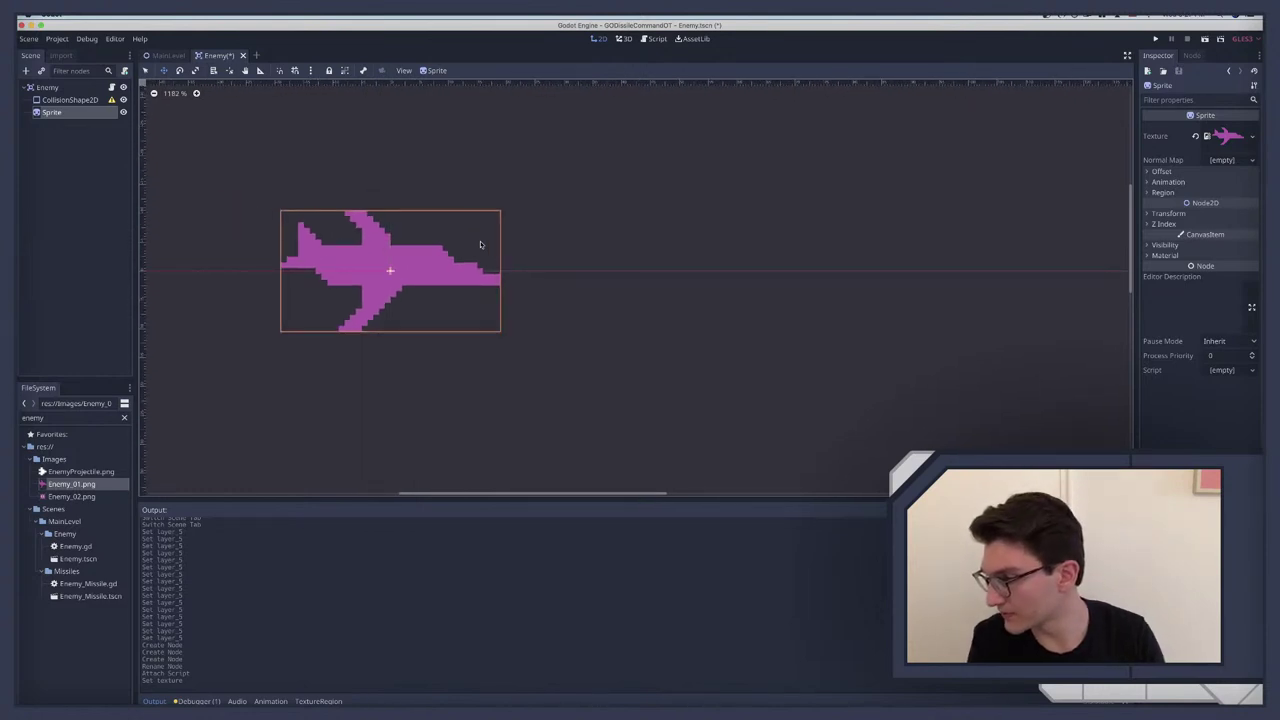
{"action": "left_click", "coordinate": [57, 103]}
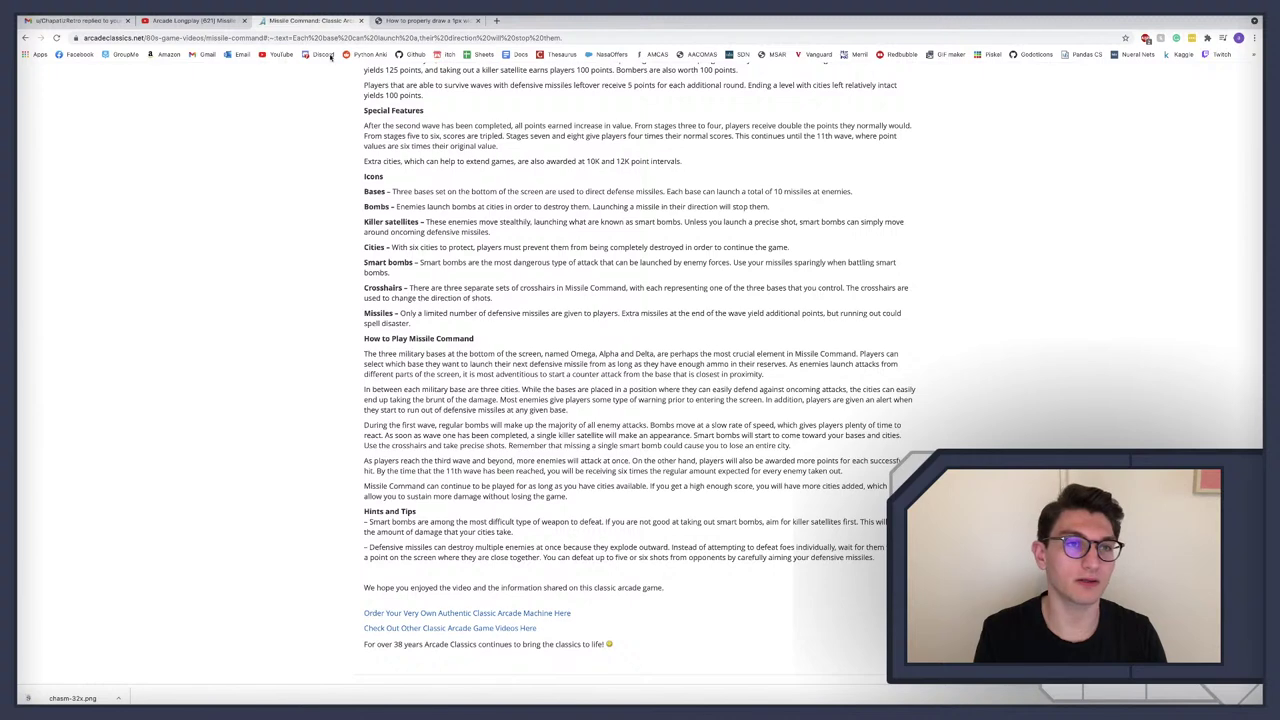
Step: Play the Missile Command longplay and rewind to the 5 X POINTS bonus screen
{"action": "left_click", "coordinate": [202, 30]}
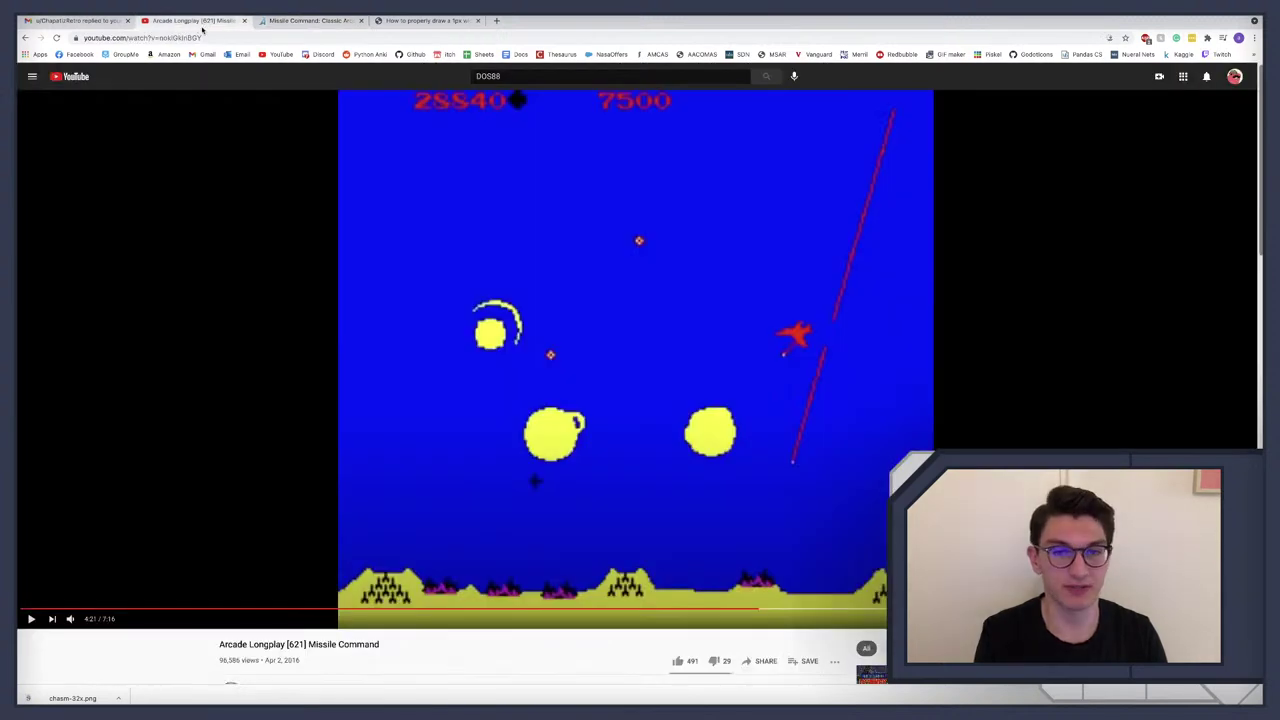
{"action": "left_click", "coordinate": [787, 557]}
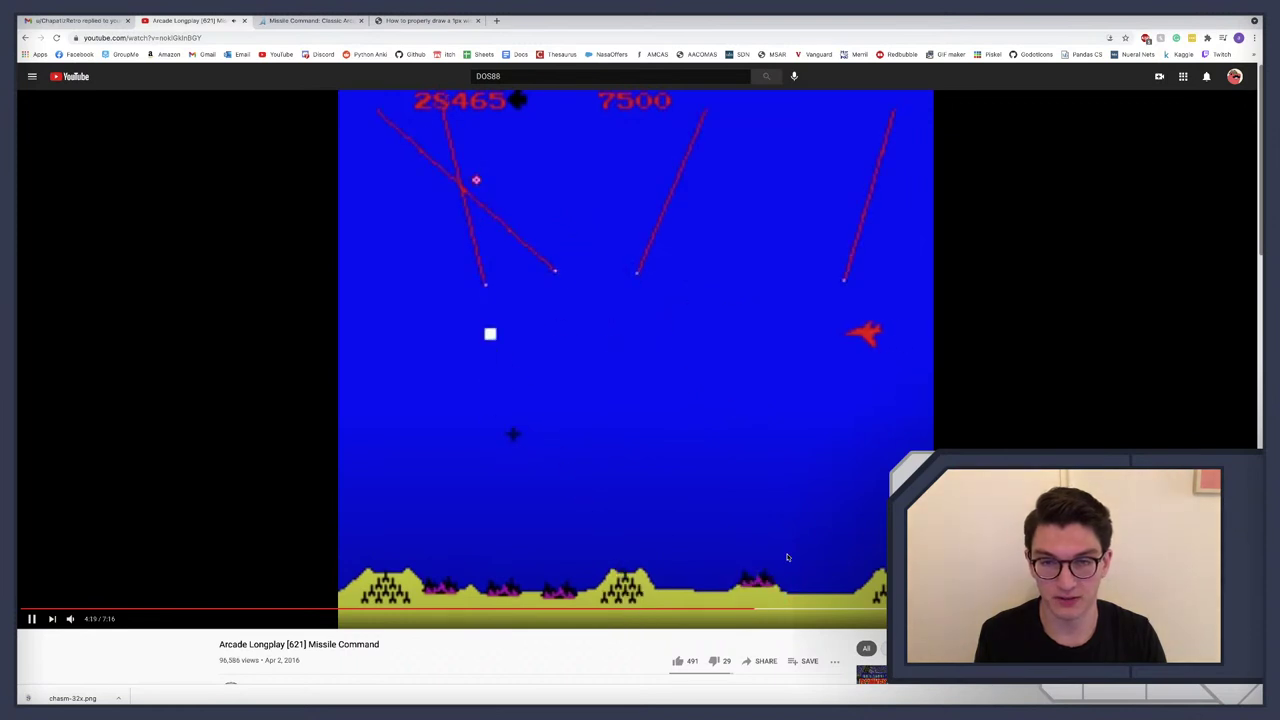
{"action": "key", "text": "j"}
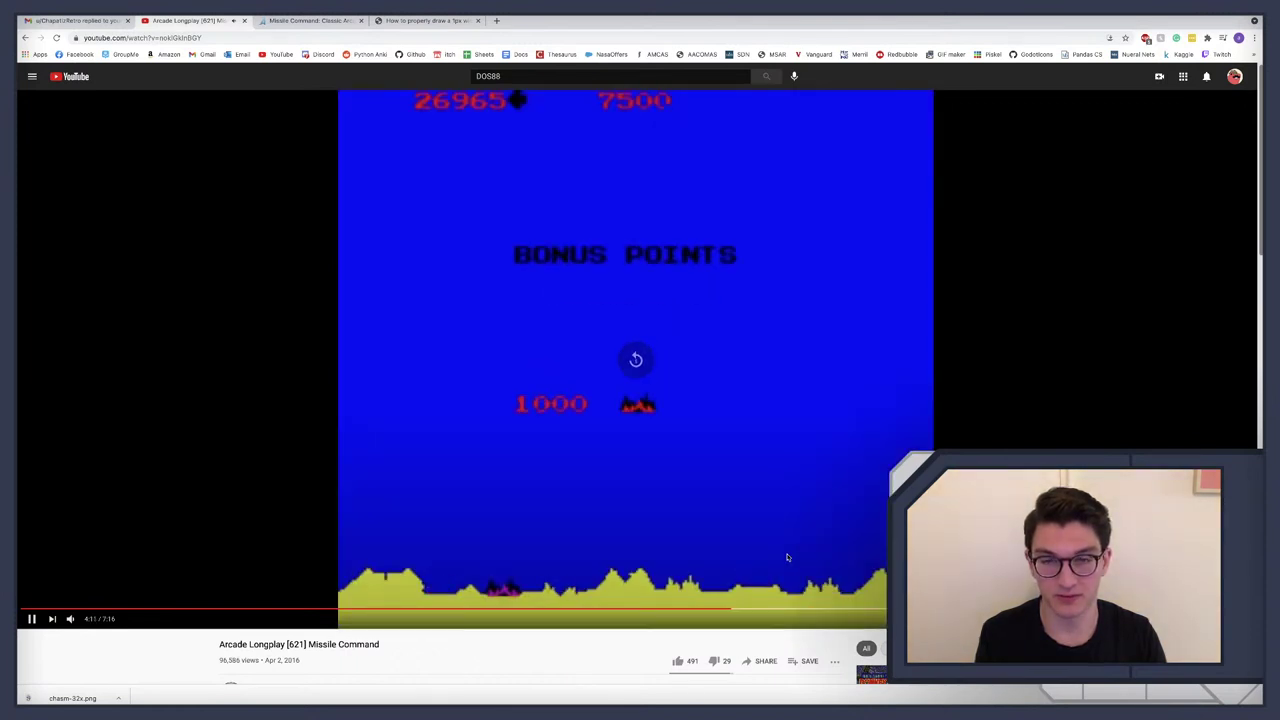
{"action": "key", "text": "Left"}
{"action": "key", "text": "Left"}
{"action": "key", "text": "Left"}
{"action": "key", "text": "Left"}
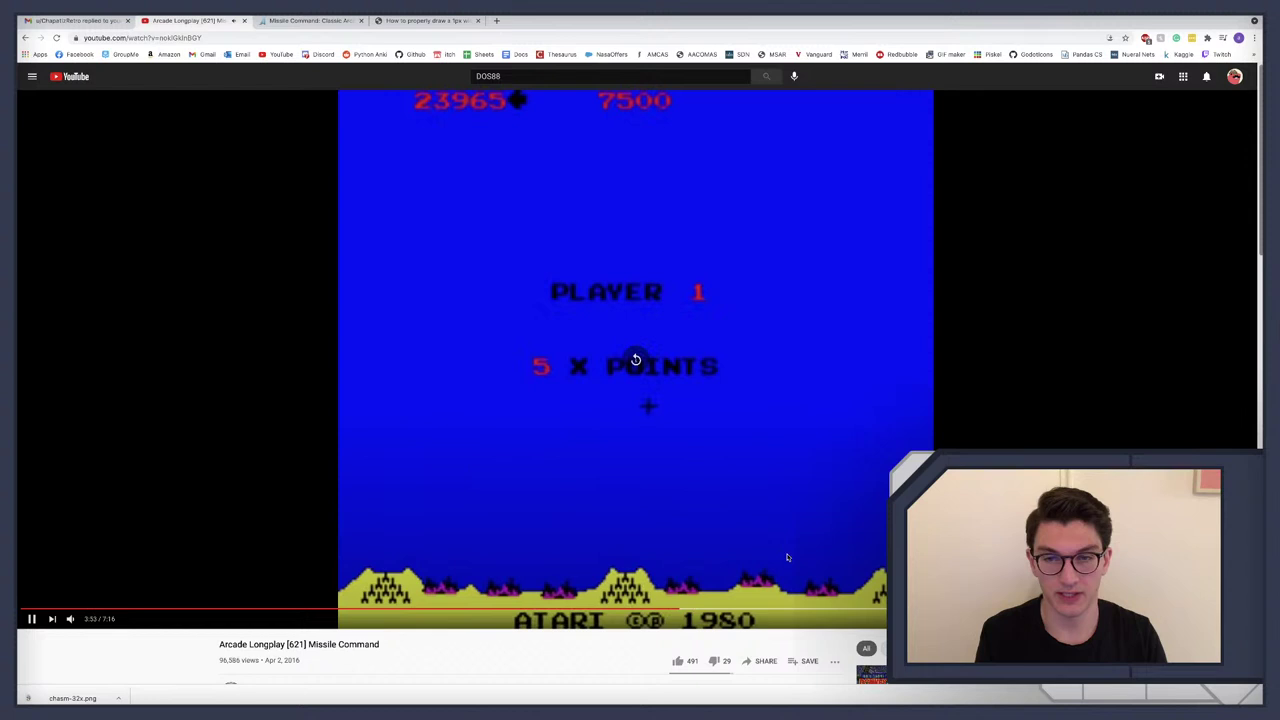
{"action": "key", "text": "Left"}
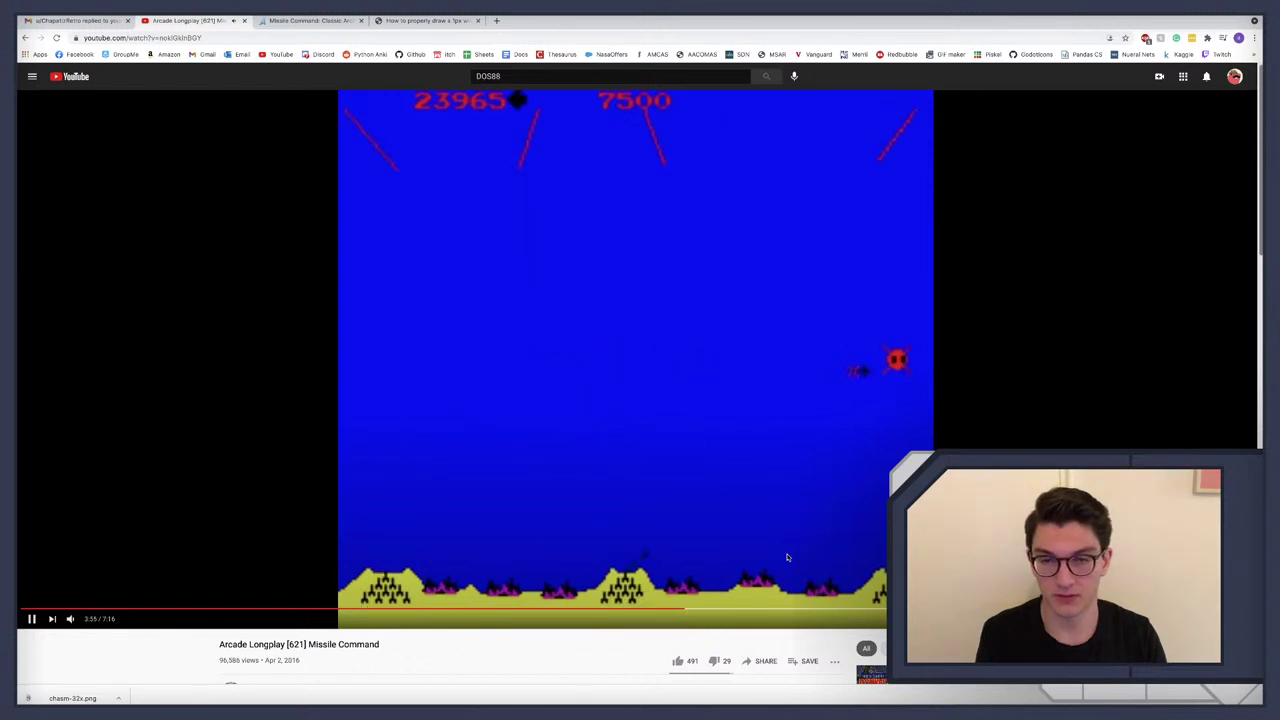
{"action": "key", "text": "Left"}
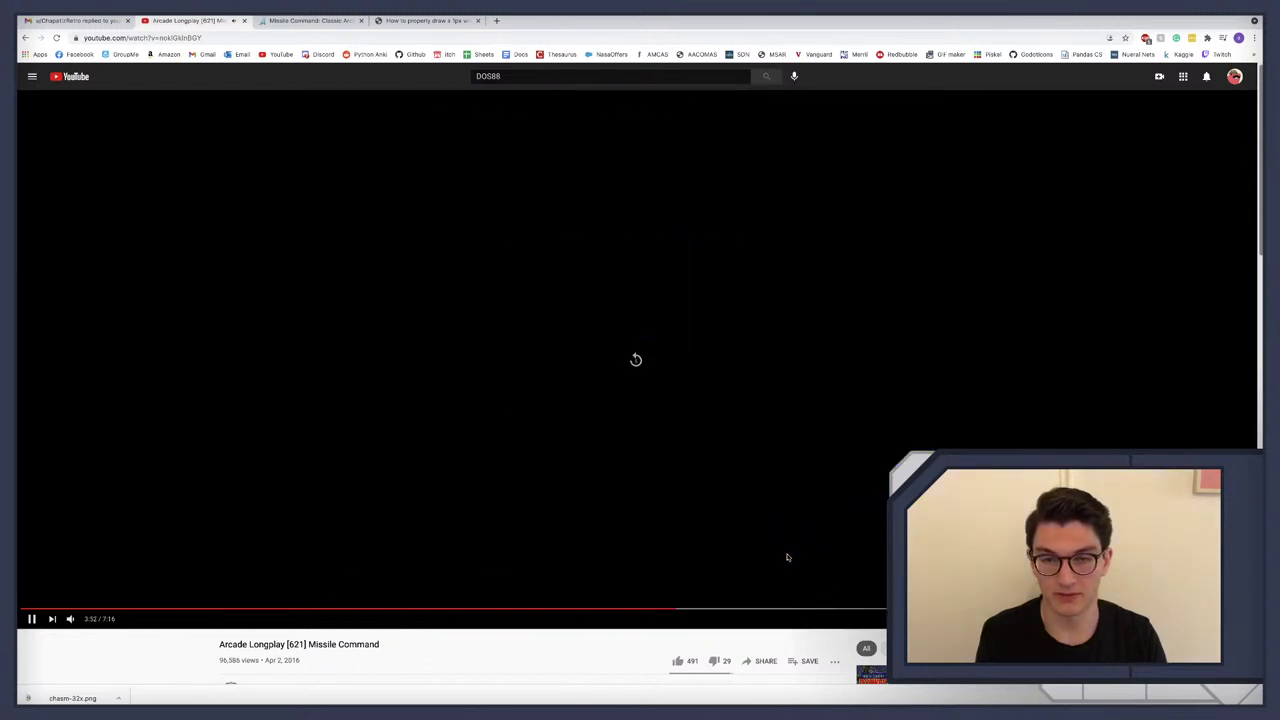
Step: Skip forward through the next waves of the video to about 5:24
{"action": "key", "text": "Right"}
{"action": "key", "text": "Right"}
{"action": "key", "text": "Right"}
{"action": "key", "text": "Right"}
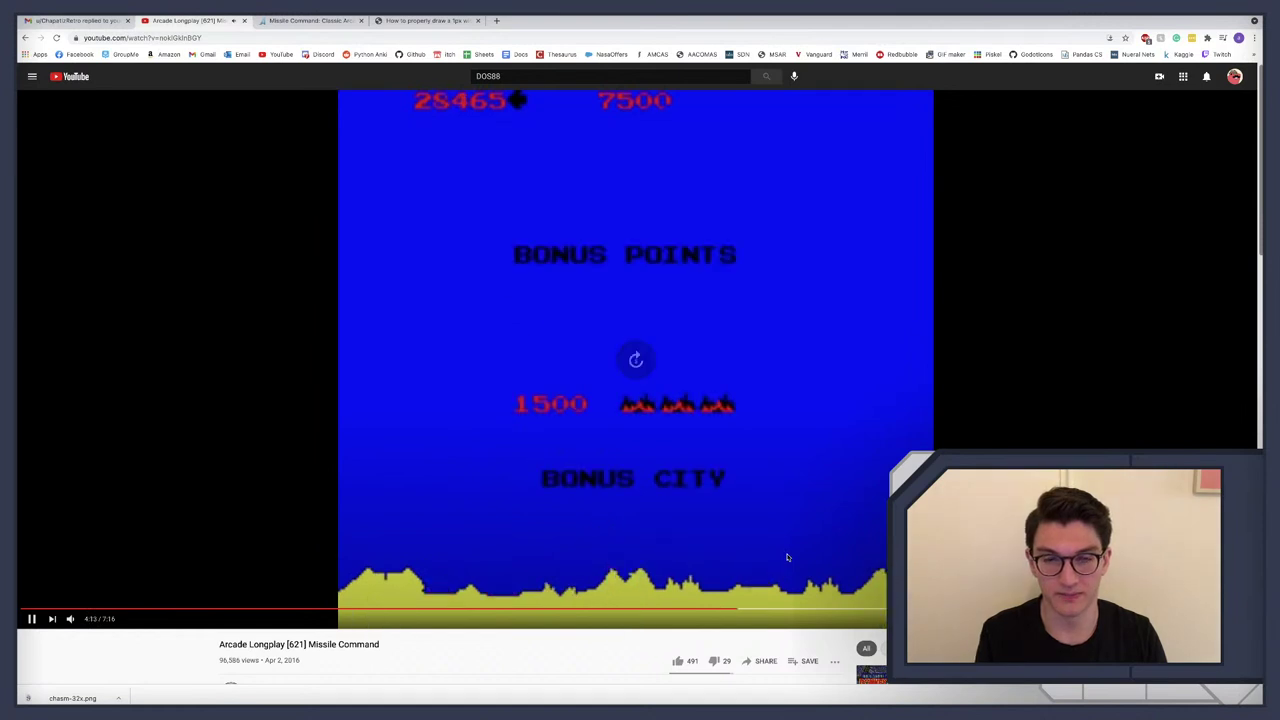
{"action": "key", "text": "Right"}
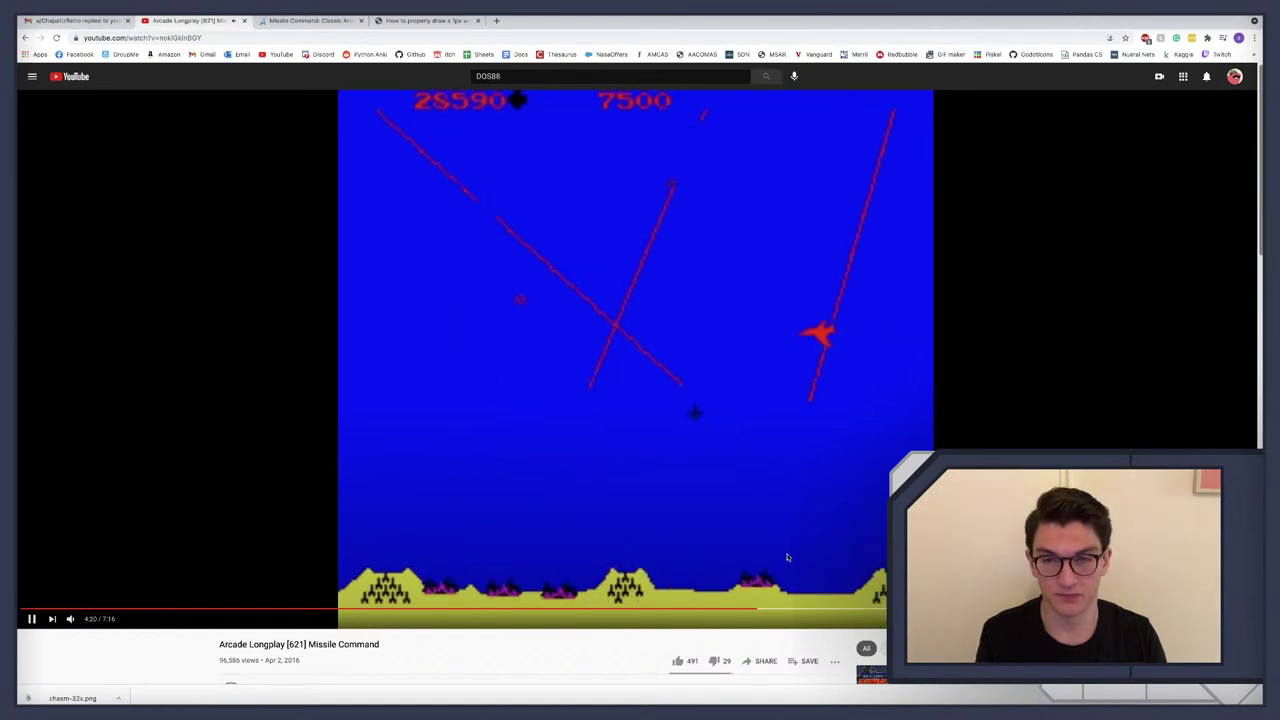
{"action": "key", "text": "Right"}
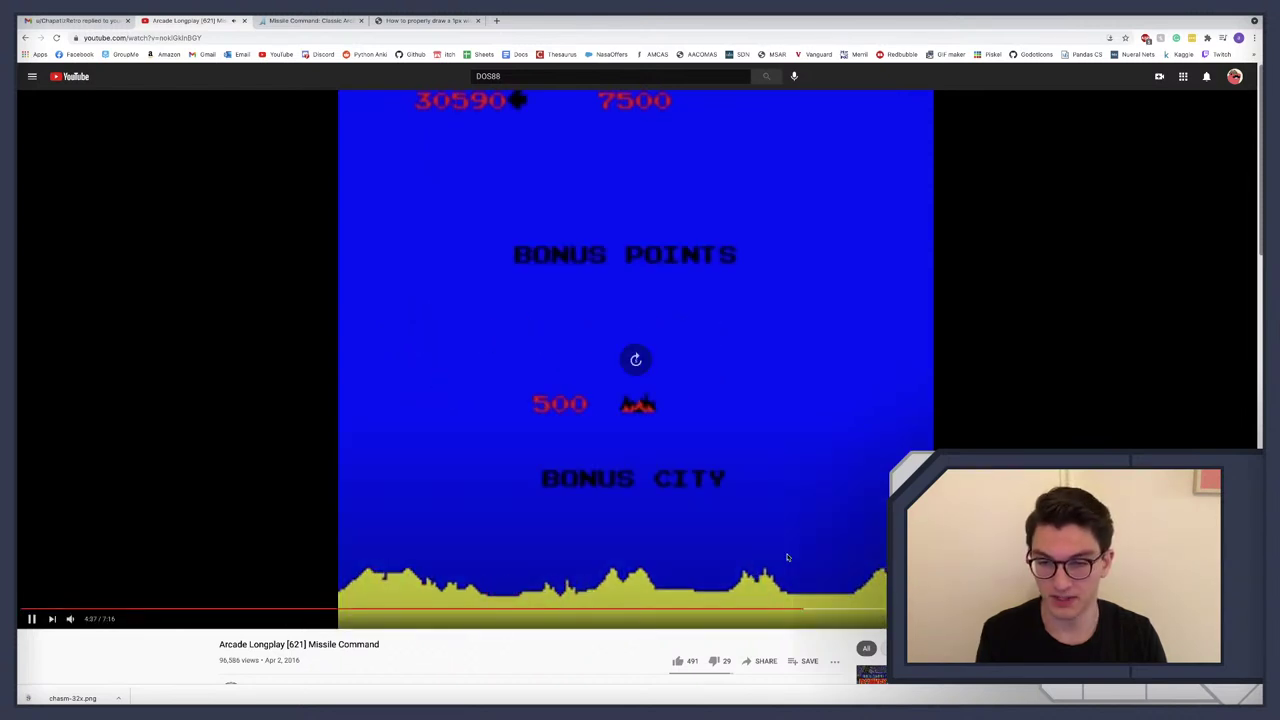
{"action": "key", "text": "Right"}
{"action": "key", "text": "Right"}
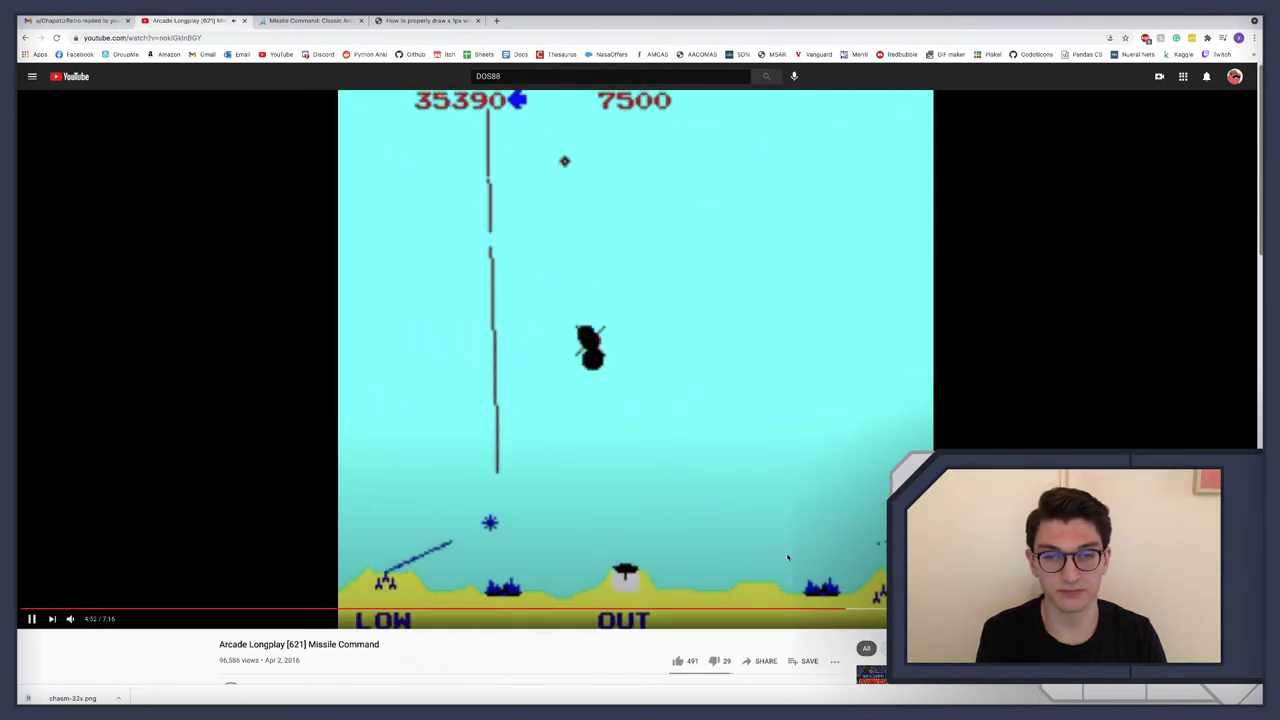
{"action": "key", "text": "Right"}
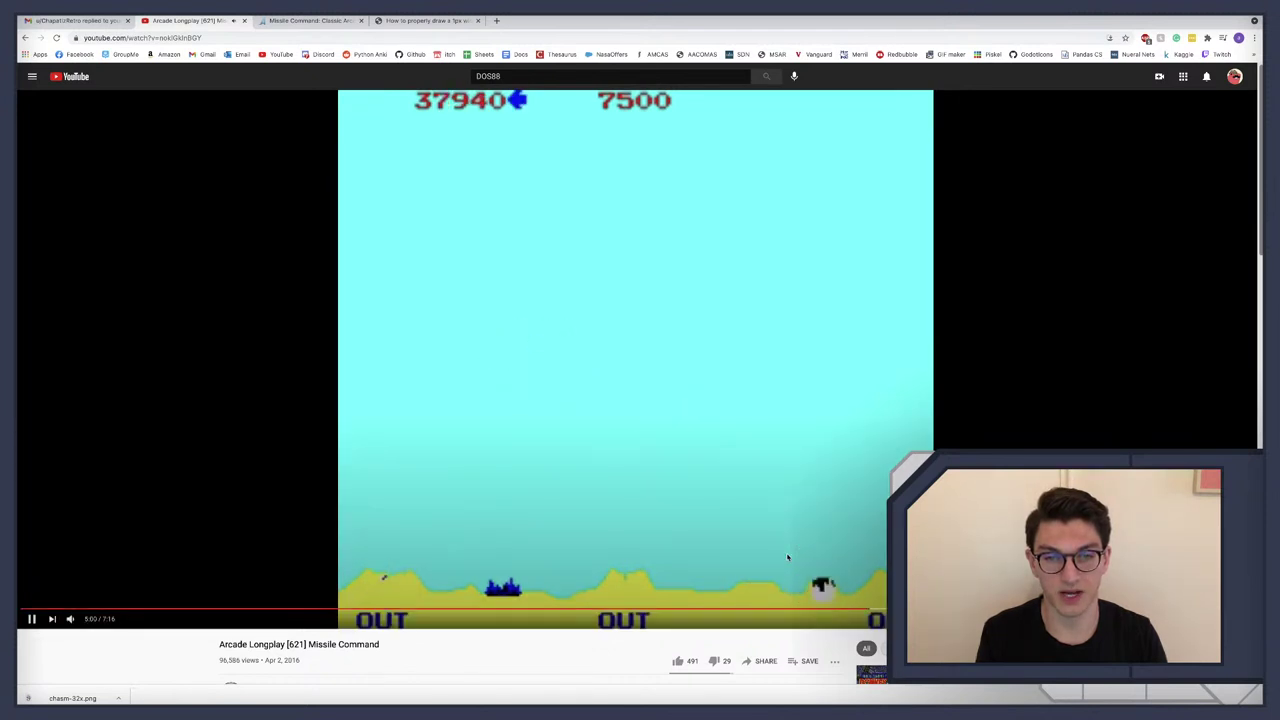
{"action": "key", "text": "Right"}
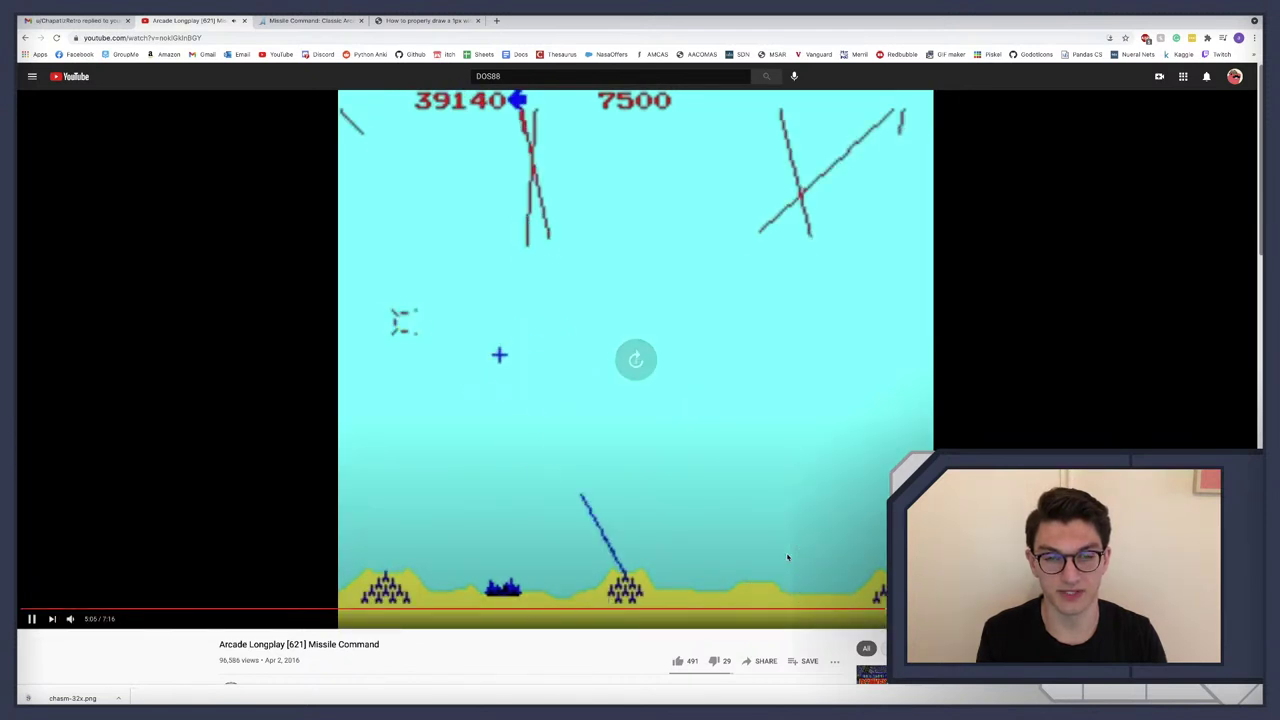
{"action": "key", "text": "Right"}
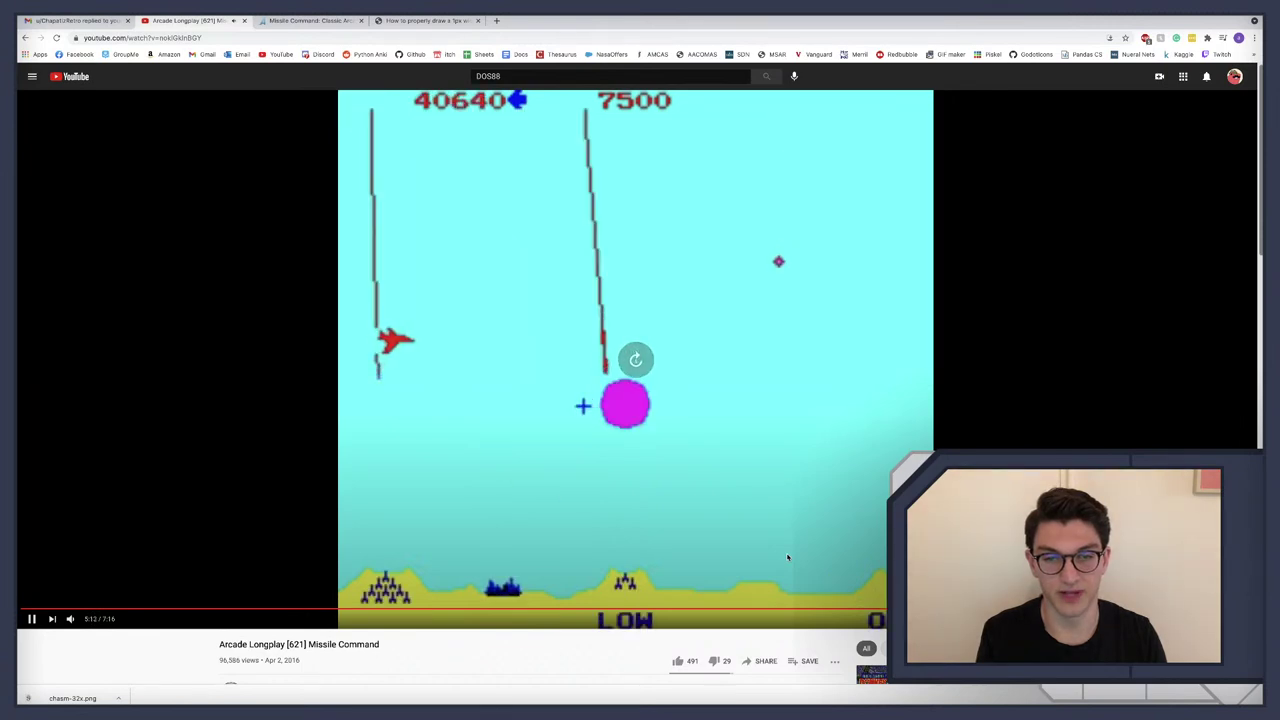
{"action": "key", "text": "Right"}
{"action": "key", "text": "Right"}
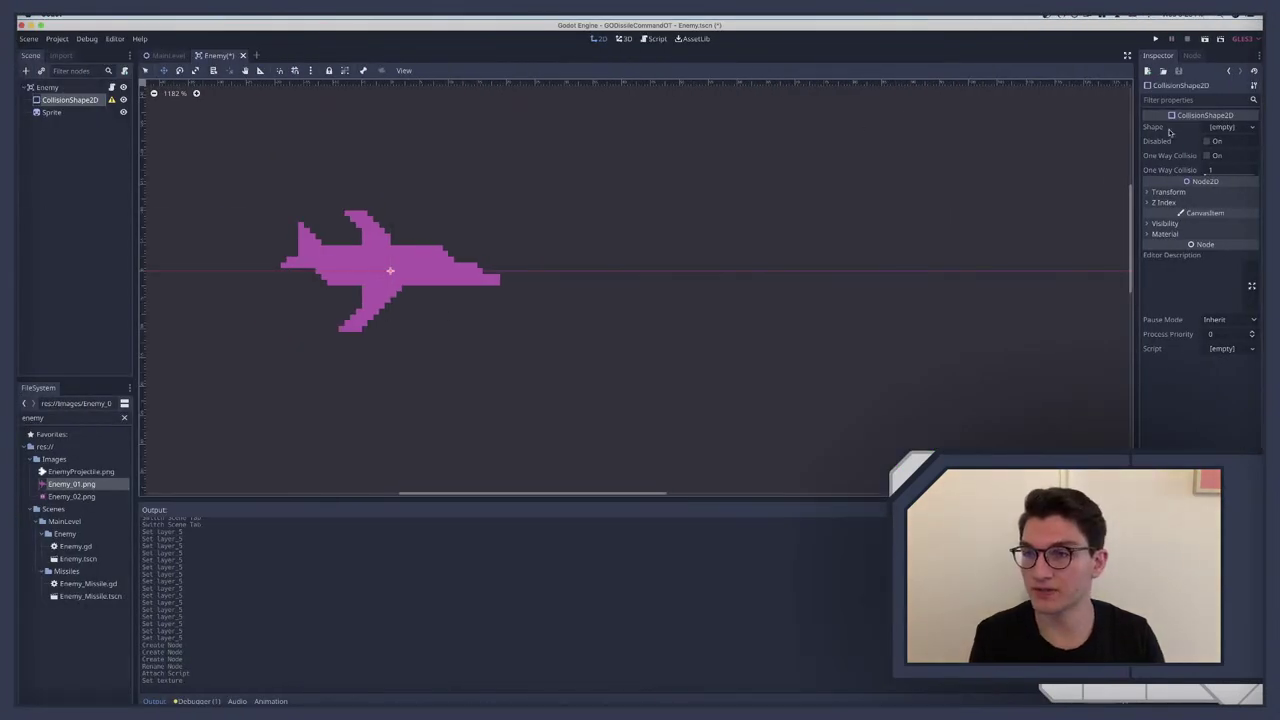
Step: Give CollisionShape2D a new CapsuleShape2D rotated 90 degrees
{"action": "left_click", "coordinate": [1221, 128]}
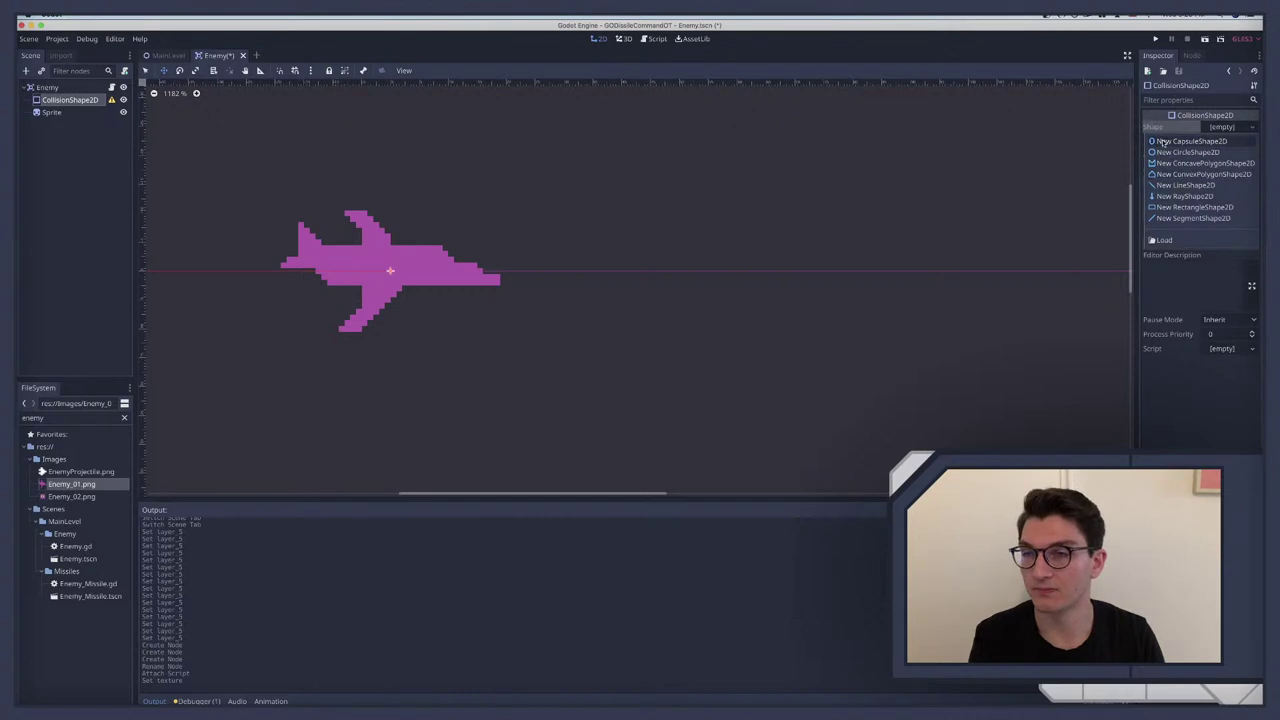
{"action": "left_click", "coordinate": [1172, 141]}
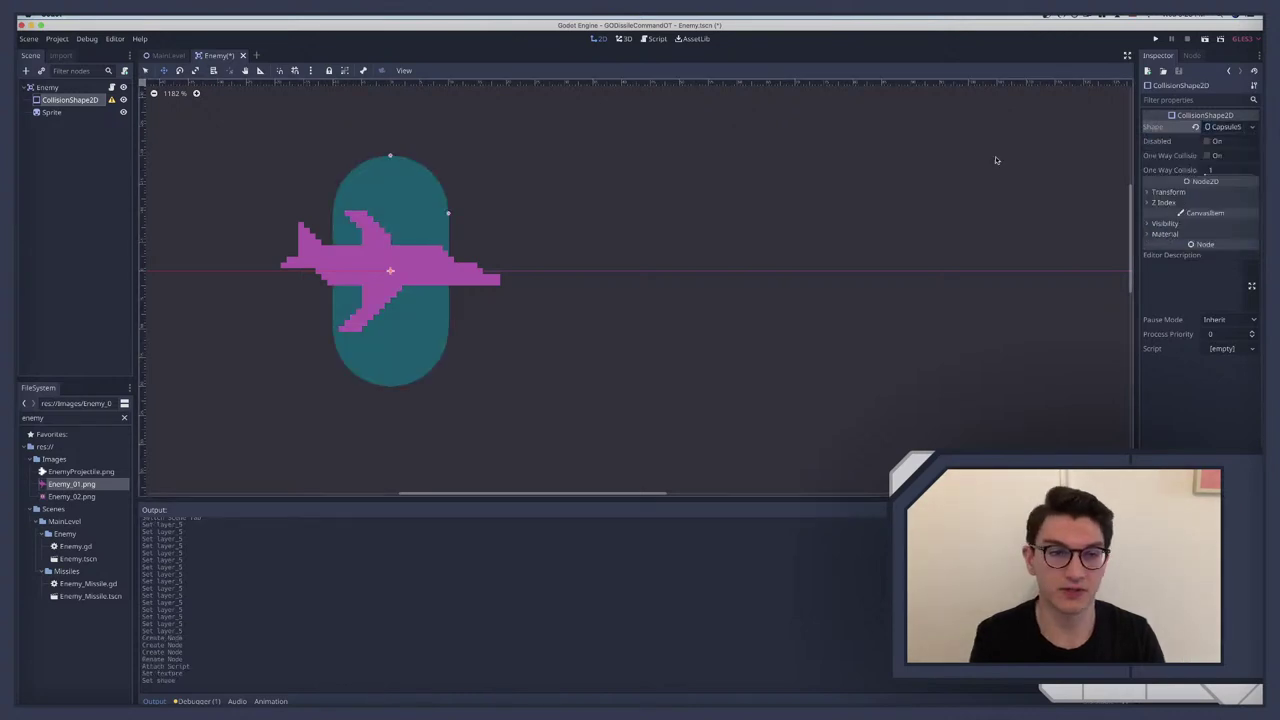
{"action": "scroll", "coordinate": [450, 232], "scroll_direction": "up", "scroll_amount": 1}
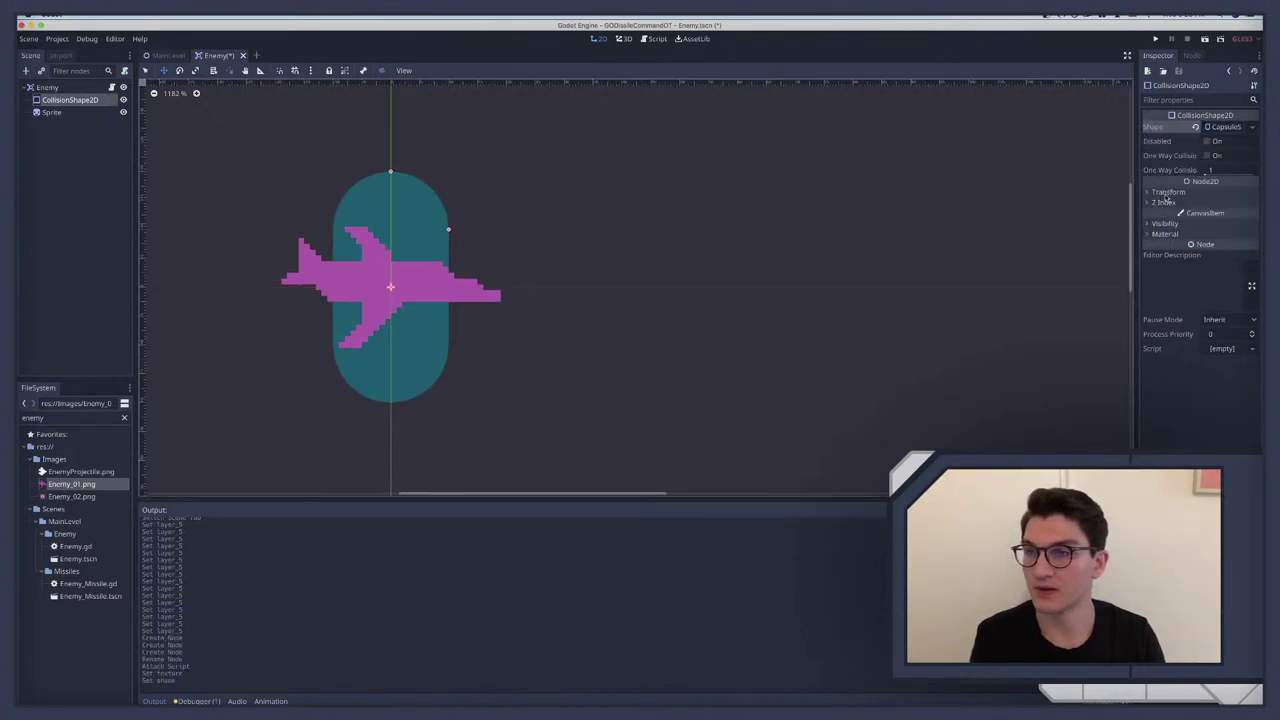
{"action": "left_click", "coordinate": [1166, 192]}
{"action": "left_click", "coordinate": [1228, 233]}
{"action": "type", "text": "9"}
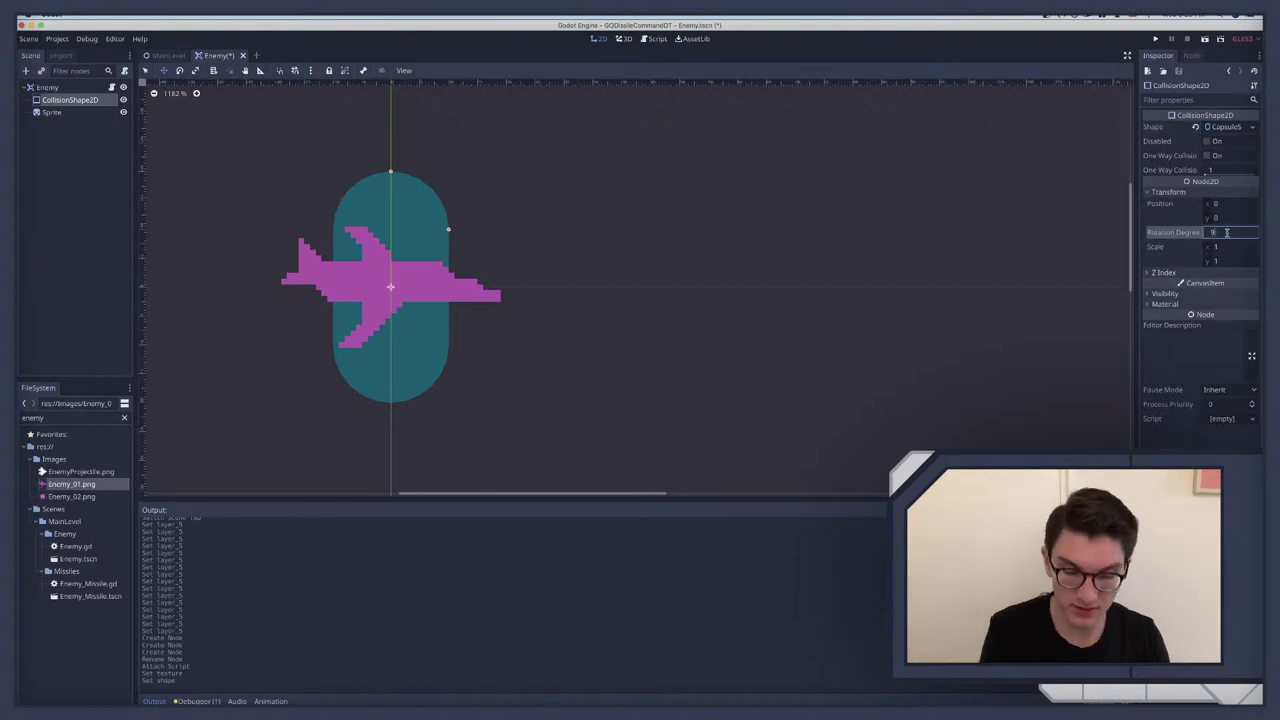
{"action": "type", "text": "0"}
{"action": "key", "text": "Return"}
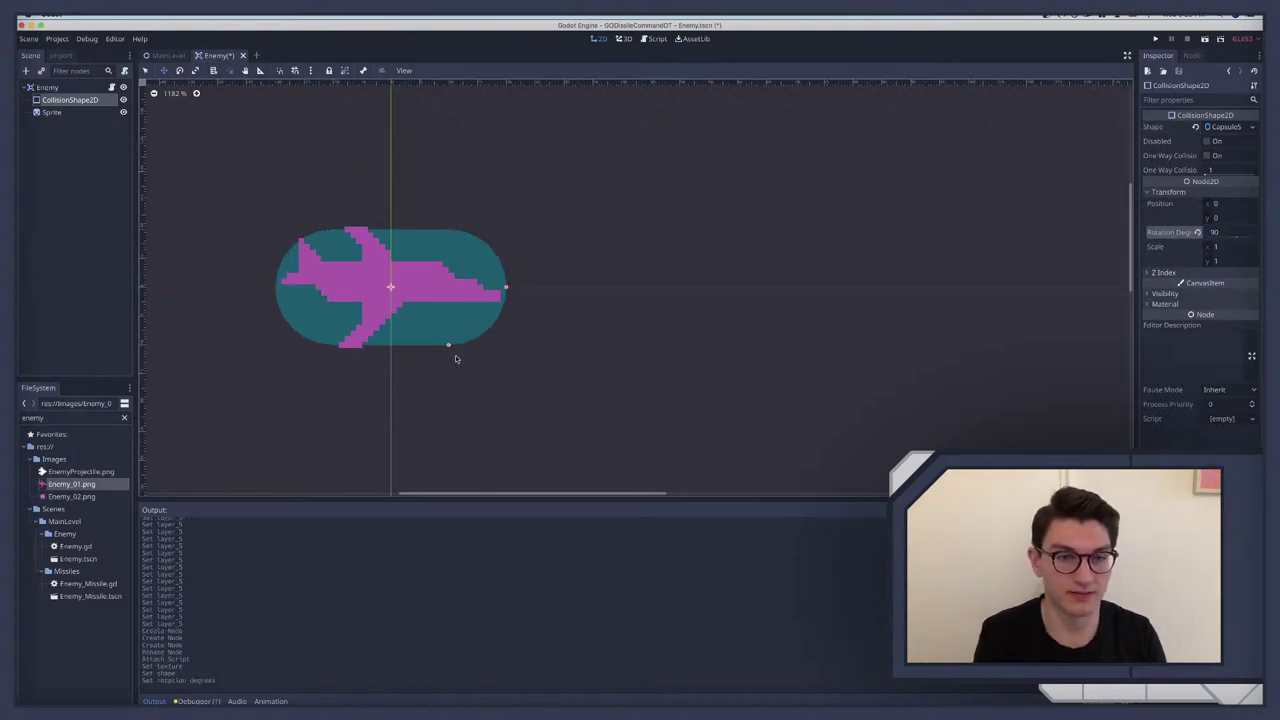
Step: Drag the capsule's handles in the viewport to fit it around the plane
{"action": "left_click_drag", "start_coordinate": [448, 344], "coordinate": [448, 332]}
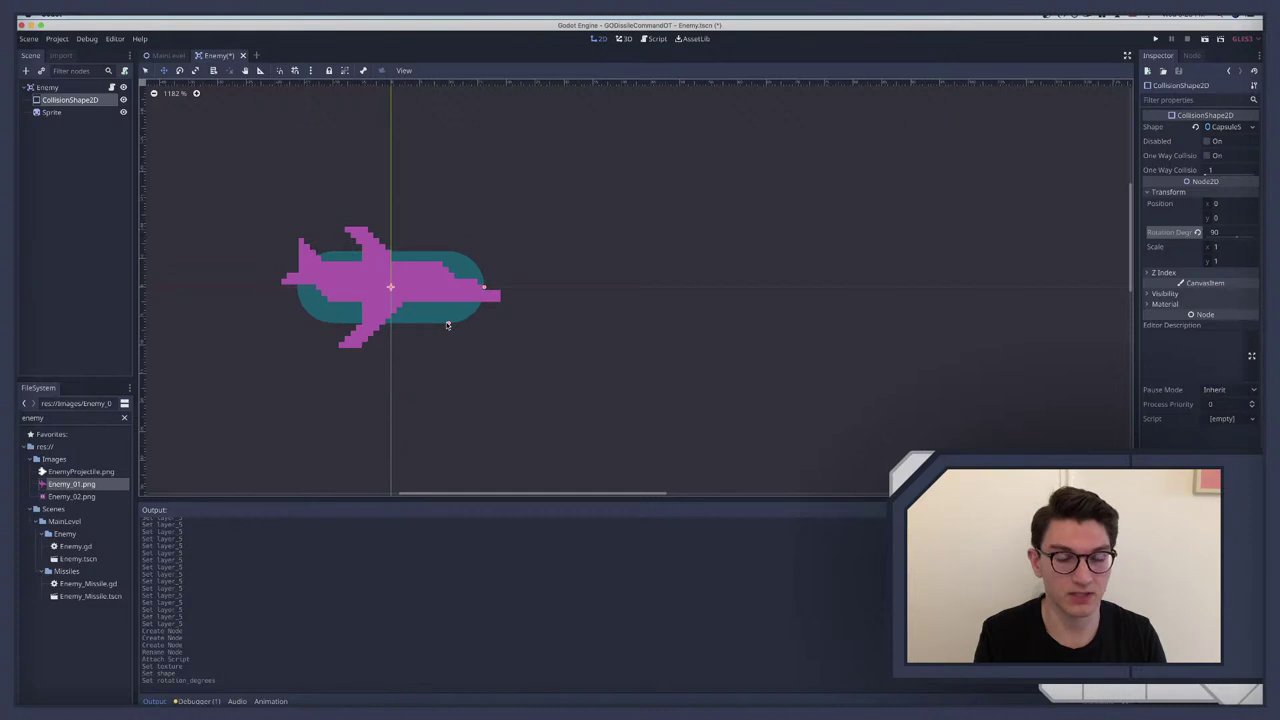
{"action": "left_click_drag", "start_coordinate": [447, 325], "coordinate": [509, 290]}
{"action": "key", "text": "super+z"}
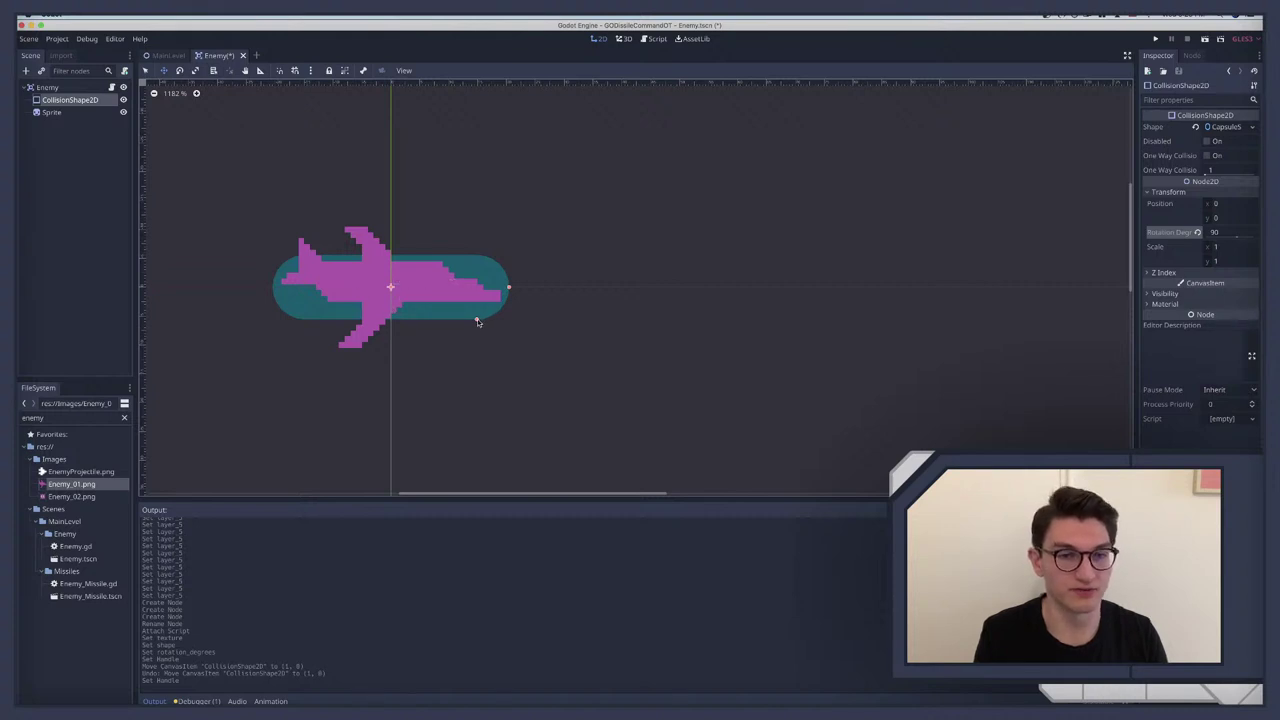
{"action": "left_click_drag", "start_coordinate": [477, 321], "coordinate": [476, 322]}
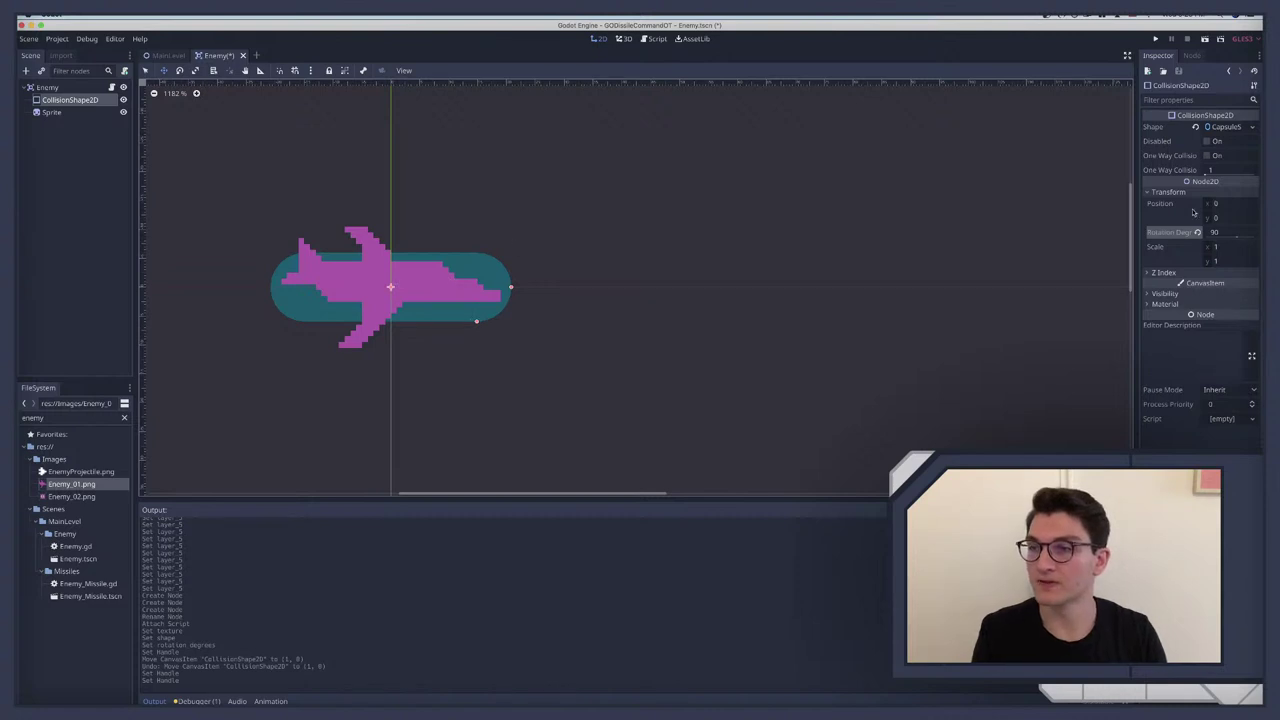
Step: Set the capsule's Radius to 6 and Height to 30 in the Inspector
{"action": "left_click", "coordinate": [1230, 127]}
{"action": "left_click", "coordinate": [1222, 140]}
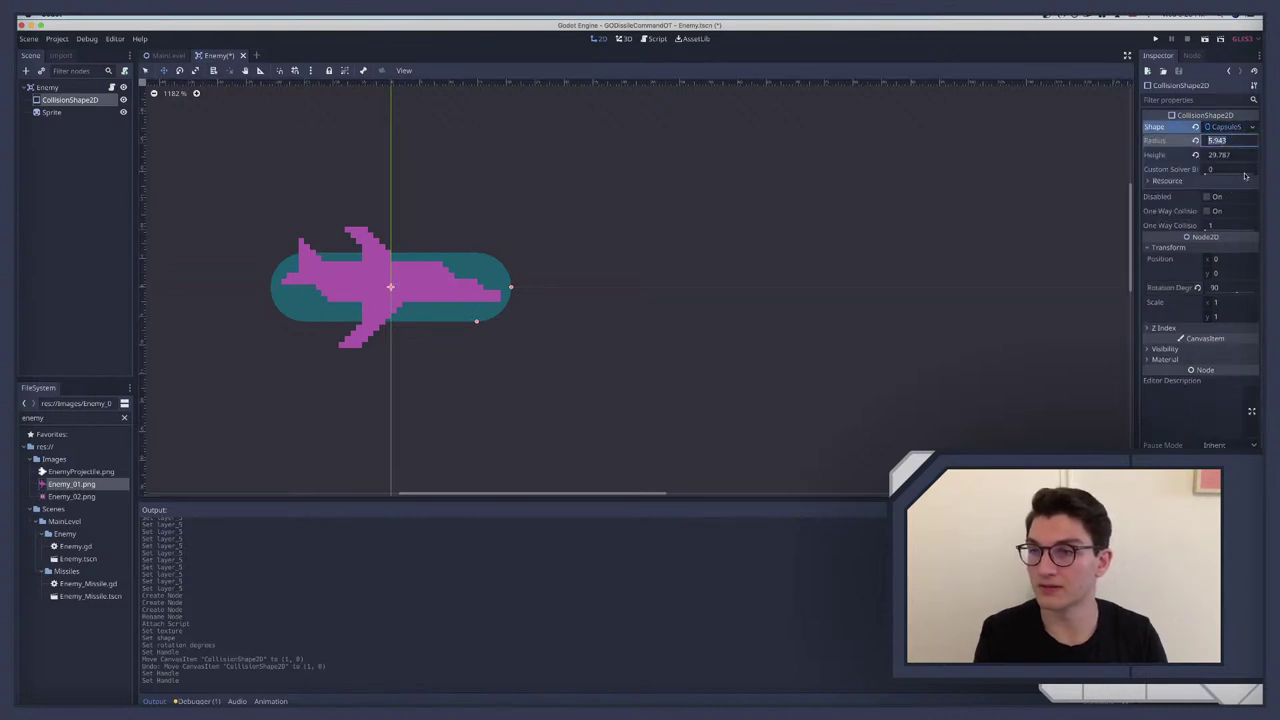
{"action": "type", "text": "5"}
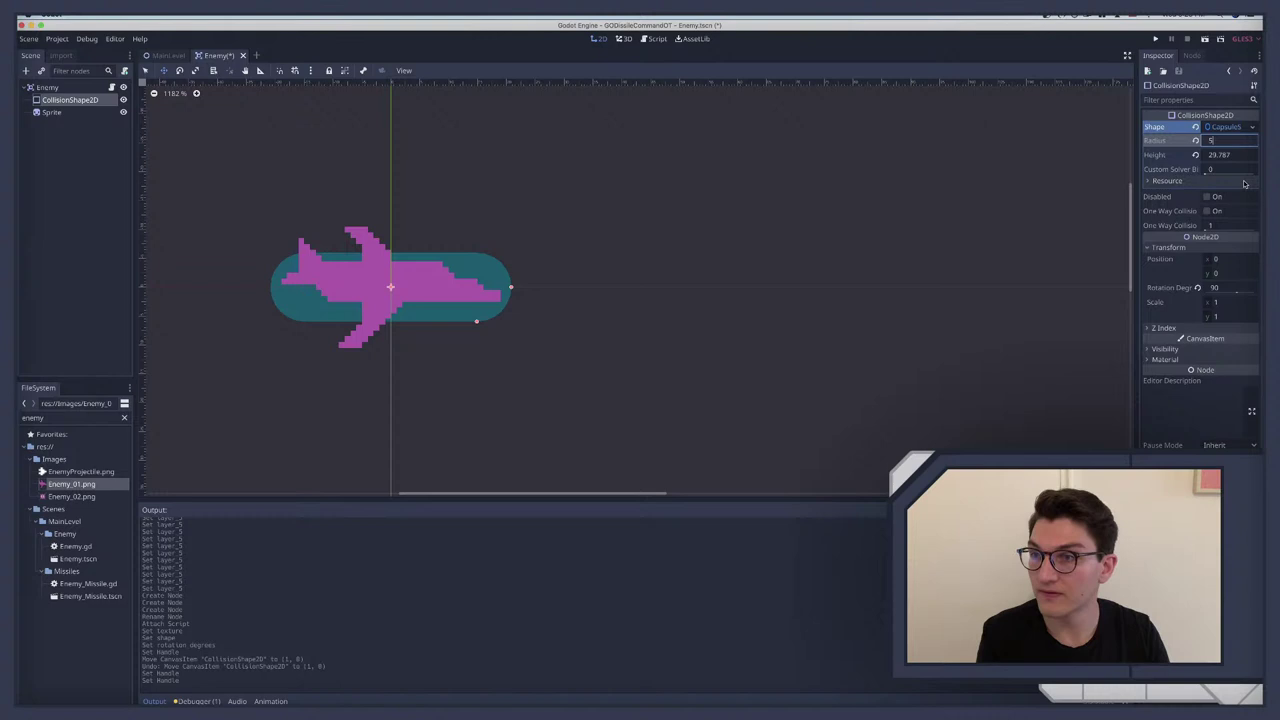
{"action": "key", "text": "Tab"}
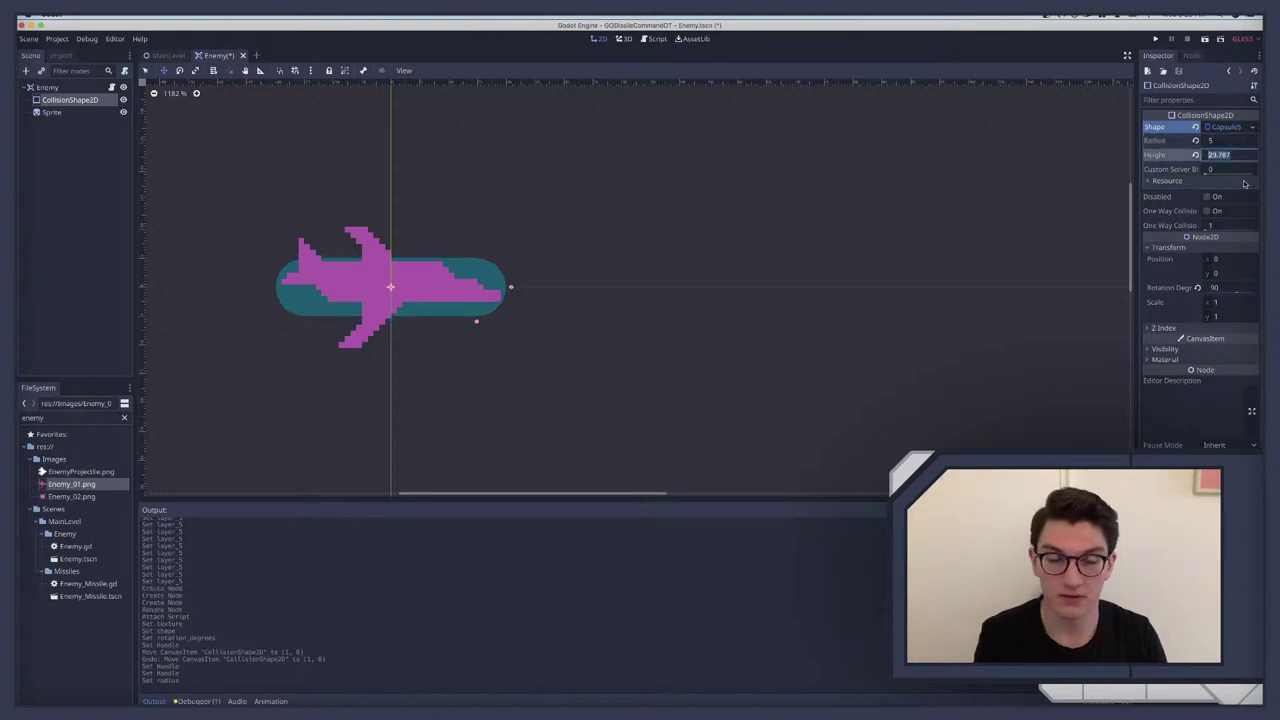
{"action": "key", "text": "ctrl+z"}
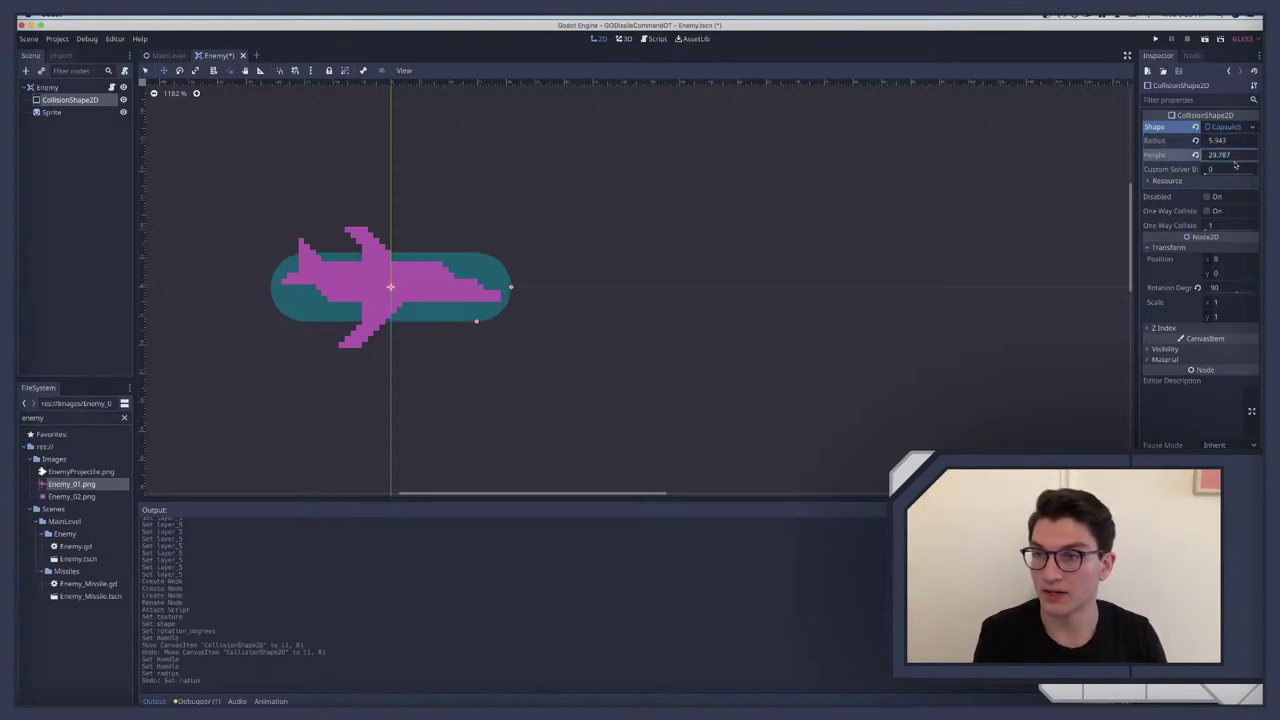
{"action": "left_click", "coordinate": [1223, 141]}
{"action": "type", "text": "6"}
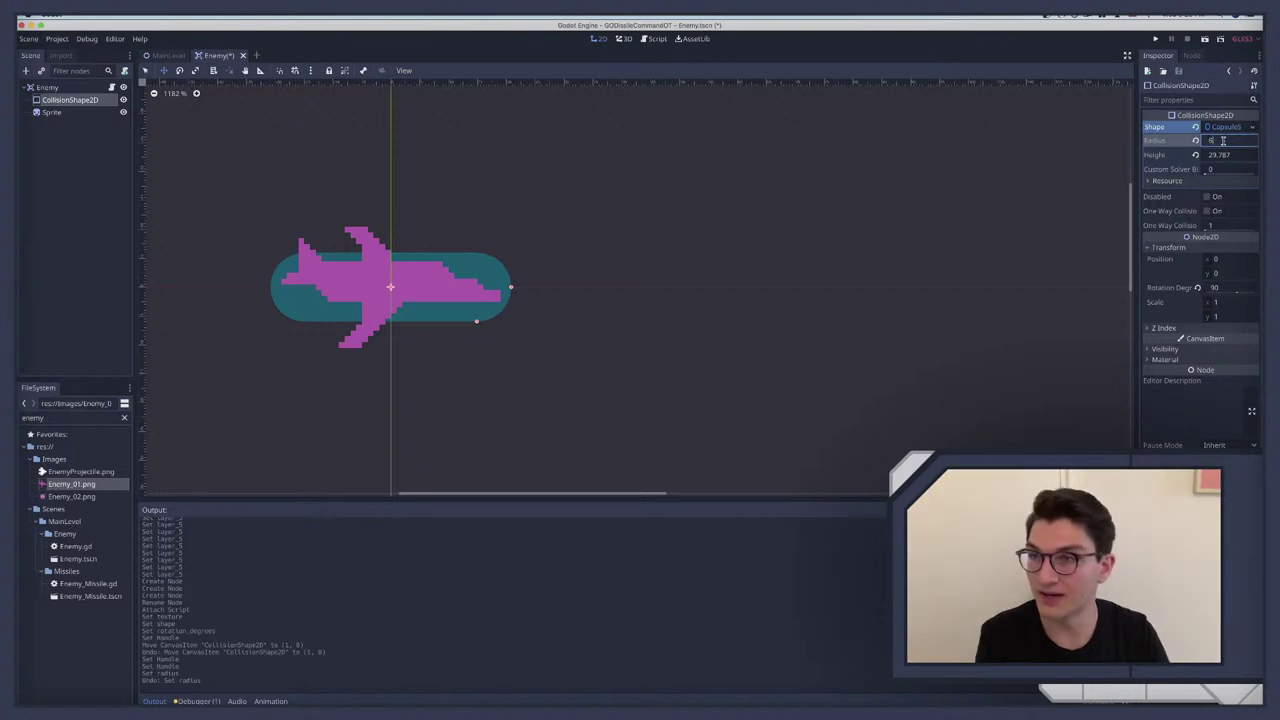
{"action": "key", "text": "Tab"}
{"action": "type", "text": "30"}
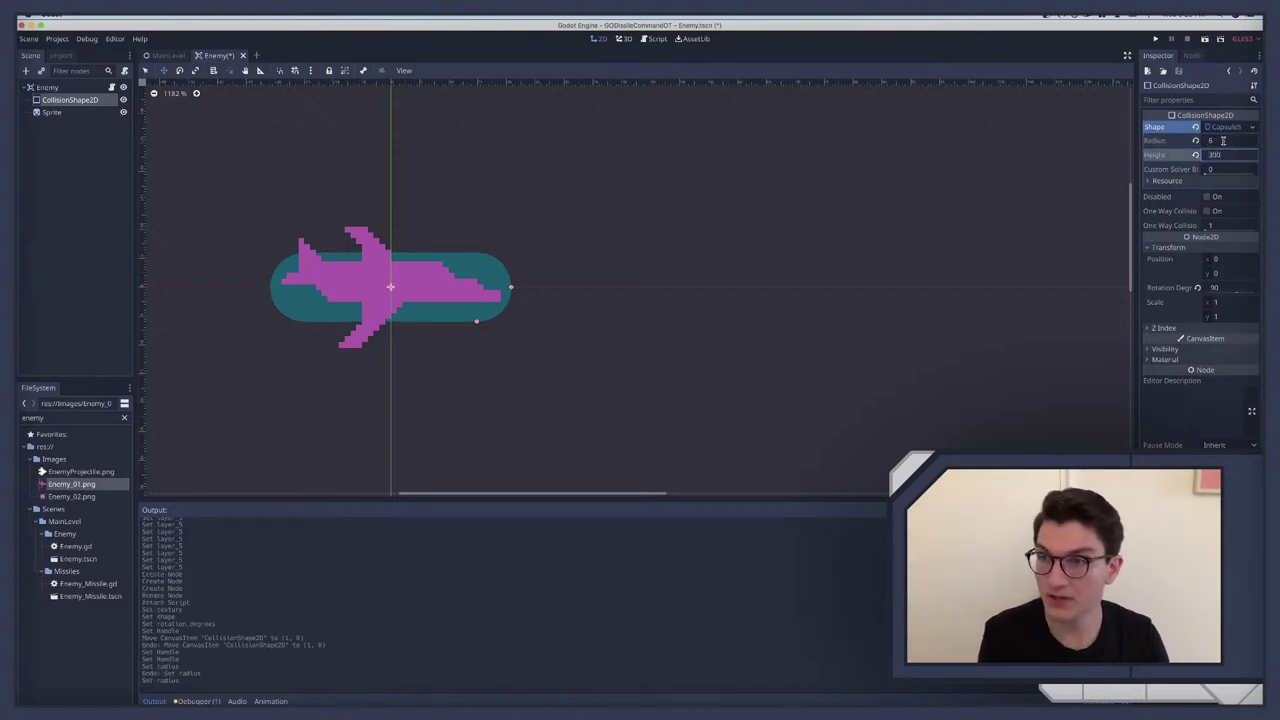
{"action": "key", "text": "Return"}
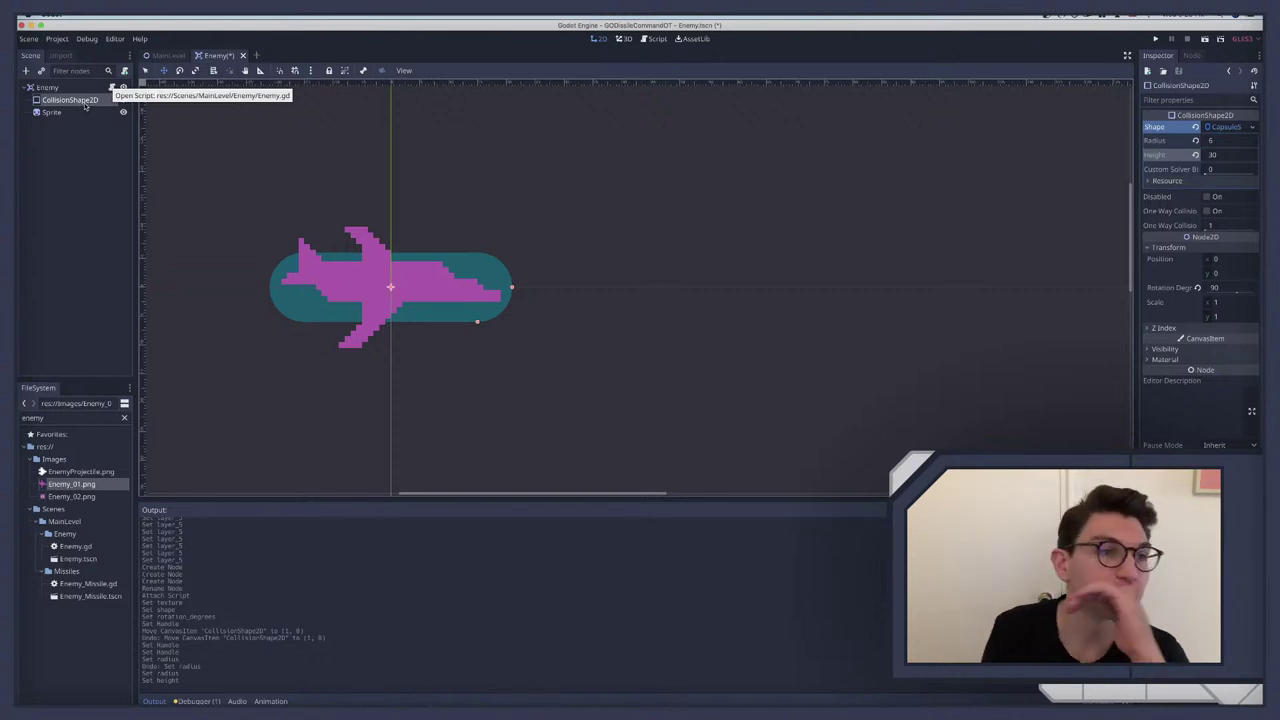
{"action": "left_click", "coordinate": [1219, 127]}
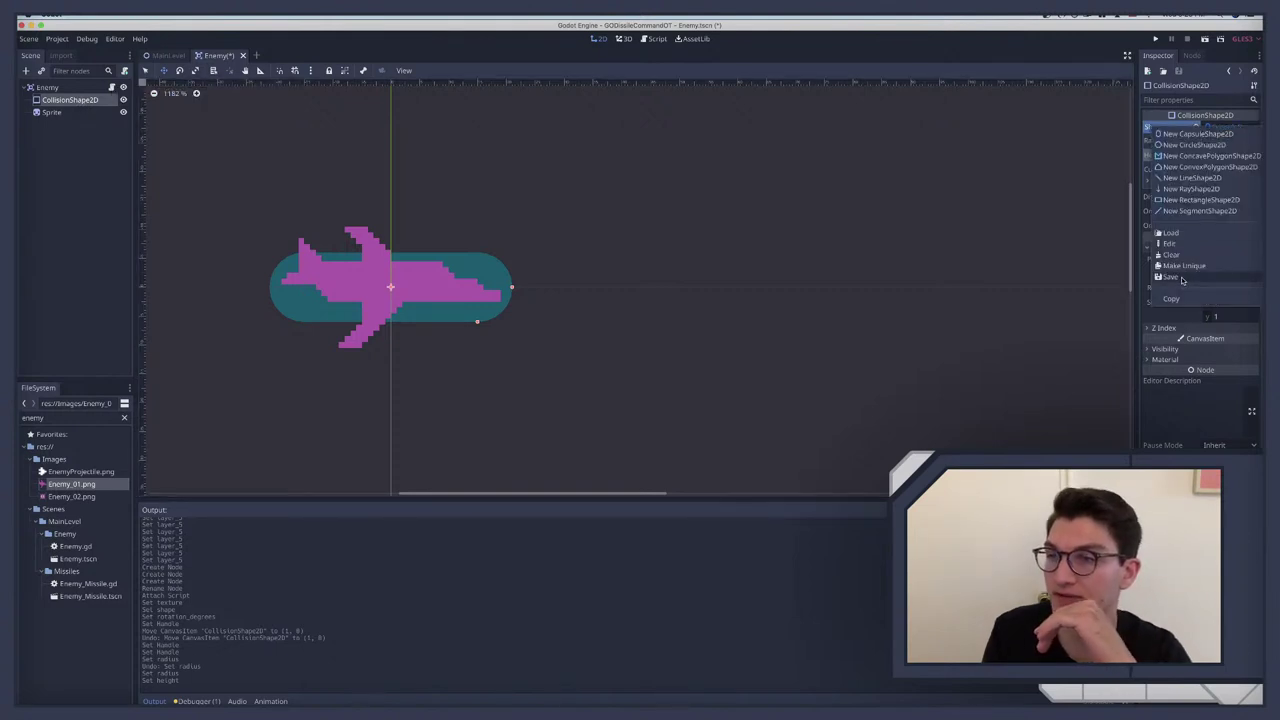
Step: Save the capsule shape as Plane_capsule_shape.tres, then select the Sprite node
{"action": "left_click", "coordinate": [1172, 277]}
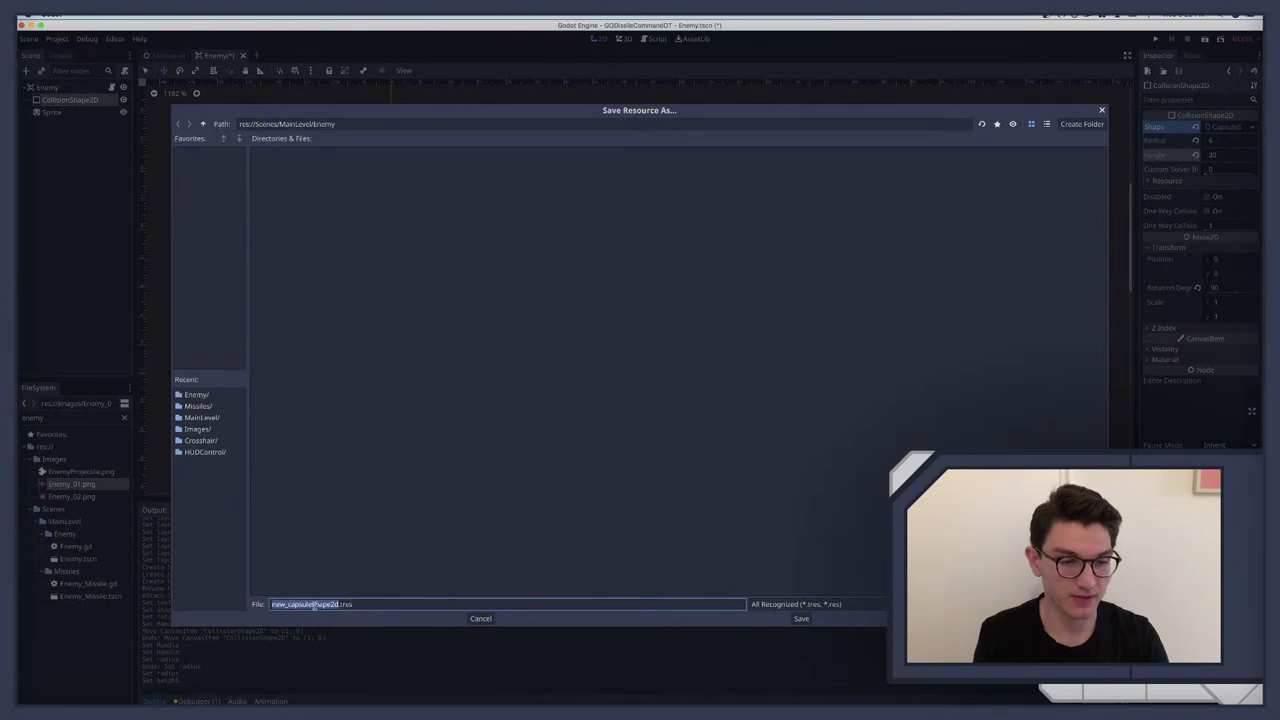
{"action": "type", "text": "P"}
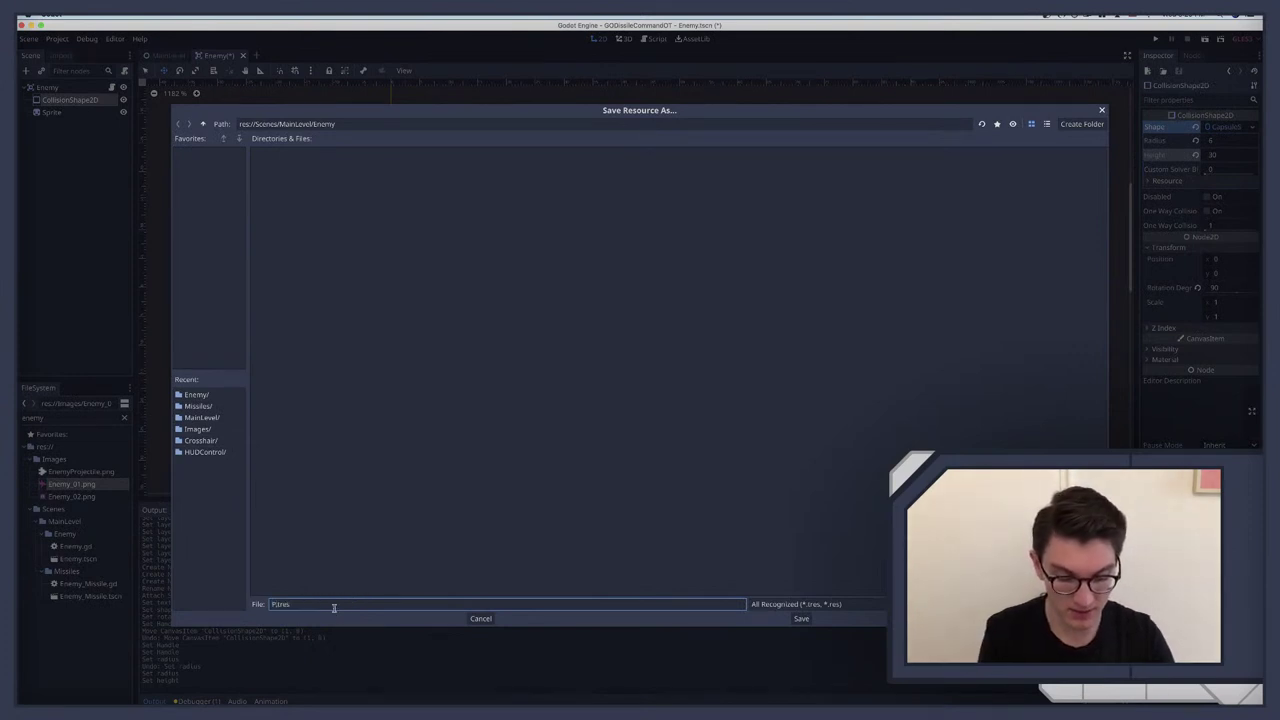
{"action": "type", "text": "lane"}
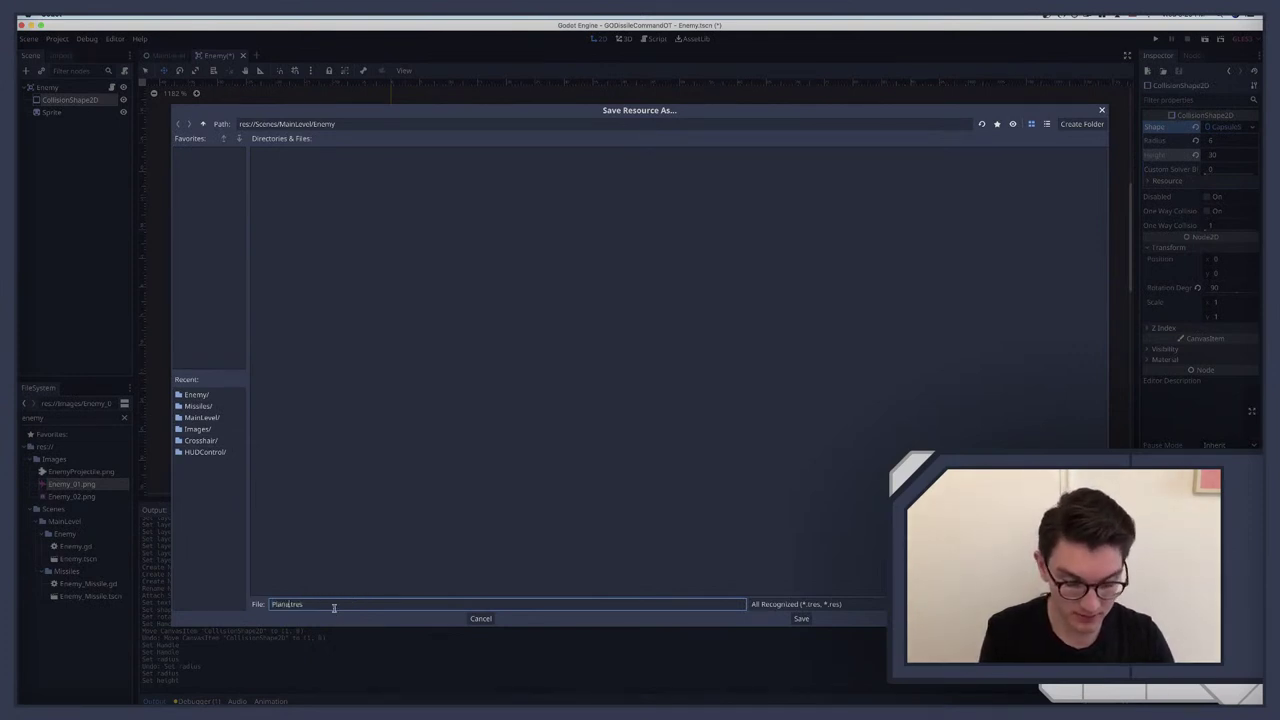
{"action": "type", "text": "_capsule"}
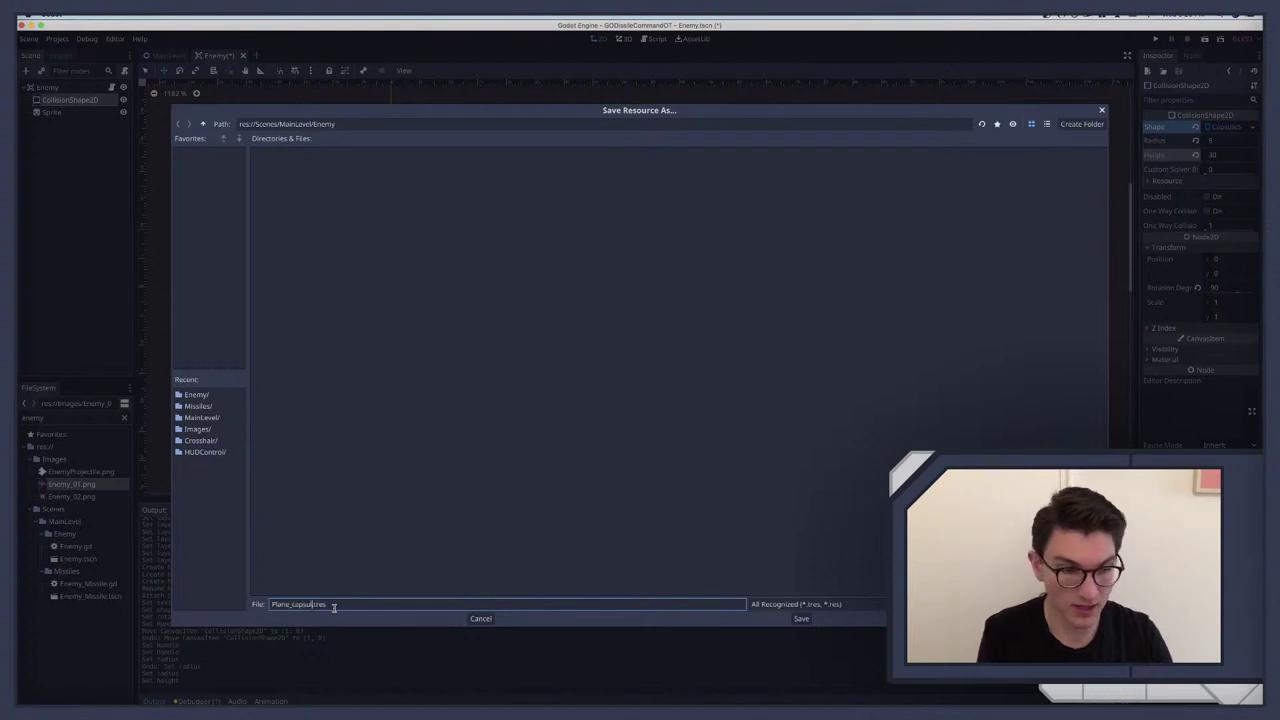
{"action": "type", "text": "_shape"}
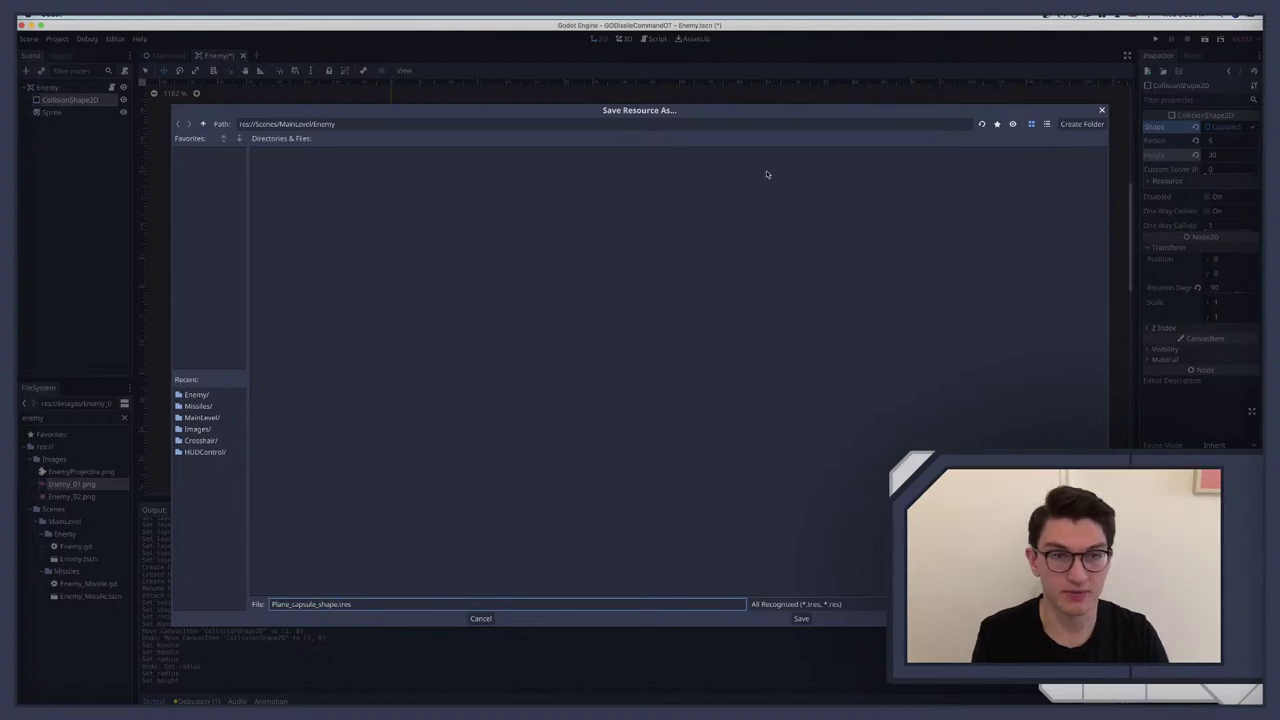
{"action": "left_click", "coordinate": [801, 618]}
{"action": "left_click", "coordinate": [56, 113]}
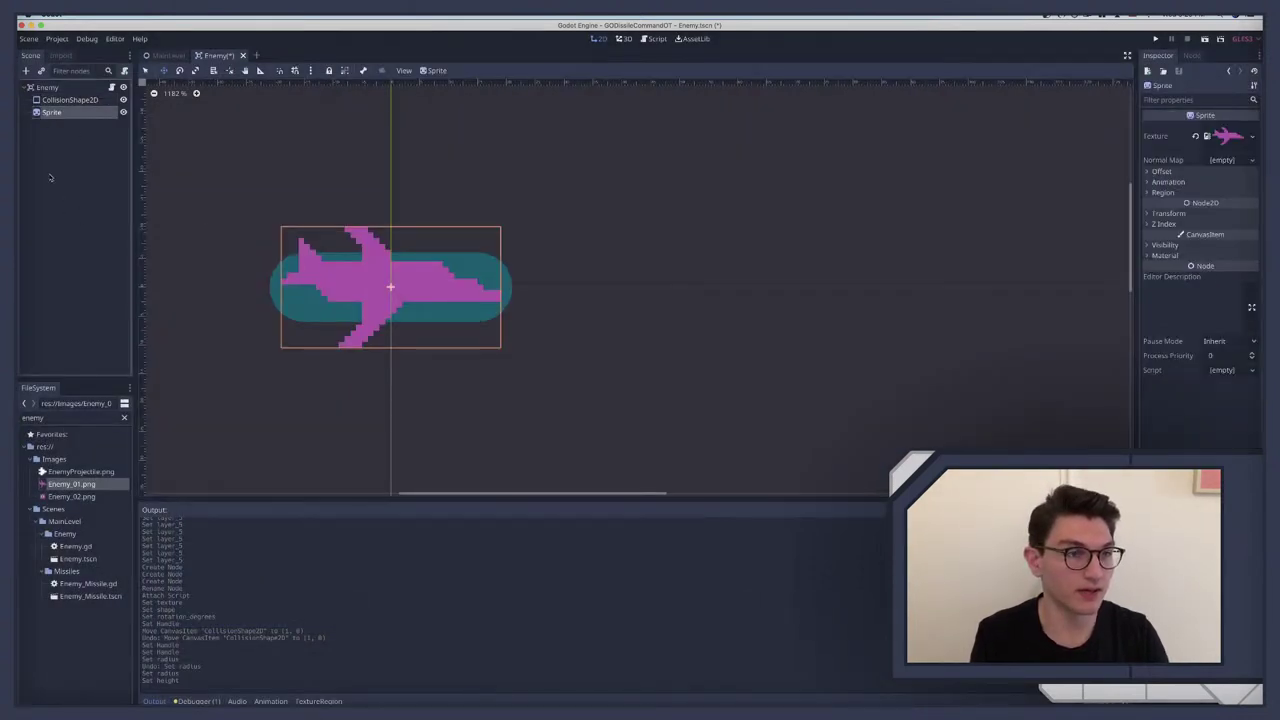
Step: Switch the sprite texture to Enemy_02.png and replace the collision shape with a fresh capsule
{"action": "left_click", "coordinate": [66, 497]}
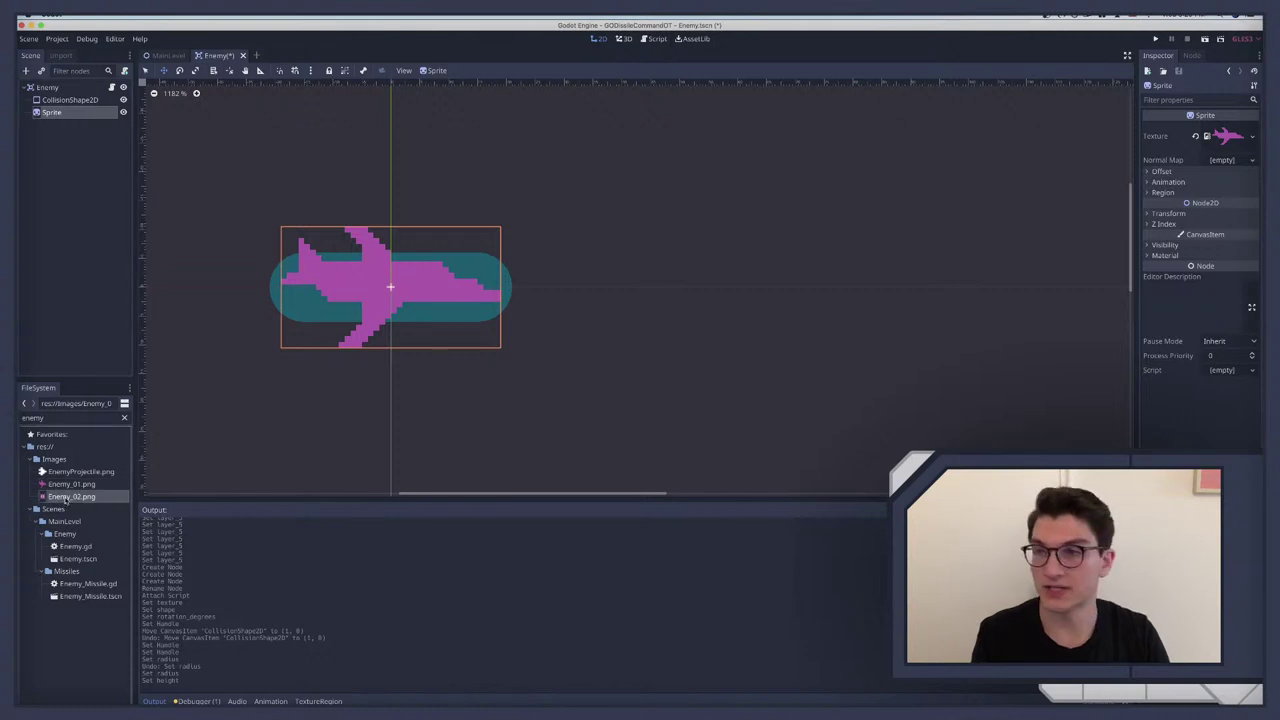
{"action": "left_click_drag", "start_coordinate": [66, 497], "coordinate": [1226, 137]}
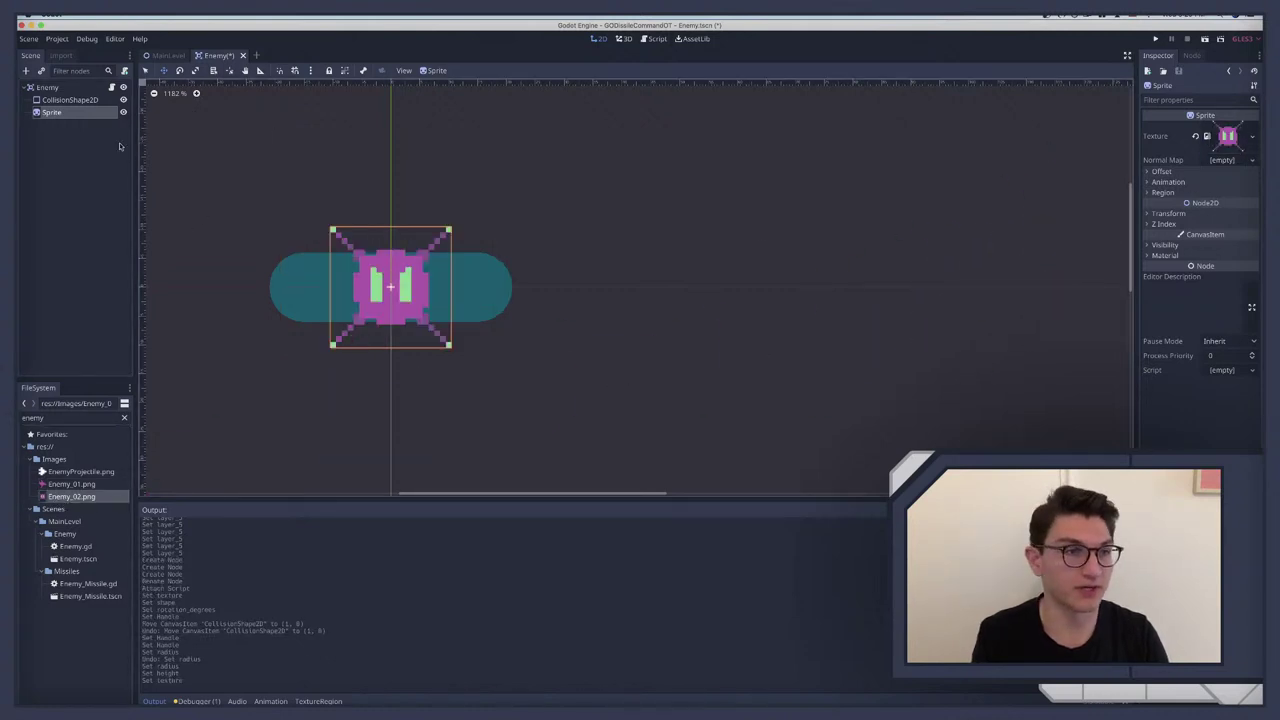
{"action": "left_click", "coordinate": [70, 100]}
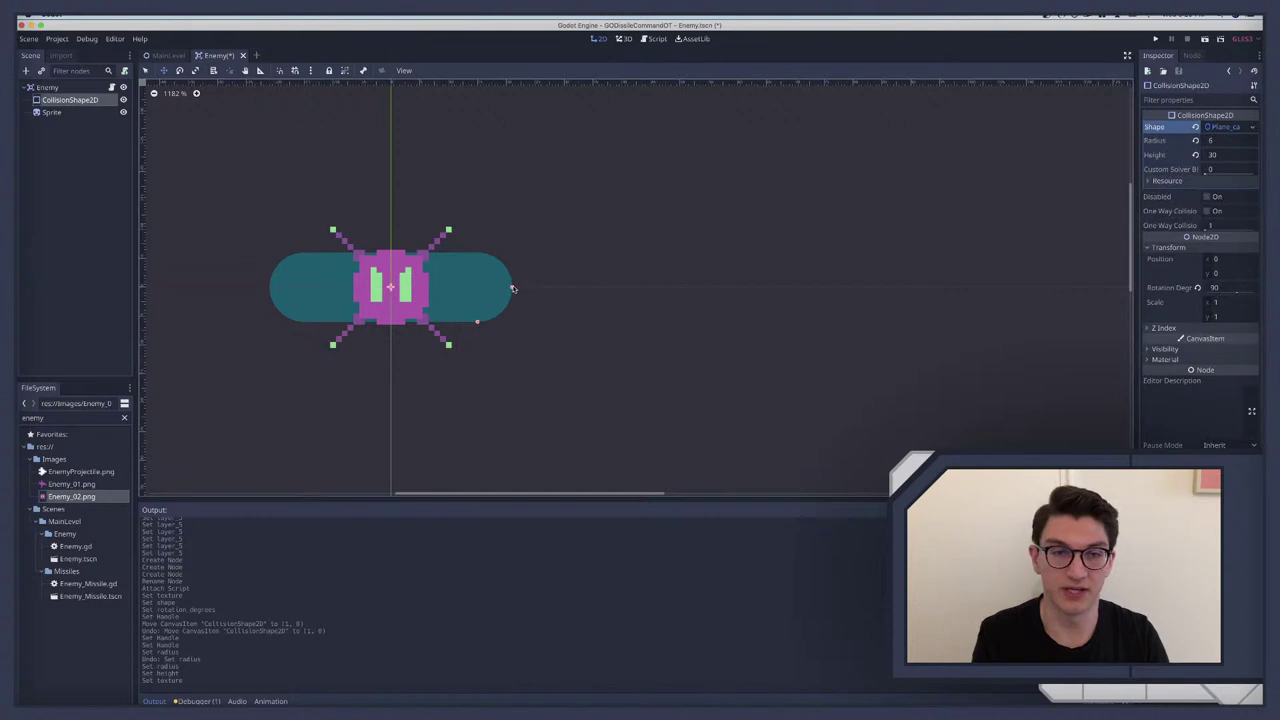
{"action": "left_click", "coordinate": [1238, 128]}
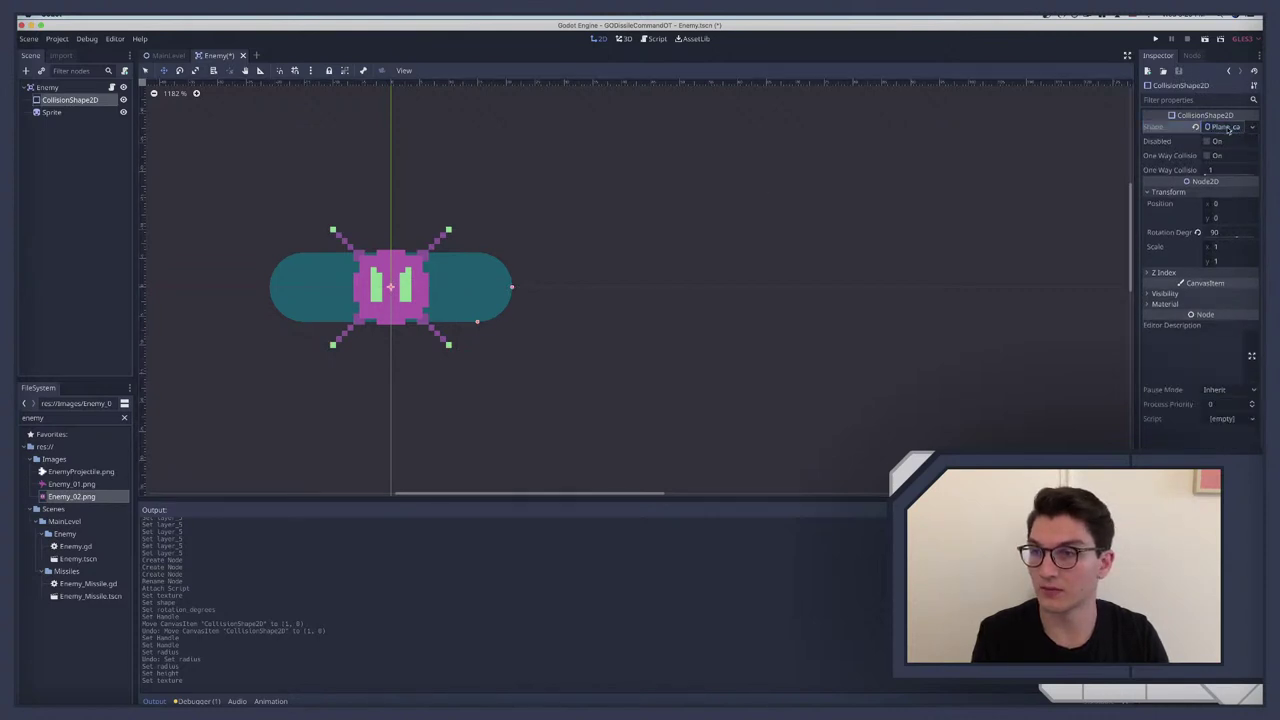
{"action": "right_click", "coordinate": [1228, 131]}
{"action": "left_click", "coordinate": [1190, 267]}
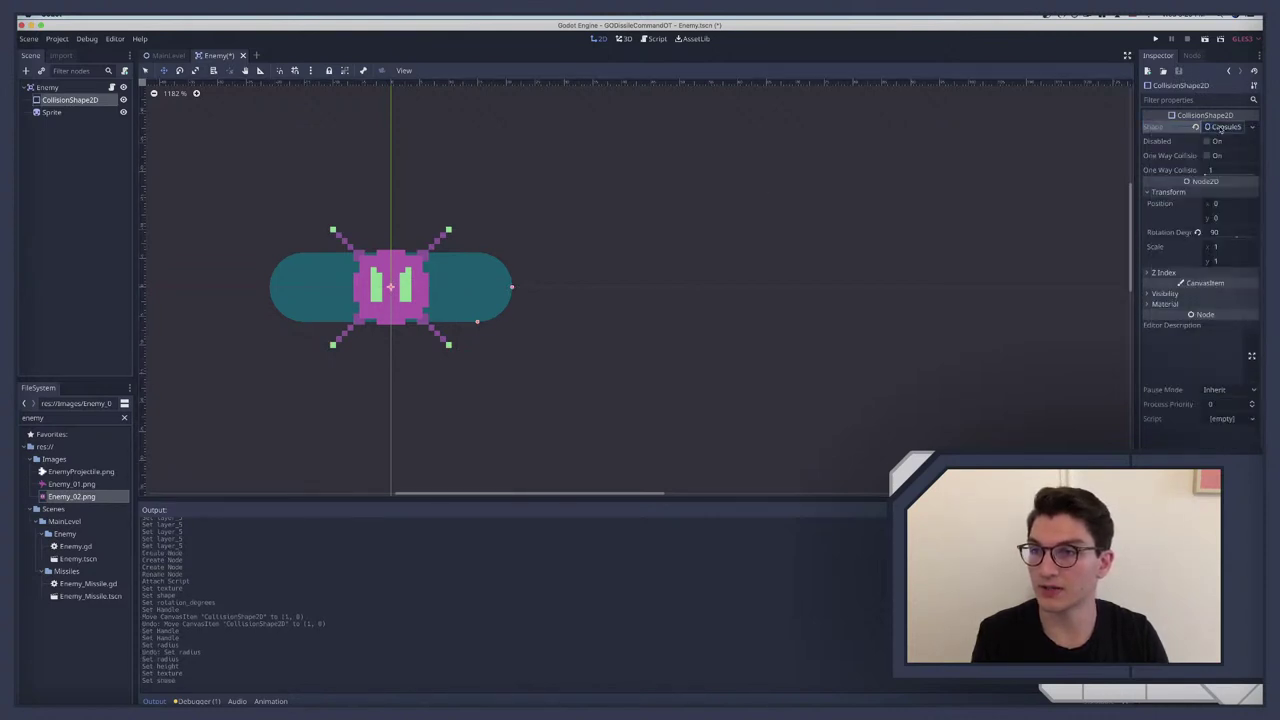
{"action": "left_click", "coordinate": [1195, 128]}
{"action": "left_click", "coordinate": [1220, 128]}
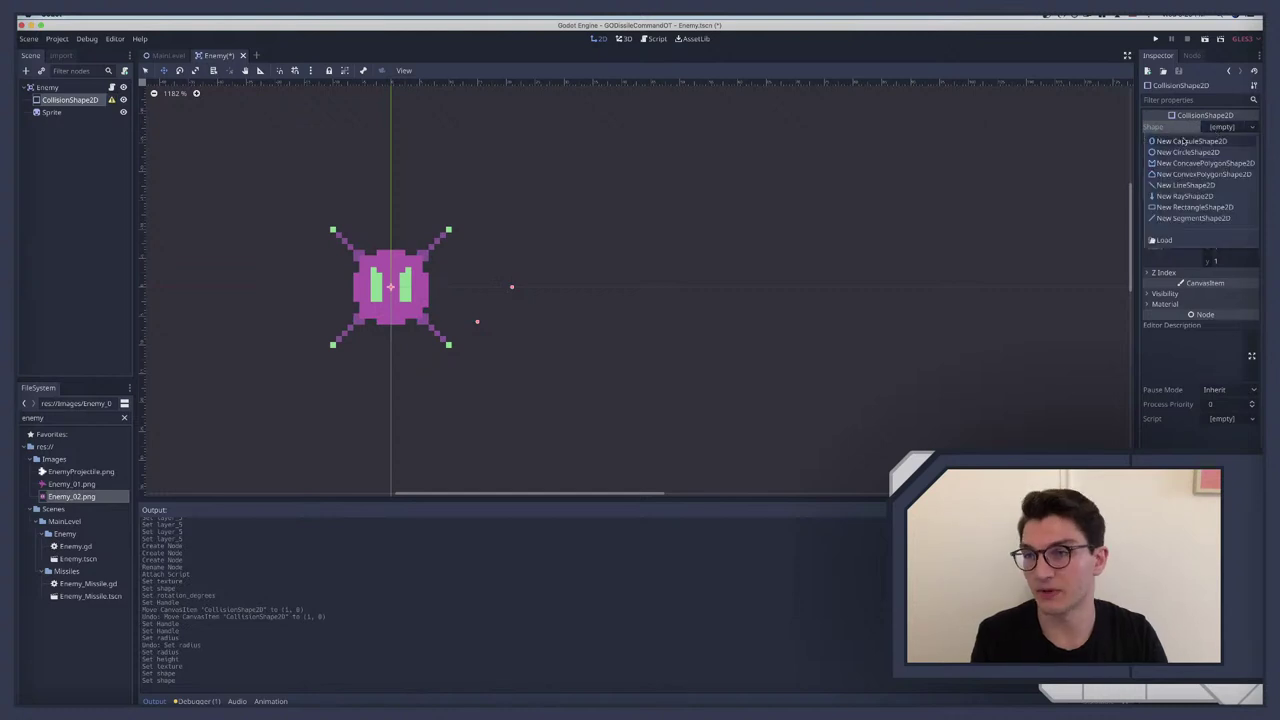
{"action": "left_click", "coordinate": [1200, 140]}
Step: Drag the capsule's handles to reshape it into a near-circle
{"action": "right_click", "coordinate": [1205, 127]}
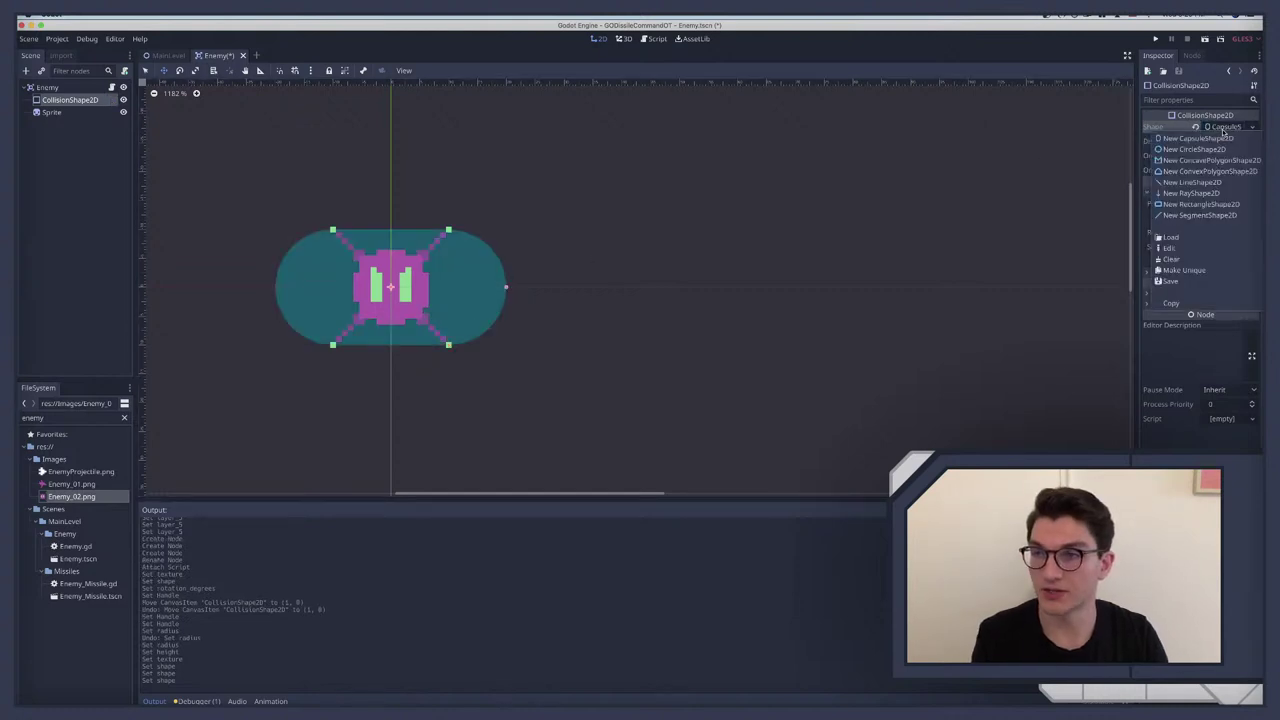
{"action": "left_click", "coordinate": [1183, 270]}
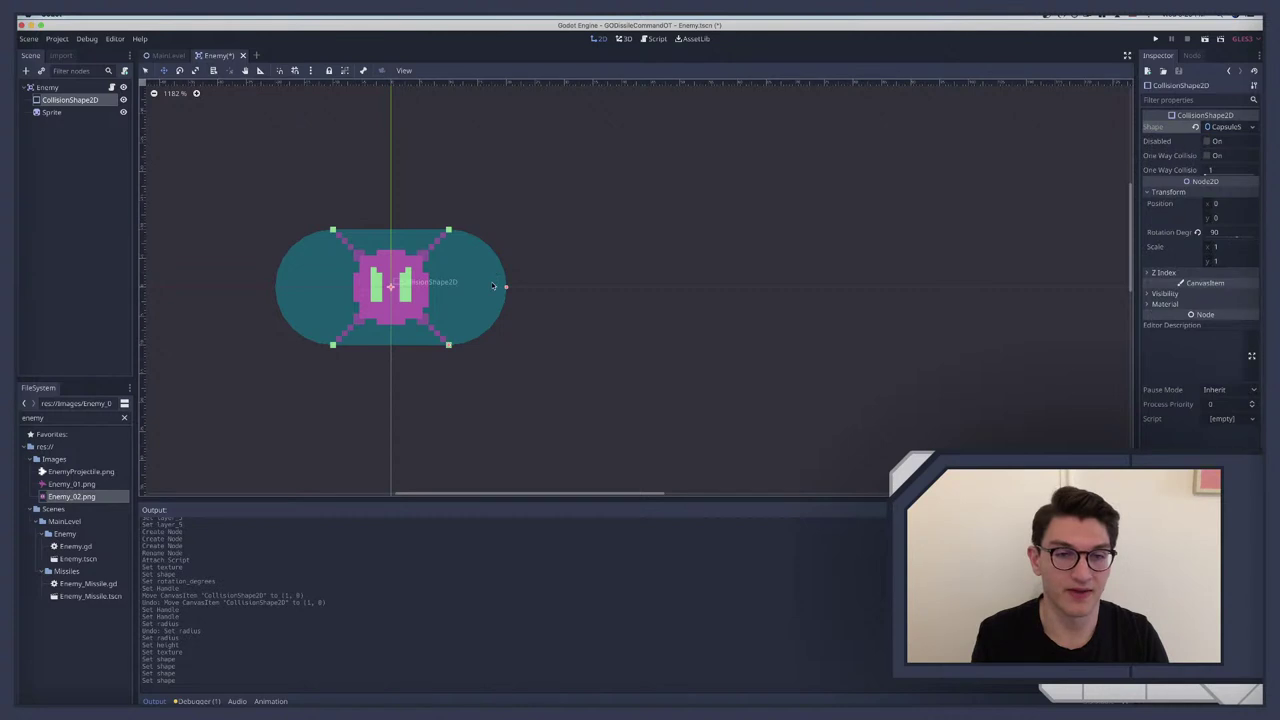
{"action": "mouse_move", "coordinate": [506, 290]}
{"action": "left_mouse_down"}
{"action": "mouse_move", "coordinate": [455, 289]}
{"action": "mouse_move", "coordinate": [498, 288]}
{"action": "left_mouse_up"}
{"action": "key", "text": "ctrl+z"}
{"action": "left_click_drag", "start_coordinate": [448, 341], "coordinate": [447, 348]}
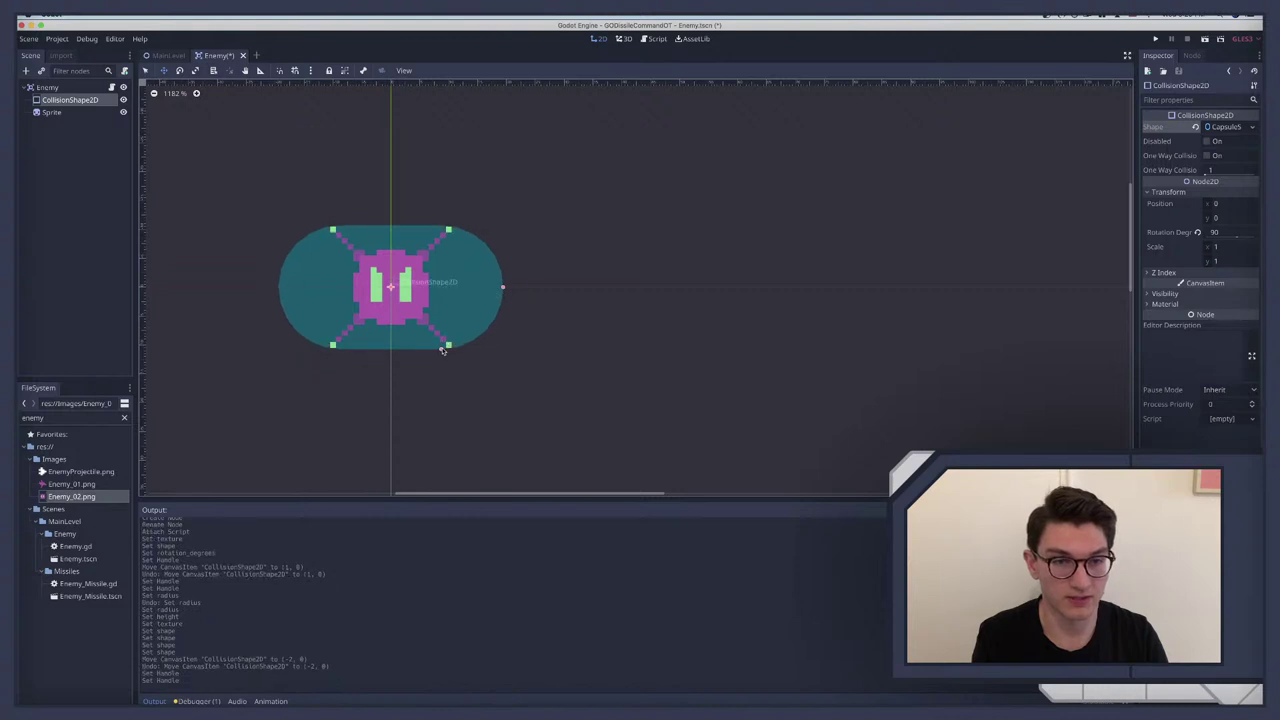
{"action": "left_click_drag", "start_coordinate": [503, 289], "coordinate": [455, 290]}
Step: Replace the capsule with a new CircleShape2D of radius 10
{"action": "left_click", "coordinate": [1226, 127]}
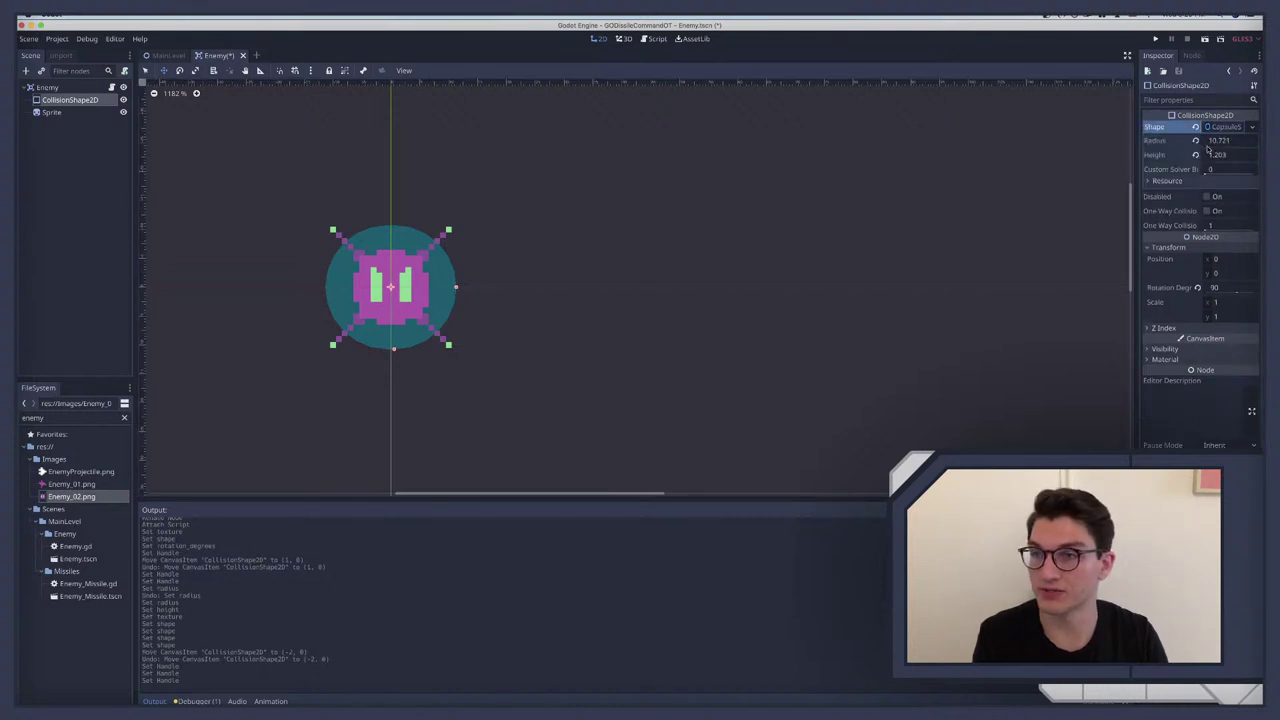
{"action": "left_click", "coordinate": [1221, 128]}
{"action": "left_click", "coordinate": [1190, 262]}
{"action": "left_click", "coordinate": [1221, 128]}
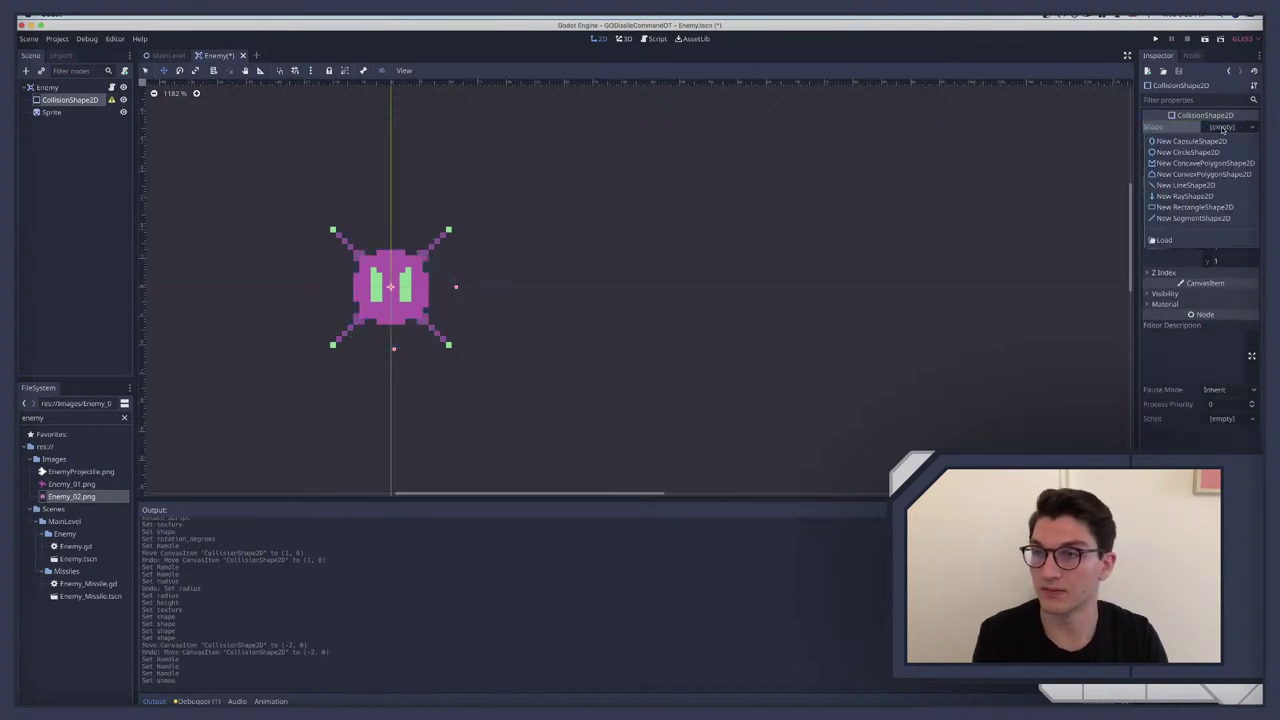
{"action": "left_click", "coordinate": [1188, 152]}
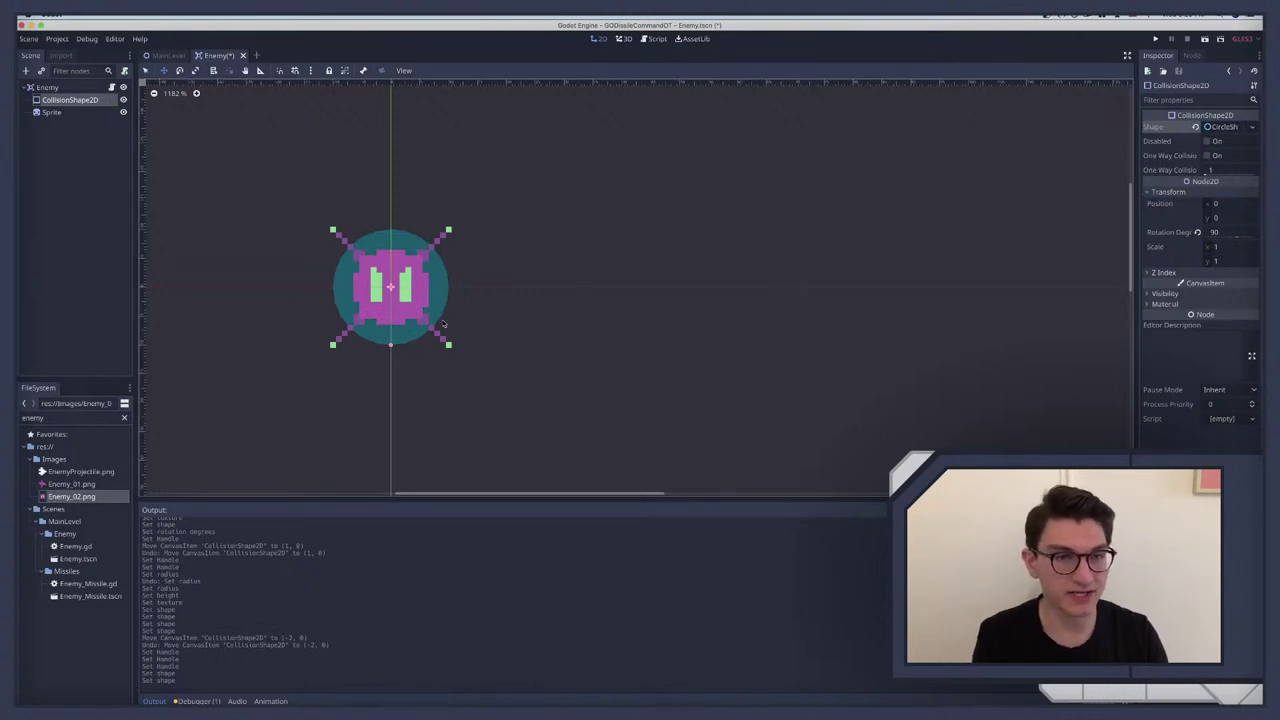
{"action": "left_click", "coordinate": [1215, 129]}
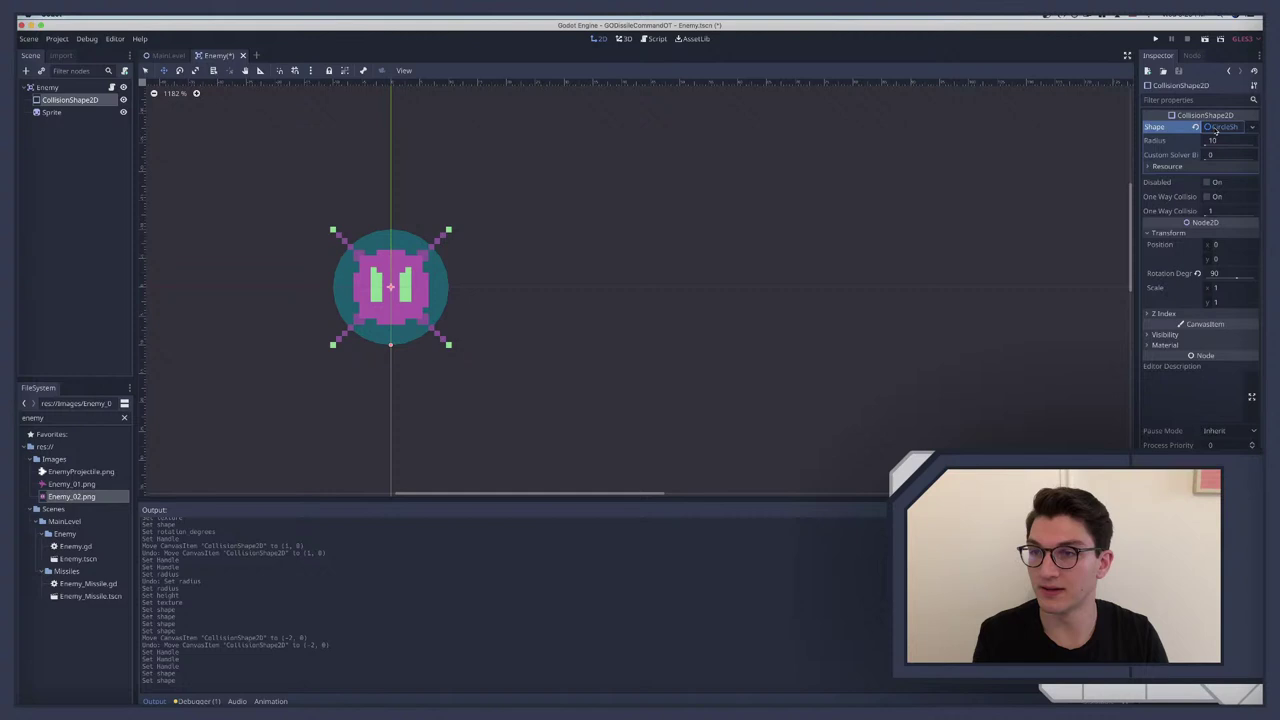
{"action": "right_click", "coordinate": [1216, 128]}
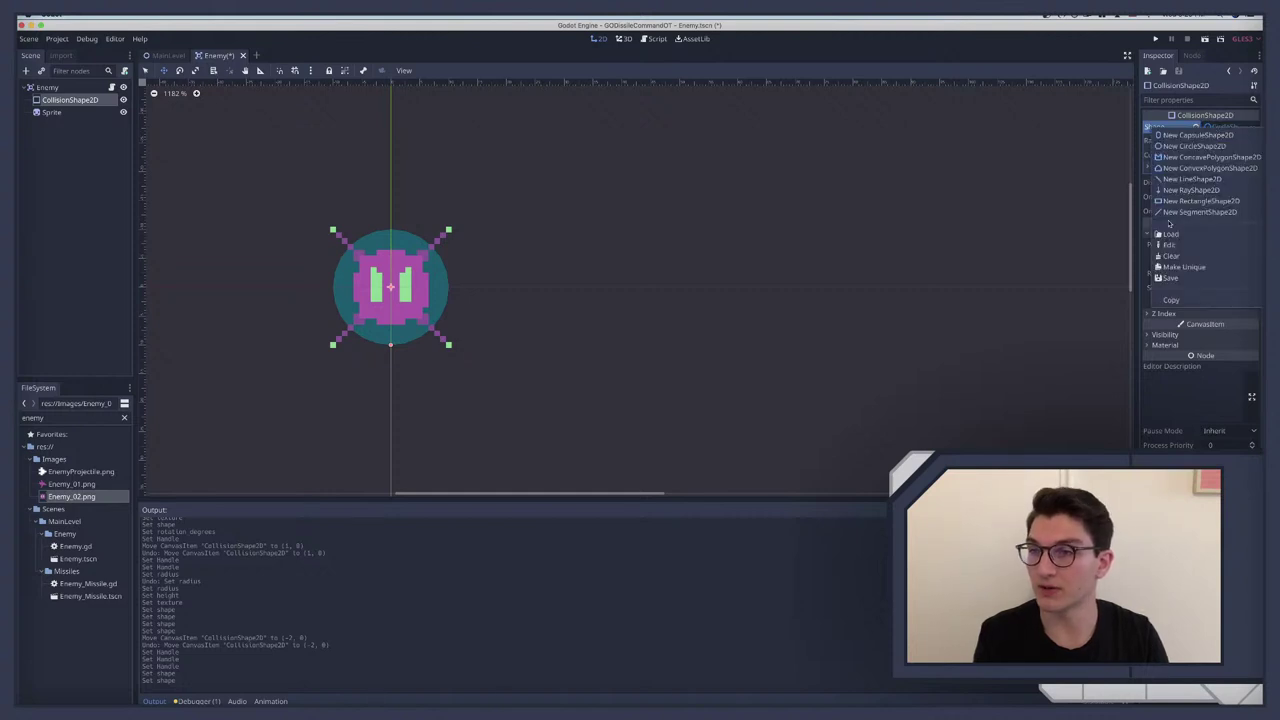
Step: Save the circle shape as Sat_shape.tres, save the Enemy scene, and open Enemy.gd
{"action": "left_click", "coordinate": [1166, 279]}
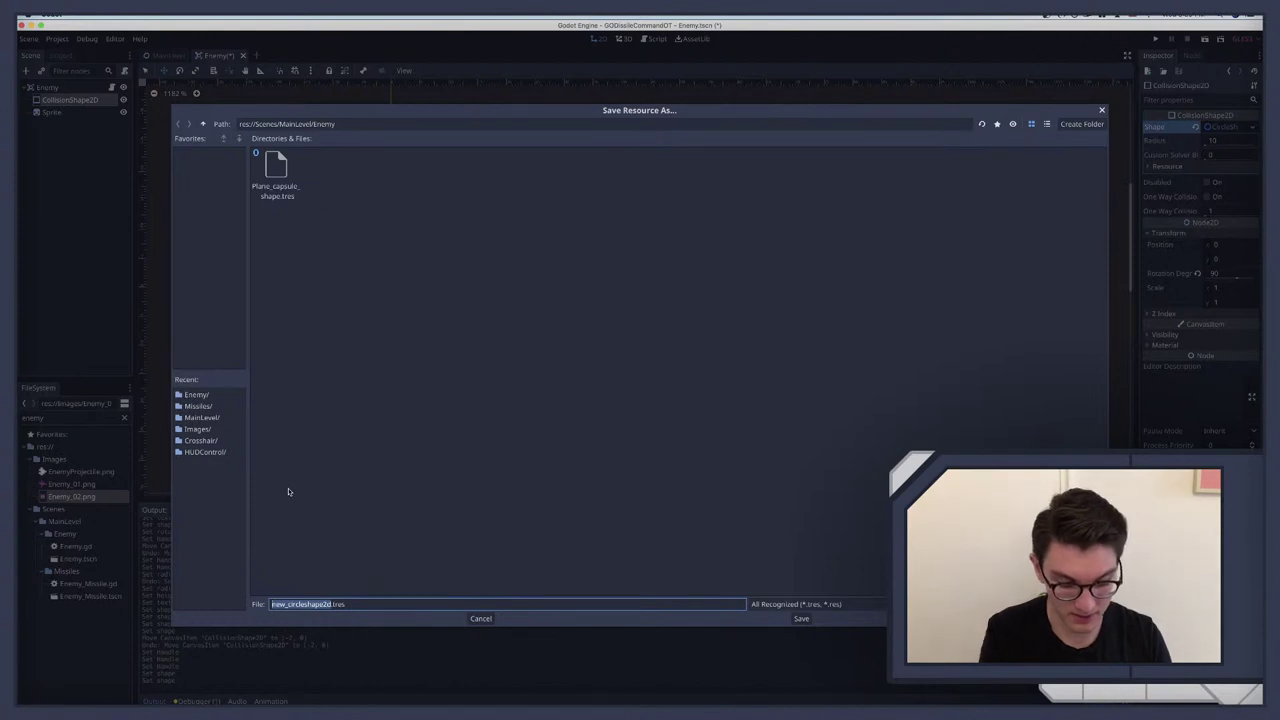
{"action": "type", "text": "Sa"}
{"action": "type", "text": "i_"}
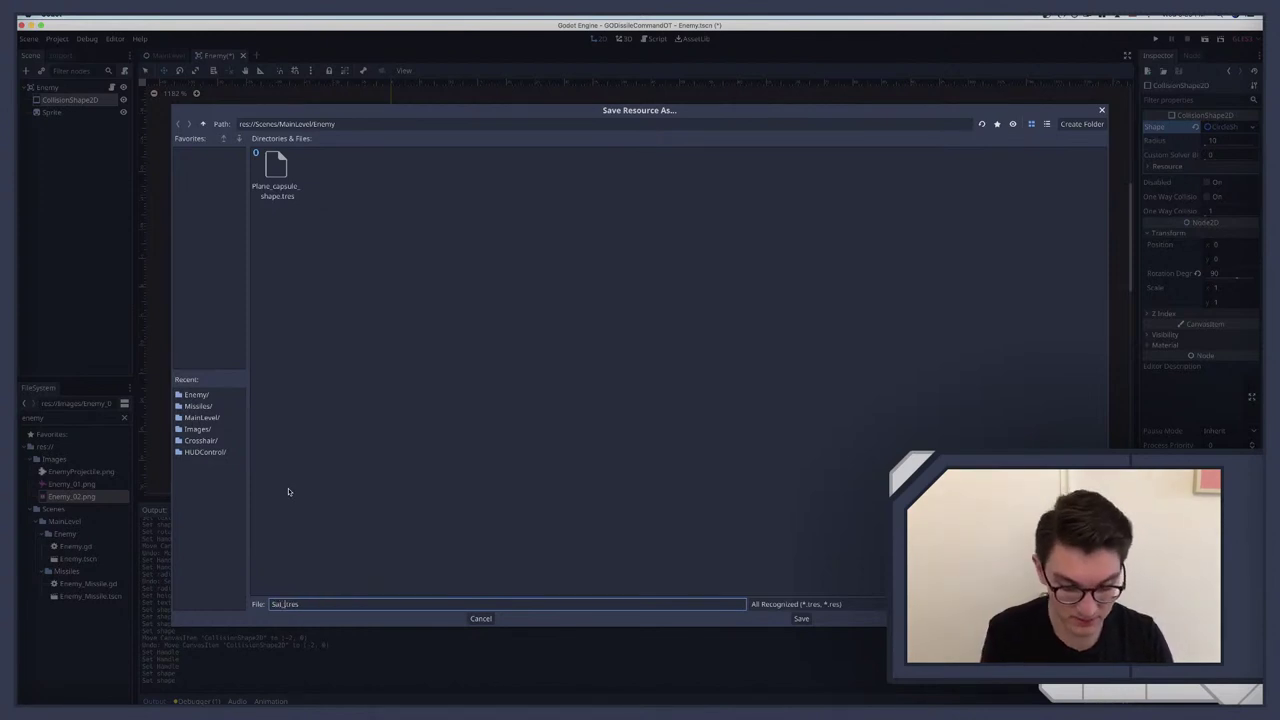
{"action": "type", "text": "shape"}
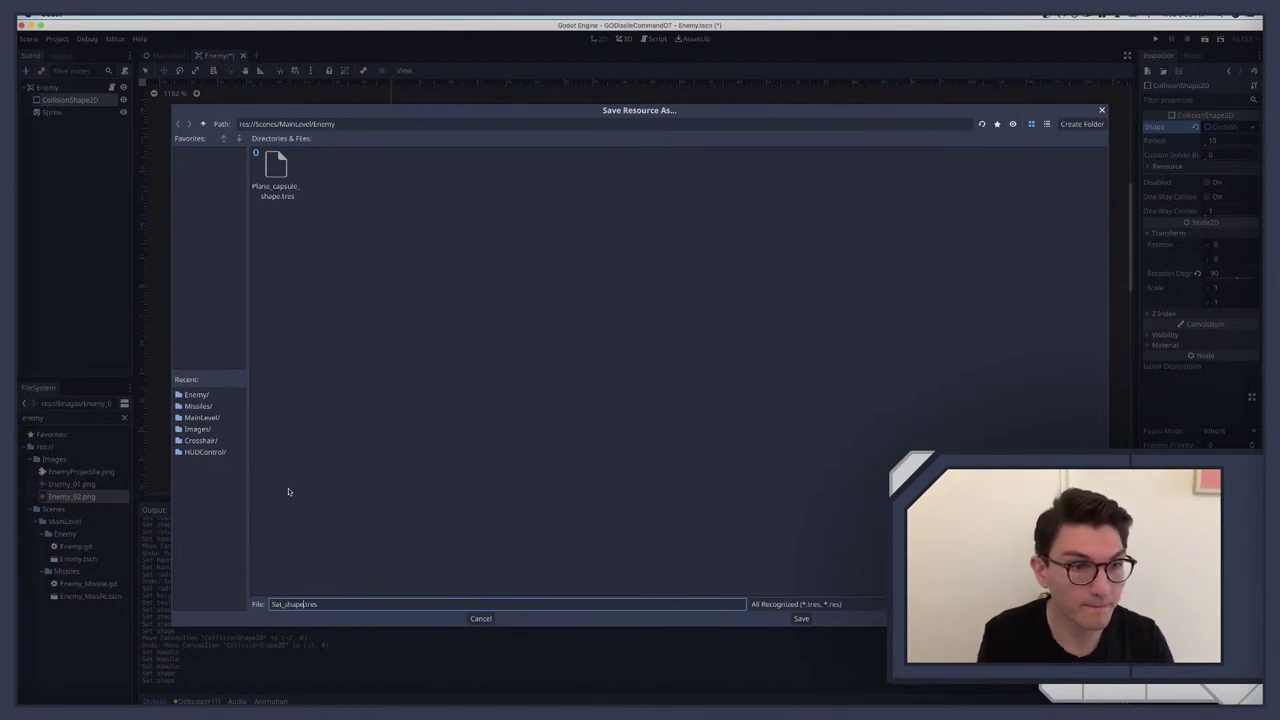
{"action": "key", "text": "Return"}
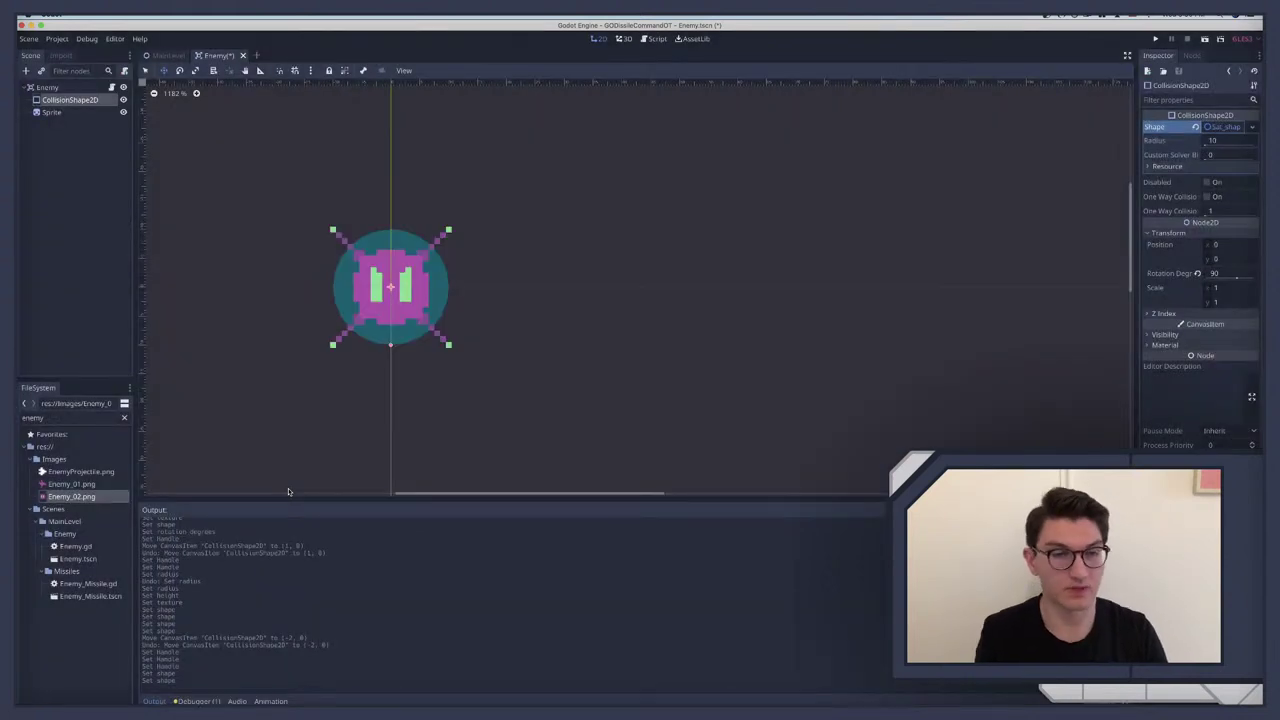
{"action": "key", "text": "ctrl+s"}
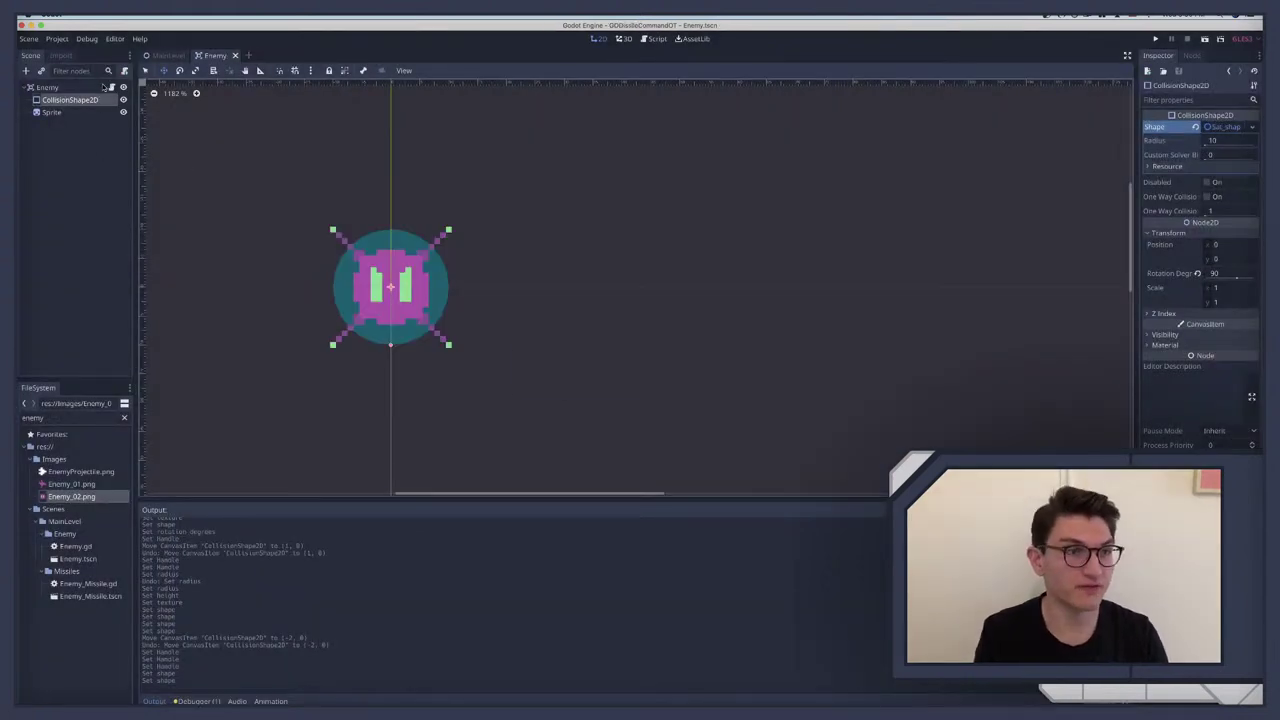
{"action": "left_click", "coordinate": [111, 87]}
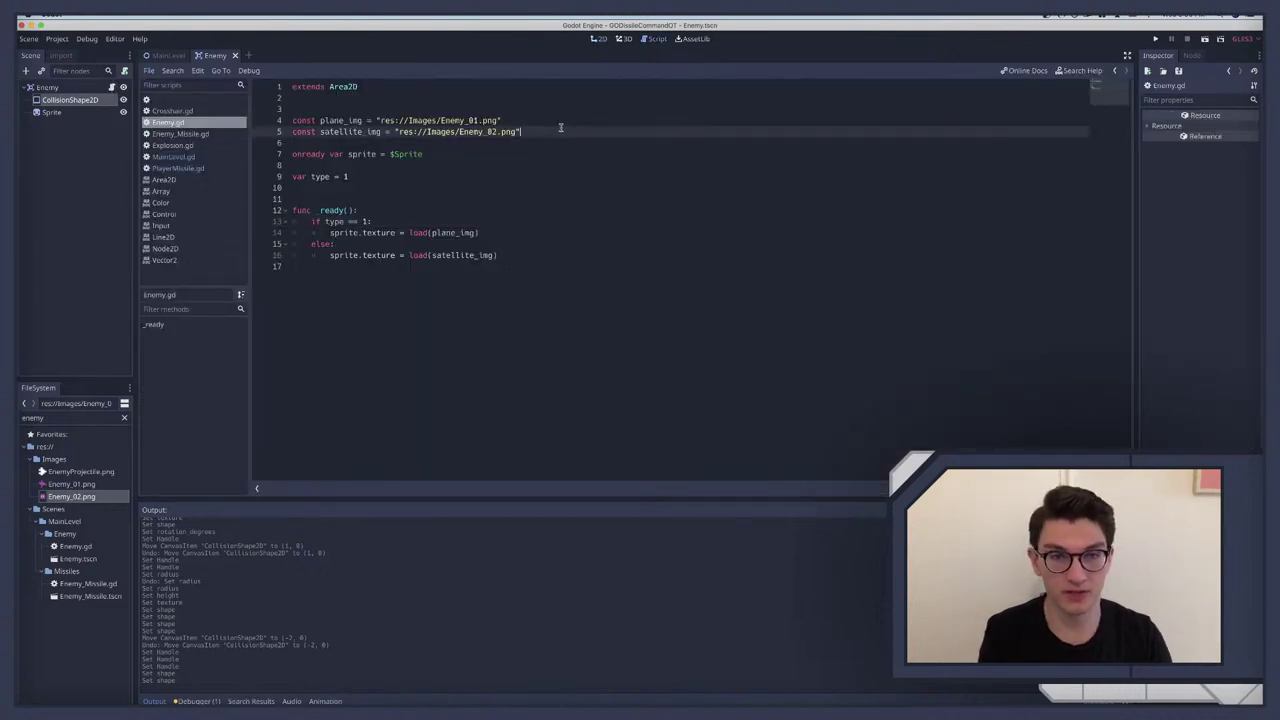
Step: Begin a 'const sat' line 6 and replace every satellite_img with sat_IMG
{"action": "key", "text": "Return"}
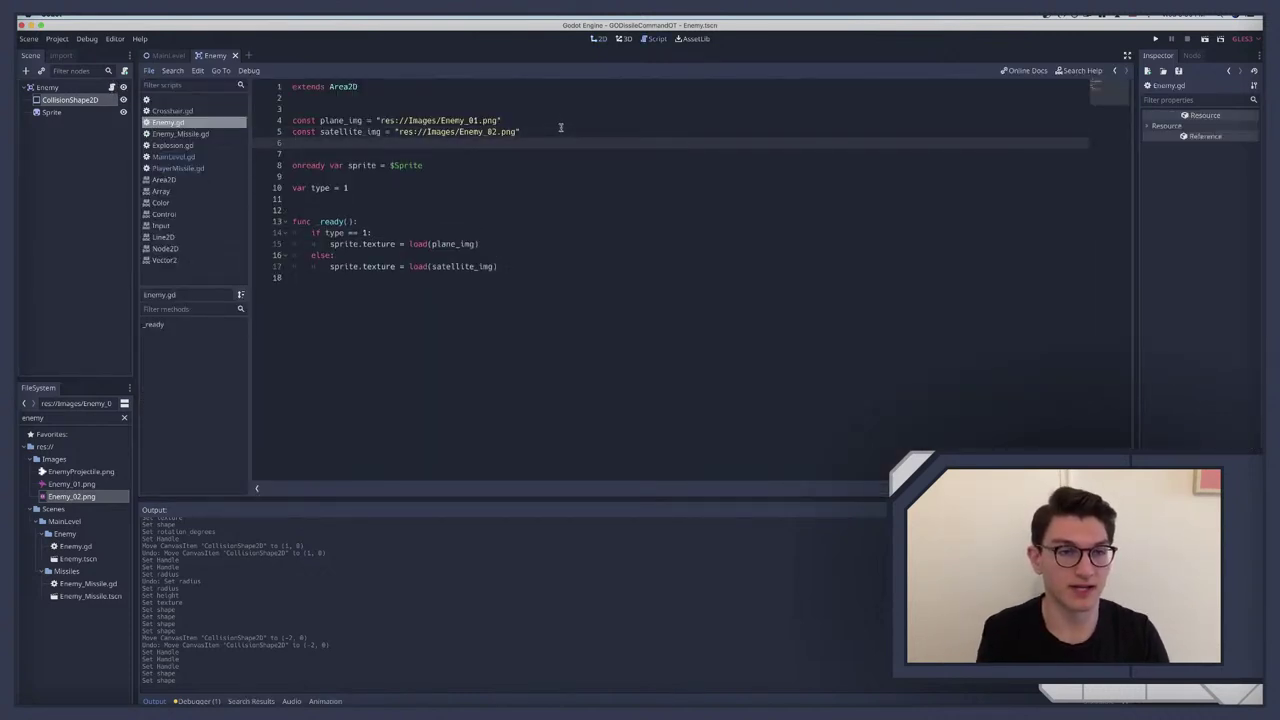
{"action": "type", "text": "const "}
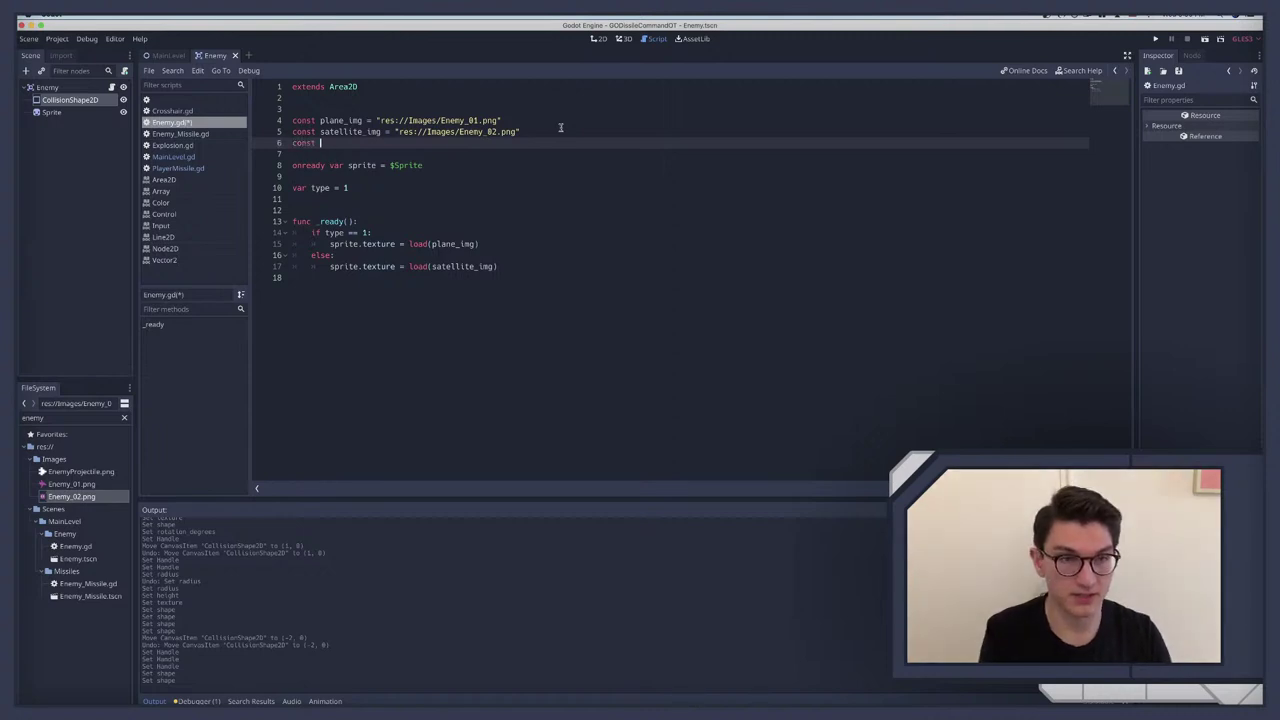
{"action": "type", "text": "s"}
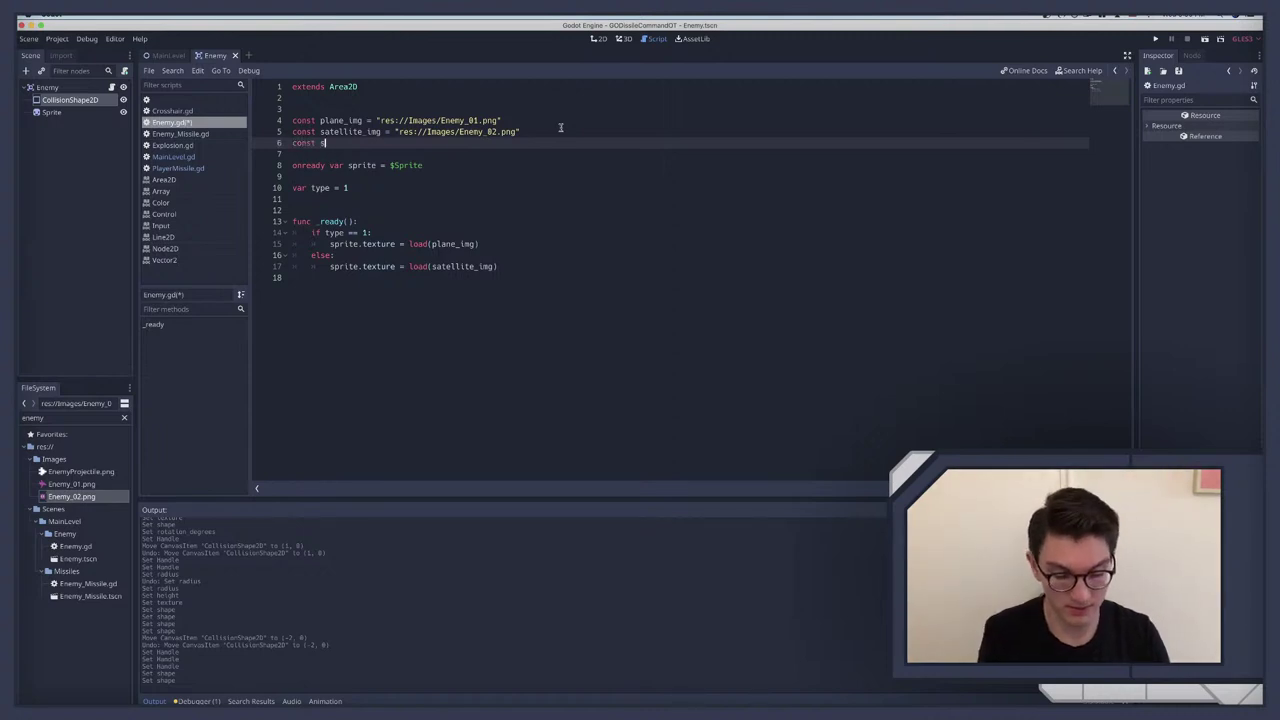
{"action": "type", "text": "at"}
{"action": "left_click", "coordinate": [333, 131]}
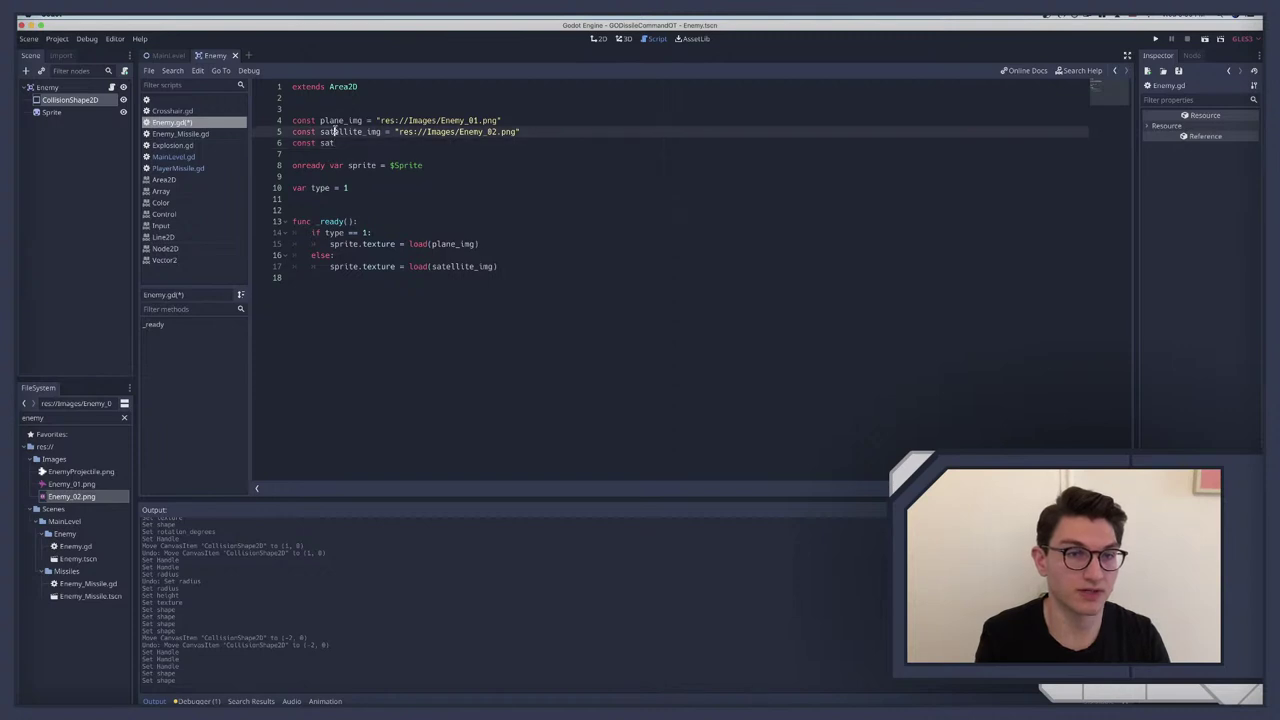
{"action": "double_click", "coordinate": [333, 131]}
{"action": "key", "text": "ctrl+f"}
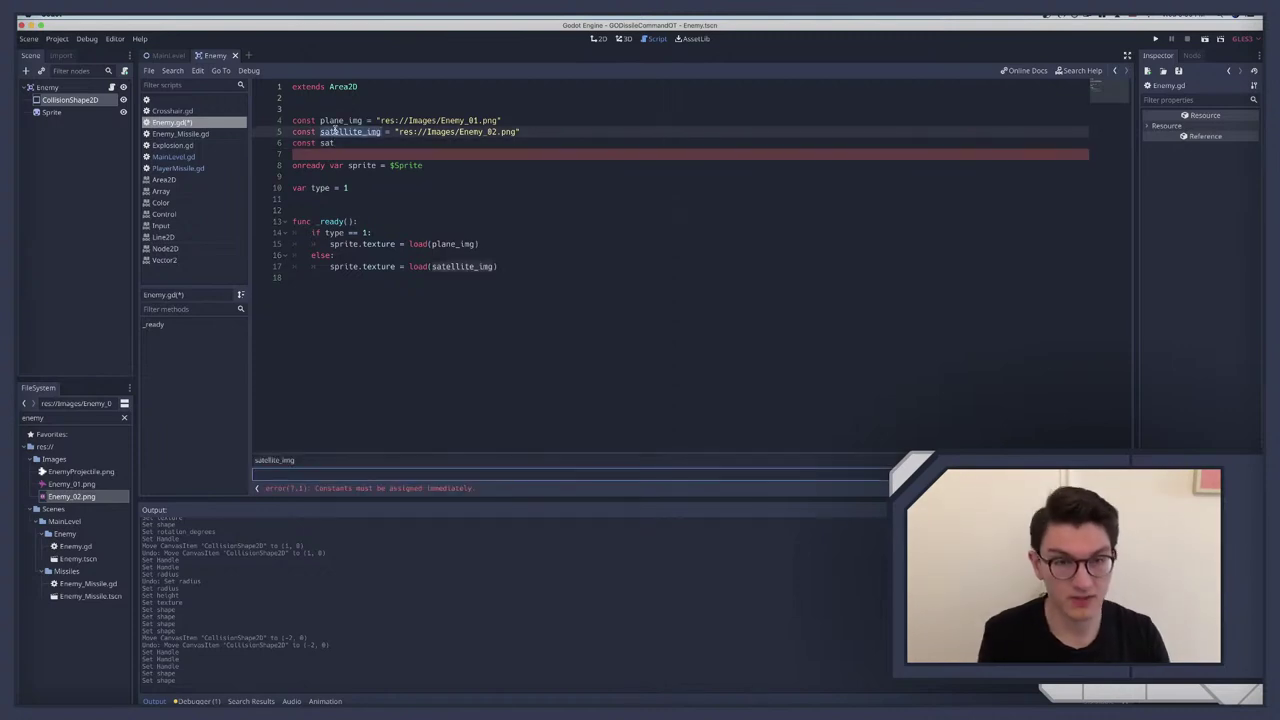
{"action": "type", "text": "sat"}
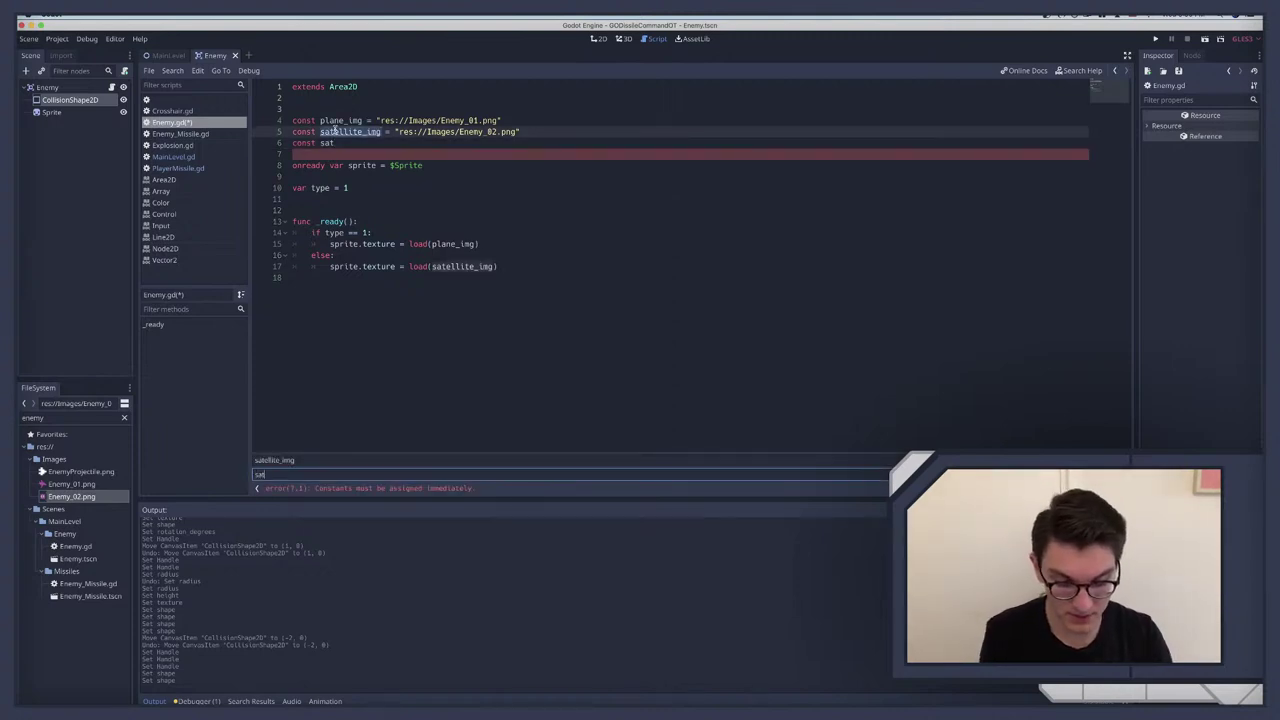
{"action": "type", "text": "_IMG"}
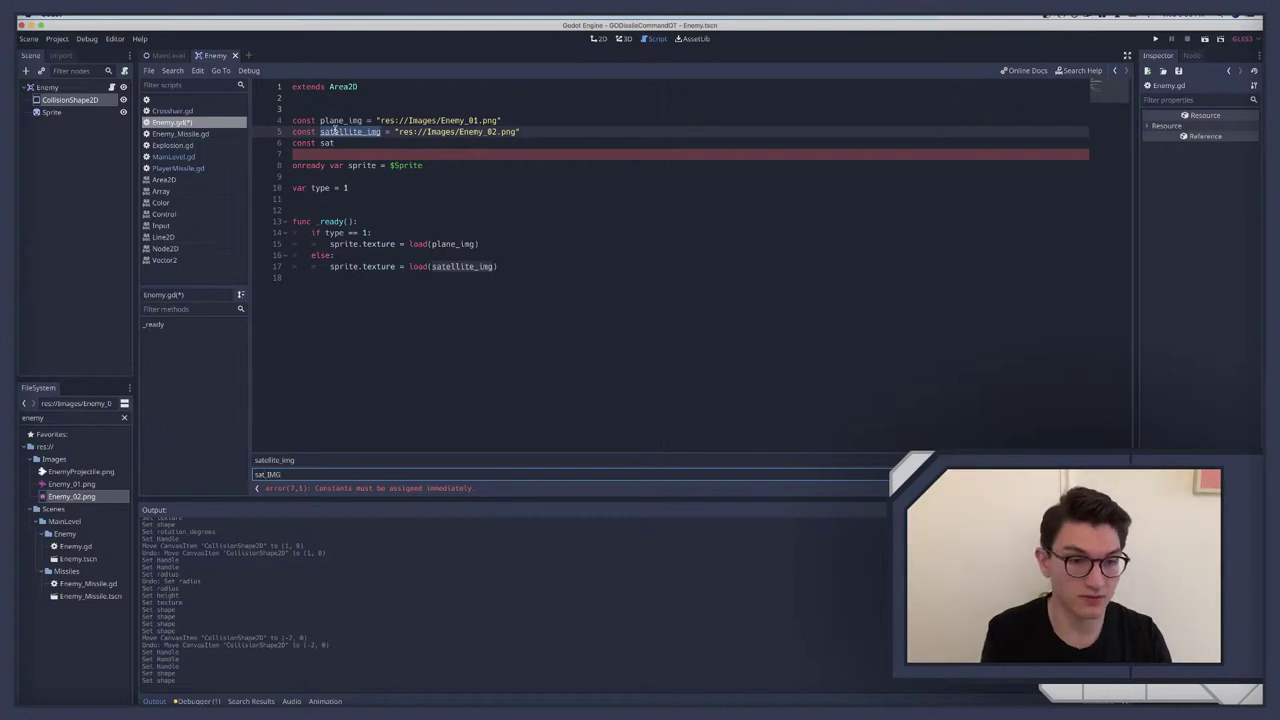
{"action": "key", "text": "Return"}
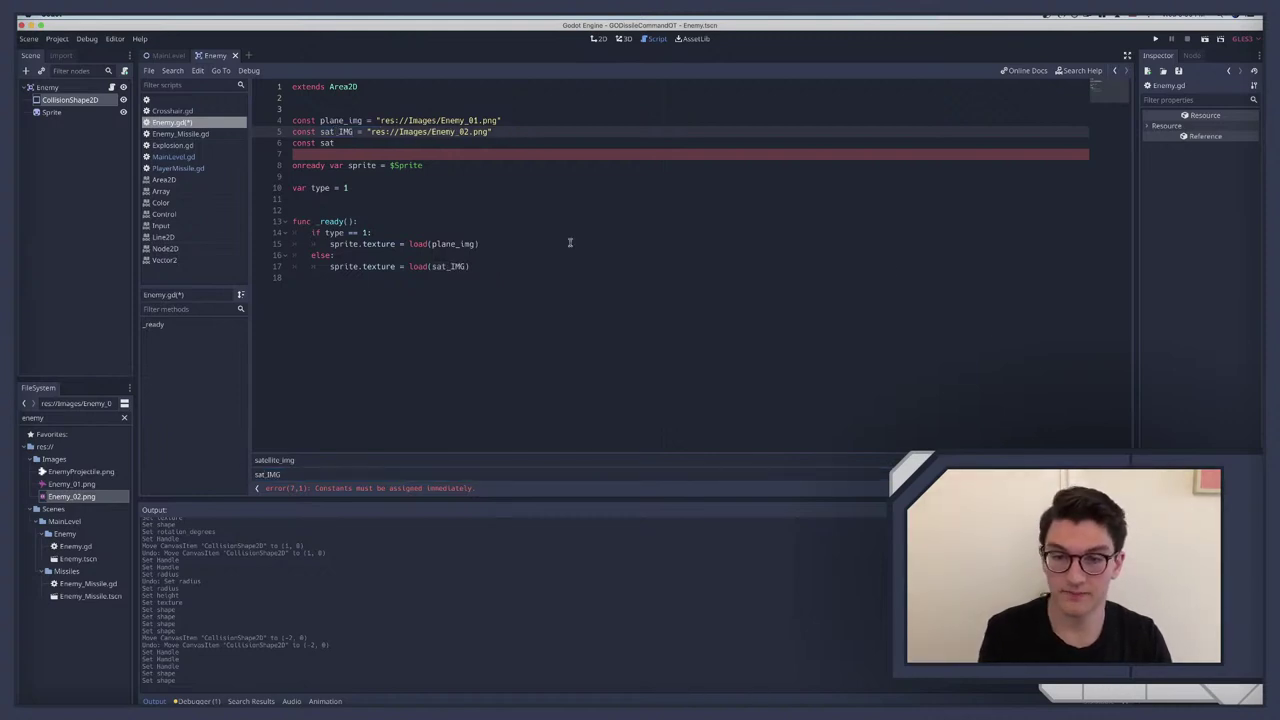
Step: Replace every plane_img with plane_IMG and append SHAPE to the line 6 constant
{"action": "double_click", "coordinate": [333, 120]}
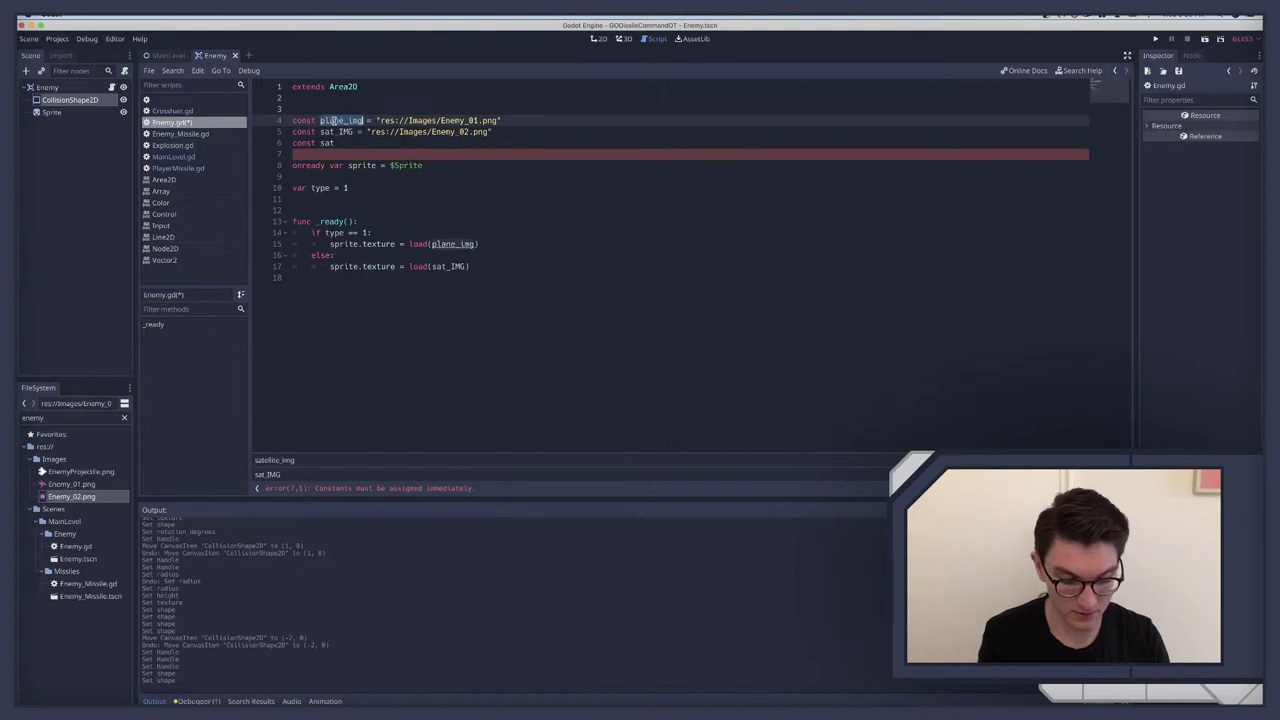
{"action": "key", "text": "ctrl+r"}
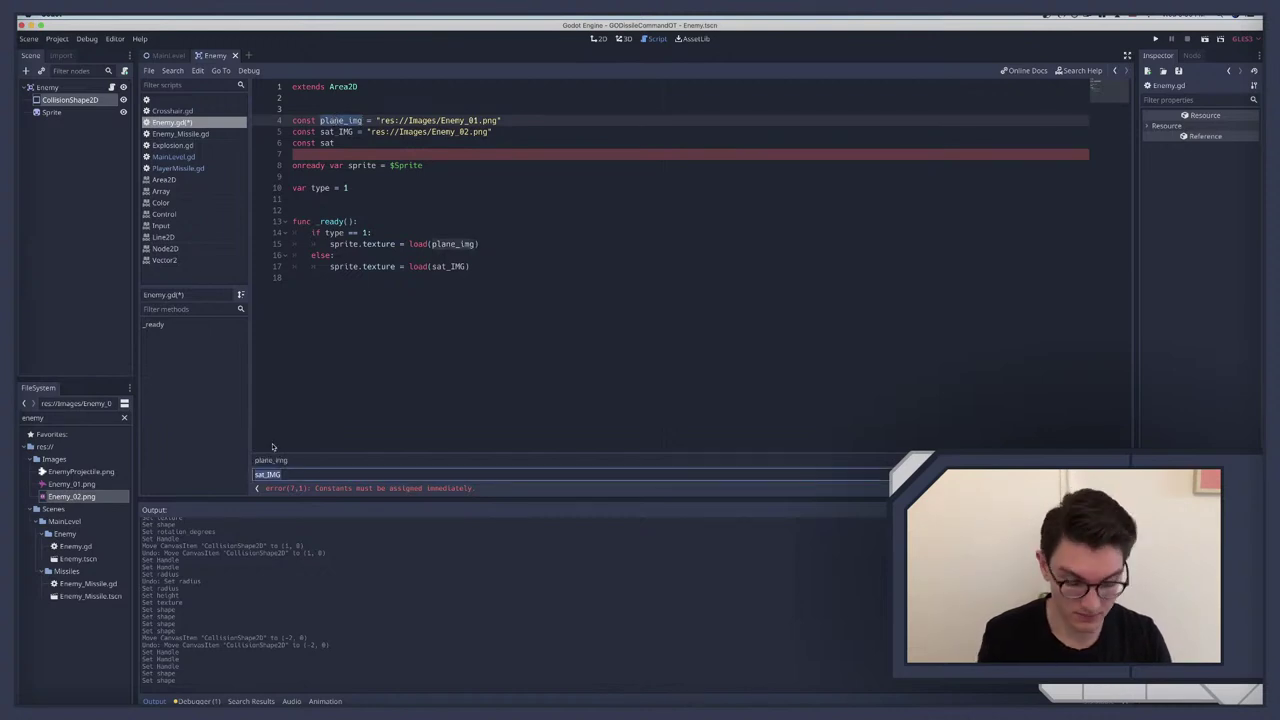
{"action": "type", "text": "plane_"}
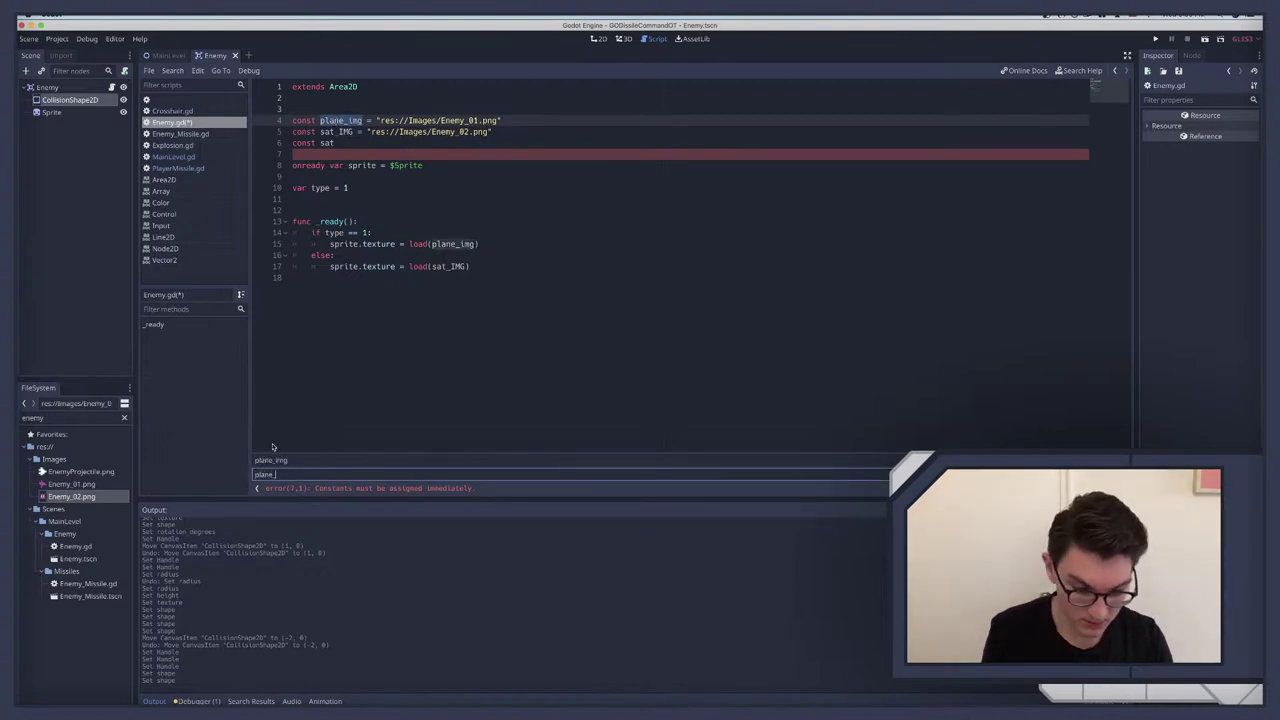
{"action": "type", "text": "IMG"}
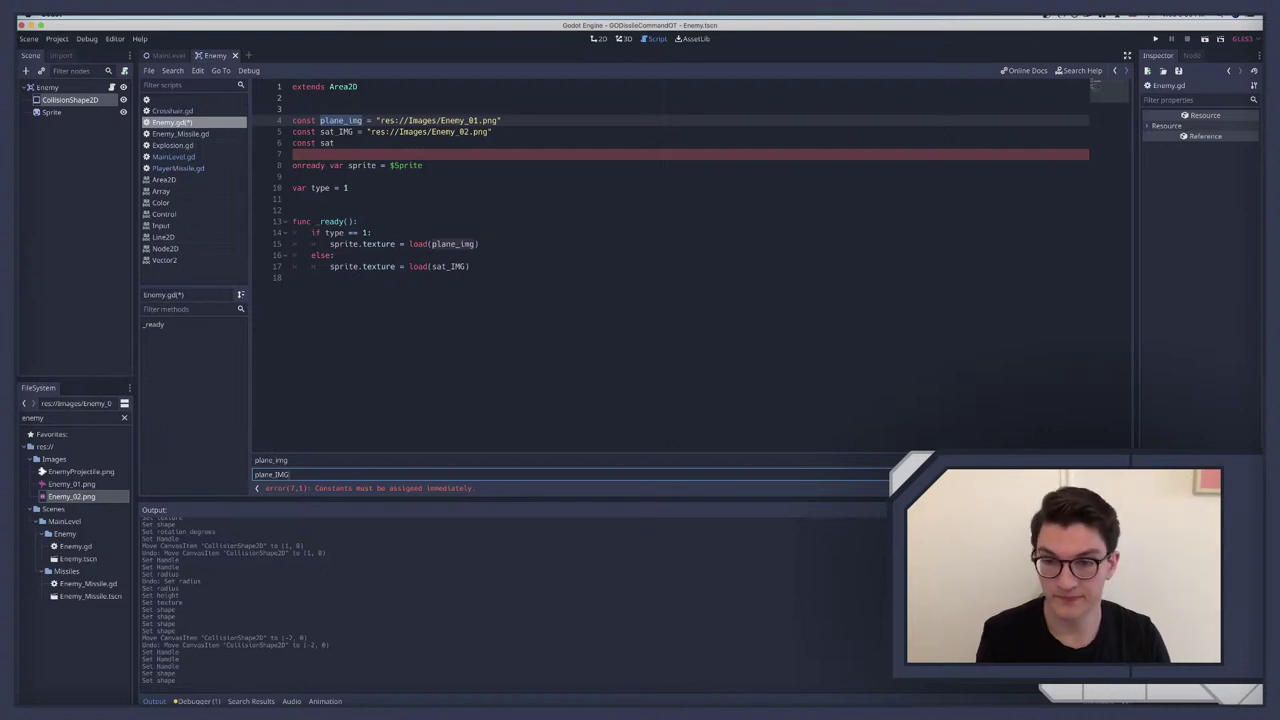
{"action": "key", "text": "Return"}
{"action": "left_click", "coordinate": [350, 143]}
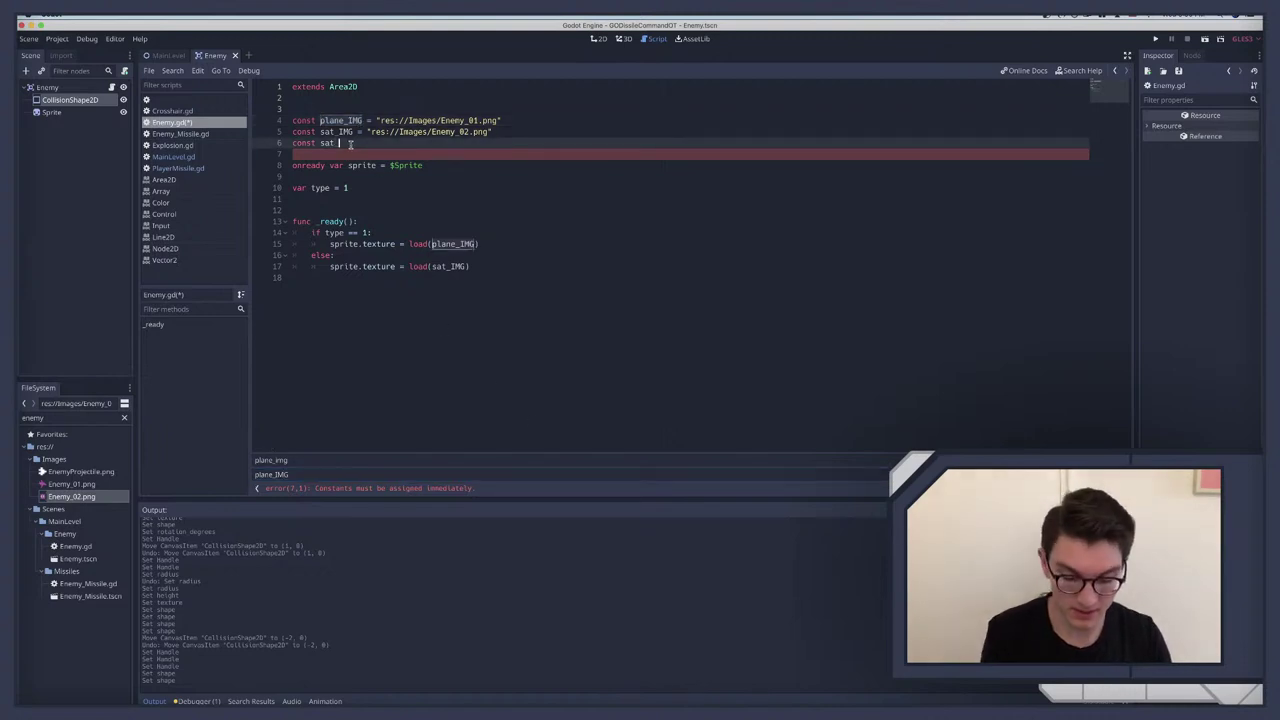
{"action": "type", "text": "SHAPE"}
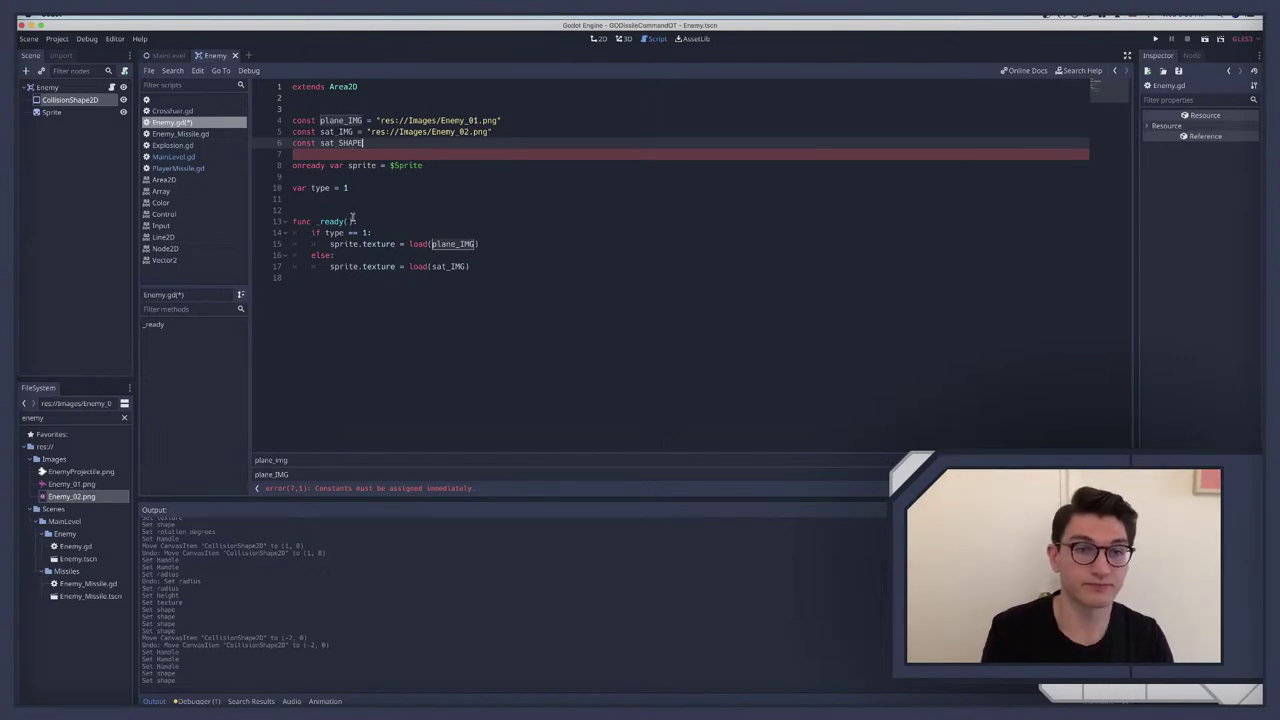
Step: Rename plane_IMG to PLANE_IMG and sat_IMG to SAT_IMG throughout the script
{"action": "left_click", "coordinate": [330, 120]}
{"action": "double_click", "coordinate": [330, 120]}
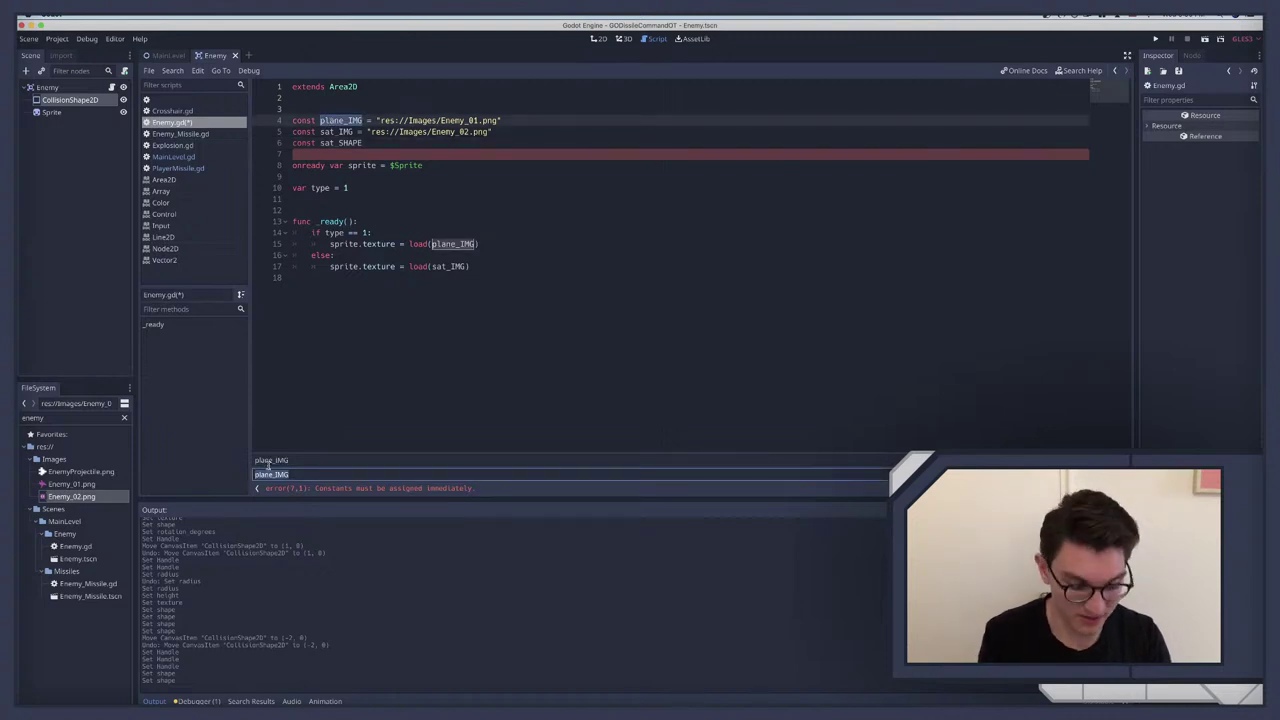
{"action": "type", "text": "PLANE_IM"}
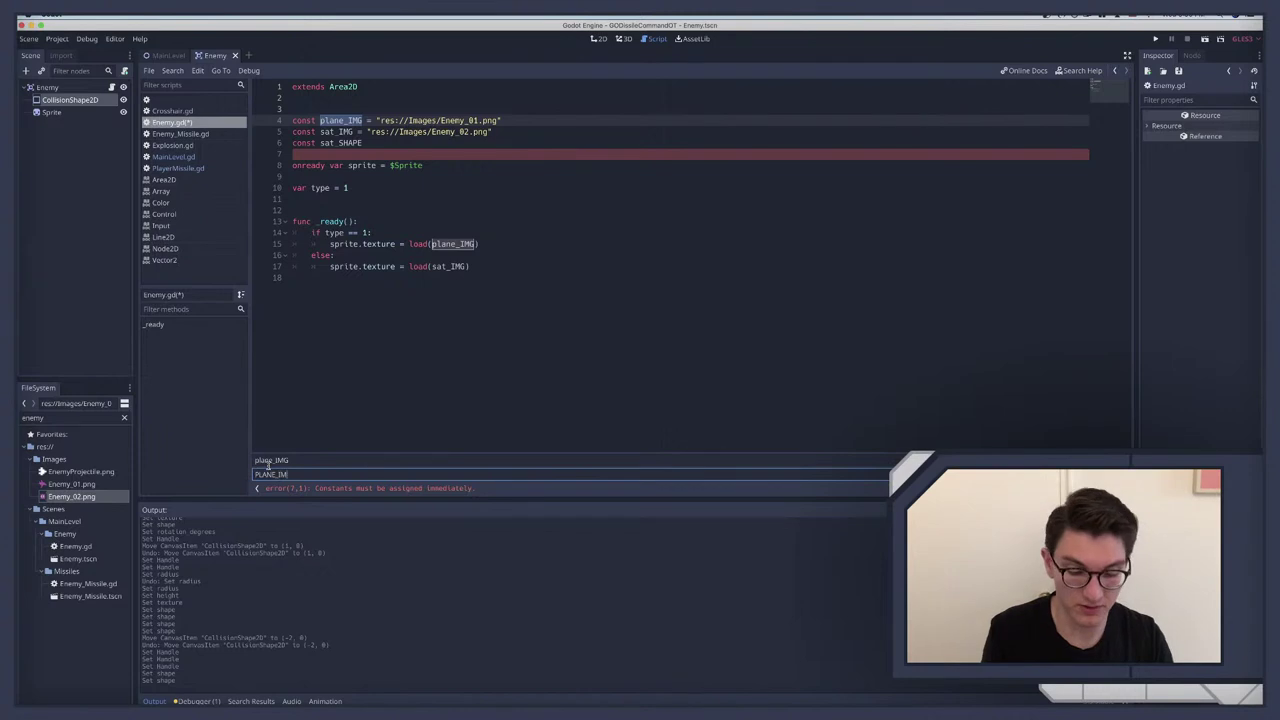
{"action": "type", "text": "G"}
{"action": "key", "text": "Return"}
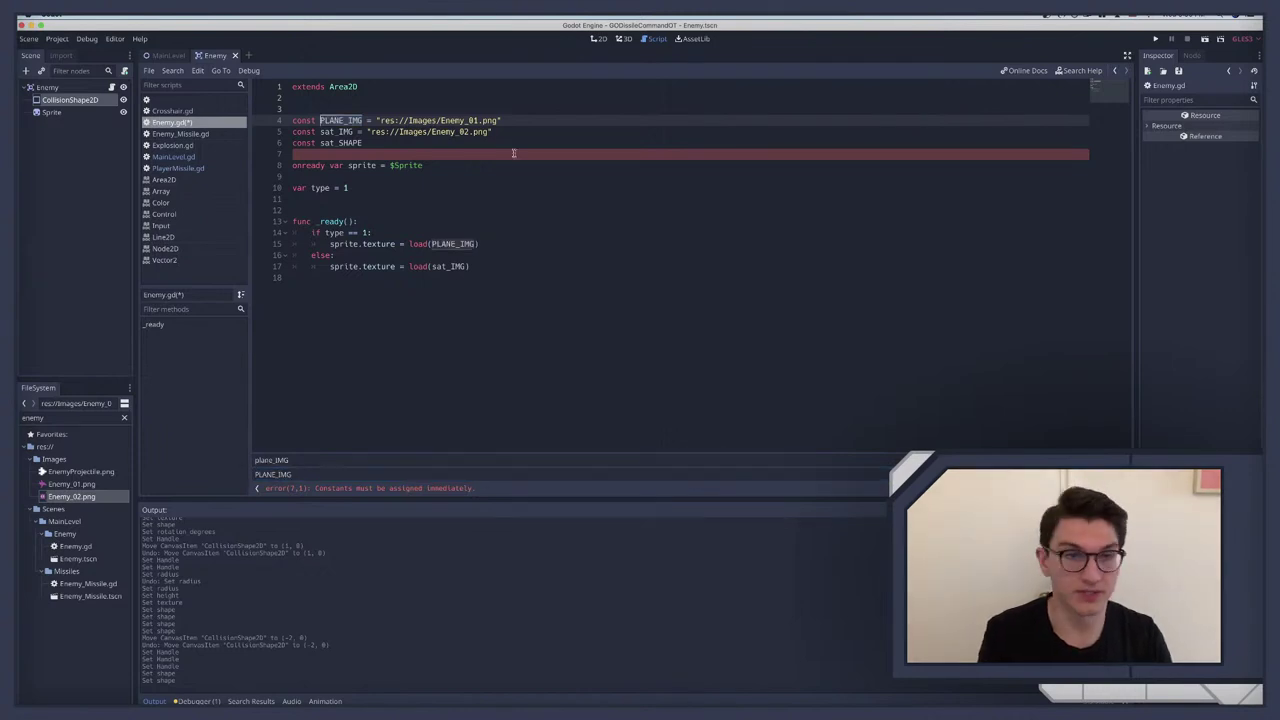
{"action": "double_click", "coordinate": [335, 131]}
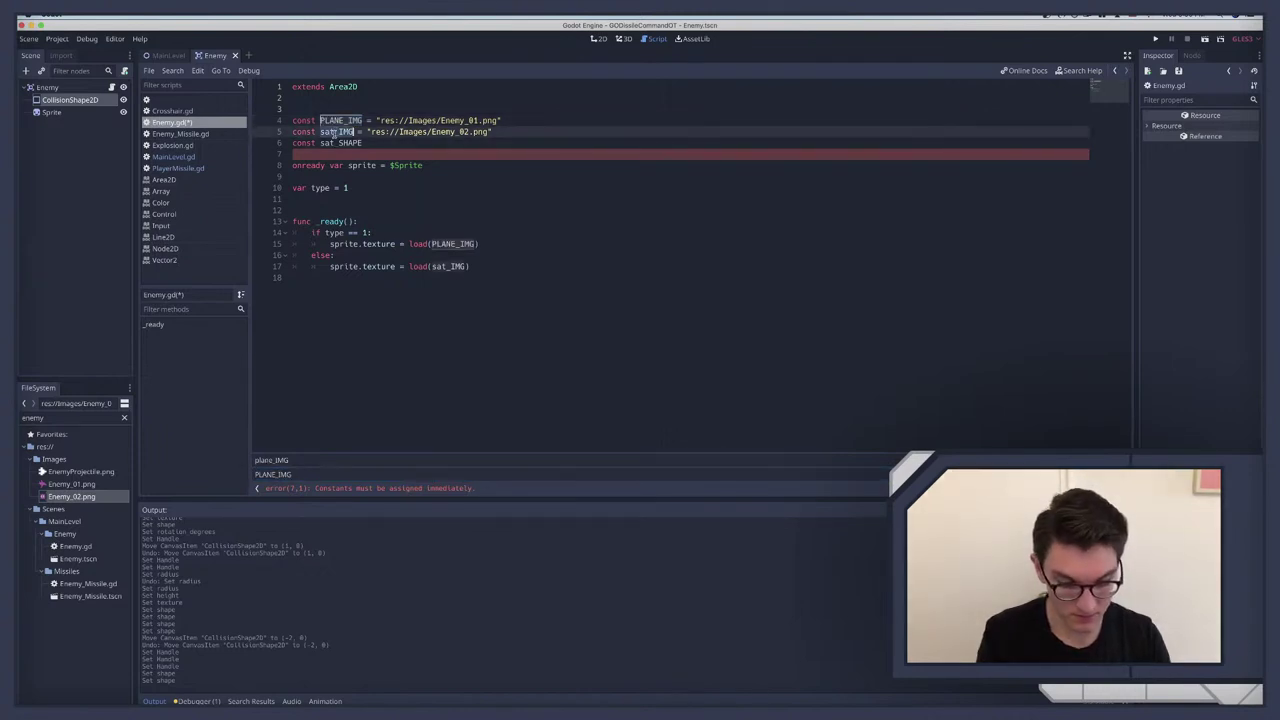
{"action": "key", "text": "super+r"}
{"action": "type", "text": "S"}
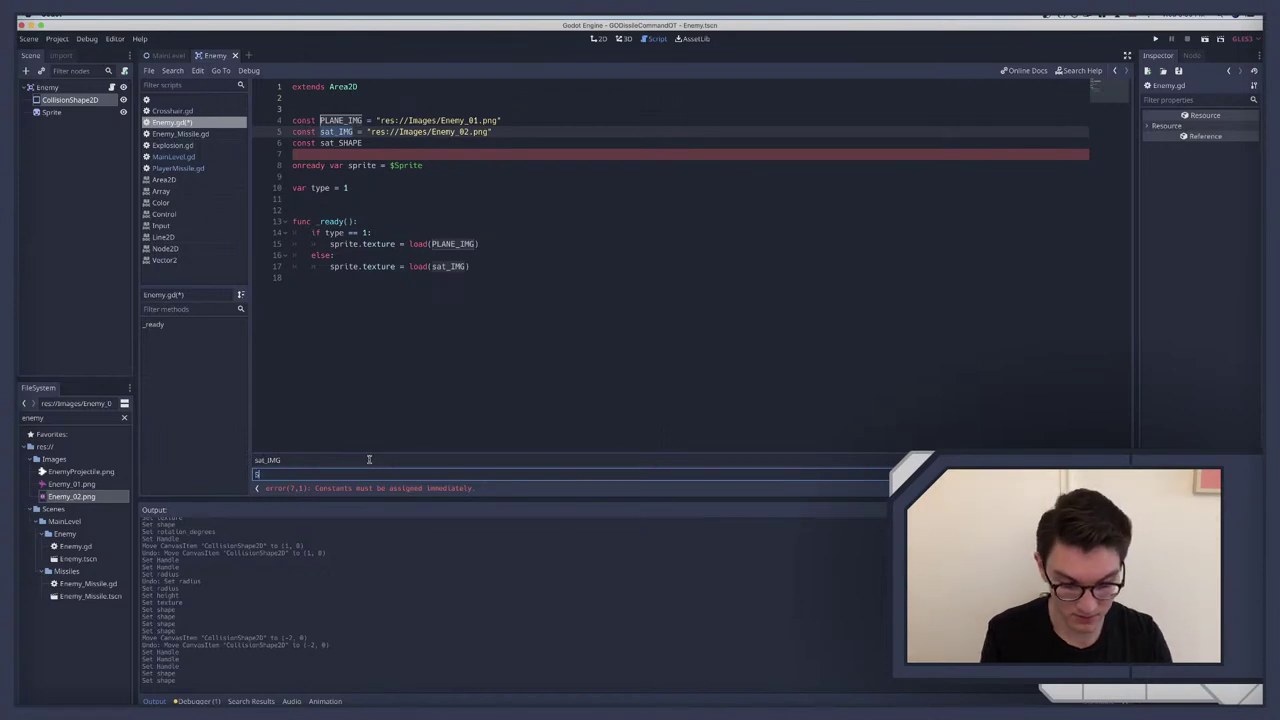
{"action": "type", "text": "AT_IMG"}
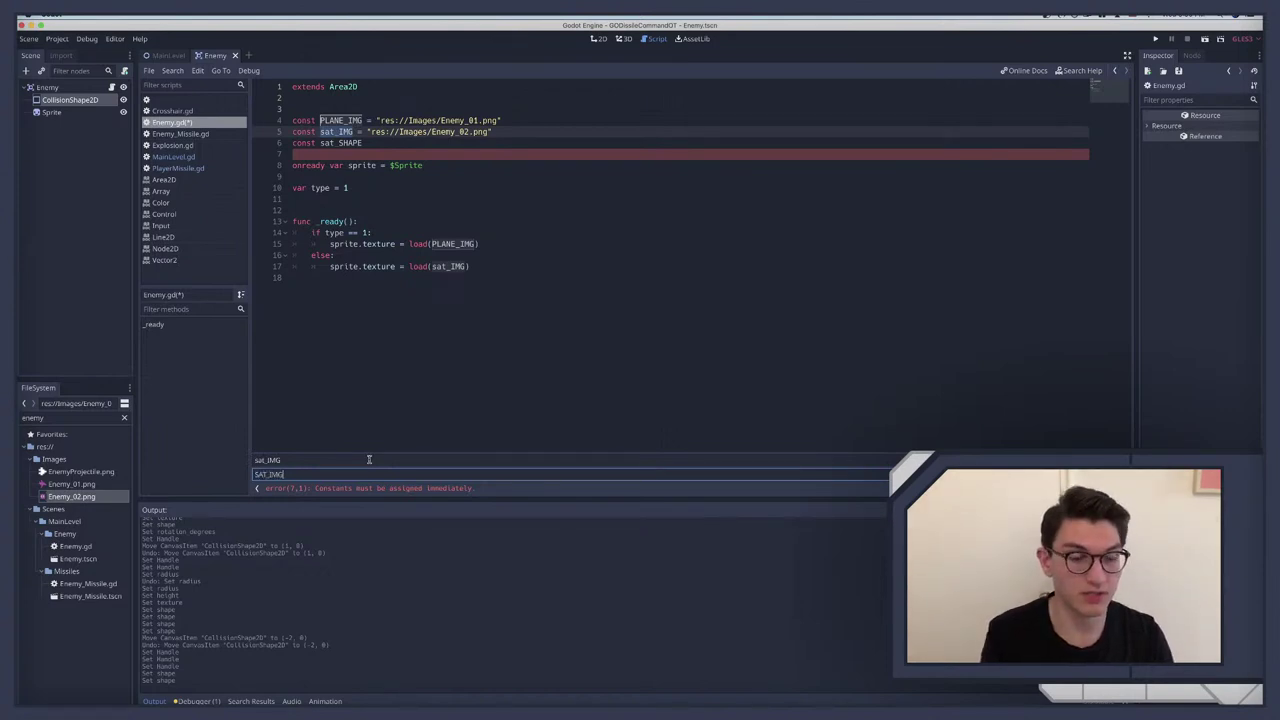
{"action": "key", "text": "Return"}
Step: Correct line 6 to read 'const SAT_SHAPE ='
{"action": "left_click", "coordinate": [368, 143]}
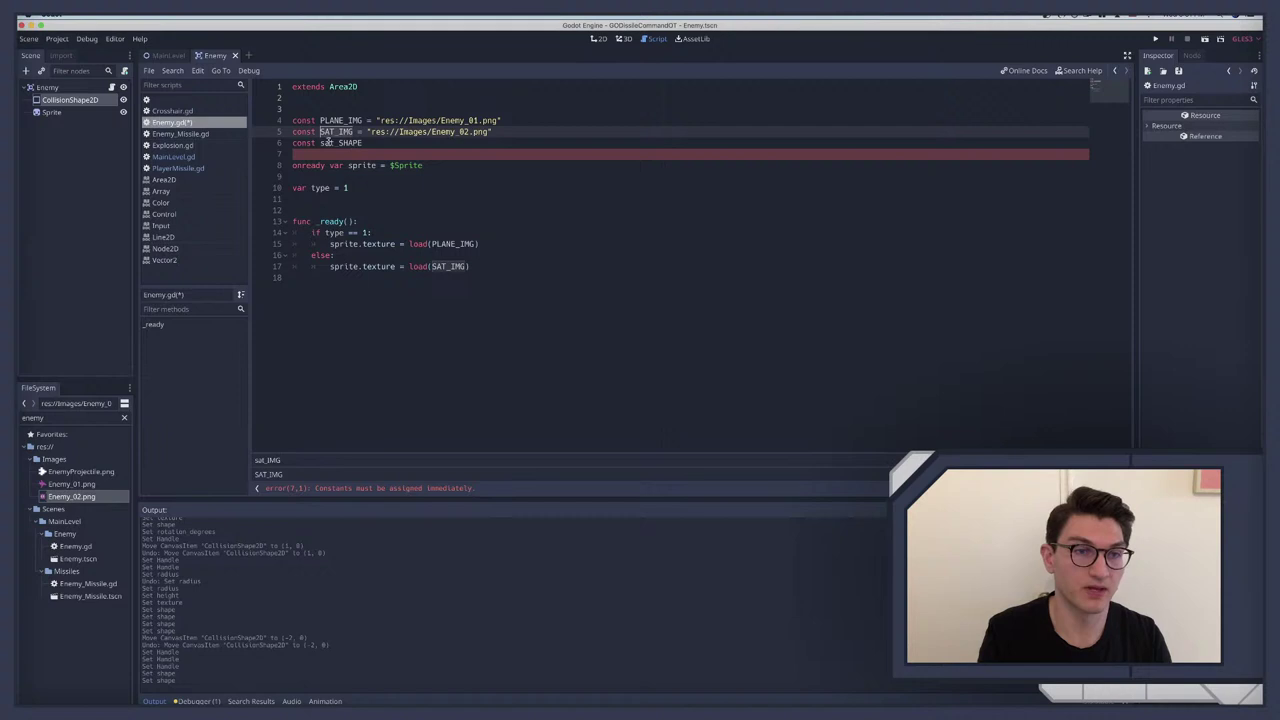
{"action": "double_click", "coordinate": [328, 143]}
{"action": "key", "text": "Left"}
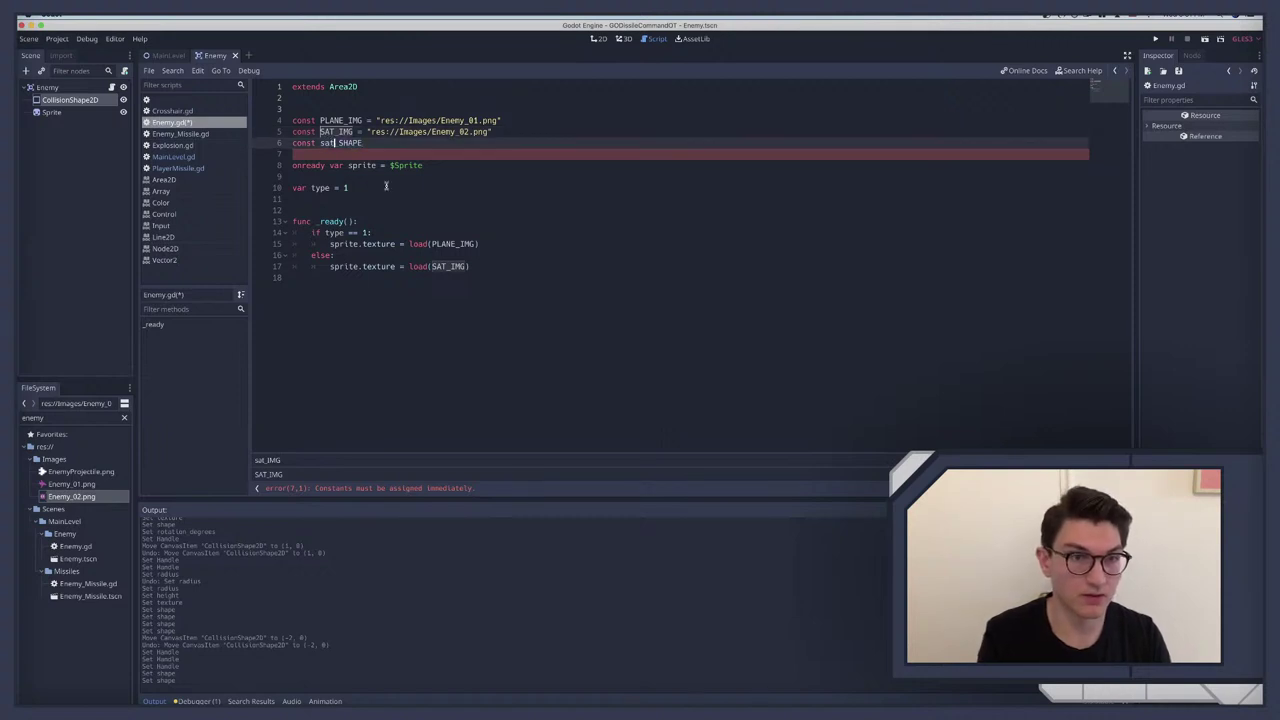
{"action": "key", "text": "Delete"}
{"action": "key", "text": "Delete"}
{"action": "key", "text": "Delete"}
{"action": "key", "text": "Delete"}
{"action": "type", "text": "SAT_SHAPE"}
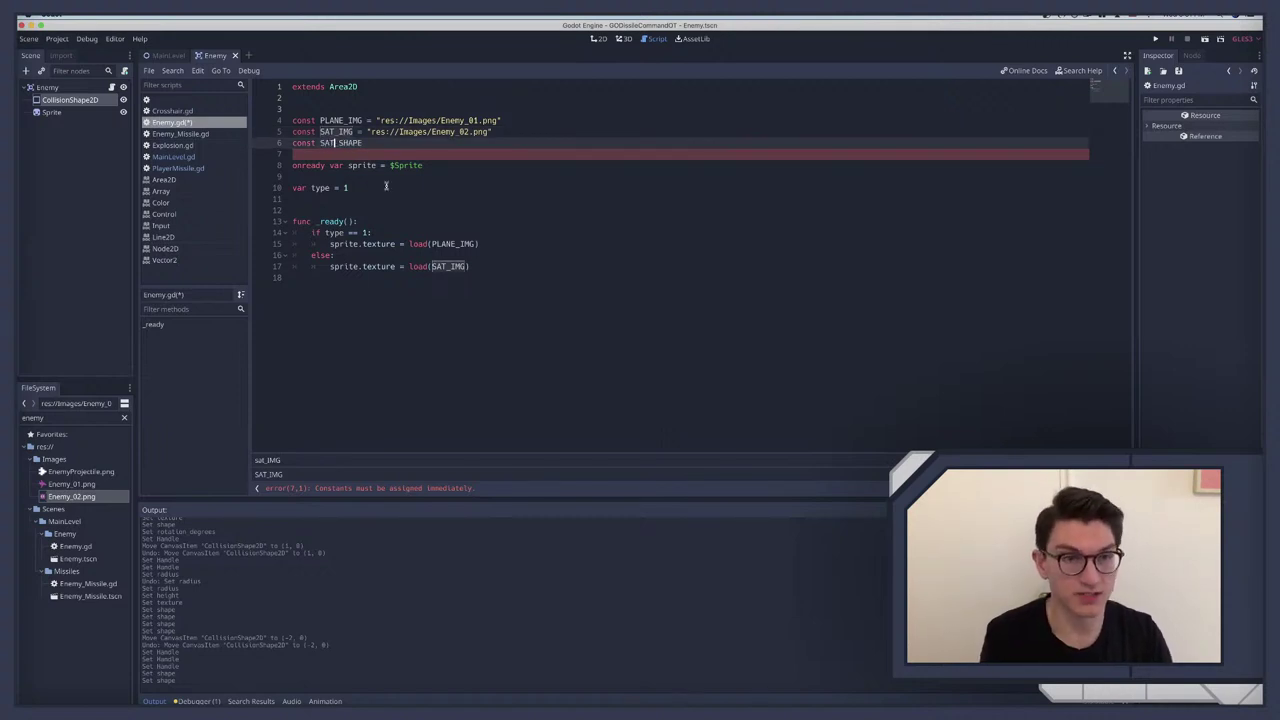
{"action": "type", "text": " ="}
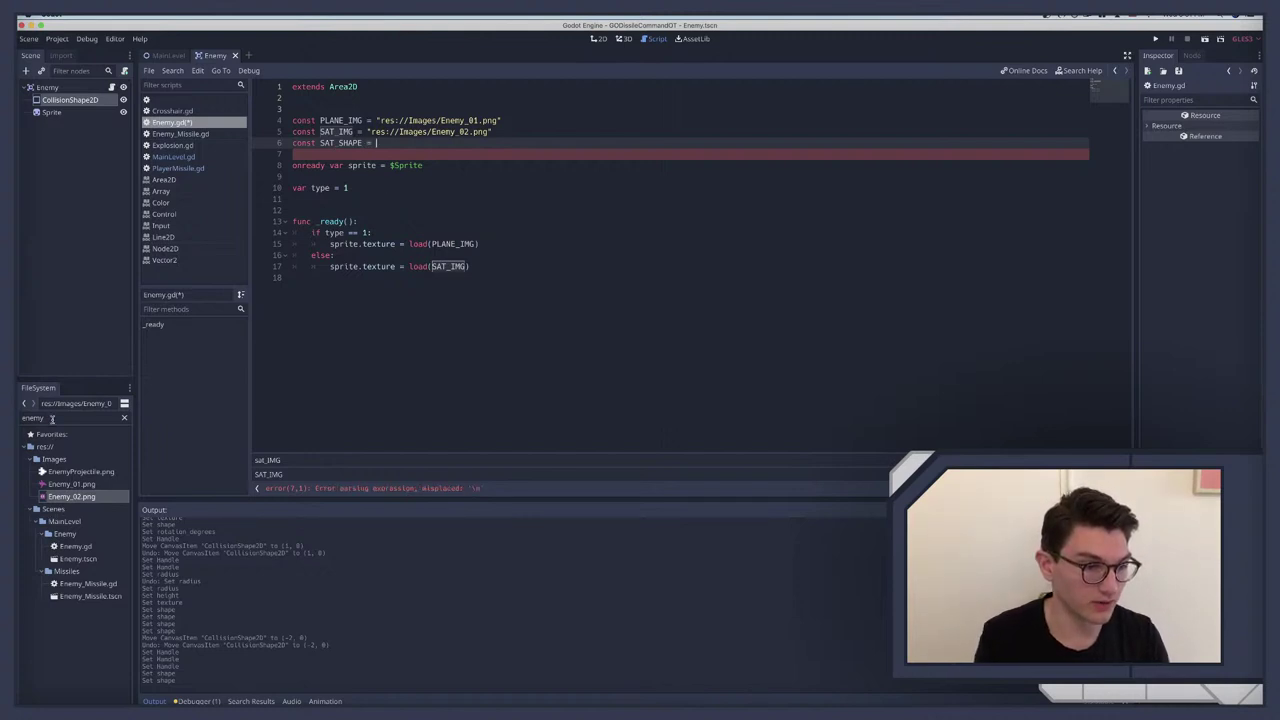
Step: Filter the FileSystem dock for SHAPE and drop the Sat_shape.tres path after SAT_SHAPE =
{"action": "double_click", "coordinate": [57, 419]}
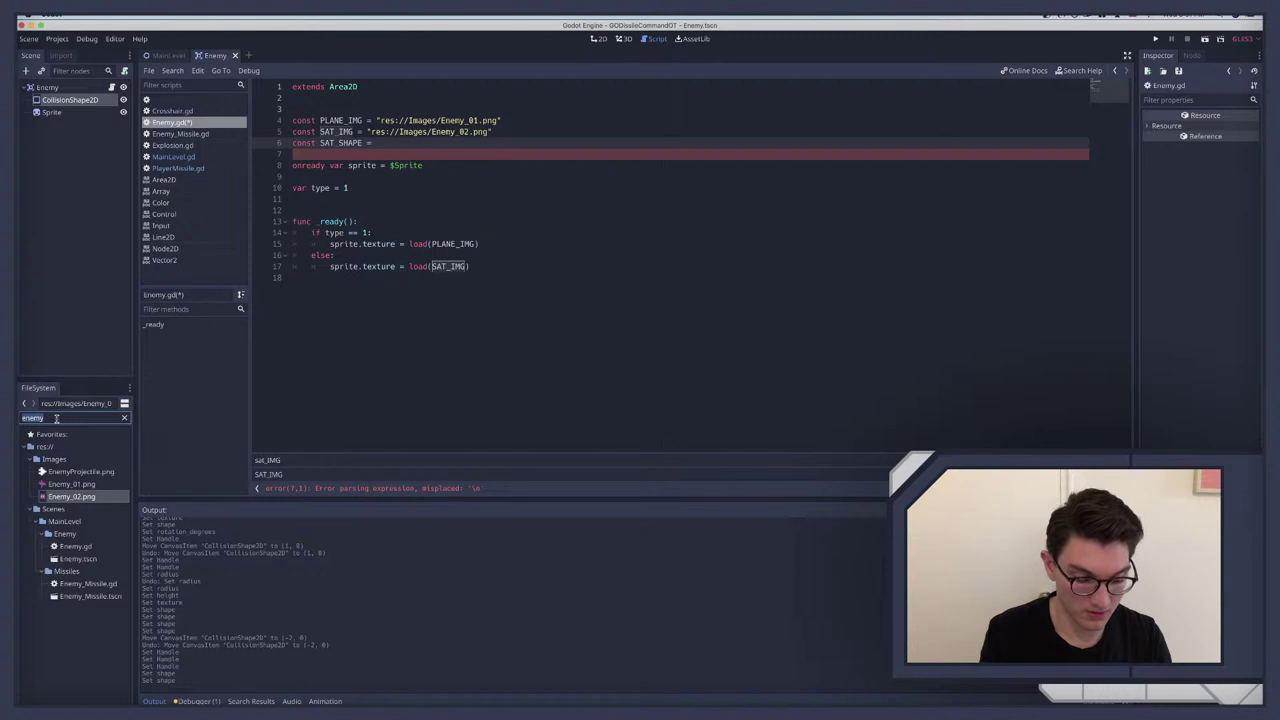
{"action": "type", "text": "SHAPE"}
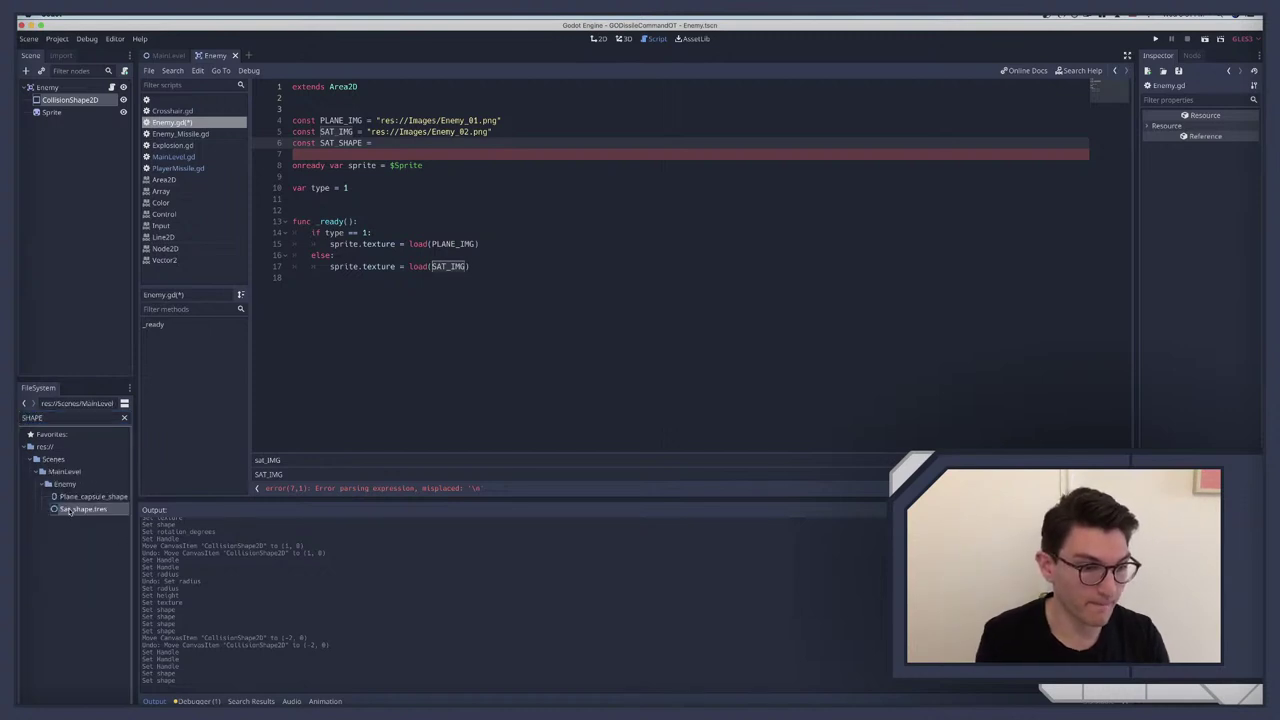
{"action": "left_click_drag", "start_coordinate": [69, 511], "coordinate": [405, 152]}
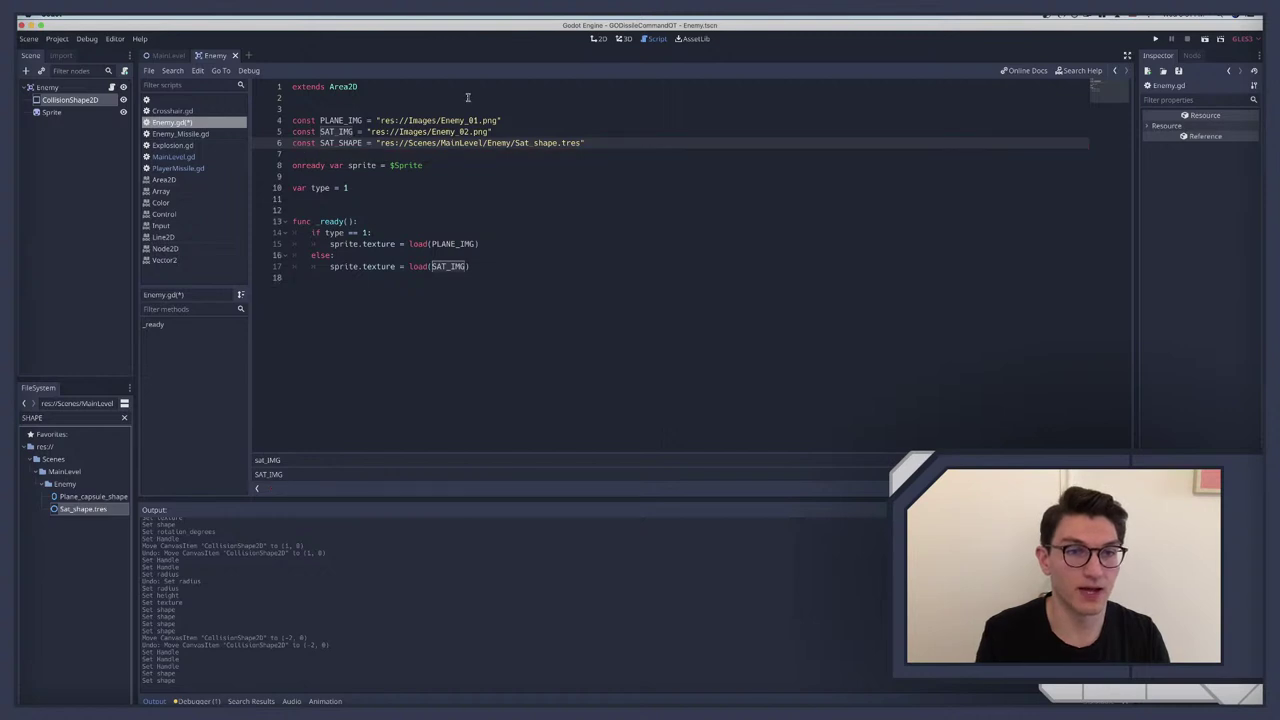
Step: Add const PLANE_SHAPE set to the Sat_shape.tres path, and add an empty line after the plane texture load
{"action": "left_click", "coordinate": [514, 120]}
{"action": "key", "text": "Return"}
{"action": "type", "text": "CONS"}
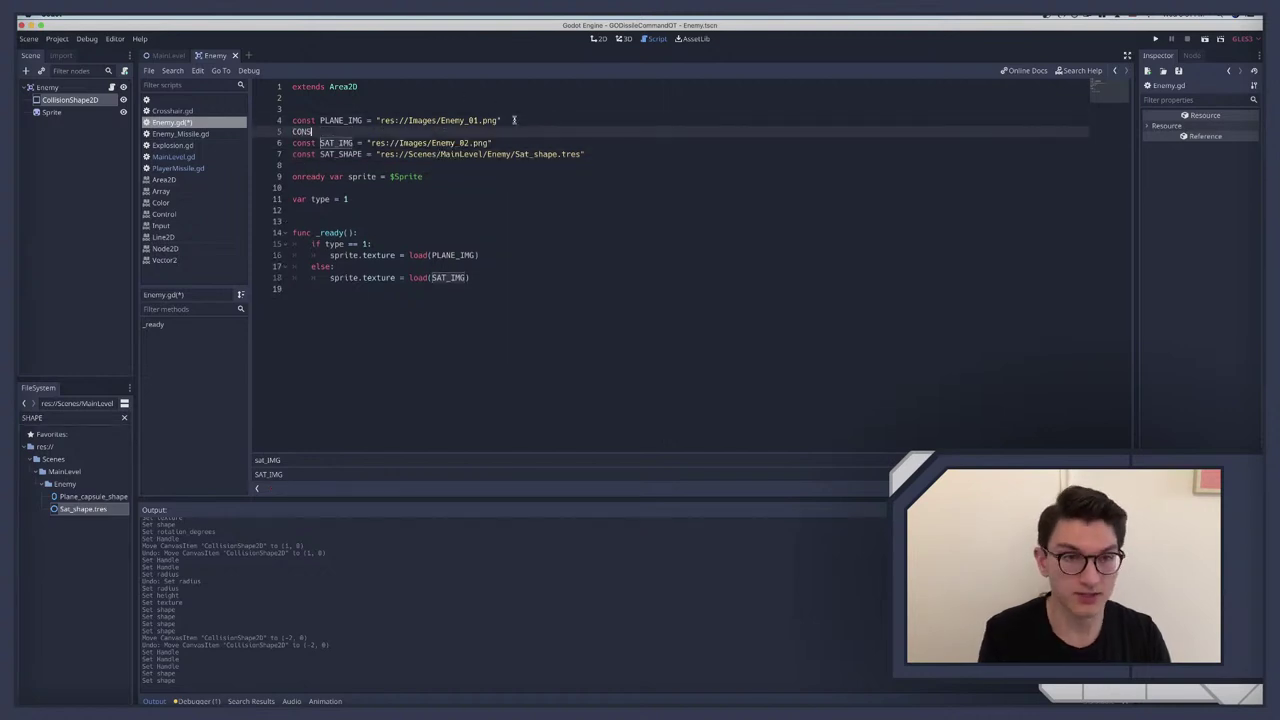
{"action": "key", "text": "BackSpace"}
{"action": "key", "text": "BackSpace"}
{"action": "type", "text": "const"}
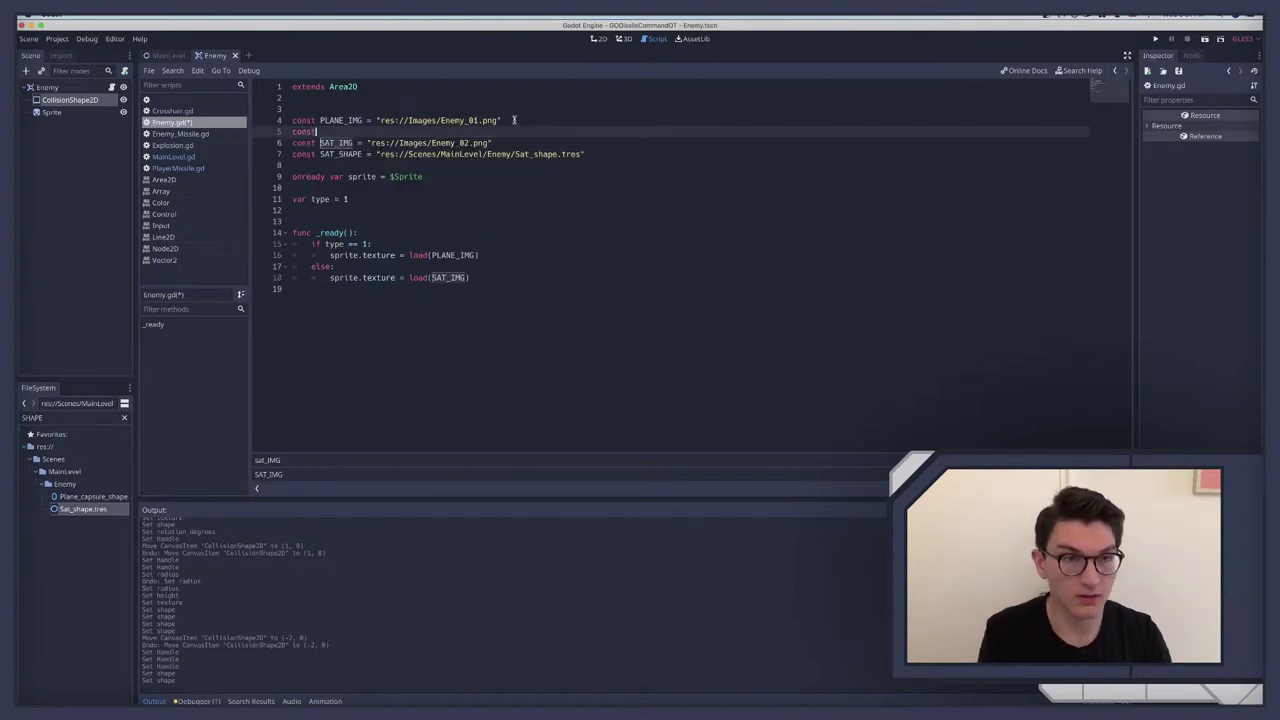
{"action": "type", "text": " PLA"}
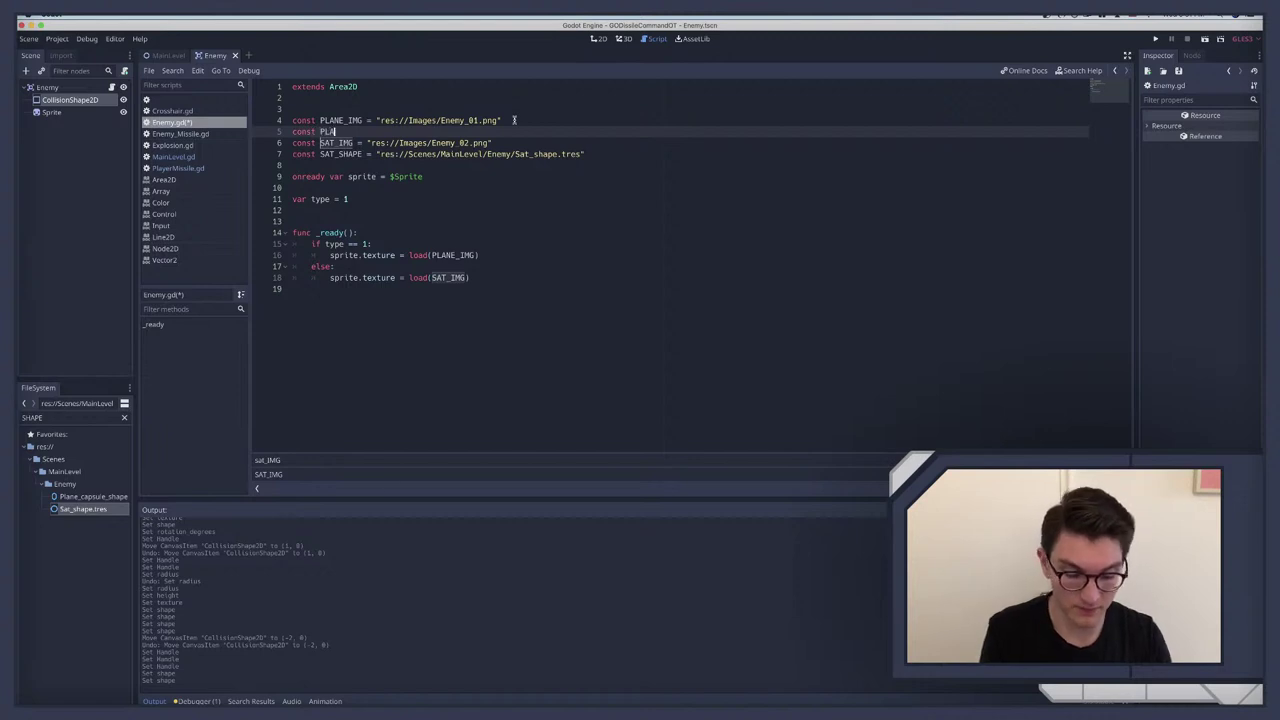
{"action": "type", "text": "NE_SHAPE"}
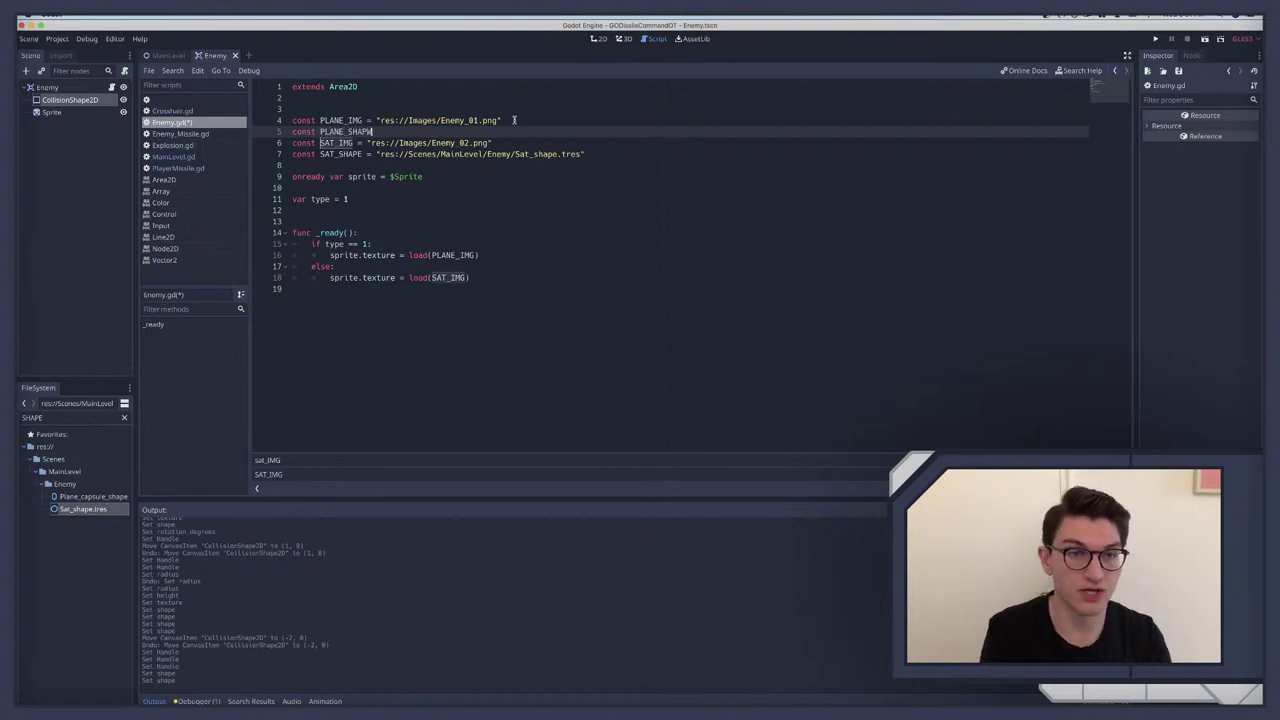
{"action": "type", "text": " ="}
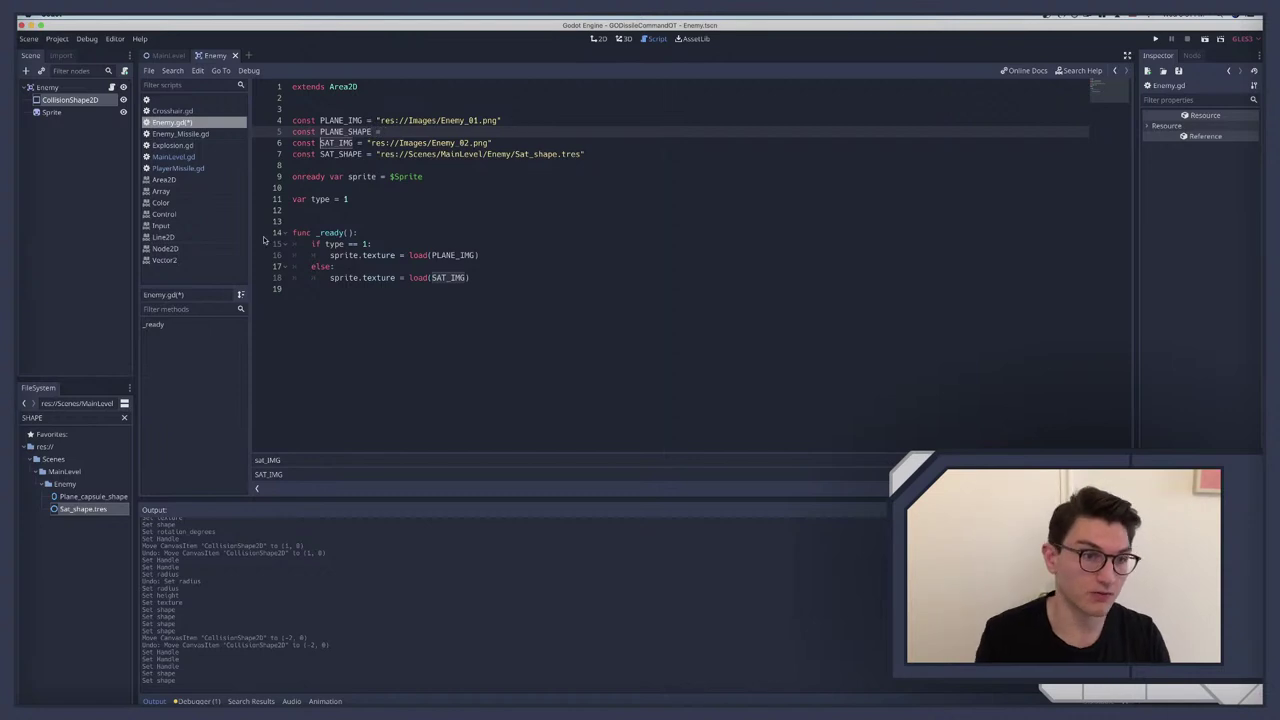
{"action": "left_click_drag", "start_coordinate": [72, 509], "coordinate": [397, 131]}
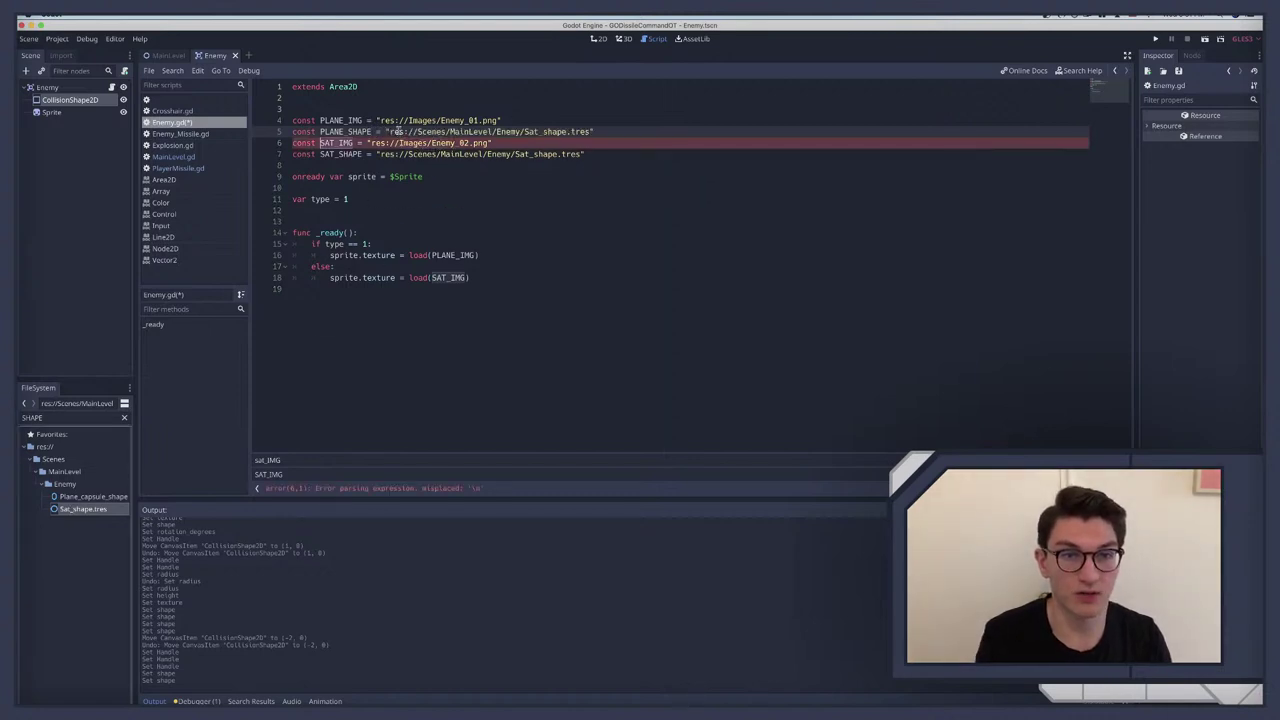
{"action": "left_click", "coordinate": [511, 256]}
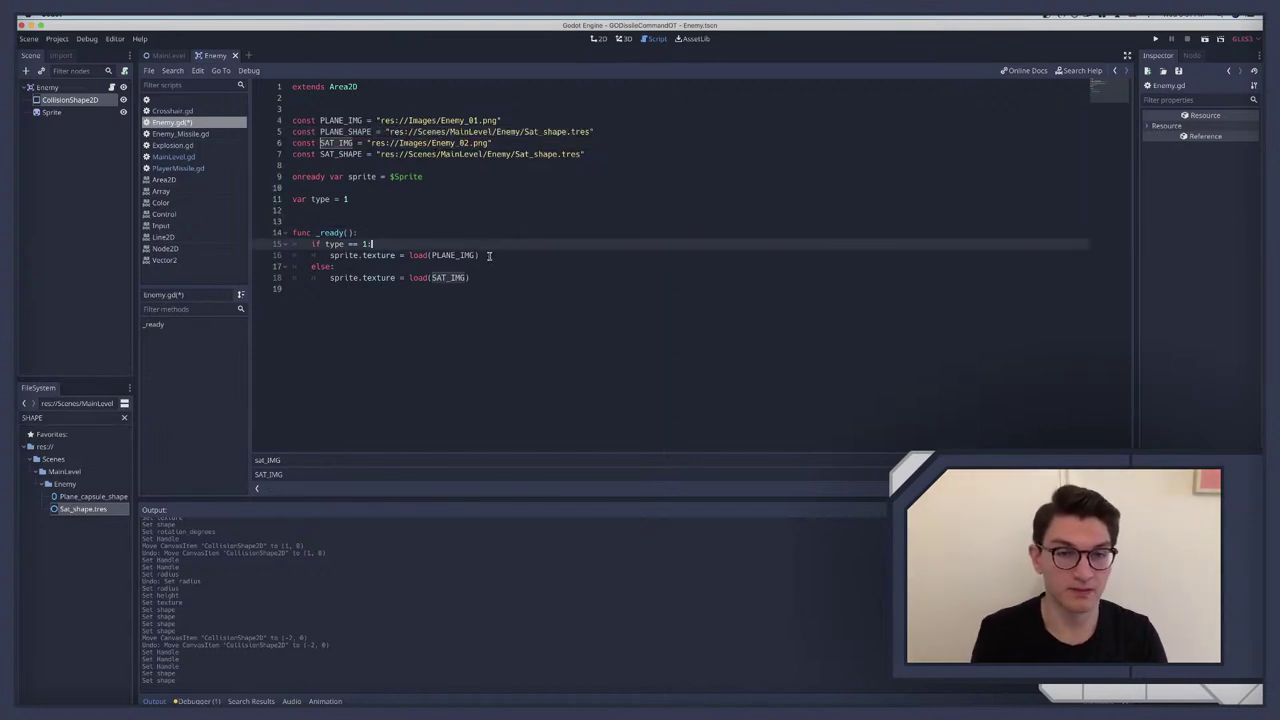
{"action": "key", "text": "Return"}
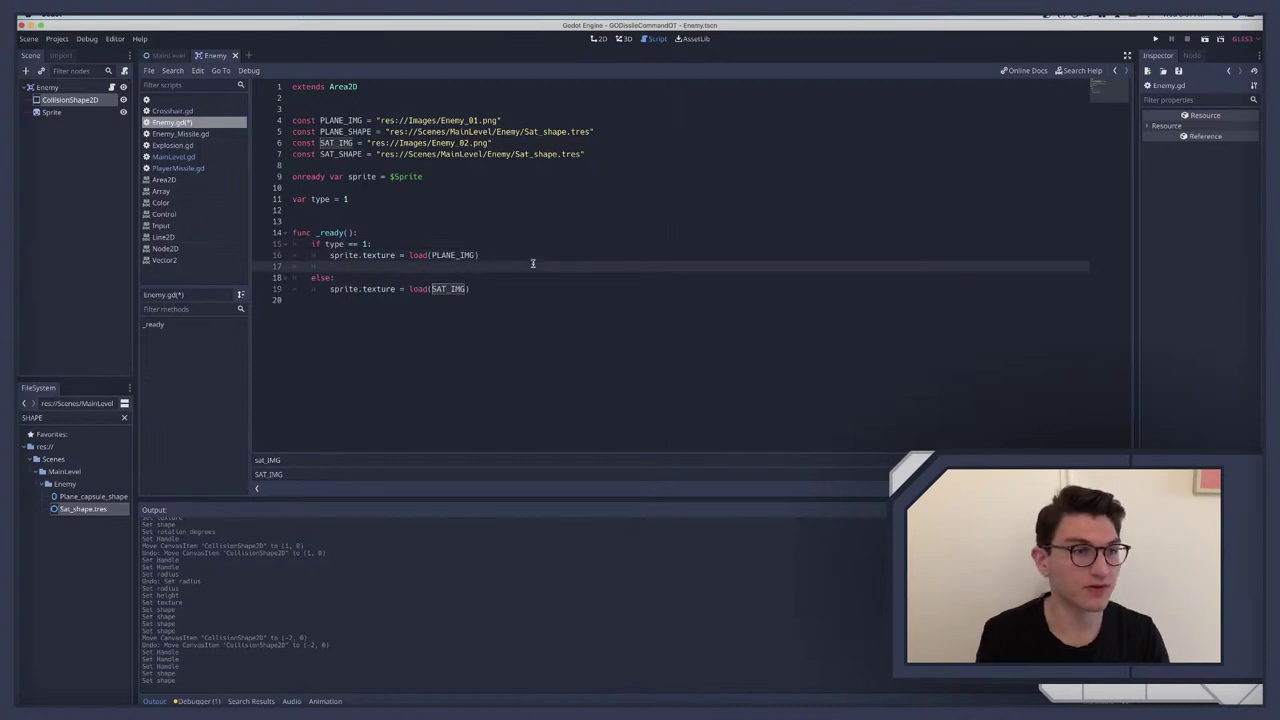
Step: Add 'onready var collShape = $CollisionShape2D' below the sprite reference
{"action": "left_click", "coordinate": [442, 177]}
{"action": "key", "text": "Return"}
{"action": "type", "text": "o"}
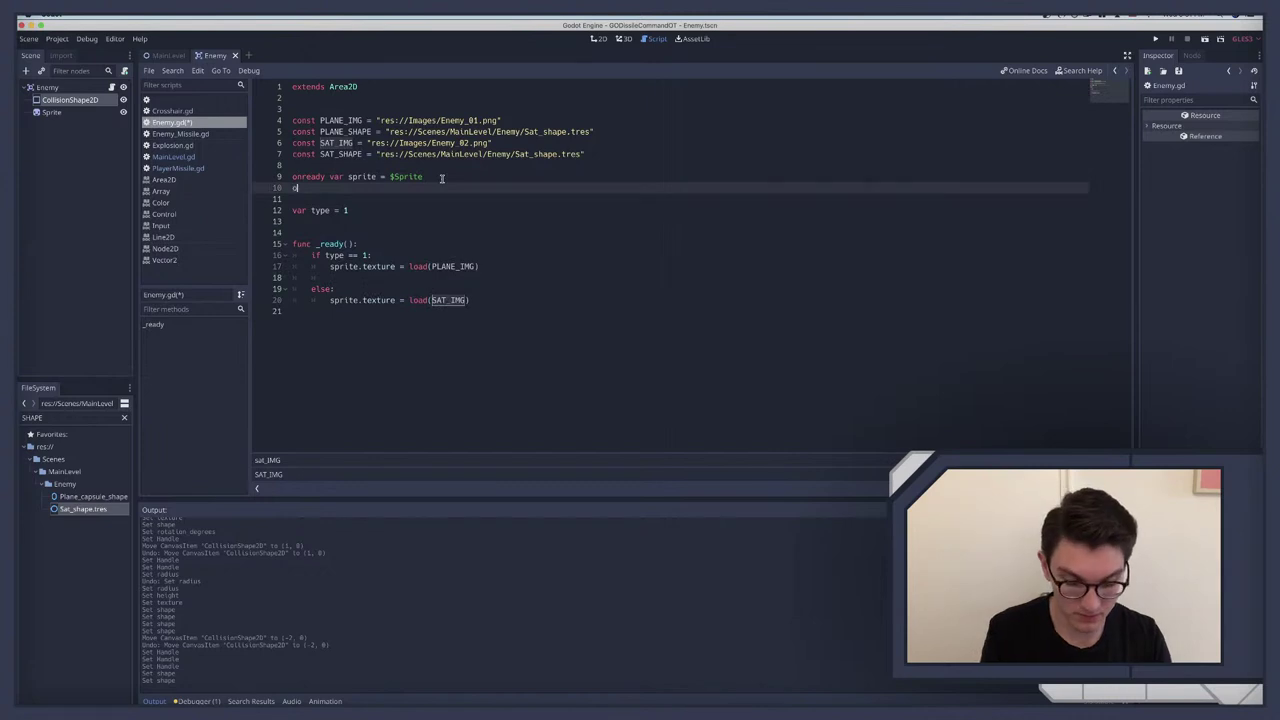
{"action": "type", "text": "nready var"}
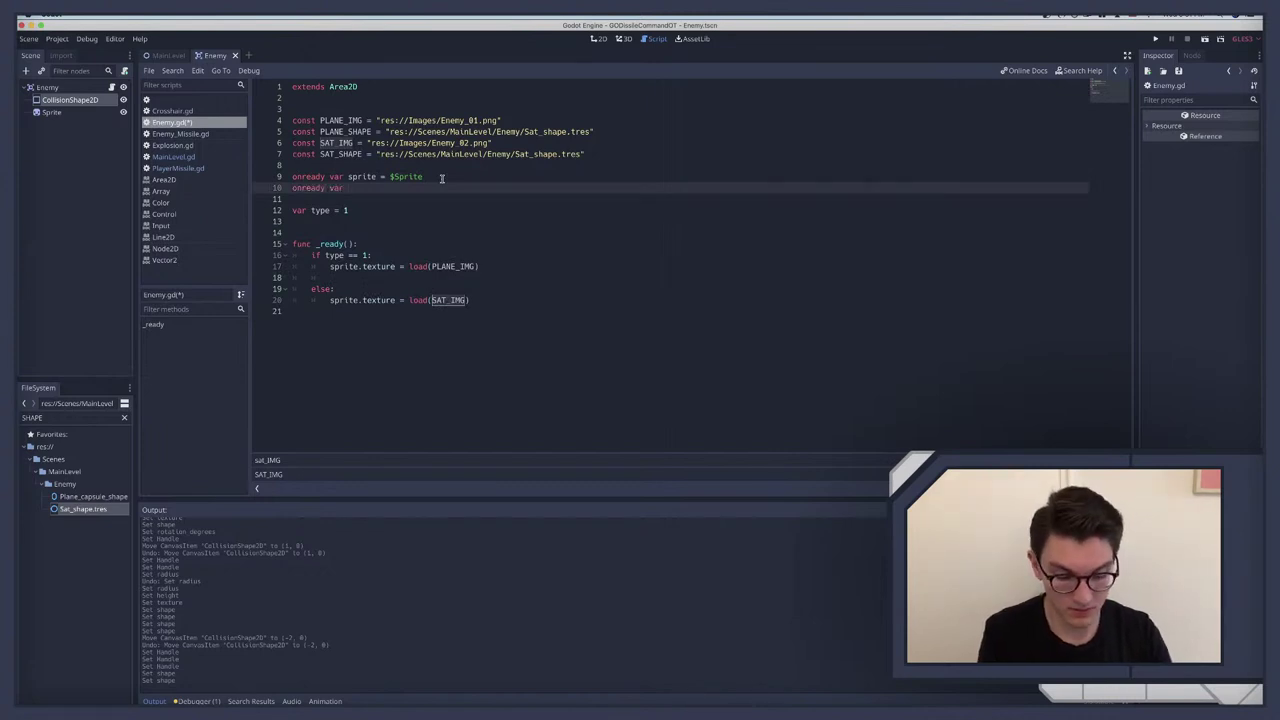
{"action": "type", "text": "coll"}
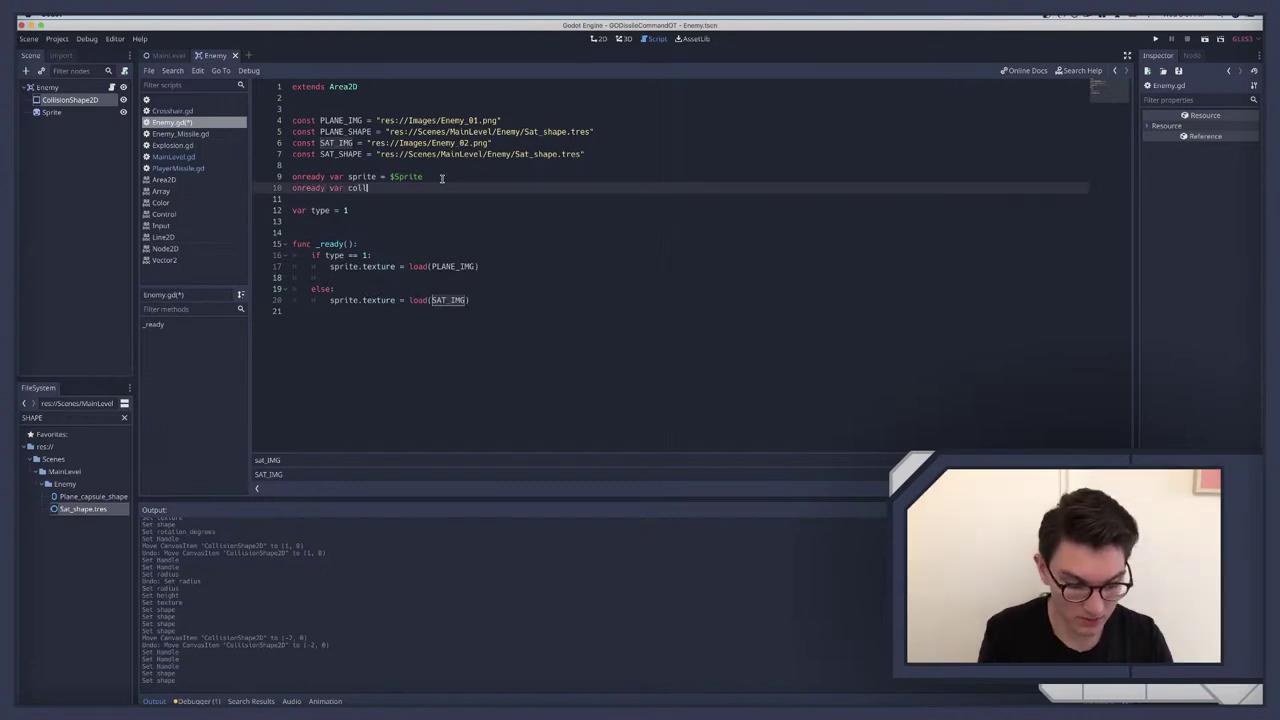
{"action": "type", "text": "Shape"}
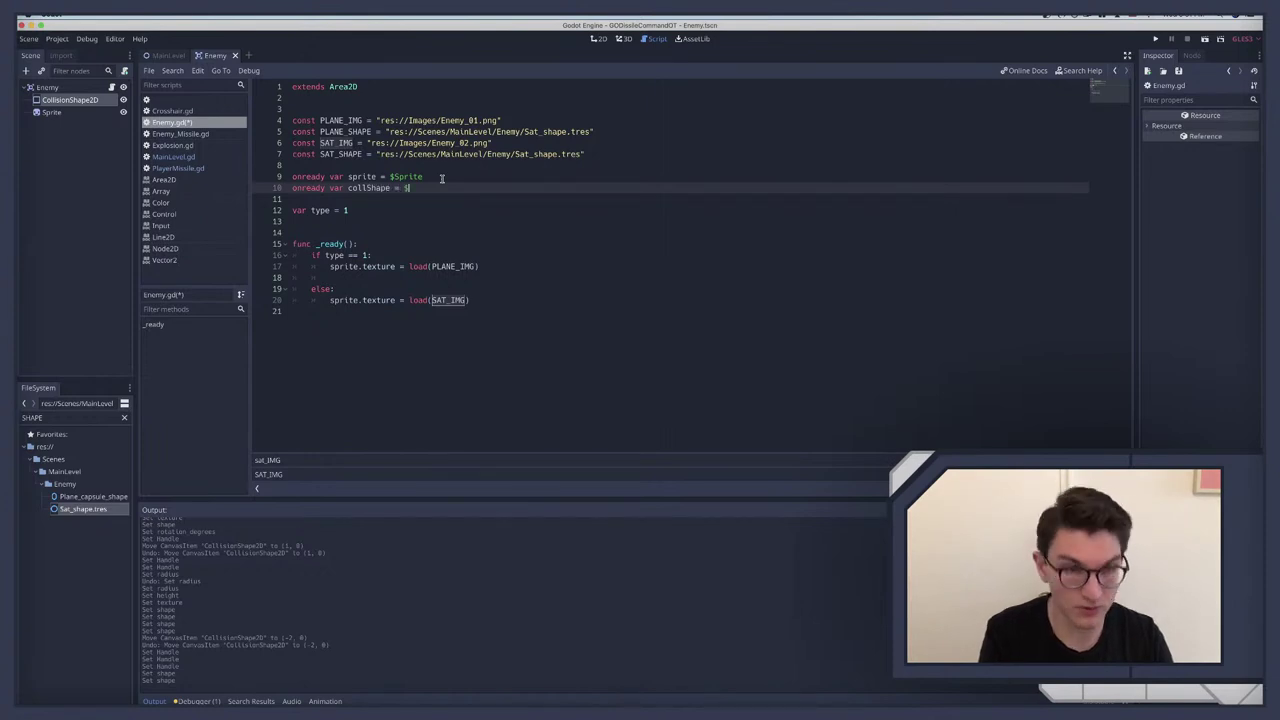
{"action": "type", "text": " = $"}
{"action": "key", "text": "Return"}
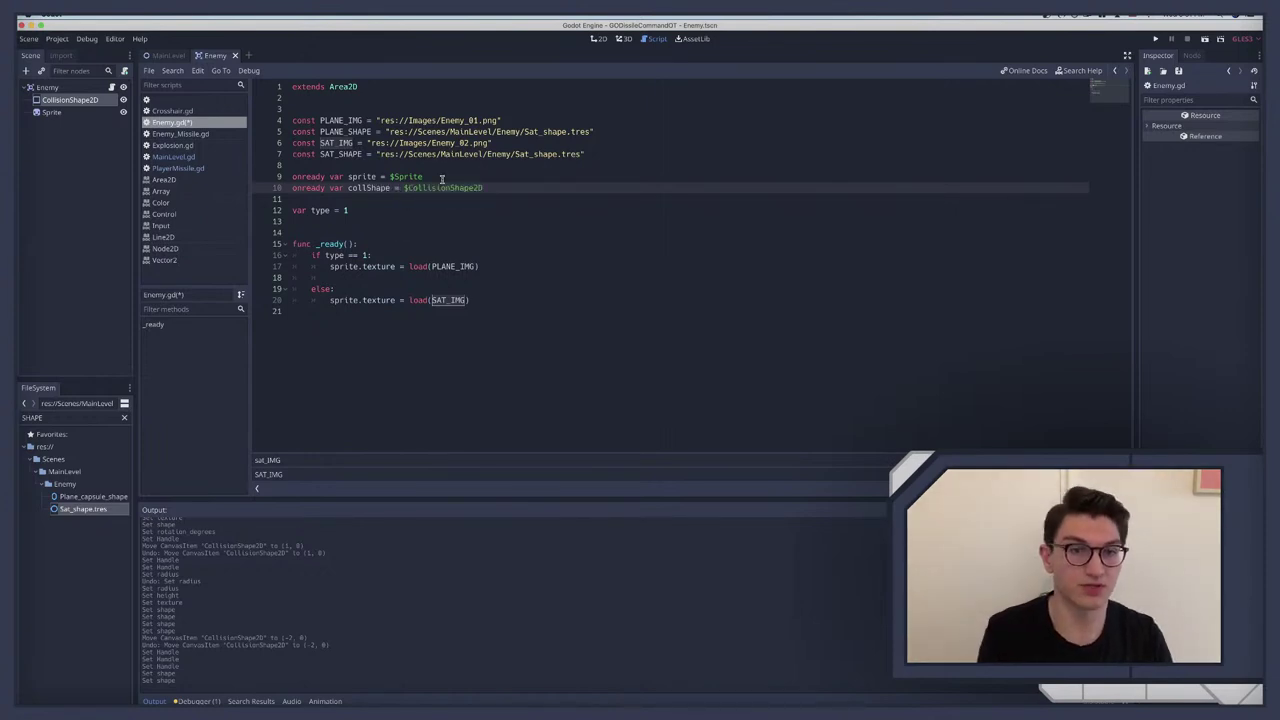
Step: In the plane branch, write collShape.shape = load(PLANE_SHAPE), undoing an accidental paste
{"action": "left_click", "coordinate": [358, 276]}
{"action": "type", "text": "coll"}
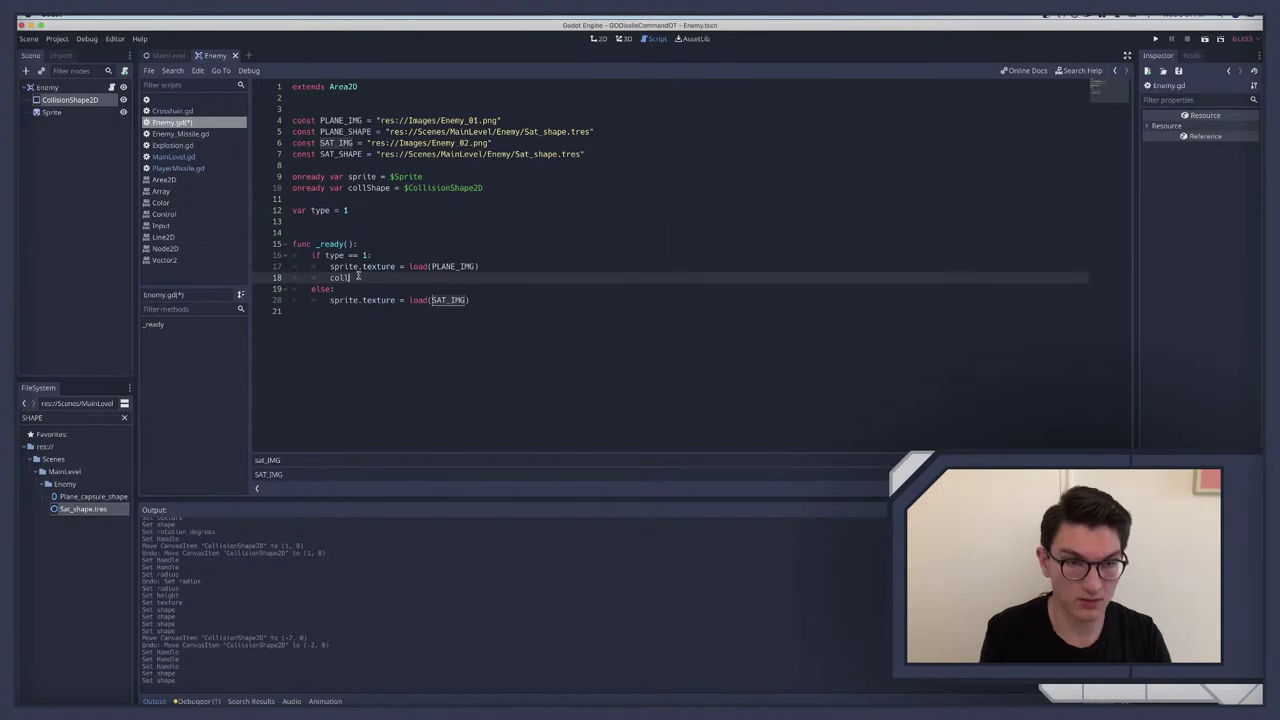
{"action": "key", "text": "Return"}
{"action": "type", "text": ".shape"}
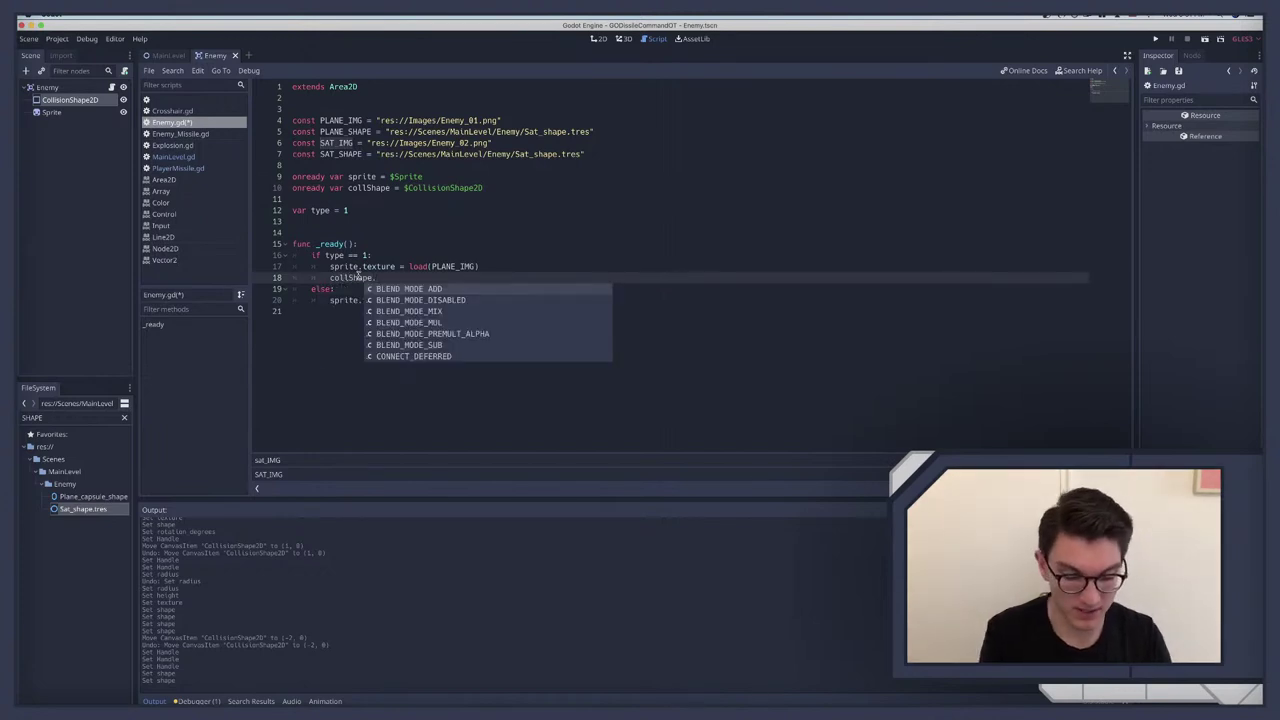
{"action": "type", "text": " = "}
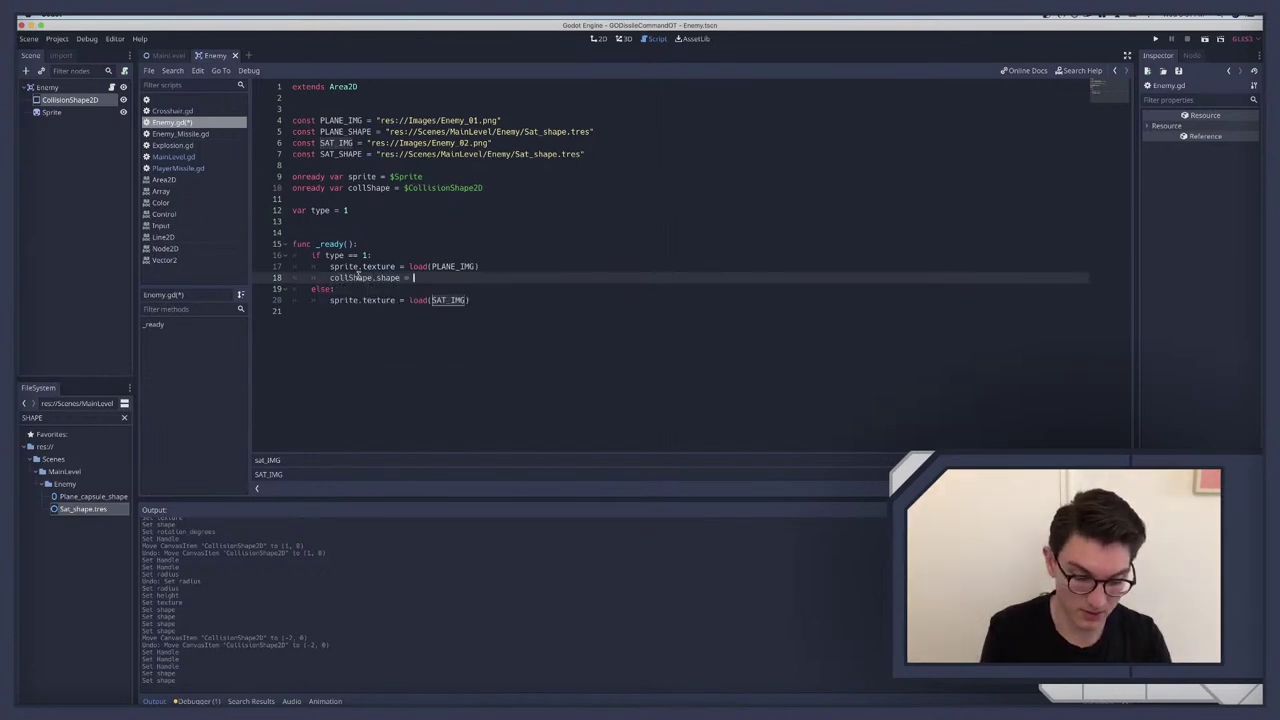
{"action": "type", "text": "load("}
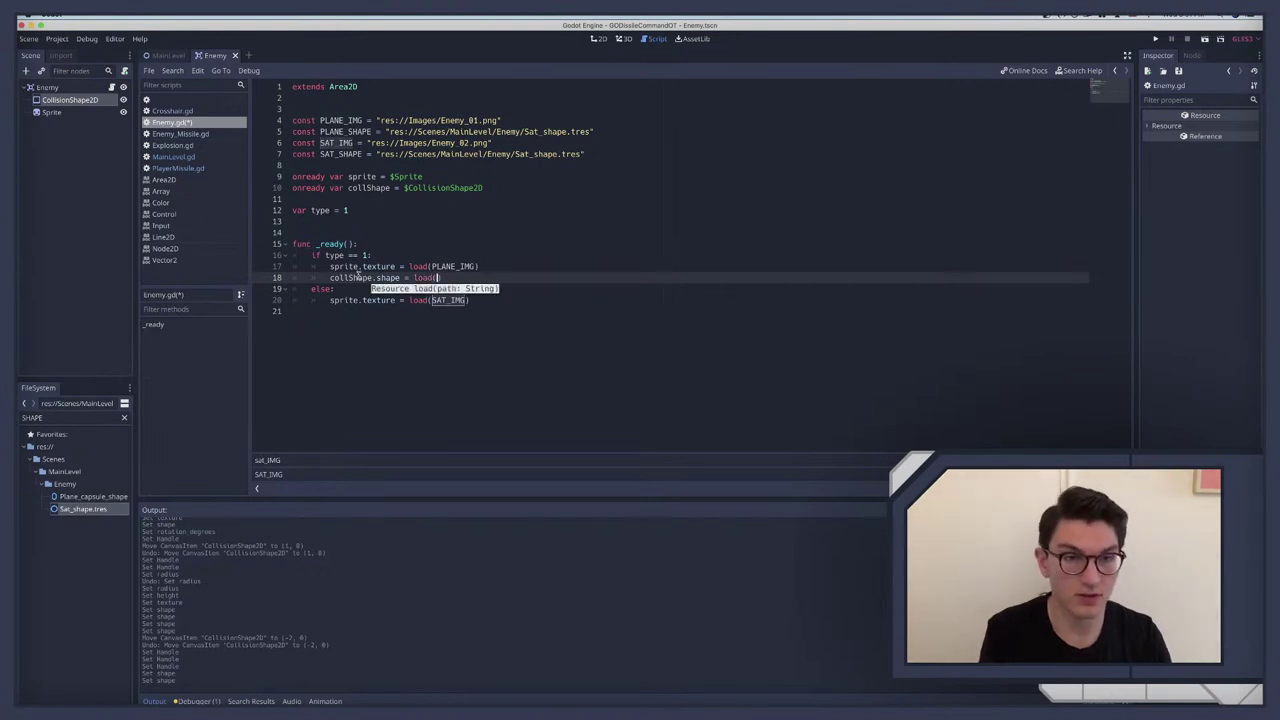
{"action": "type", "text": "plane"}
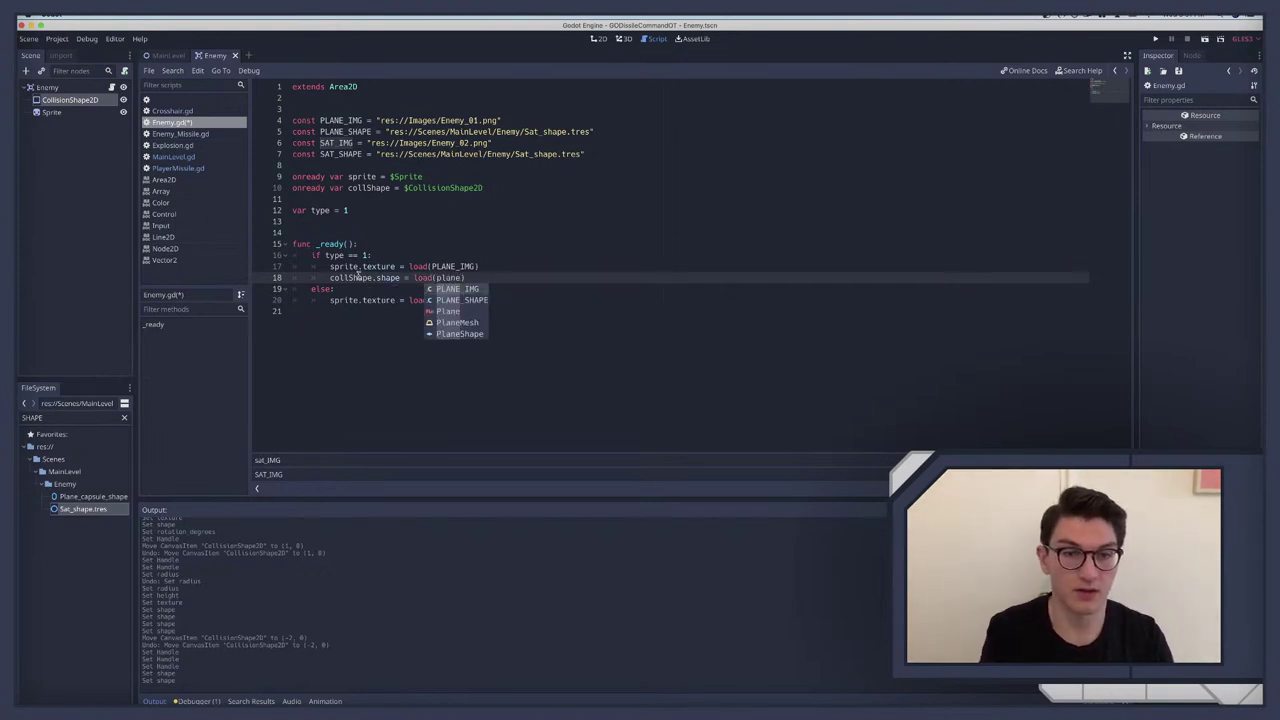
{"action": "key", "text": "Down"}
{"action": "key", "text": "Return"}
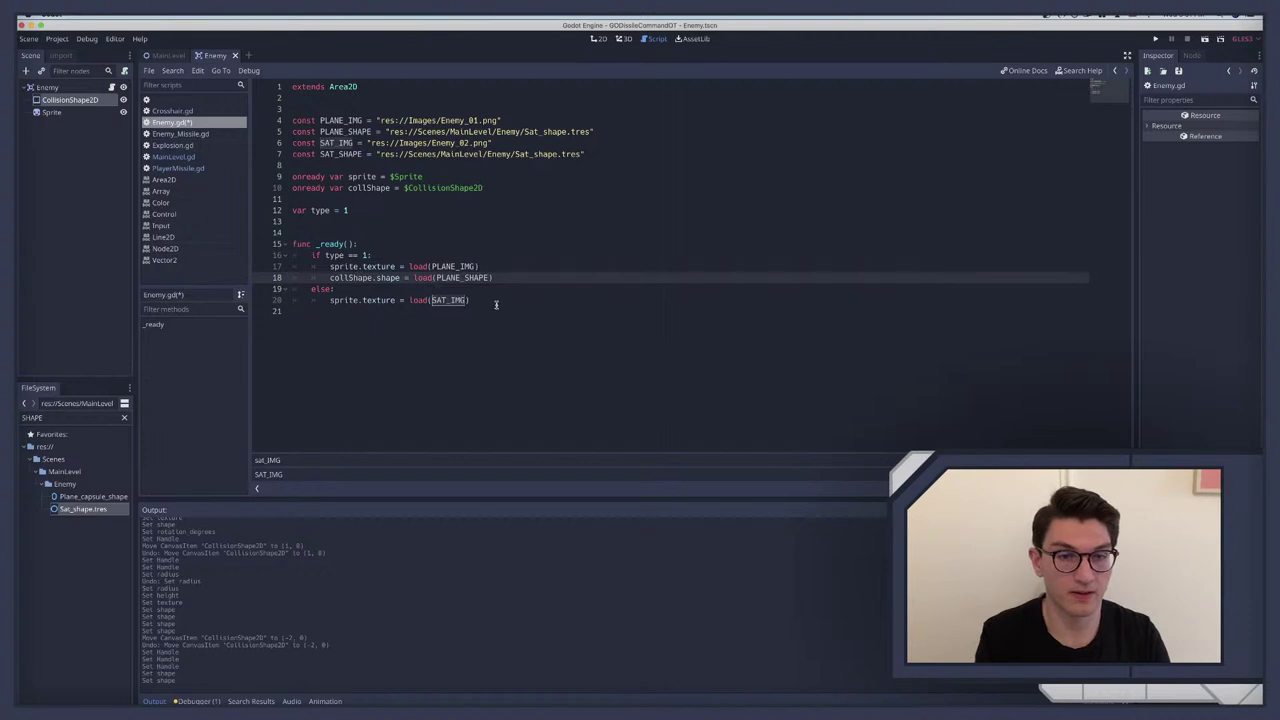
{"action": "key", "text": "shift+Home"}
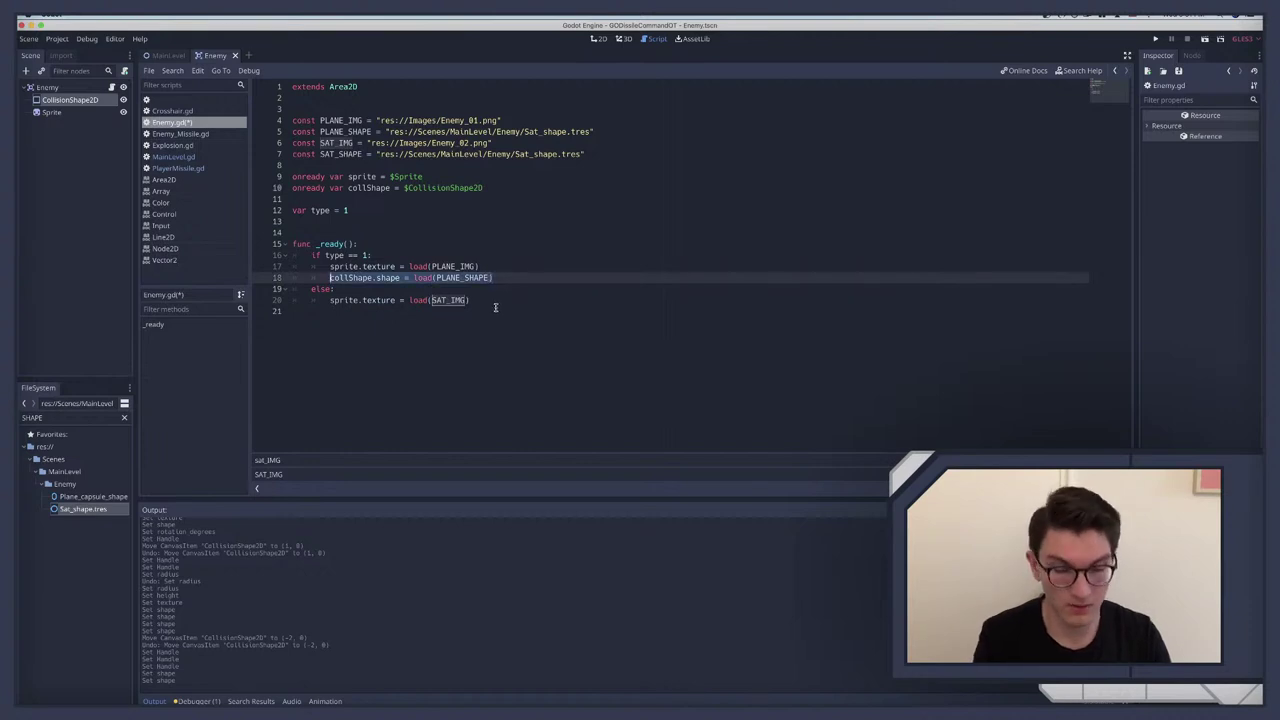
{"action": "type", "text": "line2D.points[-1] = to_local(start_pos)"}
{"action": "key", "text": "ctrl+z"}
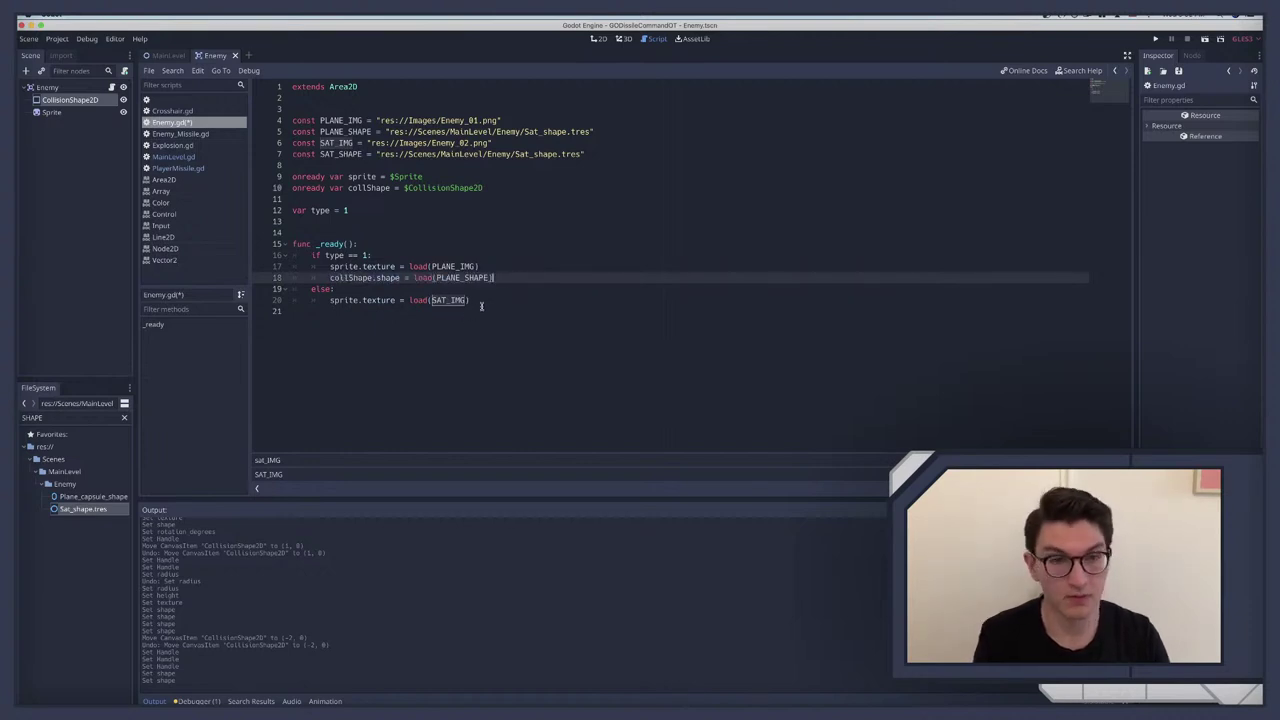
Step: Copy that line into the else branch, change it to load SAT_SHAPE, and save Enemy.gd
{"action": "left_click", "coordinate": [486, 300]}
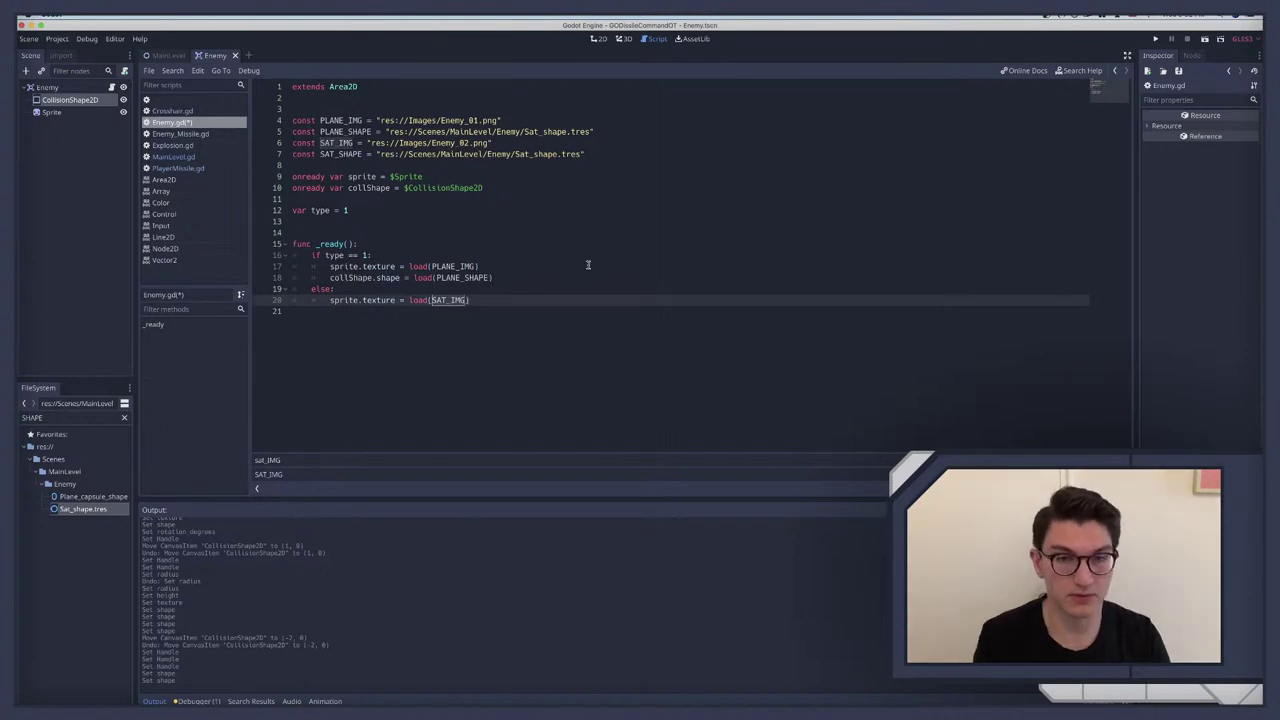
{"action": "left_click", "coordinate": [547, 272]}
{"action": "key", "text": "shift+Home"}
{"action": "key", "text": "ctrl+c"}
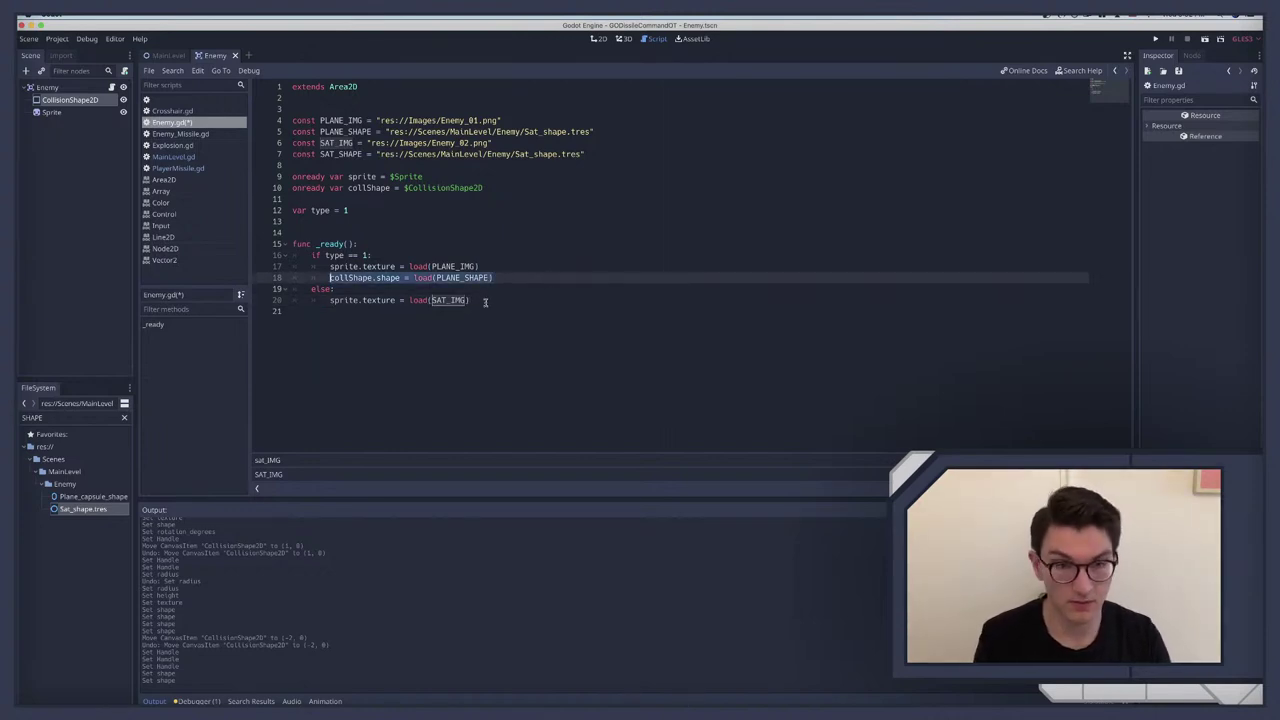
{"action": "left_click", "coordinate": [486, 300]}
{"action": "key", "text": "Return"}
{"action": "key", "text": "ctrl+v"}
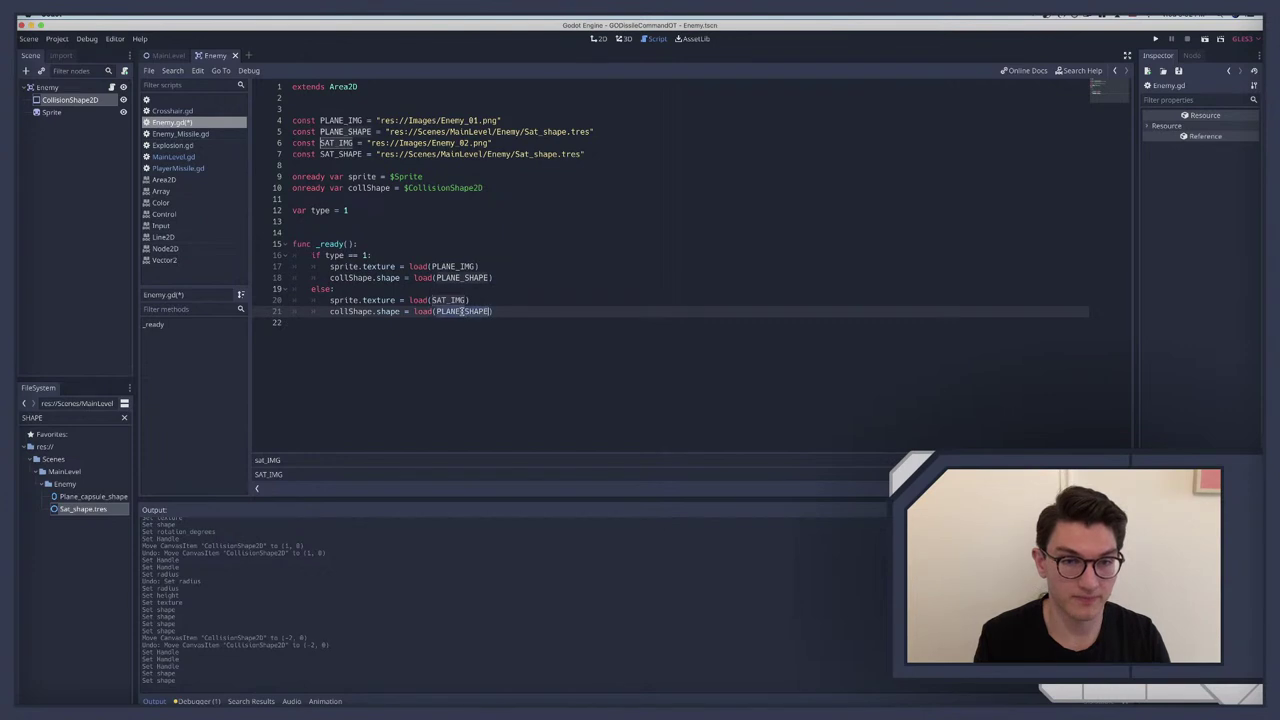
{"action": "double_click", "coordinate": [461, 311]}
{"action": "type", "text": "sat"}
{"action": "key", "text": "Down"}
{"action": "key", "text": "Return"}
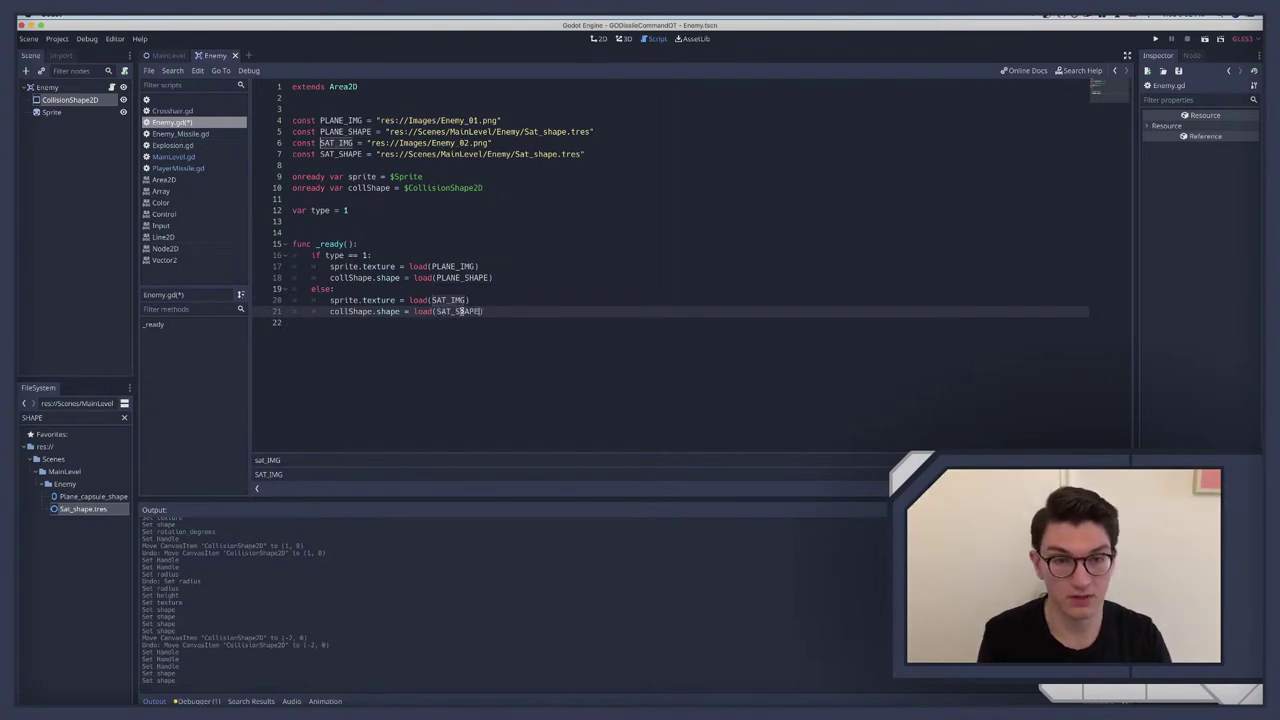
{"action": "key", "text": "ctrl+s"}
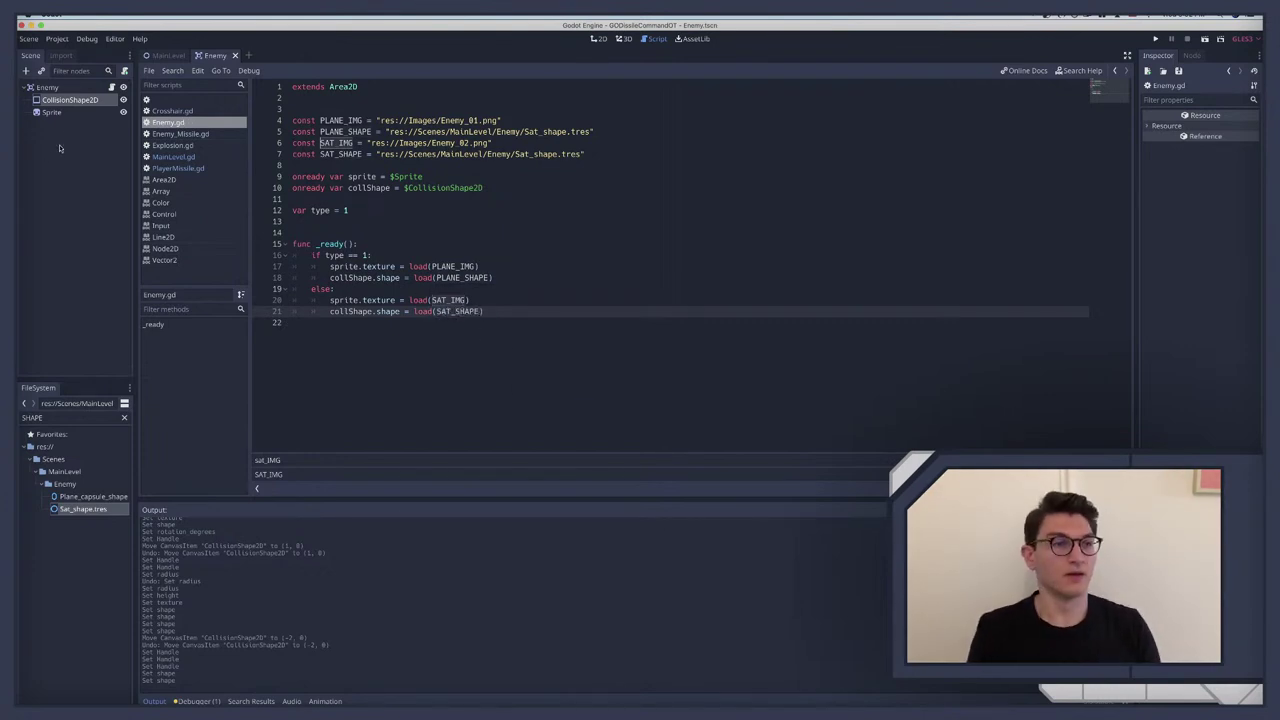
Step: Check the Sprite node, then return to Enemy.gd and look over the else branch lines
{"action": "left_click", "coordinate": [46, 112]}
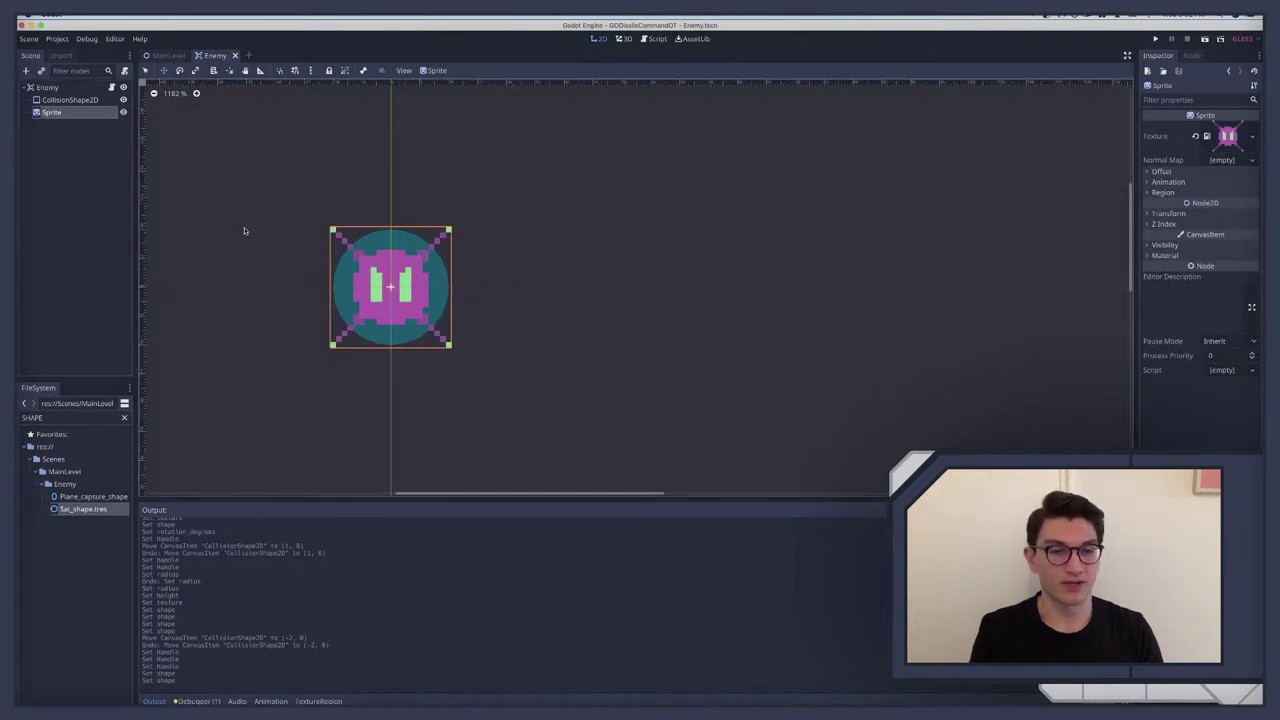
{"action": "left_click", "coordinate": [111, 87]}
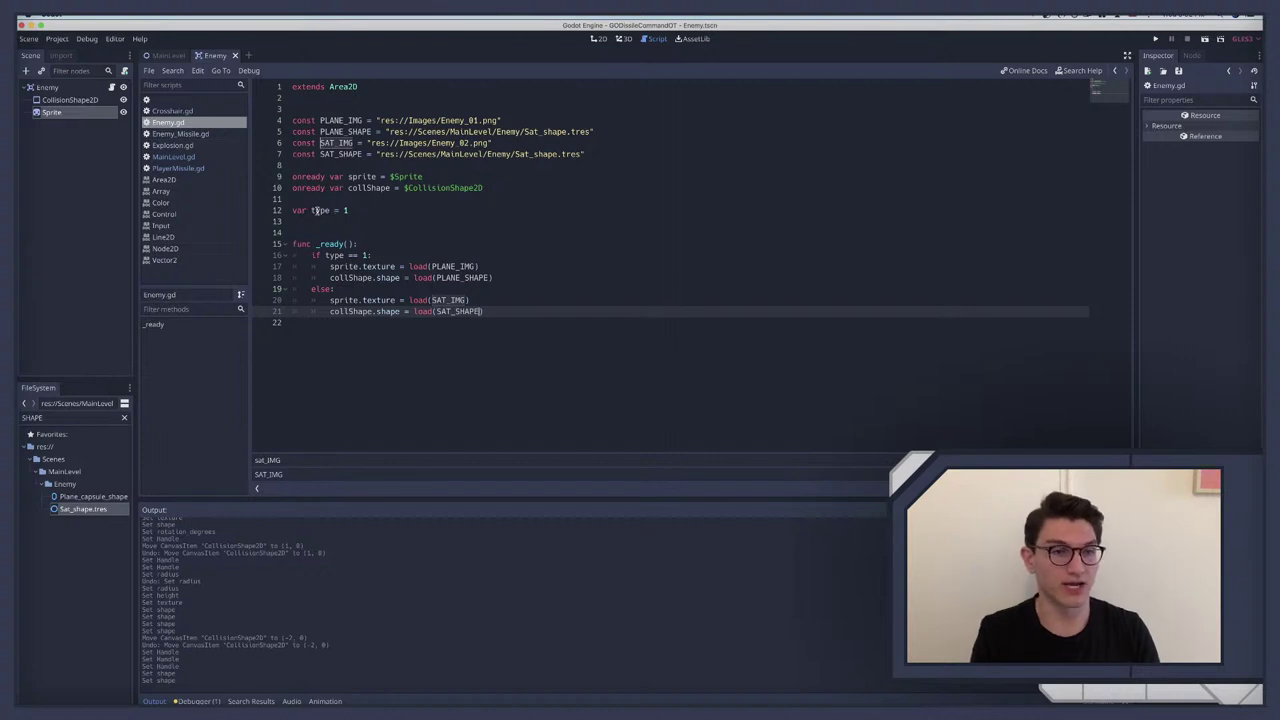
{"action": "left_click", "coordinate": [313, 211]}
{"action": "left_click", "coordinate": [345, 266]}
{"action": "left_click", "coordinate": [509, 268], "text": "shift"}
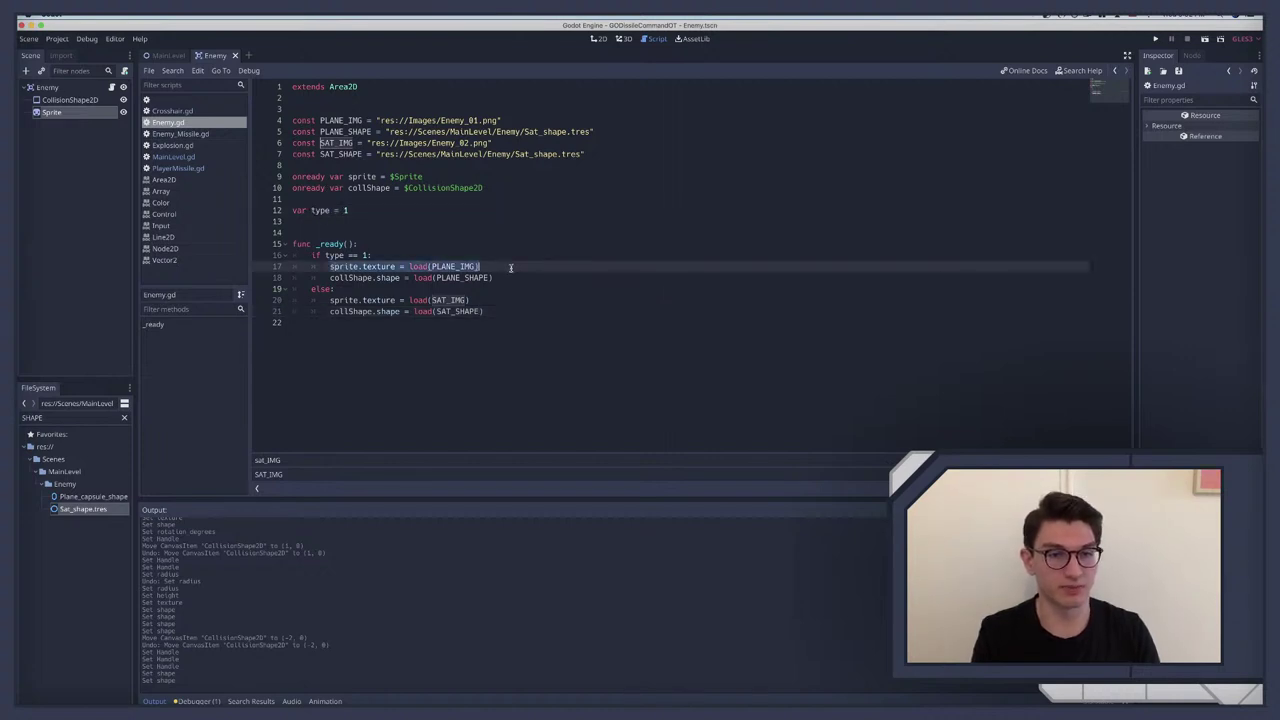
{"action": "left_click", "coordinate": [383, 270]}
{"action": "left_click_drag", "start_coordinate": [330, 300], "coordinate": [499, 323]}
{"action": "left_click", "coordinate": [441, 302]}
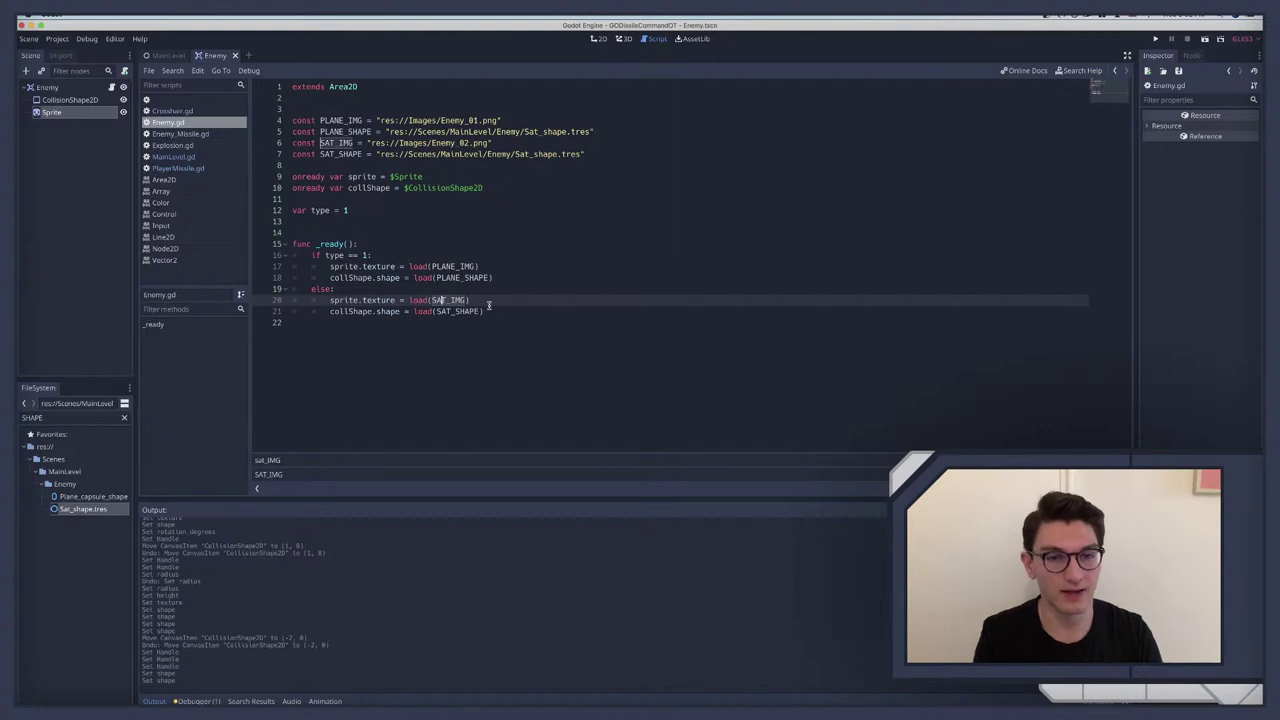
Step: Review the _ready function body, ending with texture = load selected on the plane line
{"action": "left_click", "coordinate": [487, 310]}
{"action": "left_click_drag", "start_coordinate": [484, 311], "coordinate": [288, 244]}
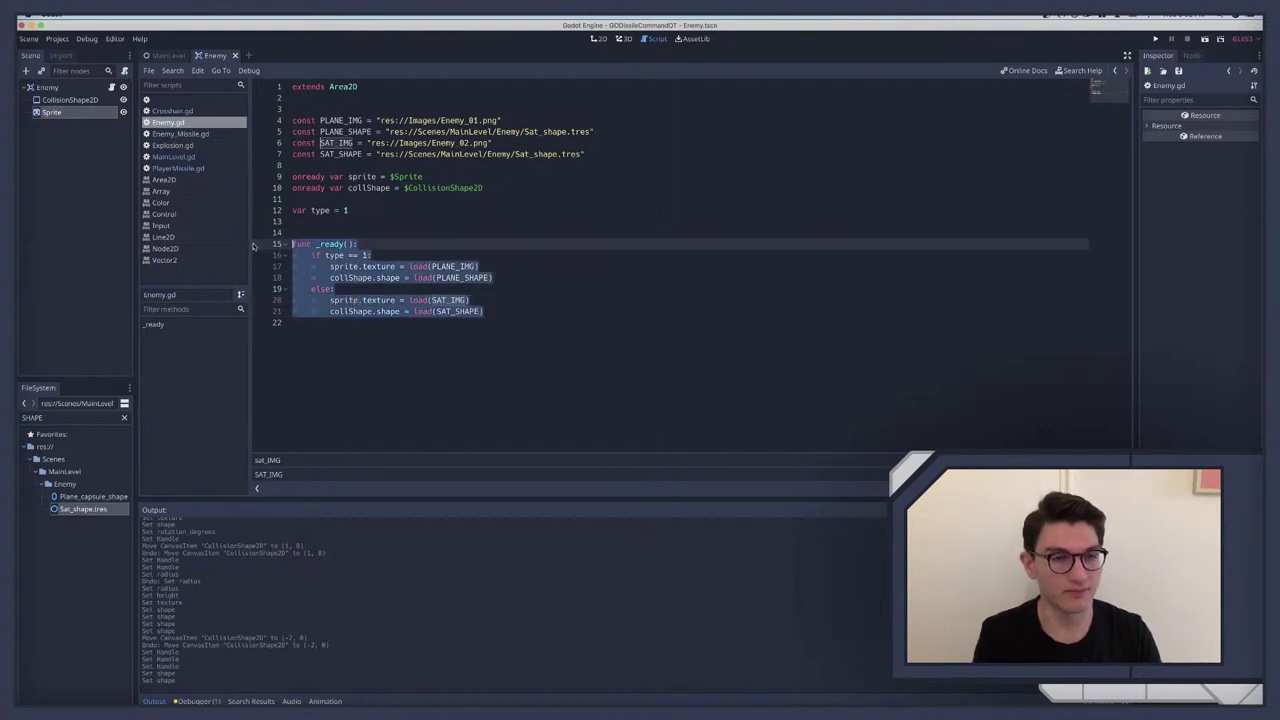
{"action": "left_click", "coordinate": [363, 255]}
{"action": "left_click_drag", "start_coordinate": [505, 318], "coordinate": [378, 255]}
{"action": "left_click", "coordinate": [310, 255]}
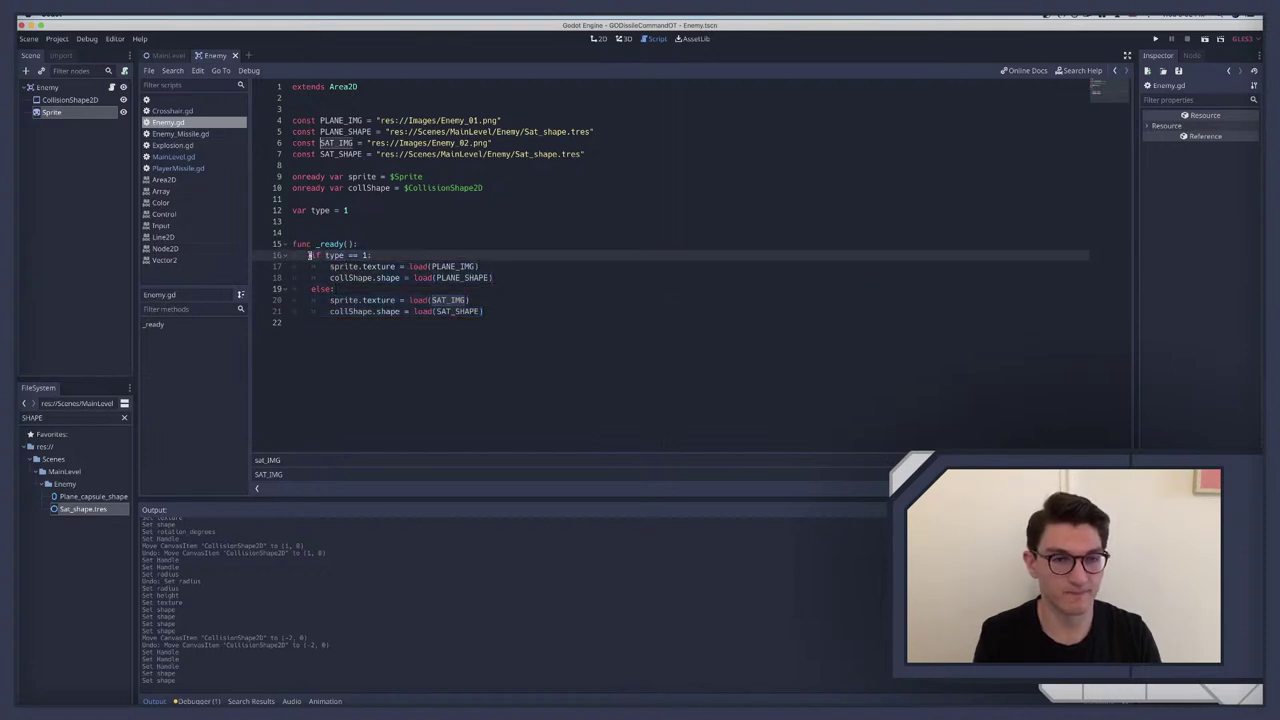
{"action": "left_click", "coordinate": [366, 214]}
{"action": "left_click", "coordinate": [367, 220]}
{"action": "left_click", "coordinate": [361, 266]}
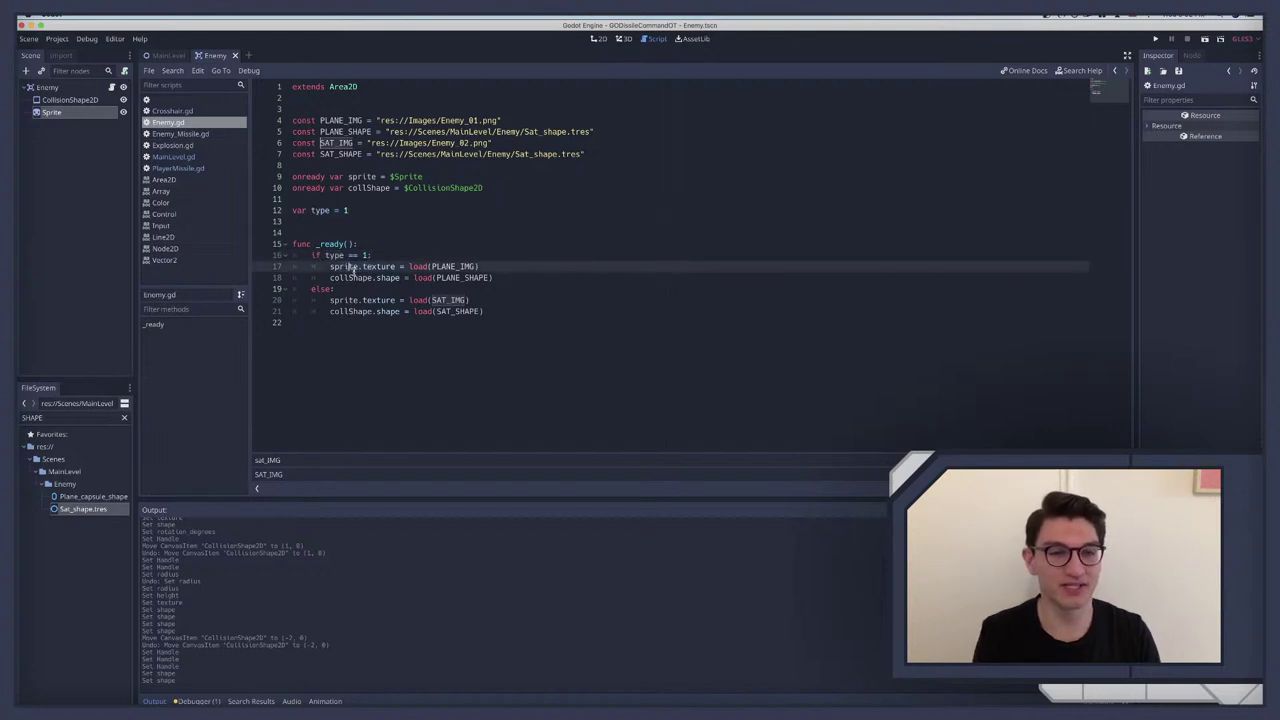
{"action": "left_click_drag", "start_coordinate": [361, 266], "coordinate": [433, 277]}
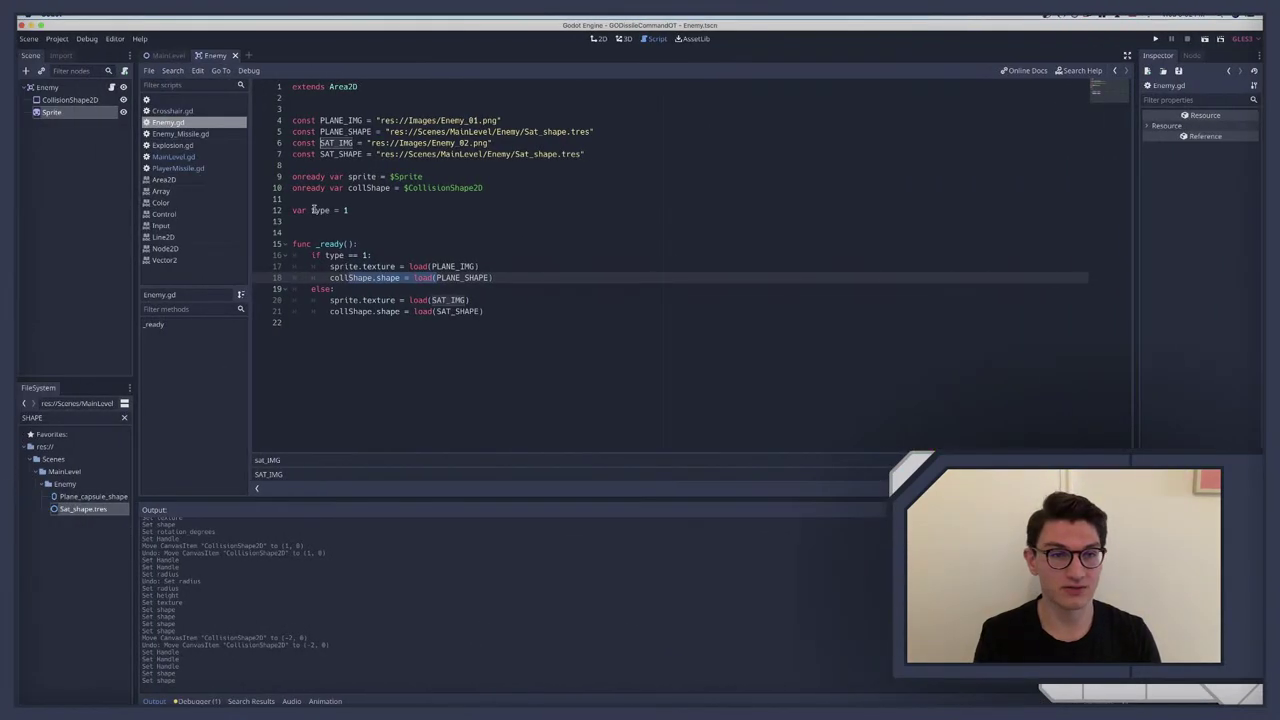
Step: Declare var speed below var type = 1, then switch to the Missile Command video and play it
{"action": "left_click", "coordinate": [367, 210]}
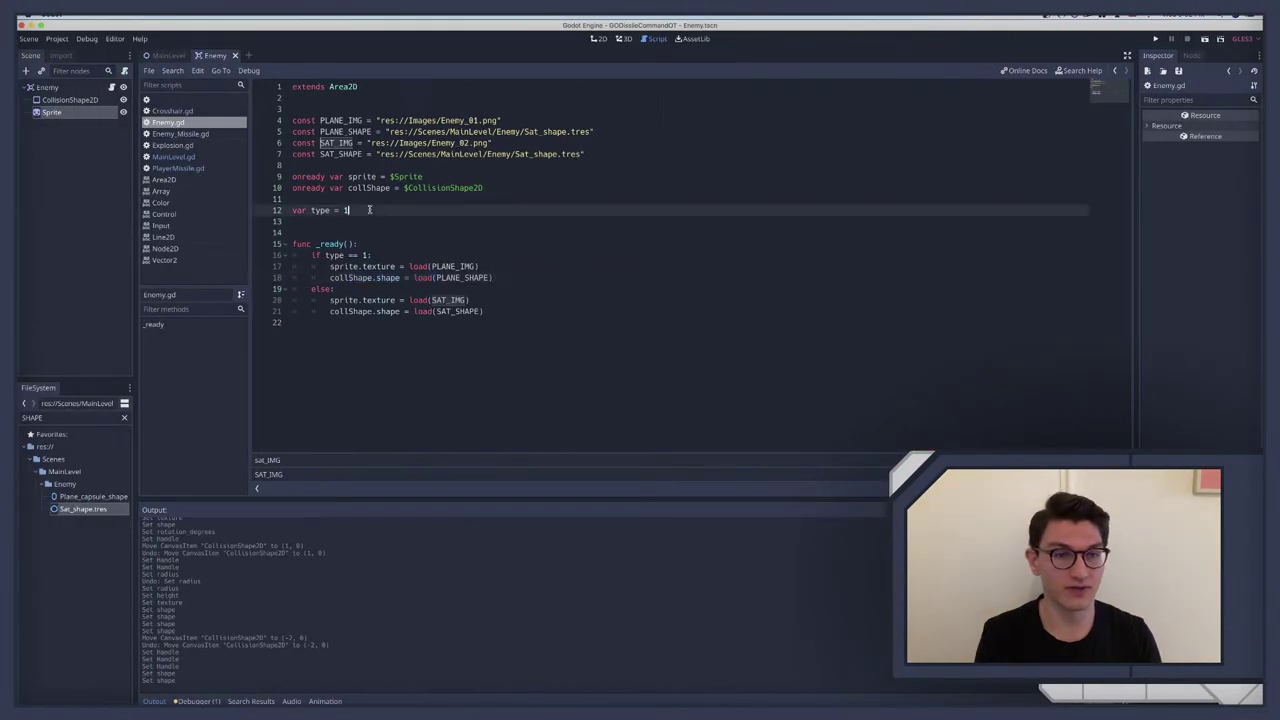
{"action": "key", "text": "Return"}
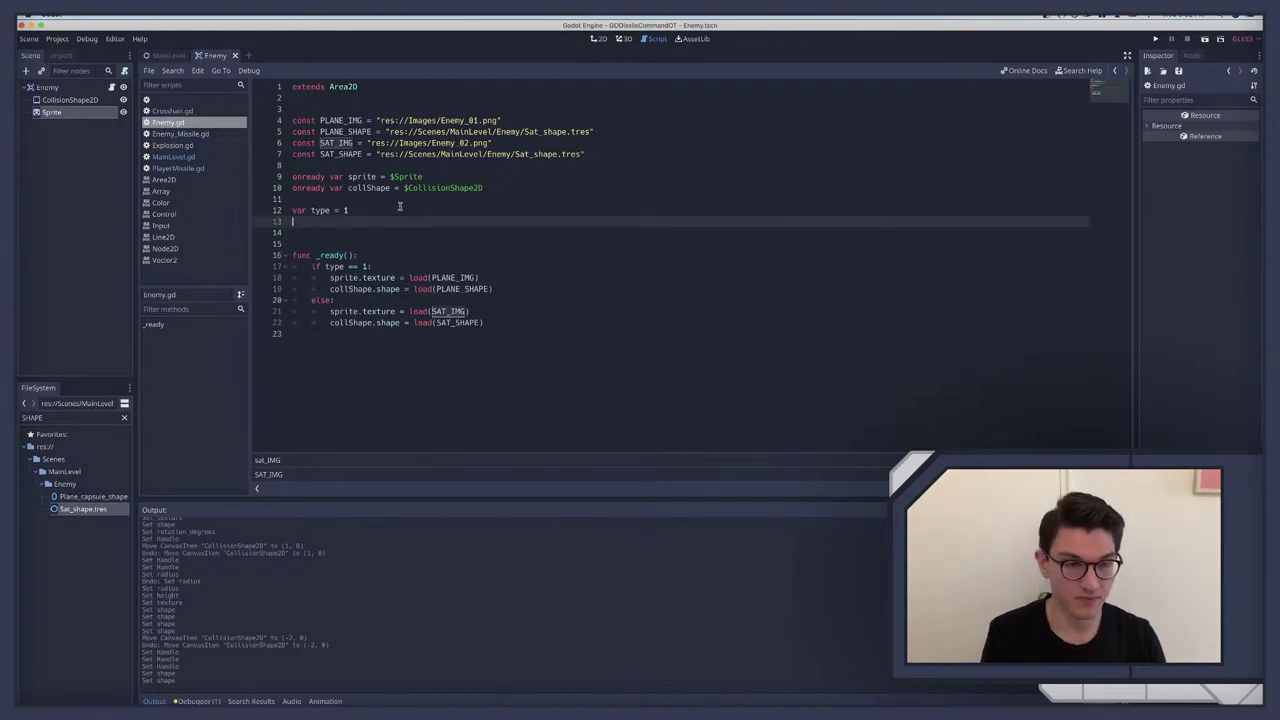
{"action": "type", "text": "var speed = 5"}
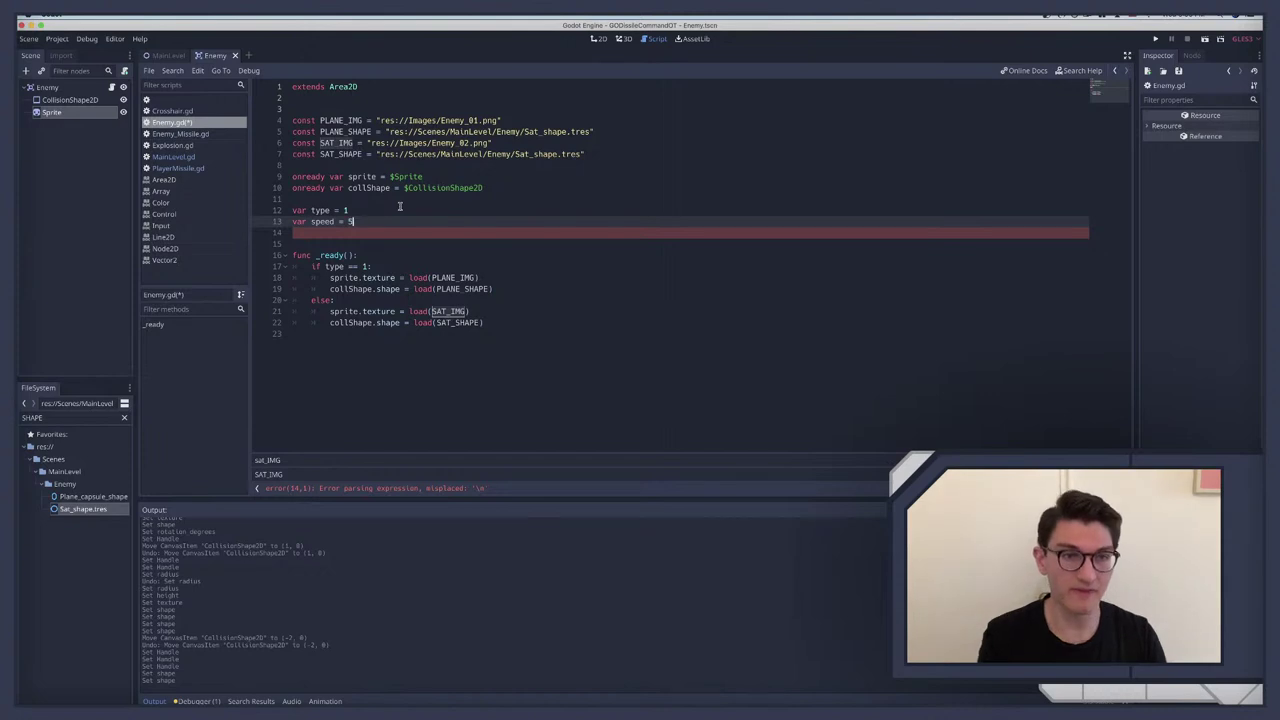
{"action": "key", "text": "ctrl+Right"}
{"action": "left_click", "coordinate": [644, 240]}
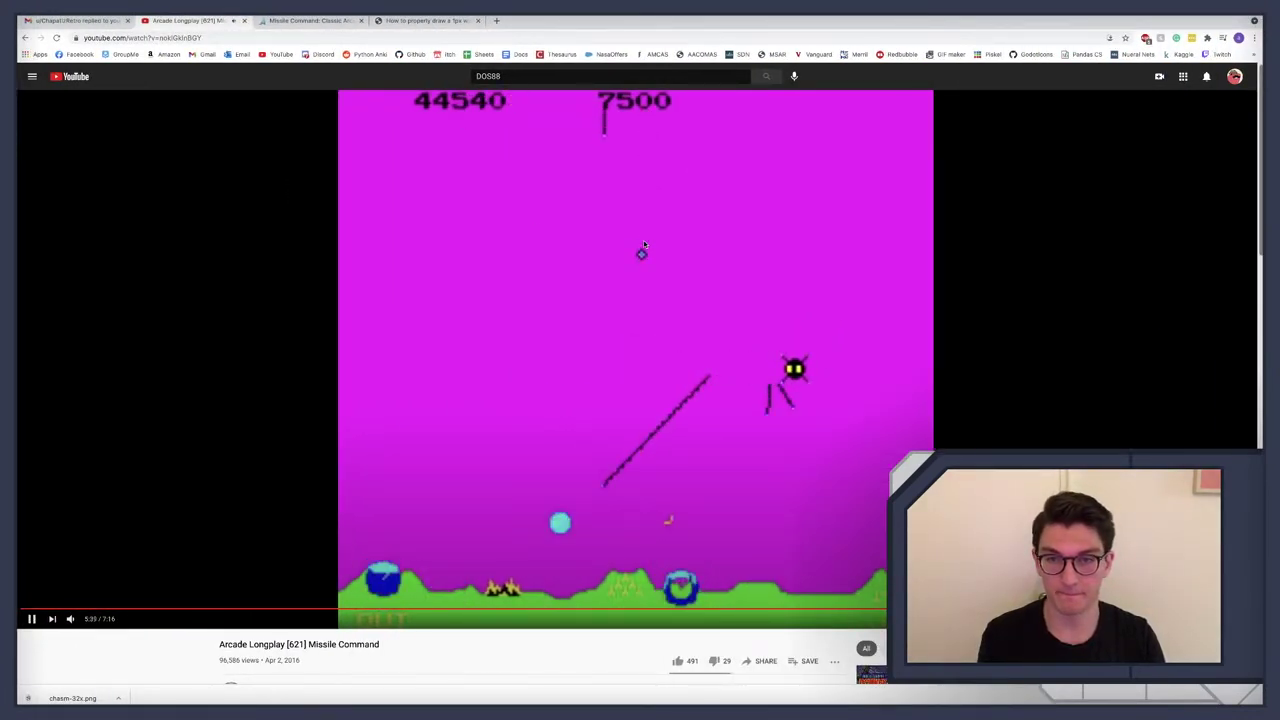
Step: Skim the Missile Command longplay from near the start to later gameplay, then return to Godot
{"action": "key", "text": "Left"}
{"action": "key", "text": "Left"}
{"action": "key", "text": "Left"}
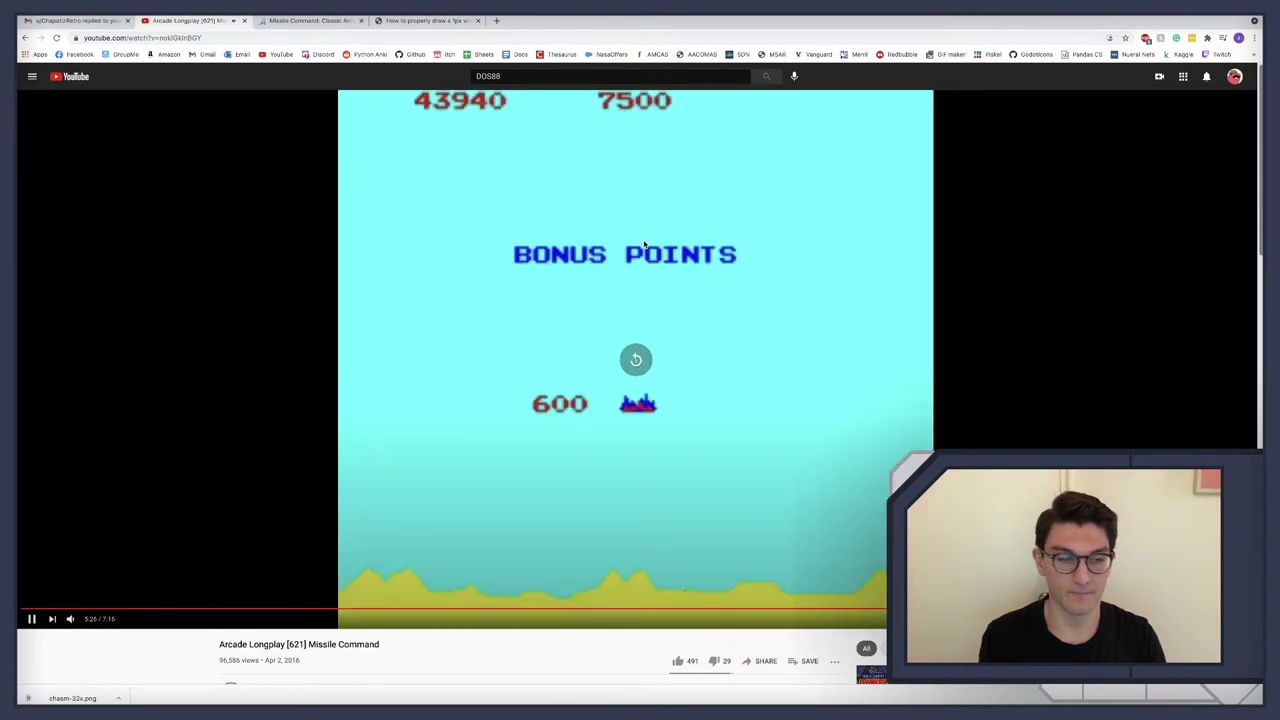
{"action": "left_click", "coordinate": [86, 607]}
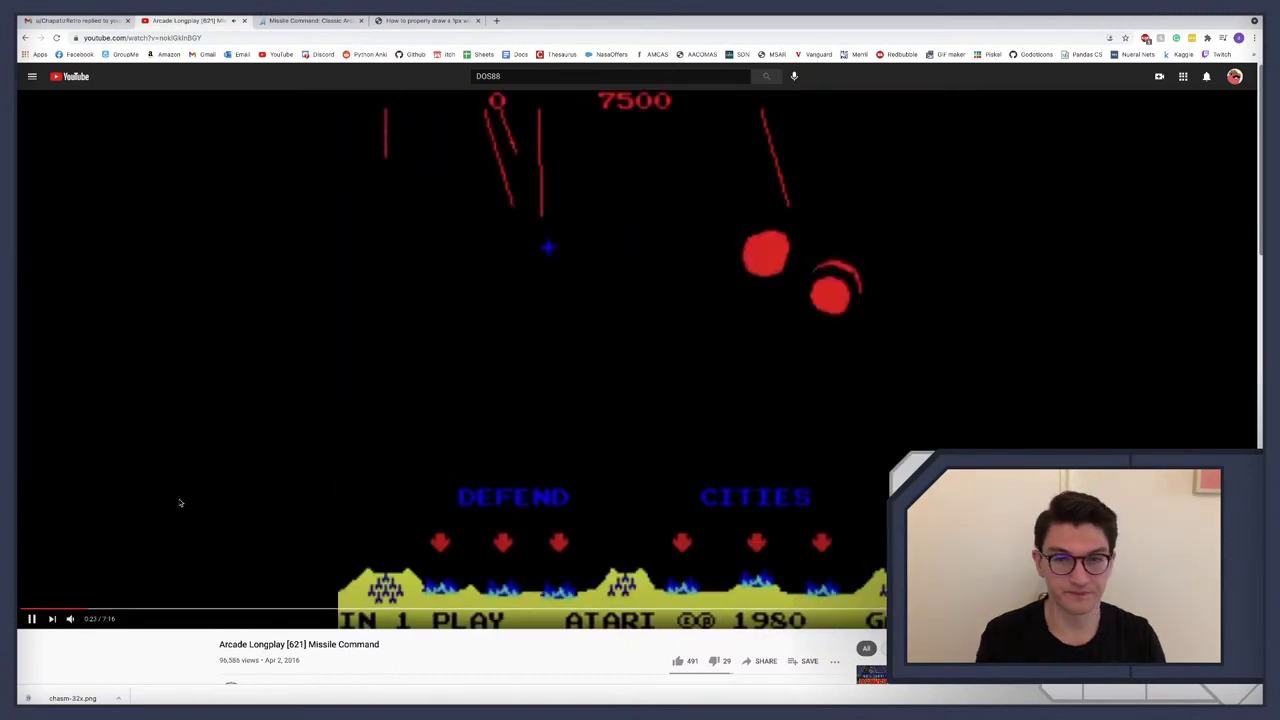
{"action": "key", "text": "Right"}
{"action": "key", "text": "Right"}
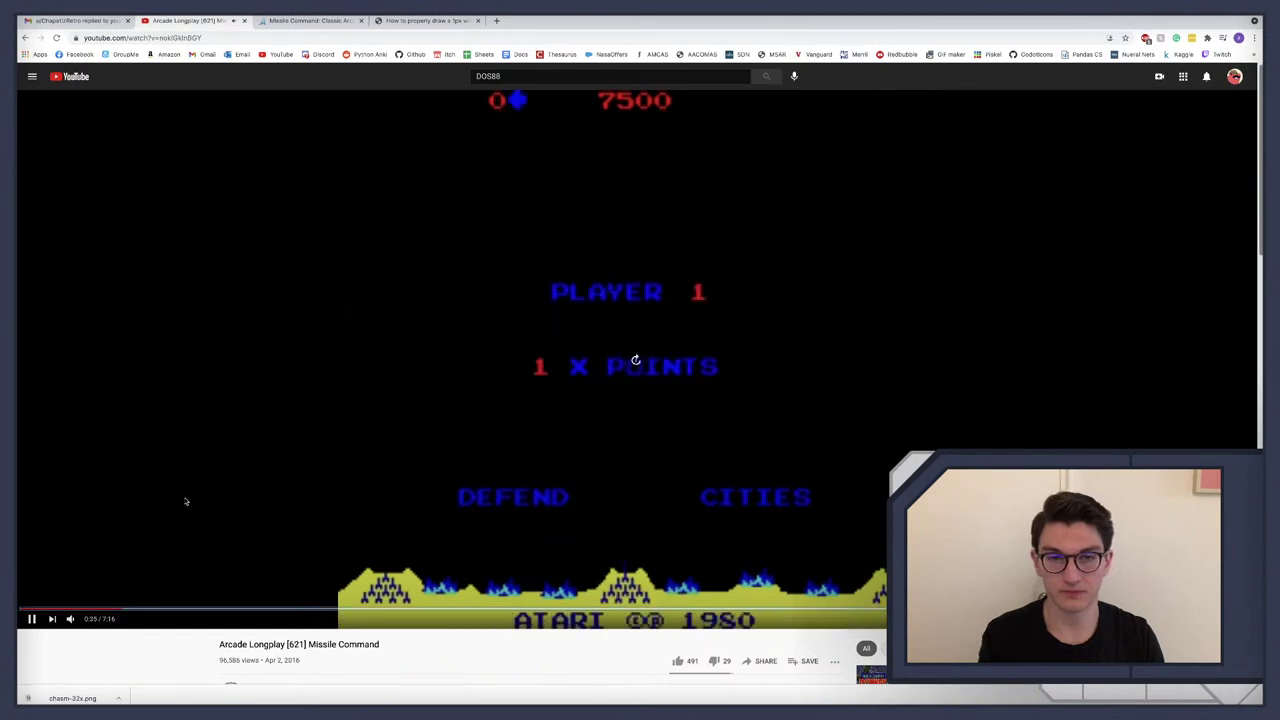
{"action": "key", "text": "Left"}
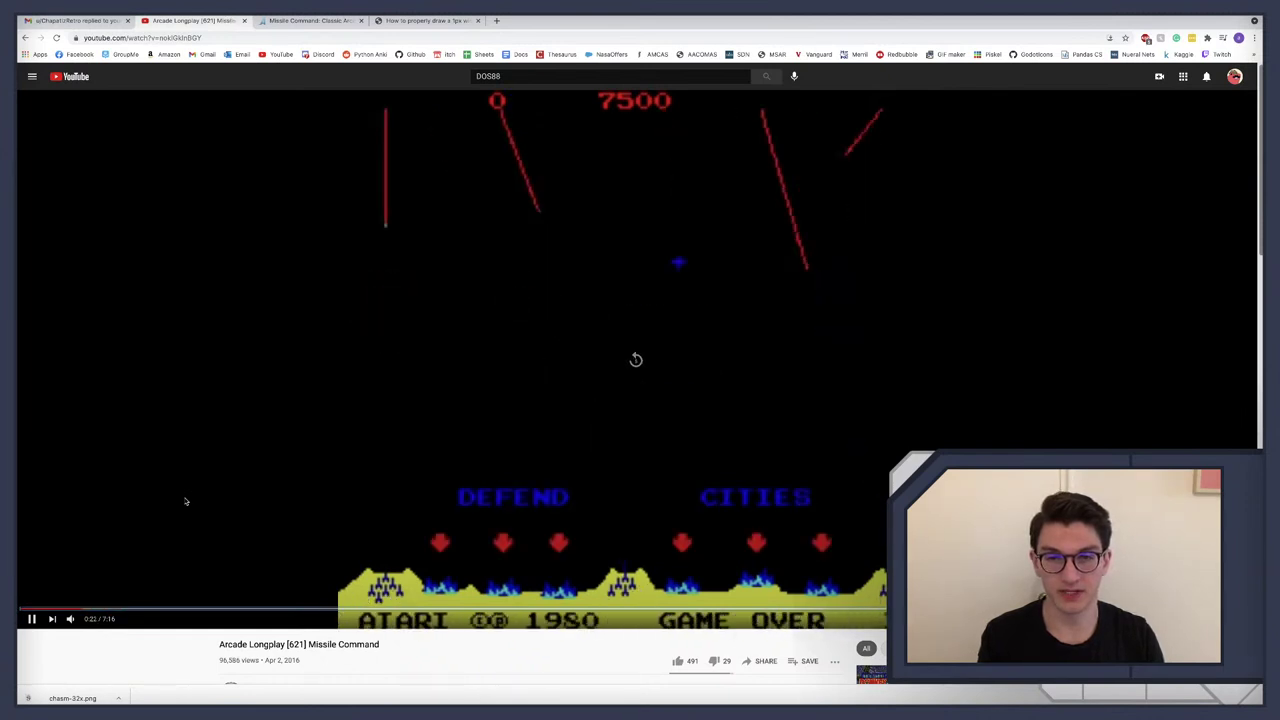
{"action": "key", "text": "Right"}
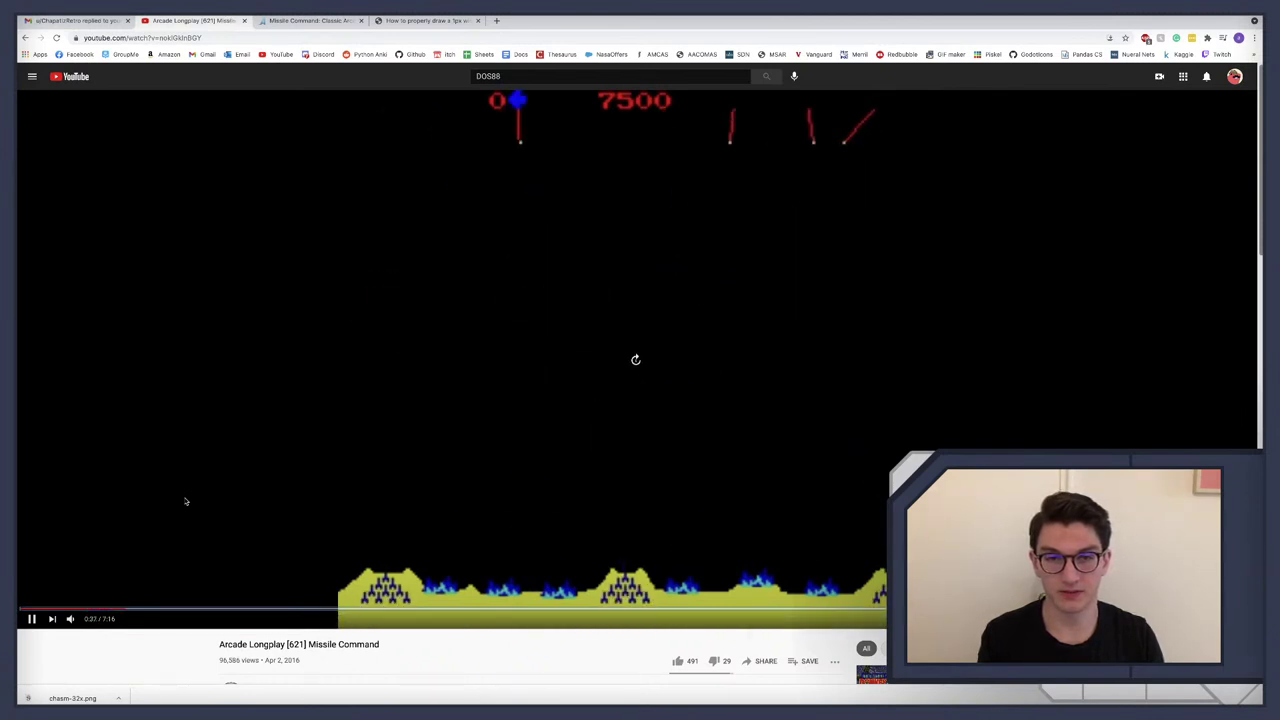
{"action": "key", "text": "Left"}
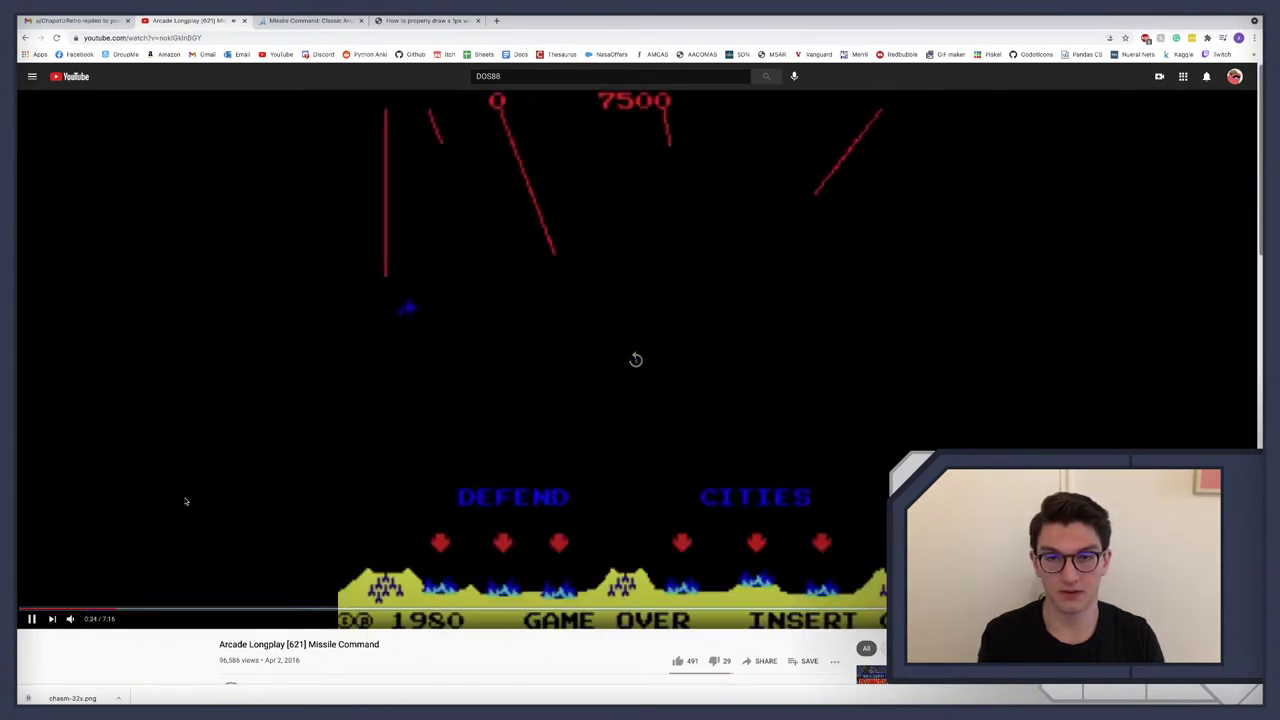
{"action": "key", "text": "Right"}
{"action": "key", "text": "Right"}
{"action": "key", "text": "Right"}
{"action": "key", "text": "Right"}
{"action": "key", "text": "Right"}
{"action": "key", "text": "Right"}
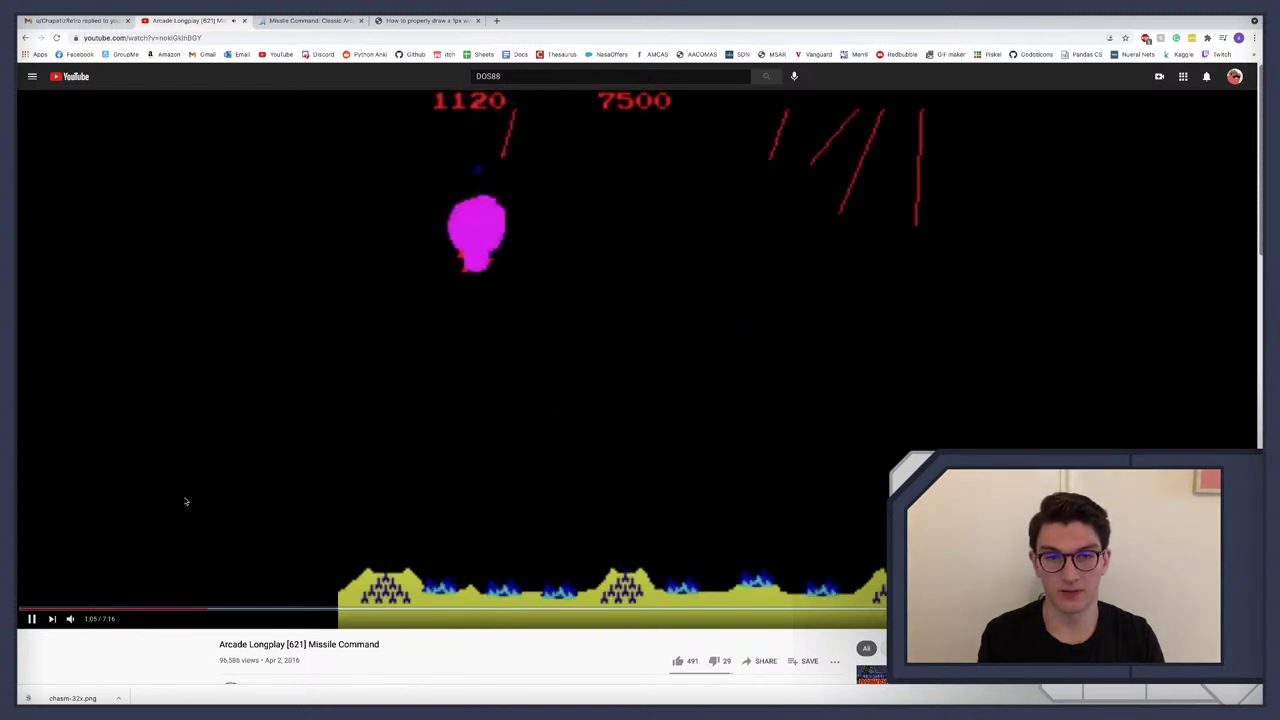
{"action": "key", "text": "Left"}
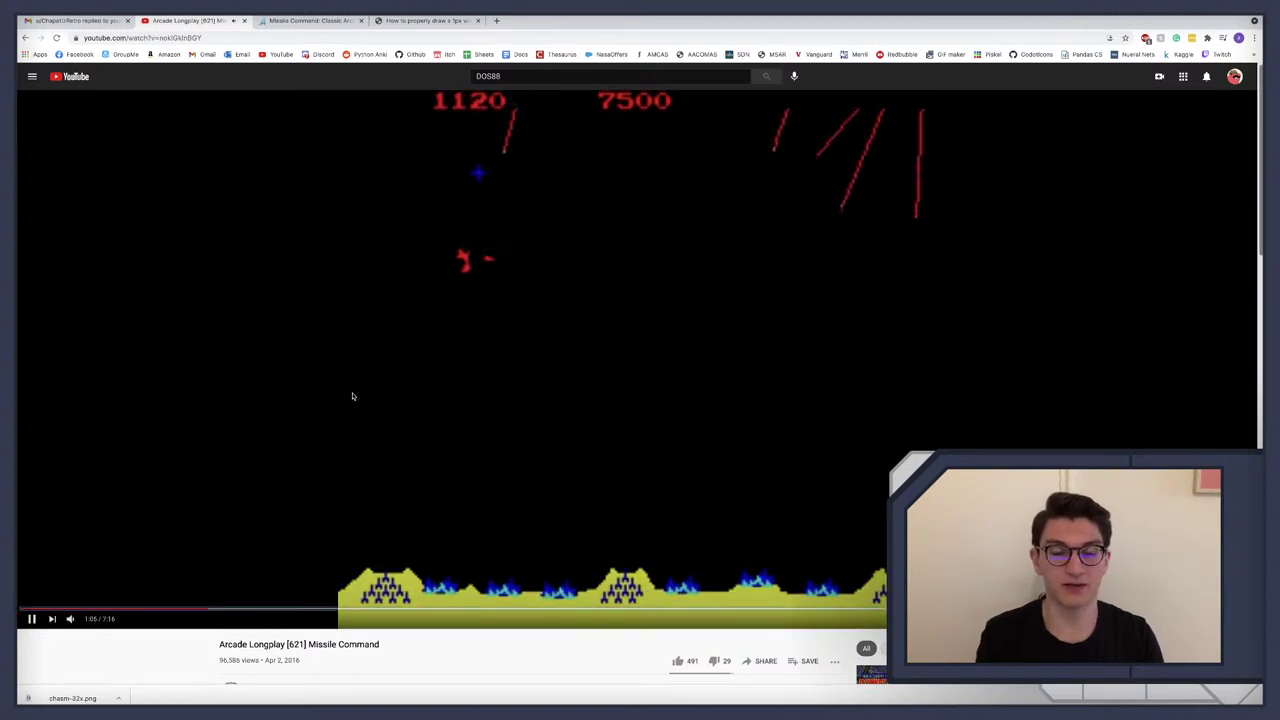
{"action": "key", "text": "ctrl+Left"}
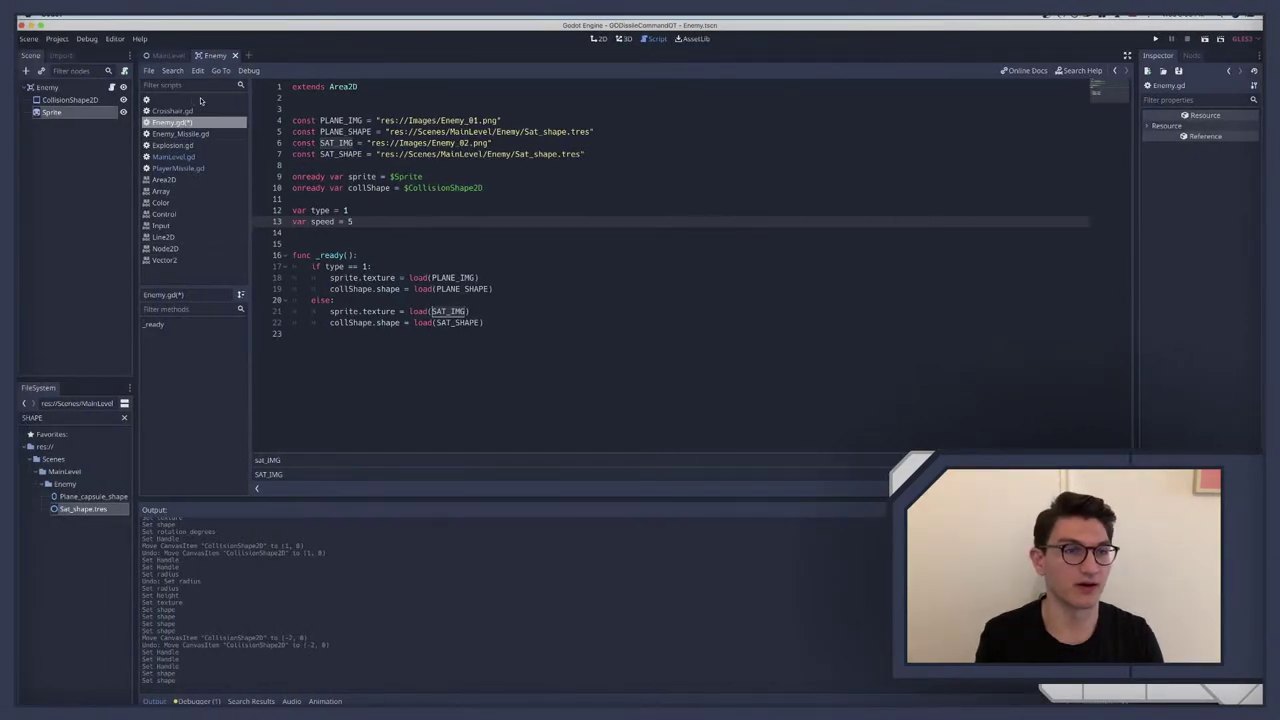
Step: After glancing at Enemy_Missile.gd, set Enemy.gd's speed to 1.5, save, and add blank lines after _ready
{"action": "left_click", "coordinate": [190, 135]}
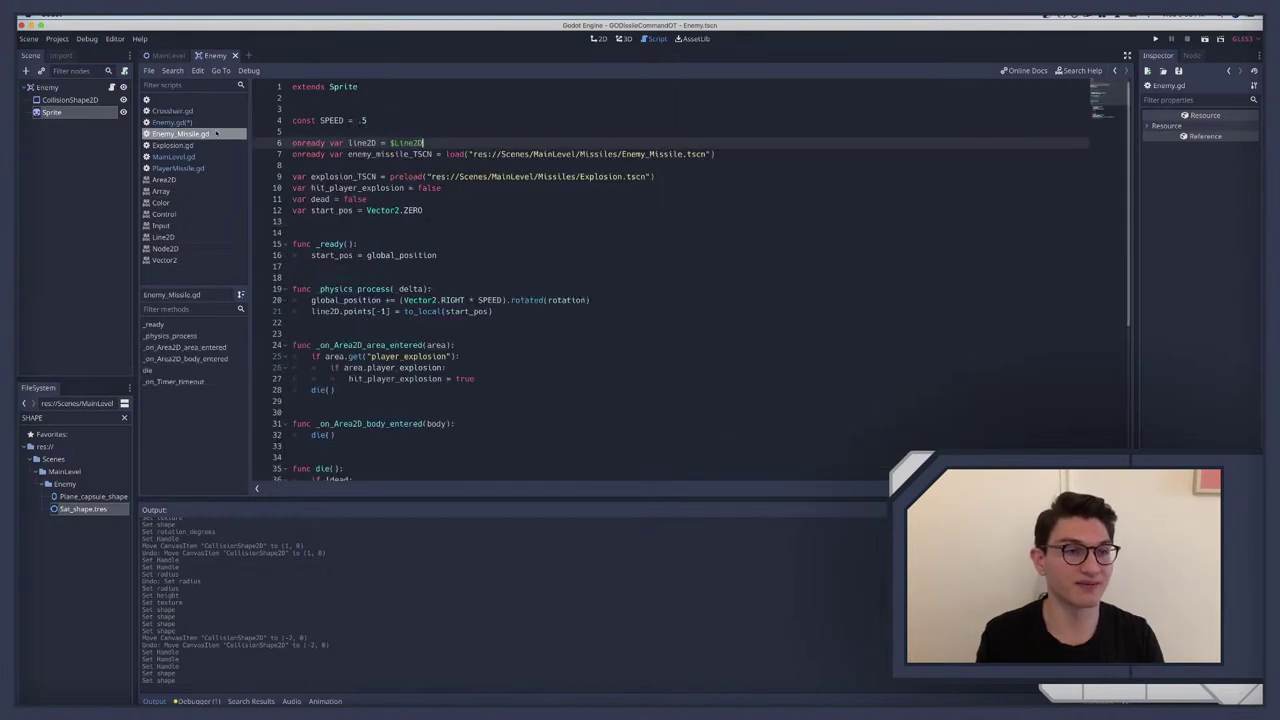
{"action": "left_click", "coordinate": [176, 122]}
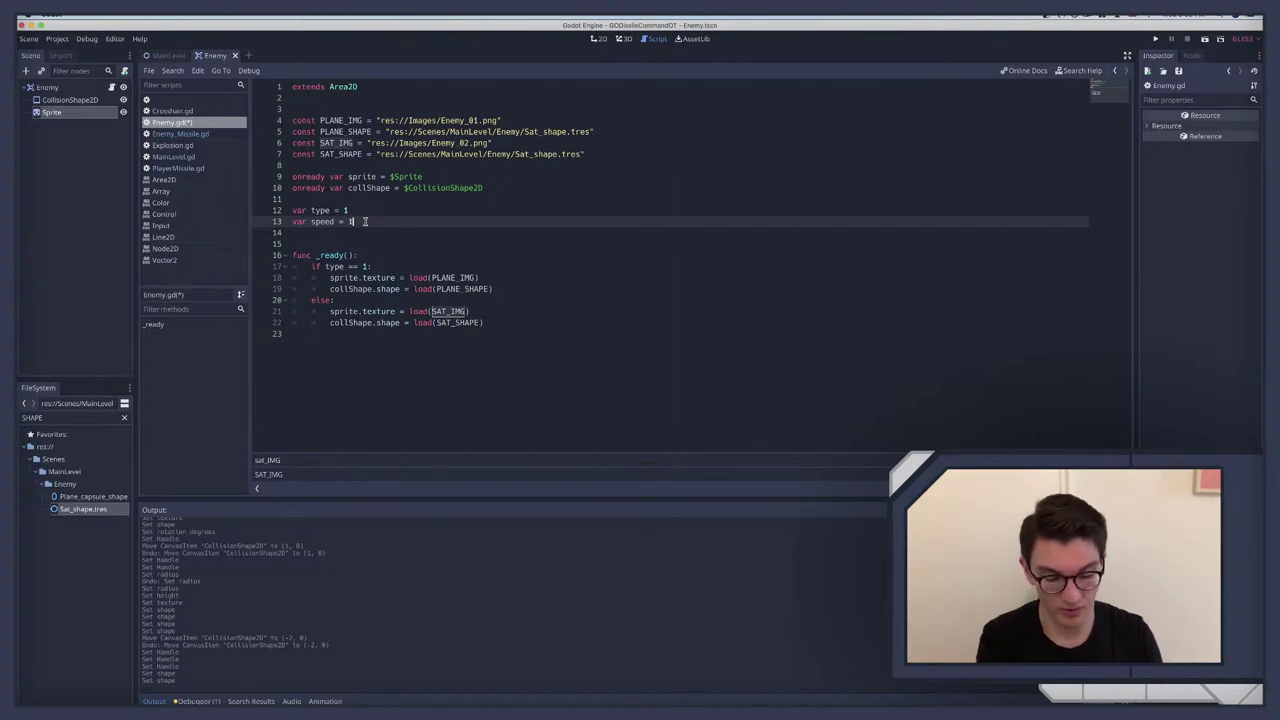
{"action": "type", "text": ".5"}
{"action": "key", "text": "ctrl+s"}
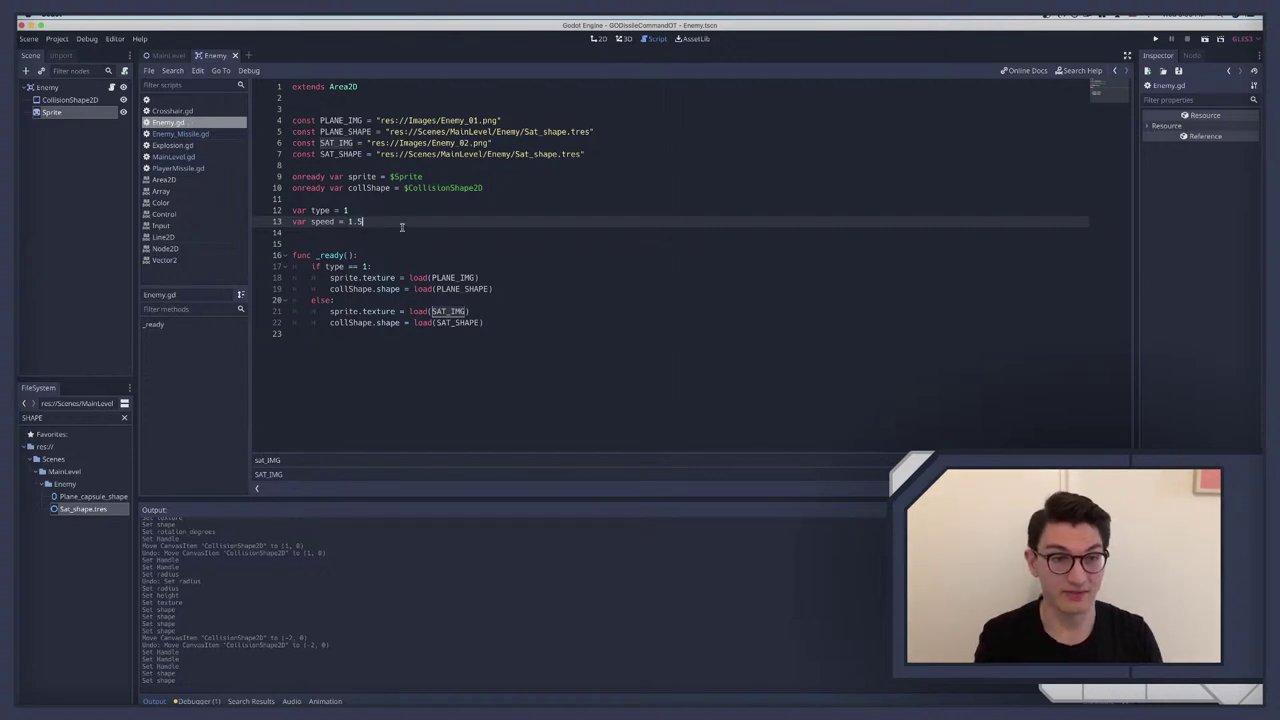
{"action": "key", "text": "Down"}
{"action": "key", "text": "Down"}
{"action": "key", "text": "Down"}
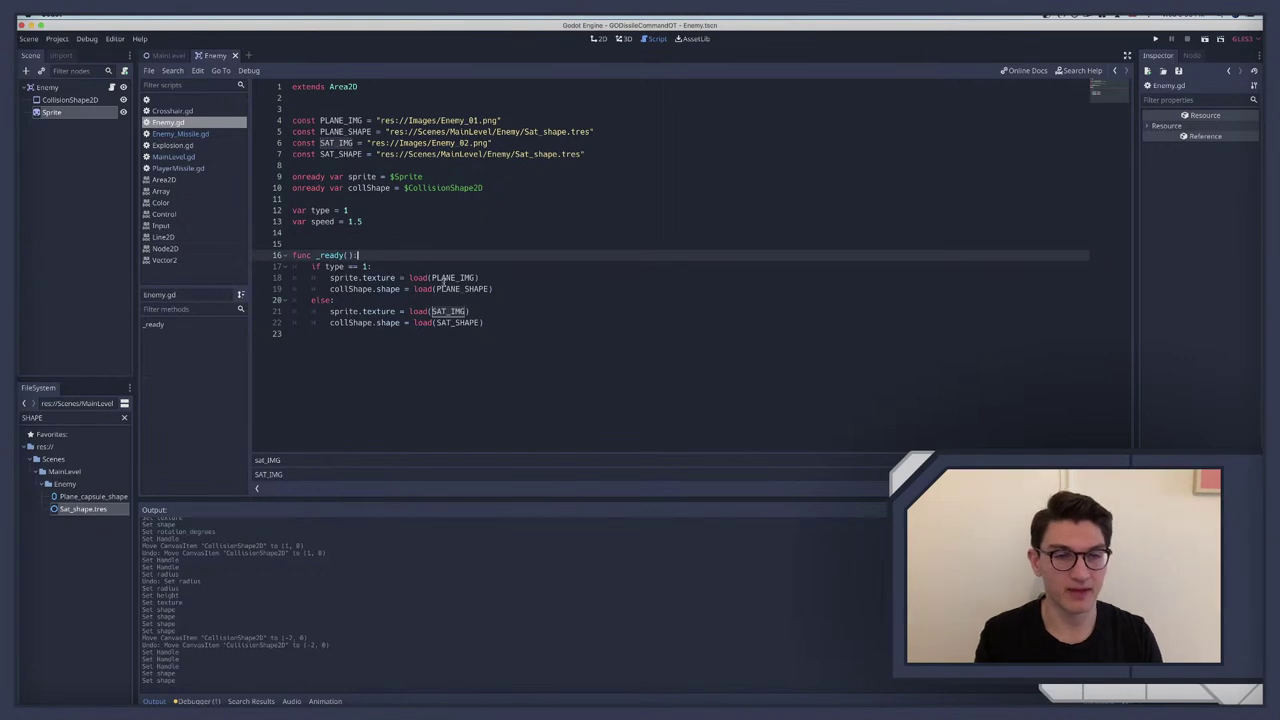
{"action": "left_click", "coordinate": [313, 335]}
{"action": "key", "text": "Return"}
{"action": "key", "text": "Return"}
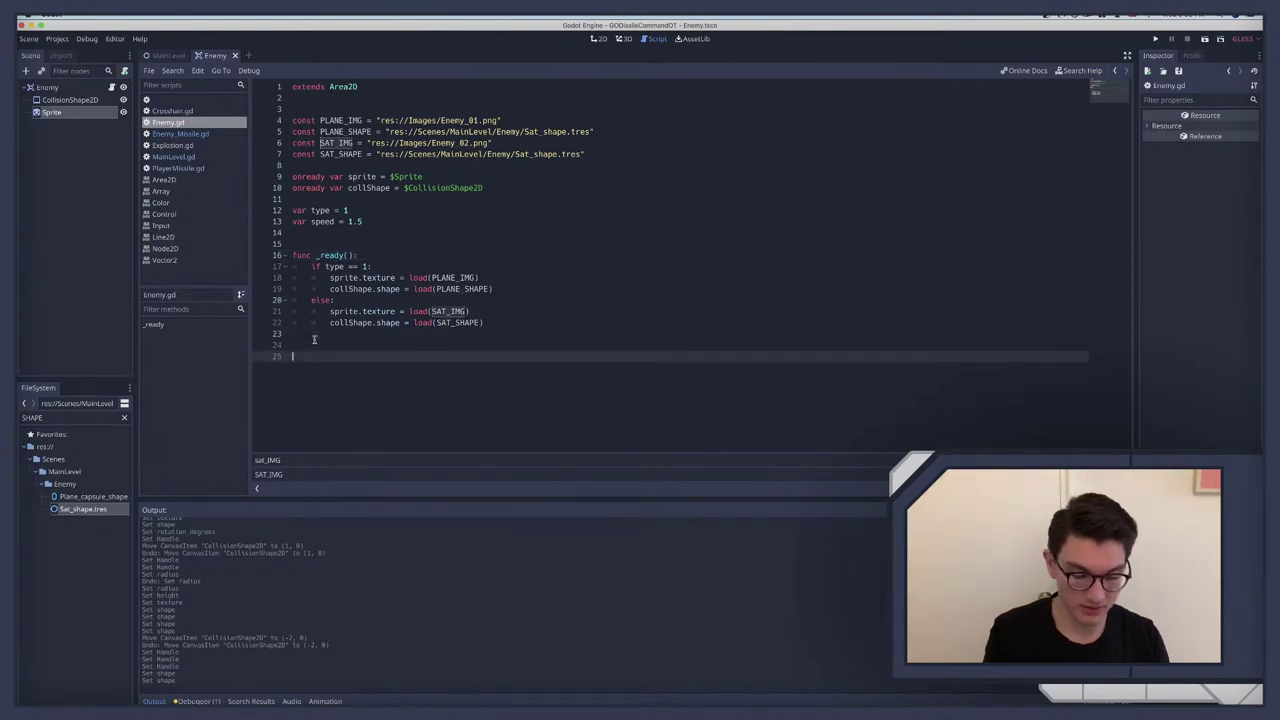
Step: Add func _physics_process(delta):, fix the delta parameter name, and begin its body with global_position +=
{"action": "type", "text": "func _physics_process(delta):"}
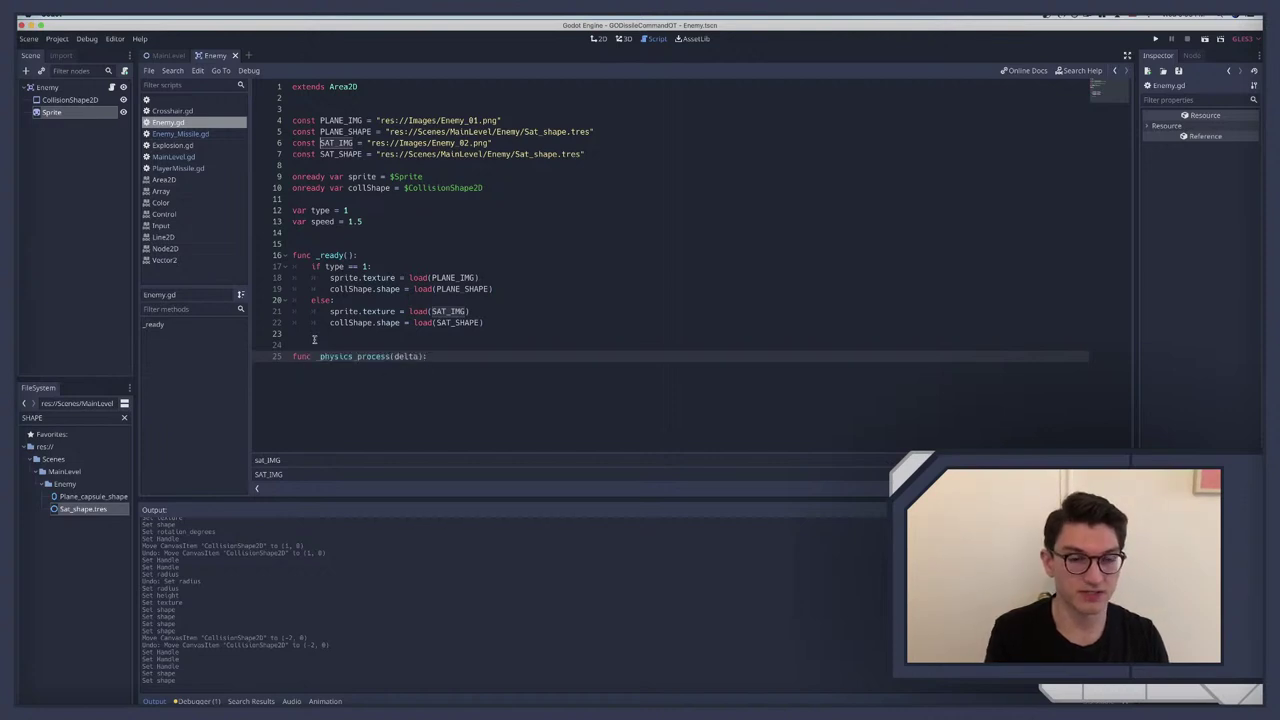
{"action": "key", "text": "Return"}
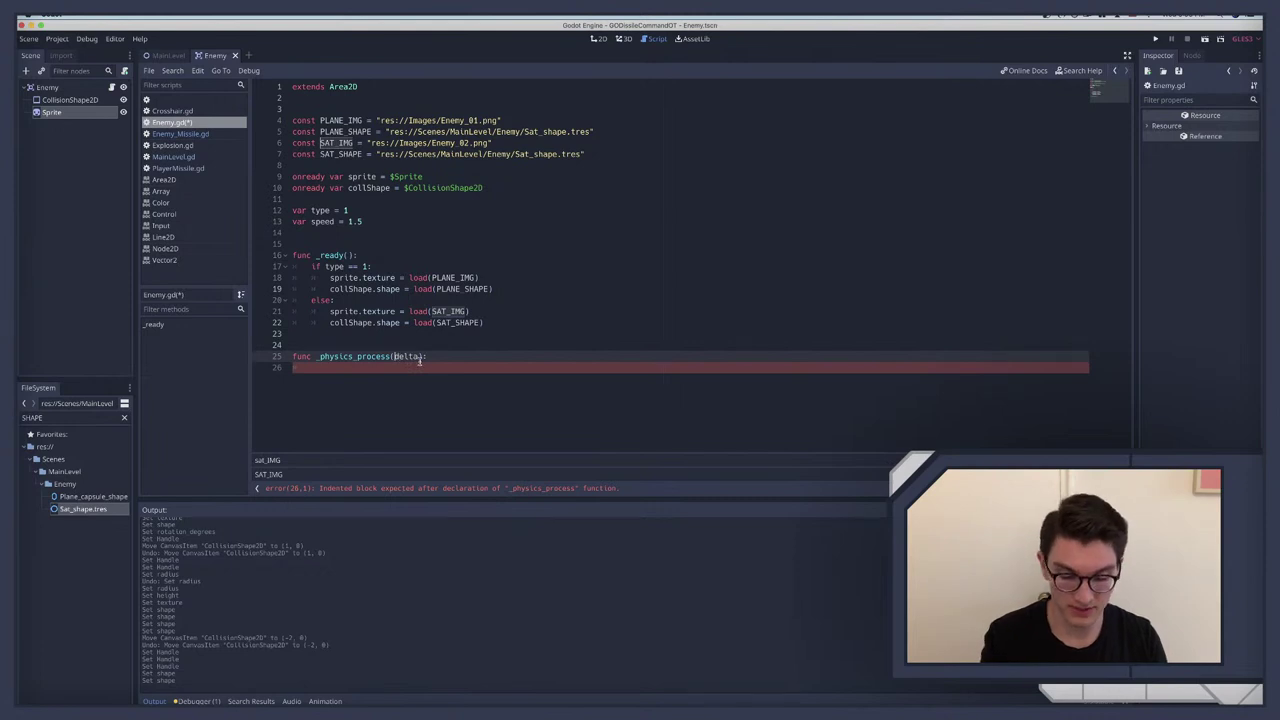
{"action": "left_click", "coordinate": [380, 367]}
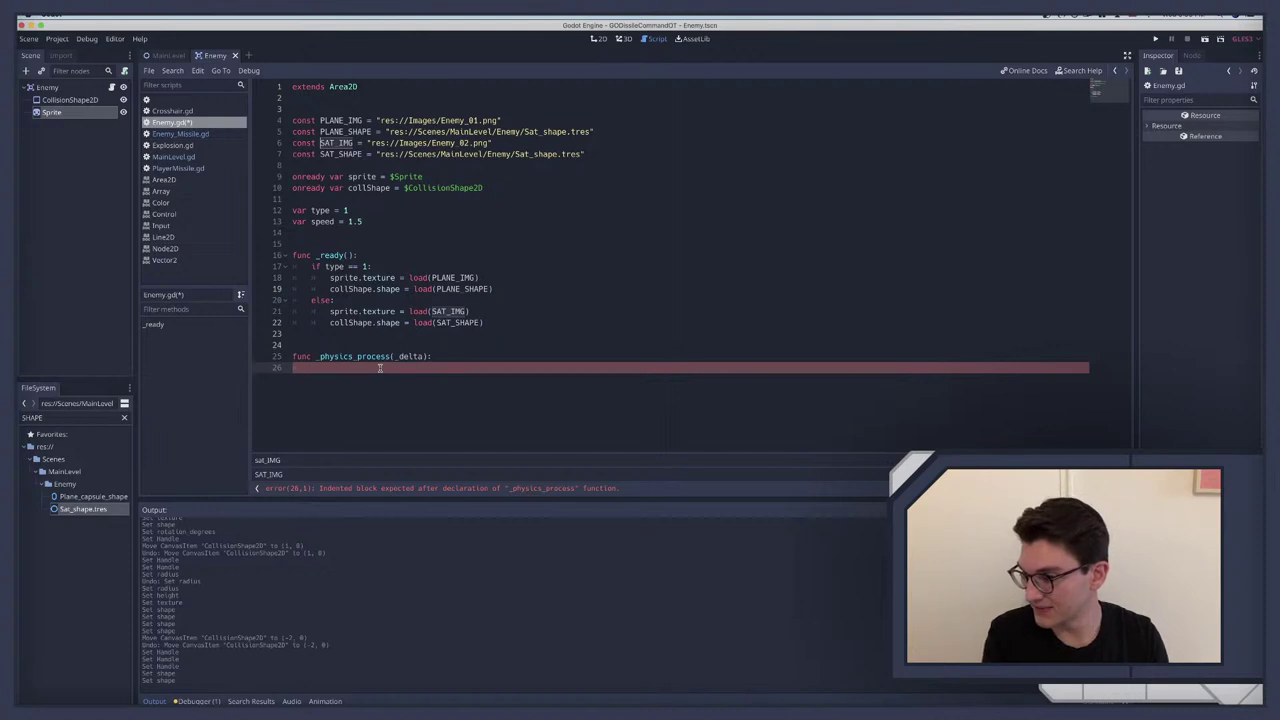
{"action": "left_click", "coordinate": [427, 364]}
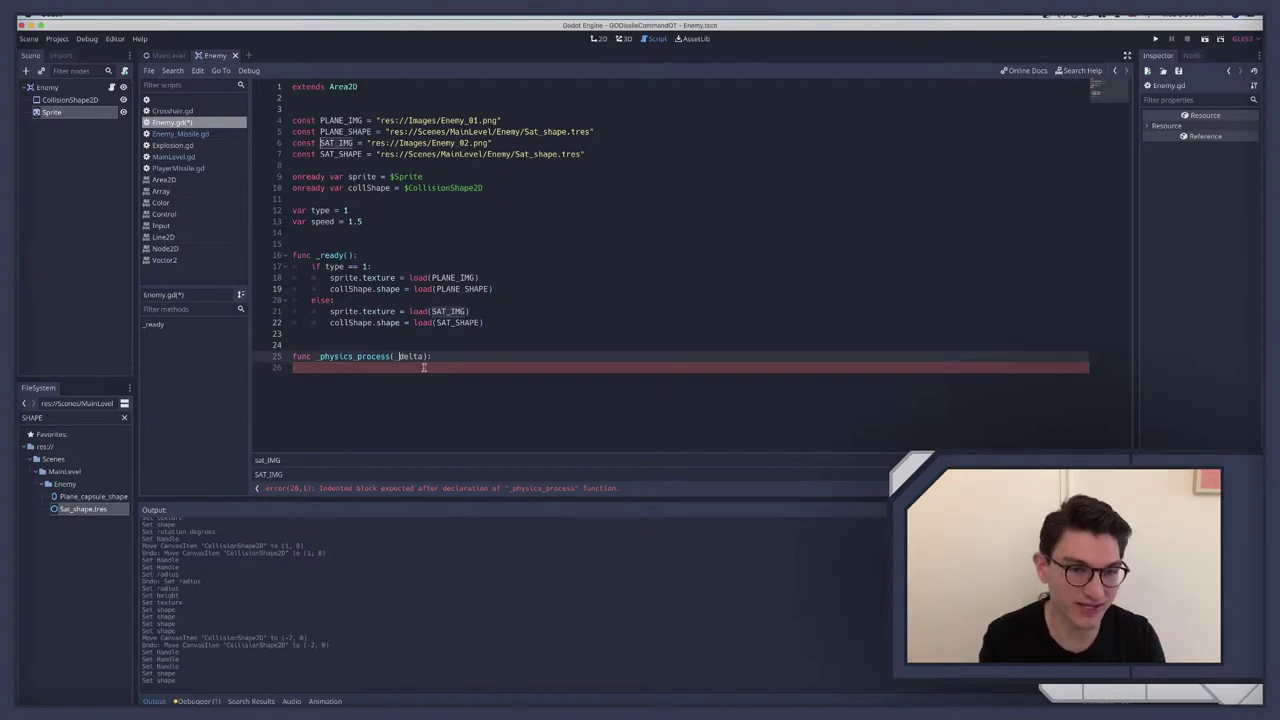
{"action": "key", "text": "Left"}
{"action": "key", "text": "Left"}
{"action": "key", "text": "Left"}
{"action": "key", "text": "Left"}
{"action": "key", "text": "Left"}
{"action": "key", "text": "Left"}
{"action": "key", "text": "Left"}
{"action": "key", "text": "BackSpace"}
{"action": "left_click", "coordinate": [416, 367]}
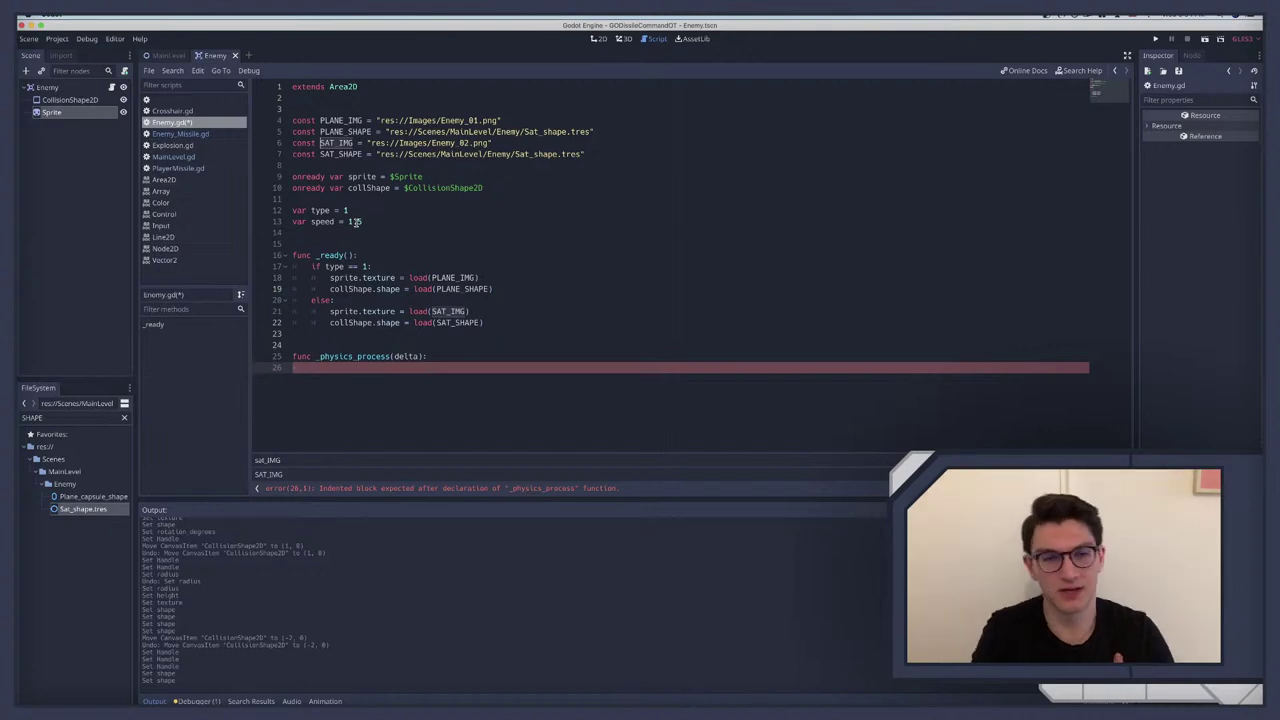
{"action": "key", "text": "Tab"}
{"action": "type", "text": "global position"}
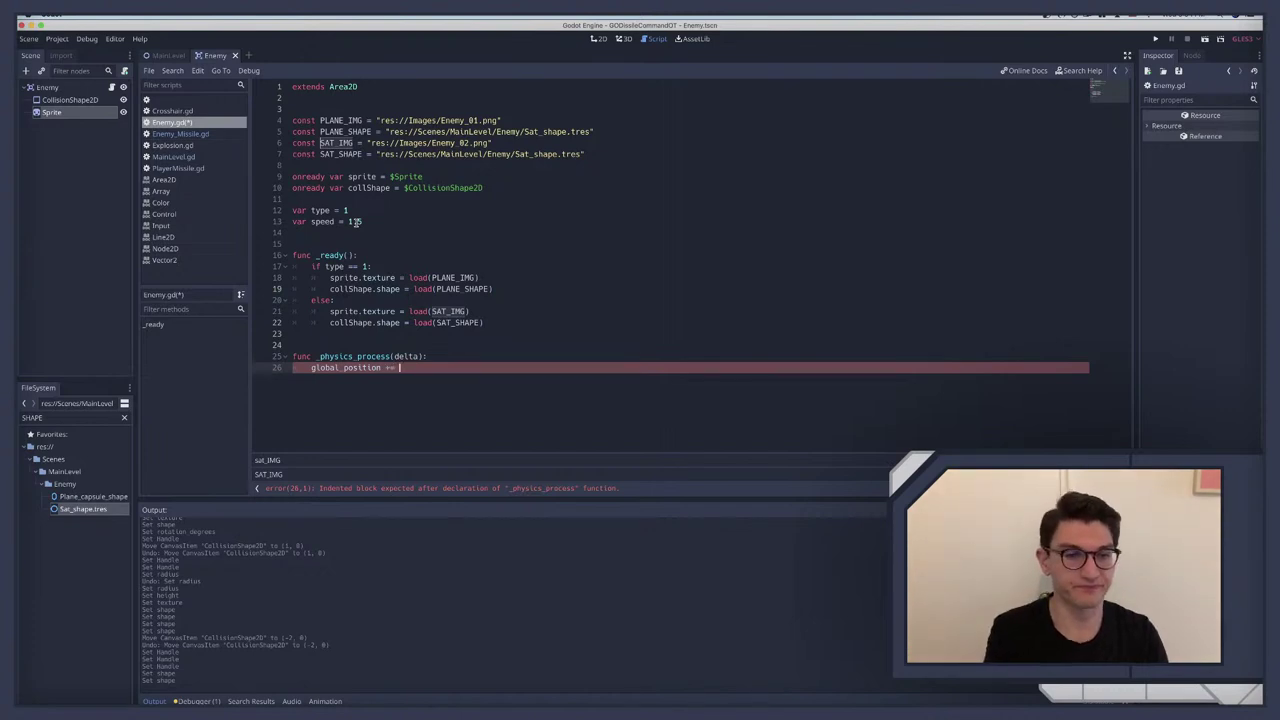
{"action": "type", "text": " +="}
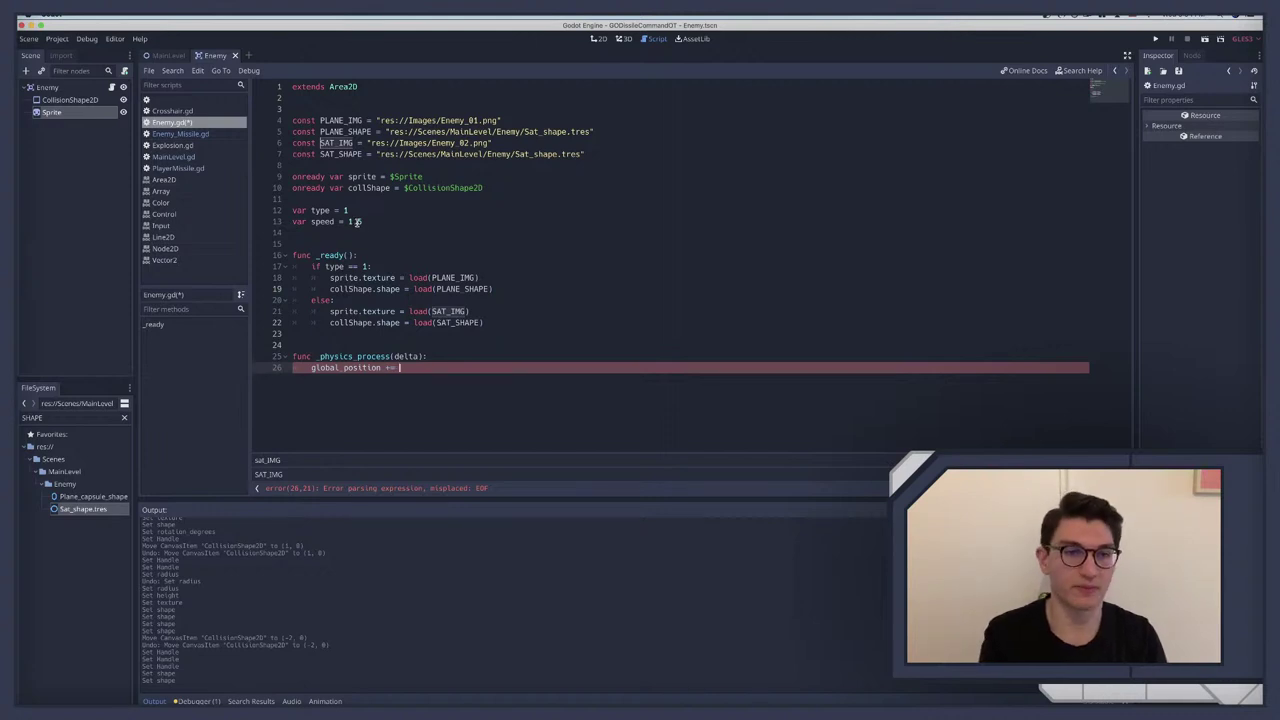
Step: Declare var direction = Vector2.RIGHT below the speed variable
{"action": "left_click", "coordinate": [379, 221]}
{"action": "key", "text": "Return"}
{"action": "type", "text": "var d"}
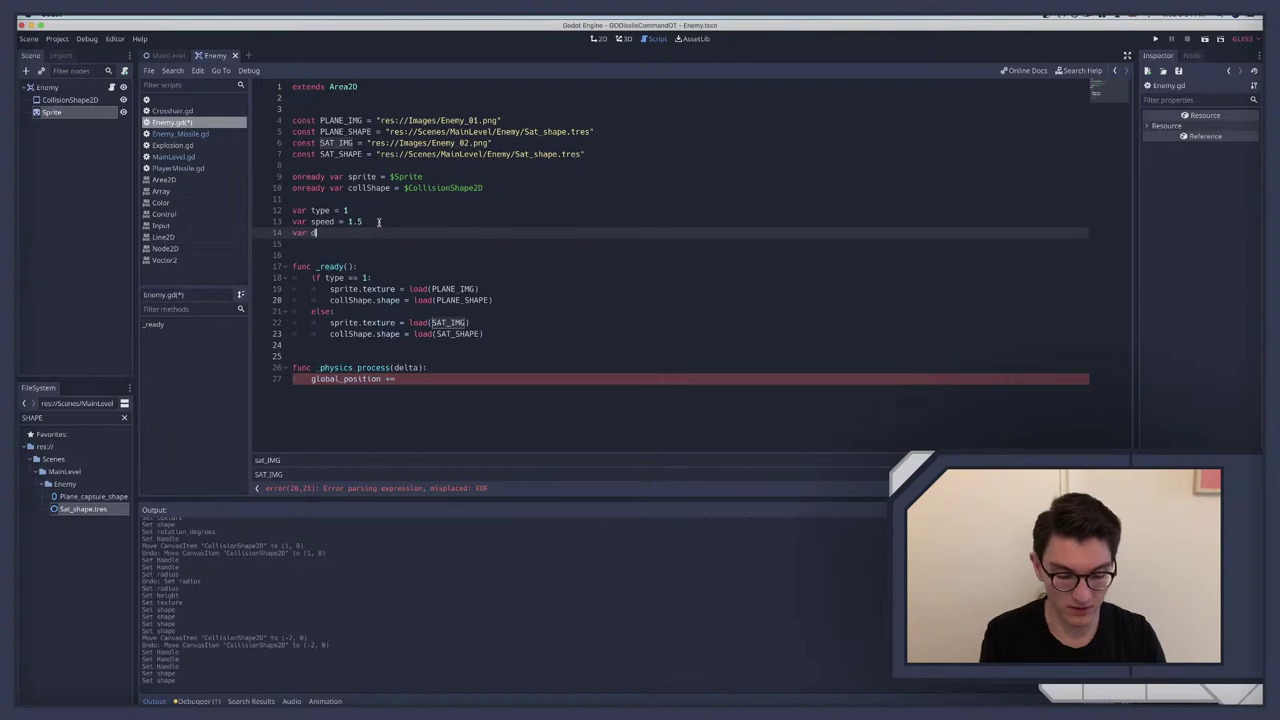
{"action": "type", "text": "irection"}
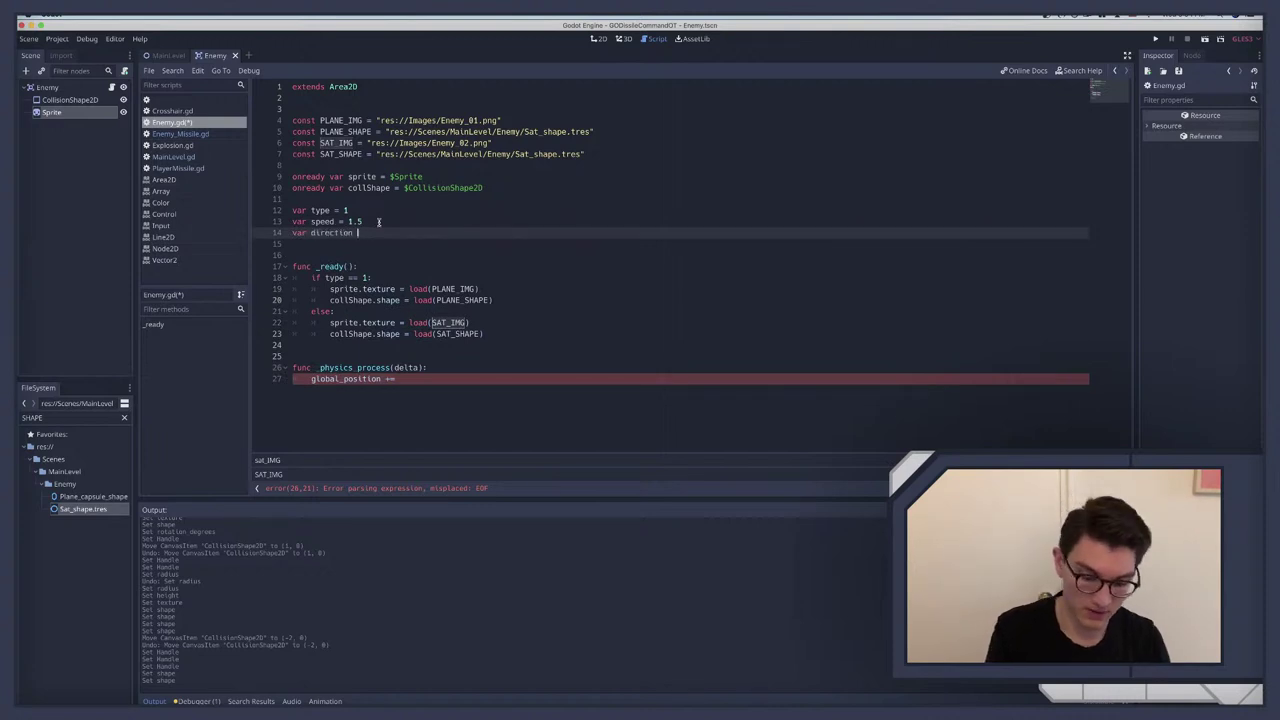
{"action": "type", "text": " = Vector2"}
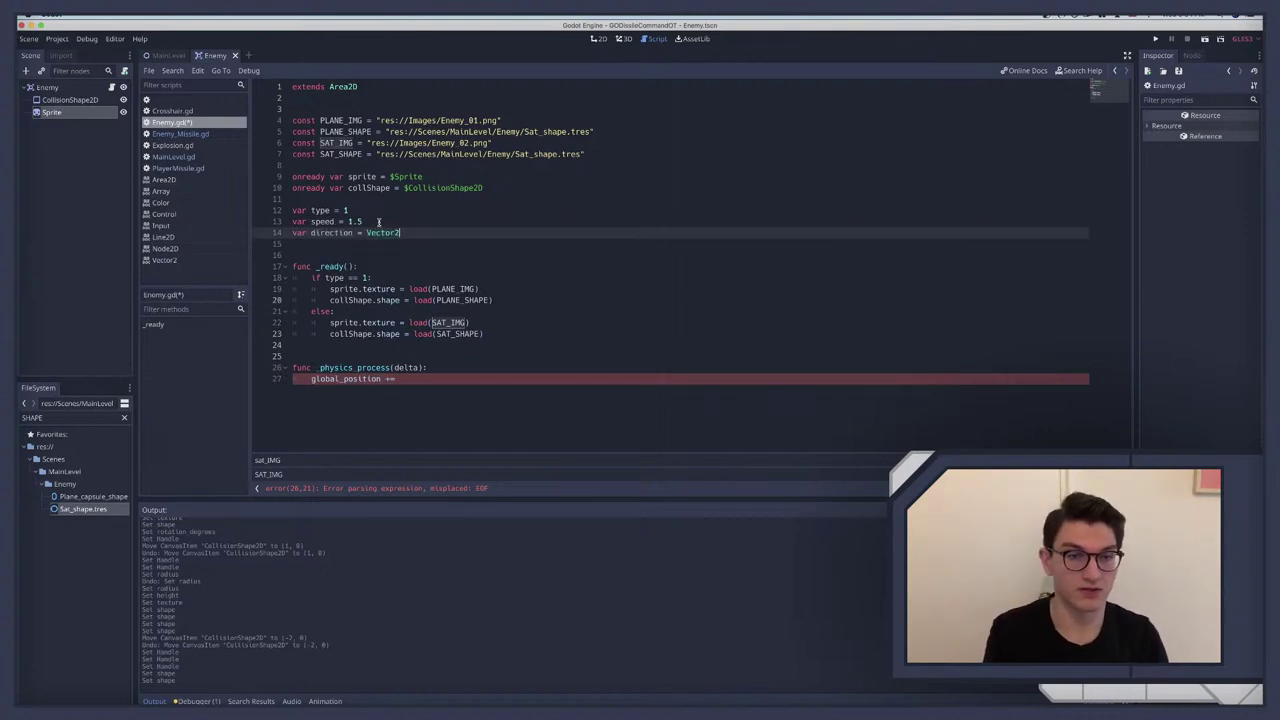
{"action": "type", "text": ".RIGHT"}
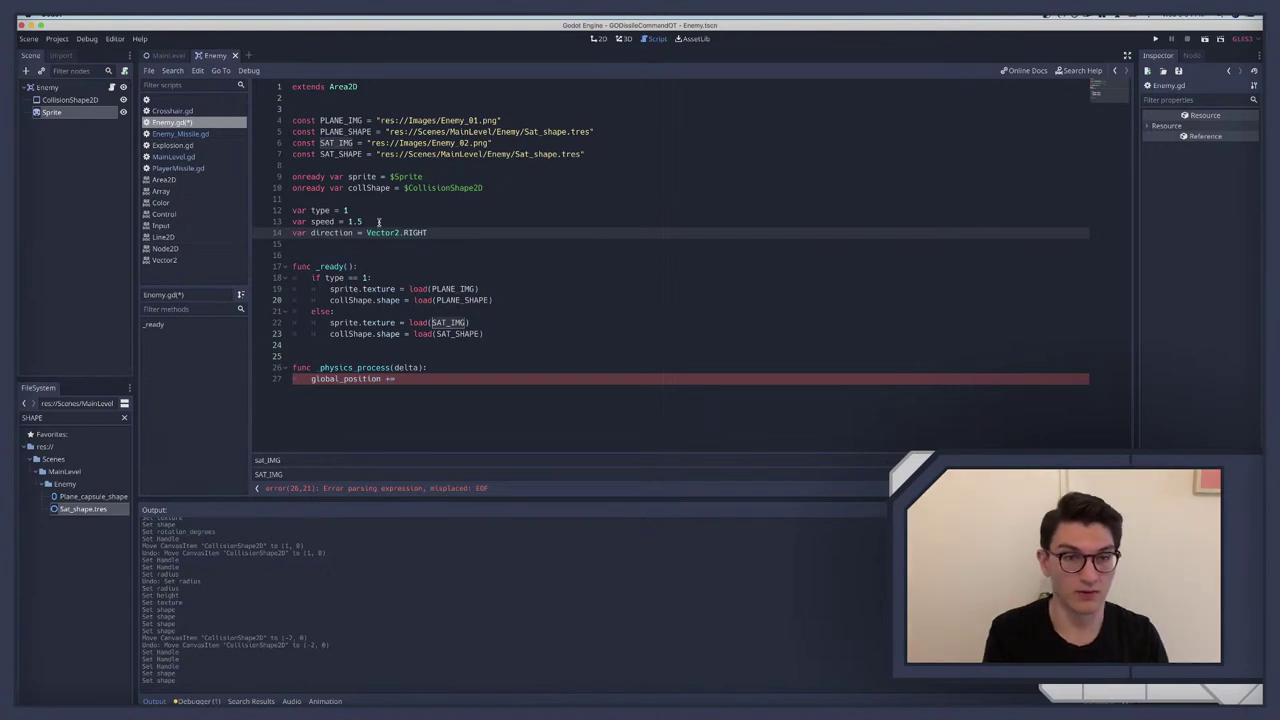
{"action": "left_click", "coordinate": [357, 241]}
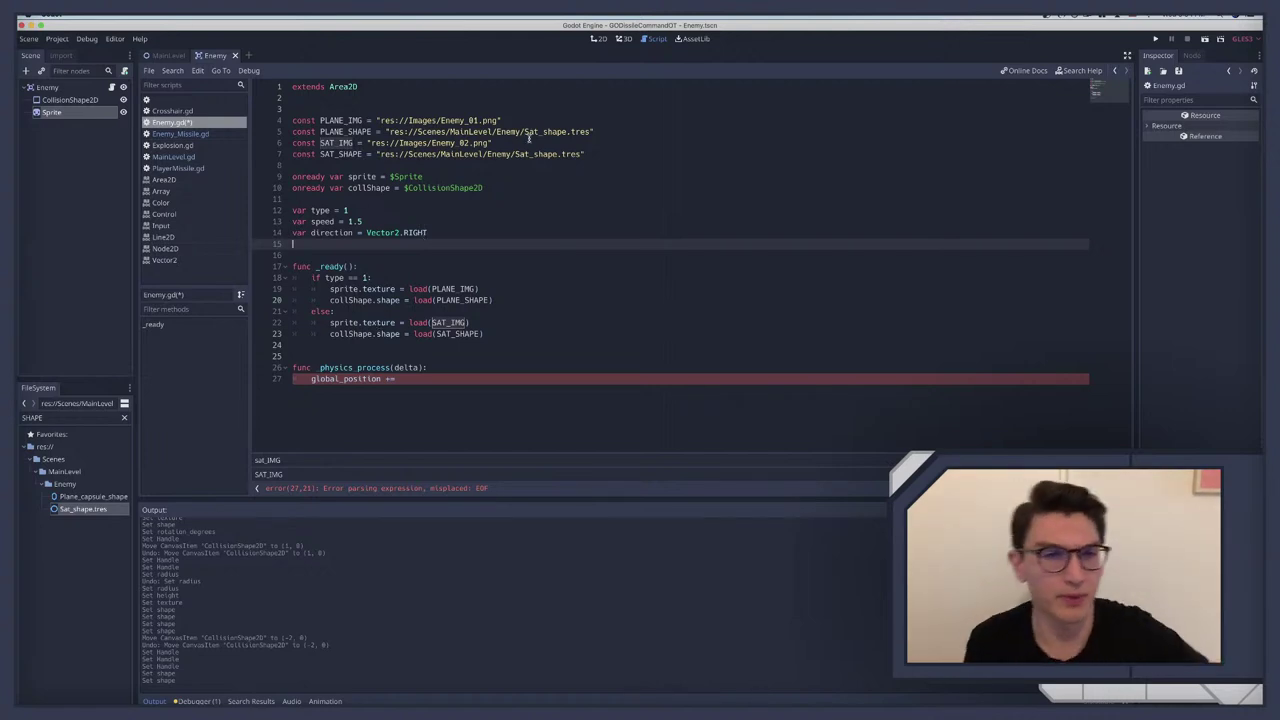
Step: Complete the movement line as global_position += direction * speed * delta
{"action": "left_click", "coordinate": [410, 379]}
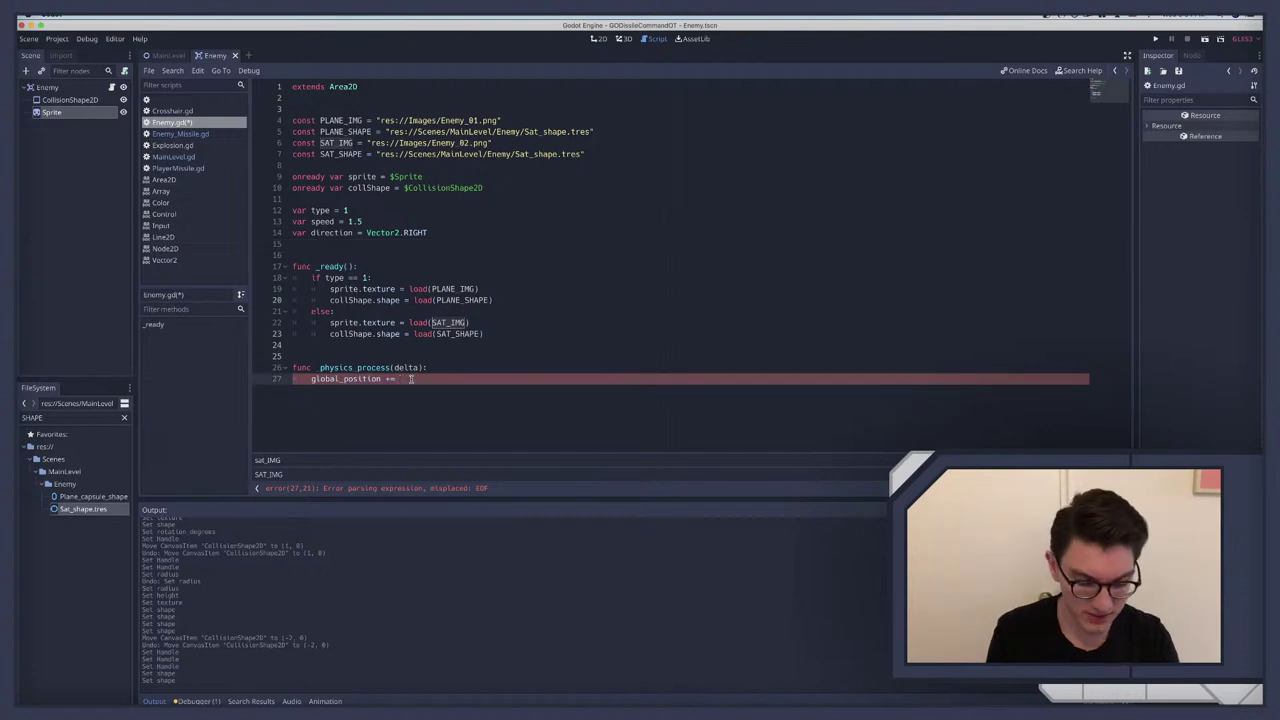
{"action": "type", "text": "V"}
{"action": "key", "text": "BackSpace"}
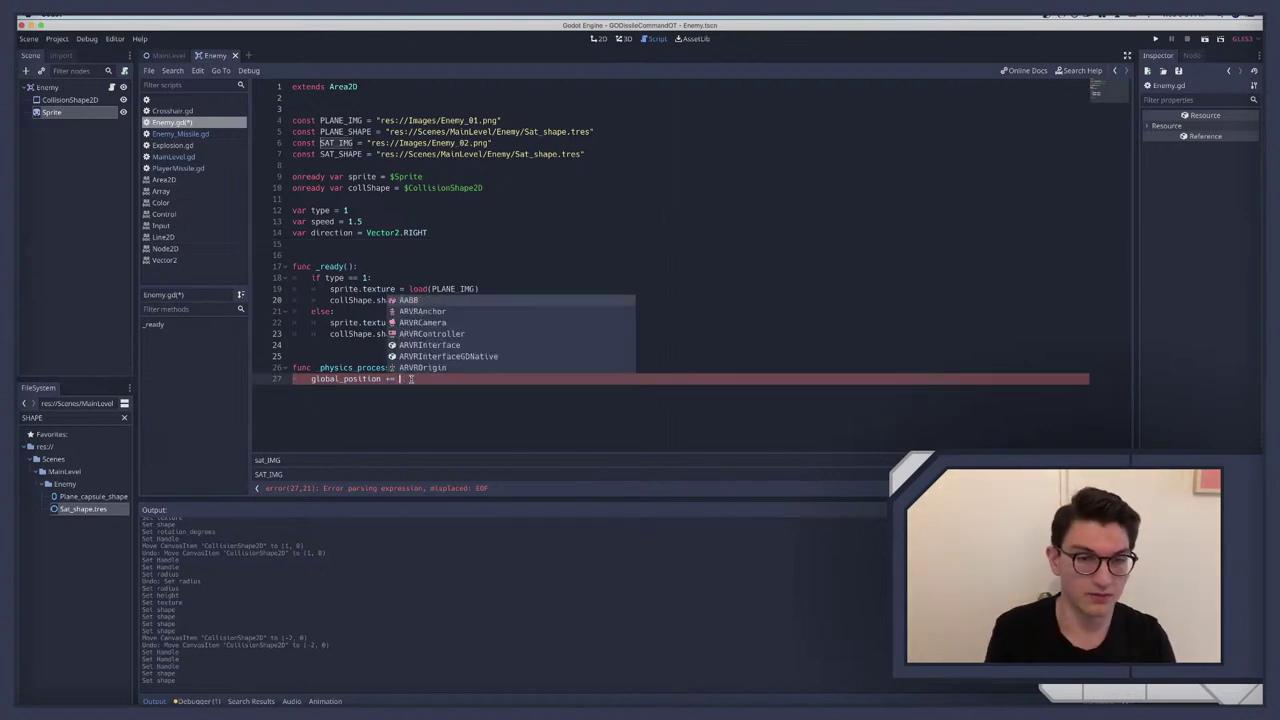
{"action": "type", "text": "direction "}
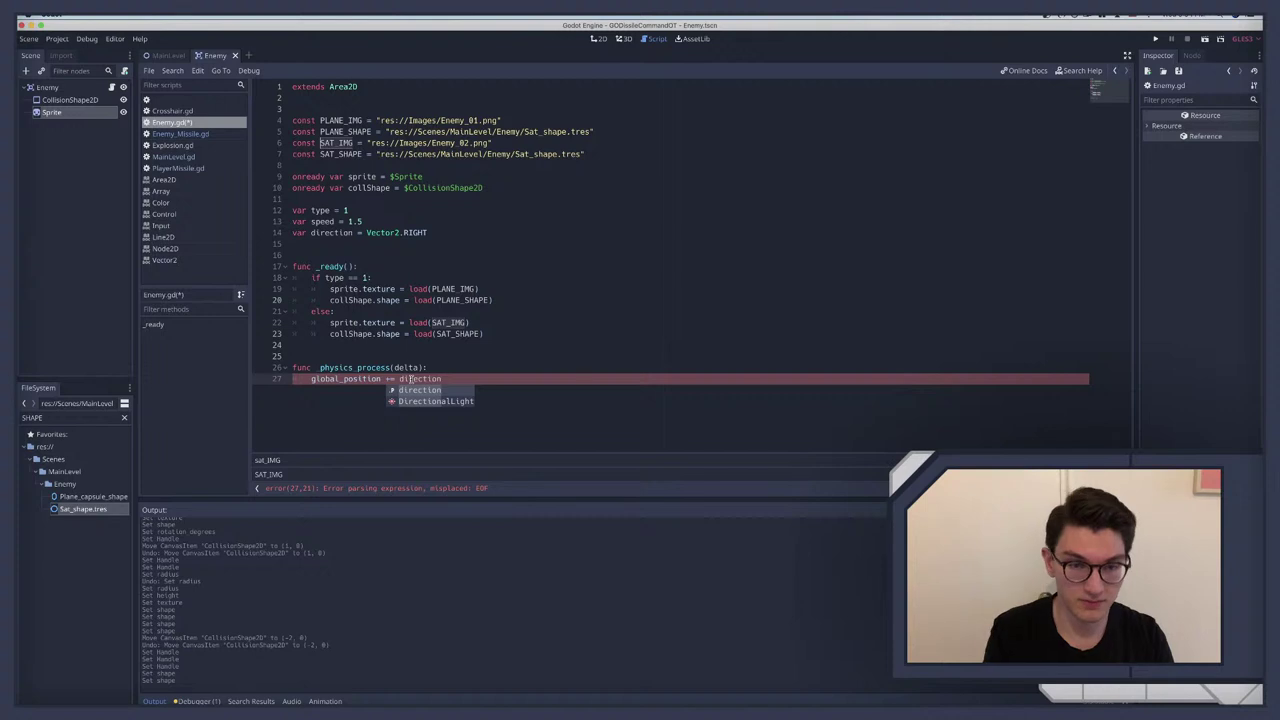
{"action": "type", "text": "* spee"}
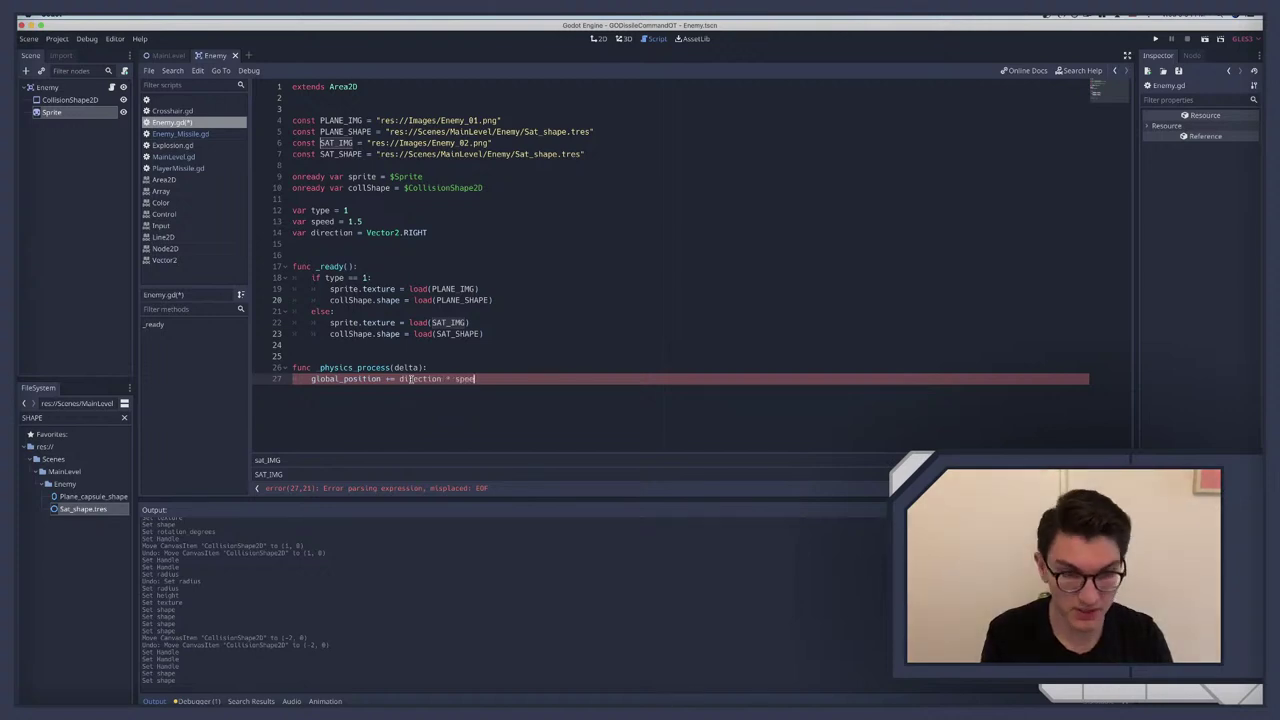
{"action": "type", "text": "d *"}
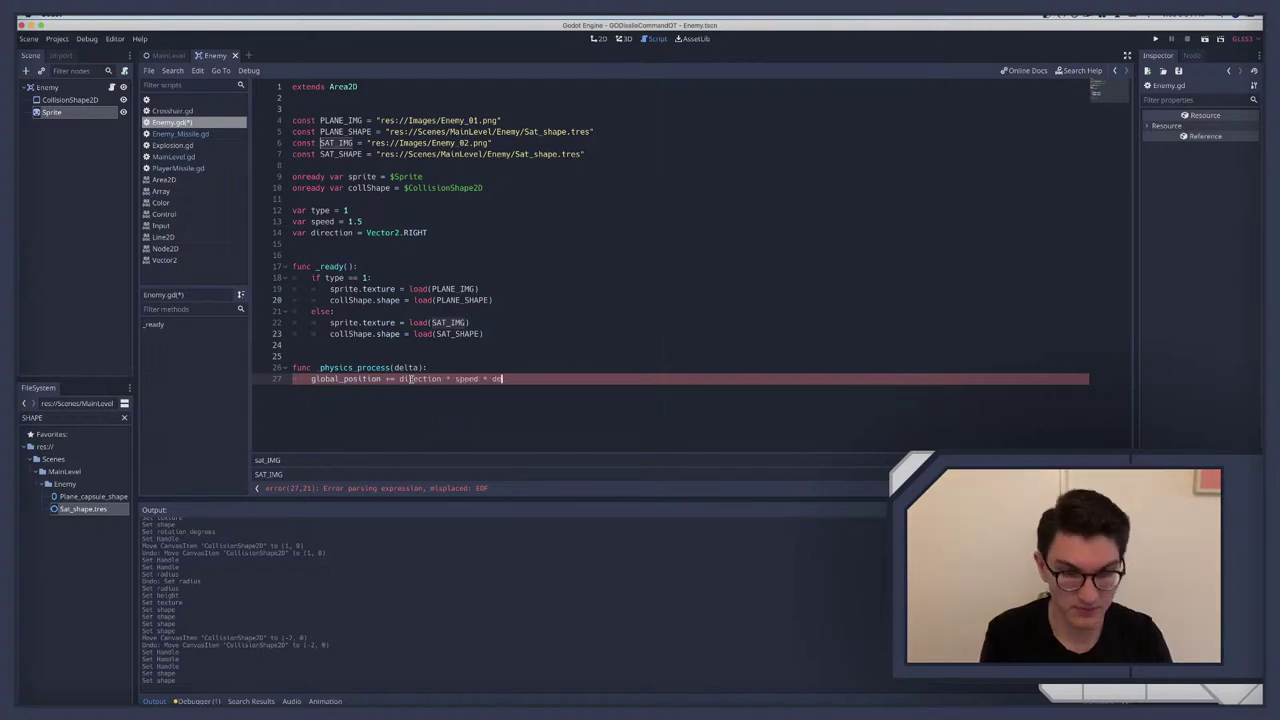
{"action": "type", "text": " delta"}
{"action": "left_click", "coordinate": [427, 367]}
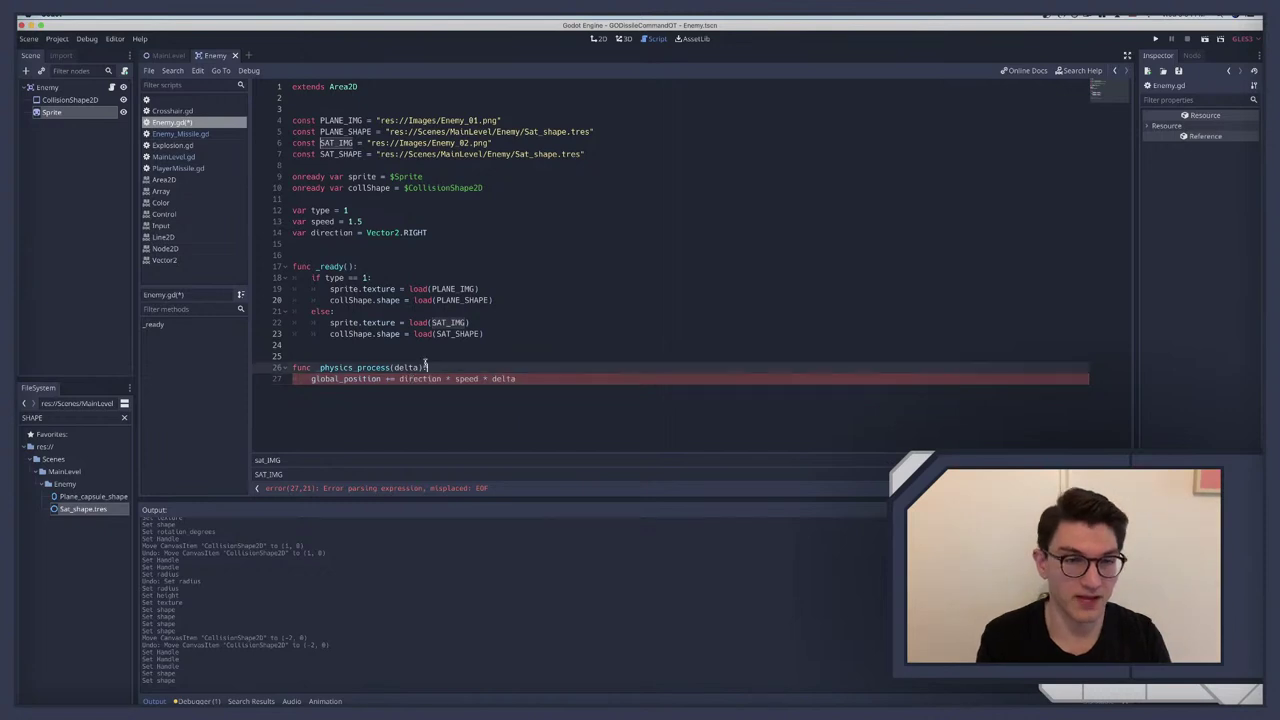
Step: Set speed to 90, save Enemy.gd, and open Enemy_Missile.gd
{"action": "left_click", "coordinate": [360, 222]}
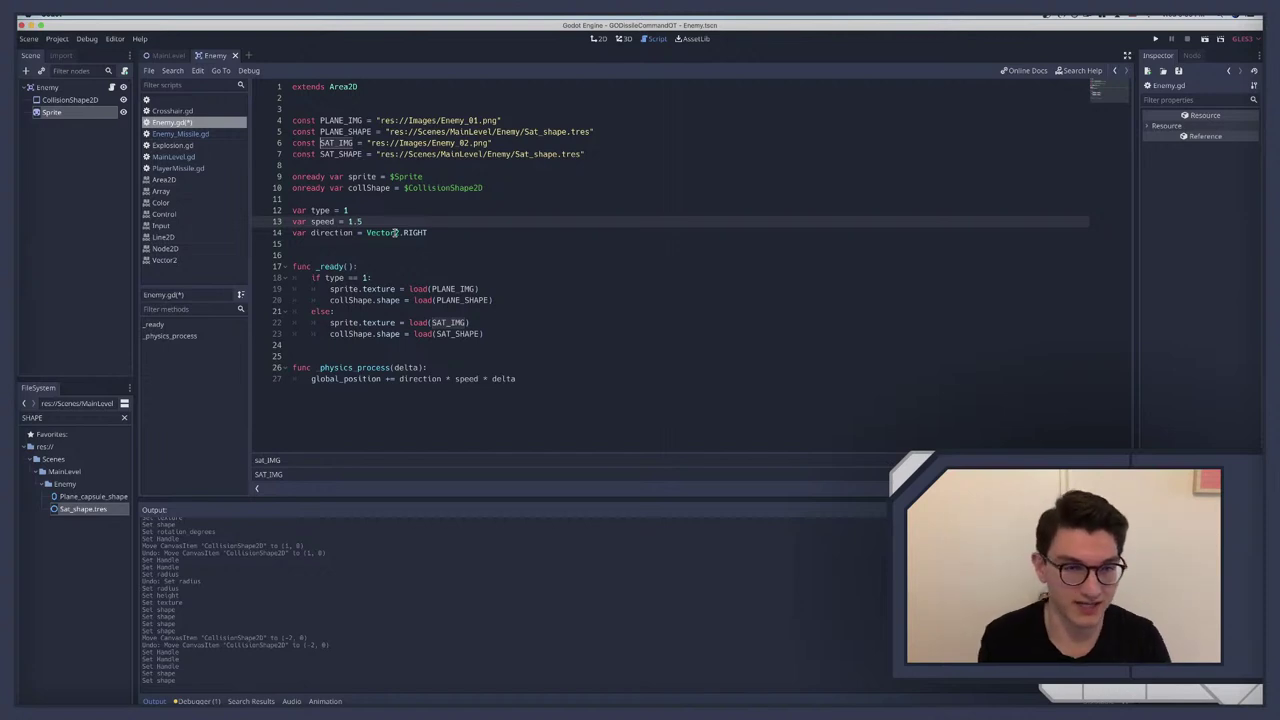
{"action": "key", "text": "BackSpace"}
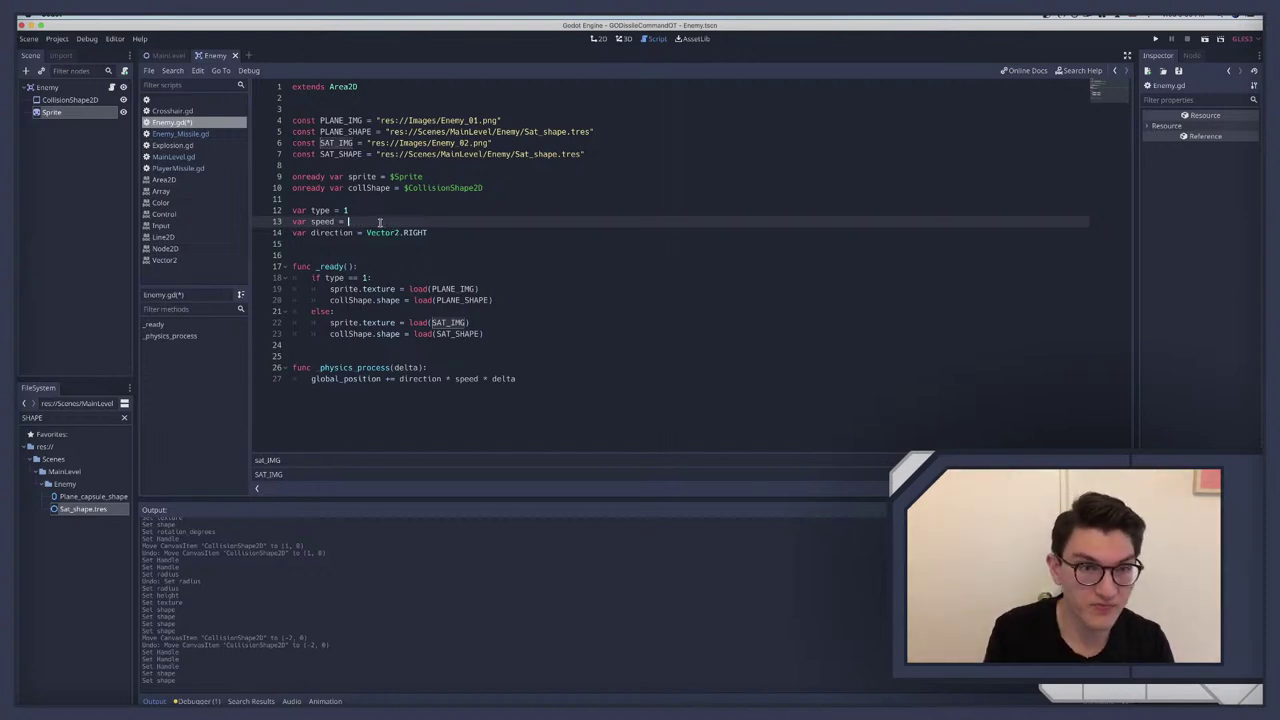
{"action": "key", "text": "super+s"}
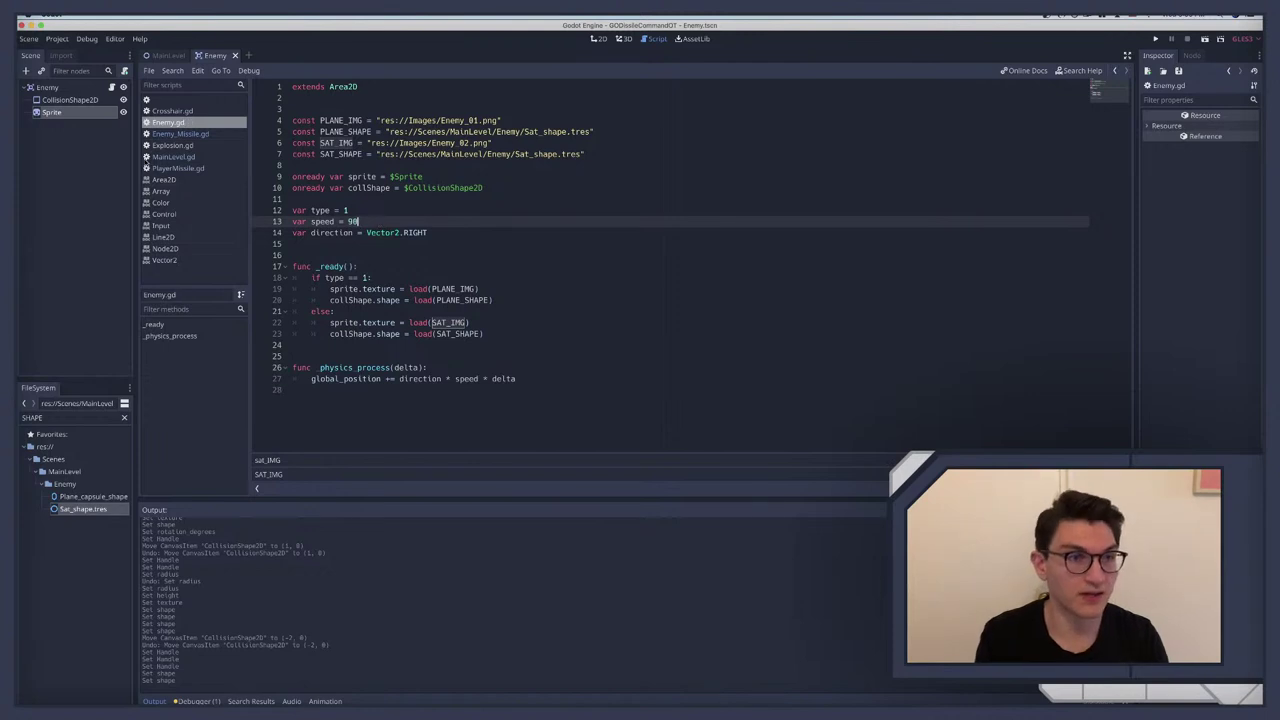
{"action": "left_click", "coordinate": [180, 134]}
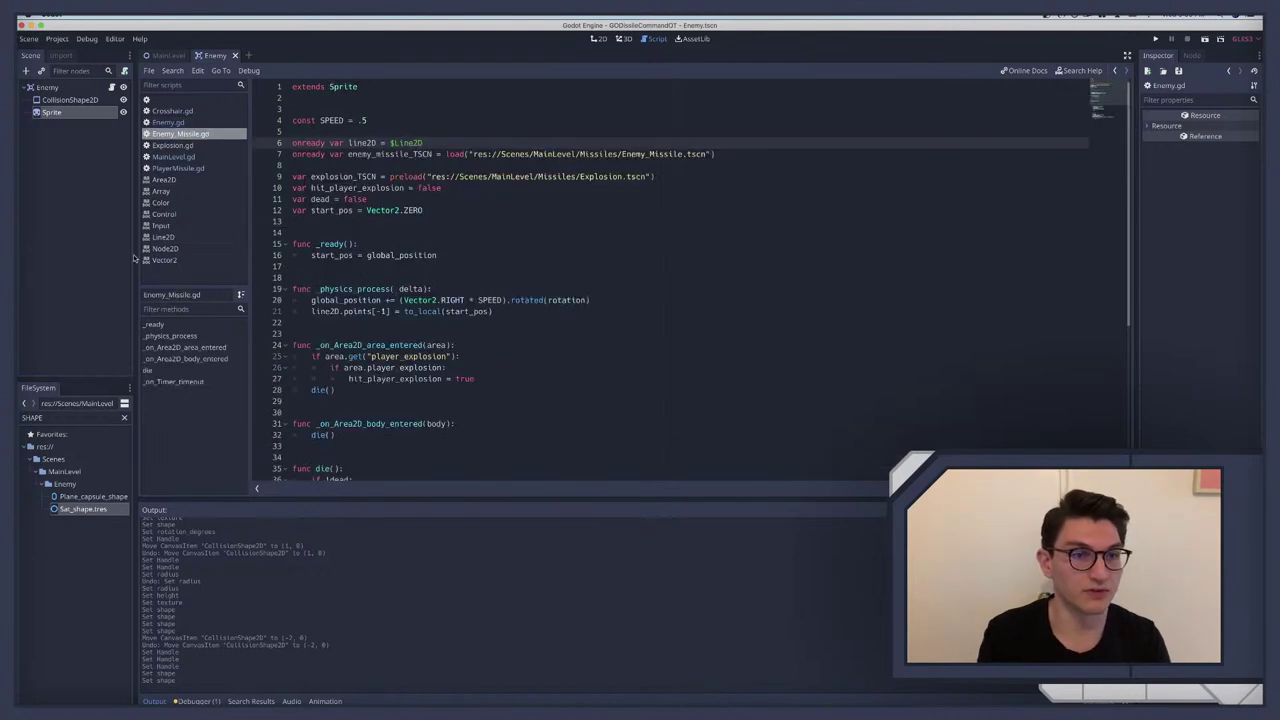
Step: Set Enemy_Missile's SPEED to 30, multiply its movement by delta, rename _delta to delta, and run the game
{"action": "left_click", "coordinate": [372, 121]}
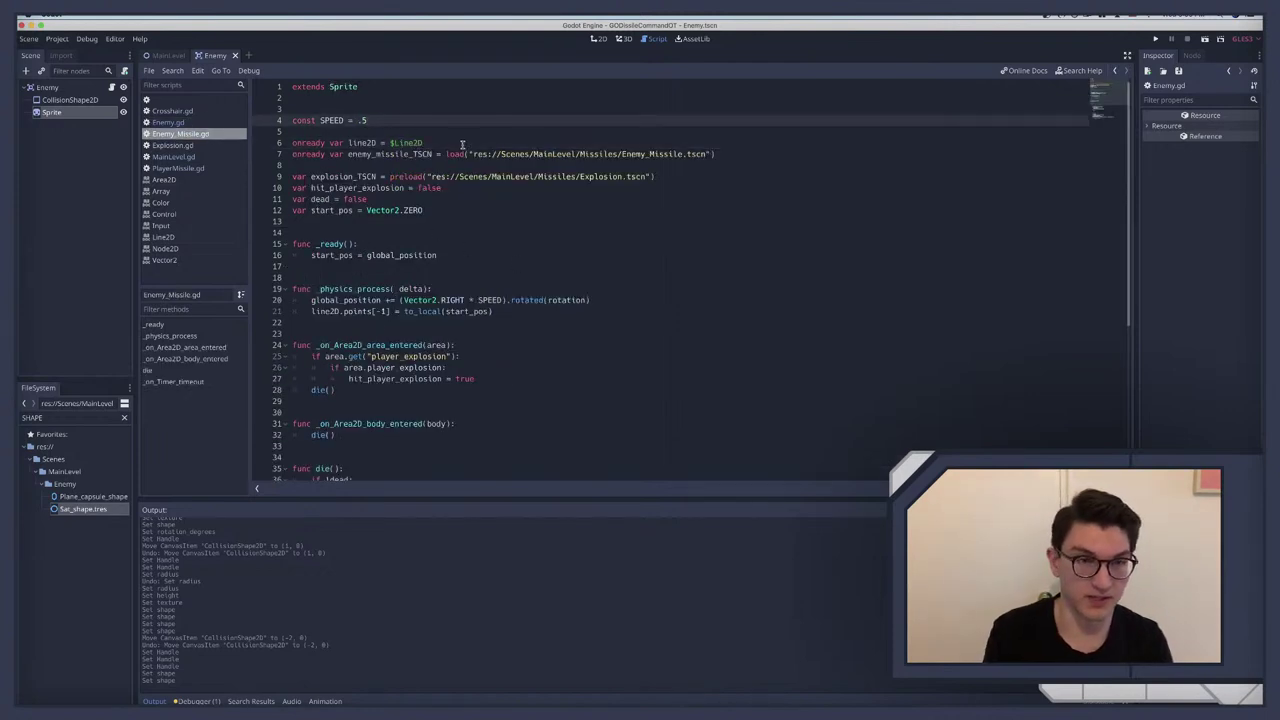
{"action": "type", "text": "30"}
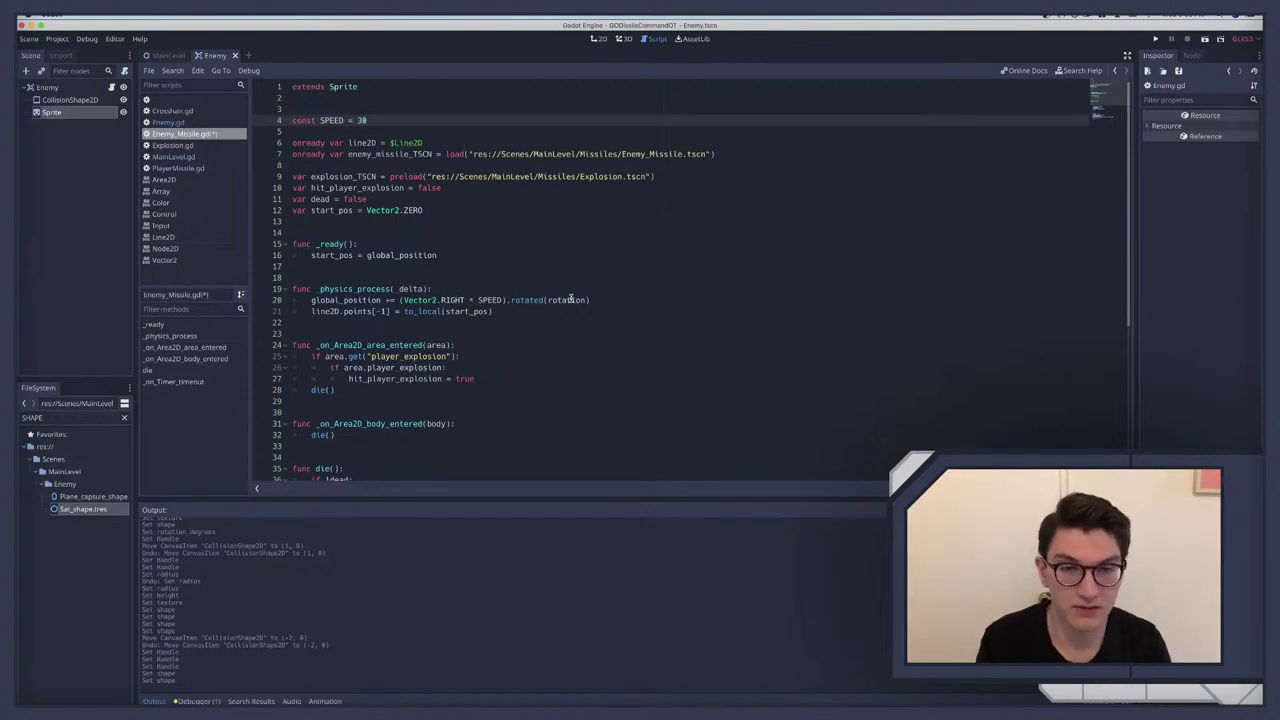
{"action": "left_click", "coordinate": [502, 300]}
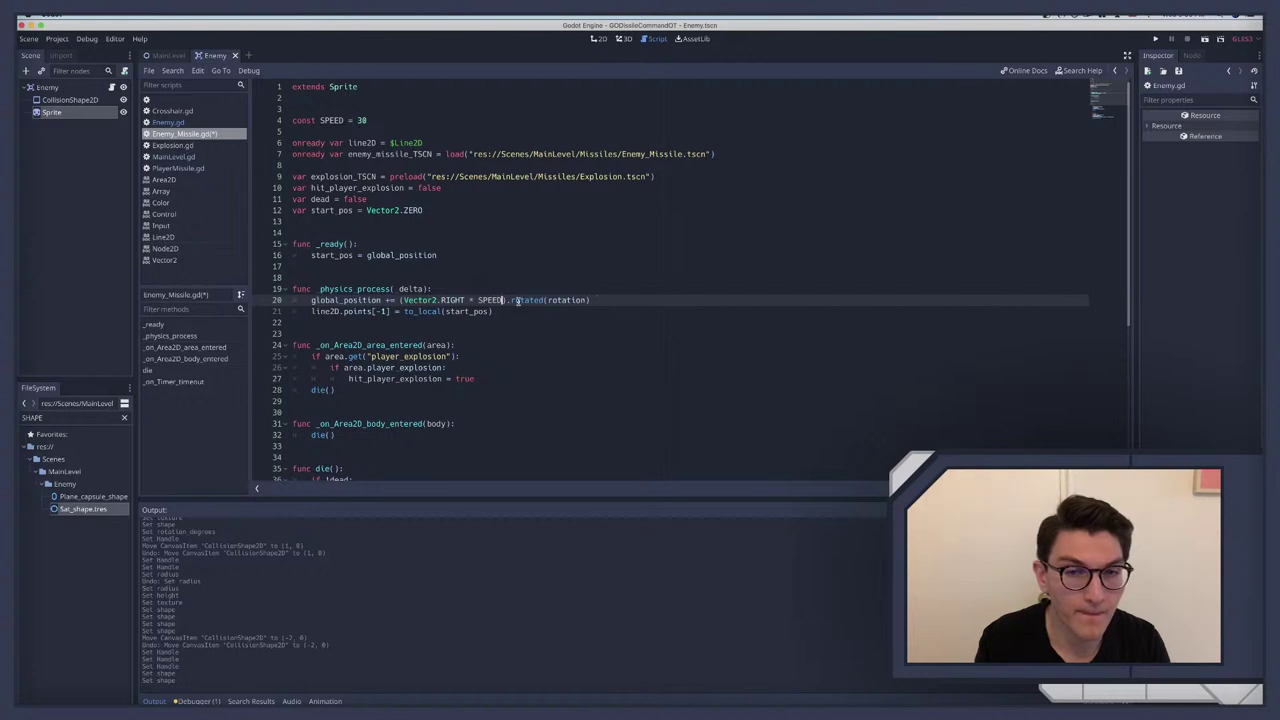
{"action": "type", "text": "* "}
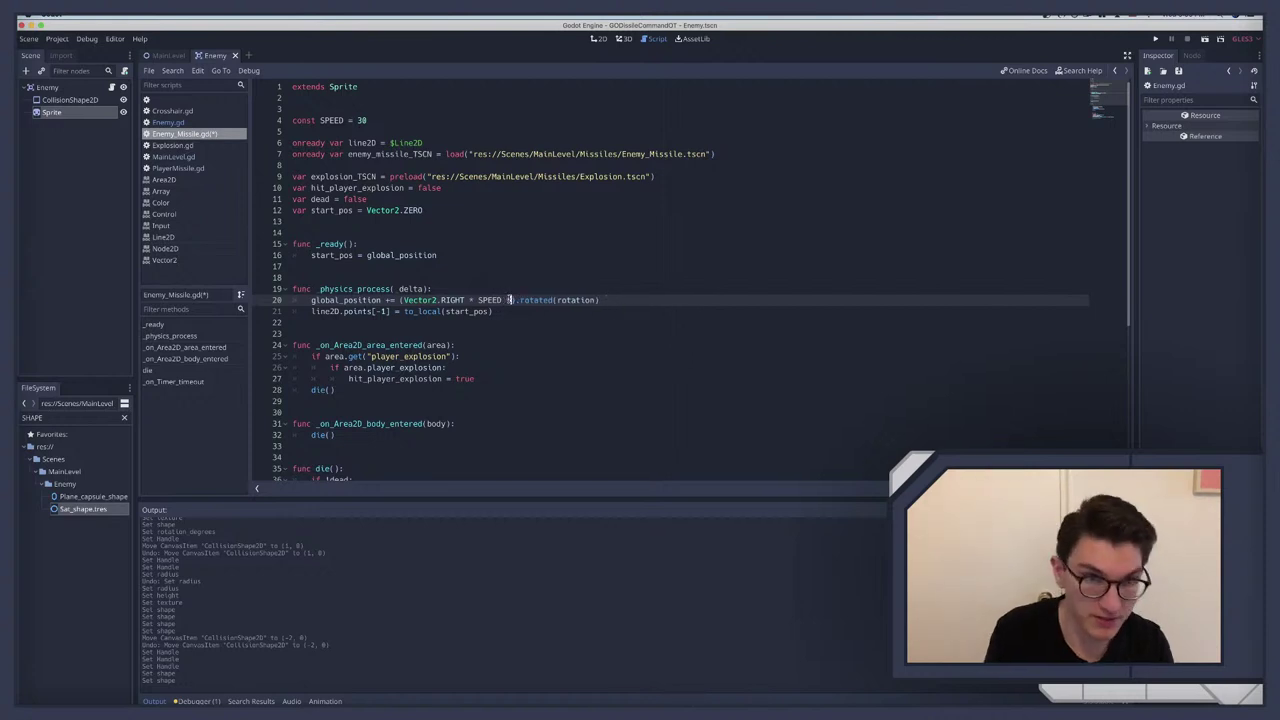
{"action": "type", "text": "delta"}
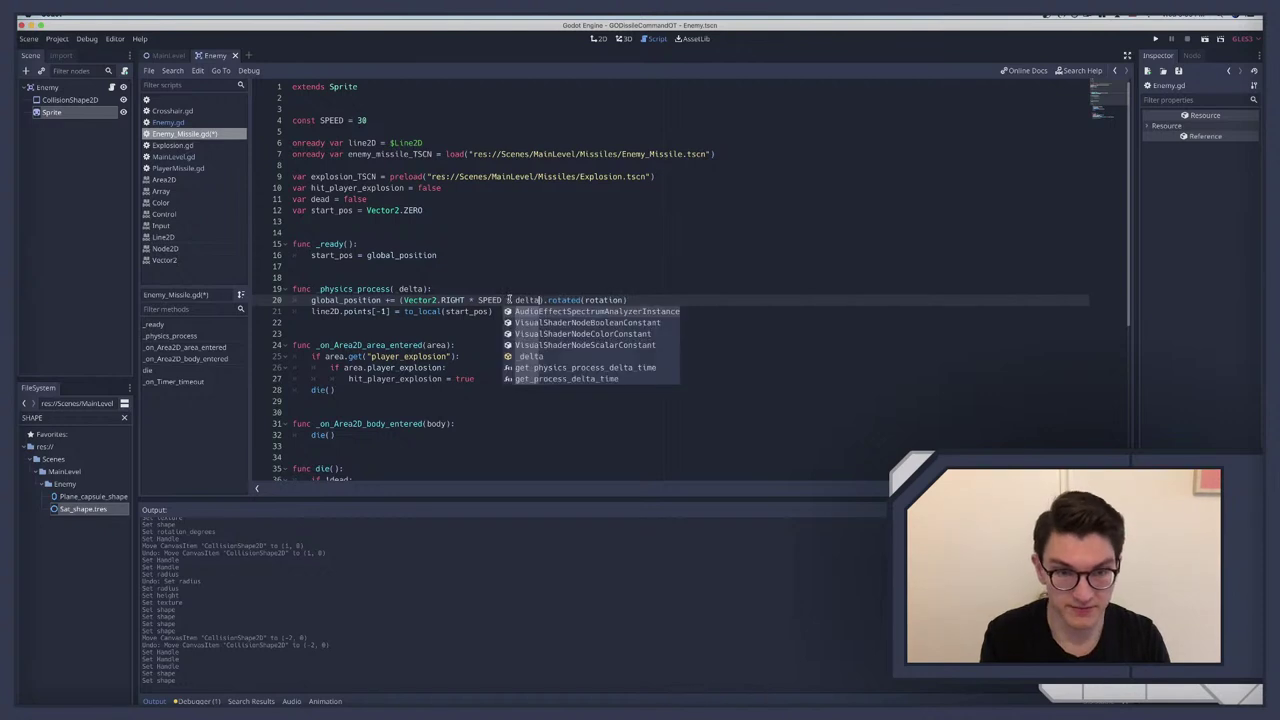
{"action": "key", "text": "F5"}
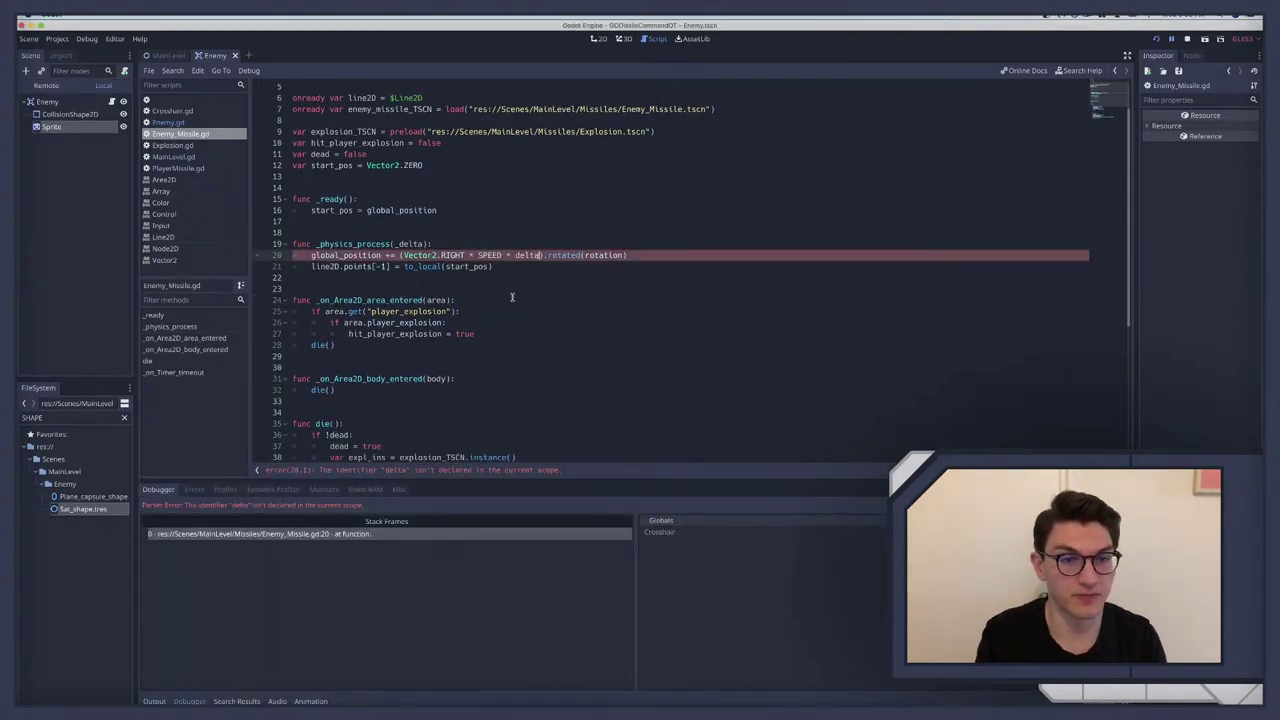
{"action": "left_click", "coordinate": [399, 244]}
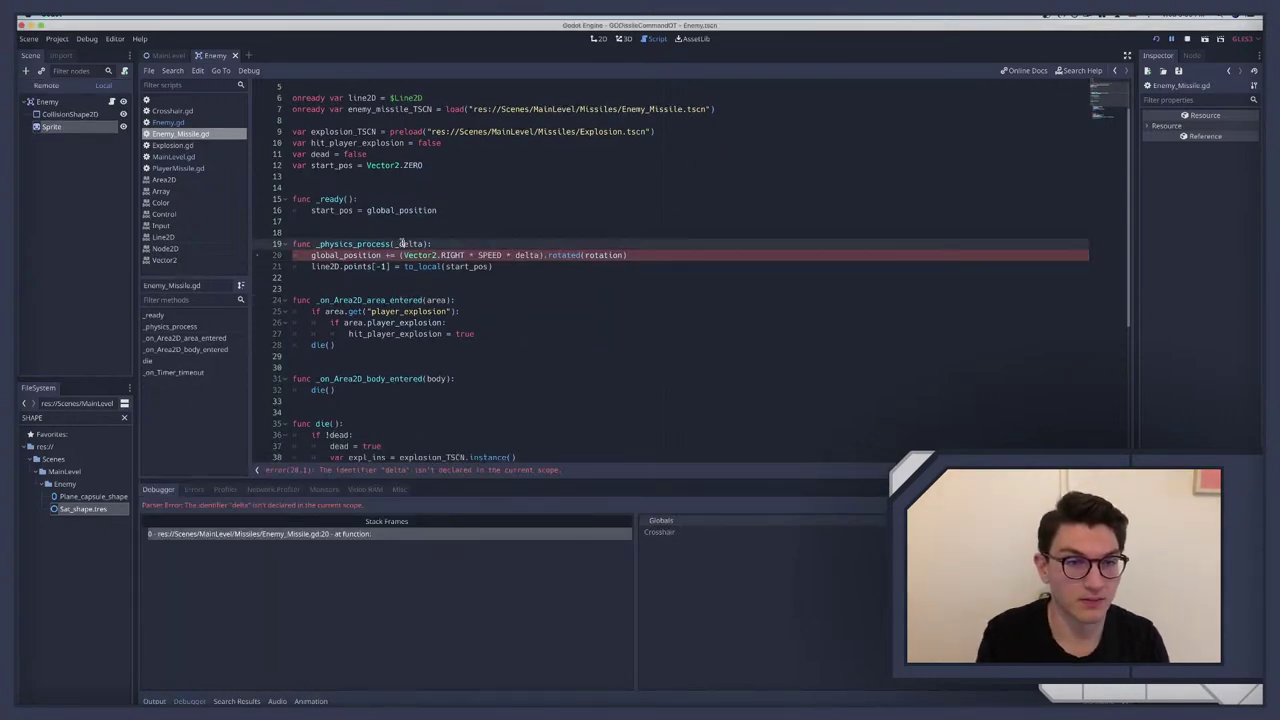
{"action": "key", "text": "BackSpace"}
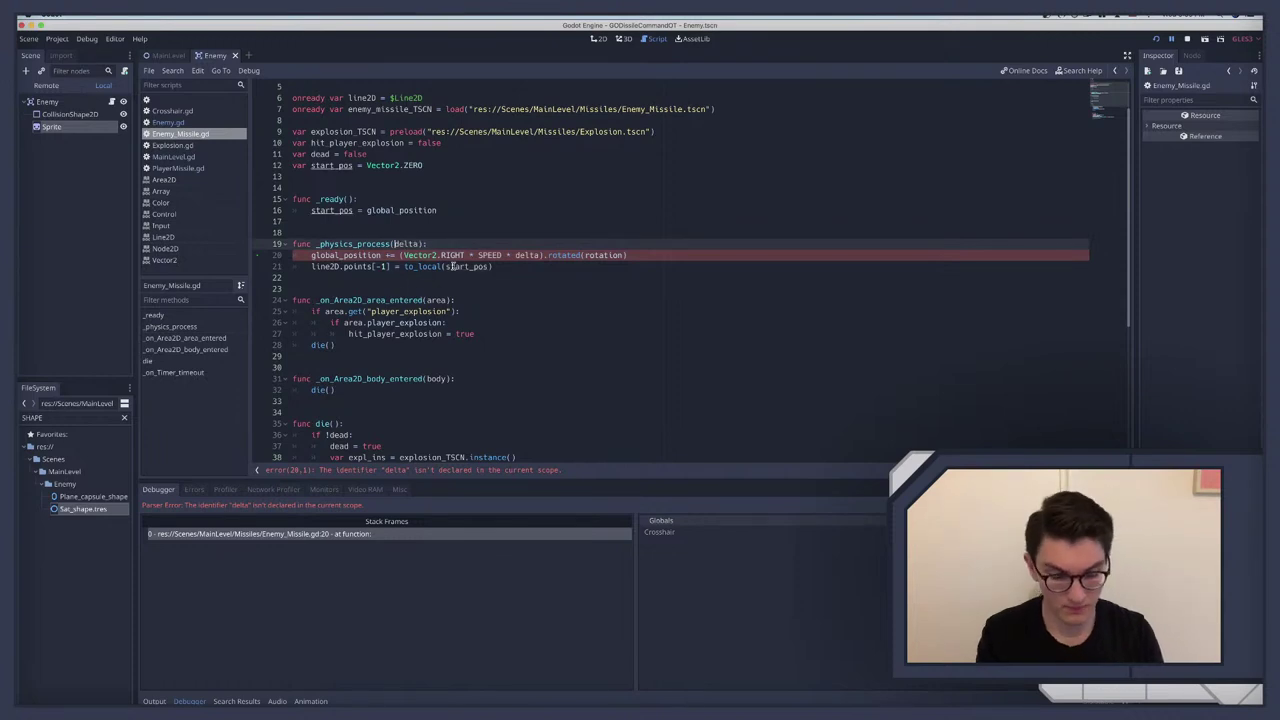
{"action": "key", "text": "F5"}
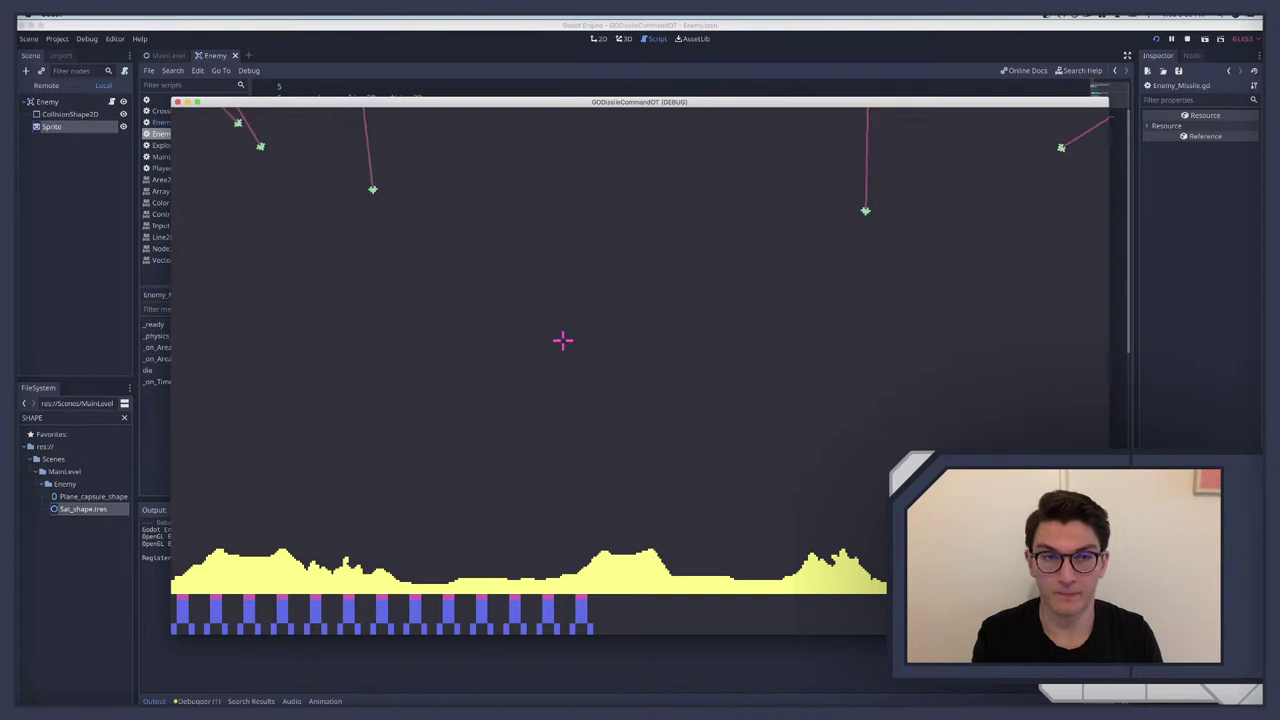
Step: Fire two player missiles in the running game, then stop it
{"action": "left_click", "coordinate": [870, 338]}
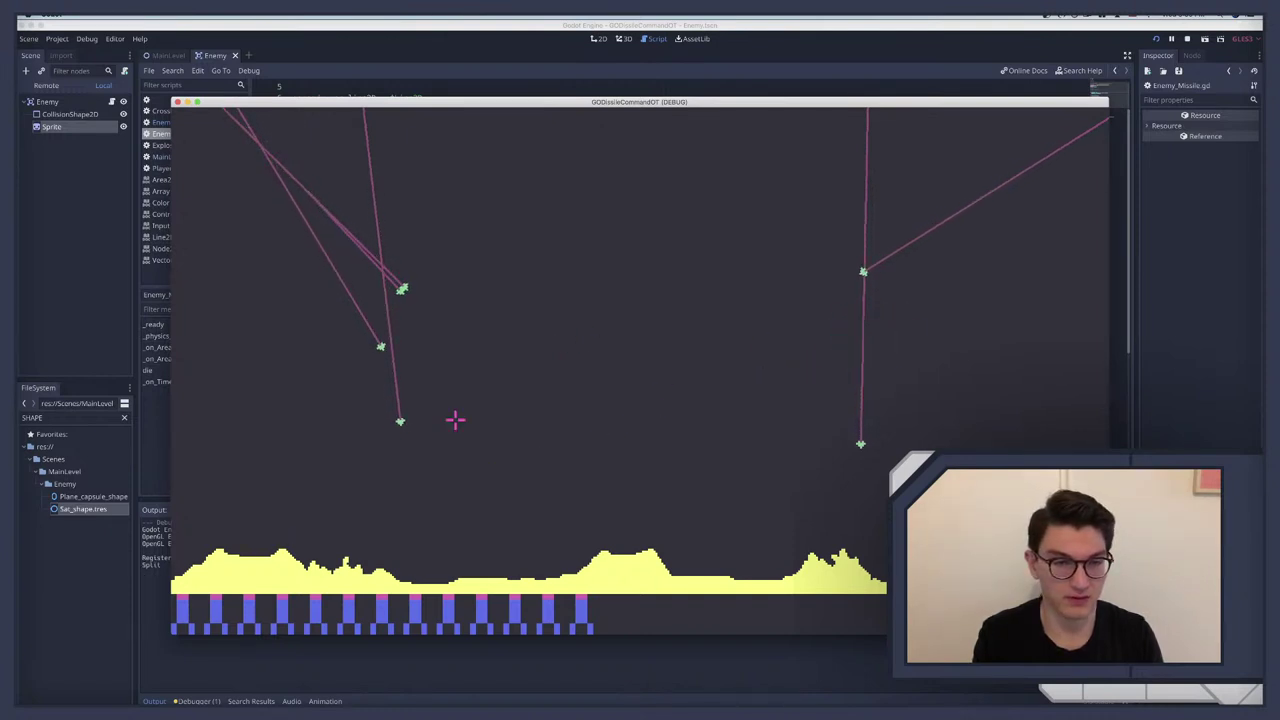
{"action": "left_click", "coordinate": [398, 429]}
{"action": "key", "text": "super+q"}
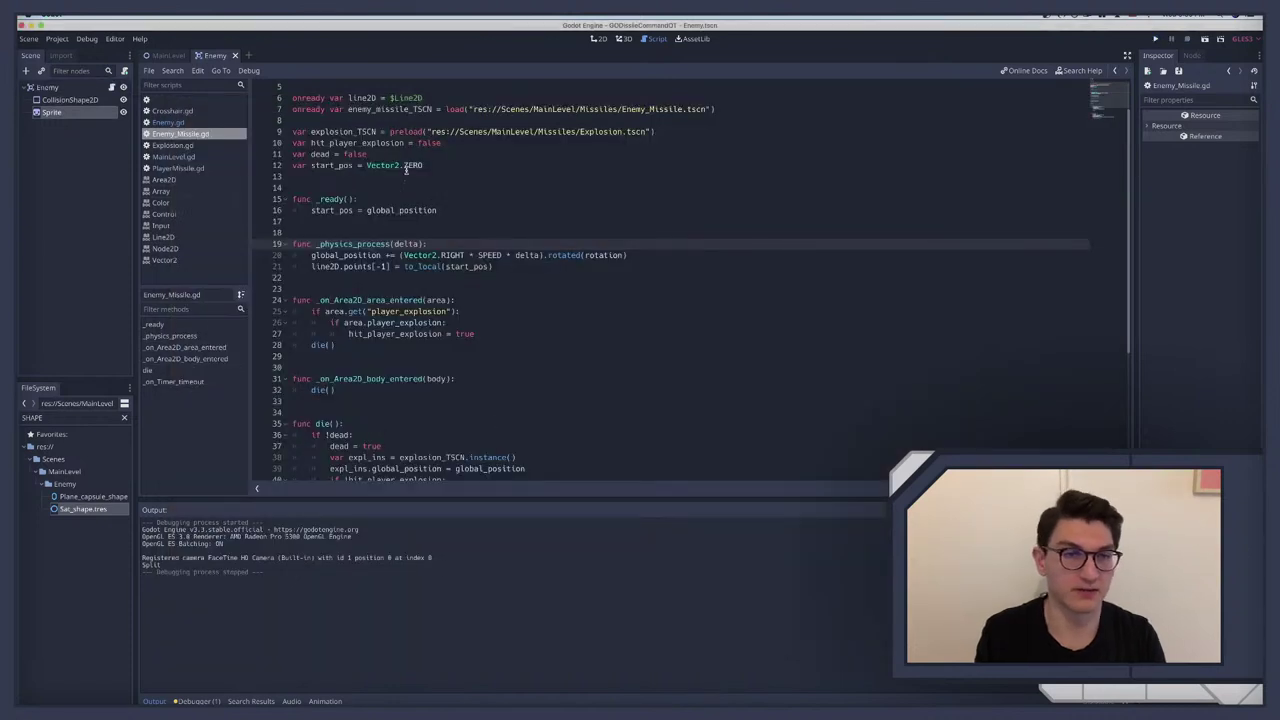
Step: Change Enemy_Missile's SPEED to 25, test-run the game again, and open PlayerMissile.gd
{"action": "scroll", "coordinate": [405, 211], "scroll_direction": "up", "scroll_amount": 2}
{"action": "double_click", "coordinate": [362, 120]}
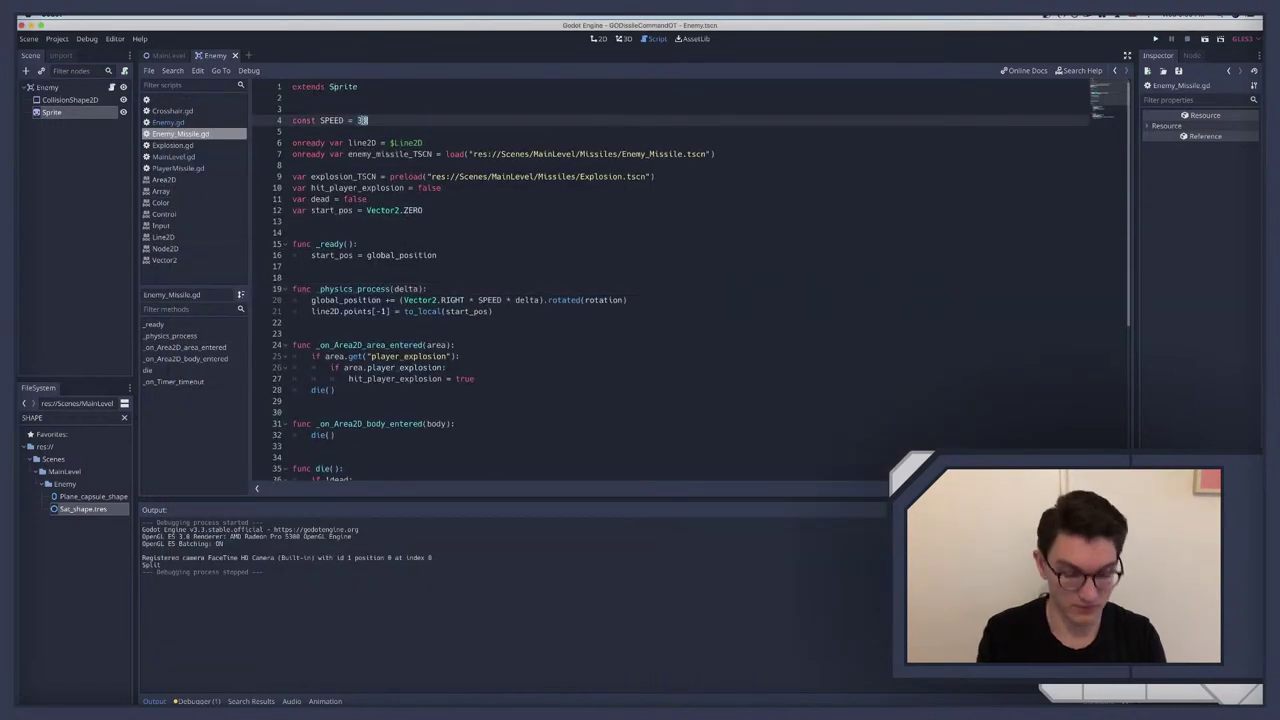
{"action": "type", "text": "20"}
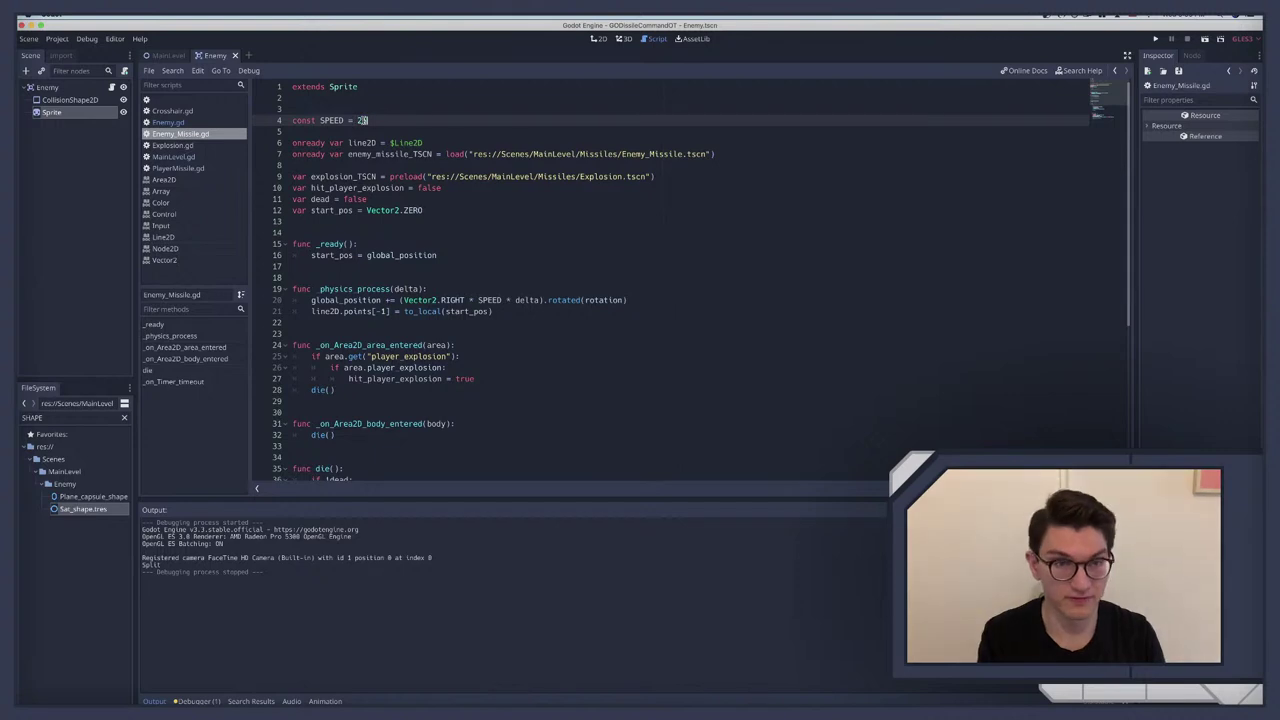
{"action": "type", "text": "5"}
{"action": "key", "text": "super+b"}
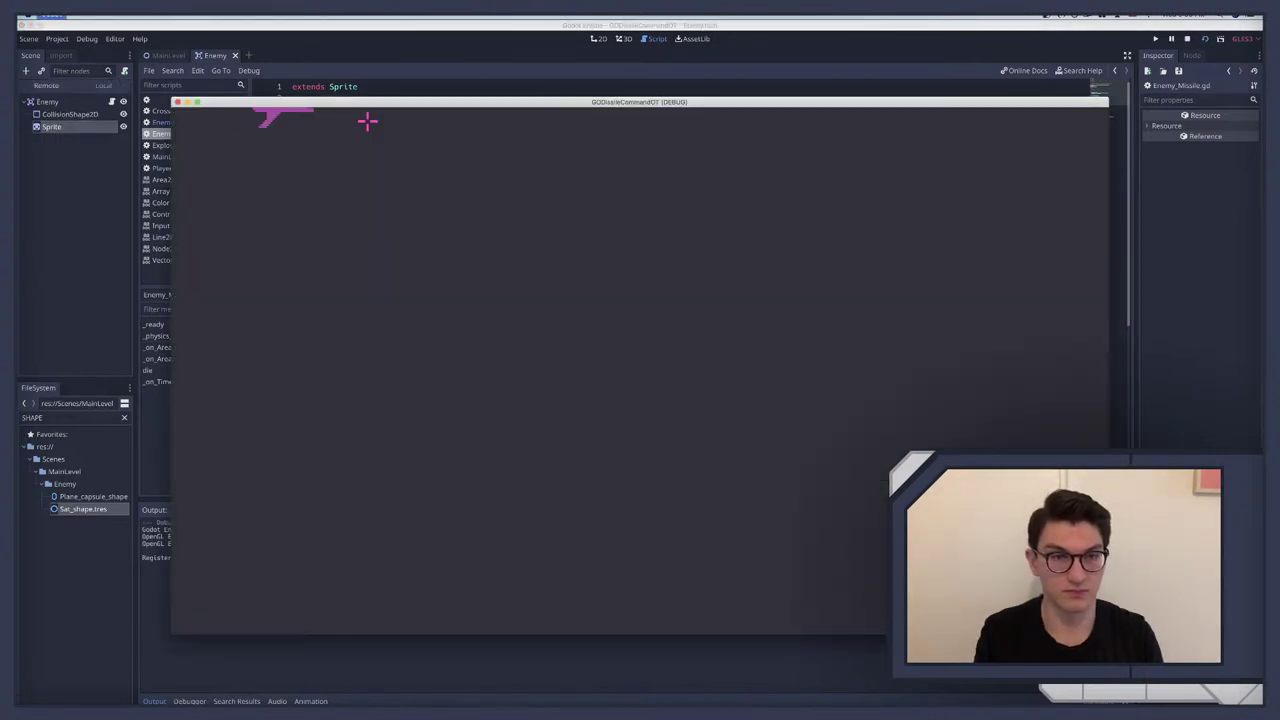
{"action": "key", "text": "super+q"}
{"action": "key", "text": "super+b"}
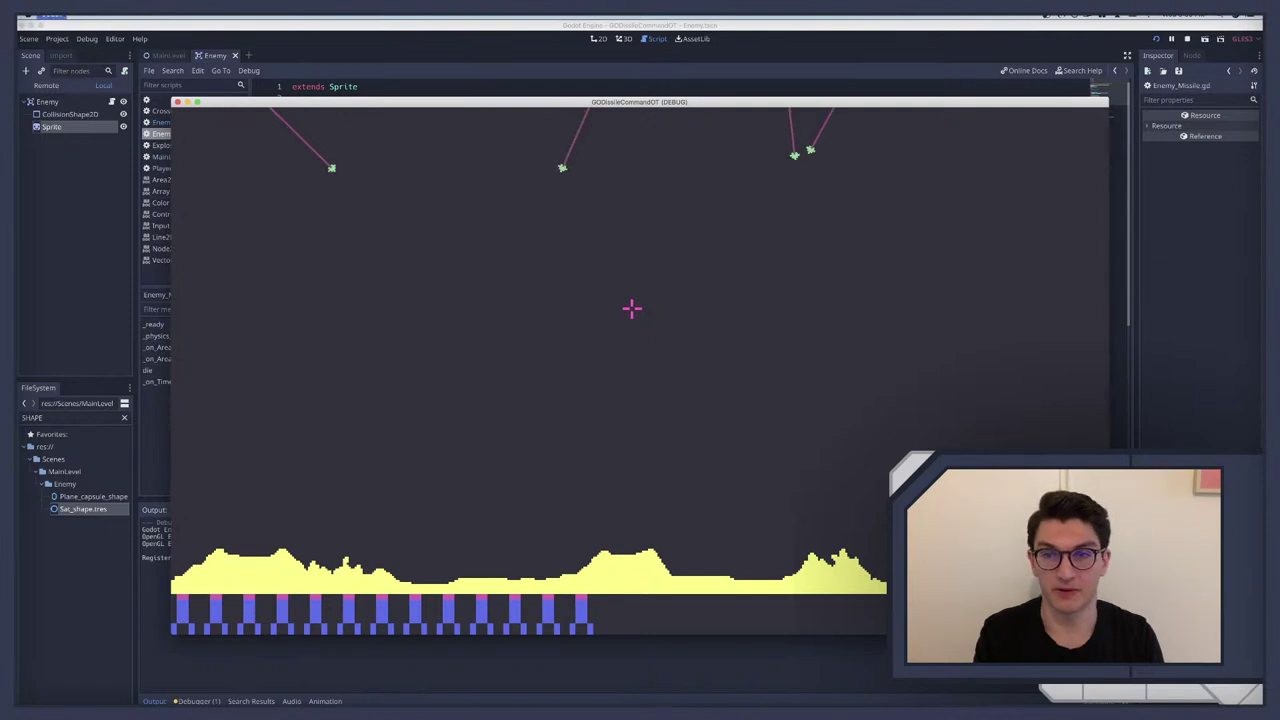
{"action": "key", "text": "super+q"}
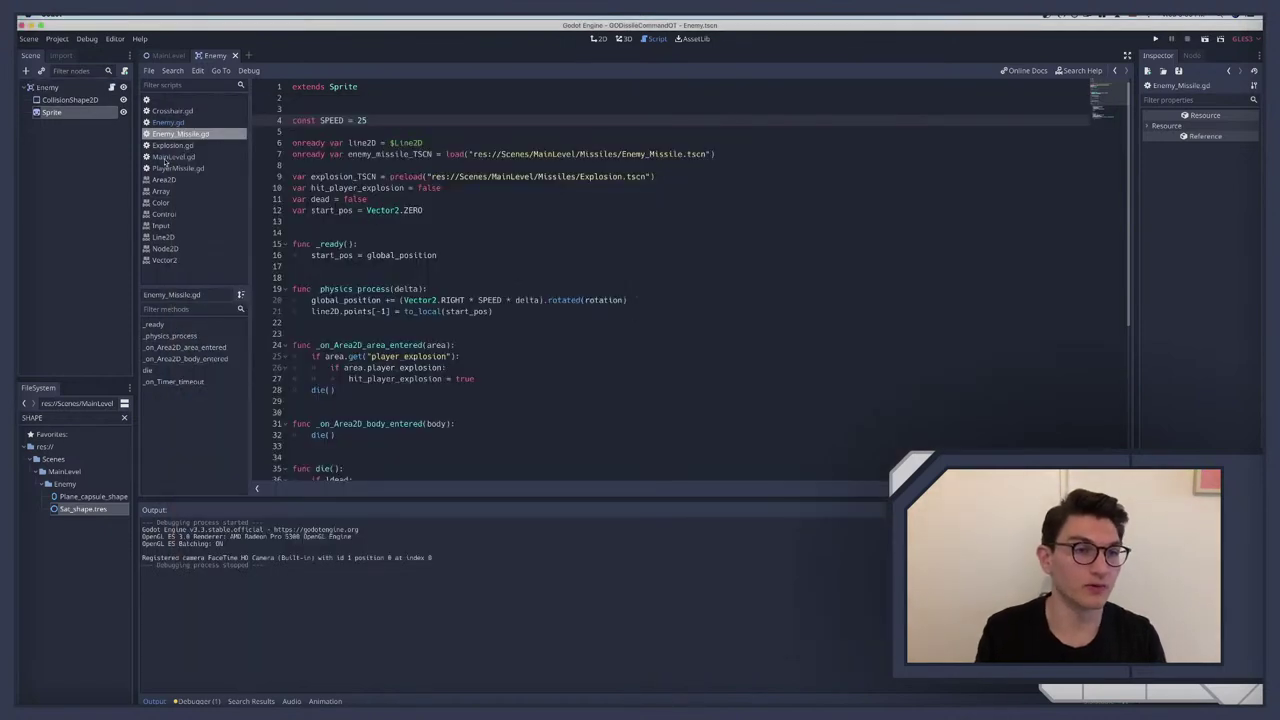
{"action": "left_click", "coordinate": [165, 168]}
{"action": "scroll", "coordinate": [362, 116], "scroll_direction": "up", "scroll_amount": 1}
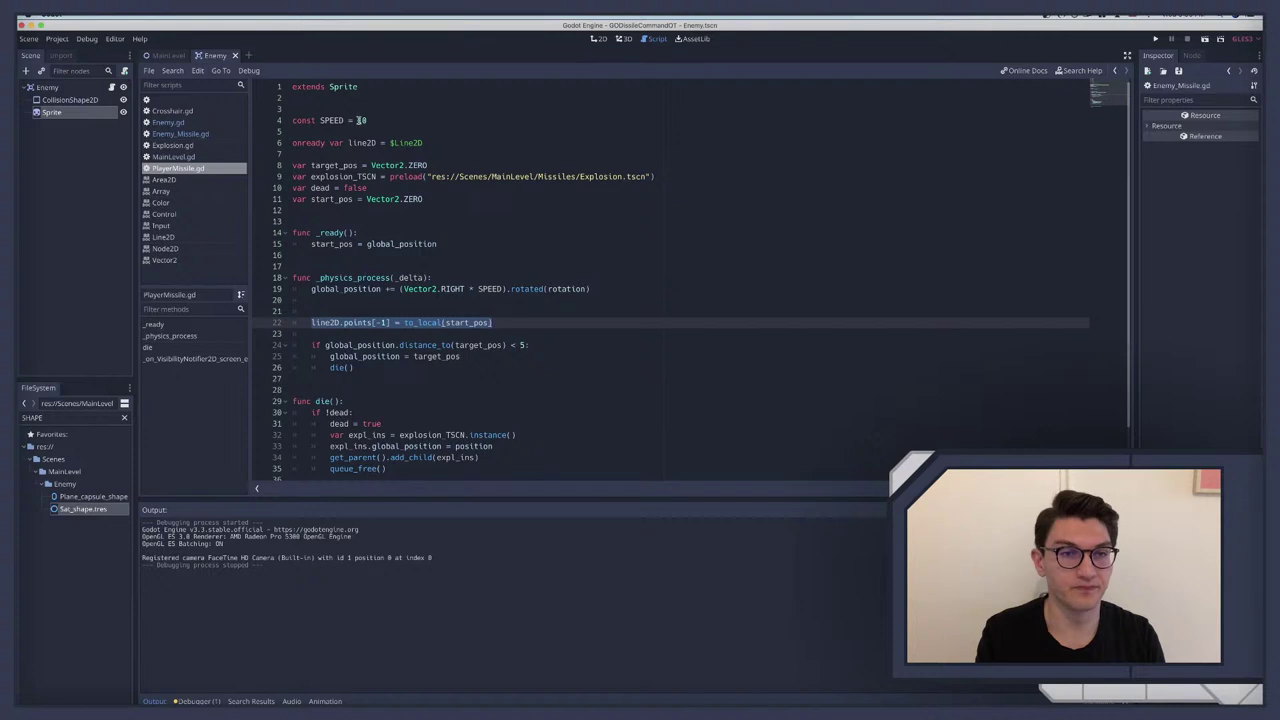
Step: Set PlayerMissile's SPEED to 60, multiply movement by delta, rename _delta to delta, then run and fire a missile
{"action": "double_click", "coordinate": [361, 120]}
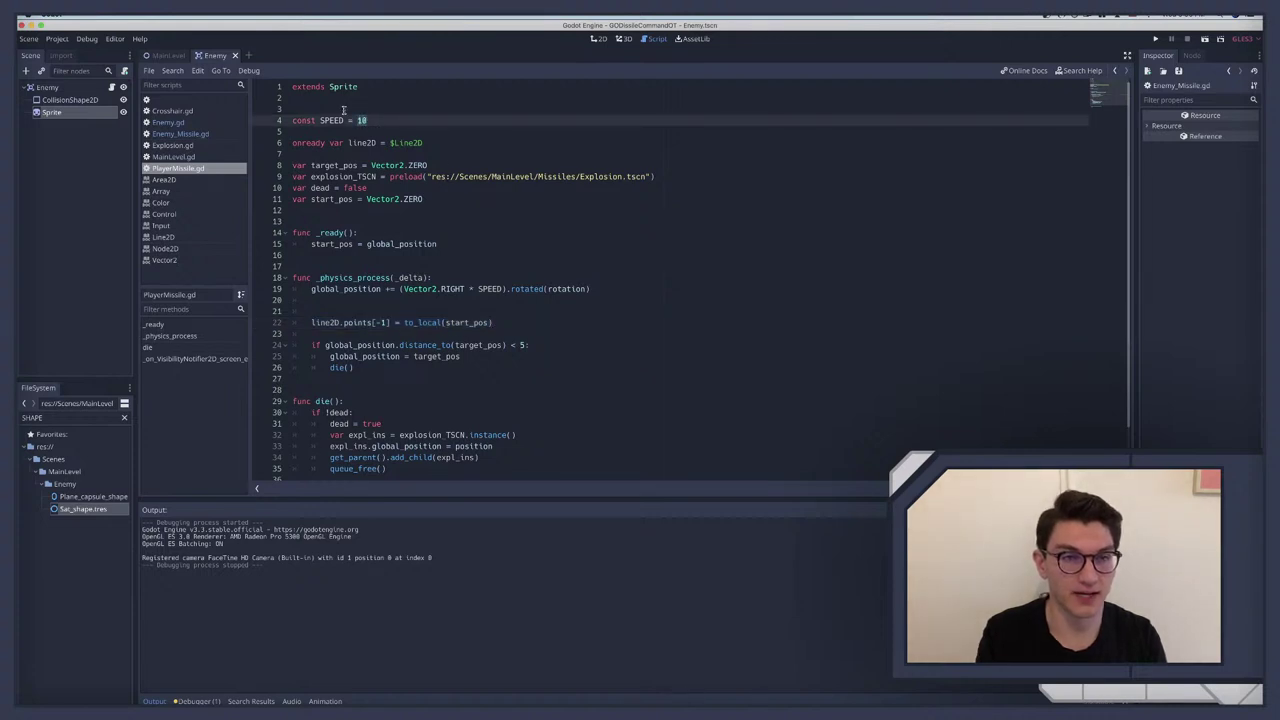
{"action": "type", "text": "600"}
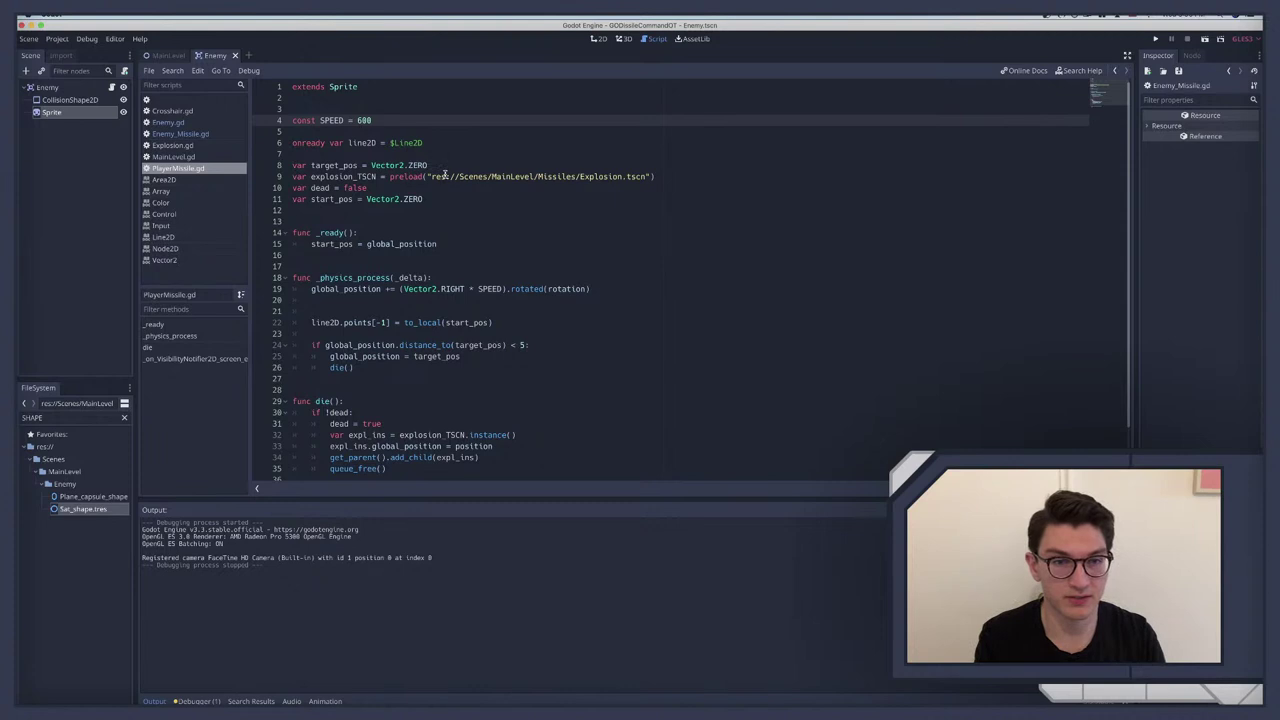
{"action": "scroll", "coordinate": [442, 180], "scroll_direction": "down", "scroll_amount": 2}
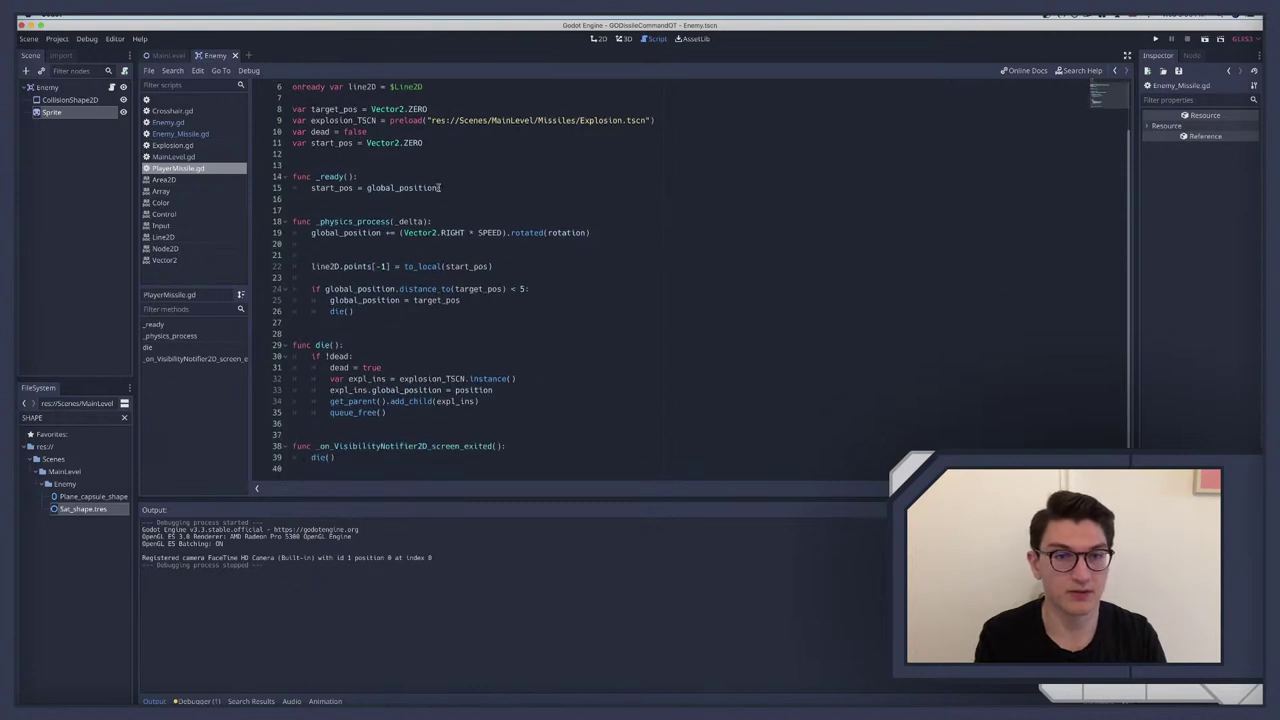
{"action": "left_click", "coordinate": [502, 232]}
{"action": "type", "text": "* delt"}
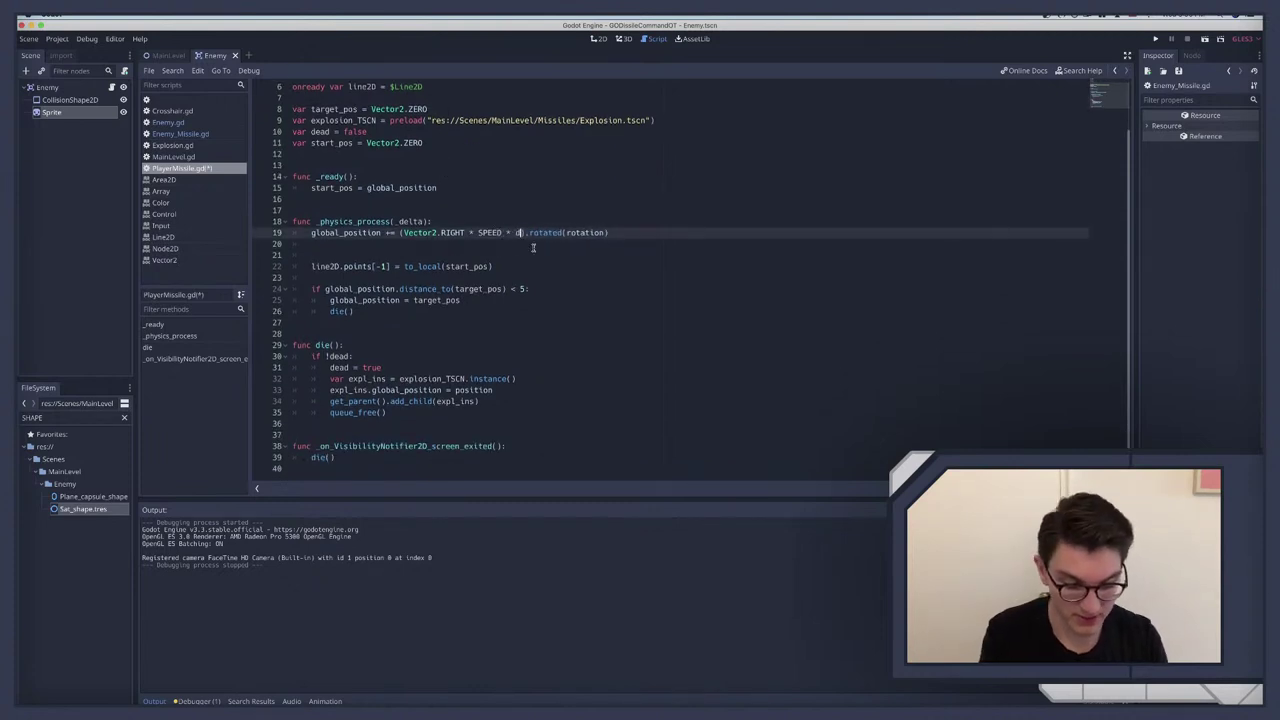
{"action": "type", "text": "a"}
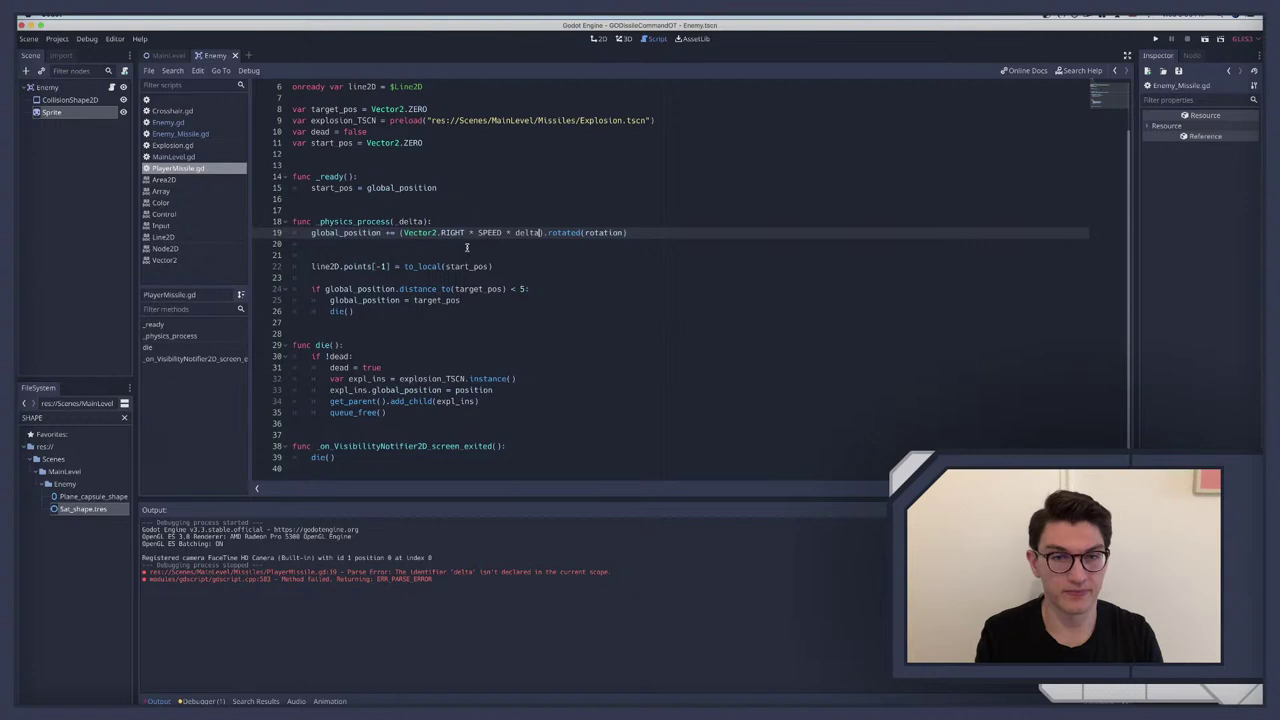
{"action": "left_click", "coordinate": [466, 245]}
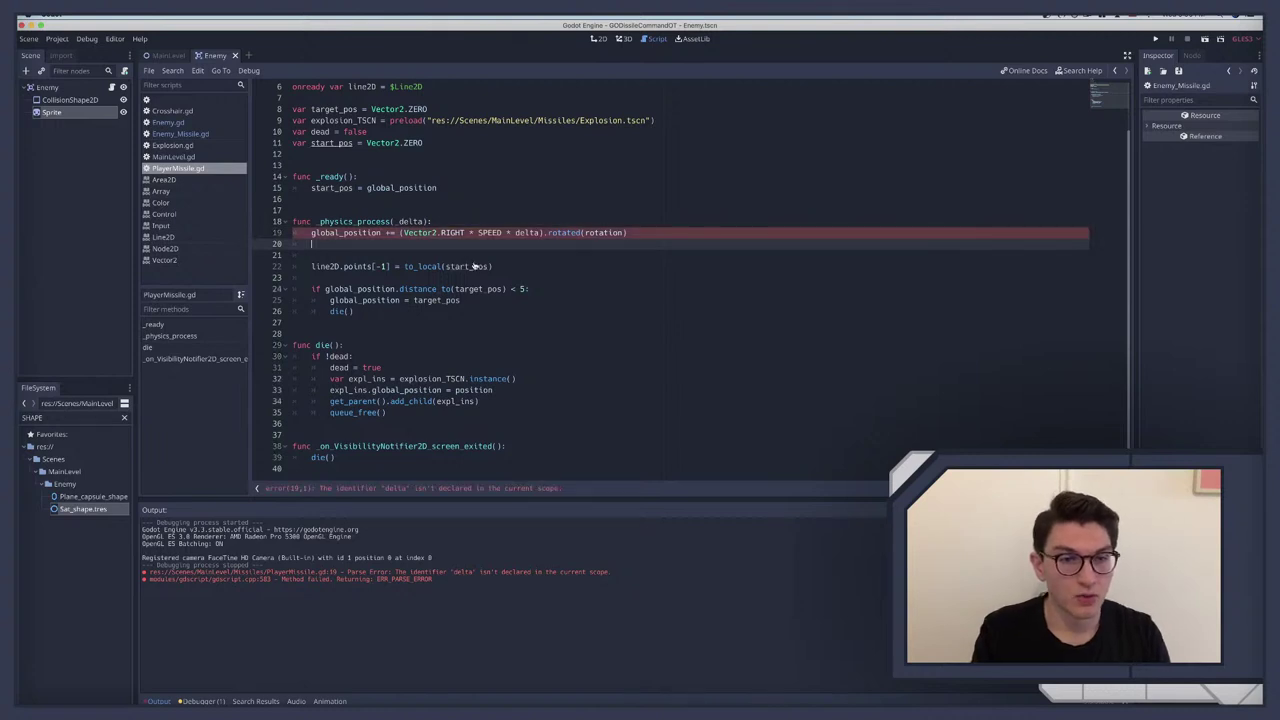
{"action": "left_click", "coordinate": [399, 221]}
{"action": "key", "text": "BackSpace"}
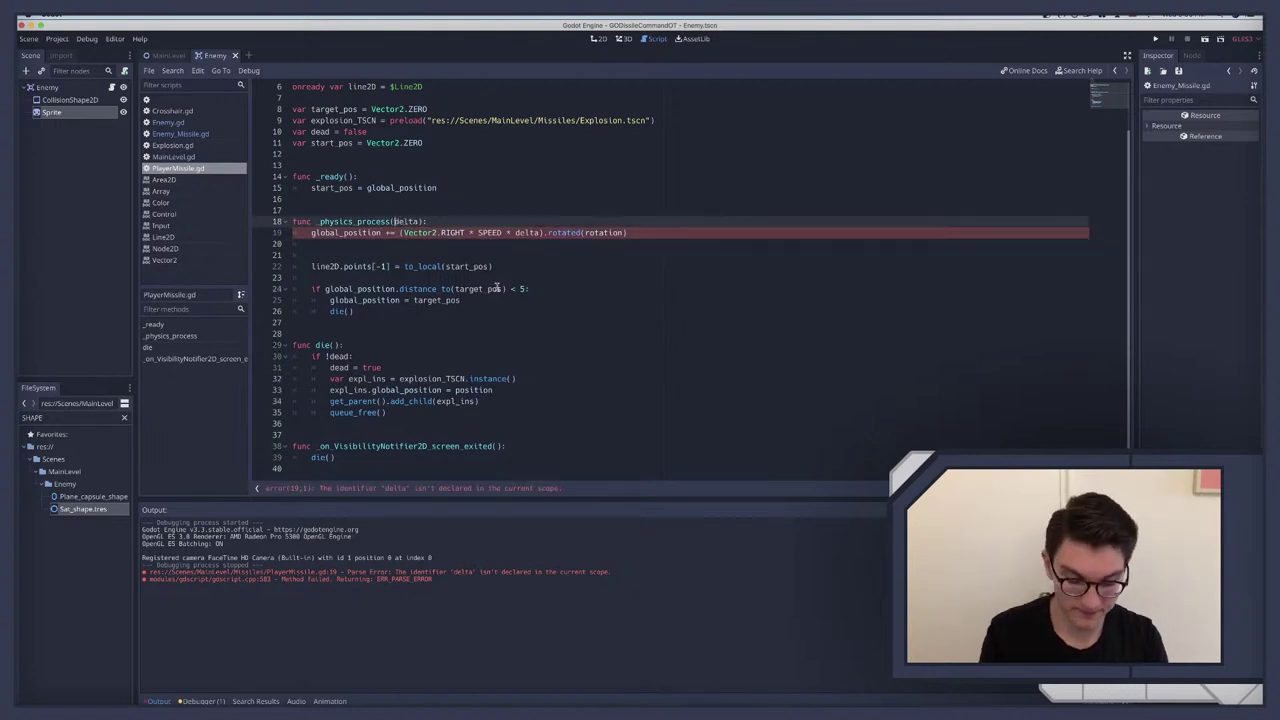
{"action": "key", "text": "super+b"}
{"action": "left_click", "coordinate": [660, 261]}
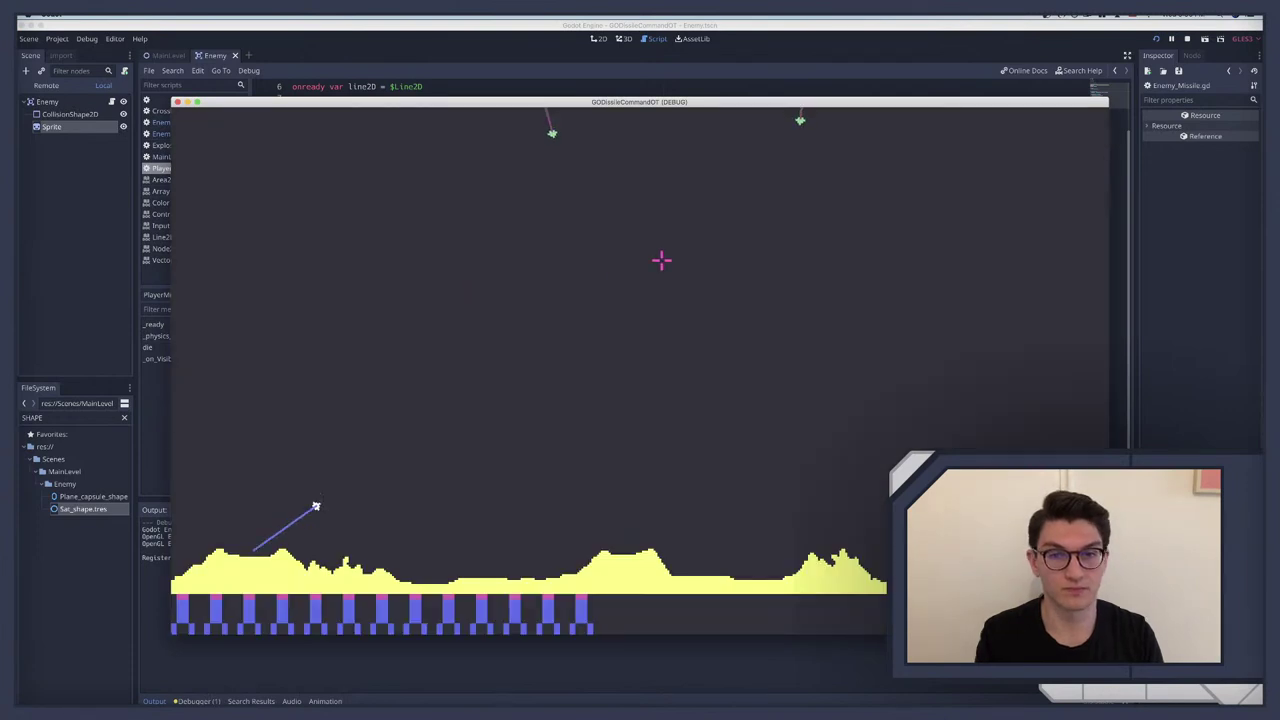
Step: Fire six missiles at the incoming enemies, then stop the test run
{"action": "left_click", "coordinate": [582, 203]}
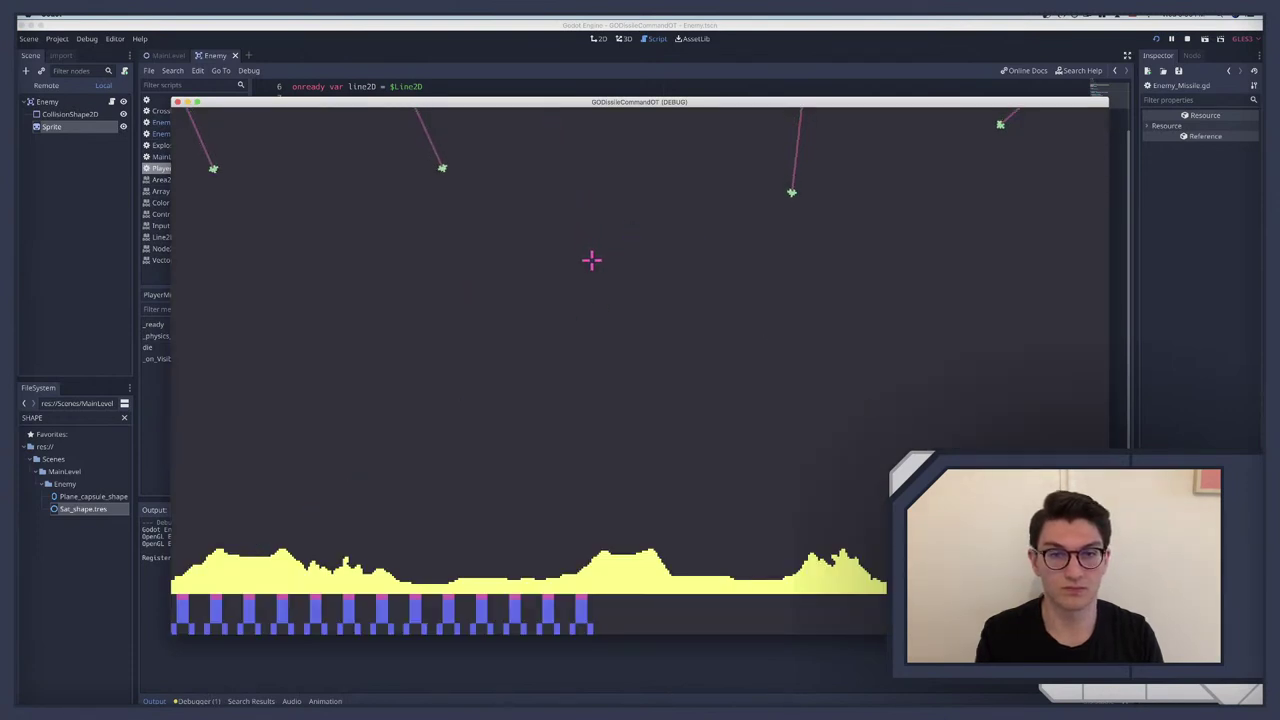
{"action": "left_click", "coordinate": [494, 223]}
{"action": "left_click", "coordinate": [280, 278]}
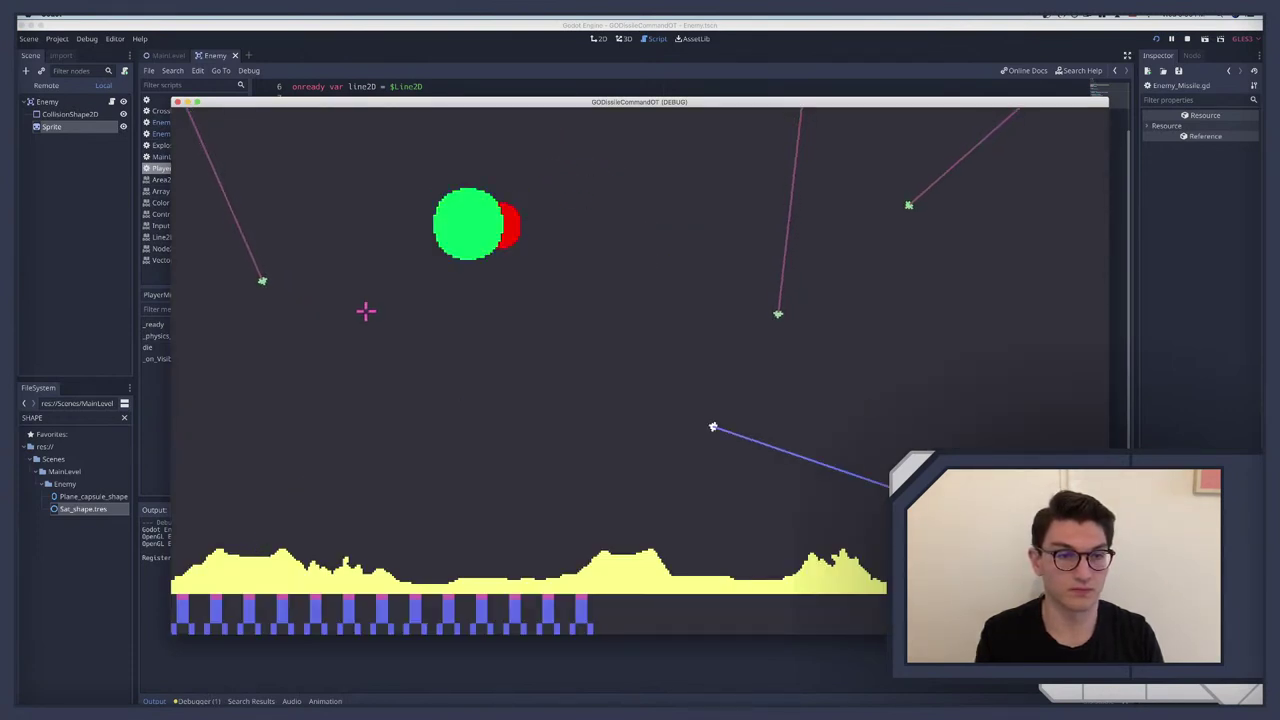
{"action": "left_click", "coordinate": [302, 404]}
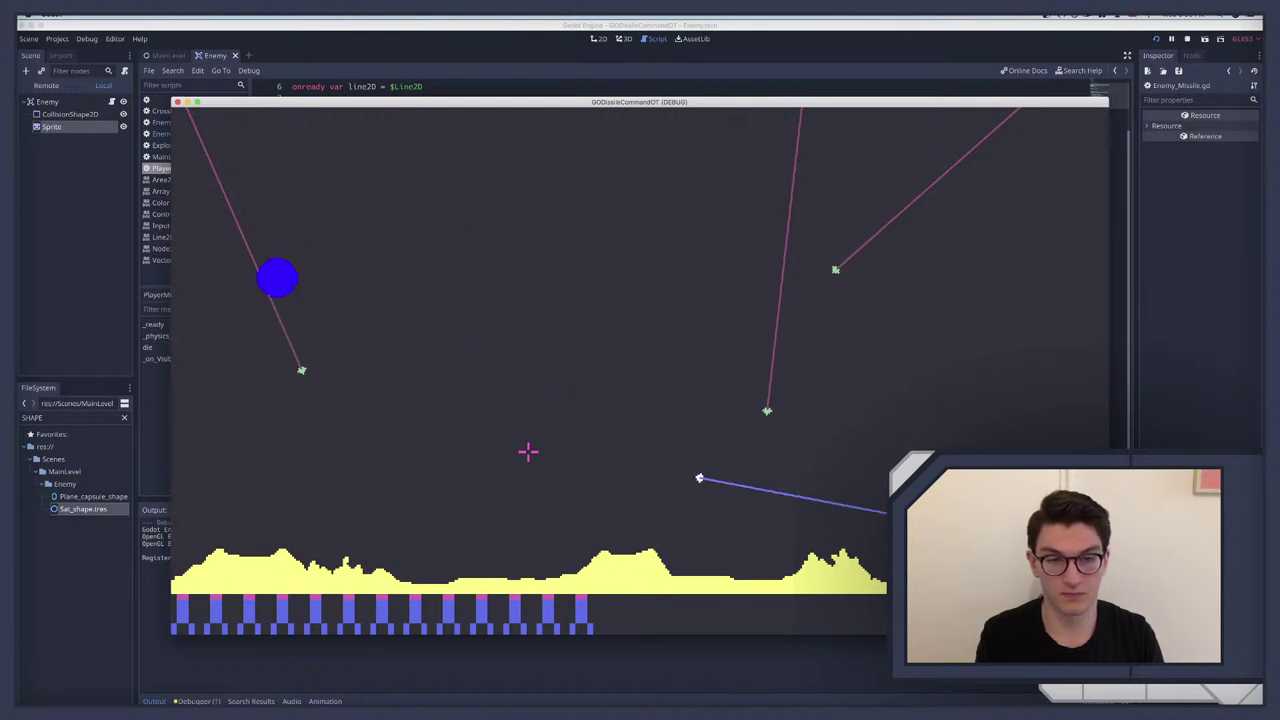
{"action": "left_click", "coordinate": [760, 485]}
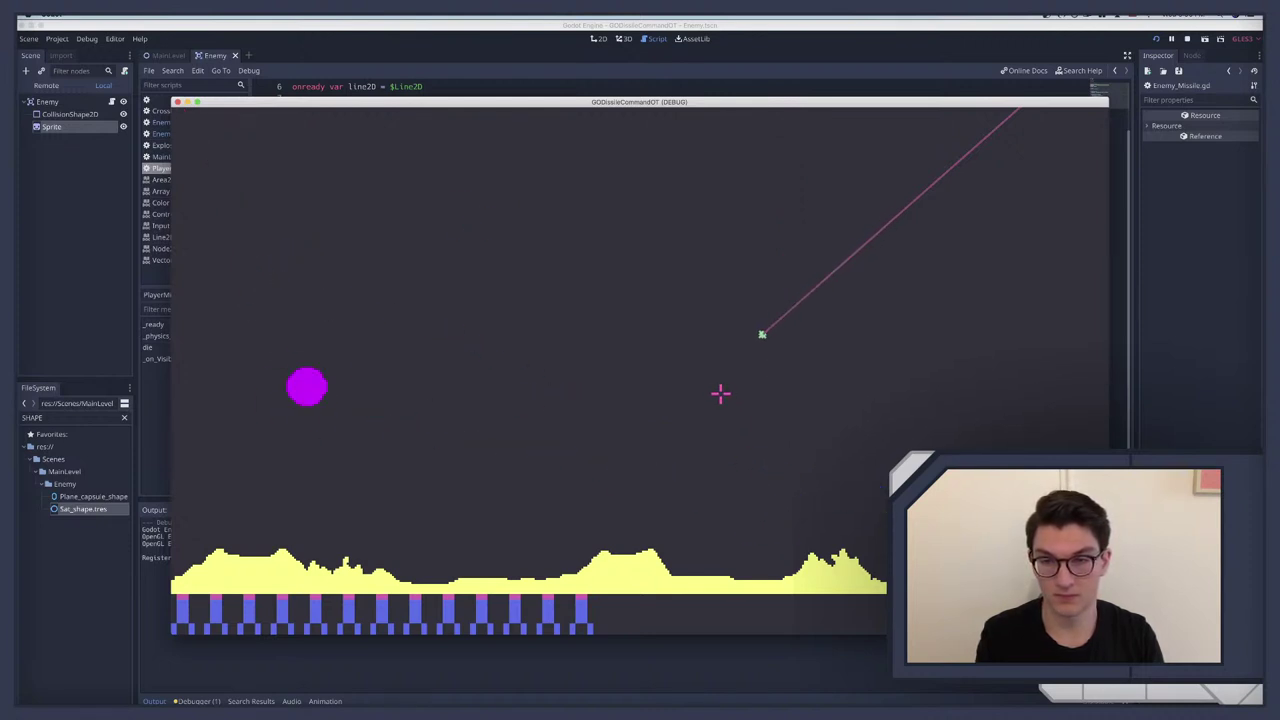
{"action": "left_click", "coordinate": [720, 391]}
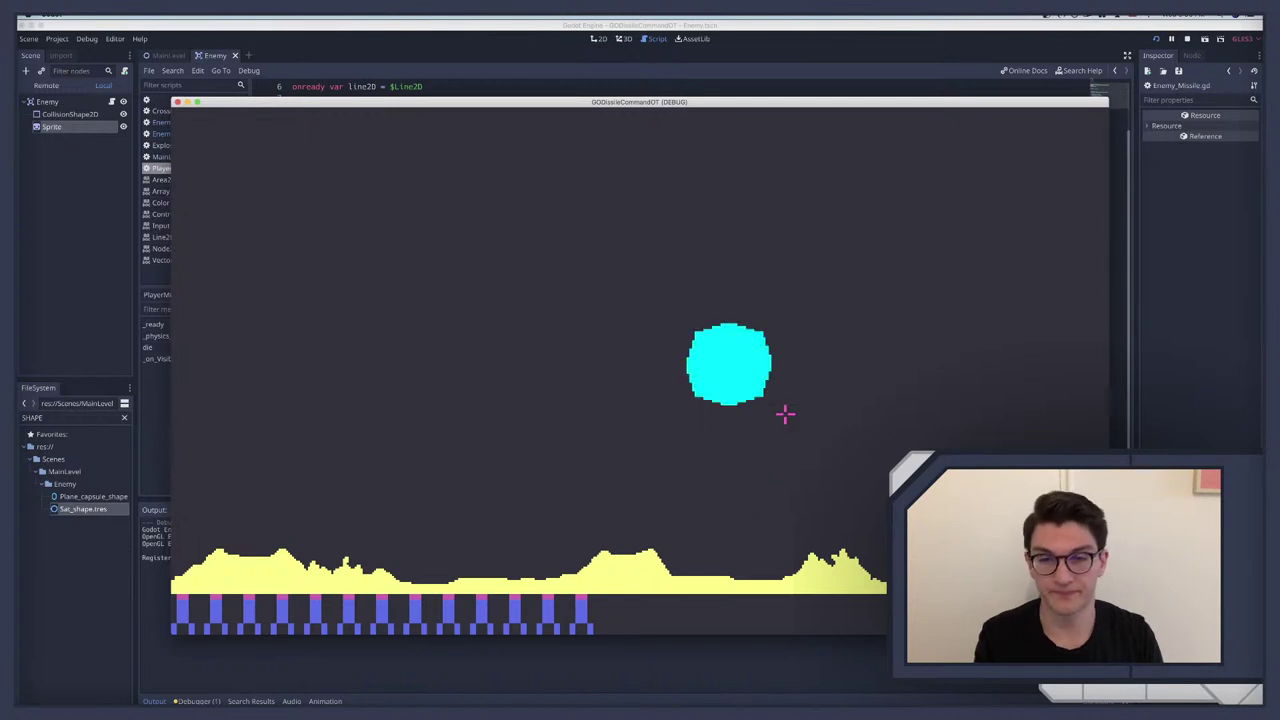
{"action": "key", "text": "super+q"}
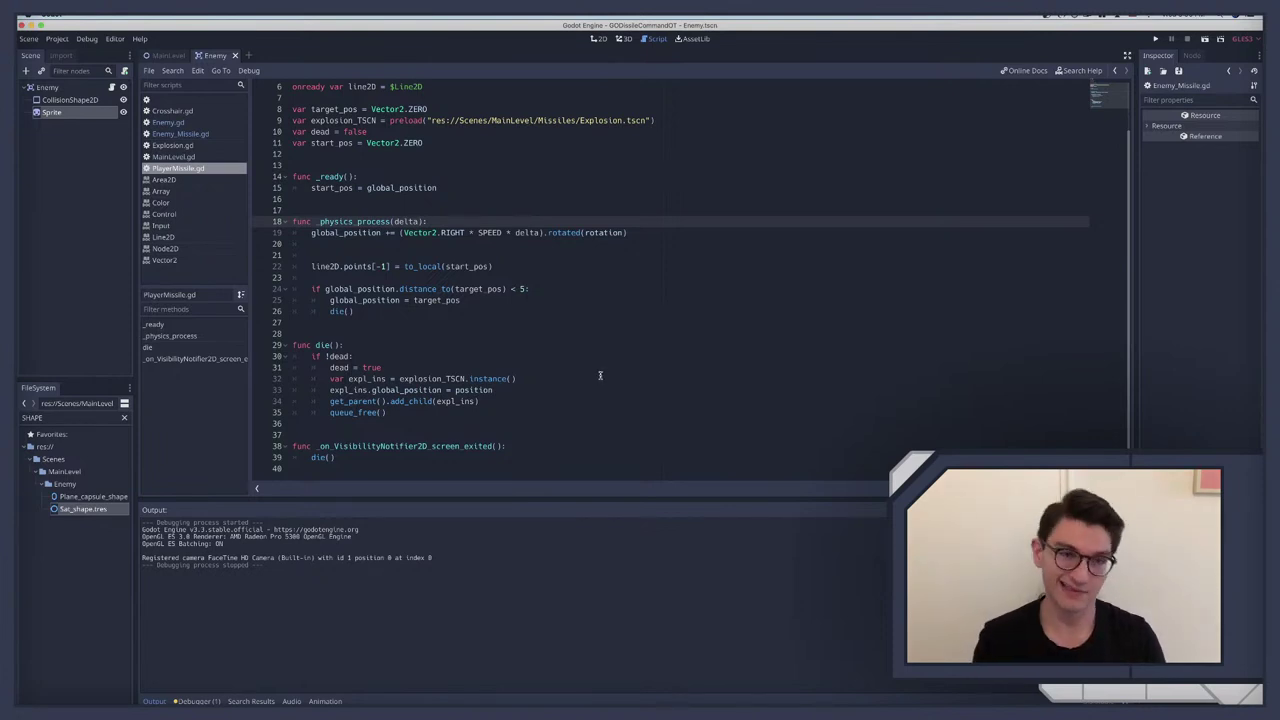
Step: Close the stray unnamed Line2D script and open Enemy.gd from the Enemy node's script icon
{"action": "left_click", "coordinate": [175, 101]}
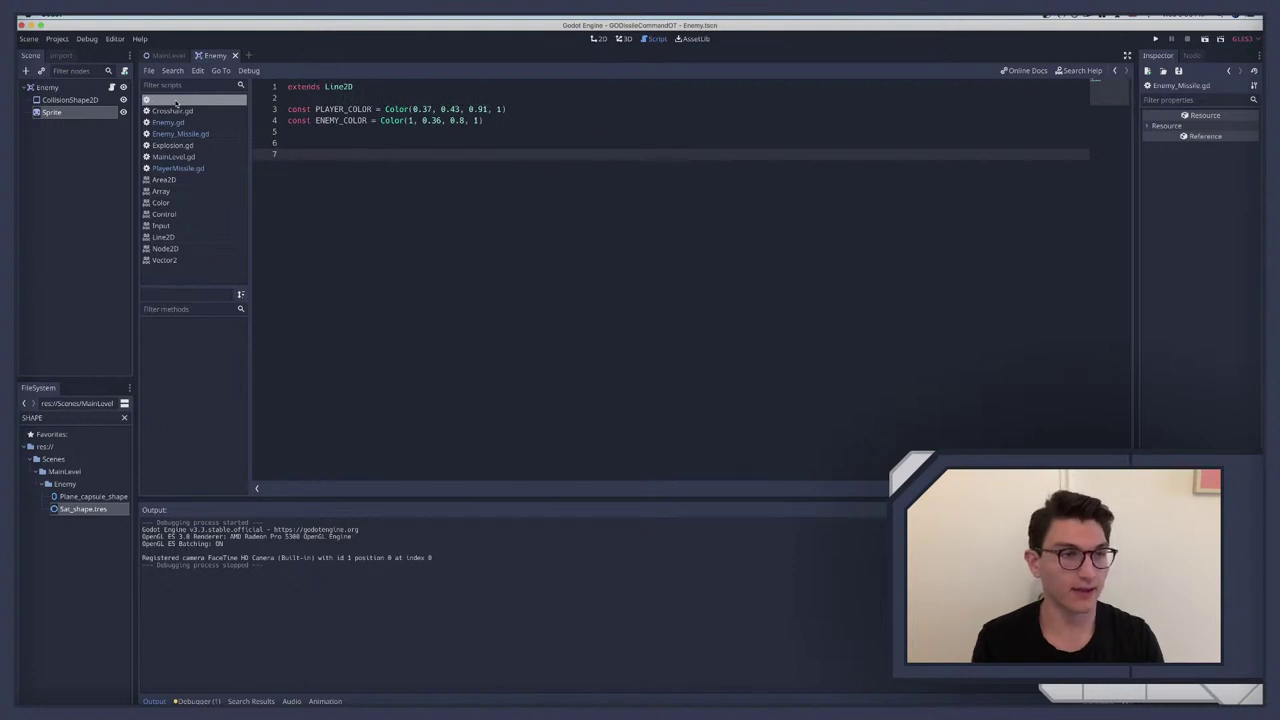
{"action": "middle_click", "coordinate": [175, 102]}
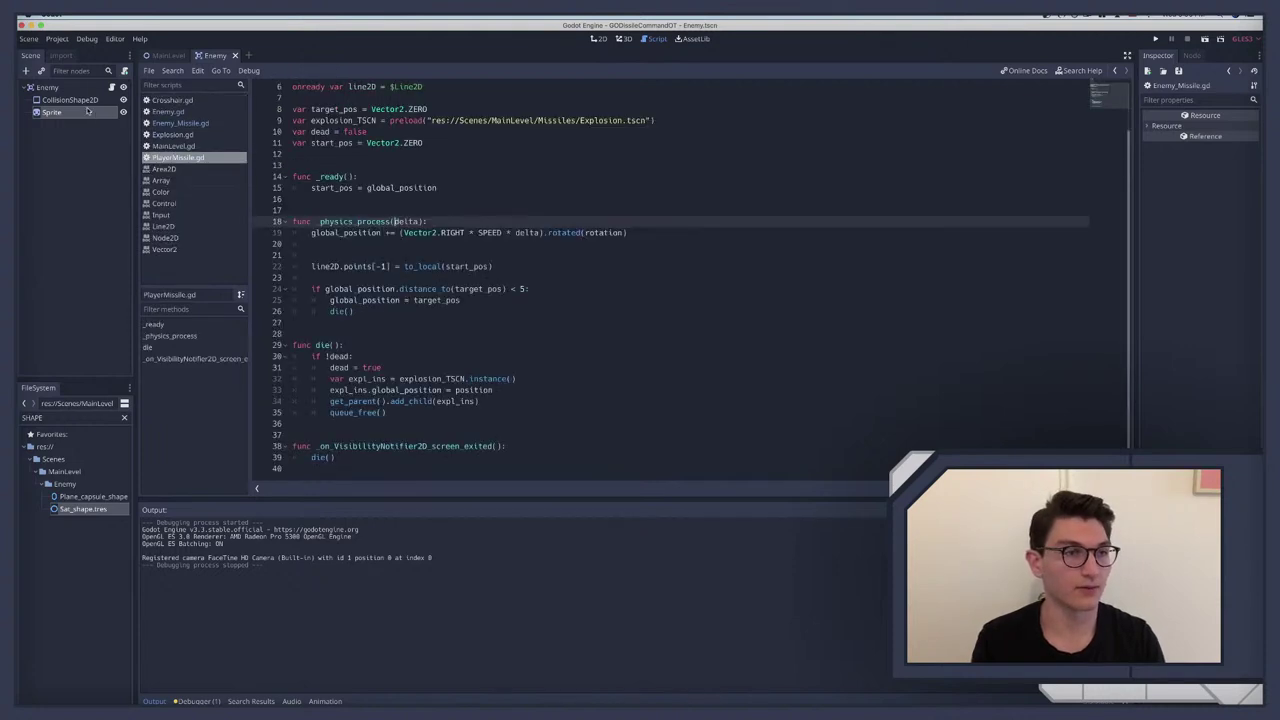
{"action": "left_click", "coordinate": [59, 89]}
{"action": "left_click", "coordinate": [111, 88]}
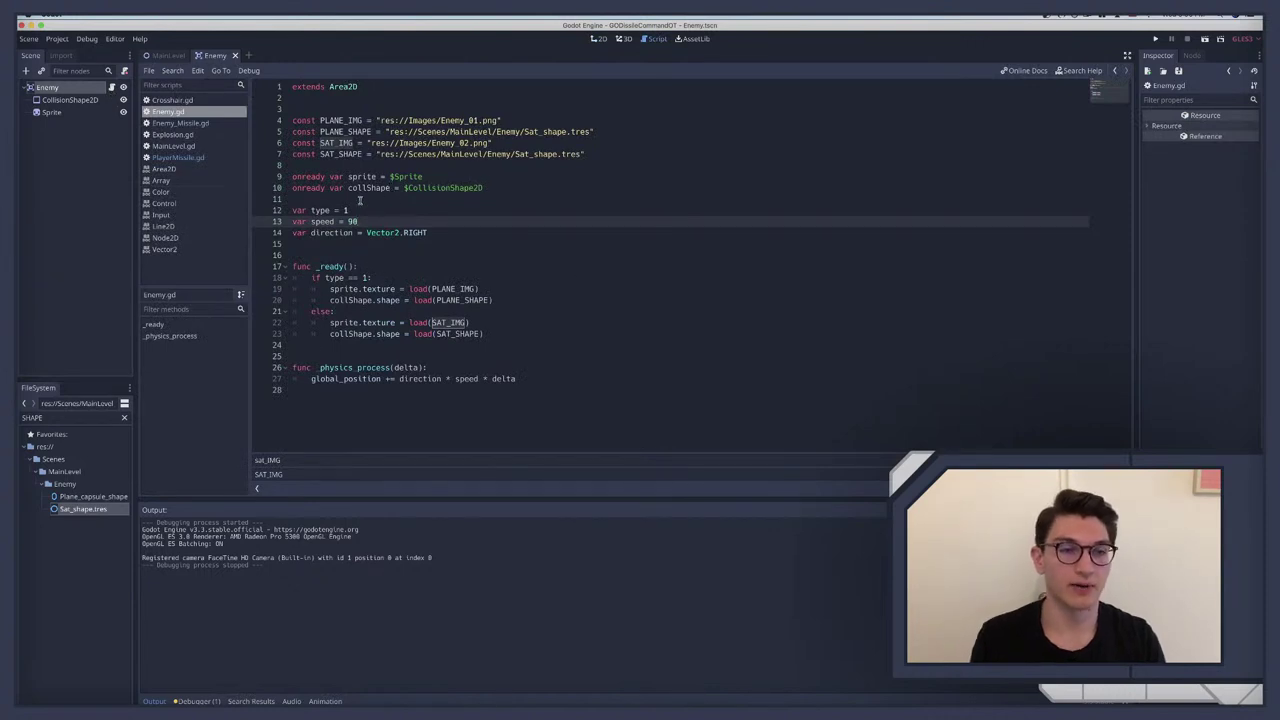
{"action": "key", "text": "shift+Left"}
{"action": "key", "text": "shift+Left"}
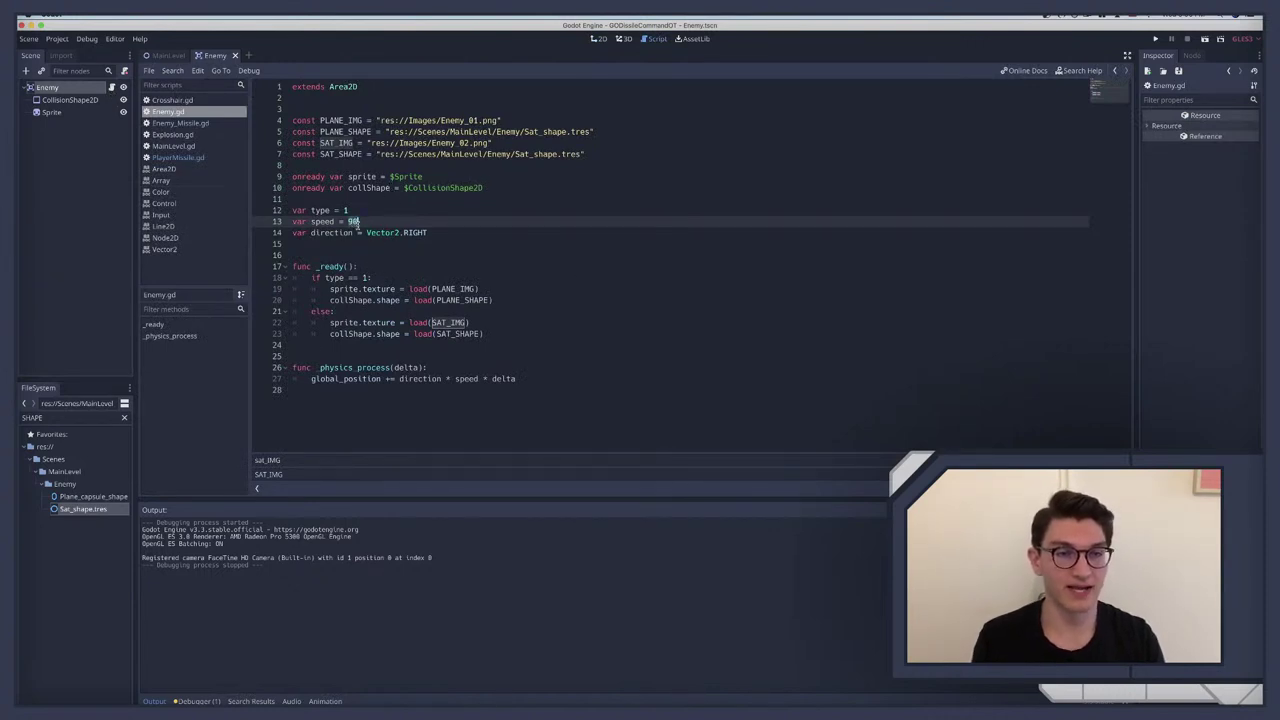
{"action": "left_click", "coordinate": [527, 378]}
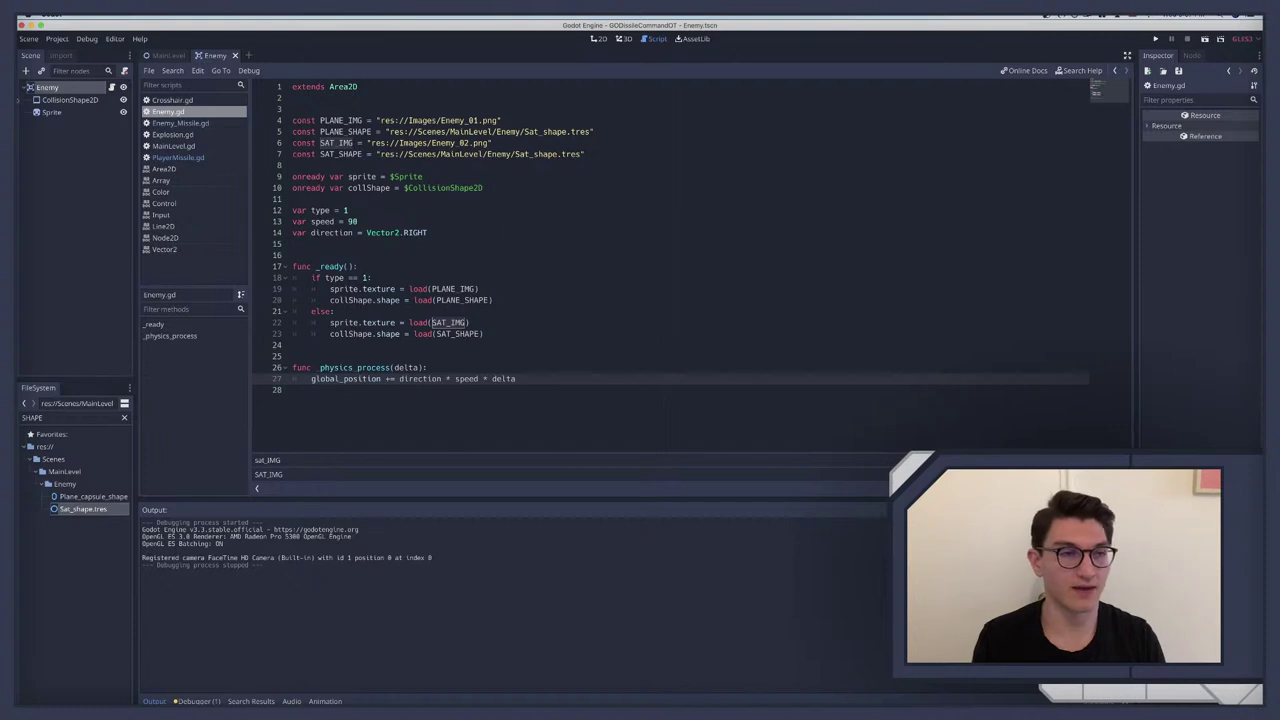
{"action": "left_click", "coordinate": [46, 88]}
Step: Add a VisibilityNotifier2D child node to the Enemy scene
{"action": "key", "text": "ctrl+a"}
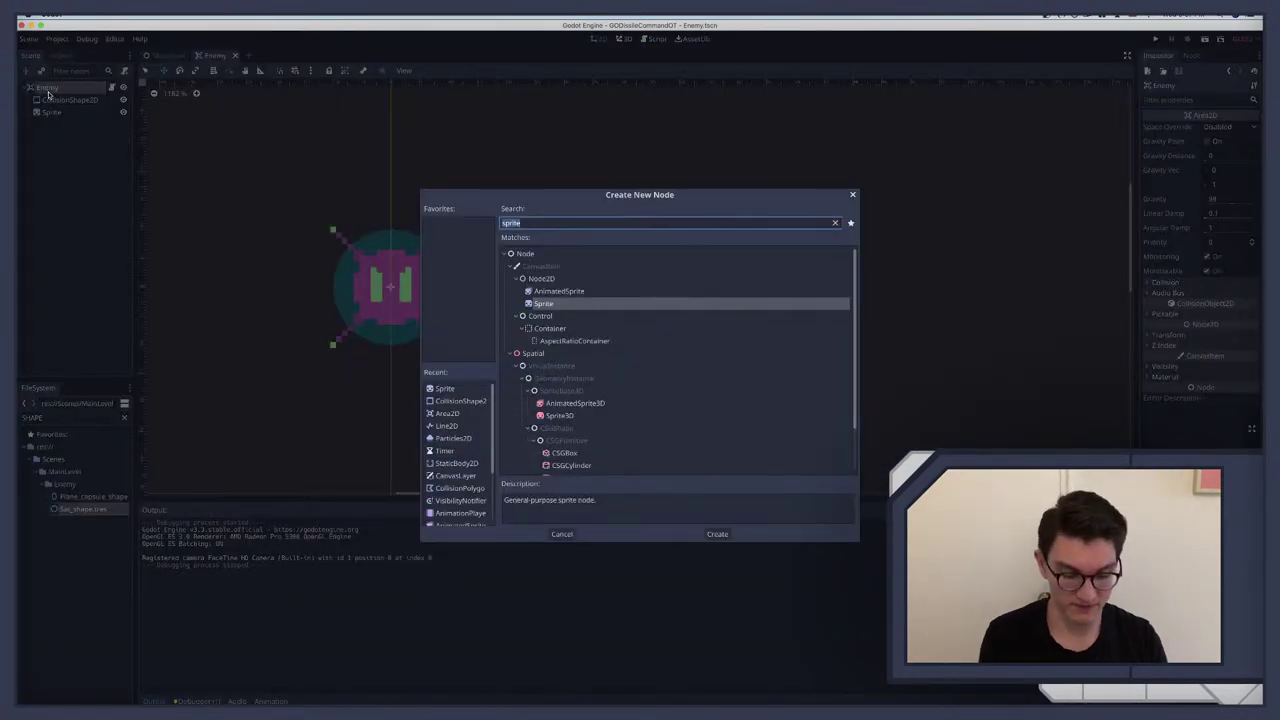
{"action": "type", "text": "vi"}
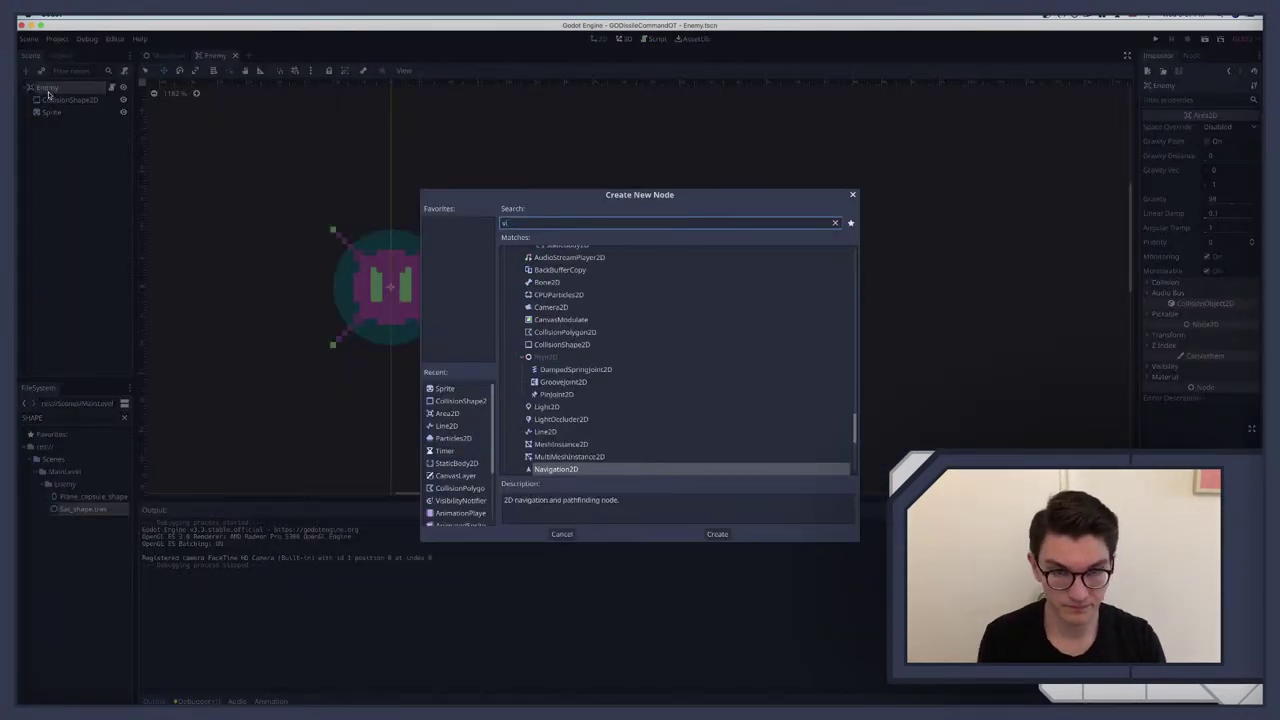
{"action": "type", "text": "si"}
{"action": "key", "text": "Return"}
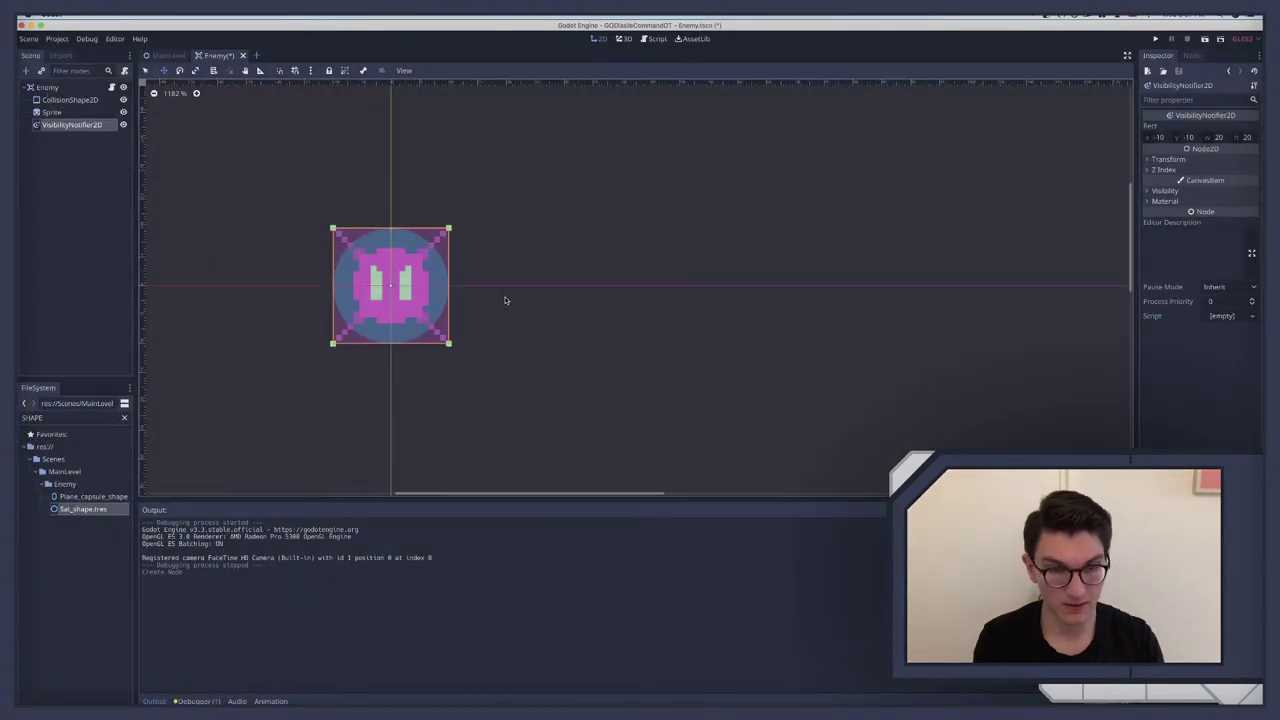
{"action": "scroll", "coordinate": [510, 303], "scroll_direction": "down", "scroll_amount": 3}
{"action": "scroll", "coordinate": [510, 305], "scroll_direction": "left", "scroll_amount": 3}
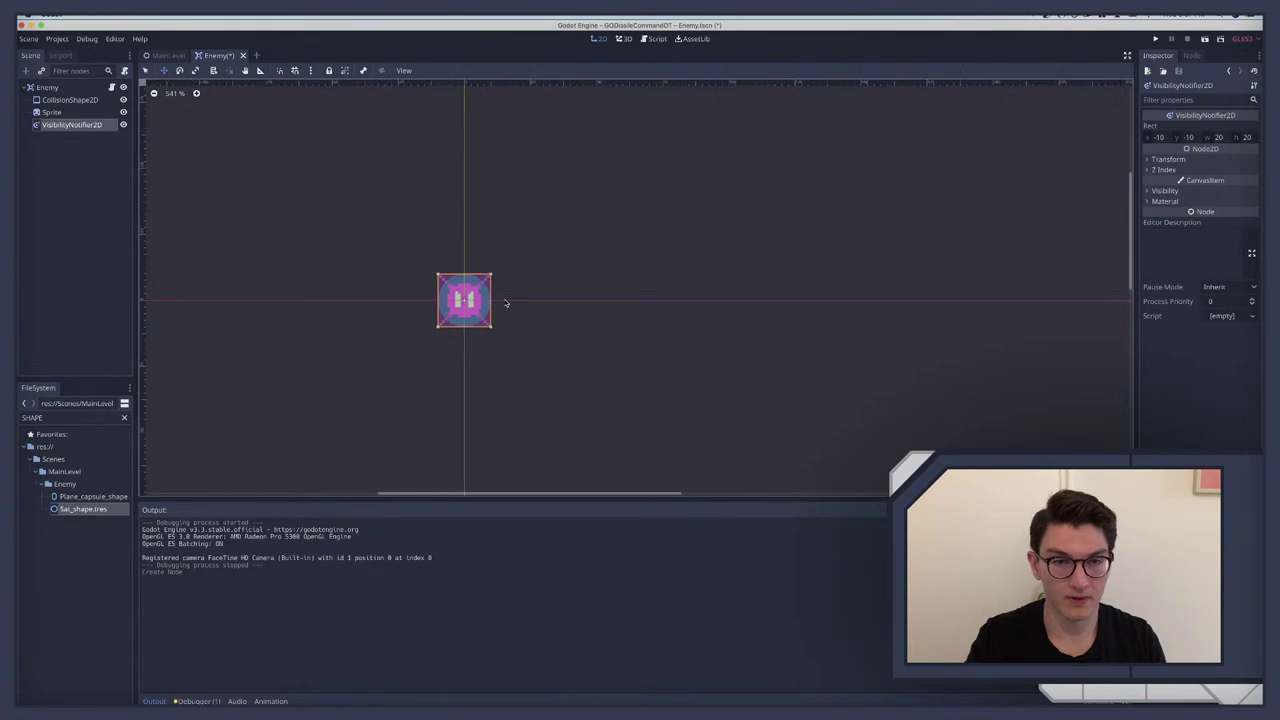
{"action": "scroll", "coordinate": [535, 308], "scroll_direction": "up", "scroll_amount": 3}
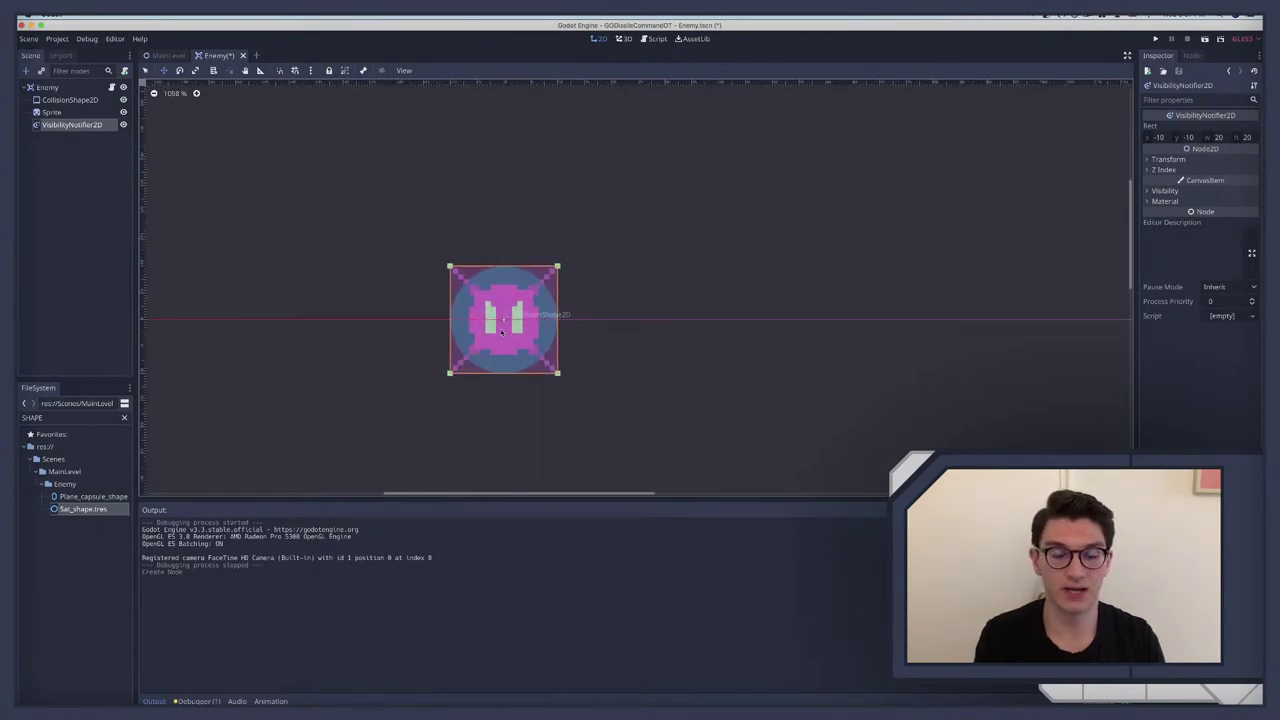
Step: Connect the notifier's screen_exited signal to a new handler in Enemy.gd
{"action": "left_click", "coordinate": [1192, 55]}
{"action": "double_click", "coordinate": [1184, 125]}
{"action": "key", "text": "Return"}
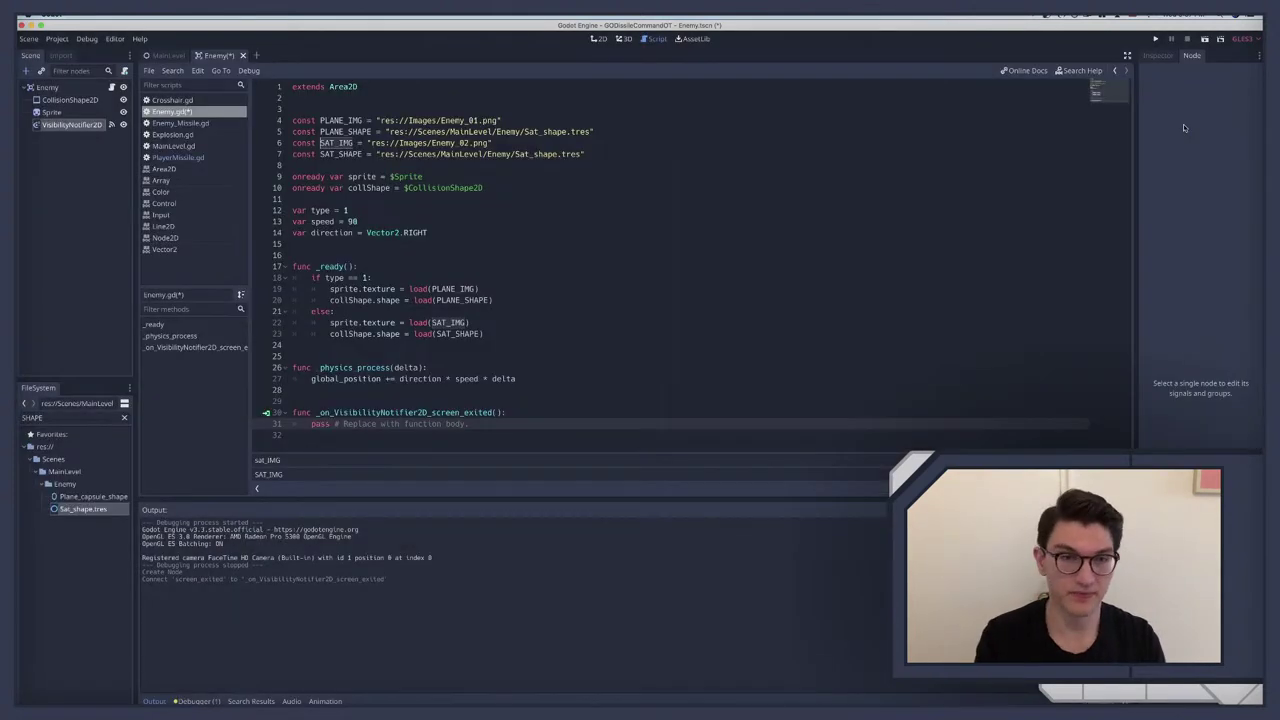
Step: Replace the handler's pass with direction *= -1, preceded by print("out")
{"action": "left_click", "coordinate": [479, 423]}
{"action": "key", "text": "shift+Home"}
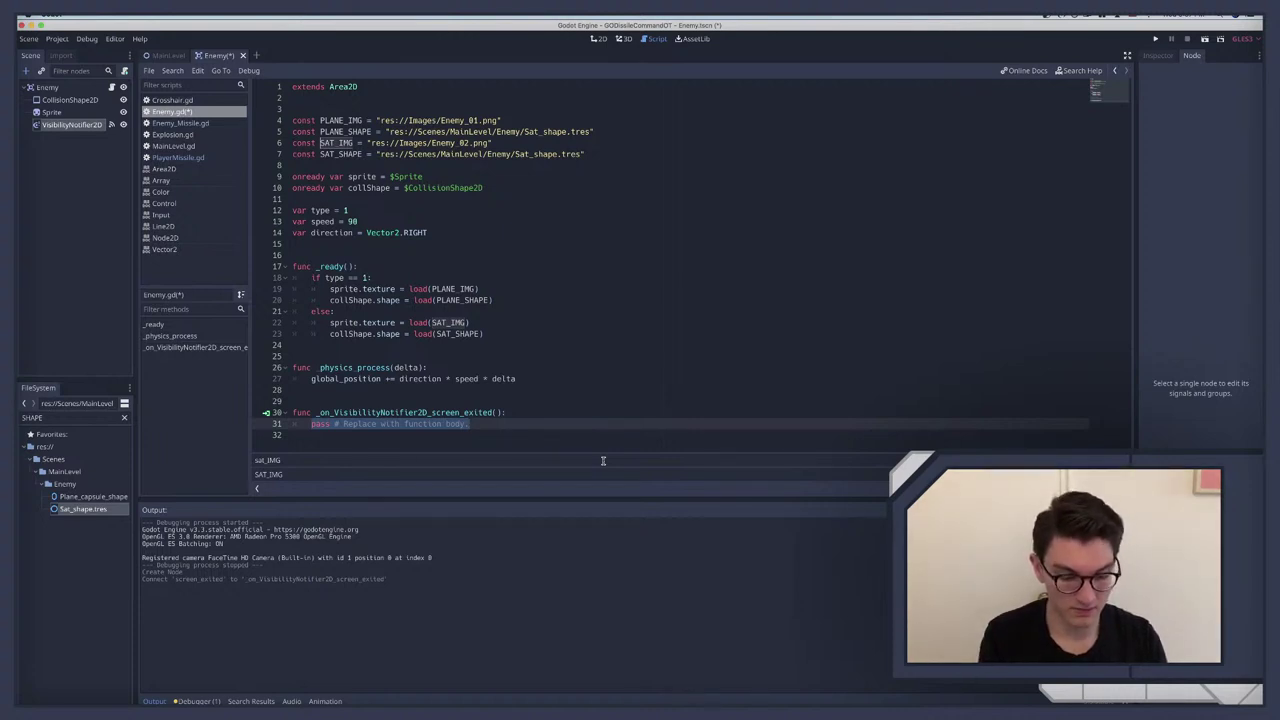
{"action": "type", "text": "direction"}
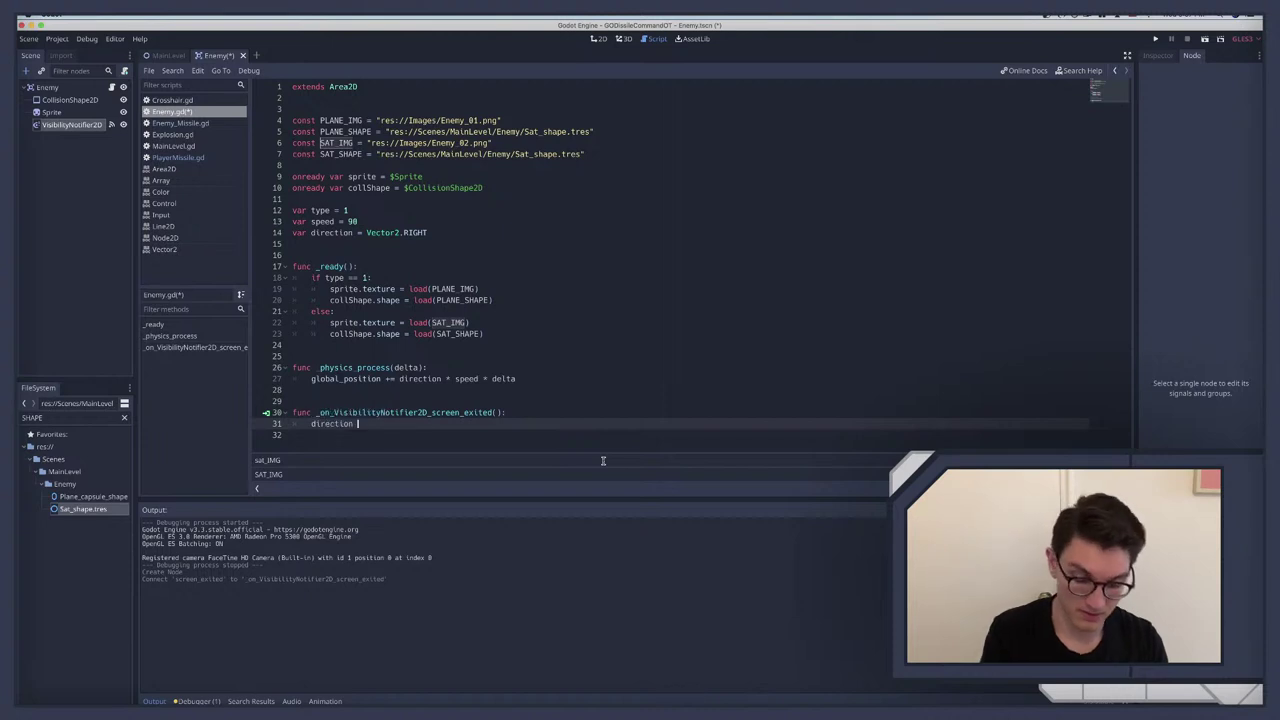
{"action": "type", "text": " *= -1"}
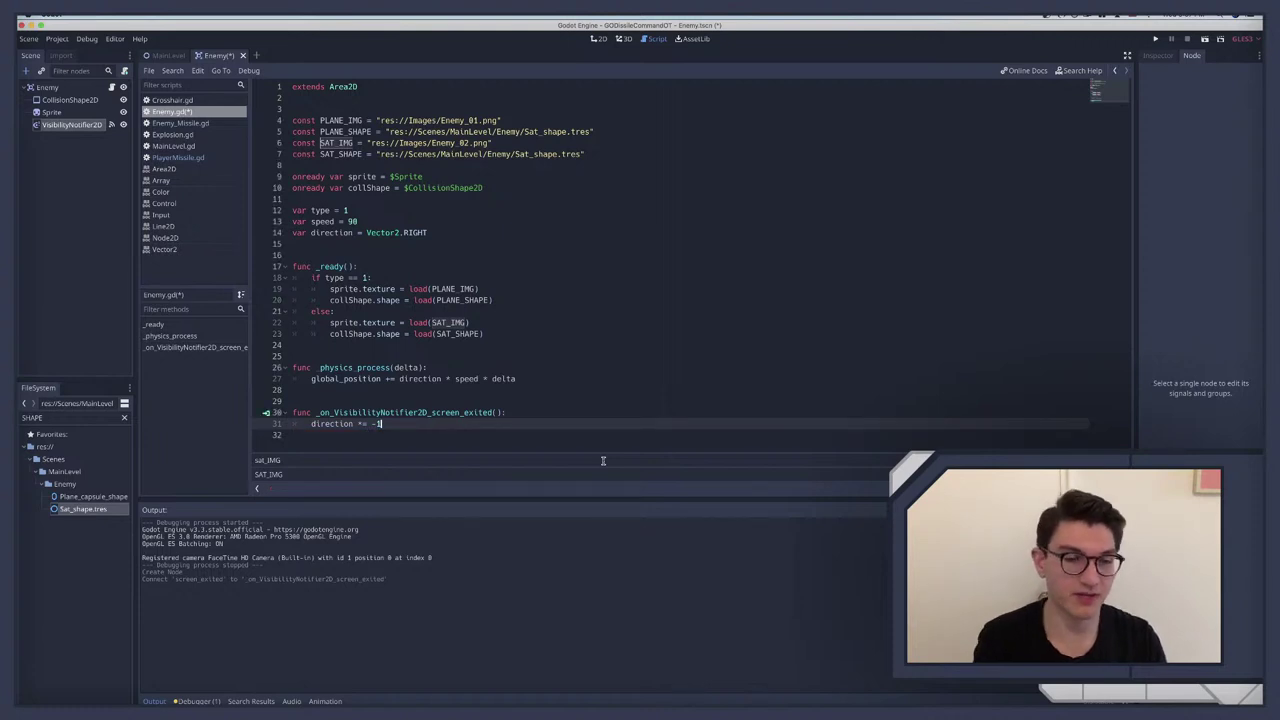
{"action": "left_click", "coordinate": [511, 410]}
{"action": "key", "text": "Return"}
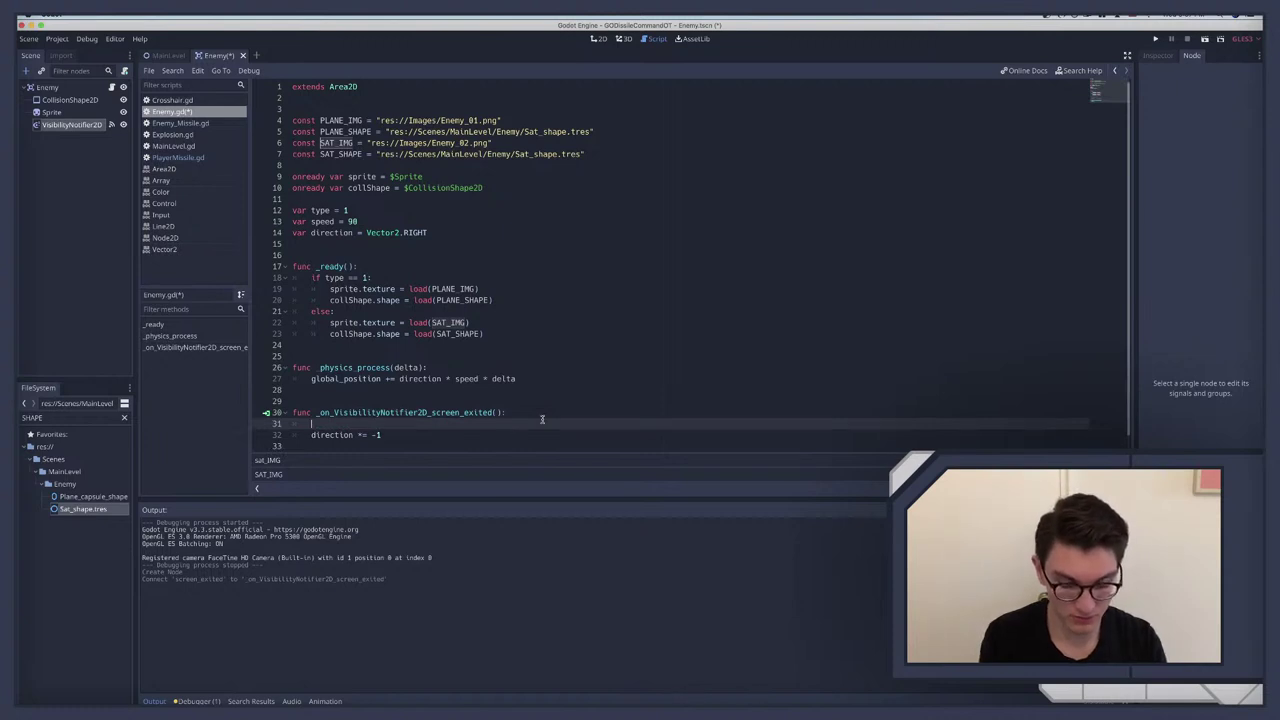
{"action": "type", "text": "prin"}
{"action": "type", "text": "t(\"out"}
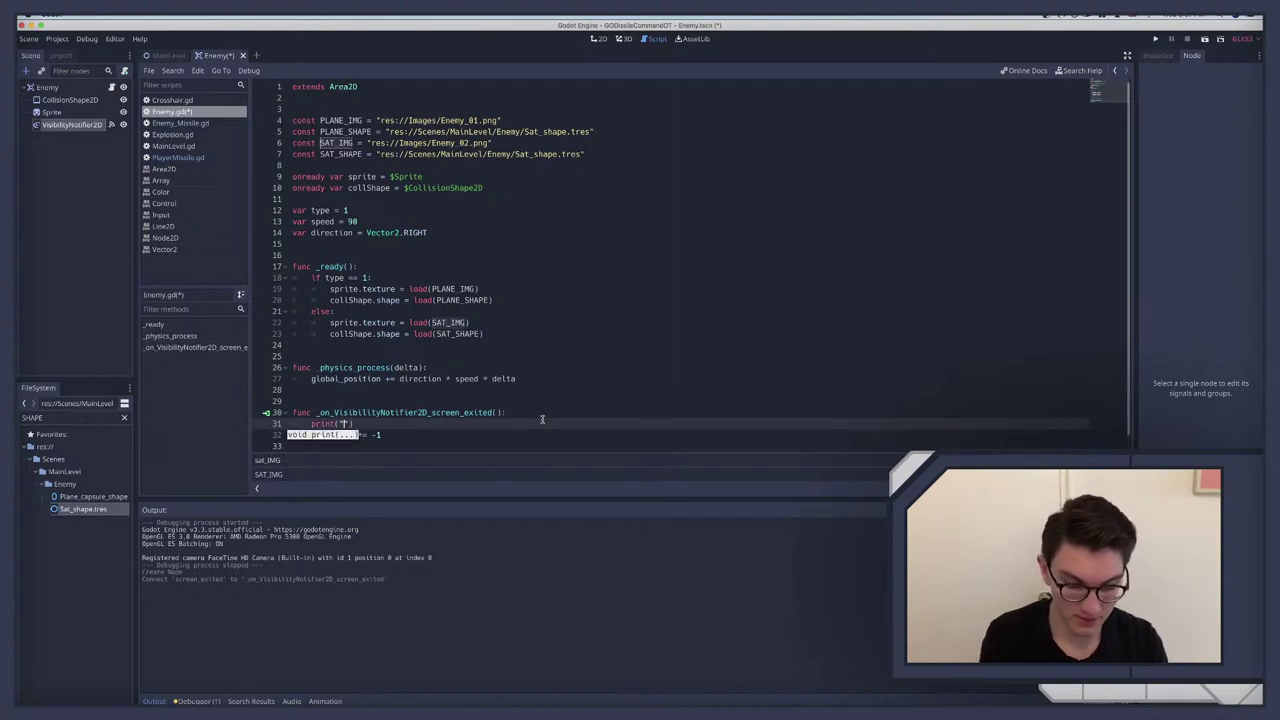
Step: Save and test-run the game, checking that "out" is logged
{"action": "key", "text": "ctrl+s"}
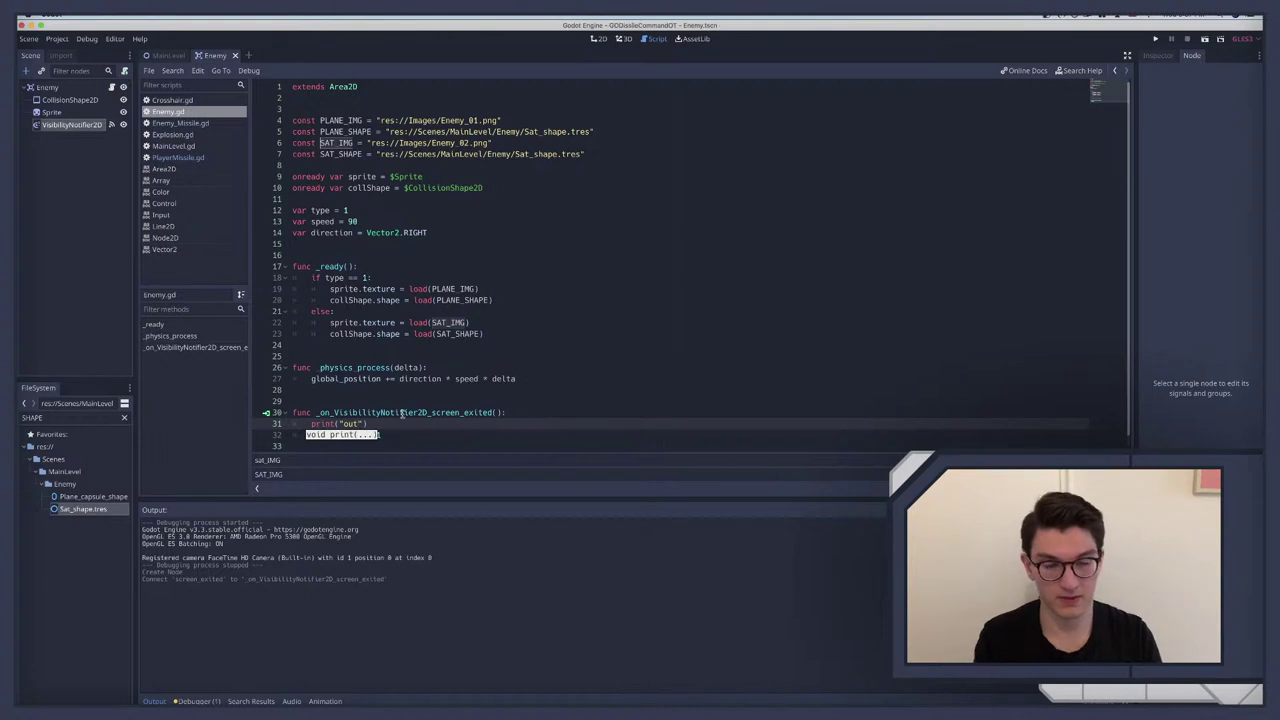
{"action": "left_click", "coordinate": [403, 413]}
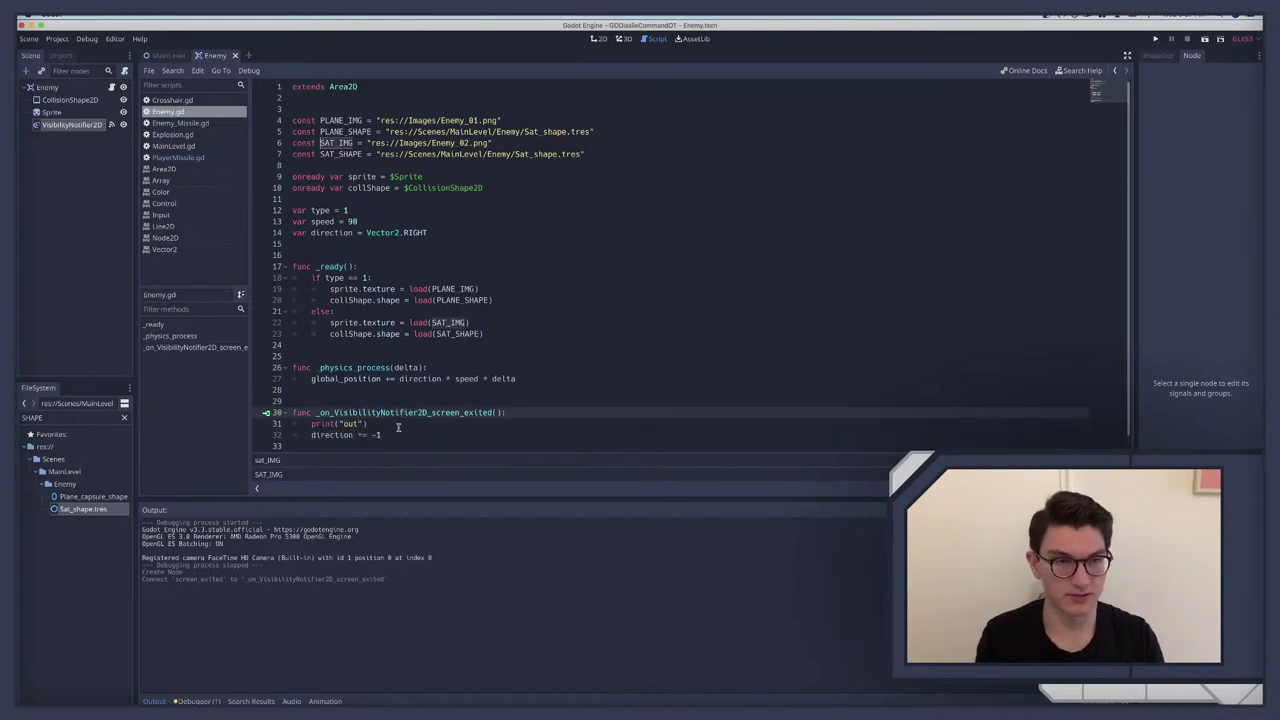
{"action": "key", "text": "super+b"}
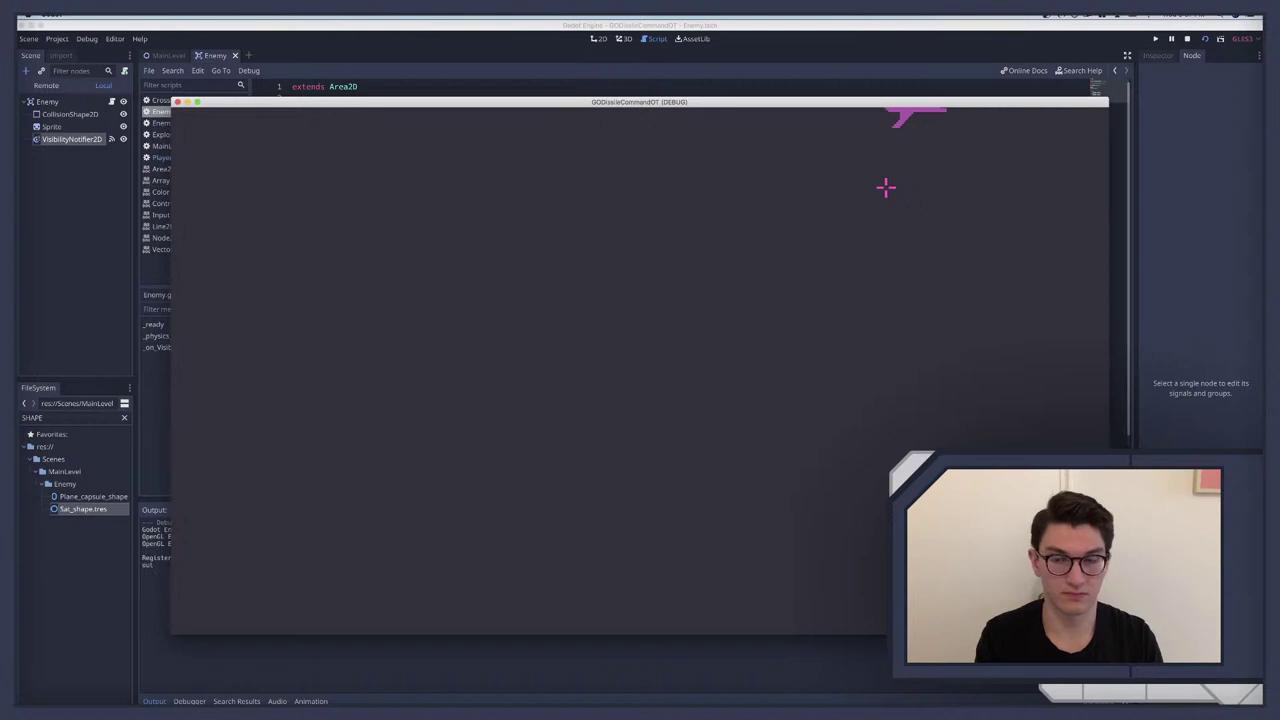
{"action": "key", "text": "F8"}
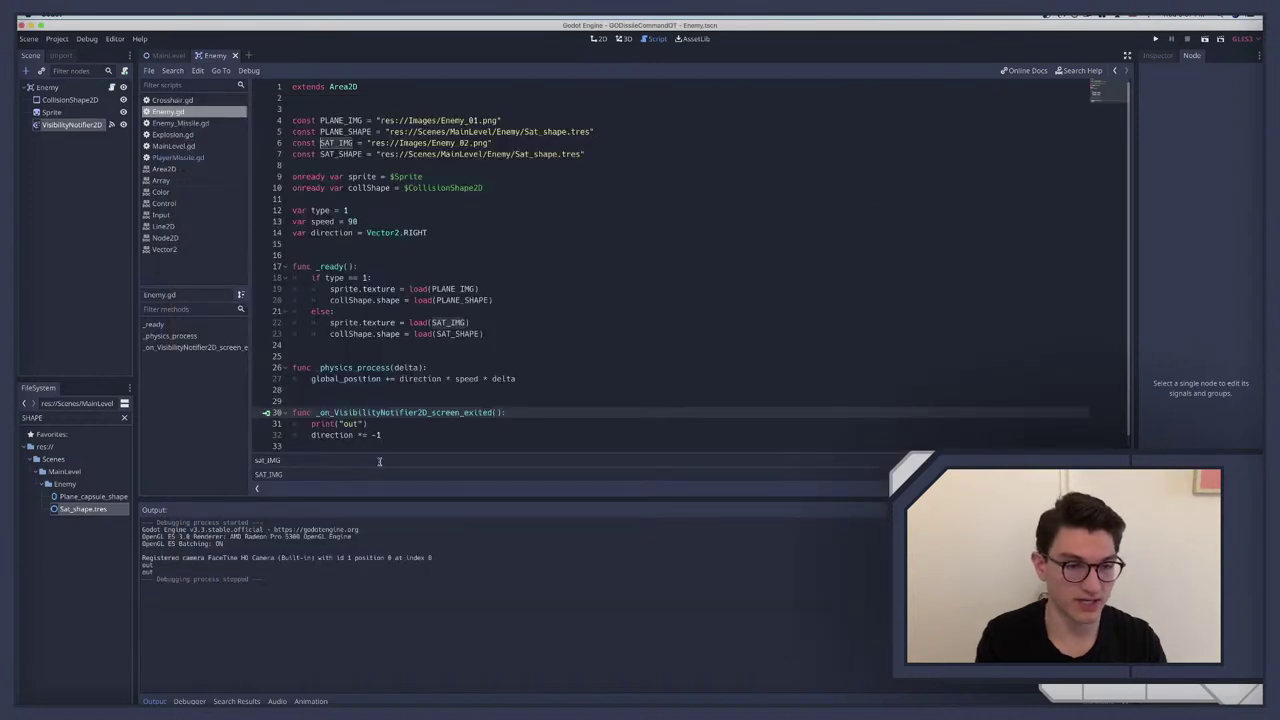
{"action": "left_click", "coordinate": [354, 422]}
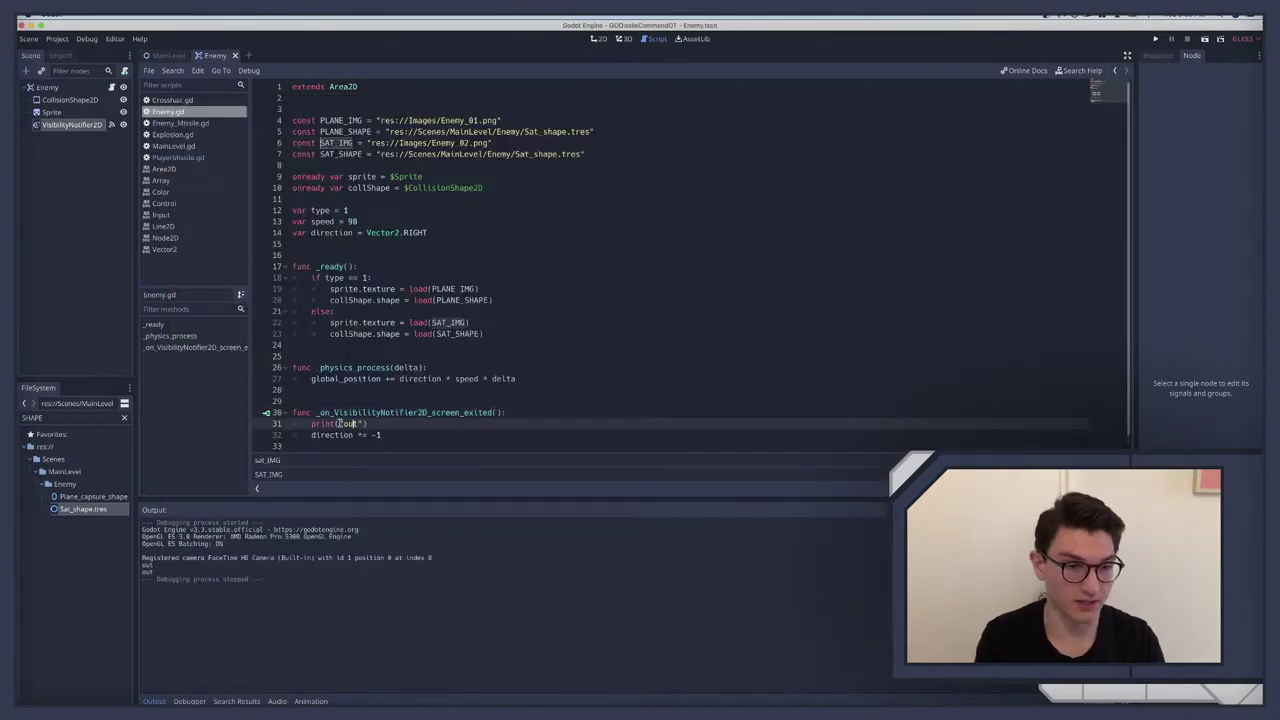
Step: Replace the print("out") line with sprite.flip_h and test-run the game
{"action": "triple_click", "coordinate": [340, 423]}
{"action": "key", "text": "BackSpace"}
{"action": "key", "text": "Left"}
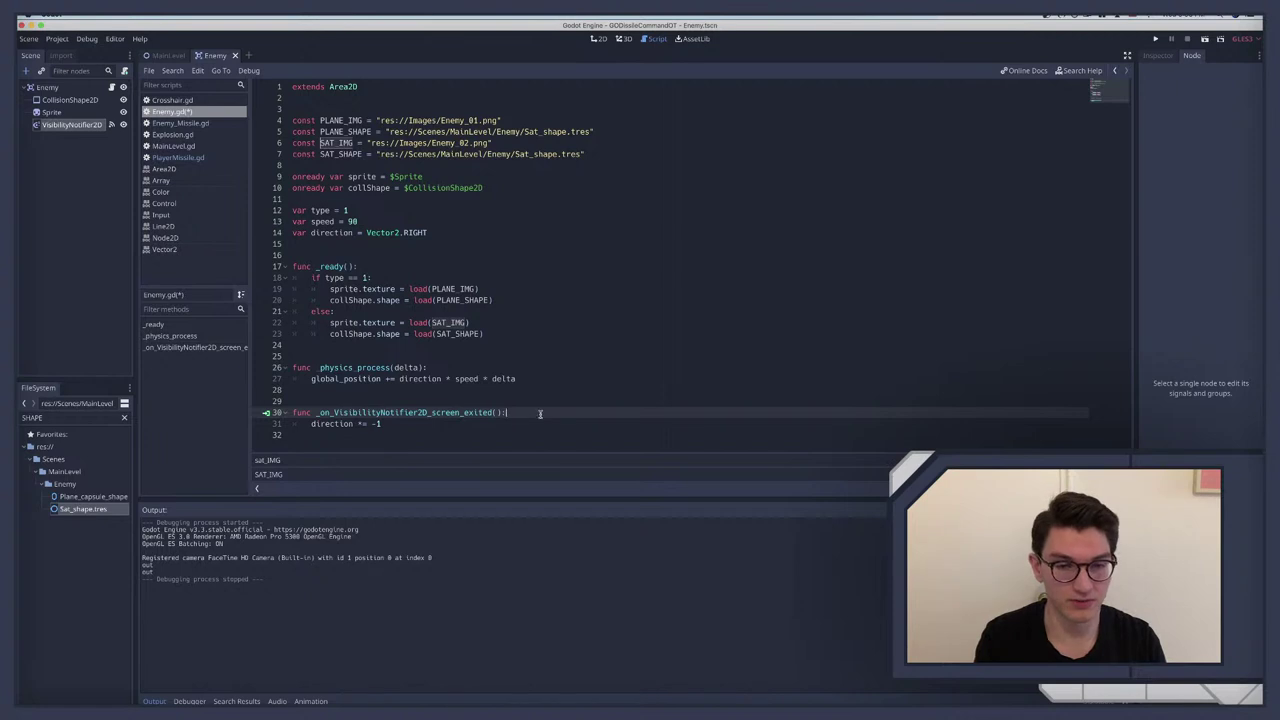
{"action": "key", "text": "Return"}
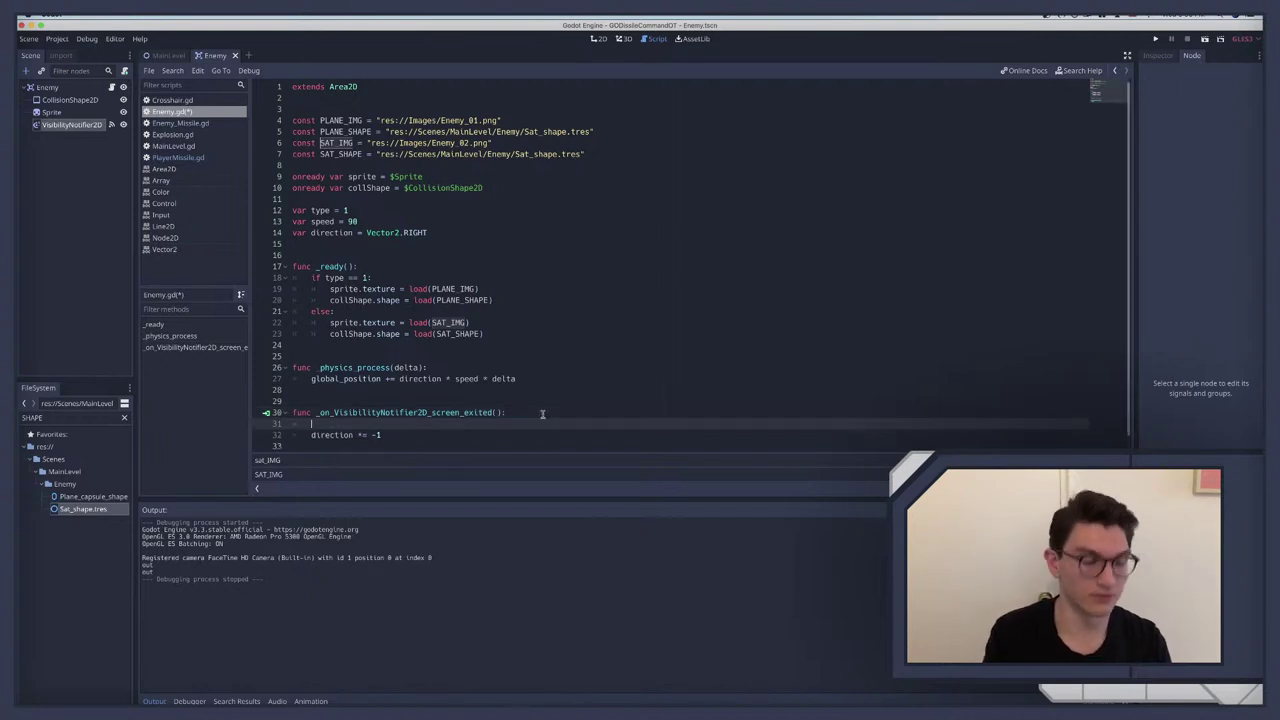
{"action": "type", "text": "sprite."}
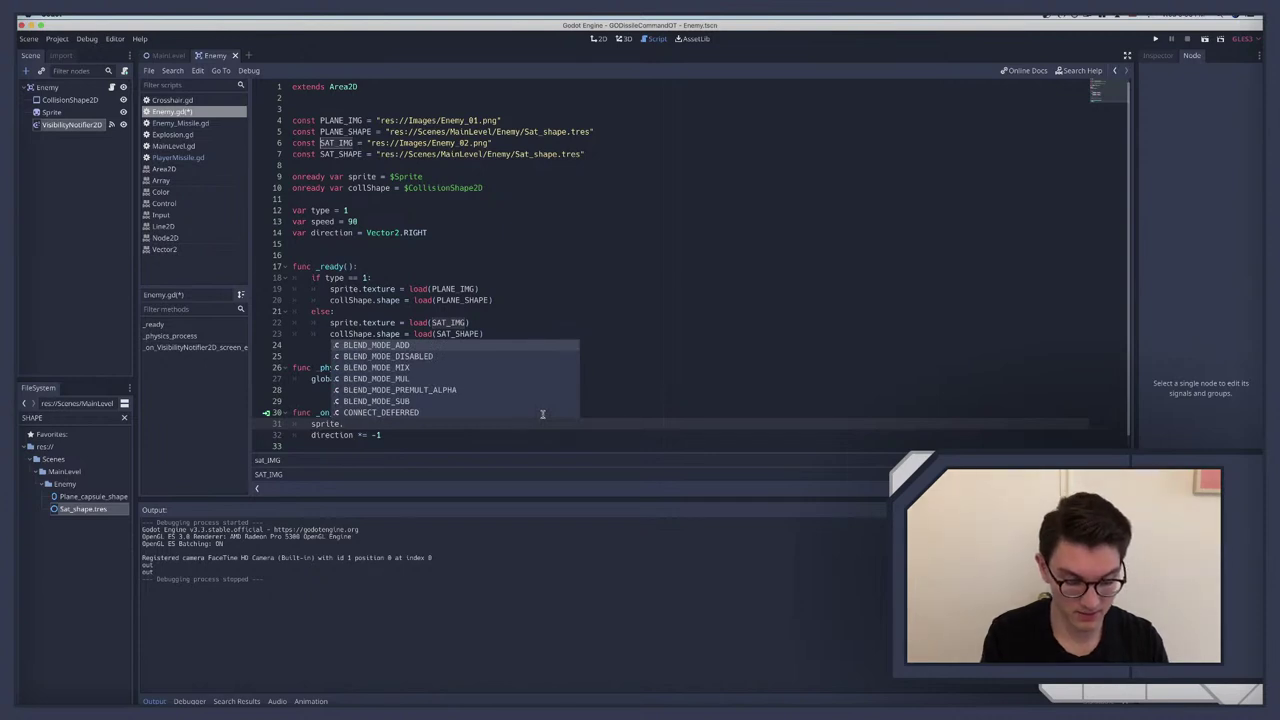
{"action": "type", "text": "flip_h"}
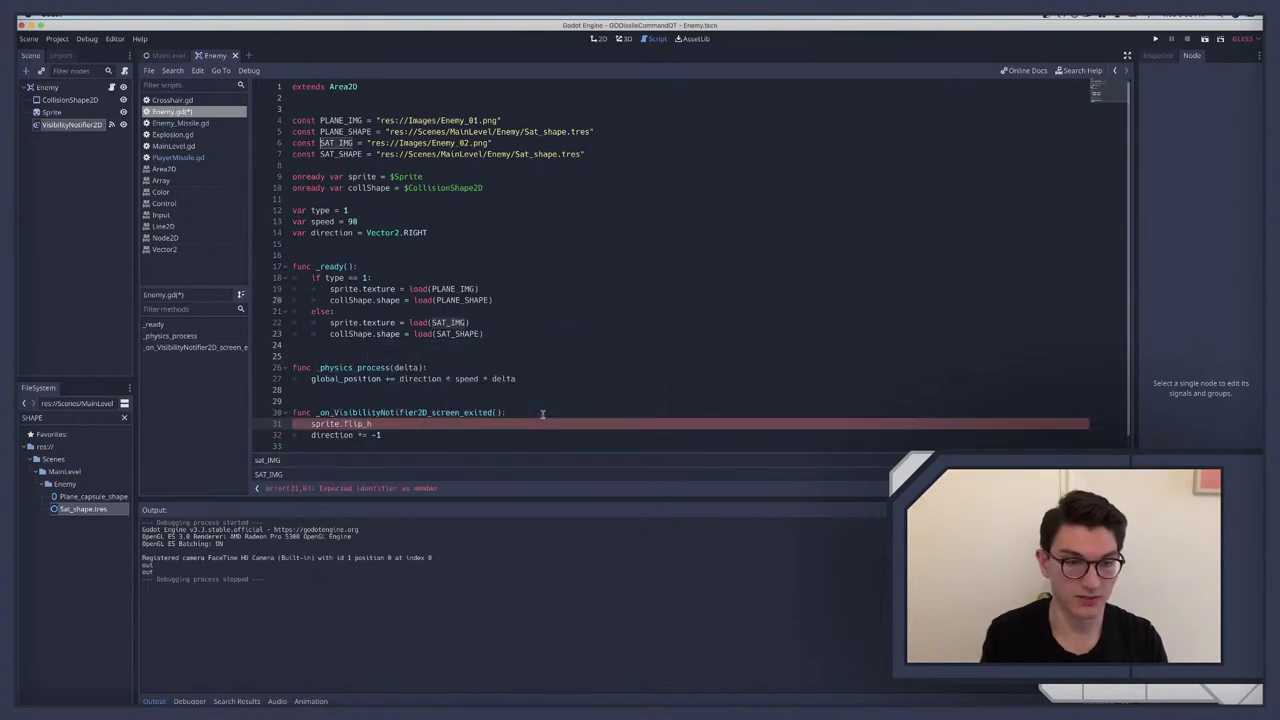
{"action": "key", "text": "super+b"}
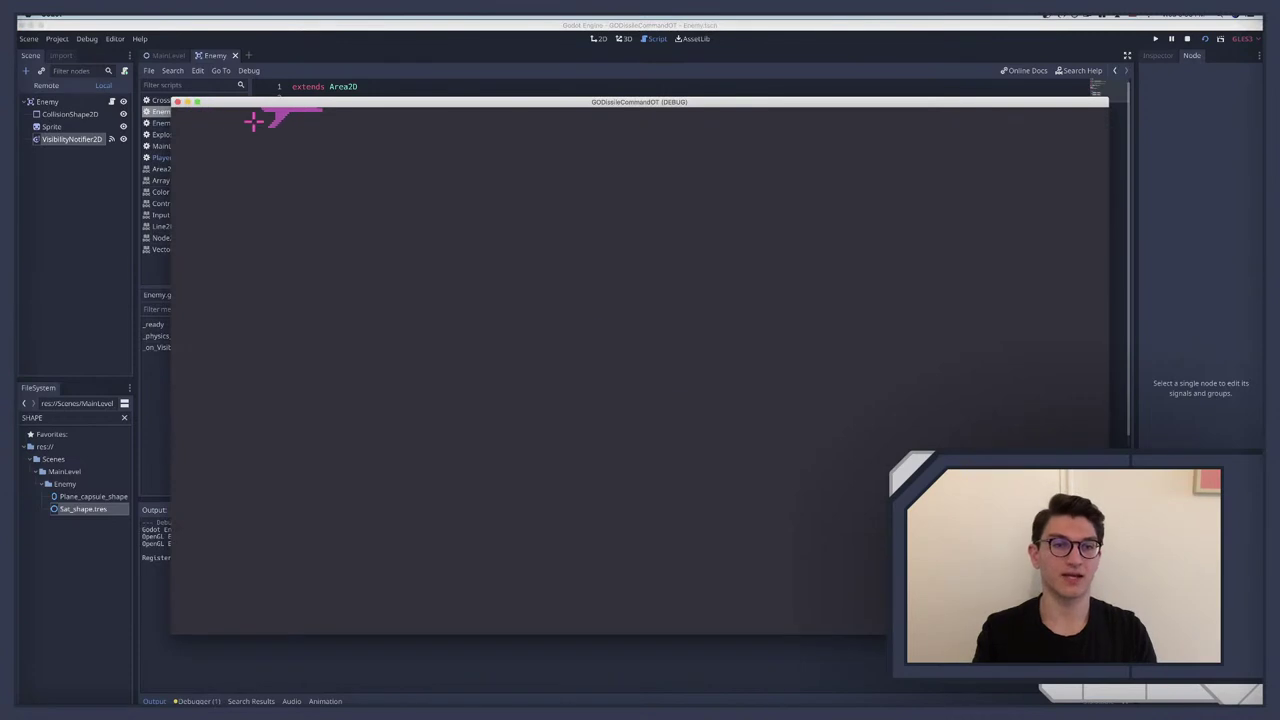
{"action": "key", "text": "super+q"}
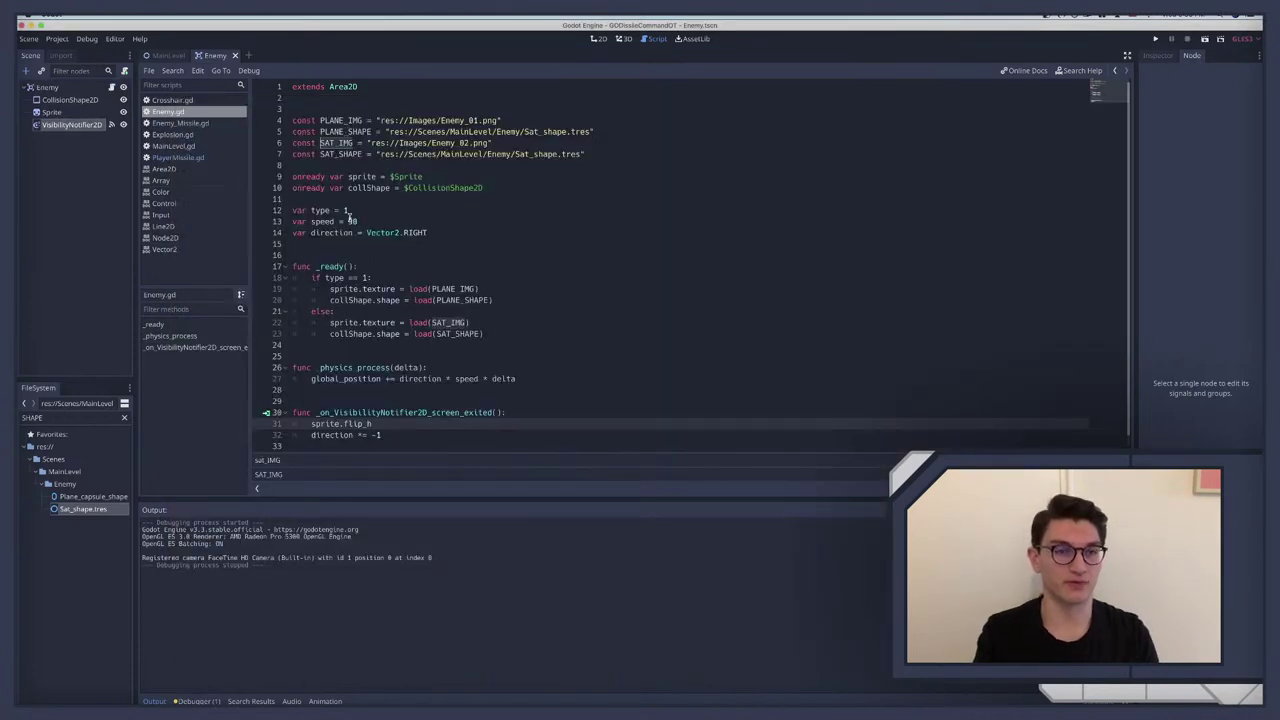
Step: Lower the enemy speed from 90 to 50 and test-run again
{"action": "double_click", "coordinate": [351, 221]}
{"action": "type", "text": "50"}
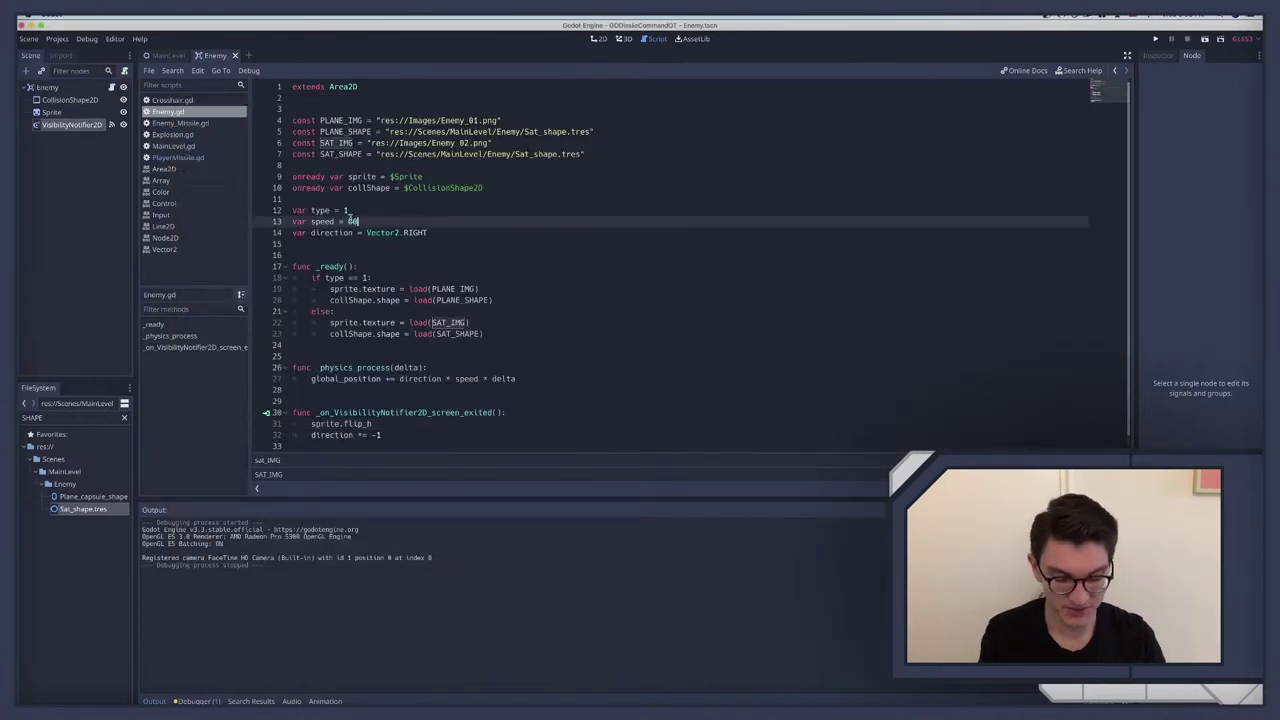
{"action": "key", "text": "super+b"}
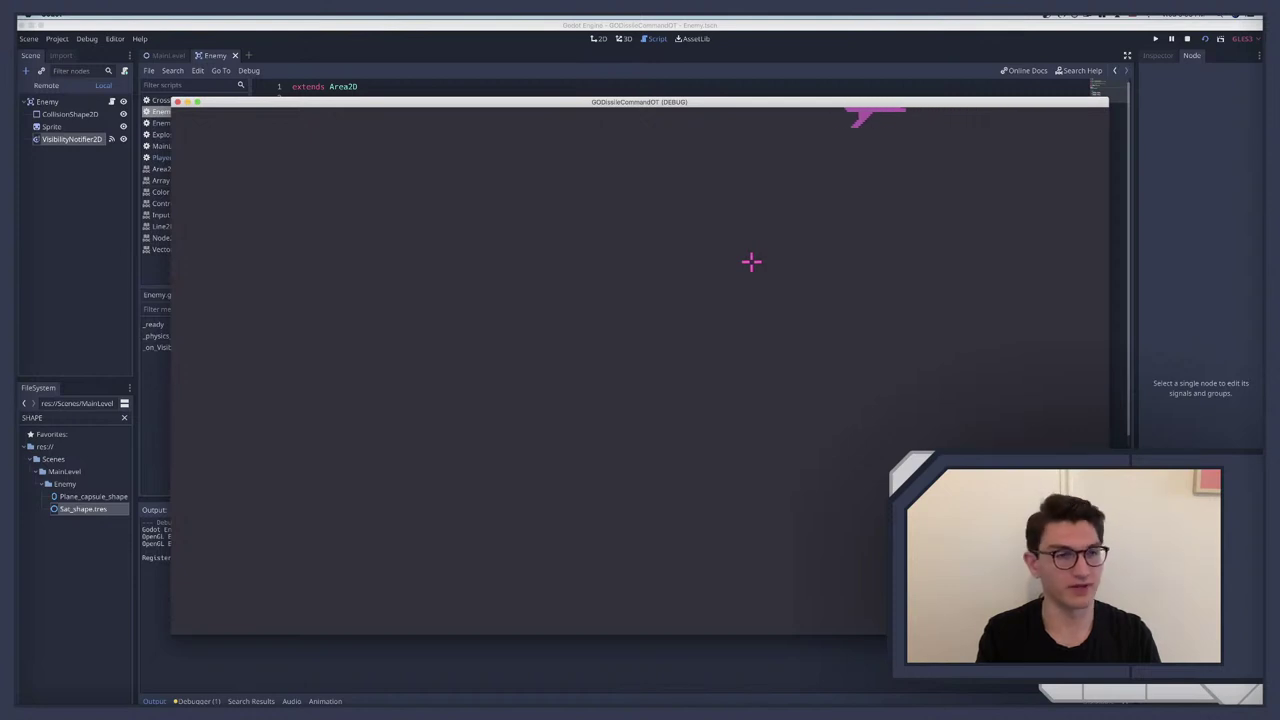
{"action": "key", "text": "F8"}
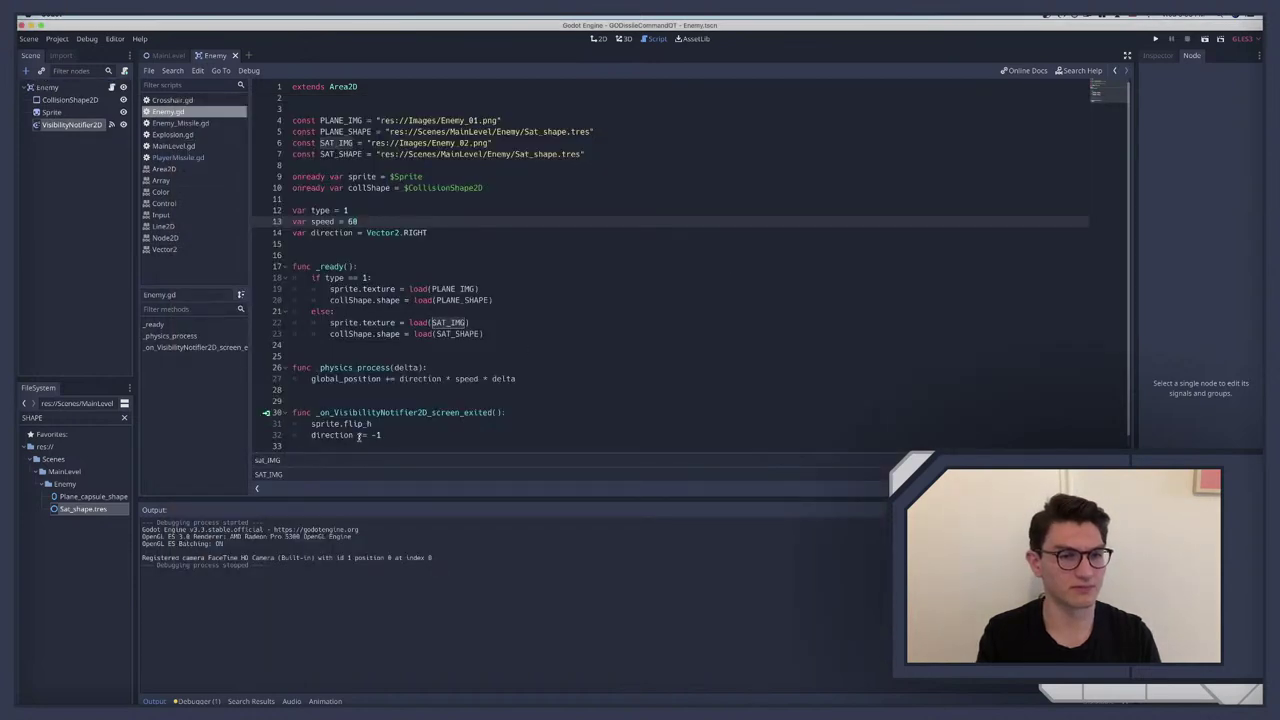
Step: Run the Enemy scene alone to test the flip, then select flip_h
{"action": "scroll", "coordinate": [357, 420], "scroll_direction": "down", "scroll_amount": 1}
{"action": "left_click", "coordinate": [377, 412]}
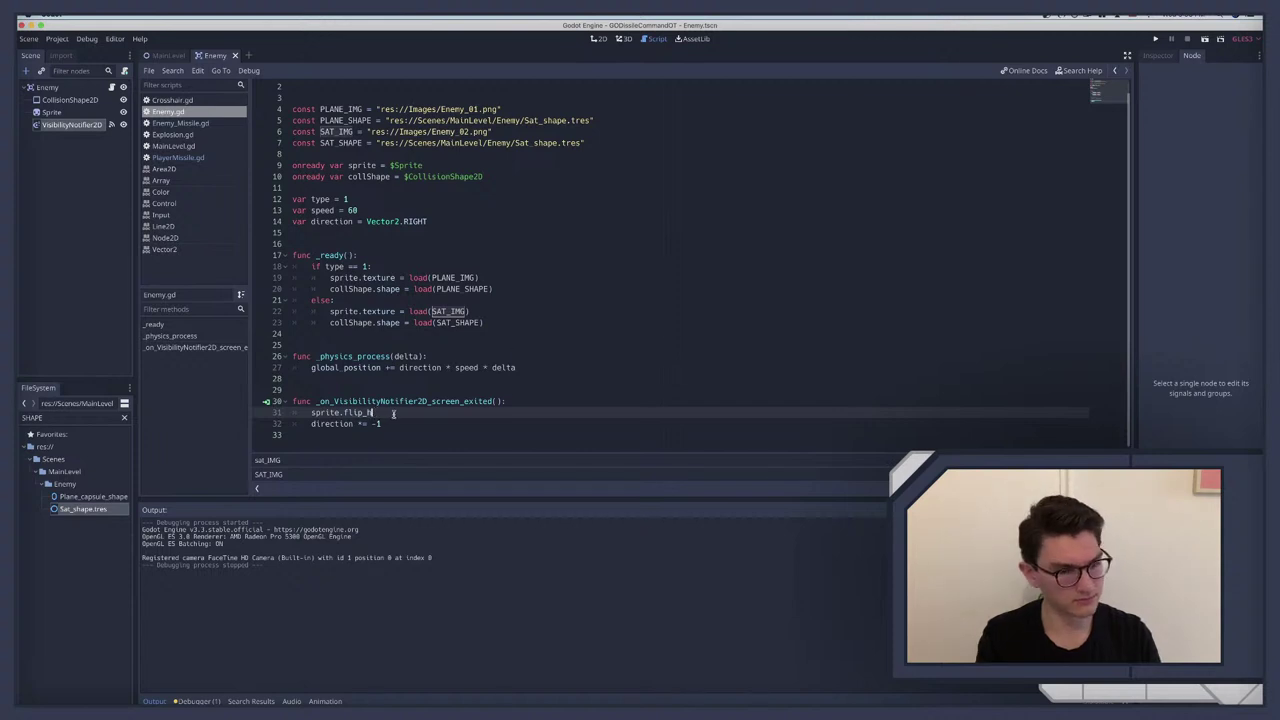
{"action": "key", "text": "super+r"}
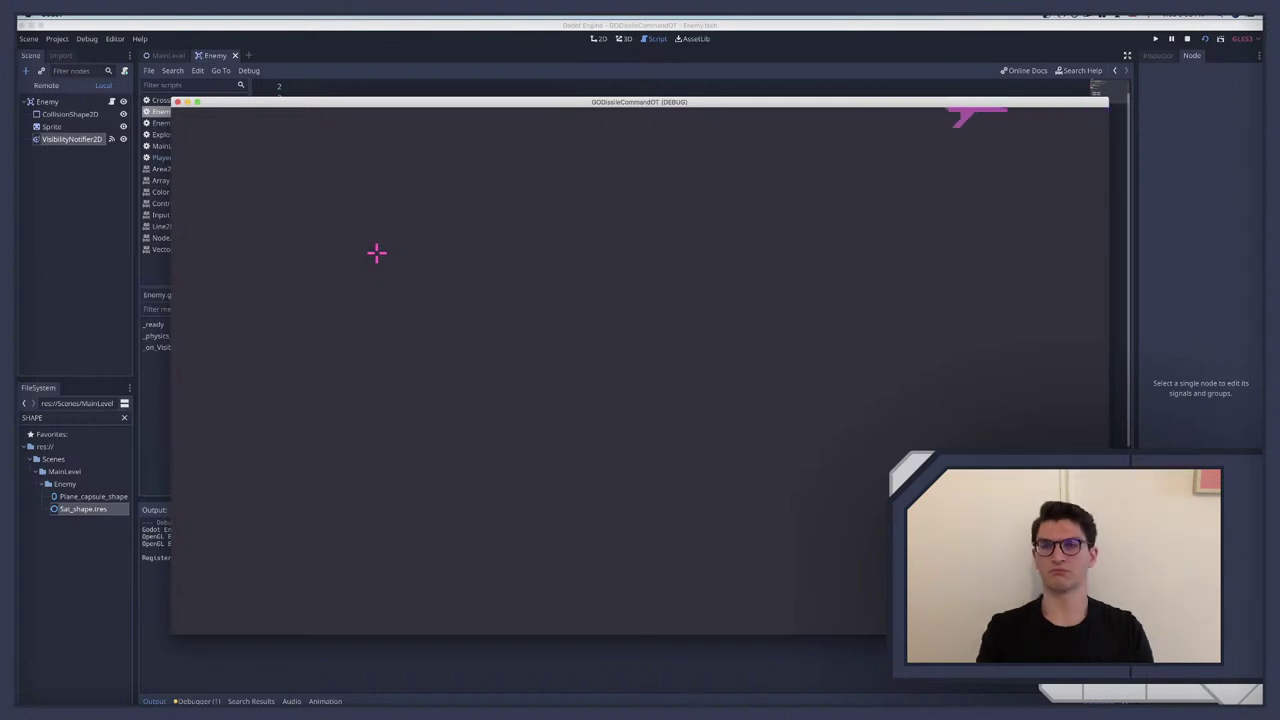
{"action": "key", "text": "super+period"}
{"action": "left_click_drag", "start_coordinate": [343, 412], "coordinate": [398, 410]}
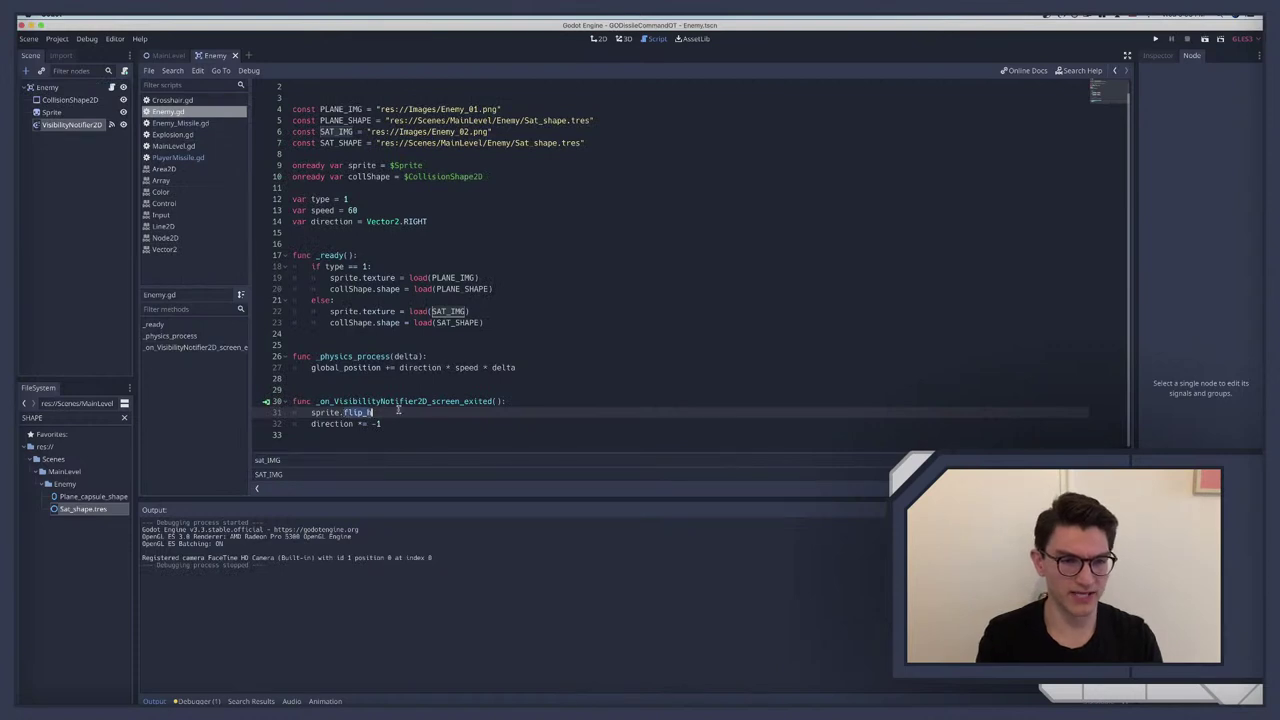
Step: Try replacing flip_h with scale and test-run the scene
{"action": "key", "text": "BackSpace"}
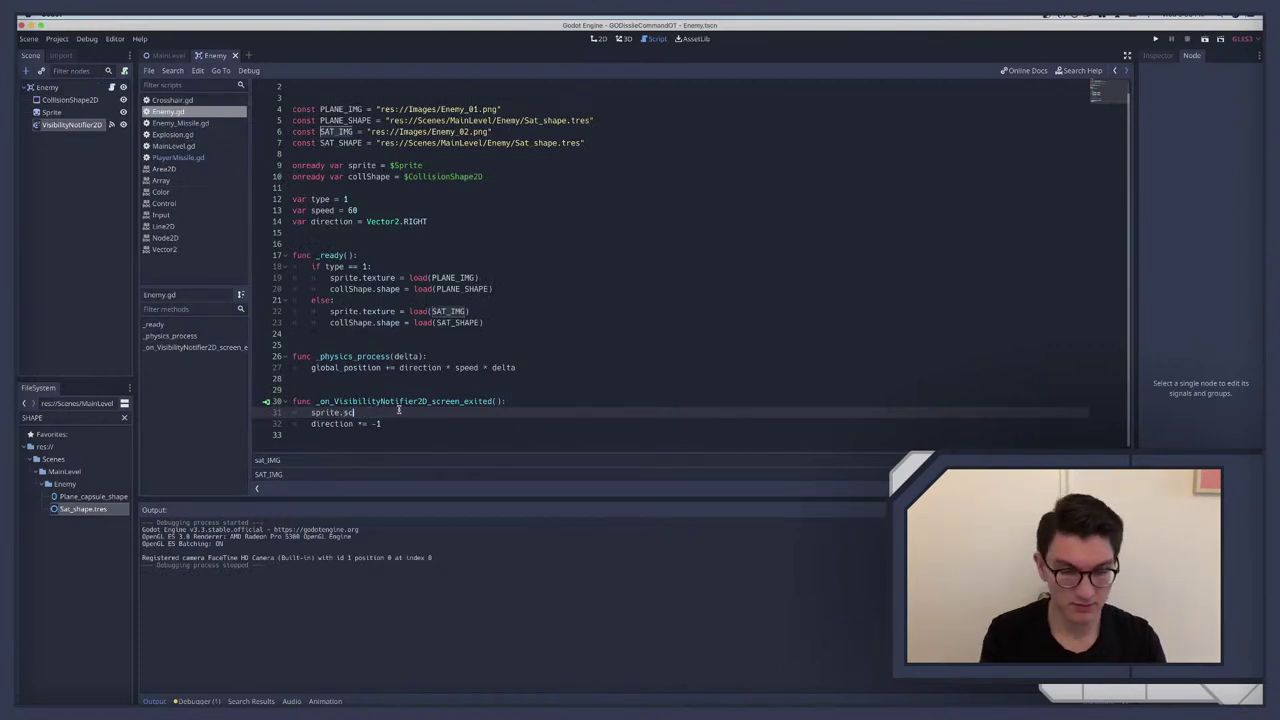
{"action": "type", "text": "scale("}
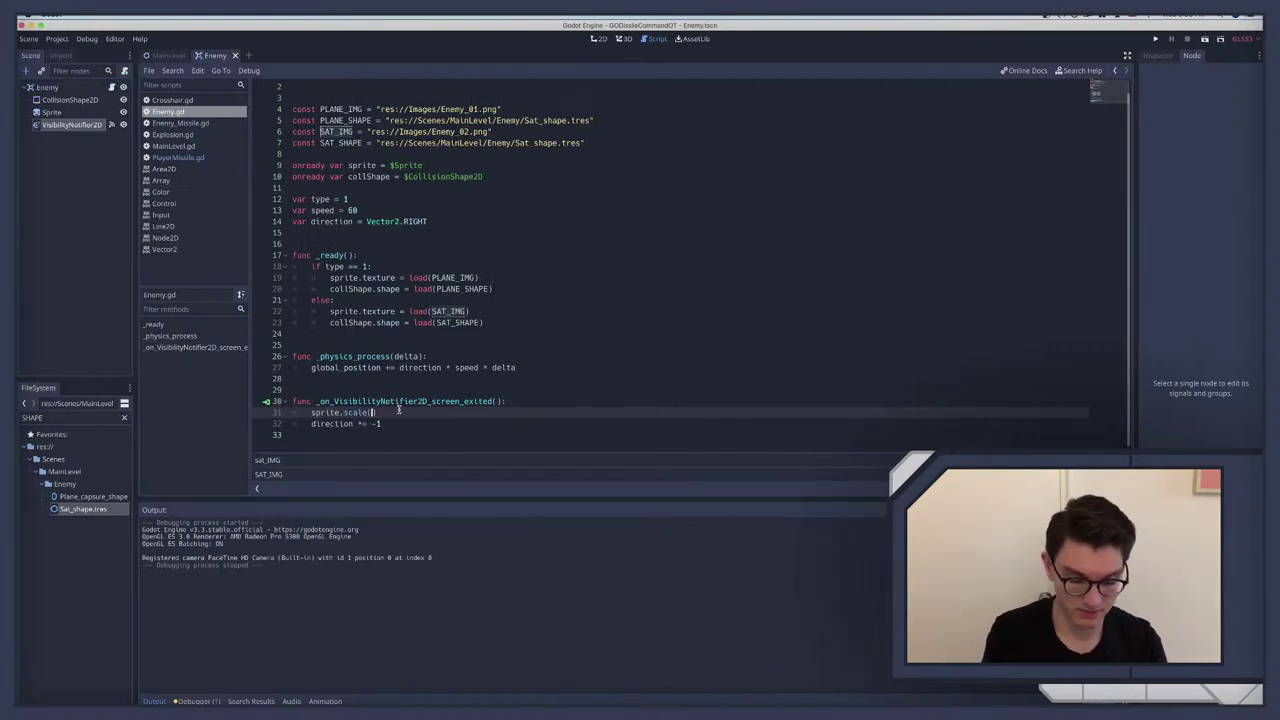
{"action": "key", "text": "BackSpace"}
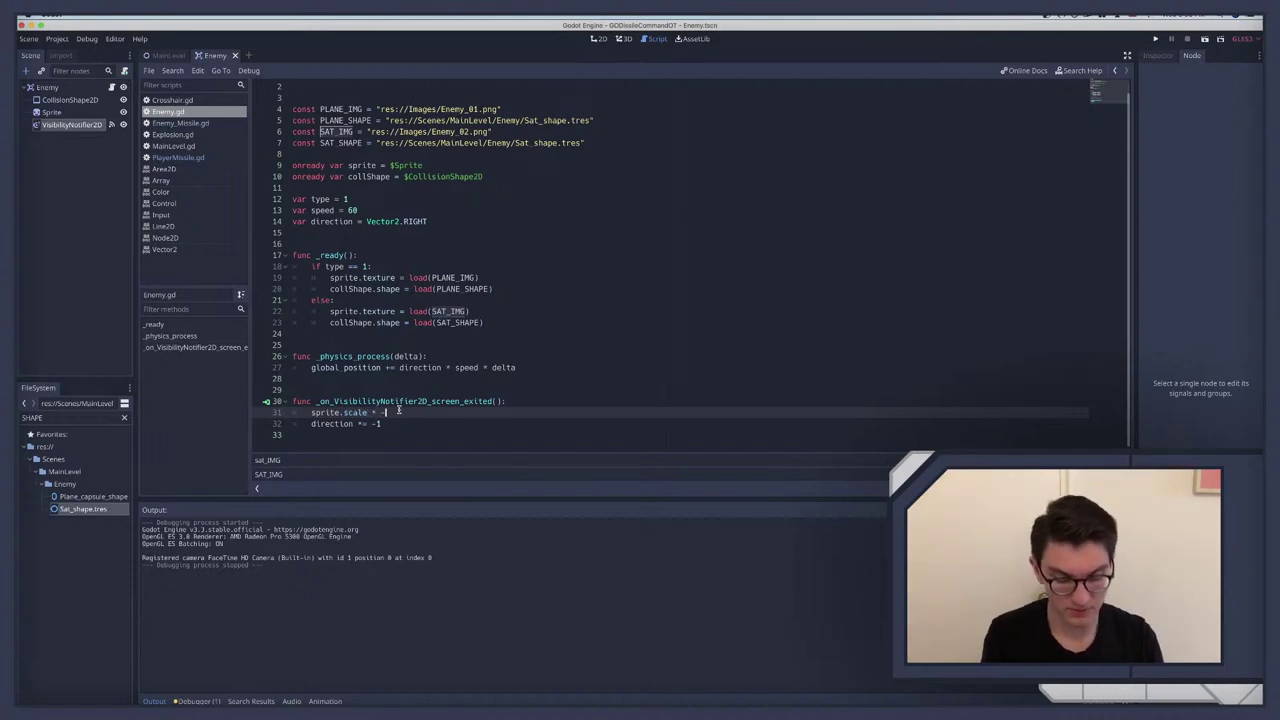
{"action": "key", "text": "super+b"}
{"action": "key", "text": "super+period"}
{"action": "left_click", "coordinate": [377, 412]}
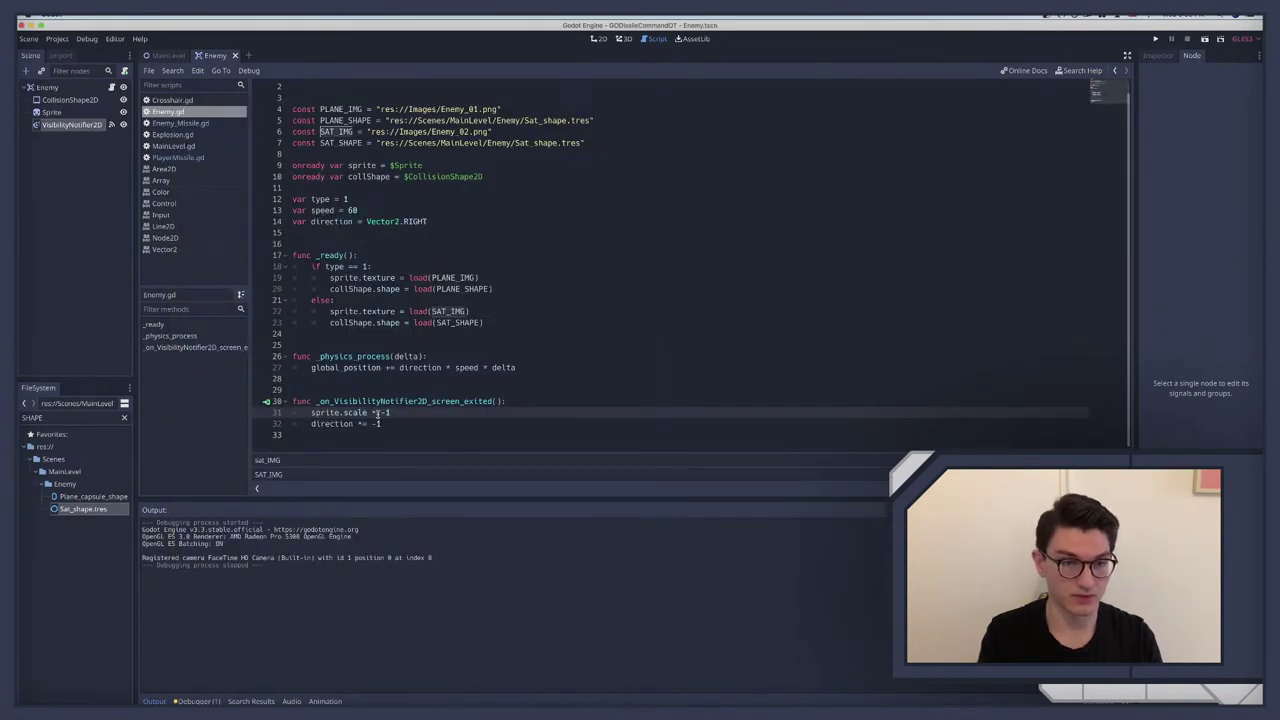
{"action": "type", "text": "="}
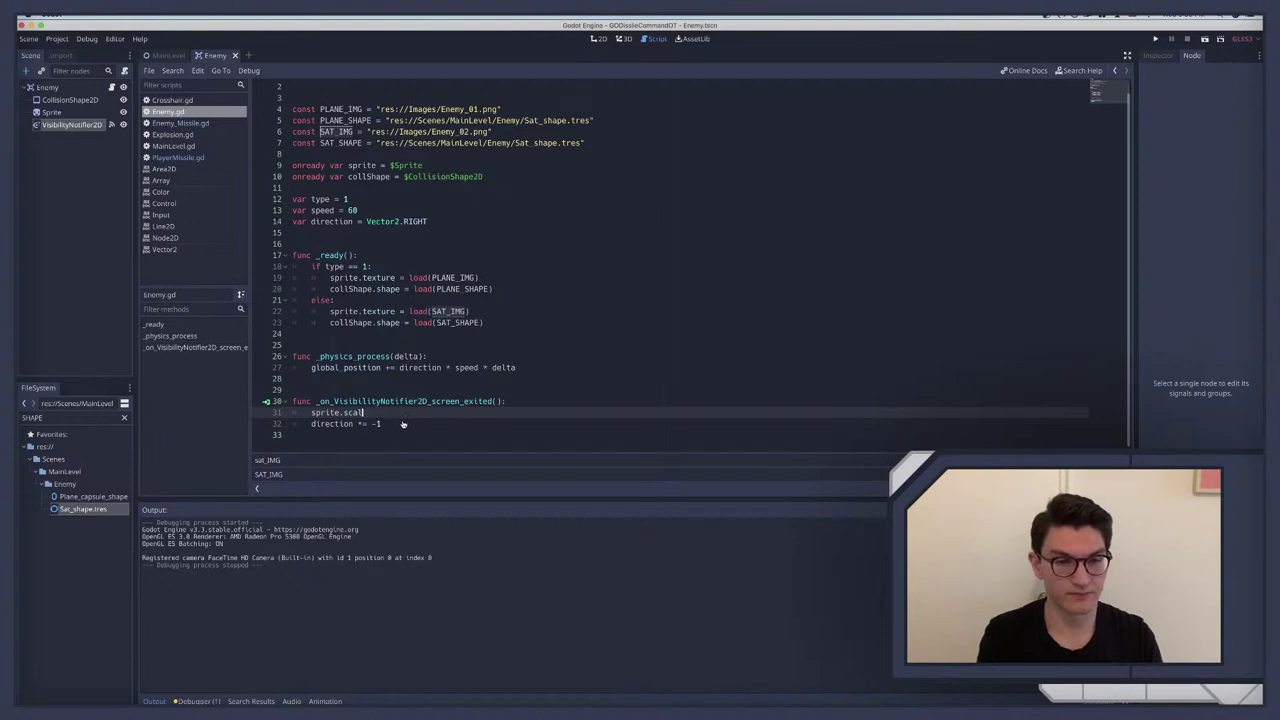
Step: Restore line 31 to sprite.flip_h = true
{"action": "key", "text": "BackSpace"}
{"action": "key", "text": "BackSpace"}
{"action": "key", "text": "BackSpace"}
{"action": "key", "text": "BackSpace"}
{"action": "type", "text": "flip_h"}
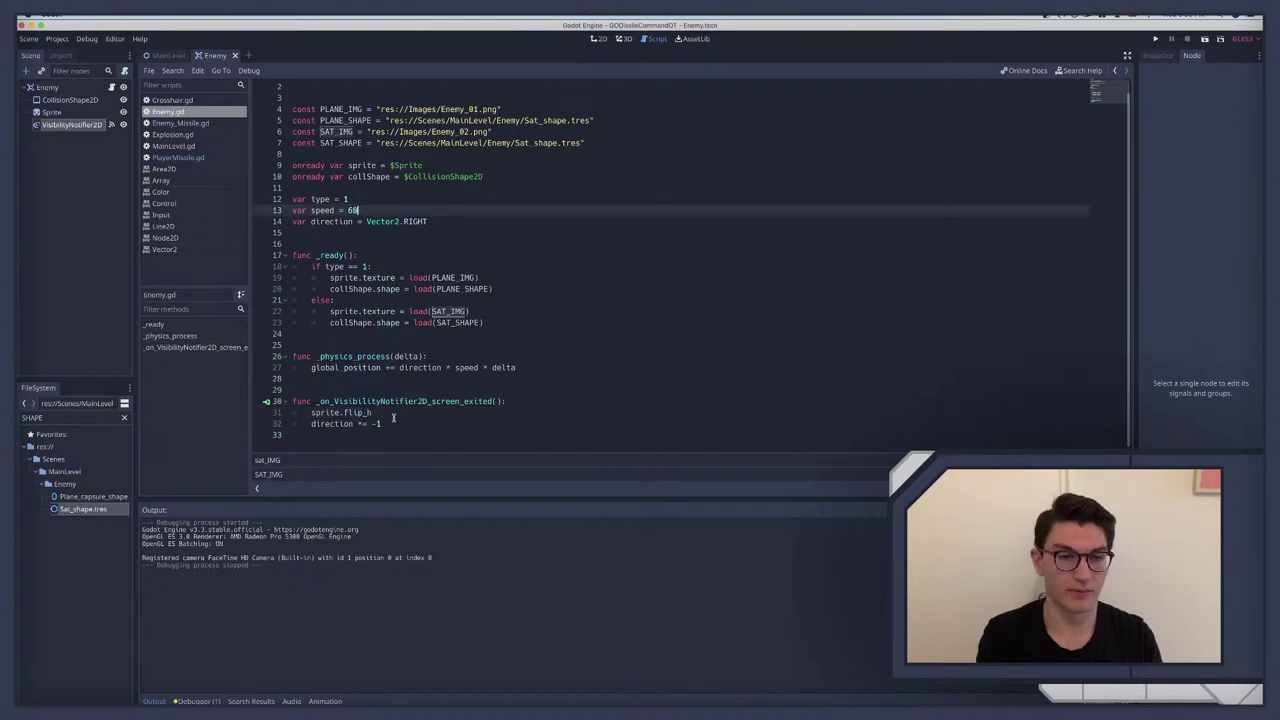
{"action": "left_click", "coordinate": [393, 415]}
{"action": "key", "text": "ctrl+z"}
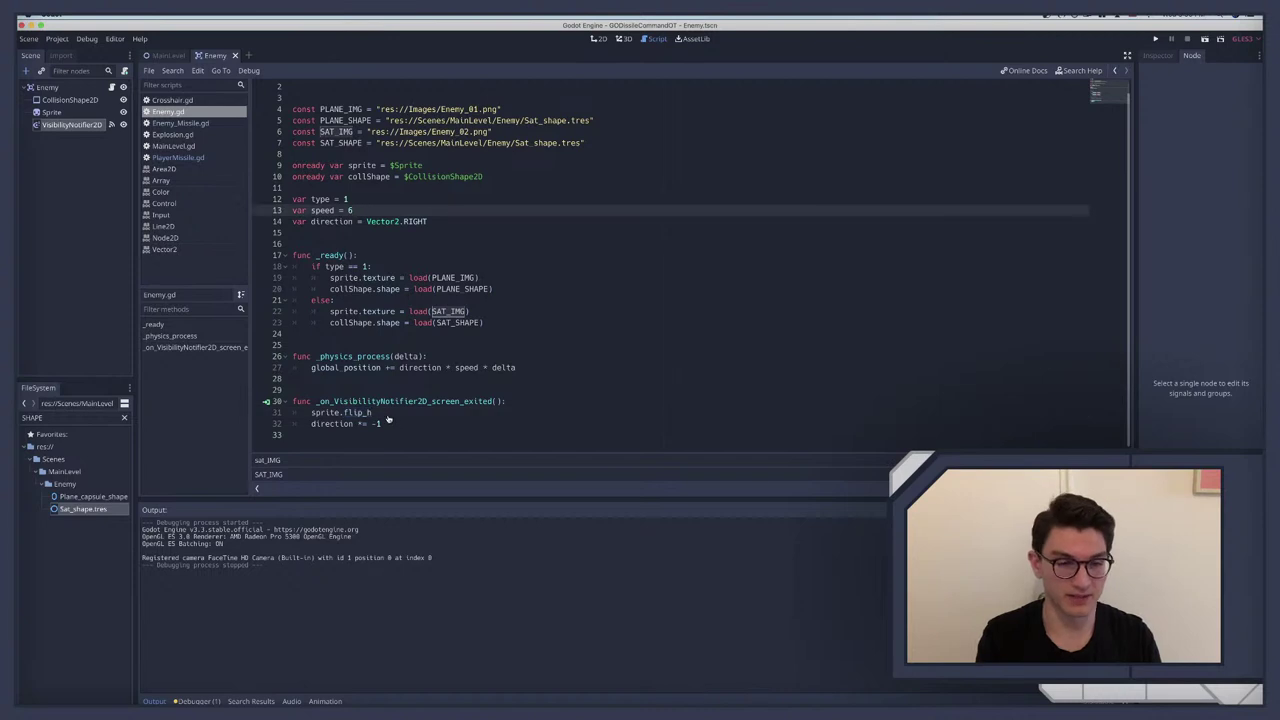
{"action": "key", "text": "ctrl+shift+z"}
{"action": "double_click", "coordinate": [390, 413]}
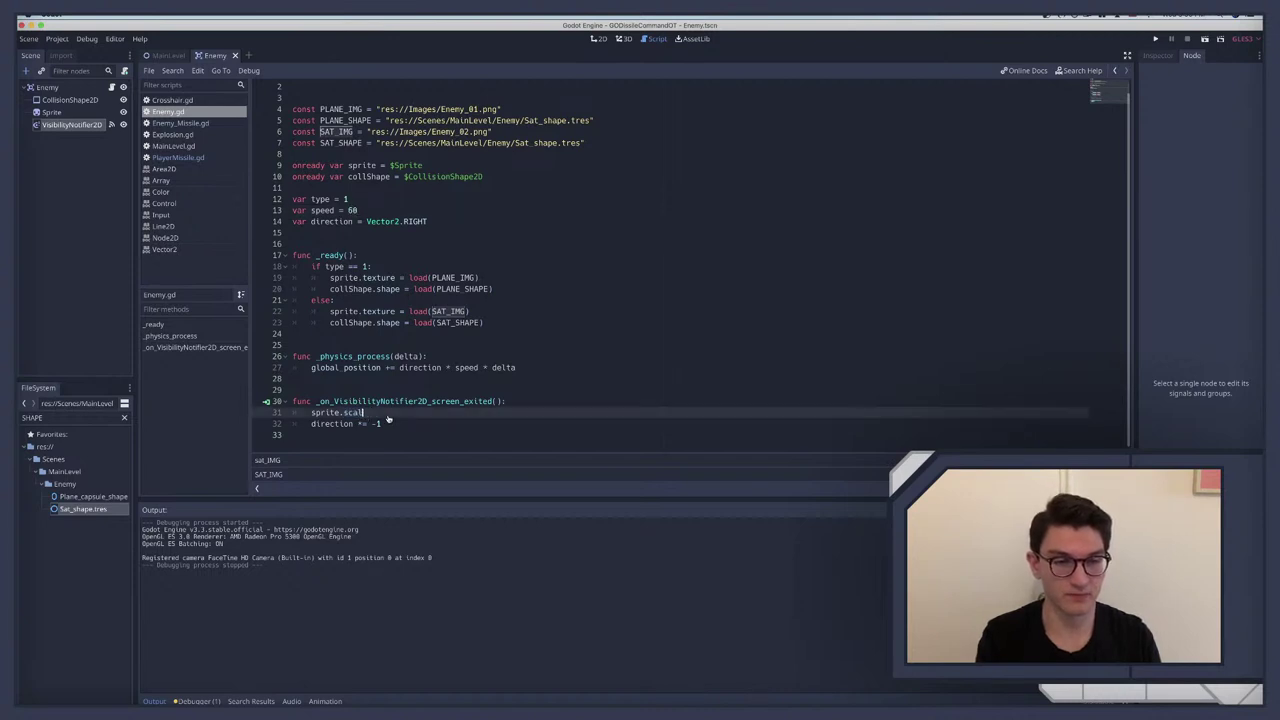
{"action": "left_click", "coordinate": [401, 413]}
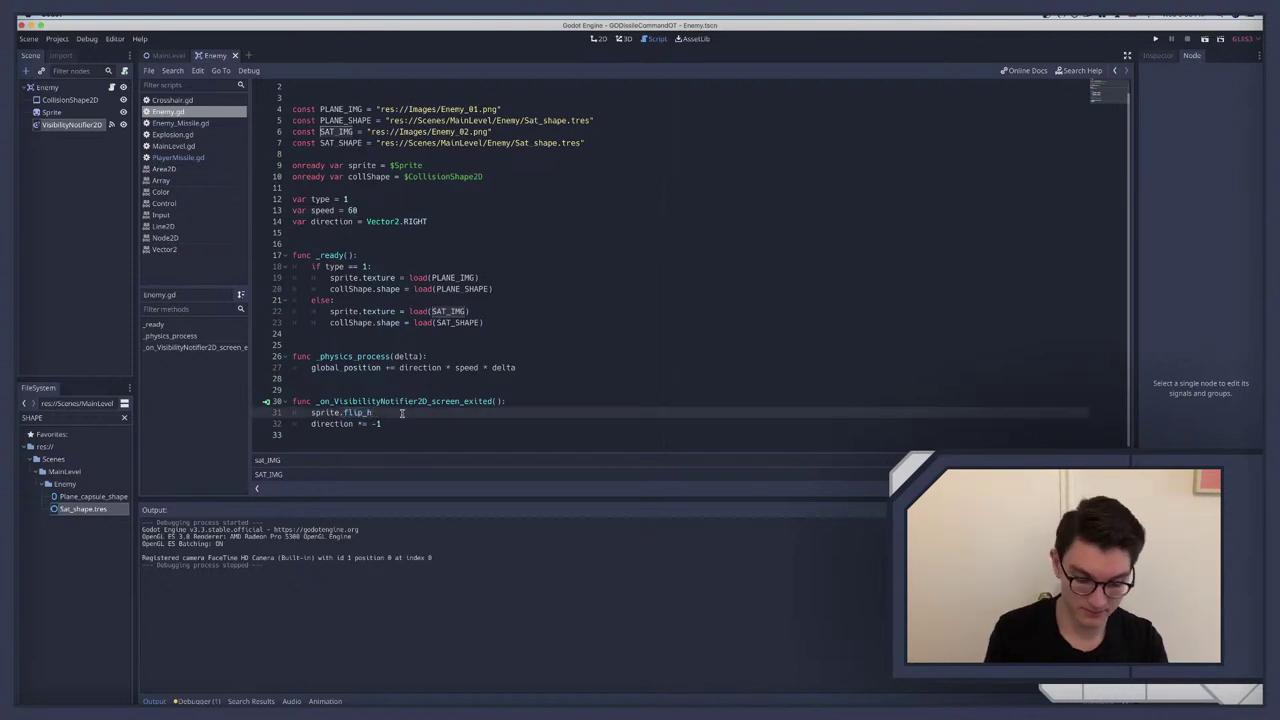
{"action": "type", "text": "= true"}
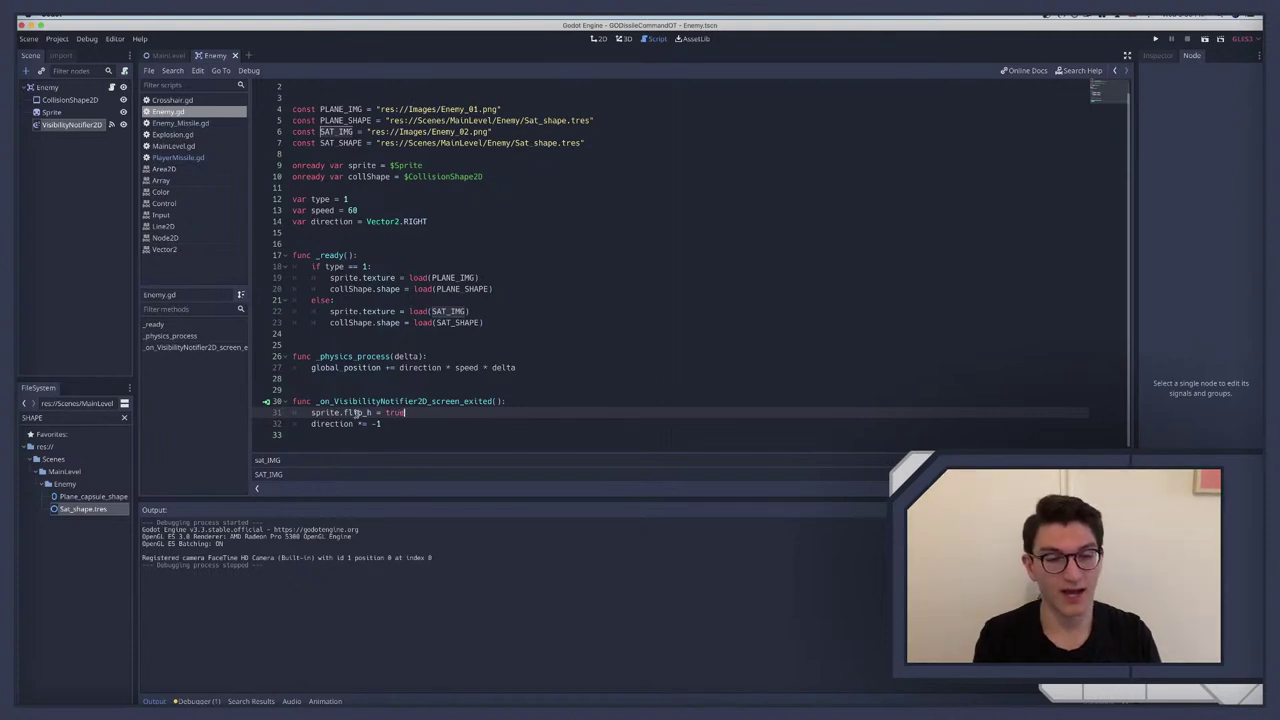
Step: Change the line to scale.x *= -1, test the Enemy scene, and remove the 'sprite.' prefix
{"action": "left_click_drag", "start_coordinate": [344, 413], "coordinate": [458, 416]}
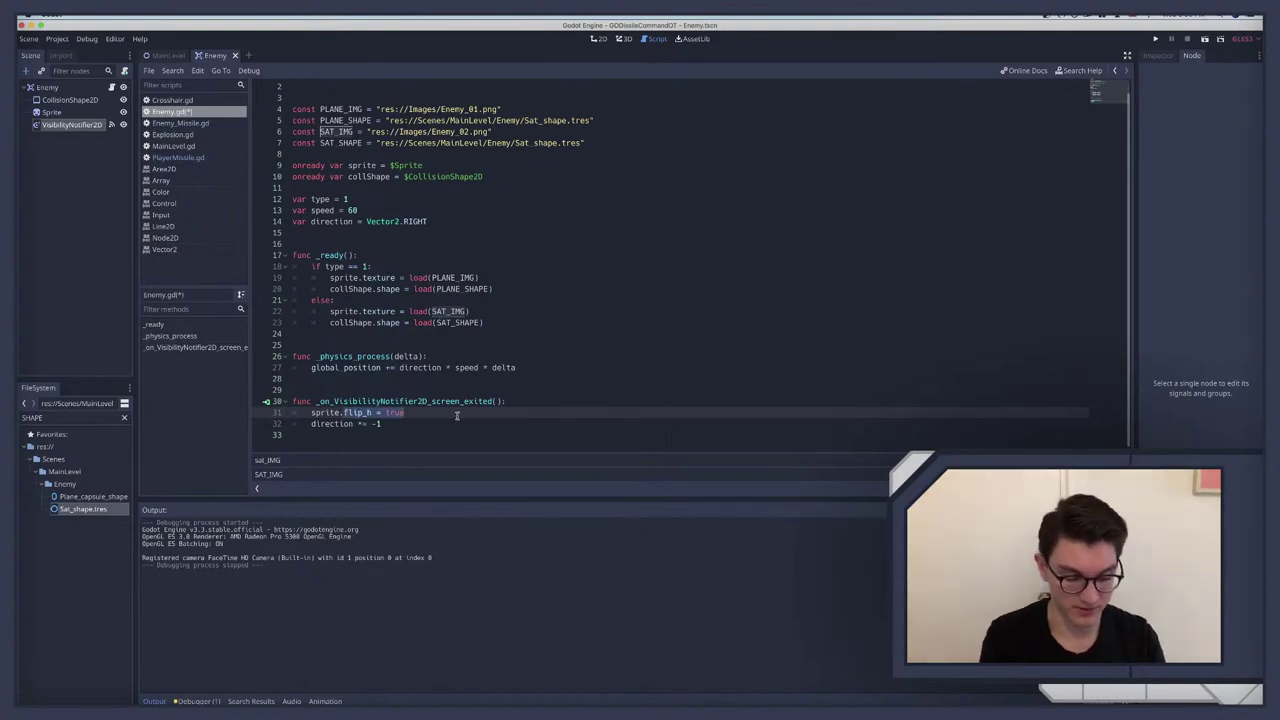
{"action": "type", "text": "scale"}
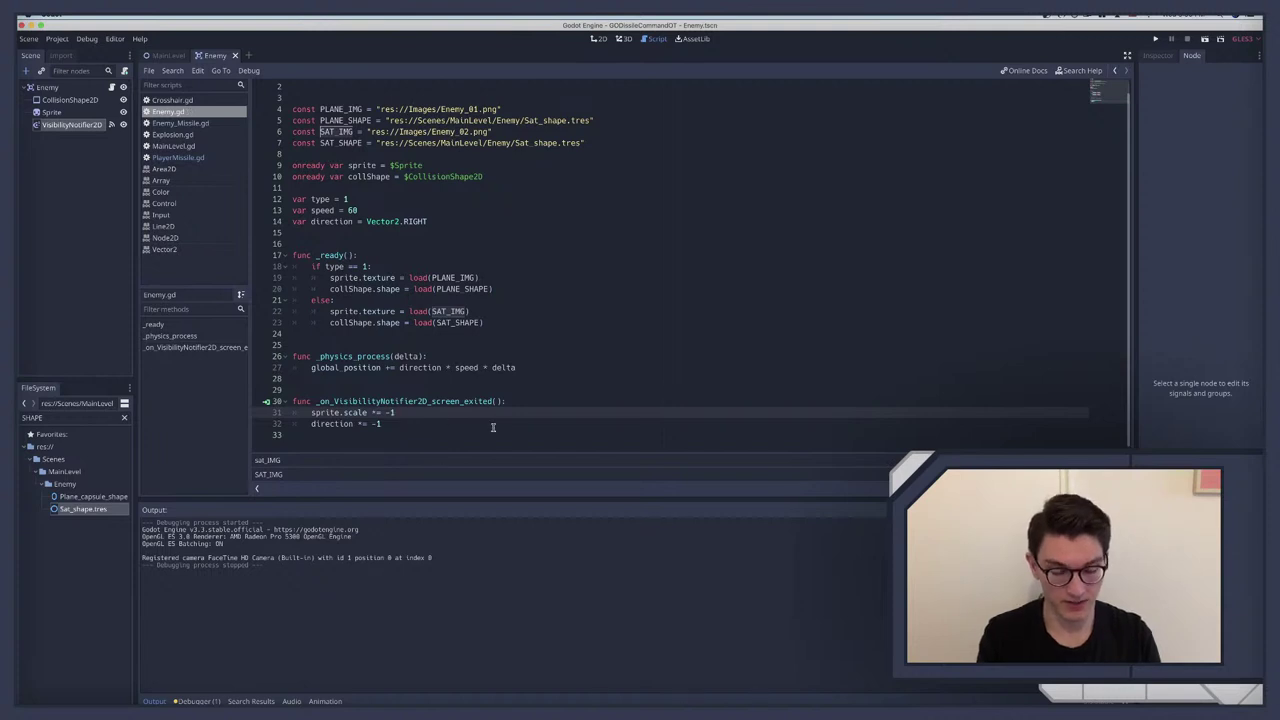
{"action": "key", "text": "super+r"}
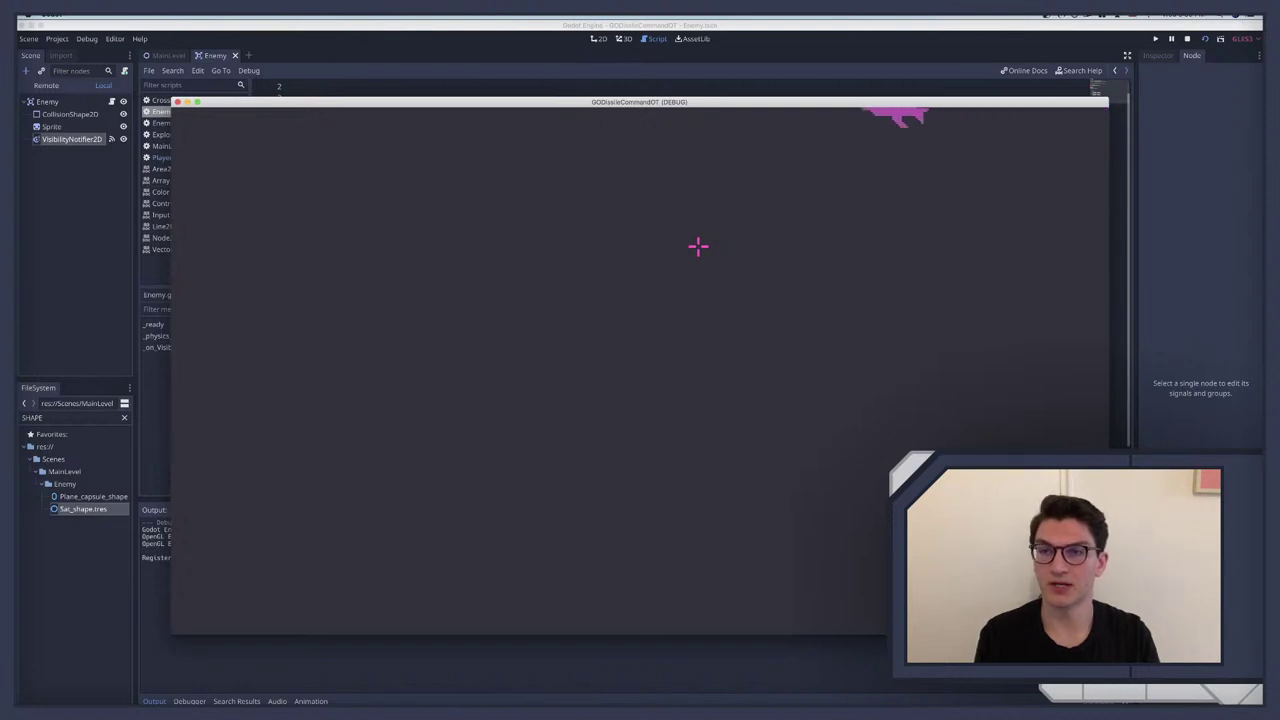
{"action": "key", "text": "super+q"}
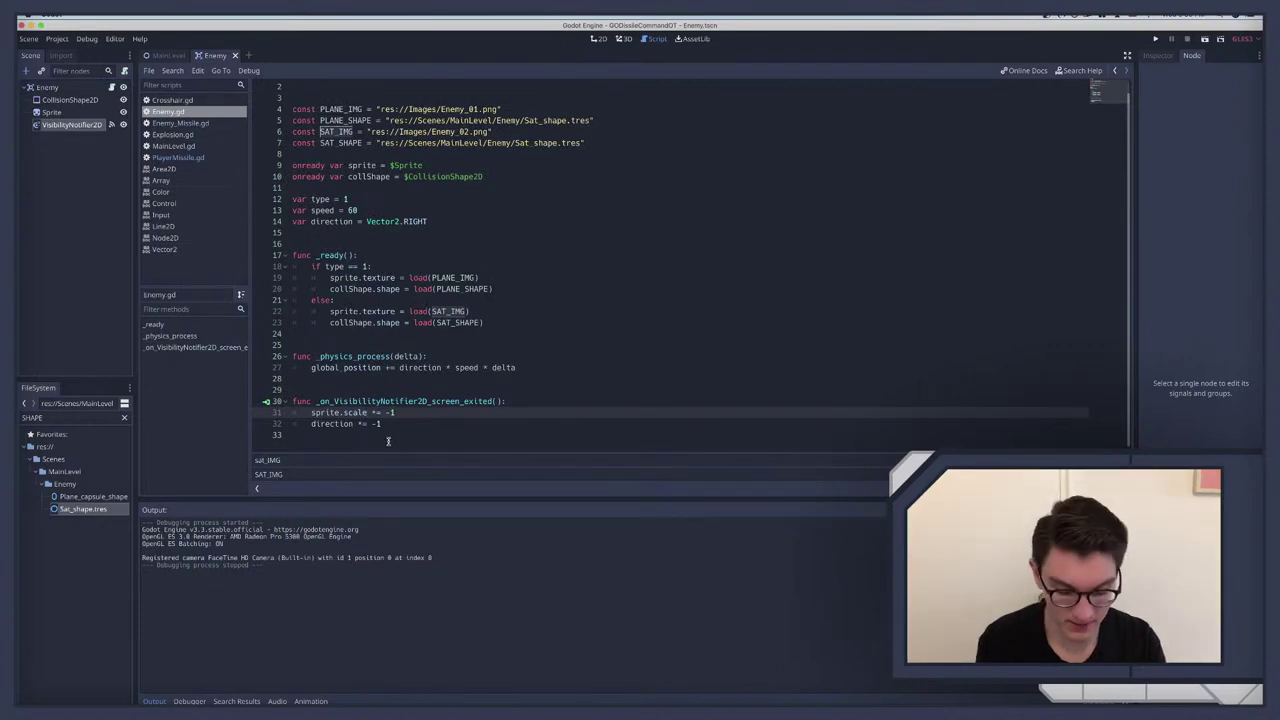
{"action": "type", "text": ".x"}
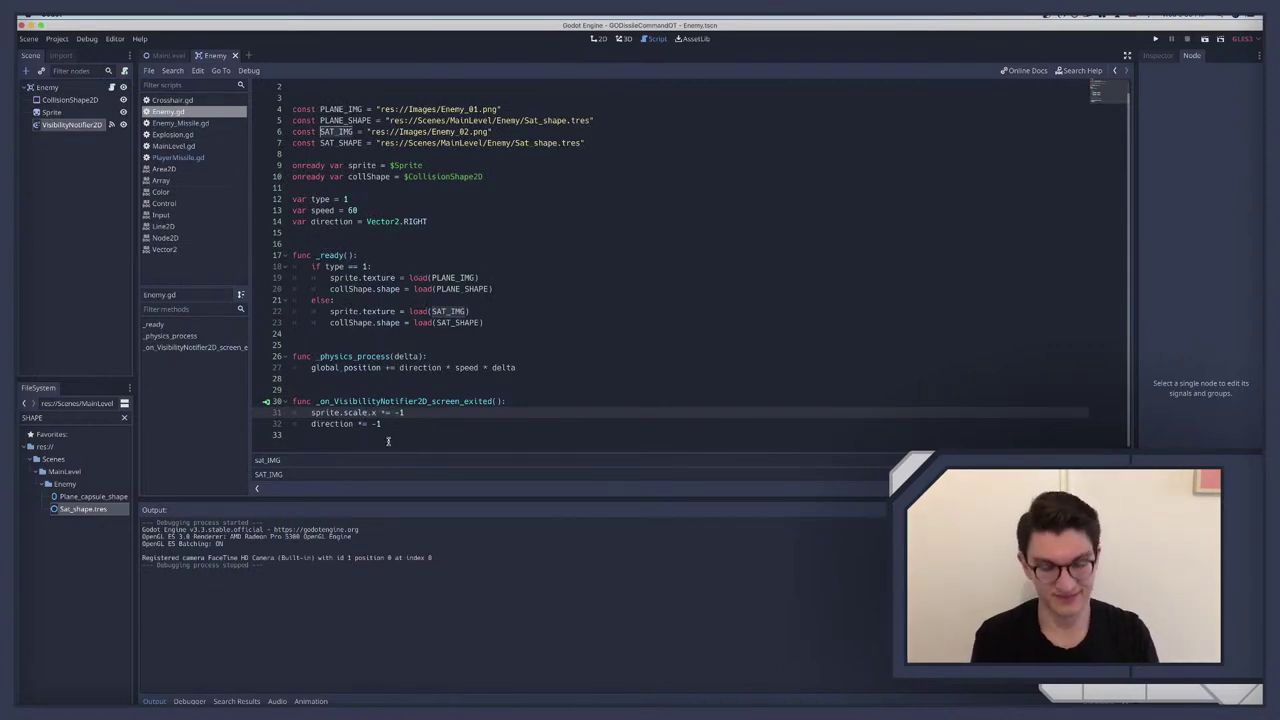
{"action": "key", "text": "super+r"}
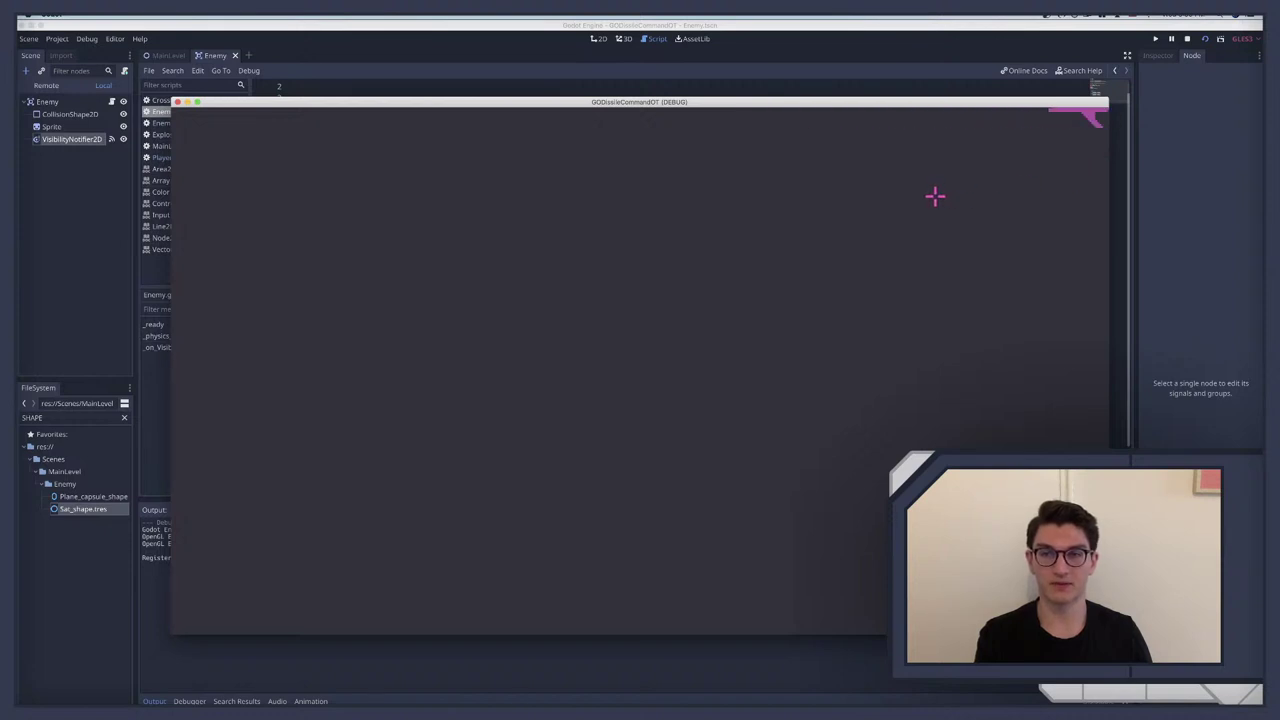
{"action": "key", "text": "super+q"}
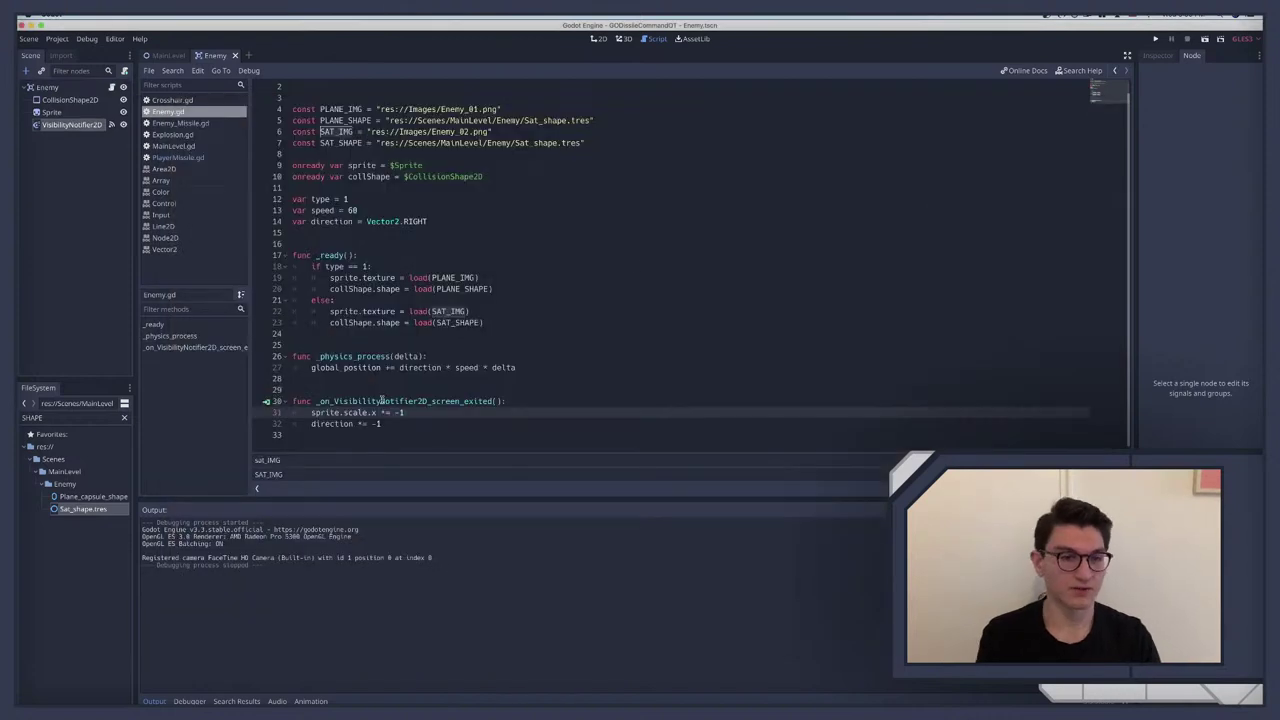
{"action": "left_click_drag", "start_coordinate": [346, 412], "coordinate": [310, 412]}
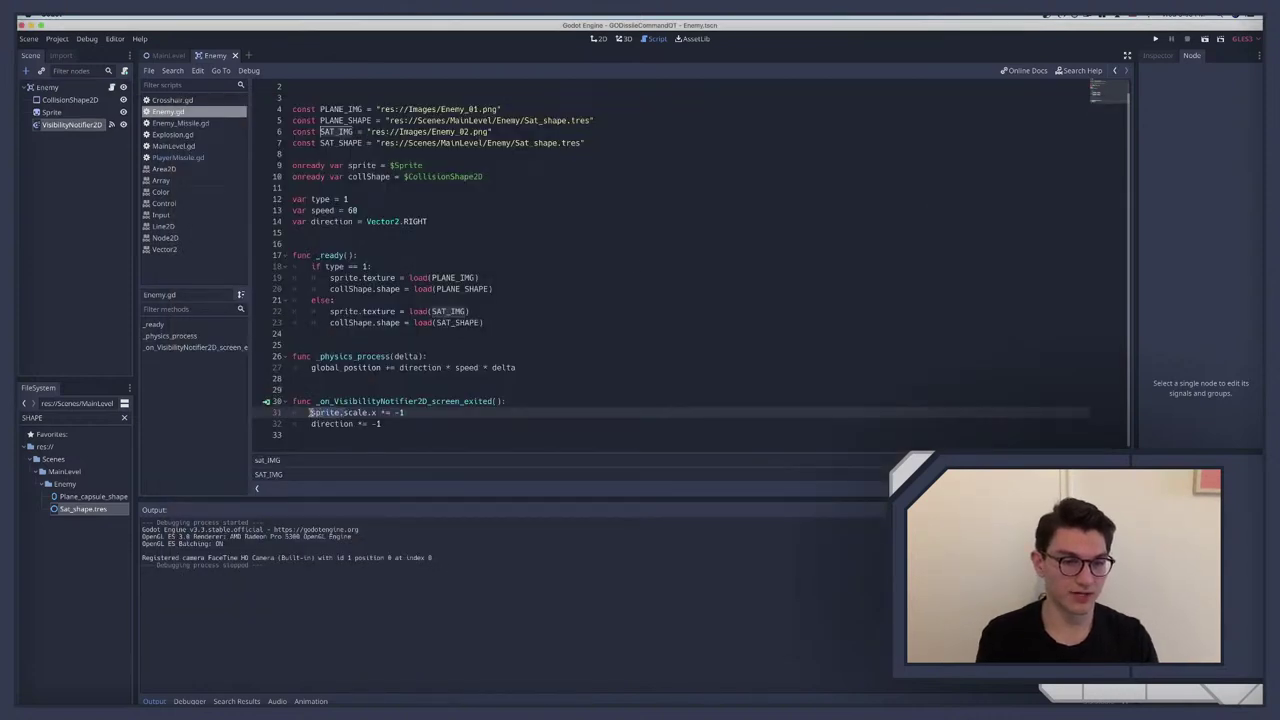
{"action": "key", "text": "BackSpace"}
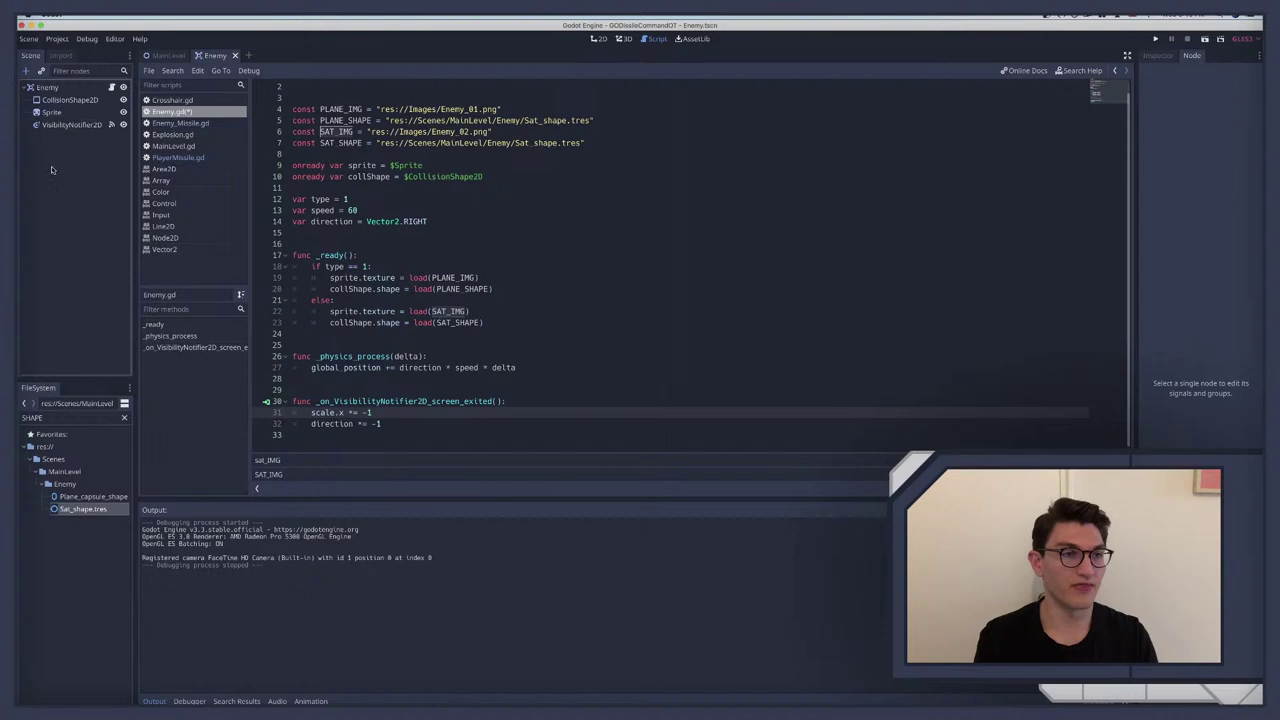
Step: In the 2D view, drag the VisibilityNotifier2D left to about x = -176
{"action": "left_click", "coordinate": [46, 99]}
{"action": "left_click", "coordinate": [60, 124]}
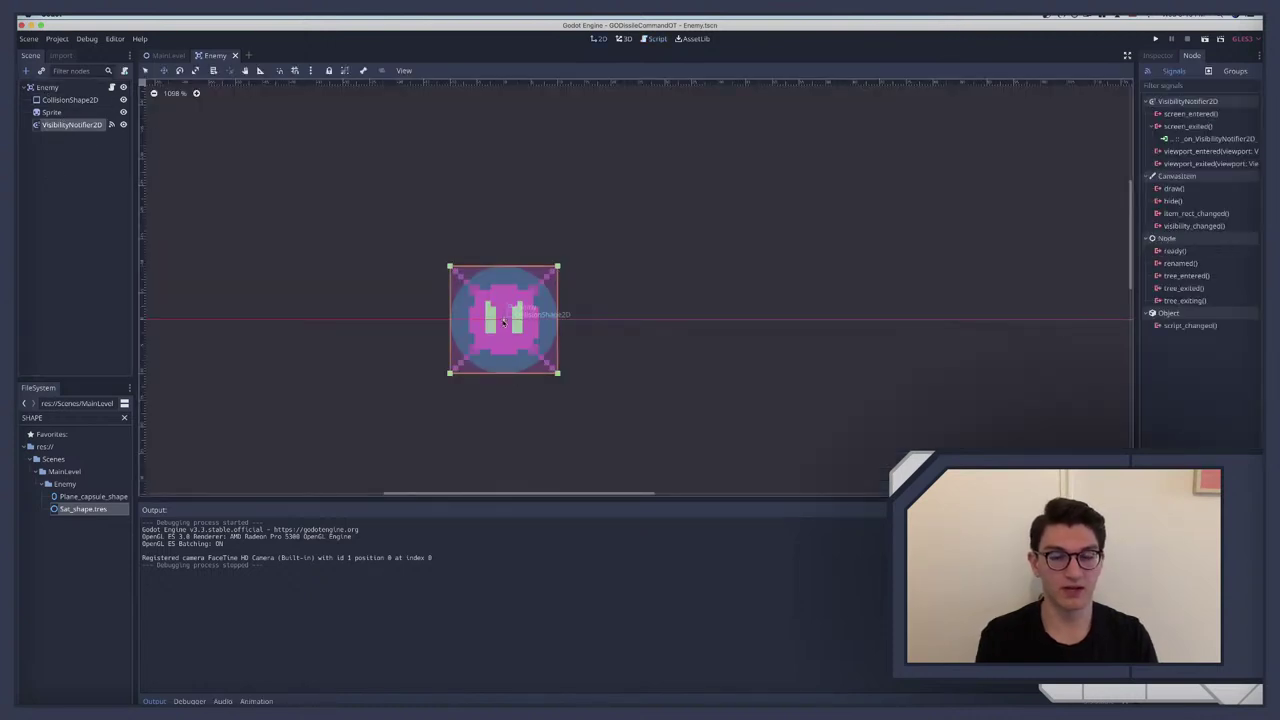
{"action": "left_click_drag", "start_coordinate": [494, 318], "coordinate": [266, 318]}
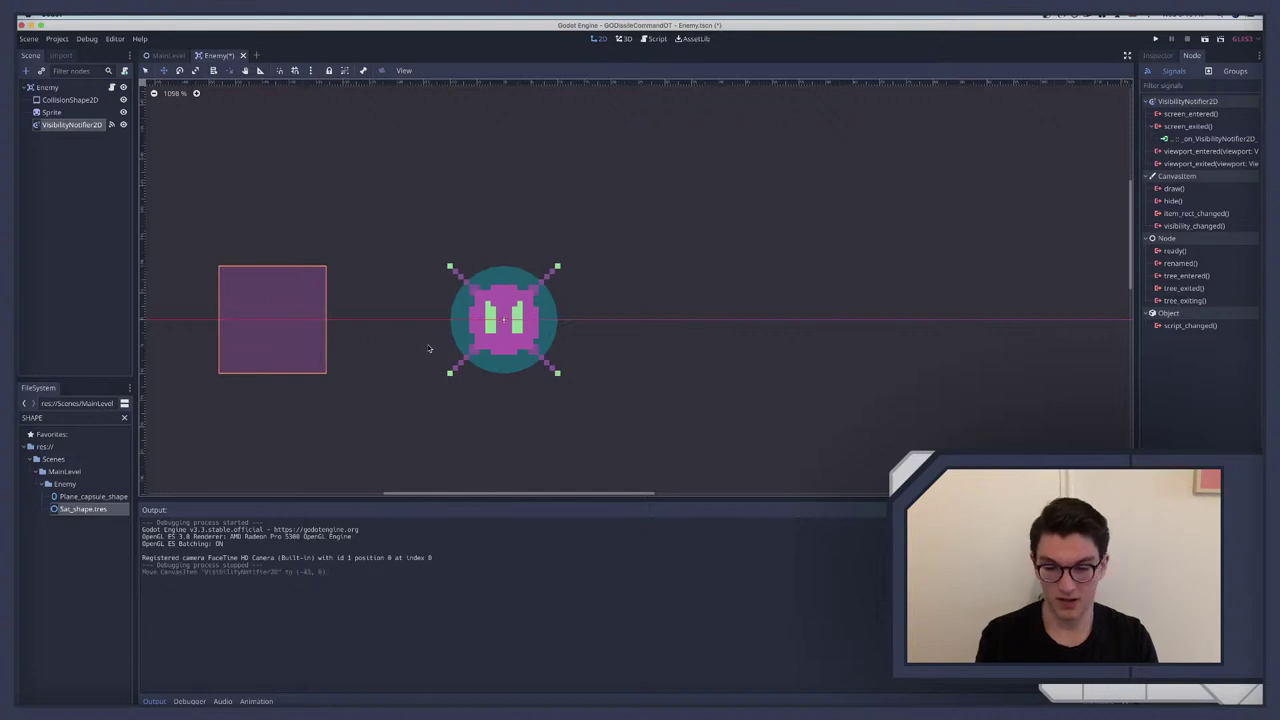
{"action": "scroll", "coordinate": [428, 348], "scroll_direction": "down", "scroll_amount": 5}
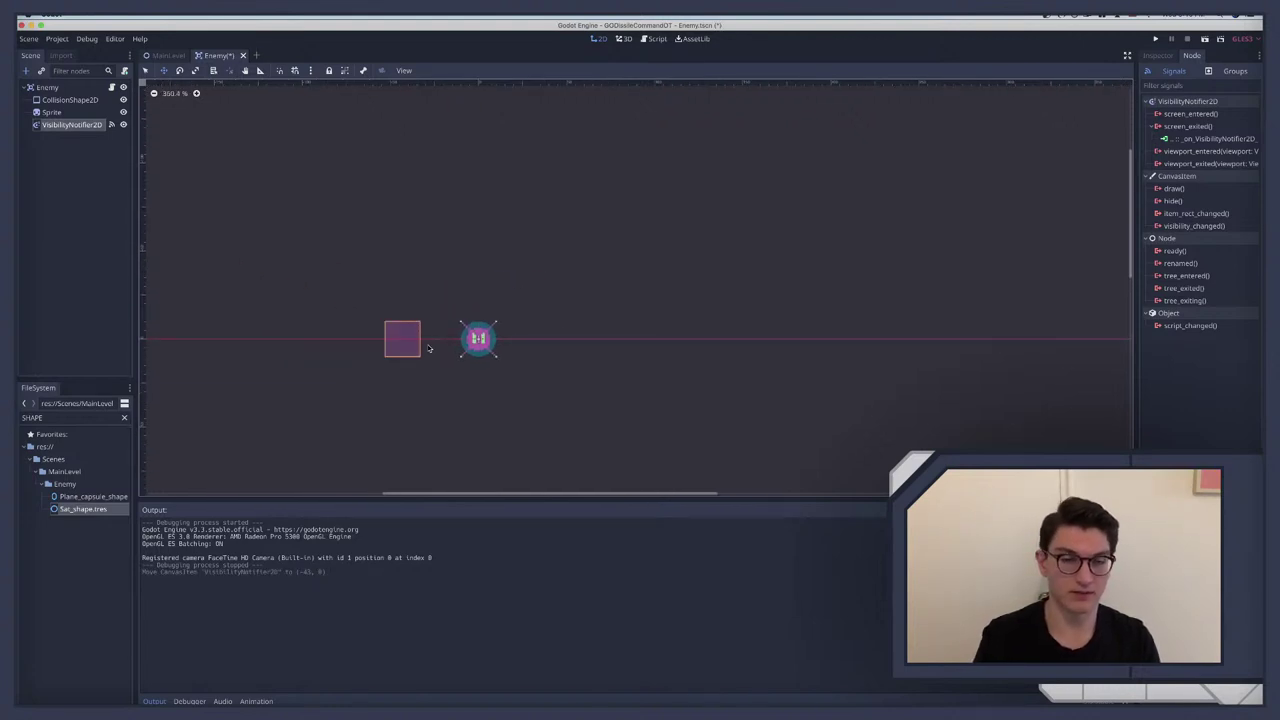
{"action": "left_click_drag", "start_coordinate": [407, 347], "coordinate": [183, 346]}
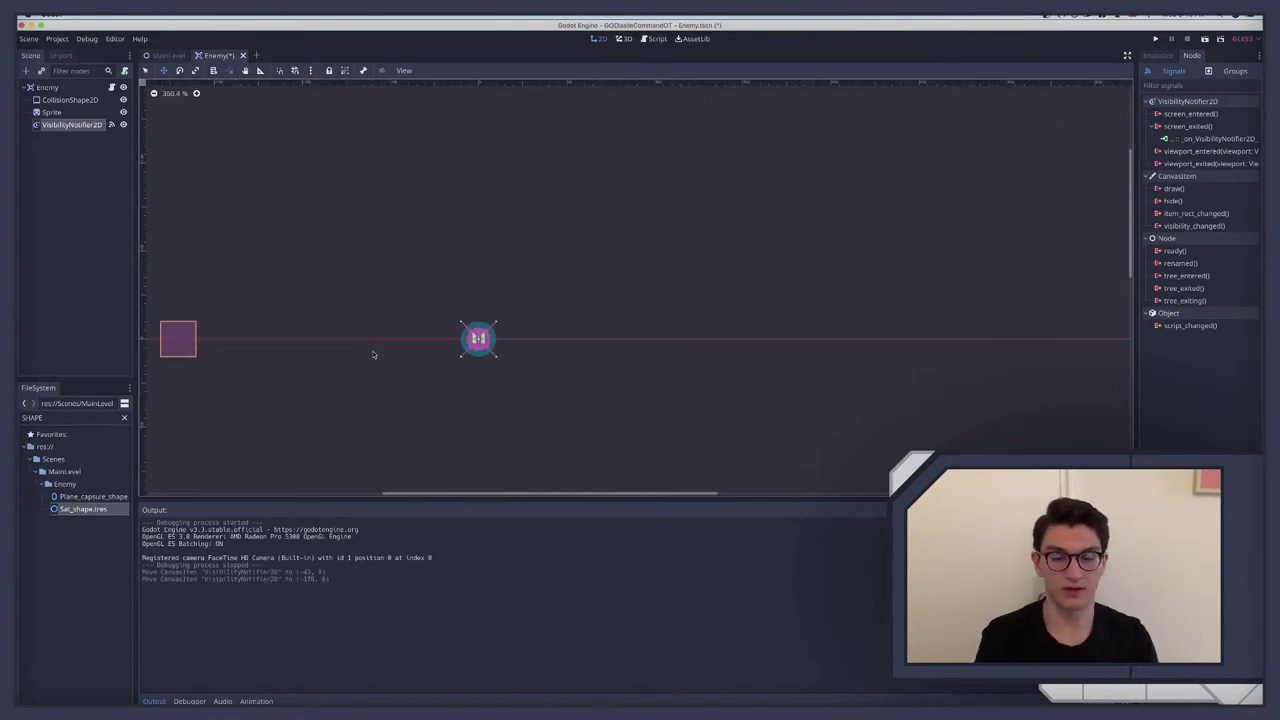
{"action": "scroll", "coordinate": [374, 355], "scroll_direction": "left", "scroll_amount": 2}
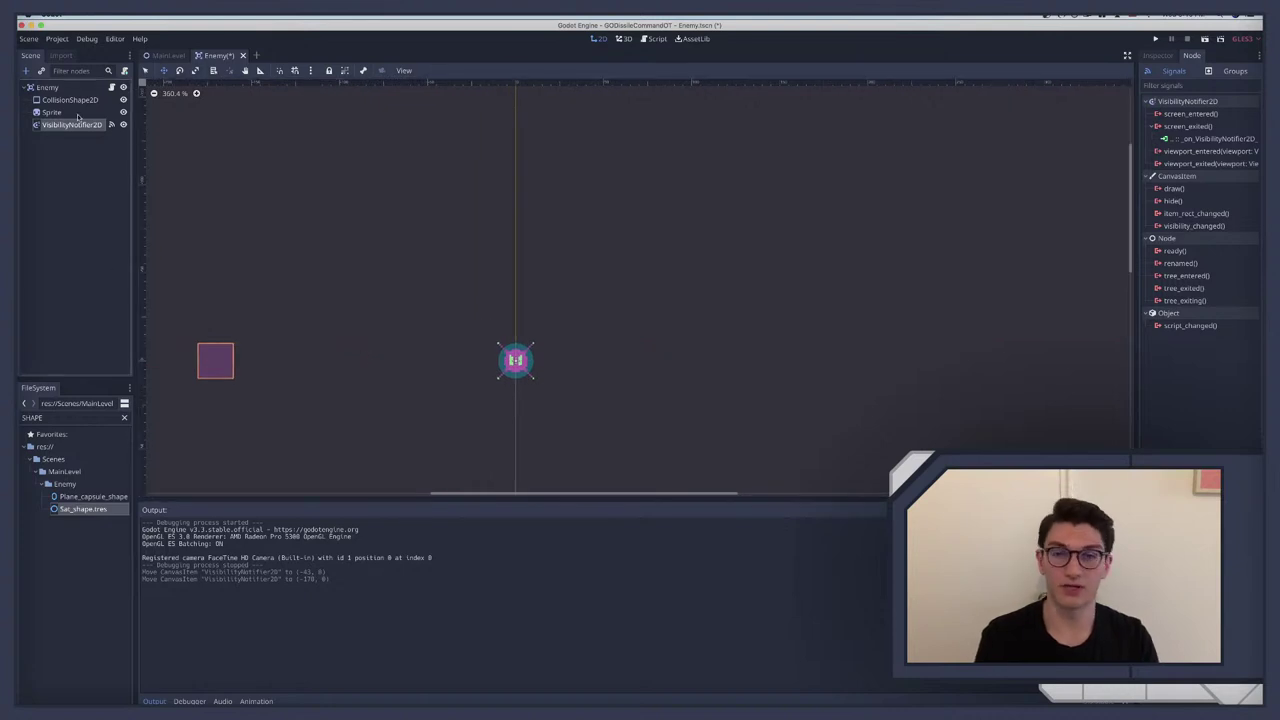
Step: Enter 60 as the notifier's Transform Position x in the Inspector
{"action": "left_click", "coordinate": [1158, 56]}
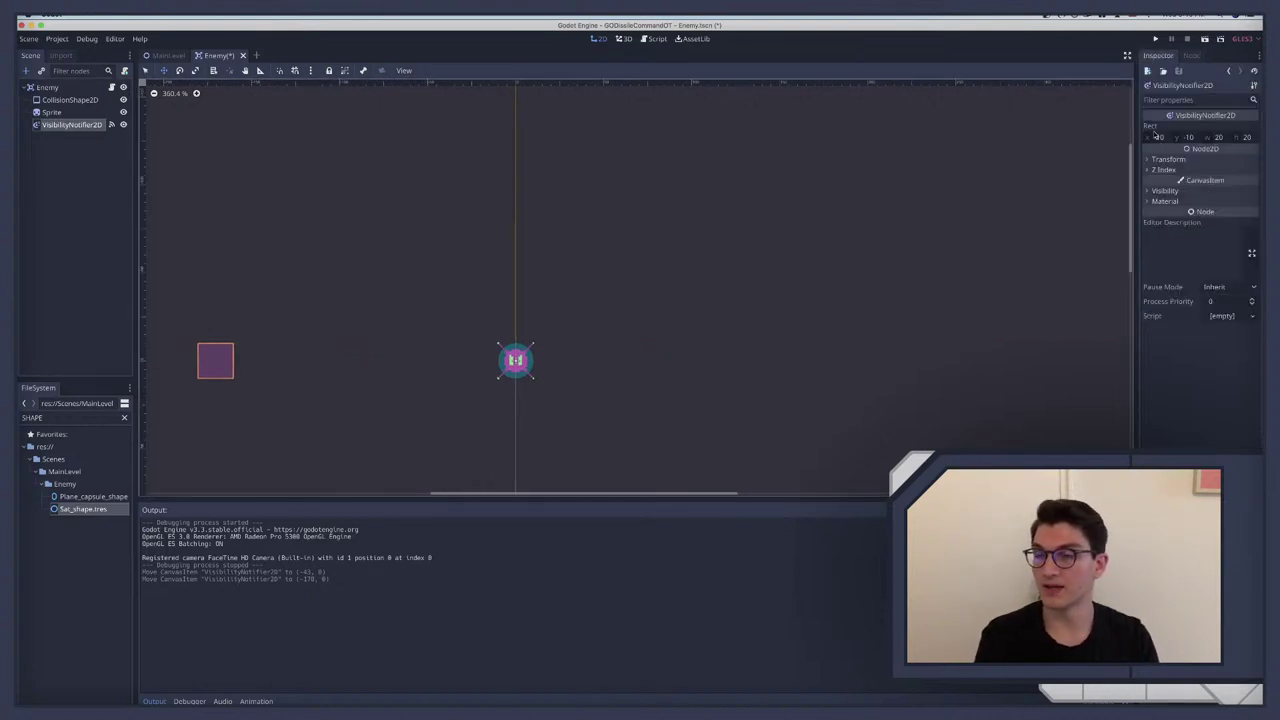
{"action": "left_click", "coordinate": [1166, 160]}
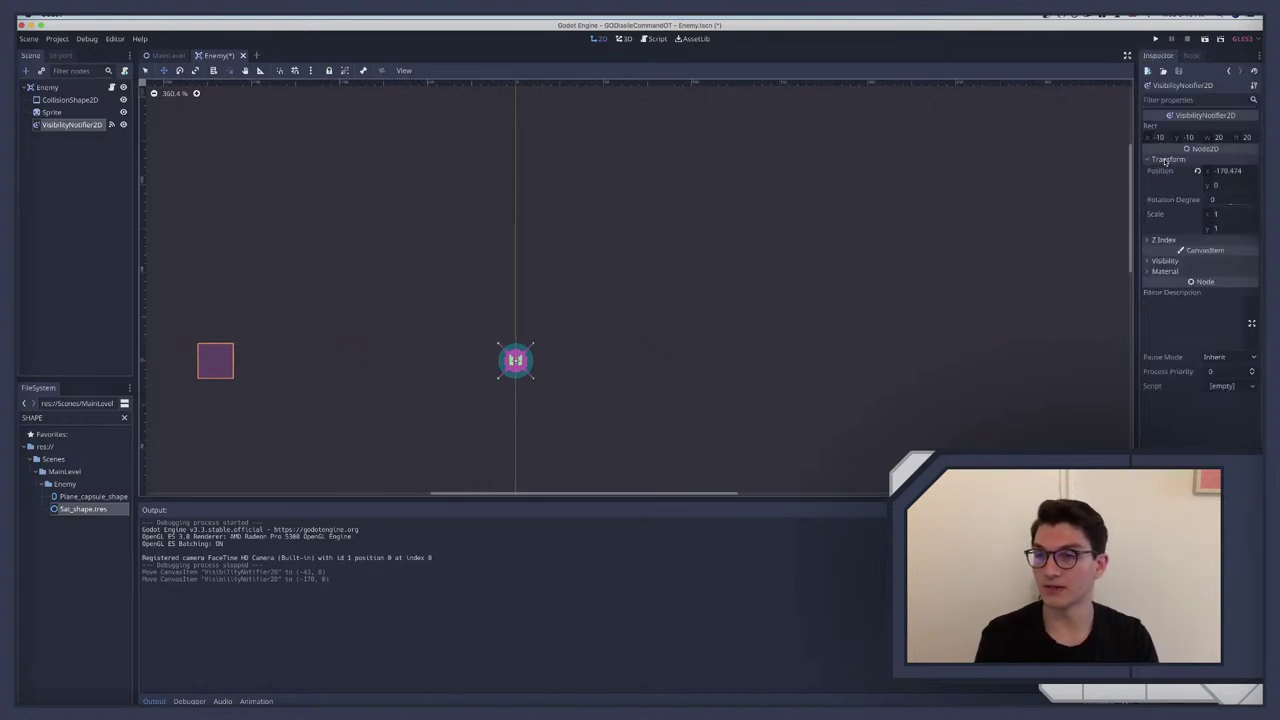
{"action": "left_click", "coordinate": [1223, 172]}
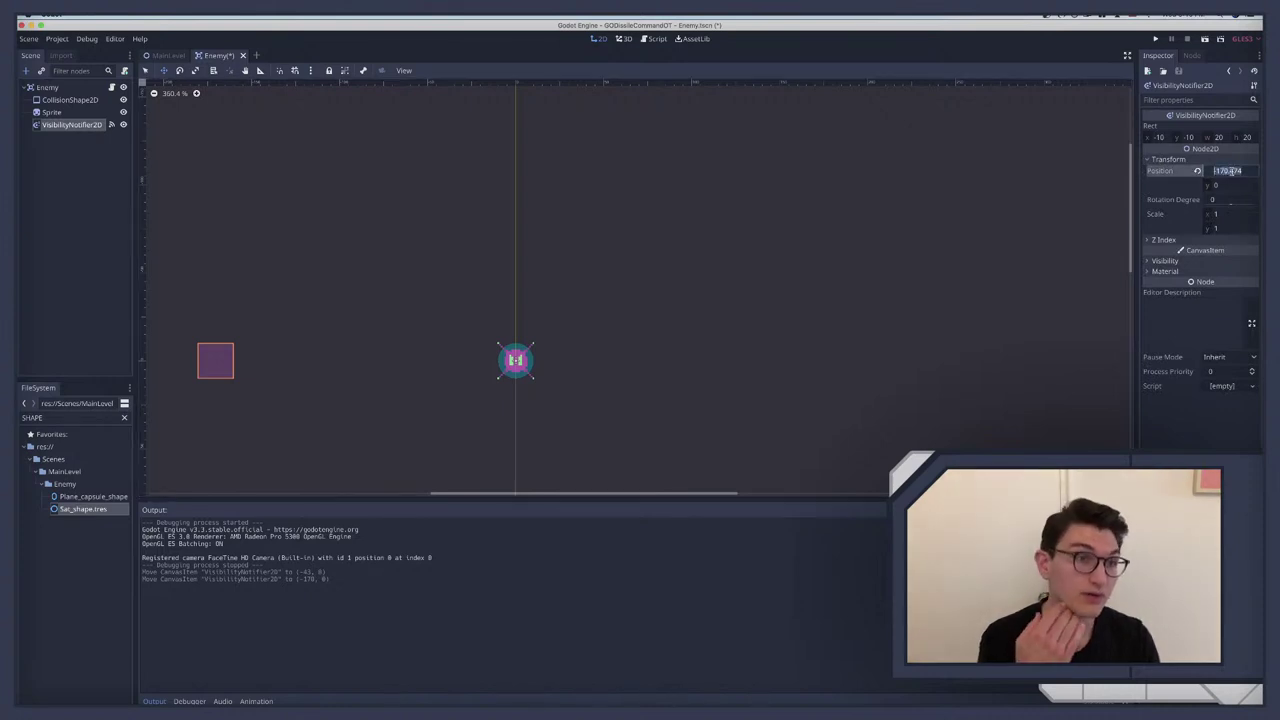
{"action": "type", "text": "60*/8"}
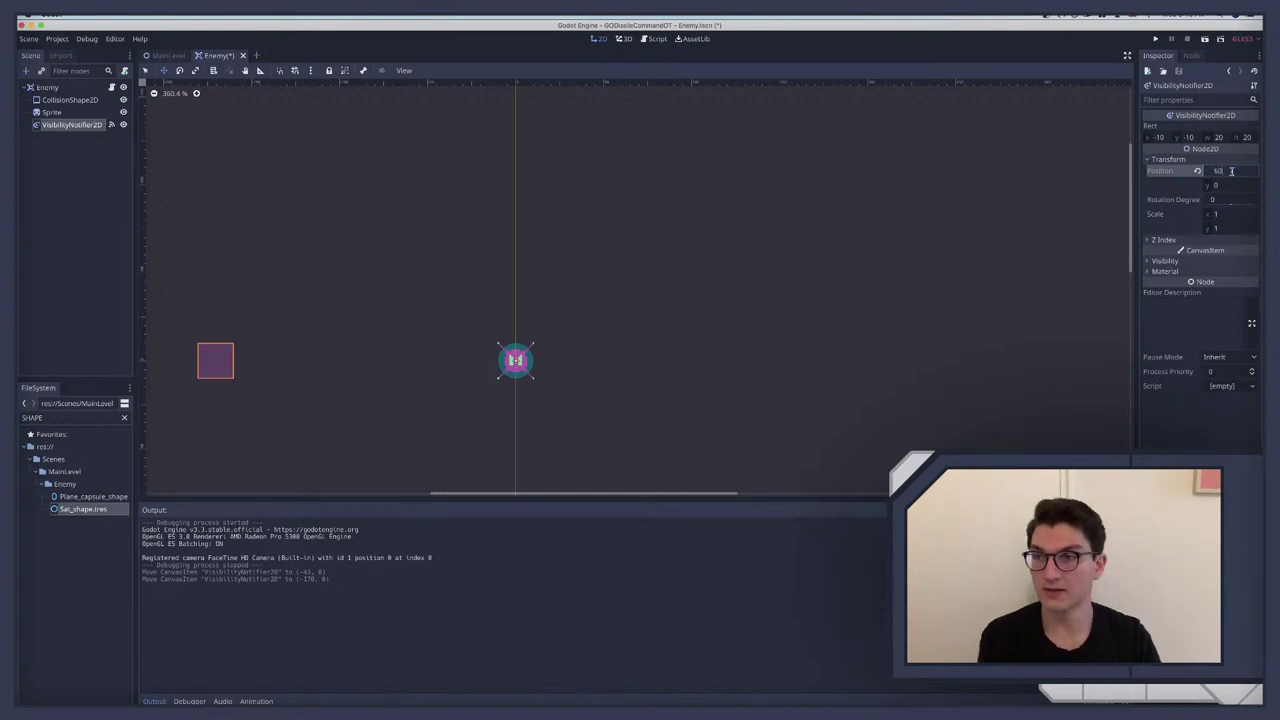
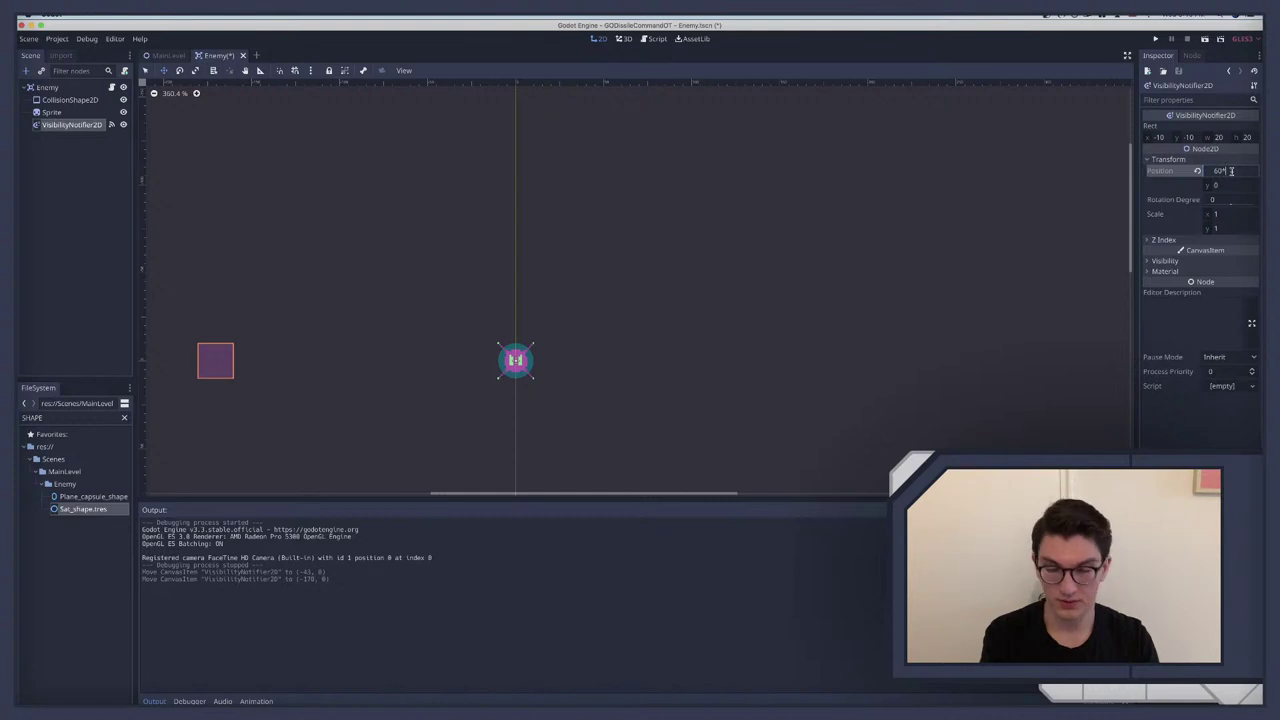
Step: Set the VisibilityNotifier2D's x position to 1800, then make it -1800
{"action": "key", "text": "Return"}
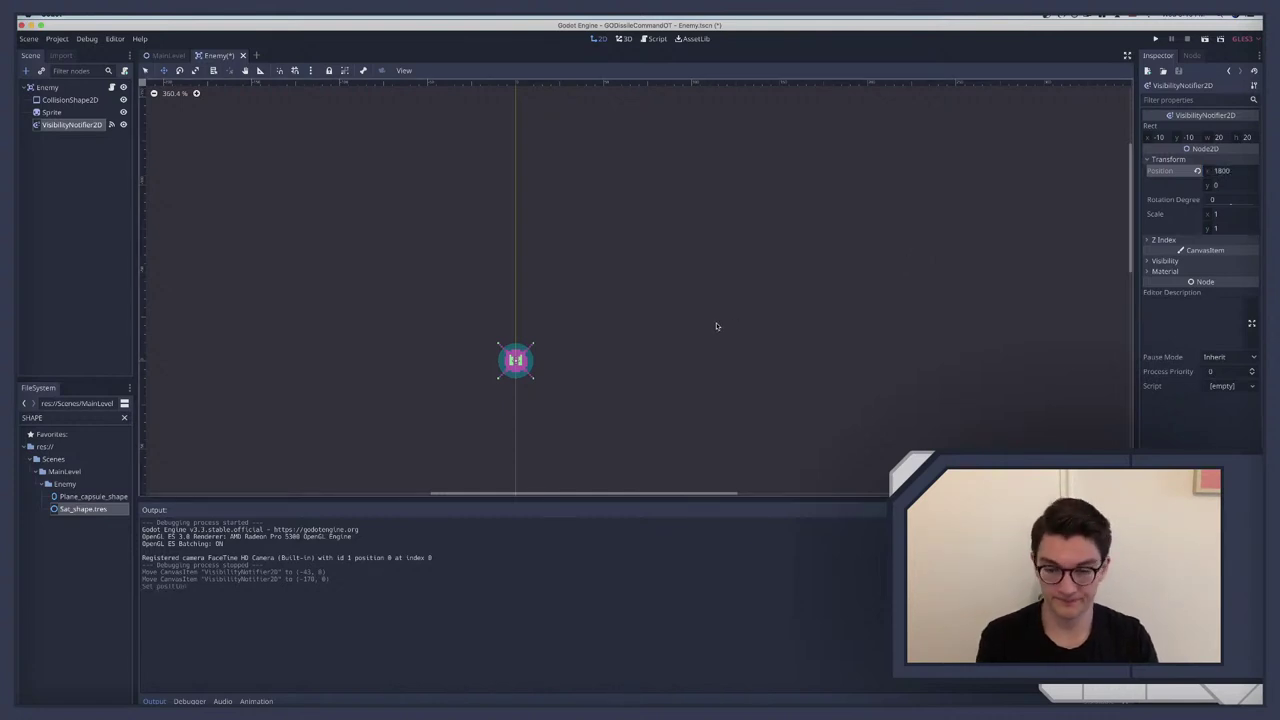
{"action": "scroll", "coordinate": [716, 326], "scroll_direction": "down", "scroll_amount": 10}
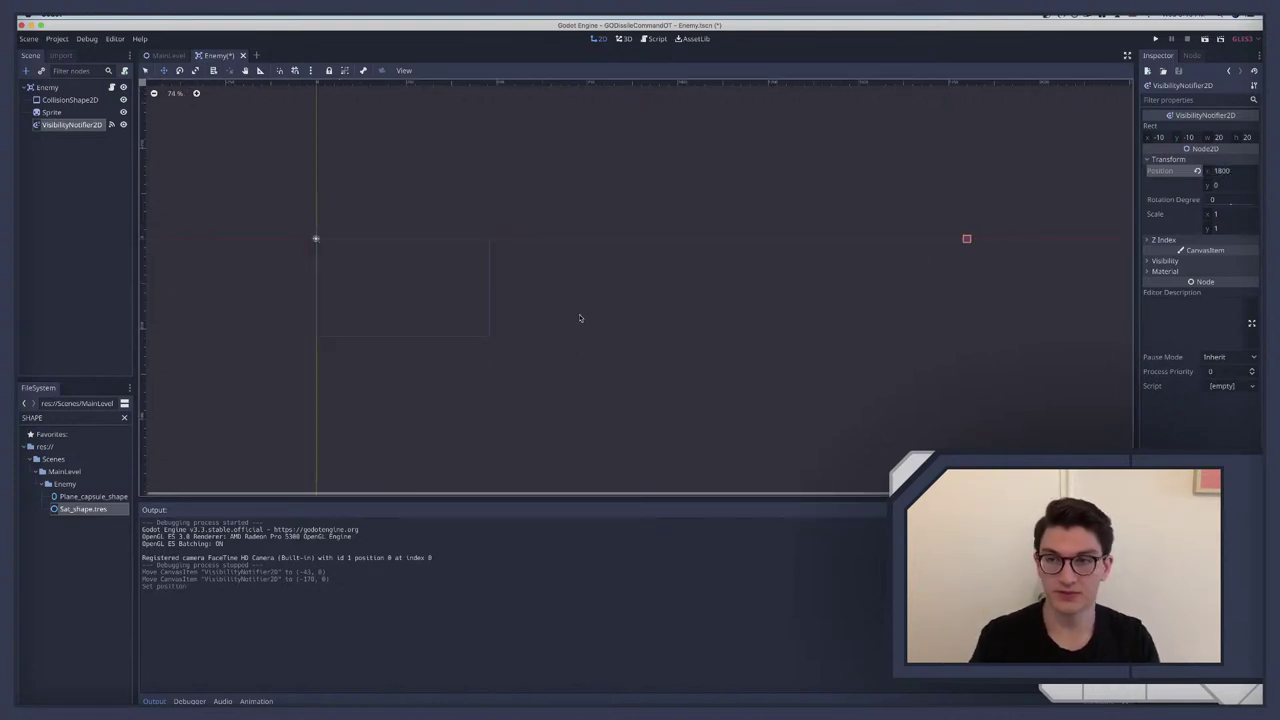
{"action": "left_click", "coordinate": [1222, 170]}
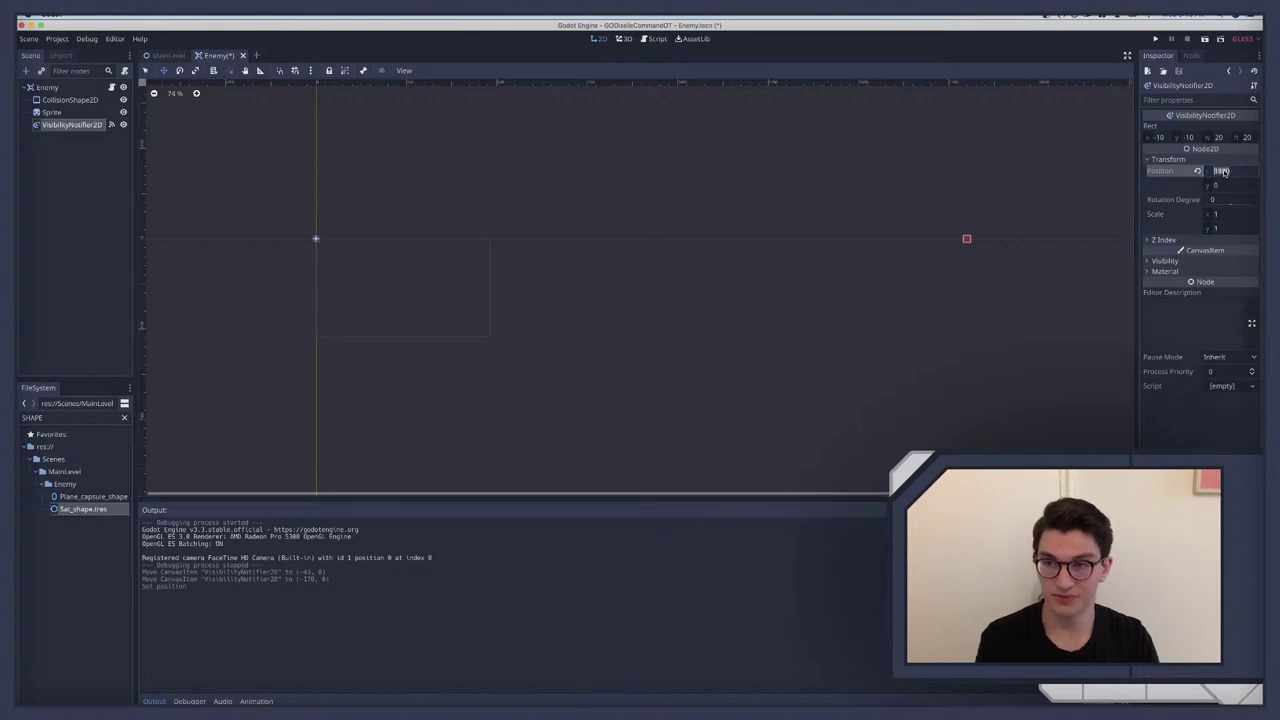
{"action": "left_click", "coordinate": [1215, 171]}
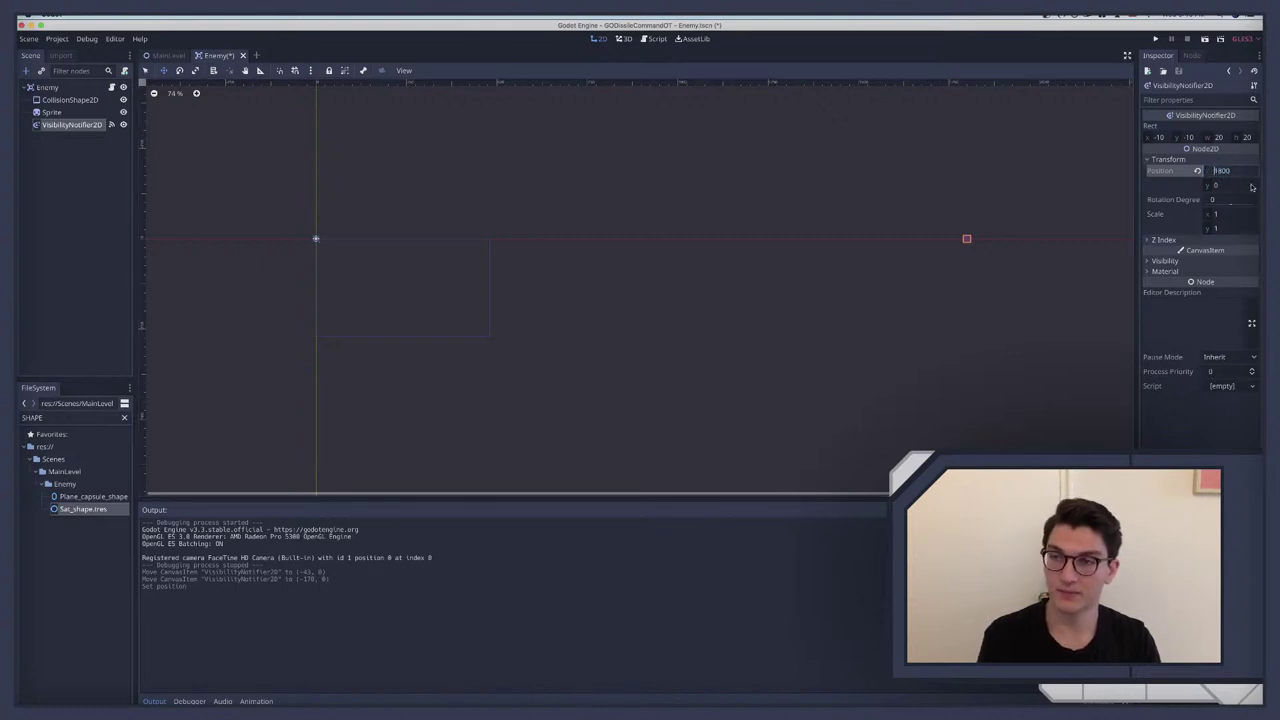
{"action": "type", "text": "-"}
{"action": "key", "text": "Return"}
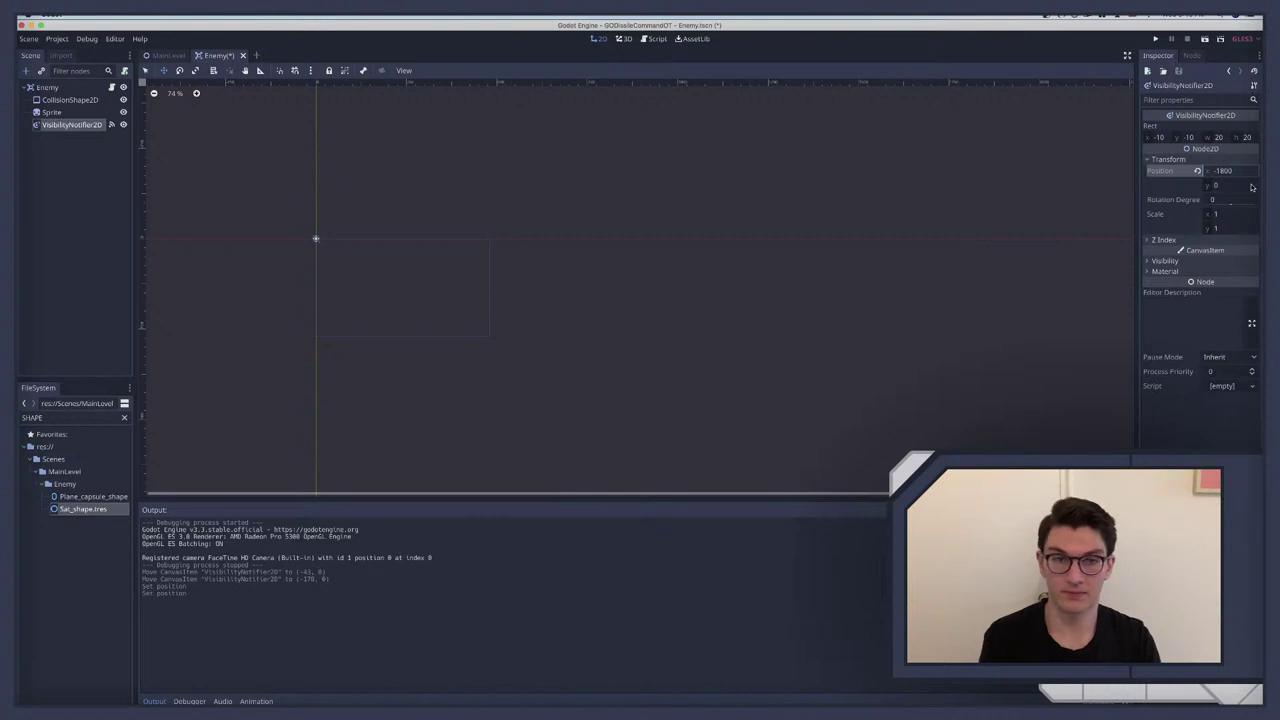
{"action": "scroll", "coordinate": [385, 239], "scroll_direction": "left", "scroll_amount": 1}
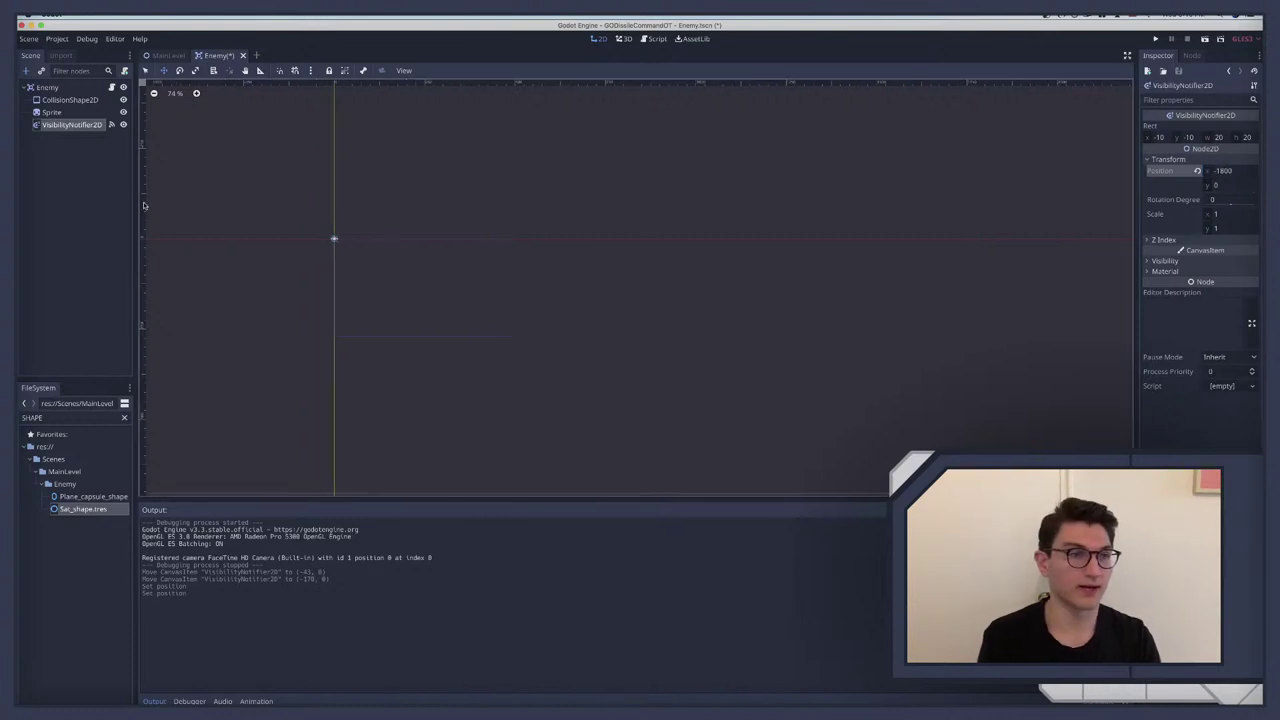
Step: Try flipping the Enemy's scale x to -1, undo it, and test-run the Enemy scene
{"action": "left_click", "coordinate": [52, 88]}
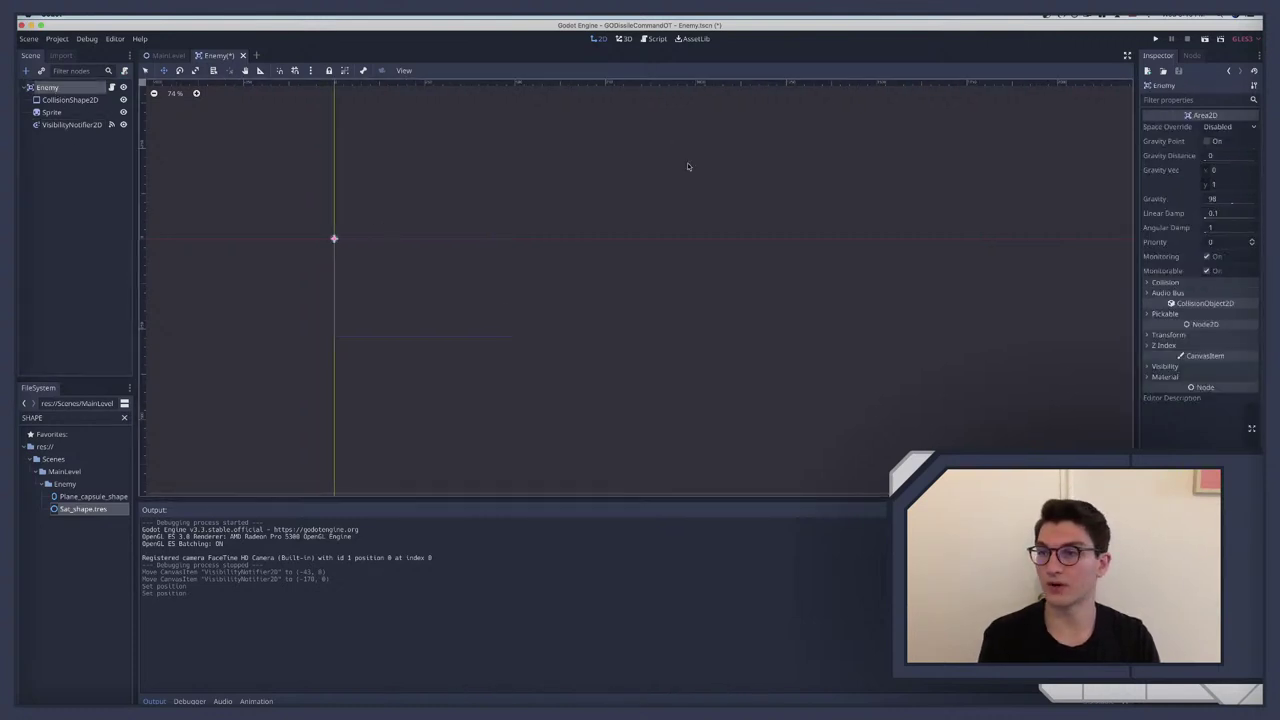
{"action": "left_click", "coordinate": [1168, 336]}
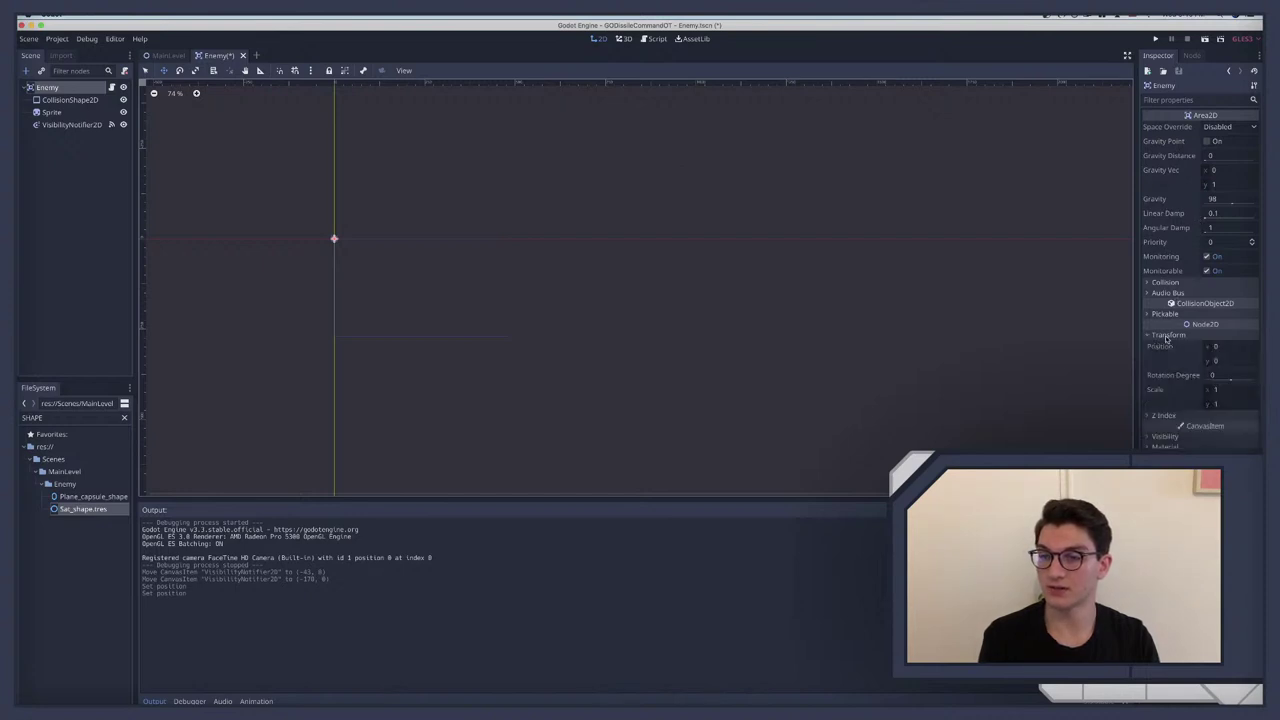
{"action": "left_click", "coordinate": [1218, 390]}
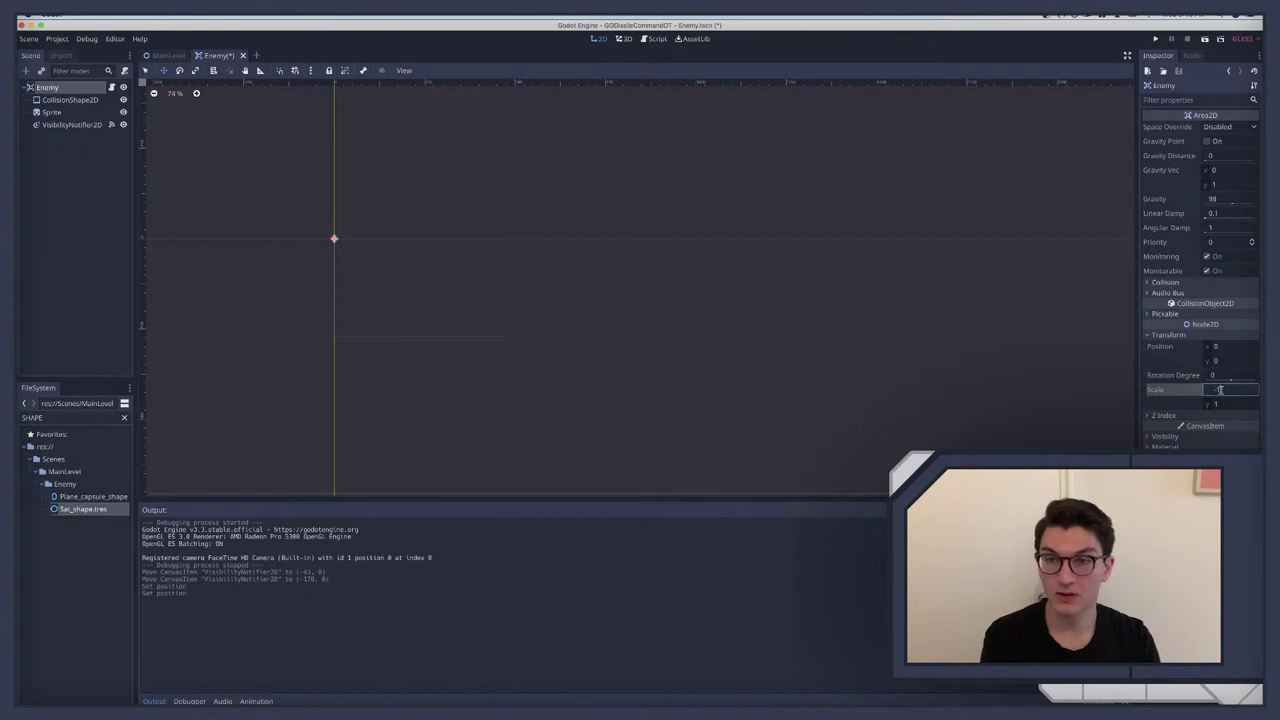
{"action": "type", "text": "-1"}
{"action": "key", "text": "Return"}
{"action": "key", "text": "super+z"}
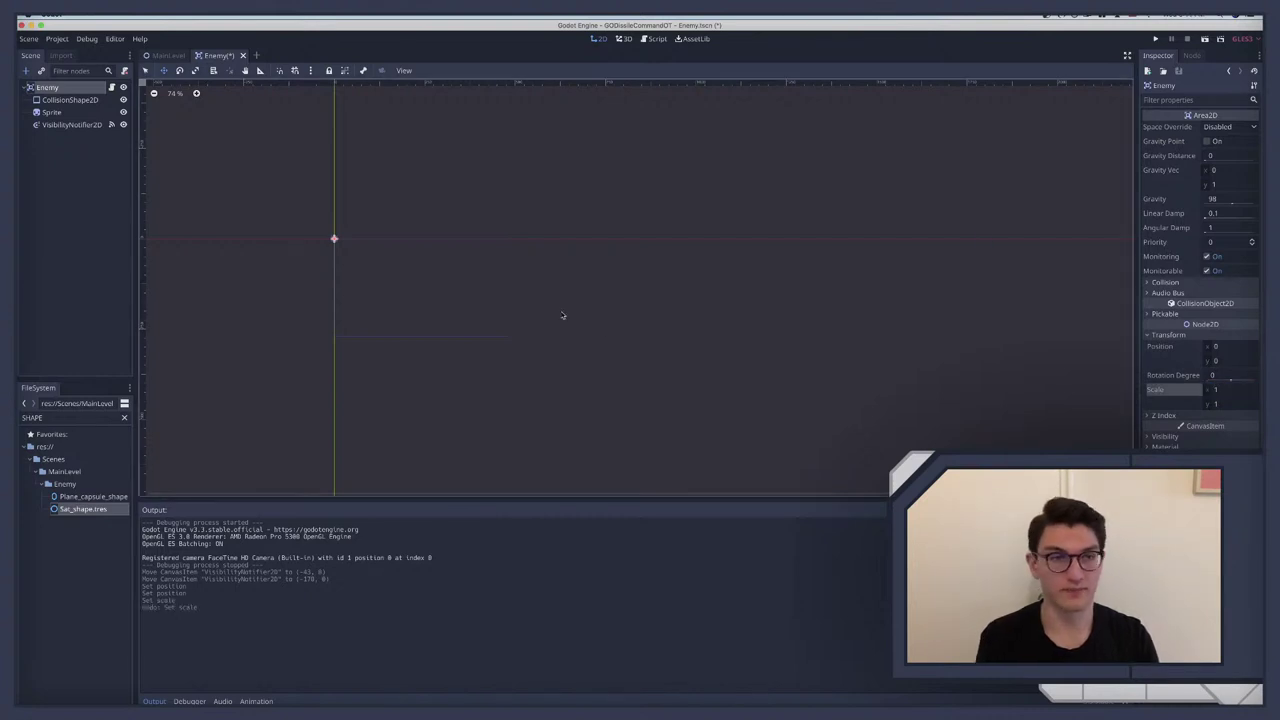
{"action": "left_click", "coordinate": [111, 88]}
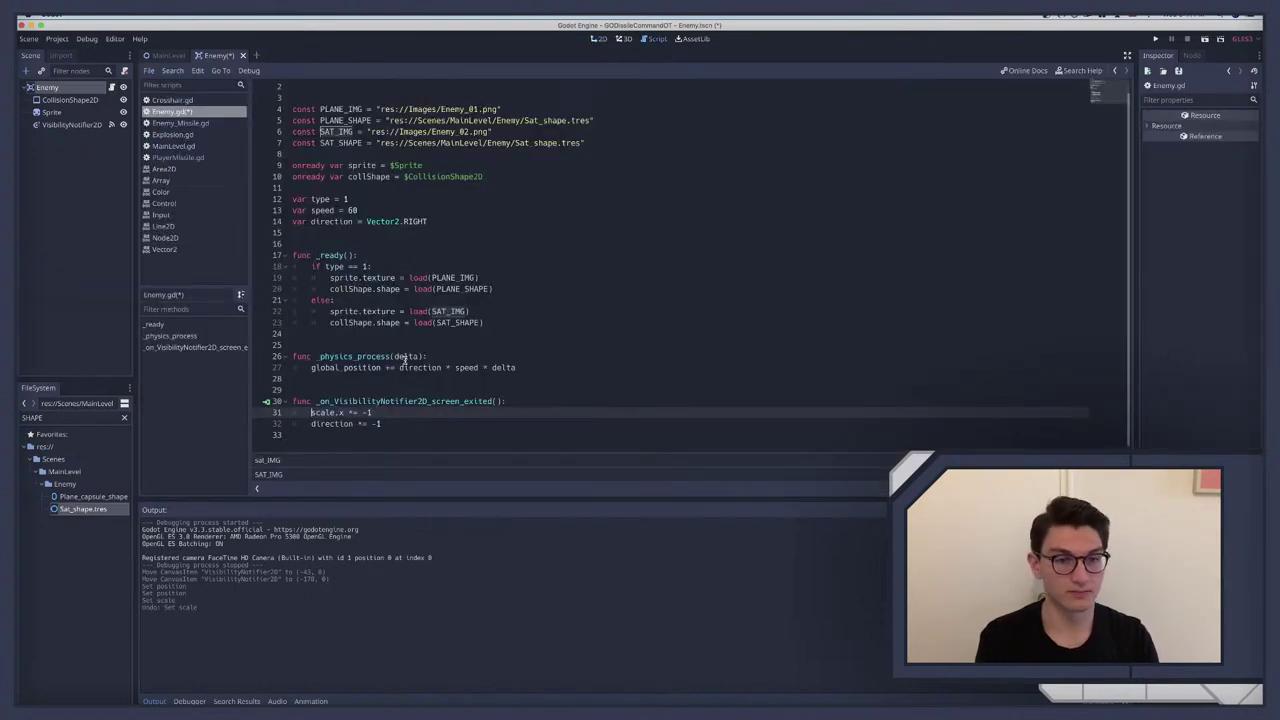
{"action": "key", "text": "super+r"}
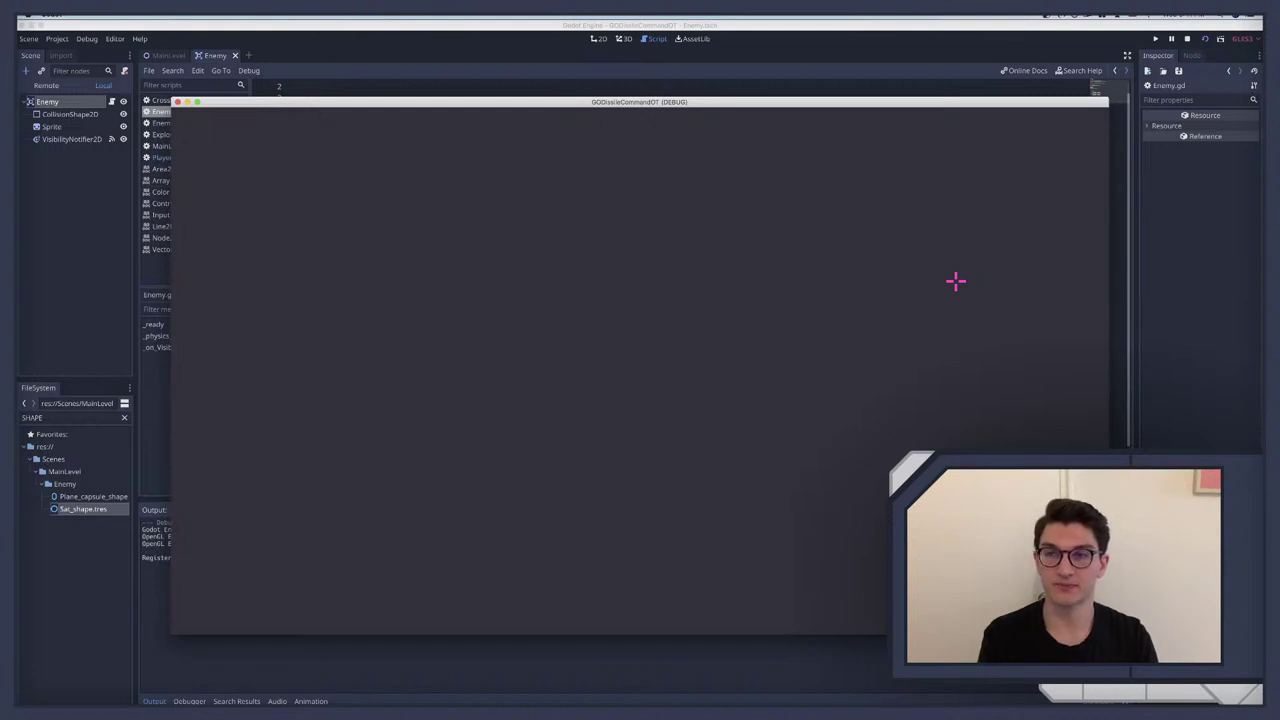
Step: Change the VisibilityNotifier2D's x position to -90 and test-run the Enemy scene
{"action": "key", "text": "super+period"}
{"action": "left_click", "coordinate": [67, 124]}
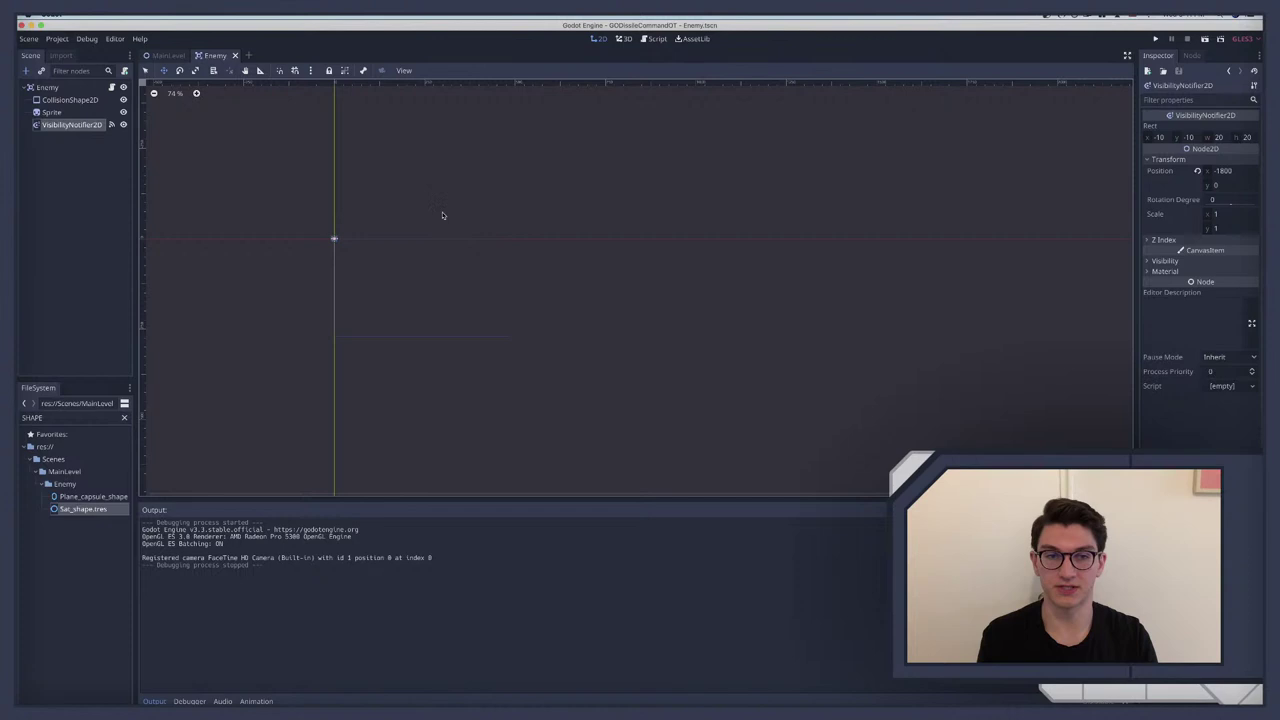
{"action": "left_click", "coordinate": [1232, 171]}
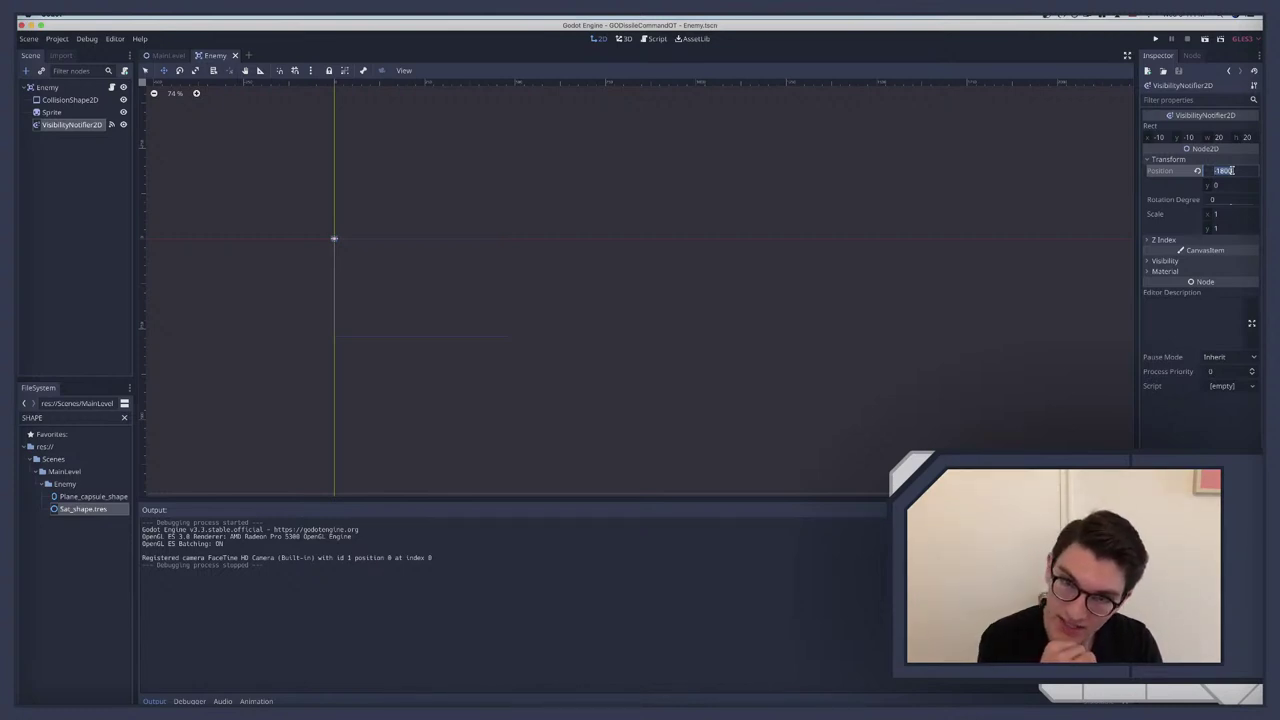
{"action": "key", "text": "BackSpace"}
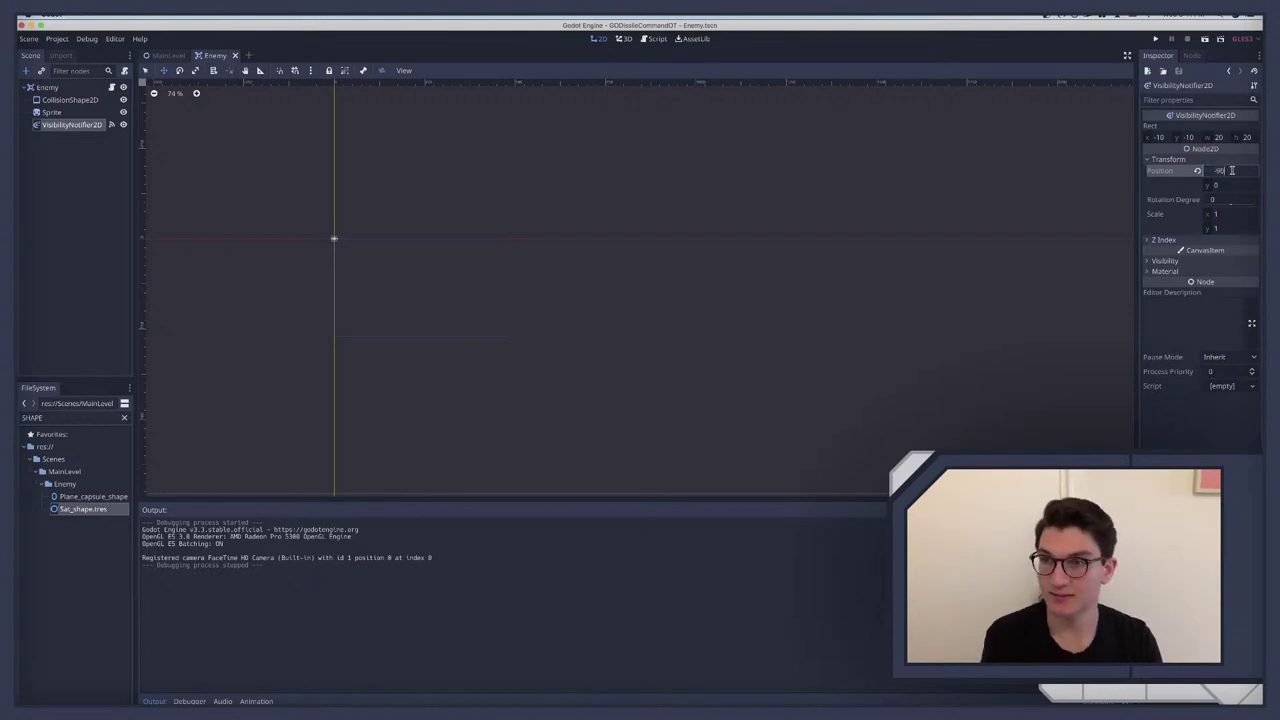
{"action": "key", "text": "Return"}
{"action": "key", "text": "super+r"}
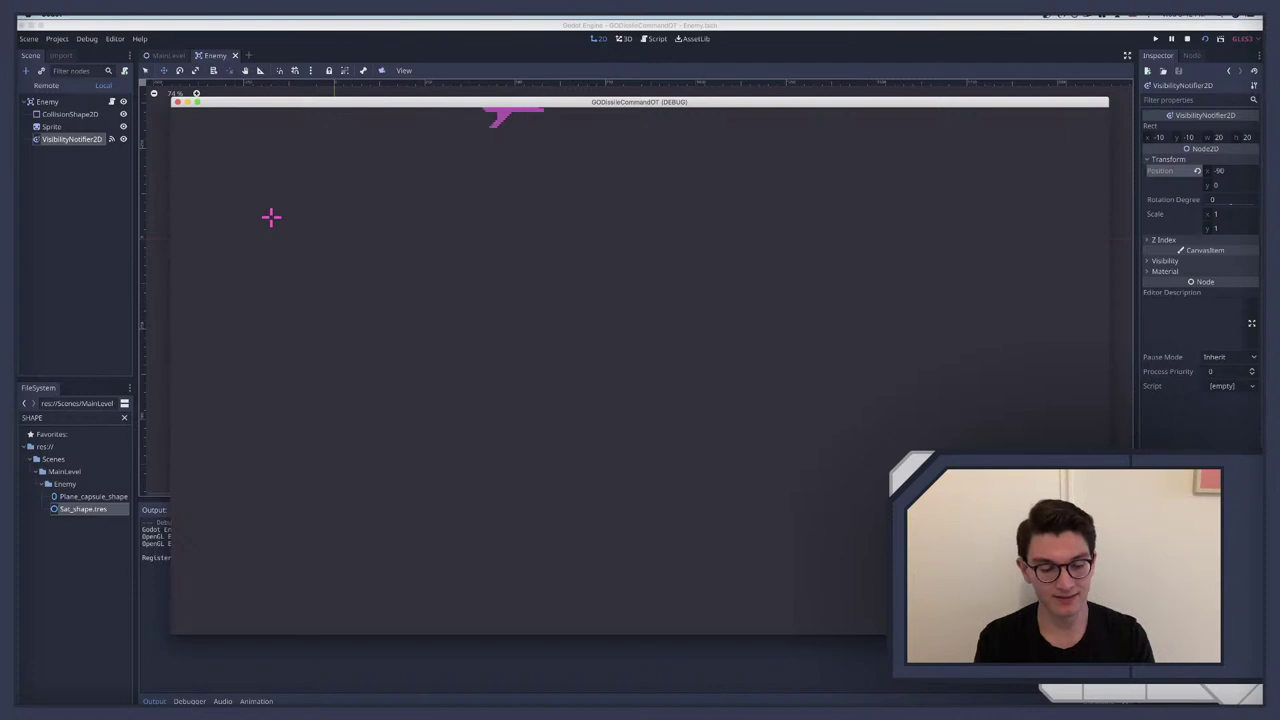
{"action": "key", "text": "super+q"}
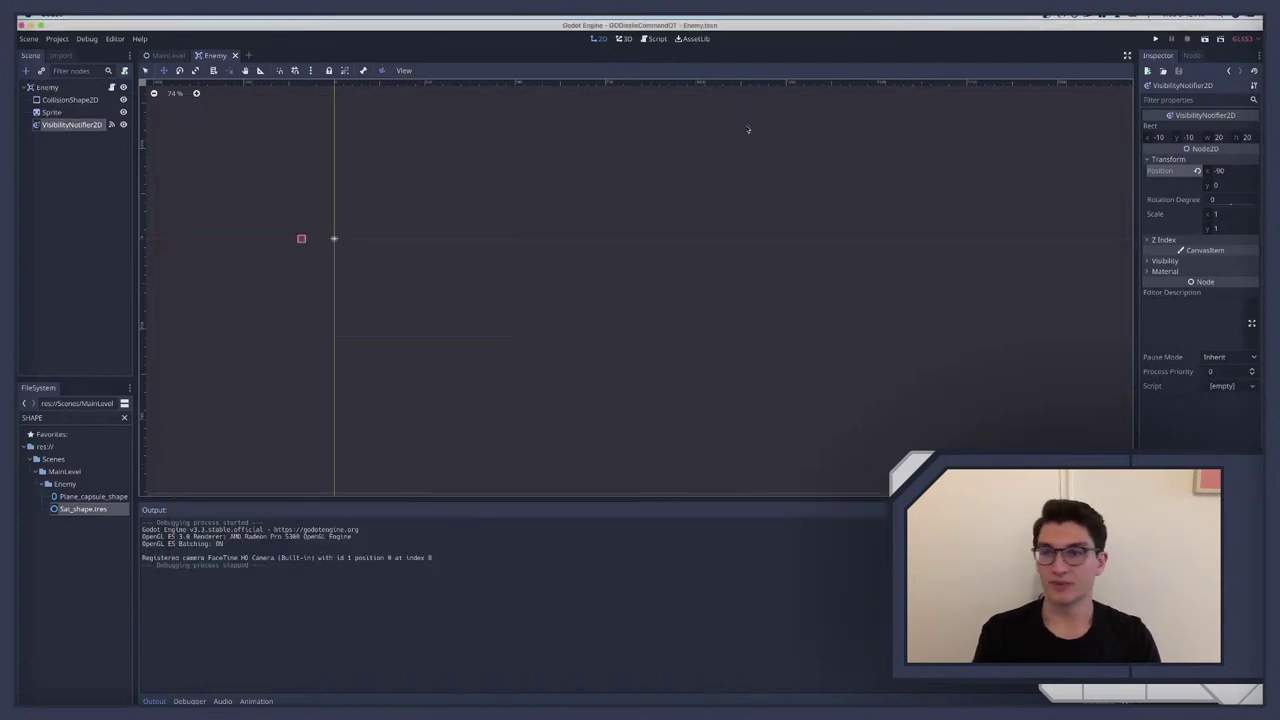
Step: Set the notifier's x position to -60, save the scene, and open Enemy.gd
{"action": "left_click", "coordinate": [1241, 169]}
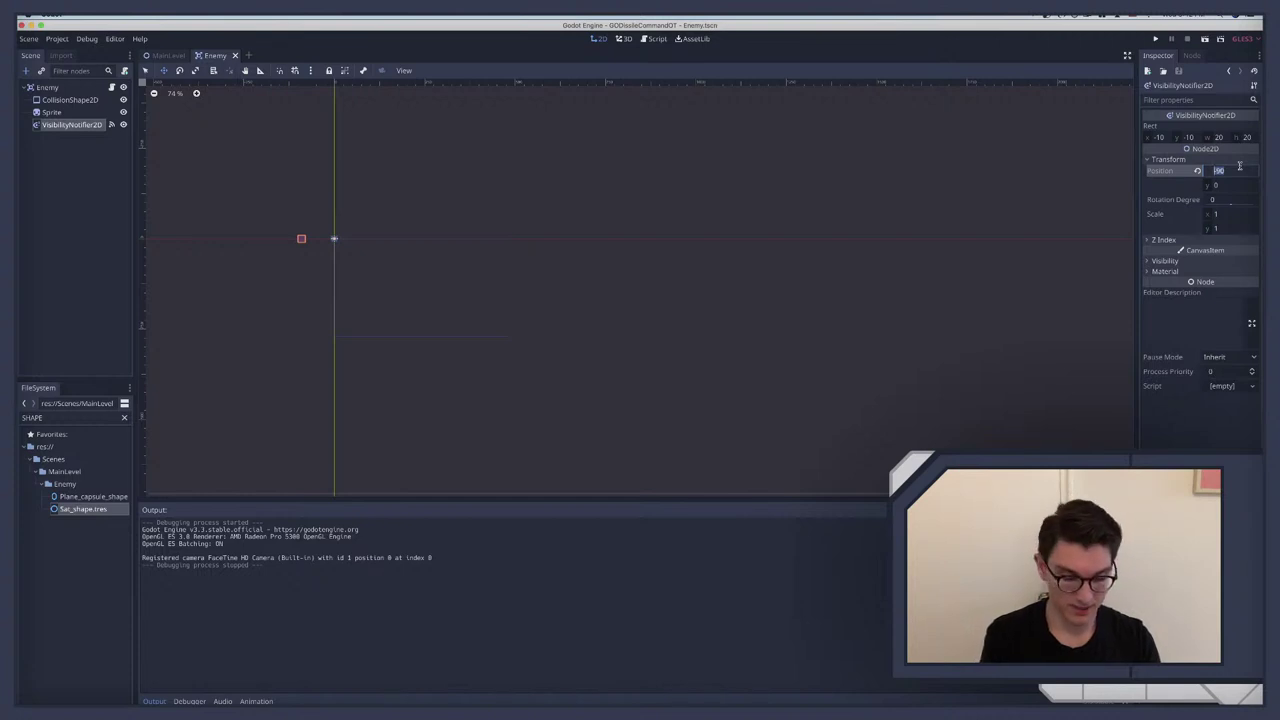
{"action": "key", "text": "Return"}
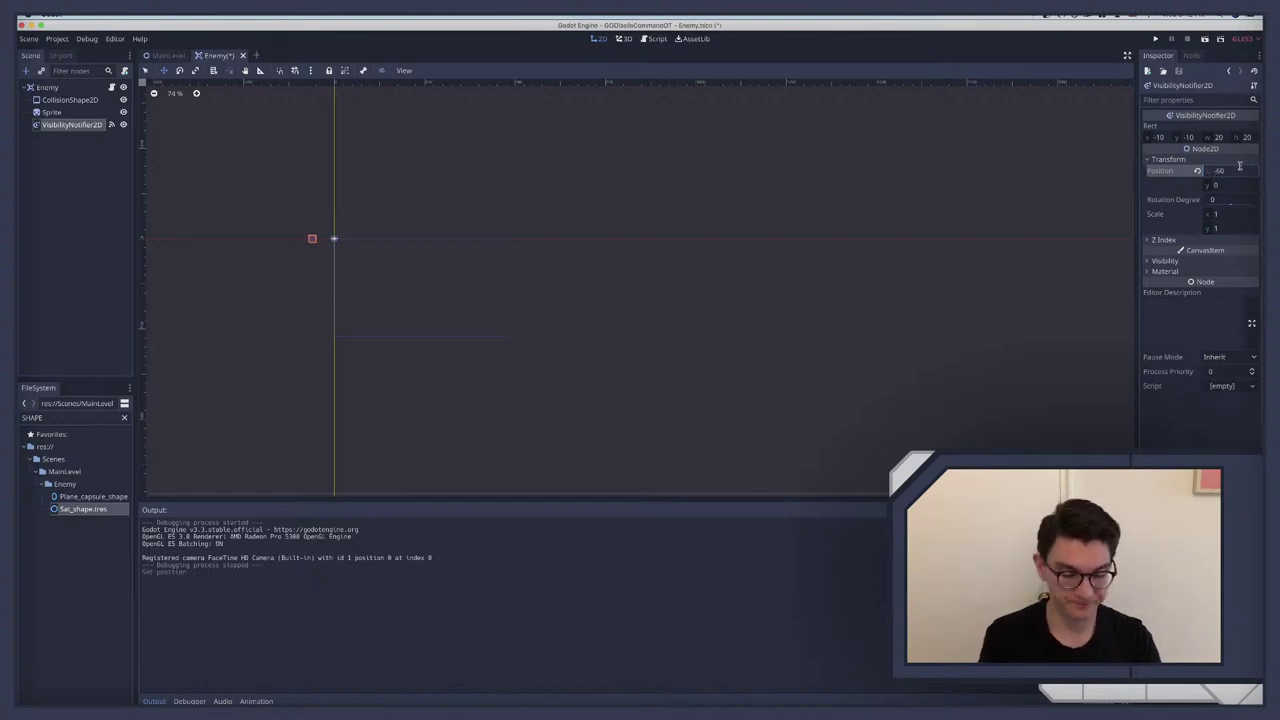
{"action": "key", "text": "super+s"}
{"action": "scroll", "coordinate": [438, 253], "scroll_direction": "left", "scroll_amount": 5}
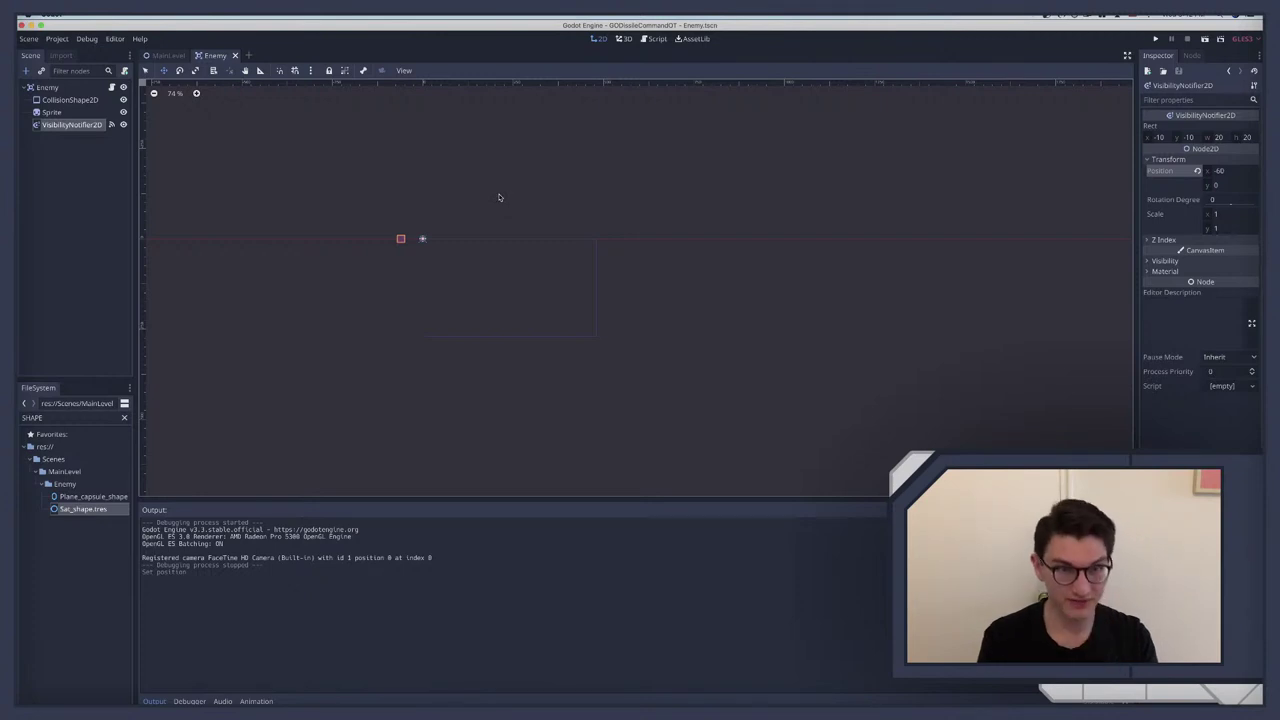
{"action": "left_click", "coordinate": [70, 89]}
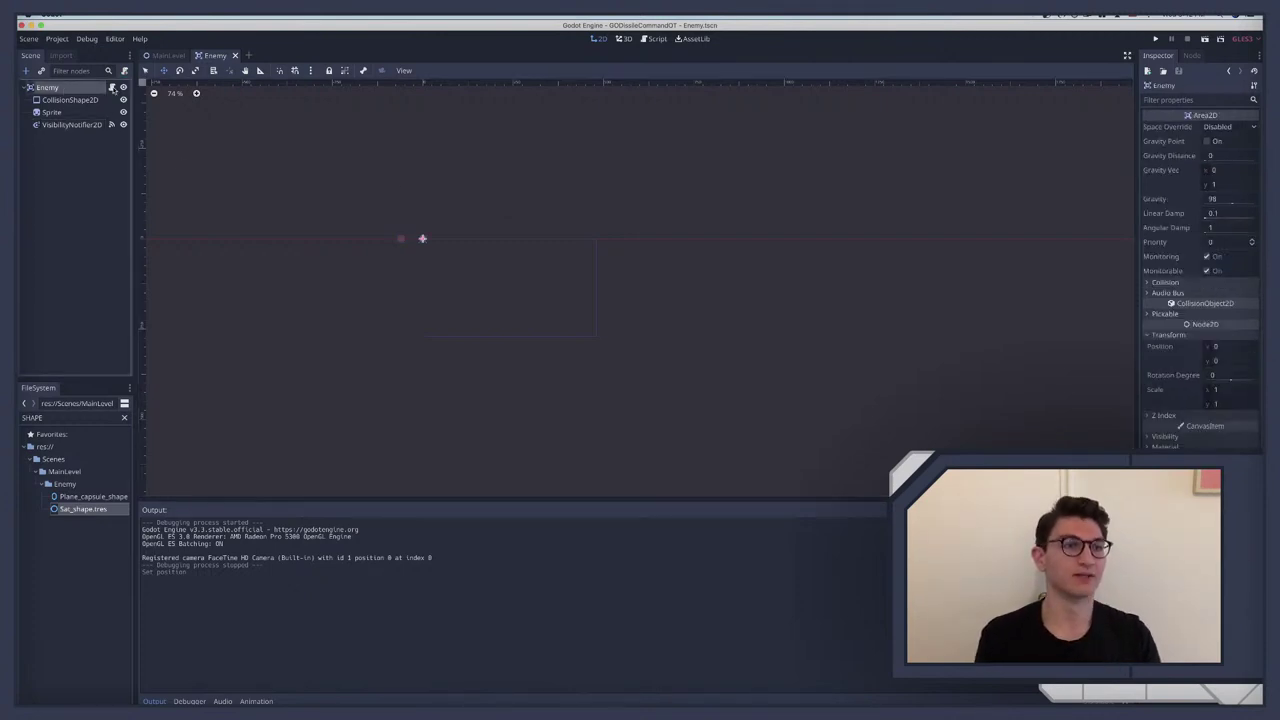
{"action": "left_click", "coordinate": [112, 88]}
{"action": "scroll", "coordinate": [408, 188], "scroll_direction": "up", "scroll_amount": 1}
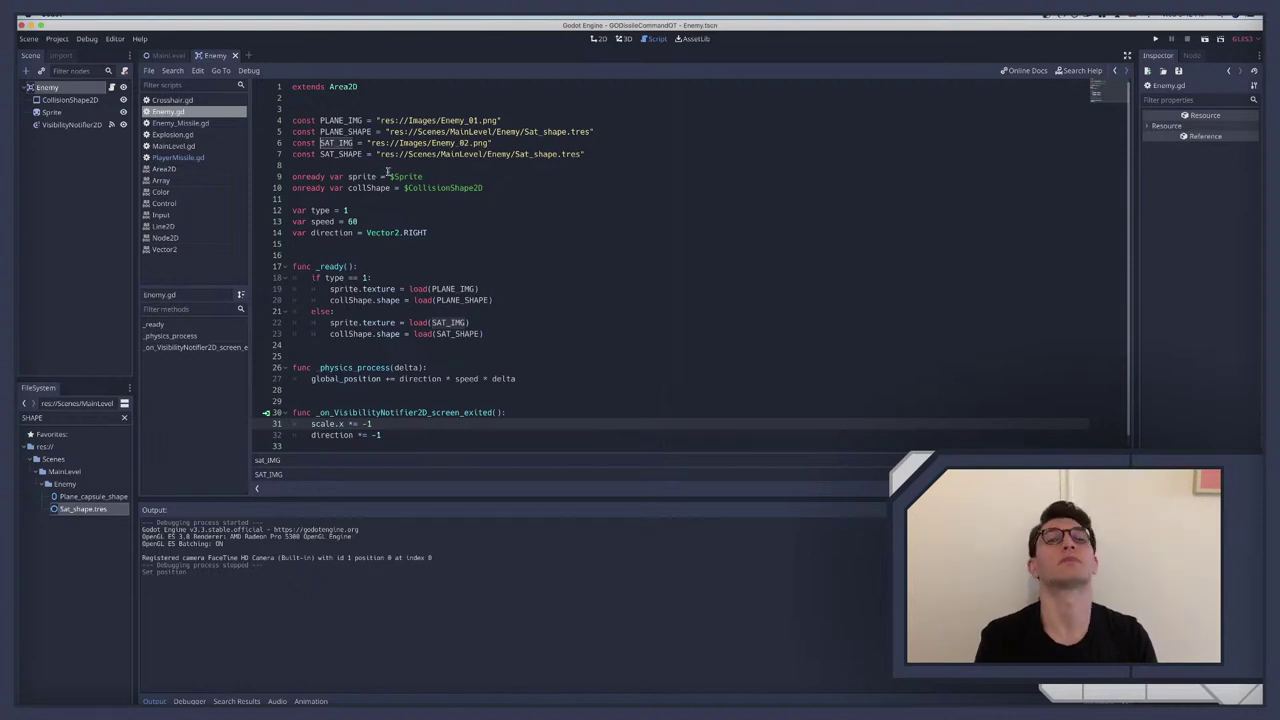
Step: Add a new line 'enemy_missile = preload(' below the existing variables in Enemy.gd
{"action": "left_click", "coordinate": [496, 187]}
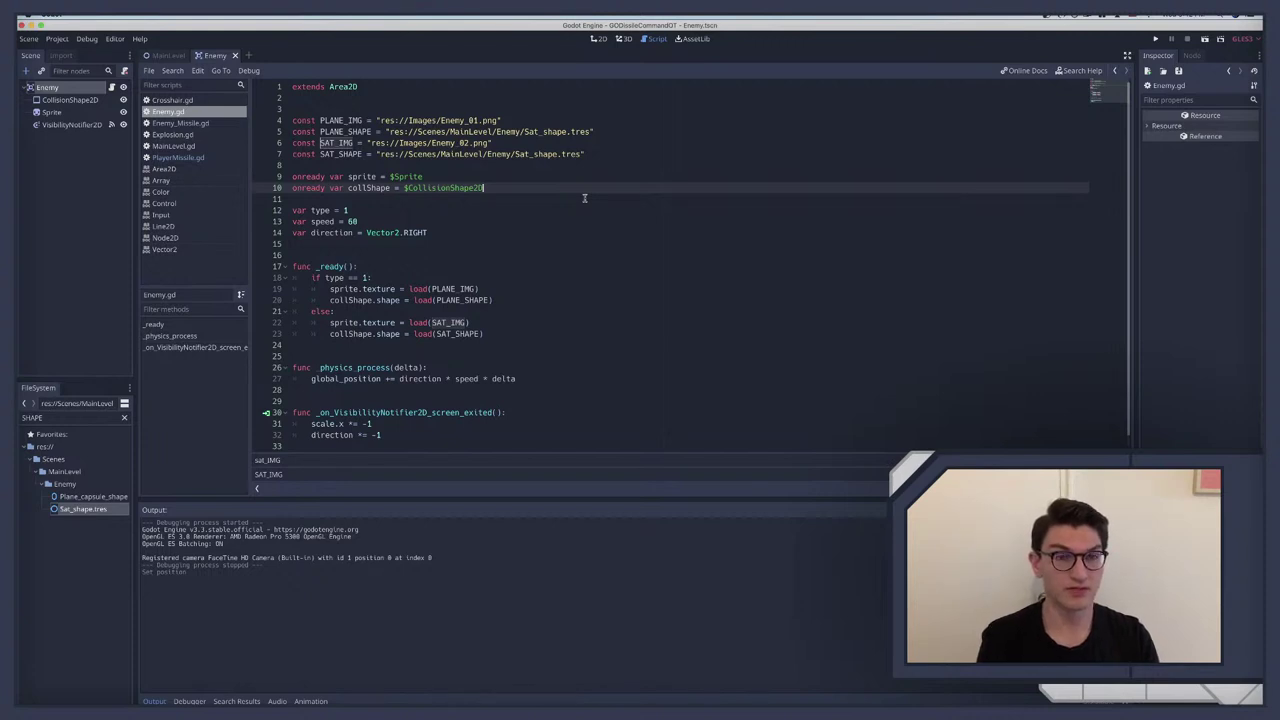
{"action": "left_click", "coordinate": [425, 208]}
{"action": "left_click", "coordinate": [393, 197]}
{"action": "key", "text": "Return"}
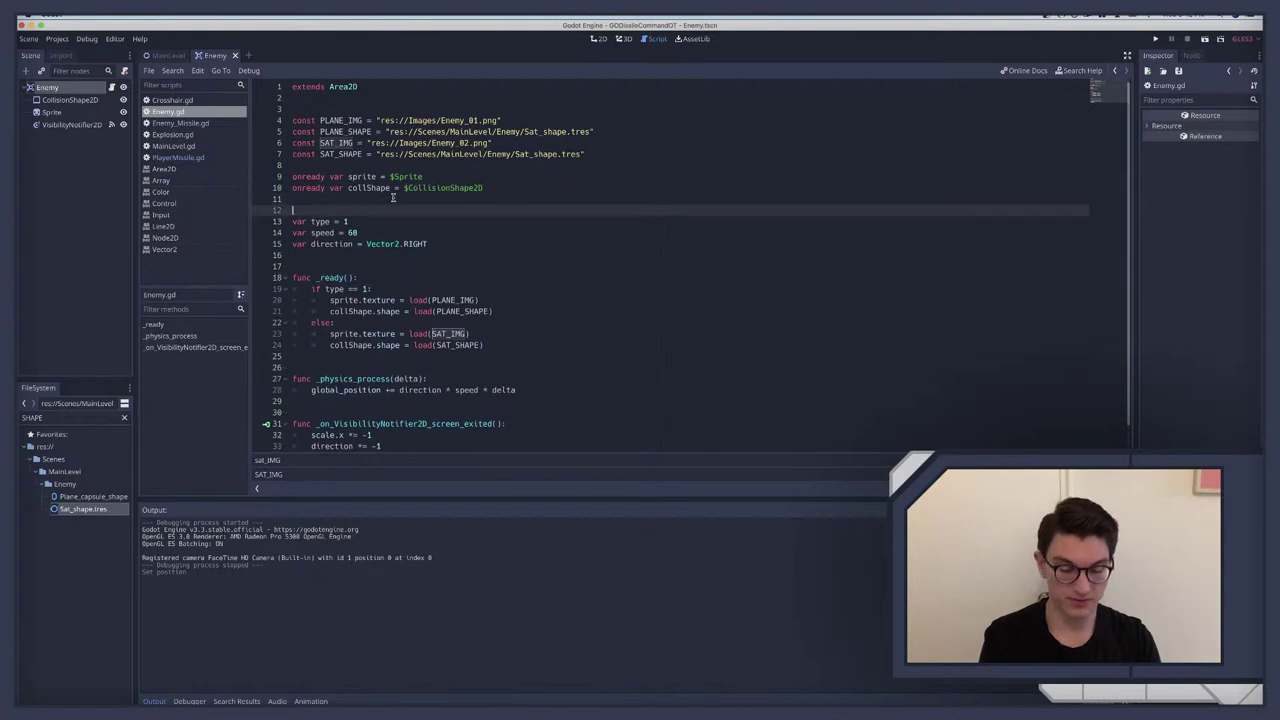
{"action": "type", "text": "var "}
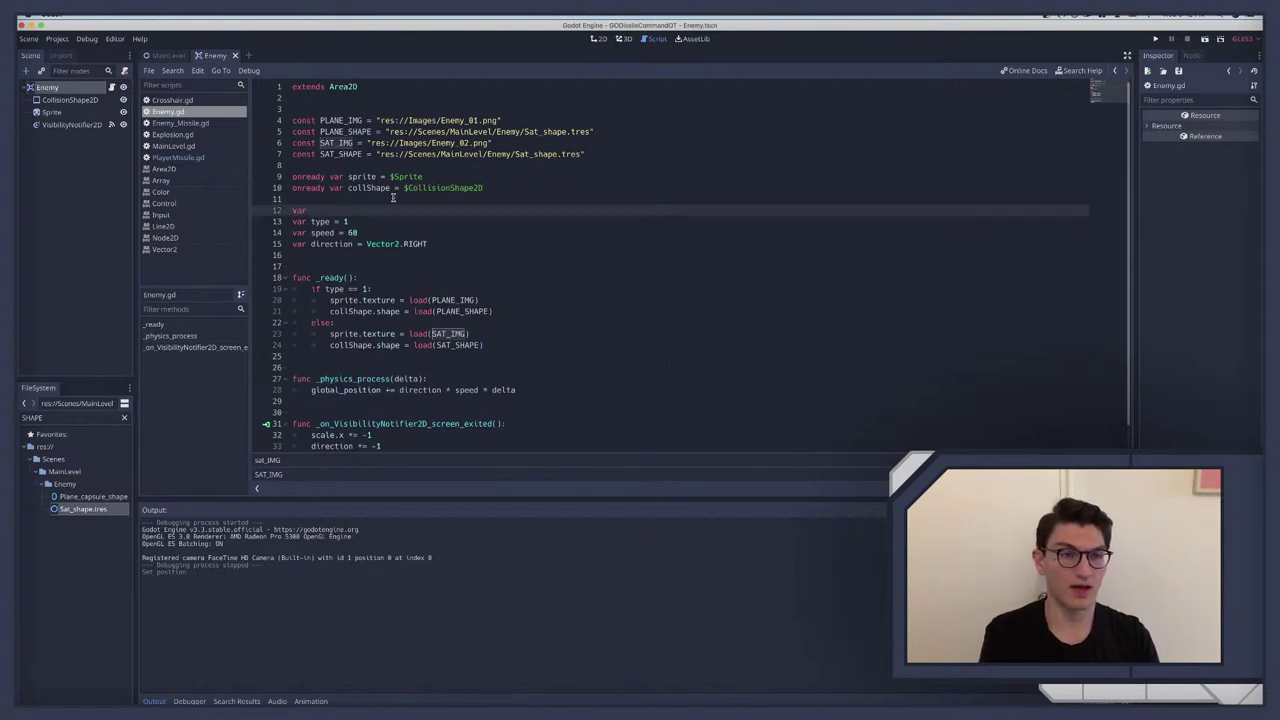
{"action": "type", "text": "missile"}
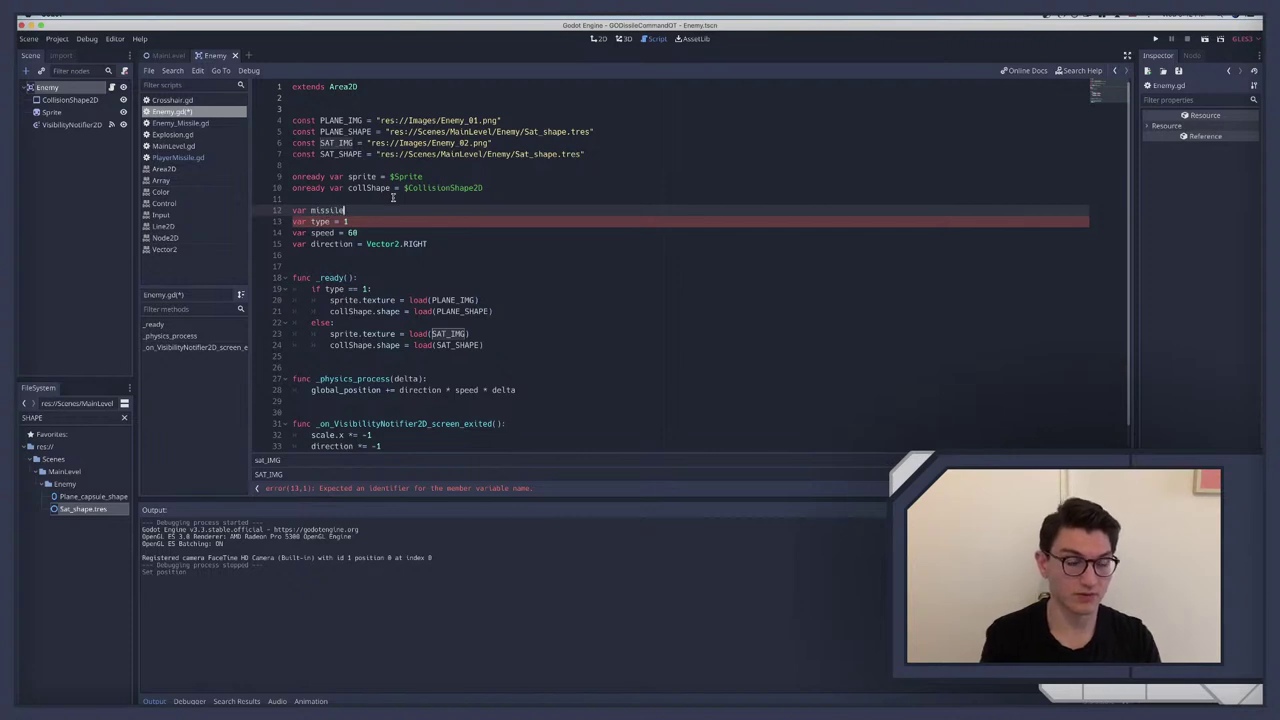
{"action": "key", "text": "ctrl+BackSpace"}
{"action": "type", "text": "en"}
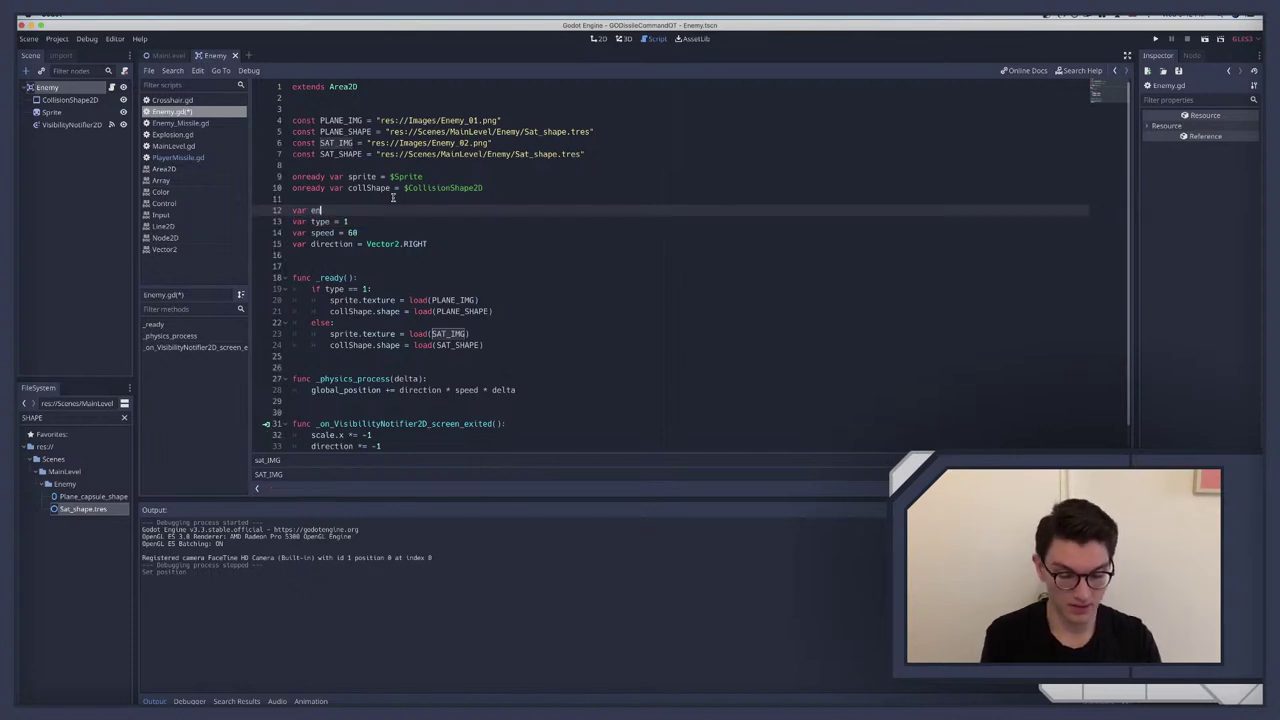
{"action": "type", "text": "emy_missile = p"}
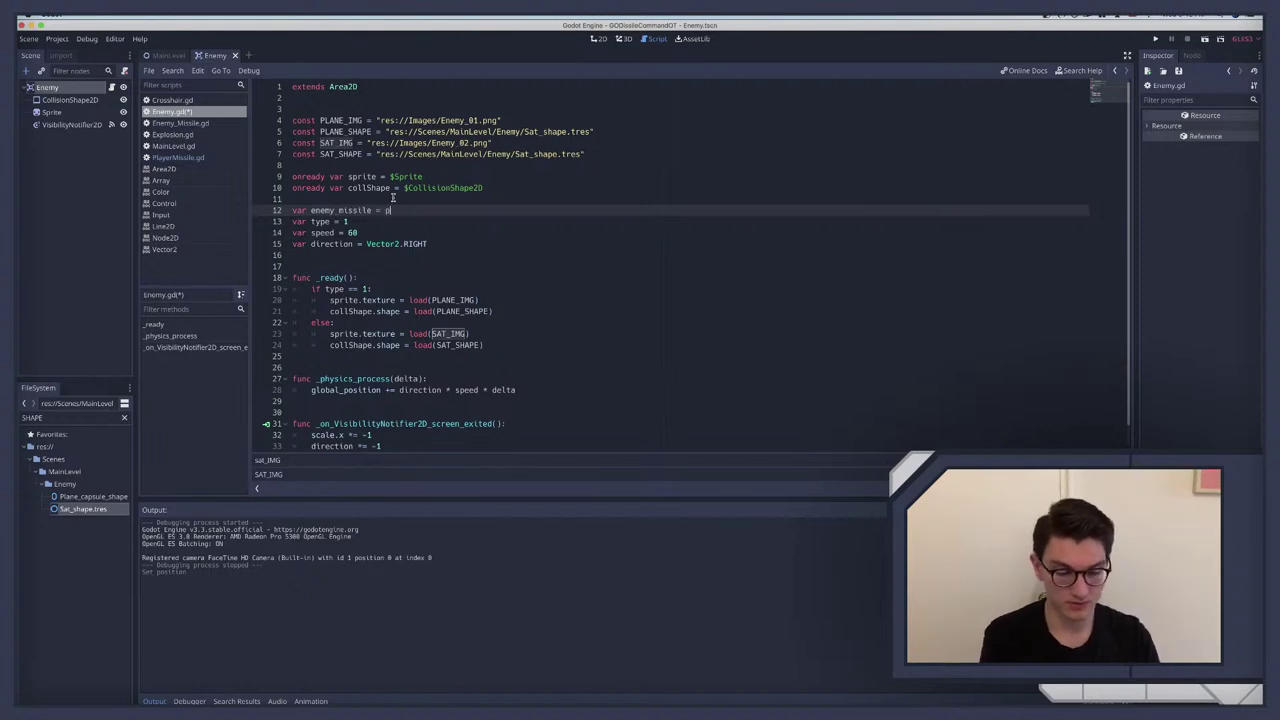
{"action": "type", "text": "reload("}
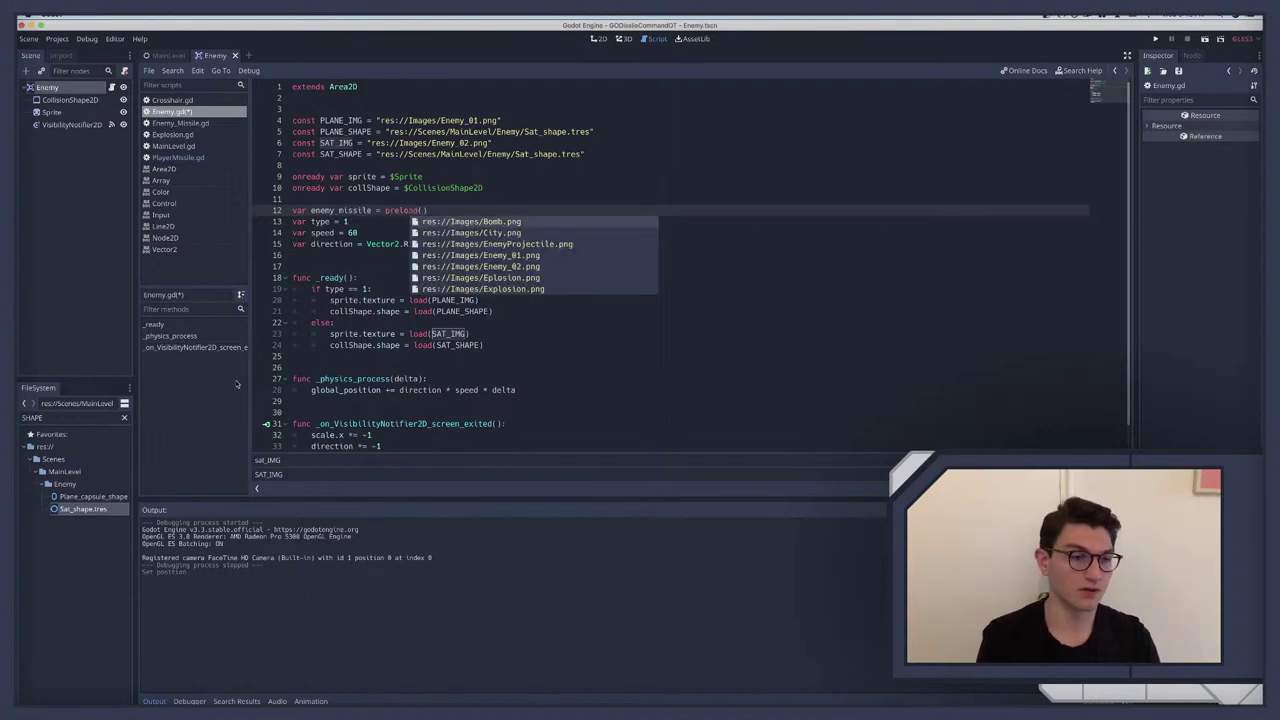
Step: Drop Enemy_Missile.tscn into preload() and rename the variable to enemy_missile_TSCN
{"action": "double_click", "coordinate": [87, 416]}
{"action": "type", "text": "missil"}
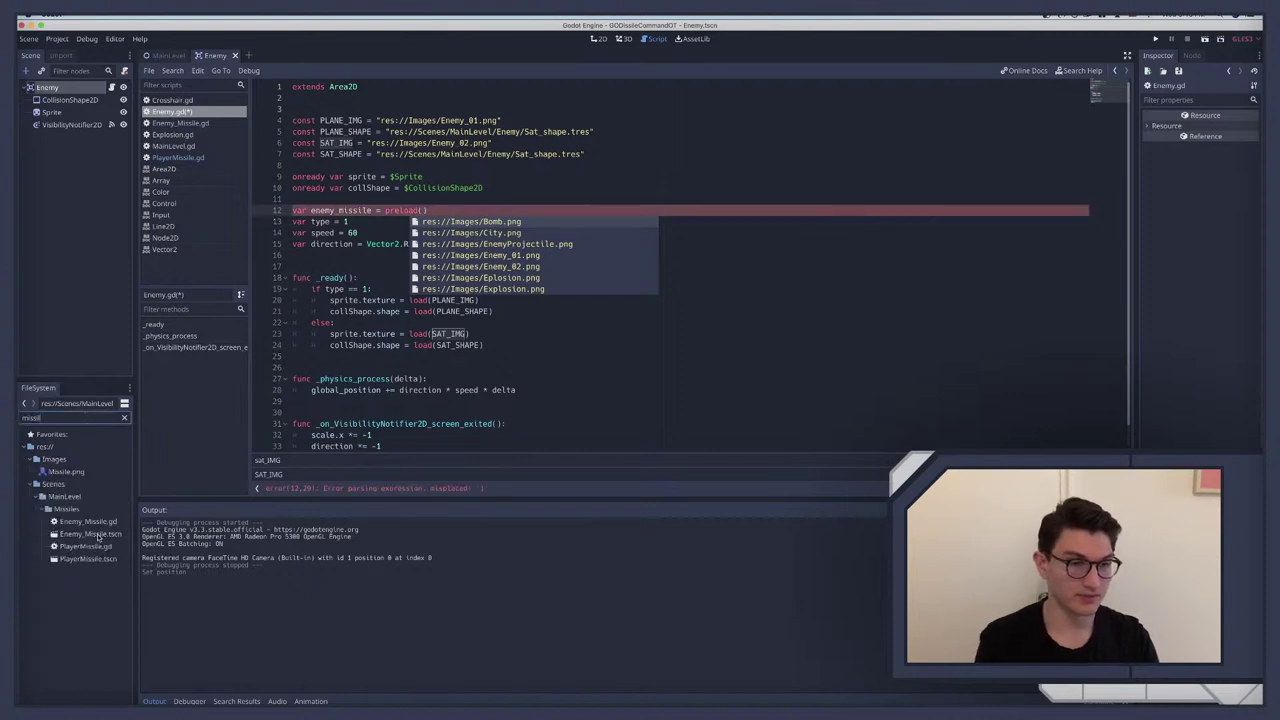
{"action": "left_click_drag", "start_coordinate": [95, 534], "coordinate": [424, 212]}
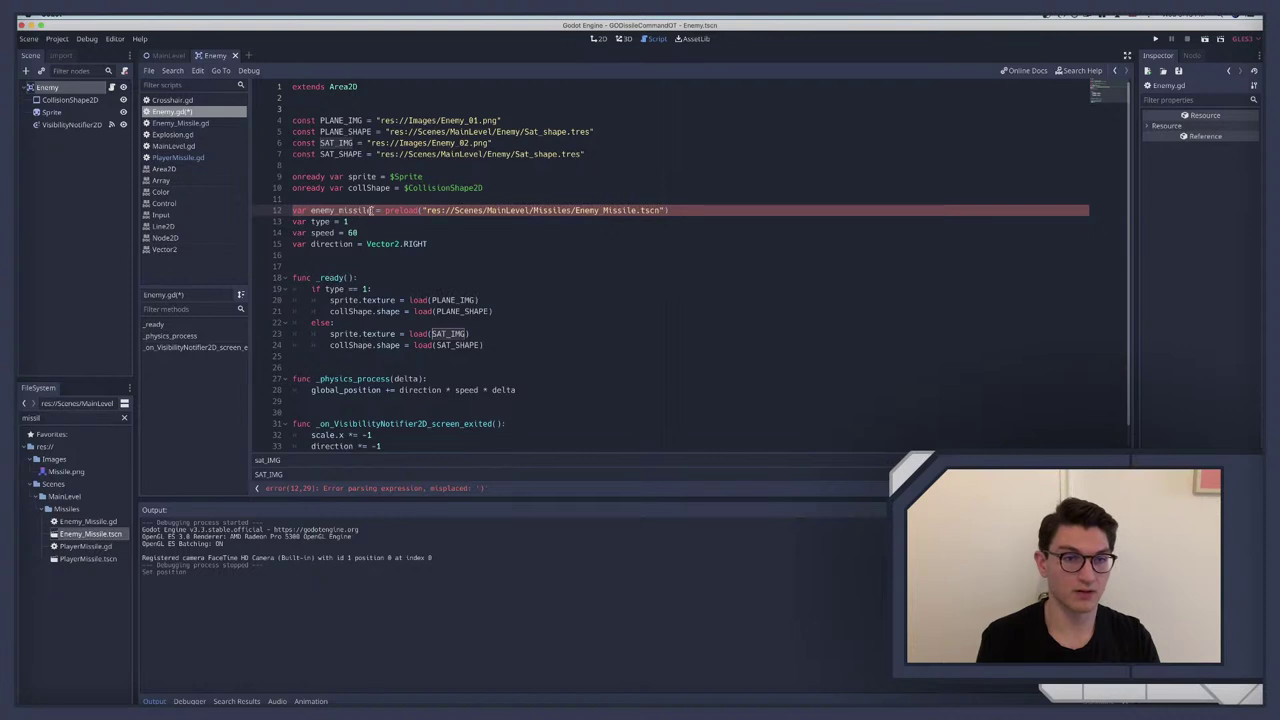
{"action": "type", "text": "_TSCN"}
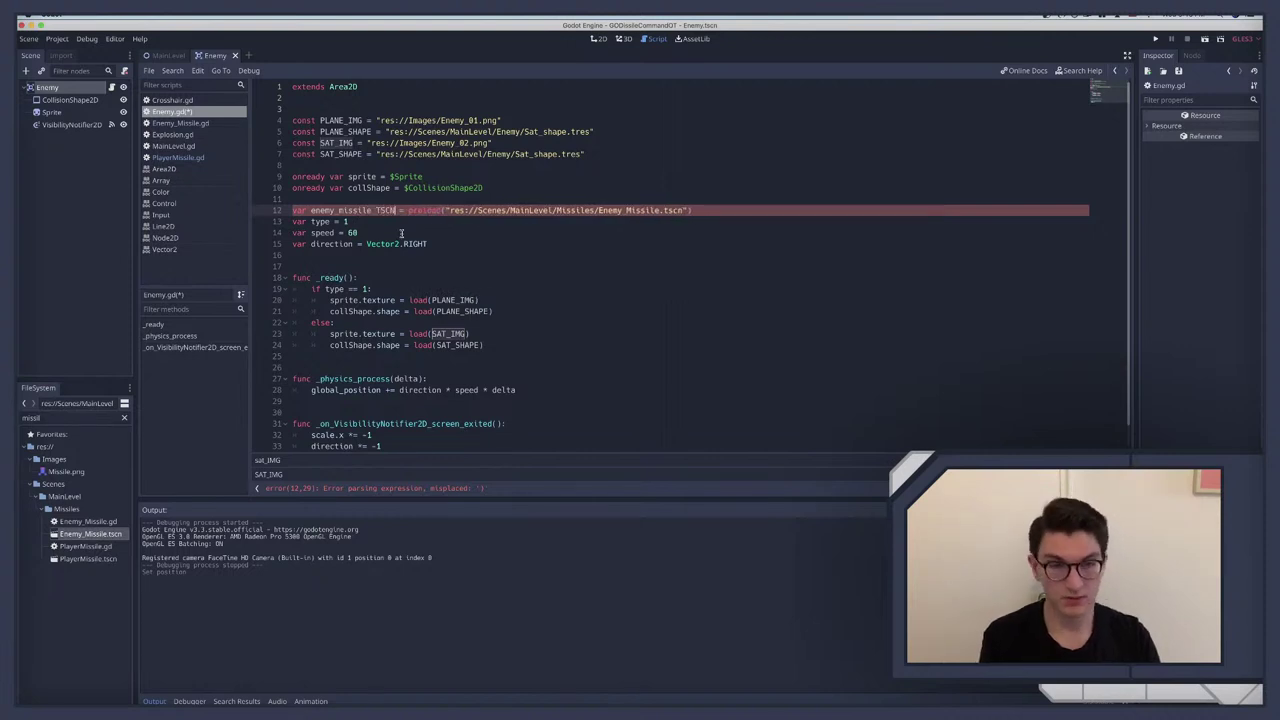
{"action": "scroll", "coordinate": [403, 229], "scroll_direction": "down", "scroll_amount": 1}
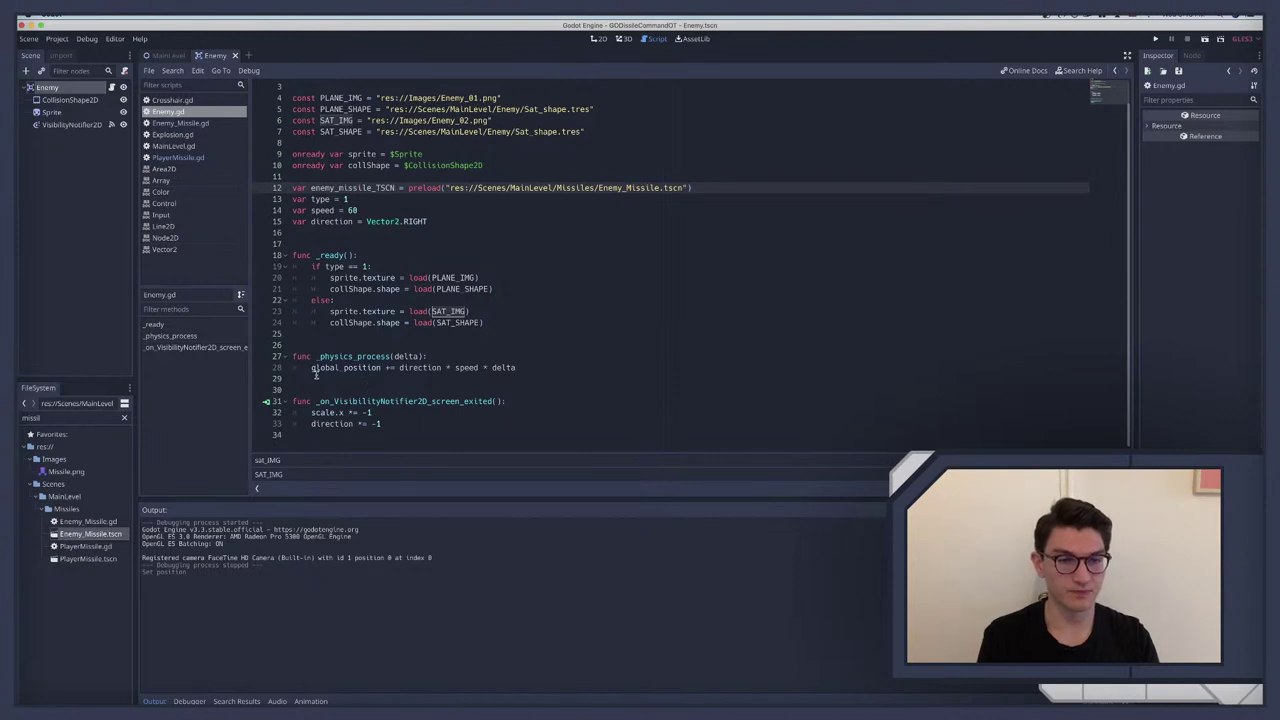
Step: Add a Timer child under Enemy and set its process mode to Physics
{"action": "left_click", "coordinate": [50, 88]}
{"action": "key", "text": "ctrl+a"}
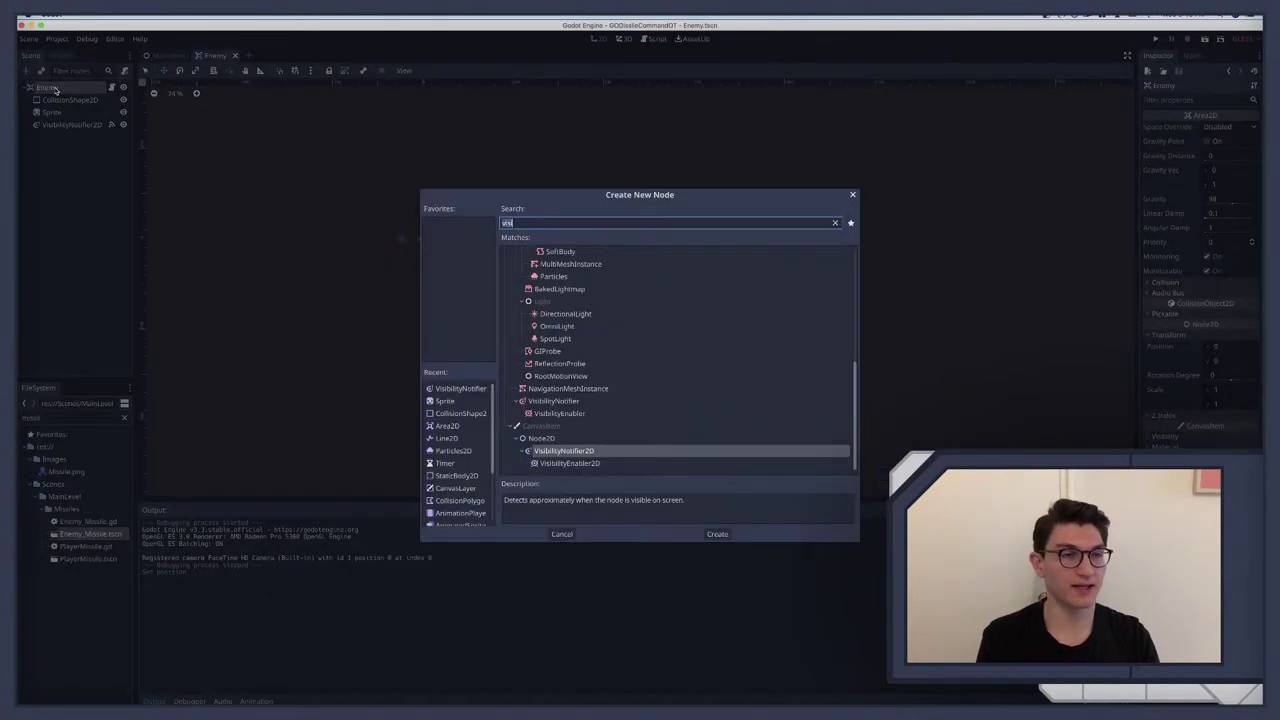
{"action": "type", "text": "timer"}
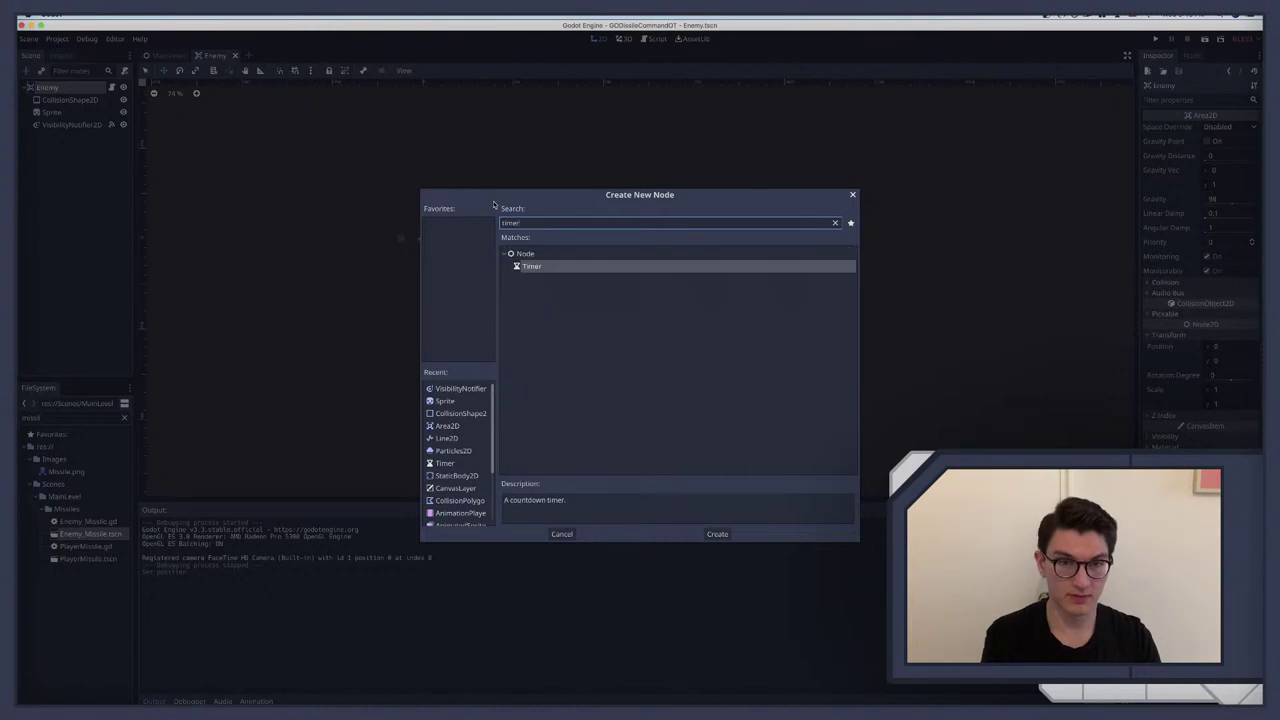
{"action": "key", "text": "Return"}
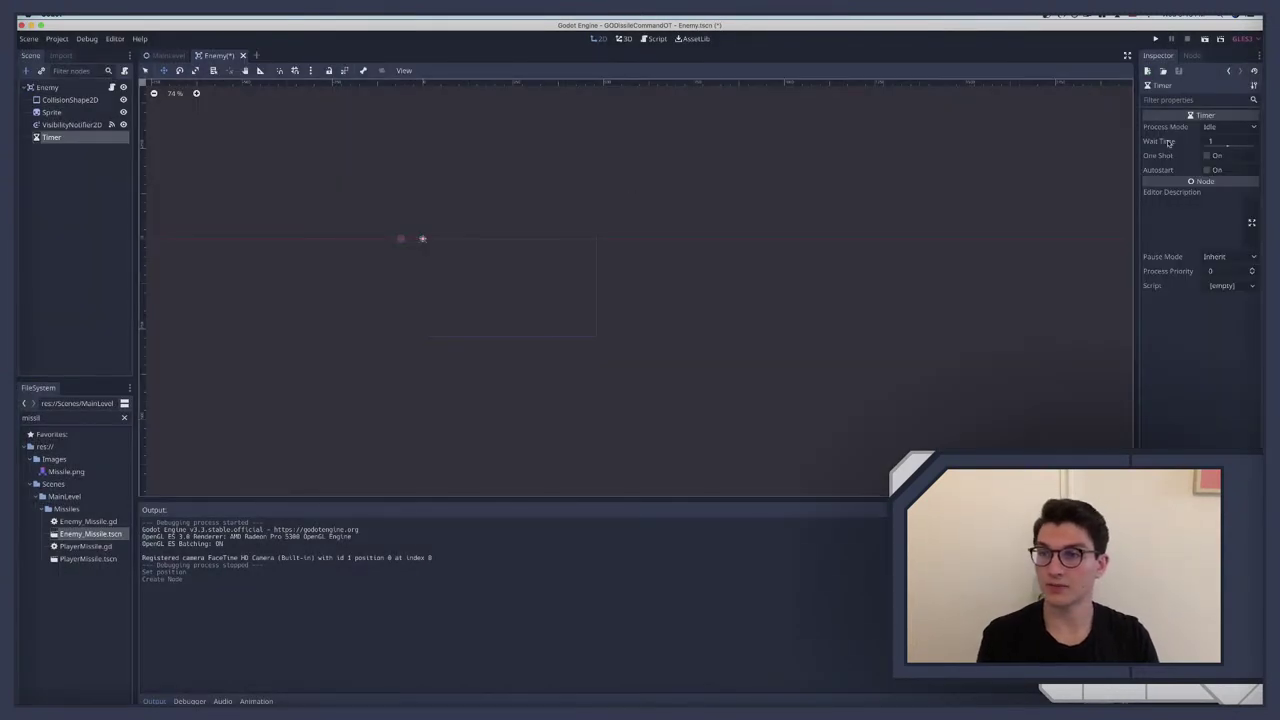
{"action": "left_click", "coordinate": [1228, 127]}
{"action": "left_click", "coordinate": [1220, 141]}
{"action": "left_click", "coordinate": [1225, 141]}
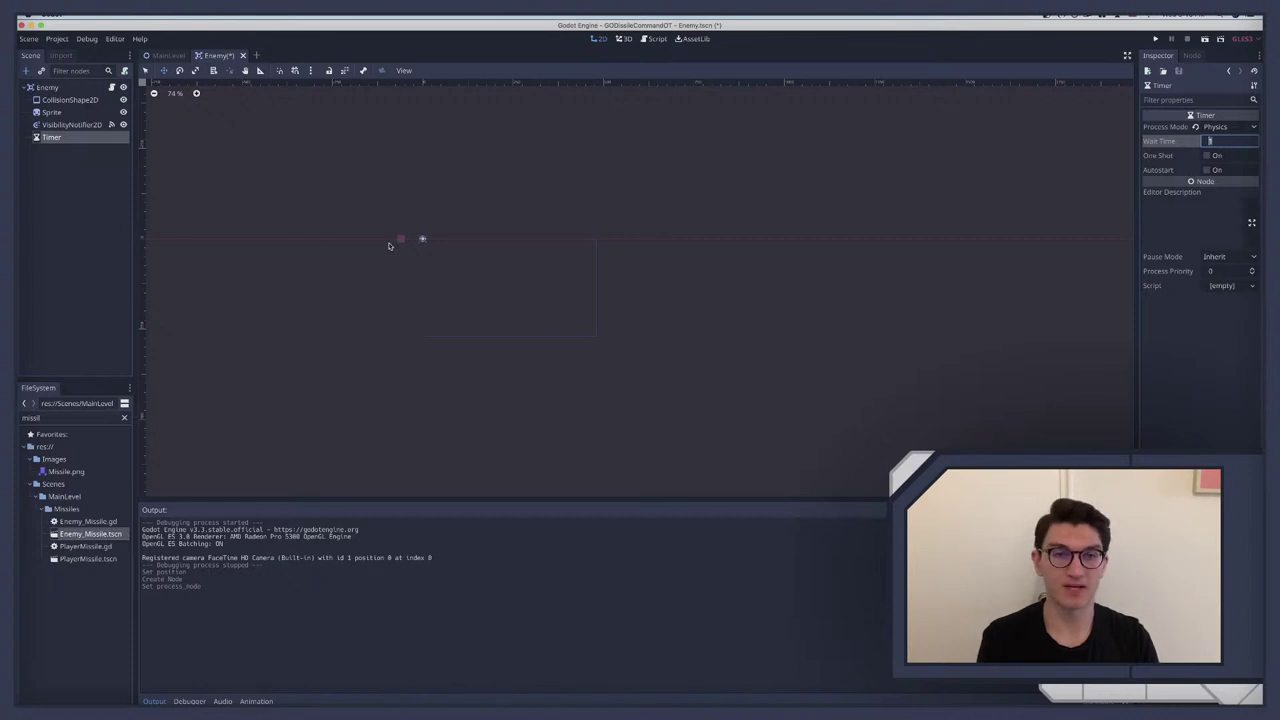
Step: Test-run the Enemy scene twice, stopping the game each time
{"action": "left_click", "coordinate": [55, 89]}
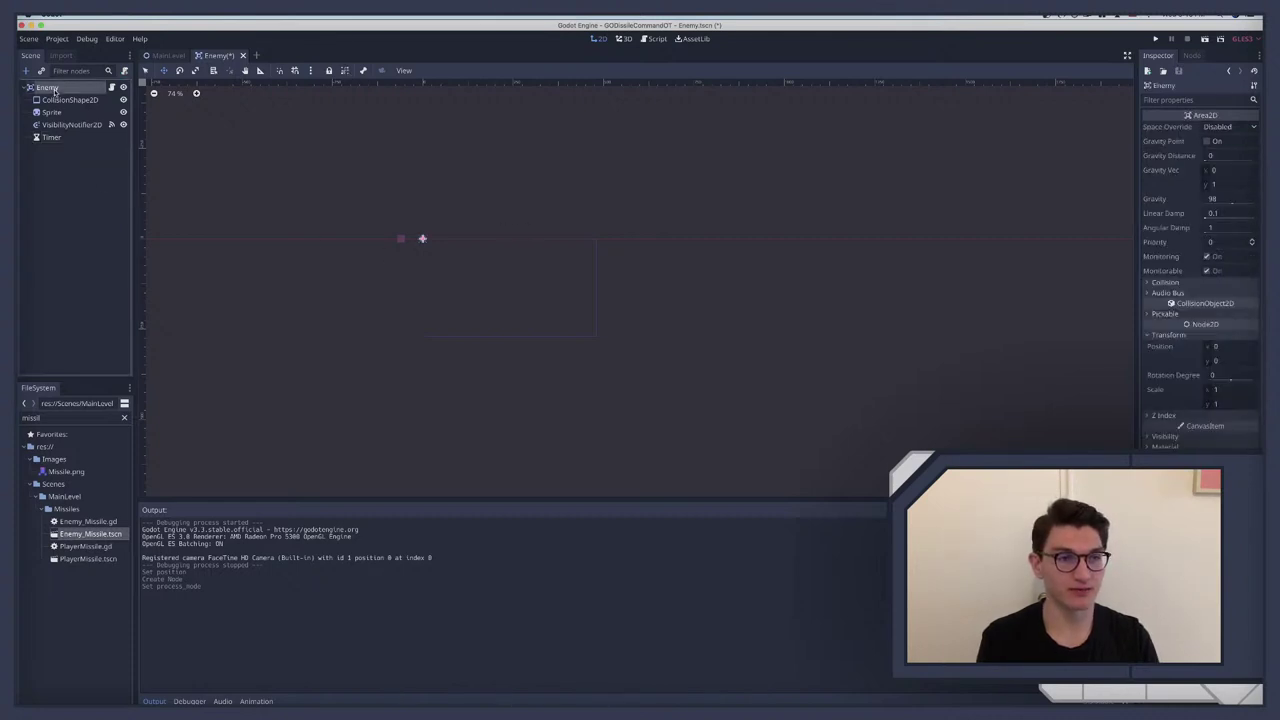
{"action": "key", "text": "super+r"}
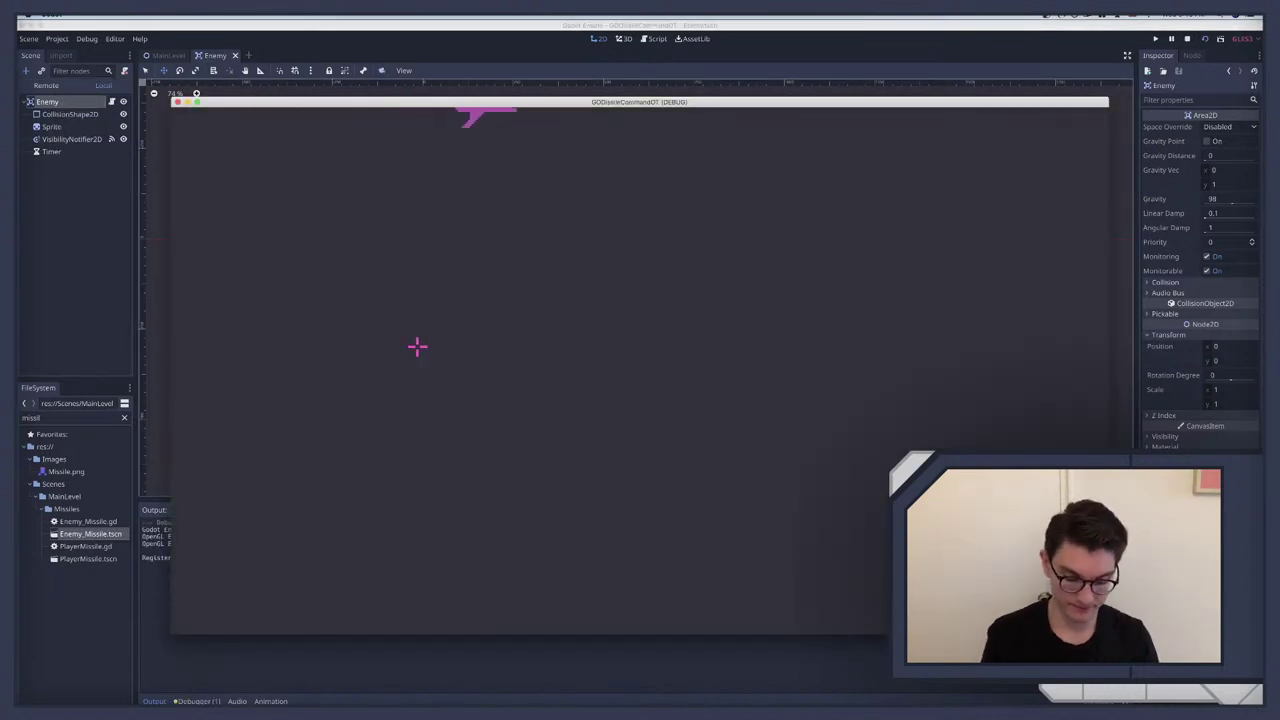
{"action": "key", "text": "super+q"}
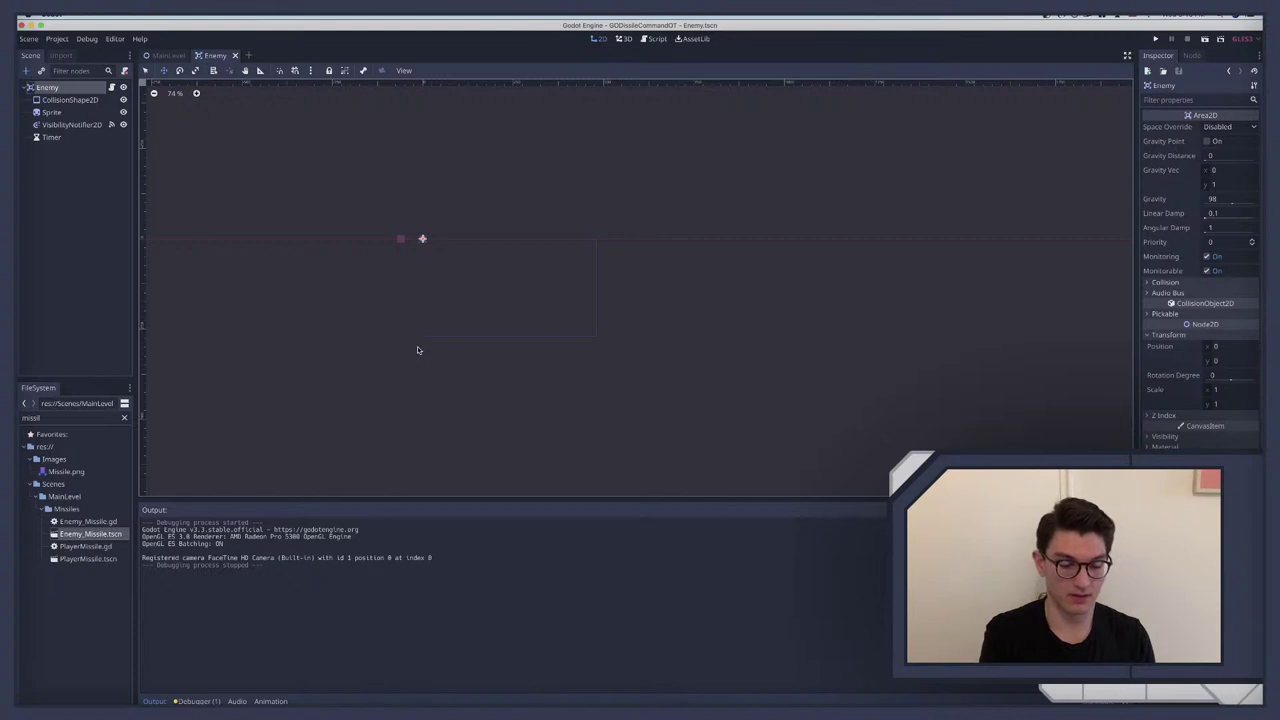
{"action": "key", "text": "super+r"}
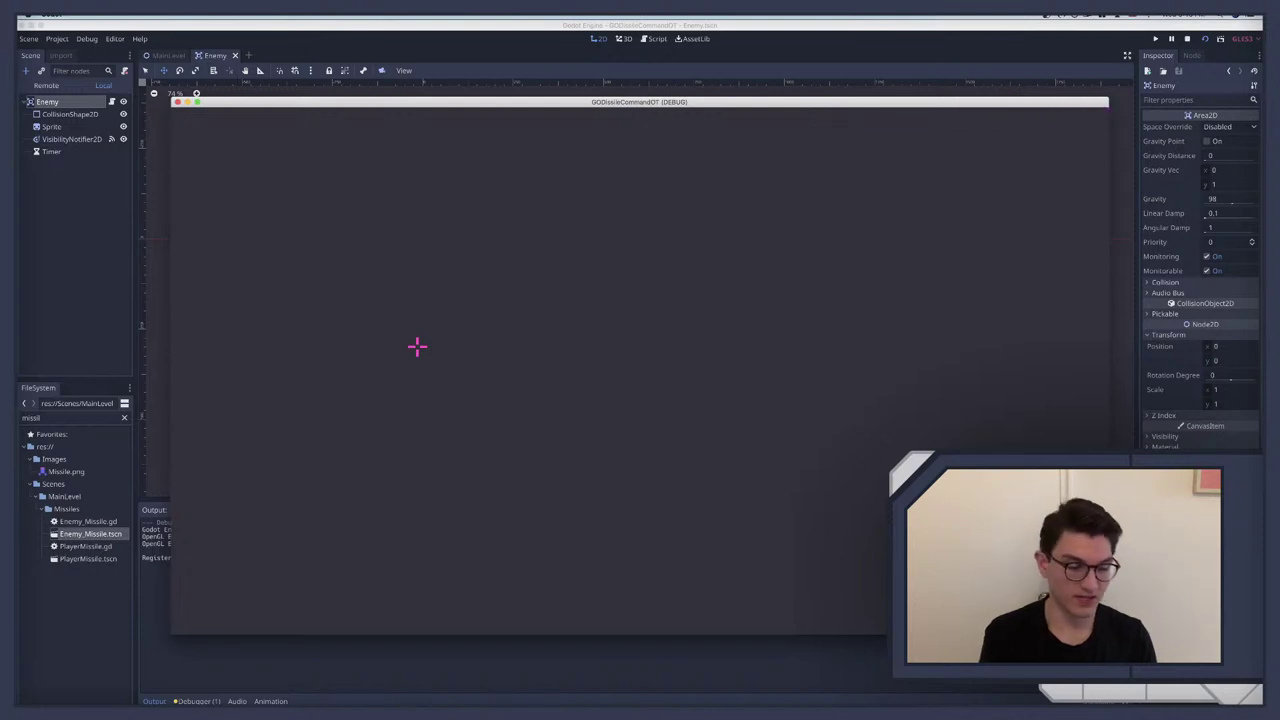
{"action": "key", "text": "super+q"}
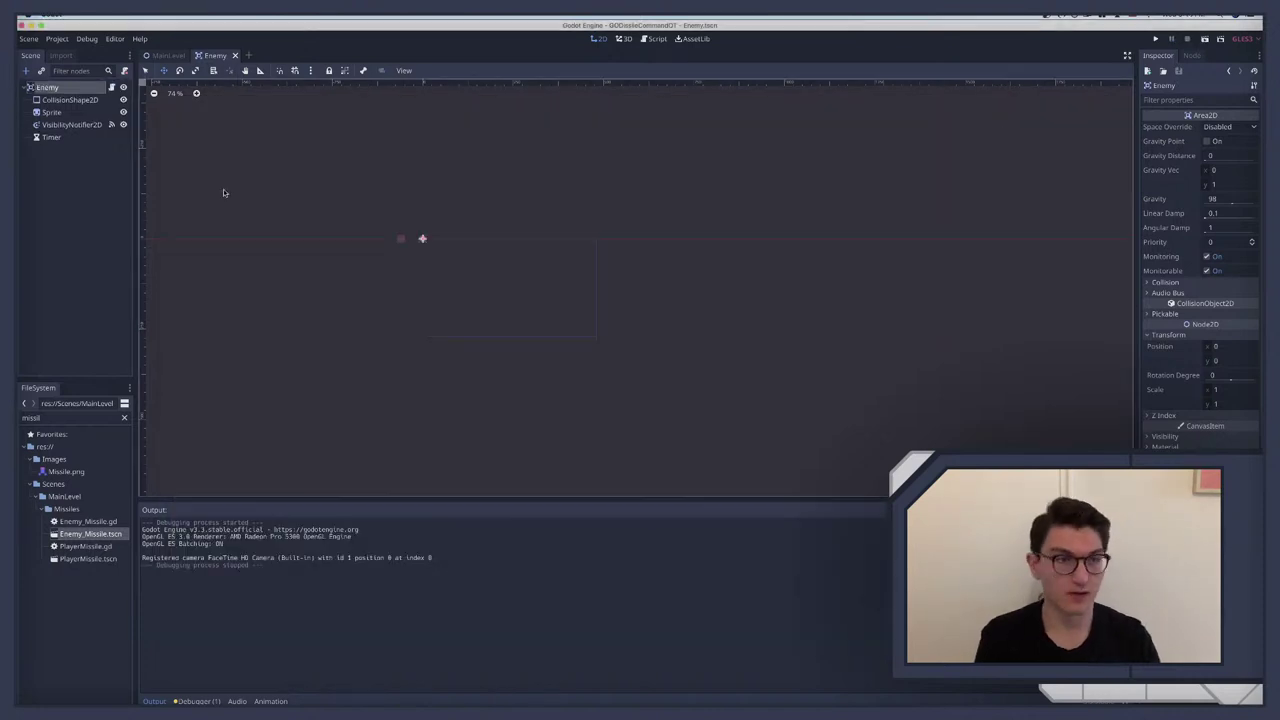
Step: Give the Timer Idle process mode, a 2-second wait time, and Autostart, then show its signals
{"action": "left_click", "coordinate": [52, 137]}
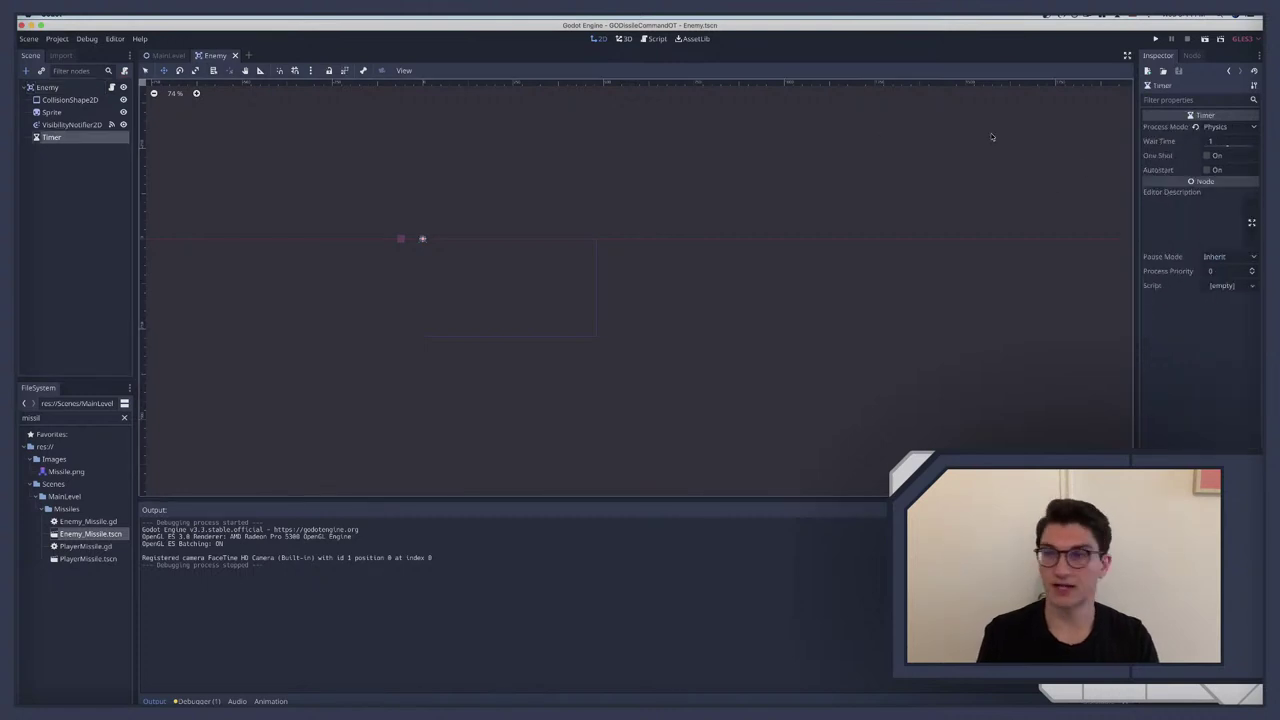
{"action": "left_click", "coordinate": [1214, 127]}
{"action": "left_click", "coordinate": [1210, 145]}
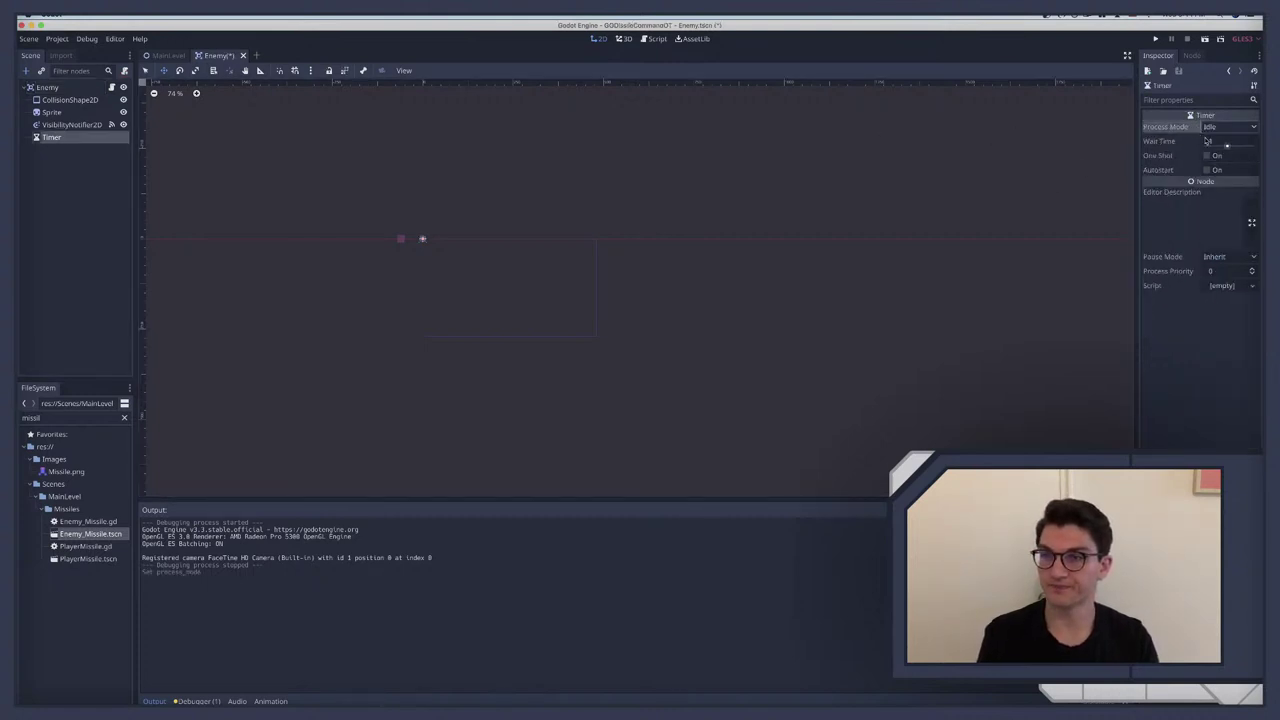
{"action": "left_click", "coordinate": [1212, 142]}
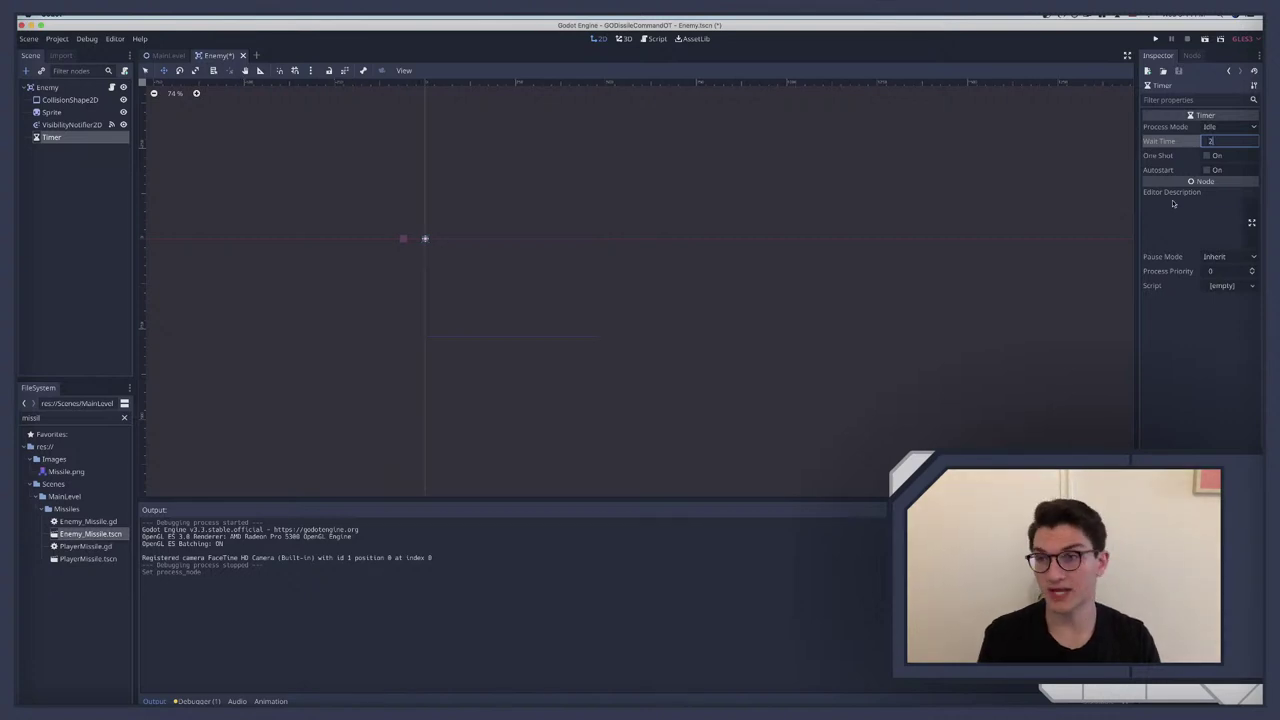
{"action": "left_click", "coordinate": [1206, 170]}
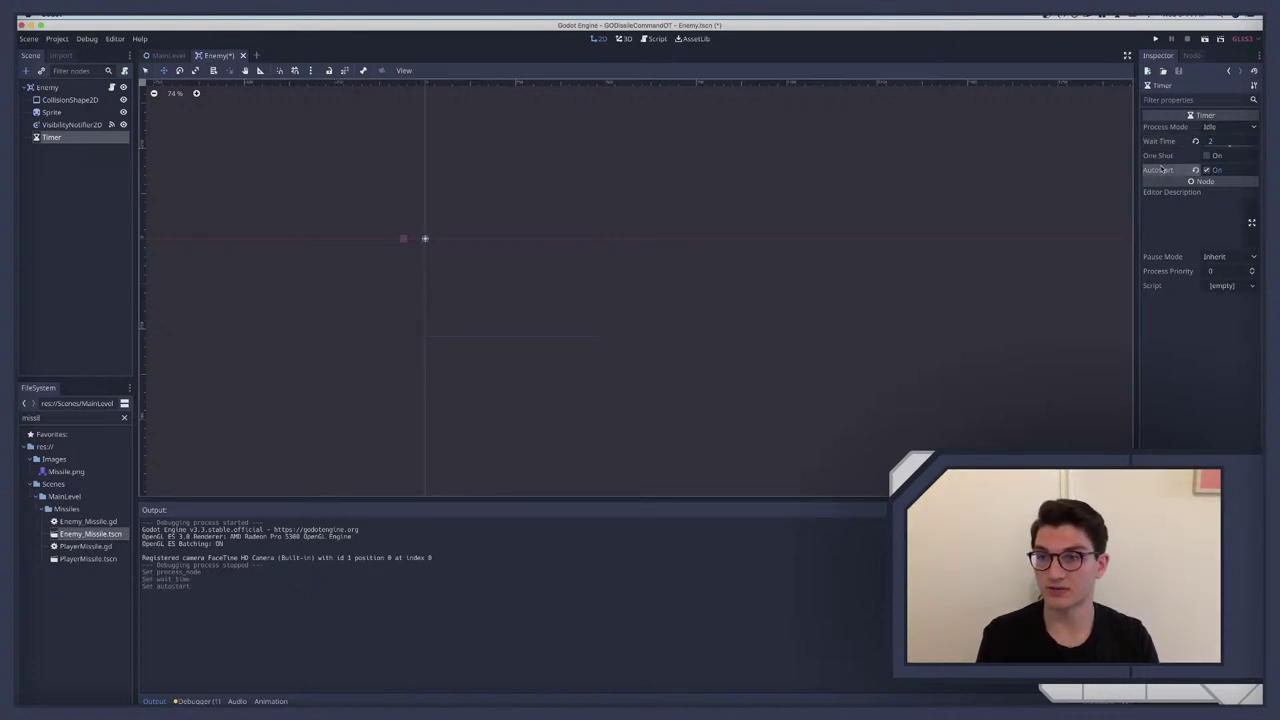
{"action": "left_click", "coordinate": [1190, 56]}
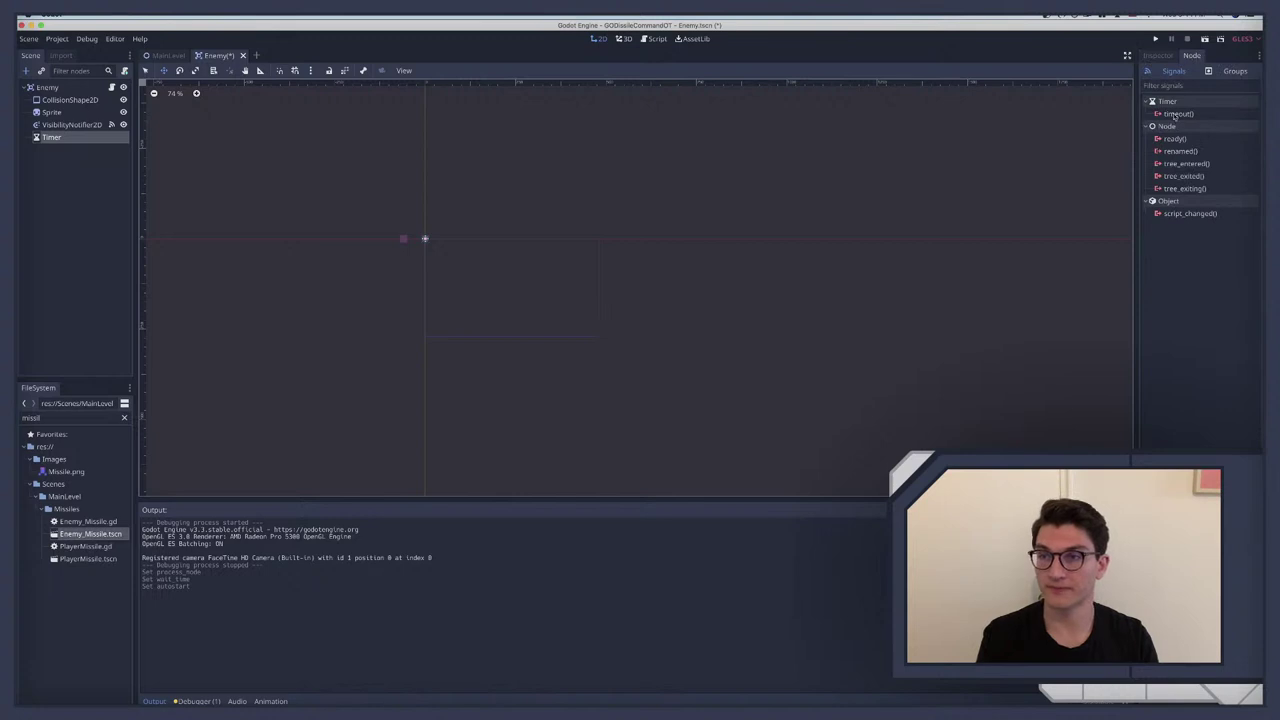
Step: Connect the Timer's timeout signal to a new _on_Timer_timeout function in Enemy.gd
{"action": "double_click", "coordinate": [1177, 114]}
{"action": "key", "text": "Return"}
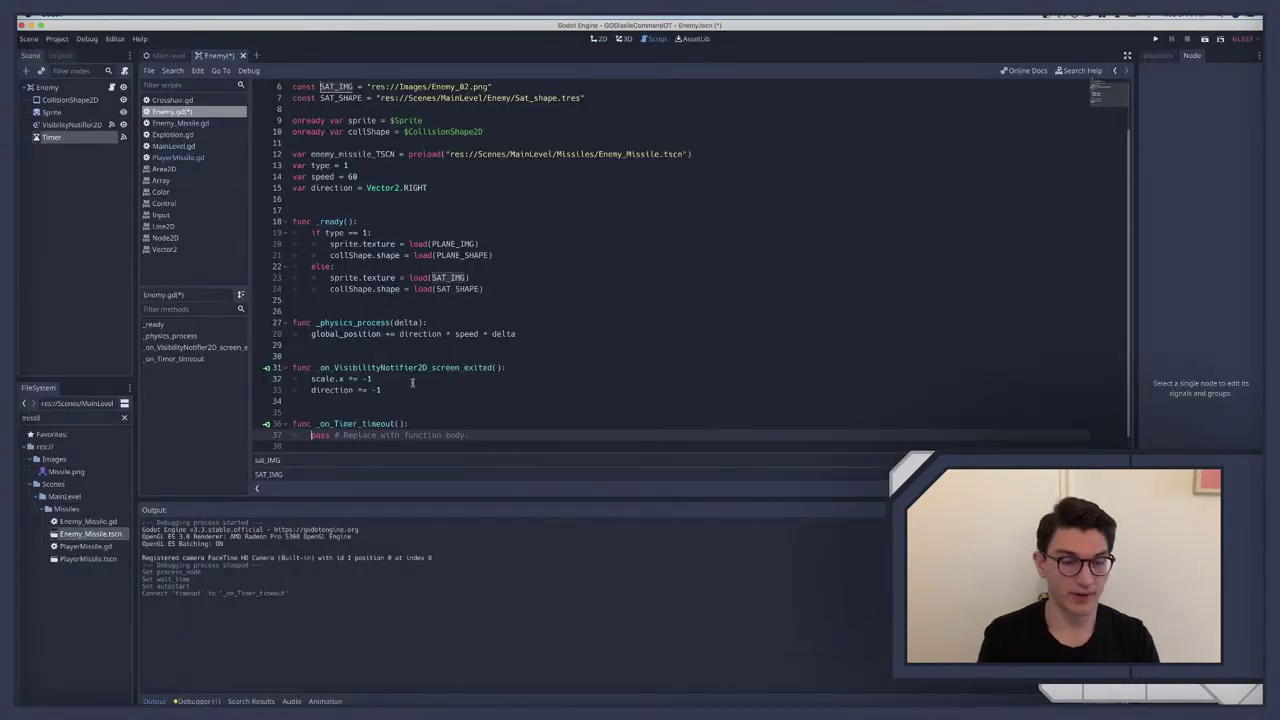
{"action": "scroll", "coordinate": [411, 377], "scroll_direction": "up", "scroll_amount": 3}
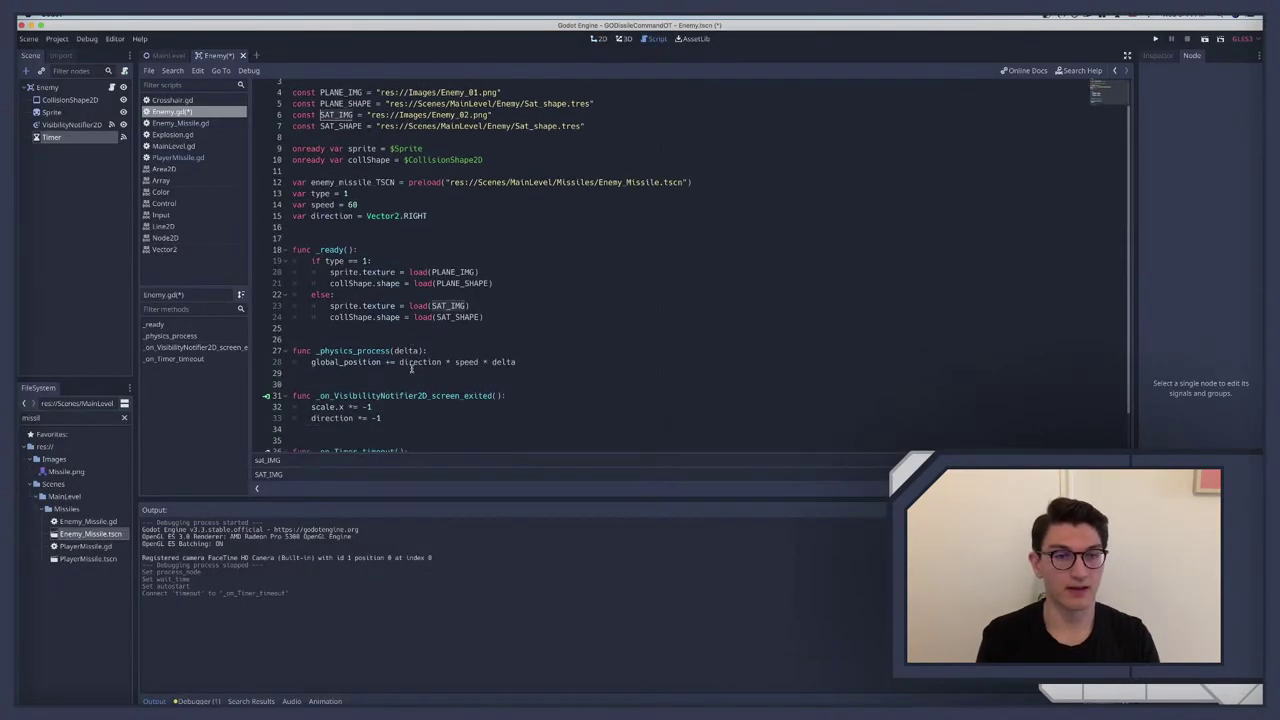
{"action": "scroll", "coordinate": [411, 369], "scroll_direction": "down", "scroll_amount": 2}
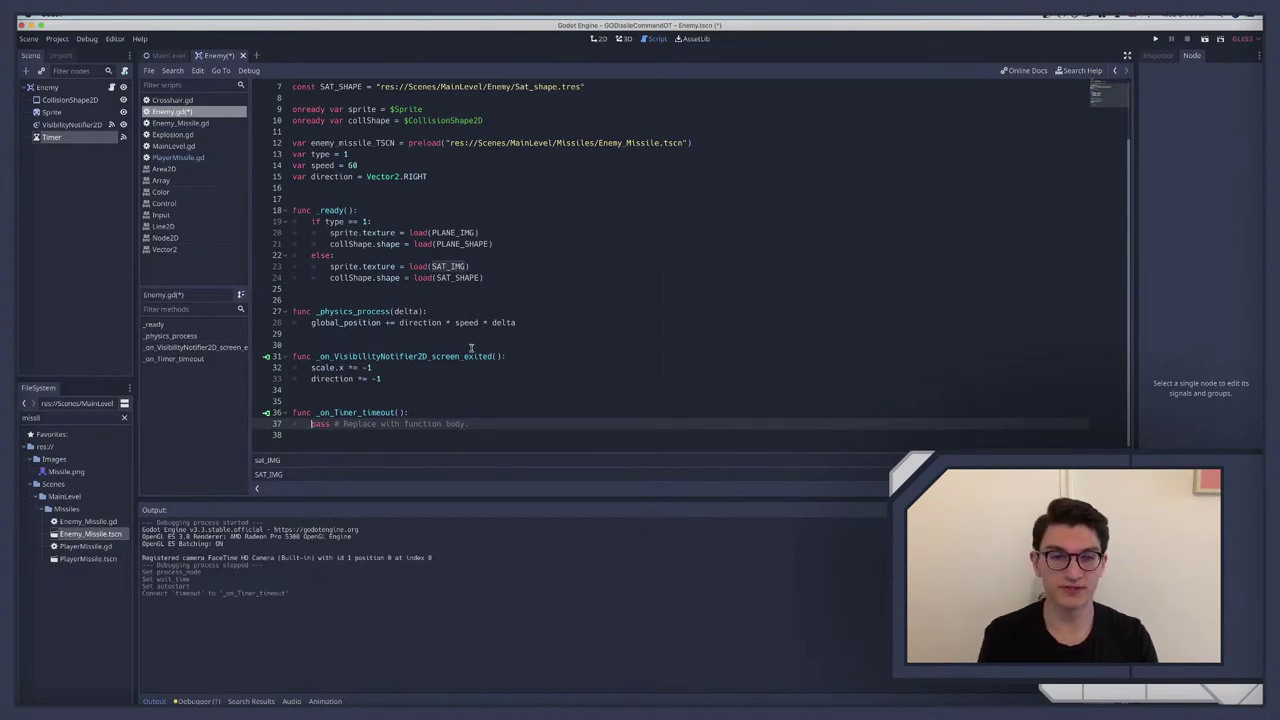
{"action": "key", "text": "super+Tab"}
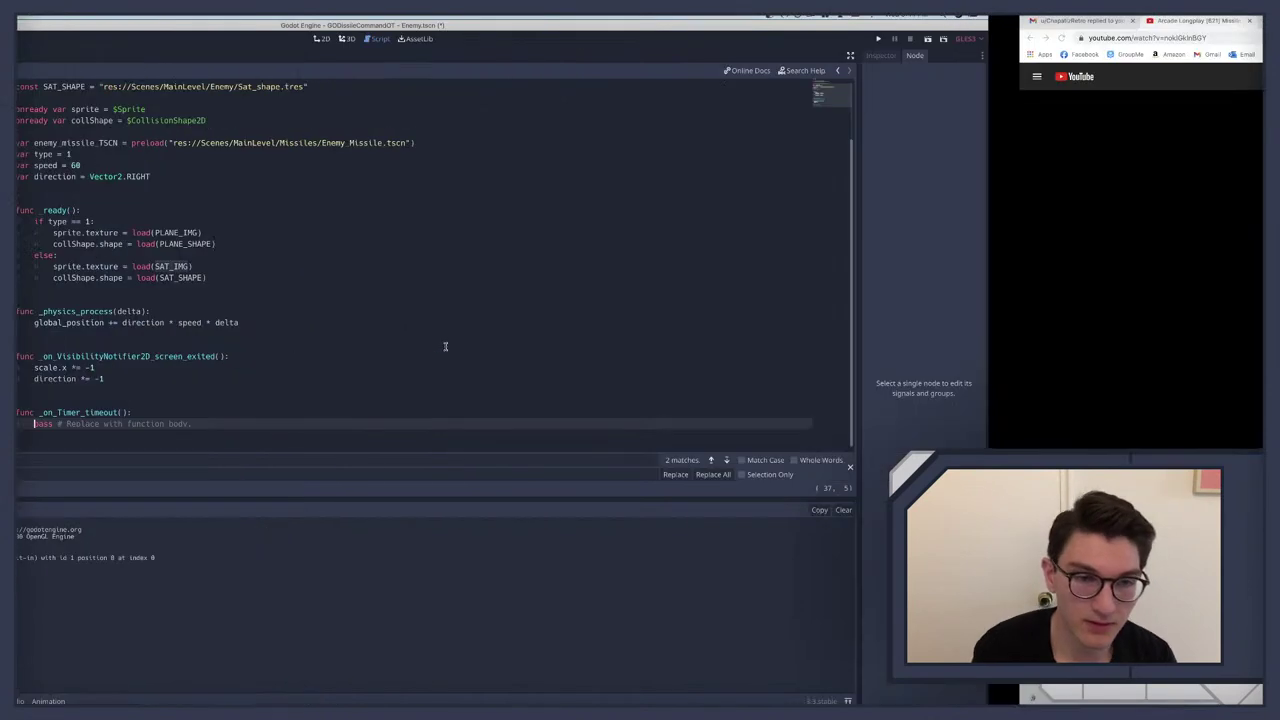
Step: Skim the Missile Command longplay forward to the later blue-sky wave
{"action": "key", "text": "Right"}
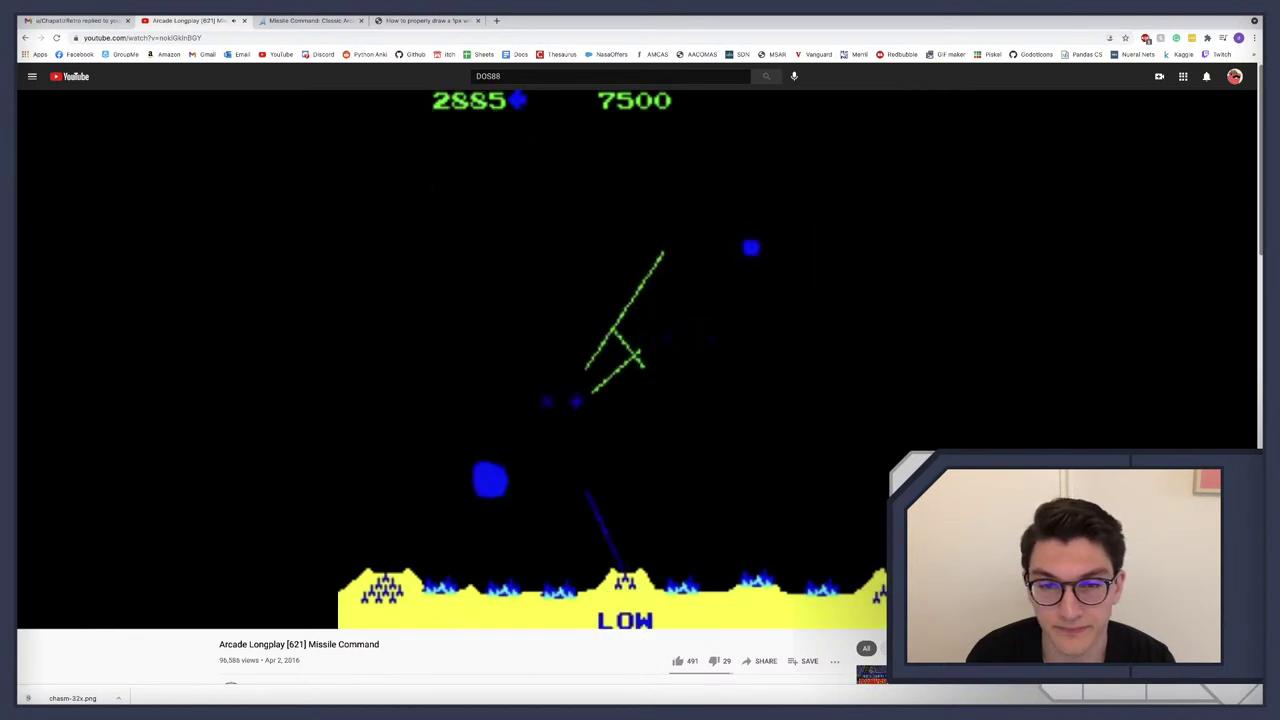
{"action": "key", "text": "Left"}
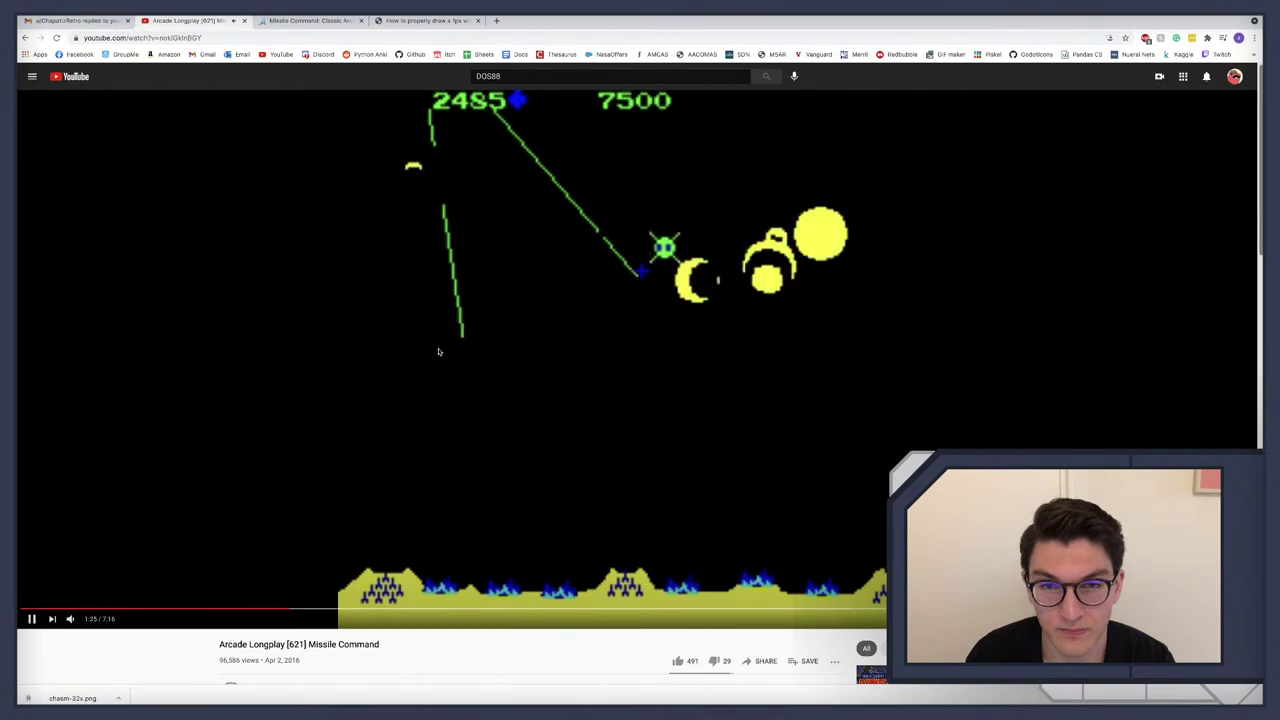
{"action": "key", "text": "Left"}
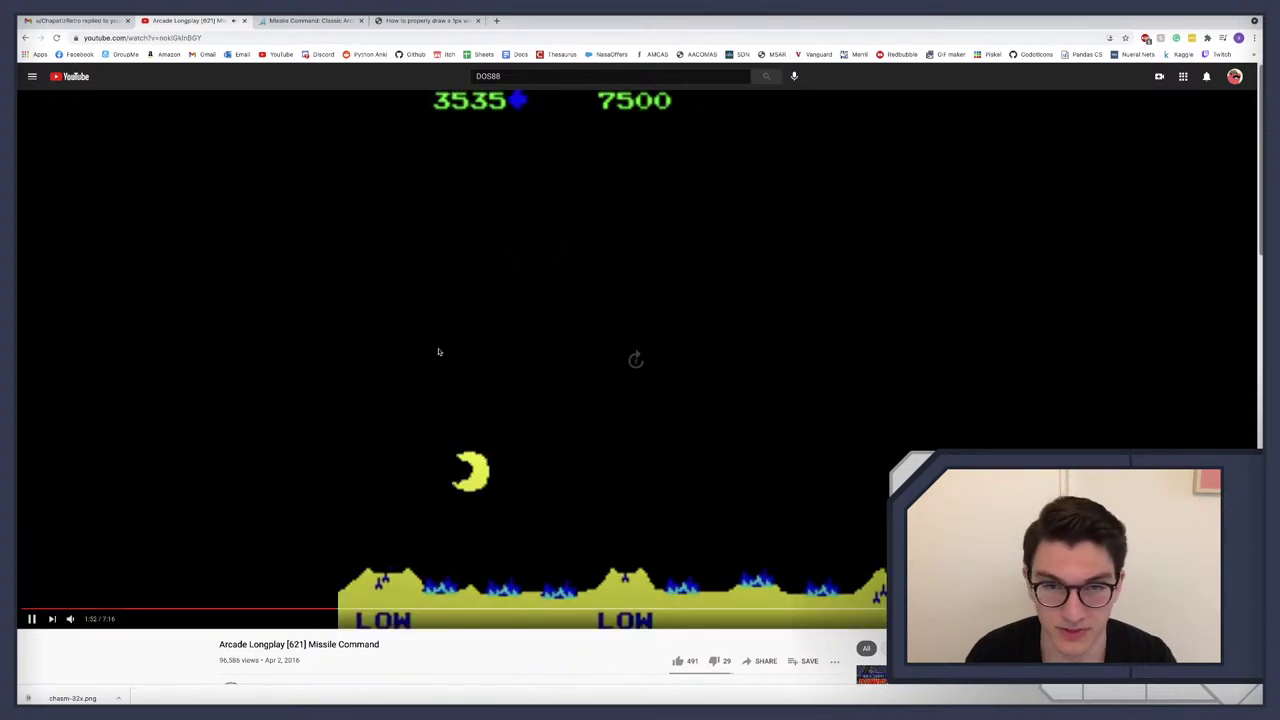
{"action": "key", "text": "Right"}
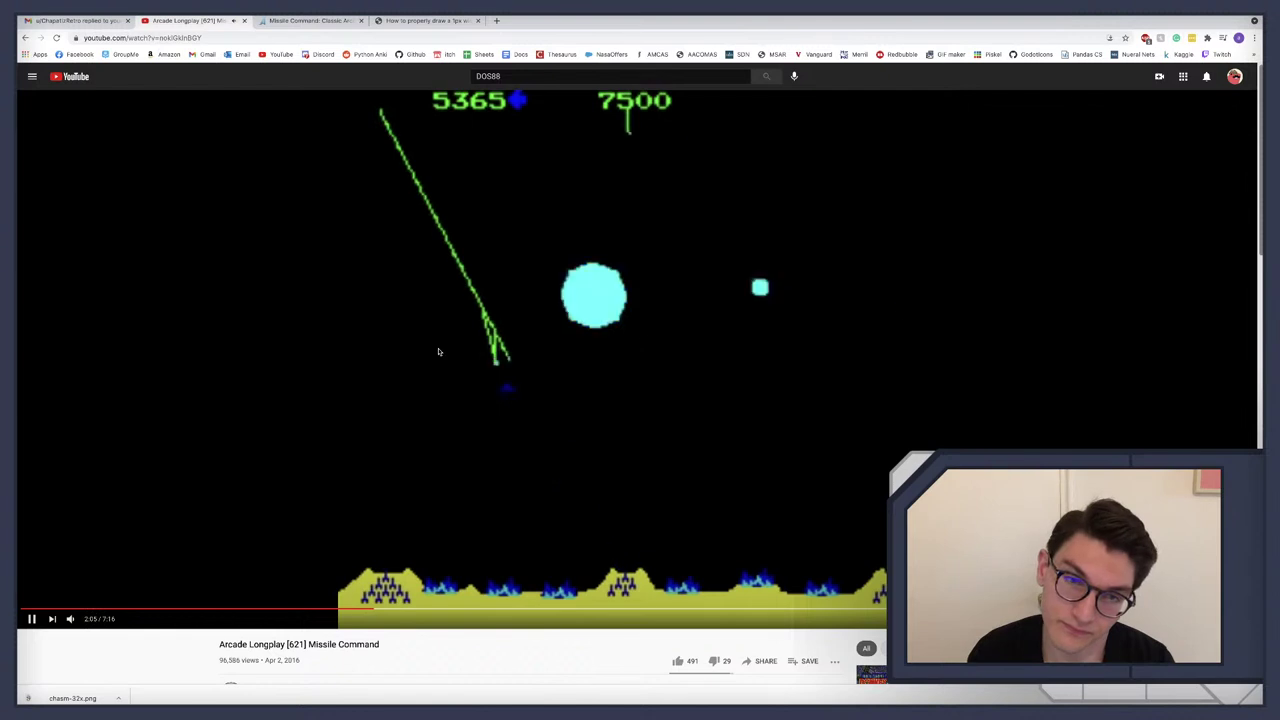
{"action": "key", "text": "Left"}
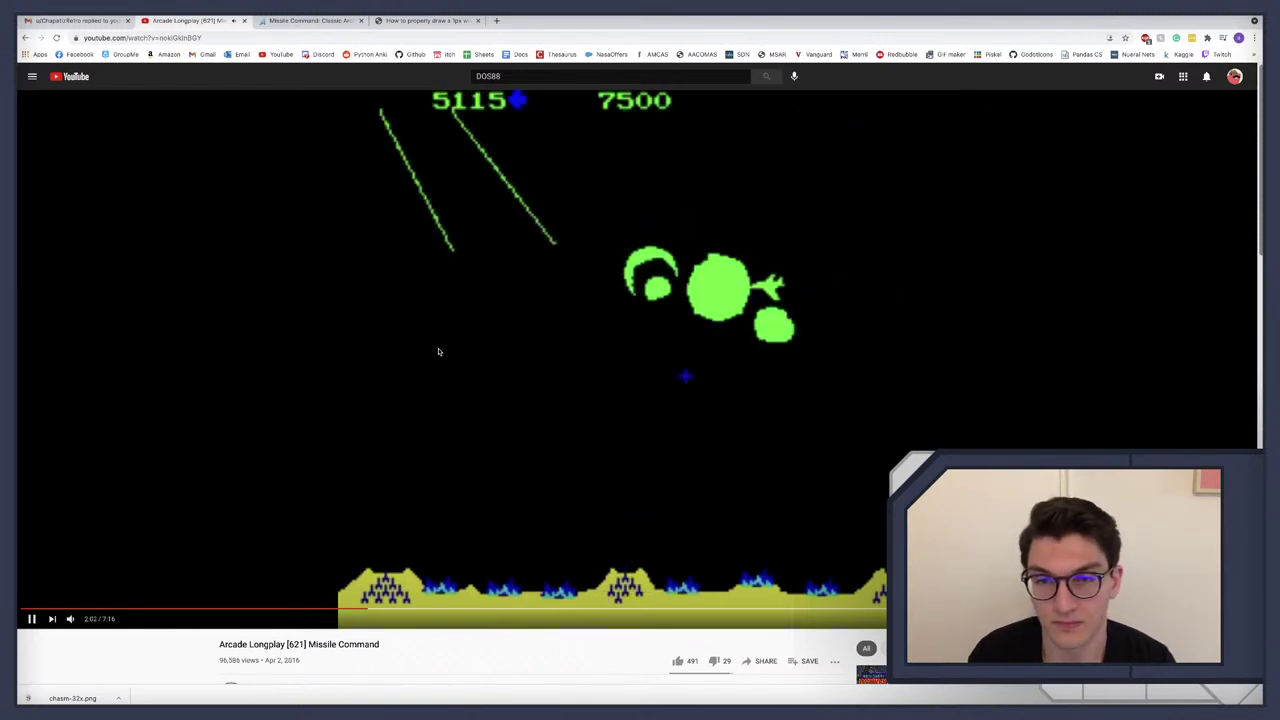
{"action": "key", "text": "Right"}
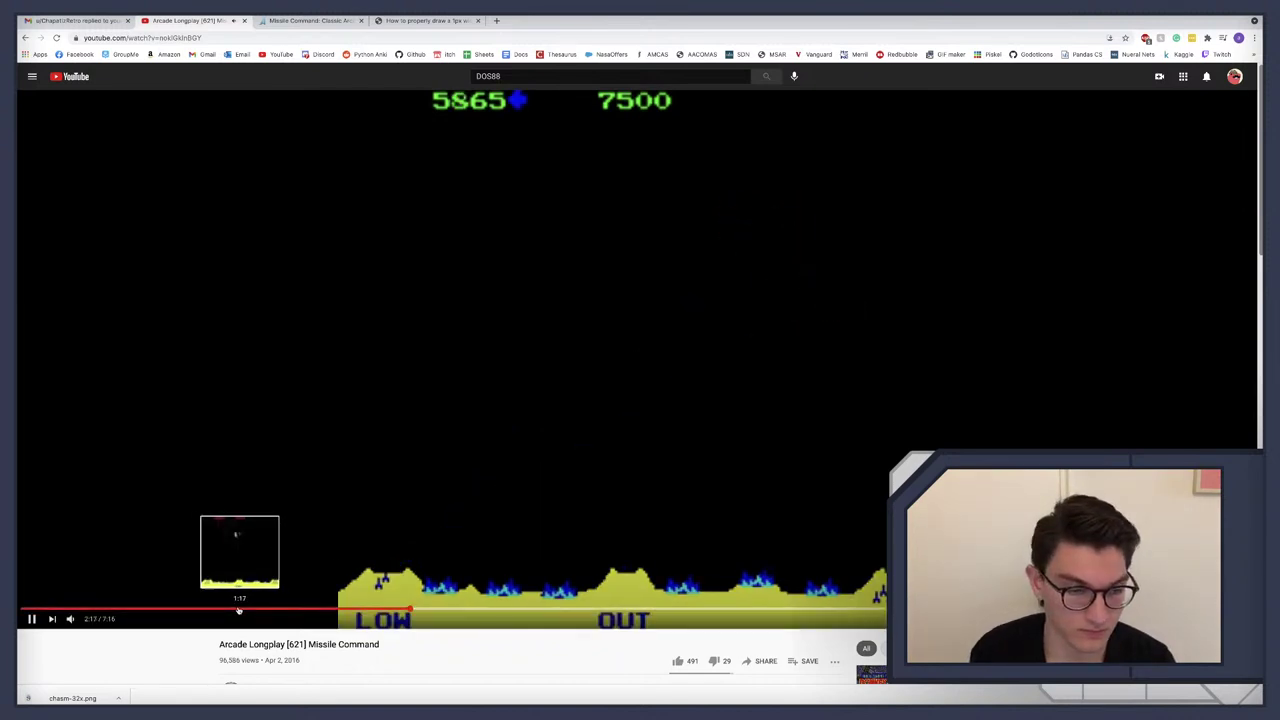
{"action": "left_click", "coordinate": [240, 608]}
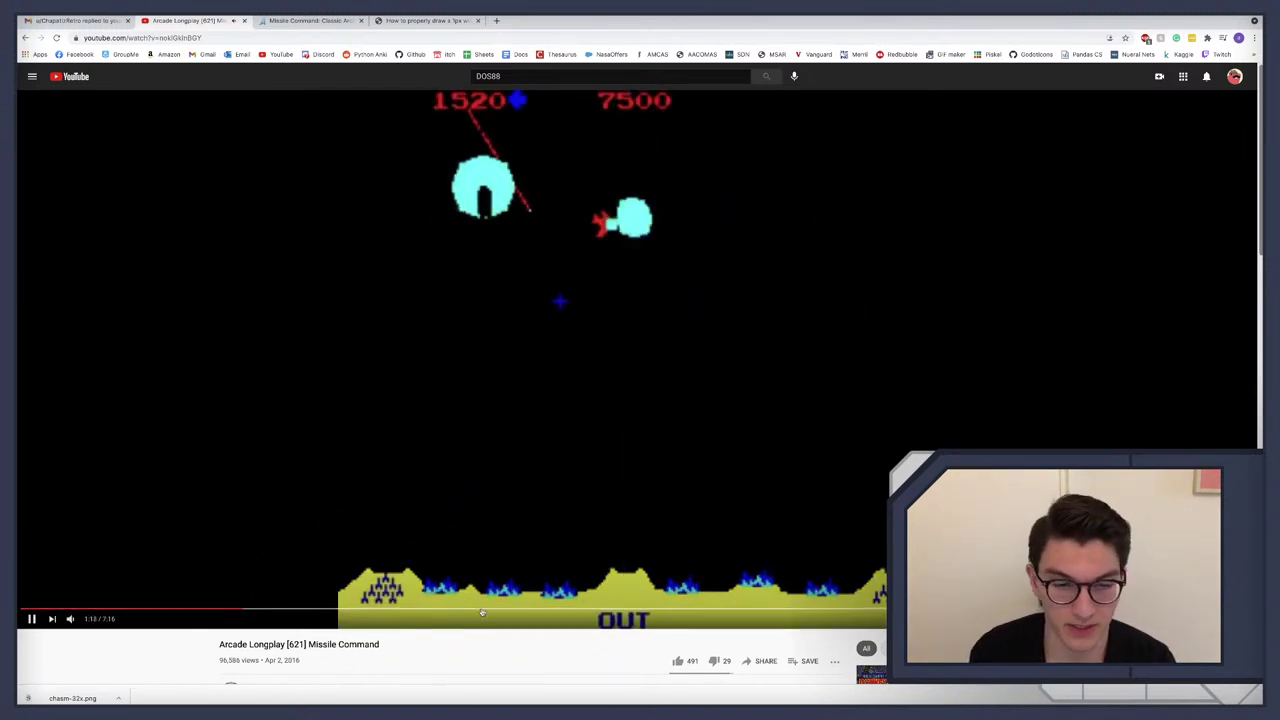
{"action": "left_click", "coordinate": [617, 607]}
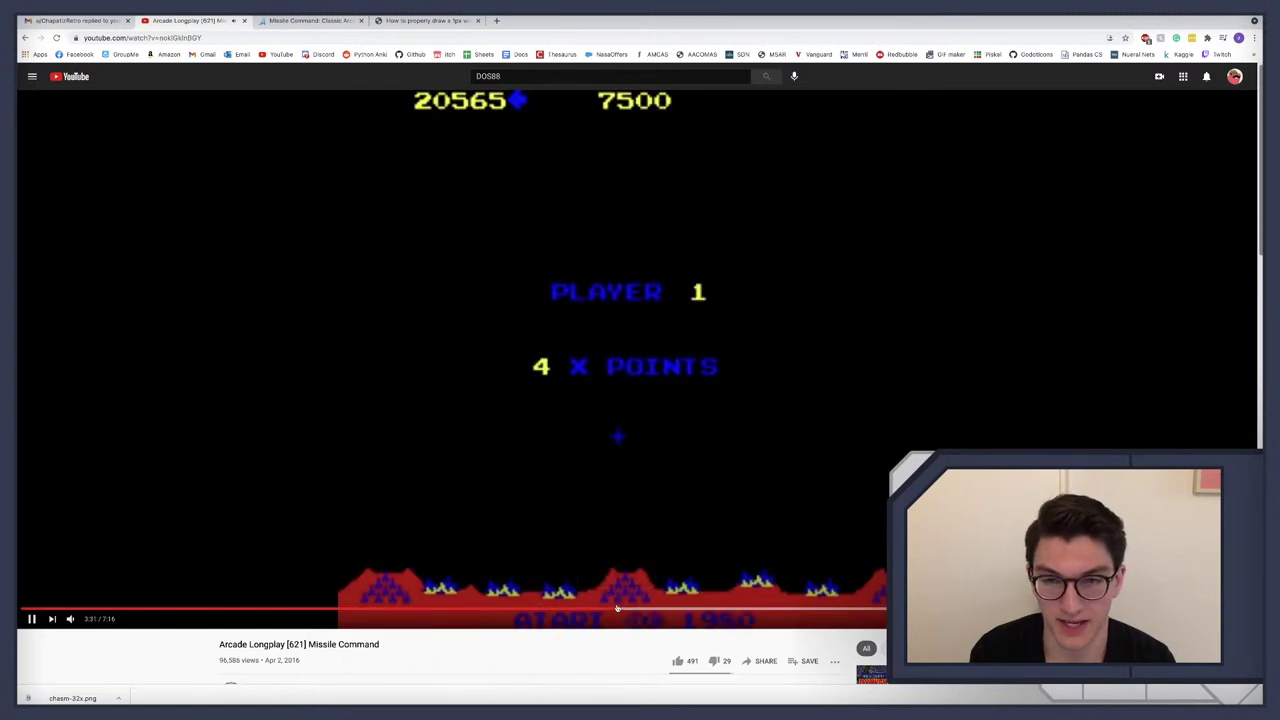
{"action": "left_click", "coordinate": [646, 607]}
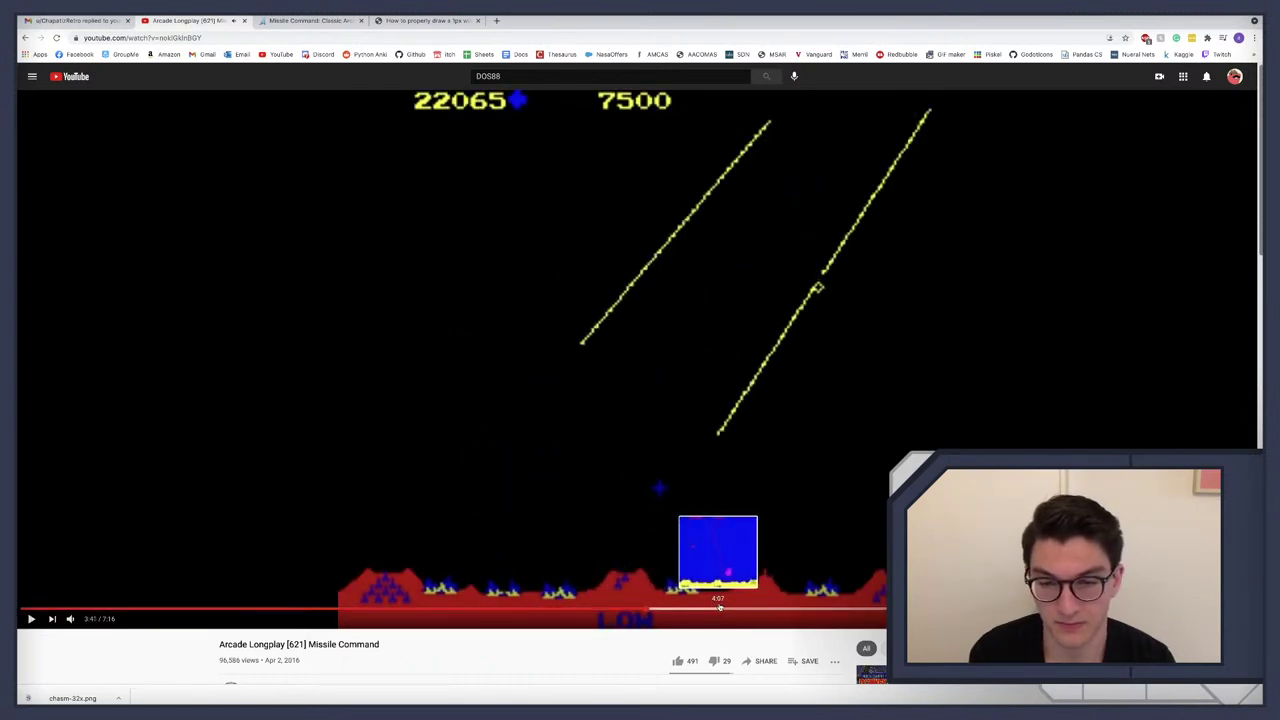
{"action": "left_click", "coordinate": [717, 607]}
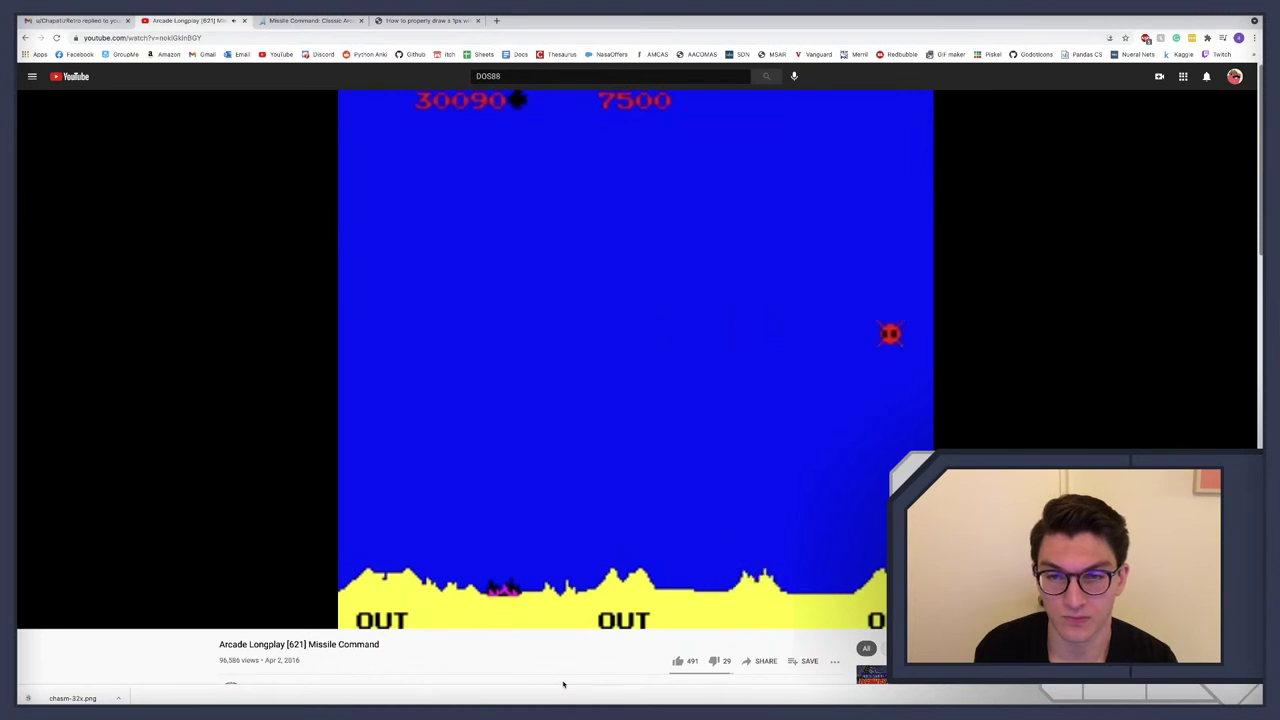
Step: Rewind a little, pause the video, and return to the Godot script editor
{"action": "key", "text": "Left"}
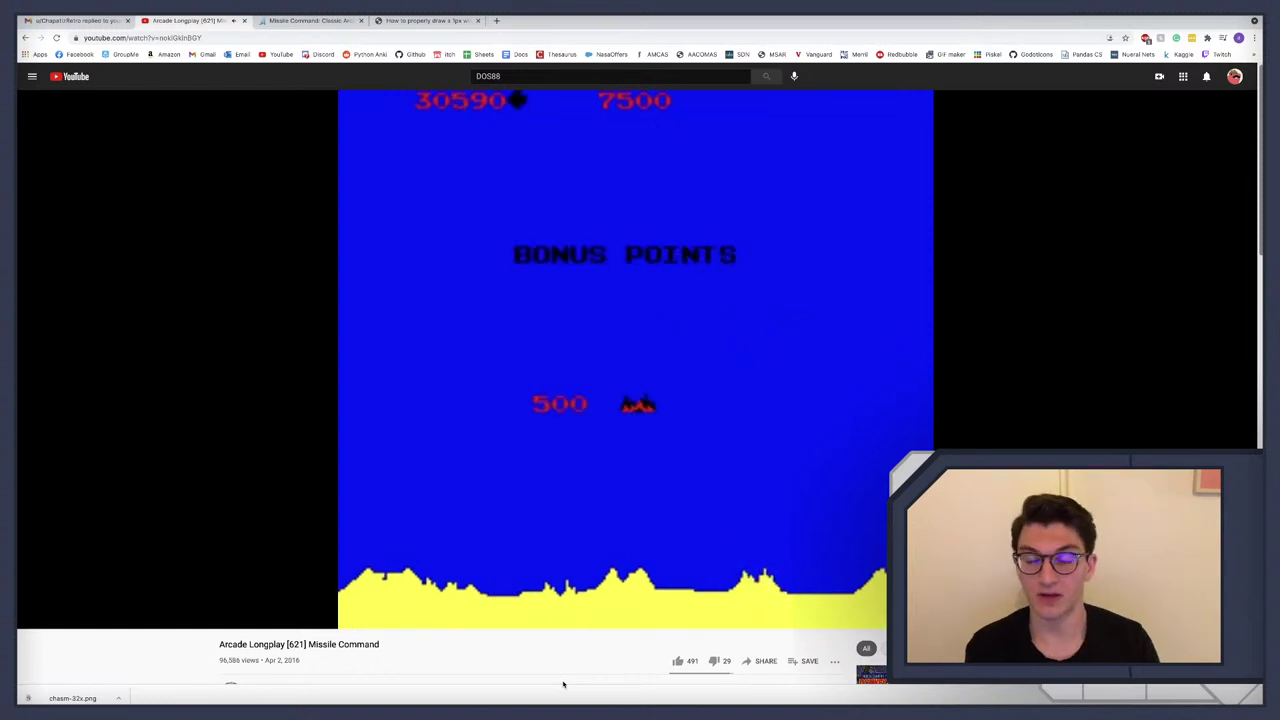
{"action": "key", "text": "Left"}
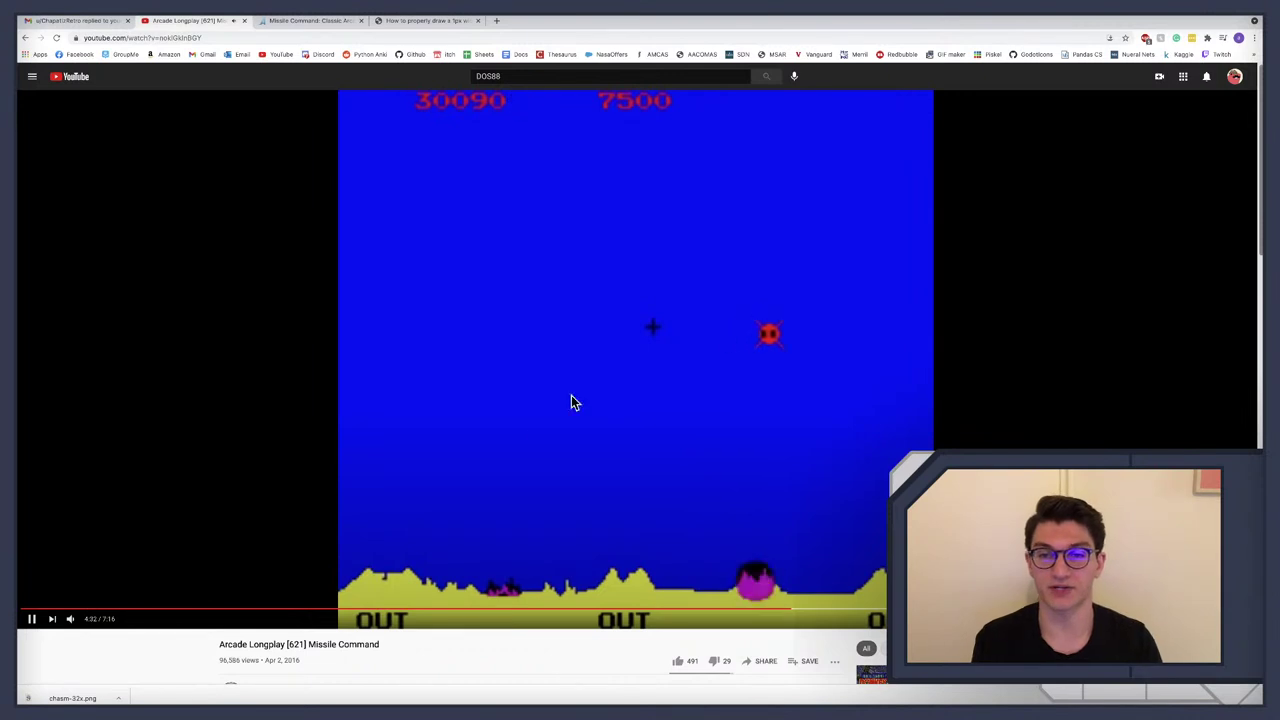
{"action": "left_click", "coordinate": [631, 354]}
{"action": "key", "text": "alt+Left"}
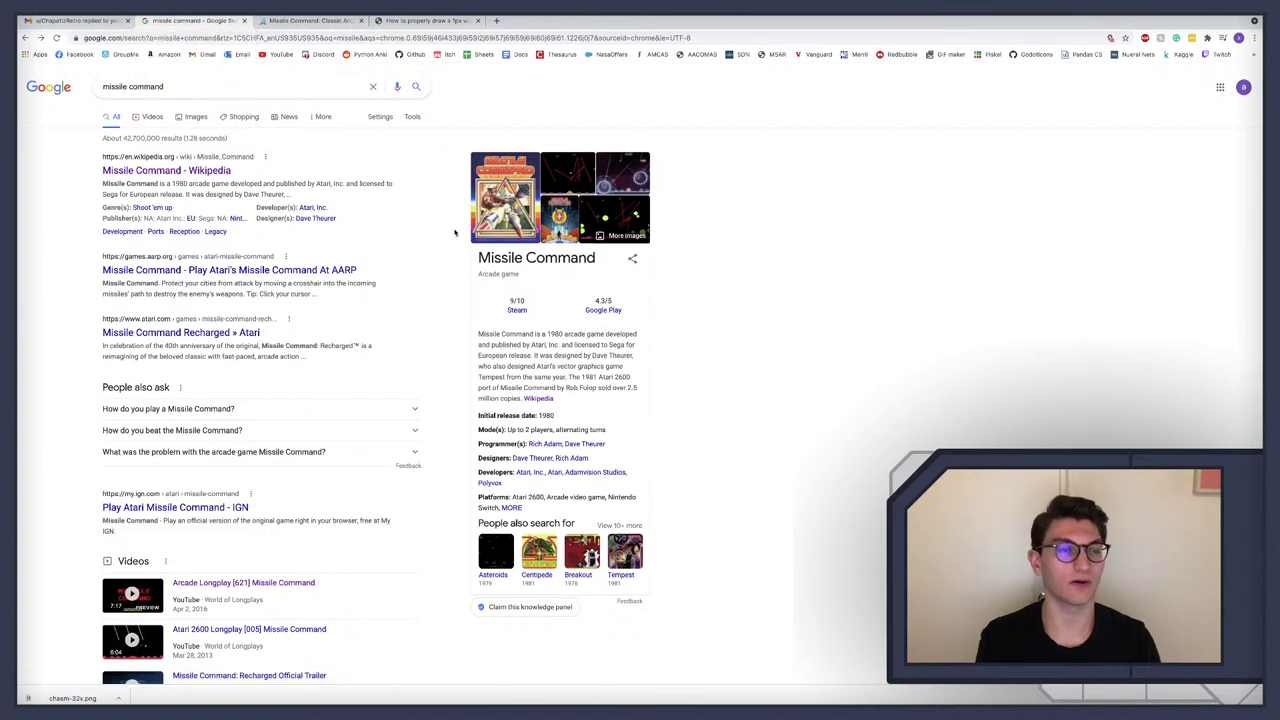
{"action": "scroll", "coordinate": [455, 232], "scroll_direction": "right", "scroll_amount": 2}
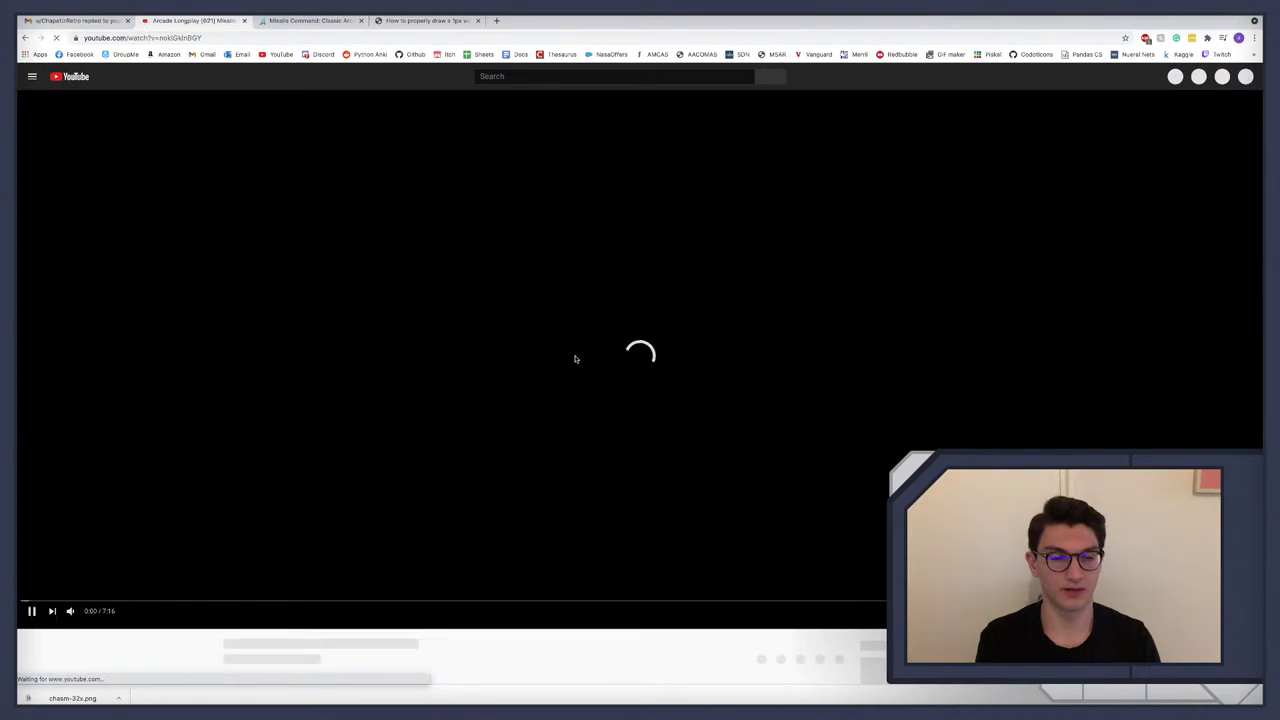
{"action": "key", "text": "ctrl+Left"}
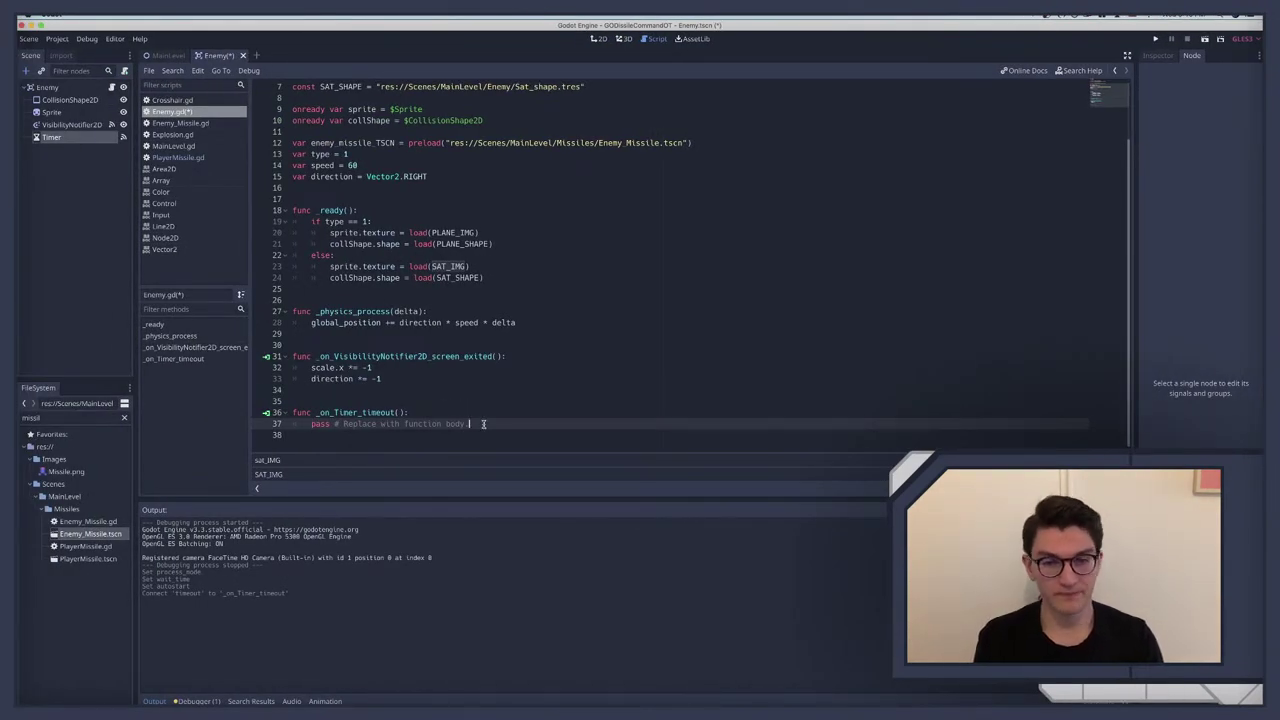
Step: Declare 'var has_shot = false' and reset has_shot in the screen-exit handler
{"action": "left_click", "coordinate": [311, 424]}
{"action": "key", "text": "shift+End"}
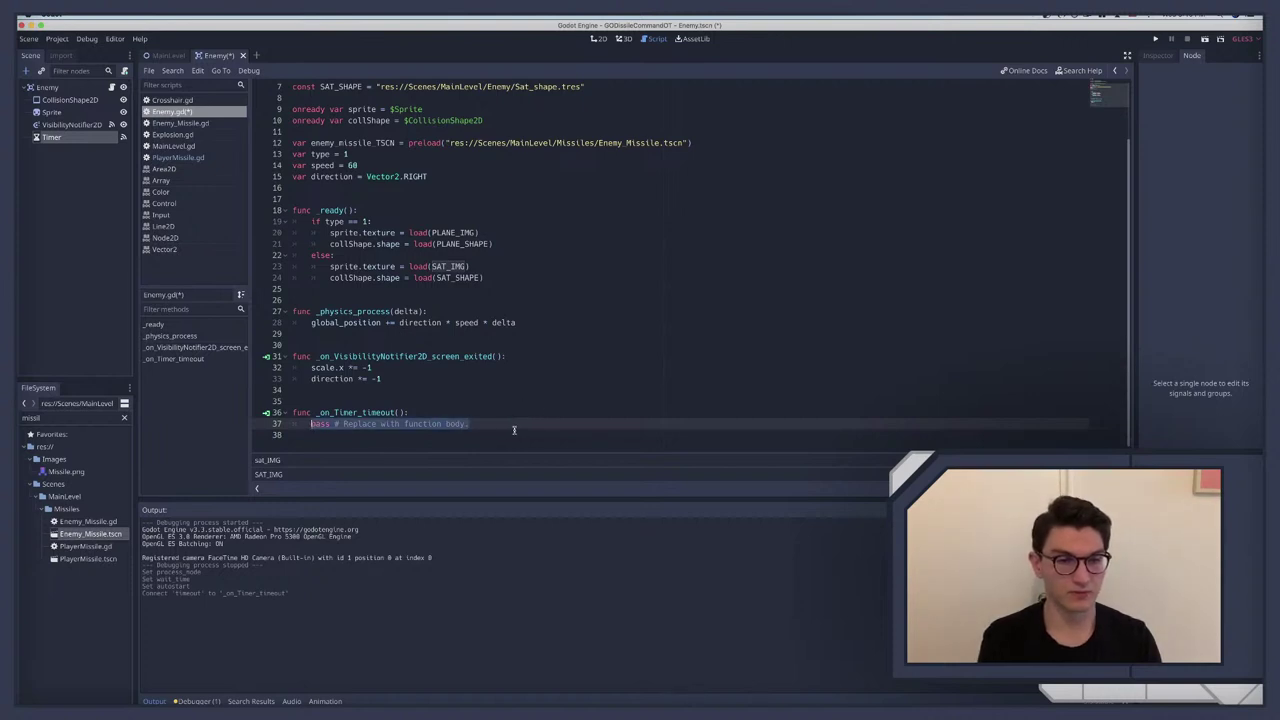
{"action": "scroll", "coordinate": [370, 360], "scroll_direction": "up", "scroll_amount": 2}
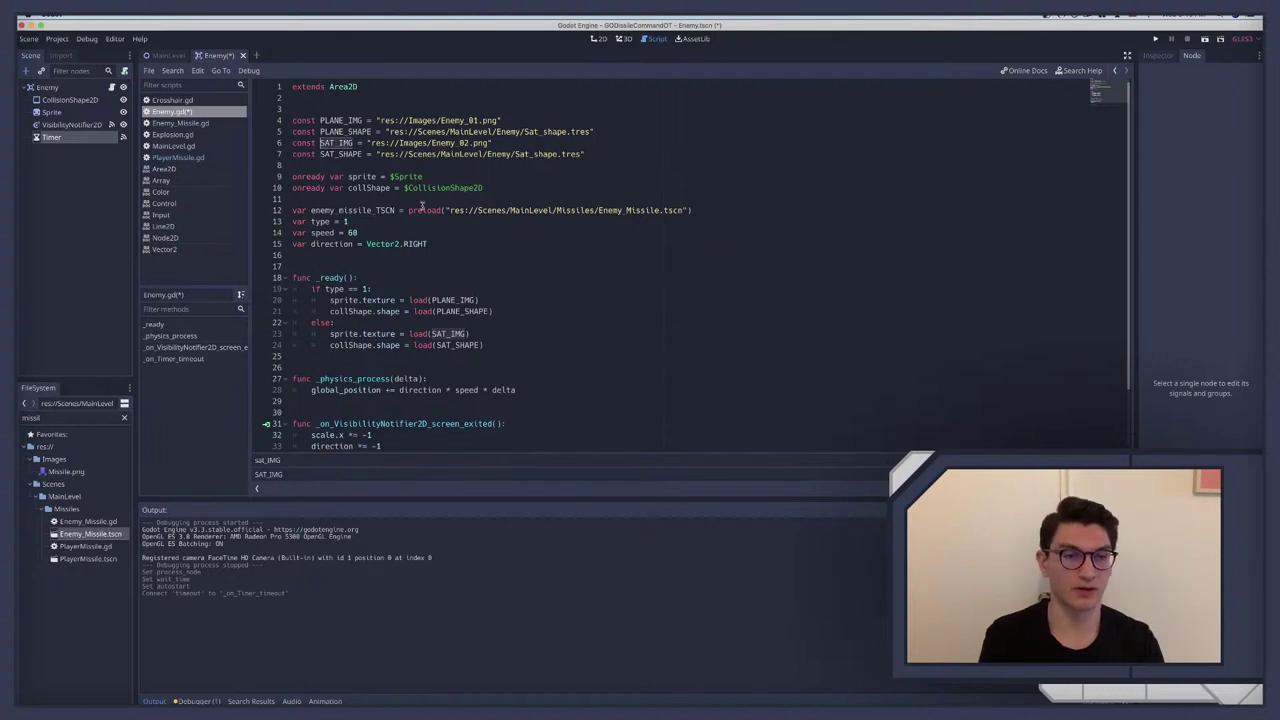
{"action": "left_click", "coordinate": [378, 232]}
{"action": "key", "text": "Return"}
{"action": "type", "text": "var has_s"}
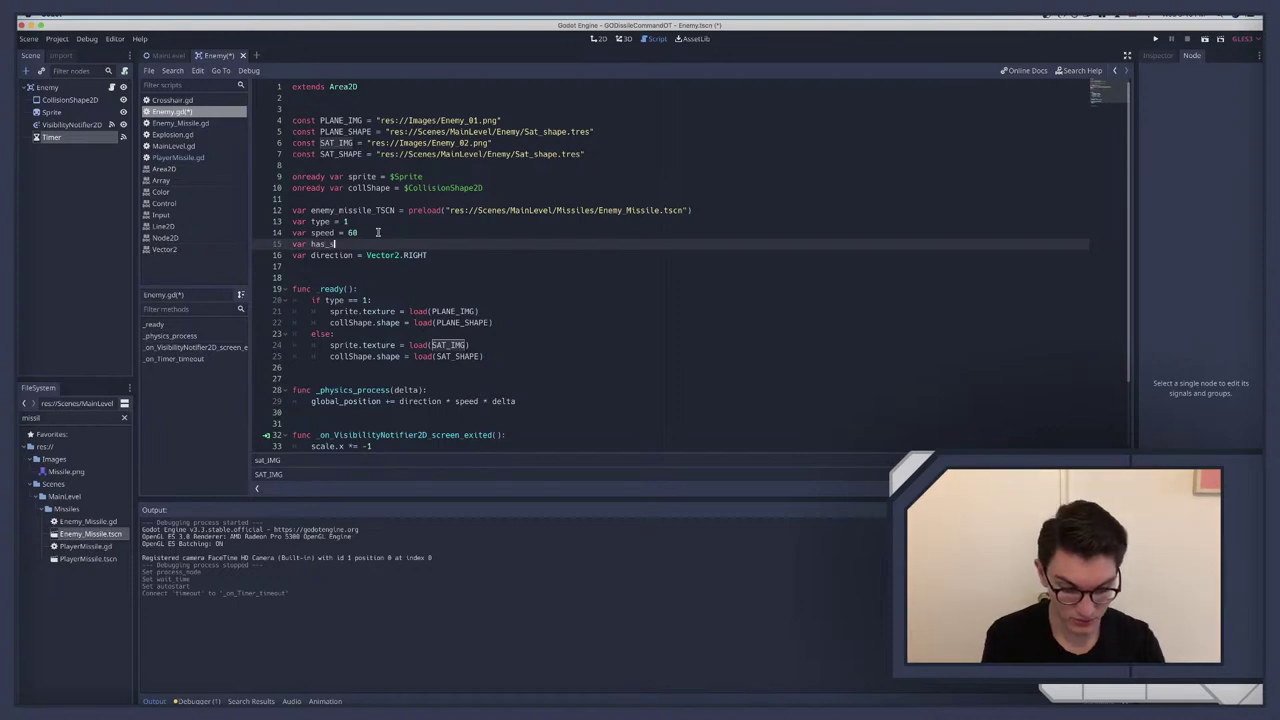
{"action": "type", "text": "hot = f"}
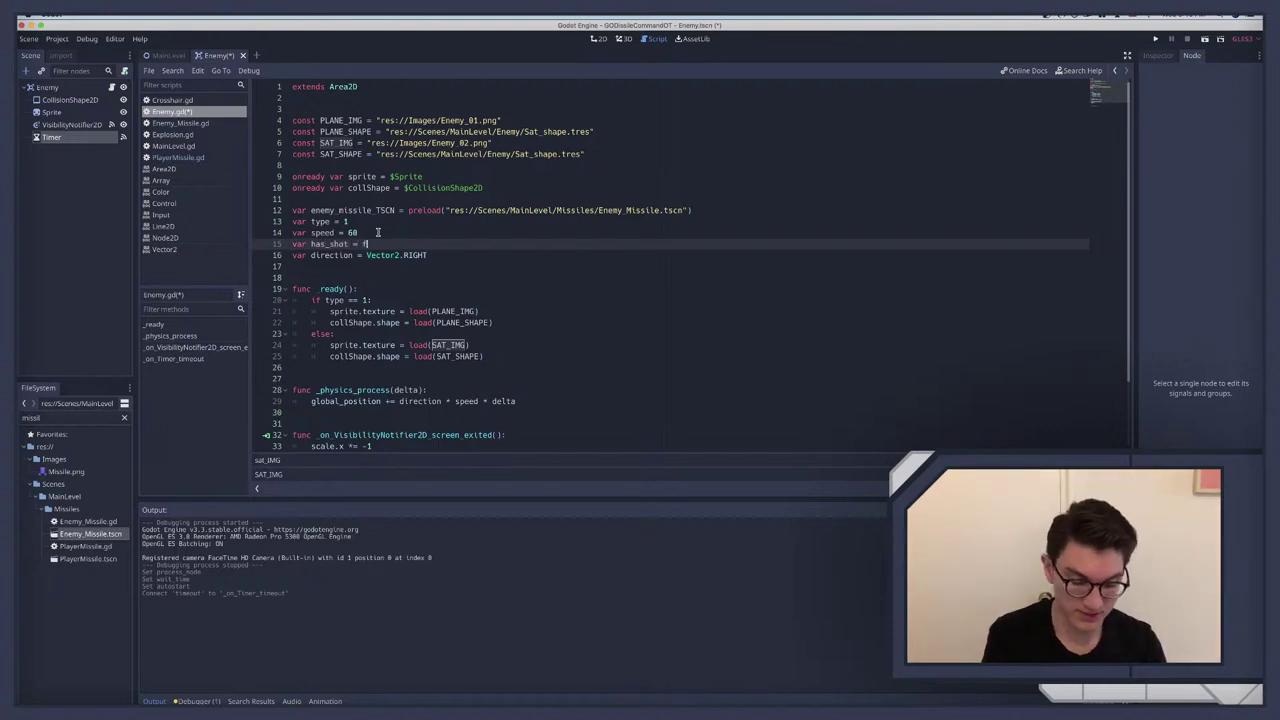
{"action": "type", "text": "alse"}
{"action": "scroll", "coordinate": [380, 300], "scroll_direction": "down", "scroll_amount": 3}
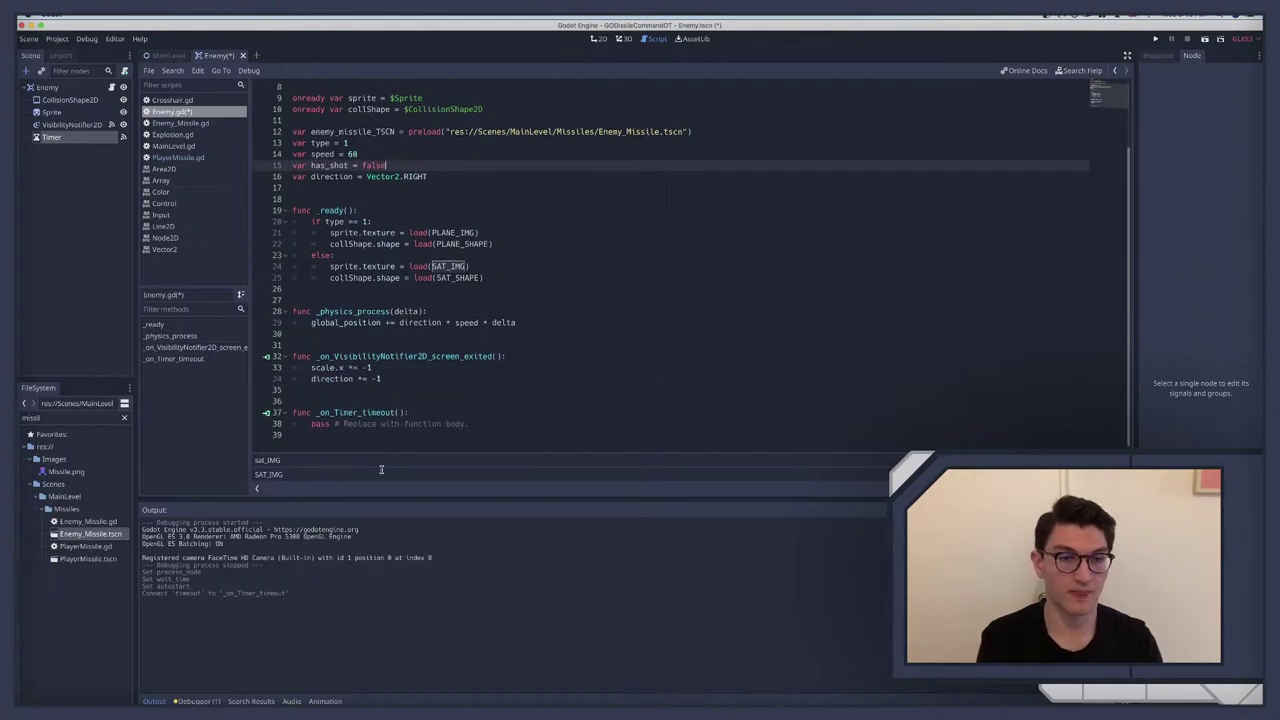
{"action": "left_click", "coordinate": [517, 356]}
{"action": "key", "text": "Return"}
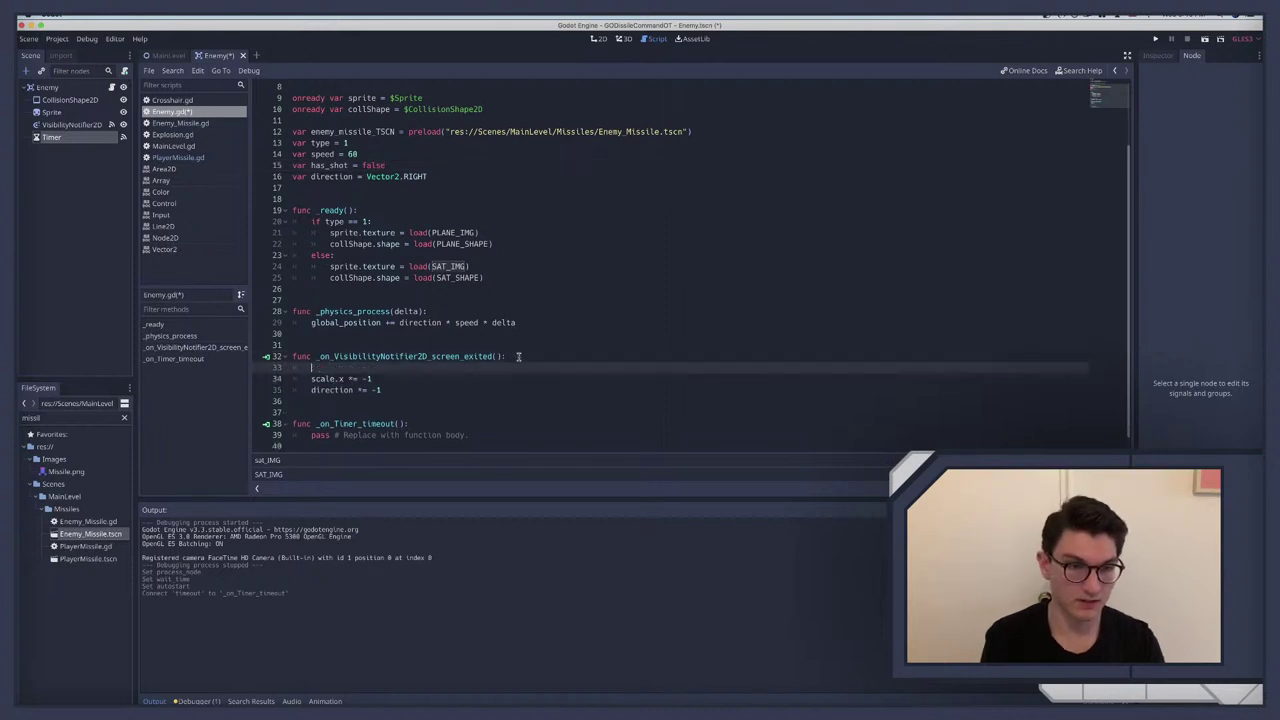
{"action": "type", "text": "has"}
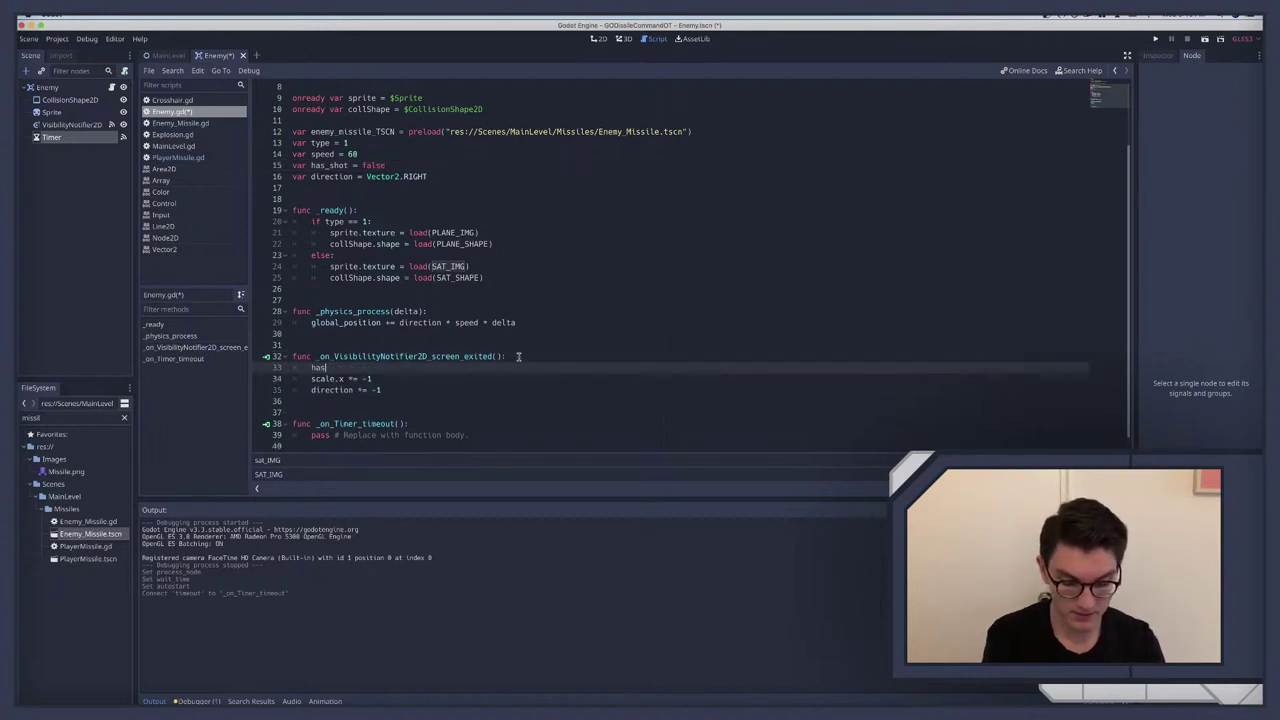
{"action": "type", "text": "_shot = false"}
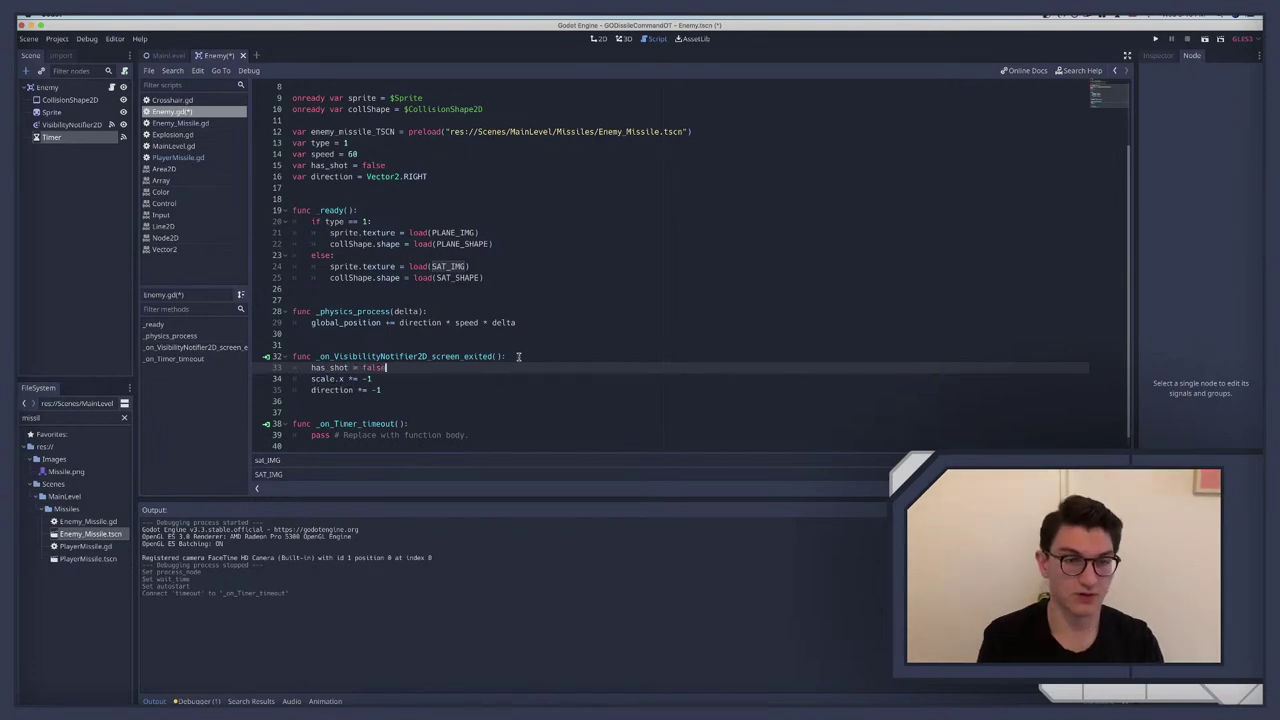
Step: Replace the timer handler's pass with an unfinished 'if rand_range(' check
{"action": "scroll", "coordinate": [449, 375], "scroll_direction": "down", "scroll_amount": 1}
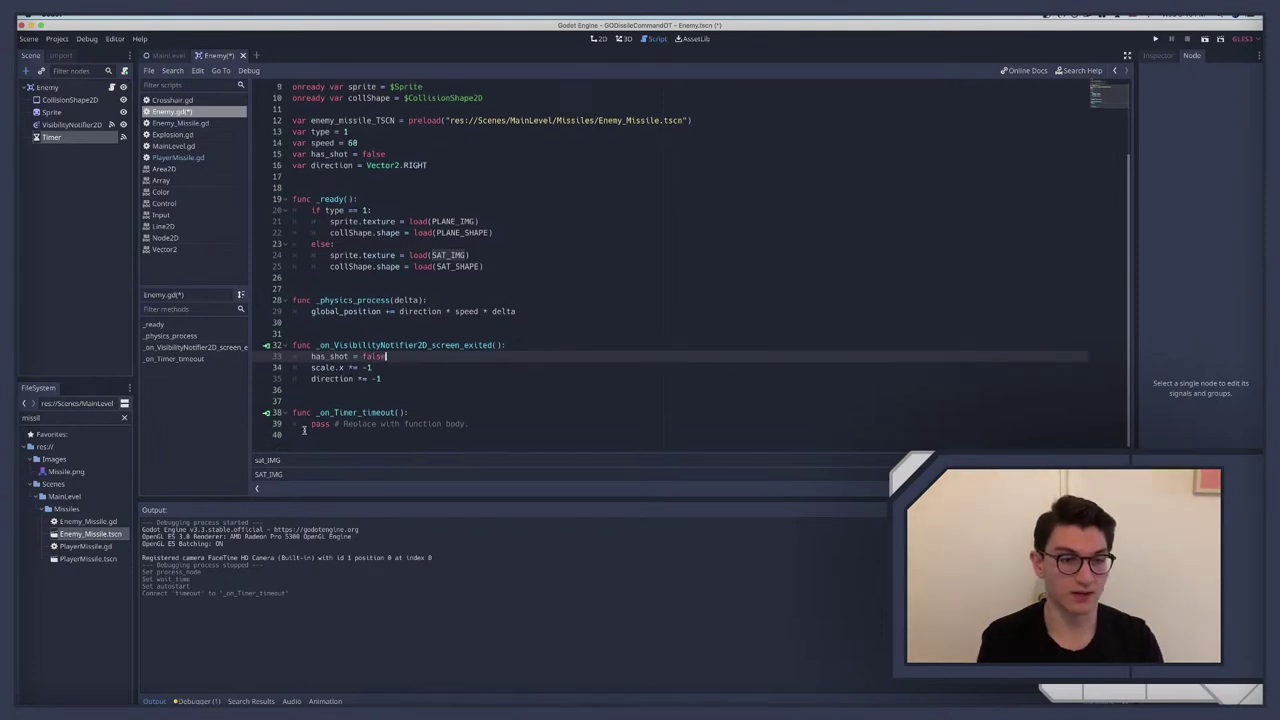
{"action": "left_click_drag", "start_coordinate": [310, 424], "coordinate": [478, 422]}
{"action": "key", "text": "BackSpace"}
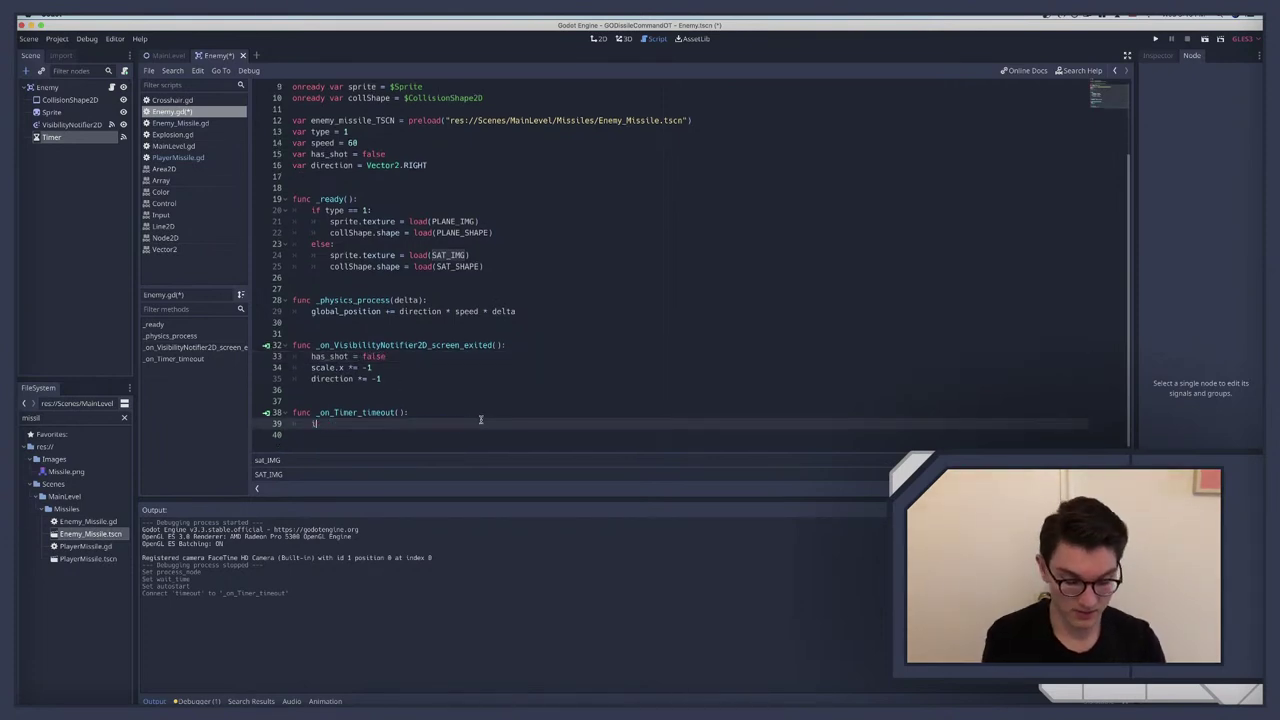
{"action": "type", "text": "if"}
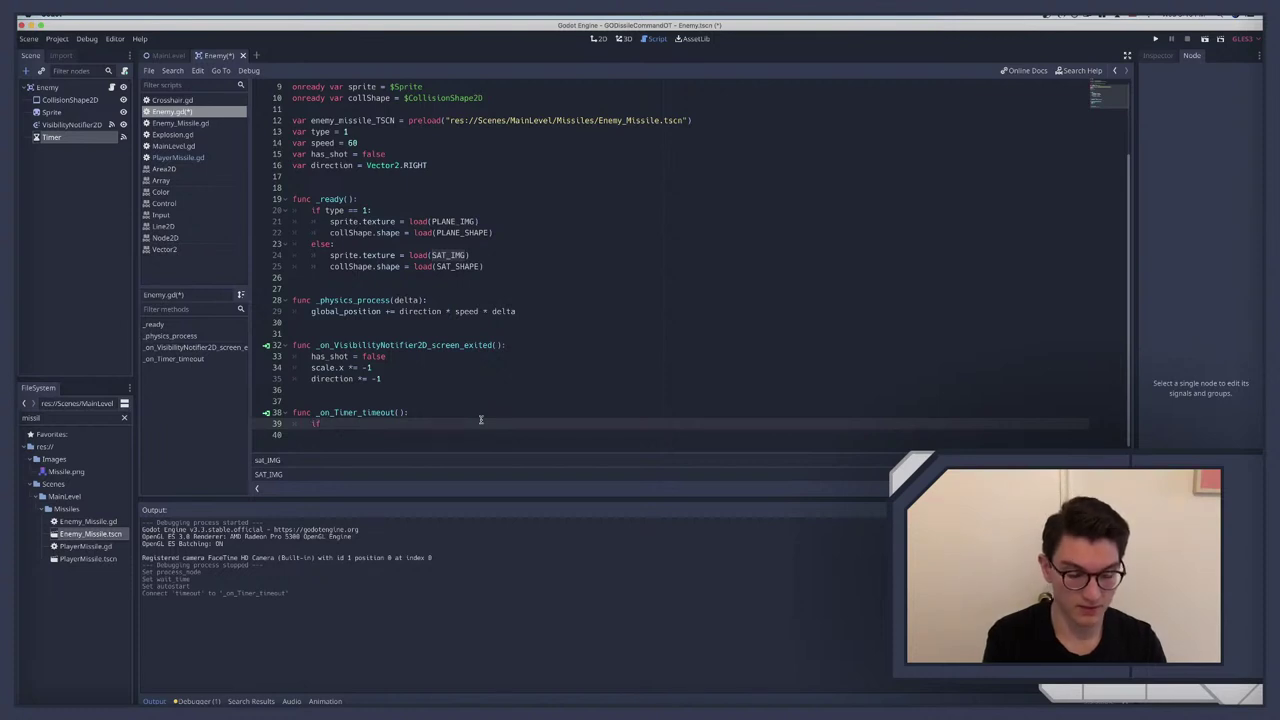
{"action": "type", "text": " rand"}
{"action": "key", "text": "Return"}
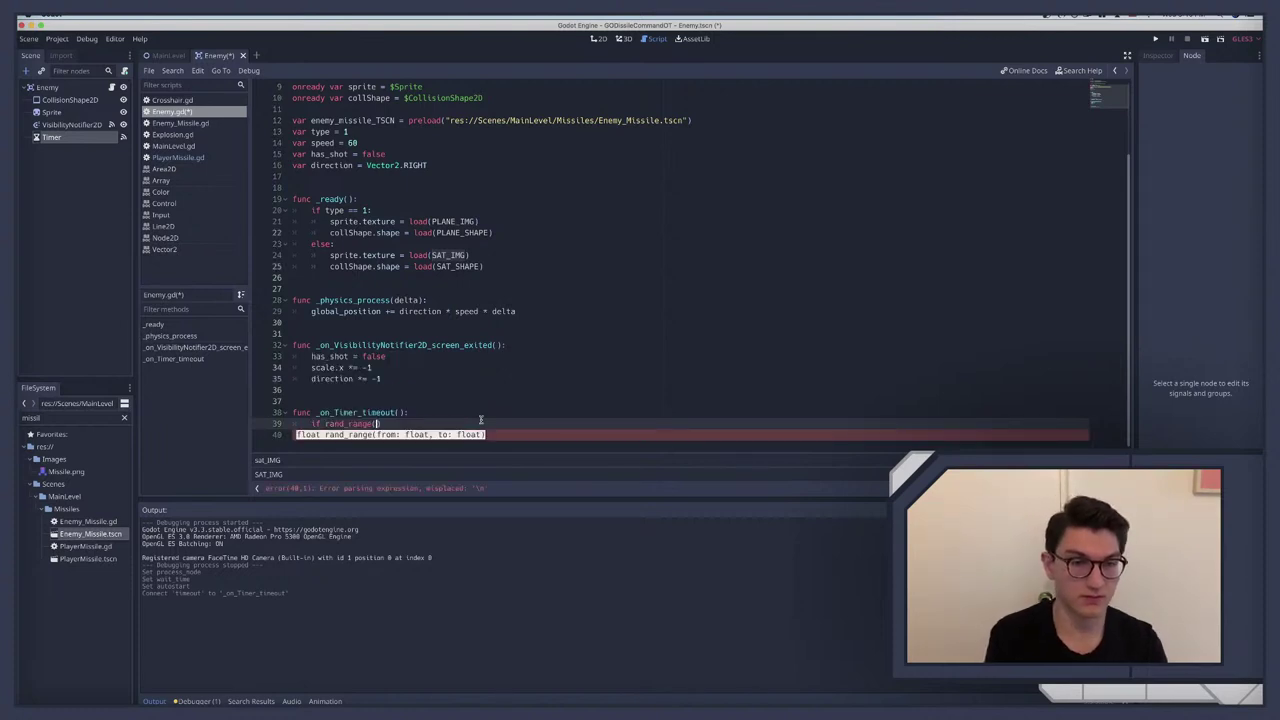
Step: Insert a randomize() call as the first line of _ready
{"action": "scroll", "coordinate": [387, 365], "scroll_direction": "up", "scroll_amount": 3}
{"action": "left_click", "coordinate": [378, 288]}
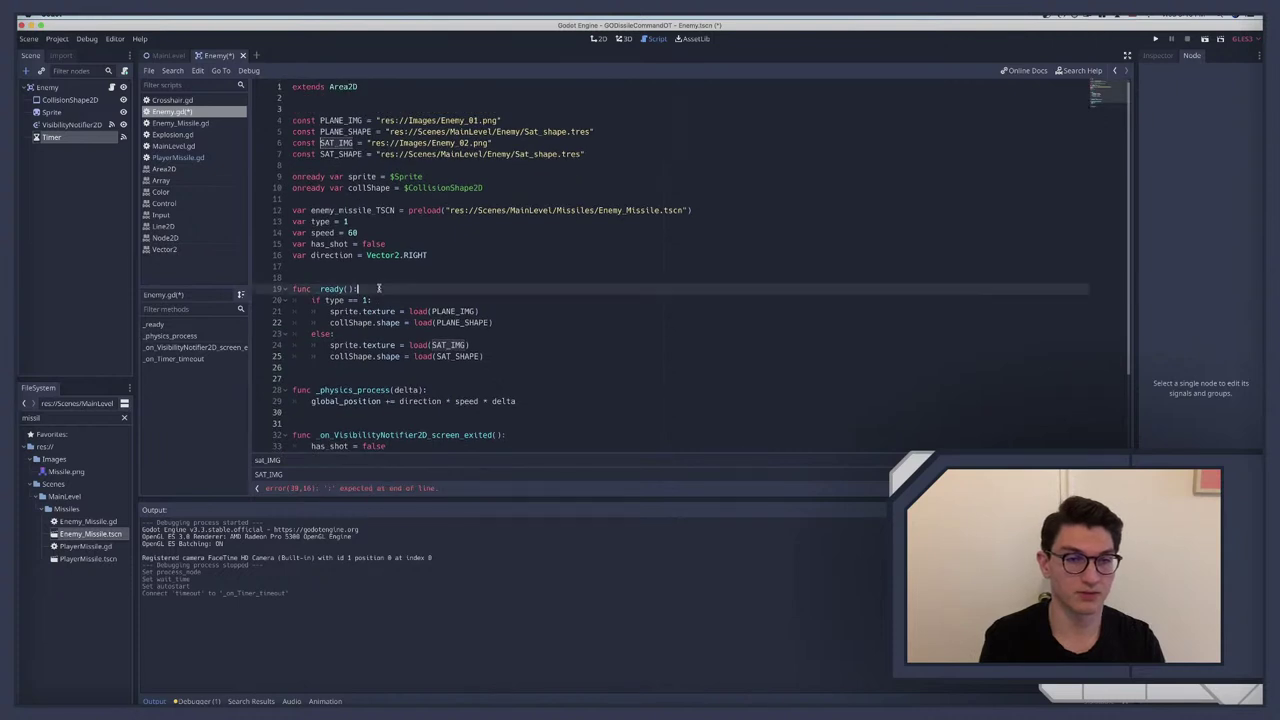
{"action": "key", "text": "Return"}
{"action": "type", "text": "random"}
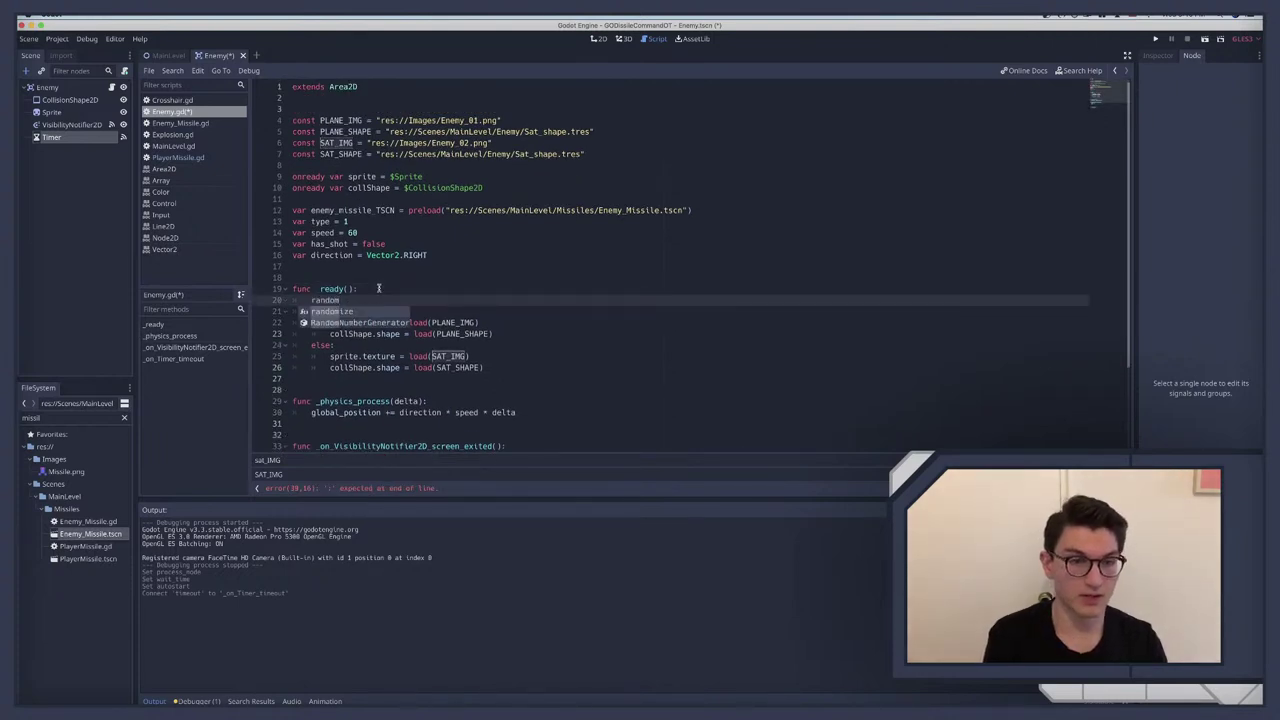
{"action": "key", "text": "Return"}
{"action": "key", "text": "Return"}
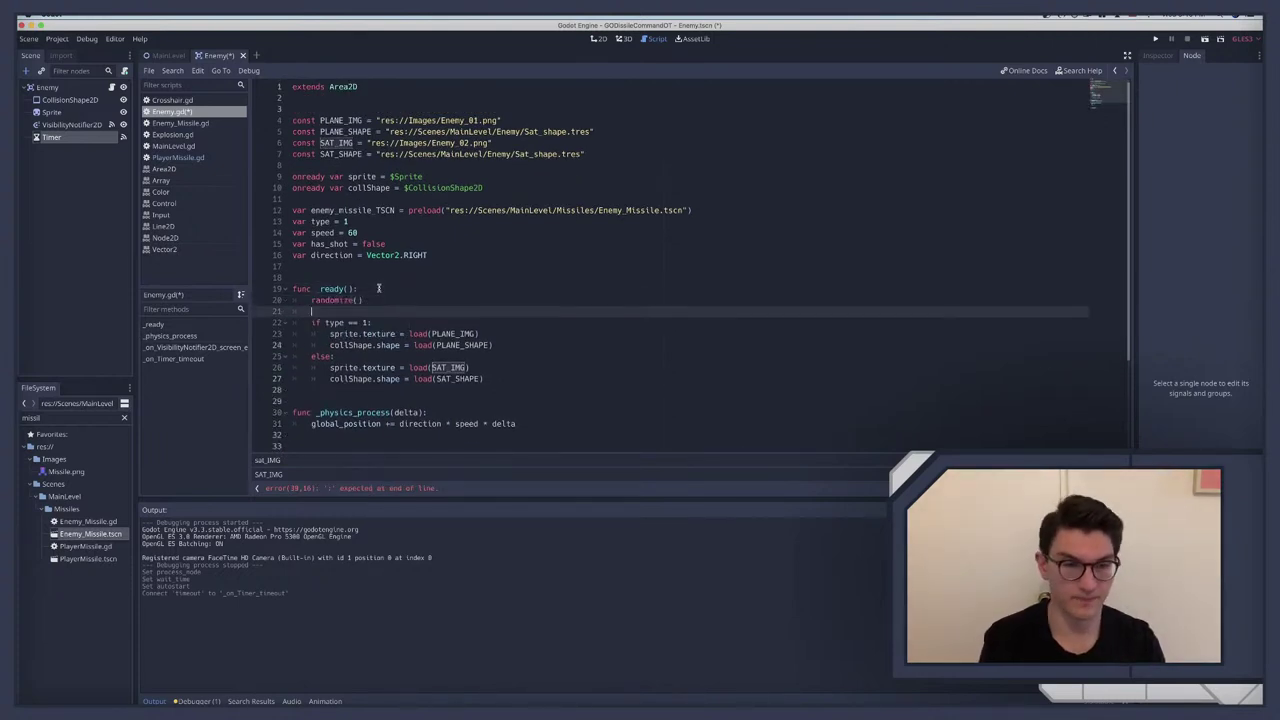
{"action": "scroll", "coordinate": [375, 295], "scroll_direction": "down", "scroll_amount": 3}
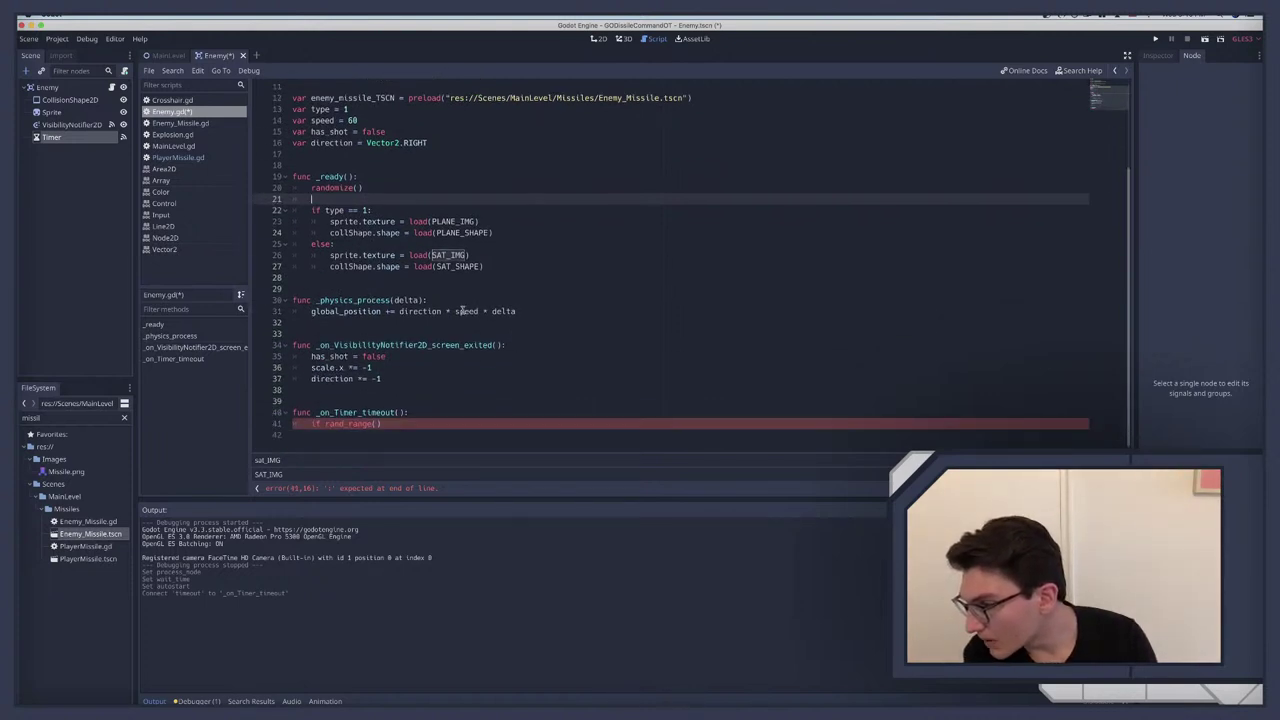
{"action": "left_click", "coordinate": [399, 424]}
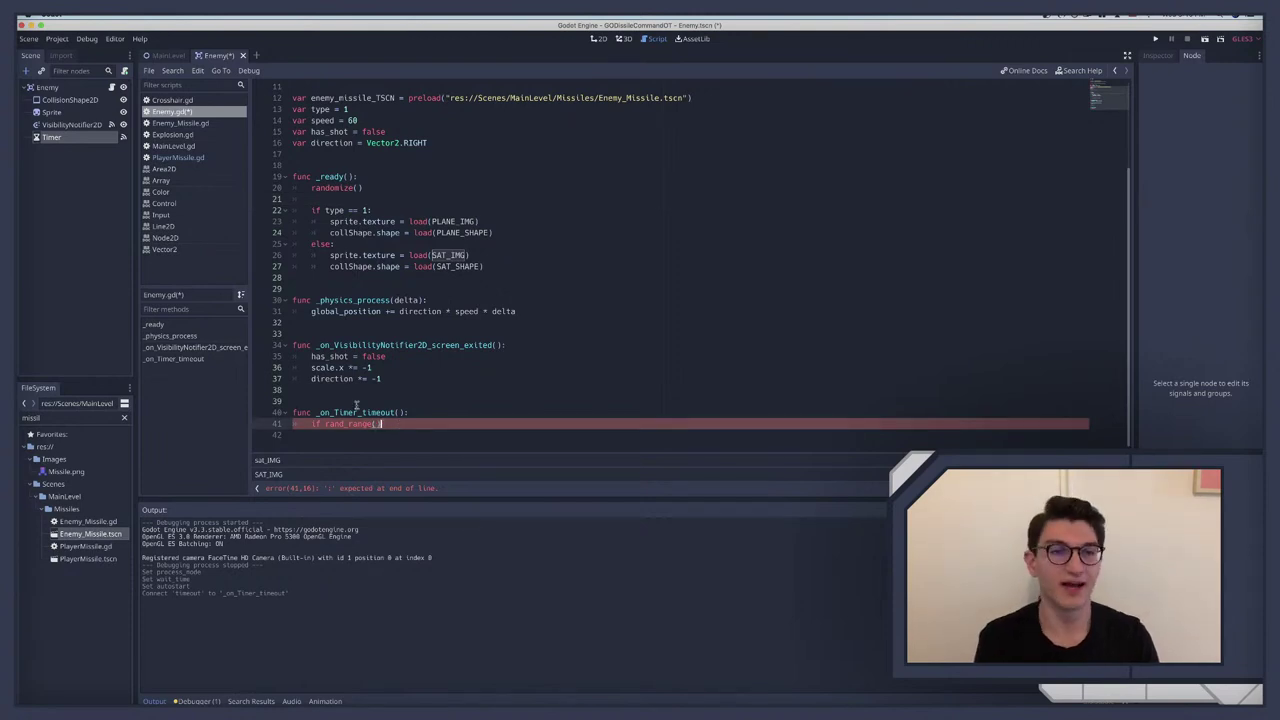
{"action": "key", "text": "ctrl+Right"}
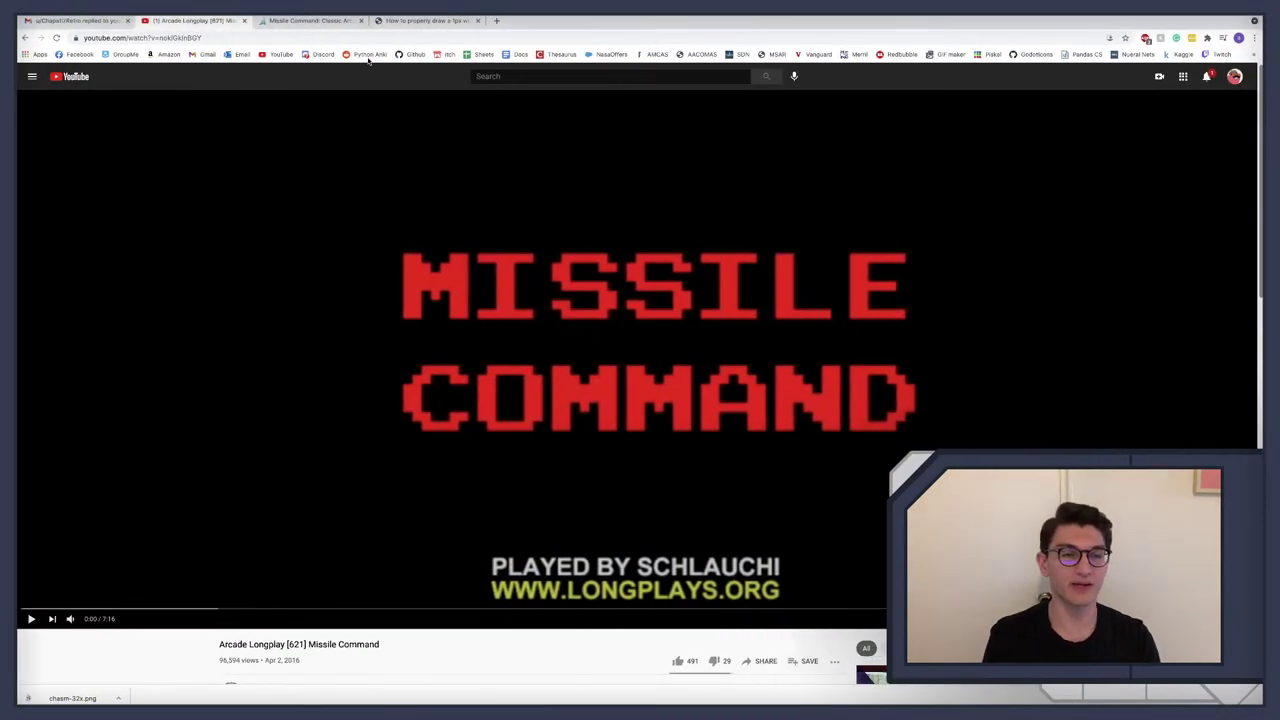
Step: Browse from the creator's itch.io page to Lunar Bastion, its GitHub repo, and Game Off submission
{"action": "key", "text": "super+t"}
{"action": "left_click", "coordinate": [447, 54]}
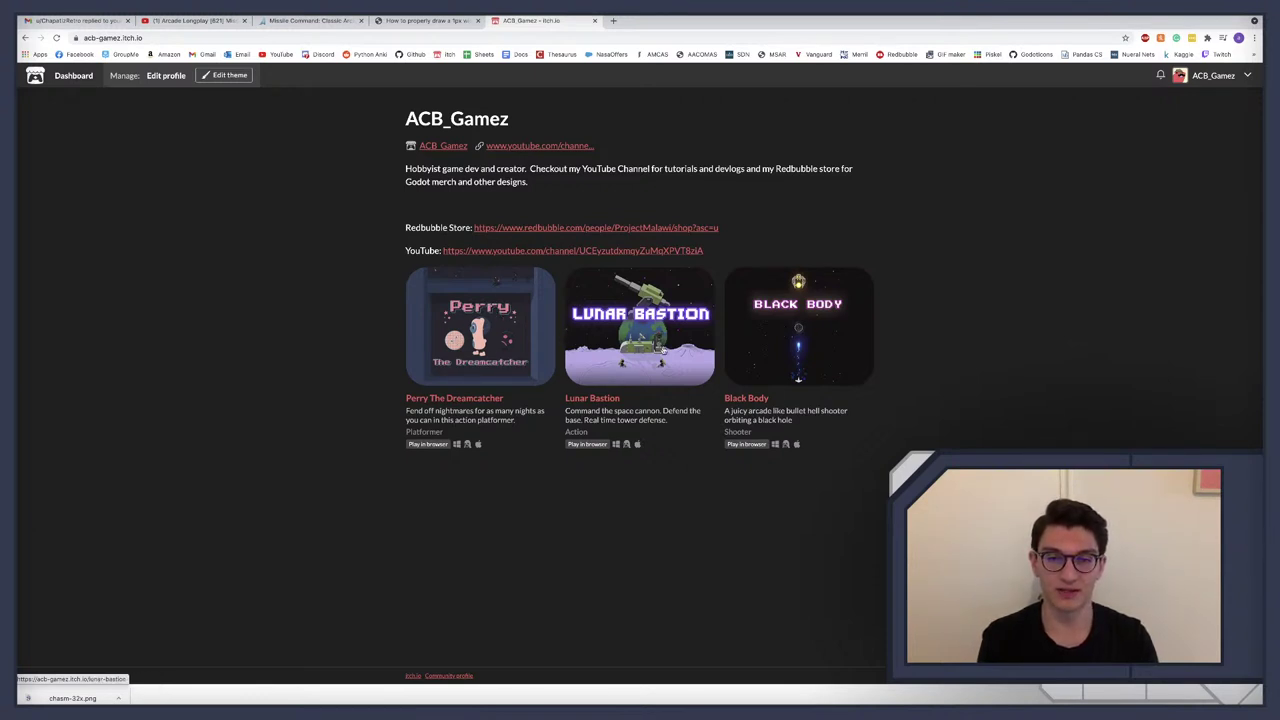
{"action": "left_click", "coordinate": [618, 374]}
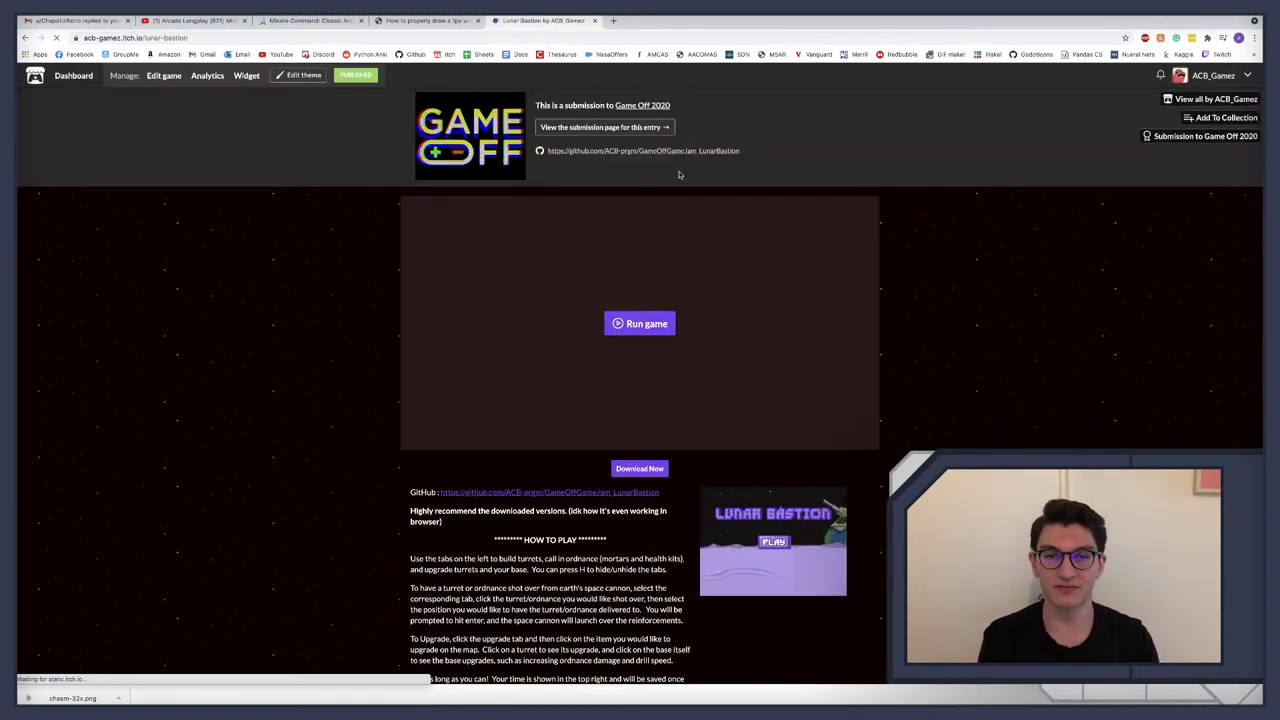
{"action": "left_click", "coordinate": [649, 151]}
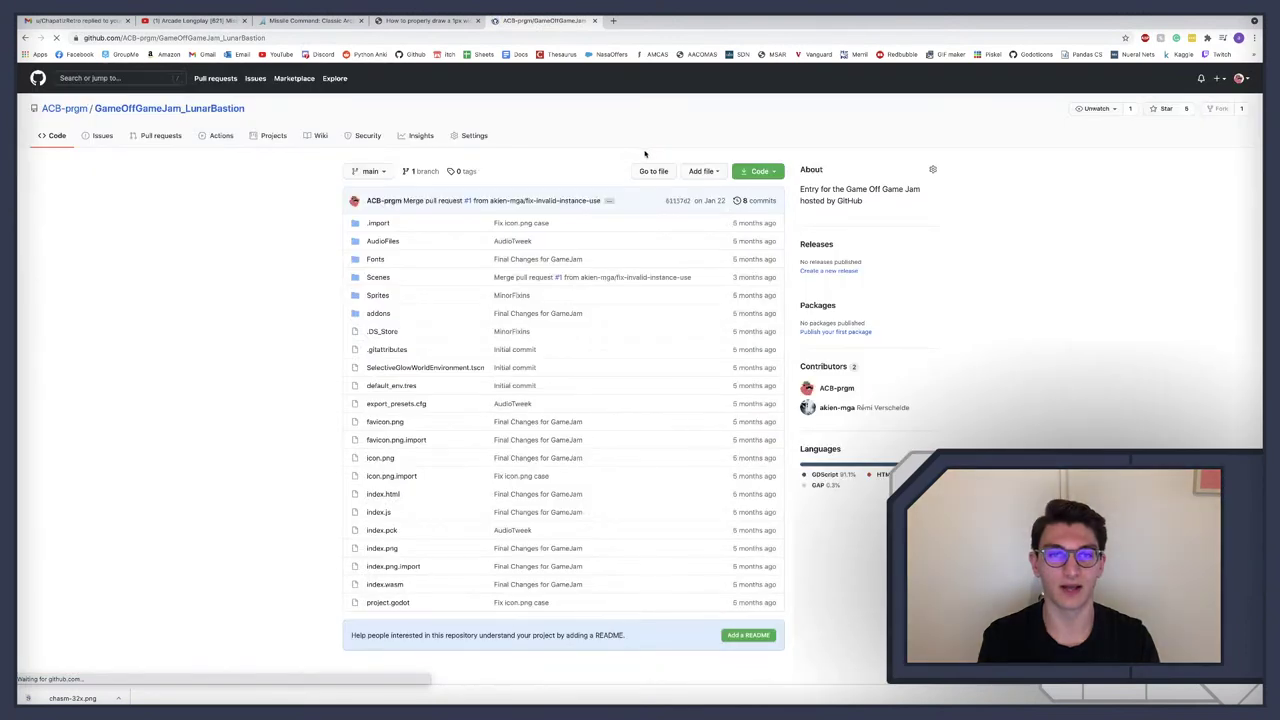
{"action": "scroll", "coordinate": [645, 153], "scroll_direction": "left", "scroll_amount": 5}
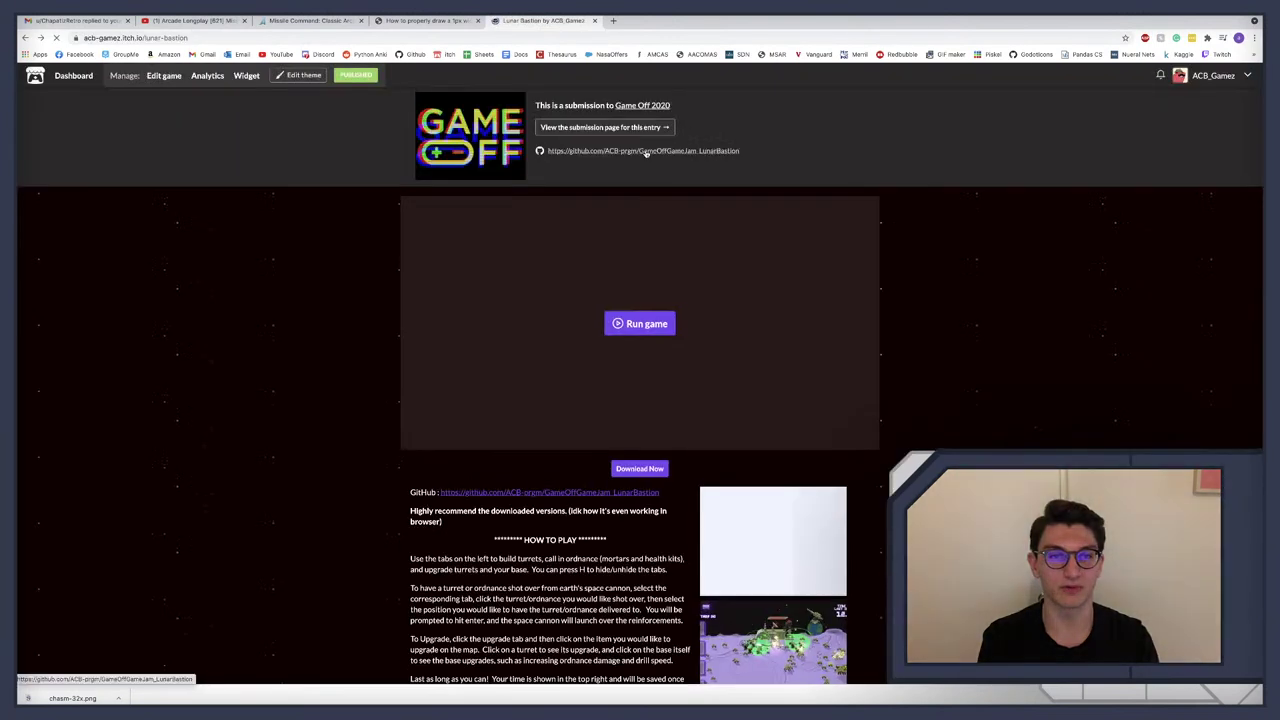
{"action": "left_click", "coordinate": [591, 128]}
Step: Play and pause the Game Off 2020 highlights video, then close the jam page
{"action": "scroll", "coordinate": [637, 107], "scroll_direction": "left", "scroll_amount": 5}
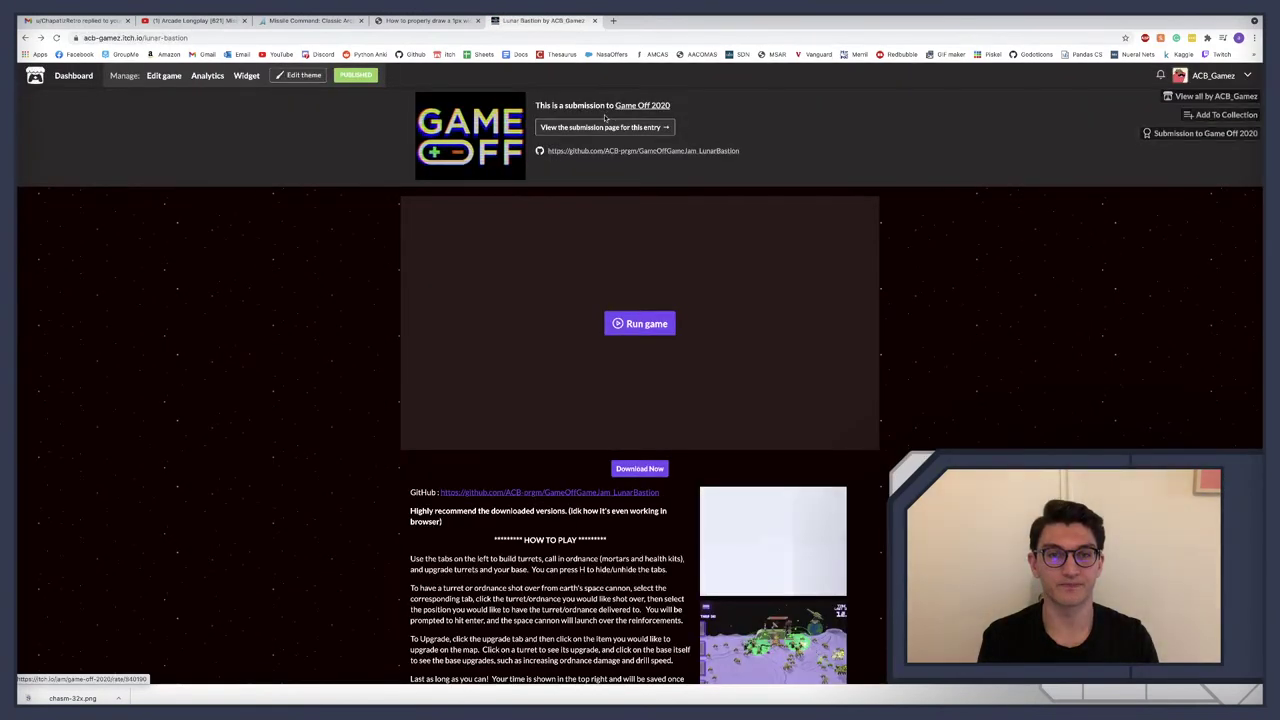
{"action": "left_click", "coordinate": [637, 107]}
{"action": "scroll", "coordinate": [625, 340], "scroll_direction": "down", "scroll_amount": 10}
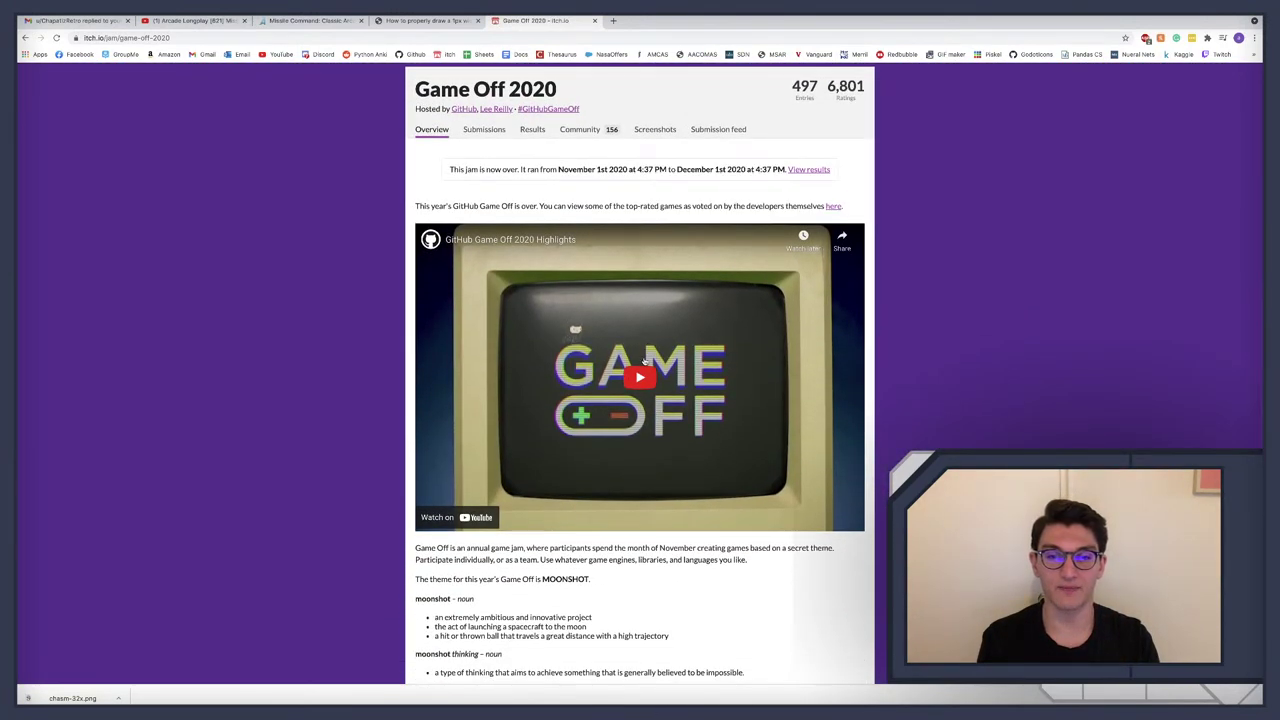
{"action": "left_click", "coordinate": [641, 378]}
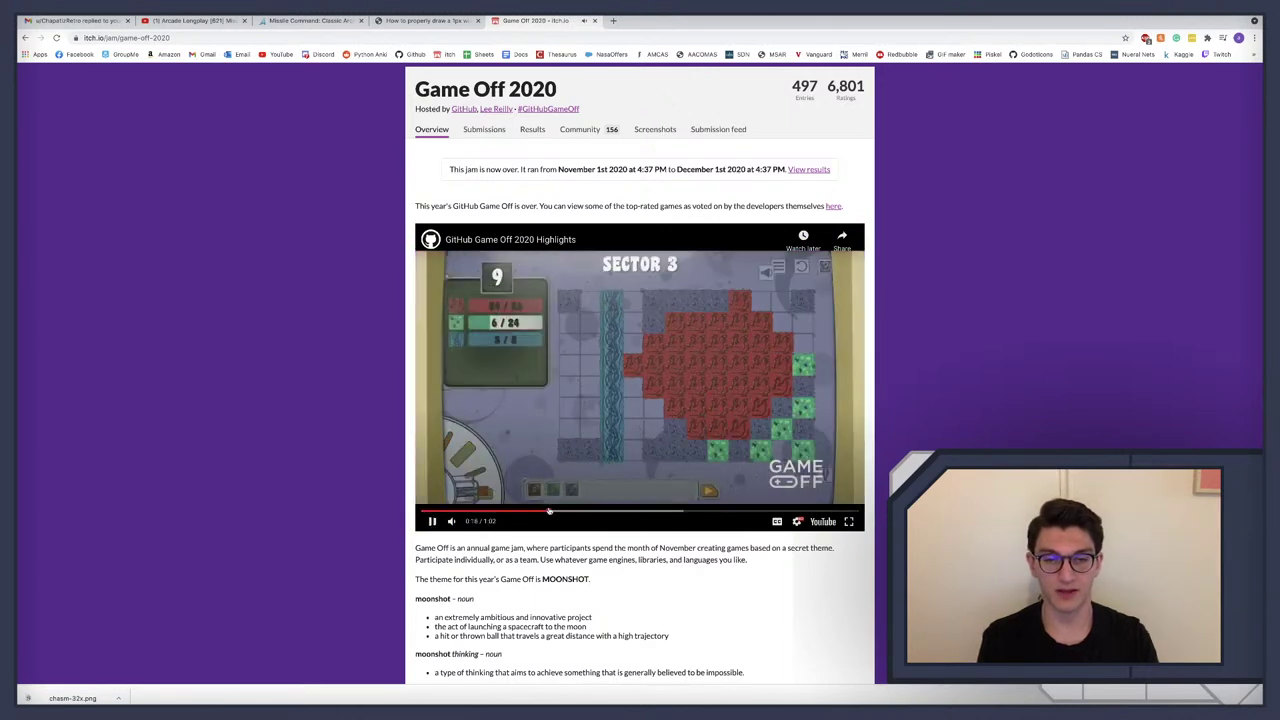
{"action": "left_click", "coordinate": [578, 463]}
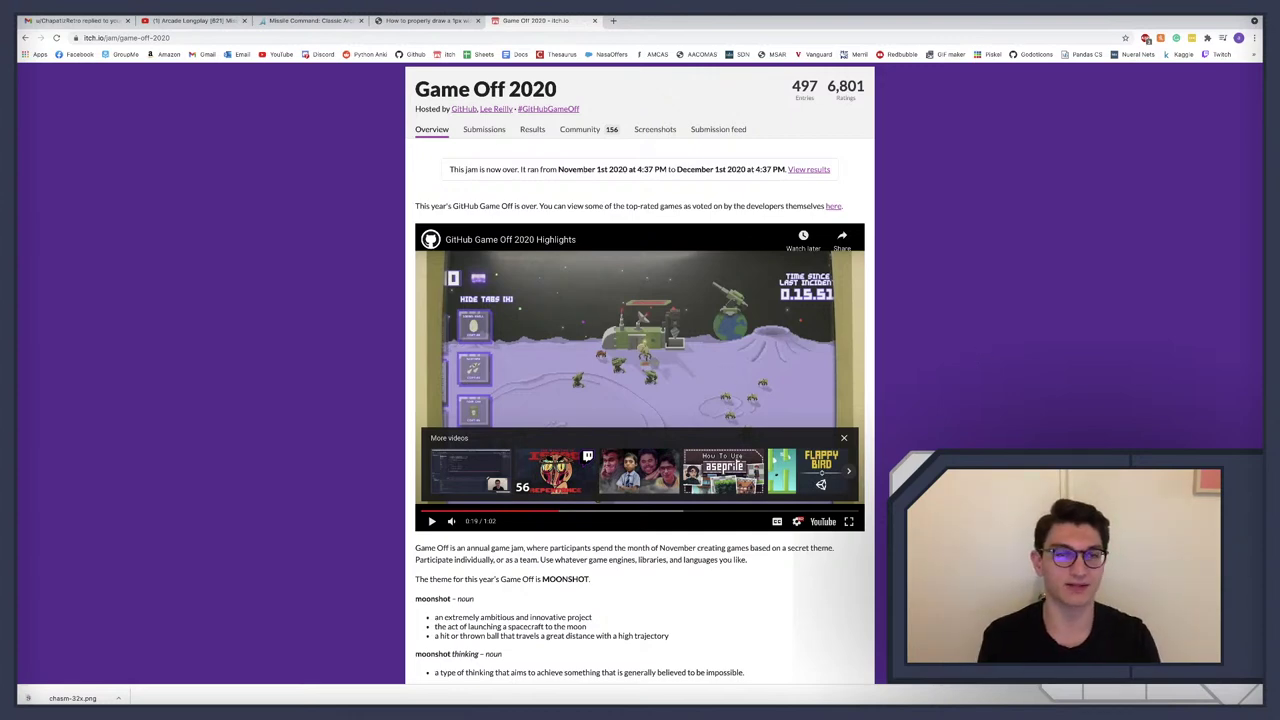
{"action": "left_click", "coordinate": [594, 20]}
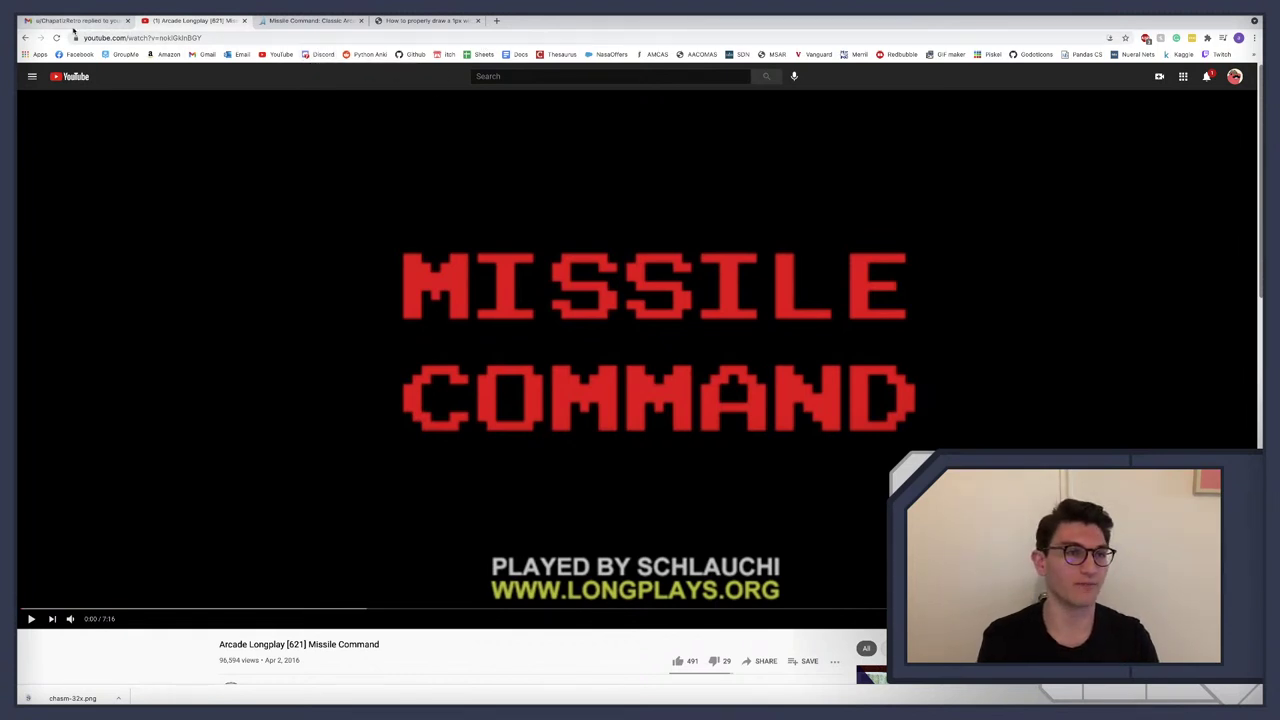
Step: Check and dismiss the YouTube notifications, then return to Enemy.gd in Godot
{"action": "left_click", "coordinate": [1206, 76]}
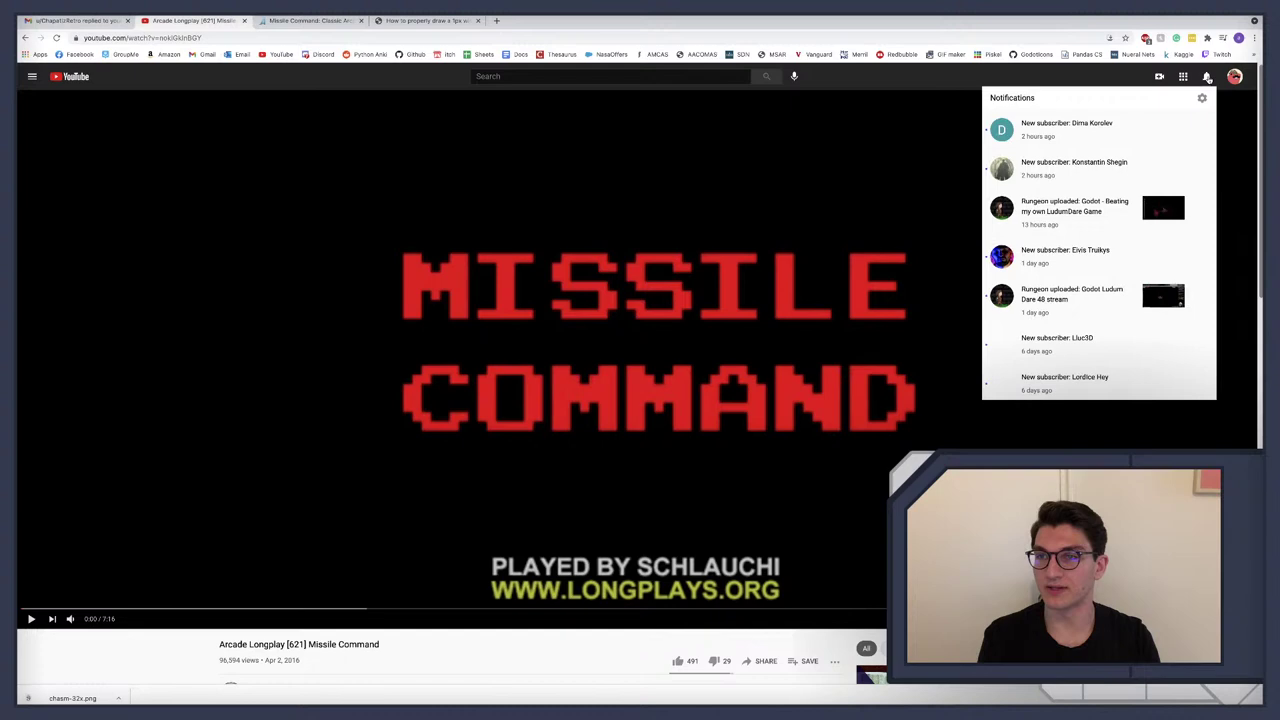
{"action": "left_click", "coordinate": [1206, 76]}
{"action": "key", "text": "super+Tab"}
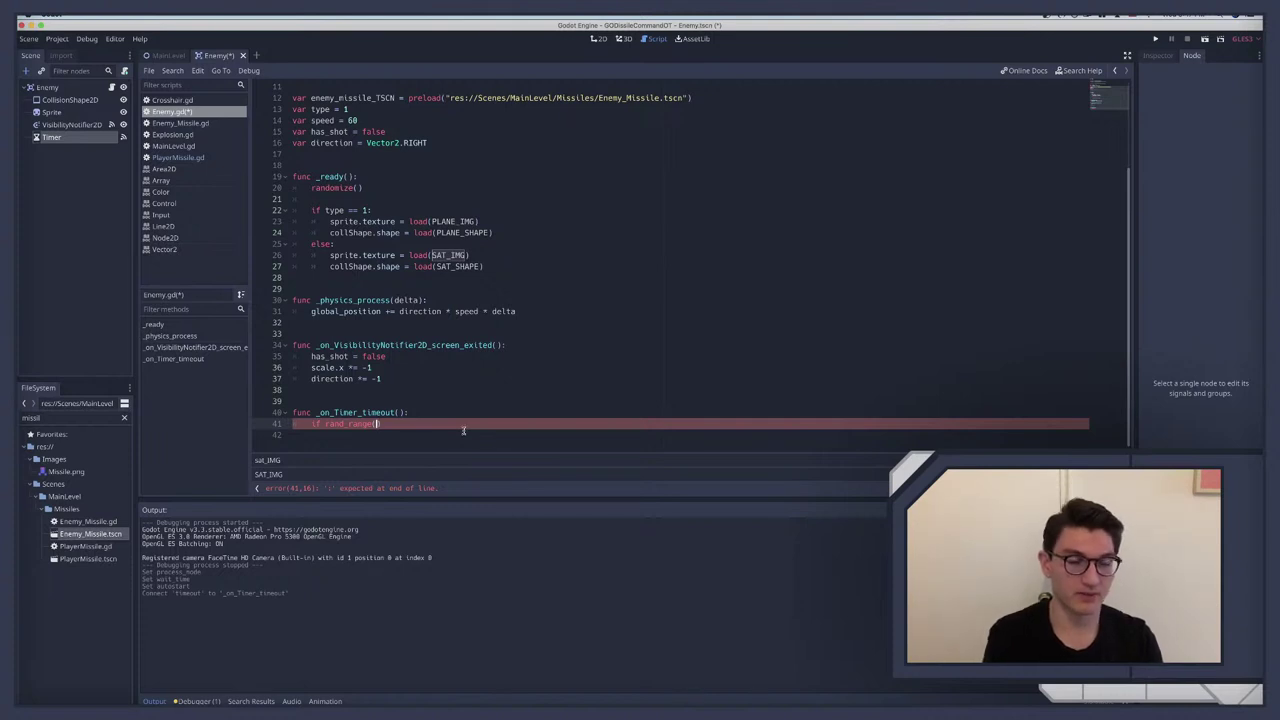
Step: Start a new line in _on_Timer_timeout with an if !has_shot condition
{"action": "left_click", "coordinate": [418, 412]}
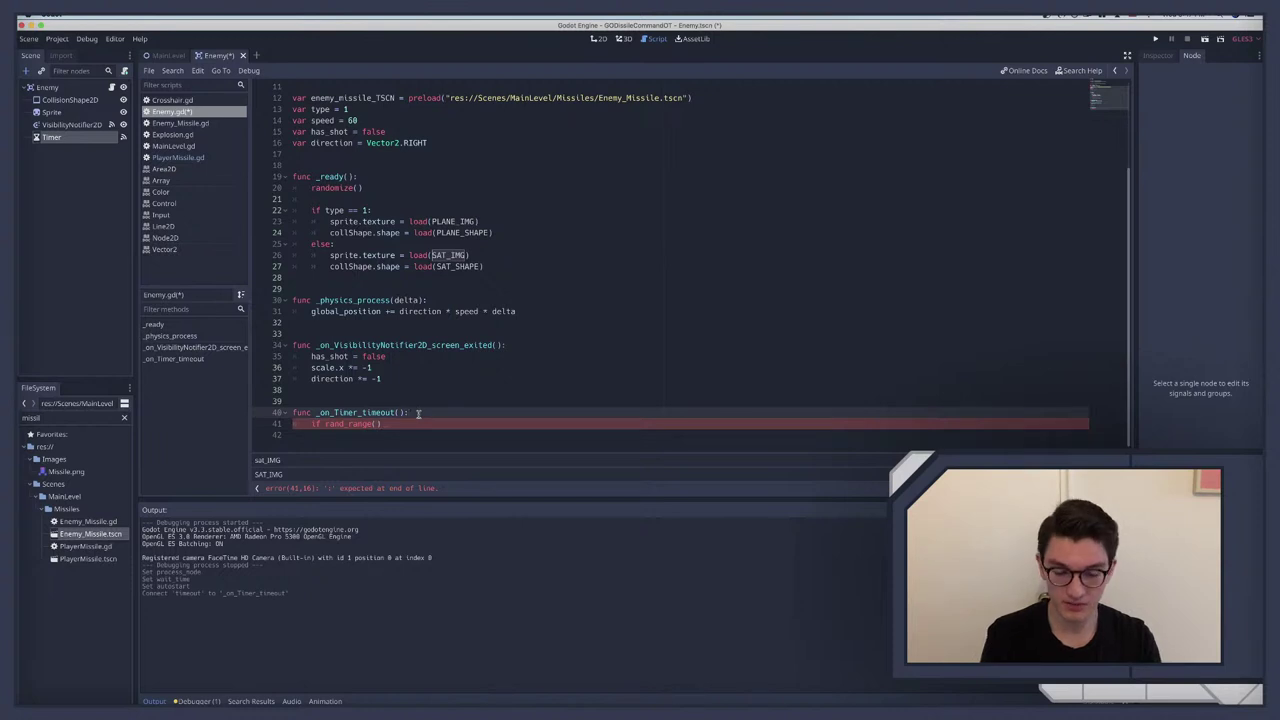
{"action": "key", "text": "Return"}
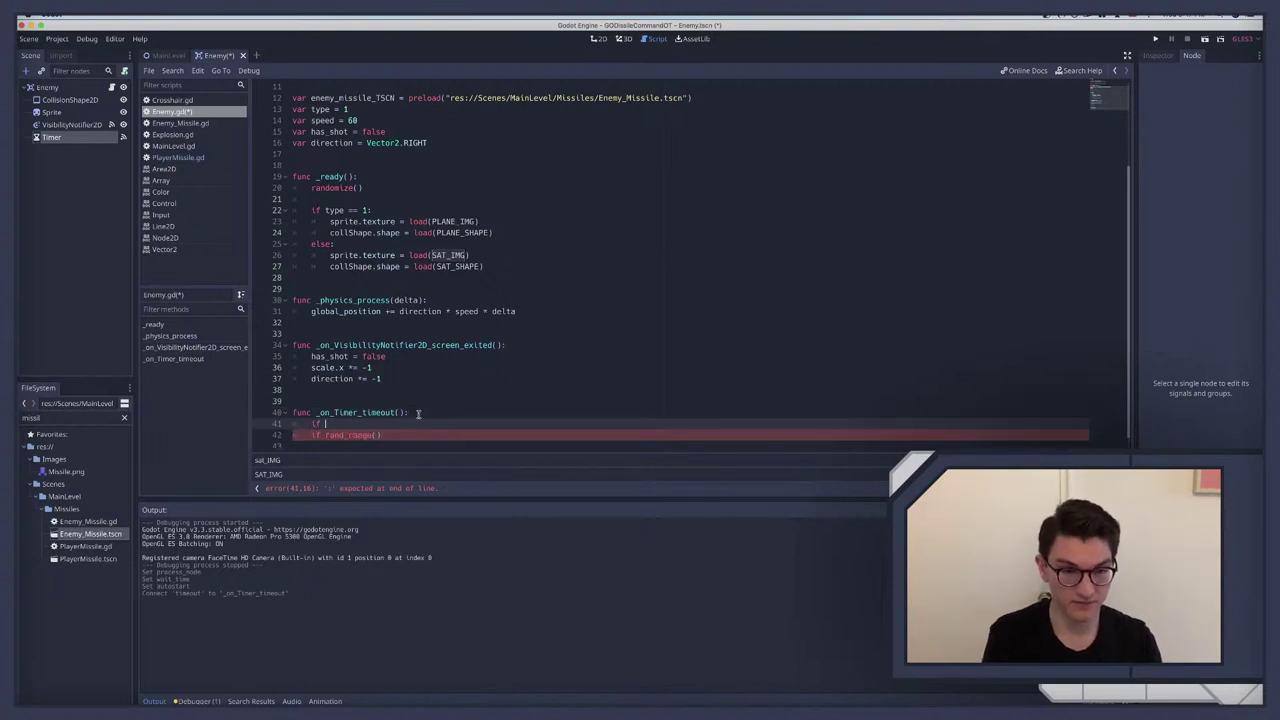
{"action": "type", "text": "if has_"}
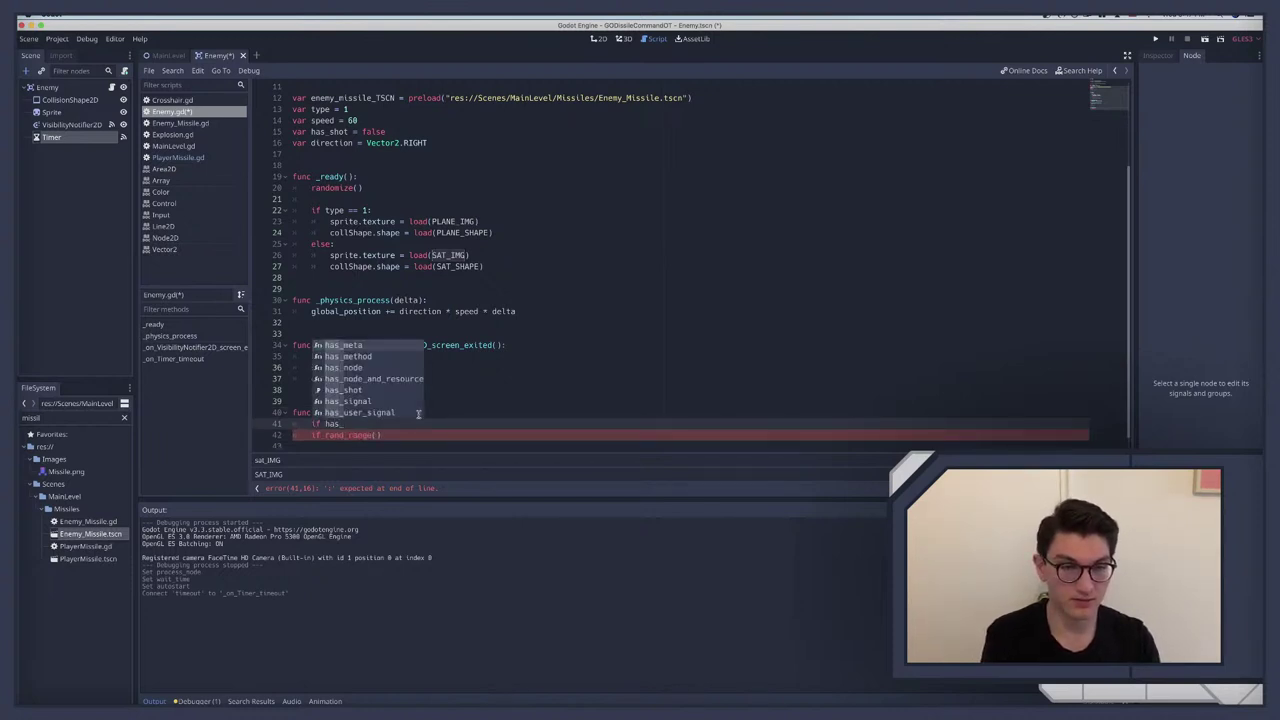
{"action": "key", "text": "BackSpace"}
{"action": "key", "text": "BackSpace"}
{"action": "key", "text": "BackSpace"}
{"action": "key", "text": "BackSpace"}
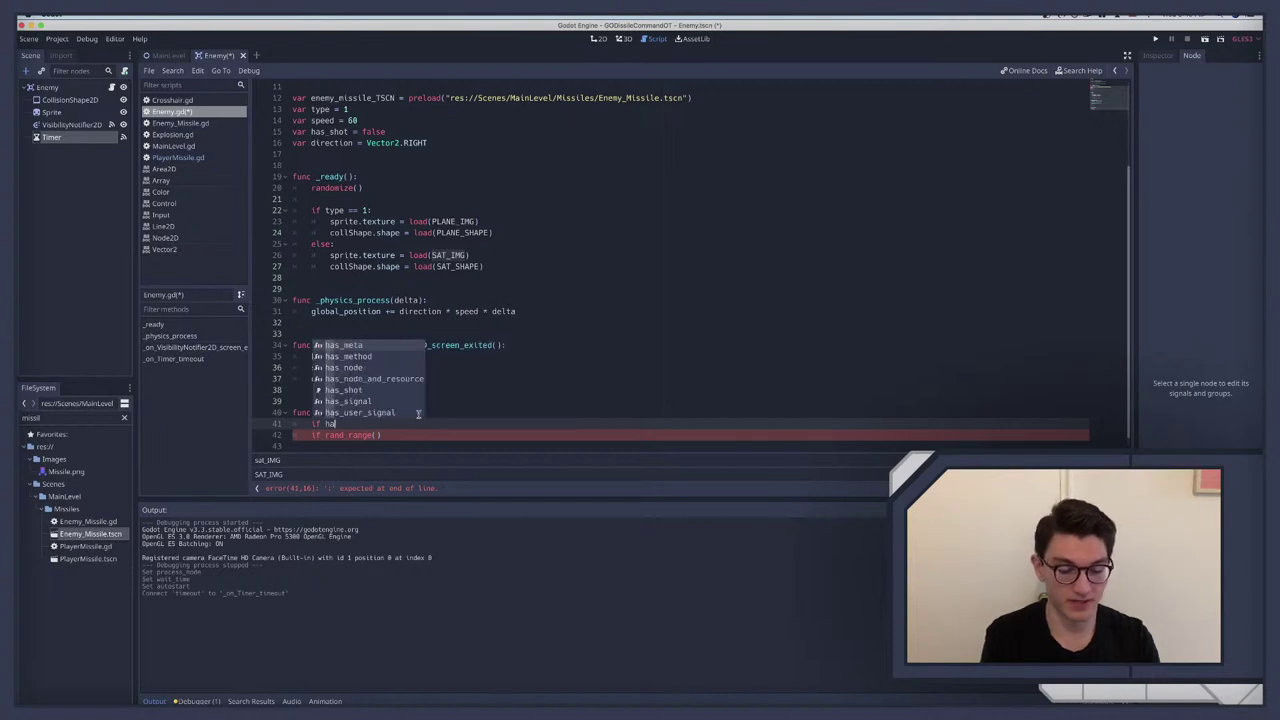
{"action": "type", "text": "!"}
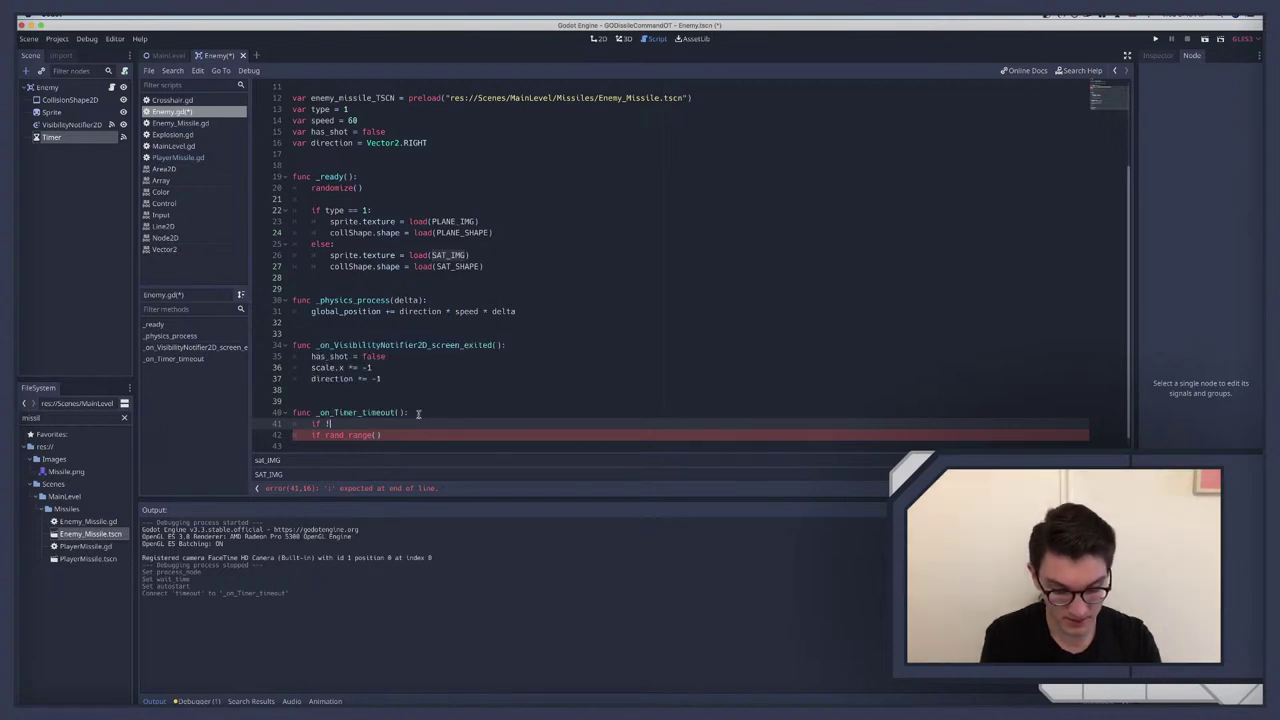
{"action": "type", "text": "has_shot:"}
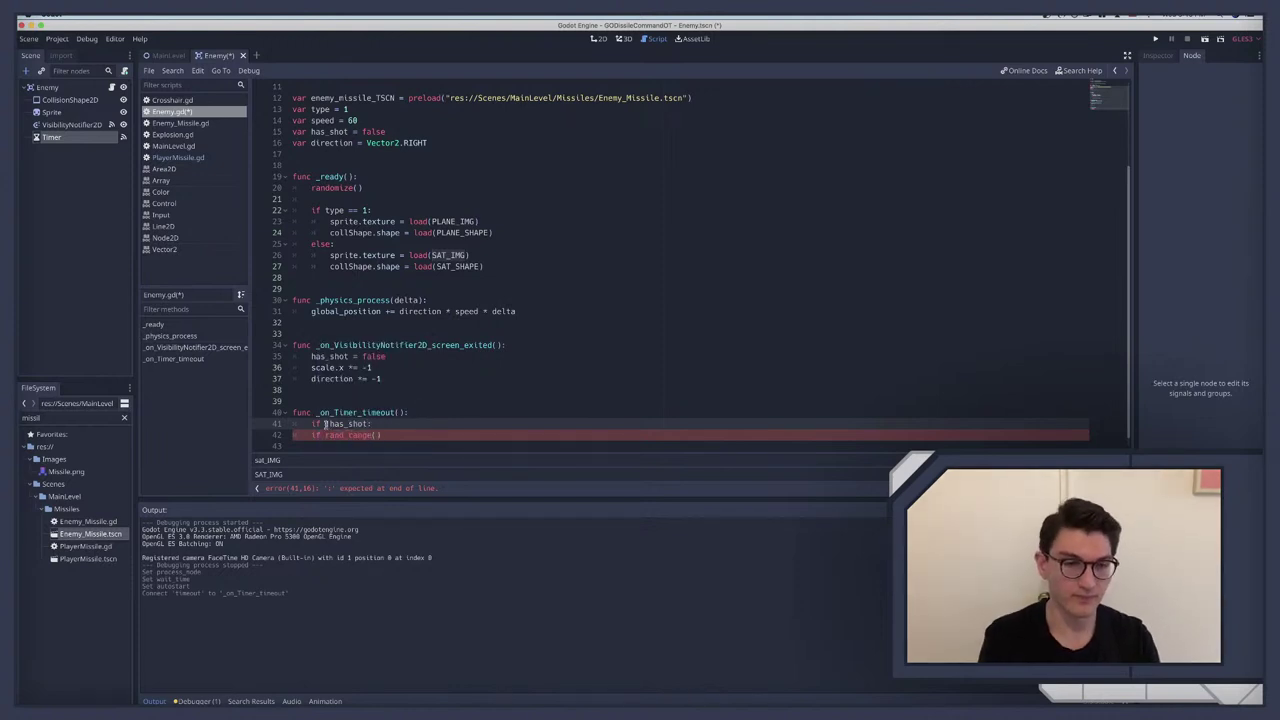
Step: Join 'and rand_range(0,5) >' onto the condition and put an indented pass beneath it
{"action": "key", "text": "Tab"}
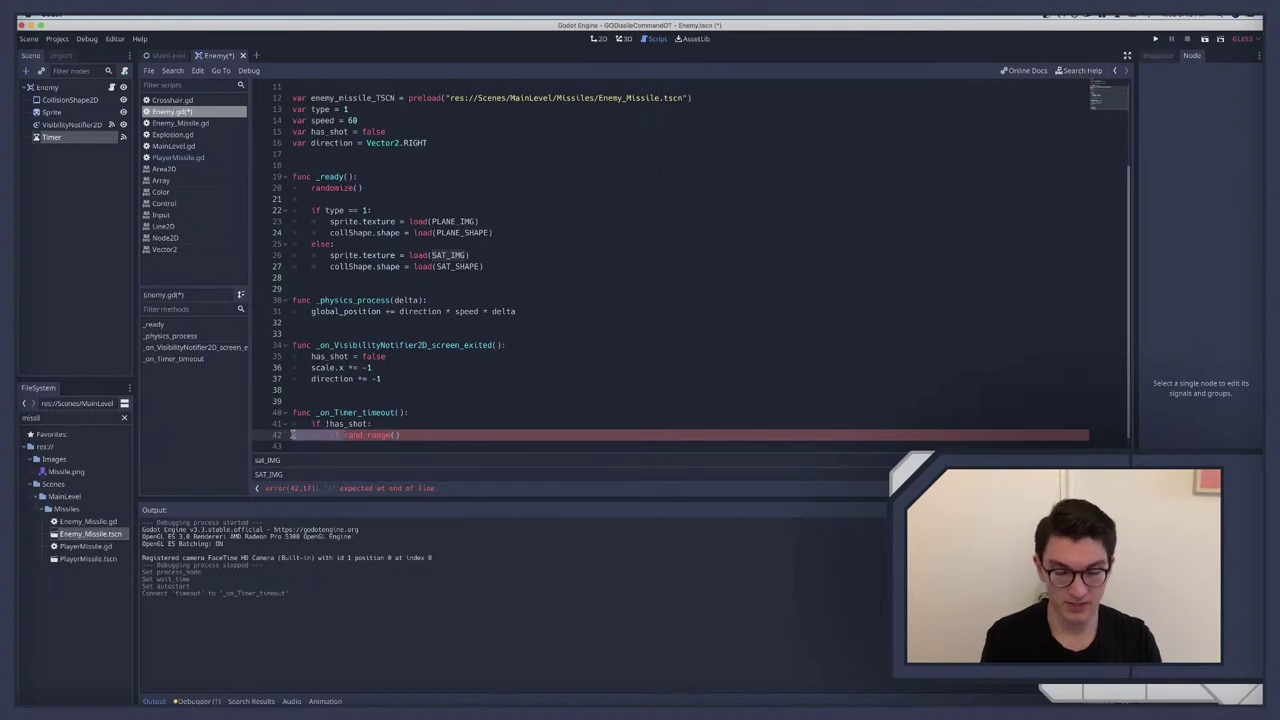
{"action": "key", "text": "BackSpace"}
{"action": "key", "text": "BackSpace"}
{"action": "key", "text": "BackSpace"}
{"action": "key", "text": "BackSpace"}
{"action": "key", "text": "BackSpace"}
{"action": "key", "text": "BackSpace"}
{"action": "key", "text": "BackSpace"}
{"action": "type", "text": "a"}
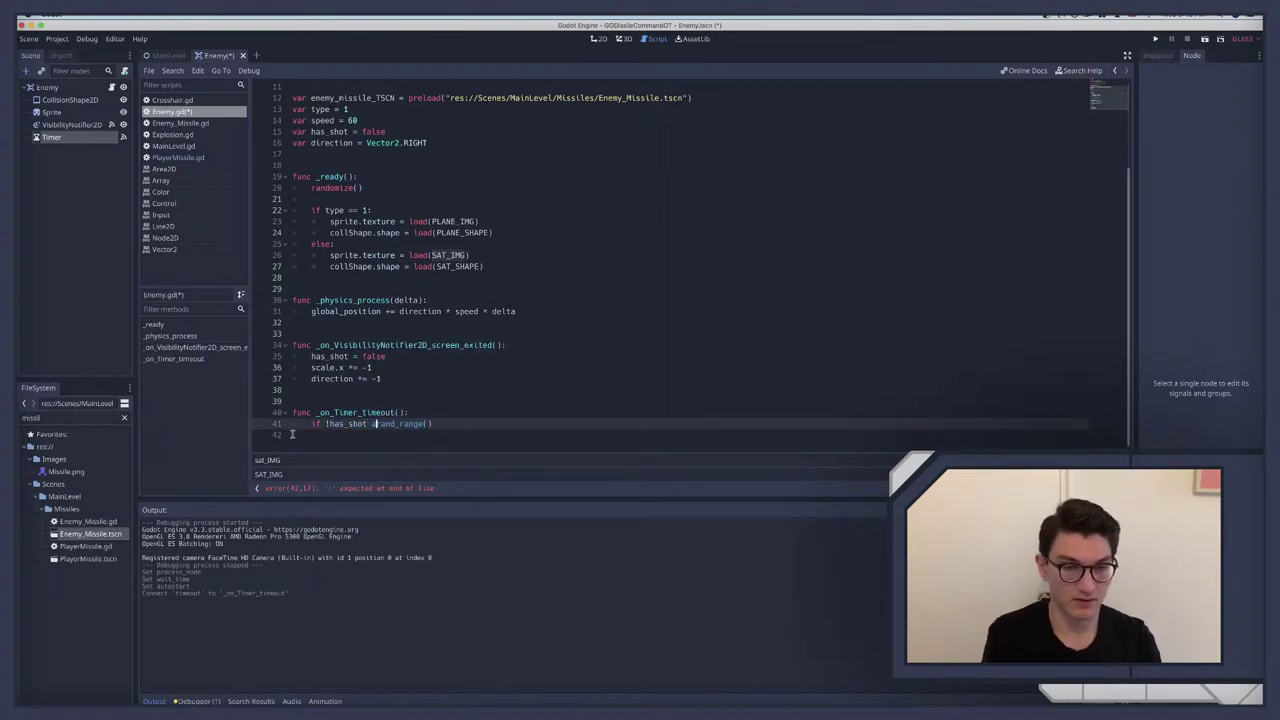
{"action": "type", "text": "nd"}
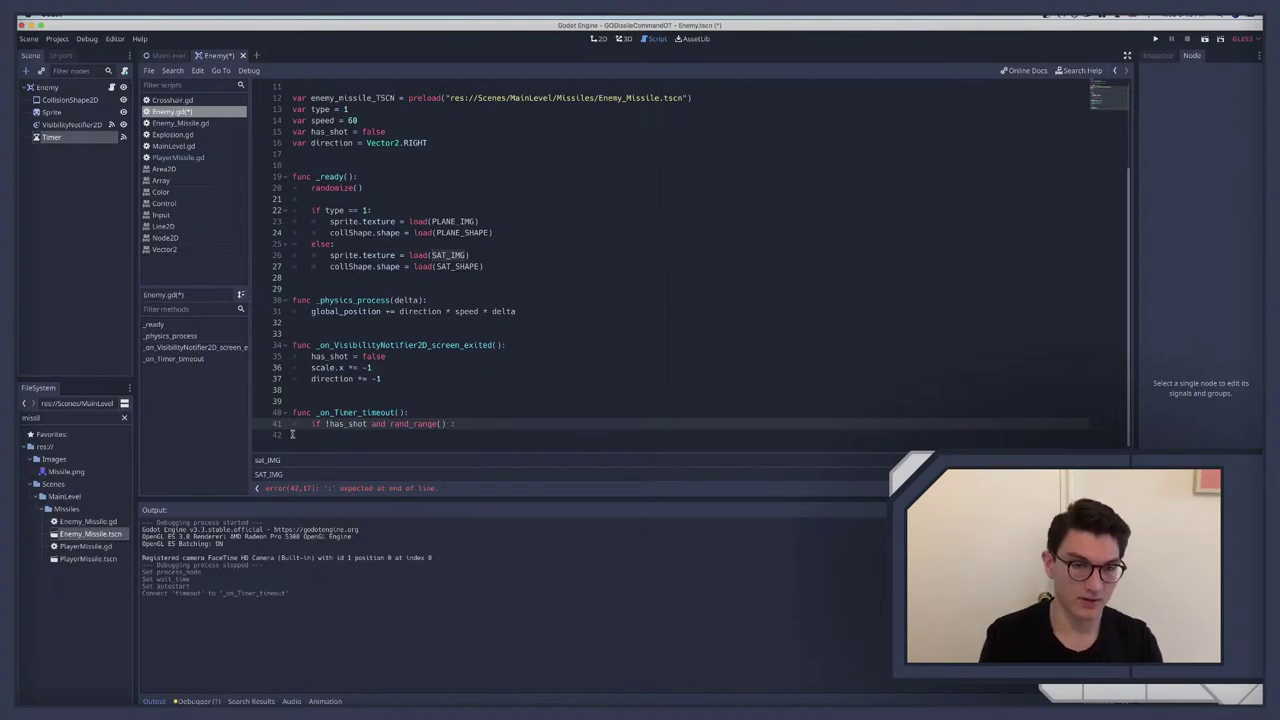
{"action": "key", "text": "Return"}
{"action": "type", "text": "pass"}
{"action": "left_click", "coordinate": [440, 424]}
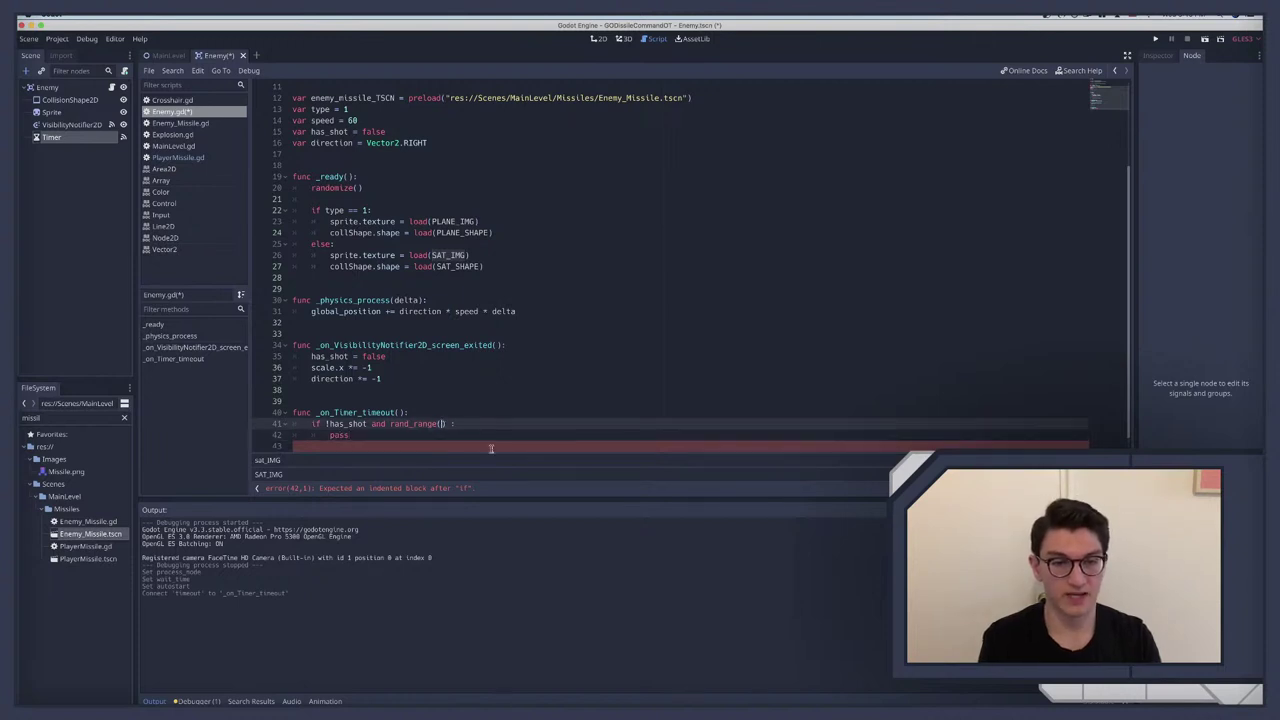
{"action": "type", "text": "0"}
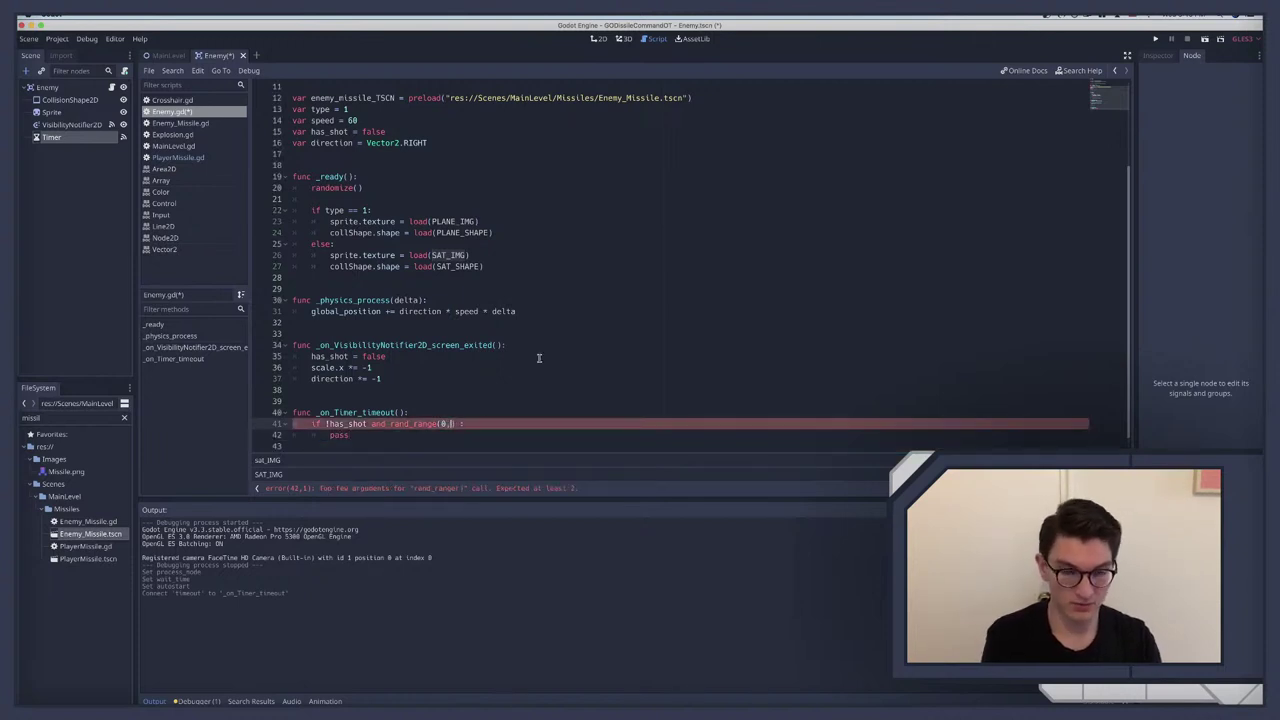
{"action": "type", "text": ","}
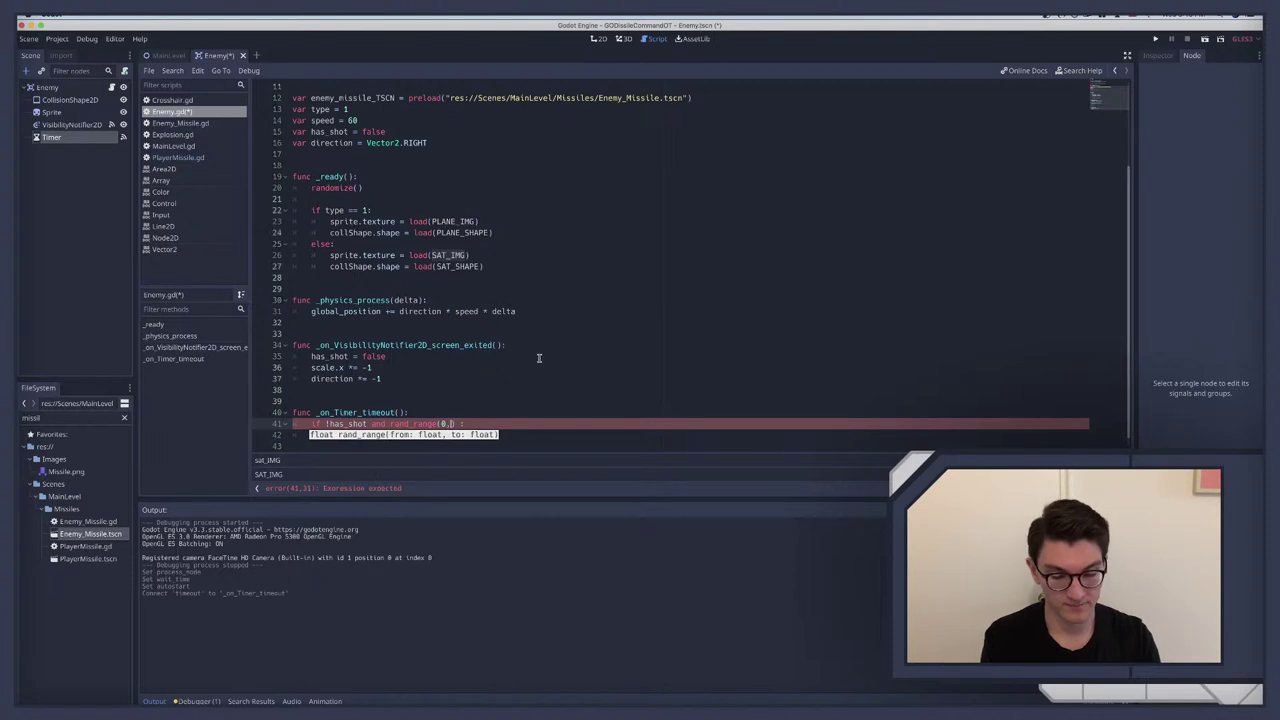
{"action": "type", "text": "5"}
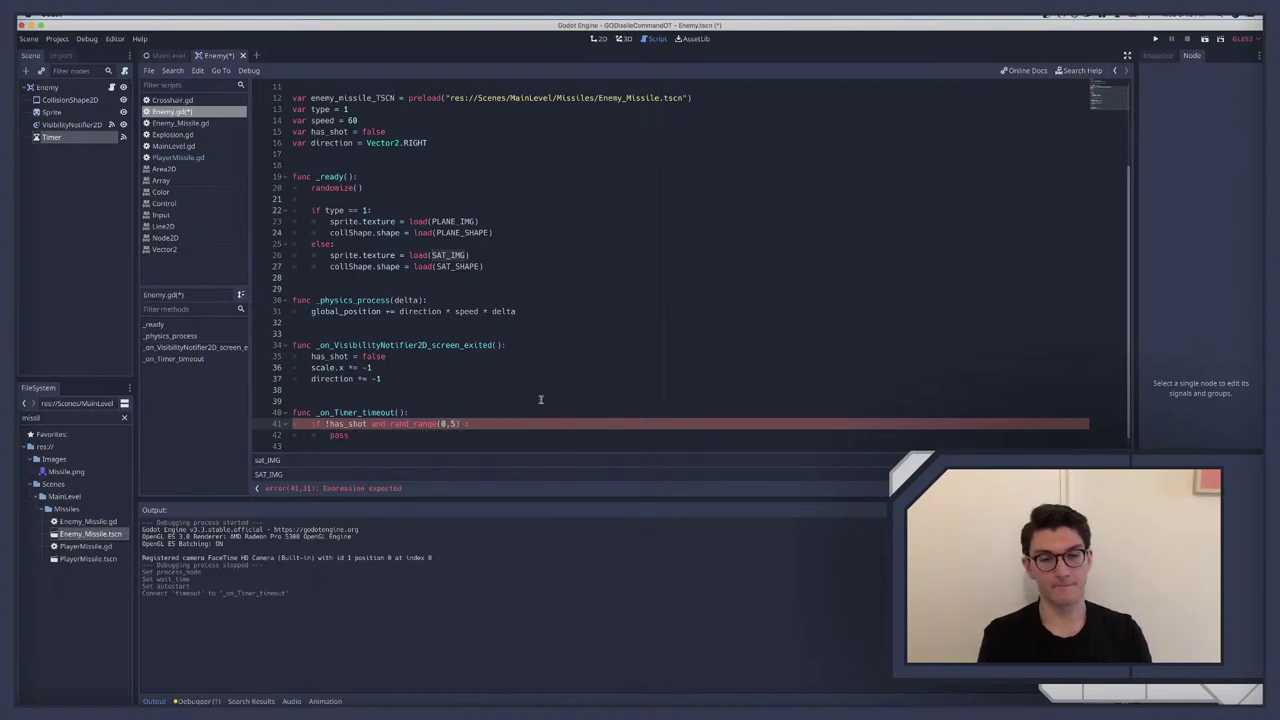
{"action": "type", "text": ")"}
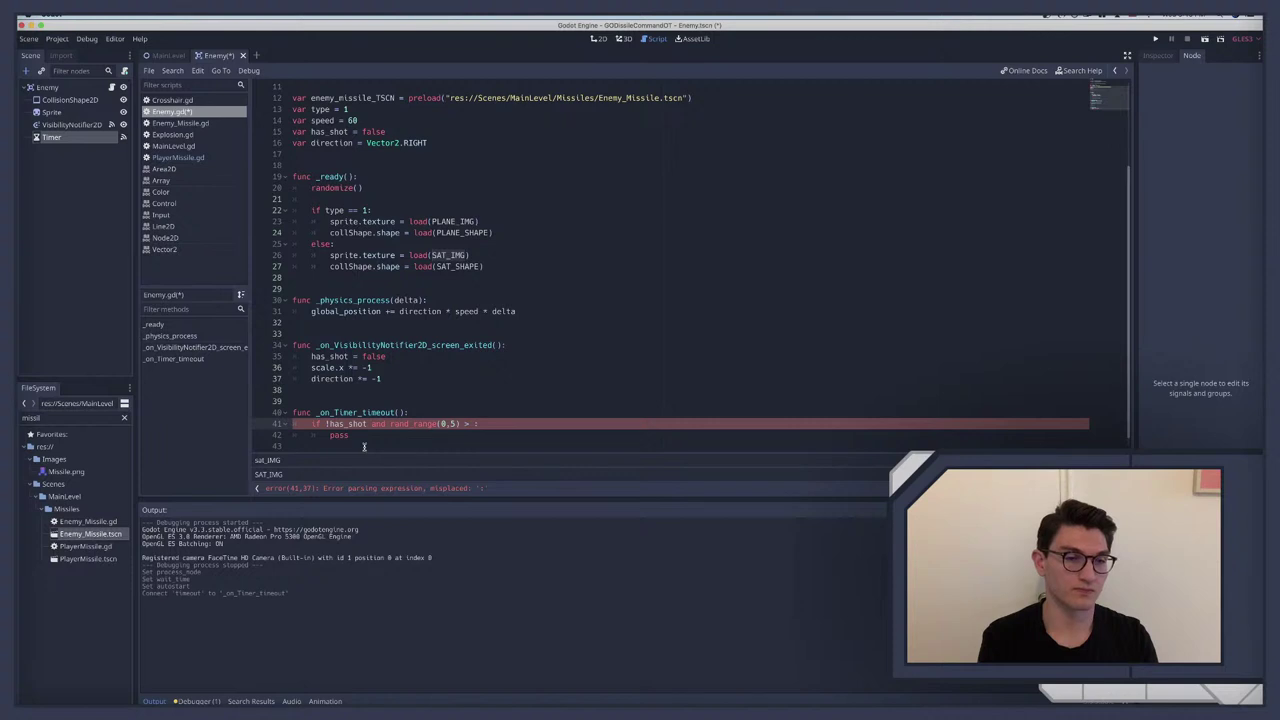
{"action": "left_click", "coordinate": [400, 356]}
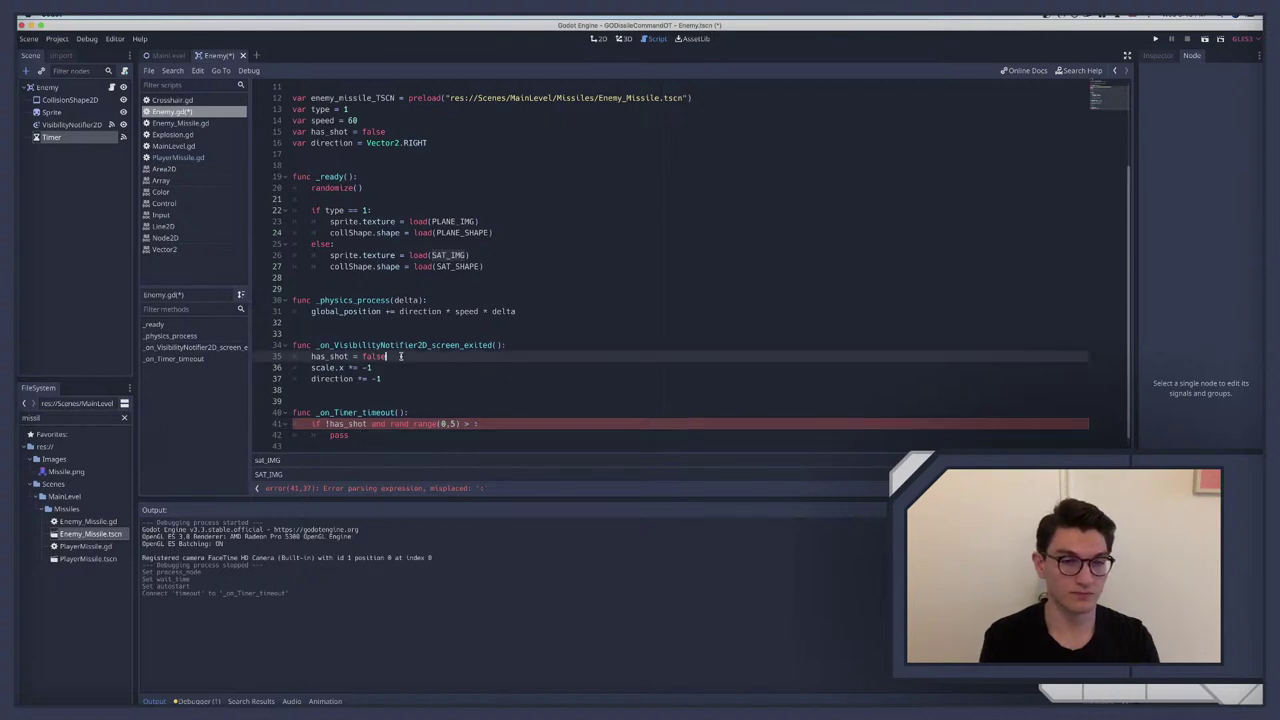
Step: Add $Timer.start() after has_shot = false, then switch to the Missile Command video
{"action": "key", "text": "Return"}
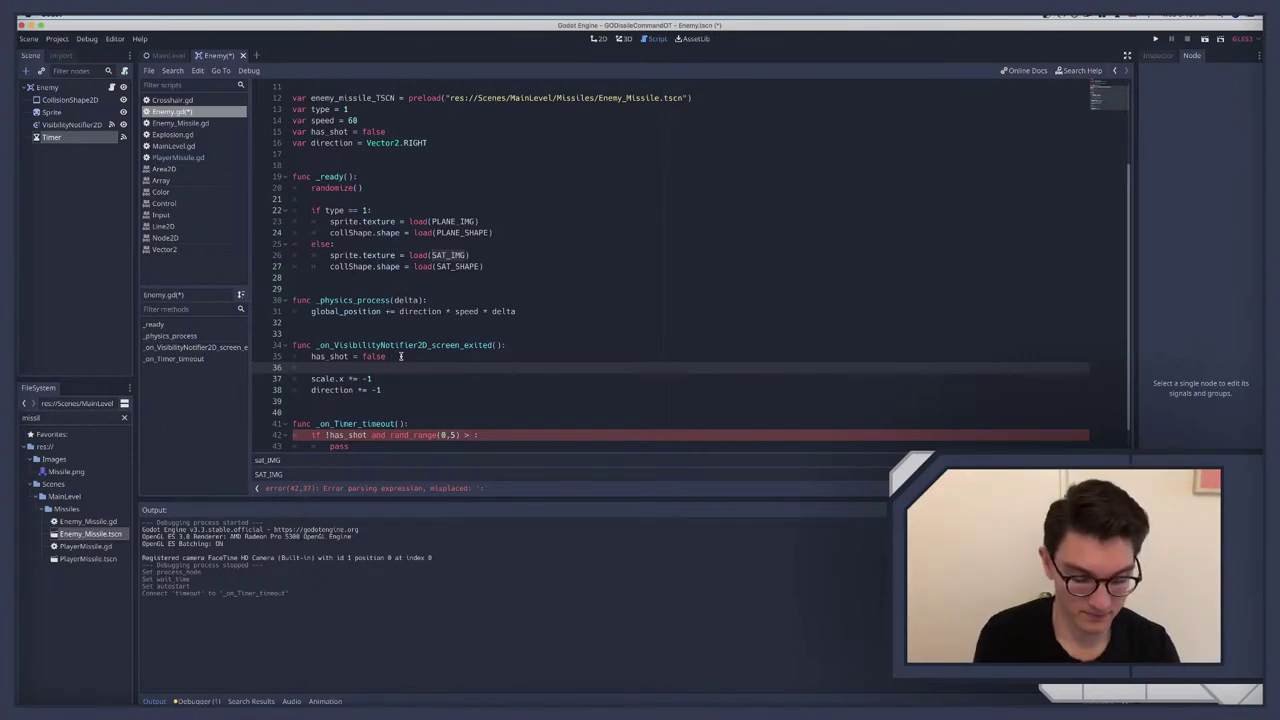
{"action": "type", "text": "$"}
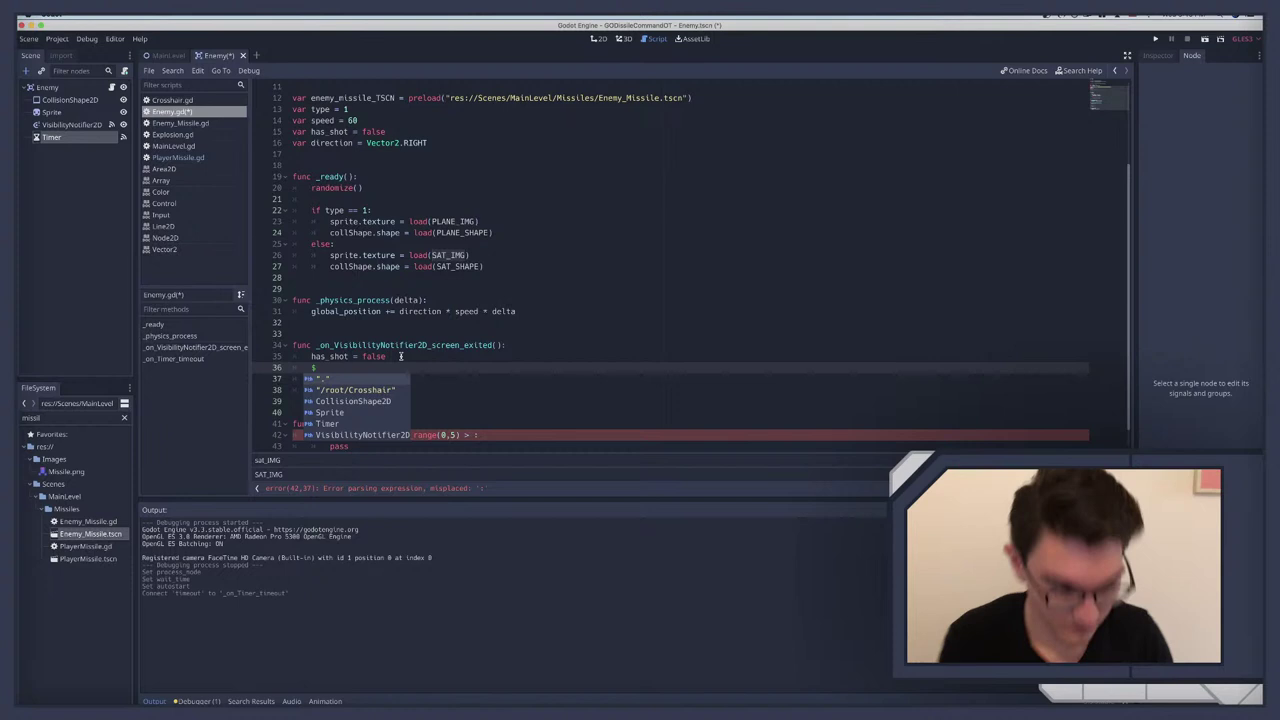
{"action": "type", "text": "Timer"}
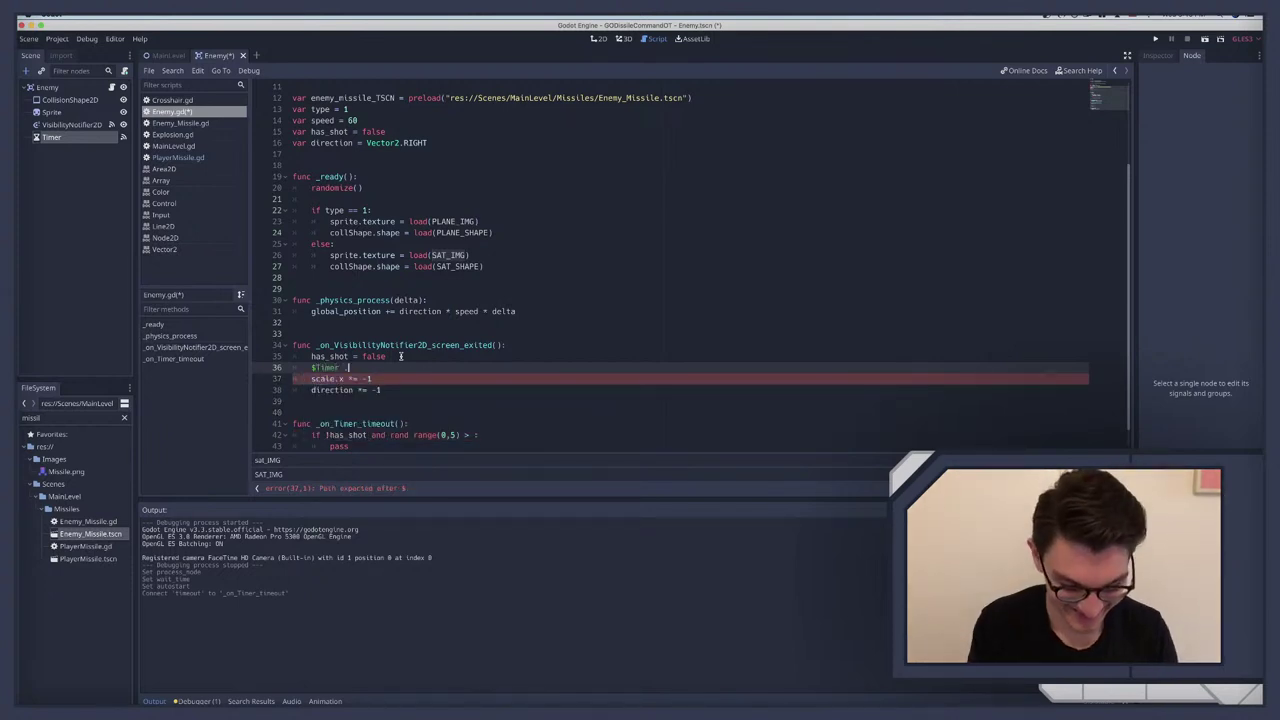
{"action": "type", "text": "."}
{"action": "key", "text": "BackSpace"}
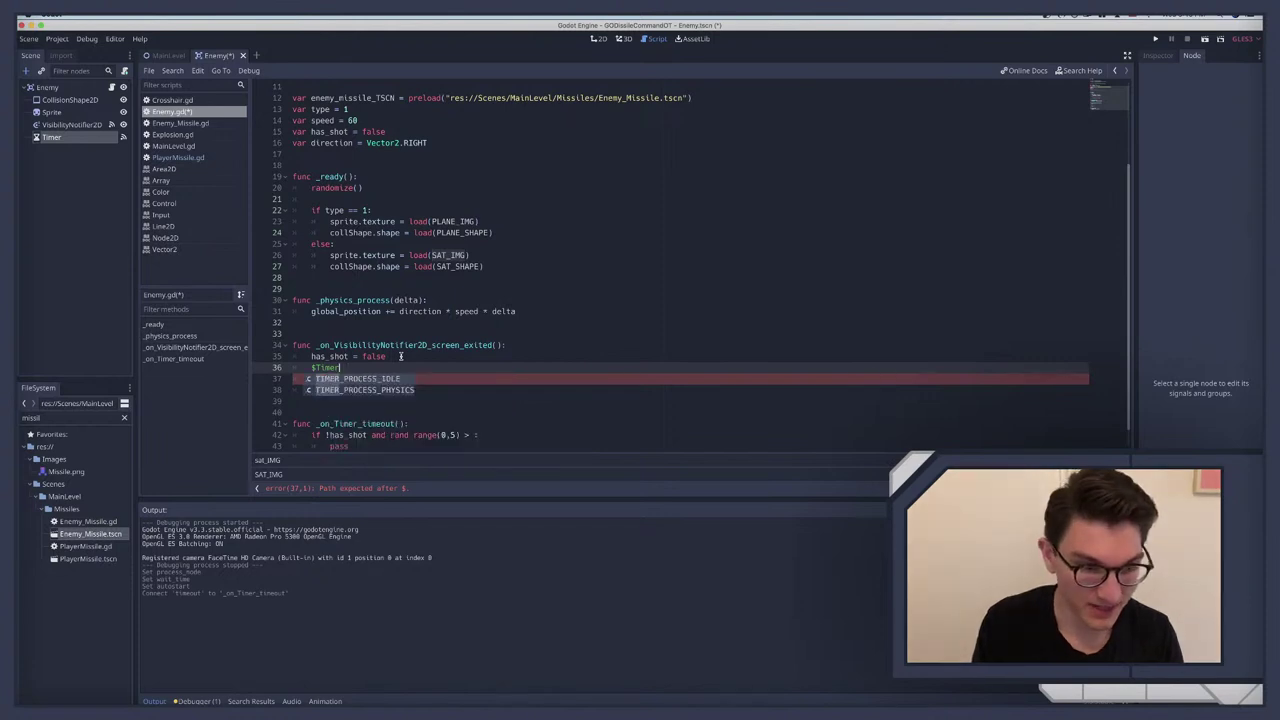
{"action": "type", "text": ".start("}
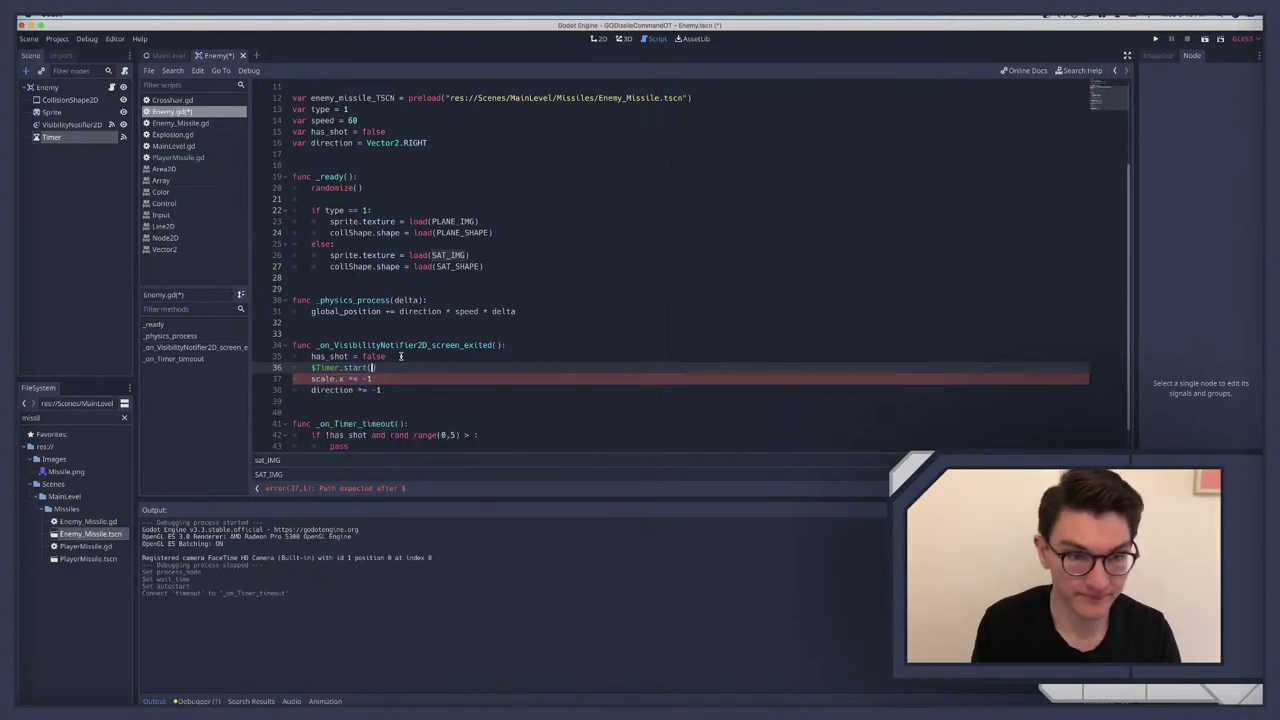
{"action": "scroll", "coordinate": [421, 350], "scroll_direction": "down", "scroll_amount": 1}
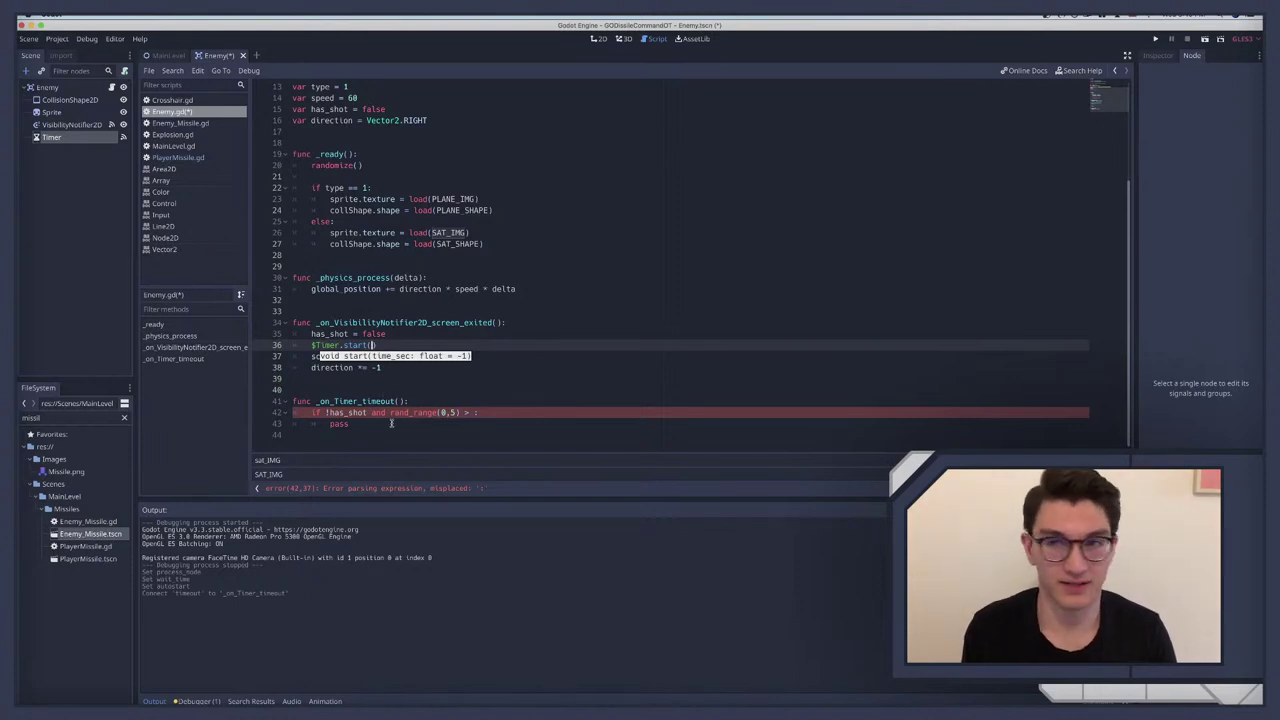
{"action": "key", "text": "ctrl+Right"}
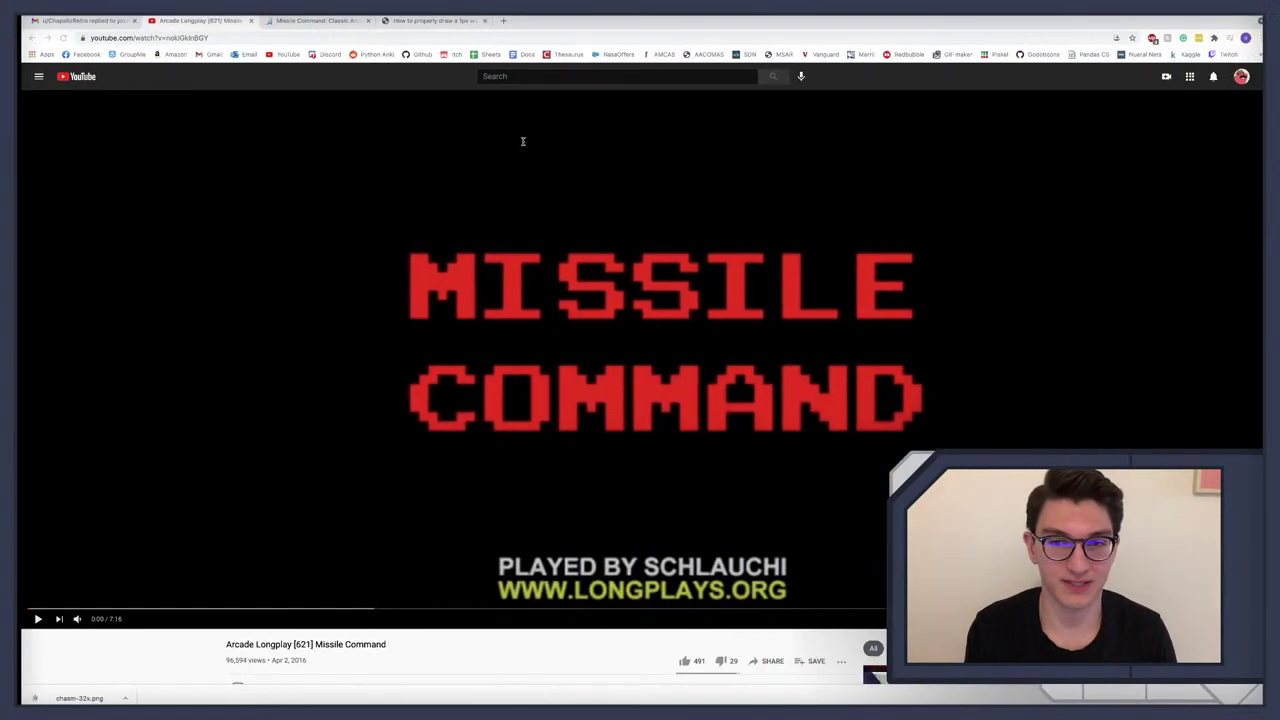
Step: Switch from the Missile Command video back to Enemy.gd in the Godot editor
{"action": "key", "text": "ctrl+Left"}
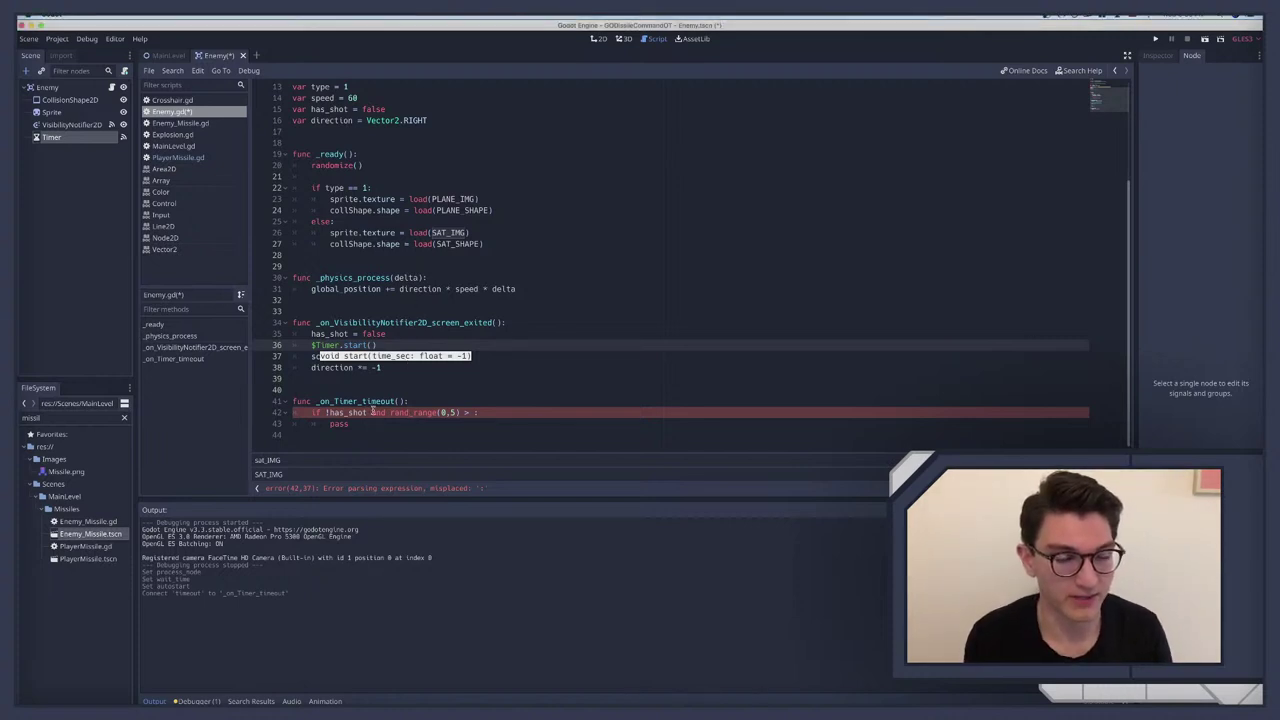
Step: Complete the timer condition as rand_range(0, 5) > 2.5 on line 42
{"action": "left_click", "coordinate": [374, 411]}
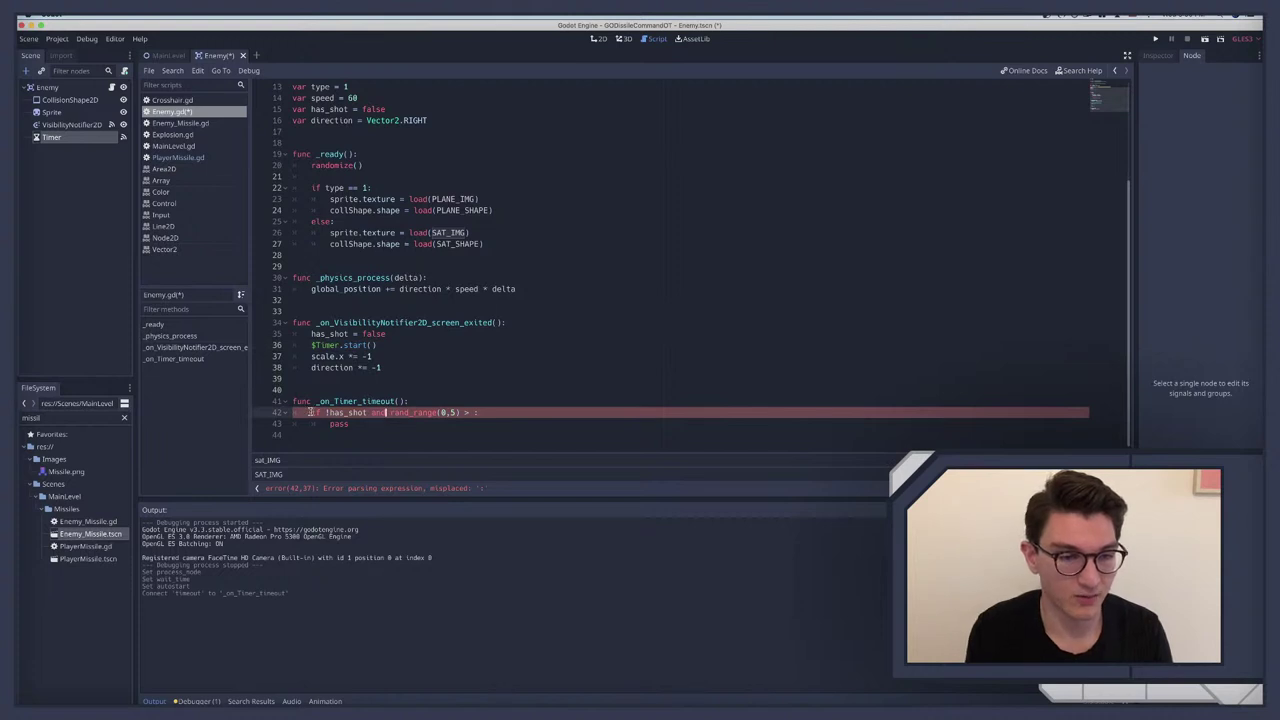
{"action": "left_click_drag", "start_coordinate": [310, 411], "coordinate": [376, 412]}
{"action": "left_click", "coordinate": [372, 412]}
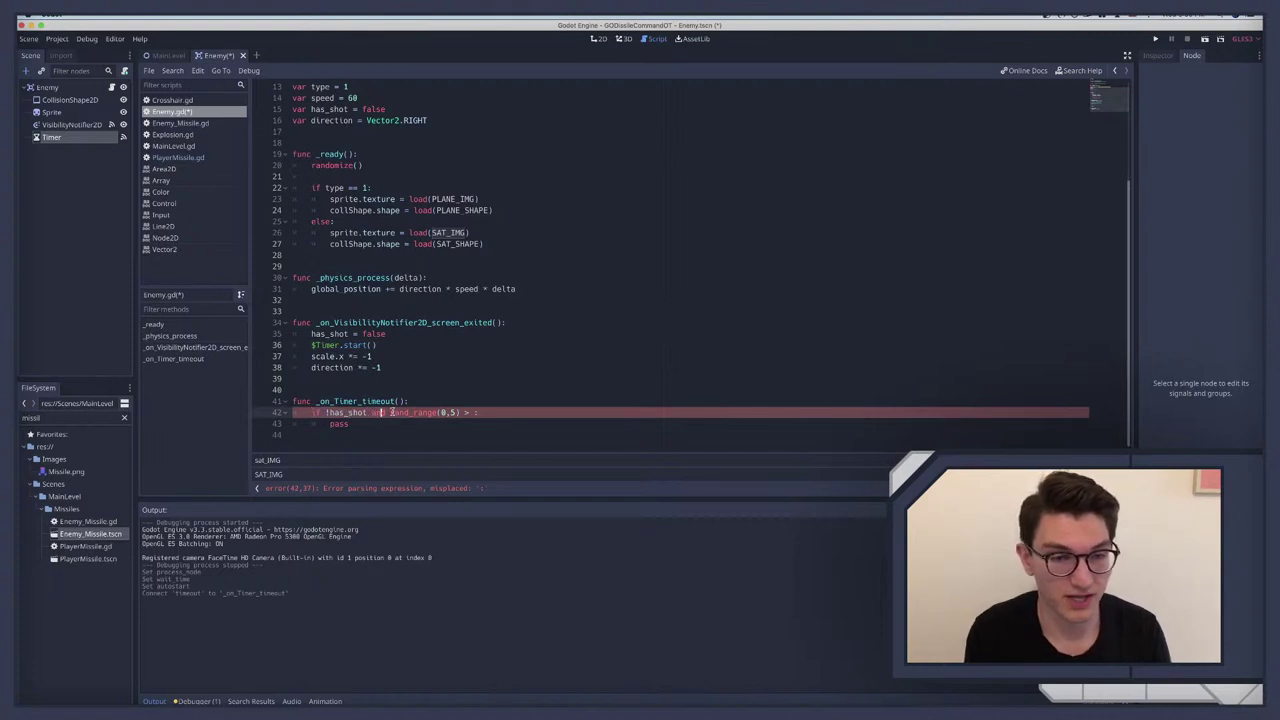
{"action": "left_click", "coordinate": [449, 412]}
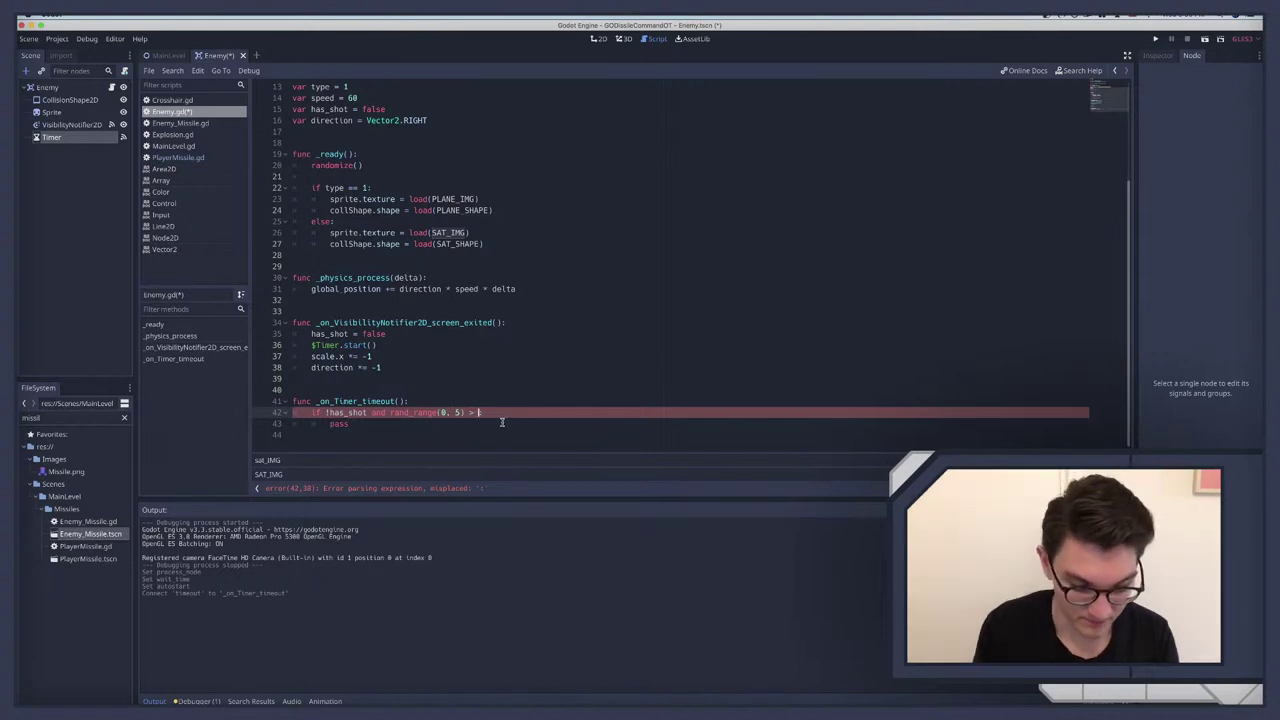
{"action": "type", "text": "2.5"}
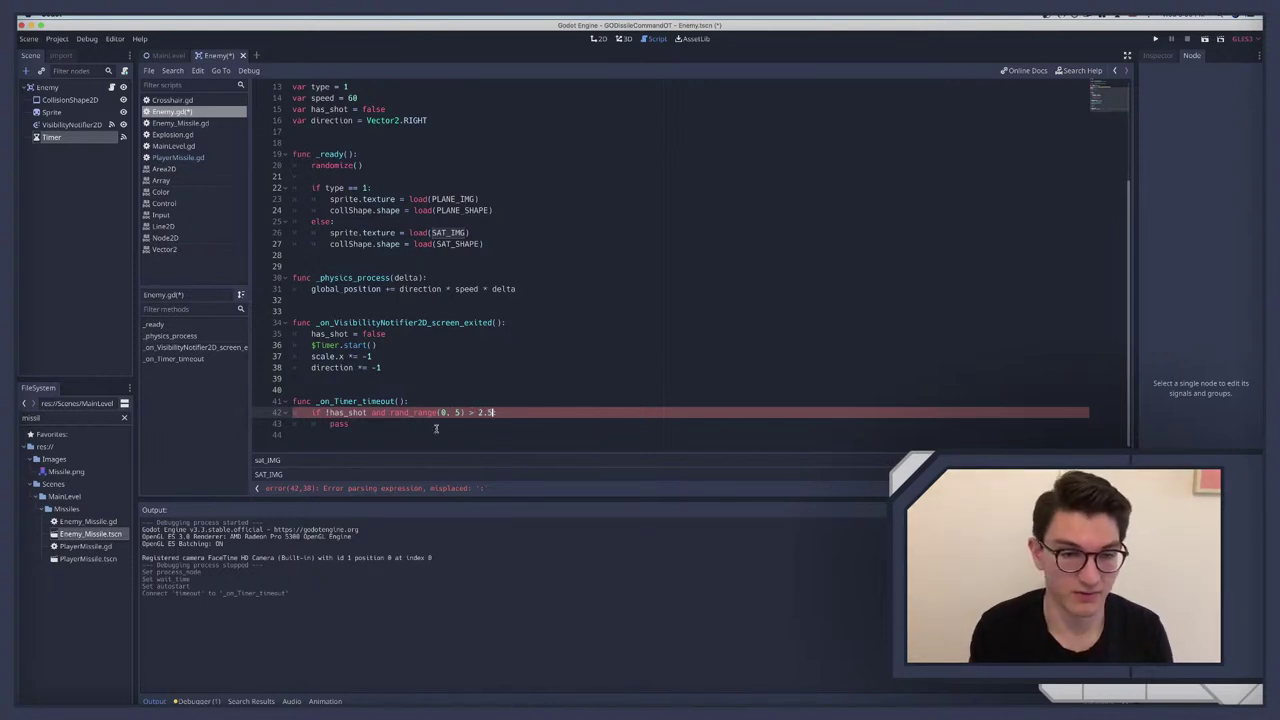
Step: Replace the placeholder pass with has_shot = true and save Enemy.gd
{"action": "double_click", "coordinate": [338, 424]}
{"action": "type", "text": "has_shot"}
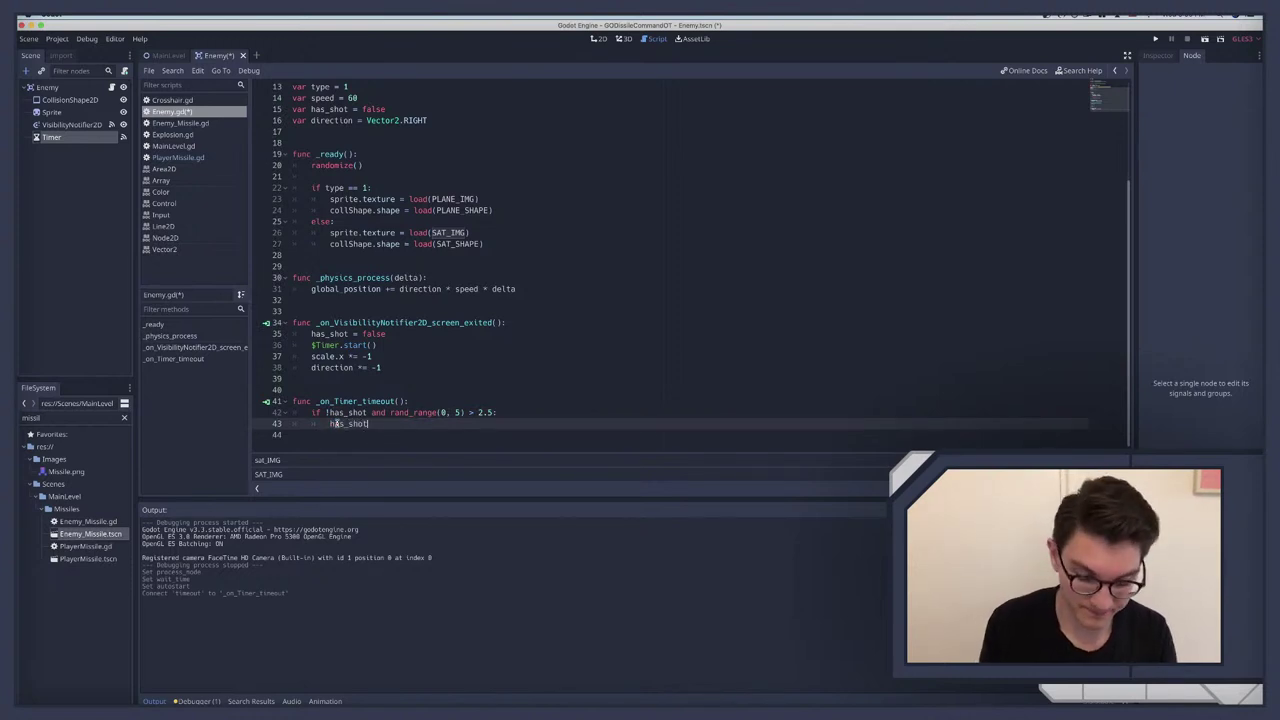
{"action": "type", "text": " = "}
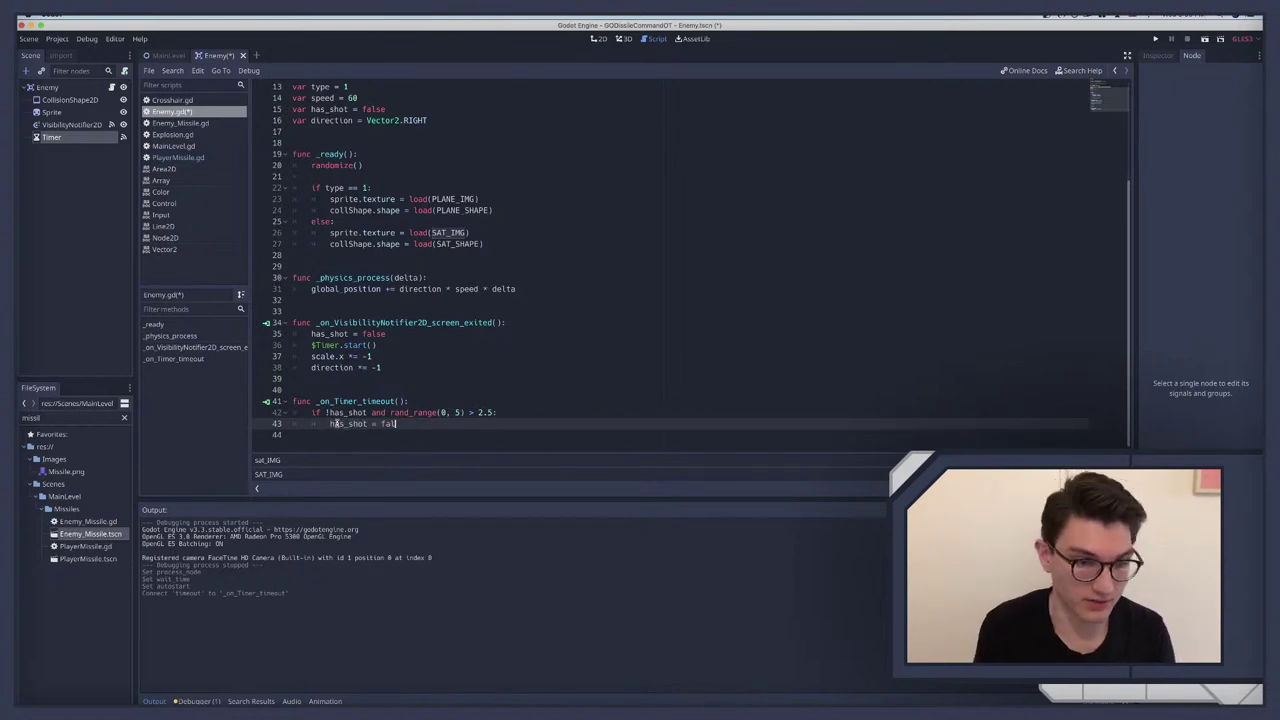
{"action": "type", "text": "true"}
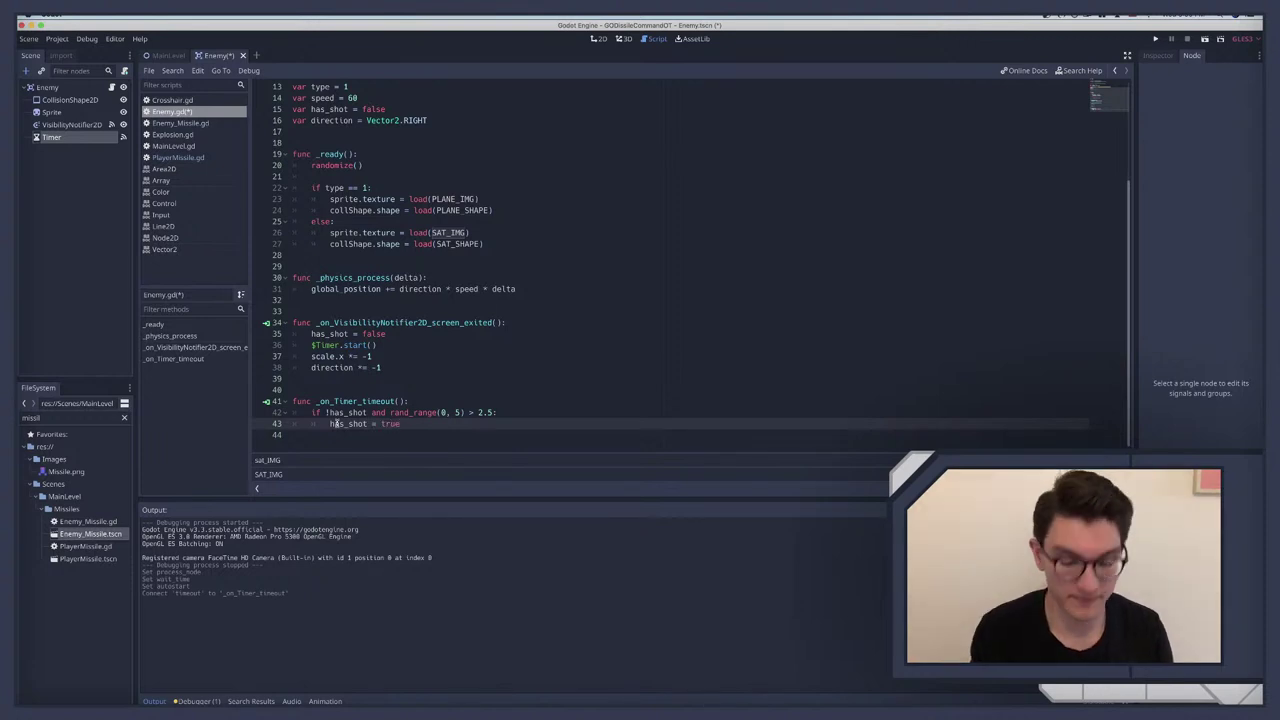
{"action": "key", "text": "Return"}
{"action": "scroll", "coordinate": [451, 378], "scroll_direction": "down", "scroll_amount": 1}
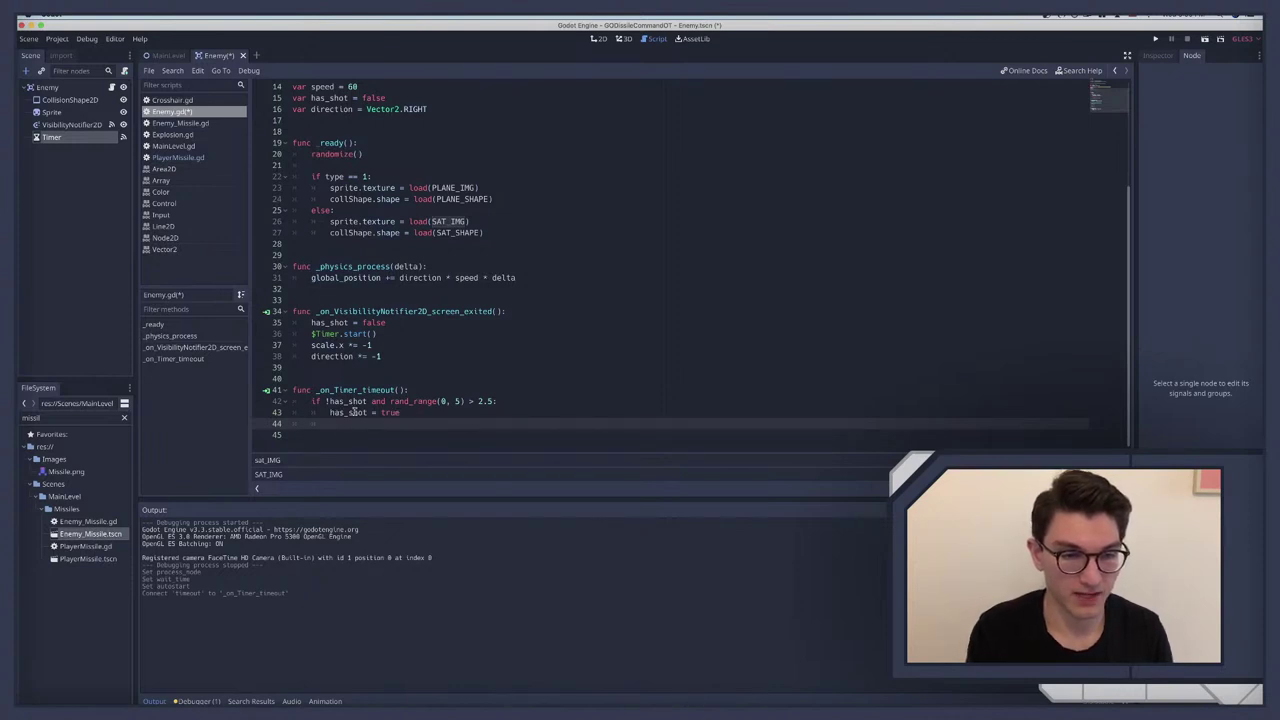
{"action": "left_click", "coordinate": [409, 412]}
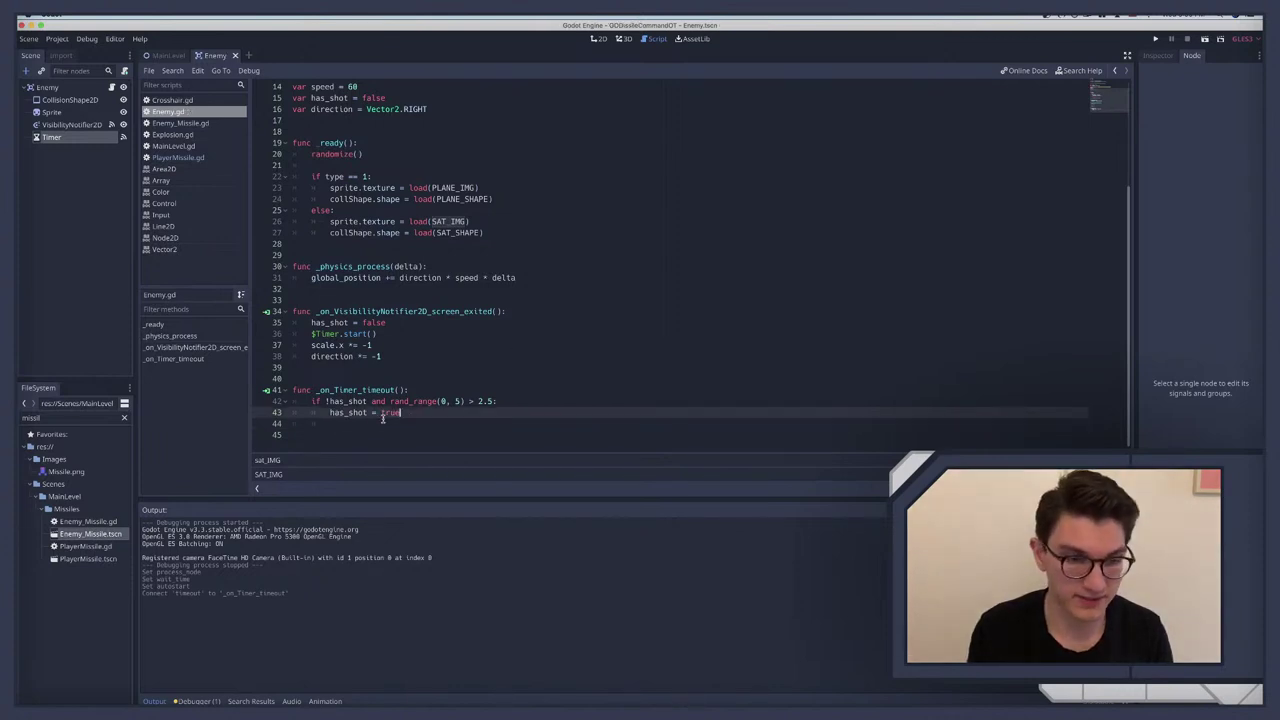
{"action": "key", "text": "Down"}
{"action": "key", "text": "ctrl+s"}
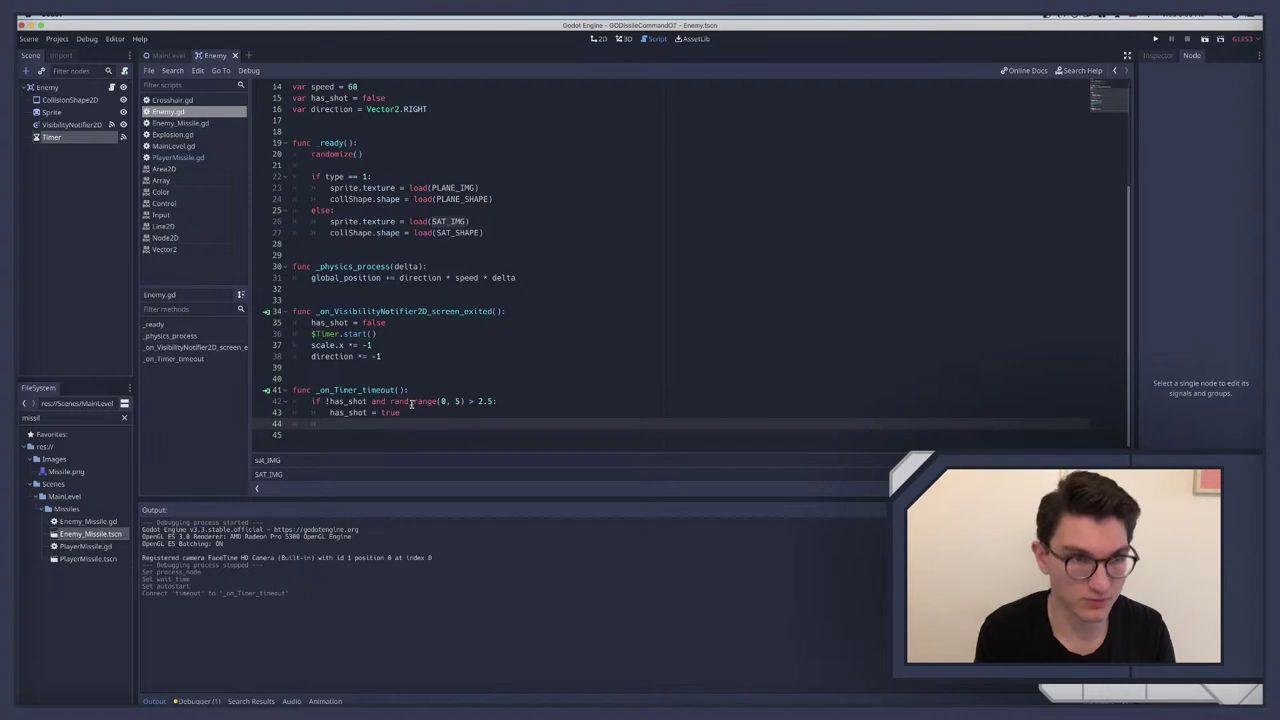
Step: Paste MainLevel's missile-spawn code into _on_Timer_timeout and indent it one level
{"action": "left_click", "coordinate": [165, 55]}
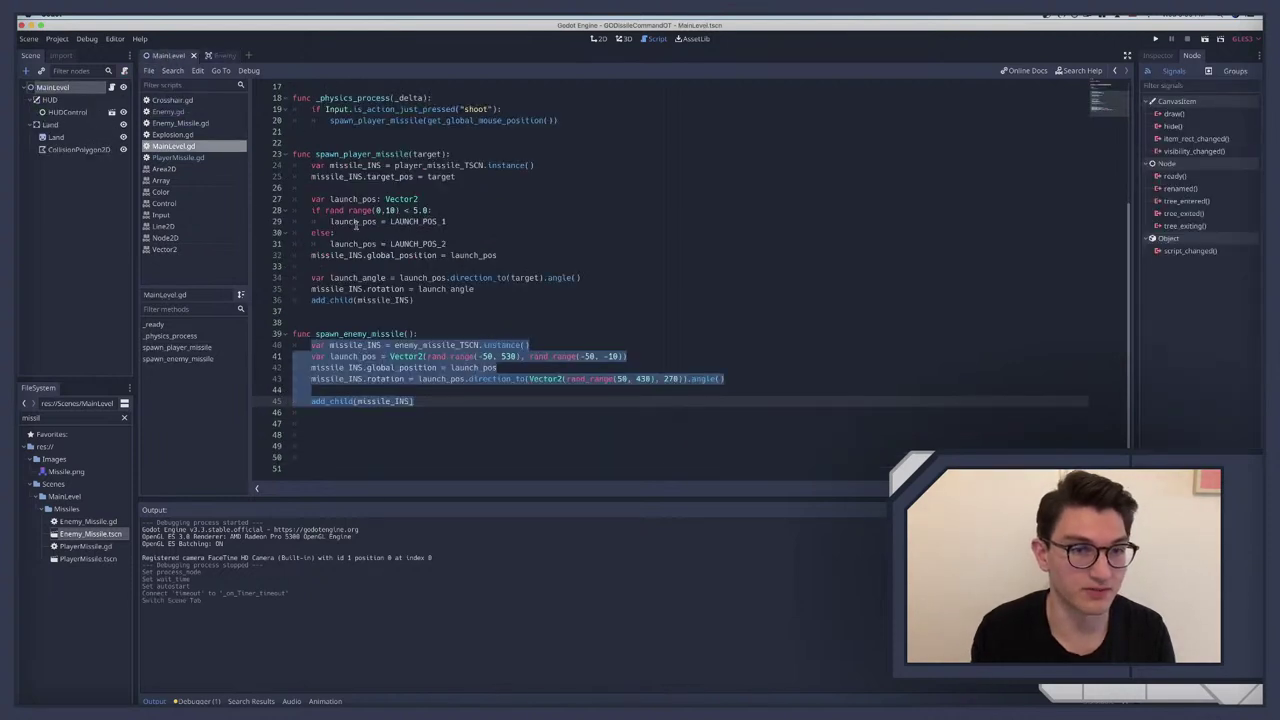
{"action": "left_click", "coordinate": [370, 356]}
{"action": "left_click_drag", "start_coordinate": [311, 344], "coordinate": [423, 403]}
{"action": "key", "text": "ctrl+c"}
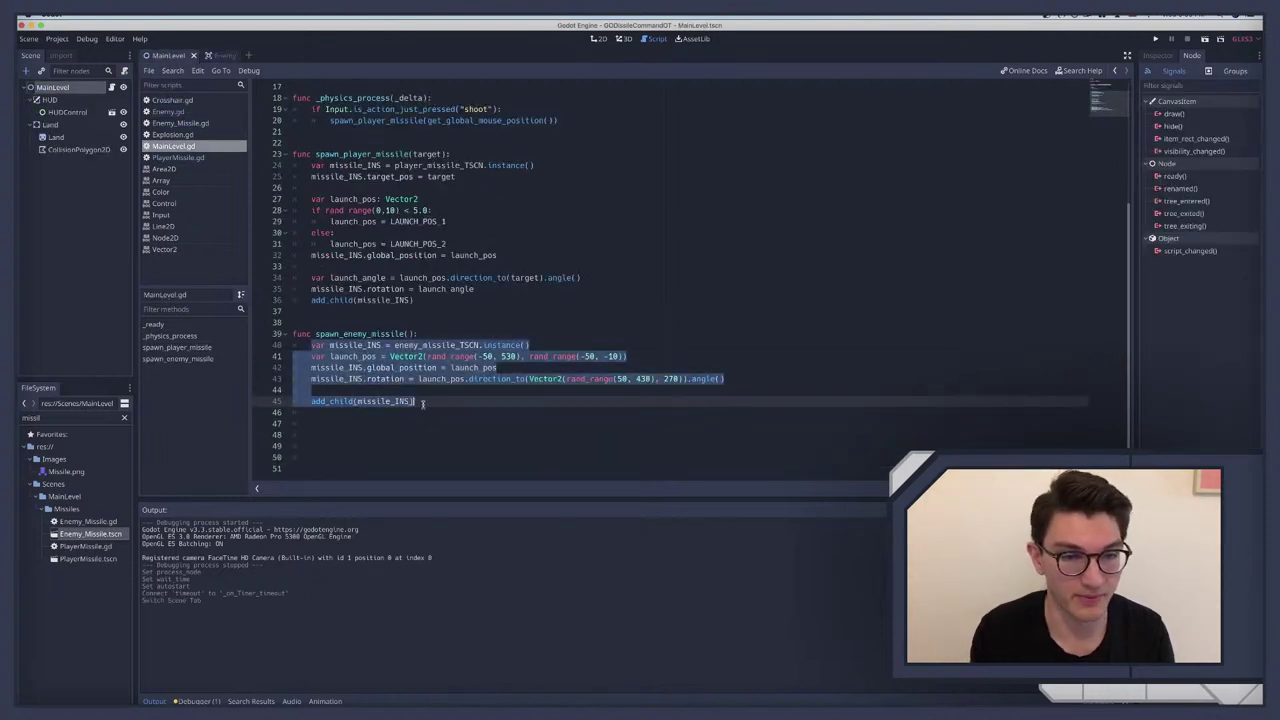
{"action": "left_click", "coordinate": [220, 55]}
{"action": "left_click", "coordinate": [360, 437]}
{"action": "key", "text": "ctrl+v"}
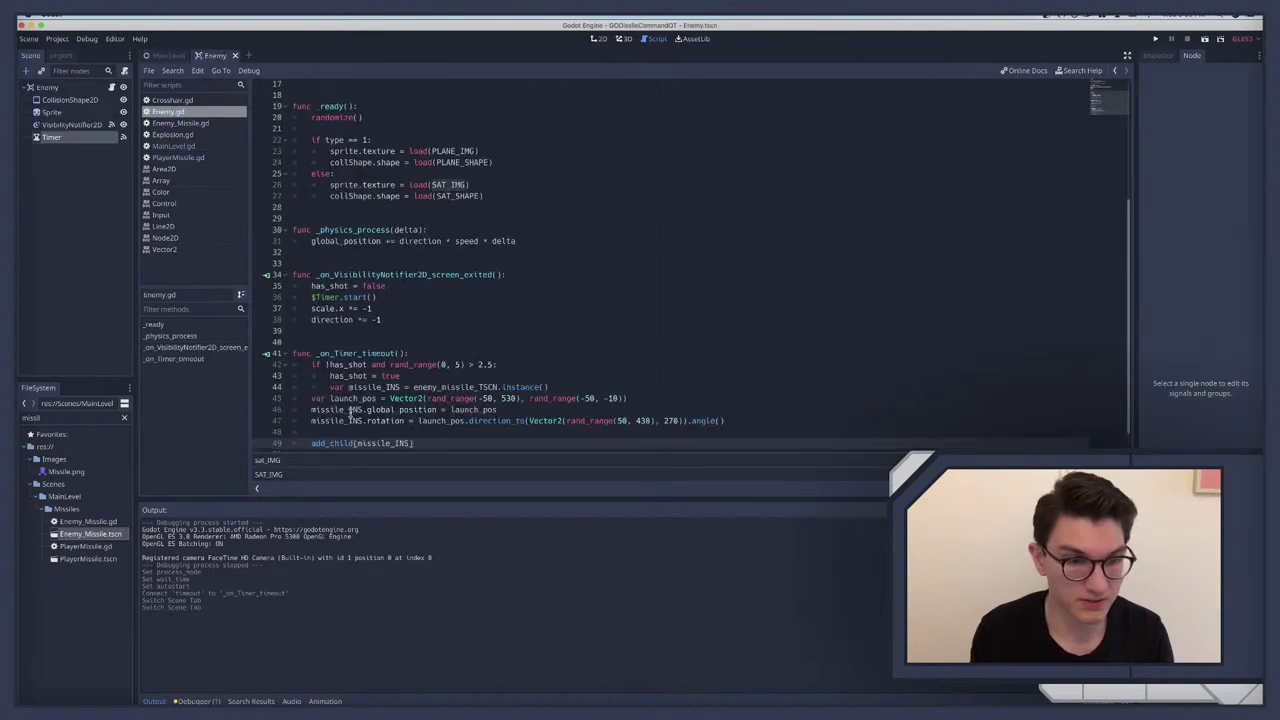
{"action": "left_click_drag", "start_coordinate": [311, 398], "coordinate": [421, 449]}
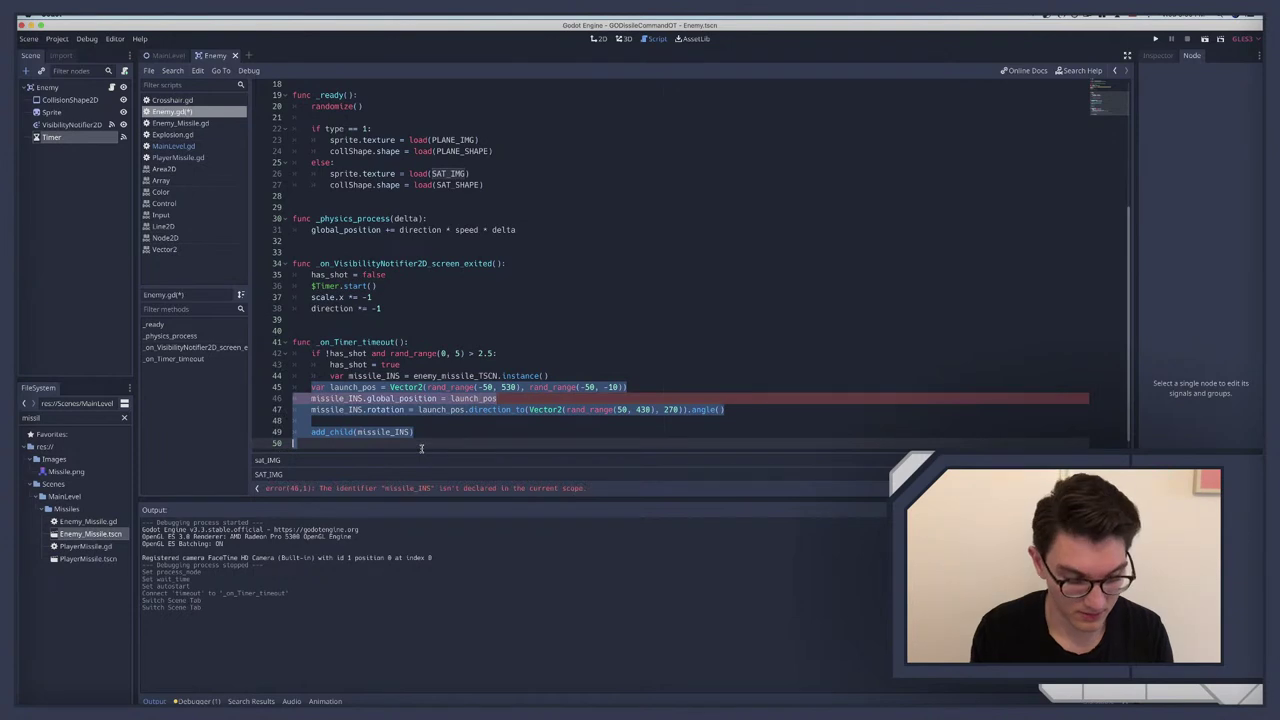
{"action": "key", "text": "Tab"}
{"action": "left_click", "coordinate": [331, 432]}
{"action": "type", "text": "ge"}
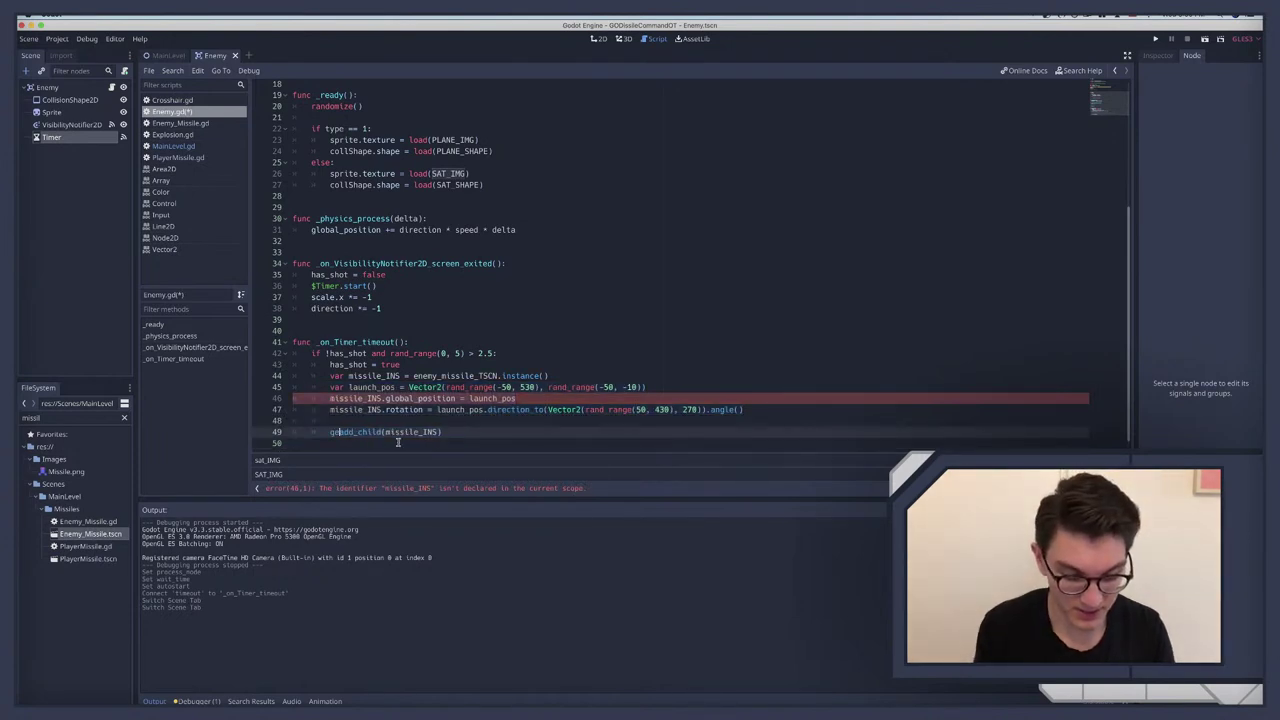
{"action": "type", "text": "t_pa"}
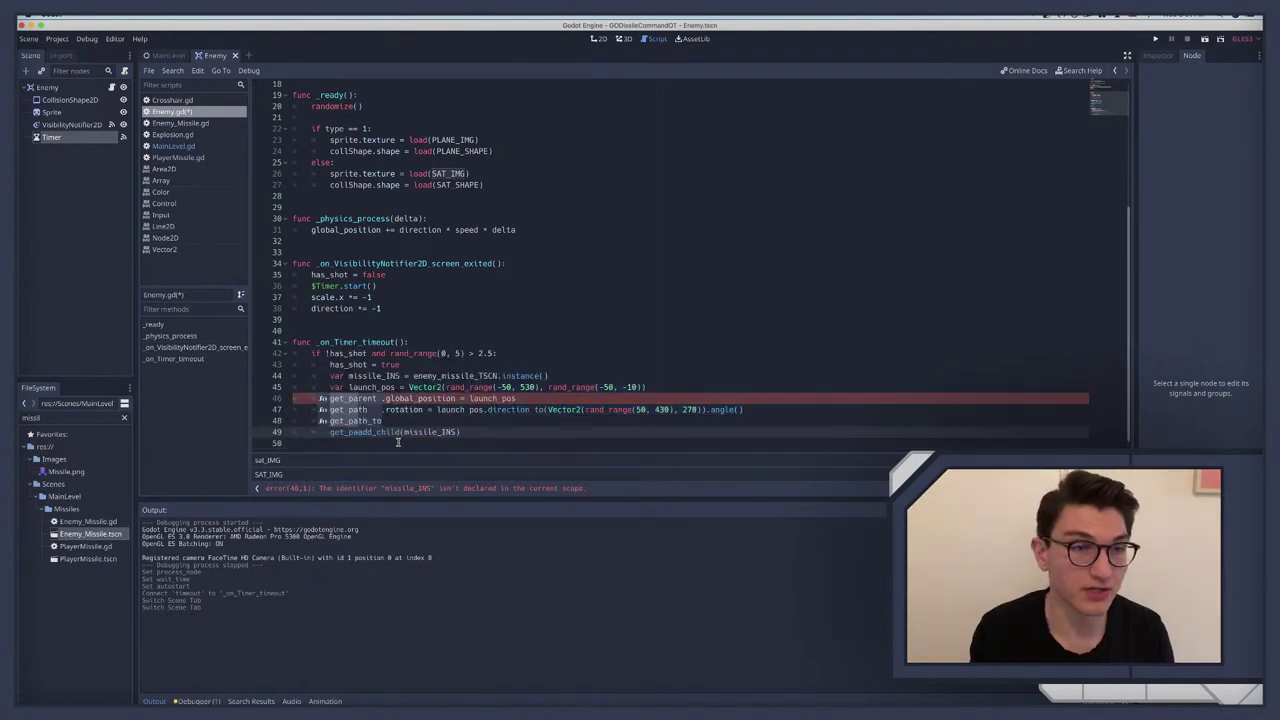
Step: Copy the spawn lines from Enemy_Missile.gd and make the pasted code add the missile via get_parent
{"action": "left_click", "coordinate": [175, 122]}
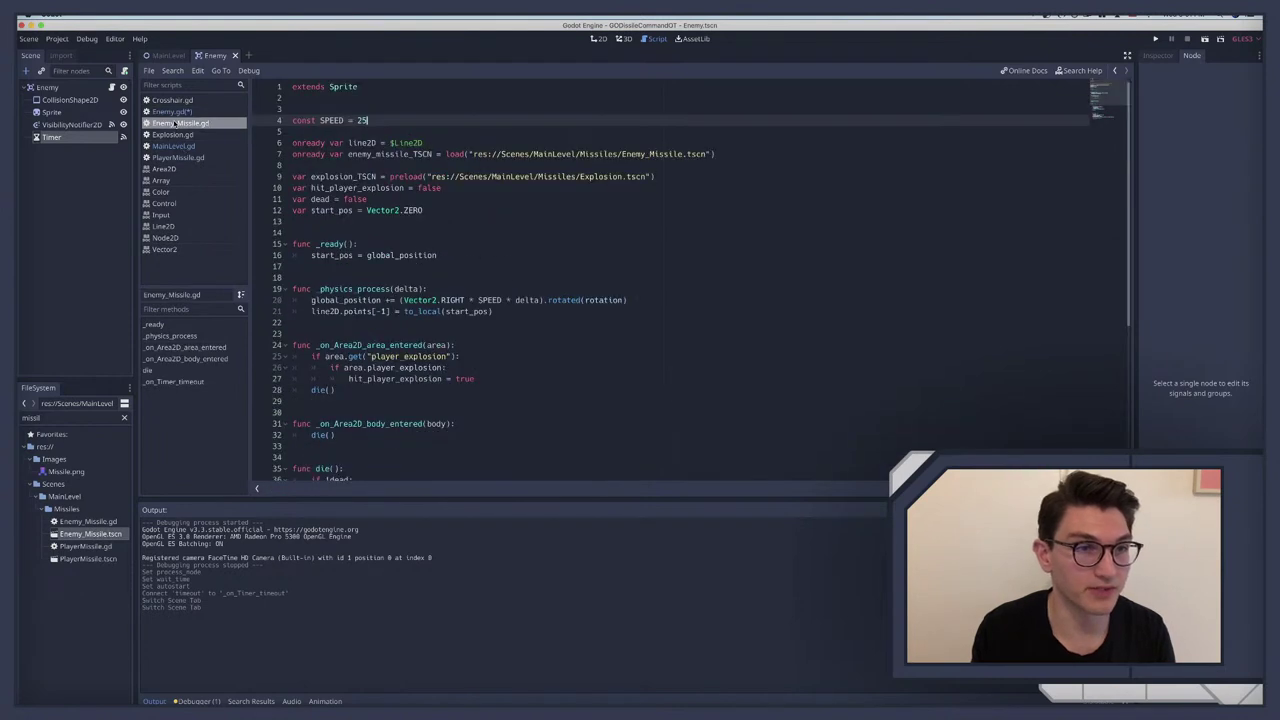
{"action": "scroll", "coordinate": [372, 284], "scroll_direction": "down", "scroll_amount": 5}
{"action": "scroll", "coordinate": [372, 284], "scroll_direction": "down", "scroll_amount": 3}
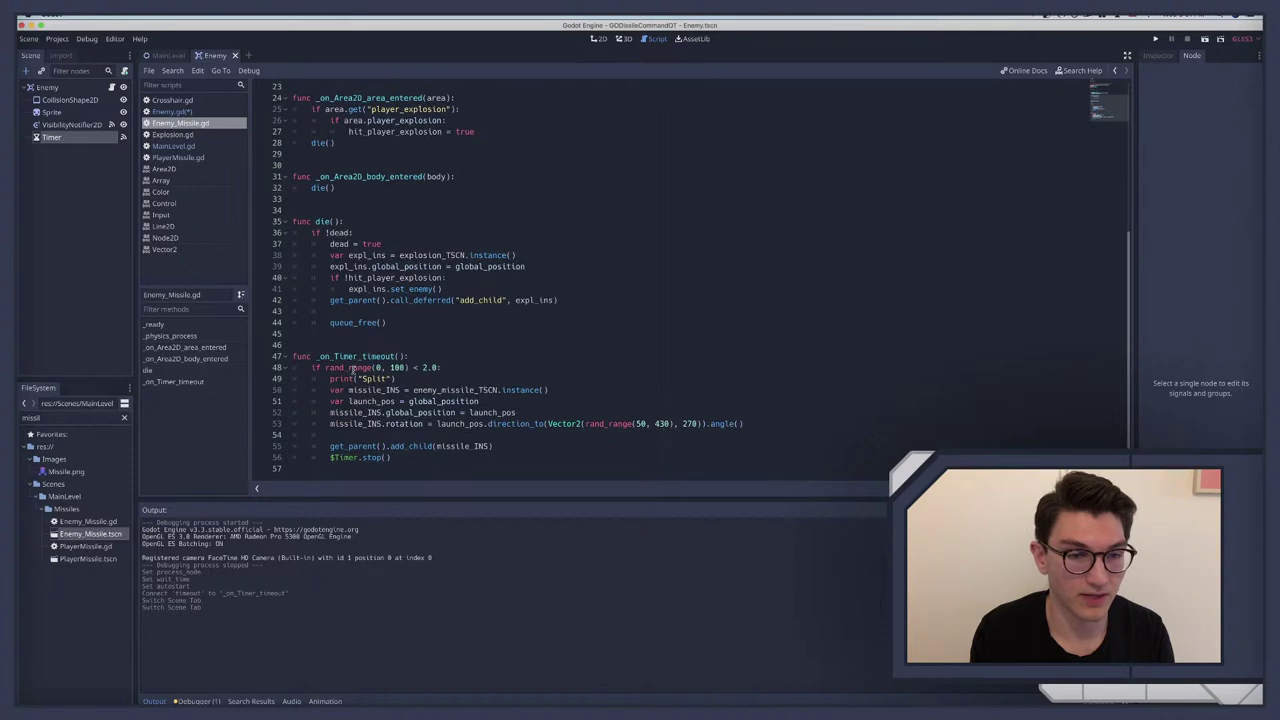
{"action": "left_click_drag", "start_coordinate": [332, 391], "coordinate": [536, 446]}
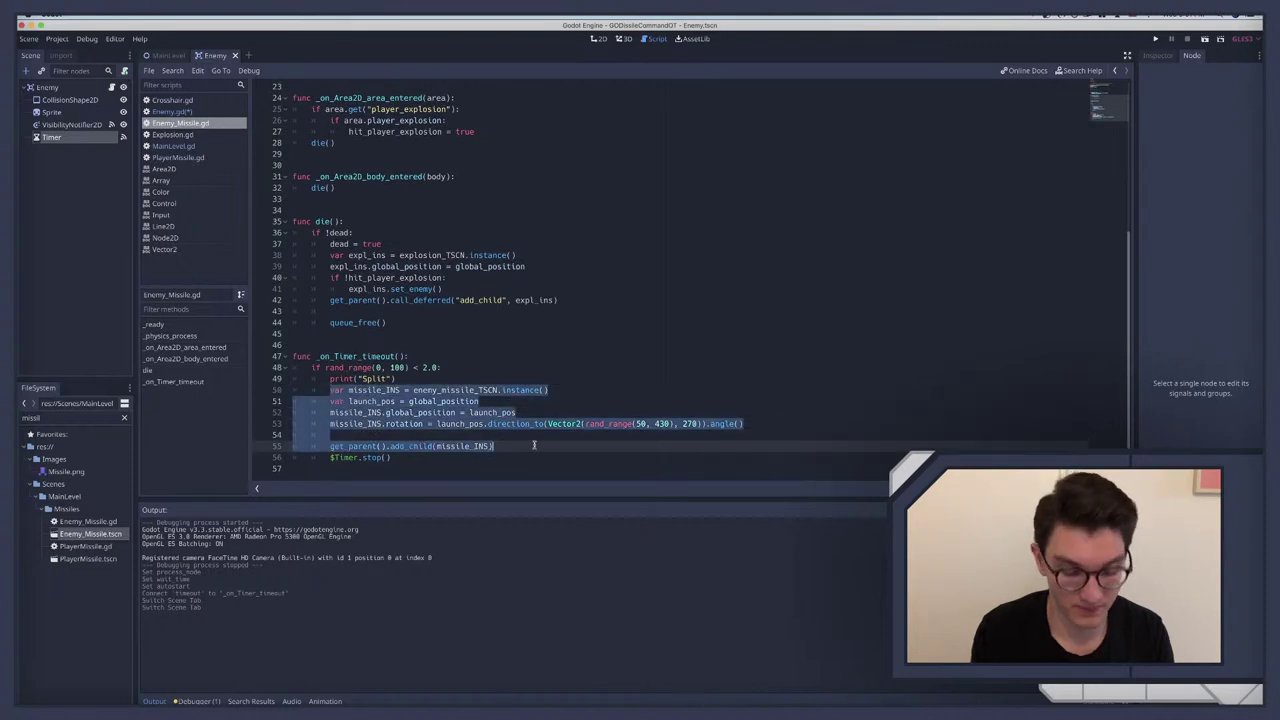
{"action": "left_click", "coordinate": [173, 146]}
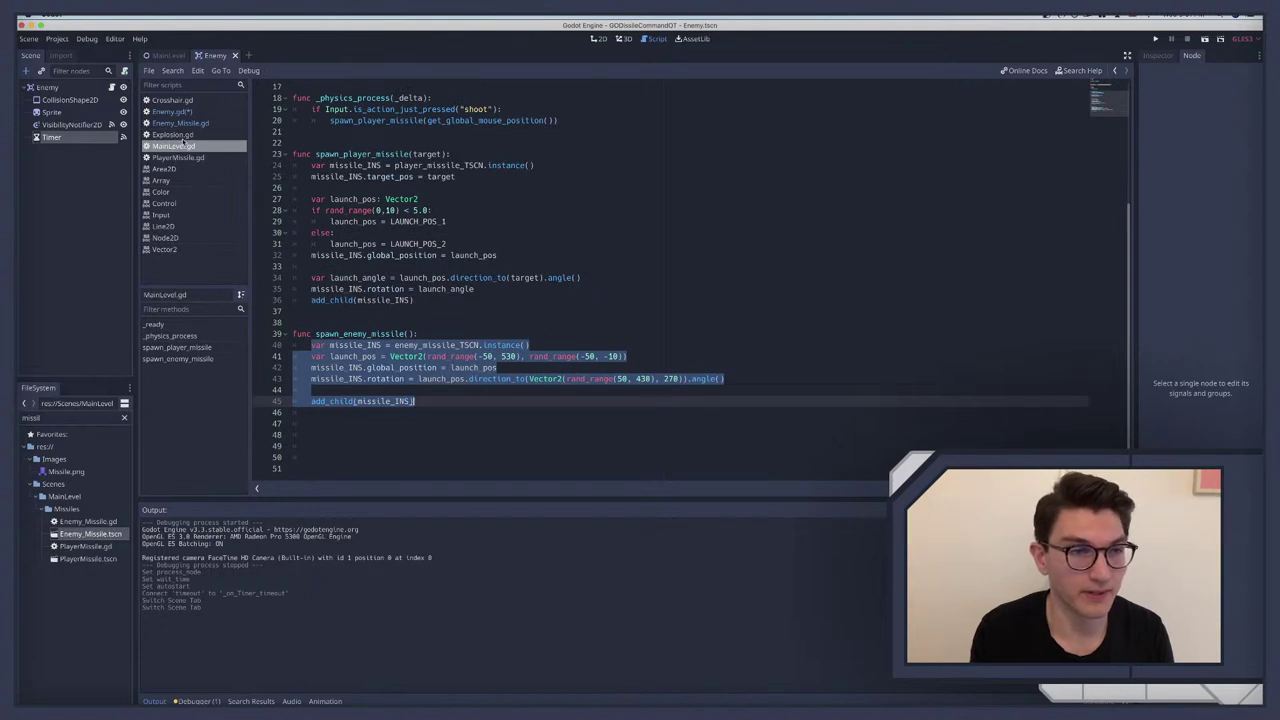
{"action": "left_click", "coordinate": [172, 111]}
{"action": "type", "text": "get_paadd_child(missile_INS"}
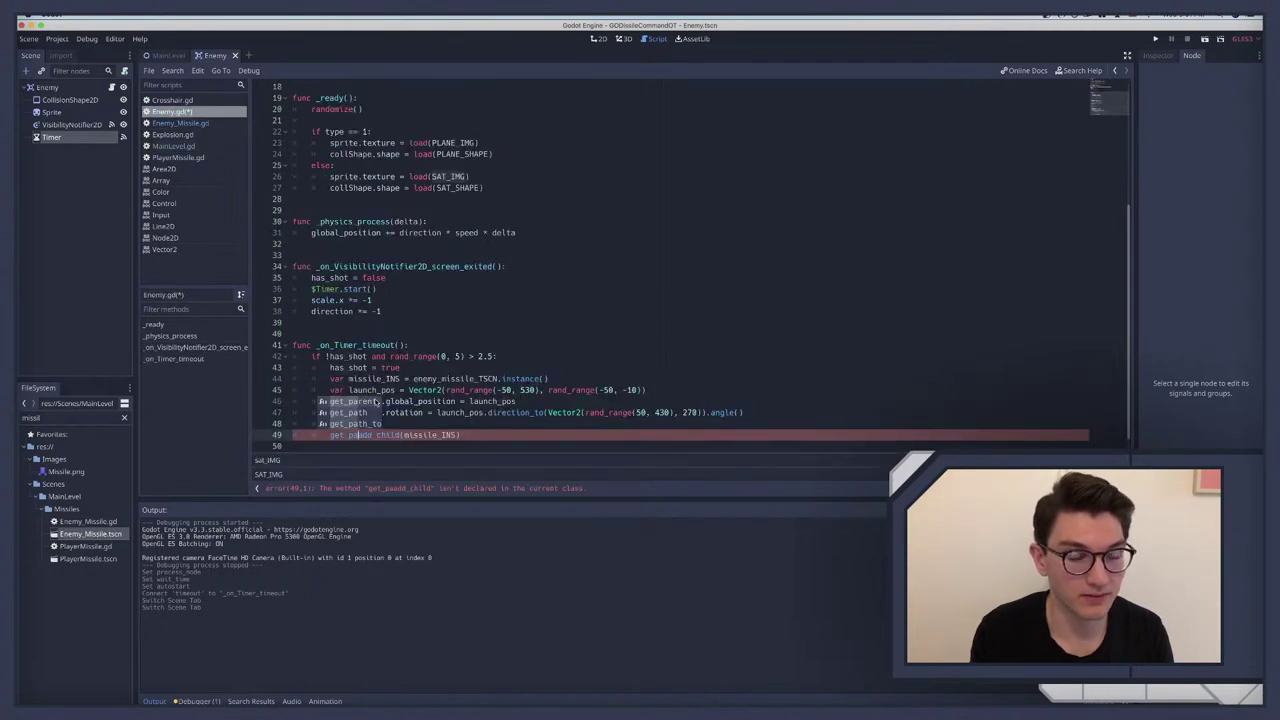
{"action": "key", "text": "ctrl+z"}
{"action": "key", "text": "ctrl+z"}
{"action": "key", "text": "ctrl+shift+z"}
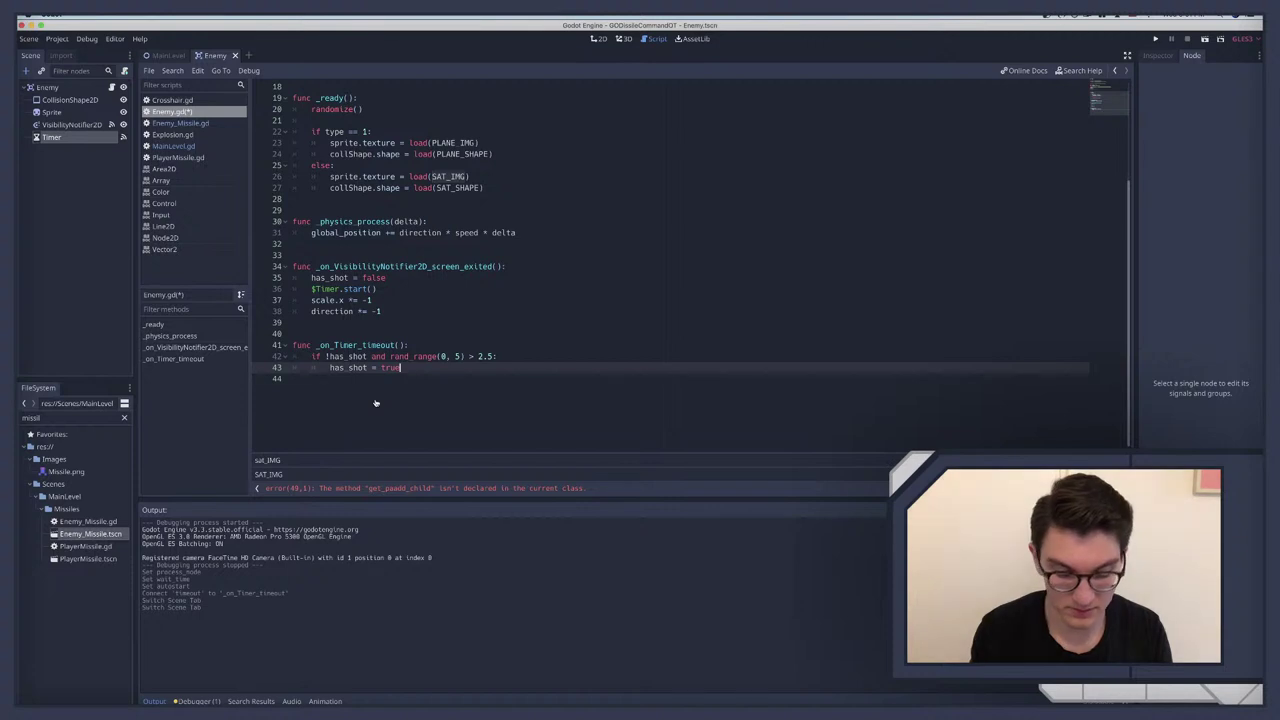
{"action": "key", "text": "ctrl+shift+z"}
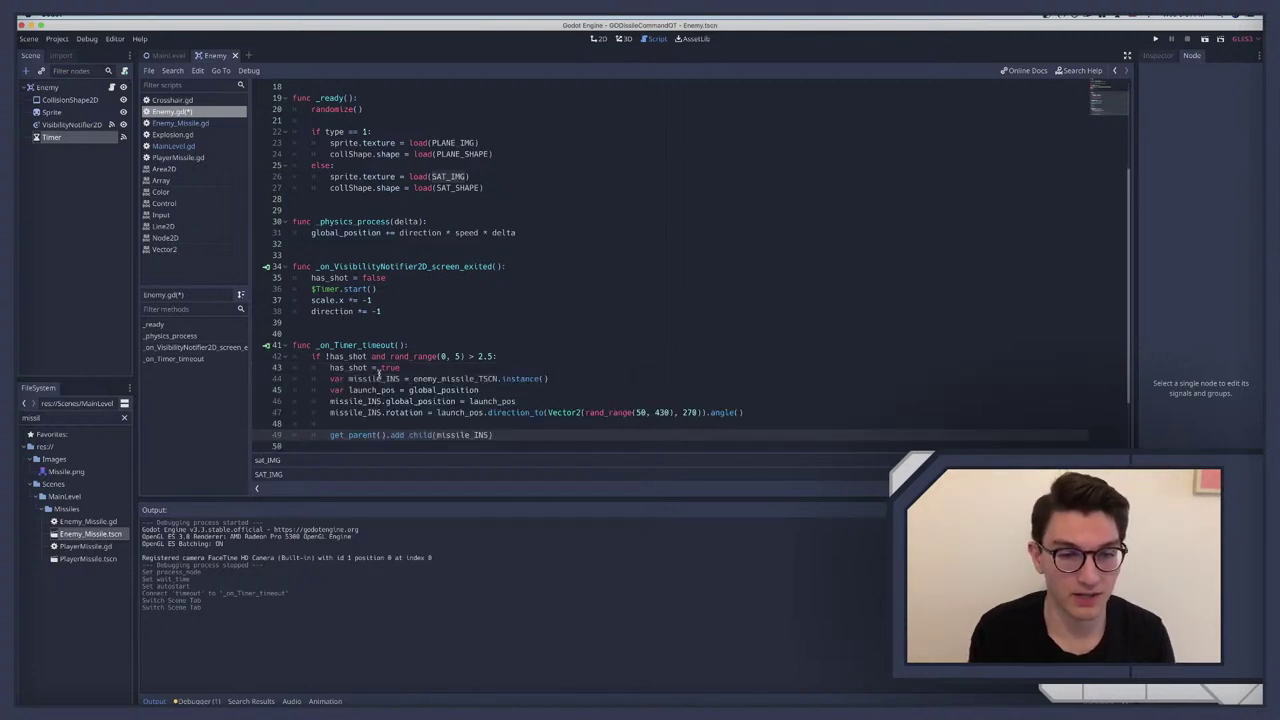
Step: Insert a blank line after has_shot = true, above the launch_pos line
{"action": "left_click", "coordinate": [413, 370]}
{"action": "key", "text": "Return"}
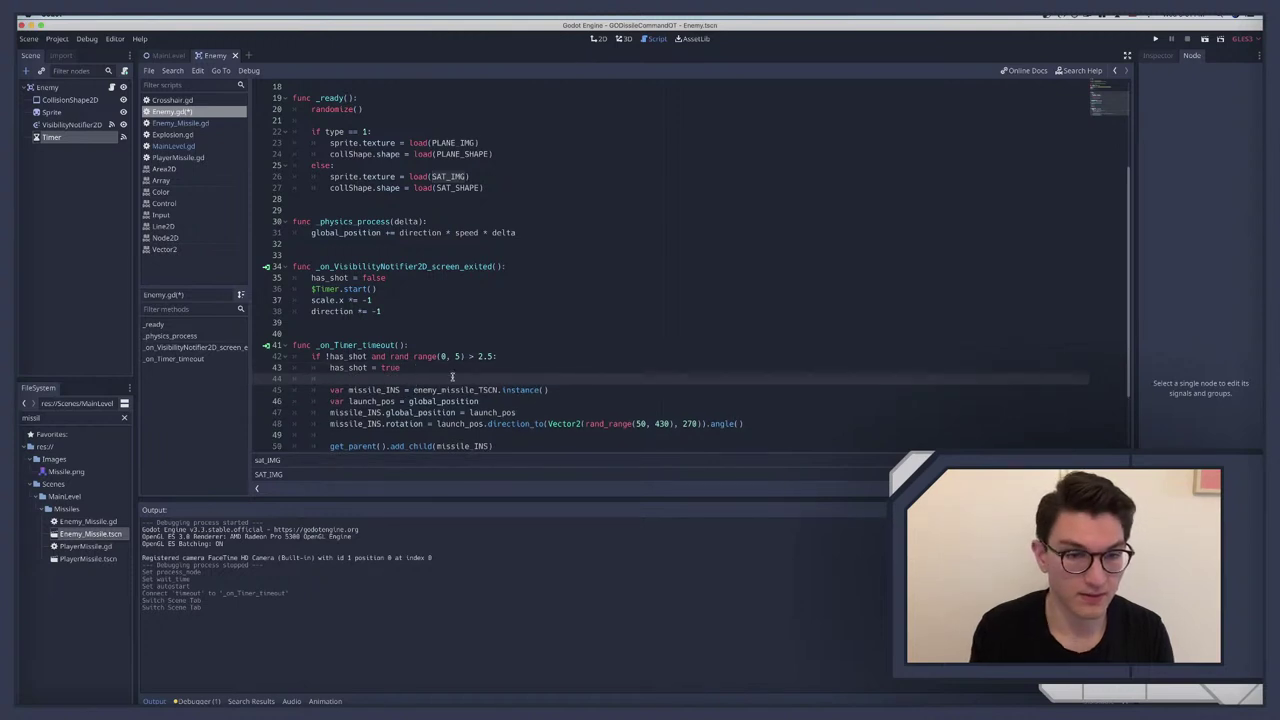
{"action": "scroll", "coordinate": [463, 378], "scroll_direction": "up", "scroll_amount": 6}
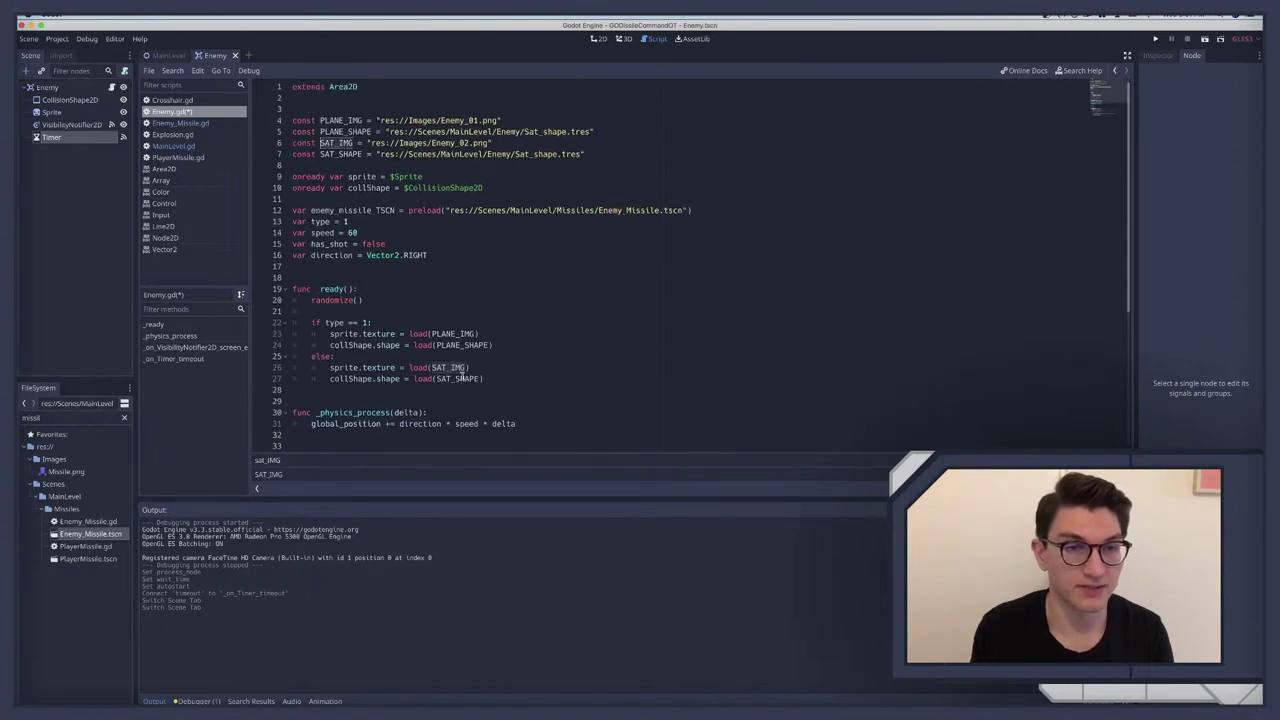
{"action": "scroll", "coordinate": [463, 378], "scroll_direction": "down", "scroll_amount": 6}
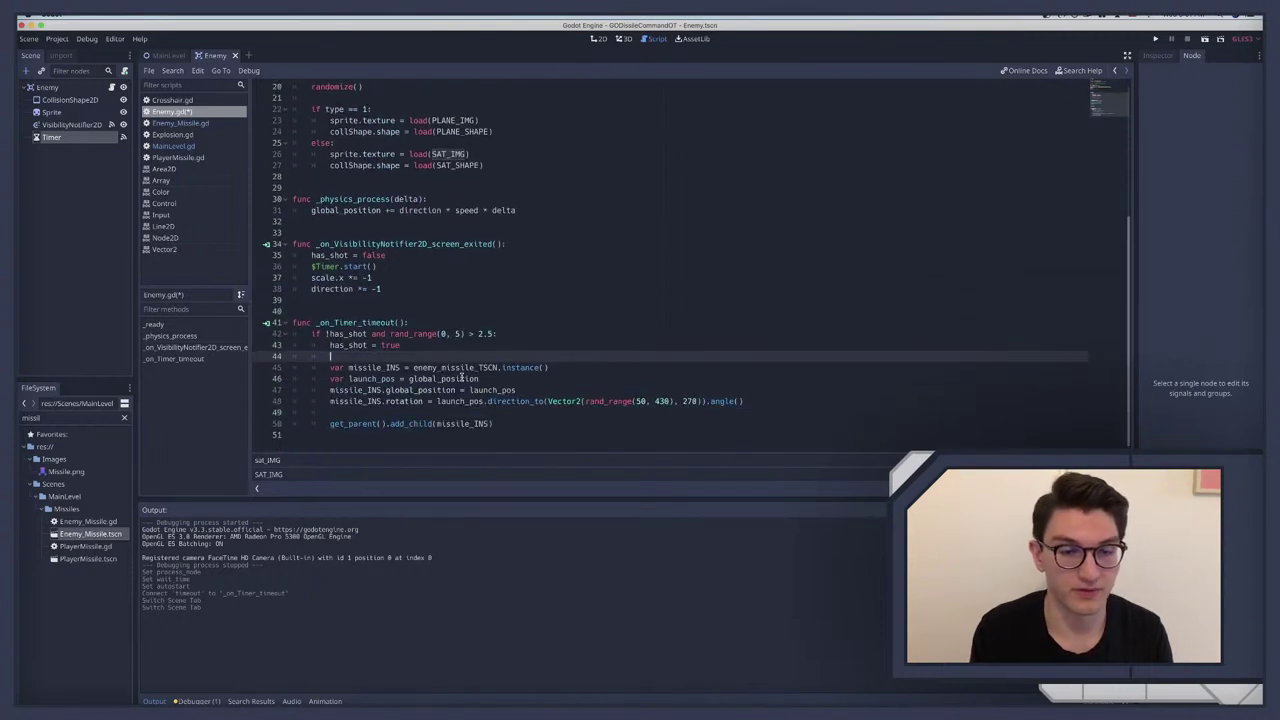
{"action": "left_click", "coordinate": [362, 380]}
Step: Save Enemy.gd, run the game to watch the enemy plane cross, then close it
{"action": "double_click", "coordinate": [455, 379]}
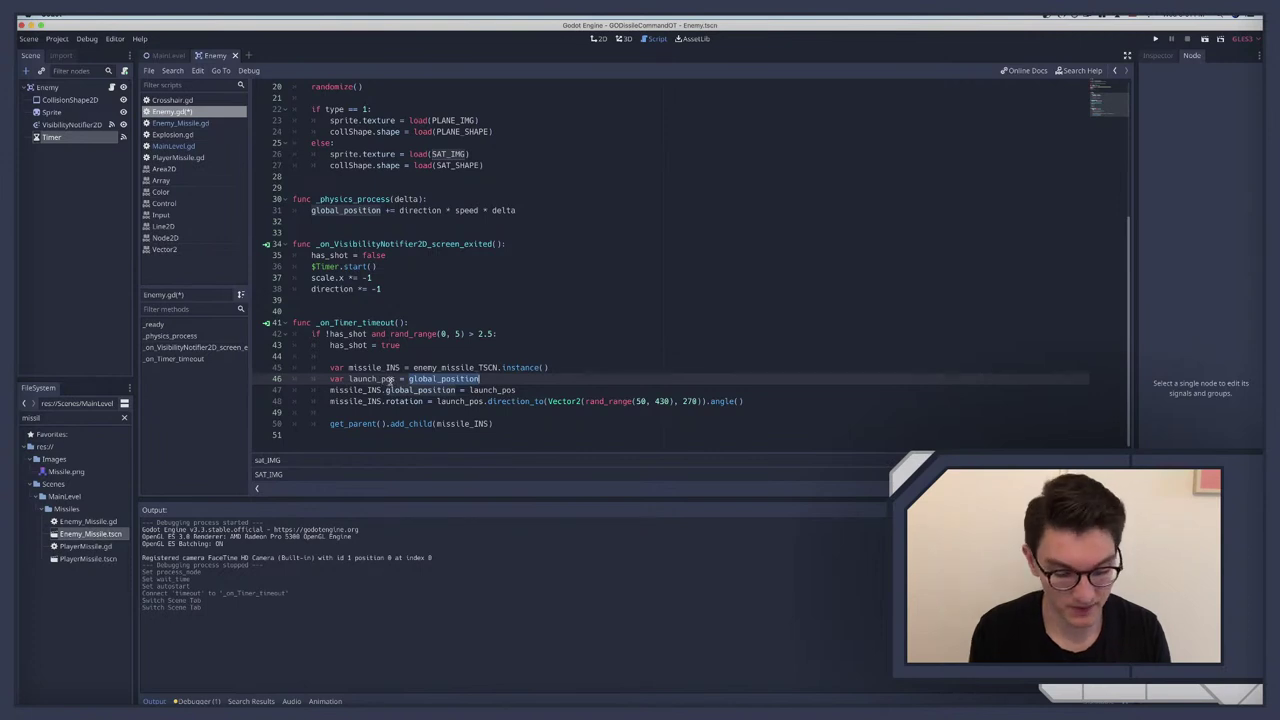
{"action": "key", "text": "ctrl+s"}
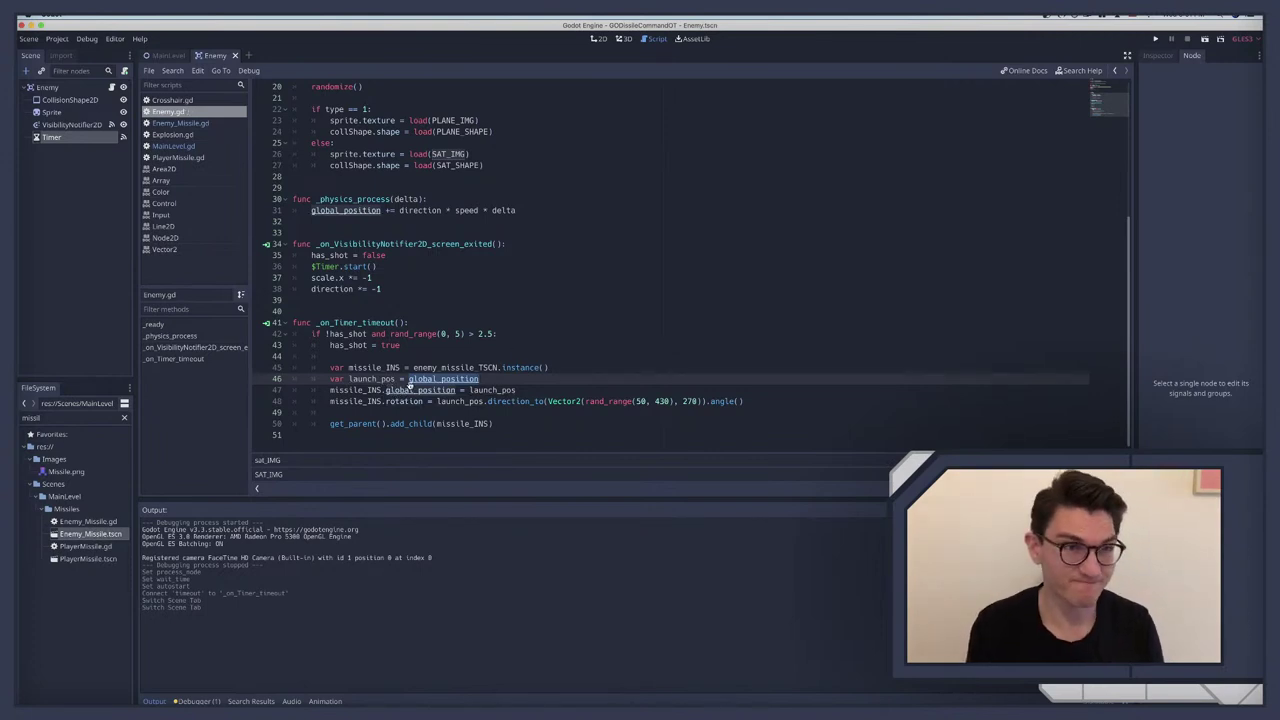
{"action": "key", "text": "super+b"}
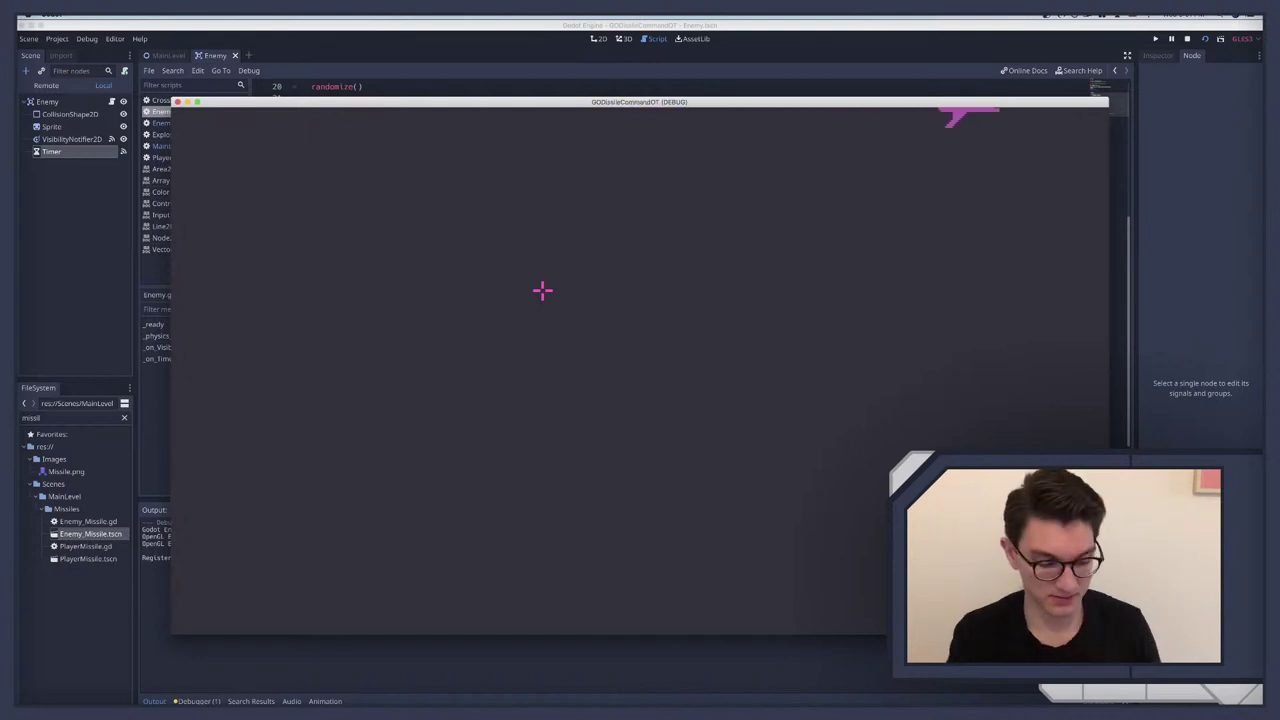
{"action": "key", "text": "super+period"}
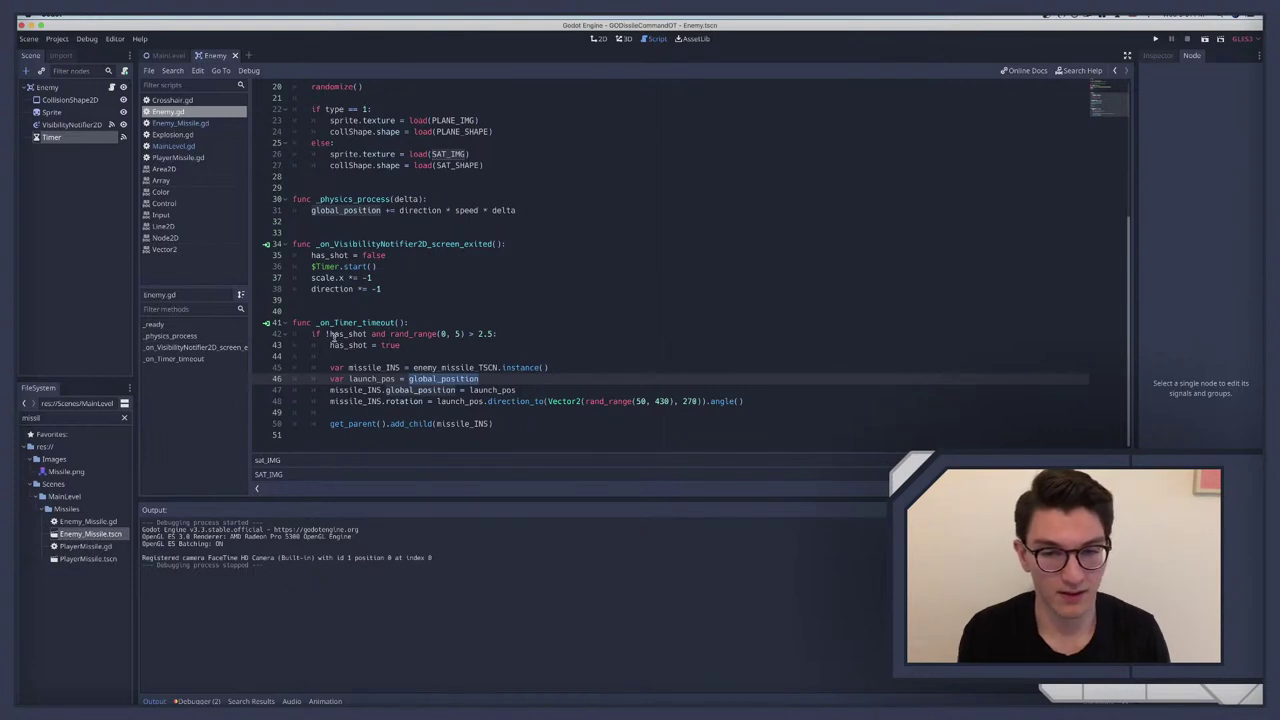
Step: Move the Enemy from the explosion to the enemy collision layer, keeping explosion in its mask
{"action": "left_click", "coordinate": [47, 87]}
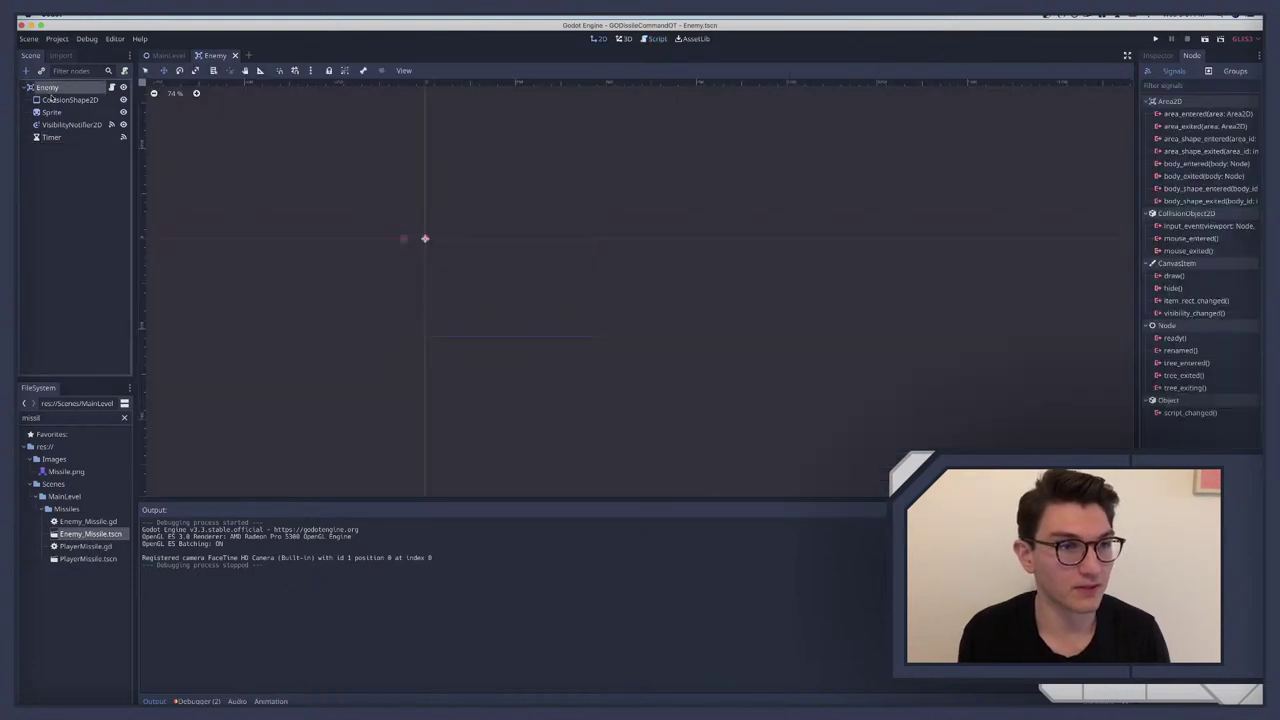
{"action": "left_click", "coordinate": [1160, 56]}
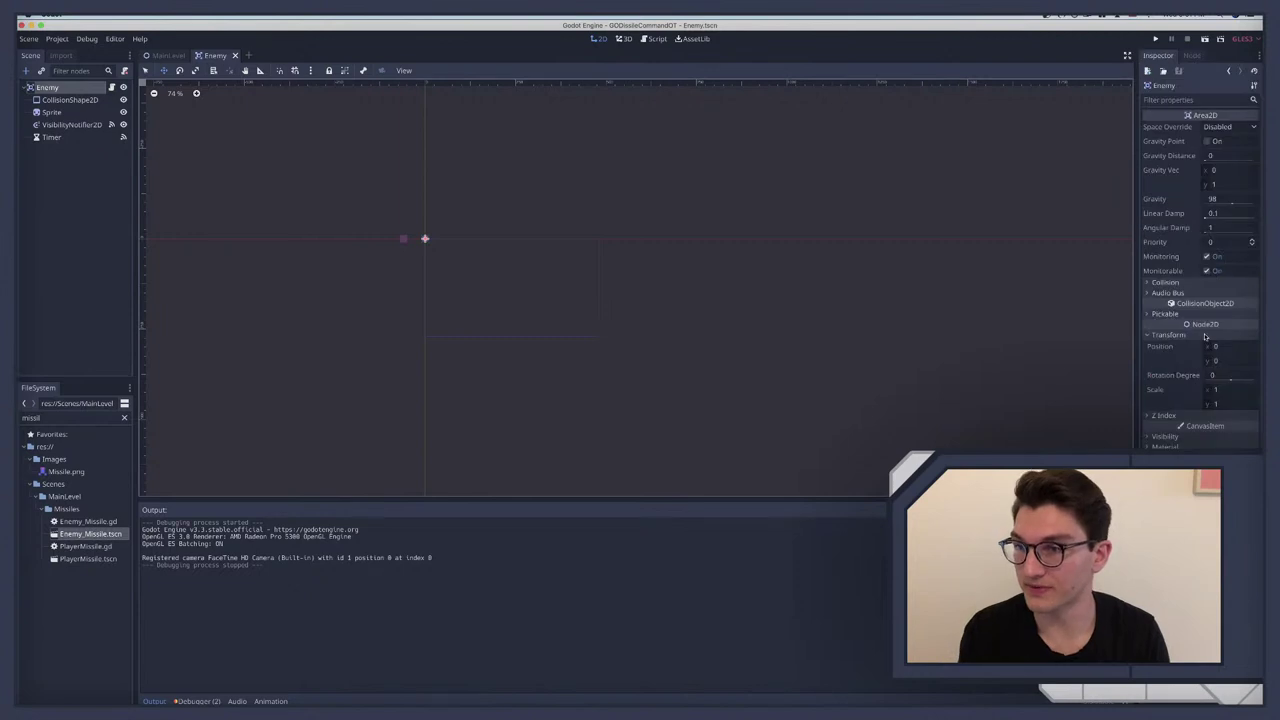
{"action": "left_click", "coordinate": [1166, 283]}
{"action": "left_click", "coordinate": [1253, 308]}
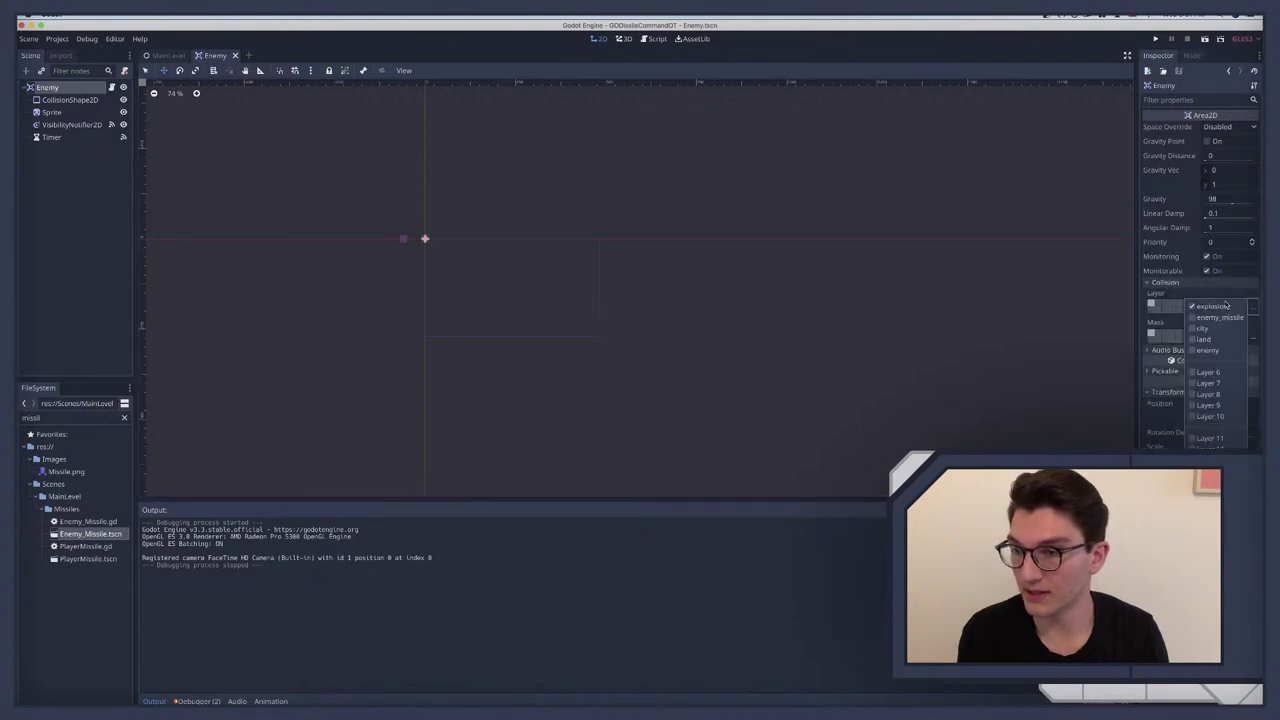
{"action": "left_click", "coordinate": [1208, 306]}
{"action": "left_click", "coordinate": [1203, 350]}
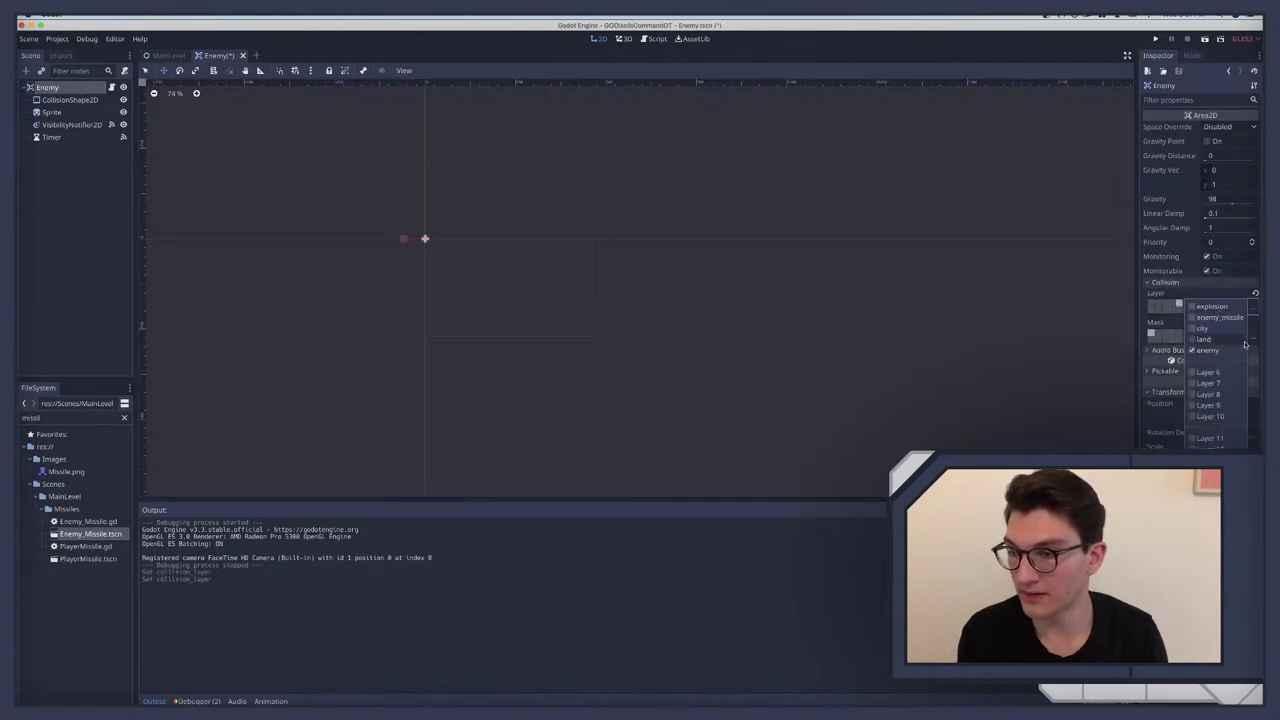
{"action": "left_click", "coordinate": [1253, 338]}
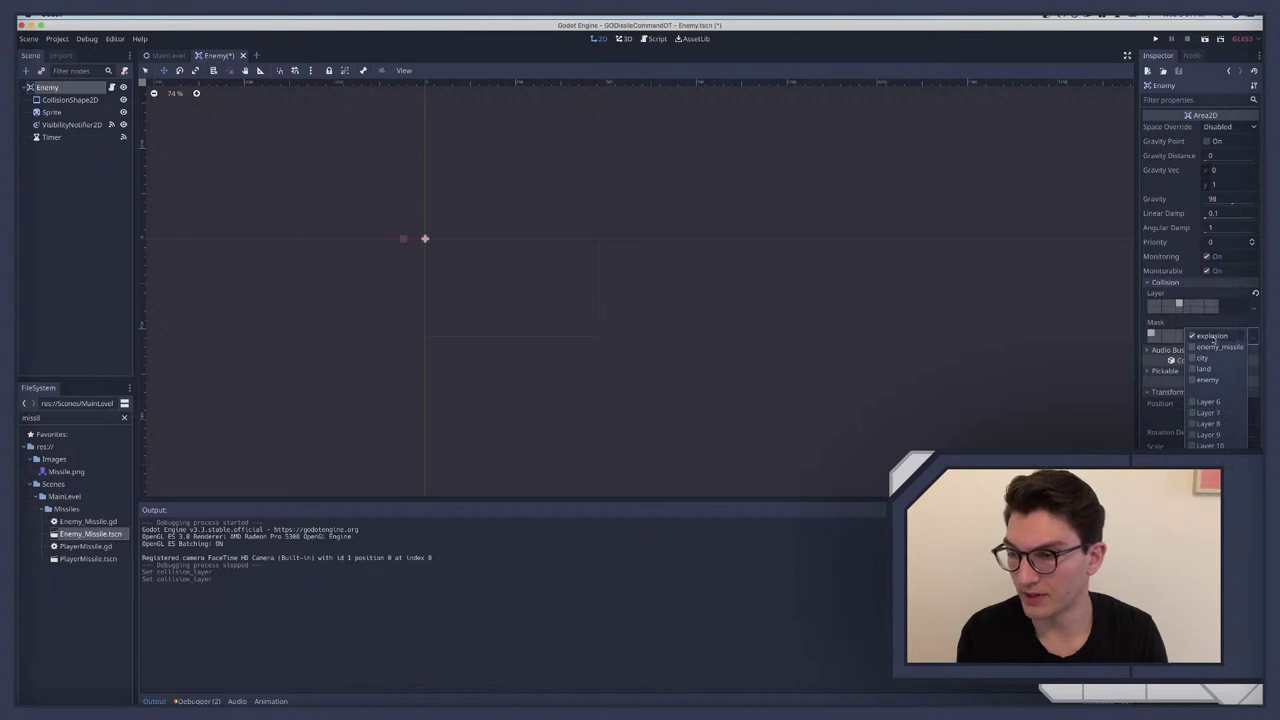
{"action": "left_click", "coordinate": [1212, 337]}
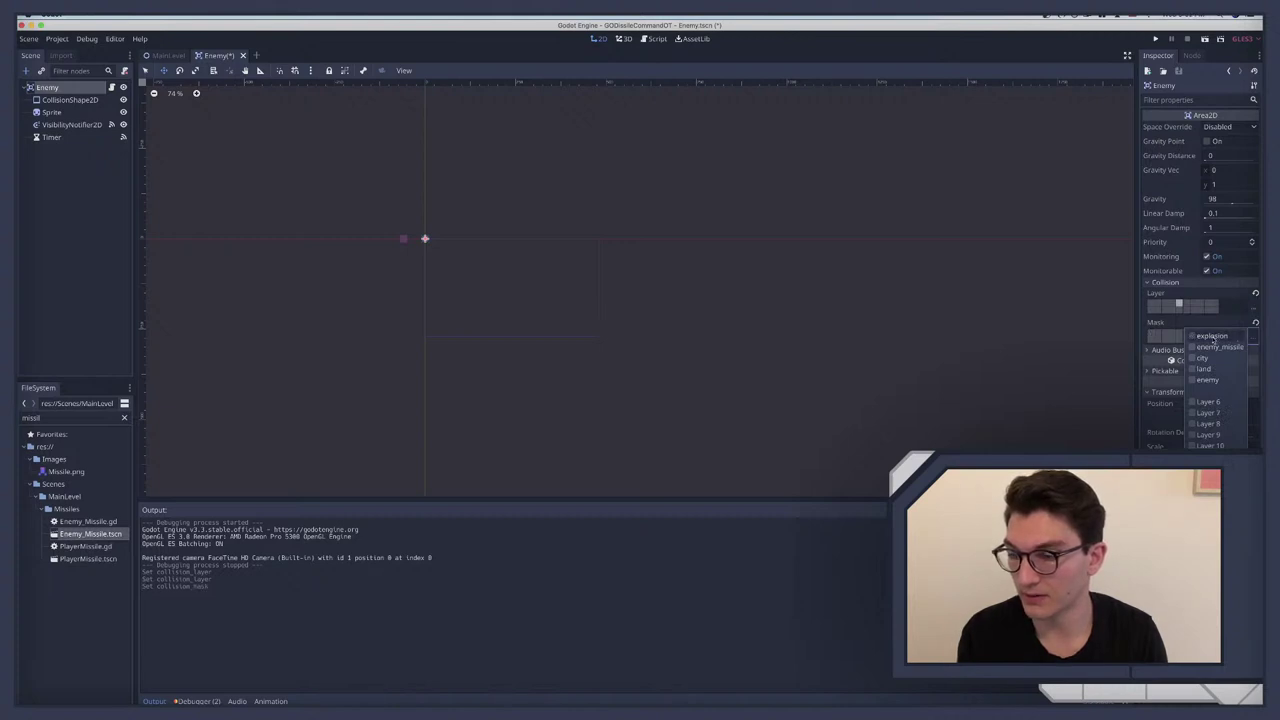
{"action": "left_click", "coordinate": [1213, 338]}
{"action": "left_click", "coordinate": [40, 226]}
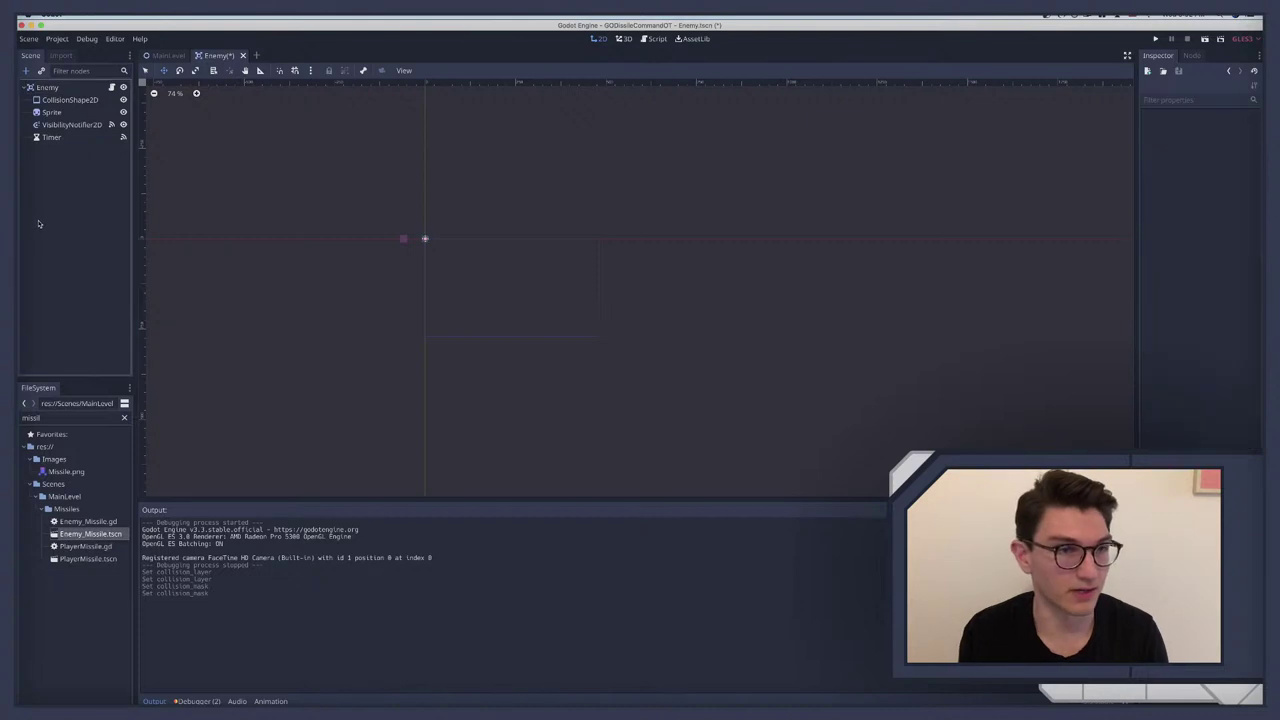
Step: Save the Enemy scene, test-run the game, then stop it
{"action": "key", "text": "ctrl+s"}
{"action": "key", "text": "super+r"}
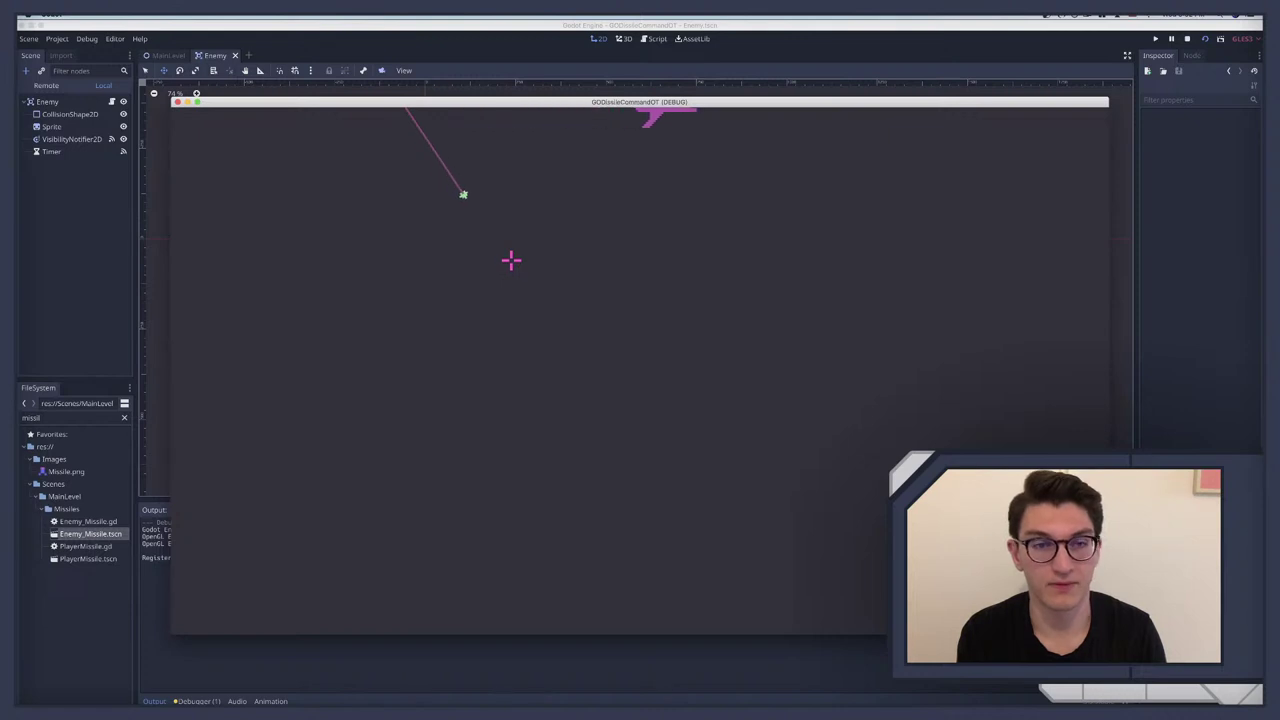
{"action": "key", "text": "super+period"}
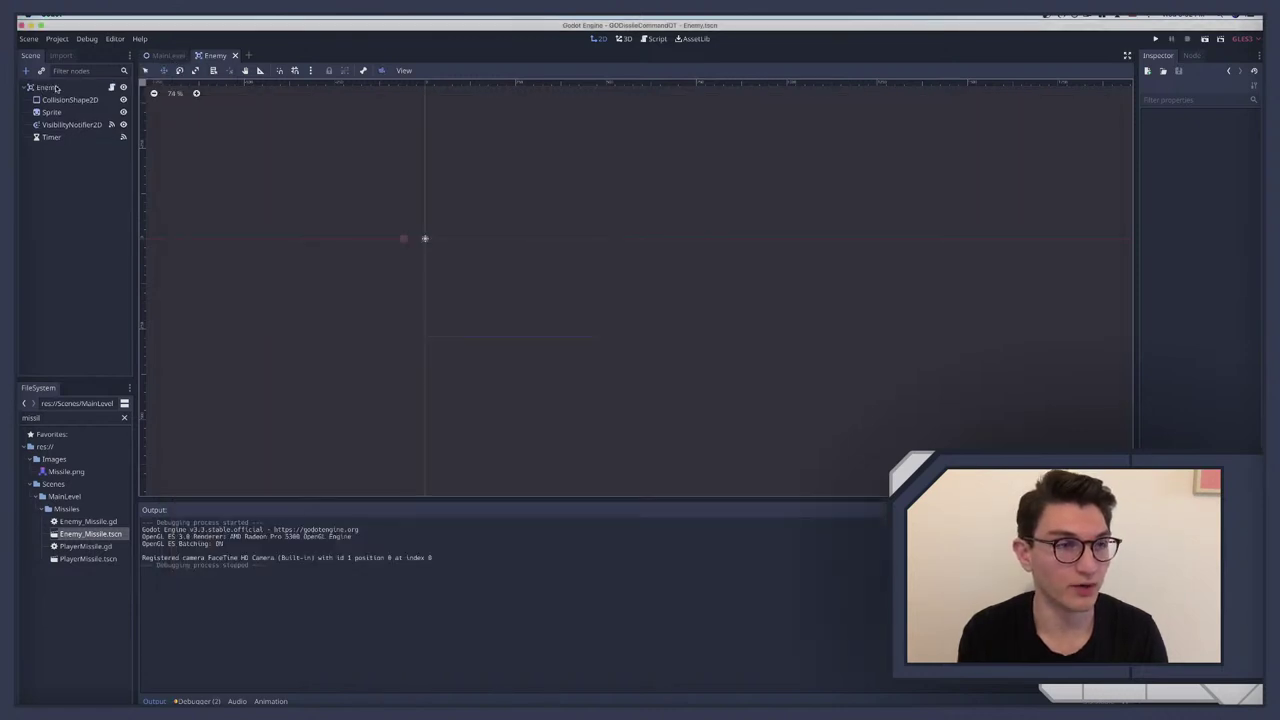
{"action": "left_click", "coordinate": [56, 88]}
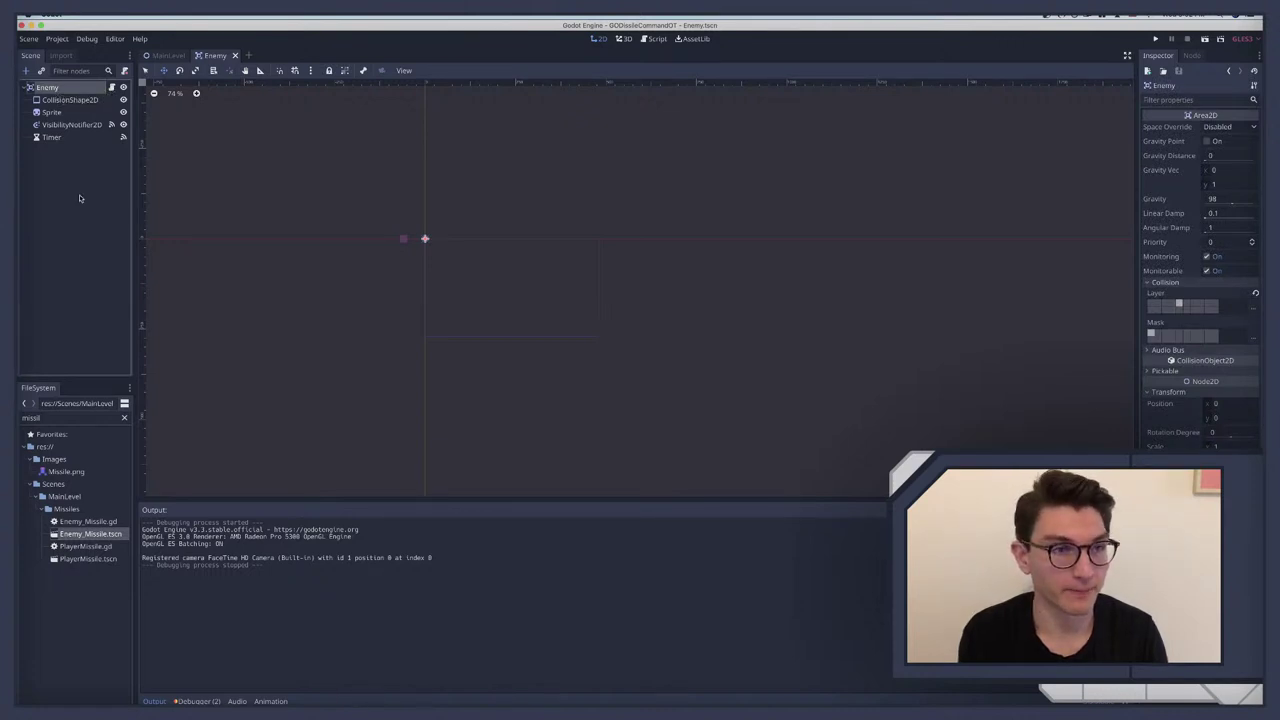
Step: Add missile_INS.show_behind_parent = true after line 46 in Enemy.gd
{"action": "left_click", "coordinate": [112, 88]}
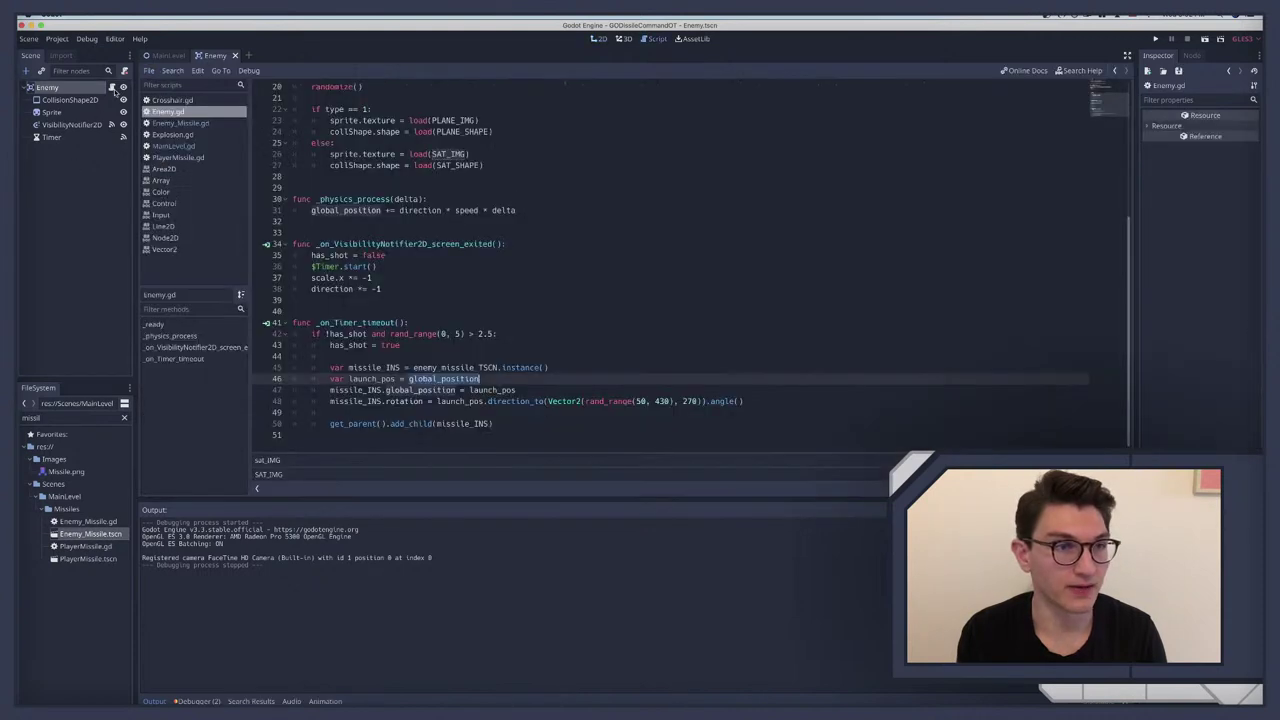
{"action": "left_click", "coordinate": [512, 383]}
{"action": "key", "text": "Return"}
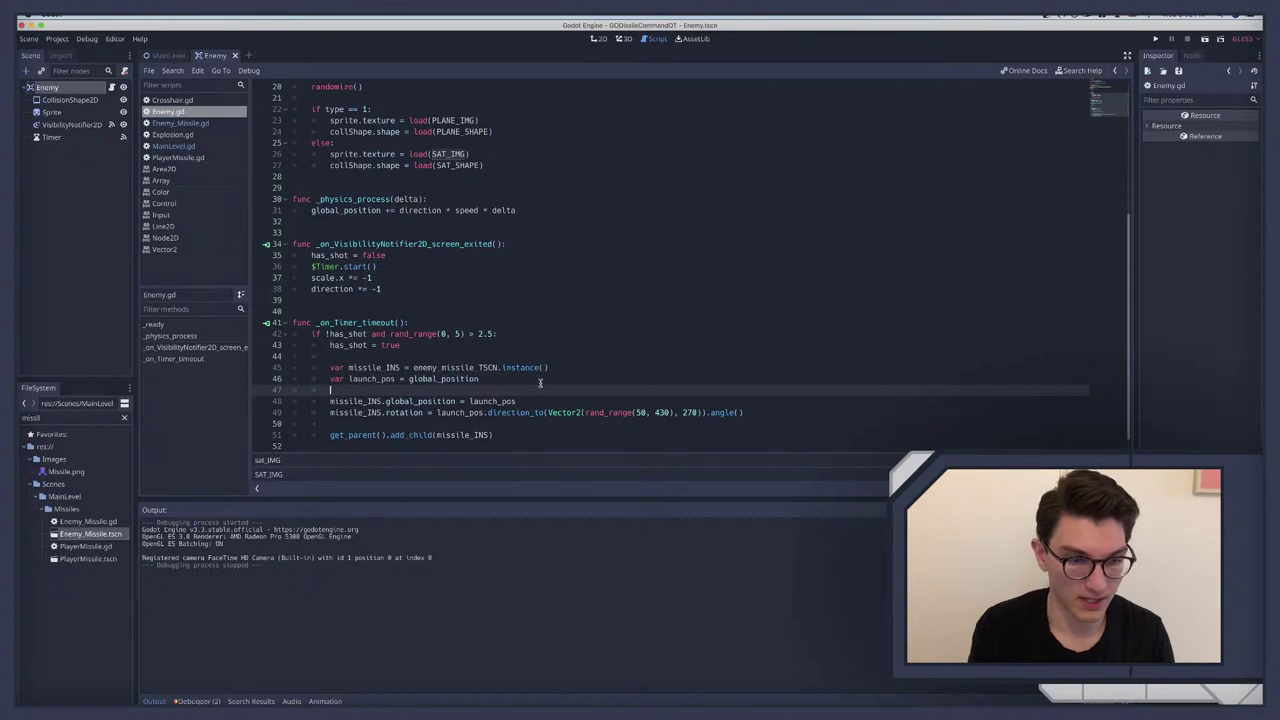
{"action": "type", "text": "missile_INS."}
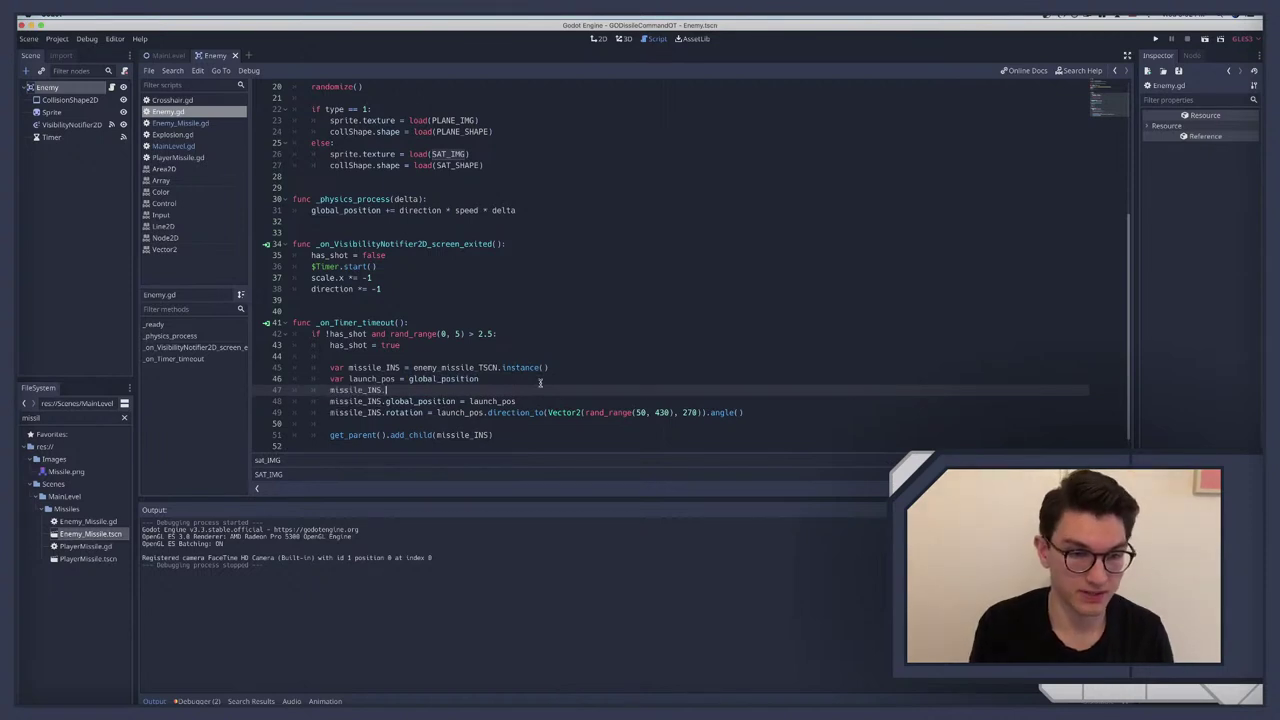
{"action": "type", "text": "show_behind_parent"}
{"action": "key", "text": "Return"}
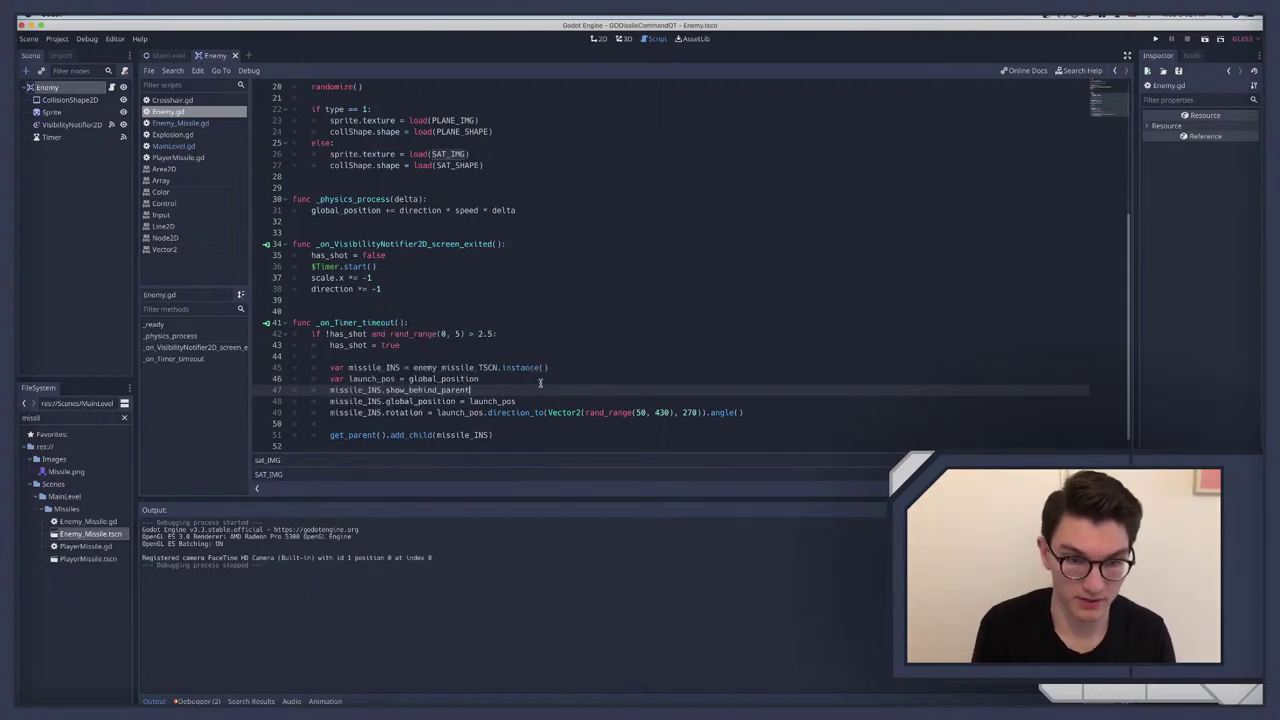
{"action": "type", "text": "= true"}
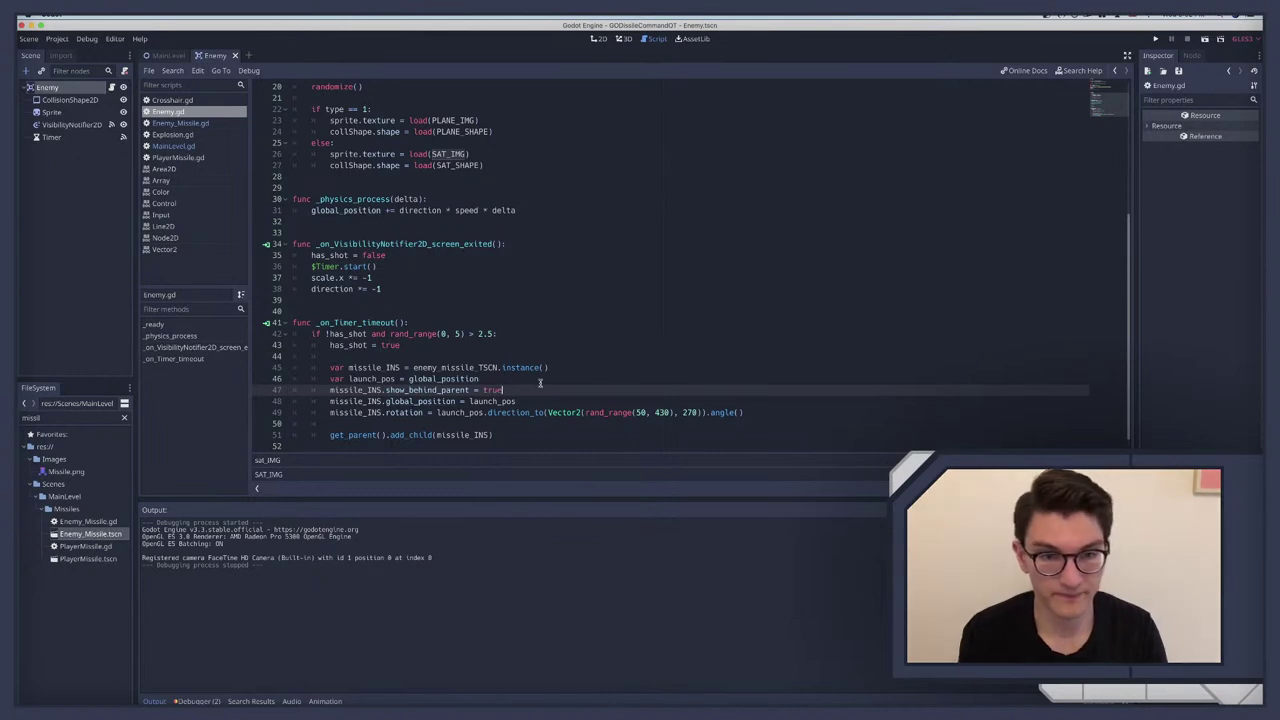
{"action": "left_click", "coordinate": [521, 379]}
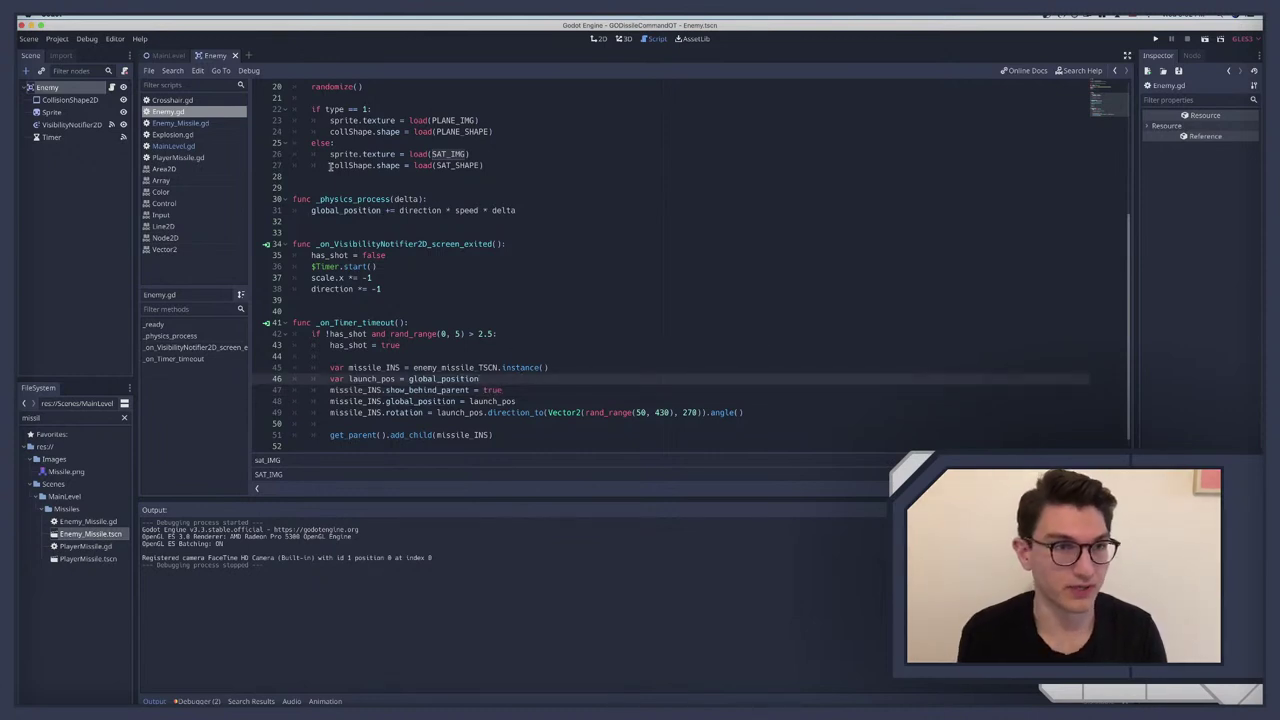
{"action": "left_click", "coordinate": [163, 55]}
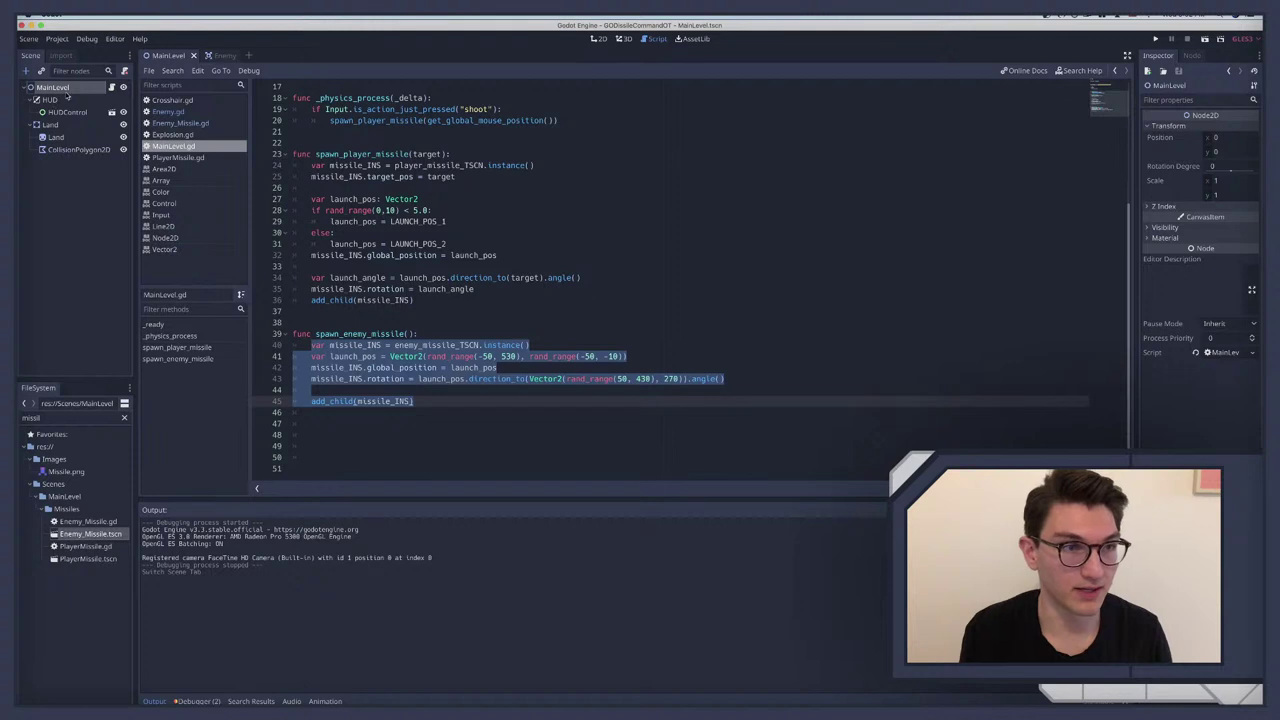
Step: Declare var enemy_TSCN below line 9, preloading res://Scenes/MainLevel/Enemy/Enemy.tscn
{"action": "scroll", "coordinate": [331, 185], "scroll_direction": "up", "scroll_amount": 5}
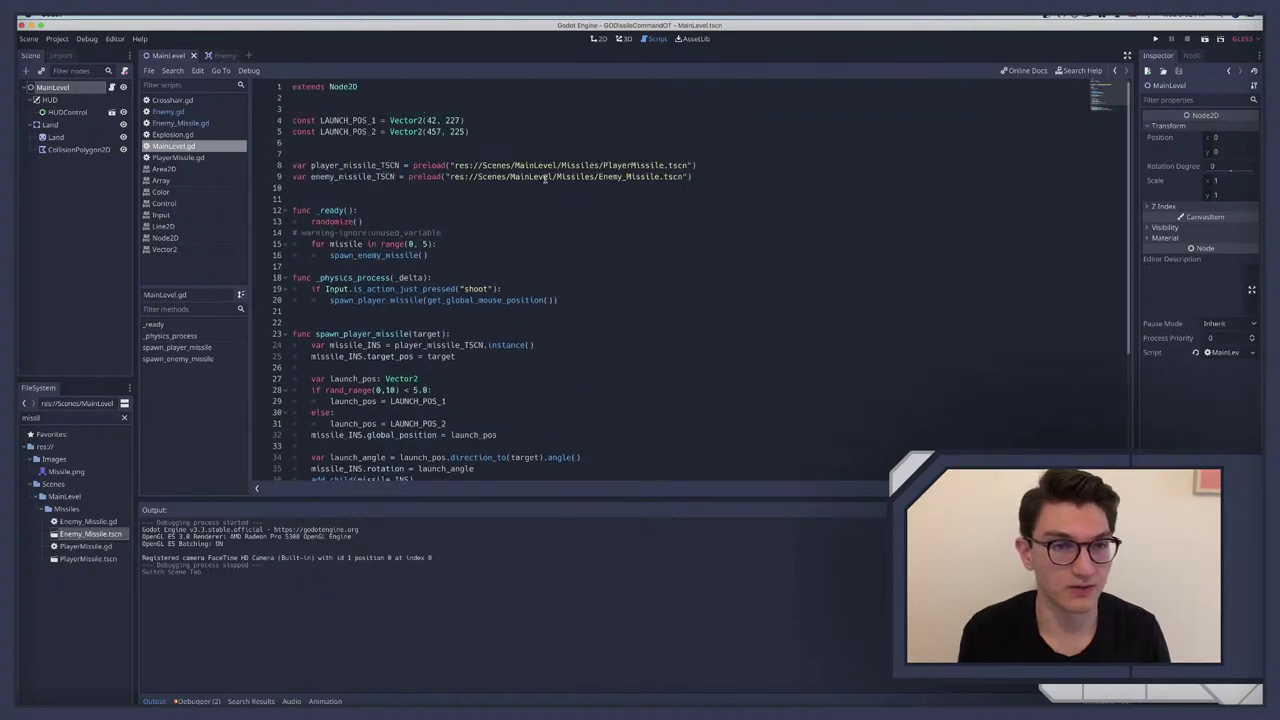
{"action": "left_click", "coordinate": [713, 178]}
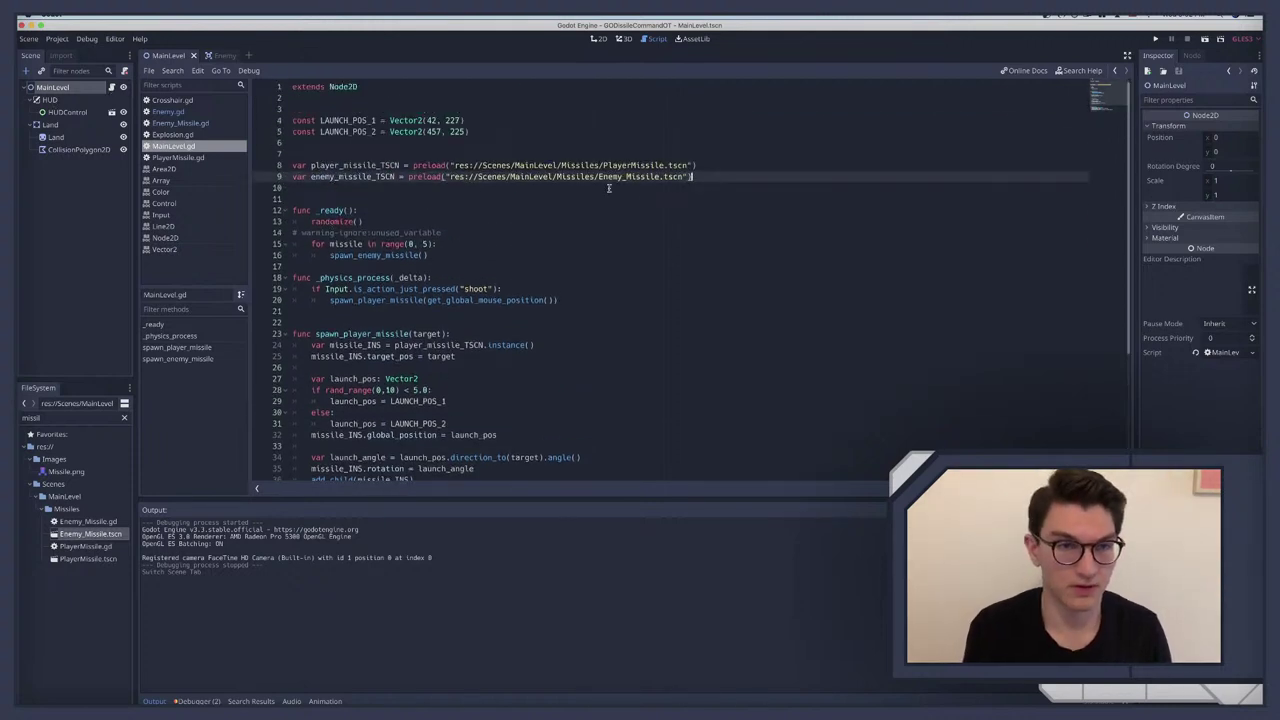
{"action": "key", "text": "Return"}
{"action": "type", "text": "var "}
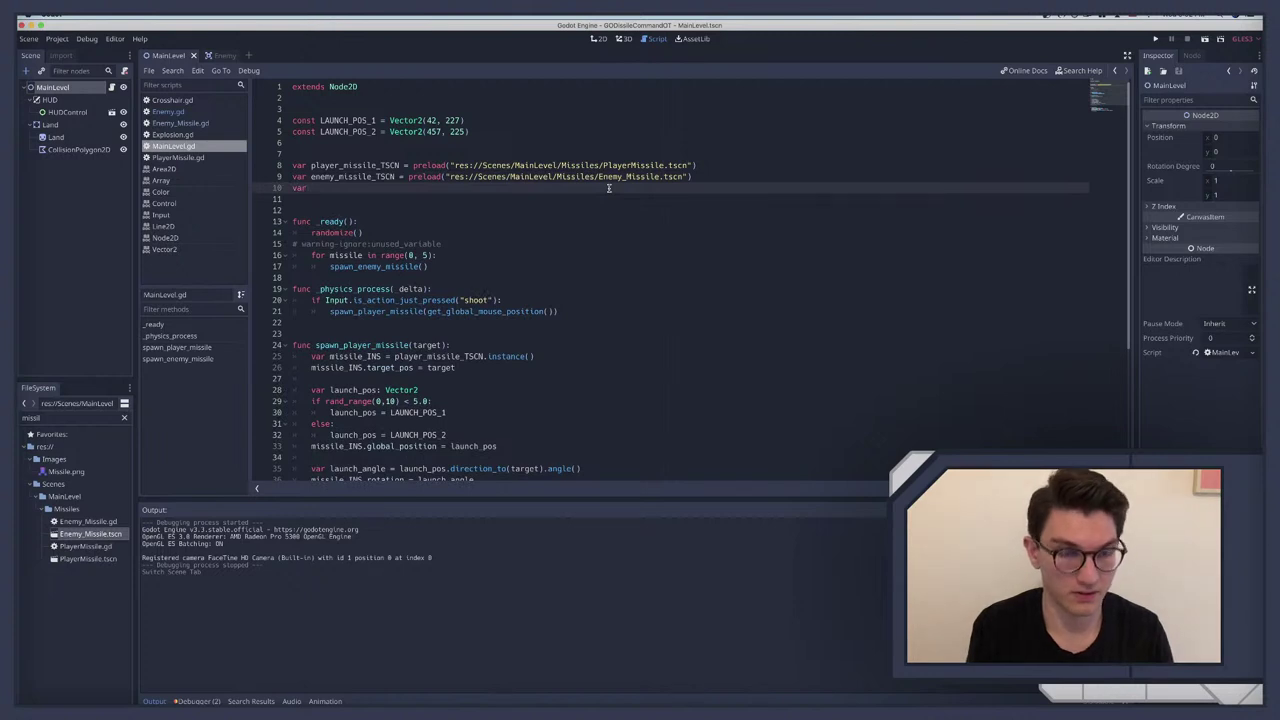
{"action": "type", "text": "enem"}
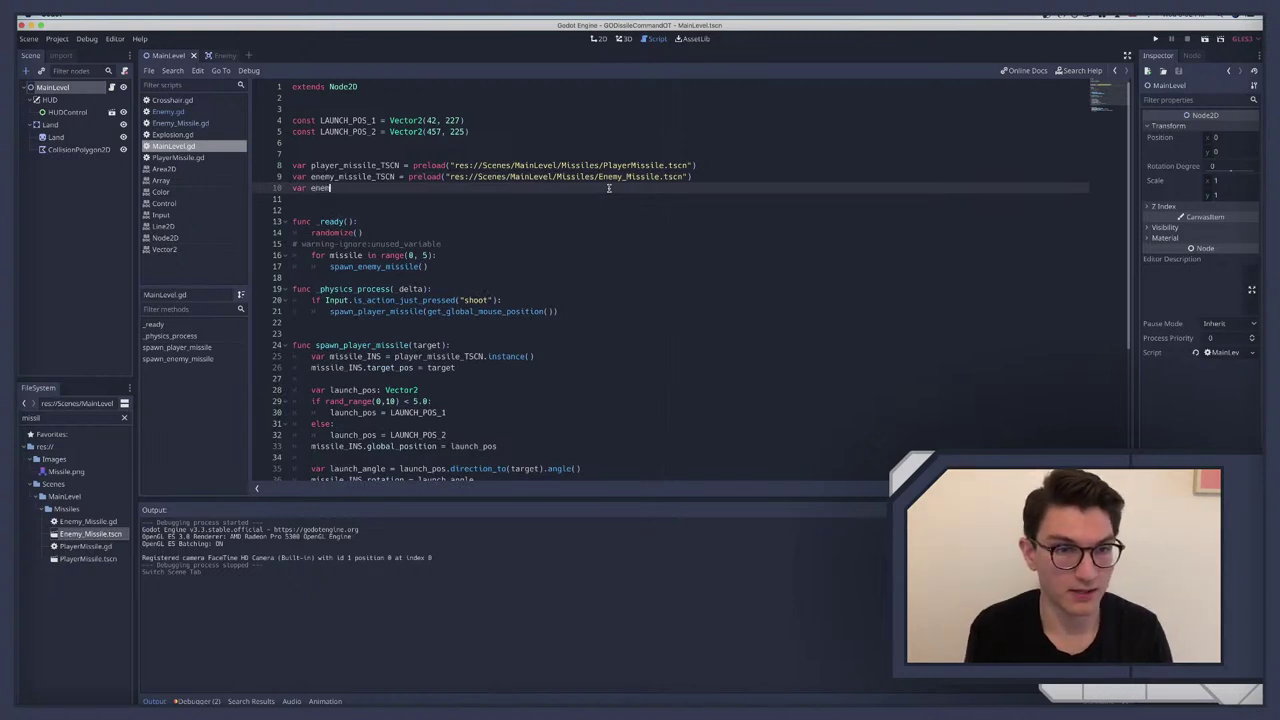
{"action": "type", "text": "y_TS"}
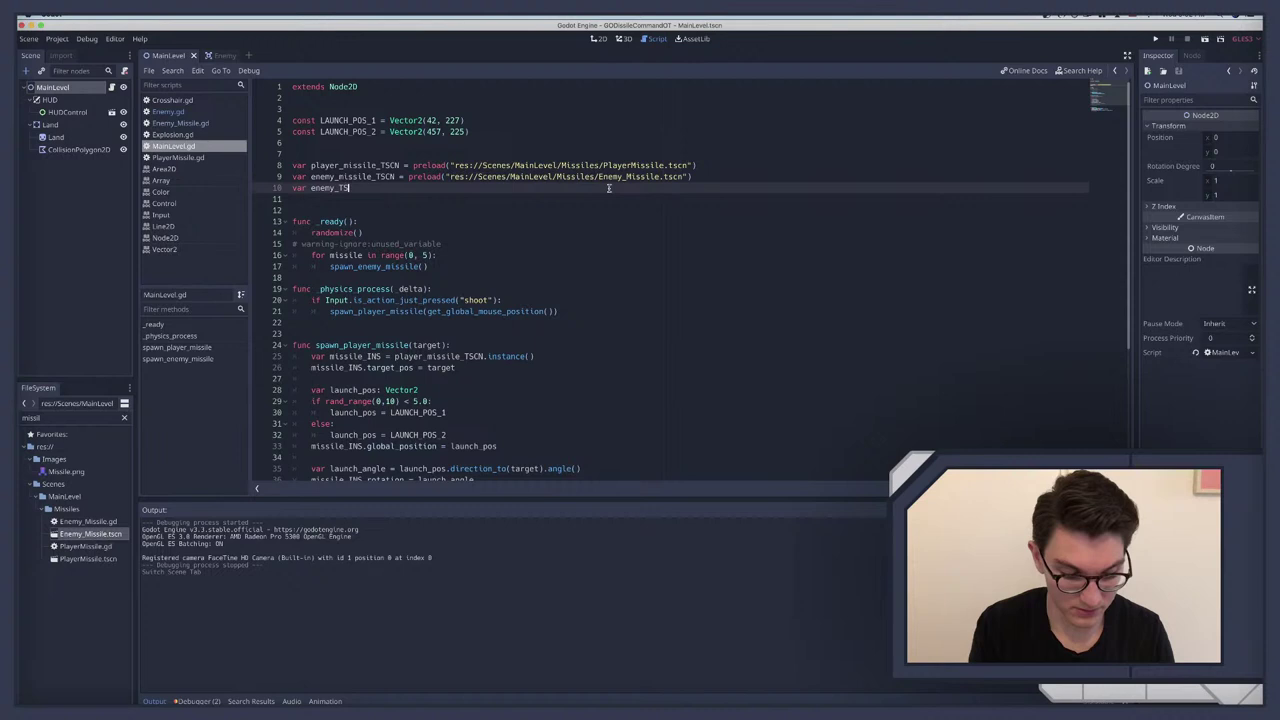
{"action": "type", "text": "CN = p"}
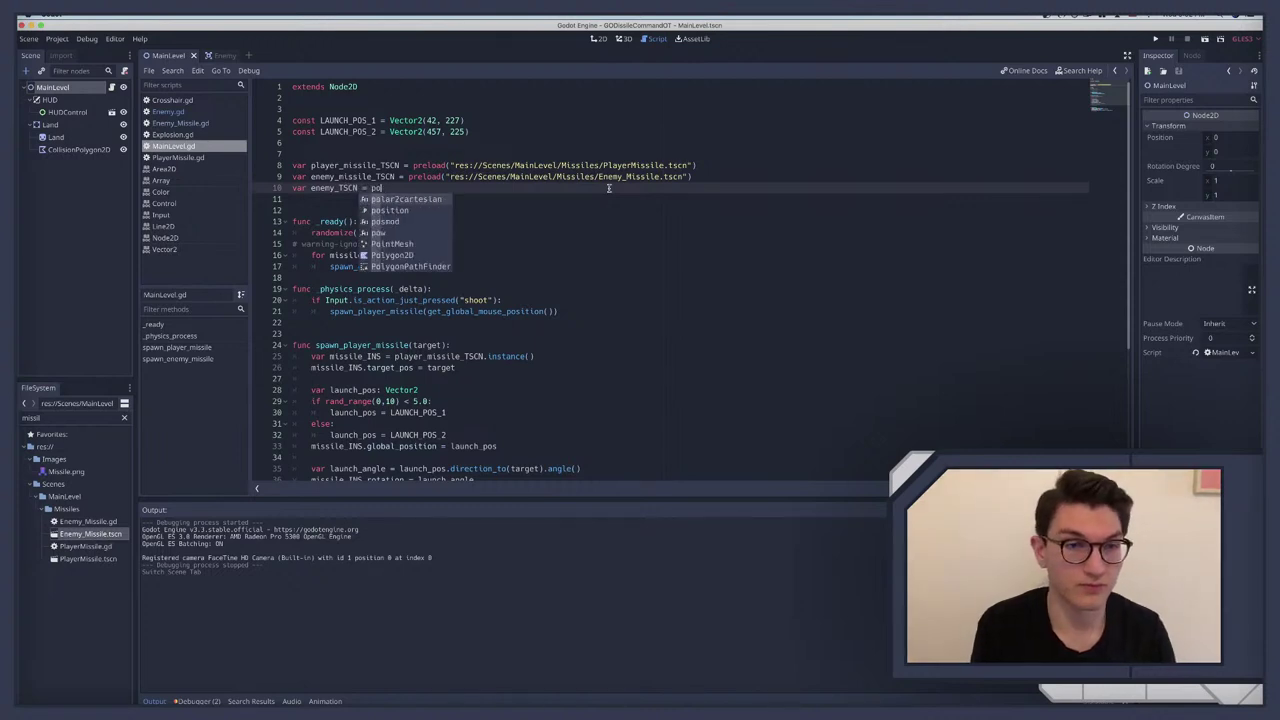
{"action": "type", "text": "reload"}
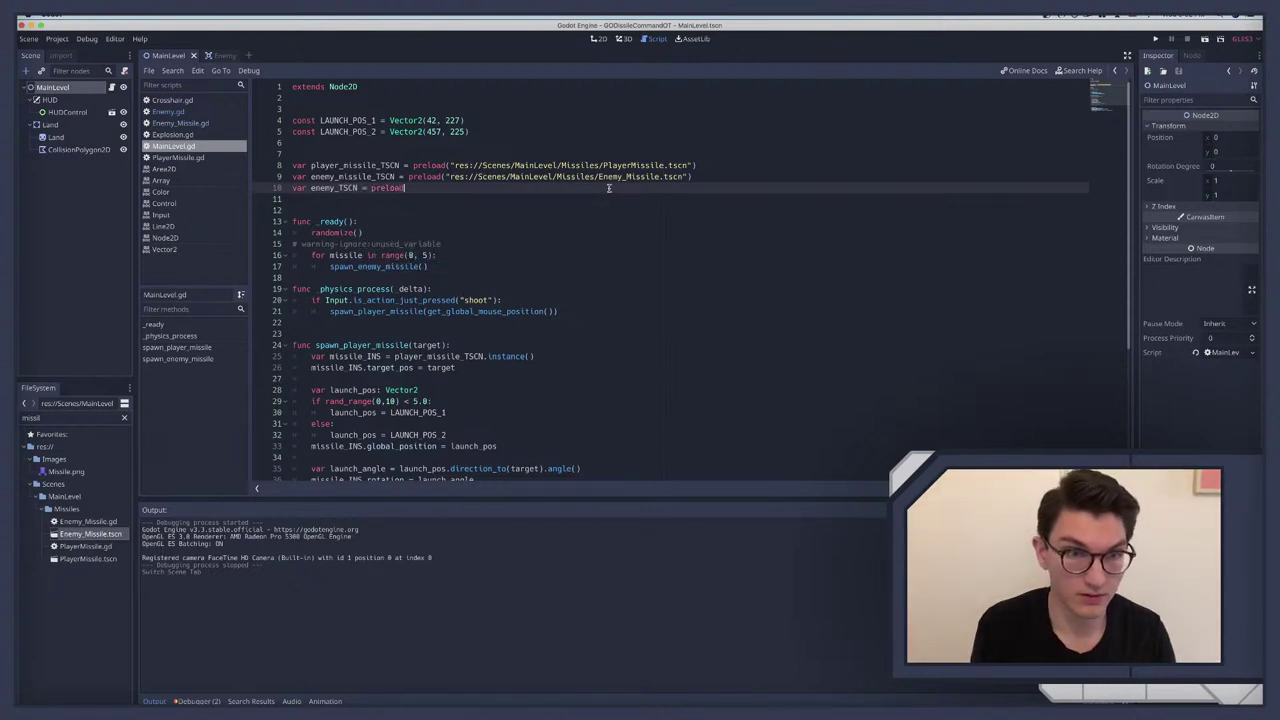
{"action": "type", "text": "("}
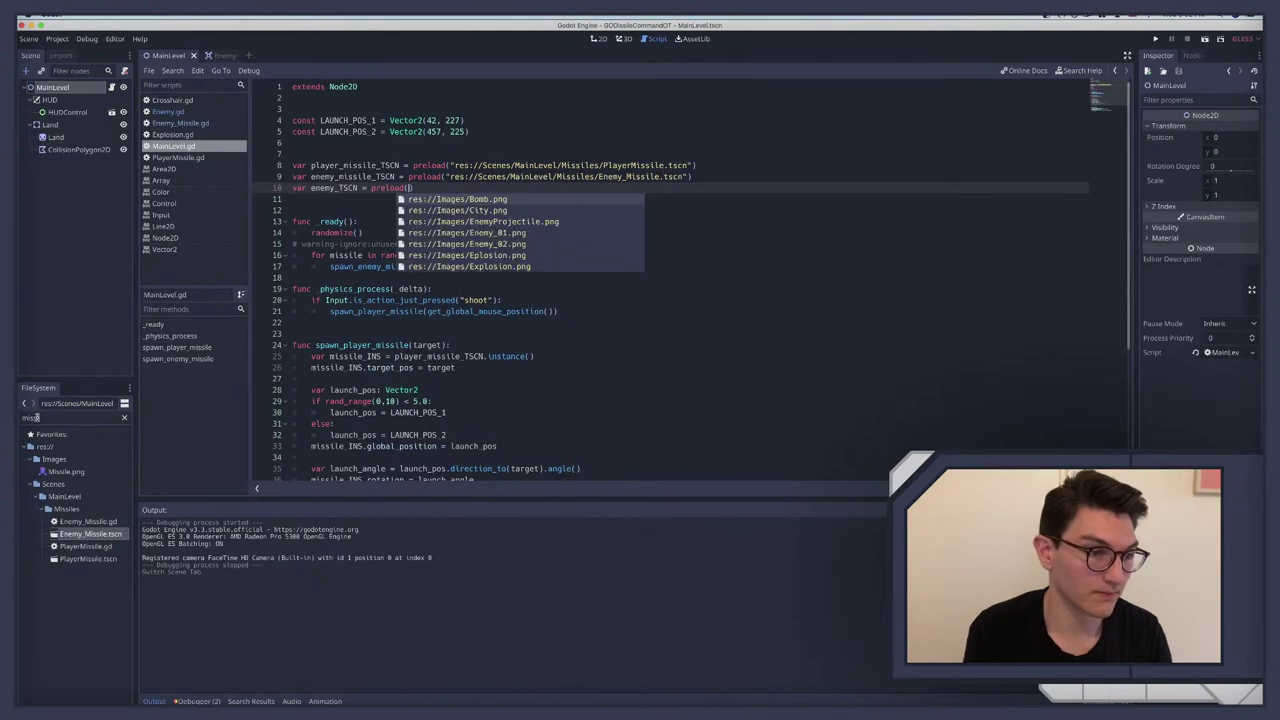
{"action": "left_click", "coordinate": [36, 417]}
{"action": "type", "text": "enemy"}
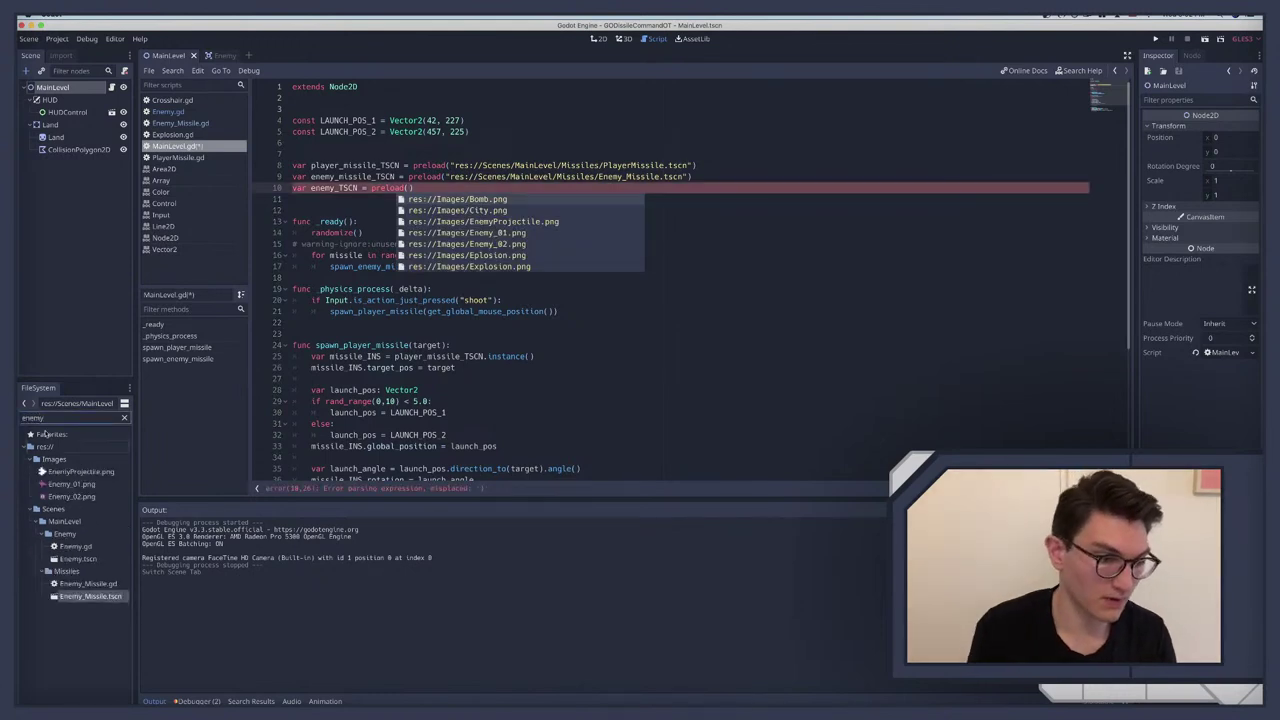
{"action": "left_click_drag", "start_coordinate": [72, 558], "coordinate": [410, 190]}
{"action": "scroll", "coordinate": [450, 282], "scroll_direction": "down", "scroll_amount": 6}
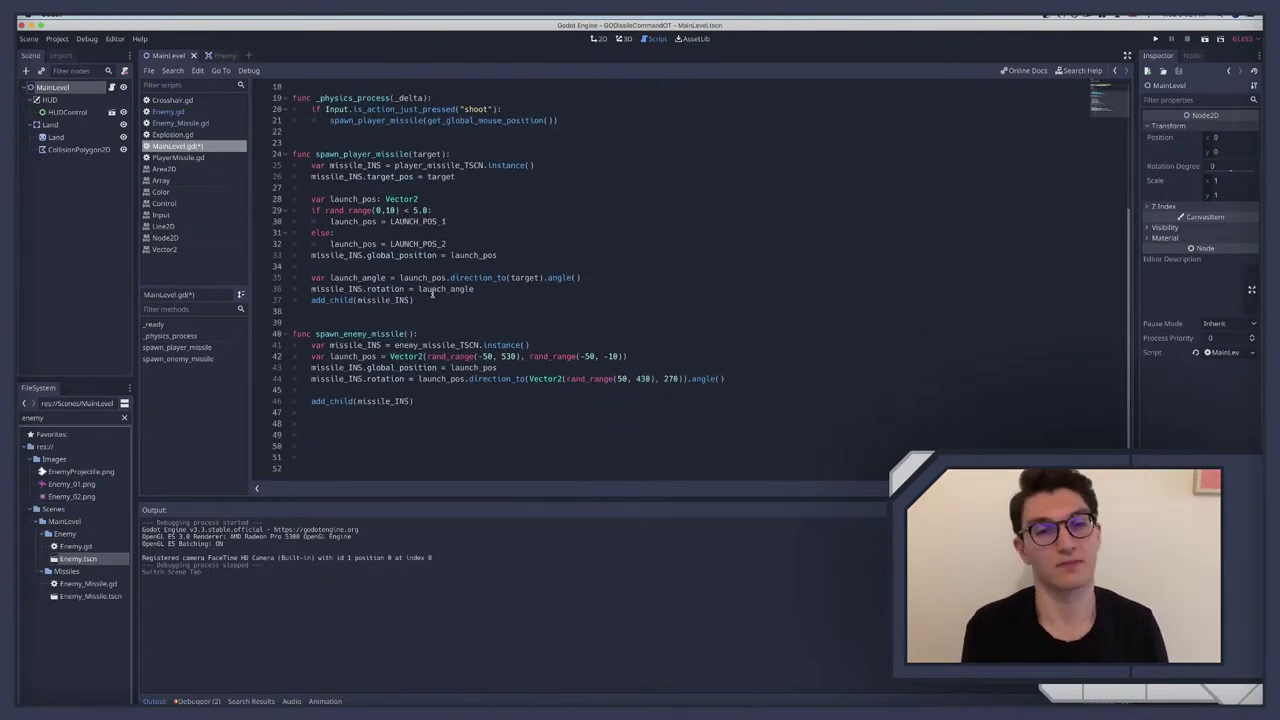
Step: Replace the trailing blank lines with func spawn_enemy() creating enemy_INS = enemy_TSCN.instance()
{"action": "left_click", "coordinate": [317, 426]}
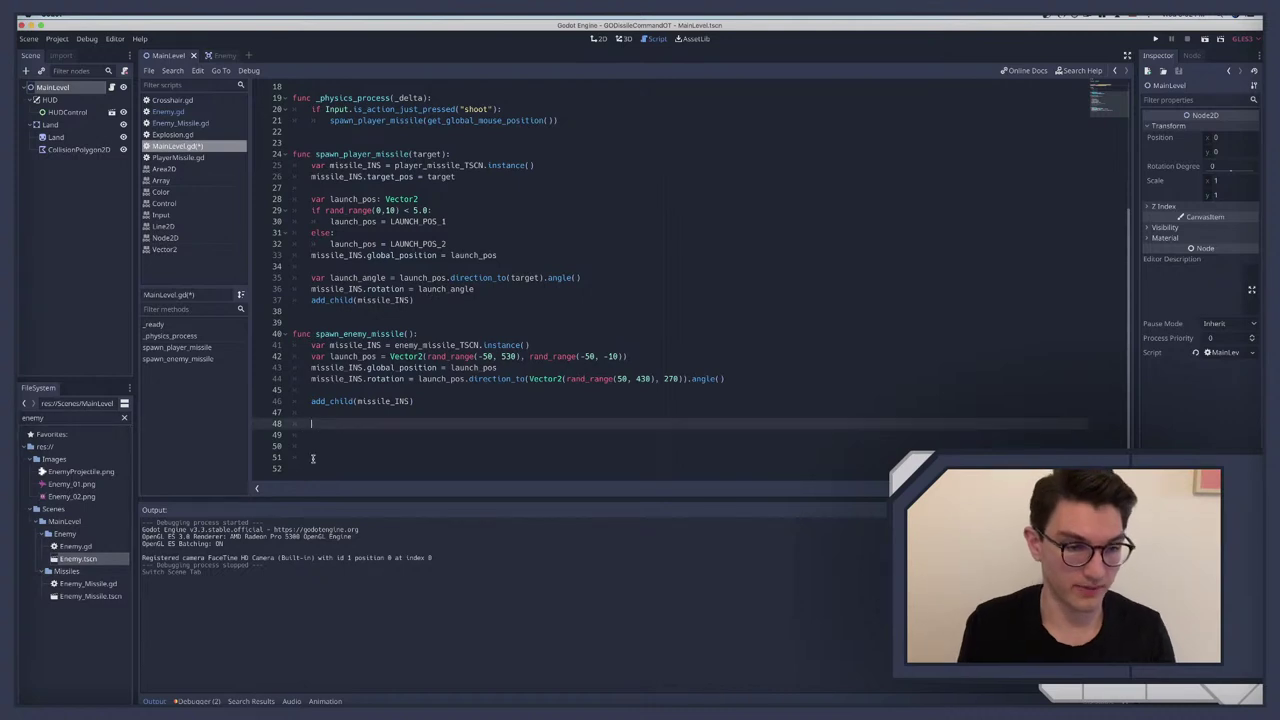
{"action": "left_click_drag", "start_coordinate": [316, 466], "coordinate": [288, 426]}
{"action": "key", "text": "BackSpace"}
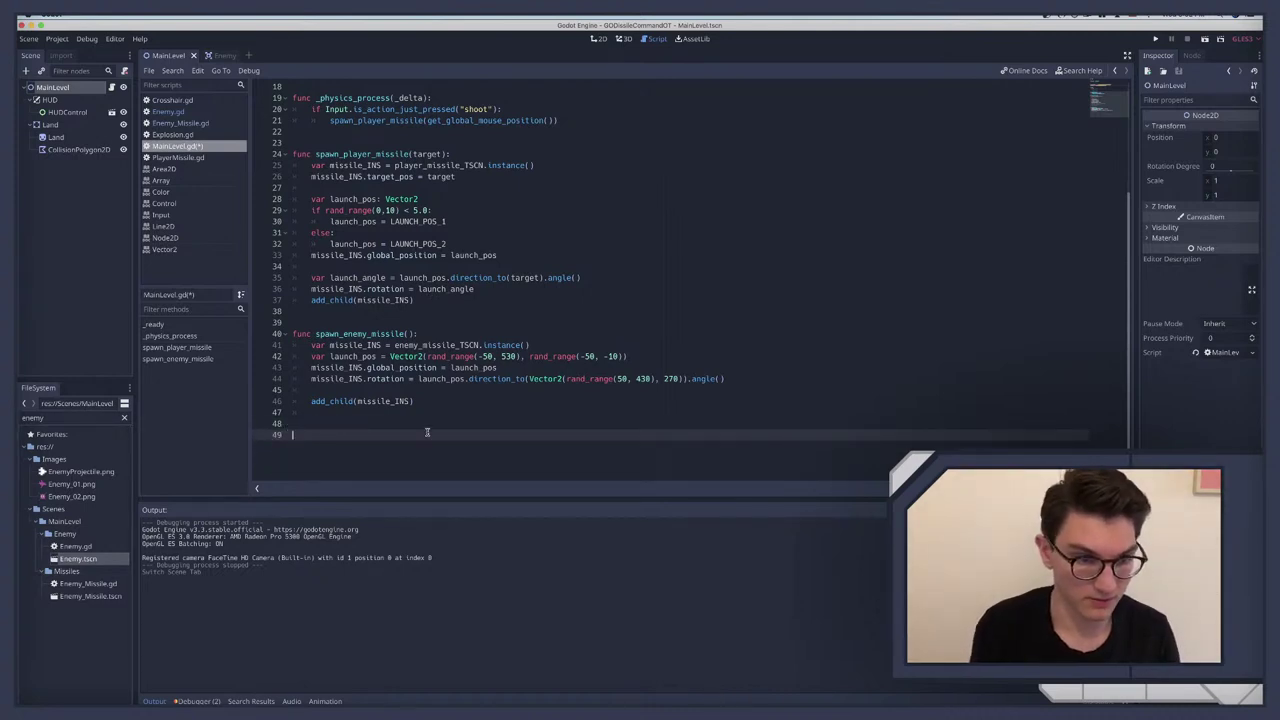
{"action": "type", "text": "func spawn"}
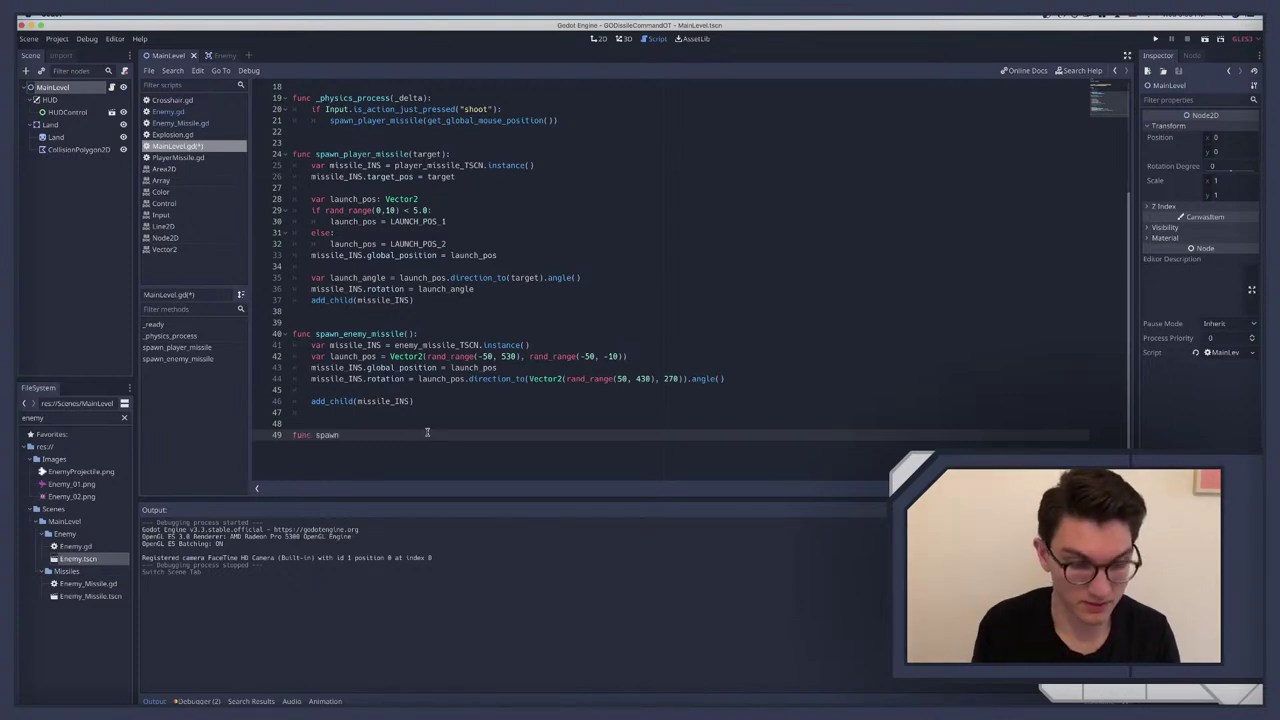
{"action": "type", "text": "_enemy"}
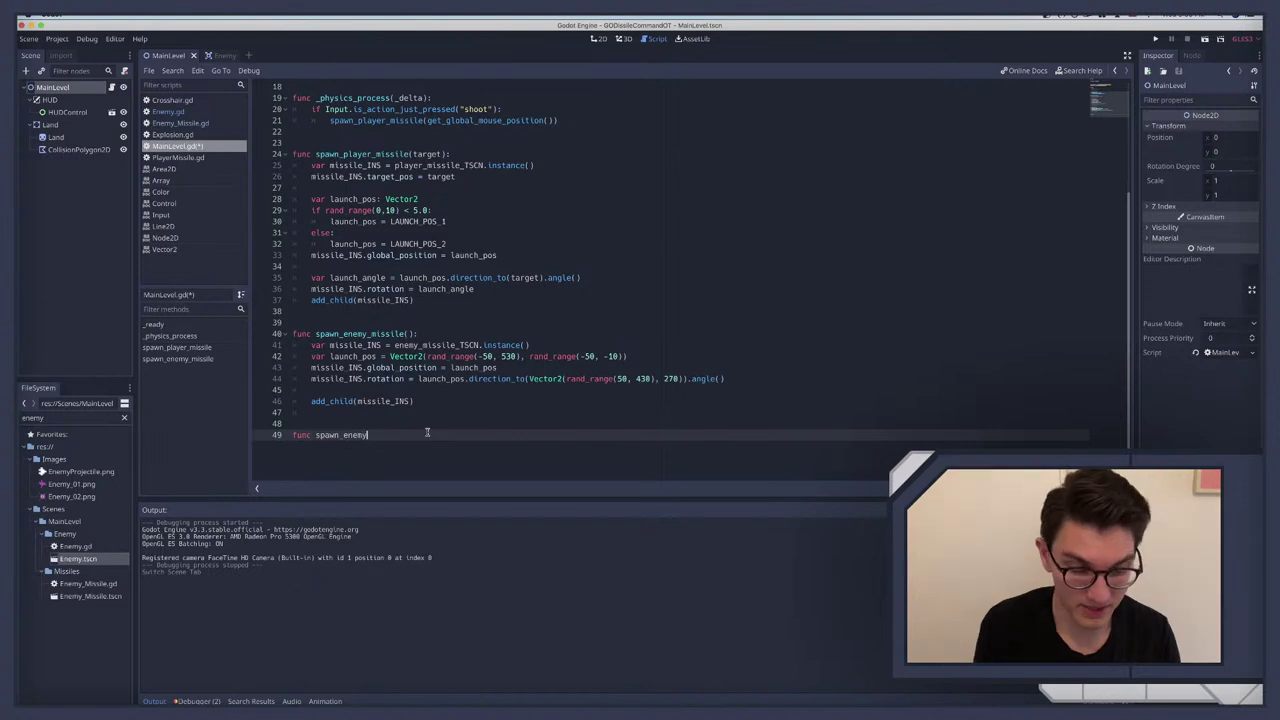
{"action": "type", "text": "():"}
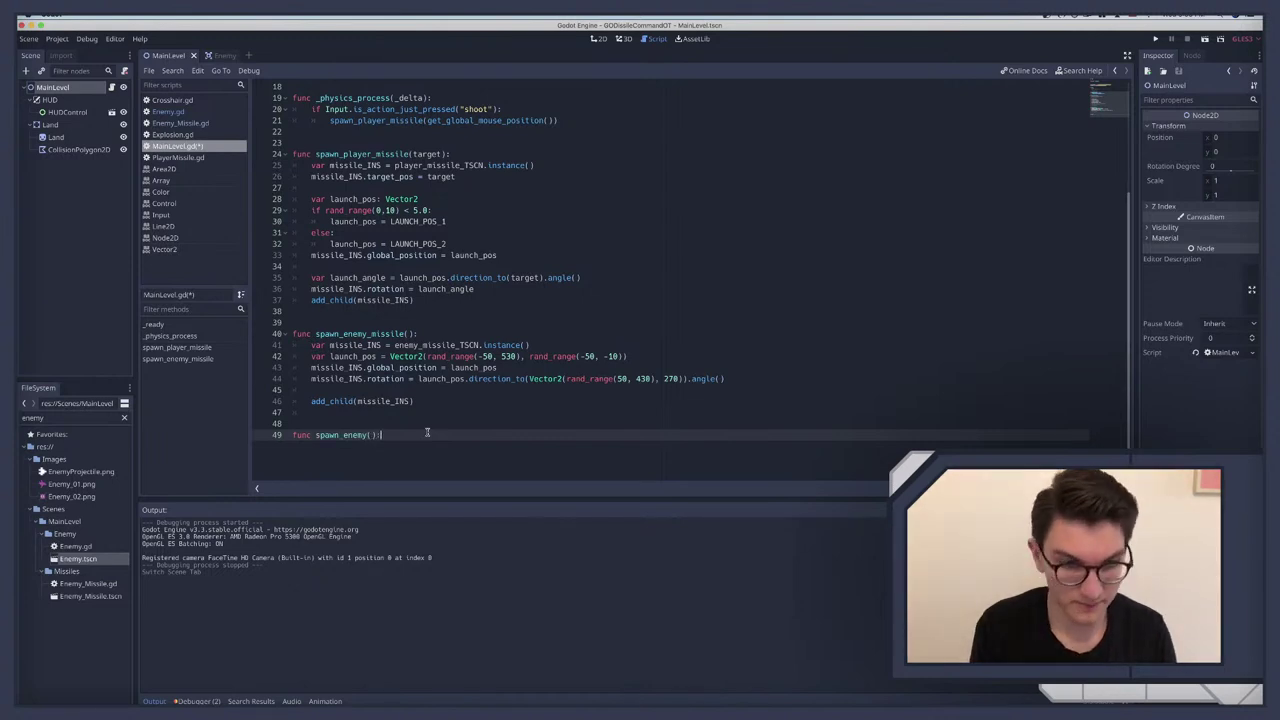
{"action": "key", "text": "Return"}
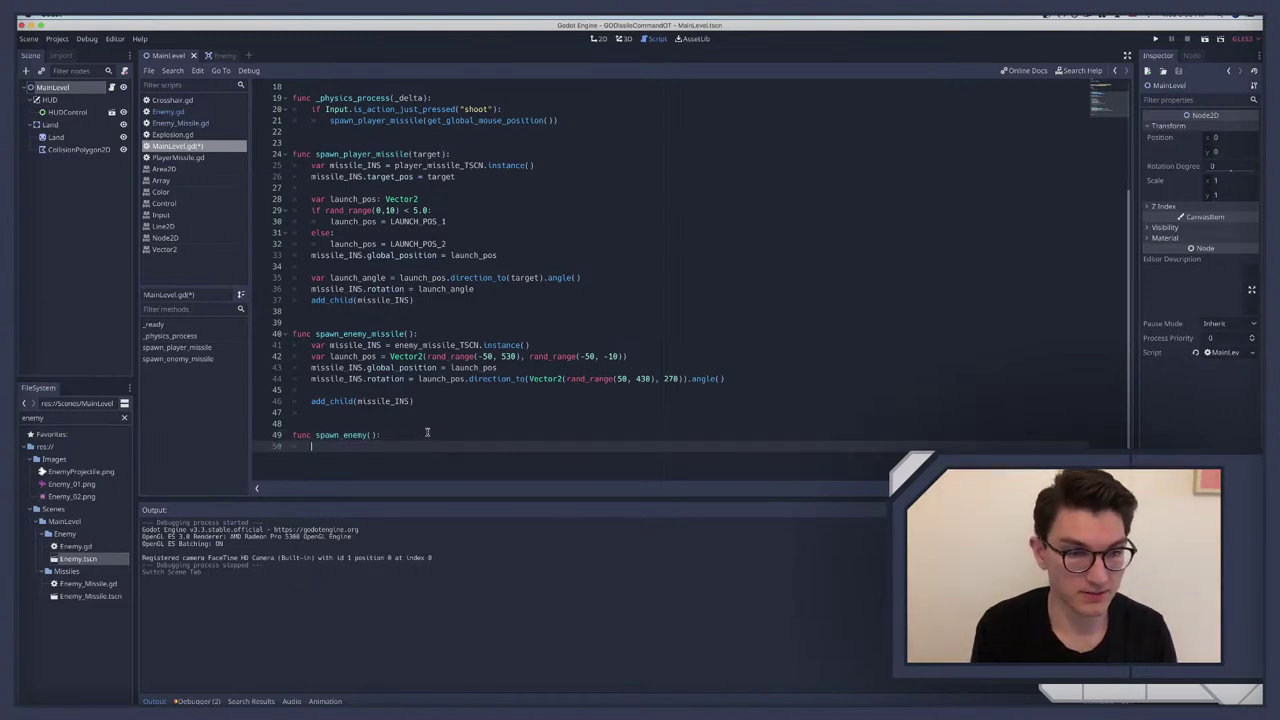
{"action": "type", "text": "var enem"}
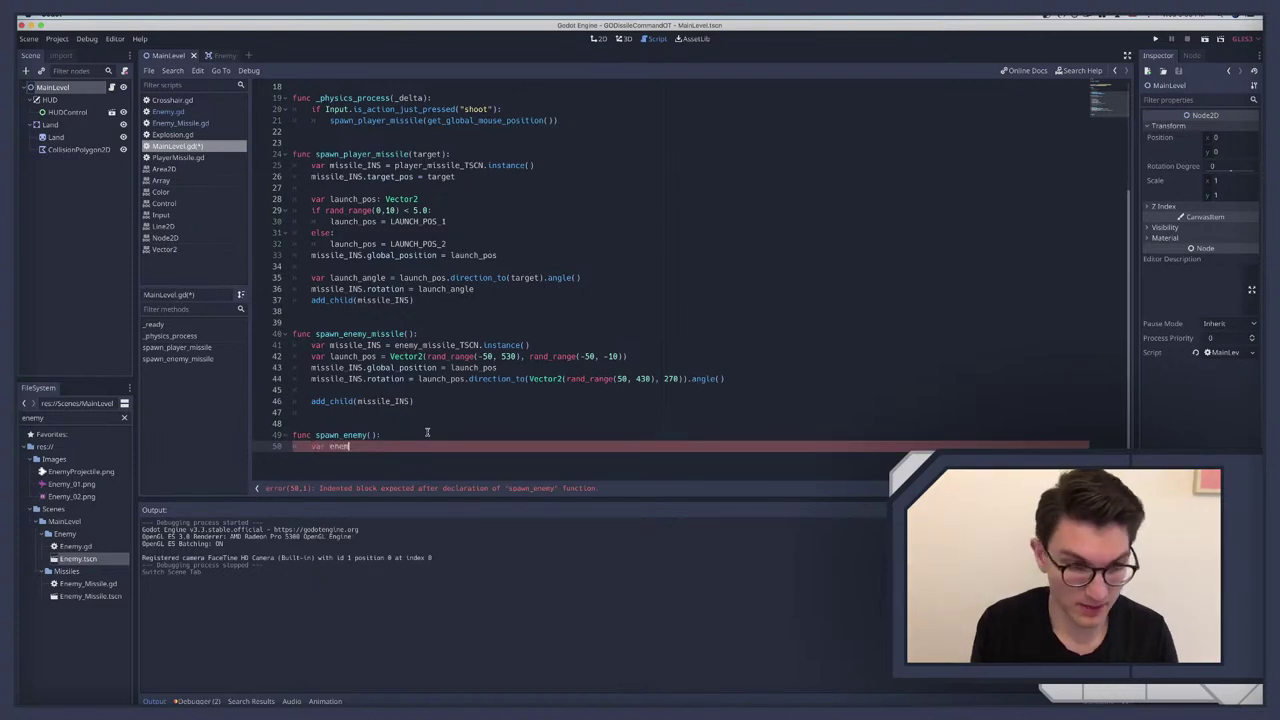
{"action": "type", "text": "y_INS"}
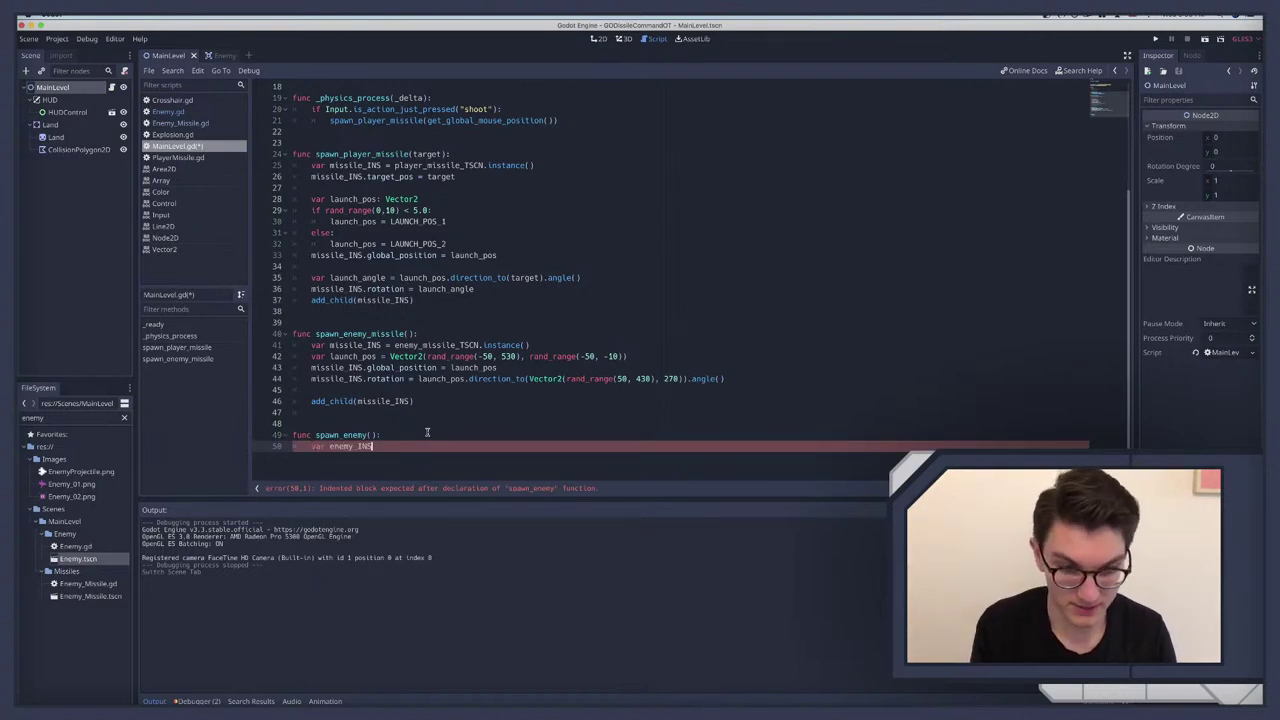
{"action": "type", "text": " = Ene"}
{"action": "key", "text": "BackSpace"}
{"action": "key", "text": "BackSpace"}
{"action": "key", "text": "BackSpace"}
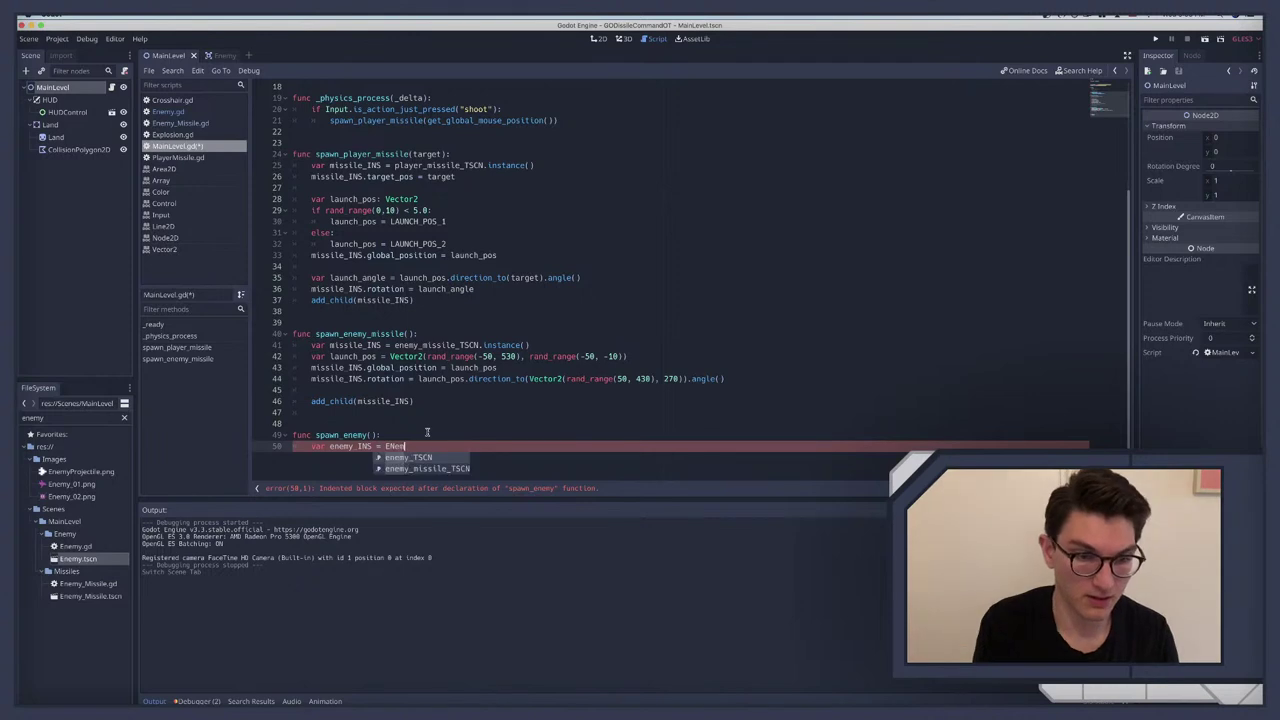
{"action": "type", "text": "enem"}
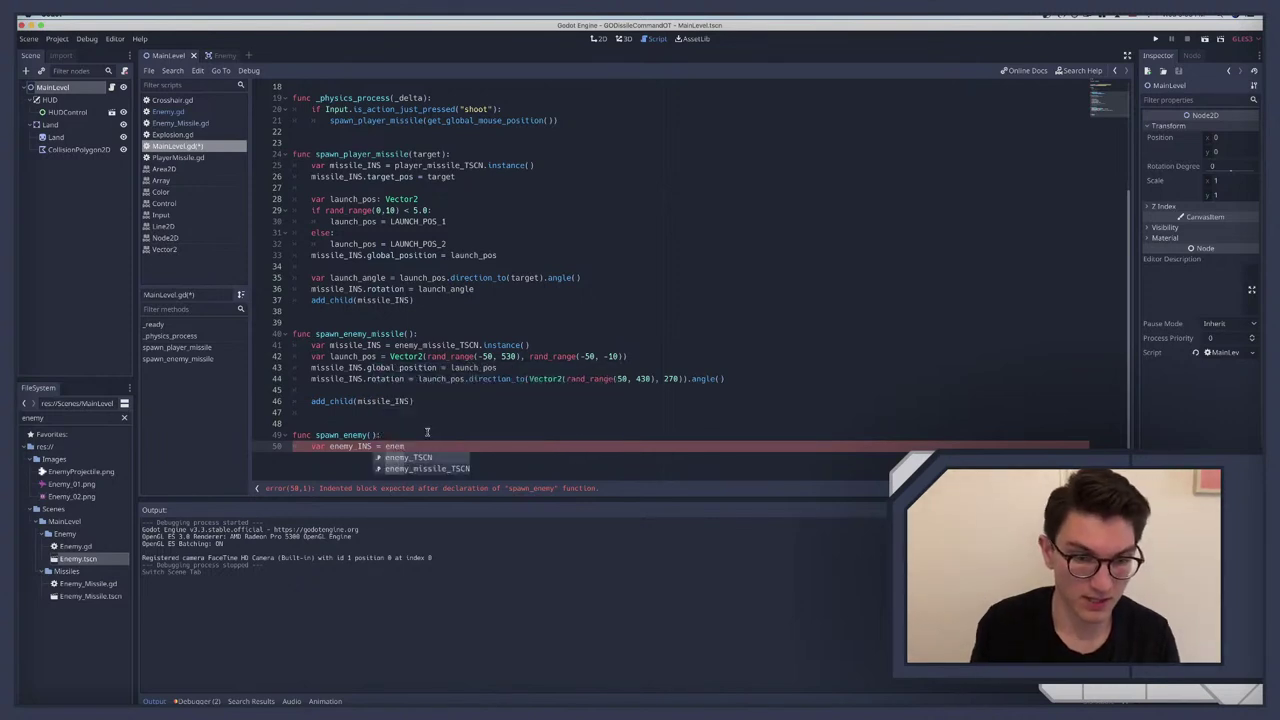
{"action": "key", "text": "Return"}
{"action": "type", "text": ".ins"}
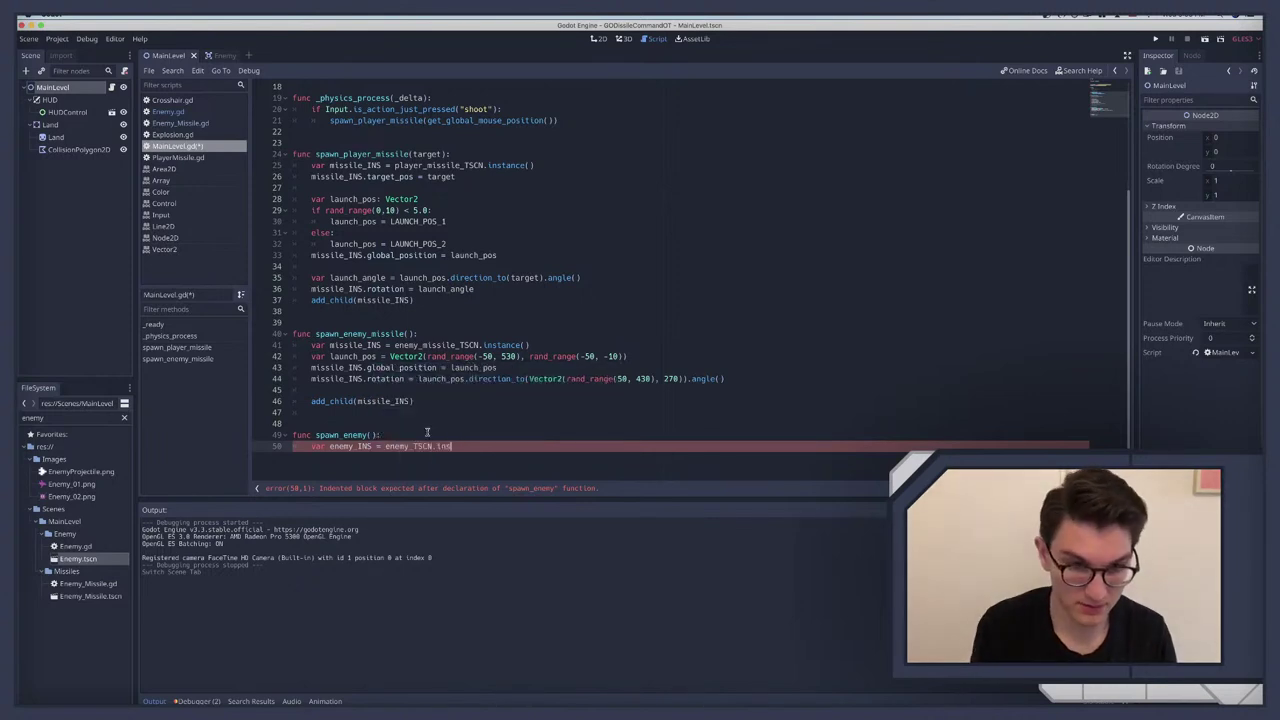
{"action": "key", "text": "Return"}
{"action": "key", "text": "Return"}
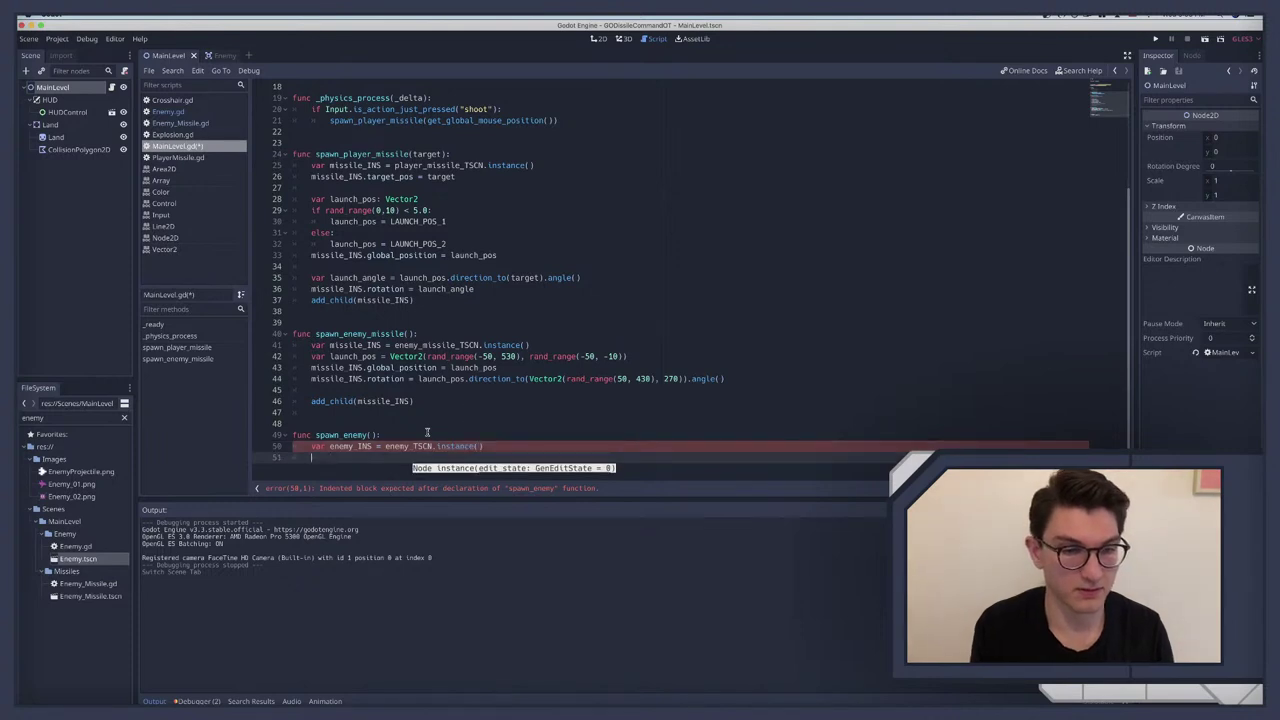
Step: Declare var x and add an if rand_range(0,10) > 5.0: branch starting 'x ='
{"action": "type", "text": "var"}
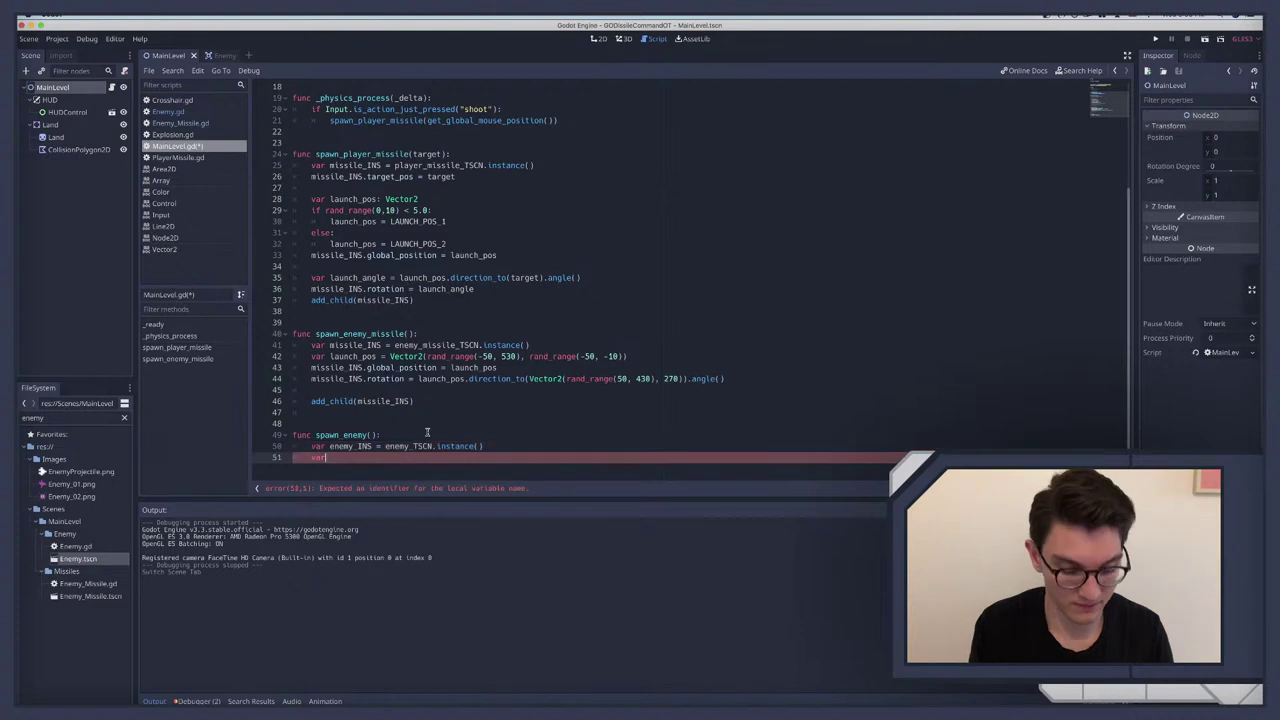
{"action": "key", "text": "BackSpace"}
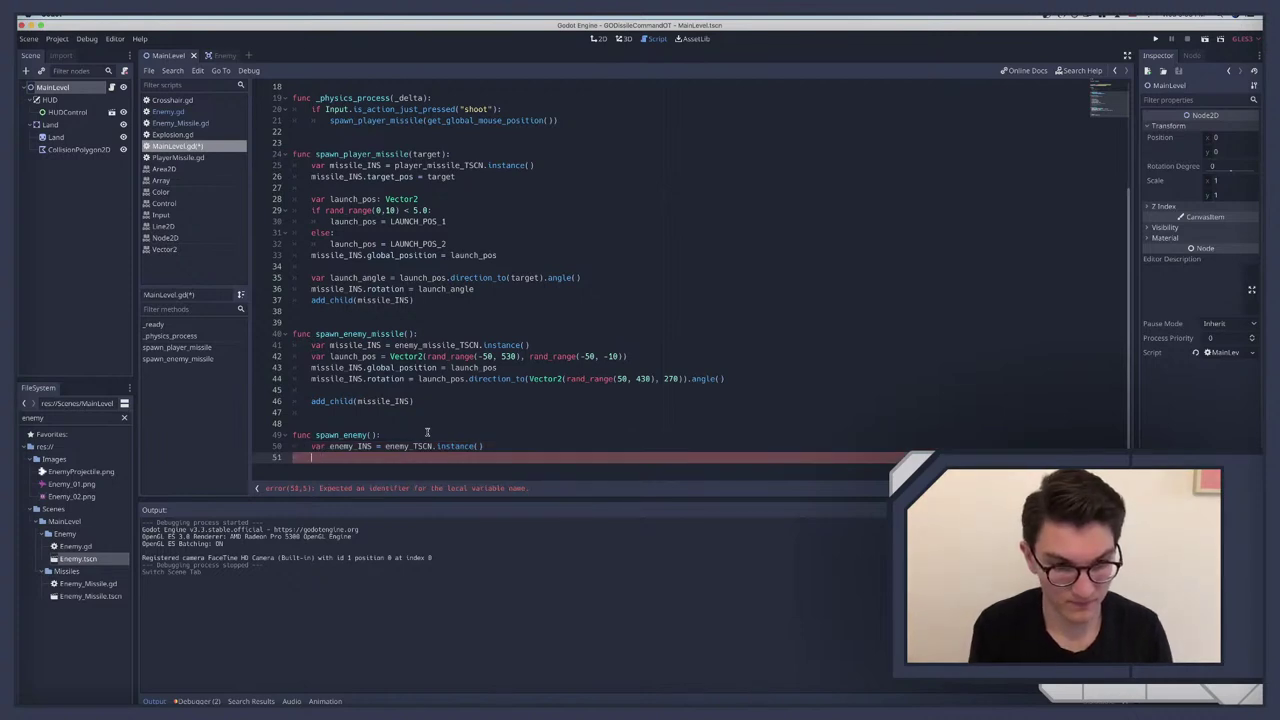
{"action": "type", "text": "if rand"}
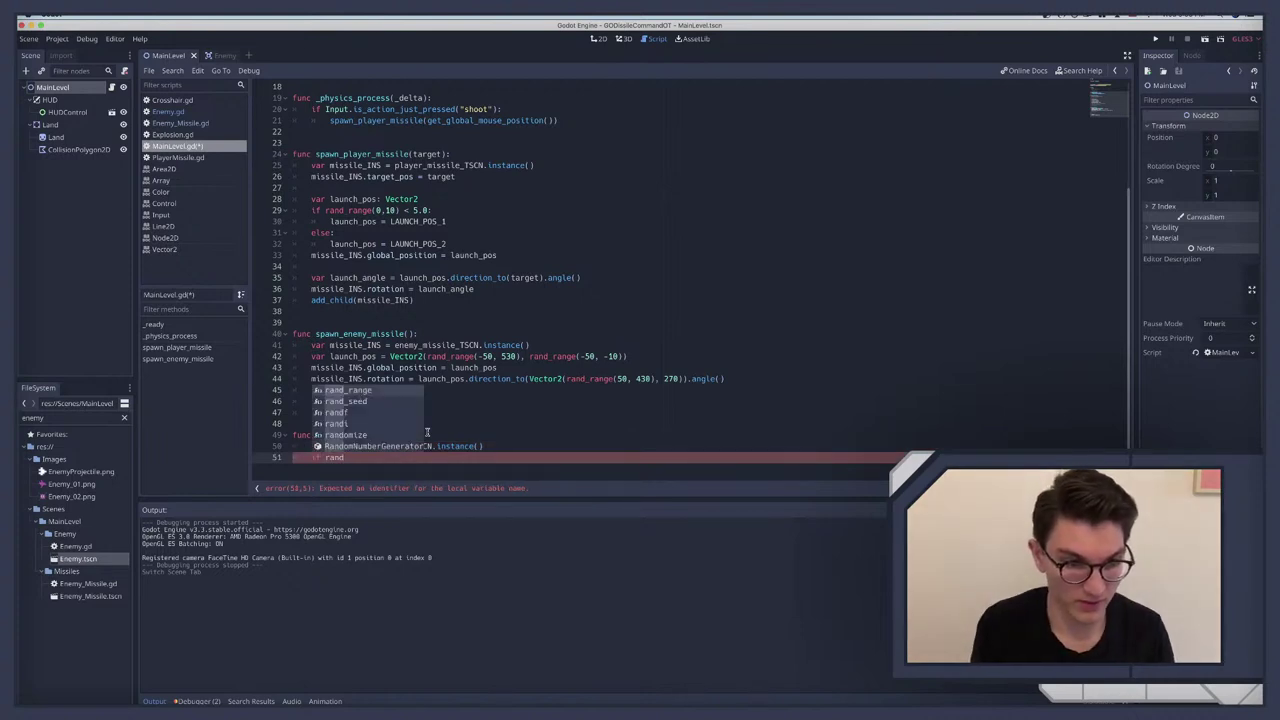
{"action": "type", "text": "_range(0,"}
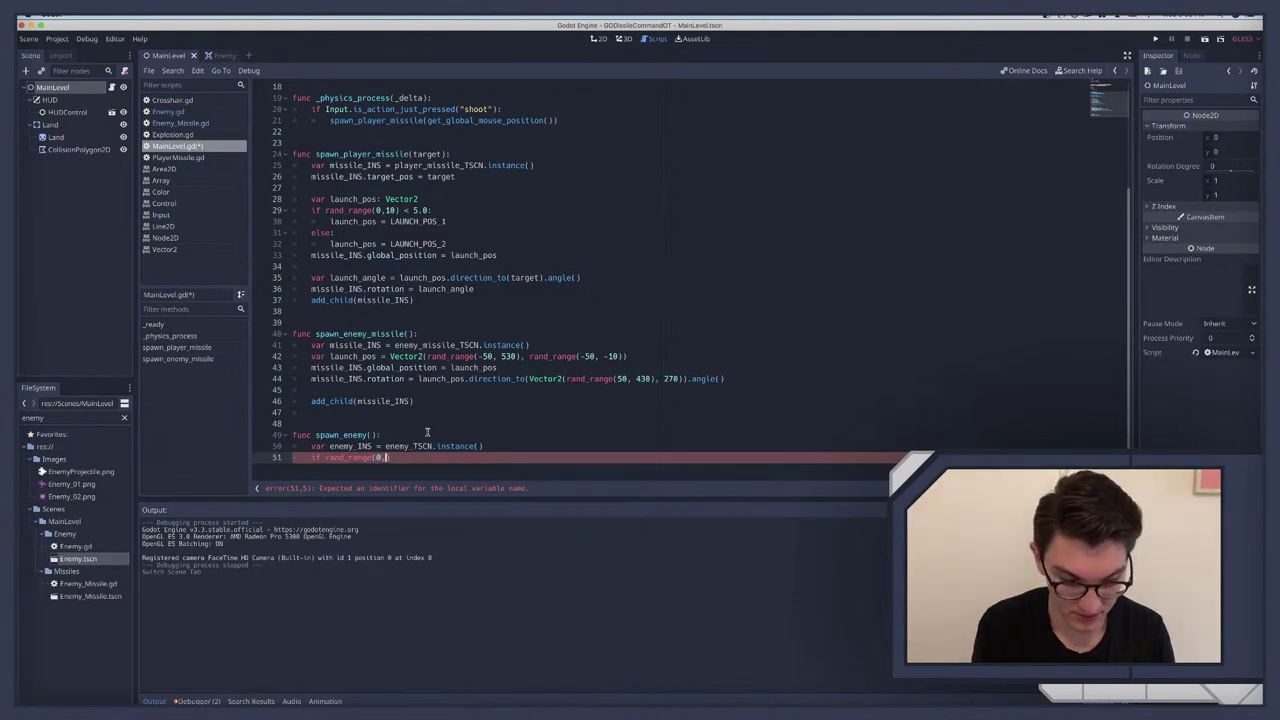
{"action": "type", "text": "10)"}
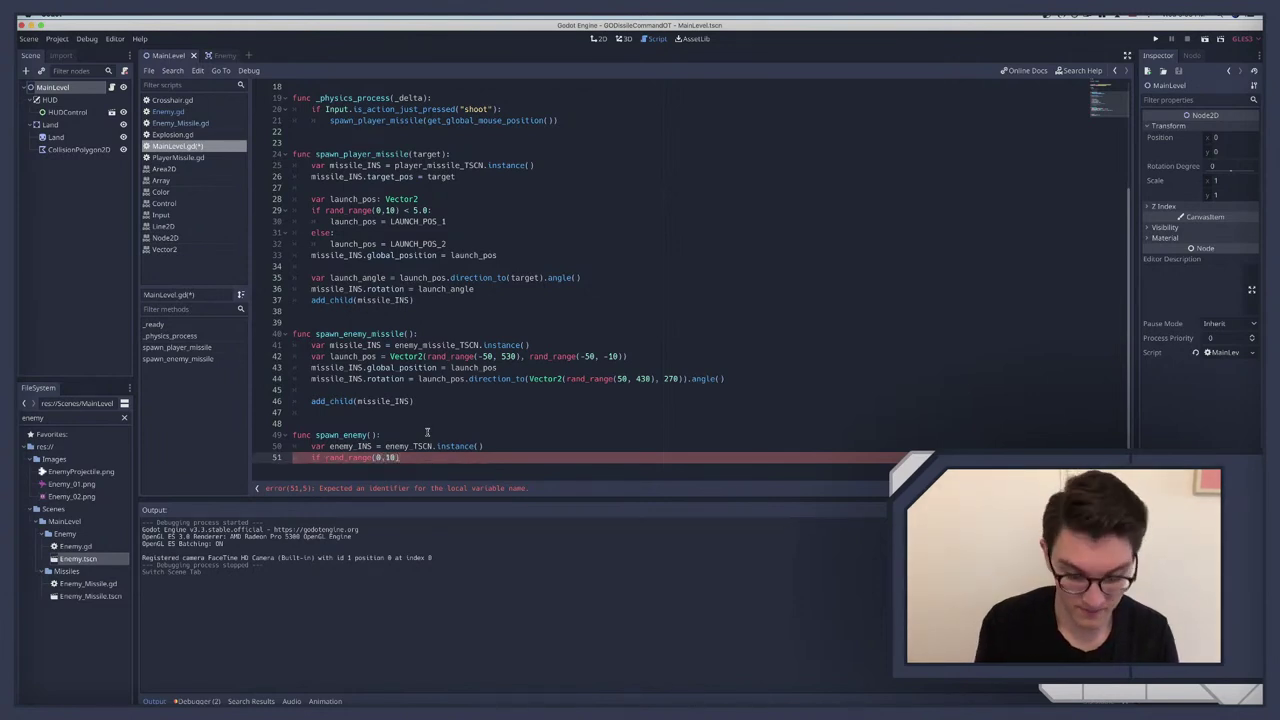
{"action": "type", "text": " > 5"}
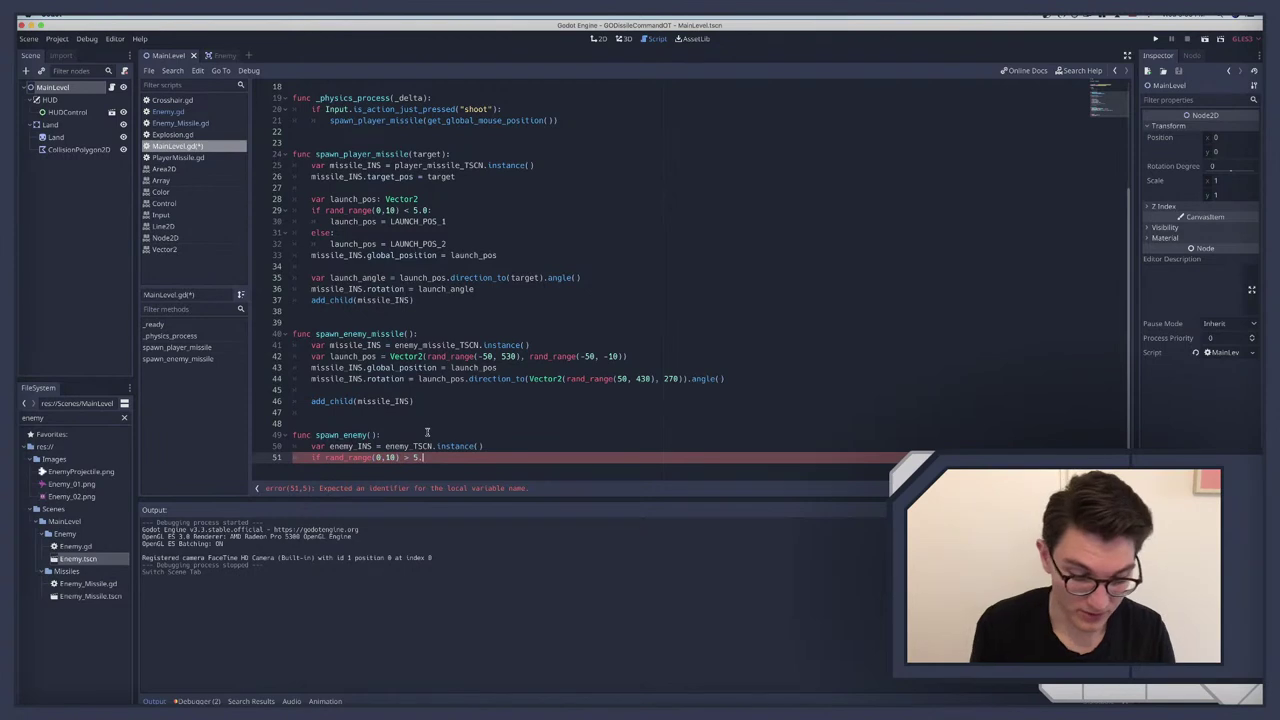
{"action": "type", "text": ".0:"}
{"action": "key", "text": "Return"}
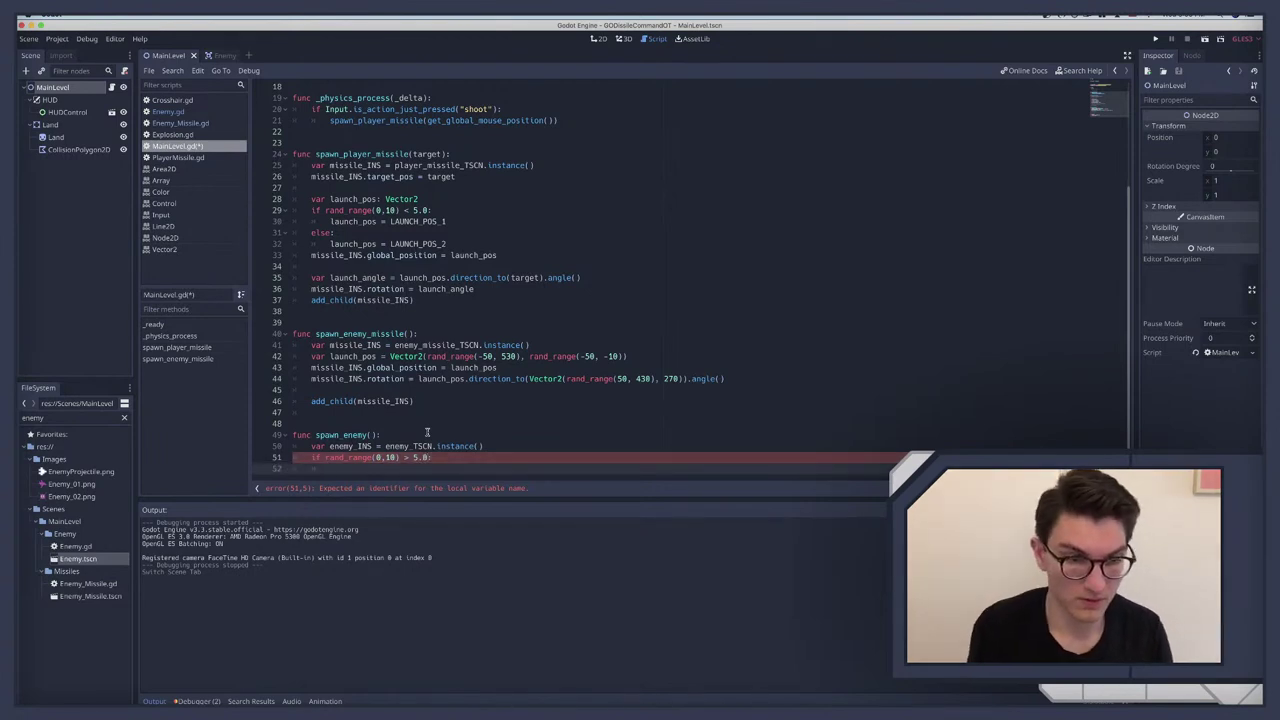
{"action": "type", "text": "va"}
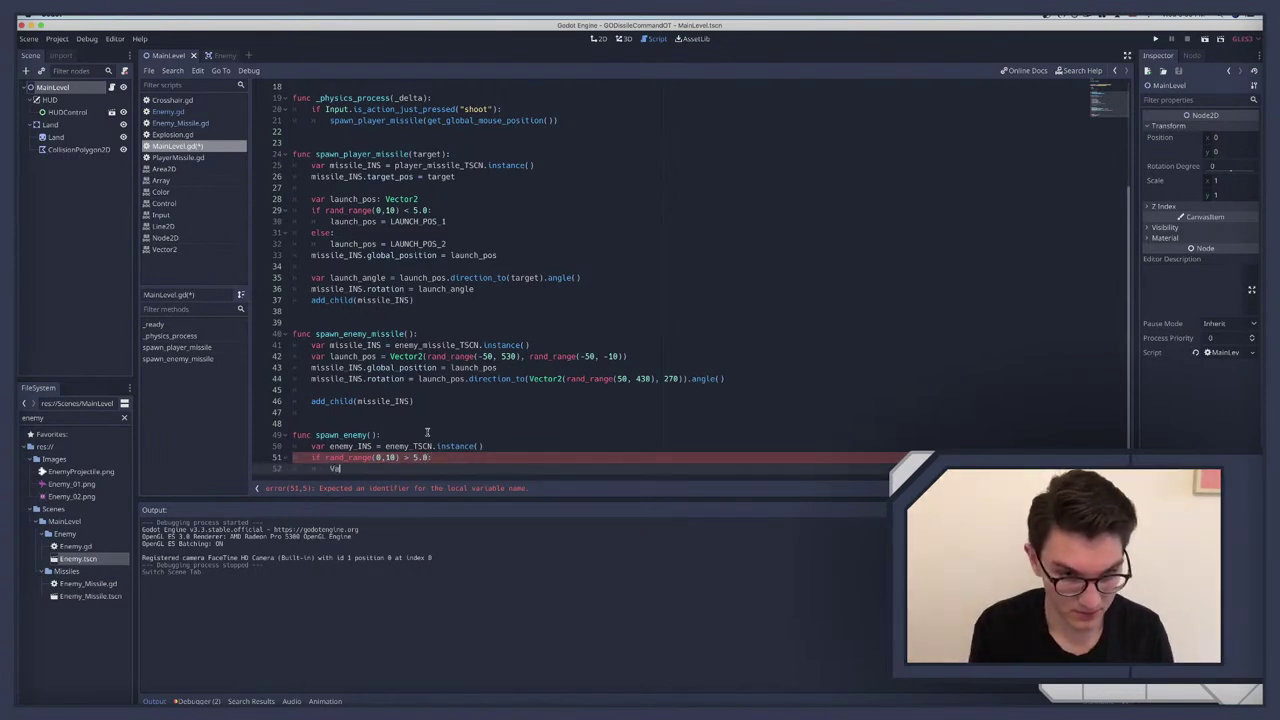
{"action": "left_click", "coordinate": [498, 446]}
{"action": "key", "text": "Return"}
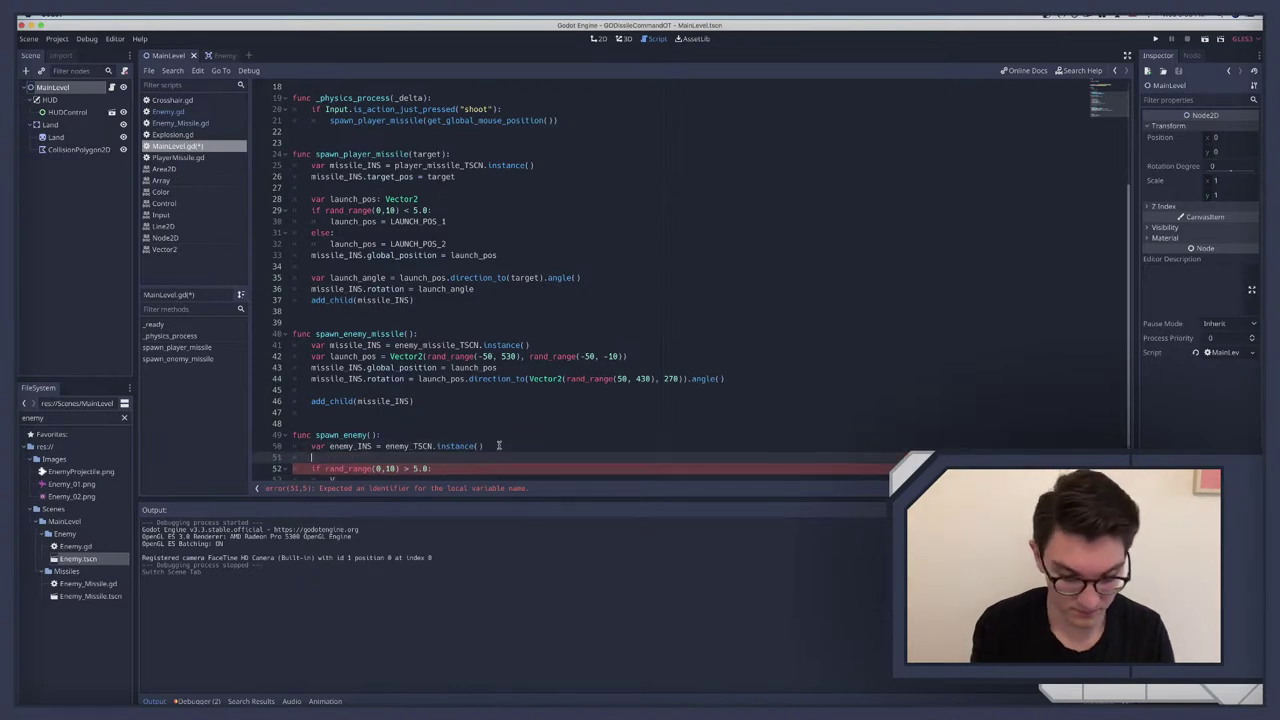
{"action": "type", "text": "var x"}
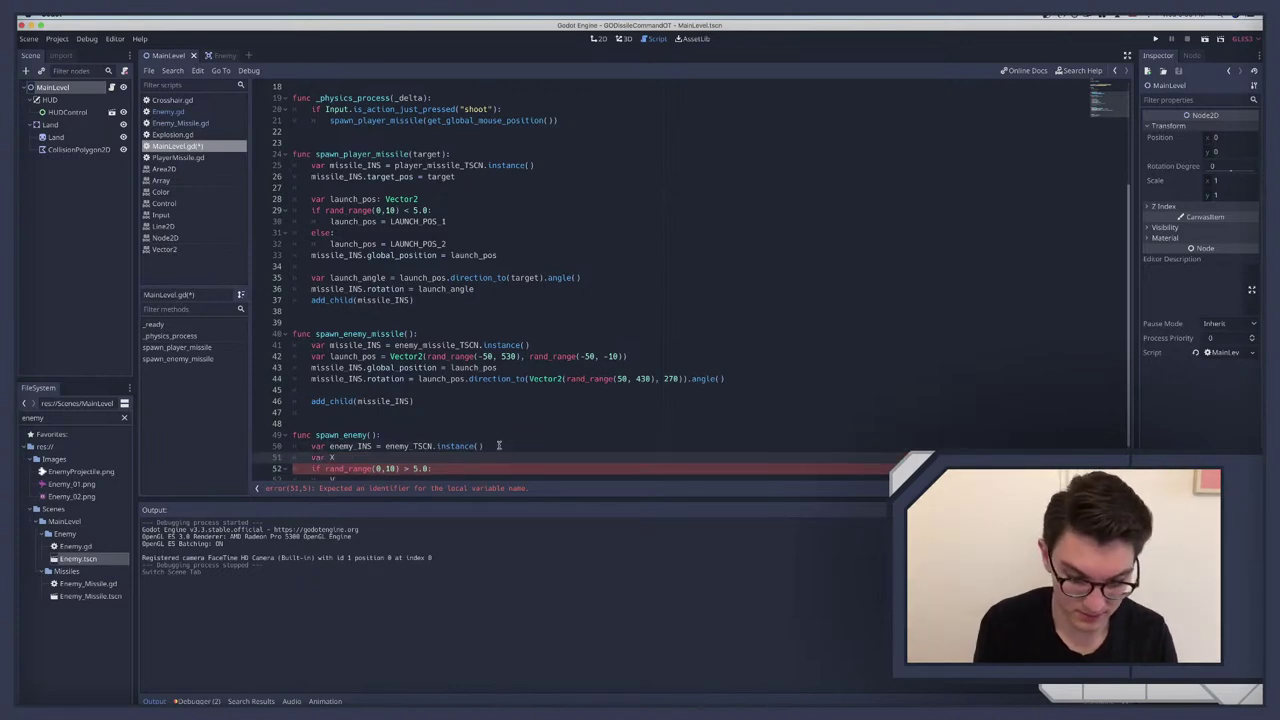
{"action": "left_click", "coordinate": [348, 476]}
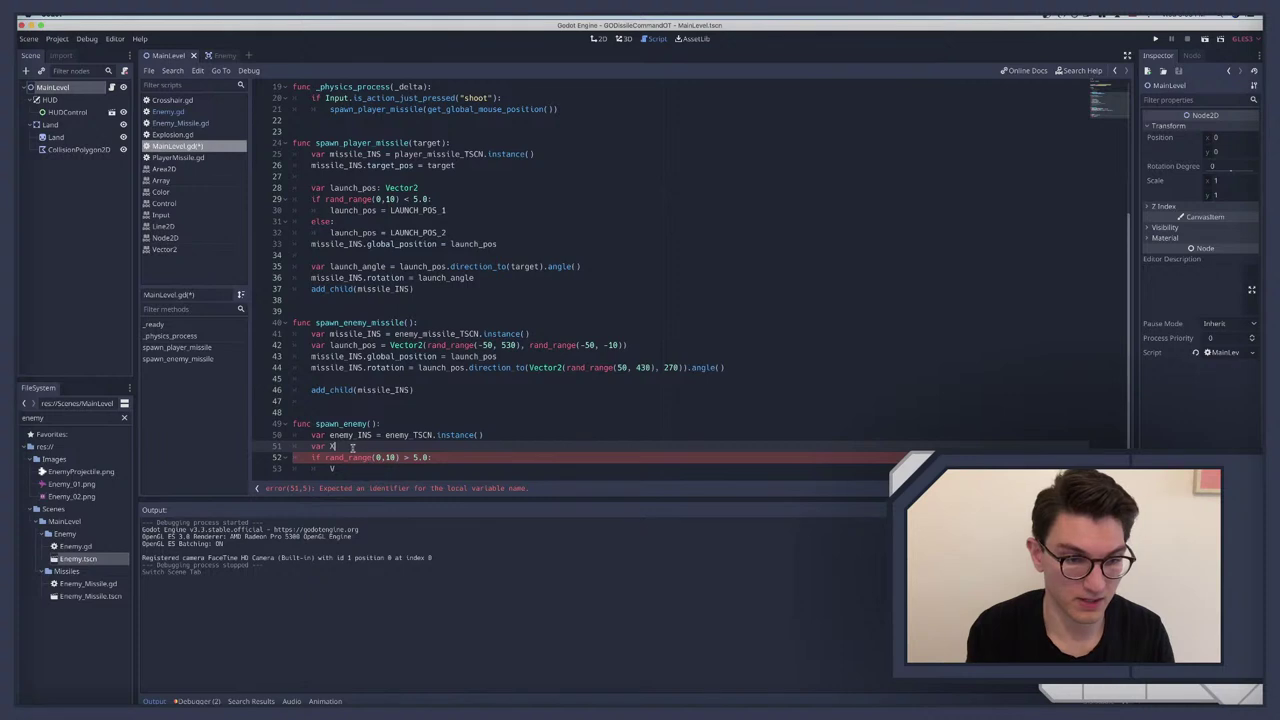
{"action": "type", "text": "x"}
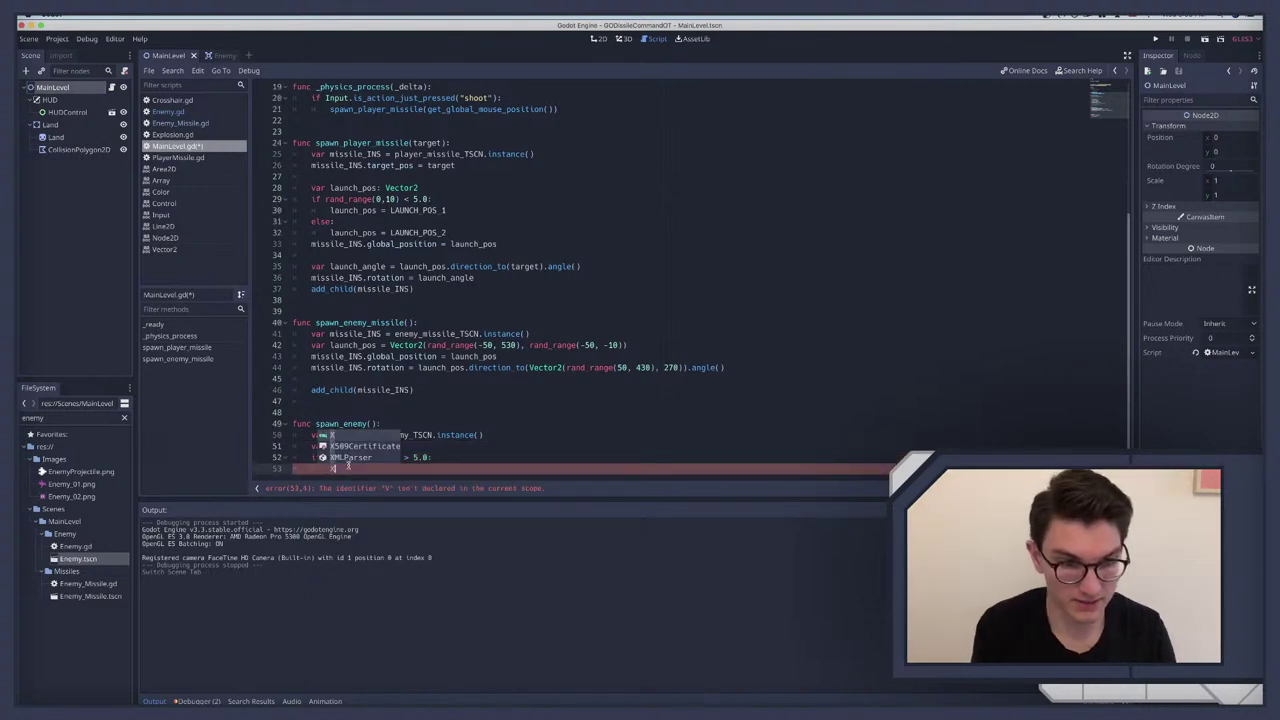
{"action": "type", "text": " ="}
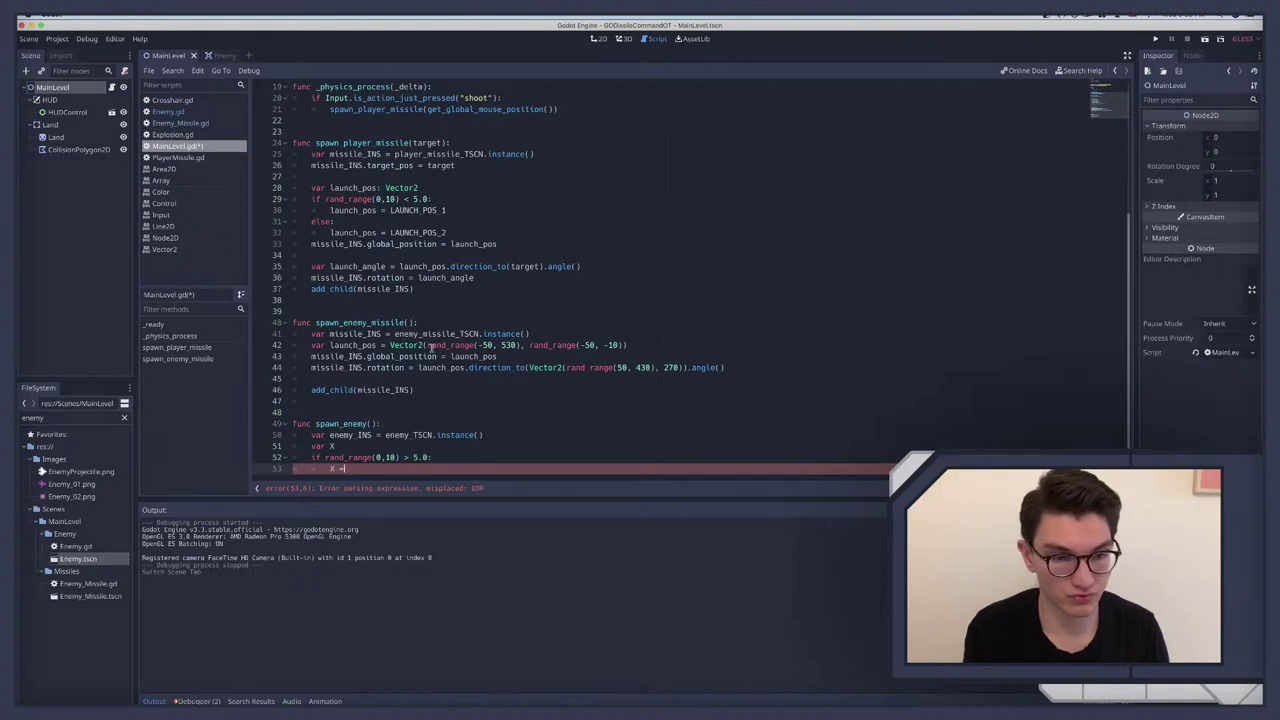
{"action": "scroll", "coordinate": [401, 335], "scroll_direction": "up", "scroll_amount": 6}
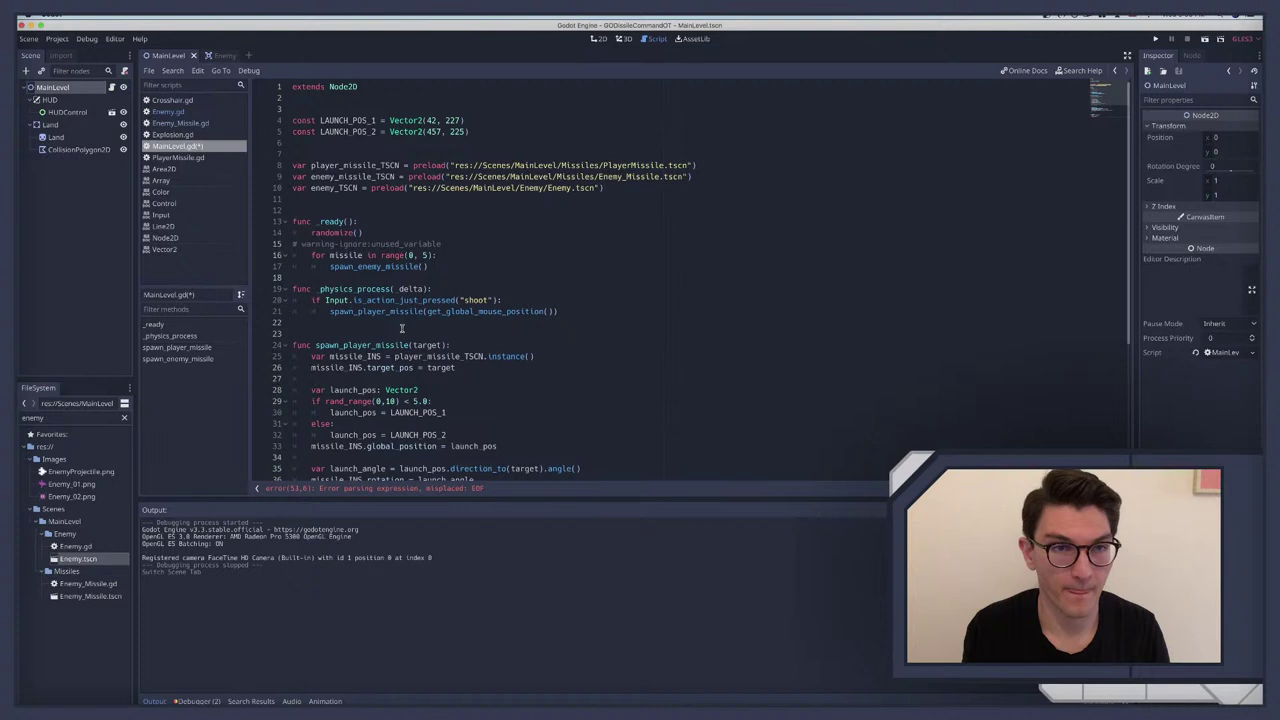
{"action": "scroll", "coordinate": [401, 328], "scroll_direction": "down", "scroll_amount": 6}
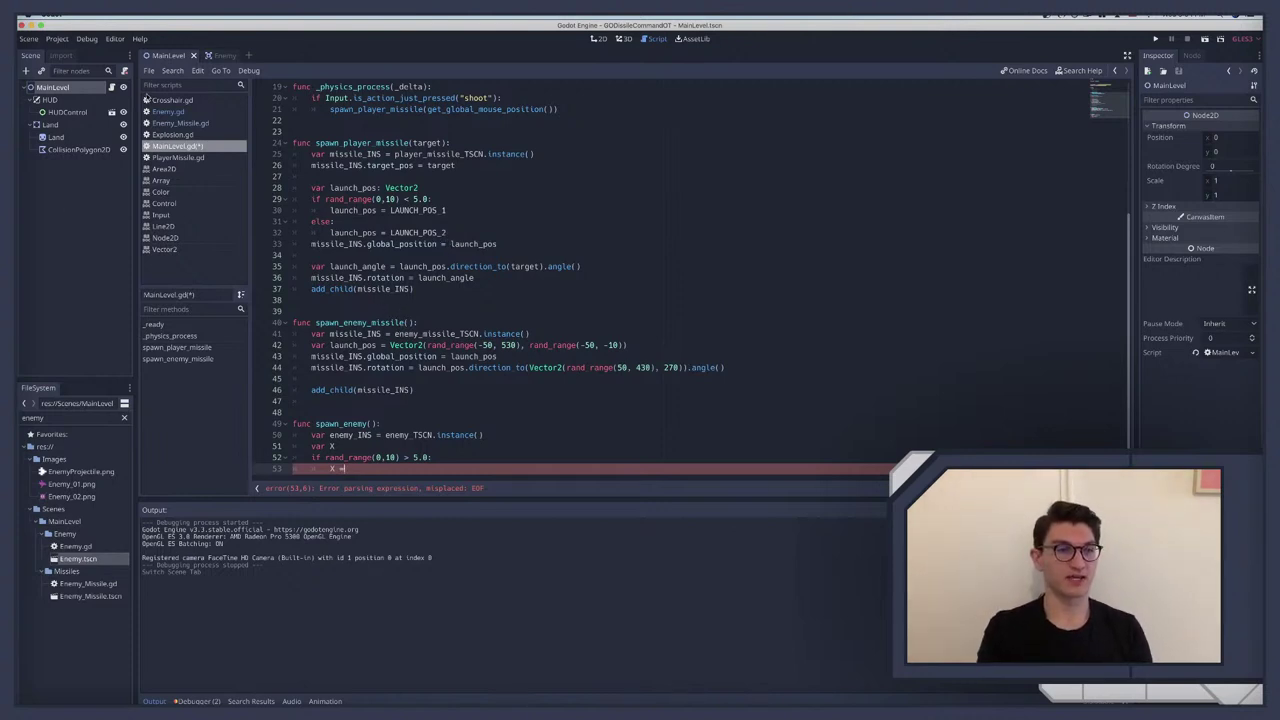
Step: Insert print("Off screen") at the start of Enemy.gd's _on_VisibilityNotifier2D_screen_exited handler
{"action": "left_click", "coordinate": [220, 55]}
{"action": "scroll", "coordinate": [335, 300], "scroll_direction": "up", "scroll_amount": 2}
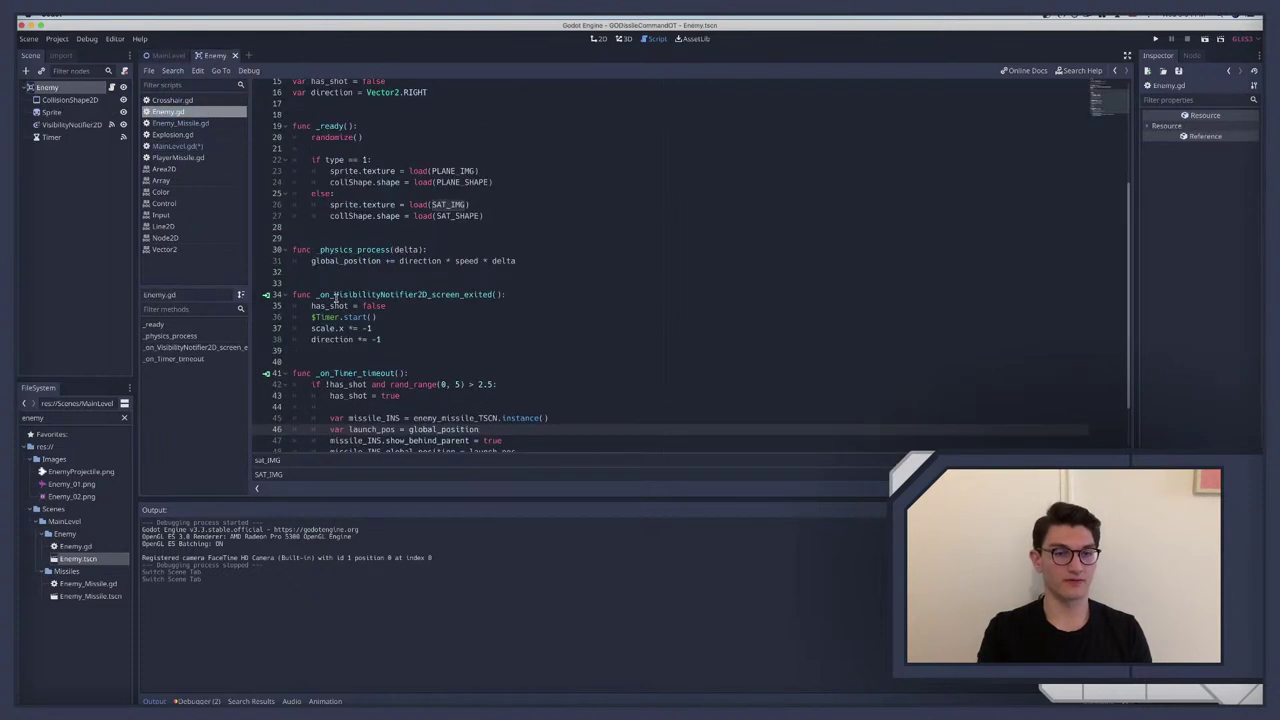
{"action": "left_click", "coordinate": [531, 300]}
{"action": "left_click", "coordinate": [528, 293]}
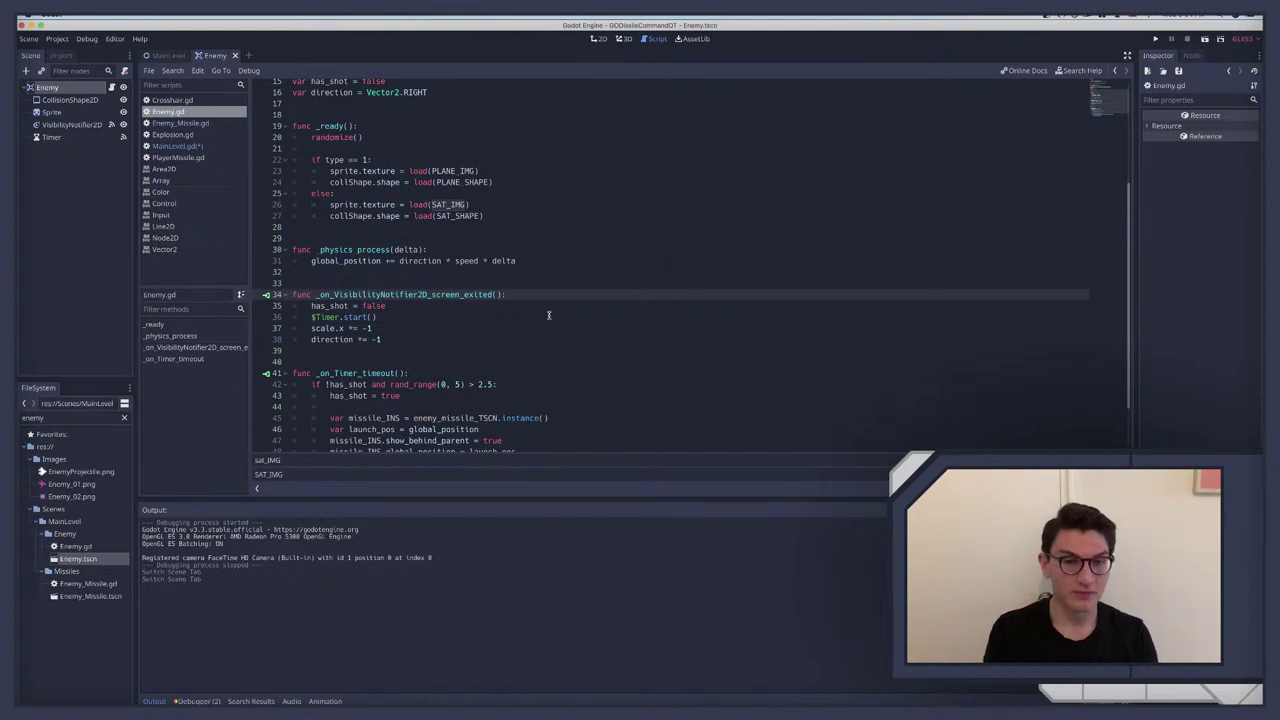
{"action": "key", "text": "Return"}
{"action": "type", "text": "PLANE"}
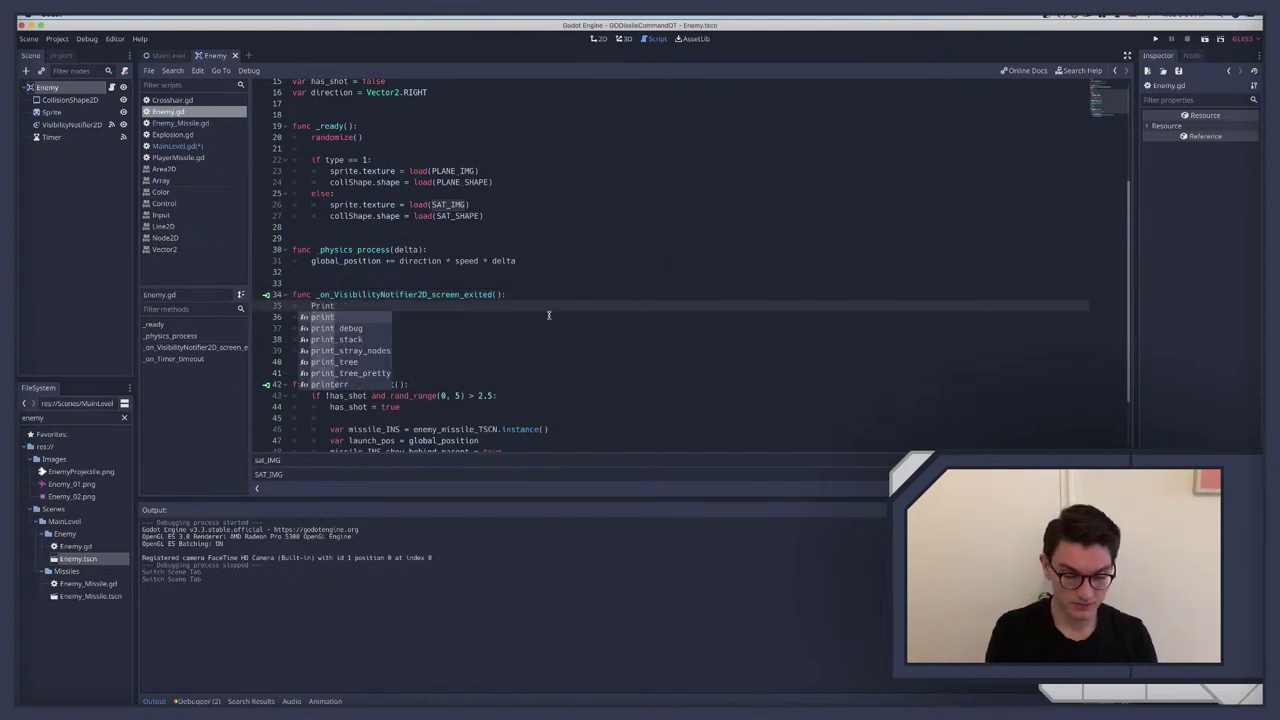
{"action": "key", "text": "BackSpace"}
{"action": "key", "text": "BackSpace"}
{"action": "key", "text": "BackSpace"}
{"action": "key", "text": "BackSpace"}
{"action": "key", "text": "BackSpace"}
{"action": "type", "text": "print("}
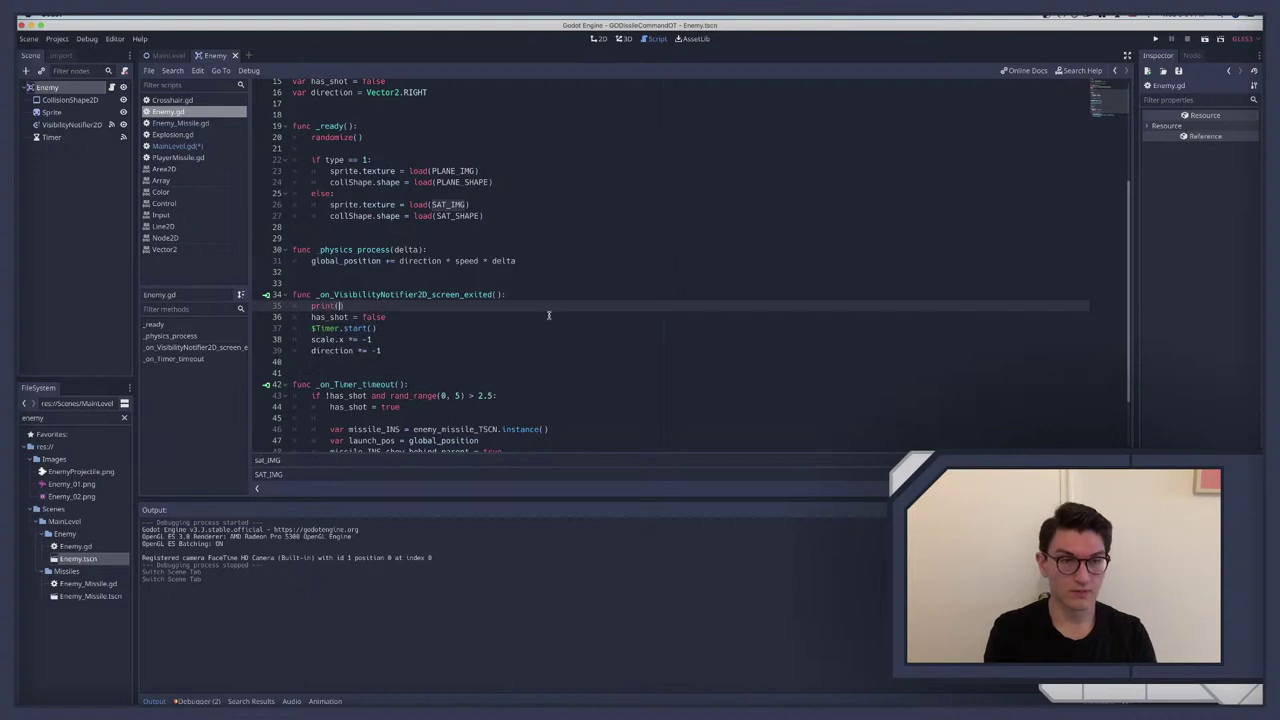
{"action": "type", "text": "\""}
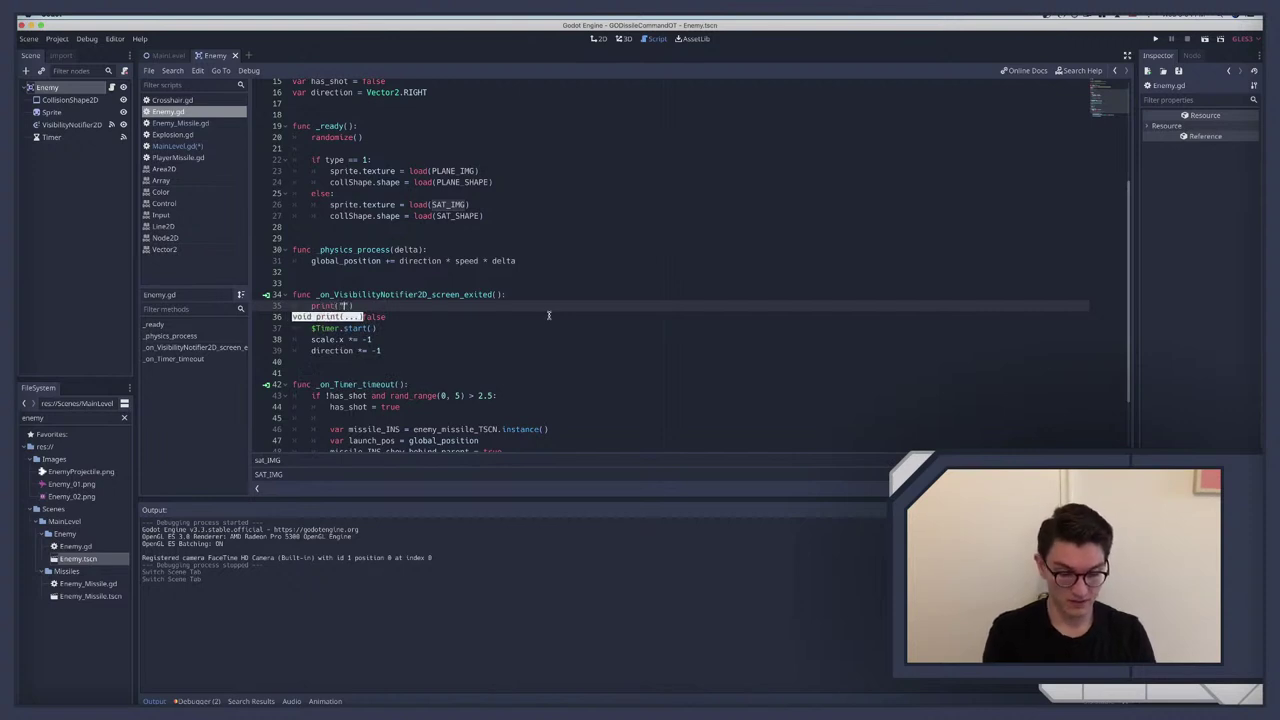
{"action": "type", "text": "Off scr"}
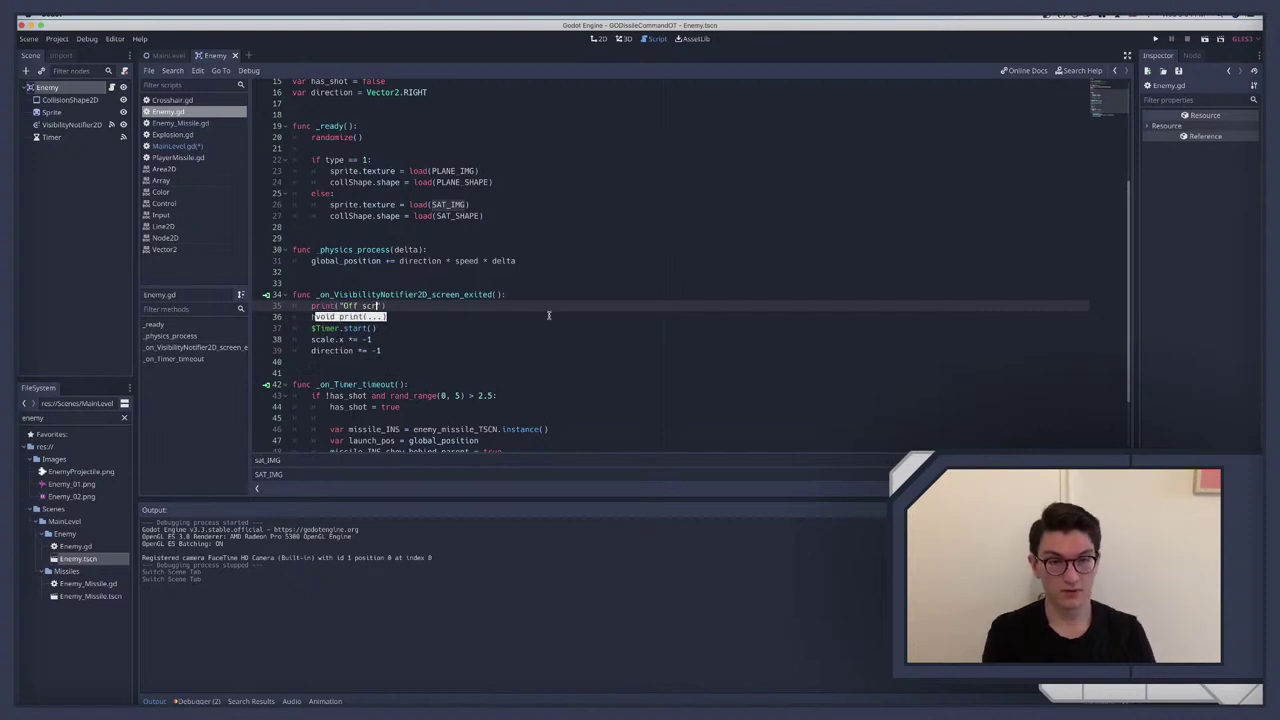
{"action": "type", "text": "een"}
{"action": "key", "text": "Return"}
{"action": "key", "text": "BackSpace"}
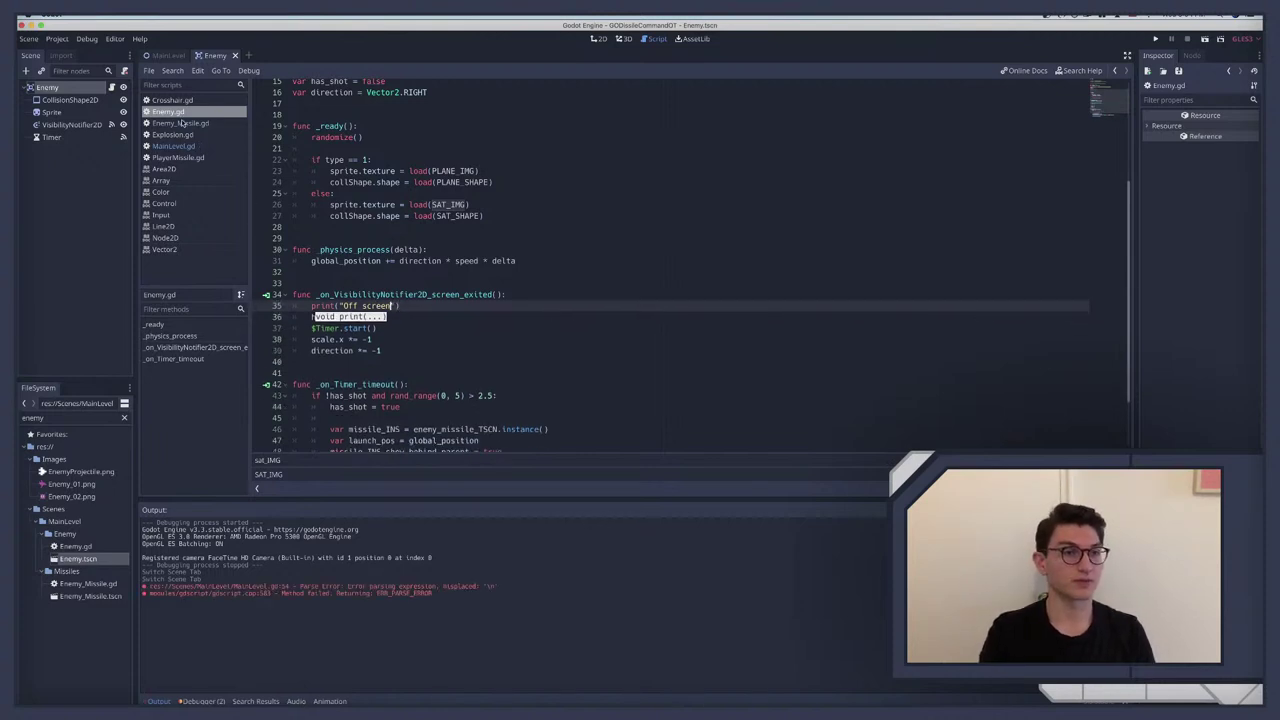
{"action": "left_click", "coordinate": [172, 146]}
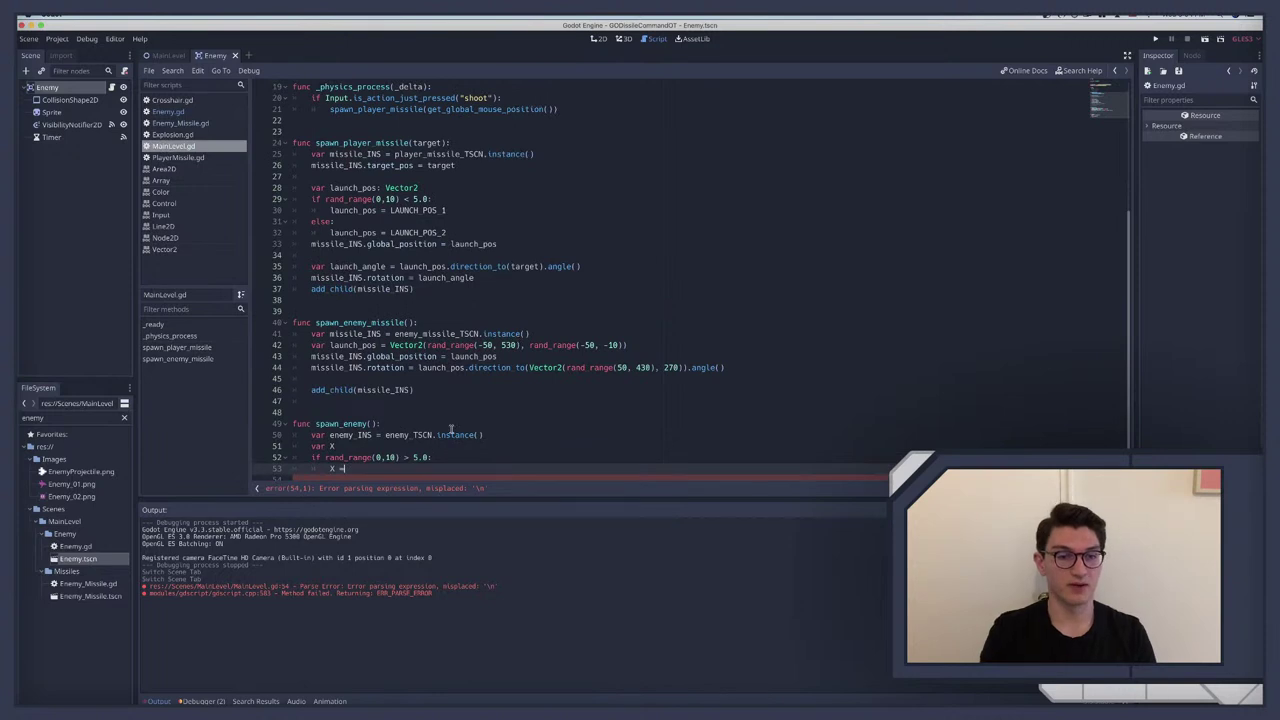
Step: Complete the line as X = -60, check the Enemy sprite Enemy_01.png, then return to MainLevel.gd
{"action": "scroll", "coordinate": [358, 448], "scroll_direction": "down", "scroll_amount": 1}
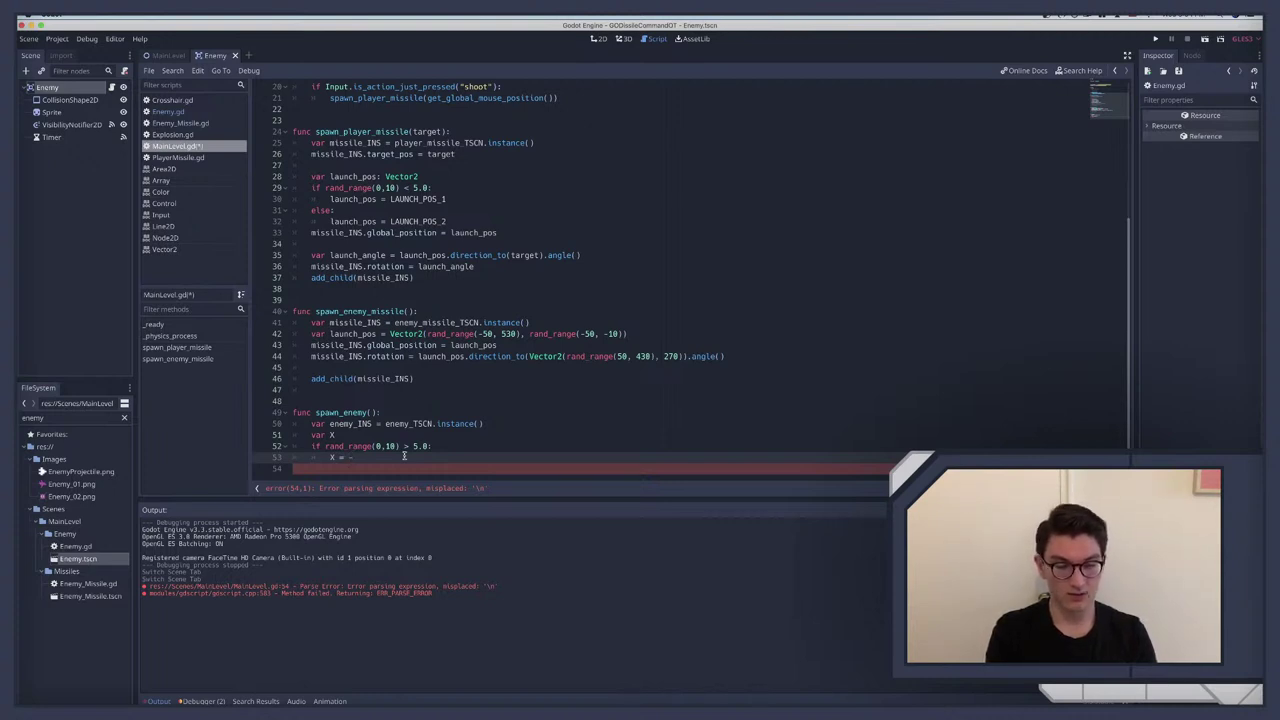
{"action": "type", "text": "-"}
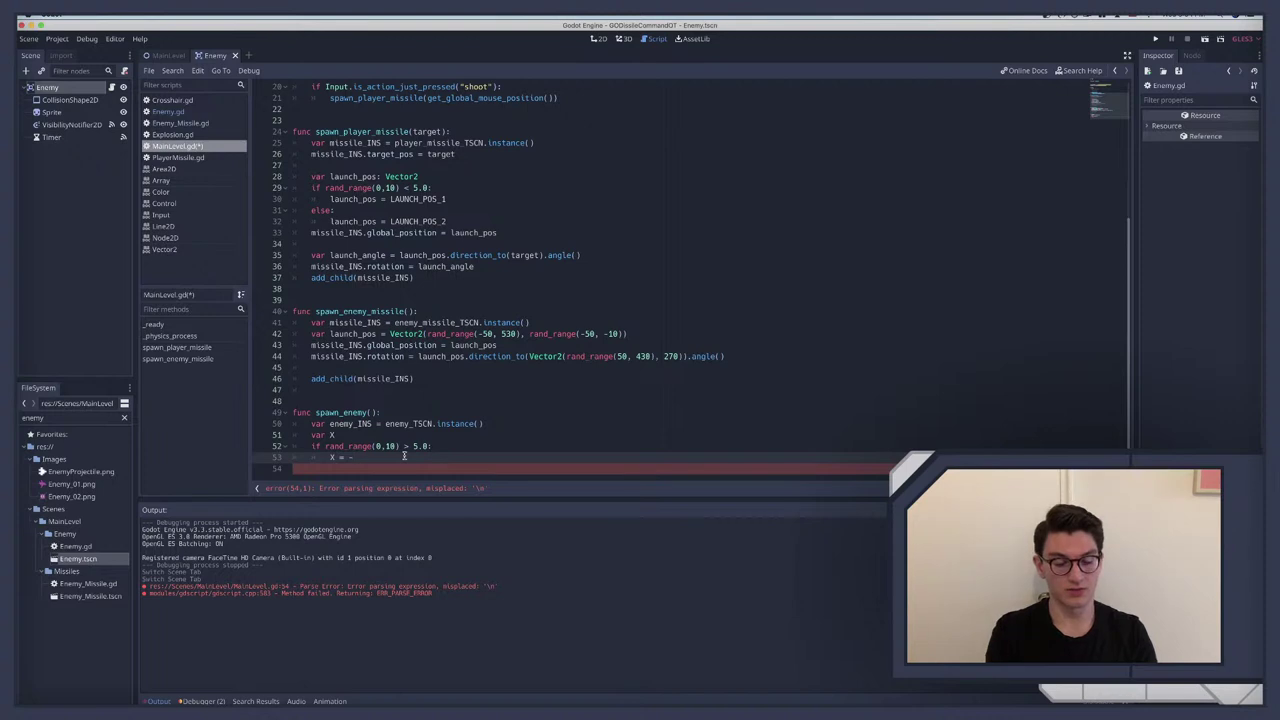
{"action": "type", "text": "60"}
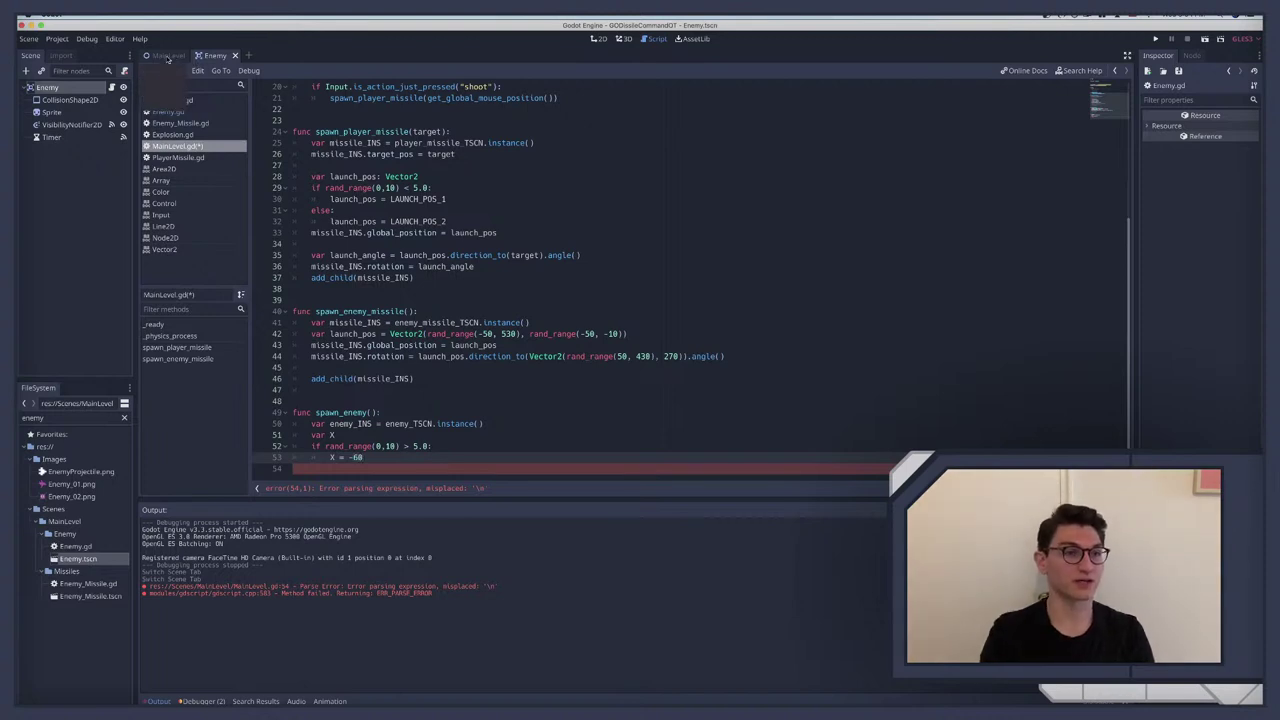
{"action": "left_click", "coordinate": [47, 88]}
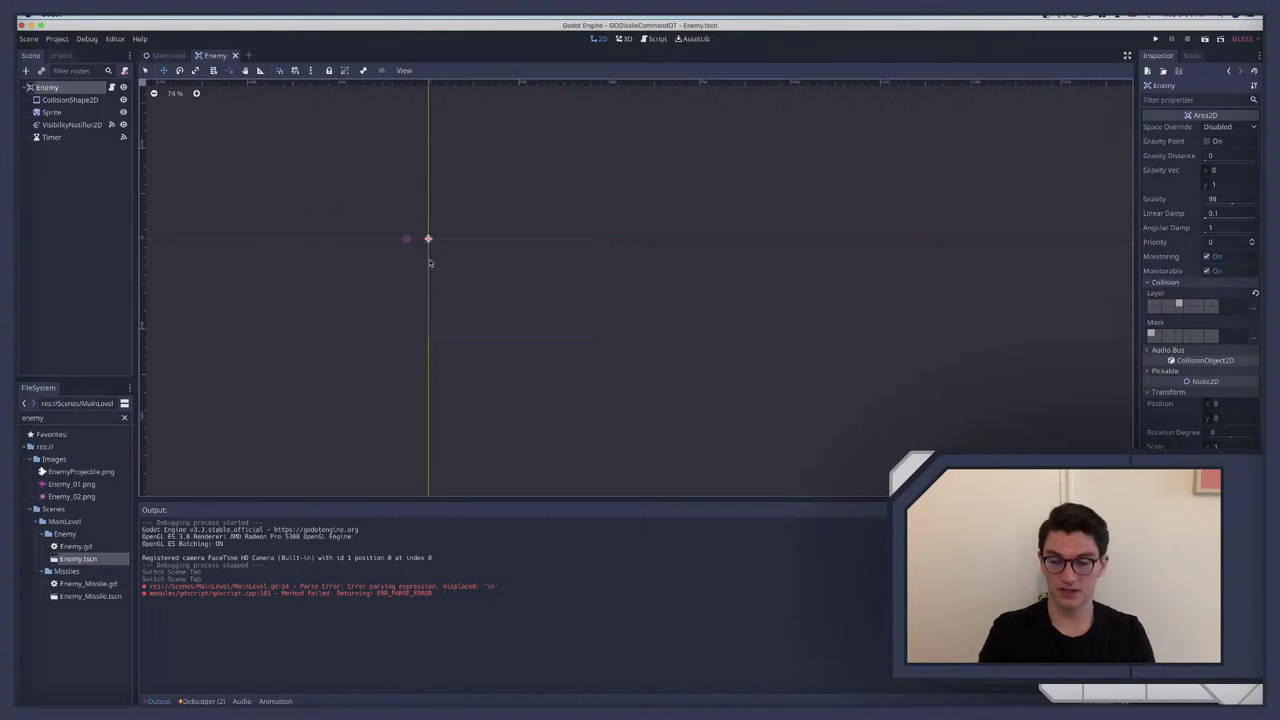
{"action": "key", "text": "f"}
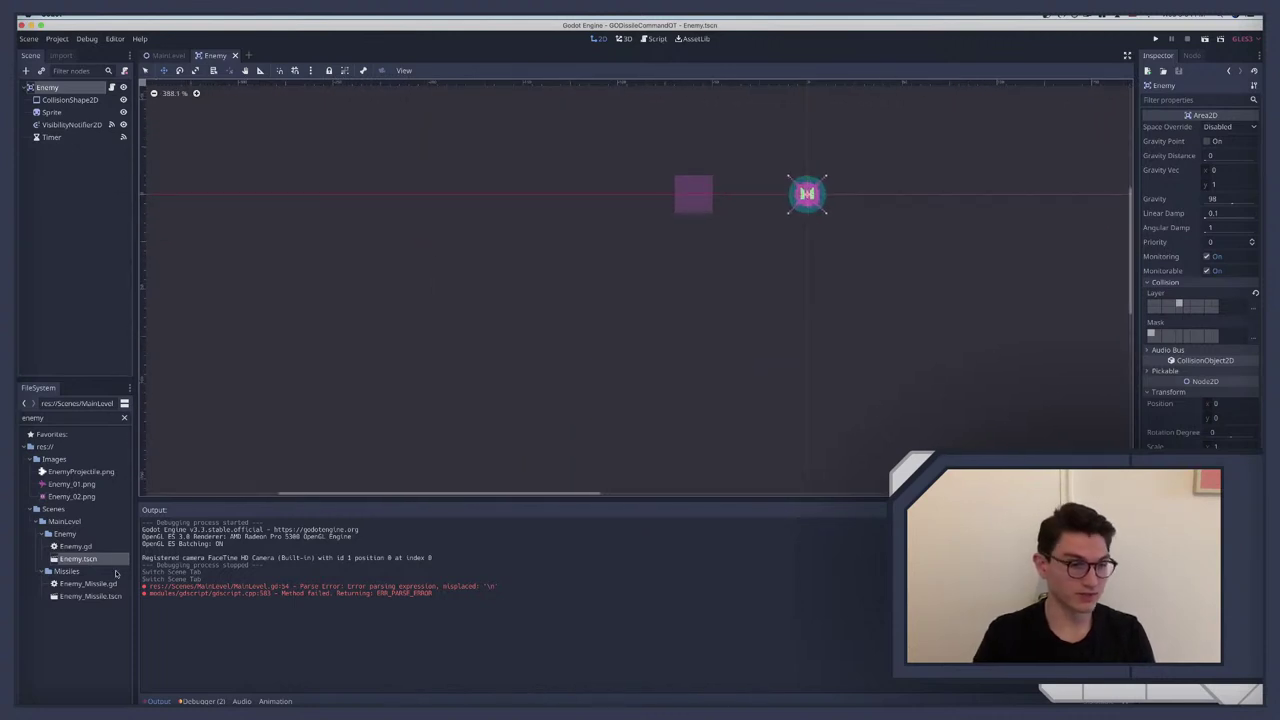
{"action": "left_click", "coordinate": [68, 485]}
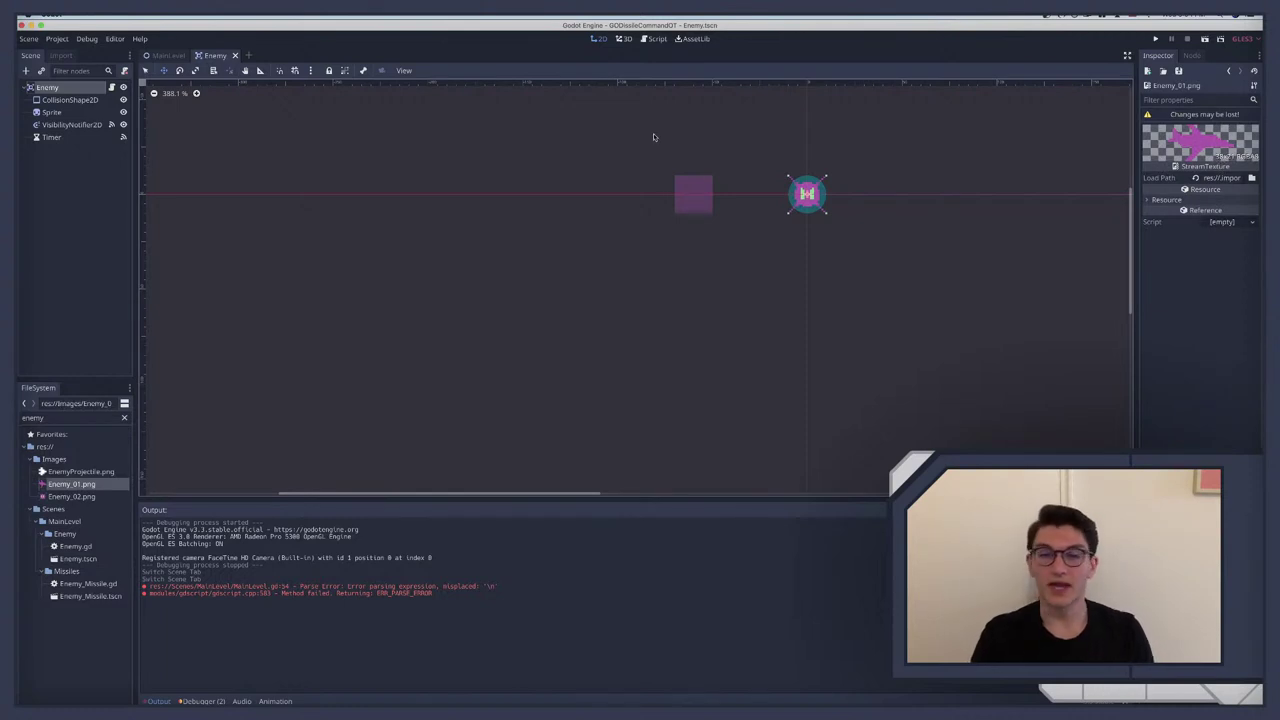
{"action": "left_click", "coordinate": [163, 55]}
{"action": "left_click", "coordinate": [111, 88]}
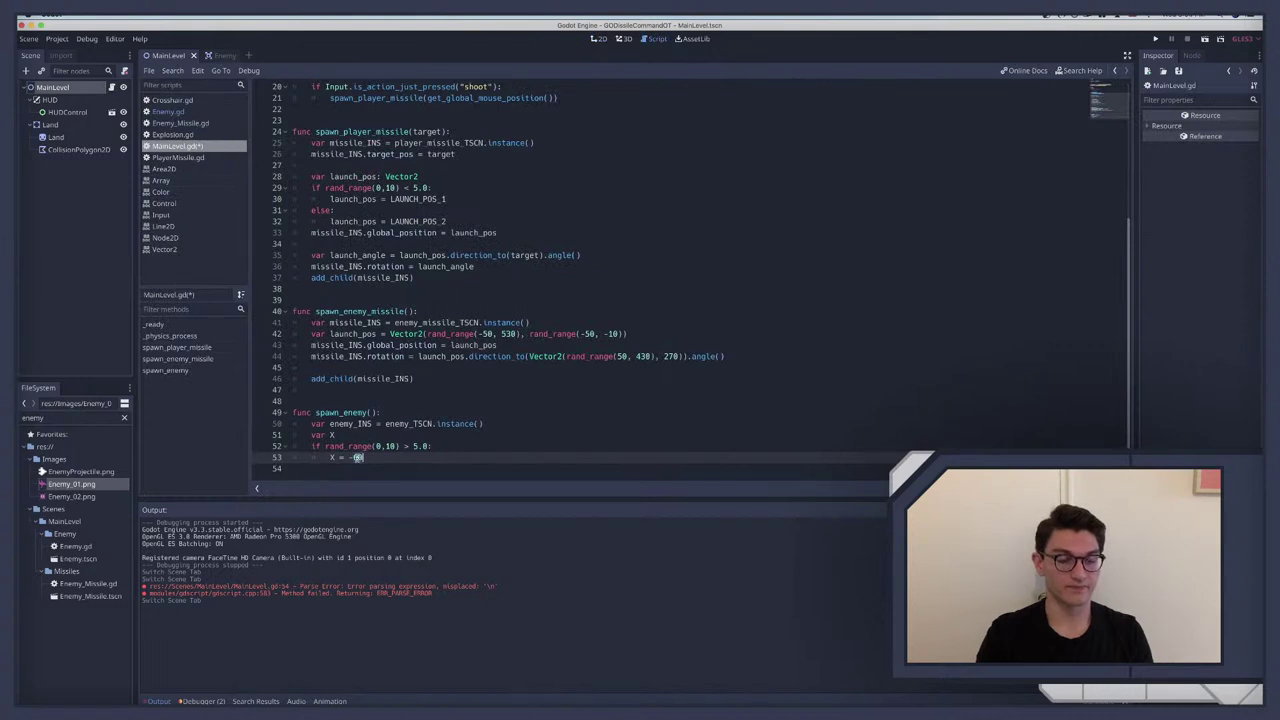
Step: Change X to -40 and add an else branch setting X = 520
{"action": "type", "text": "40"}
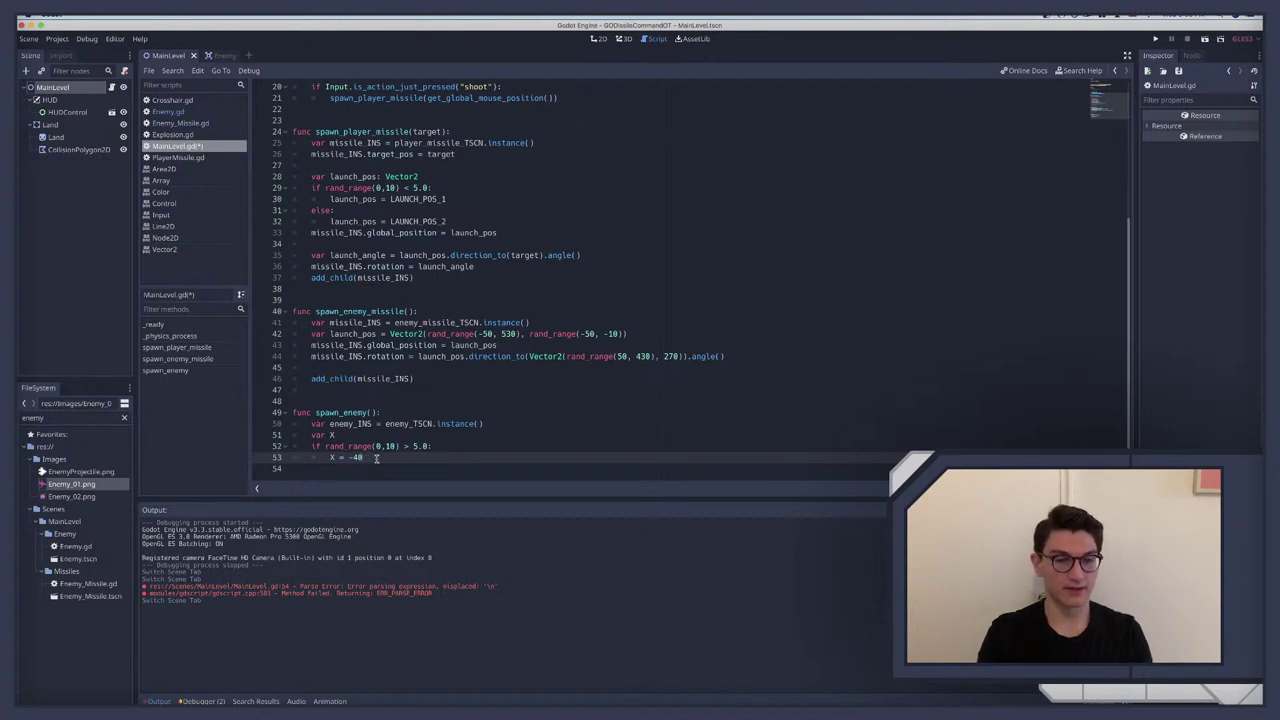
{"action": "key", "text": "Return"}
{"action": "type", "text": "e"}
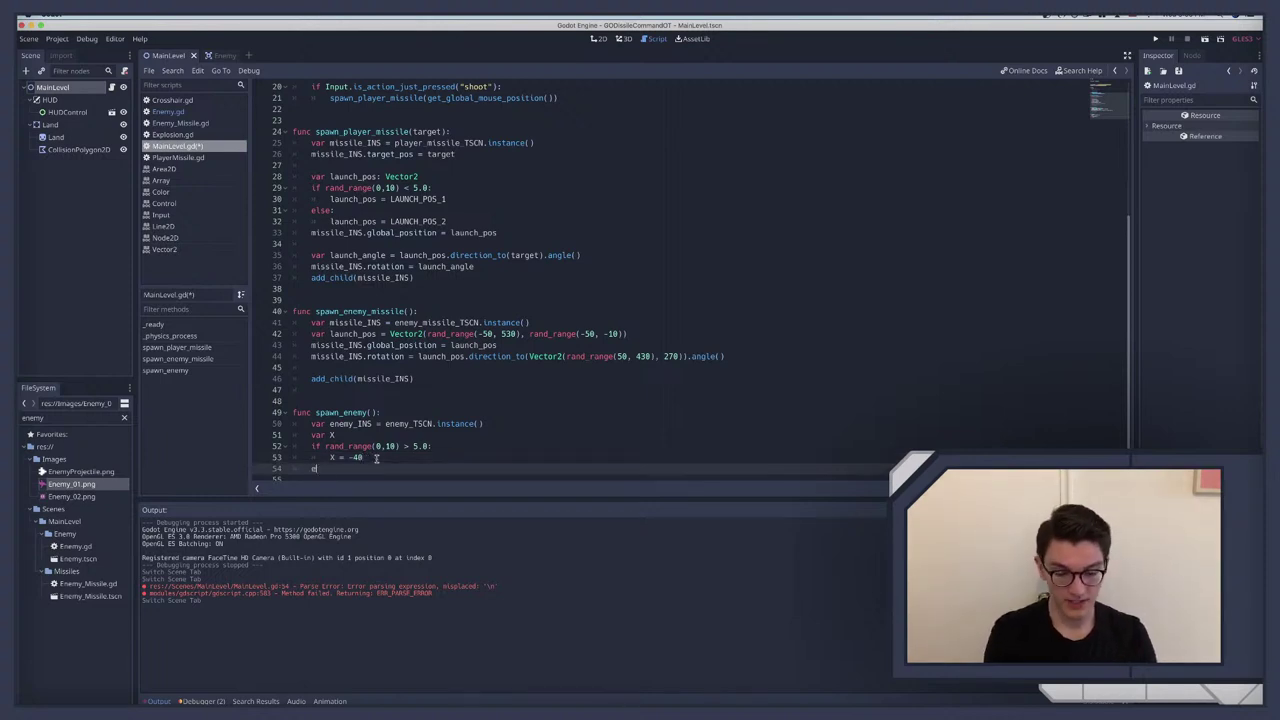
{"action": "type", "text": "lse:"}
{"action": "key", "text": "Return"}
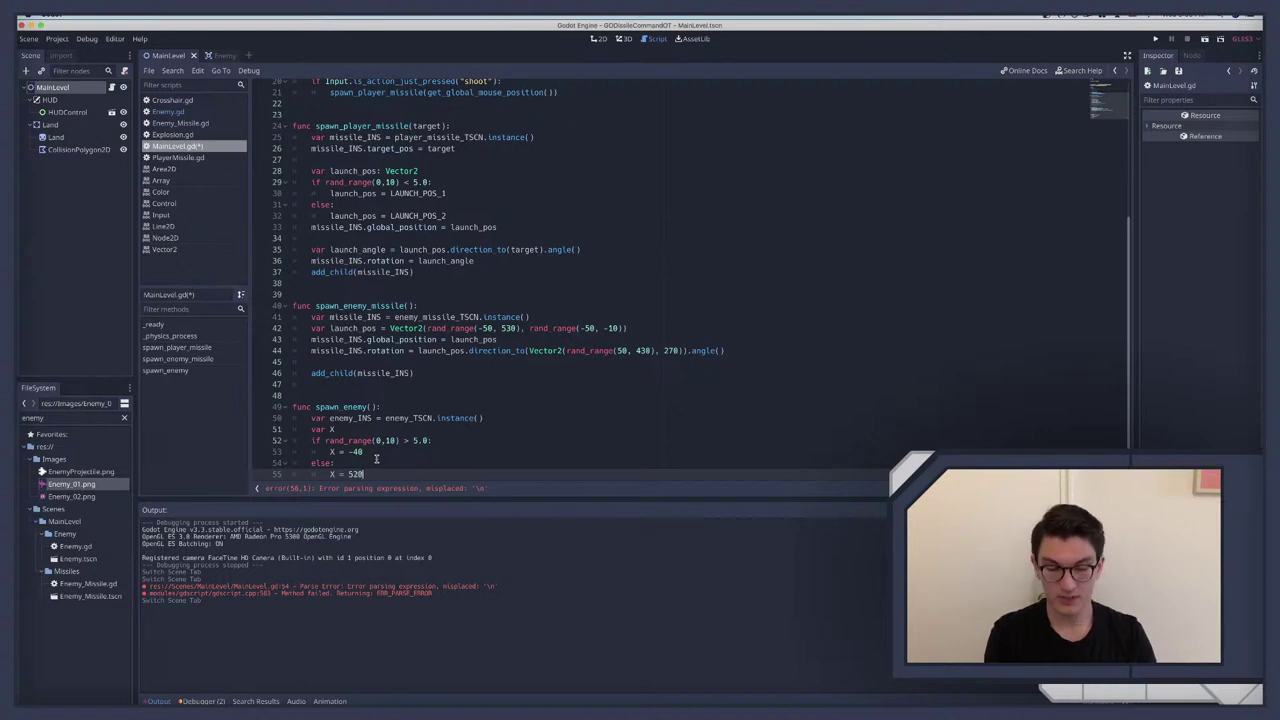
{"action": "key", "text": "Return"}
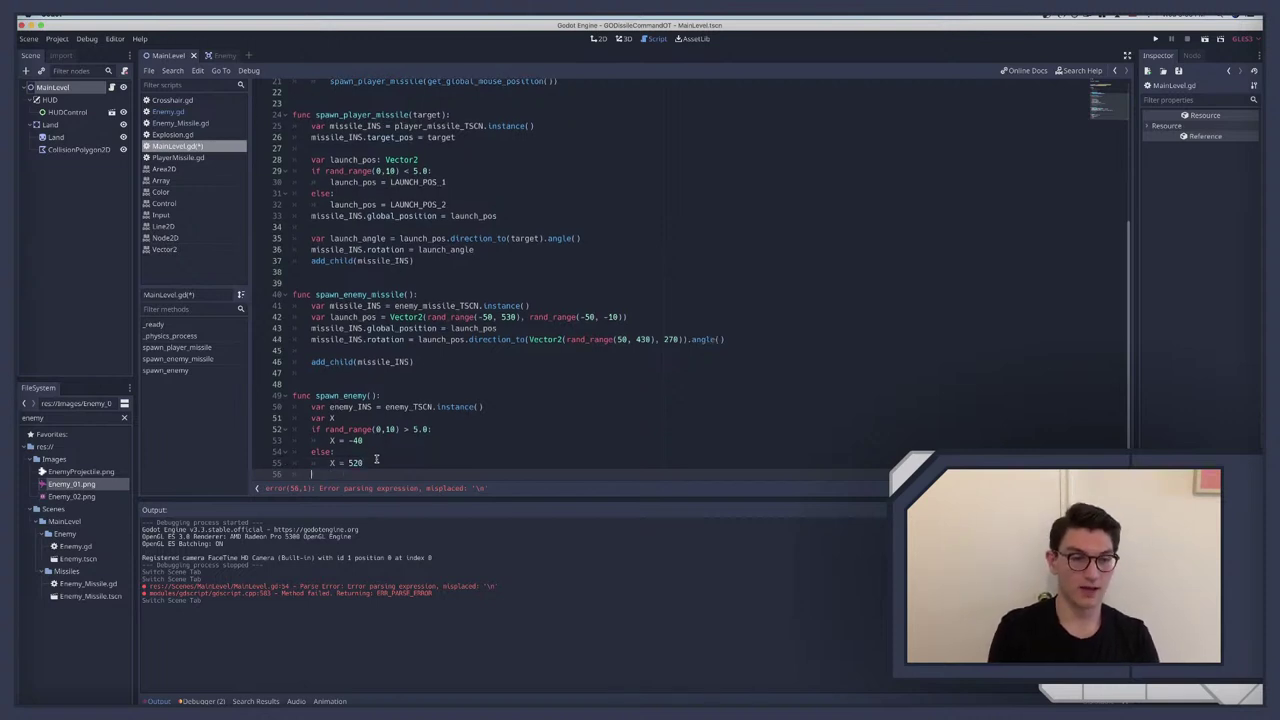
Step: Start the line enemy_INS.global_position = Vector2(X, rand_range( using autocomplete
{"action": "key", "text": "Return"}
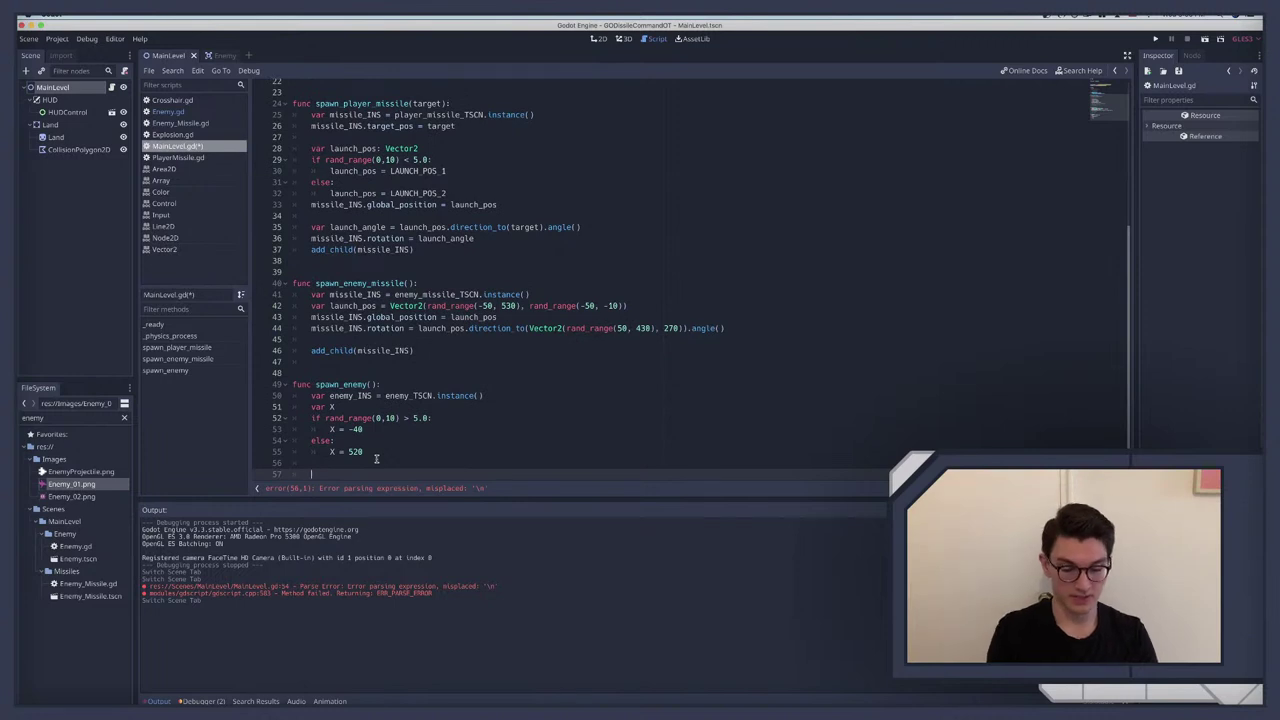
{"action": "type", "text": "enemy_INS"}
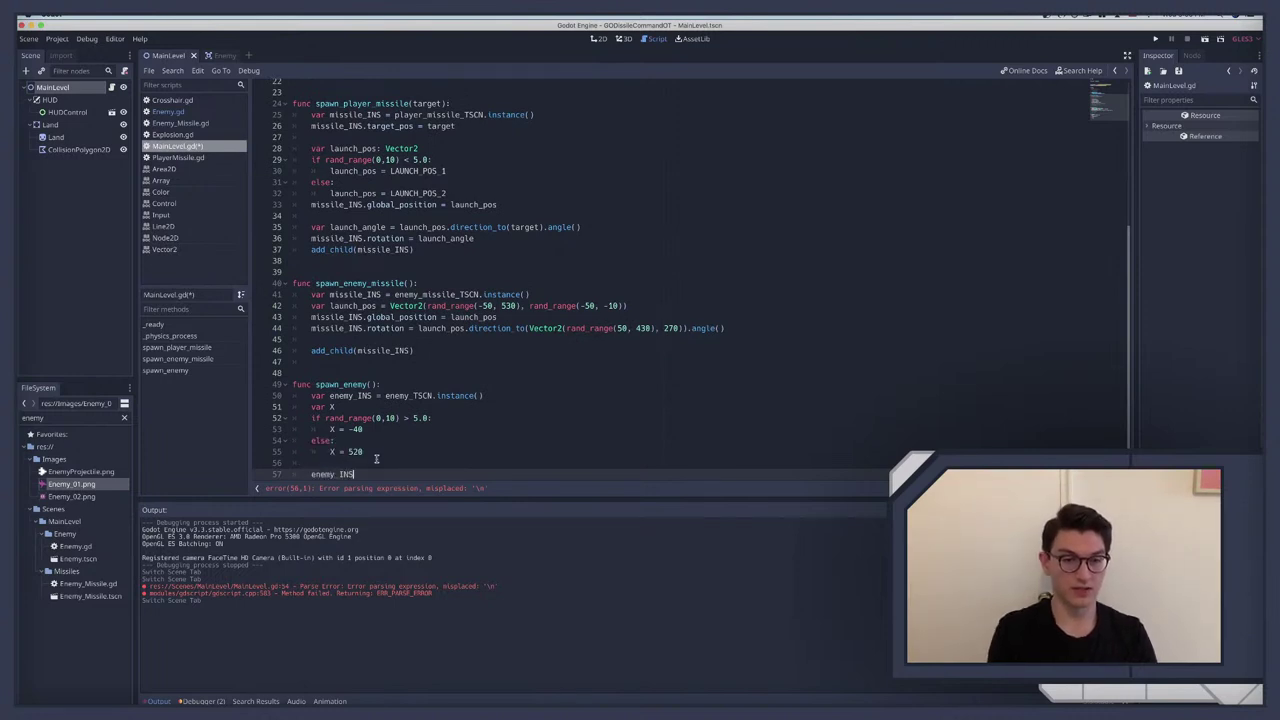
{"action": "type", "text": "."}
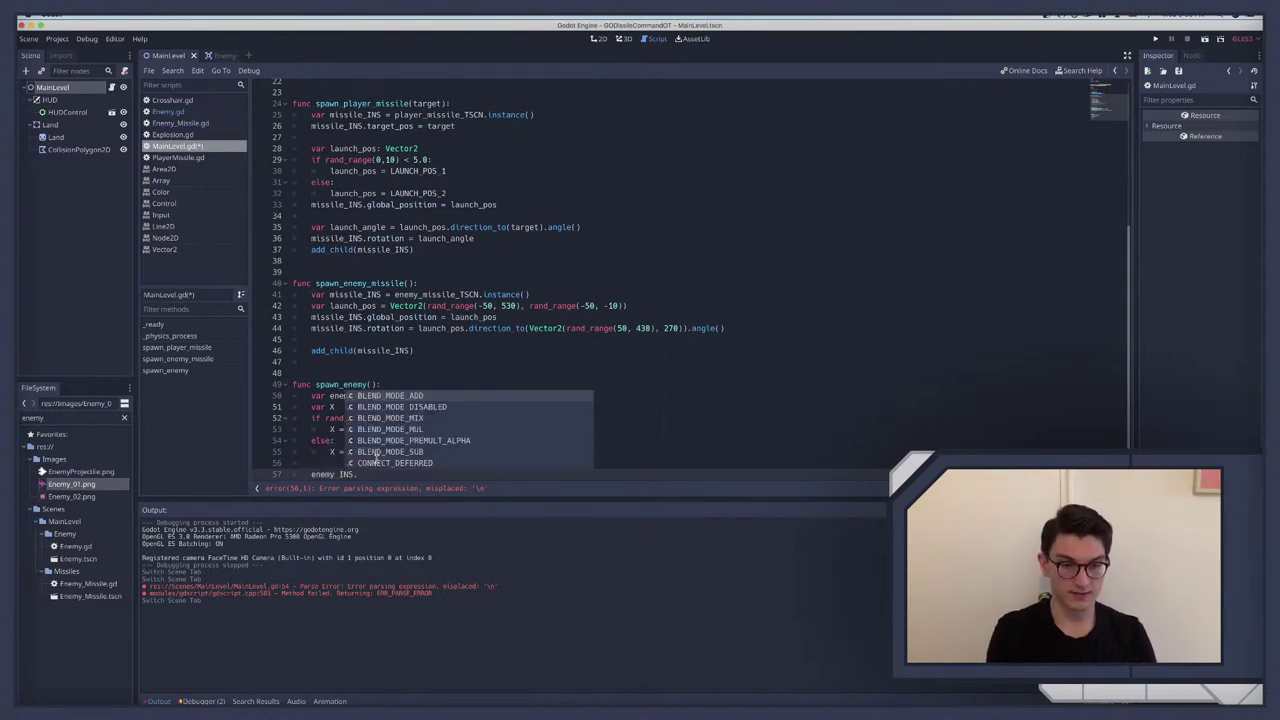
{"action": "type", "text": "glob"}
{"action": "key", "text": "Return"}
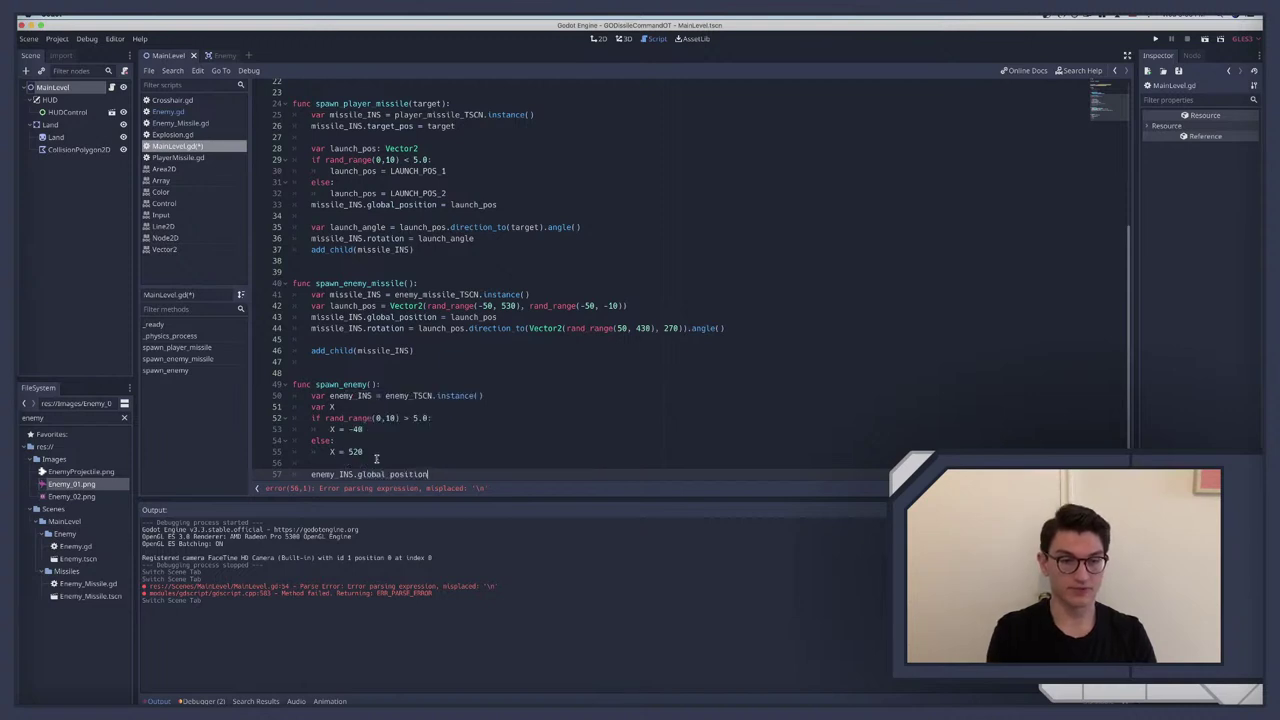
{"action": "type", "text": "= "}
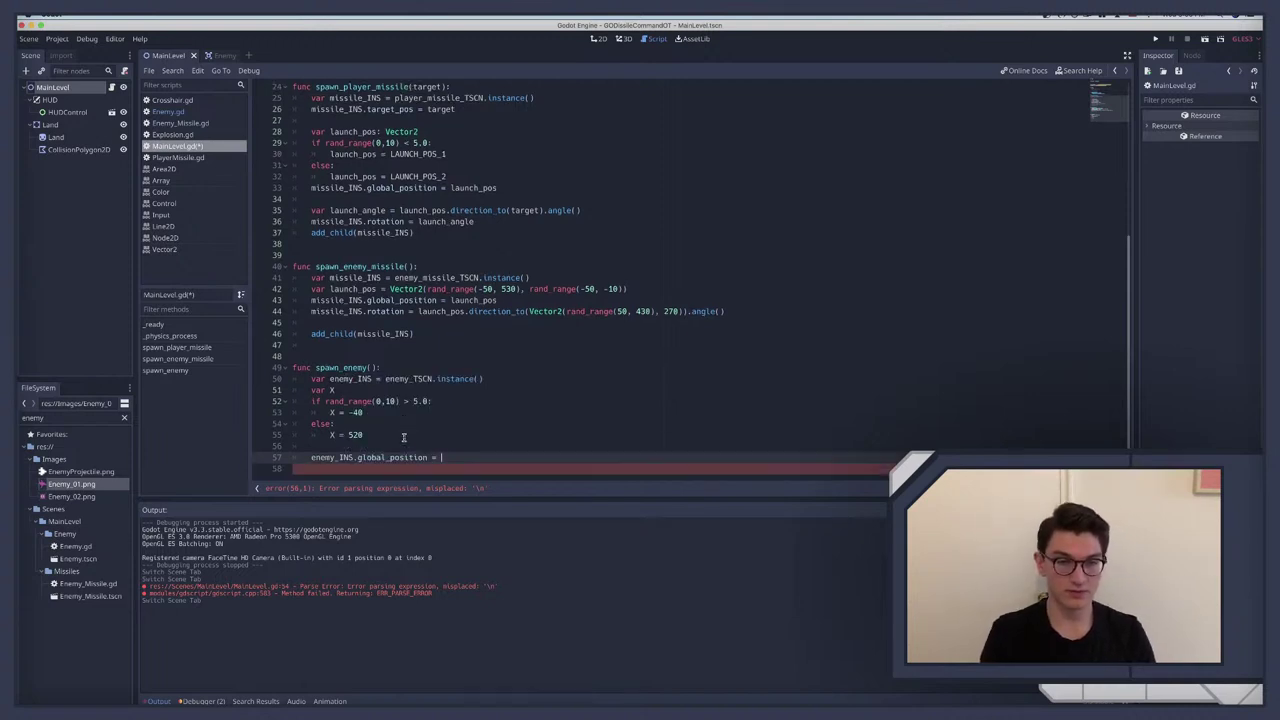
{"action": "type", "text": "V"}
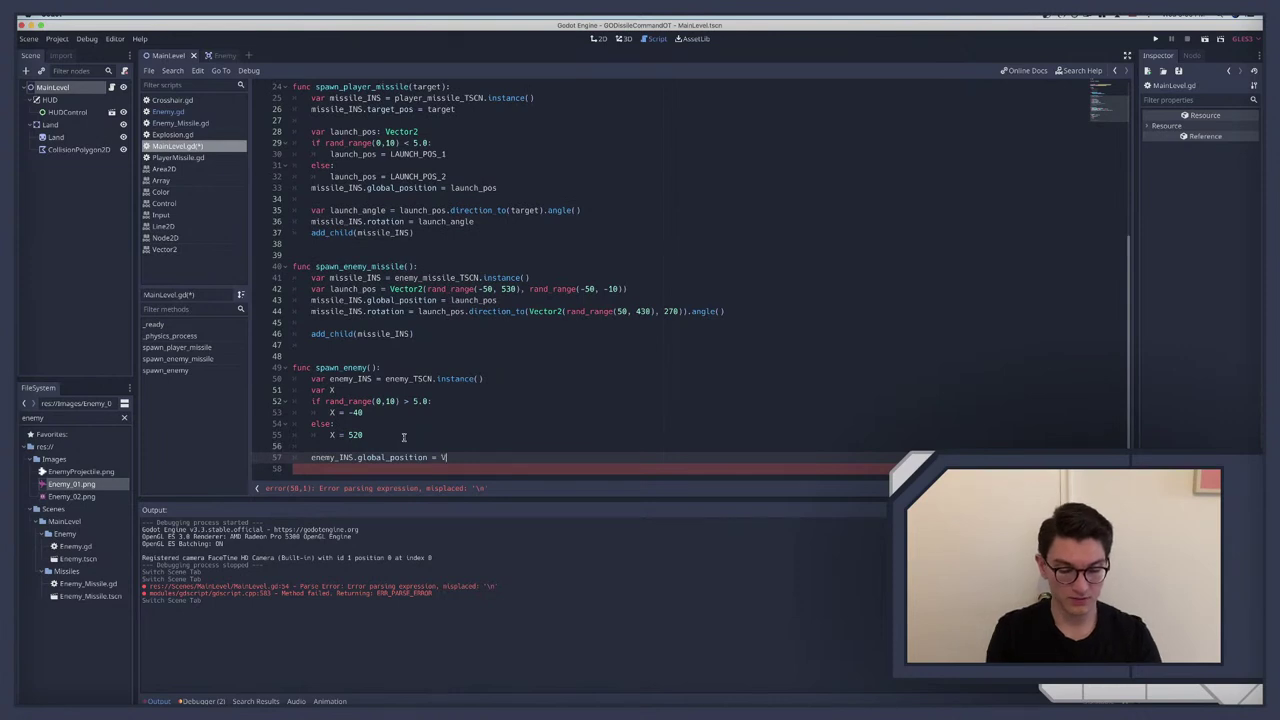
{"action": "type", "text": "ector2"}
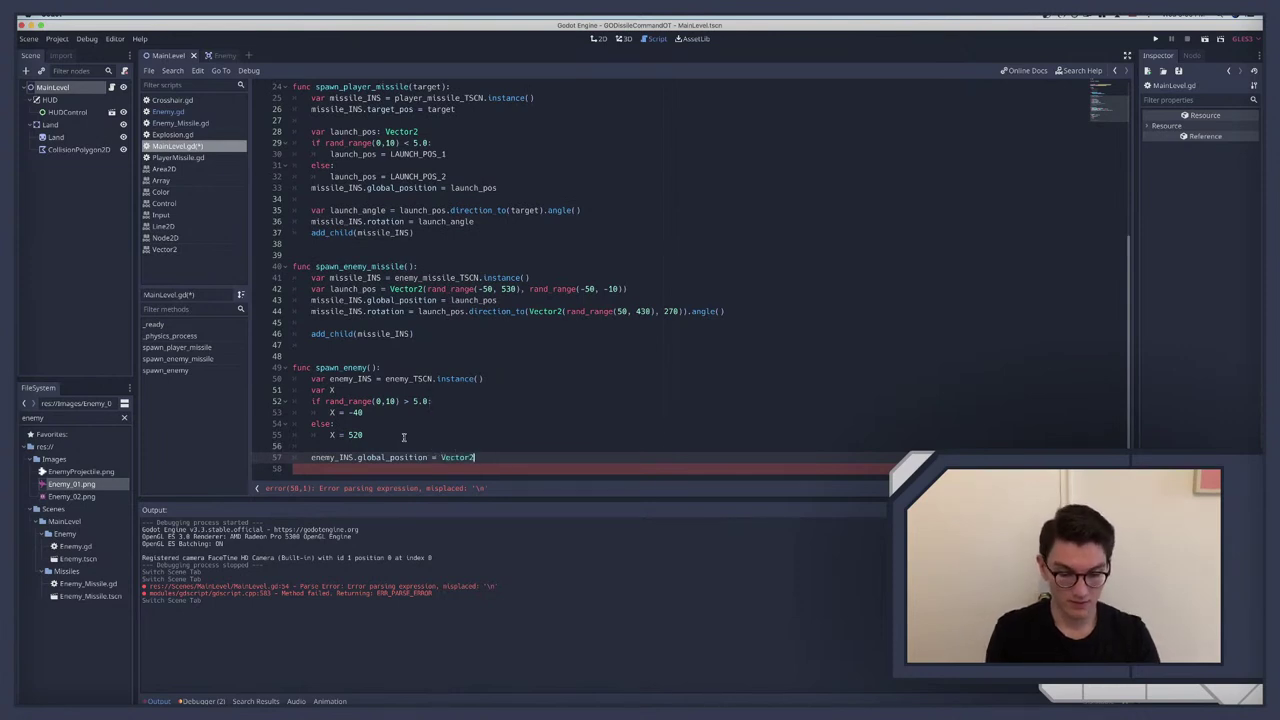
{"action": "type", "text": "(X, "}
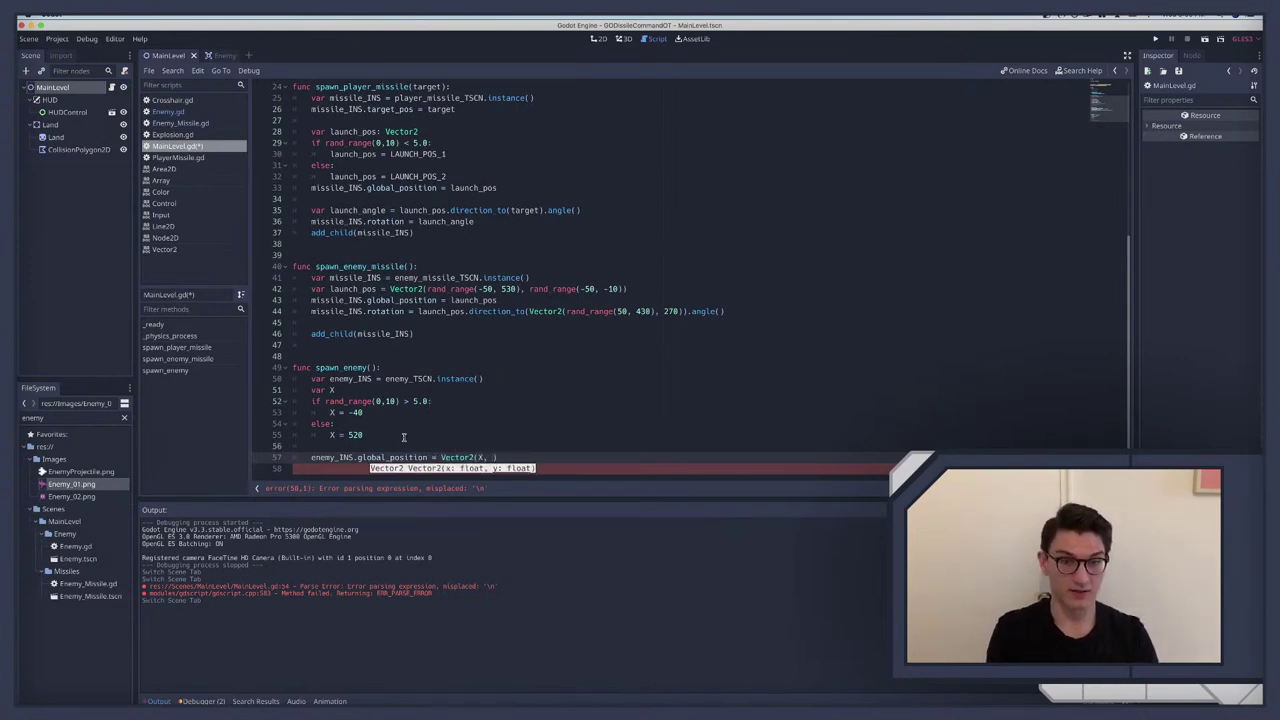
{"action": "type", "text": "rand_range()"}
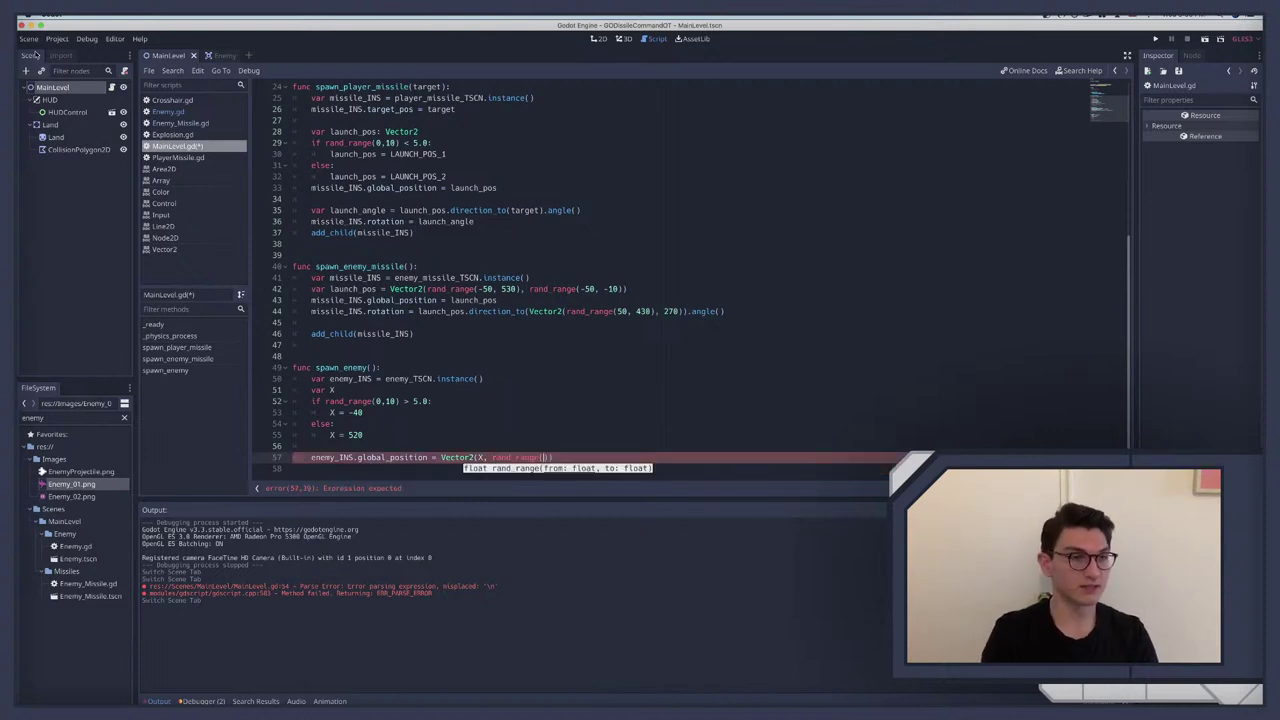
Step: Review the MainLevel 2D layout and the Missile Command reference video, then reopen the MainLevel script
{"action": "key", "text": "alt+1"}
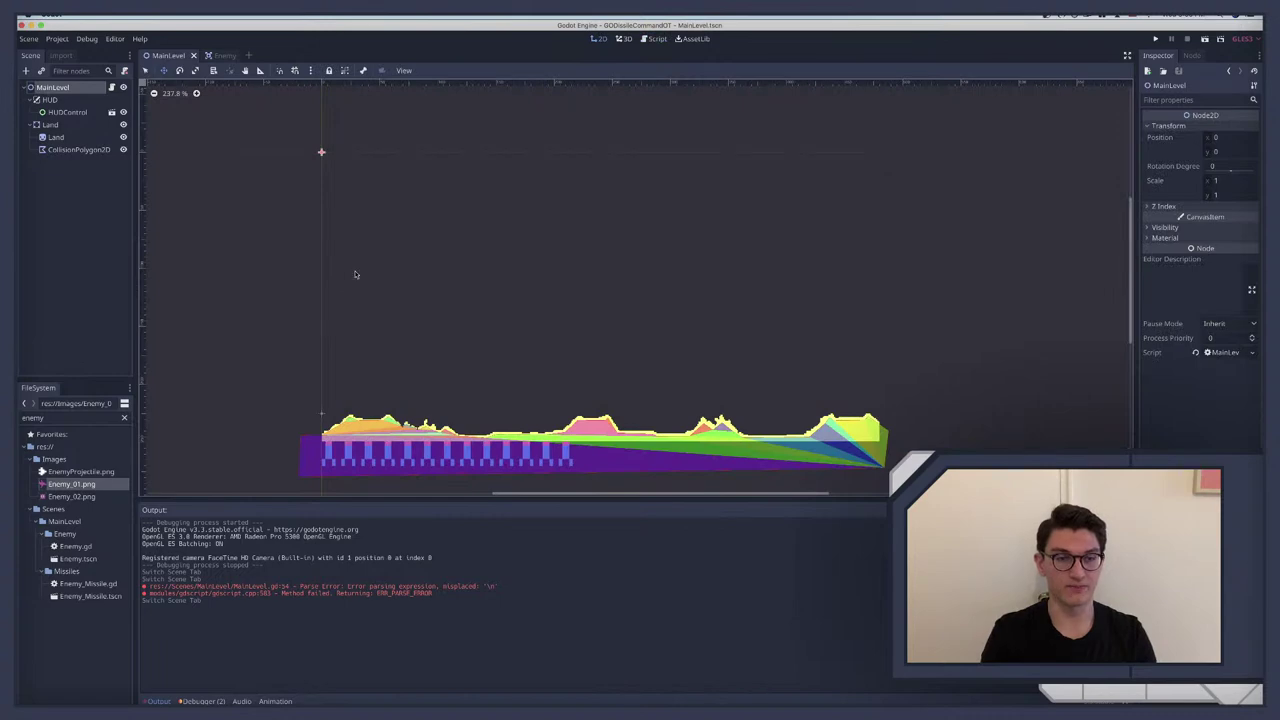
{"action": "key", "text": "alt+Tab"}
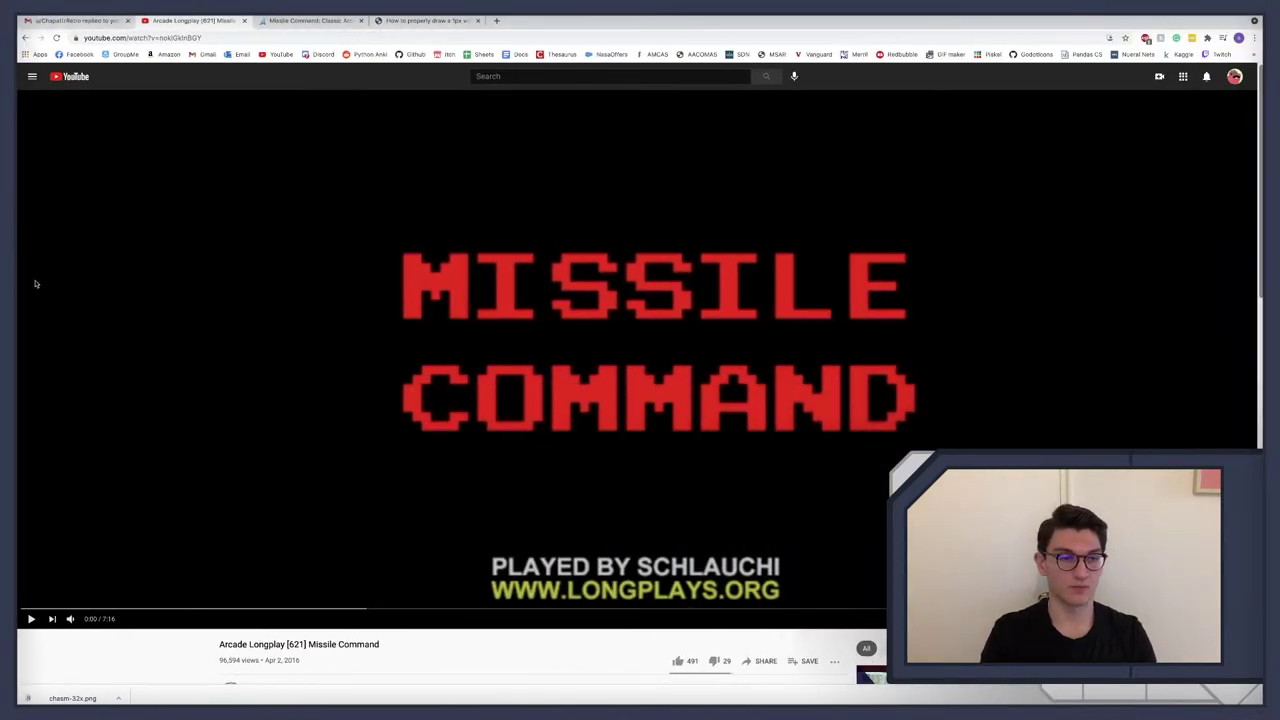
{"action": "key", "text": "alt+Tab"}
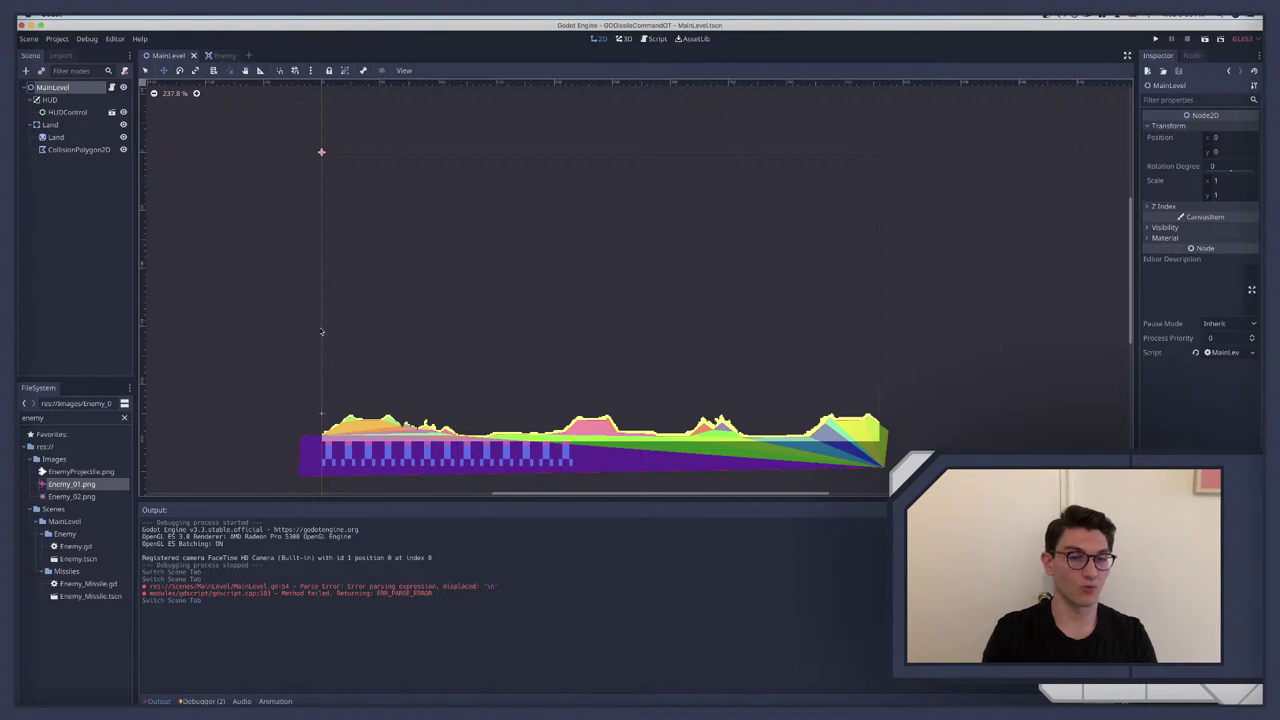
{"action": "left_click", "coordinate": [111, 88]}
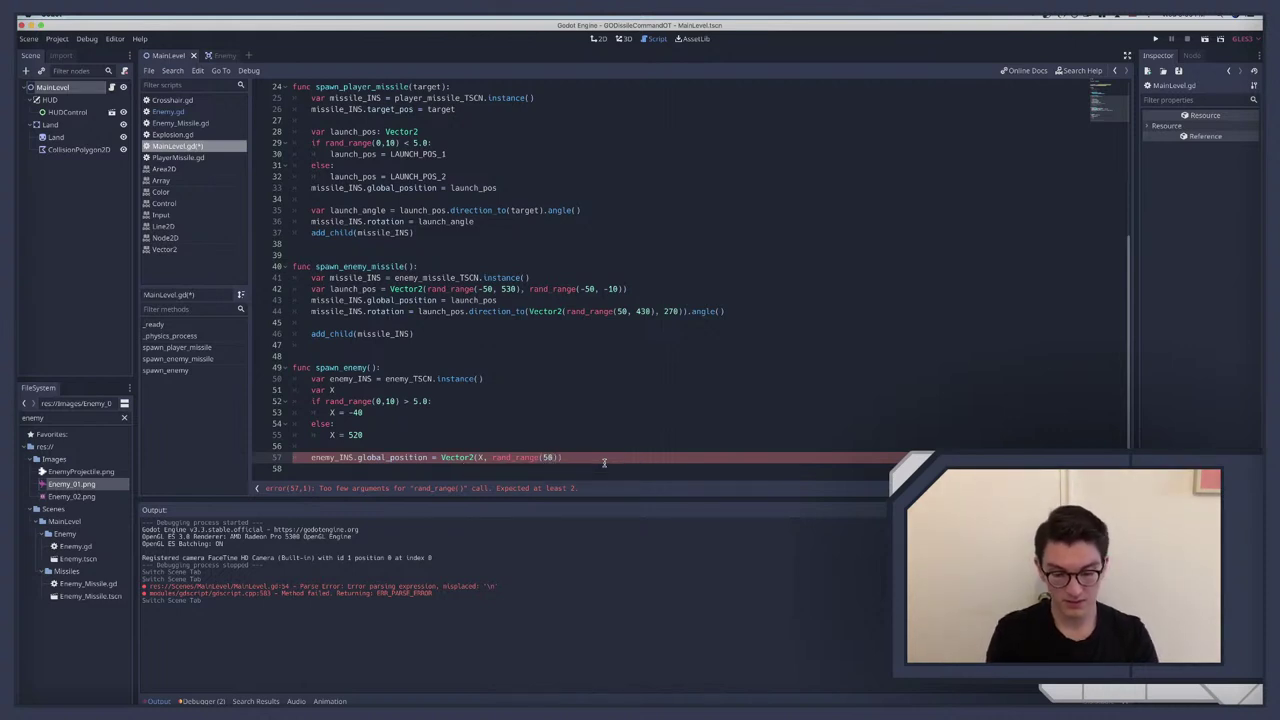
Step: Finish the enemy's random height as rand_range(50, 130) on line 57
{"action": "type", "text": "130"}
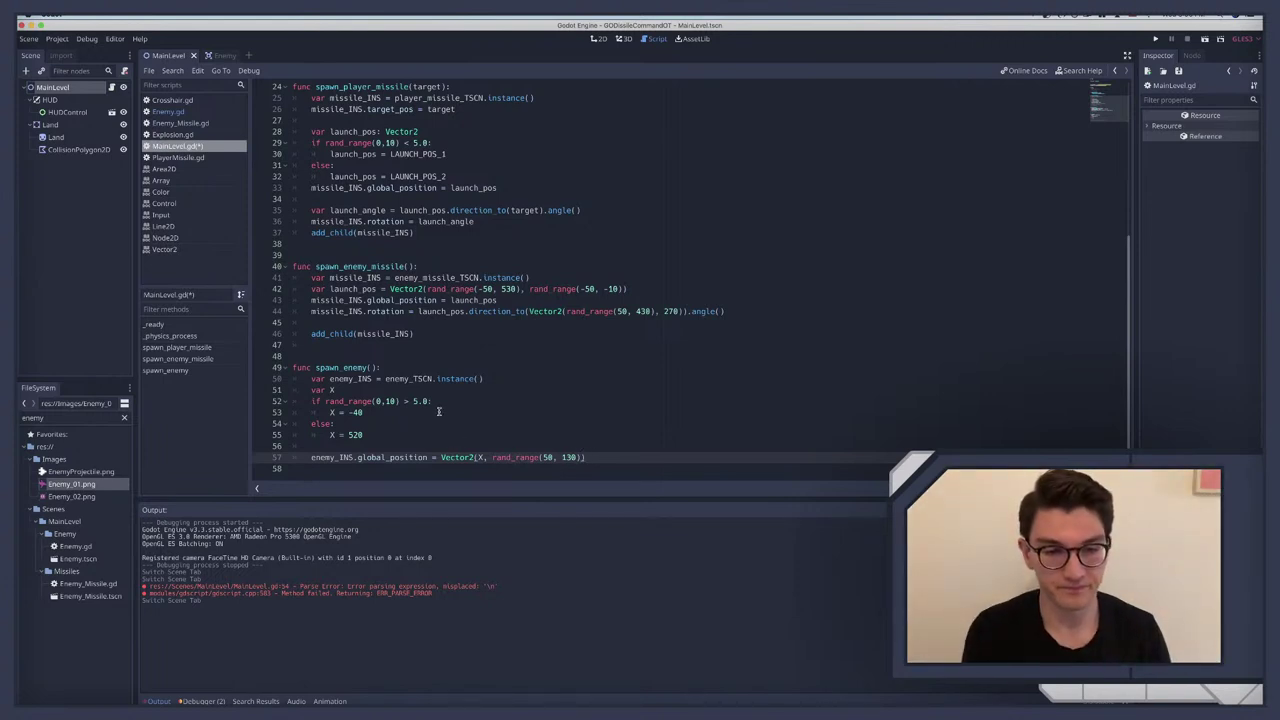
{"action": "left_click", "coordinate": [358, 447]}
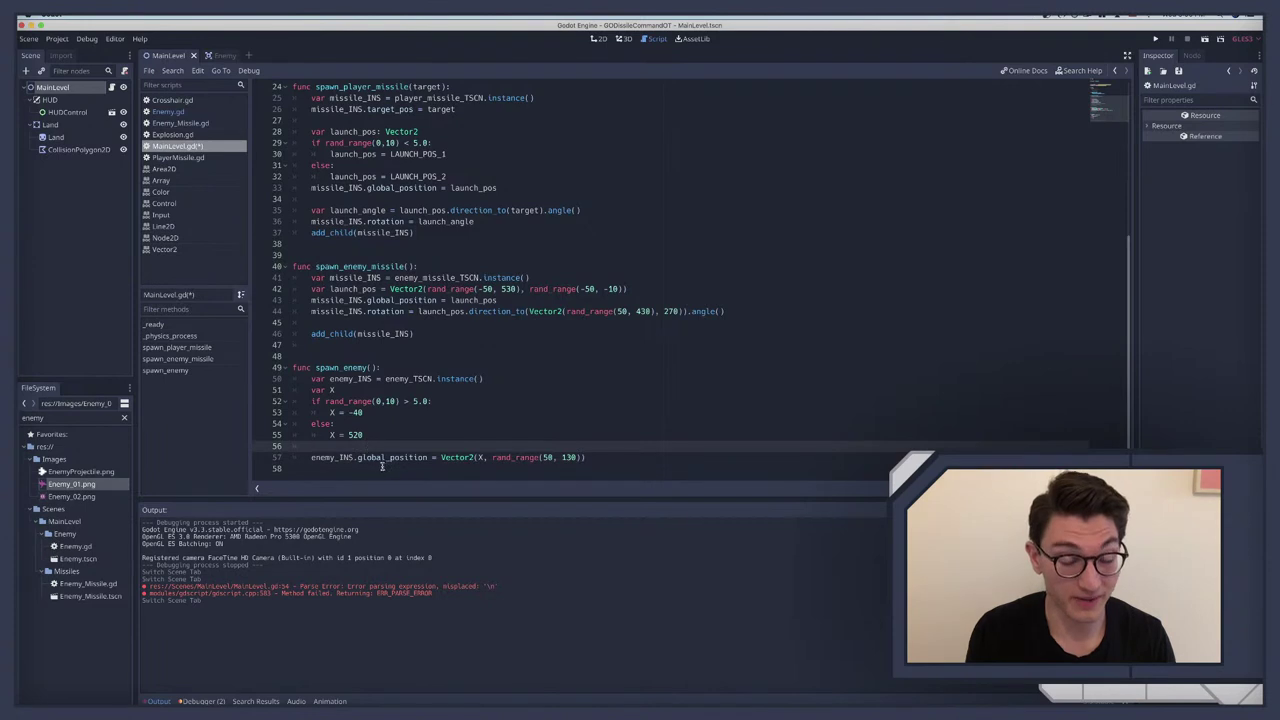
{"action": "left_click_drag", "start_coordinate": [311, 458], "coordinate": [590, 457]}
{"action": "left_click", "coordinate": [539, 457]}
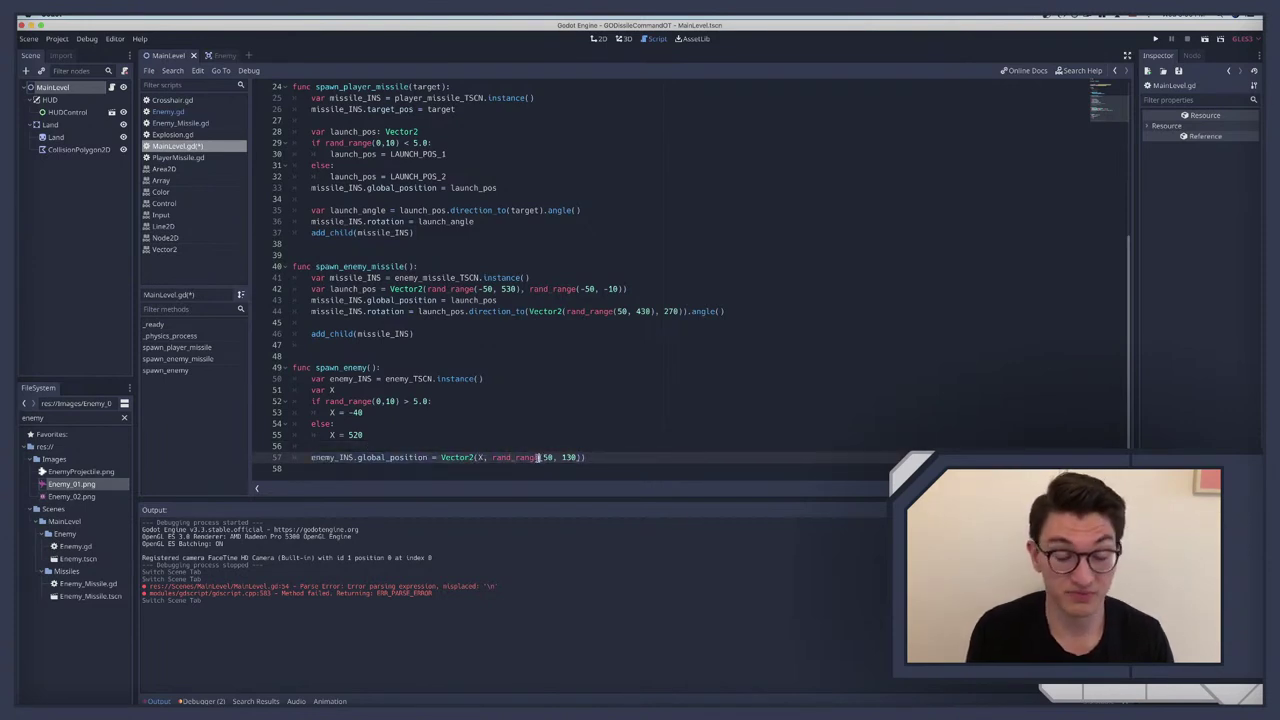
{"action": "left_click", "coordinate": [588, 457]}
Step: Add add_child(enemy_INS) after the position line, remove the blank line, save and run
{"action": "key", "text": "Return"}
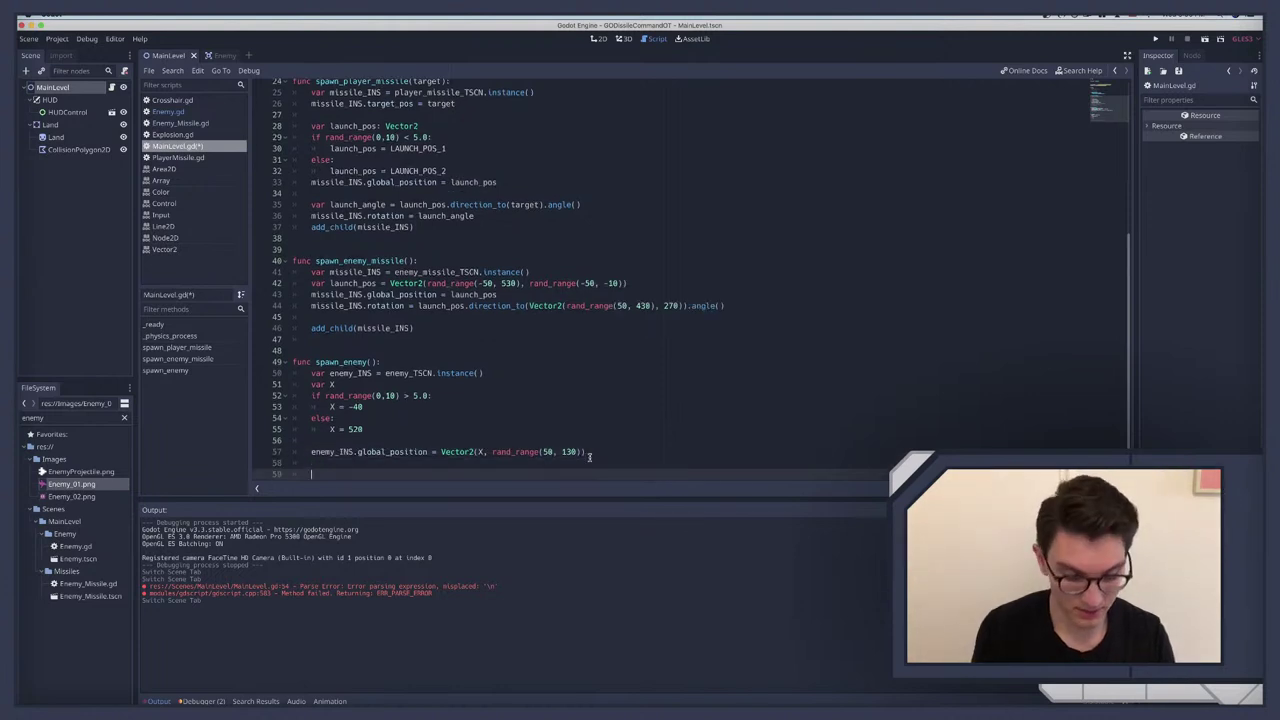
{"action": "type", "text": "add_child("}
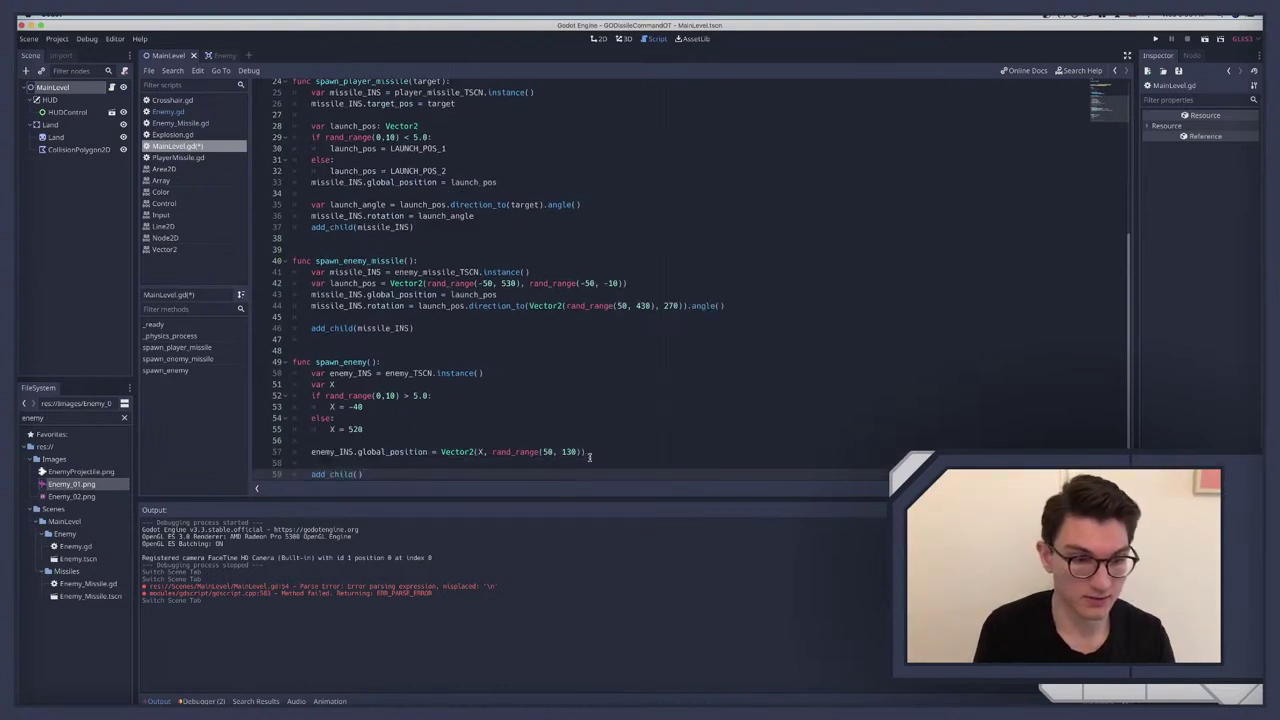
{"action": "type", "text": "enemy_INS"}
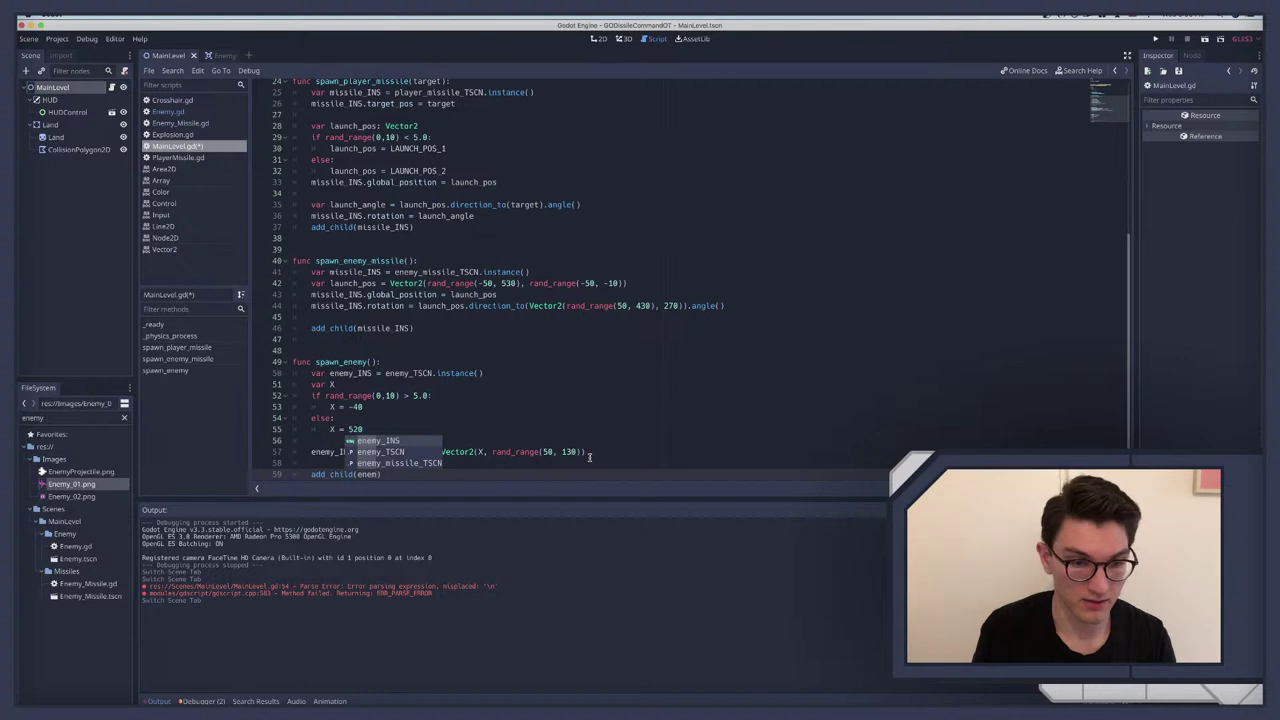
{"action": "left_click", "coordinate": [407, 459]}
{"action": "key", "text": "BackSpace"}
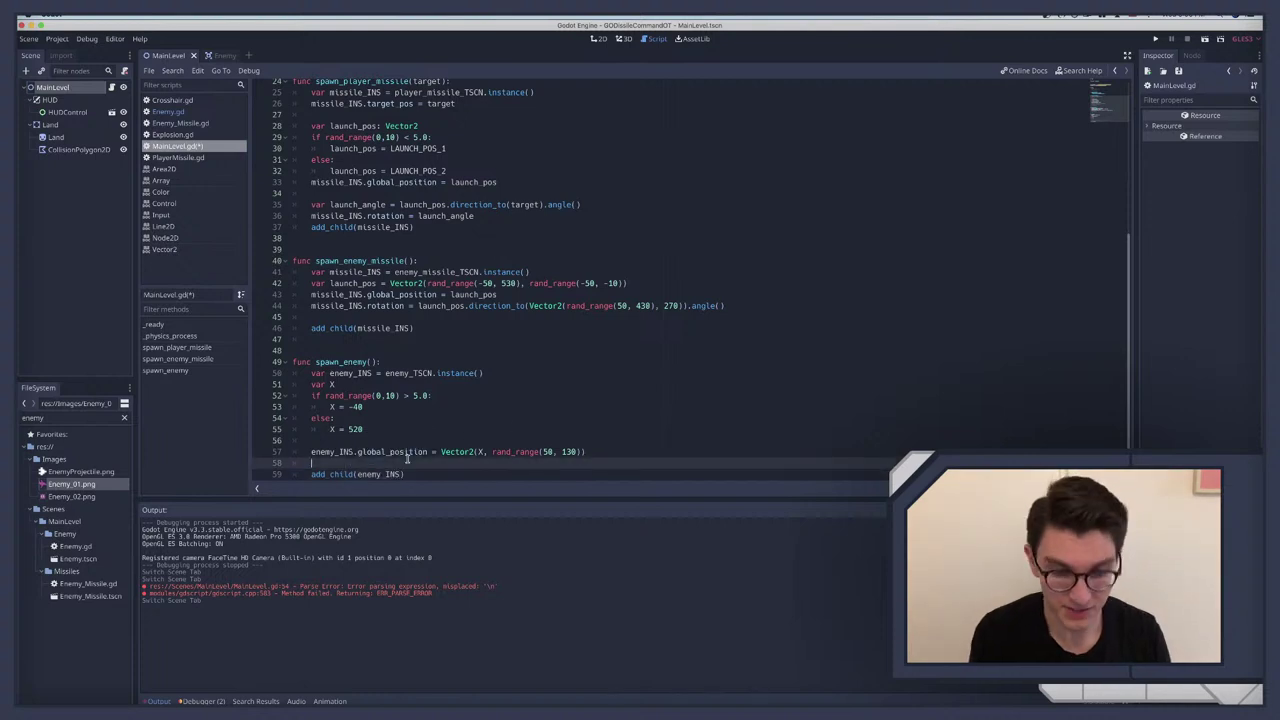
{"action": "key", "text": "super+s"}
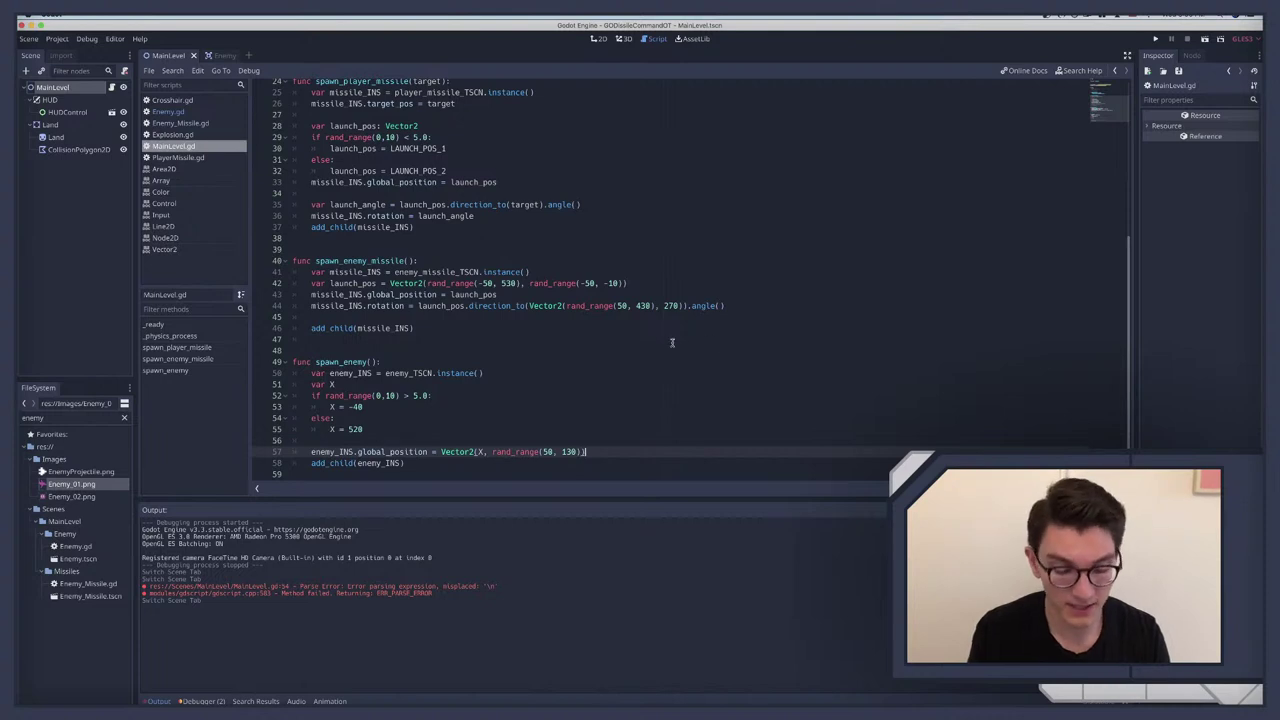
{"action": "key", "text": "super+b"}
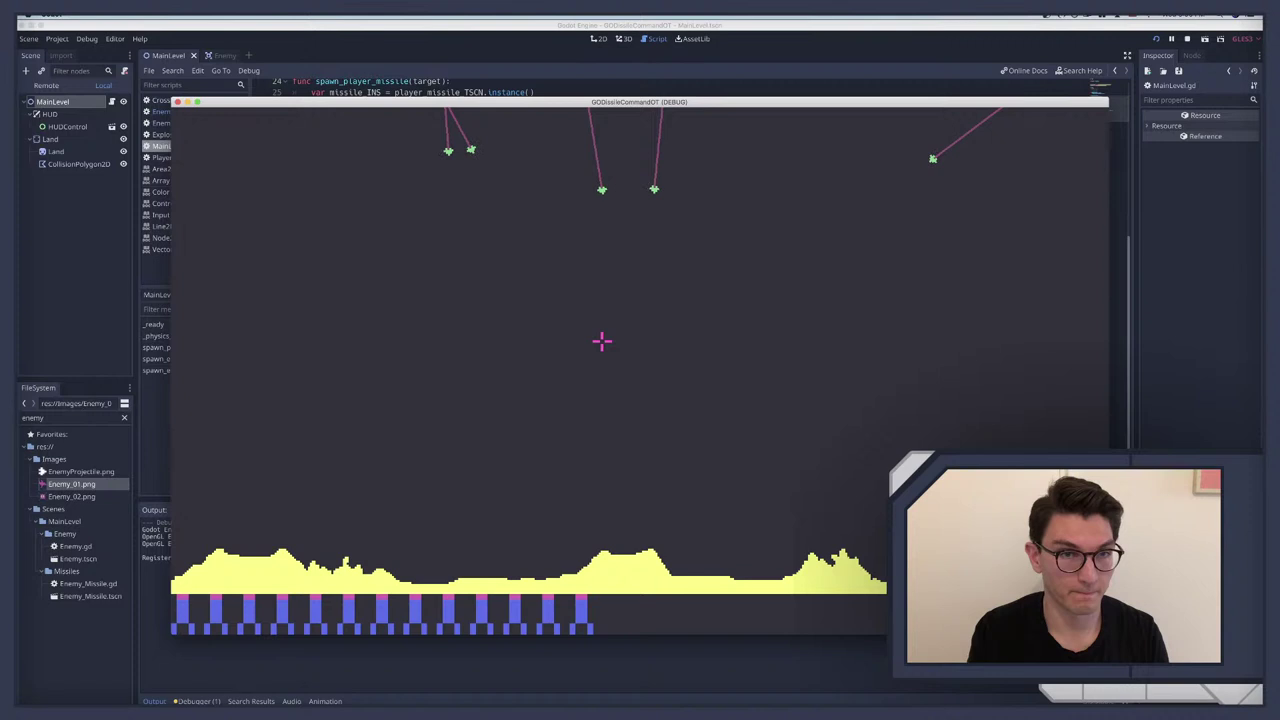
Step: Stop the game and call spawn_enemy() in _ready after the missile loop
{"action": "key", "text": "super+period"}
{"action": "scroll", "coordinate": [388, 229], "scroll_direction": "up", "scroll_amount": 8}
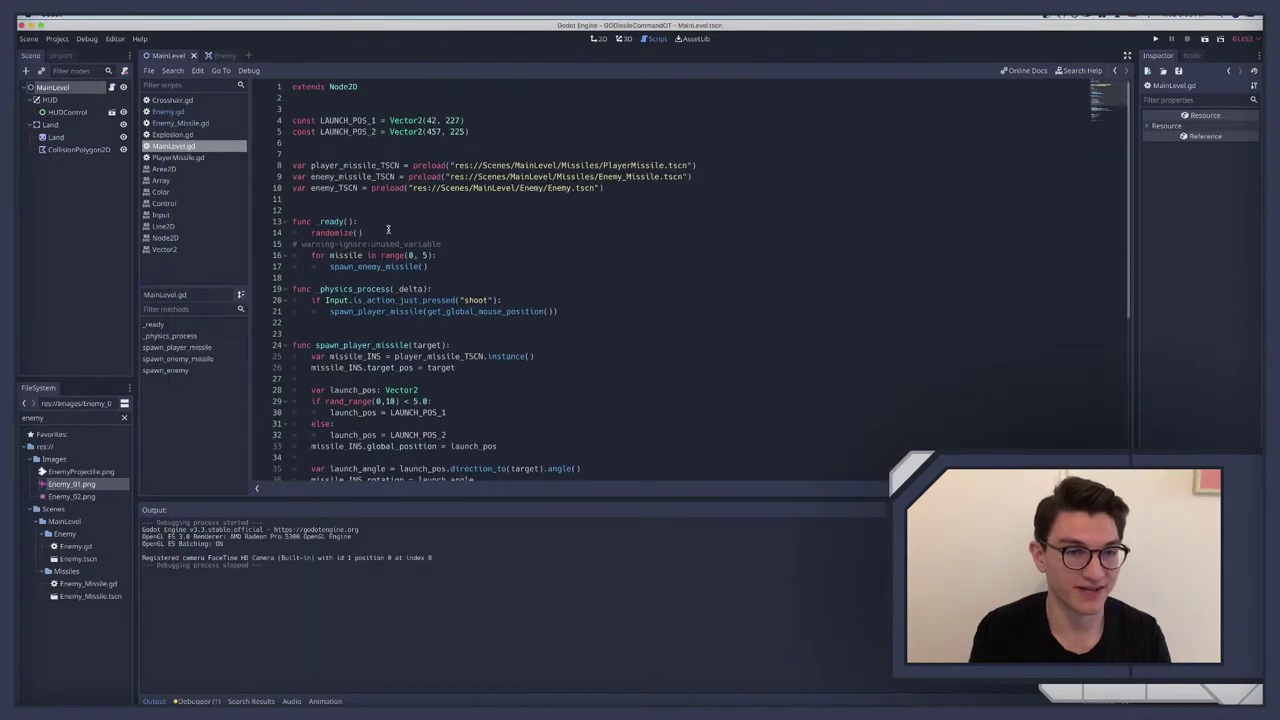
{"action": "left_click", "coordinate": [456, 272]}
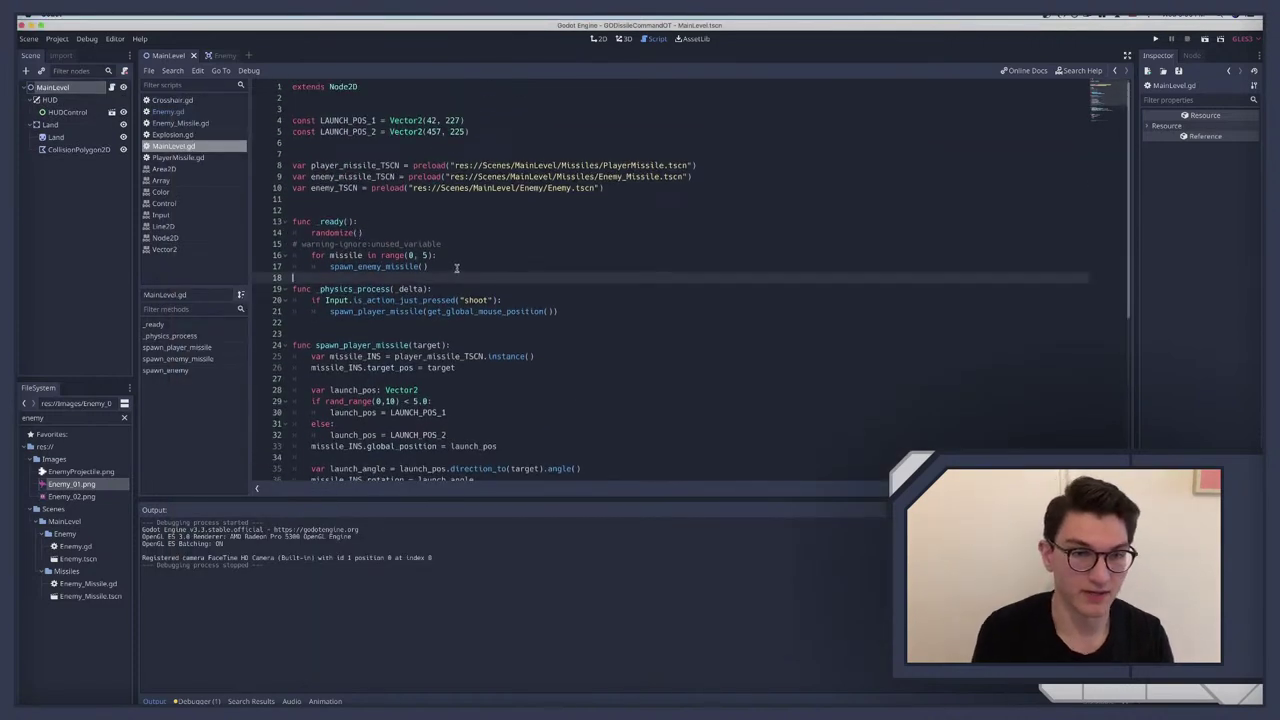
{"action": "key", "text": "Return"}
{"action": "key", "text": "Return"}
{"action": "key", "text": "Up"}
{"action": "key", "text": "Tab"}
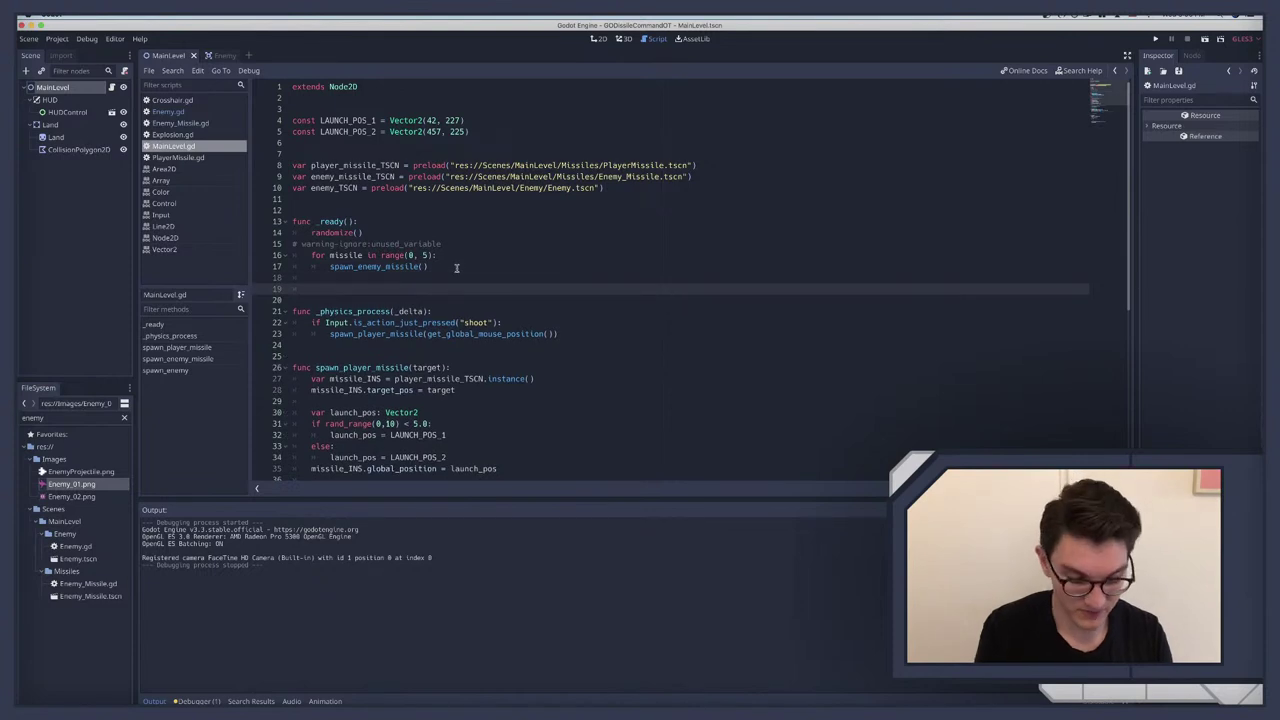
{"action": "type", "text": "enemy"}
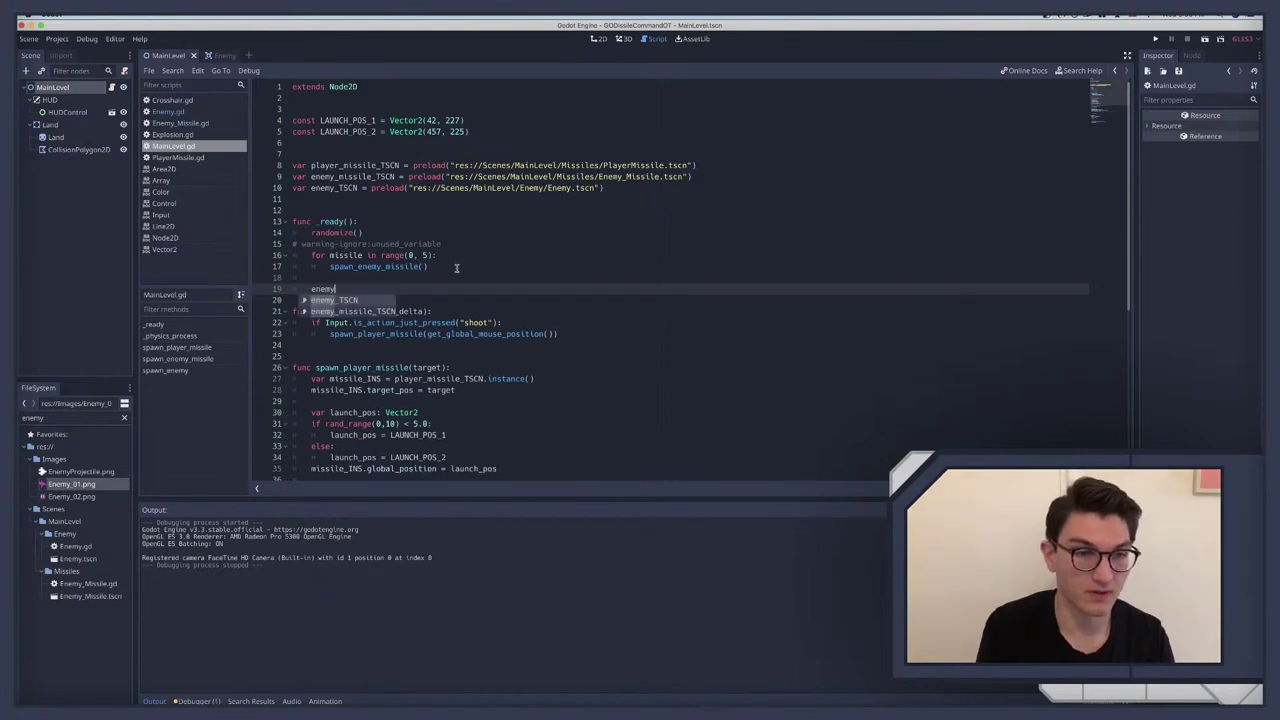
{"action": "key", "text": "BackSpace"}
{"action": "key", "text": "BackSpace"}
{"action": "key", "text": "BackSpace"}
{"action": "key", "text": "BackSpace"}
{"action": "key", "text": "BackSpace"}
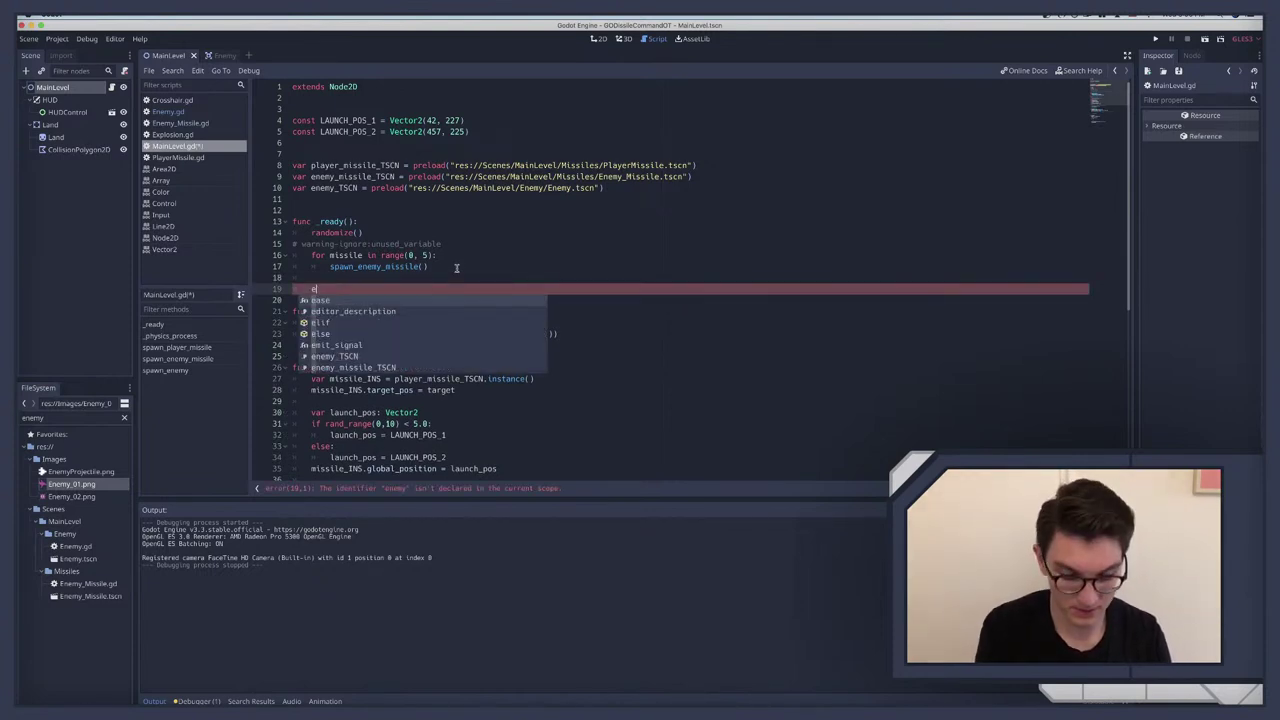
{"action": "type", "text": "spawn"}
{"action": "key", "text": "Return"}
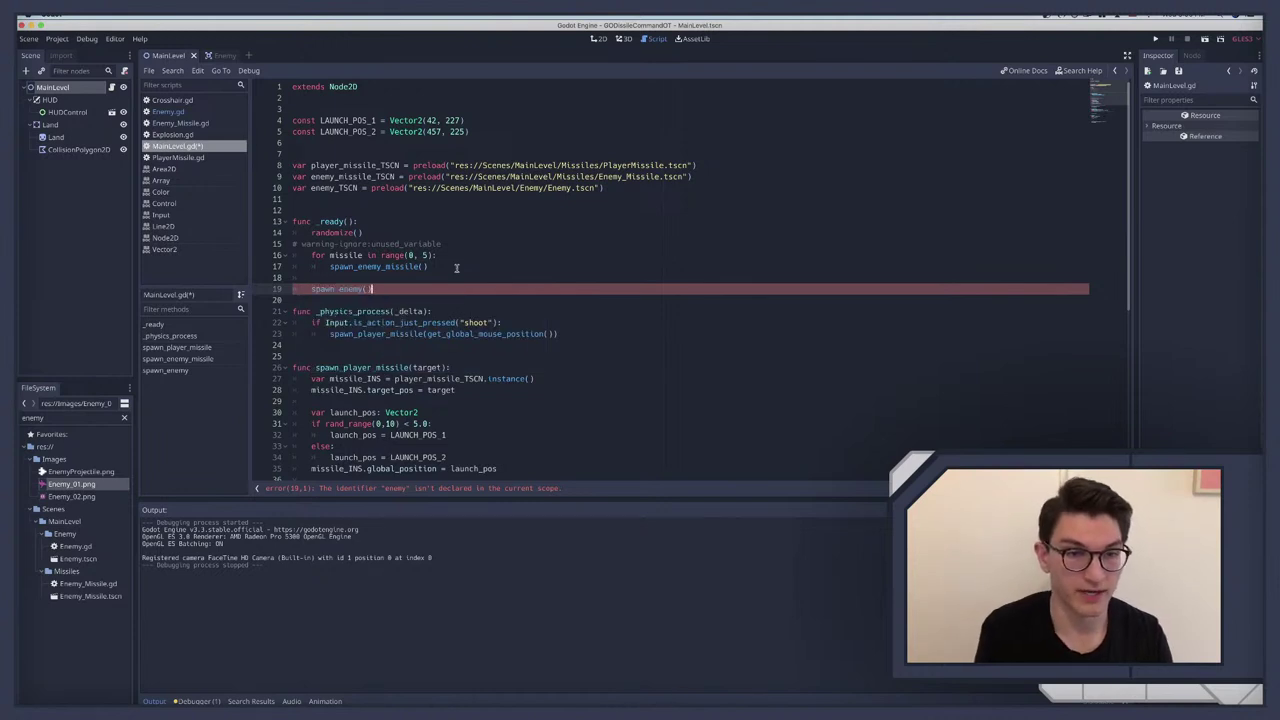
Step: Run the game and fire a couple of shots while the enemy plane crosses
{"action": "key", "text": "super+b"}
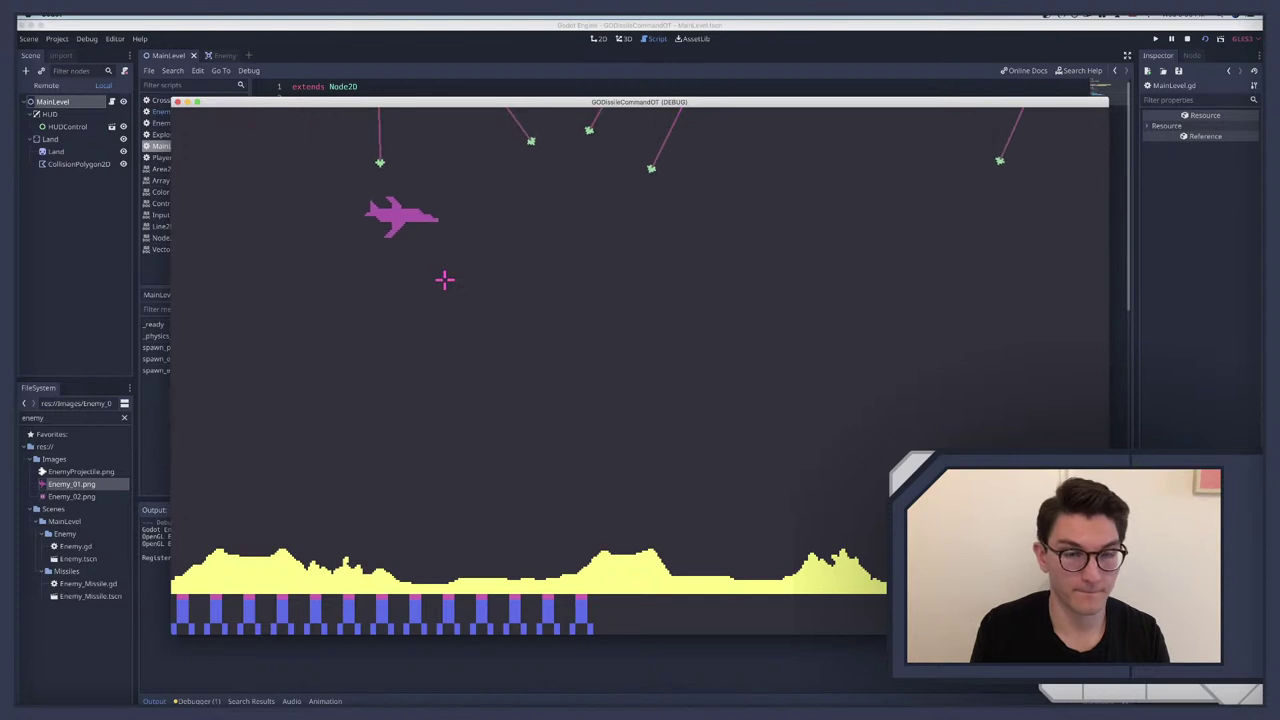
{"action": "left_click", "coordinate": [582, 240]}
{"action": "left_click", "coordinate": [177, 102]}
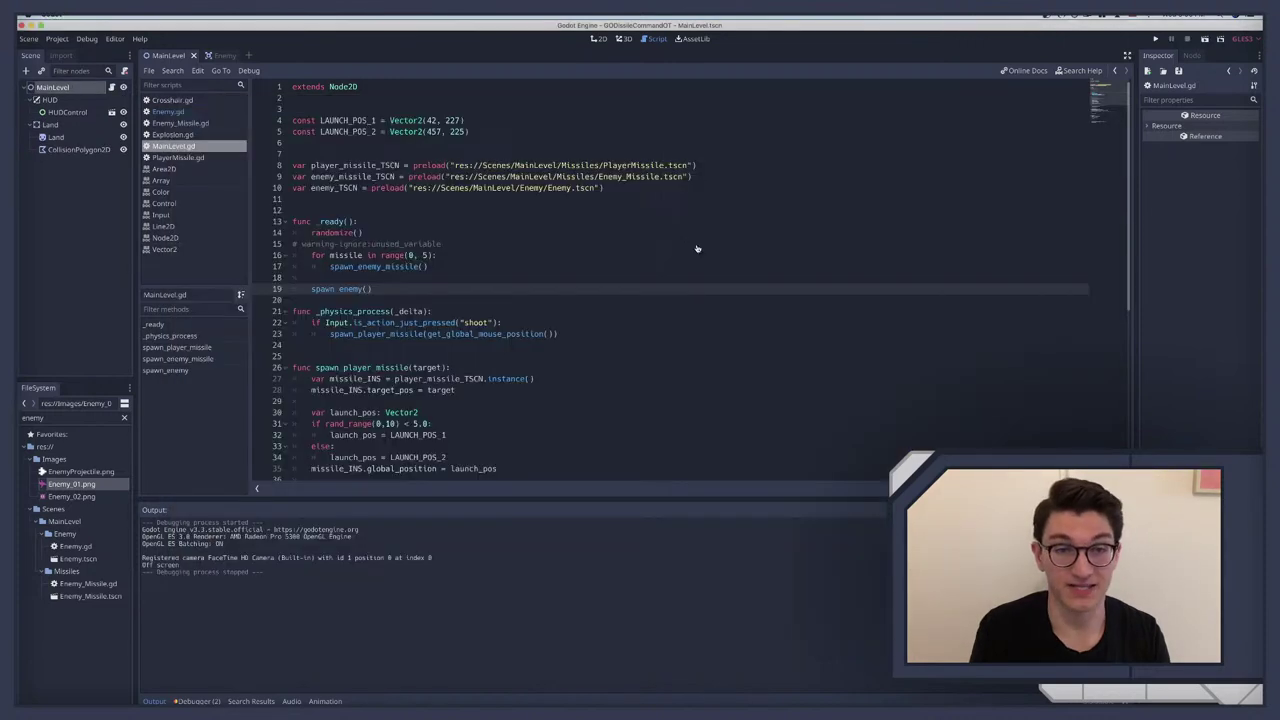
Step: Lower the Enemy script's speed from 60 to 40
{"action": "left_click", "coordinate": [220, 55]}
{"action": "scroll", "coordinate": [348, 146], "scroll_direction": "up", "scroll_amount": 5}
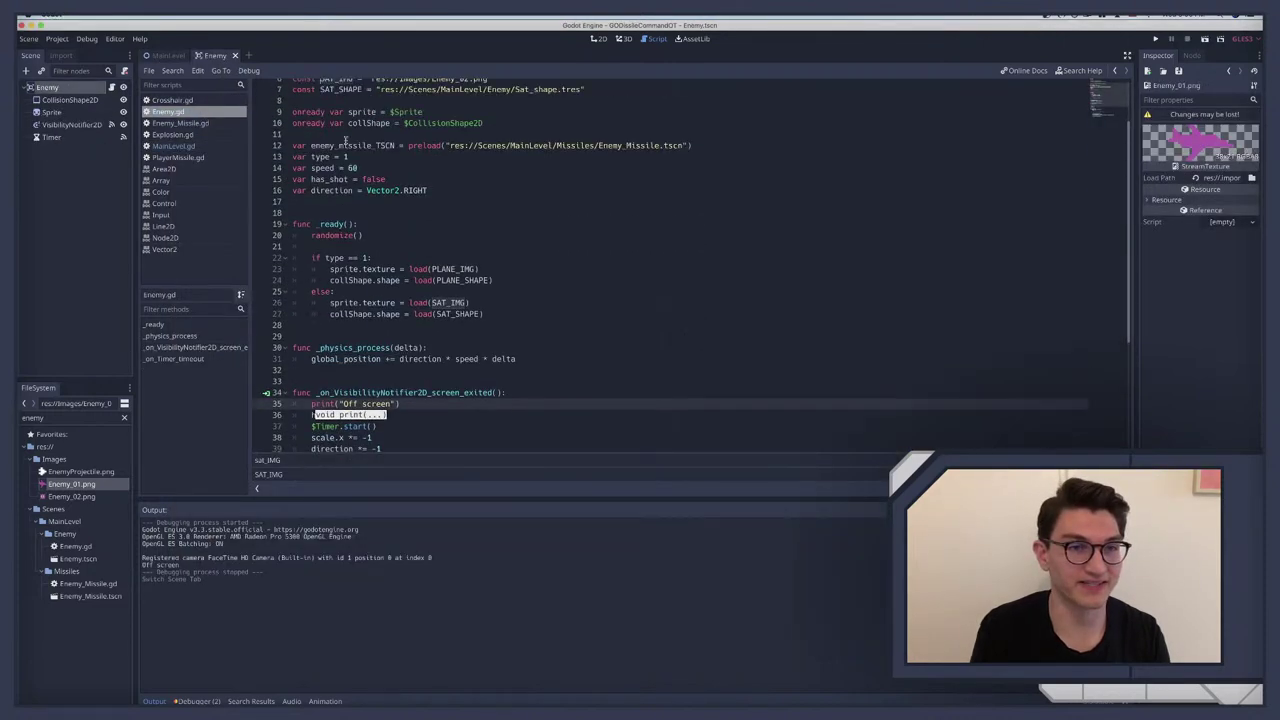
{"action": "double_click", "coordinate": [354, 232]}
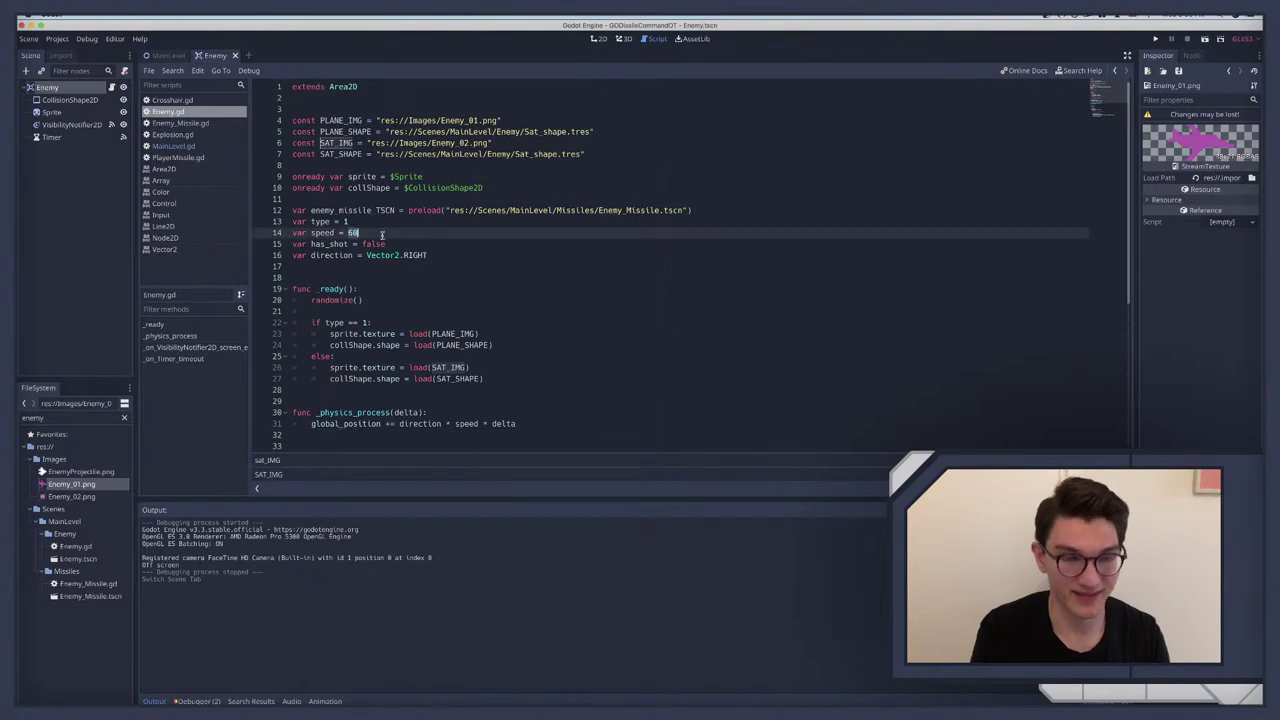
{"action": "type", "text": "40"}
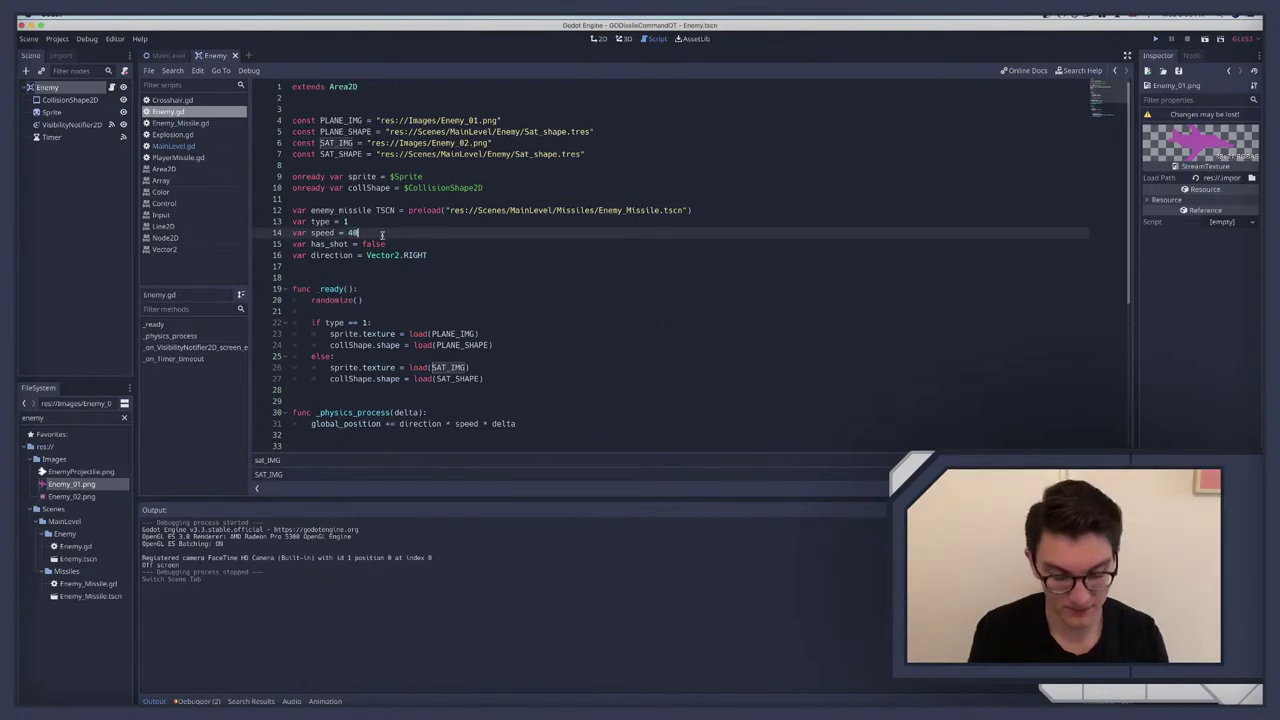
Step: Run the game, shoot several incoming missiles, then close the game window
{"action": "key", "text": "super+b"}
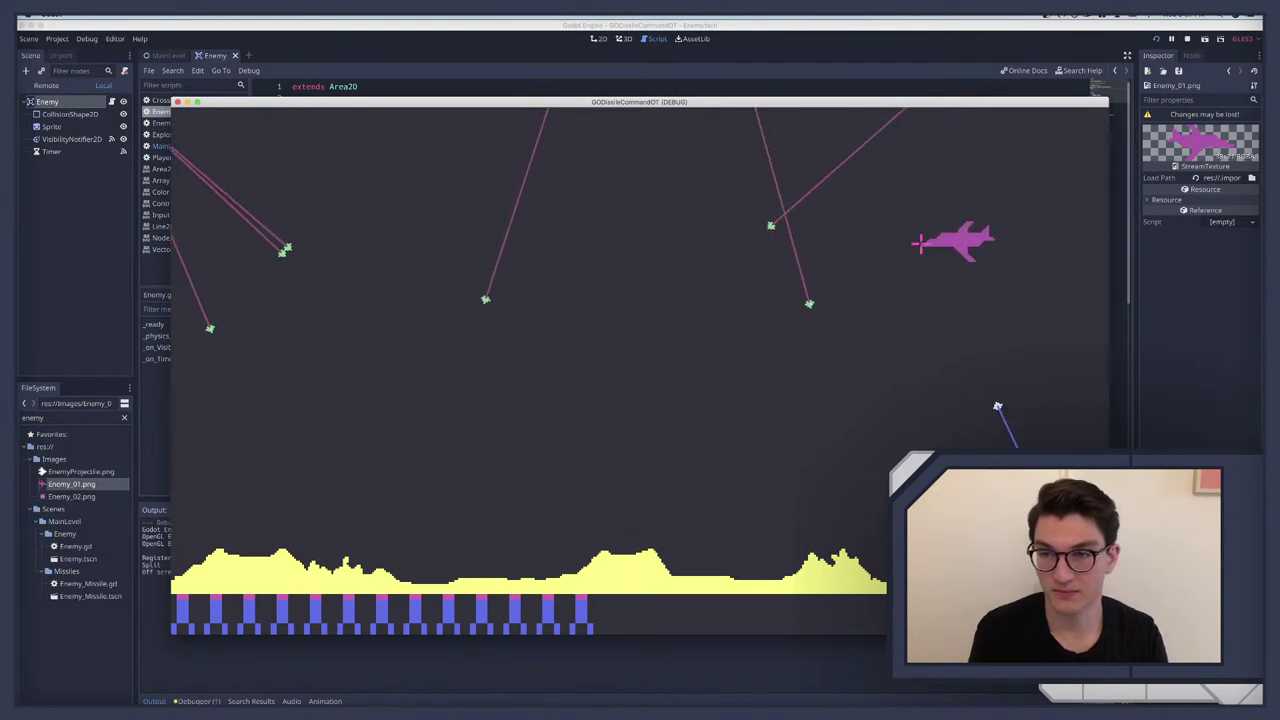
{"action": "left_click", "coordinate": [921, 244]}
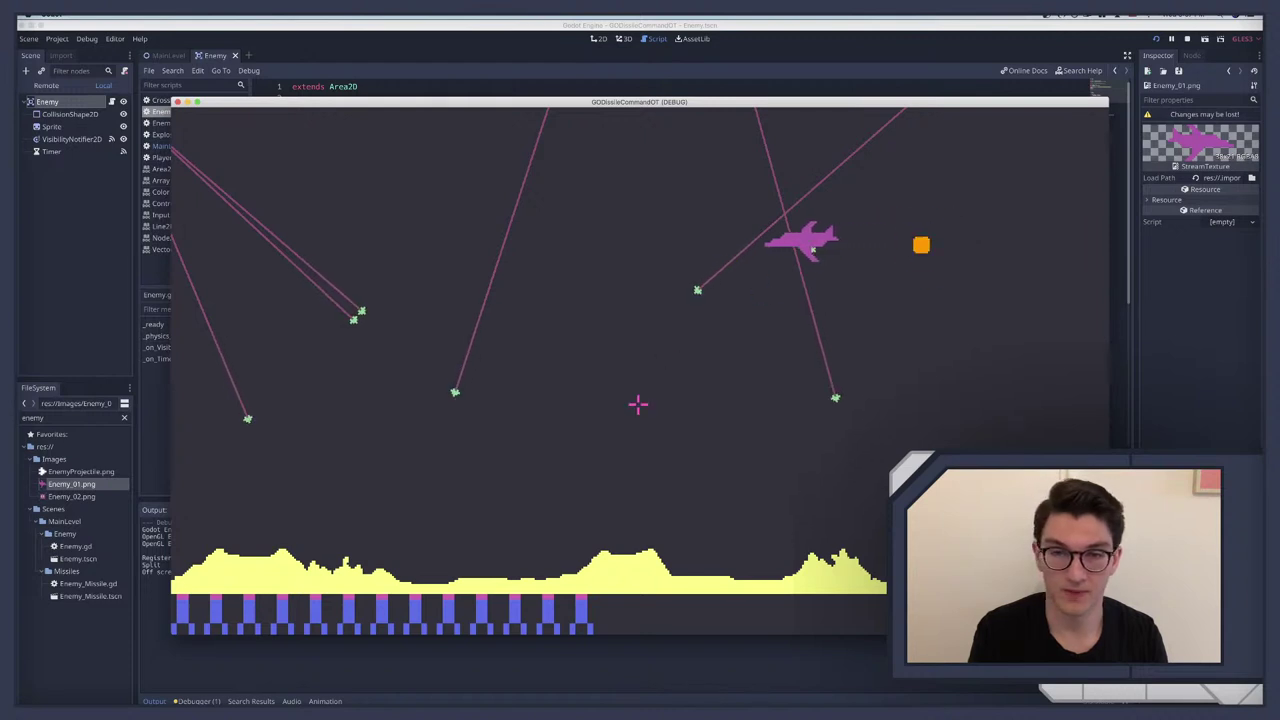
{"action": "left_click", "coordinate": [448, 438]}
{"action": "left_click", "coordinate": [306, 507]}
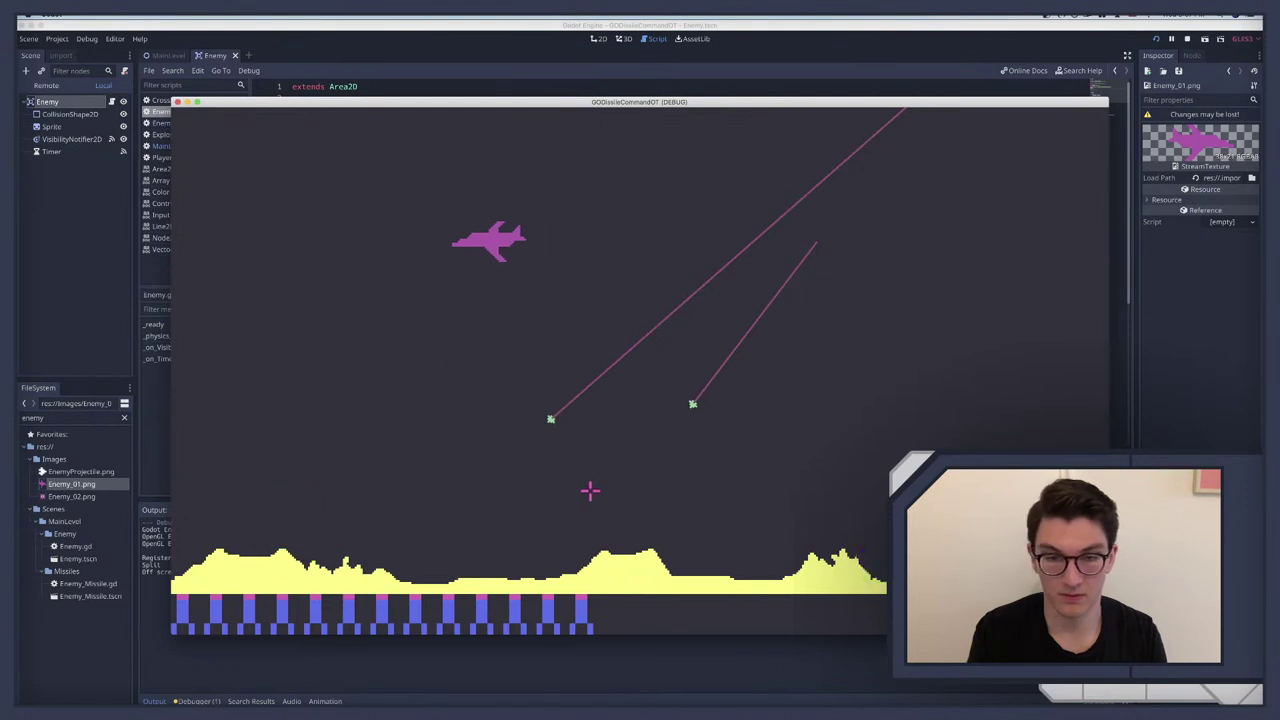
{"action": "left_click", "coordinate": [523, 471]}
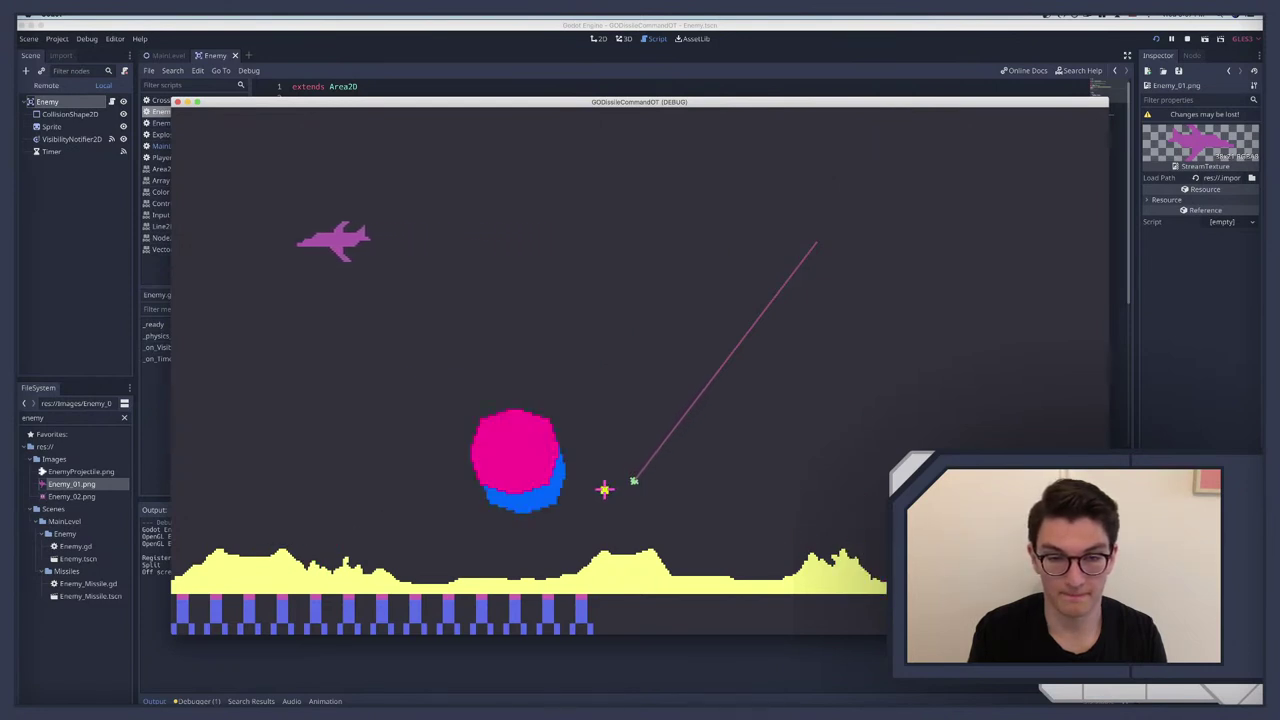
{"action": "left_click", "coordinate": [604, 488]}
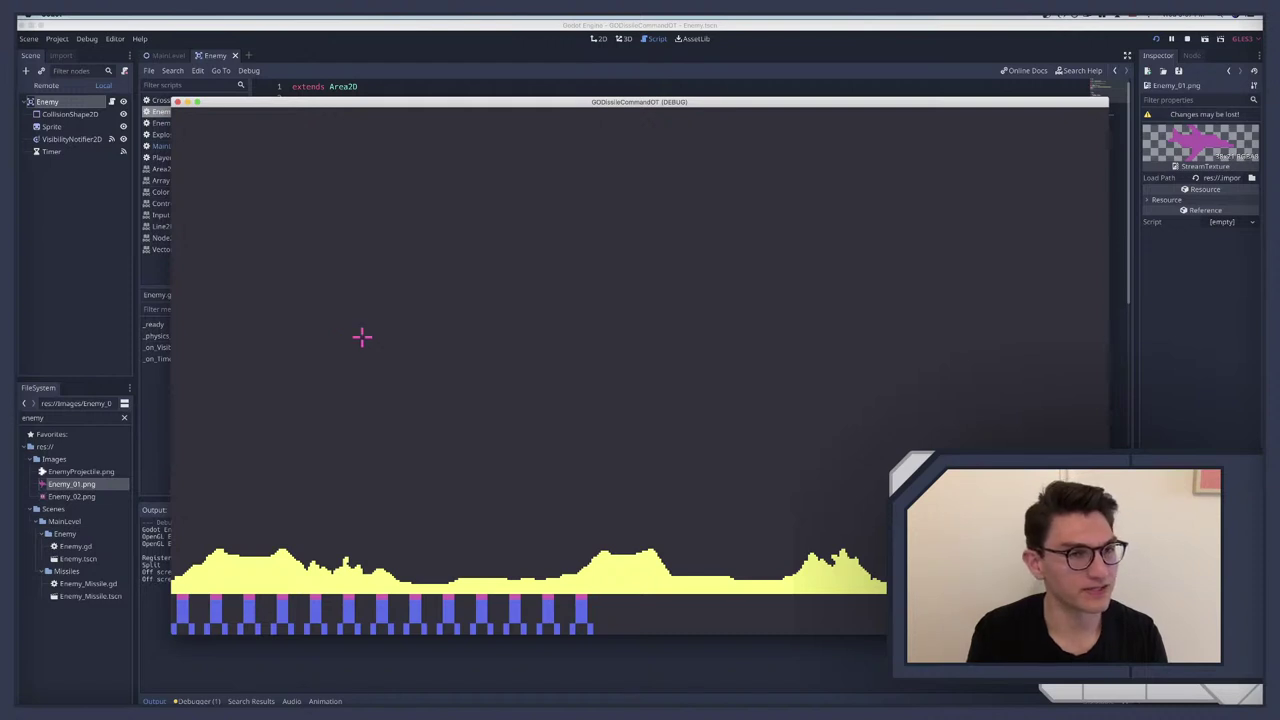
{"action": "left_click", "coordinate": [177, 102]}
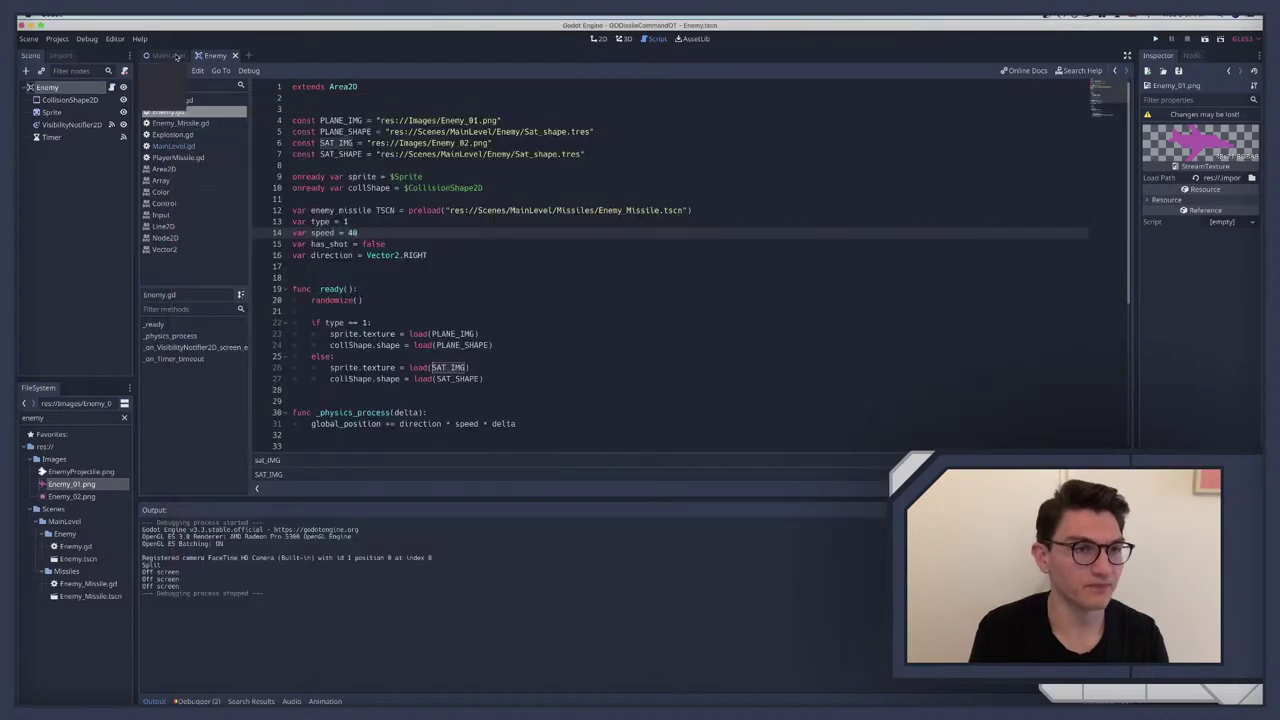
Step: Revert the VisibilityNotifier2D position to 0, test-run the game, then open Enemy.gd
{"action": "left_click", "coordinate": [68, 124]}
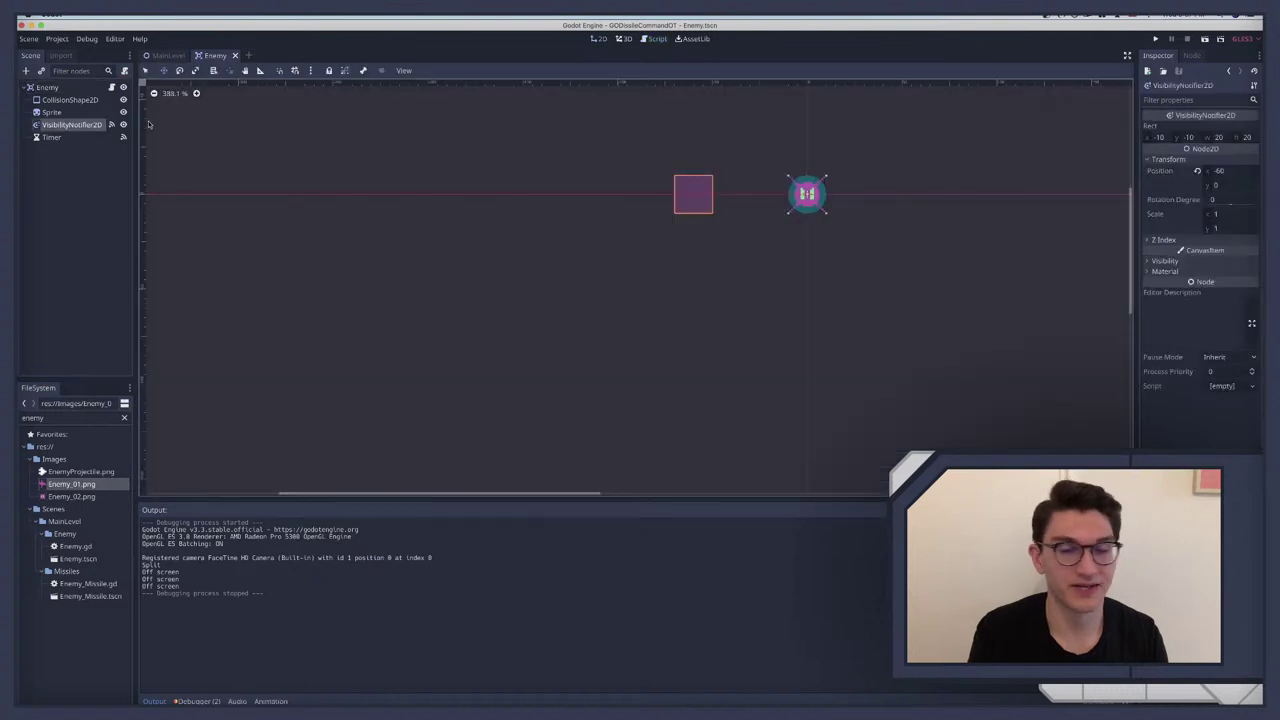
{"action": "left_click", "coordinate": [1197, 171]}
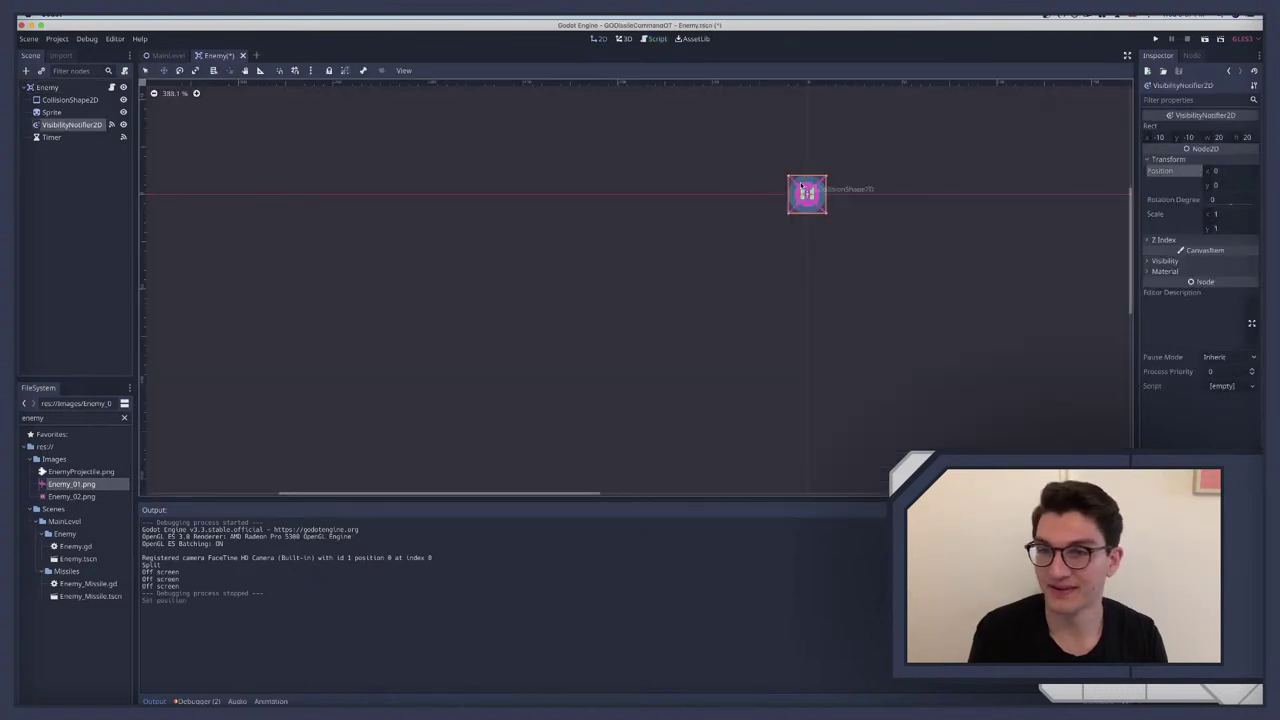
{"action": "key", "text": "super+b"}
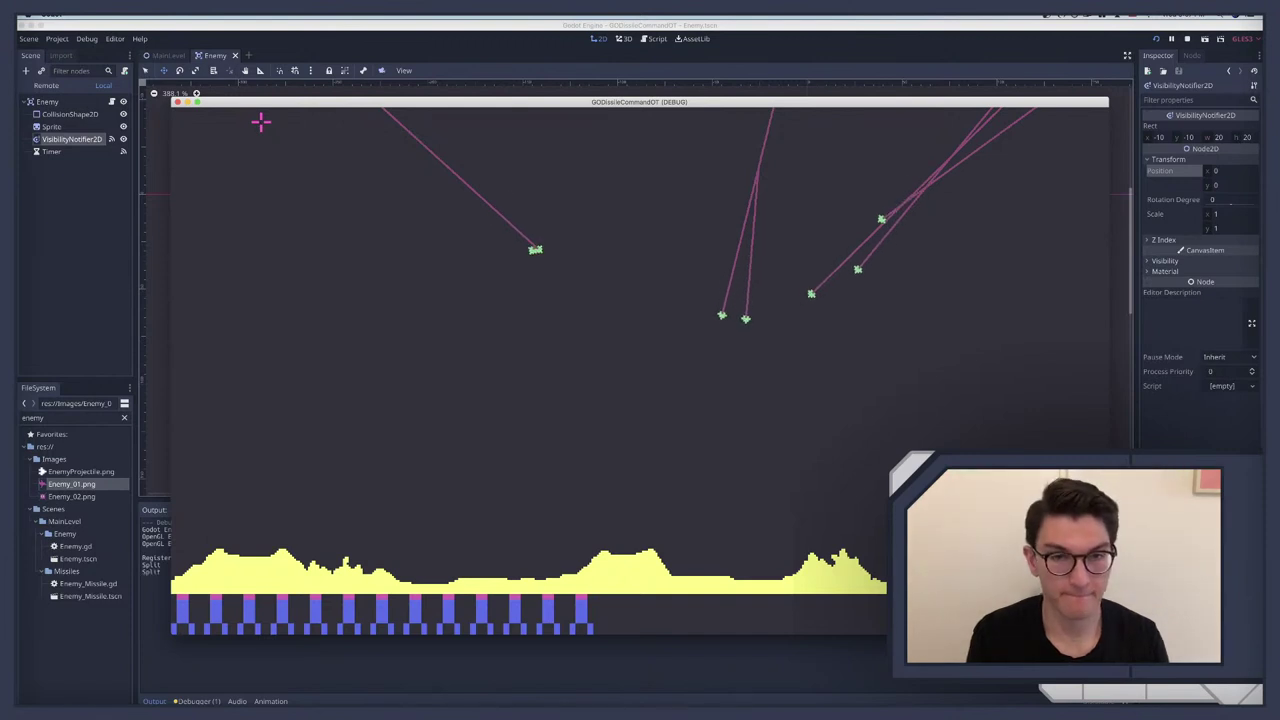
{"action": "key", "text": "super+q"}
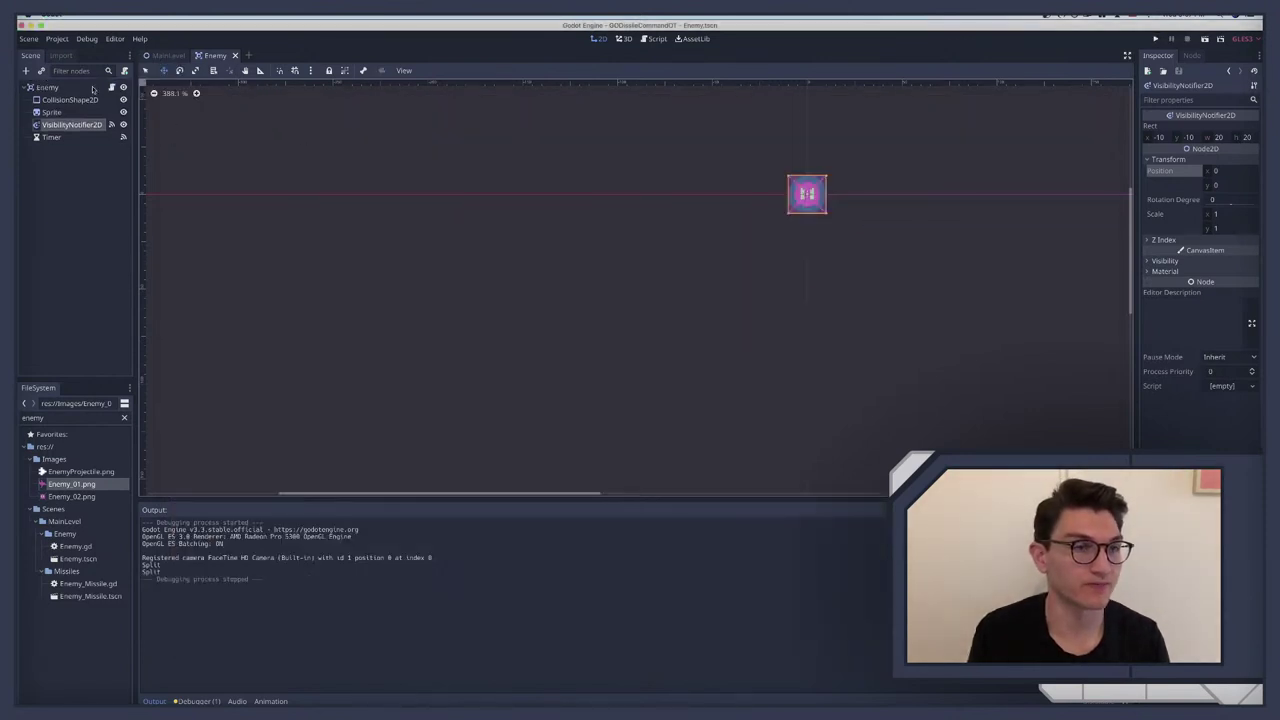
{"action": "left_click", "coordinate": [112, 88]}
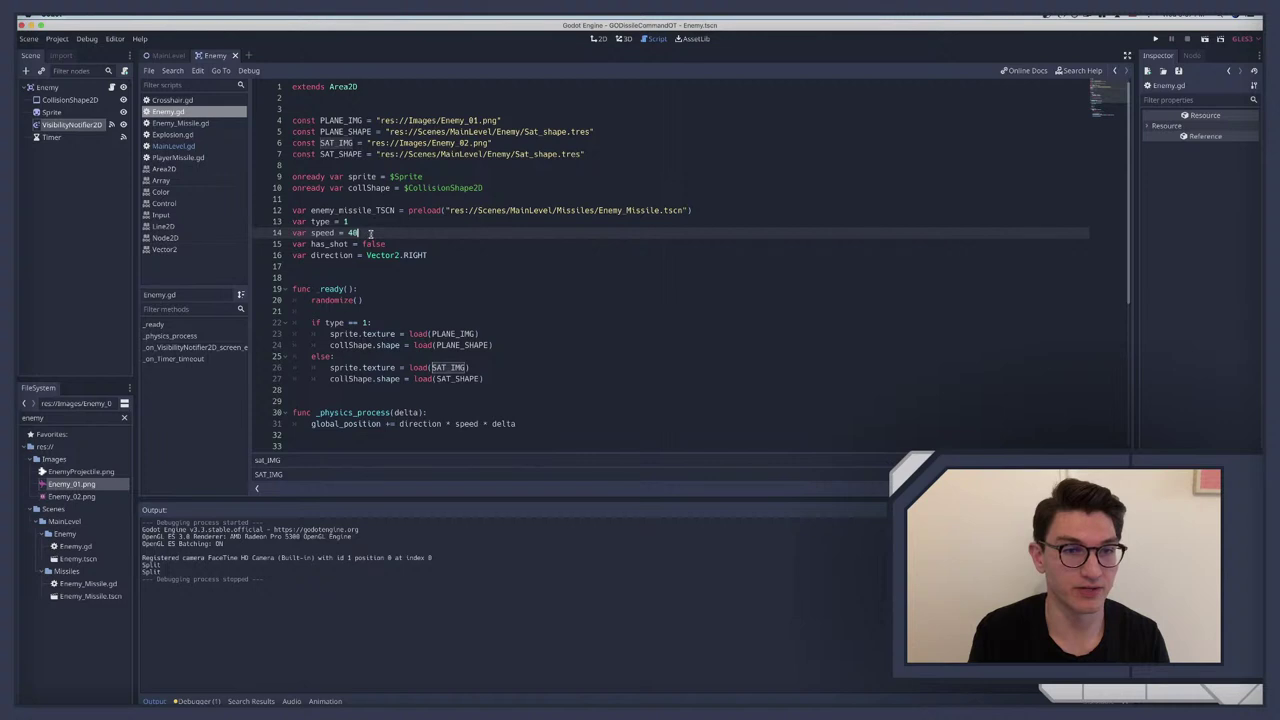
Step: Replace the class-level type variable with var type = int(rand_range(1, 2)) inside _ready
{"action": "left_click", "coordinate": [355, 310]}
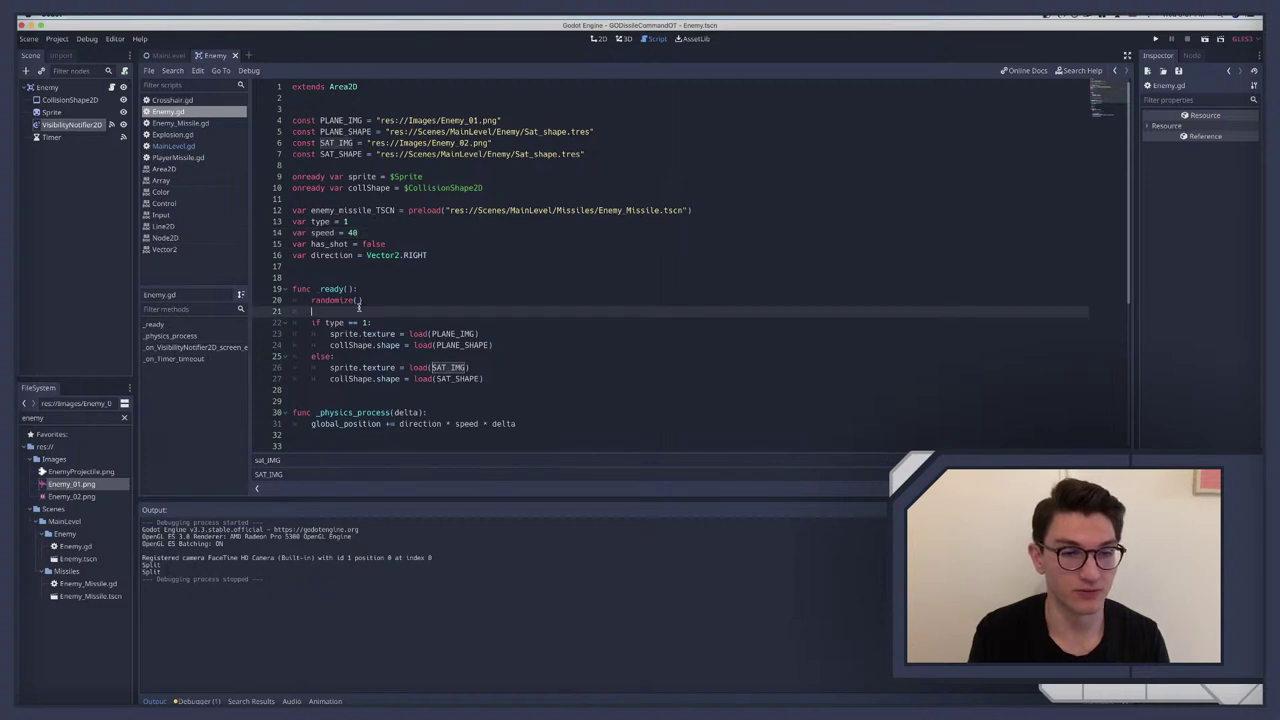
{"action": "type", "text": "var type"}
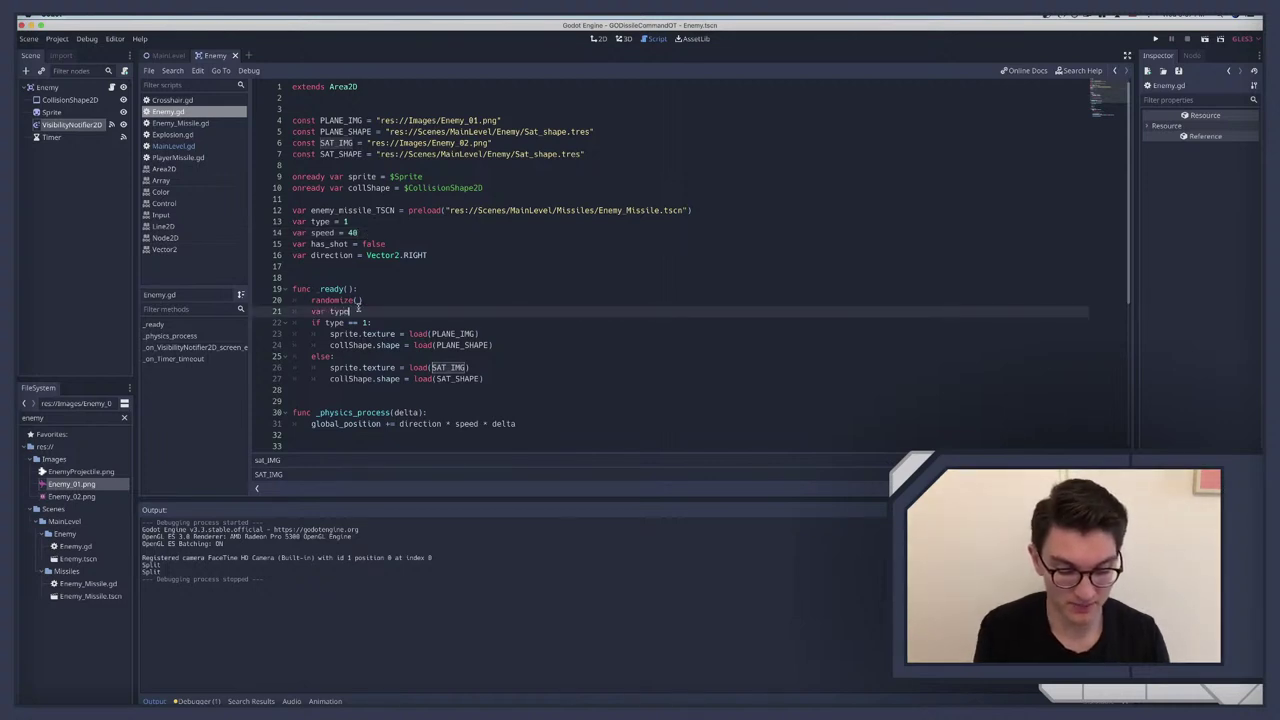
{"action": "left_click_drag", "start_coordinate": [350, 221], "coordinate": [290, 222]}
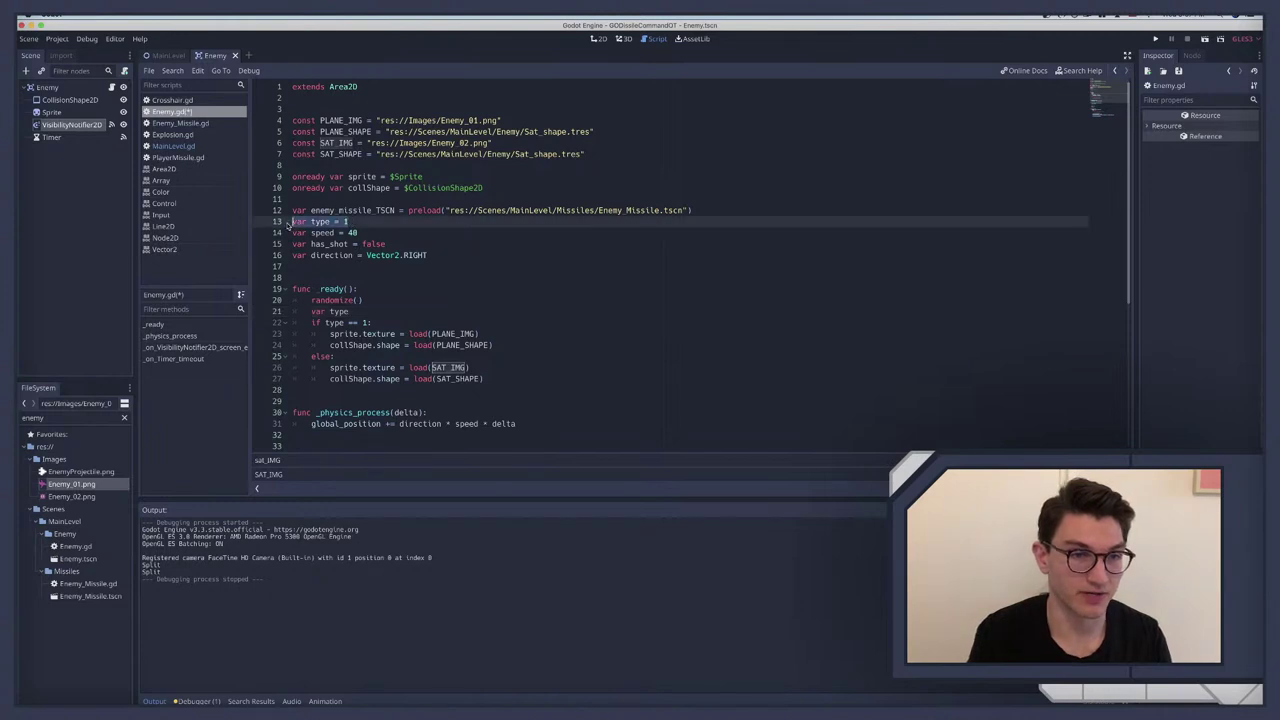
{"action": "key", "text": "BackSpace"}
{"action": "key", "text": "BackSpace"}
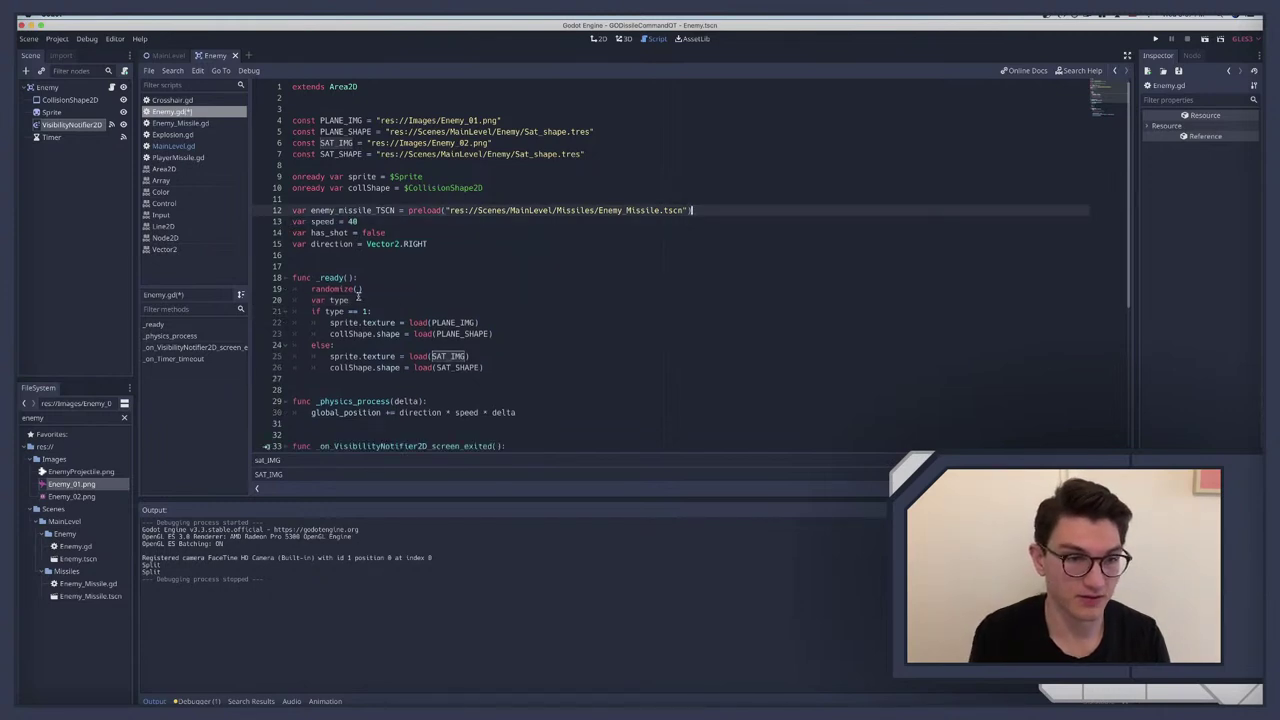
{"action": "left_click", "coordinate": [358, 300]}
{"action": "key", "text": "BackSpace"}
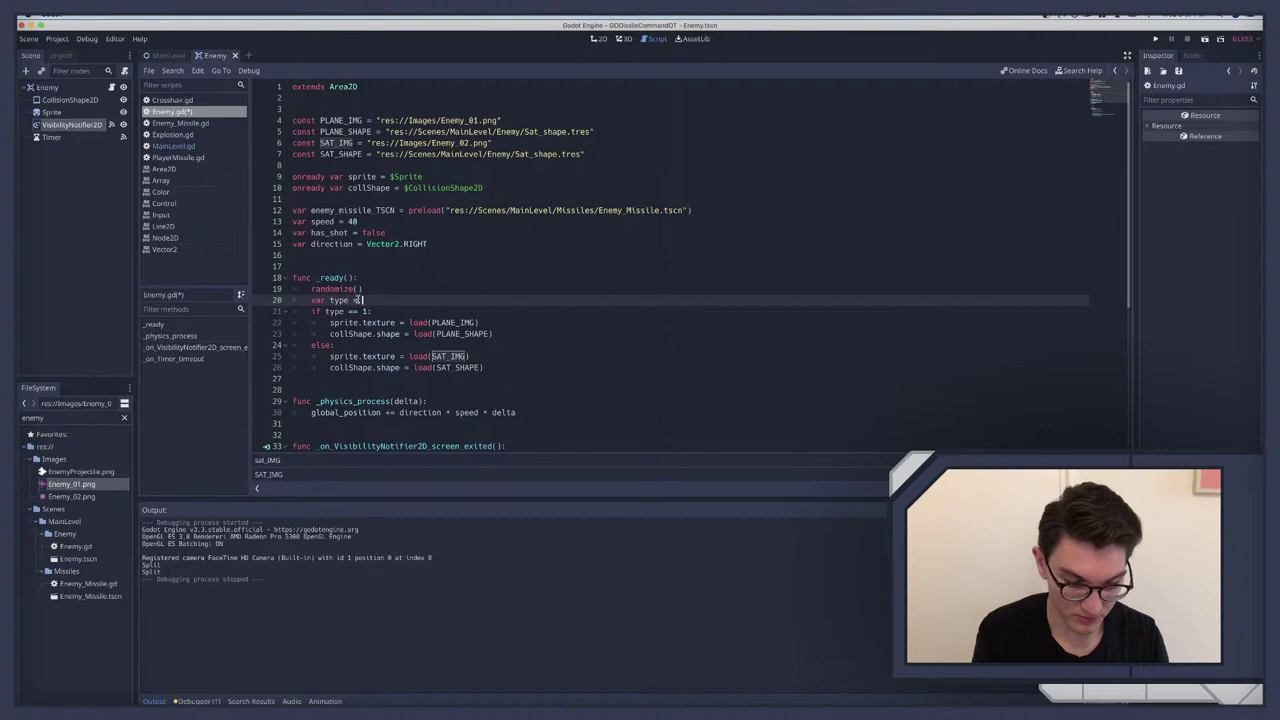
{"action": "type", "text": "= randi("}
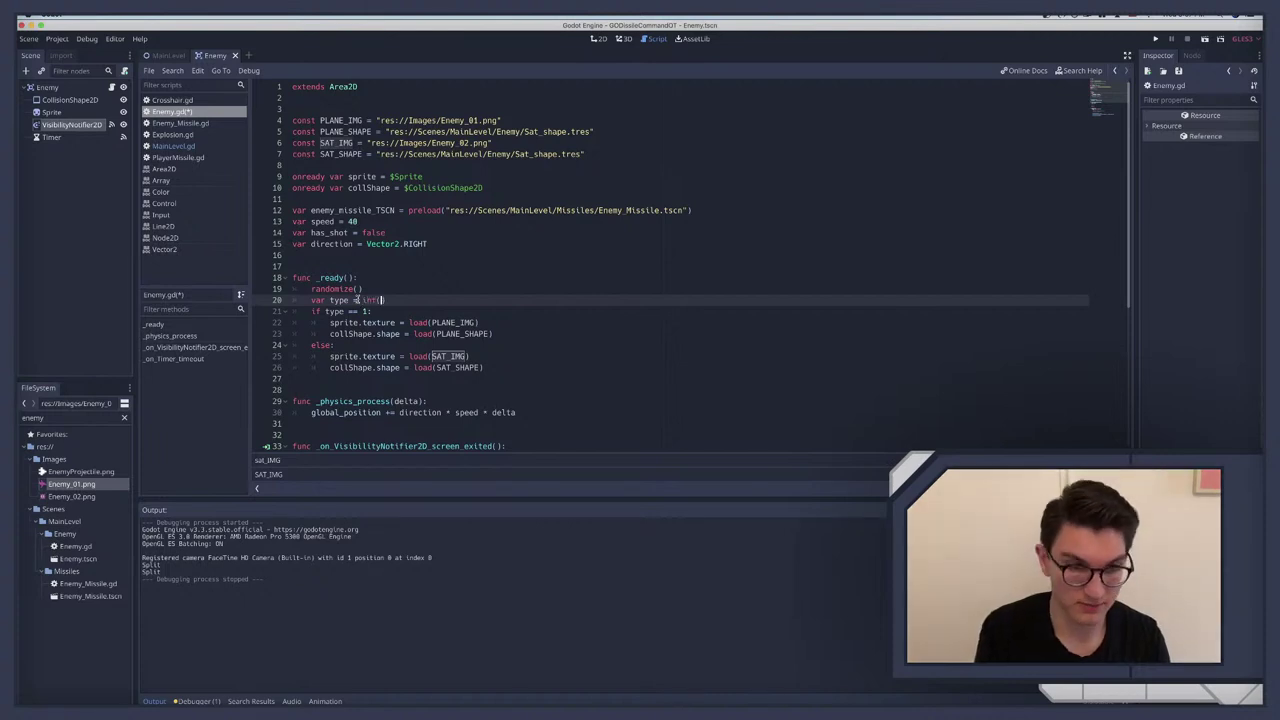
{"action": "type", "text": "rand_range("}
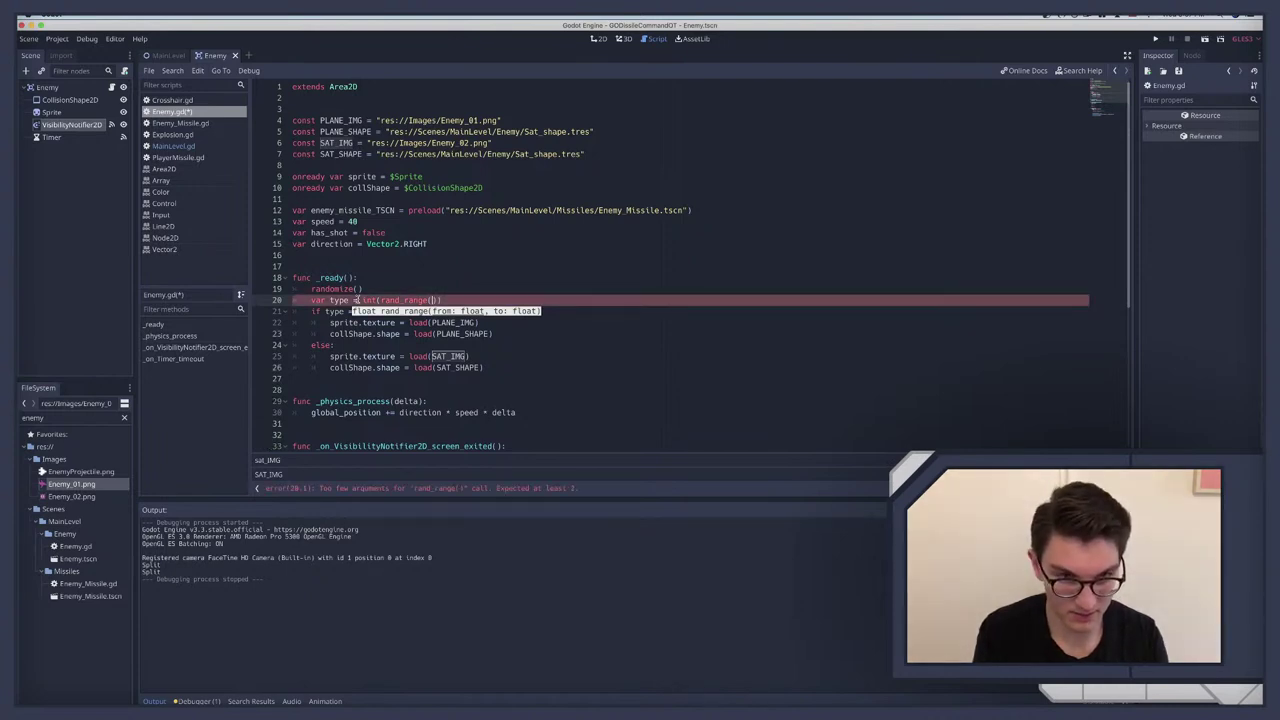
{"action": "type", "text": "0,"}
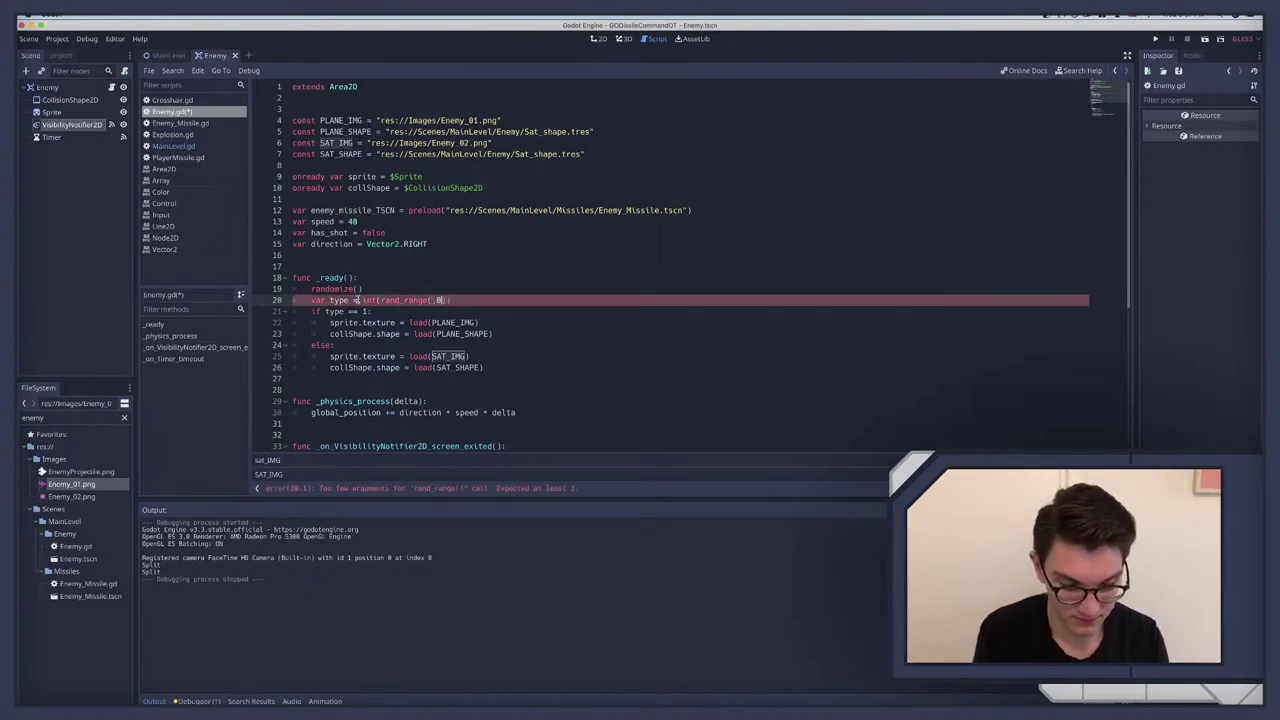
{"action": "key", "text": "BackSpace"}
{"action": "key", "text": "BackSpace"}
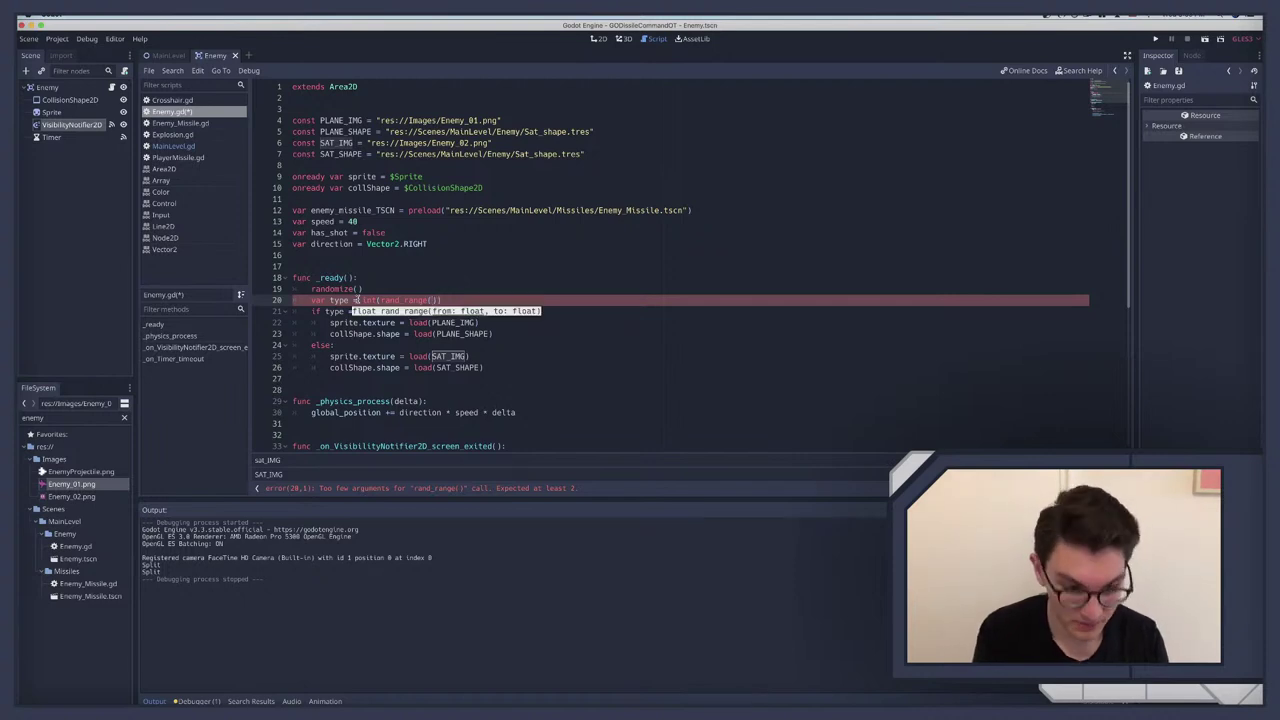
{"action": "type", "text": "1,2"}
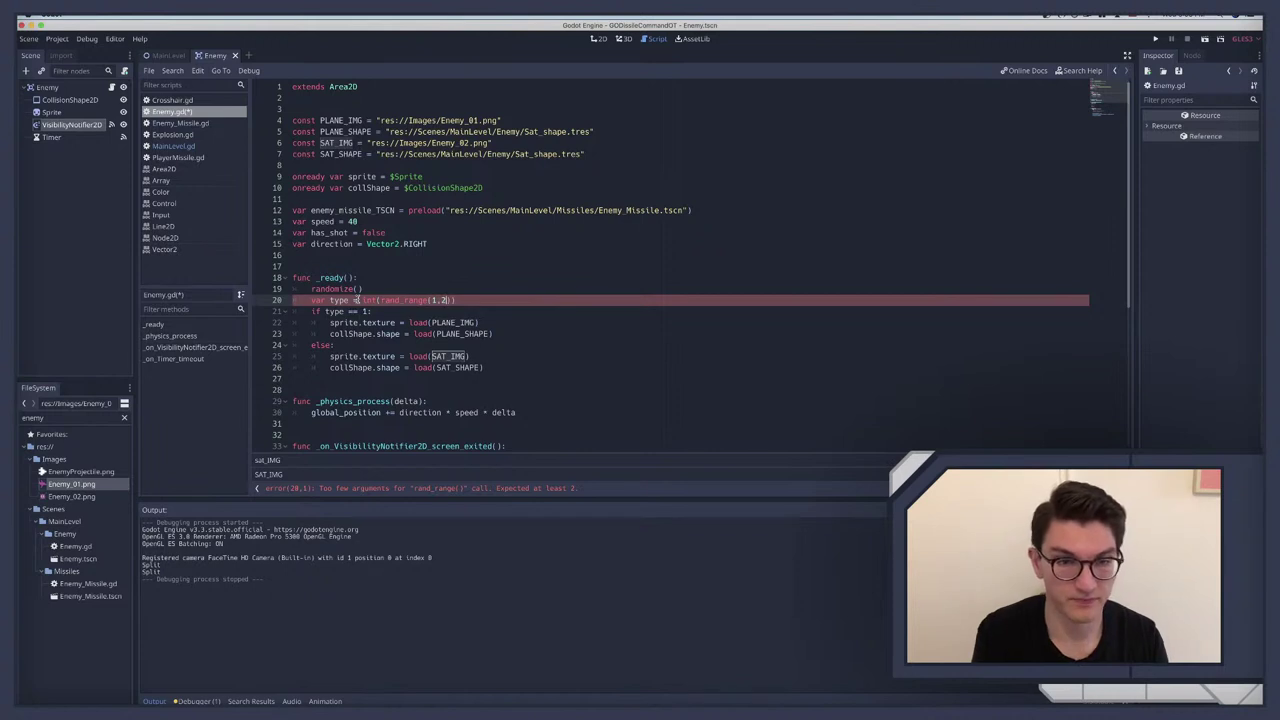
{"action": "left_click", "coordinate": [436, 300]}
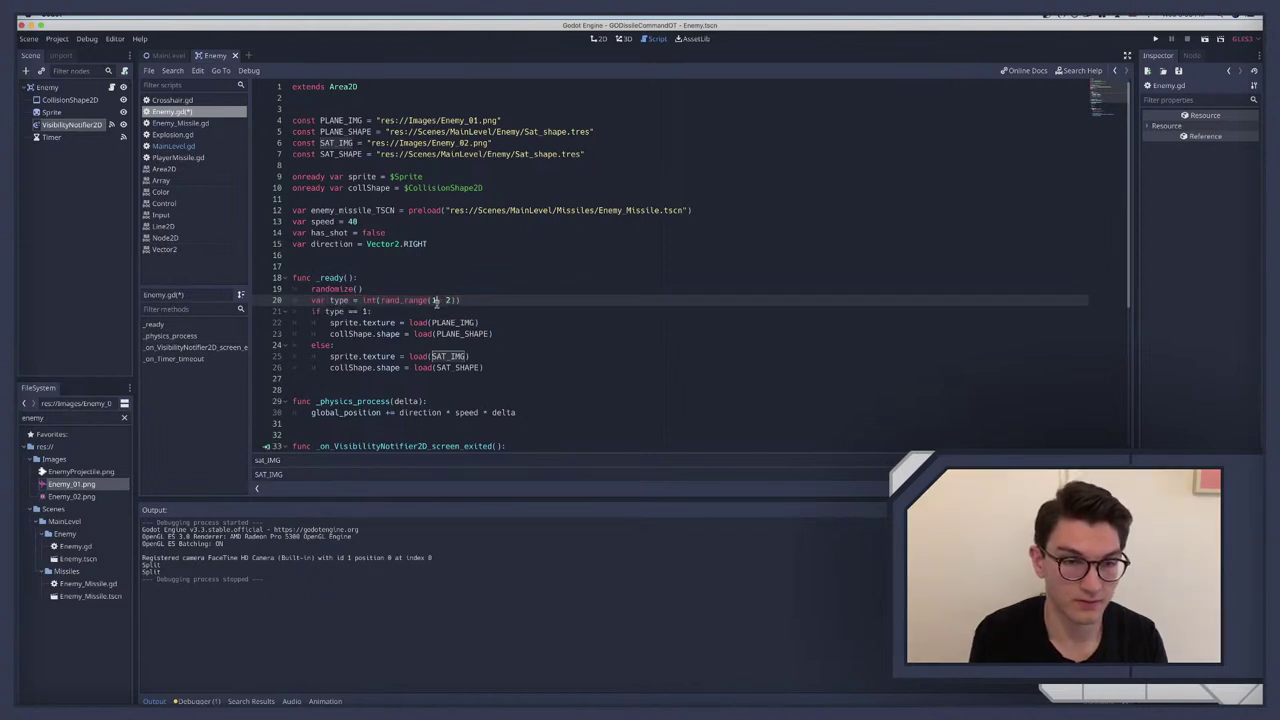
Step: Add a print(type) line below the type assignment
{"action": "key", "text": "Return"}
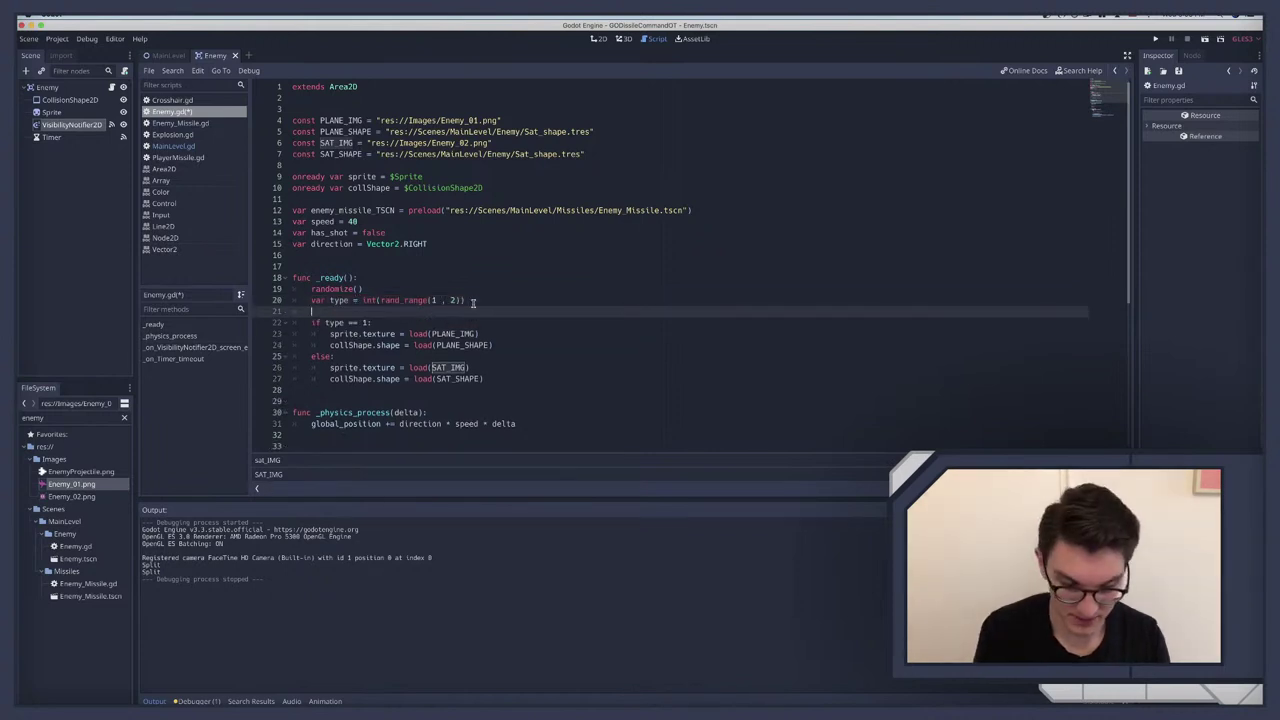
{"action": "type", "text": "print("}
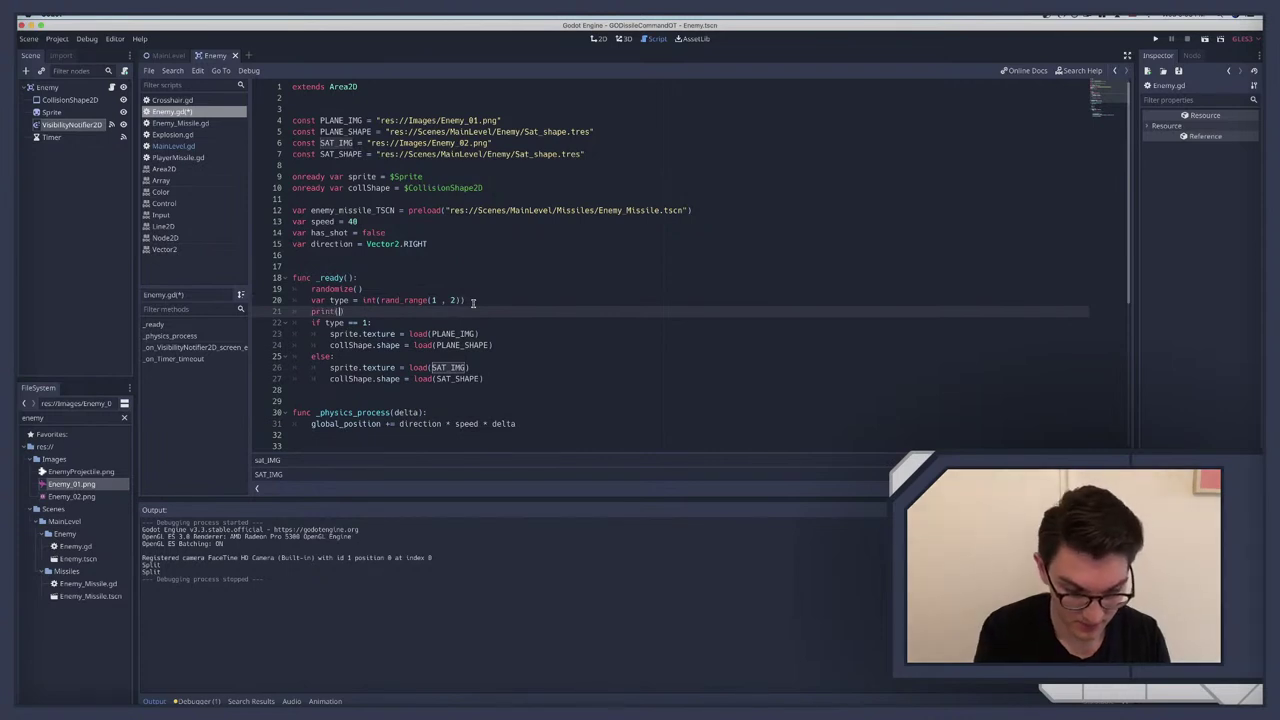
{"action": "type", "text": "type"}
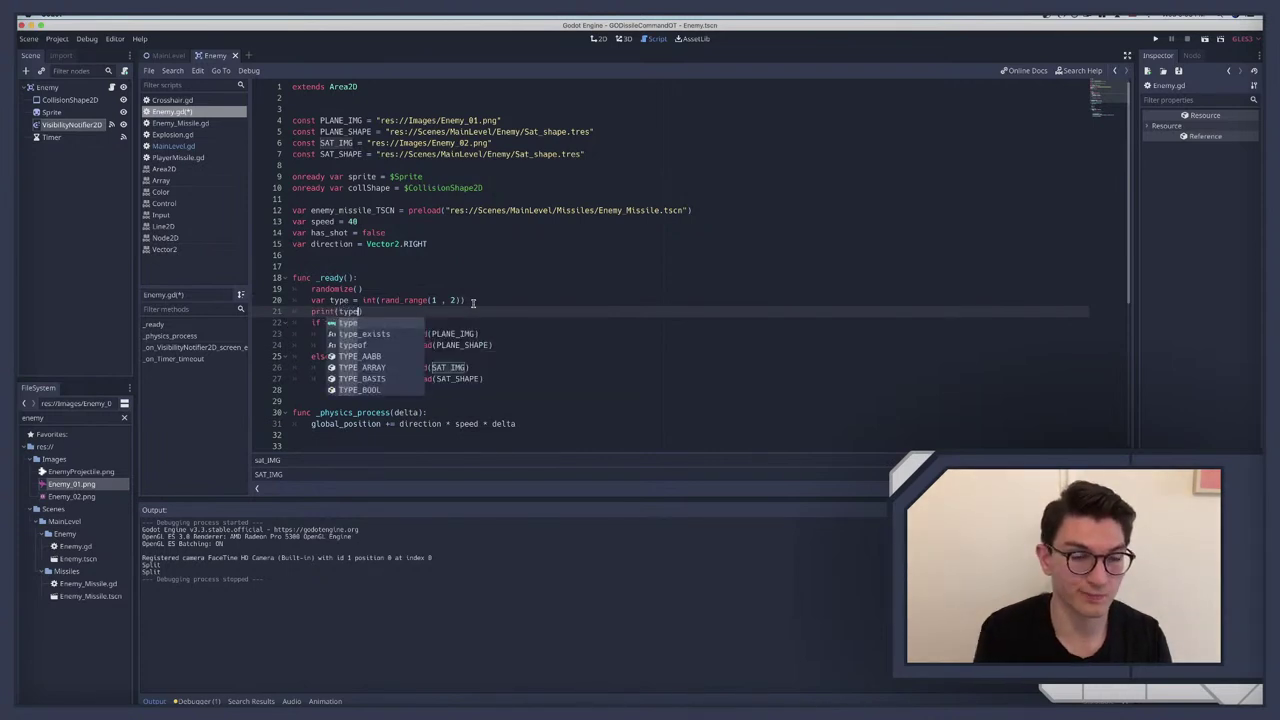
{"action": "key", "text": "Escape"}
{"action": "left_click", "coordinate": [419, 313]}
{"action": "key", "text": "Return"}
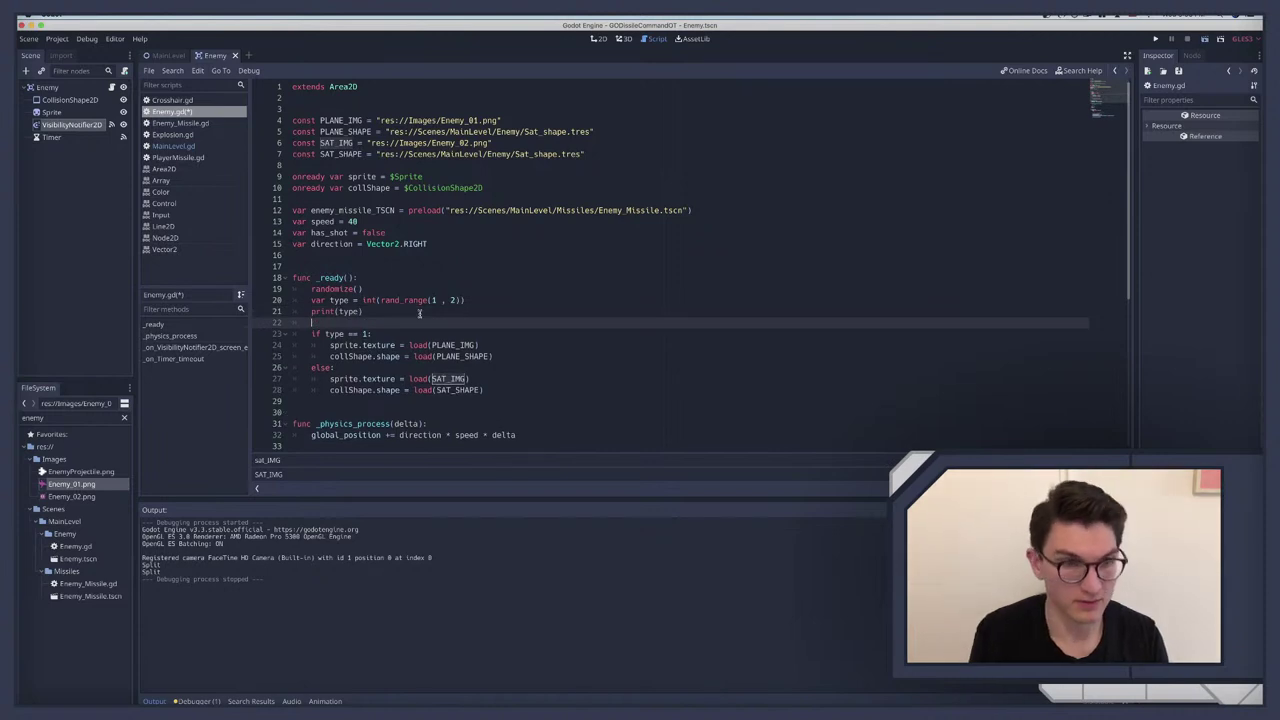
Step: Save the script and run the game repeatedly to check the printed type
{"action": "key", "text": "super+b"}
{"action": "key", "text": "super+q"}
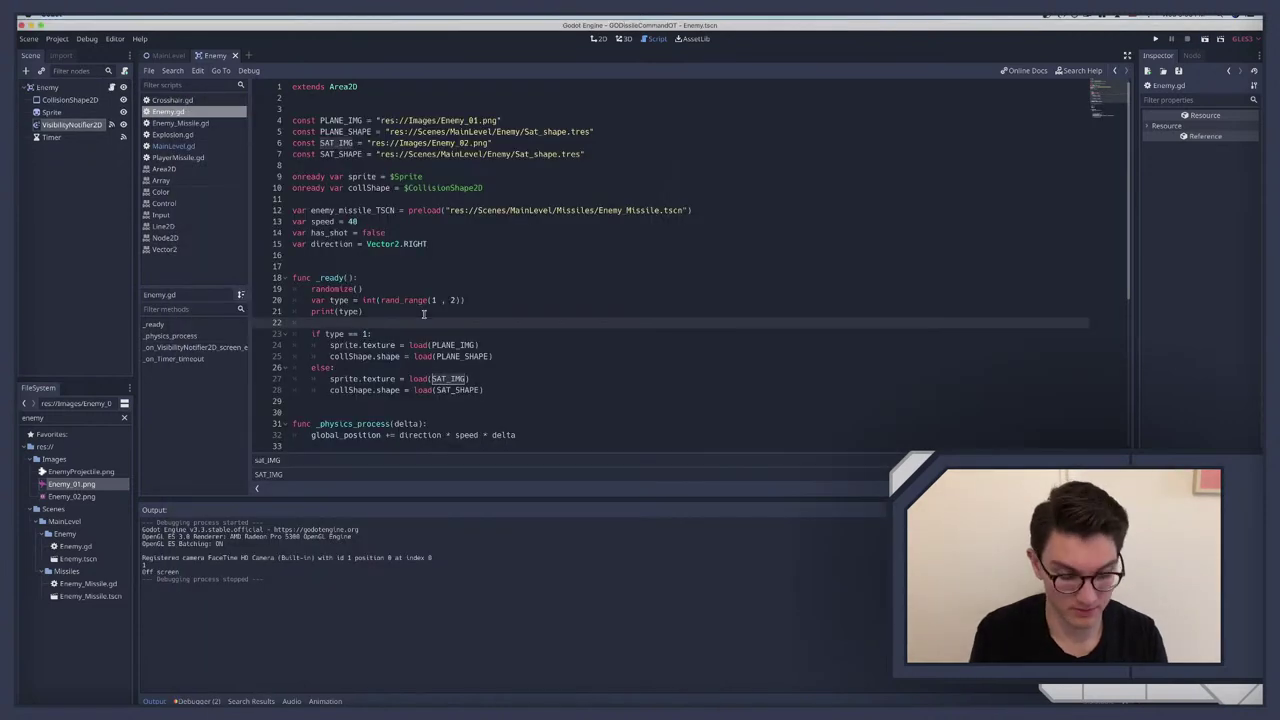
{"action": "key", "text": "super+b"}
{"action": "key", "text": "super+q"}
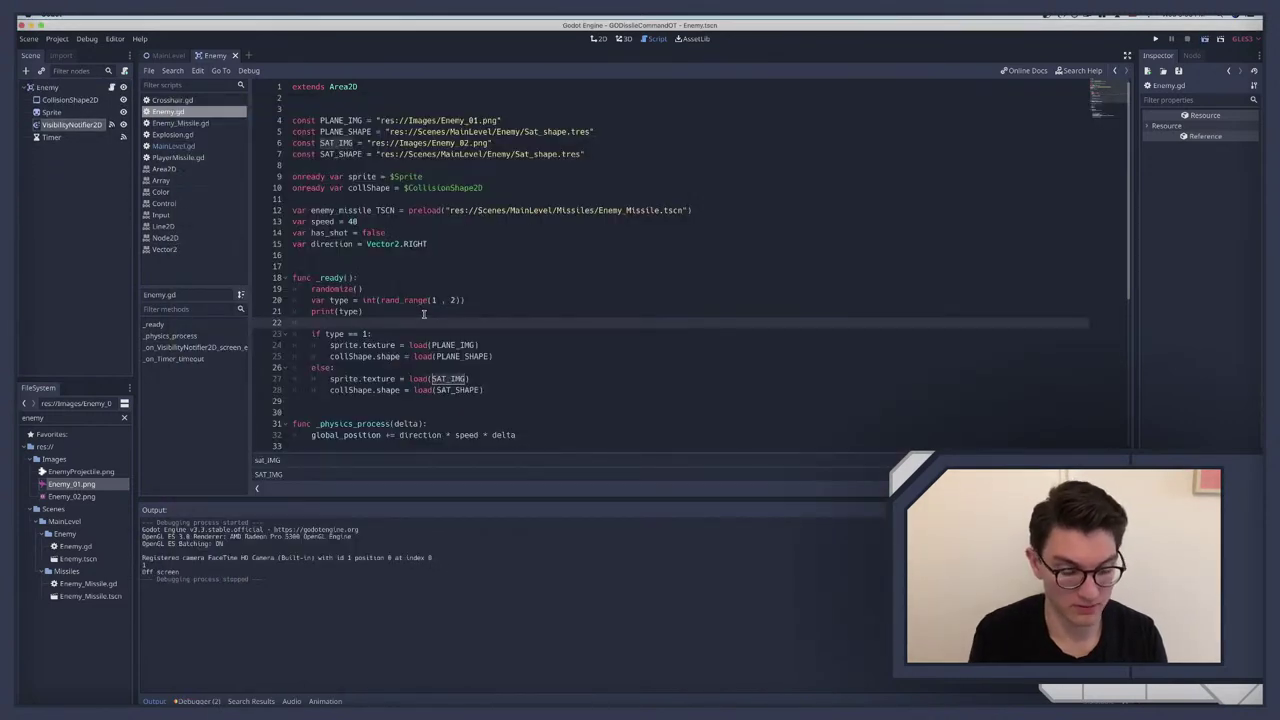
{"action": "key", "text": "super+b"}
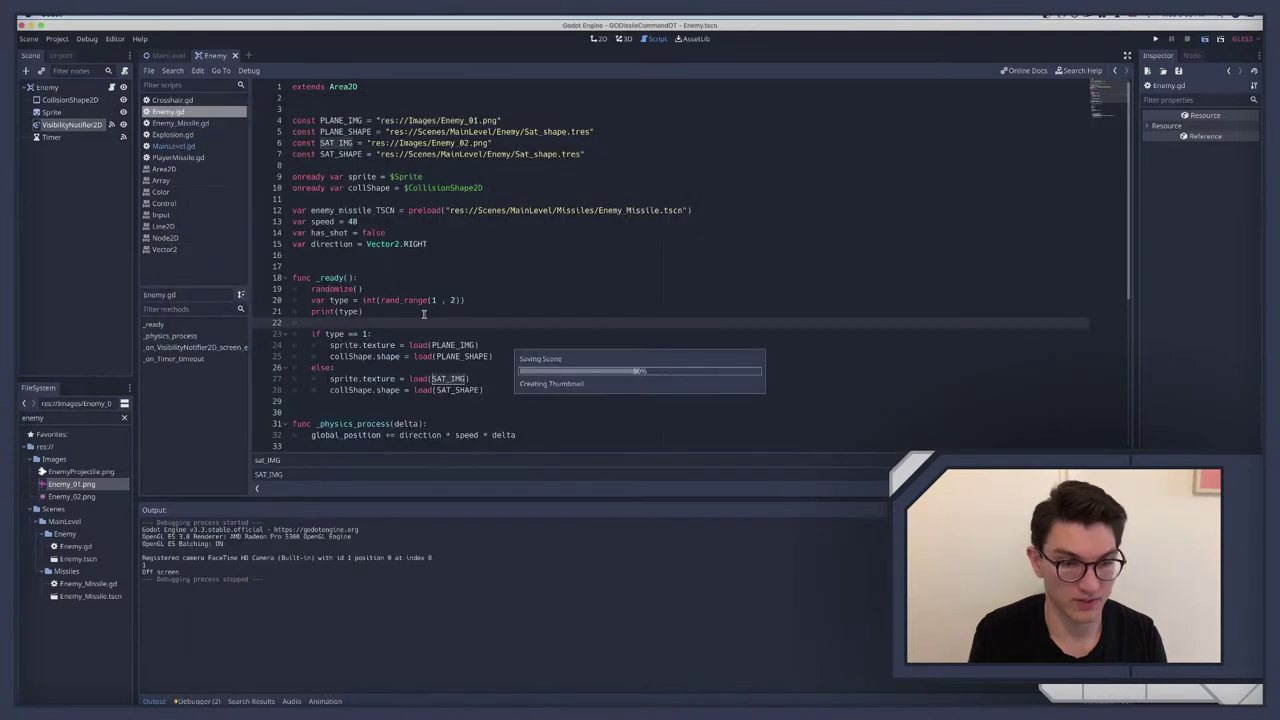
{"action": "key", "text": "super+b"}
{"action": "key", "text": "super+period"}
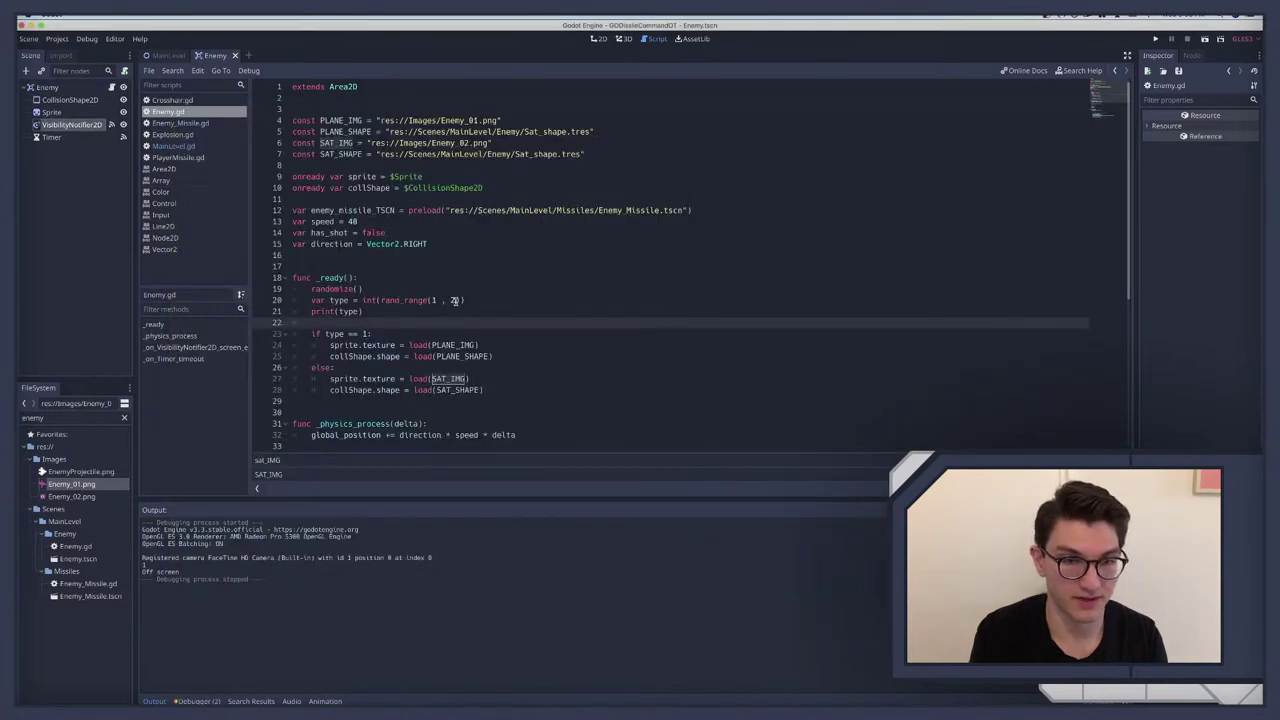
Step: Widen the type range to rand_range(1, 3) and test it over several game runs
{"action": "left_click", "coordinate": [455, 300]}
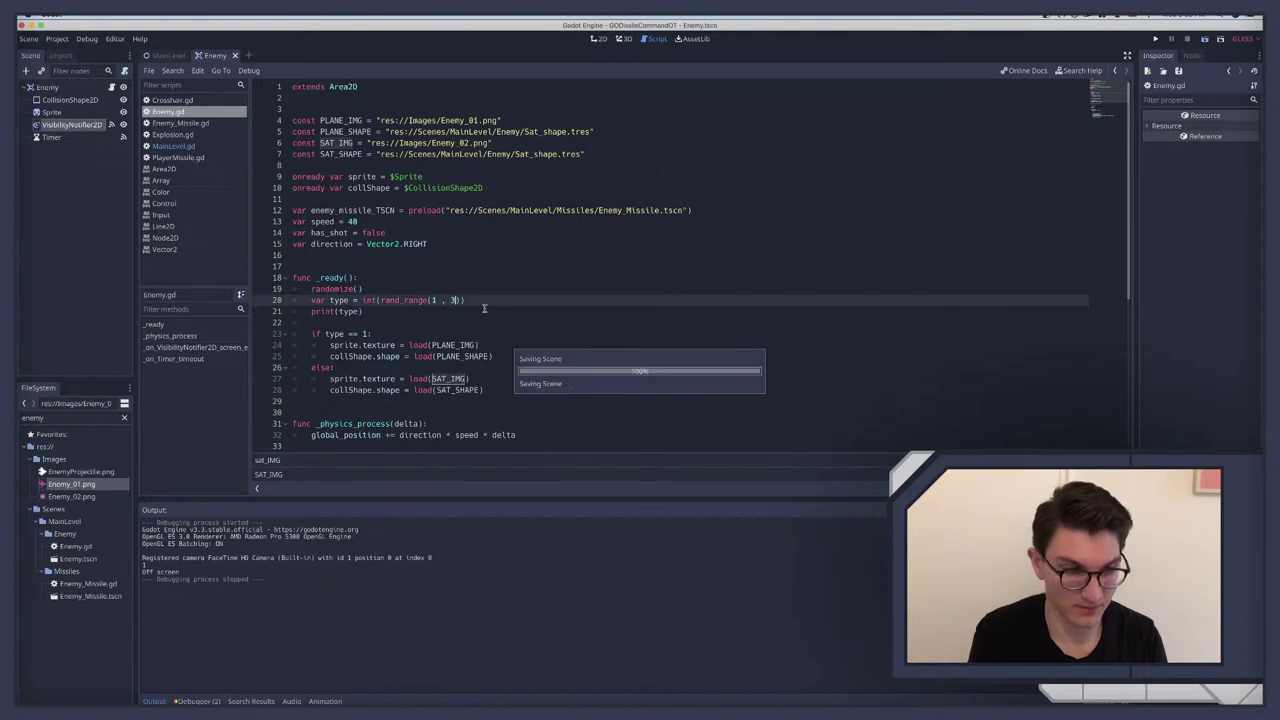
{"action": "key", "text": "super+b"}
{"action": "key", "text": "super+period"}
{"action": "key", "text": "super+b"}
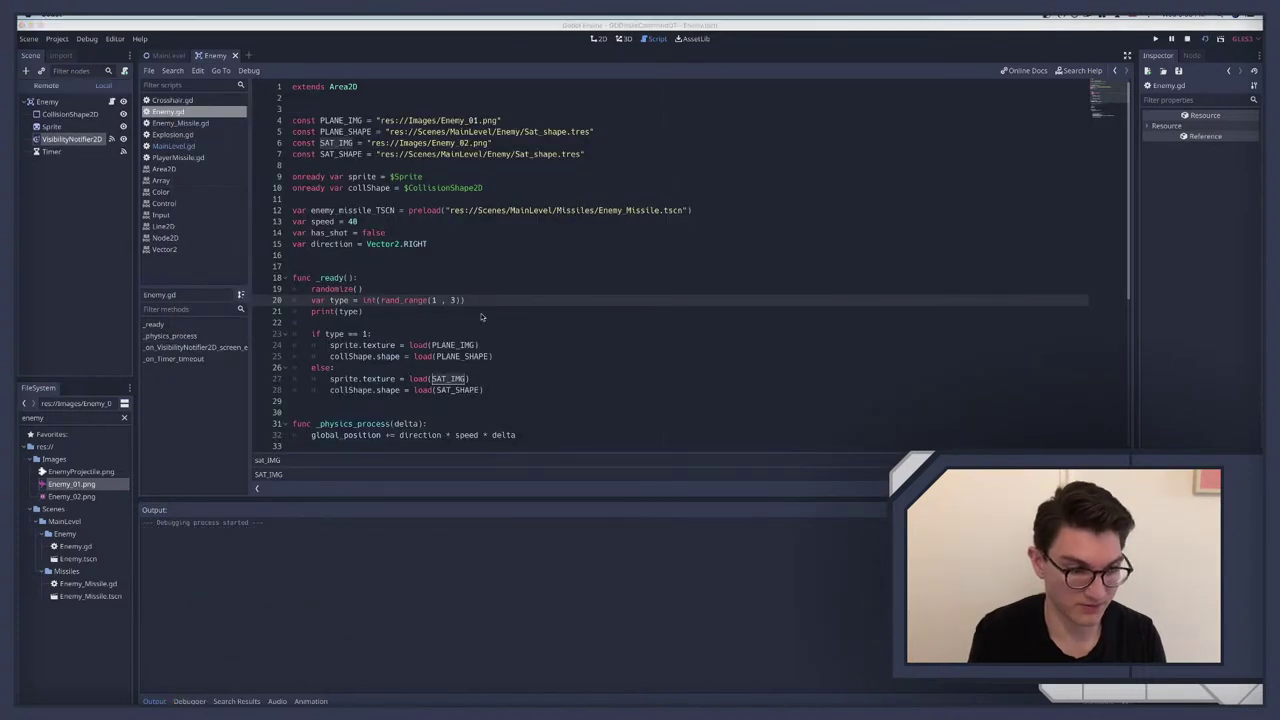
{"action": "key", "text": "super+period"}
{"action": "key", "text": "super+b"}
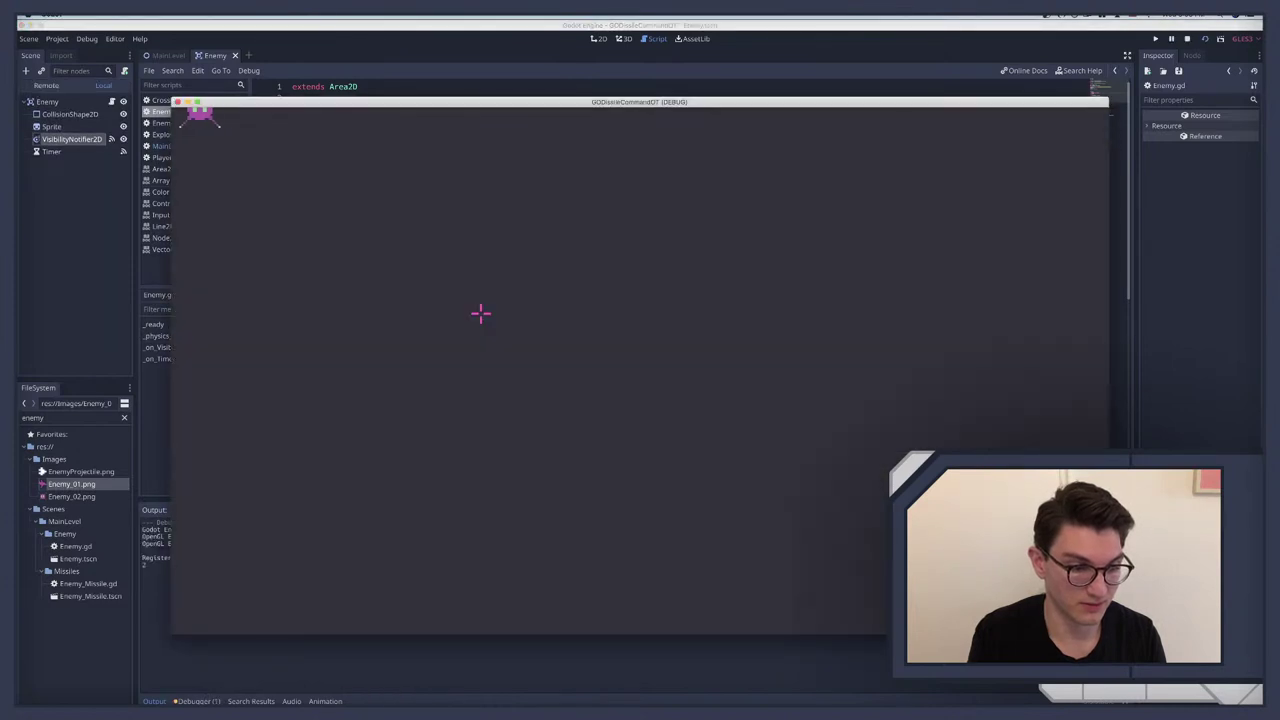
{"action": "key", "text": "super+period"}
{"action": "key", "text": "super+b"}
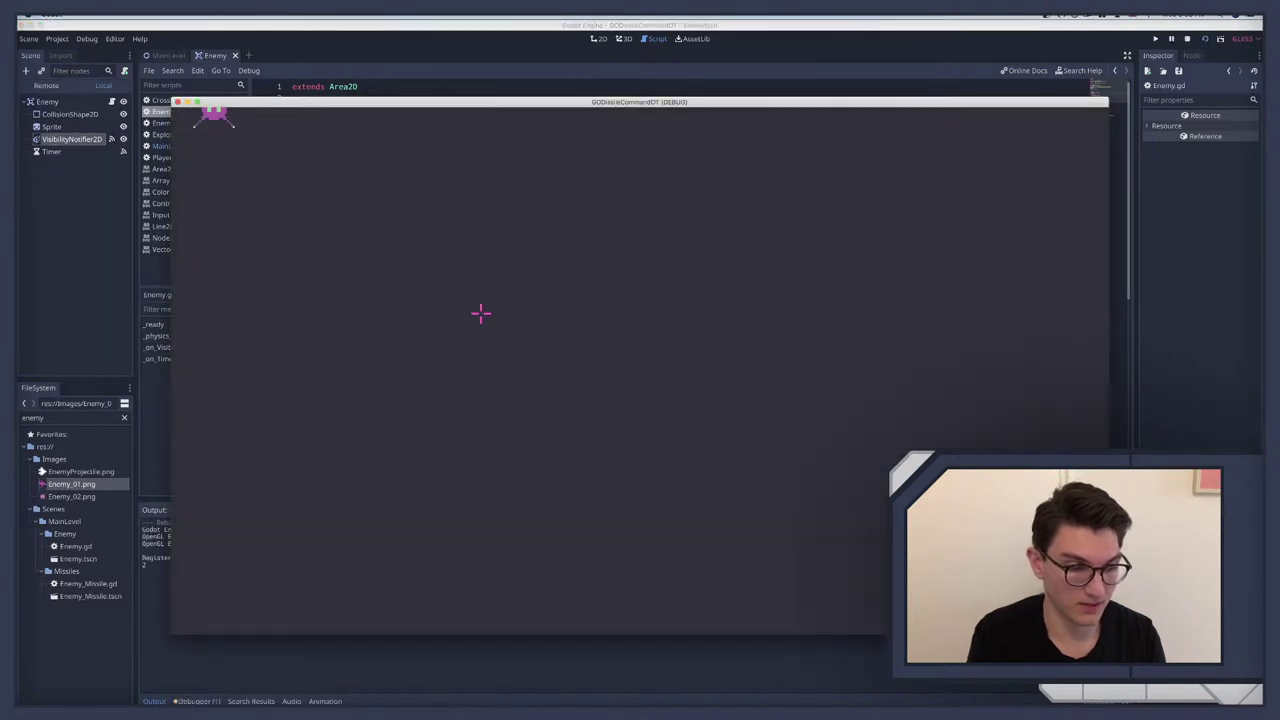
{"action": "key", "text": "super+period"}
{"action": "key", "text": "super+b"}
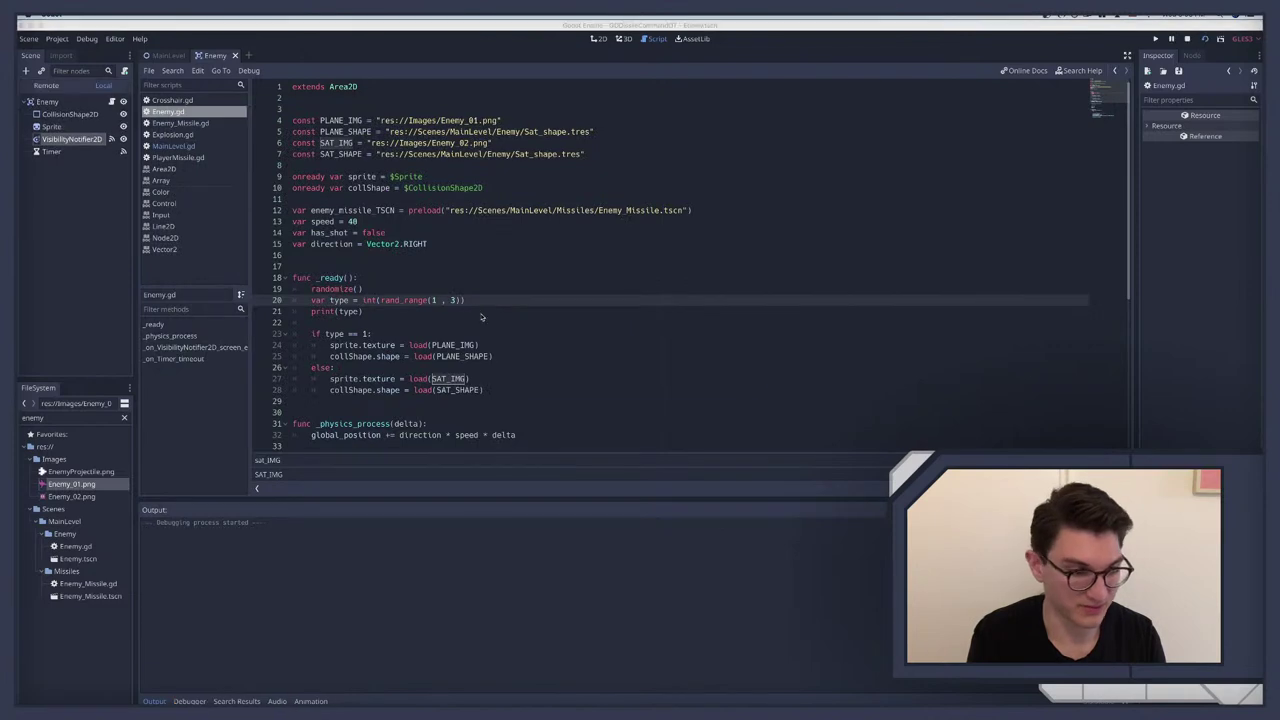
{"action": "key", "text": "super+period"}
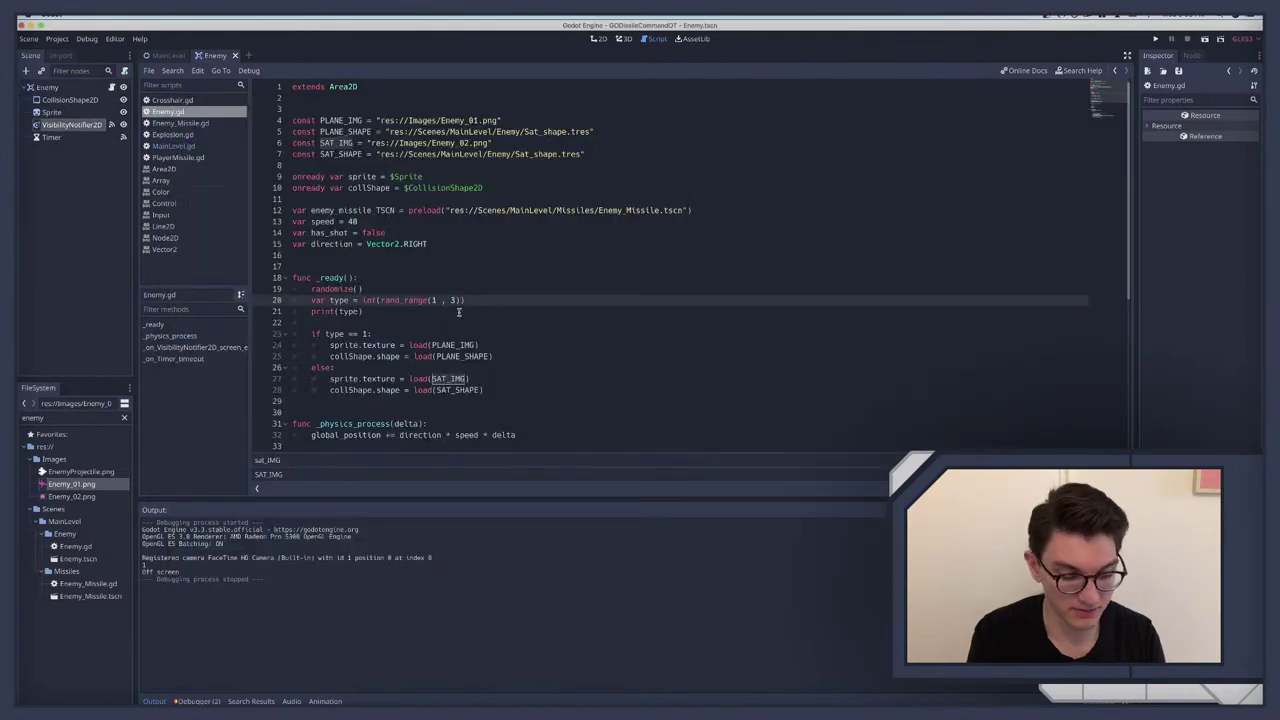
{"action": "key", "text": "super+b"}
{"action": "key", "text": "super+period"}
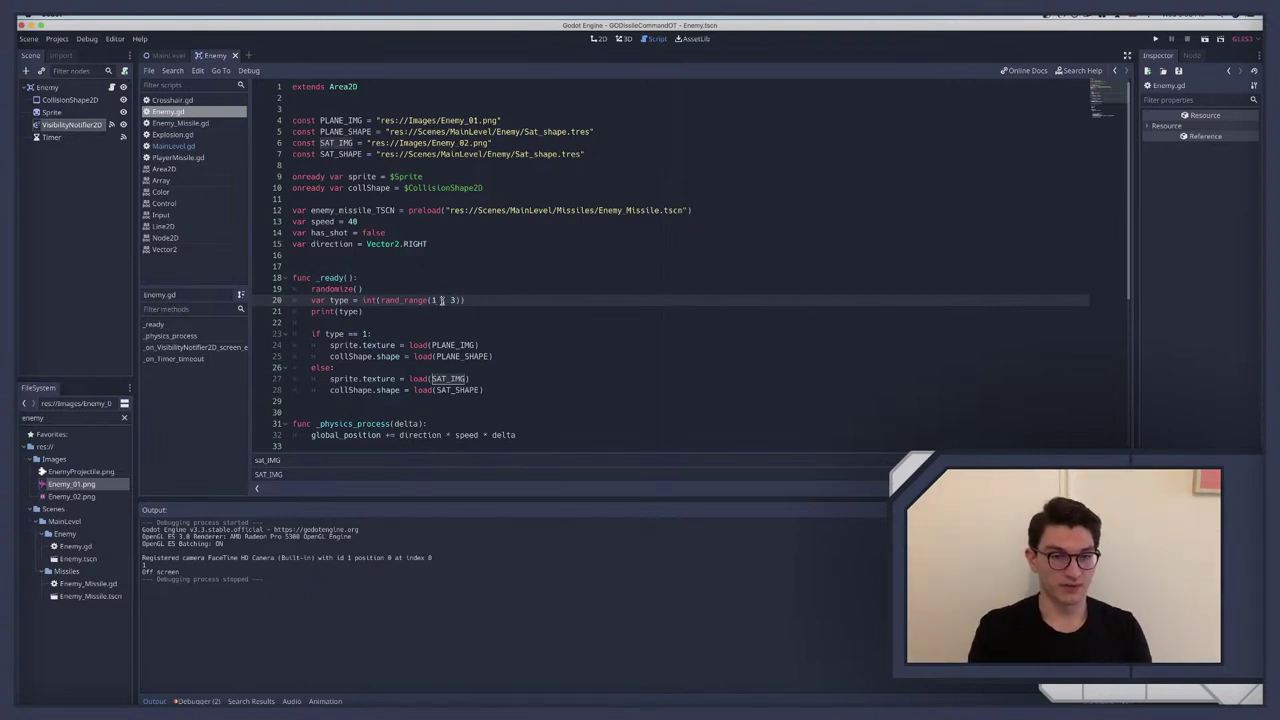
Step: Delete the print(type) debug line and leave one blank line after the type assignment
{"action": "left_click_drag", "start_coordinate": [364, 311], "coordinate": [272, 315]}
{"action": "key", "text": "BackSpace"}
{"action": "left_click", "coordinate": [326, 323]}
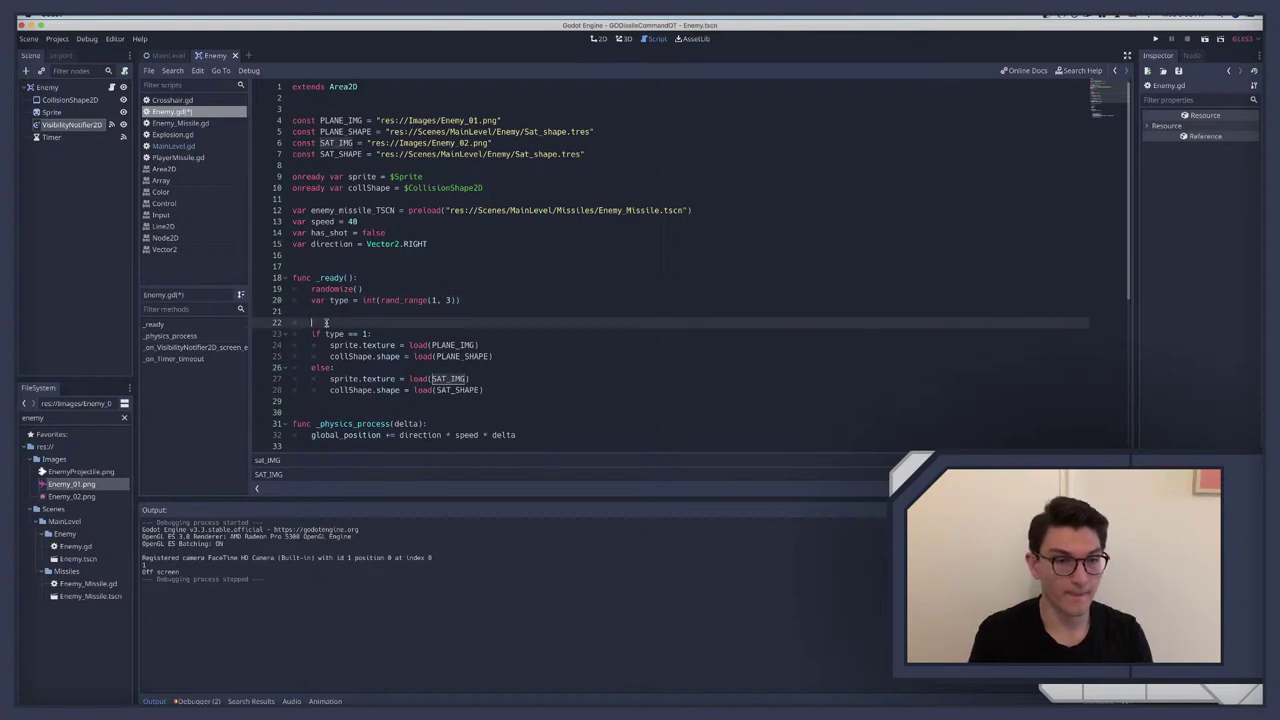
{"action": "key", "text": "BackSpace"}
{"action": "key", "text": "BackSpace"}
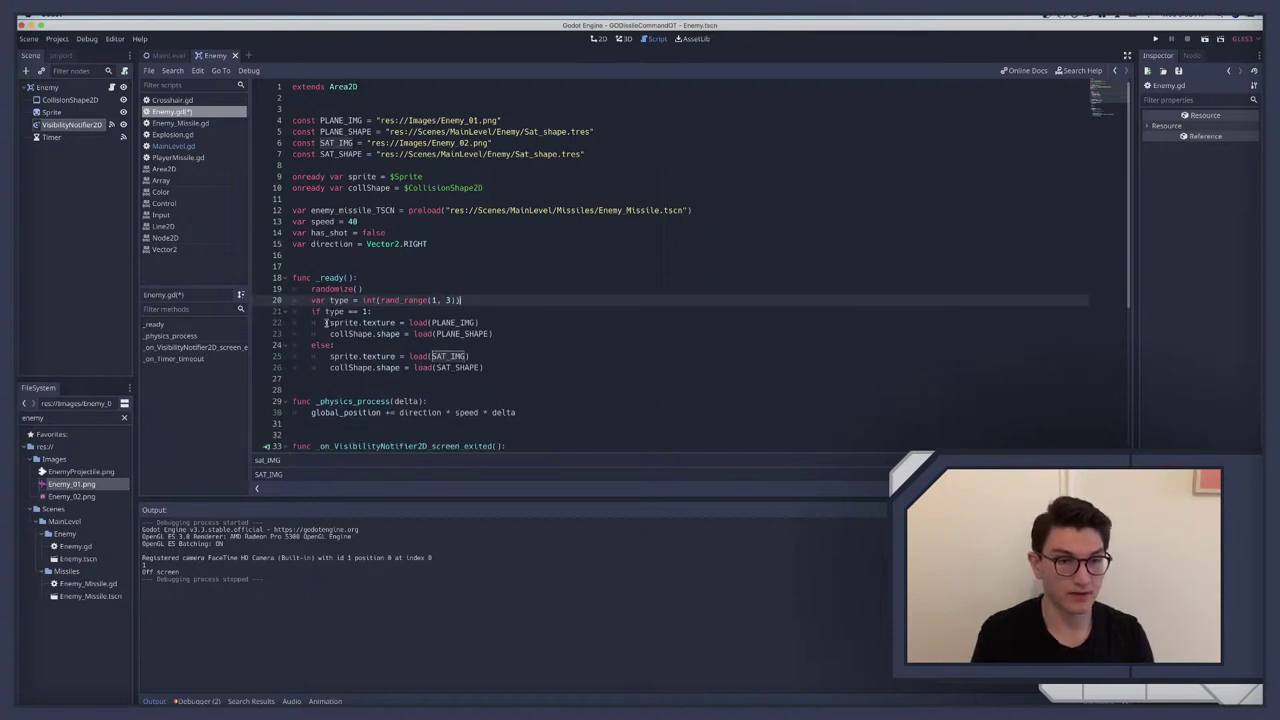
{"action": "key", "text": "Return"}
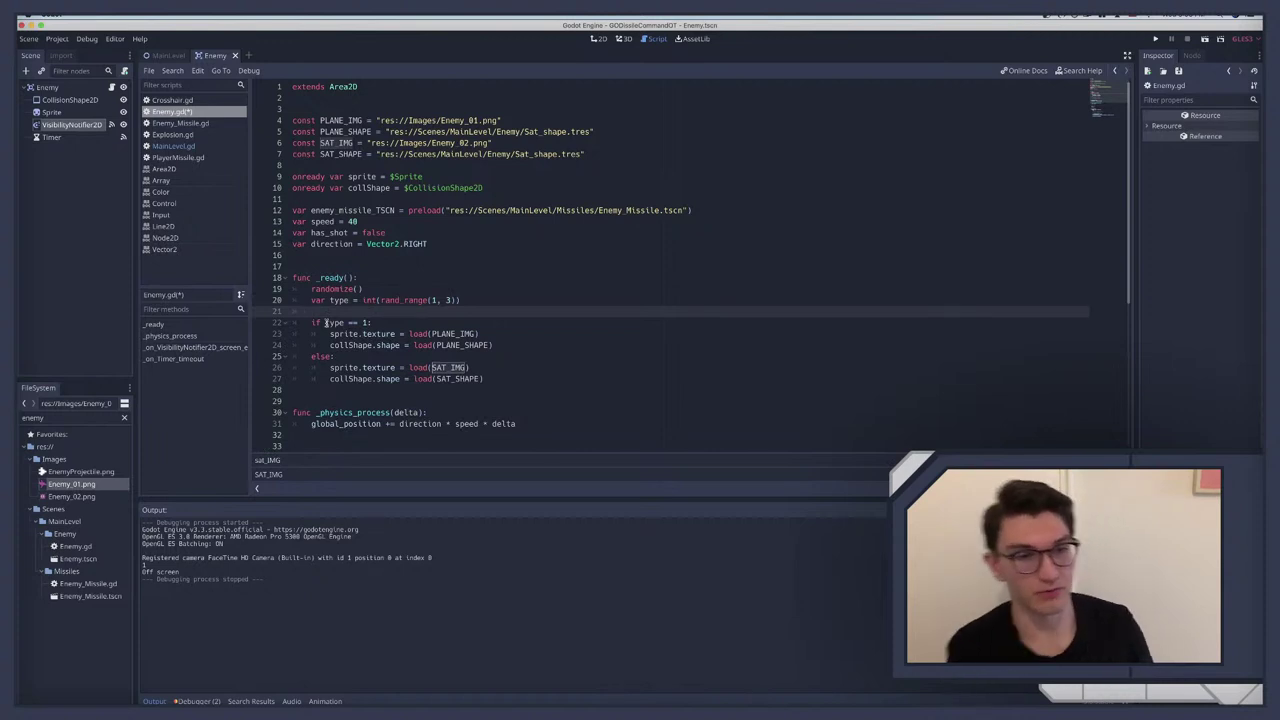
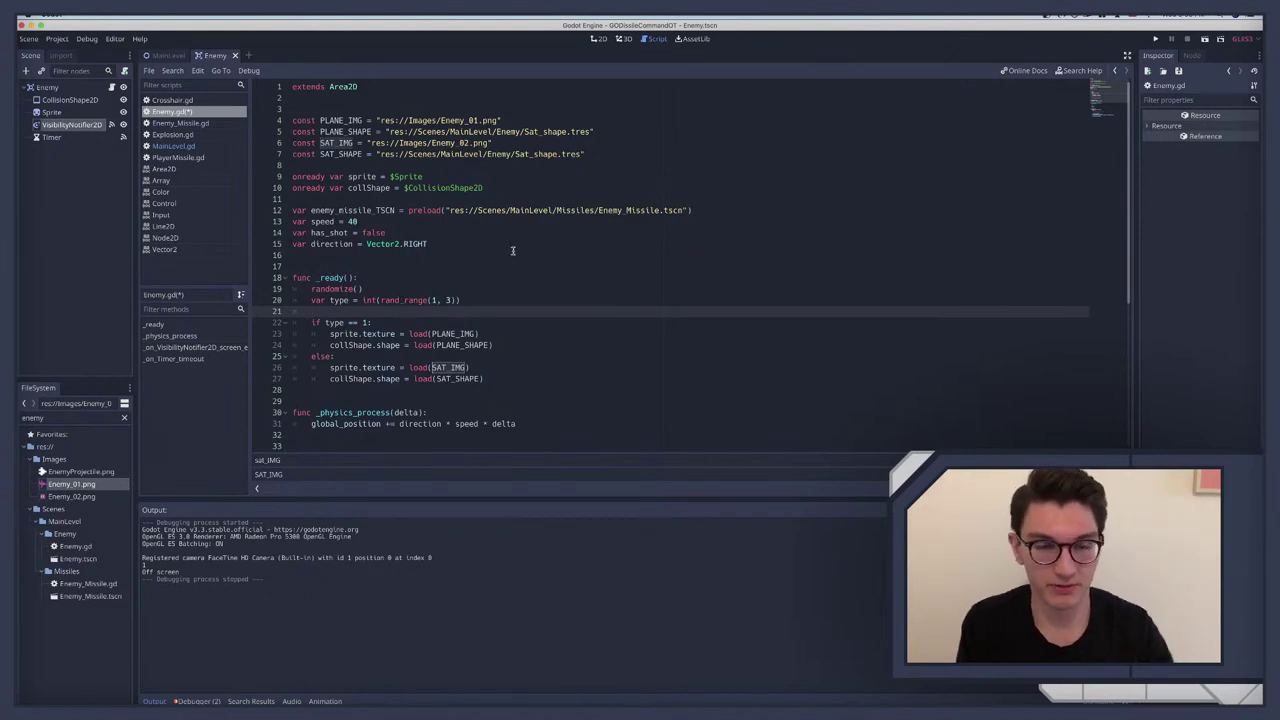
Step: Review the rand_range sprite-type code and if/else block on lines 20–27, then save Enemy.gd
{"action": "left_click", "coordinate": [368, 300]}
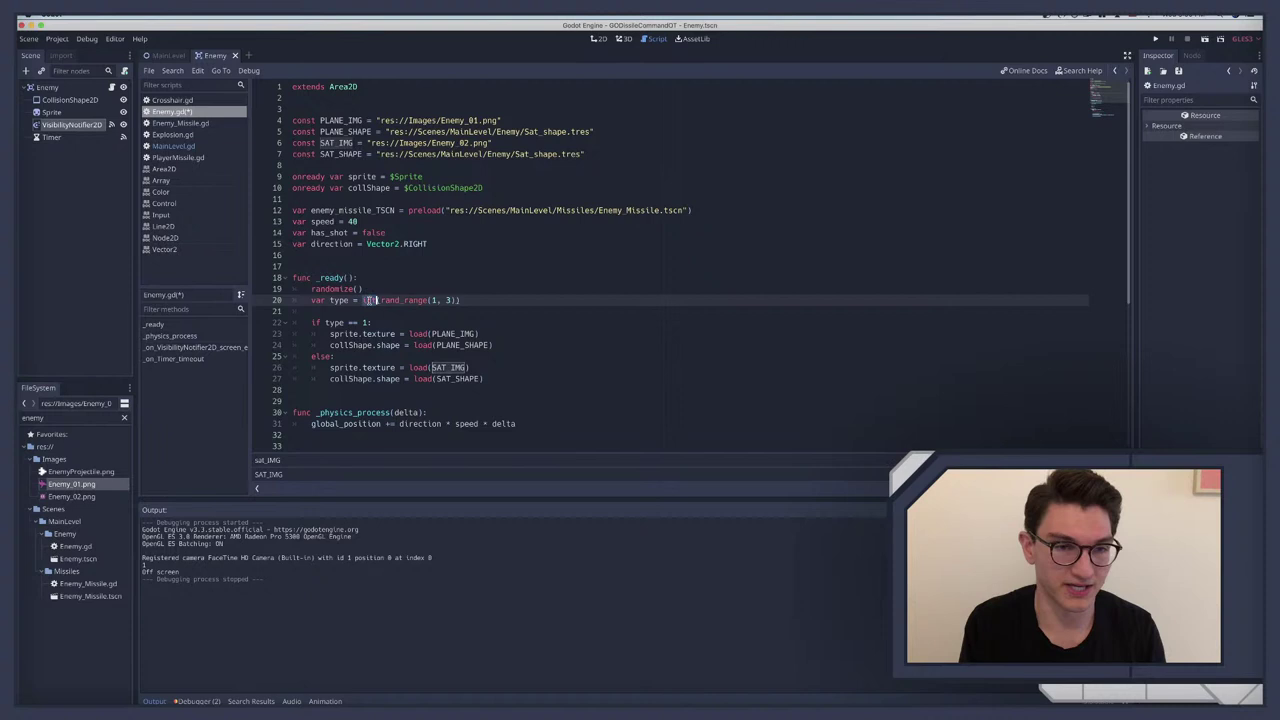
{"action": "left_click_drag", "start_coordinate": [380, 300], "coordinate": [478, 301]}
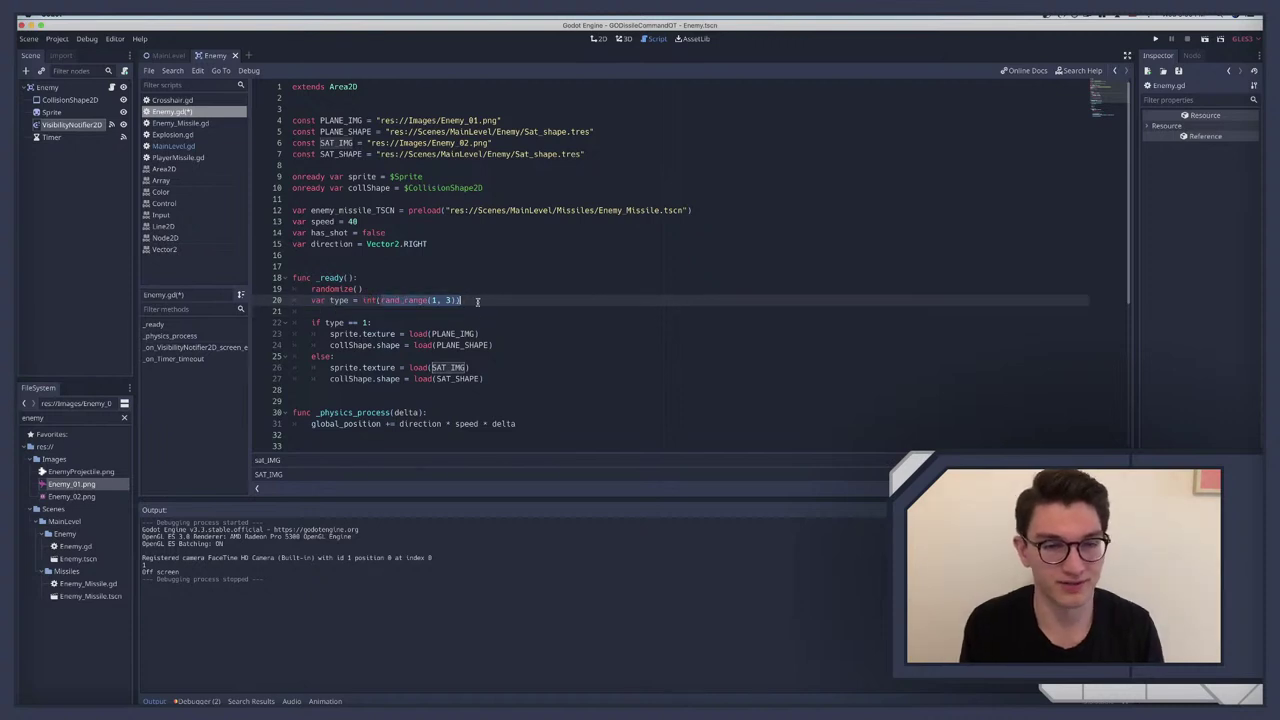
{"action": "left_click", "coordinate": [380, 306]}
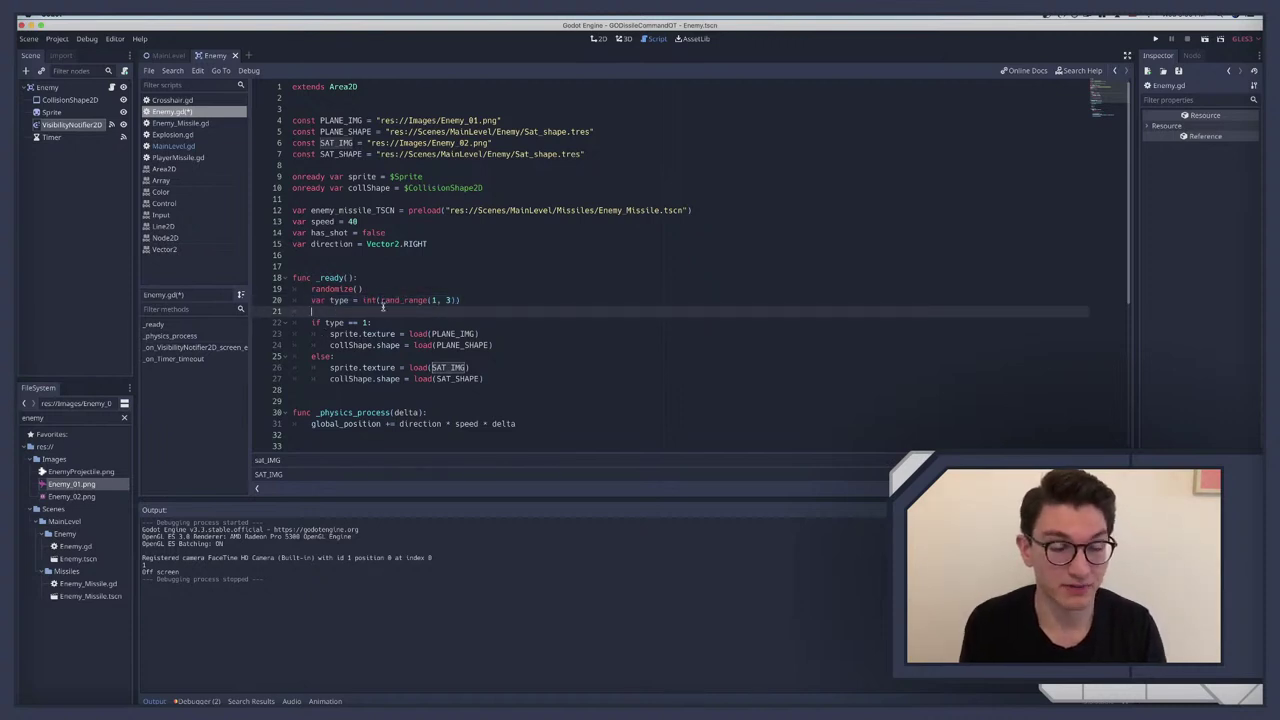
{"action": "left_click_drag", "start_coordinate": [381, 308], "coordinate": [513, 381]}
{"action": "left_click", "coordinate": [412, 345]}
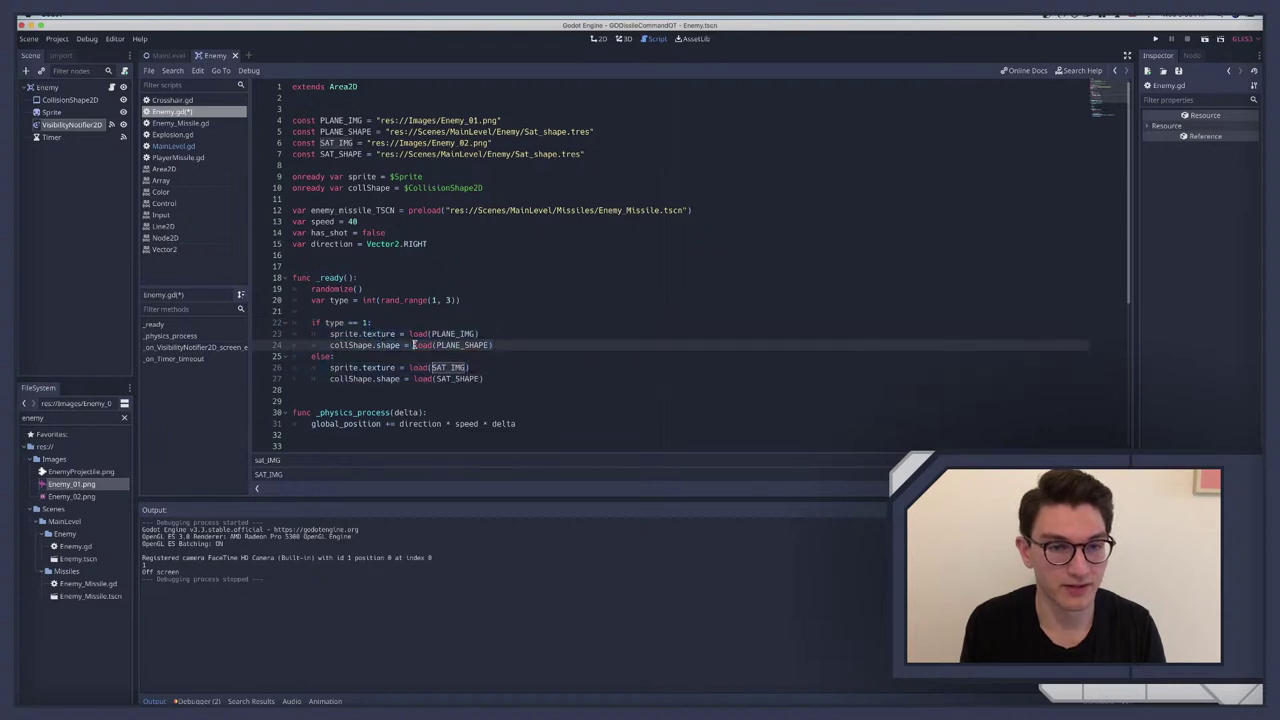
{"action": "key", "text": "super+s"}
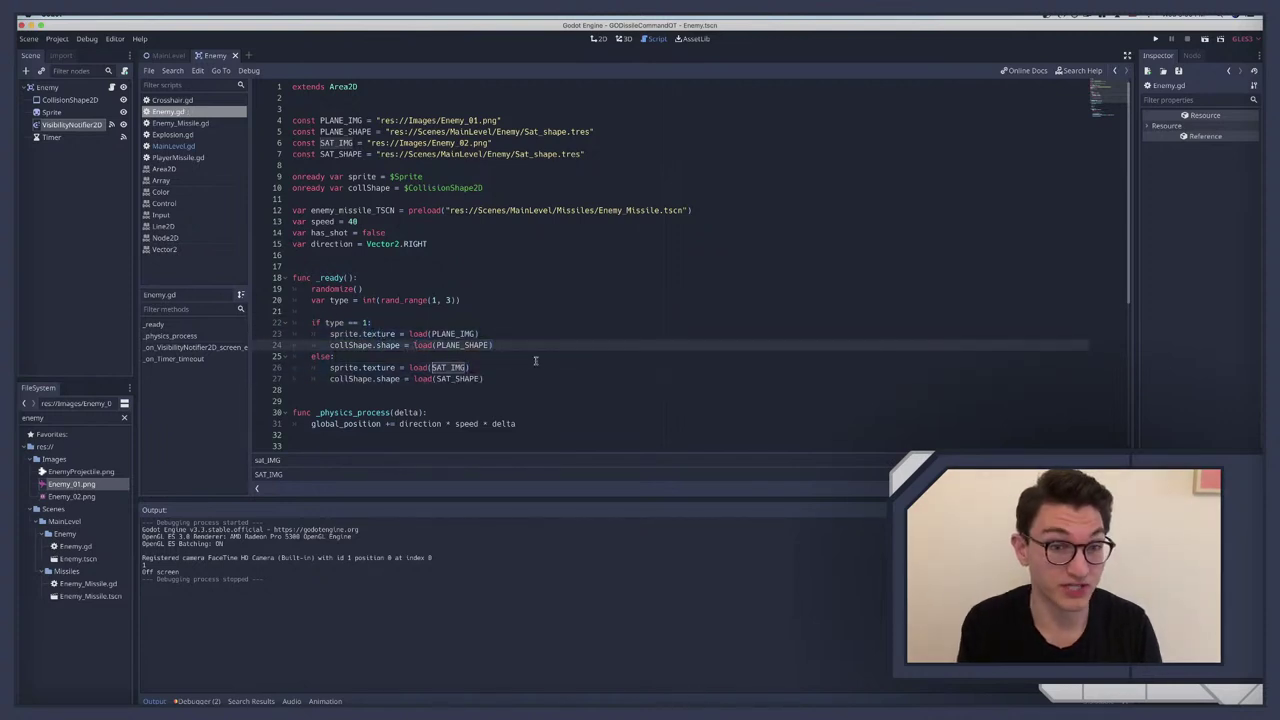
Step: Scroll through the script and show the Enemy node in the 2D editor
{"action": "scroll", "coordinate": [560, 365], "scroll_direction": "down", "scroll_amount": 7}
{"action": "scroll", "coordinate": [630, 380], "scroll_direction": "up", "scroll_amount": 7}
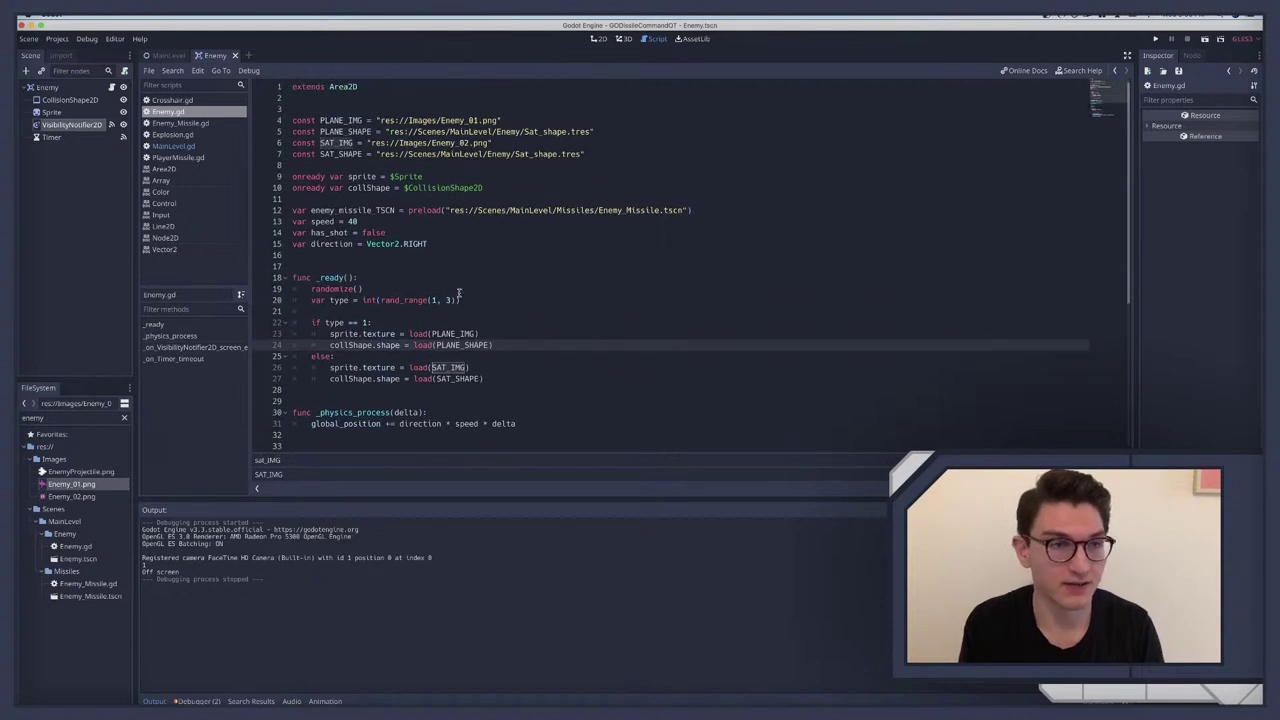
{"action": "scroll", "coordinate": [460, 291], "scroll_direction": "down", "scroll_amount": 7}
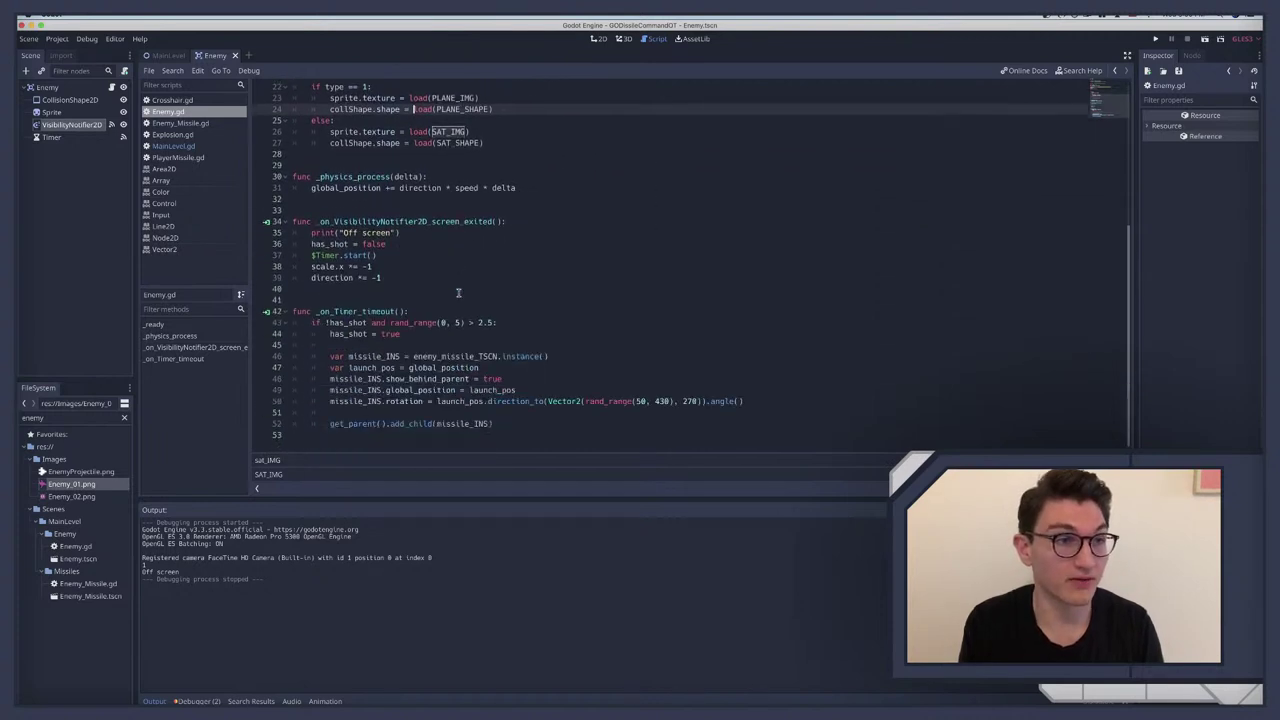
{"action": "left_click", "coordinate": [50, 88]}
Step: Check the Enemy's collision layer names, then open Explosion.tscn via the FileSystem filter 'explosion'
{"action": "left_click", "coordinate": [1256, 308]}
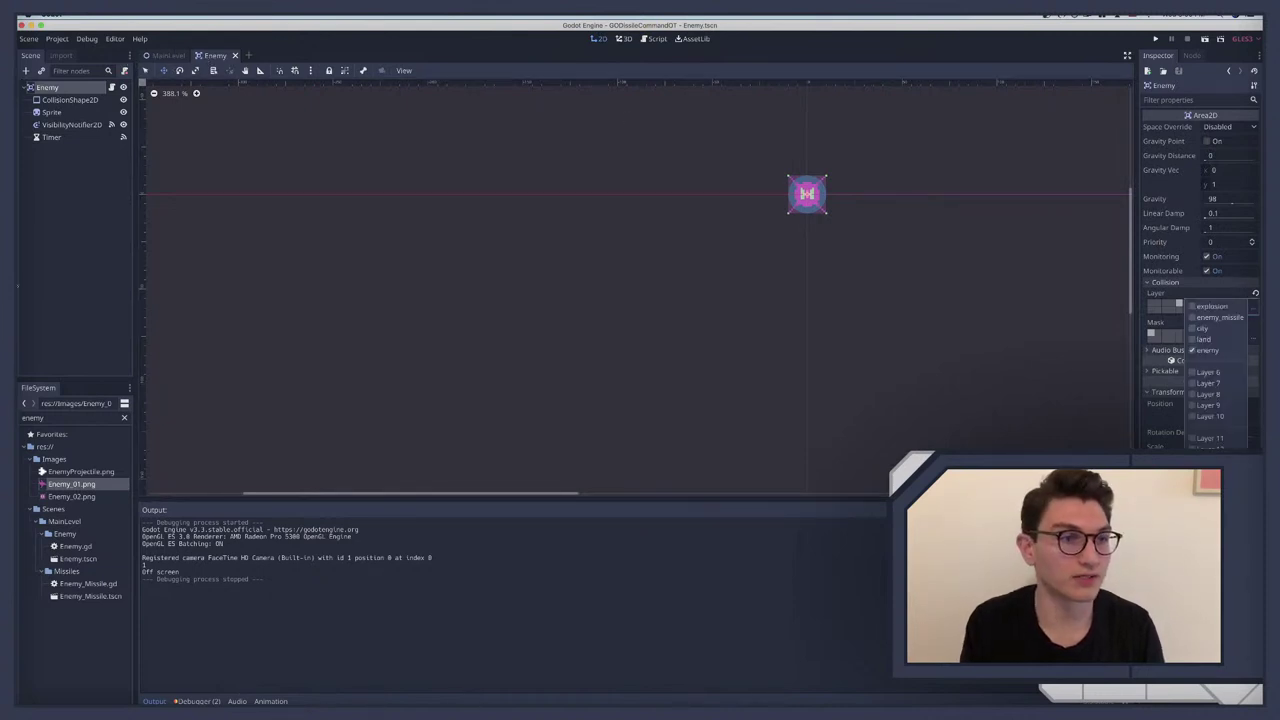
{"action": "double_click", "coordinate": [33, 418]}
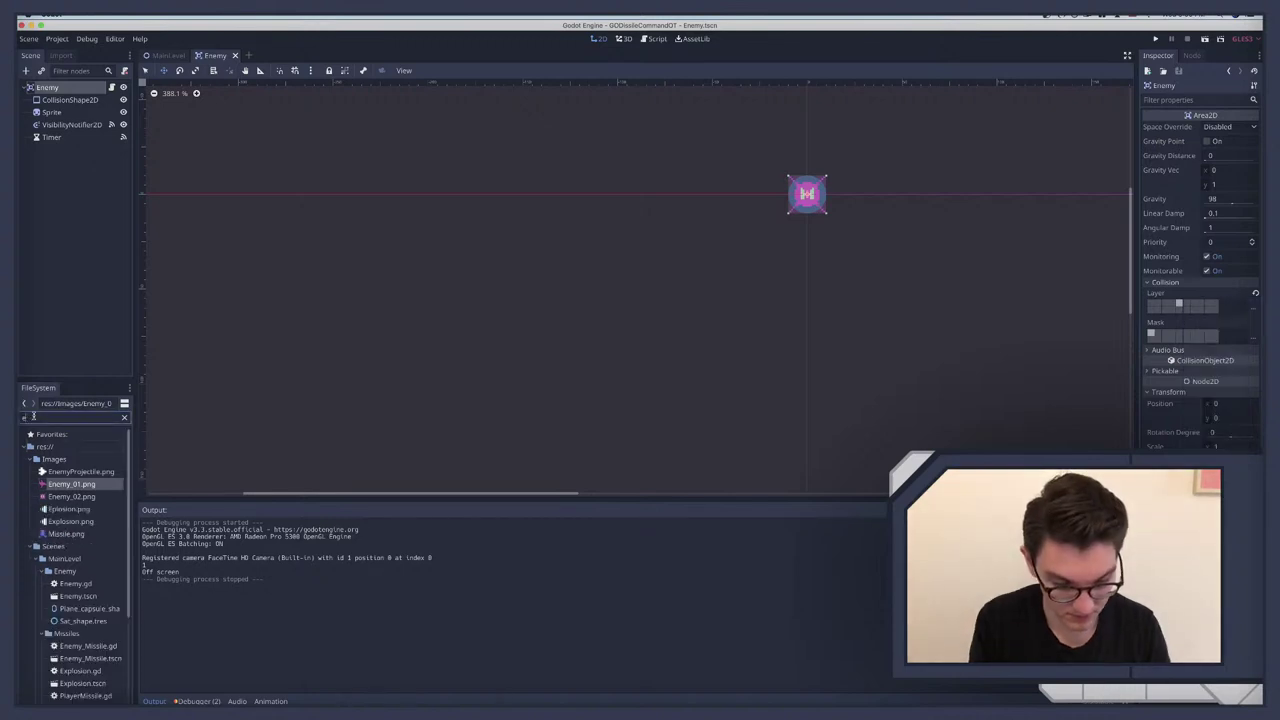
{"action": "type", "text": "explosion"}
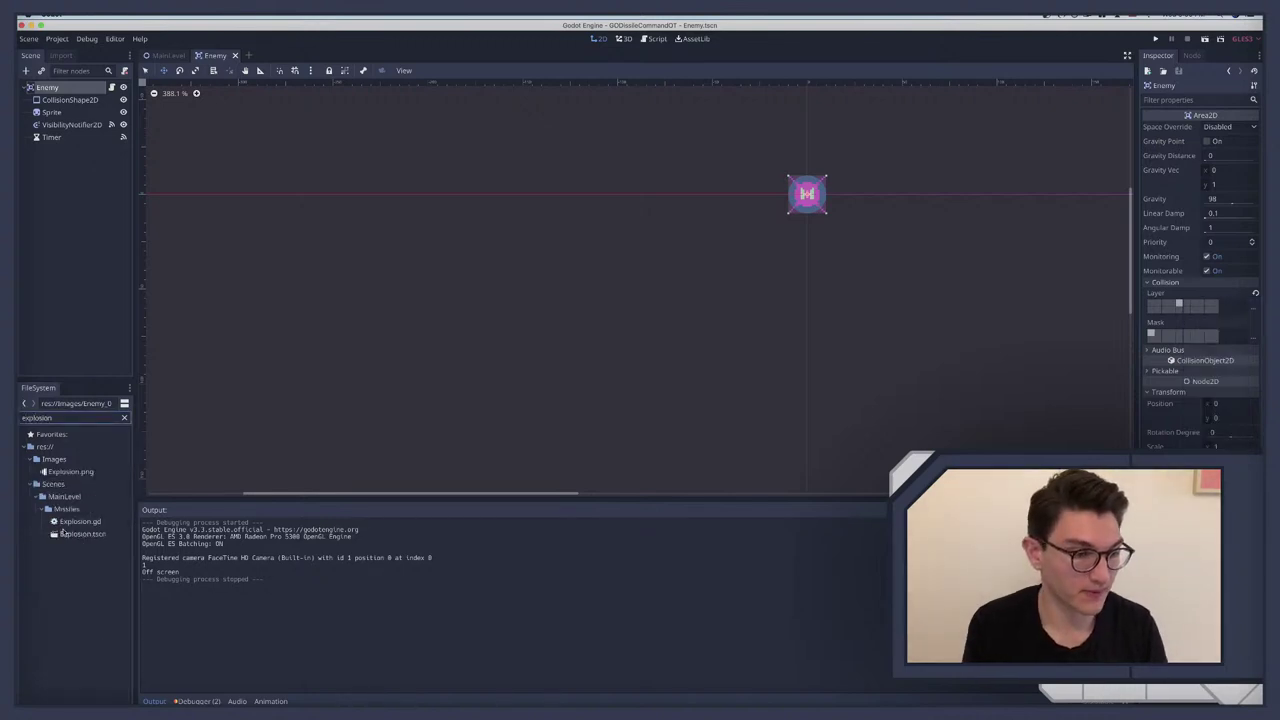
{"action": "double_click", "coordinate": [82, 533]}
Step: Add the enemy layer to the Explosion Area2D's collision mask and save the scene
{"action": "left_click", "coordinate": [50, 111]}
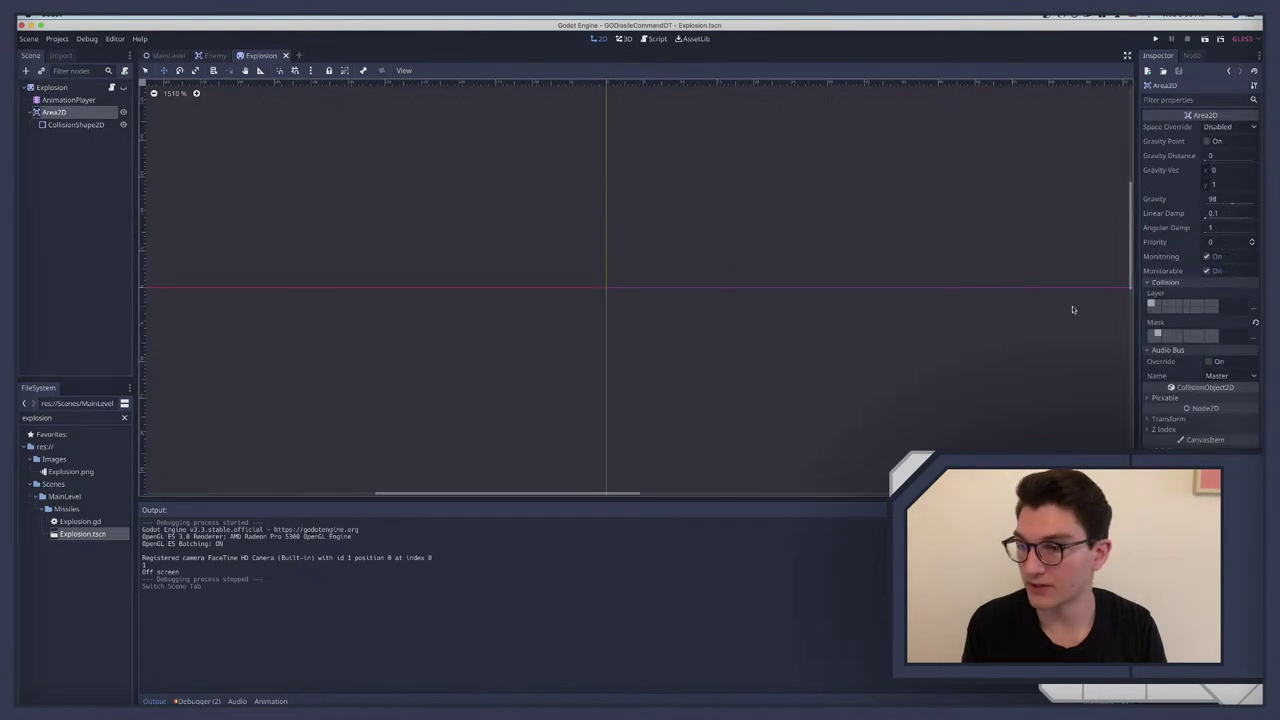
{"action": "left_click", "coordinate": [1253, 336]}
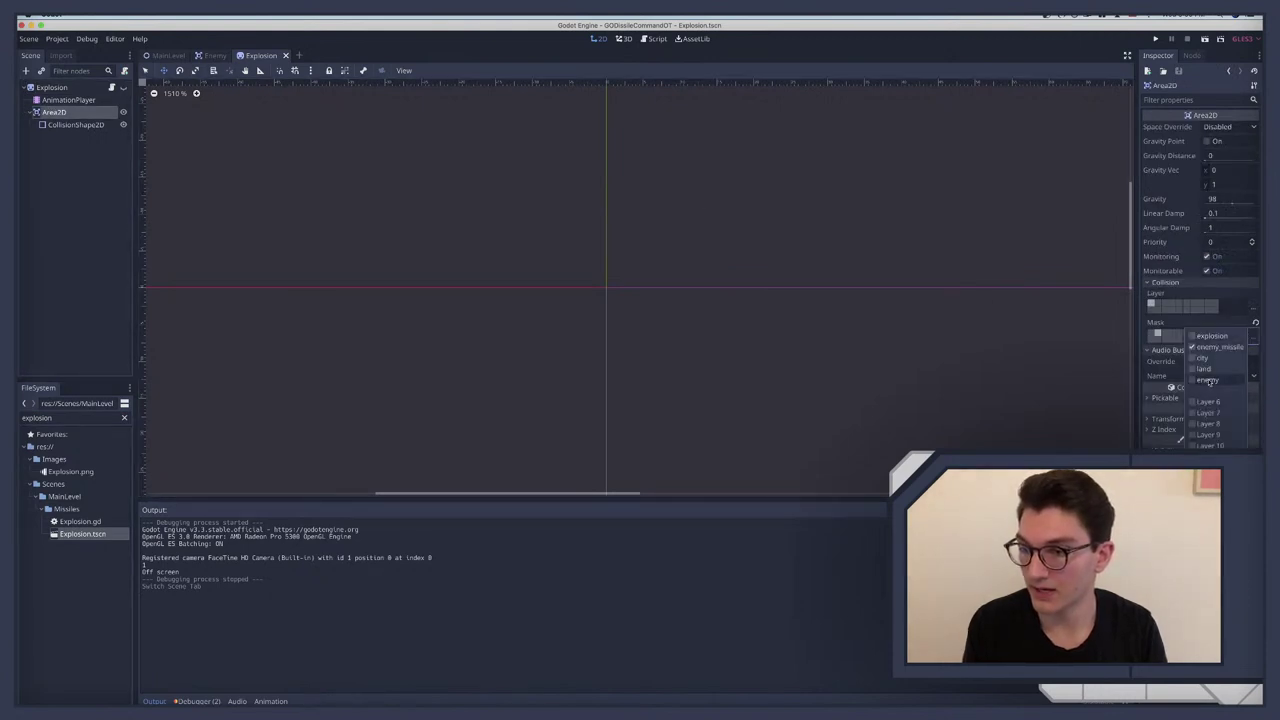
{"action": "left_click", "coordinate": [1205, 380]}
{"action": "left_click", "coordinate": [677, 371]}
{"action": "key", "text": "super+s"}
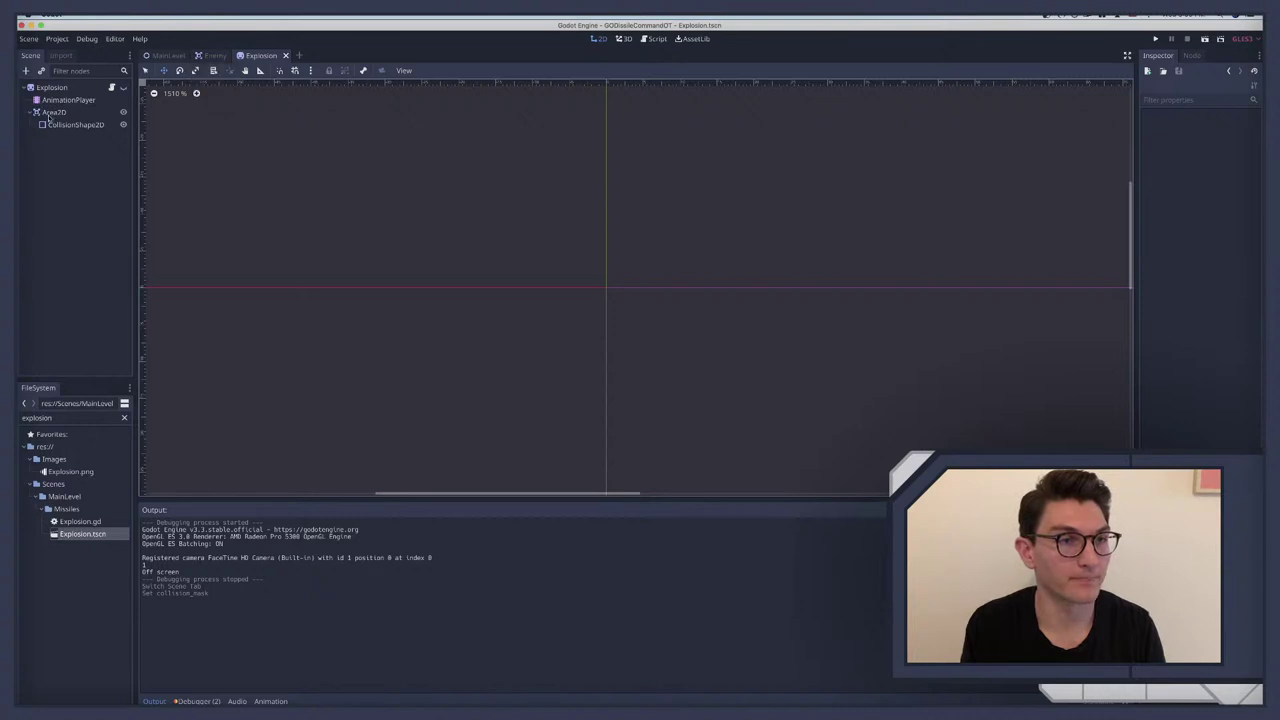
Step: Verify the Area2D's mask layers, then return to the Enemy scene
{"action": "left_click", "coordinate": [54, 112]}
{"action": "left_click", "coordinate": [1256, 338]}
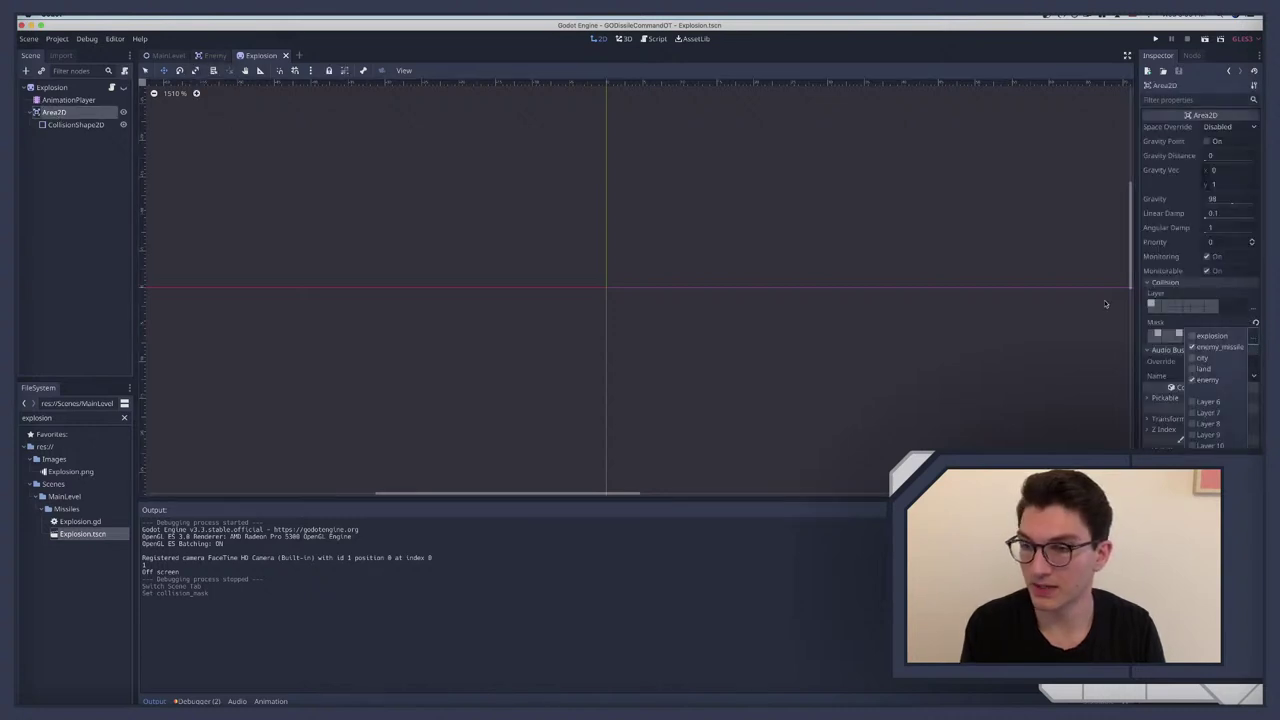
{"action": "left_click", "coordinate": [212, 55]}
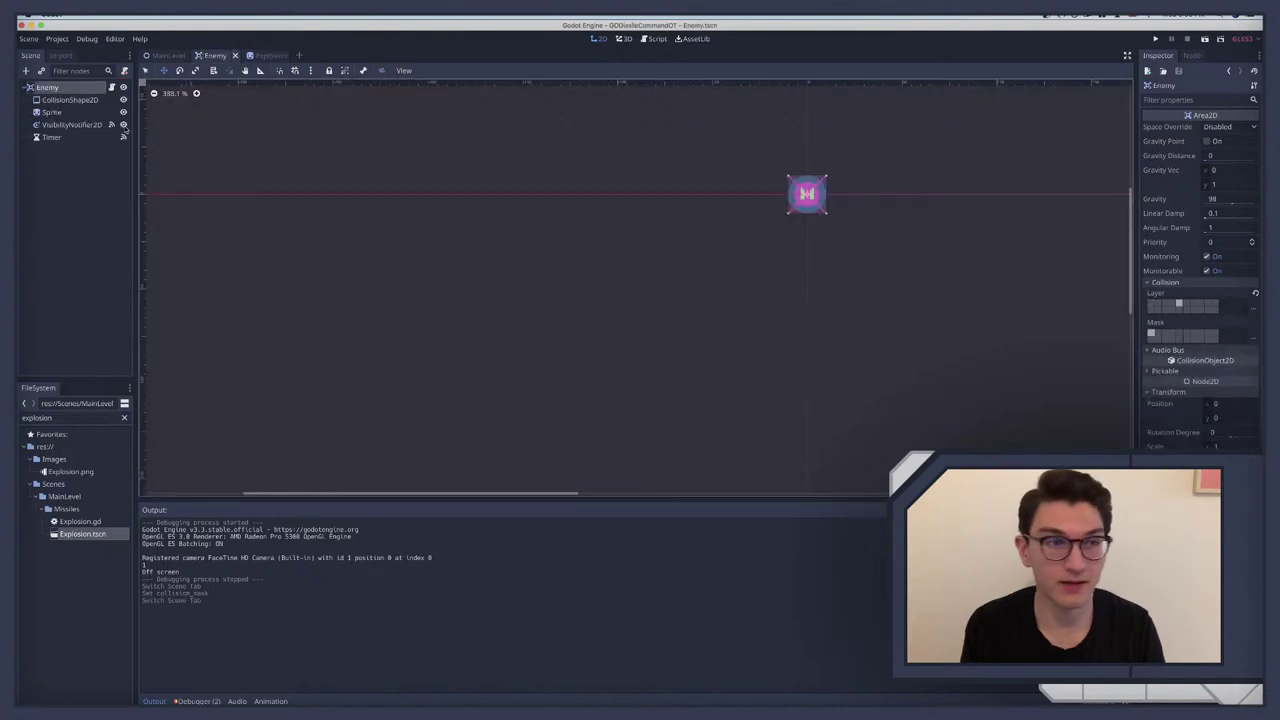
Step: Connect the Enemy's area_entered signal to the Enemy script
{"action": "left_click", "coordinate": [1192, 55]}
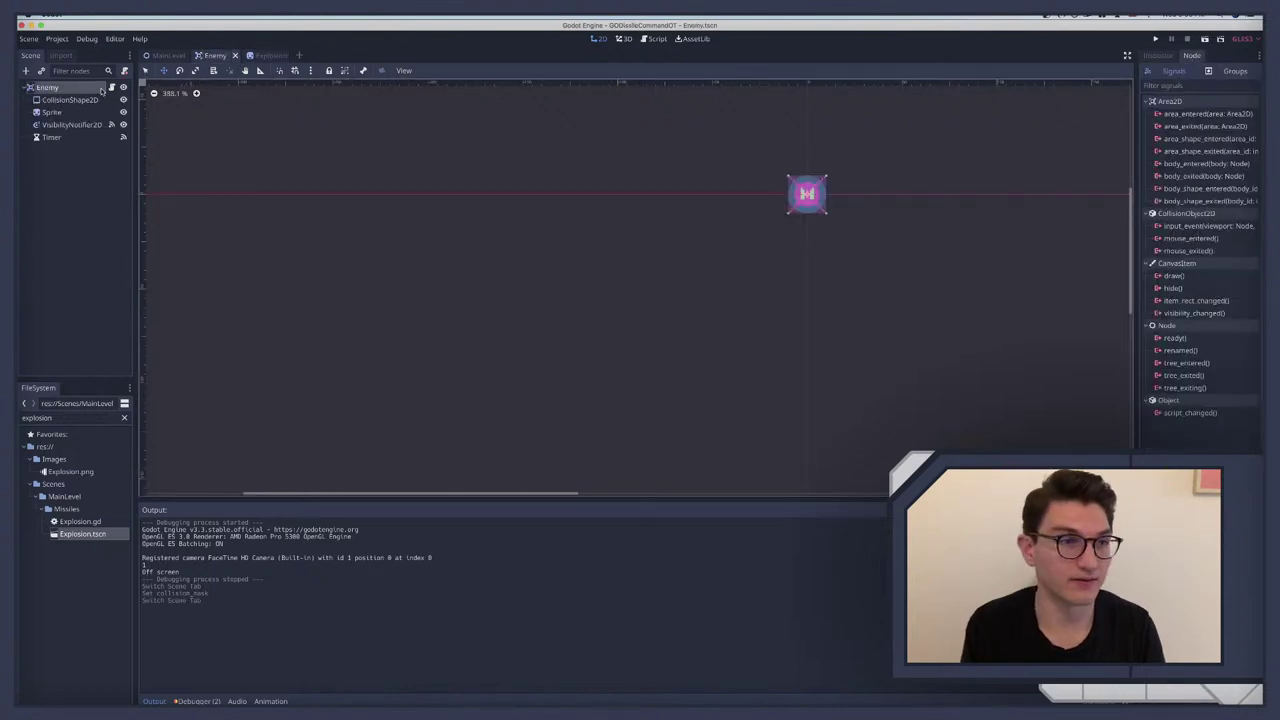
{"action": "double_click", "coordinate": [1208, 114]}
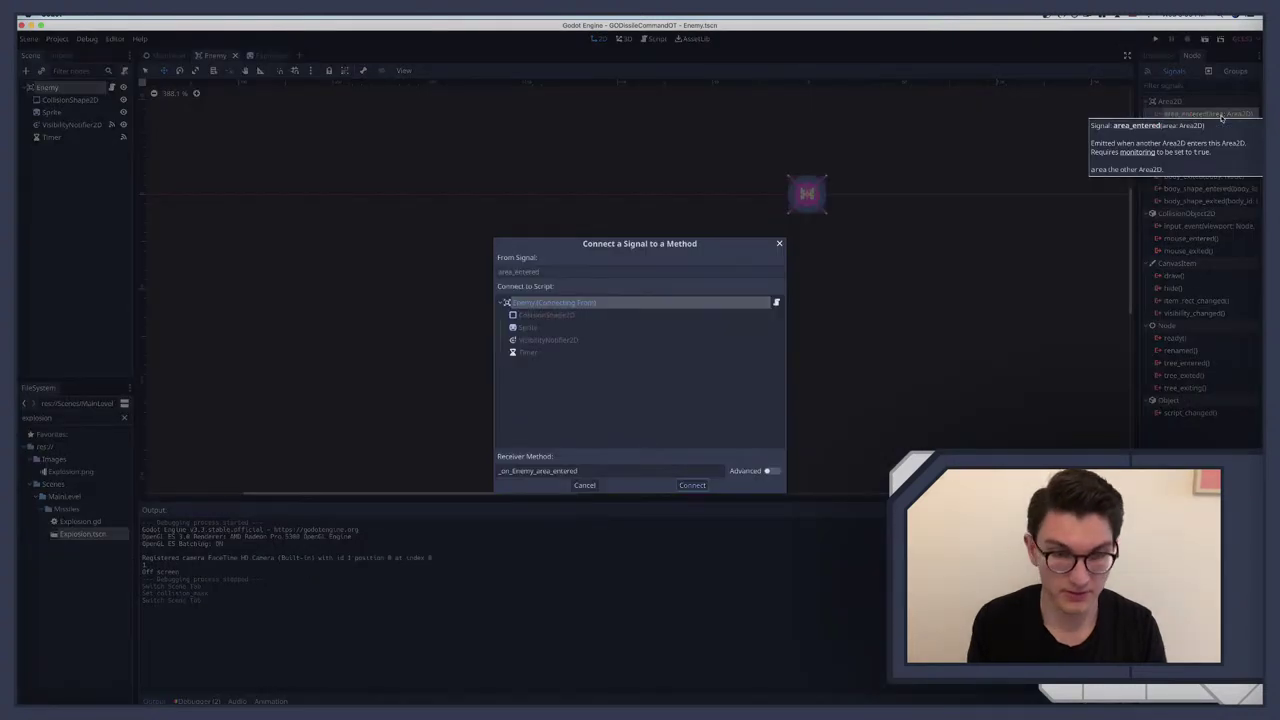
{"action": "key", "text": "Return"}
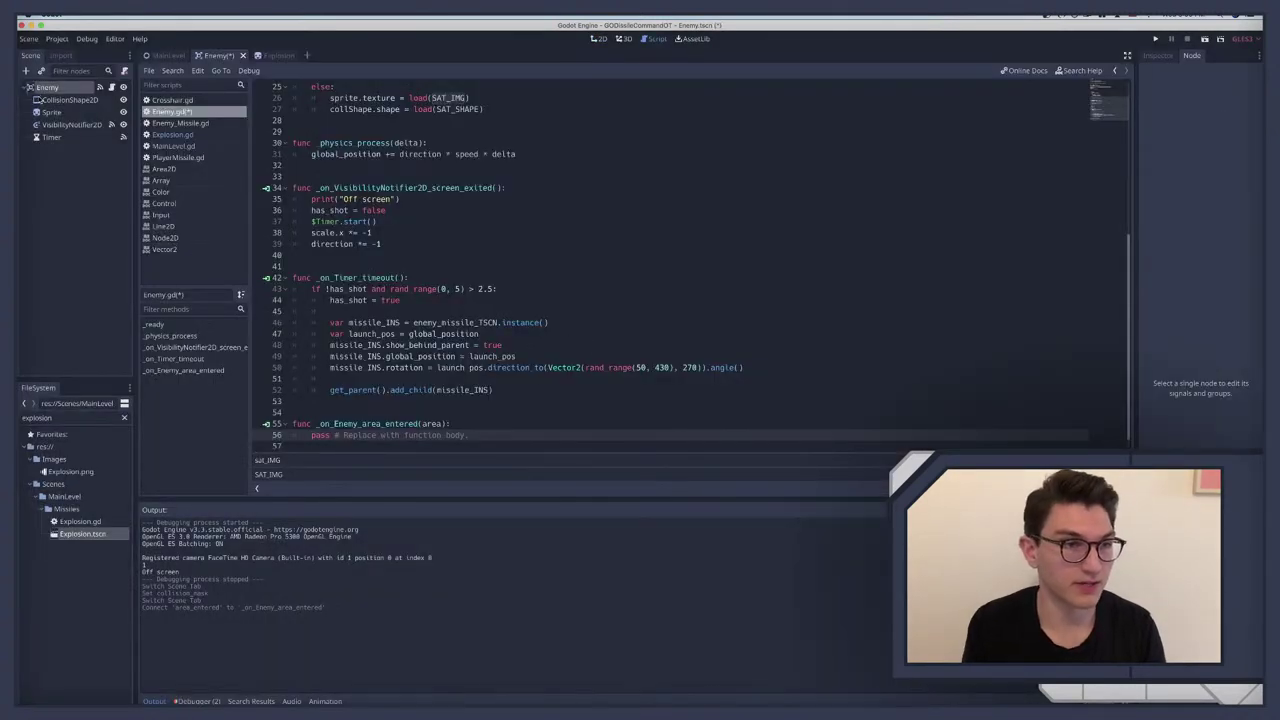
Step: Check the Enemy's collision mask layers, then bring up the Explosion scene's Explosion.gd script
{"action": "left_click", "coordinate": [78, 90]}
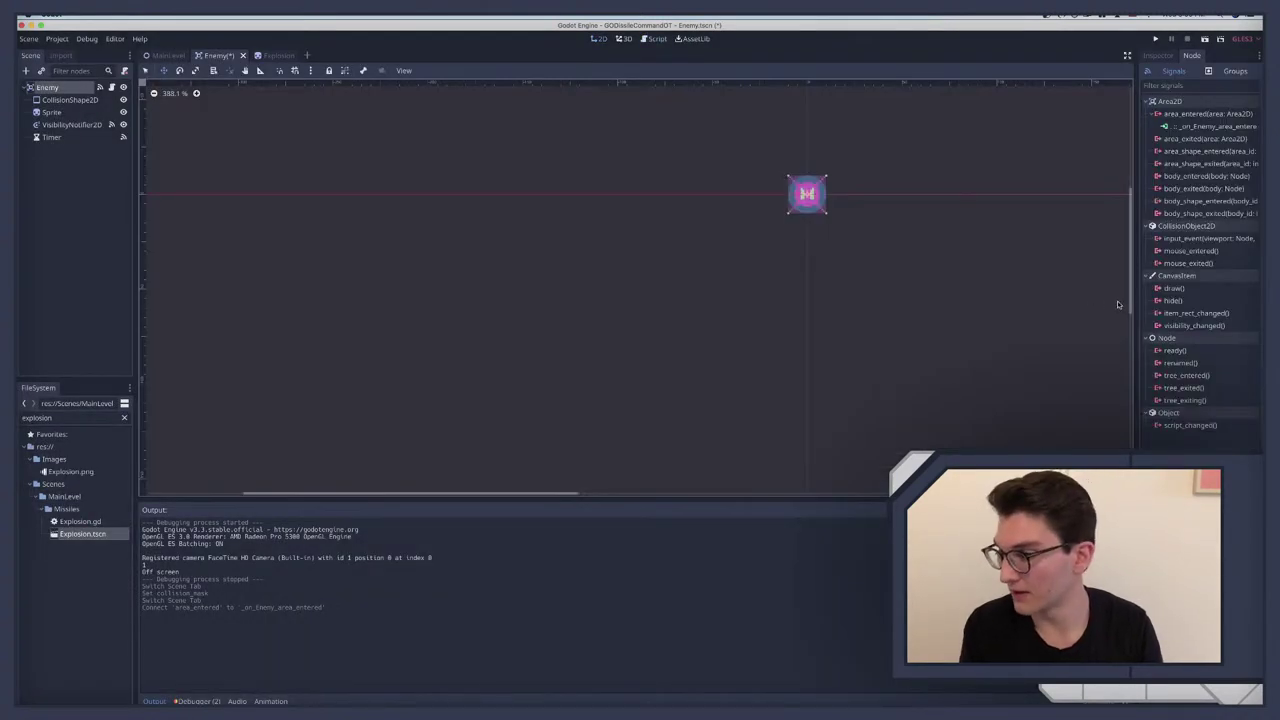
{"action": "left_click", "coordinate": [1158, 55]}
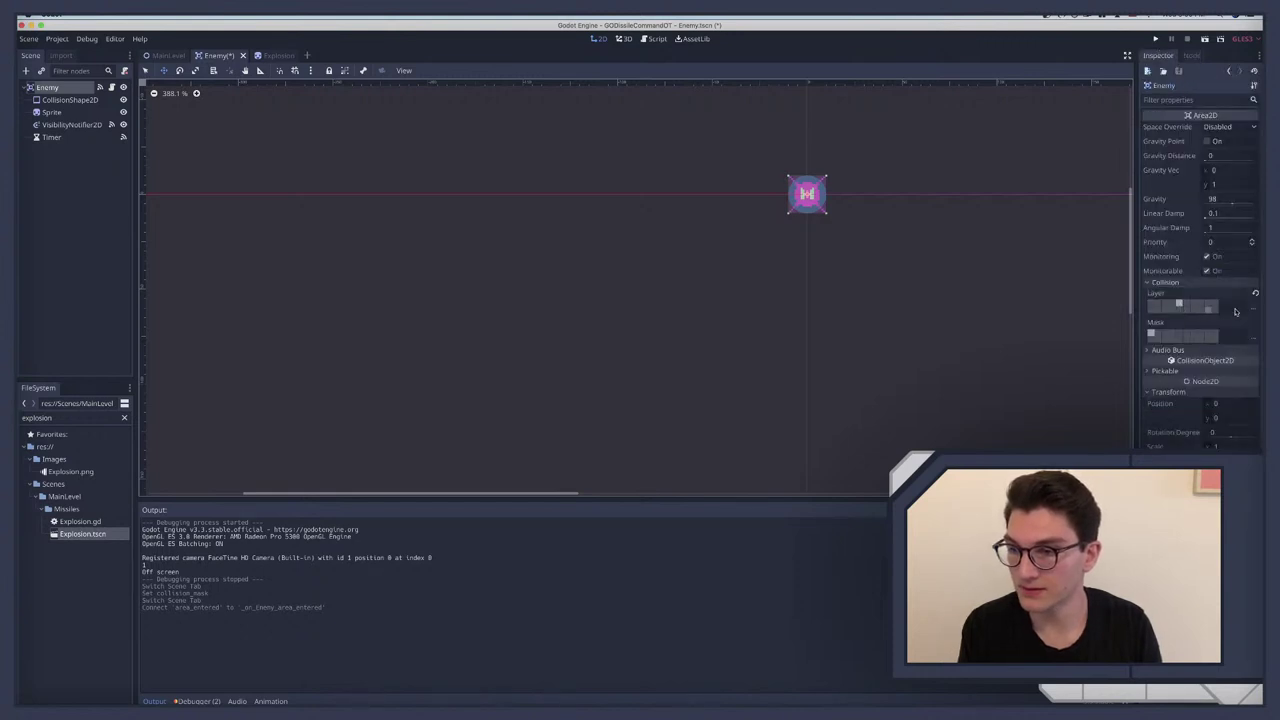
{"action": "left_click", "coordinate": [1255, 340]}
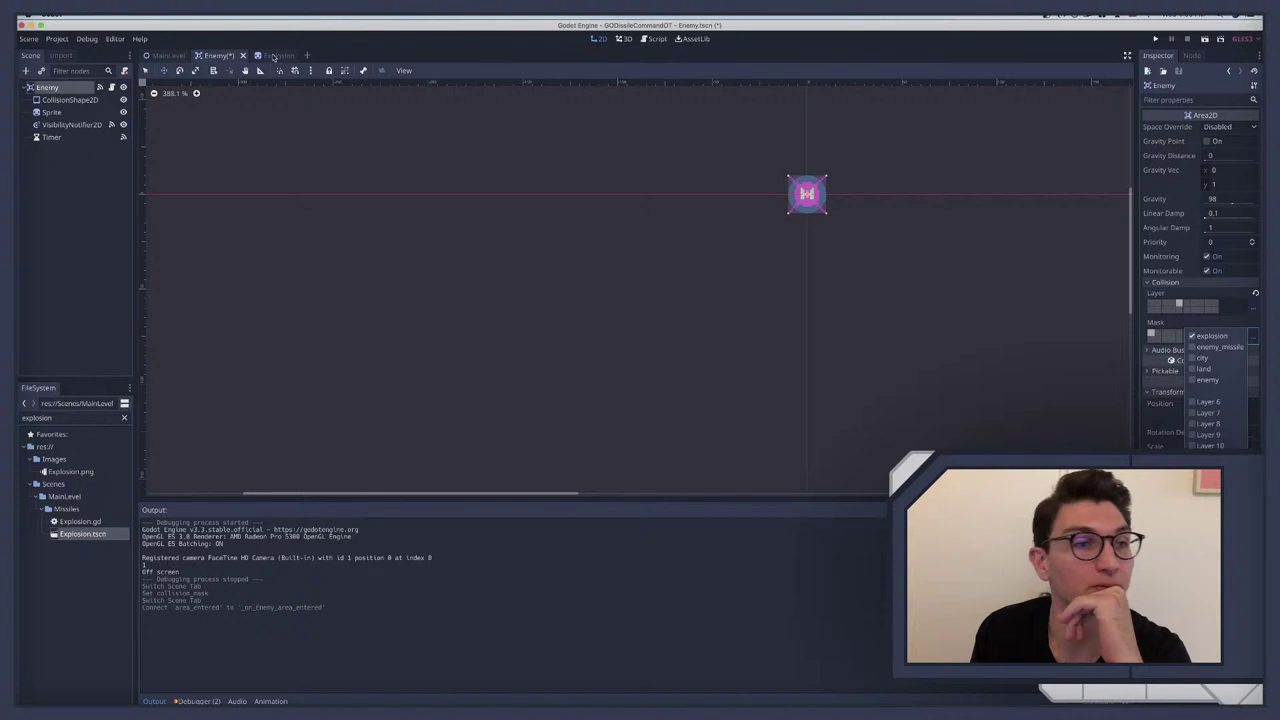
{"action": "left_click", "coordinate": [273, 56]}
{"action": "left_click", "coordinate": [111, 87]}
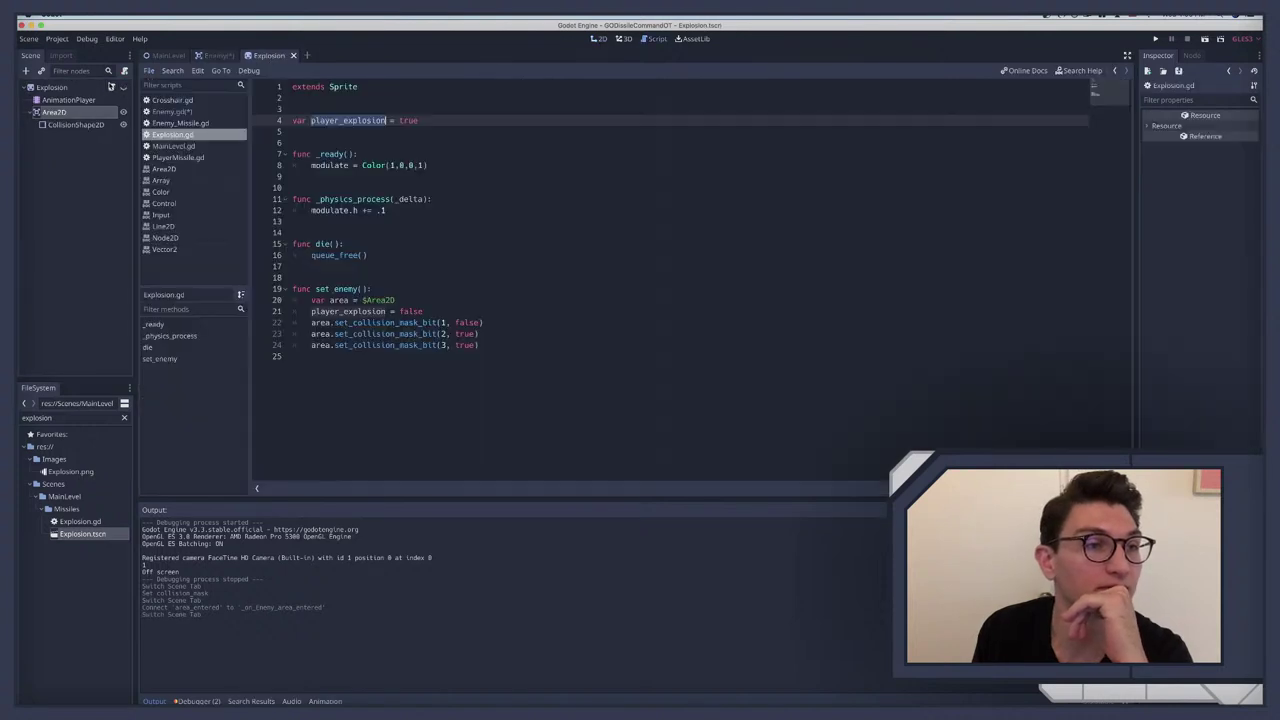
Step: Paste the player_explosion check from Enemy_Missile.gd over the pass line in _on_Enemy_area_entered
{"action": "double_click", "coordinate": [344, 120]}
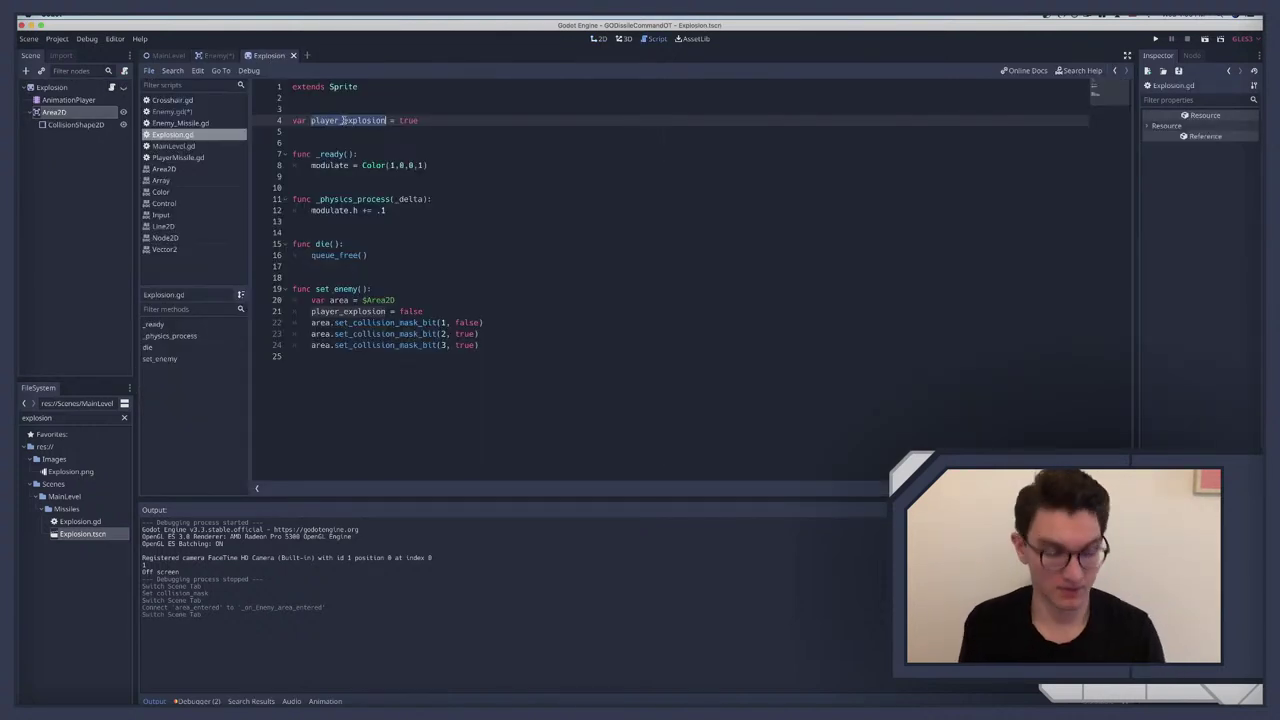
{"action": "left_click", "coordinate": [178, 123]}
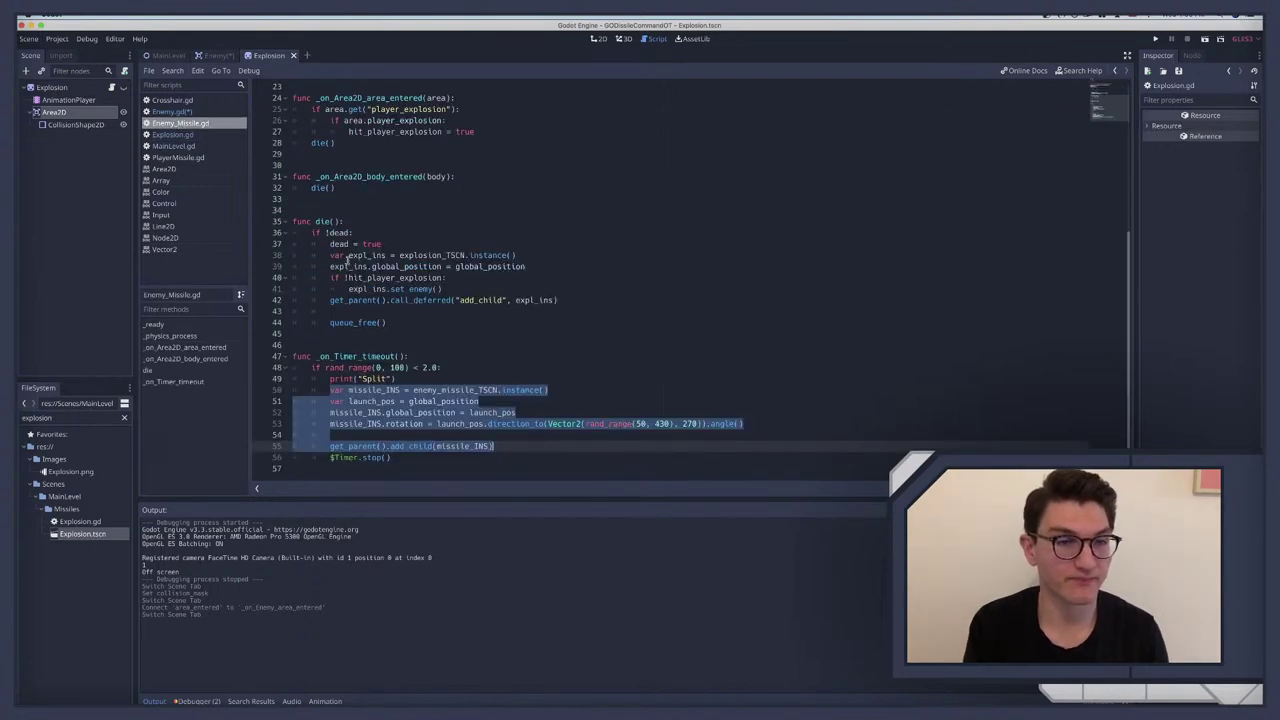
{"action": "scroll", "coordinate": [356, 250], "scroll_direction": "up", "scroll_amount": 5}
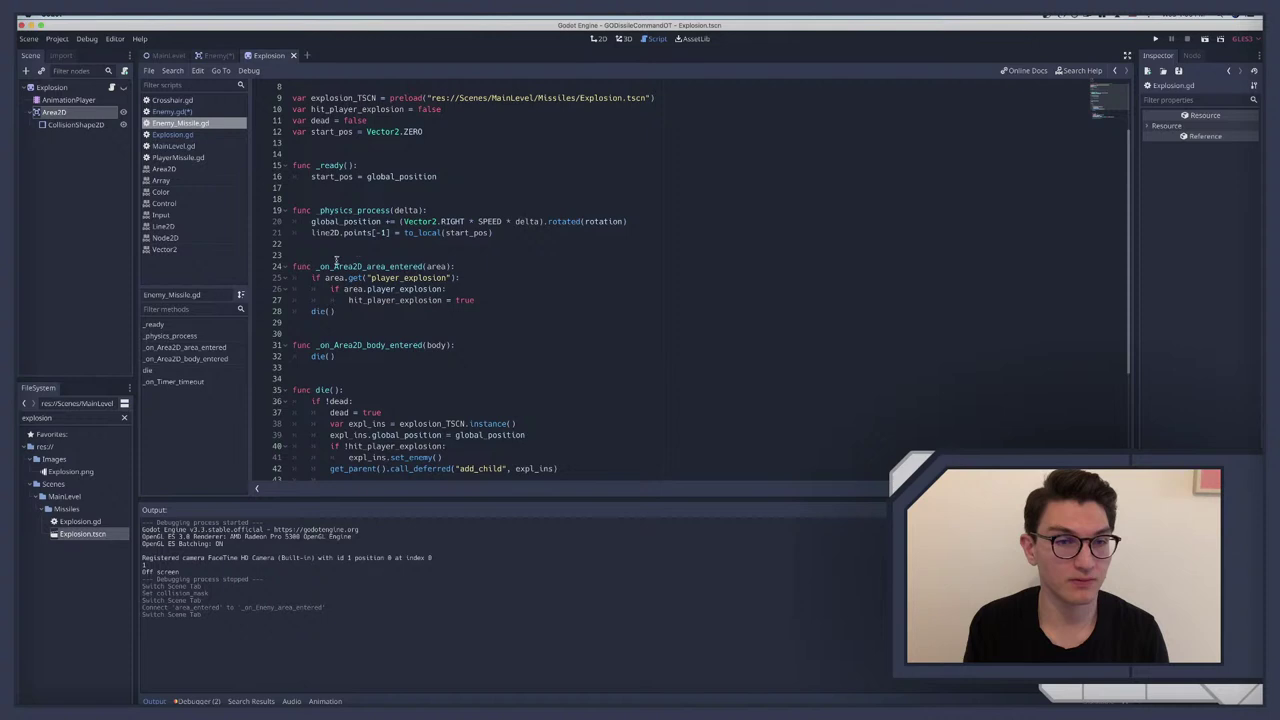
{"action": "left_click_drag", "start_coordinate": [311, 277], "coordinate": [460, 287]}
{"action": "key", "text": "ctrl+c"}
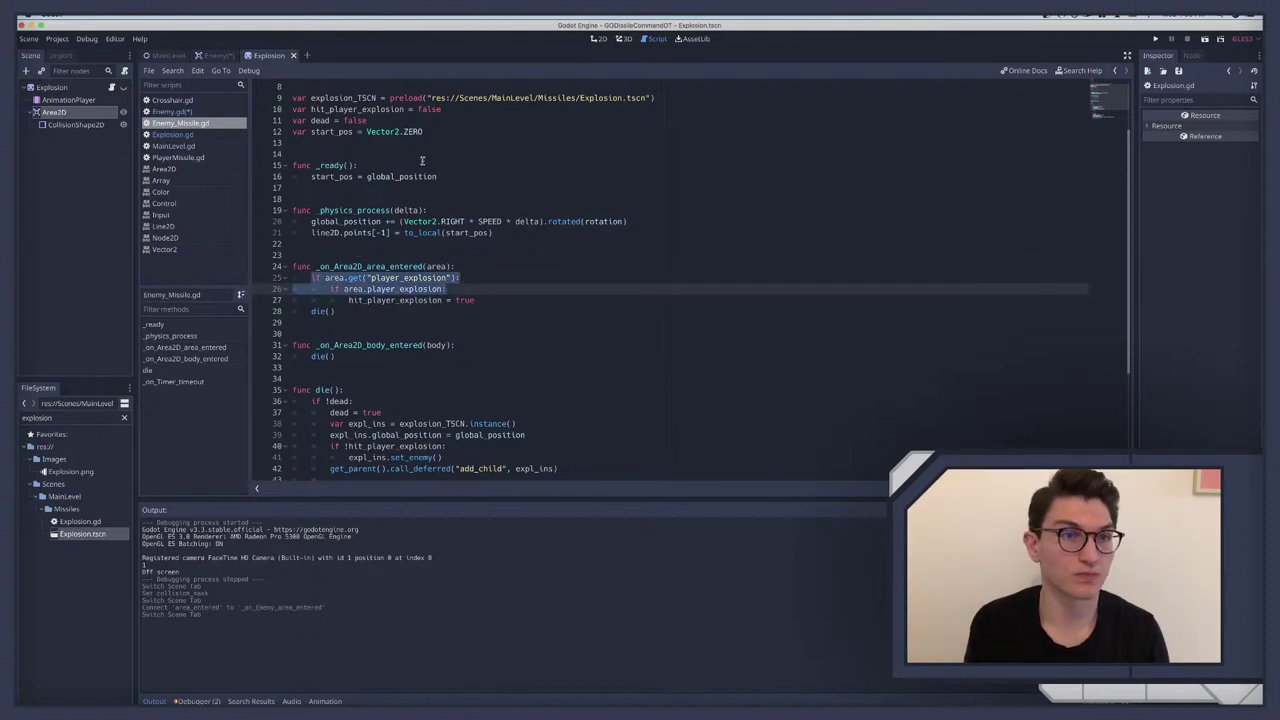
{"action": "left_click", "coordinate": [216, 55]}
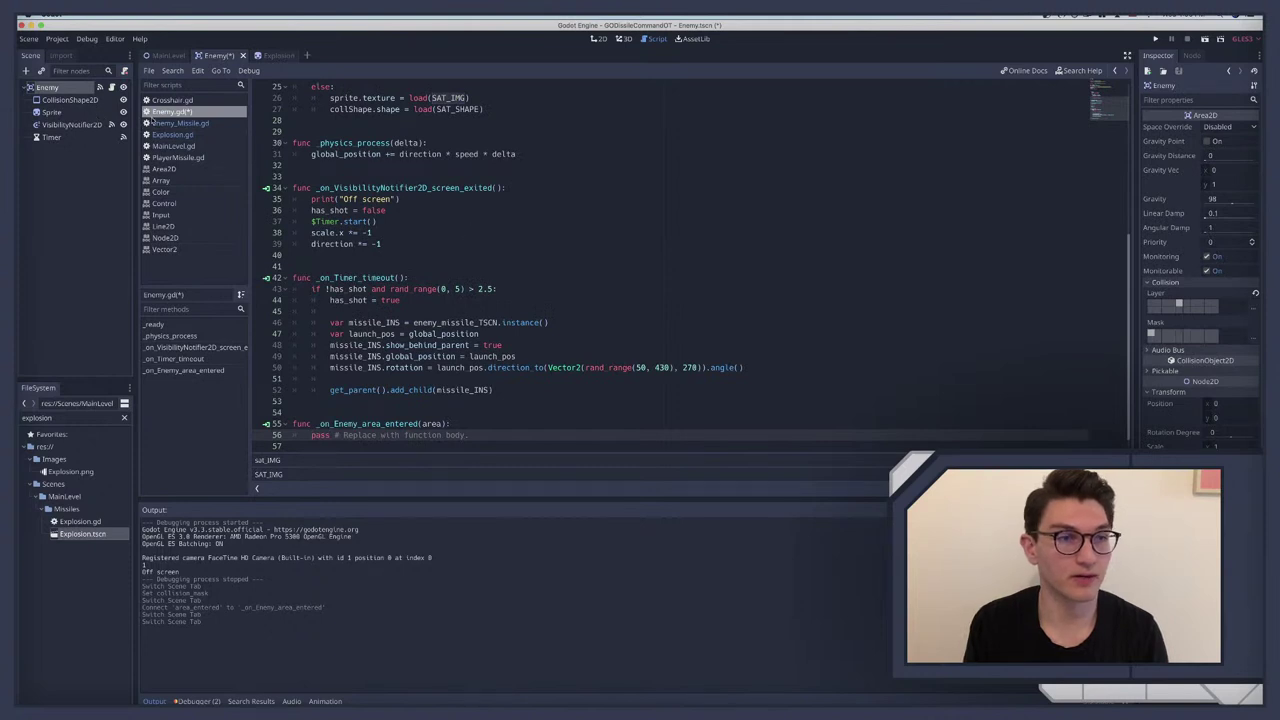
{"action": "scroll", "coordinate": [560, 318], "scroll_direction": "down", "scroll_amount": 1}
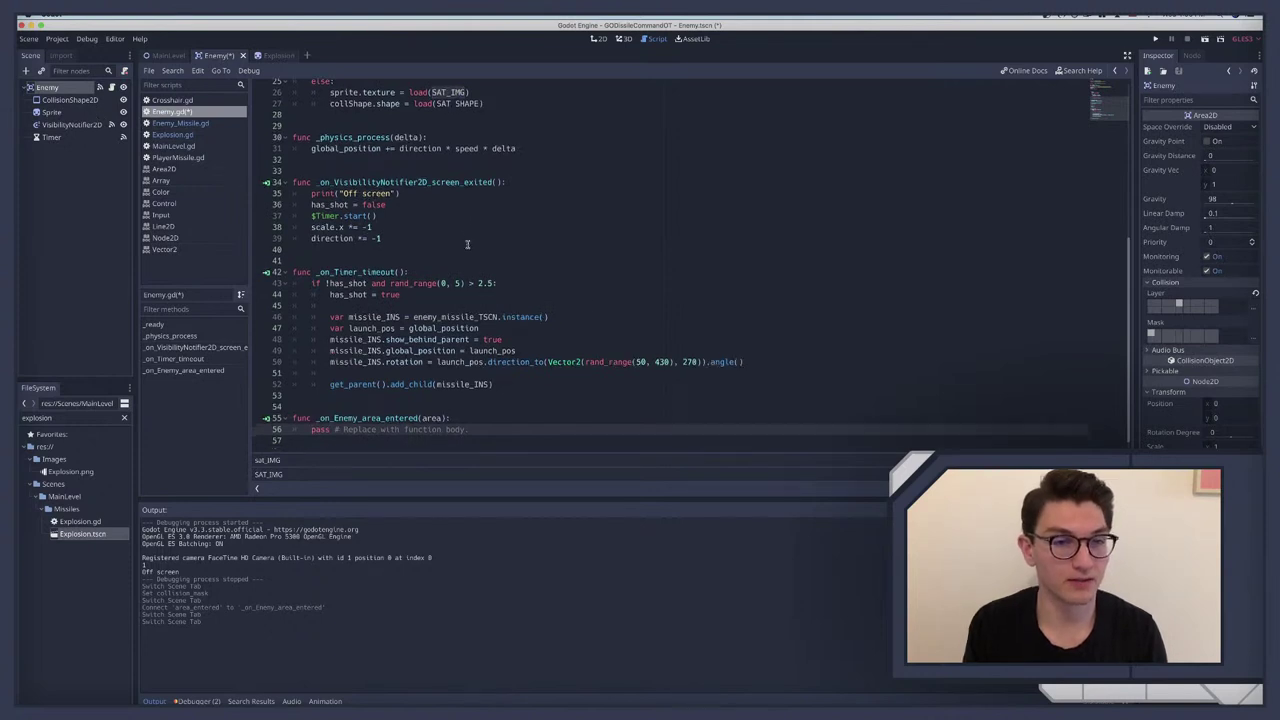
{"action": "left_click", "coordinate": [476, 423], "text": "shift"}
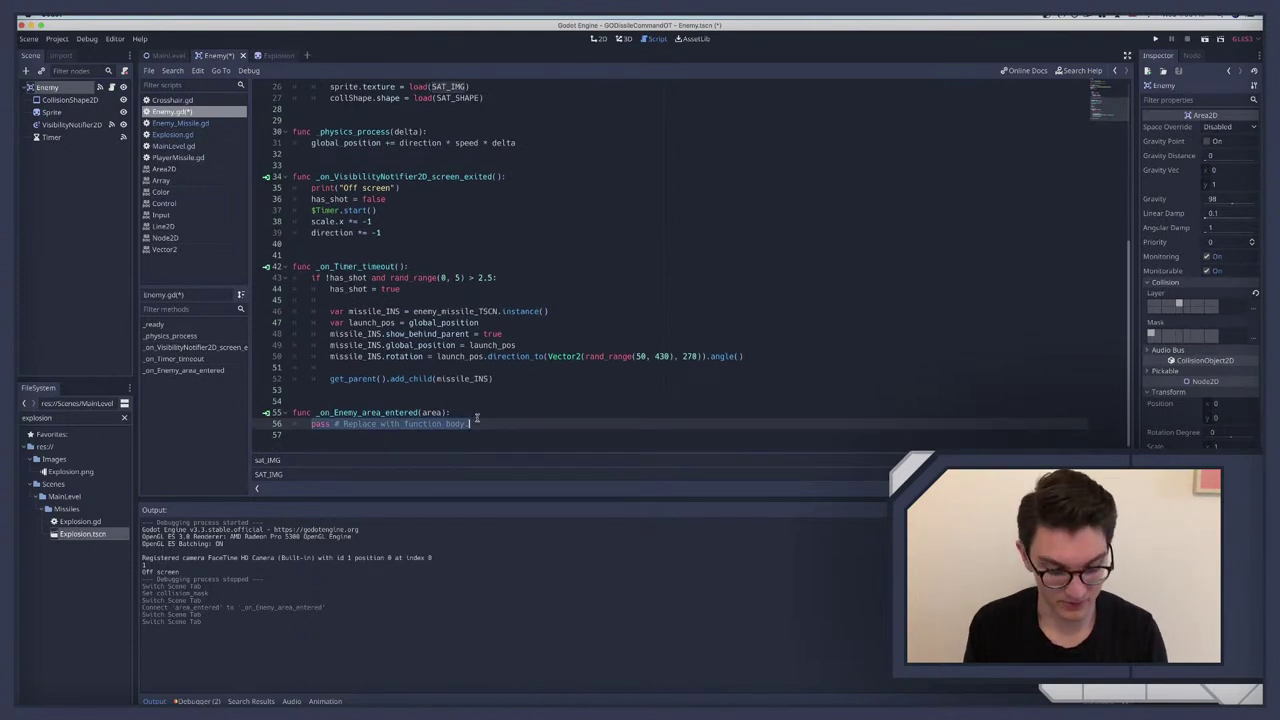
{"action": "key", "text": "ctrl+v"}
Step: Call die() inside the player_explosion check and declare a new func die():
{"action": "scroll", "coordinate": [368, 386], "scroll_direction": "down", "scroll_amount": 1}
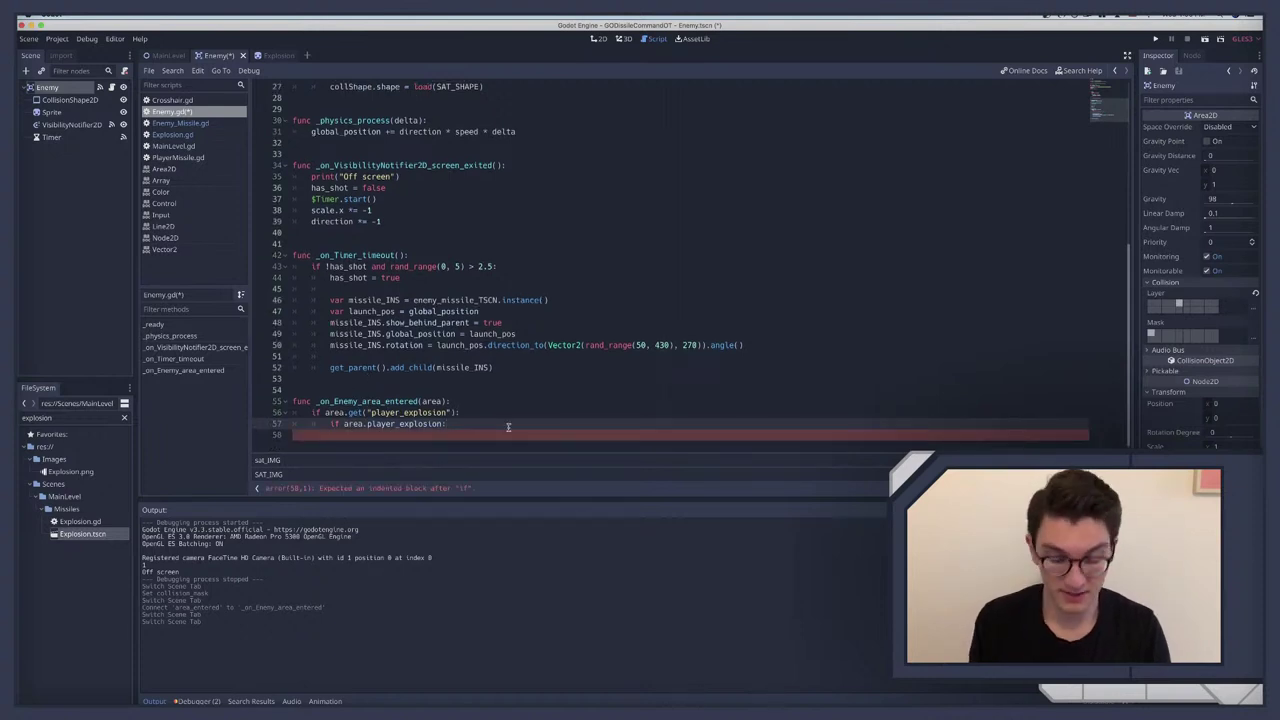
{"action": "key", "text": "Return"}
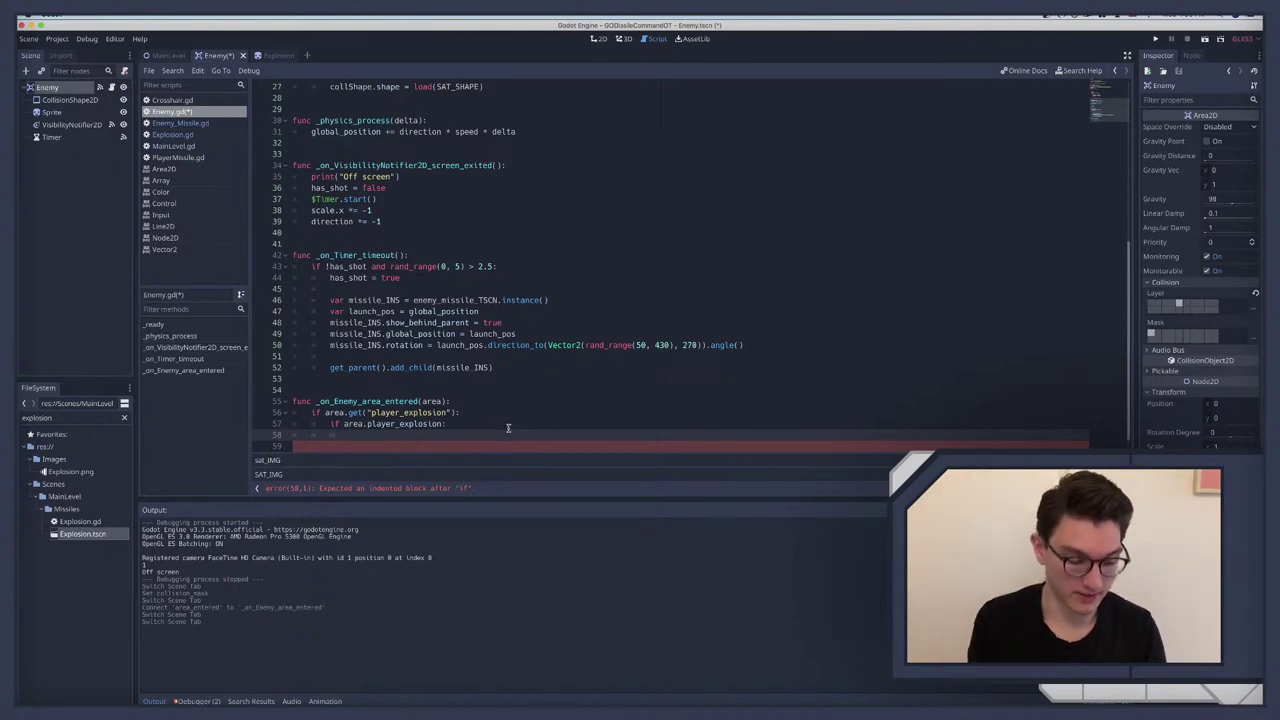
{"action": "type", "text": "die()"}
{"action": "key", "text": "Return"}
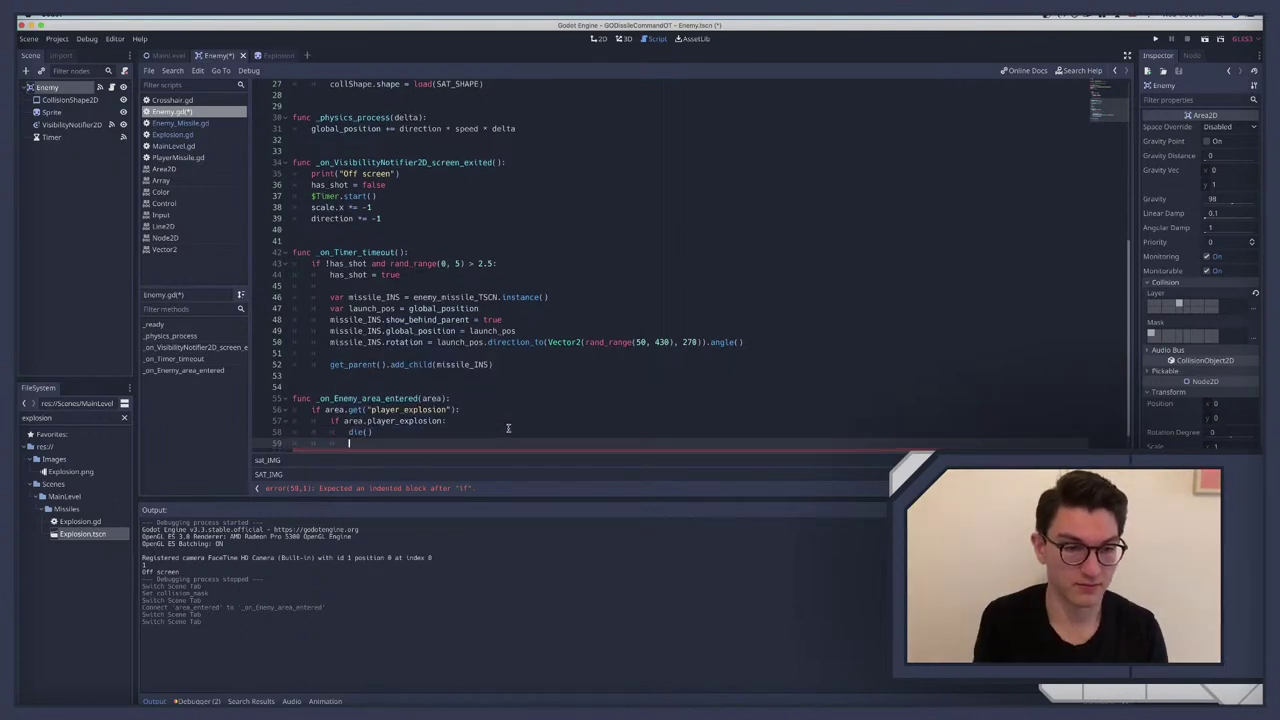
{"action": "key", "text": "BackSpace"}
{"action": "key", "text": "Return"}
{"action": "key", "text": "Return"}
{"action": "type", "text": "fu"}
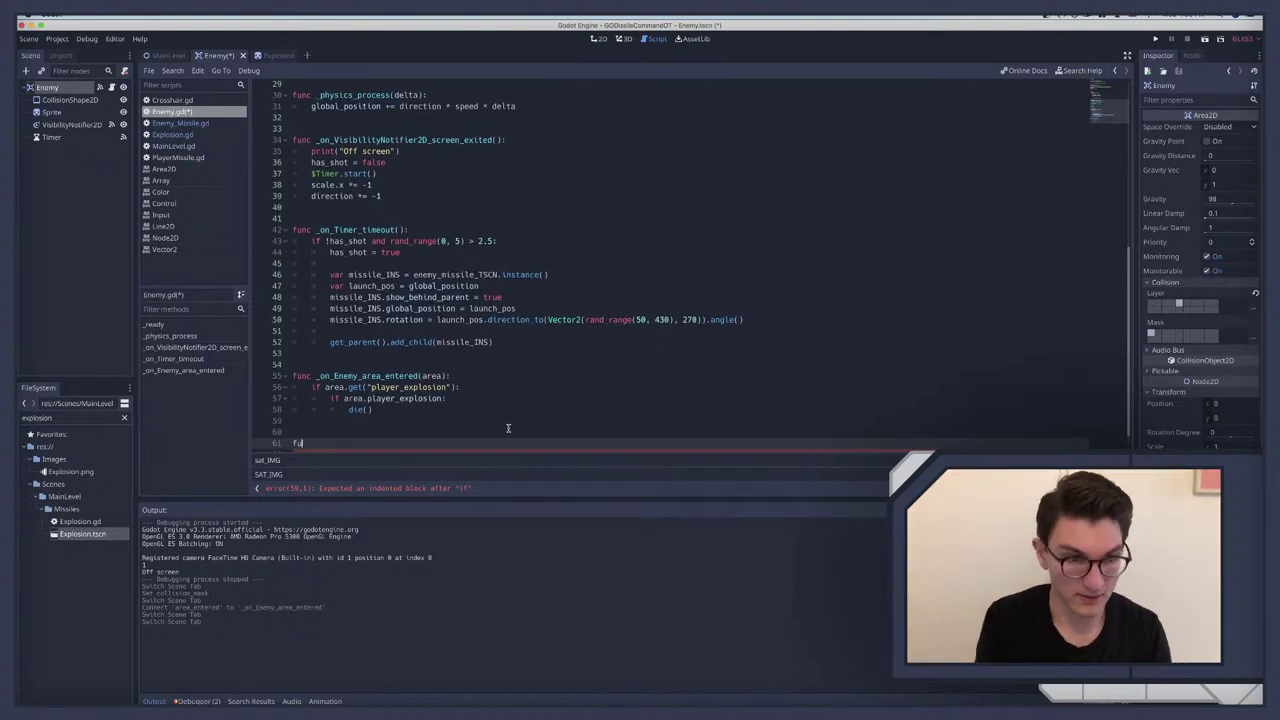
{"action": "type", "text": "nc die"}
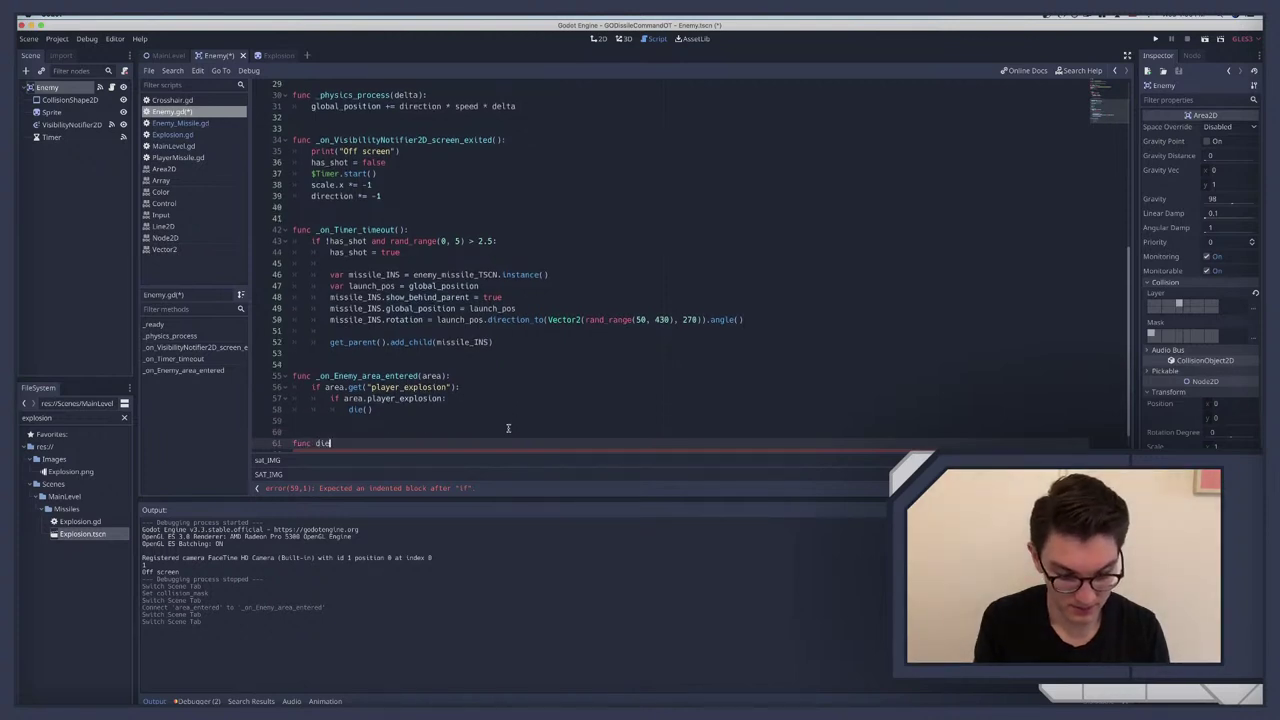
{"action": "type", "text": "():"}
{"action": "key", "text": "Return"}
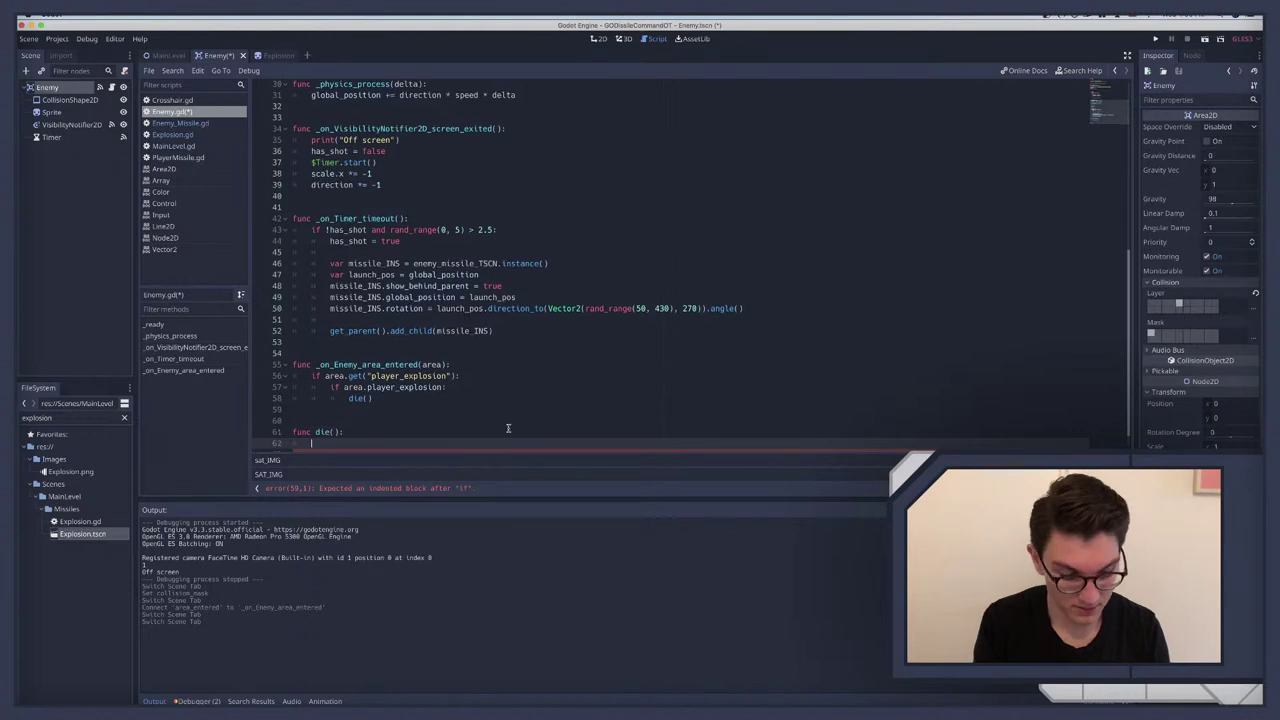
Step: Add var dead = false below the has_shot declaration
{"action": "scroll", "coordinate": [508, 428], "scroll_direction": "up", "scroll_amount": 10}
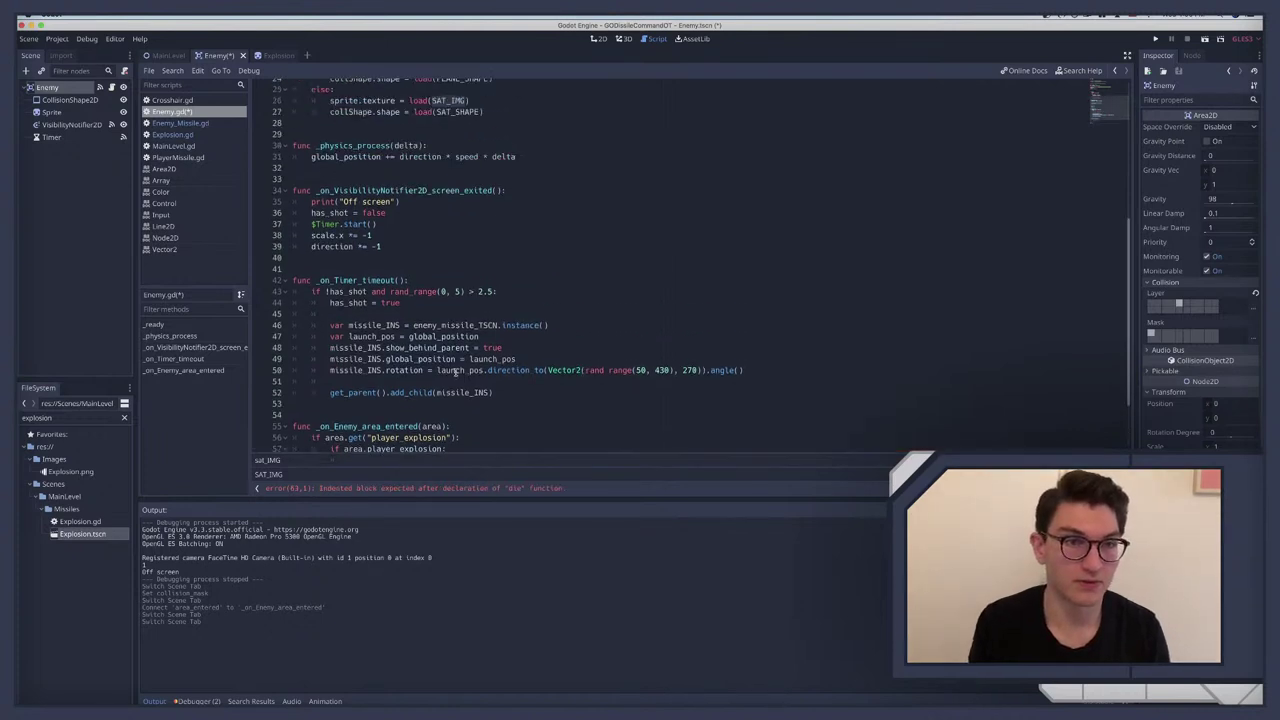
{"action": "left_click", "coordinate": [424, 231]}
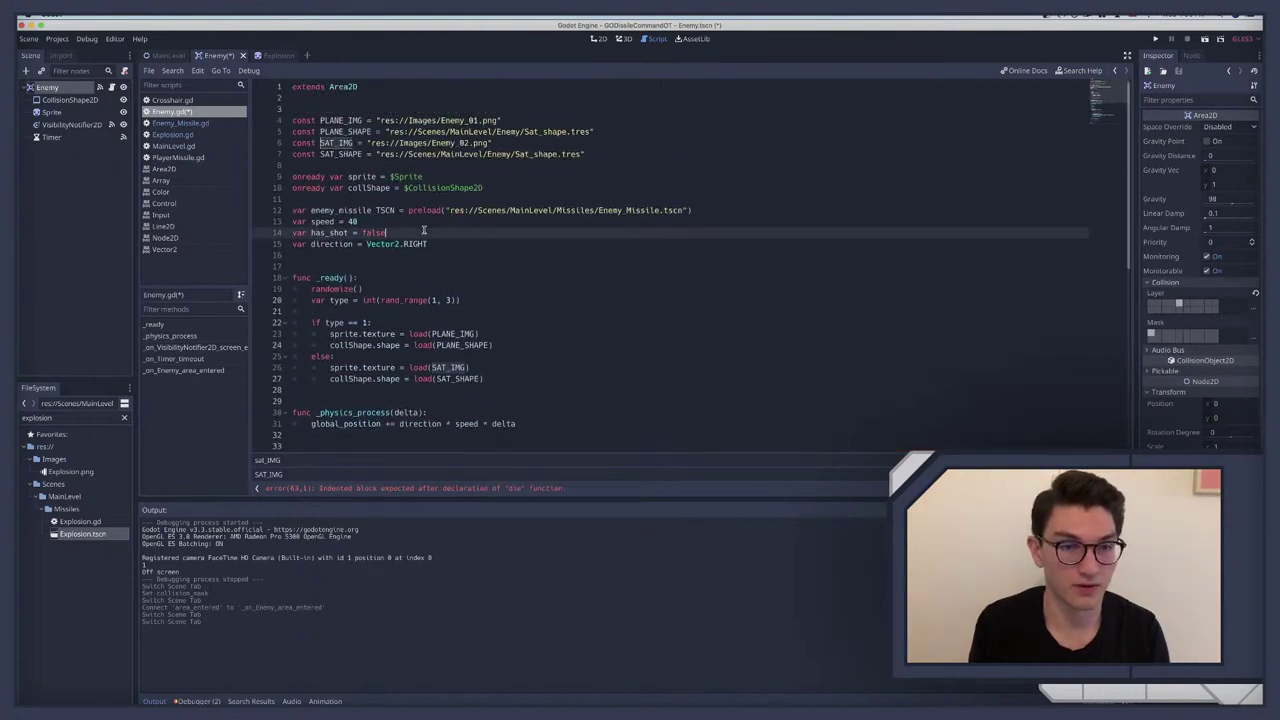
{"action": "key", "text": "Return"}
{"action": "type", "text": "var"}
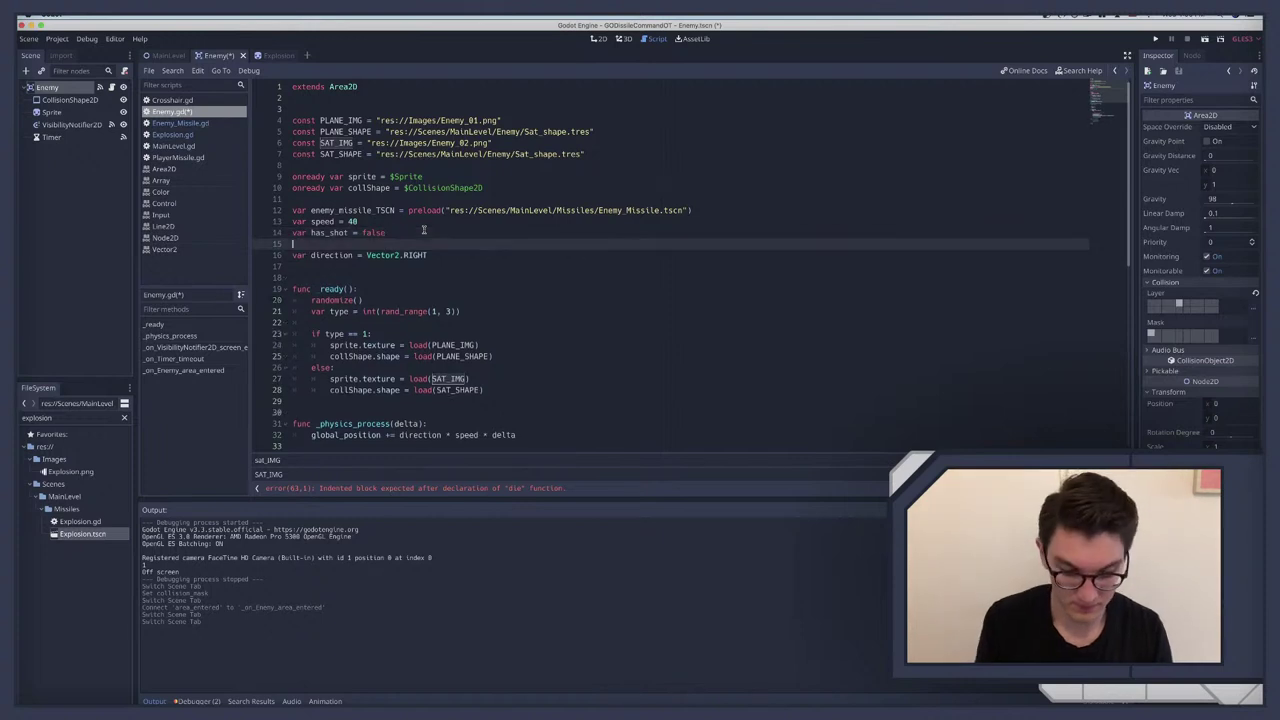
{"action": "type", "text": " dead = false"}
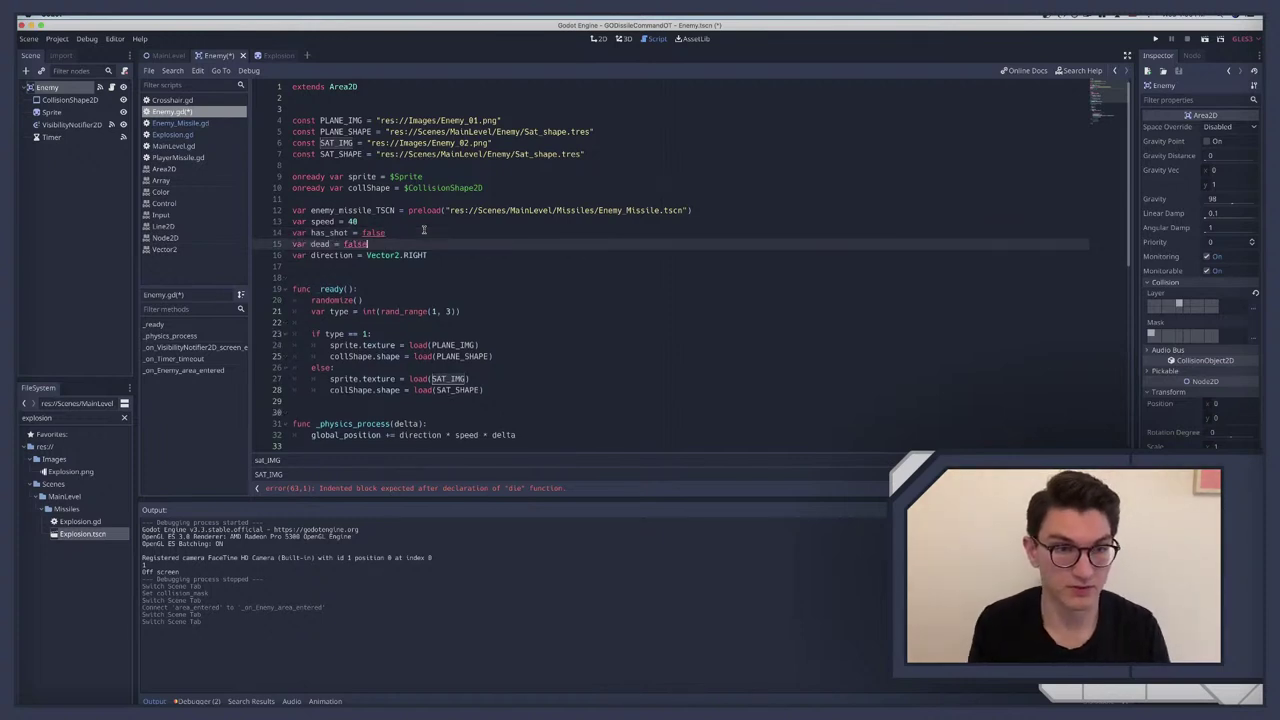
Step: Write die()'s body: if !dead: set dead = true and call queue_free()
{"action": "key", "text": "ctrl+End"}
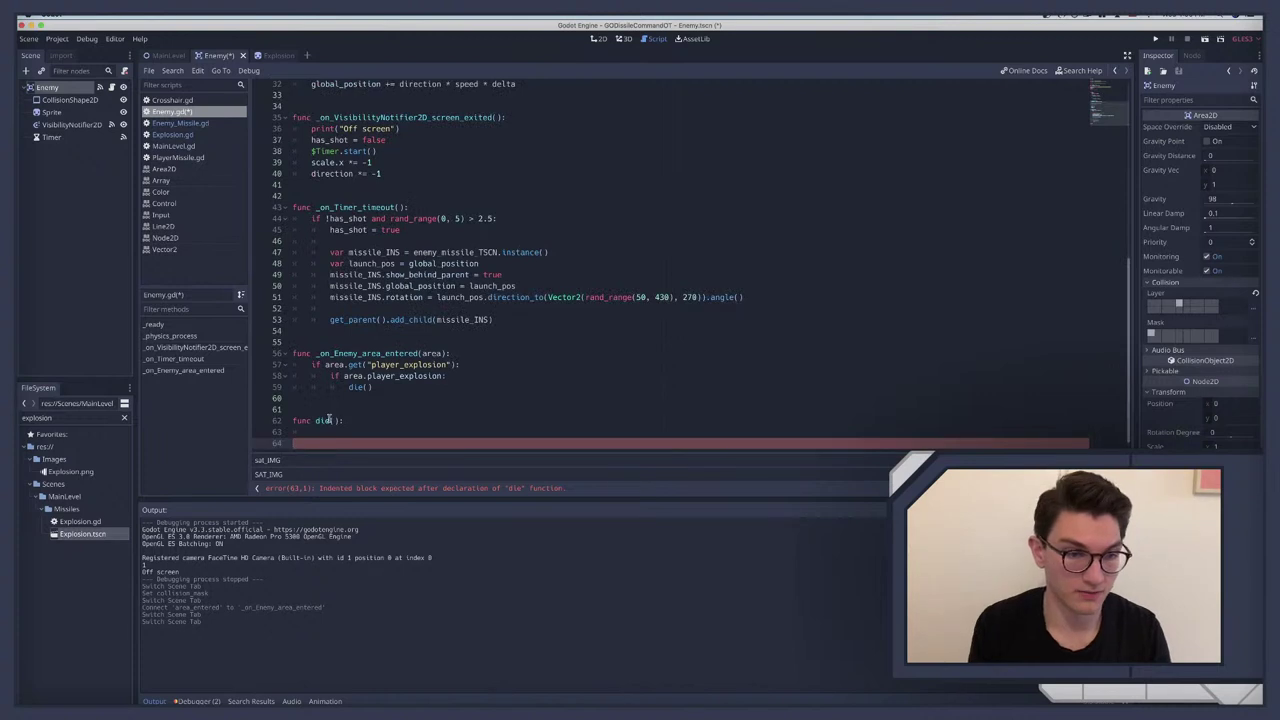
{"action": "left_click", "coordinate": [326, 425]}
{"action": "type", "text": "if !"}
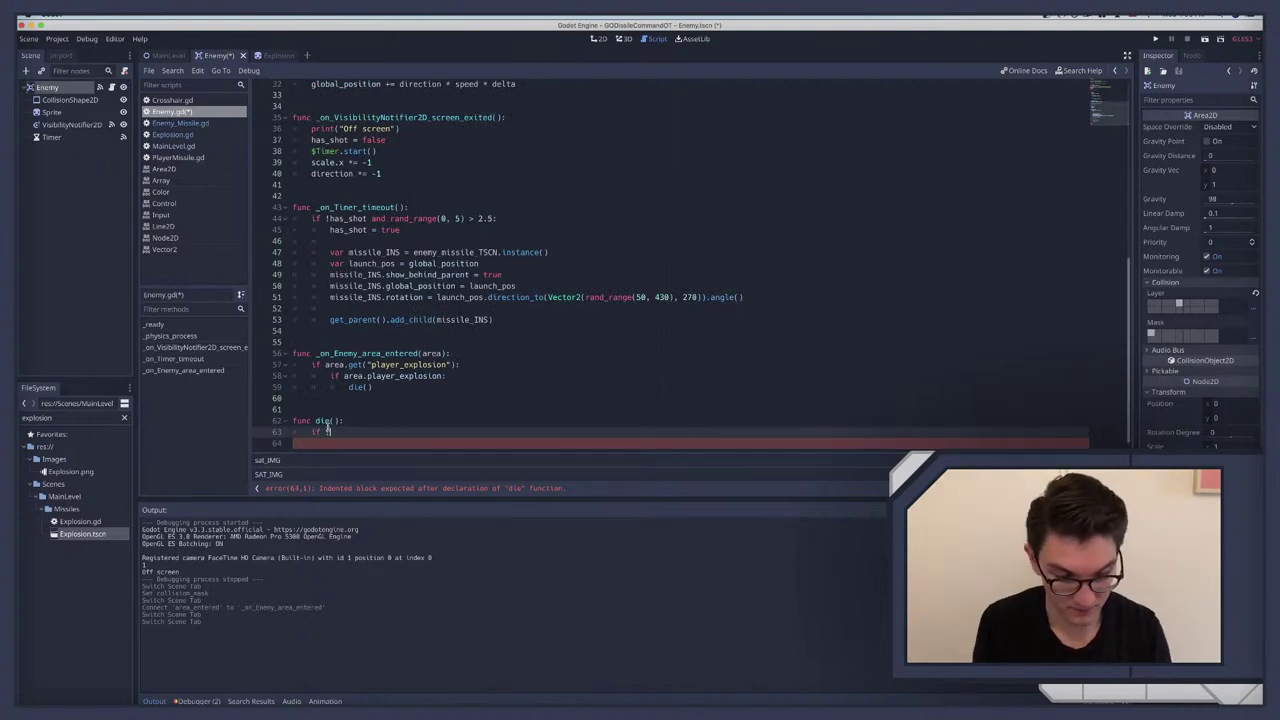
{"action": "type", "text": "dead:"}
{"action": "key", "text": "Return"}
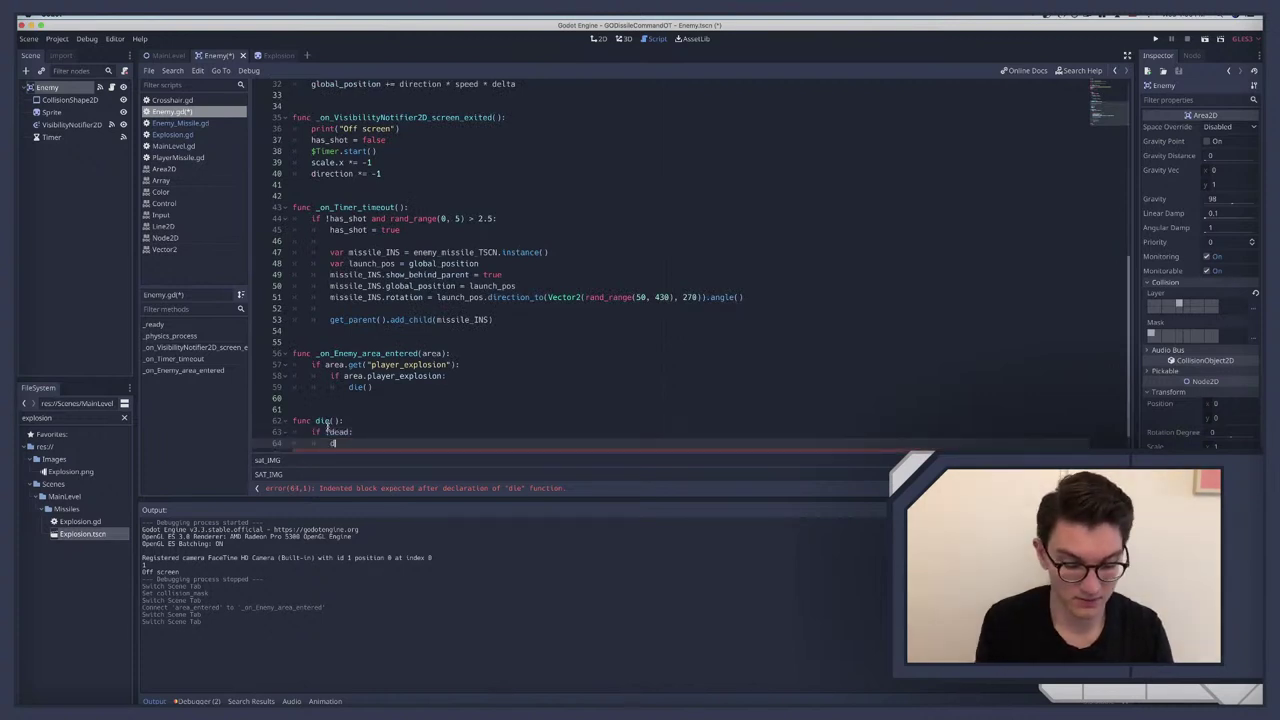
{"action": "type", "text": "dead = true"}
{"action": "key", "text": "Return"}
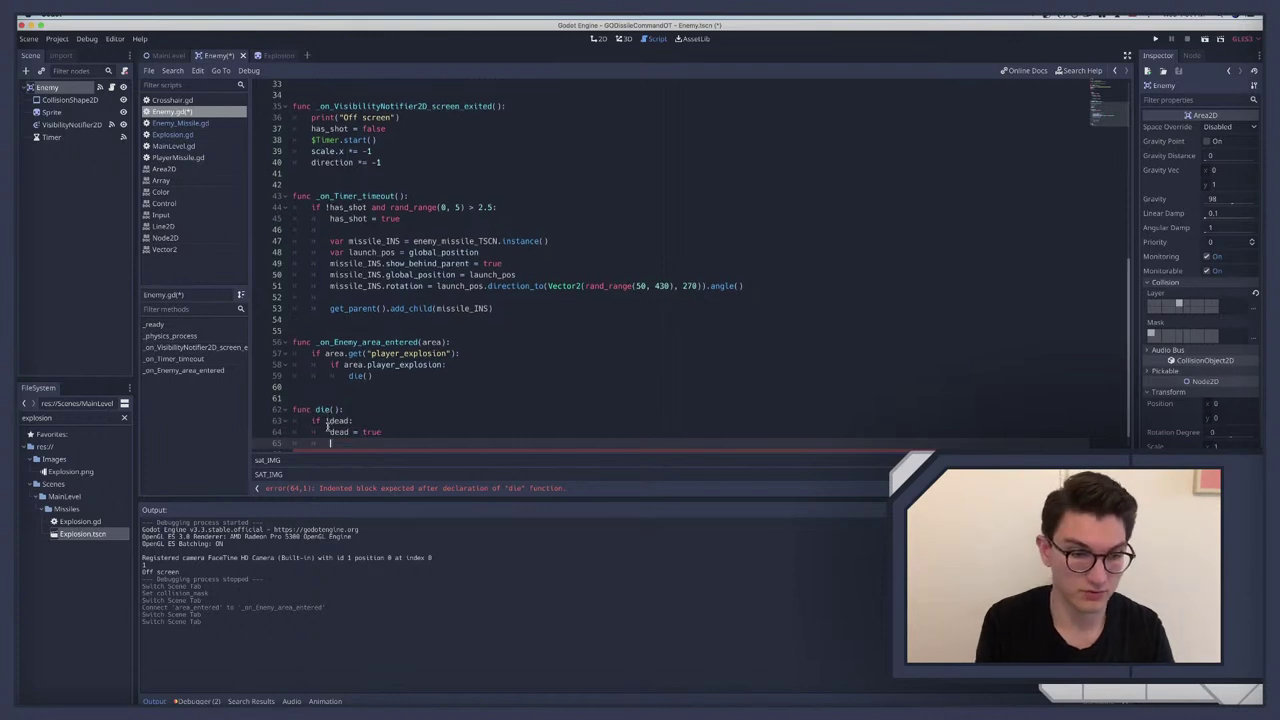
{"action": "type", "text": "queue"}
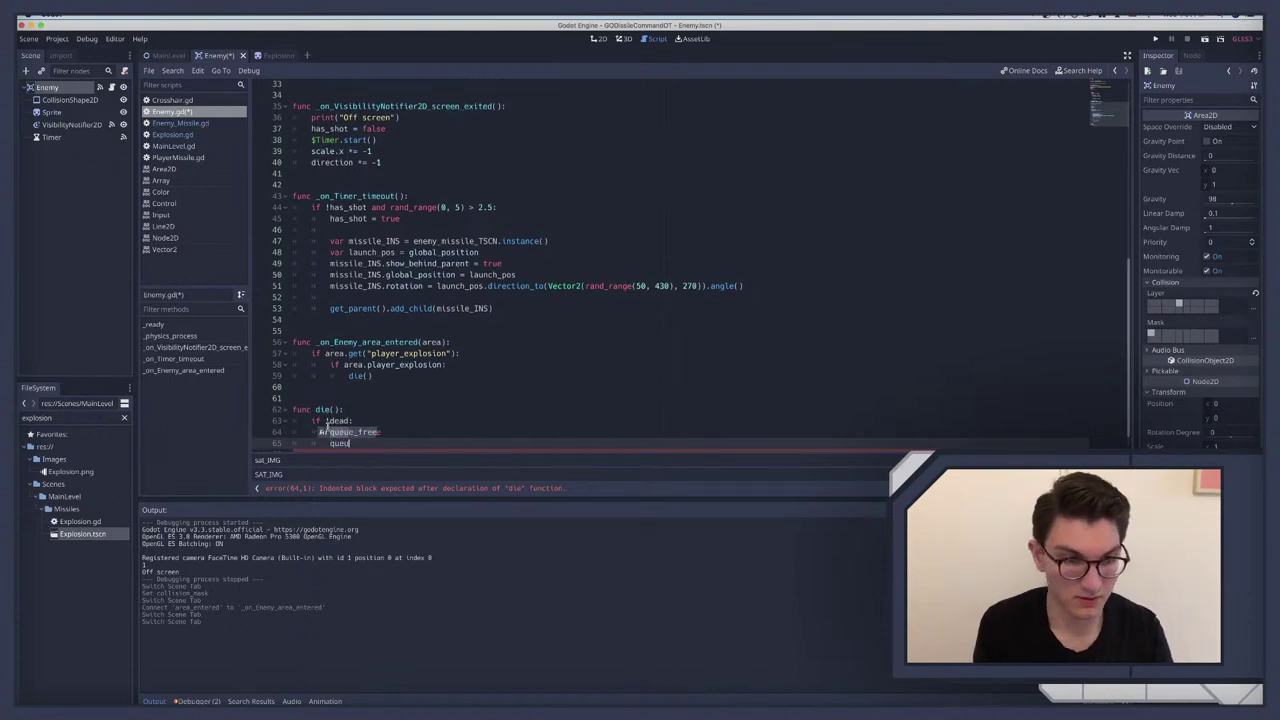
{"action": "key", "text": "Return"}
Step: Save Enemy.gd and bring the DOS88Tracks Finder window to the front
{"action": "left_click", "coordinate": [427, 407]}
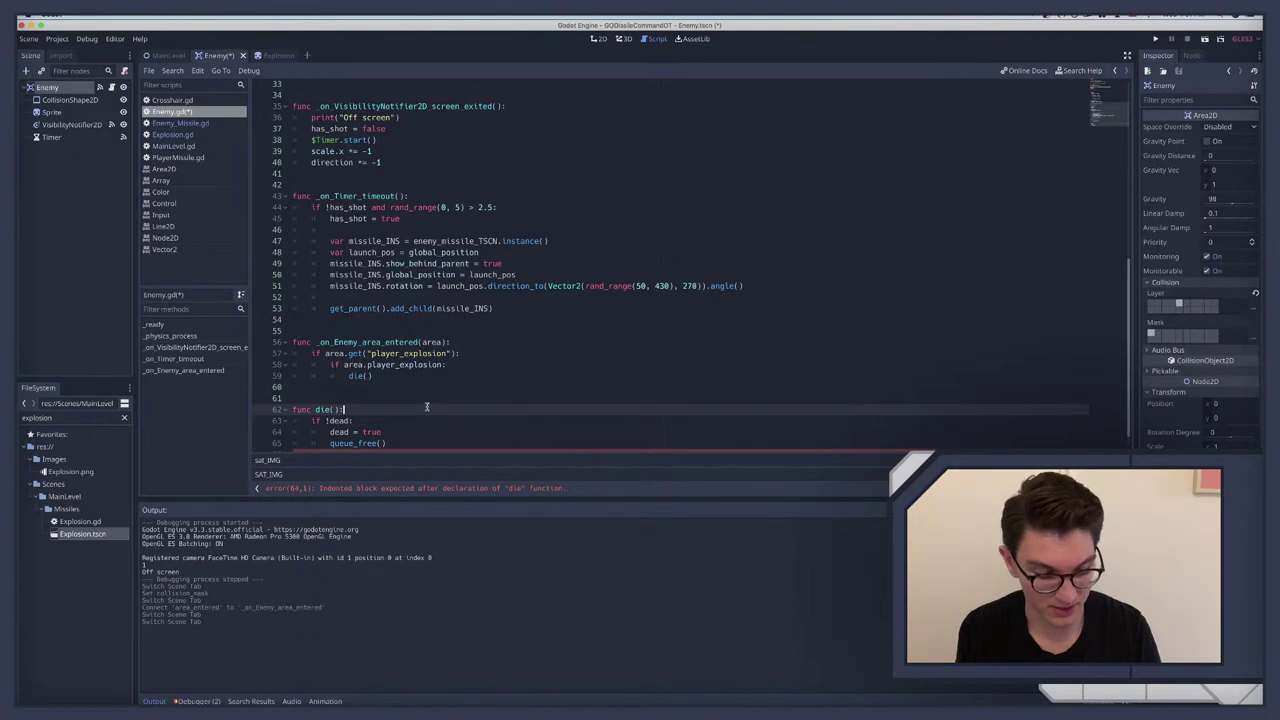
{"action": "key", "text": "ctrl+s"}
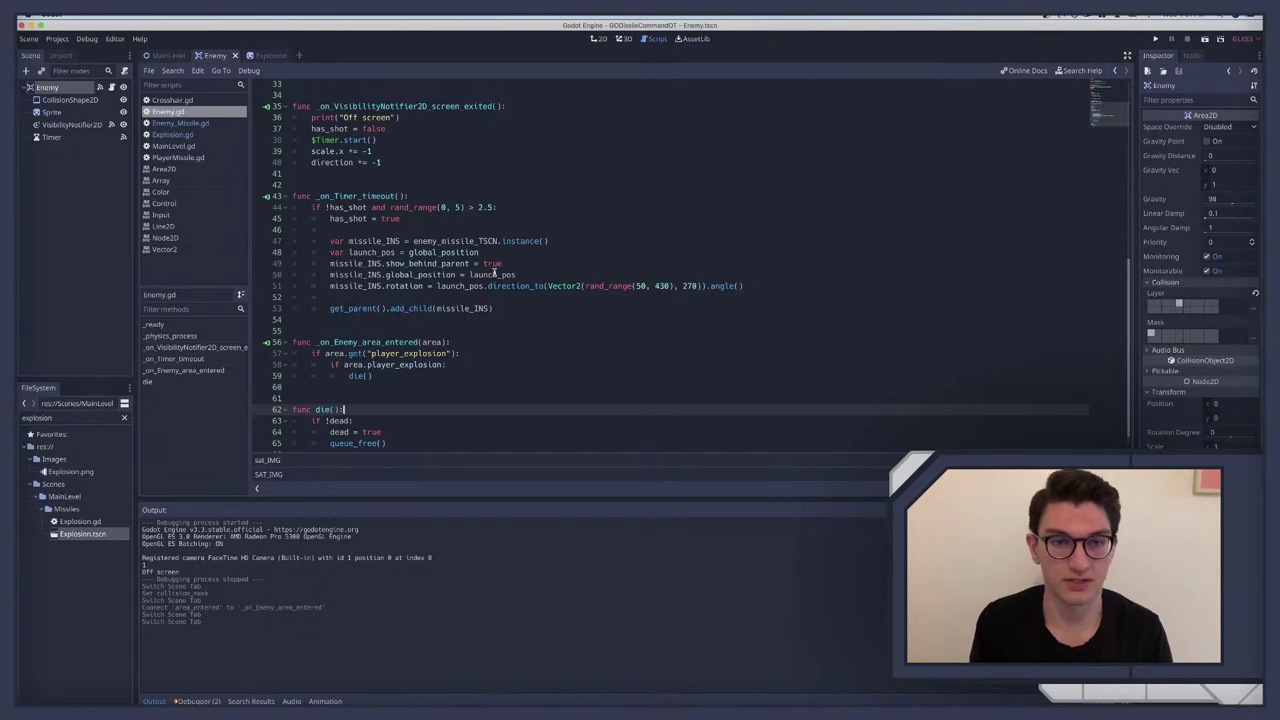
{"action": "key", "text": "ctrl+Up"}
{"action": "left_click", "coordinate": [177, 237]}
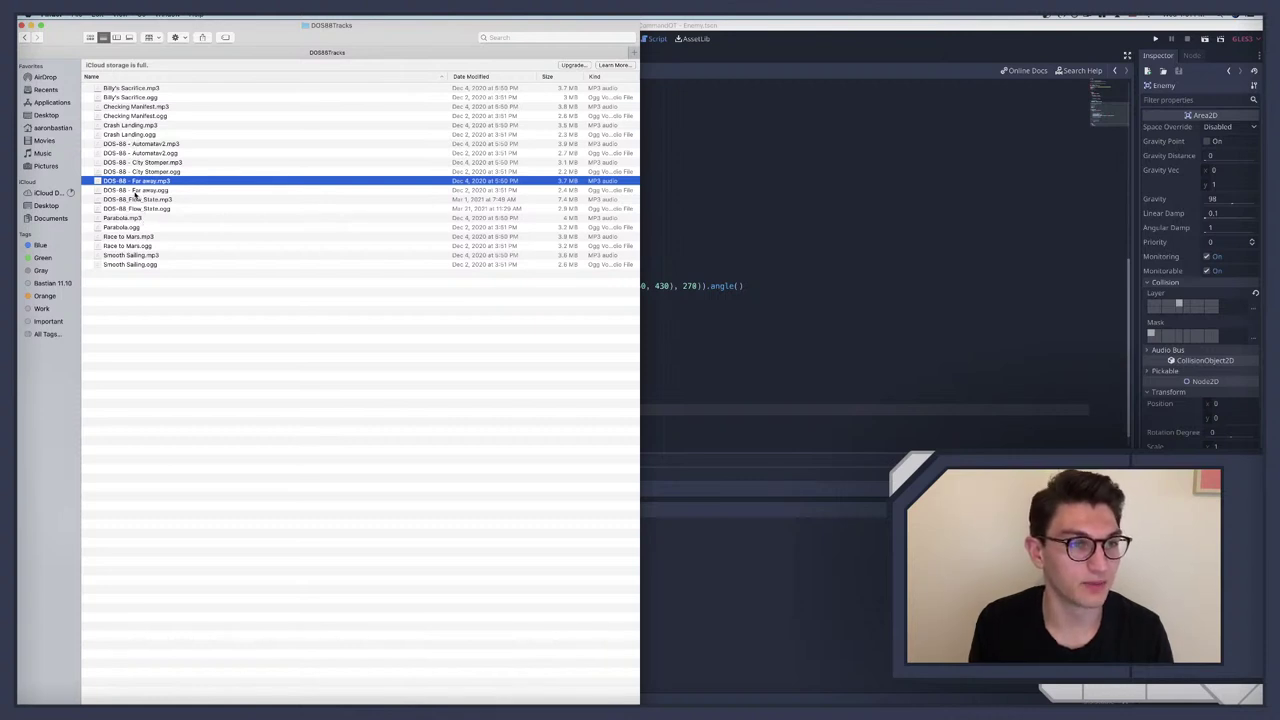
Step: Play DOS-88 - Far away.mp3 in Apple Music, then switch to DOS-88 Flow State.mp3
{"action": "left_click", "coordinate": [137, 191]}
{"action": "left_click", "coordinate": [150, 206]}
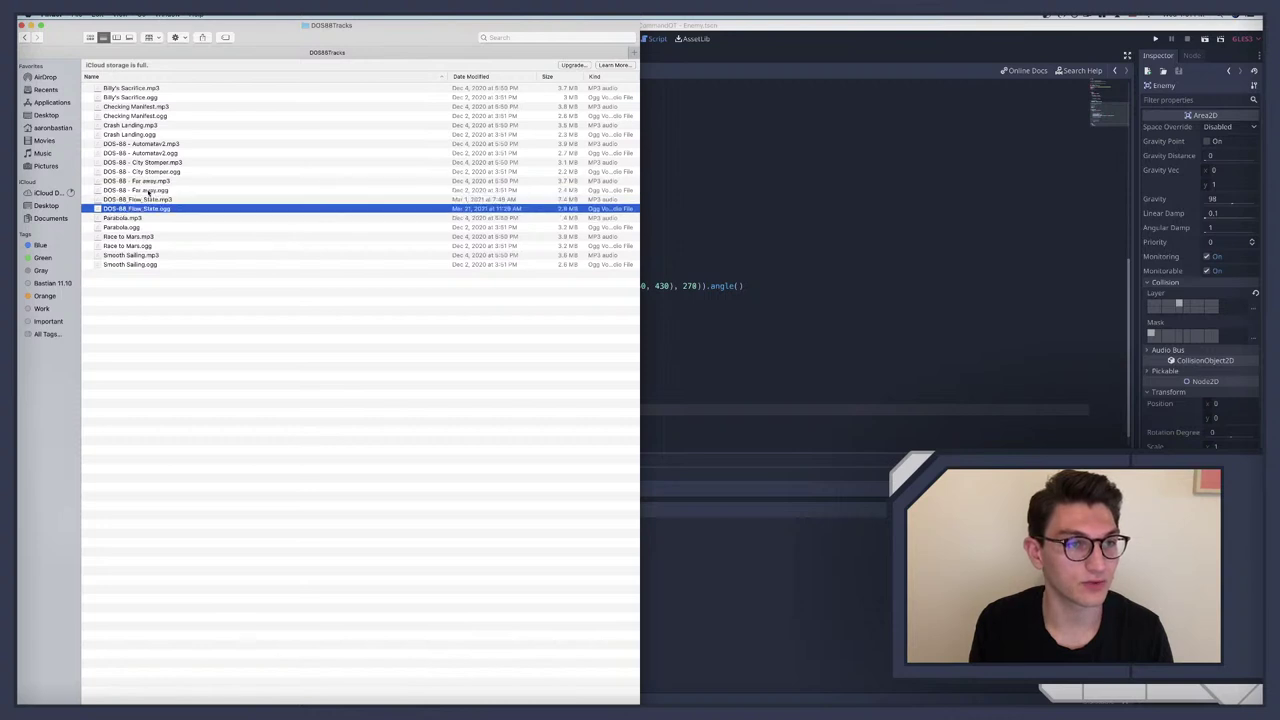
{"action": "left_click", "coordinate": [147, 182]}
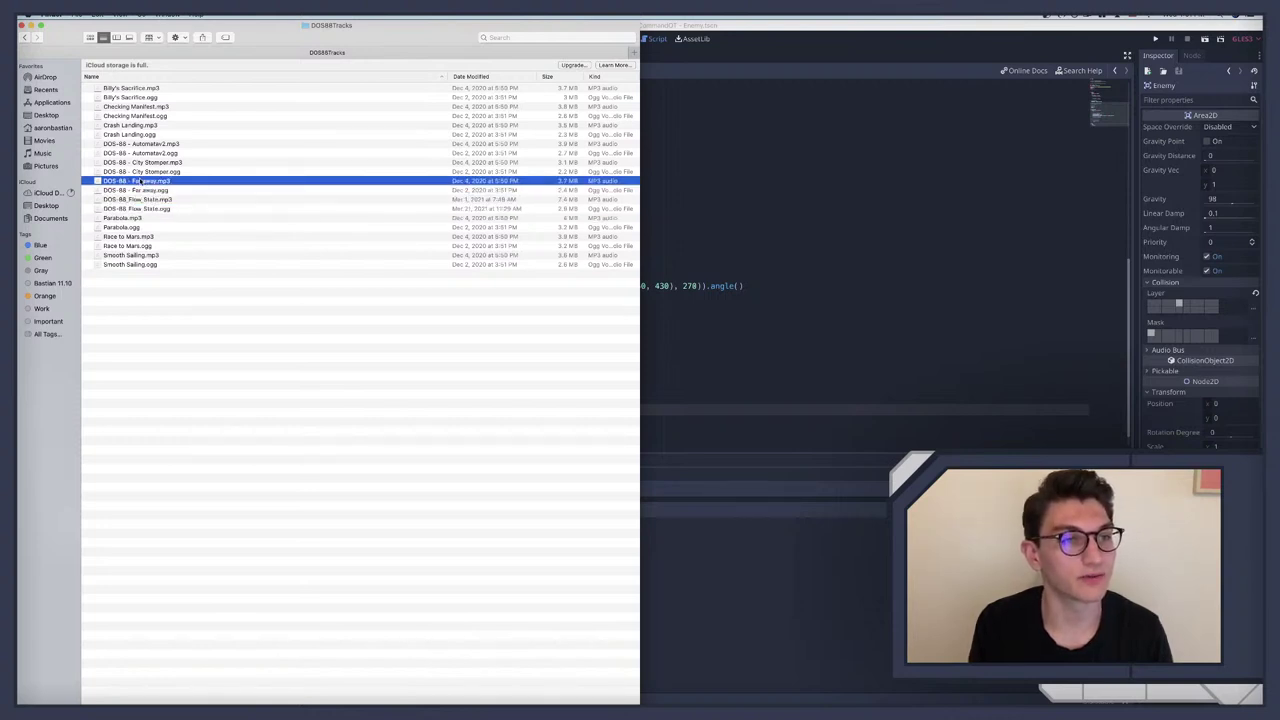
{"action": "double_click", "coordinate": [140, 181]}
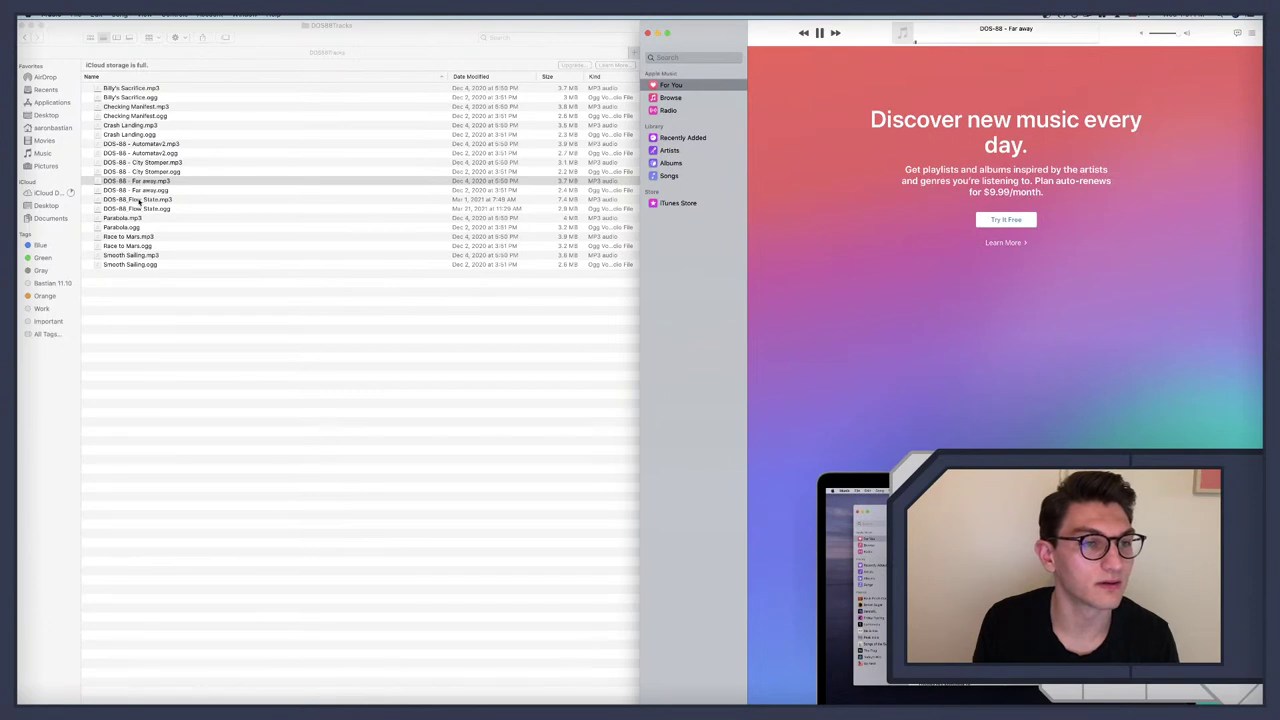
{"action": "left_click", "coordinate": [133, 200]}
{"action": "double_click", "coordinate": [133, 200]}
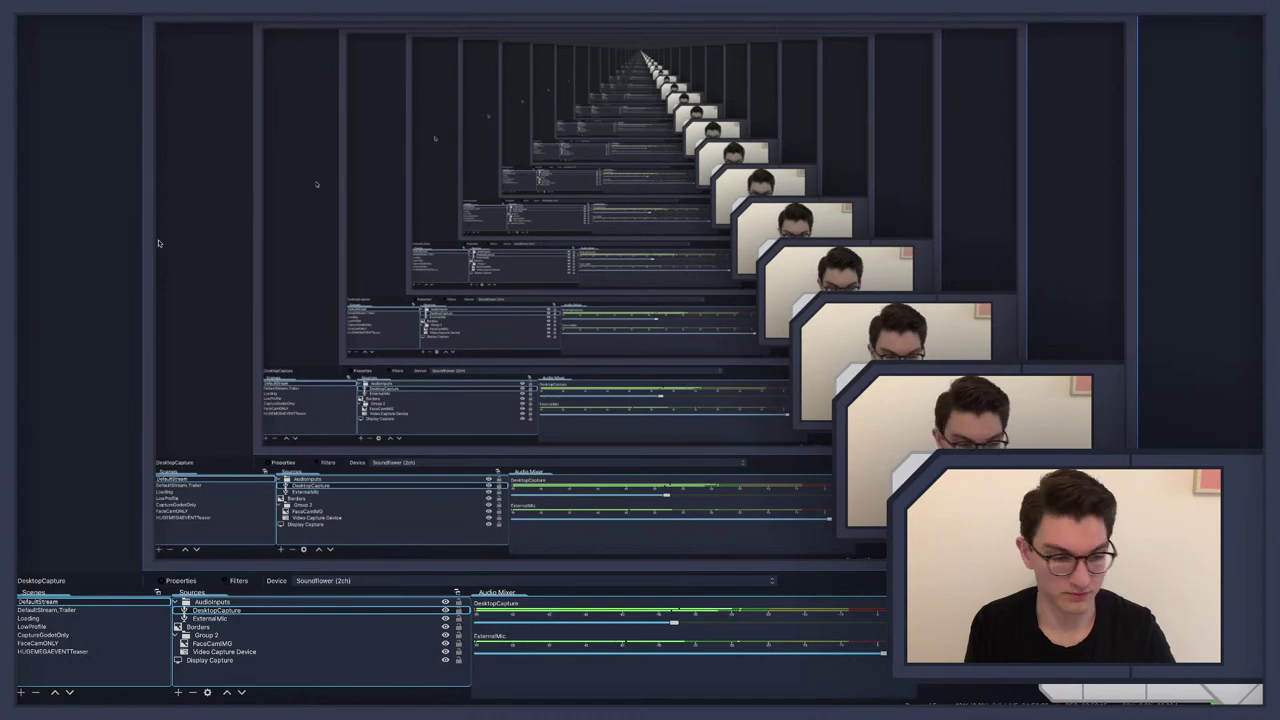
{"action": "left_click", "coordinate": [55, 650]}
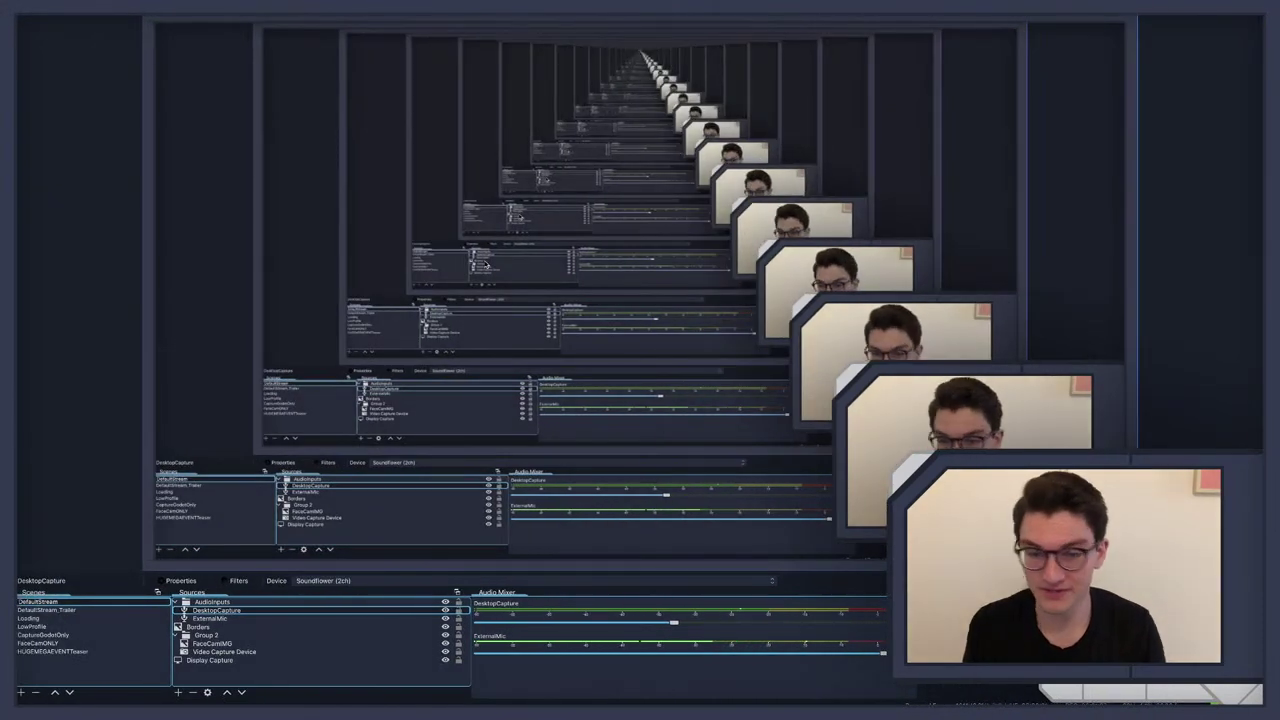
{"action": "left_click", "coordinate": [68, 652]}
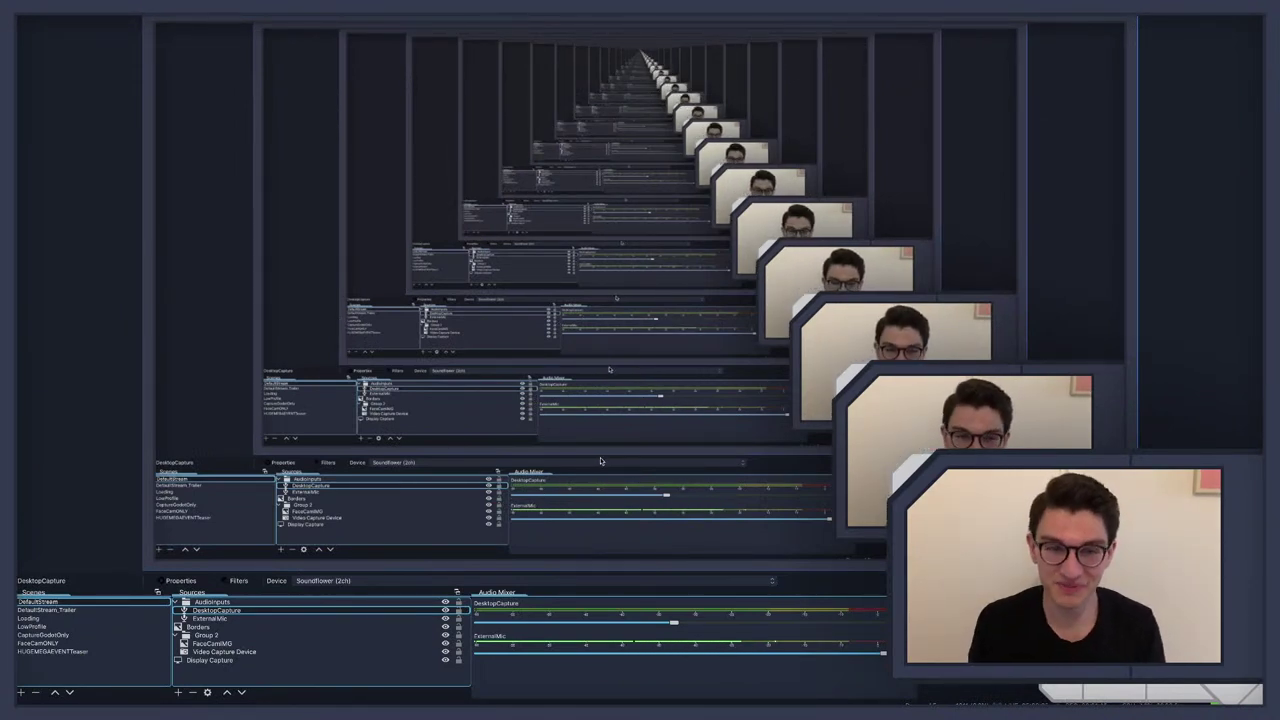
{"action": "left_click", "coordinate": [120, 651]}
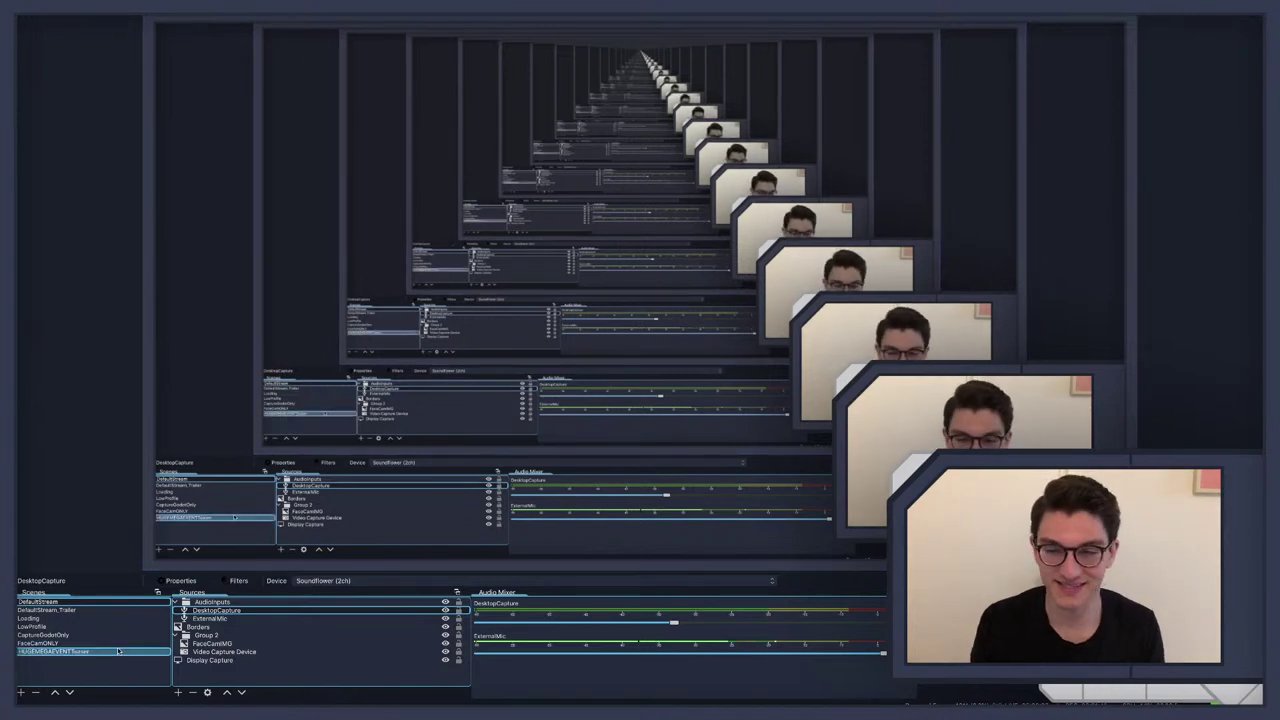
{"action": "left_click", "coordinate": [120, 644]}
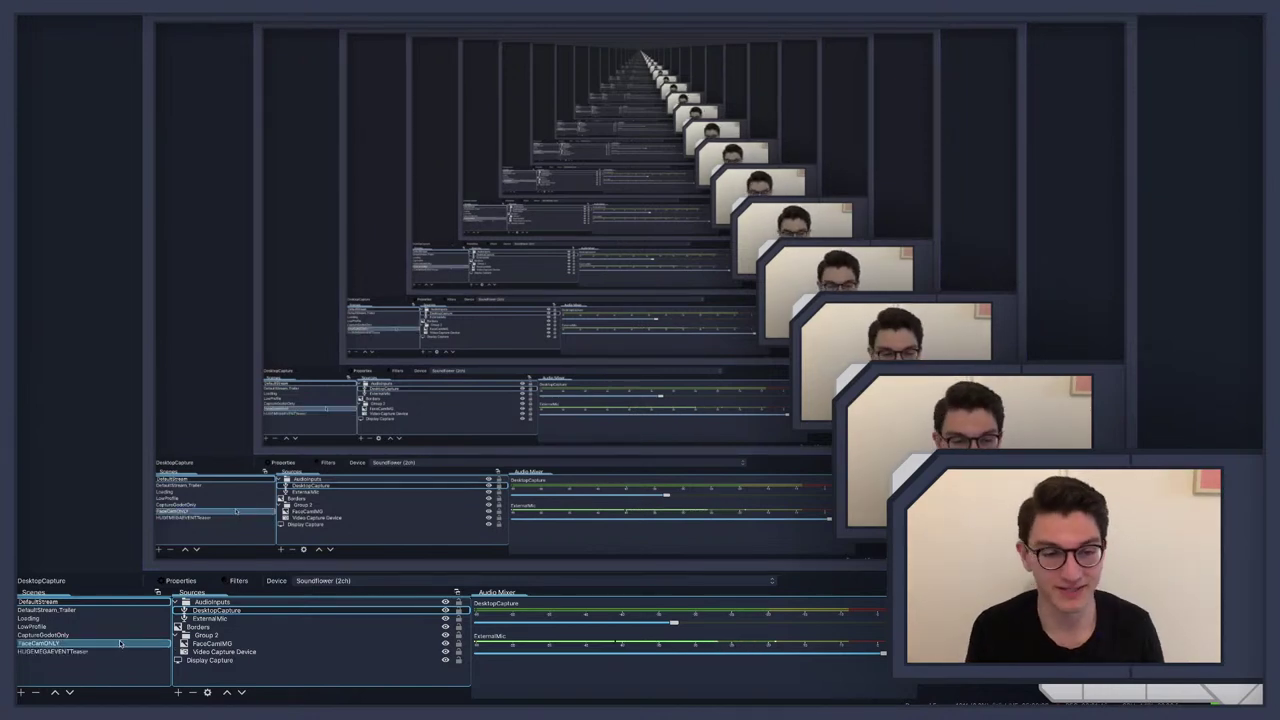
{"action": "left_click", "coordinate": [82, 619]}
{"action": "left_click", "coordinate": [82, 601]}
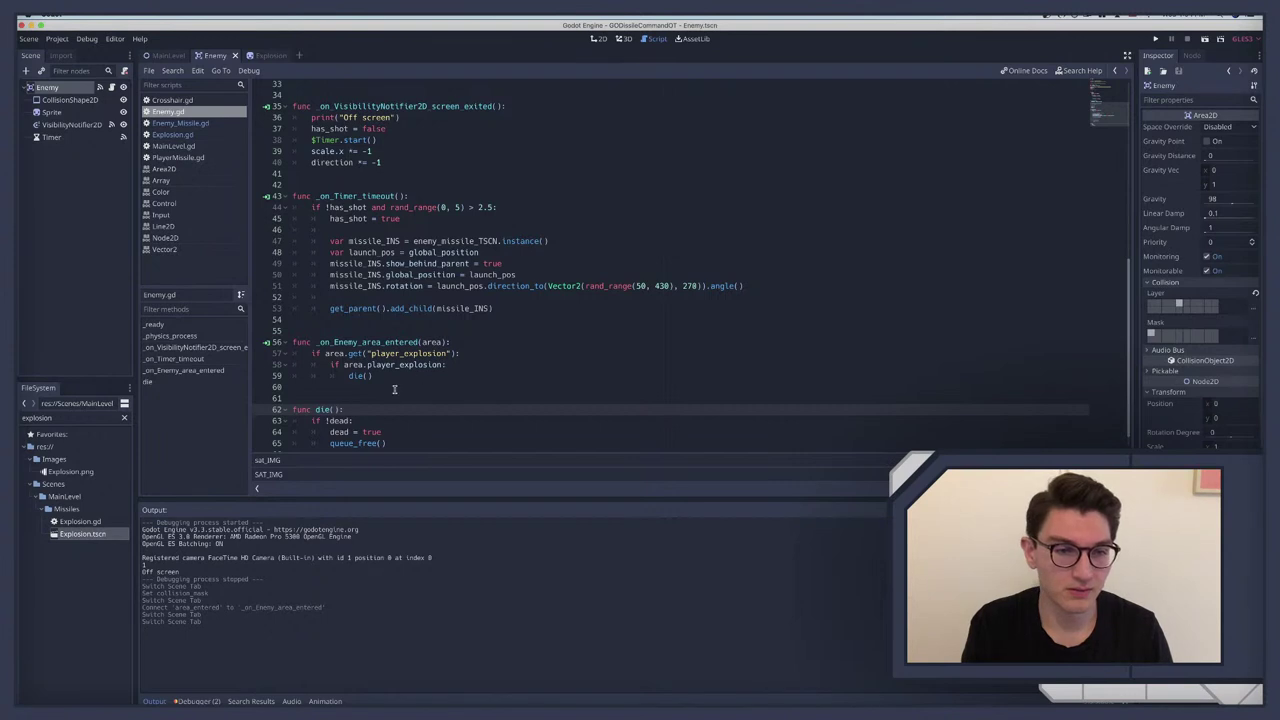
Step: Test-run the game firing at enemy missiles and planes, stop it, and reopen Enemy.gd
{"action": "scroll", "coordinate": [396, 375], "scroll_direction": "down", "scroll_amount": 1}
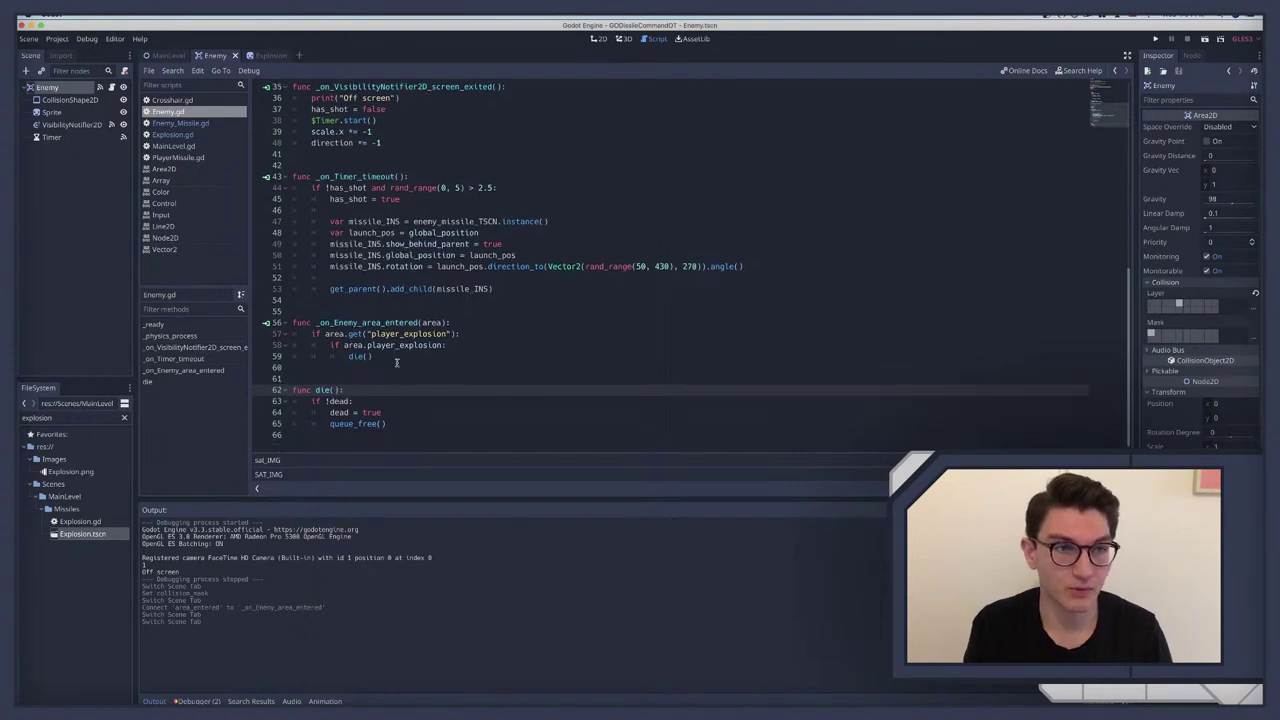
{"action": "key", "text": "super+b"}
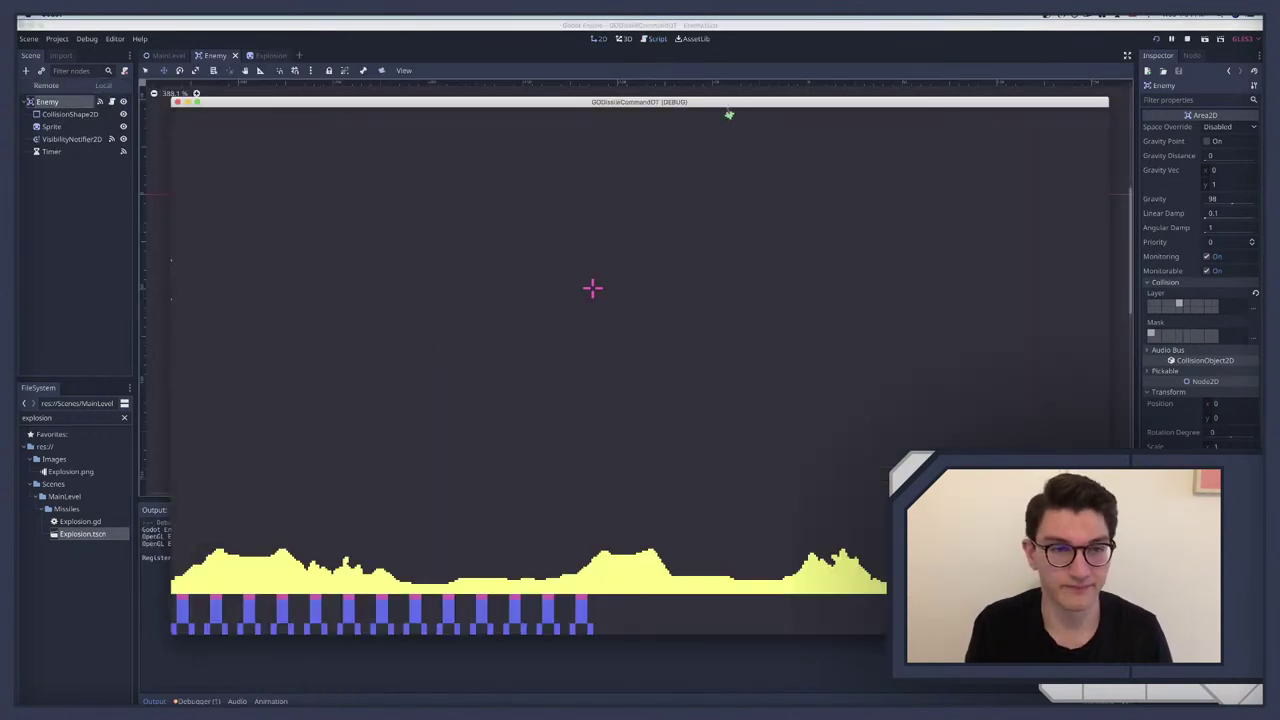
{"action": "left_click", "coordinate": [305, 288]}
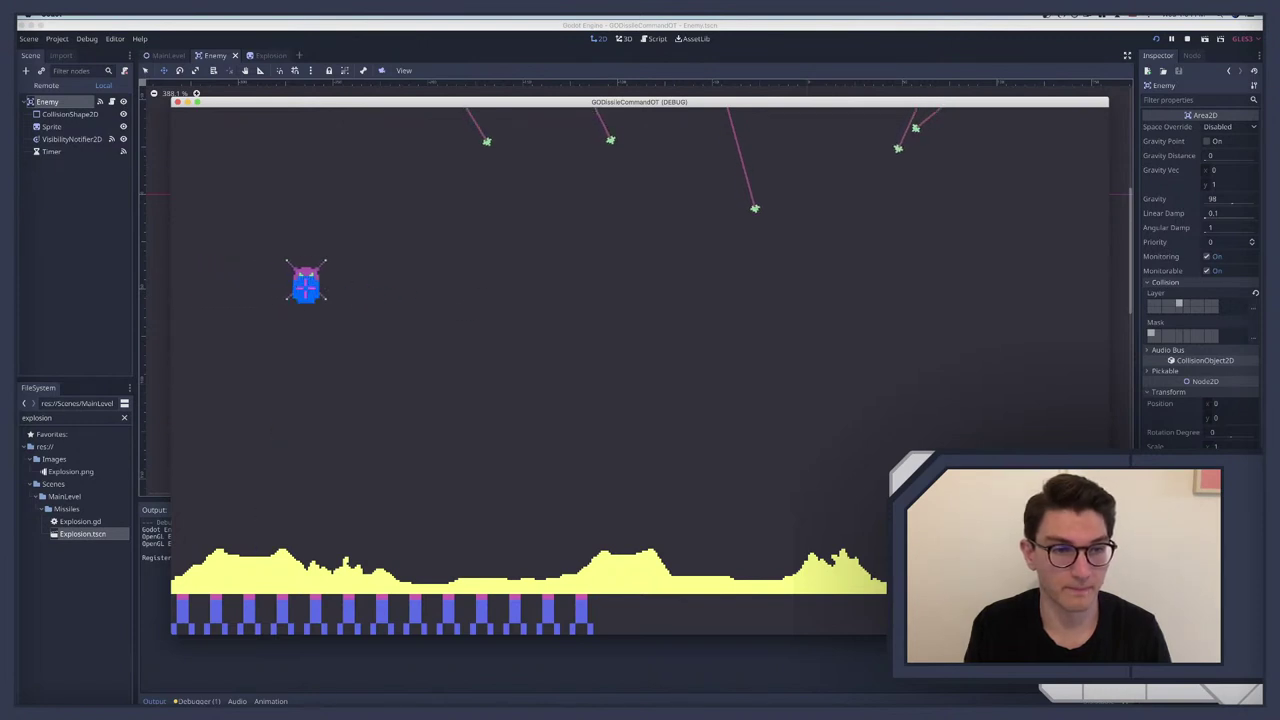
{"action": "left_click", "coordinate": [457, 291]}
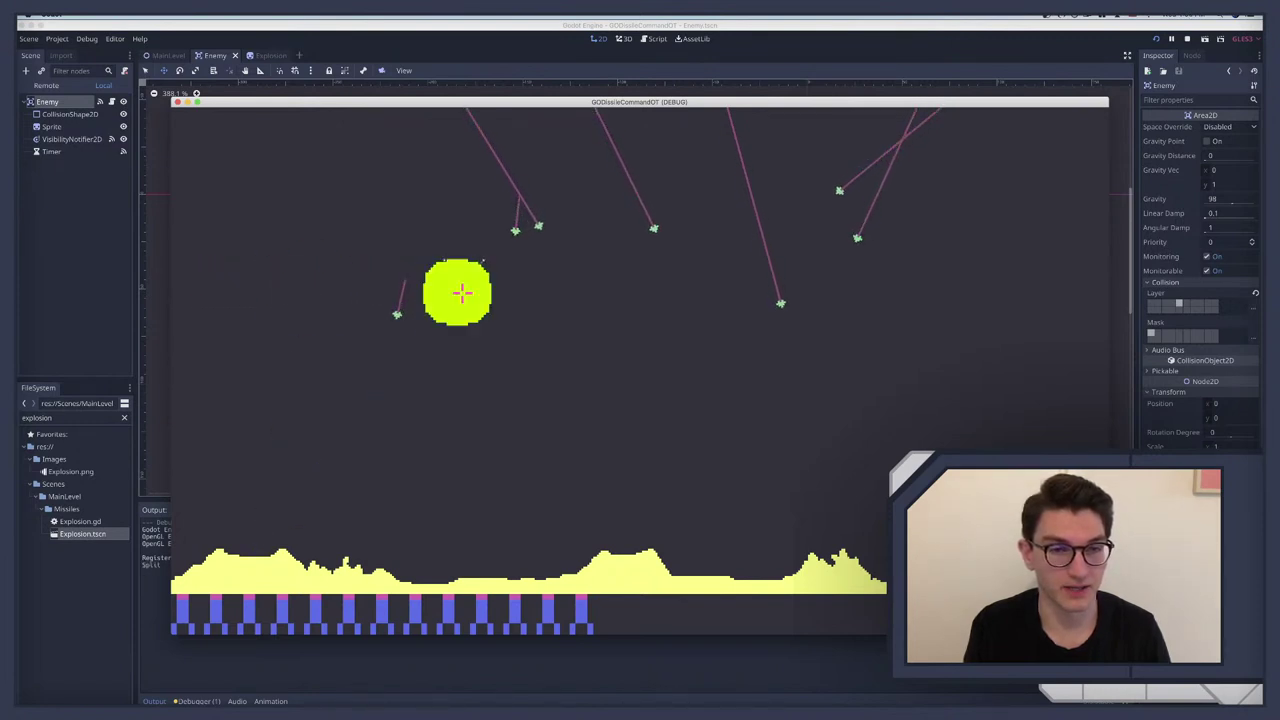
{"action": "left_click", "coordinate": [375, 420]}
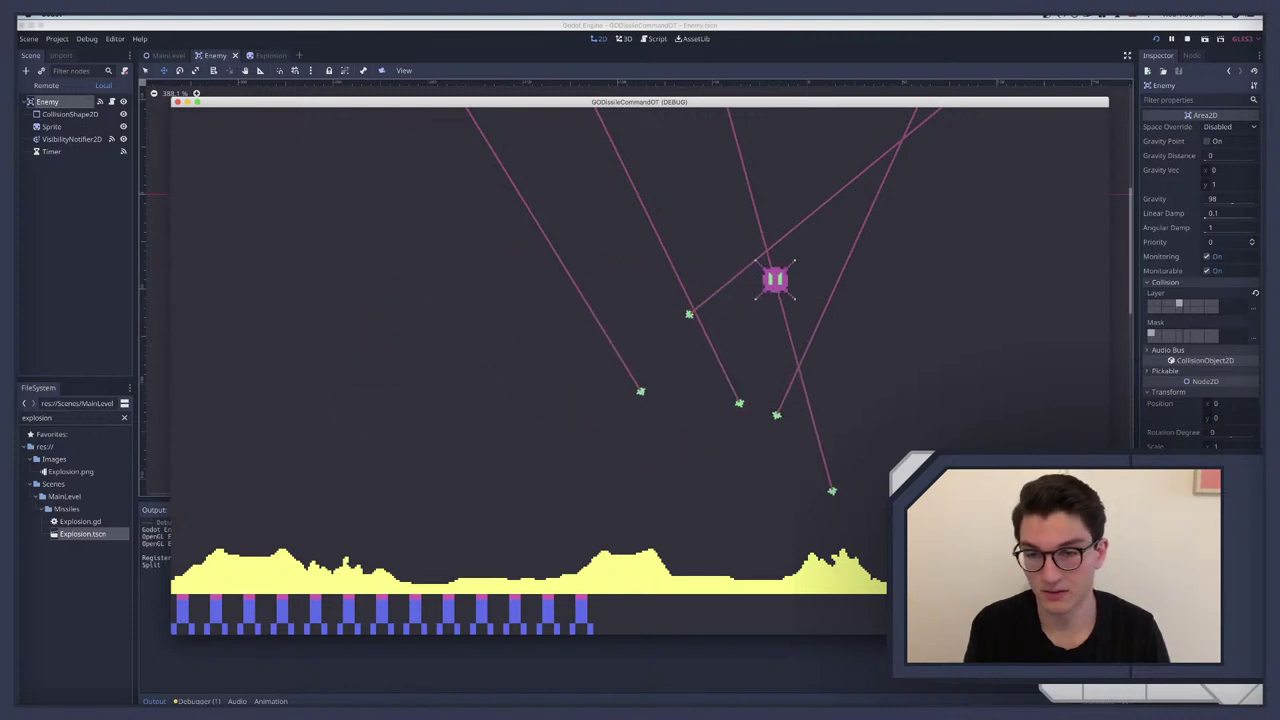
{"action": "left_click", "coordinate": [760, 520]}
{"action": "left_click", "coordinate": [758, 536]}
{"action": "left_click", "coordinate": [734, 523]}
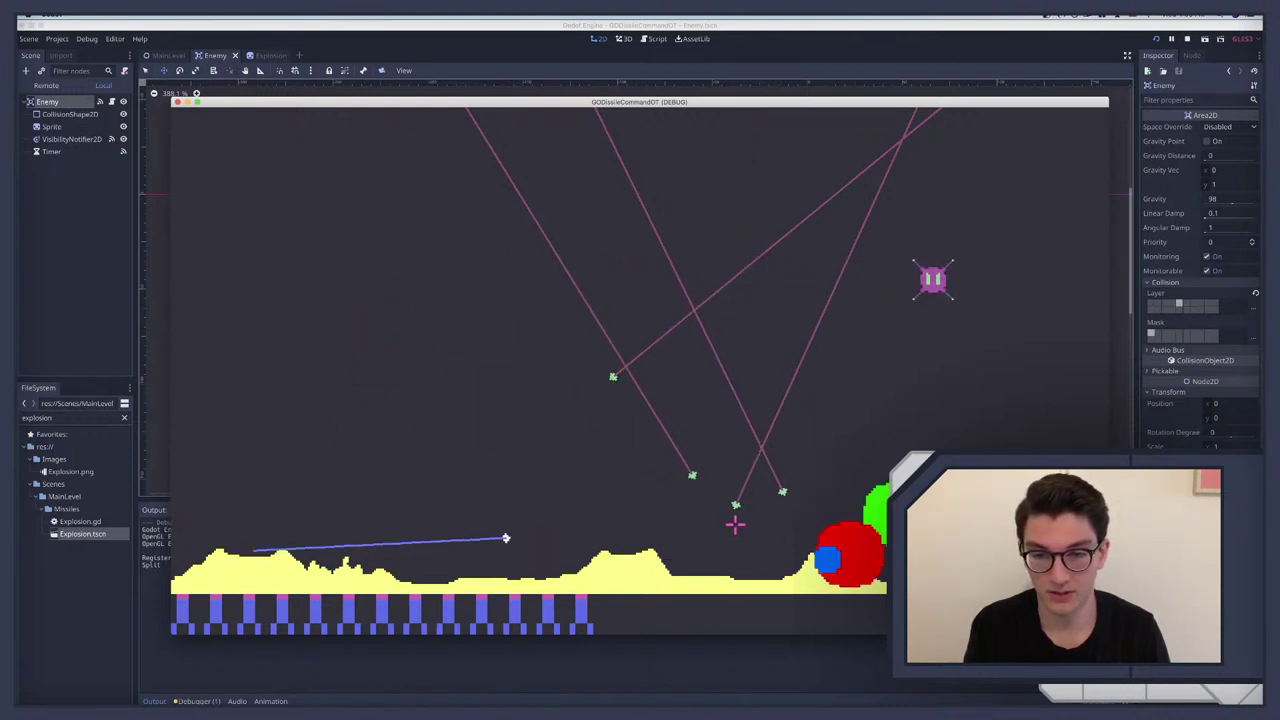
{"action": "left_click", "coordinate": [529, 459]}
{"action": "left_click", "coordinate": [538, 437]}
{"action": "key", "text": "super+q"}
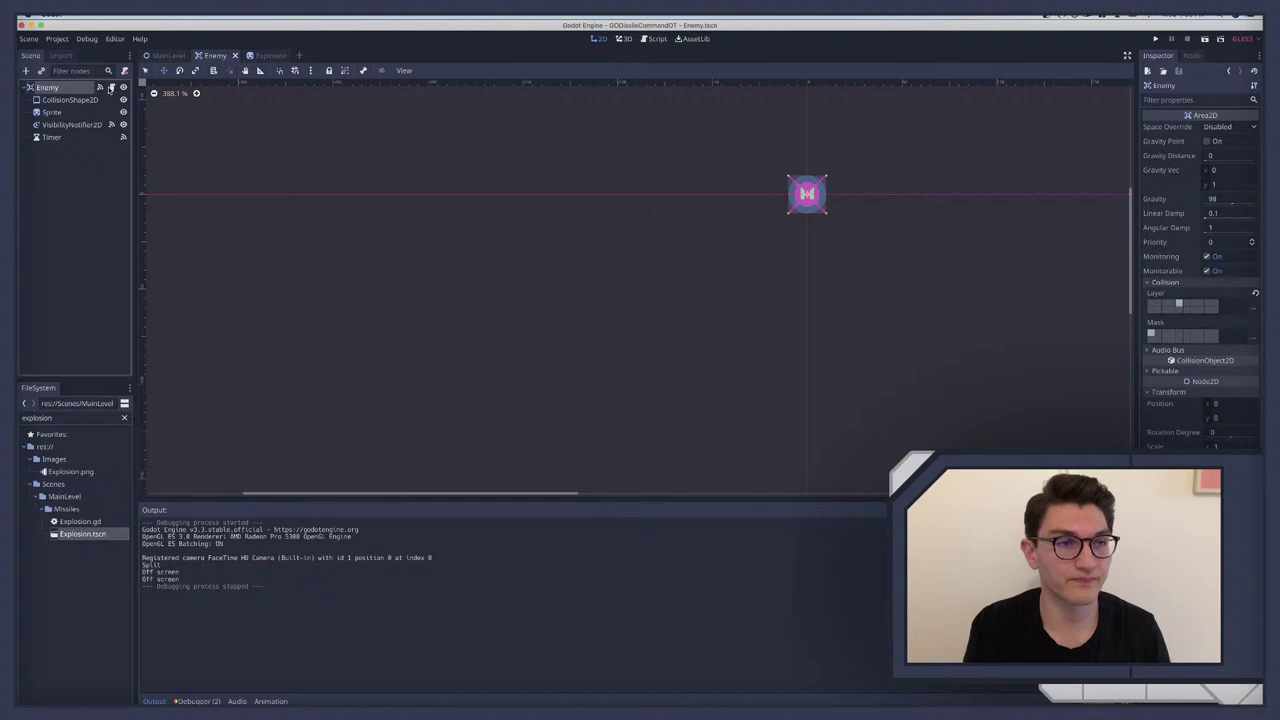
{"action": "left_click", "coordinate": [110, 88]}
Step: Add print(area) under the player_explosion check in _on_Enemy_area_entered and save
{"action": "left_click", "coordinate": [362, 367]}
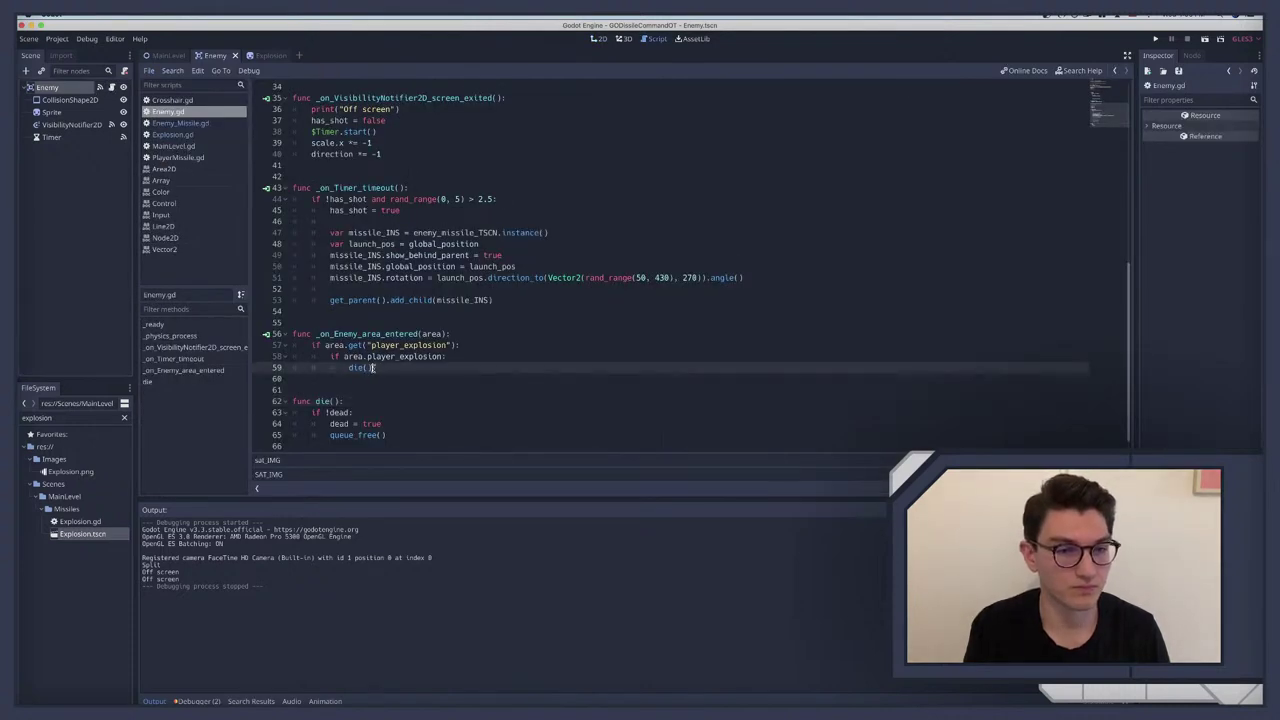
{"action": "left_click", "coordinate": [457, 336]}
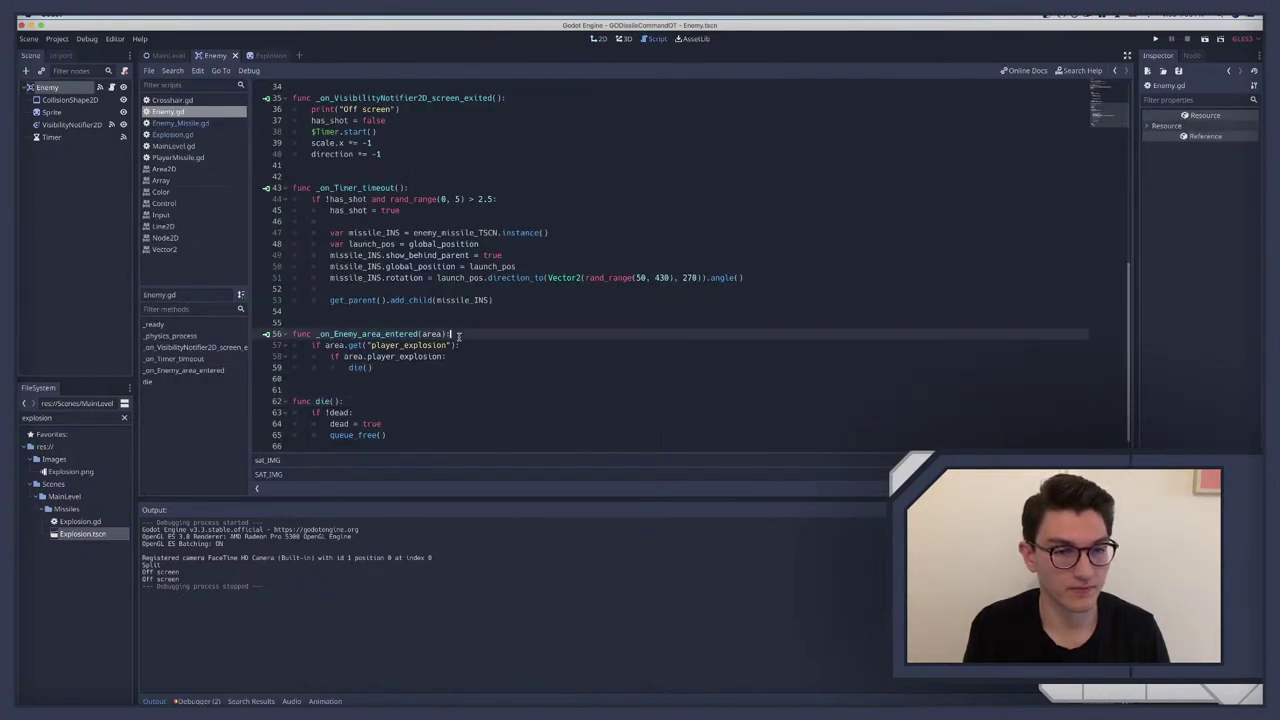
{"action": "left_click", "coordinate": [466, 344]}
{"action": "key", "text": "Return"}
{"action": "type", "text": "p"}
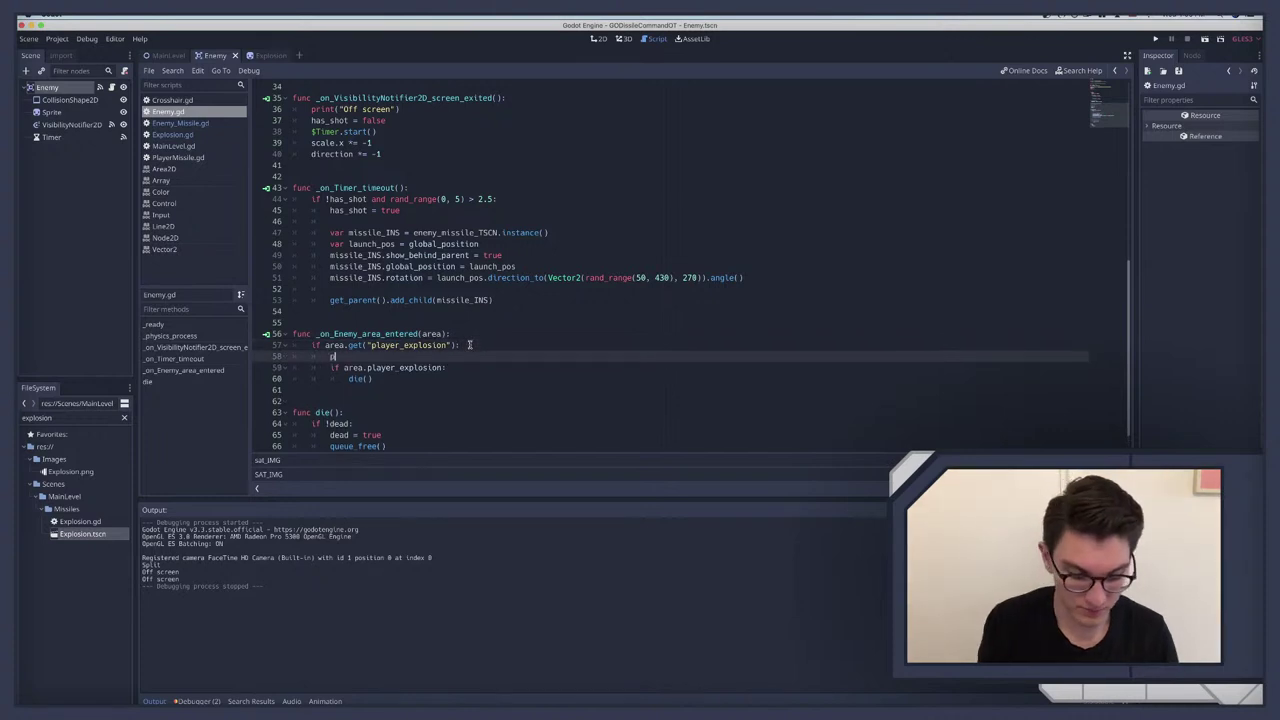
{"action": "type", "text": "rint(ar"}
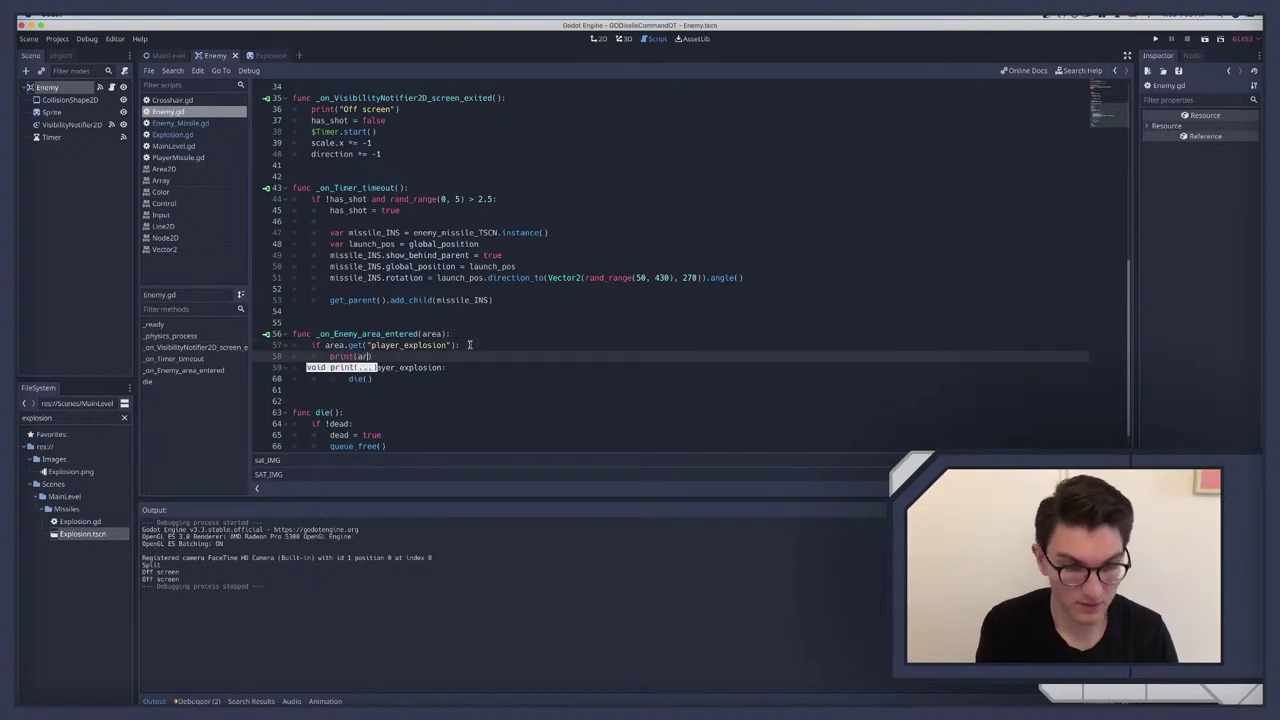
{"action": "type", "text": "ea"}
{"action": "key", "text": "ctrl+s"}
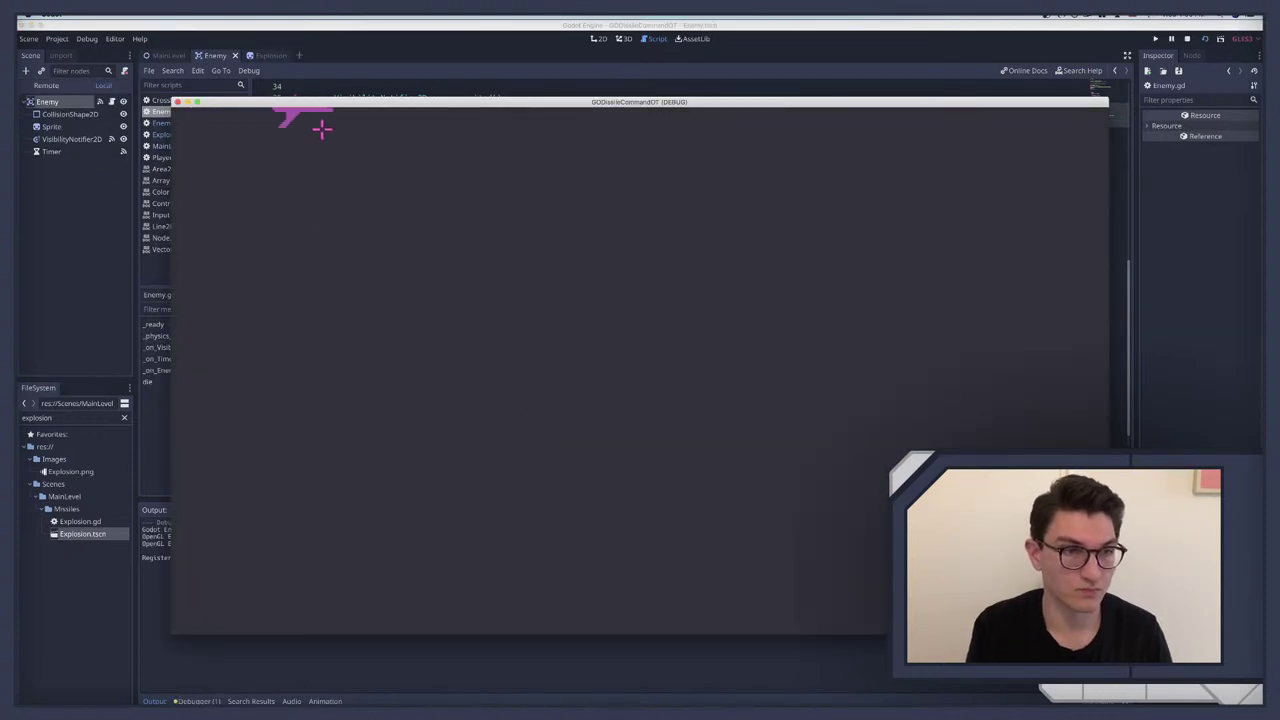
Step: Run the game, shoot the enemy plane twice, and stop the run
{"action": "key", "text": "super+b"}
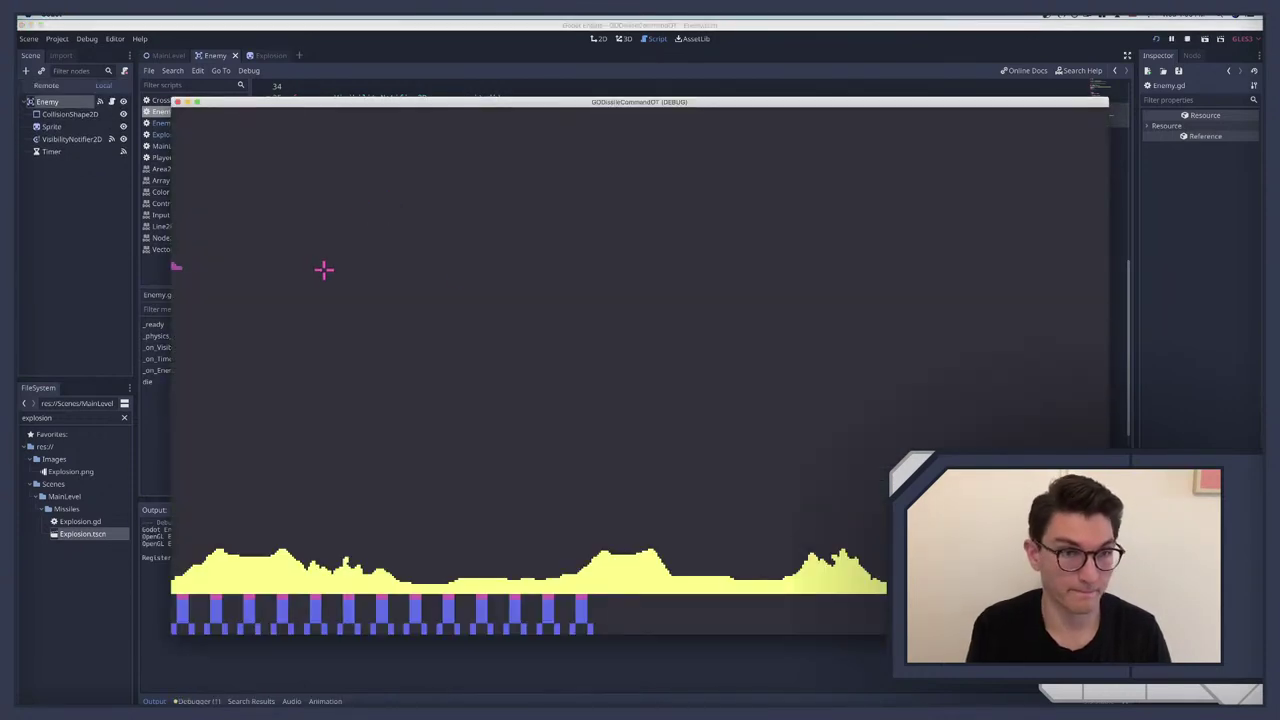
{"action": "left_click", "coordinate": [300, 266]}
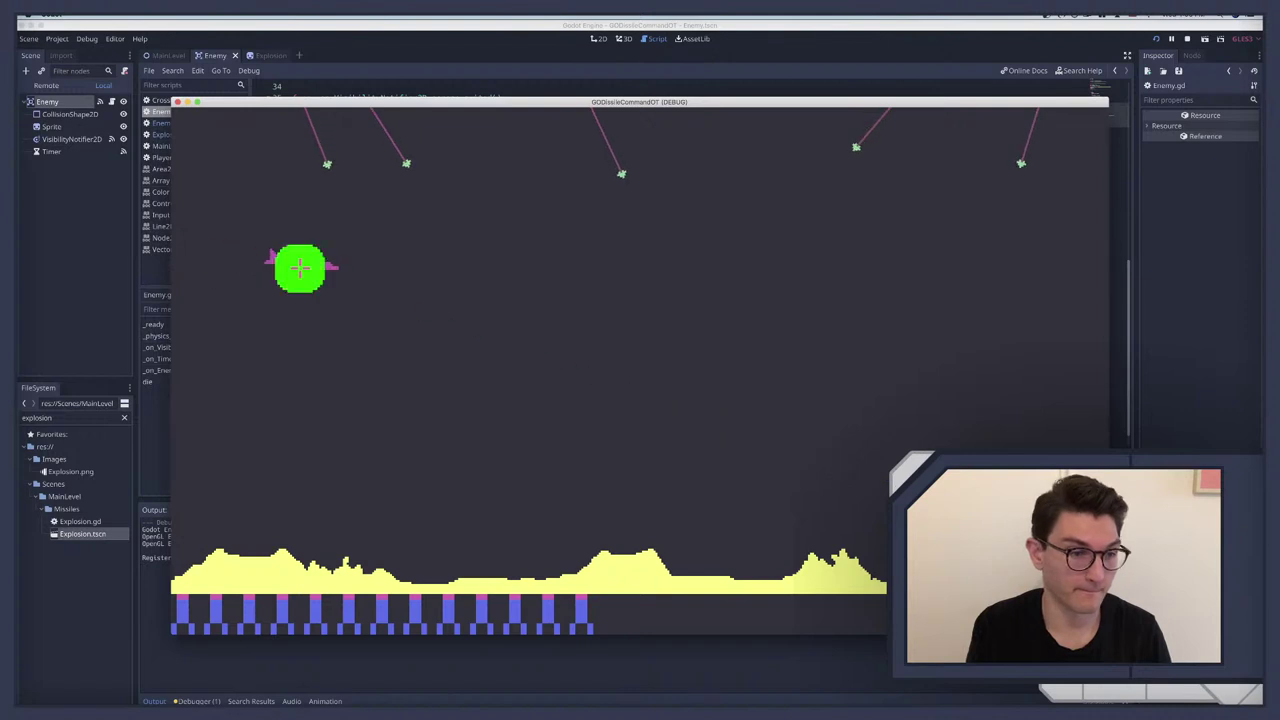
{"action": "left_click", "coordinate": [420, 289]}
{"action": "key", "text": "super+period"}
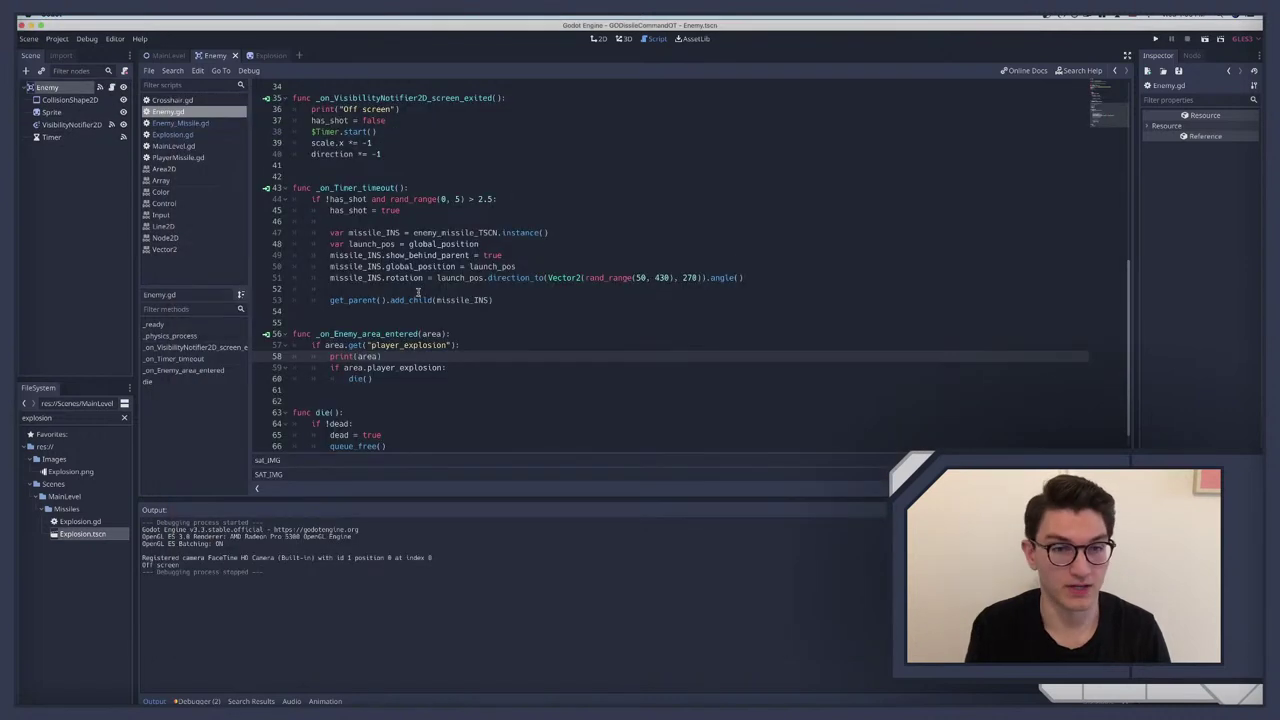
{"action": "key", "text": "alt+1"}
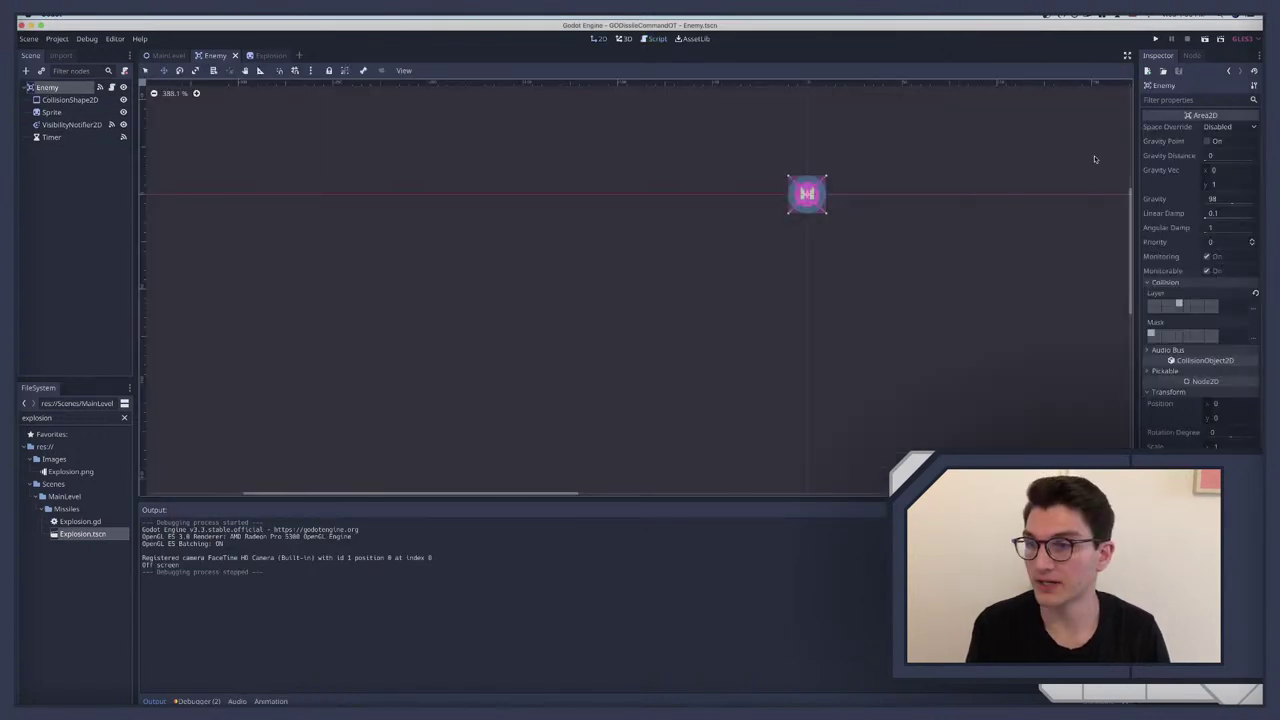
{"action": "left_click", "coordinate": [1255, 307]}
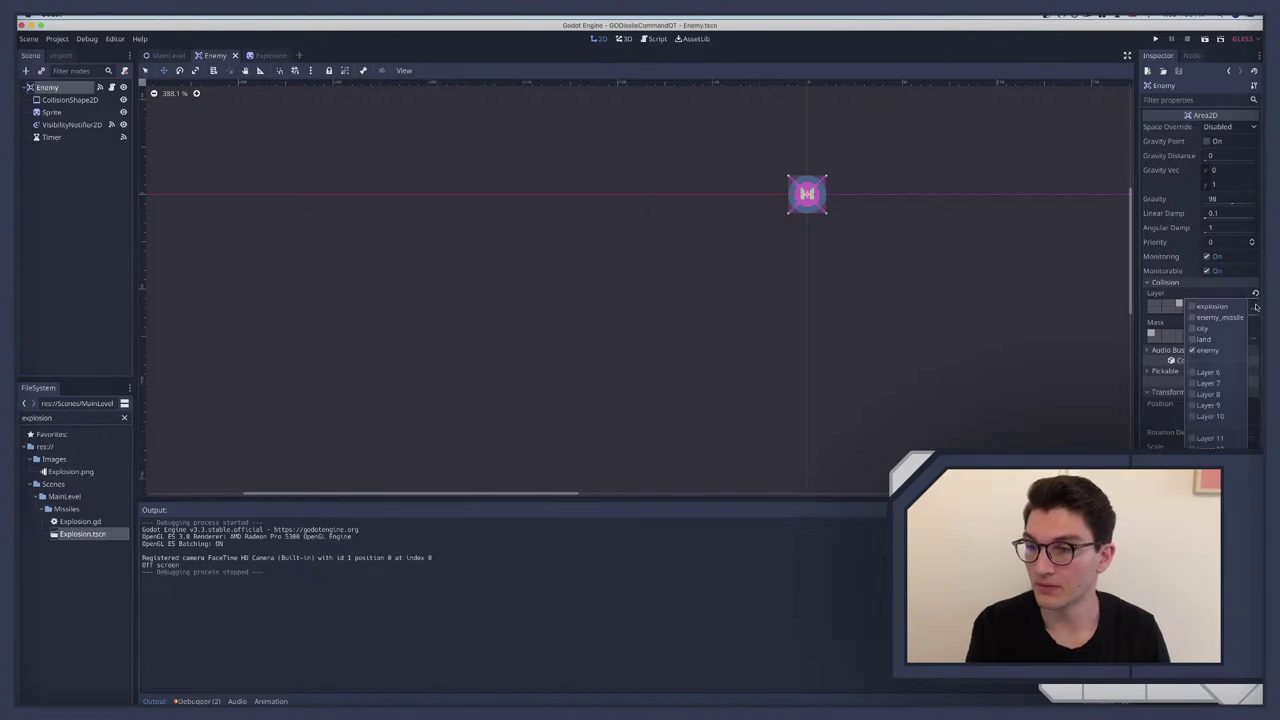
{"action": "left_click", "coordinate": [1255, 336]}
{"action": "left_click", "coordinate": [1255, 336]}
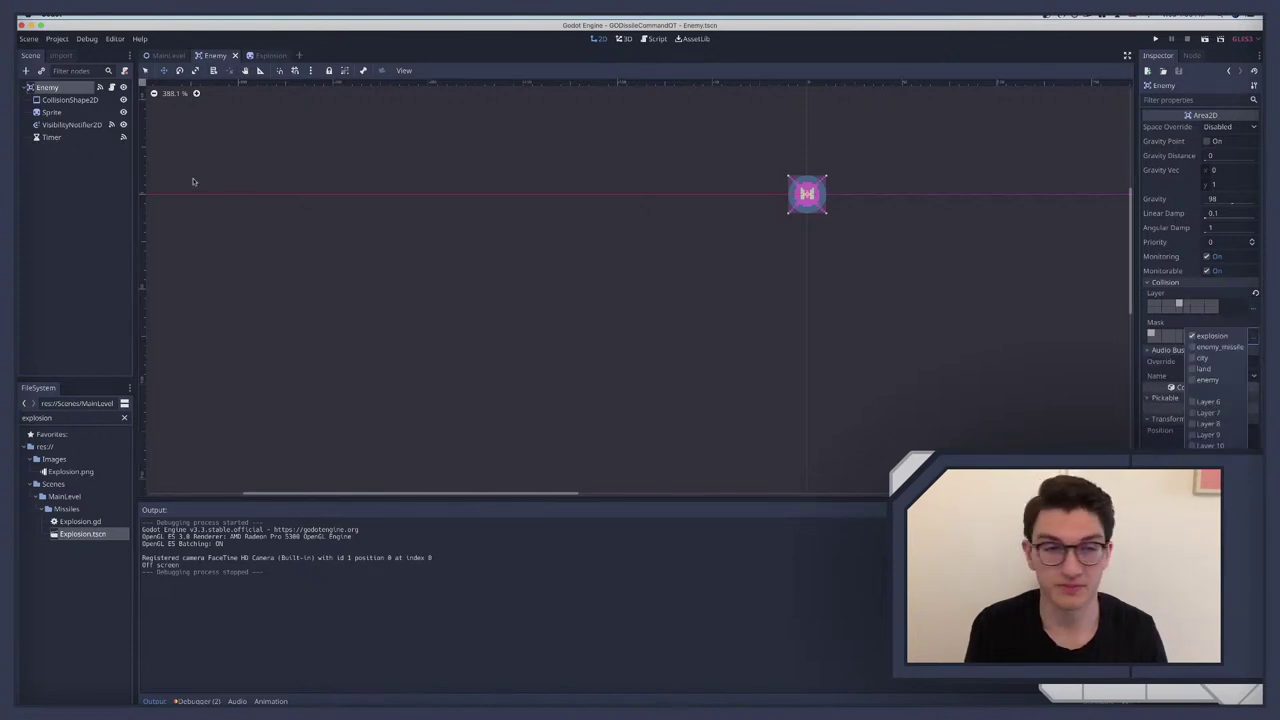
{"action": "left_click", "coordinate": [110, 87]}
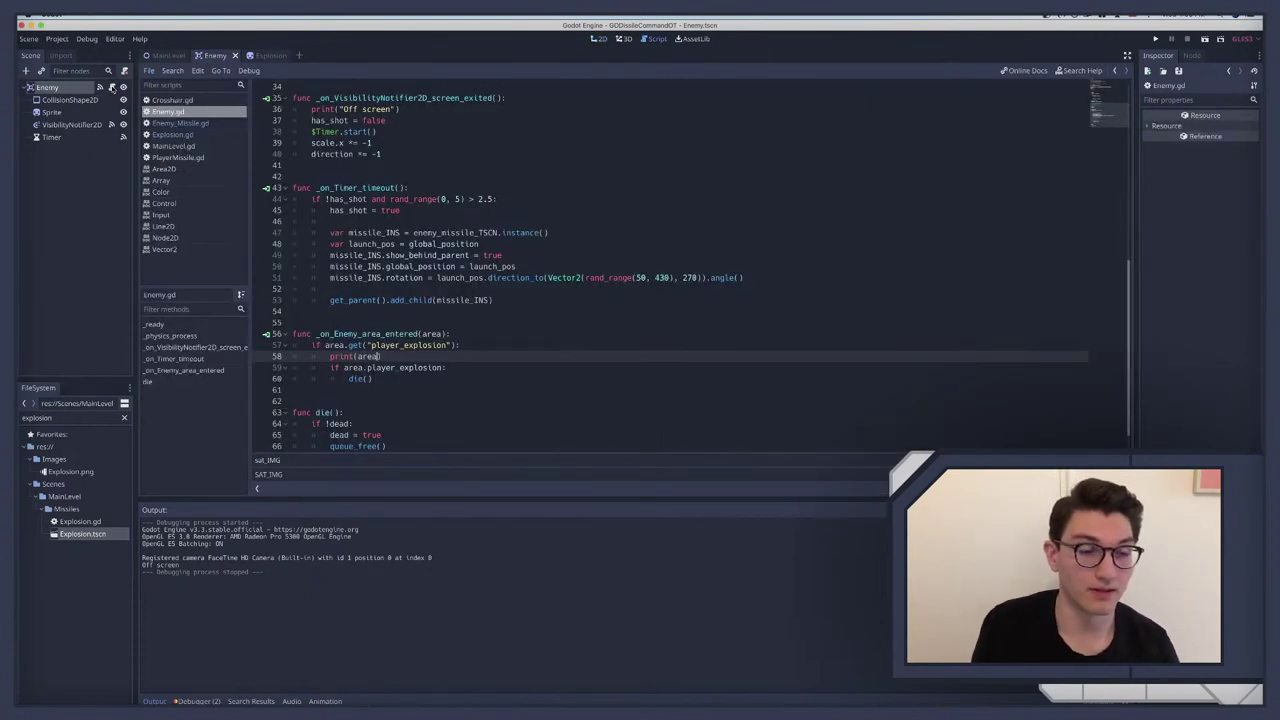
Step: Add print(area) as the first line of _on_Enemy_area_entered
{"action": "left_click", "coordinate": [470, 334]}
{"action": "key", "text": "Return"}
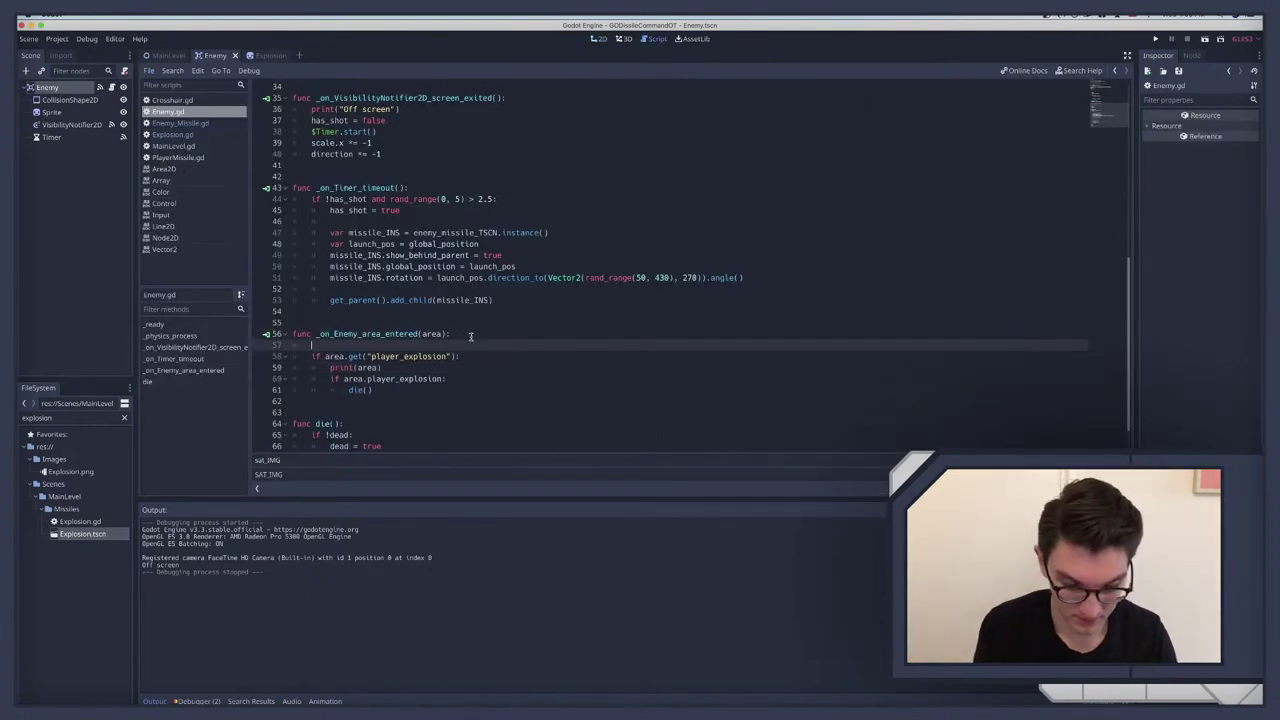
{"action": "type", "text": "prn"}
{"action": "key", "text": "BackSpace"}
{"action": "type", "text": "int(area"}
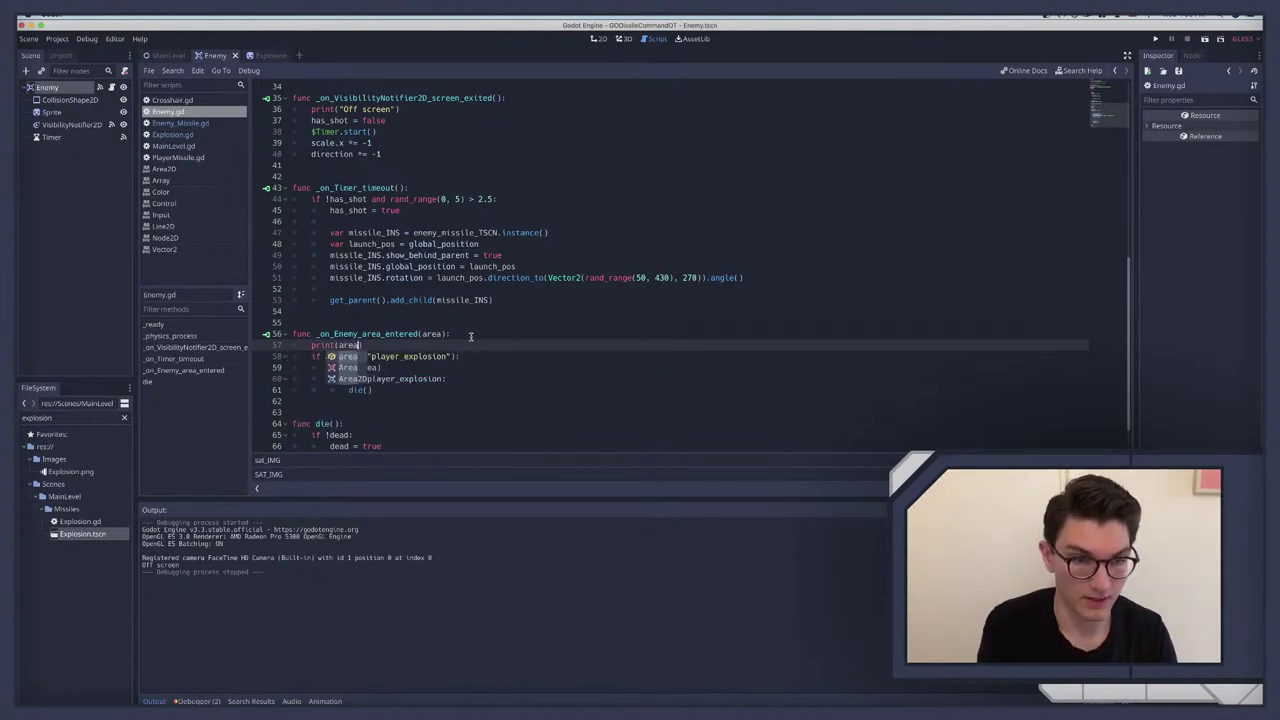
{"action": "left_click", "coordinate": [402, 367]}
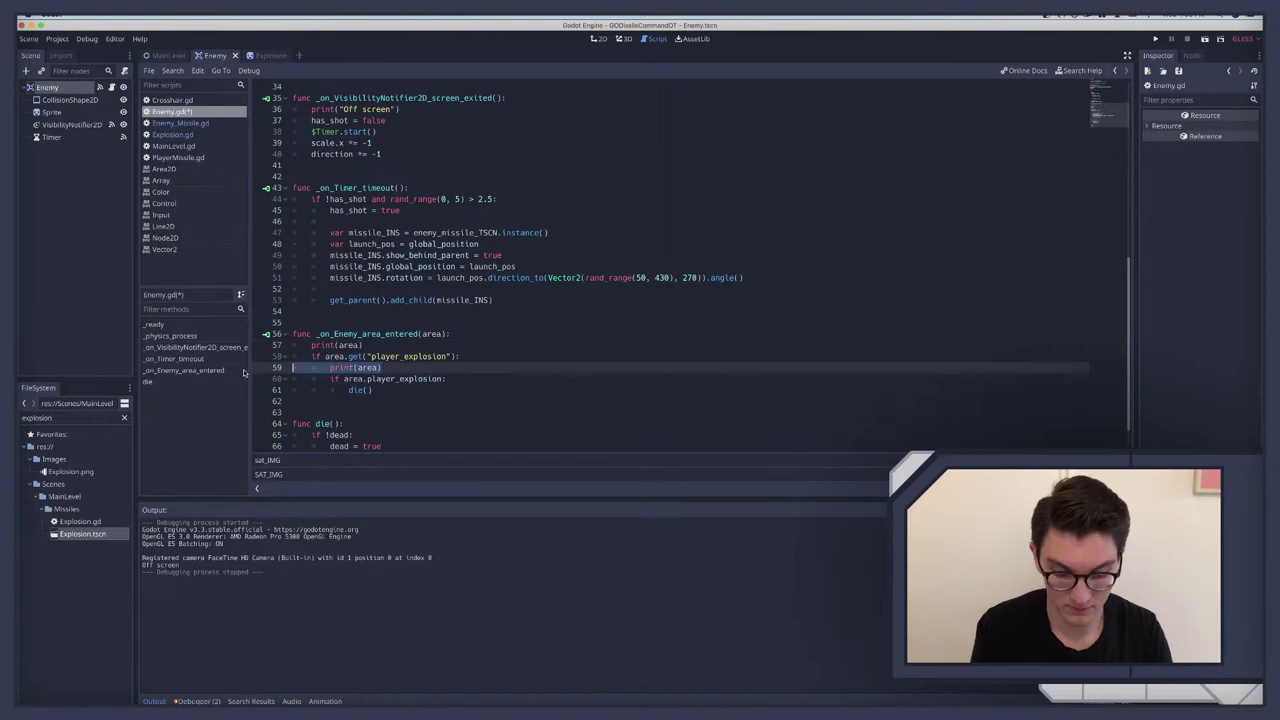
Step: Run the game, shoot the plane three times, stop, and delete the print(area) line 57
{"action": "key", "text": "super+b"}
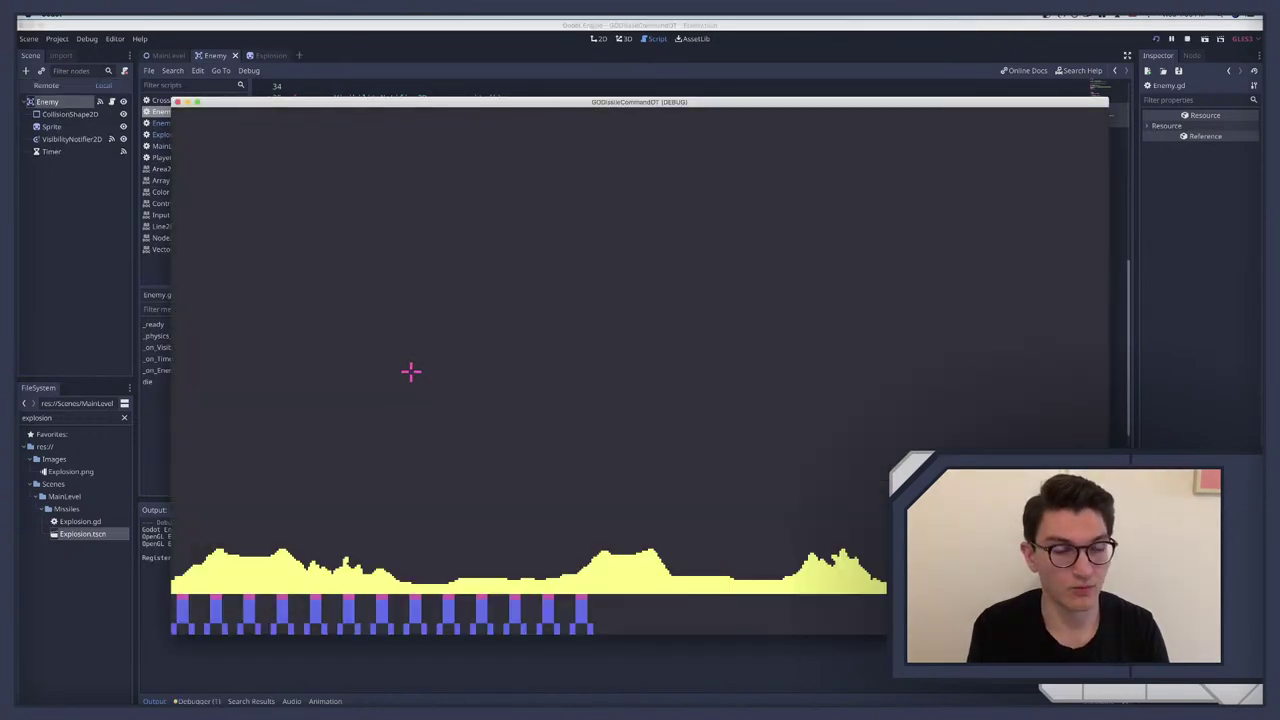
{"action": "left_click", "coordinate": [263, 300]}
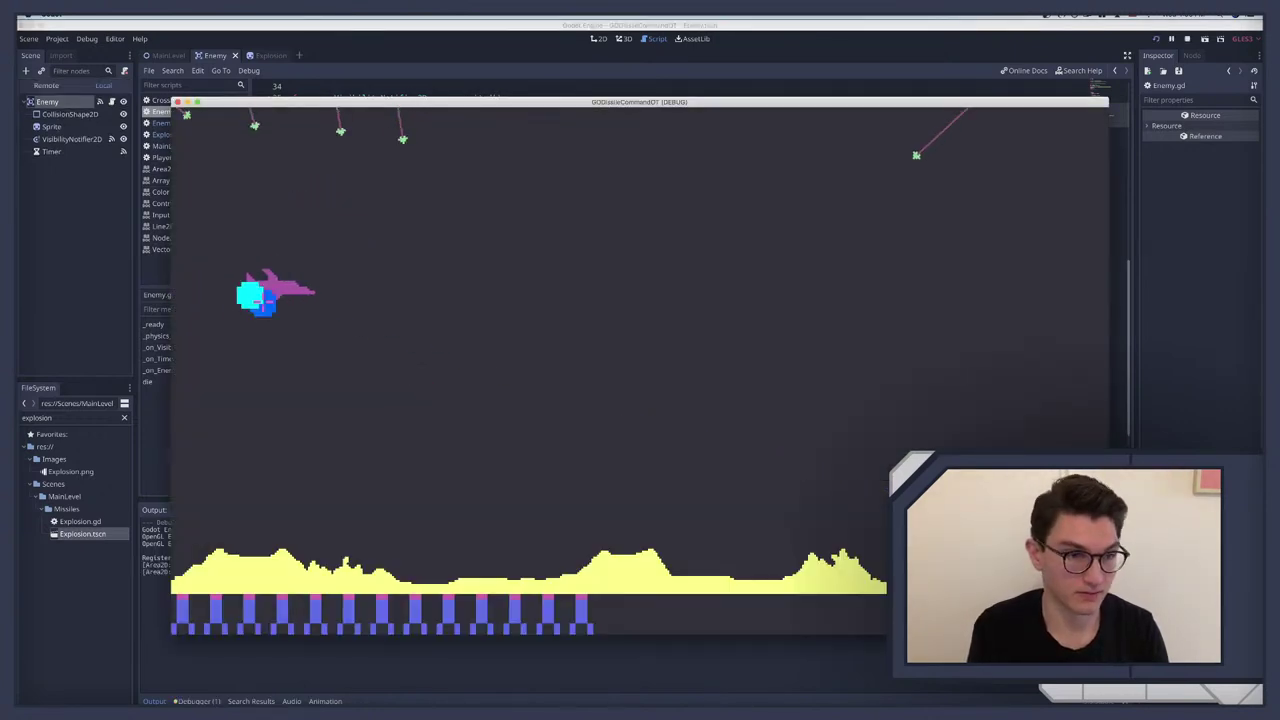
{"action": "left_click", "coordinate": [380, 294]}
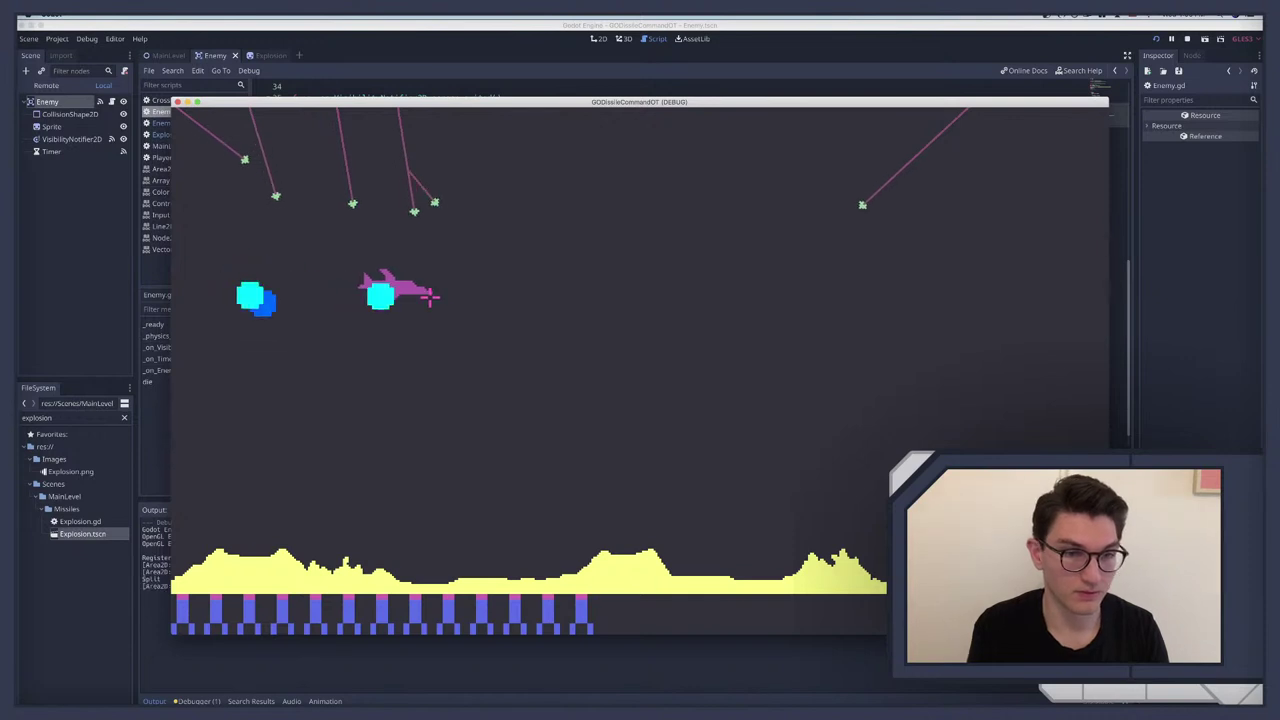
{"action": "left_click", "coordinate": [514, 300]}
{"action": "key", "text": "super+q"}
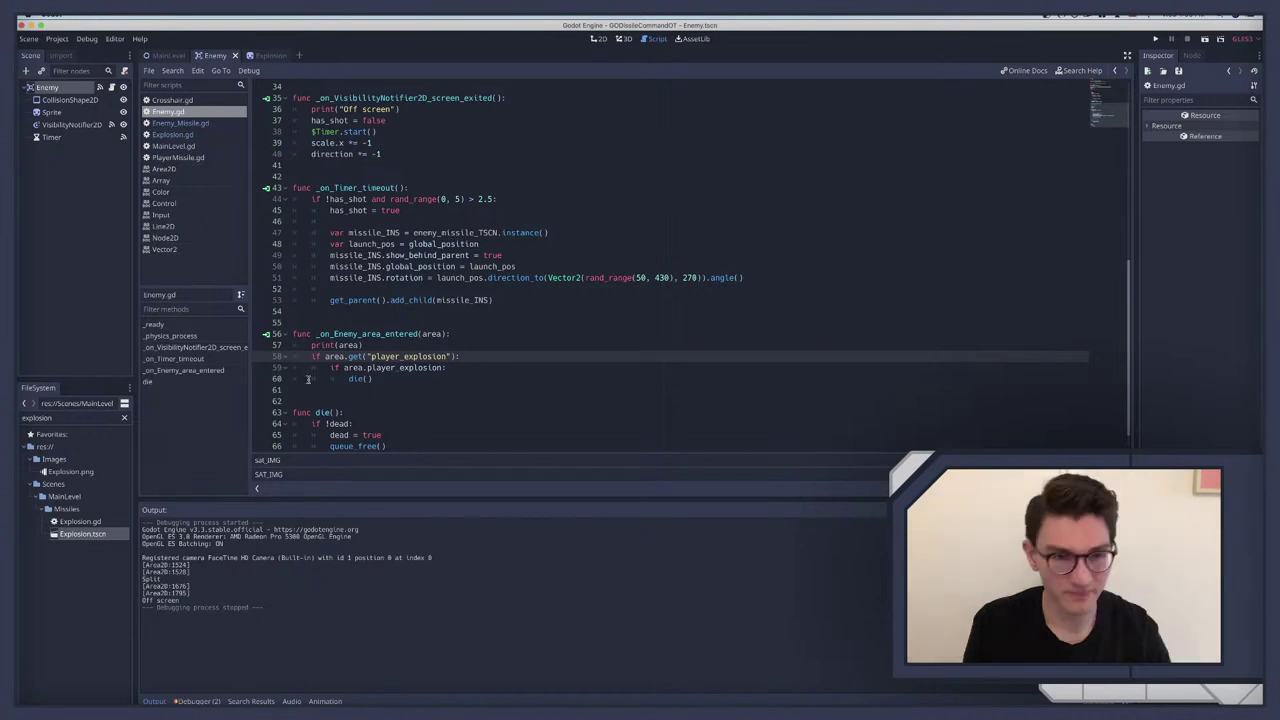
{"action": "left_click_drag", "start_coordinate": [374, 346], "coordinate": [288, 345]}
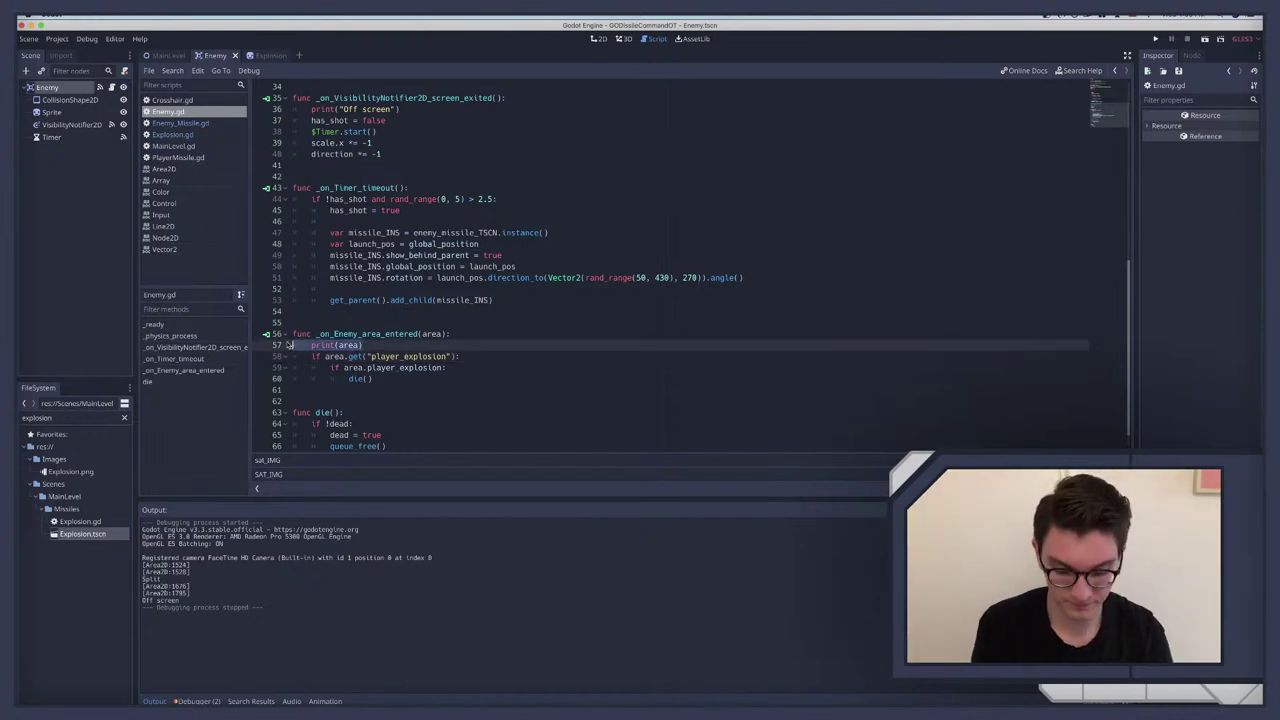
{"action": "key", "text": "BackSpace"}
{"action": "key", "text": "BackSpace"}
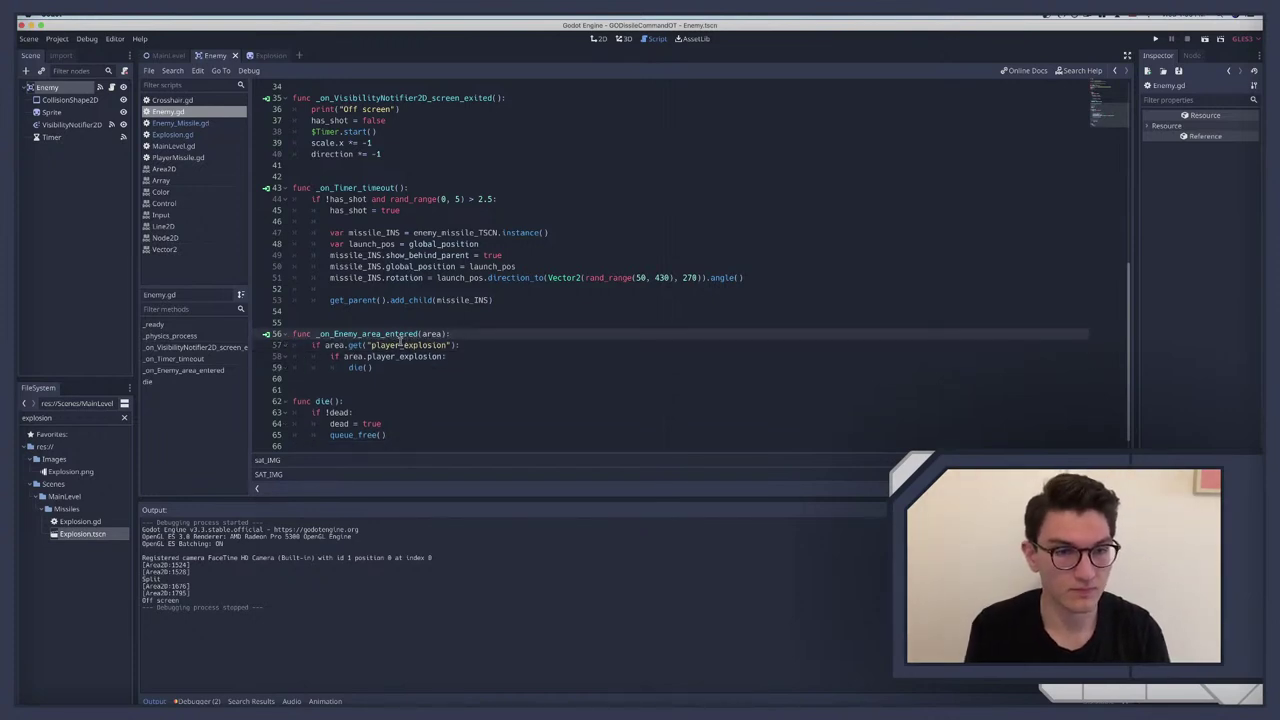
Step: Add print(area.player_explosion) at the top of _on_Enemy_area_entered
{"action": "left_click", "coordinate": [270, 55]}
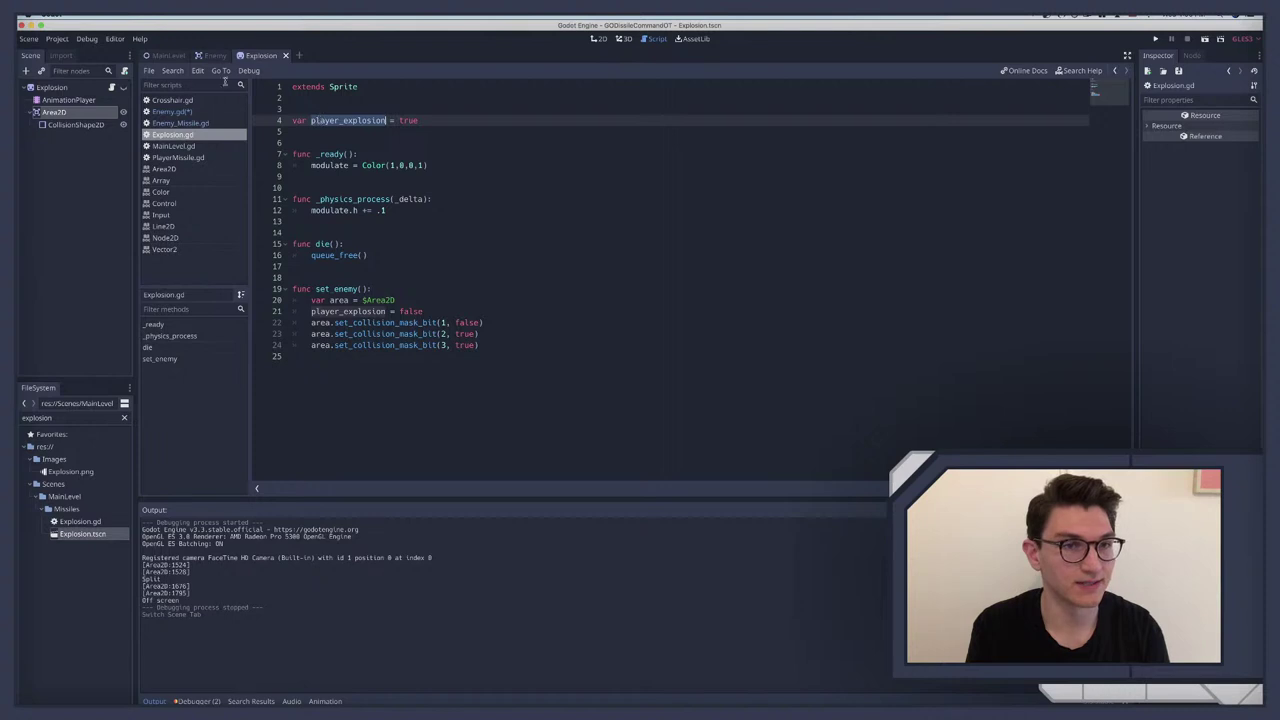
{"action": "left_click", "coordinate": [208, 56]}
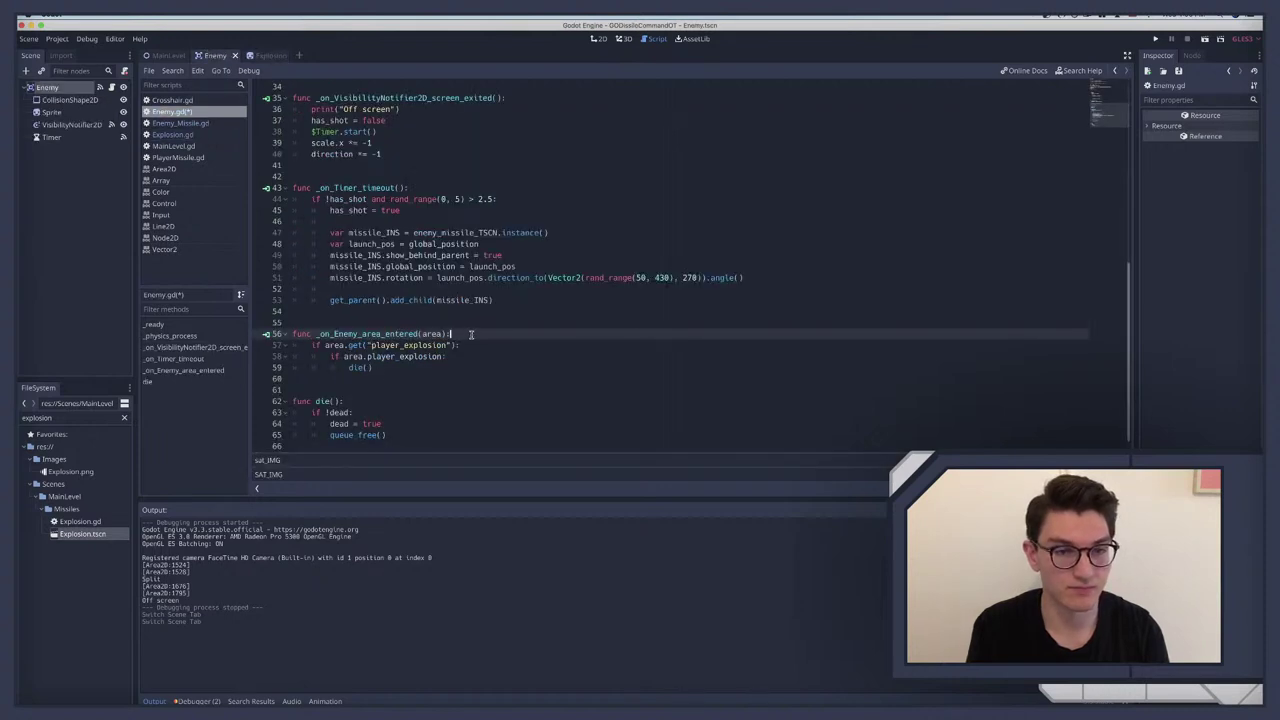
{"action": "left_click", "coordinate": [341, 357]}
{"action": "left_click_drag", "start_coordinate": [342, 357], "coordinate": [449, 357]}
{"action": "key", "text": "ctrl+c"}
{"action": "left_click", "coordinate": [457, 334]}
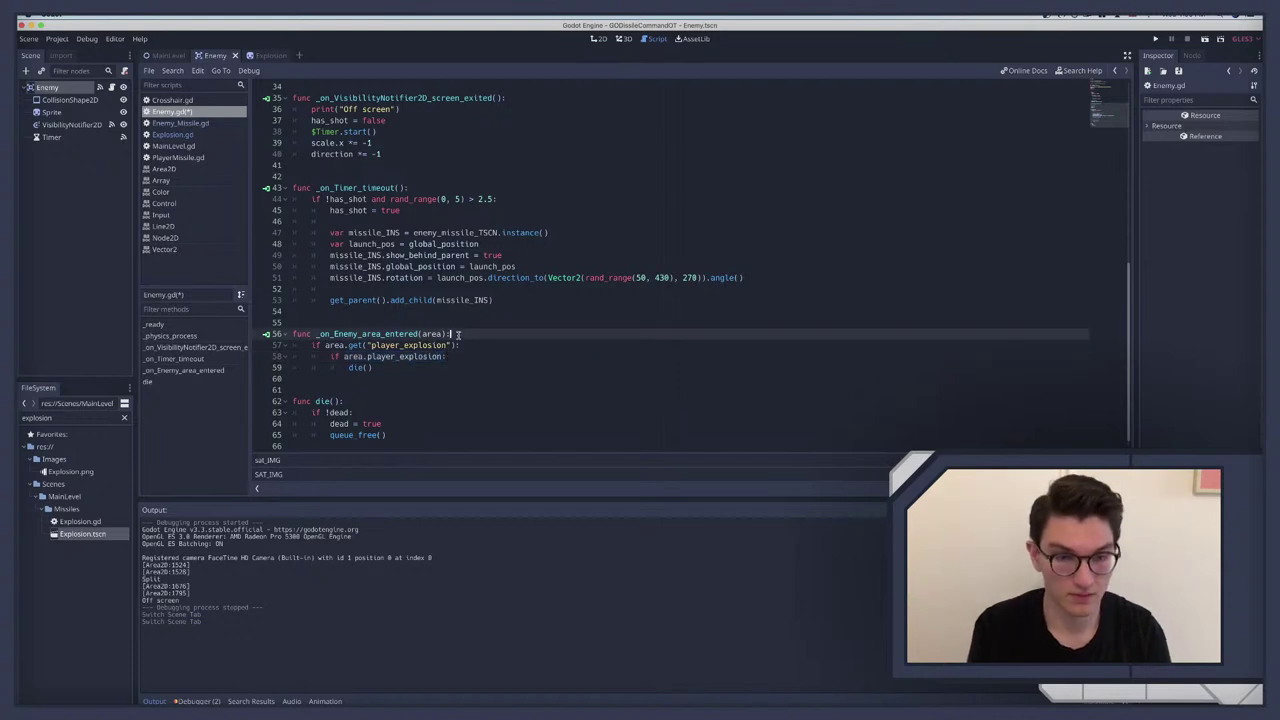
{"action": "key", "text": "Return"}
{"action": "type", "text": "p"}
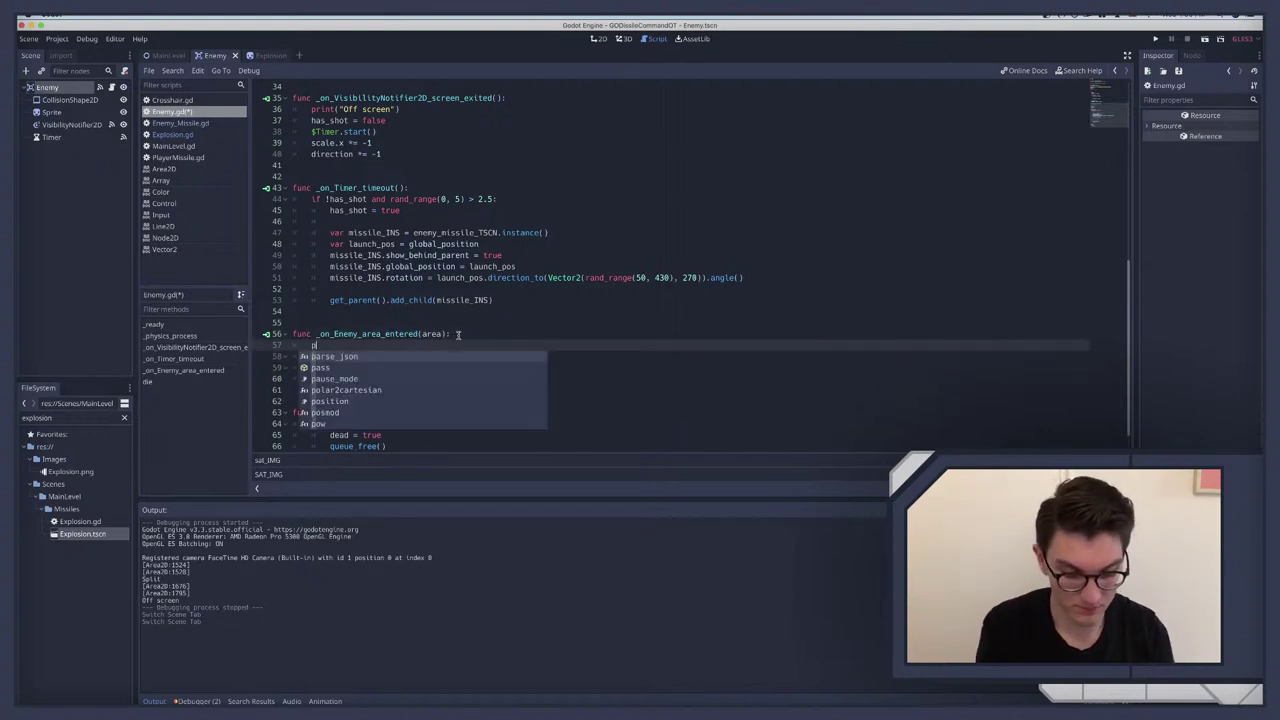
{"action": "type", "text": "rint("}
{"action": "key", "text": "ctrl+v"}
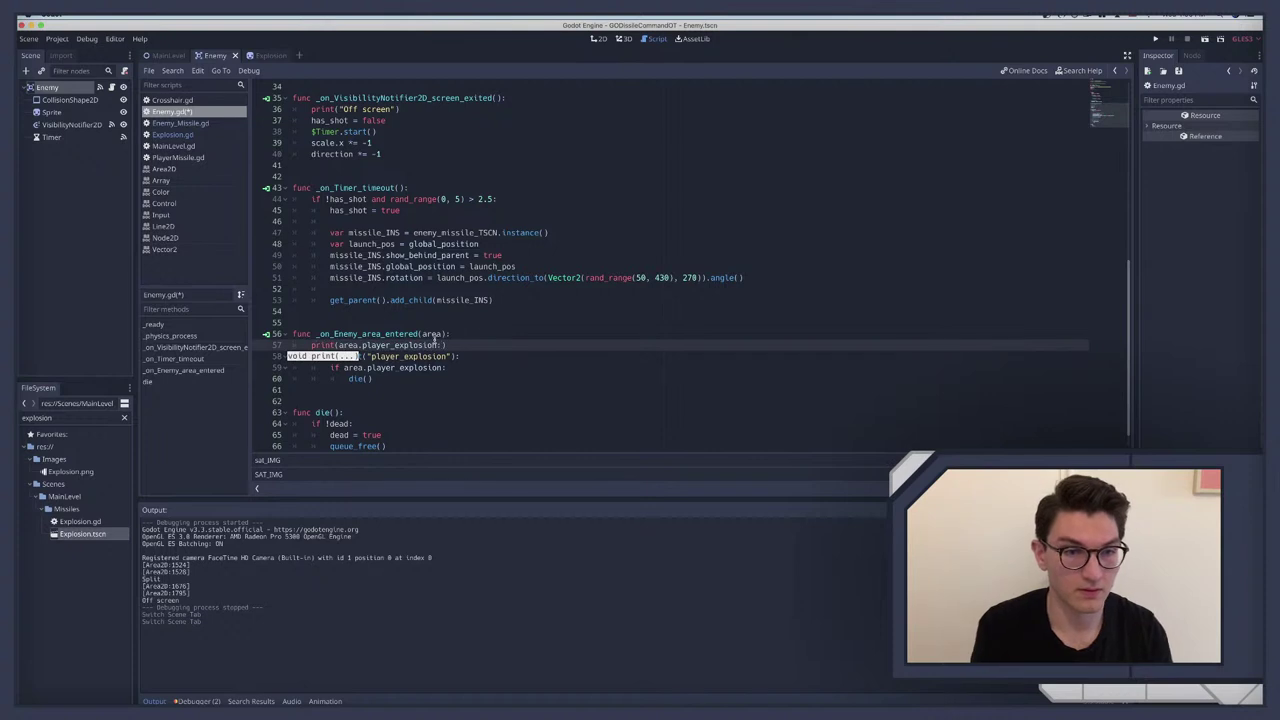
Step: Test-run and shoot an enemy, delete the debug print line, then run the game again
{"action": "key", "text": "super+b"}
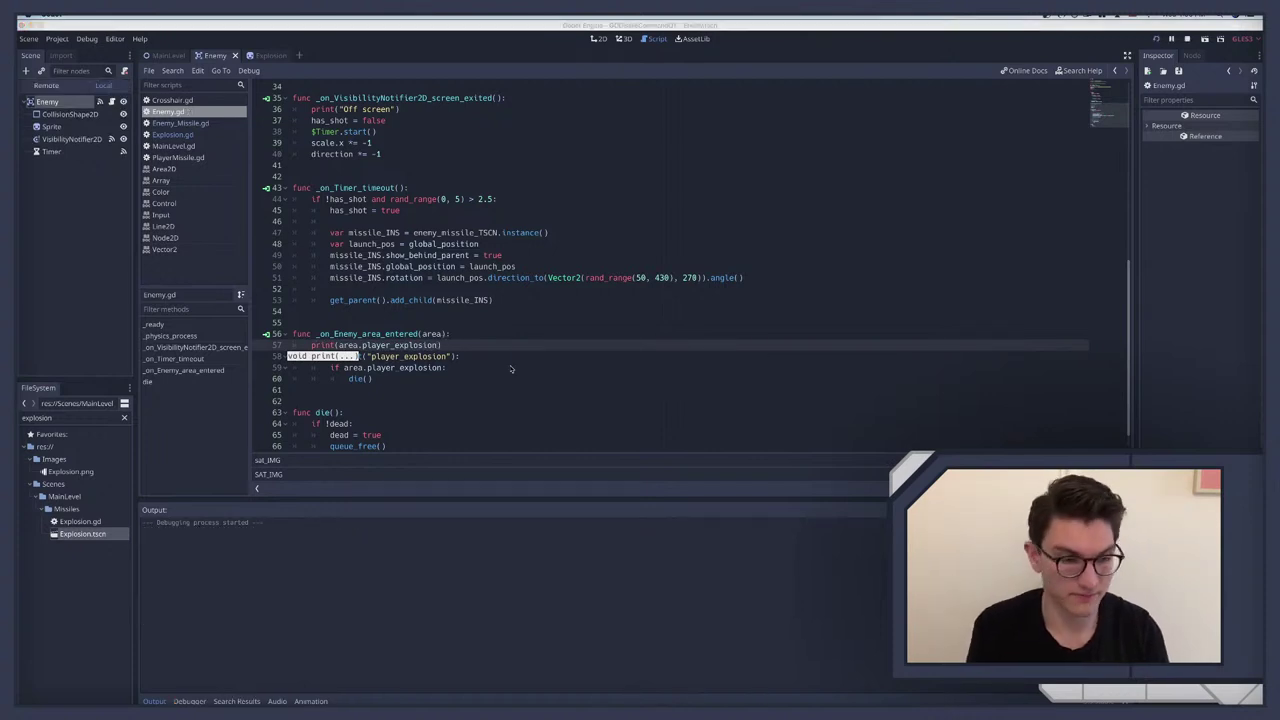
{"action": "left_click", "coordinate": [224, 298]}
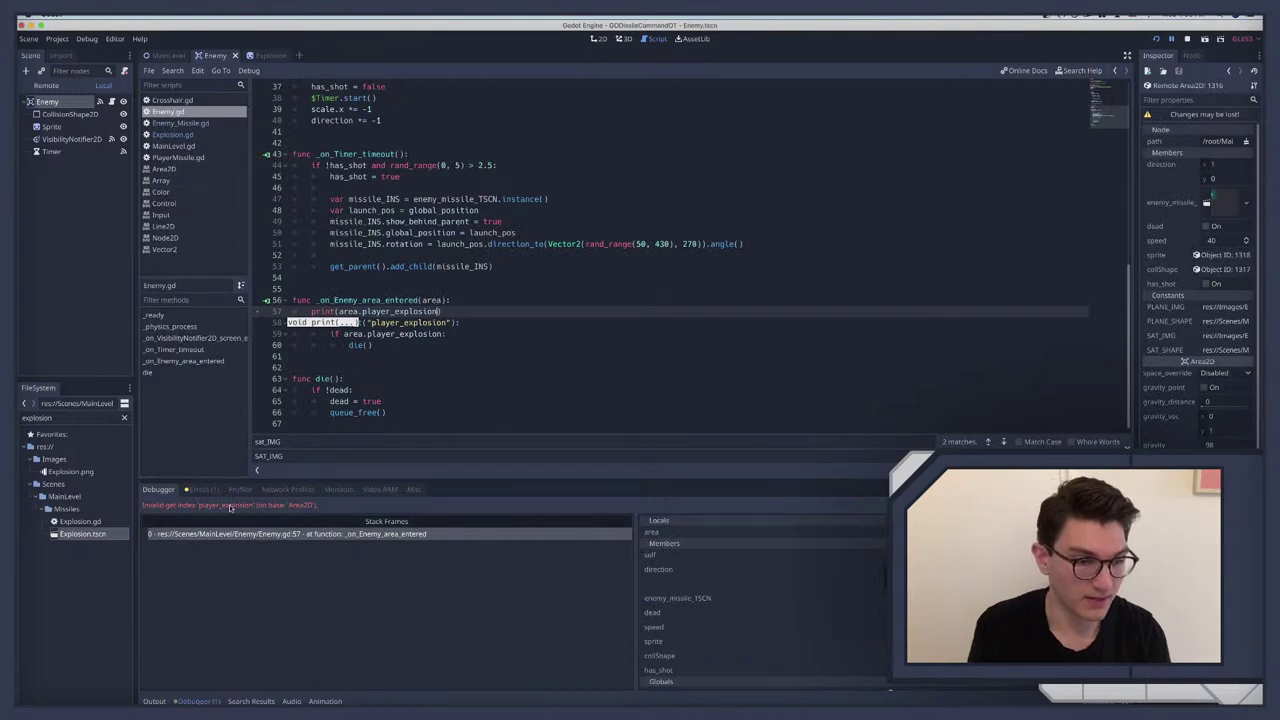
{"action": "triple_click", "coordinate": [385, 311]}
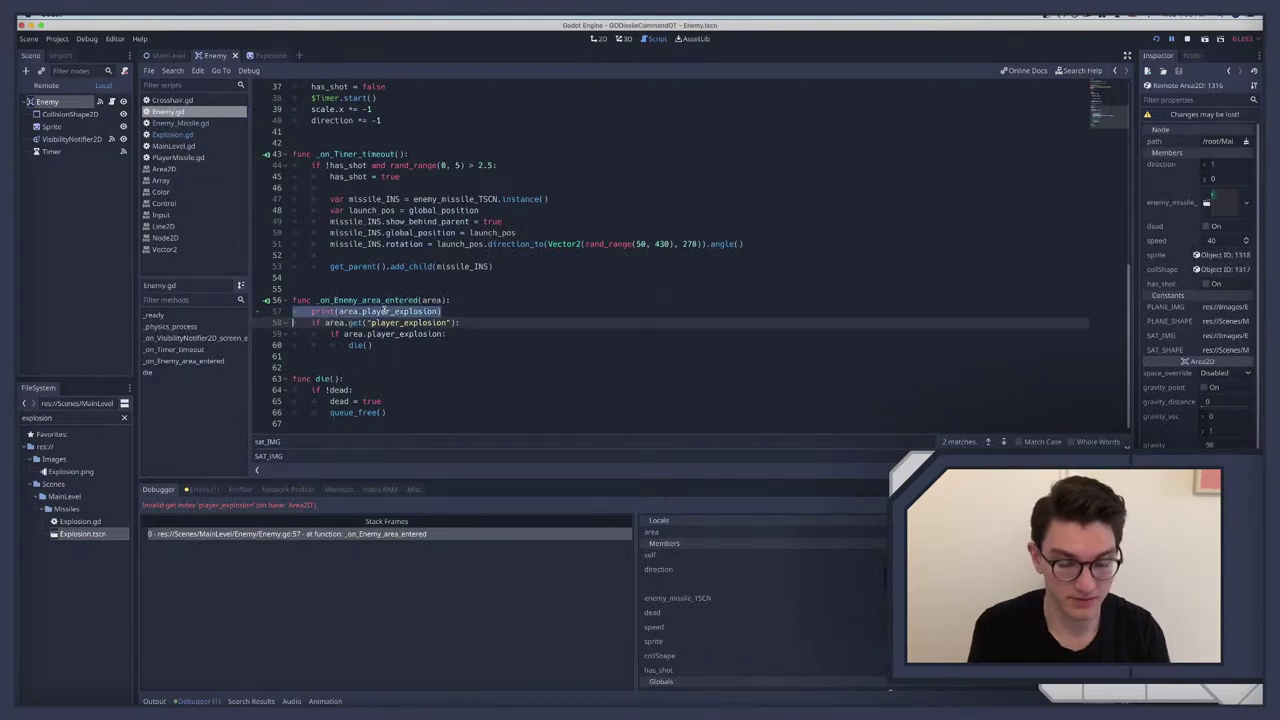
{"action": "key", "text": "BackSpace"}
{"action": "key", "text": "super+b"}
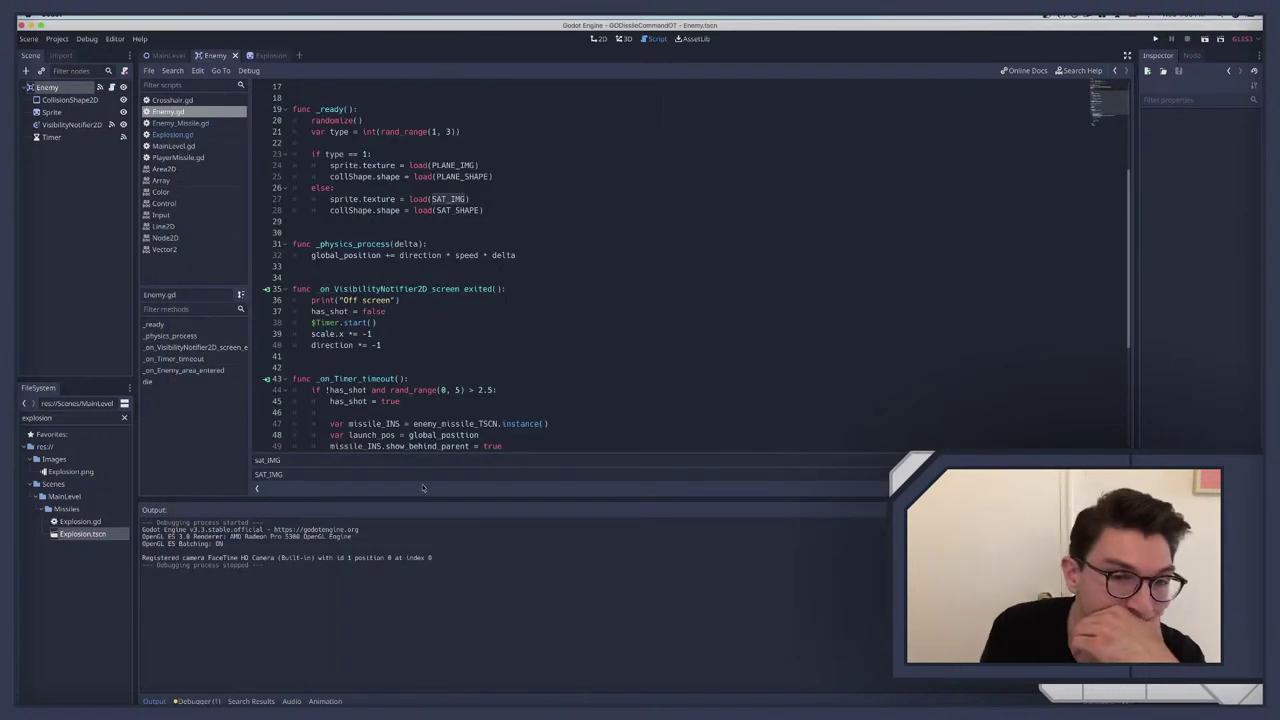
{"action": "scroll", "coordinate": [397, 322], "scroll_direction": "down", "scroll_amount": 6}
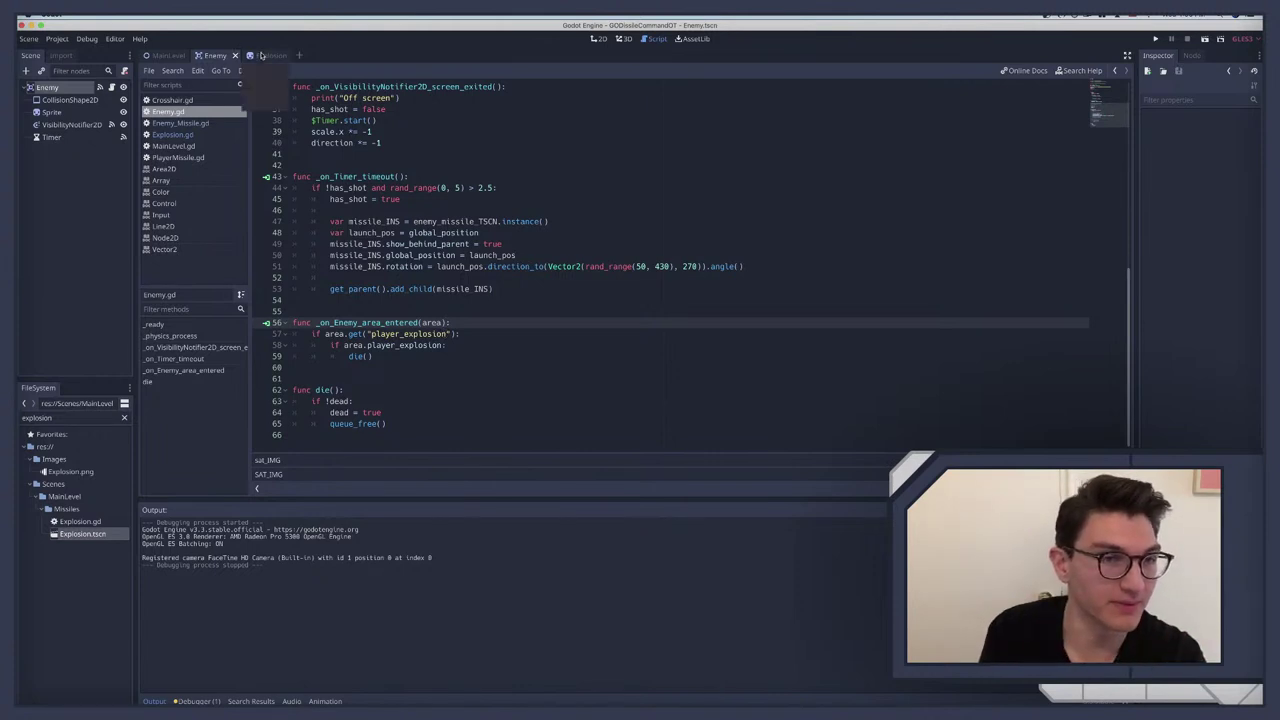
{"action": "left_click", "coordinate": [261, 55]}
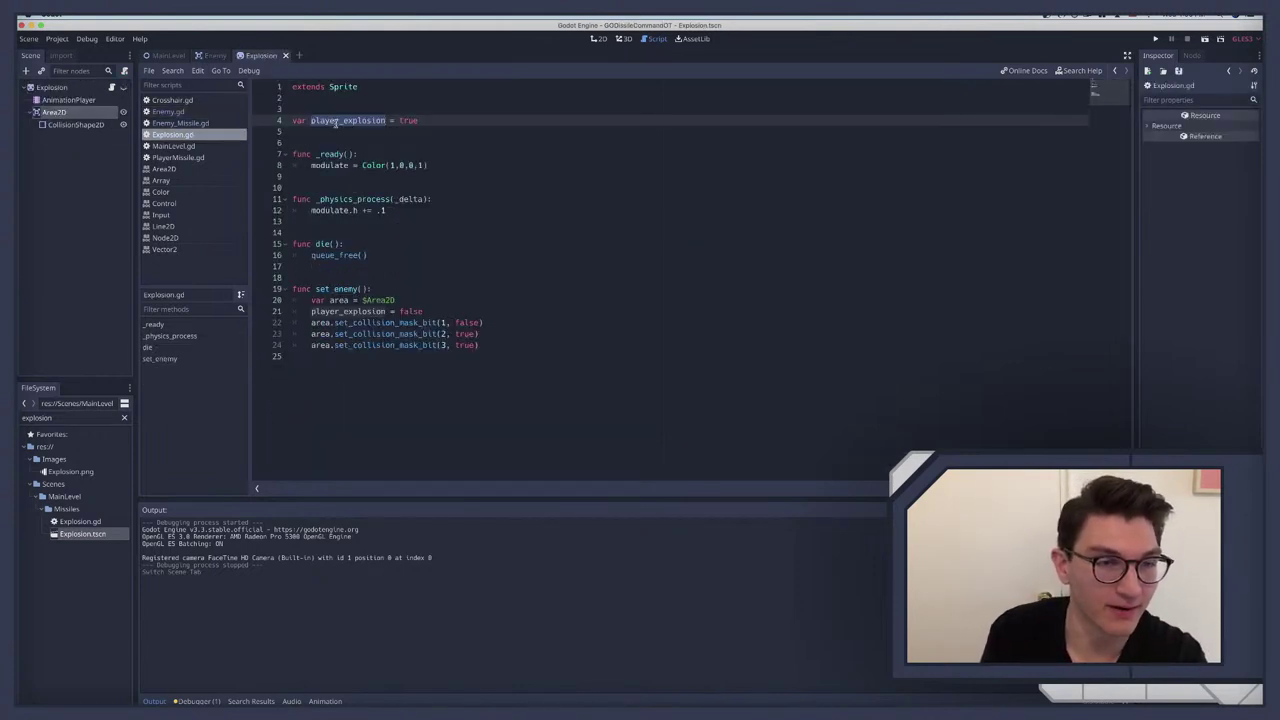
{"action": "left_click", "coordinate": [200, 123]}
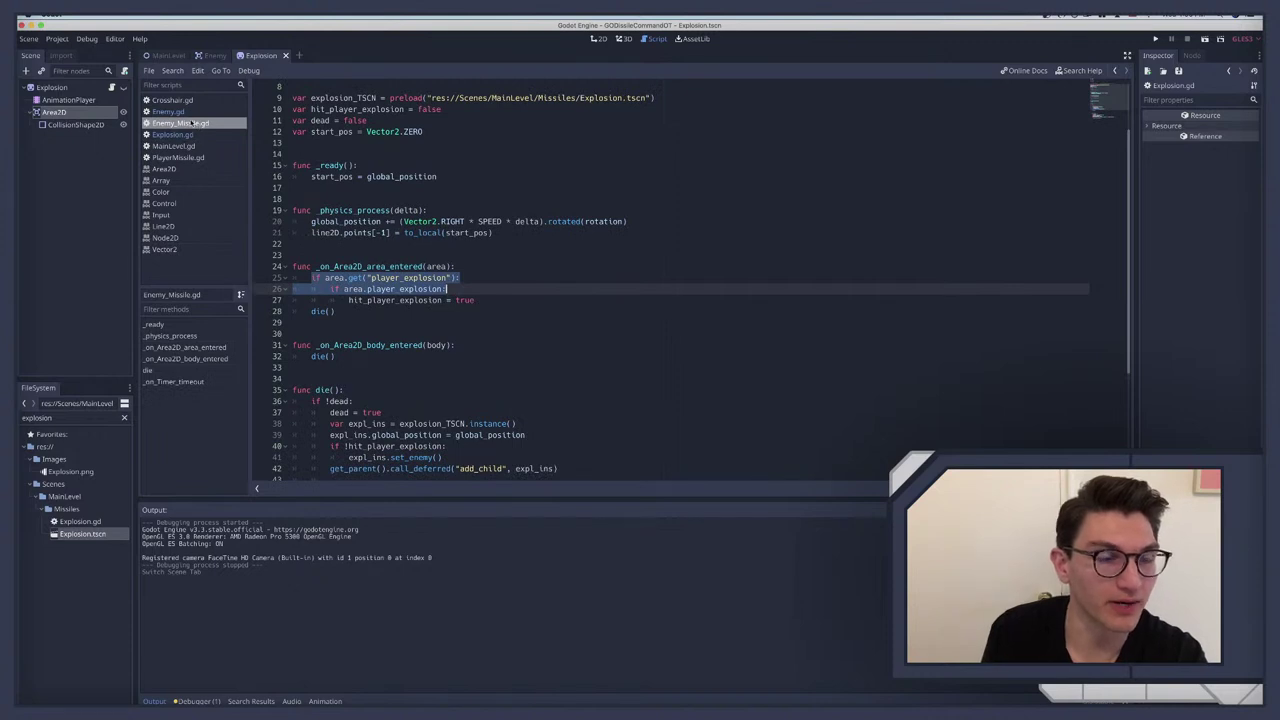
{"action": "scroll", "coordinate": [440, 232], "scroll_direction": "down", "scroll_amount": 2}
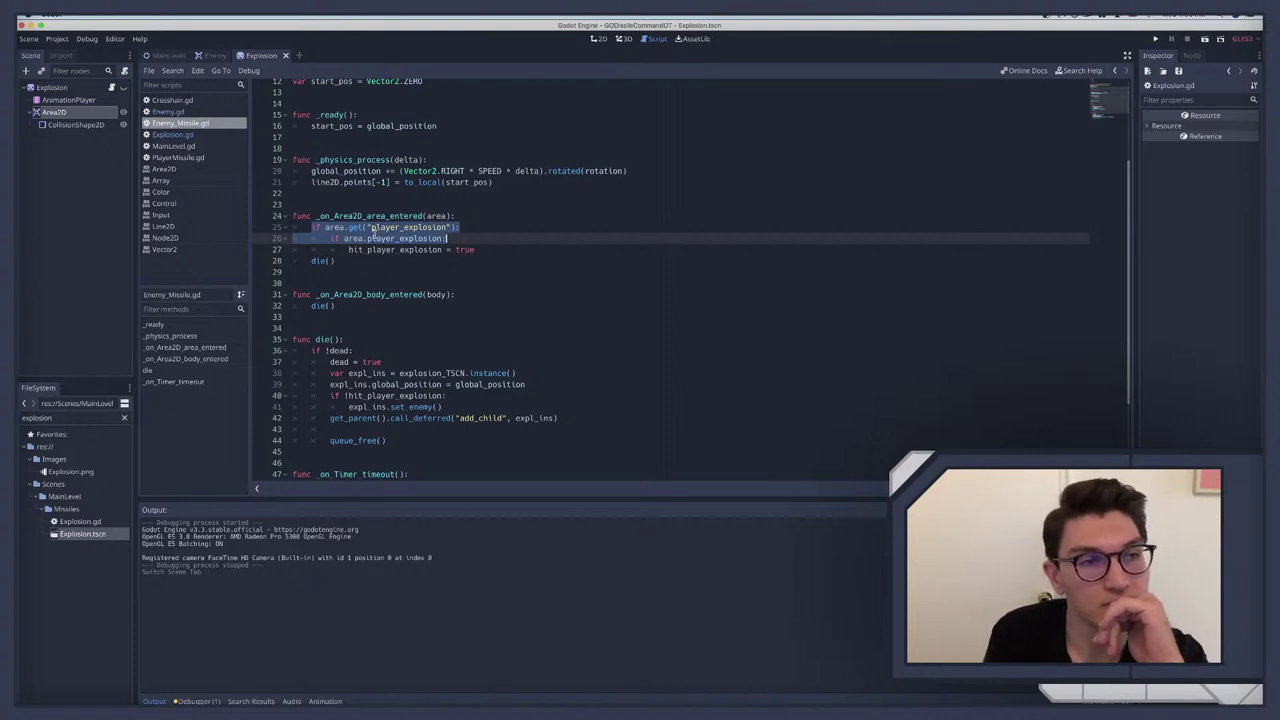
{"action": "left_click", "coordinate": [213, 56]}
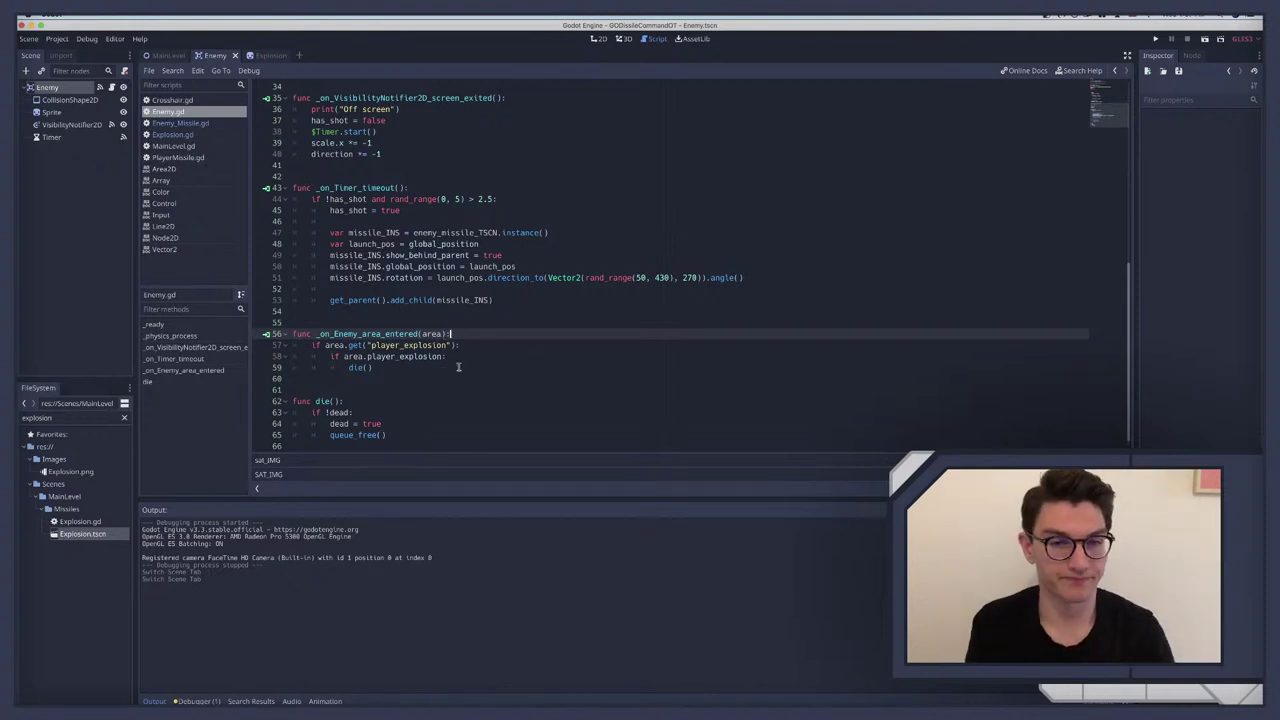
{"action": "key", "text": "Return"}
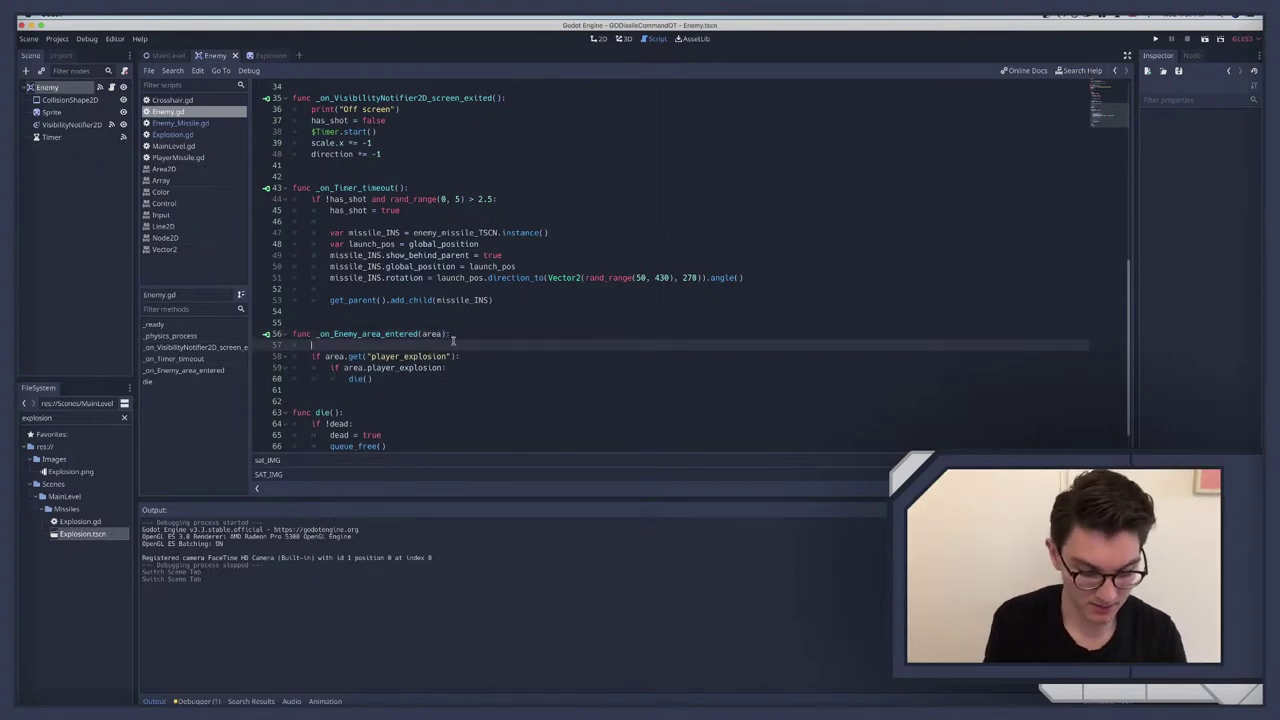
{"action": "type", "text": "area.player_explosion:"}
{"action": "key", "text": "ctrl+a"}
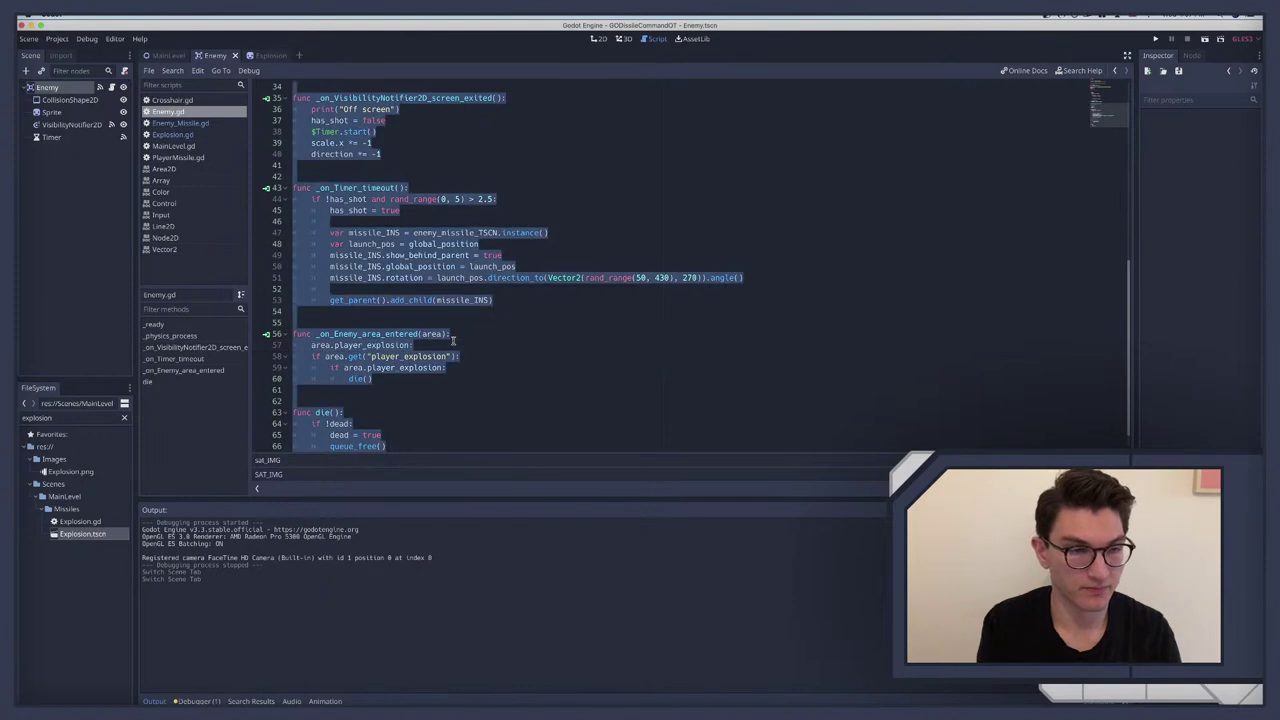
{"action": "key", "text": "ctrl+z"}
{"action": "type", "text": "pri"}
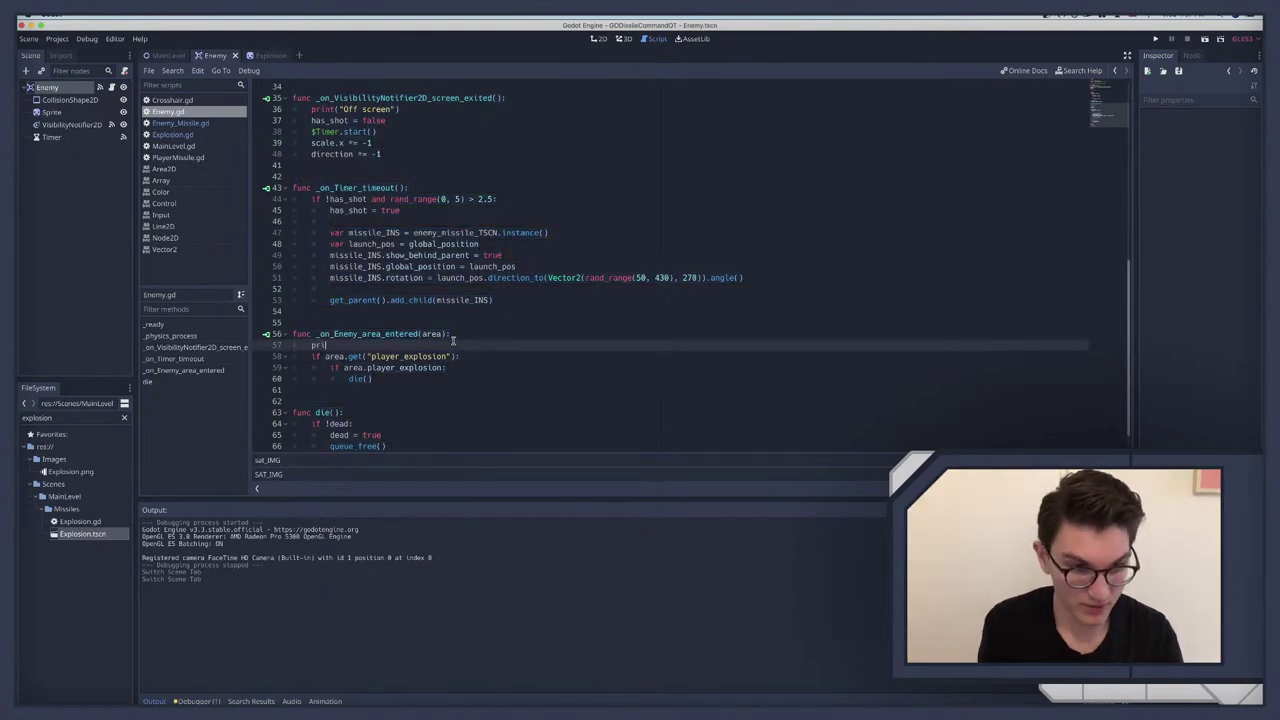
{"action": "type", "text": "nt(area"}
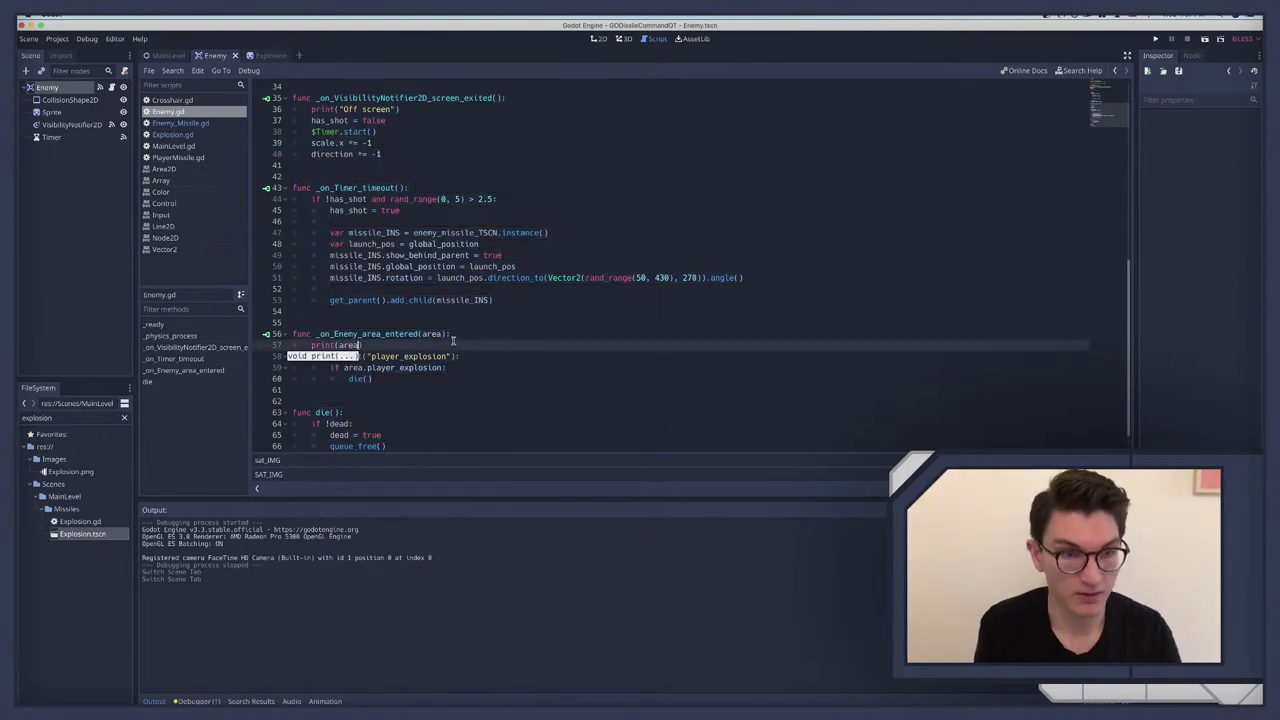
{"action": "type", "text": "."}
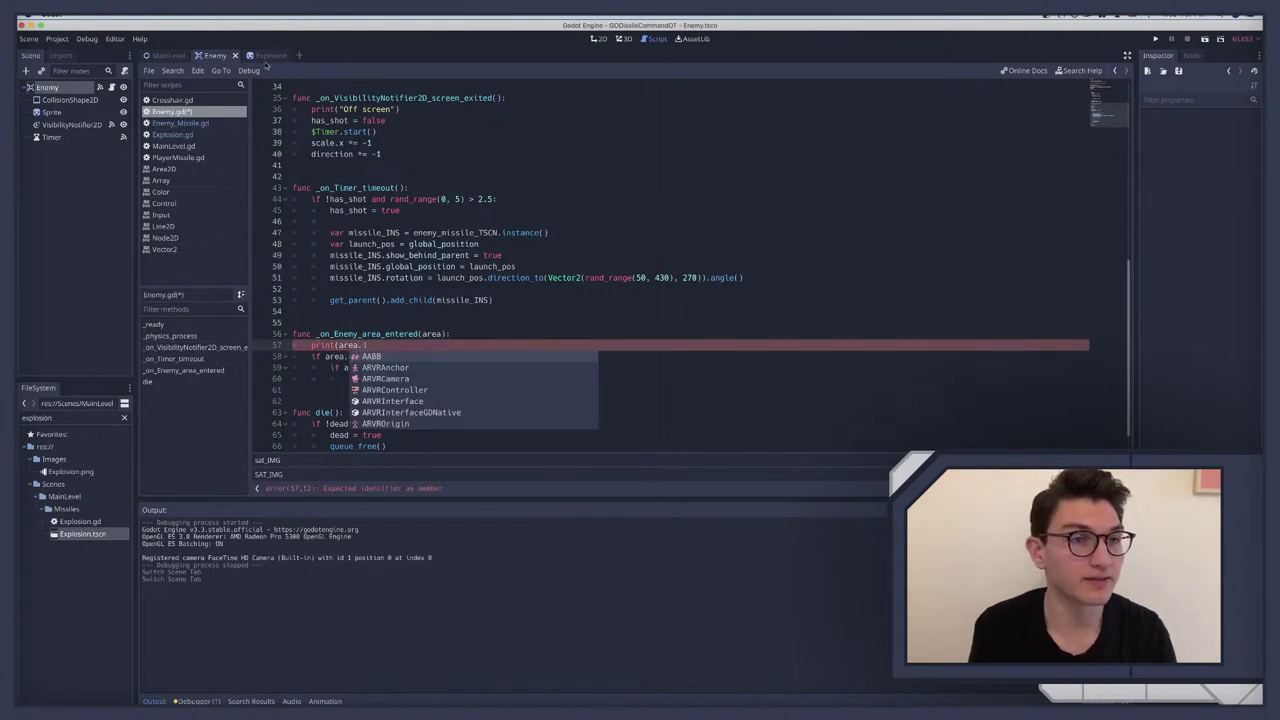
{"action": "left_click", "coordinate": [261, 56]}
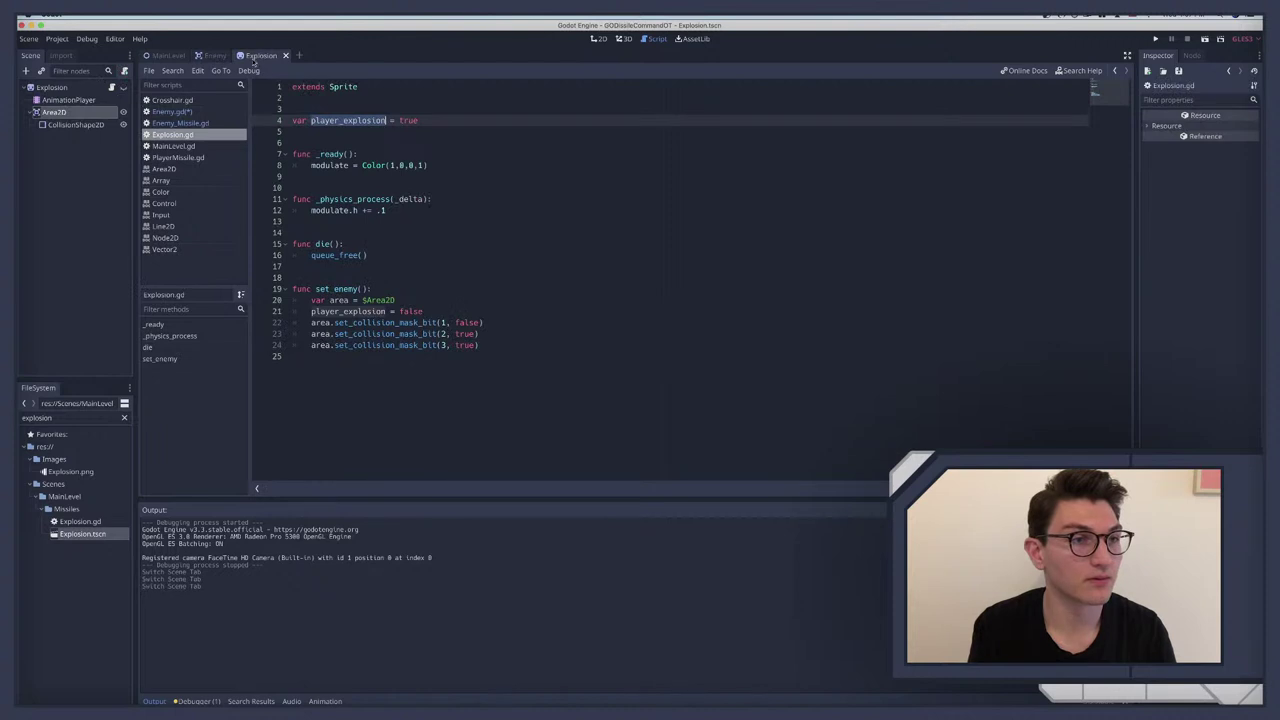
{"action": "left_click", "coordinate": [215, 57]}
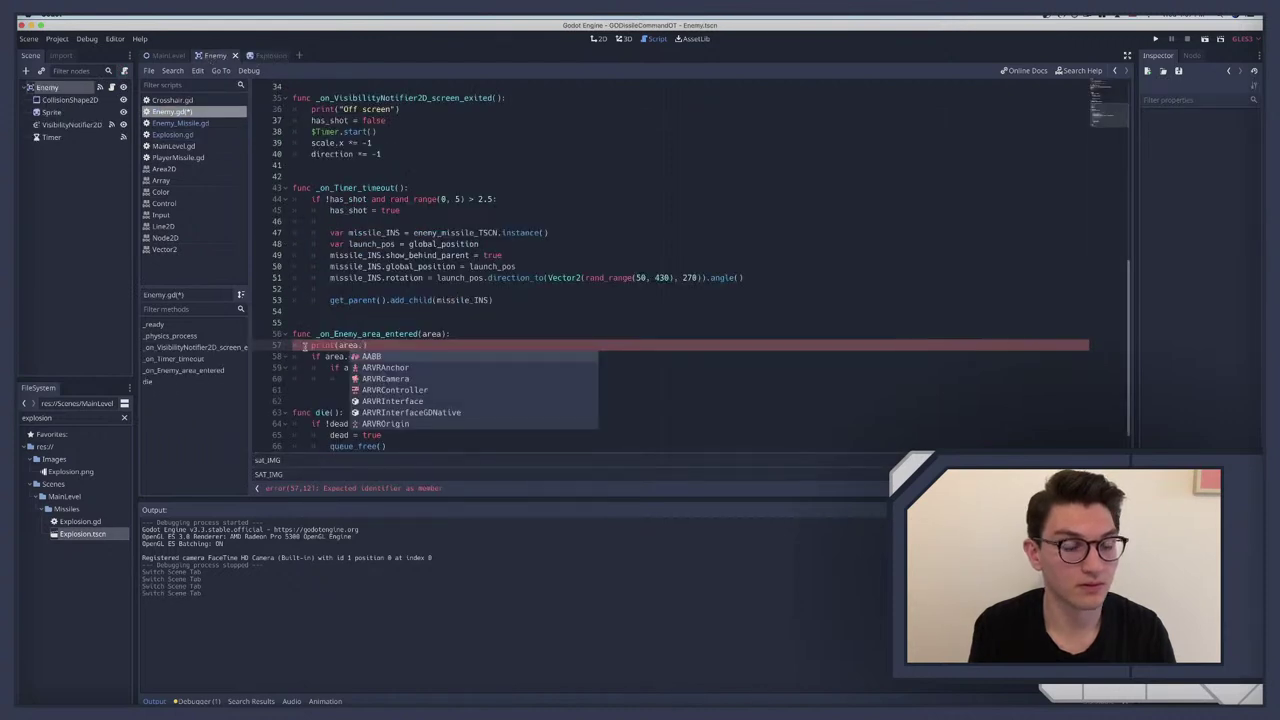
{"action": "left_click", "coordinate": [420, 344]}
{"action": "key", "text": "BackSpace"}
{"action": "key", "text": "BackSpace"}
{"action": "key", "text": "BackSpace"}
{"action": "key", "text": "BackSpace"}
{"action": "key", "text": "BackSpace"}
{"action": "key", "text": "BackSpace"}
{"action": "key", "text": "BackSpace"}
{"action": "key", "text": "BackSpace"}
{"action": "key", "text": "BackSpace"}
{"action": "key", "text": "BackSpace"}
{"action": "key", "text": "BackSpace"}
{"action": "key", "text": "BackSpace"}
{"action": "key", "text": "BackSpace"}
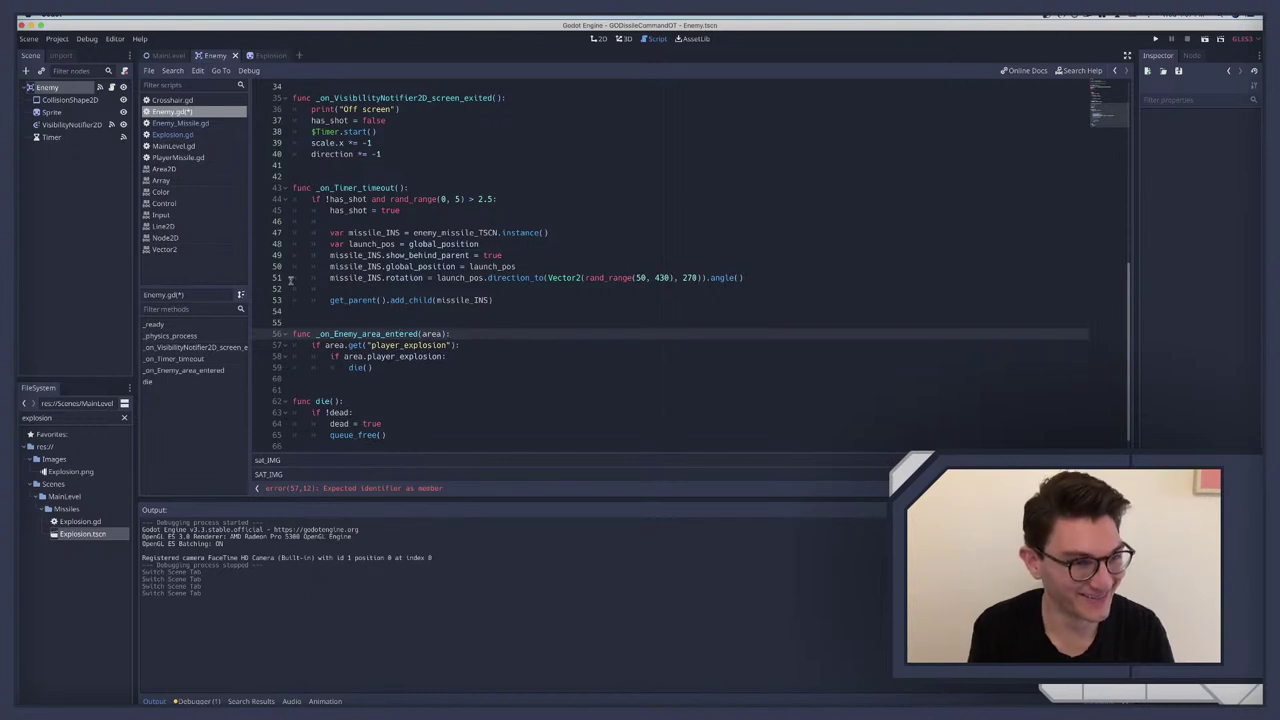
Step: In Enemy_Missile.gd, insert get_parent(). after area. on lines 25 and 26
{"action": "left_click", "coordinate": [179, 123]}
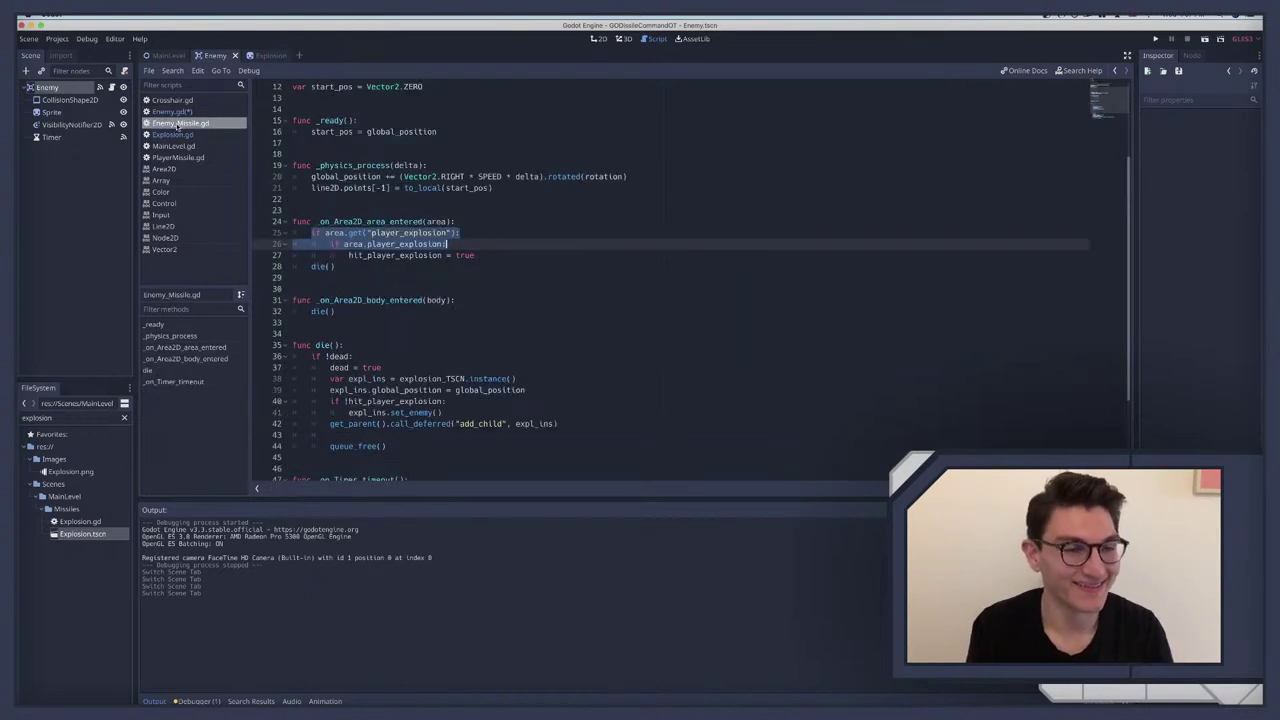
{"action": "left_click", "coordinate": [332, 234]}
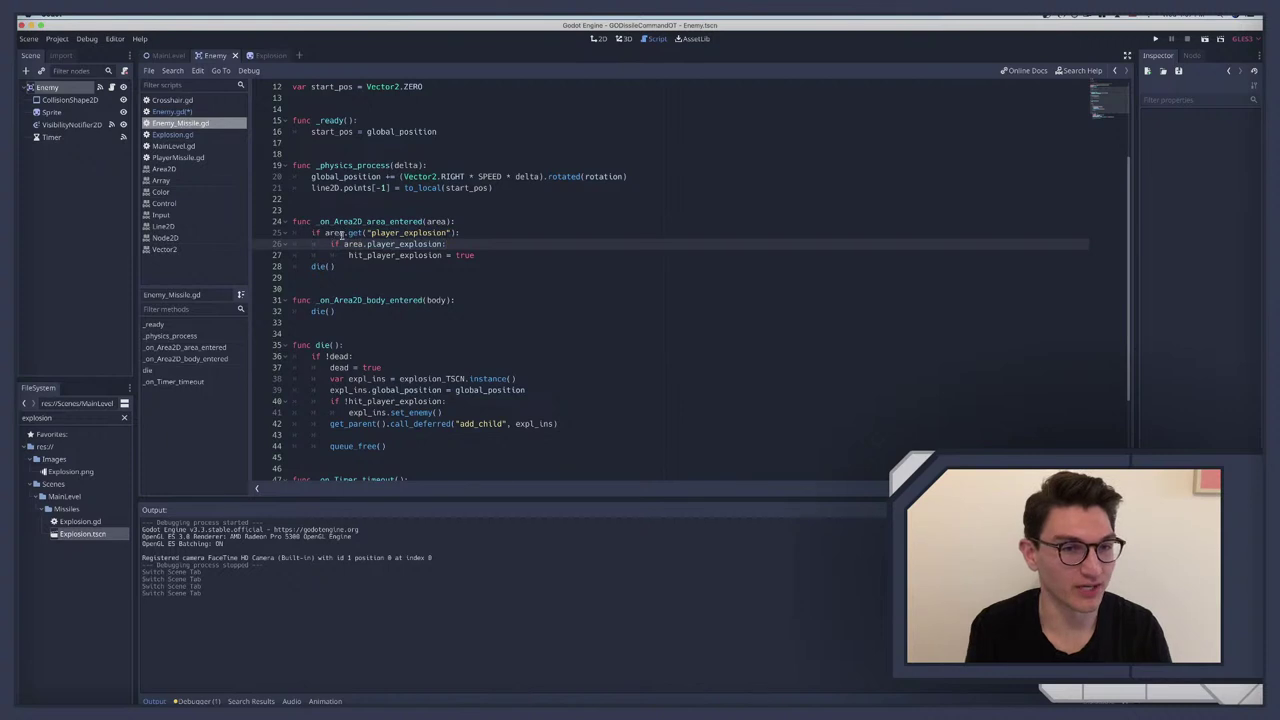
{"action": "left_click", "coordinate": [477, 221]}
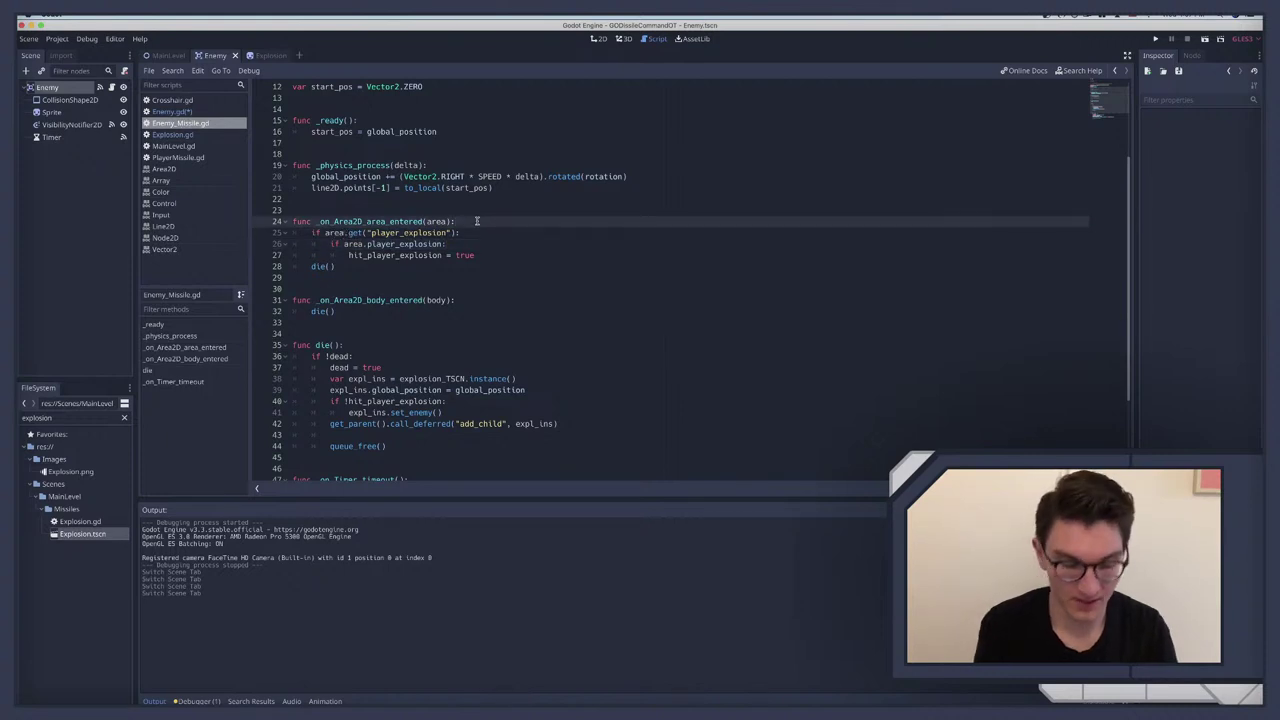
{"action": "left_click", "coordinate": [347, 232]}
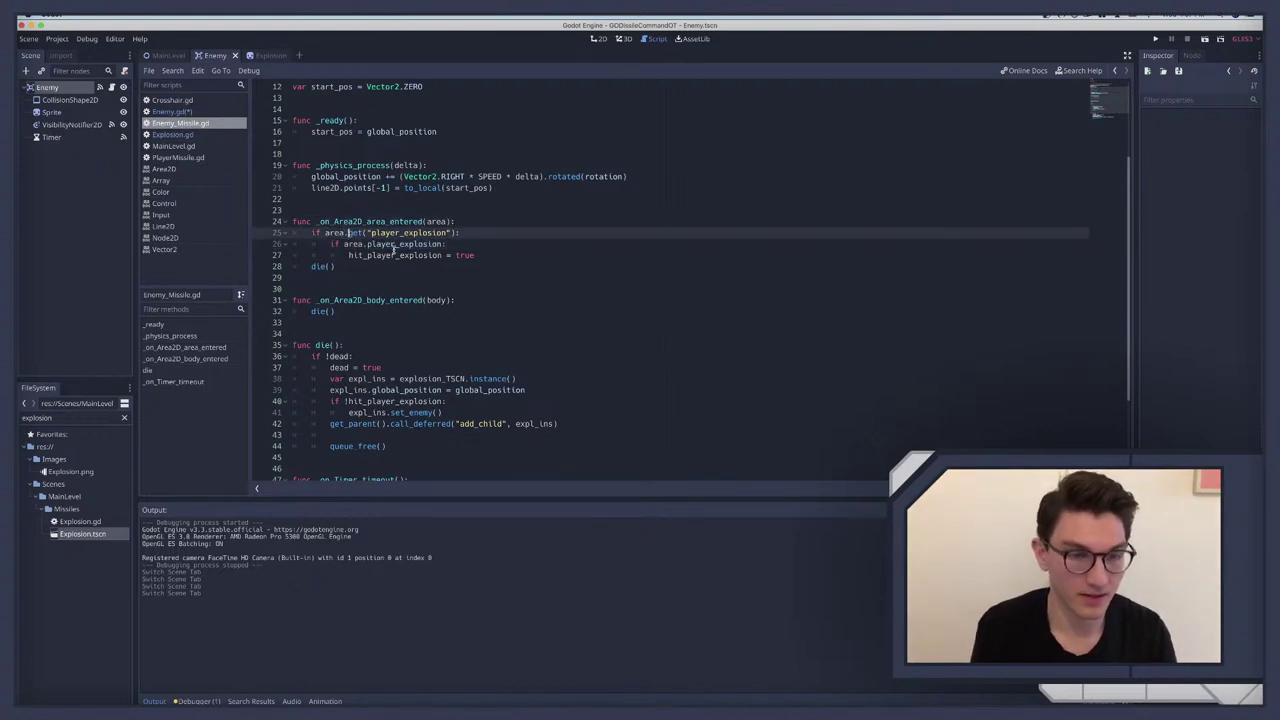
{"action": "type", "text": "_parent"}
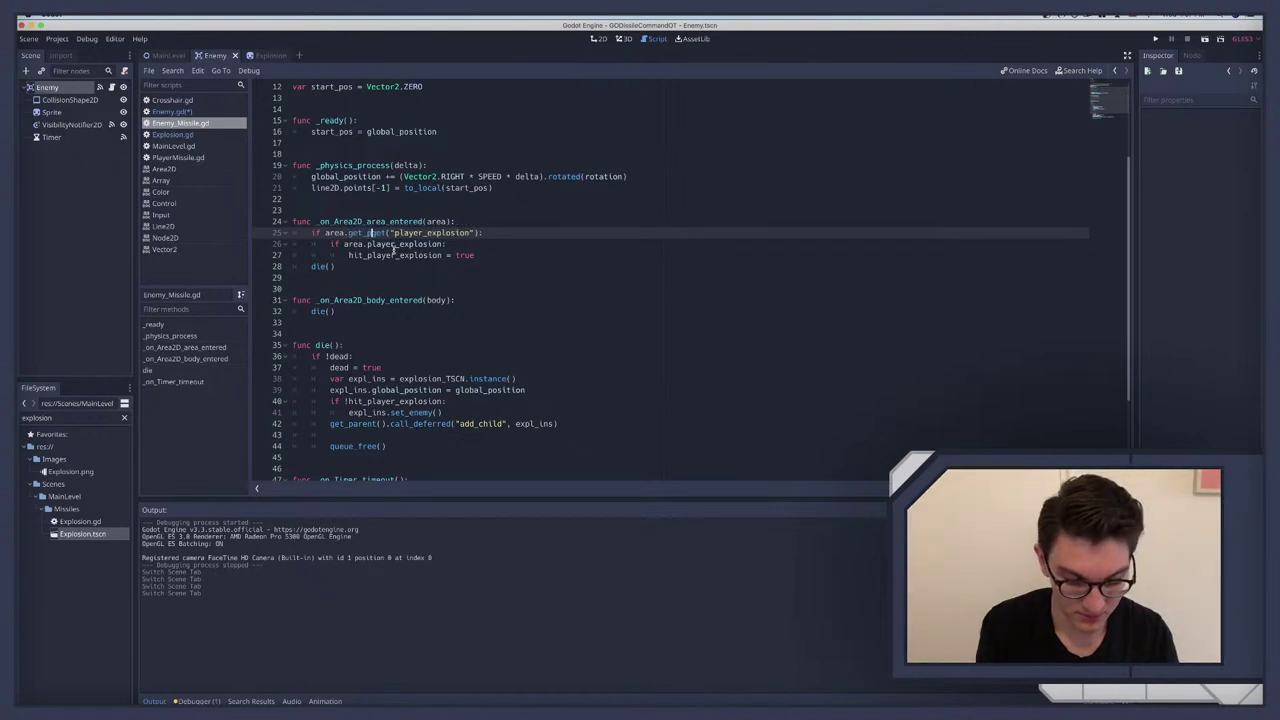
{"action": "type", "text": "nt("}
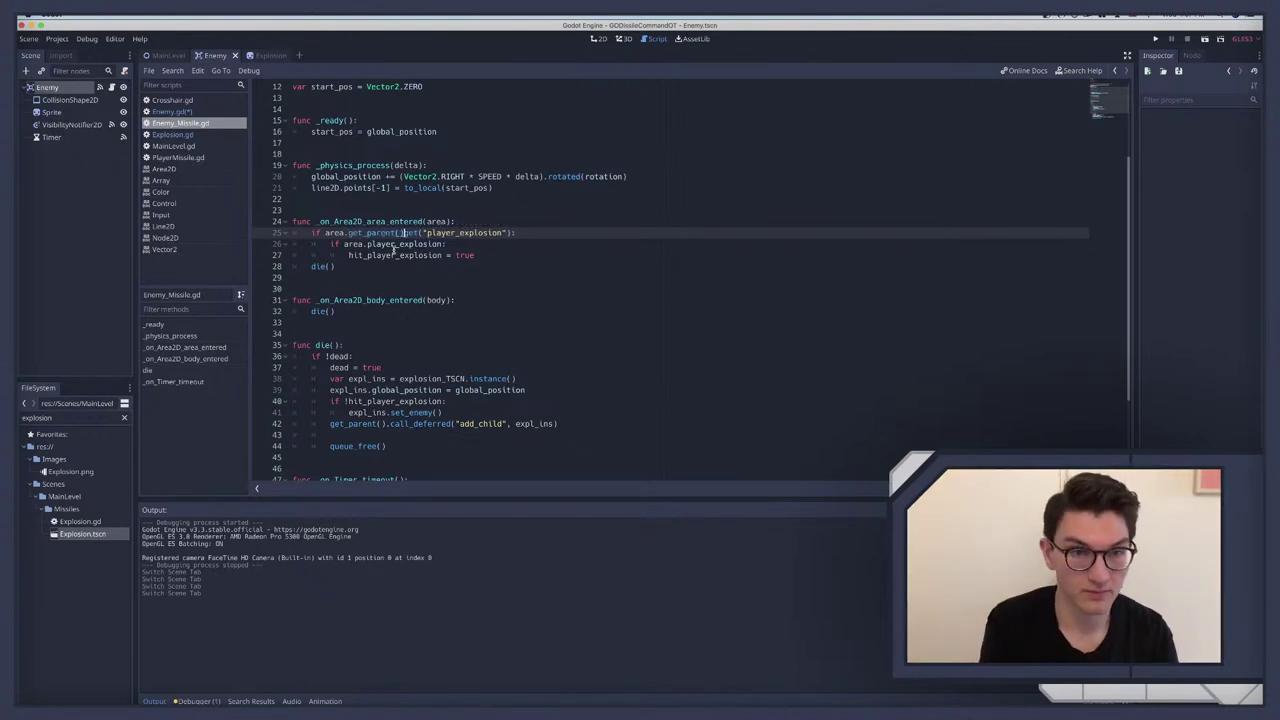
{"action": "type", "text": ")."}
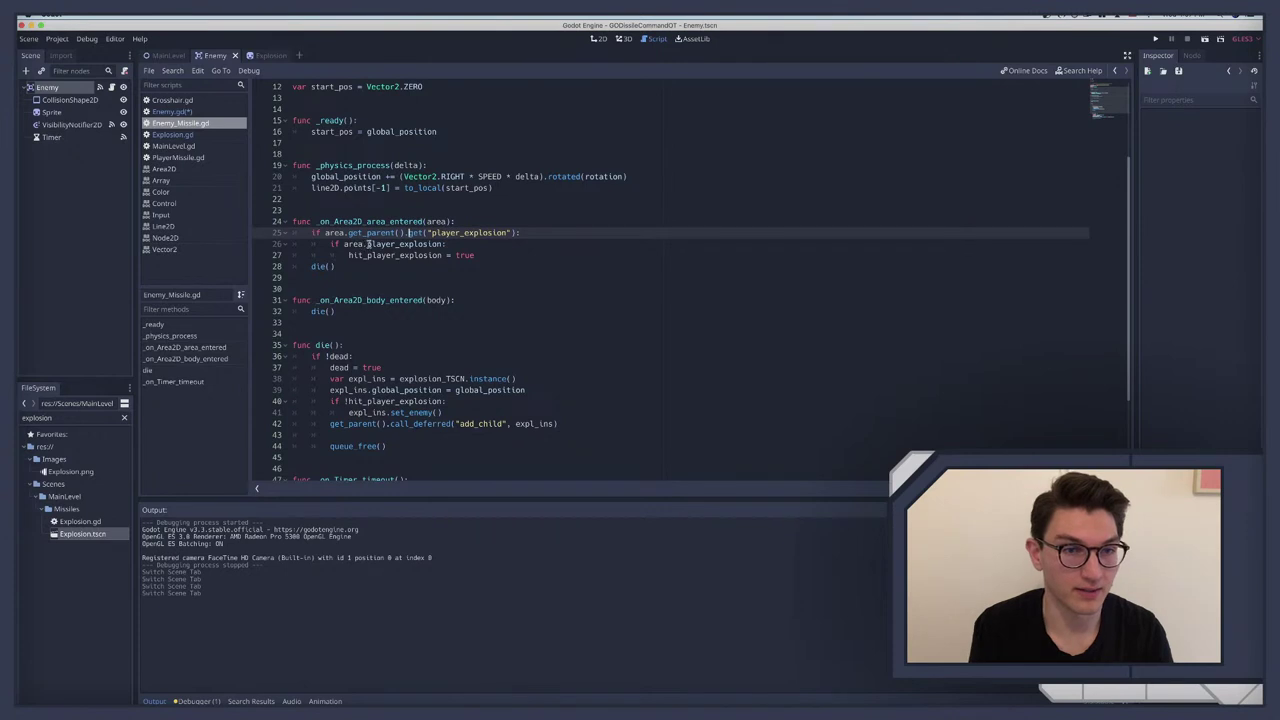
{"action": "left_click", "coordinate": [367, 245]}
{"action": "type", "text": "get_"}
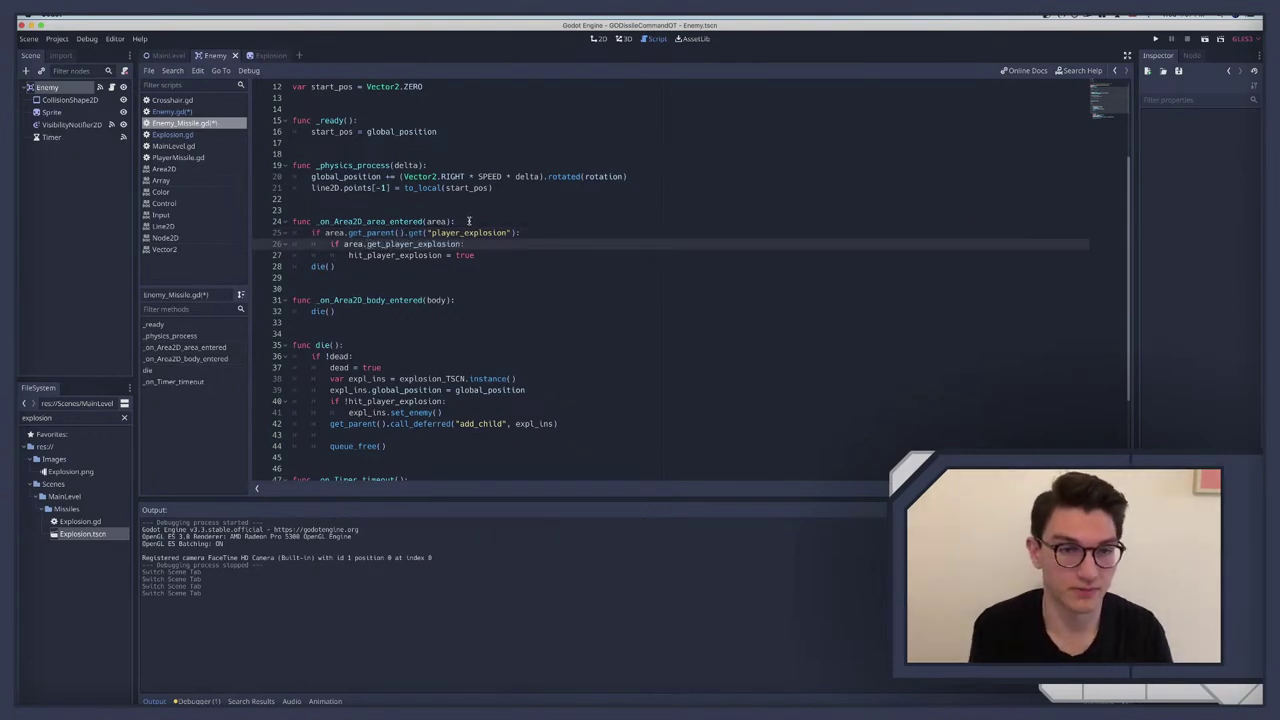
{"action": "type", "text": "parent"}
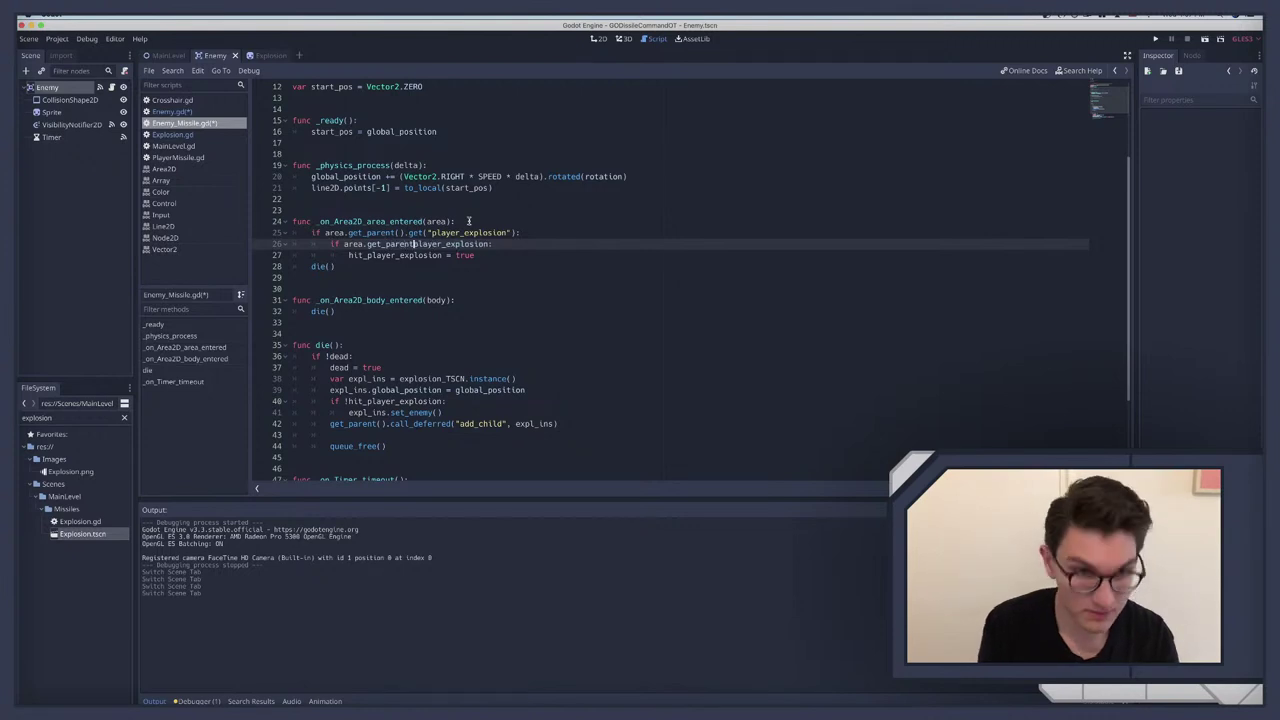
{"action": "type", "text": "()."}
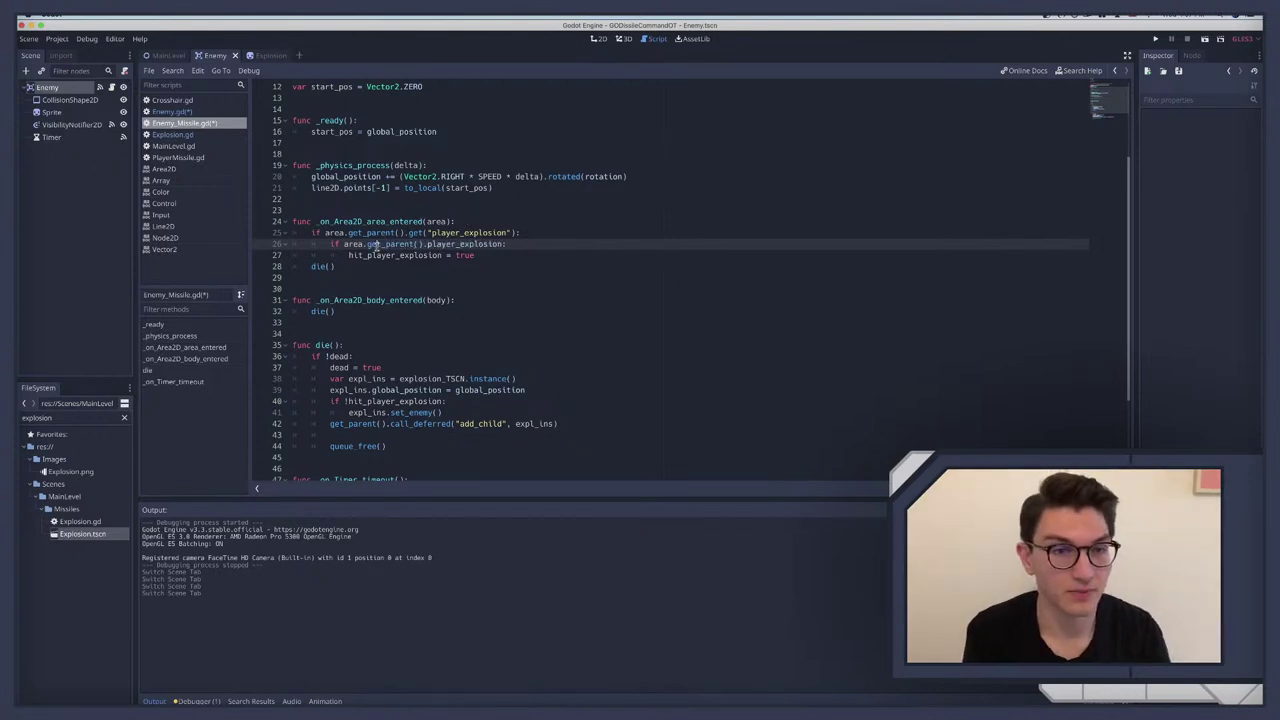
Step: Review the edited check, then show the Explosion scene with its root node selected
{"action": "left_click_drag", "start_coordinate": [480, 256], "coordinate": [308, 232]}
{"action": "key", "text": "super+c"}
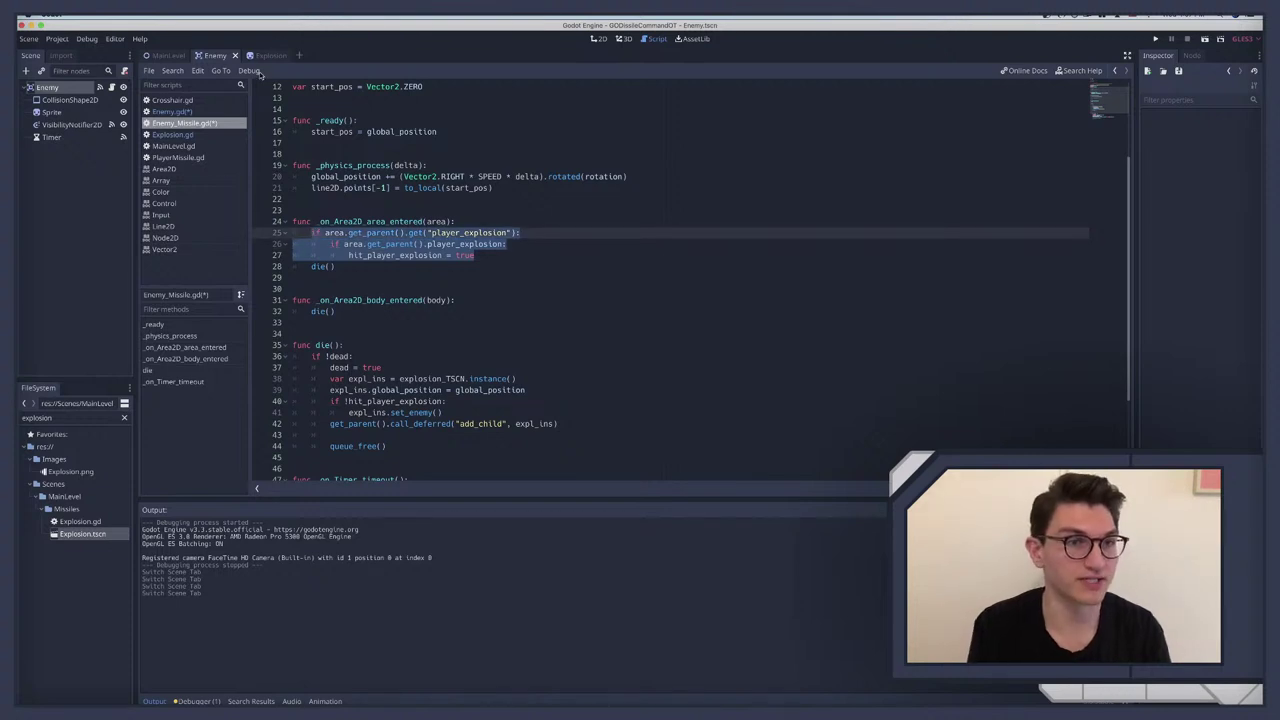
{"action": "left_click", "coordinate": [266, 55]}
{"action": "left_click", "coordinate": [50, 88]}
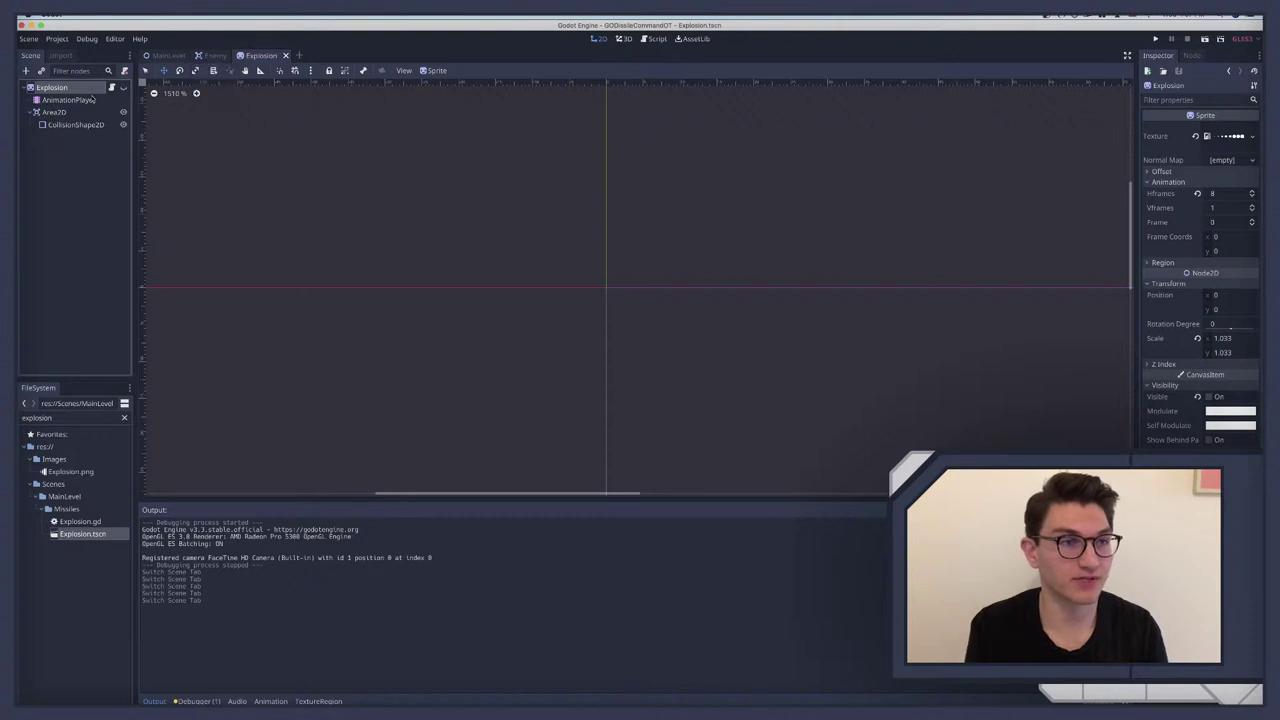
Step: Replace Enemy.gd's two player_explosion checks with the pasted area.get_parent() version
{"action": "left_click", "coordinate": [52, 113]}
{"action": "left_click", "coordinate": [67, 88]}
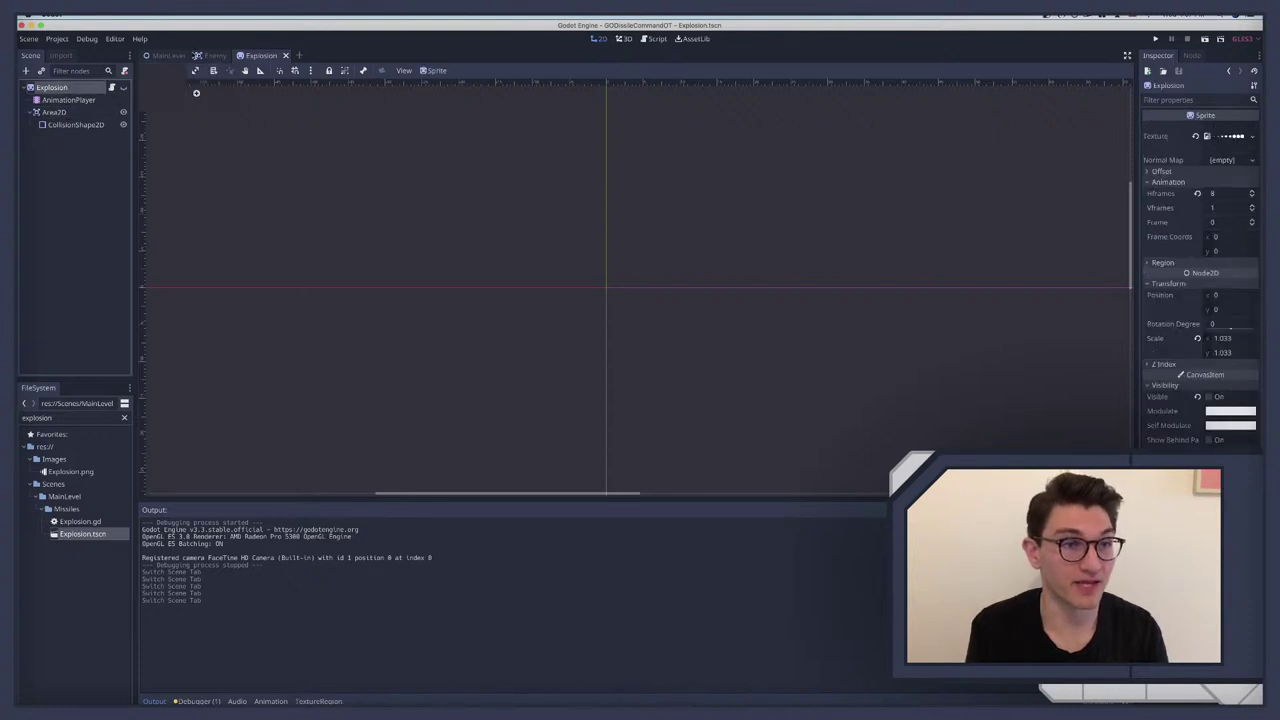
{"action": "left_click", "coordinate": [211, 56]}
{"action": "left_click", "coordinate": [99, 87]}
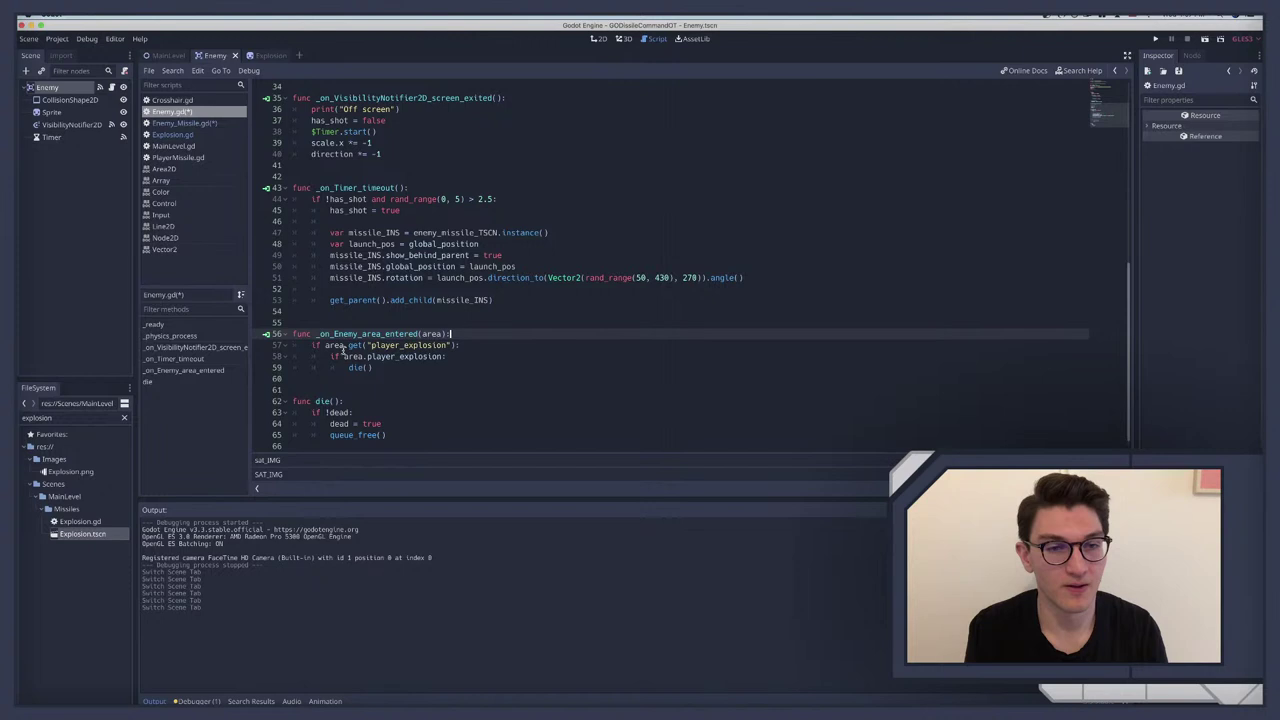
{"action": "left_click_drag", "start_coordinate": [372, 367], "coordinate": [290, 356]}
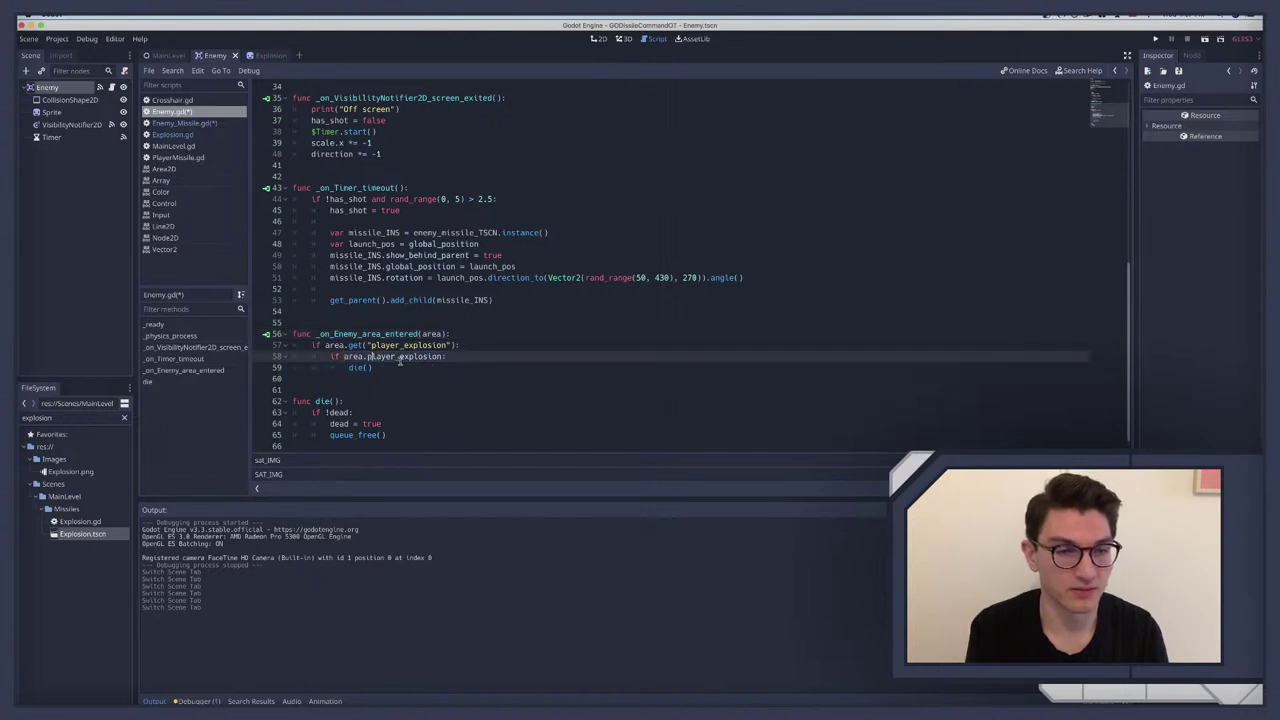
{"action": "left_click", "coordinate": [449, 356]}
{"action": "left_click_drag", "start_coordinate": [449, 356], "coordinate": [311, 345]}
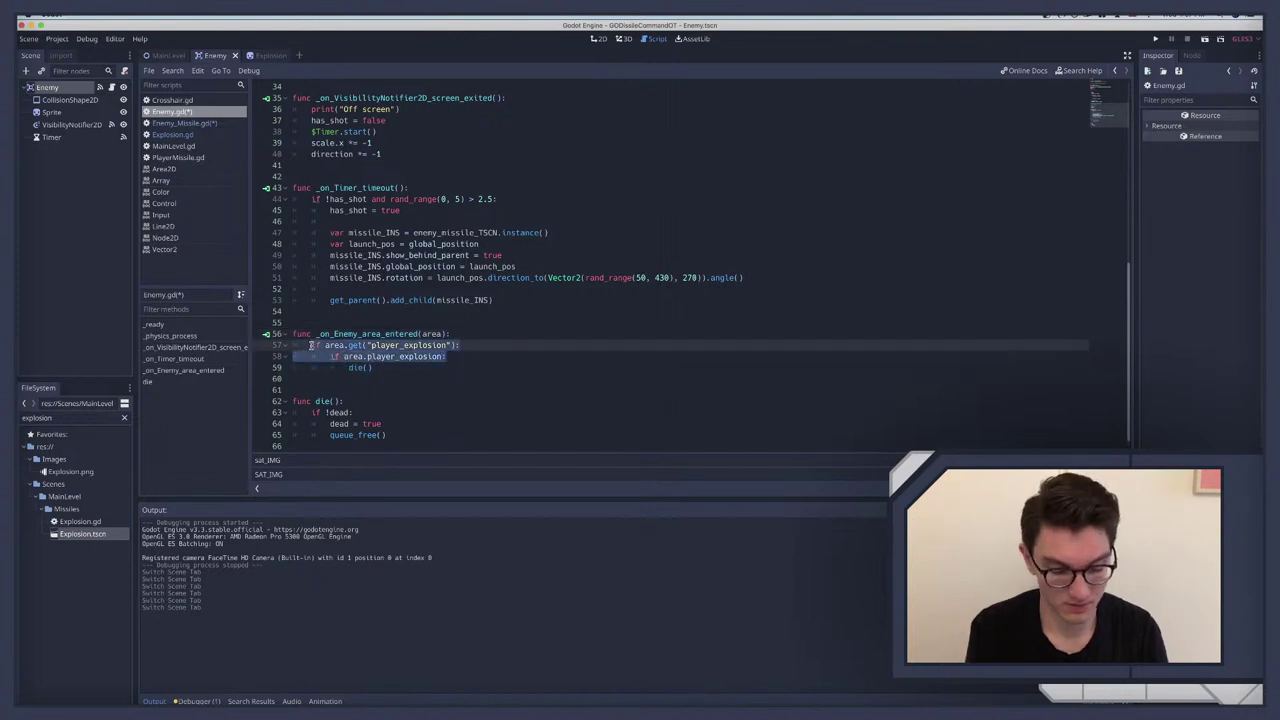
{"action": "key", "text": "super+v"}
Step: Delete the extra hit_player_explosion line and add a print("hallo") debug line below line 57
{"action": "triple_click", "coordinate": [382, 367]}
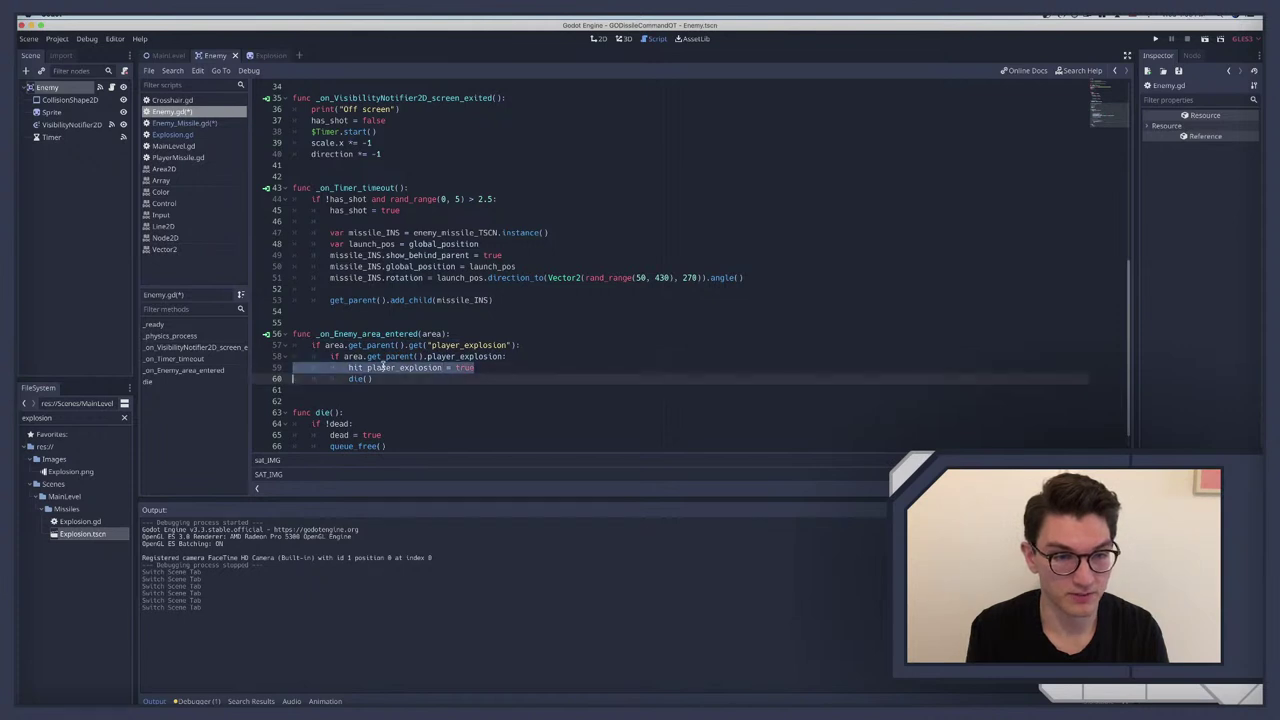
{"action": "key", "text": "BackSpace"}
{"action": "key", "text": "BackSpace"}
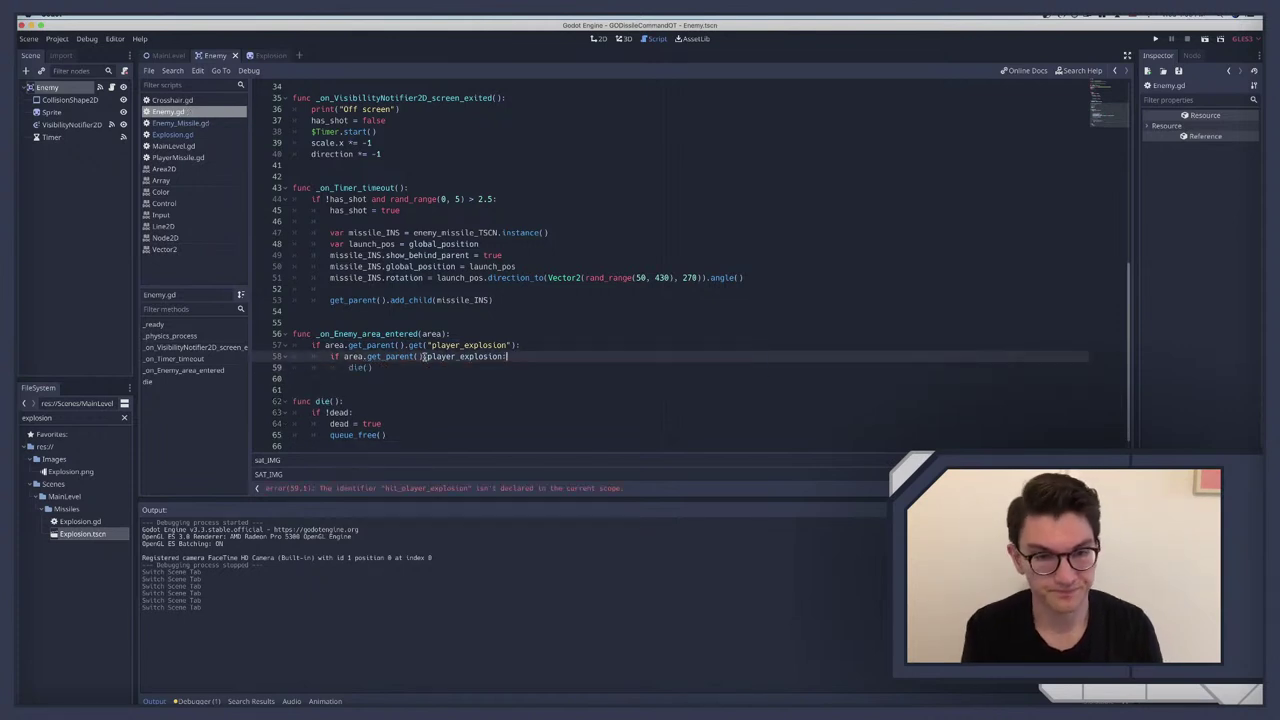
{"action": "left_click", "coordinate": [357, 368]}
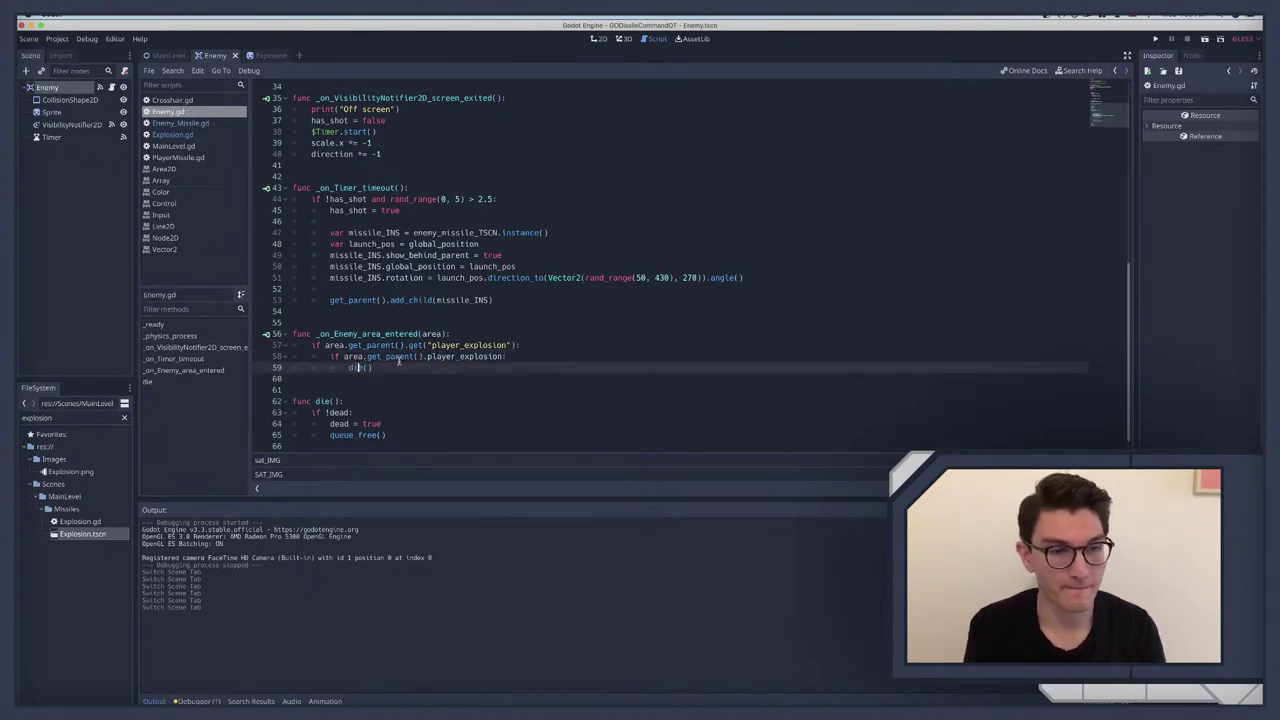
{"action": "left_click", "coordinate": [556, 346]}
{"action": "key", "text": "Return"}
{"action": "type", "text": "print"}
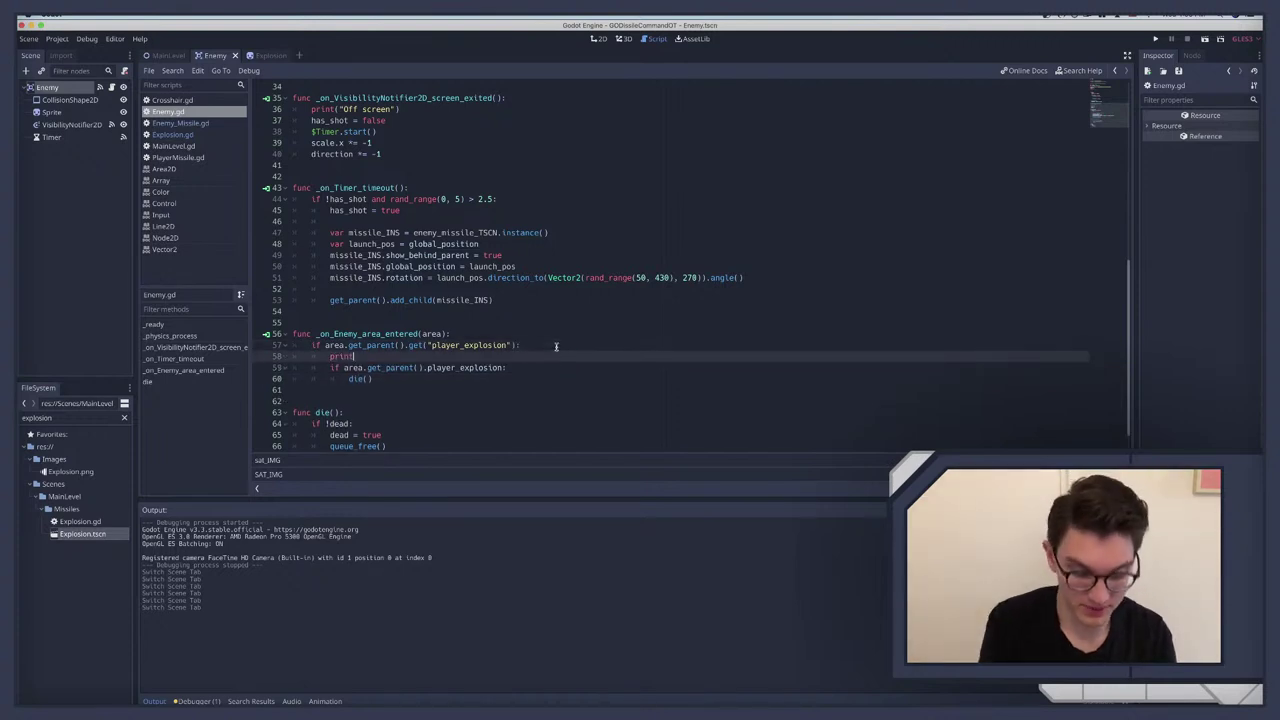
{"action": "type", "text": "("}
{"action": "type", "text": "\"hallo"}
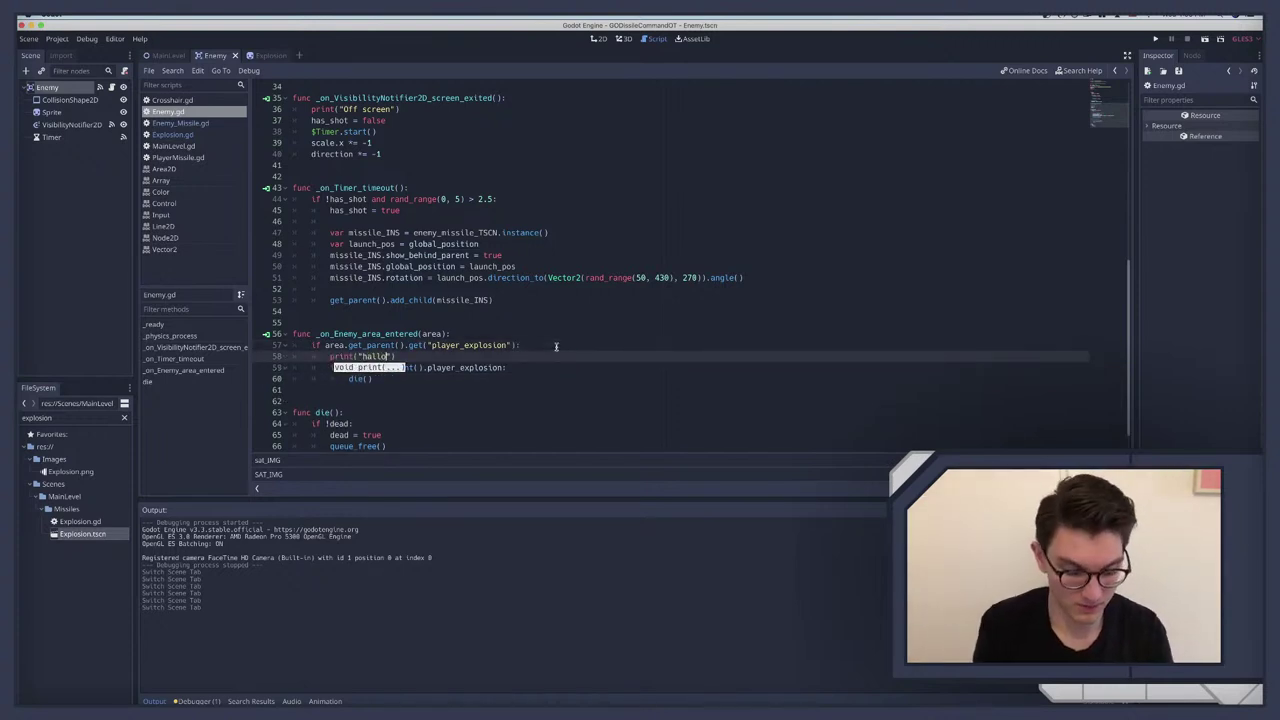
Step: Test-run the game, fire two missiles at the enemy, then stop the game
{"action": "key", "text": "super+b"}
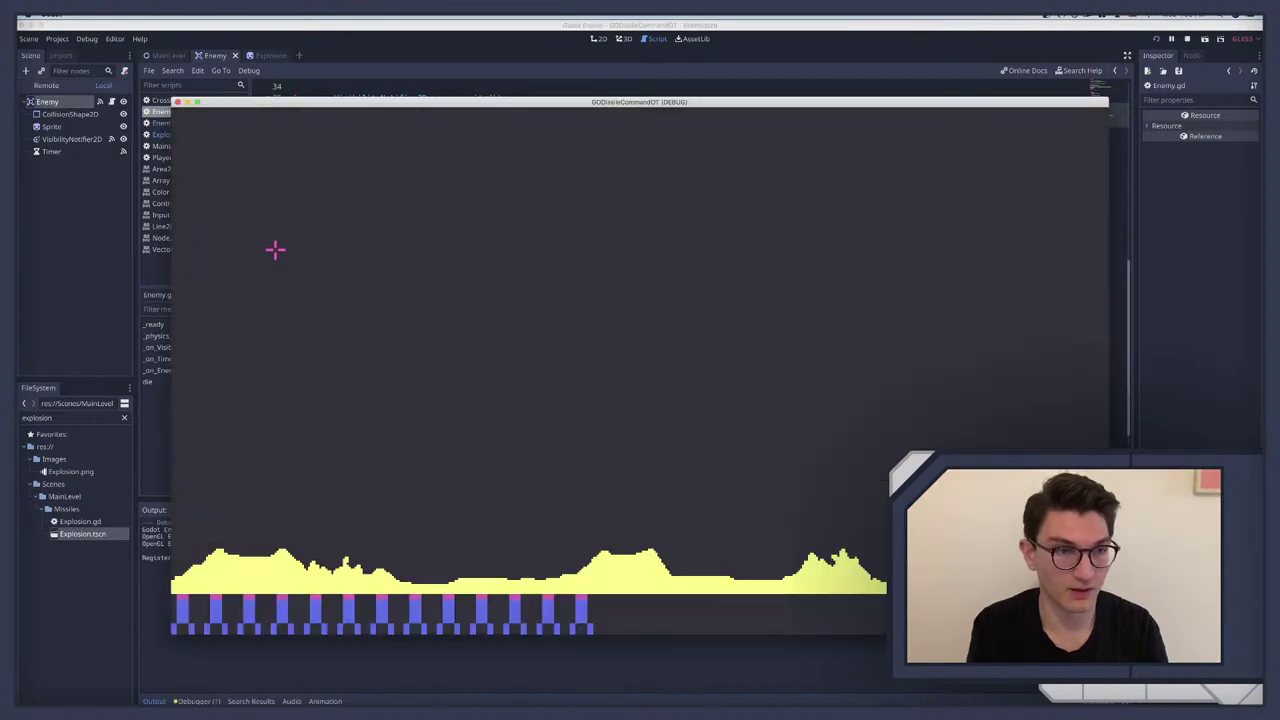
{"action": "left_click", "coordinate": [237, 249]}
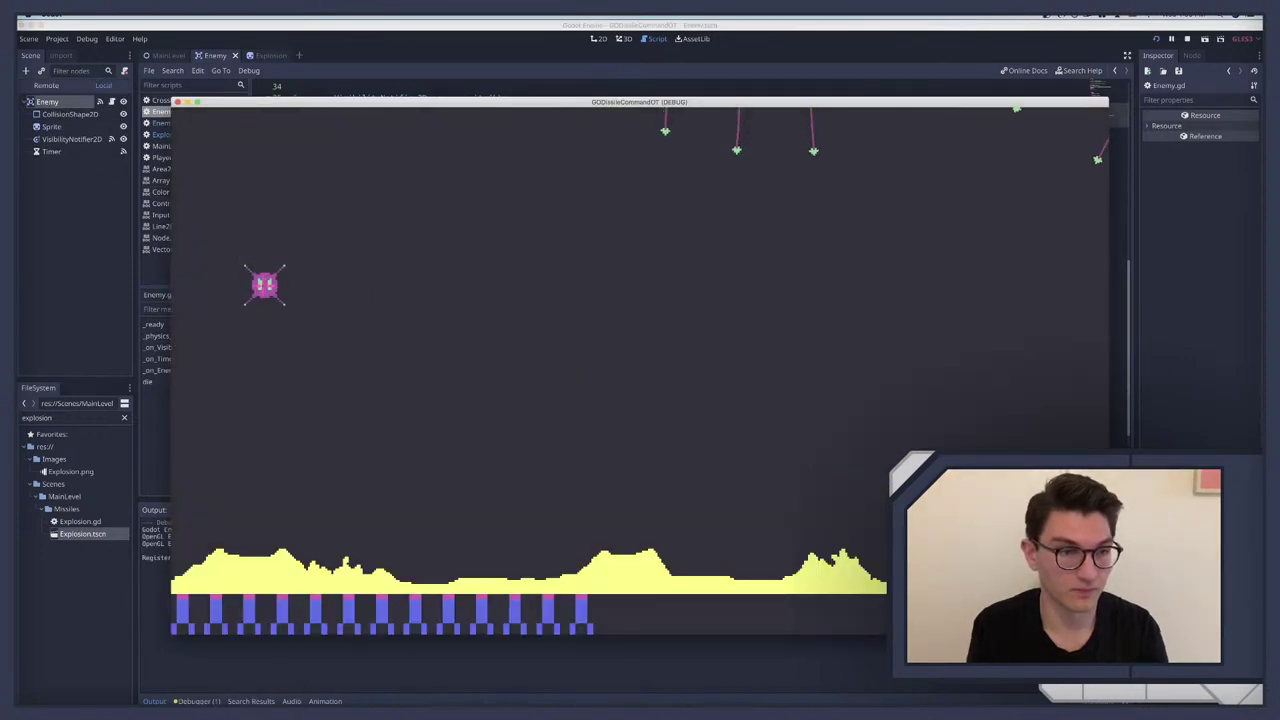
{"action": "left_click", "coordinate": [421, 307]}
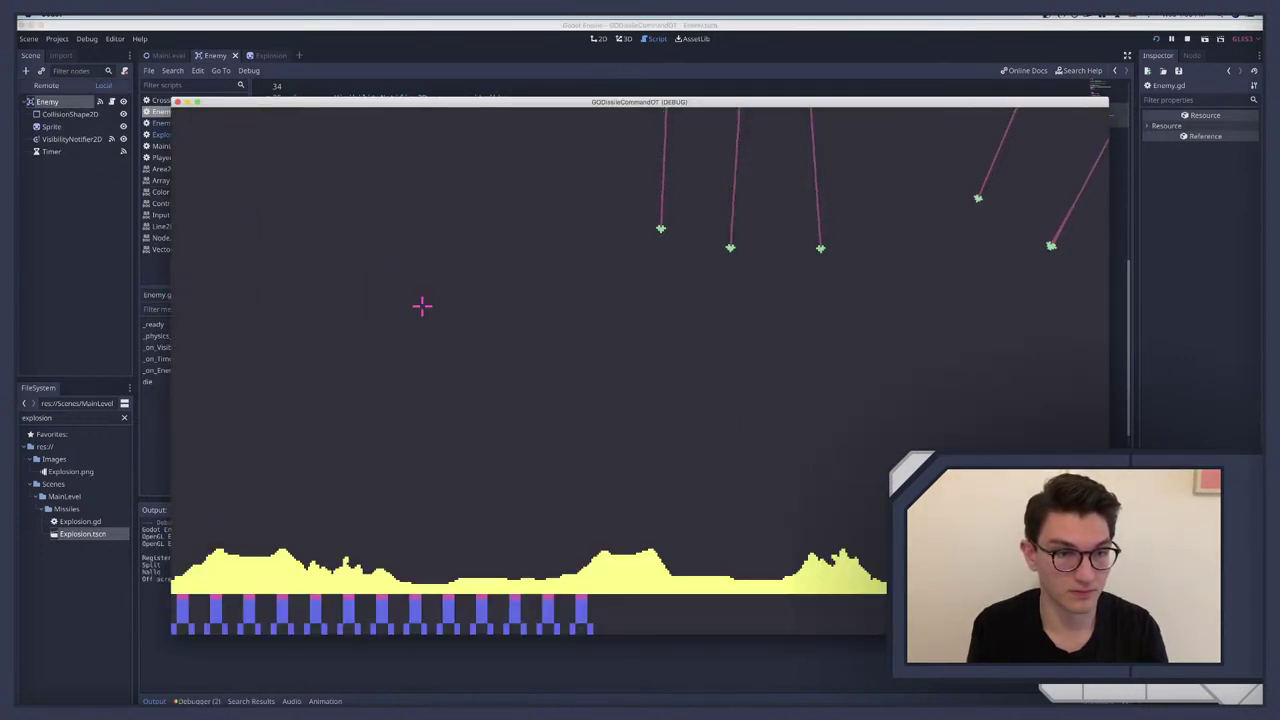
{"action": "key", "text": "super+period"}
{"action": "left_click", "coordinate": [404, 338]}
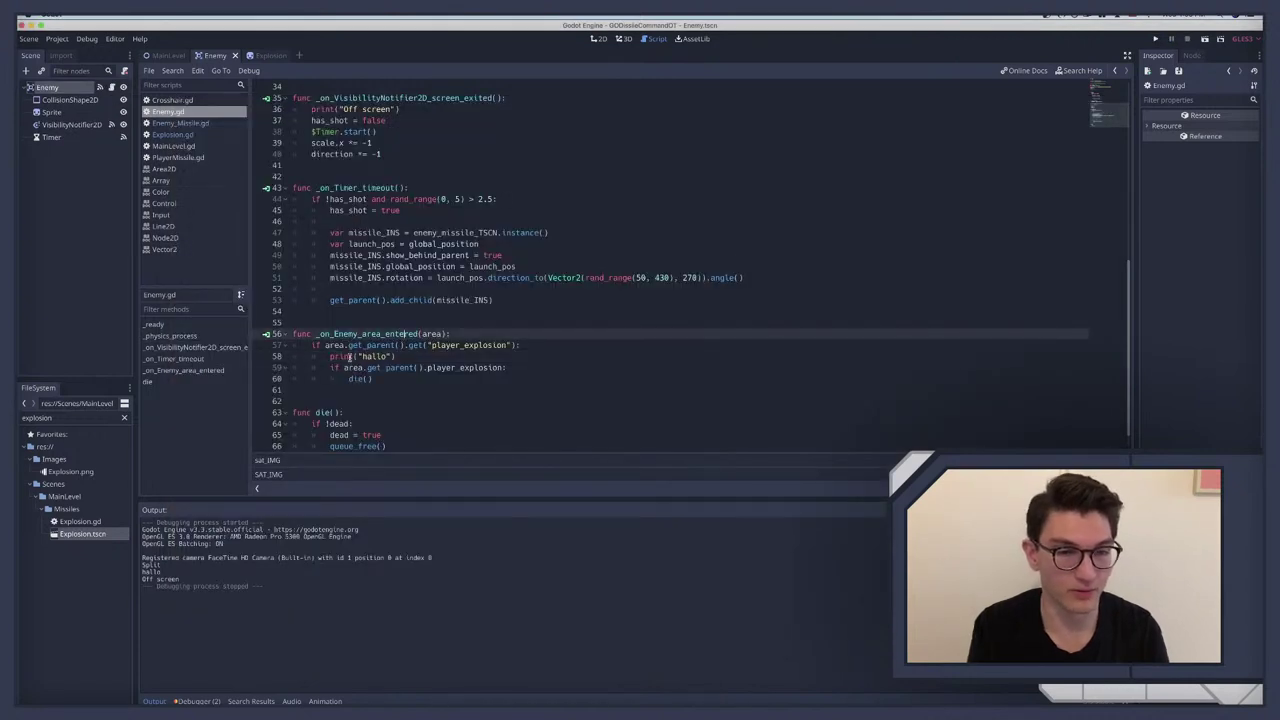
Step: Remove the print("hallo") line from line 58 and save Enemy.gd
{"action": "double_click", "coordinate": [344, 356]}
{"action": "key", "text": "BackSpace"}
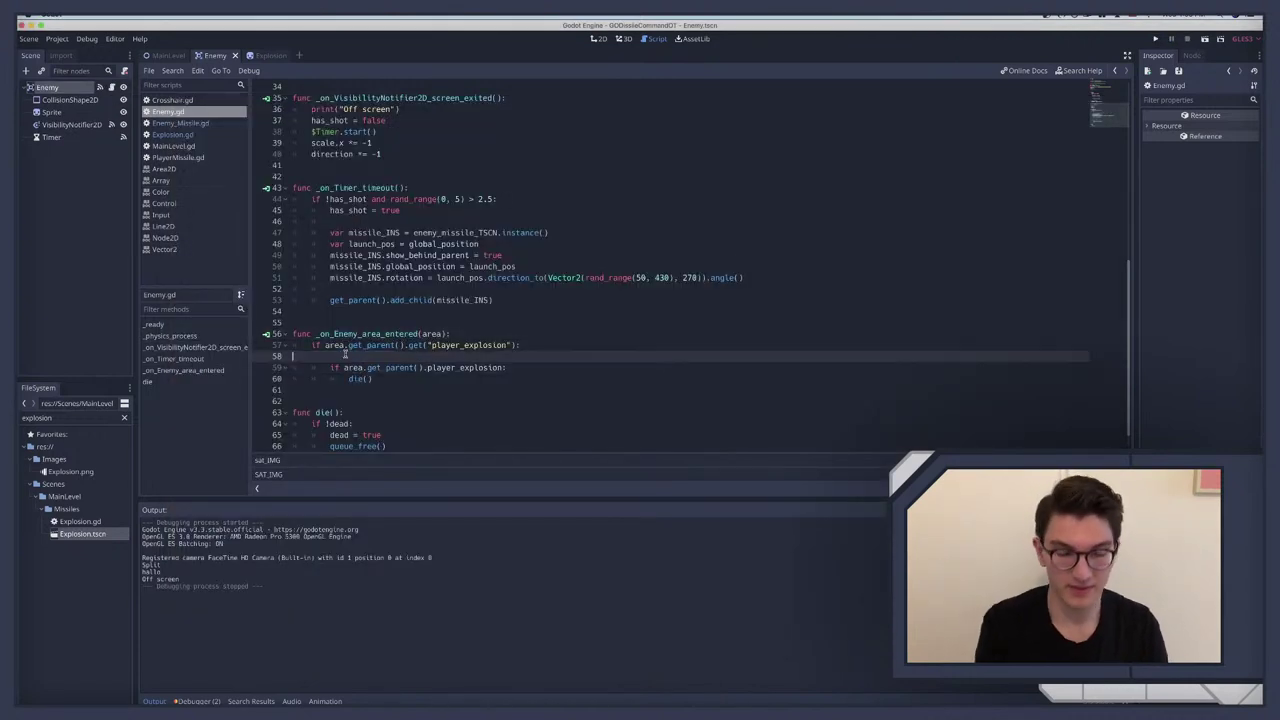
{"action": "key", "text": "Up"}
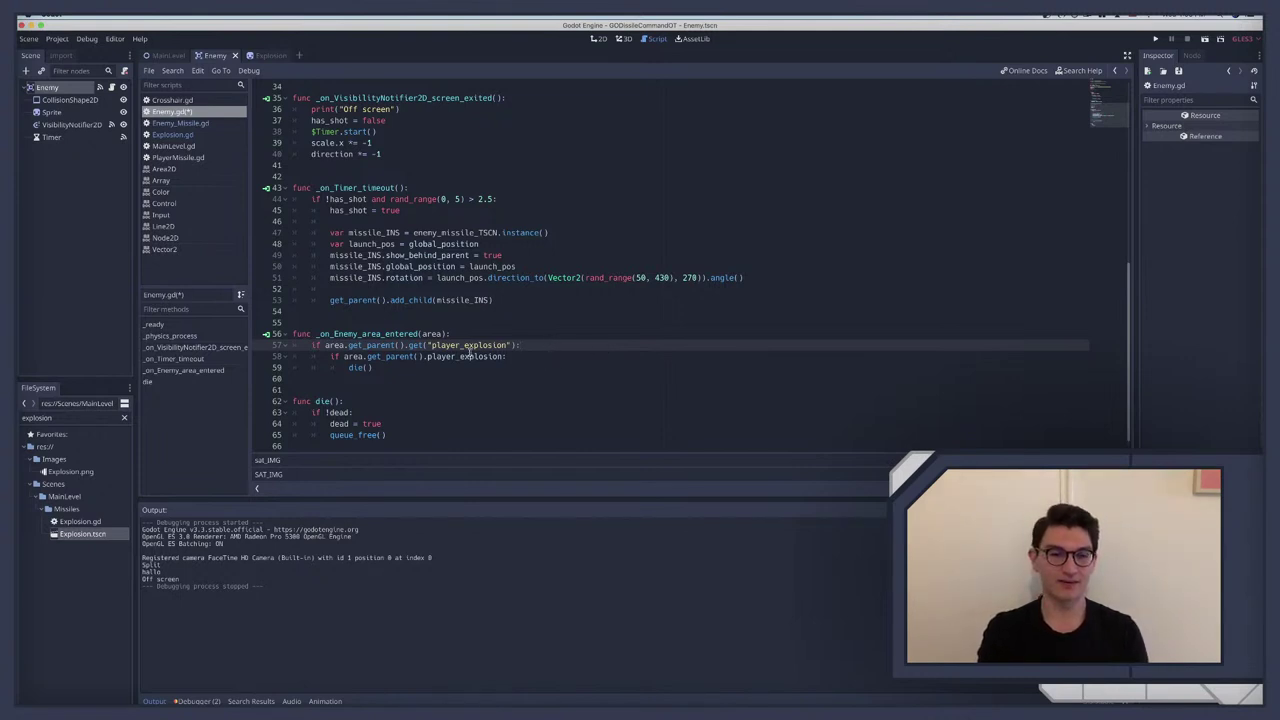
{"action": "left_click", "coordinate": [419, 300]}
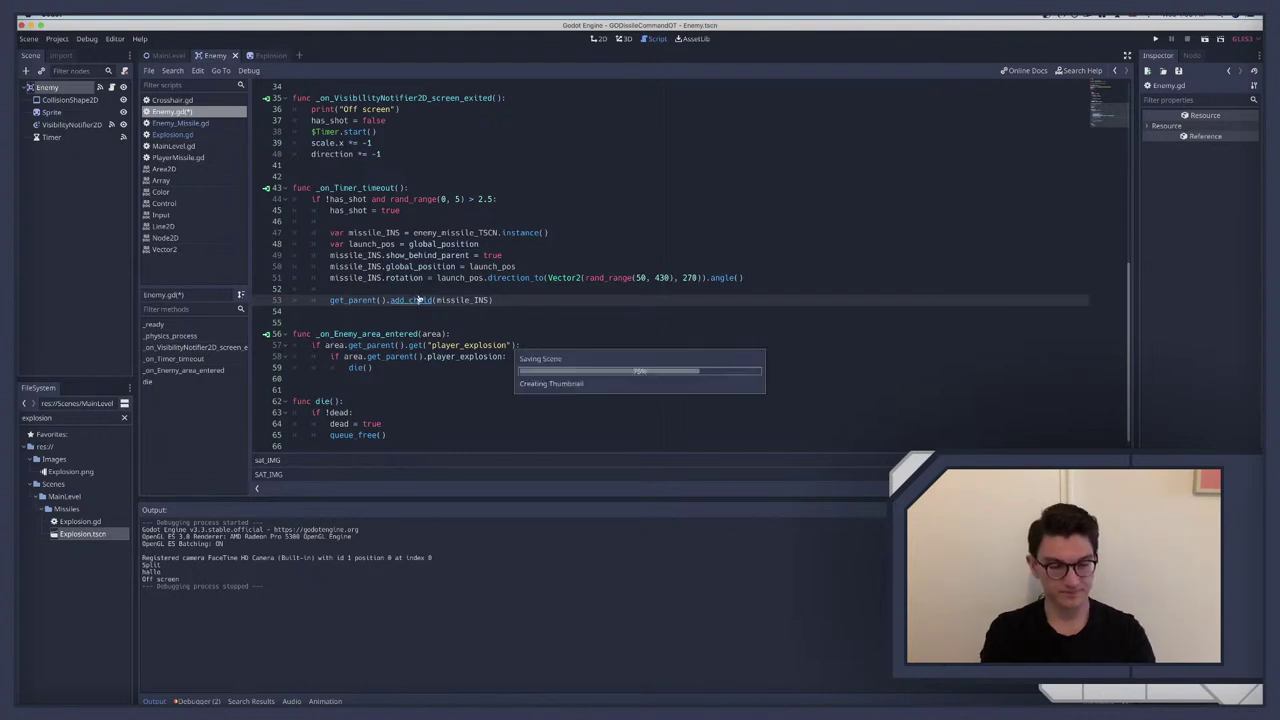
{"action": "key", "text": "ctrl+s"}
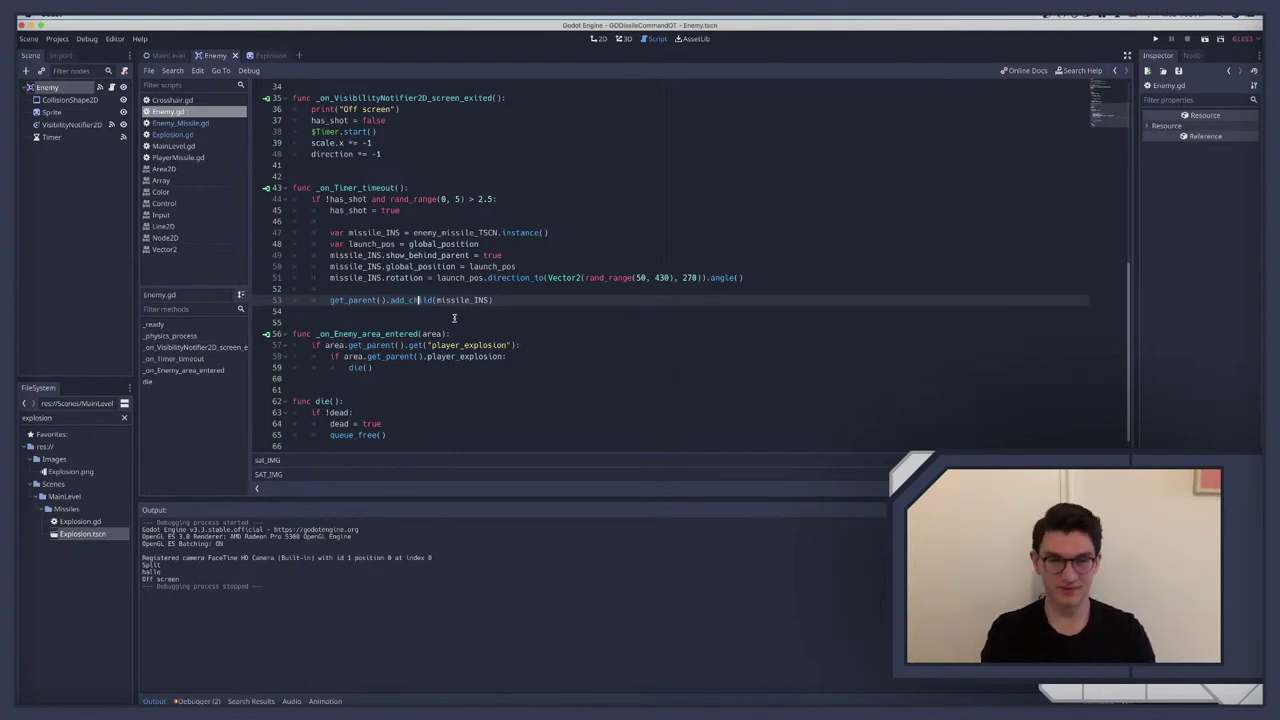
Step: Show the Enemy scene in the 2D view by selecting its root node
{"action": "left_click", "coordinate": [46, 88]}
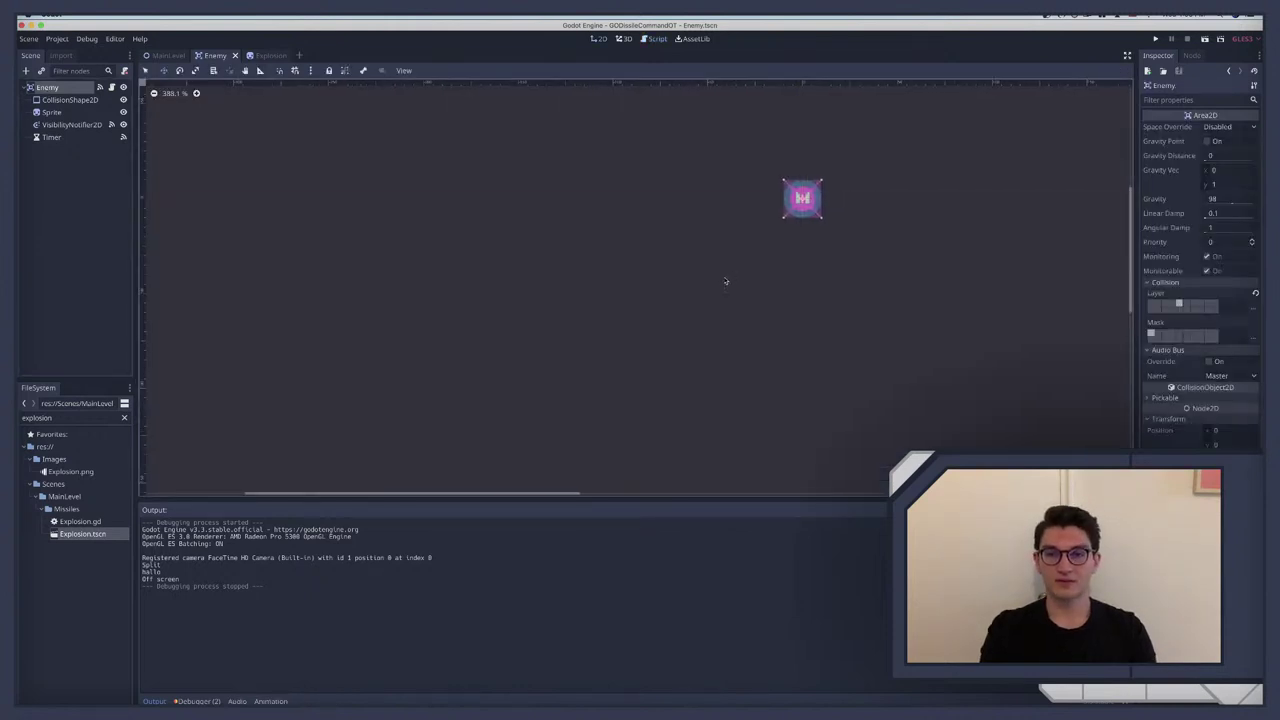
{"action": "scroll", "coordinate": [726, 280], "scroll_direction": "right", "scroll_amount": 5}
{"action": "scroll", "coordinate": [666, 281], "scroll_direction": "right", "scroll_amount": 4}
{"action": "scroll", "coordinate": [666, 281], "scroll_direction": "down", "scroll_amount": 3}
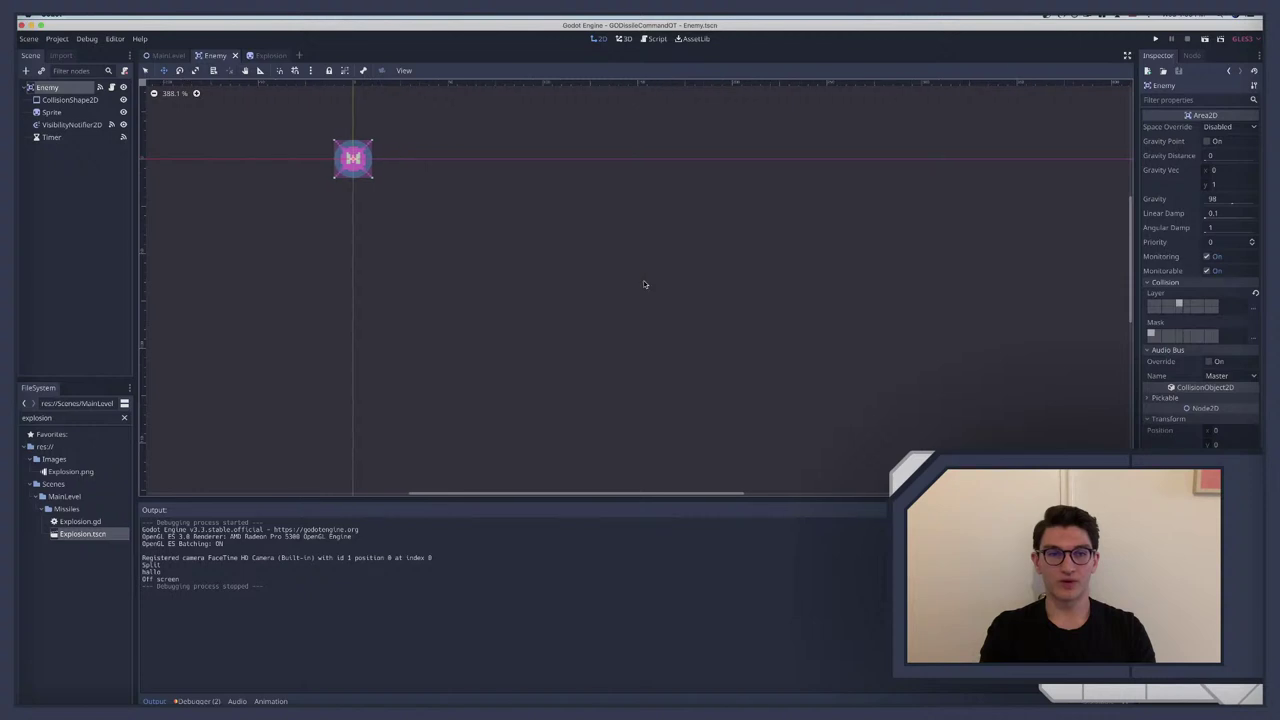
Step: Play the Missile Command video on YouTube, skip ahead, raise the volume, then return to Godot
{"action": "key", "text": "ctrl+Right"}
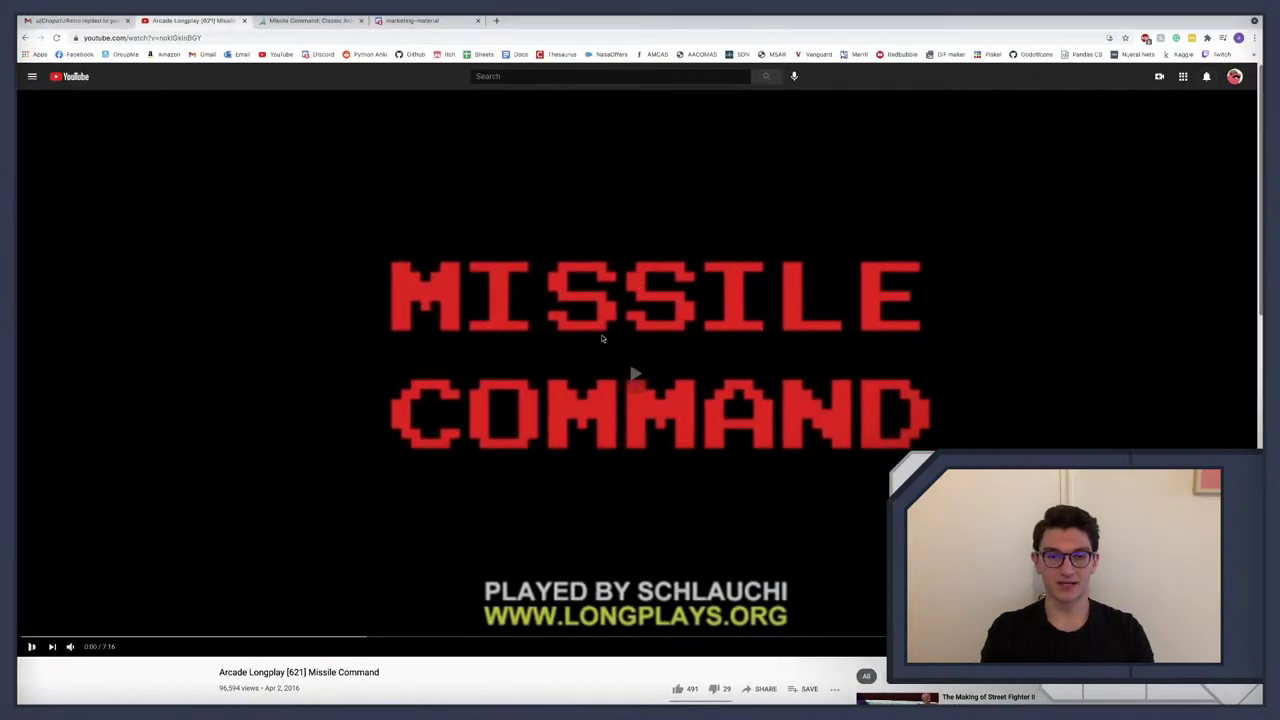
{"action": "left_click", "coordinate": [602, 340]}
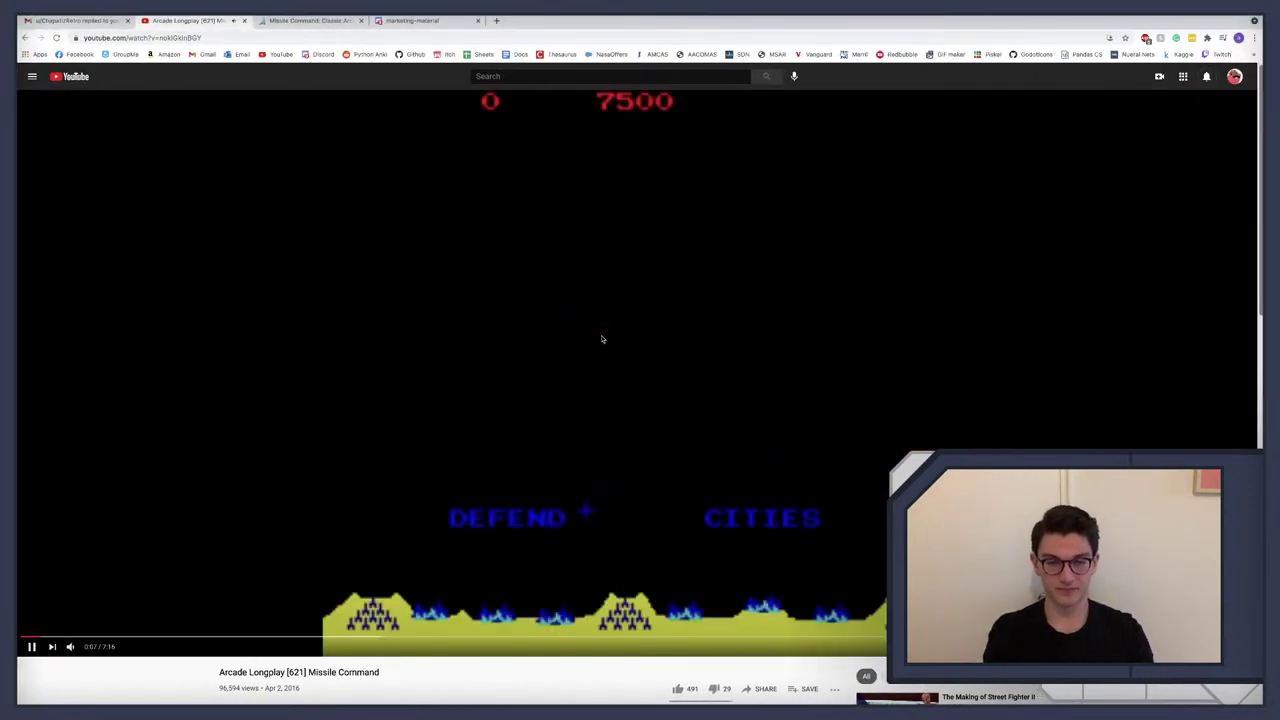
{"action": "key", "text": "l"}
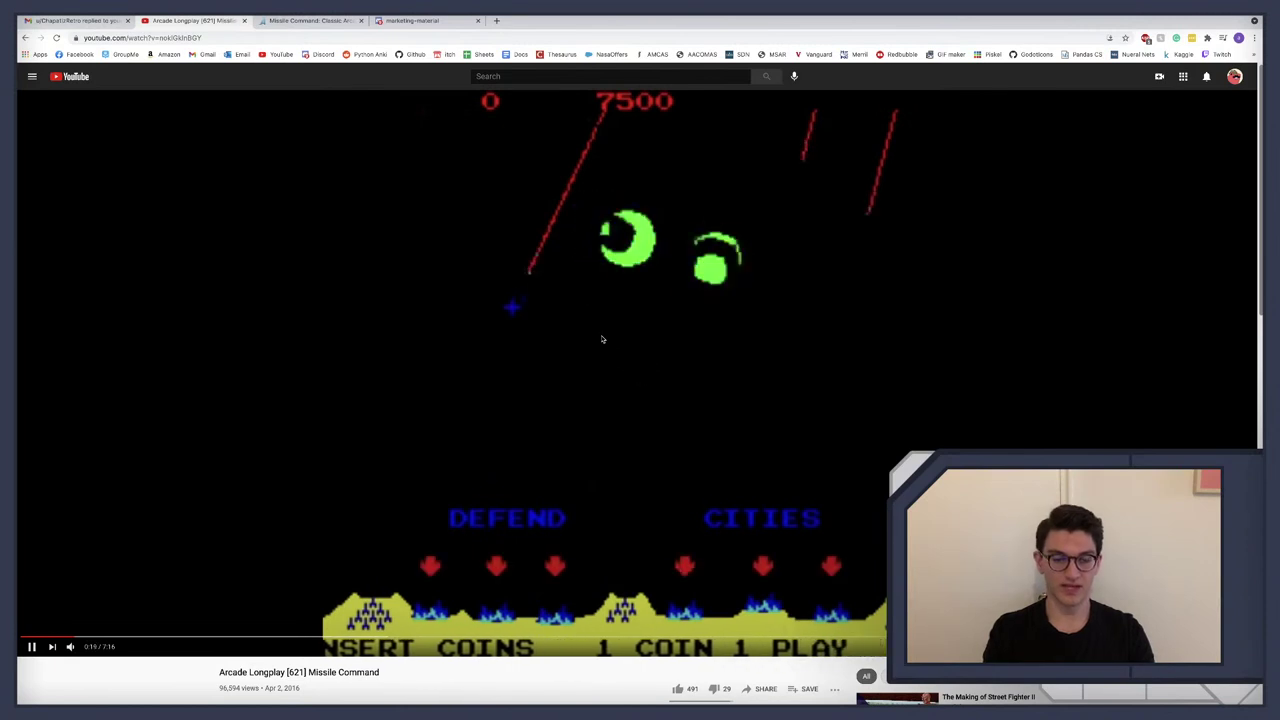
{"action": "key", "text": "Up"}
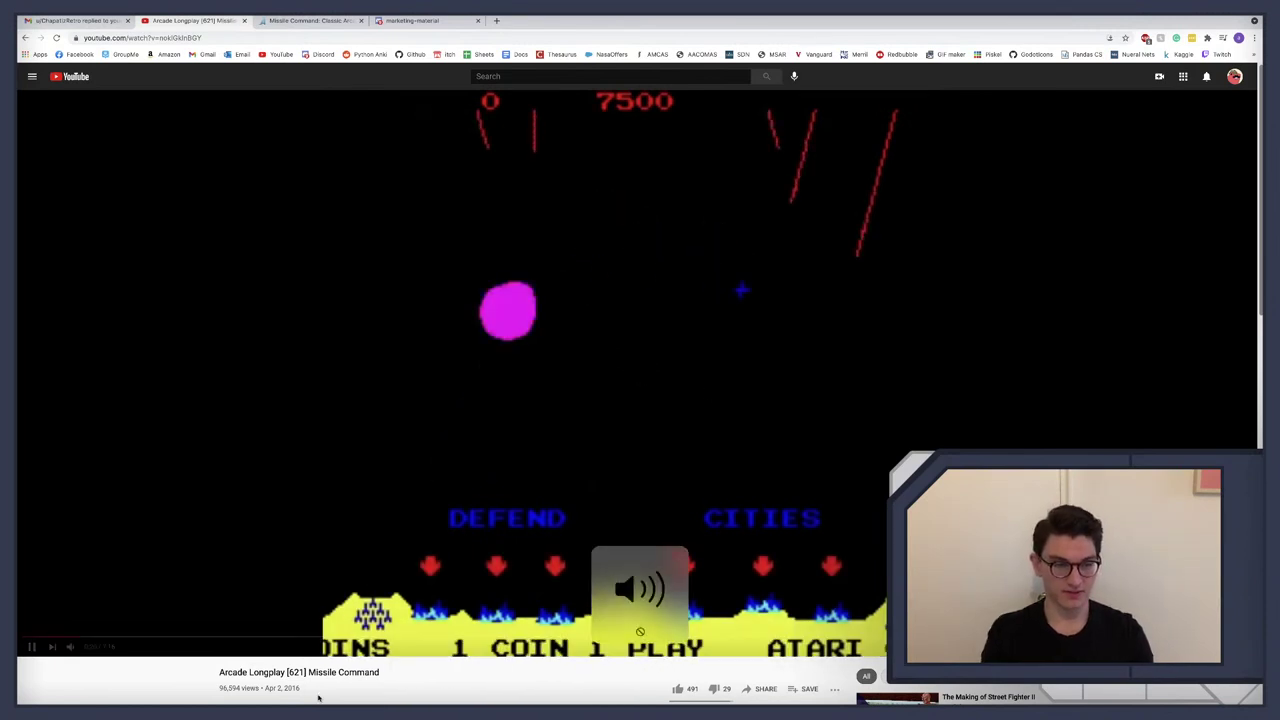
{"action": "mouse_move", "coordinate": [70, 648]}
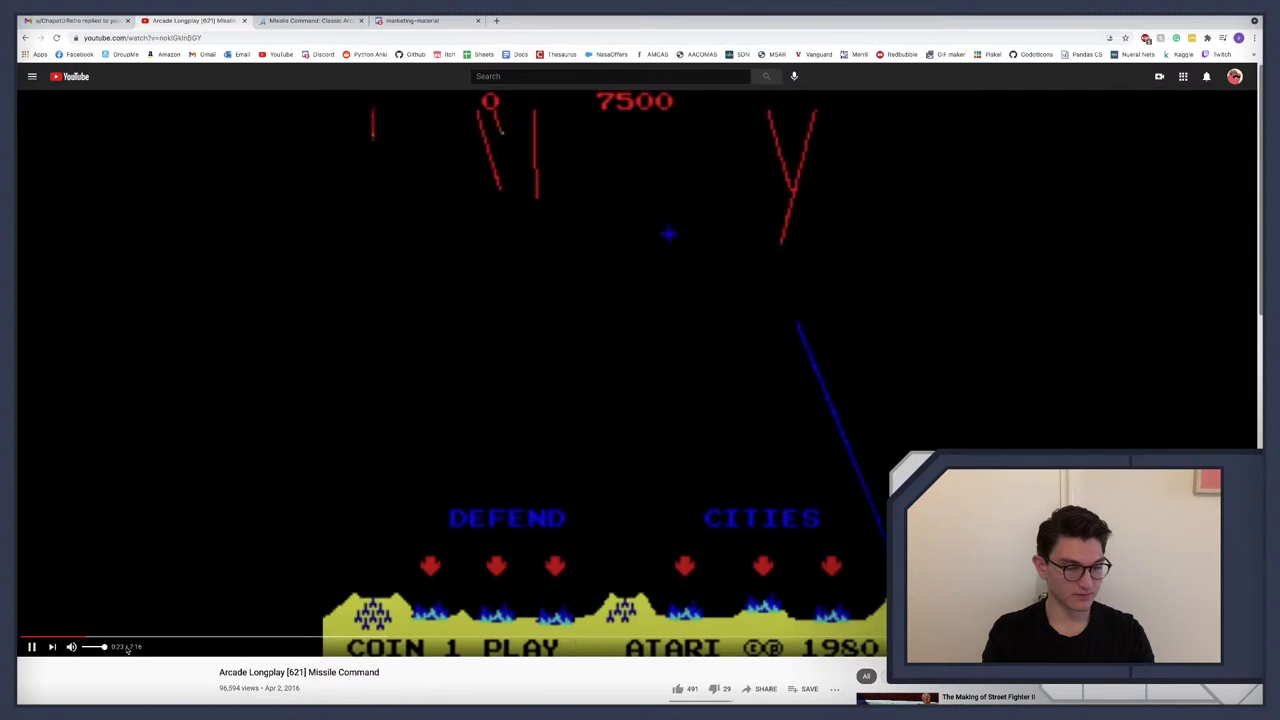
{"action": "key", "text": "ctrl+Left"}
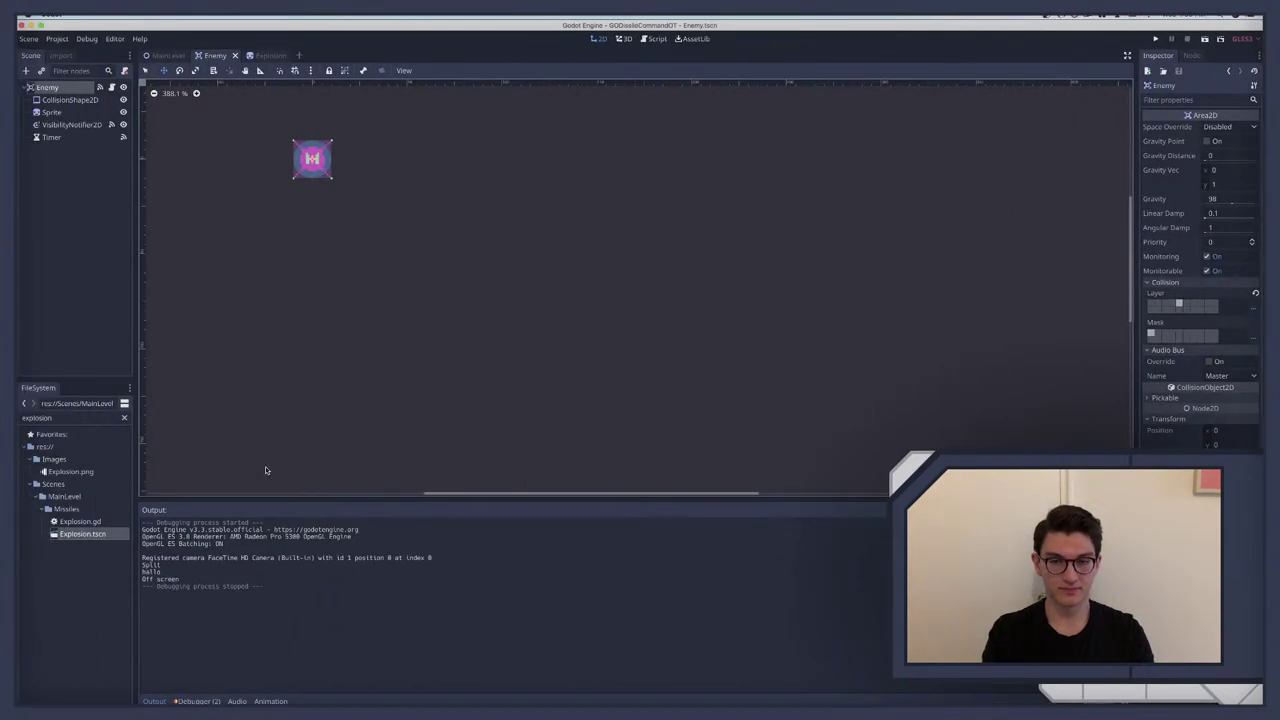
Step: Close System Preferences, focus the Godot editor and open the Enemy node's script, Enemy.gd
{"action": "key", "text": "ctrl+Right"}
{"action": "key", "text": "ctrl+Left"}
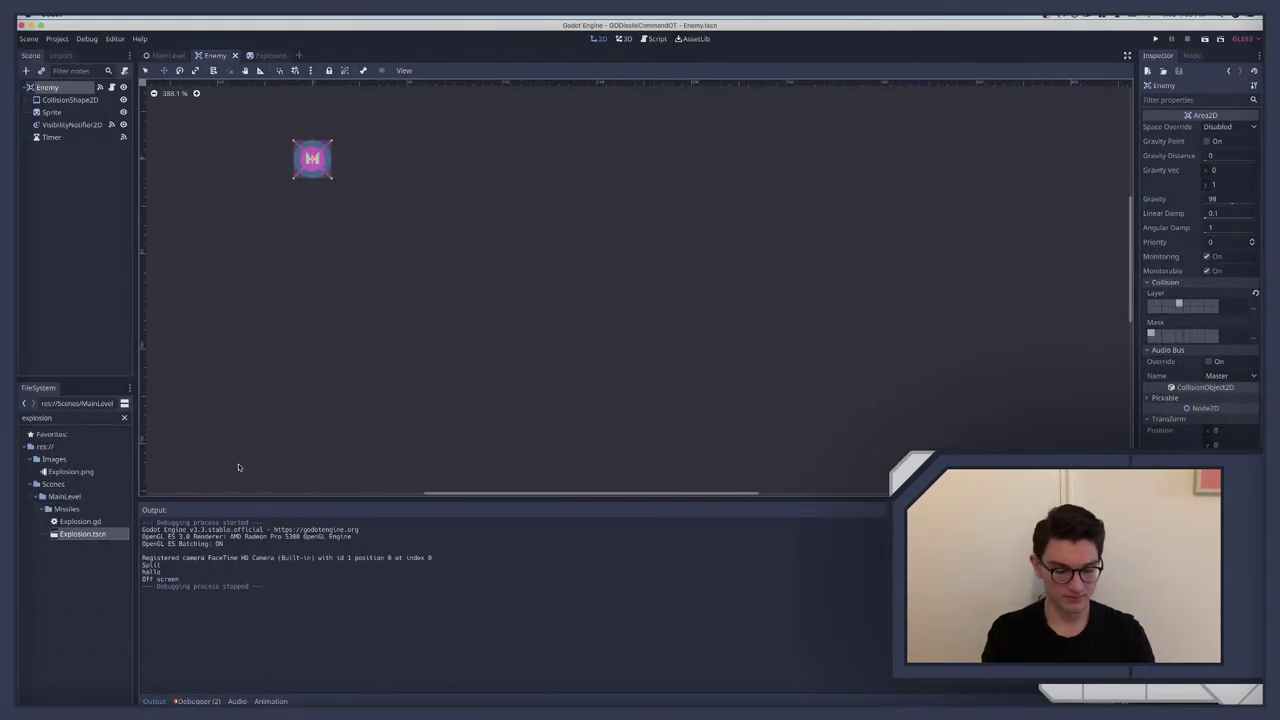
{"action": "key", "text": "super+Tab"}
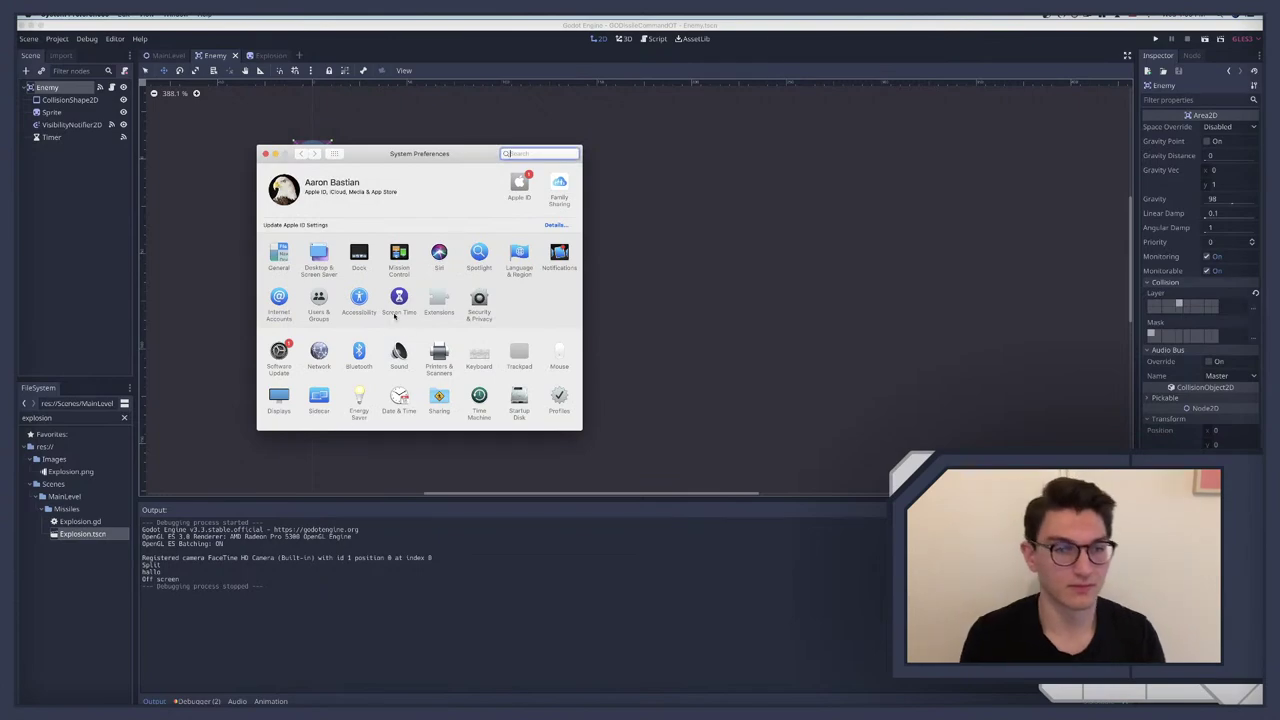
{"action": "key", "text": "ctrl+Left"}
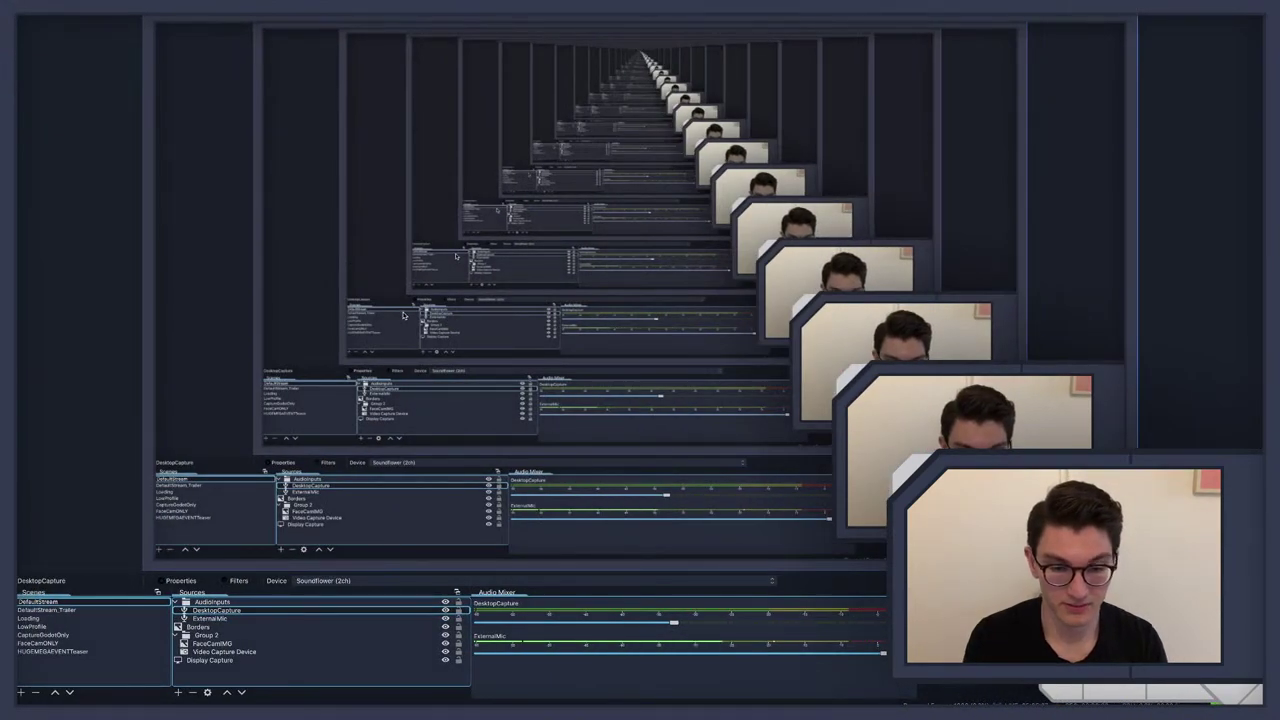
{"action": "key", "text": "ctrl+Right"}
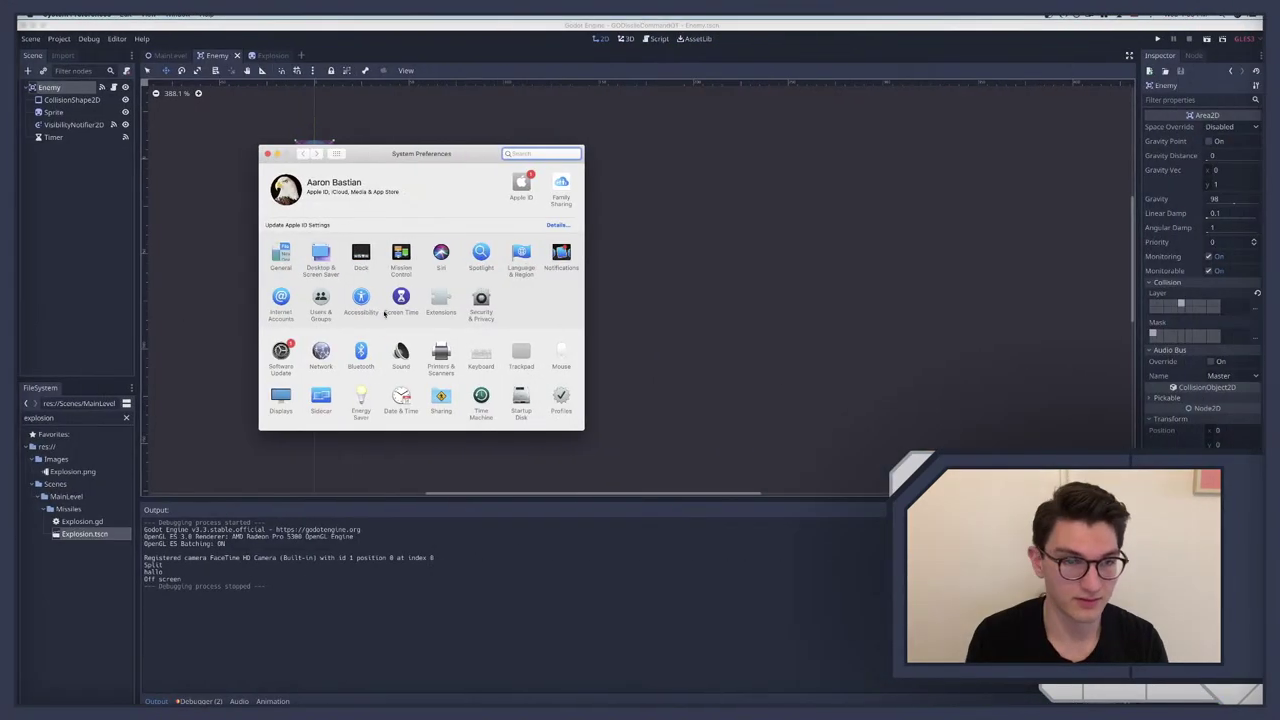
{"action": "key", "text": "ctrl+Right"}
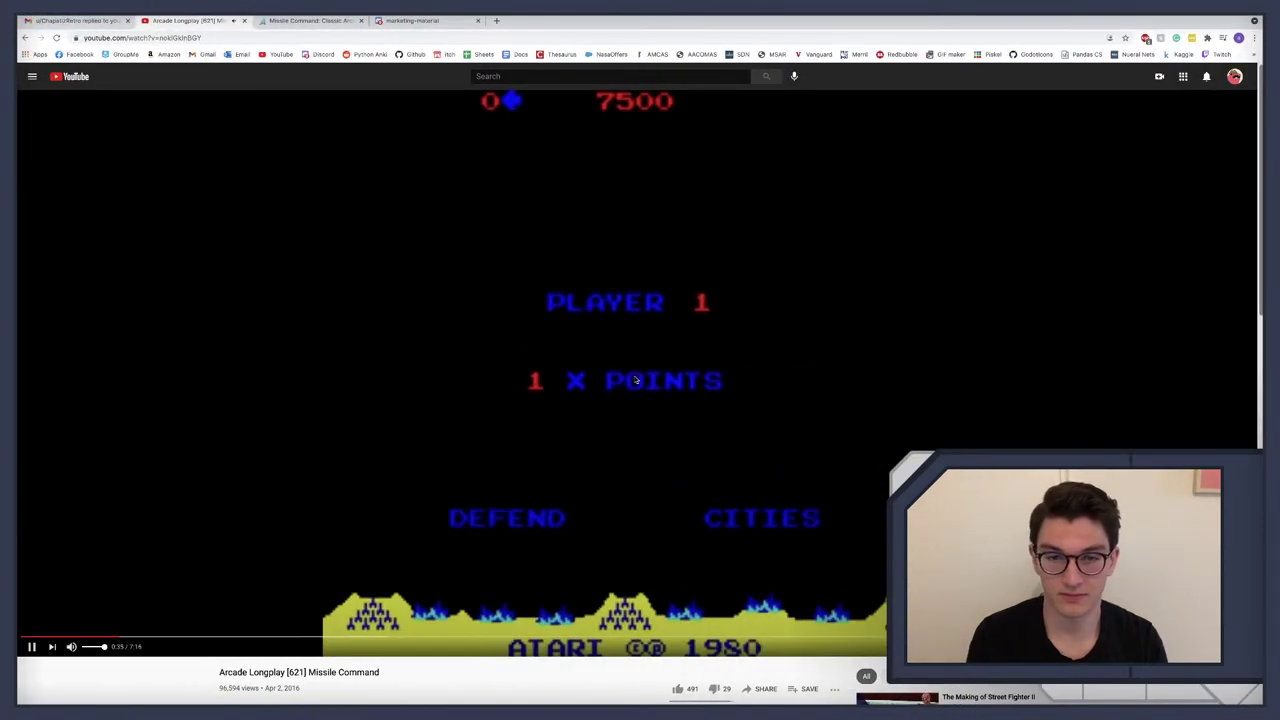
{"action": "key", "text": "ctrl+Left"}
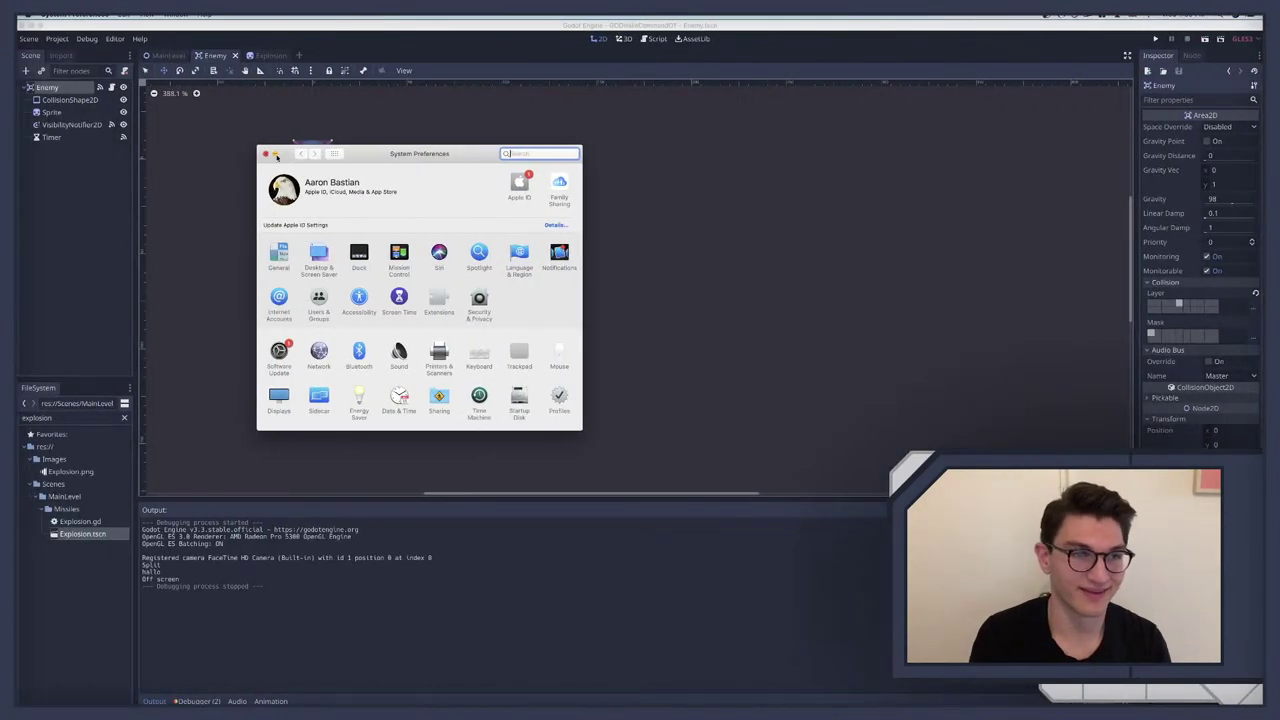
{"action": "left_click", "coordinate": [265, 153]}
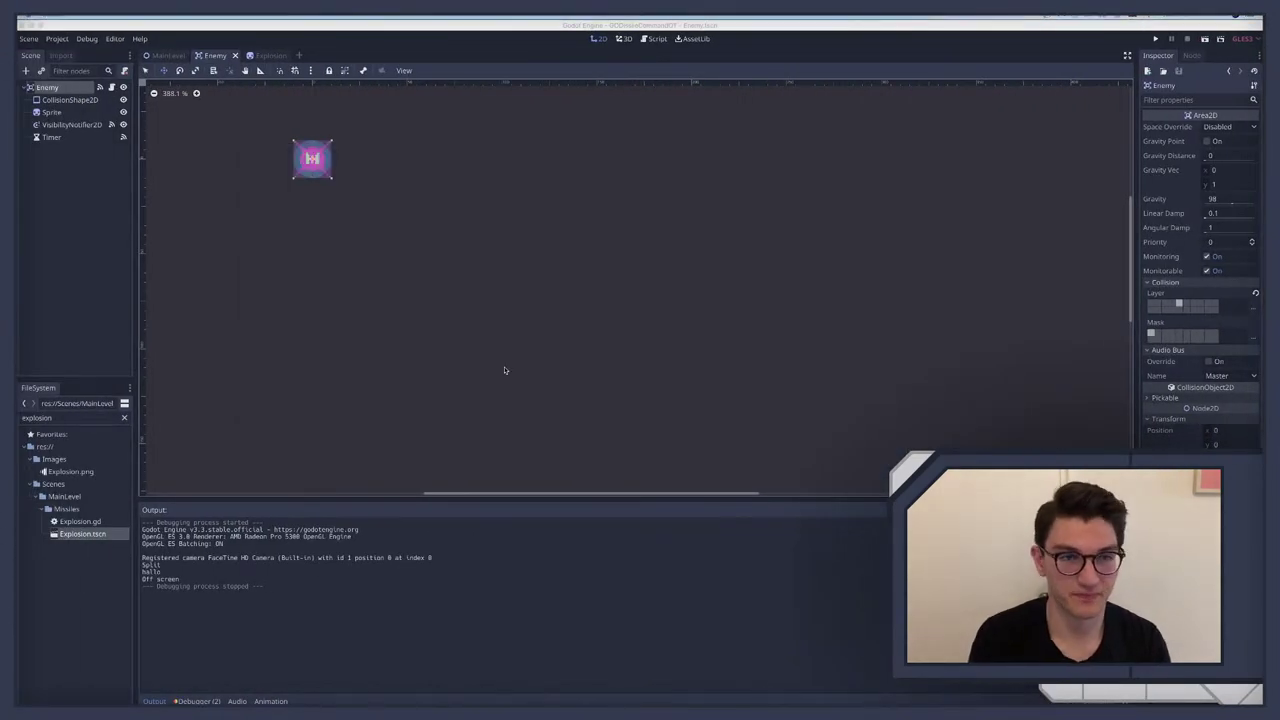
{"action": "left_click", "coordinate": [81, 164]}
{"action": "left_click", "coordinate": [111, 89]}
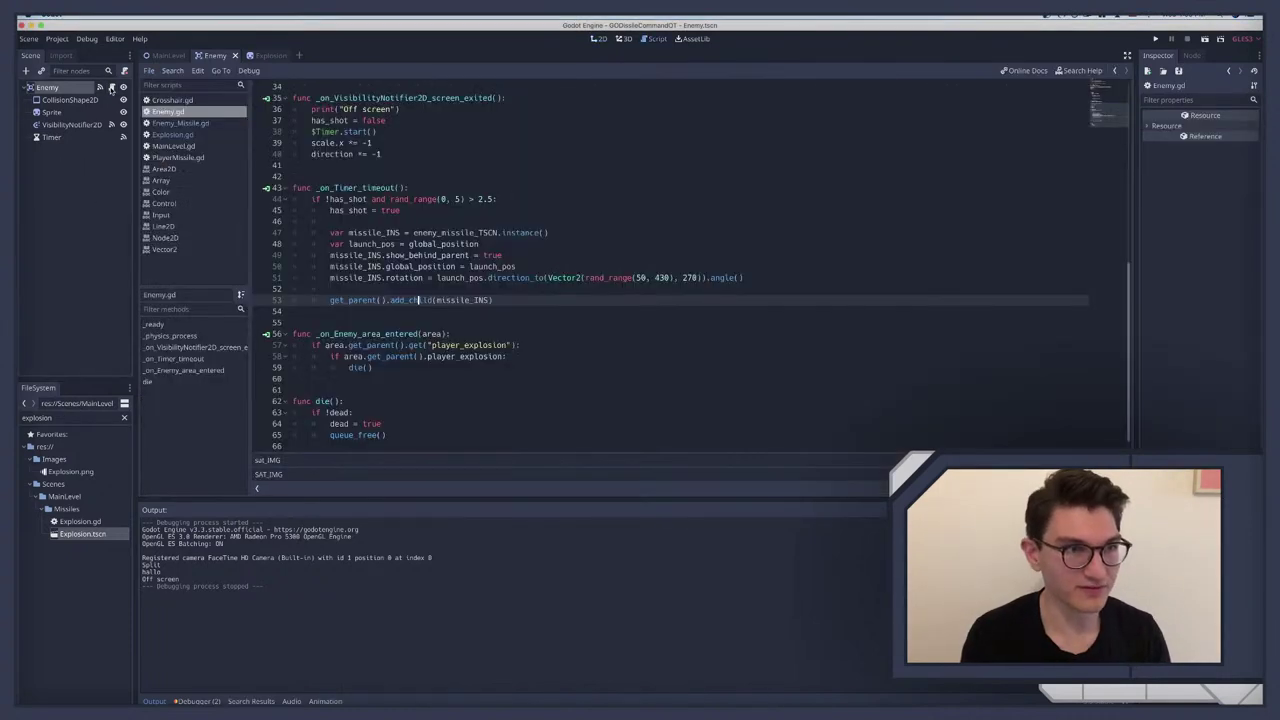
Step: Declare 'var health = 2' in Enemy.gd, moving it to the line below speed
{"action": "scroll", "coordinate": [432, 194], "scroll_direction": "up", "scroll_amount": 10}
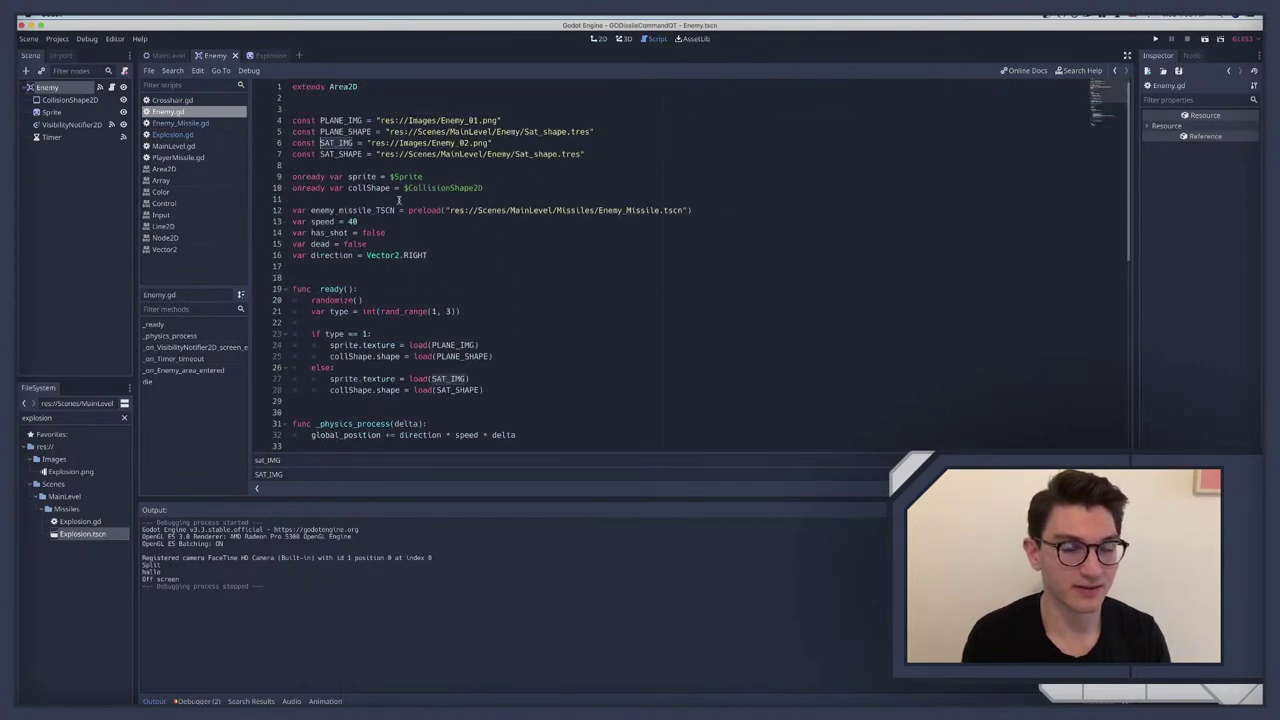
{"action": "left_click", "coordinate": [453, 255]}
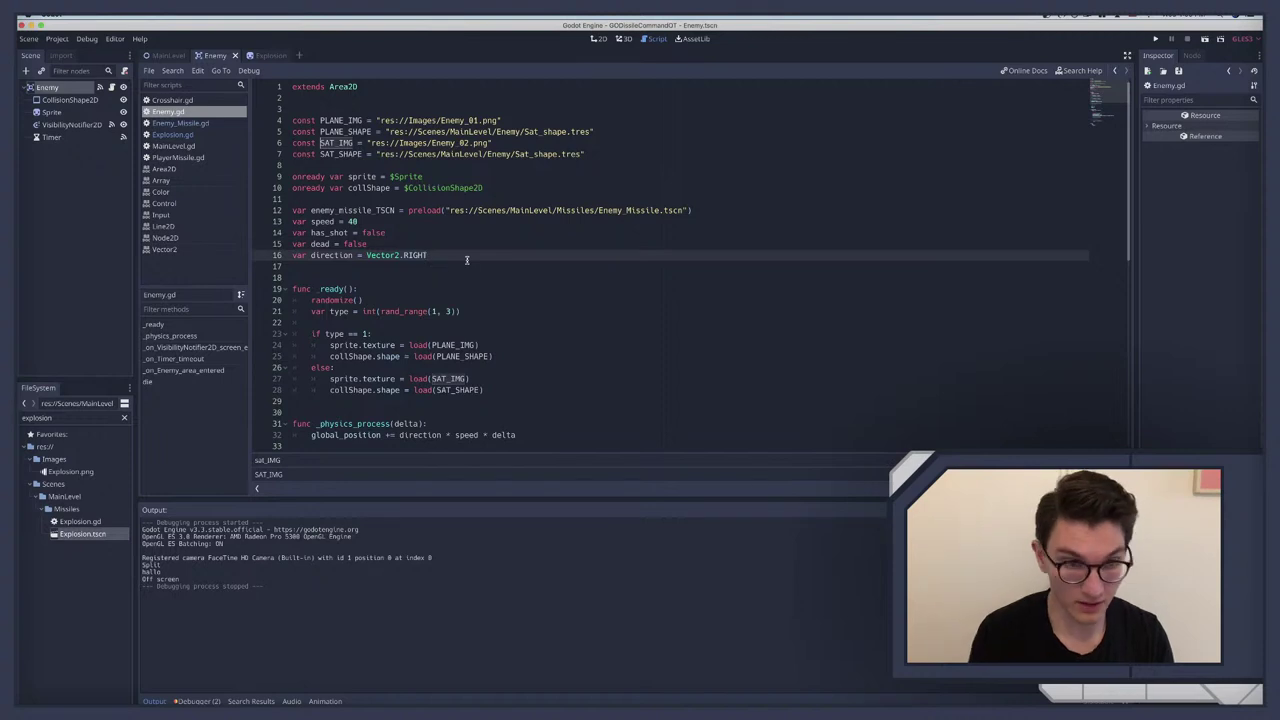
{"action": "key", "text": "Return"}
{"action": "type", "text": "var health = 2"}
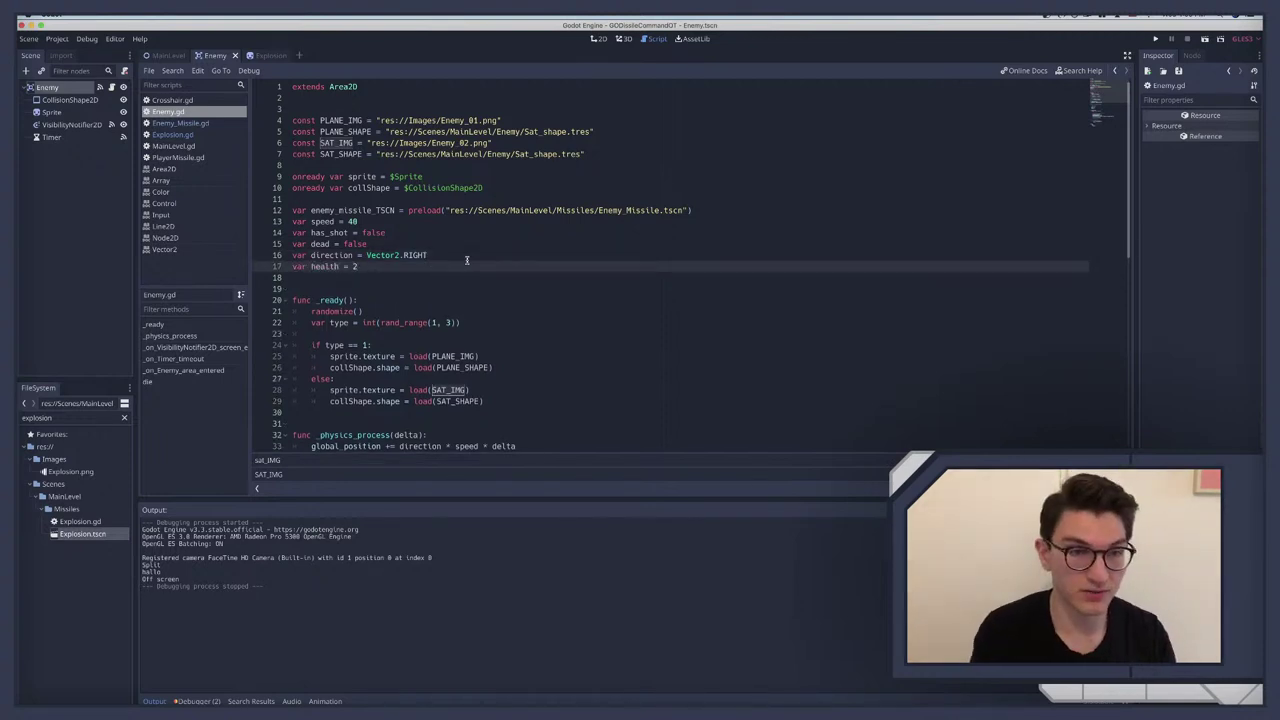
{"action": "key", "text": "Home"}
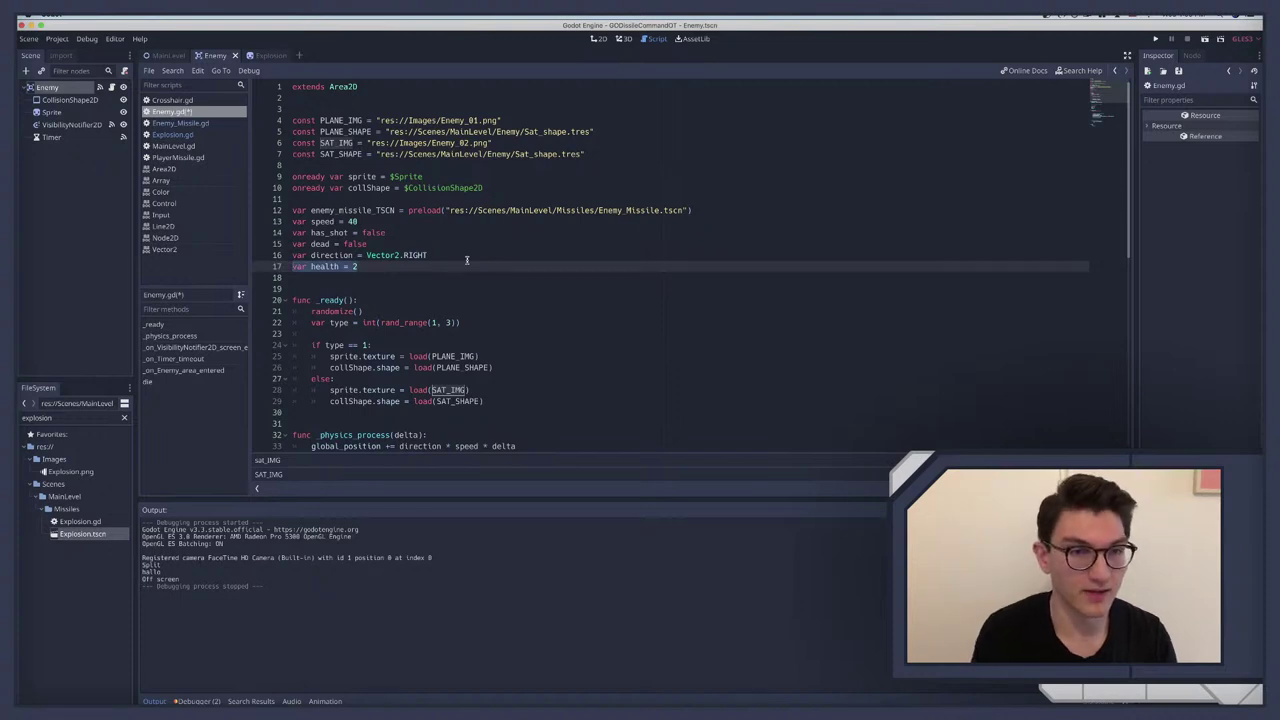
{"action": "key", "text": "shift+End"}
{"action": "key", "text": "BackSpace"}
{"action": "key", "text": "BackSpace"}
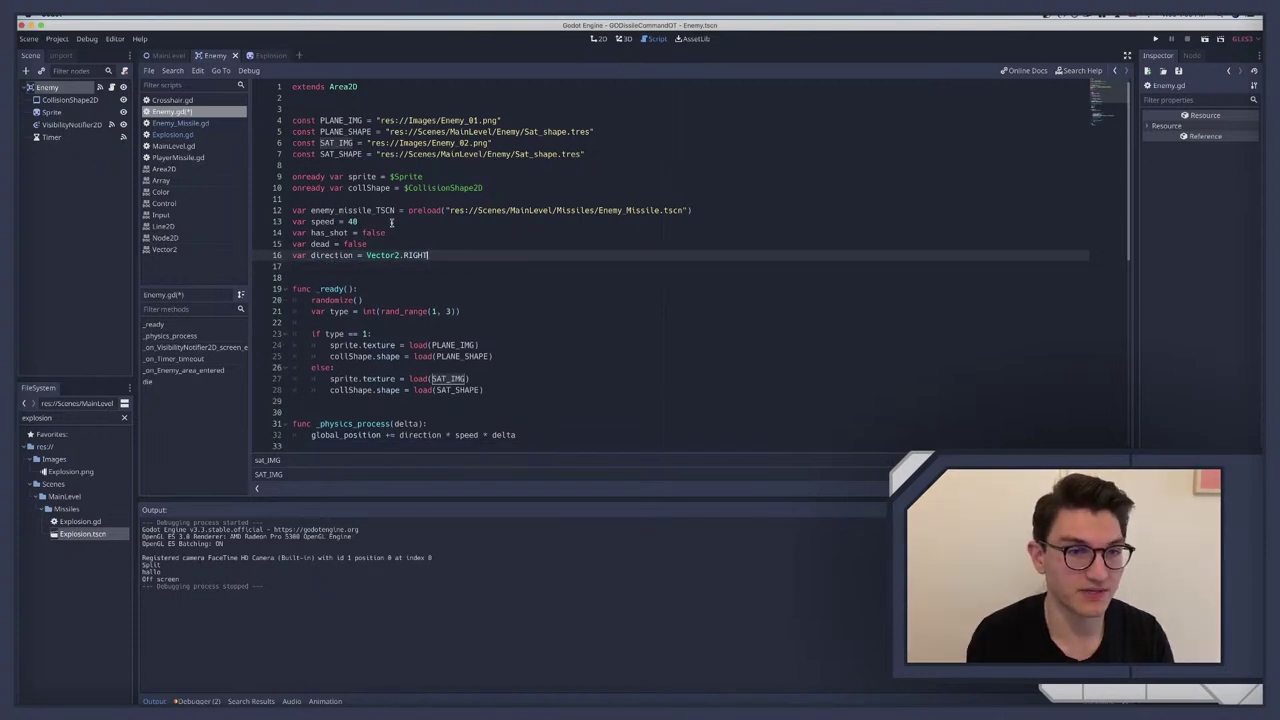
{"action": "left_click", "coordinate": [379, 220]}
{"action": "key", "text": "Return"}
{"action": "type", "text": "var health = 2"}
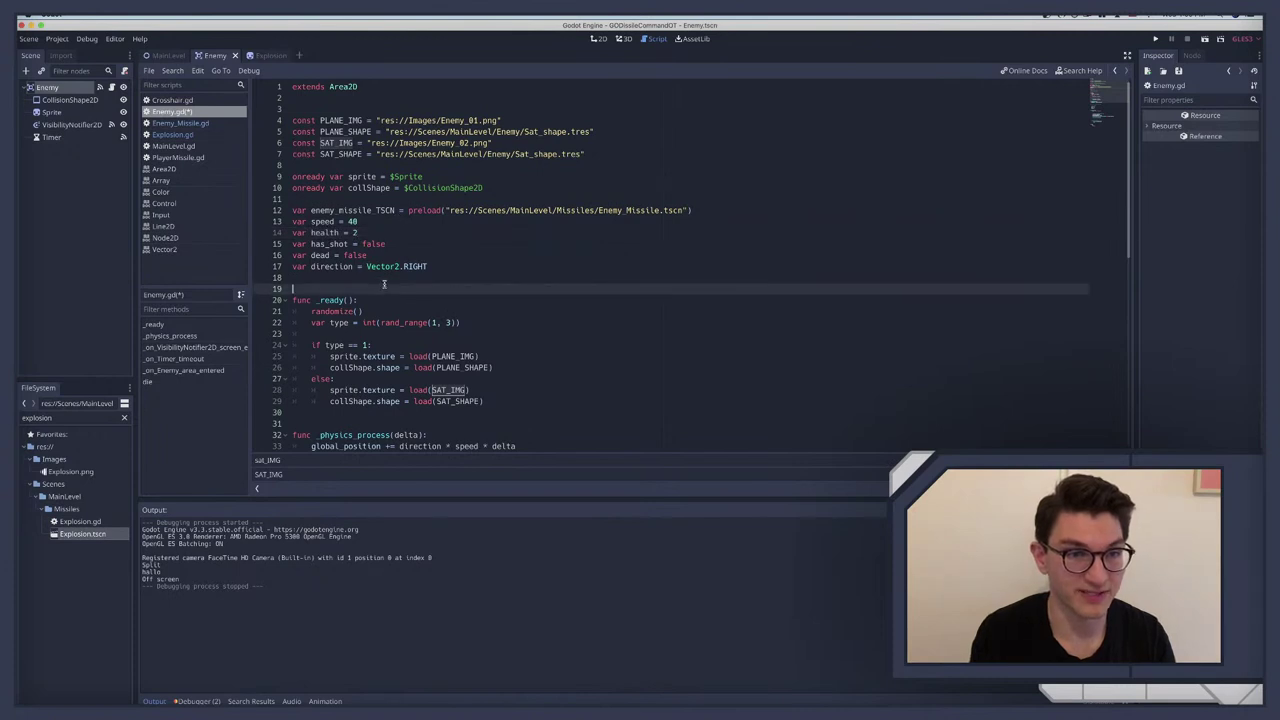
Step: Replace the handler's die() call with 'health -= 1' and 'if health <= 0: die()', then run
{"action": "left_click", "coordinate": [384, 286]}
{"action": "scroll", "coordinate": [384, 286], "scroll_direction": "down", "scroll_amount": 10}
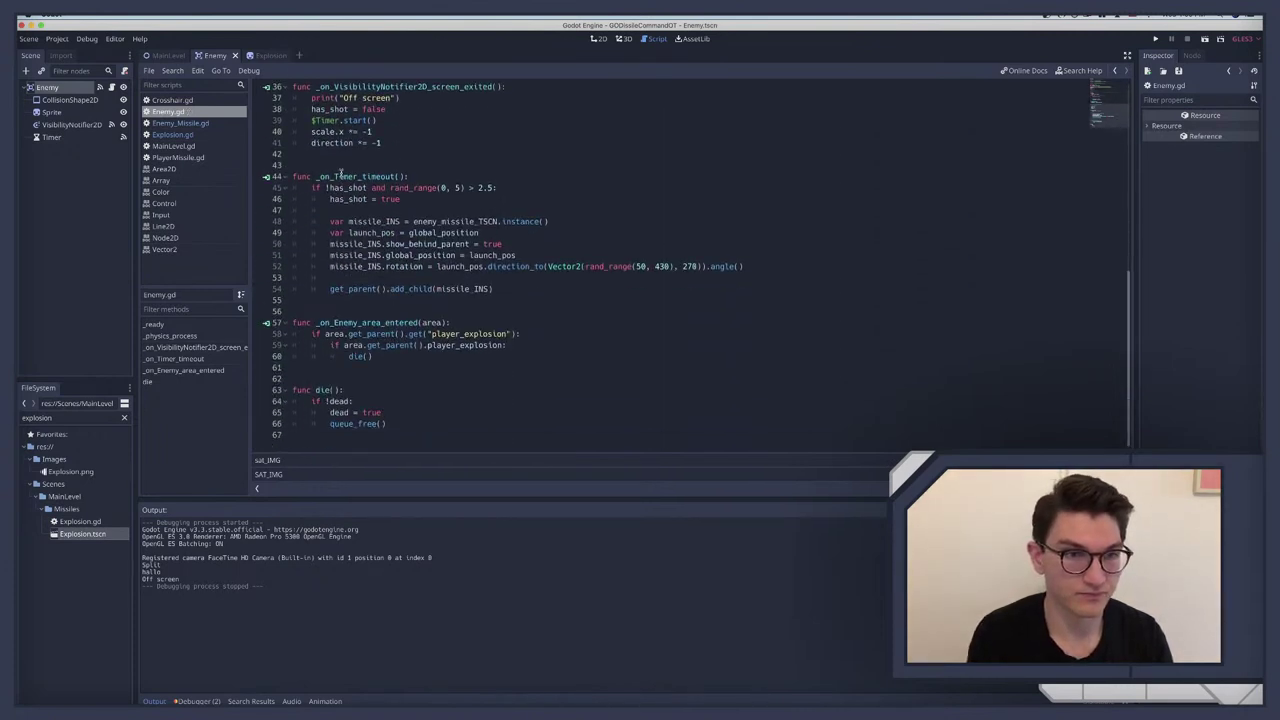
{"action": "scroll", "coordinate": [395, 190], "scroll_direction": "down", "scroll_amount": 2}
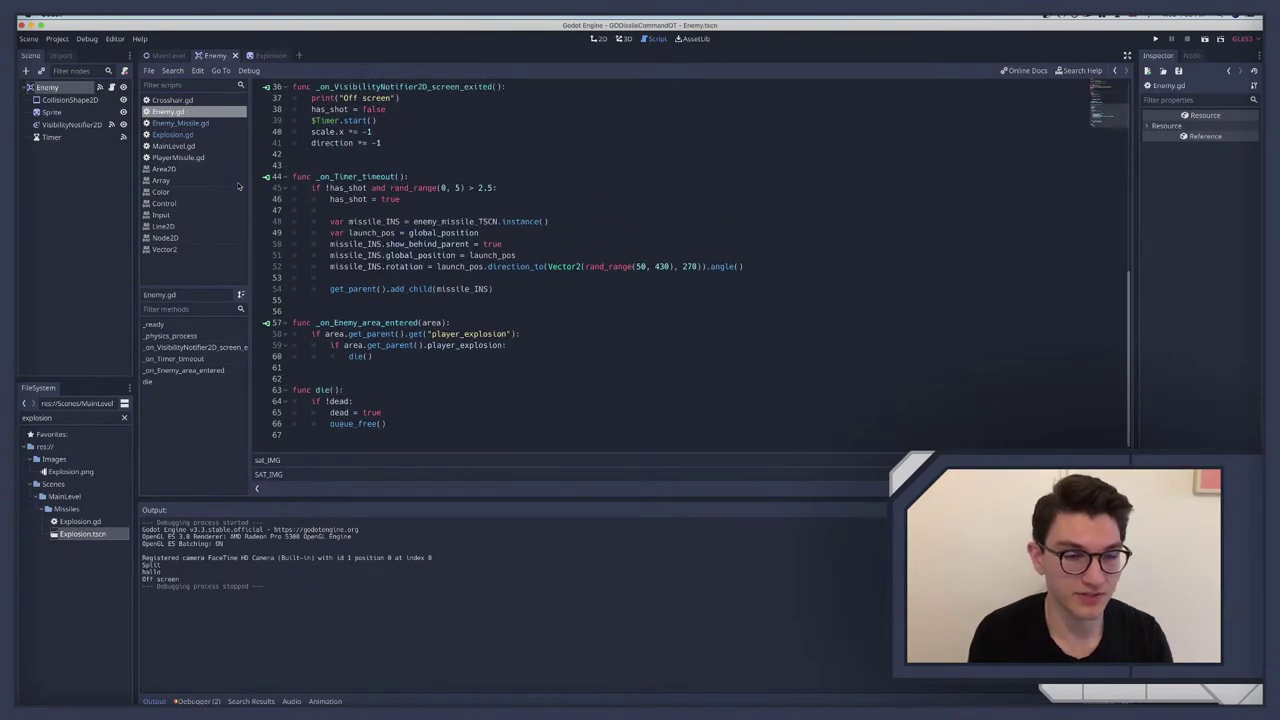
{"action": "left_click", "coordinate": [403, 356]}
{"action": "key", "text": "shift+Home"}
{"action": "type", "text": "health"}
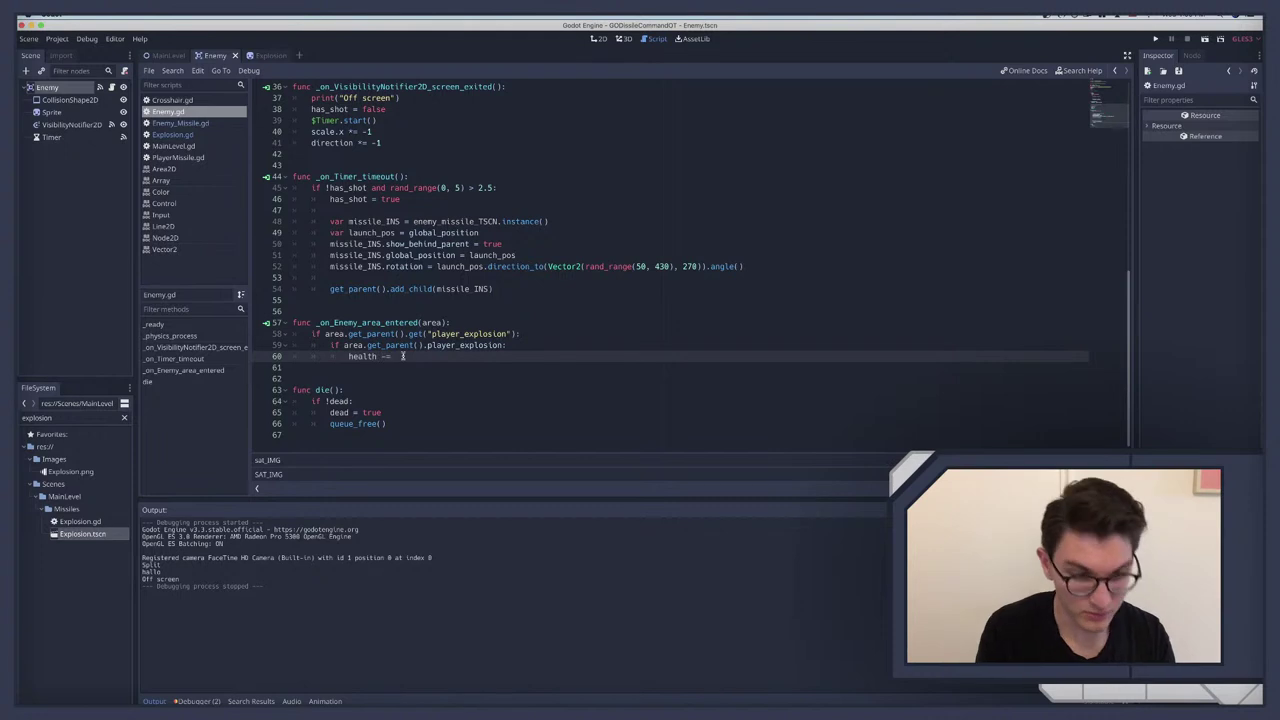
{"action": "type", "text": " -= 1"}
{"action": "key", "text": "Return"}
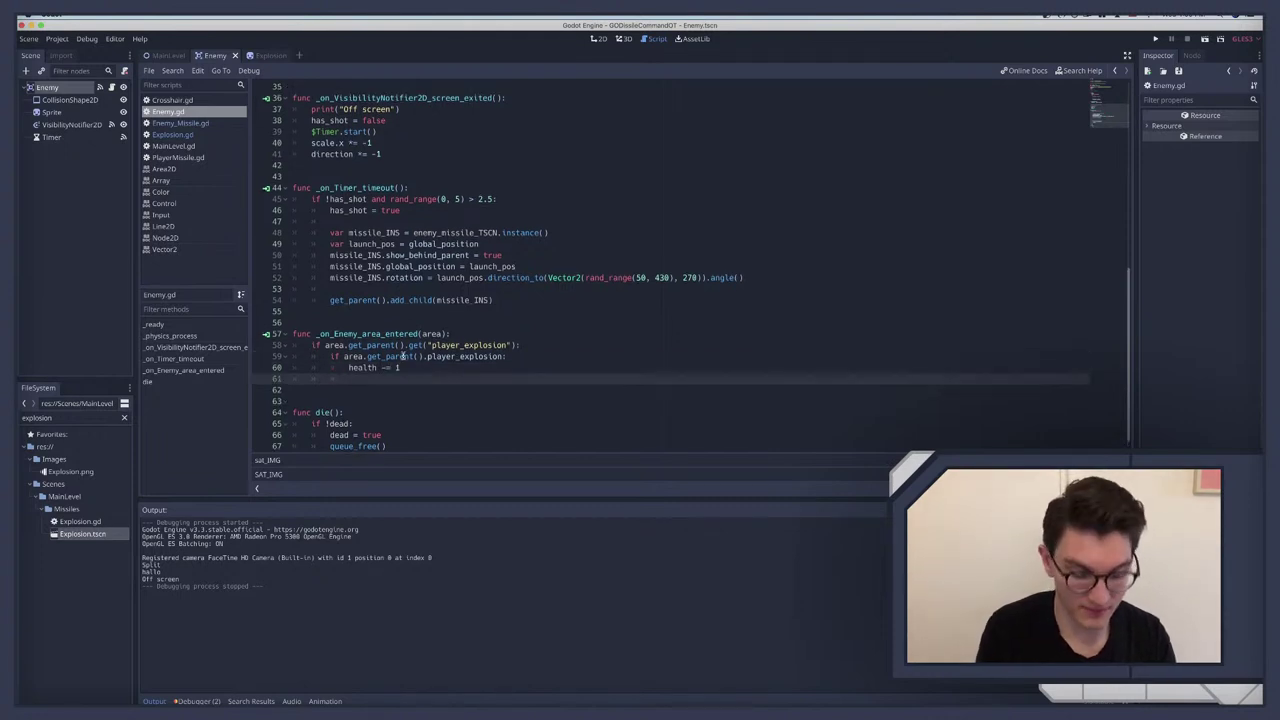
{"action": "type", "text": "if health <="}
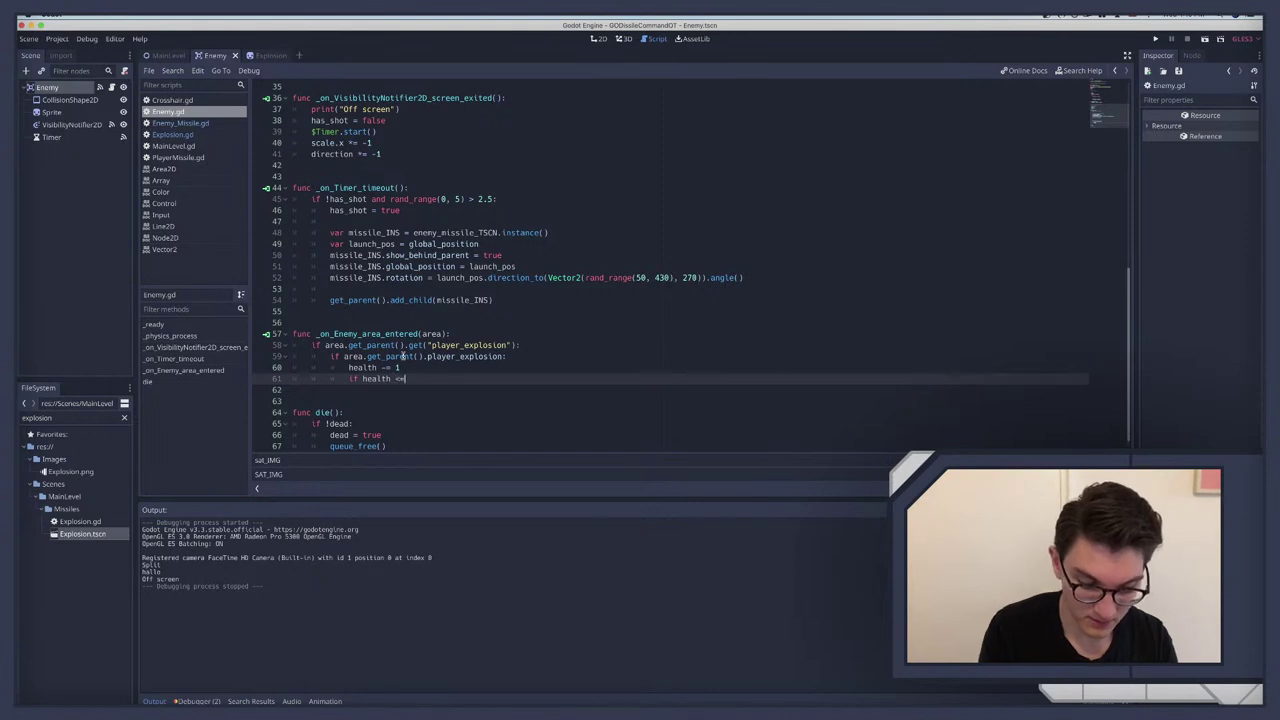
{"action": "type", "text": " 0"}
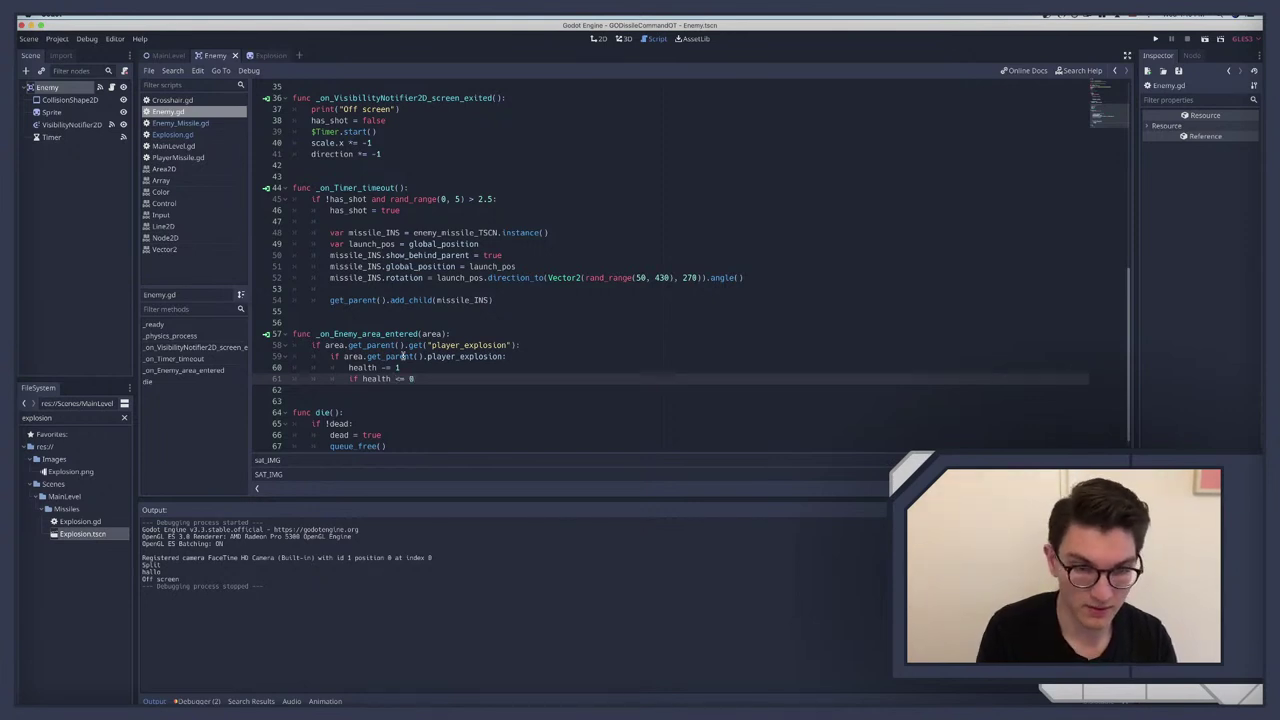
{"action": "type", "text": ":"}
{"action": "key", "text": "Return"}
{"action": "type", "text": "die()"}
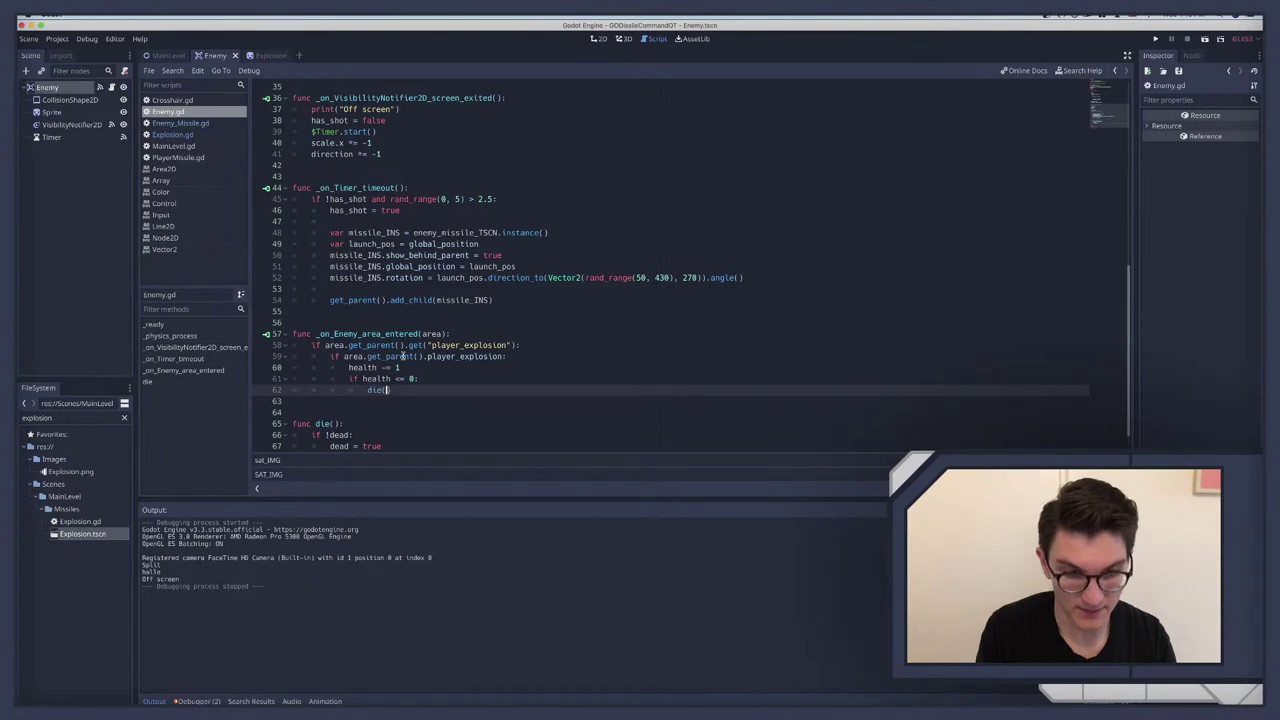
{"action": "left_click", "coordinate": [371, 372]}
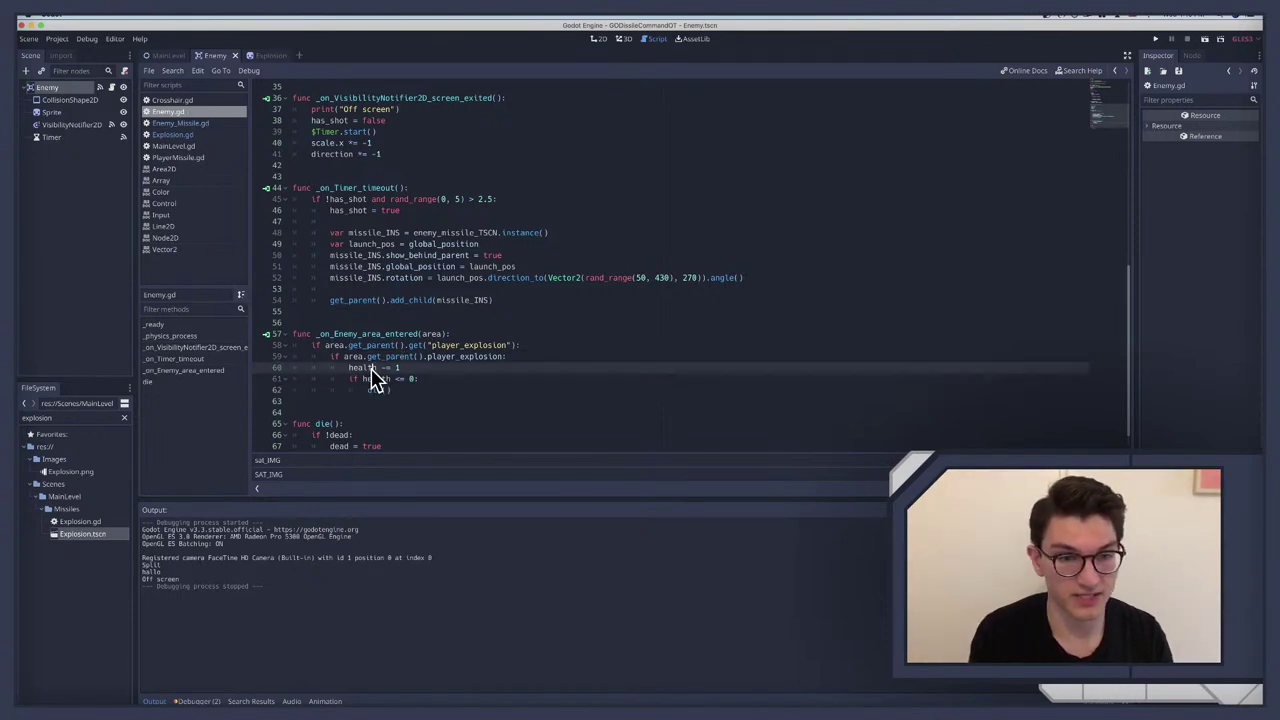
{"action": "left_click", "coordinate": [462, 375]}
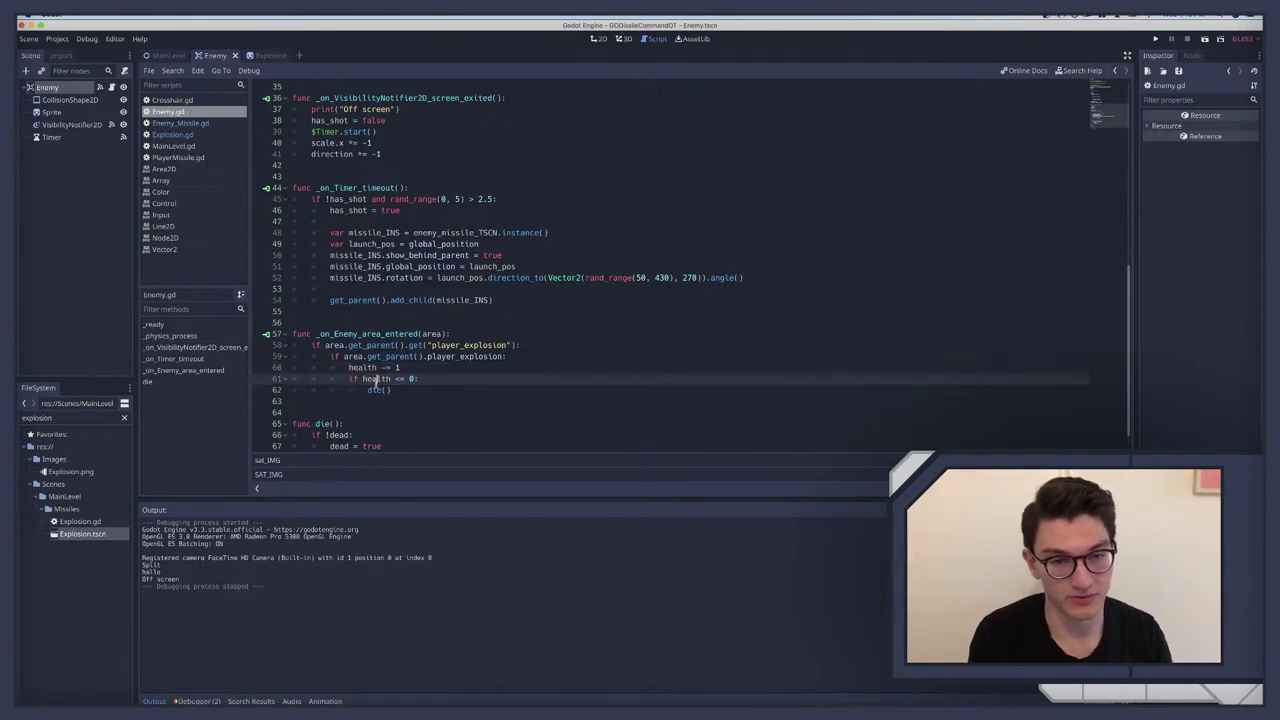
{"action": "key", "text": "super+b"}
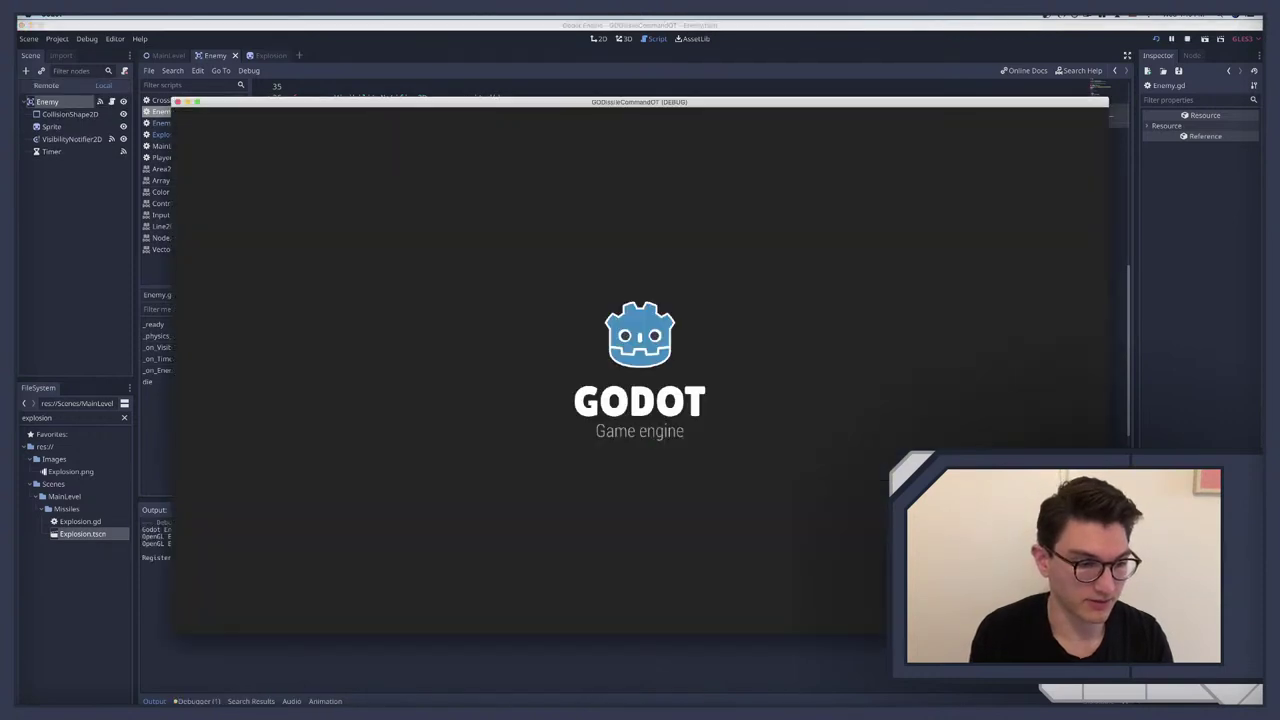
Step: Launch the game, fire explosions at the enemy plane and incoming missiles, then close it
{"action": "key", "text": "super+q"}
{"action": "key", "text": "super+b"}
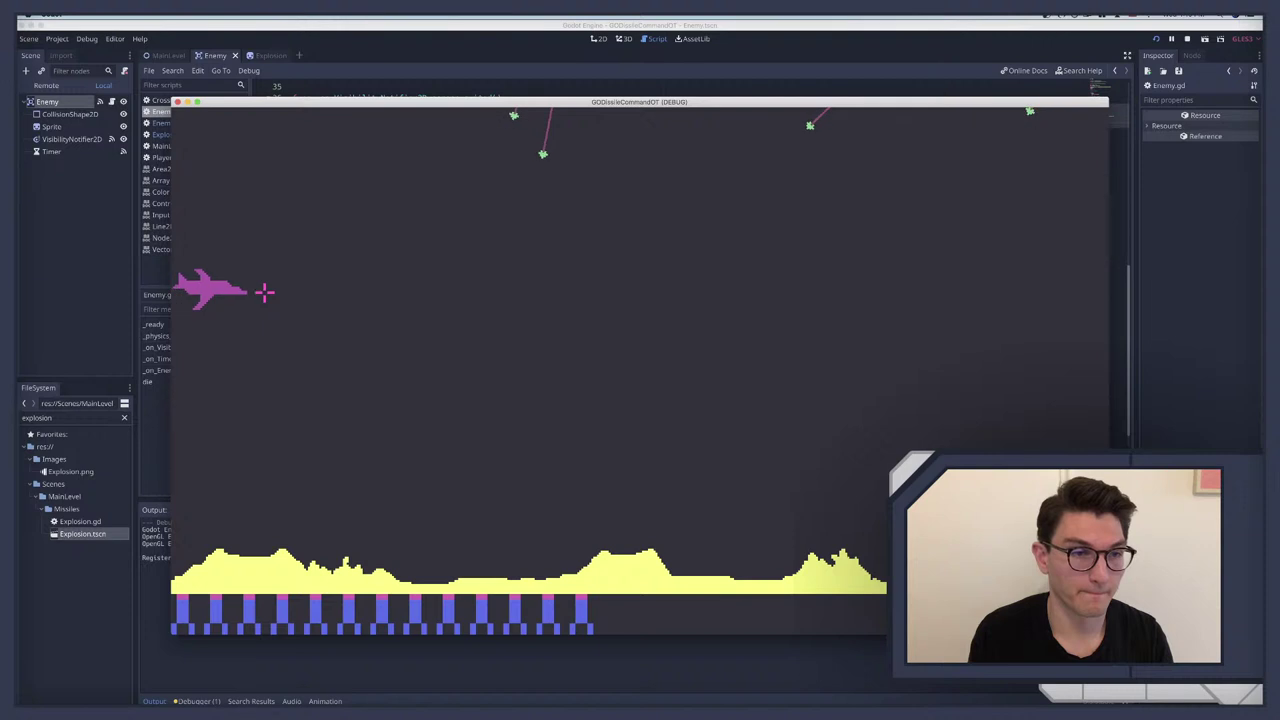
{"action": "left_click", "coordinate": [266, 289]}
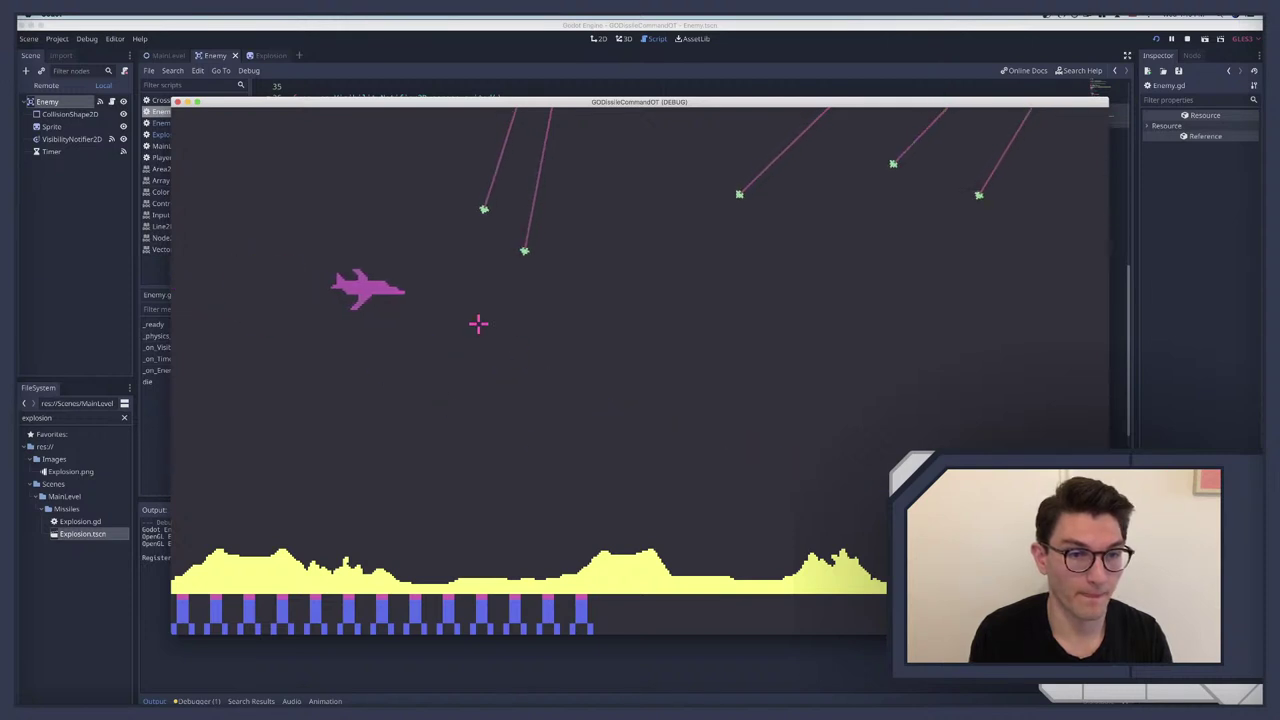
{"action": "left_click", "coordinate": [450, 308]}
{"action": "left_click", "coordinate": [466, 263]}
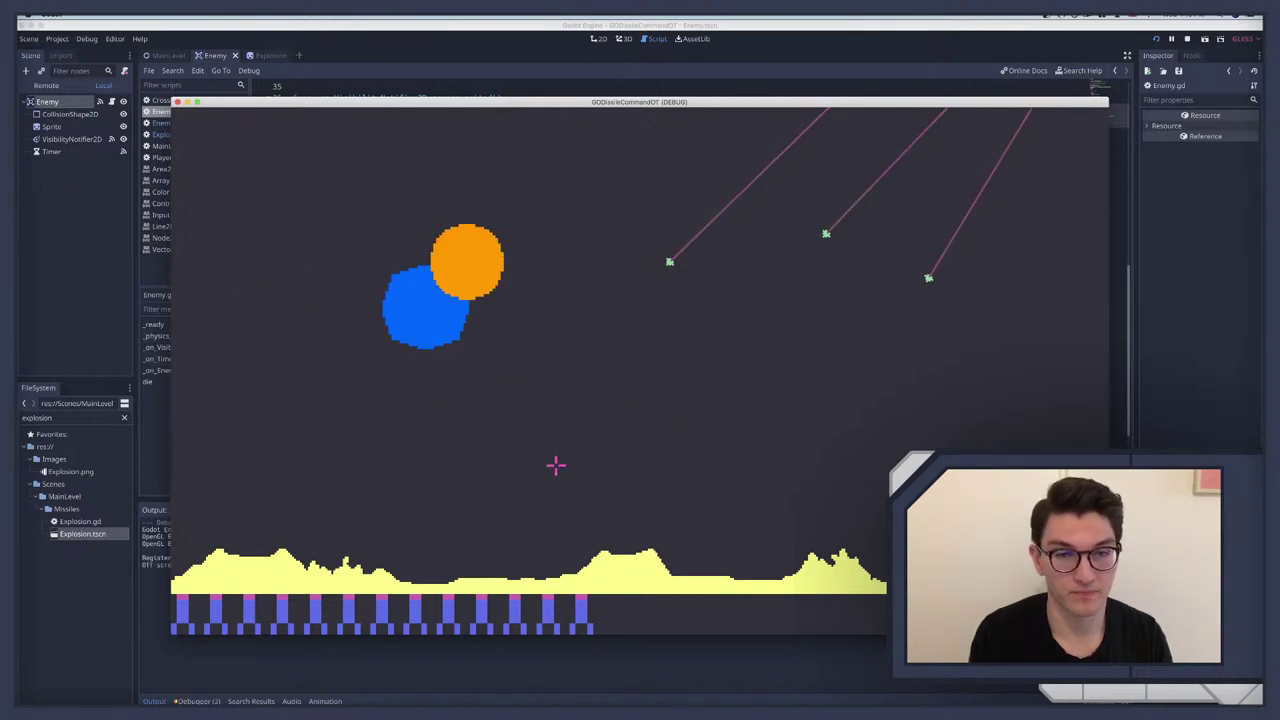
{"action": "left_click", "coordinate": [511, 317]}
{"action": "left_click", "coordinate": [567, 335]}
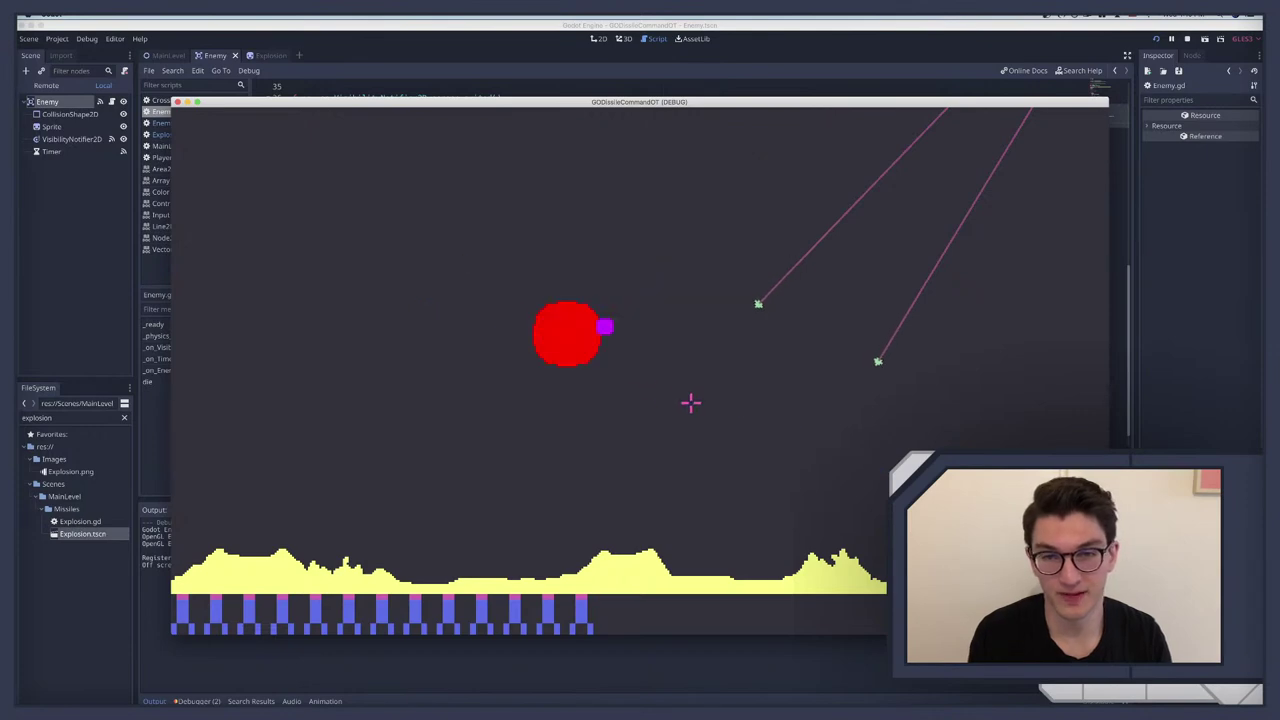
{"action": "left_click", "coordinate": [714, 376]}
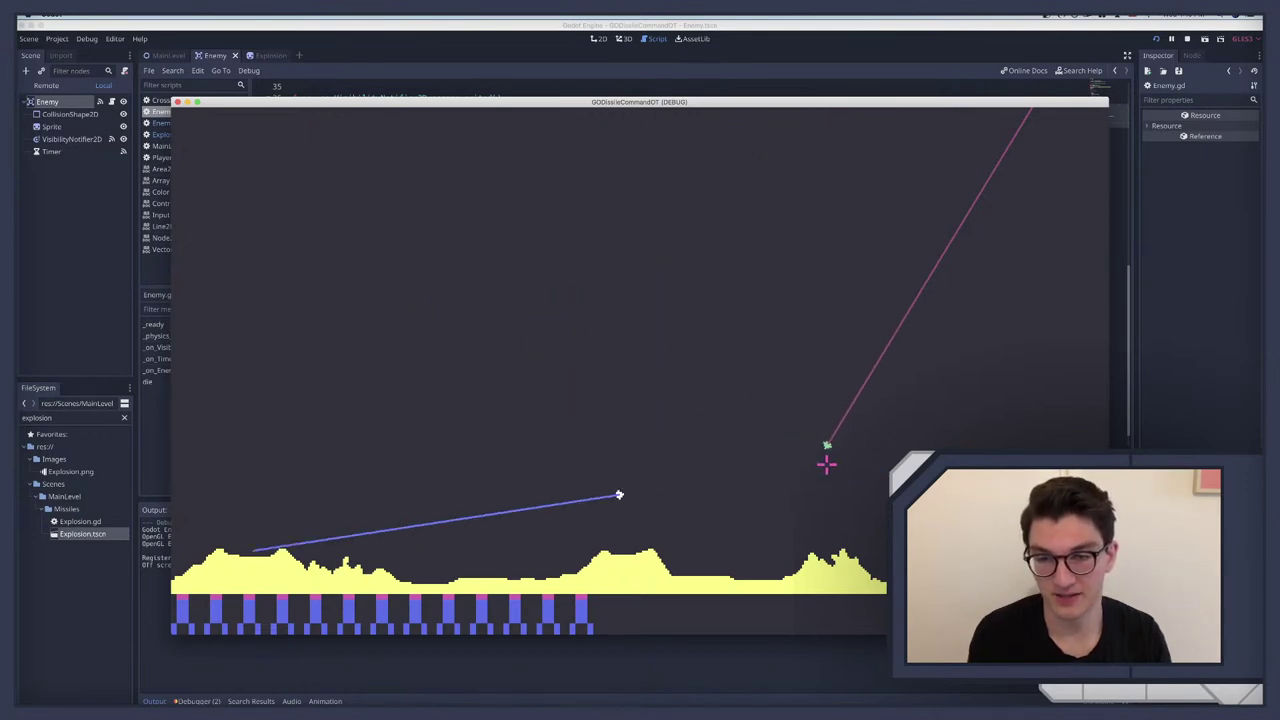
{"action": "key", "text": "F8"}
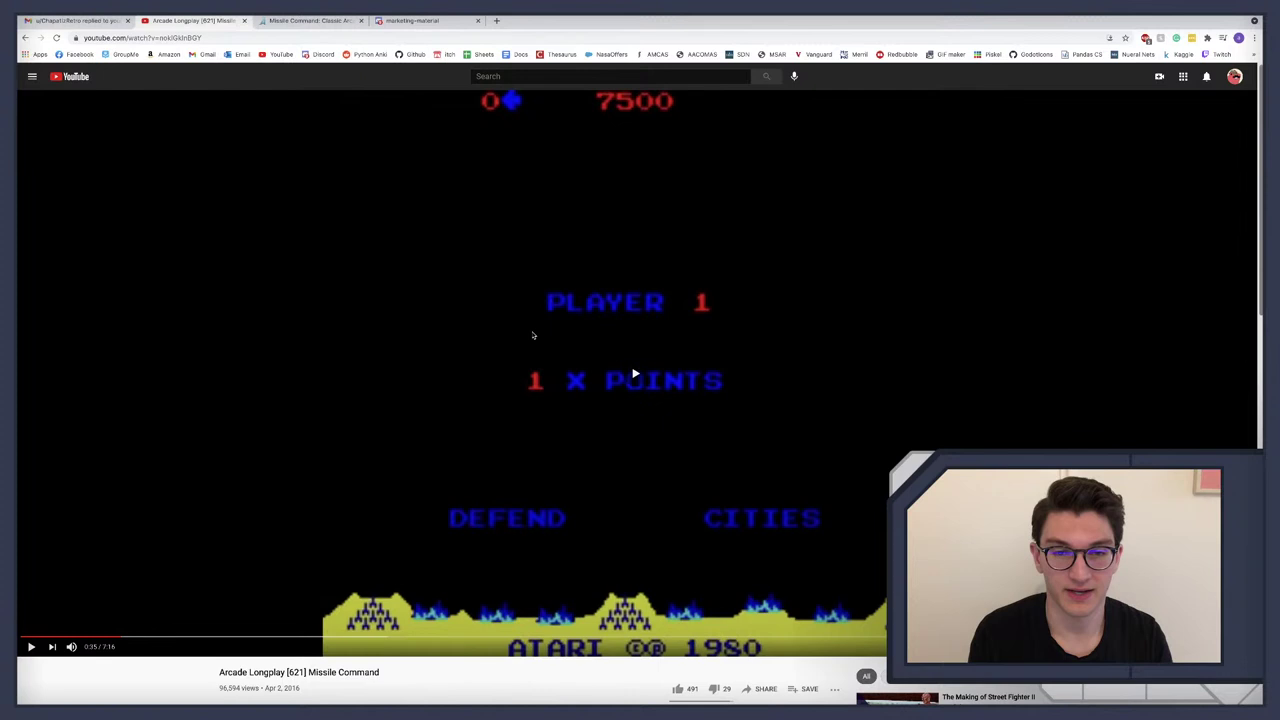
Step: Let the Missile Command longplay play briefly, then go back to Enemy.gd in Godot
{"action": "left_click", "coordinate": [531, 335]}
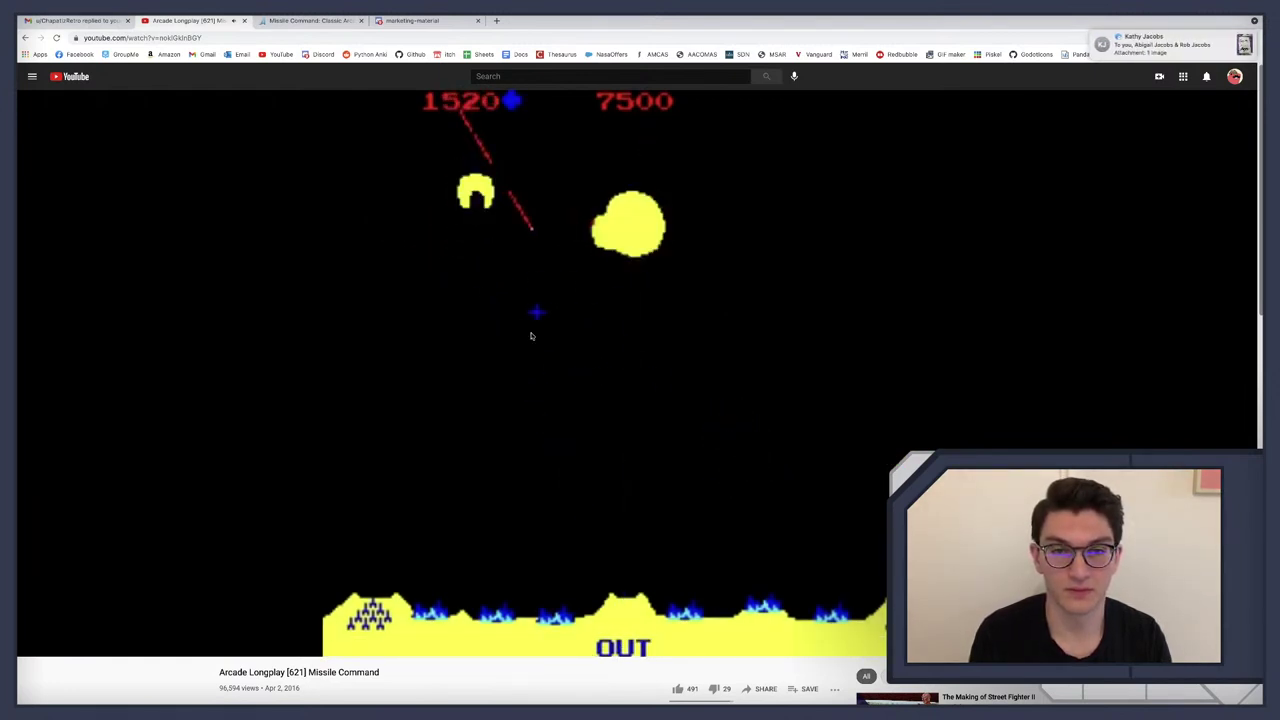
{"action": "key", "text": "super+q"}
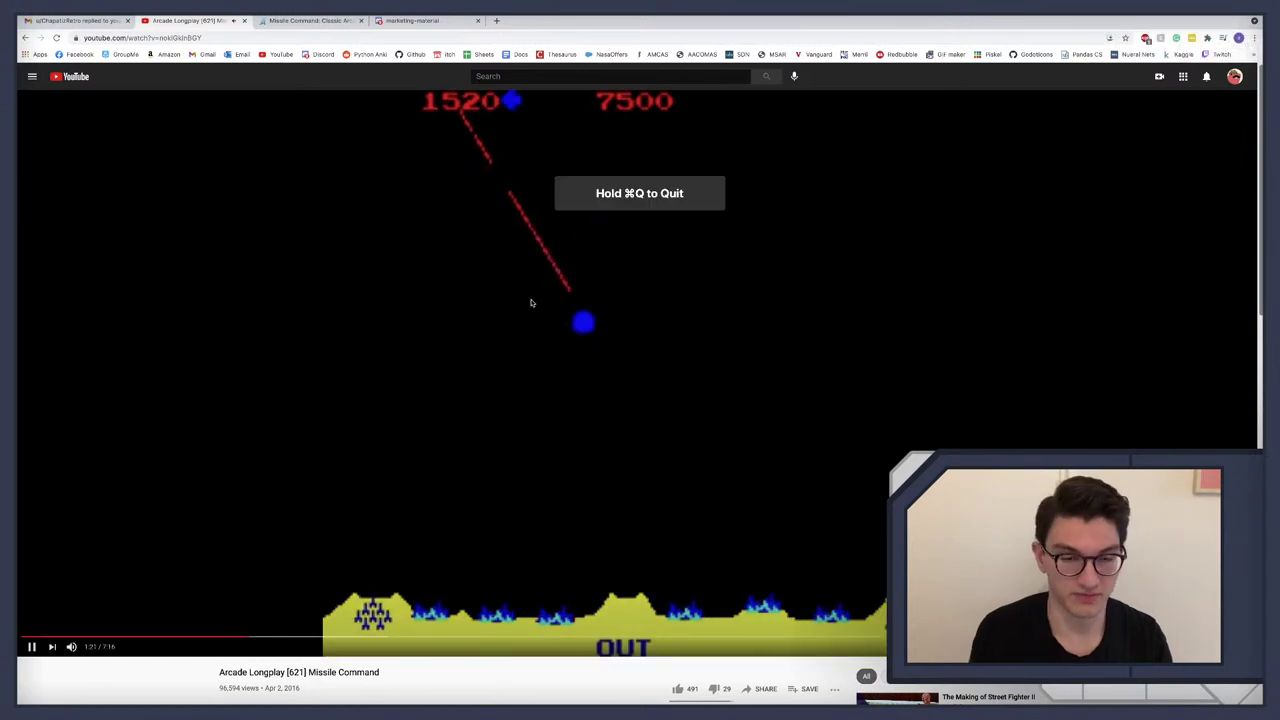
{"action": "key", "text": "Return"}
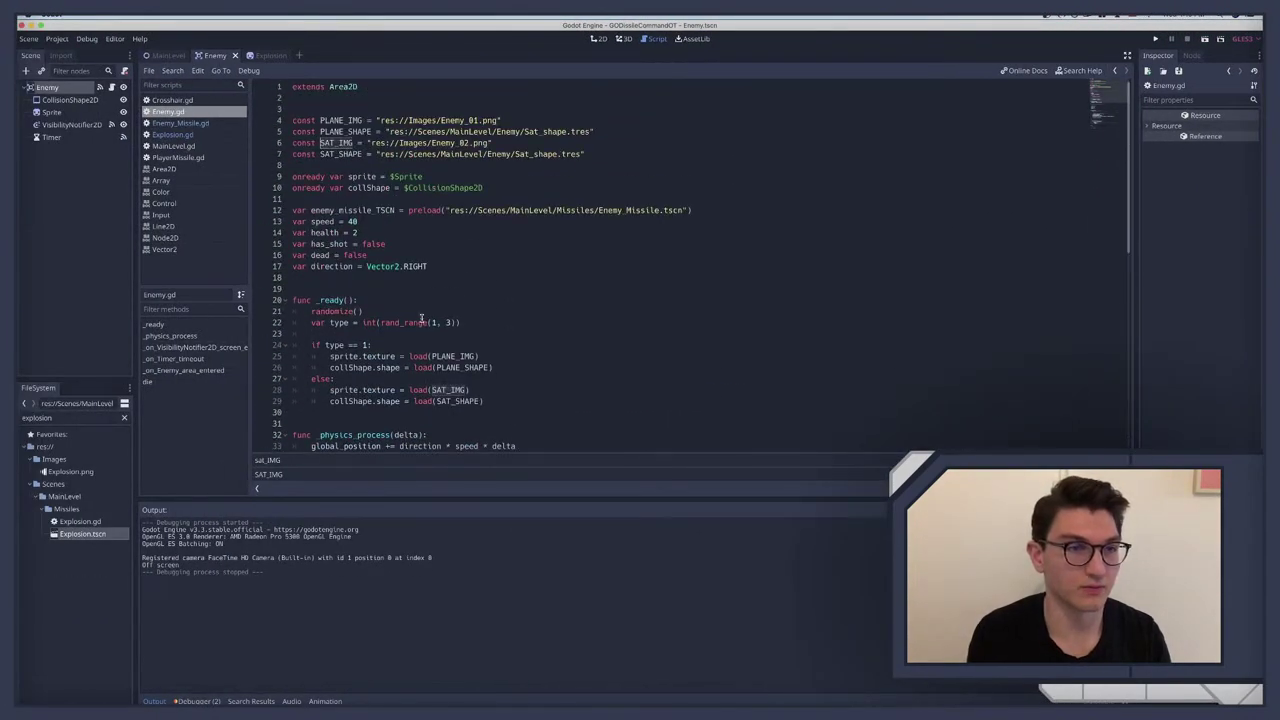
Step: Paste the explosion_TSCN preload from Enemy_Missile.gd into Enemy.gd below the missile preload
{"action": "left_click", "coordinate": [178, 124]}
{"action": "scroll", "coordinate": [413, 218], "scroll_direction": "up", "scroll_amount": 5}
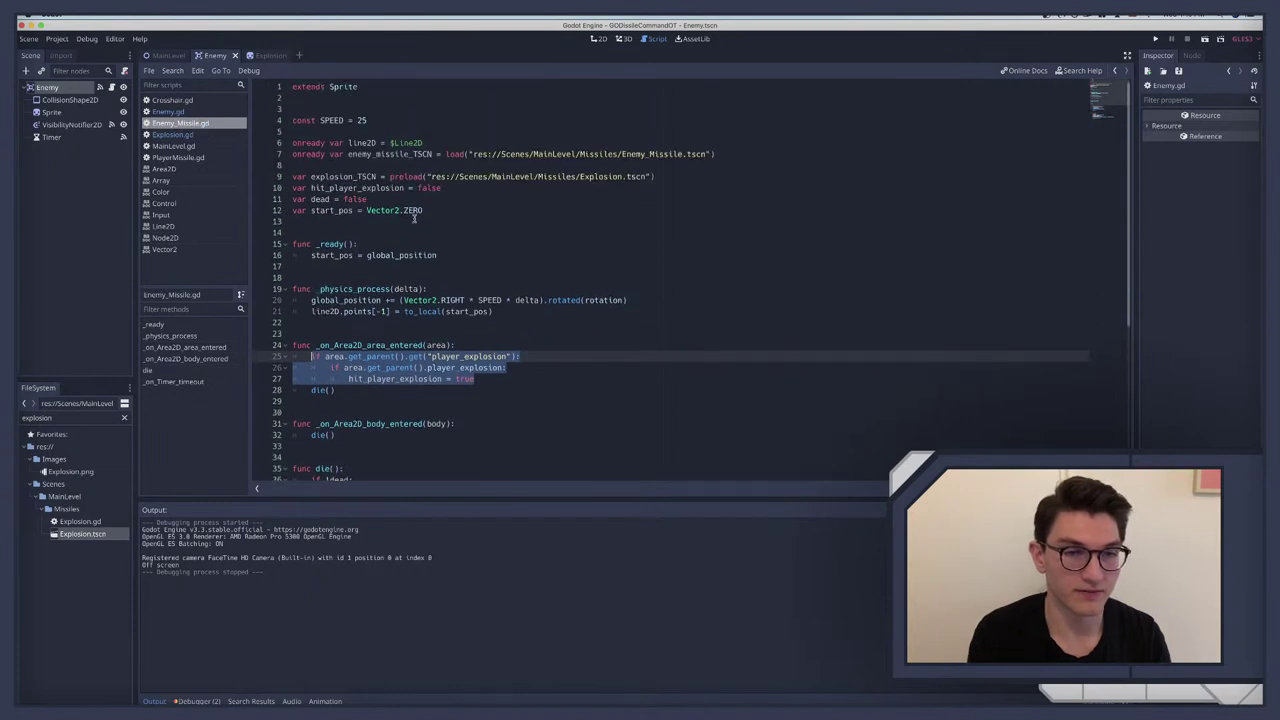
{"action": "scroll", "coordinate": [410, 204], "scroll_direction": "up", "scroll_amount": 1}
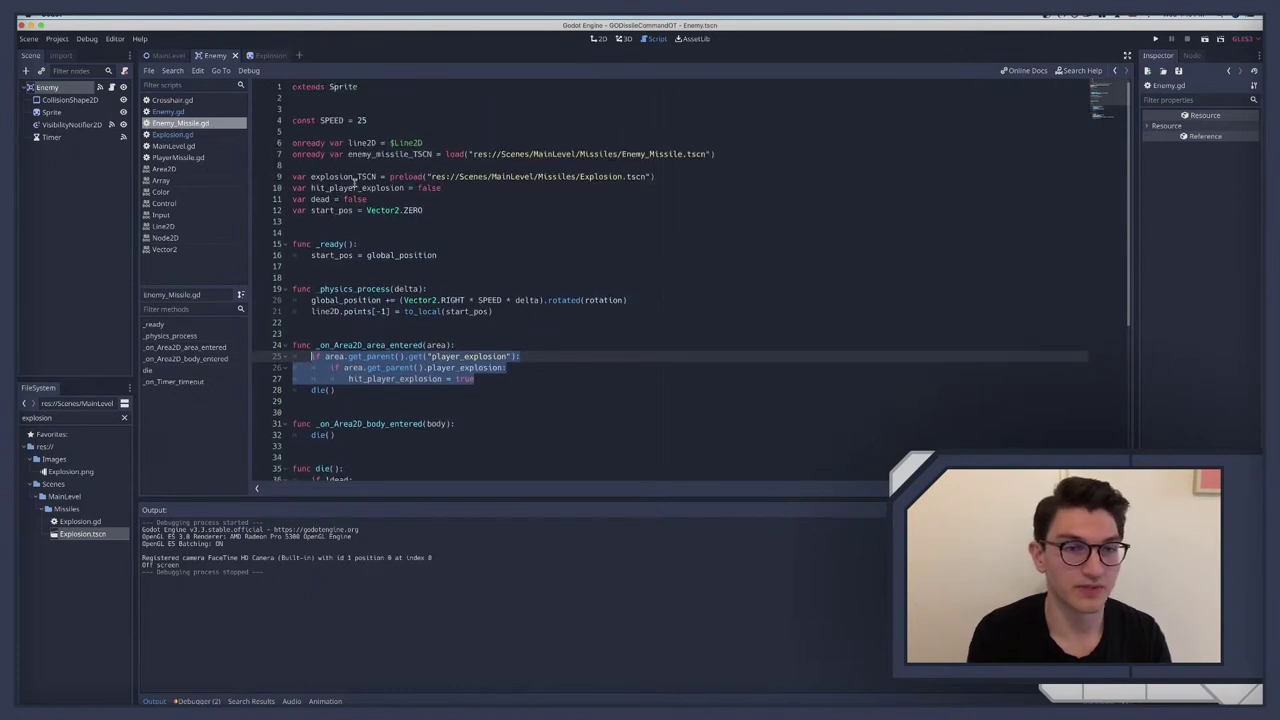
{"action": "triple_click", "coordinate": [347, 177]}
{"action": "key", "text": "super+c"}
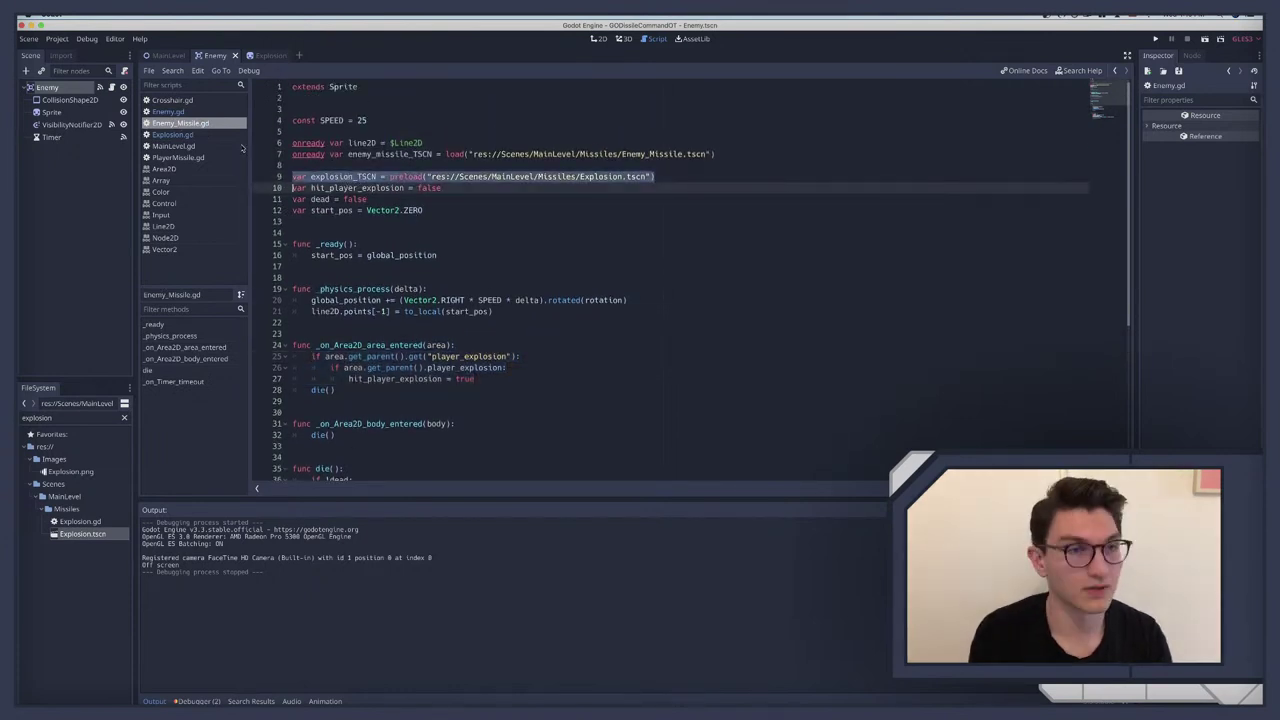
{"action": "left_click", "coordinate": [175, 111]}
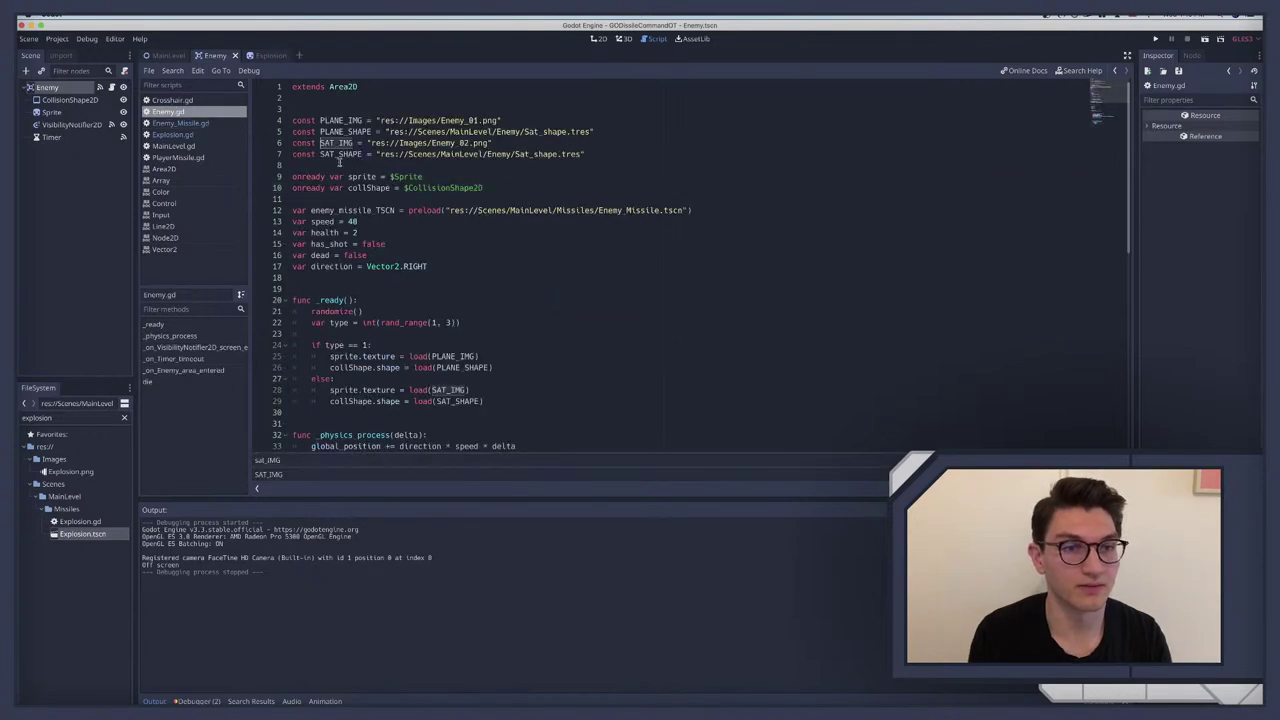
{"action": "left_click", "coordinate": [320, 200]}
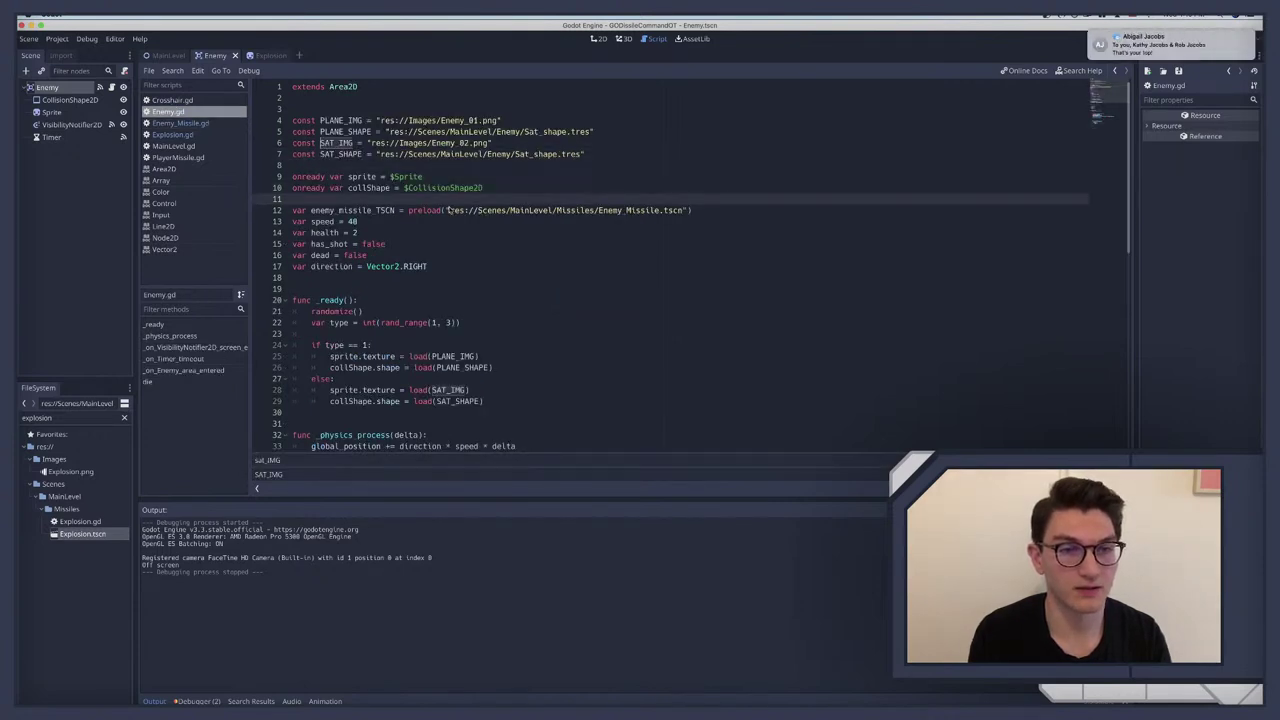
{"action": "left_click", "coordinate": [731, 209]}
{"action": "key", "text": "Return"}
{"action": "key", "text": "super+v"}
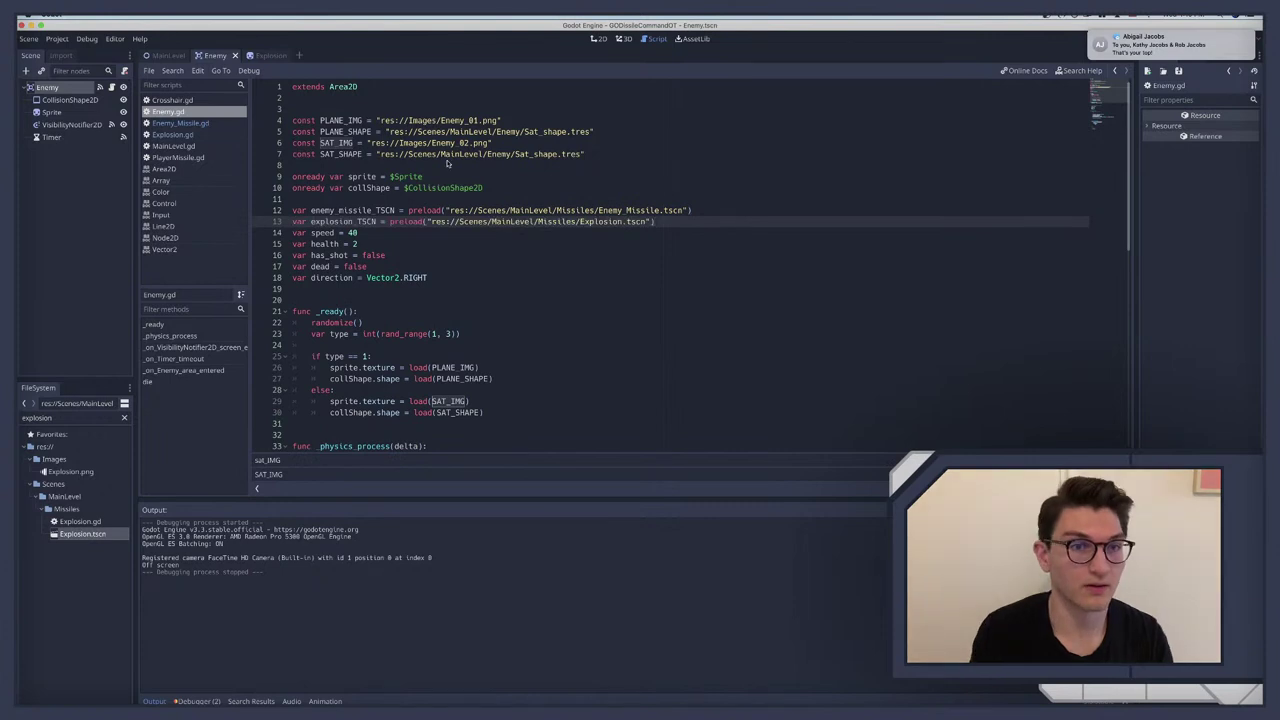
Step: Select the explosion-spawning lines in Enemy_Missile.gd's die() function
{"action": "left_click", "coordinate": [168, 134]}
{"action": "left_click", "coordinate": [176, 123]}
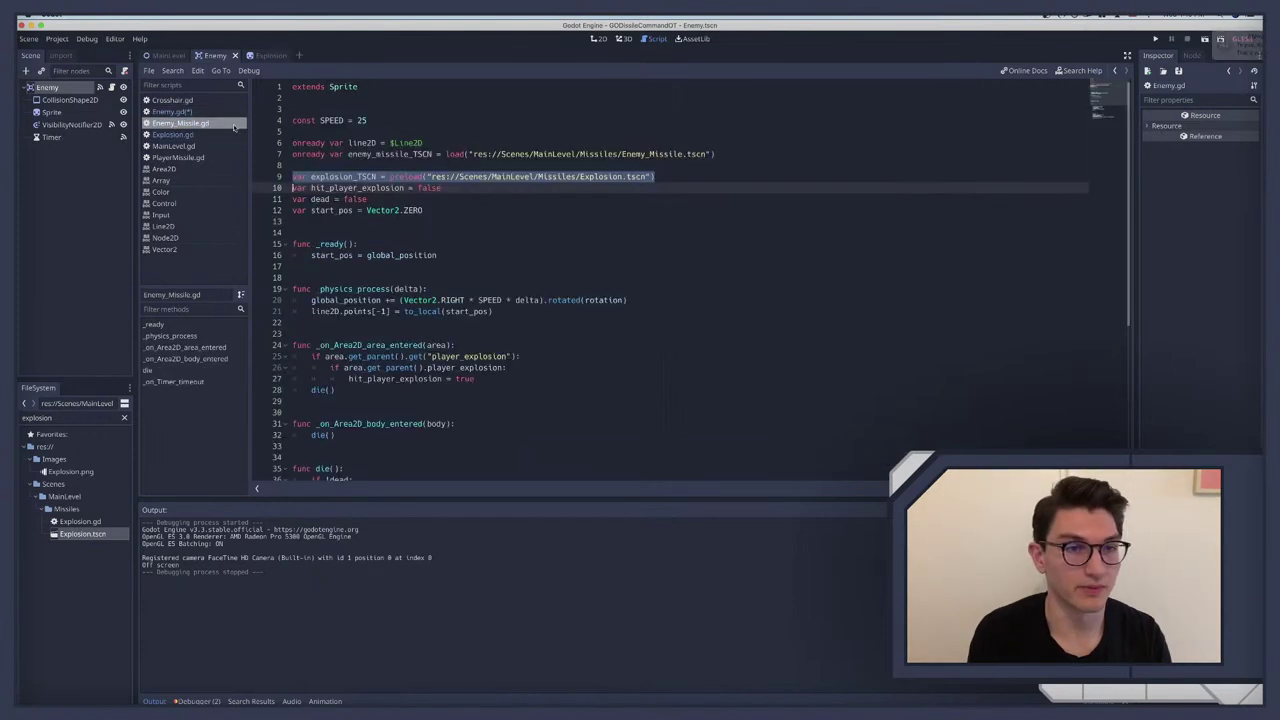
{"action": "scroll", "coordinate": [388, 207], "scroll_direction": "down", "scroll_amount": 6}
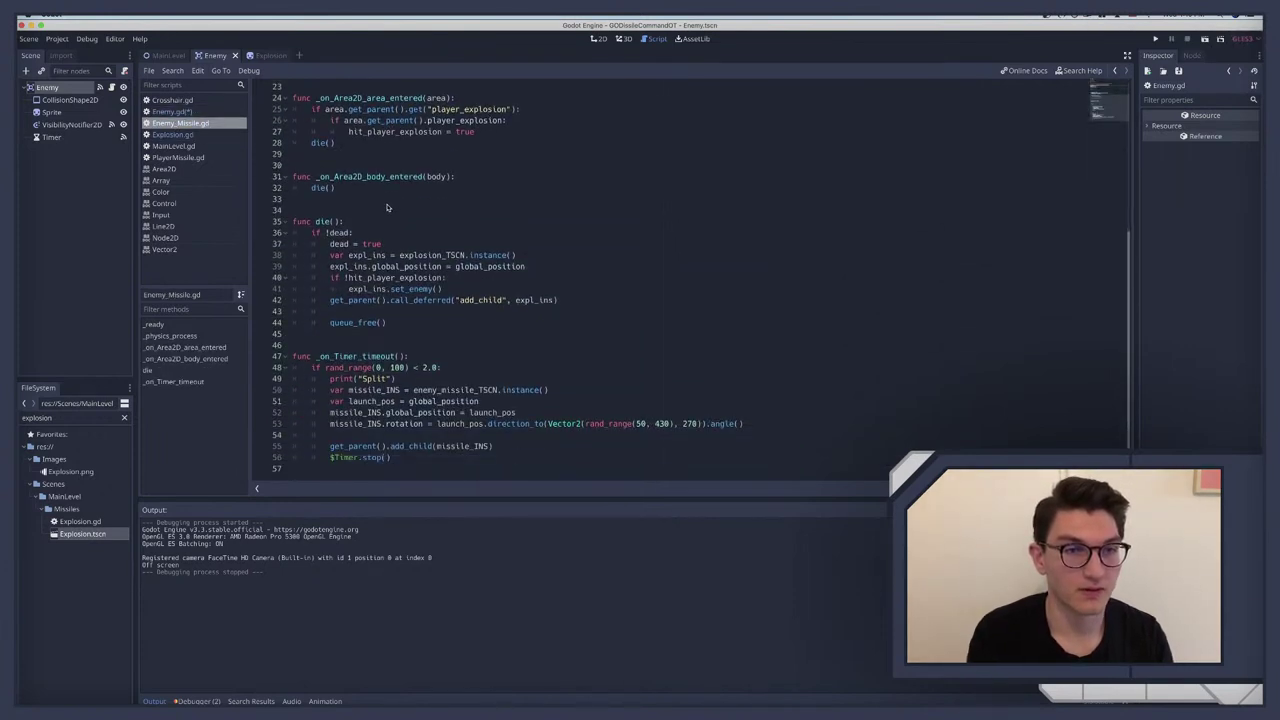
{"action": "scroll", "coordinate": [388, 207], "scroll_direction": "up", "scroll_amount": 3}
{"action": "scroll", "coordinate": [389, 207], "scroll_direction": "down", "scroll_amount": 3}
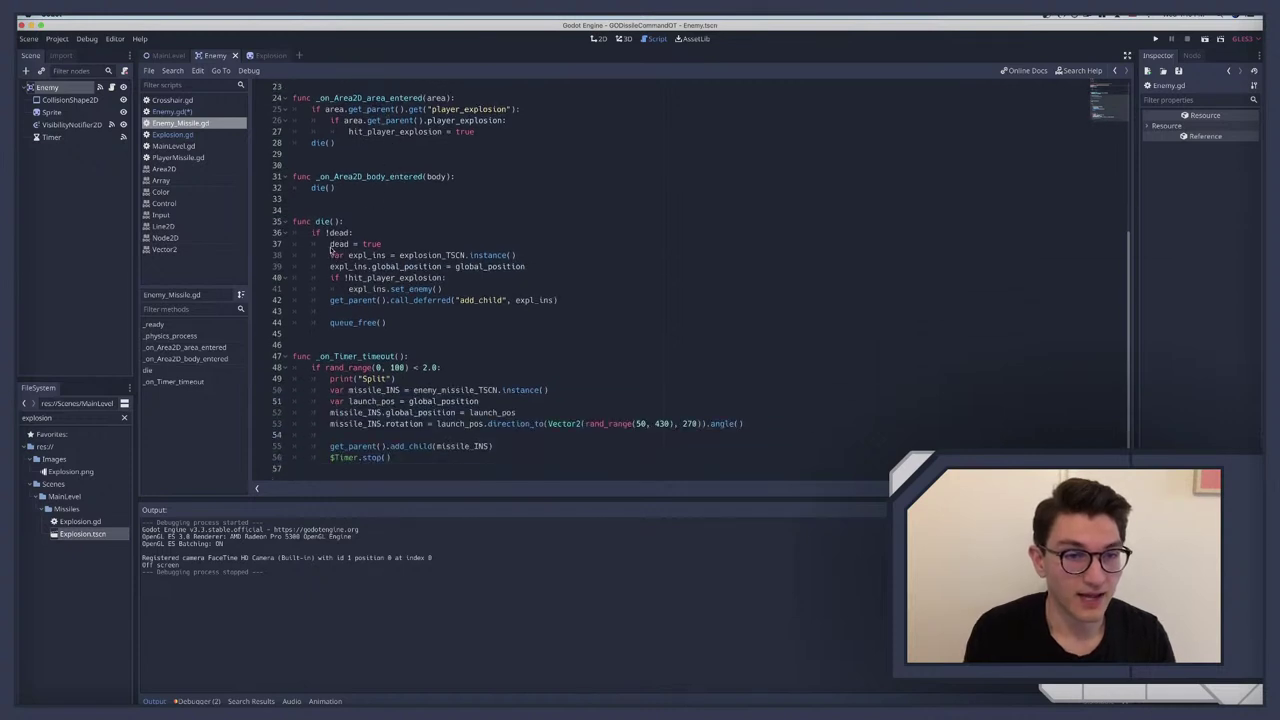
{"action": "left_click_drag", "start_coordinate": [330, 256], "coordinate": [560, 302]}
{"action": "key", "text": "super+c"}
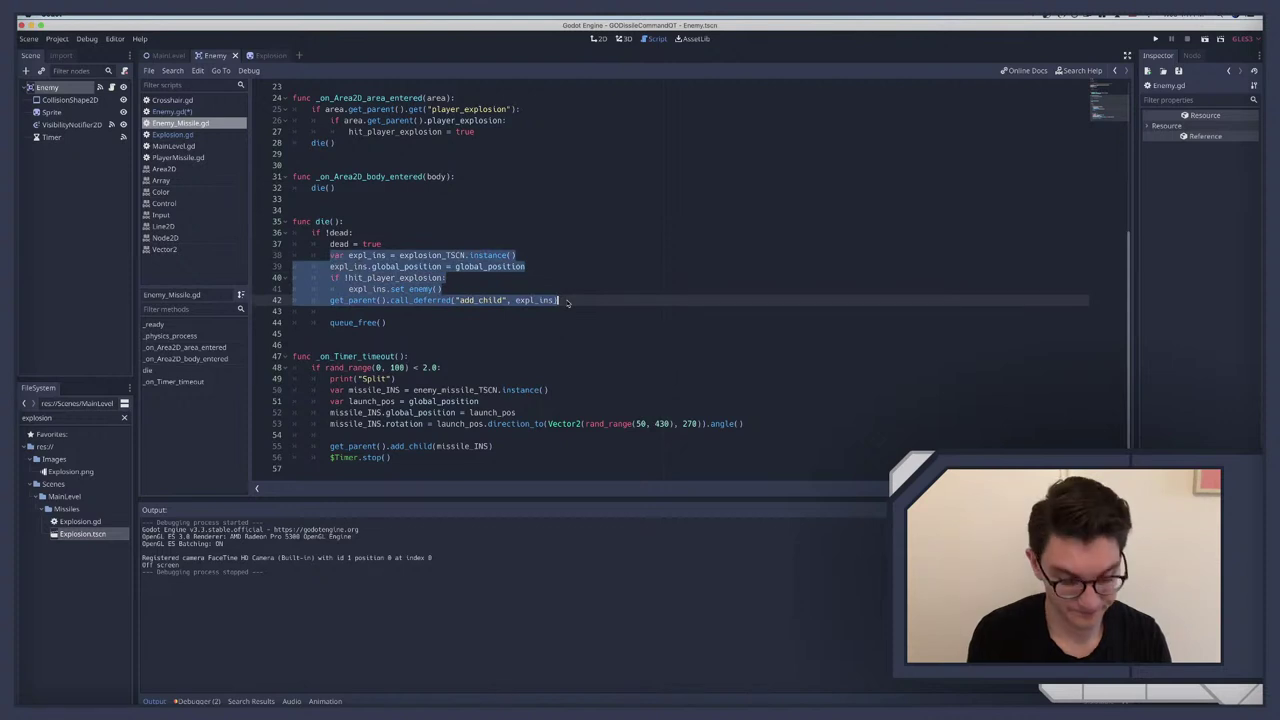
Step: Paste the explosion-instancing code after 'dead = true' in Enemy.gd's die()
{"action": "left_click", "coordinate": [172, 134]}
{"action": "left_click", "coordinate": [168, 112]}
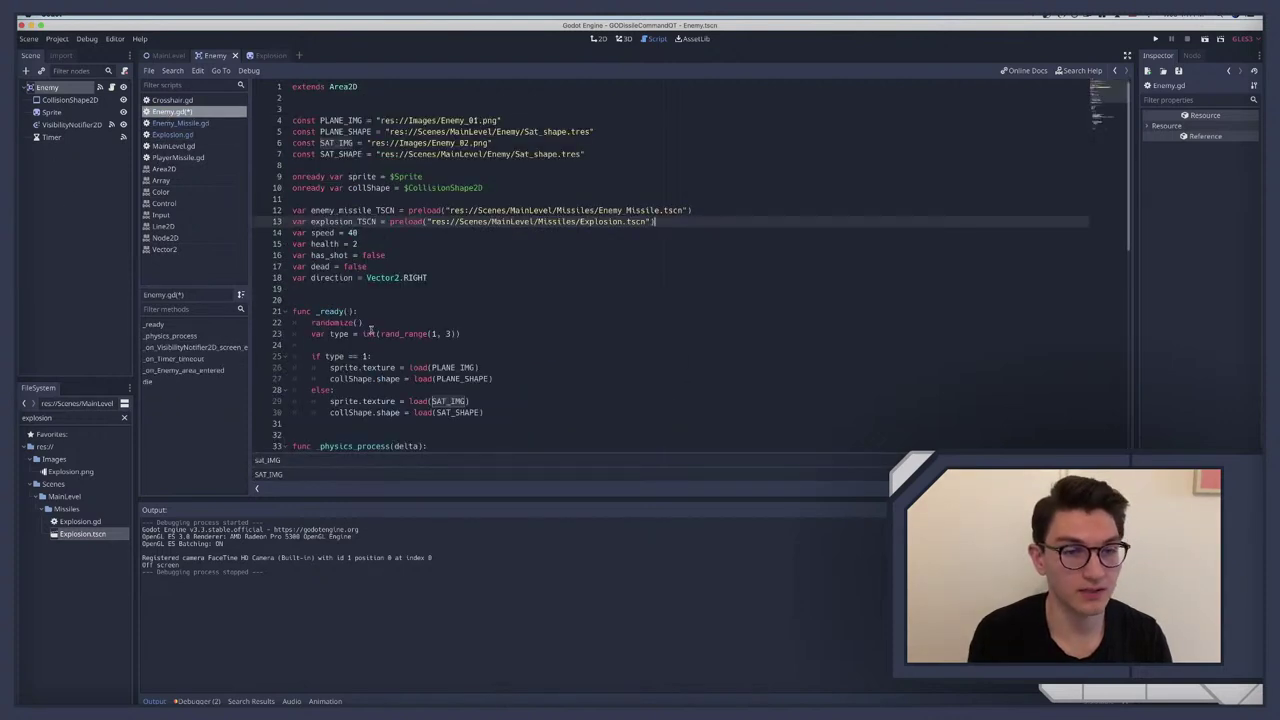
{"action": "scroll", "coordinate": [370, 330], "scroll_direction": "down", "scroll_amount": 8}
{"action": "scroll", "coordinate": [370, 330], "scroll_direction": "down", "scroll_amount": 3}
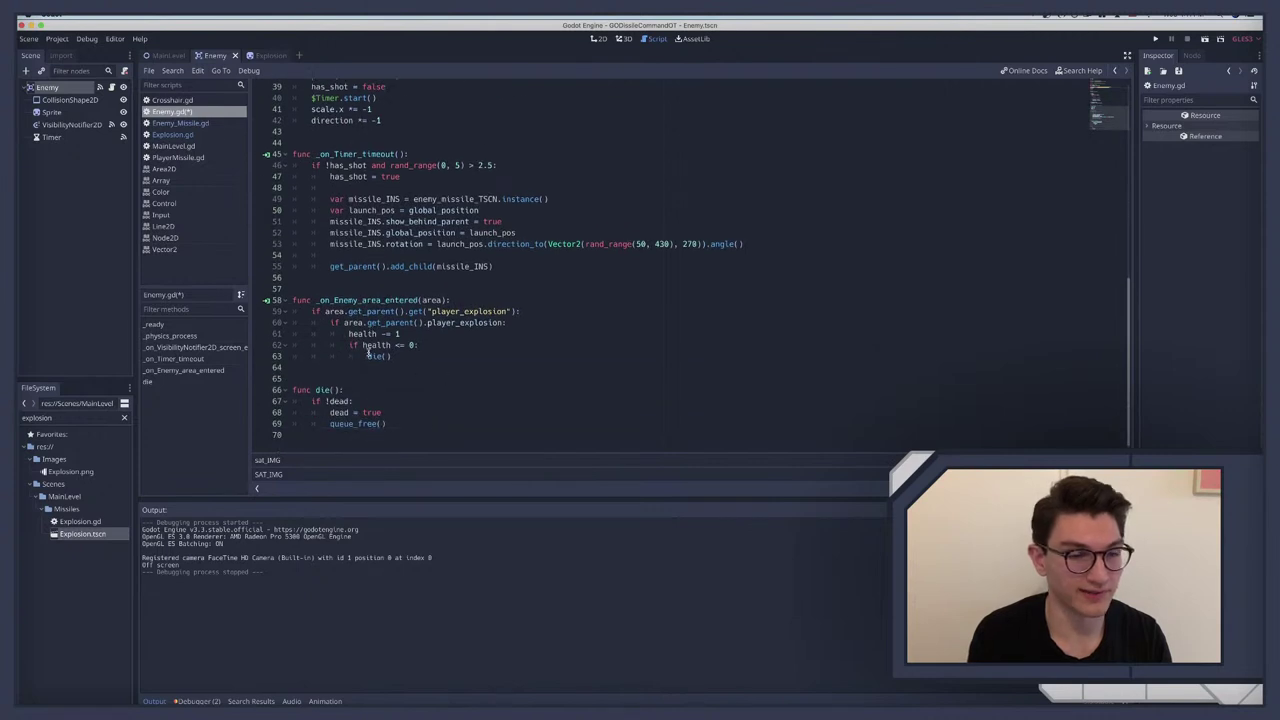
{"action": "left_click", "coordinate": [398, 413]}
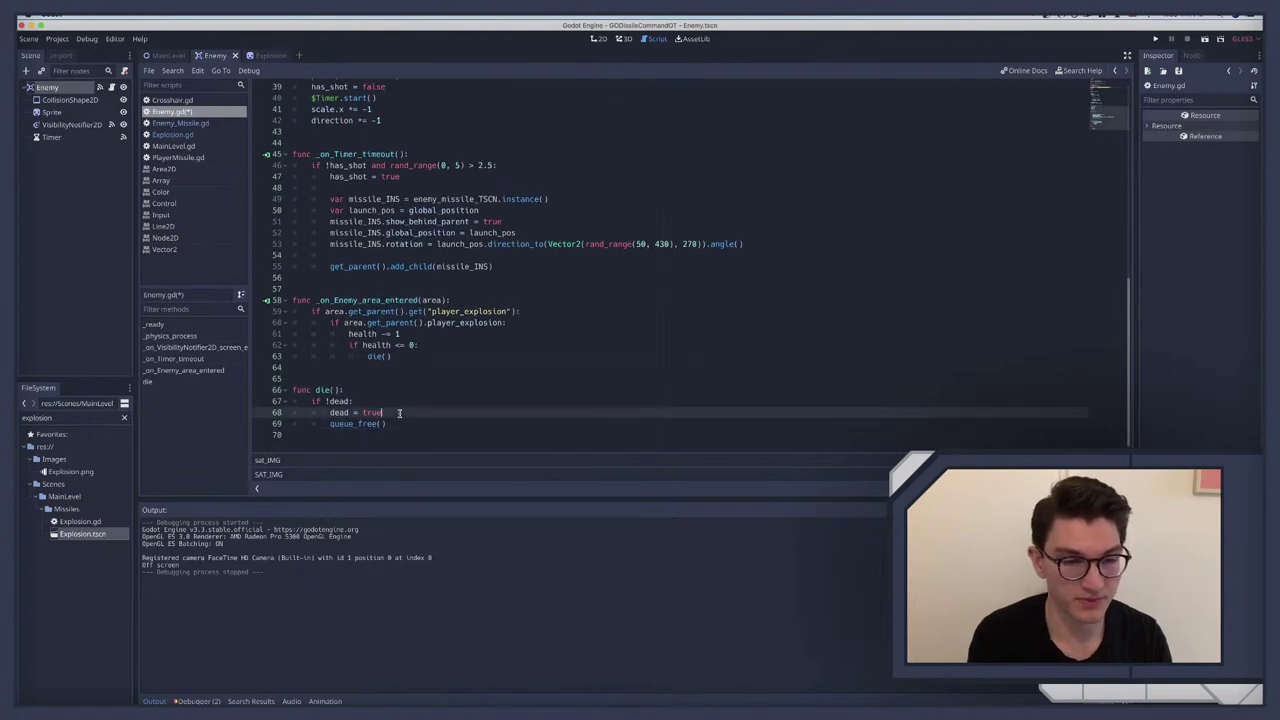
{"action": "key", "text": "super+v"}
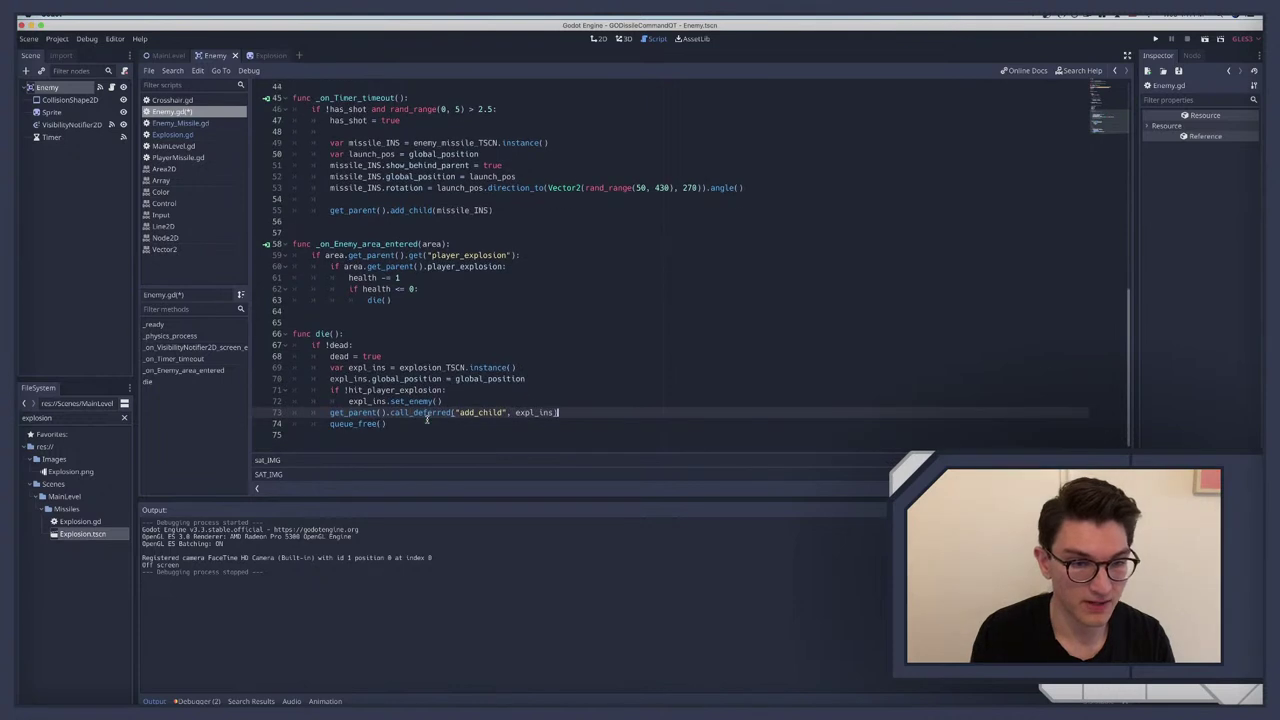
Step: Delete the undeclared hit_player_explosion if-block, save Enemy.gd and run the game
{"action": "left_click", "coordinate": [368, 390]}
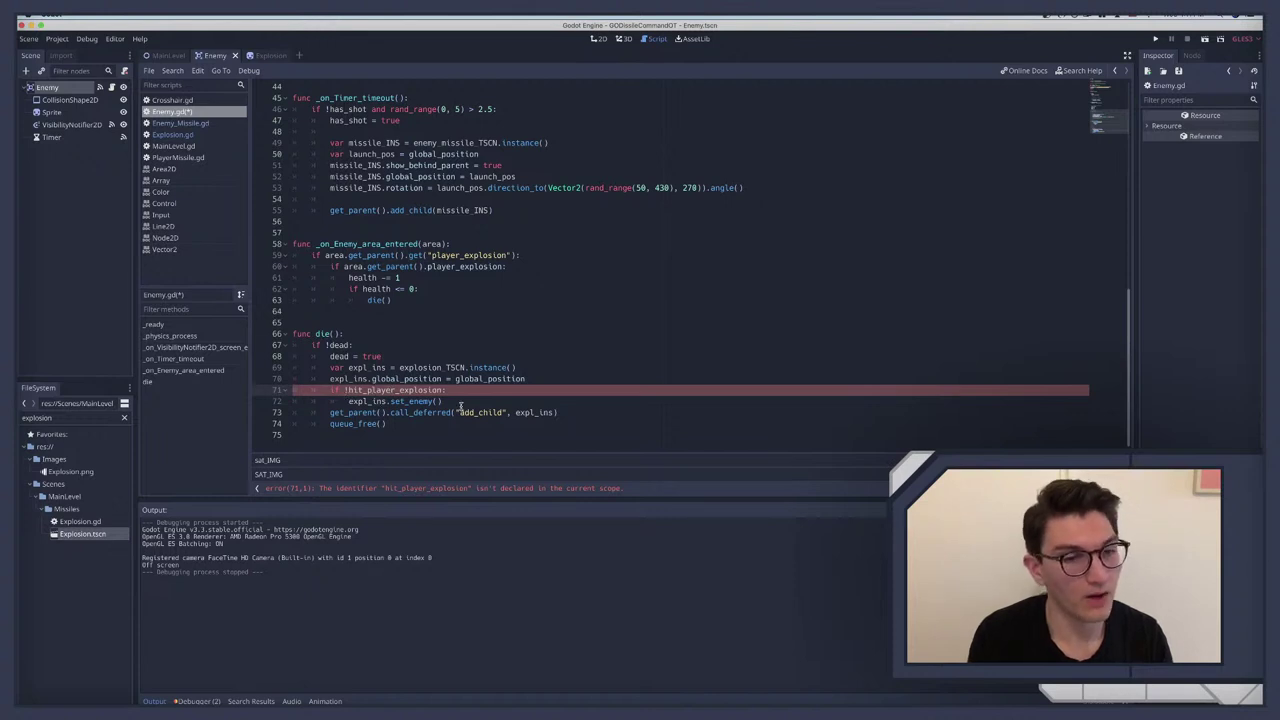
{"action": "left_click_drag", "start_coordinate": [461, 403], "coordinate": [276, 397]}
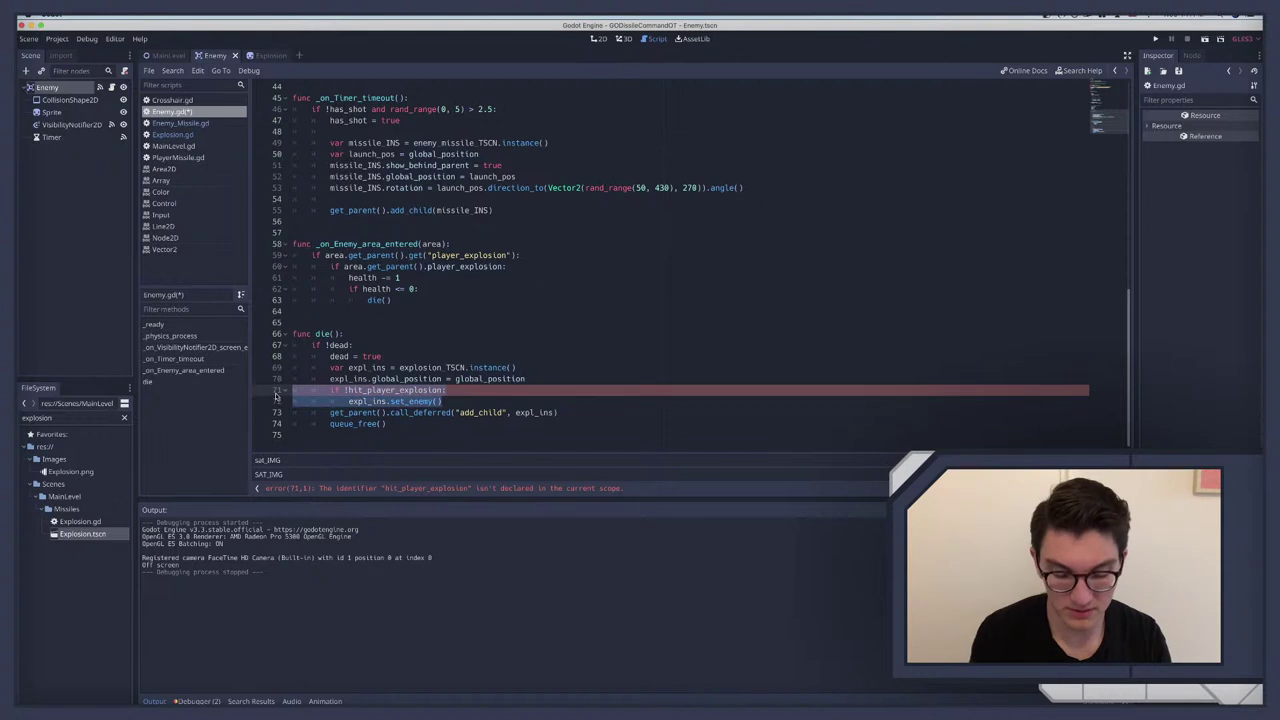
{"action": "key", "text": "BackSpace"}
{"action": "key", "text": "BackSpace"}
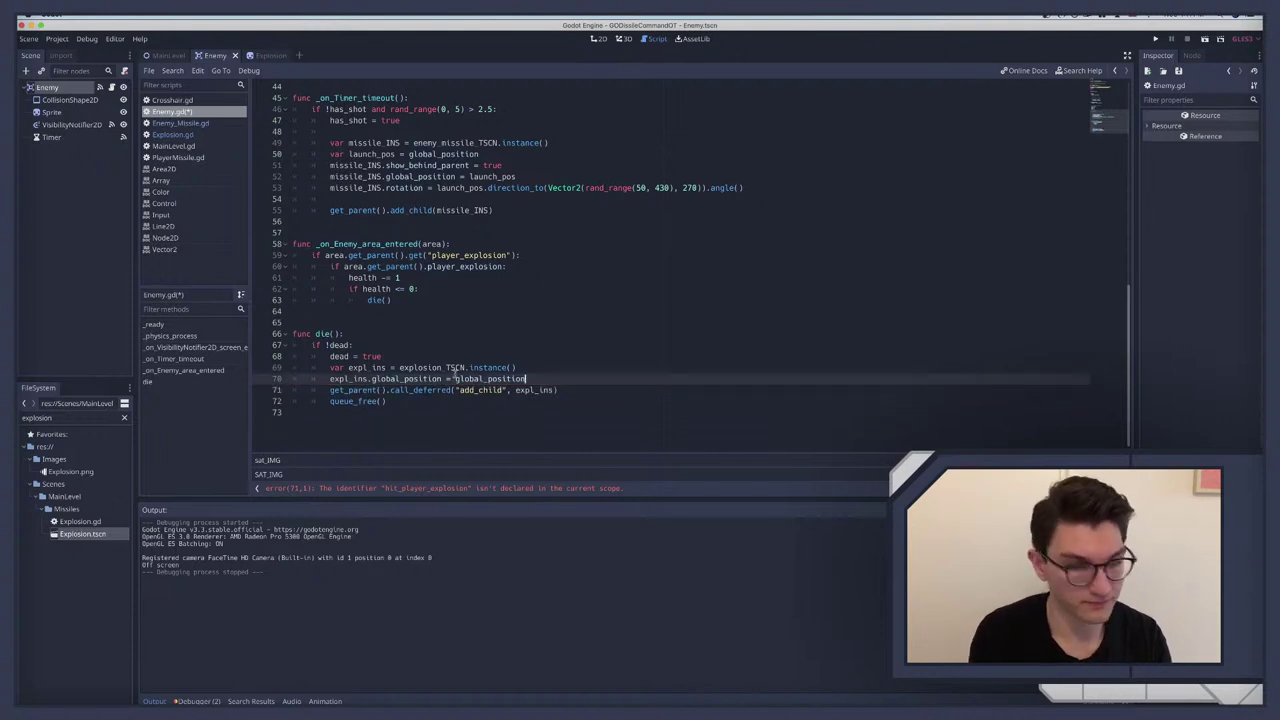
{"action": "key", "text": "super+s"}
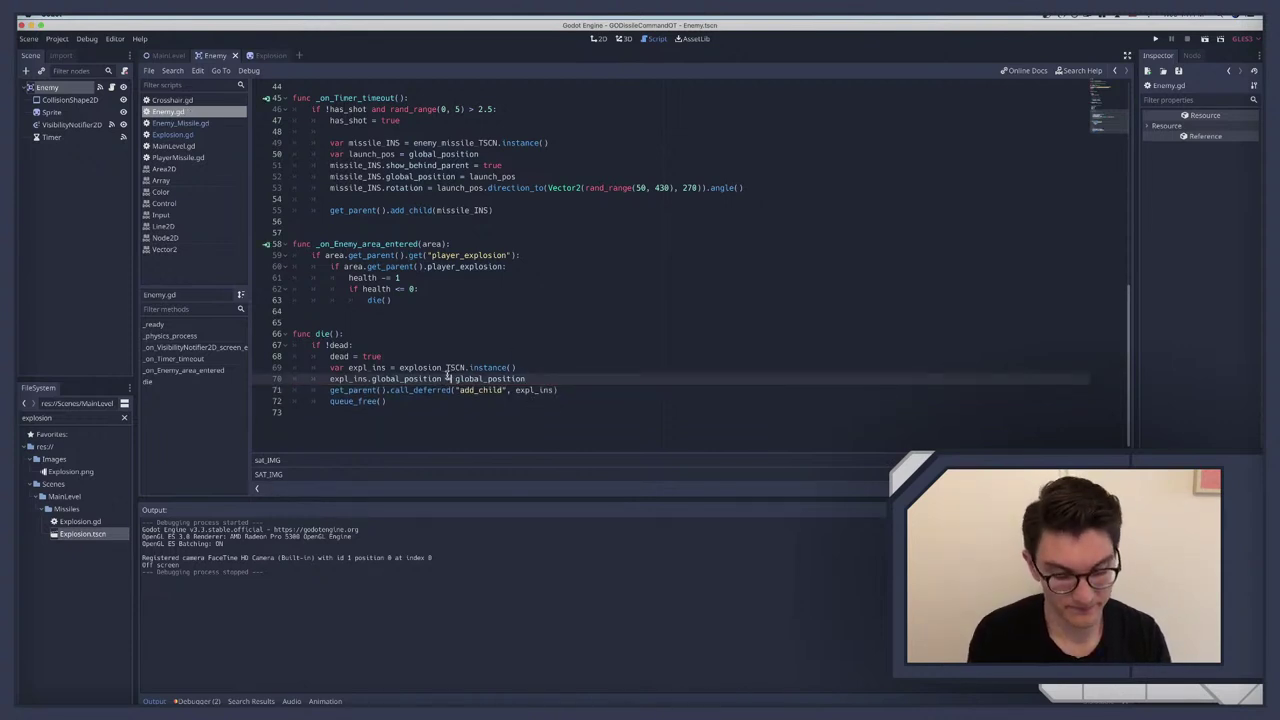
{"action": "left_click", "coordinate": [355, 367]}
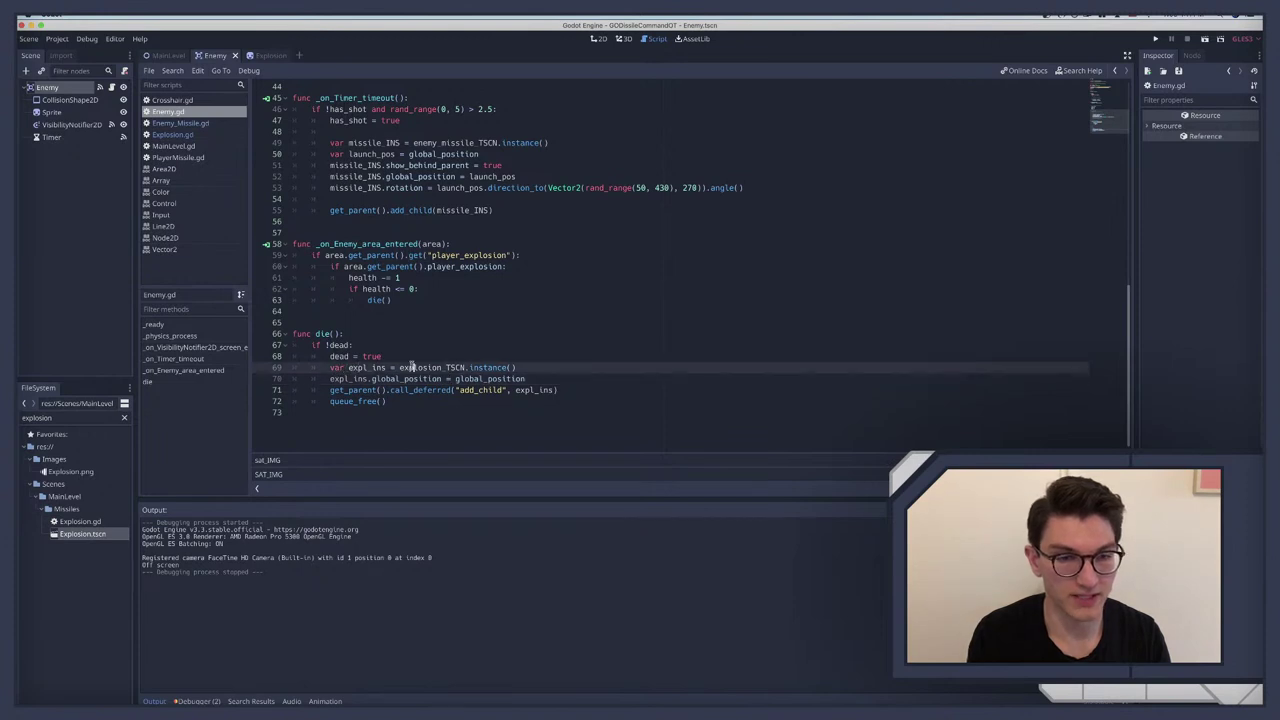
{"action": "left_click_drag", "start_coordinate": [330, 378], "coordinate": [520, 389]}
{"action": "key", "text": "super+b"}
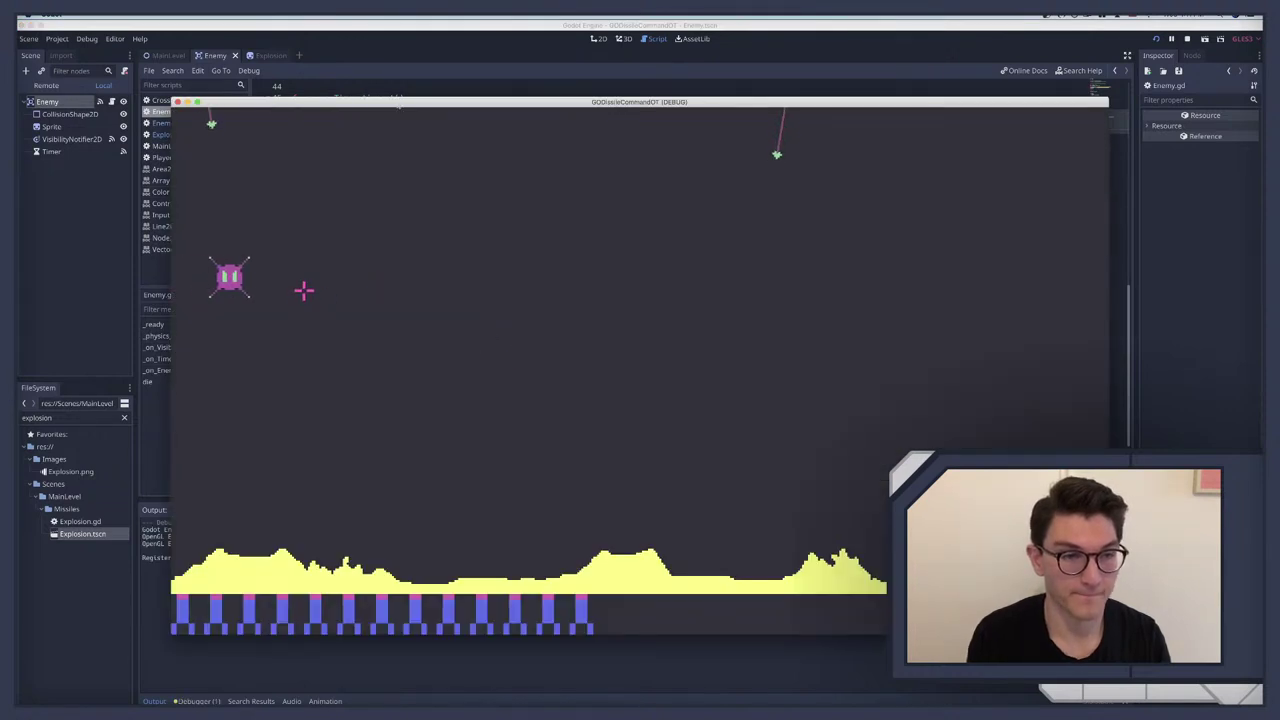
Step: Fire five missiles at enemies and an enemy missile, watch them explode, then stop the game
{"action": "left_click", "coordinate": [305, 295]}
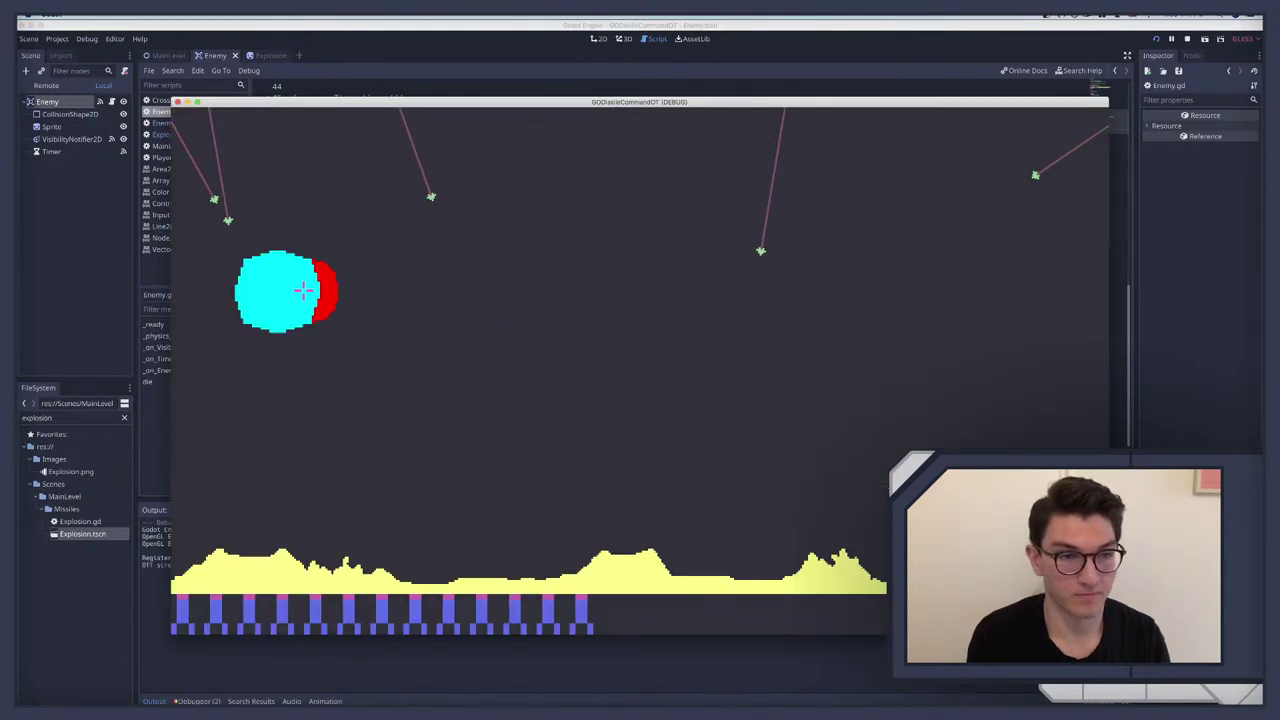
{"action": "left_click", "coordinate": [483, 338]}
{"action": "left_click", "coordinate": [659, 462]}
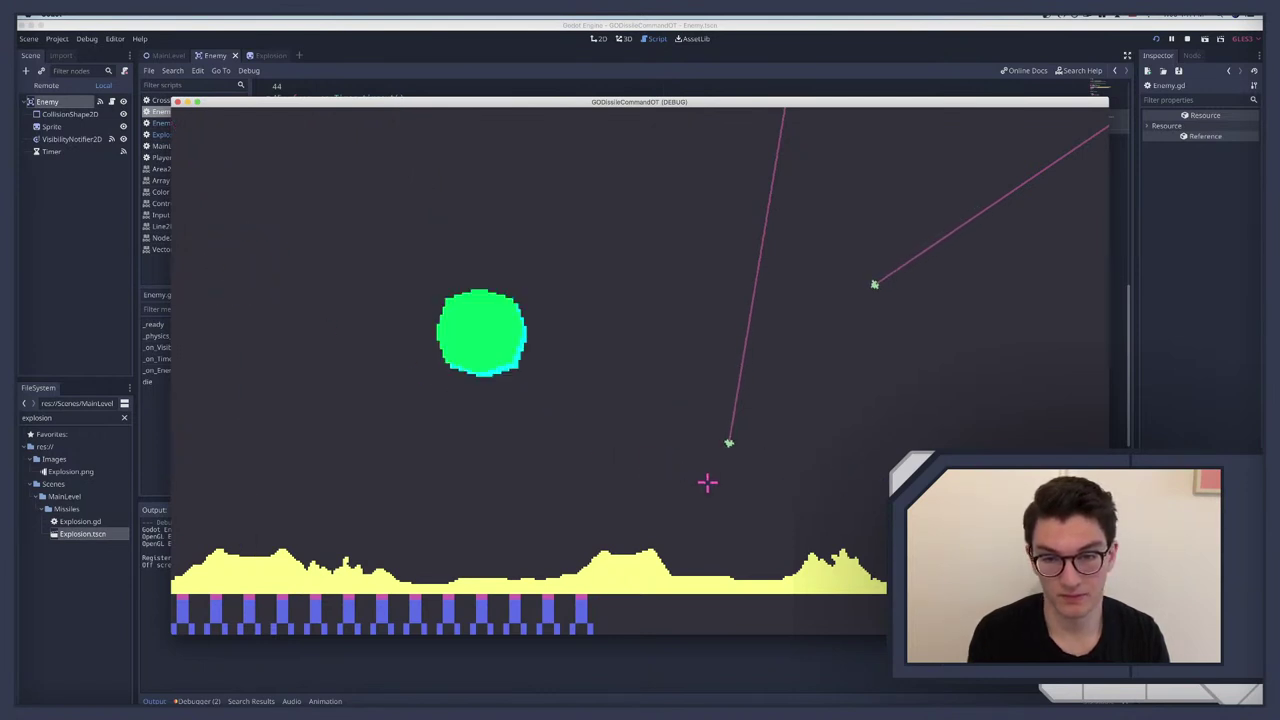
{"action": "left_click", "coordinate": [711, 480]}
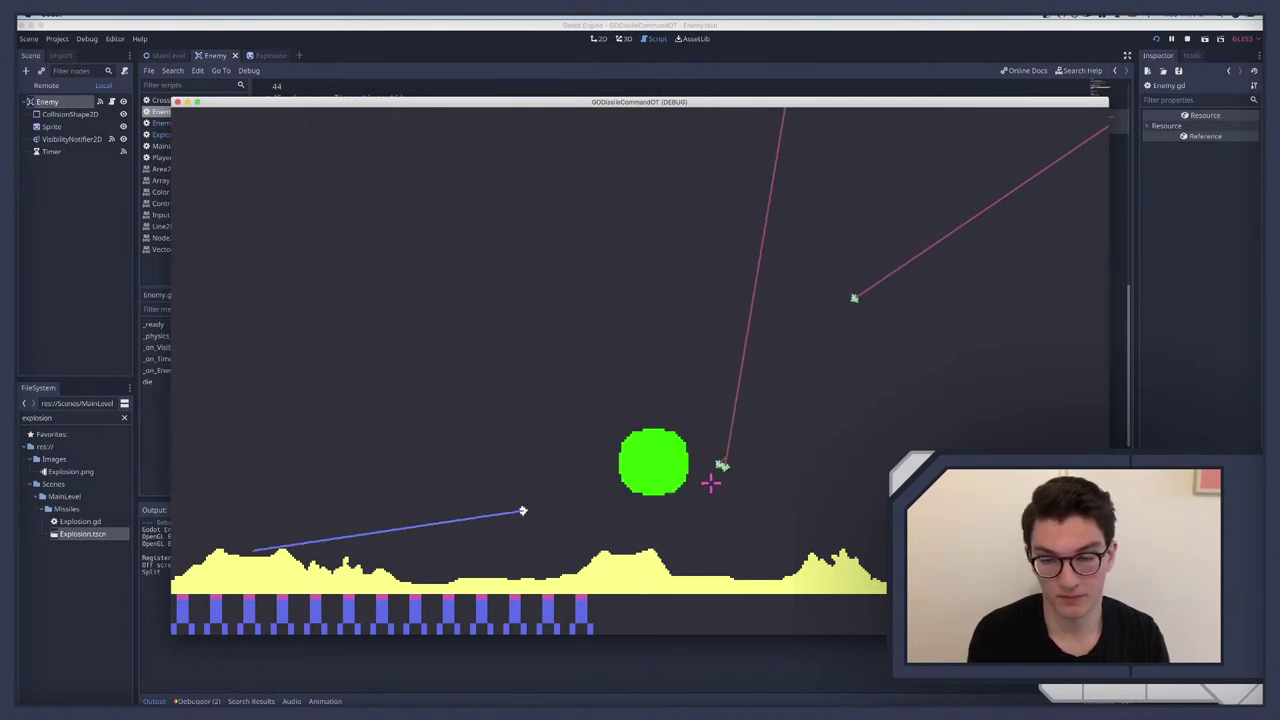
{"action": "left_click", "coordinate": [739, 379]}
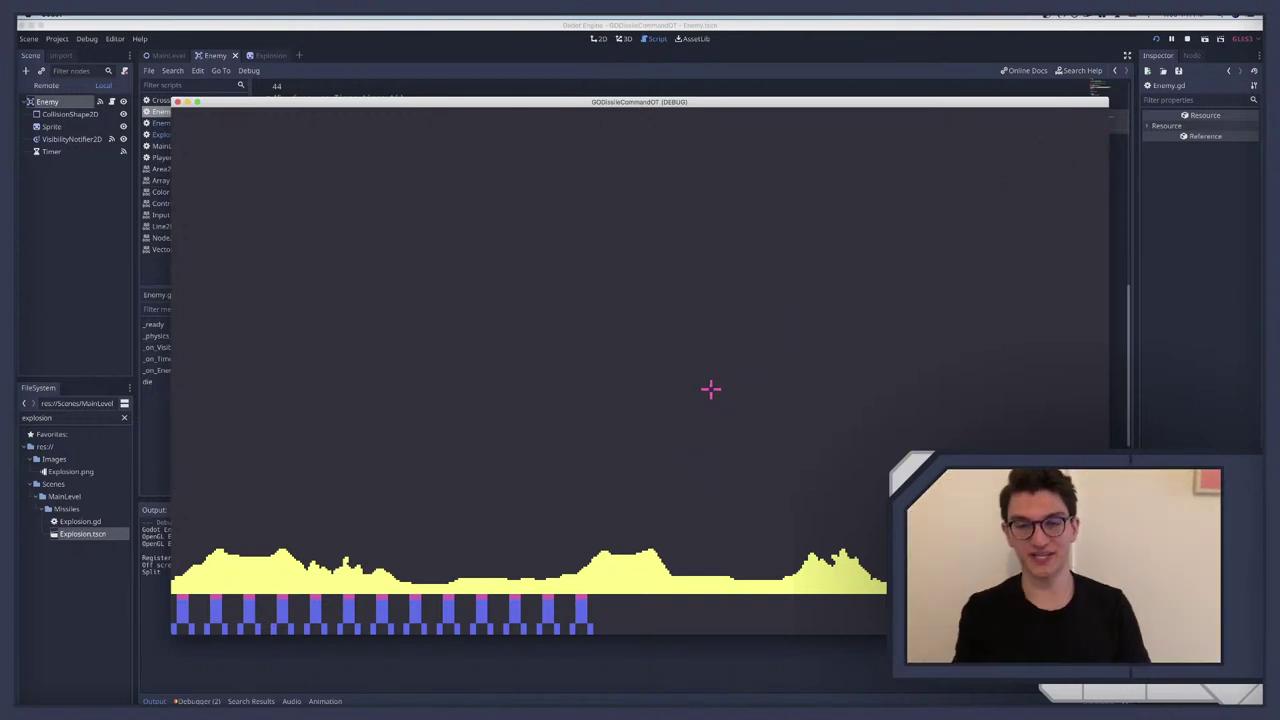
{"action": "key", "text": "super+q"}
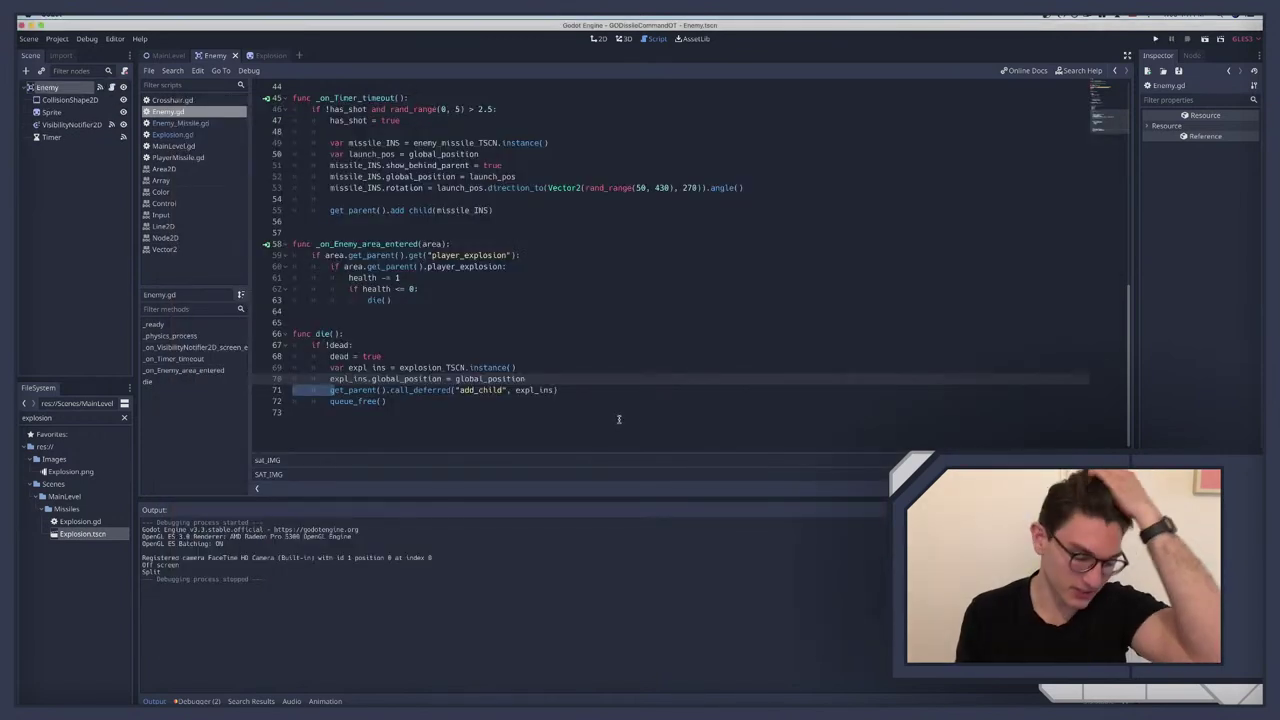
Step: Show the Debugger's Errors list and jump to the 'Timer was not added to the SceneTree' source line
{"action": "left_click", "coordinate": [200, 701]}
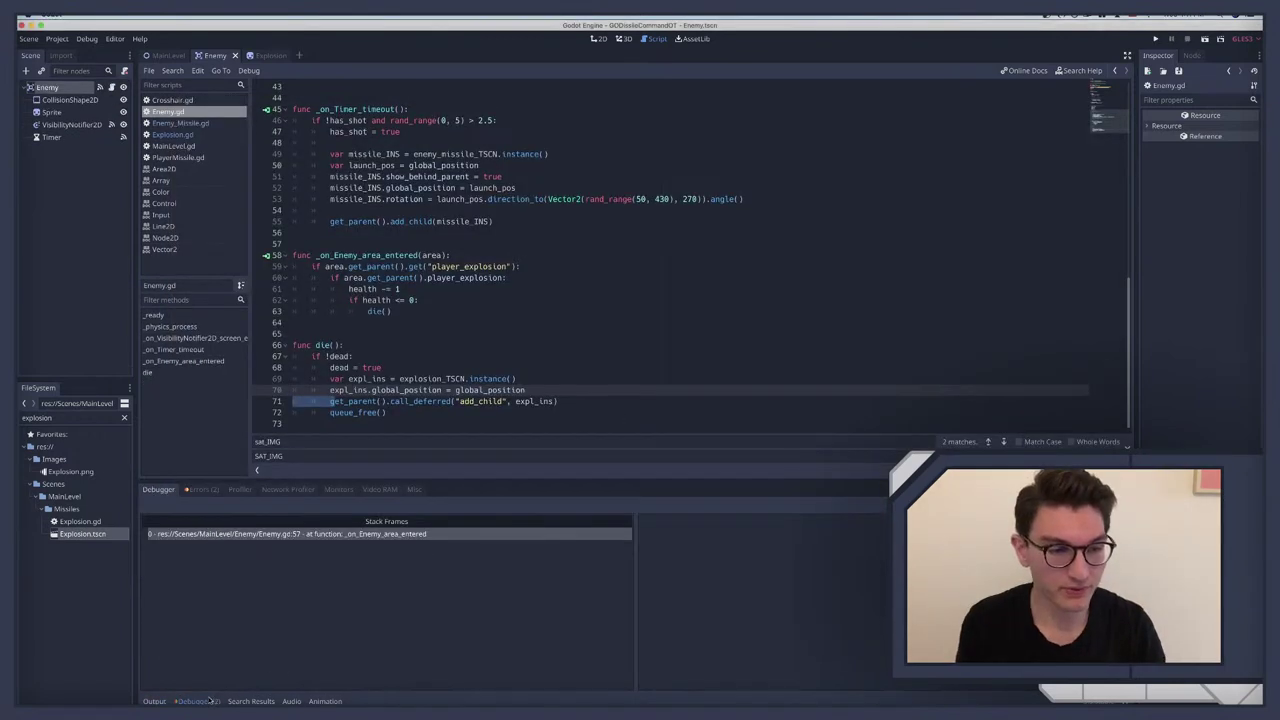
{"action": "left_click", "coordinate": [190, 489]}
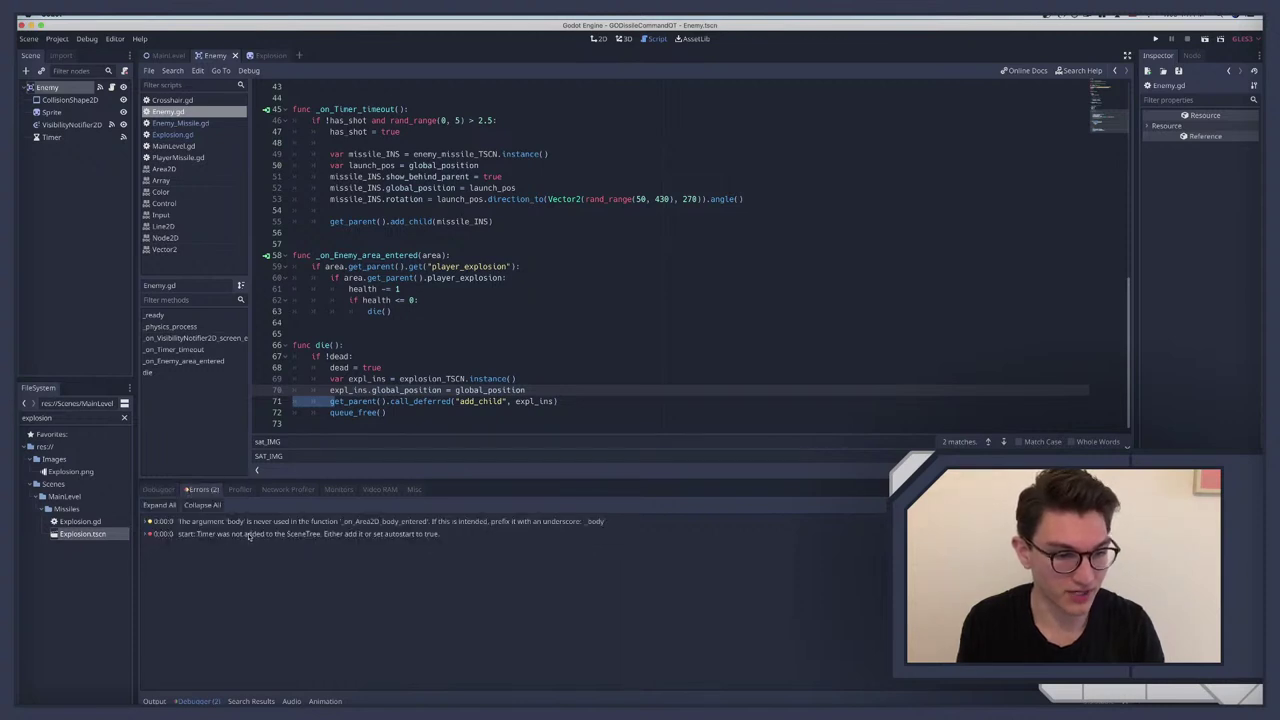
{"action": "mouse_move", "coordinate": [248, 536]}
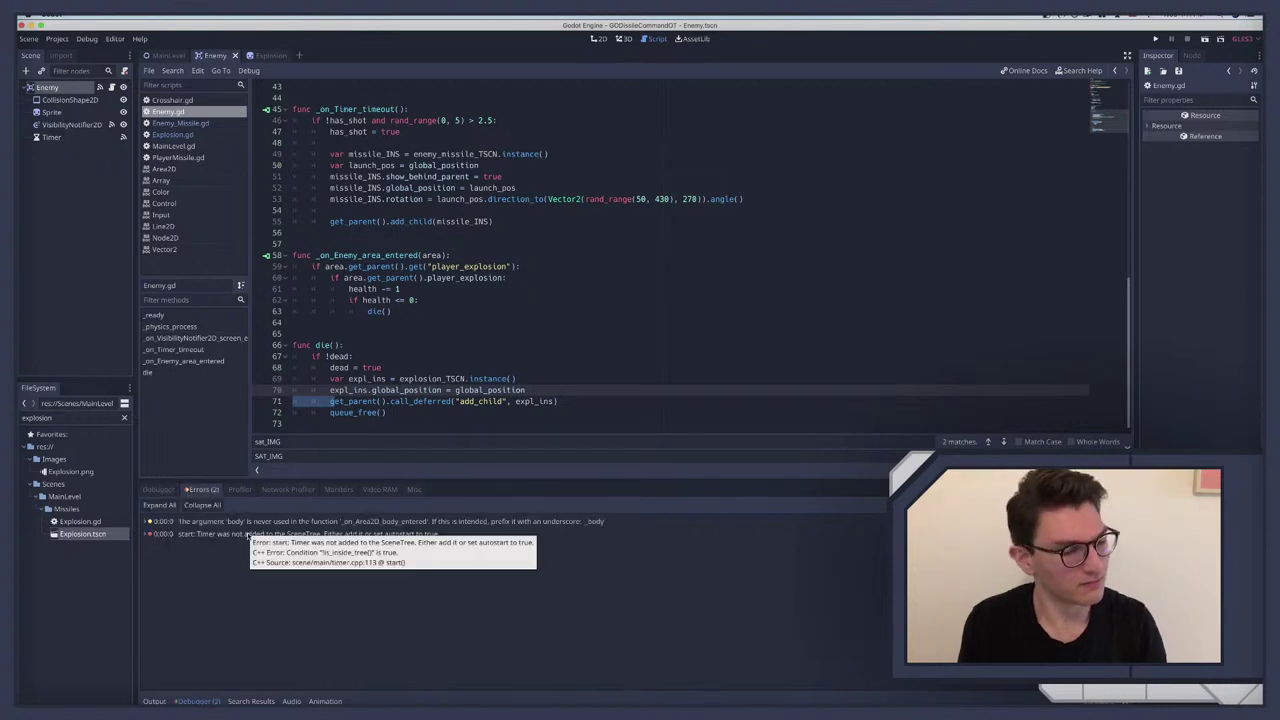
{"action": "left_click", "coordinate": [248, 534]}
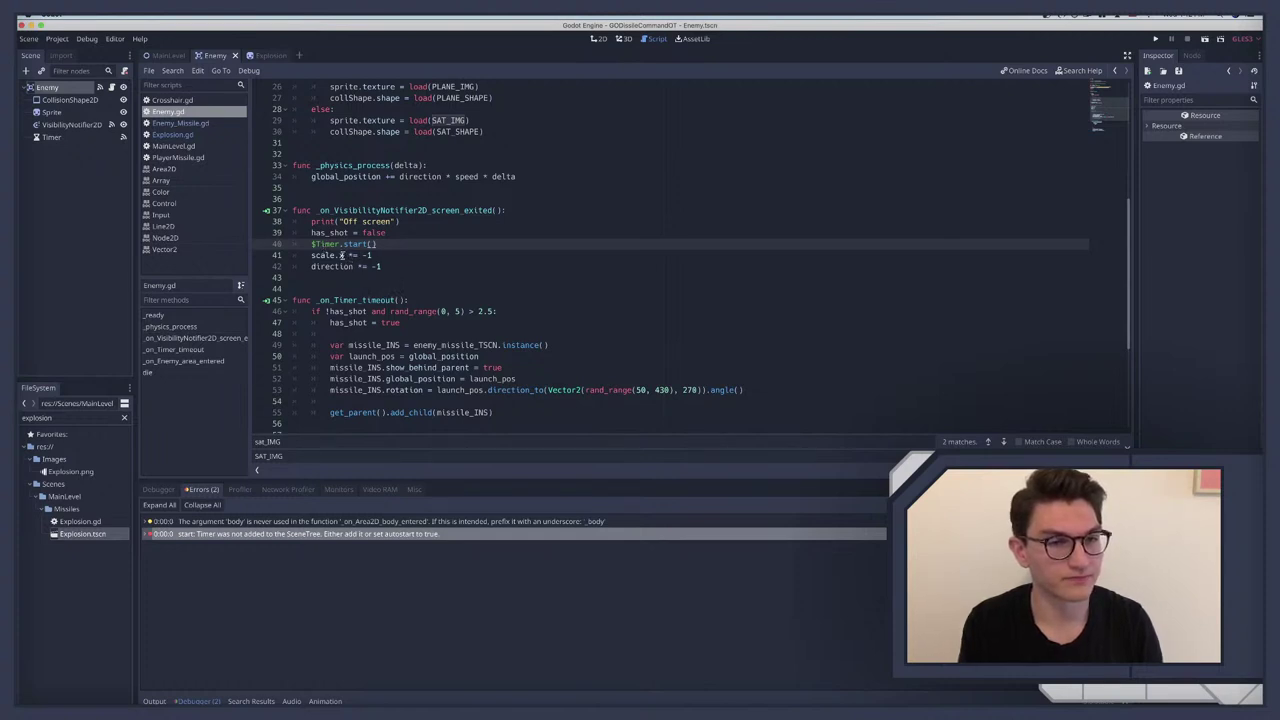
Step: Add a blank line after has_shot = false in Enemy.gd
{"action": "scroll", "coordinate": [328, 243], "scroll_direction": "up", "scroll_amount": 2}
{"action": "scroll", "coordinate": [331, 241], "scroll_direction": "down", "scroll_amount": 6}
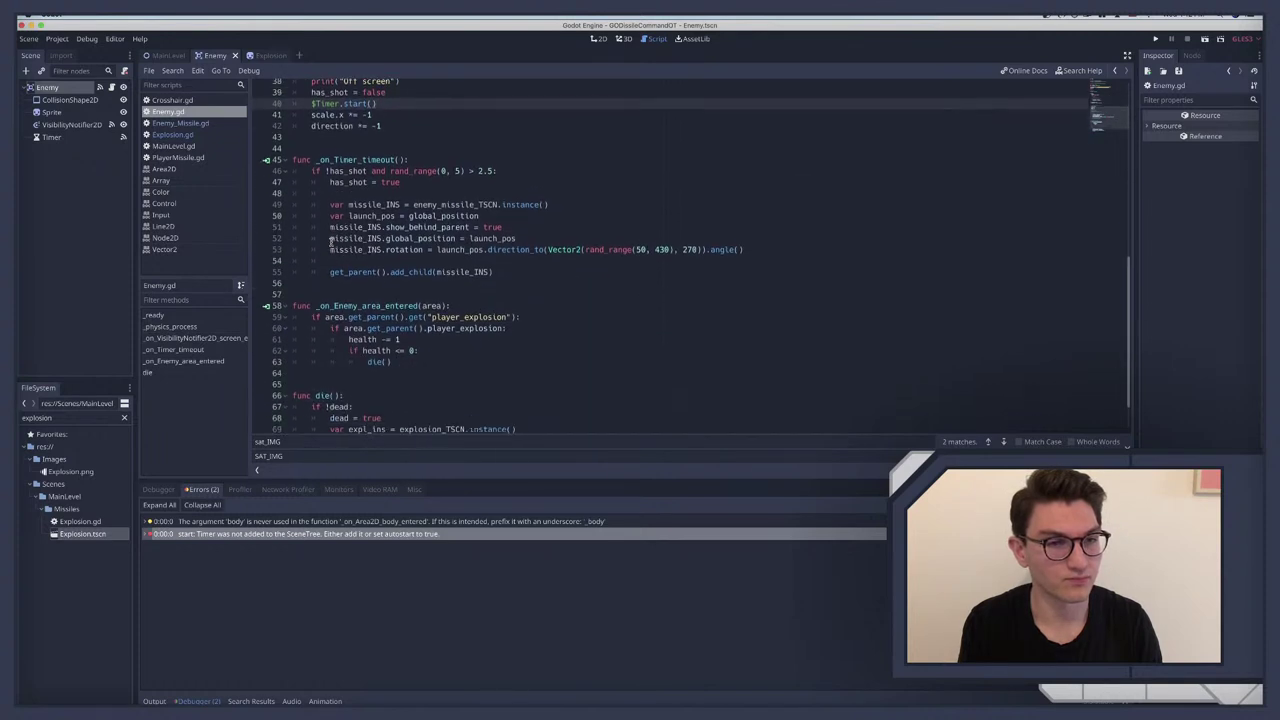
{"action": "scroll", "coordinate": [331, 242], "scroll_direction": "up", "scroll_amount": 6}
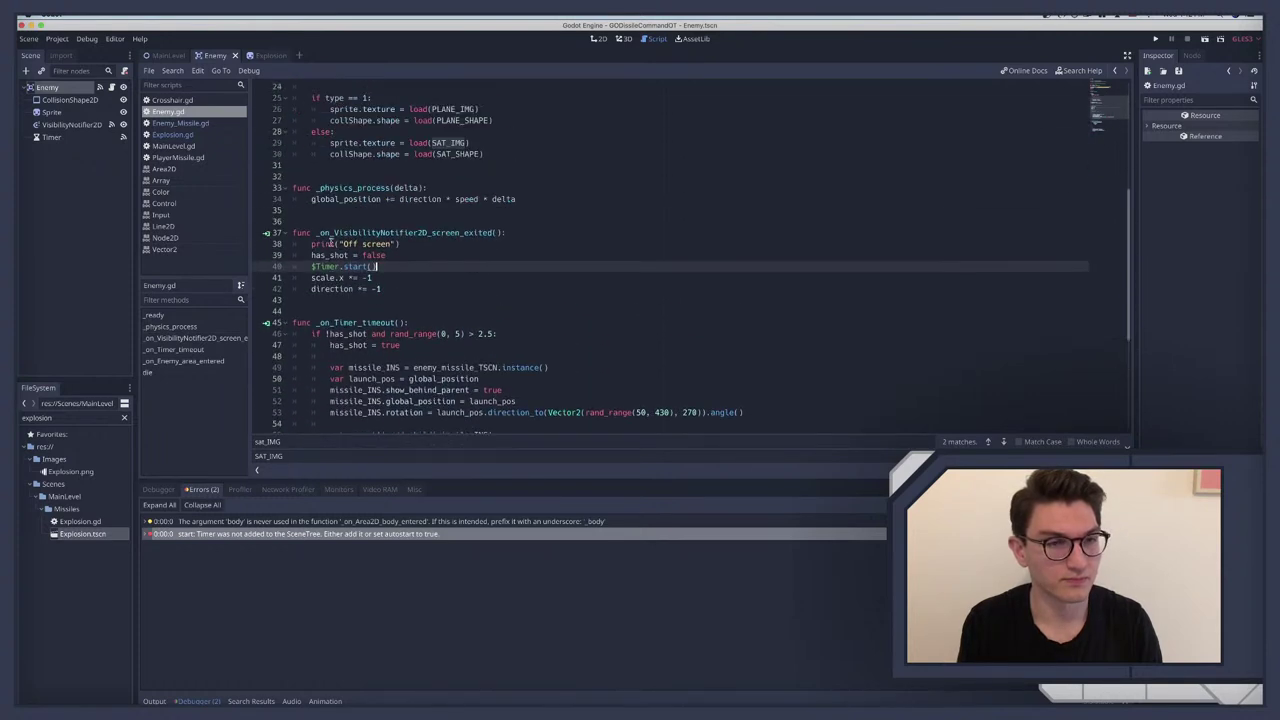
{"action": "left_click", "coordinate": [396, 256]}
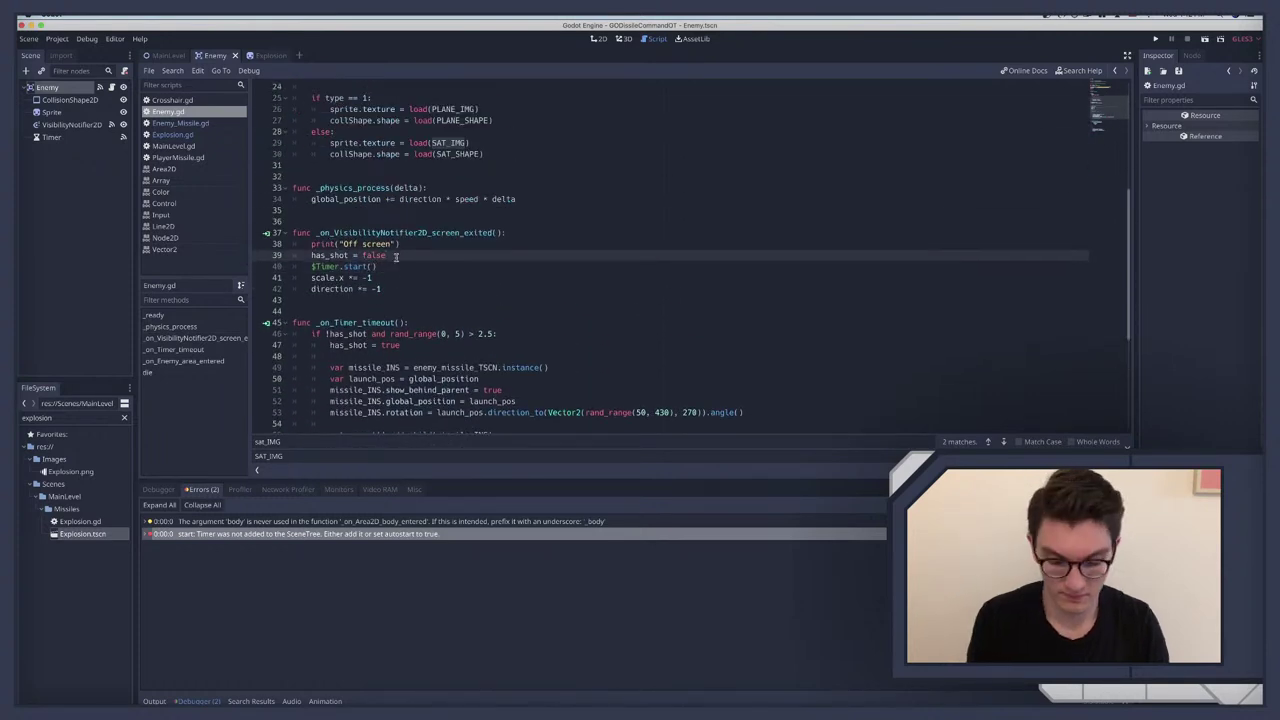
{"action": "key", "text": "Return"}
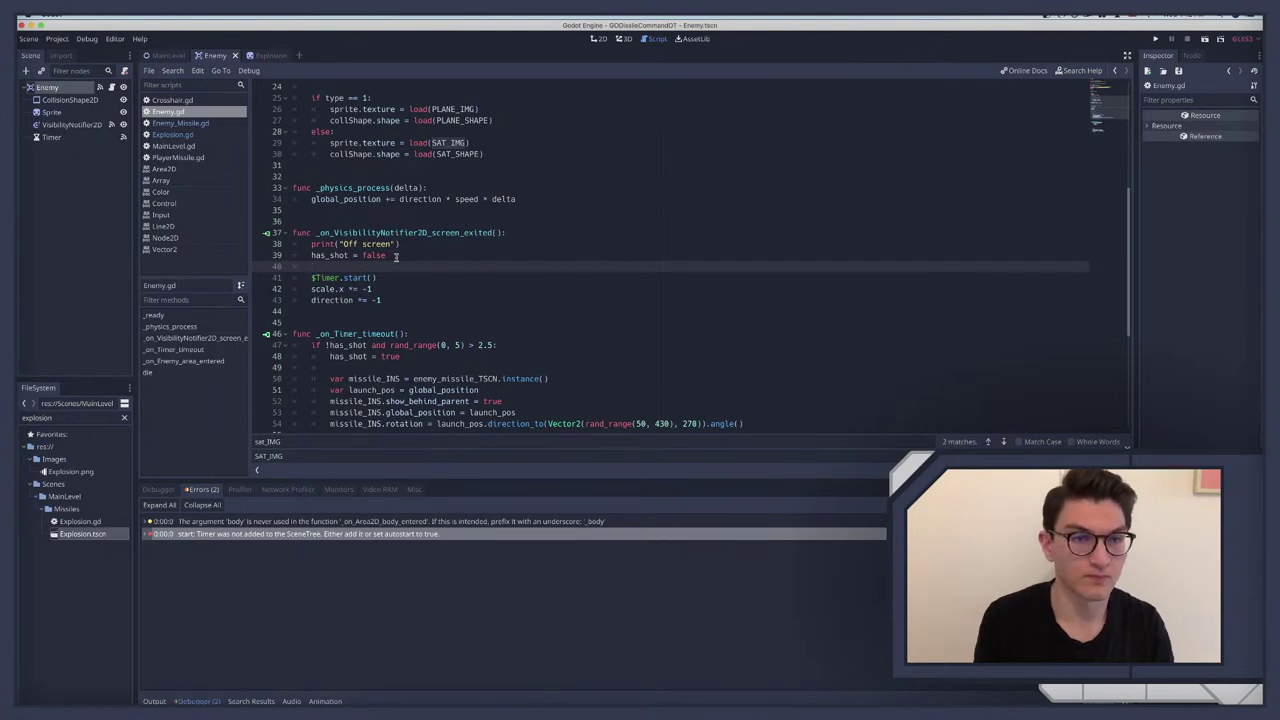
Step: Delete the $Timer.start() call and its leftover blank line, then save and run the game
{"action": "scroll", "coordinate": [400, 254], "scroll_direction": "down", "scroll_amount": 7}
{"action": "scroll", "coordinate": [413, 247], "scroll_direction": "up", "scroll_amount": 3}
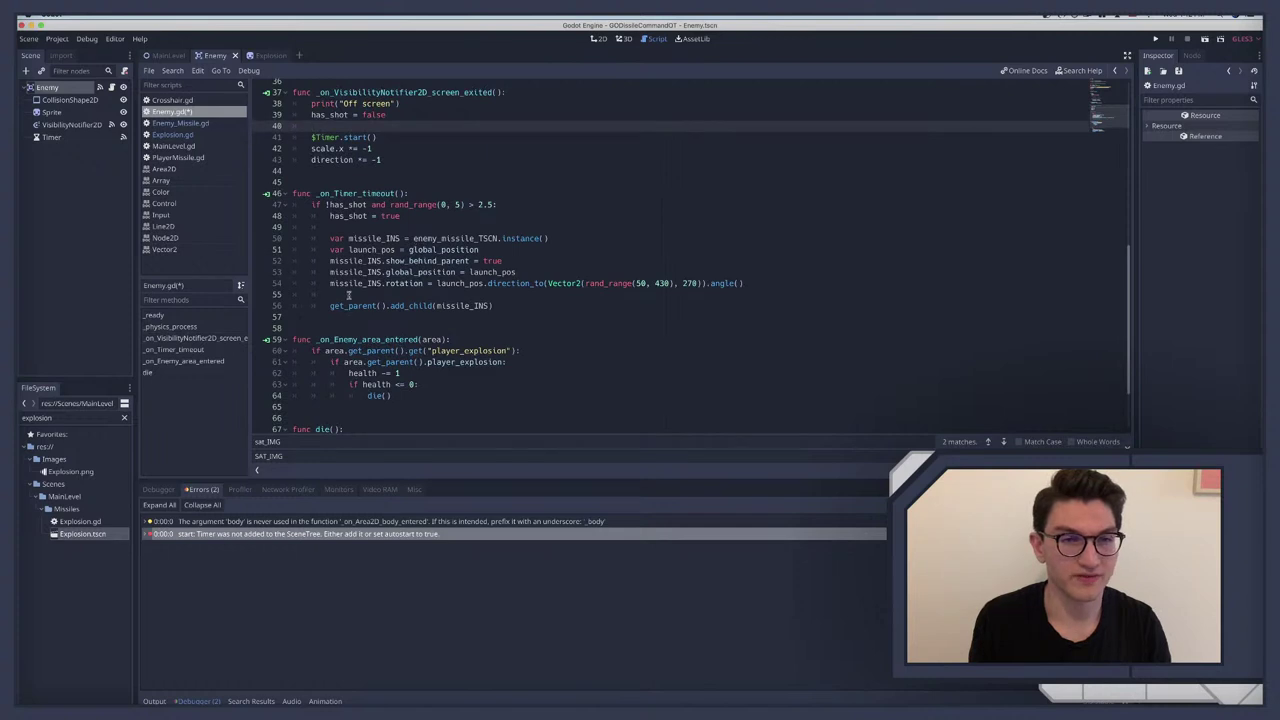
{"action": "scroll", "coordinate": [348, 295], "scroll_direction": "up", "scroll_amount": 5}
{"action": "left_click_drag", "start_coordinate": [378, 266], "coordinate": [266, 268]}
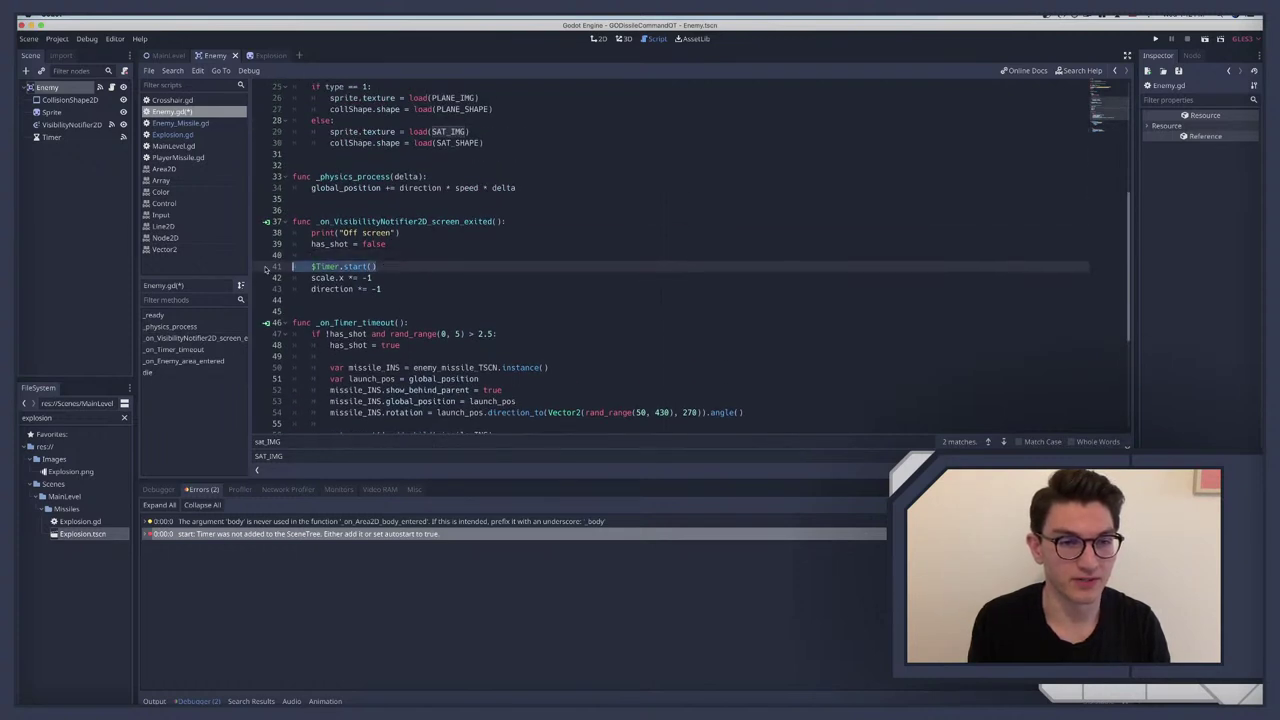
{"action": "key", "text": "BackSpace"}
{"action": "key", "text": "BackSpace"}
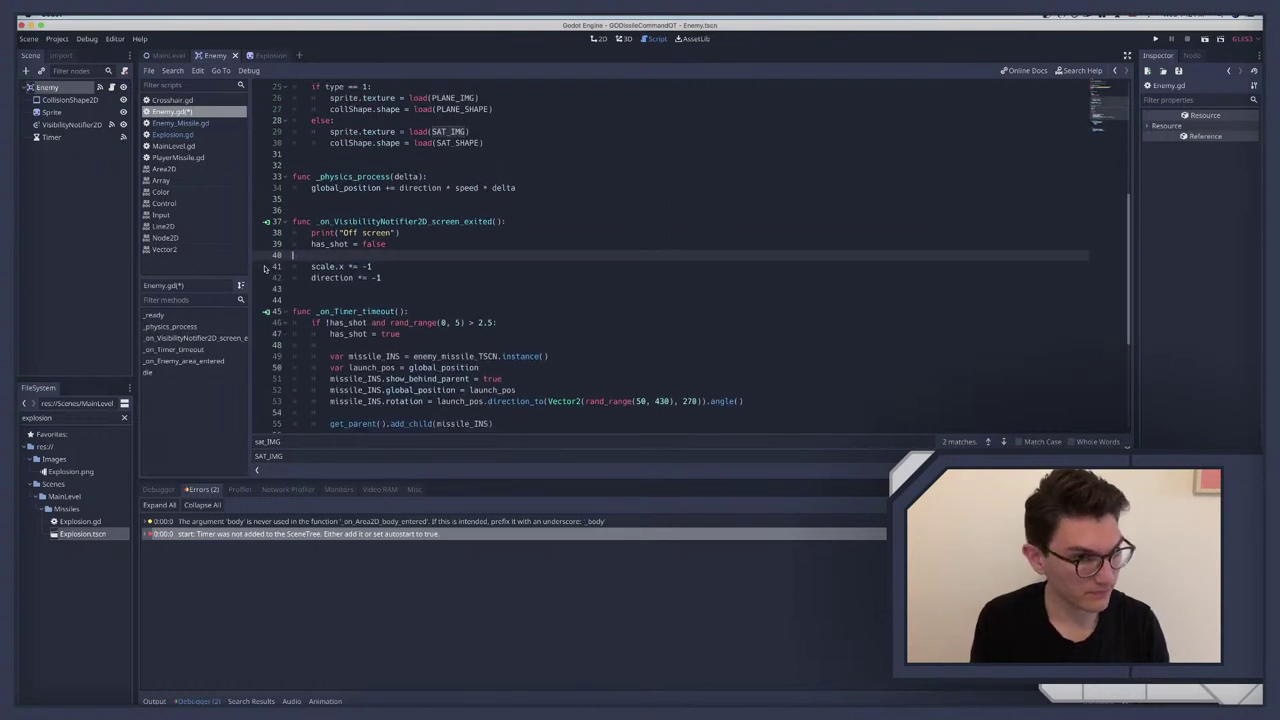
{"action": "key", "text": "BackSpace"}
{"action": "scroll", "coordinate": [405, 265], "scroll_direction": "down", "scroll_amount": 3}
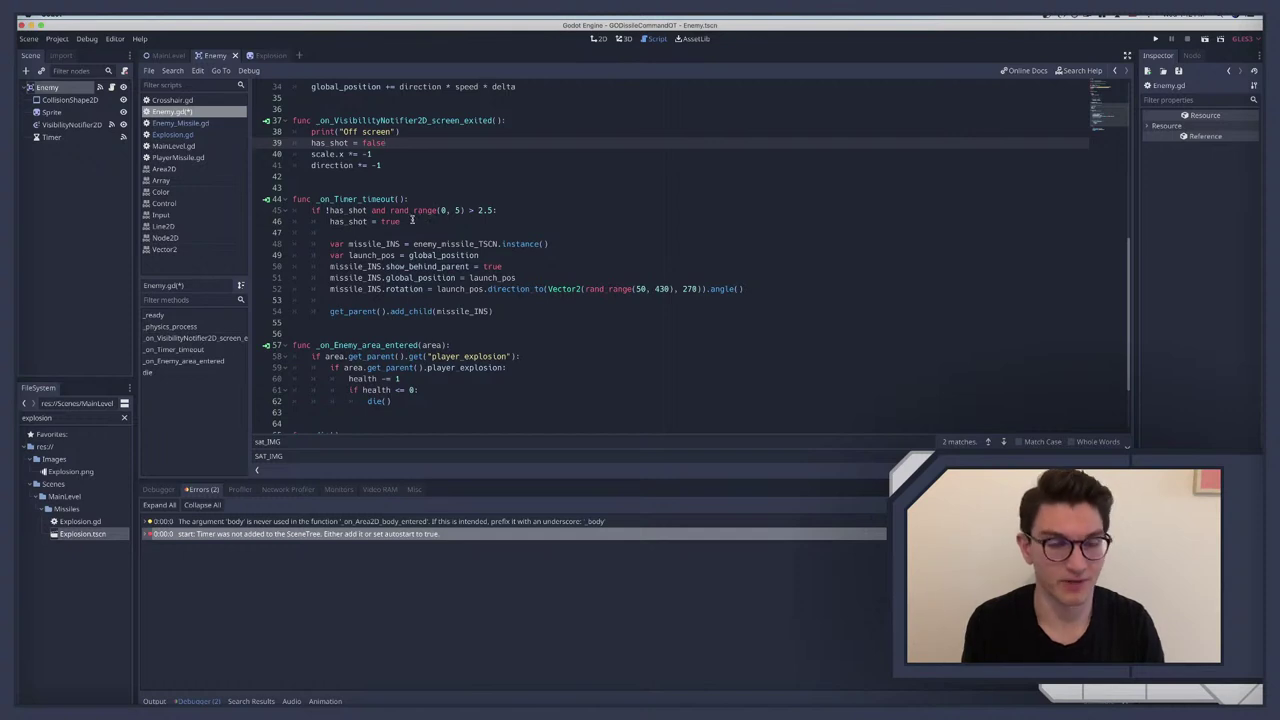
{"action": "key", "text": "F5"}
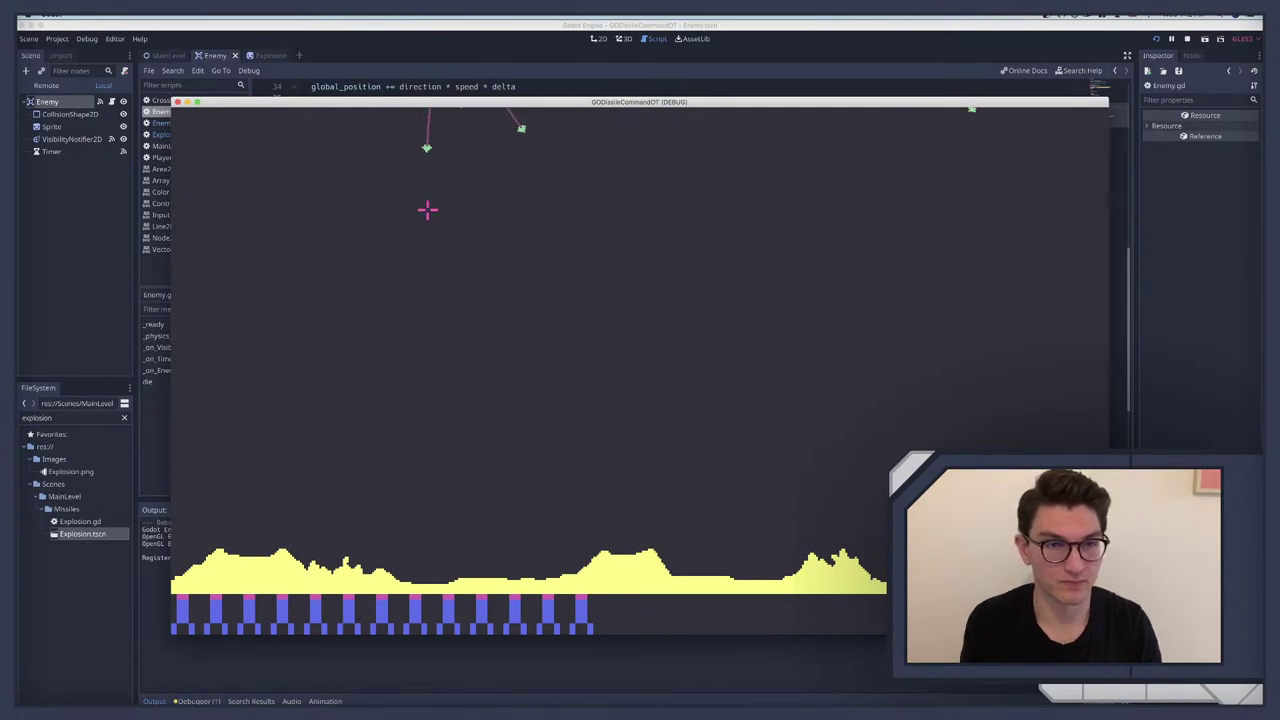
Step: Fire missiles at targets and shoot down an incoming enemy missile in the running game
{"action": "left_click", "coordinate": [424, 202]}
{"action": "left_click", "coordinate": [466, 217]}
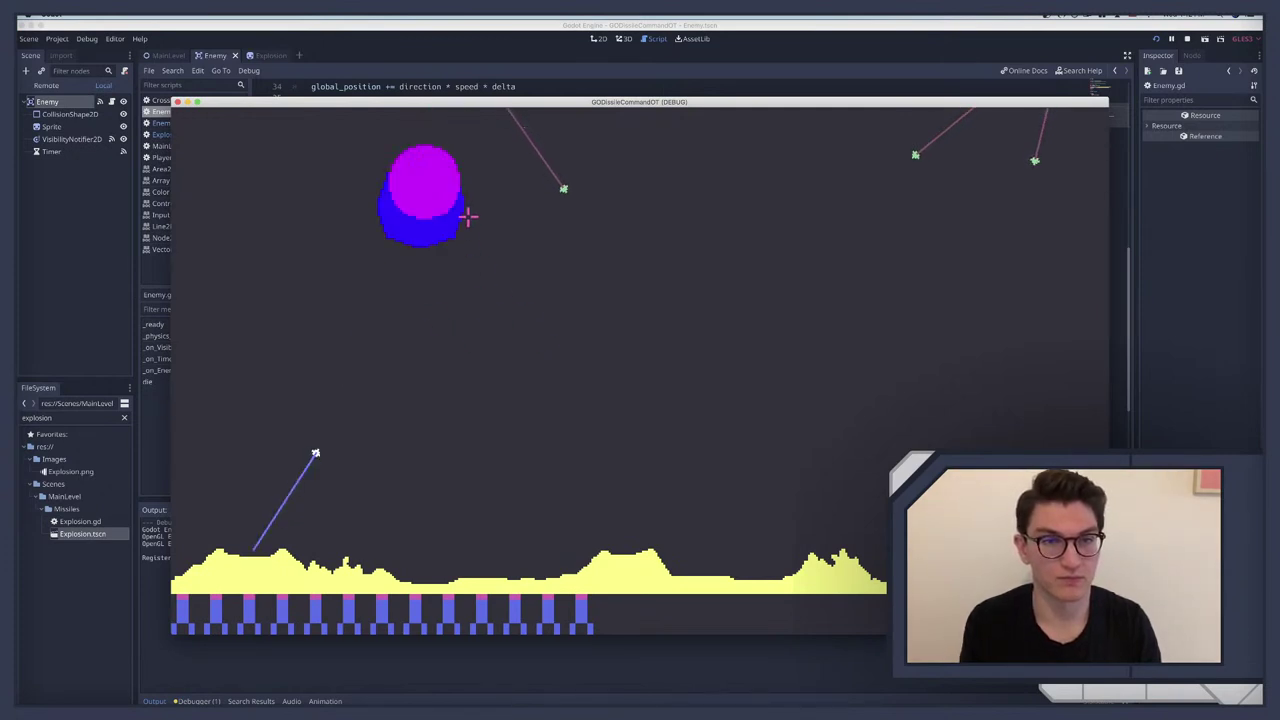
{"action": "left_click", "coordinate": [589, 229]}
{"action": "left_click", "coordinate": [815, 230]}
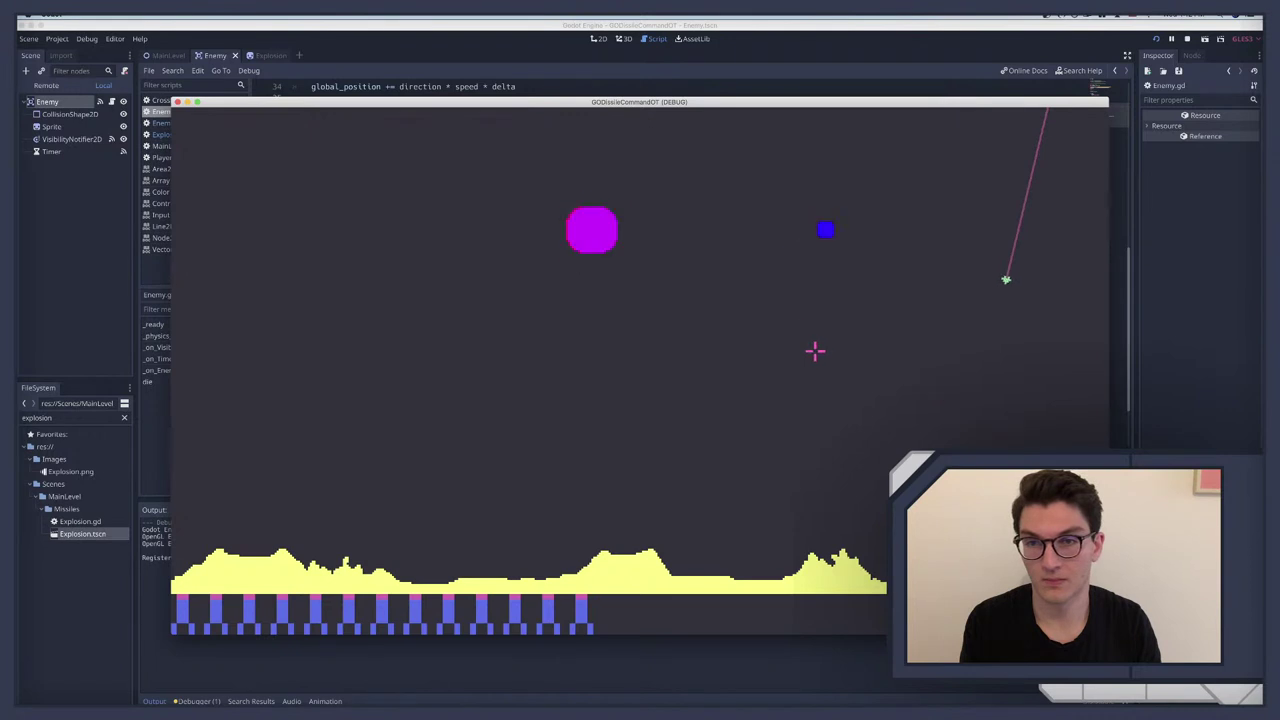
{"action": "left_click", "coordinate": [988, 337]}
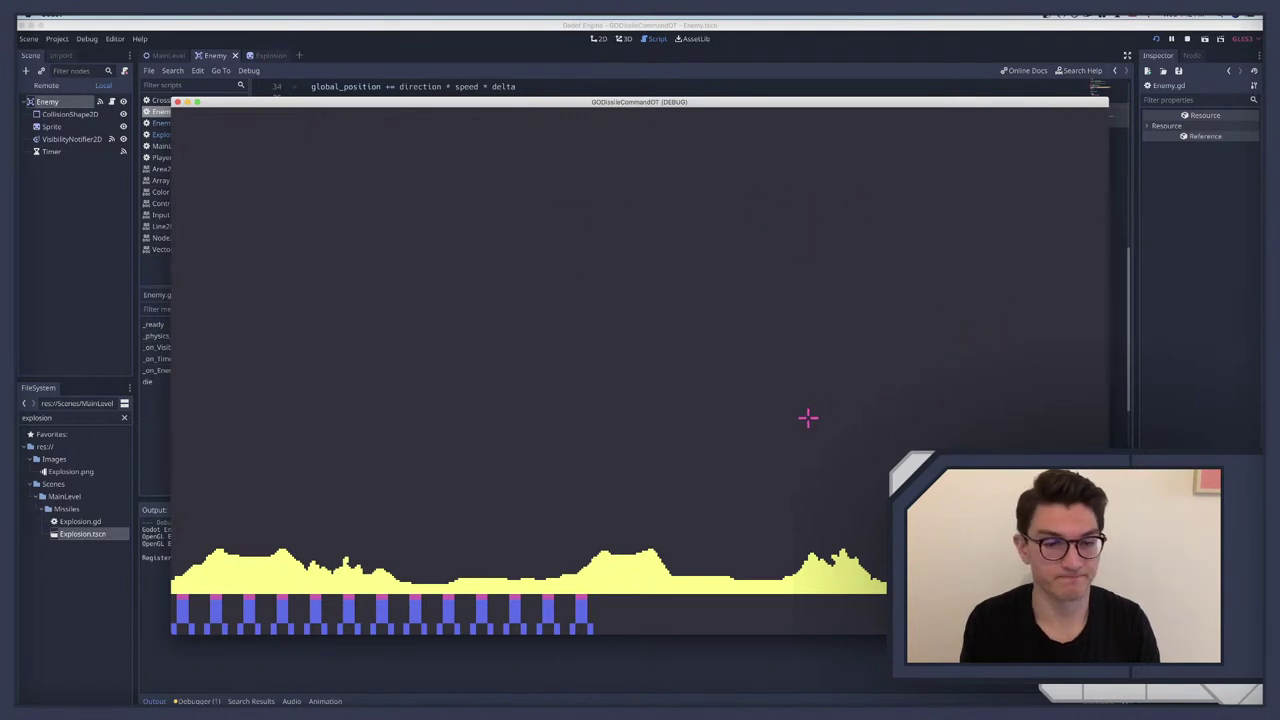
Step: Restart the game and fire more missiles at the enemies and their missiles
{"action": "key", "text": "super+b"}
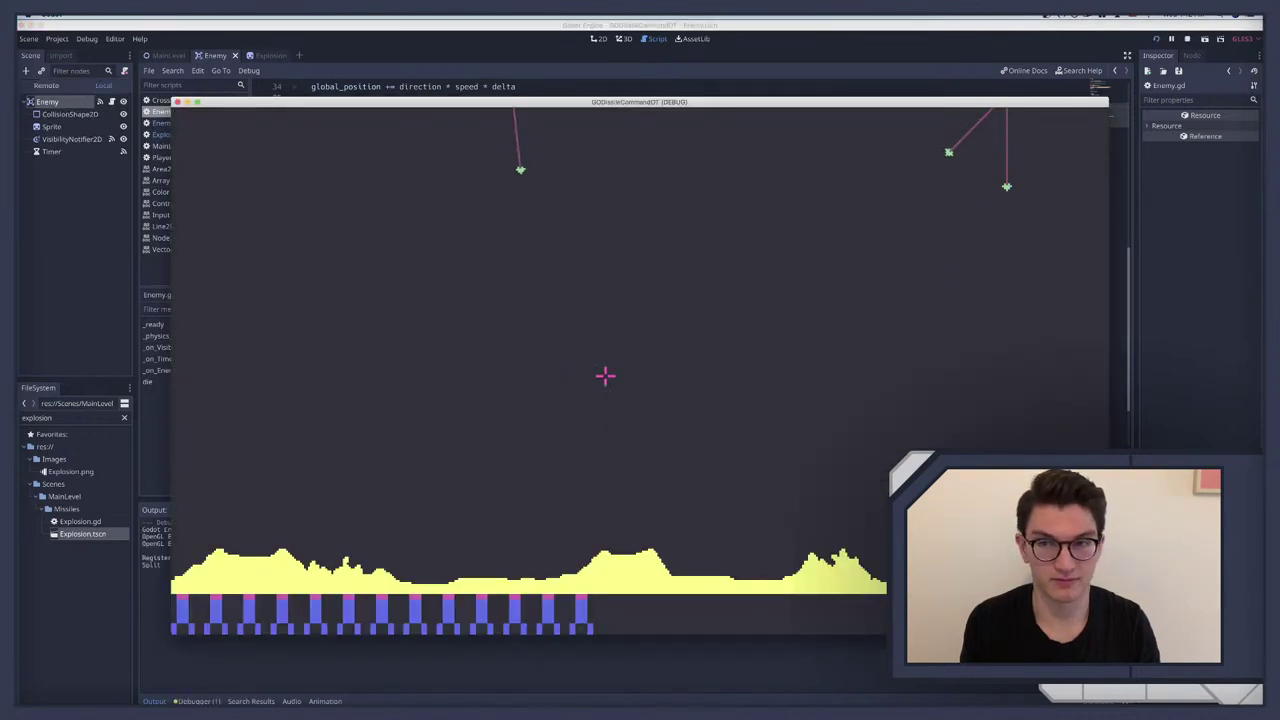
{"action": "left_click", "coordinate": [1020, 234]}
{"action": "left_click", "coordinate": [885, 229]}
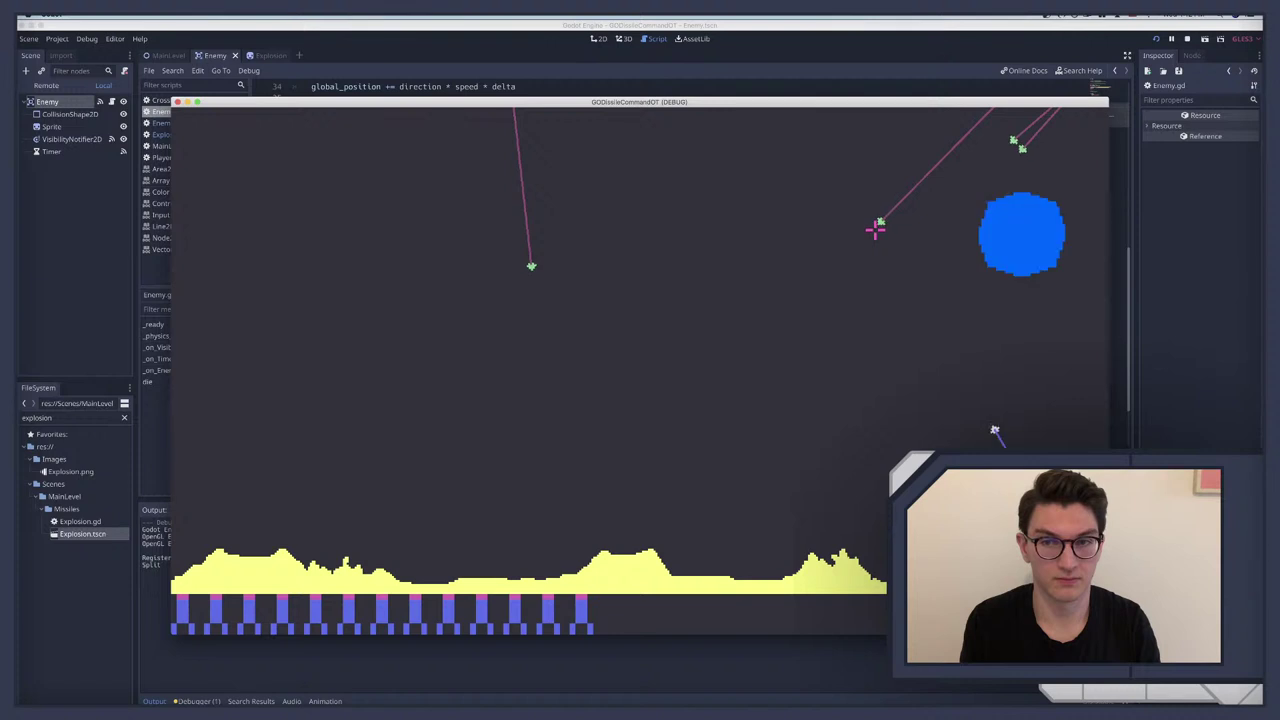
{"action": "left_click", "coordinate": [534, 343]}
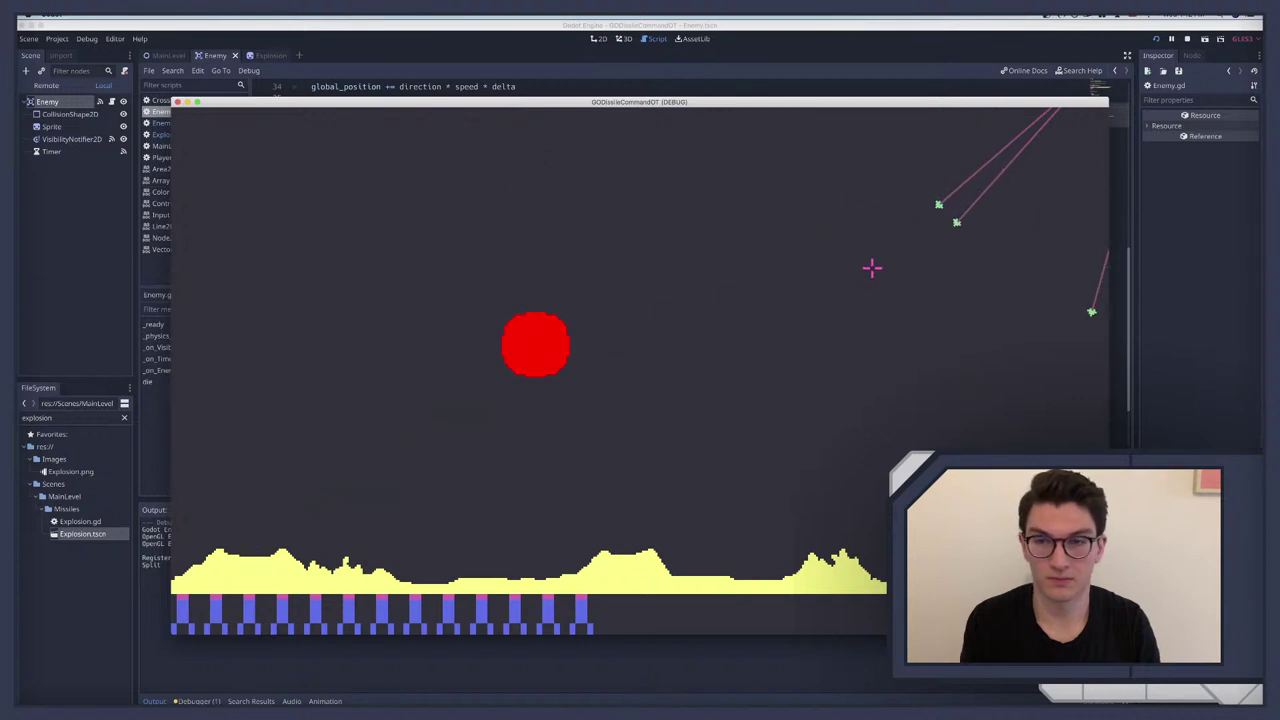
{"action": "left_click", "coordinate": [900, 242]}
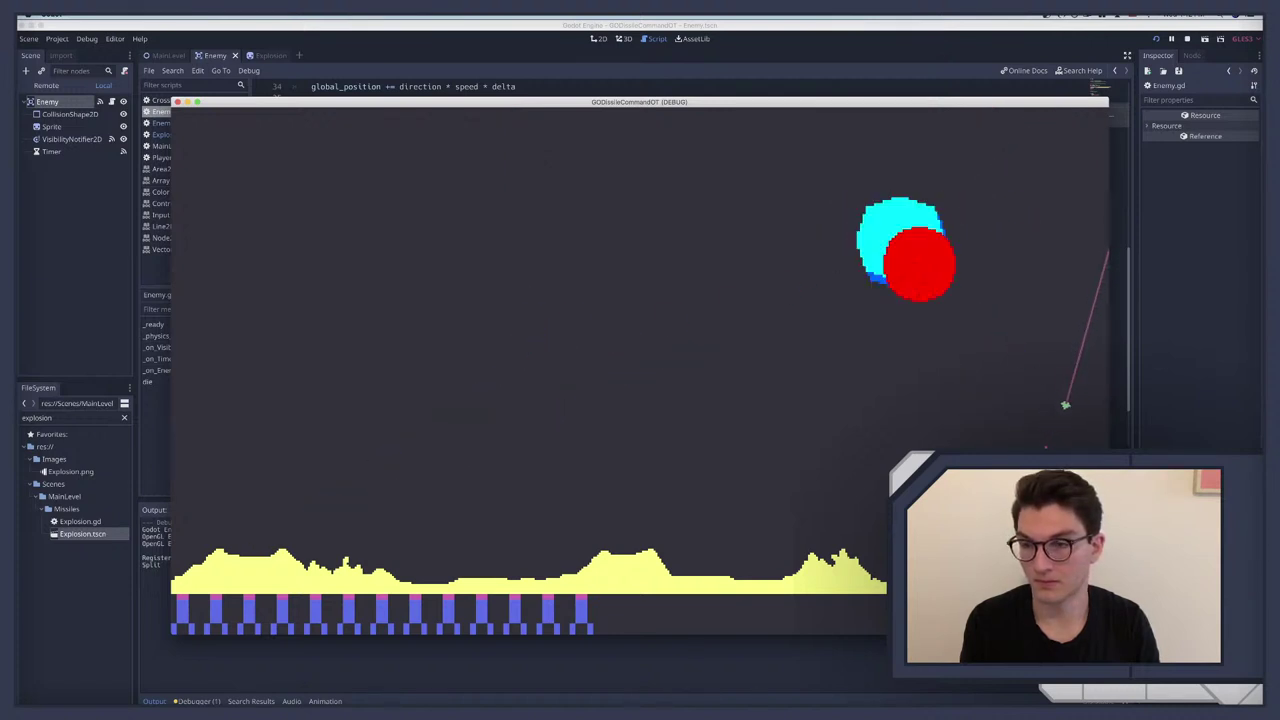
{"action": "left_click", "coordinate": [1052, 444]}
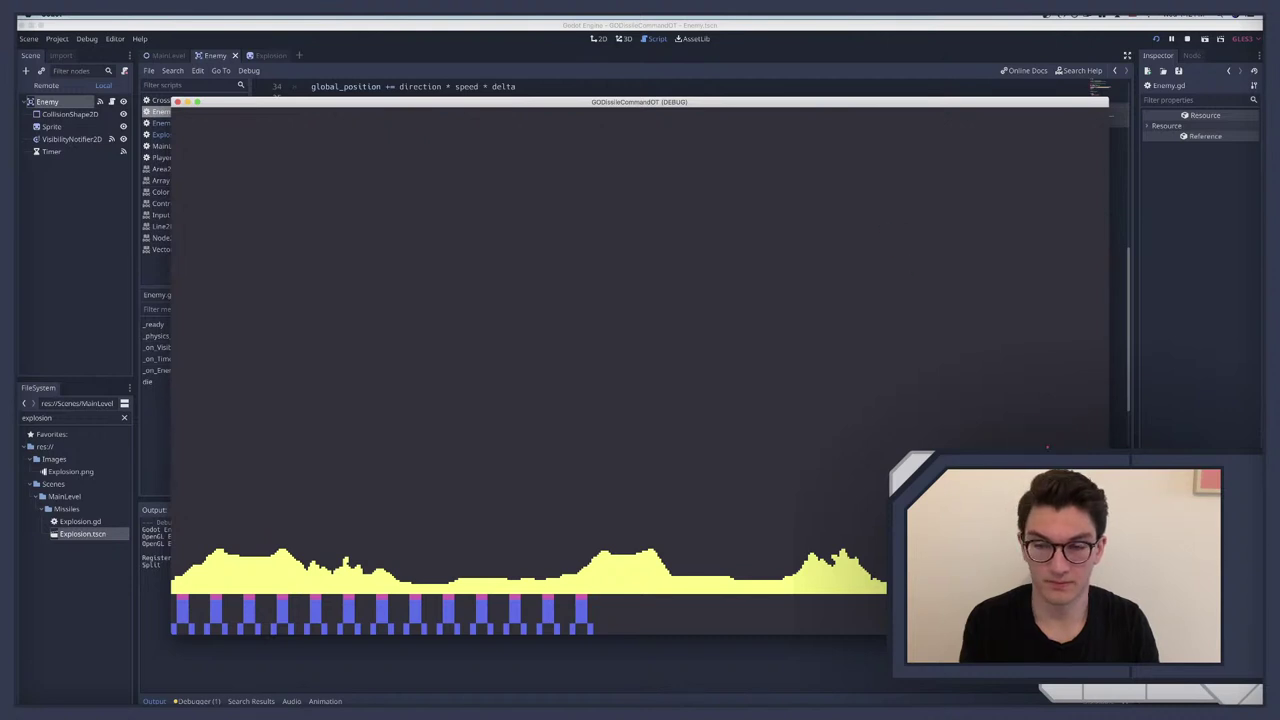
Step: Stop the game and jump to the unused-'body' warning in Enemy_Missile.gd's _on_Area2D_body_entered
{"action": "key", "text": "super+period"}
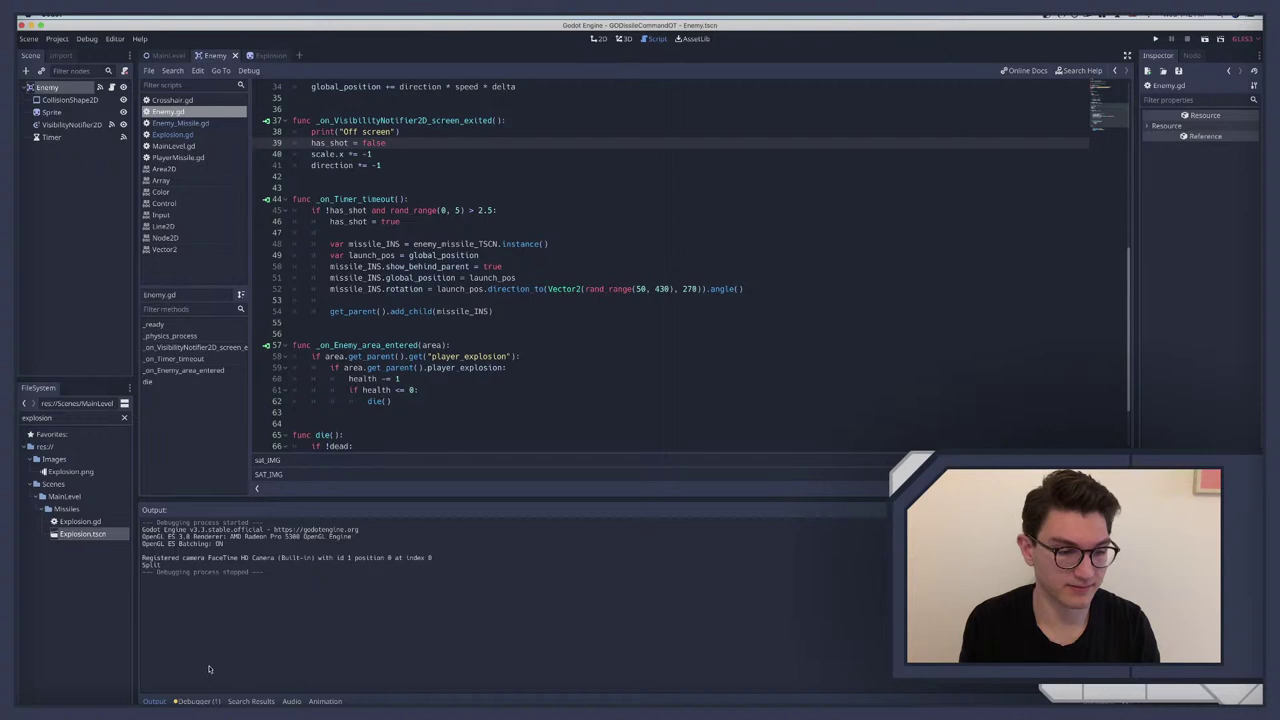
{"action": "left_click", "coordinate": [197, 701]}
{"action": "left_click", "coordinate": [201, 489]}
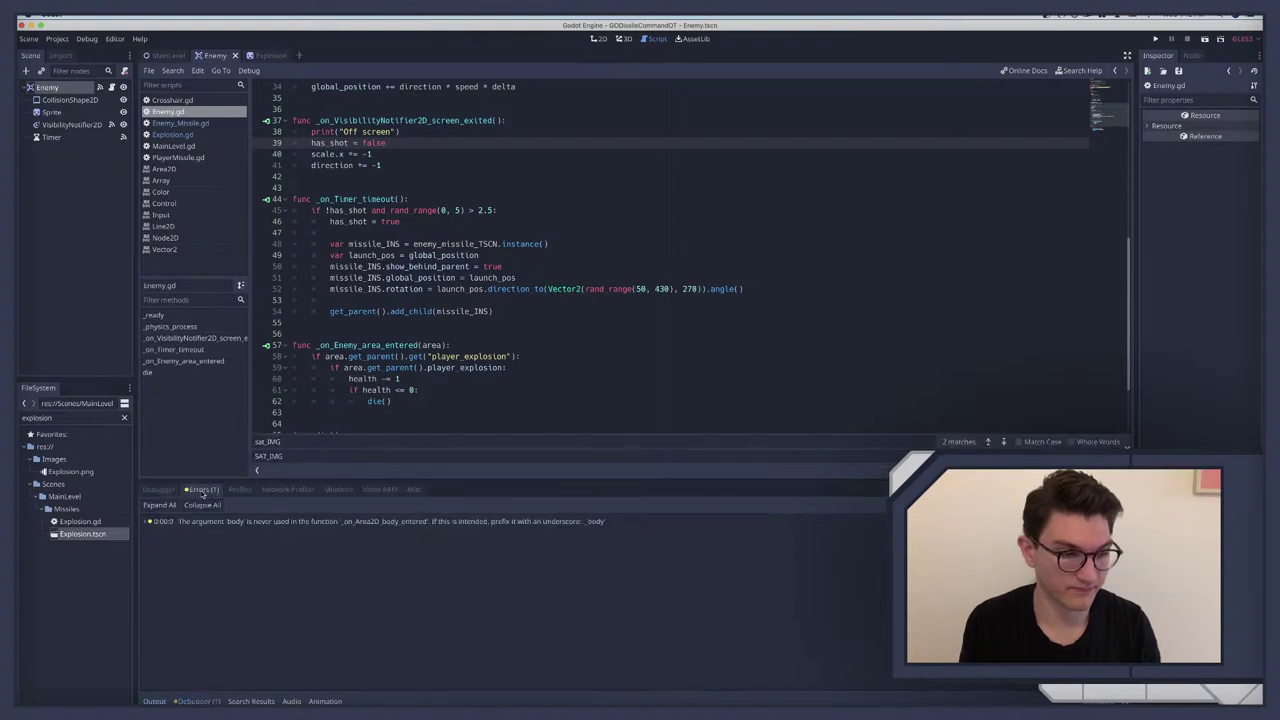
{"action": "left_click", "coordinate": [245, 522]}
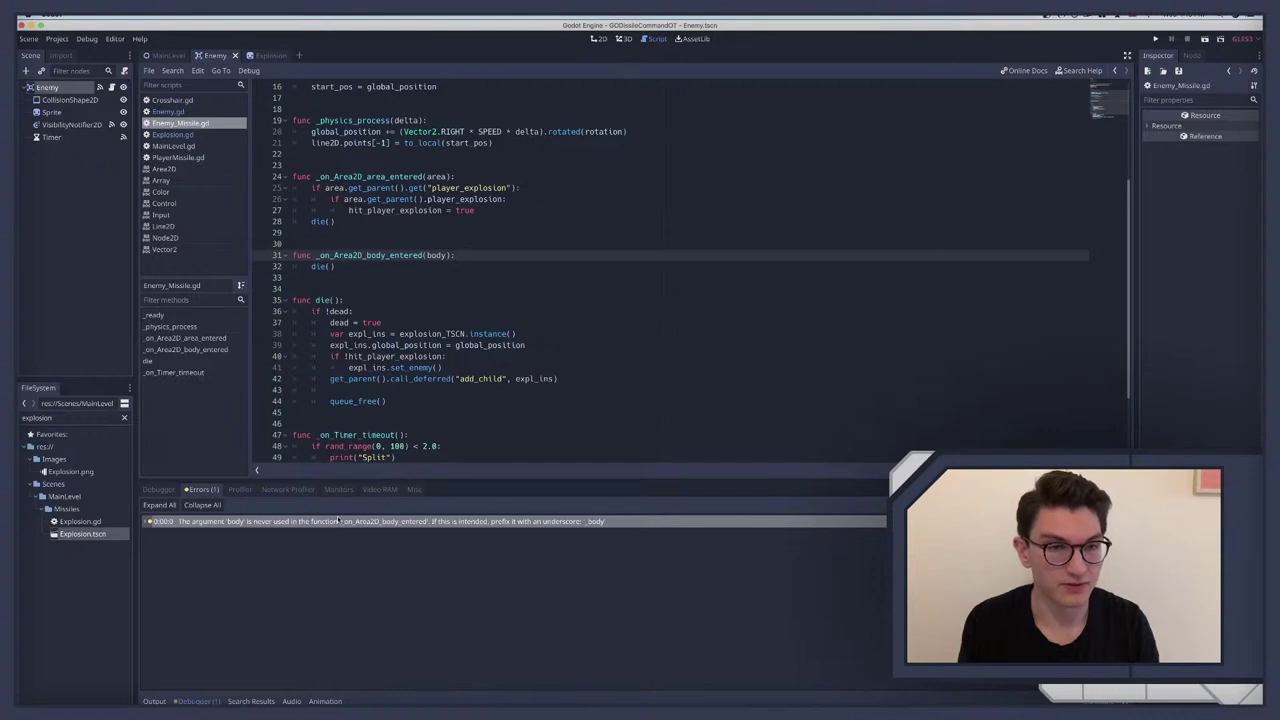
Step: Glance at the Explosion script, then return to the Enemy scene
{"action": "scroll", "coordinate": [381, 277], "scroll_direction": "up", "scroll_amount": 2}
{"action": "scroll", "coordinate": [381, 277], "scroll_direction": "down", "scroll_amount": 4}
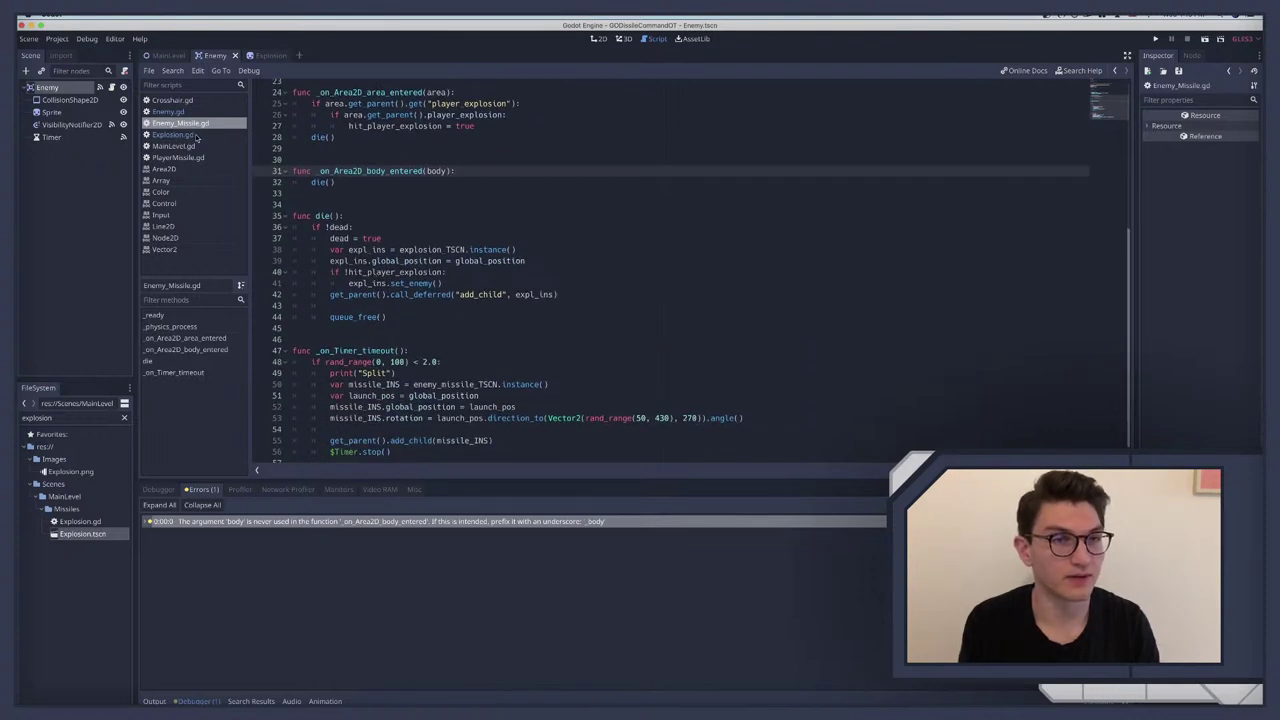
{"action": "left_click", "coordinate": [265, 55]}
{"action": "left_click", "coordinate": [214, 56]}
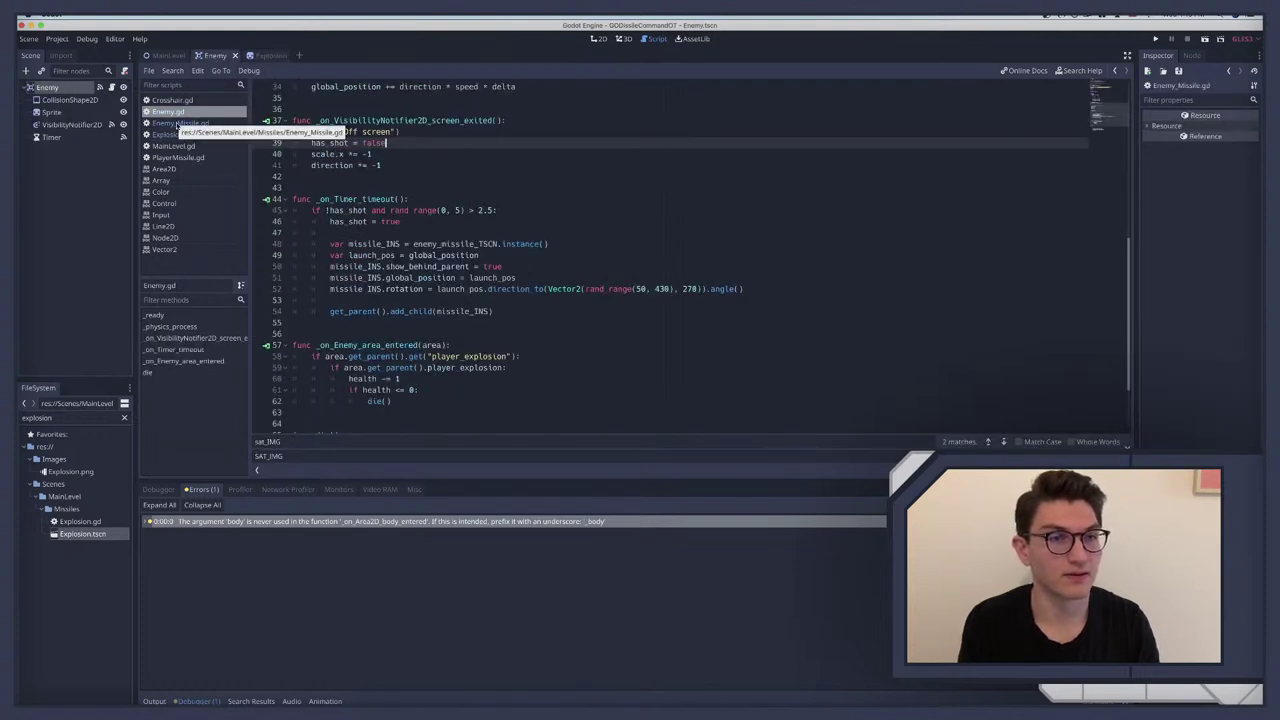
Step: Check the Enemy node's Collision Layer in the Inspector, then return to Enemy.gd
{"action": "left_click", "coordinate": [47, 87]}
{"action": "left_click", "coordinate": [598, 38]}
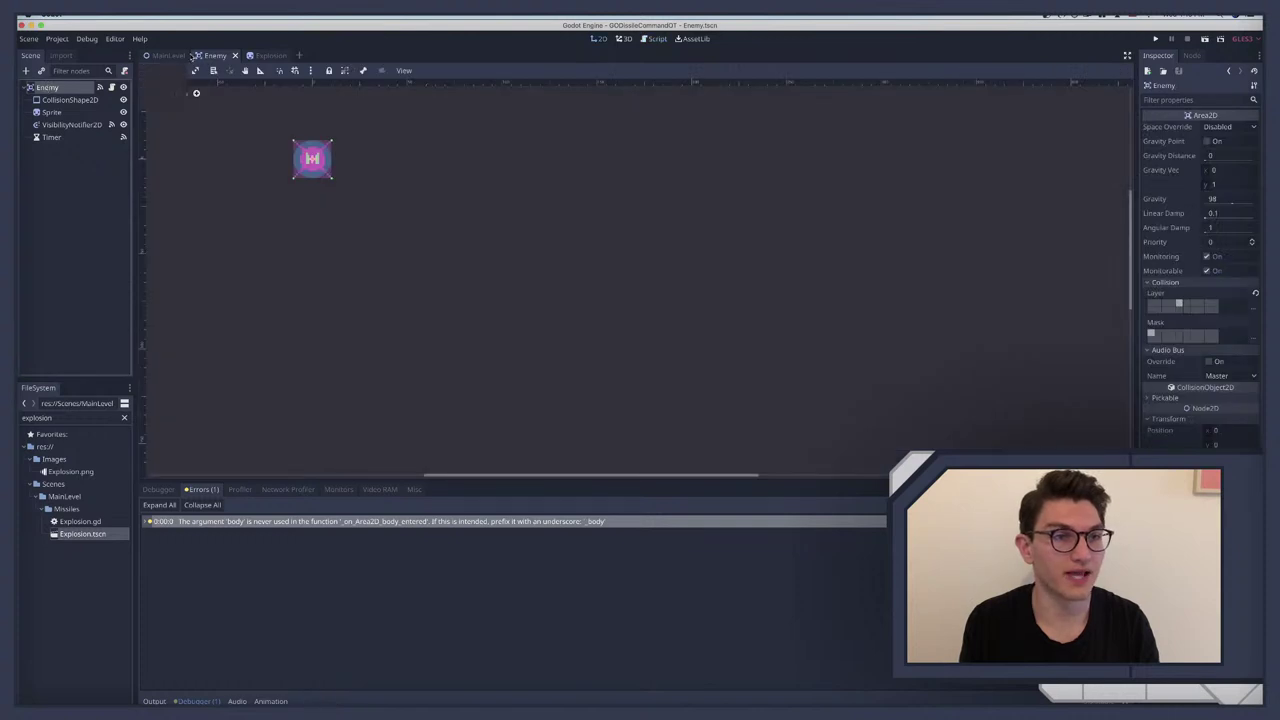
{"action": "left_click", "coordinate": [1255, 308]}
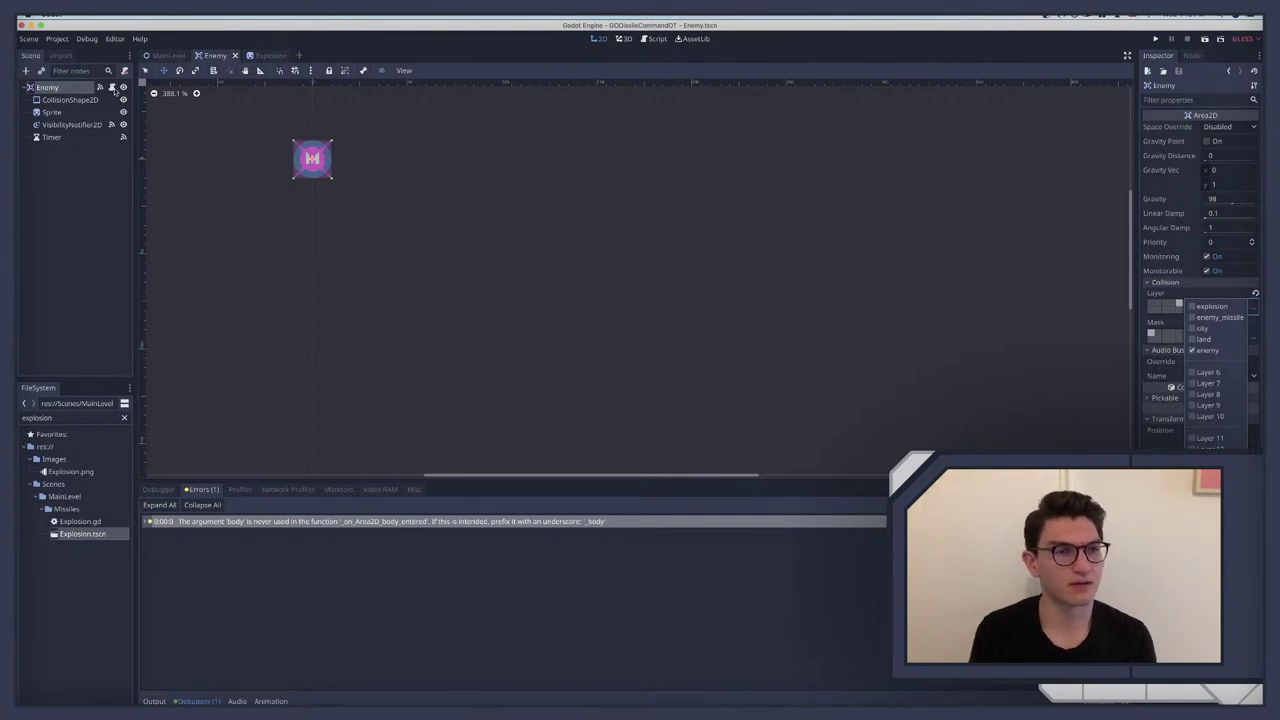
{"action": "left_click", "coordinate": [111, 87]}
{"action": "left_click", "coordinate": [111, 87]}
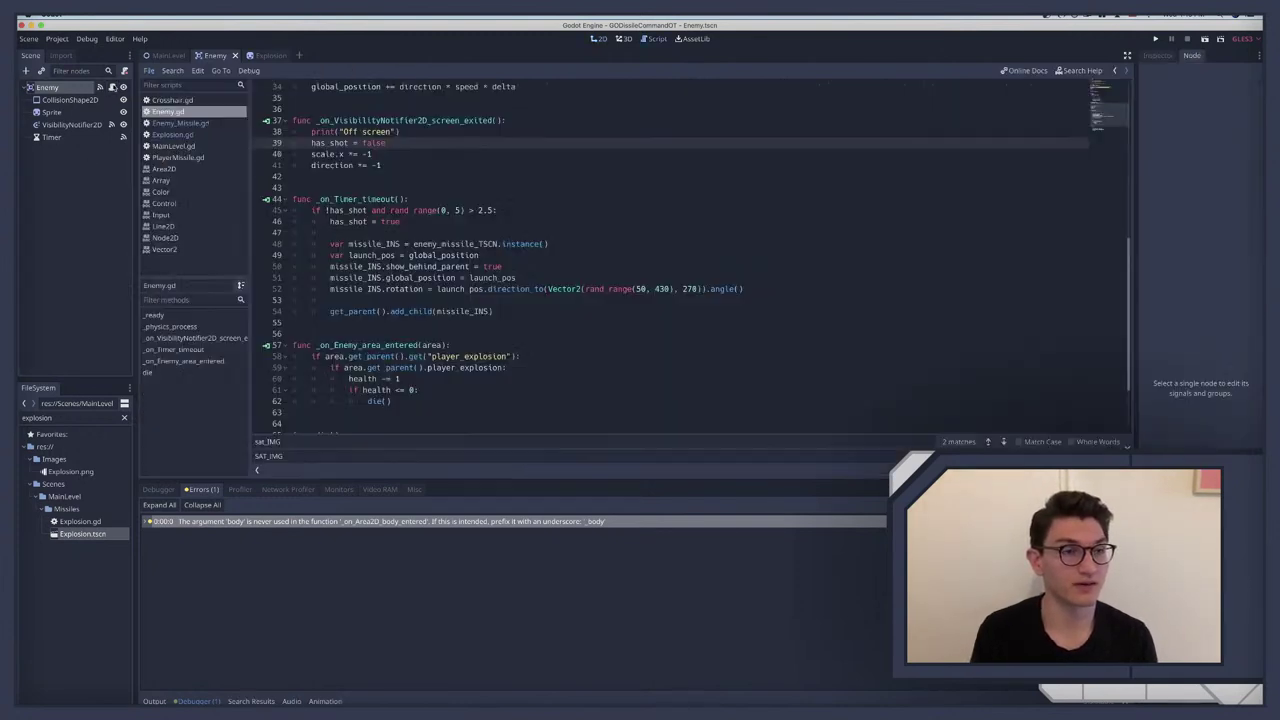
{"action": "left_click", "coordinate": [411, 133]}
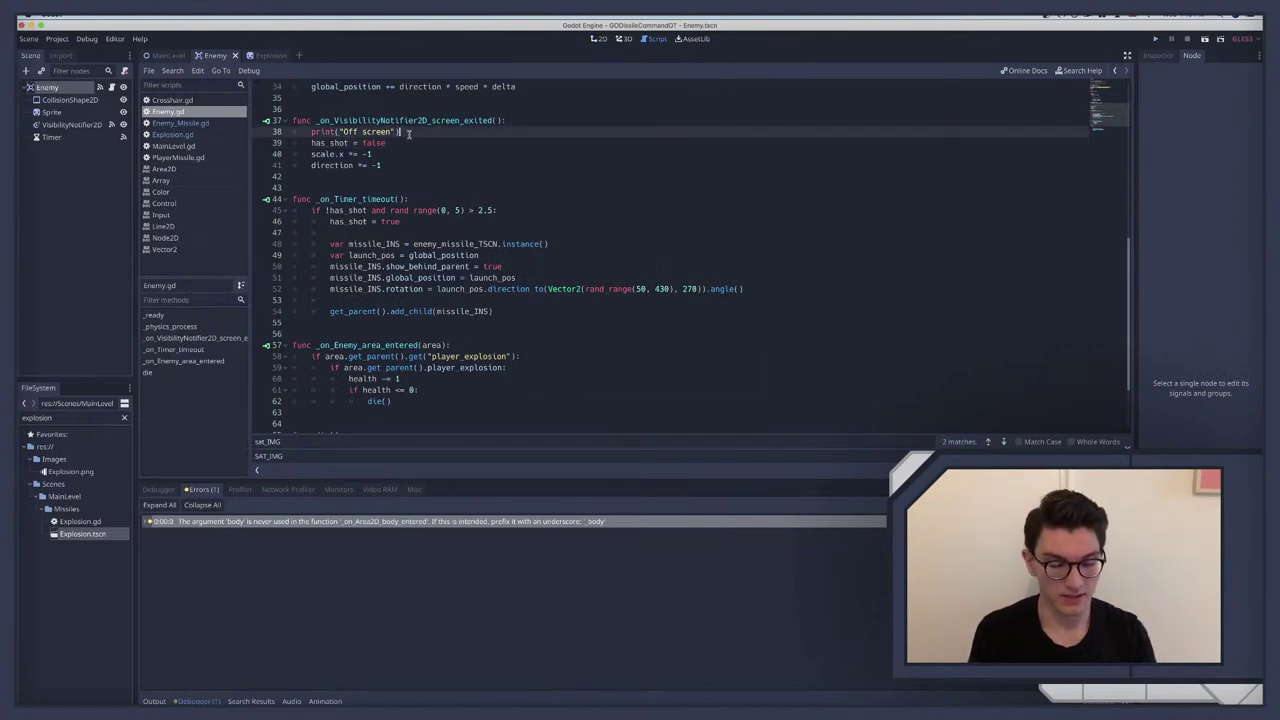
{"action": "key", "text": "F5"}
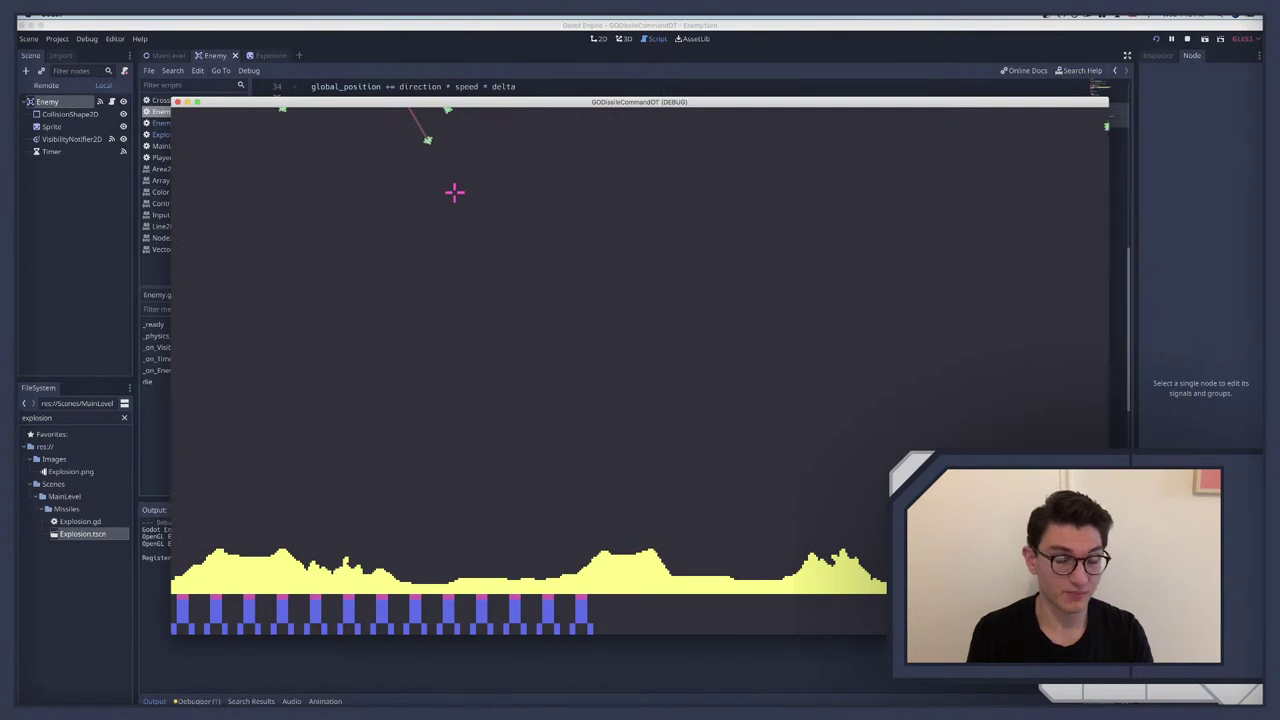
{"action": "left_click", "coordinate": [360, 222]}
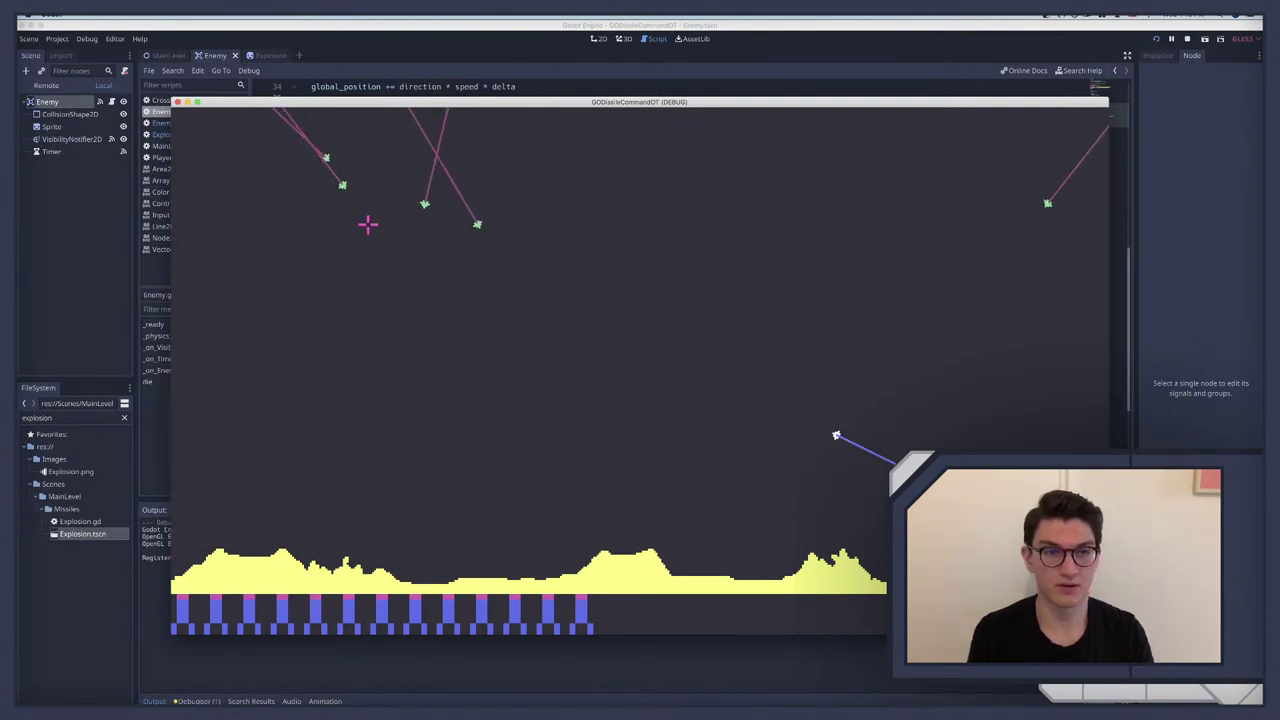
{"action": "left_click", "coordinate": [418, 328]}
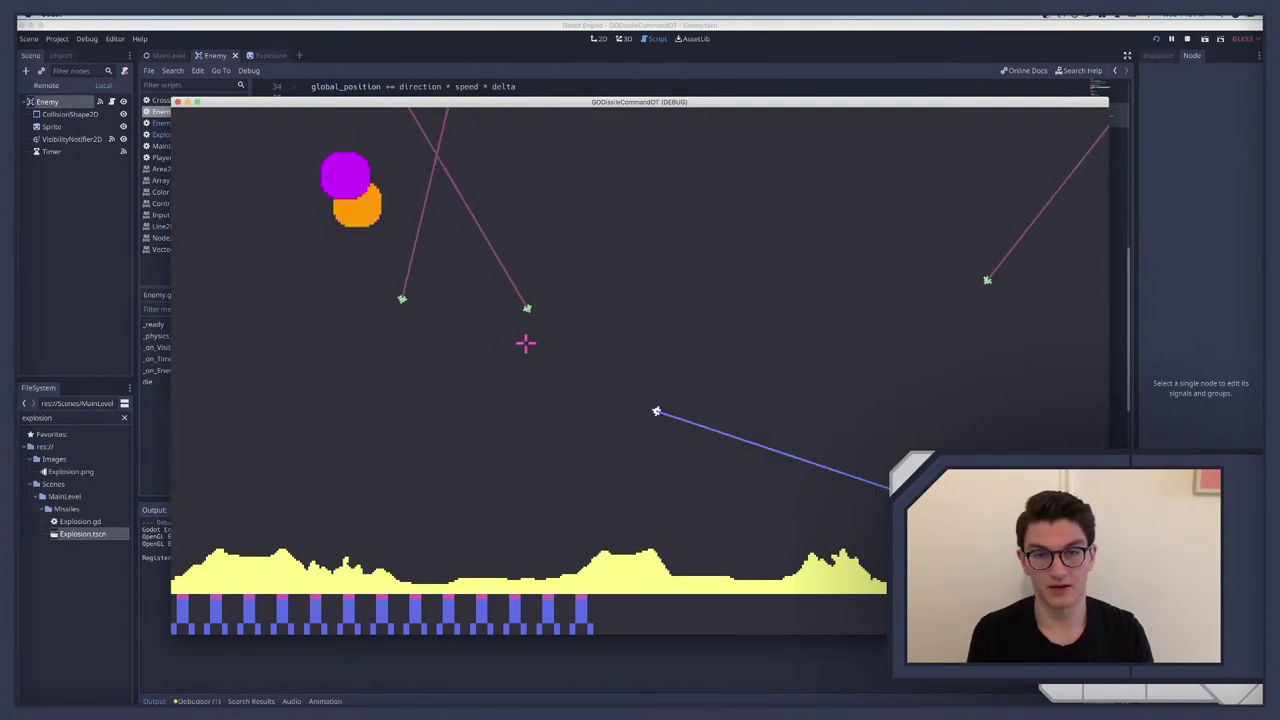
{"action": "left_click", "coordinate": [871, 422]}
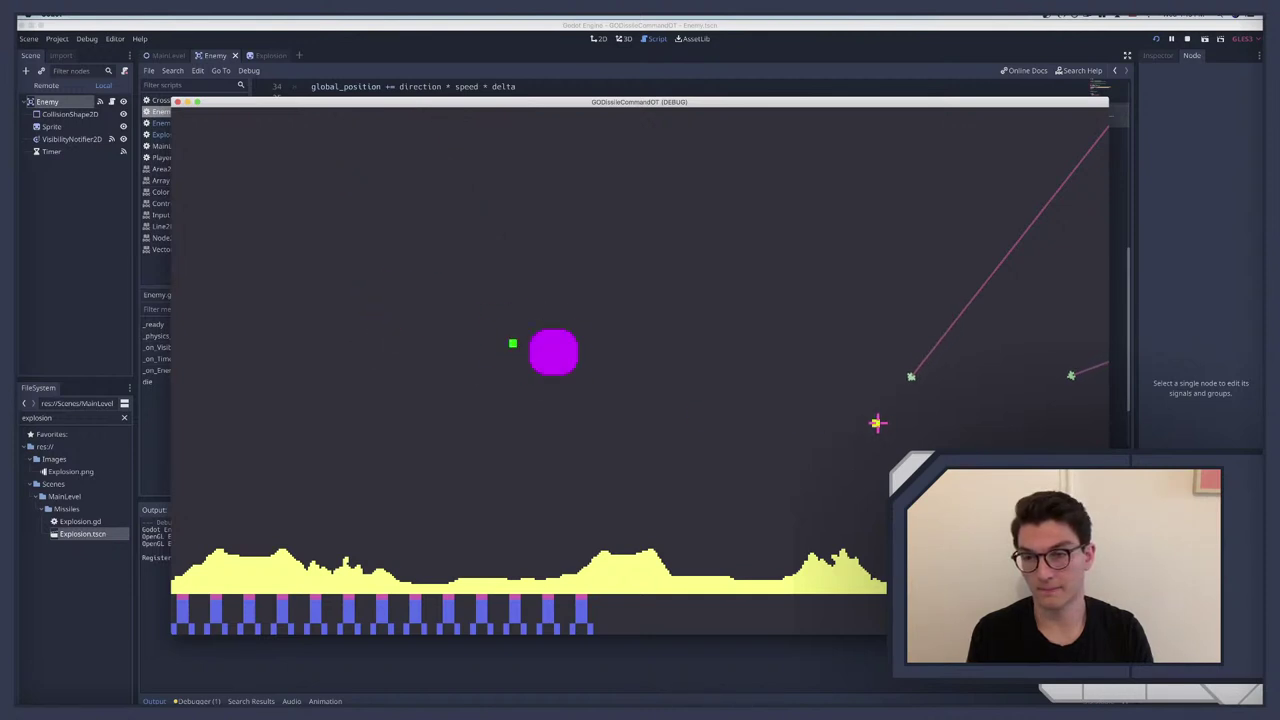
{"action": "left_click", "coordinate": [980, 409]}
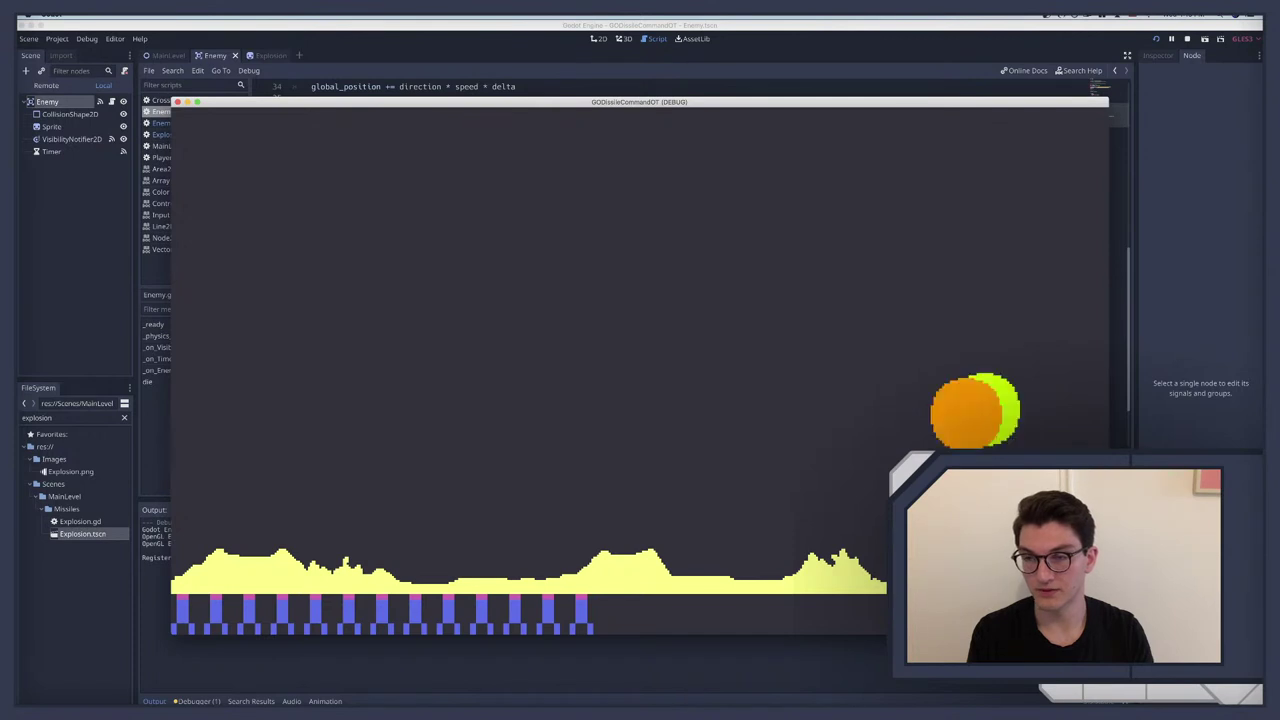
{"action": "key", "text": "super+q"}
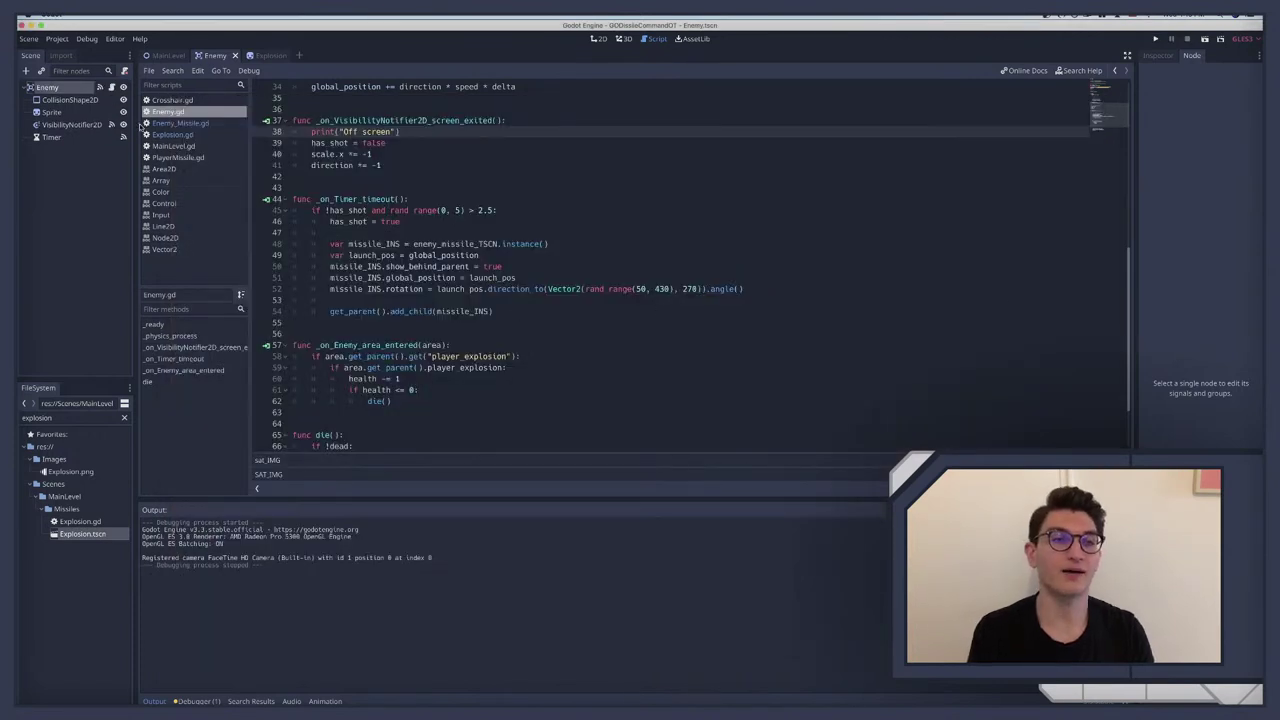
Step: Look over the MainLevel and Enemy scenes, then bring up the MainLevel script
{"action": "left_click", "coordinate": [164, 56]}
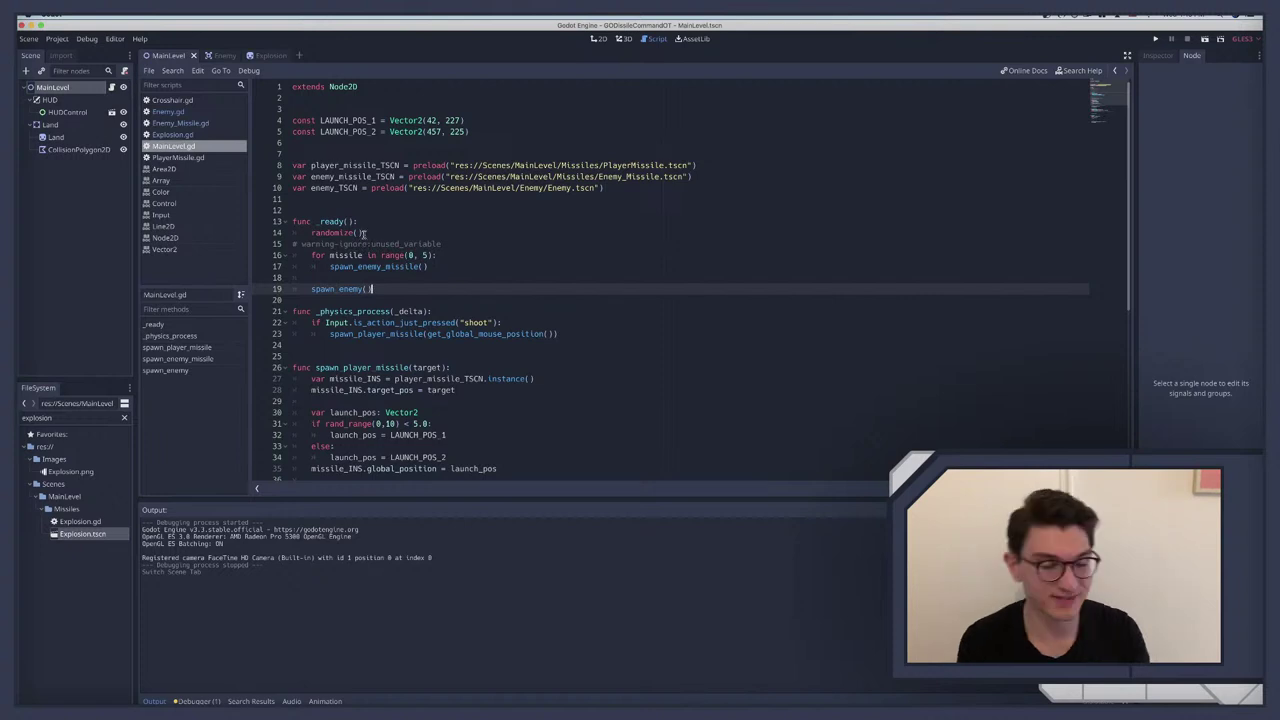
{"action": "scroll", "coordinate": [389, 332], "scroll_direction": "down", "scroll_amount": 10}
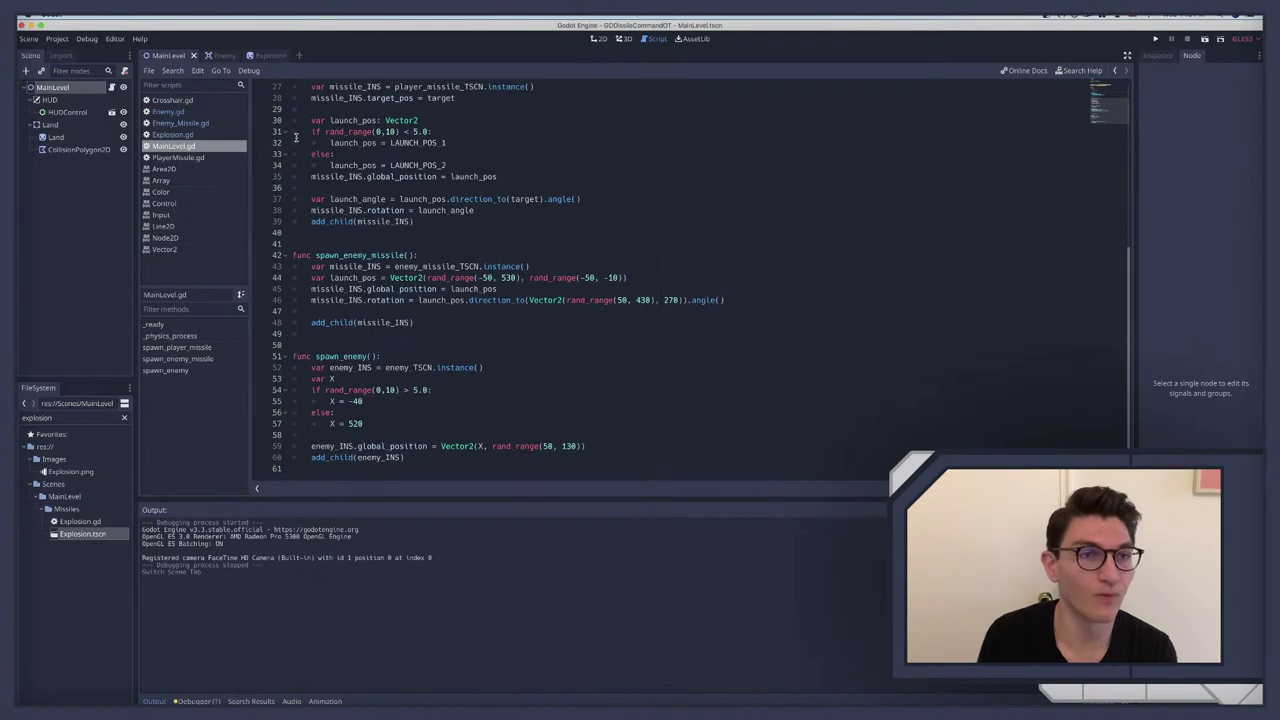
{"action": "left_click", "coordinate": [220, 56]}
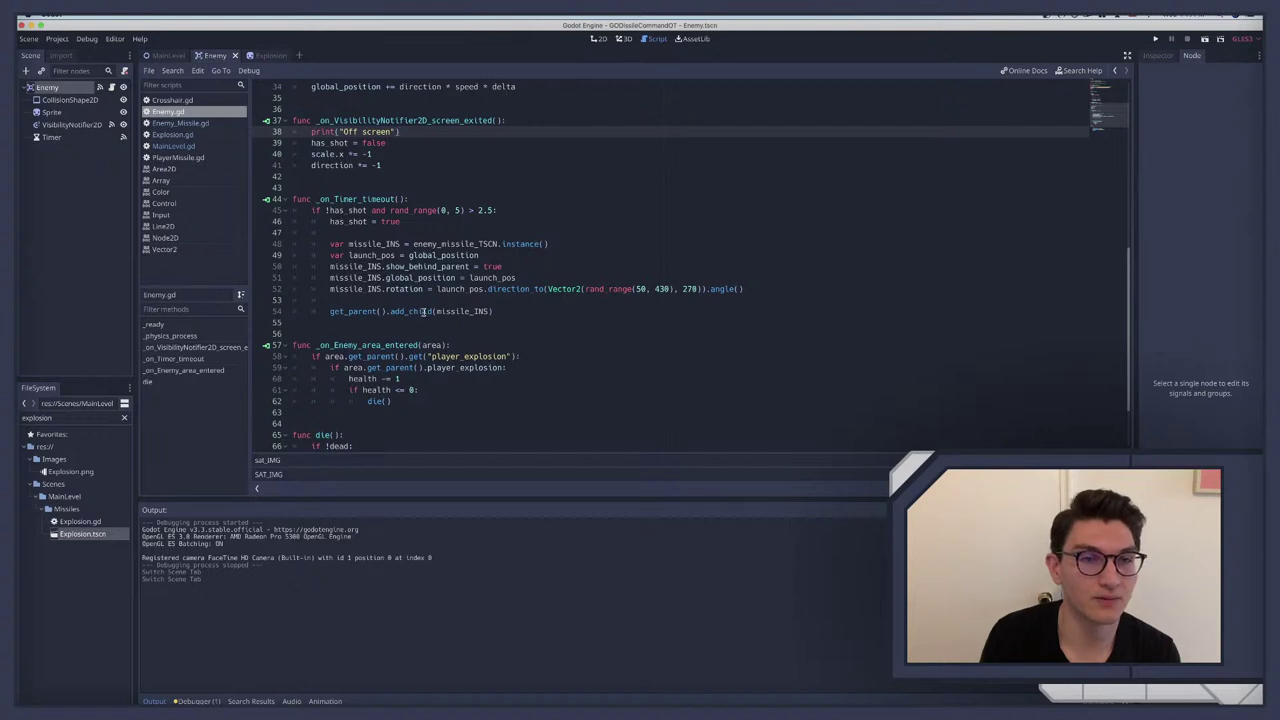
{"action": "scroll", "coordinate": [424, 312], "scroll_direction": "up", "scroll_amount": 11}
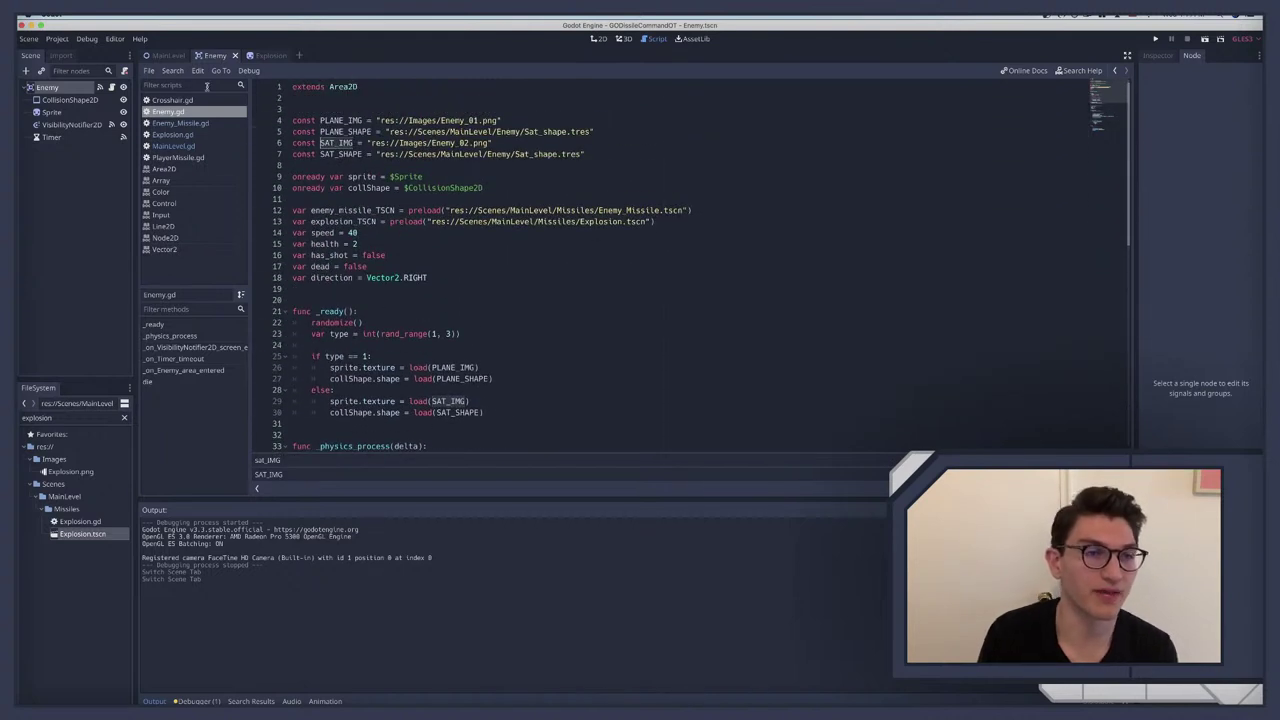
{"action": "left_click", "coordinate": [168, 56]}
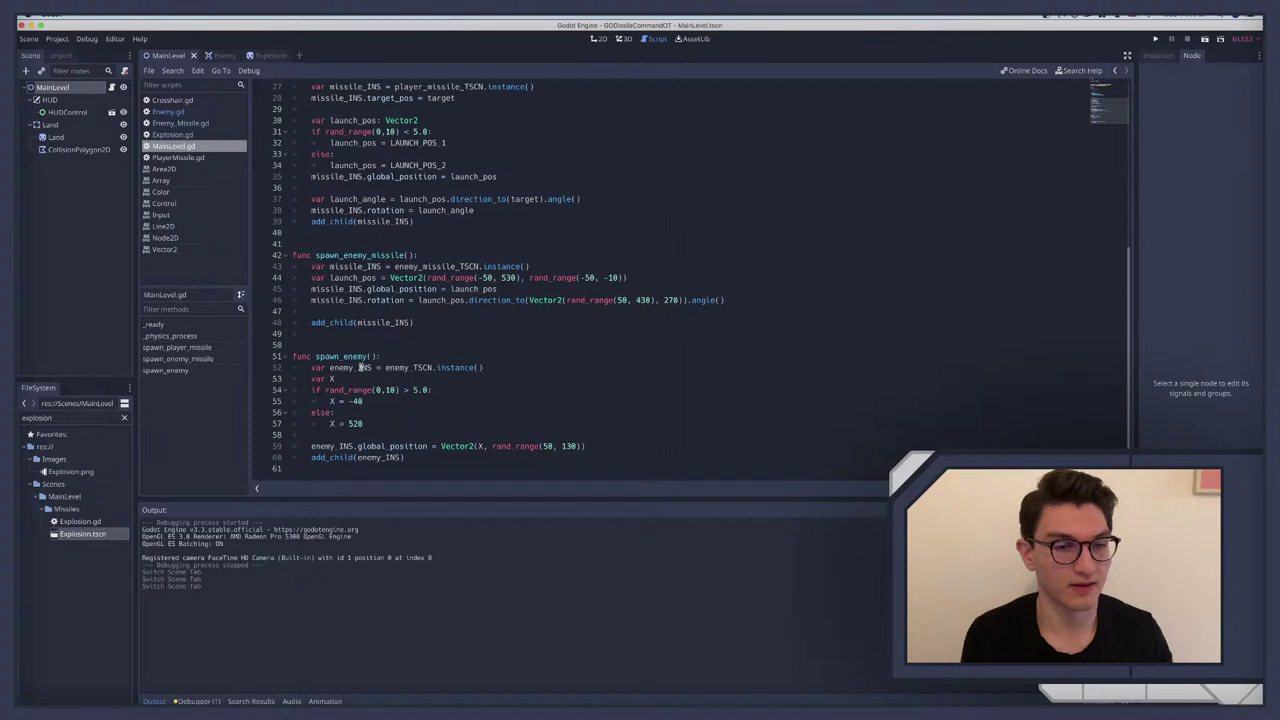
Step: Add 'enemy_INS.direction = Vector2.LEFT' under else: in spawn_enemy and run the game
{"action": "left_click", "coordinate": [345, 435]}
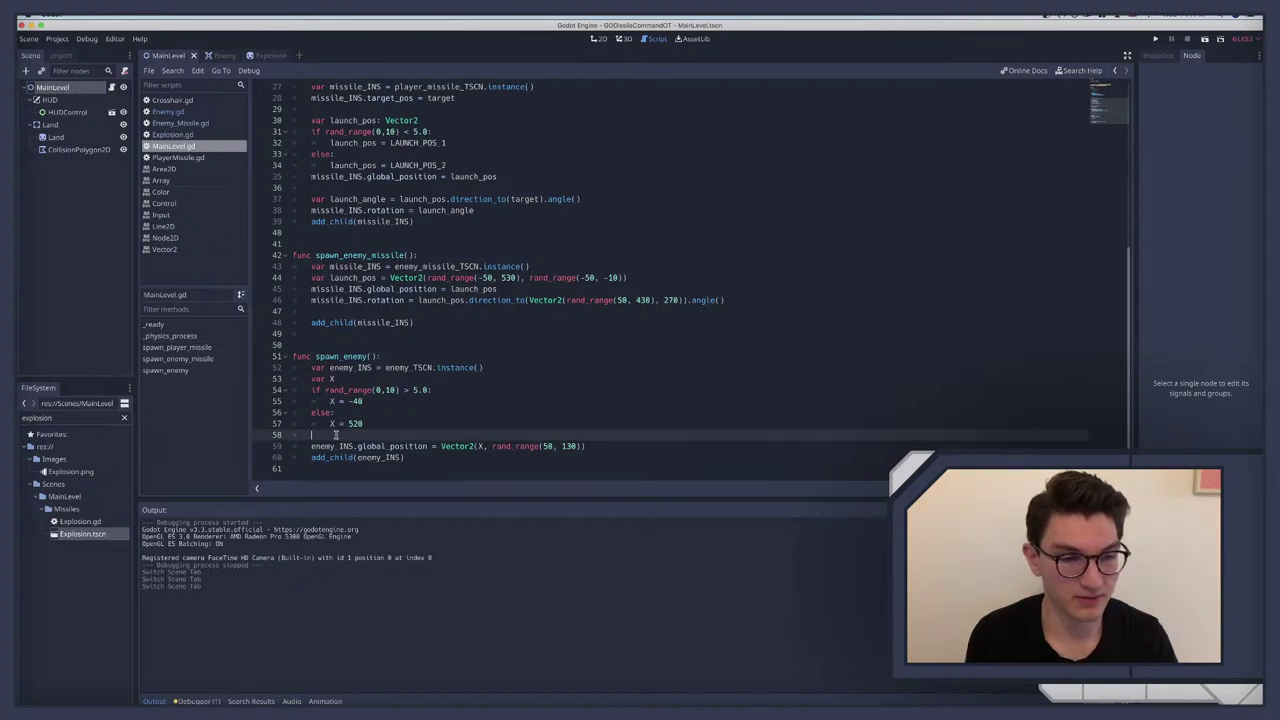
{"action": "left_click", "coordinate": [376, 401]}
{"action": "key", "text": "Return"}
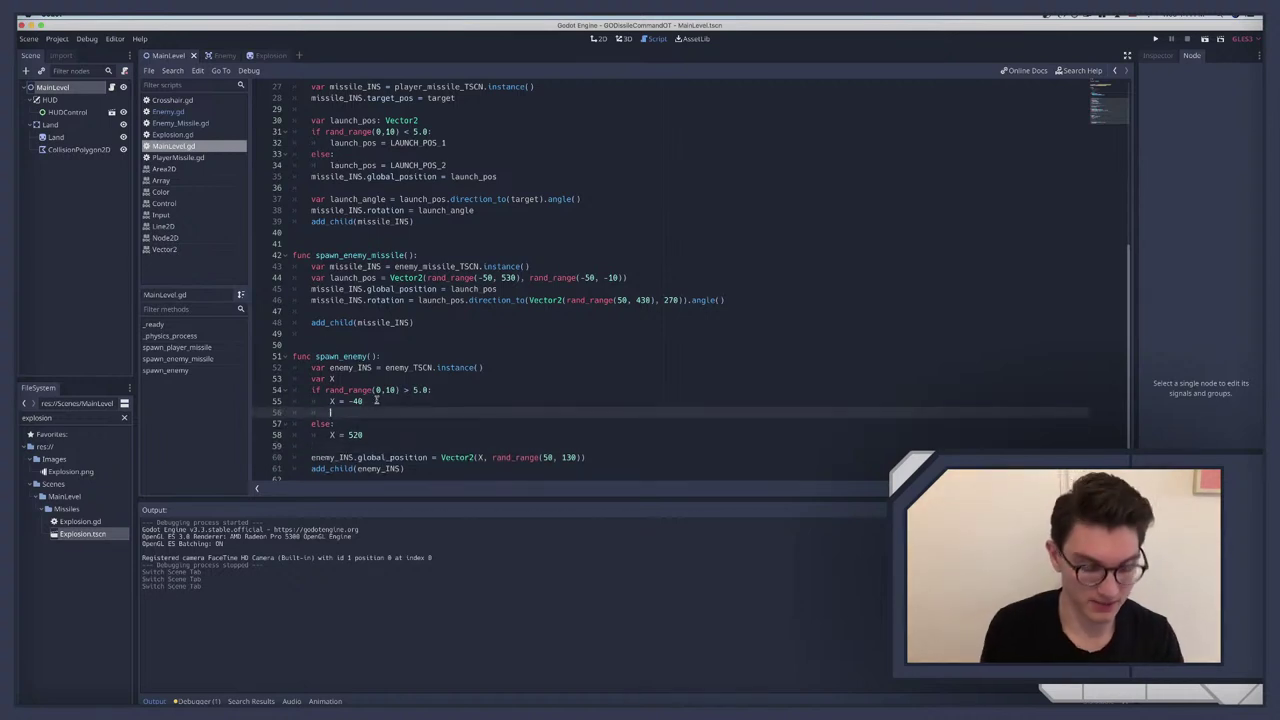
{"action": "type", "text": "el"}
{"action": "key", "text": "BackSpace"}
{"action": "key", "text": "BackSpace"}
{"action": "key", "text": "BackSpace"}
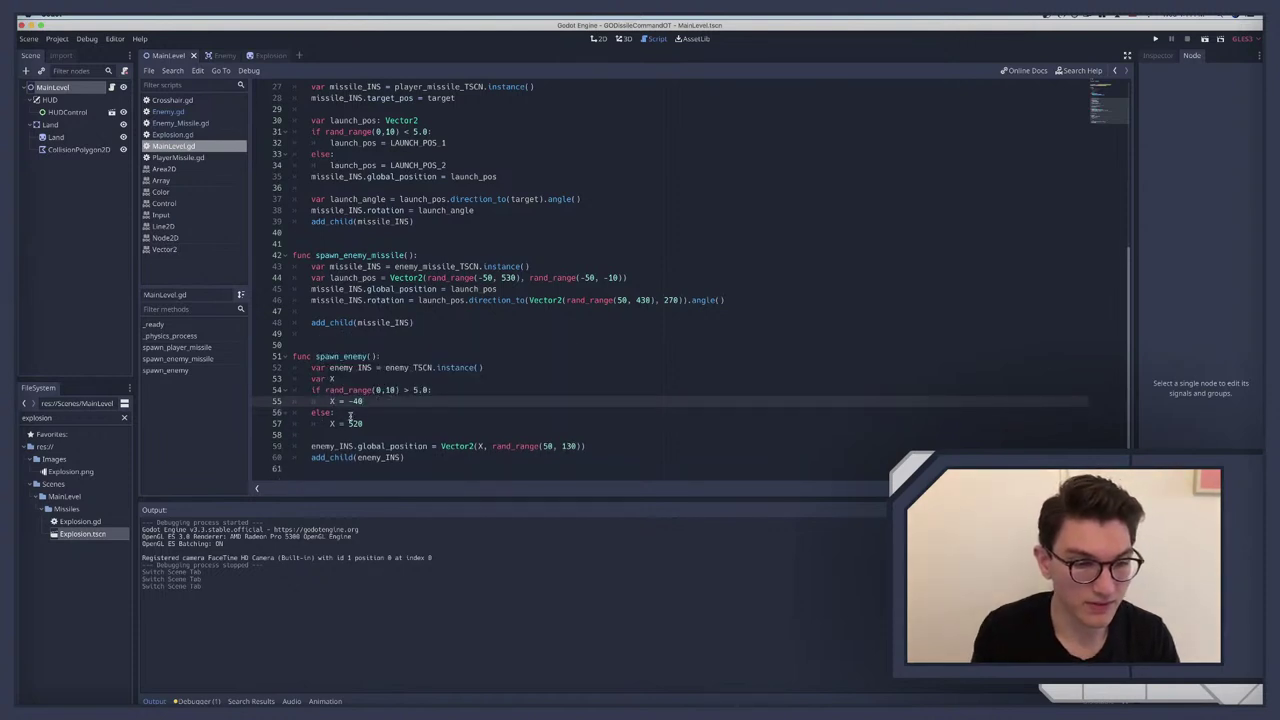
{"action": "left_click", "coordinate": [350, 413]}
{"action": "key", "text": "Return"}
{"action": "type", "text": "enemy"}
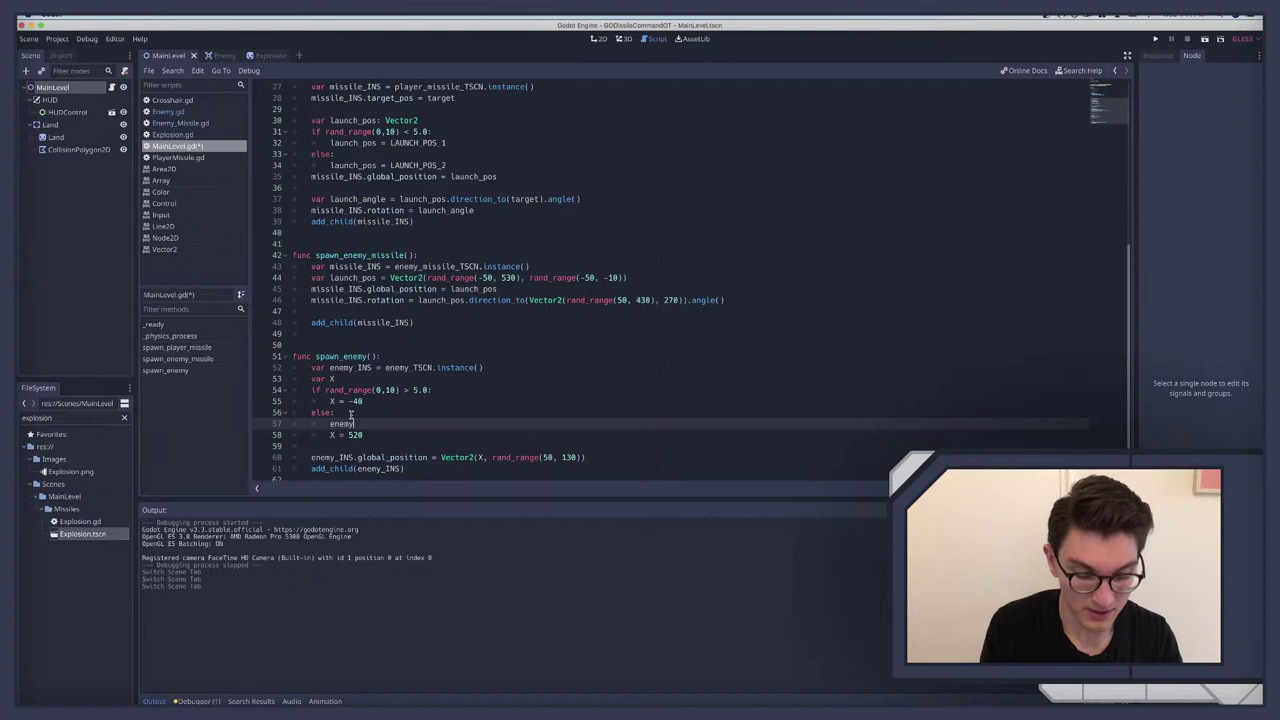
{"action": "type", "text": "_INS"}
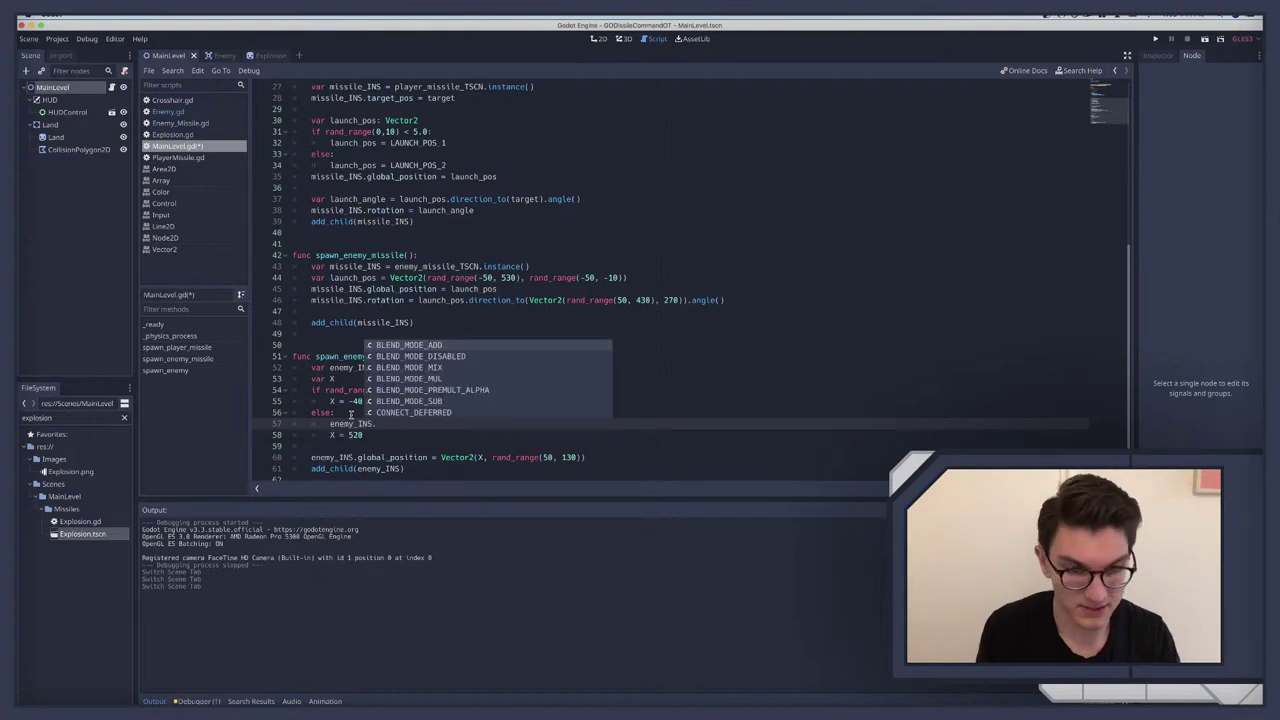
{"action": "type", "text": ".die()"}
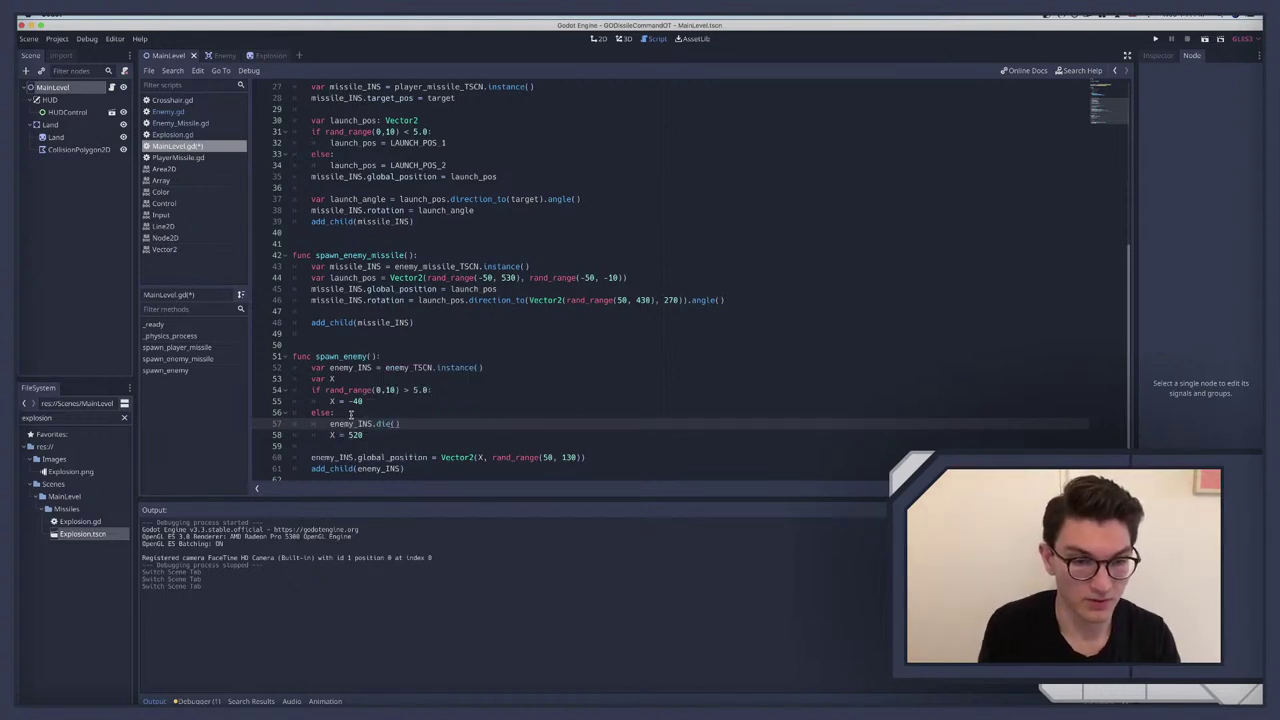
{"action": "type", "text": "ction"}
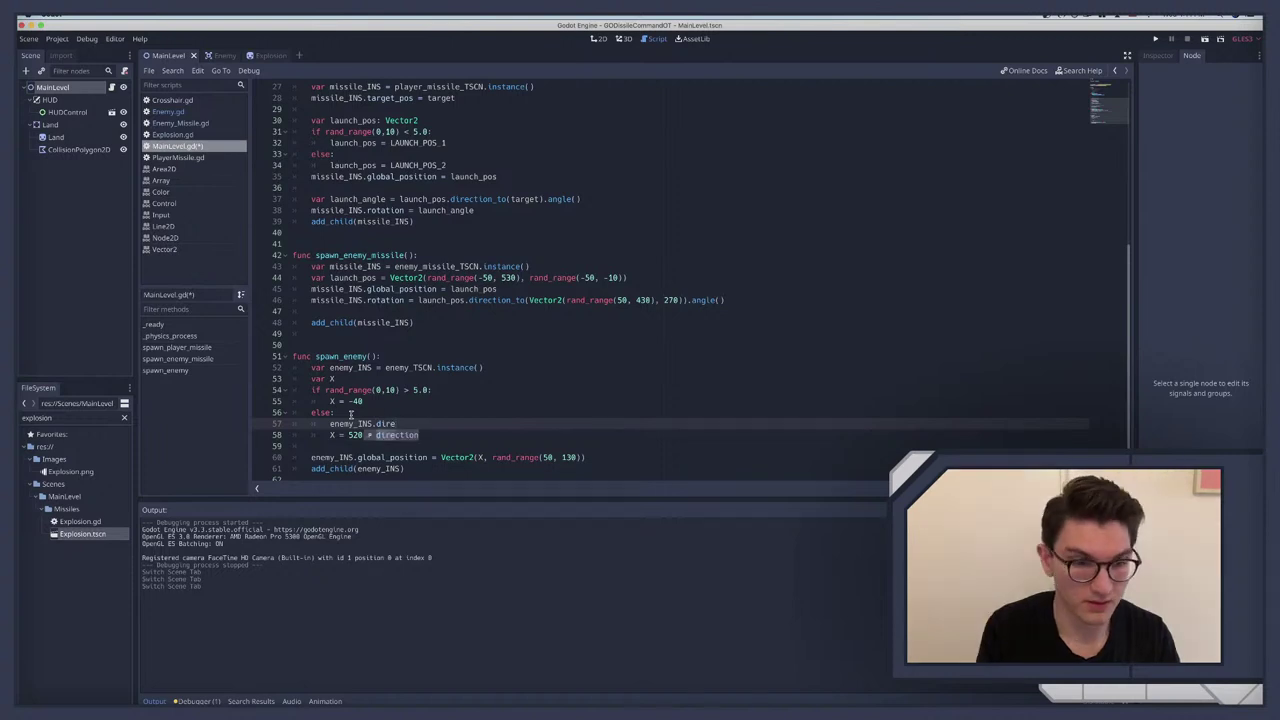
{"action": "type", "text": " = "}
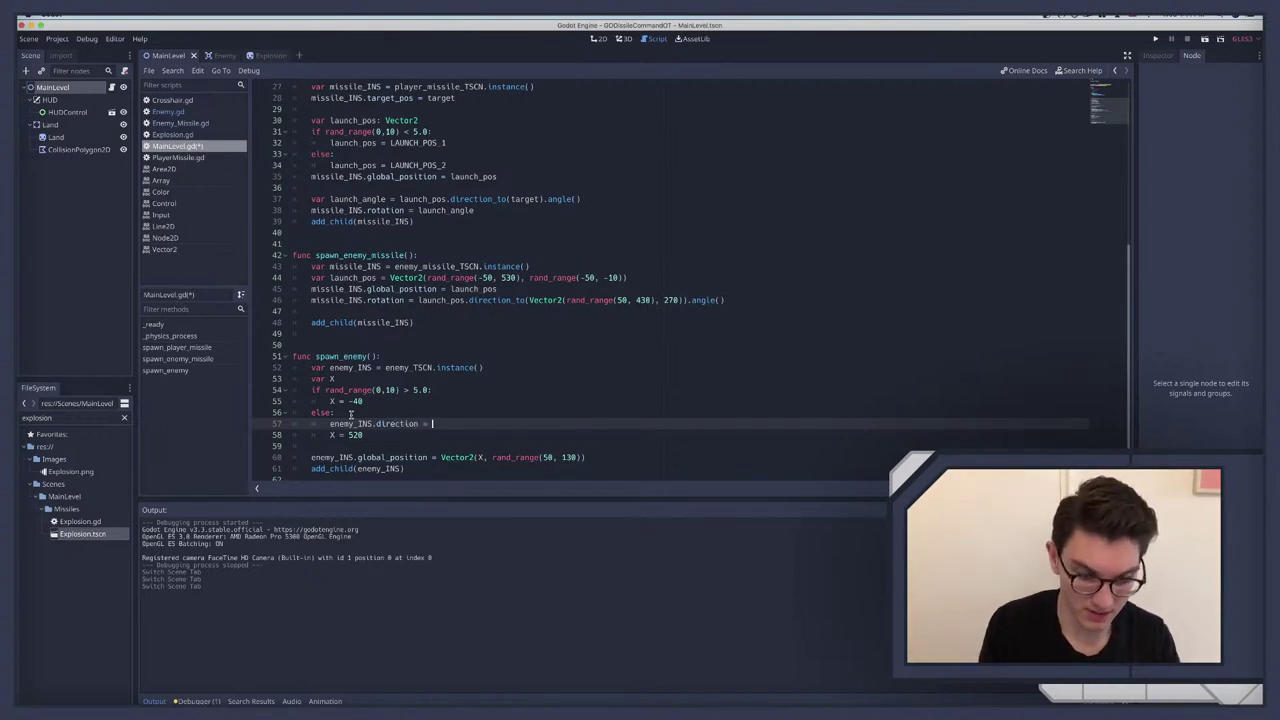
{"action": "type", "text": "Vector2"}
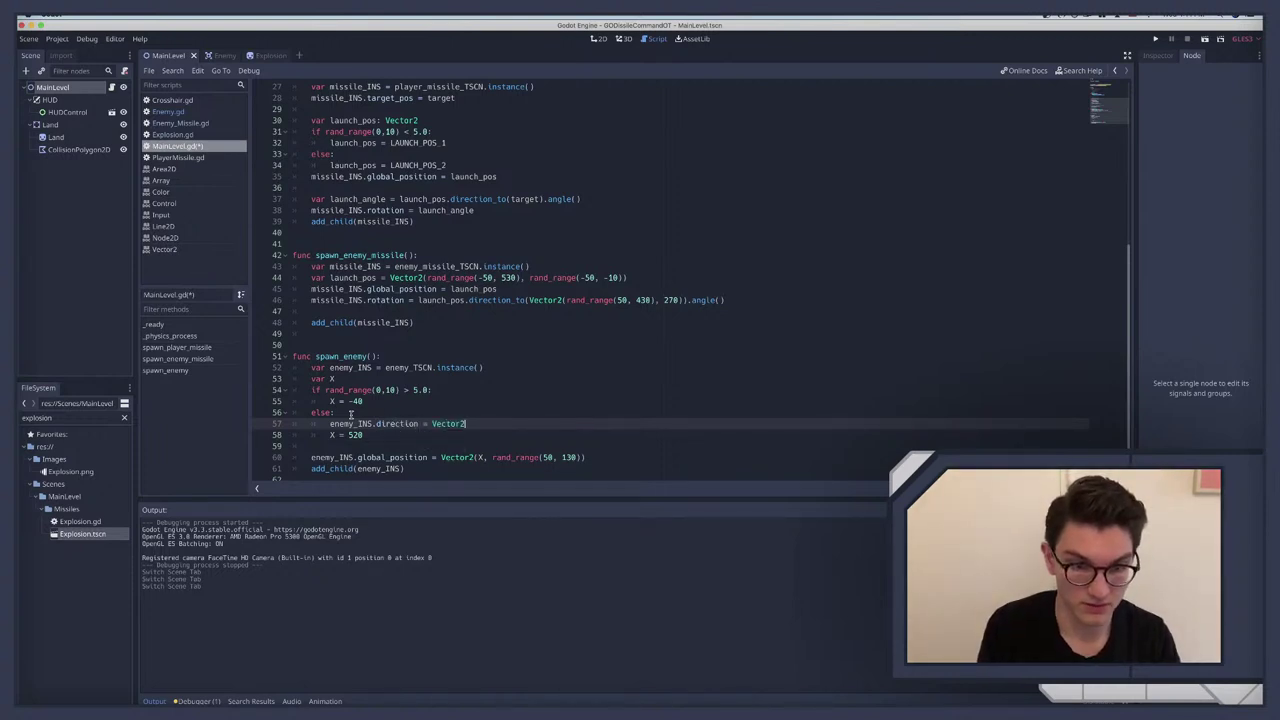
{"action": "type", "text": ".LEFT"}
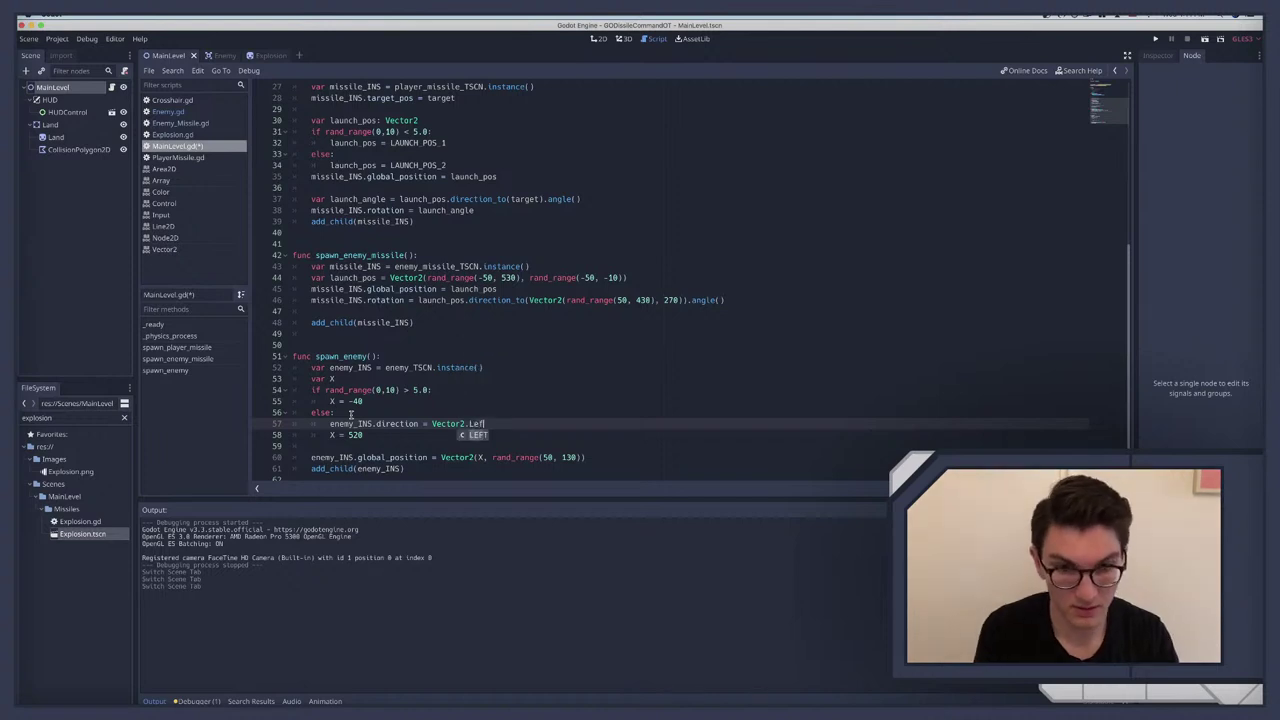
{"action": "key", "text": "super+b"}
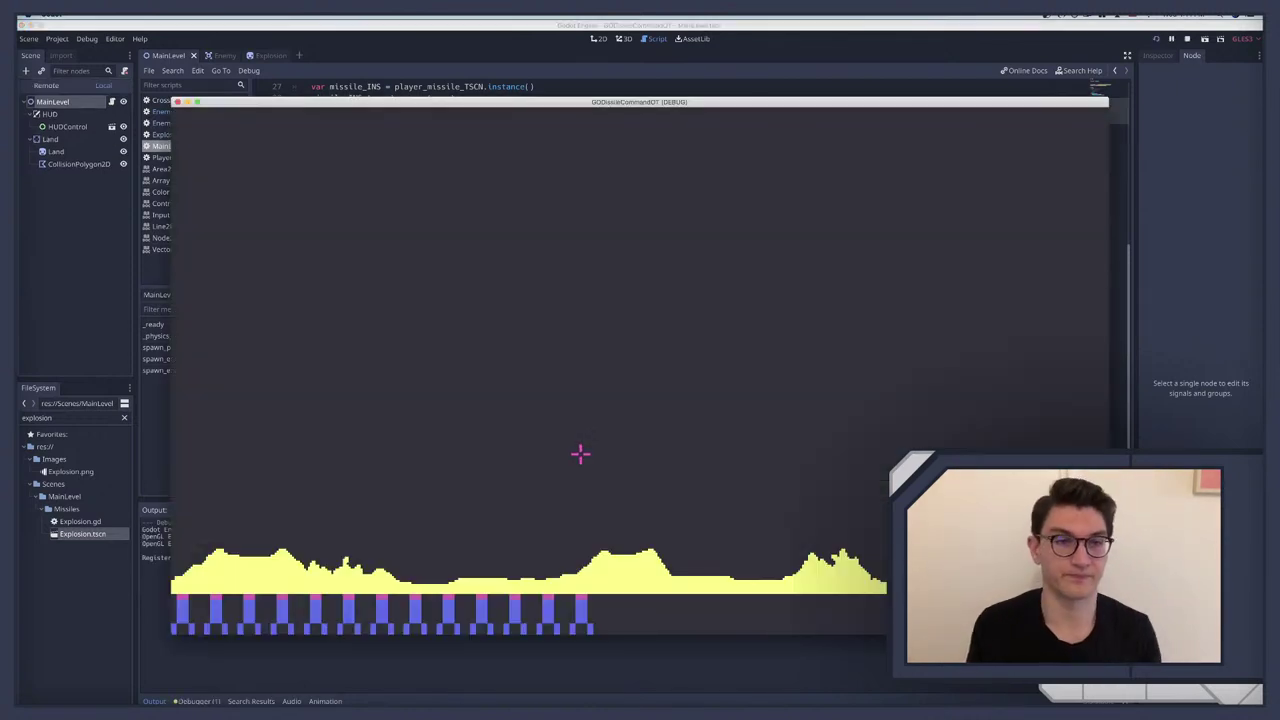
Step: Shoot down the enemy ship and its descending missiles, then stop the game
{"action": "left_click", "coordinate": [928, 368]}
{"action": "left_click", "coordinate": [951, 400]}
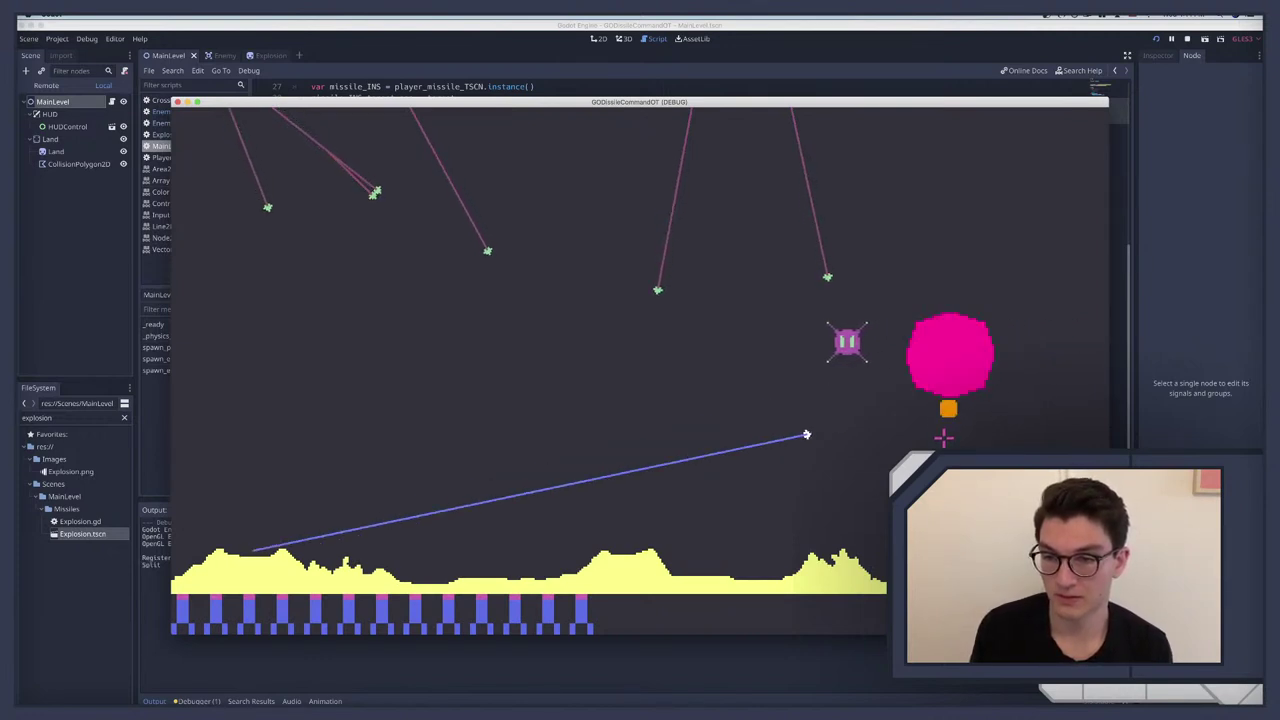
{"action": "left_click", "coordinate": [760, 362]}
{"action": "left_click", "coordinate": [680, 402]}
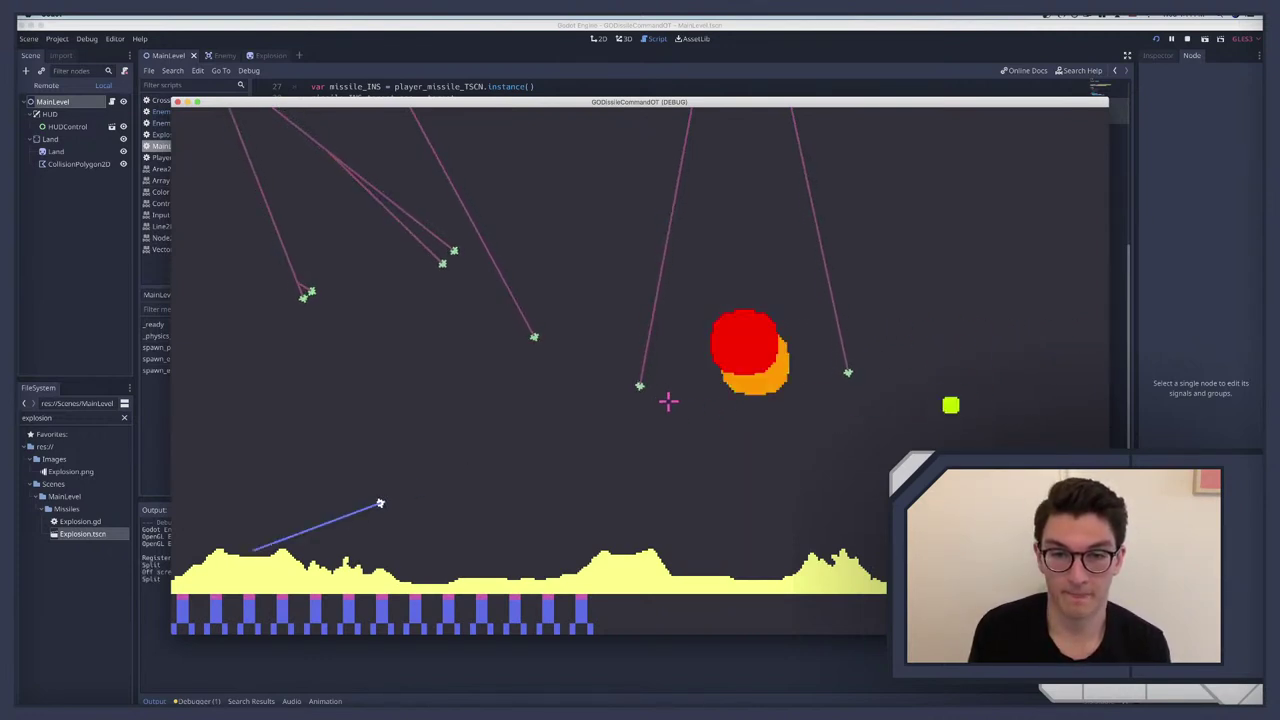
{"action": "left_click", "coordinate": [590, 430]}
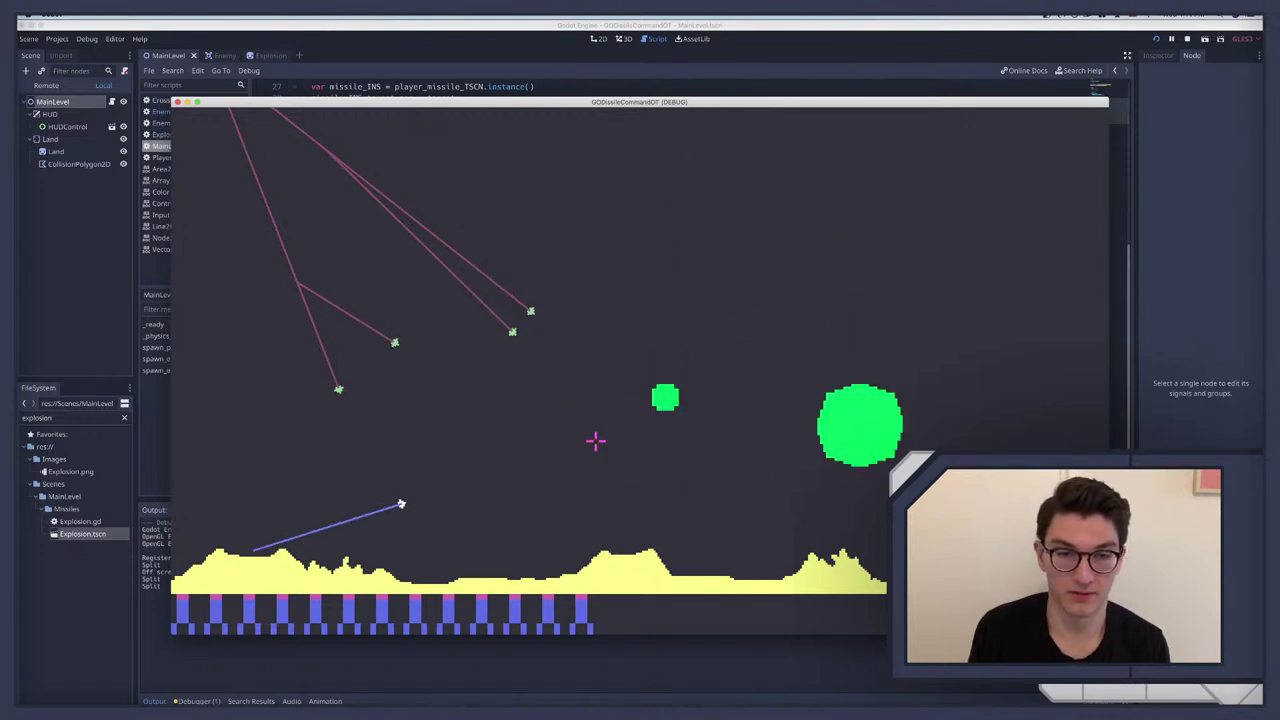
{"action": "left_click", "coordinate": [372, 462]}
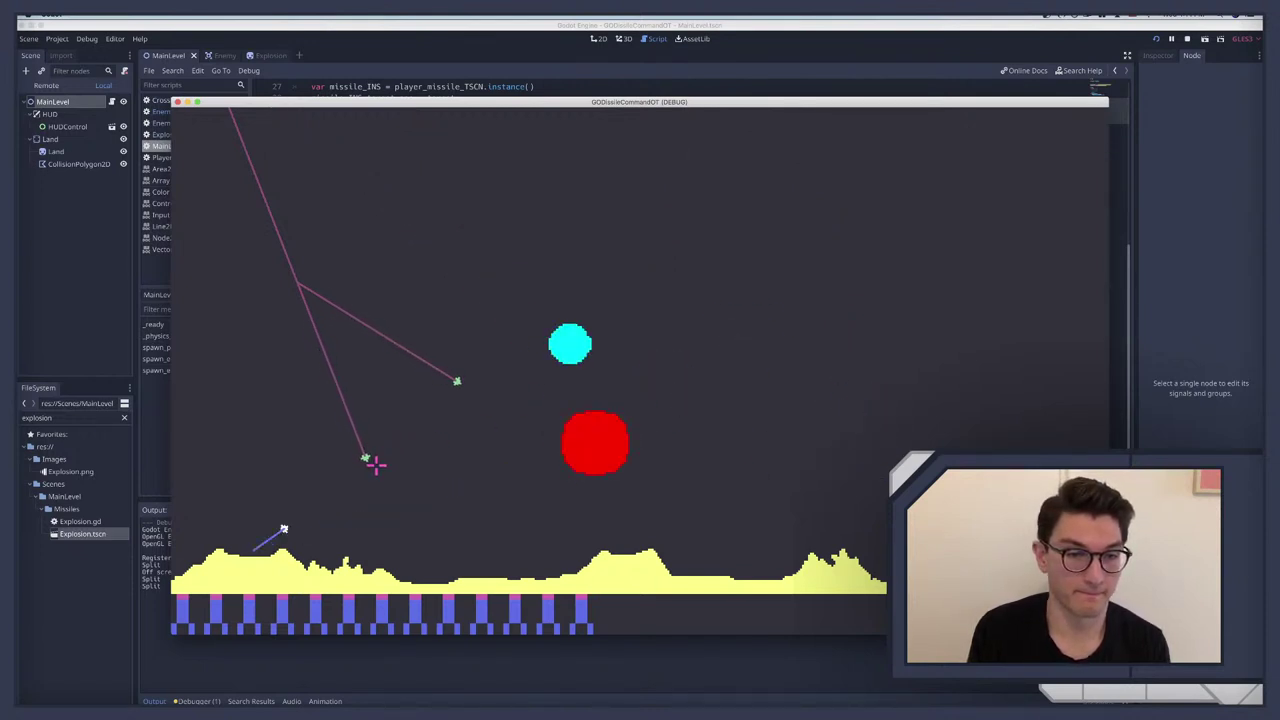
{"action": "left_click", "coordinate": [507, 422]}
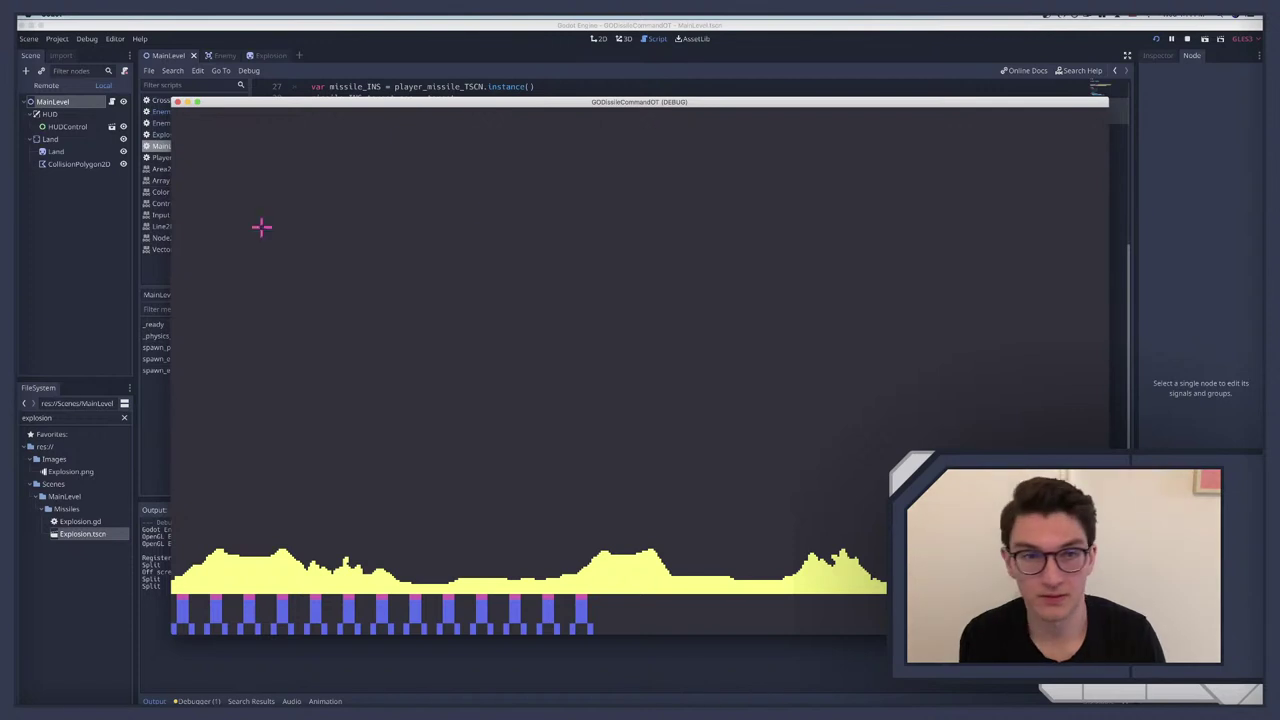
{"action": "key", "text": "super+q"}
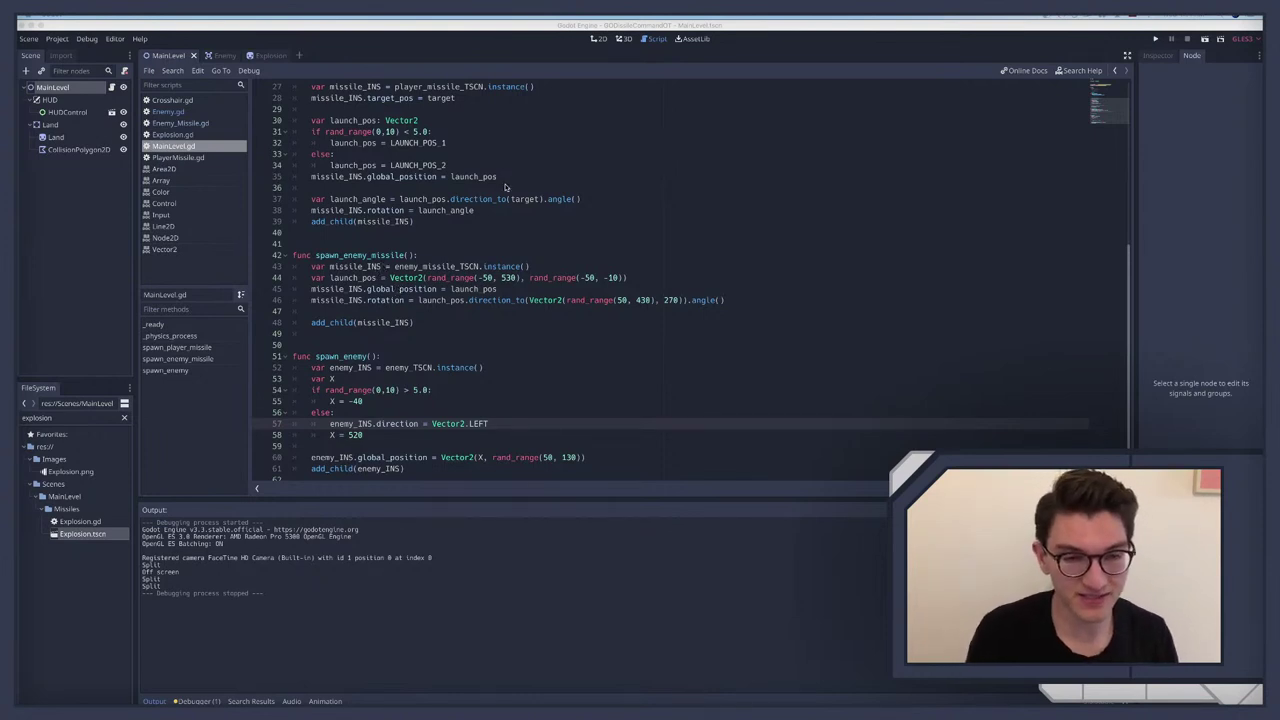
{"action": "key", "text": "ctrl+Right"}
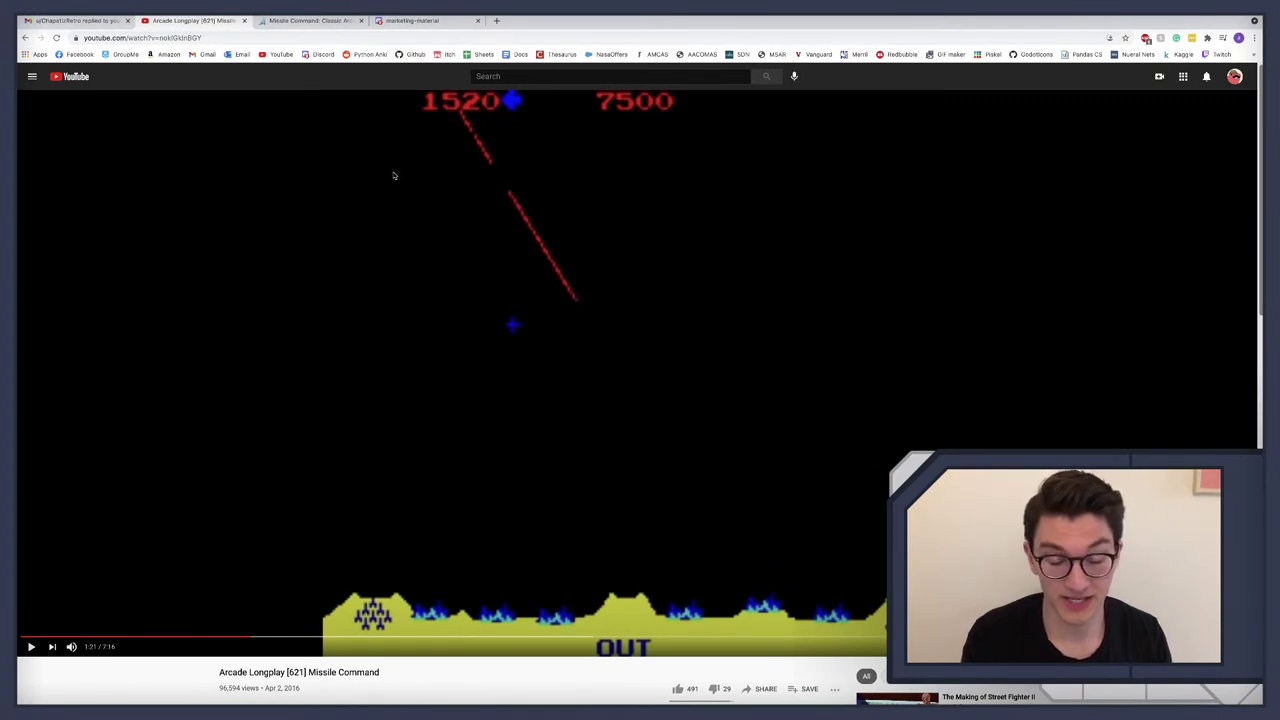
{"action": "key", "text": "ctrl+Left"}
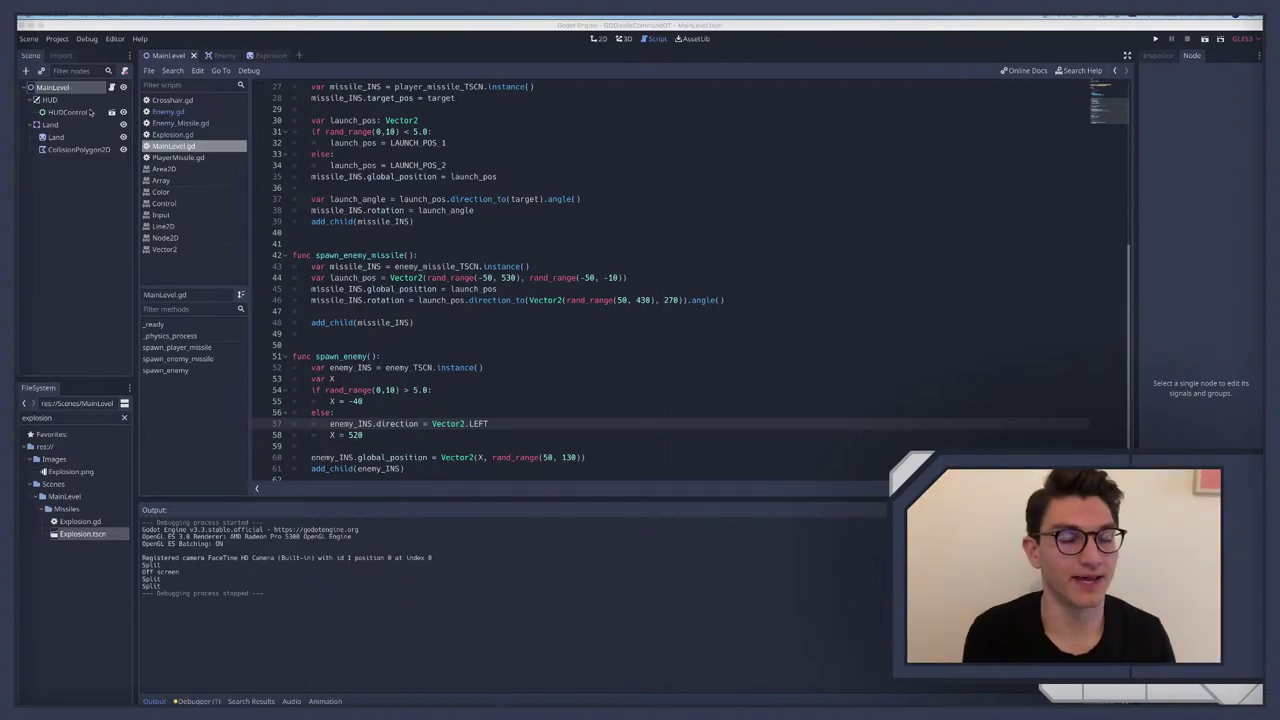
{"action": "key", "text": "ctrl+Right"}
{"action": "key", "text": "ctrl+Left"}
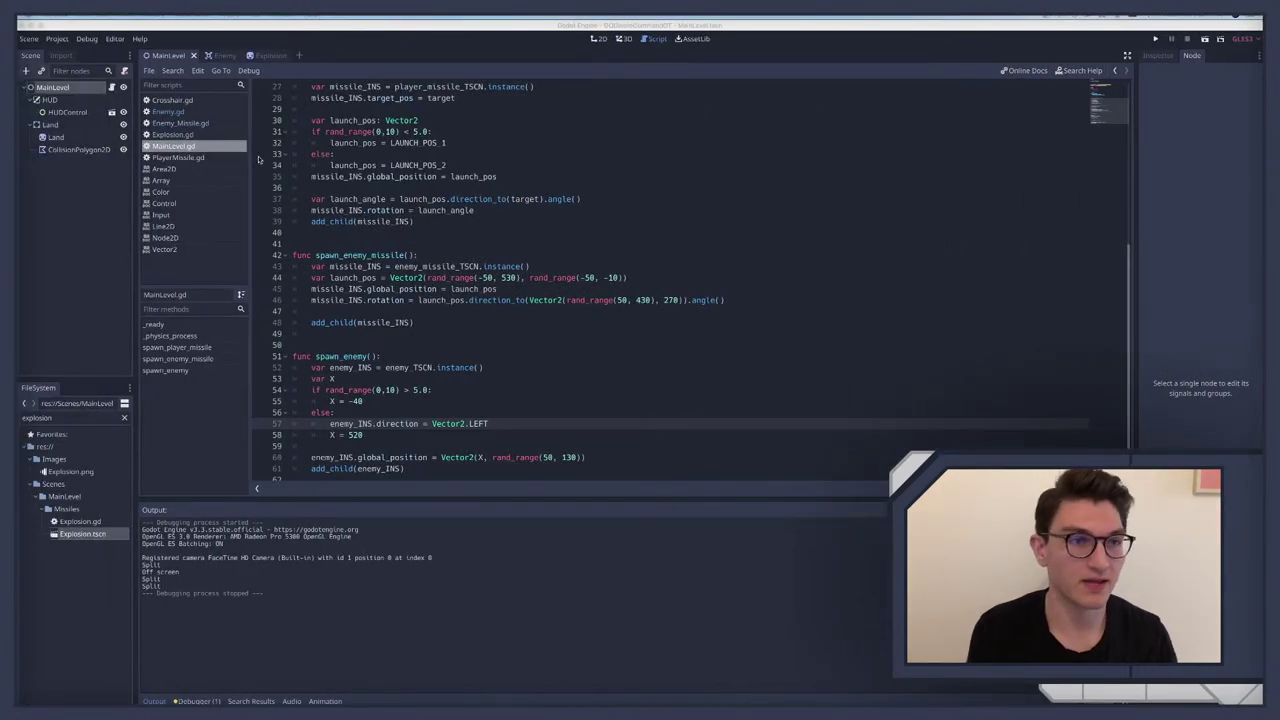
Step: Fold the spawn_enemy, spawn_enemy_missile and spawn_player_missile functions
{"action": "left_click", "coordinate": [288, 357]}
{"action": "left_click", "coordinate": [287, 256]}
{"action": "scroll", "coordinate": [305, 233], "scroll_direction": "up", "scroll_amount": 5}
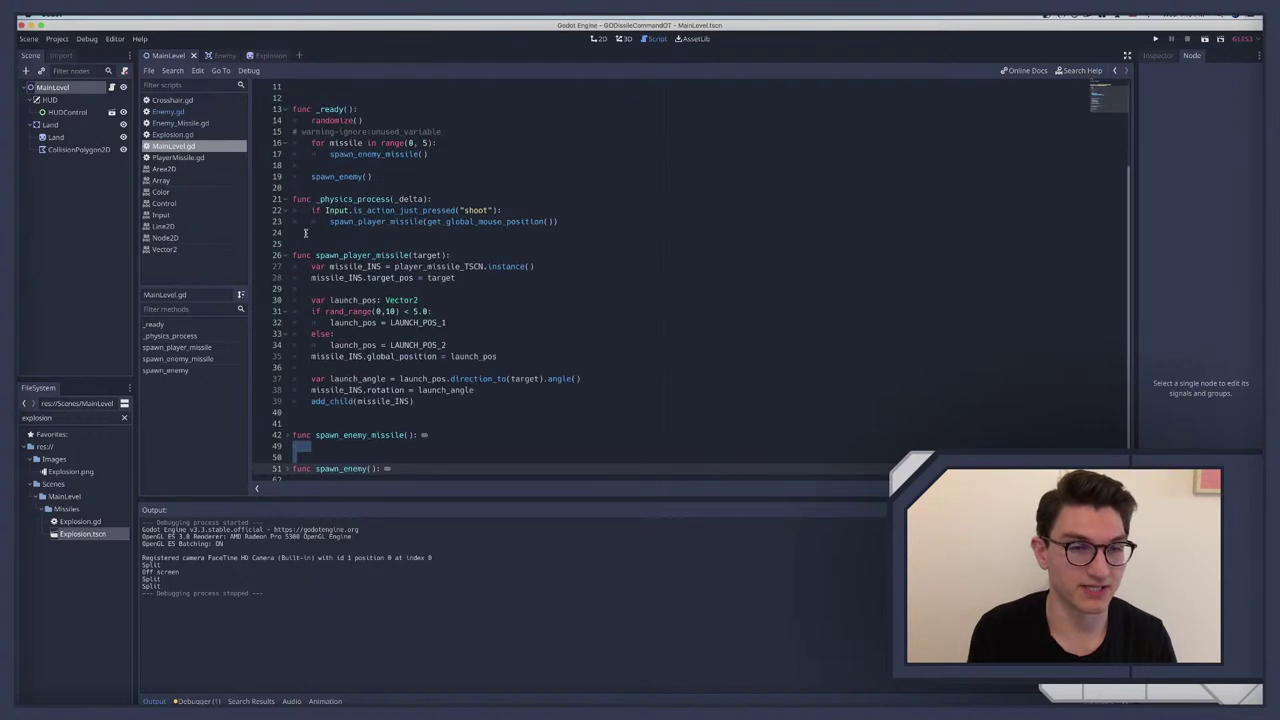
{"action": "scroll", "coordinate": [305, 233], "scroll_direction": "up", "scroll_amount": 3}
{"action": "scroll", "coordinate": [305, 233], "scroll_direction": "down", "scroll_amount": 3}
{"action": "left_click", "coordinate": [288, 244]}
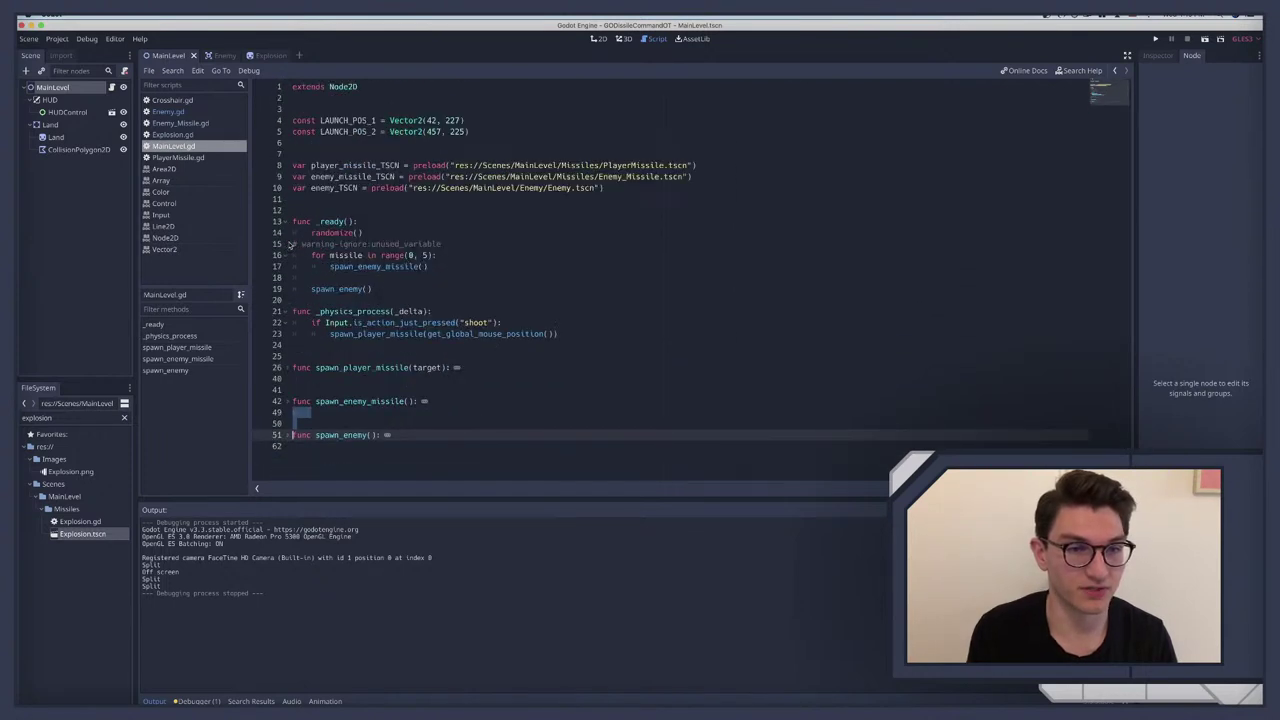
Step: Select each folded function name in turn to review the script outline
{"action": "left_click", "coordinate": [335, 380]}
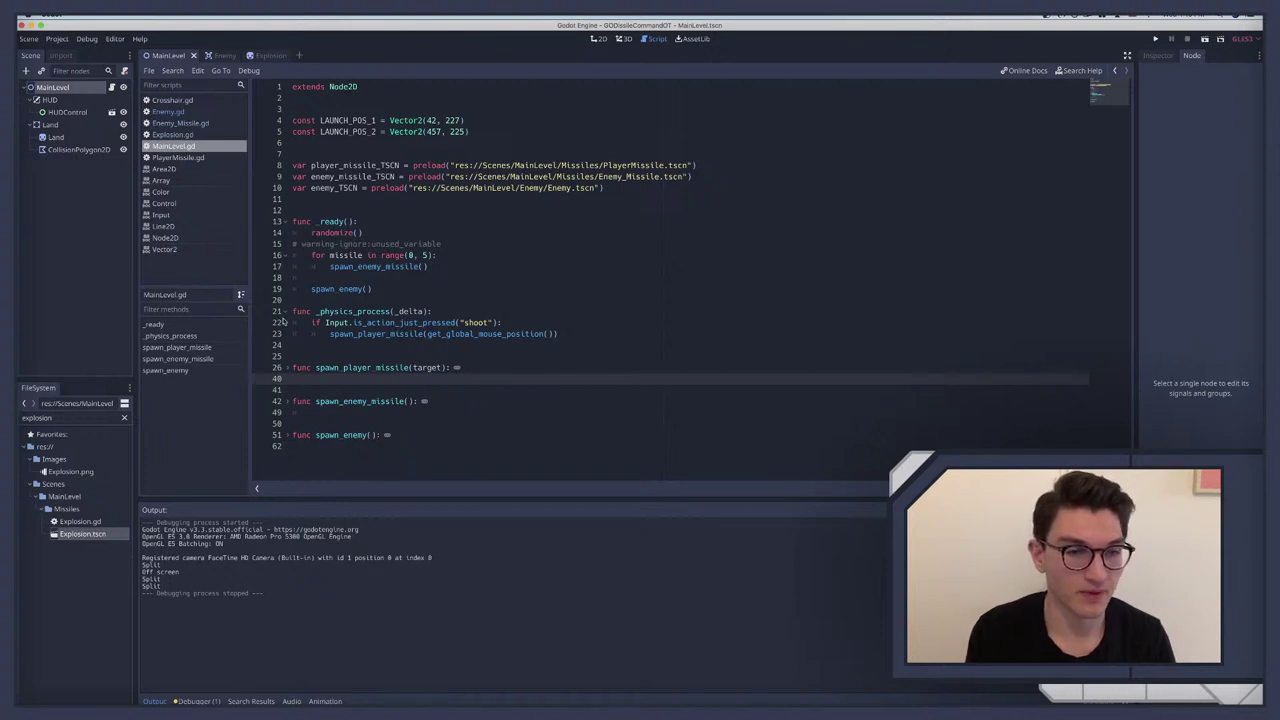
{"action": "double_click", "coordinate": [354, 368]}
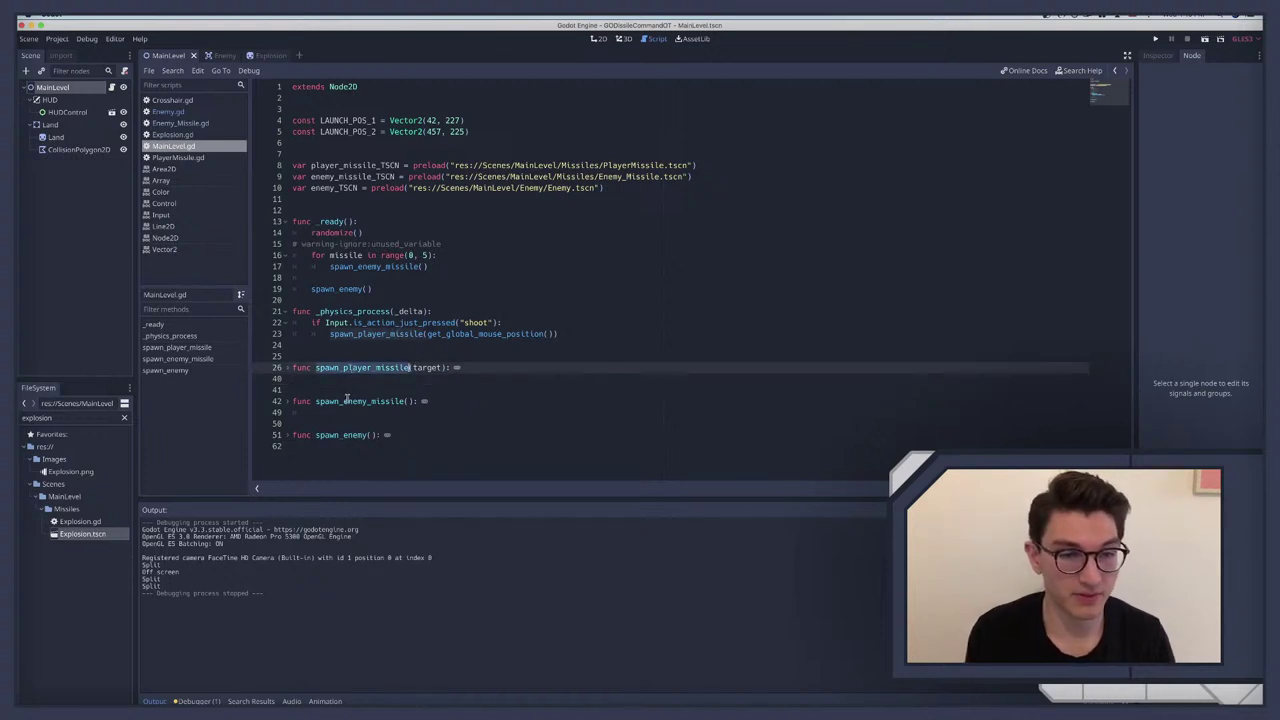
{"action": "double_click", "coordinate": [350, 401]}
{"action": "double_click", "coordinate": [337, 435]}
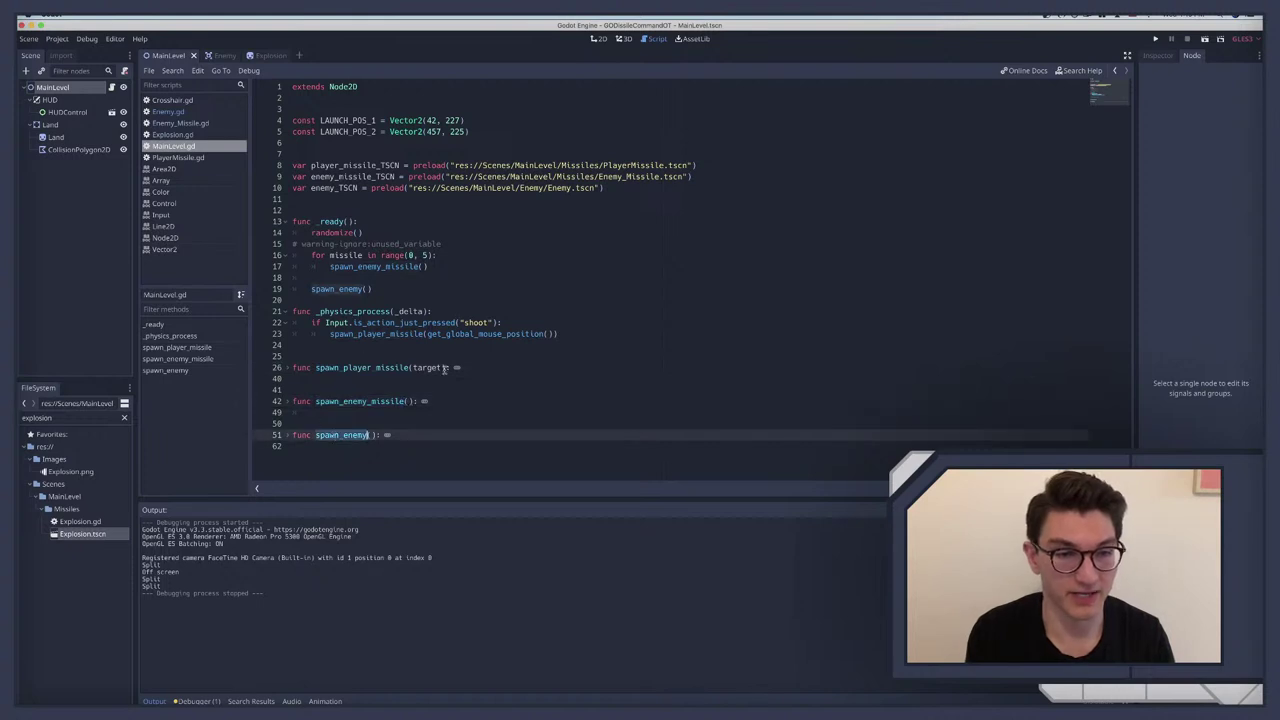
{"action": "left_click", "coordinate": [341, 368]}
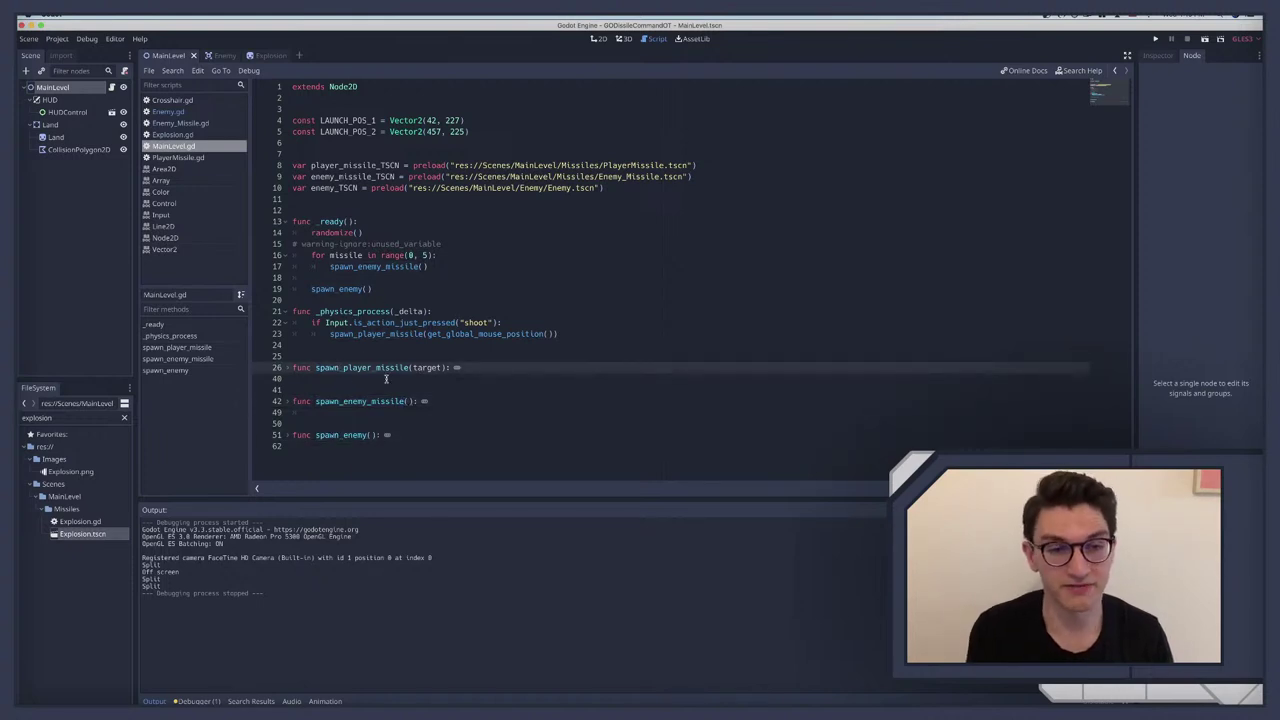
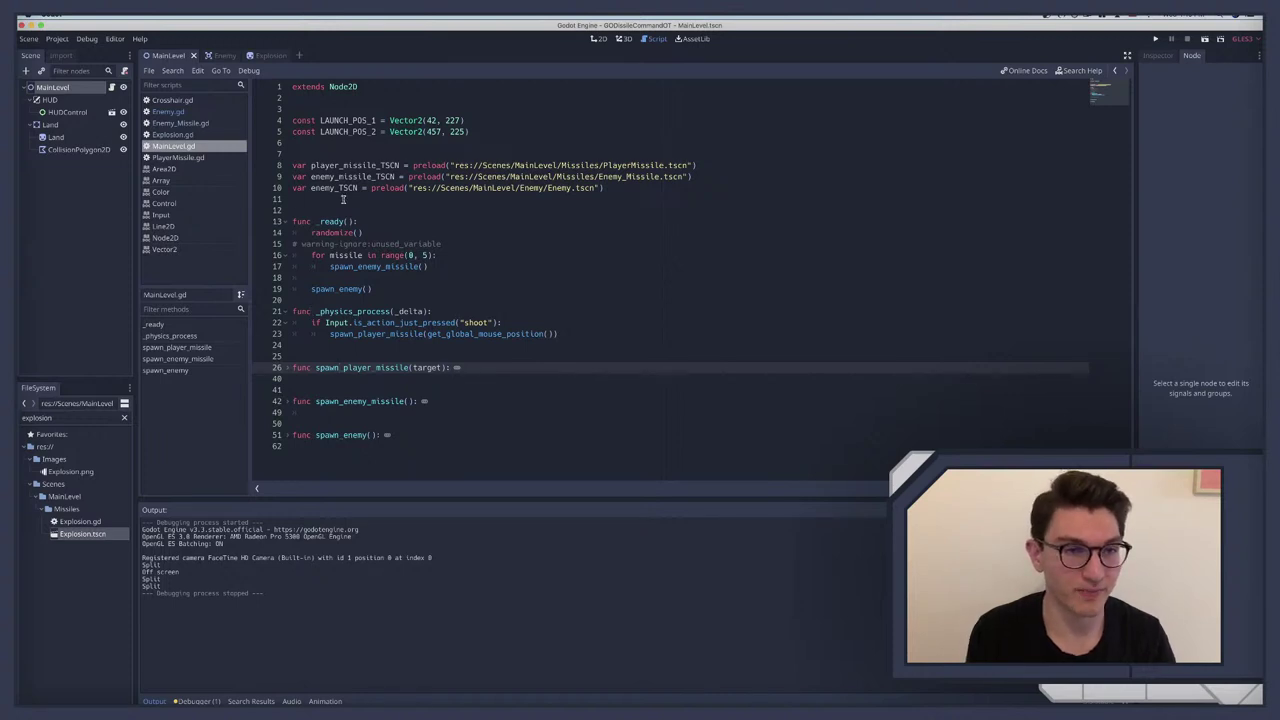
Step: Declare 'var missiles = 30' below the preload lines in MainLevel.gd
{"action": "left_click", "coordinate": [633, 189]}
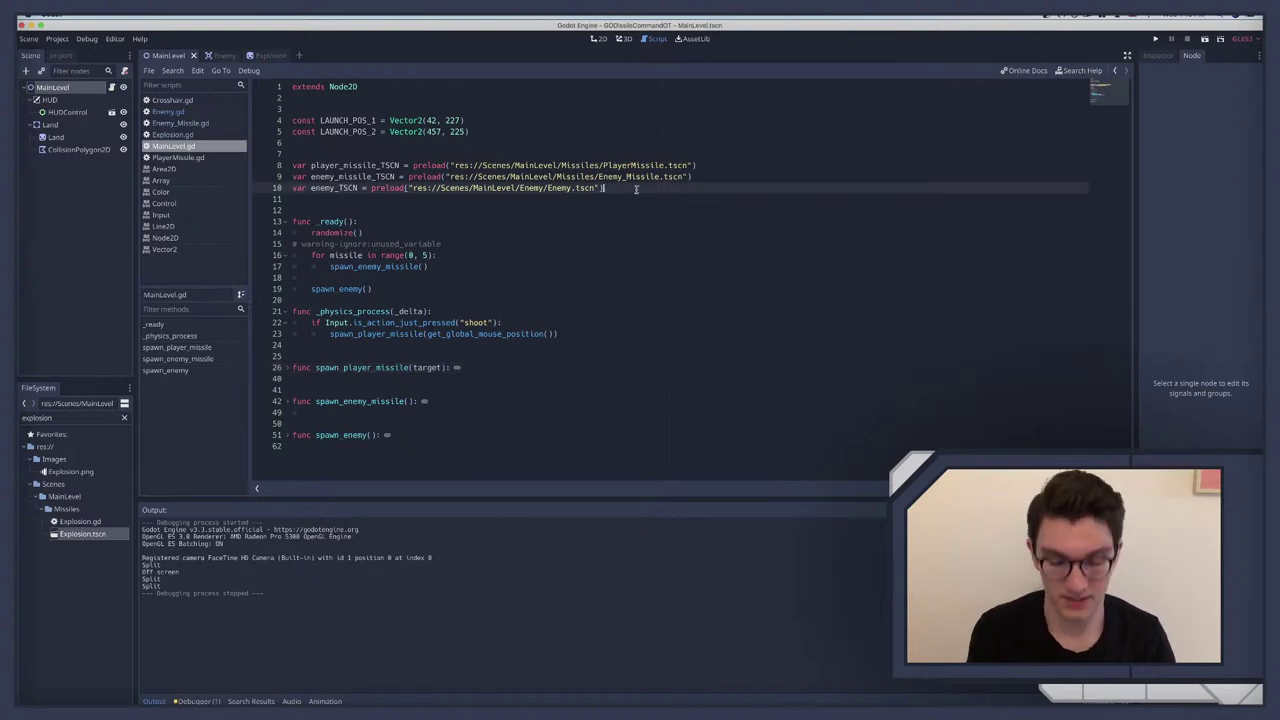
{"action": "key", "text": "Return"}
{"action": "type", "text": "var "}
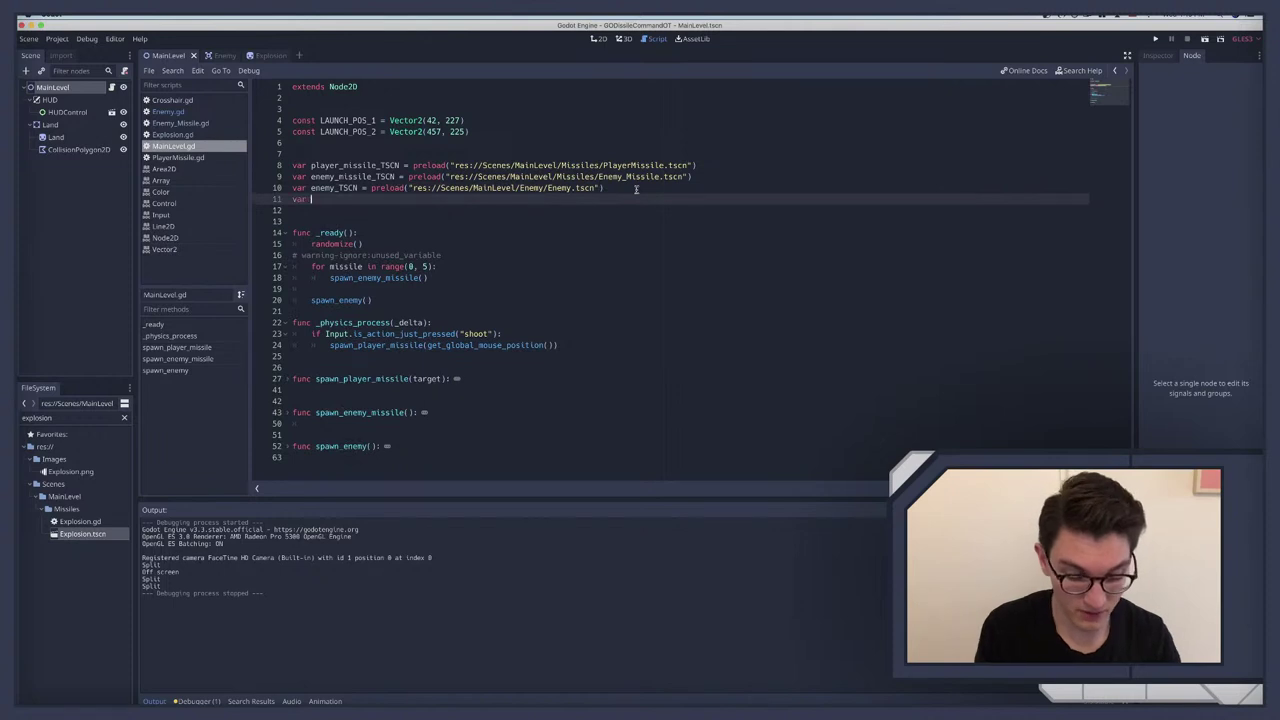
{"action": "type", "text": "missile"}
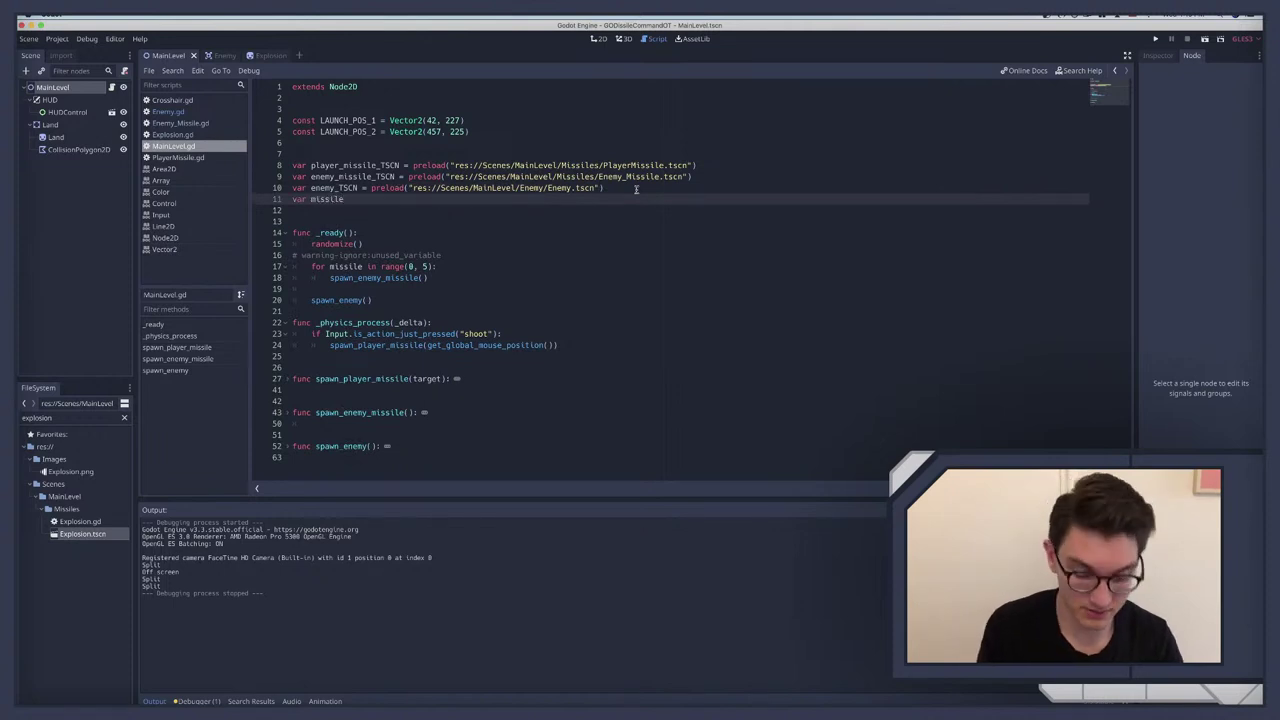
{"action": "type", "text": "s = 30"}
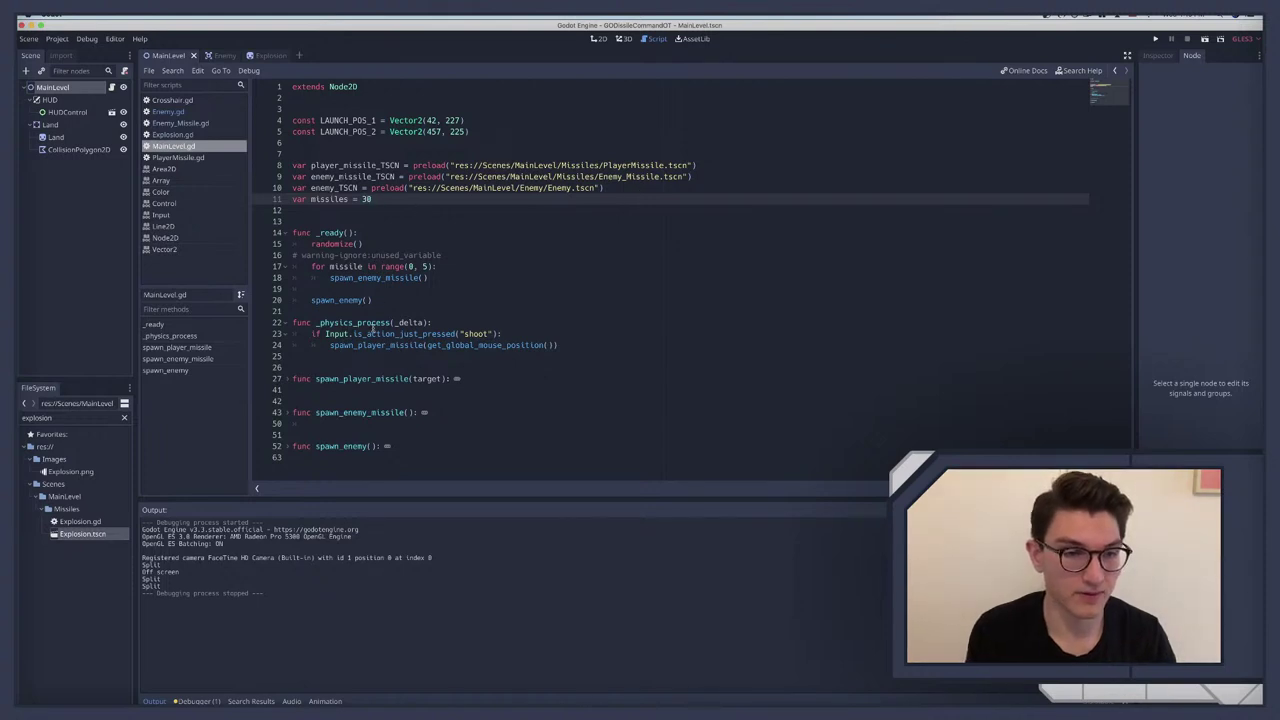
Step: Wrap spawn_player_missile in 'if missiles > 0:' with 'missiles -= 1', and save
{"action": "left_click", "coordinate": [356, 352]}
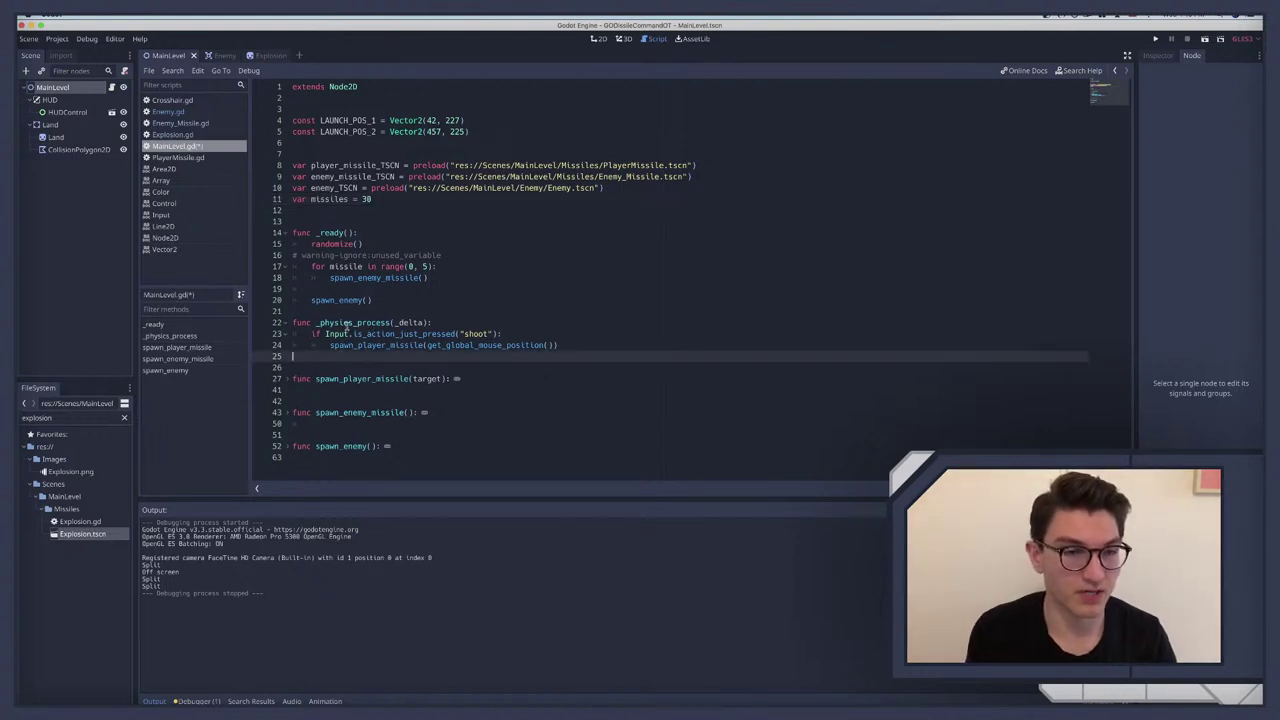
{"action": "left_click", "coordinate": [513, 334]}
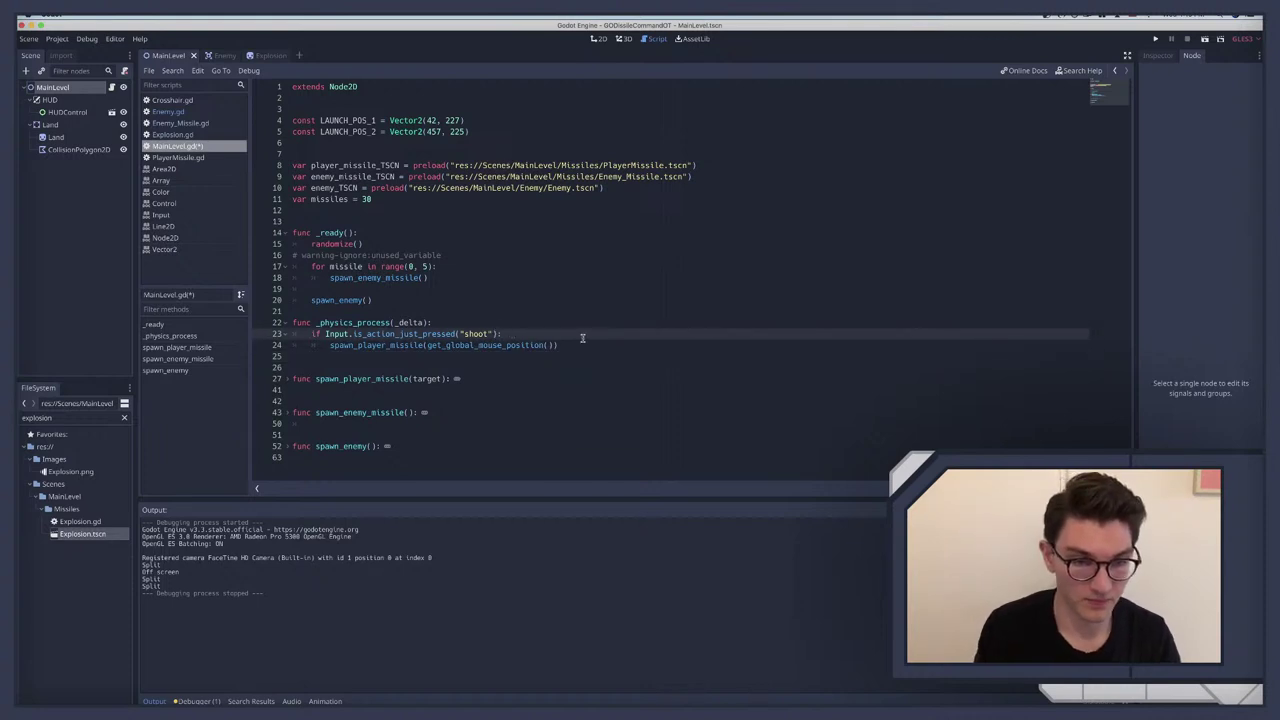
{"action": "key", "text": "Return"}
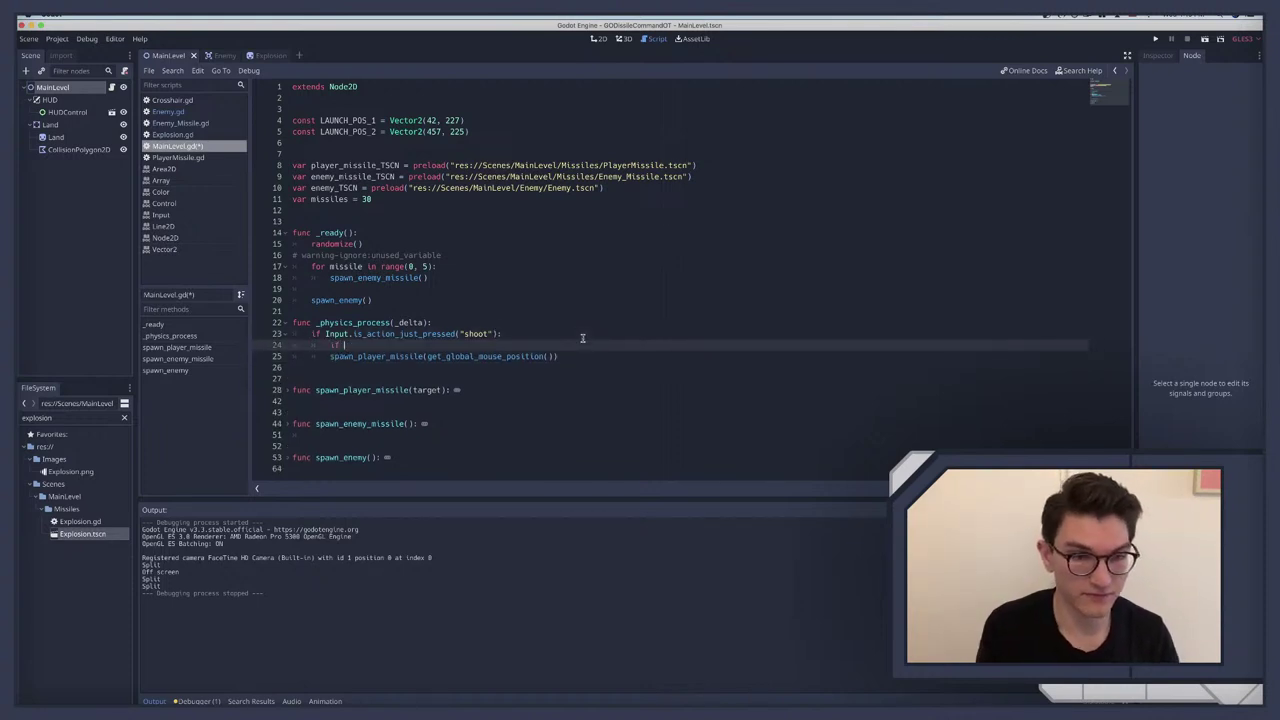
{"action": "type", "text": "if"}
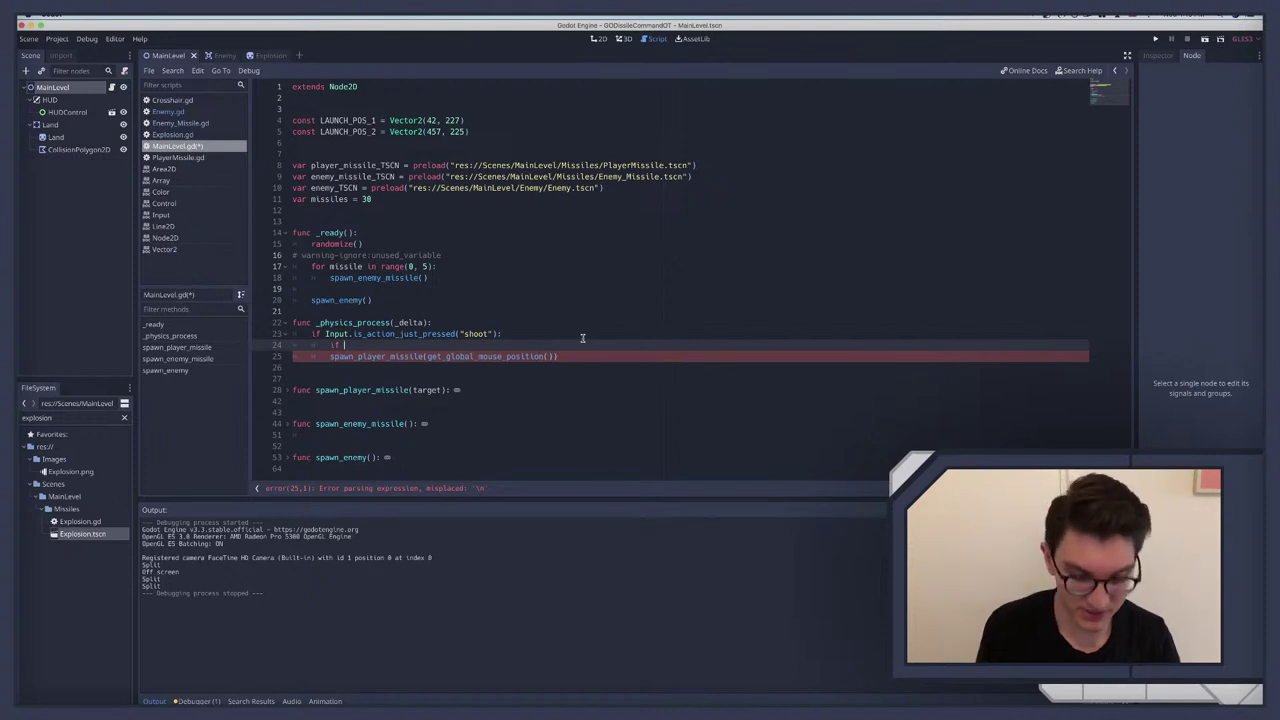
{"action": "type", "text": "missile"}
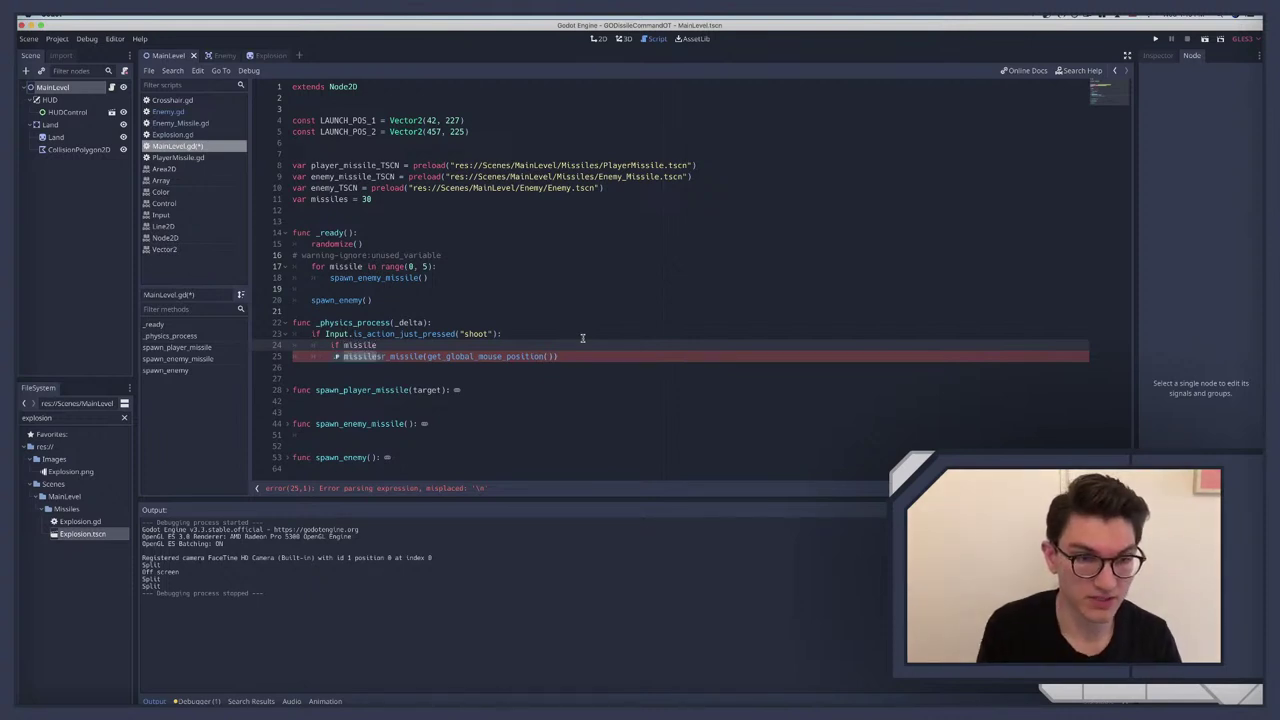
{"action": "type", "text": "s"}
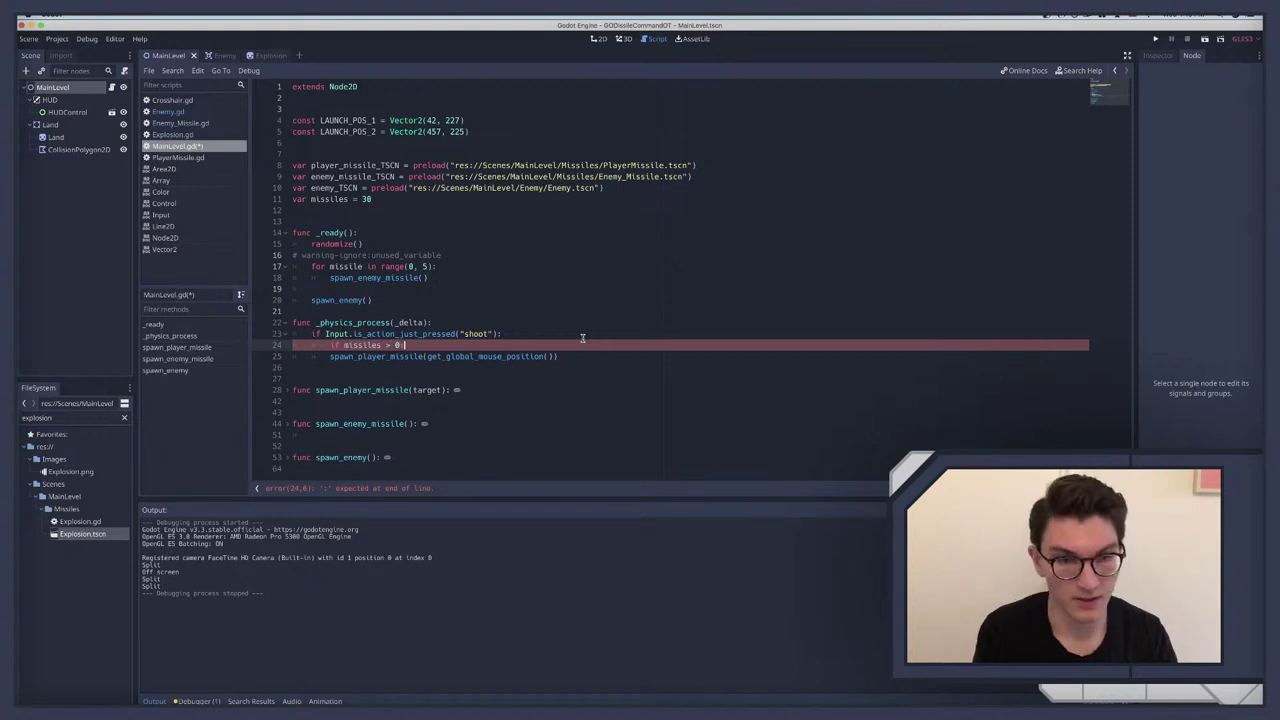
{"action": "left_click", "coordinate": [327, 356]}
{"action": "key", "text": "Tab"}
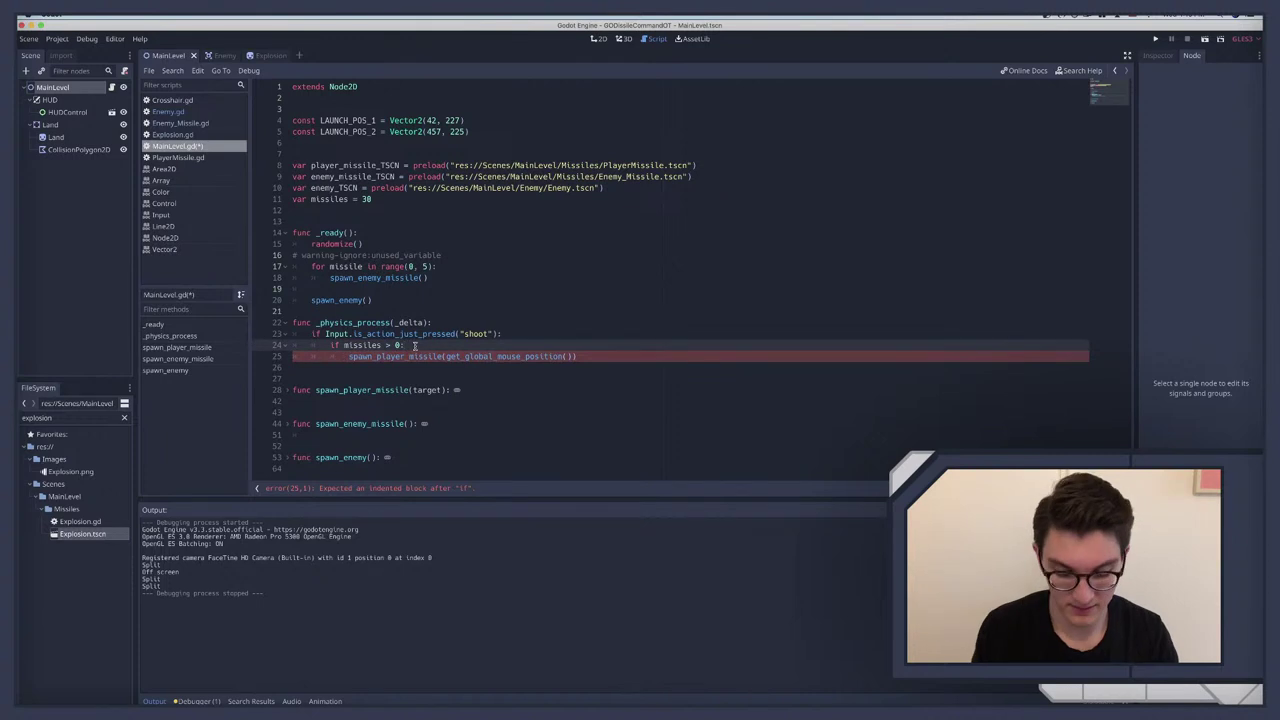
{"action": "left_click", "coordinate": [414, 345]}
{"action": "key", "text": "Return"}
{"action": "type", "text": "missile"}
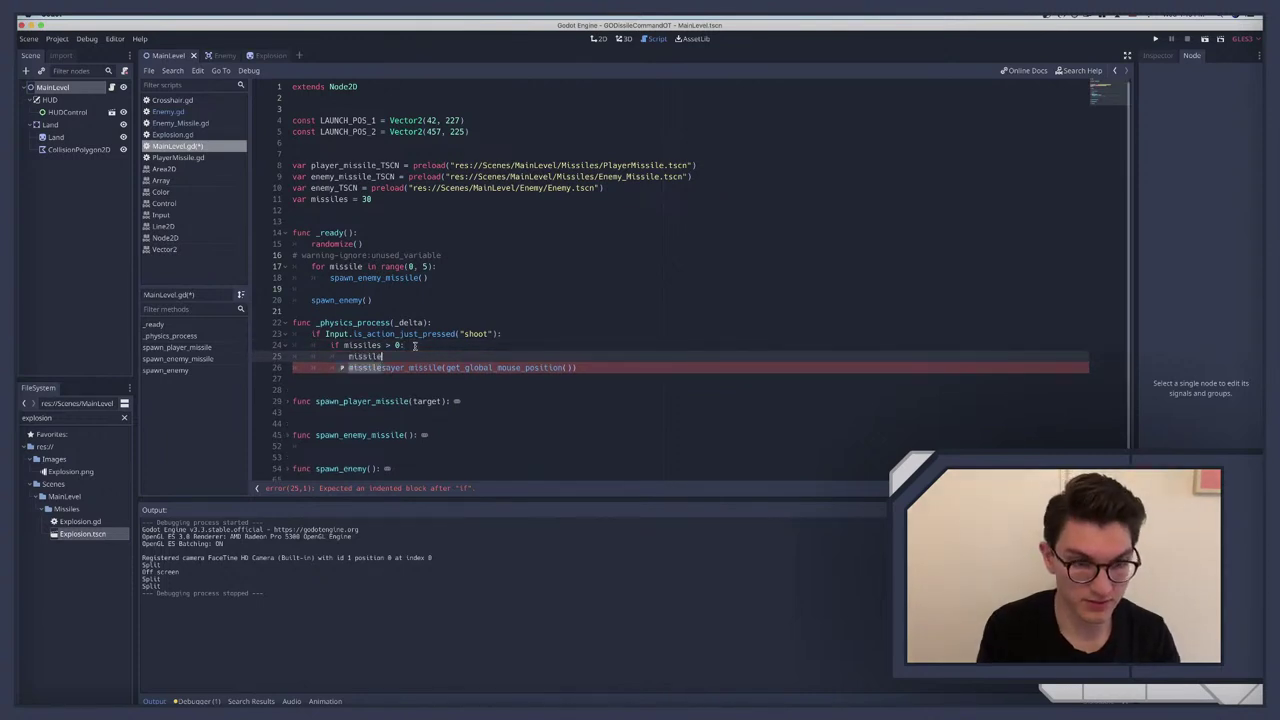
{"action": "type", "text": "s"}
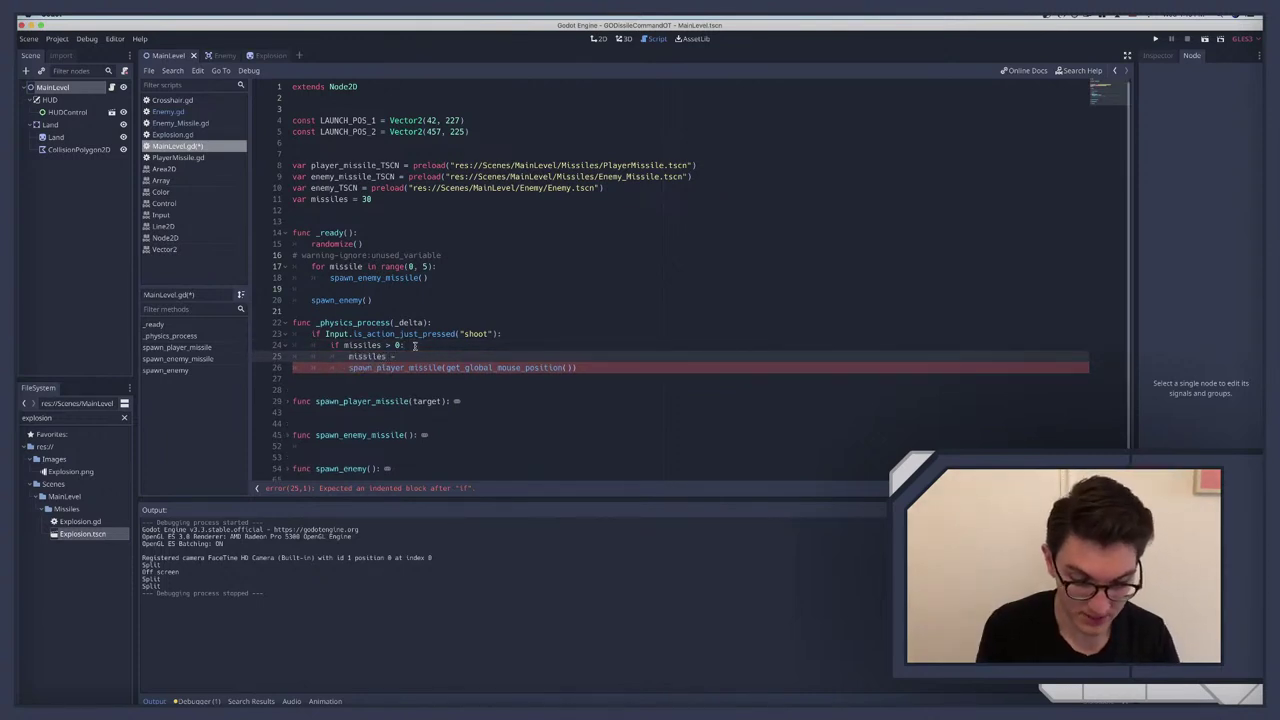
{"action": "type", "text": " -="}
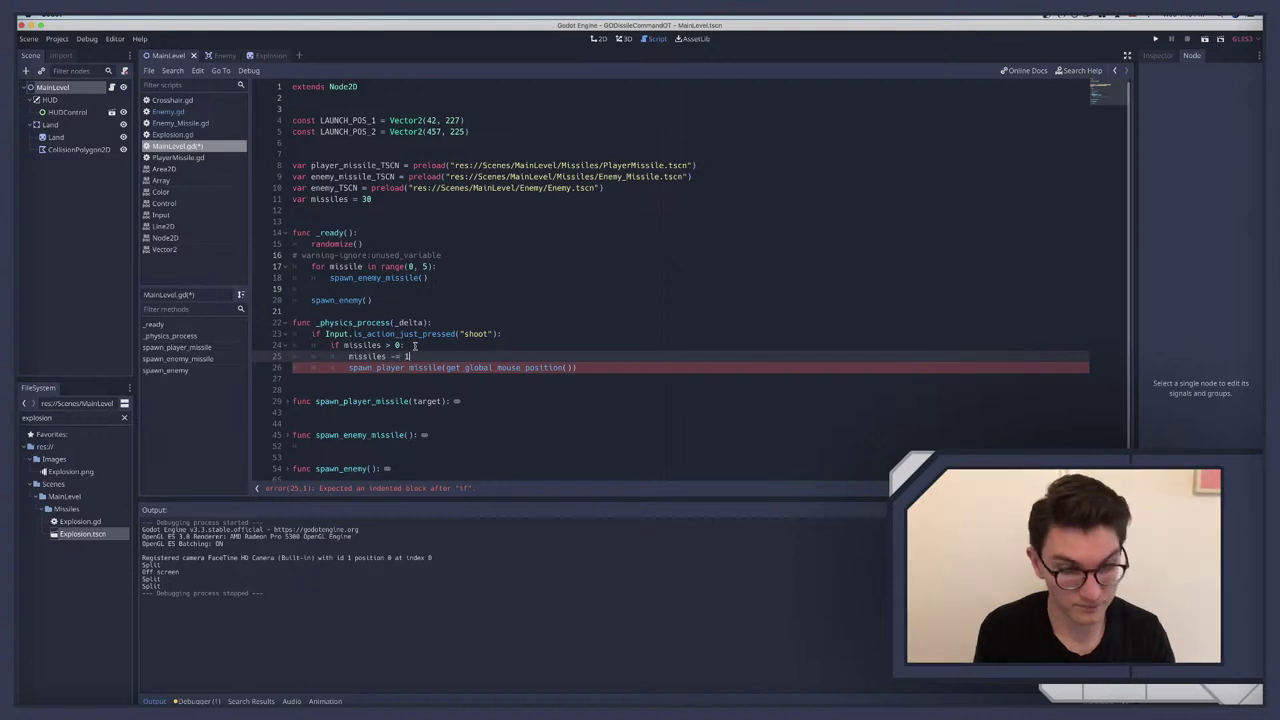
{"action": "type", "text": " 1"}
{"action": "left_click", "coordinate": [414, 345]}
{"action": "key", "text": "ctrl+s"}
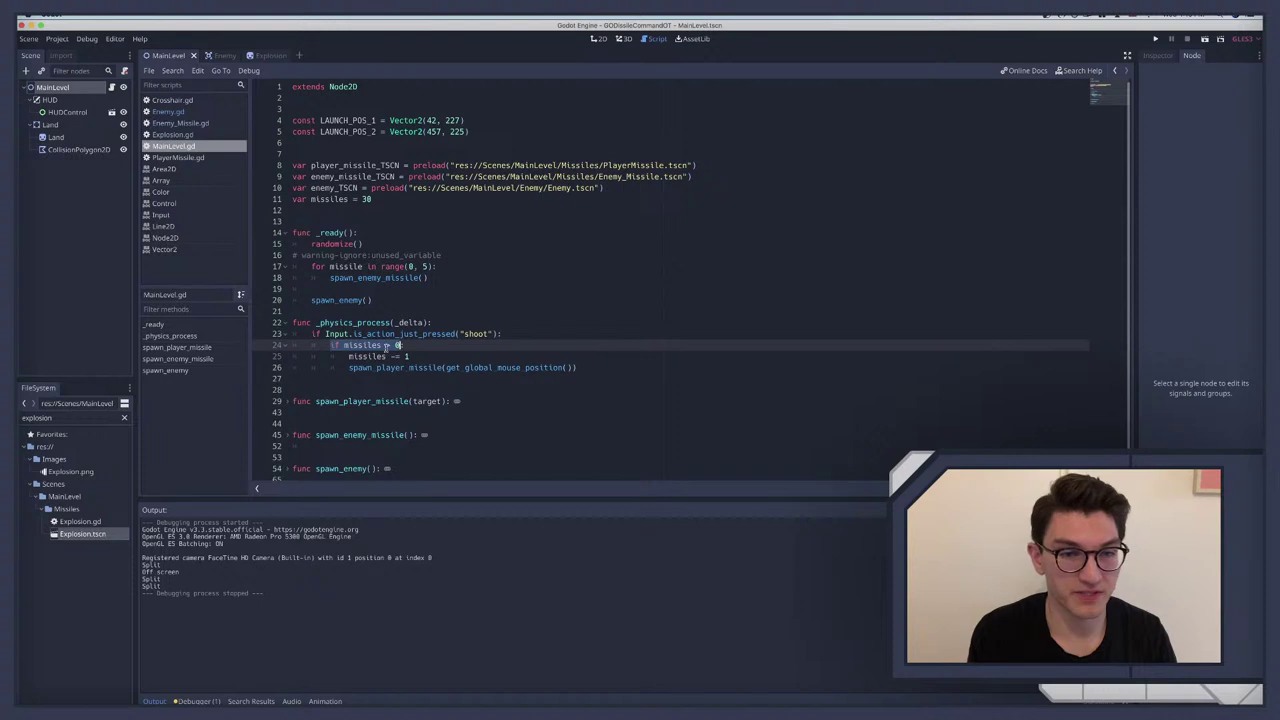
Step: Add an else branch after the spawn call that prints 'no Missiles'
{"action": "left_click_drag", "start_coordinate": [348, 356], "coordinate": [419, 355]}
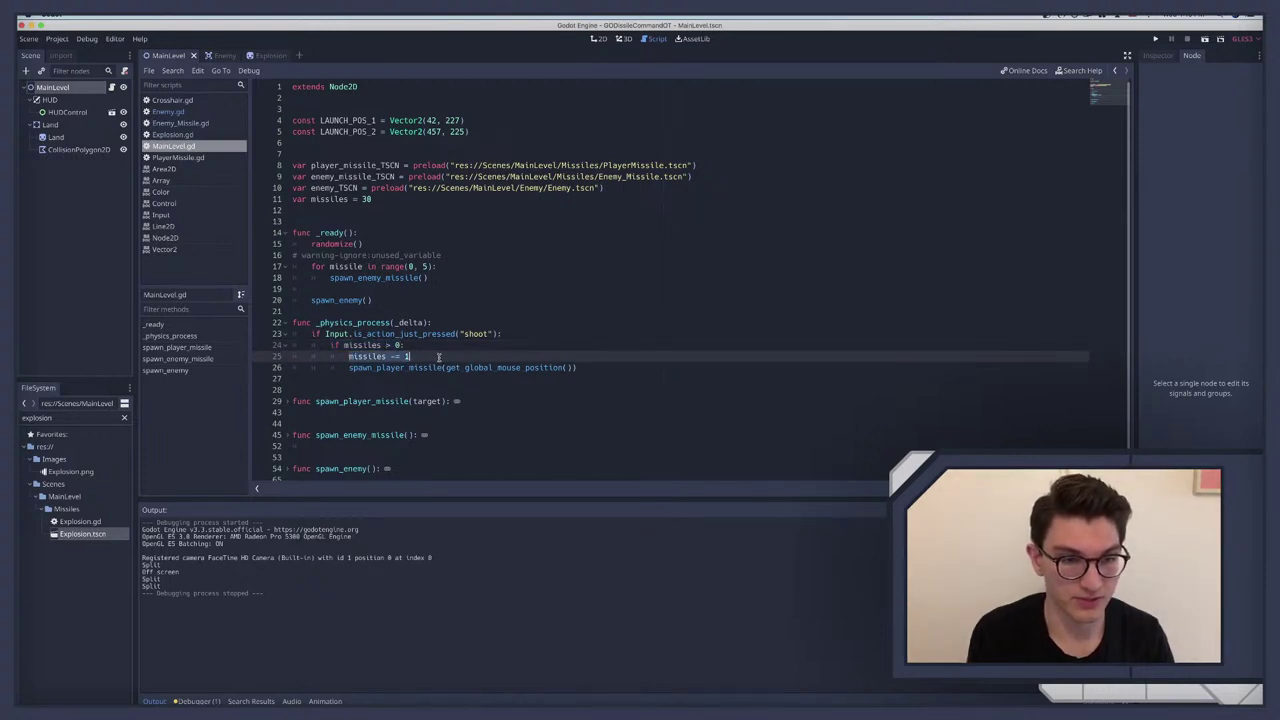
{"action": "left_click", "coordinate": [431, 357]}
{"action": "left_click", "coordinate": [603, 368]}
{"action": "key", "text": "Return"}
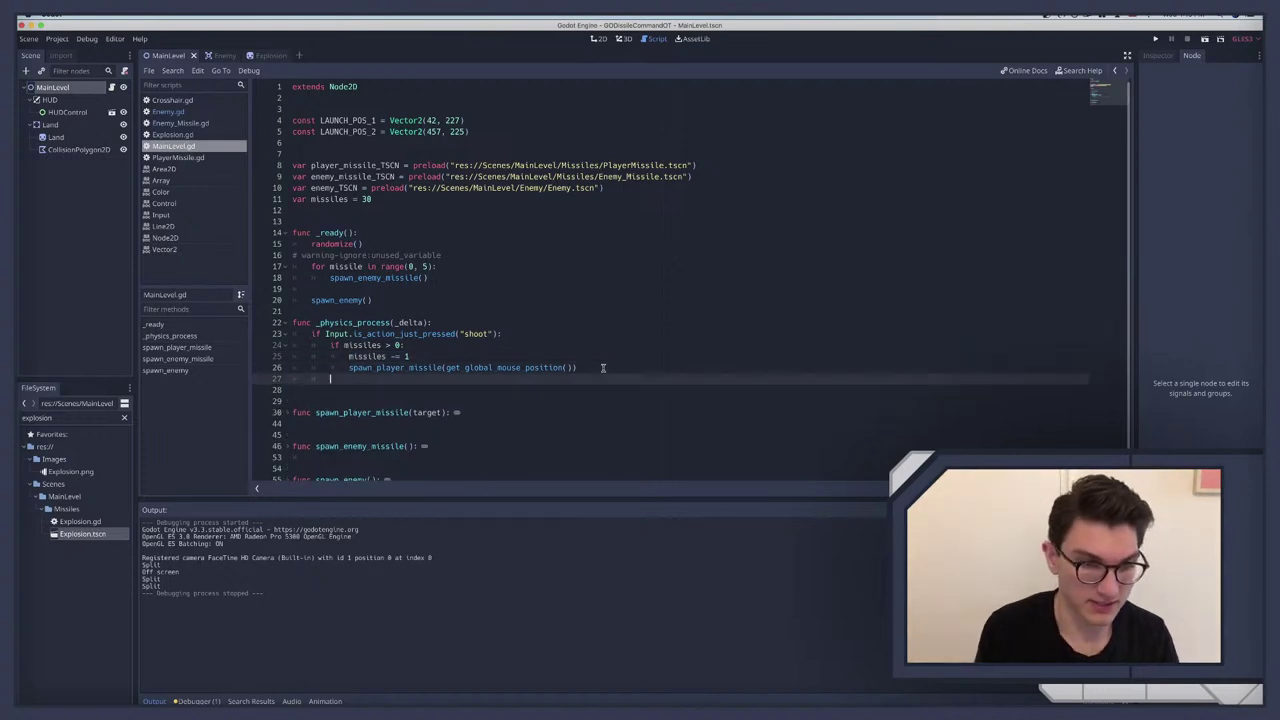
{"action": "type", "text": "else:"}
{"action": "key", "text": "Return"}
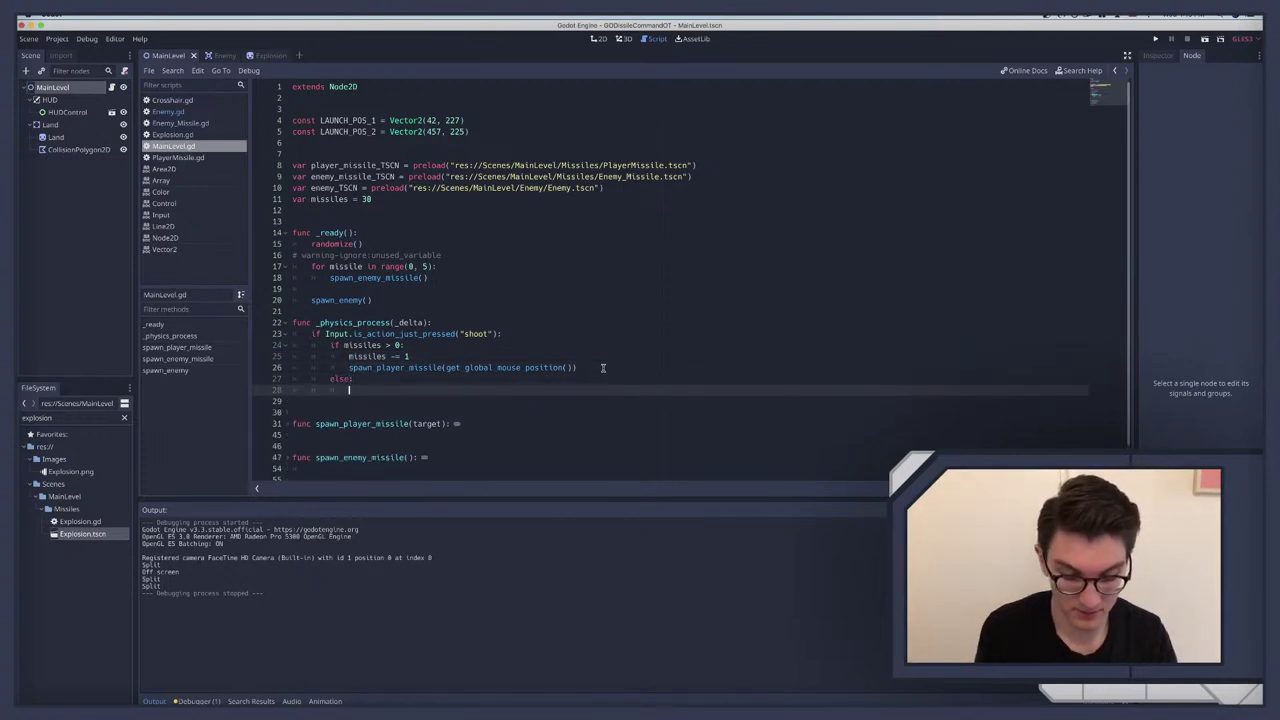
{"action": "type", "text": "print(\""}
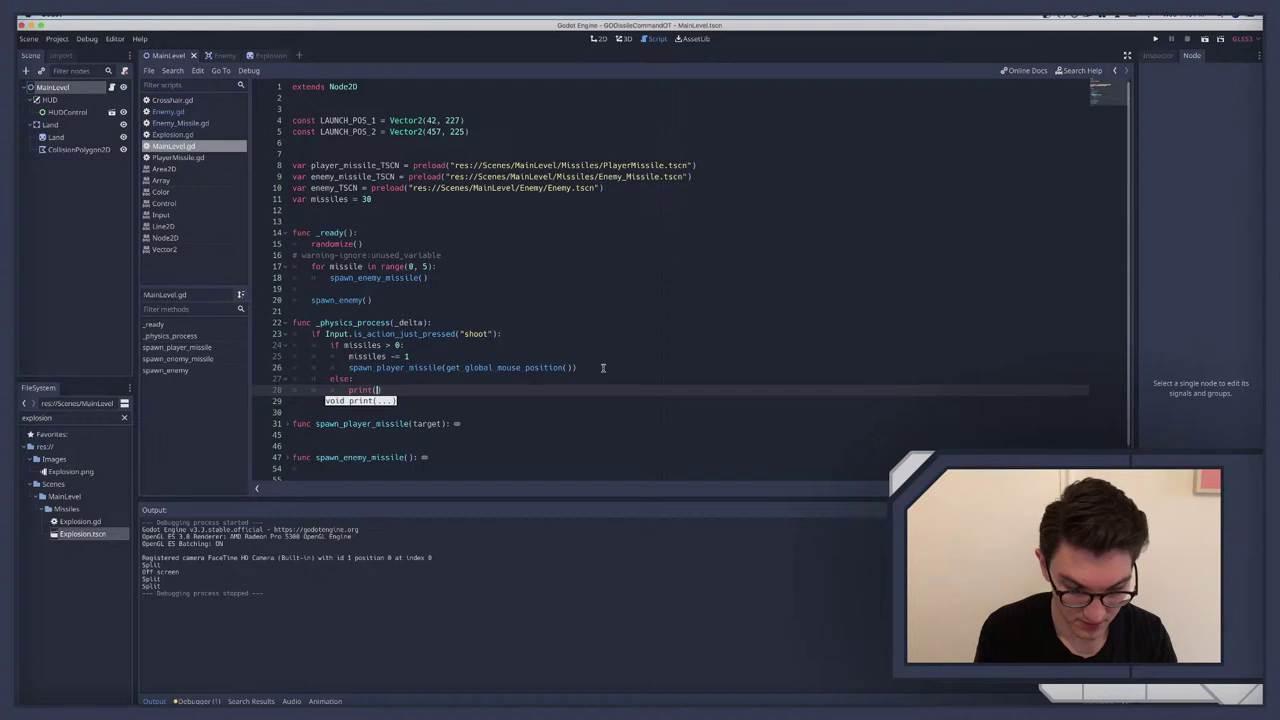
{"action": "type", "text": "no Missiles"}
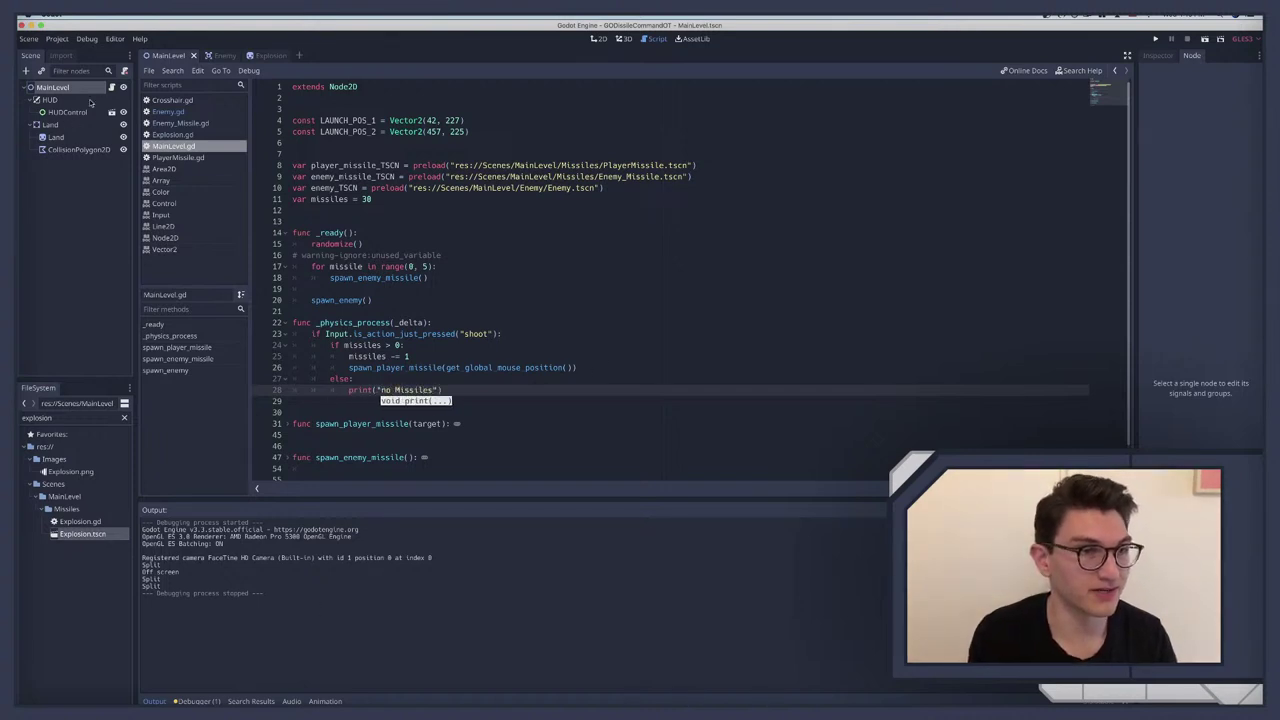
Step: Delete the 'Split' and 'Off screen' debug prints from Enemy_Missile.gd and Enemy.gd
{"action": "left_click", "coordinate": [182, 123]}
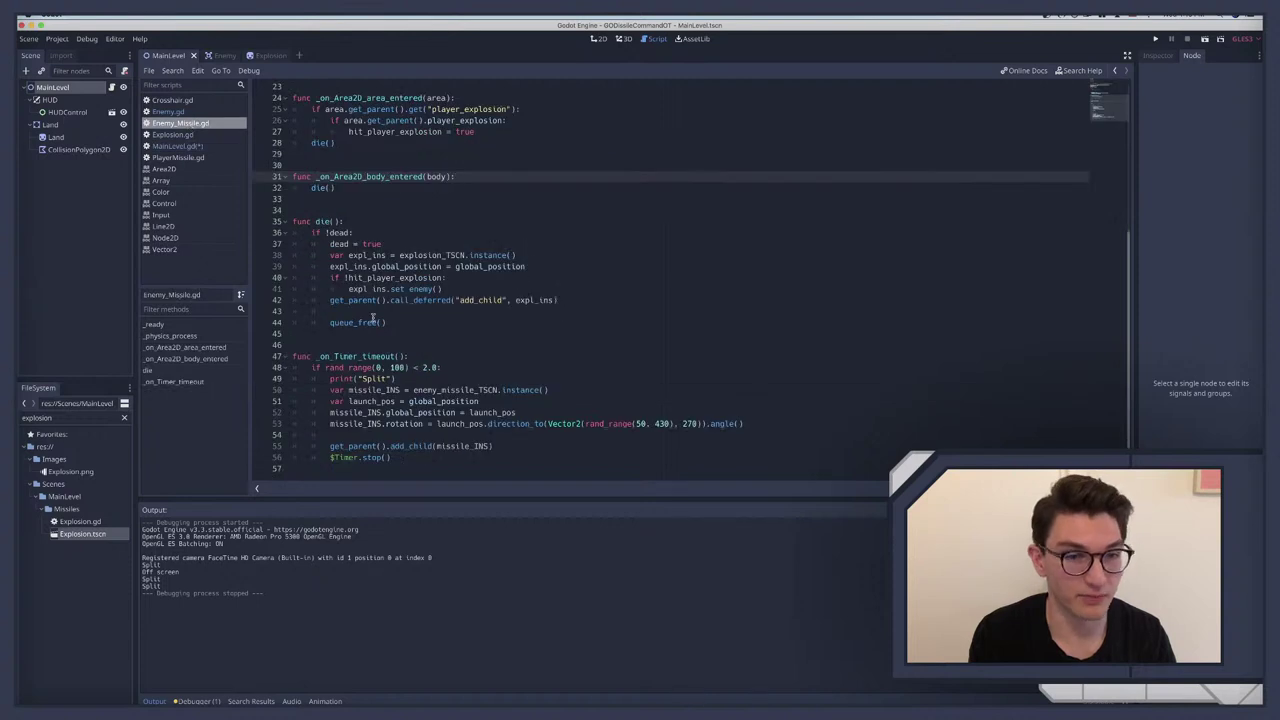
{"action": "left_click", "coordinate": [361, 375]}
{"action": "triple_click", "coordinate": [361, 375]}
{"action": "key", "text": "BackSpace"}
{"action": "key", "text": "BackSpace"}
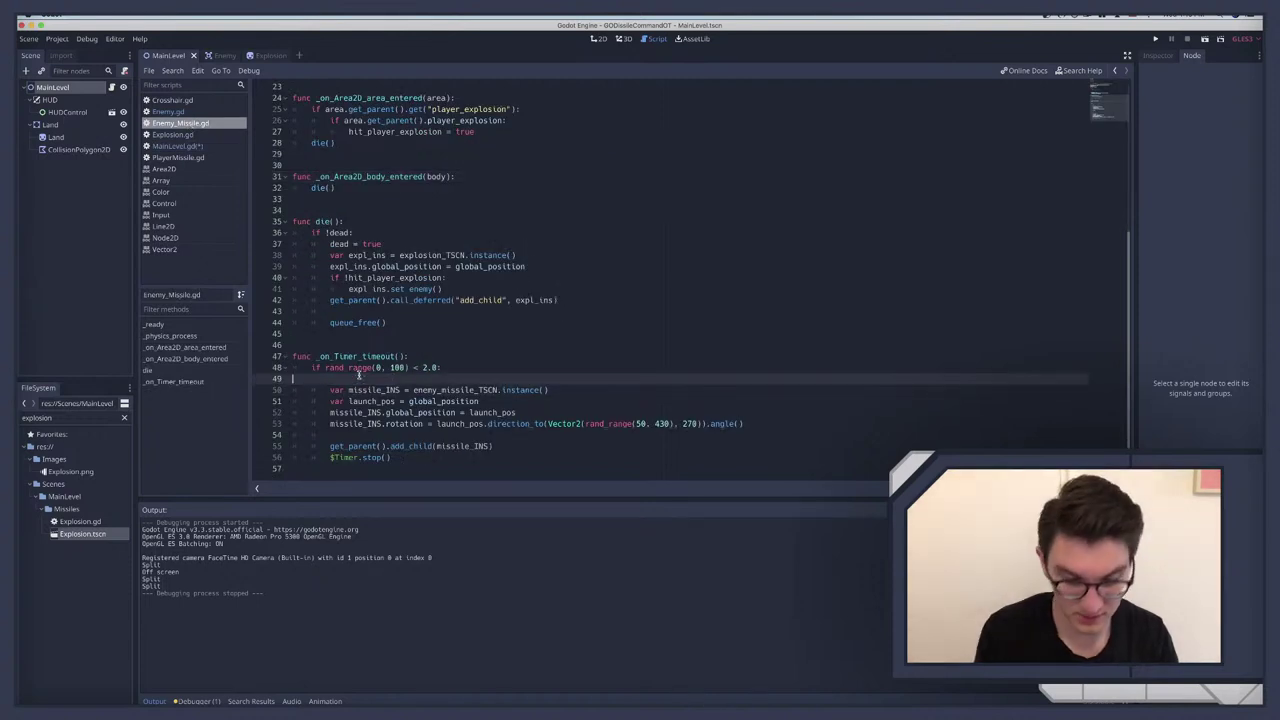
{"action": "key", "text": "super+s"}
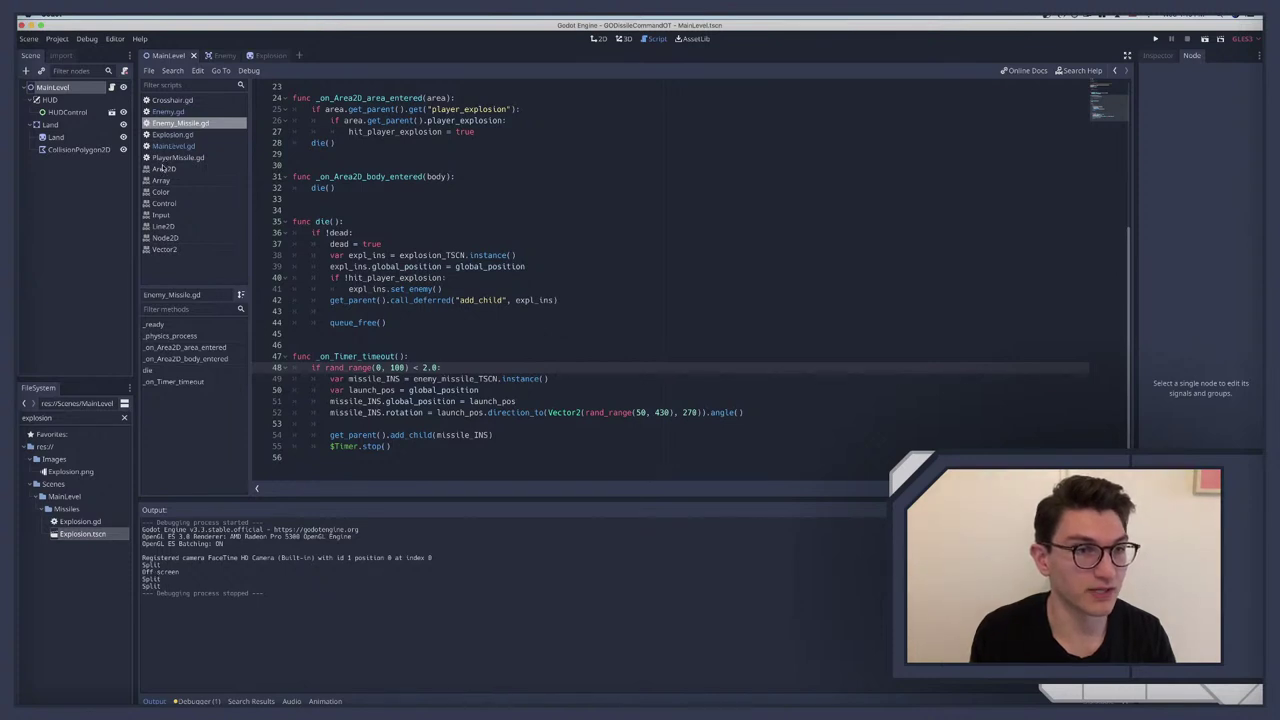
{"action": "left_click", "coordinate": [166, 111]}
{"action": "scroll", "coordinate": [340, 346], "scroll_direction": "down", "scroll_amount": 5}
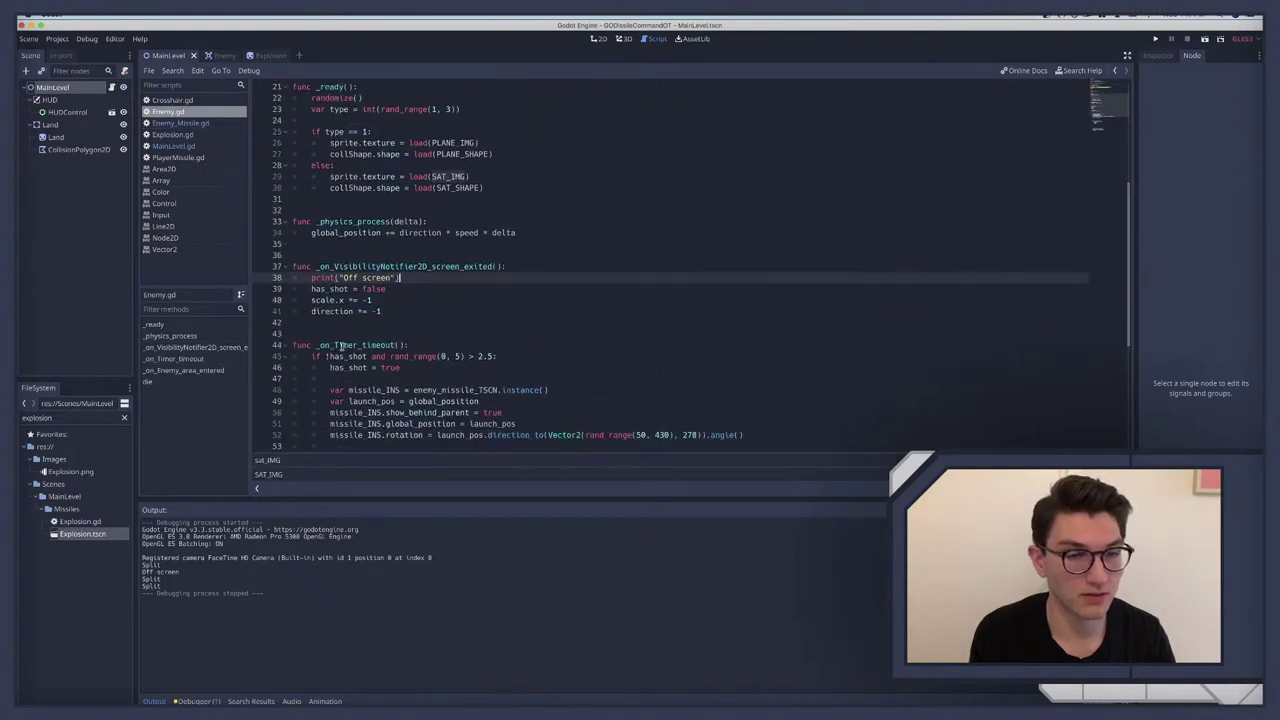
{"action": "triple_click", "coordinate": [337, 278]}
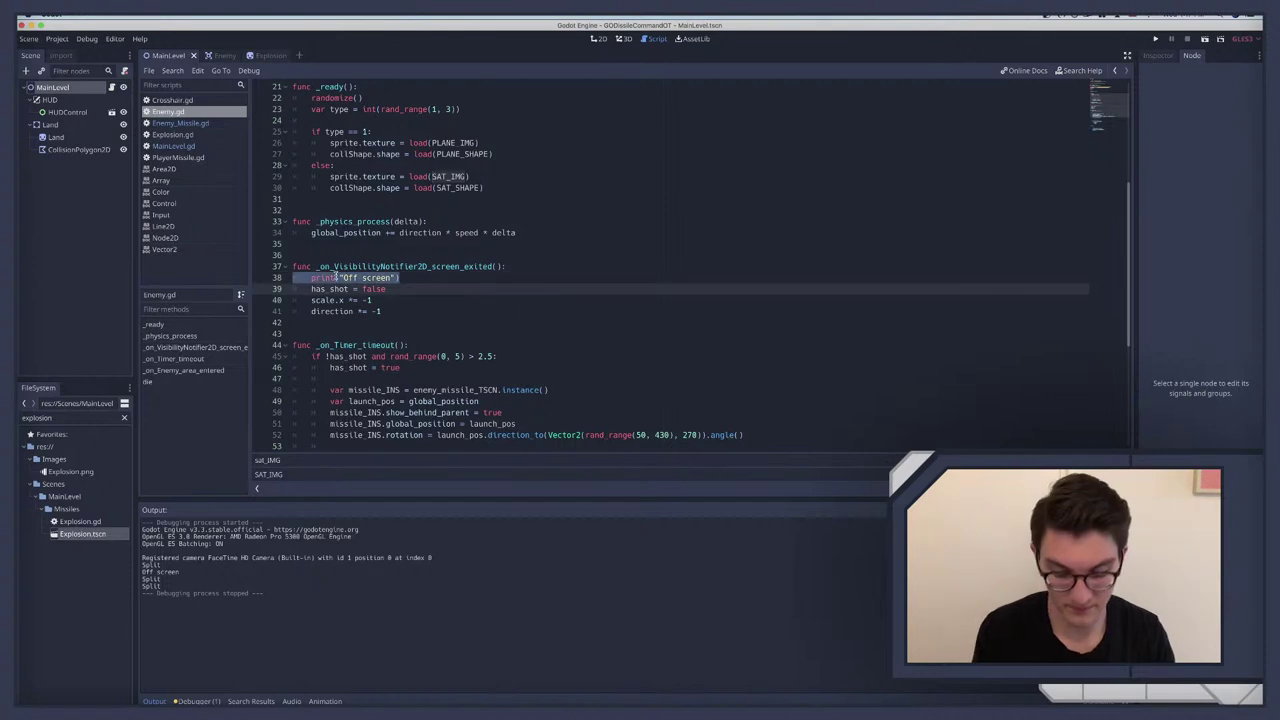
{"action": "key", "text": "BackSpace"}
Step: Run the game, fire missiles until 'no Missiles' prints, then stop the test
{"action": "key", "text": "super+b"}
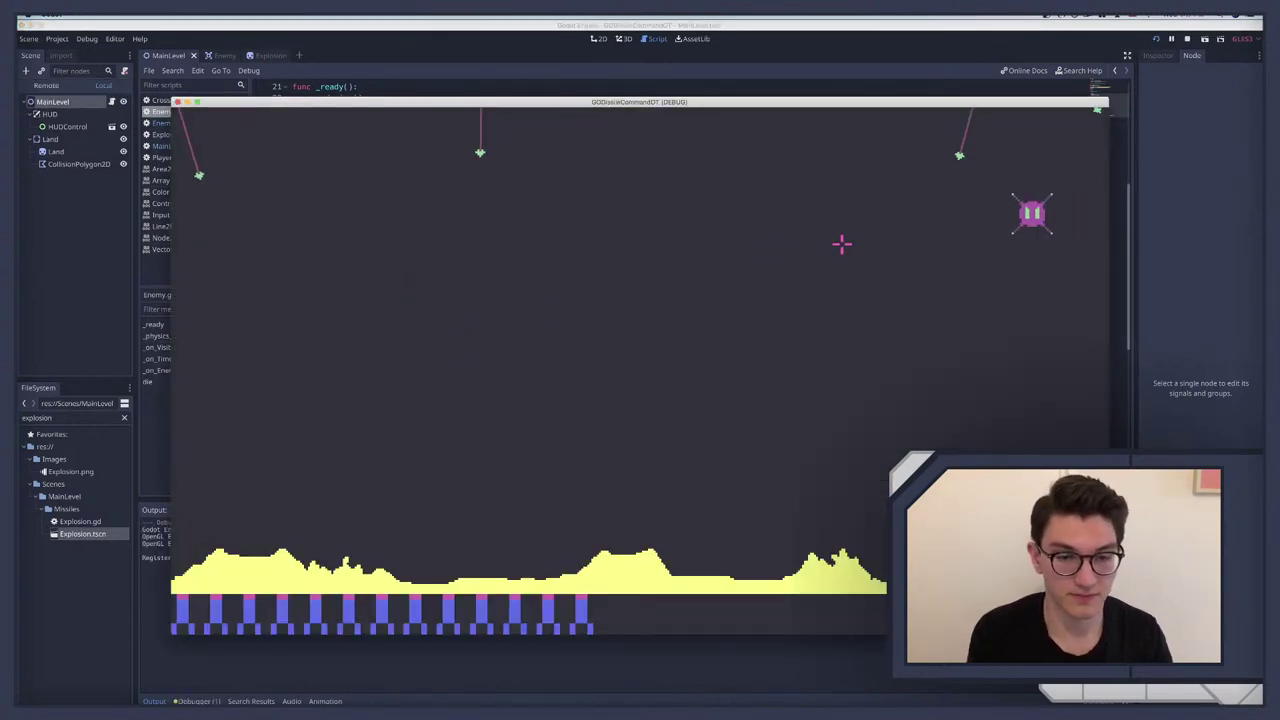
{"action": "left_click", "coordinate": [906, 234]}
{"action": "left_click", "coordinate": [906, 234]}
{"action": "left_click", "coordinate": [981, 224]}
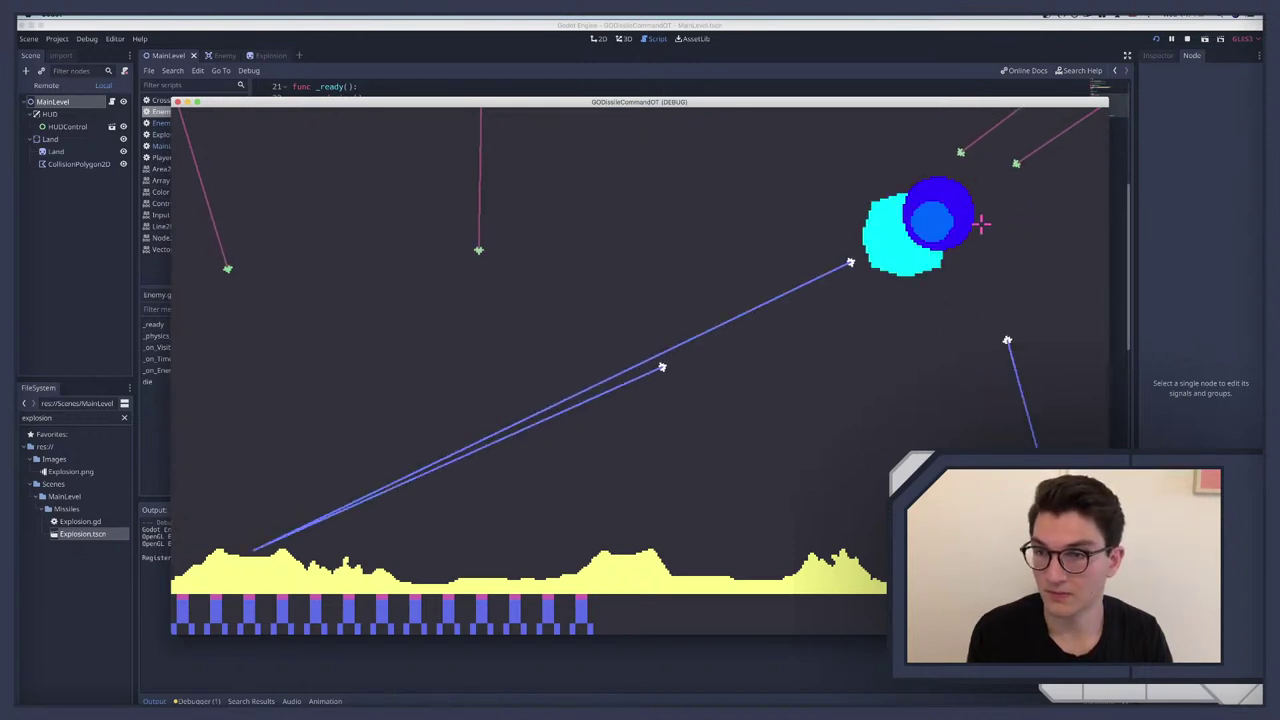
{"action": "left_click", "coordinate": [490, 349]}
{"action": "left_click", "coordinate": [494, 349]}
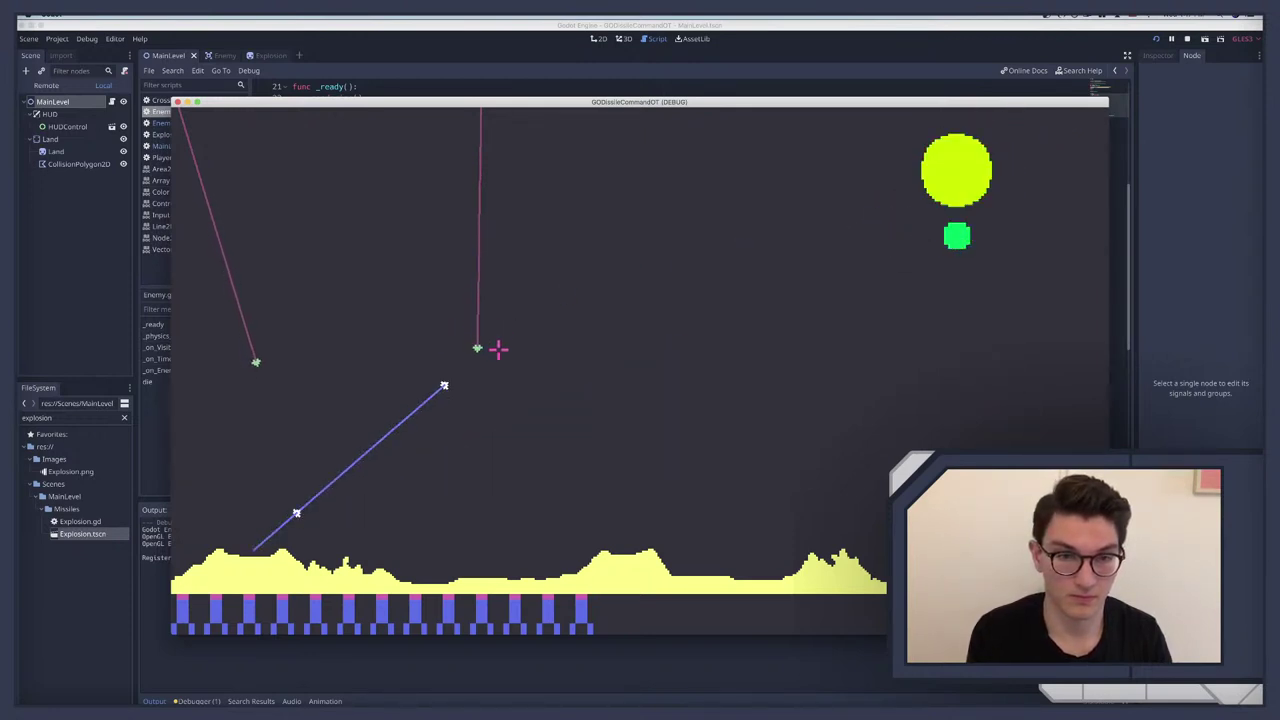
{"action": "left_click", "coordinate": [480, 406]}
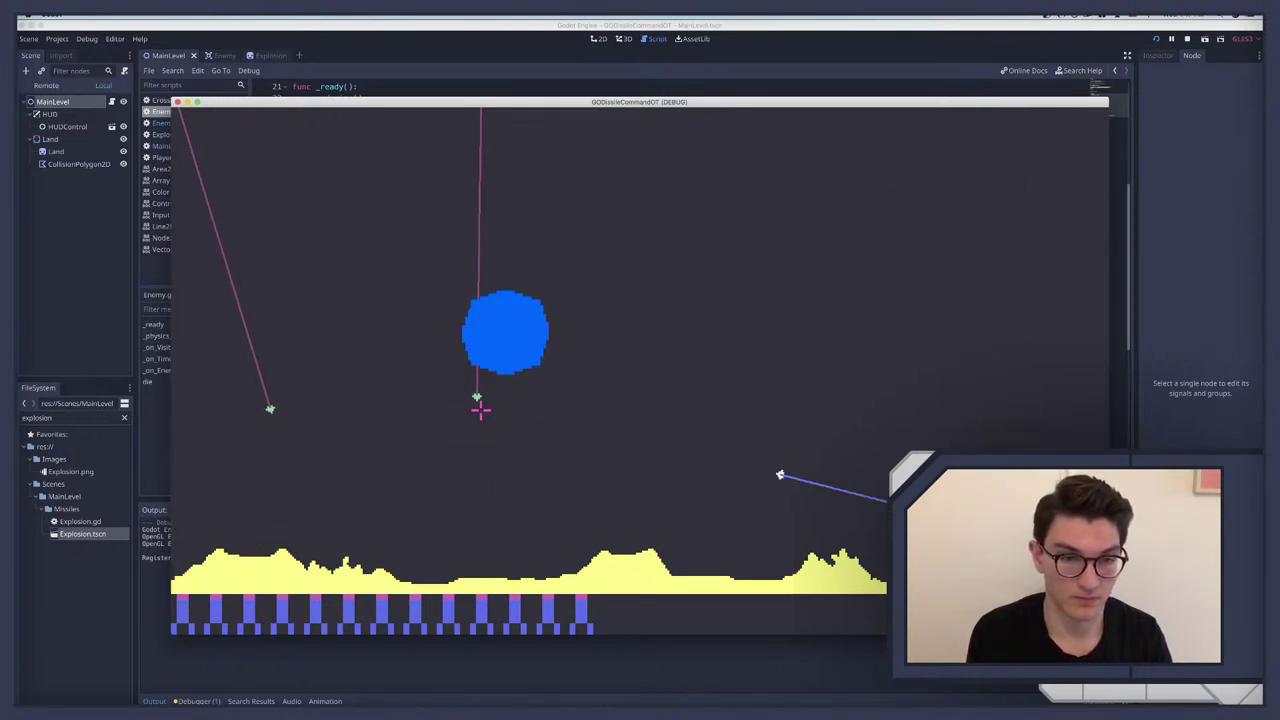
{"action": "left_click", "coordinate": [294, 468]}
{"action": "left_click", "coordinate": [300, 489]}
{"action": "left_click", "coordinate": [600, 277]}
{"action": "left_click", "coordinate": [600, 277]}
{"action": "left_click", "coordinate": [600, 277]}
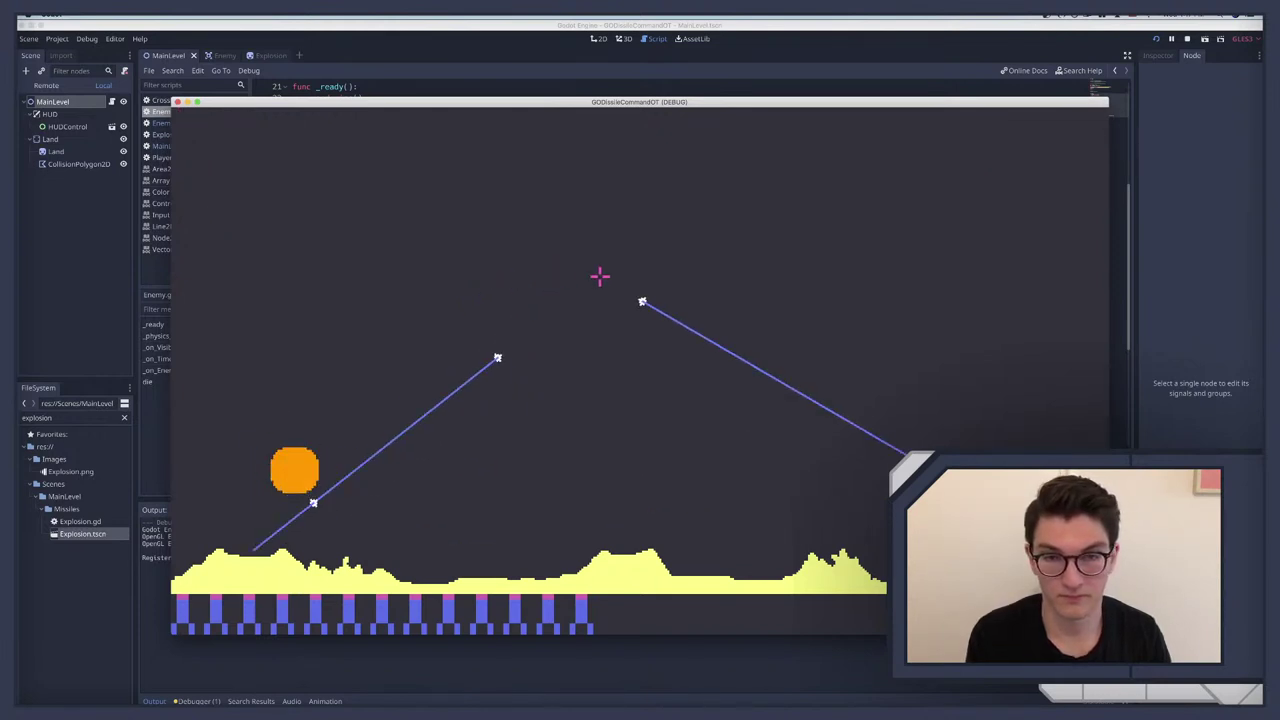
{"action": "left_click", "coordinate": [600, 277]}
{"action": "left_click", "coordinate": [600, 277]}
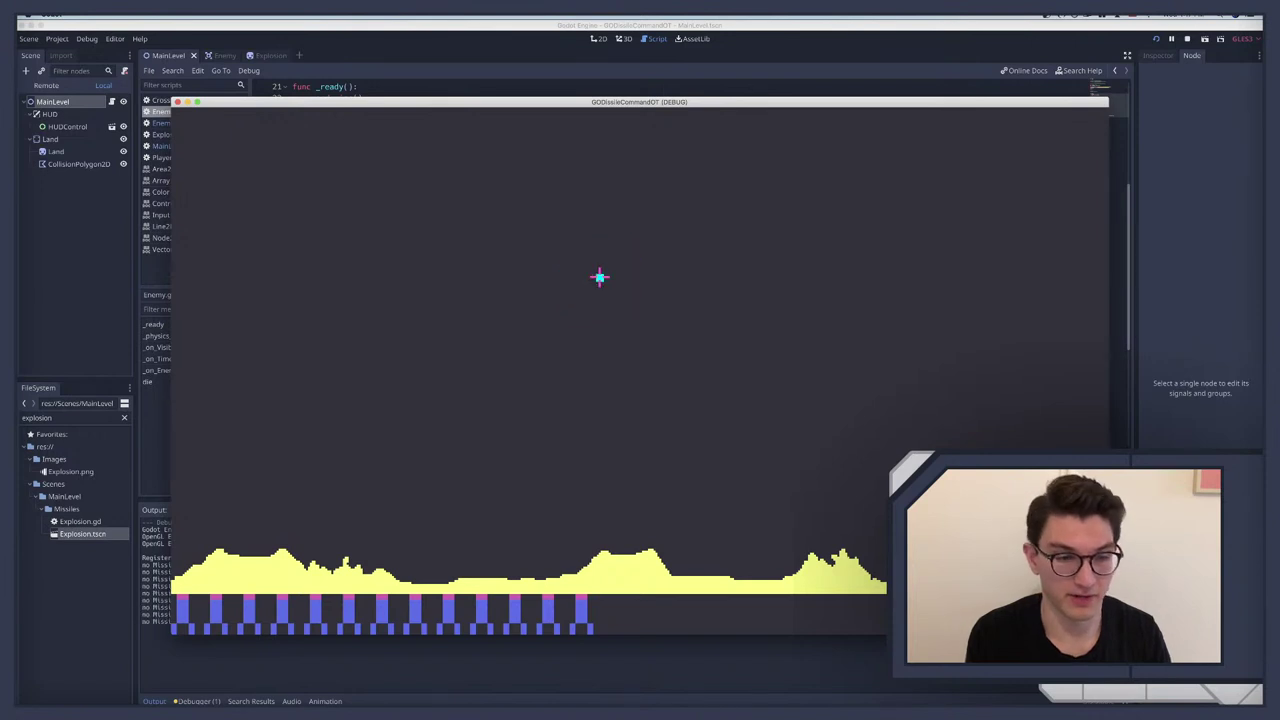
{"action": "key", "text": "super+q"}
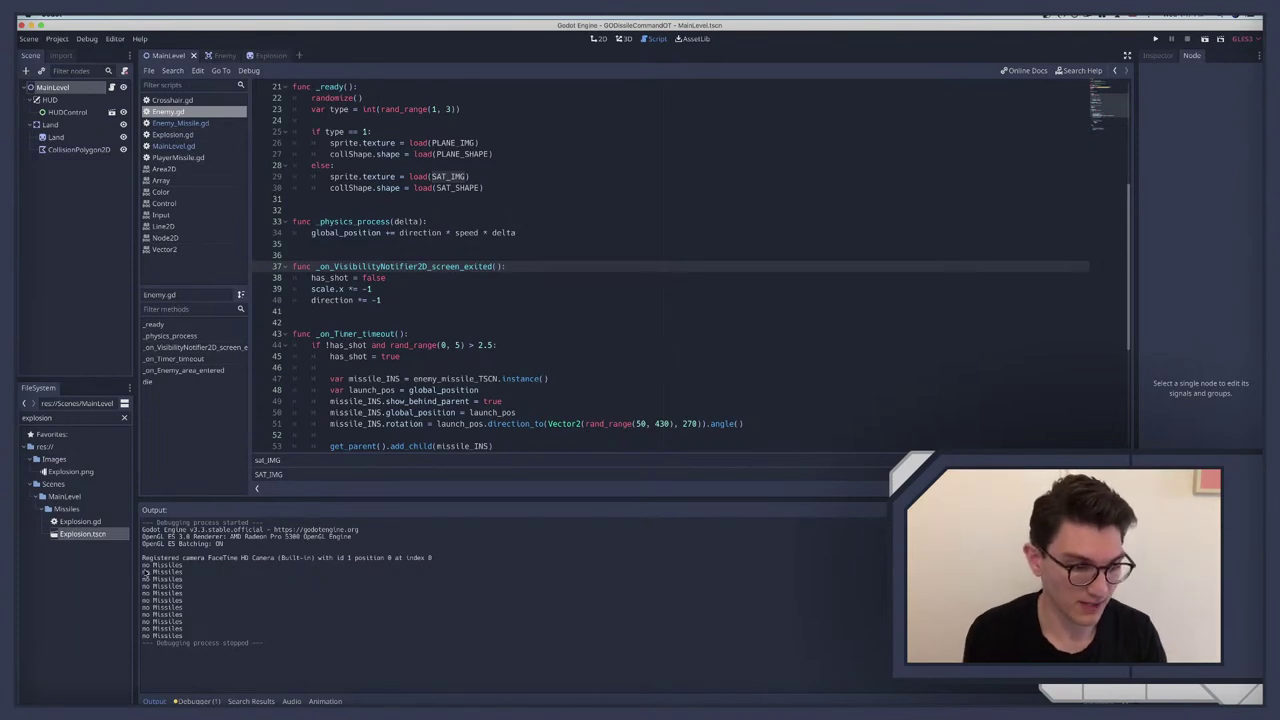
Step: Open the HUDControl scene and inspect its TextureRect missile icons in the HBoxContainer
{"action": "scroll", "coordinate": [399, 249], "scroll_direction": "up", "scroll_amount": 3}
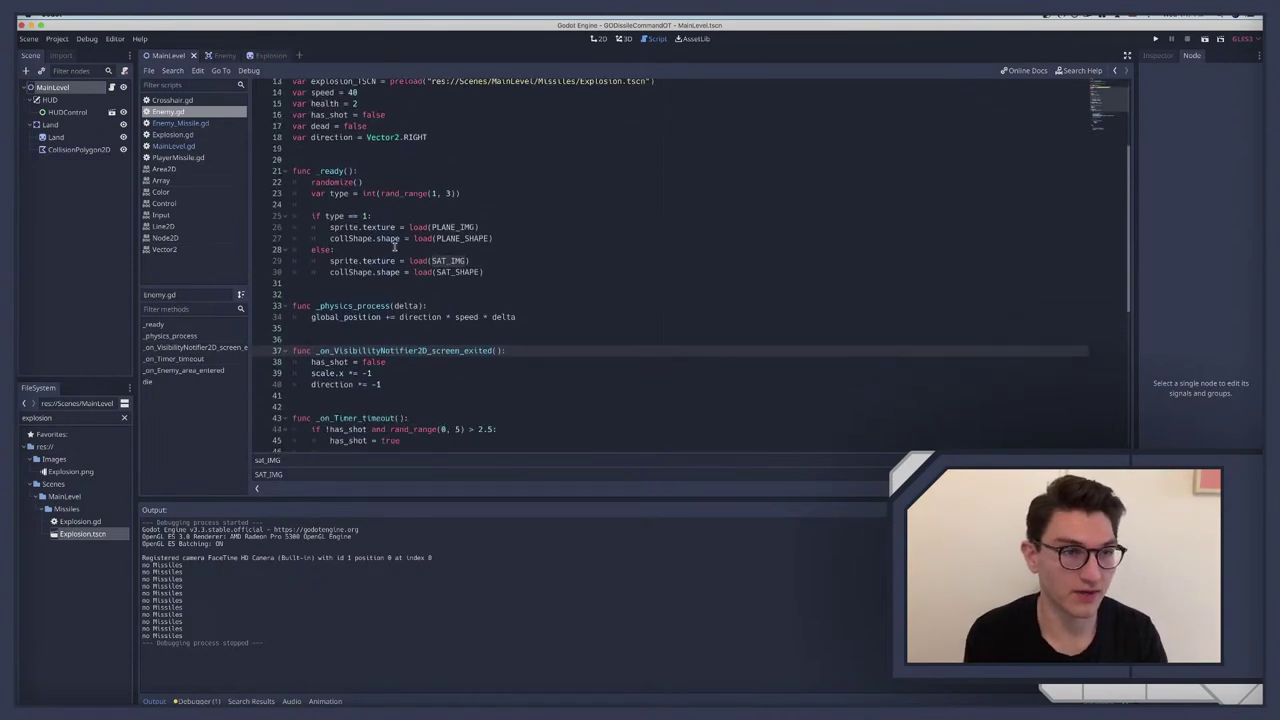
{"action": "scroll", "coordinate": [395, 247], "scroll_direction": "down", "scroll_amount": 5}
{"action": "scroll", "coordinate": [395, 247], "scroll_direction": "up", "scroll_amount": 8}
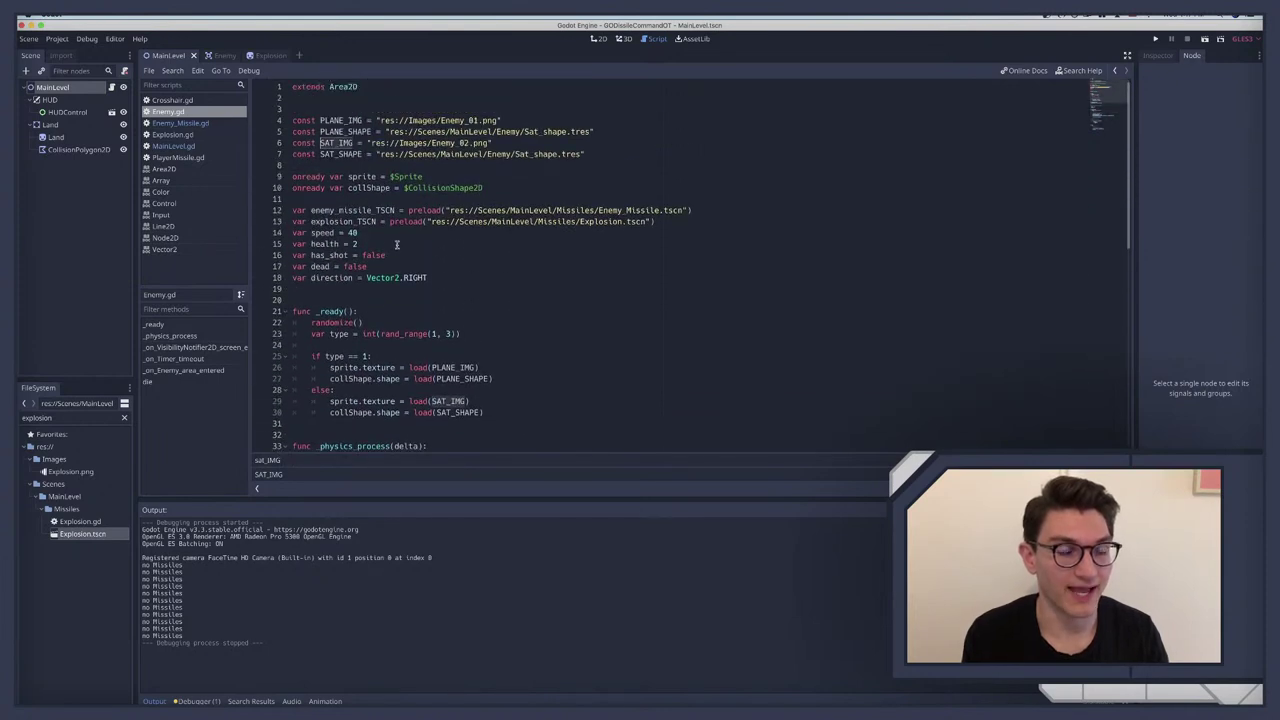
{"action": "left_click", "coordinate": [66, 112]}
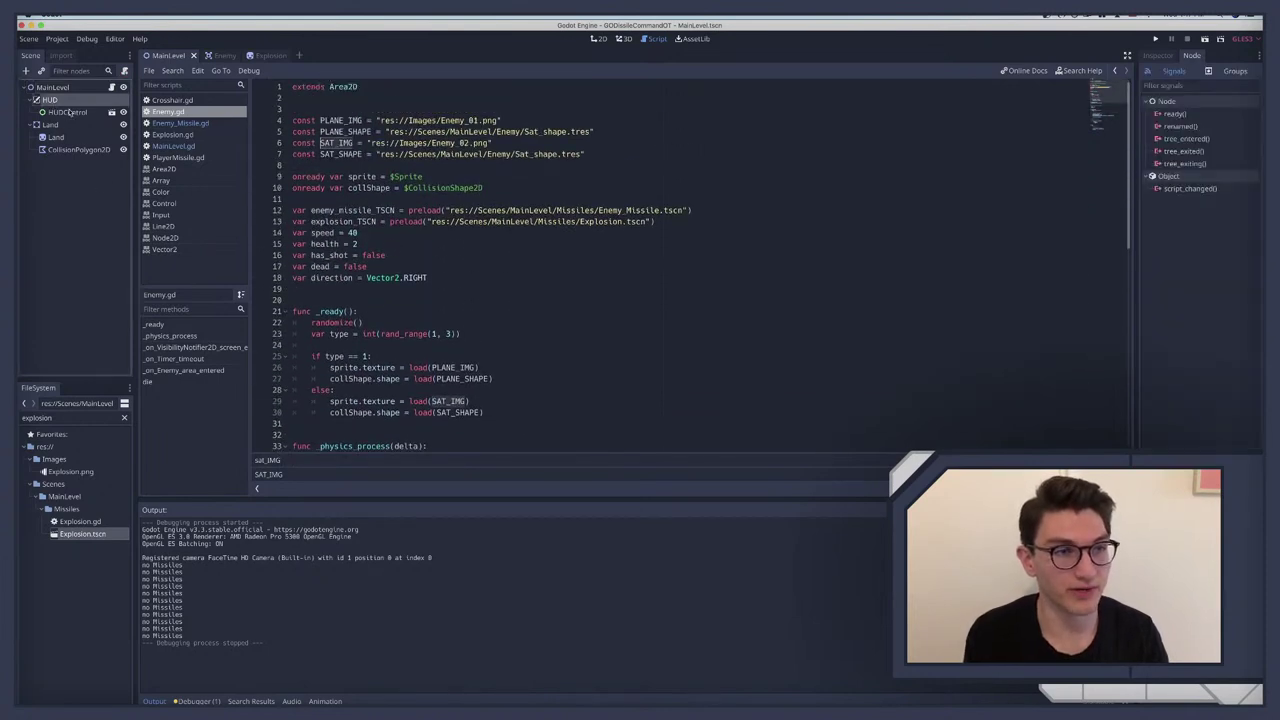
{"action": "double_click", "coordinate": [66, 112]}
{"action": "left_click", "coordinate": [112, 112]}
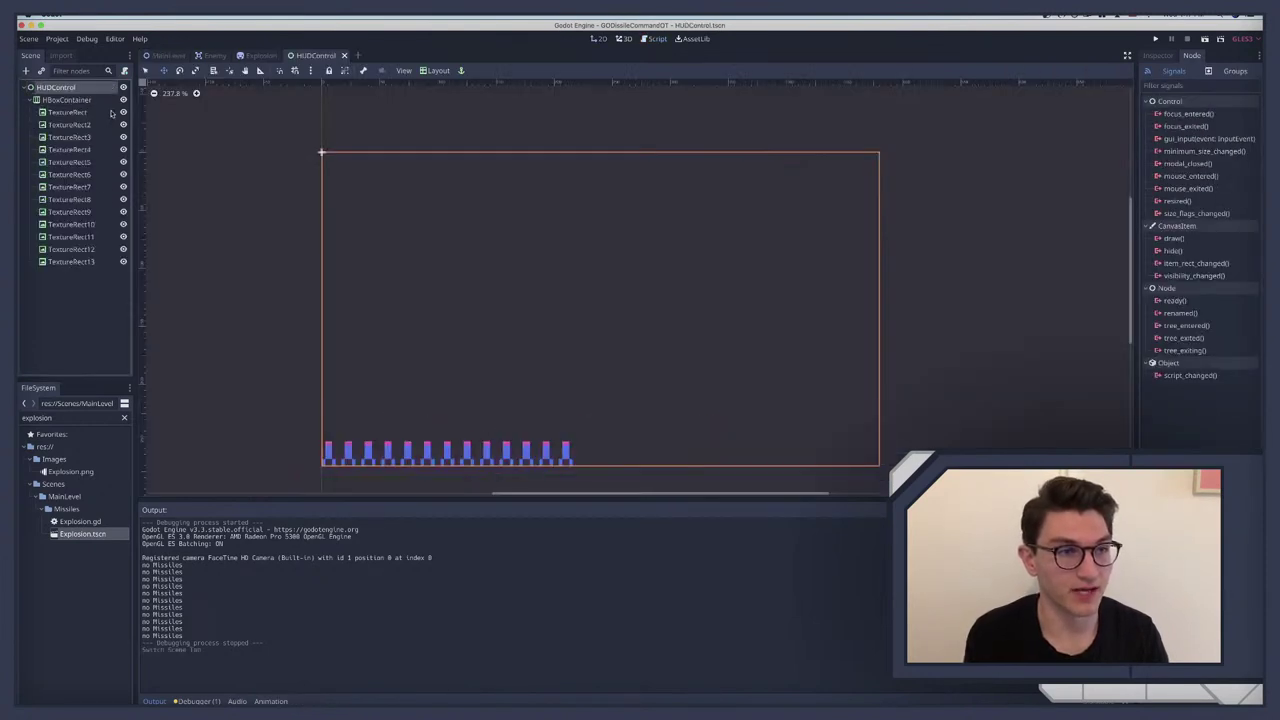
{"action": "left_click", "coordinate": [60, 100]}
{"action": "left_click", "coordinate": [60, 113]}
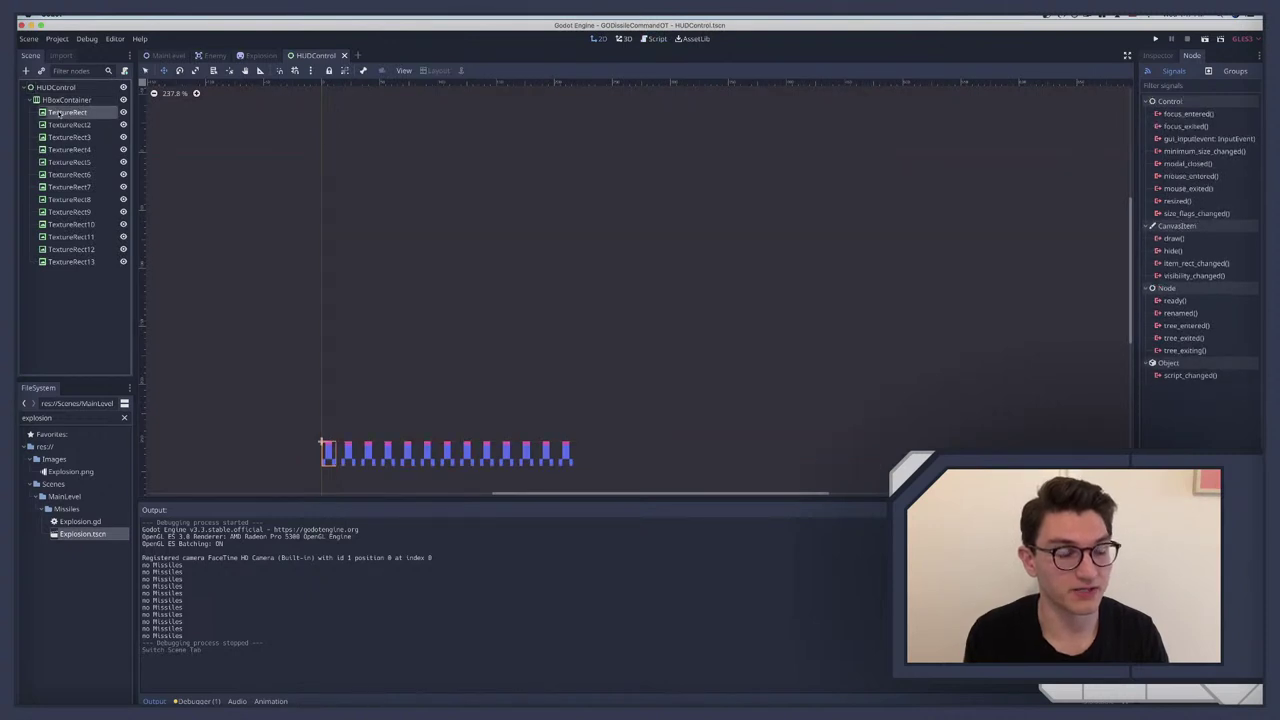
{"action": "left_click", "coordinate": [72, 261]}
{"action": "left_click", "coordinate": [72, 237]}
{"action": "left_click", "coordinate": [70, 187]}
{"action": "left_click", "coordinate": [63, 150]}
{"action": "key", "text": "Up"}
{"action": "key", "text": "Up"}
{"action": "key", "text": "Up"}
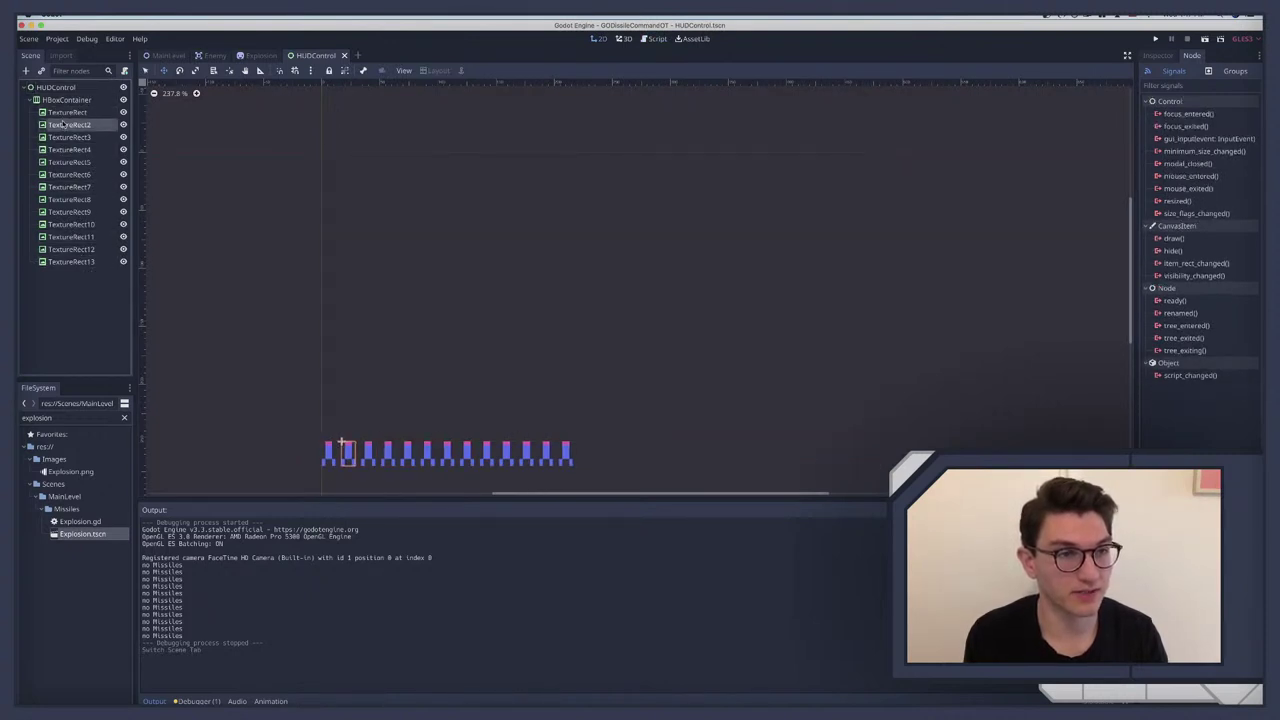
Step: Save the first TextureRect as MissileDisplayTextureRect.tscn in Scenes/HUDControl
{"action": "left_click", "coordinate": [69, 262]}
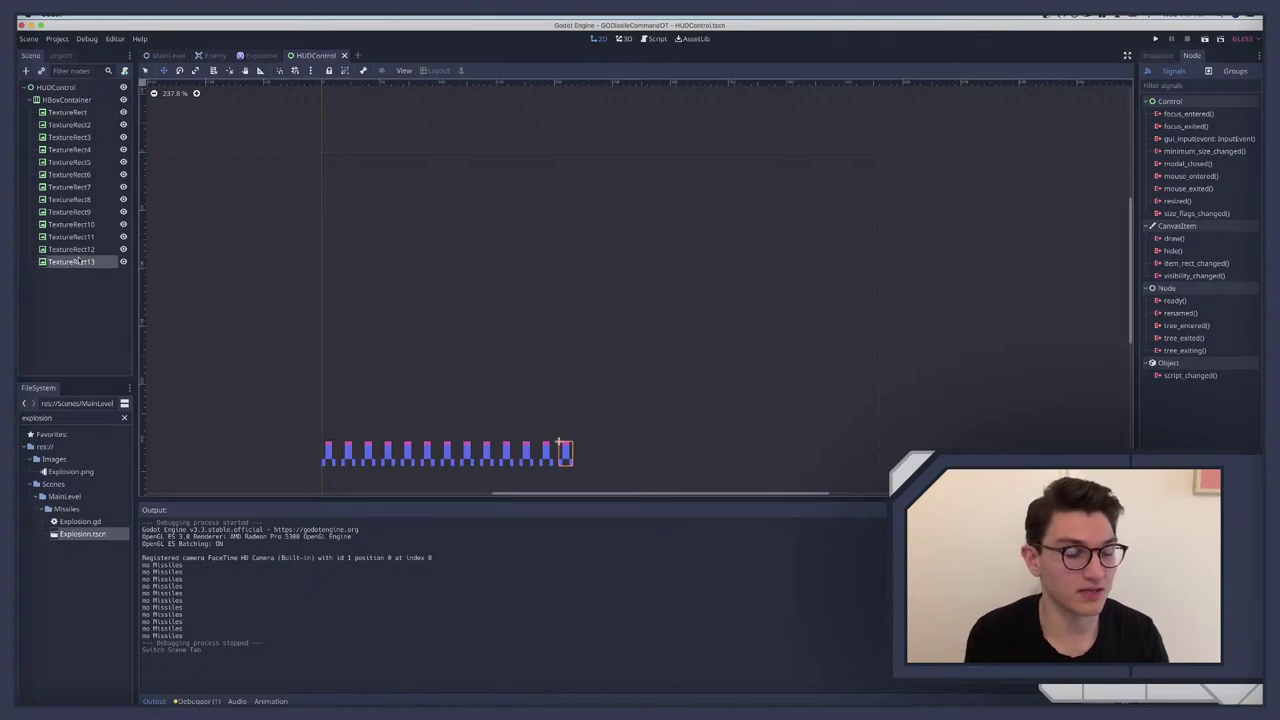
{"action": "right_click", "coordinate": [78, 261]}
{"action": "left_click", "coordinate": [48, 278]}
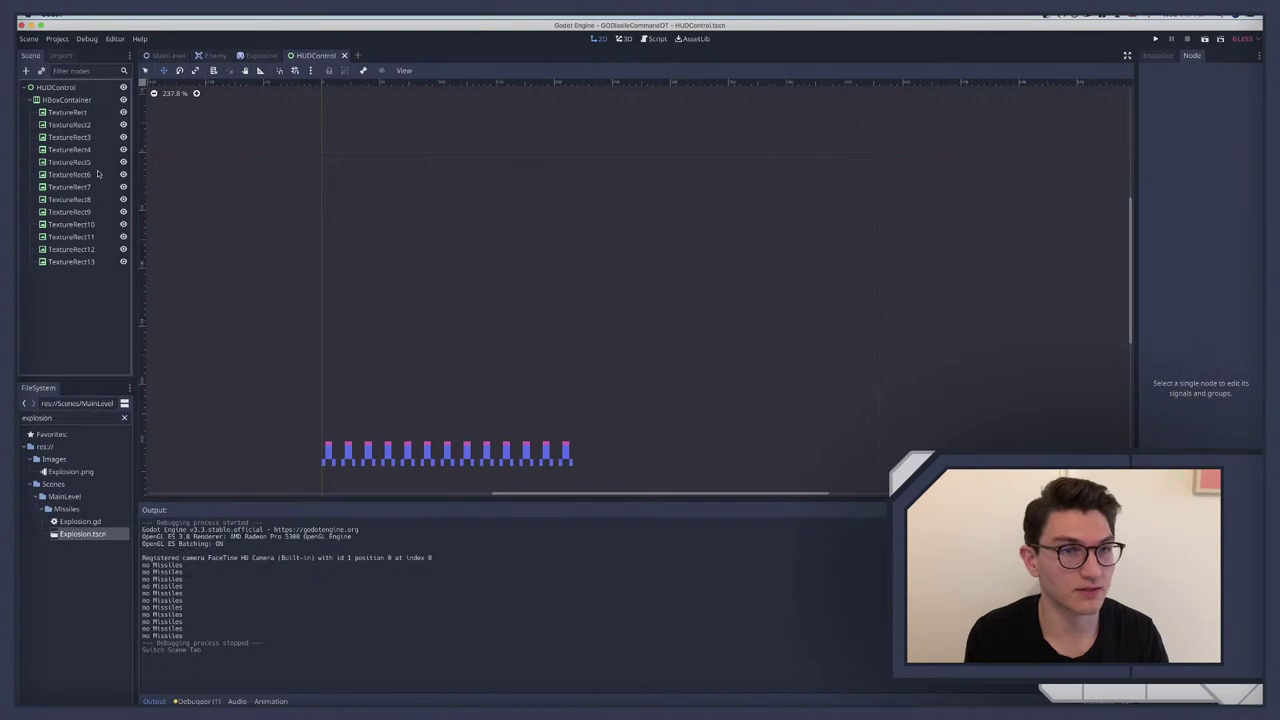
{"action": "right_click", "coordinate": [75, 262]}
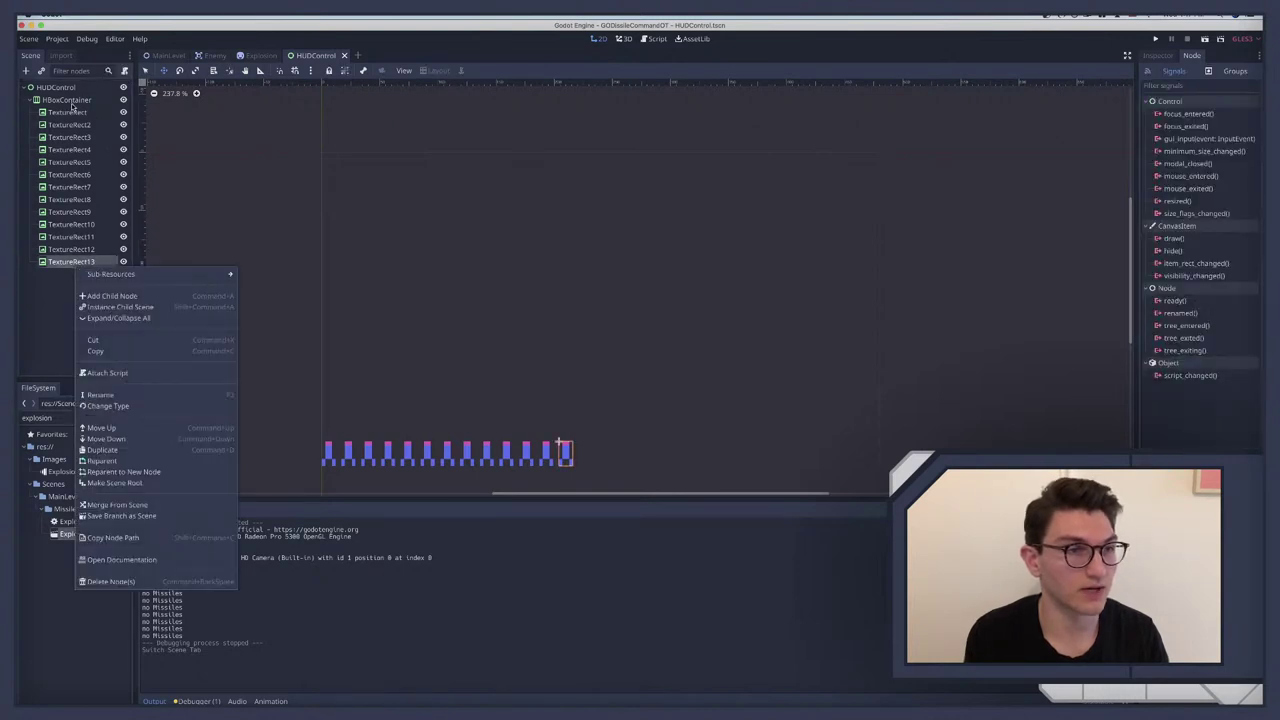
{"action": "left_click", "coordinate": [70, 112]}
{"action": "right_click", "coordinate": [70, 113]}
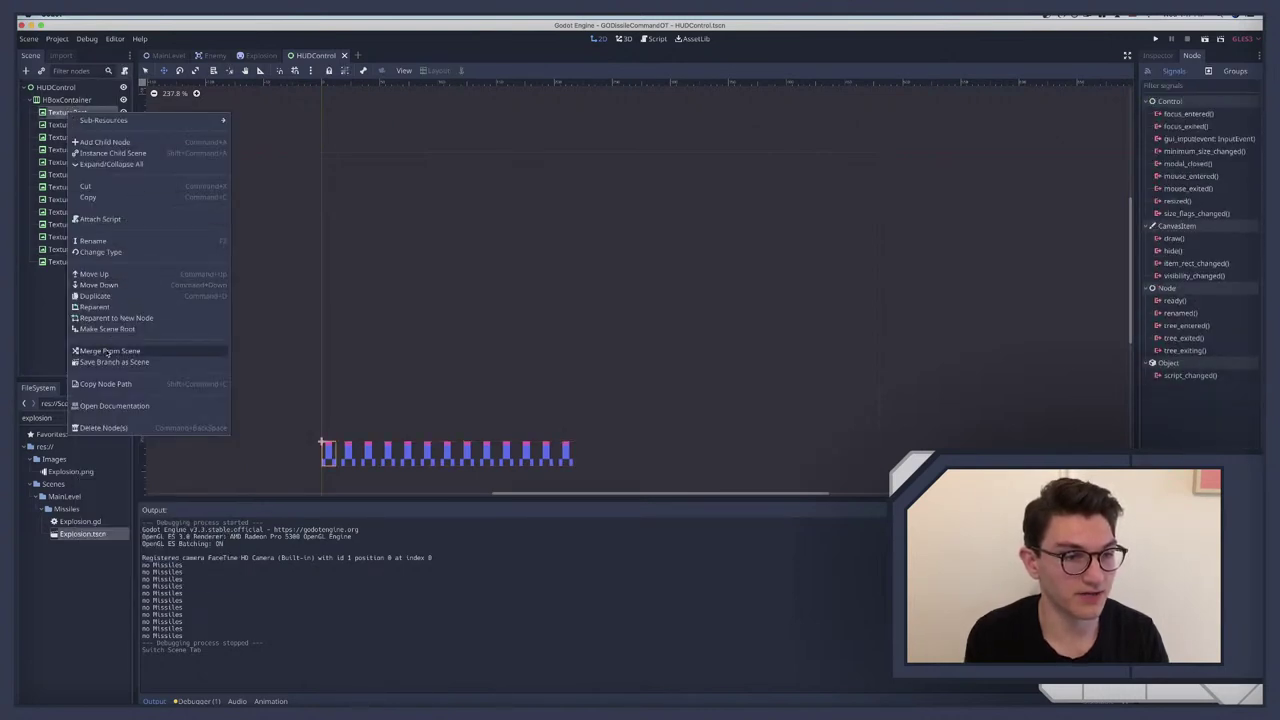
{"action": "left_click", "coordinate": [103, 362]}
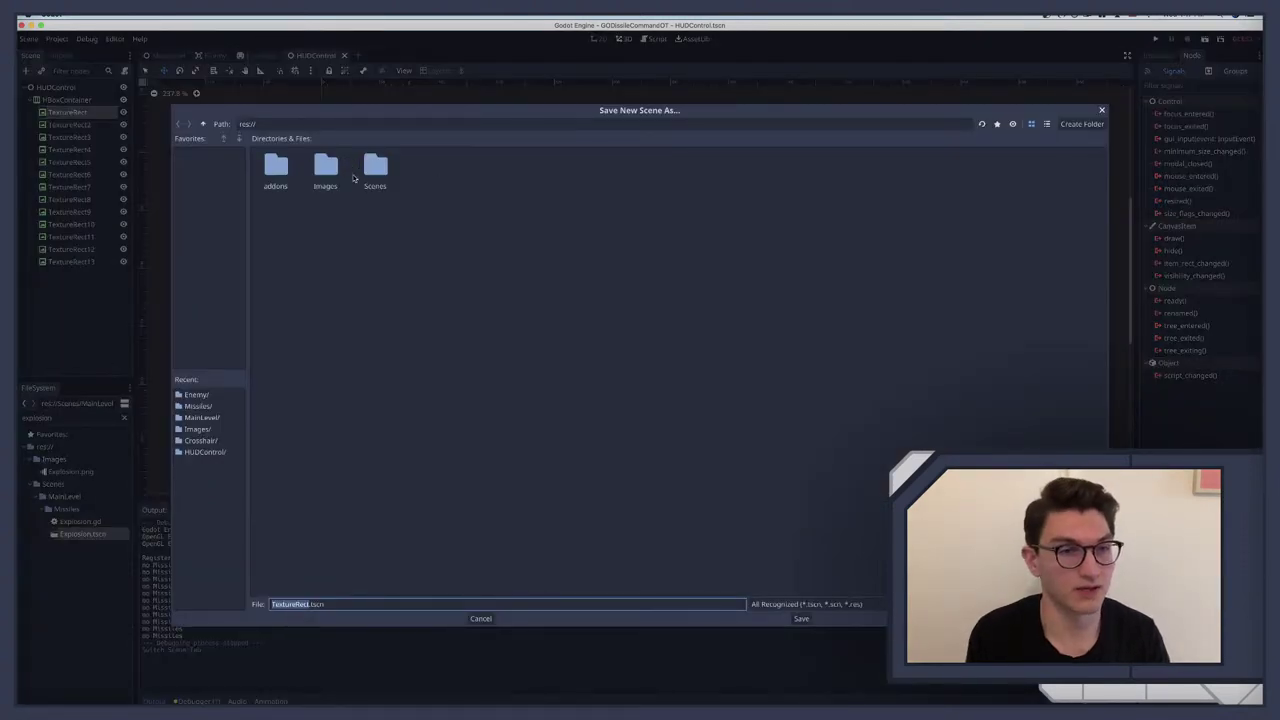
{"action": "double_click", "coordinate": [370, 170]}
{"action": "double_click", "coordinate": [272, 164]}
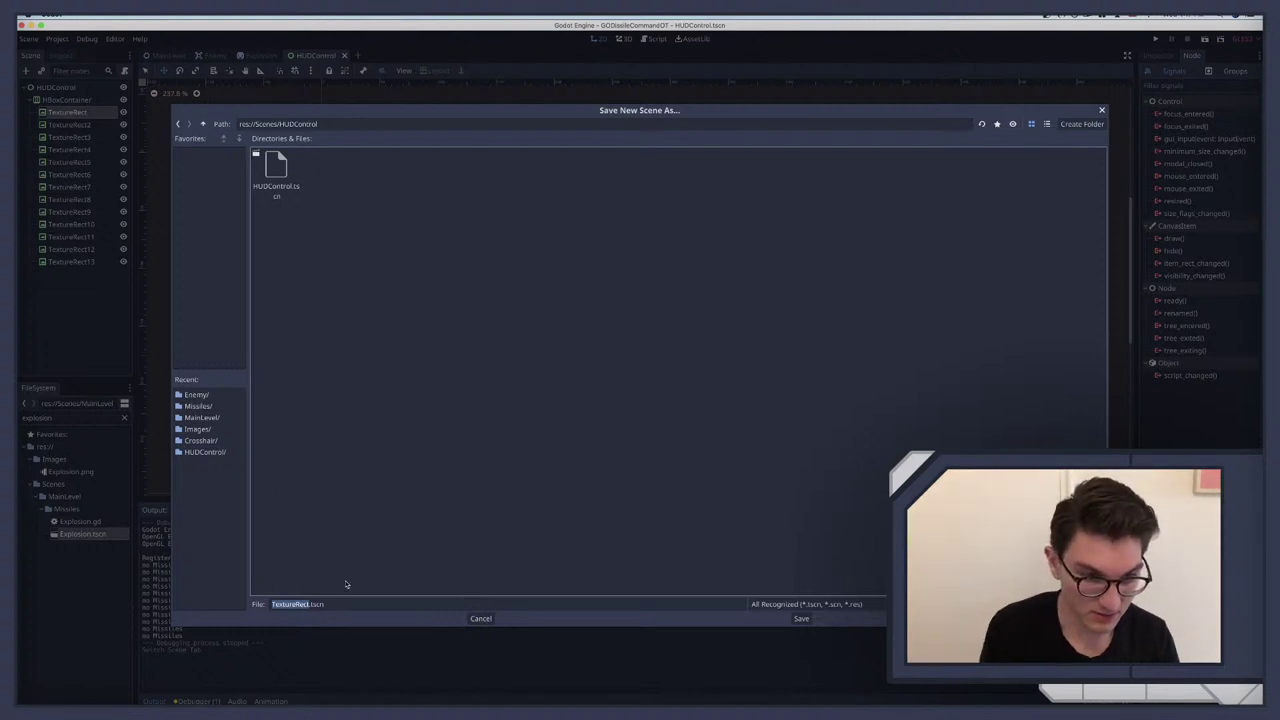
{"action": "left_click", "coordinate": [275, 605]}
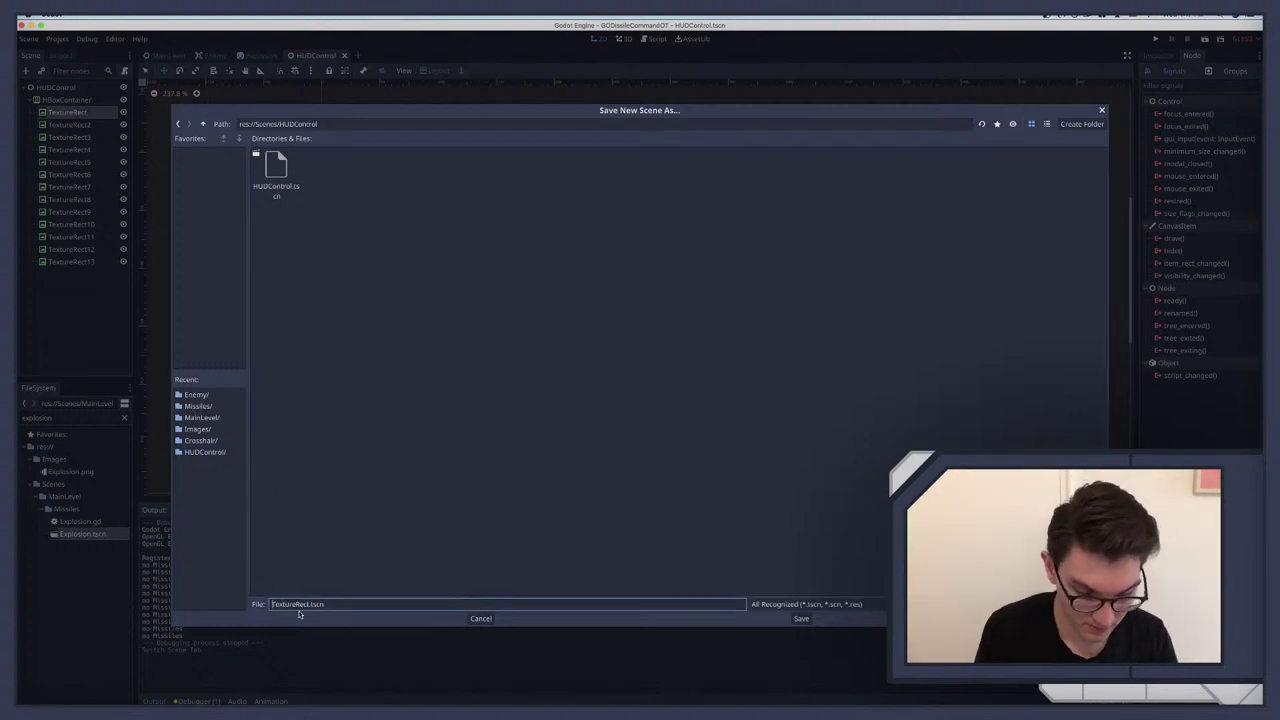
{"action": "type", "text": "Missile"}
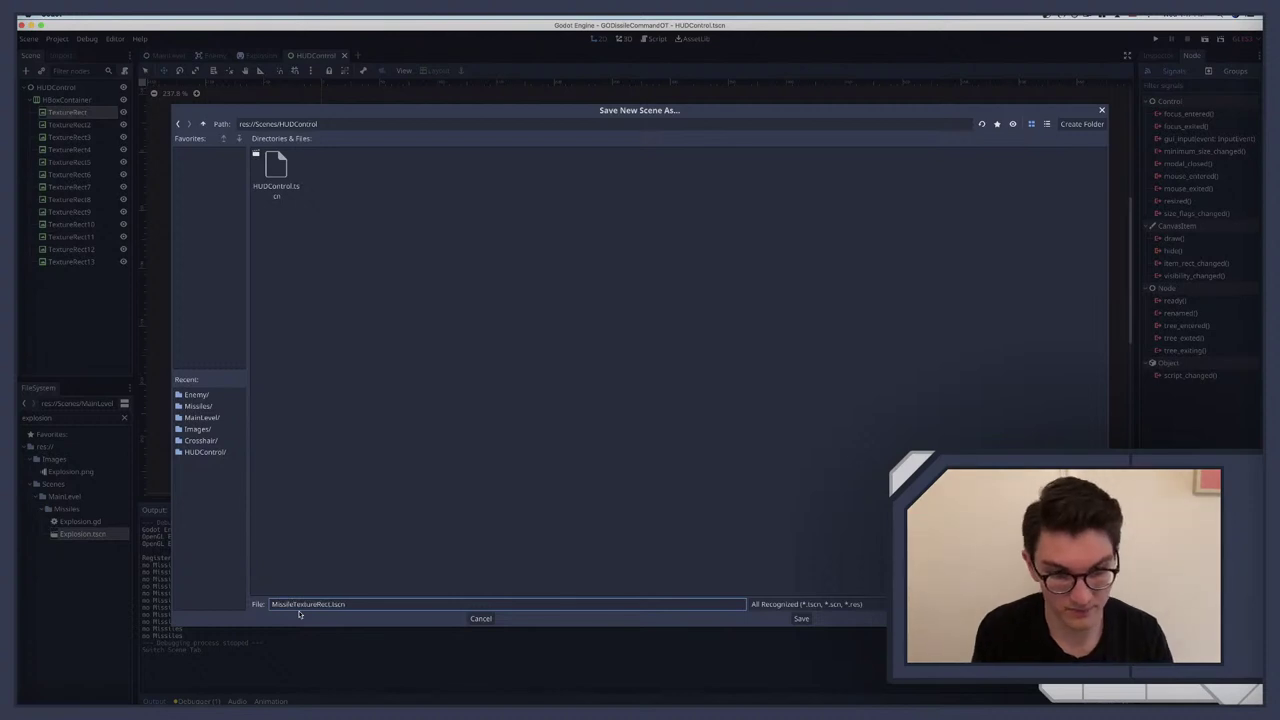
{"action": "type", "text": "Display"}
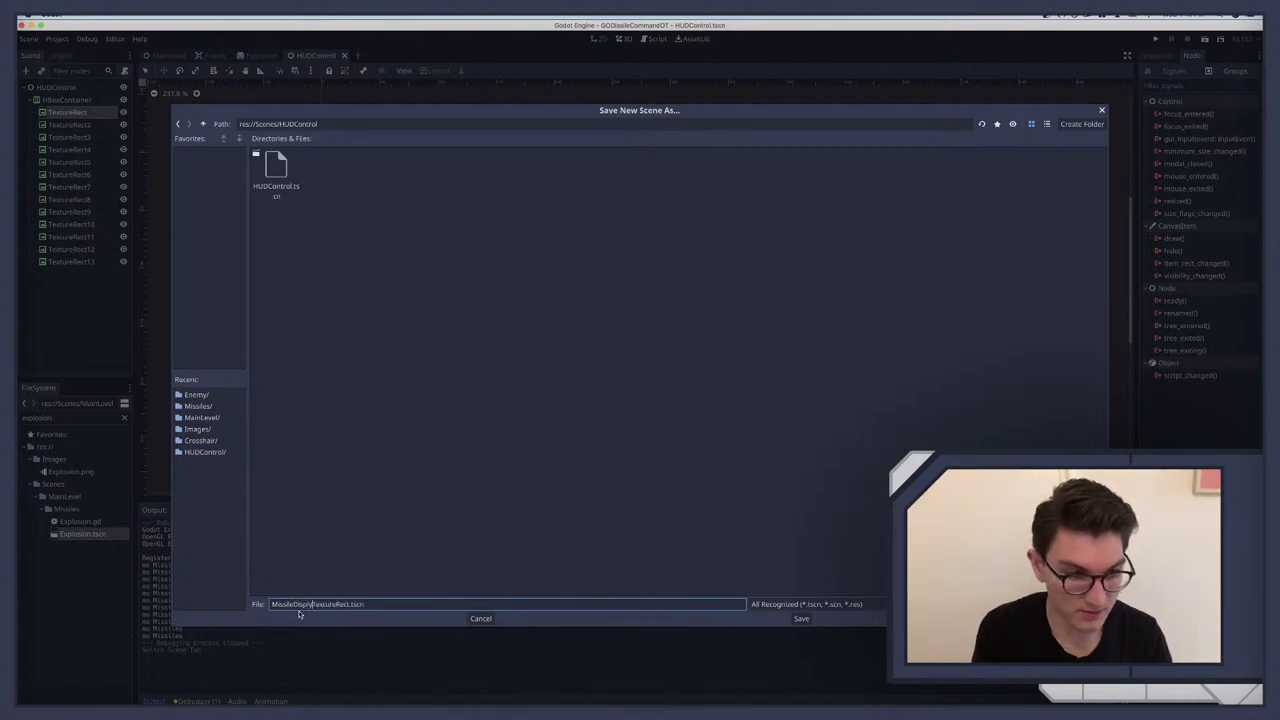
{"action": "key", "text": "Return"}
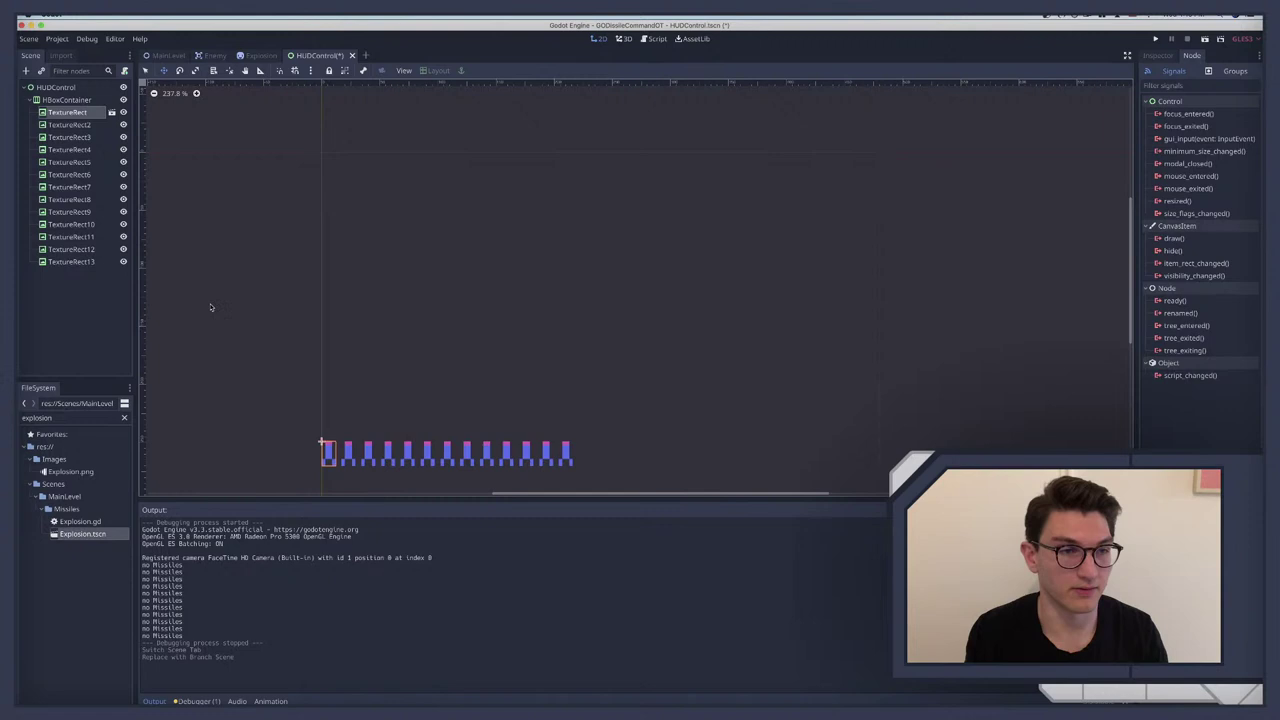
Step: Delete all thirteen TextureRect icons, leaving the HBoxContainer empty
{"action": "left_click", "coordinate": [72, 125]}
{"action": "left_click", "coordinate": [73, 259], "text": "shift"}
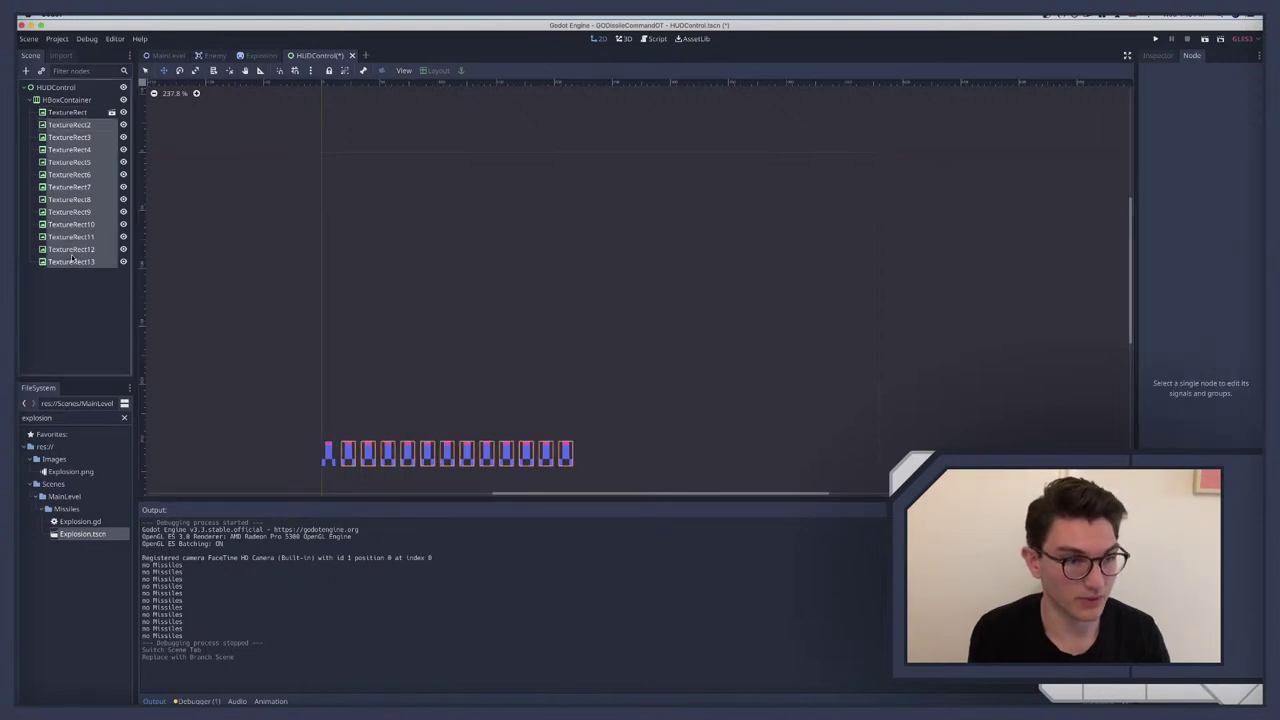
{"action": "key", "text": "Delete"}
{"action": "key", "text": "Return"}
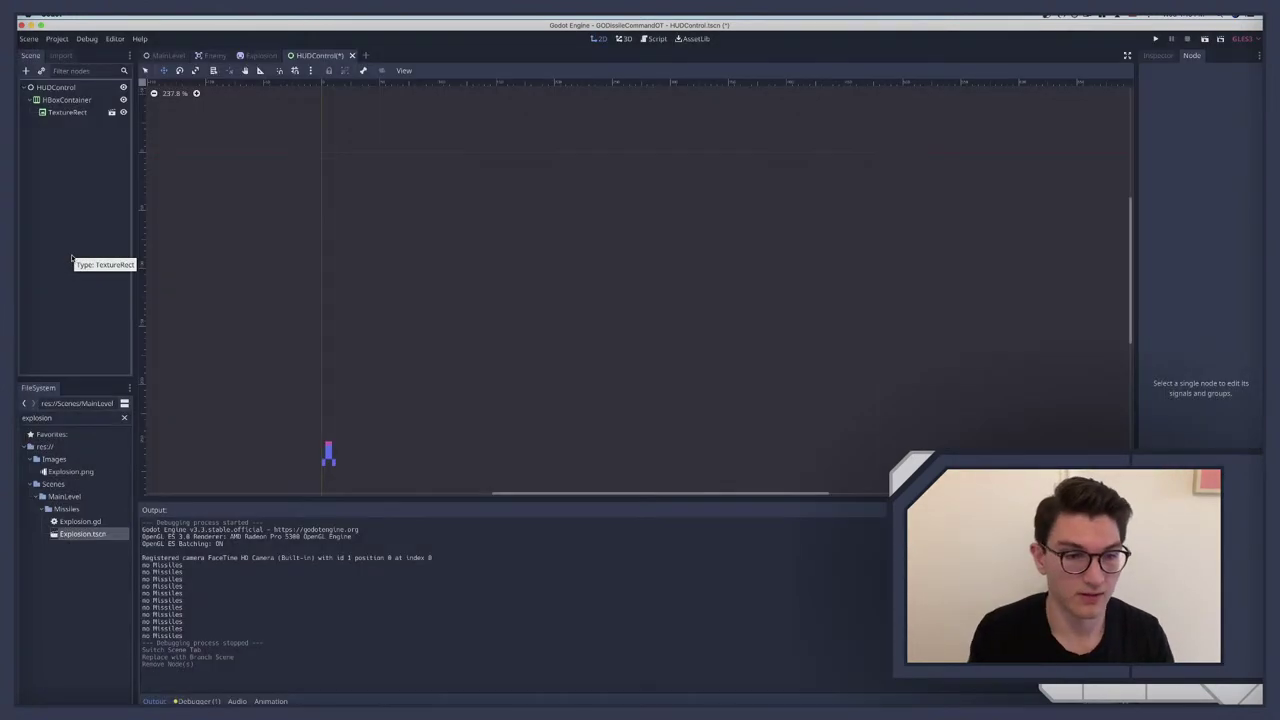
{"action": "left_click", "coordinate": [76, 114]}
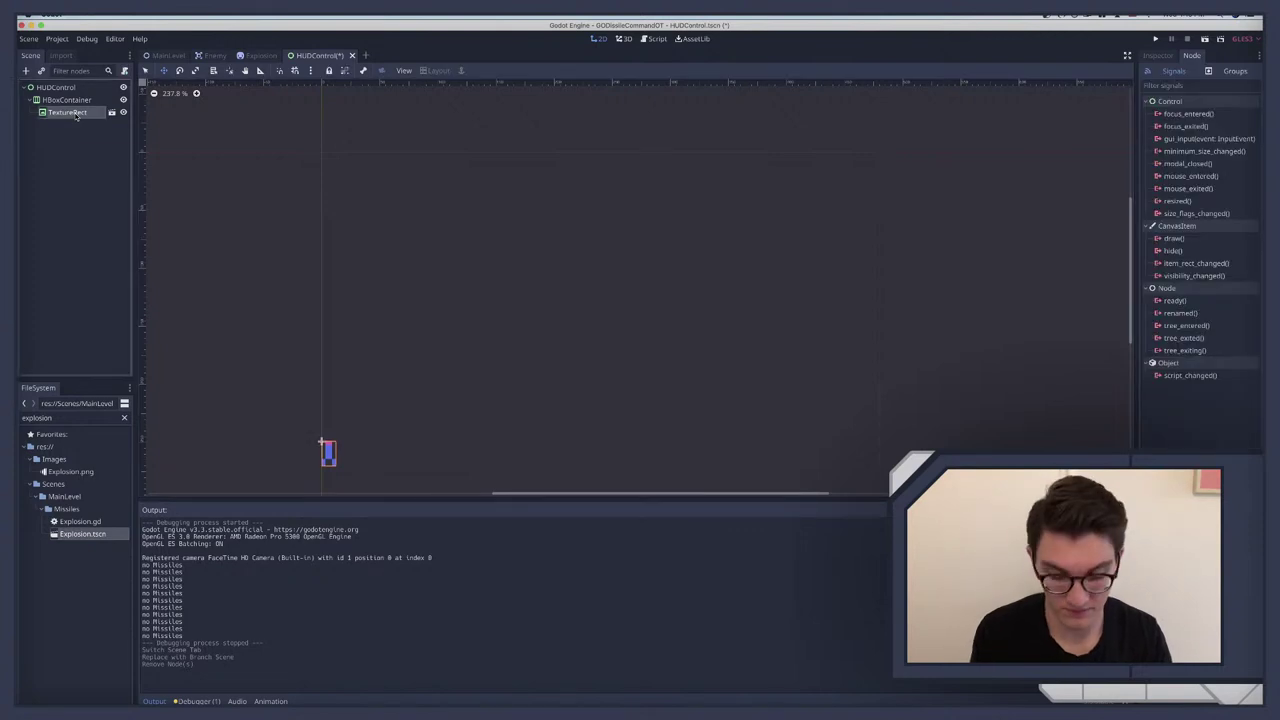
{"action": "key", "text": "Delete"}
{"action": "key", "text": "Return"}
{"action": "left_click", "coordinate": [74, 102]}
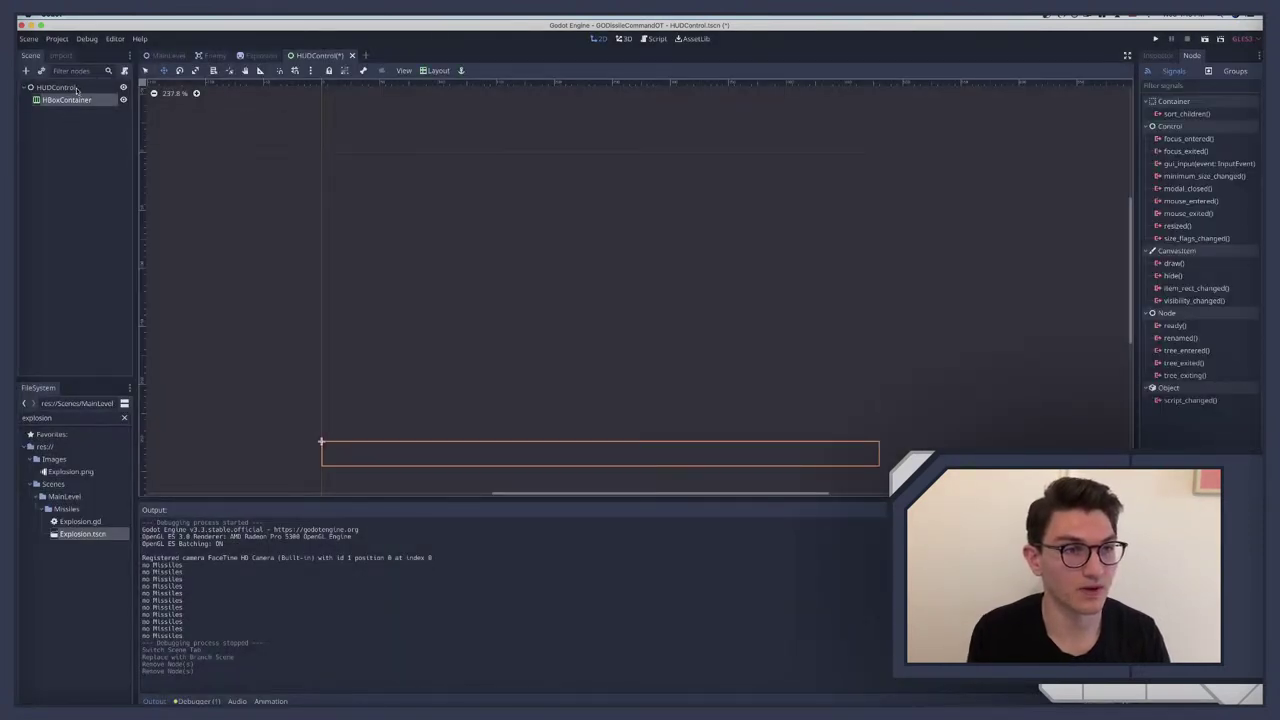
{"action": "left_click", "coordinate": [58, 87]}
Step: Attach a new HUDControl.gd script and start a var declaration on line 4
{"action": "left_click", "coordinate": [124, 71]}
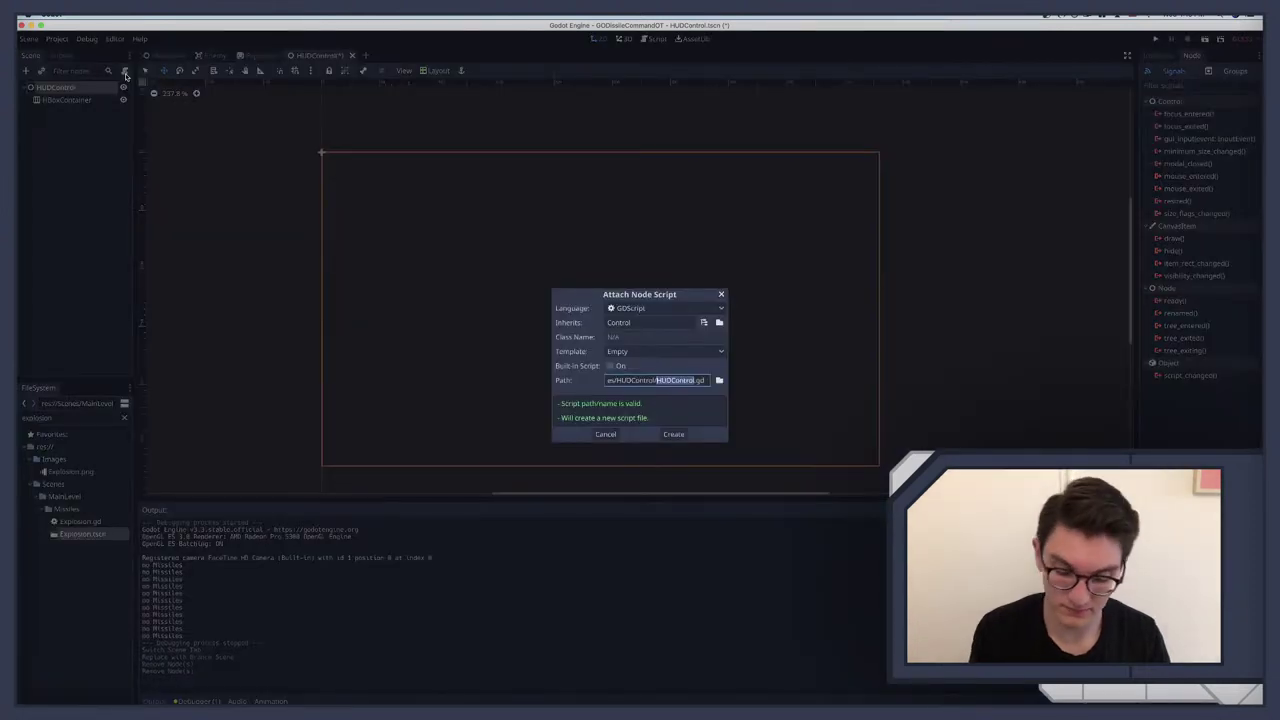
{"action": "key", "text": "Return"}
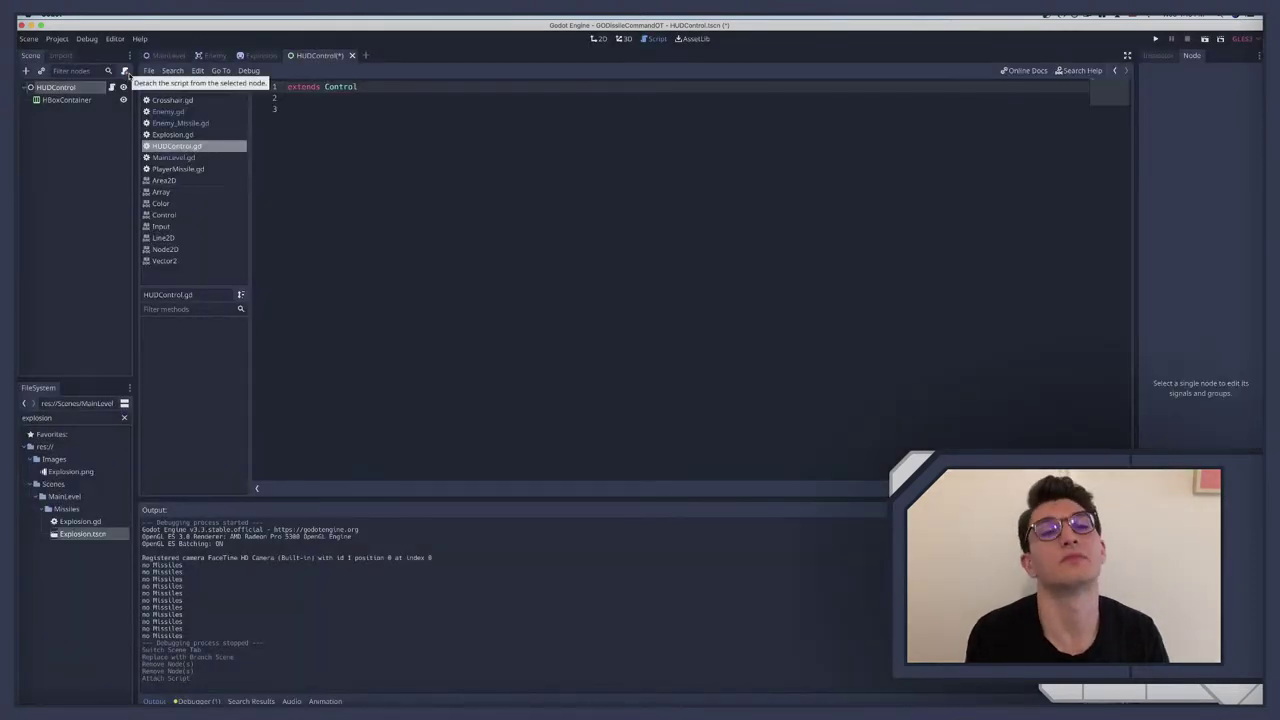
{"action": "left_click", "coordinate": [306, 112]}
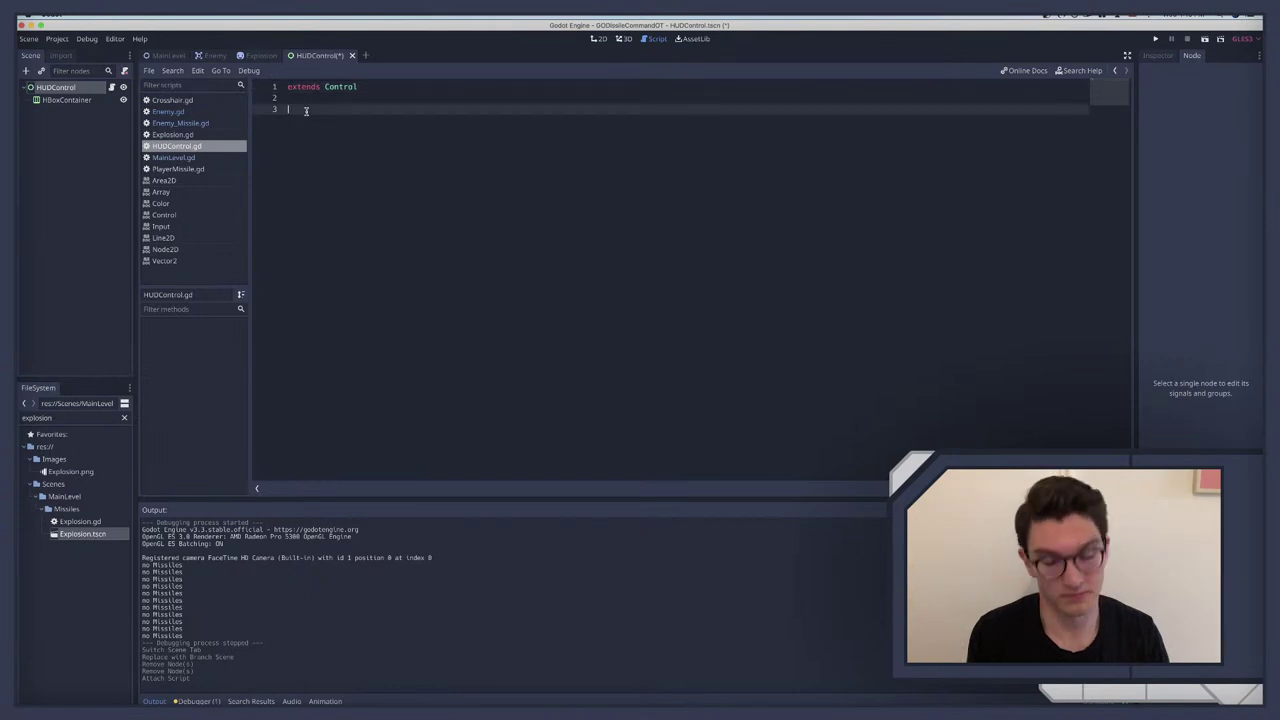
{"action": "key", "text": "Return"}
{"action": "key", "text": "Return"}
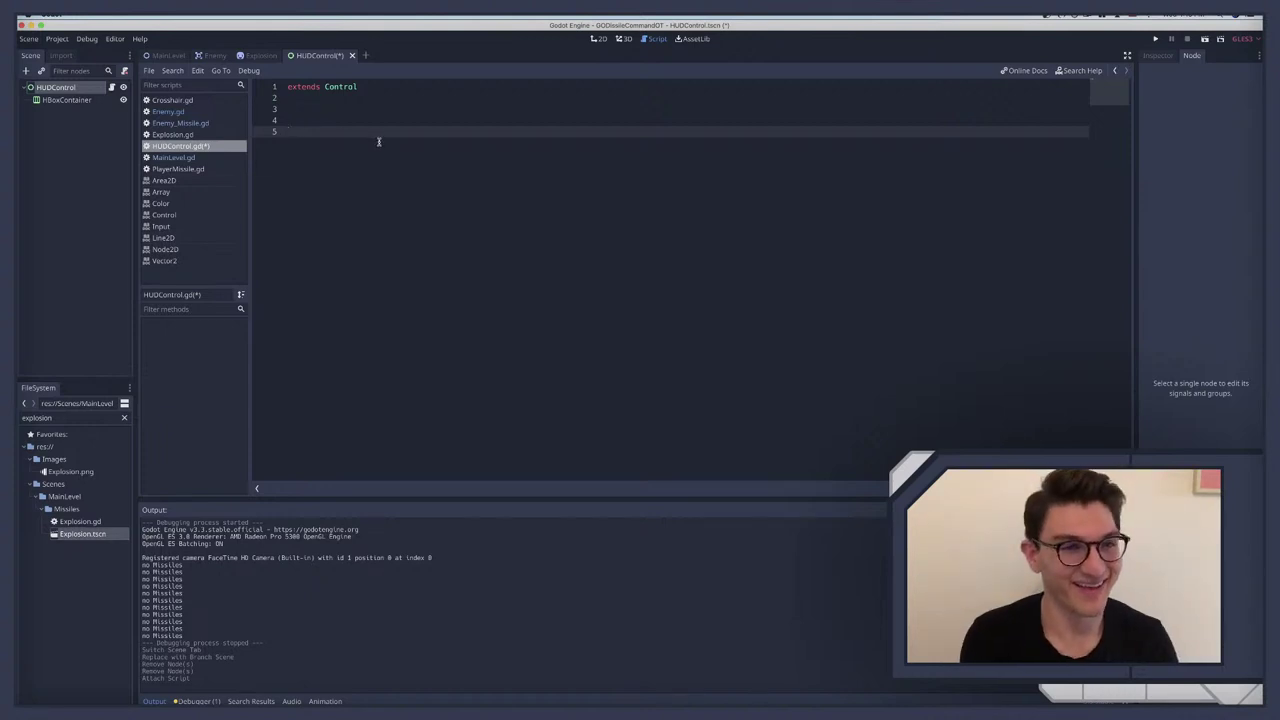
{"action": "key", "text": "Return"}
{"action": "key", "text": "Return"}
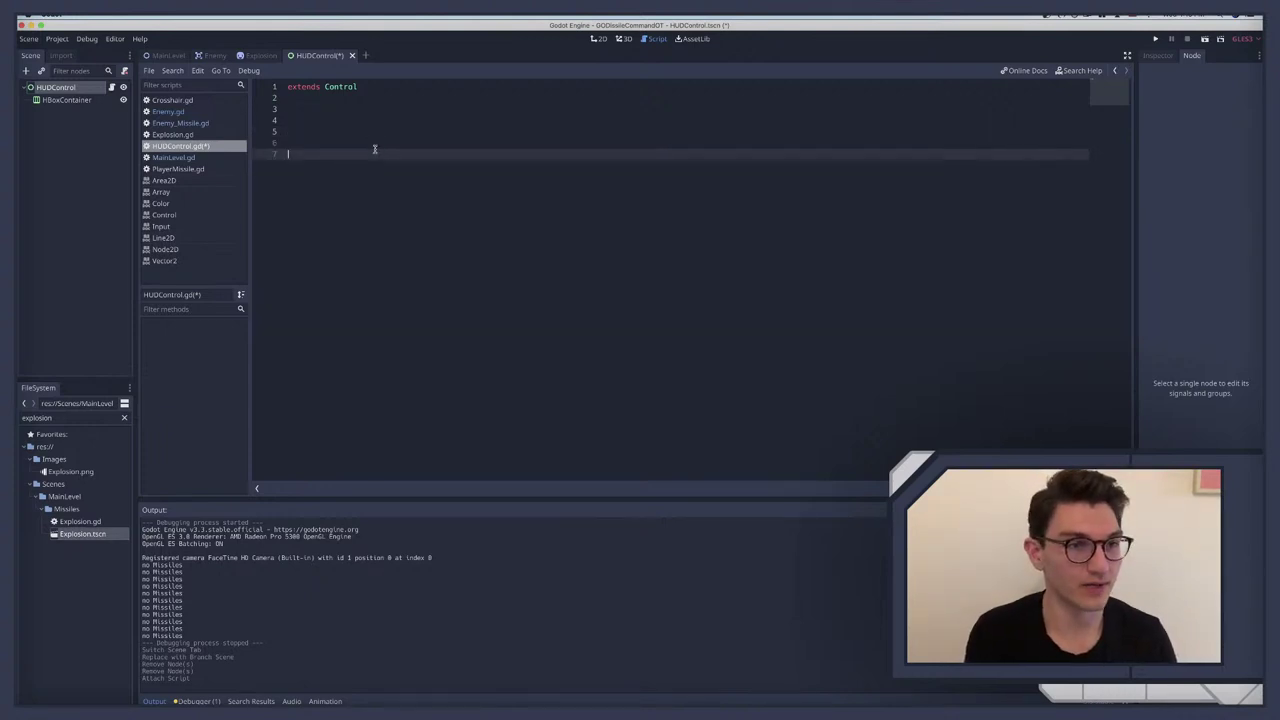
{"action": "key", "text": "BackSpace"}
{"action": "type", "text": "var"}
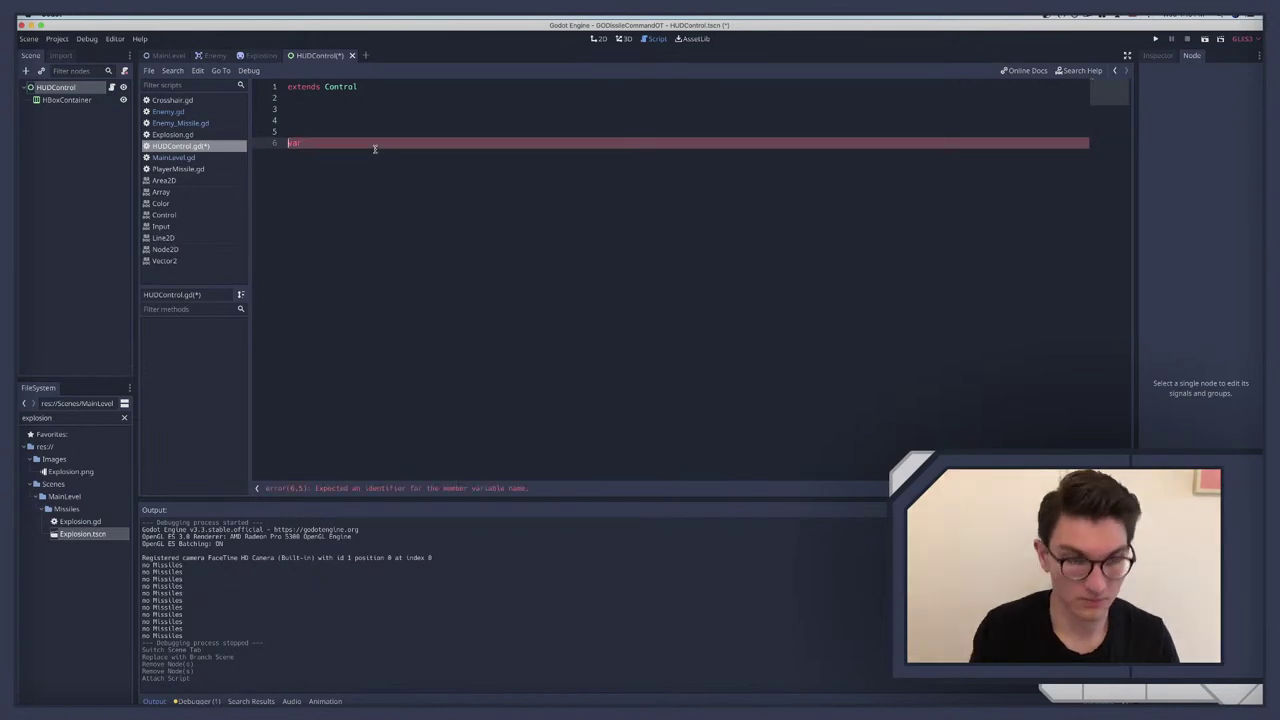
{"action": "key", "text": "BackSpace"}
{"action": "key", "text": "BackSpace"}
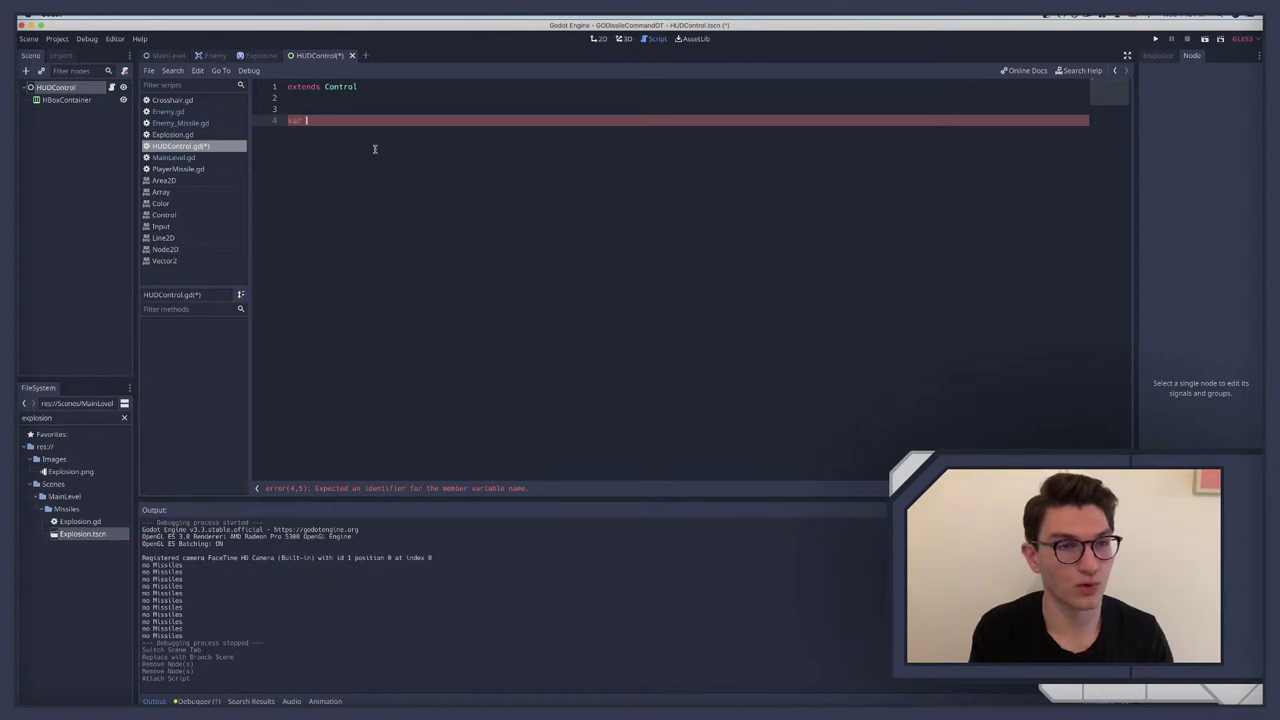
Step: Set missileDisplay to preload res://Scenes/HUDControl/MissileDisplayTextureRect.tscn, dragged from the filtered FileSystem
{"action": "type", "text": "missile"}
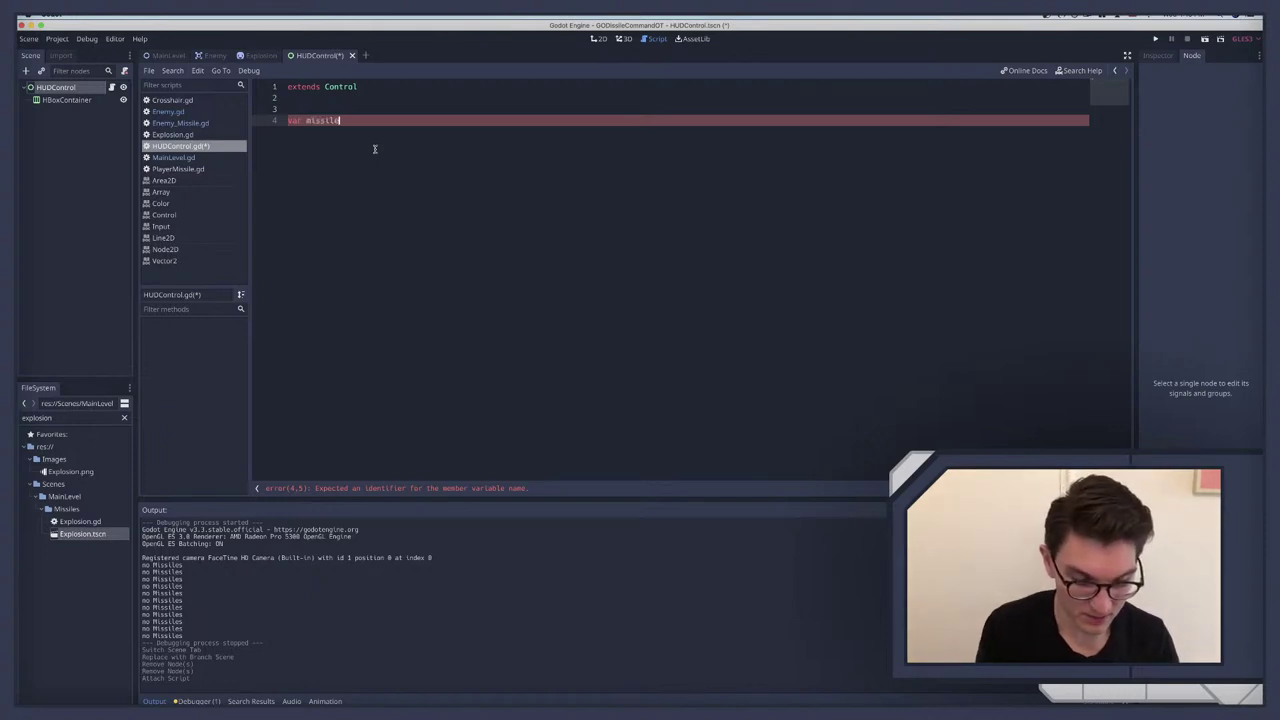
{"action": "type", "text": "Displ"}
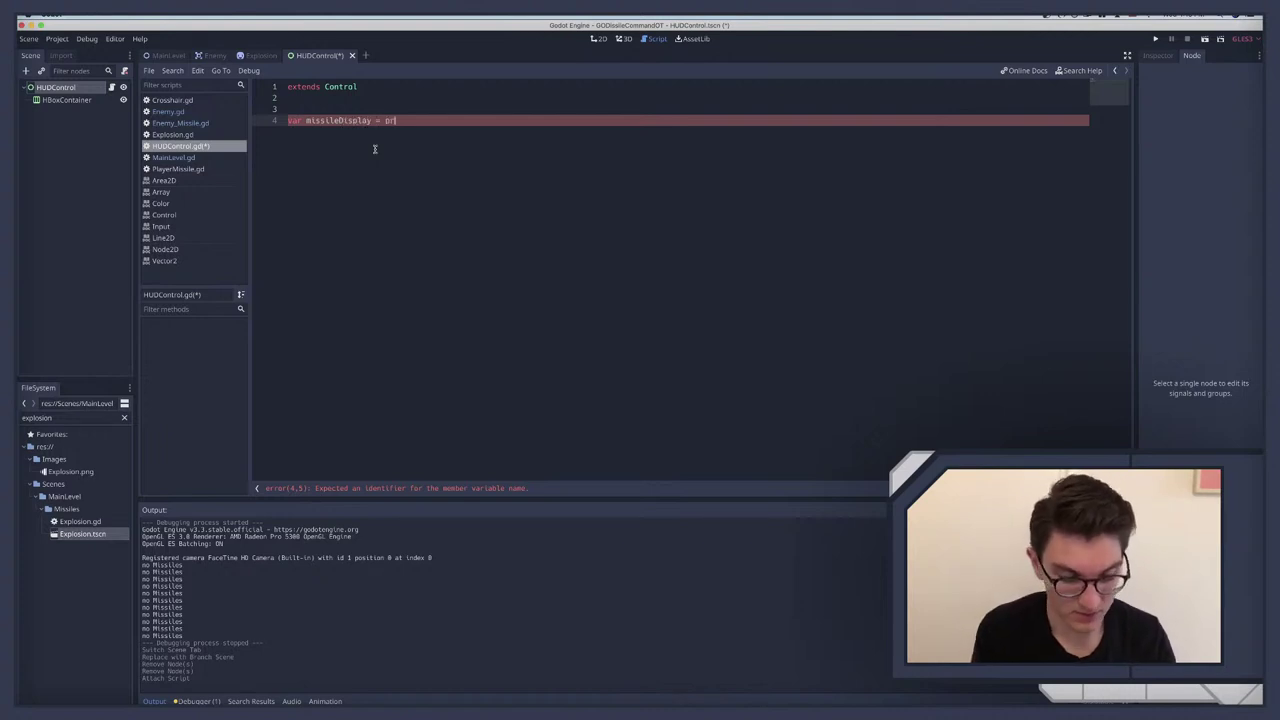
{"action": "type", "text": "ay = pr"}
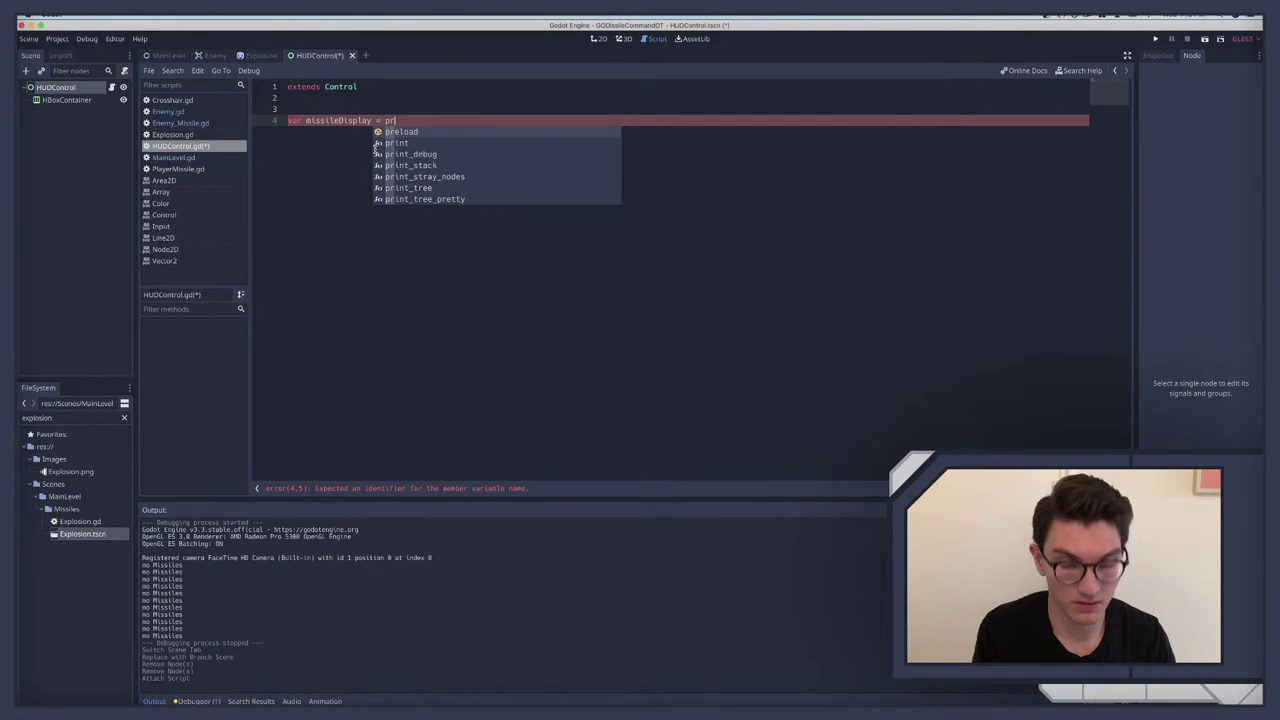
{"action": "key", "text": "Return"}
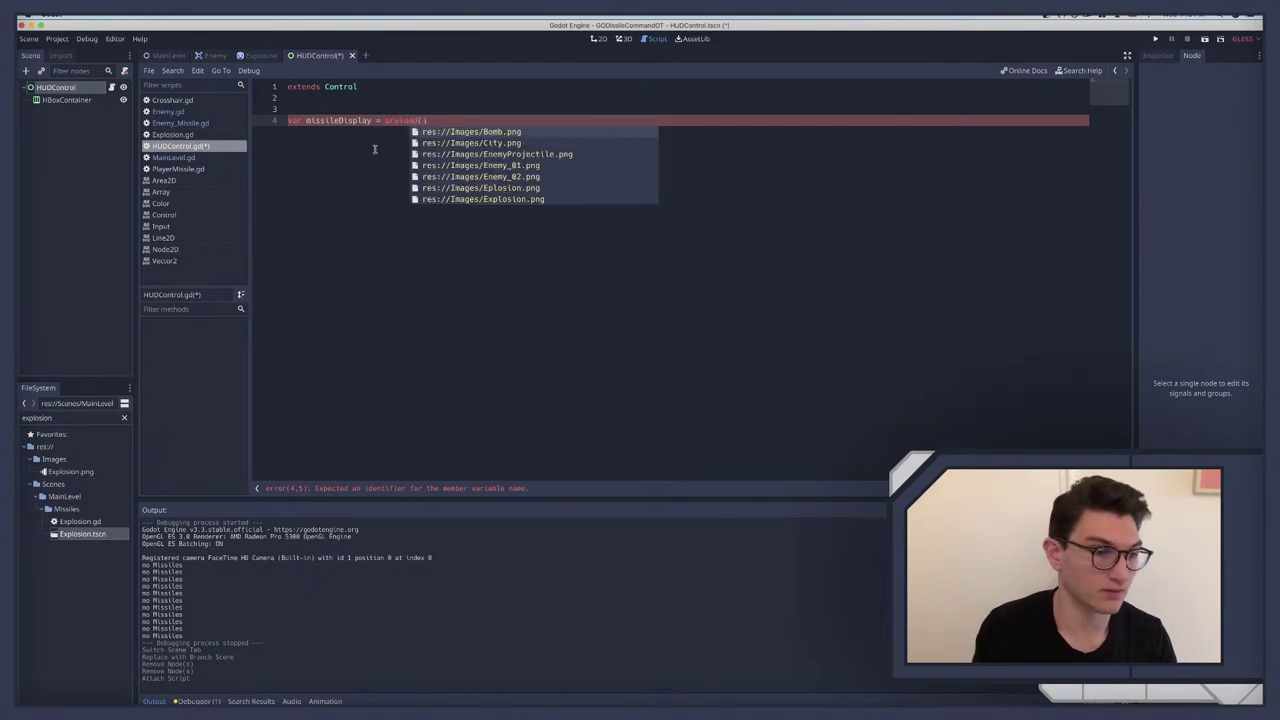
{"action": "double_click", "coordinate": [51, 417]}
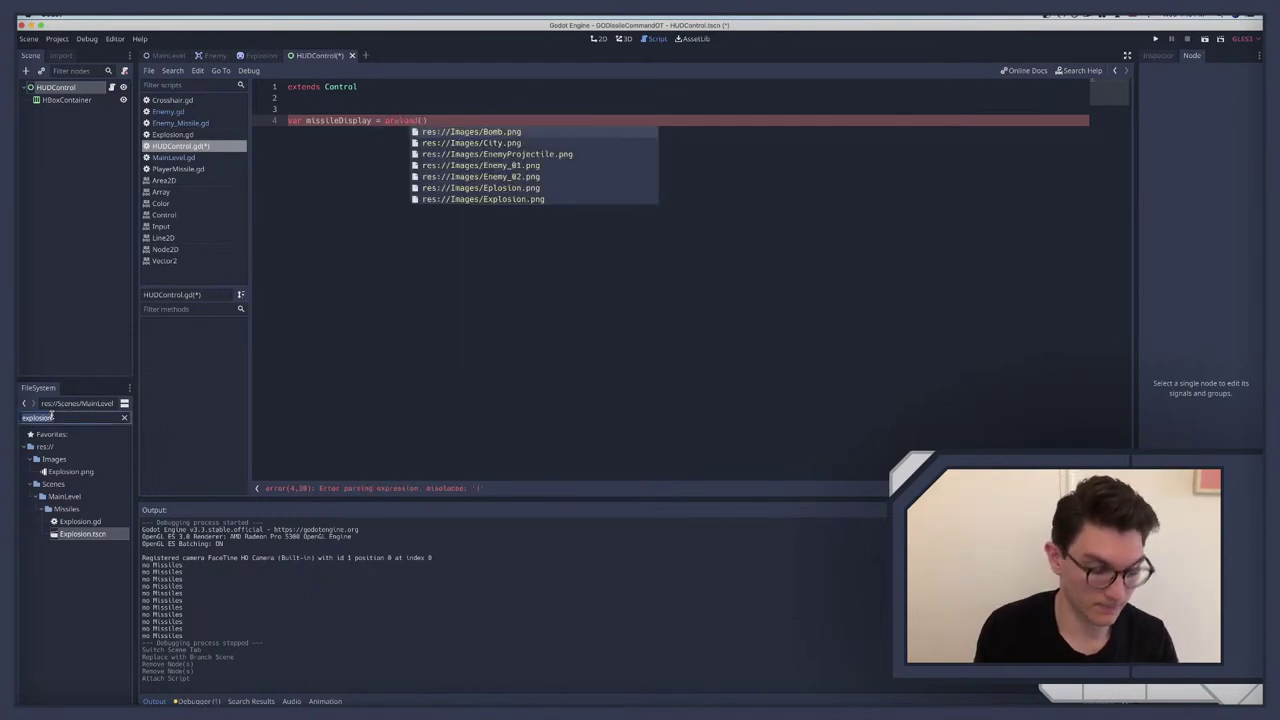
{"action": "type", "text": "displ"}
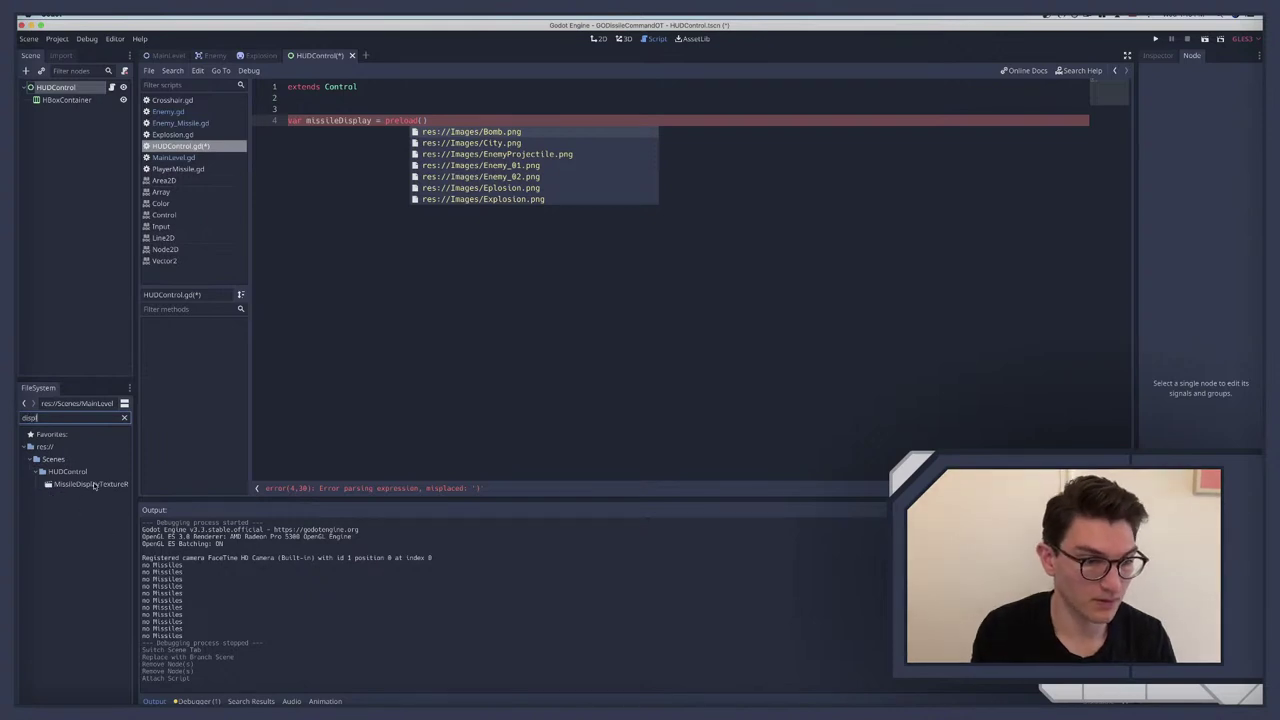
{"action": "left_click_drag", "start_coordinate": [461, 147], "coordinate": [423, 121]}
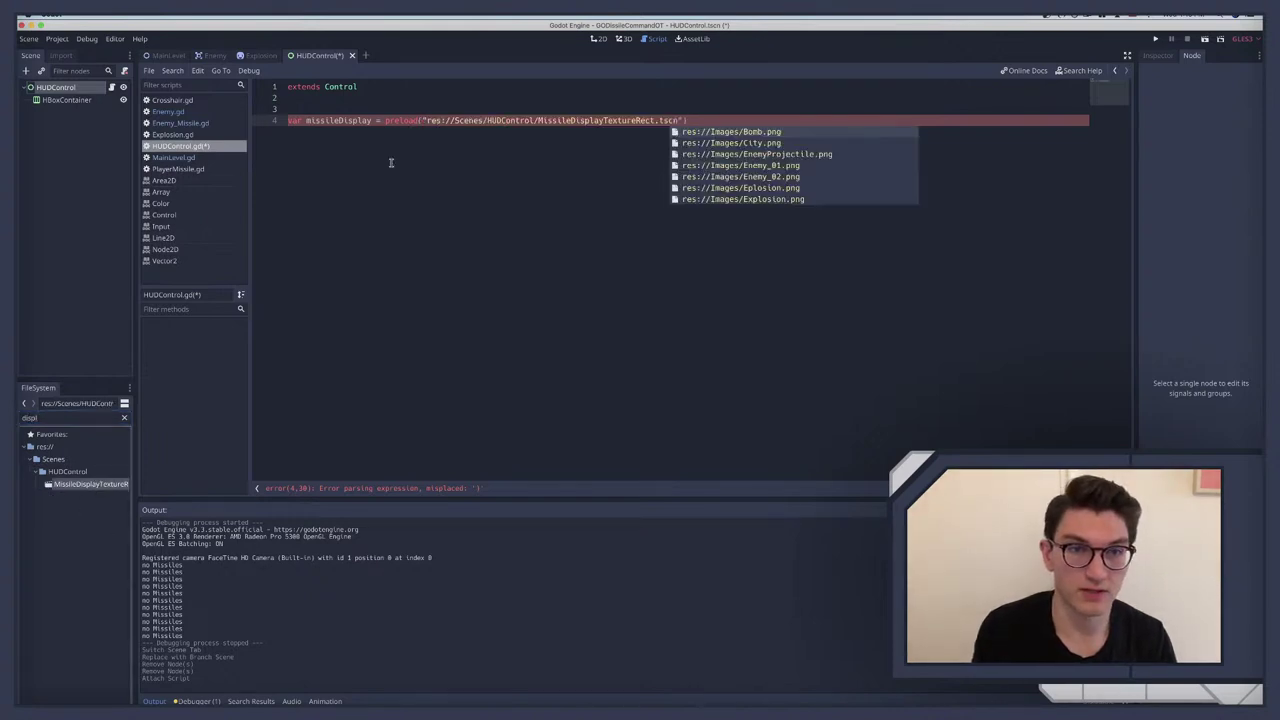
{"action": "left_click", "coordinate": [301, 133]}
{"action": "left_click", "coordinate": [734, 121]}
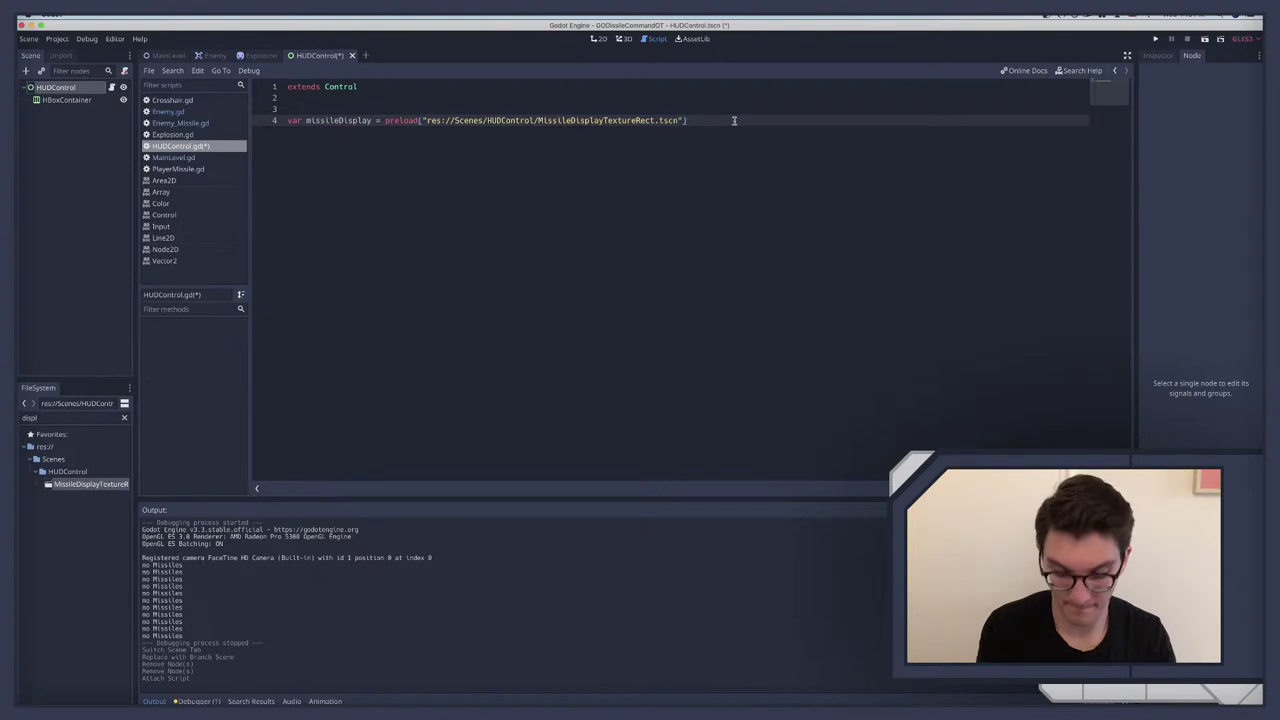
{"action": "key", "text": "Return"}
{"action": "key", "text": "Return"}
{"action": "key", "text": "Return"}
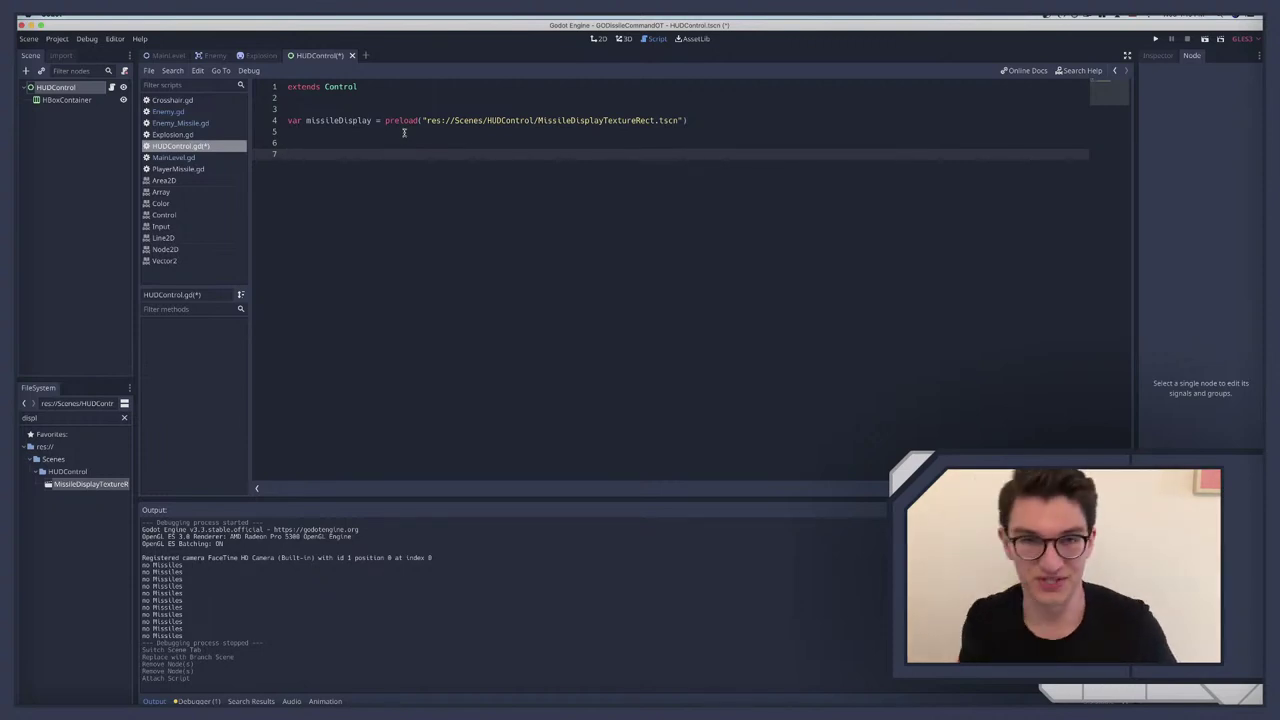
{"action": "key", "text": "super+Tab"}
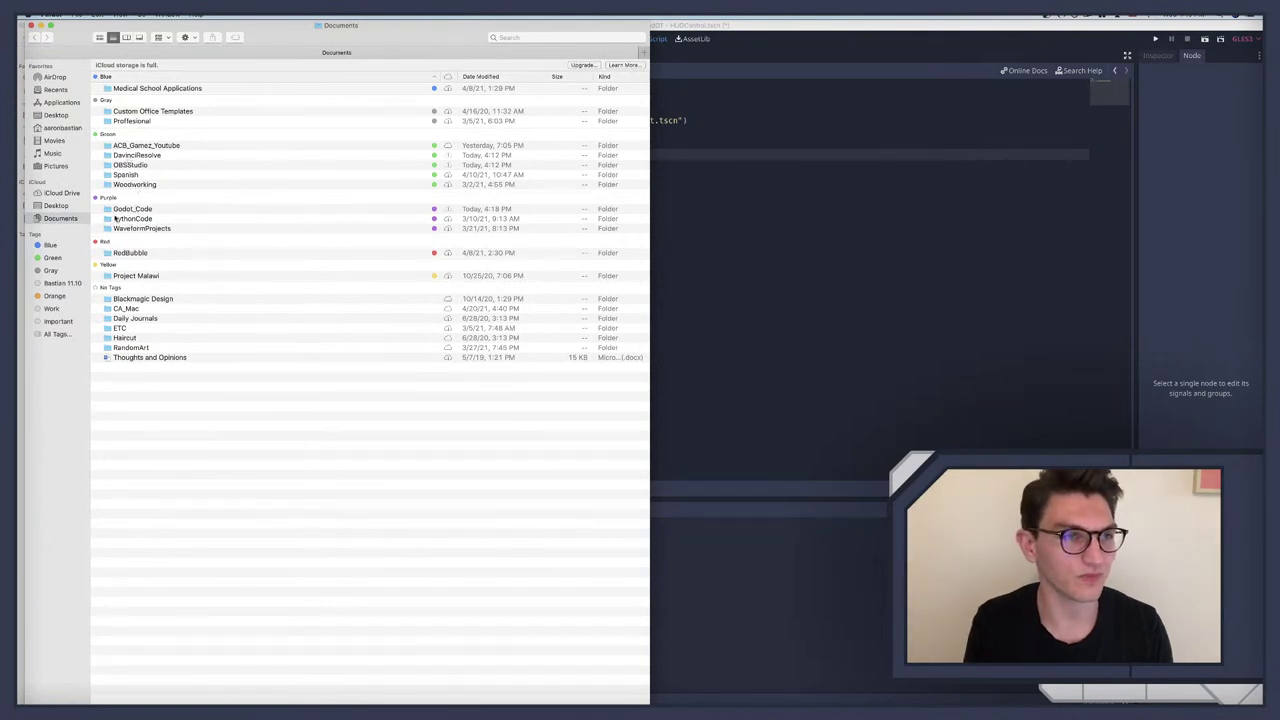
Step: Browse Documents > Godot_Code > Mecha > GodotProjectFiles and open project.godot in Godot
{"action": "double_click", "coordinate": [122, 209]}
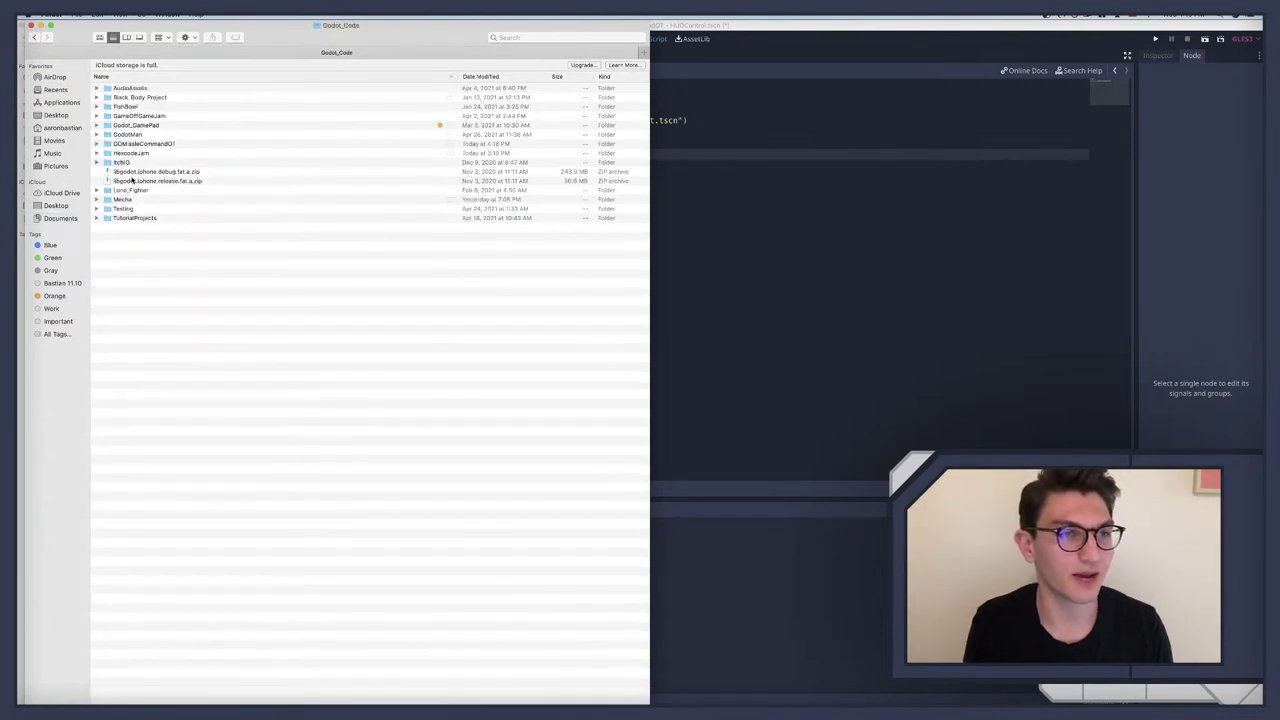
{"action": "double_click", "coordinate": [122, 200]}
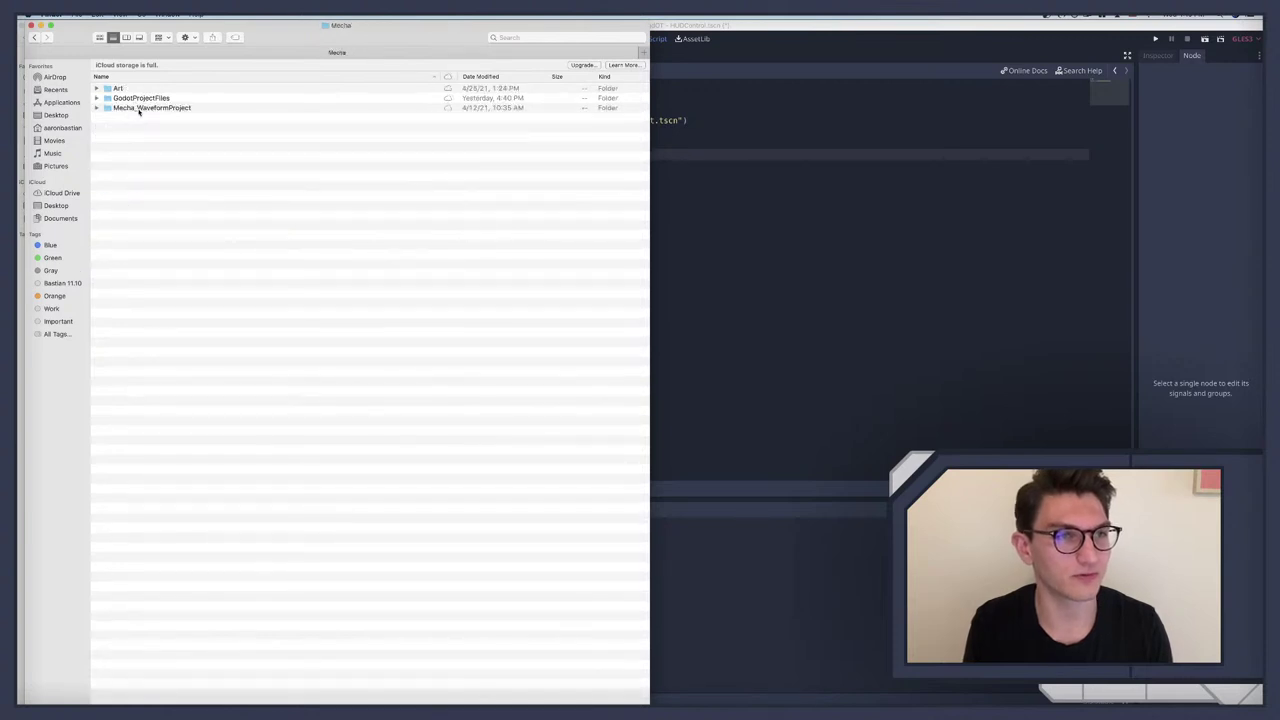
{"action": "double_click", "coordinate": [128, 107]}
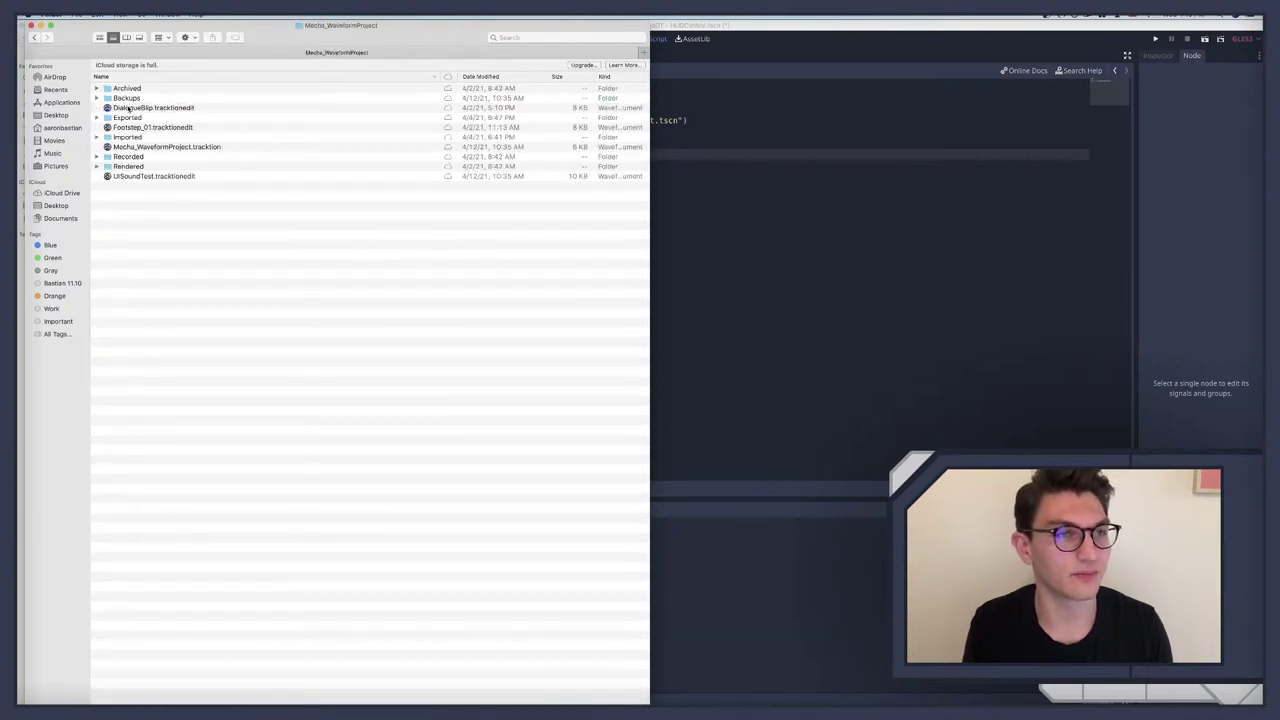
{"action": "left_click", "coordinate": [37, 38]}
{"action": "double_click", "coordinate": [128, 98]}
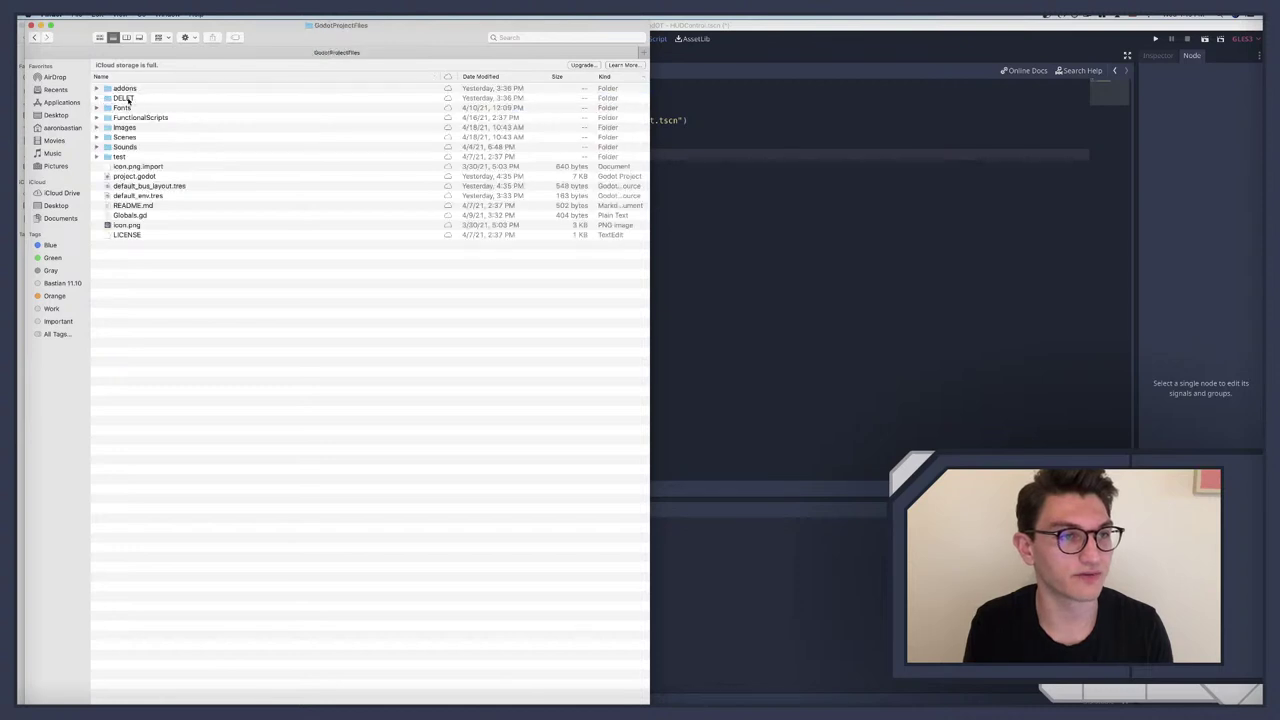
{"action": "double_click", "coordinate": [135, 177]}
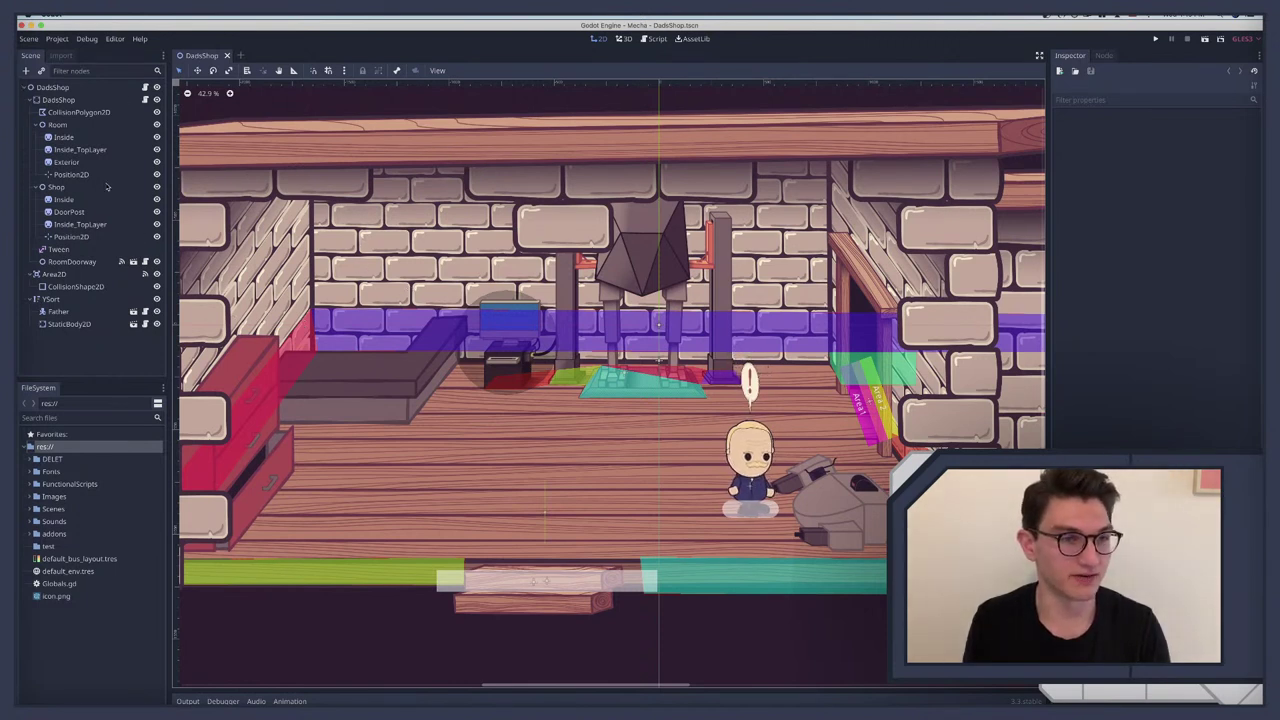
Step: Switch the Mecha project to the Script workspace showing DadsShopWorld.gd and focus the file filter
{"action": "key", "text": "ctrl+Up"}
{"action": "key", "text": "ctrl+Up"}
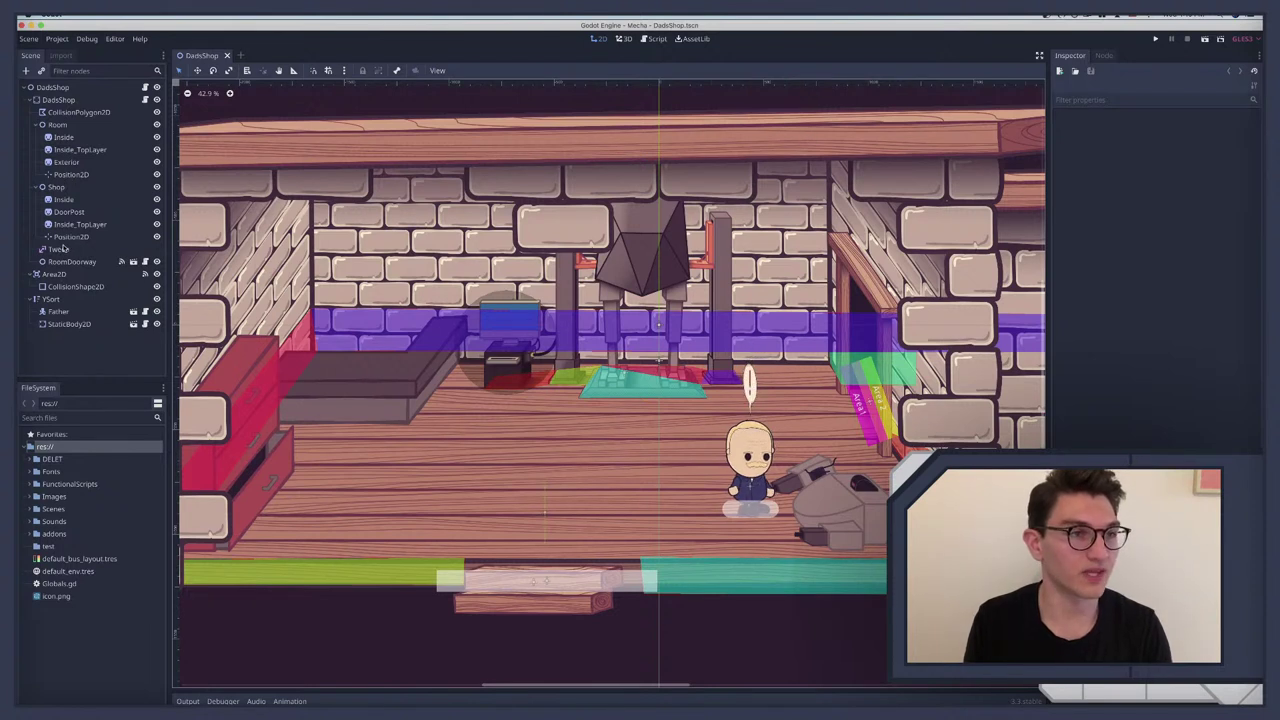
{"action": "left_click", "coordinate": [623, 38]}
{"action": "left_click", "coordinate": [653, 38]}
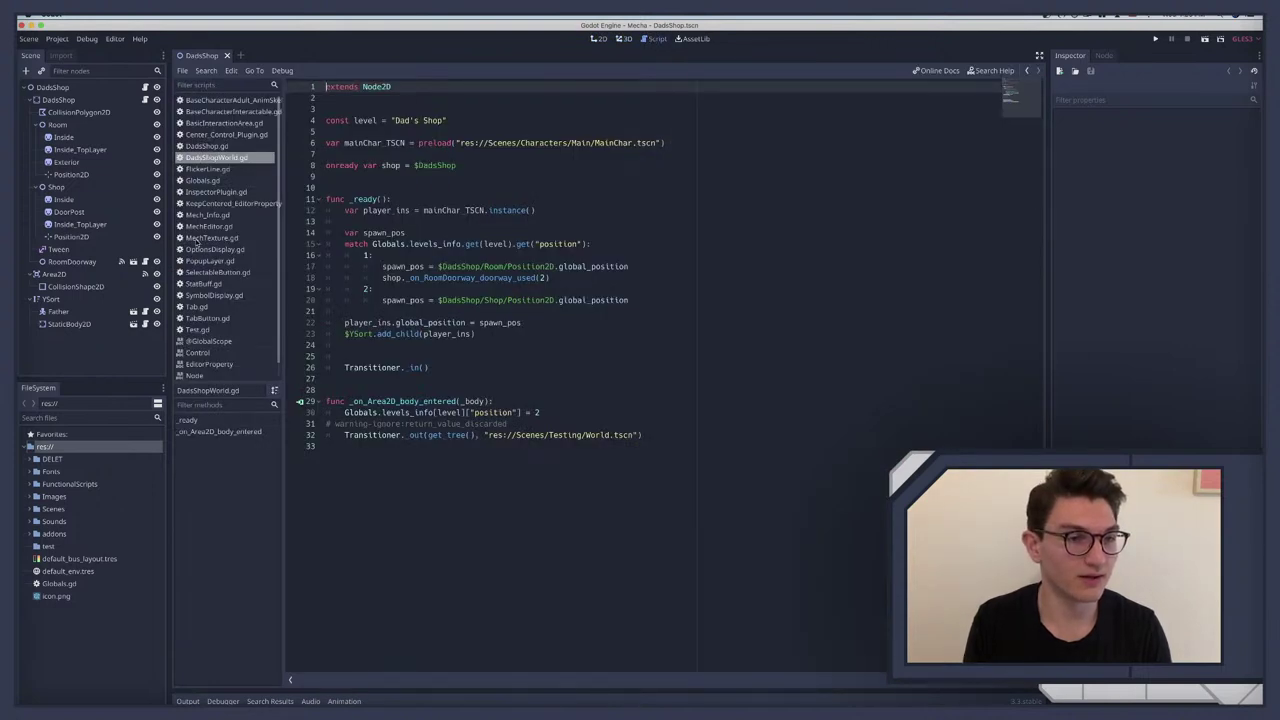
{"action": "scroll", "coordinate": [197, 240], "scroll_direction": "down", "scroll_amount": 1}
{"action": "scroll", "coordinate": [197, 240], "scroll_direction": "up", "scroll_amount": 1}
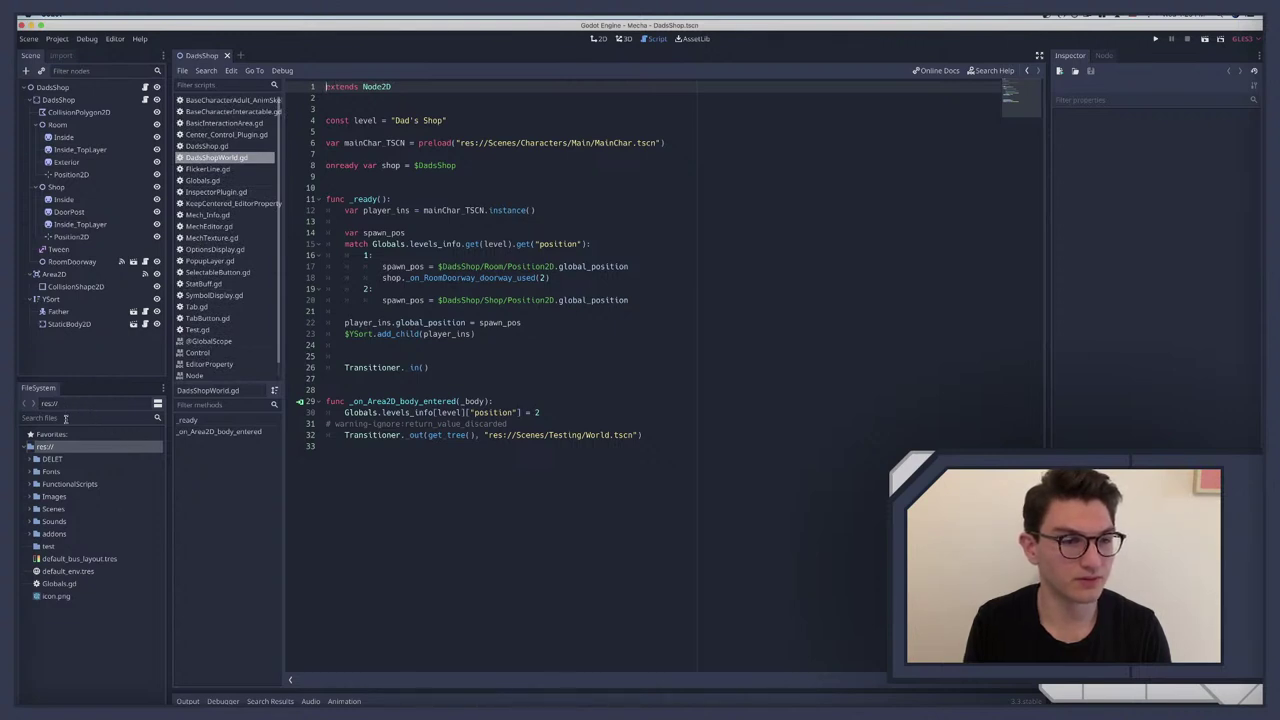
{"action": "left_click", "coordinate": [62, 416]}
Step: Open Dialogue.gd via a 'dial' file filter and delete its _print function
{"action": "type", "text": "dia"}
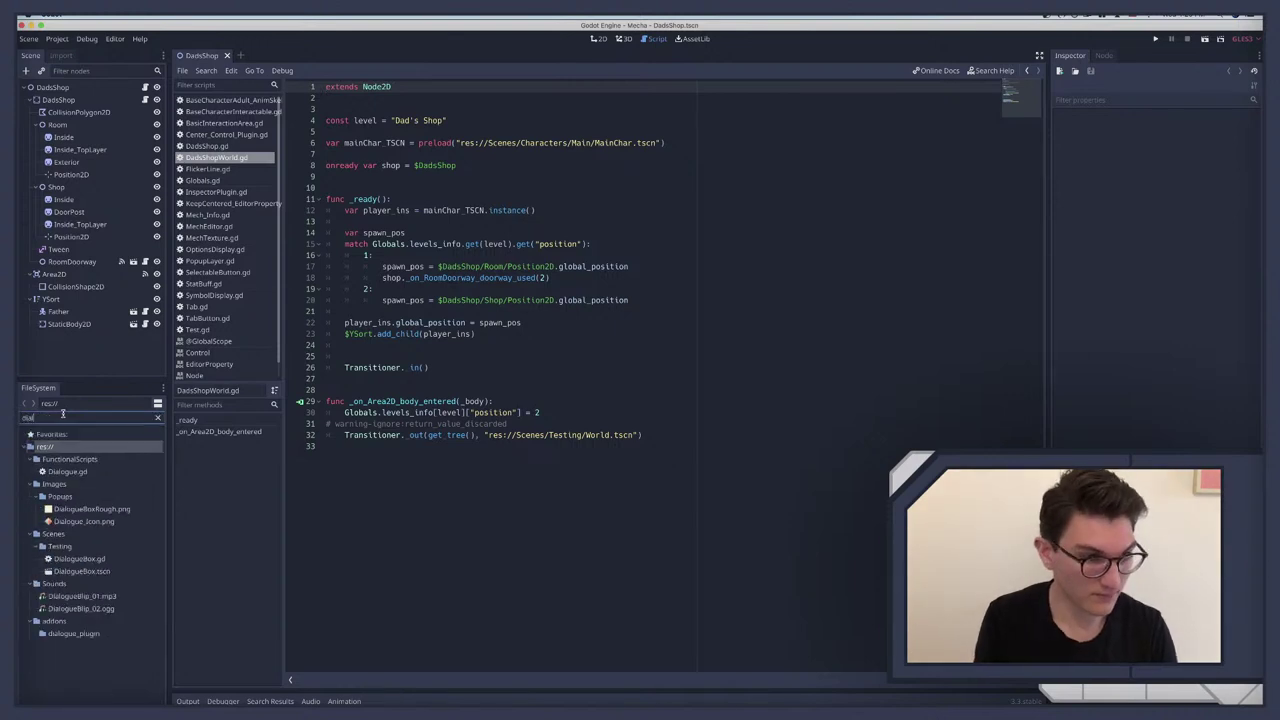
{"action": "type", "text": "l"}
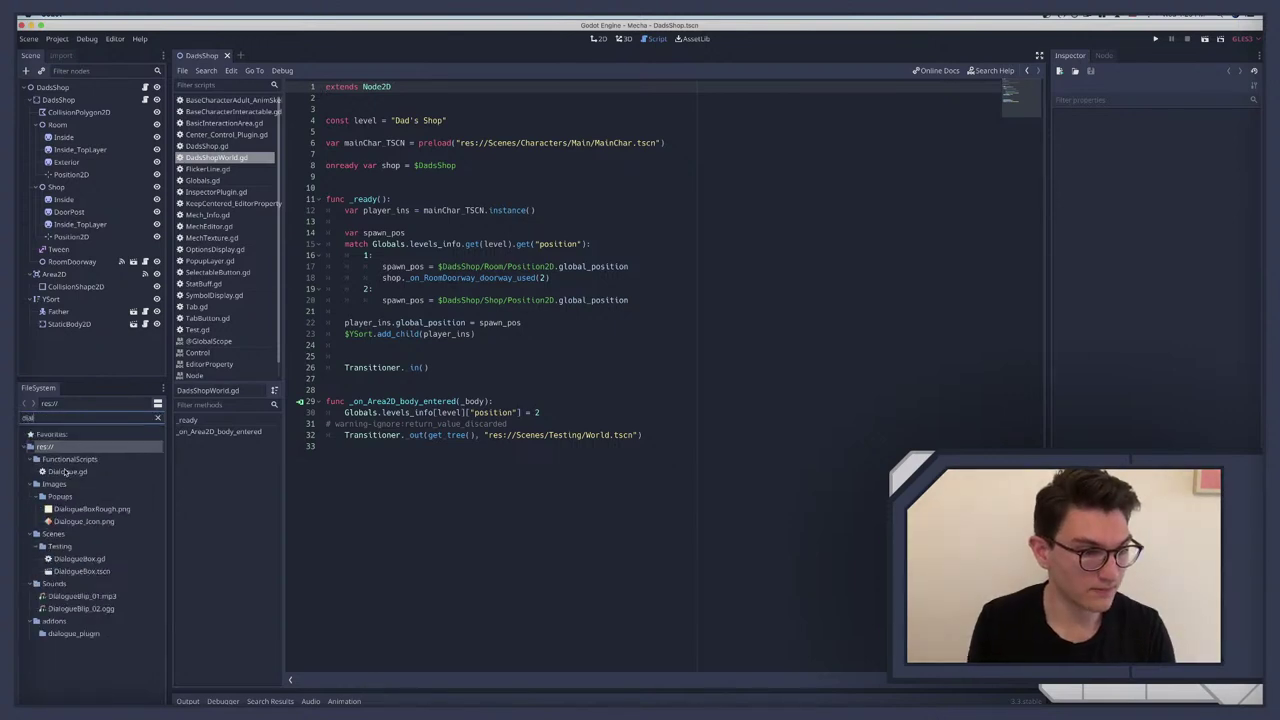
{"action": "double_click", "coordinate": [65, 471]}
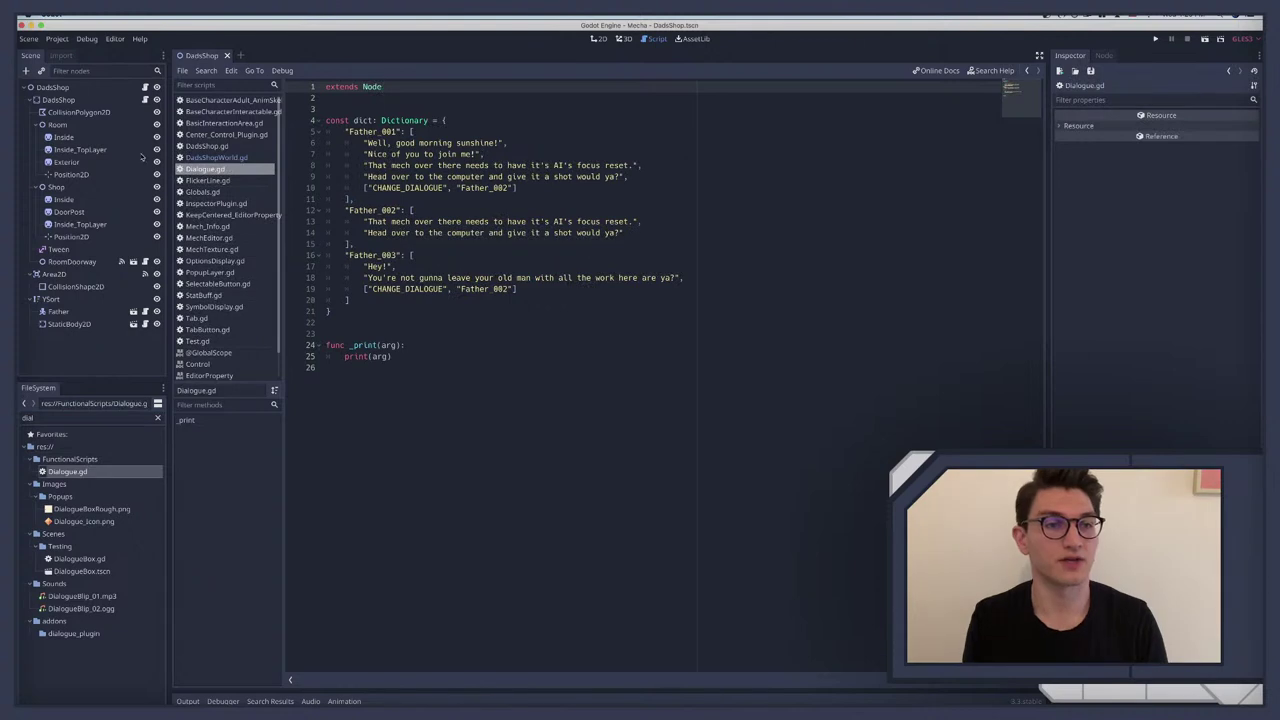
{"action": "left_click", "coordinate": [335, 96]}
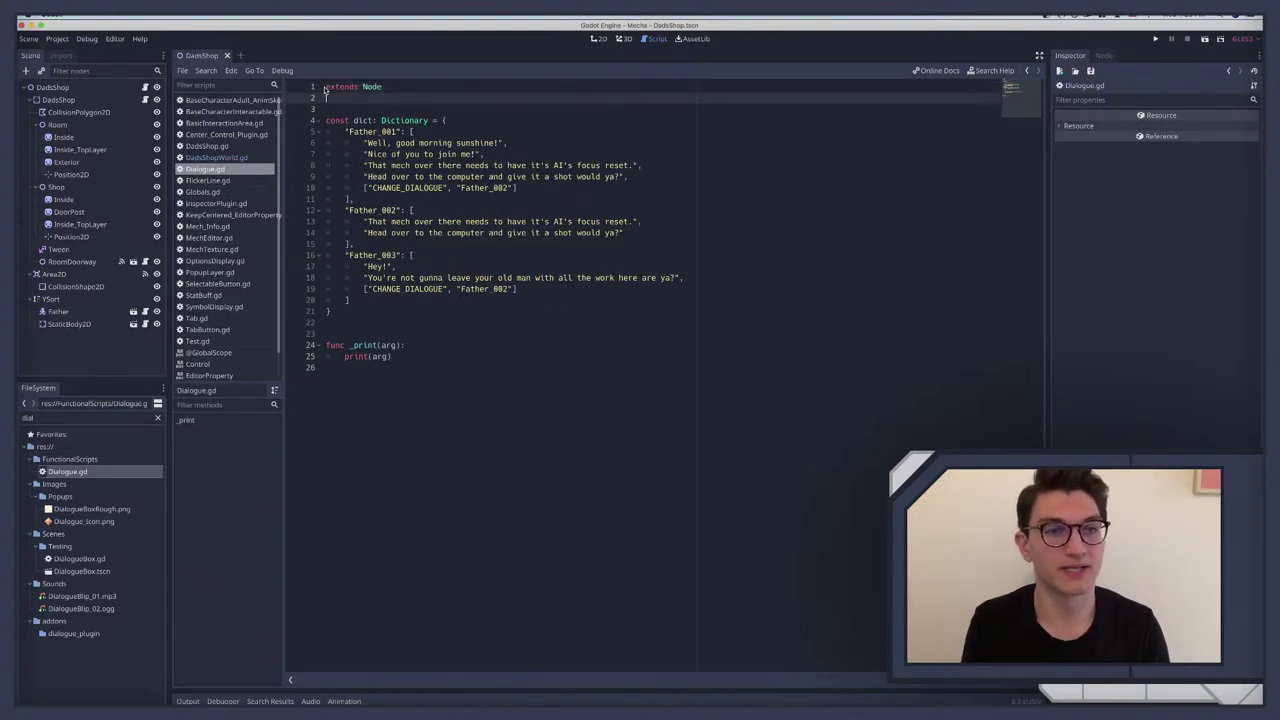
{"action": "left_click_drag", "start_coordinate": [326, 87], "coordinate": [380, 131]}
{"action": "left_click", "coordinate": [352, 106]}
{"action": "left_click", "coordinate": [352, 124]}
{"action": "left_click", "coordinate": [353, 121]}
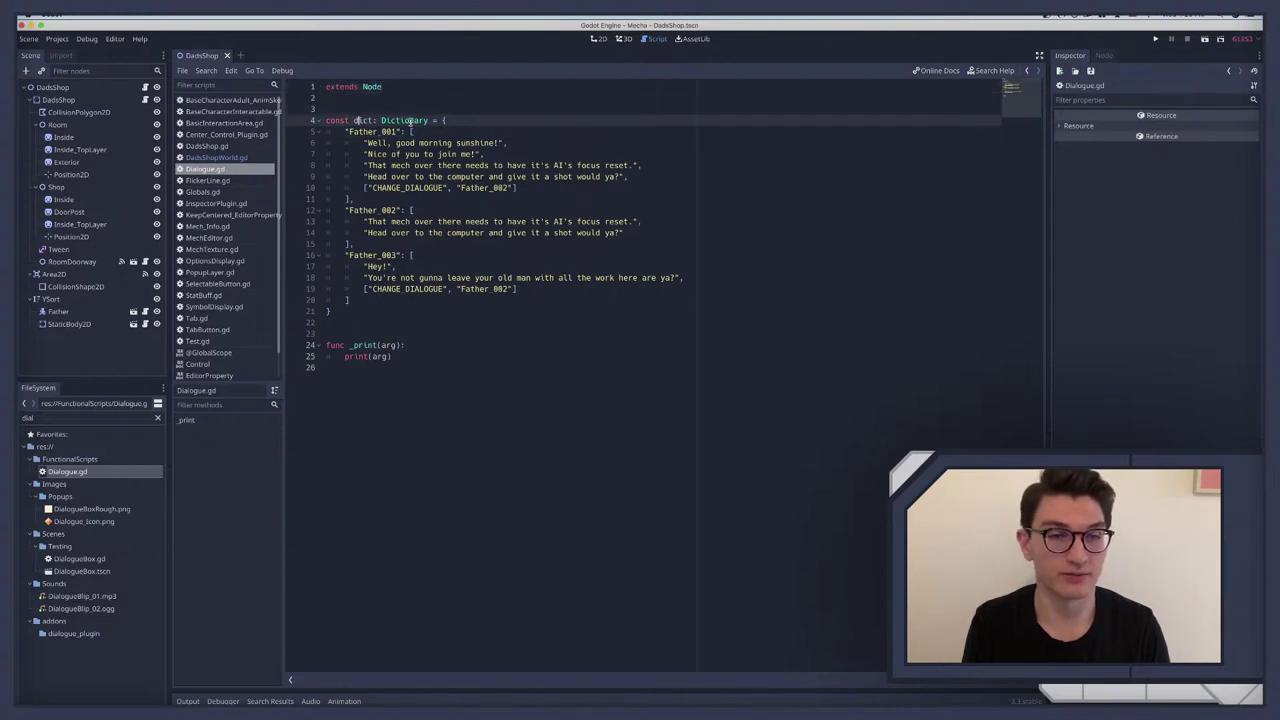
{"action": "left_click_drag", "start_coordinate": [347, 128], "coordinate": [388, 307]}
{"action": "left_click", "coordinate": [388, 307]}
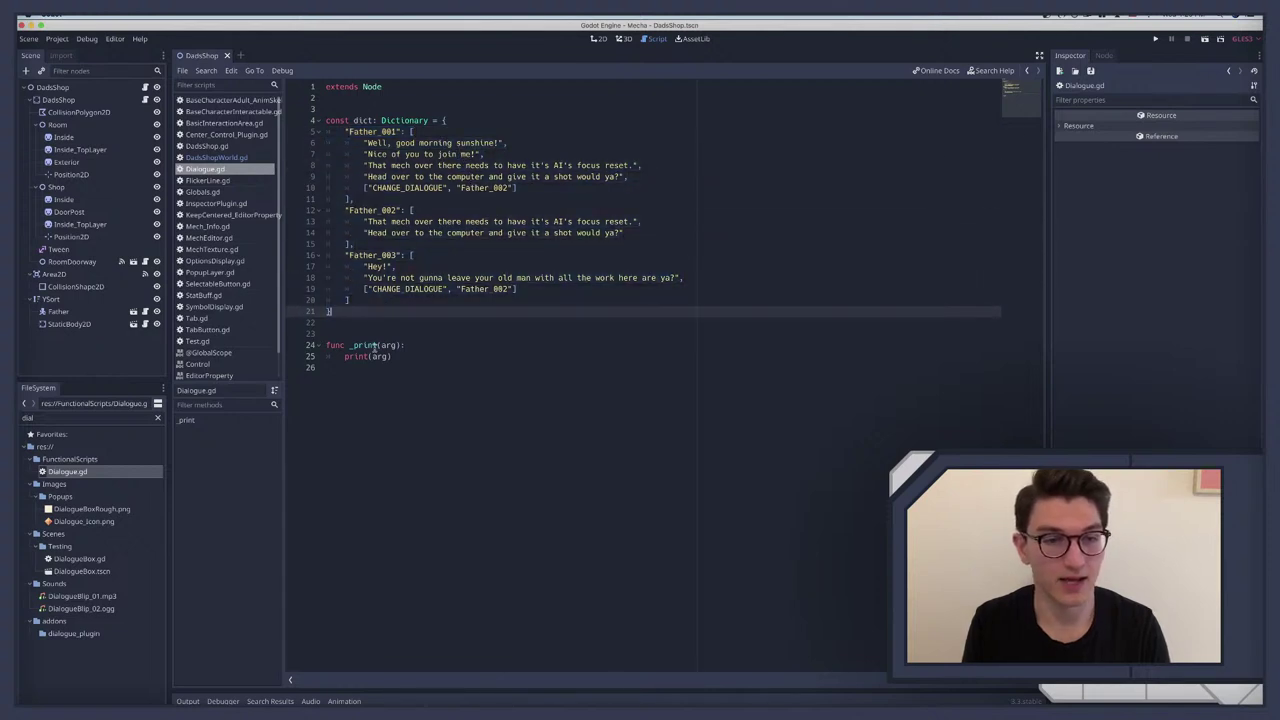
{"action": "left_click_drag", "start_coordinate": [430, 357], "coordinate": [290, 327]}
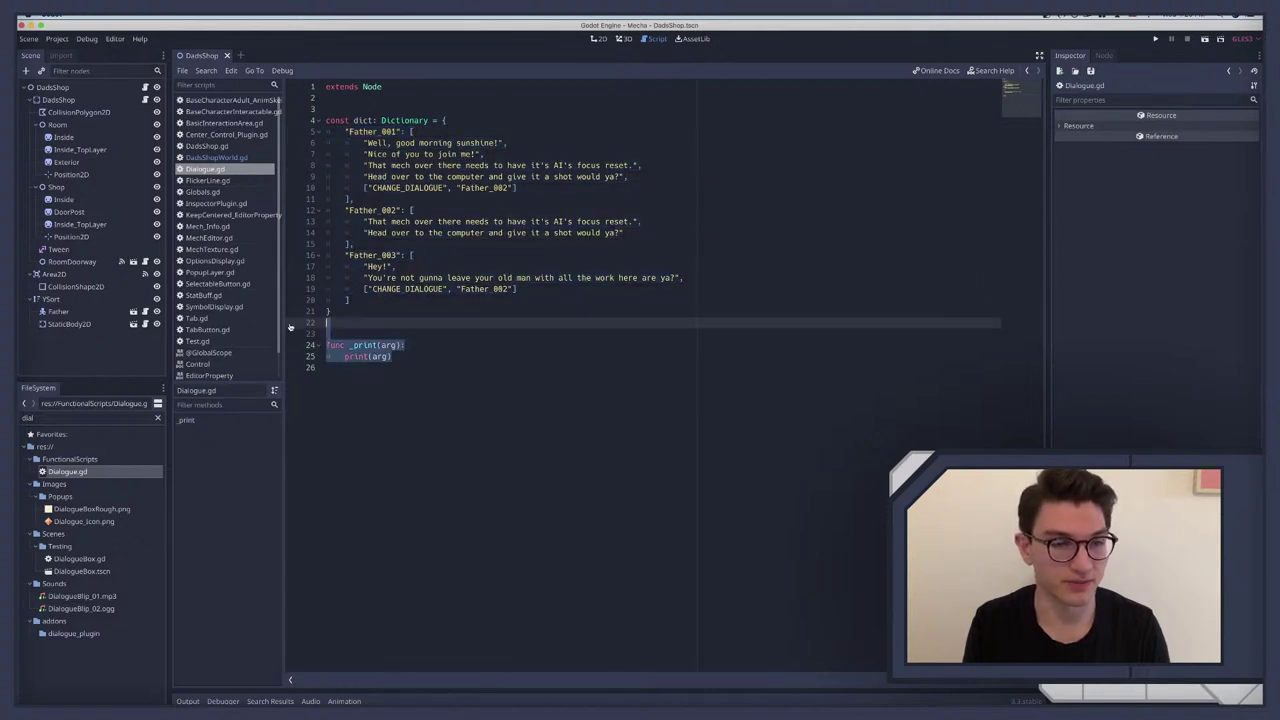
{"action": "key", "text": "BackSpace"}
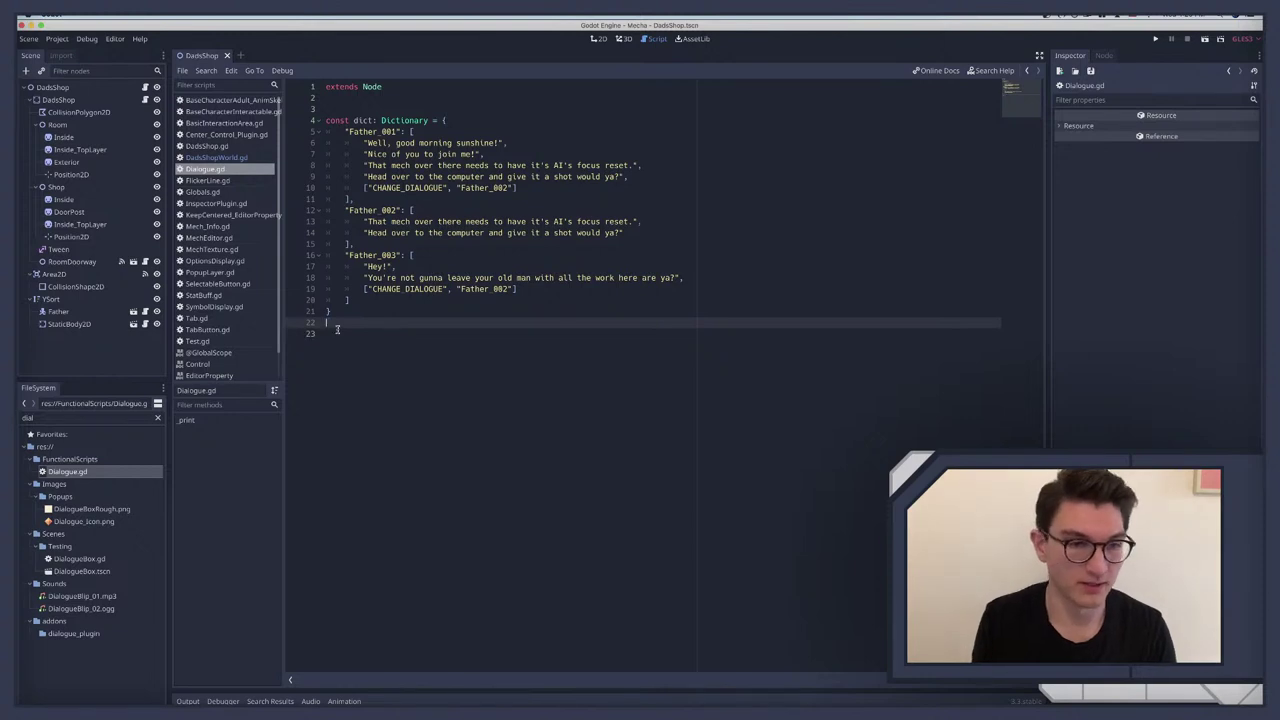
{"action": "key", "text": "BackSpace"}
Step: Fold the Father_001, Father_002 and Father_003 dialogue blocks, then clear the FileSystem filter
{"action": "left_click", "coordinate": [384, 188]}
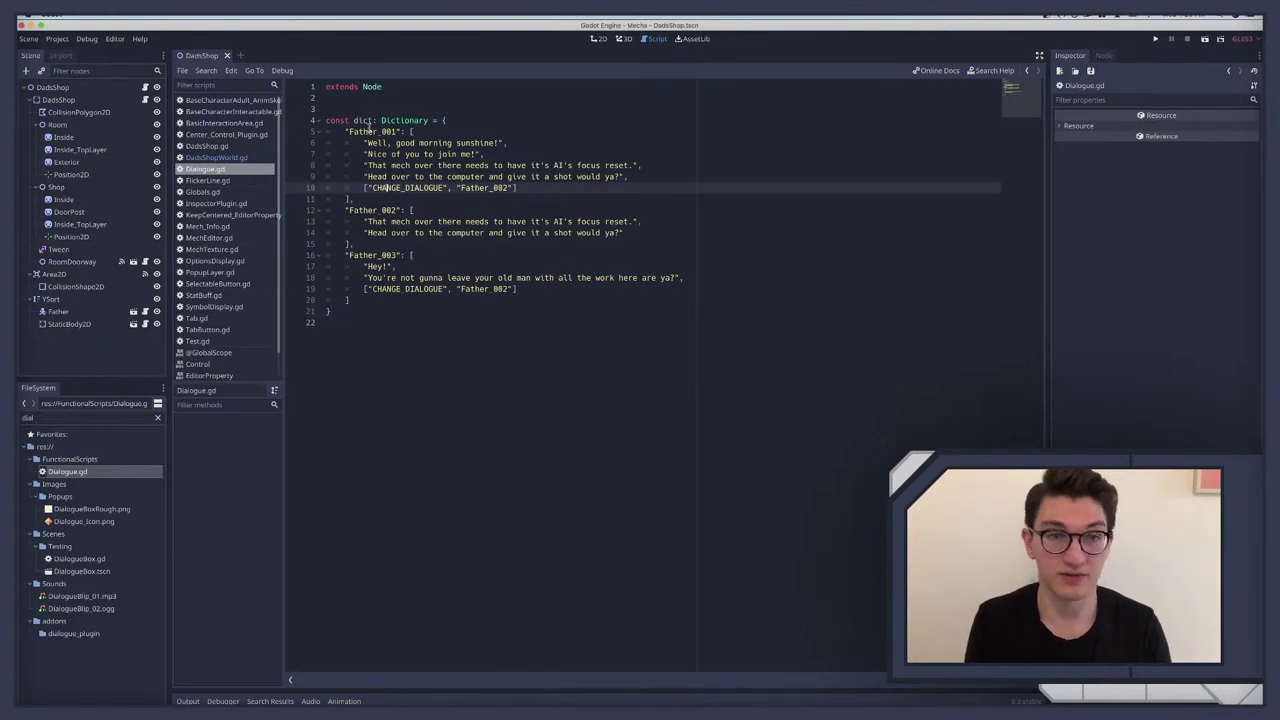
{"action": "left_click_drag", "start_coordinate": [355, 120], "coordinate": [451, 299]}
{"action": "left_click", "coordinate": [387, 241]}
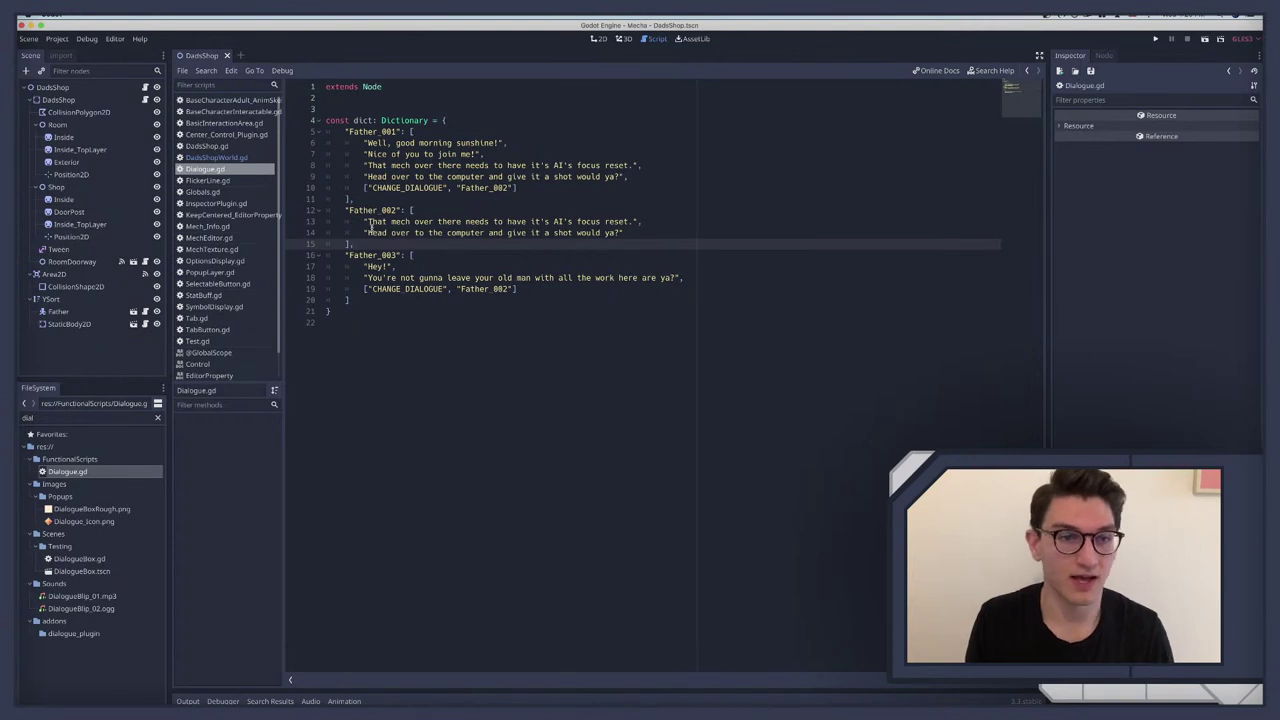
{"action": "left_click", "coordinate": [319, 211]}
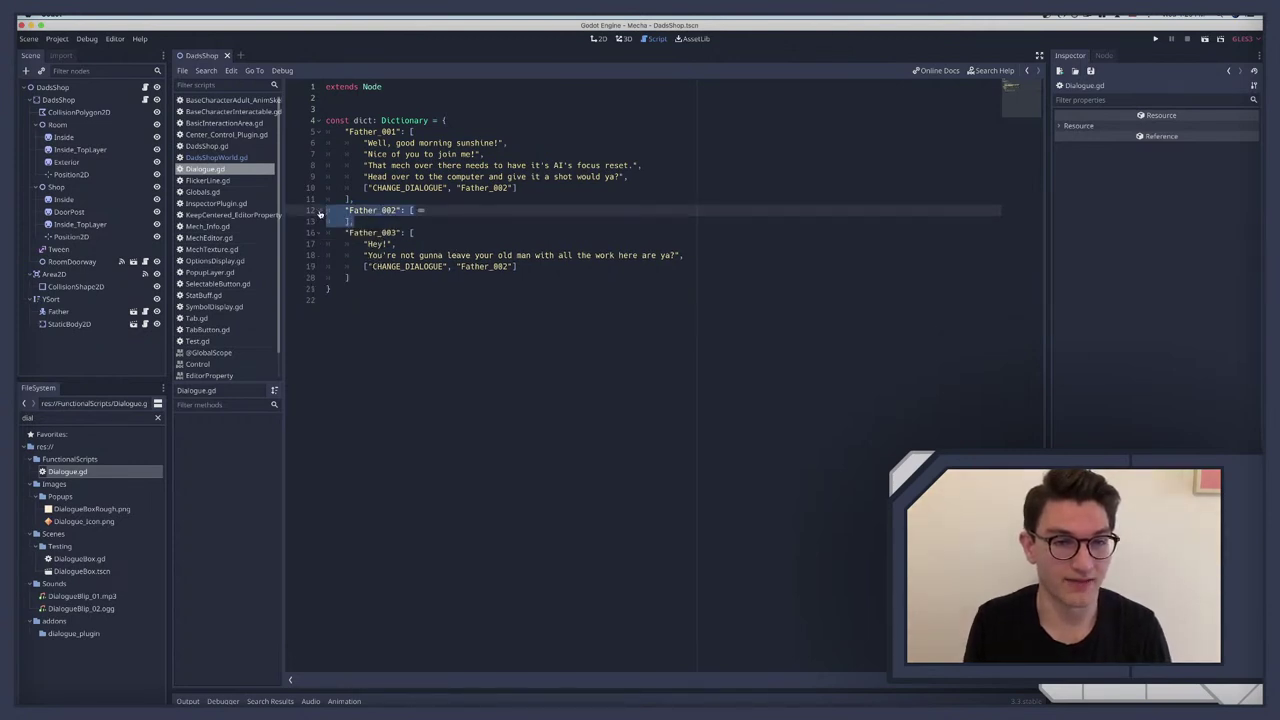
{"action": "left_click", "coordinate": [319, 211]}
{"action": "left_click", "coordinate": [319, 211]}
{"action": "left_click", "coordinate": [313, 240]}
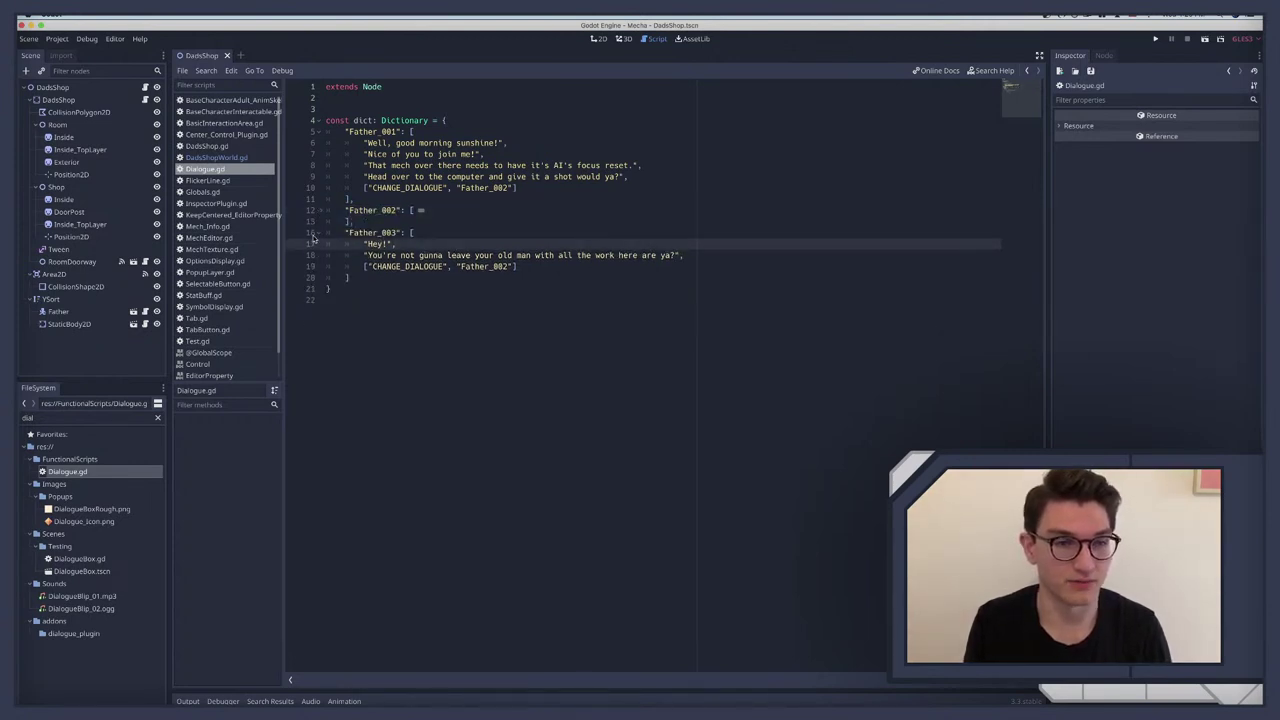
{"action": "left_click", "coordinate": [319, 233]}
{"action": "left_click", "coordinate": [319, 233]}
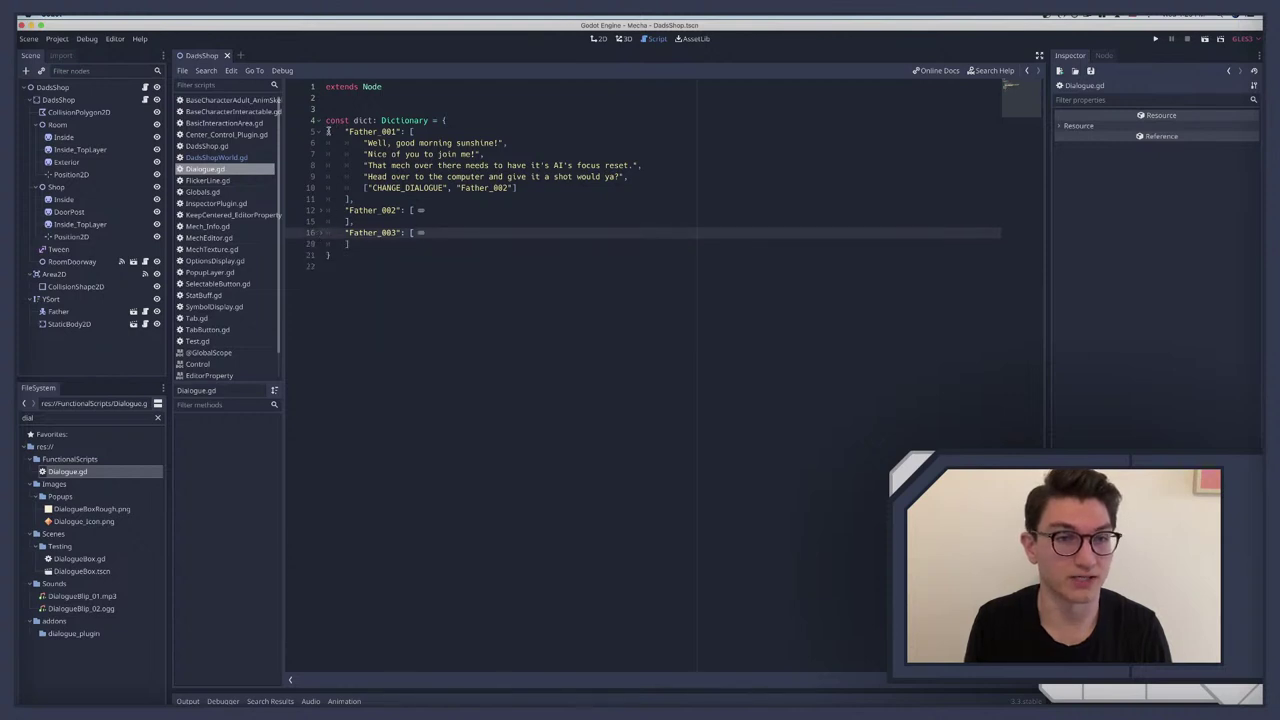
{"action": "left_click", "coordinate": [319, 131]}
{"action": "left_click", "coordinate": [432, 200]}
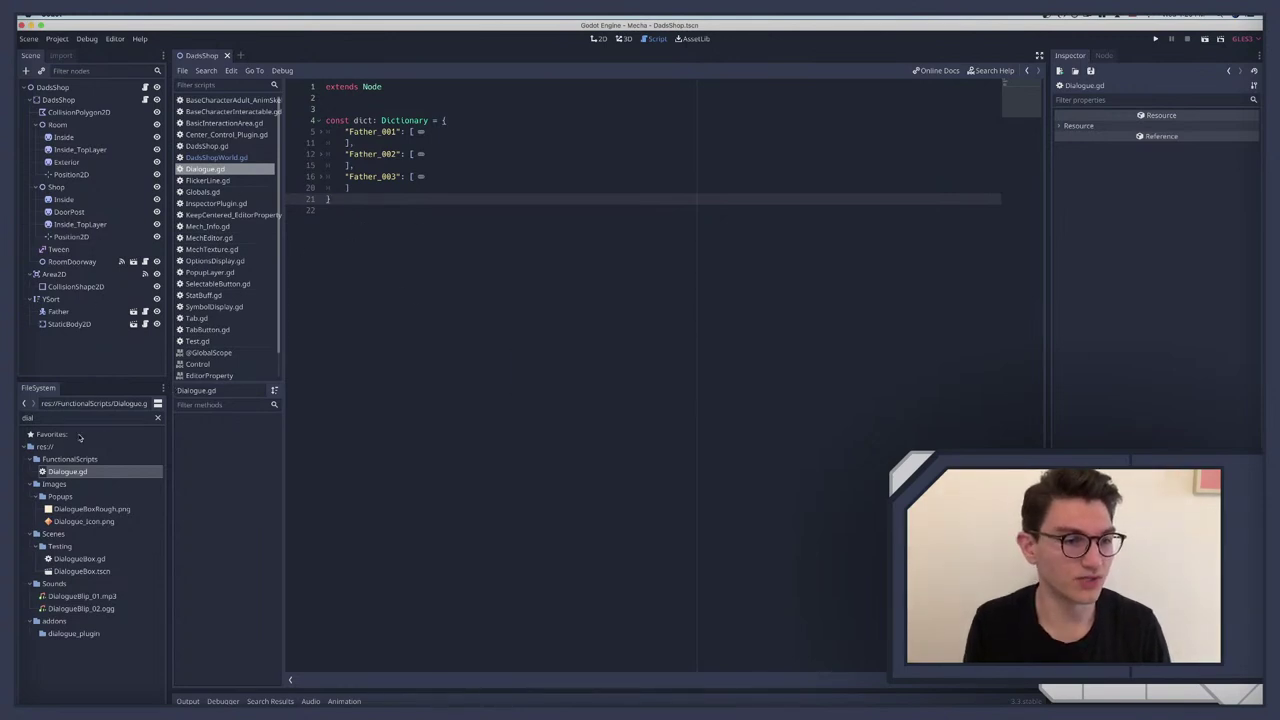
{"action": "left_click", "coordinate": [119, 418]}
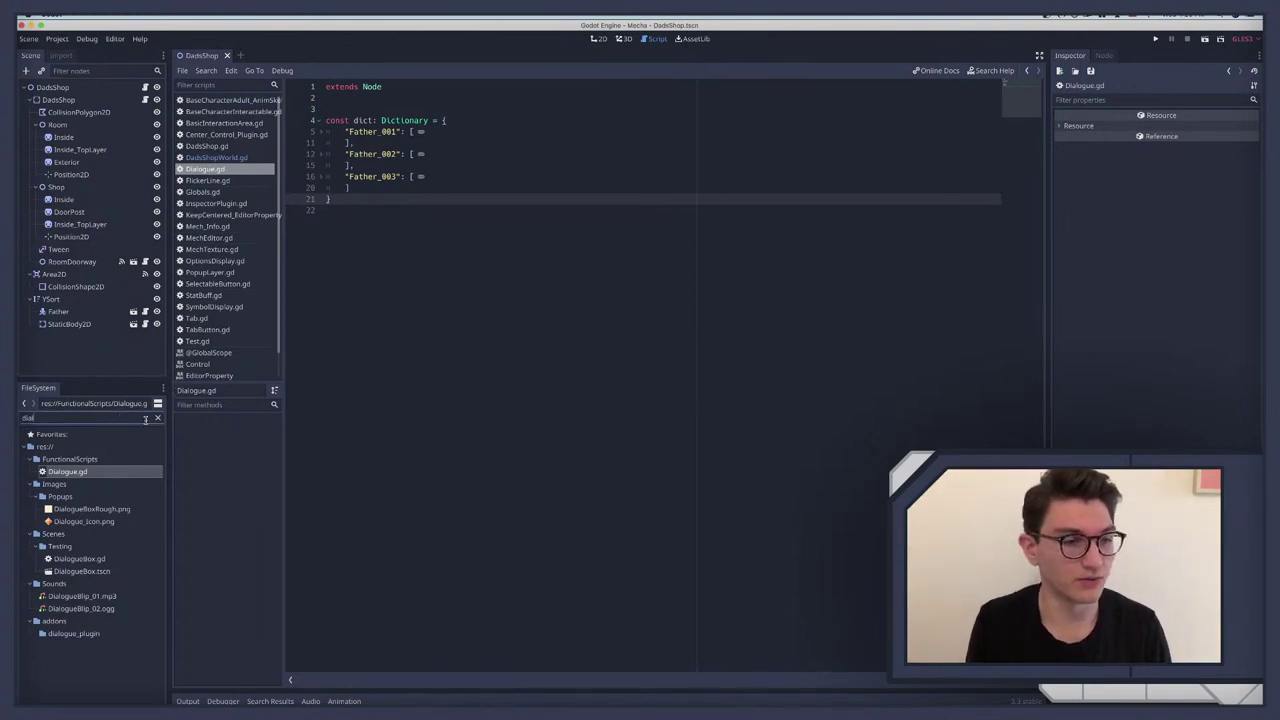
{"action": "left_click", "coordinate": [157, 419]}
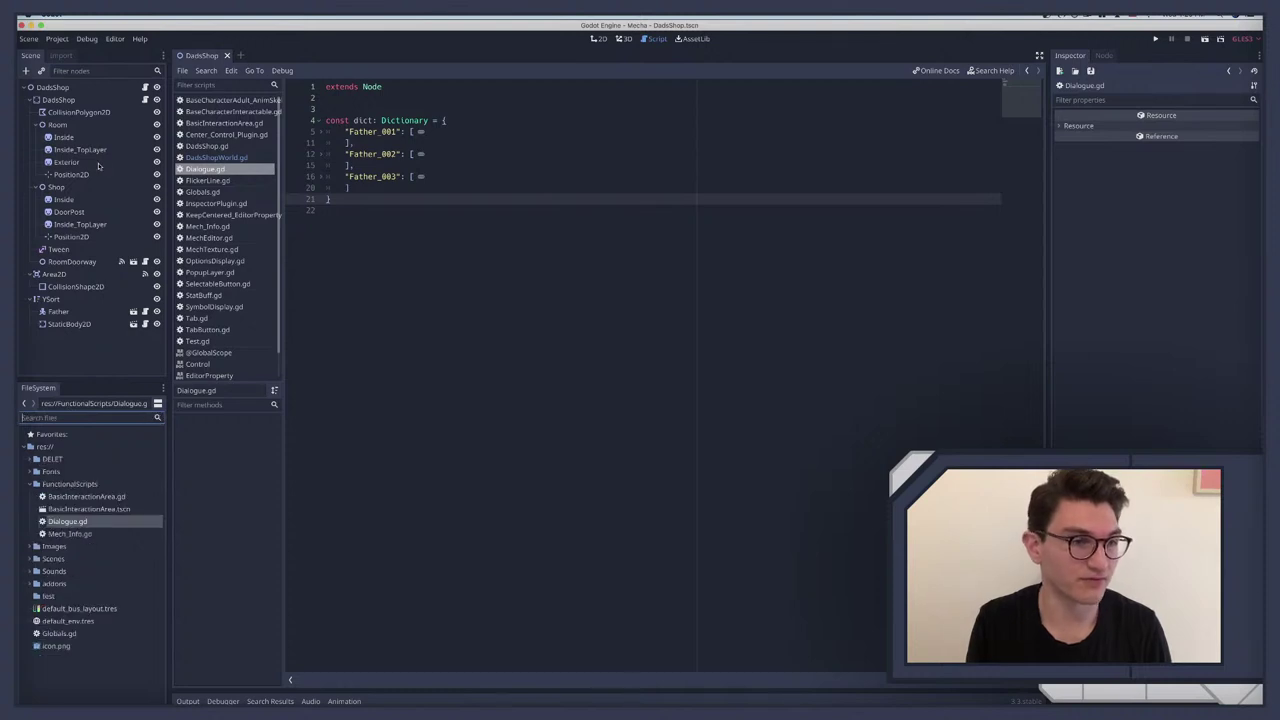
Step: Open the Father scene from DadsShop and select its AnimatedSkeleton node
{"action": "left_click", "coordinate": [55, 274]}
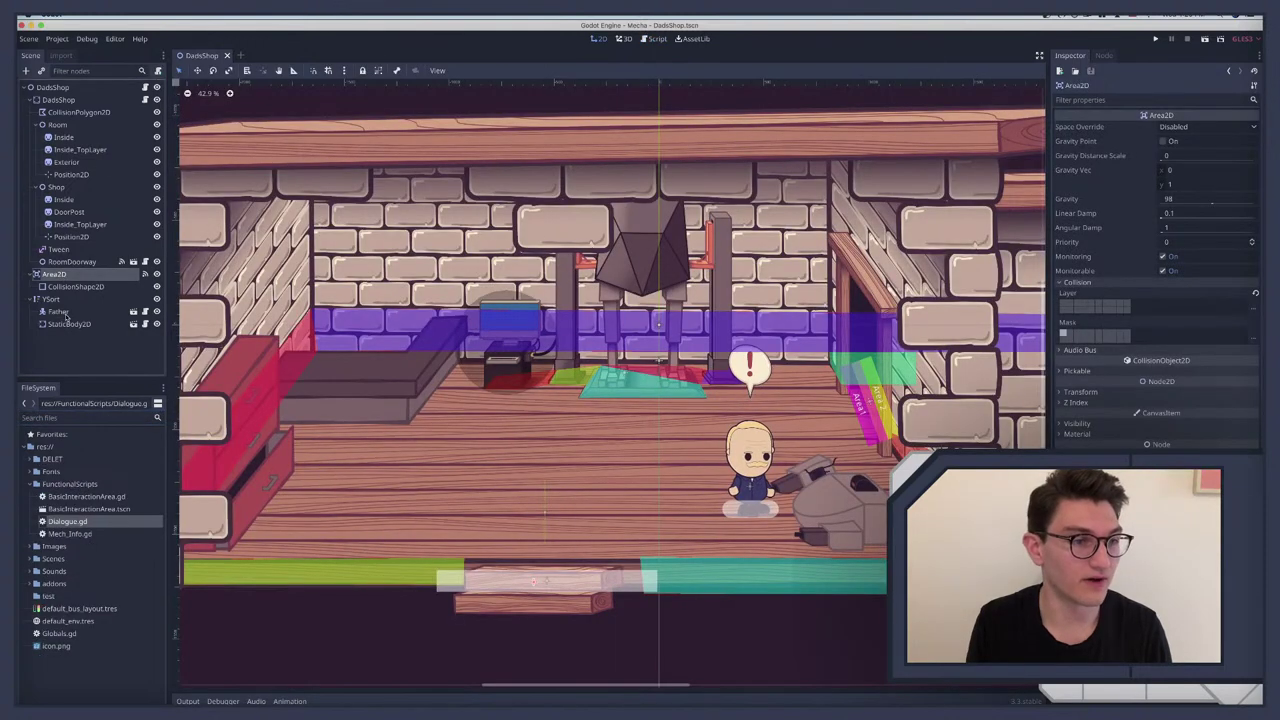
{"action": "left_click", "coordinate": [58, 311]}
{"action": "left_click", "coordinate": [133, 311]}
{"action": "left_click", "coordinate": [65, 112]}
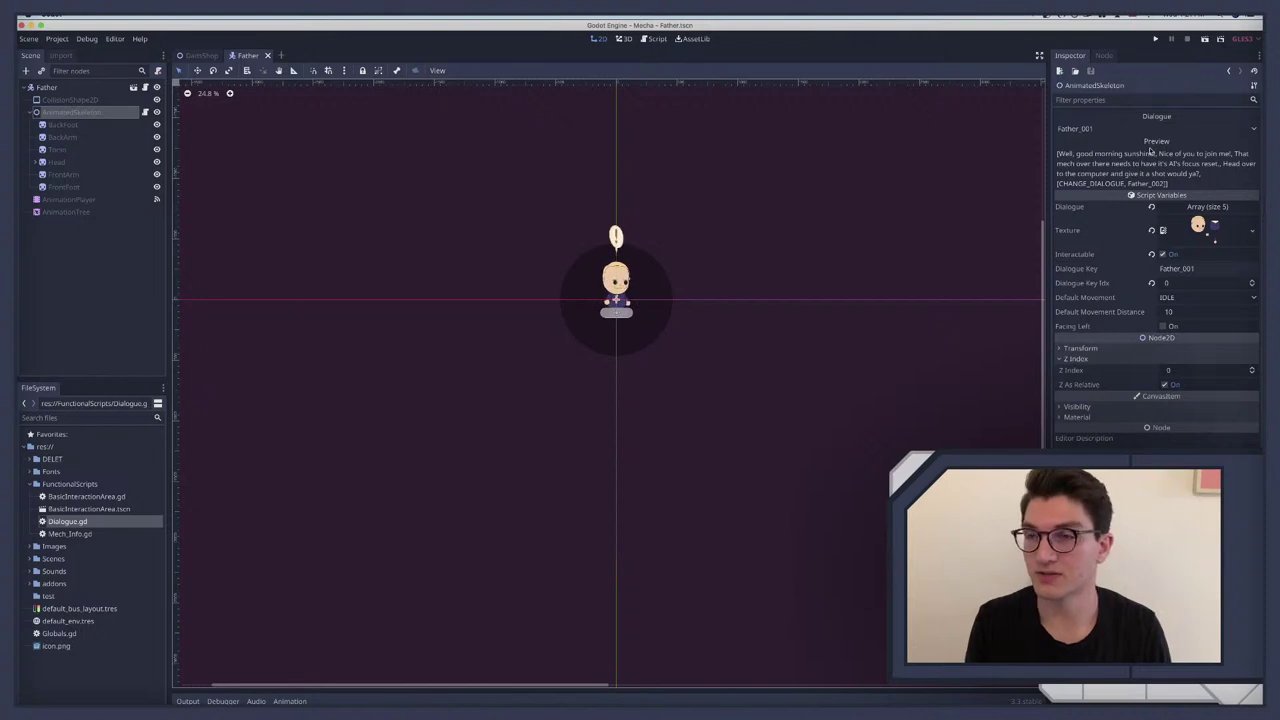
Step: Switch the Dialogue key to Father_002 and back to Father_001, then run the game
{"action": "left_click", "coordinate": [1116, 131]}
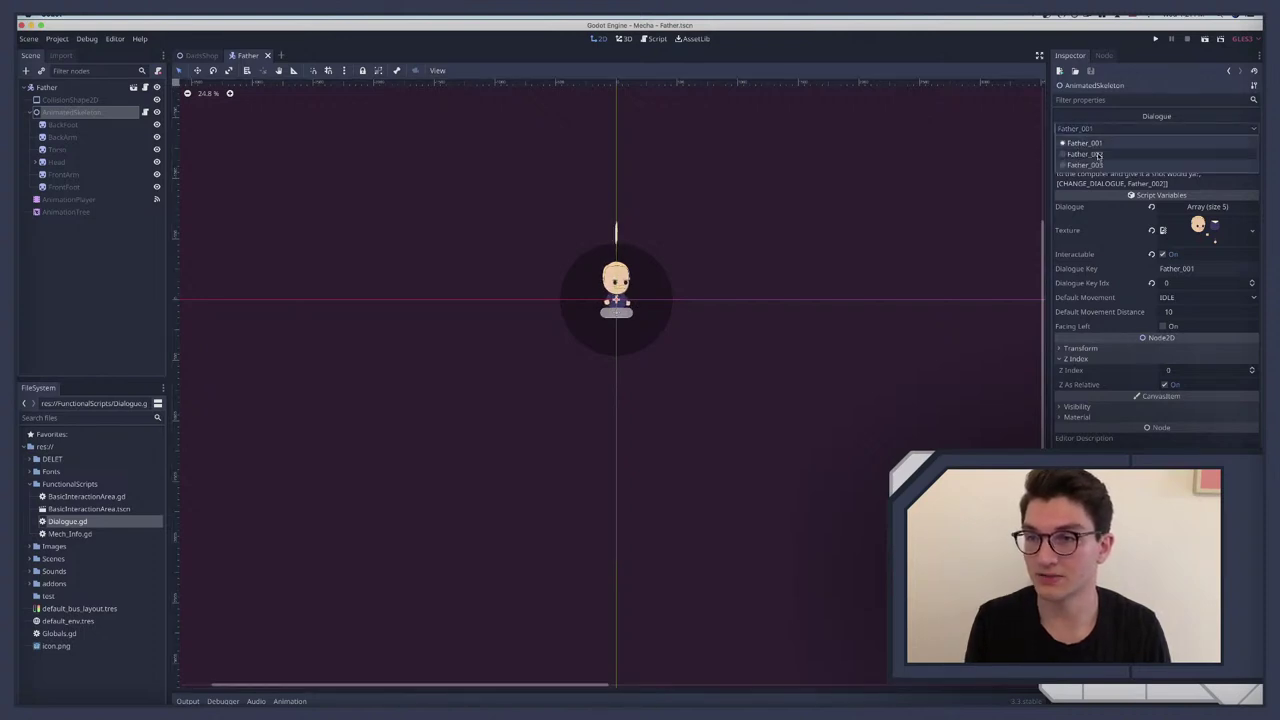
{"action": "left_click", "coordinate": [1099, 155]}
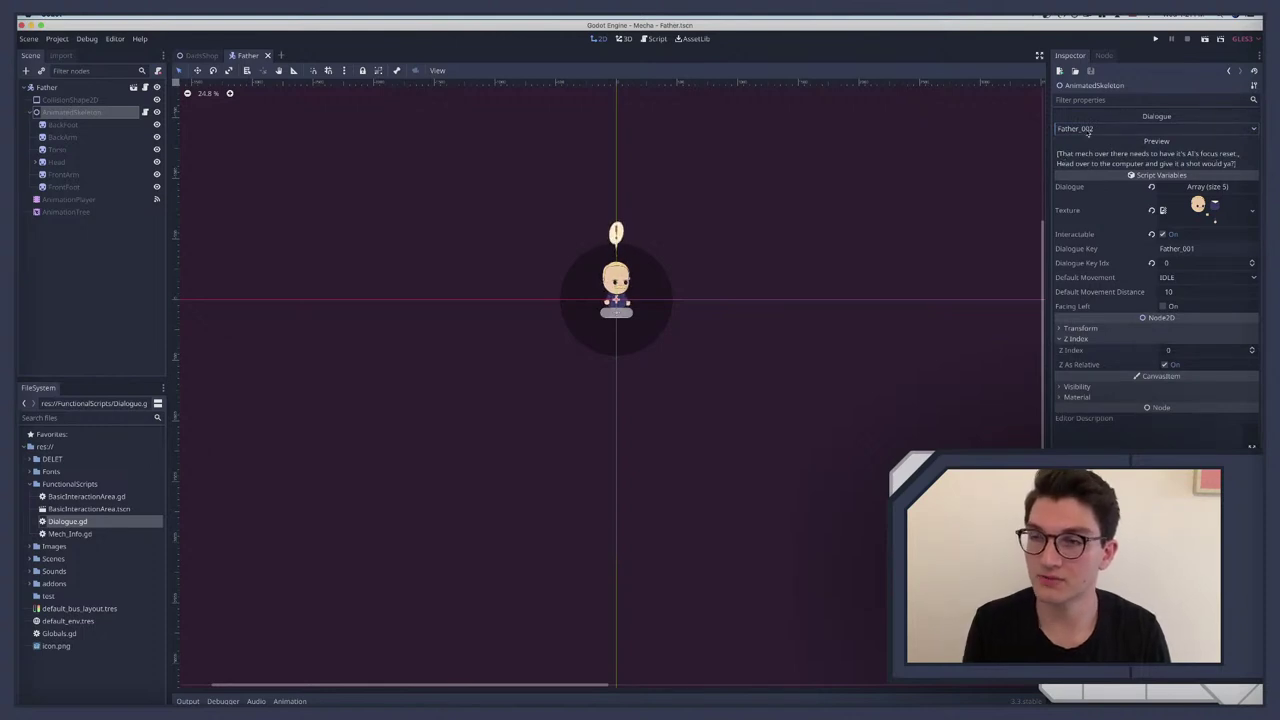
{"action": "left_click", "coordinate": [1078, 130]}
{"action": "left_click", "coordinate": [1078, 143]}
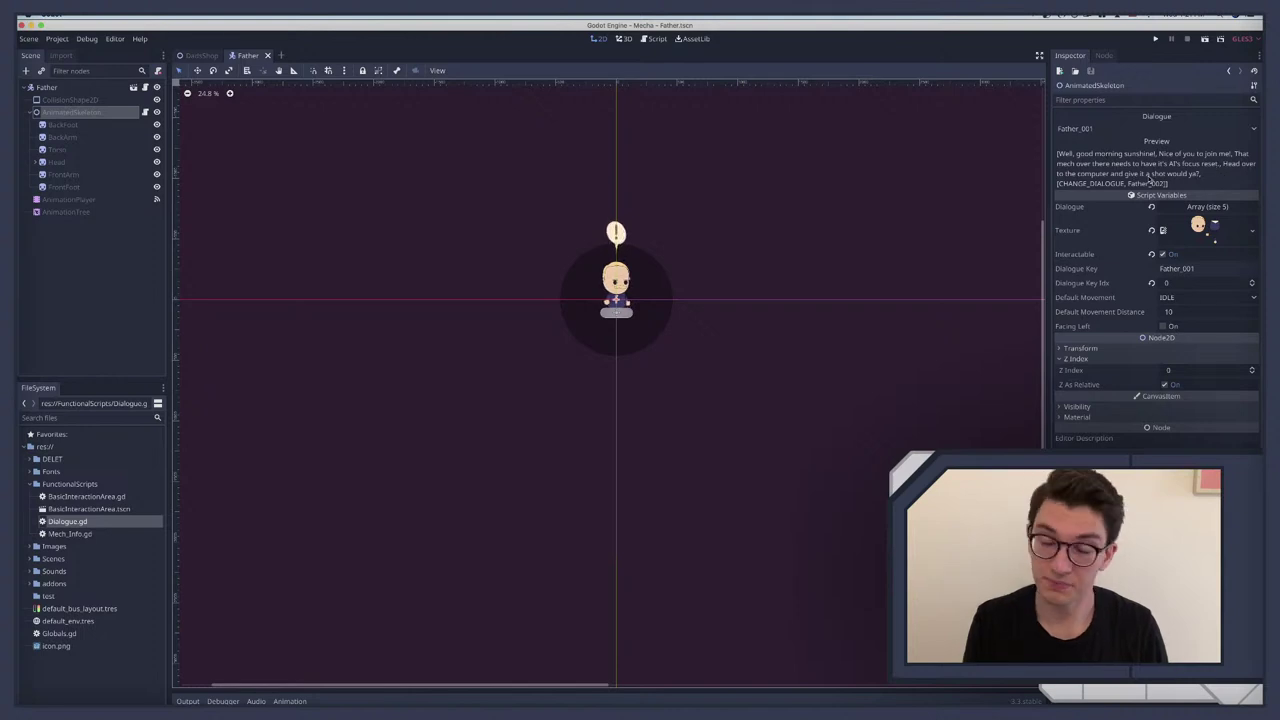
{"action": "key", "text": "super+b"}
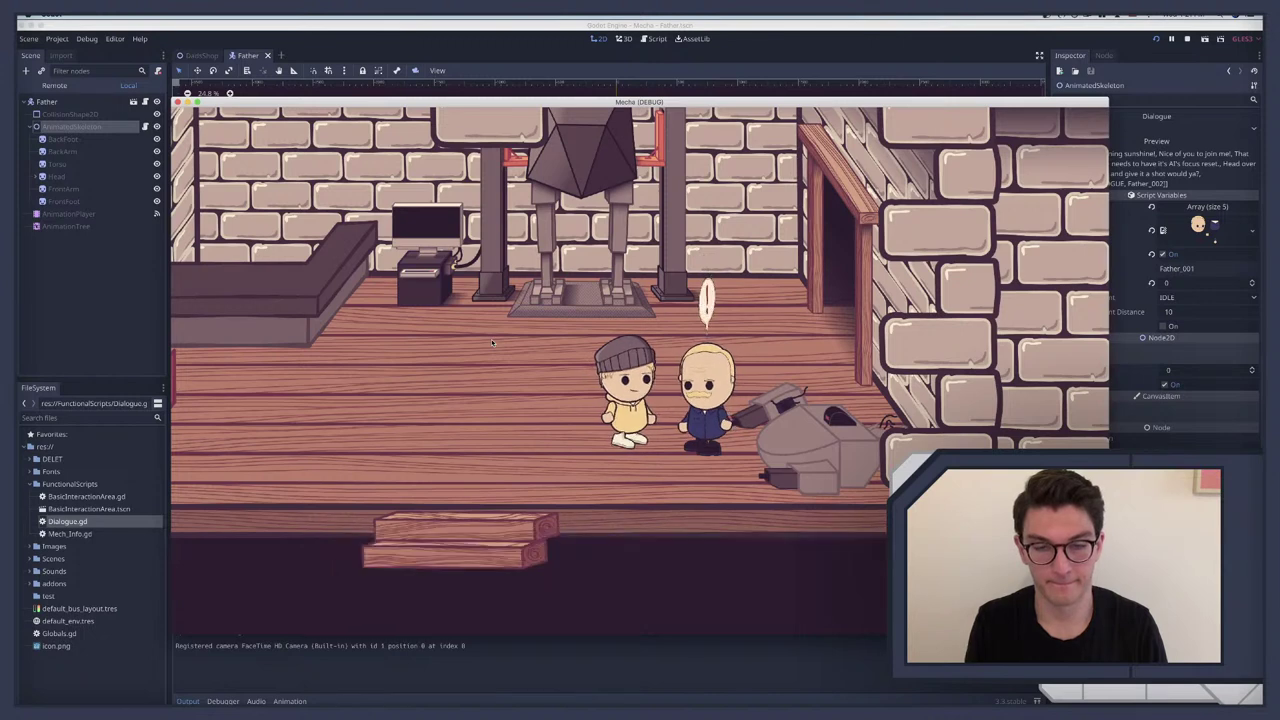
Step: Stop the running game and quit the Mecha project, confirming the prompt
{"action": "key", "text": "super+q"}
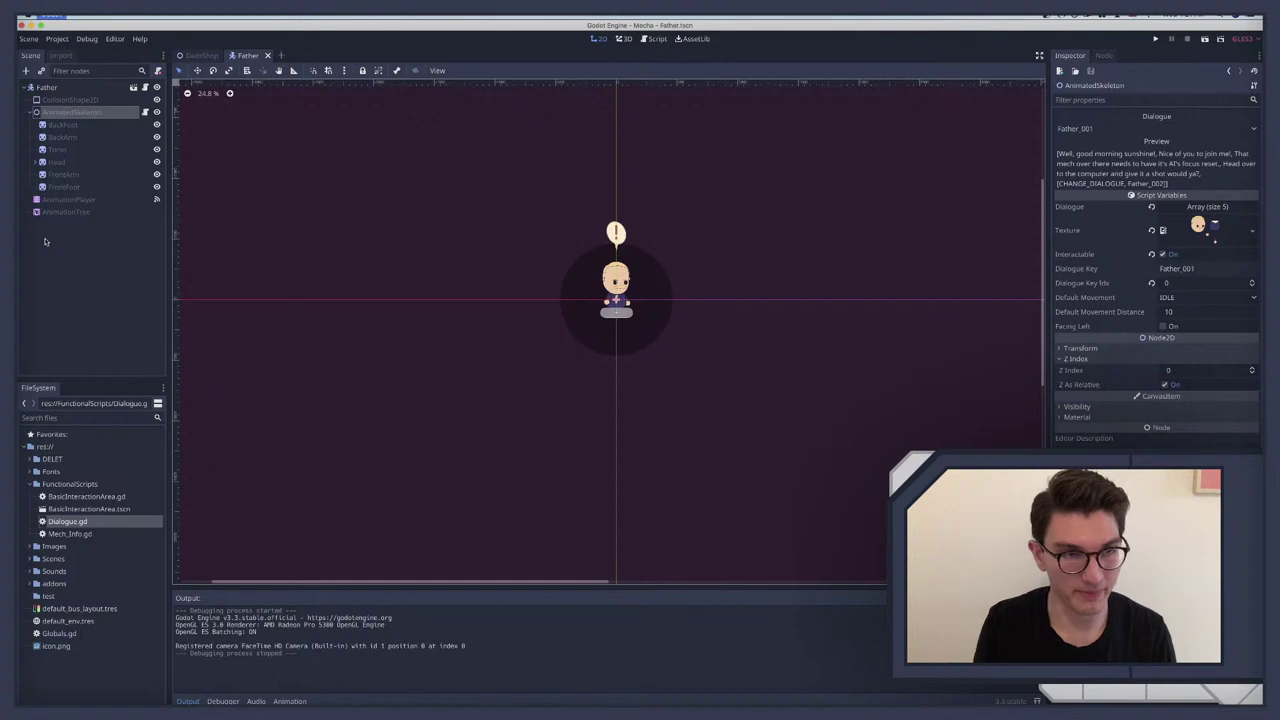
{"action": "key", "text": "super+q"}
{"action": "key", "text": "Return"}
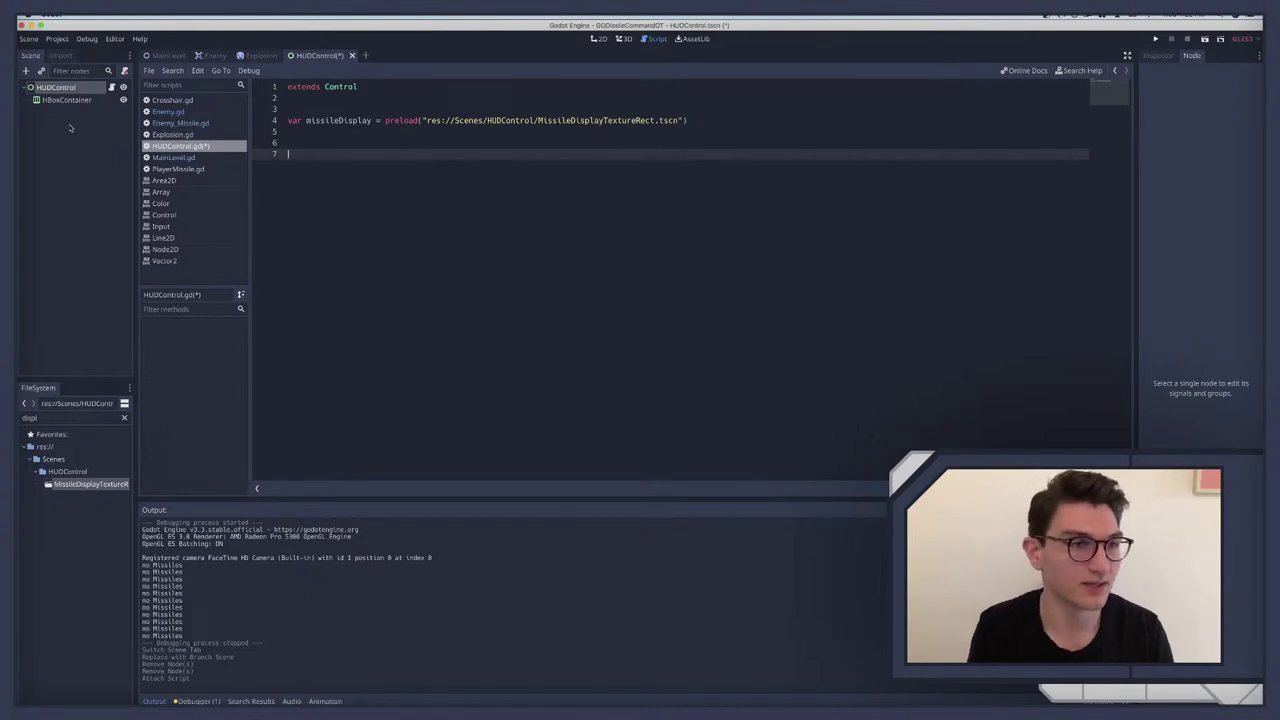
Step: Write func add_display_missile(): containing missle_INS = missileDisplay.instance() in HUDControl.gd
{"action": "double_click", "coordinate": [320, 120]}
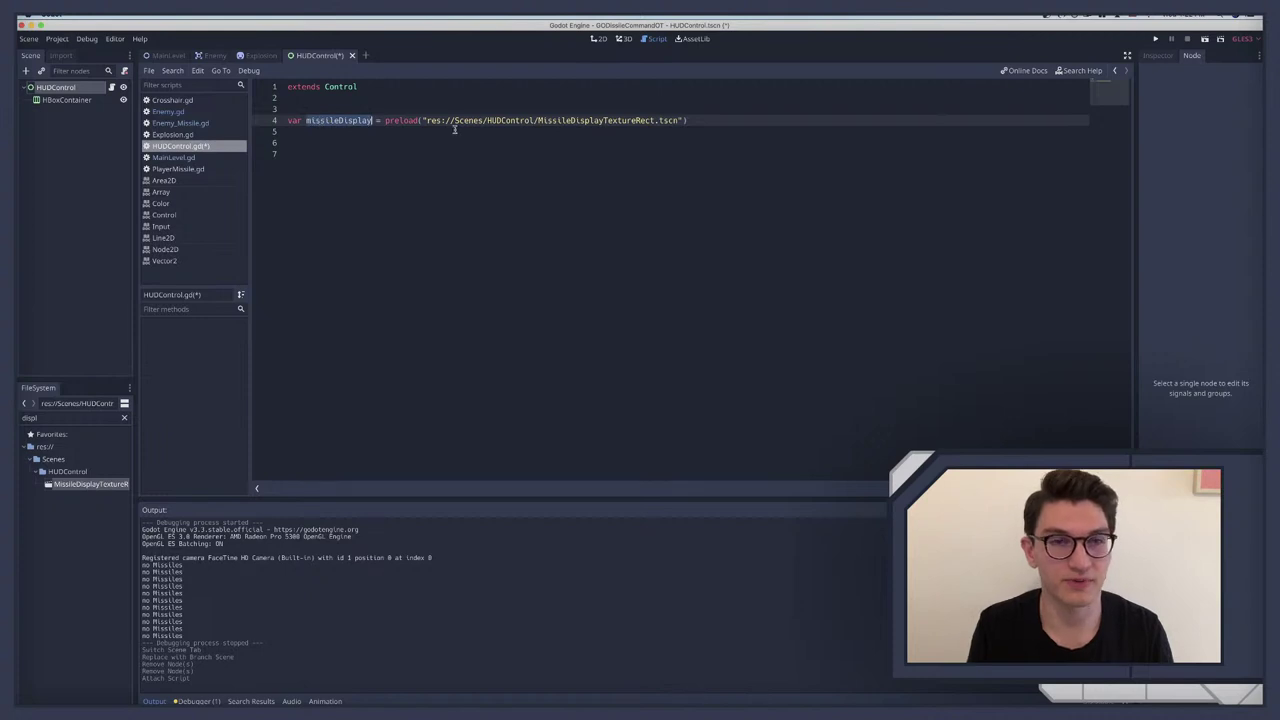
{"action": "left_click", "coordinate": [403, 120]}
{"action": "left_click", "coordinate": [317, 150]}
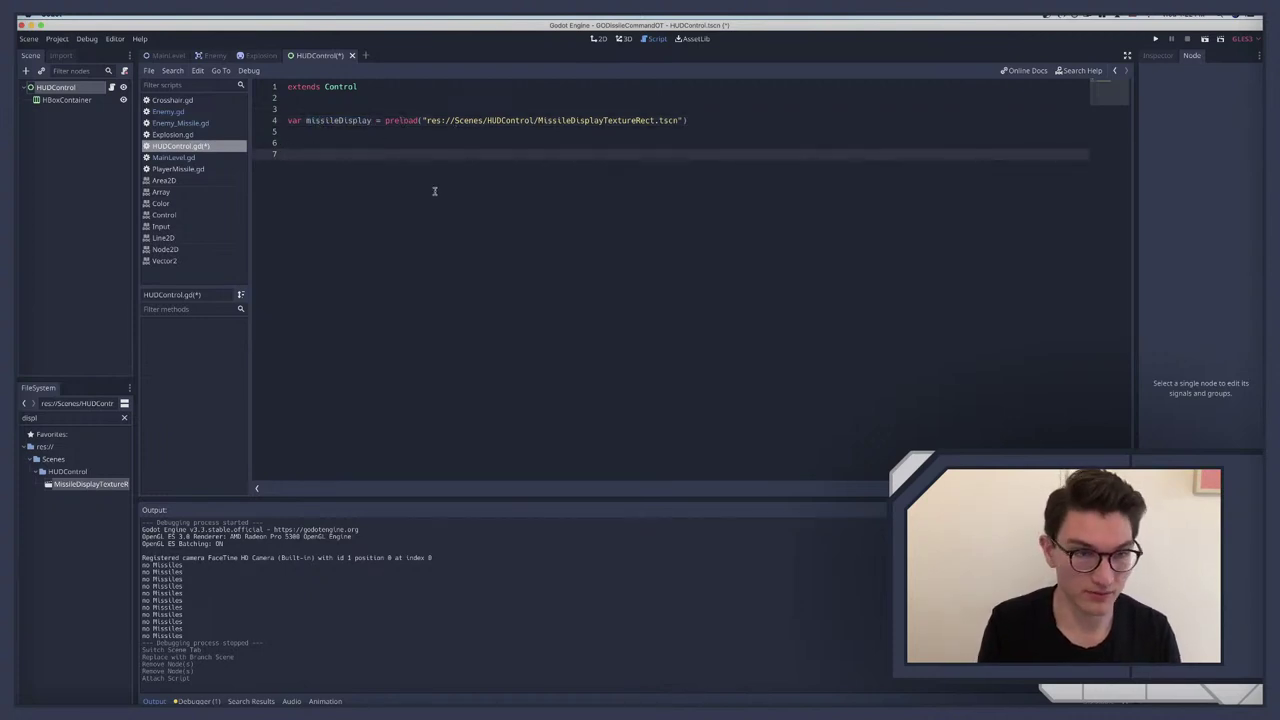
{"action": "key", "text": "Return"}
{"action": "key", "text": "Return"}
{"action": "type", "text": "funct"}
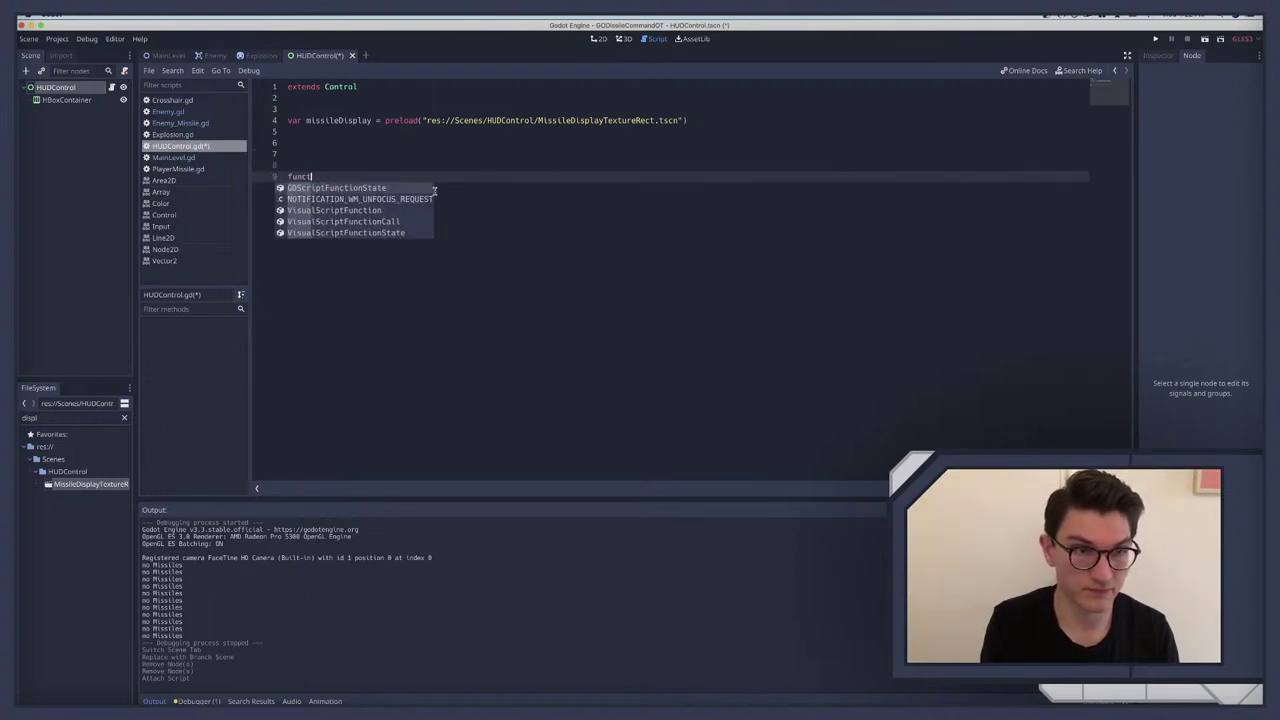
{"action": "key", "text": "BackSpace"}
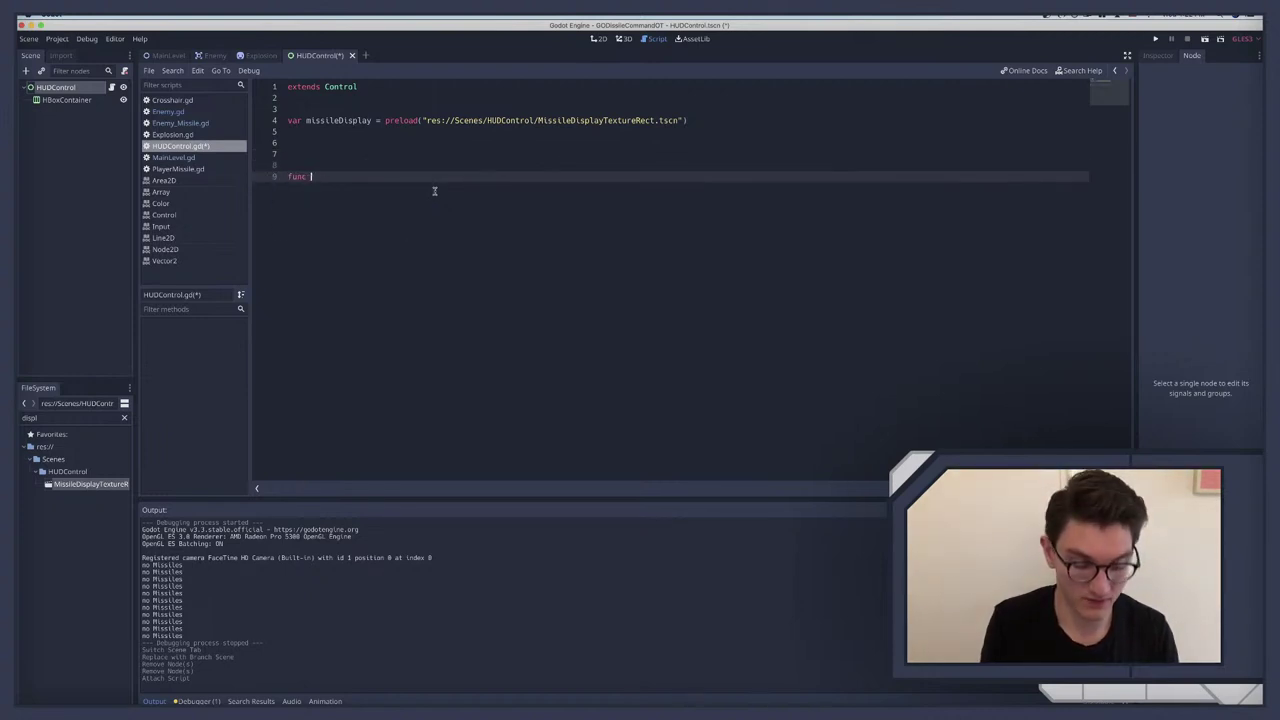
{"action": "type", "text": "add_"}
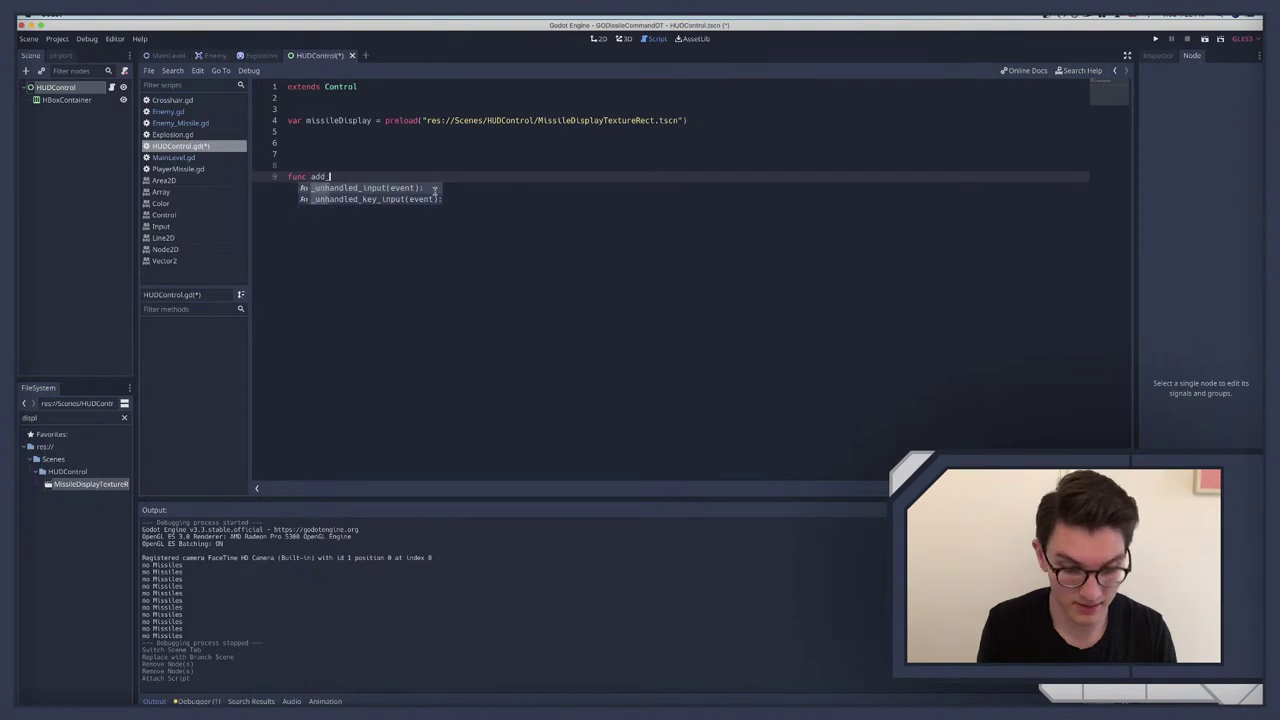
{"action": "type", "text": "display"}
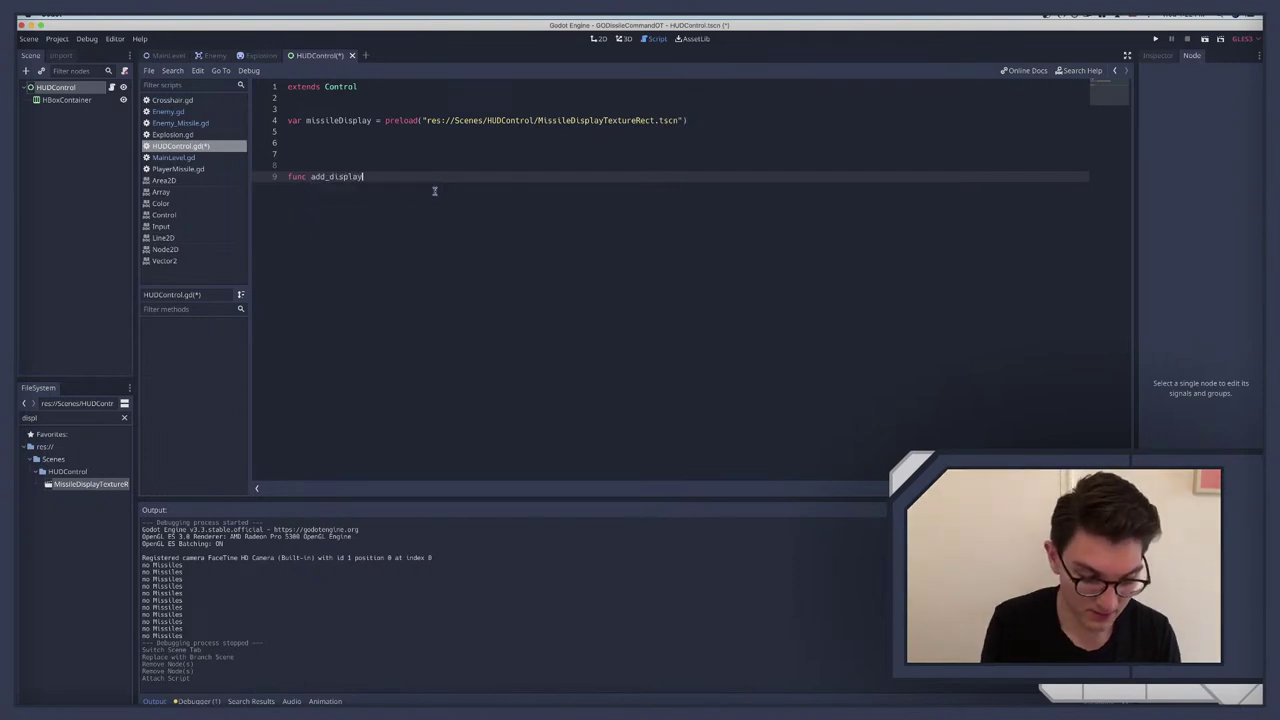
{"action": "type", "text": "_"}
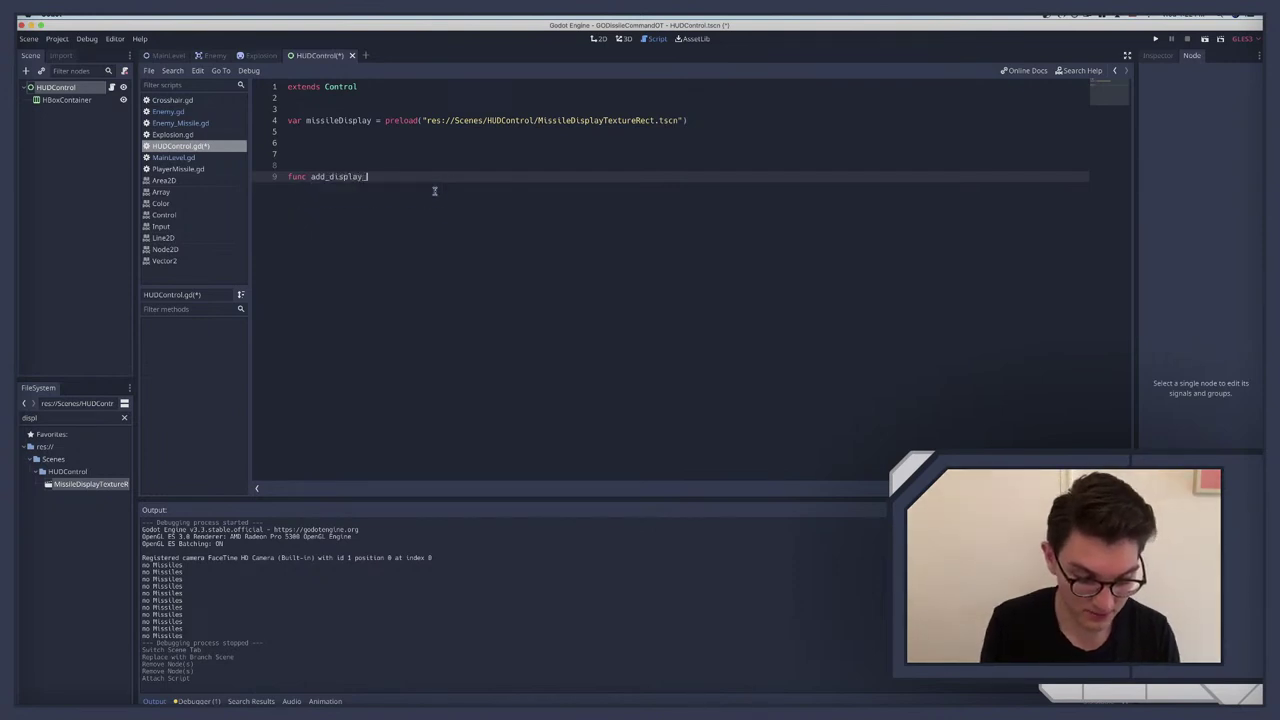
{"action": "type", "text": "missile("}
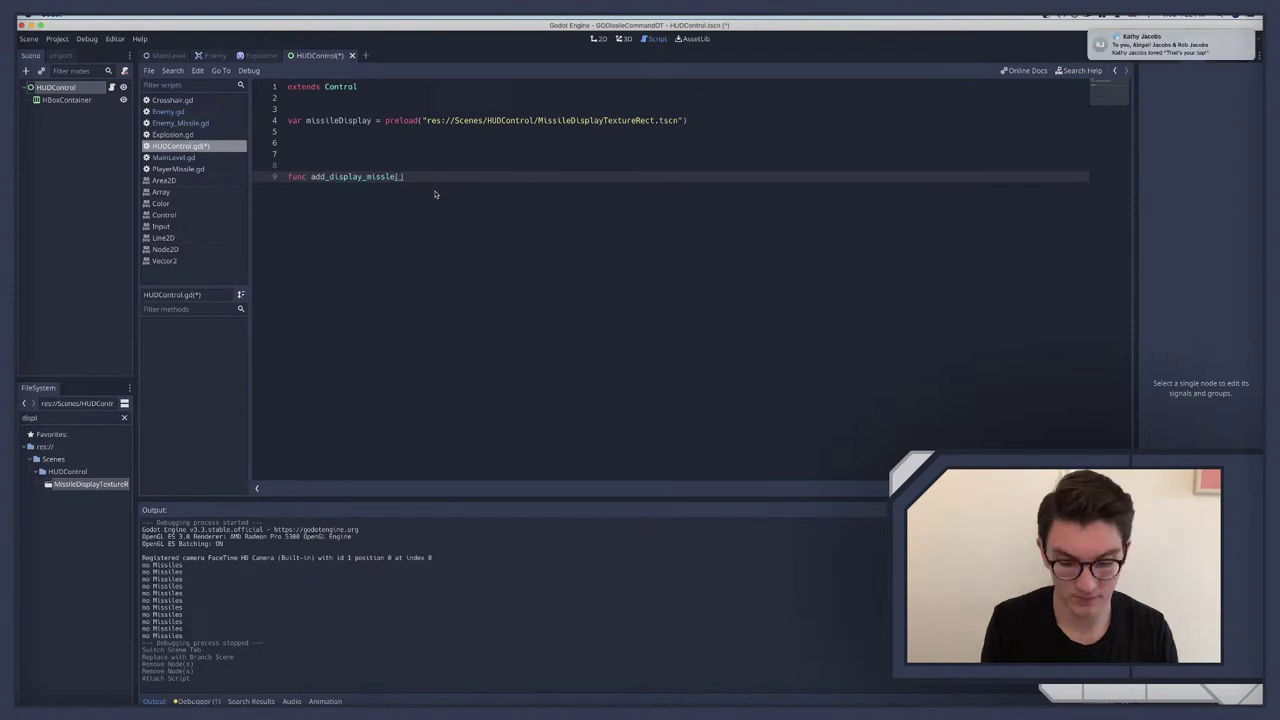
{"action": "type", "text": "):"}
{"action": "key", "text": "Return"}
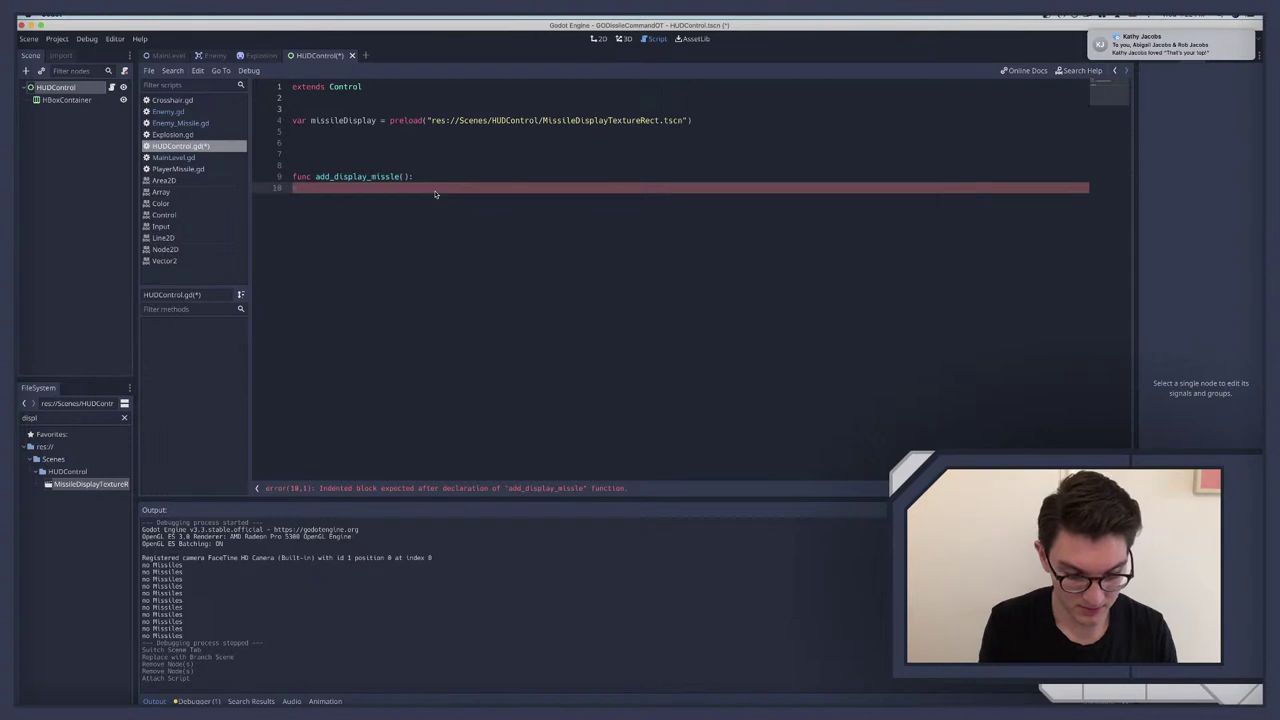
{"action": "type", "text": "miss"}
{"action": "type", "text": "le_INS"}
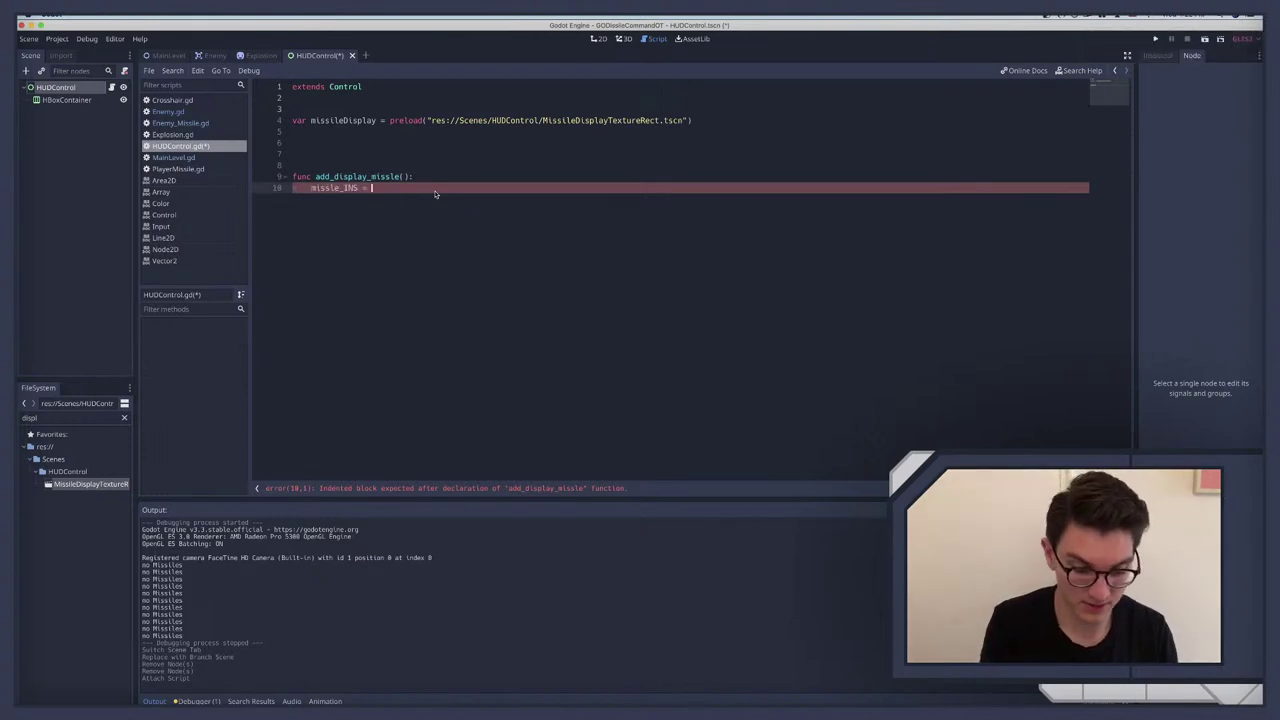
{"action": "type", "text": " = missileDisplay."}
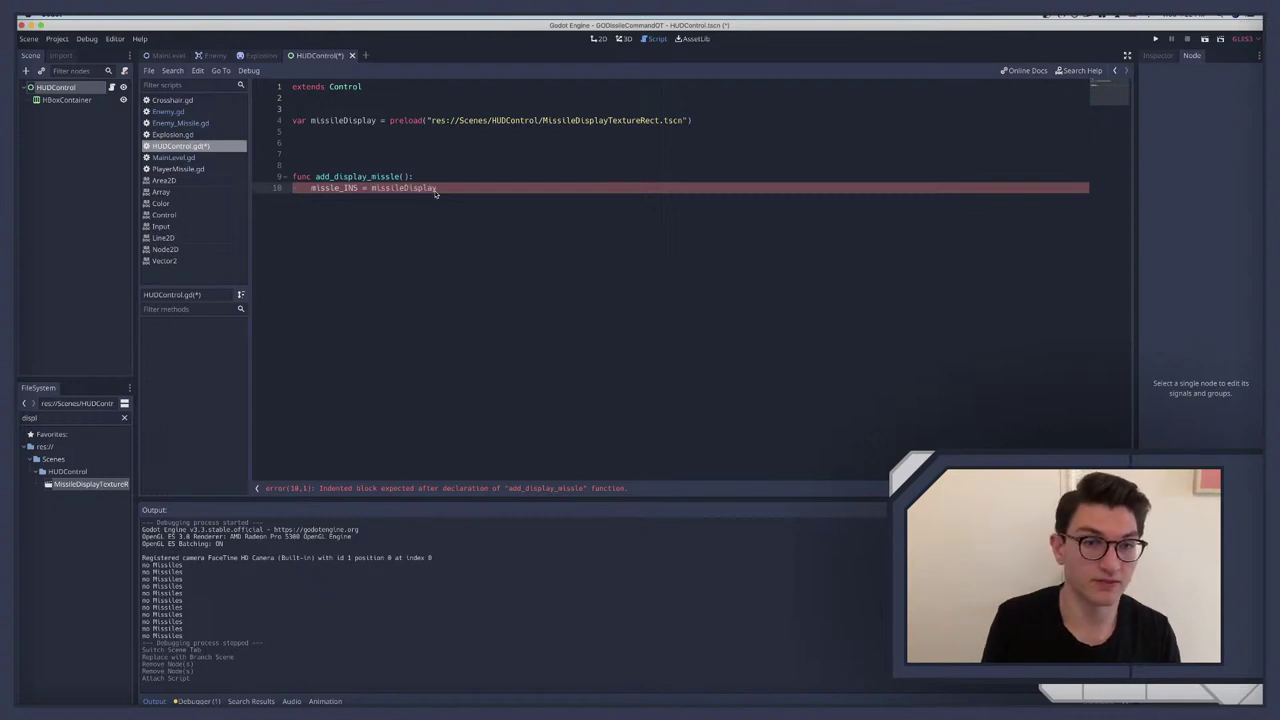
{"action": "type", "text": "instance()"}
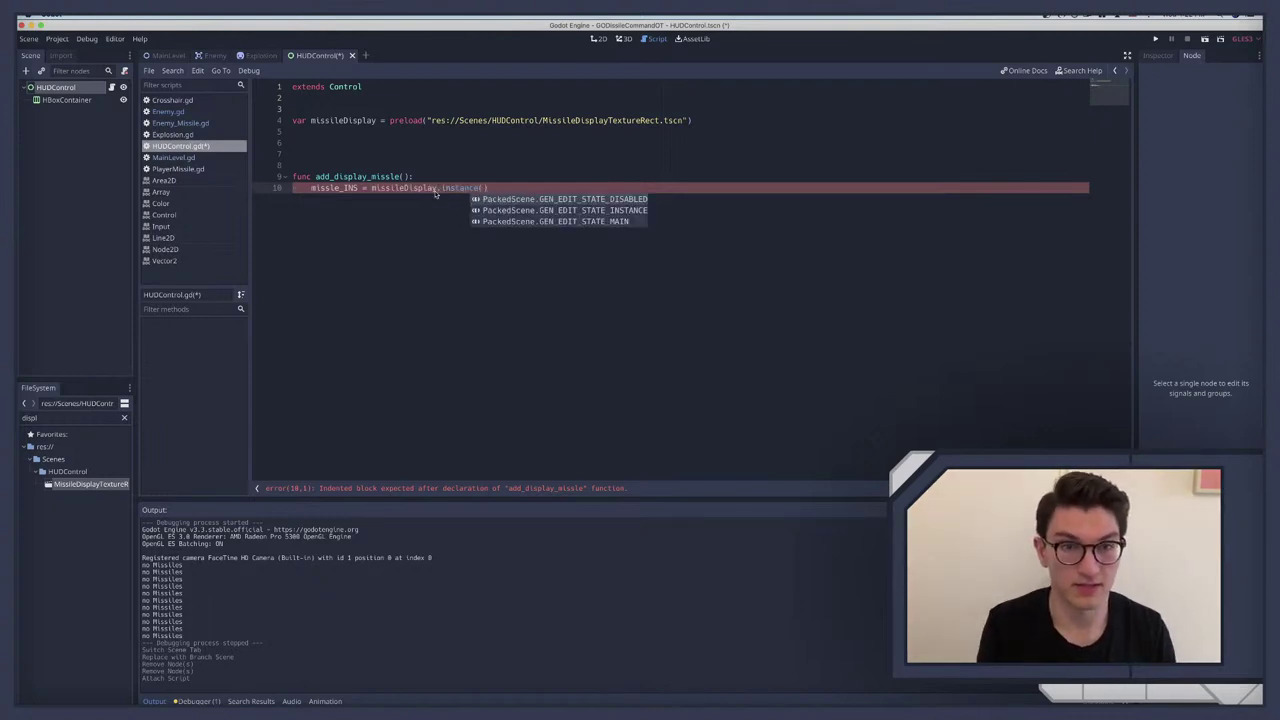
{"action": "key", "text": "Return"}
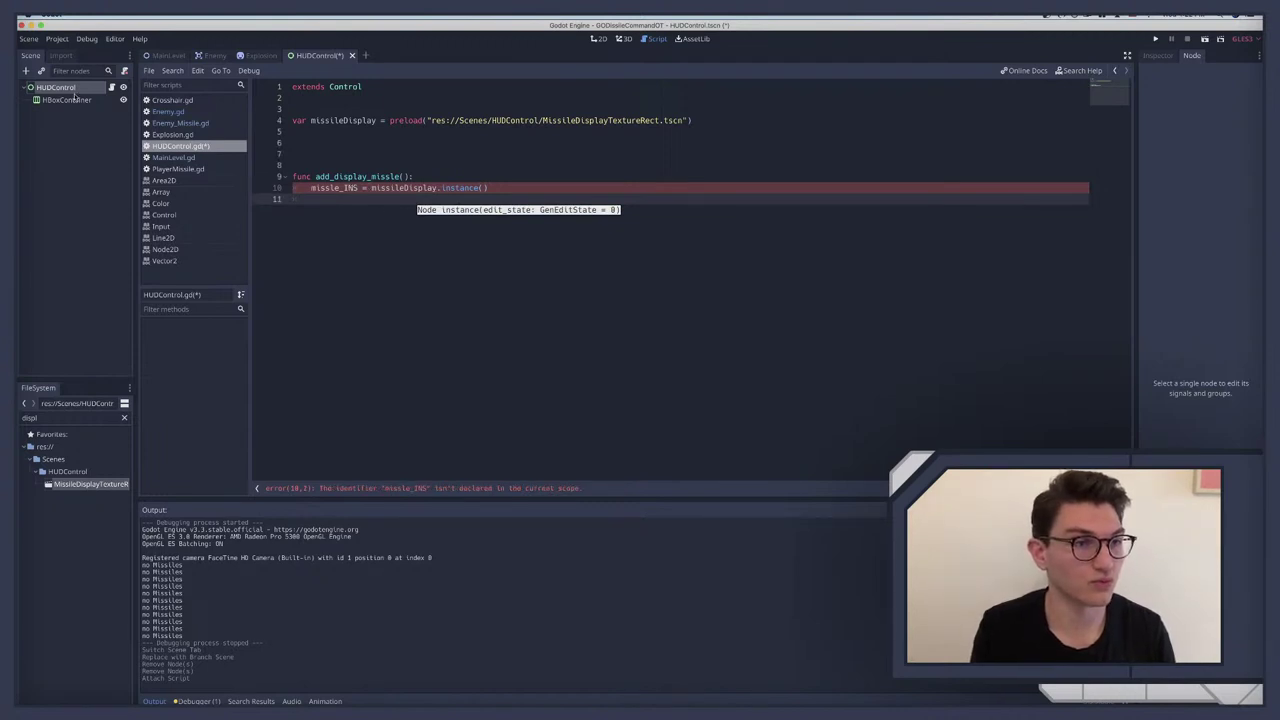
Step: Declare onready var missileContainer = $HBoxContainer near the top of the script
{"action": "left_click", "coordinate": [321, 96]}
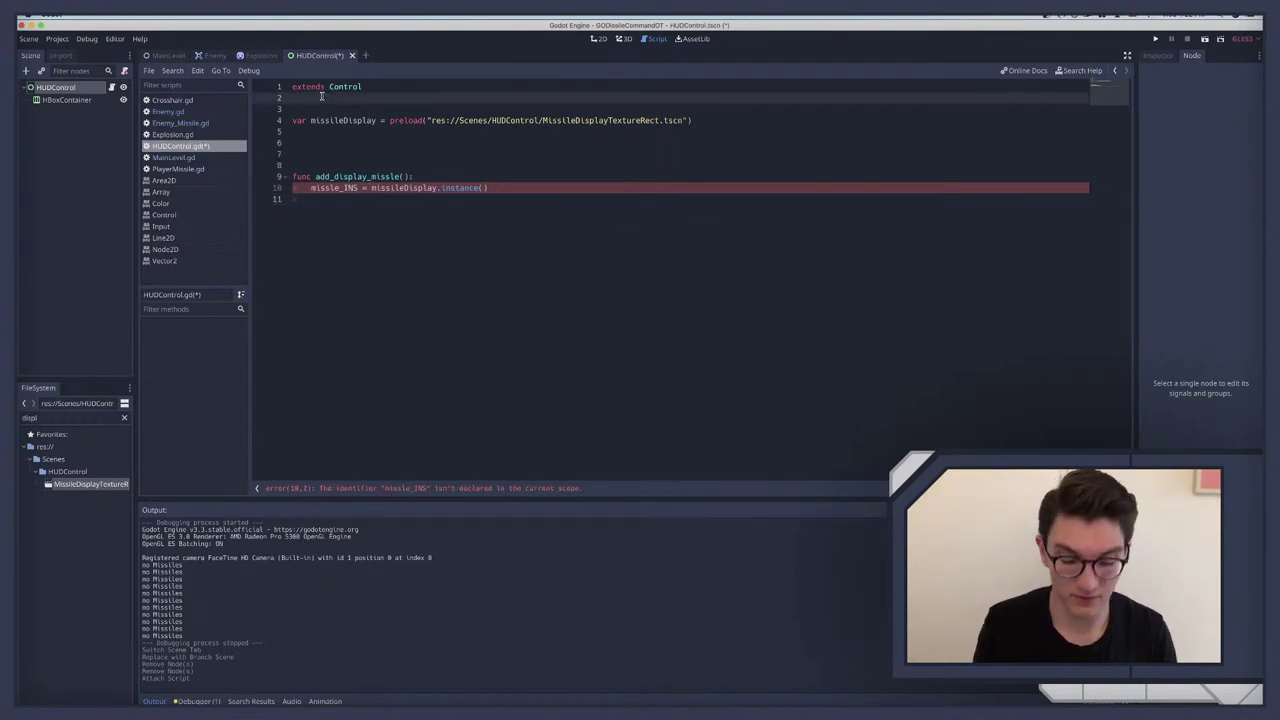
{"action": "key", "text": "Return"}
{"action": "key", "text": "Return"}
{"action": "type", "text": "onready "}
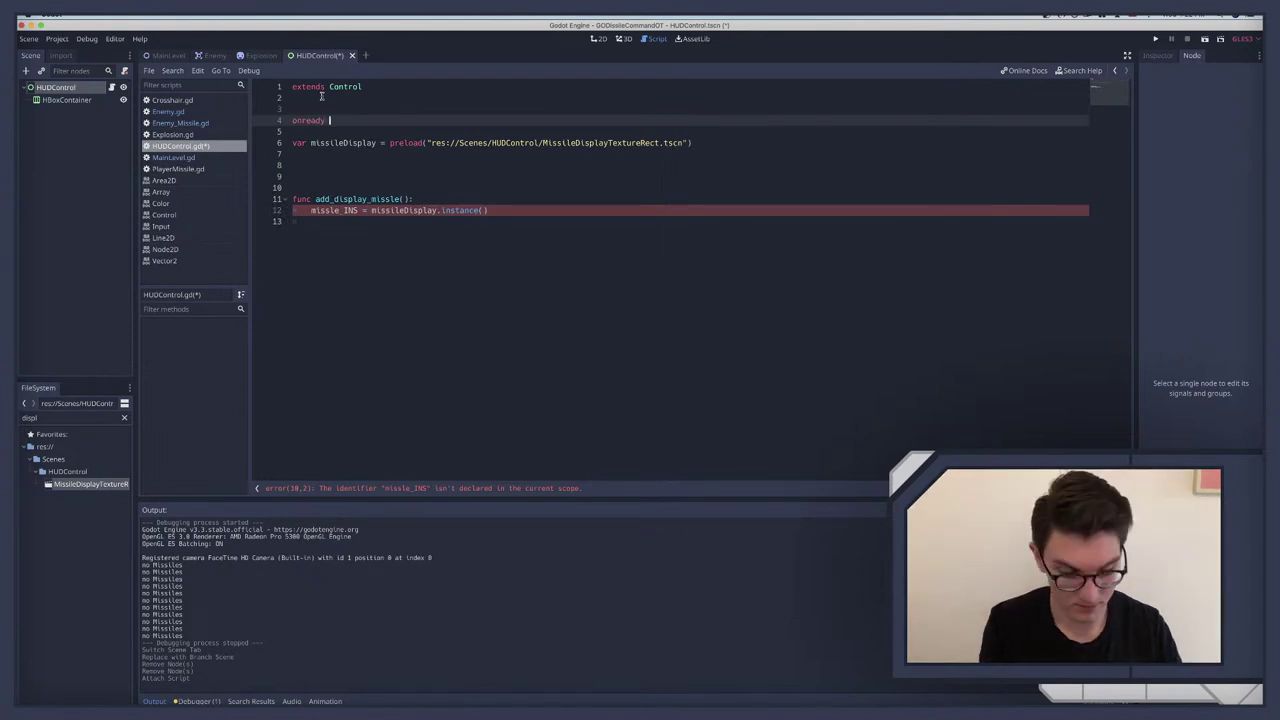
{"action": "type", "text": "var "}
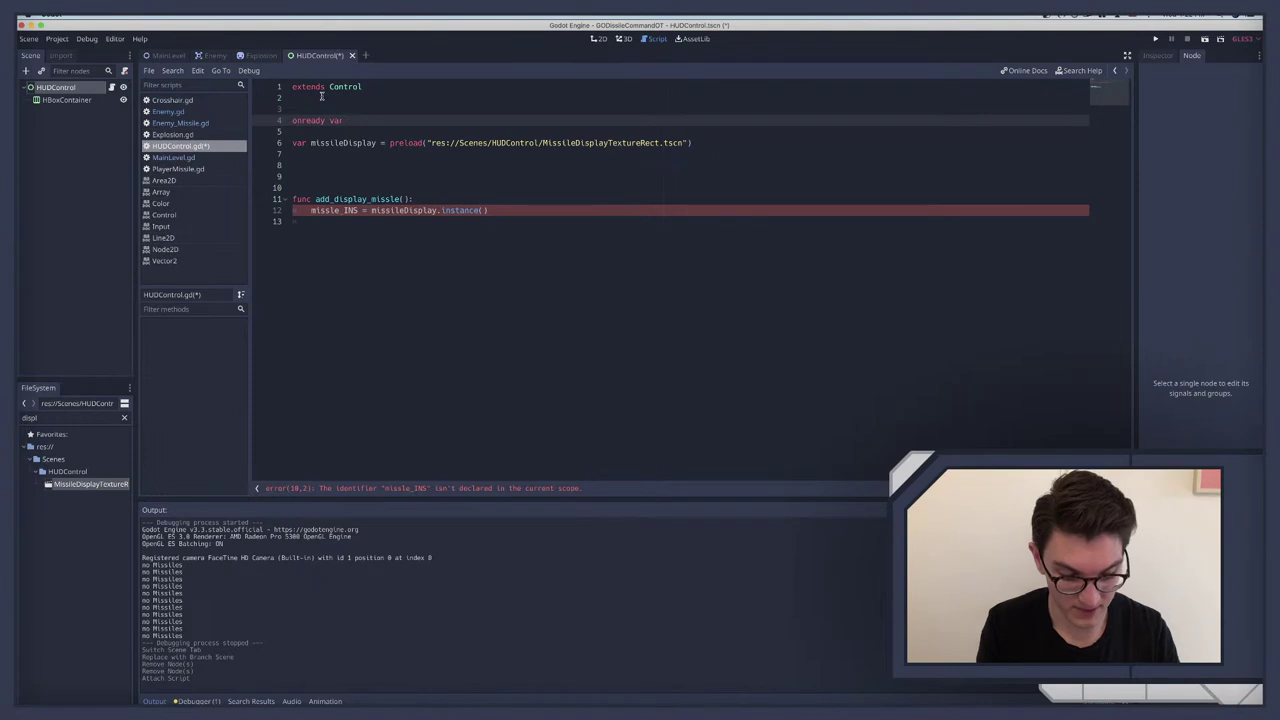
{"action": "type", "text": "missil"}
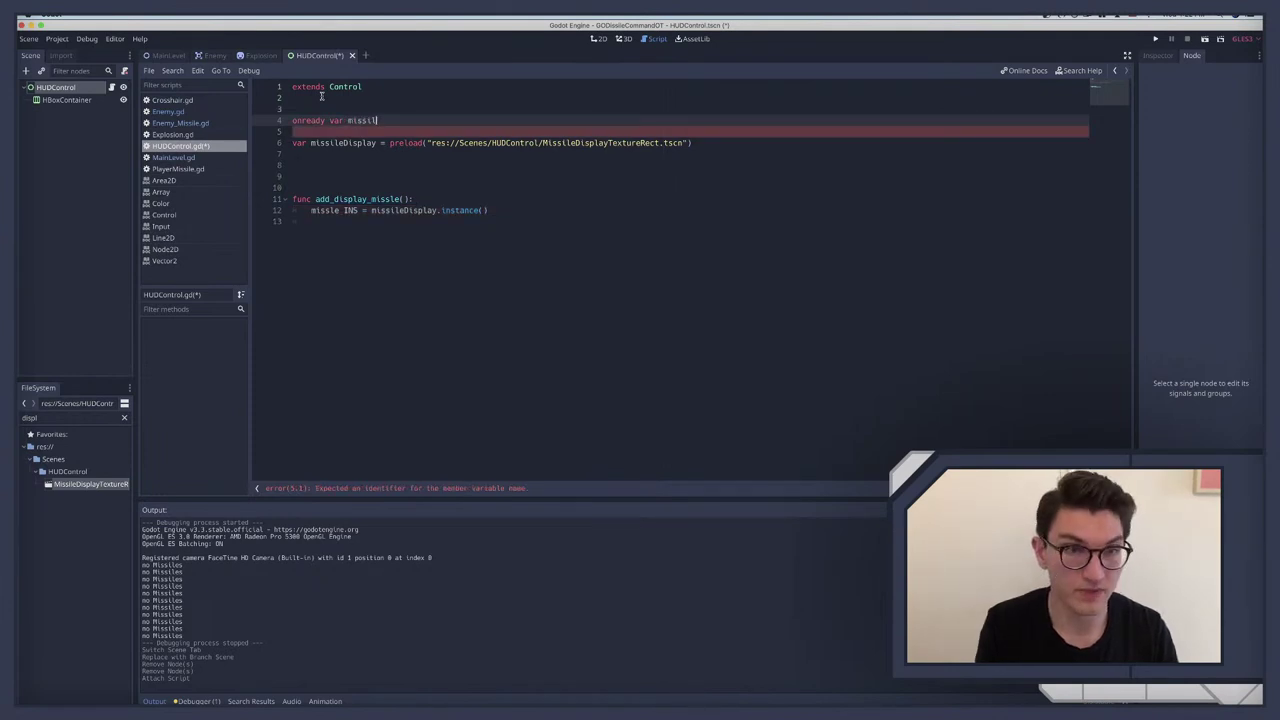
{"action": "type", "text": "e"}
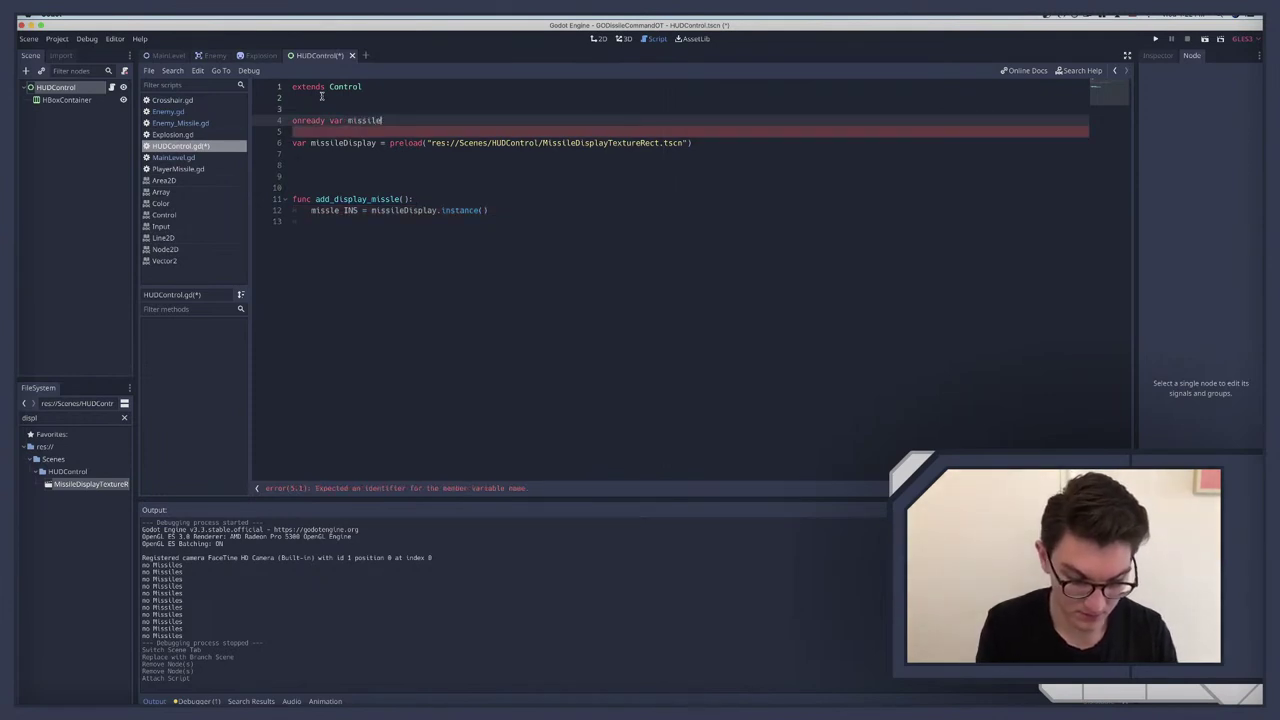
{"action": "type", "text": "Container"}
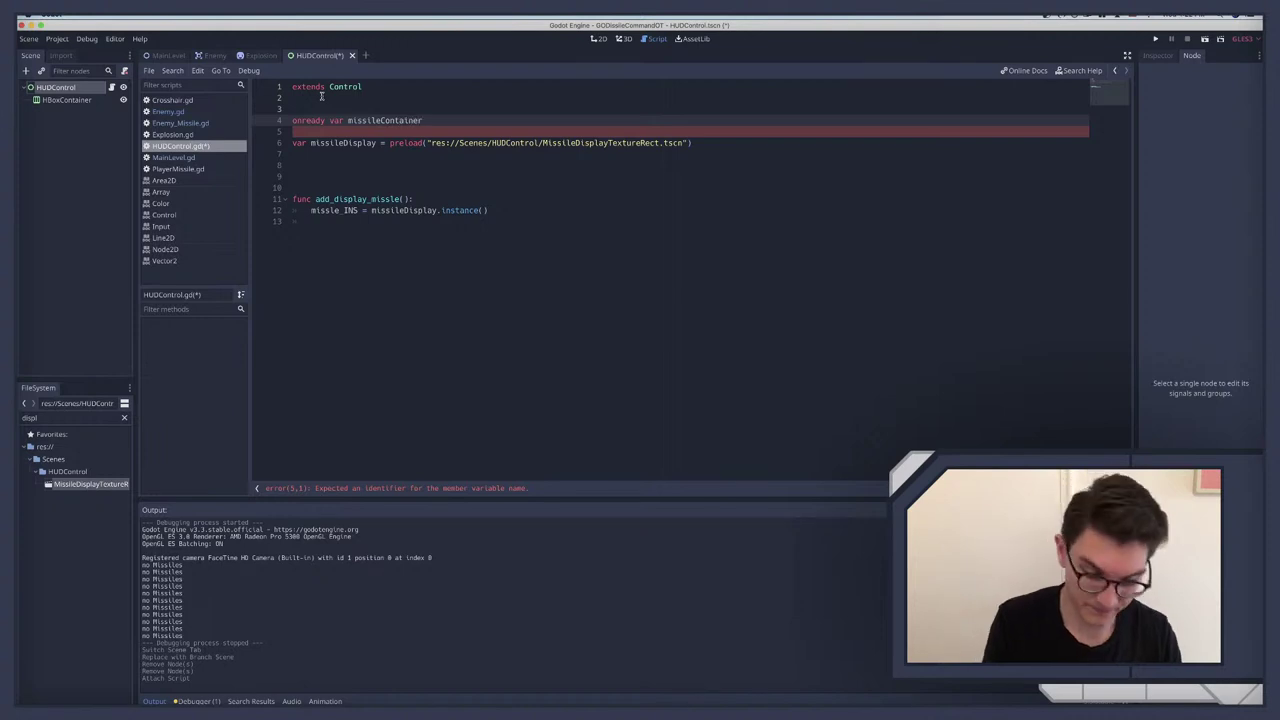
{"action": "type", "text": " = $HBoxContainer"}
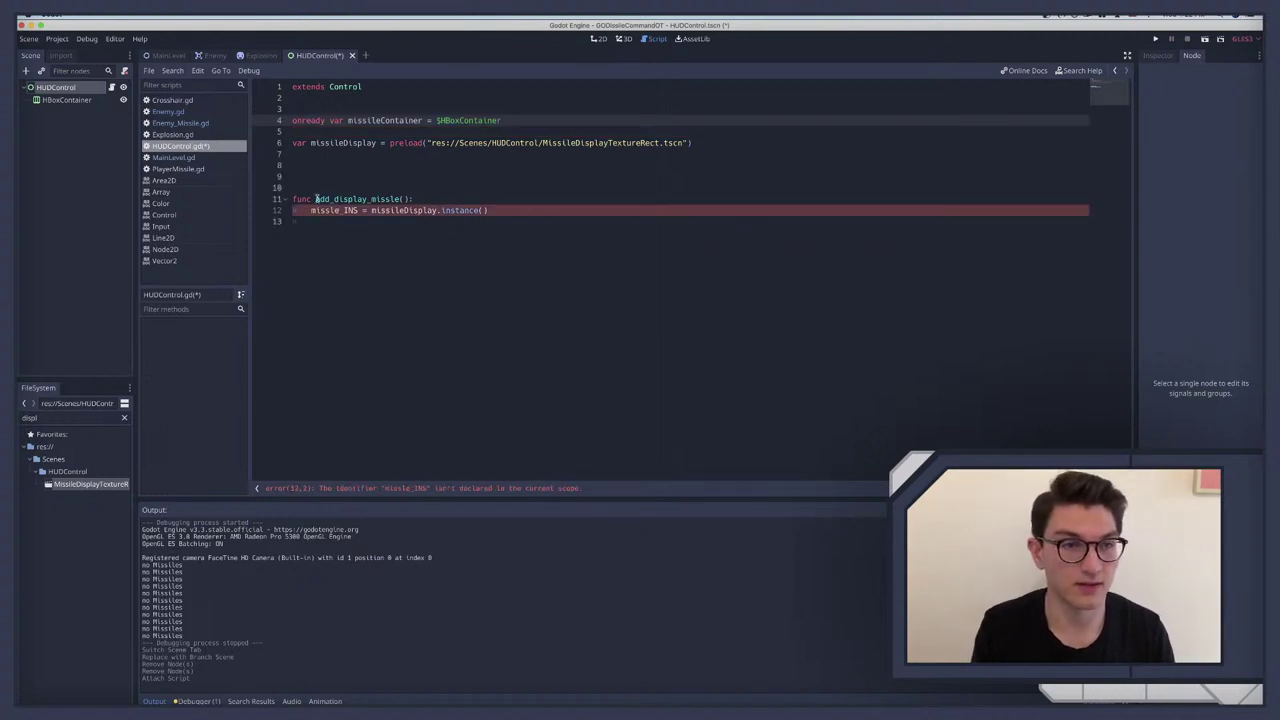
Step: Rename the HBoxContainer node to MissileHBoxContainer
{"action": "left_click", "coordinate": [64, 101]}
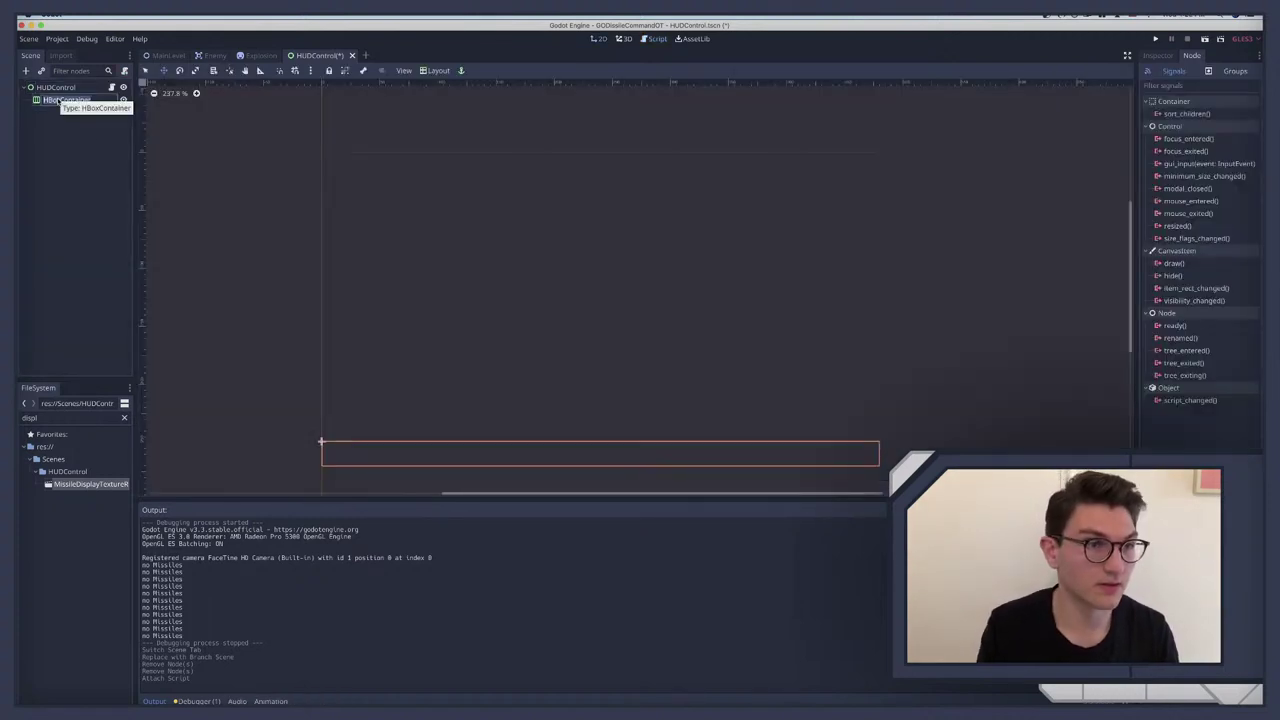
{"action": "double_click", "coordinate": [57, 100]}
{"action": "type", "text": "Missile"}
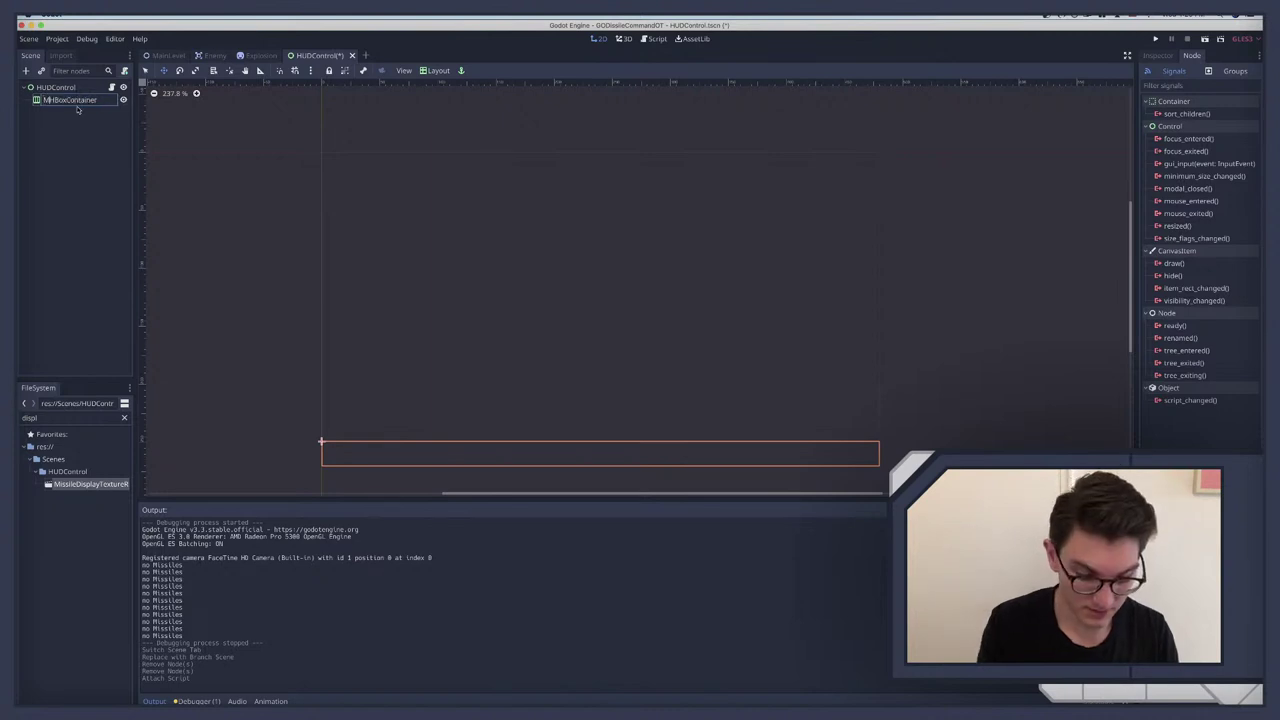
{"action": "key", "text": "Return"}
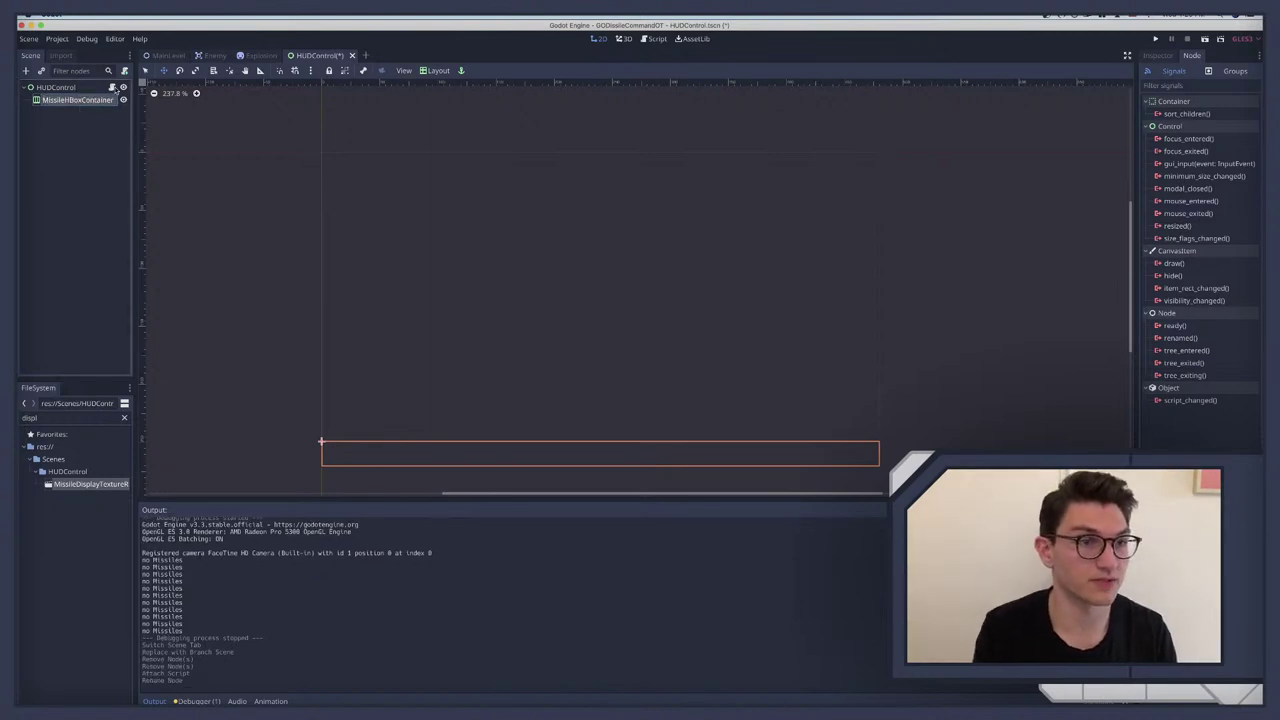
Step: Update line 4 of HUDControl.gd to reference $MissileHBoxContainer via autocomplete
{"action": "left_click", "coordinate": [111, 88]}
{"action": "double_click", "coordinate": [466, 121]}
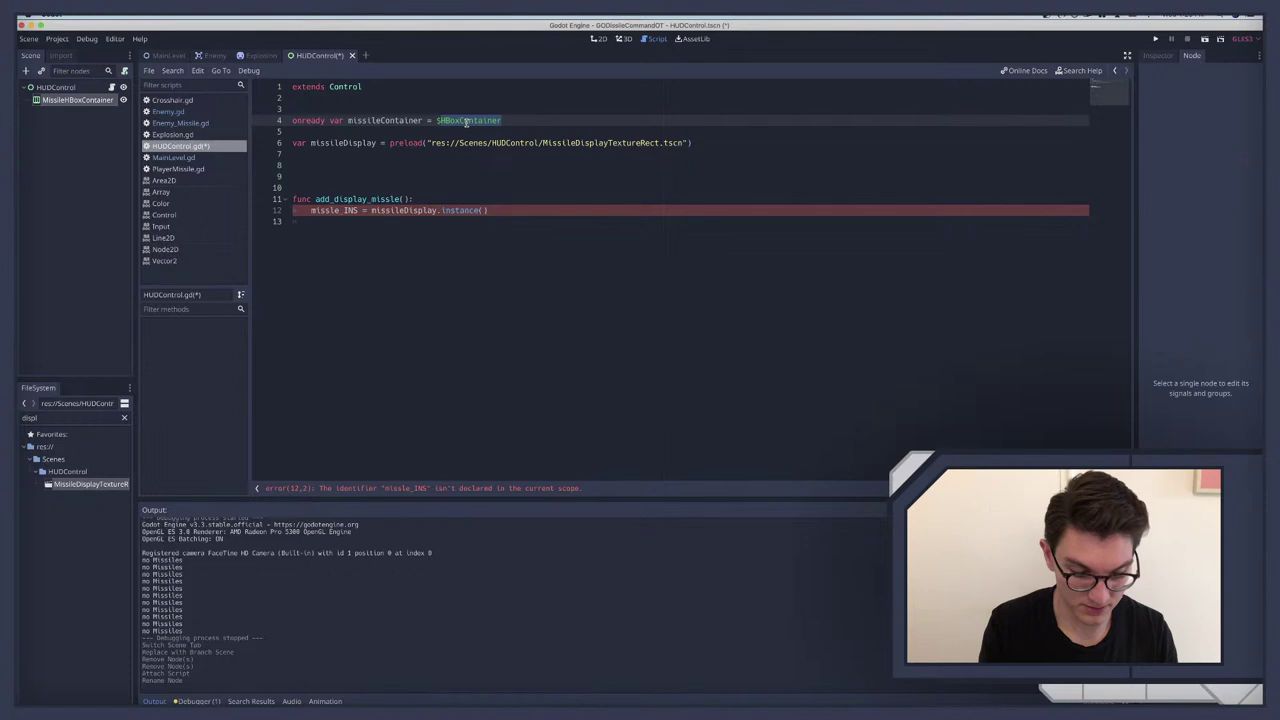
{"action": "key", "text": "BackSpace"}
{"action": "type", "text": "missile"}
{"action": "key", "text": "Return"}
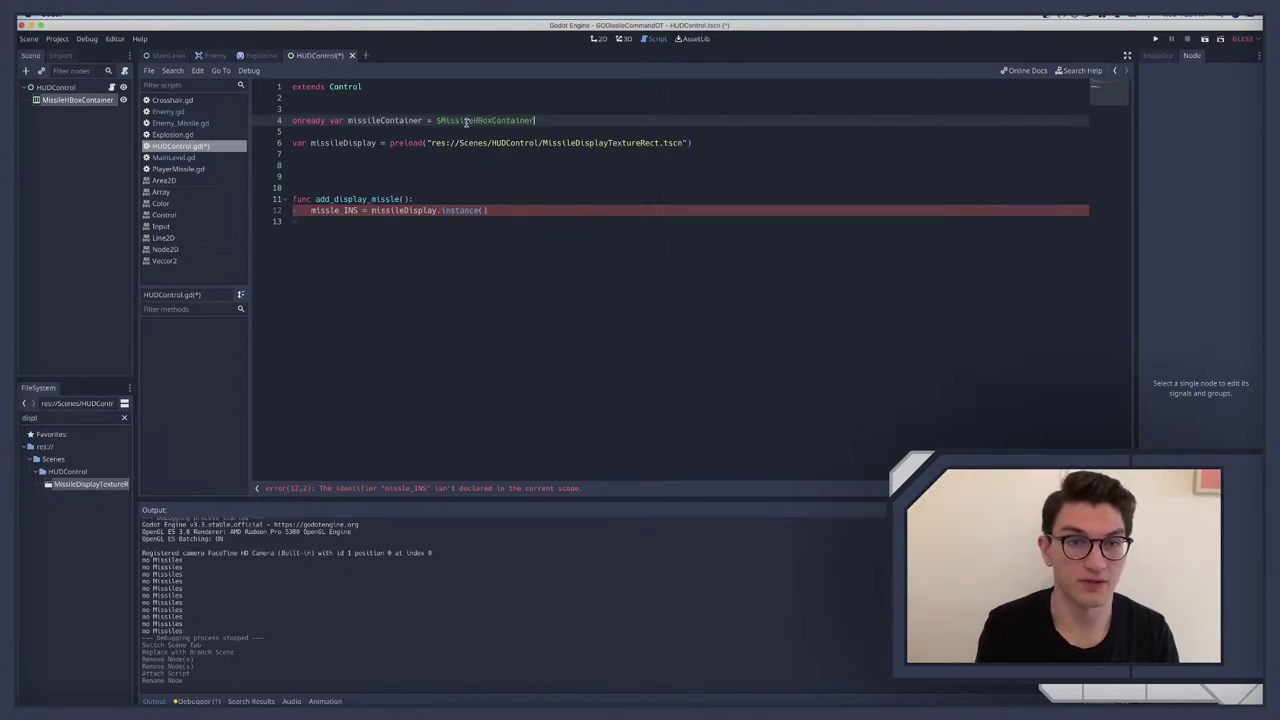
{"action": "left_click", "coordinate": [497, 210]}
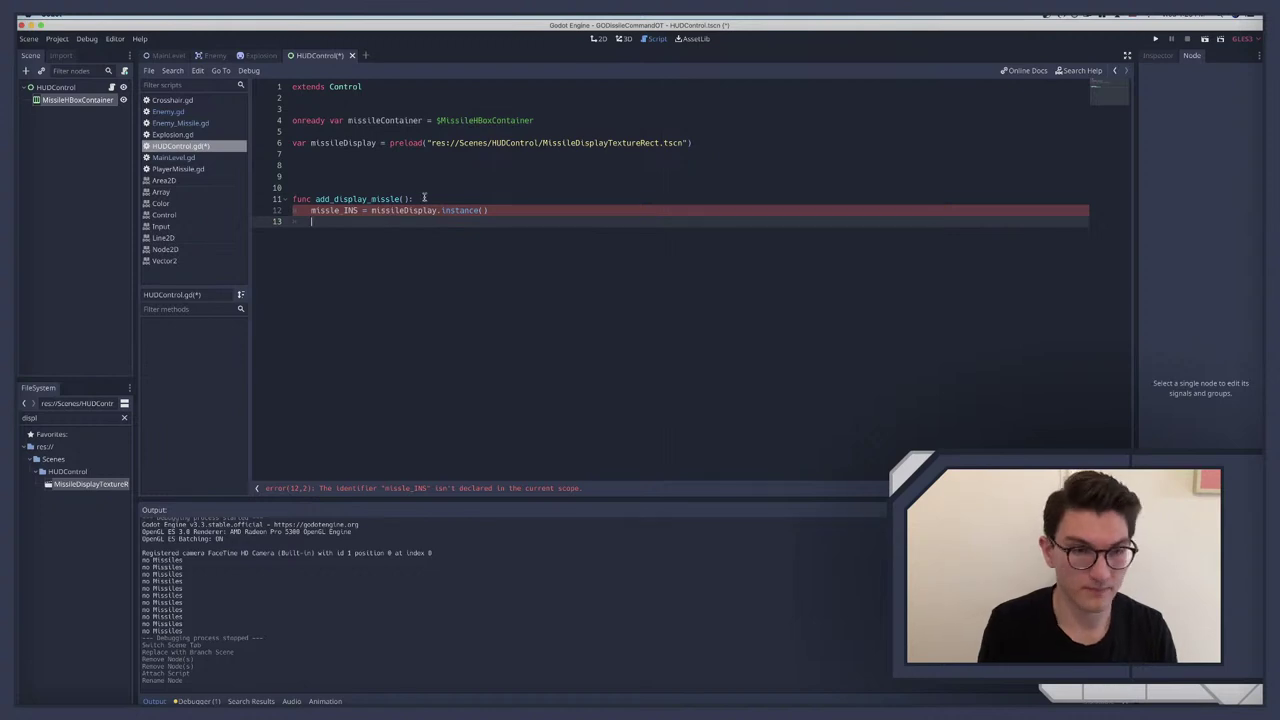
Step: Declare missile_INS with var, add missileContainer.add_child(missile_INS), and save HUDControl.gd
{"action": "left_click", "coordinate": [311, 210]}
{"action": "type", "text": "var"}
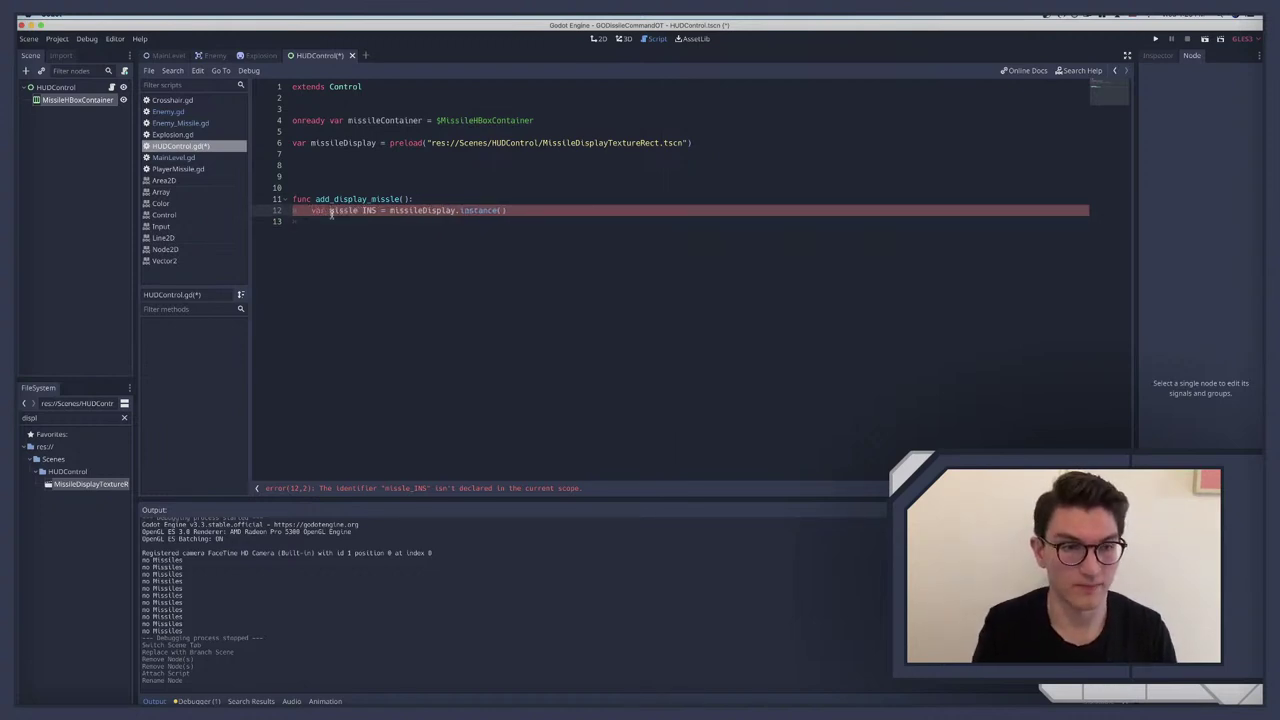
{"action": "key", "text": "Down"}
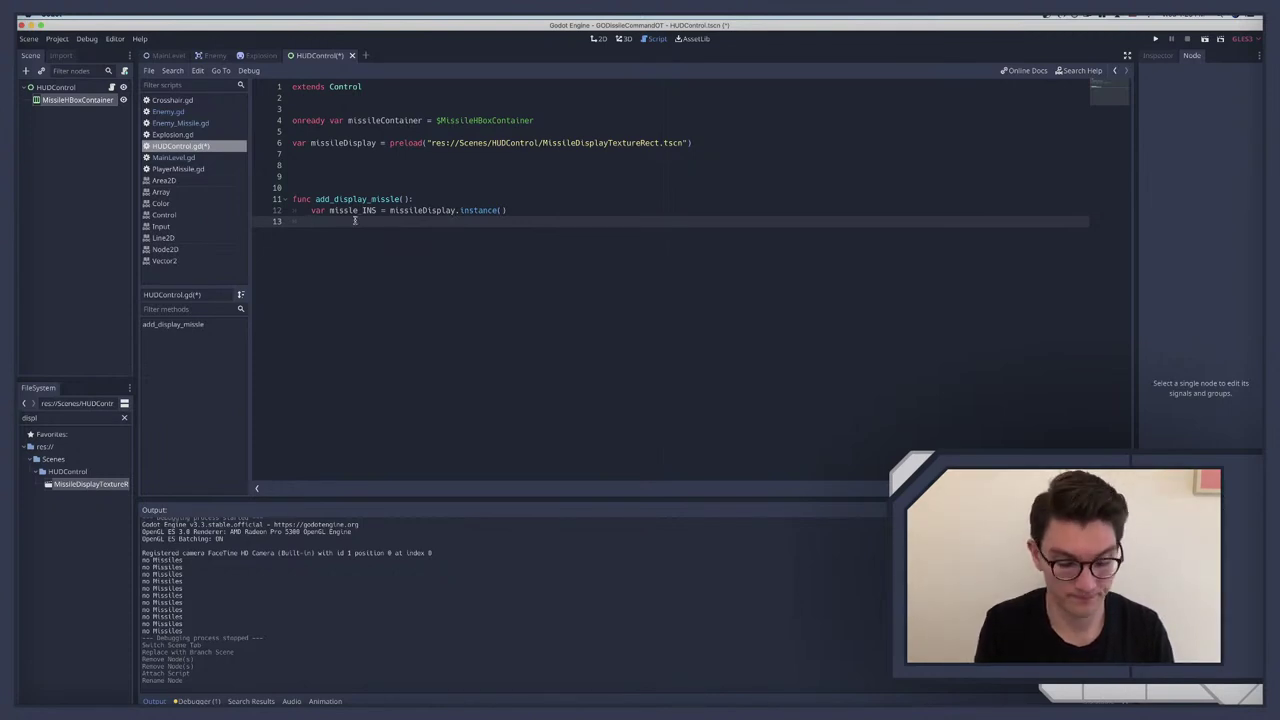
{"action": "type", "text": "miss"}
{"action": "key", "text": "Return"}
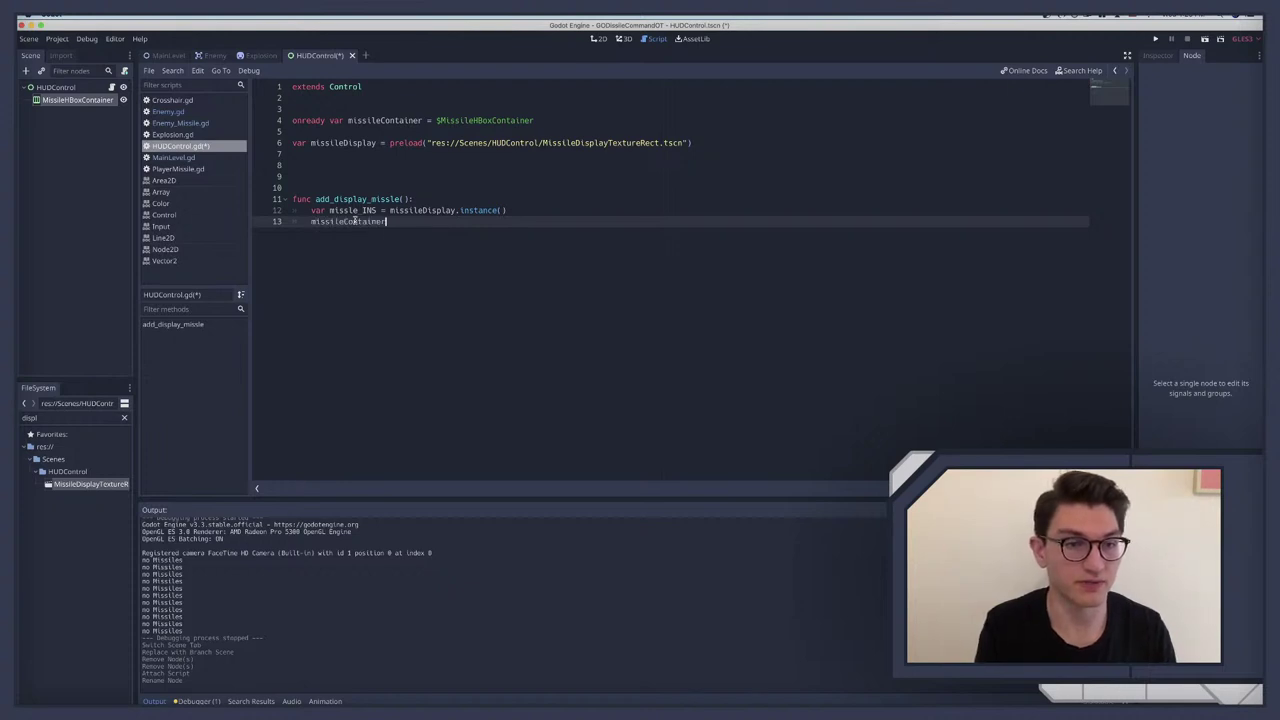
{"action": "type", "text": ".add"}
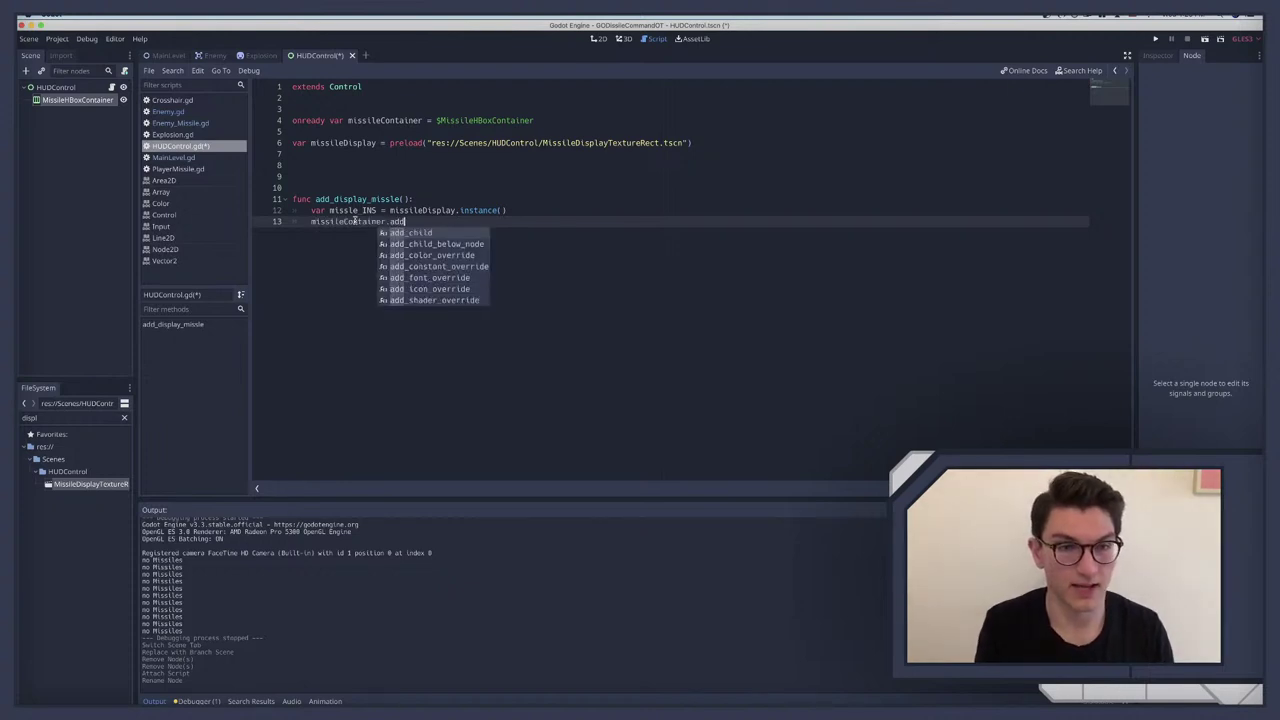
{"action": "key", "text": "Return"}
{"action": "type", "text": "miss"}
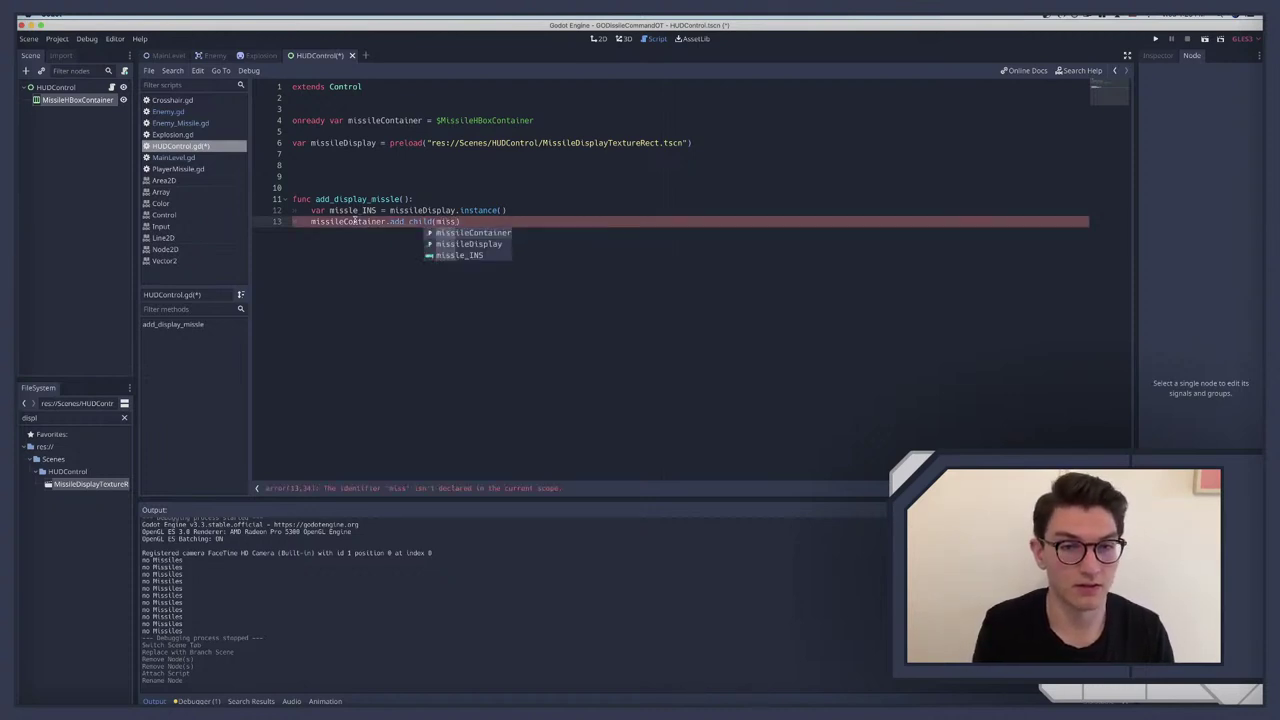
{"action": "key", "text": "Down"}
{"action": "key", "text": "Down"}
{"action": "key", "text": "Return"}
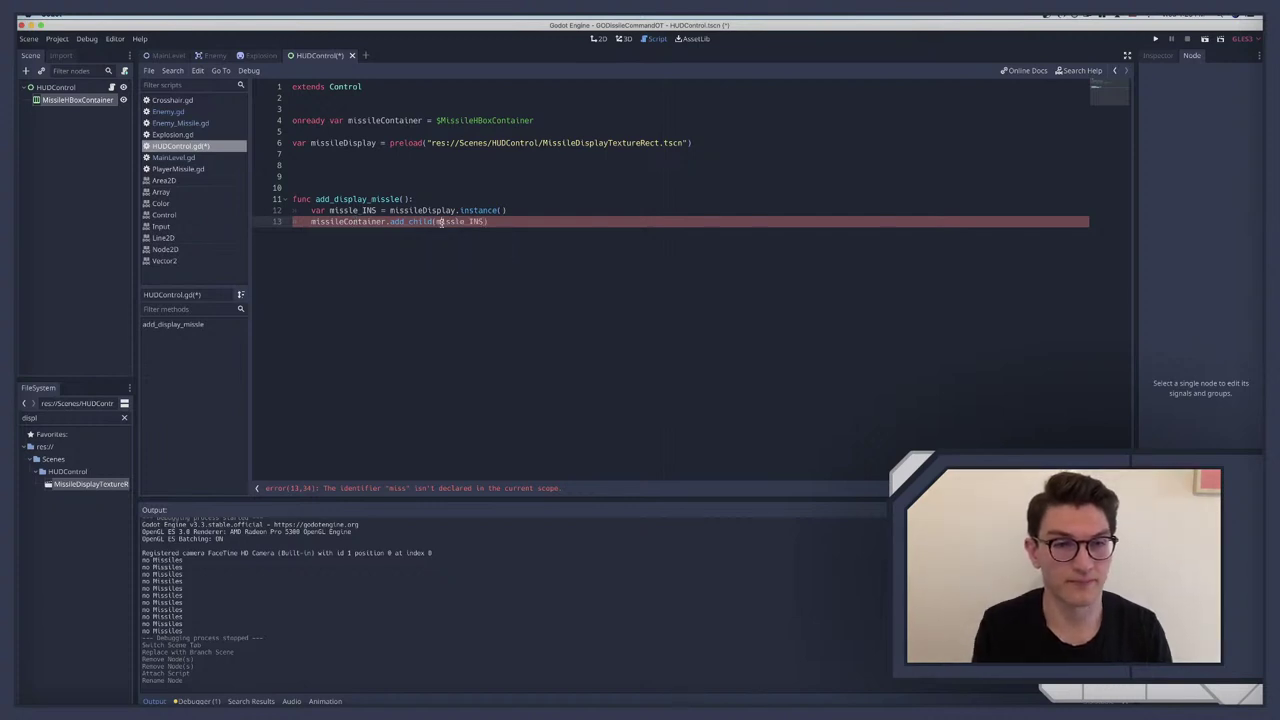
{"action": "key", "text": "super+s"}
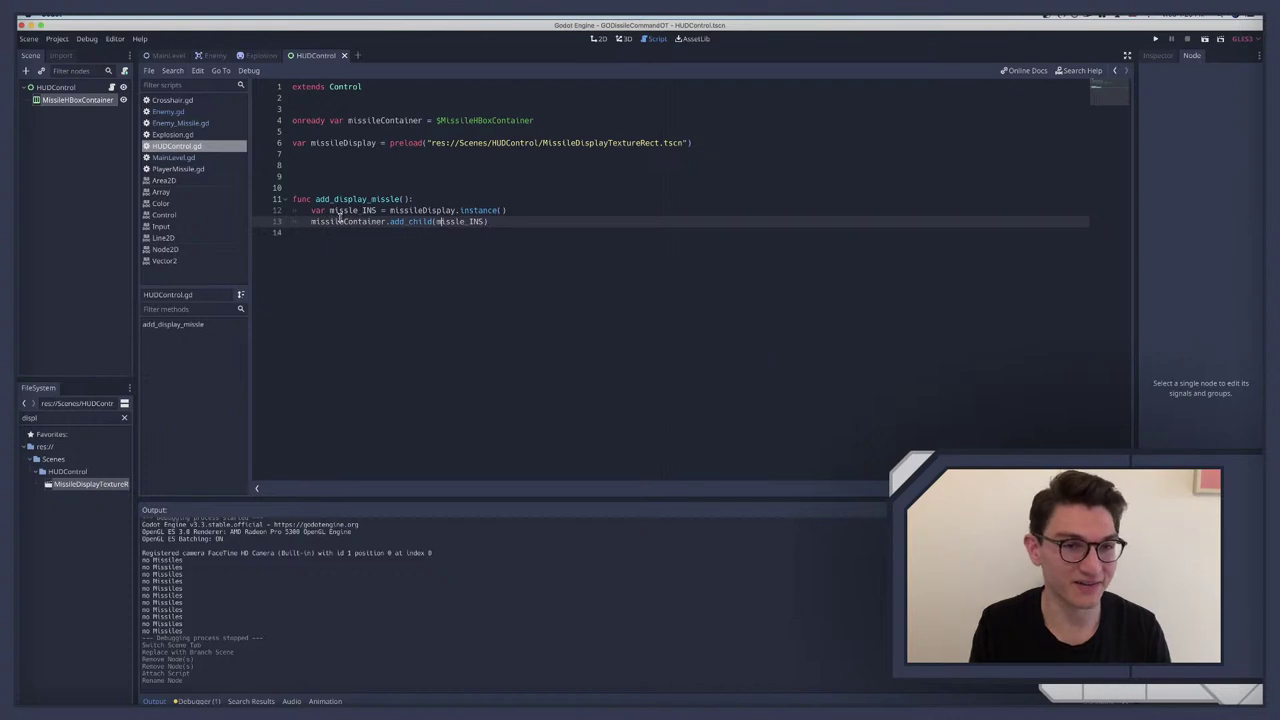
Step: Start then discard a reload function, and show the MainLevel scene in 2D
{"action": "left_click", "coordinate": [285, 199]}
{"action": "left_click", "coordinate": [296, 155]}
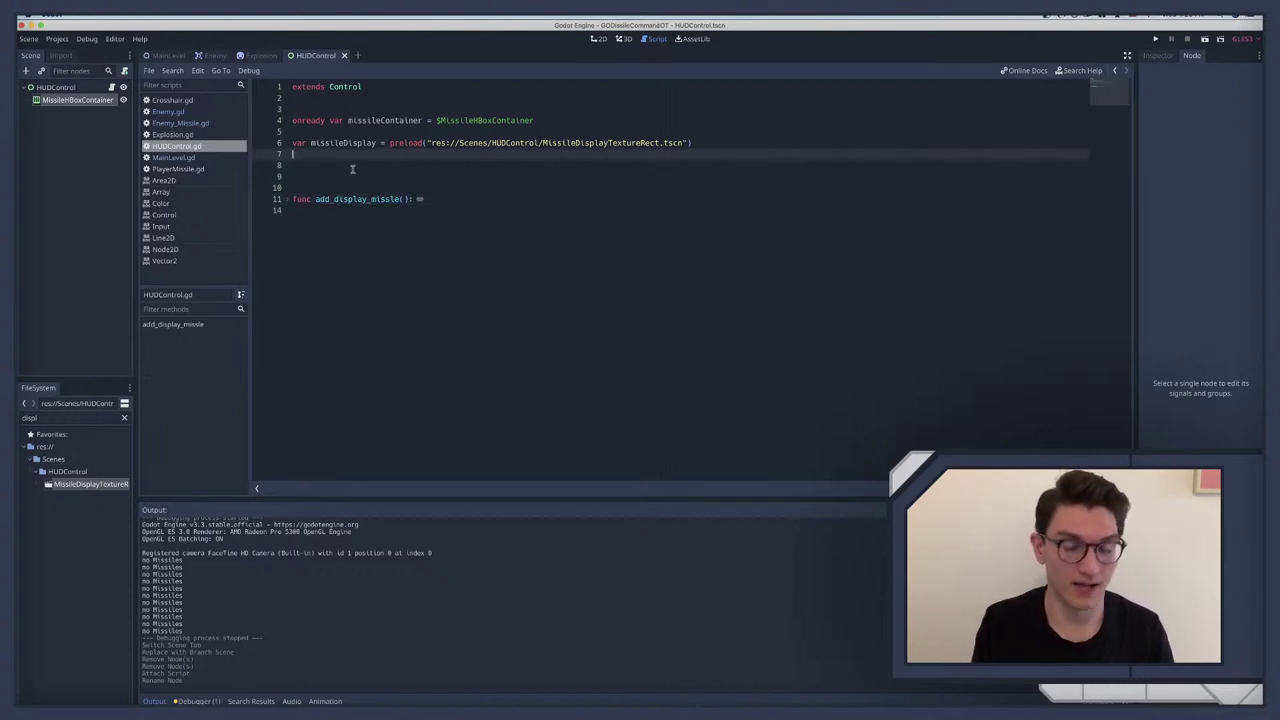
{"action": "left_click", "coordinate": [314, 166]}
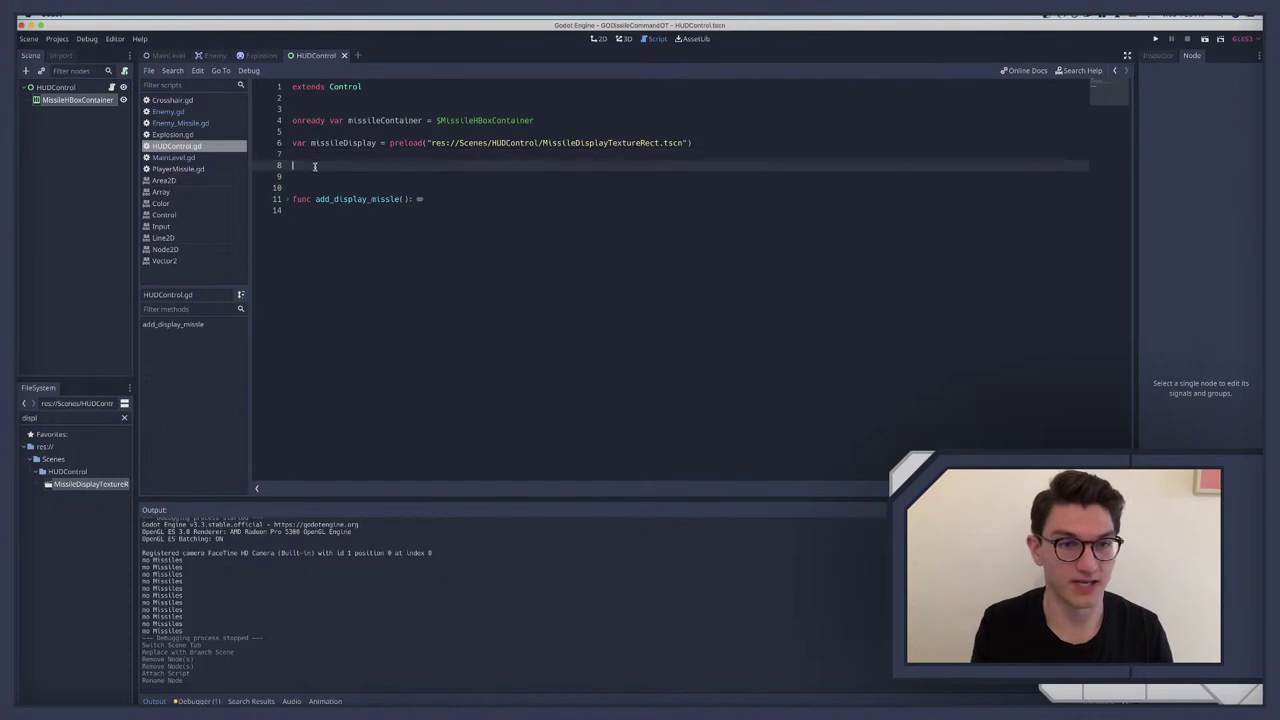
{"action": "key", "text": "Return"}
{"action": "key", "text": "Return"}
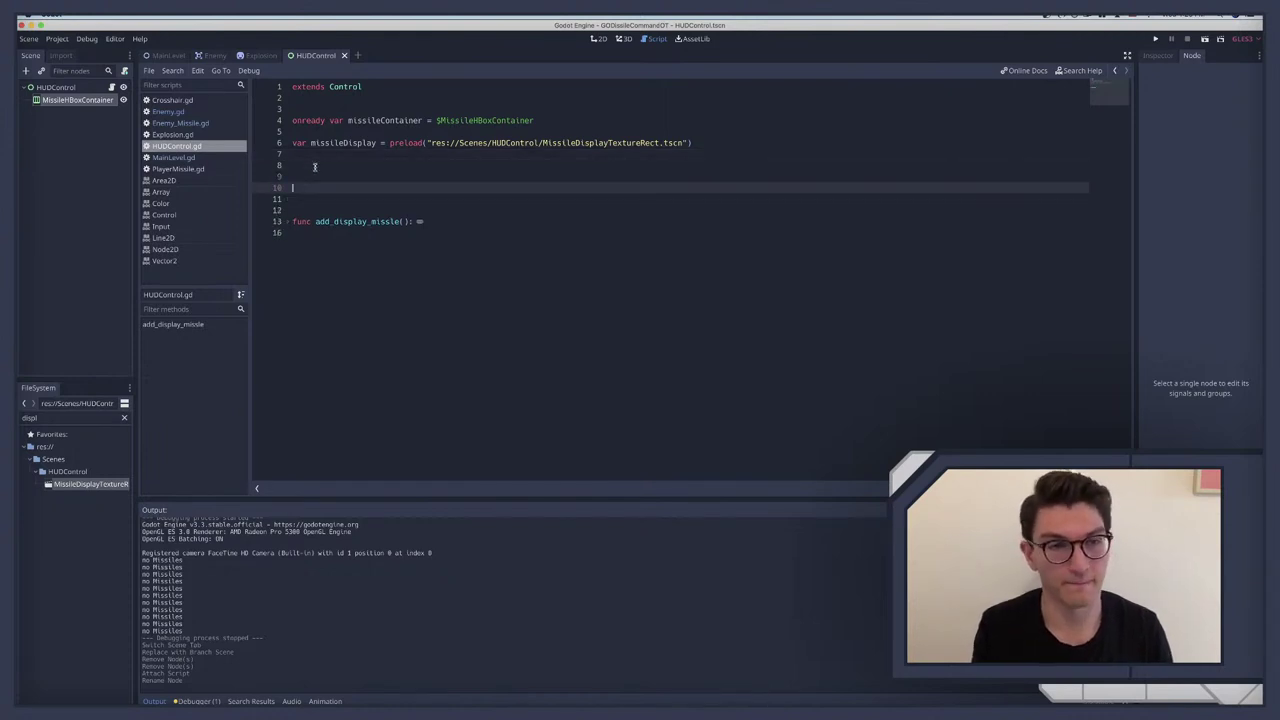
{"action": "left_click", "coordinate": [287, 222]}
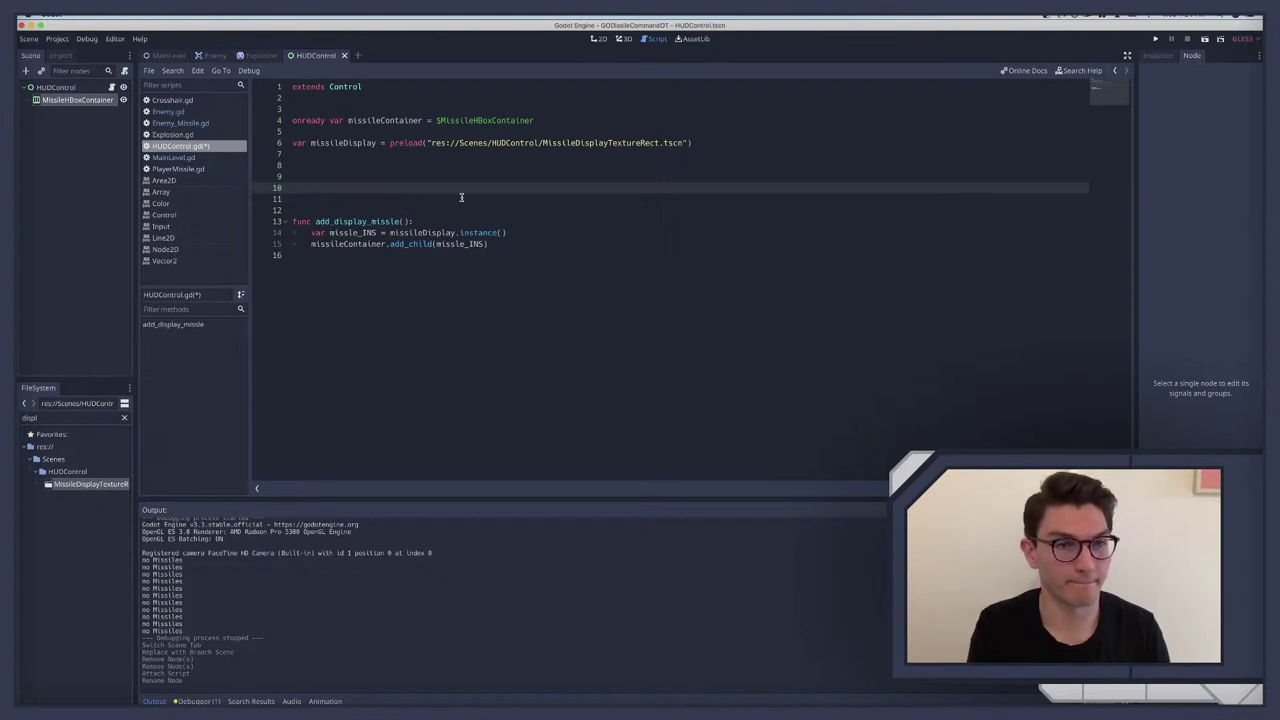
{"action": "type", "text": "func"}
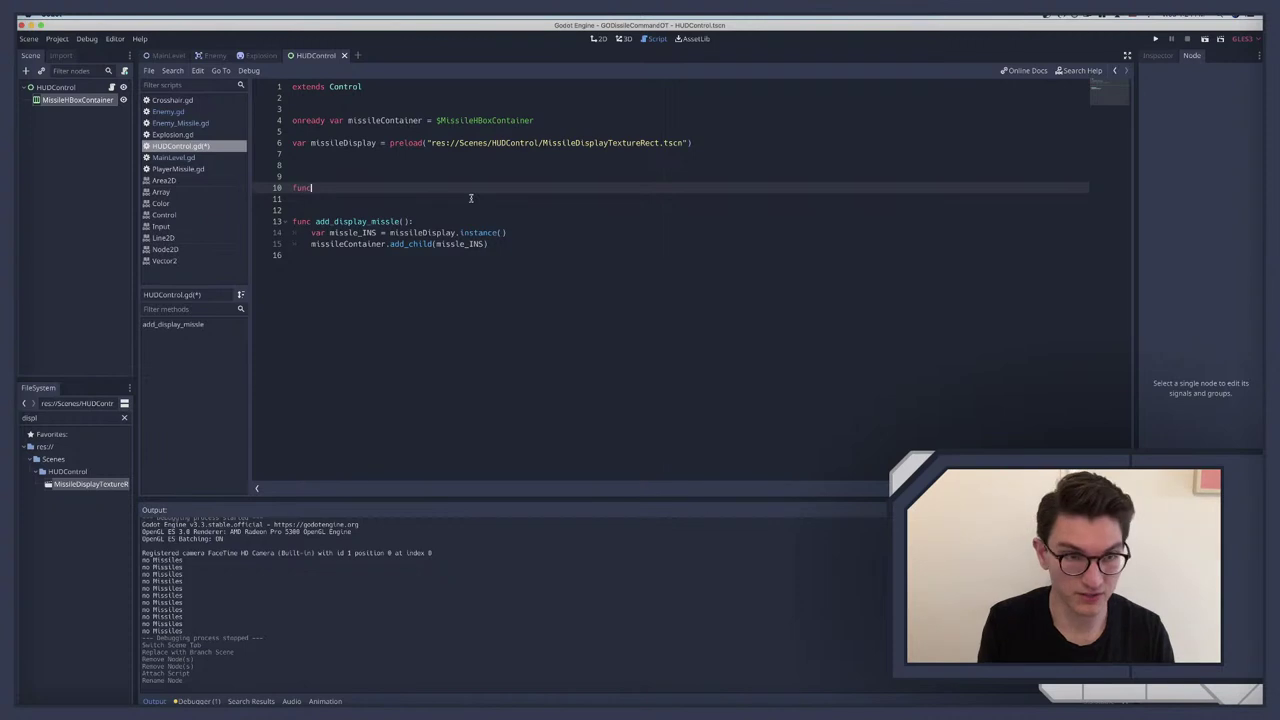
{"action": "type", "text": " reload"}
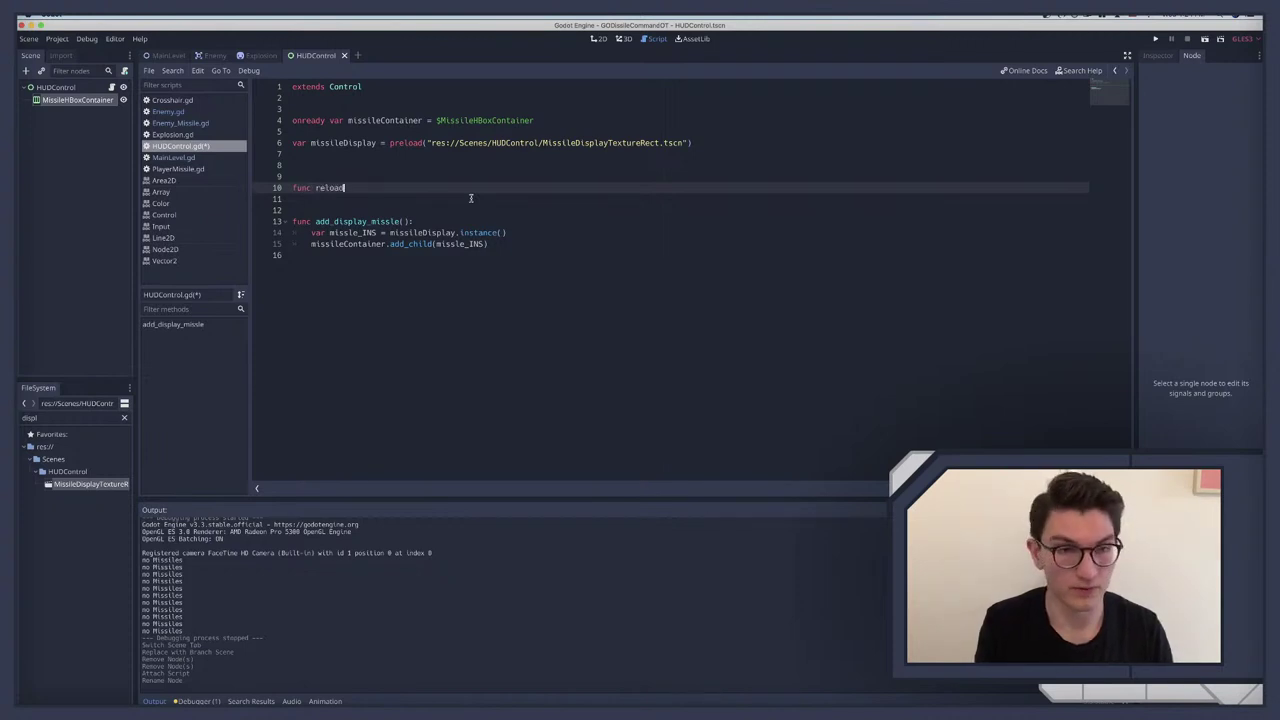
{"action": "key", "text": "BackSpace"}
{"action": "key", "text": "BackSpace"}
{"action": "key", "text": "BackSpace"}
{"action": "key", "text": "BackSpace"}
{"action": "key", "text": "BackSpace"}
{"action": "key", "text": "BackSpace"}
{"action": "key", "text": "BackSpace"}
{"action": "key", "text": "BackSpace"}
{"action": "key", "text": "BackSpace"}
{"action": "key", "text": "BackSpace"}
{"action": "key", "text": "BackSpace"}
{"action": "key", "text": "BackSpace"}
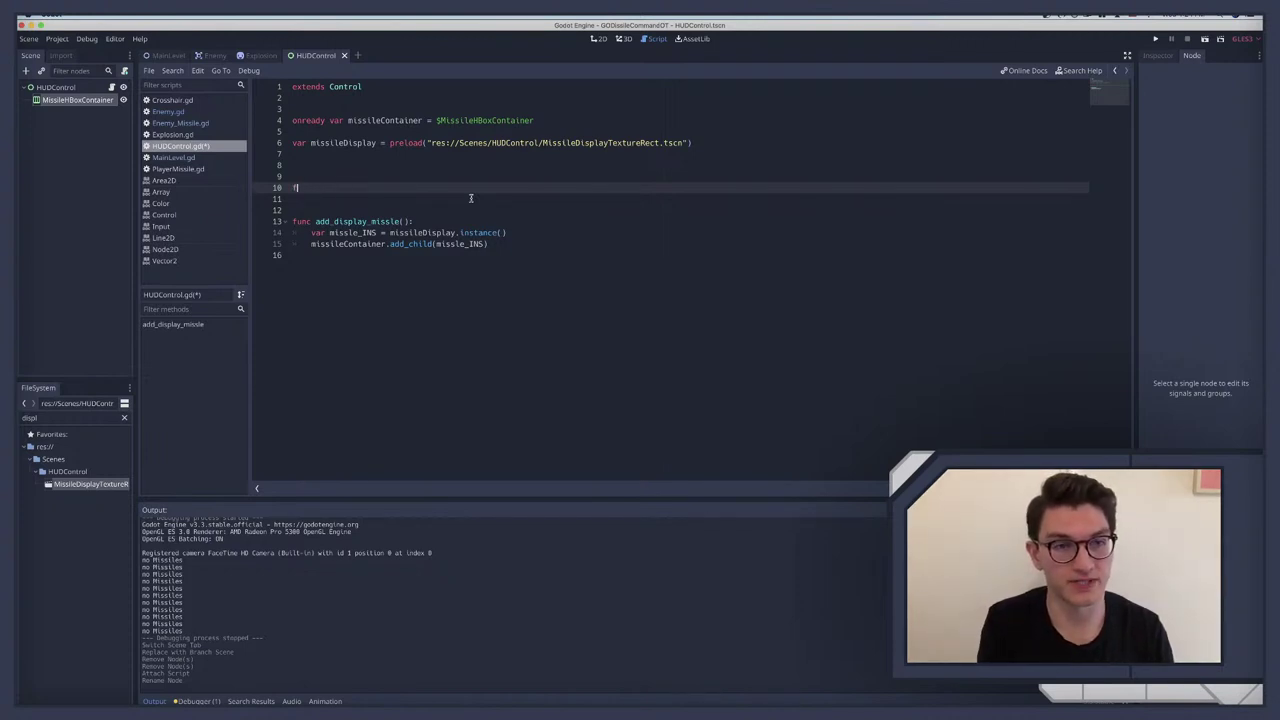
{"action": "key", "text": "BackSpace"}
{"action": "key", "text": "BackSpace"}
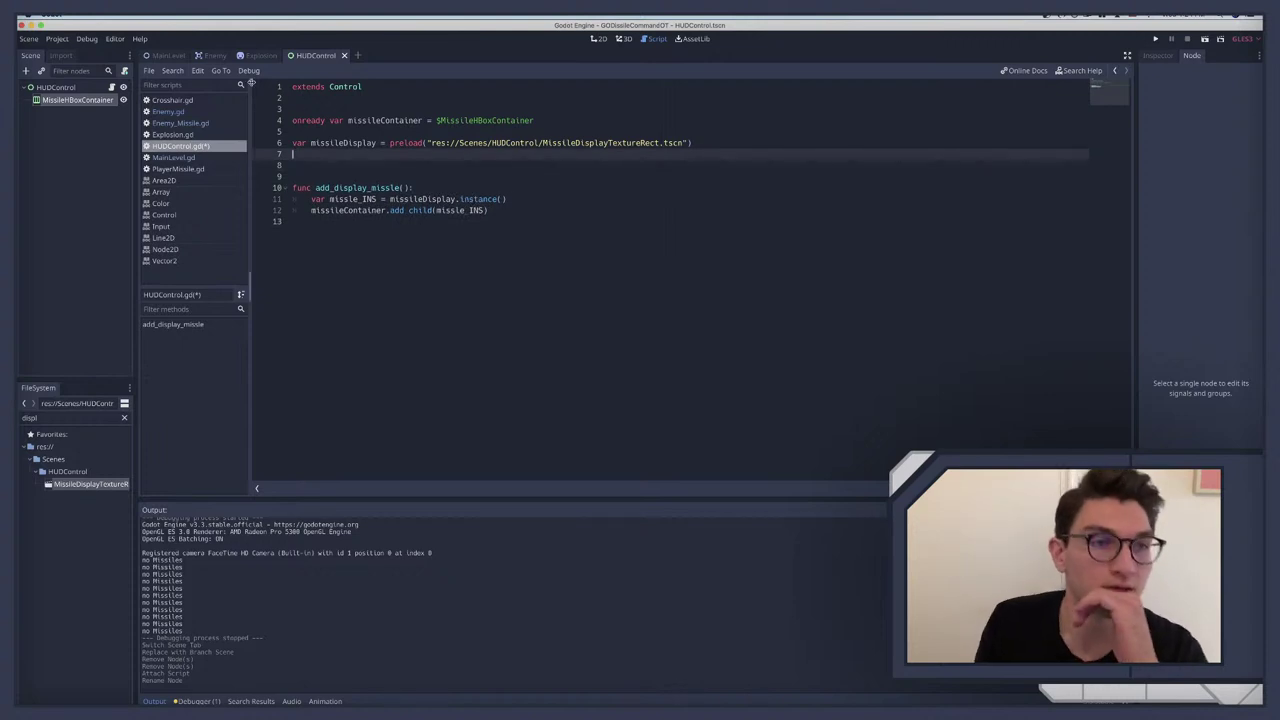
{"action": "left_click", "coordinate": [163, 55]}
{"action": "left_click", "coordinate": [53, 89]}
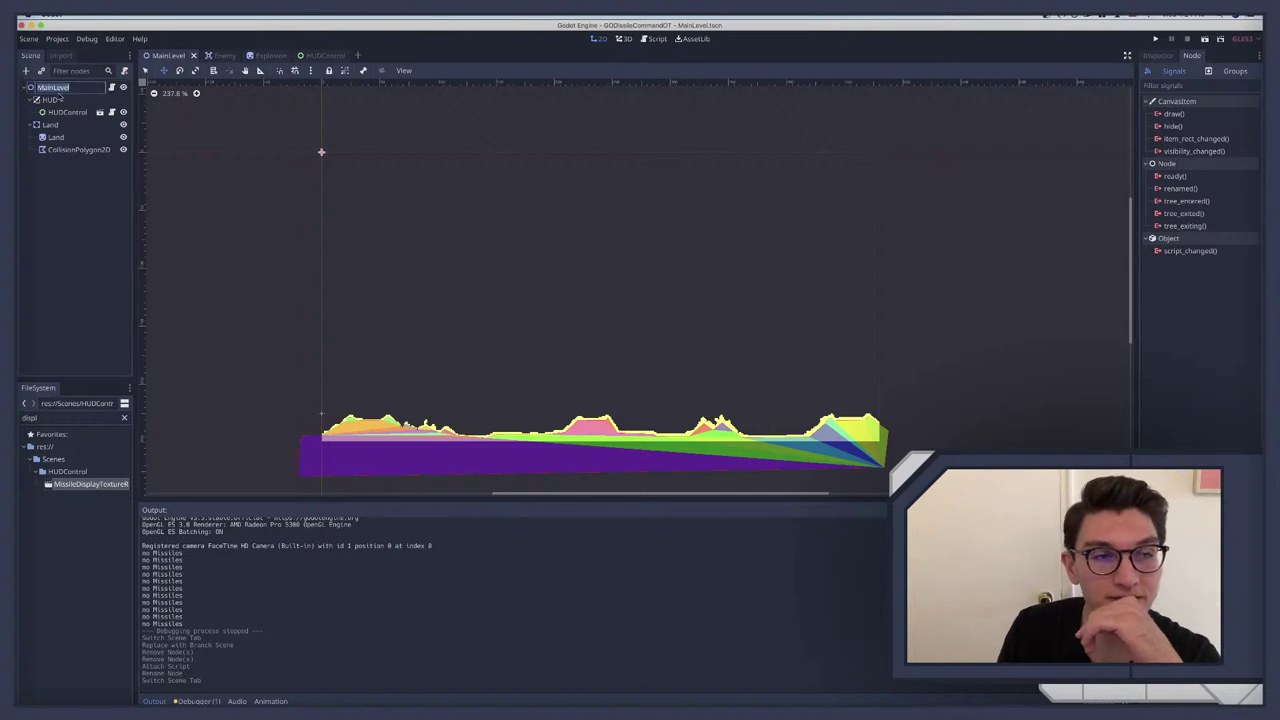
Step: Open MainLevel.gd from the MainLevel root node and remove the blank line above the vars
{"action": "left_click", "coordinate": [55, 111]}
{"action": "left_click", "coordinate": [54, 88]}
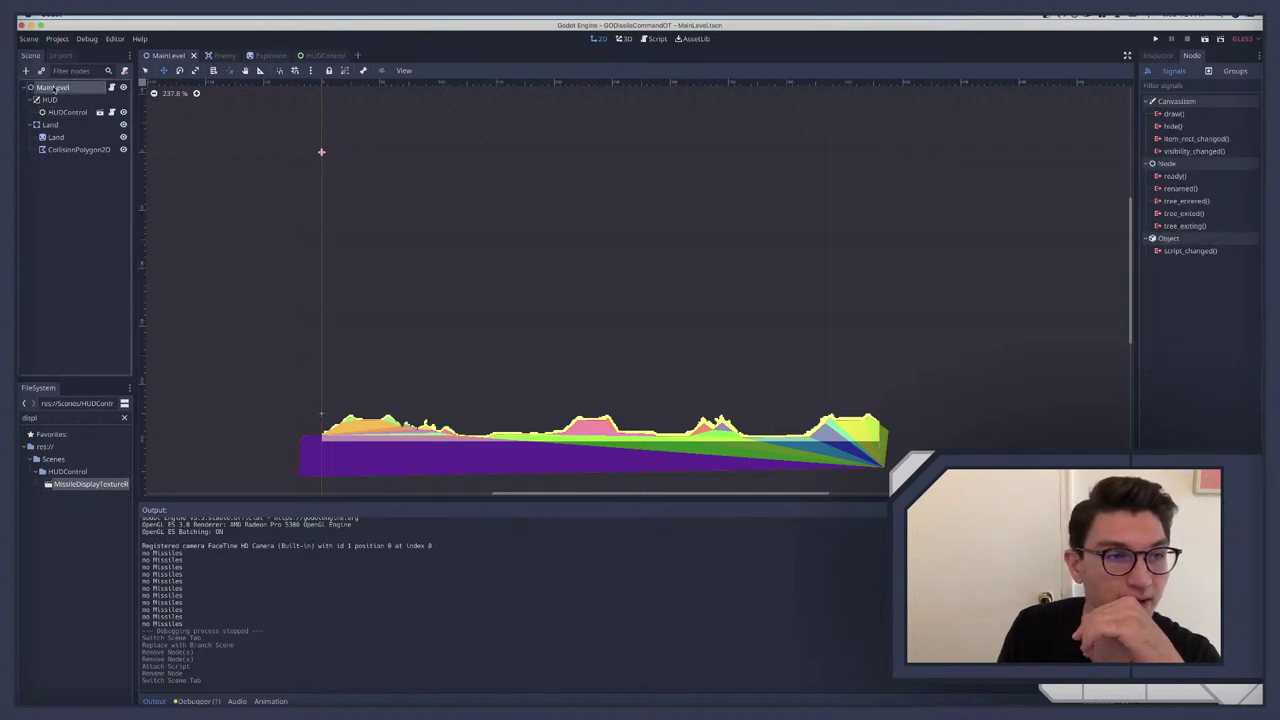
{"action": "left_click", "coordinate": [112, 87]}
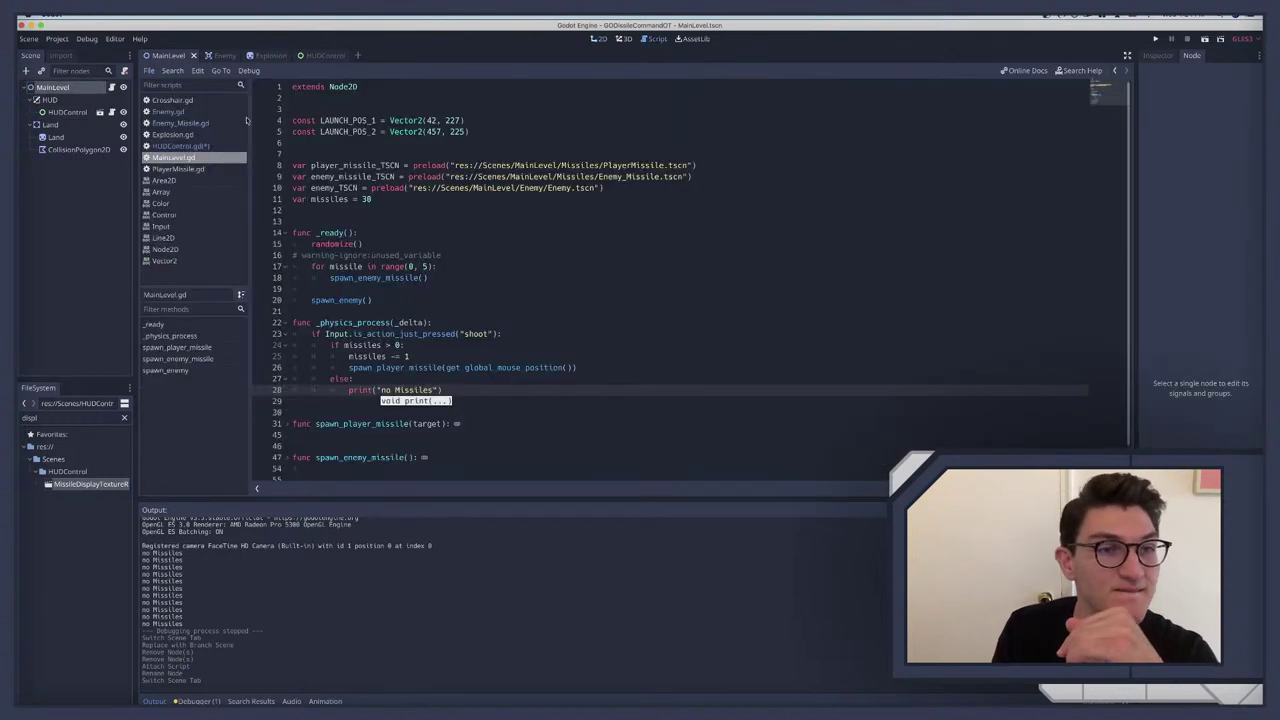
{"action": "left_click", "coordinate": [340, 199]}
{"action": "key", "text": "Up"}
{"action": "key", "text": "Up"}
{"action": "key", "text": "Up"}
{"action": "key", "text": "Up"}
{"action": "key", "text": "BackSpace"}
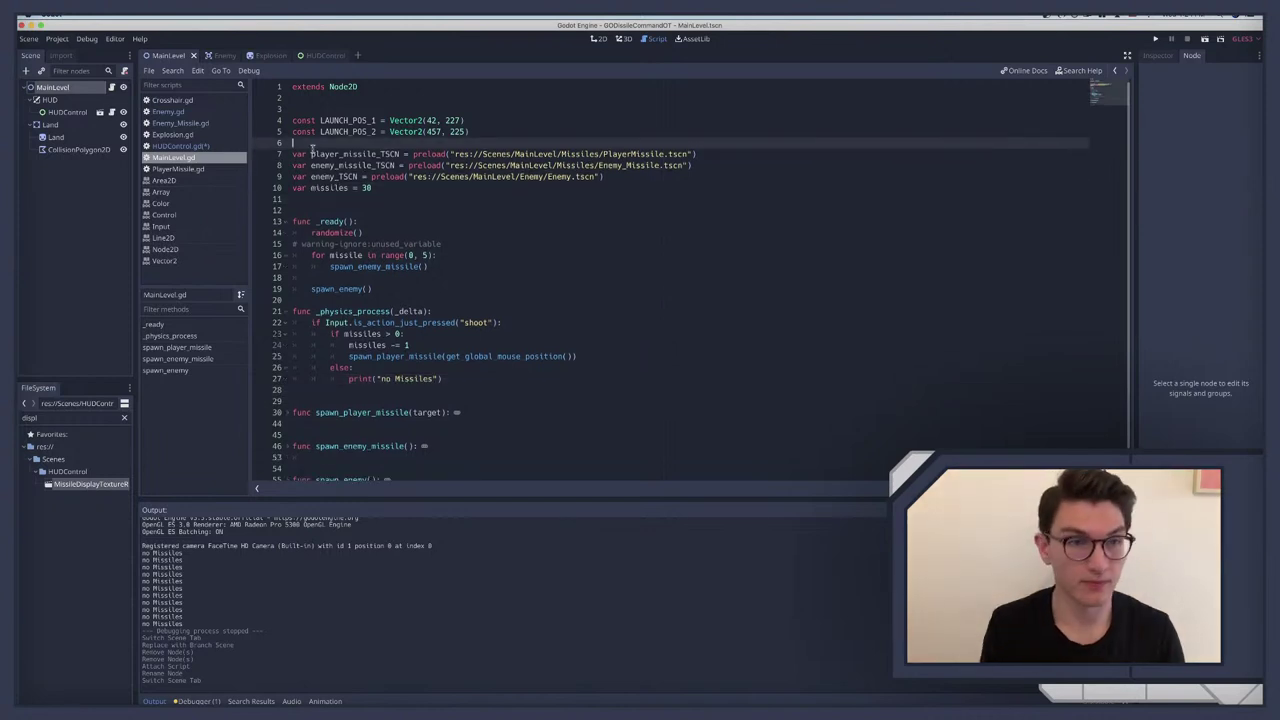
Step: Declare missile_launched and new_level signals below var missiles = 30
{"action": "left_click", "coordinate": [391, 188]}
{"action": "key", "text": "Return"}
{"action": "key", "text": "Return"}
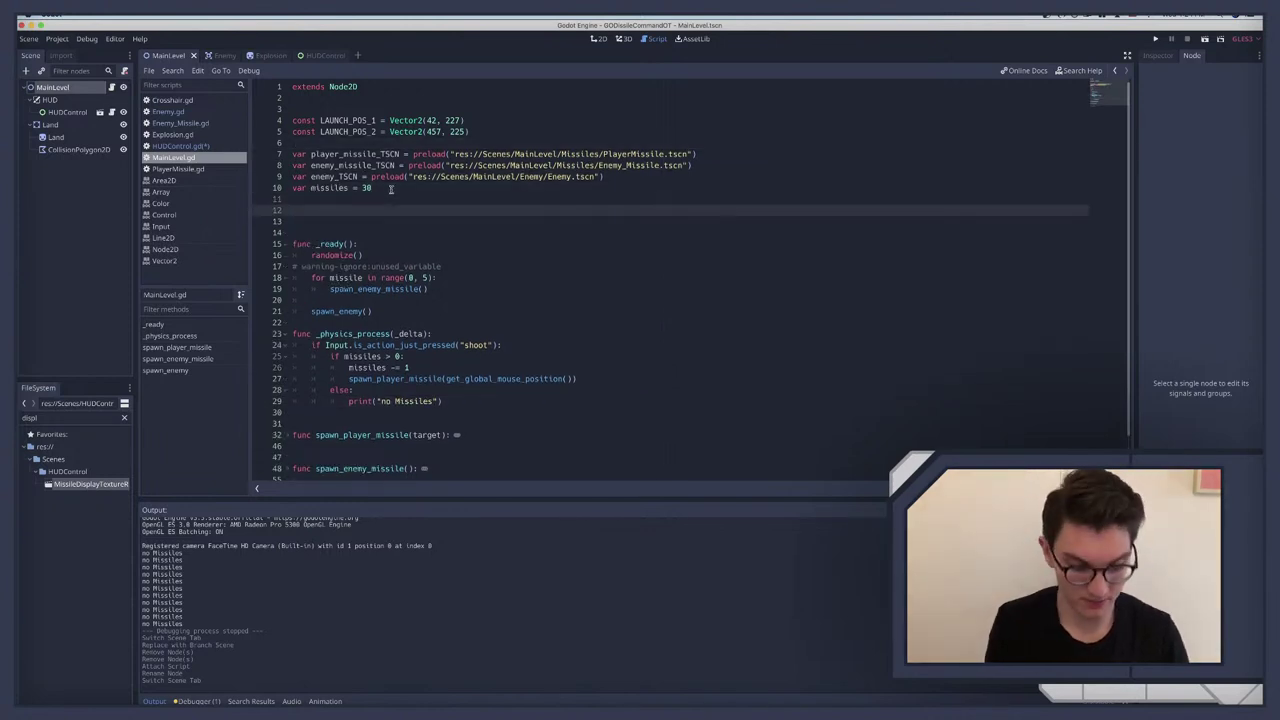
{"action": "type", "text": "signal"}
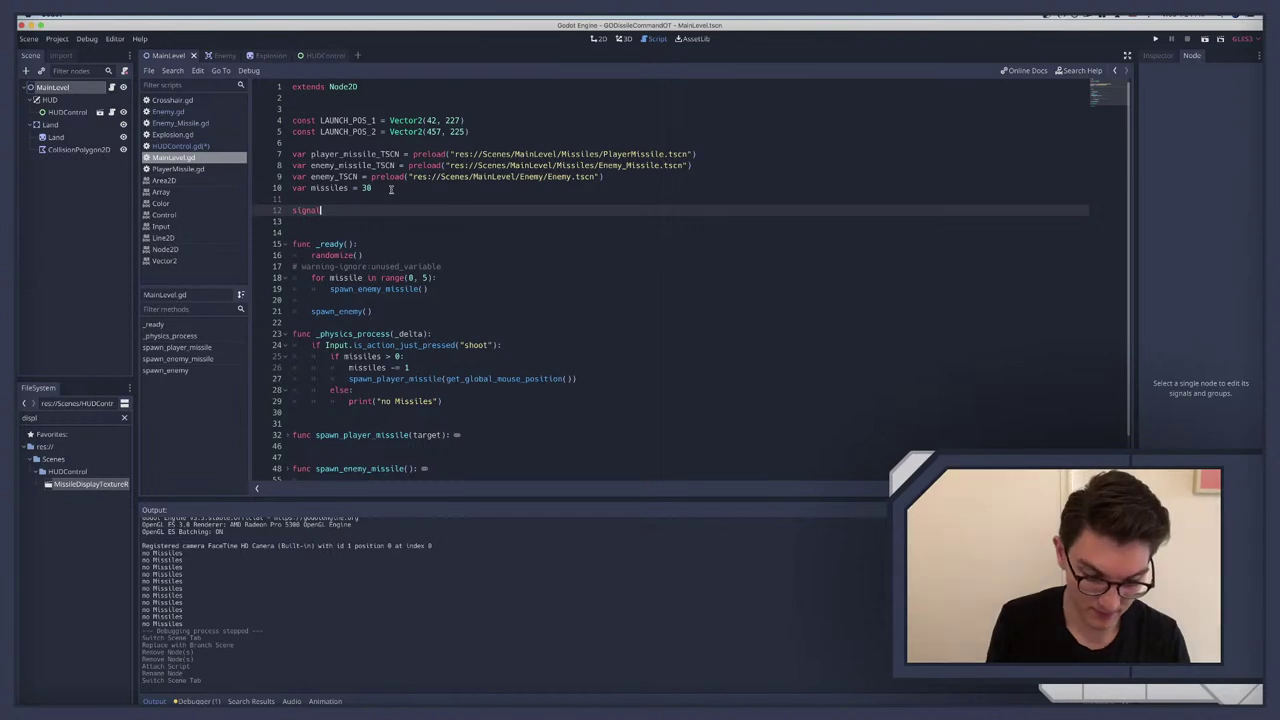
{"action": "type", "text": " missile "}
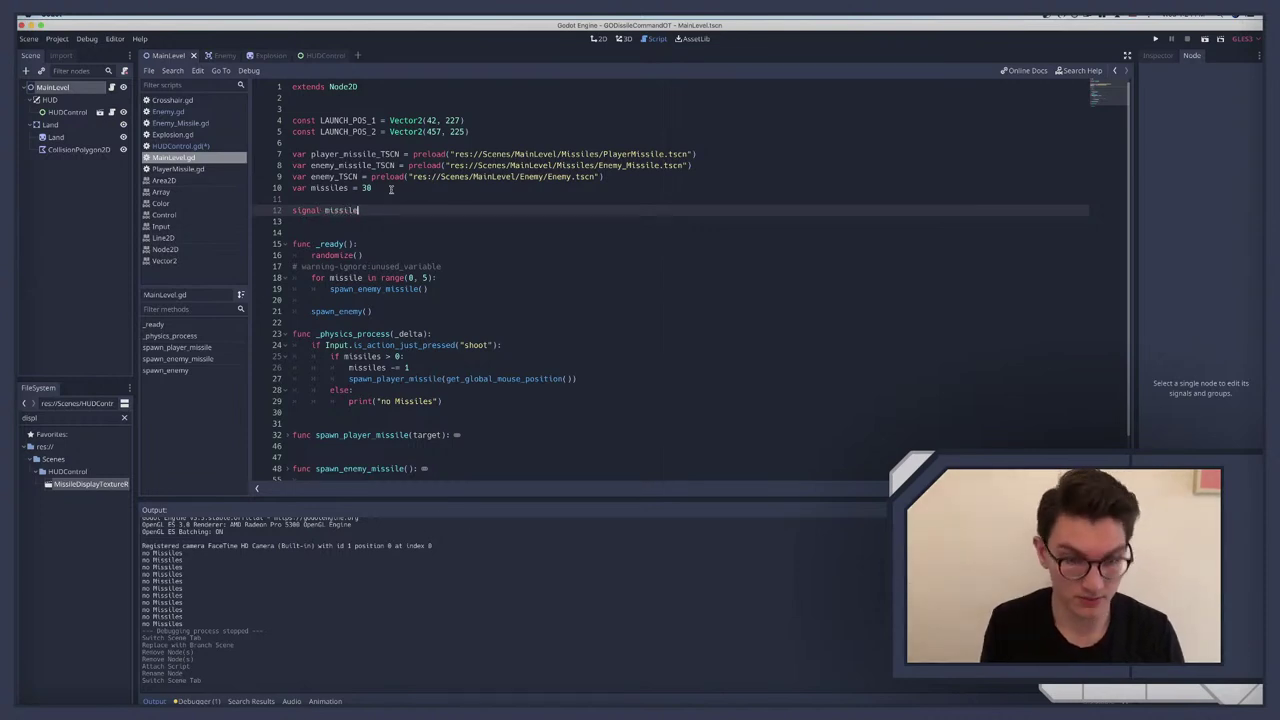
{"action": "type", "text": "launched"}
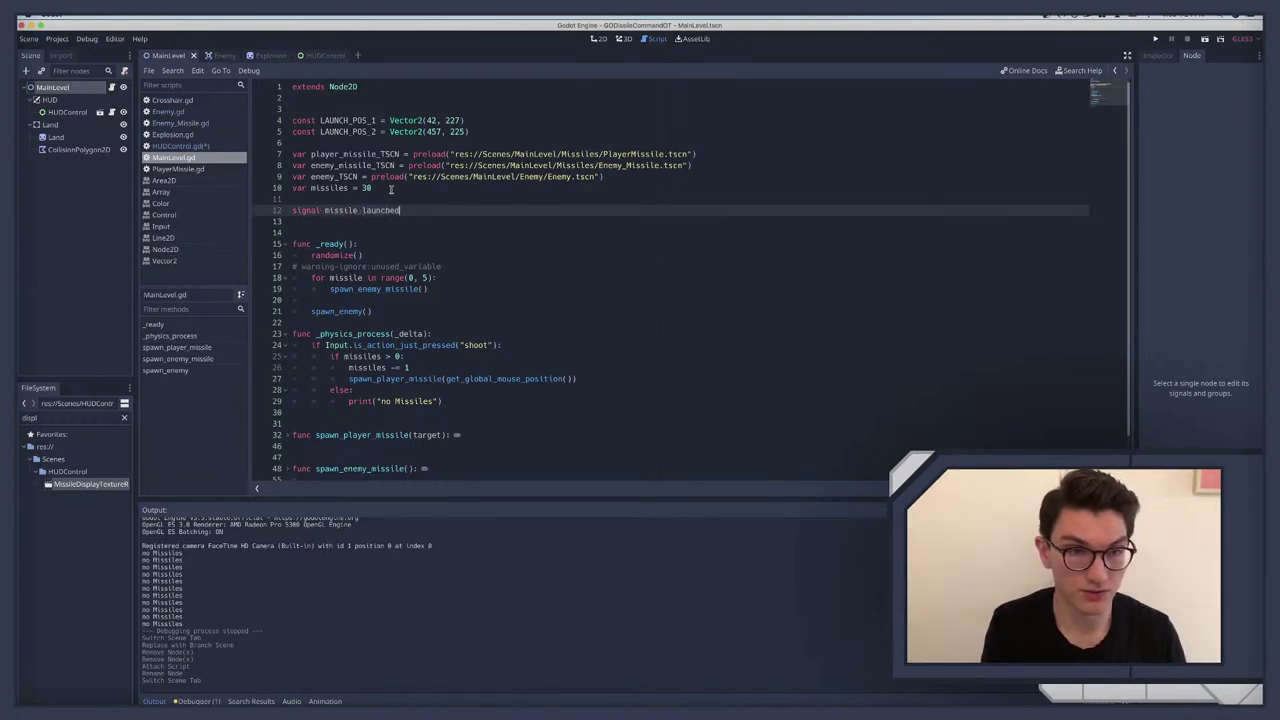
{"action": "type", "text": "()"}
{"action": "key", "text": "Return"}
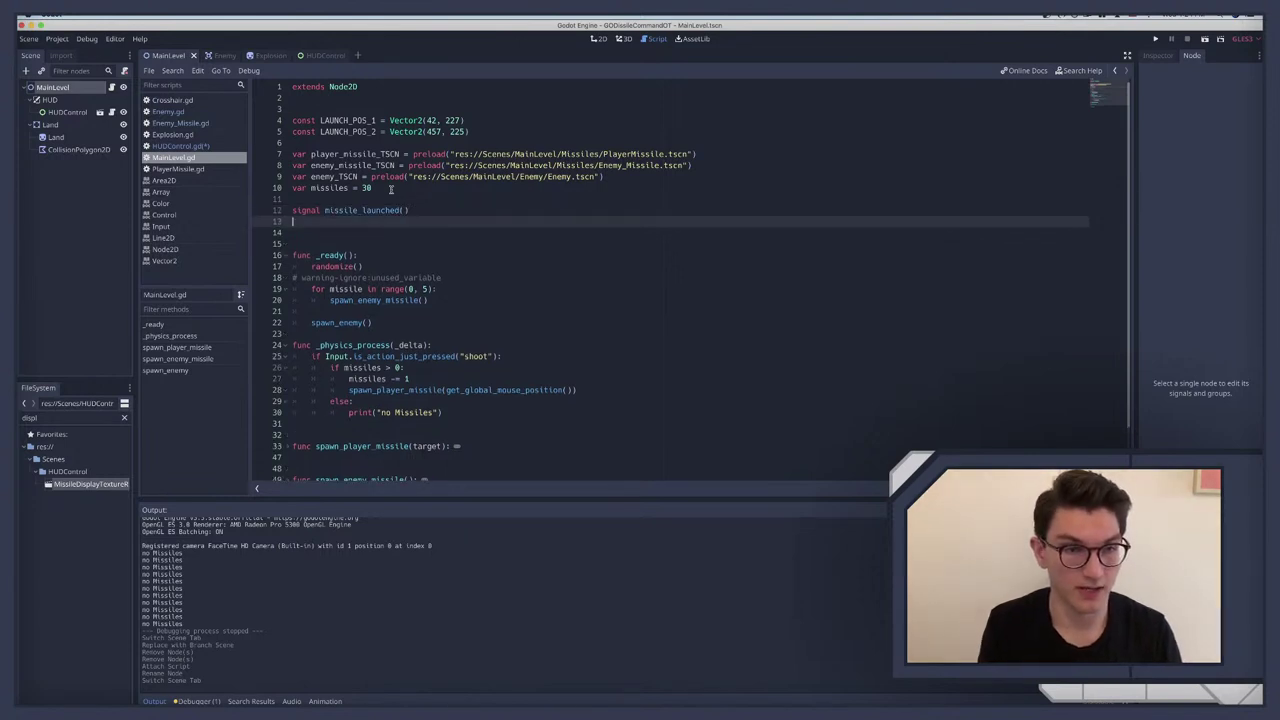
{"action": "type", "text": "si"}
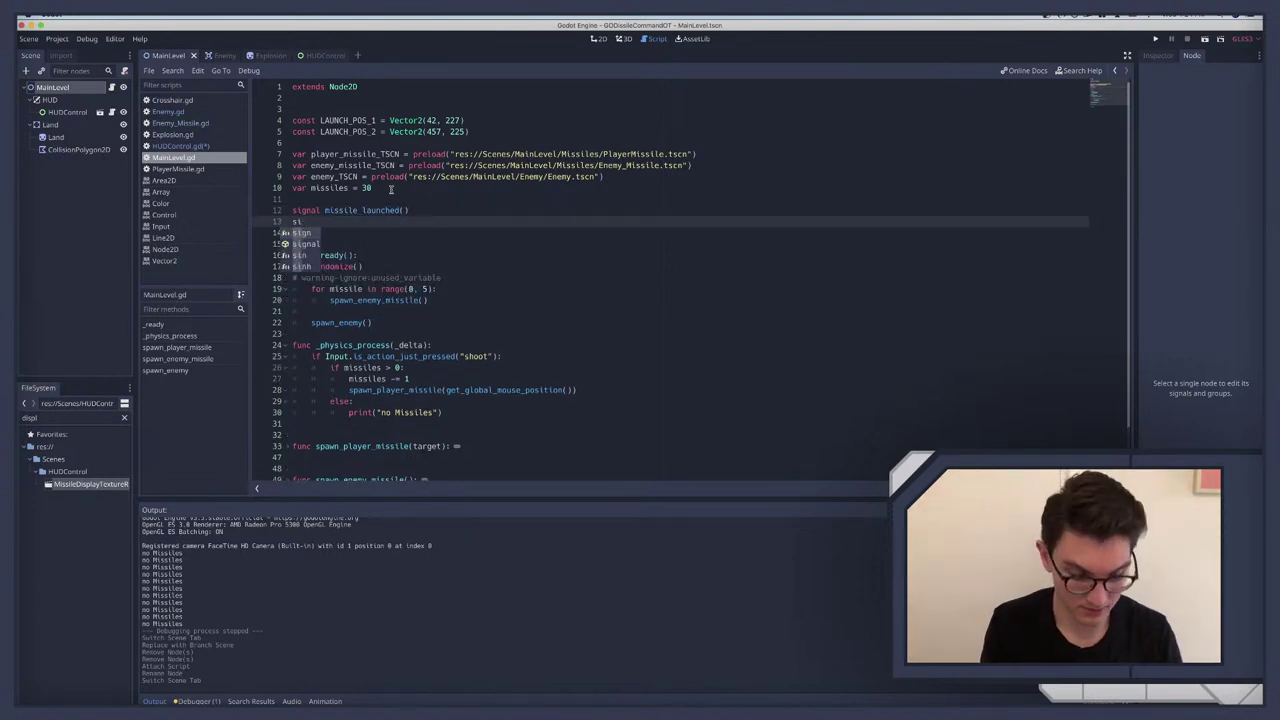
{"action": "type", "text": "gnal"}
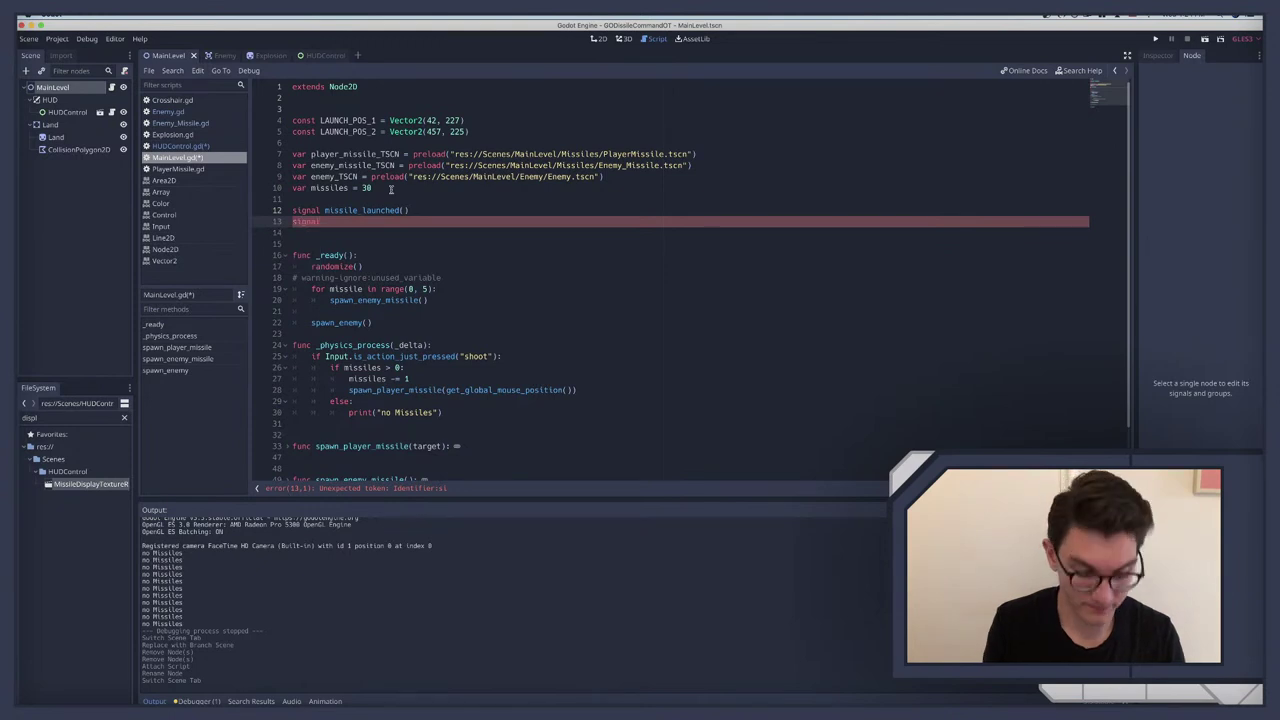
{"action": "type", "text": " new_level"}
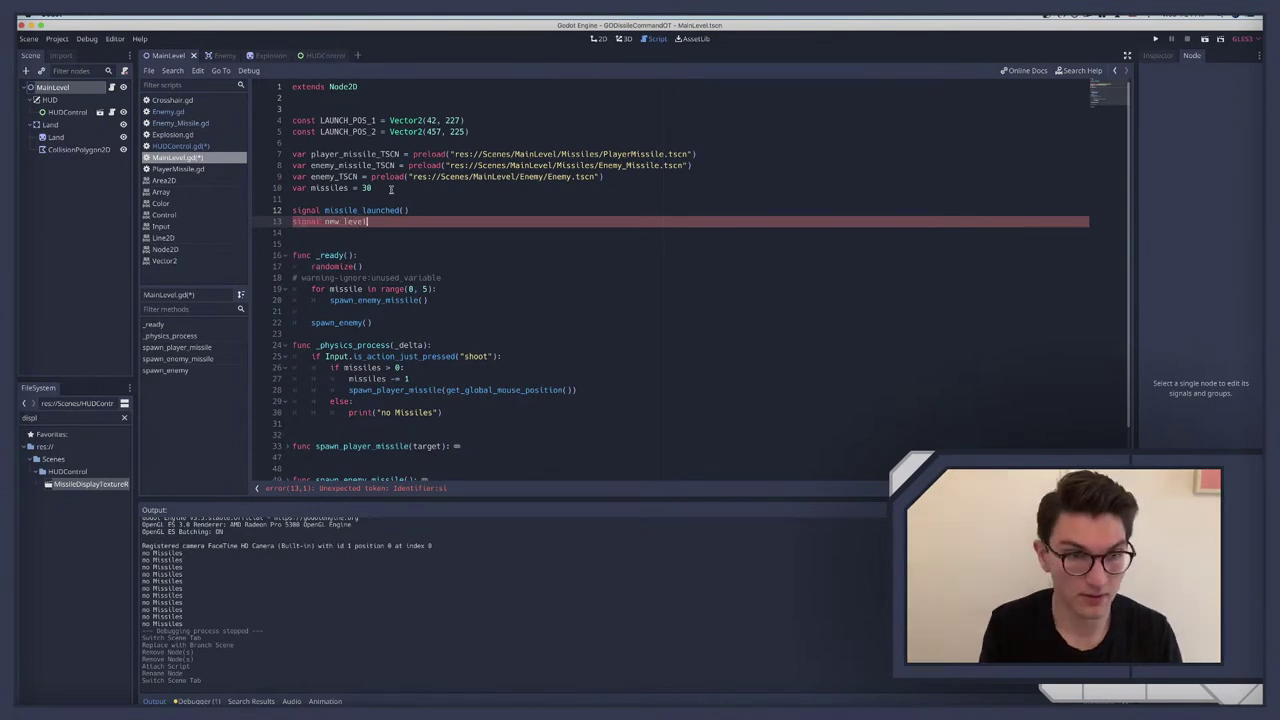
{"action": "type", "text": "()"}
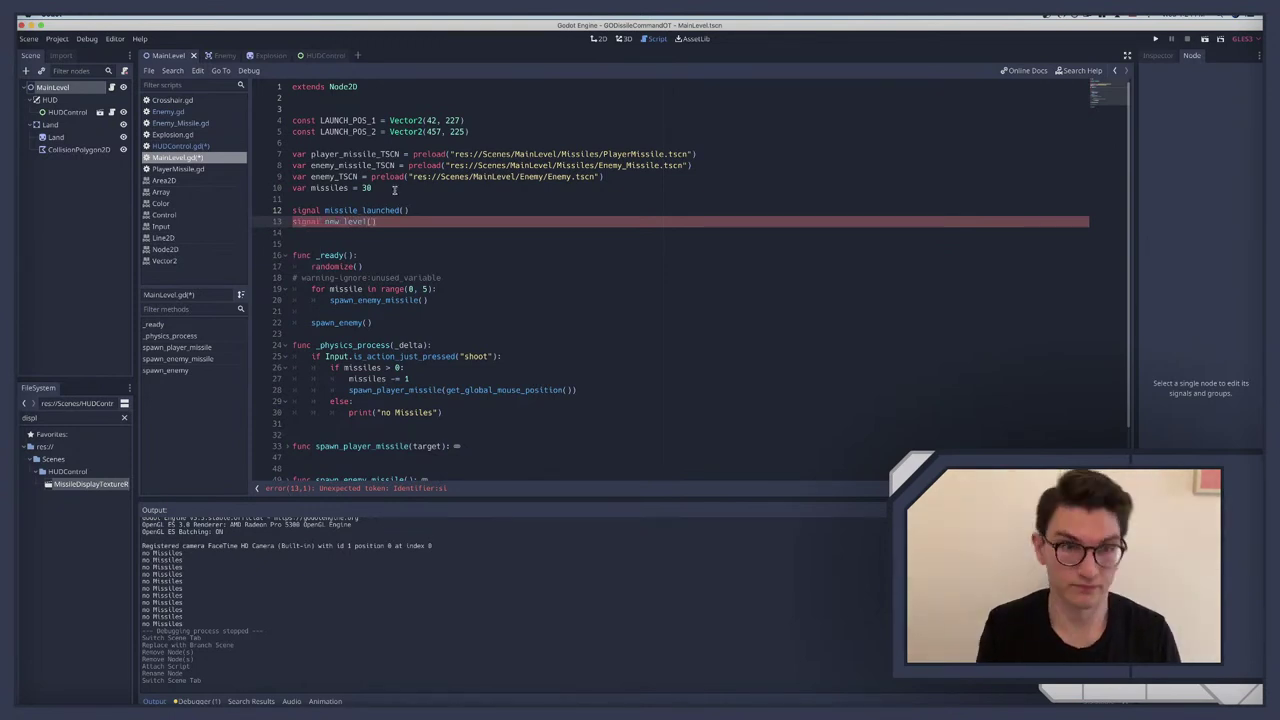
Step: Strip the parentheses from both signal declarations and save the scripts
{"action": "key", "text": "BackSpace"}
{"action": "key", "text": "BackSpace"}
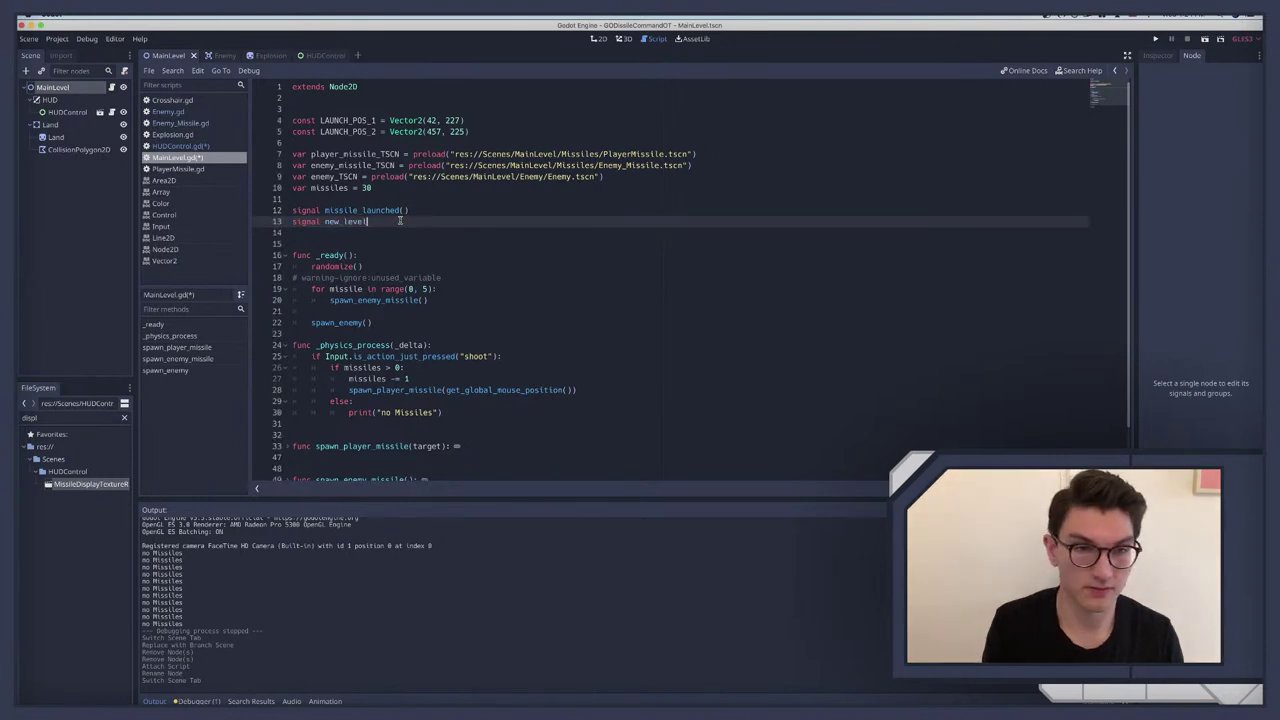
{"action": "left_click", "coordinate": [443, 209]}
{"action": "key", "text": "BackSpace"}
{"action": "key", "text": "BackSpace"}
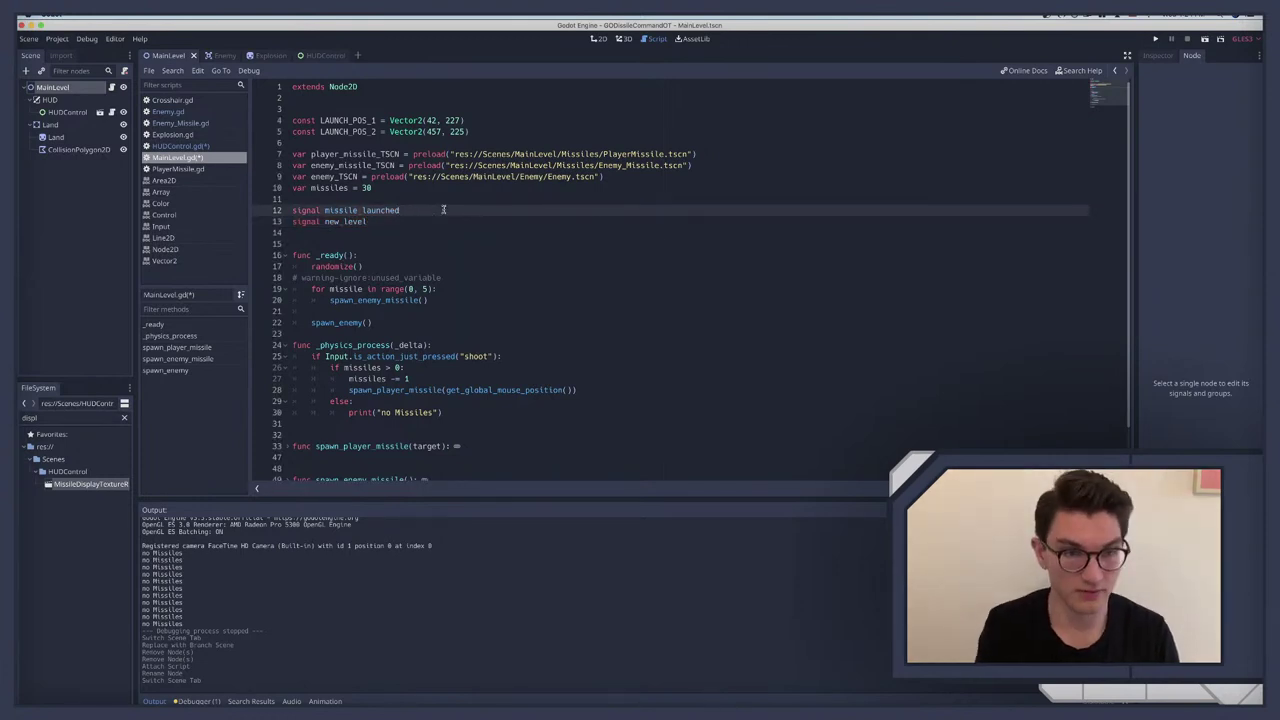
{"action": "key", "text": "super+s"}
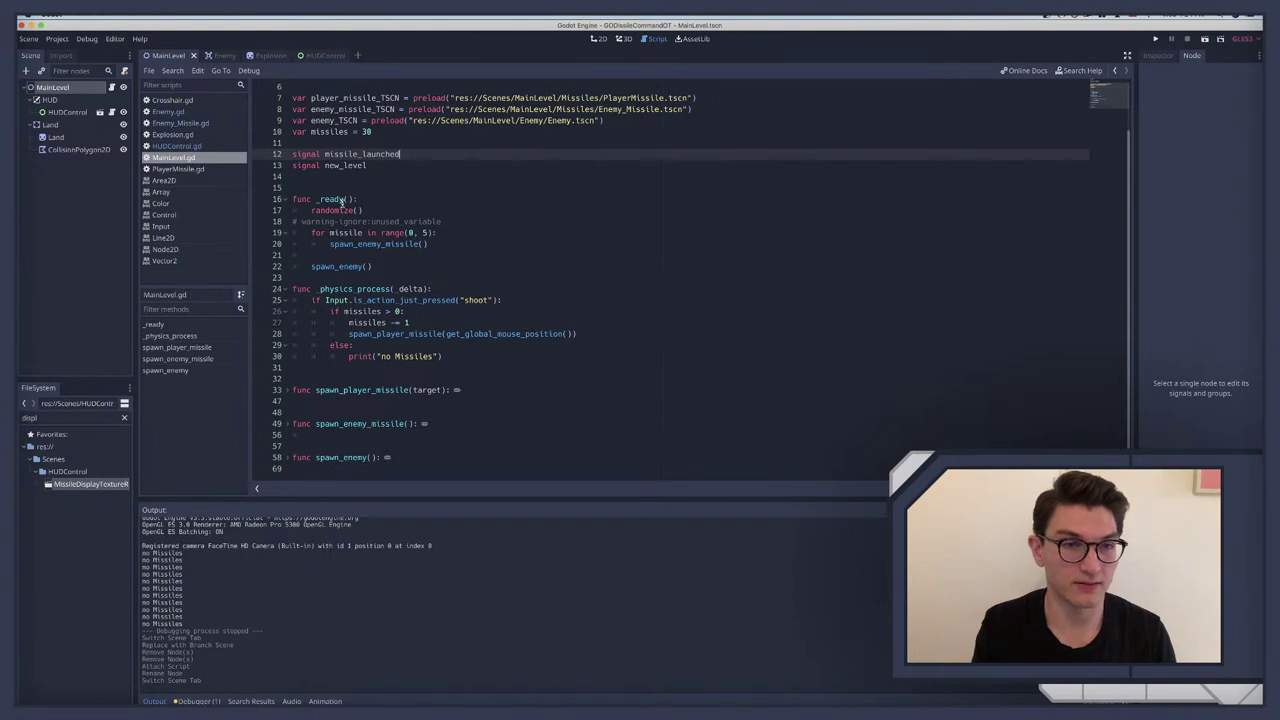
{"action": "double_click", "coordinate": [360, 165]}
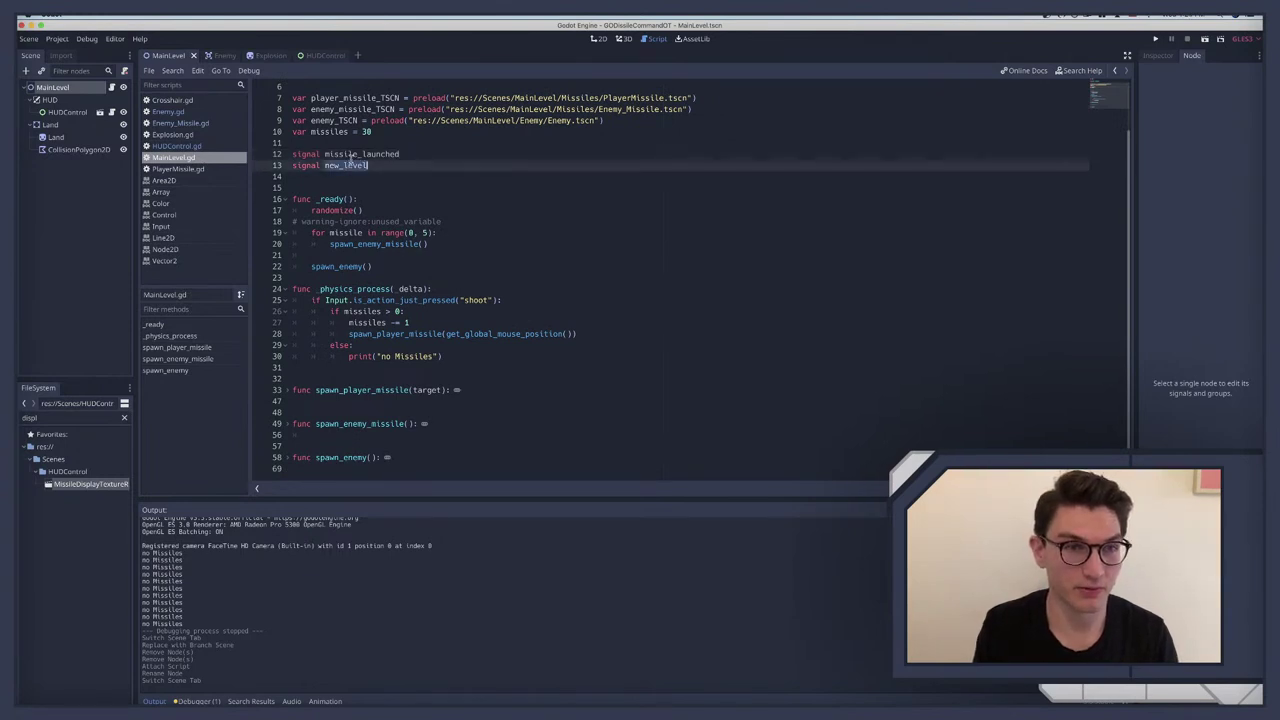
{"action": "double_click", "coordinate": [355, 155]}
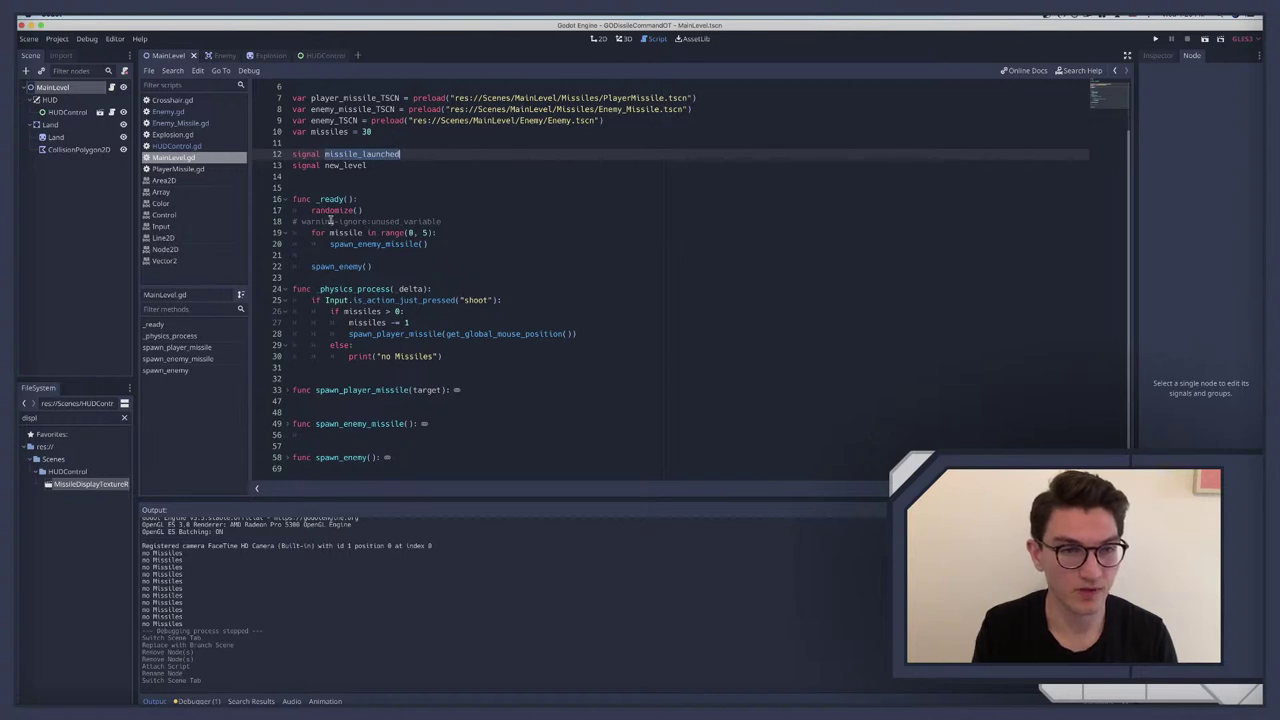
{"action": "left_click", "coordinate": [335, 200]}
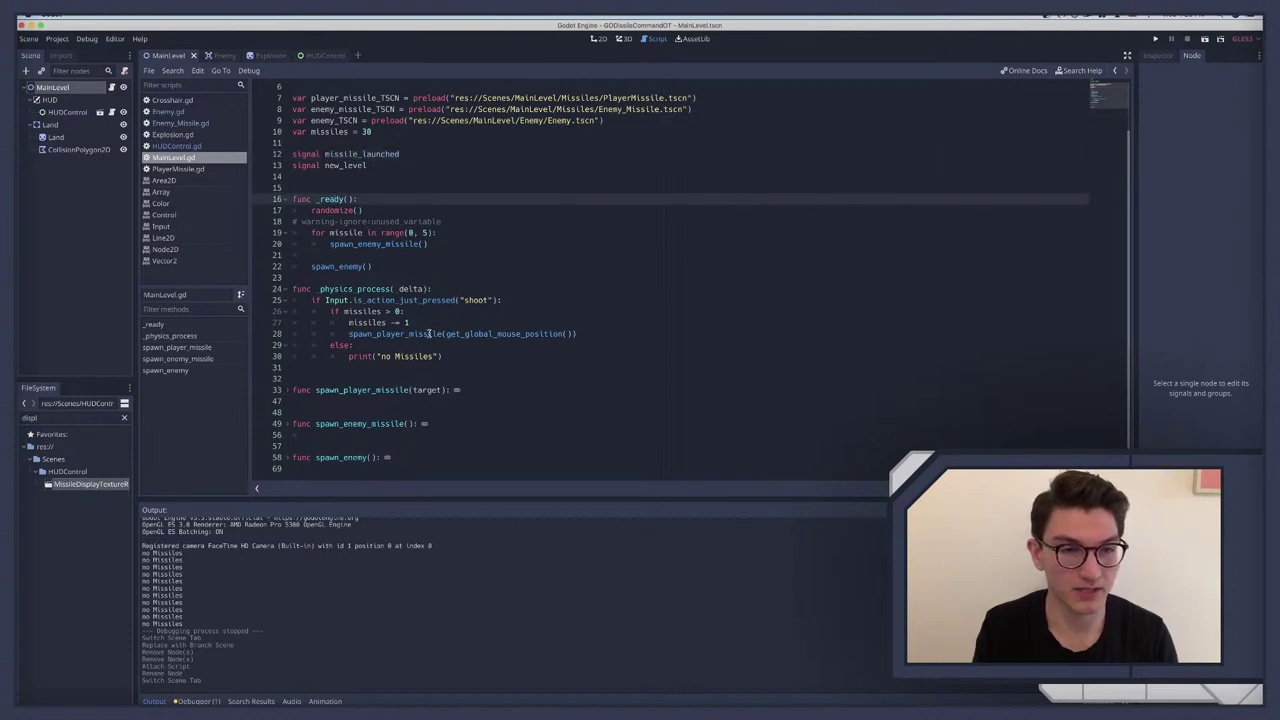
Step: Add emit_signal("missile_launched") after missiles -= 1, briefly checking the HUDControl tab
{"action": "left_click", "coordinate": [424, 322]}
{"action": "key", "text": "Return"}
{"action": "type", "text": "emit_signal(\""}
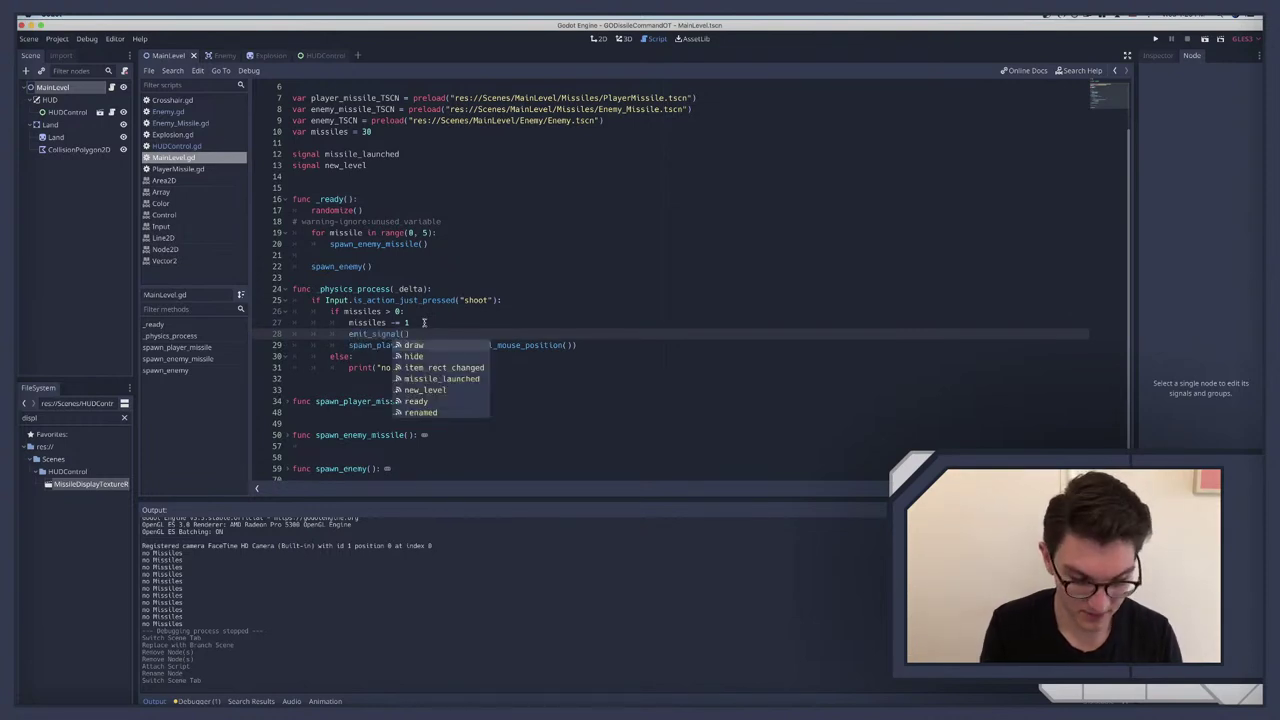
{"action": "type", "text": "mi"}
{"action": "key", "text": "Return"}
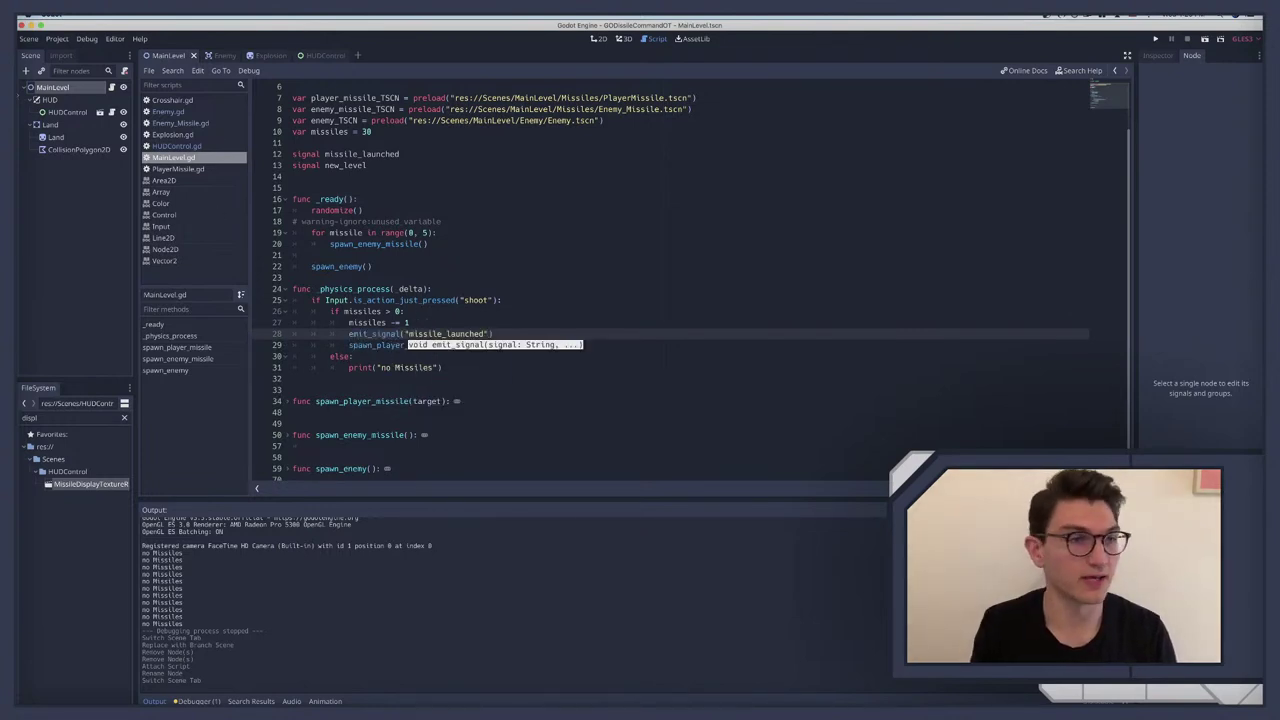
{"action": "left_click", "coordinate": [369, 199]}
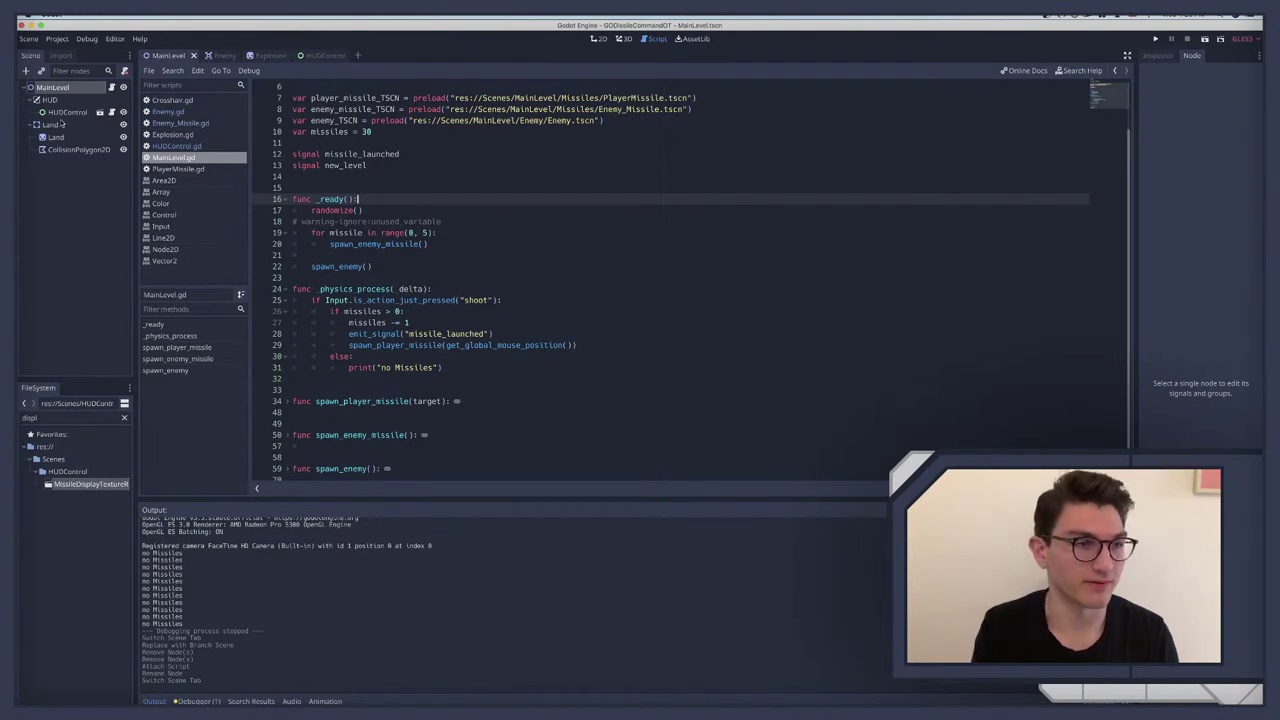
{"action": "left_click", "coordinate": [325, 56]}
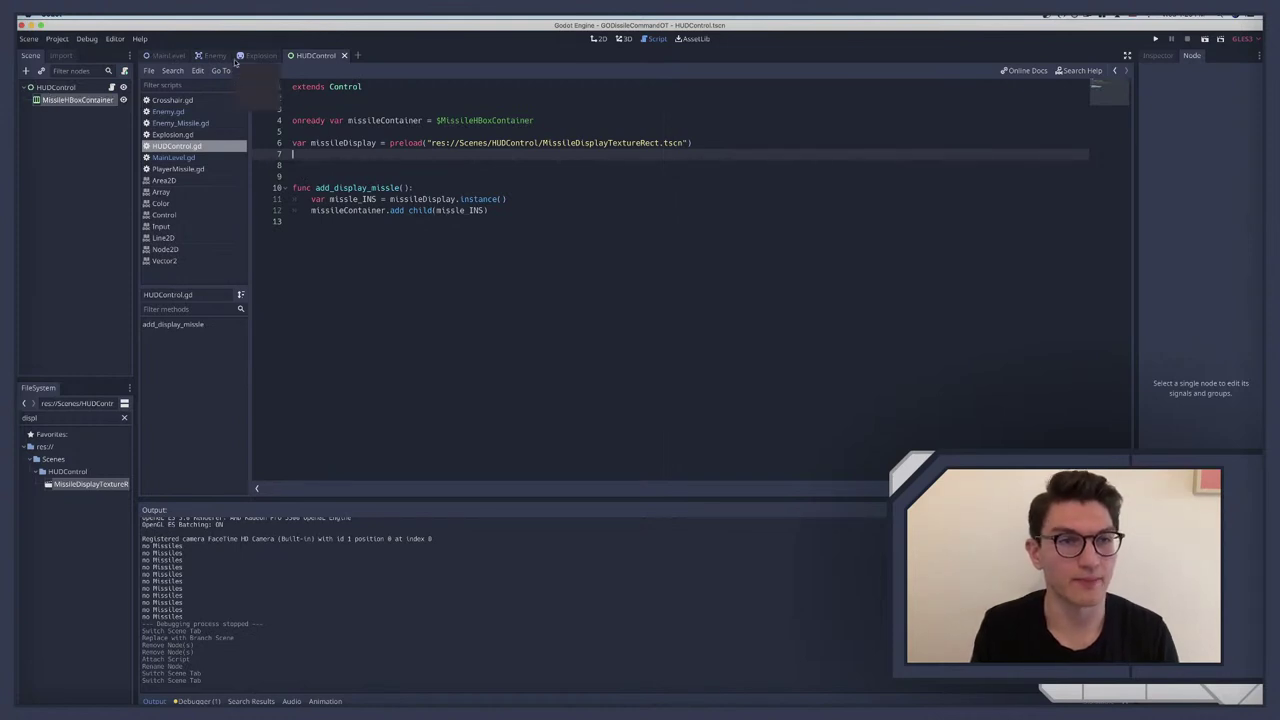
{"action": "left_click", "coordinate": [167, 56]}
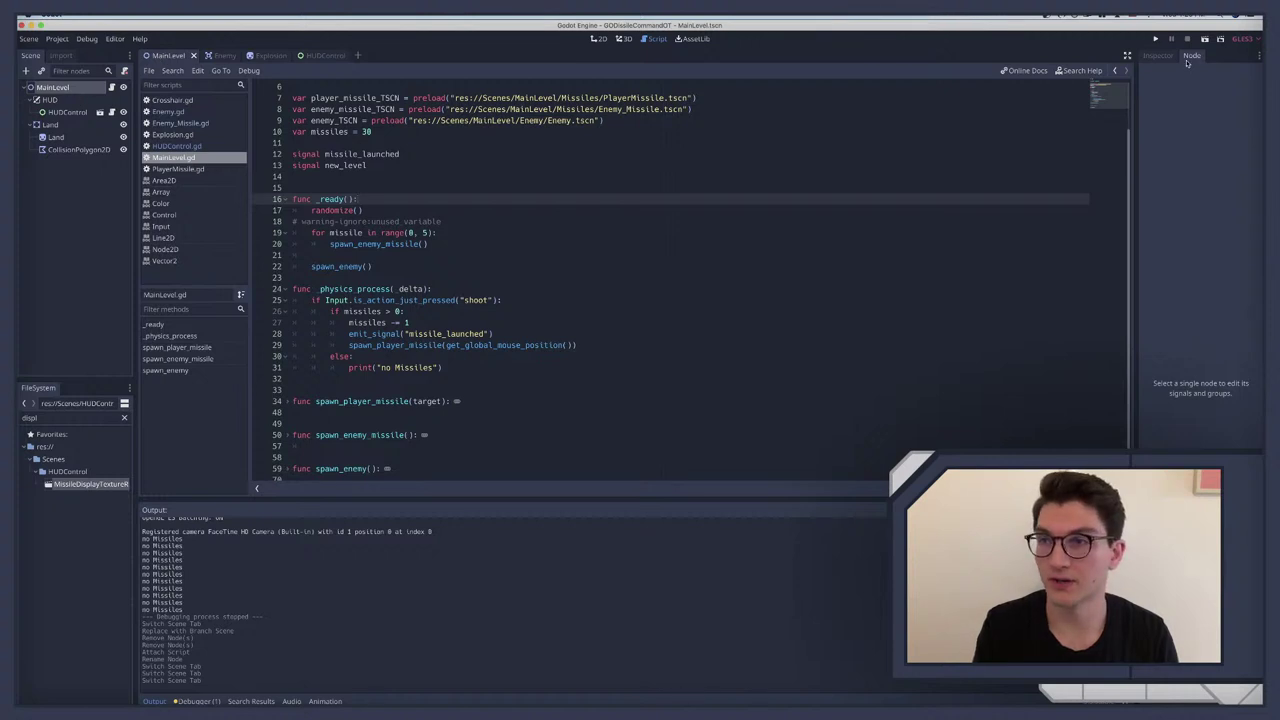
Step: Connect MainLevel's missile_launched and new_level signals to the HUDControl node
{"action": "left_click", "coordinate": [72, 87]}
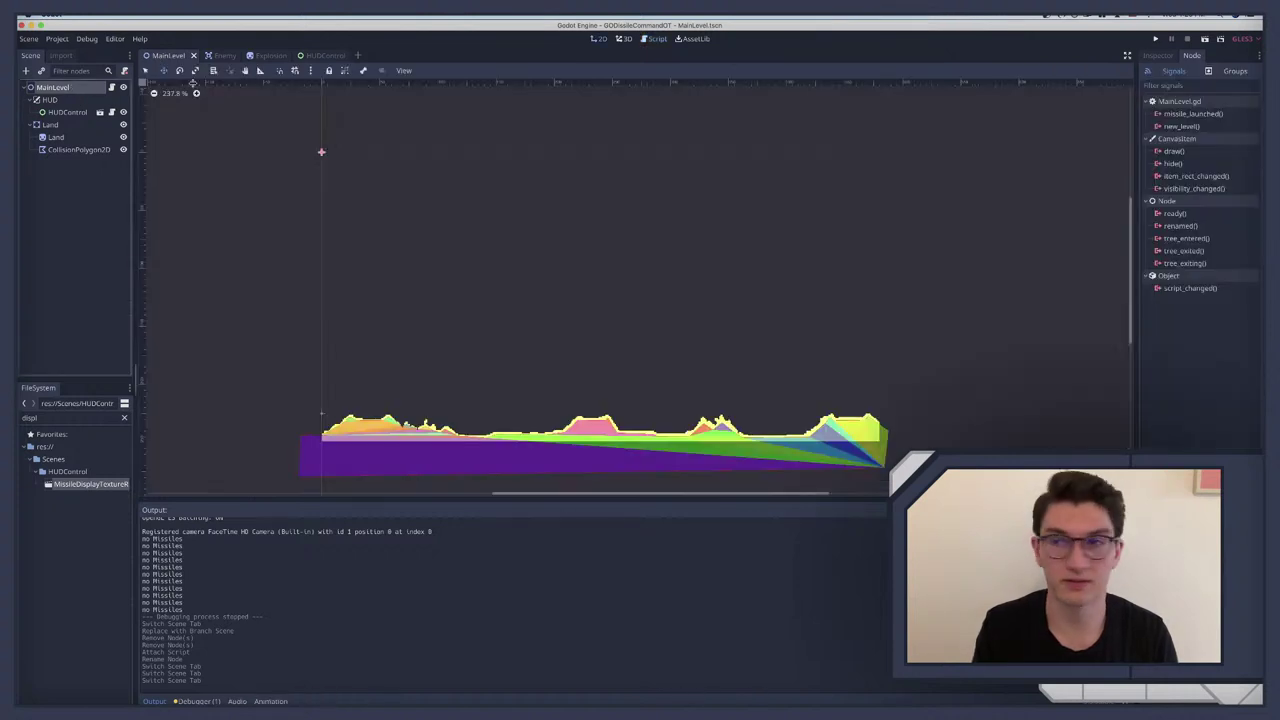
{"action": "double_click", "coordinate": [1200, 114]}
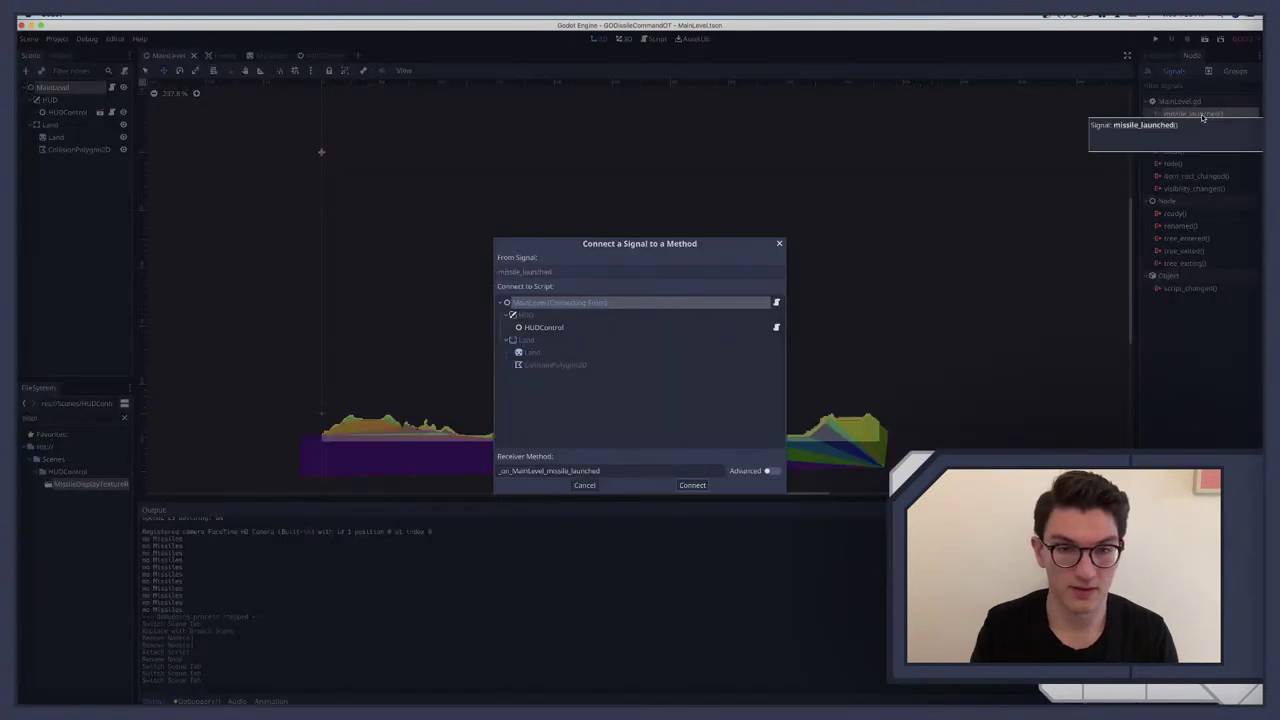
{"action": "double_click", "coordinate": [543, 327]}
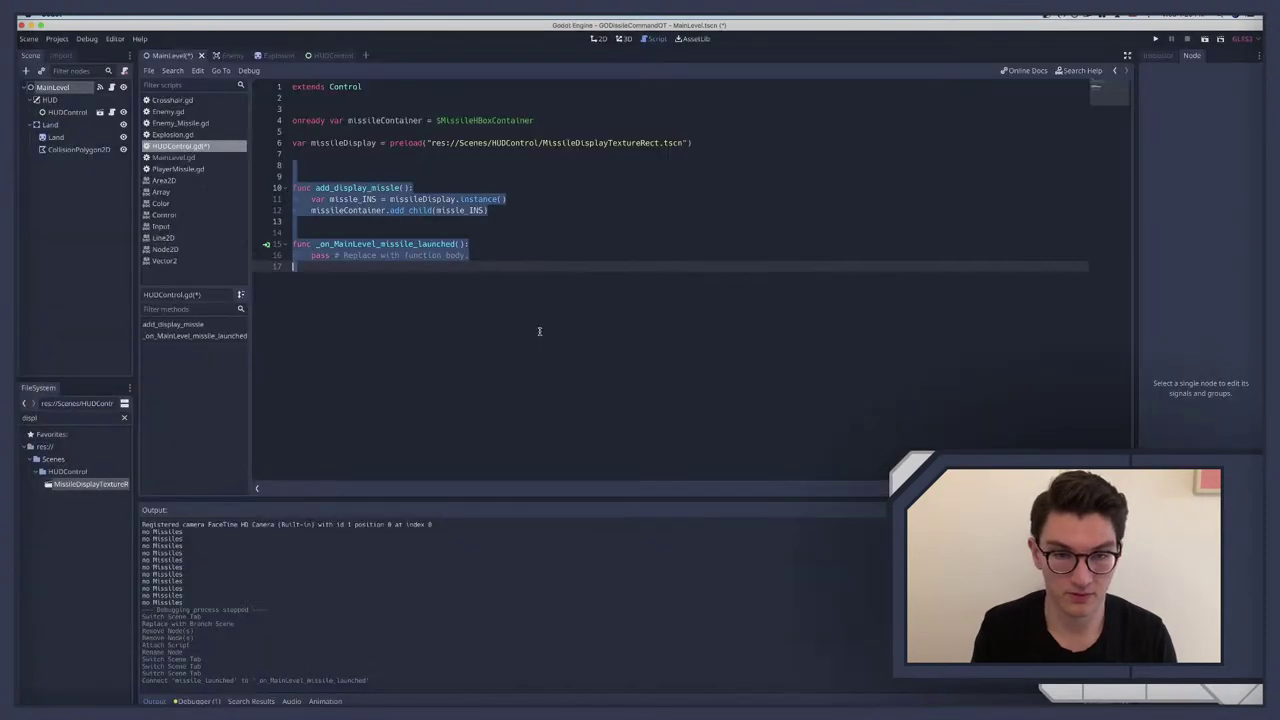
{"action": "left_click", "coordinate": [55, 87]}
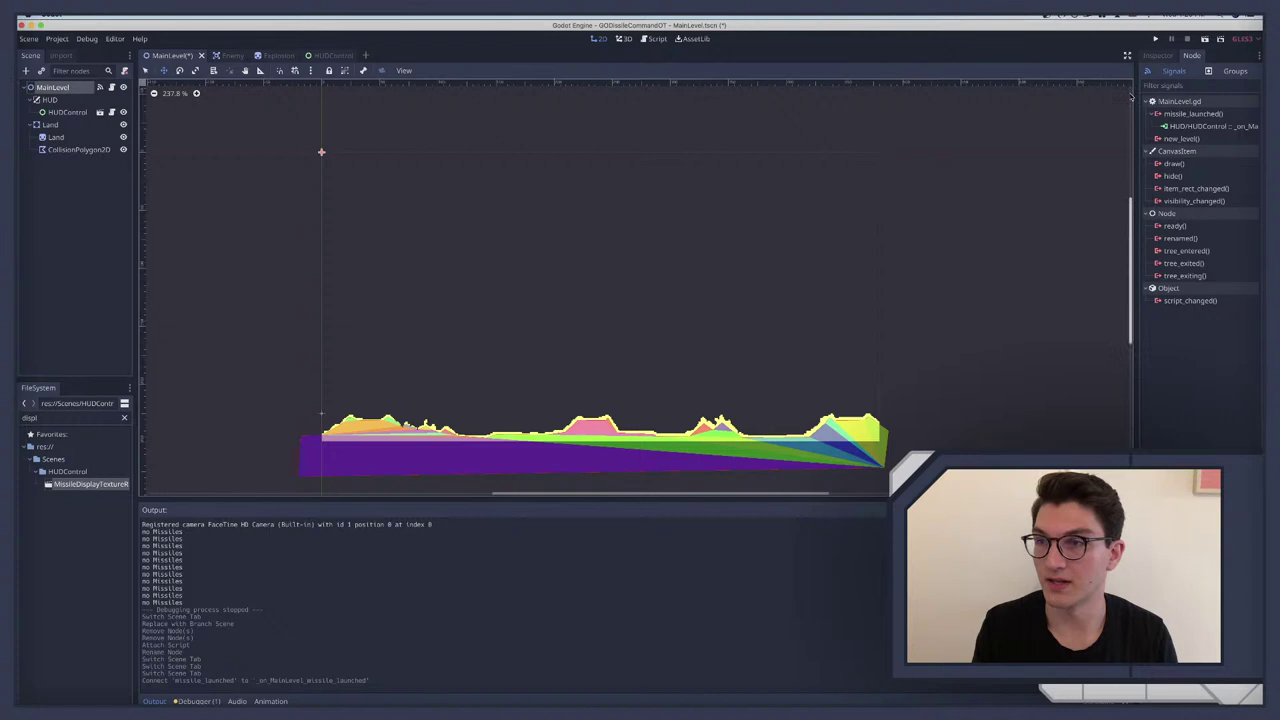
{"action": "double_click", "coordinate": [1168, 139]}
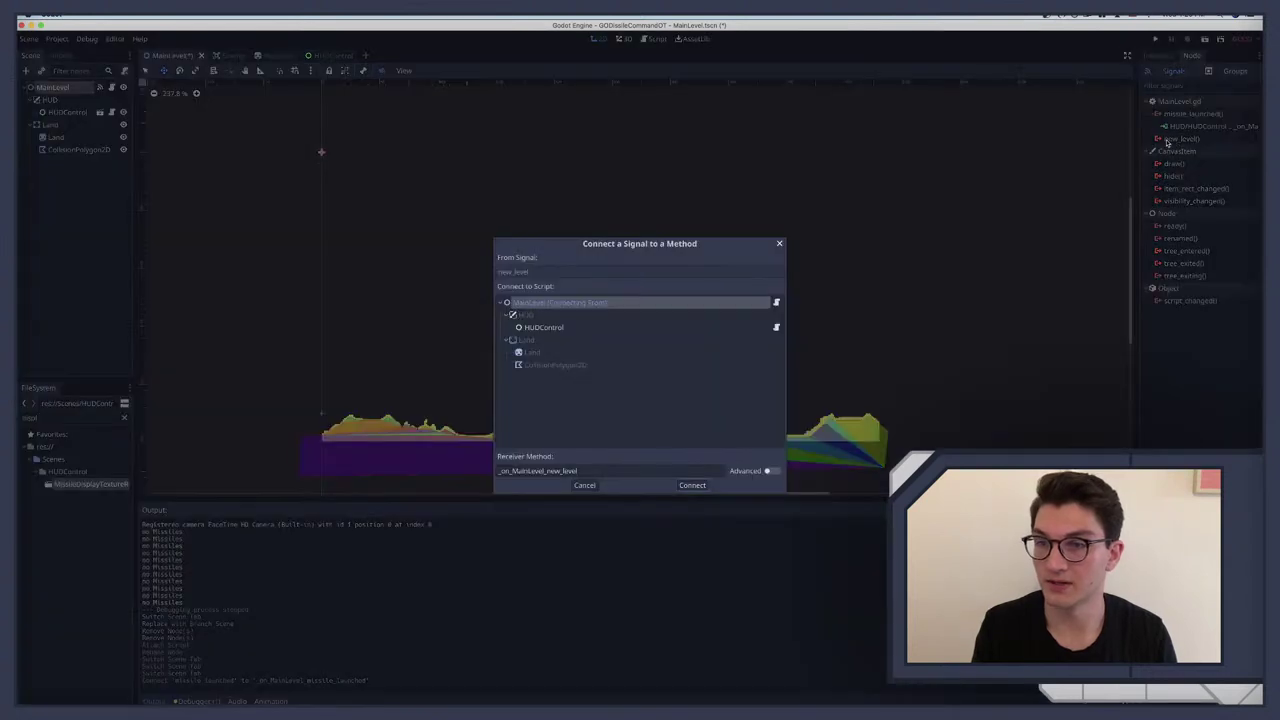
{"action": "left_click", "coordinate": [552, 330]}
{"action": "double_click", "coordinate": [552, 330]}
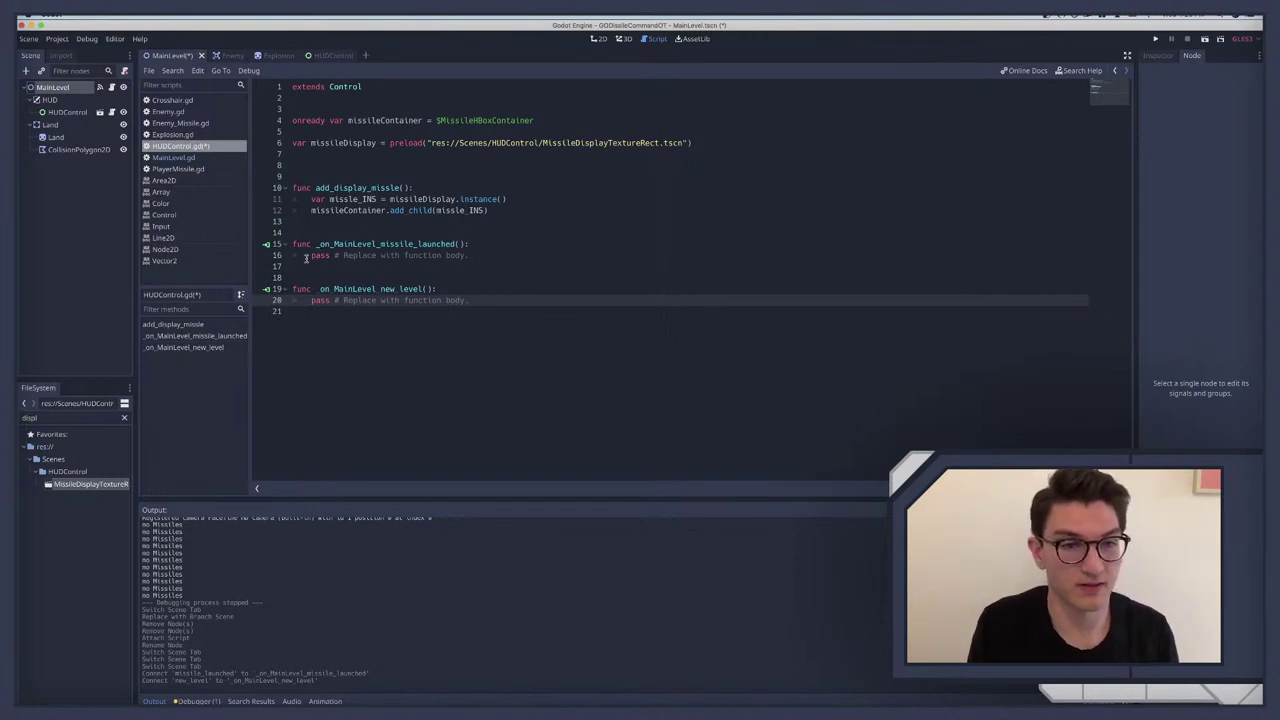
Step: Declare a missiles variable set to 30 below the missileDisplay preload
{"action": "left_click", "coordinate": [311, 257]}
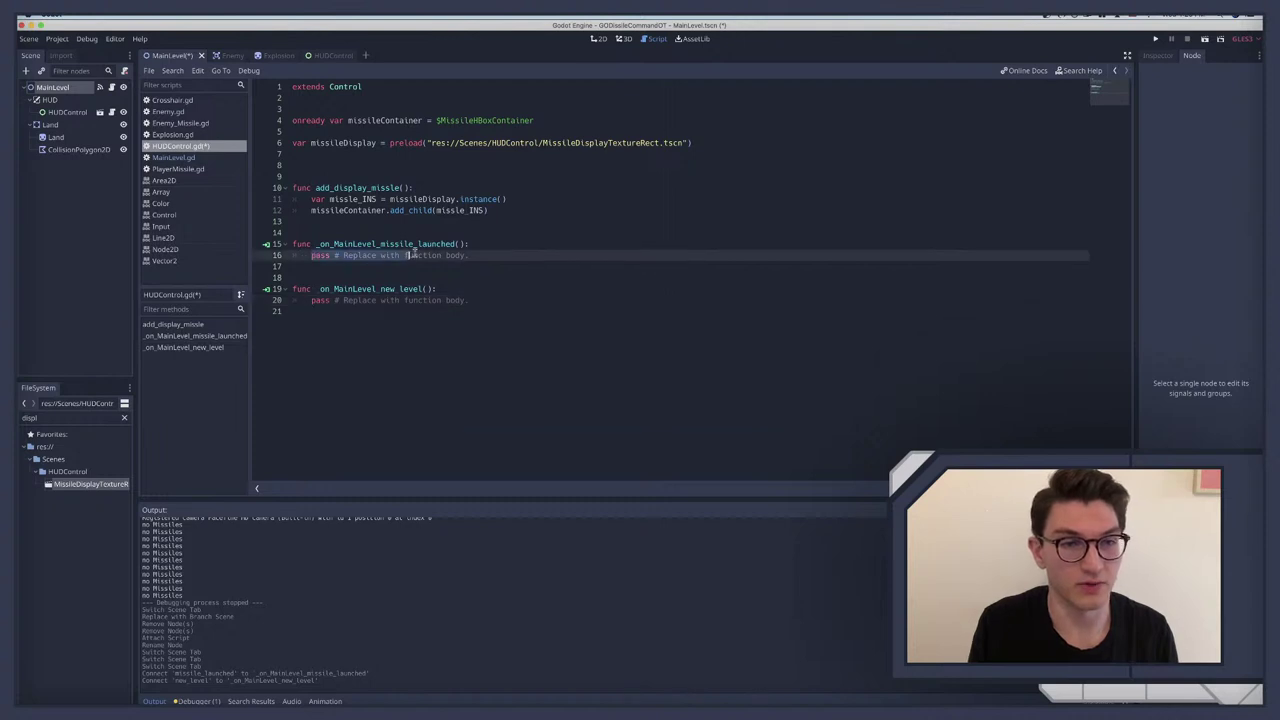
{"action": "left_click", "coordinate": [358, 155]}
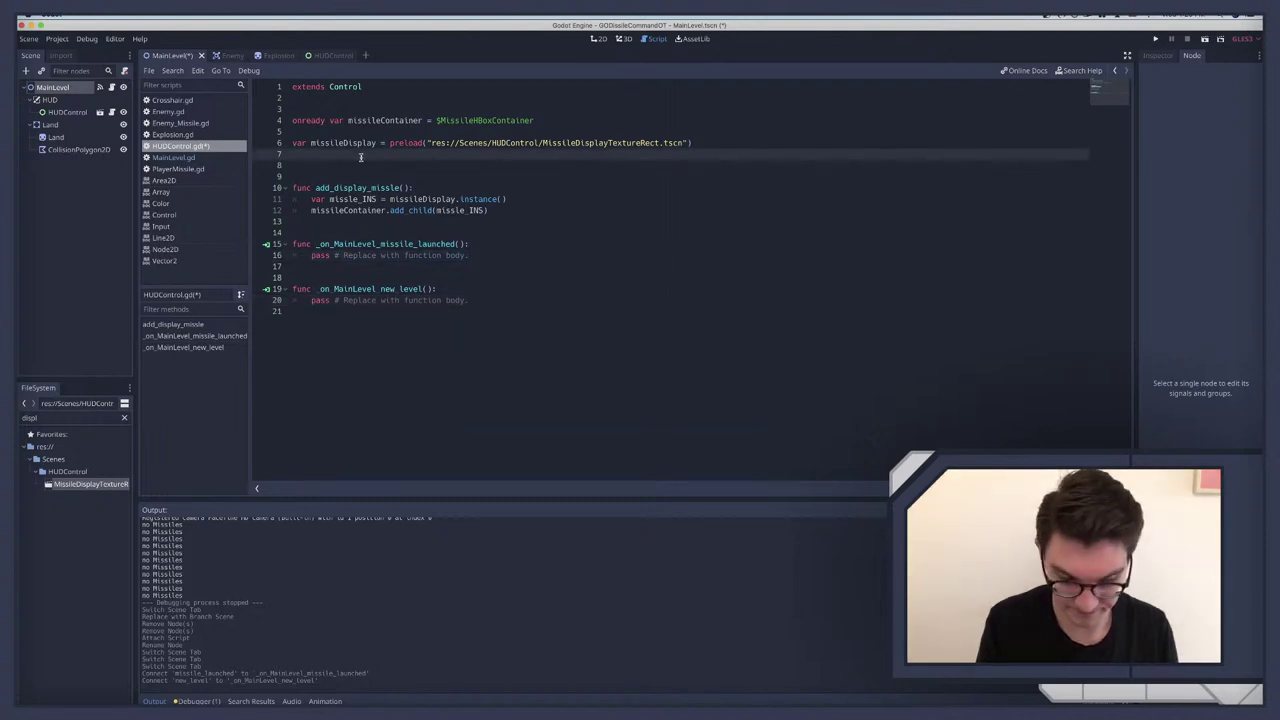
{"action": "key", "text": "Return"}
{"action": "key", "text": "Return"}
{"action": "type", "text": "m"}
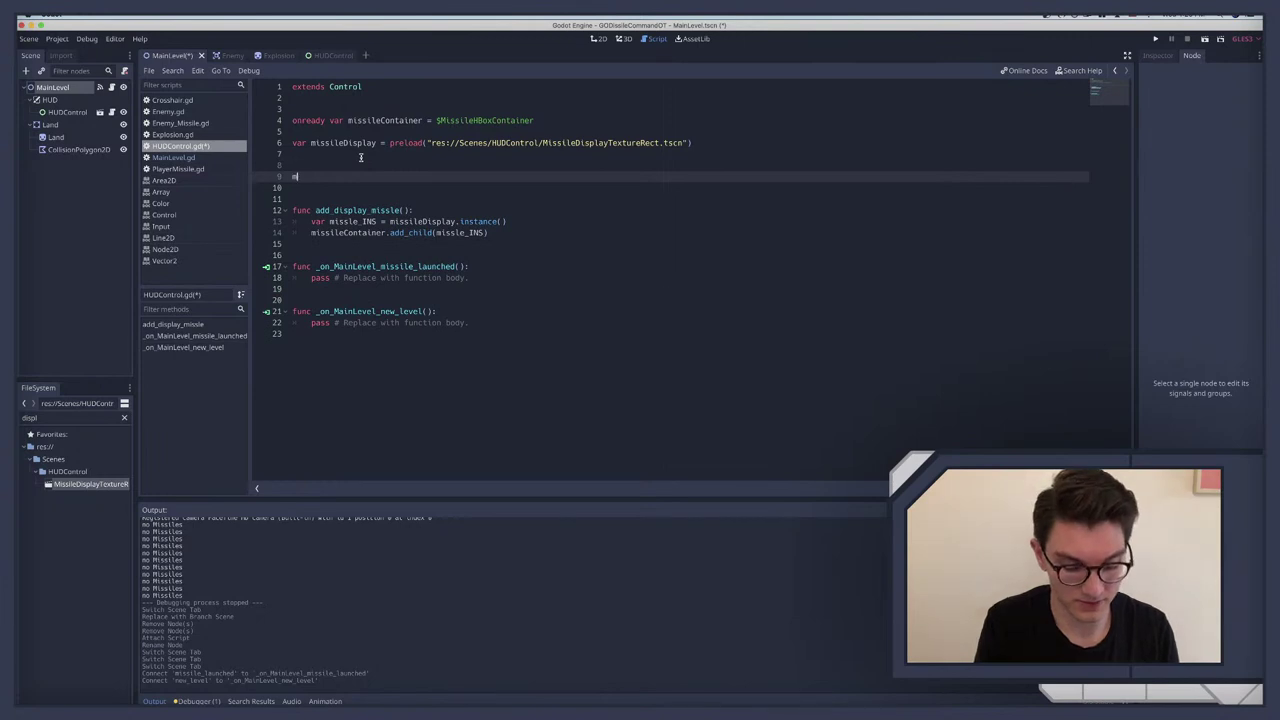
{"action": "type", "text": "issiles"}
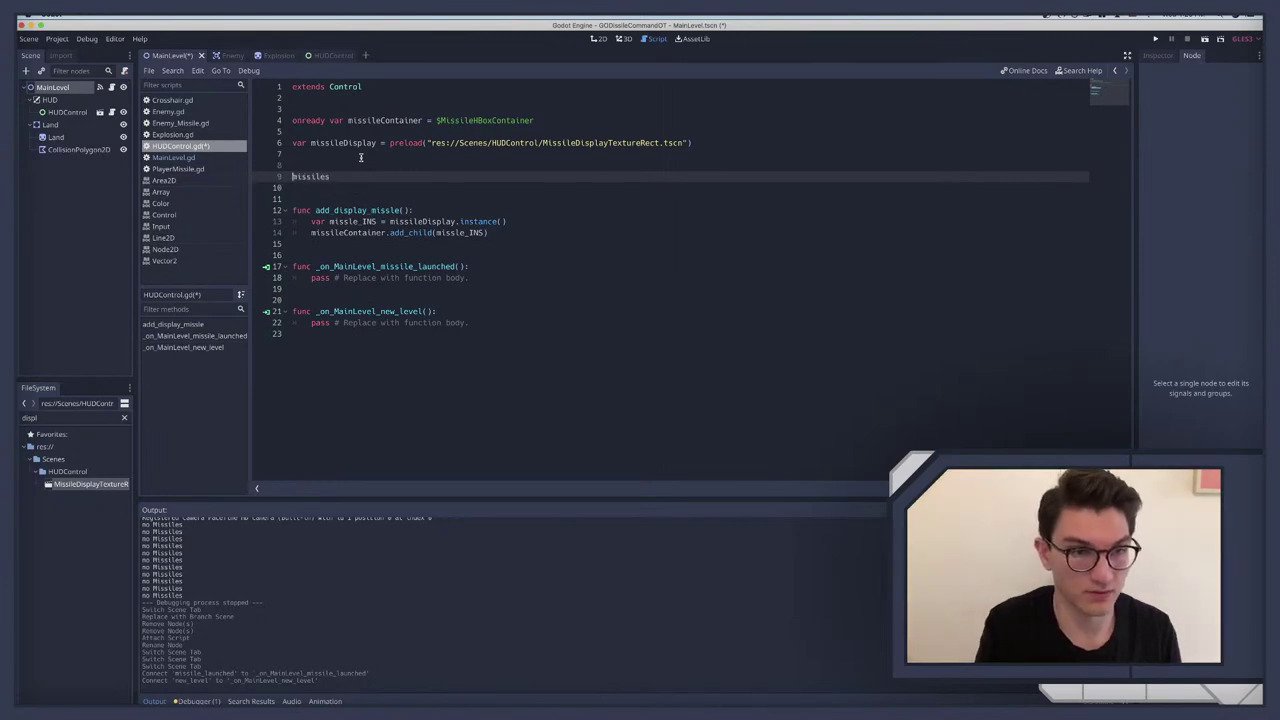
{"action": "type", "text": "var"}
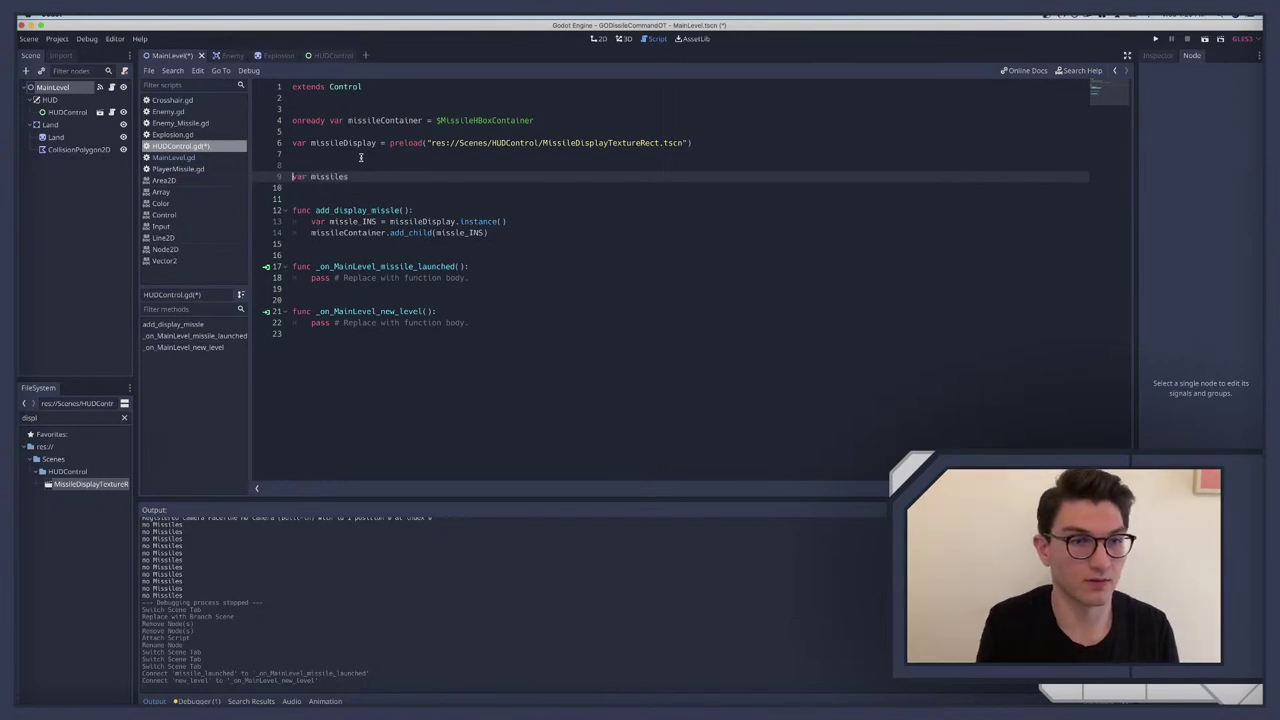
{"action": "key", "text": "BackSpace"}
{"action": "key", "text": "BackSpace"}
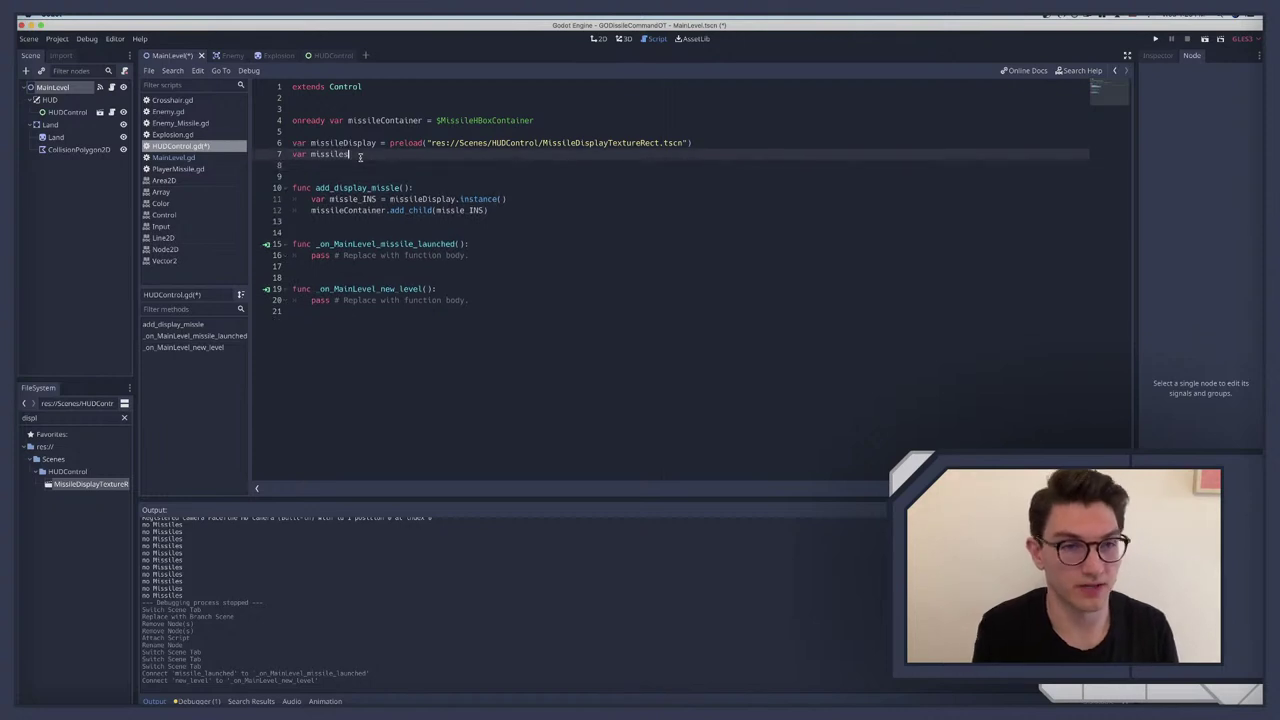
{"action": "type", "text": "="}
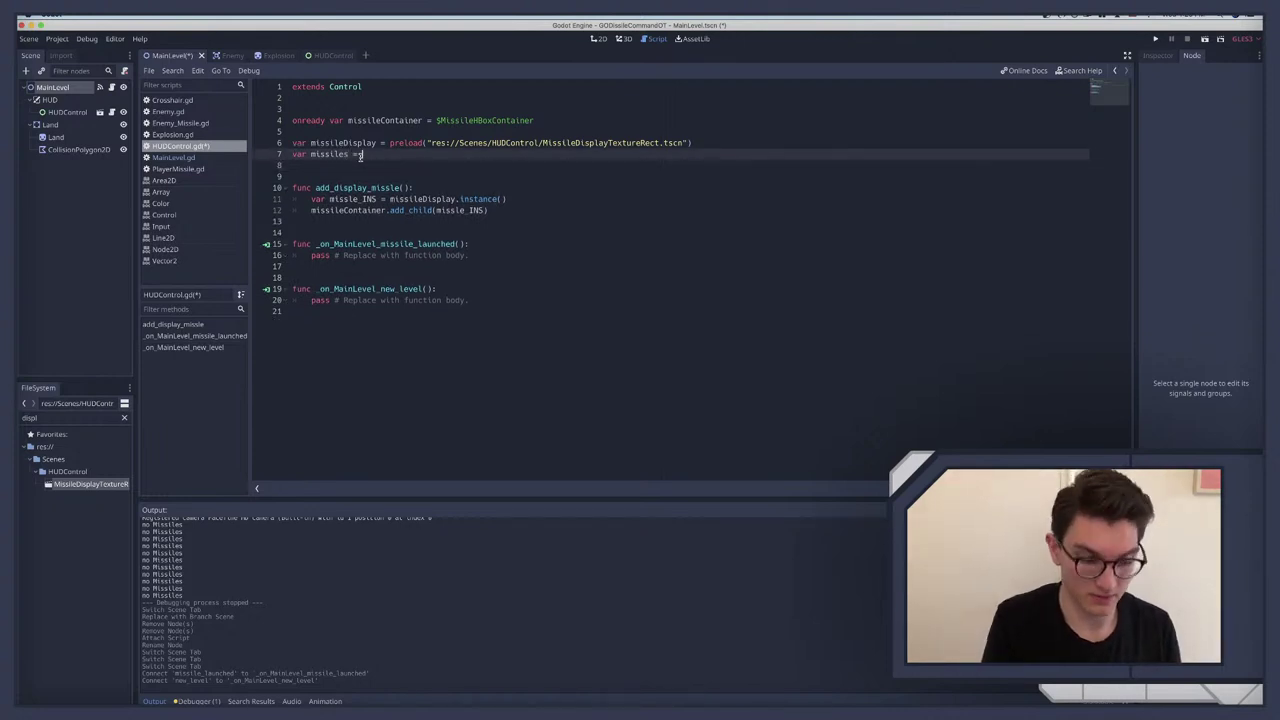
{"action": "type", "text": " 30"}
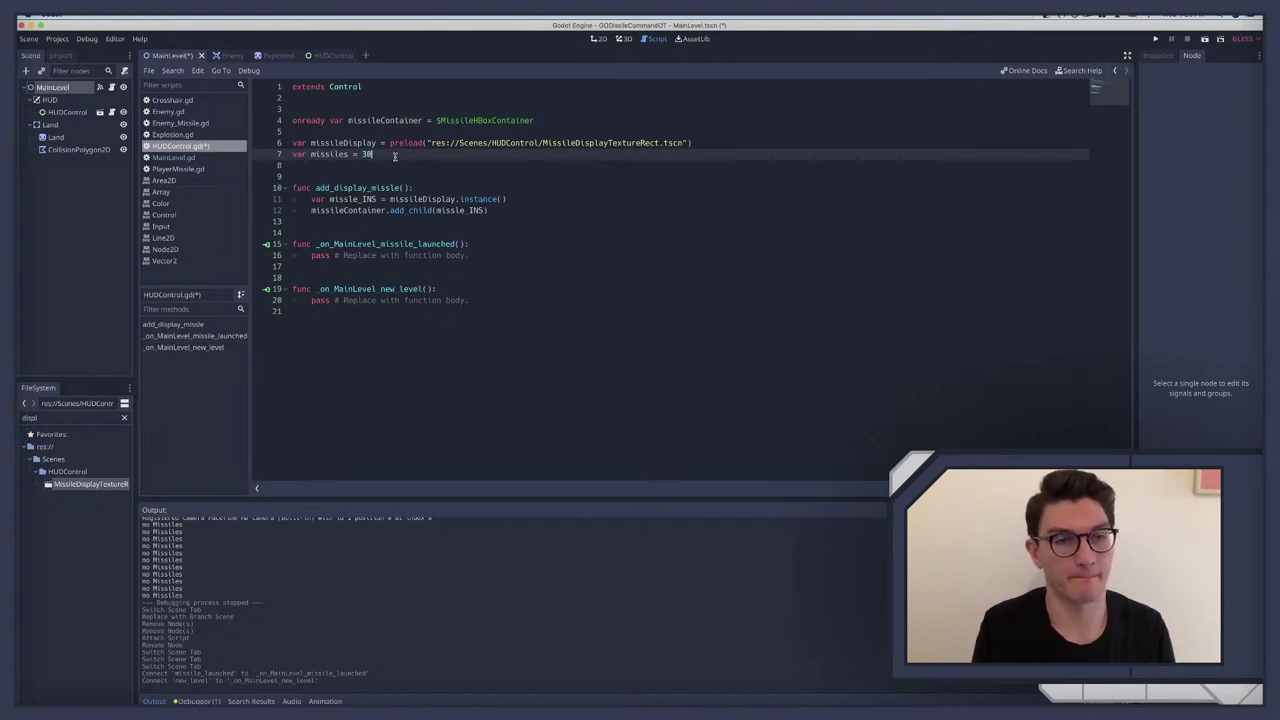
Step: Remove the add_display_missle function from its place below the variables
{"action": "left_click", "coordinate": [341, 168]}
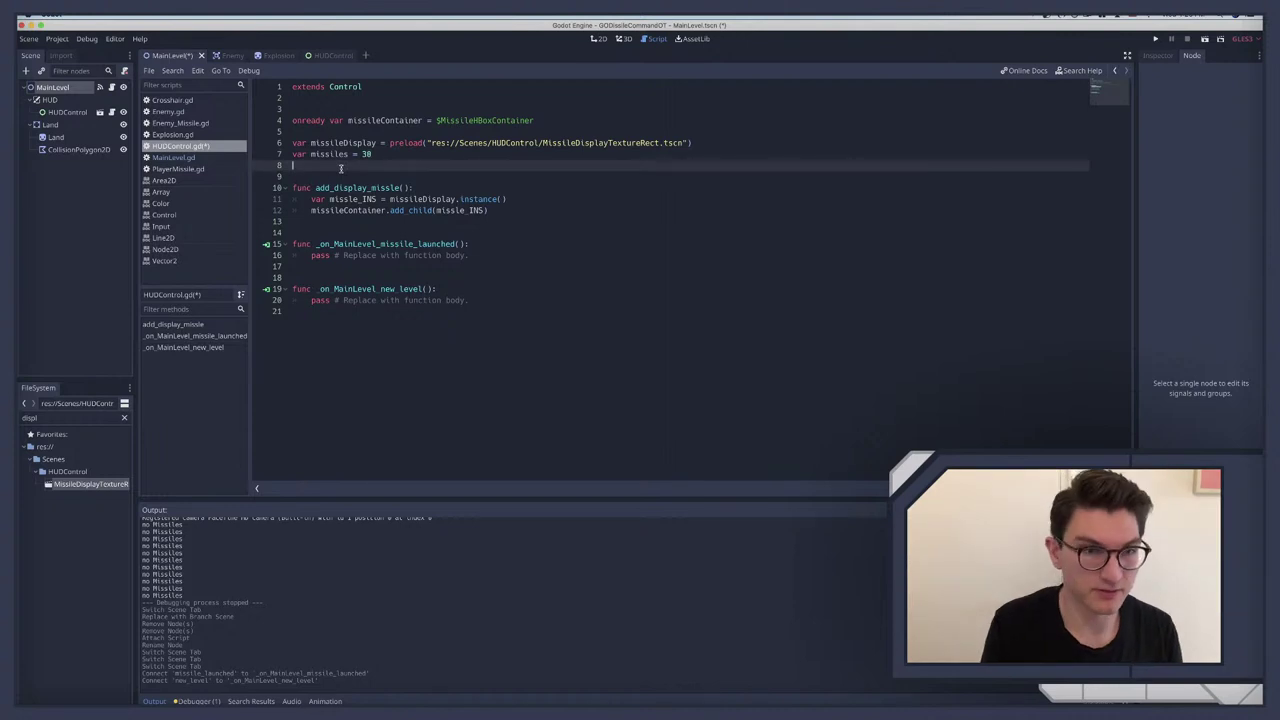
{"action": "left_click", "coordinate": [288, 188]}
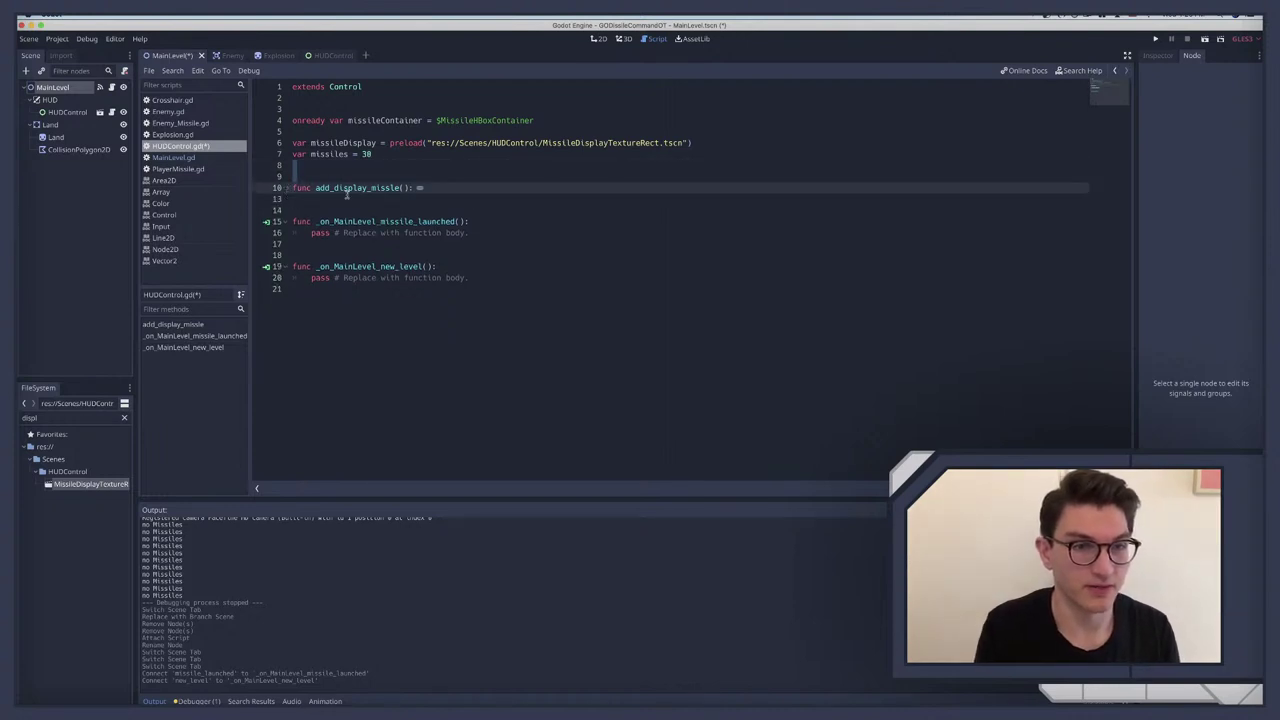
{"action": "left_click", "coordinate": [298, 199]}
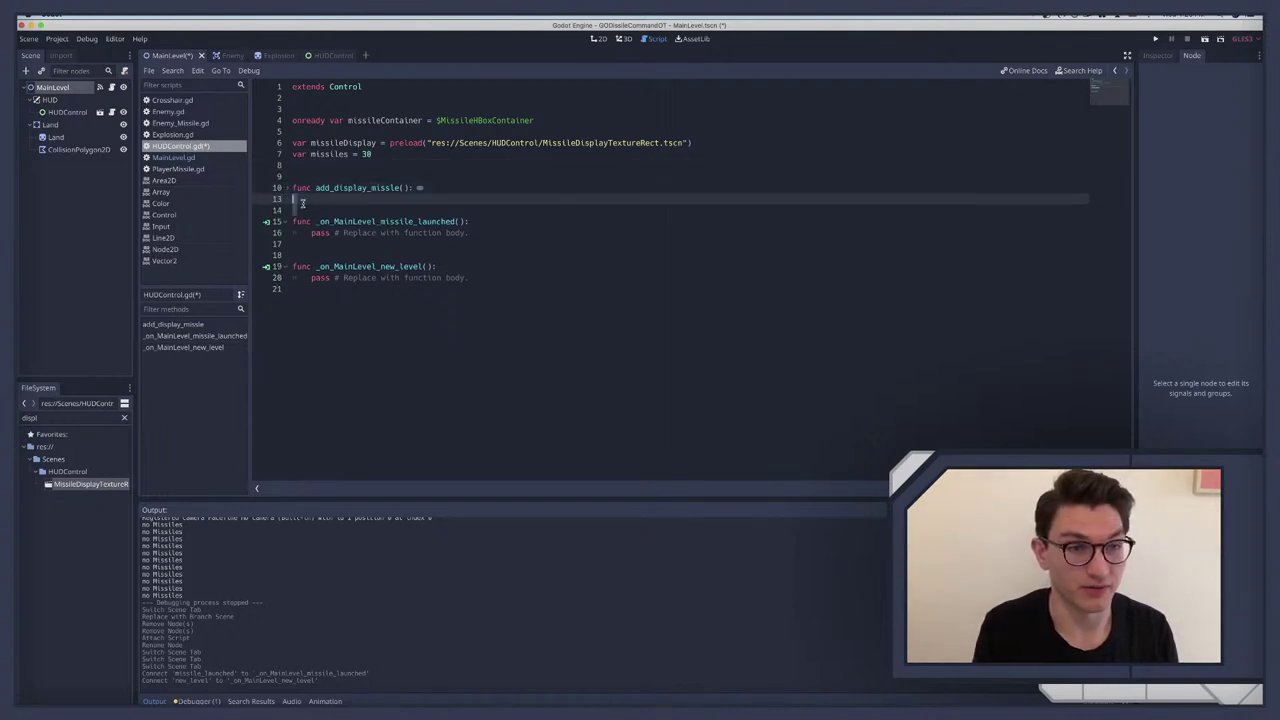
{"action": "left_click", "coordinate": [280, 188]}
{"action": "left_click", "coordinate": [288, 188]}
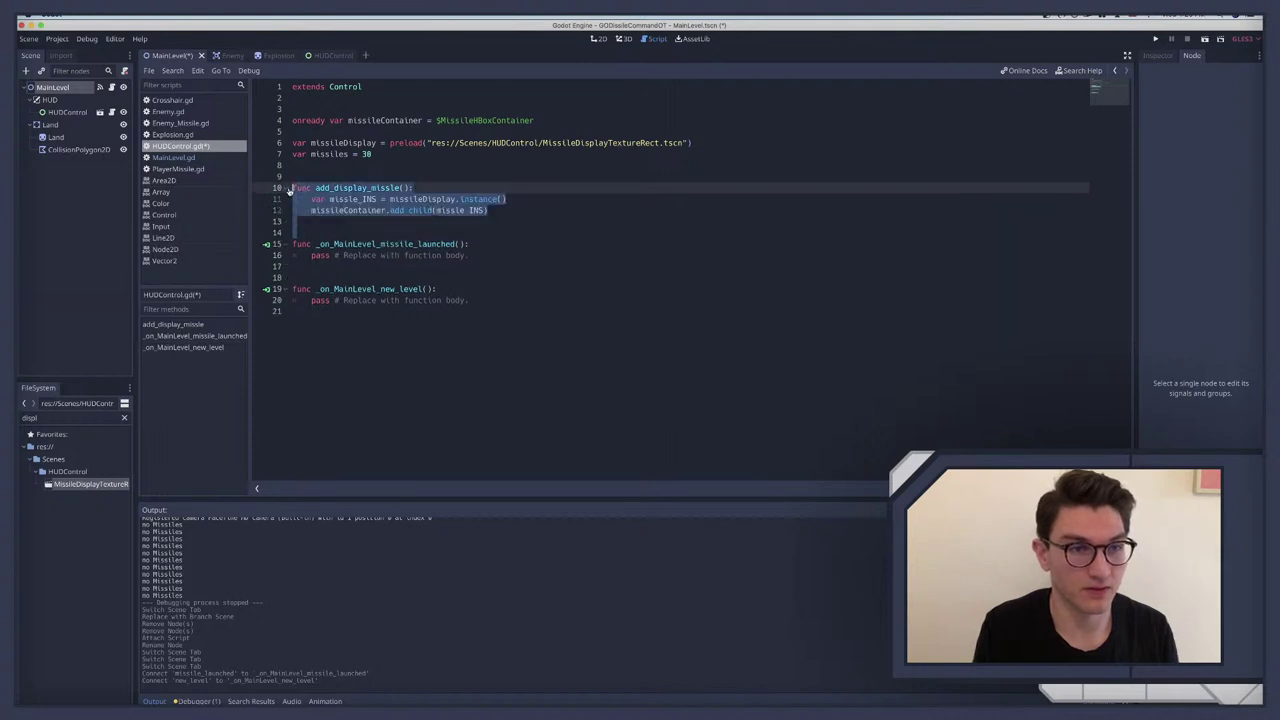
{"action": "left_click", "coordinate": [333, 218]}
{"action": "left_click_drag", "start_coordinate": [489, 210], "coordinate": [284, 188]}
{"action": "key", "text": "ctrl+c"}
{"action": "key", "text": "BackSpace"}
{"action": "key", "text": "BackSpace"}
{"action": "key", "text": "BackSpace"}
{"action": "key", "text": "BackSpace"}
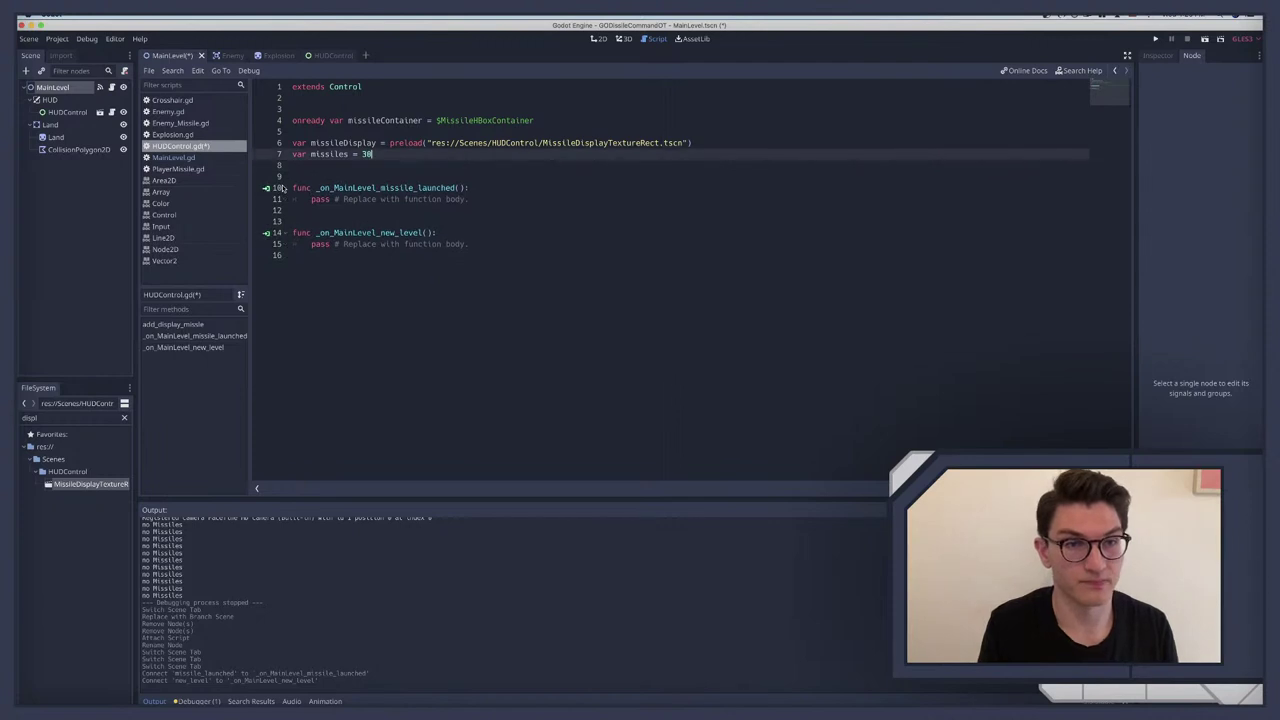
Step: Paste add_display_missle below _on_MainLevel_new_level and fold its body
{"action": "left_click", "coordinate": [304, 256]}
{"action": "key", "text": "Return"}
{"action": "key", "text": "Return"}
{"action": "key", "text": "ctrl+v"}
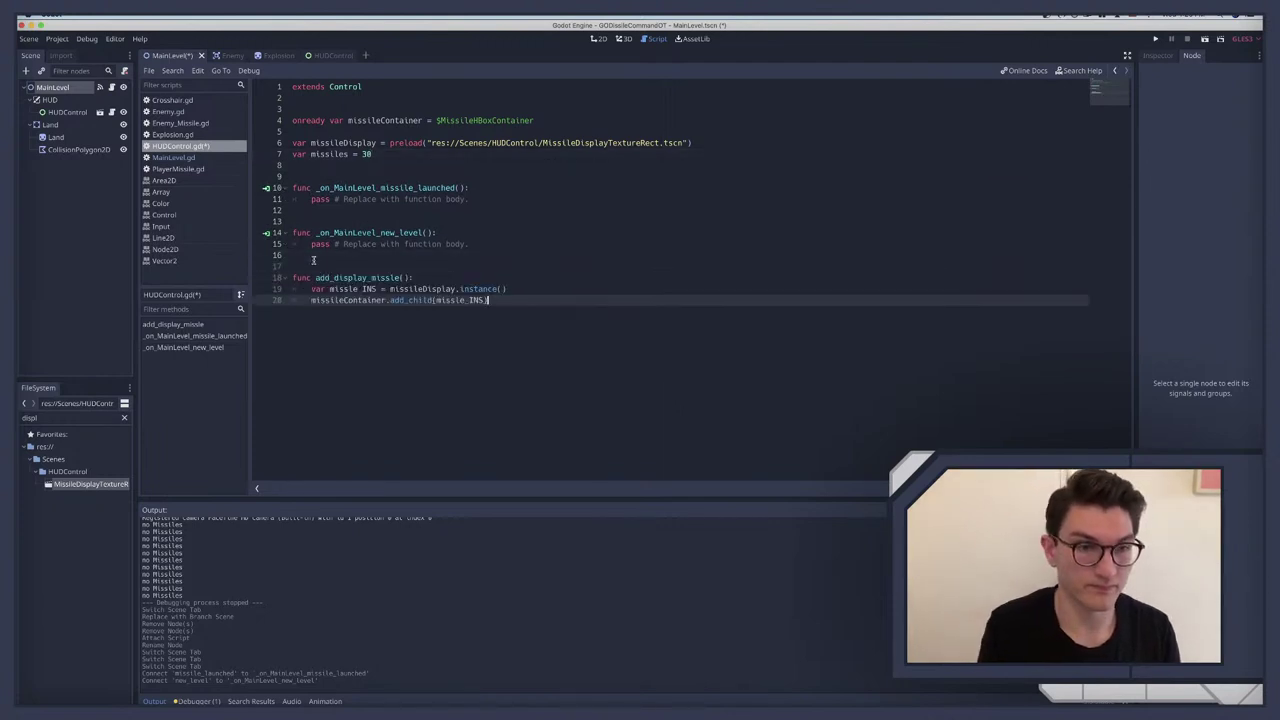
{"action": "left_click", "coordinate": [286, 277]}
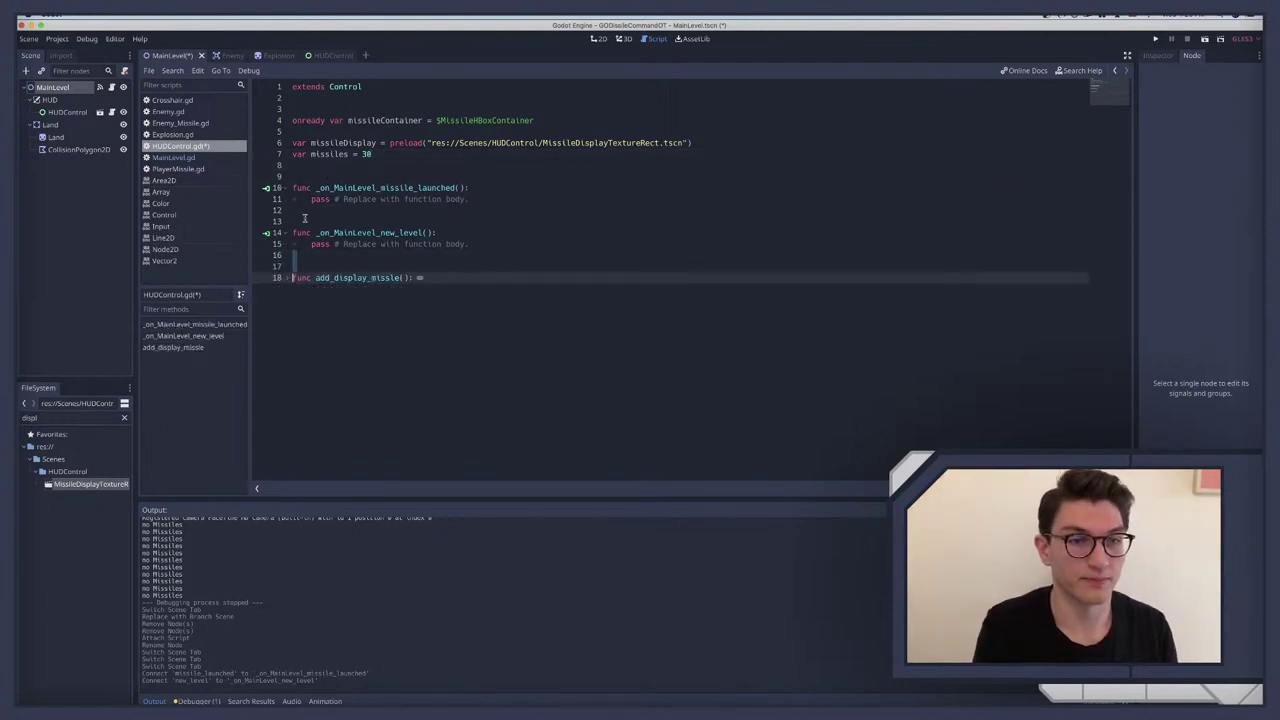
{"action": "left_click", "coordinate": [312, 168]}
Step: Add a func _ready(): with a pass body above the signal handlers
{"action": "key", "text": "Return"}
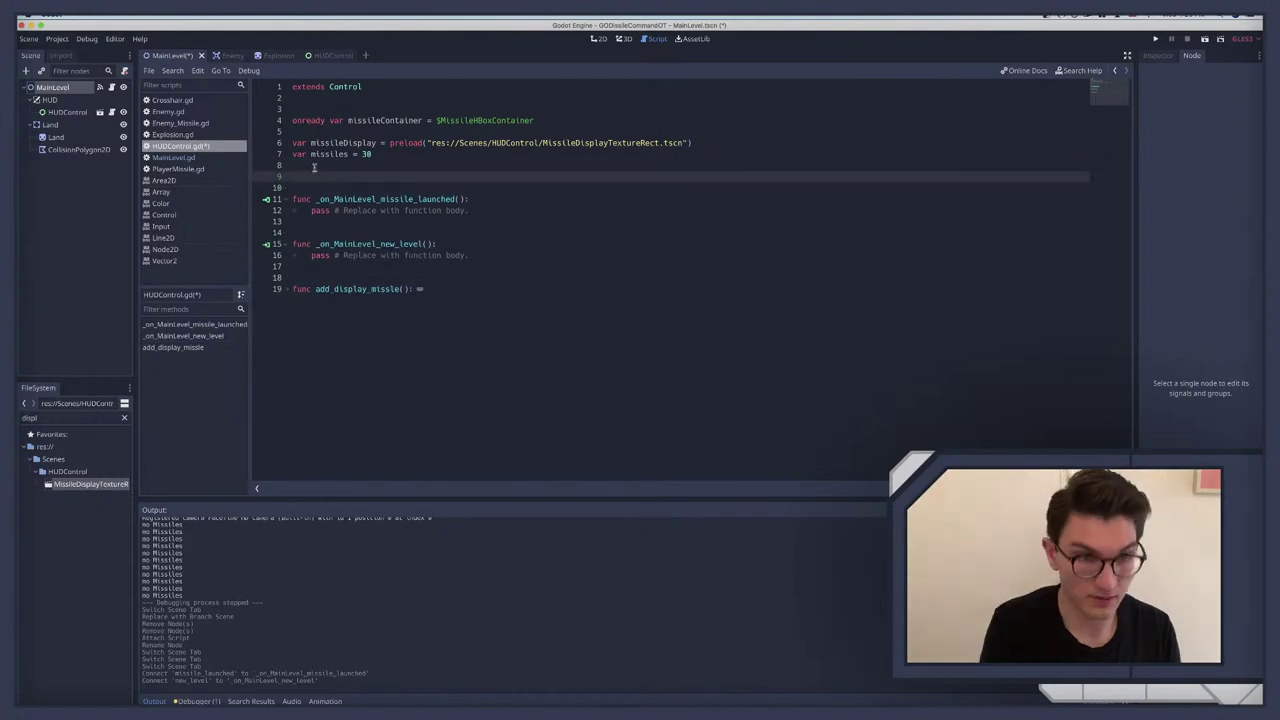
{"action": "key", "text": "Return"}
{"action": "type", "text": "func _re"}
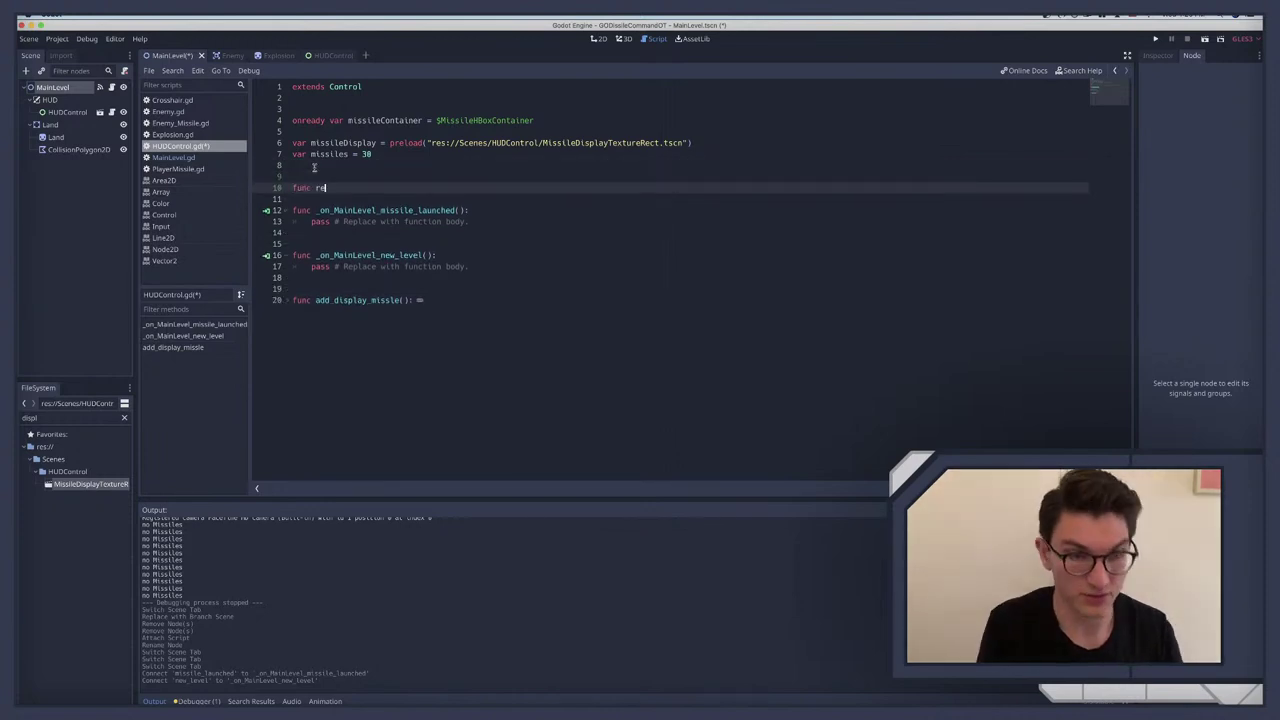
{"action": "type", "text": "ady():"}
{"action": "key", "text": "Return"}
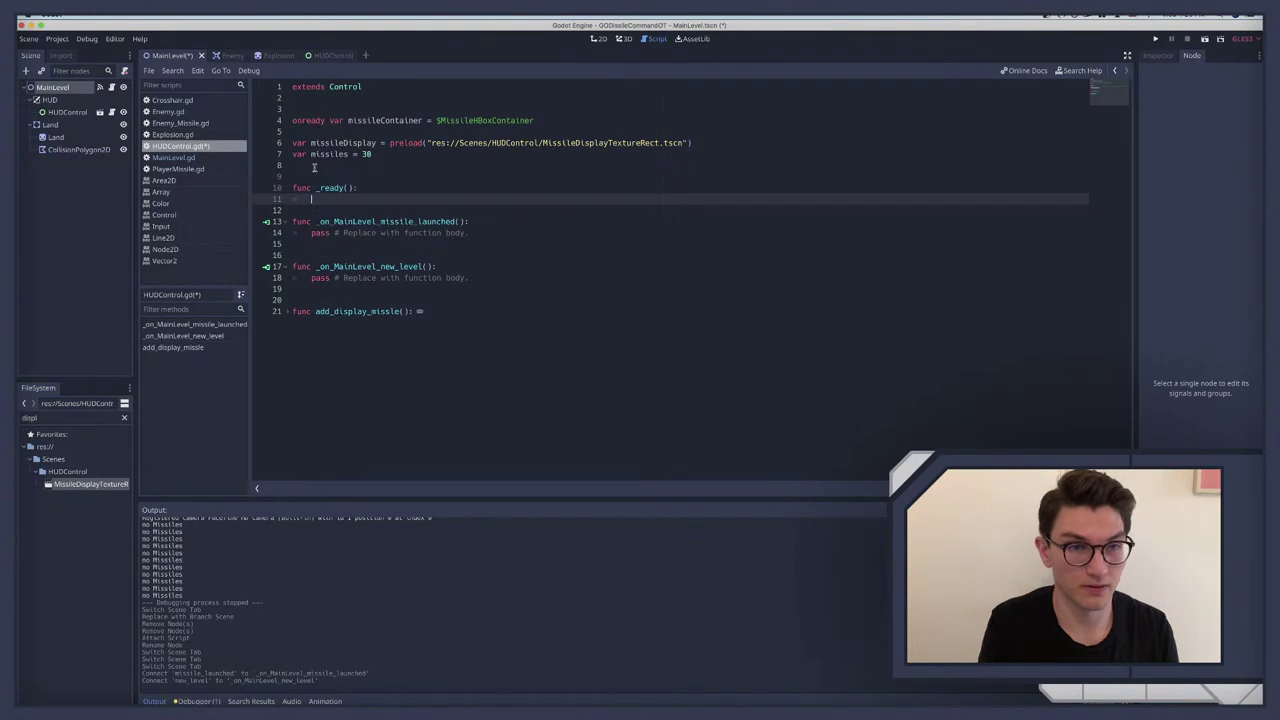
{"action": "type", "text": "pass"}
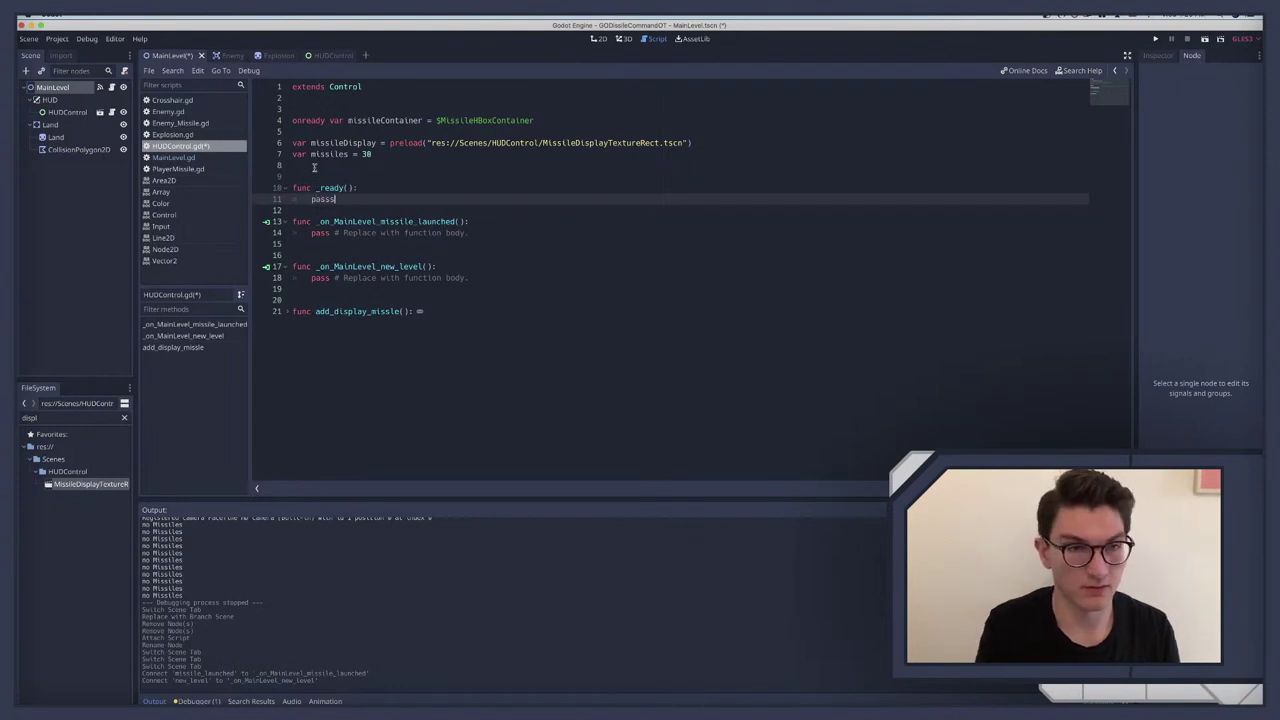
{"action": "left_click", "coordinate": [302, 217]}
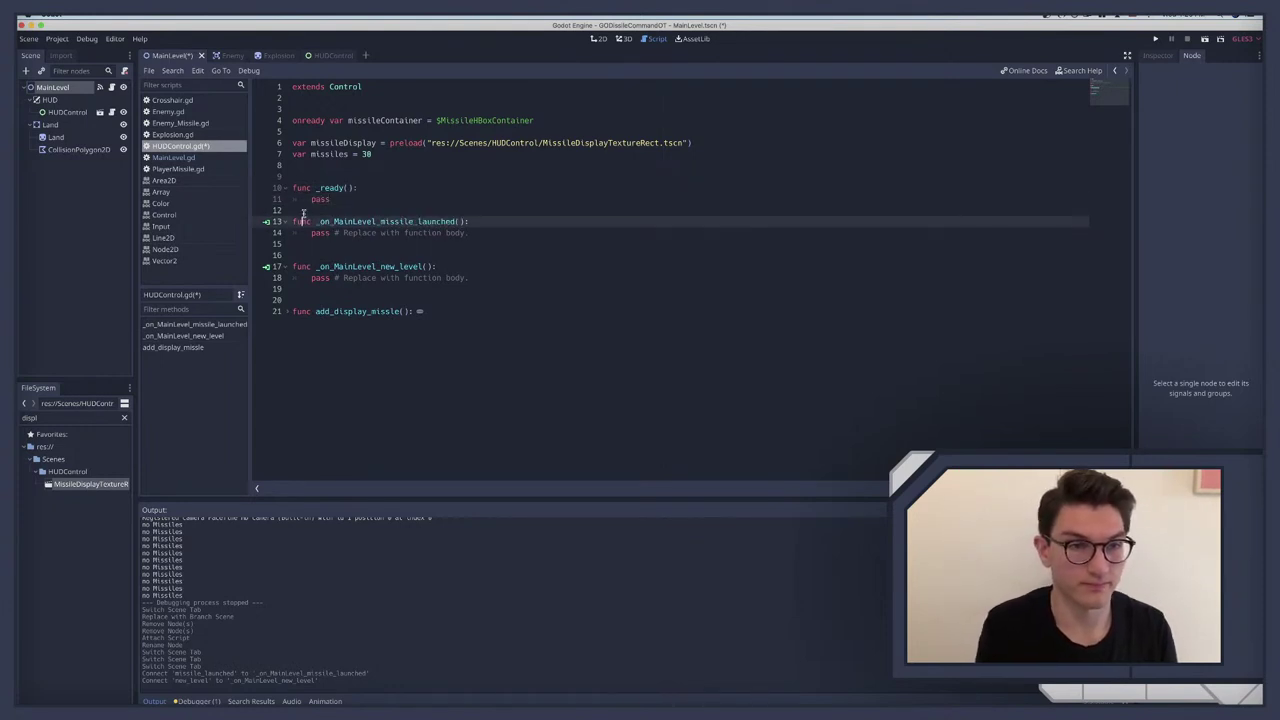
{"action": "left_click", "coordinate": [303, 211]}
{"action": "key", "text": "Return"}
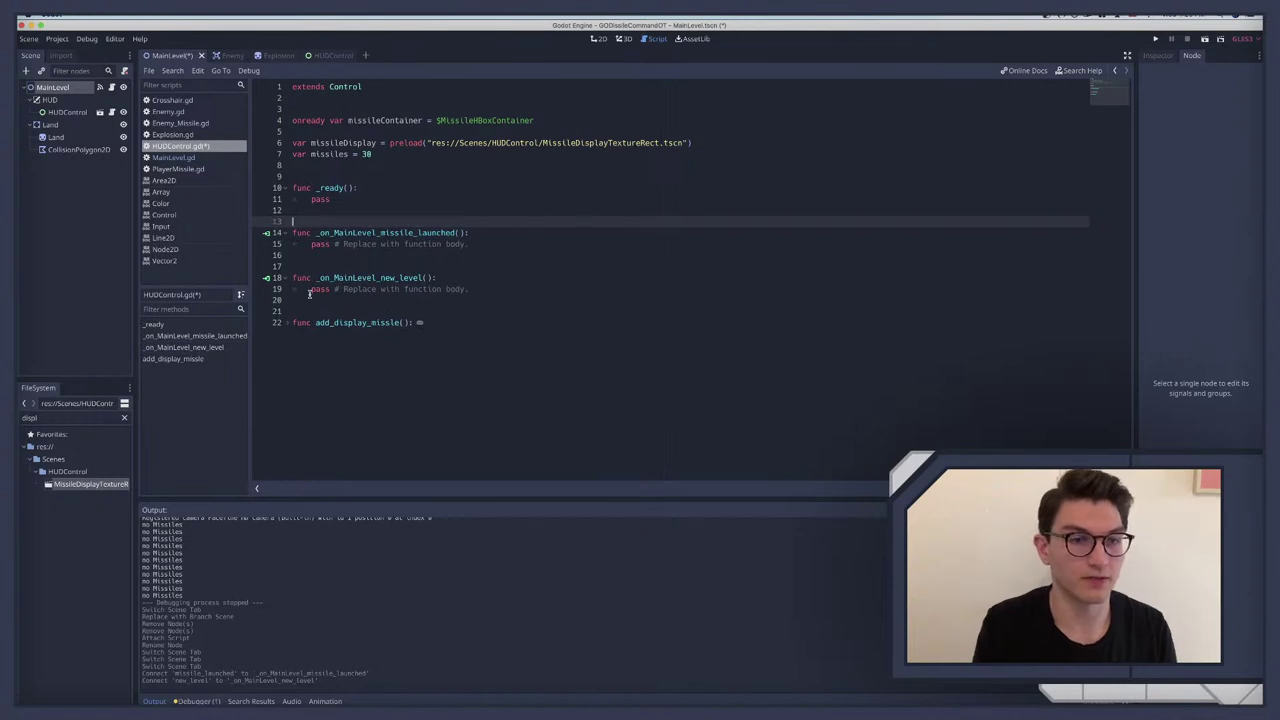
Step: Replace pass in _ready with _on_MainLevel_new_level() and save the script
{"action": "double_click", "coordinate": [317, 199]}
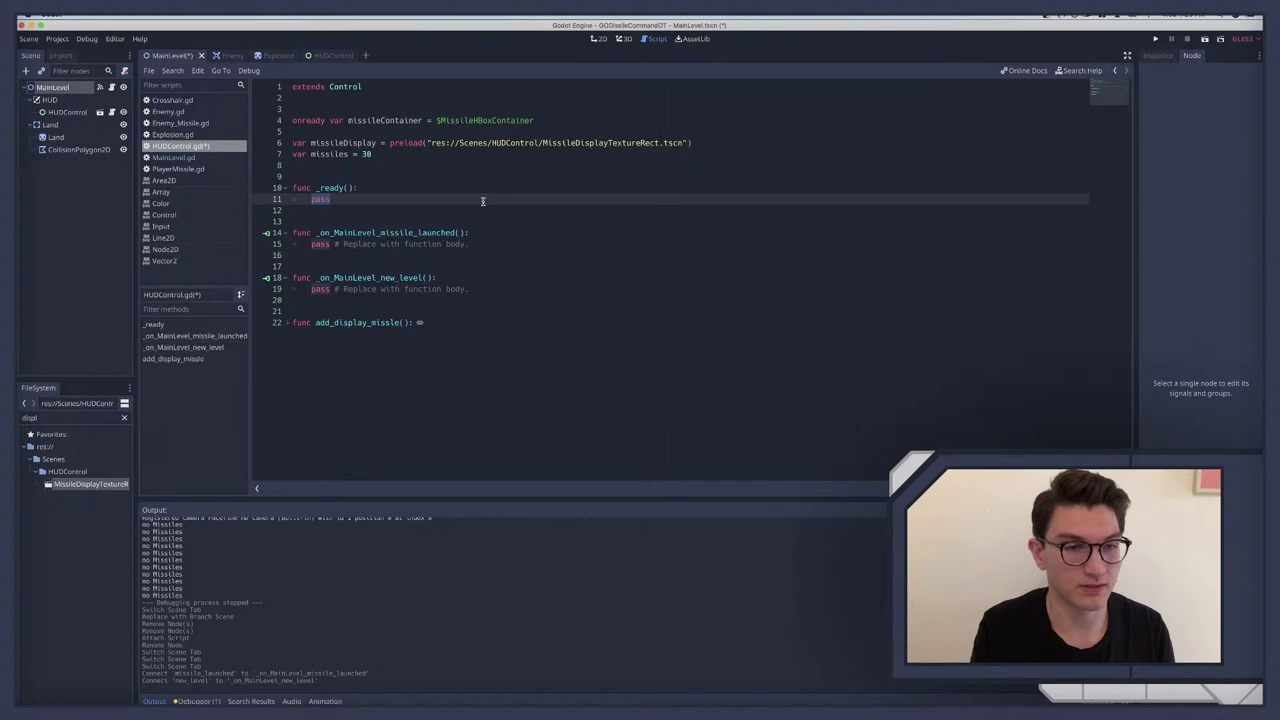
{"action": "double_click", "coordinate": [369, 277]}
{"action": "key", "text": "ctrl+c"}
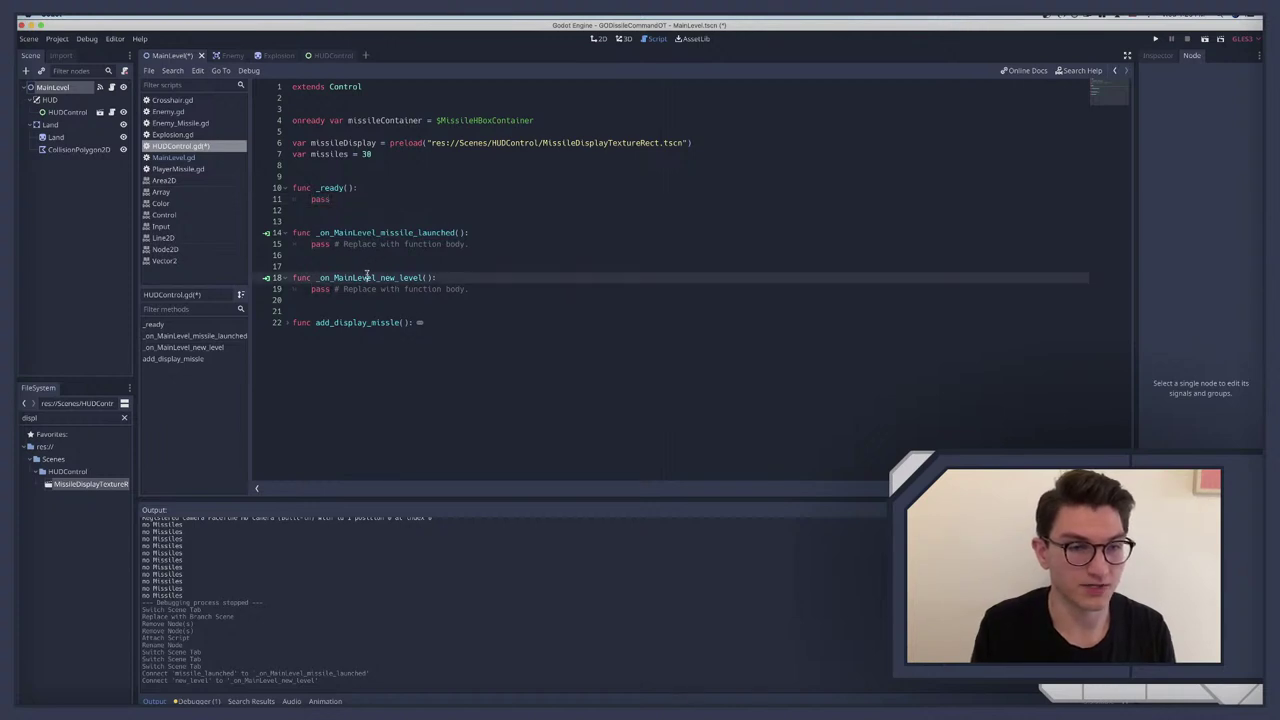
{"action": "double_click", "coordinate": [319, 199]}
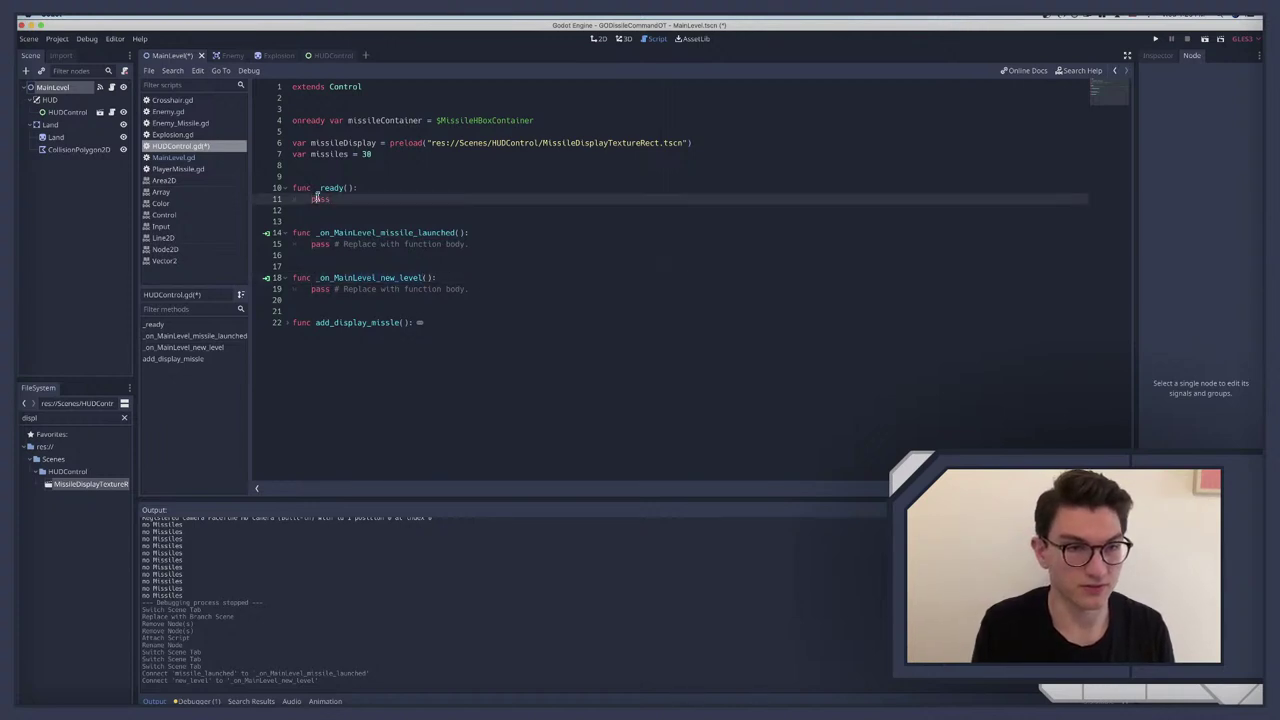
{"action": "key", "text": "ctrl+v"}
{"action": "type", "text": "()"}
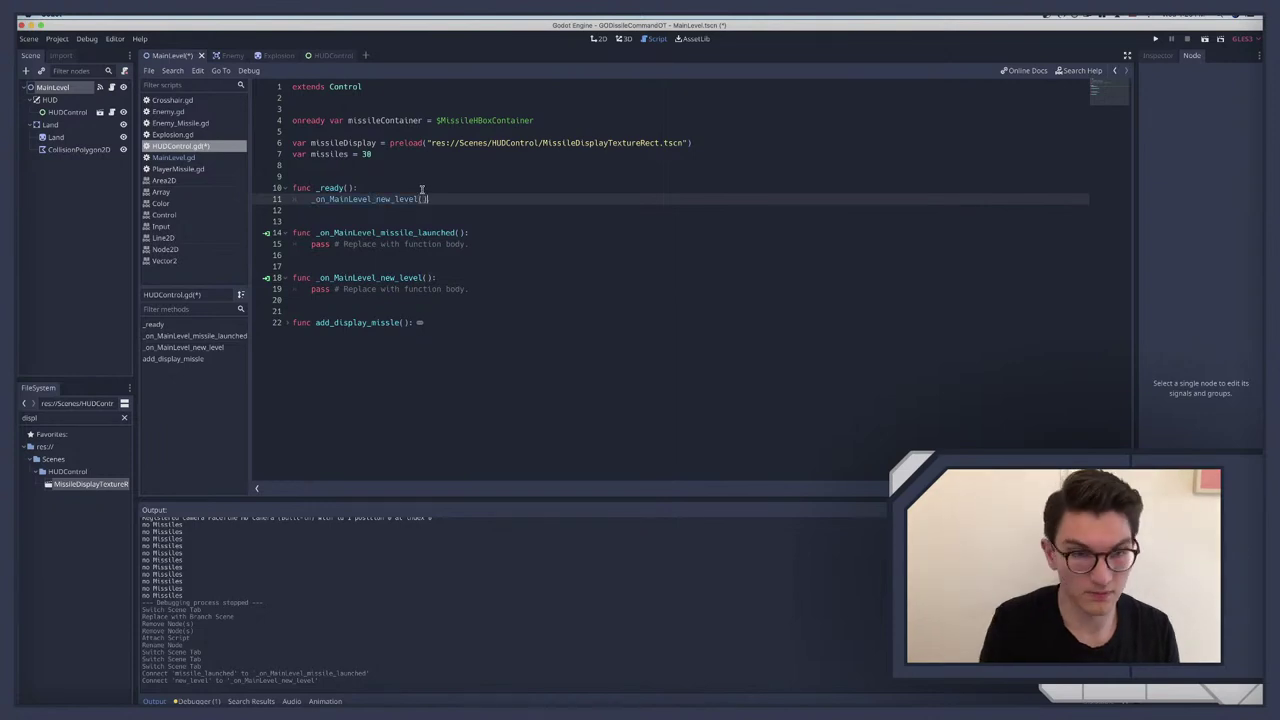
{"action": "key", "text": "ctrl+s"}
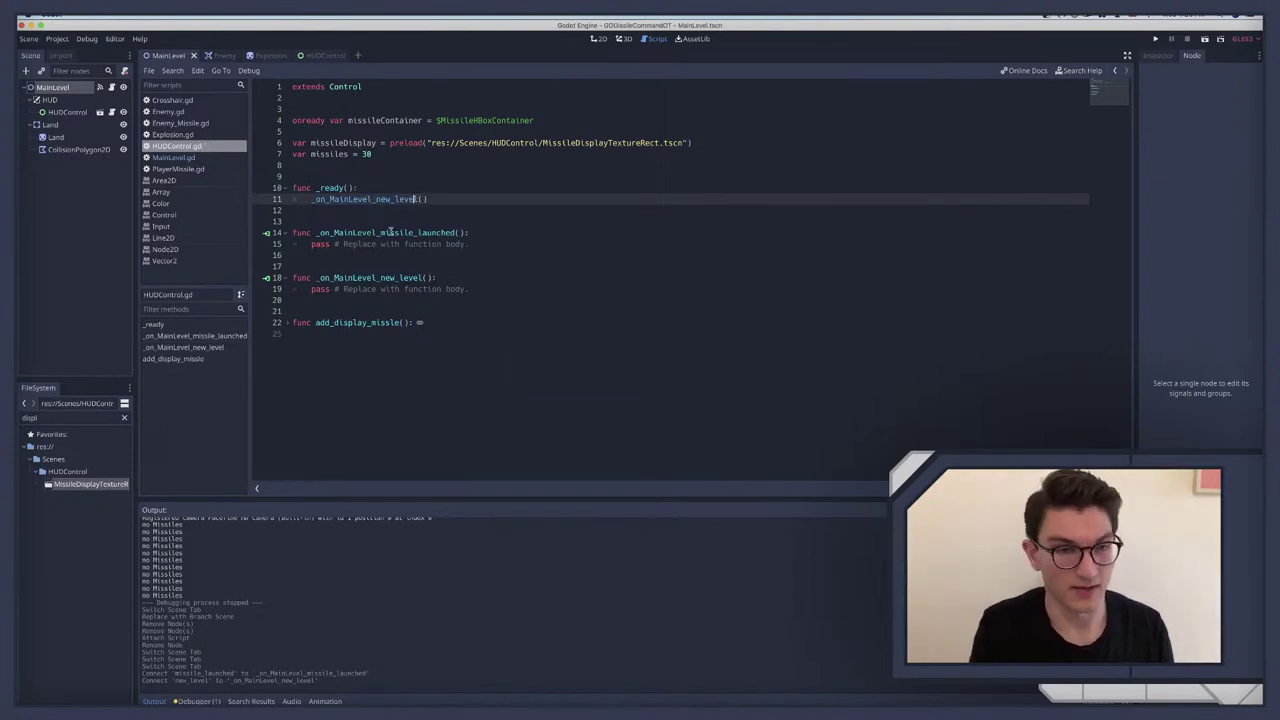
{"action": "left_click_drag", "start_coordinate": [311, 289], "coordinate": [483, 287]}
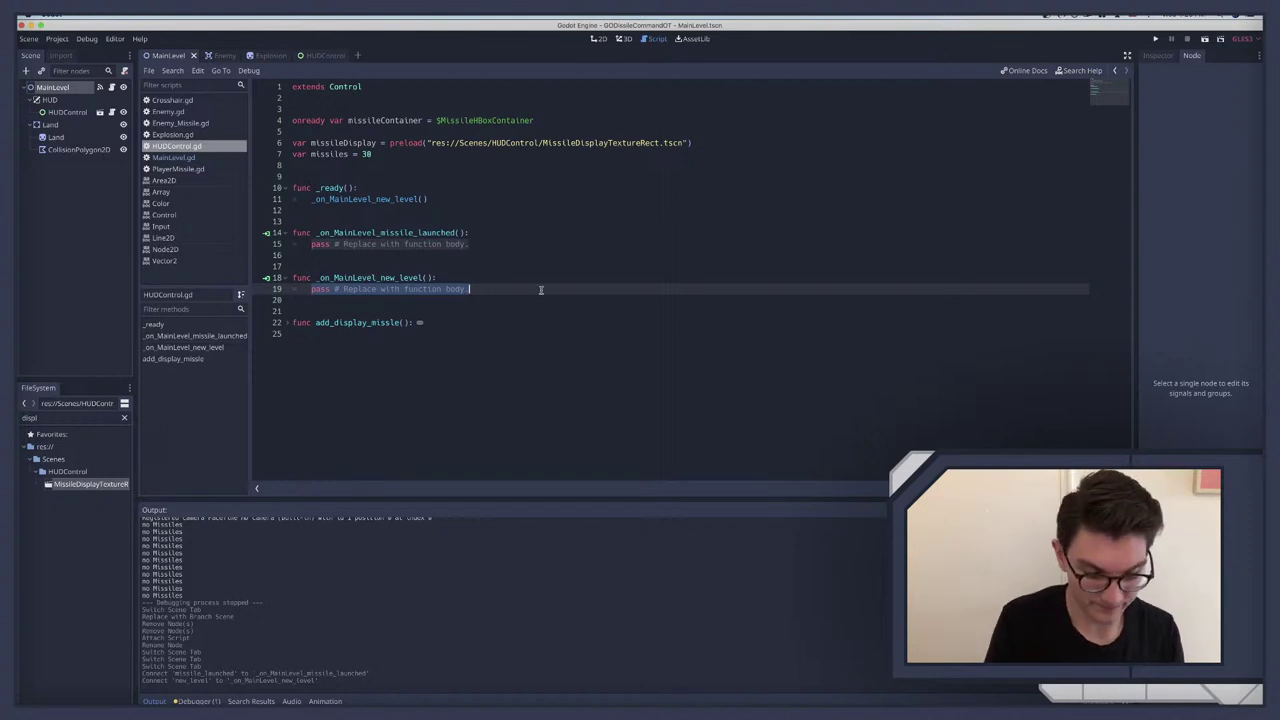
Step: Replace pass in _on_MainLevel_new_level with 'if missileContainer.get_children():'
{"action": "type", "text": "if "}
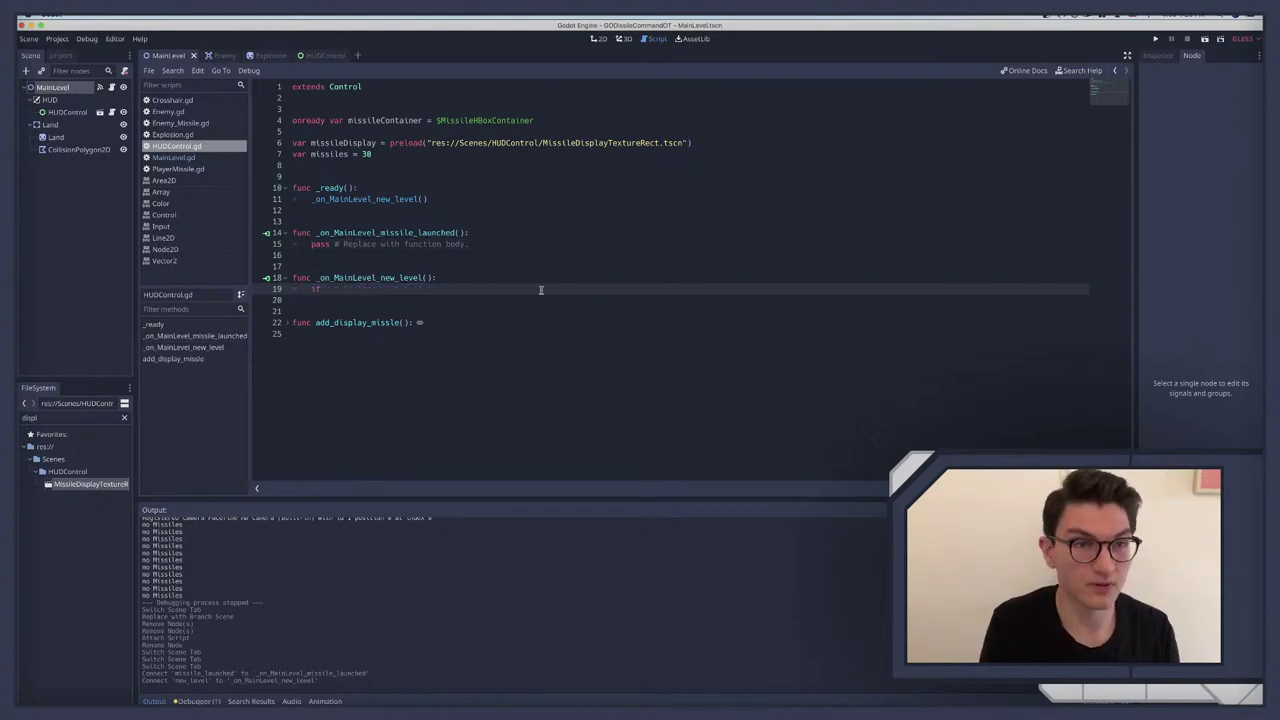
{"action": "type", "text": "missileContainer."}
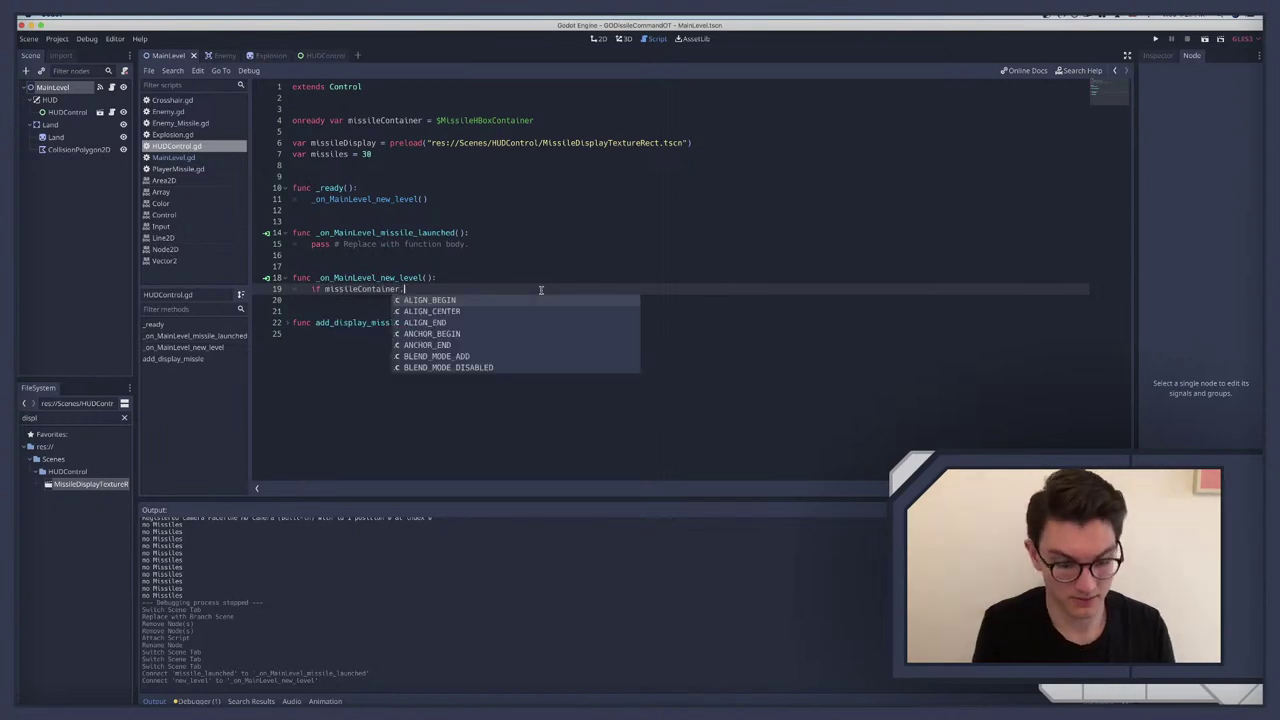
{"action": "type", "text": " get_ch"}
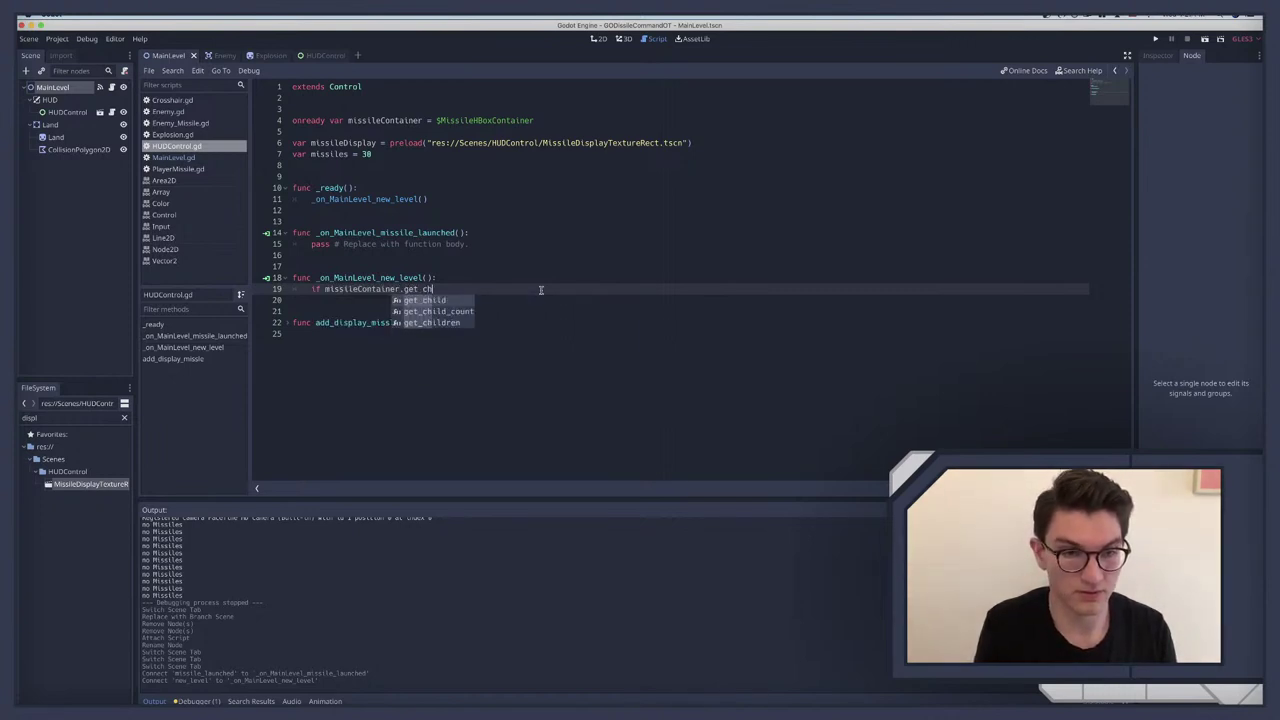
{"action": "key", "text": "Down"}
{"action": "key", "text": "Down"}
{"action": "key", "text": "Return"}
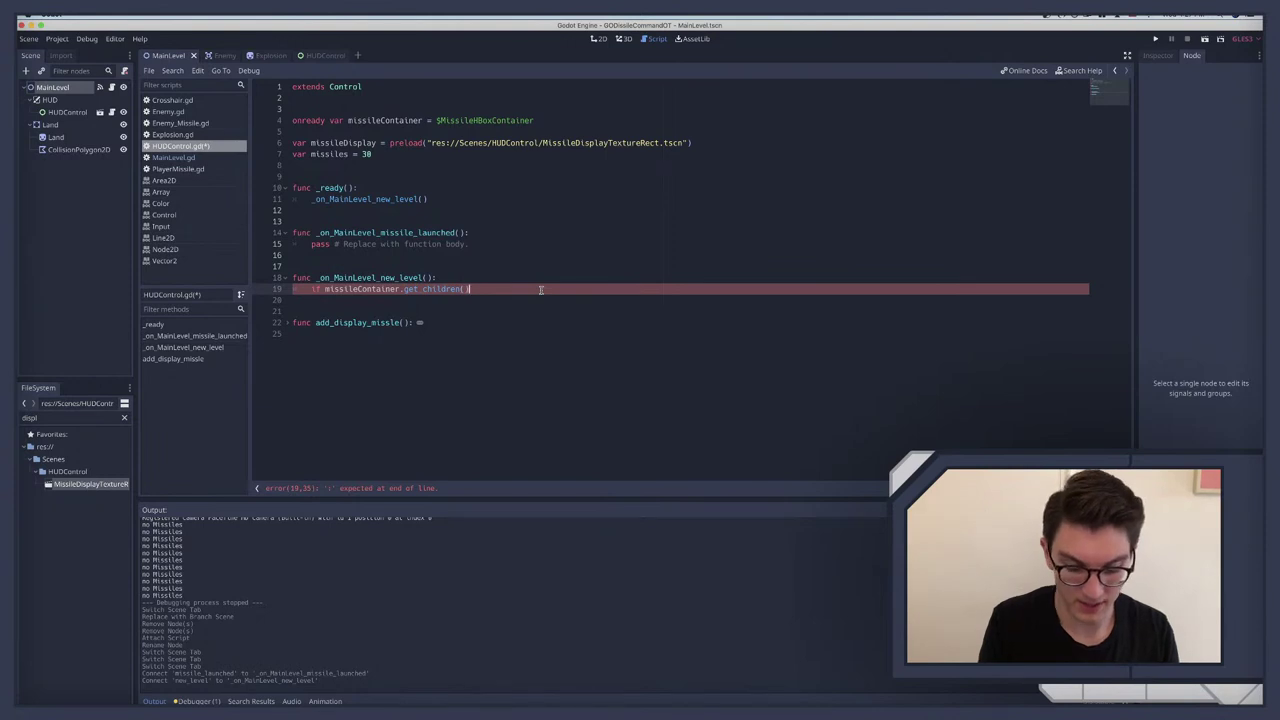
{"action": "key", "text": "End"}
{"action": "type", "text": ":"}
{"action": "key", "text": "Return"}
Step: Add an indented 'for missile in missileContainer.get_children():' loop under the if, body still empty
{"action": "type", "text": "for"}
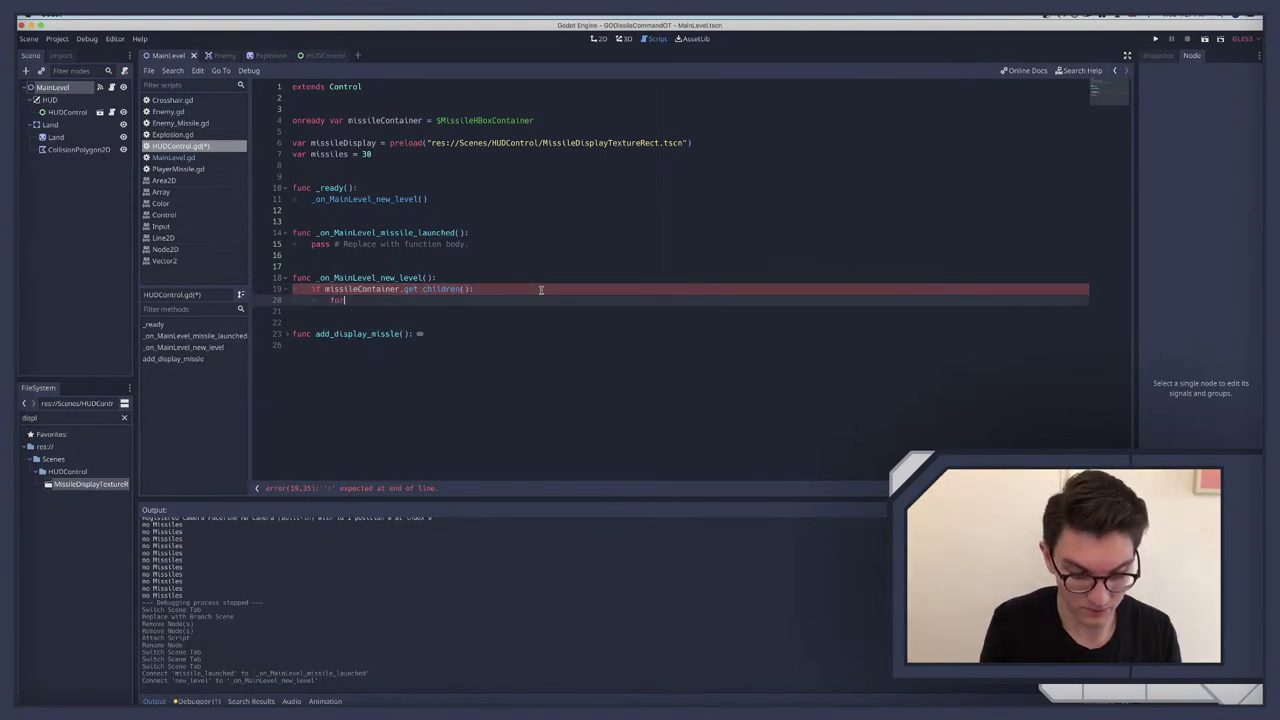
{"action": "type", "text": " child"}
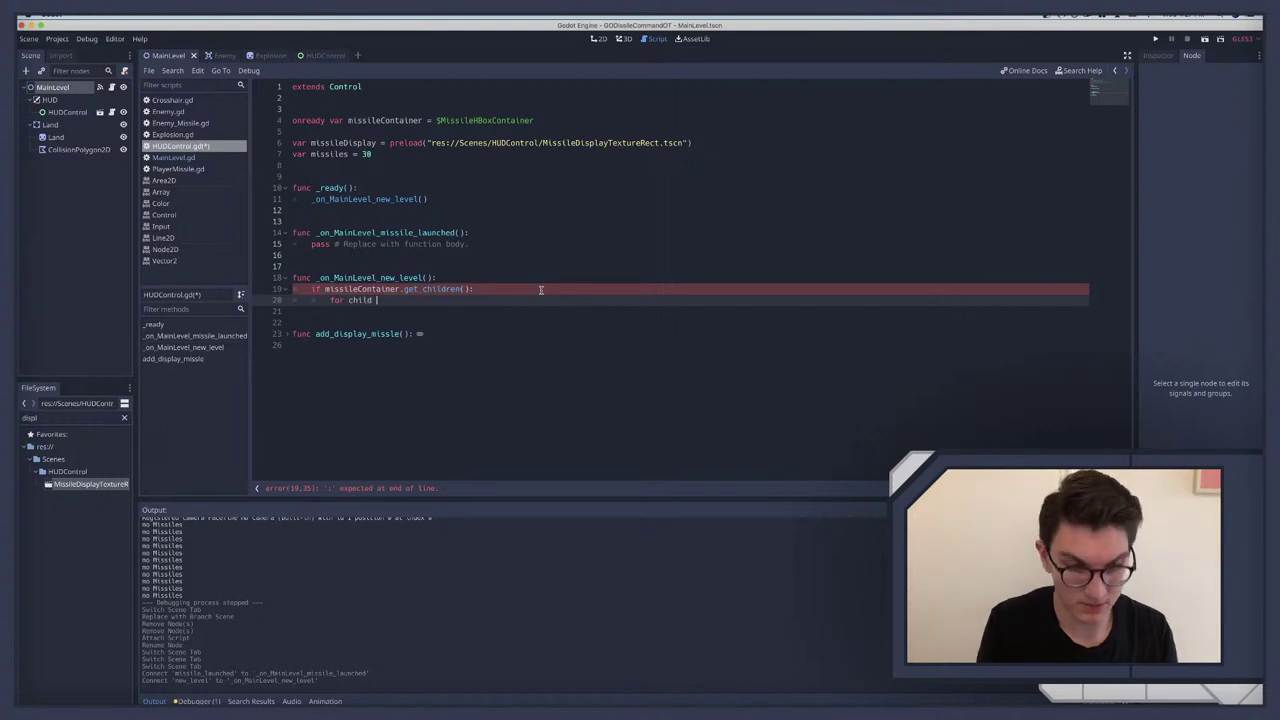
{"action": "type", "text": " in"}
{"action": "key", "text": "BackSpace"}
{"action": "key", "text": "BackSpace"}
{"action": "key", "text": "BackSpace"}
{"action": "key", "text": "BackSpace"}
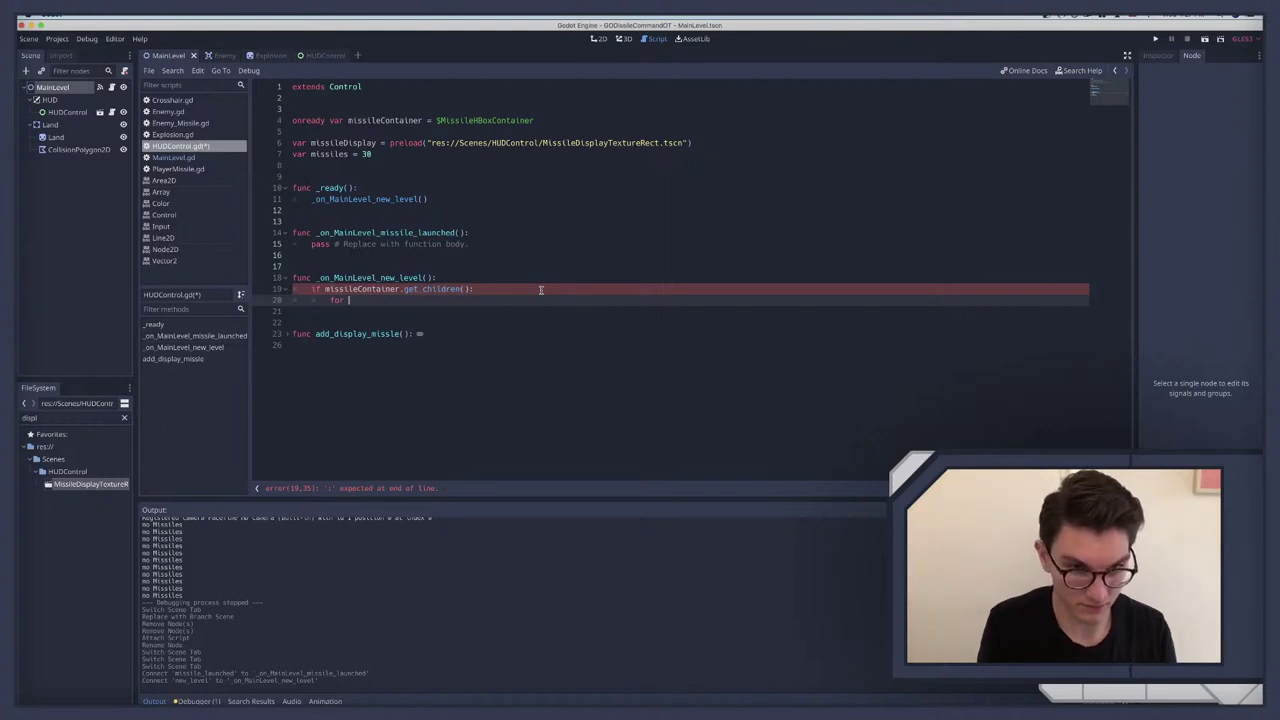
{"action": "type", "text": "missile i"}
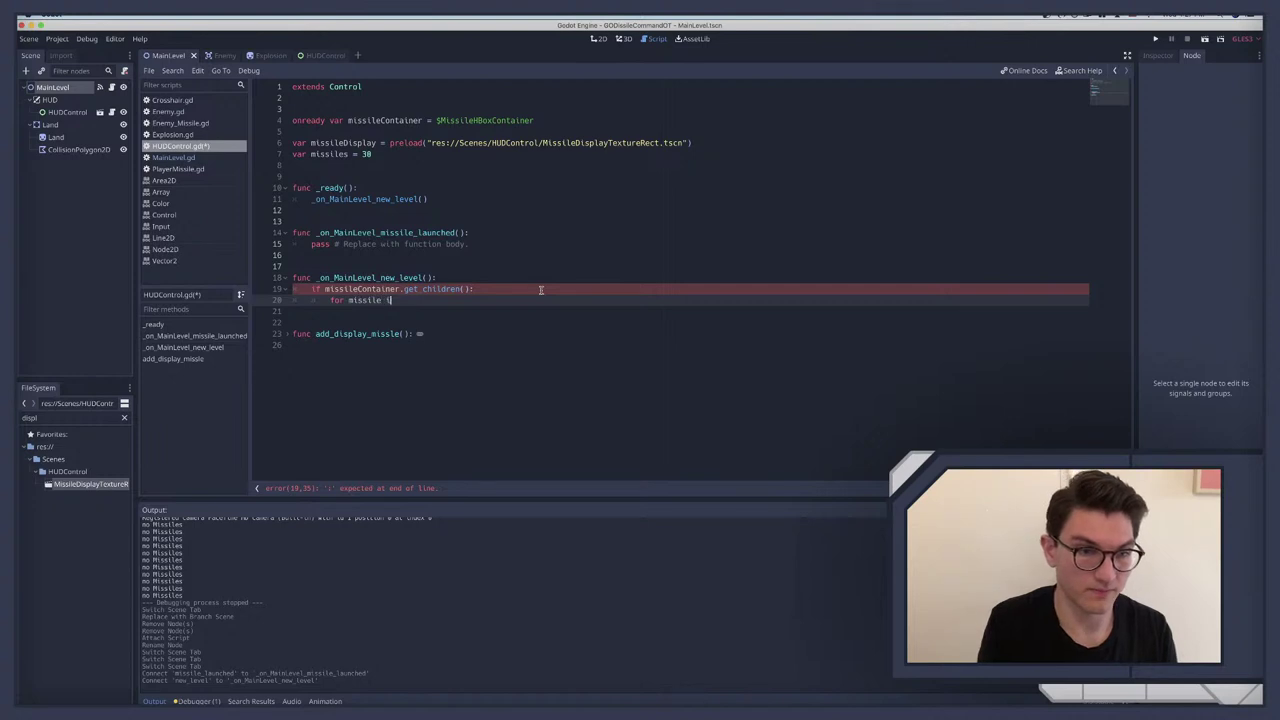
{"action": "type", "text": "n miss"}
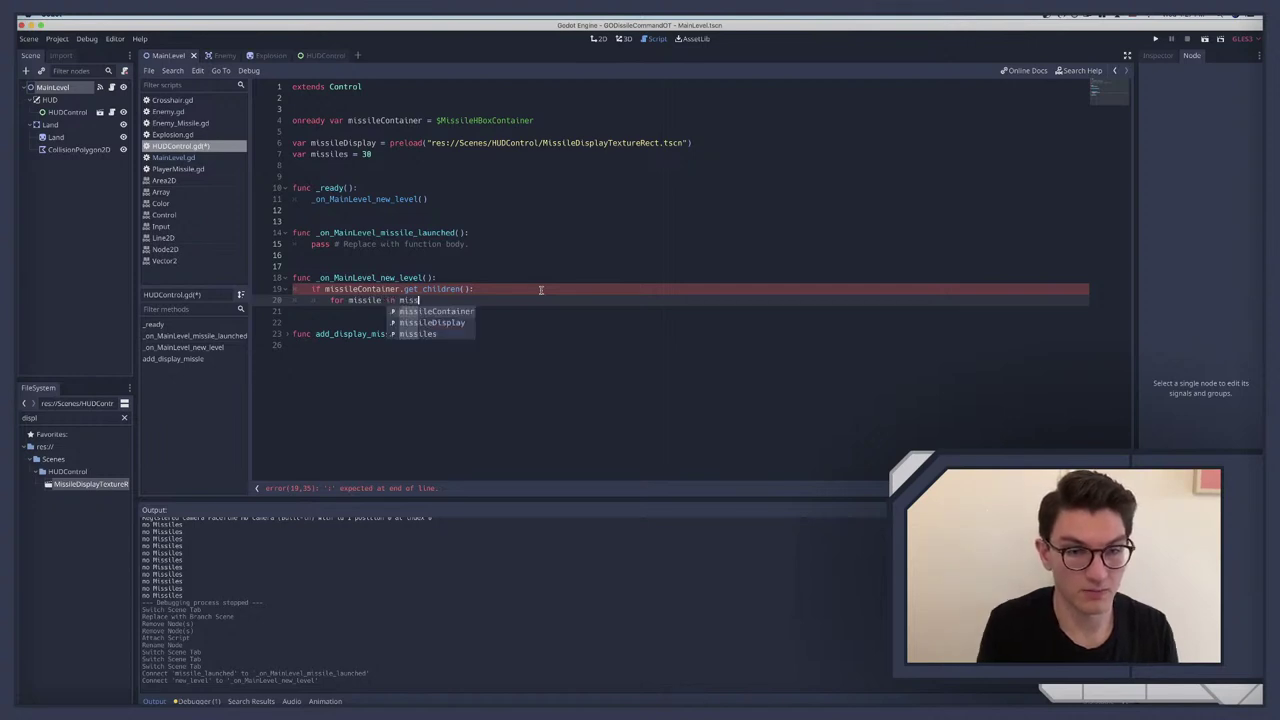
{"action": "key", "text": "Return"}
{"action": "type", "text": "."}
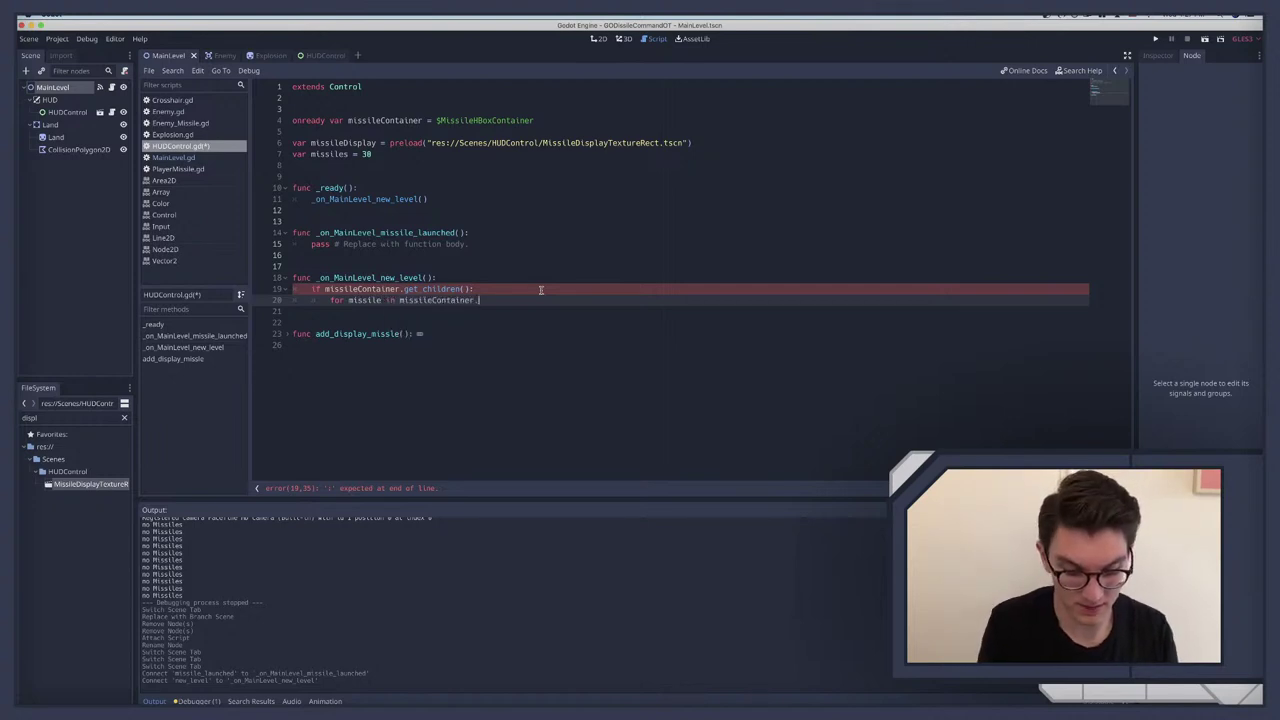
{"action": "type", "text": "get_chi"}
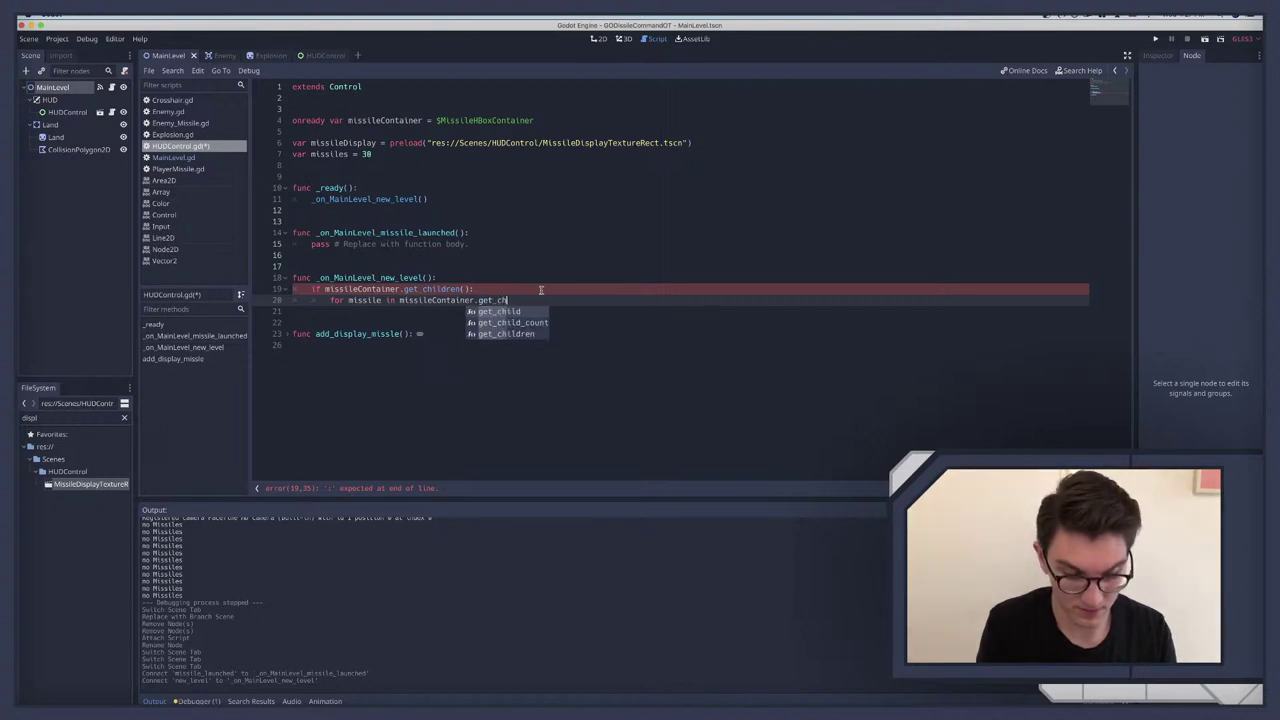
{"action": "key", "text": "Down"}
{"action": "key", "text": "Down"}
{"action": "key", "text": "Return"}
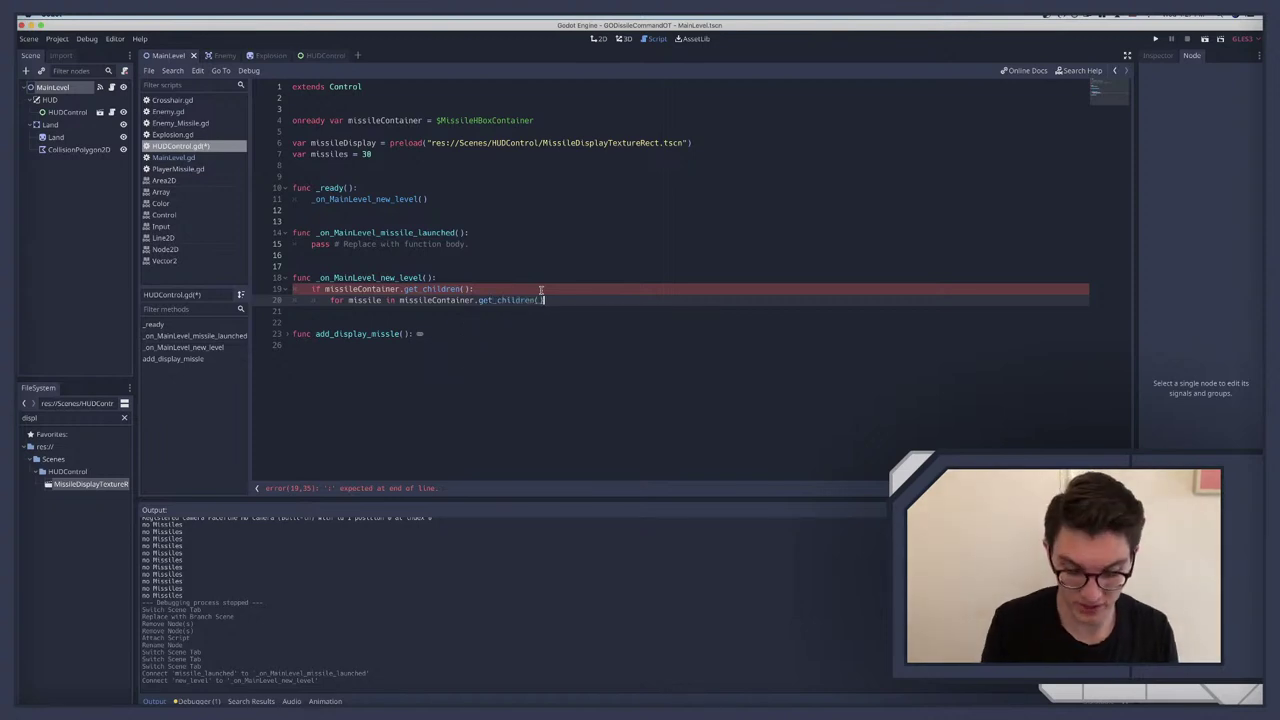
{"action": "type", "text": ":"}
{"action": "key", "text": "Return"}
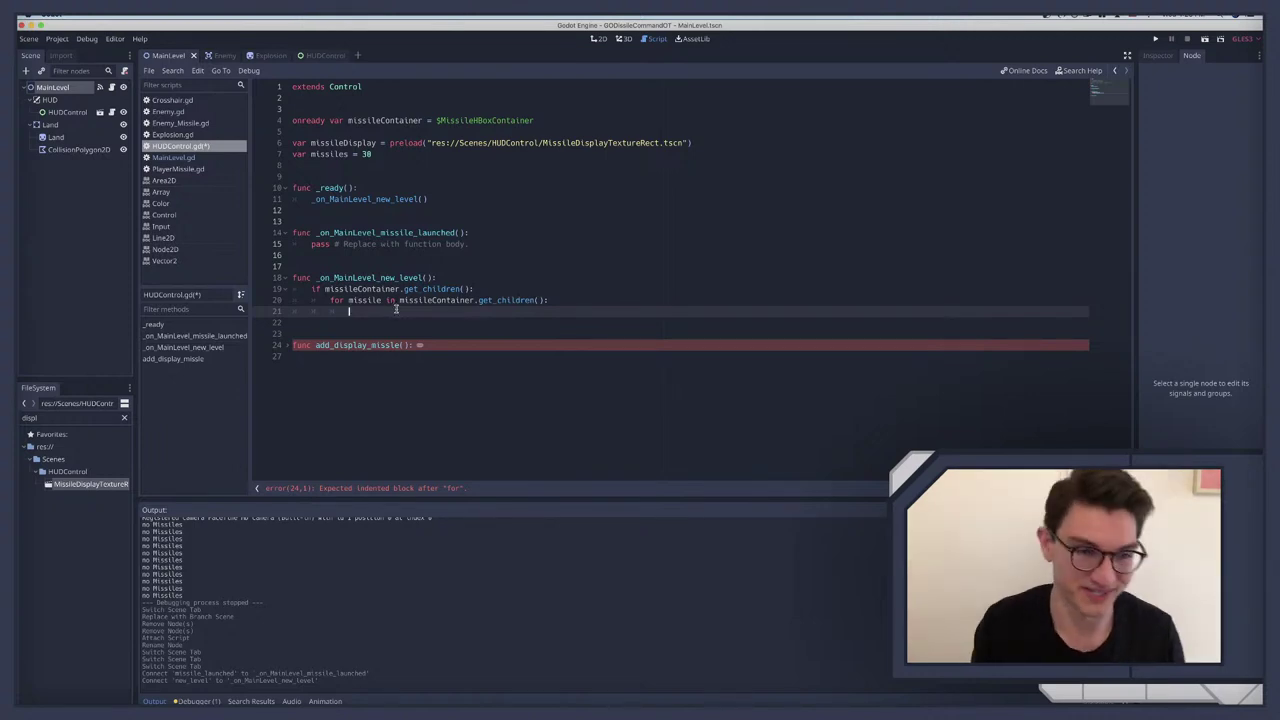
{"action": "left_click_drag", "start_coordinate": [332, 300], "coordinate": [551, 299]}
{"action": "left_click", "coordinate": [389, 313]}
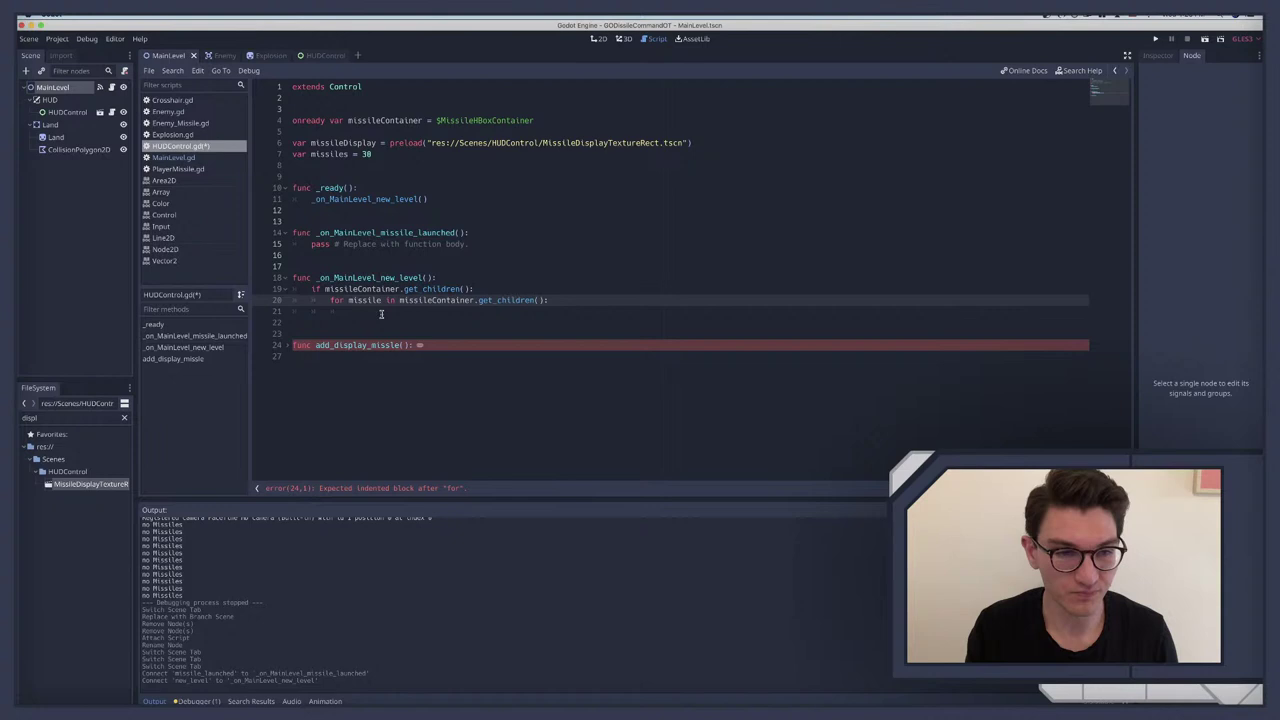
{"action": "left_click_drag", "start_coordinate": [480, 300], "coordinate": [545, 300]}
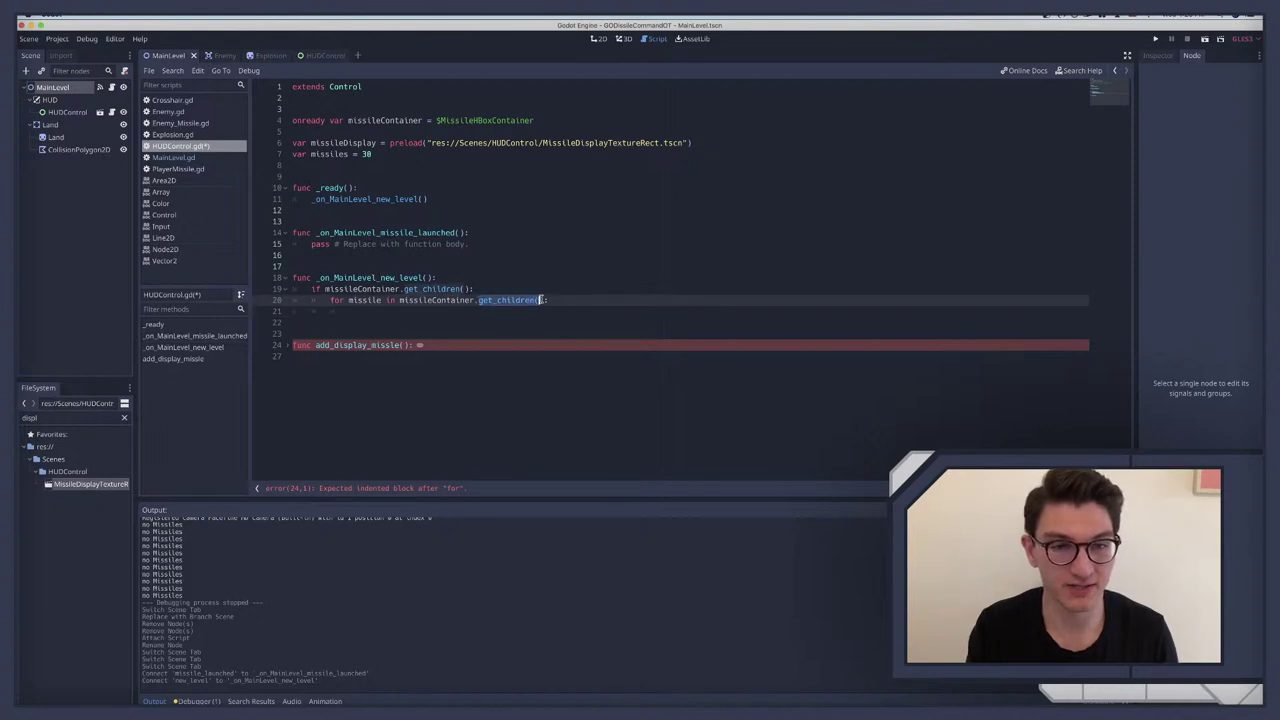
{"action": "left_click", "coordinate": [368, 312]}
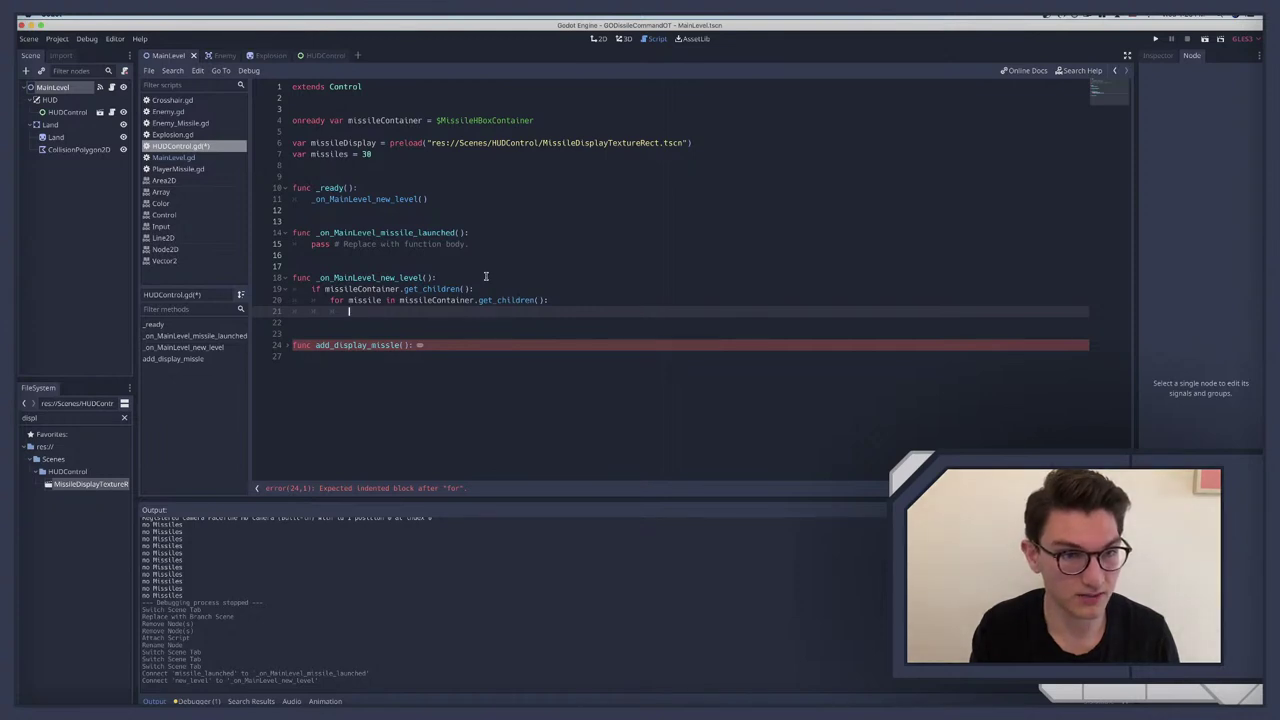
{"action": "left_click", "coordinate": [371, 154]}
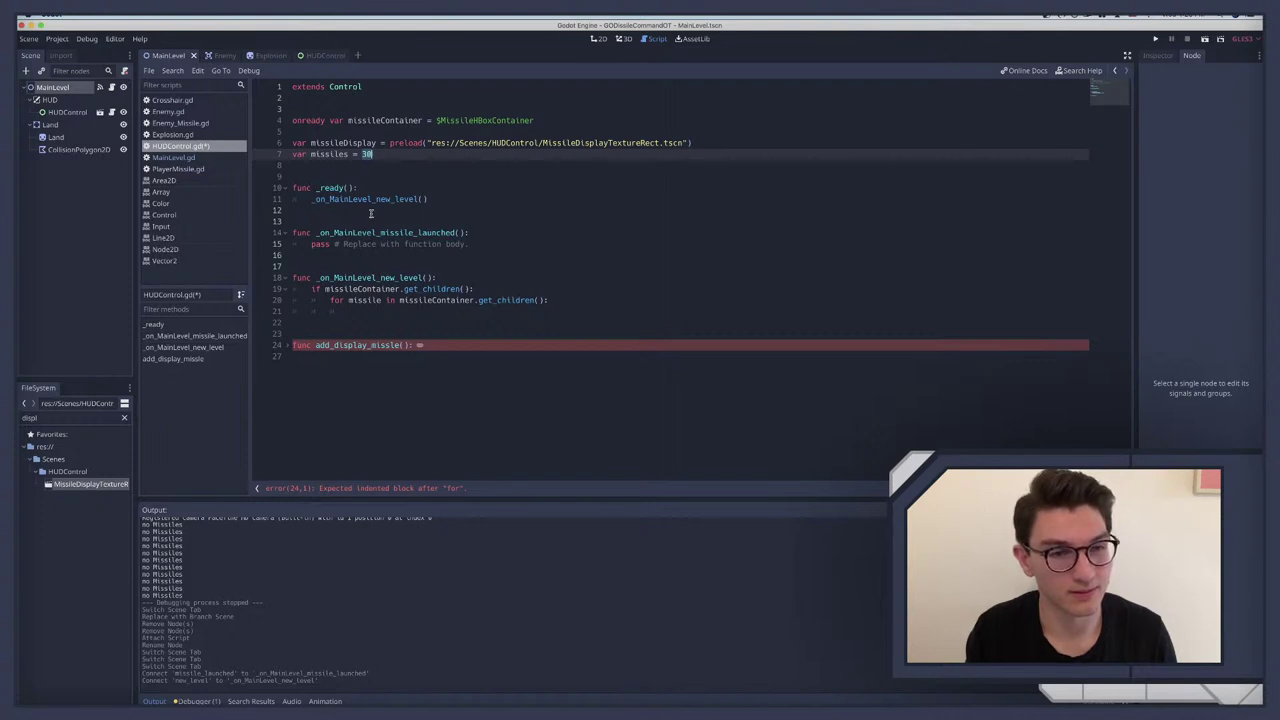
{"action": "left_click", "coordinate": [350, 312]}
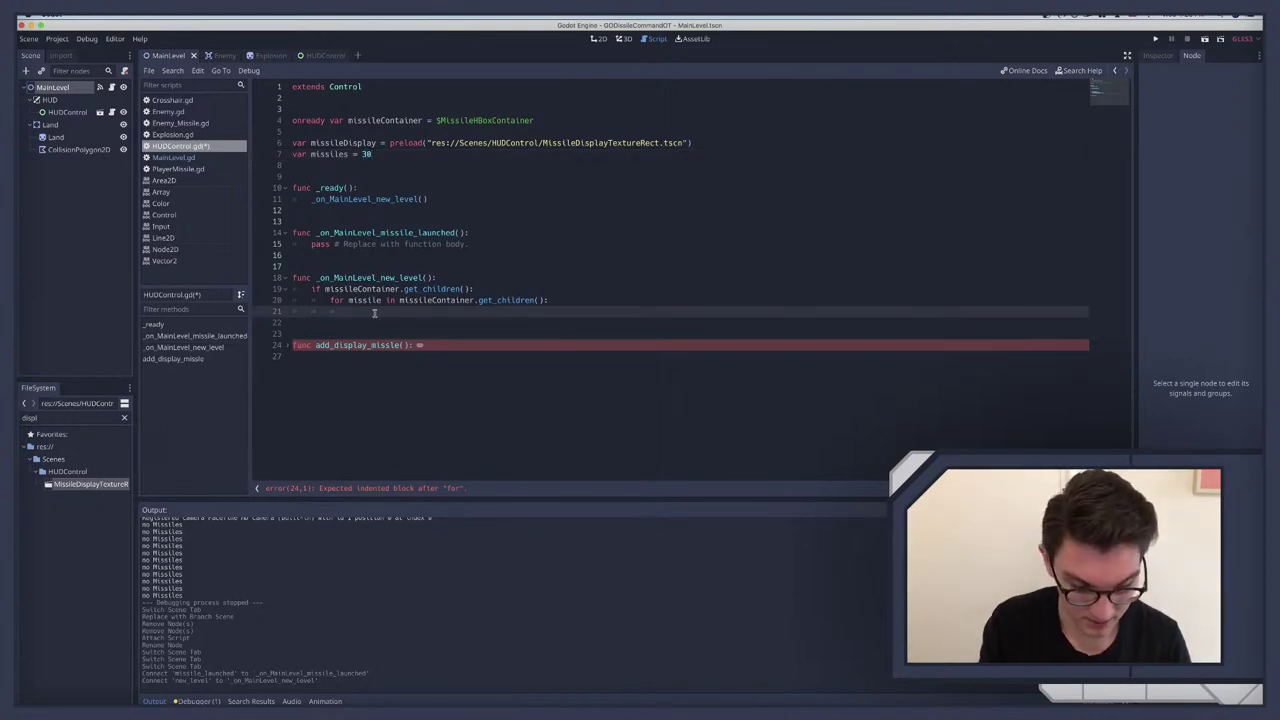
Step: Free each existing missile with missile.queue_free() inside the children loop and save
{"action": "type", "text": "missile."}
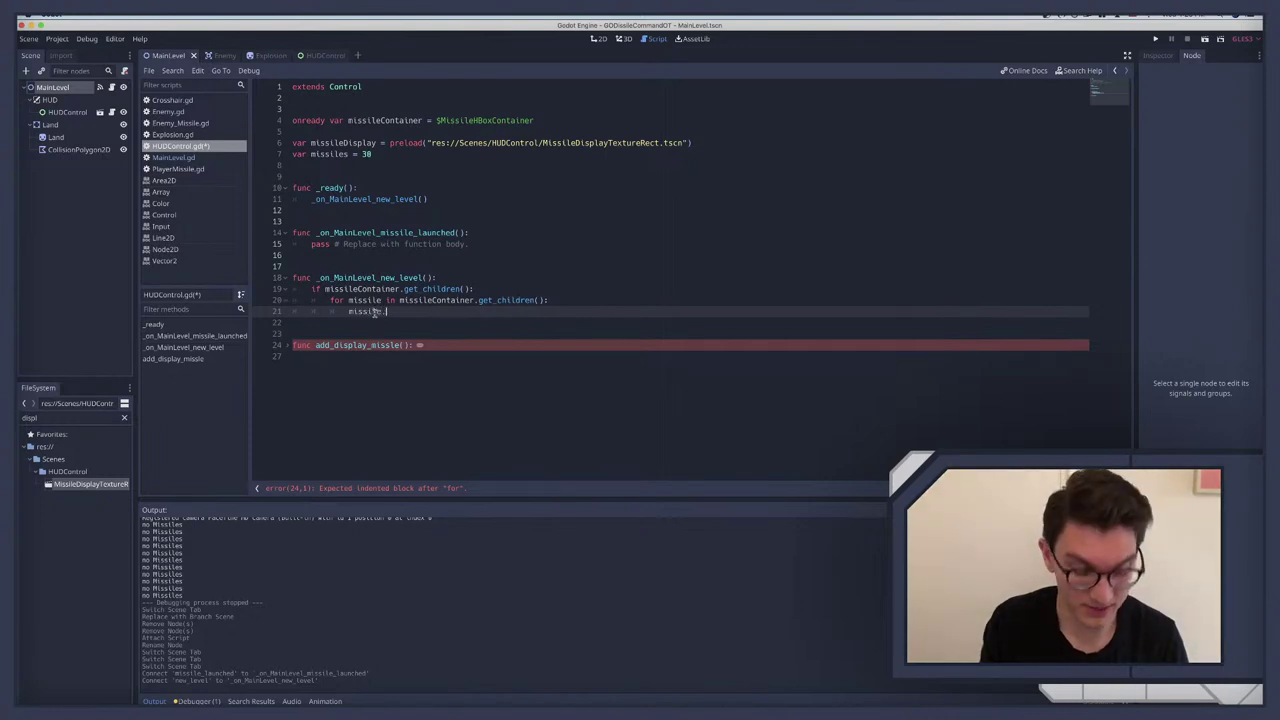
{"action": "type", "text": "que"}
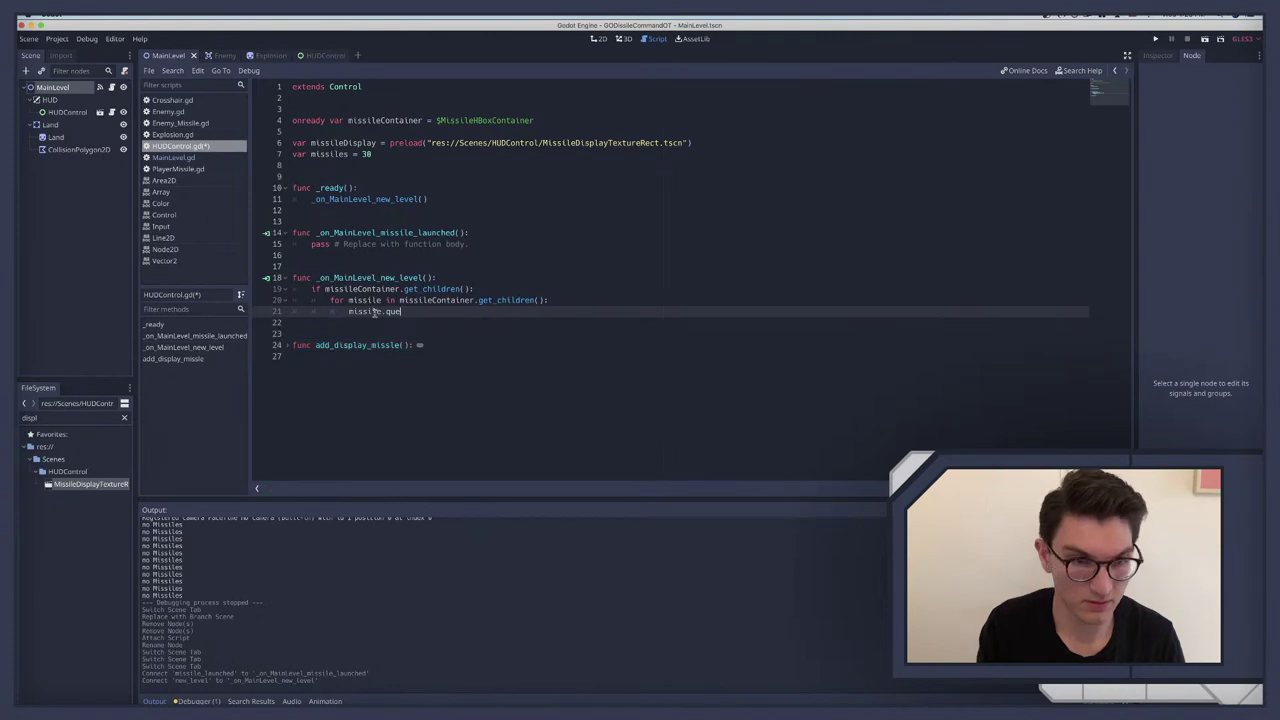
{"action": "key", "text": "BackSpace"}
{"action": "key", "text": "BackSpace"}
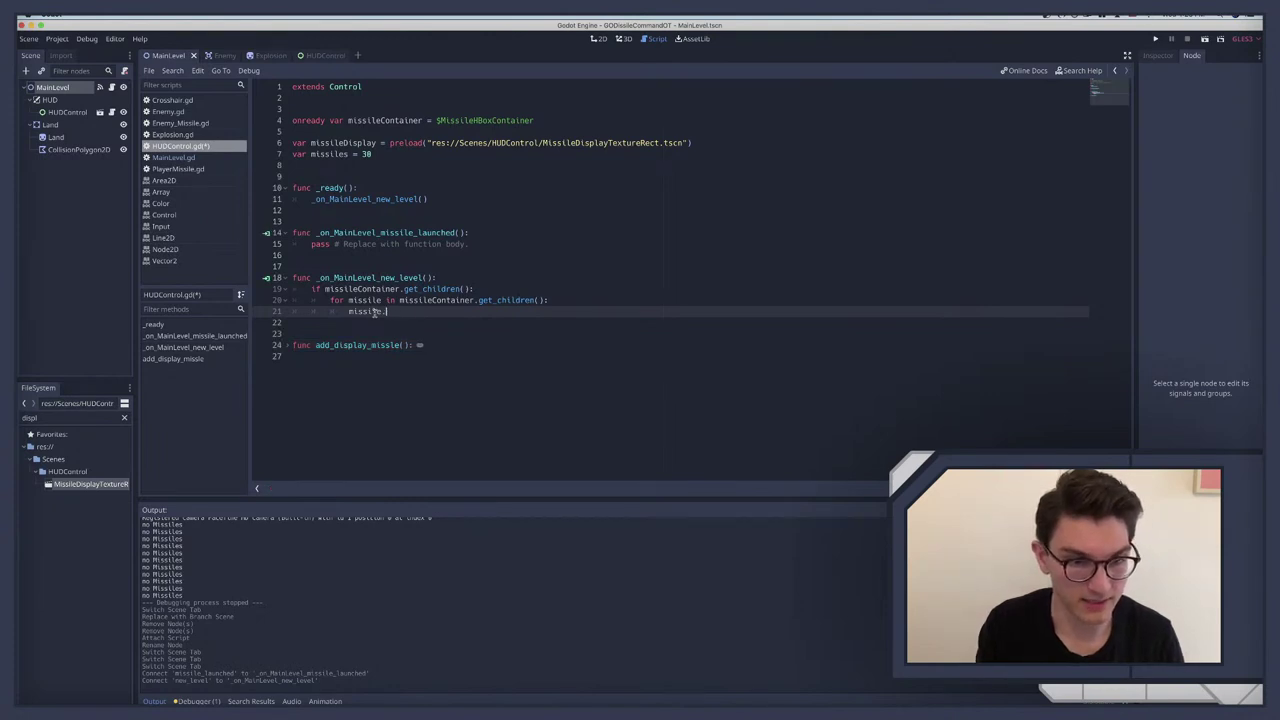
{"action": "type", "text": "ueu"}
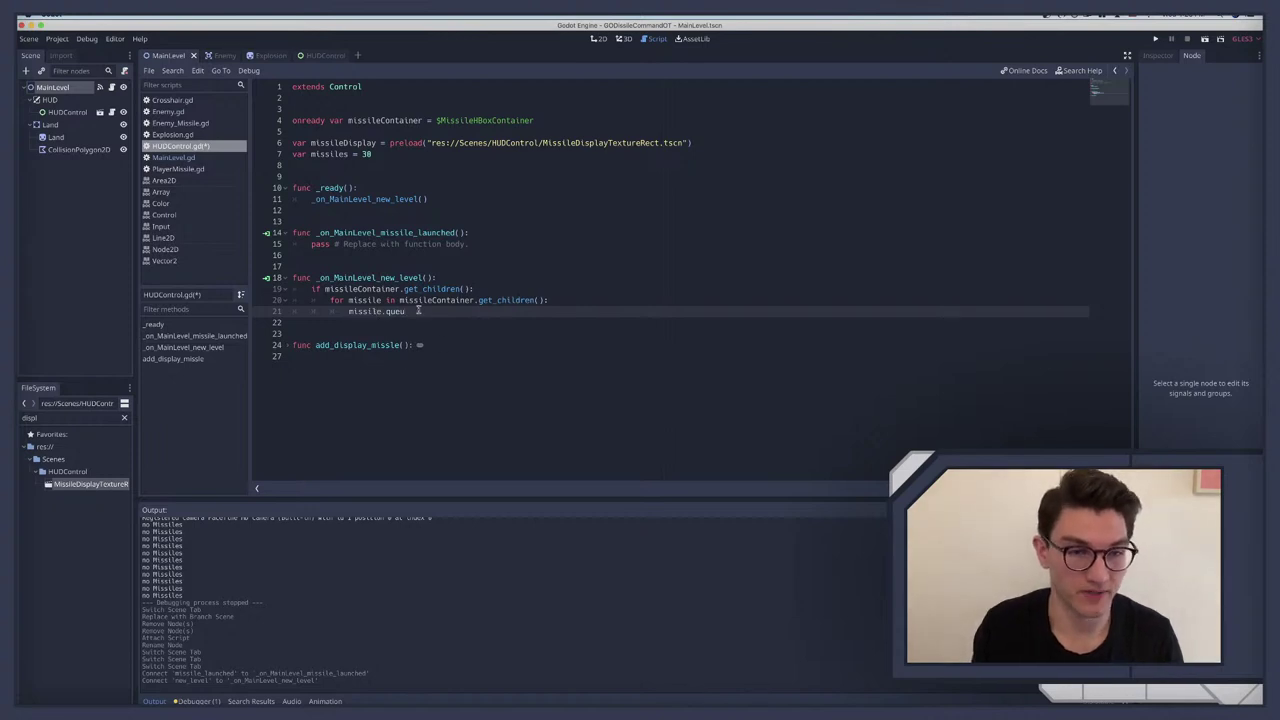
{"action": "left_click", "coordinate": [557, 300]}
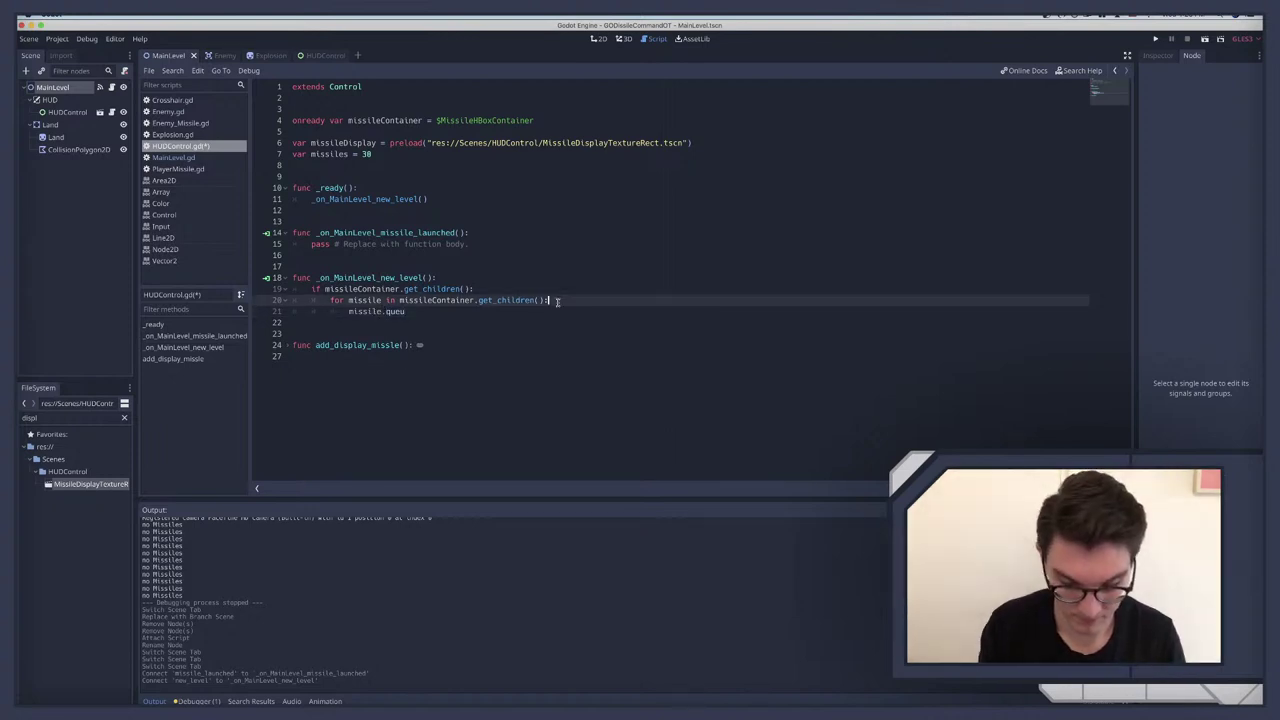
{"action": "key", "text": "Return"}
{"action": "type", "text": "queue_free()"}
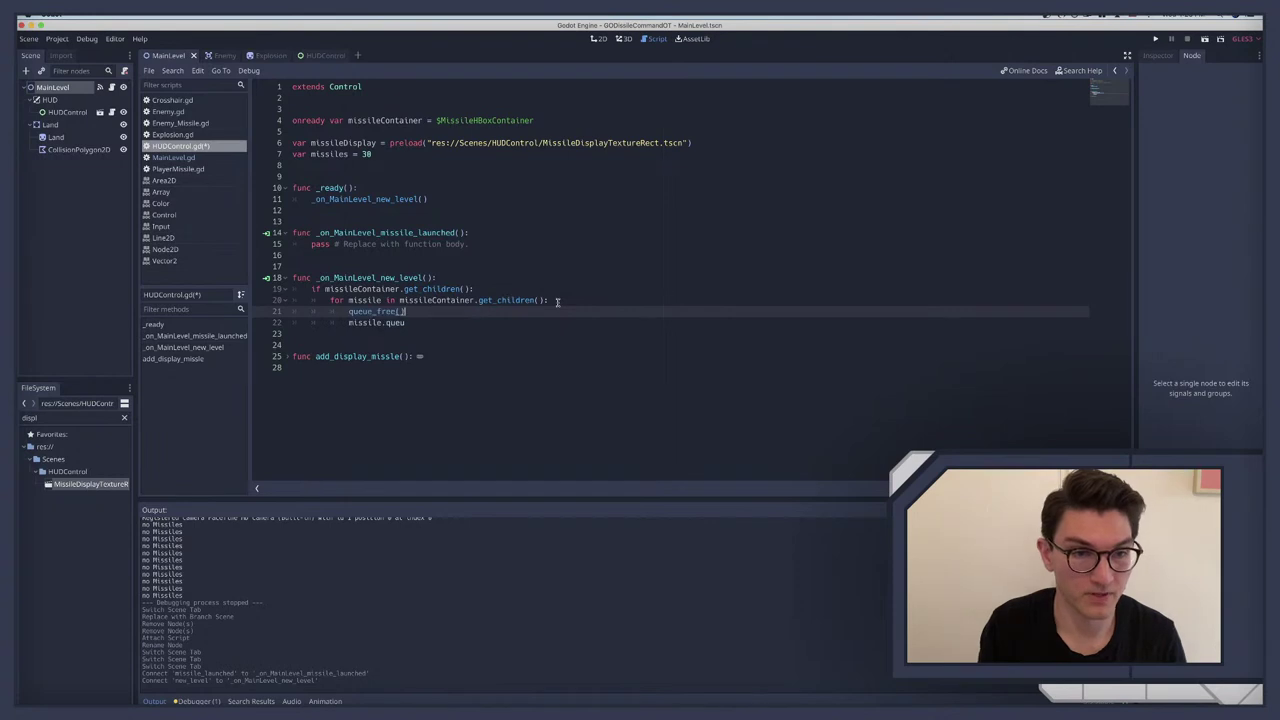
{"action": "key", "text": "BackSpace"}
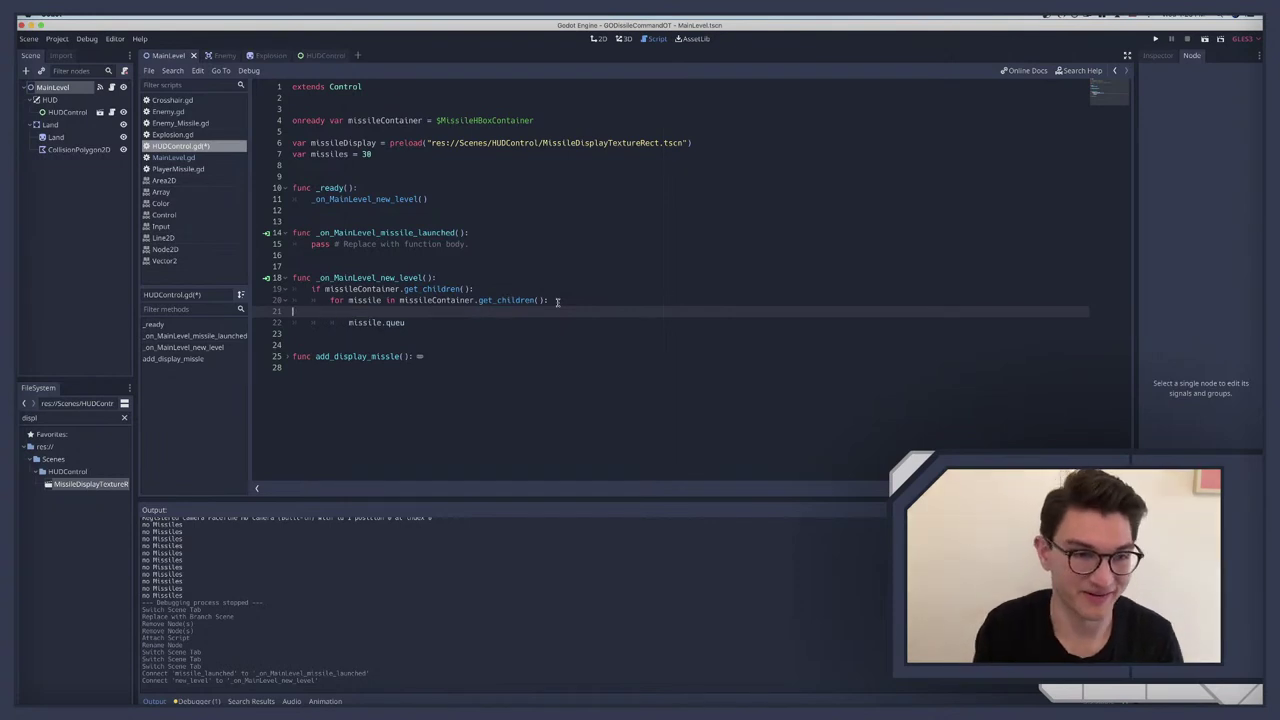
{"action": "key", "text": "BackSpace"}
{"action": "double_click", "coordinate": [412, 313]}
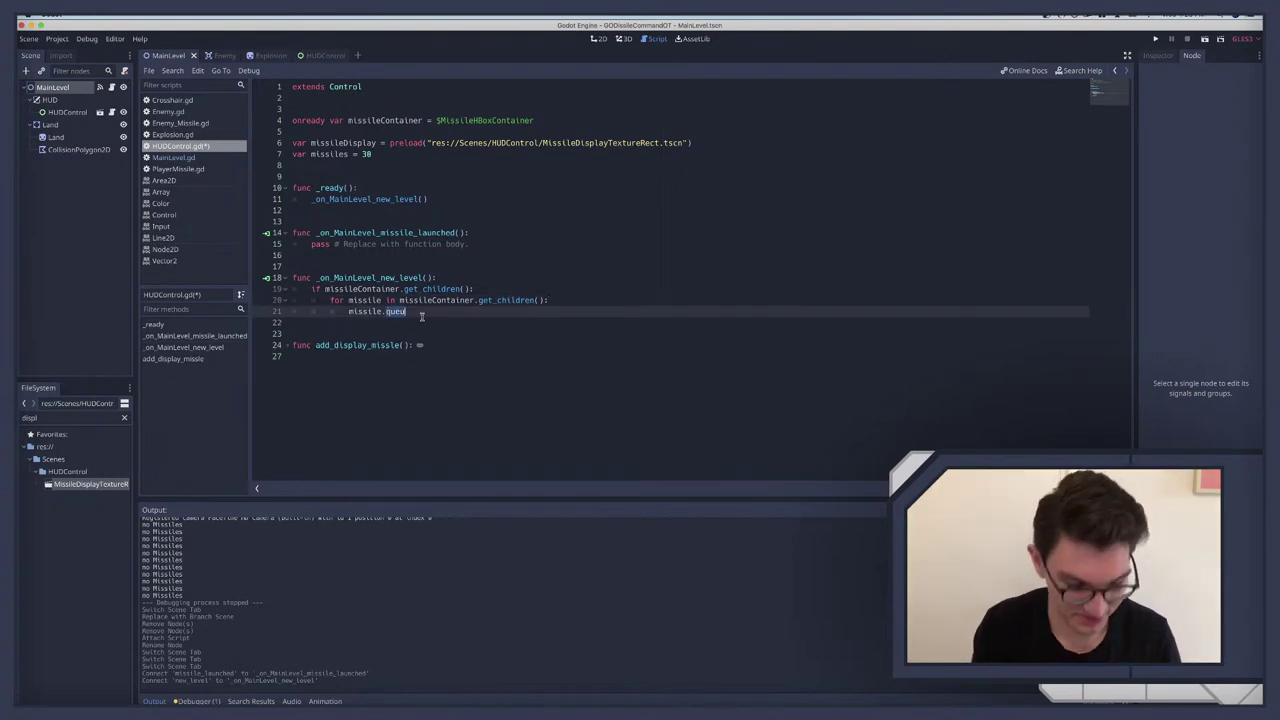
{"action": "type", "text": "queue_free()"}
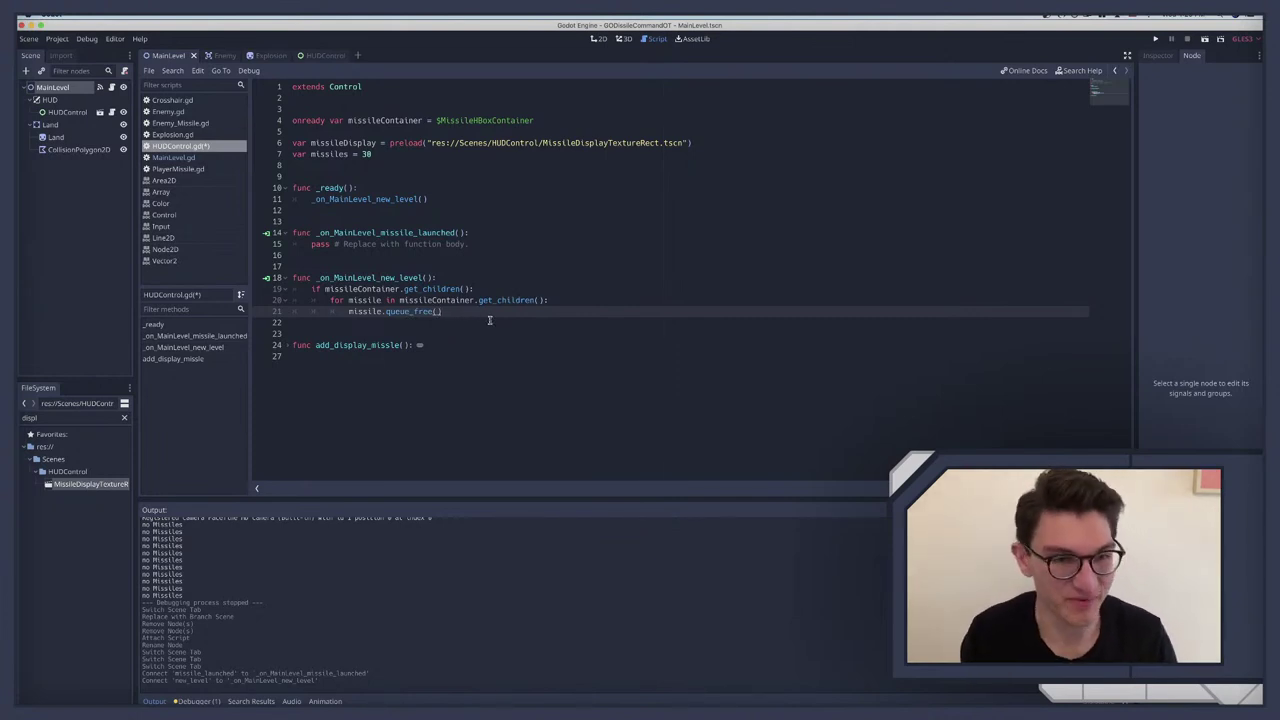
{"action": "key", "text": "ctrl+s"}
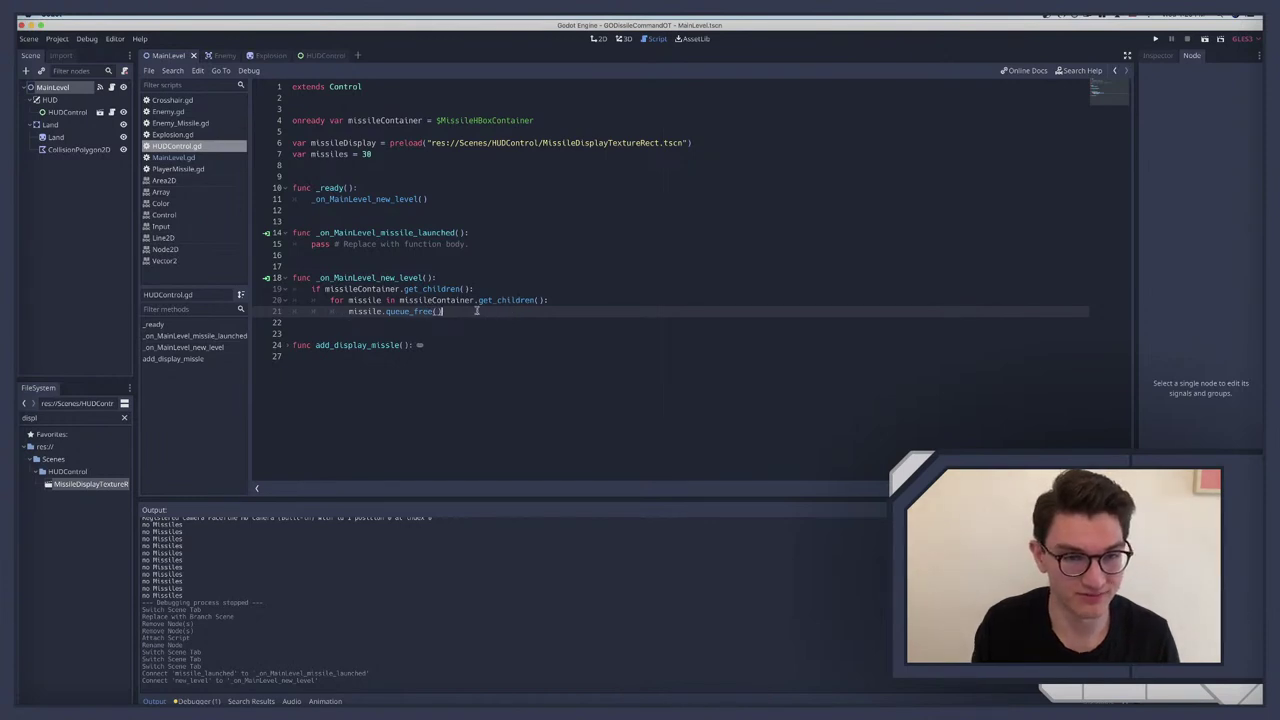
Step: Add a second loop 'for missile in range (0, 30):' after the children loop
{"action": "key", "text": "Return"}
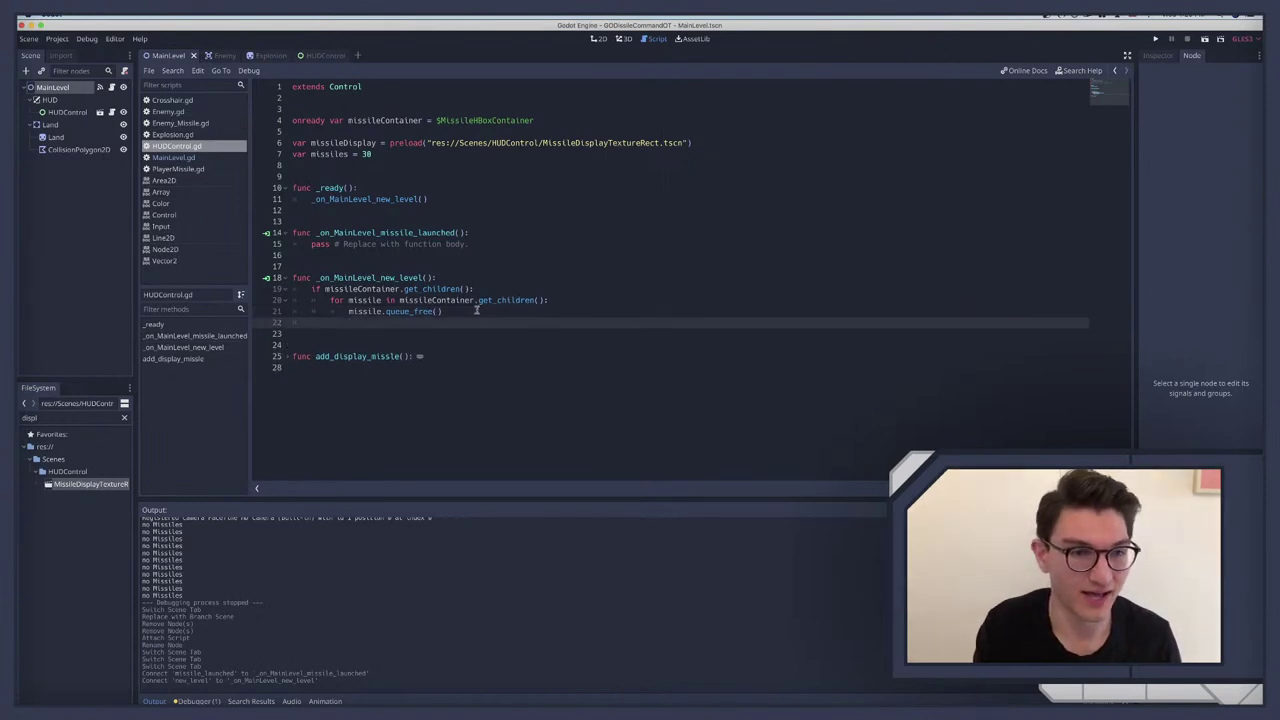
{"action": "key", "text": "Return"}
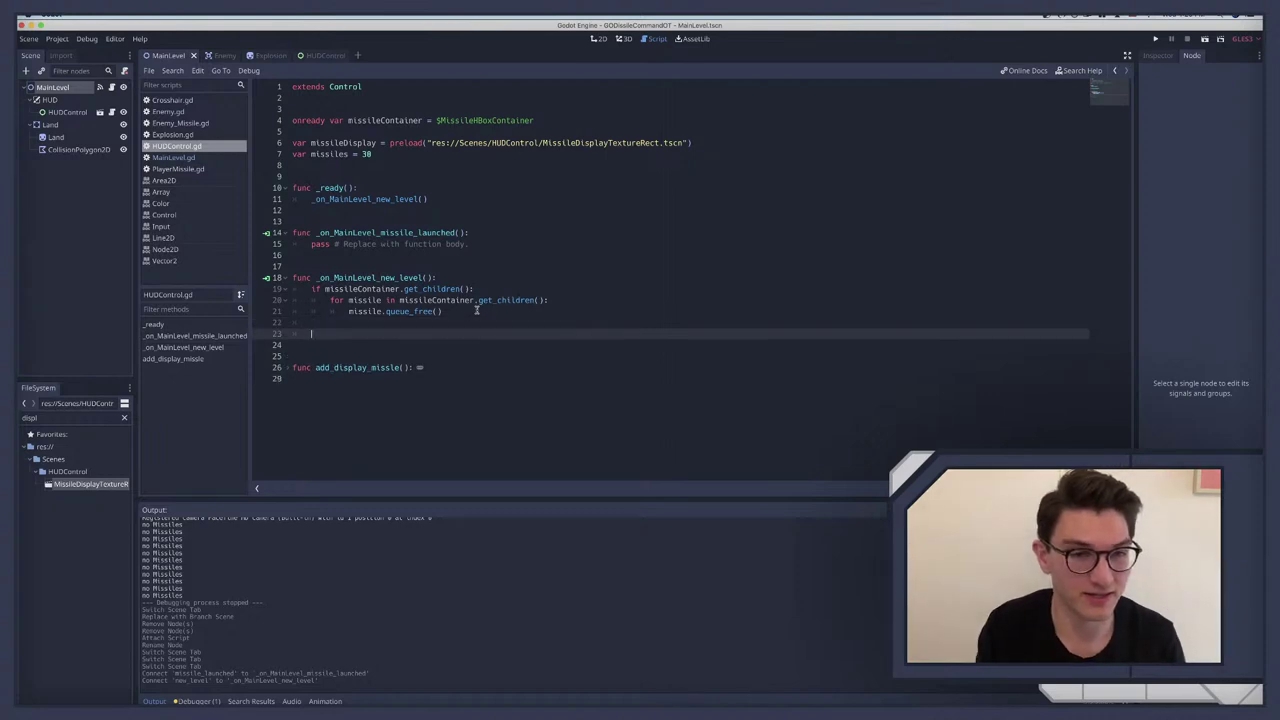
{"action": "key", "text": "BackSpace"}
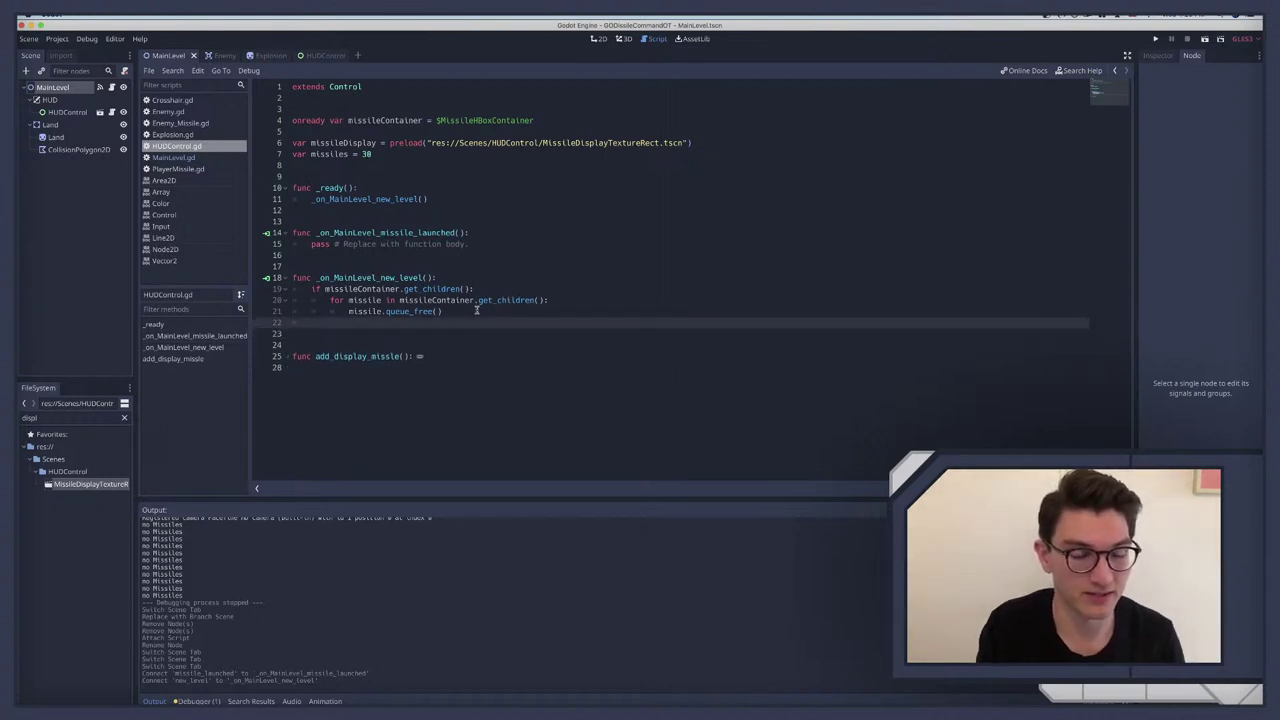
{"action": "type", "text": "missil"}
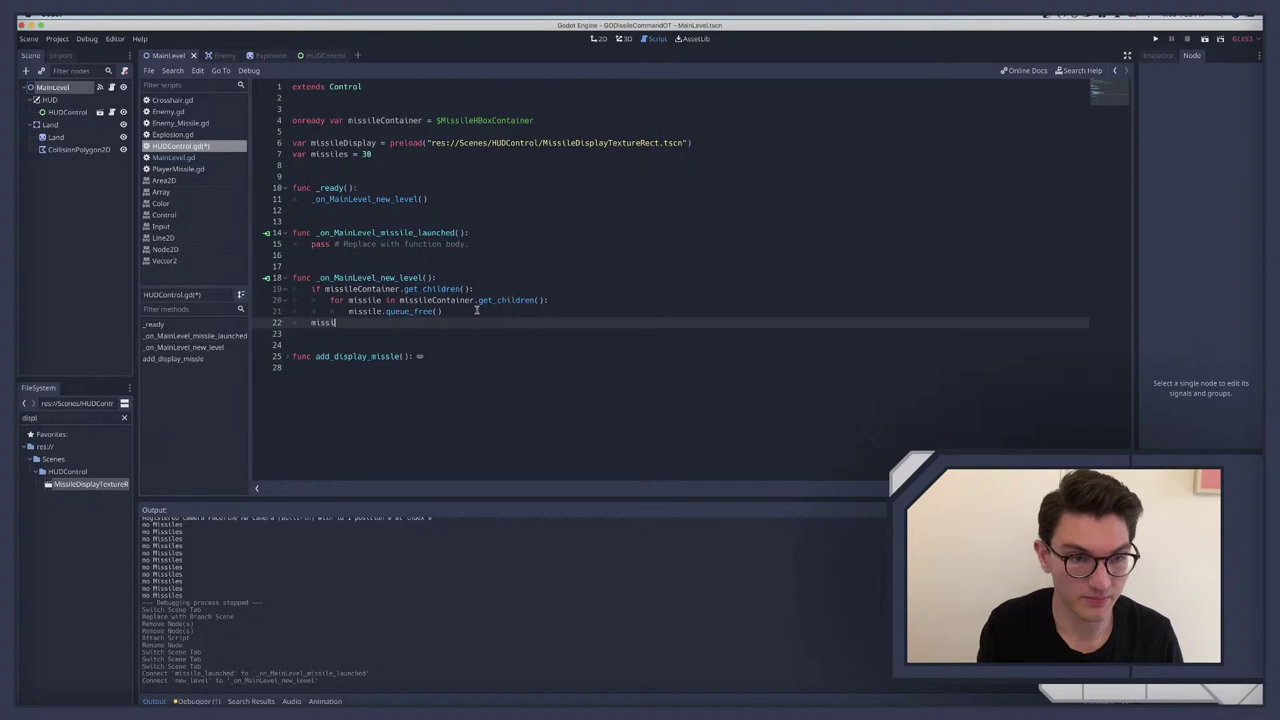
{"action": "key", "text": "Return"}
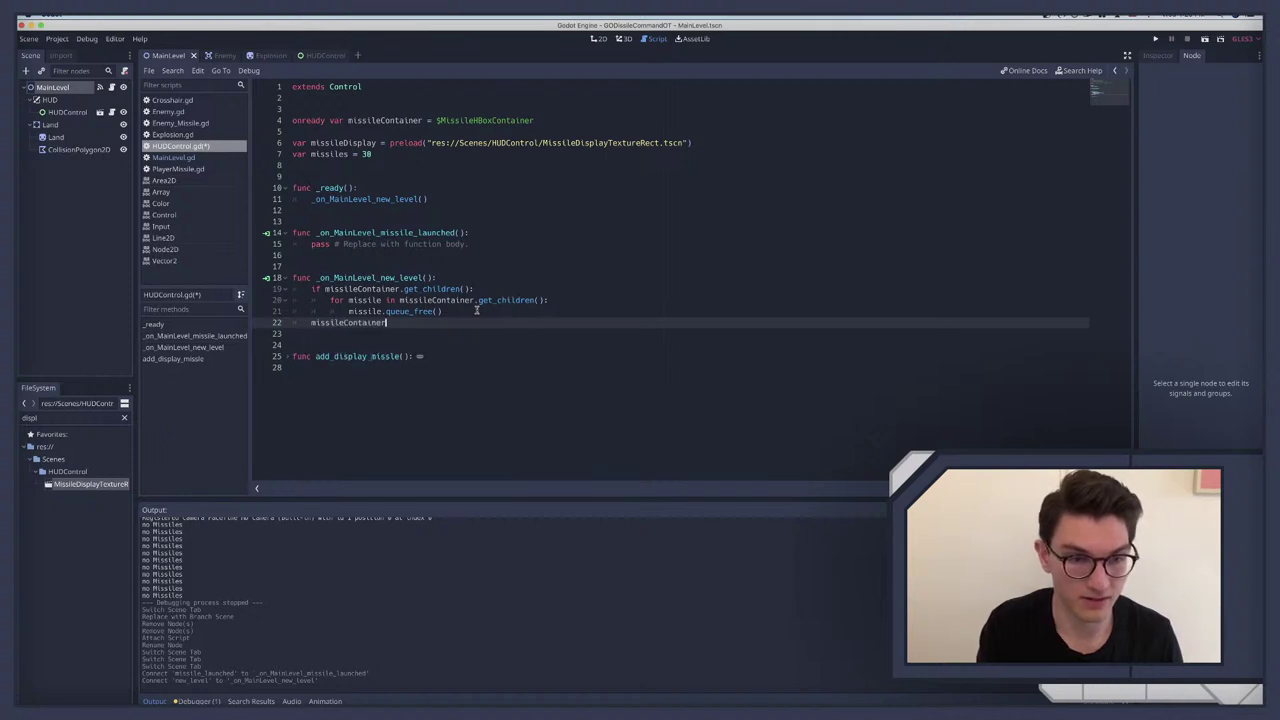
{"action": "key", "text": "shift+Home"}
{"action": "key", "text": "BackSpace"}
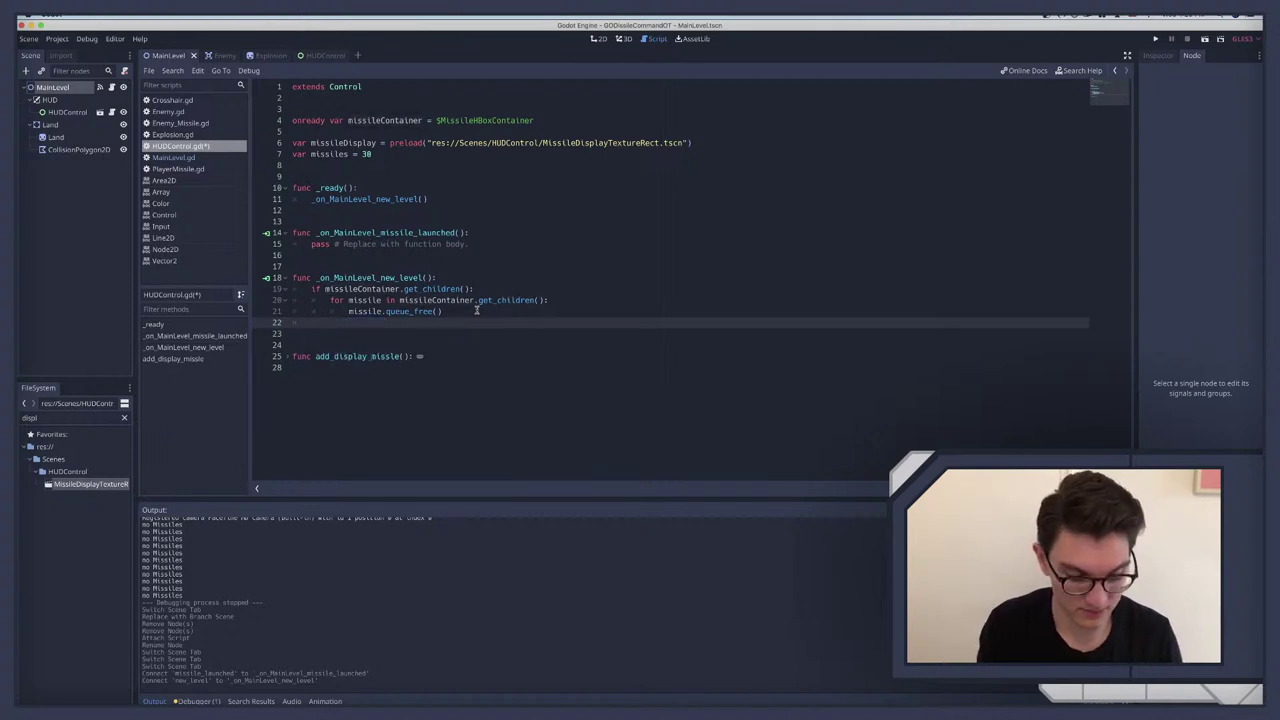
{"action": "key", "text": "Return"}
{"action": "type", "text": "for miss"}
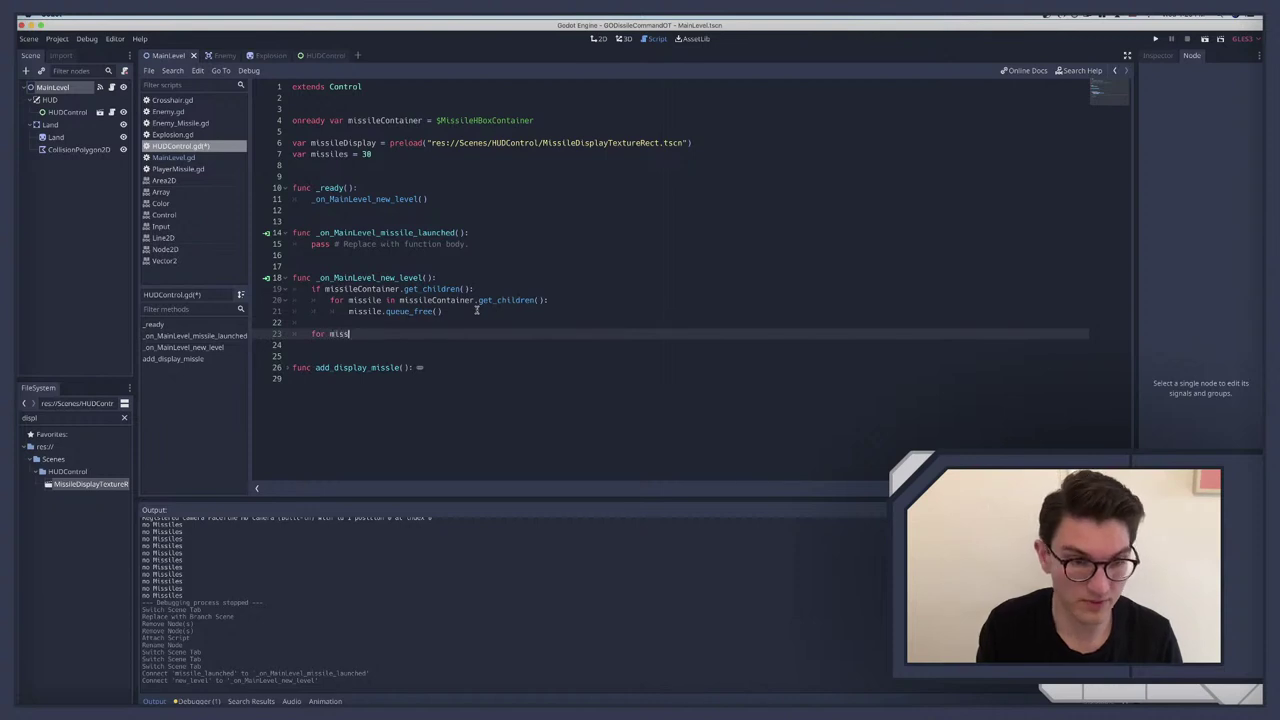
{"action": "type", "text": "ile in "}
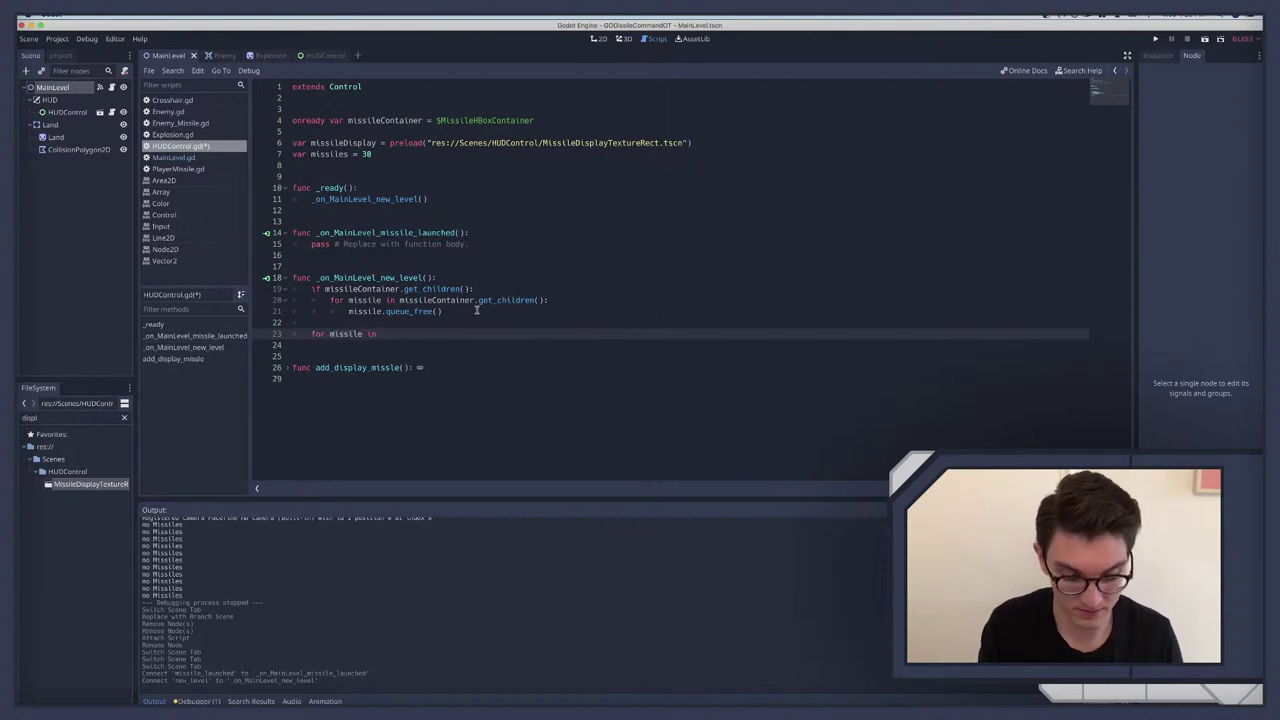
{"action": "type", "text": "range"}
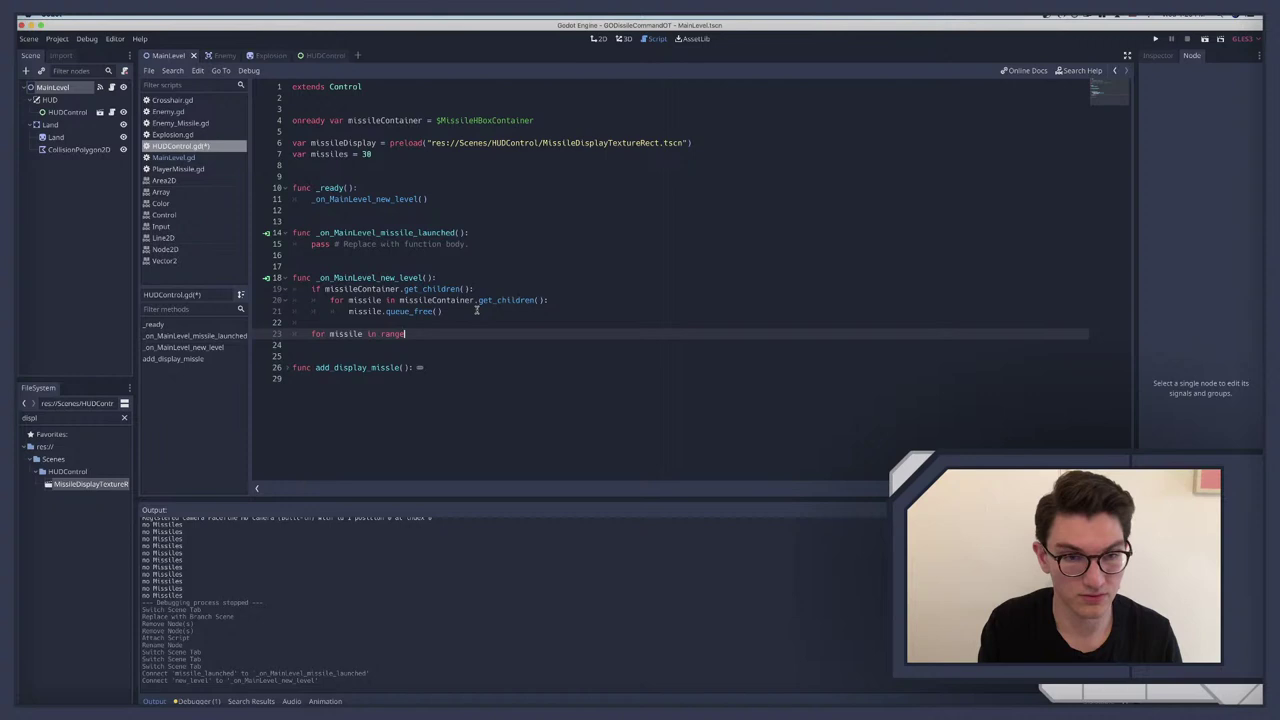
{"action": "key", "text": "BackSpace"}
{"action": "key", "text": "BackSpace"}
{"action": "key", "text": "BackSpace"}
{"action": "key", "text": "BackSpace"}
{"action": "key", "text": "BackSpace"}
{"action": "type", "text": "range ("}
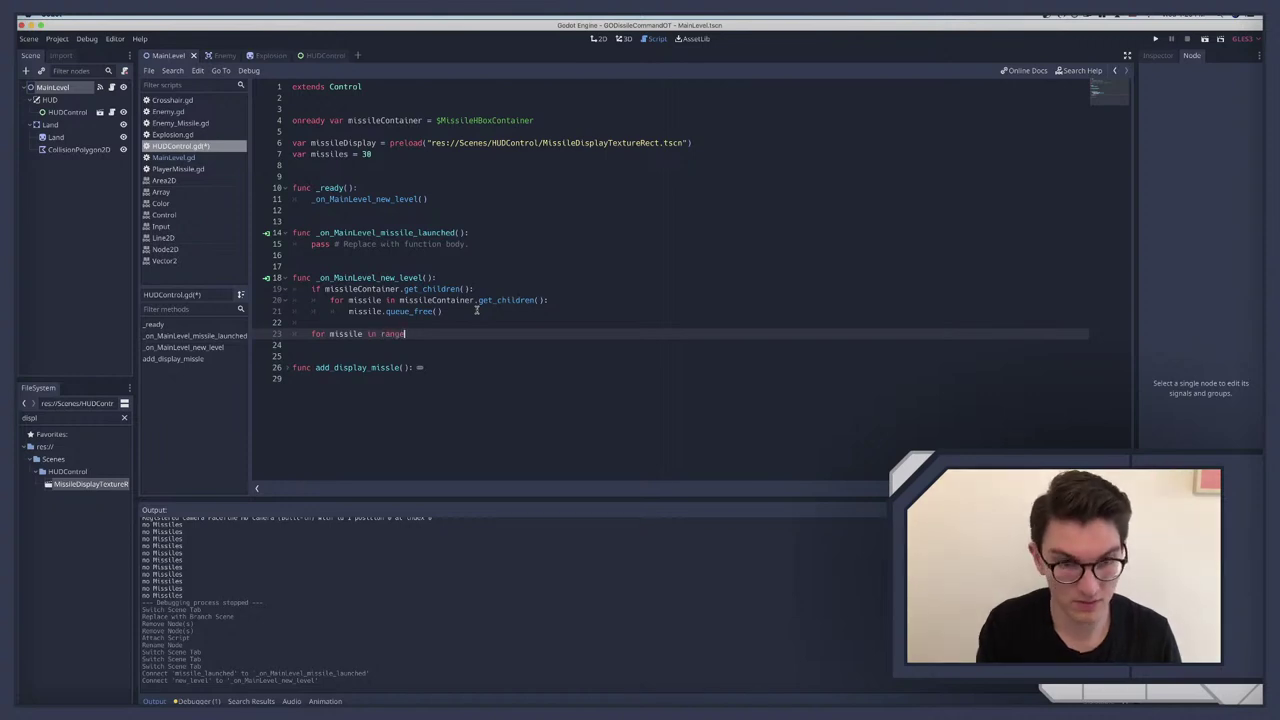
{"action": "type", "text": "0, 30"}
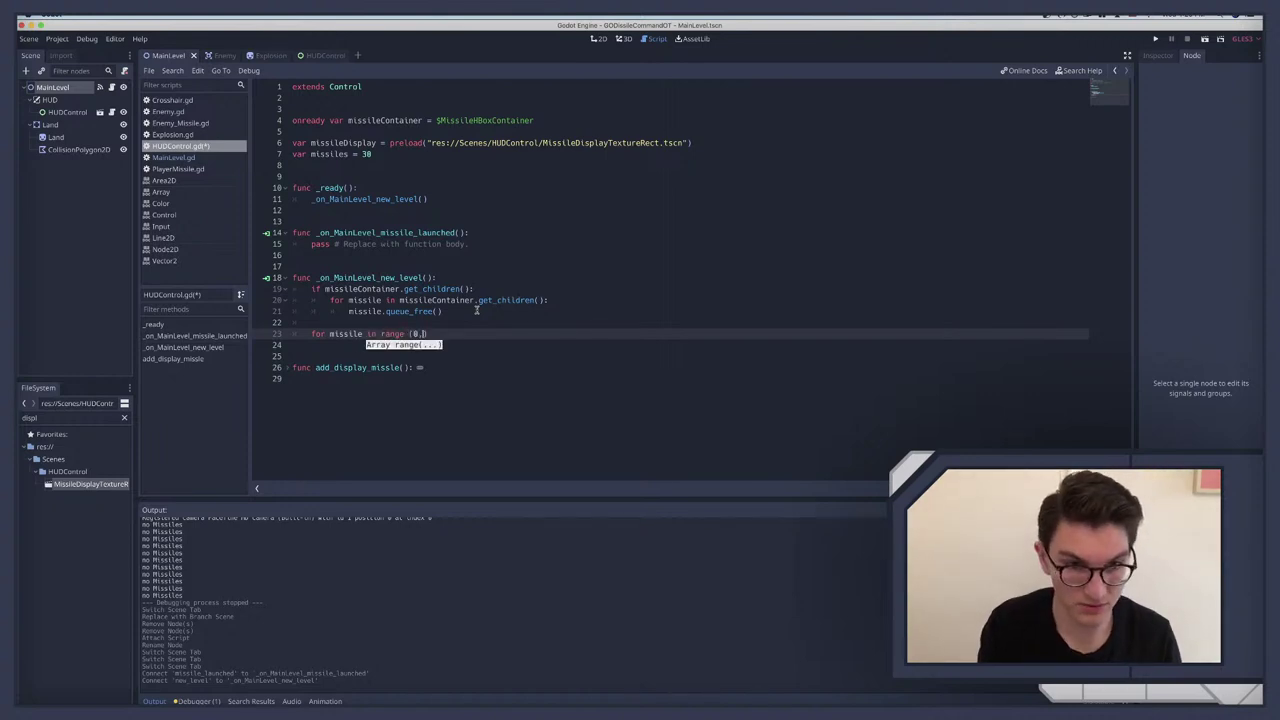
{"action": "key", "text": "Right"}
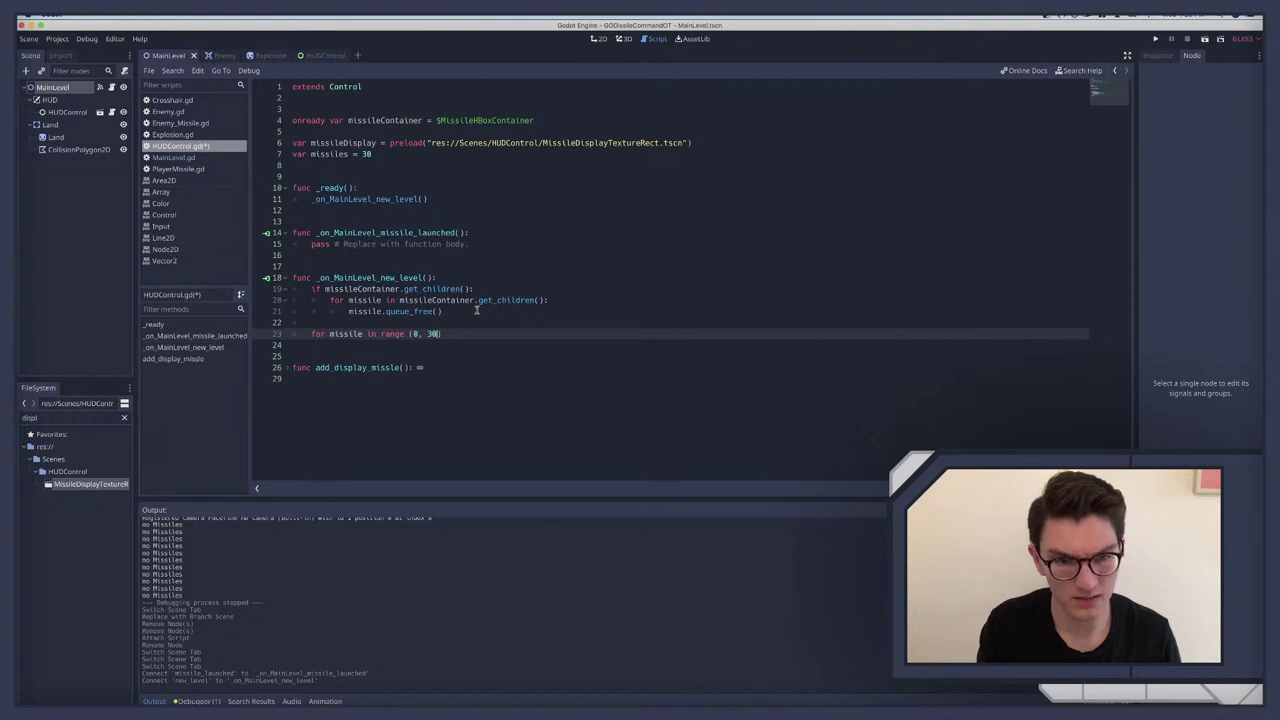
{"action": "type", "text": ":"}
{"action": "key", "text": "Return"}
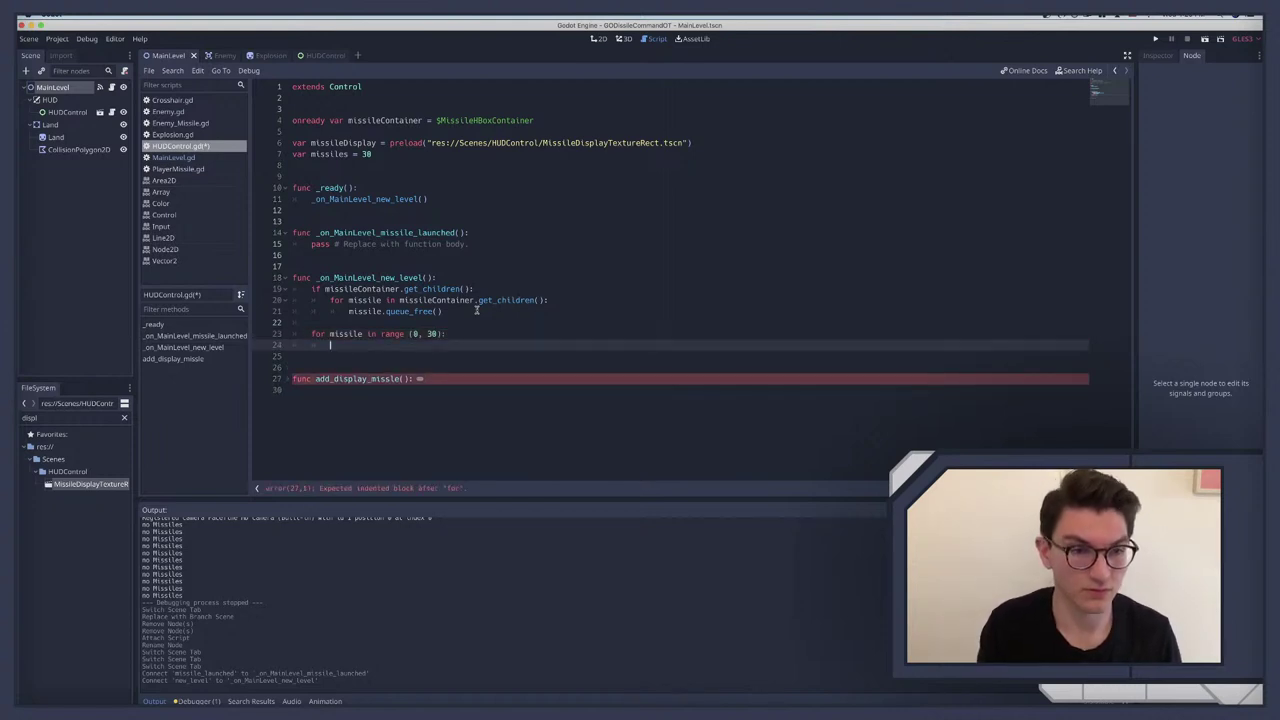
Step: Call add_display_missle() in the body of the range loop
{"action": "type", "text": "add"}
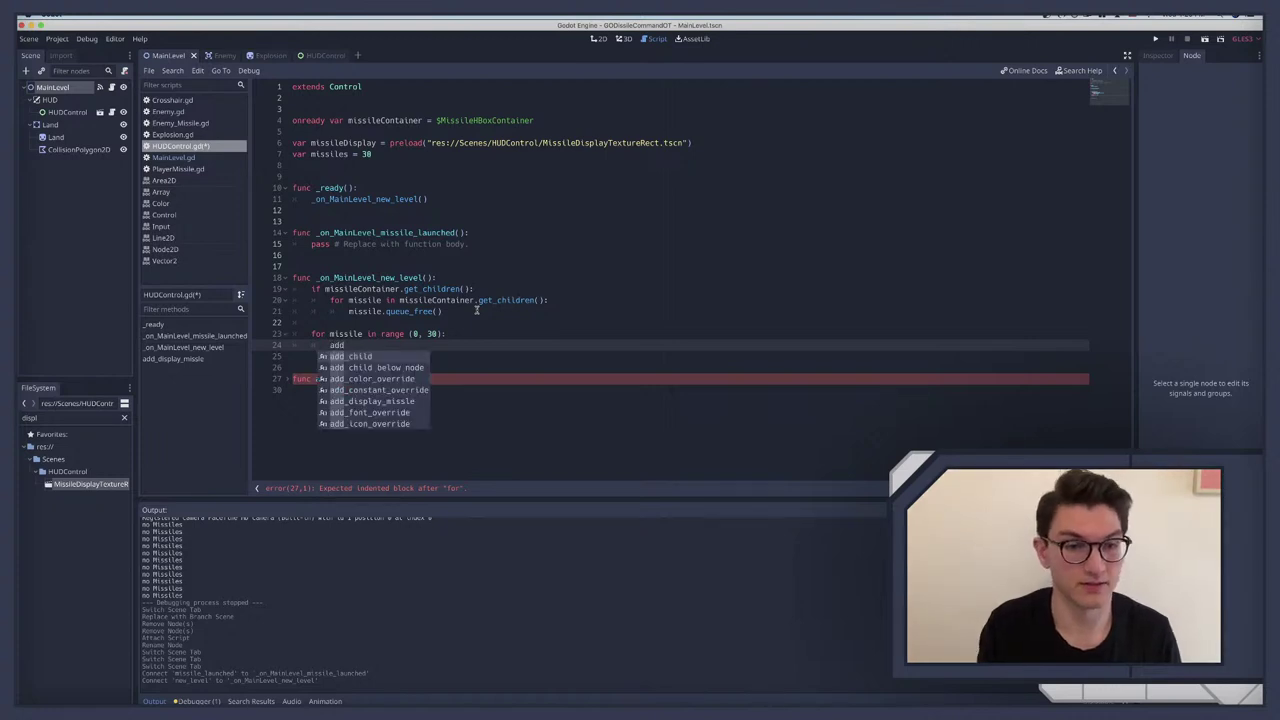
{"action": "key", "text": "Down"}
{"action": "key", "text": "Down"}
{"action": "key", "text": "Down"}
{"action": "key", "text": "Down"}
{"action": "key", "text": "Return"}
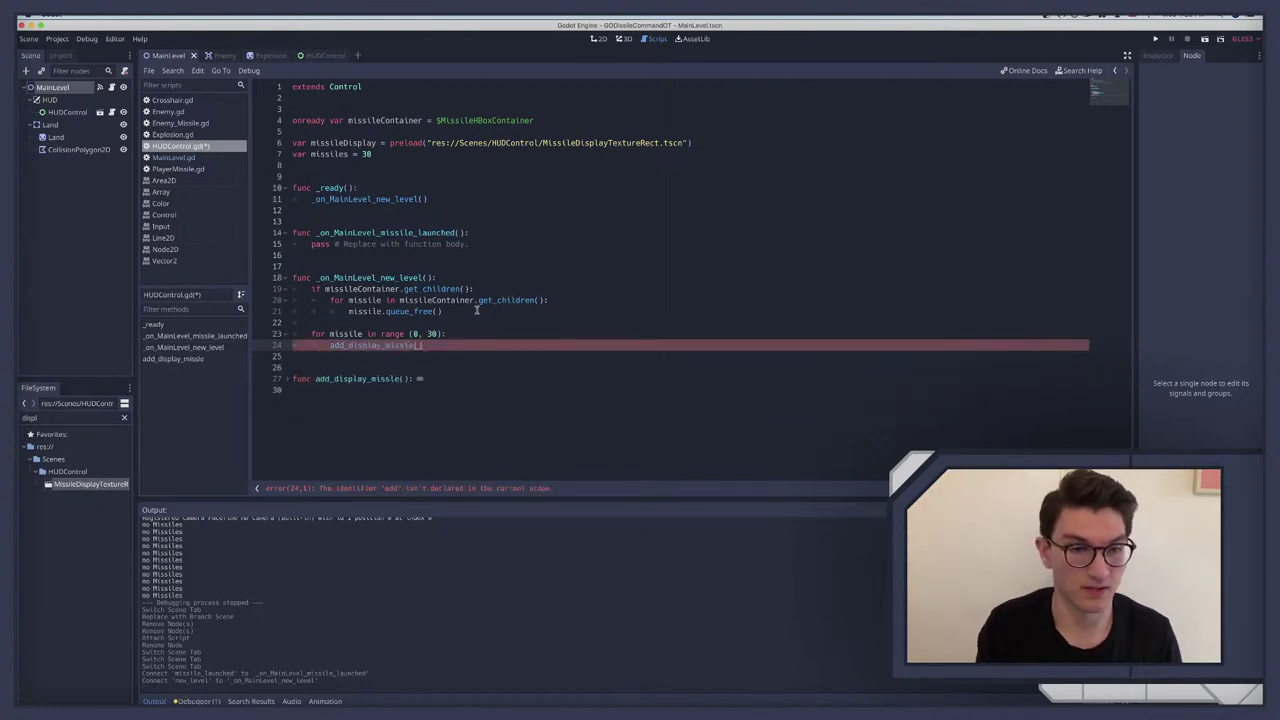
{"action": "left_click", "coordinate": [364, 334]}
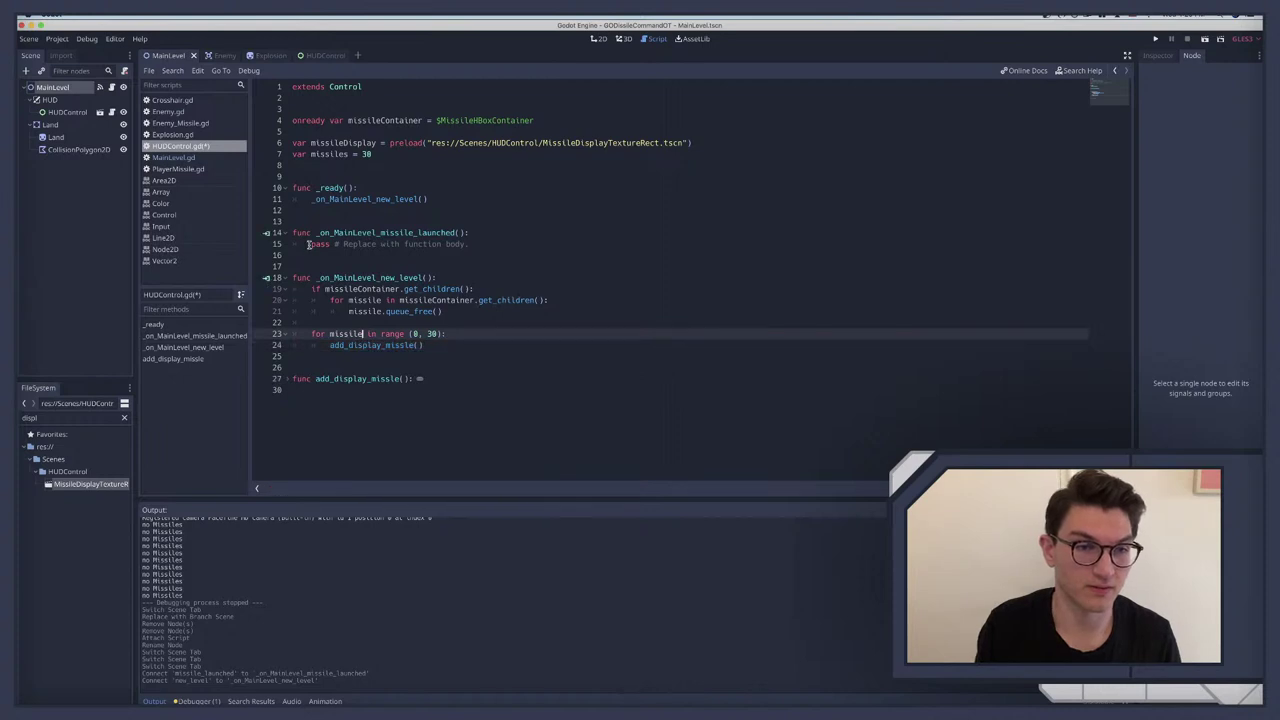
Step: Delete the launch handler's placeholder pass and the unused 'var missiles = 30' line
{"action": "left_click_drag", "start_coordinate": [309, 244], "coordinate": [487, 244]}
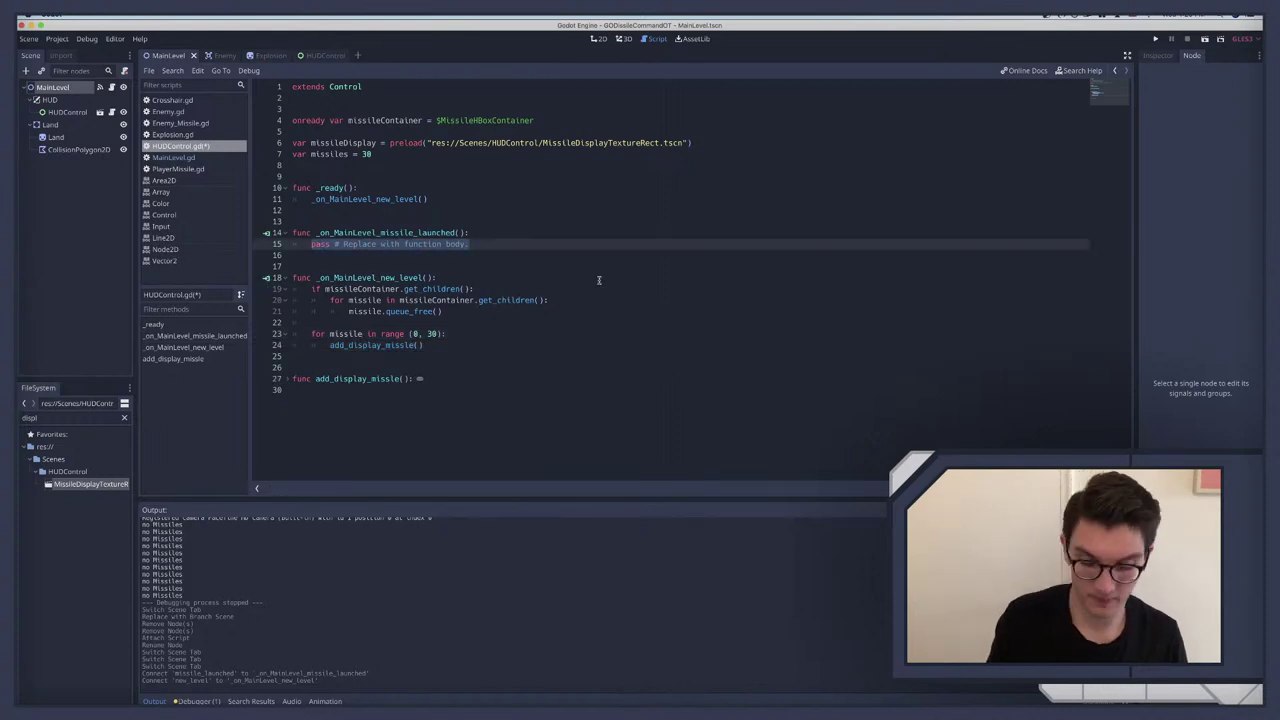
{"action": "key", "text": "BackSpace"}
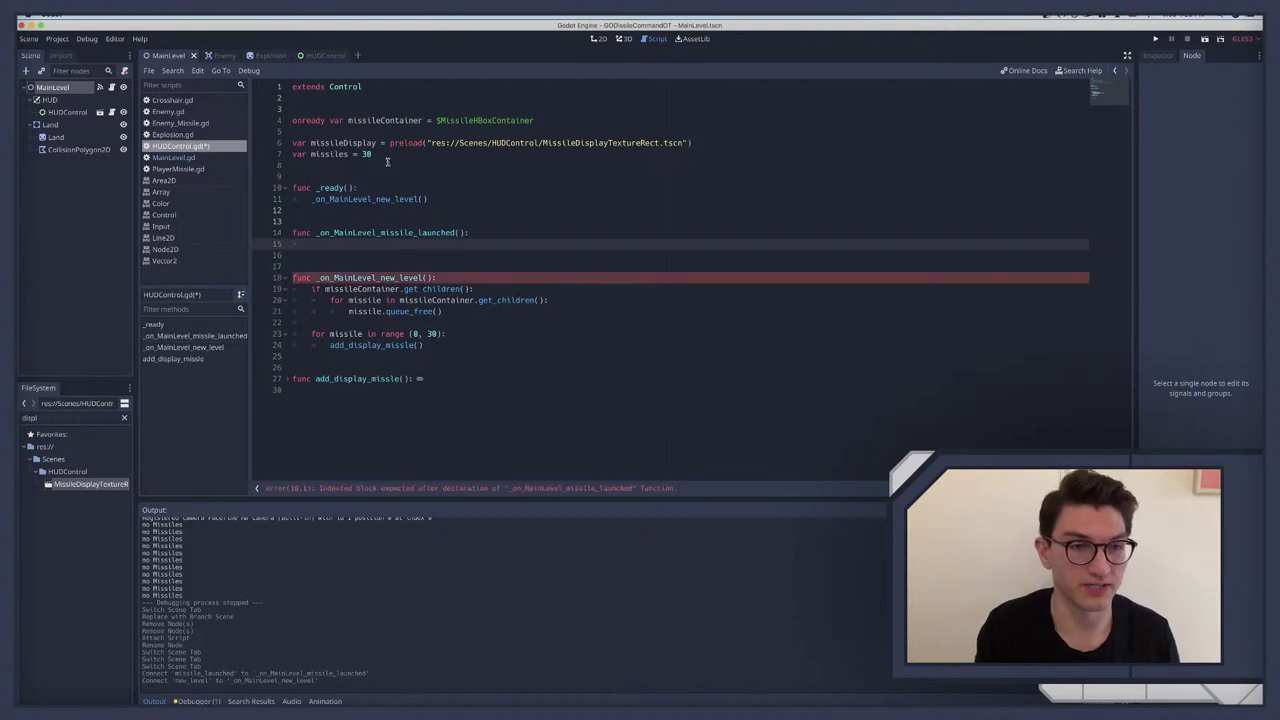
{"action": "left_click_drag", "start_coordinate": [372, 154], "coordinate": [283, 157]}
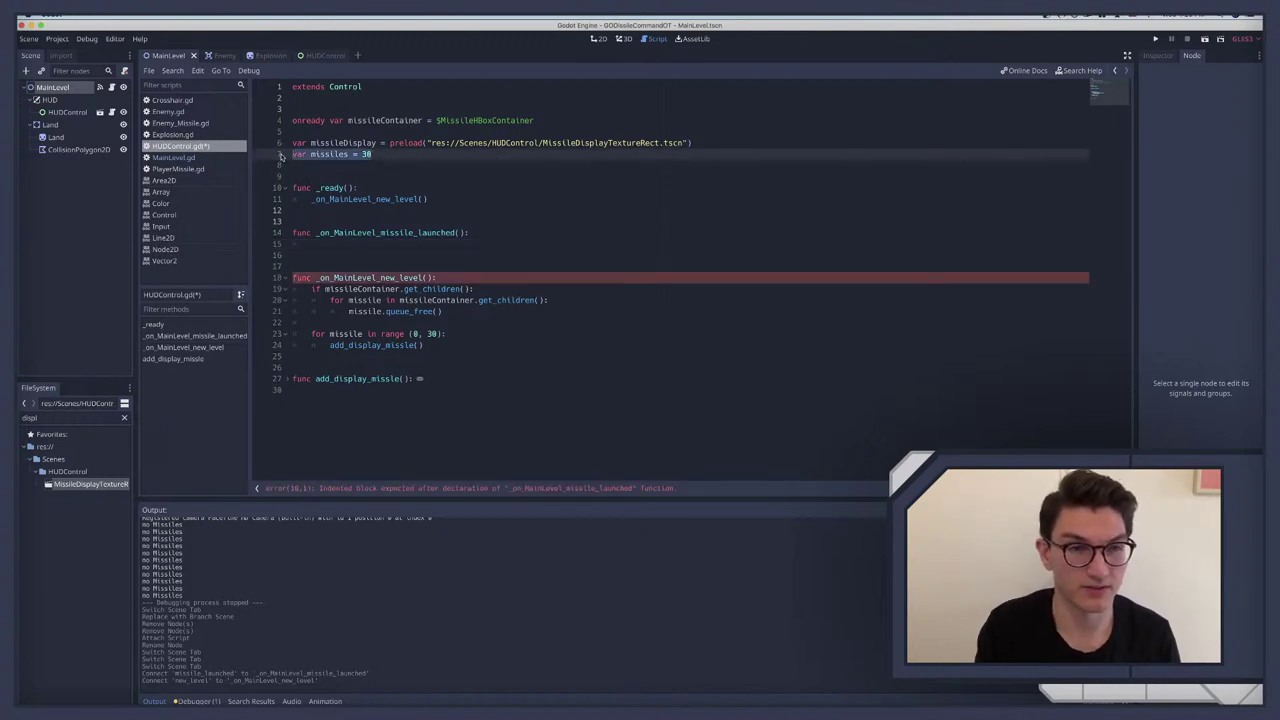
{"action": "key", "text": "BackSpace"}
{"action": "key", "text": "BackSpace"}
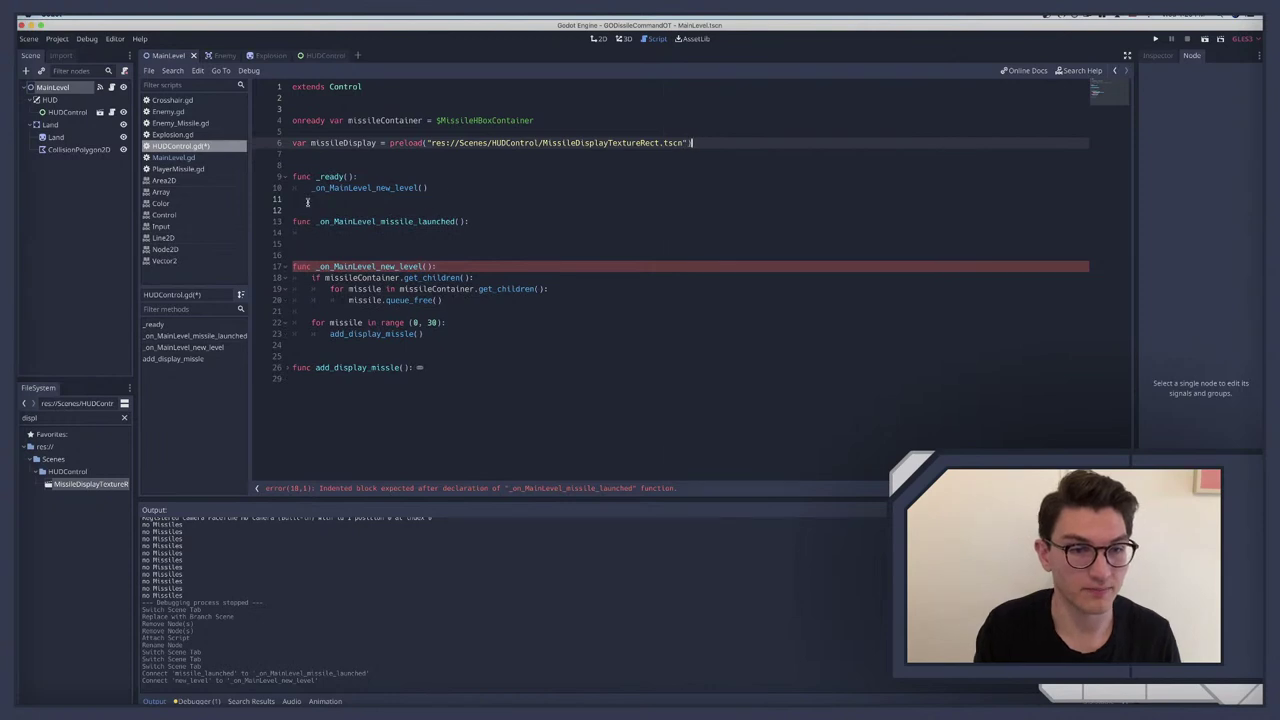
Step: Write missileContainer.get_children()[-1].queue_free() in the launch handler, save, and run the game
{"action": "left_click", "coordinate": [328, 233]}
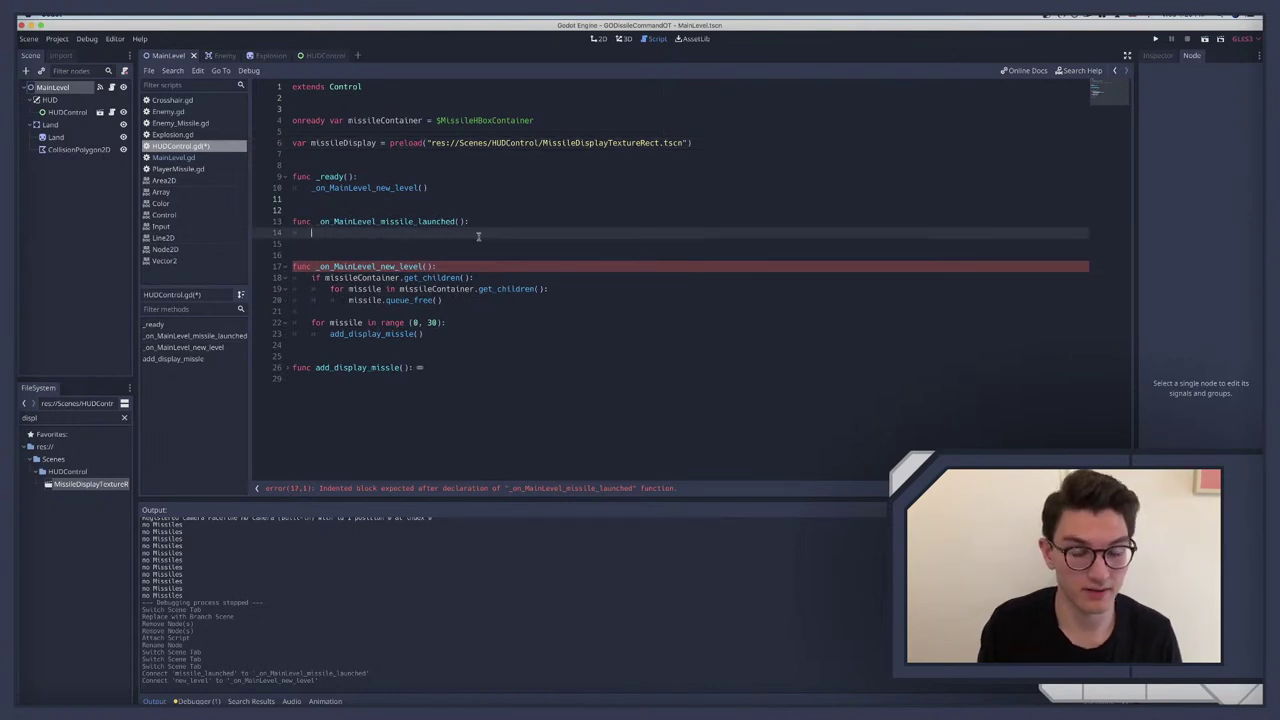
{"action": "type", "text": "missil"}
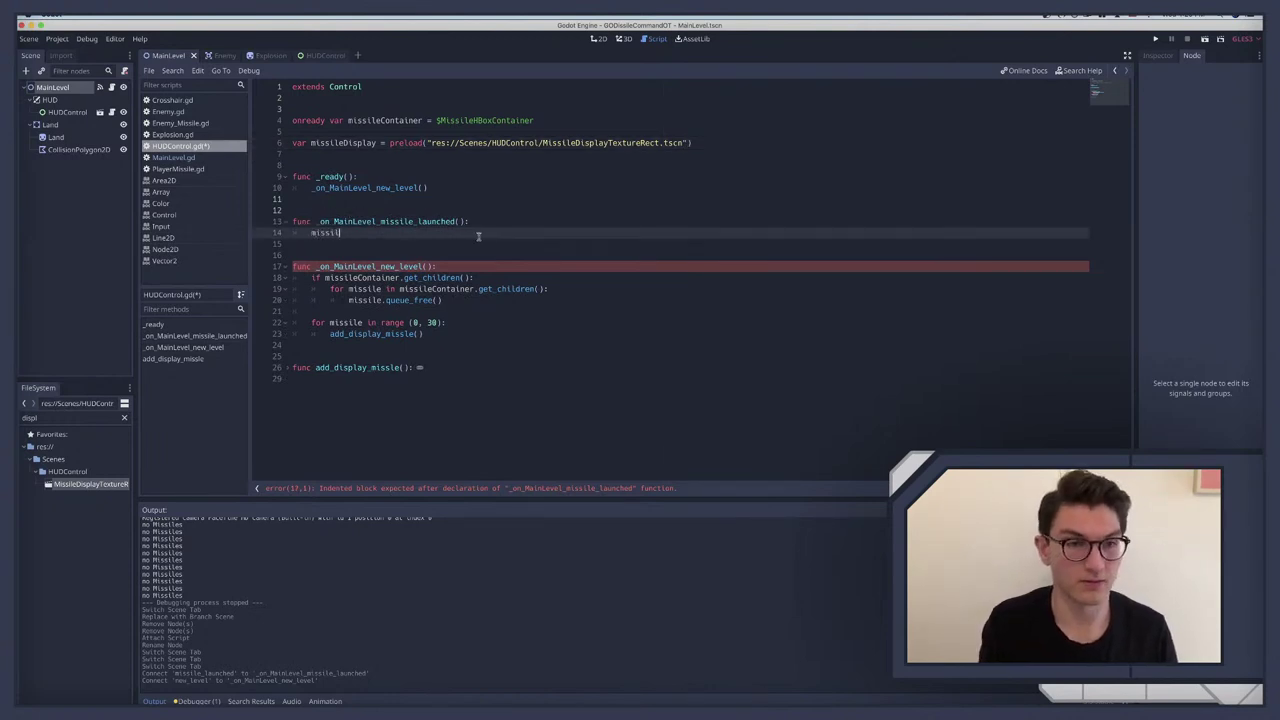
{"action": "key", "text": "Return"}
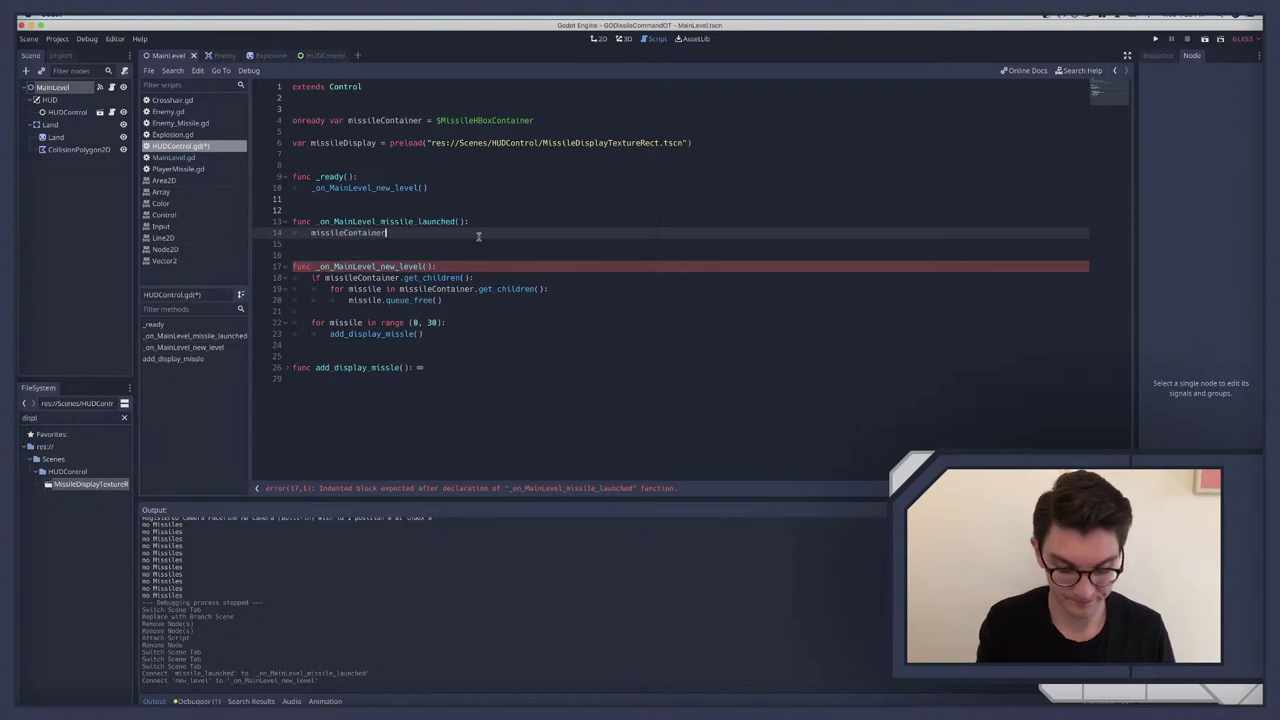
{"action": "type", "text": "."}
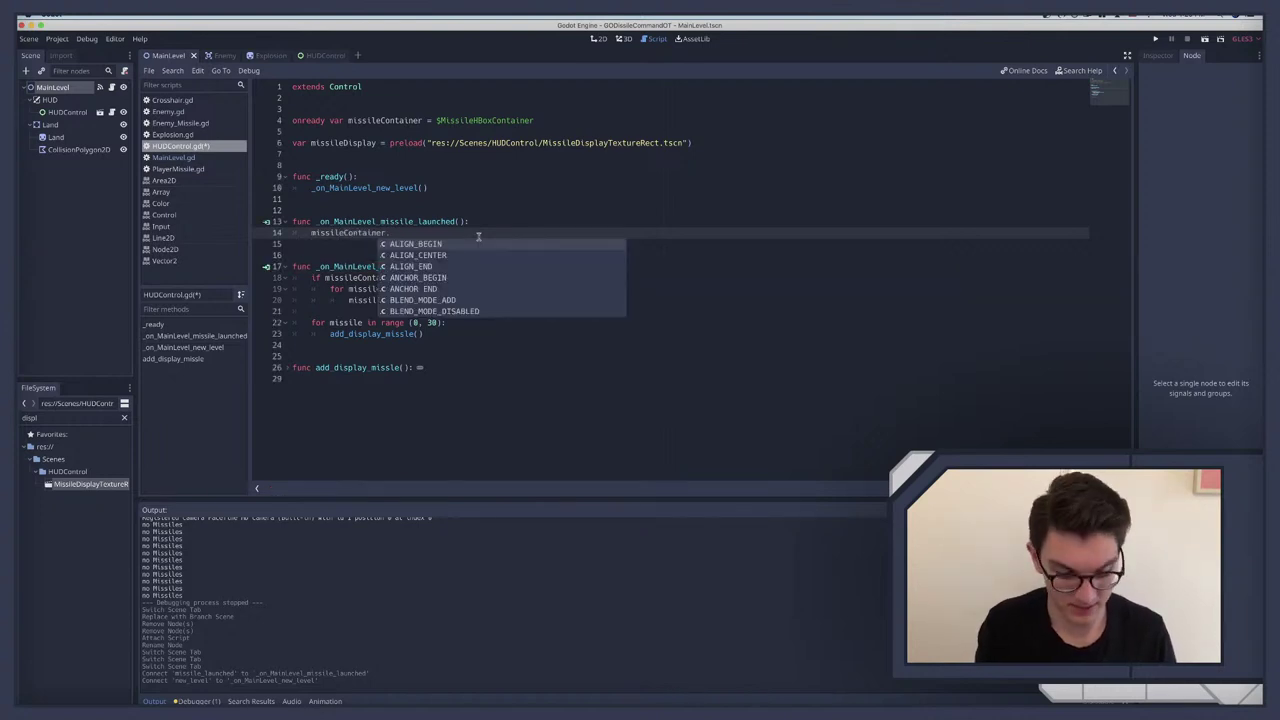
{"action": "type", "text": "get_chi"}
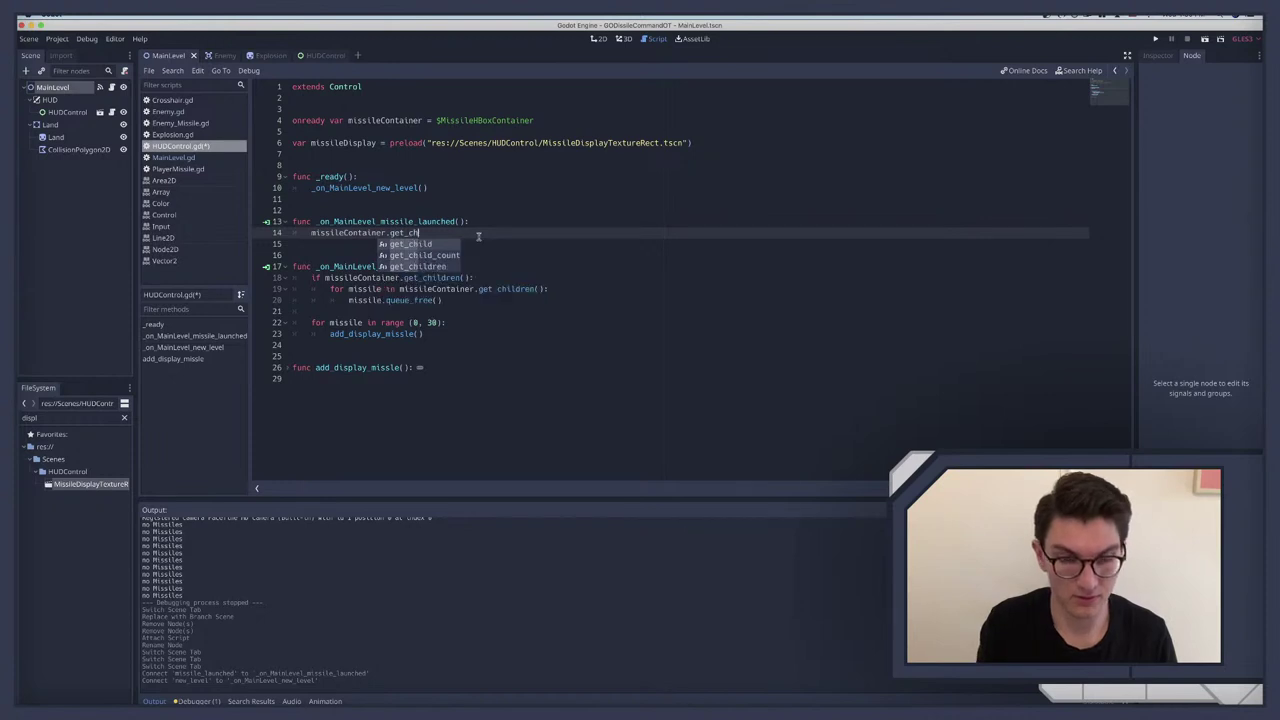
{"action": "key", "text": "Down"}
{"action": "key", "text": "Down"}
{"action": "key", "text": "Return"}
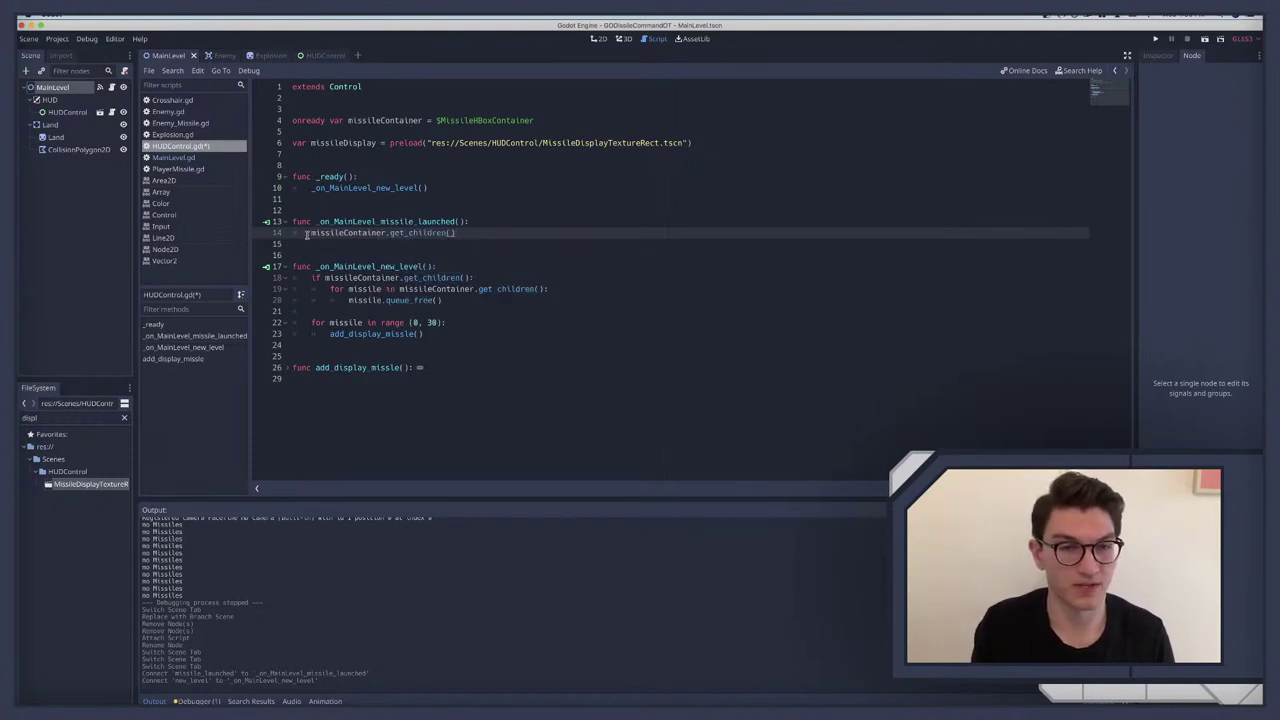
{"action": "type", "text": "["}
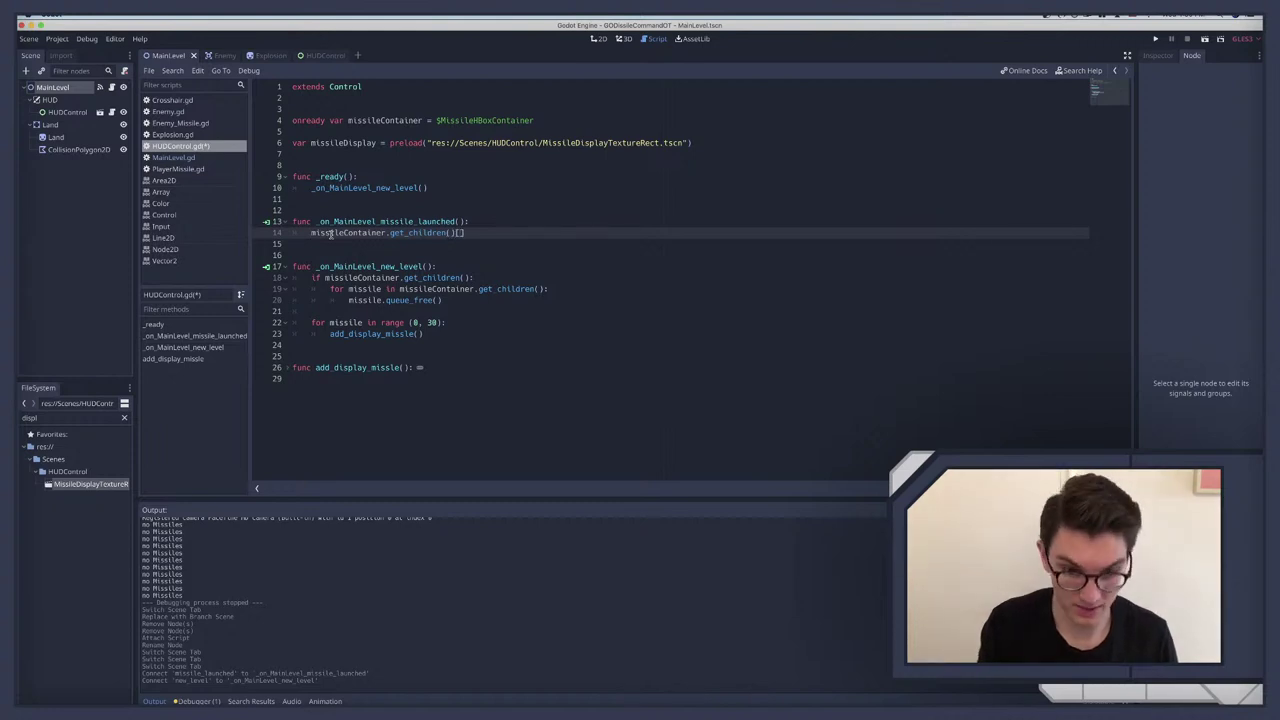
{"action": "type", "text": "-1"}
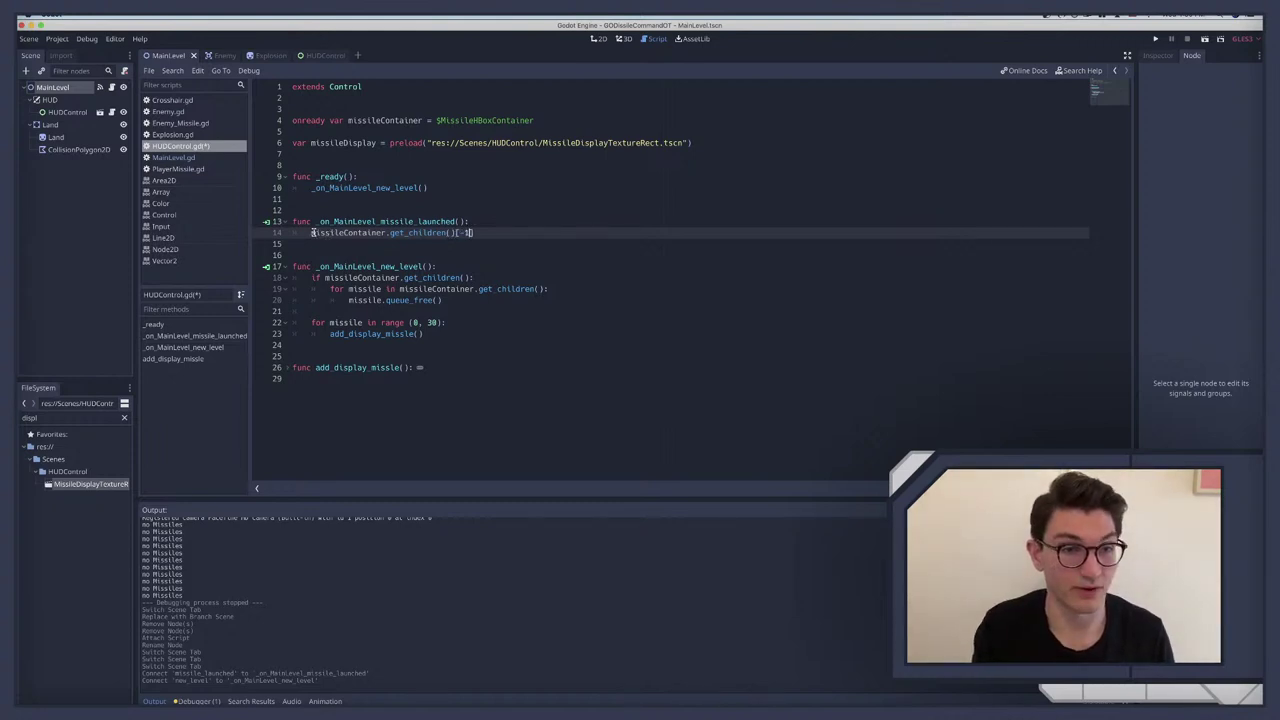
{"action": "left_click", "coordinate": [311, 232]}
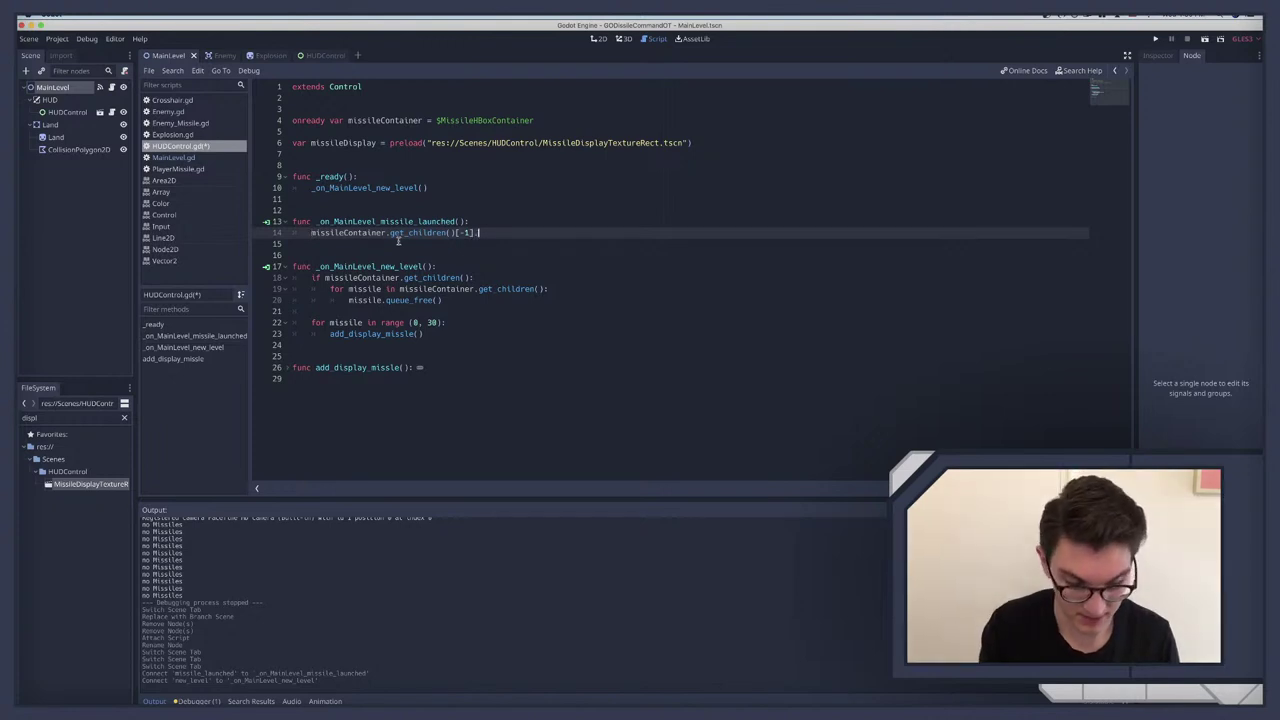
{"action": "type", "text": ".que"}
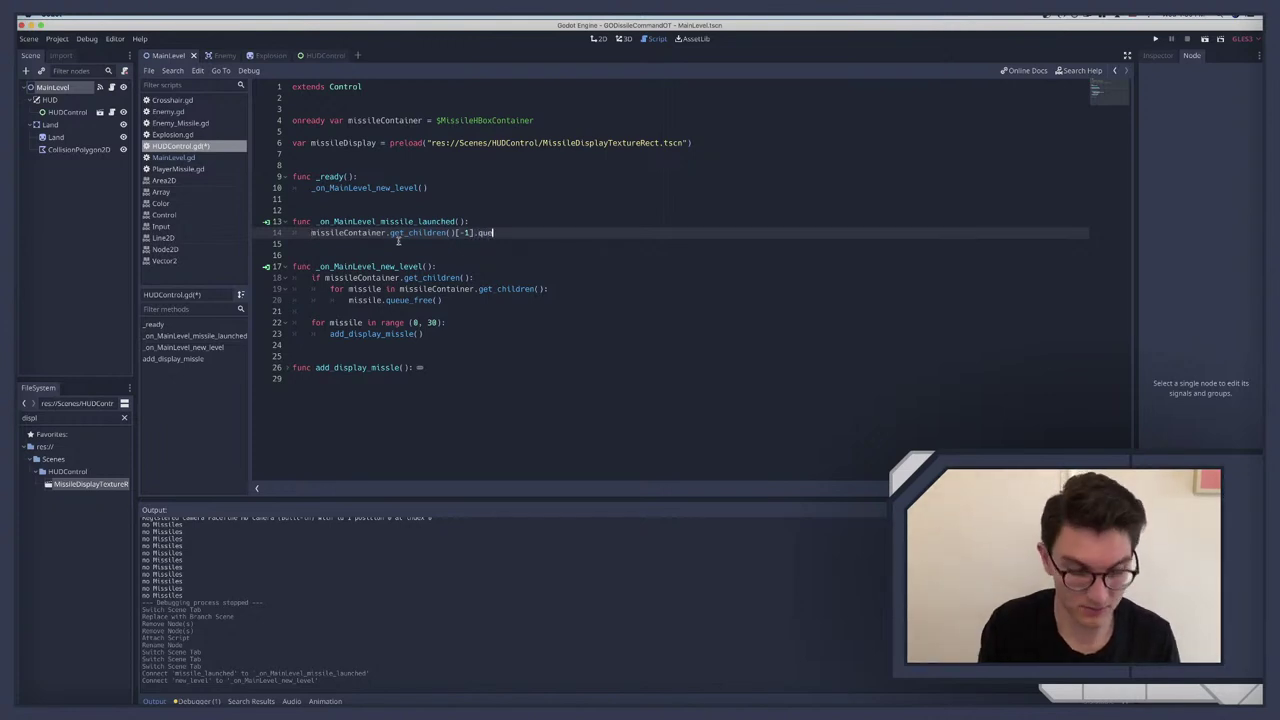
{"action": "key", "text": "BackSpace"}
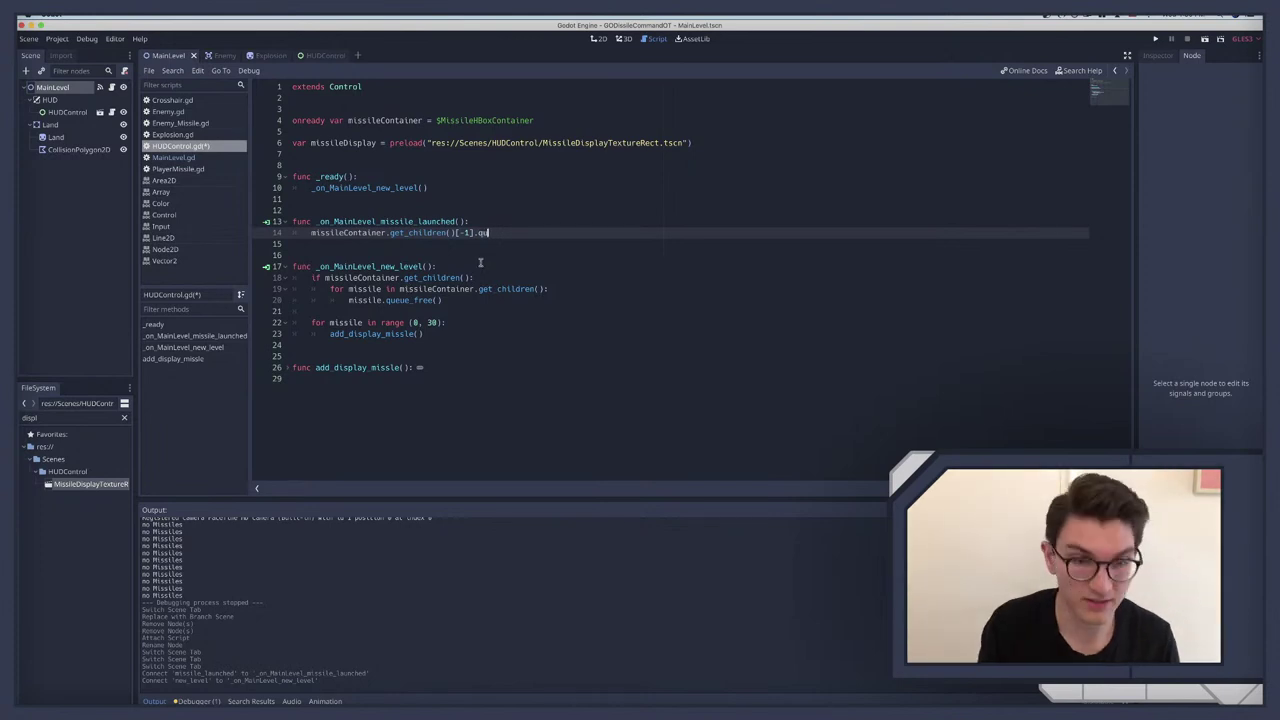
{"action": "type", "text": "eue_free()"}
{"action": "left_click", "coordinate": [461, 252]}
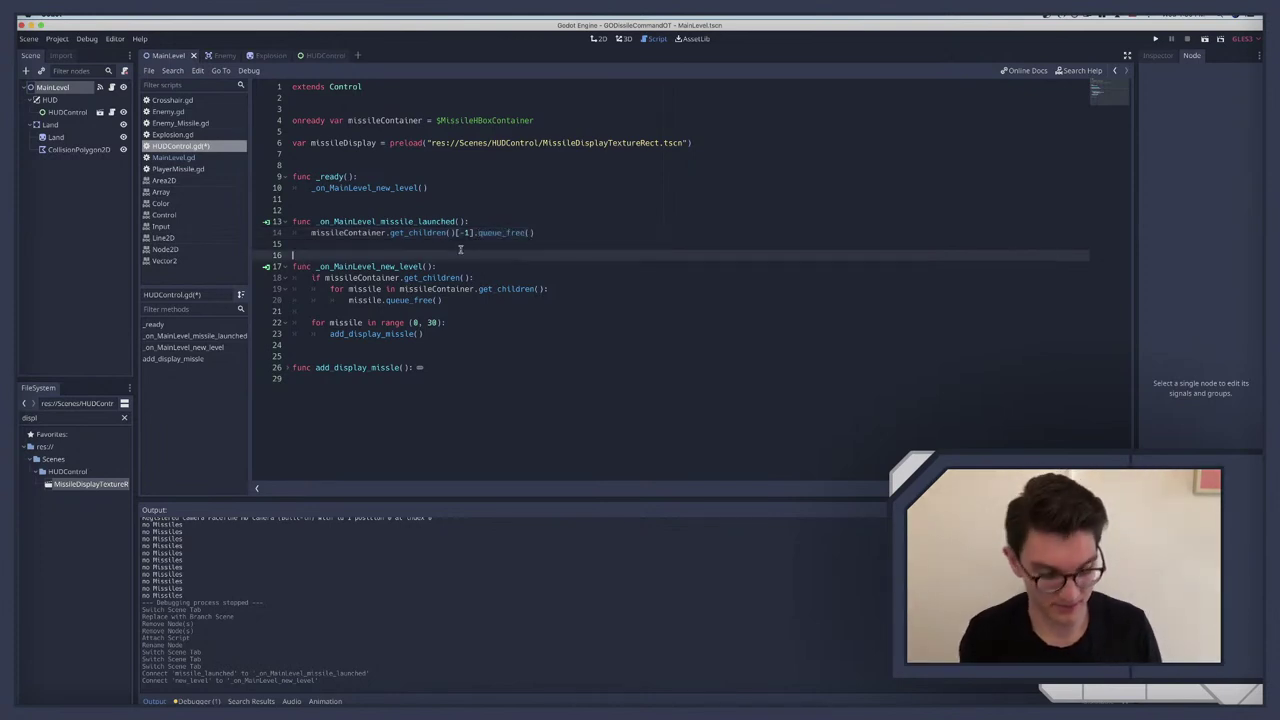
{"action": "key", "text": "super+s"}
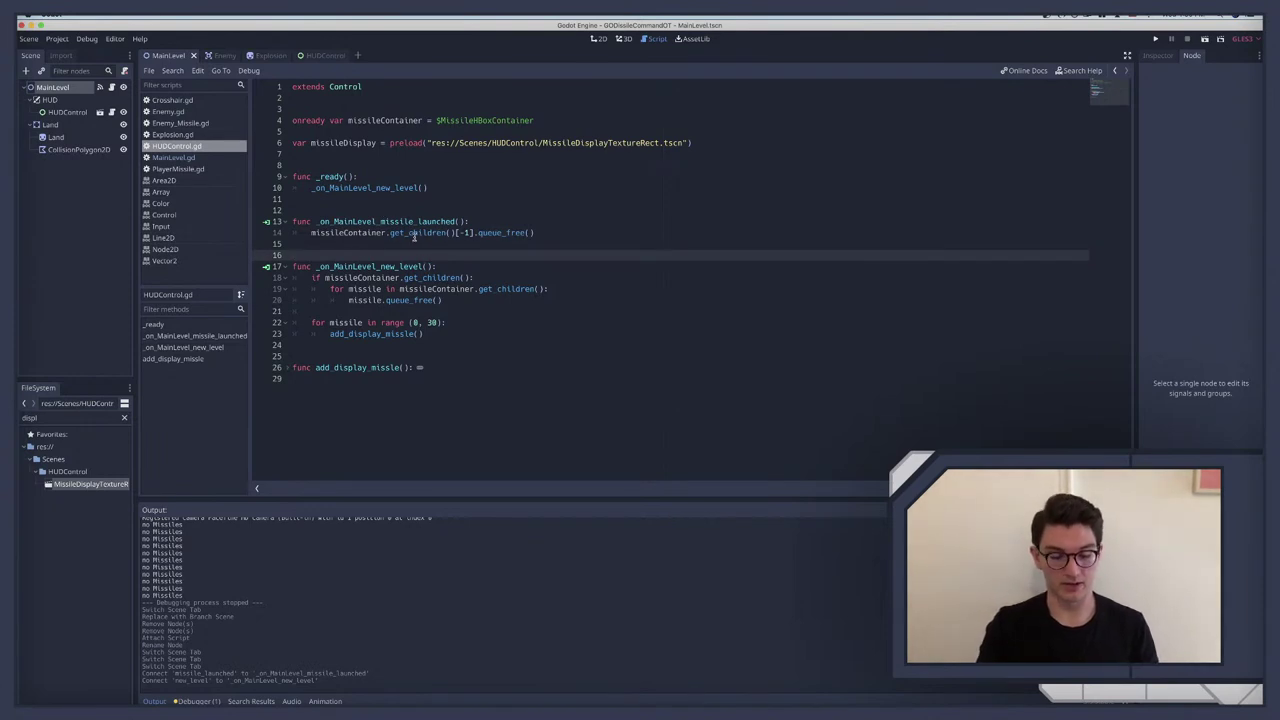
{"action": "key", "text": "super+b"}
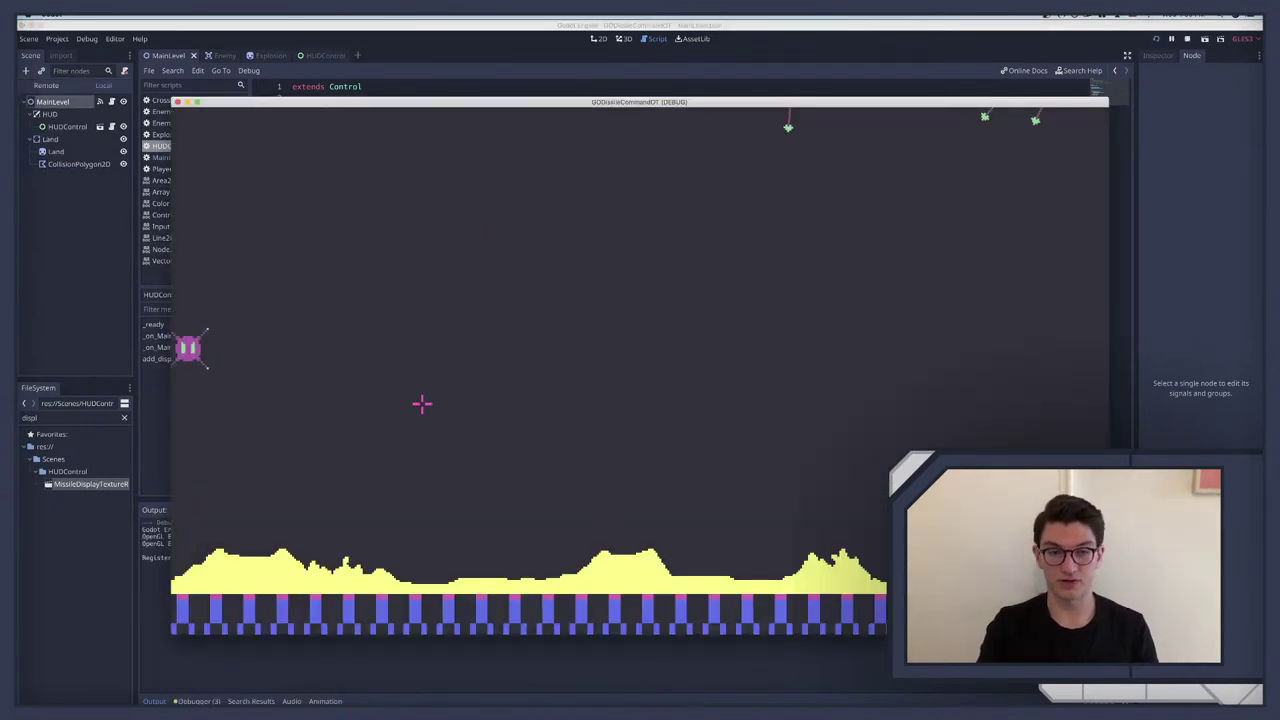
Step: Fire about 15 missiles, watching HUD ammo icons disappear, then stop the game
{"action": "left_click", "coordinate": [287, 348]}
{"action": "left_click", "coordinate": [372, 345]}
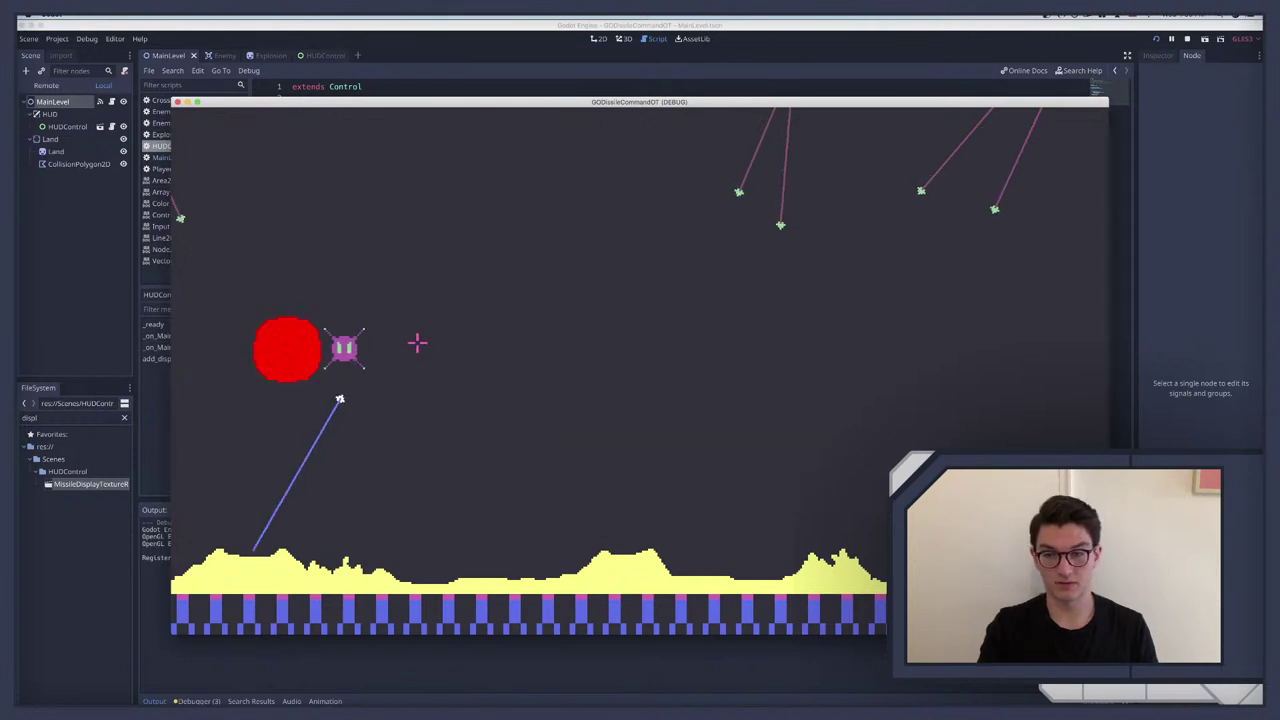
{"action": "left_click", "coordinate": [417, 343]}
{"action": "left_click", "coordinate": [749, 277]}
{"action": "left_click", "coordinate": [770, 321]}
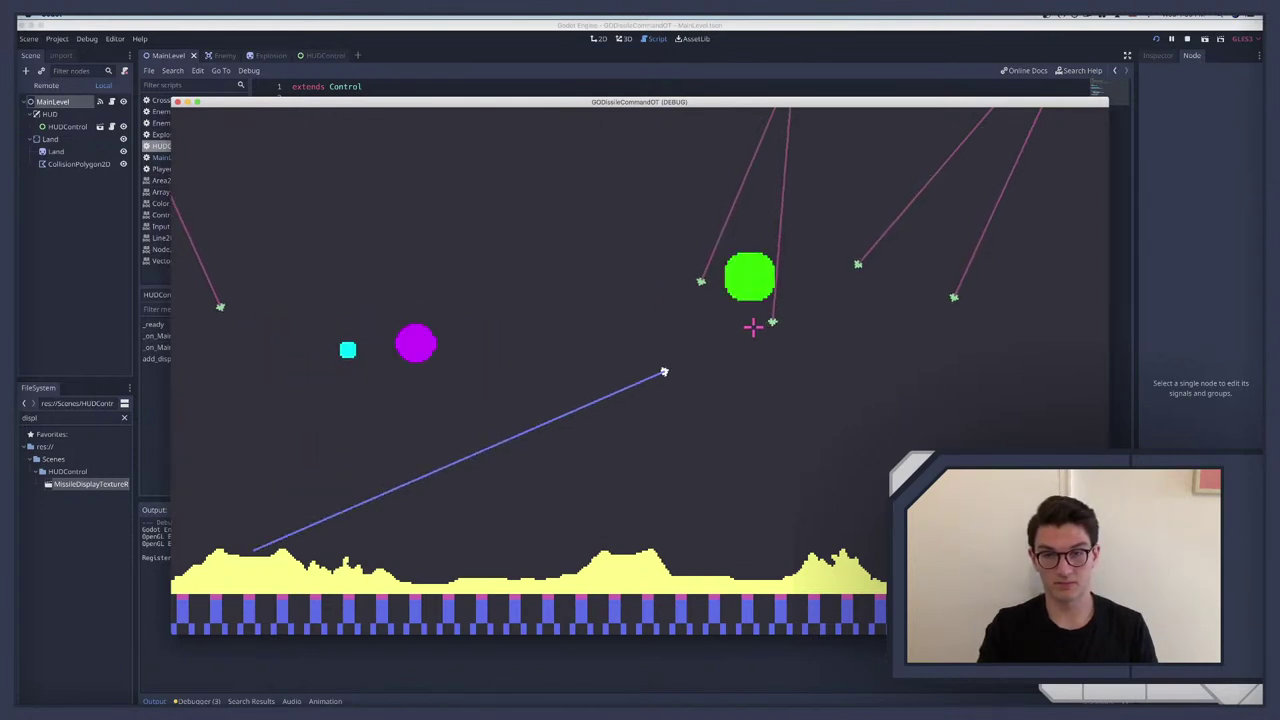
{"action": "left_click", "coordinate": [694, 336]}
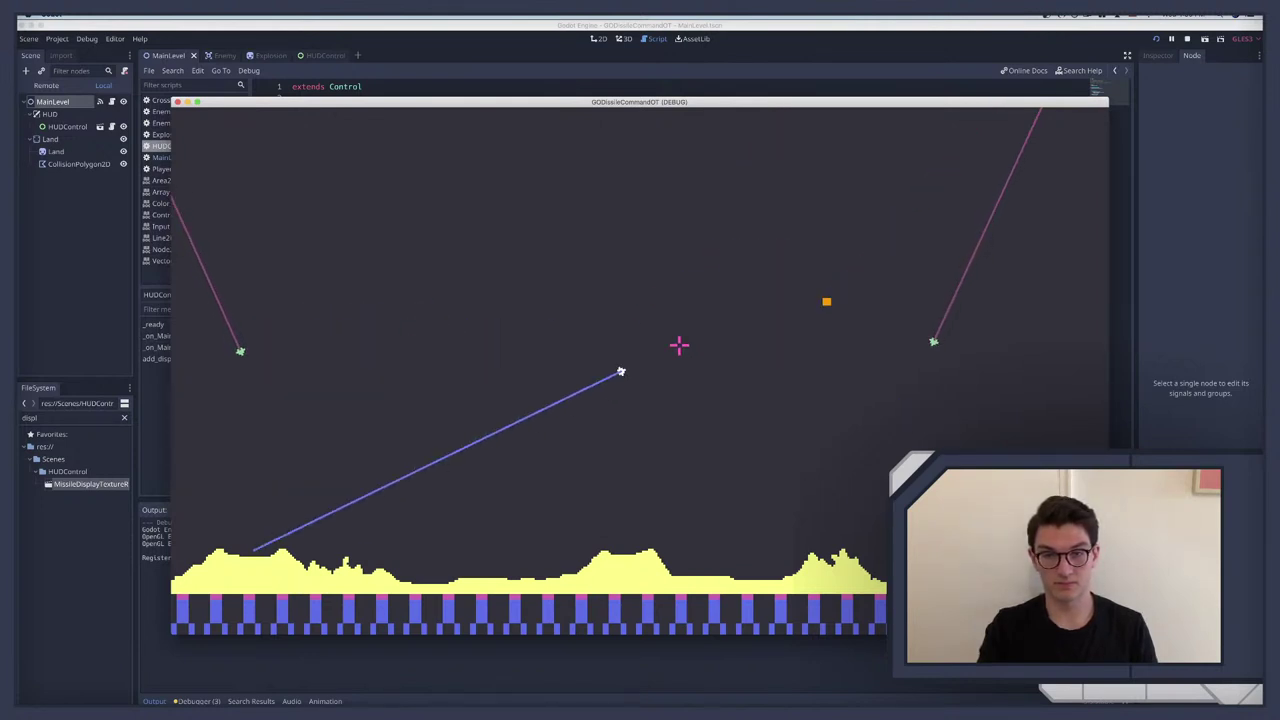
{"action": "left_click", "coordinate": [278, 409]}
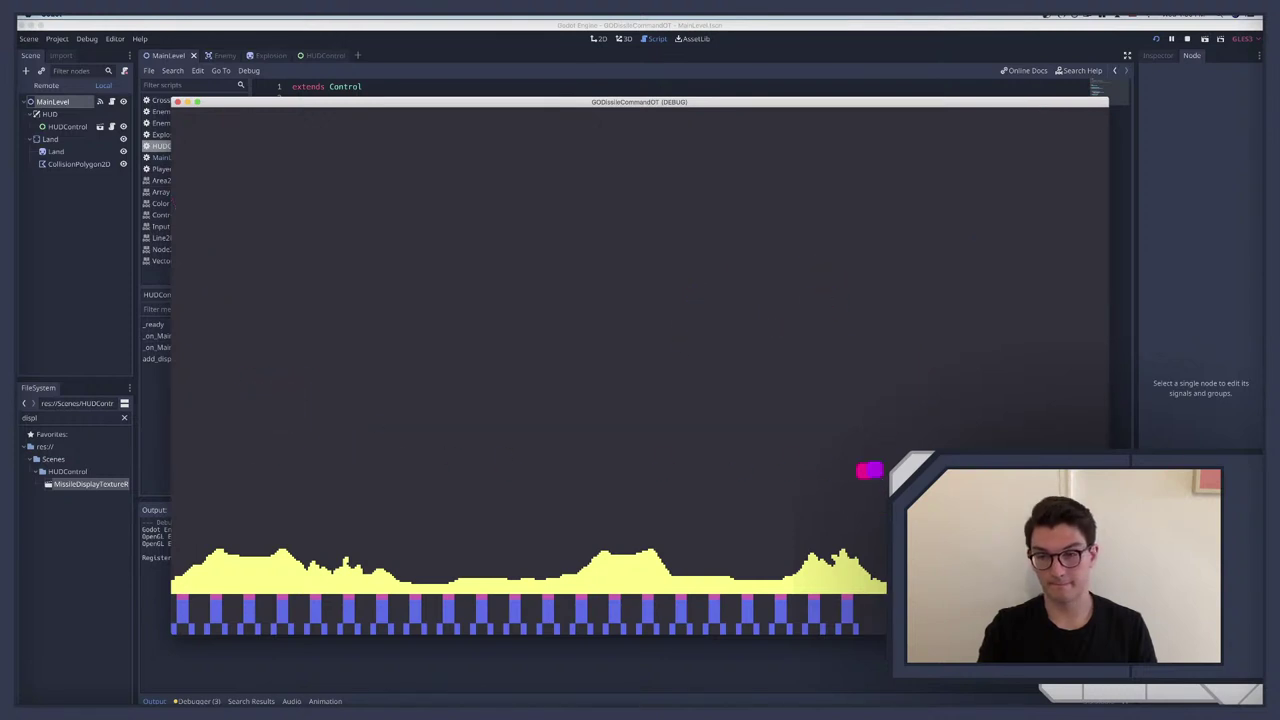
{"action": "left_click", "coordinate": [630, 391]}
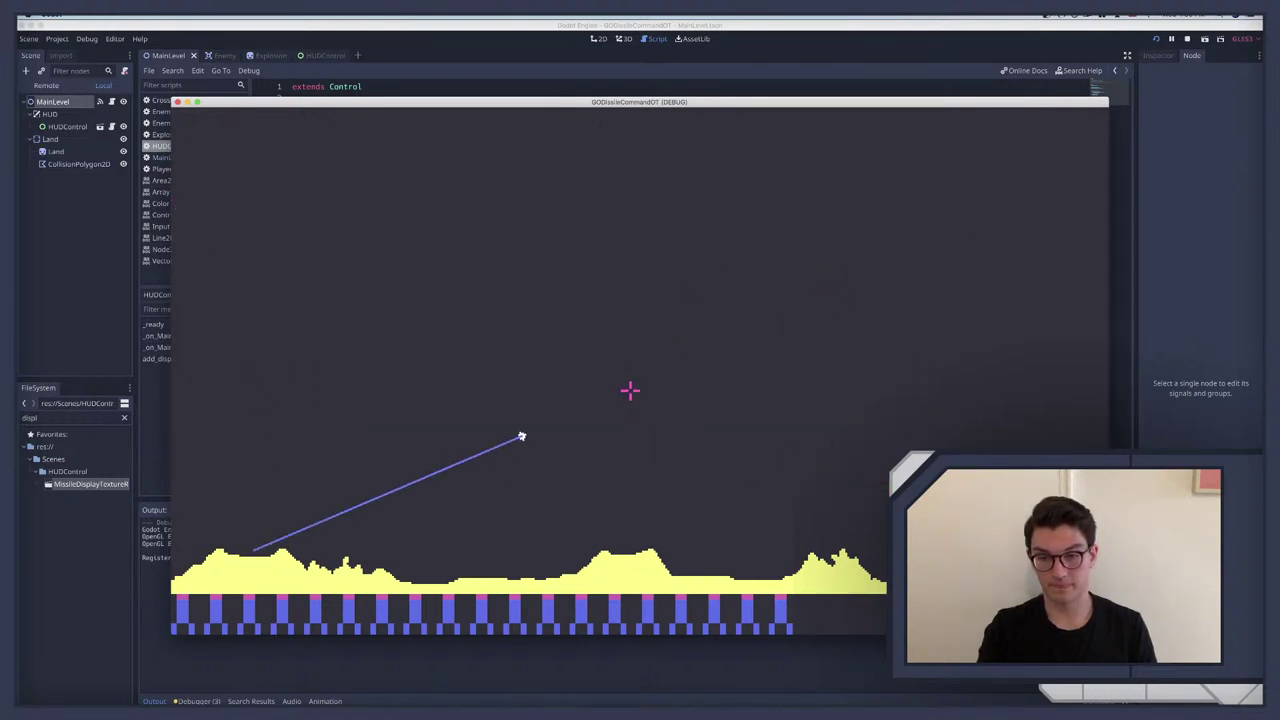
{"action": "left_click", "coordinate": [846, 338]}
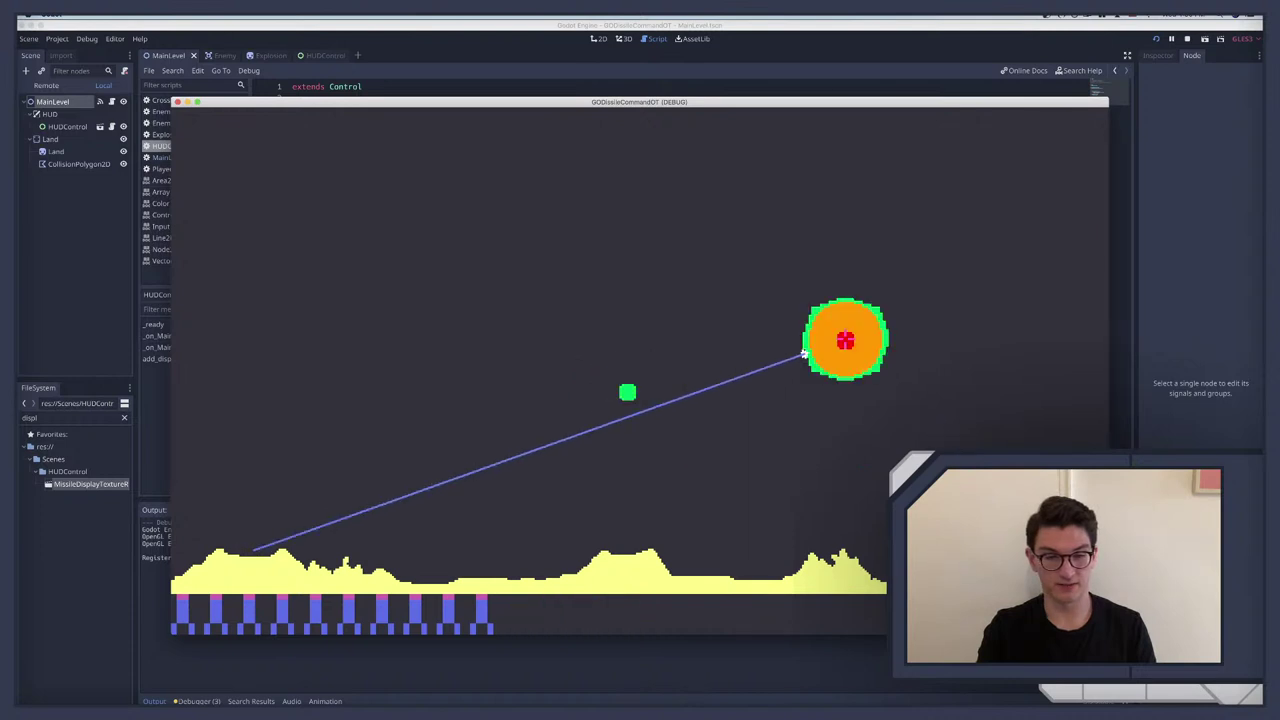
{"action": "left_click", "coordinate": [846, 340]}
{"action": "left_click", "coordinate": [846, 340]}
{"action": "left_click", "coordinate": [846, 340]}
{"action": "left_click", "coordinate": [846, 340]}
{"action": "left_click", "coordinate": [846, 340]}
{"action": "left_click", "coordinate": [846, 340]}
{"action": "left_click", "coordinate": [846, 340]}
{"action": "left_click", "coordinate": [846, 340]}
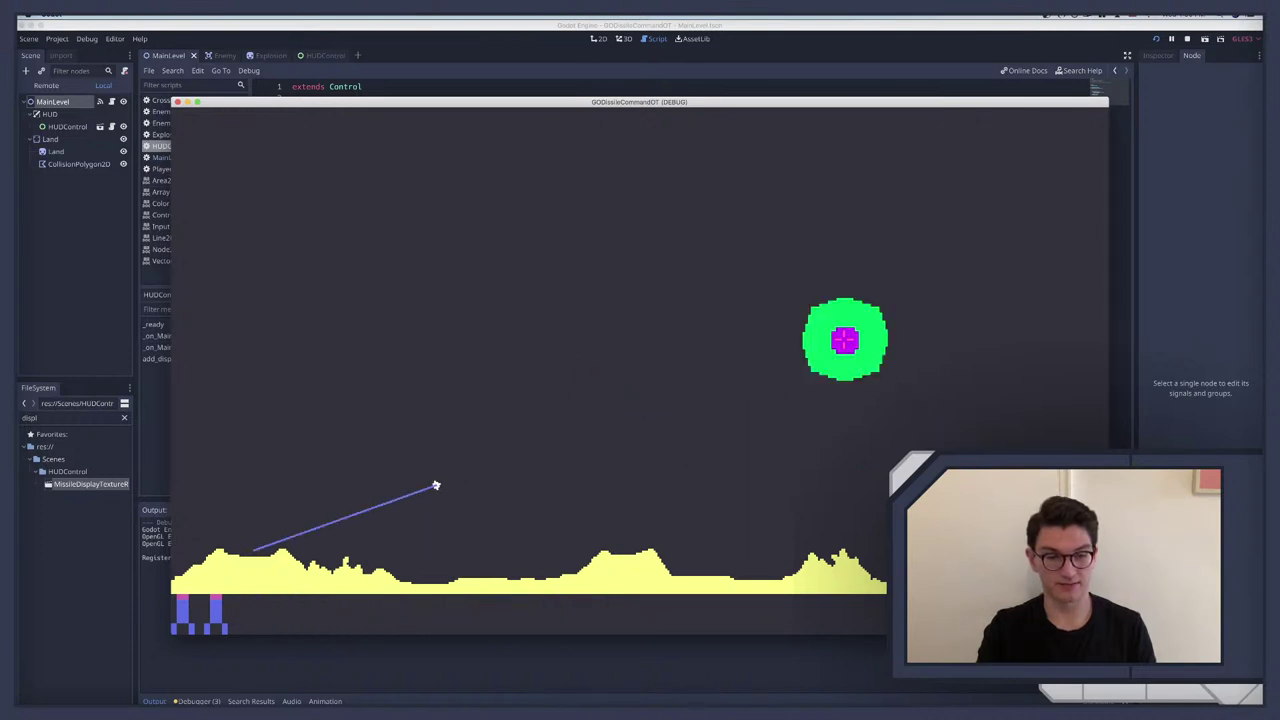
{"action": "left_click", "coordinate": [846, 340]}
{"action": "left_click", "coordinate": [846, 340]}
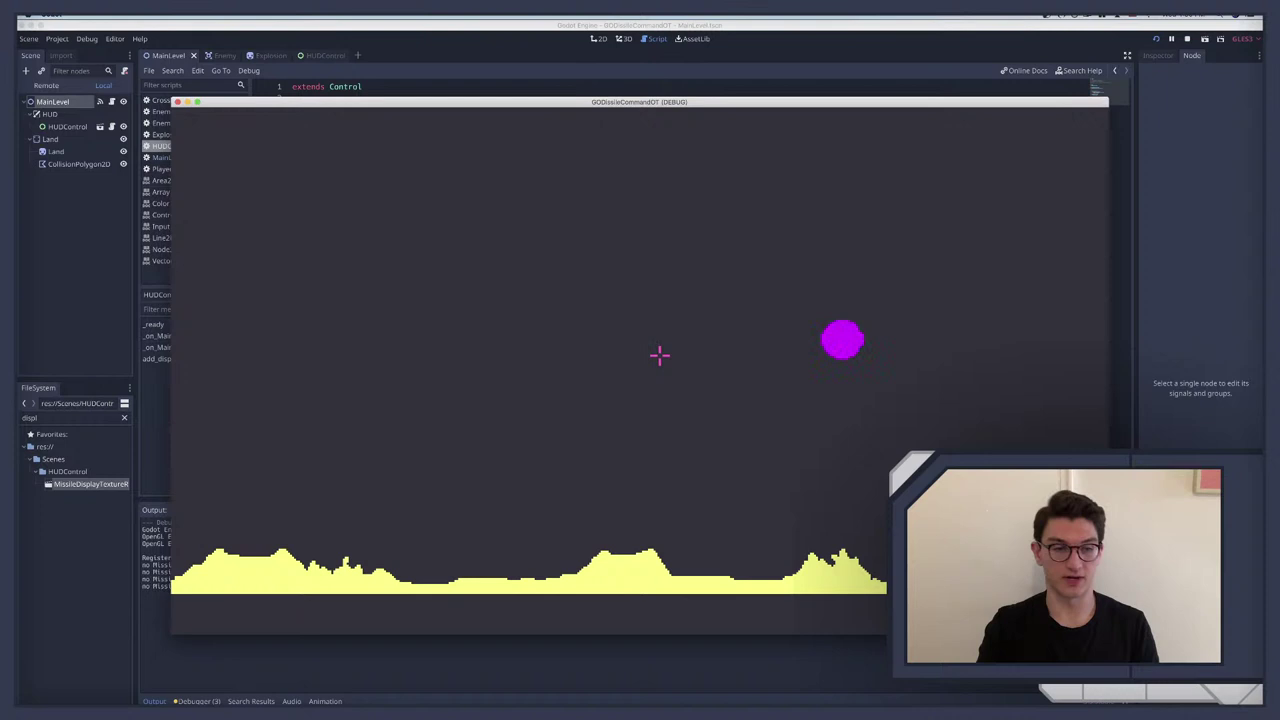
{"action": "key", "text": "super+period"}
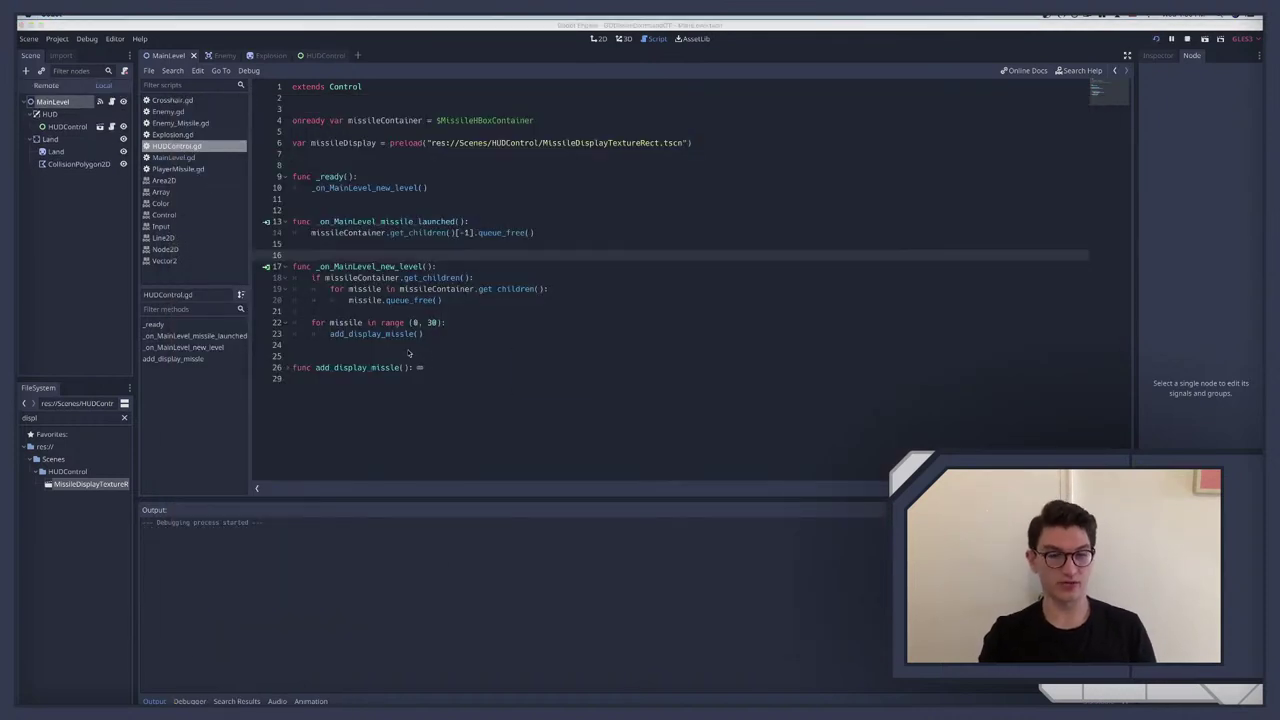
Step: Rerun the game, fire two missiles at the centre, and stop it again
{"action": "key", "text": "super+b"}
{"action": "left_click", "coordinate": [515, 330]}
{"action": "left_click", "coordinate": [515, 330]}
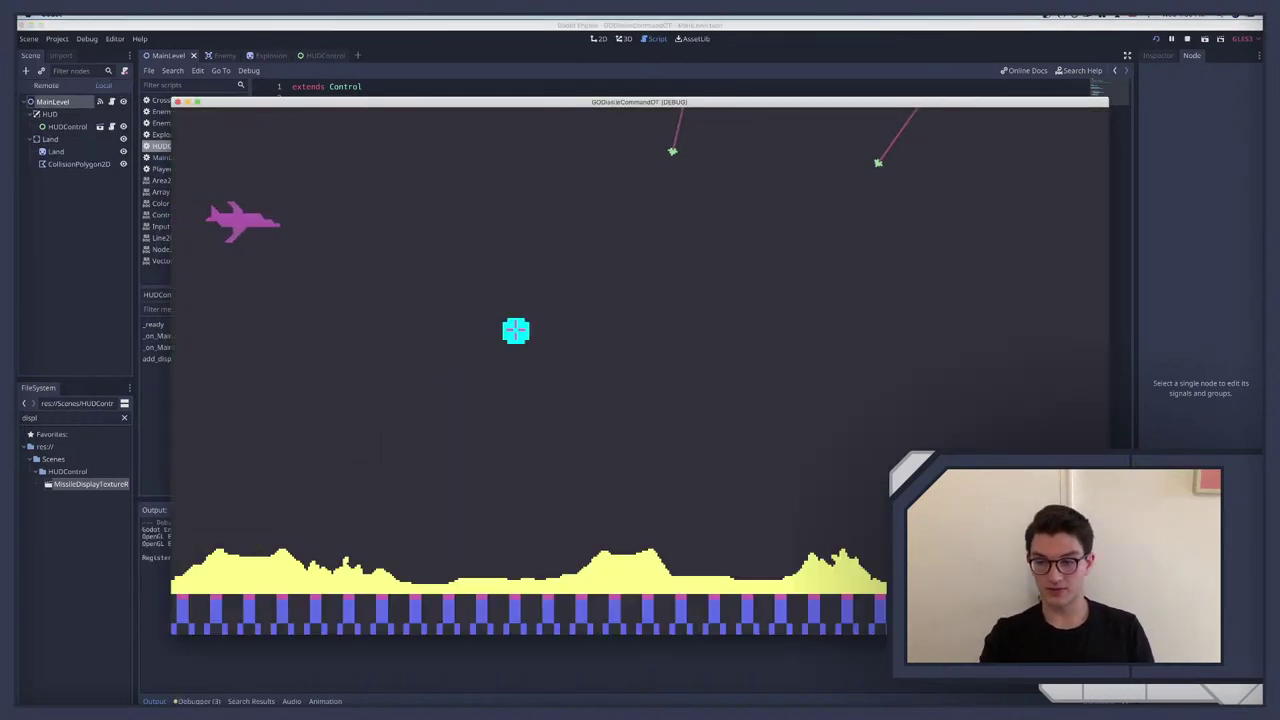
{"action": "key", "text": "super+period"}
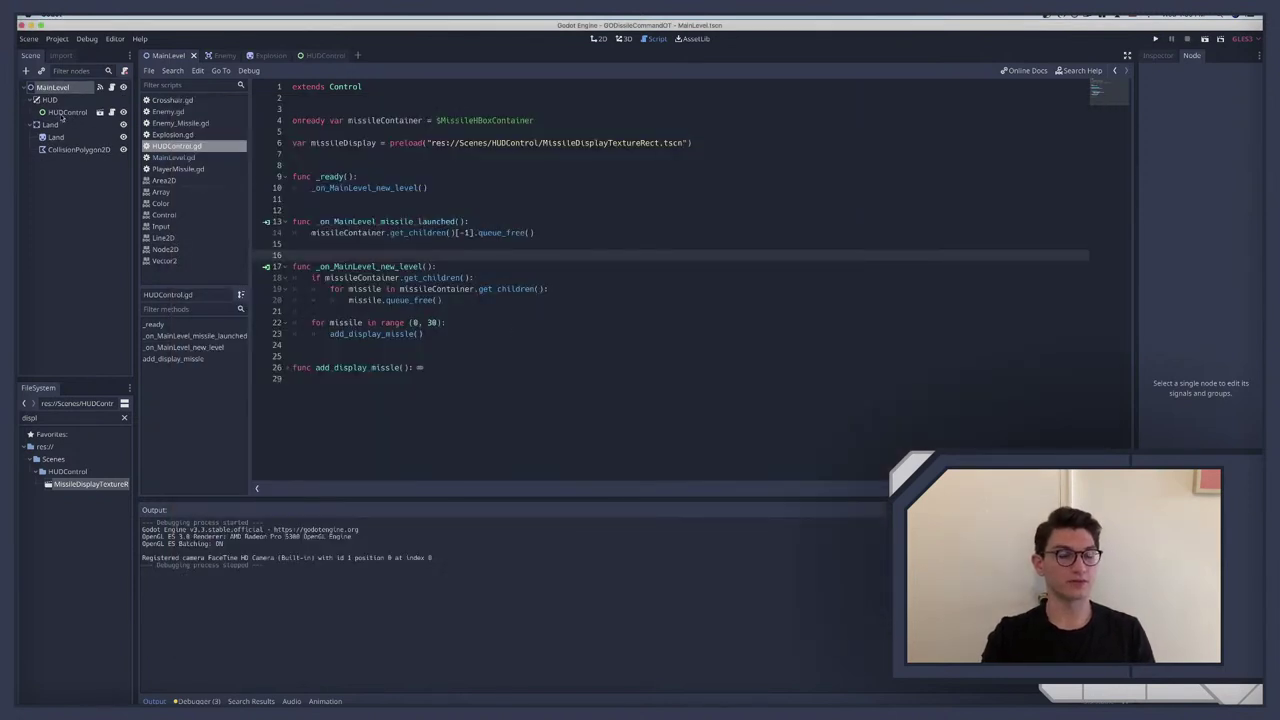
Step: Open MissileDisplayTextureRect.tscn, select its 12×21 TextureRect, and start editing Rect Min Size x
{"action": "key", "text": "ctrl+shift+Tab"}
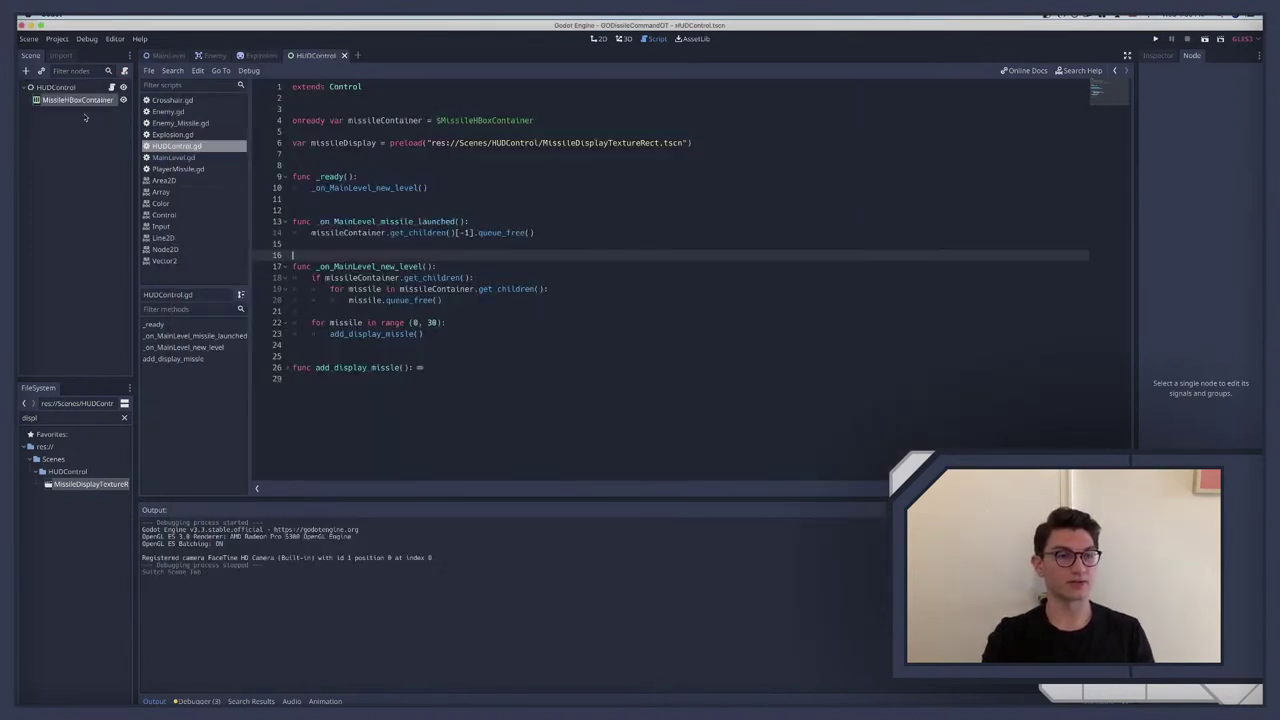
{"action": "left_click", "coordinate": [60, 418]}
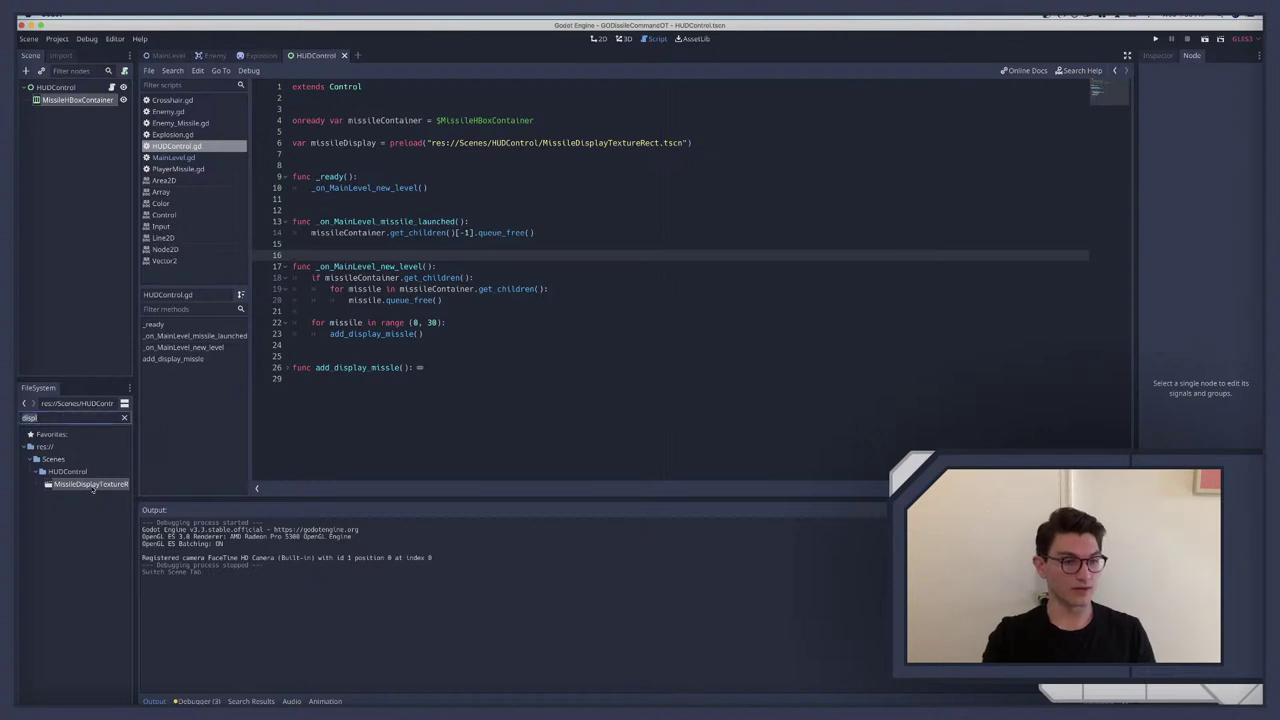
{"action": "double_click", "coordinate": [91, 485]}
{"action": "left_click", "coordinate": [70, 89]}
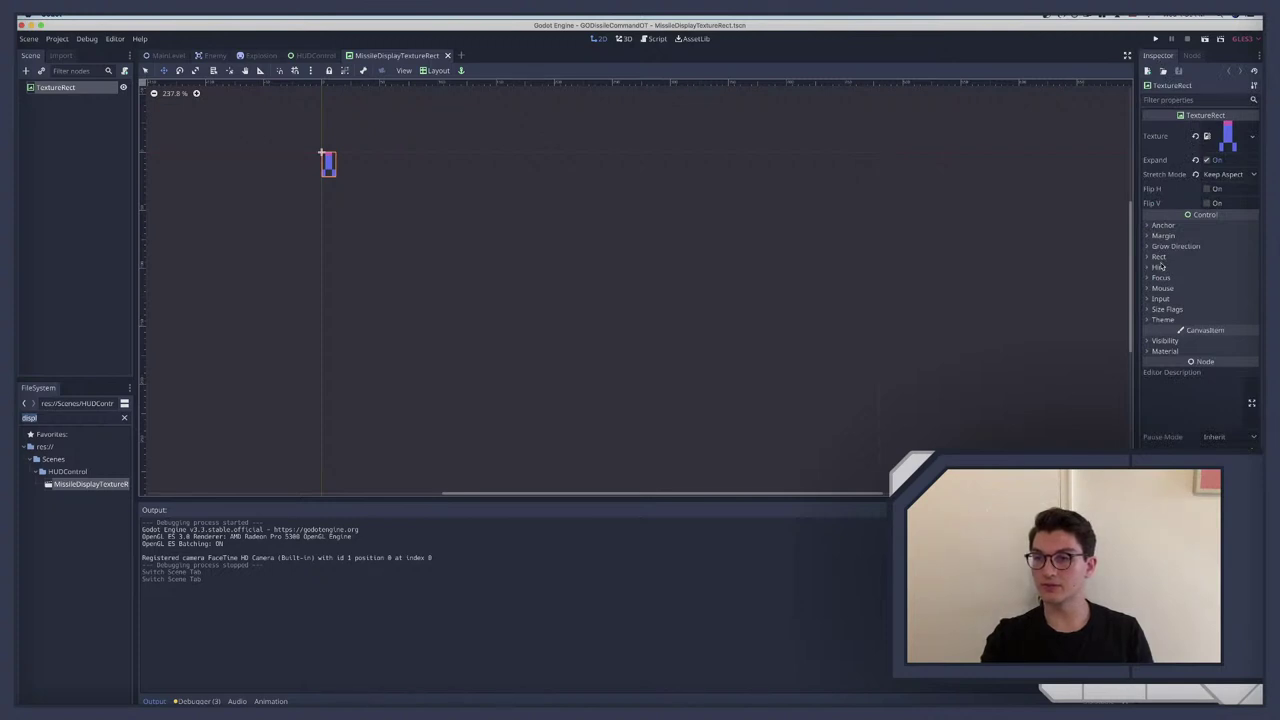
{"action": "left_click", "coordinate": [1159, 258]}
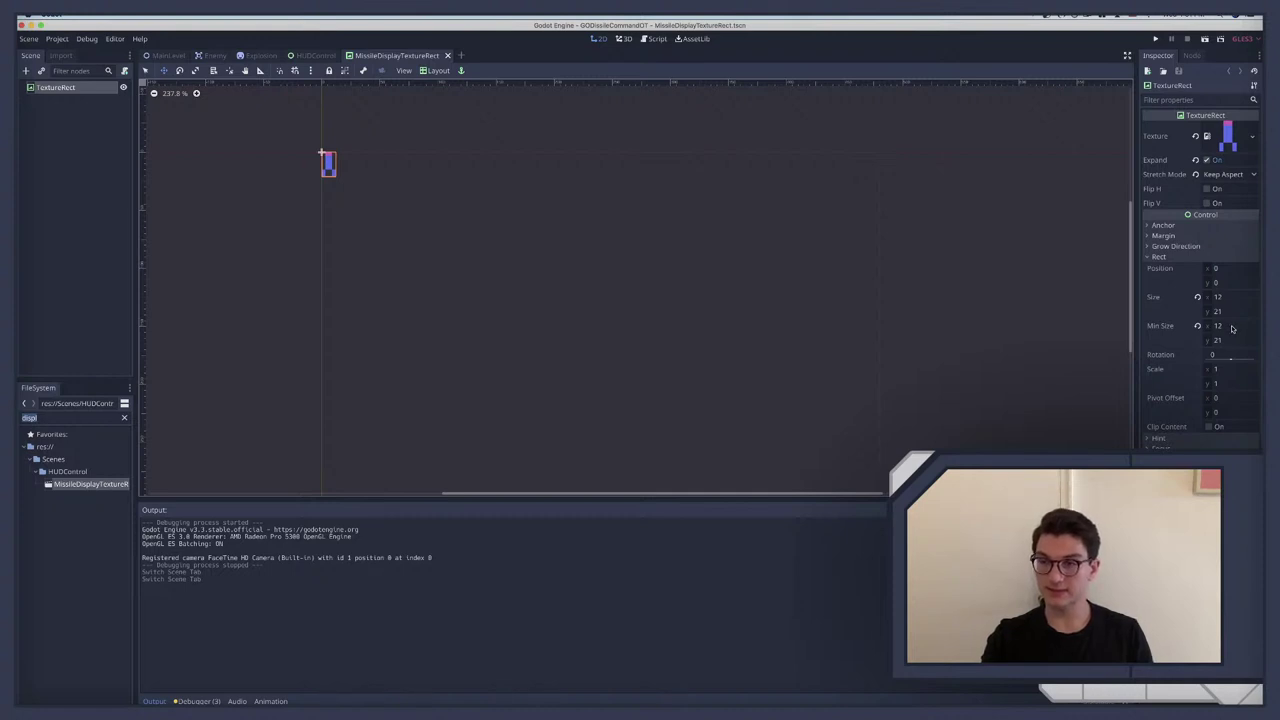
{"action": "left_click", "coordinate": [1231, 327]}
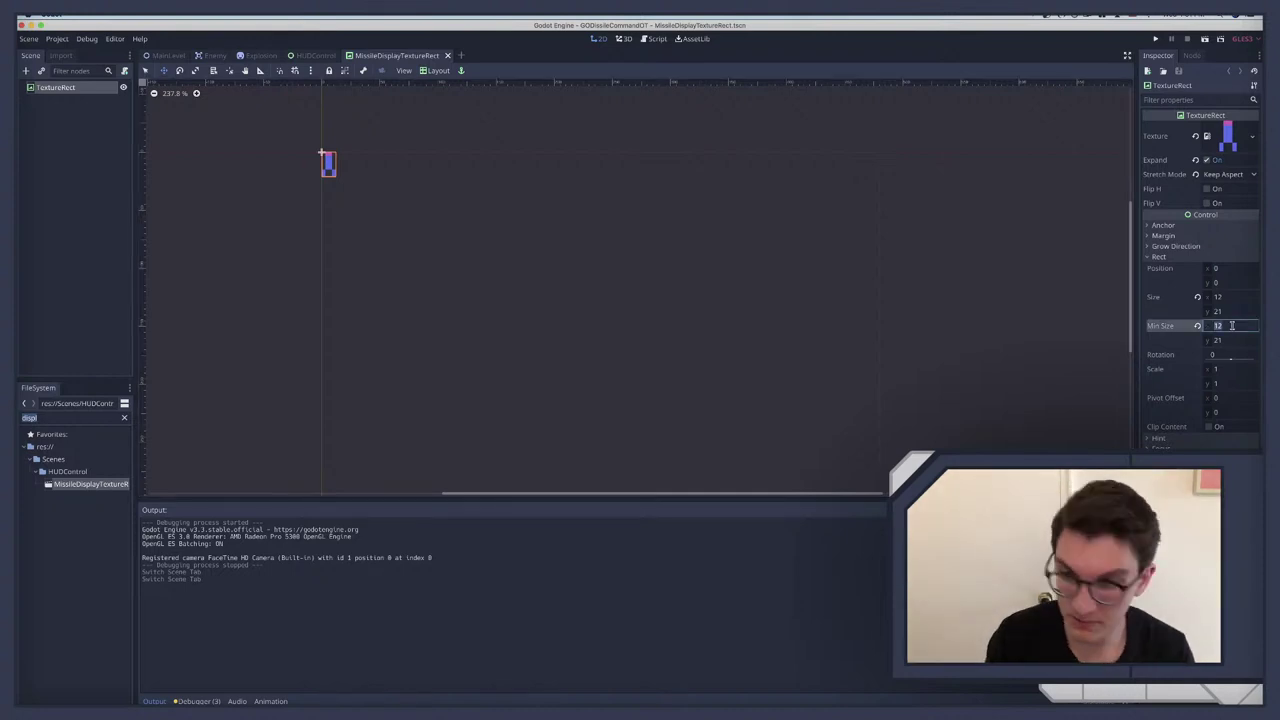
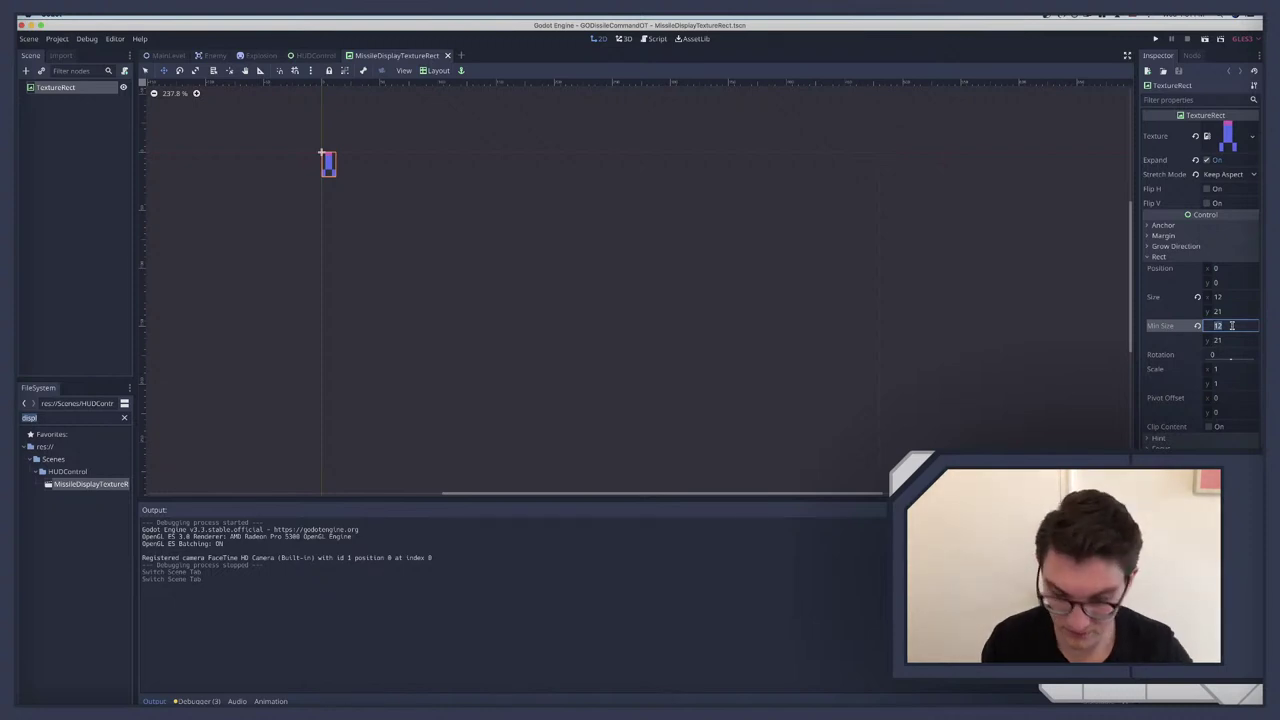
Step: Shrink the missile icon's minimum size to 9.6 × 16.8, reset its size to match, and run the game
{"action": "type", "text": "4"}
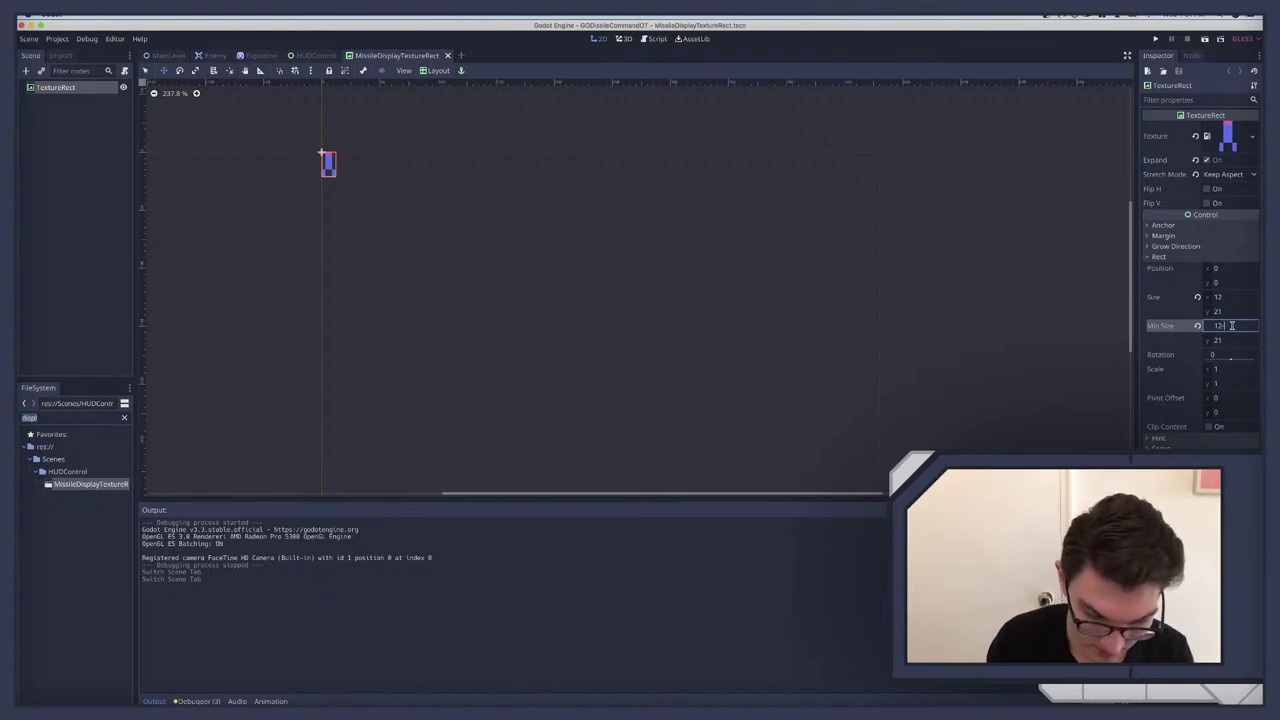
{"action": "type", "text": "*2"}
{"action": "key", "text": "Return"}
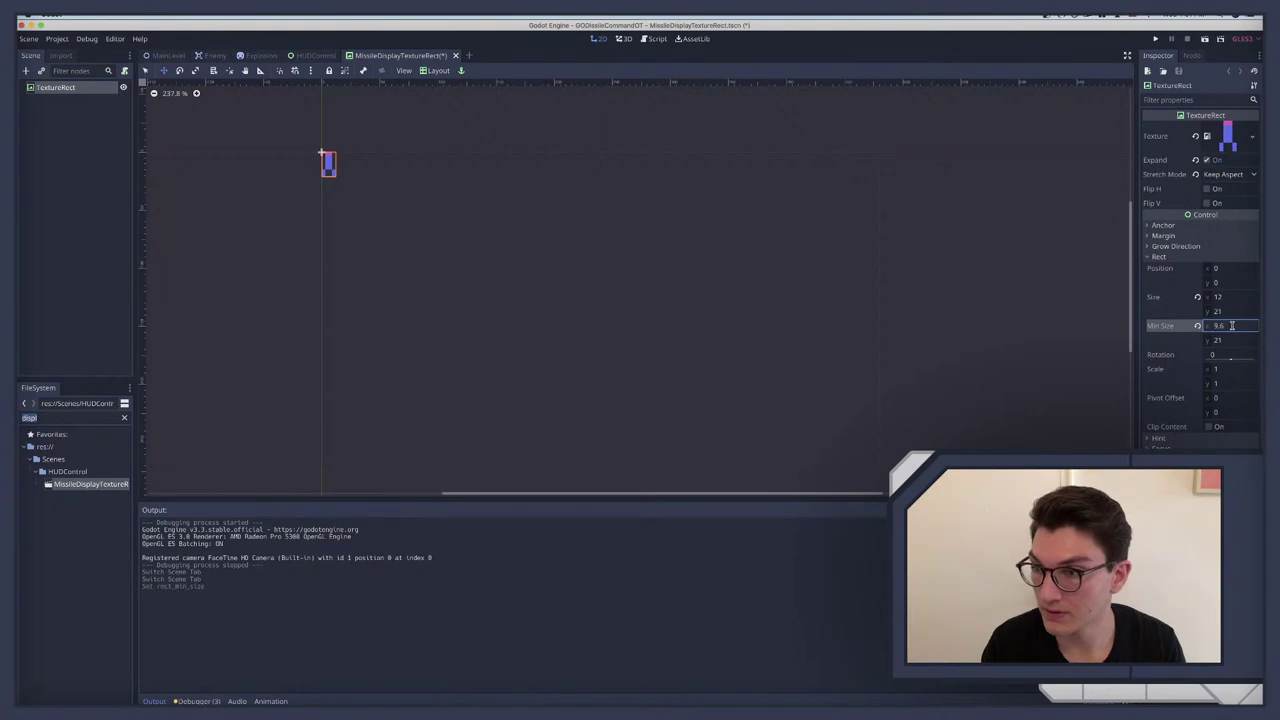
{"action": "left_click", "coordinate": [1231, 340]}
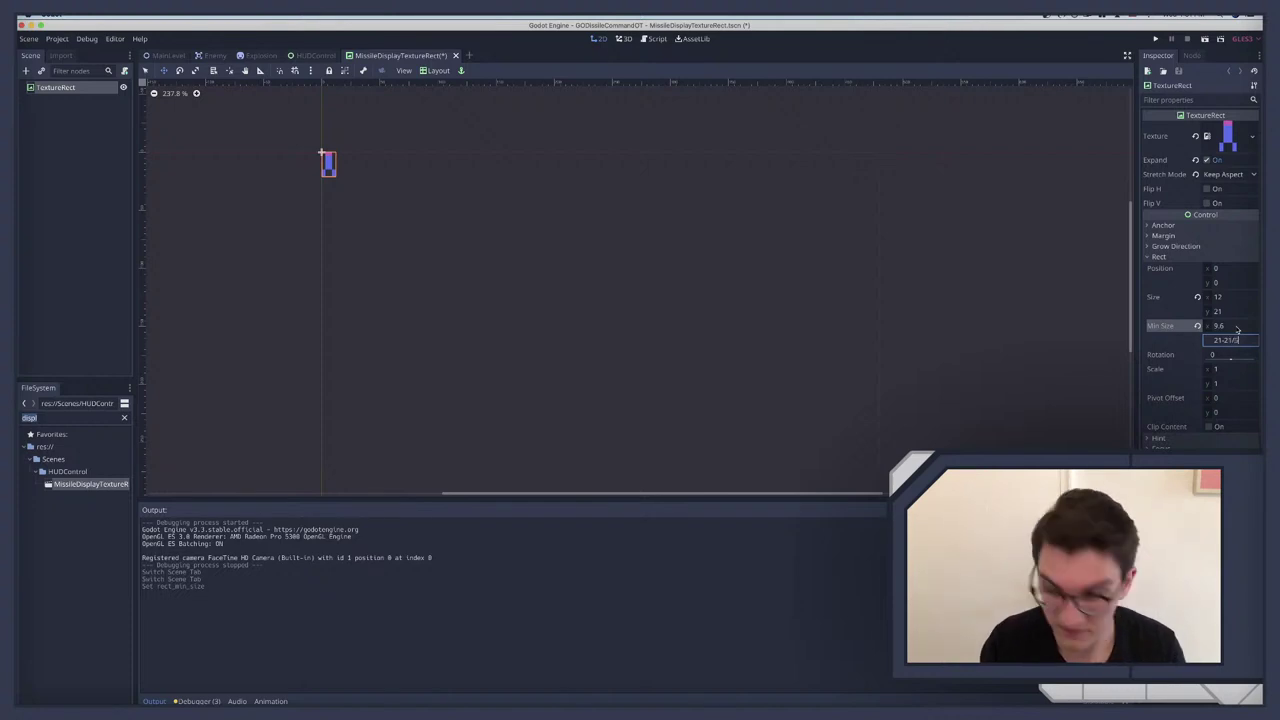
{"action": "type", "text": ".0"}
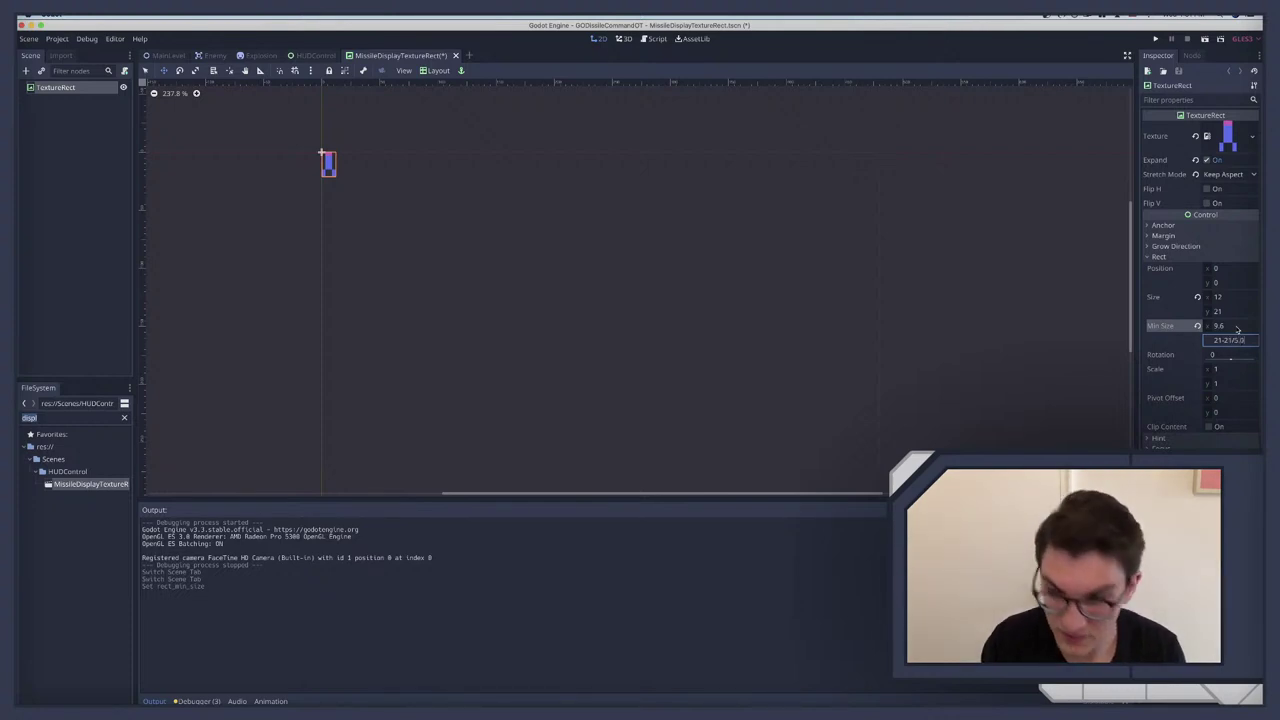
{"action": "key", "text": "Return"}
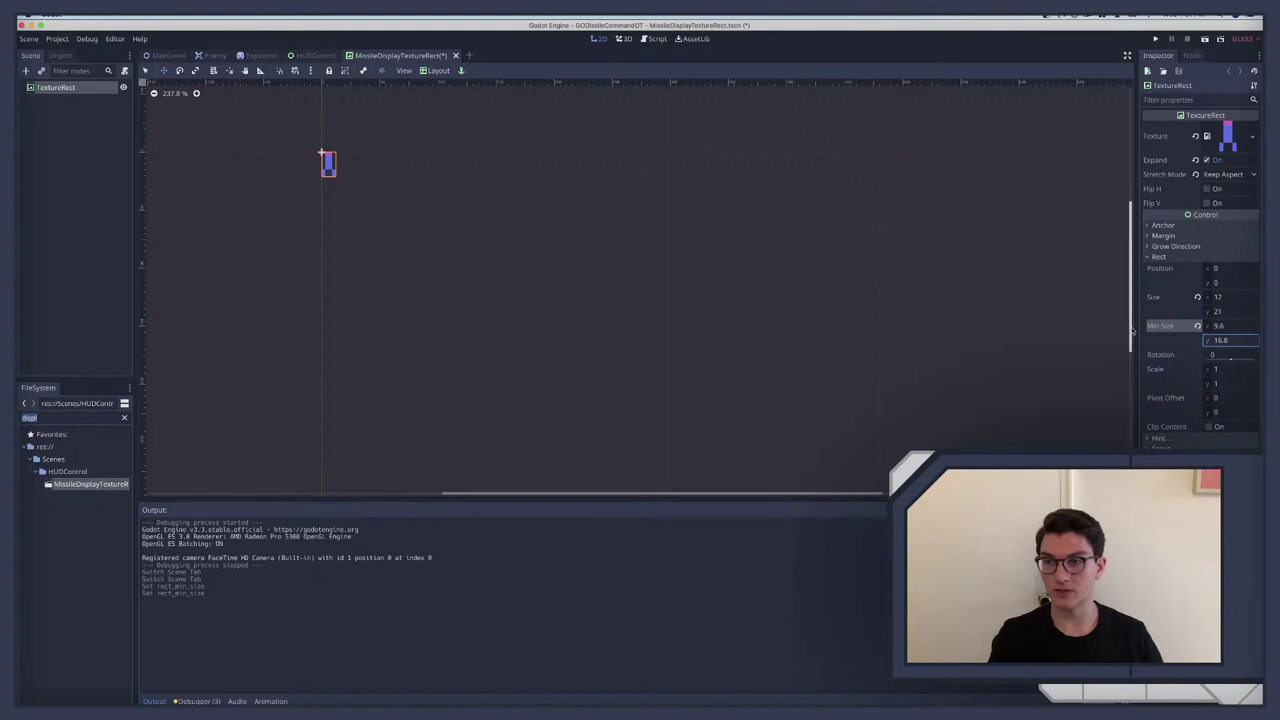
{"action": "left_click", "coordinate": [1198, 297]}
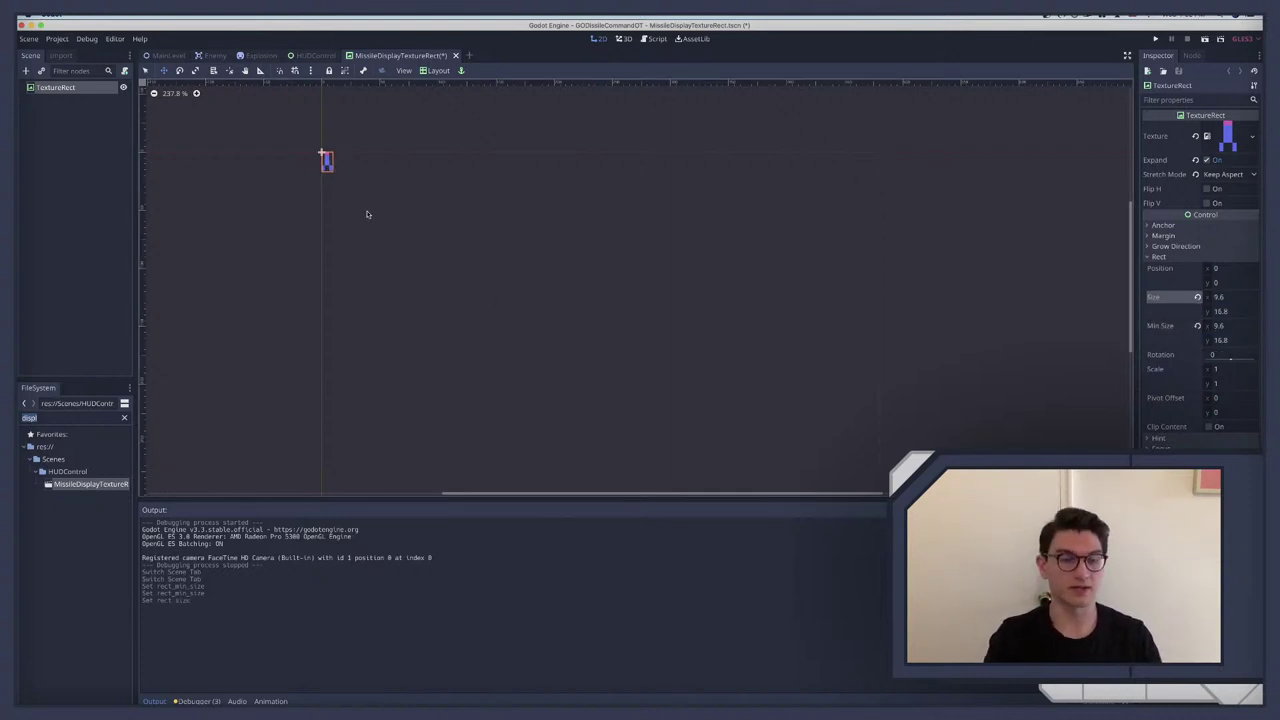
{"action": "key", "text": "super+b"}
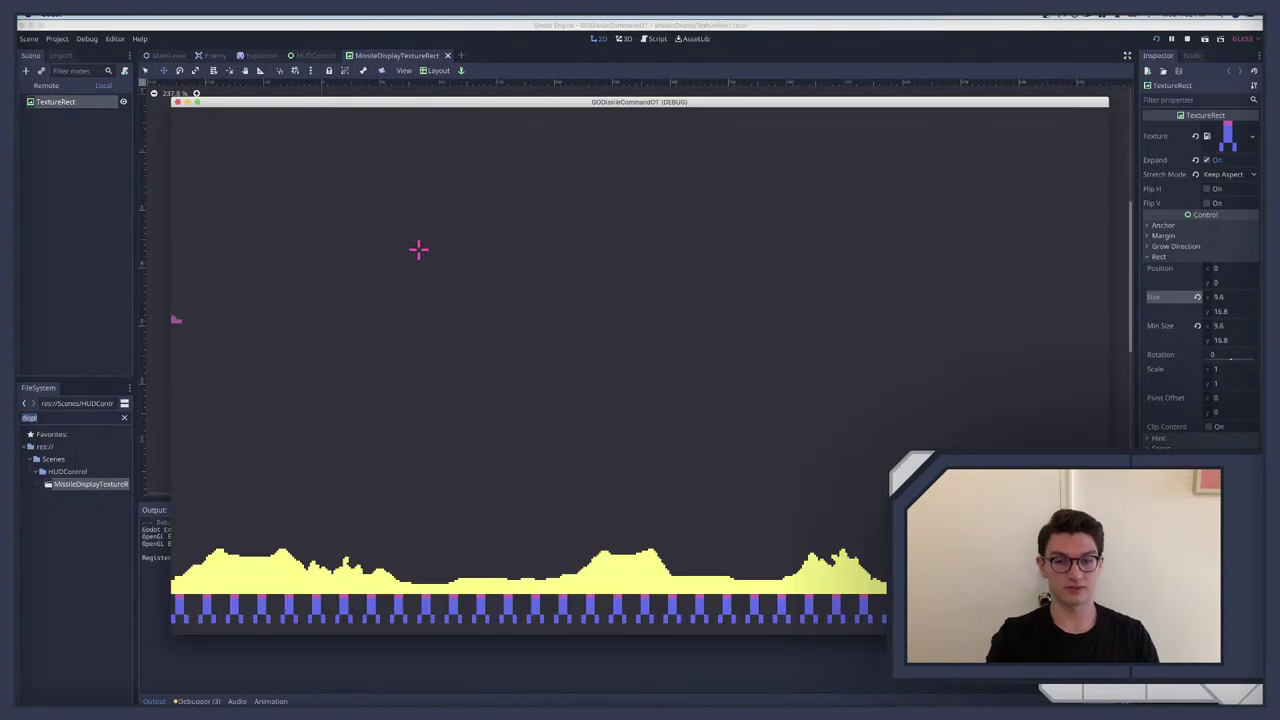
Step: Fire counter-missiles until the HUD missile row is empty and 'no Missiles' is logged, then stop the game
{"action": "left_click", "coordinate": [438, 327]}
{"action": "left_click", "coordinate": [328, 400]}
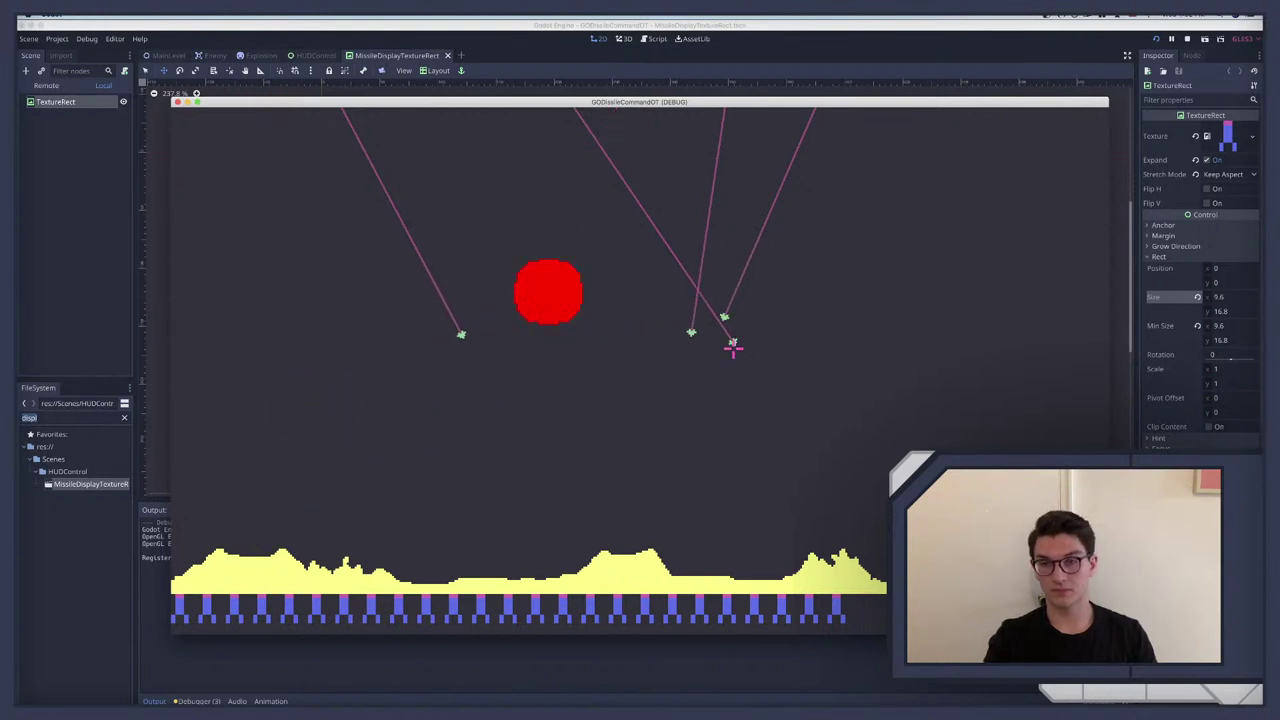
{"action": "left_click", "coordinate": [740, 352]}
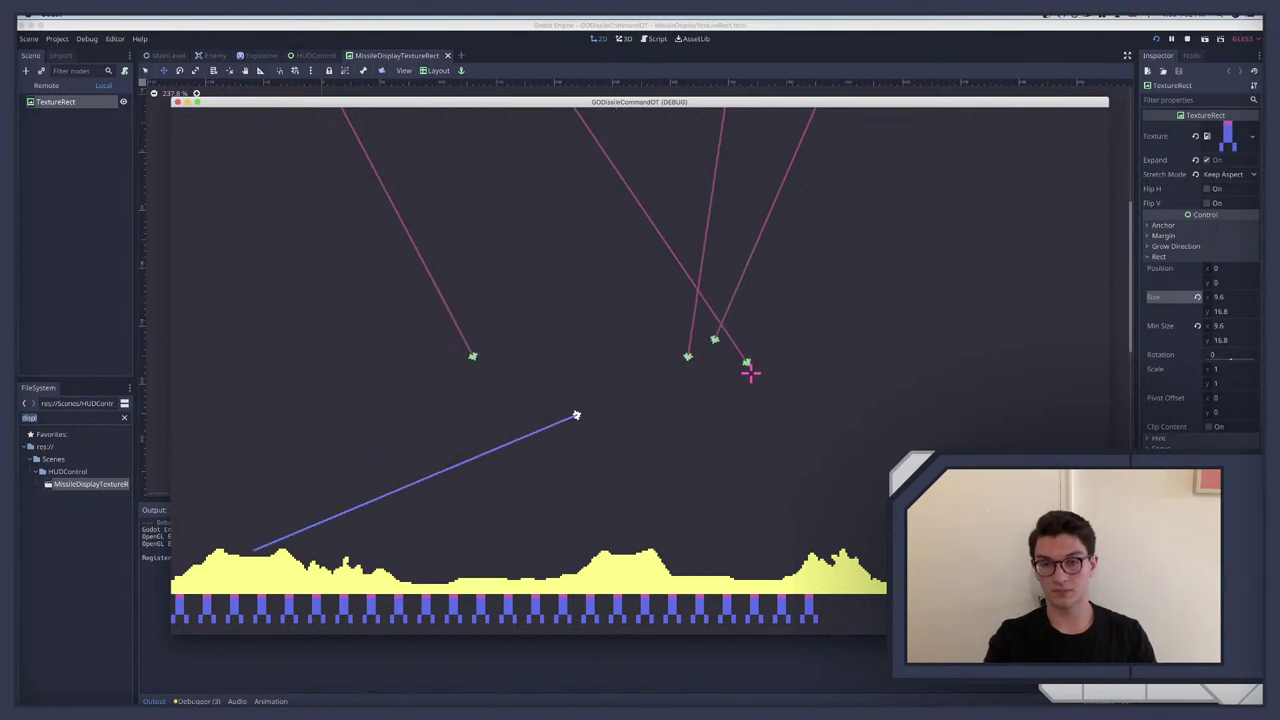
{"action": "left_click", "coordinate": [848, 459]}
{"action": "left_click", "coordinate": [592, 526]}
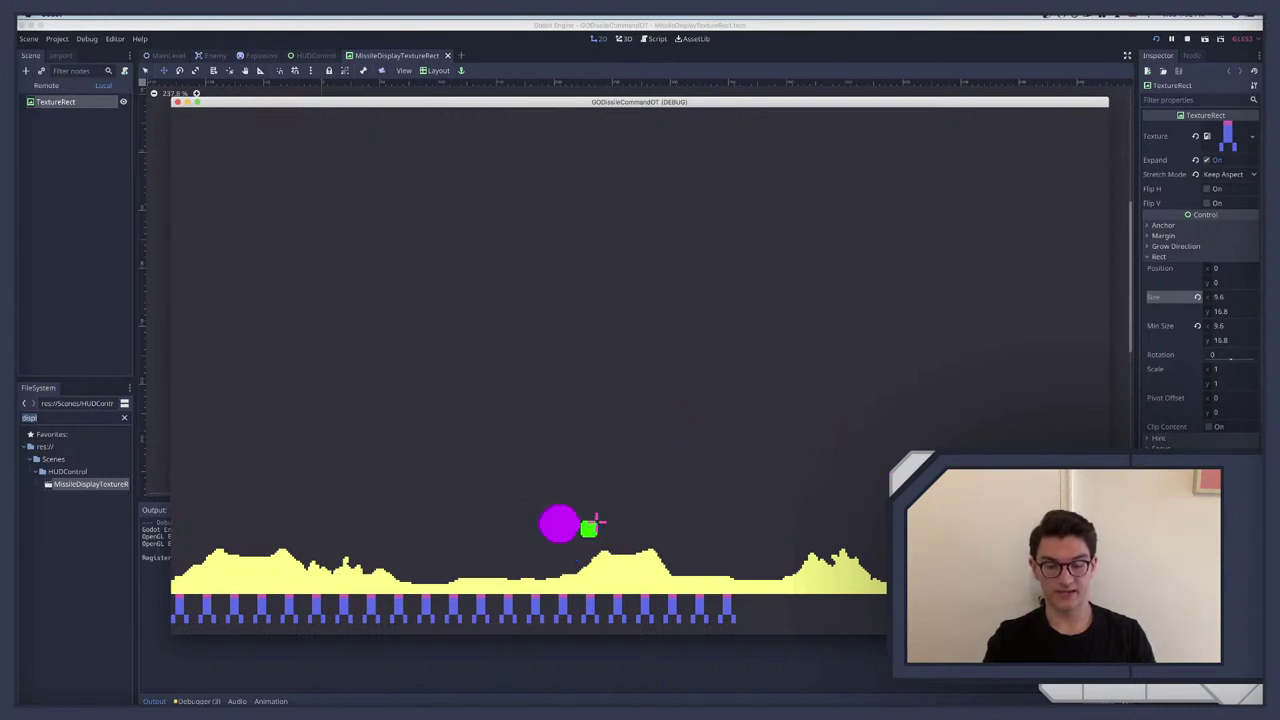
{"action": "left_click", "coordinate": [909, 277]}
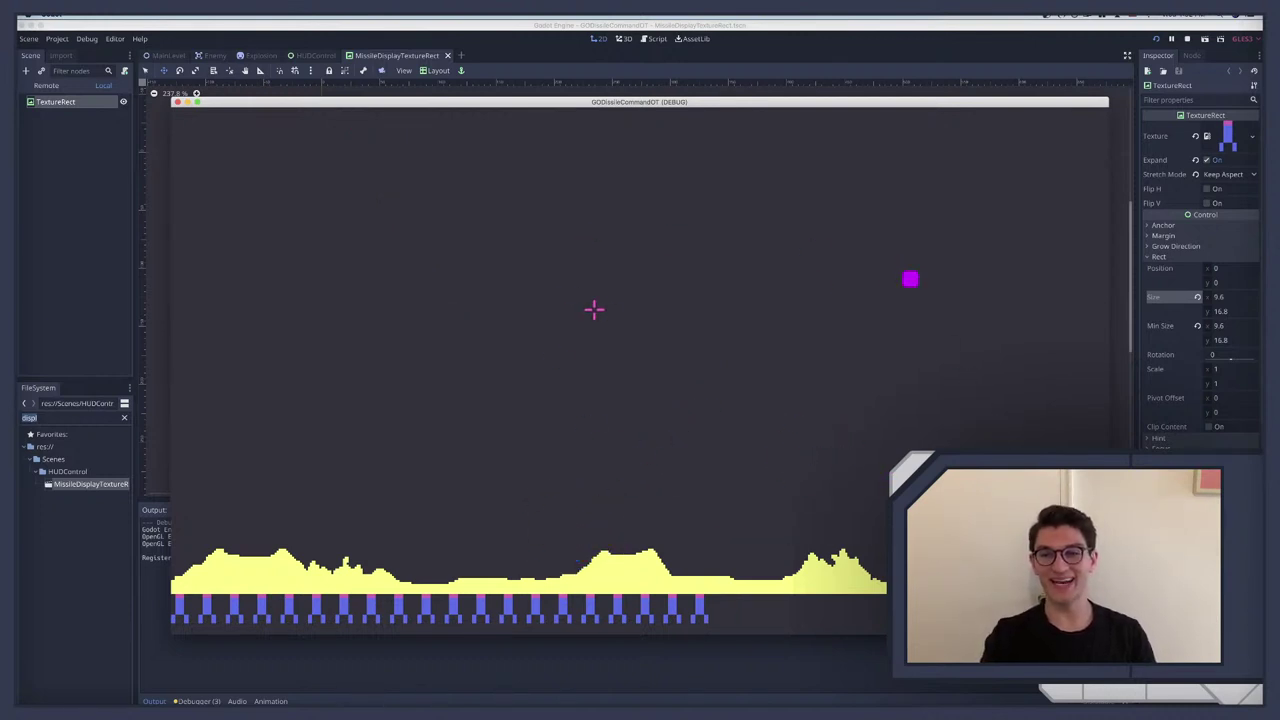
{"action": "left_click", "coordinate": [594, 308]}
{"action": "left_click", "coordinate": [329, 343]}
{"action": "left_click", "coordinate": [677, 341]}
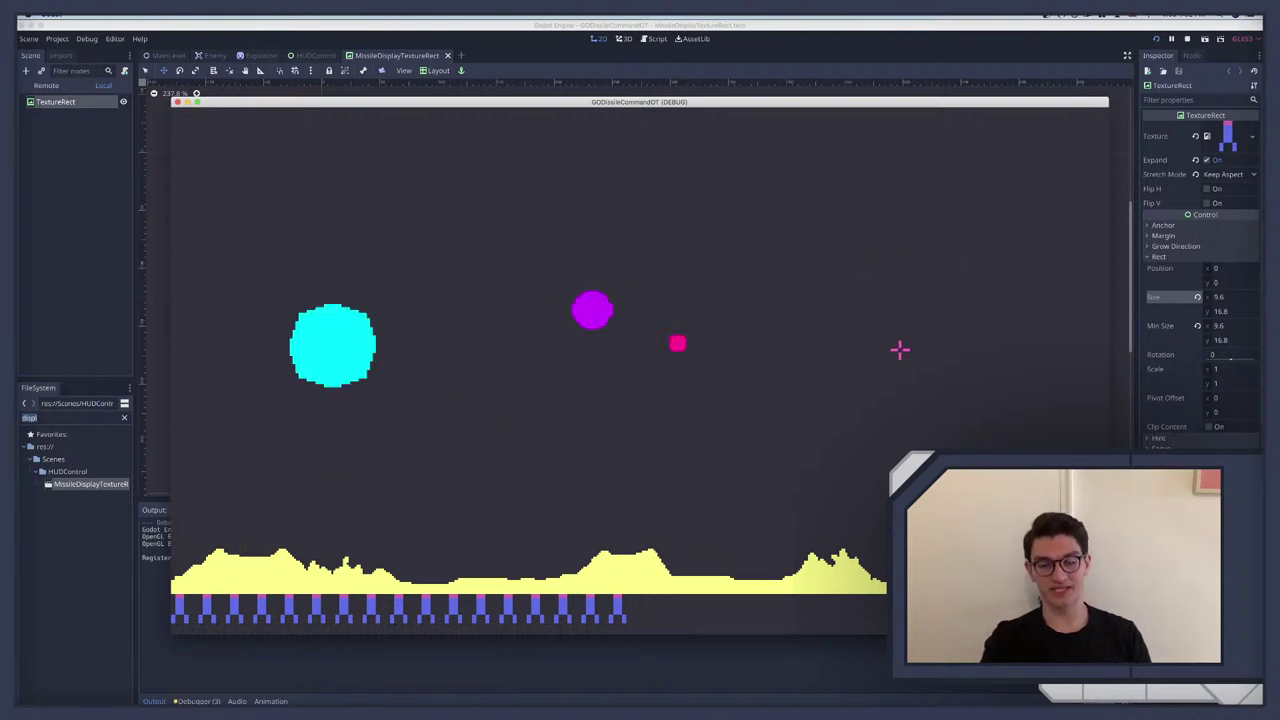
{"action": "left_click", "coordinate": [497, 291]}
{"action": "left_click", "coordinate": [874, 306]}
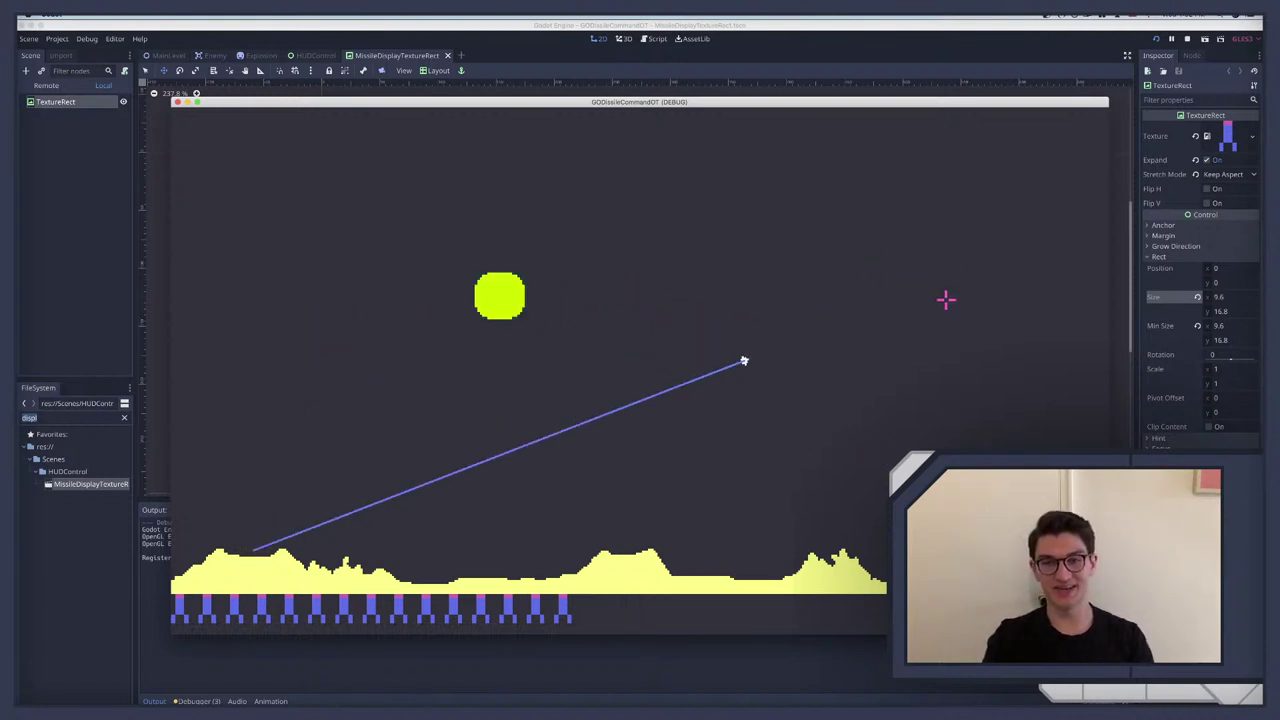
{"action": "left_click", "coordinate": [846, 283]}
{"action": "left_click", "coordinate": [578, 171]}
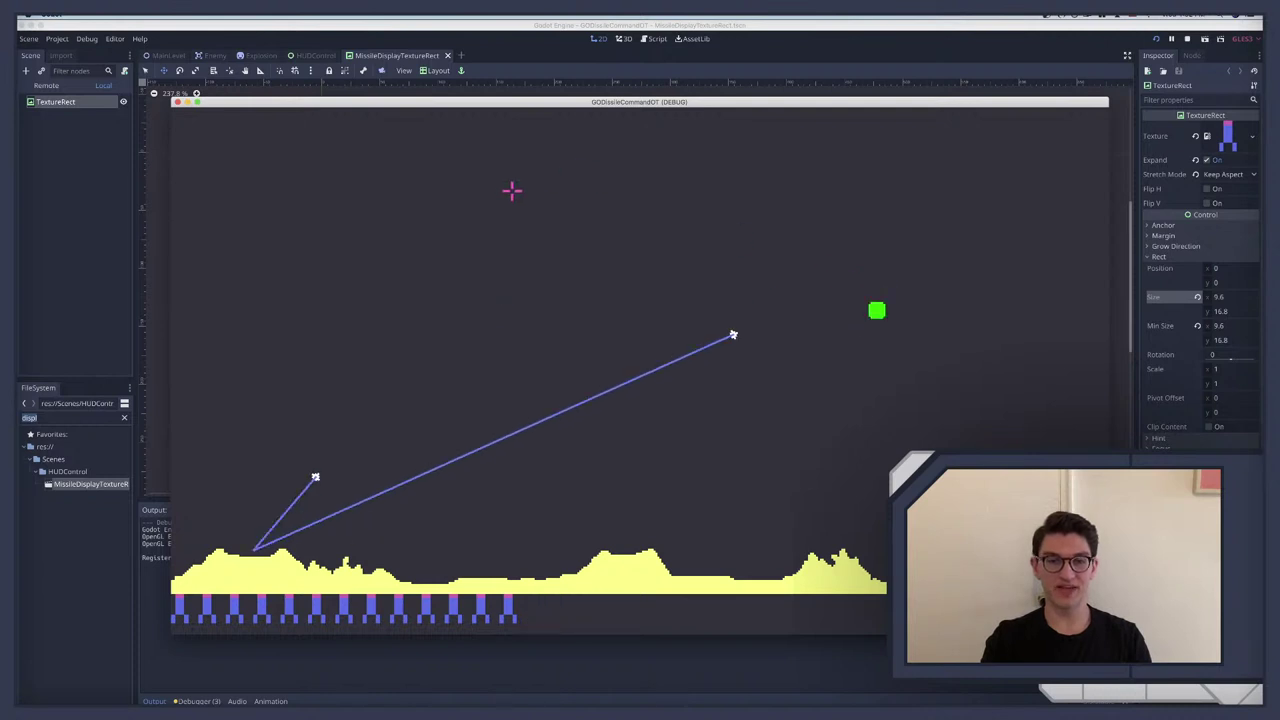
{"action": "left_click", "coordinate": [330, 306]}
{"action": "left_click", "coordinate": [531, 349]}
{"action": "left_click", "coordinate": [775, 318]}
{"action": "left_click", "coordinate": [763, 260]}
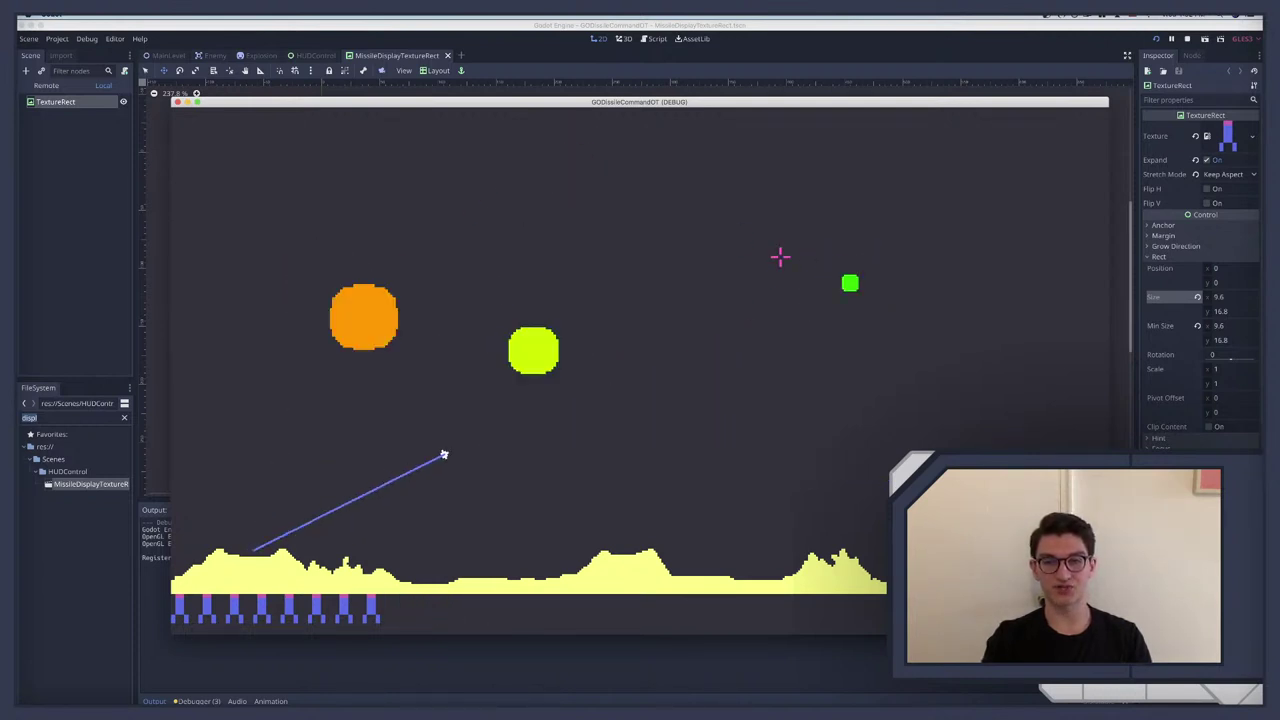
{"action": "left_click", "coordinate": [473, 309]}
{"action": "left_click", "coordinate": [454, 334]}
{"action": "left_click", "coordinate": [454, 334]}
{"action": "left_click", "coordinate": [454, 334]}
{"action": "left_click", "coordinate": [454, 334]}
{"action": "left_click", "coordinate": [454, 334]}
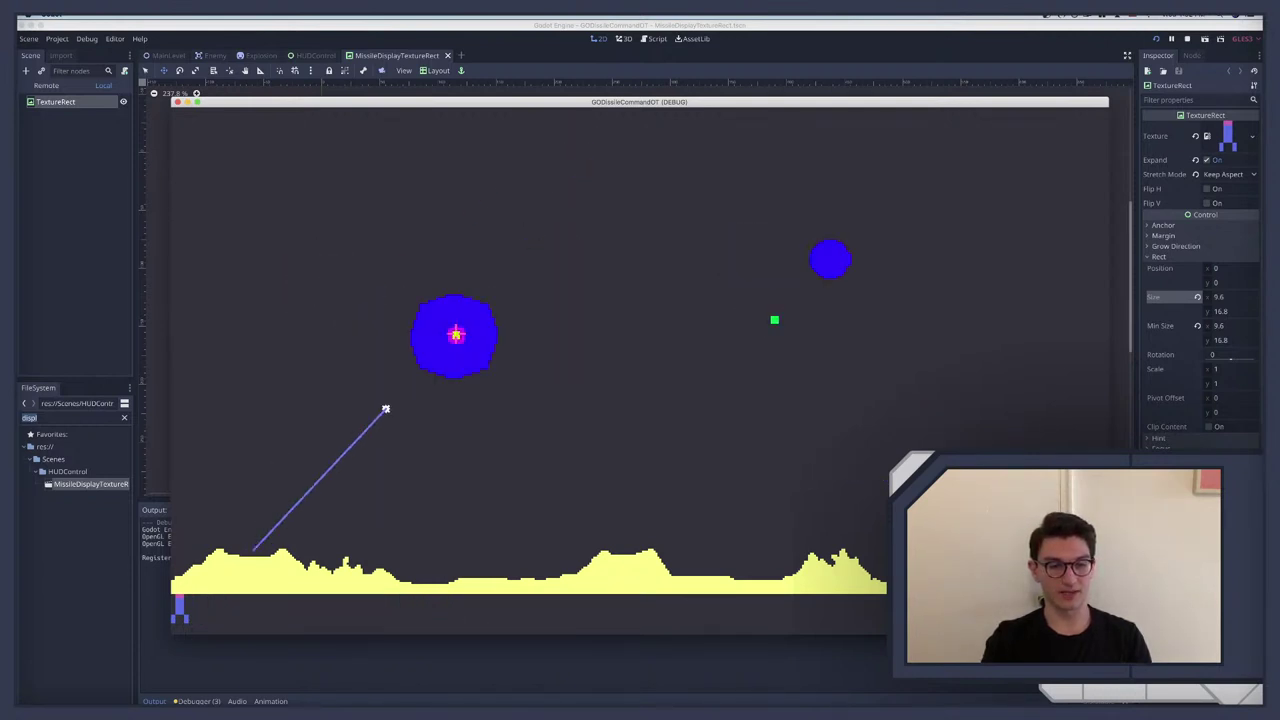
{"action": "left_click", "coordinate": [492, 330]}
{"action": "left_click", "coordinate": [549, 329]}
{"action": "left_click", "coordinate": [549, 329]}
{"action": "left_click", "coordinate": [549, 329]}
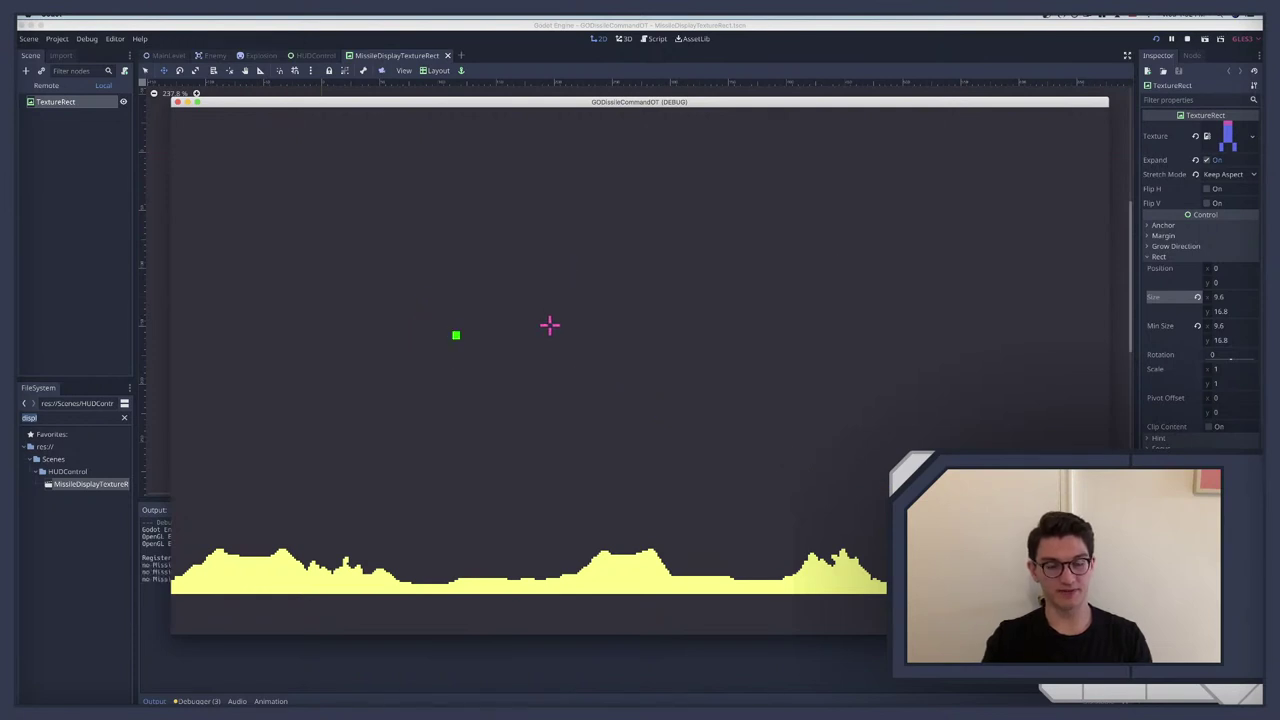
{"action": "key", "text": "super+q"}
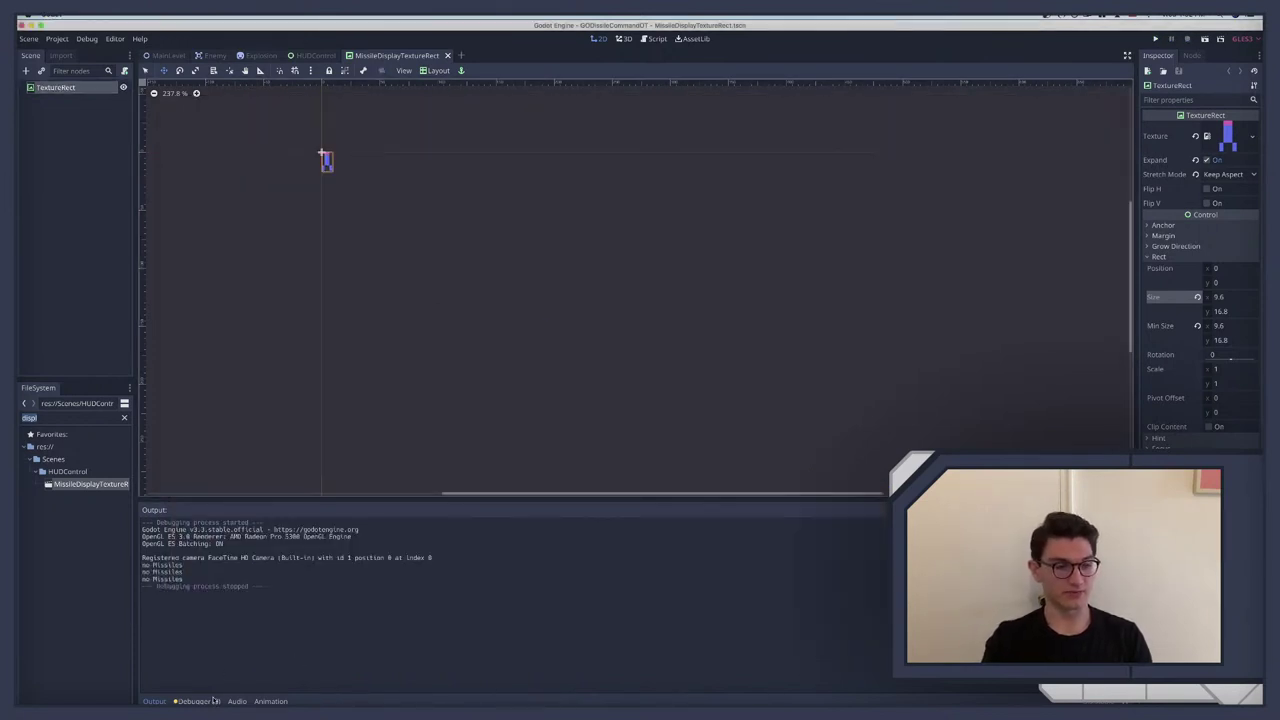
Step: Fix the debugger warnings by prefixing the unused missile variable and body argument with underscores
{"action": "left_click", "coordinate": [213, 701]}
{"action": "left_click", "coordinate": [192, 491]}
{"action": "left_click", "coordinate": [193, 521]}
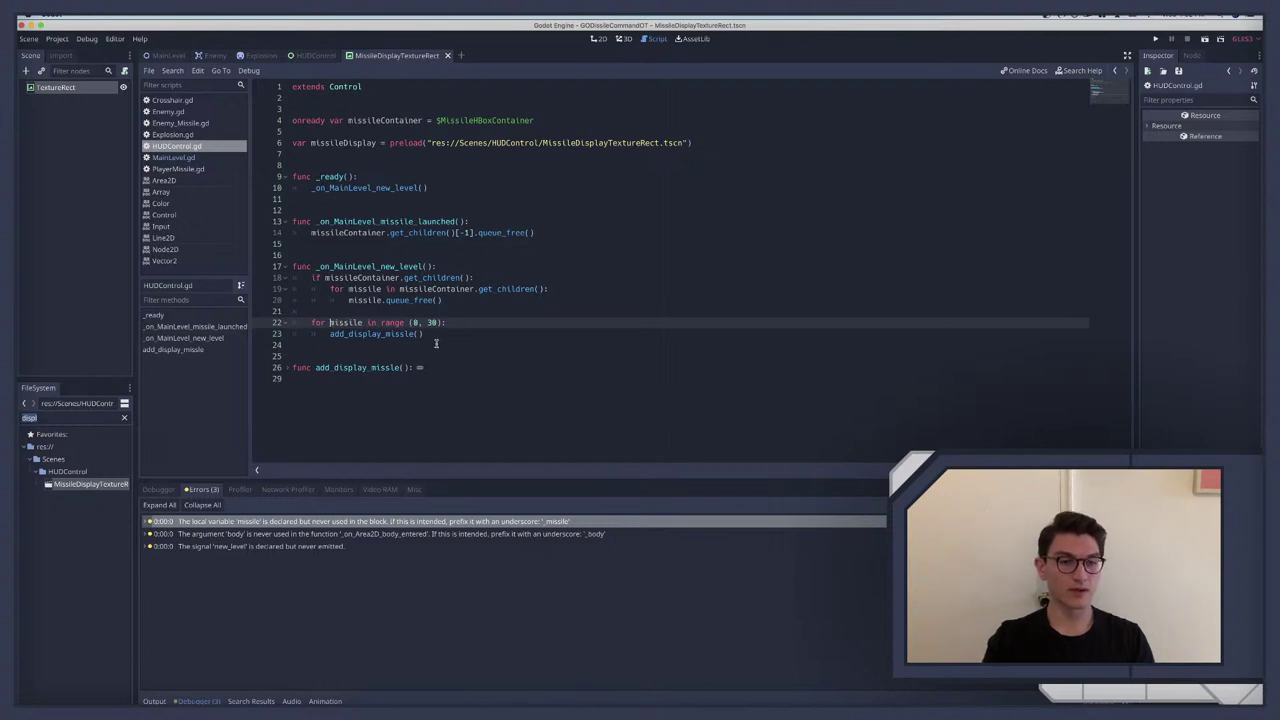
{"action": "type", "text": "_"}
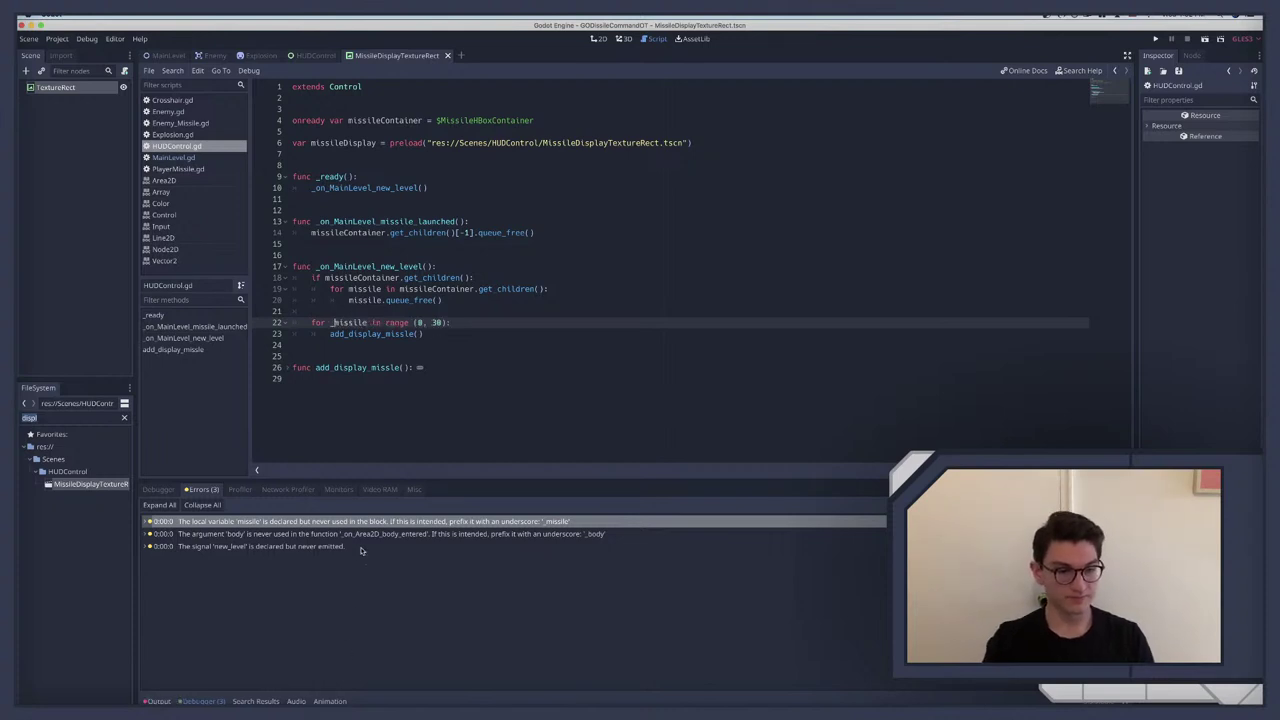
{"action": "left_click", "coordinate": [365, 535]}
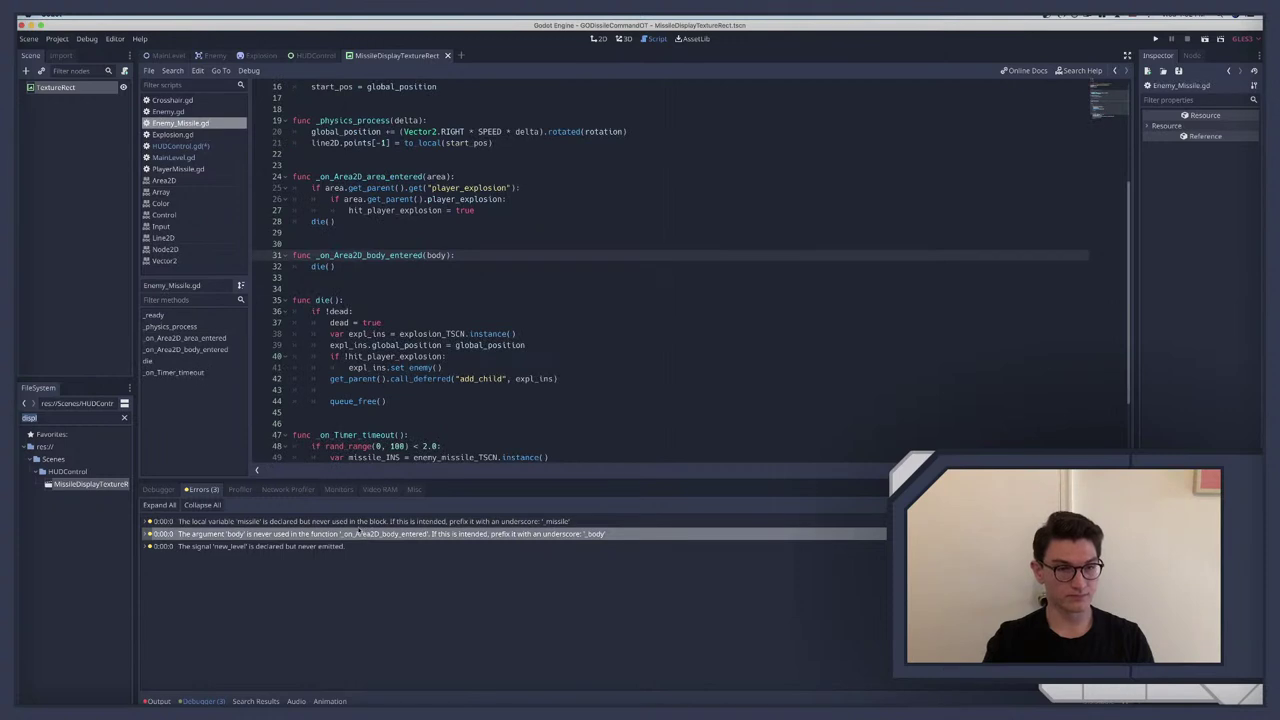
{"action": "left_click", "coordinate": [425, 255]}
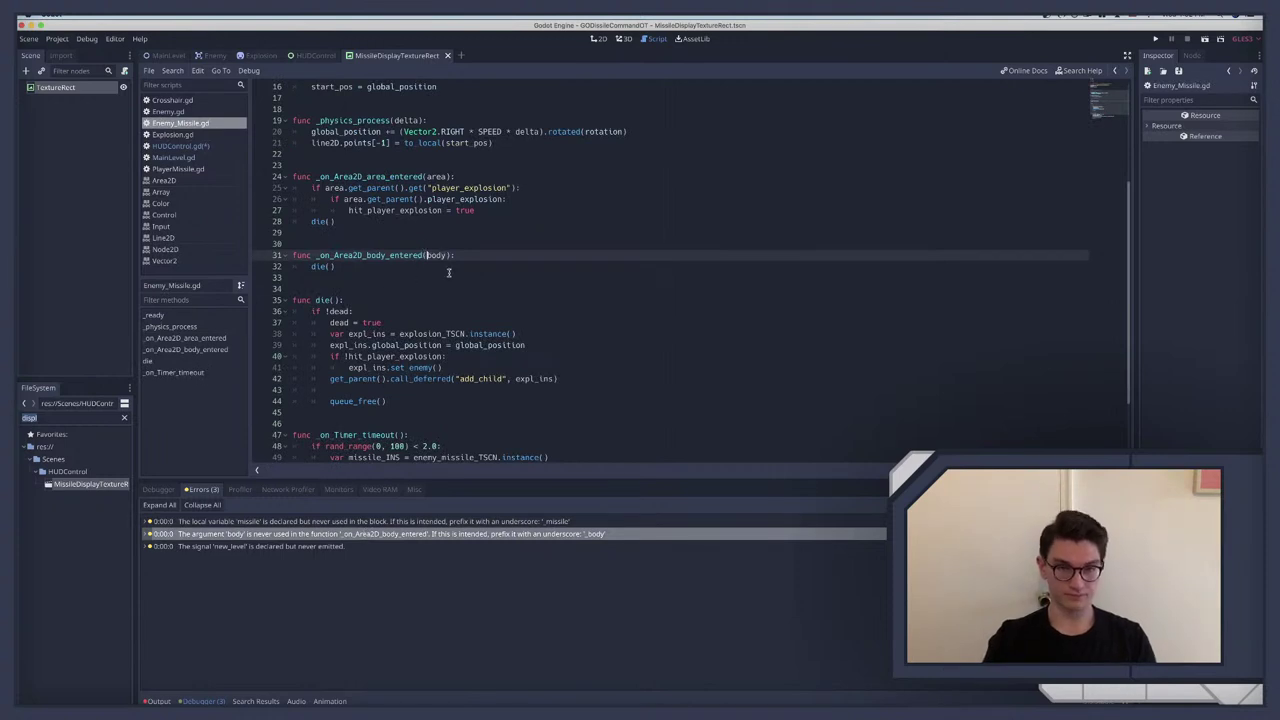
{"action": "type", "text": "_"}
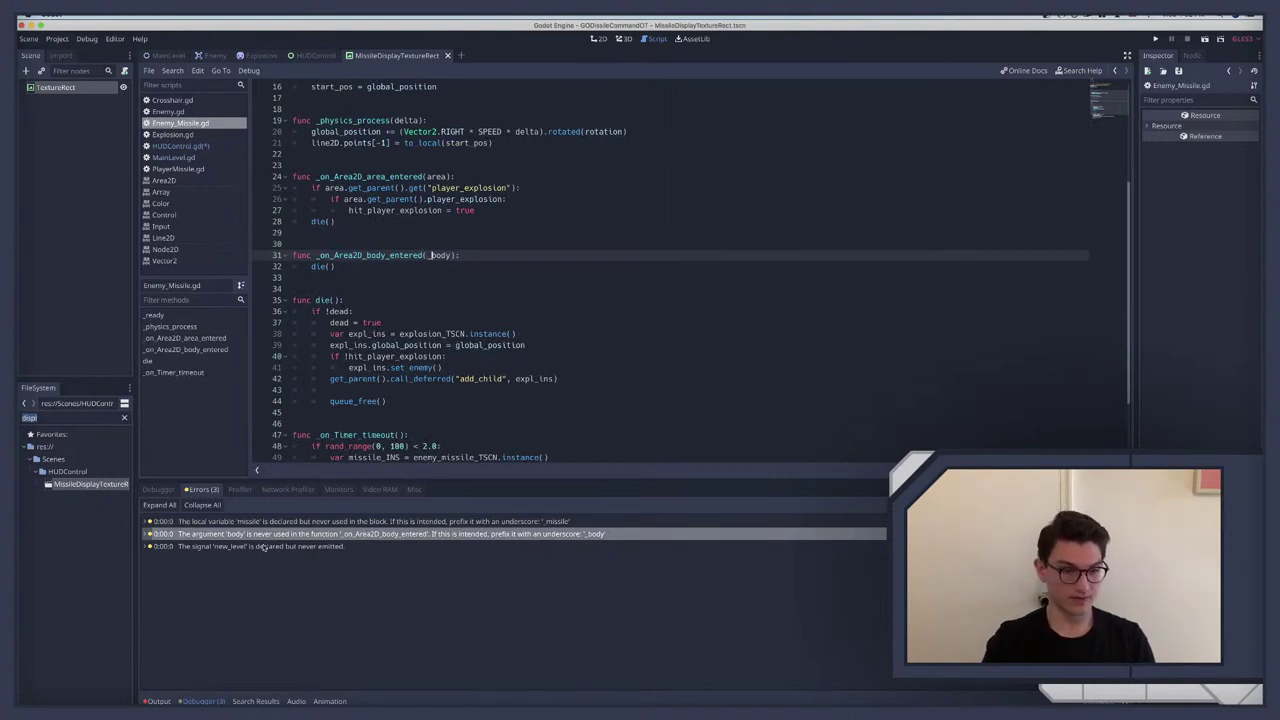
Step: Insert a blank line after spawn_enemy in MainLevel.gd, save it, and return to the MainLevel scene
{"action": "left_click", "coordinate": [263, 547]}
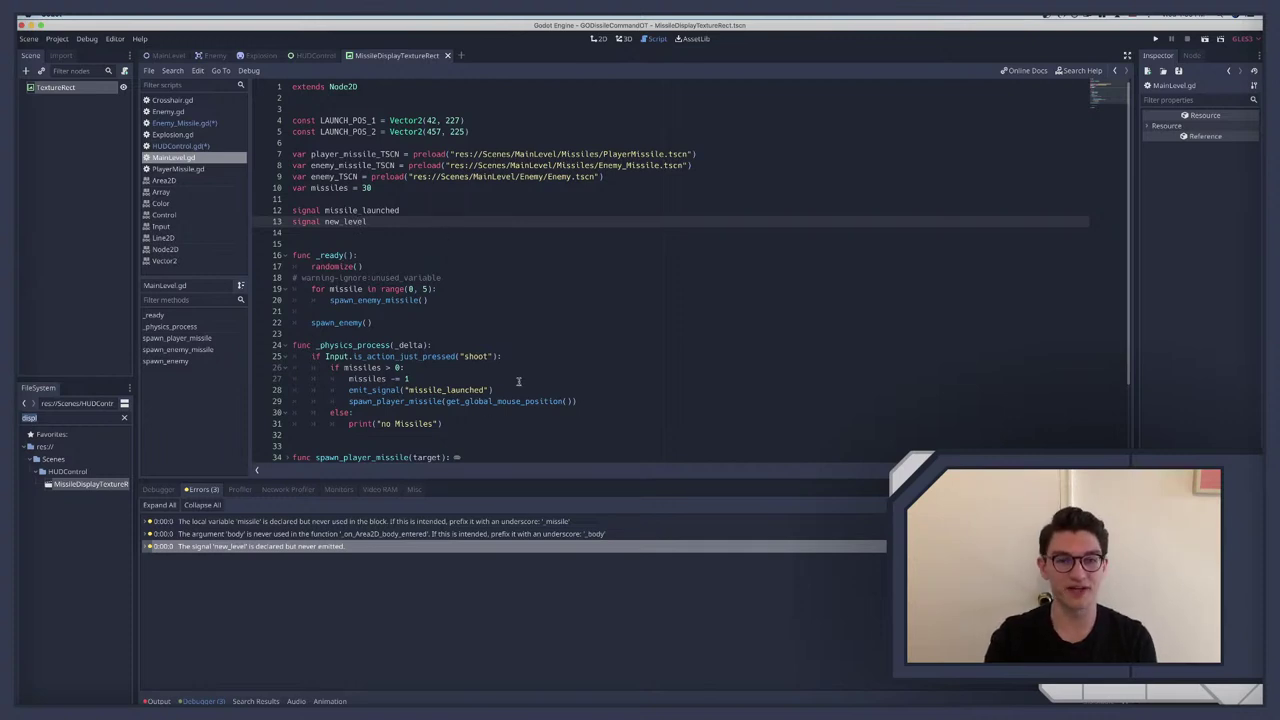
{"action": "left_click_drag", "start_coordinate": [594, 400], "coordinate": [292, 154]}
{"action": "left_click", "coordinate": [434, 167]}
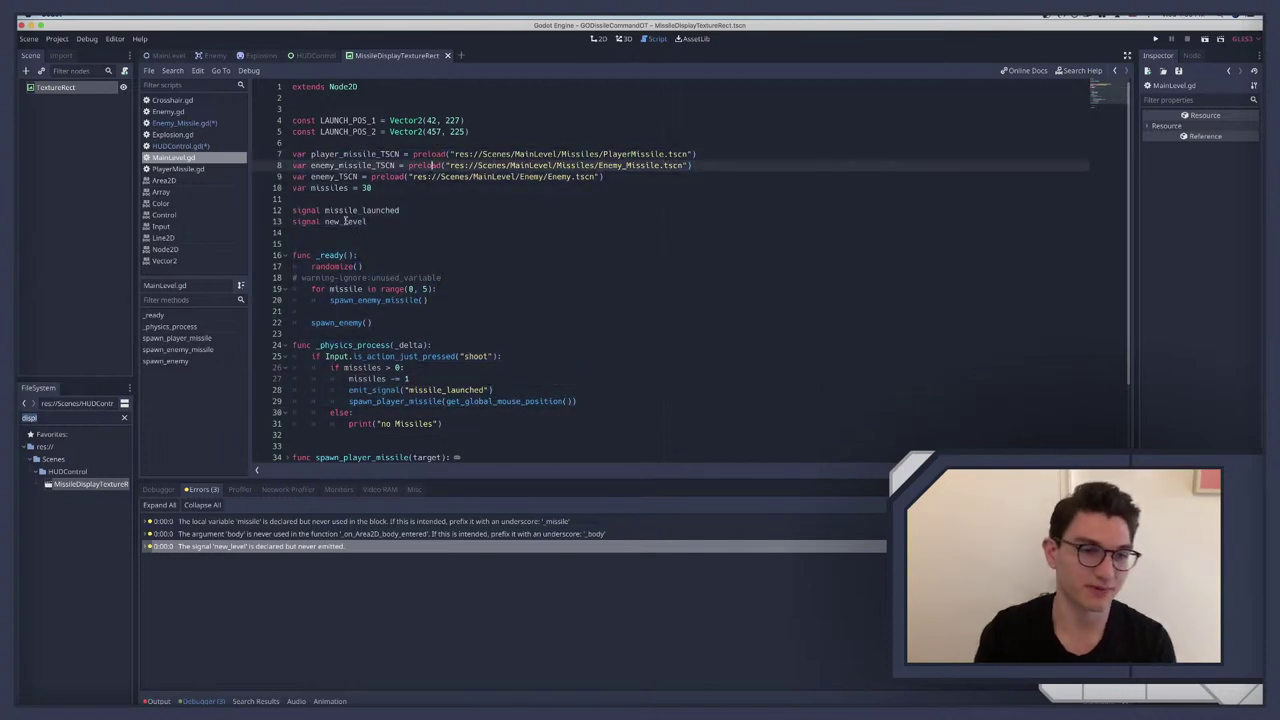
{"action": "left_click", "coordinate": [331, 335]}
{"action": "key", "text": "Return"}
{"action": "scroll", "coordinate": [331, 338], "scroll_direction": "down", "scroll_amount": 3}
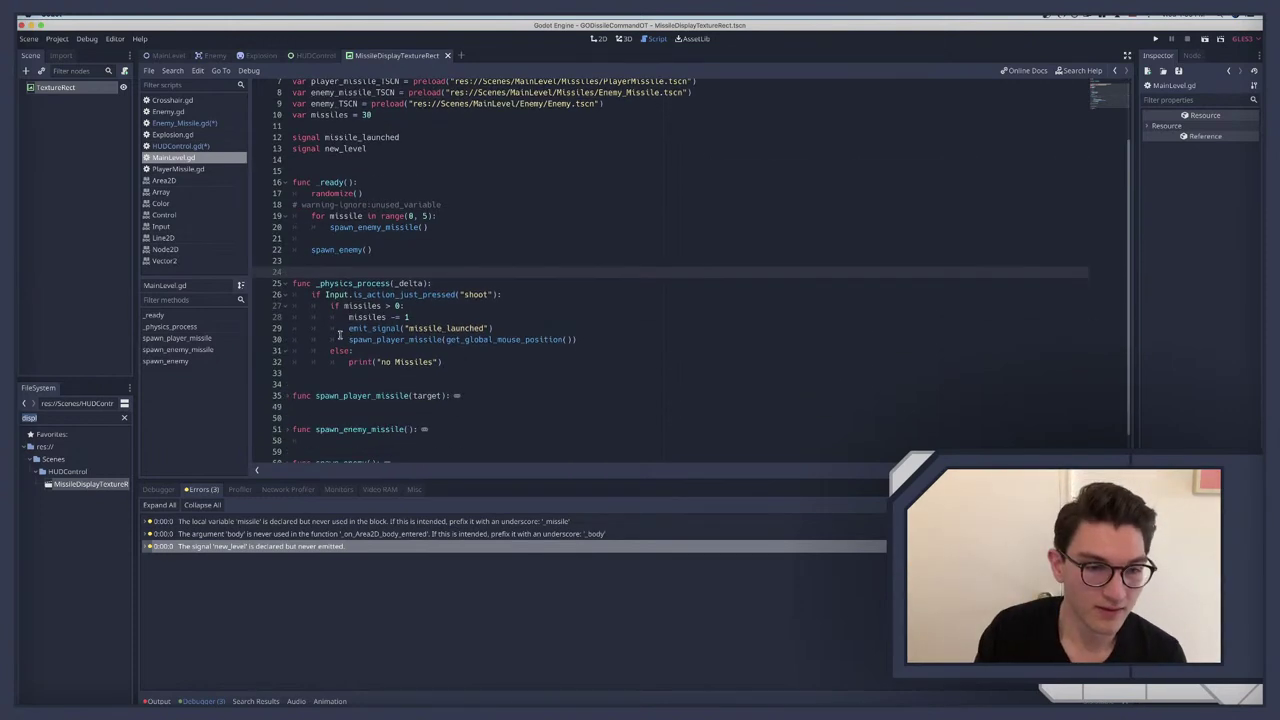
{"action": "scroll", "coordinate": [345, 330], "scroll_direction": "up", "scroll_amount": 3}
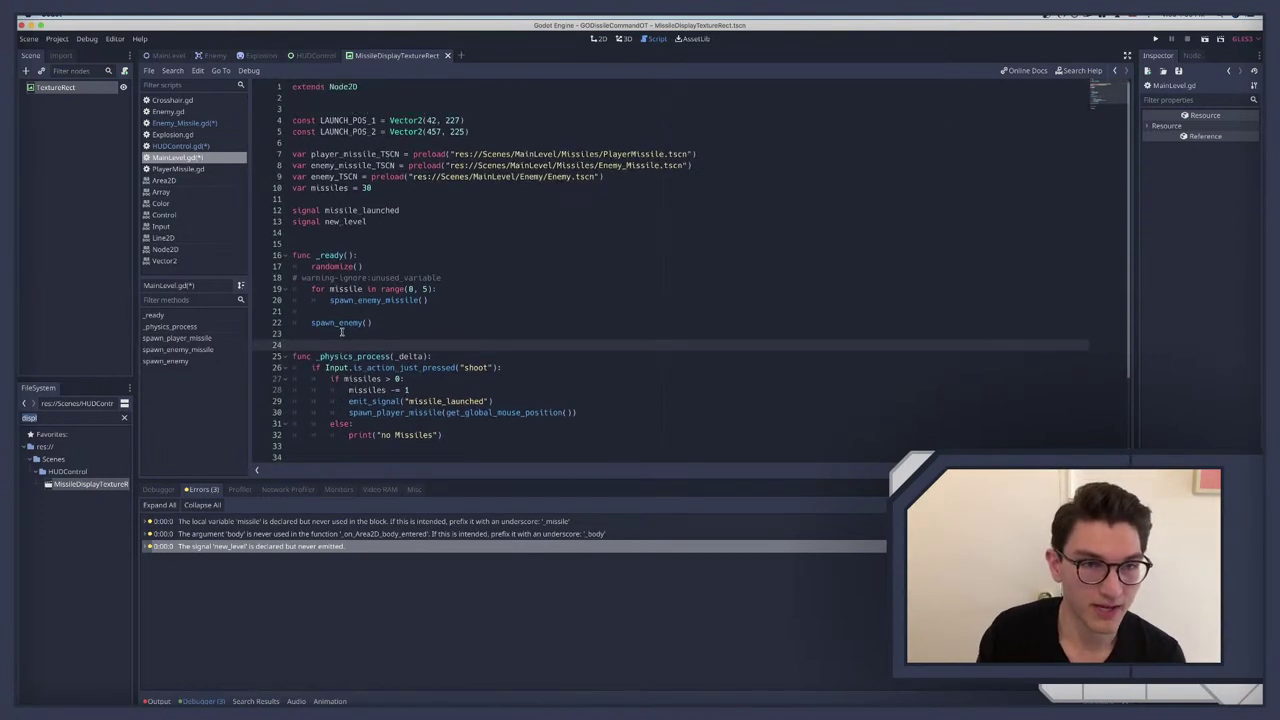
{"action": "key", "text": "ctrl+s"}
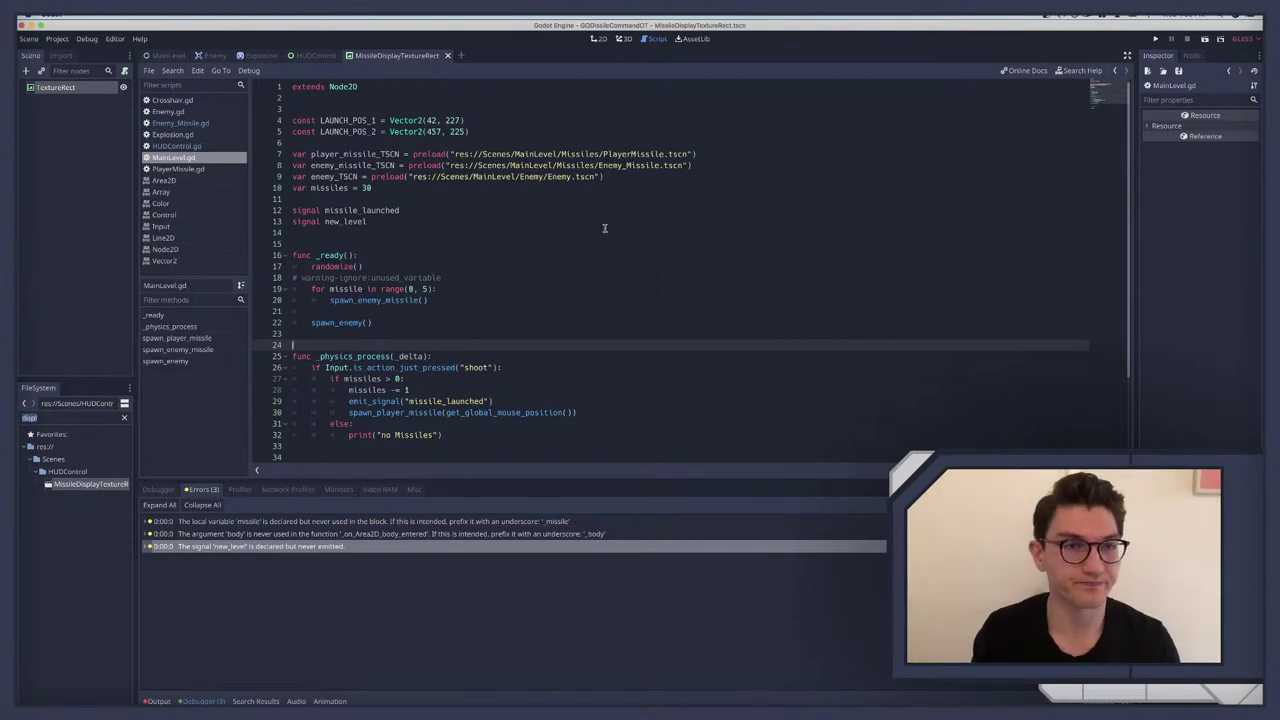
{"action": "left_click", "coordinate": [166, 56]}
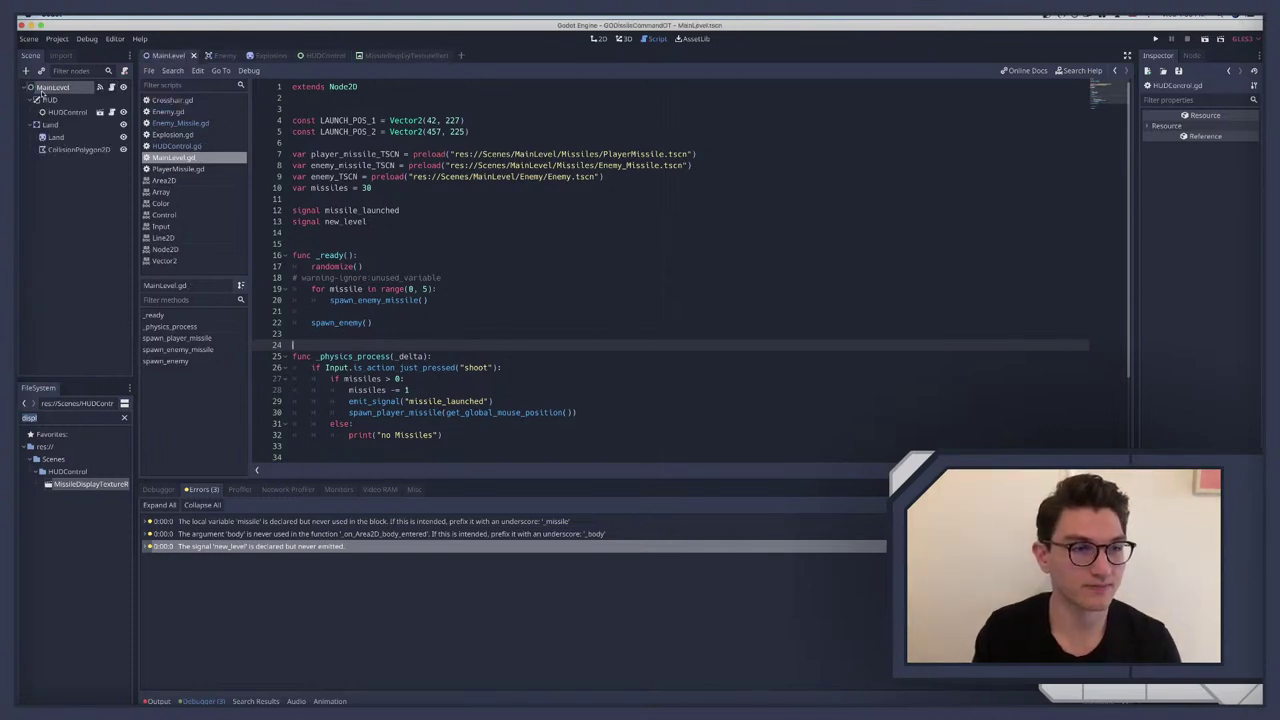
Step: Start a new scene with a StaticBody2D root node
{"action": "left_click", "coordinate": [461, 56]}
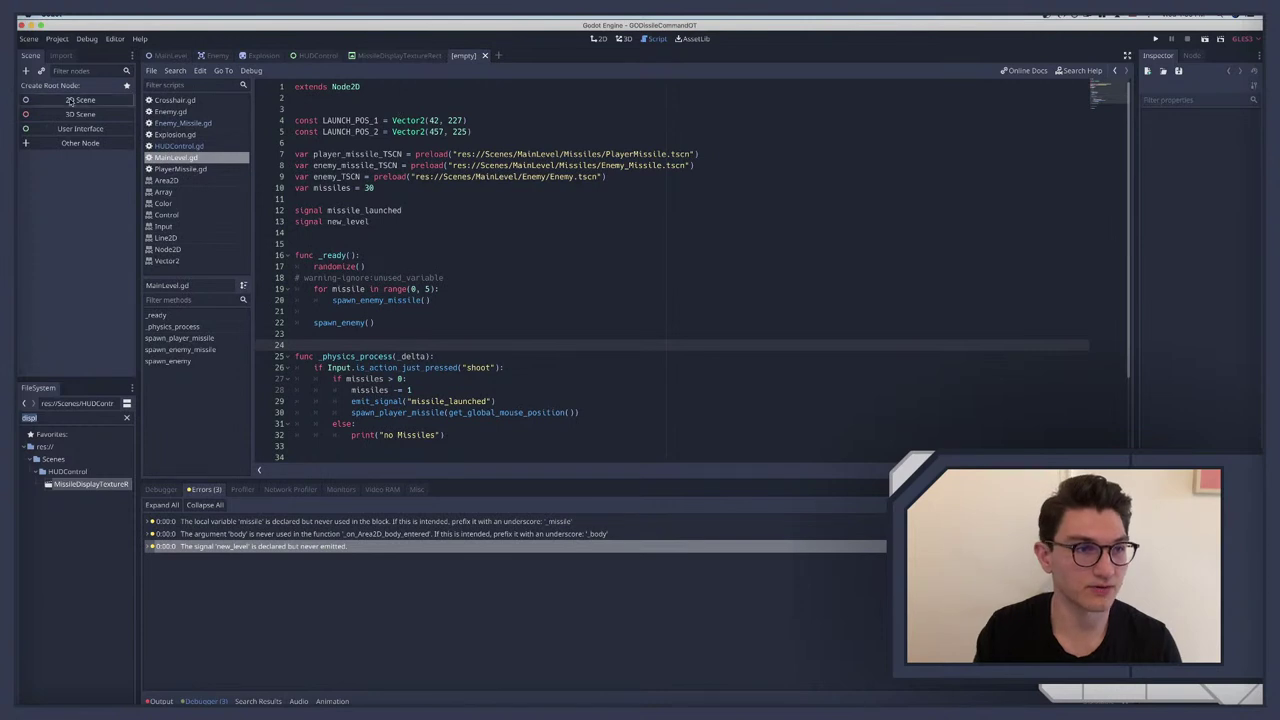
{"action": "key", "text": "ctrl+a"}
{"action": "left_click", "coordinate": [62, 141]}
{"action": "type", "text": "stat"}
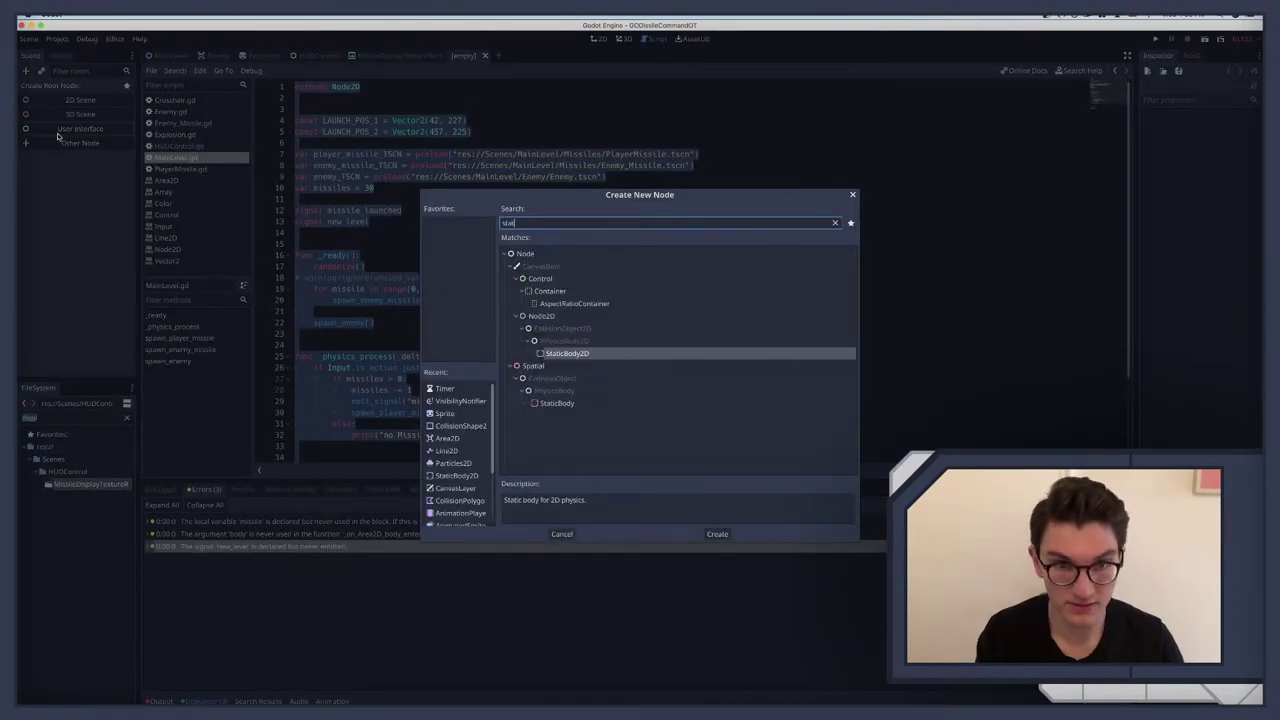
{"action": "type", "text": "i"}
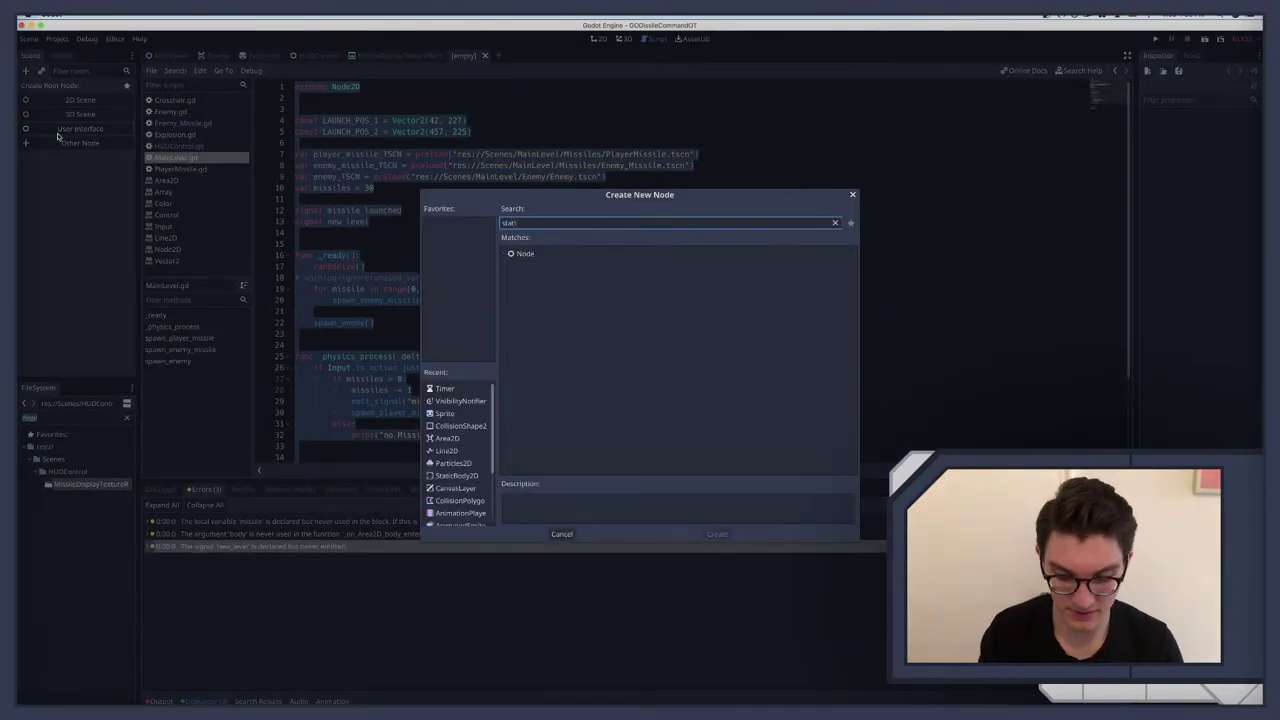
{"action": "key", "text": "BackSpace"}
{"action": "key", "text": "Return"}
Step: Add CollisionShape2D and Sprite children under the StaticBody2D
{"action": "key", "text": "ctrl+a"}
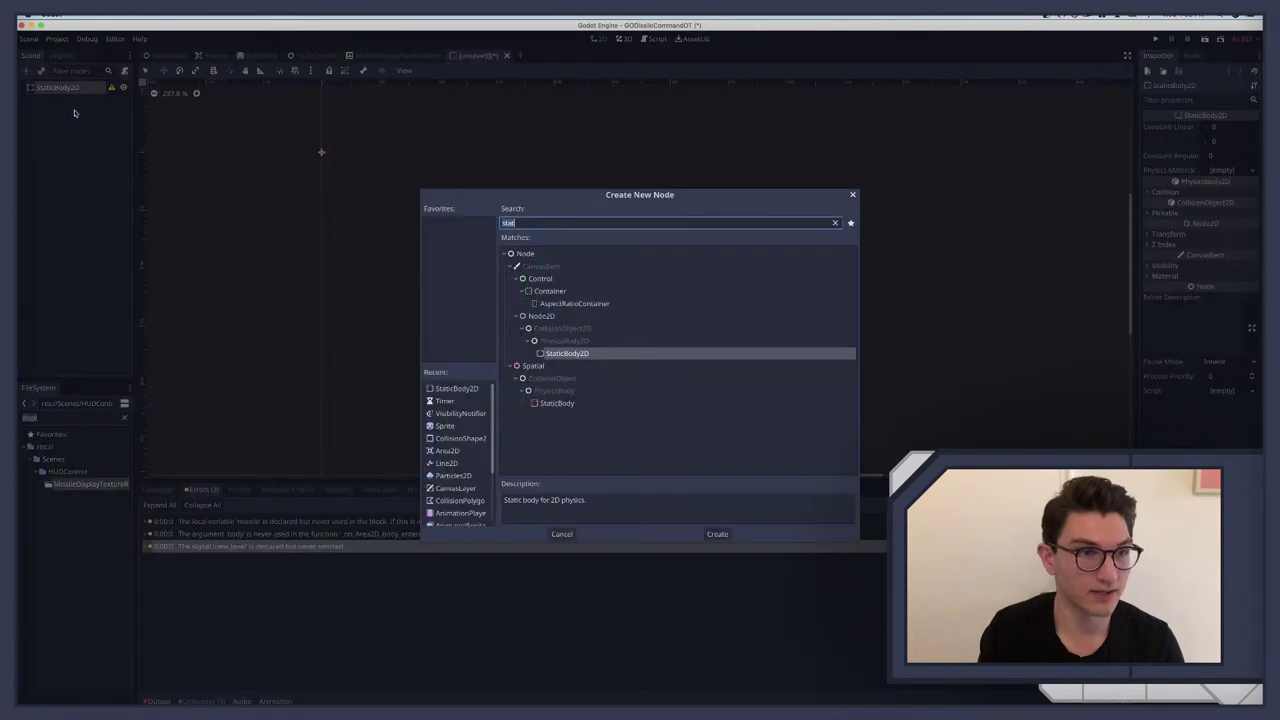
{"action": "type", "text": "coll"}
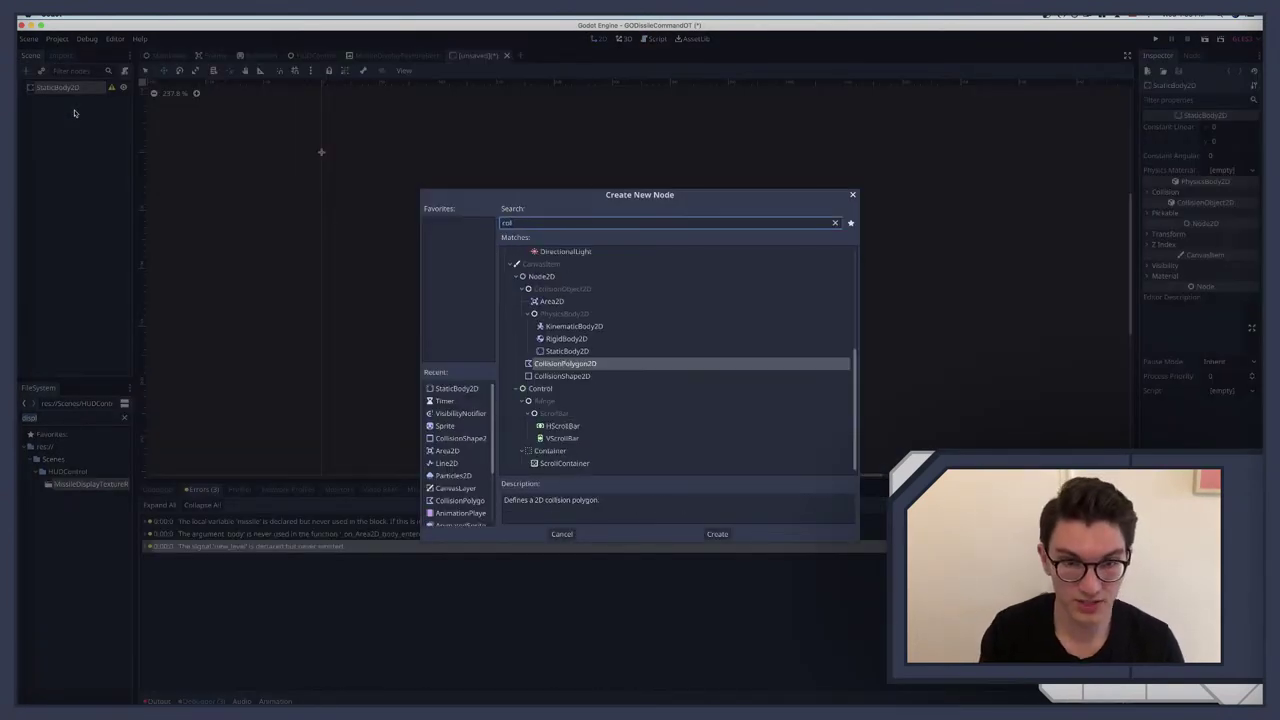
{"action": "key", "text": "Down"}
{"action": "key", "text": "Return"}
{"action": "key", "text": "ctrl+a"}
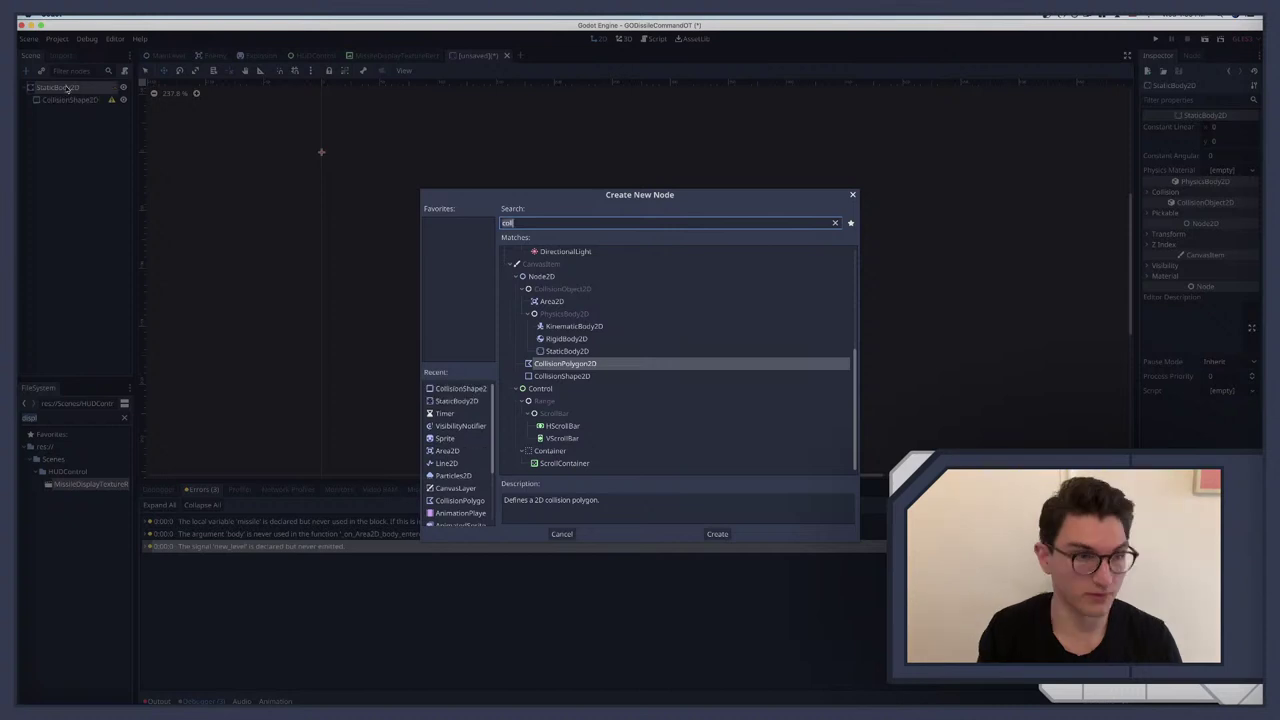
{"action": "type", "text": "sprite"}
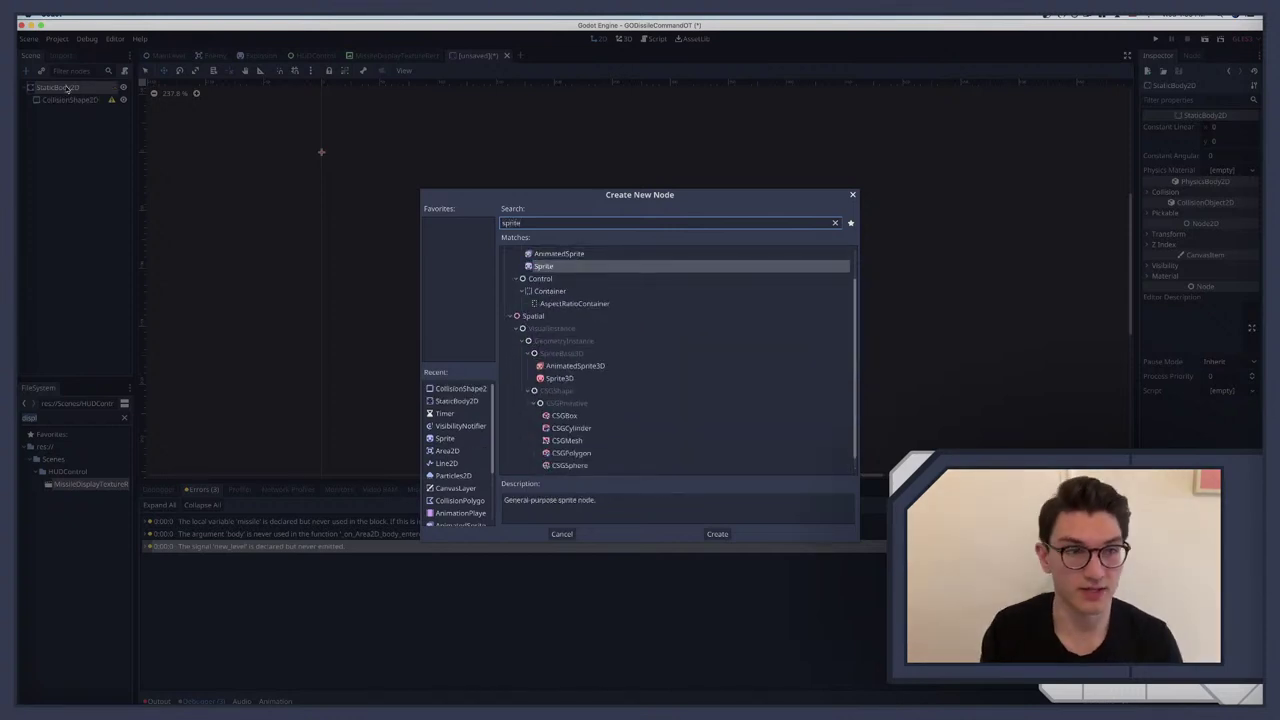
{"action": "key", "text": "Return"}
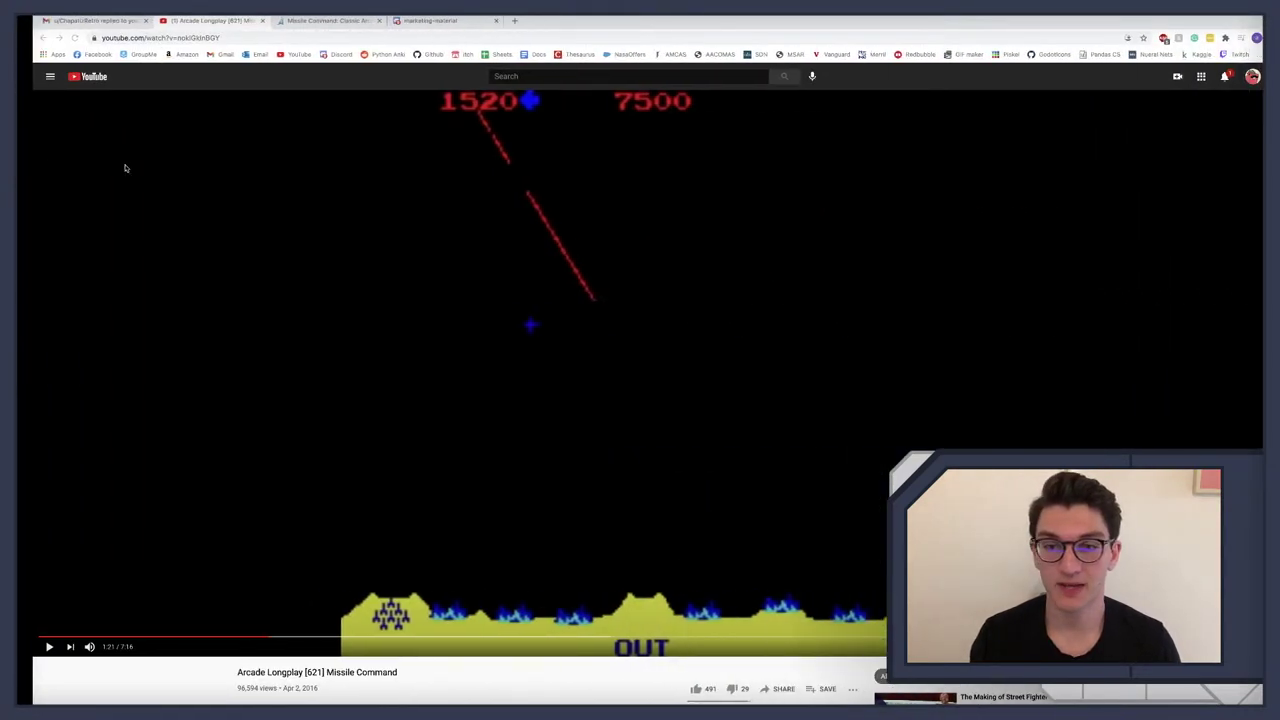
Step: Seek the Missile Command longplay ahead and pause it at 3:39 on the red-ground stage
{"action": "left_click", "coordinate": [430, 637]}
{"action": "left_click", "coordinate": [515, 637]}
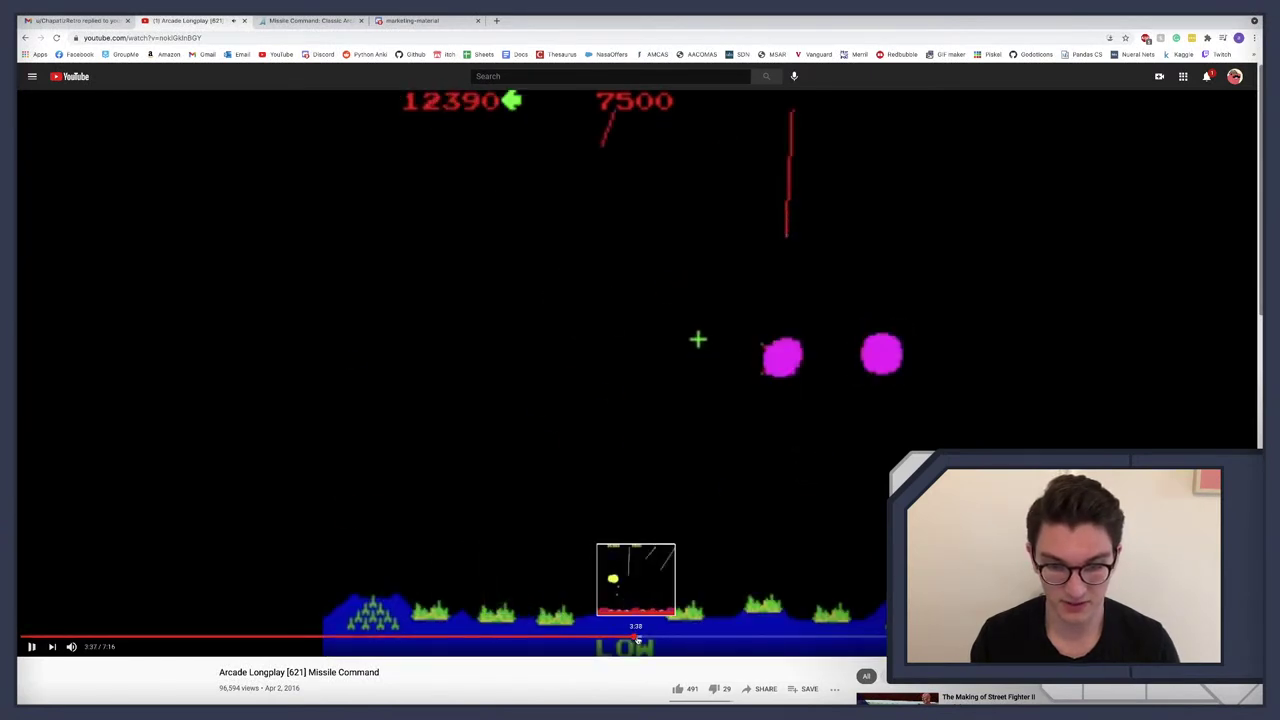
{"action": "left_click", "coordinate": [632, 640]}
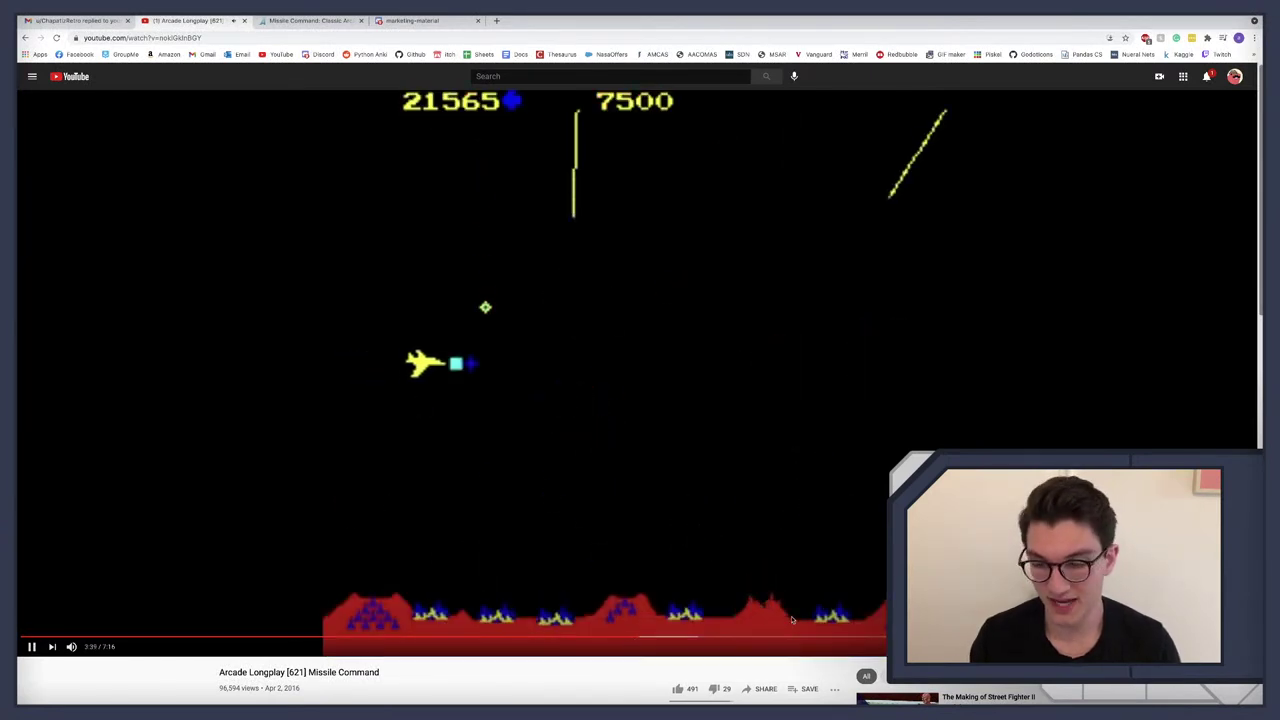
{"action": "left_click", "coordinate": [634, 372]}
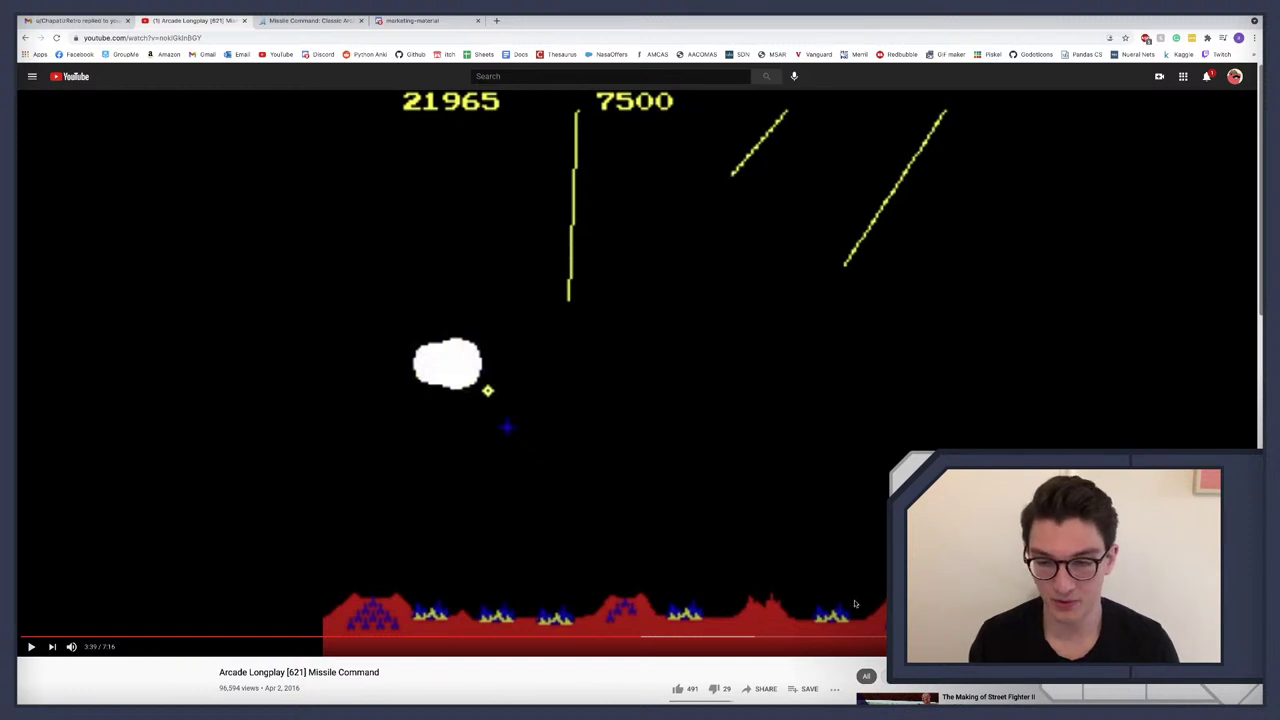
{"action": "scroll", "coordinate": [807, 595], "scroll_direction": "down", "scroll_amount": 1}
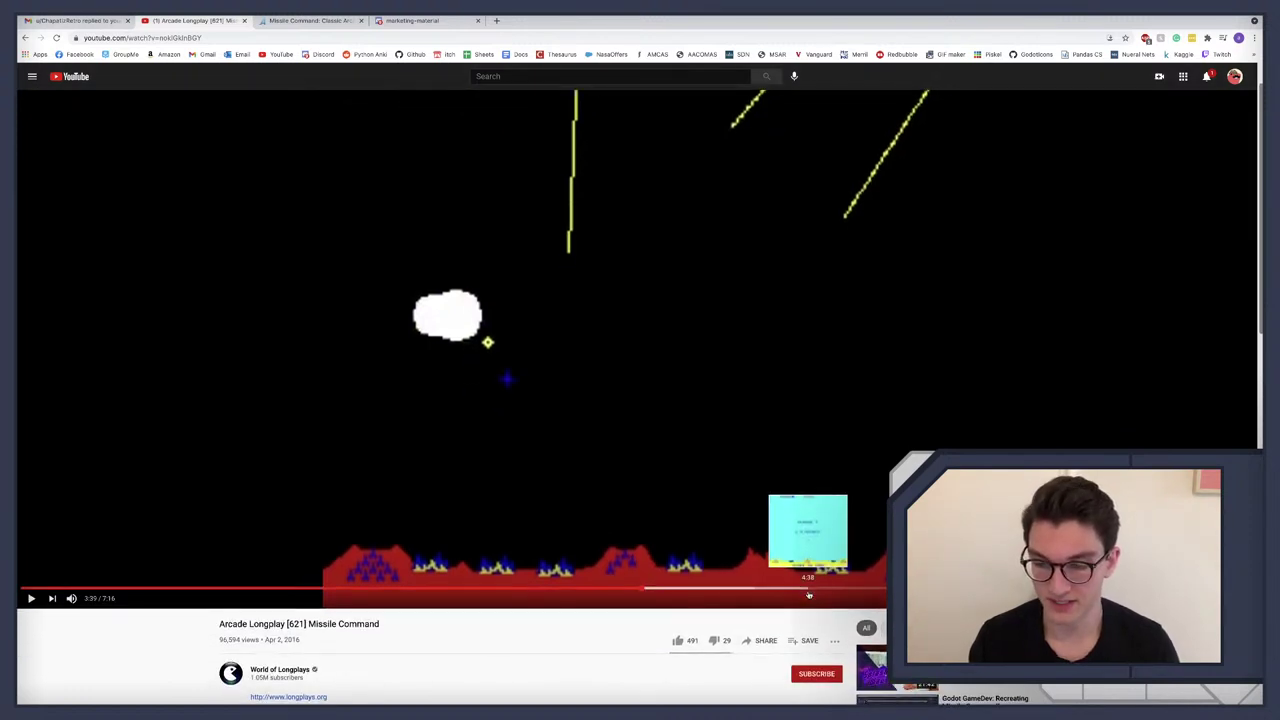
{"action": "scroll", "coordinate": [809, 595], "scroll_direction": "up", "scroll_amount": 1}
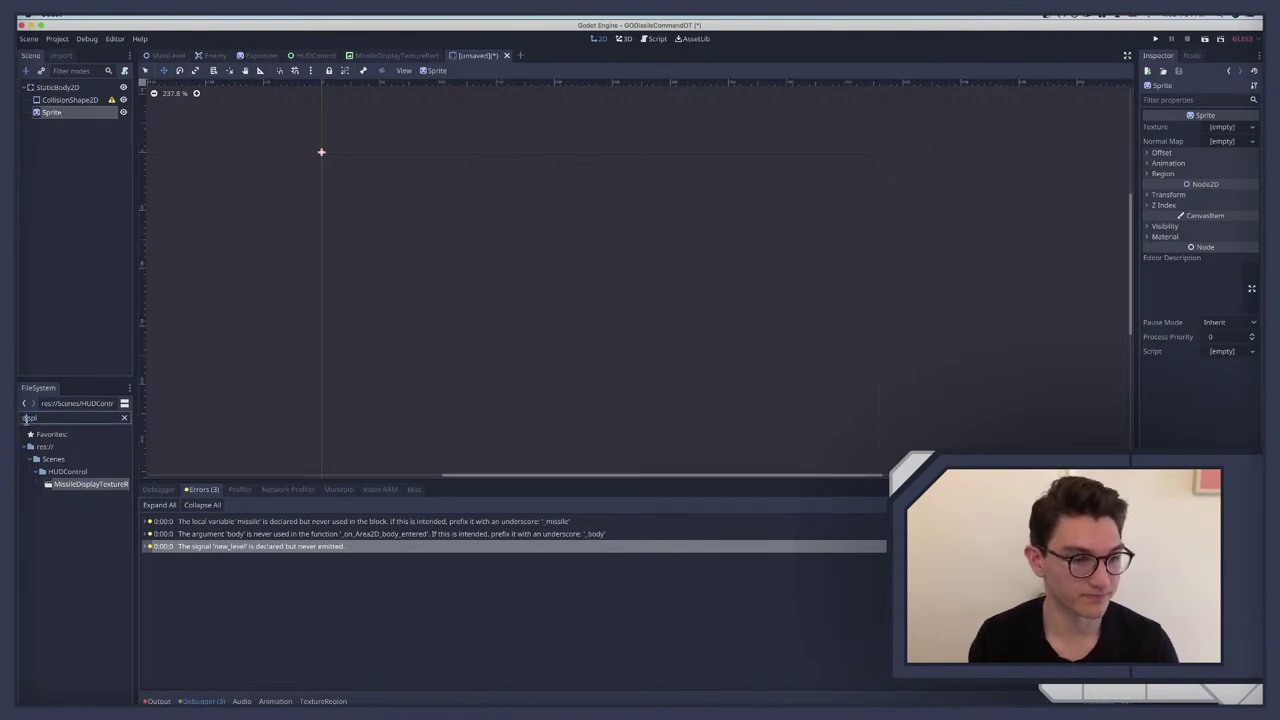
Step: Filter the FileSystem for 'city' and assign City.png as the Sprite's texture
{"action": "key", "text": "ctrl+a"}
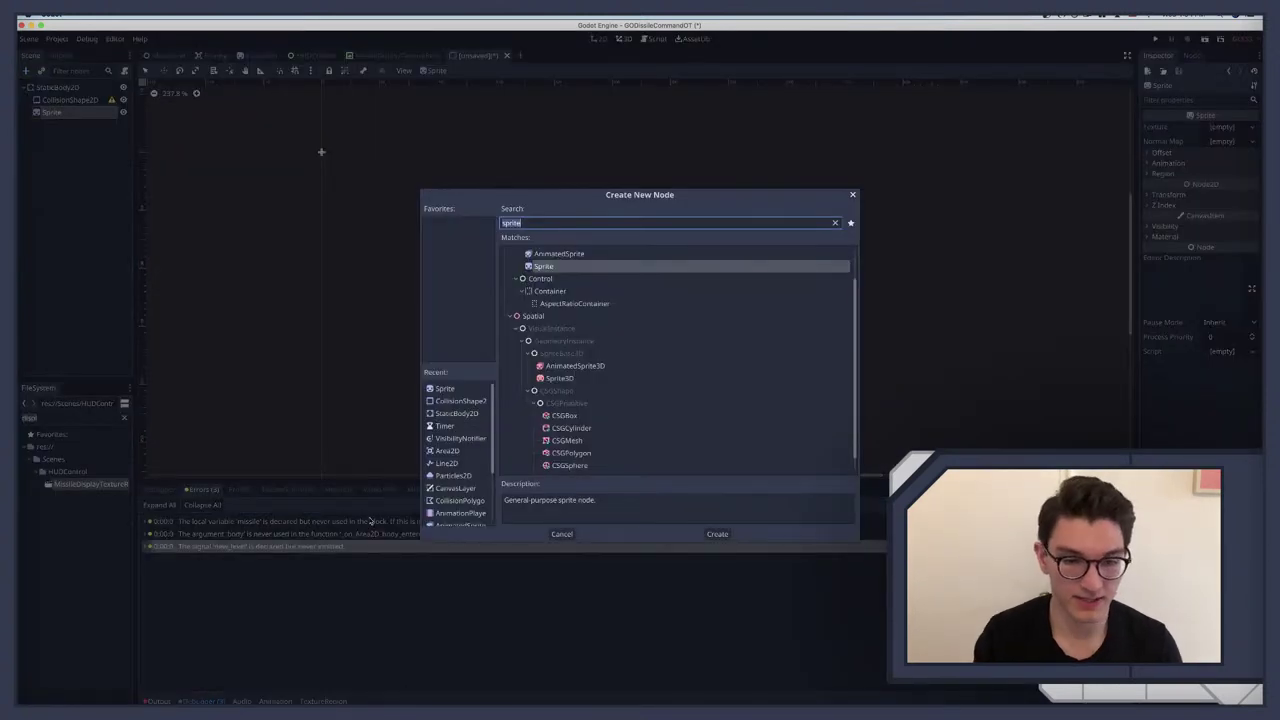
{"action": "left_click", "coordinate": [561, 534]}
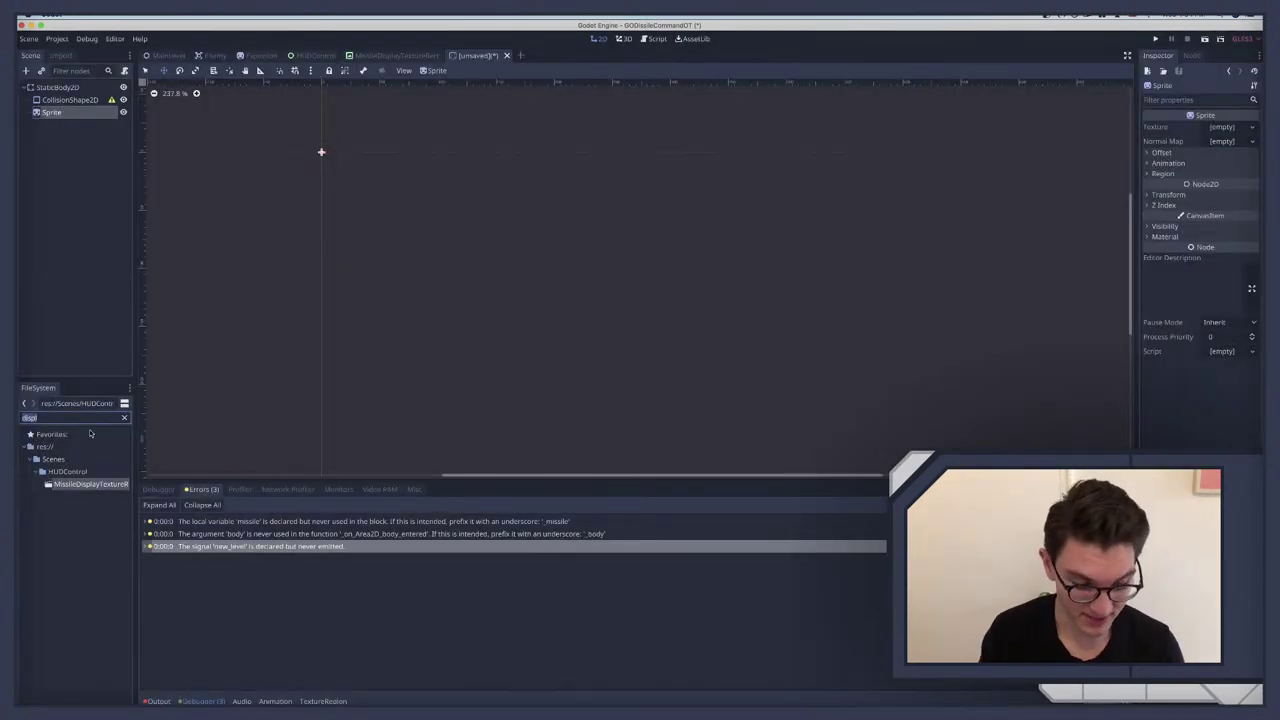
{"action": "type", "text": "city"}
{"action": "left_click_drag", "start_coordinate": [57, 471], "coordinate": [1220, 128]}
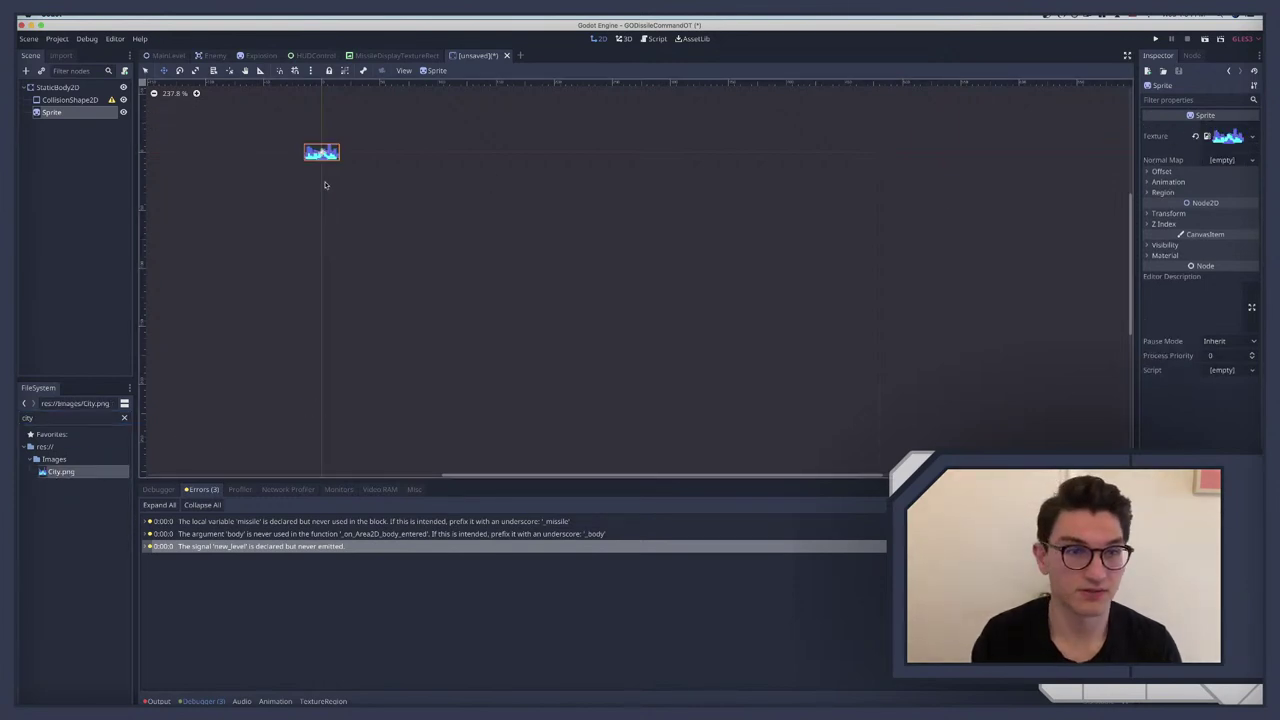
{"action": "scroll", "coordinate": [329, 192], "scroll_direction": "up", "scroll_amount": 3}
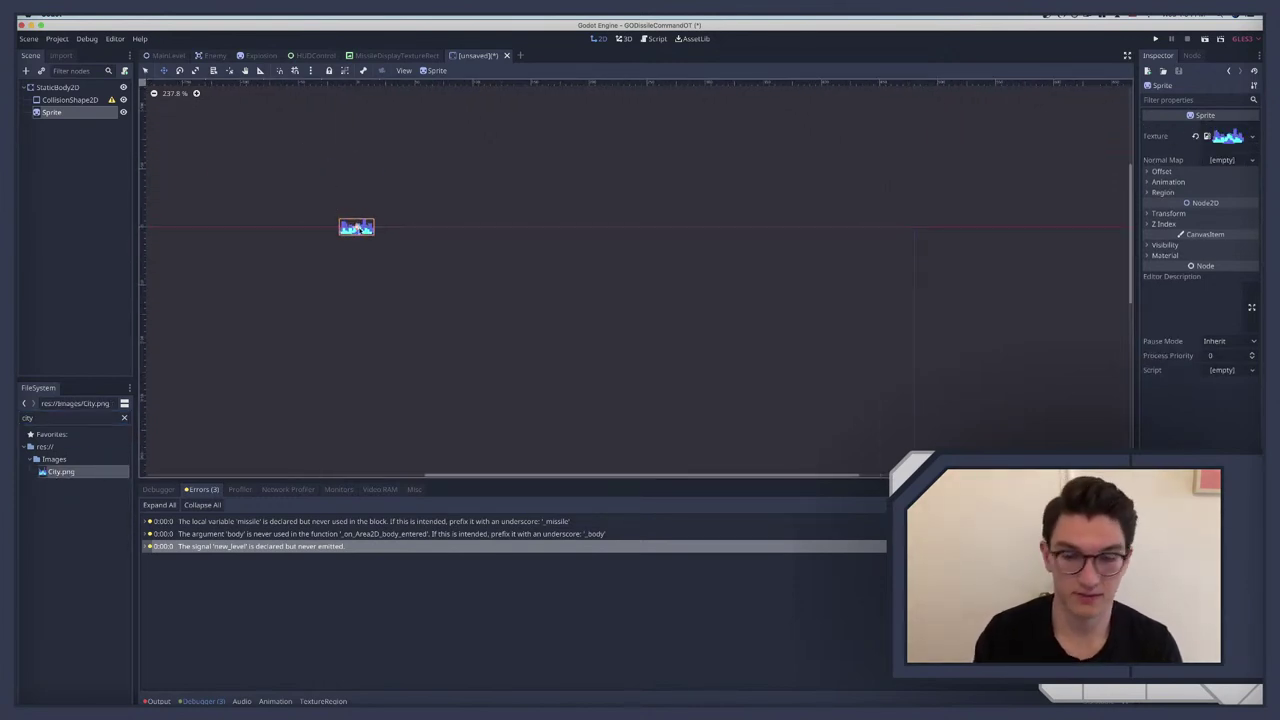
{"action": "scroll", "coordinate": [358, 229], "scroll_direction": "up", "scroll_amount": 9}
{"action": "scroll", "coordinate": [360, 230], "scroll_direction": "down", "scroll_amount": 2}
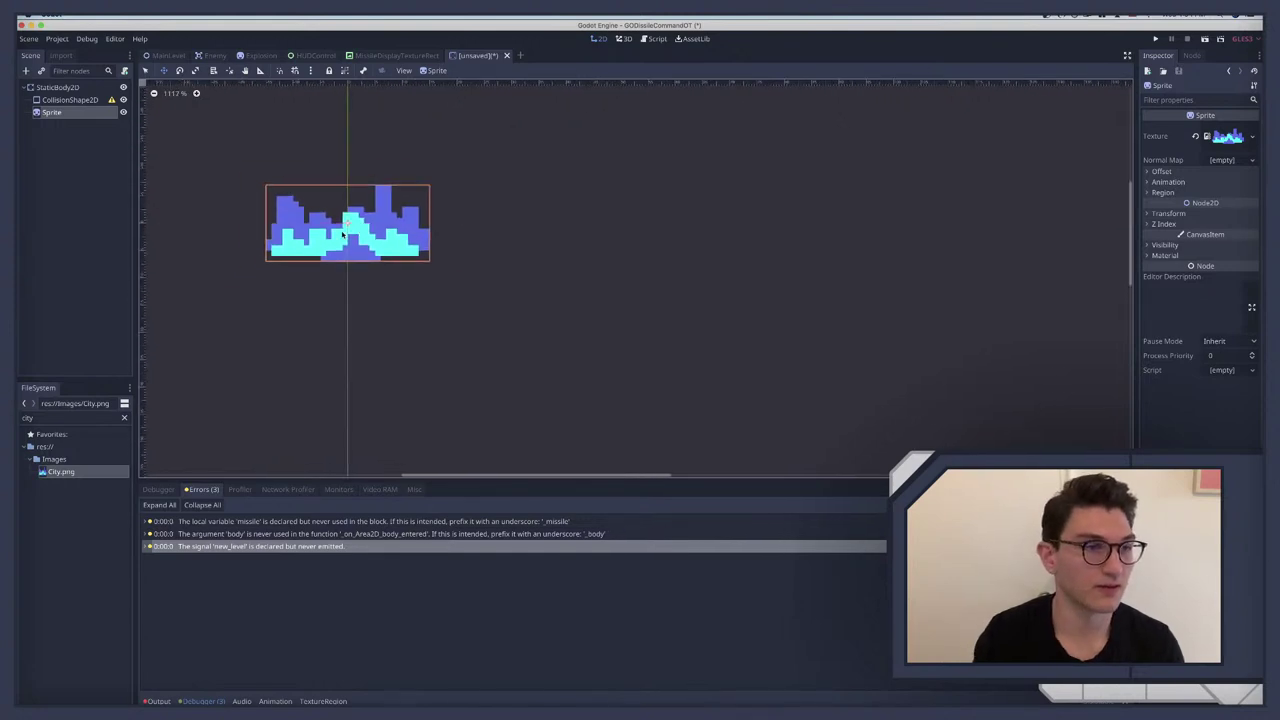
Step: Put the StaticBody2D on the city collision layer, masking enemy_missile and explosion
{"action": "left_click", "coordinate": [57, 88]}
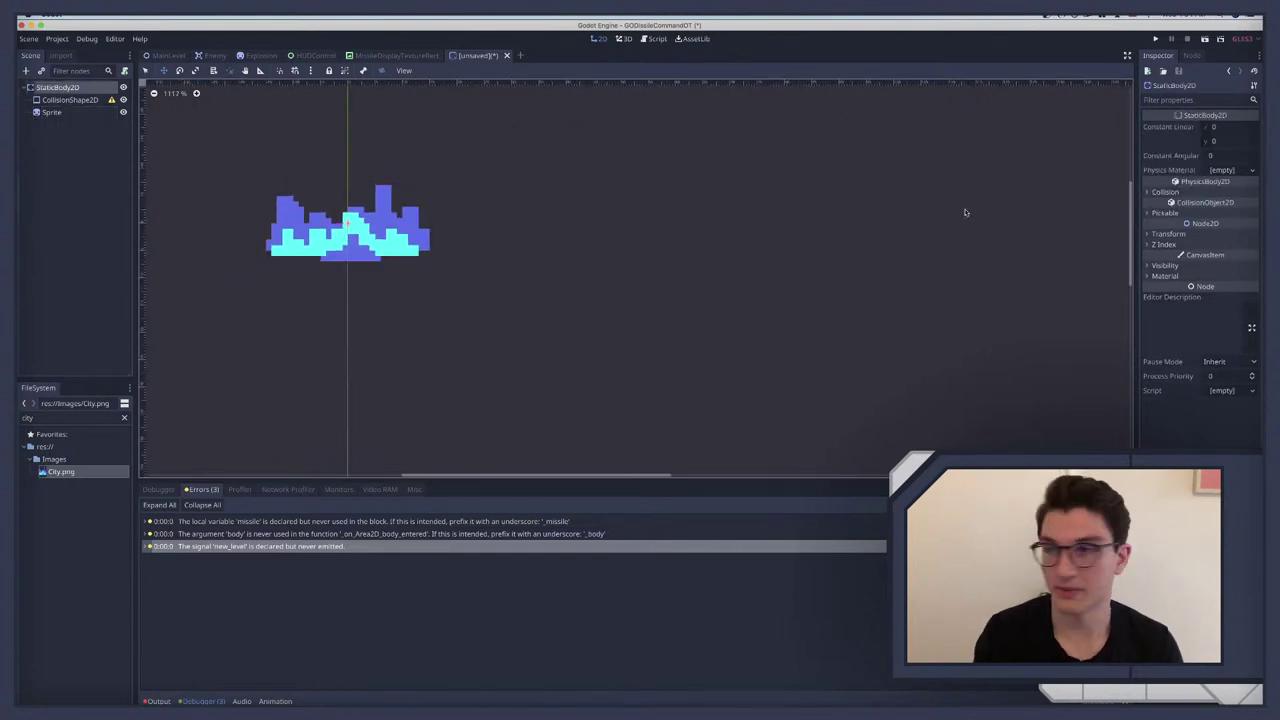
{"action": "left_click", "coordinate": [1160, 193]}
{"action": "left_click", "coordinate": [1250, 216]}
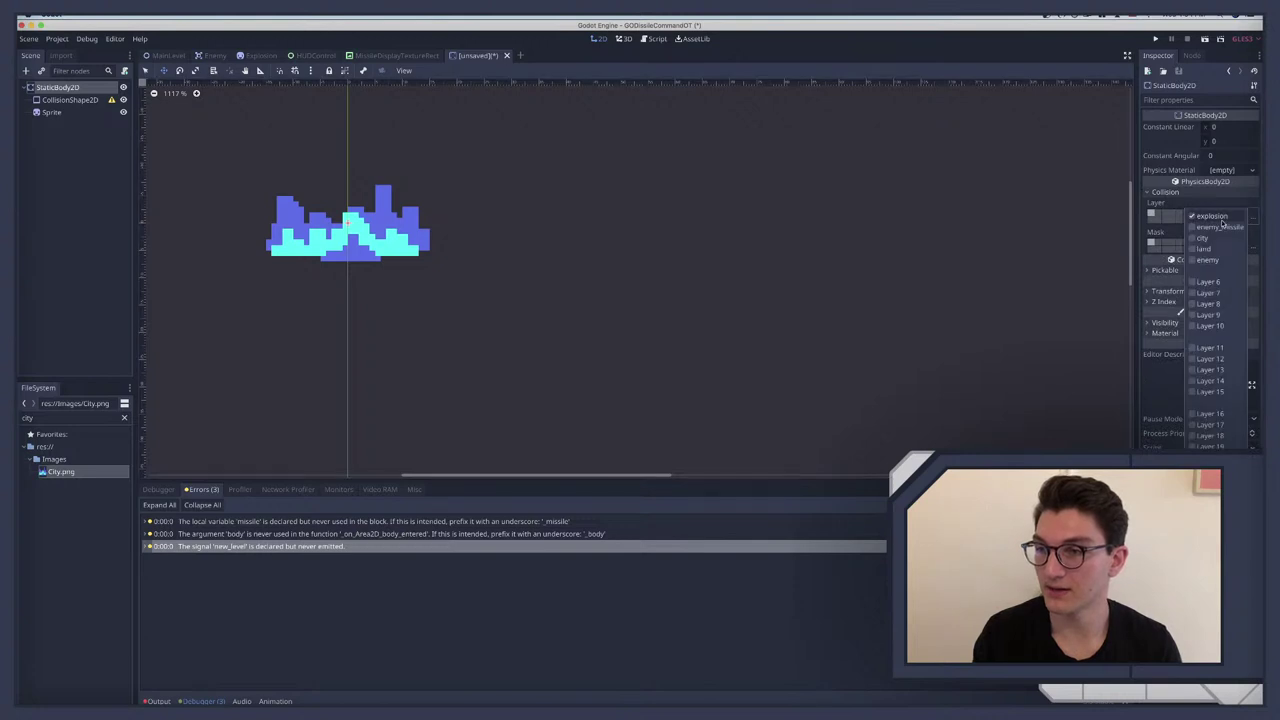
{"action": "left_click", "coordinate": [1222, 217]}
{"action": "left_click", "coordinate": [1210, 238]}
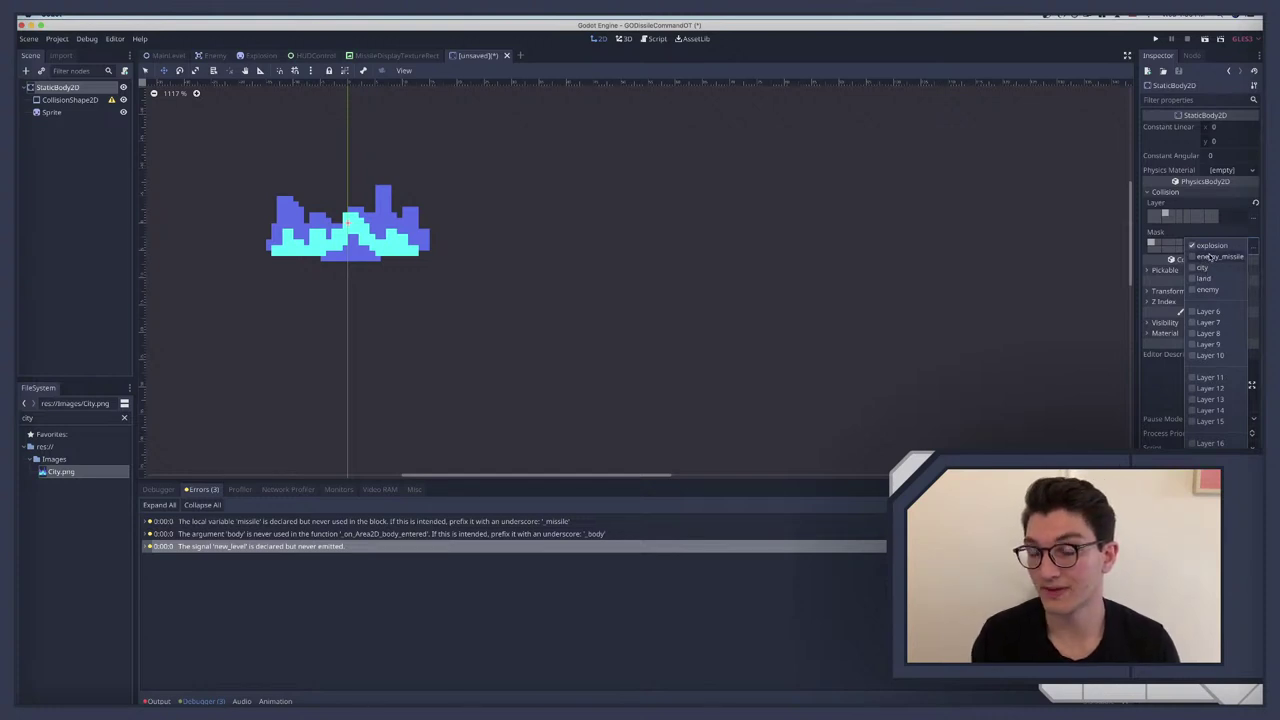
{"action": "left_click", "coordinate": [1212, 257]}
{"action": "left_click", "coordinate": [1210, 245]}
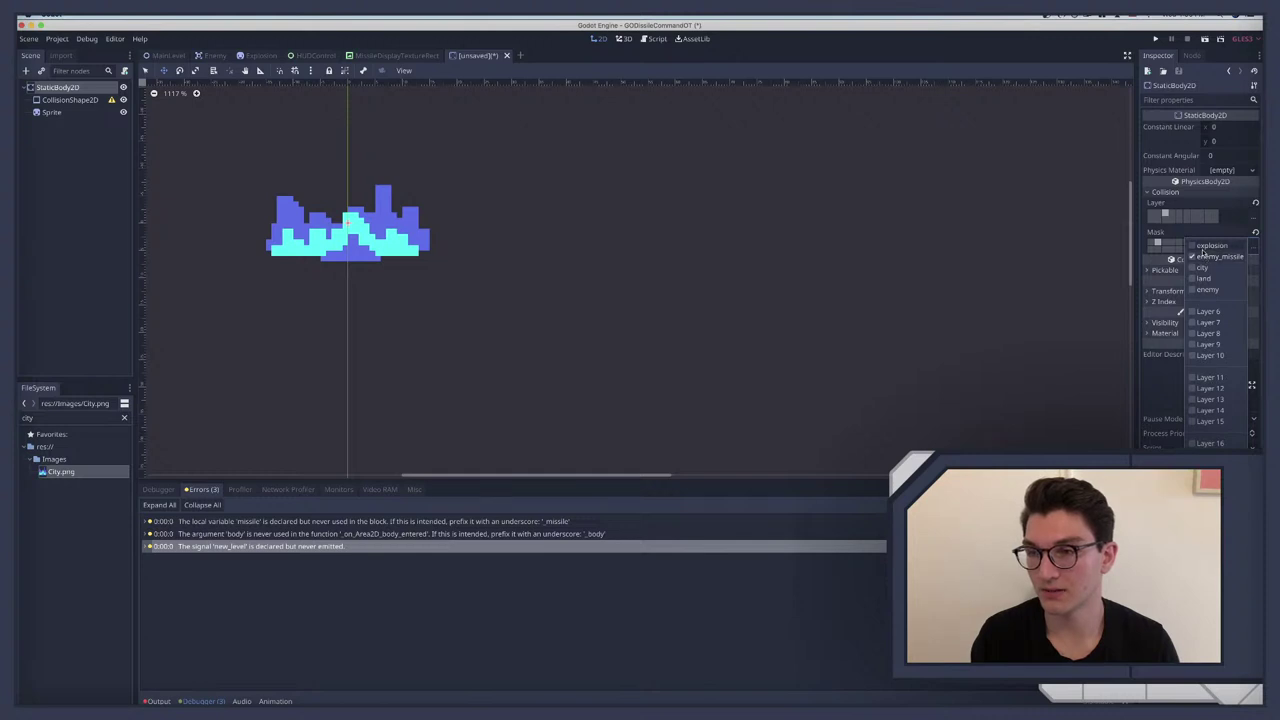
{"action": "left_click", "coordinate": [1208, 245]}
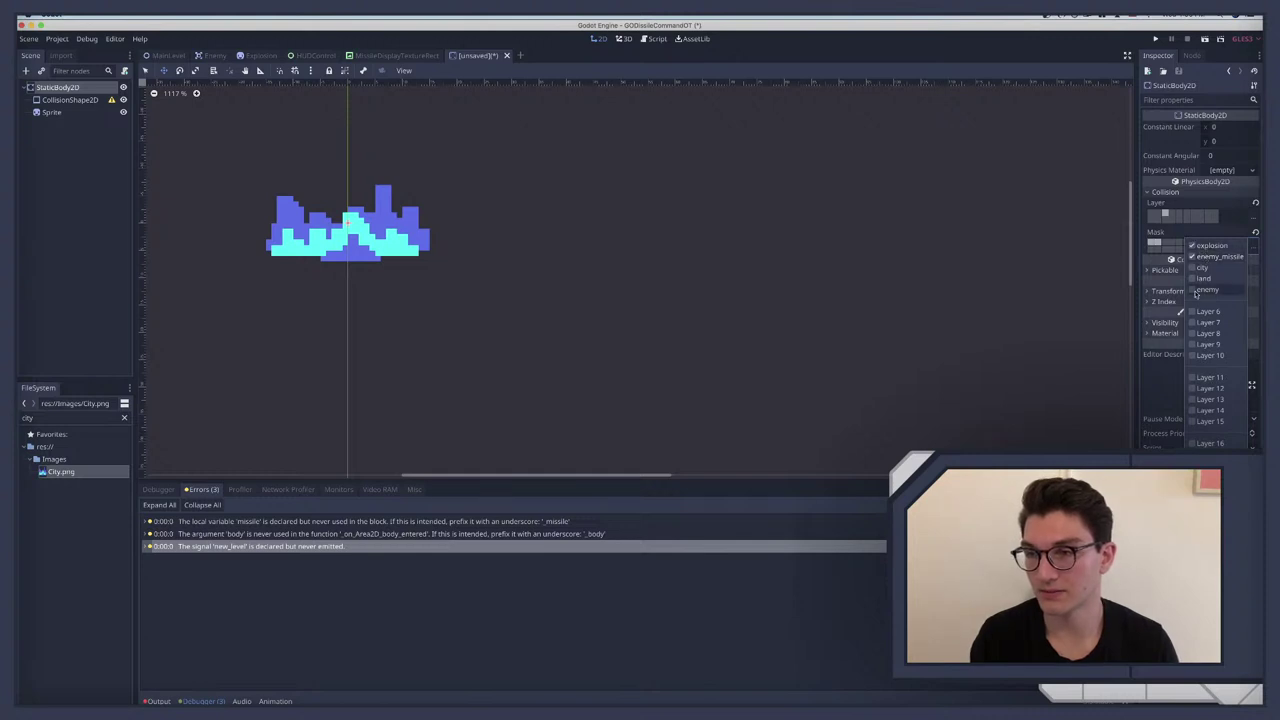
{"action": "left_click", "coordinate": [51, 152]}
Step: Give the CollisionShape2D a new rectangle shape and fit it over the city skyline
{"action": "left_click", "coordinate": [73, 101]}
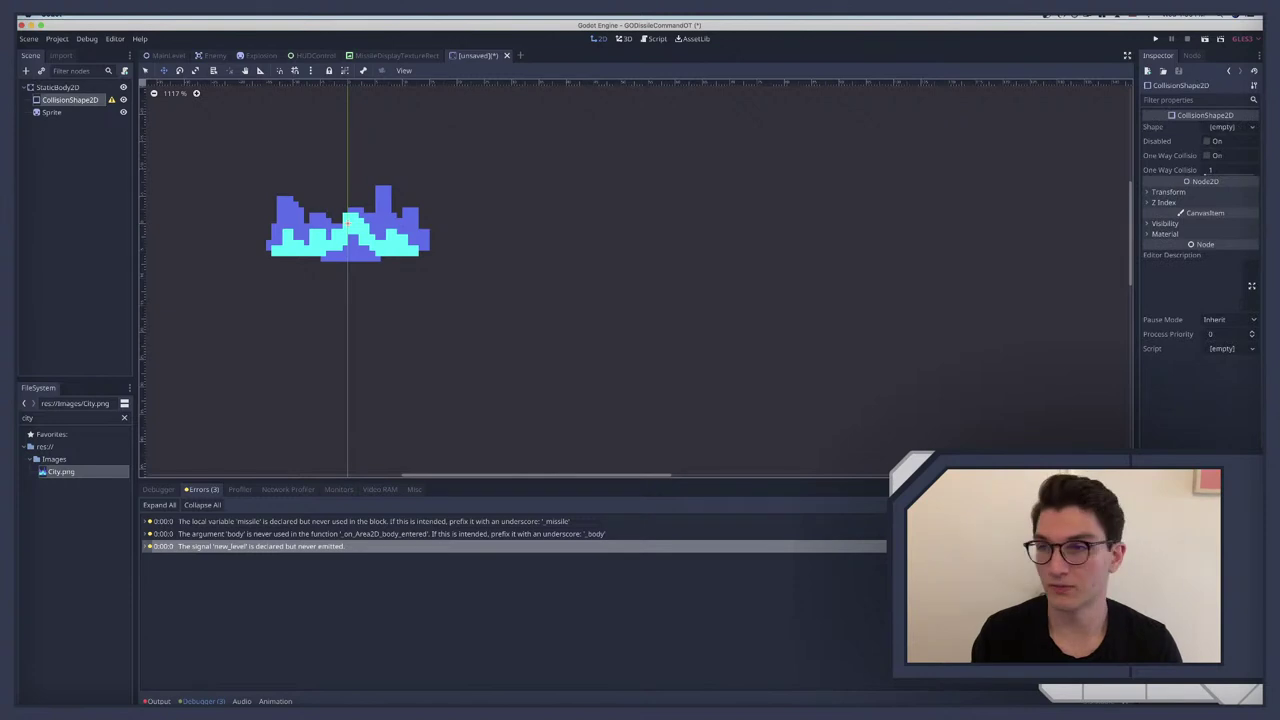
{"action": "left_click", "coordinate": [1165, 191]}
{"action": "left_click", "coordinate": [1160, 193]}
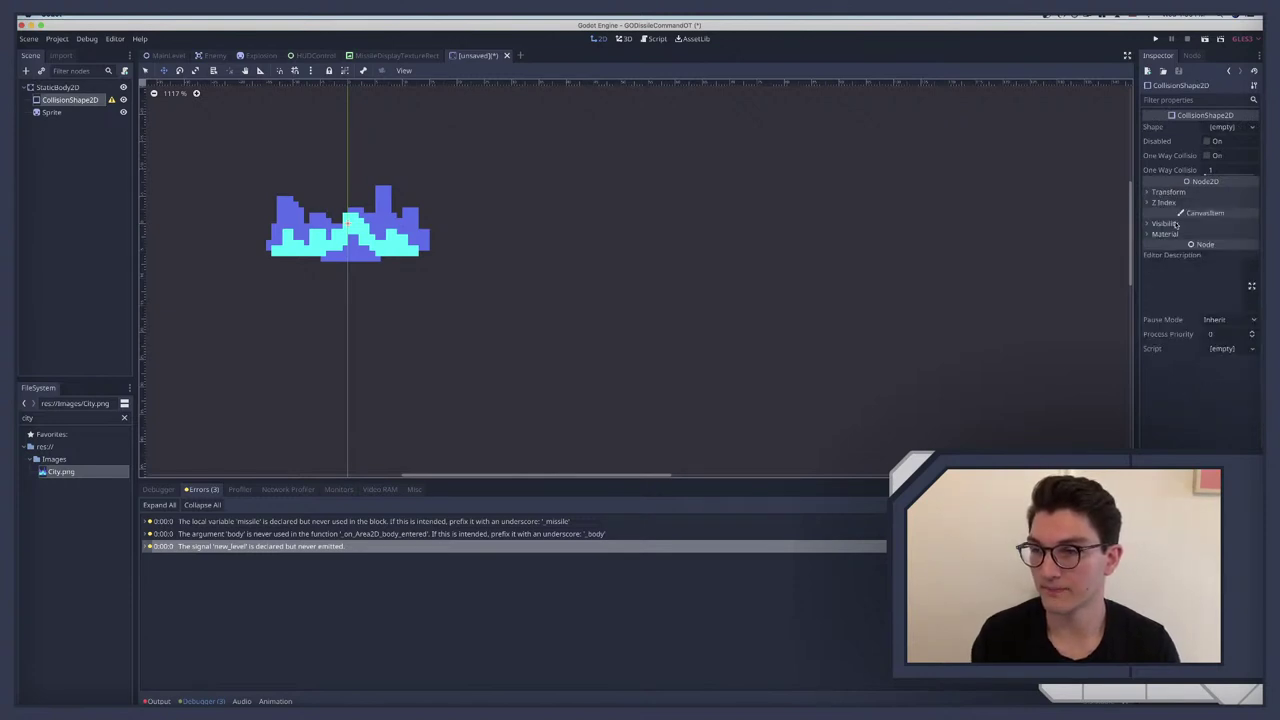
{"action": "left_click", "coordinate": [1166, 223]}
{"action": "left_click", "coordinate": [1167, 223]}
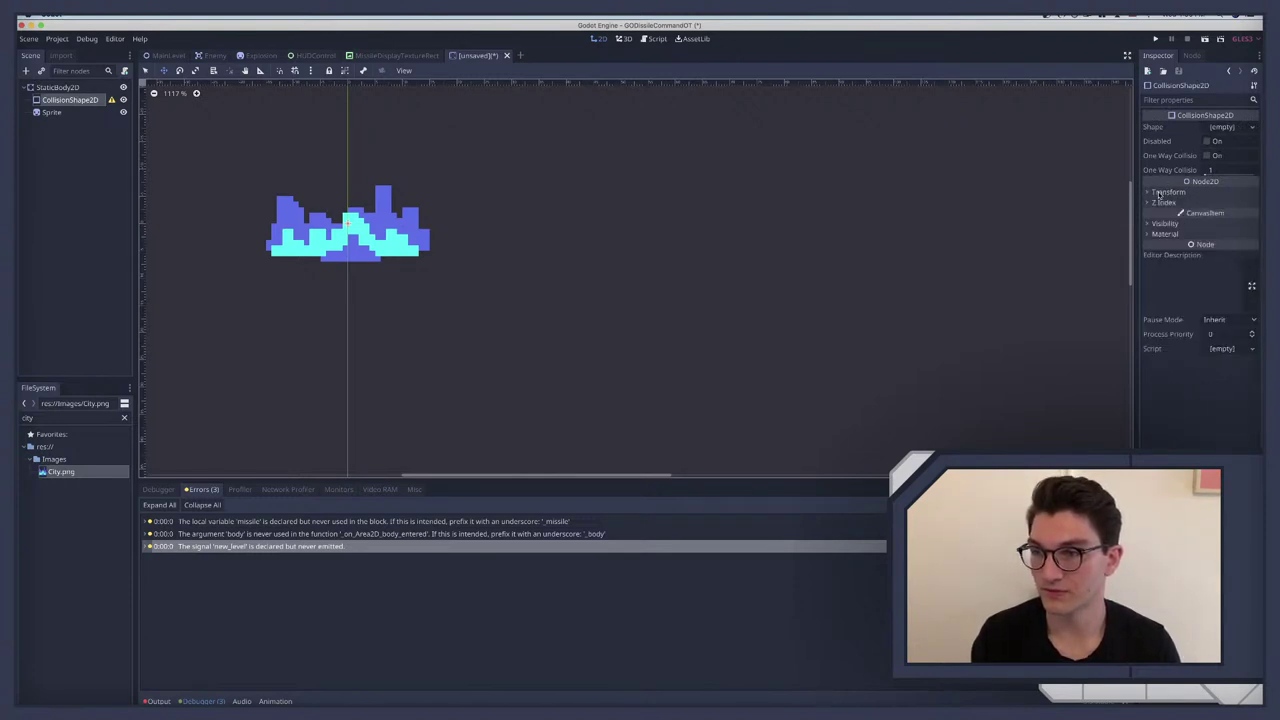
{"action": "left_click", "coordinate": [1220, 127]}
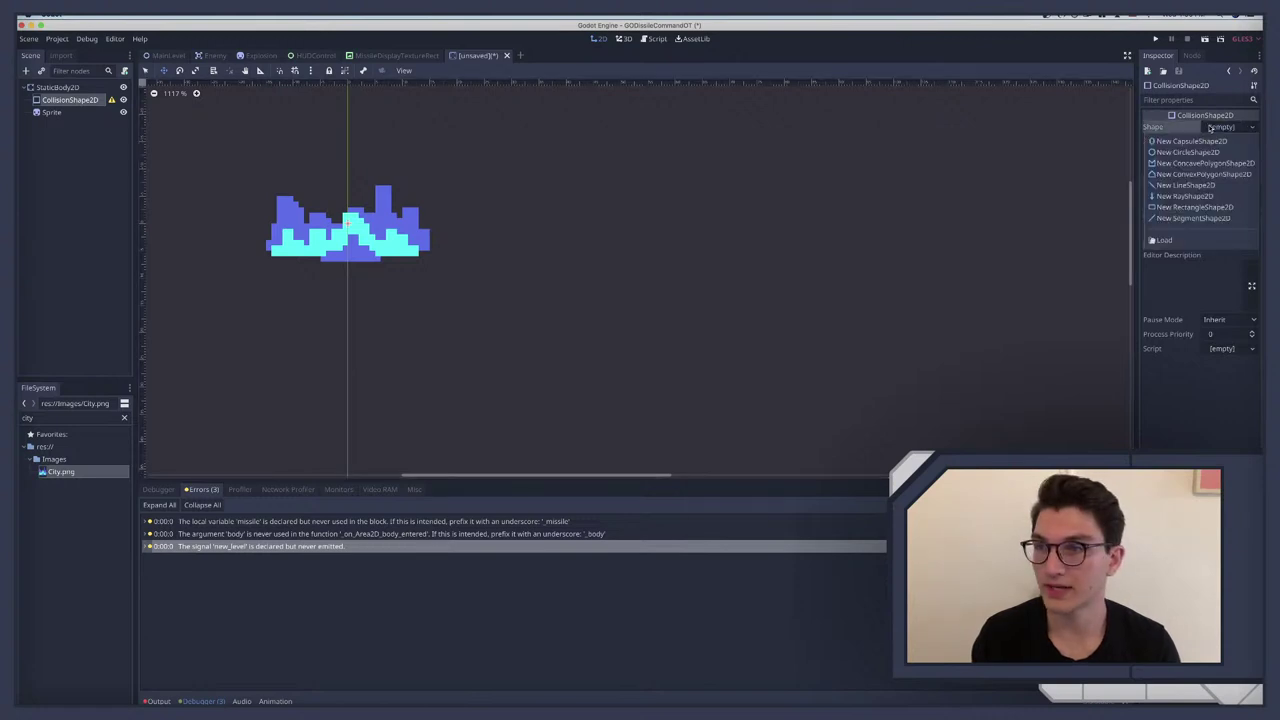
{"action": "left_click", "coordinate": [1195, 207]}
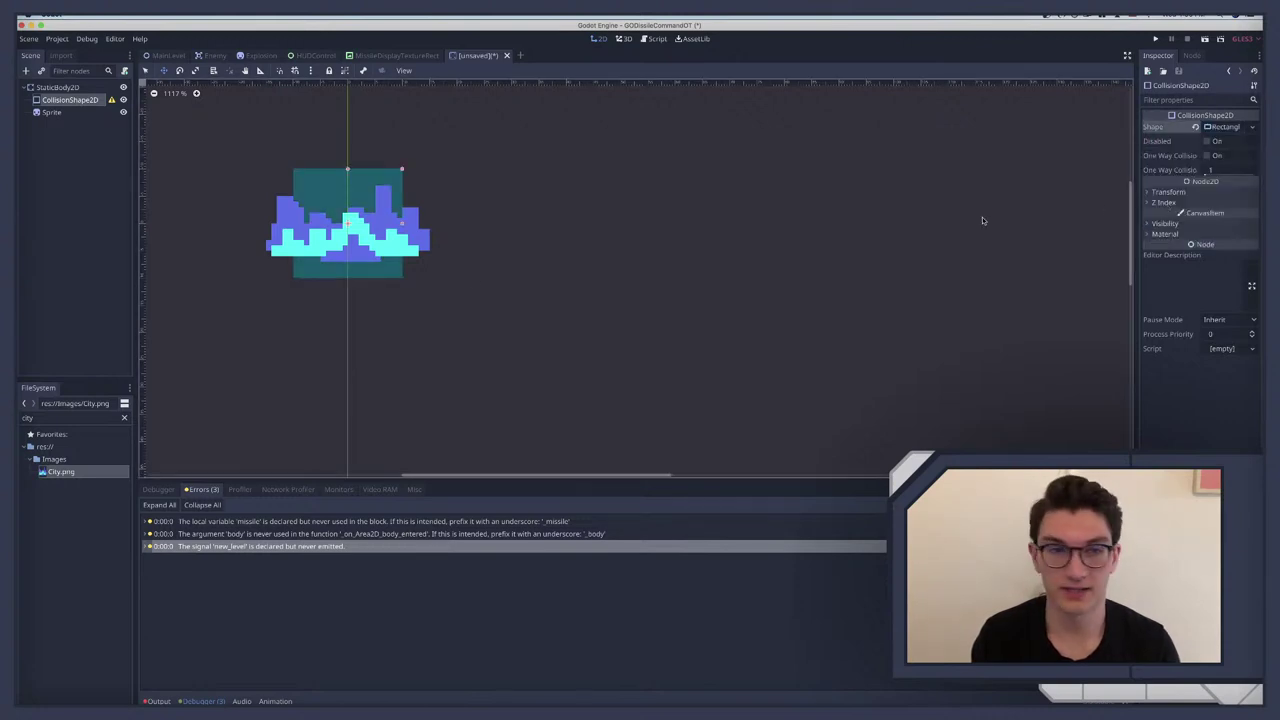
{"action": "left_click_drag", "start_coordinate": [401, 226], "coordinate": [428, 226]}
{"action": "key", "text": "ctrl+z"}
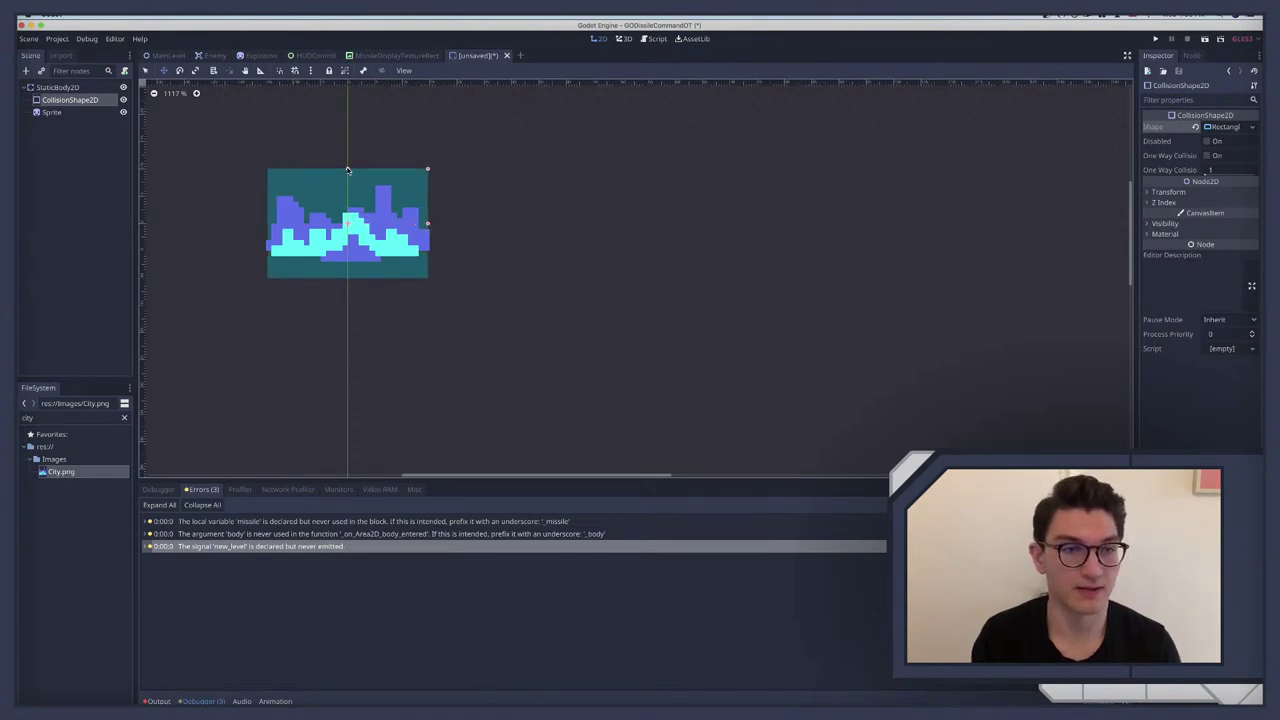
{"action": "left_click_drag", "start_coordinate": [349, 171], "coordinate": [352, 211]}
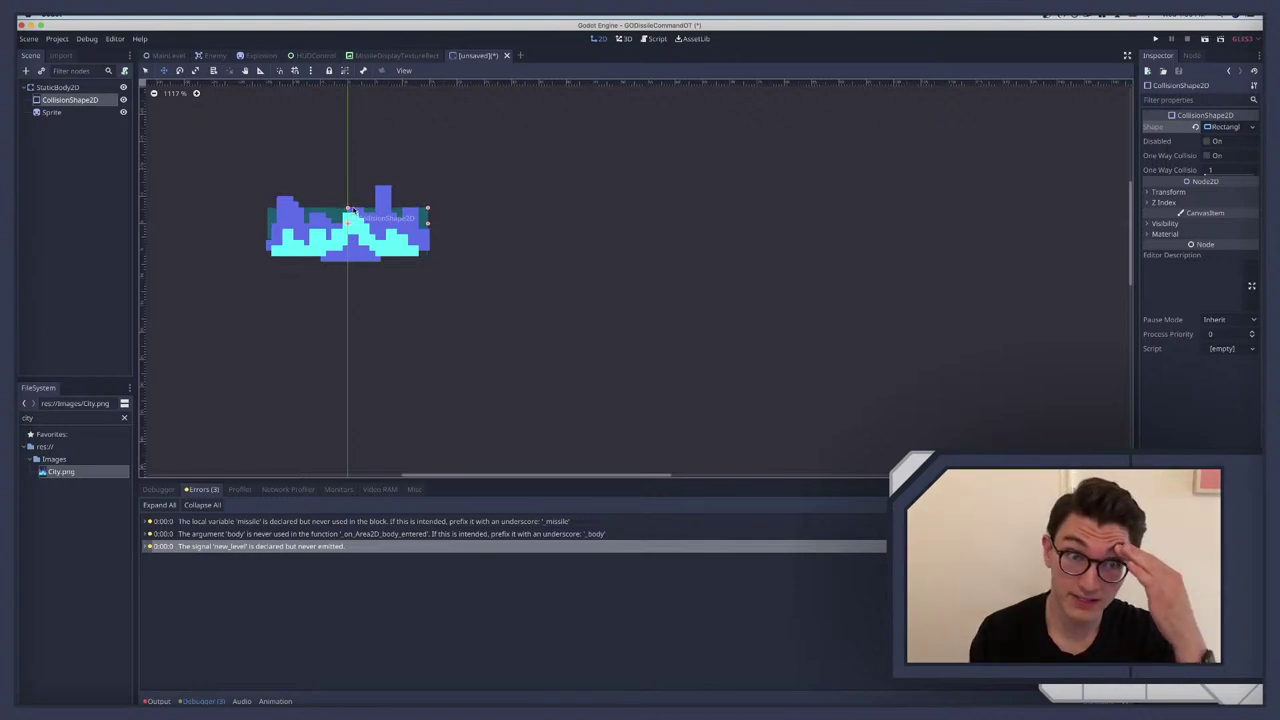
{"action": "left_click_drag", "start_coordinate": [352, 210], "coordinate": [353, 214]}
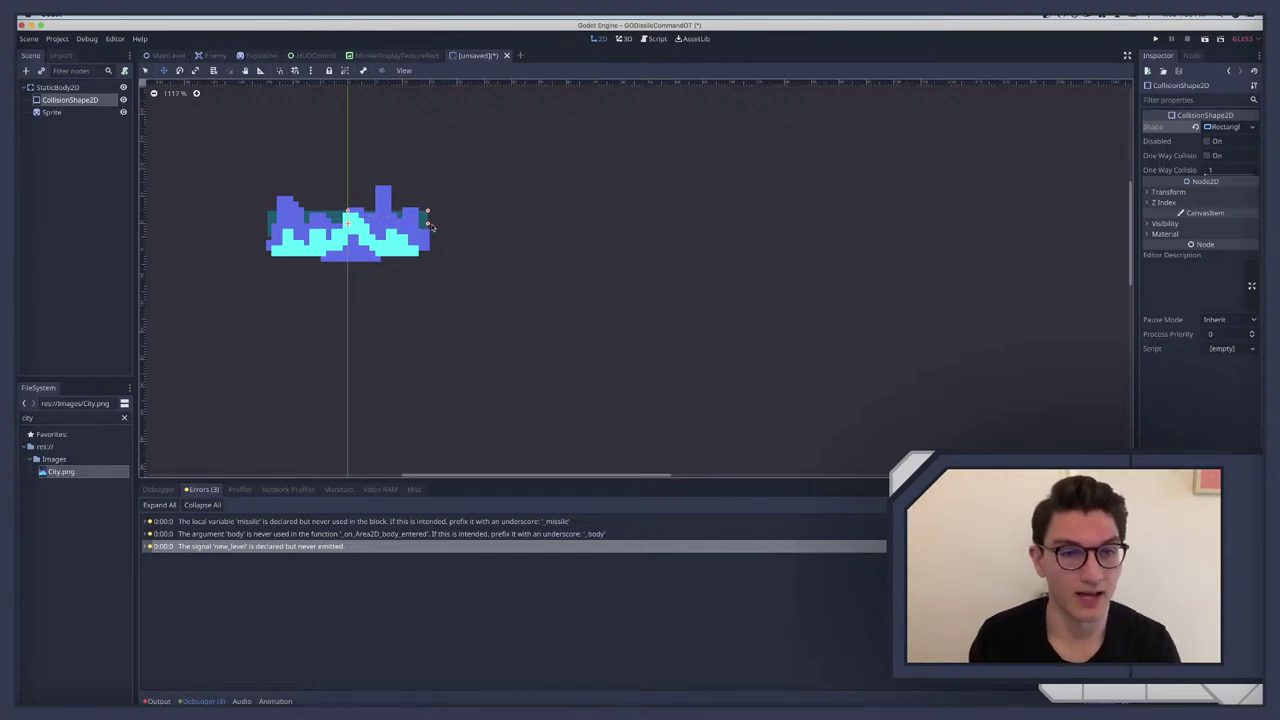
{"action": "left_click_drag", "start_coordinate": [428, 225], "coordinate": [434, 226]}
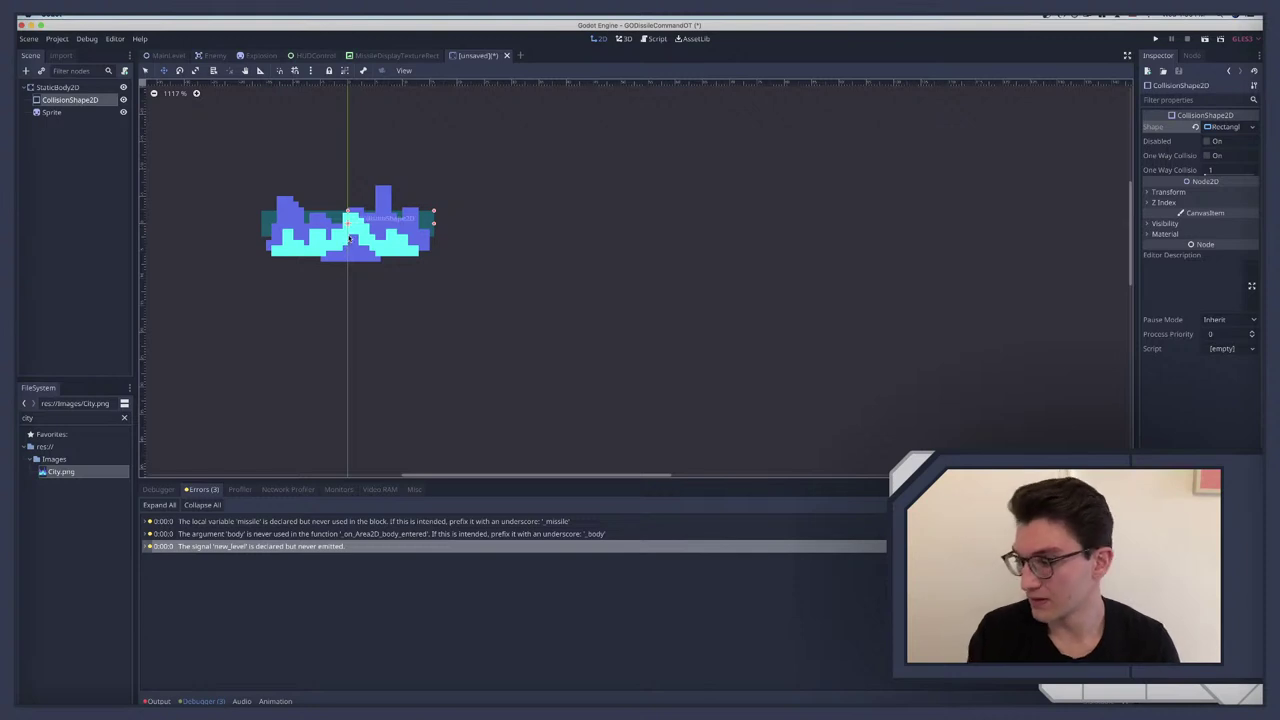
Step: Set the rectangle's extents to 16 × 2 and begin saving the new scene
{"action": "left_click", "coordinate": [1220, 127]}
{"action": "left_click", "coordinate": [1222, 140]}
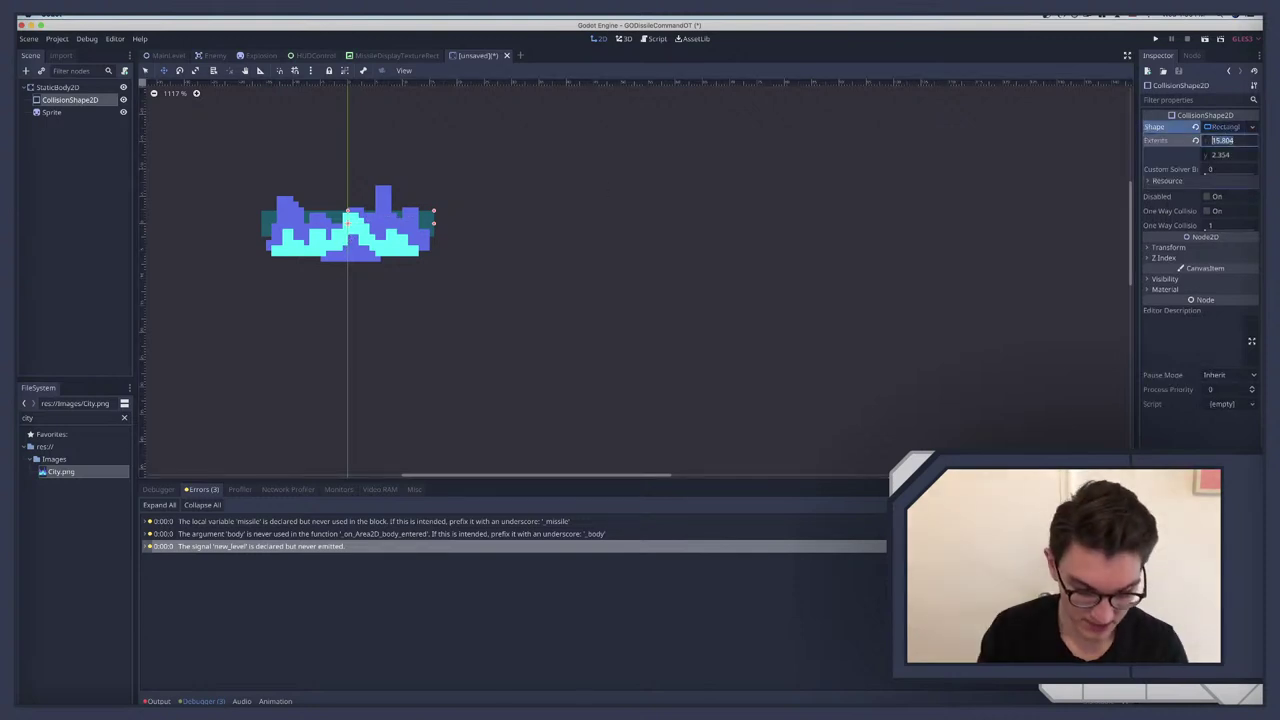
{"action": "type", "text": "16"}
{"action": "key", "text": "Tab"}
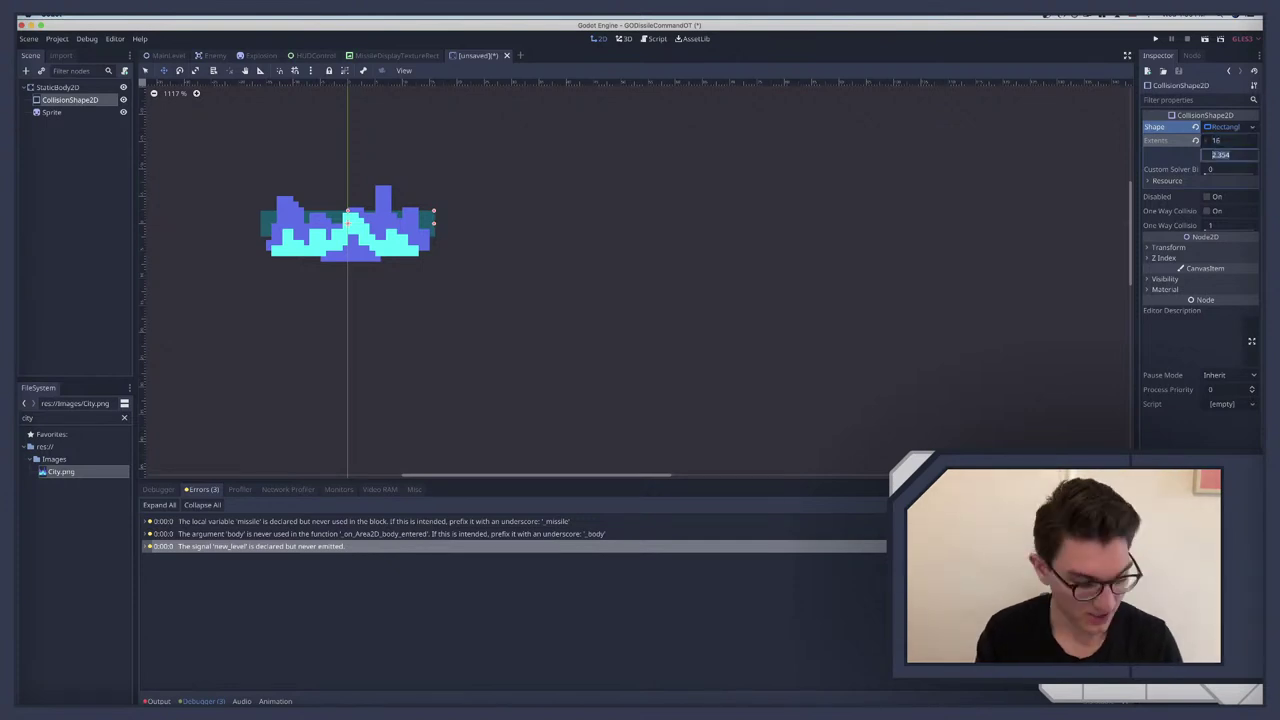
{"action": "type", "text": "2"}
{"action": "key", "text": "Return"}
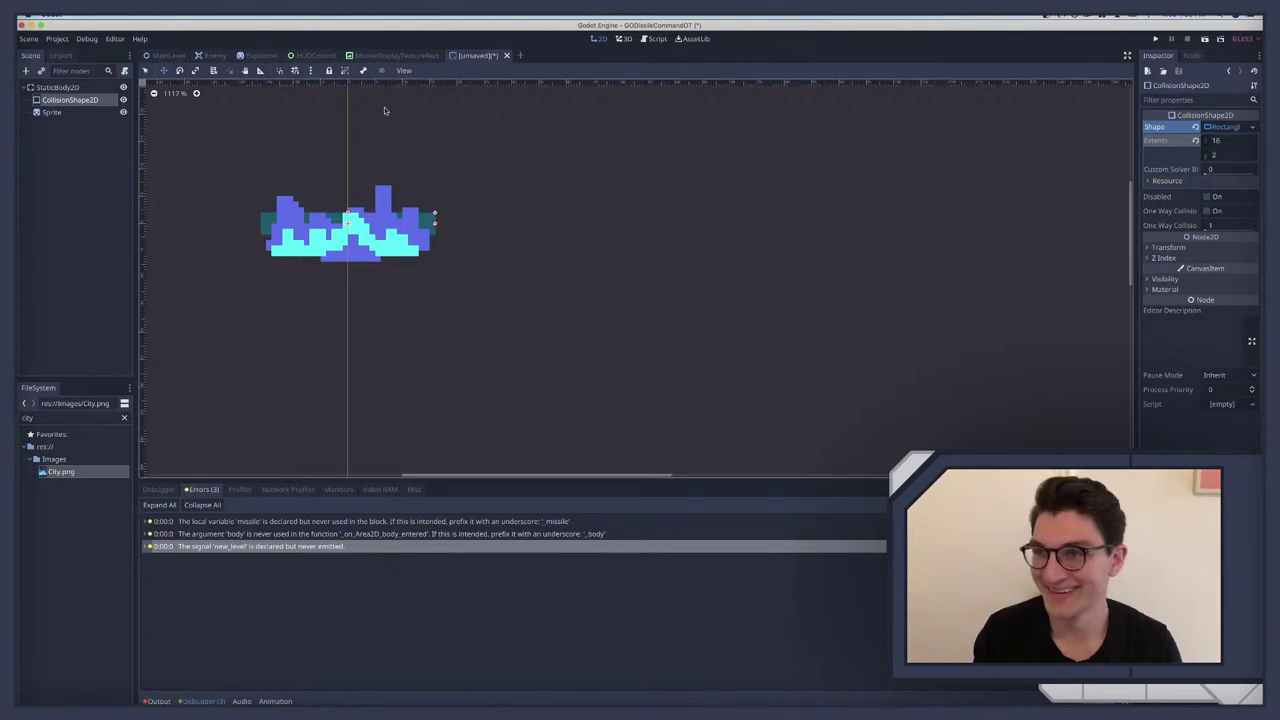
{"action": "left_click", "coordinate": [81, 131]}
{"action": "key", "text": "ctrl+s"}
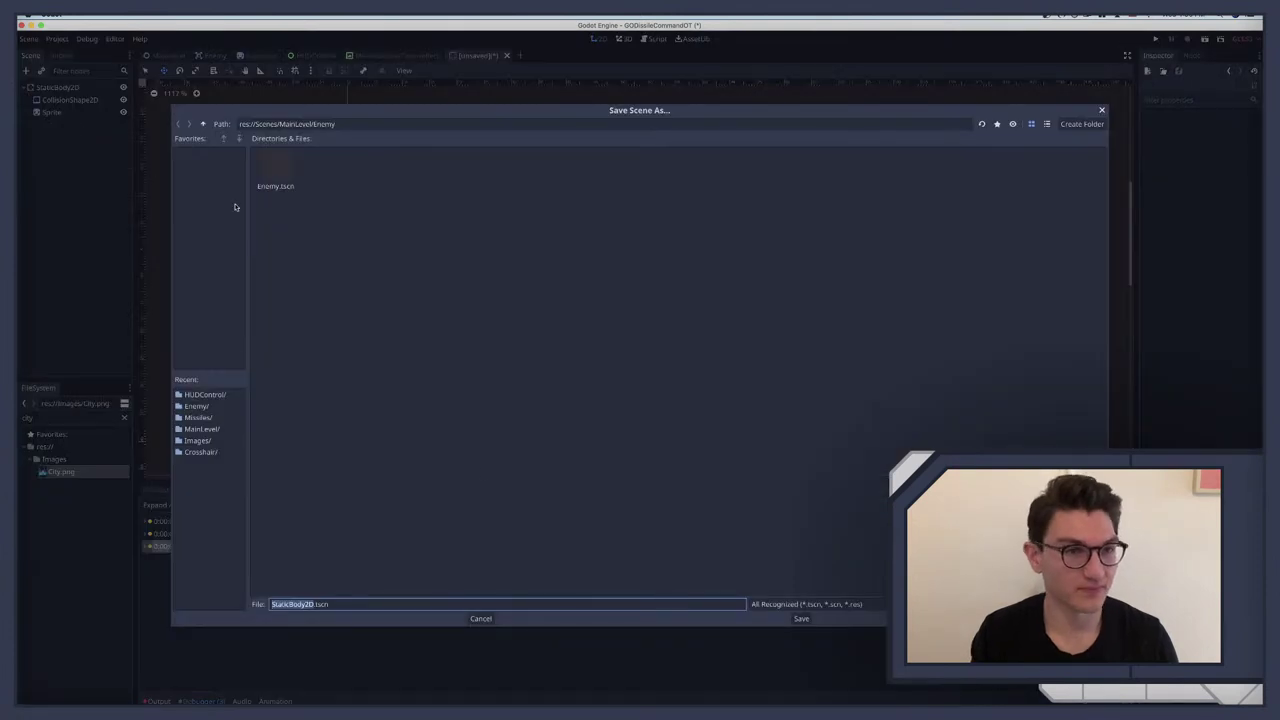
Step: Save the scene as City.tscn in a new City folder under res://Scenes/MainLevel
{"action": "left_click", "coordinate": [203, 124]}
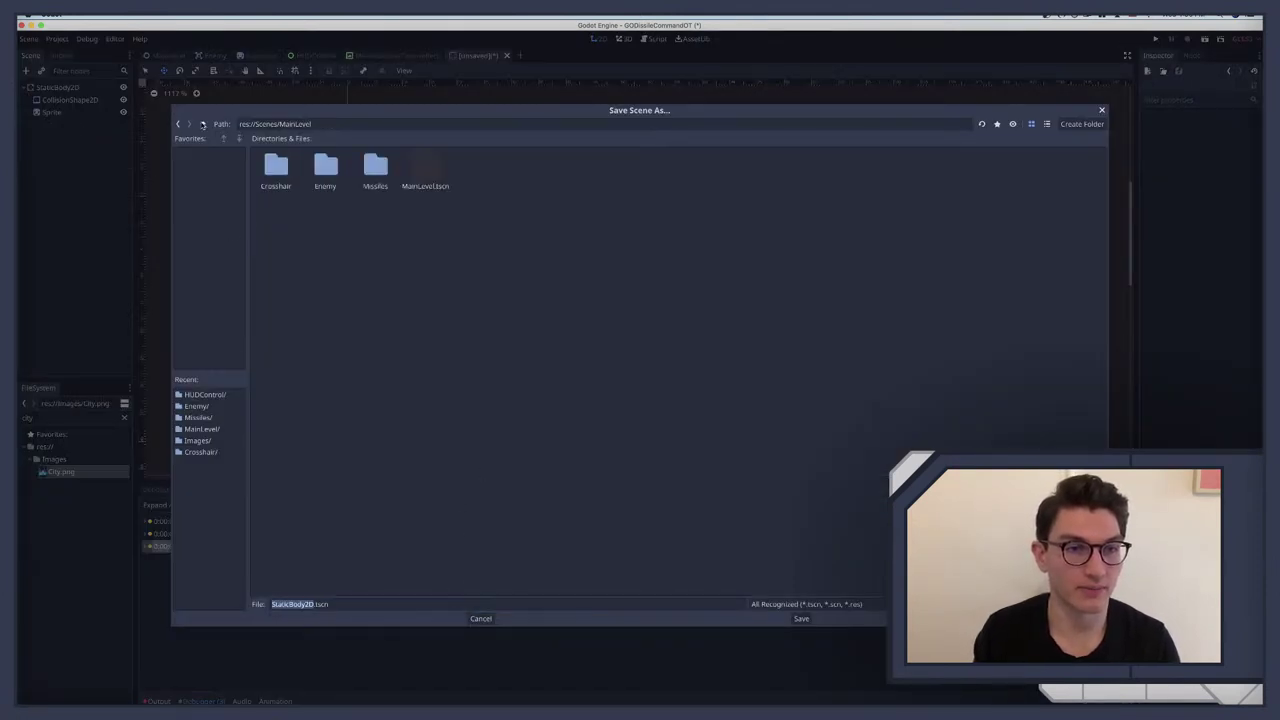
{"action": "left_click", "coordinate": [203, 124]}
{"action": "double_click", "coordinate": [325, 166]}
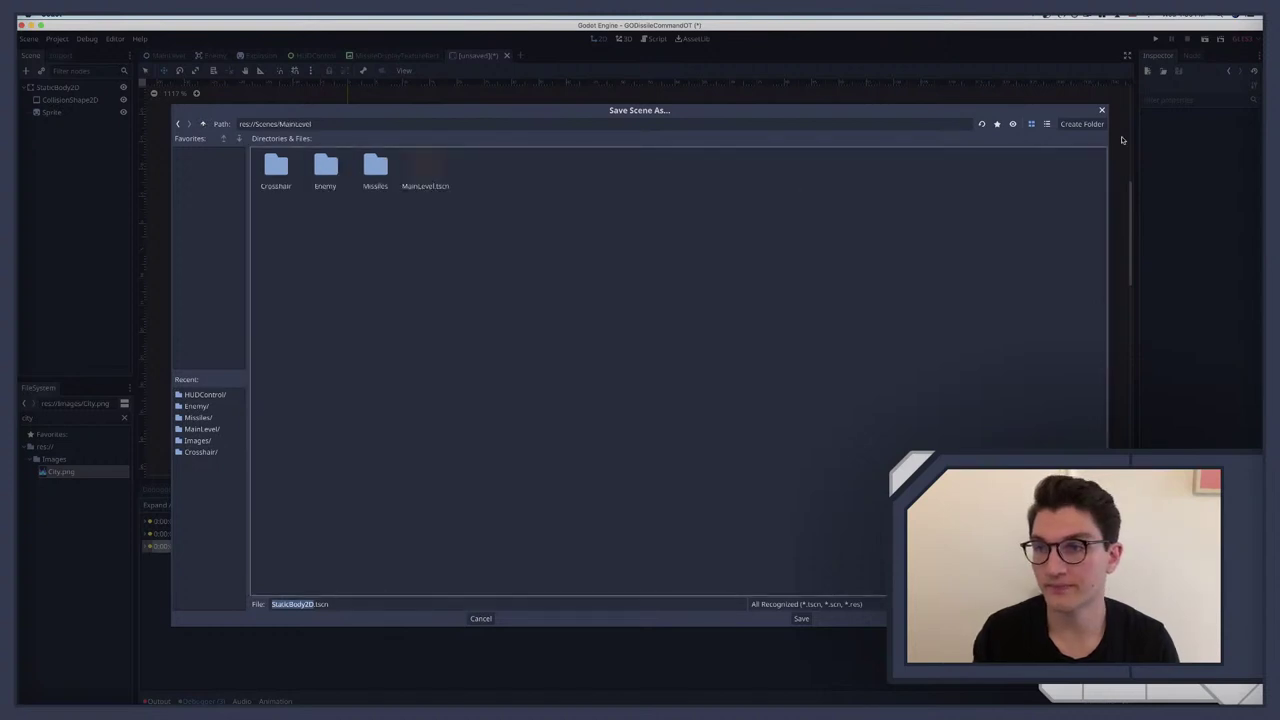
{"action": "left_click", "coordinate": [1082, 124]}
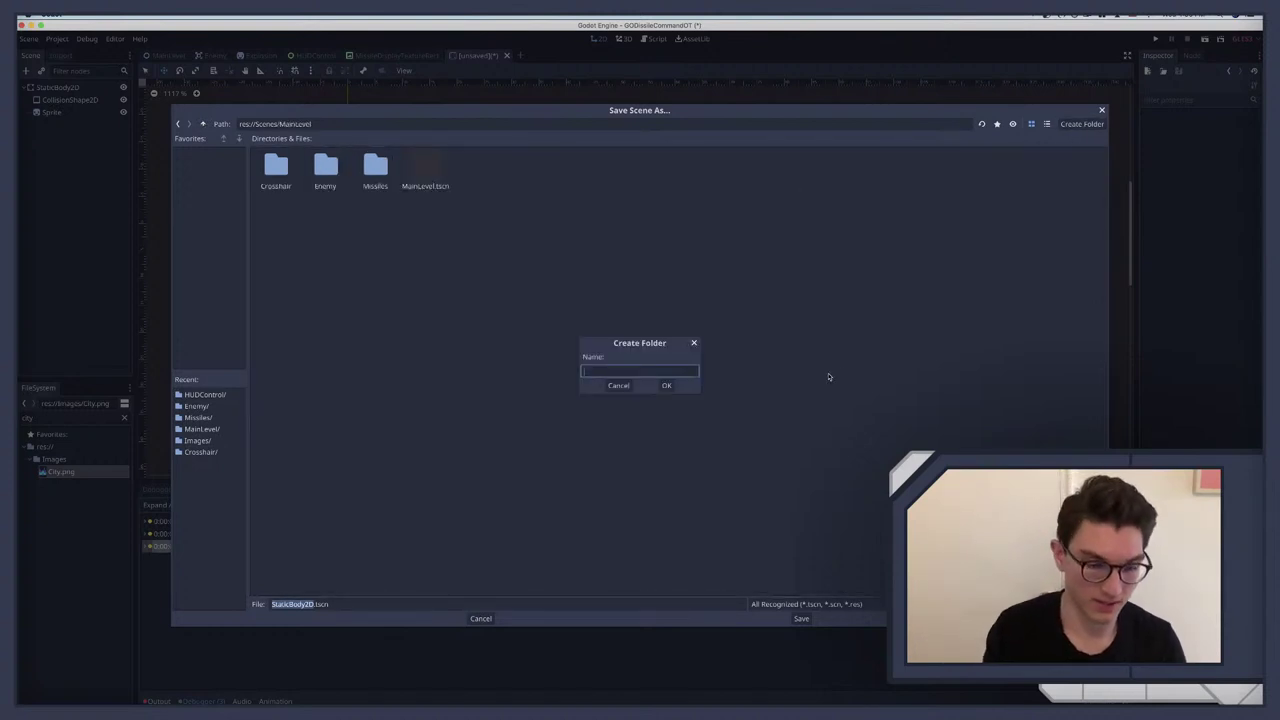
{"action": "type", "text": "City"}
{"action": "key", "text": "Return"}
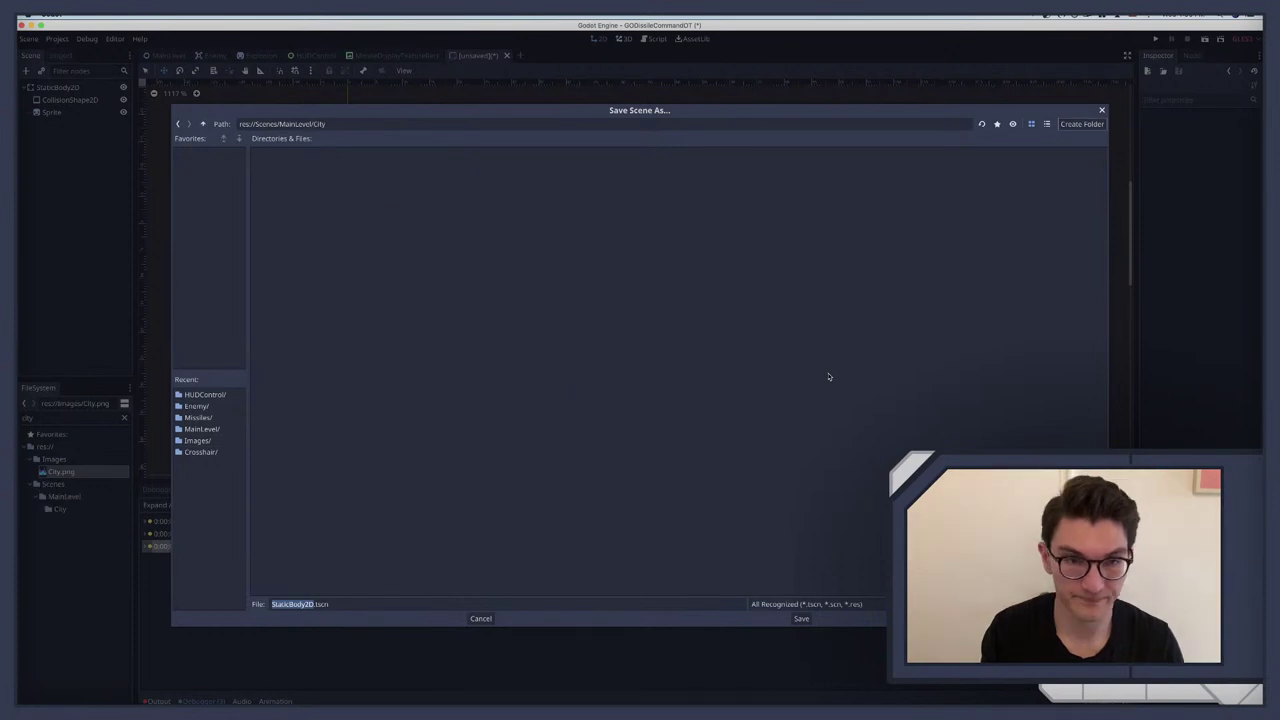
{"action": "left_click_drag", "start_coordinate": [312, 605], "coordinate": [240, 613]}
{"action": "key", "text": "BackSpace"}
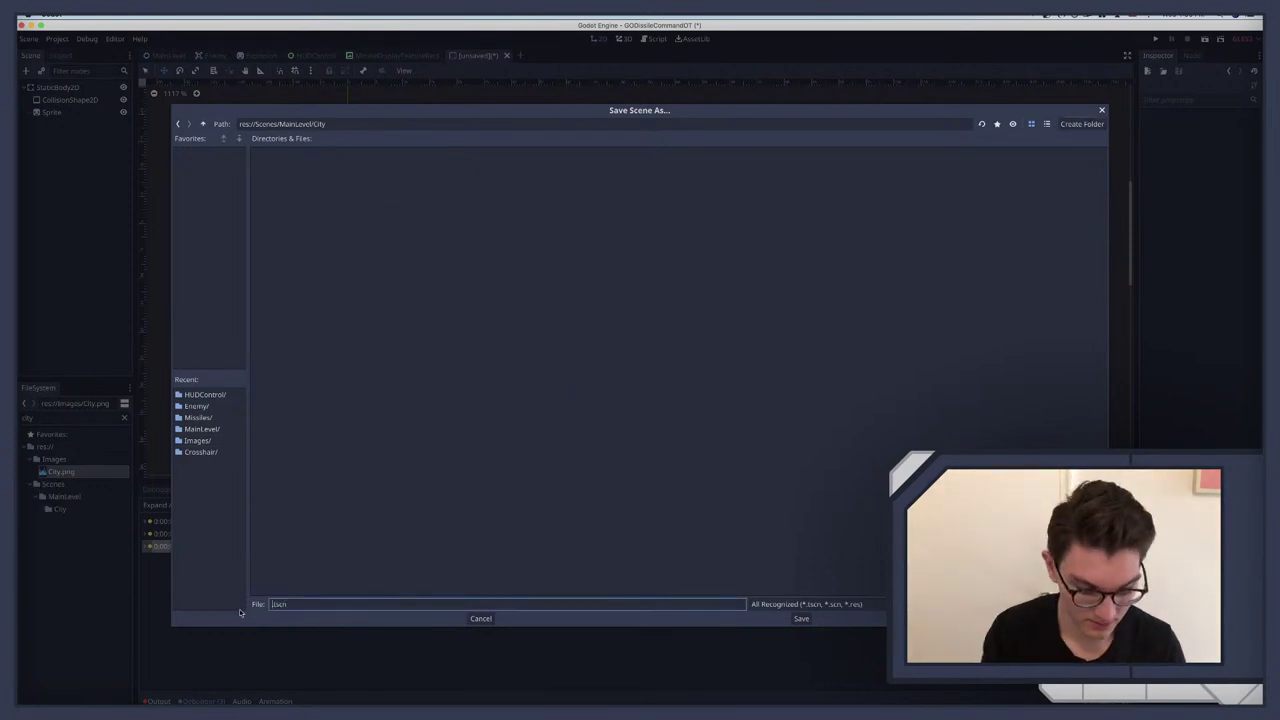
{"action": "type", "text": "City"}
{"action": "key", "text": "Return"}
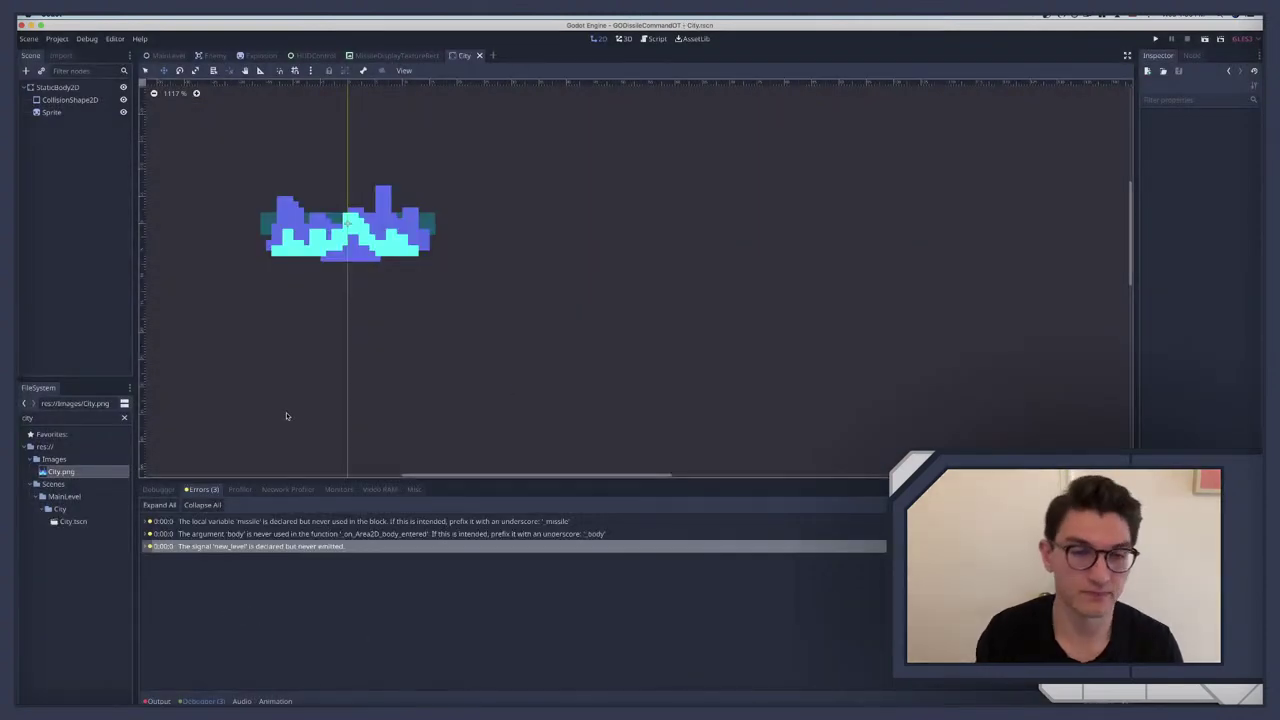
Step: Review the city's child nodes, then attach a new script to the StaticBody2D root
{"action": "left_click", "coordinate": [54, 100]}
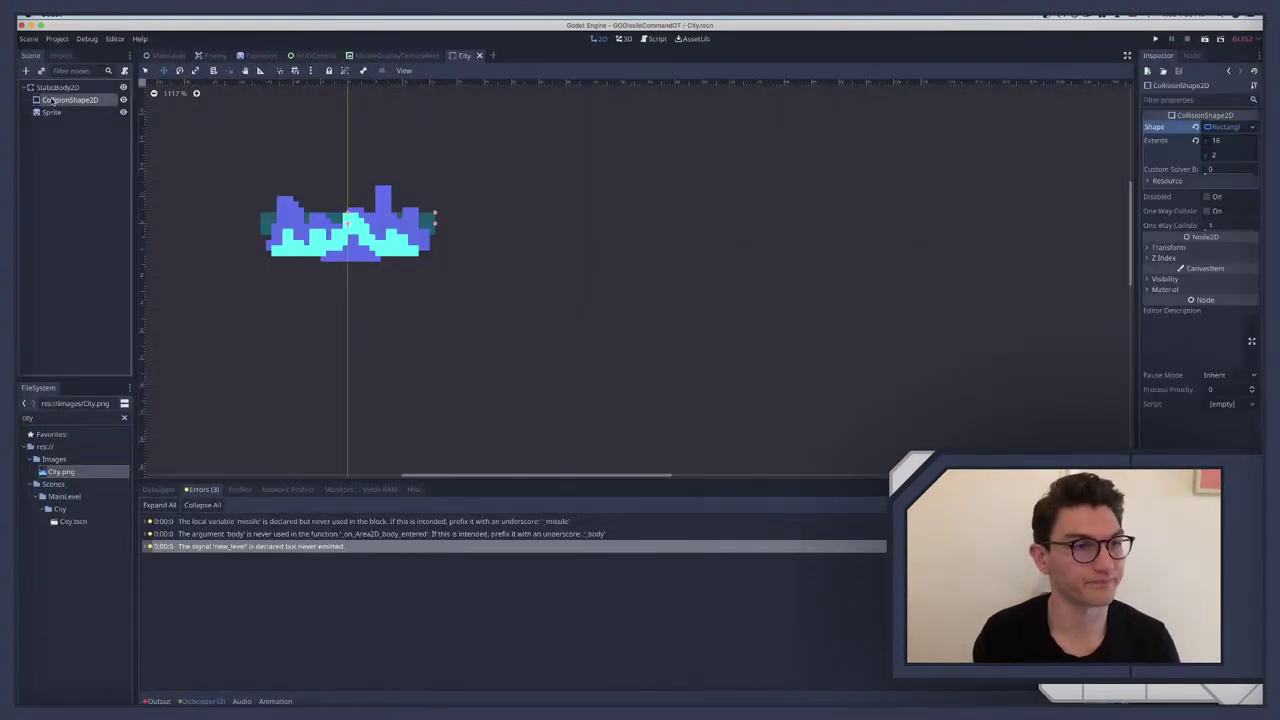
{"action": "left_click", "coordinate": [51, 112]}
{"action": "left_click", "coordinate": [57, 100]}
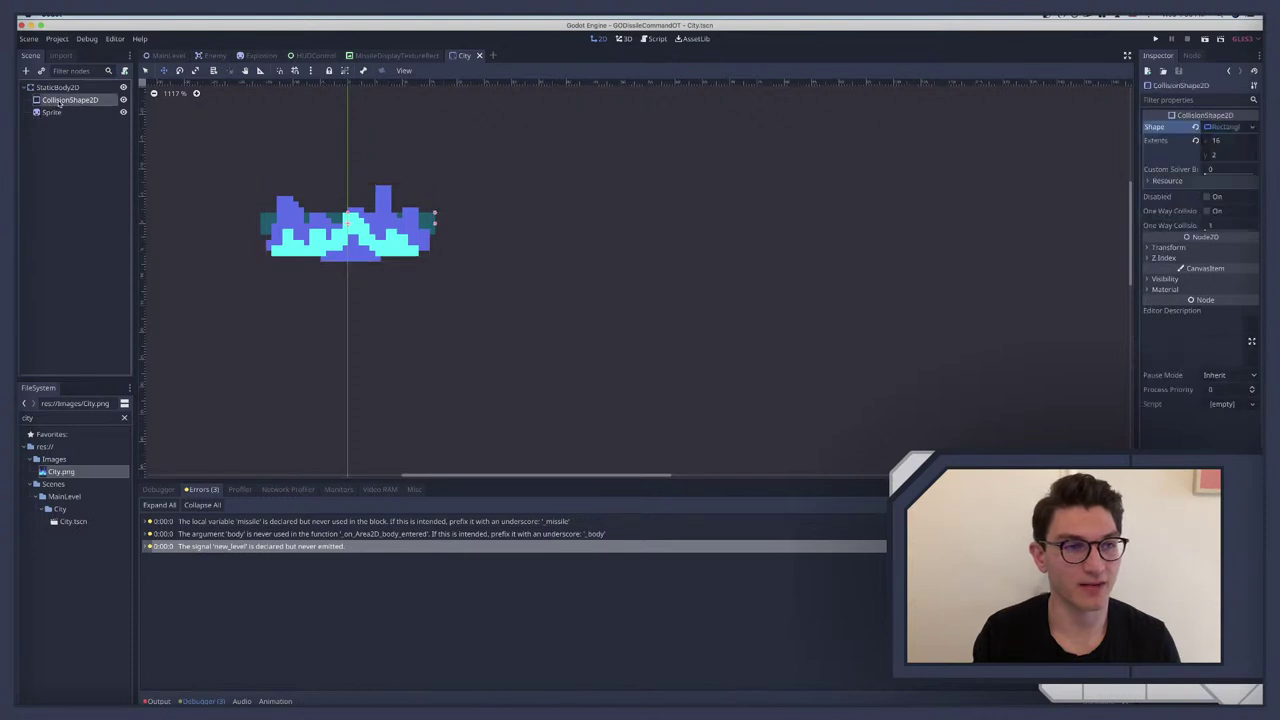
{"action": "left_click", "coordinate": [55, 88]}
{"action": "left_click", "coordinate": [124, 71]}
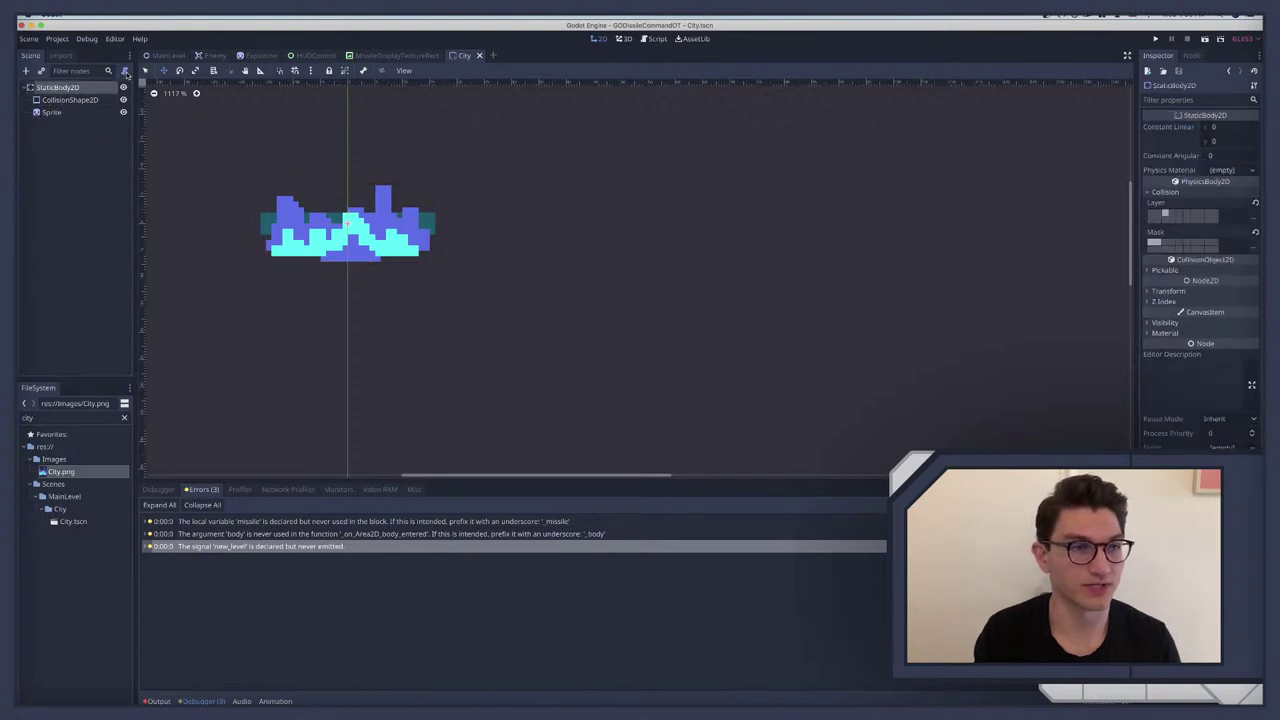
Step: Create the City.gd script and add an Area2D child node to the city scene
{"action": "key", "text": "Return"}
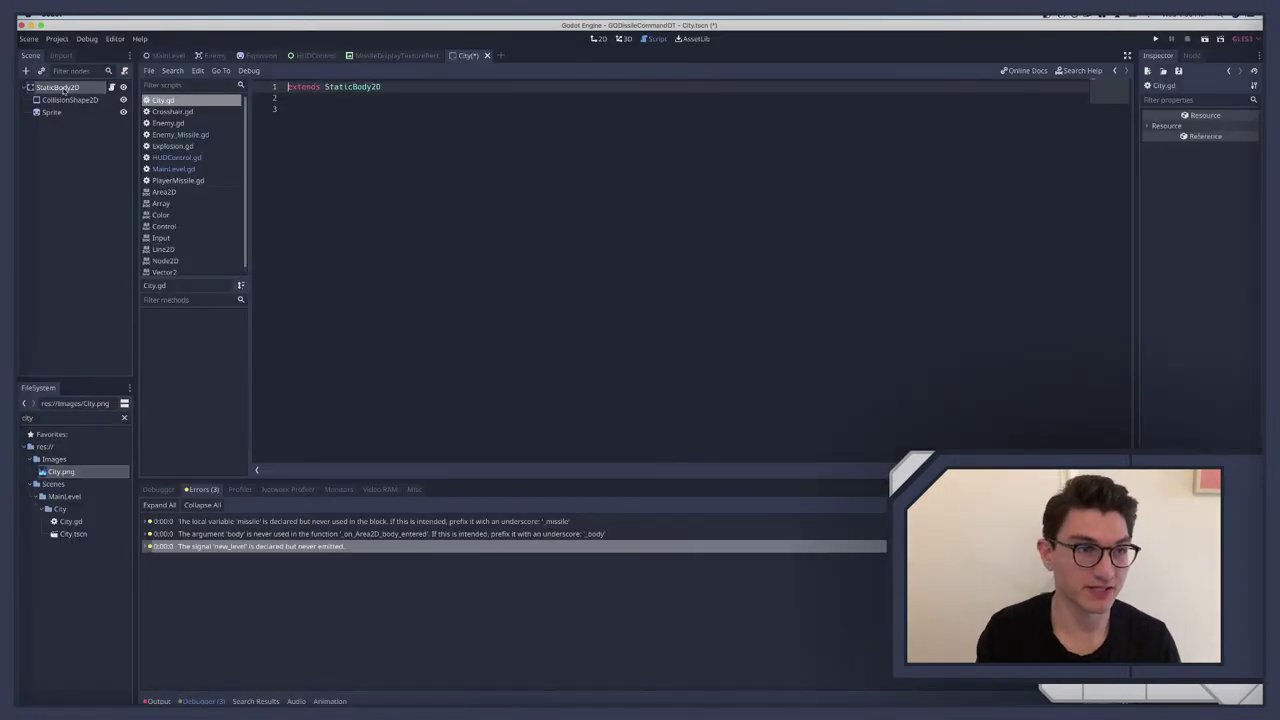
{"action": "left_click", "coordinate": [63, 89]}
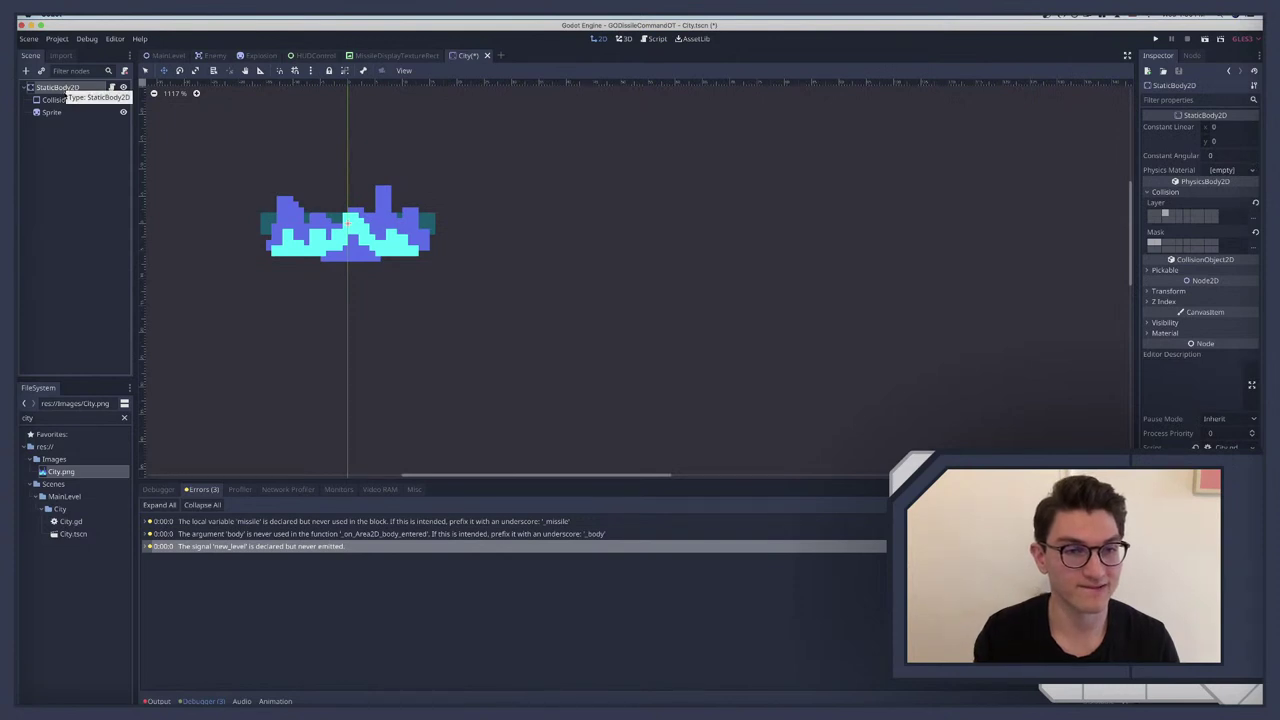
{"action": "key", "text": "ctrl+a"}
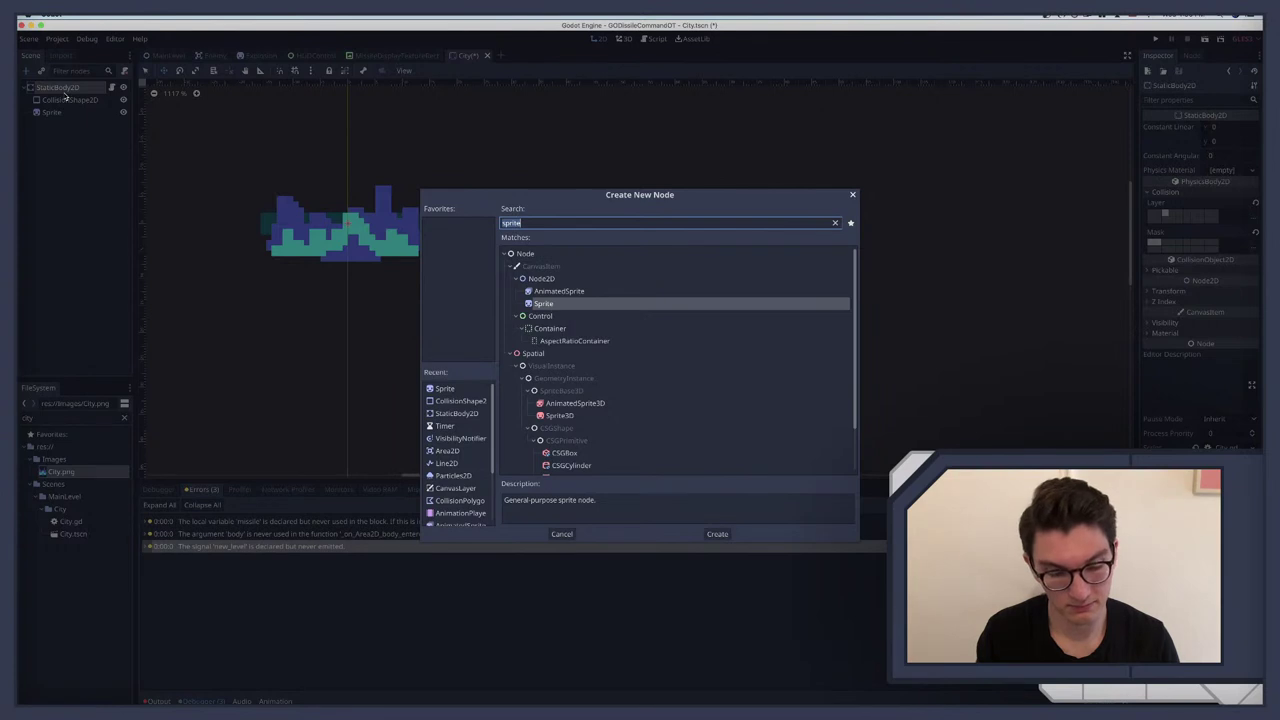
{"action": "type", "text": "area"}
{"action": "key", "text": "Down"}
{"action": "key", "text": "Down"}
{"action": "key", "text": "Down"}
{"action": "key", "text": "Down"}
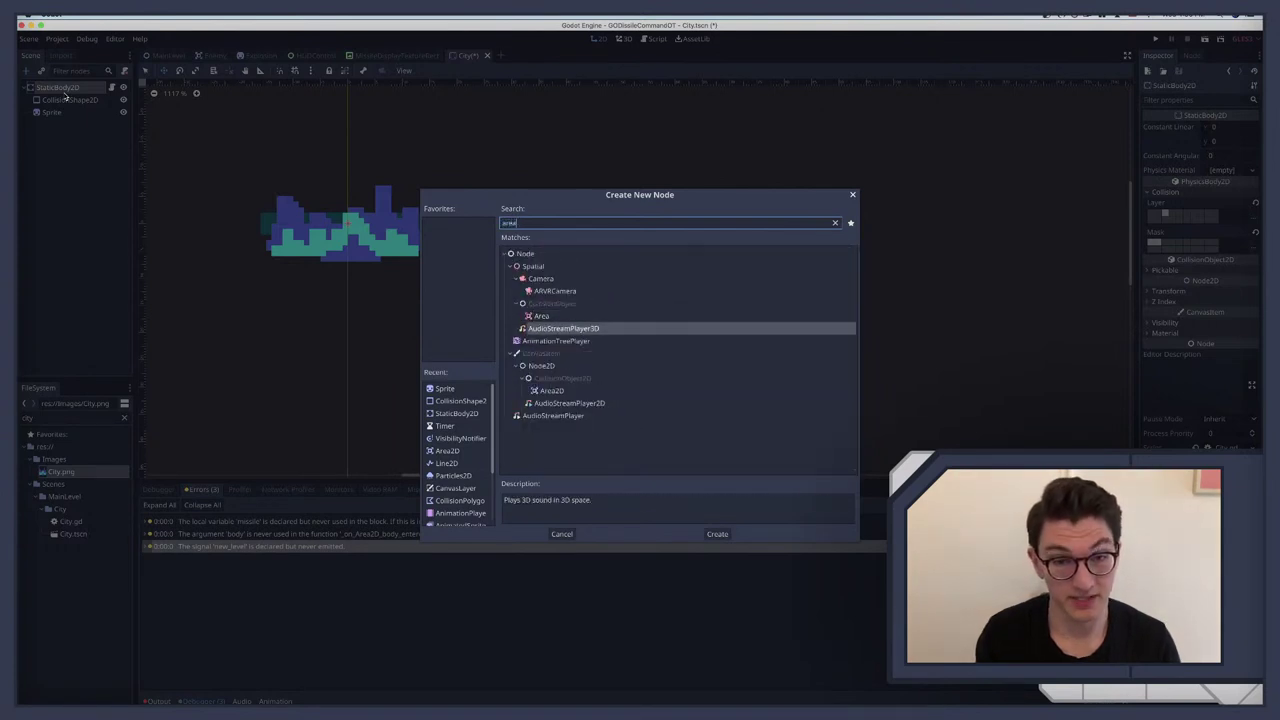
{"action": "key", "text": "Return"}
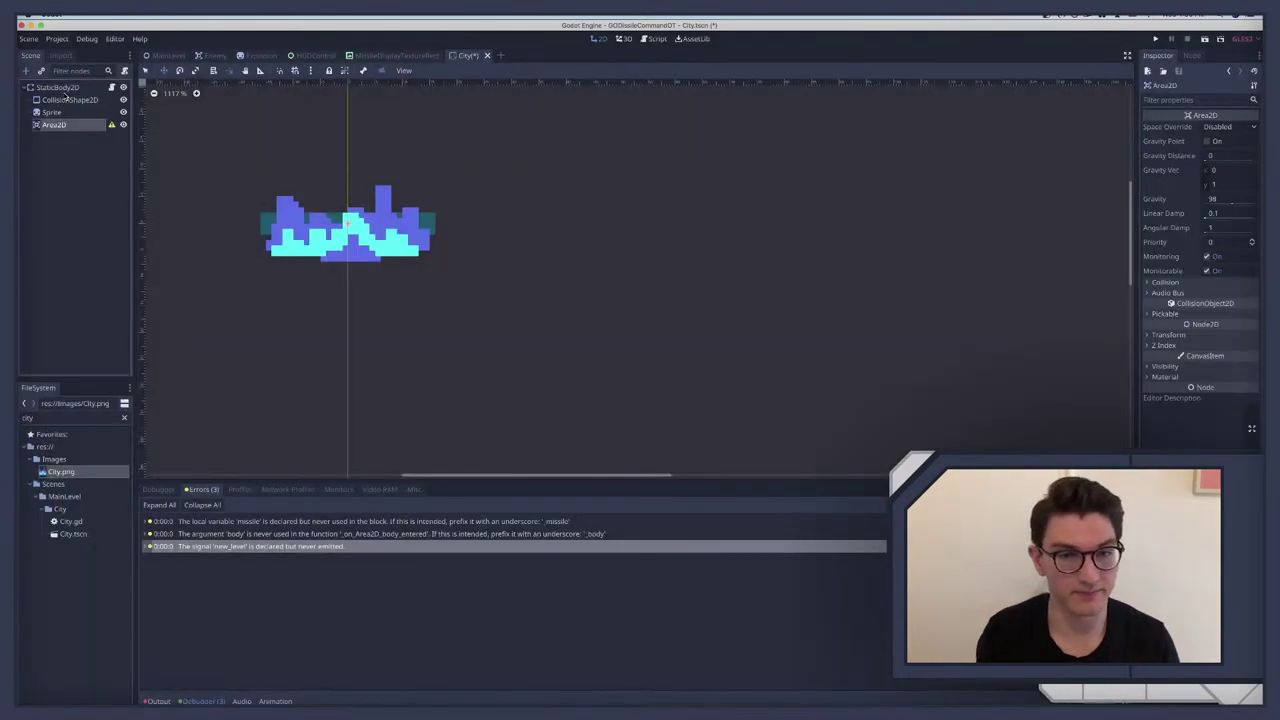
Step: Cancel adding a collision node and delete the extra Area2D child
{"action": "key", "text": "super+a"}
{"action": "type", "text": "coll"}
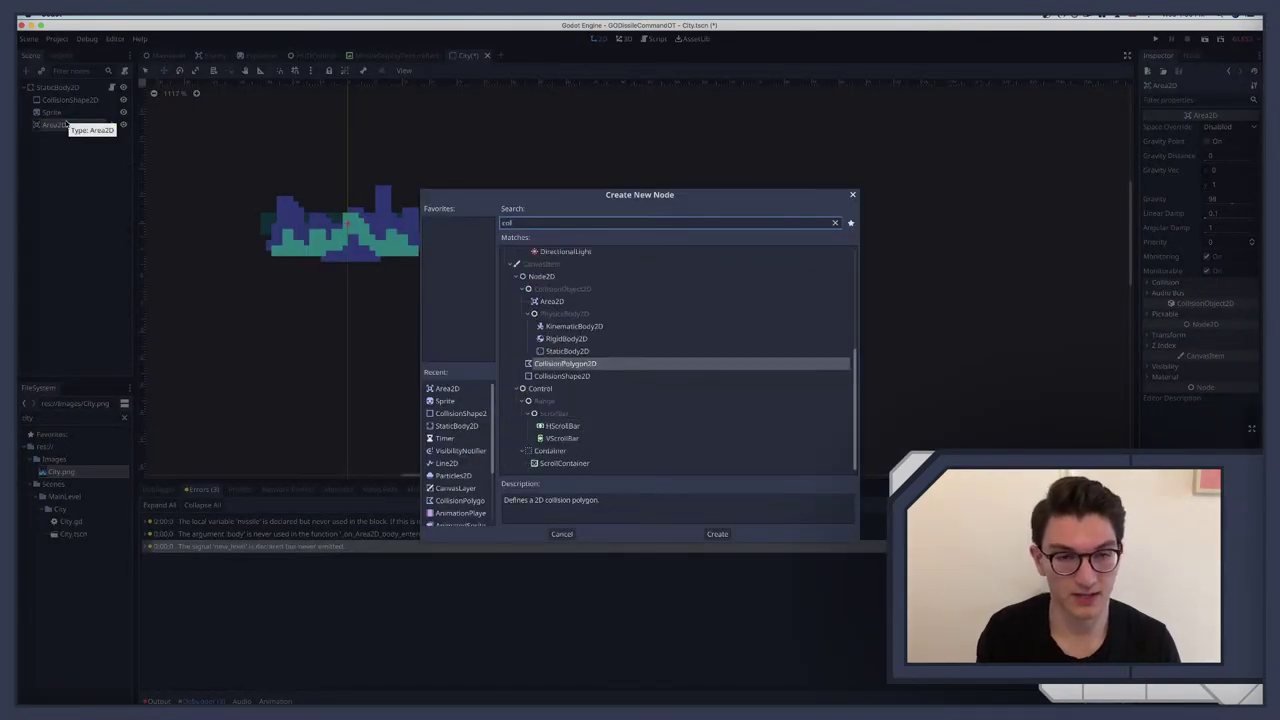
{"action": "key", "text": "Escape"}
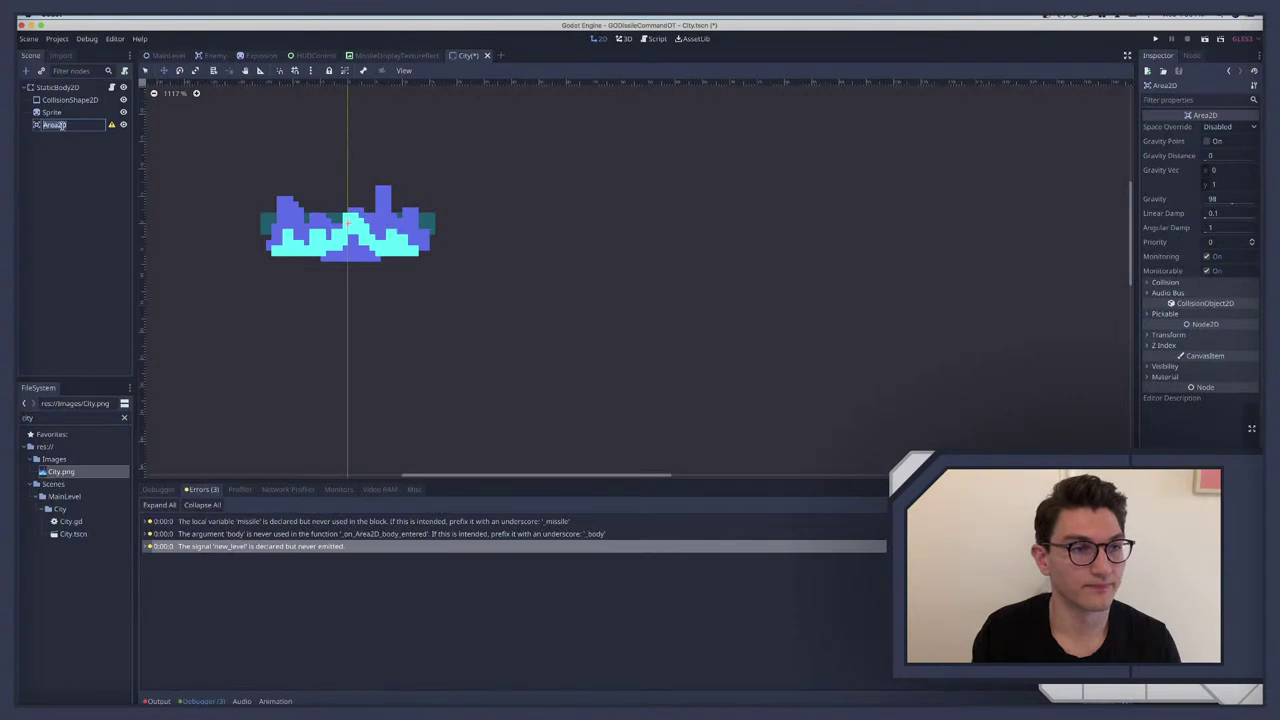
{"action": "left_click", "coordinate": [55, 125]}
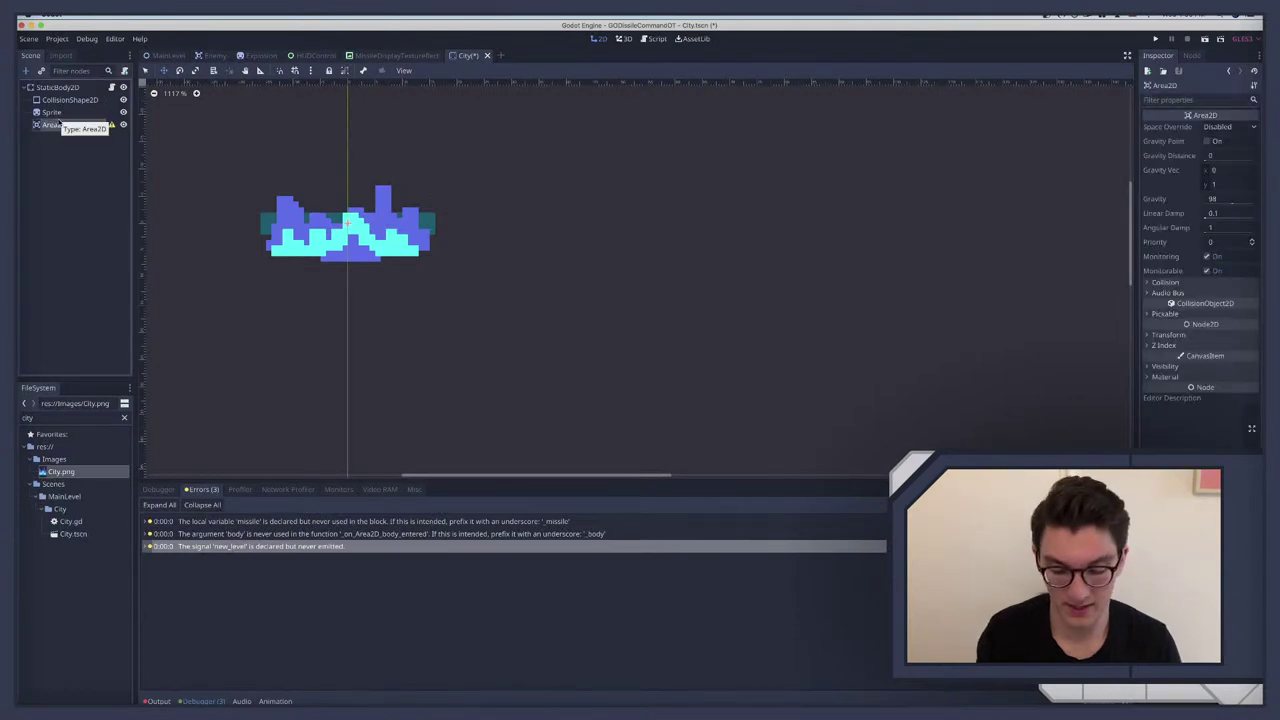
{"action": "key", "text": "Delete"}
{"action": "key", "text": "Return"}
Step: Change the City root node's type from StaticBody2D to Area2D
{"action": "right_click", "coordinate": [62, 89]}
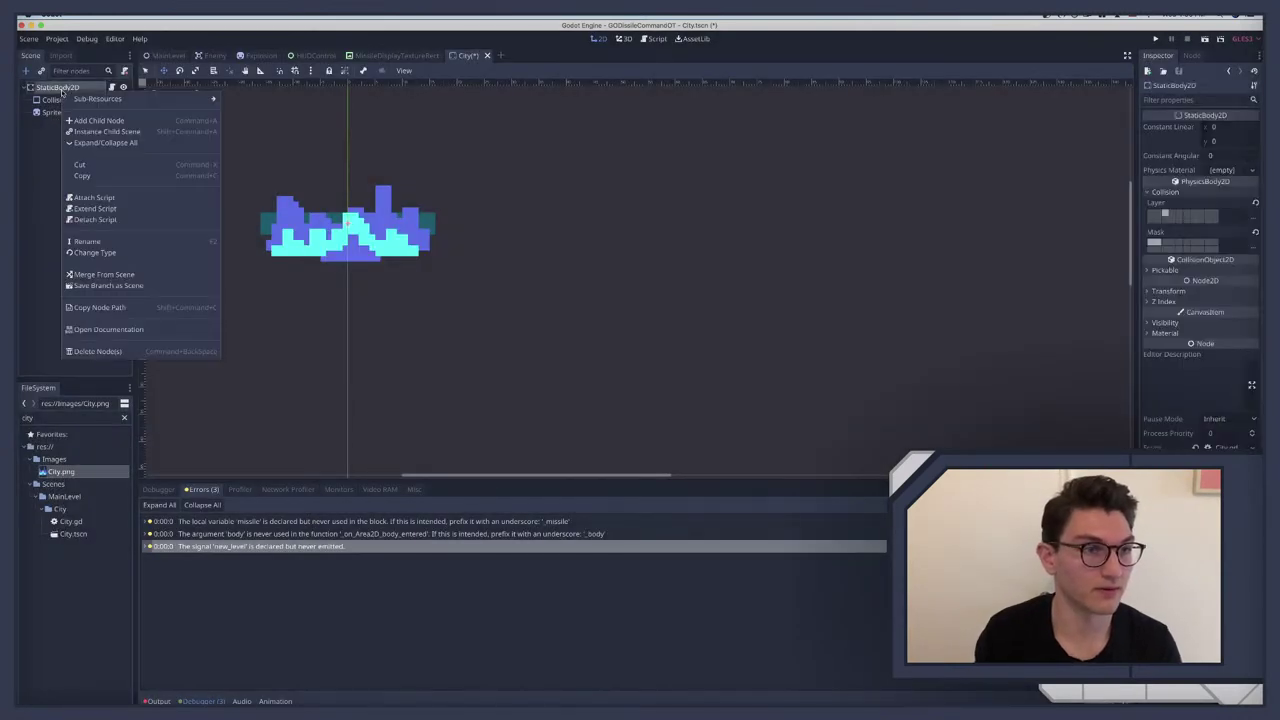
{"action": "left_click", "coordinate": [95, 252]}
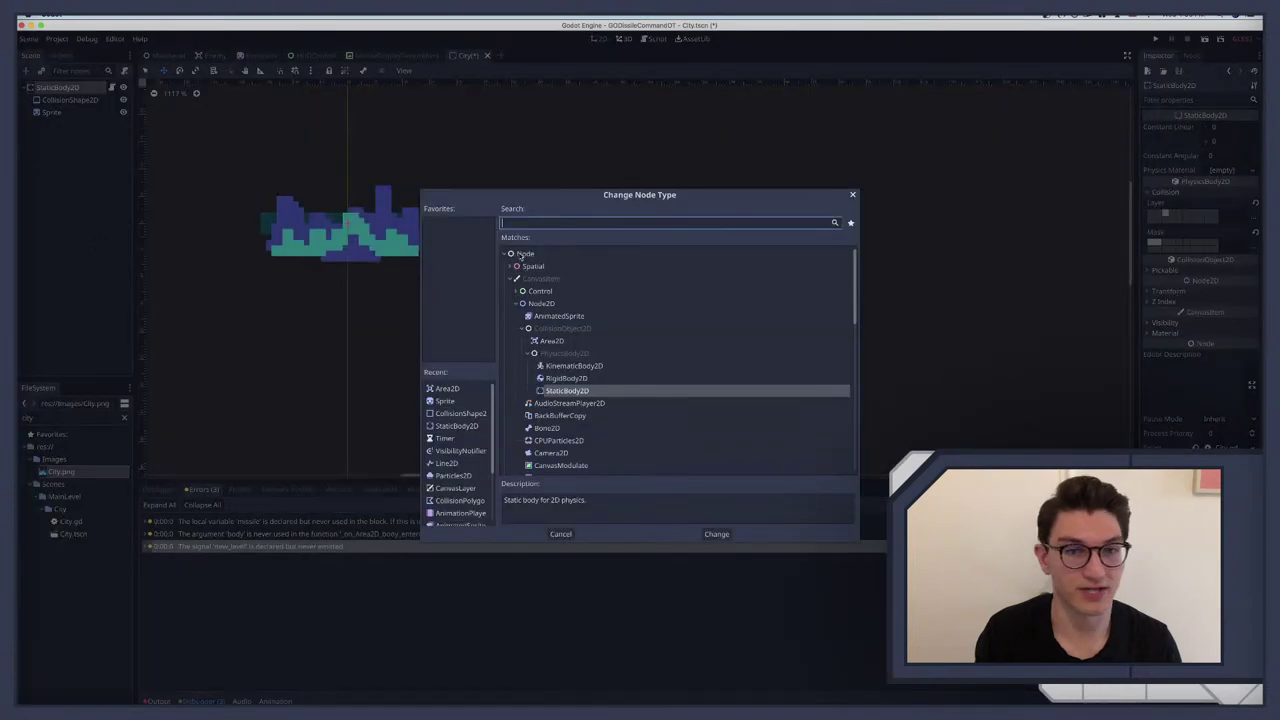
{"action": "type", "text": "area"}
{"action": "key", "text": "Down"}
{"action": "key", "text": "Down"}
{"action": "key", "text": "Down"}
{"action": "key", "text": "Down"}
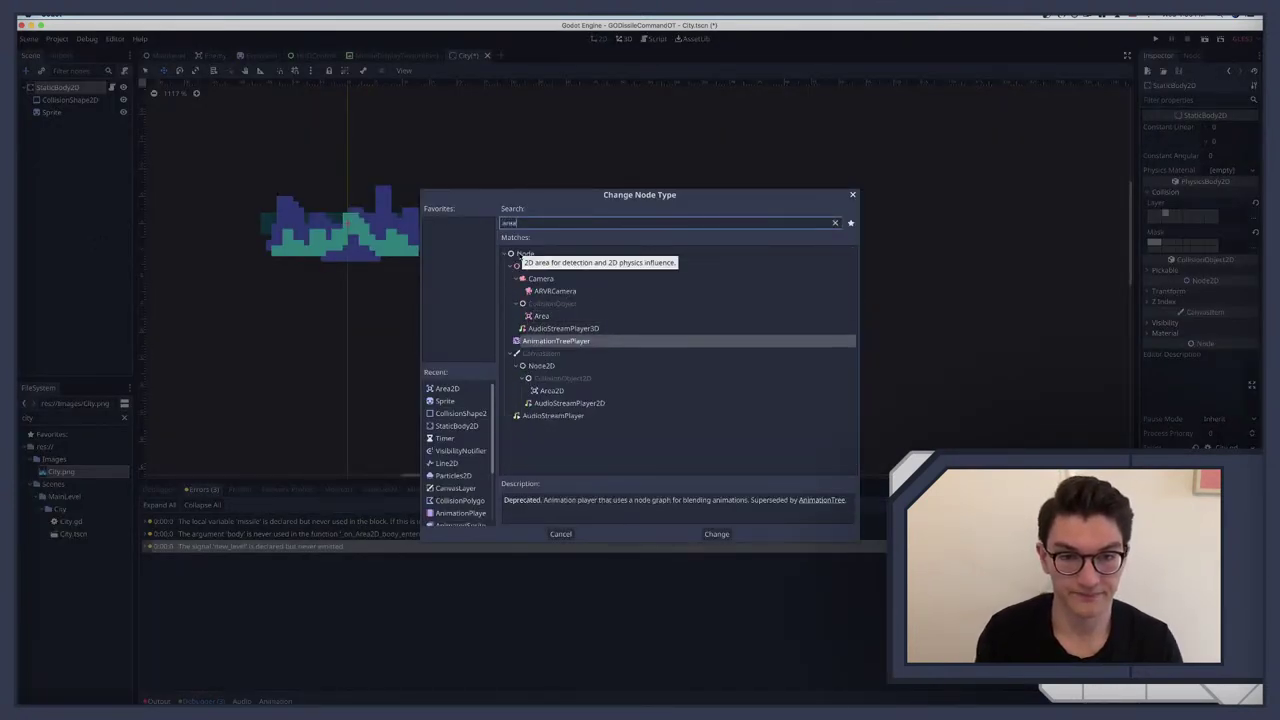
{"action": "key", "text": "Return"}
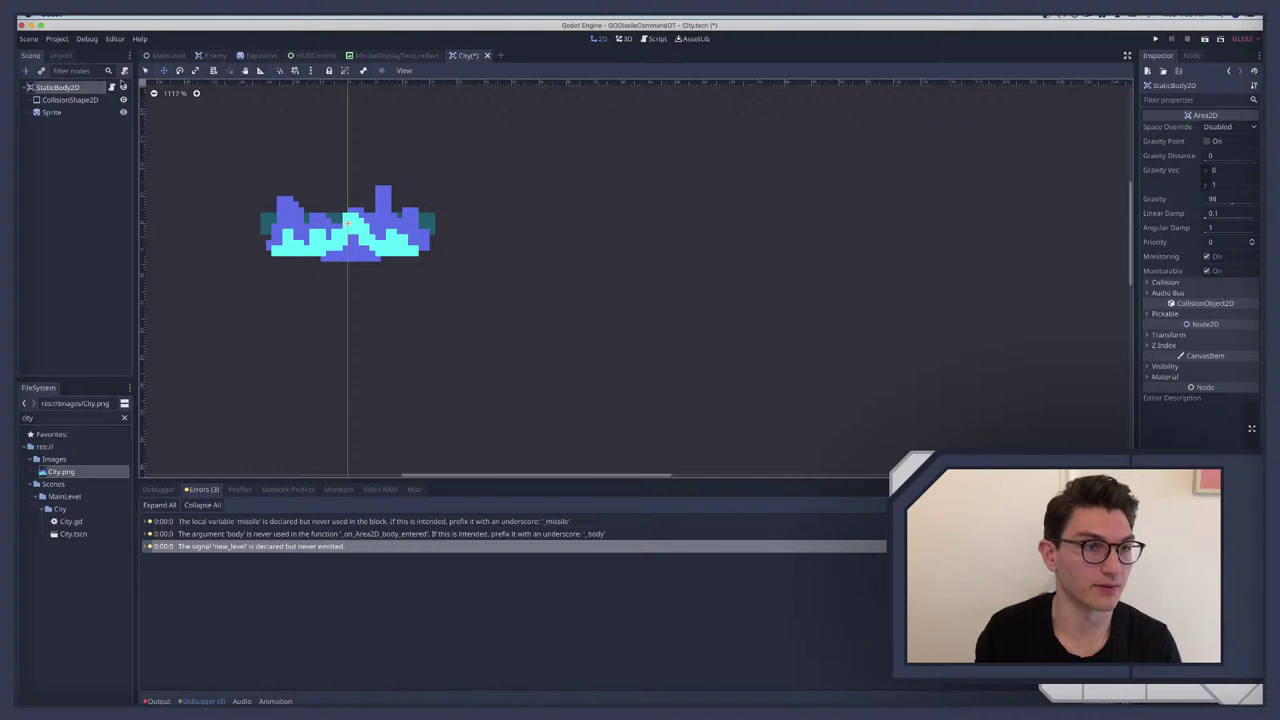
Step: Make City.gd extend Area2D instead of StaticBody2D
{"action": "left_click", "coordinate": [112, 88]}
{"action": "double_click", "coordinate": [353, 87]}
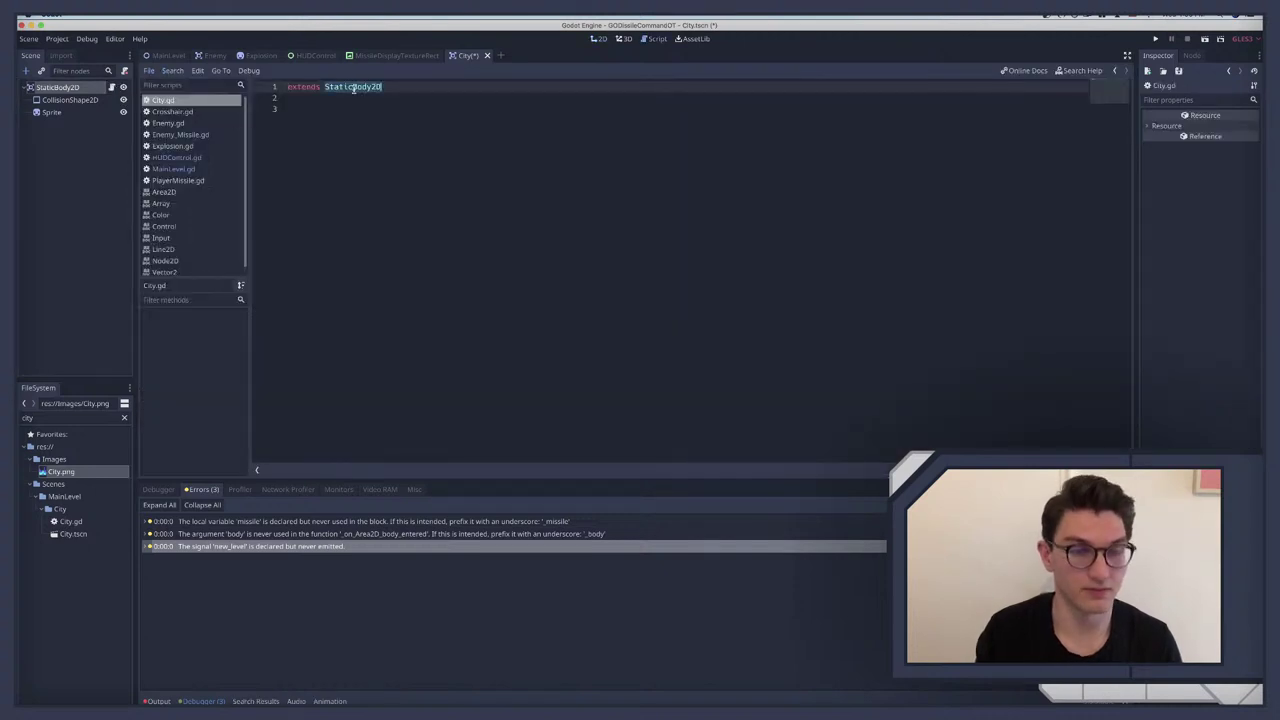
{"action": "type", "text": "Area"}
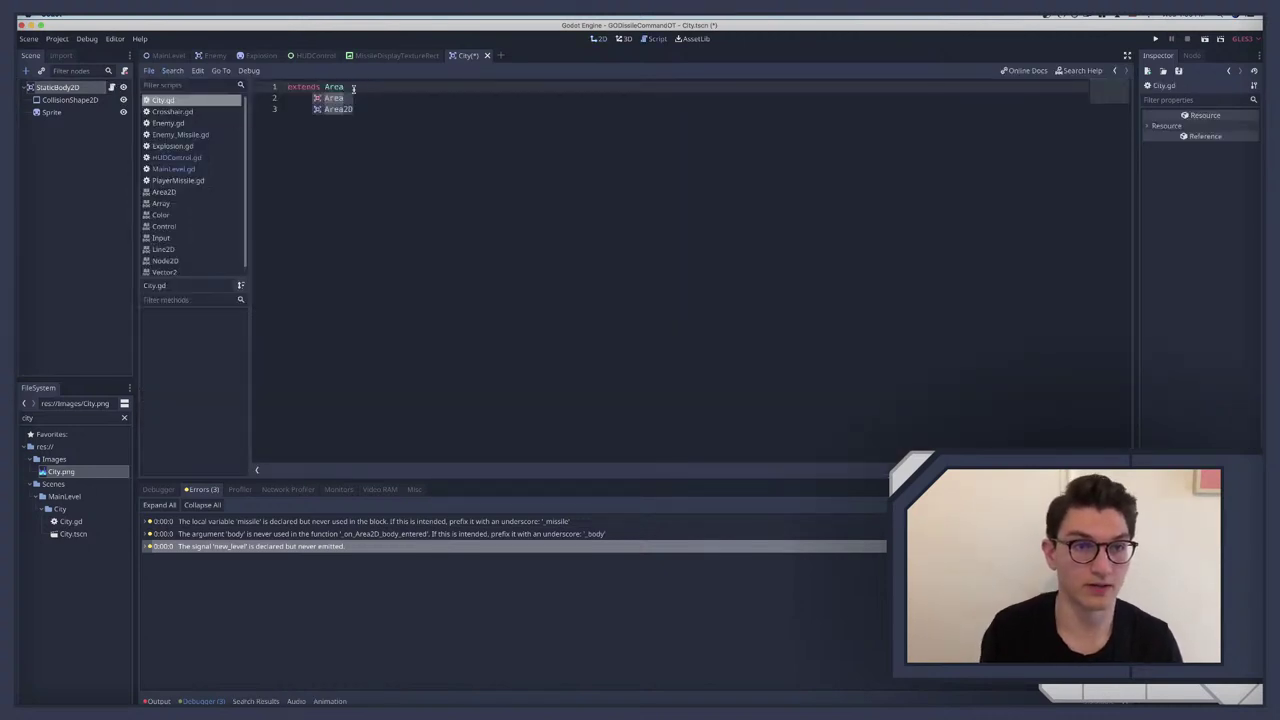
{"action": "key", "text": "Down"}
{"action": "key", "text": "Return"}
Step: Rename the city's root node to Area2D
{"action": "left_click", "coordinate": [62, 88]}
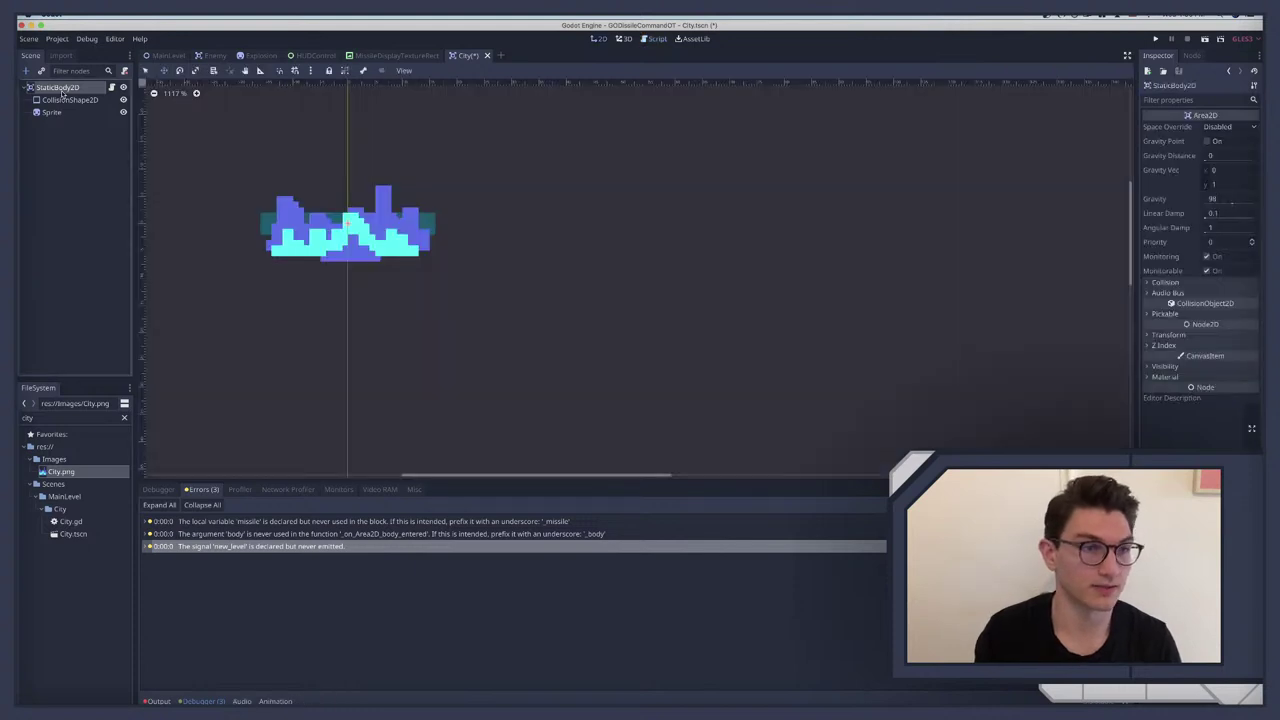
{"action": "left_click", "coordinate": [62, 88]}
{"action": "type", "text": "Area2D"}
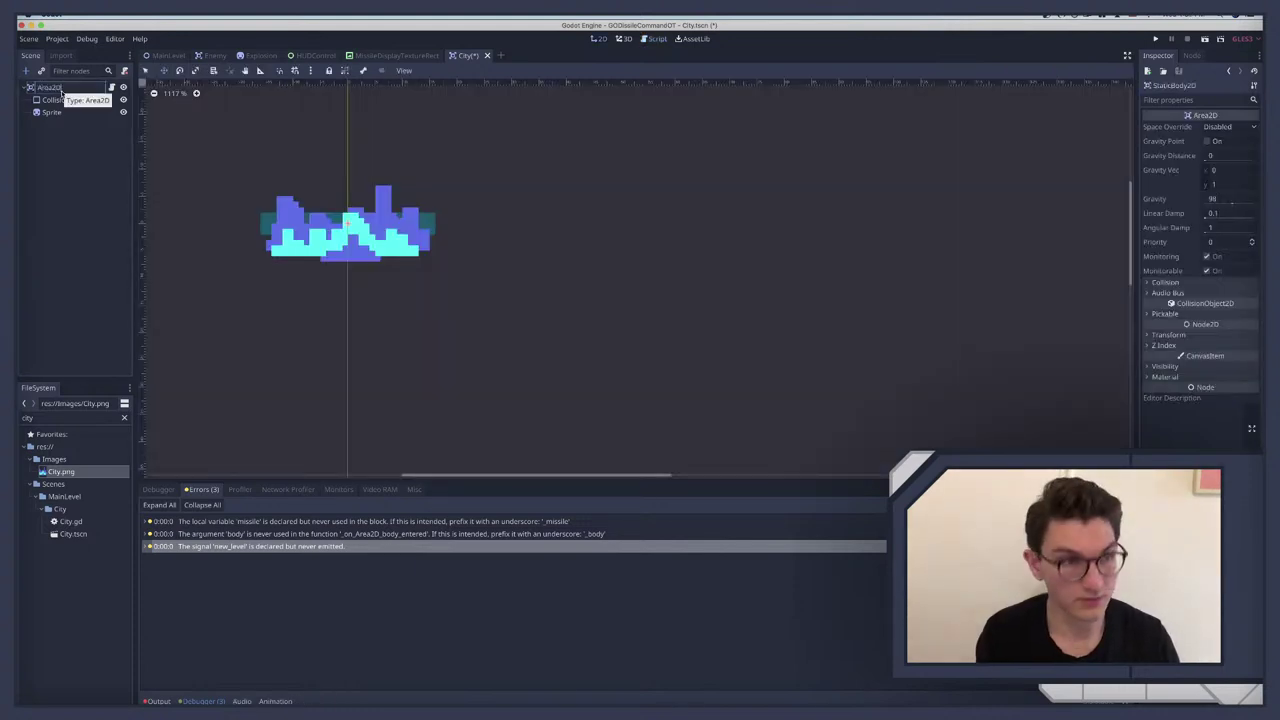
{"action": "key", "text": "Return"}
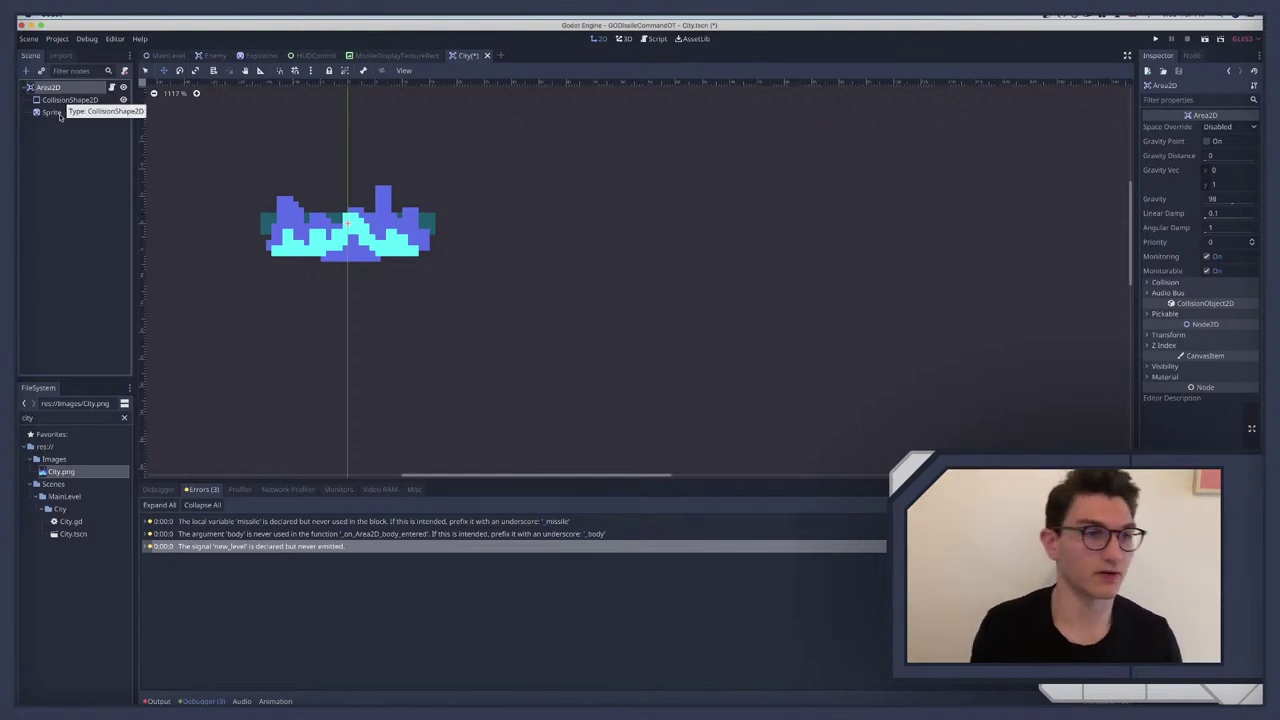
Step: Inspect the CollisionShape2D and Sprite children of the Area2D root
{"action": "left_click", "coordinate": [112, 87]}
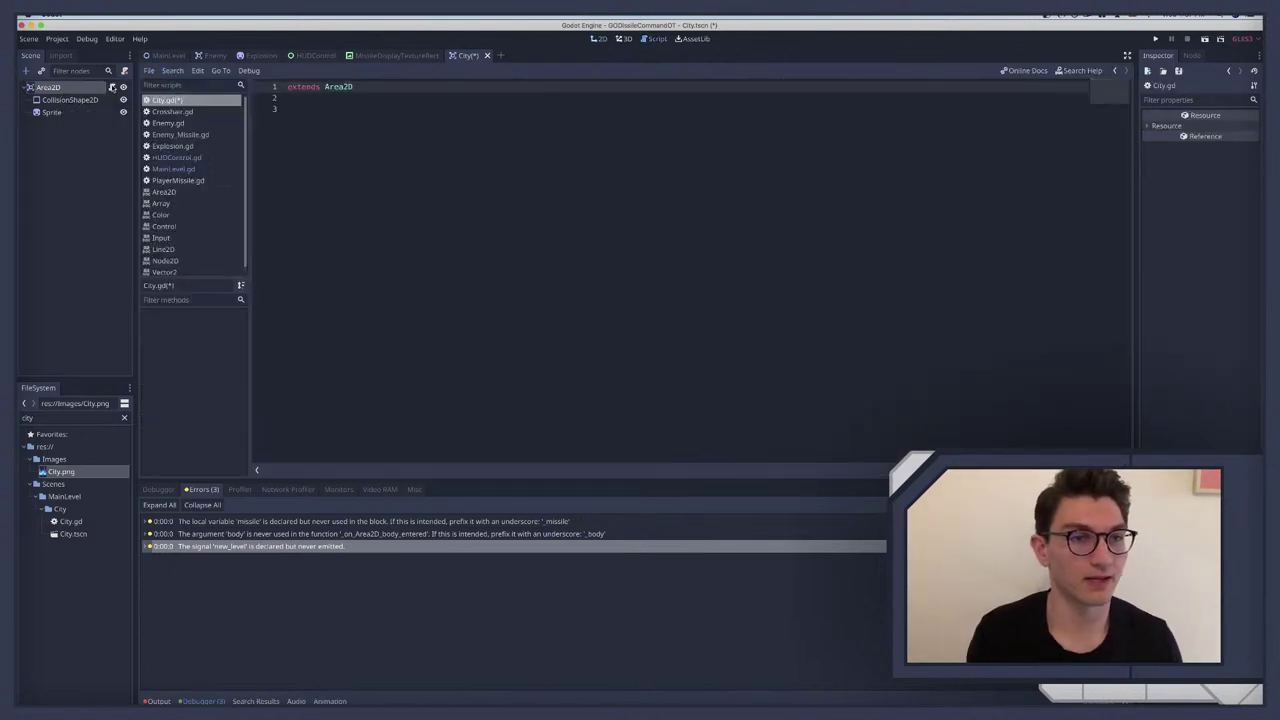
{"action": "left_click", "coordinate": [55, 88]}
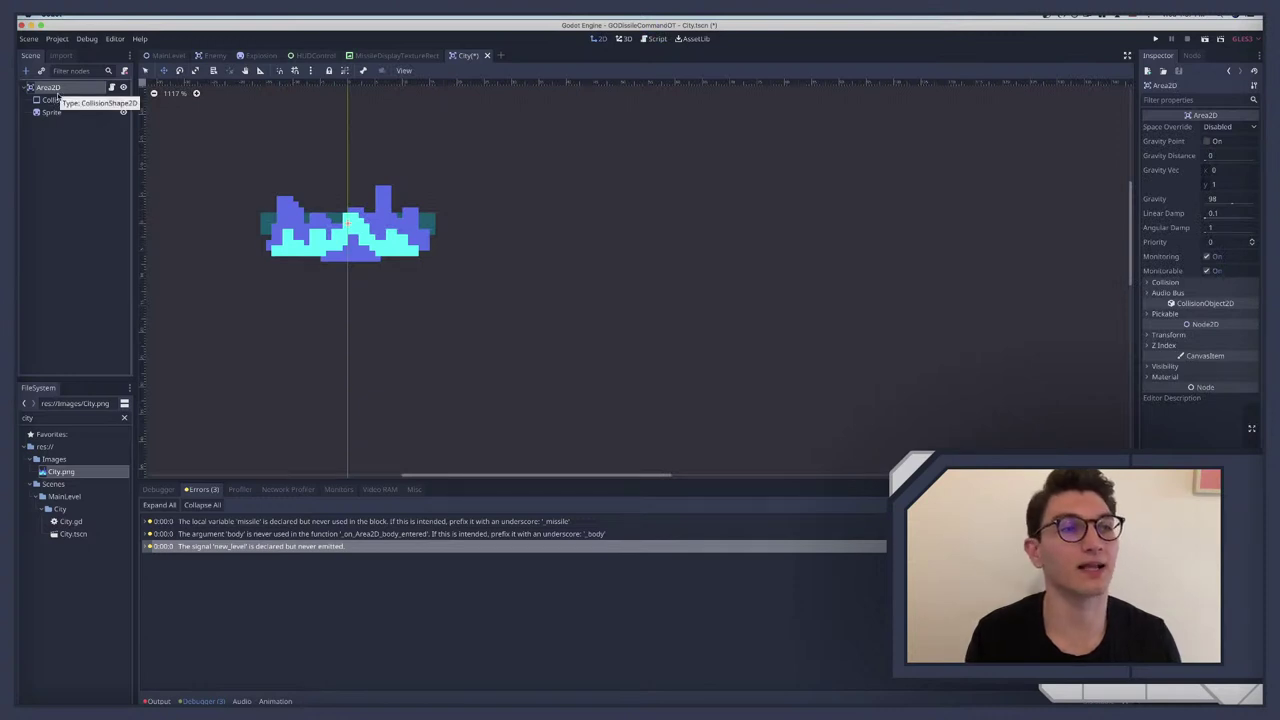
{"action": "left_click", "coordinate": [52, 100]}
{"action": "left_click", "coordinate": [50, 88]}
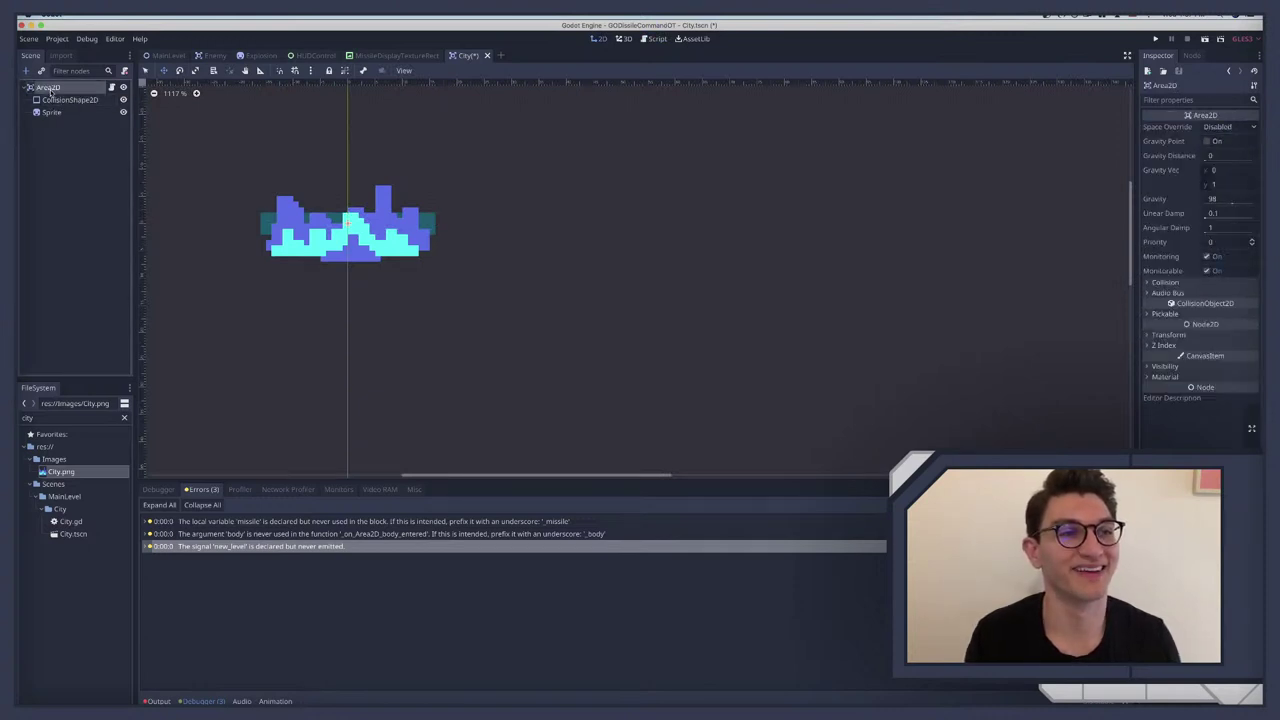
{"action": "left_click", "coordinate": [52, 100]}
{"action": "left_click", "coordinate": [50, 112]}
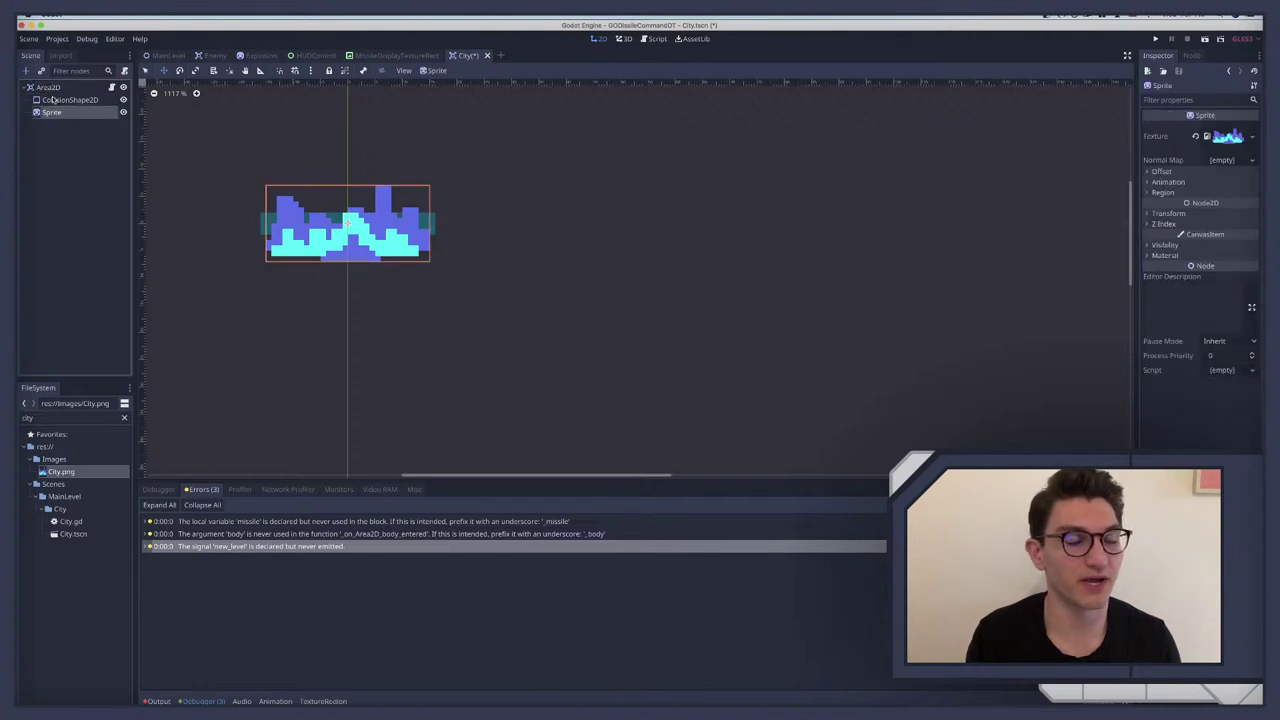
{"action": "left_click", "coordinate": [52, 100]}
{"action": "left_click", "coordinate": [50, 88]}
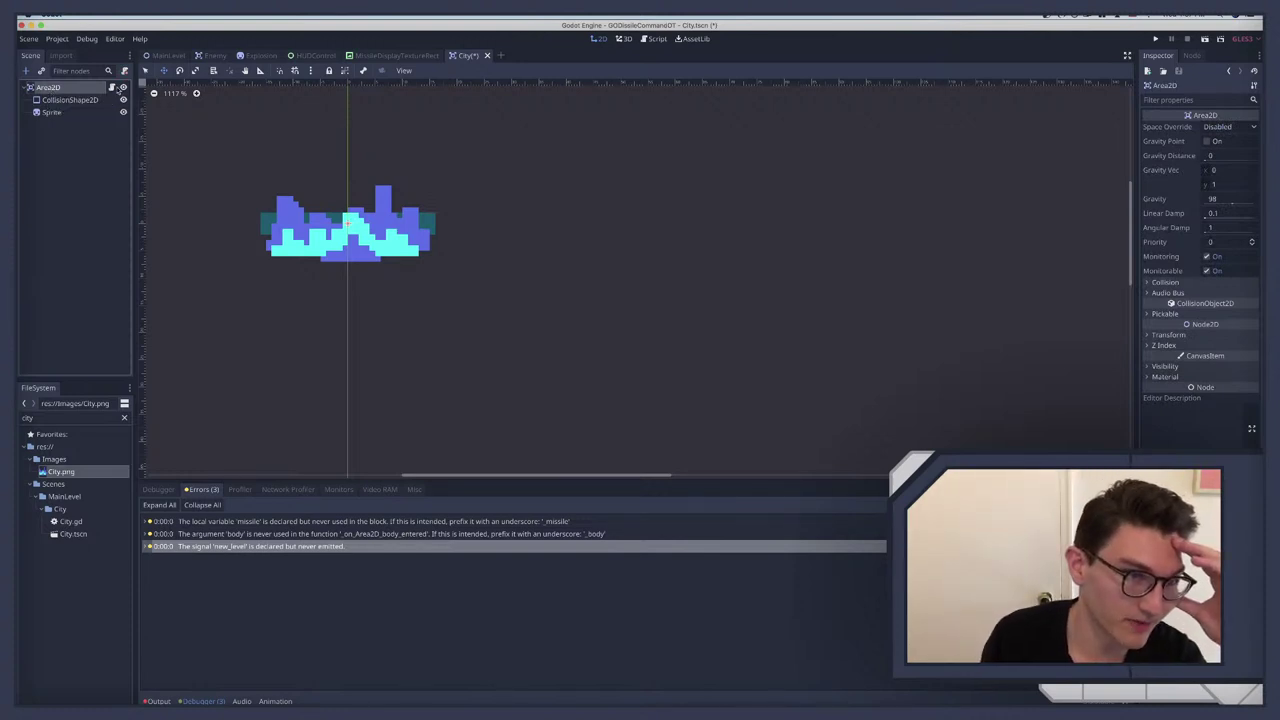
Step: Check the Area2D's named collision layers for its layer and mask
{"action": "left_click", "coordinate": [1188, 283]}
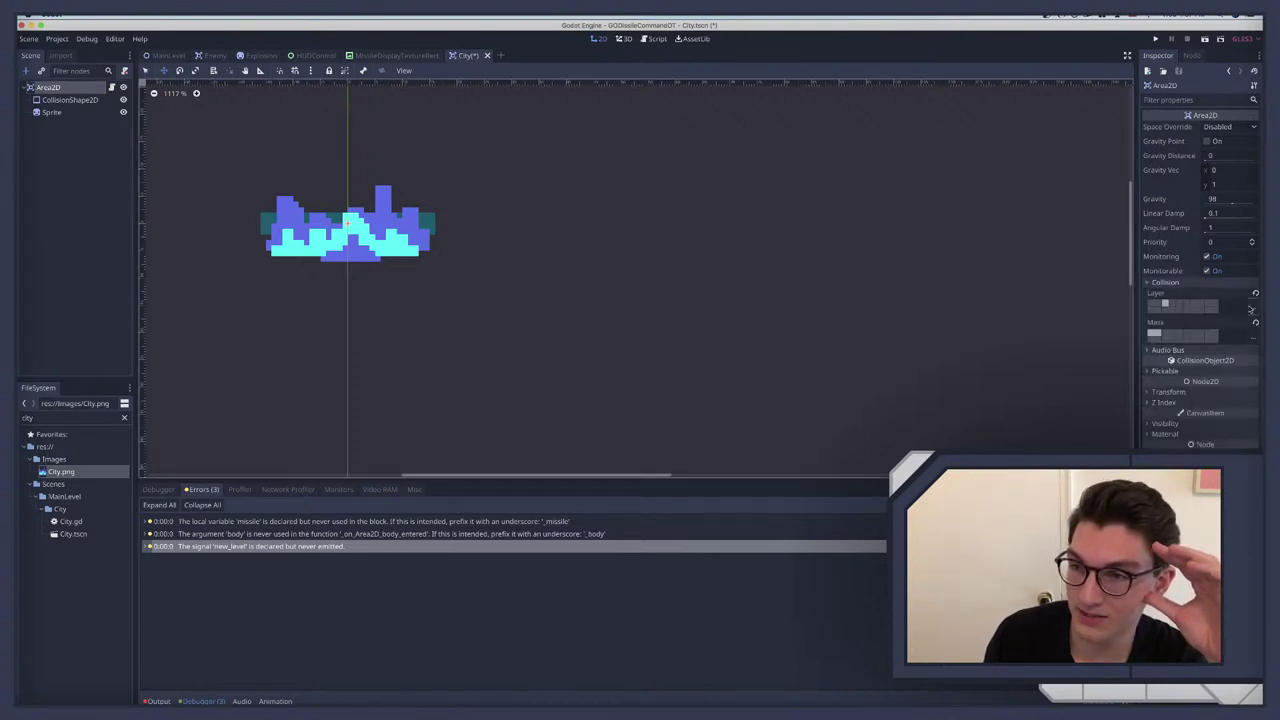
{"action": "left_click", "coordinate": [1252, 308]}
{"action": "left_click", "coordinate": [1253, 340]}
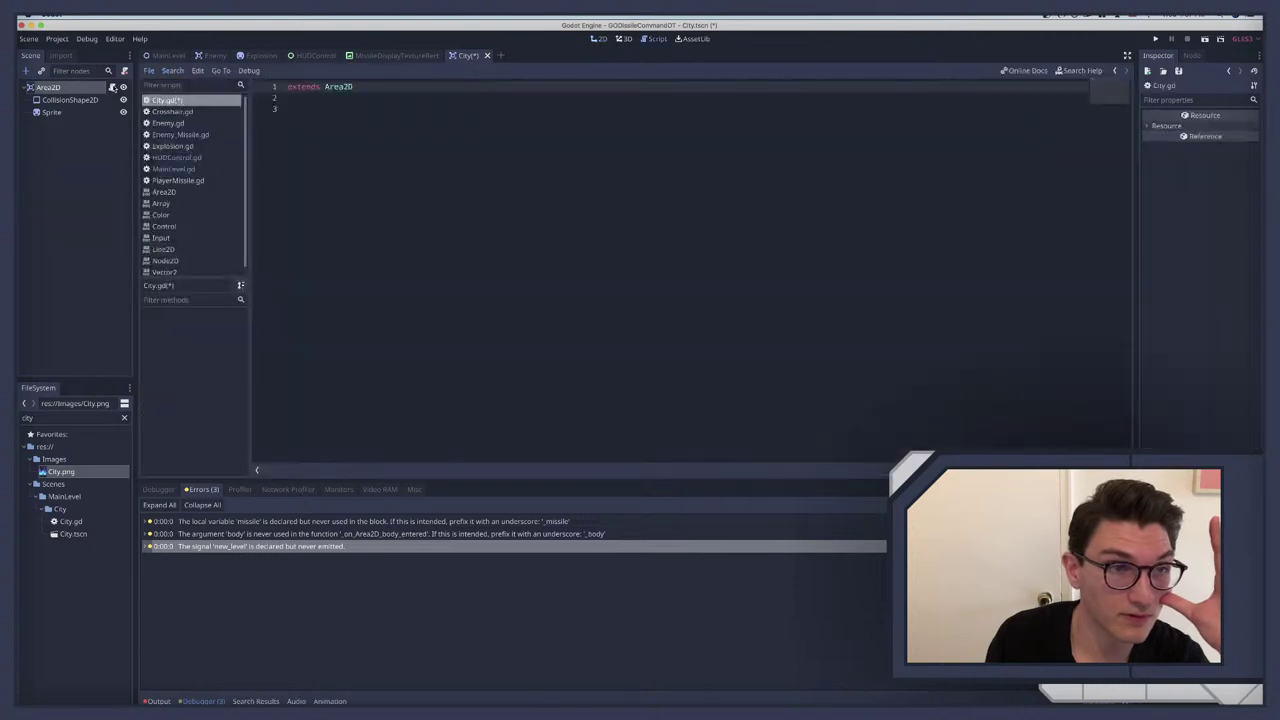
{"action": "left_click", "coordinate": [112, 88]}
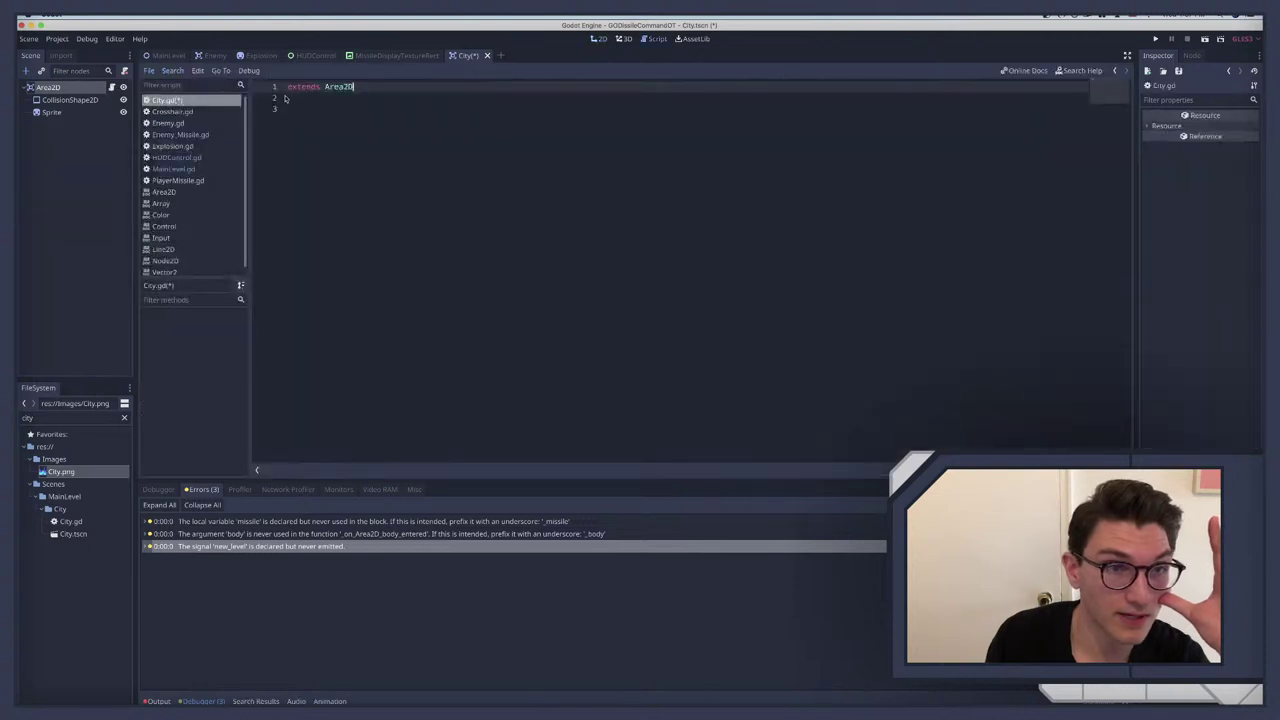
{"action": "left_click", "coordinate": [42, 87]}
Step: Connect the Area2D's area_entered signal to a new handler in City.gd
{"action": "left_click", "coordinate": [1192, 55]}
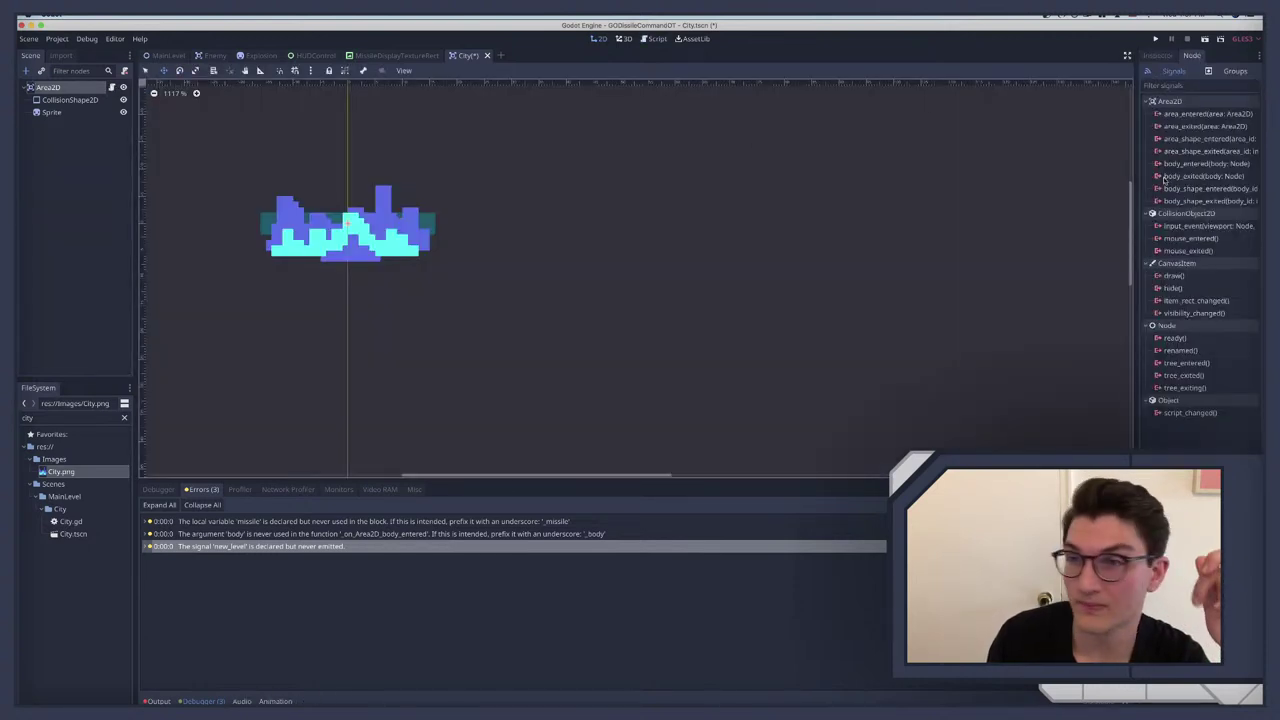
{"action": "left_click", "coordinate": [1203, 116]}
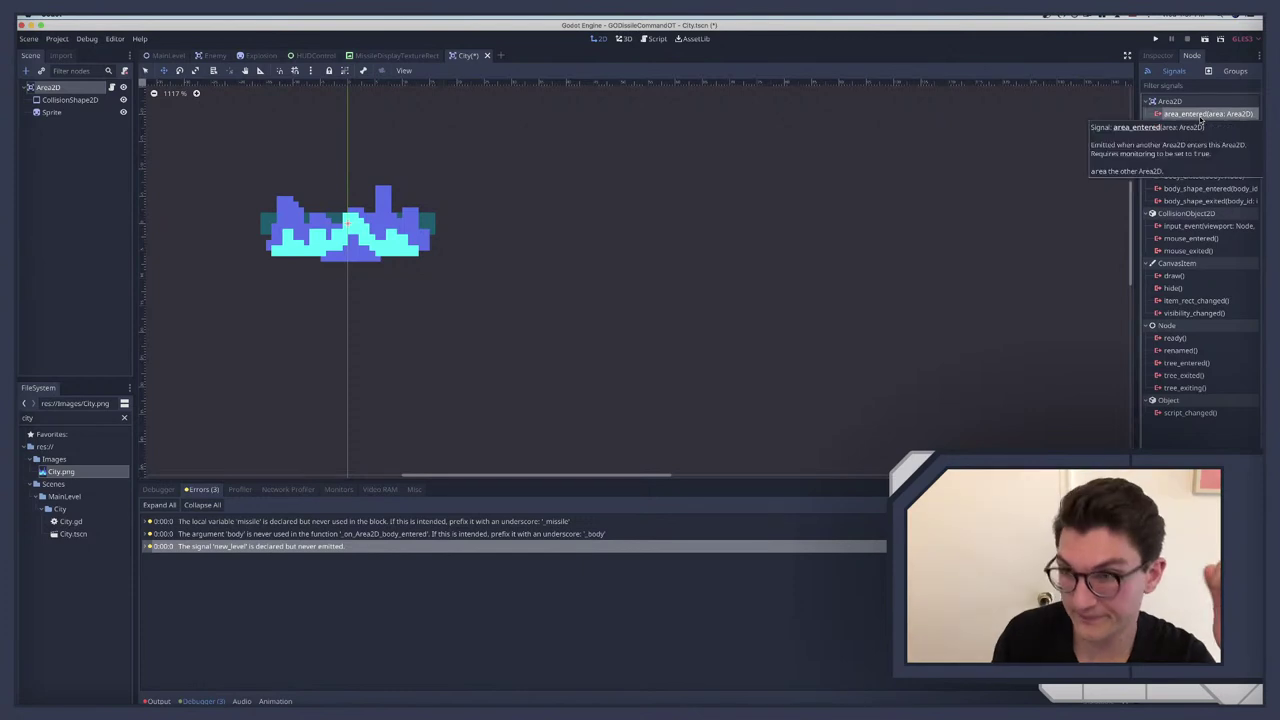
{"action": "double_click", "coordinate": [1214, 119]}
{"action": "key", "text": "Return"}
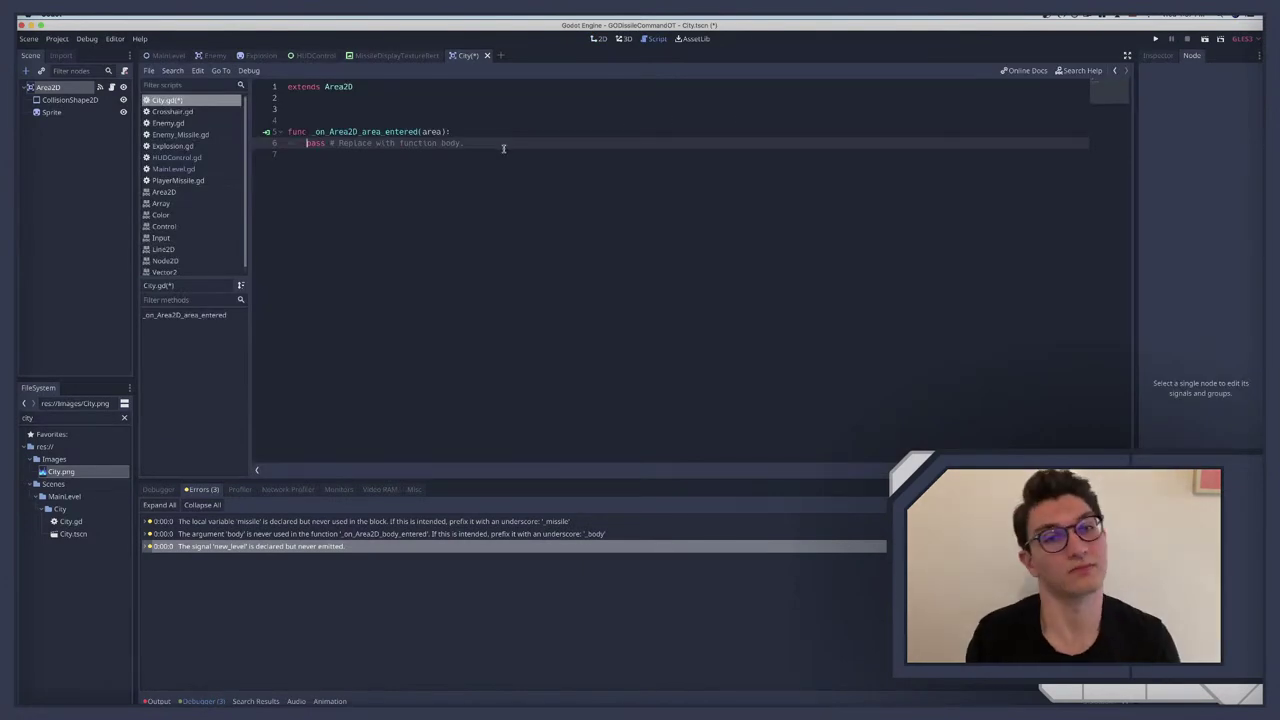
Step: Replace the handler's pass with die() and add a die() function calling queue_free()
{"action": "key", "text": "shift+End"}
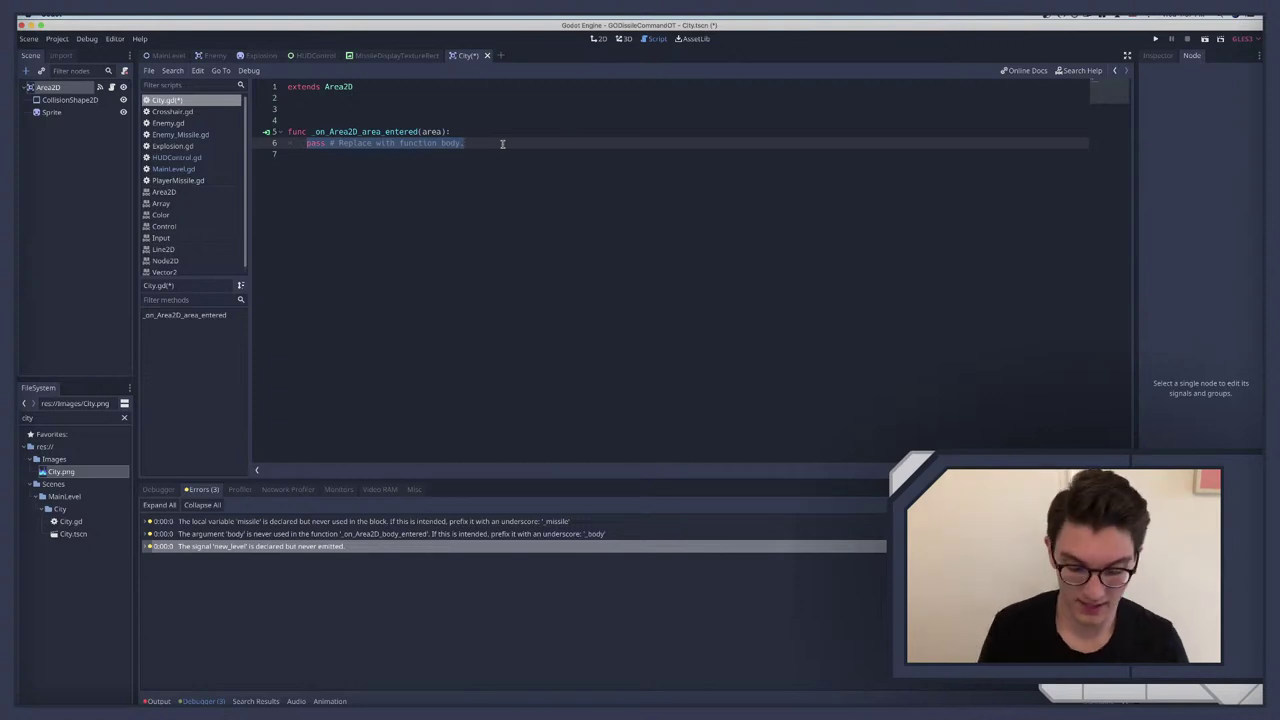
{"action": "key", "text": "BackSpace"}
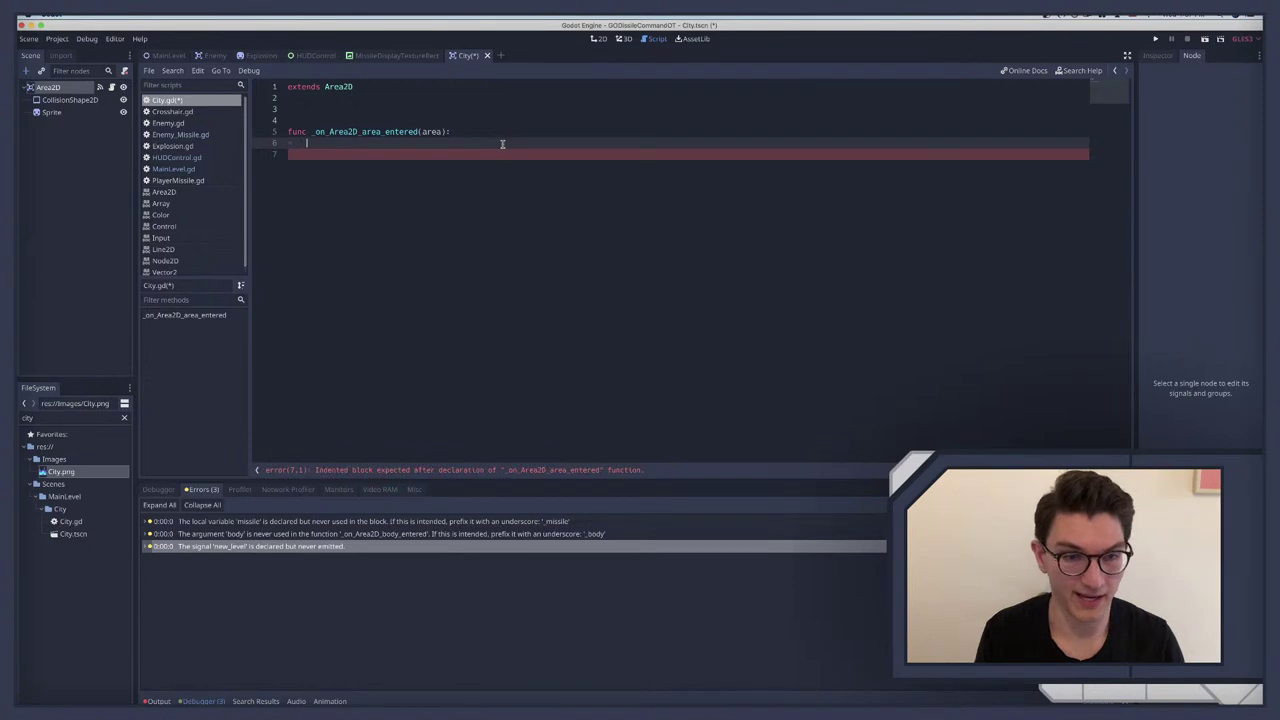
{"action": "type", "text": "die()"}
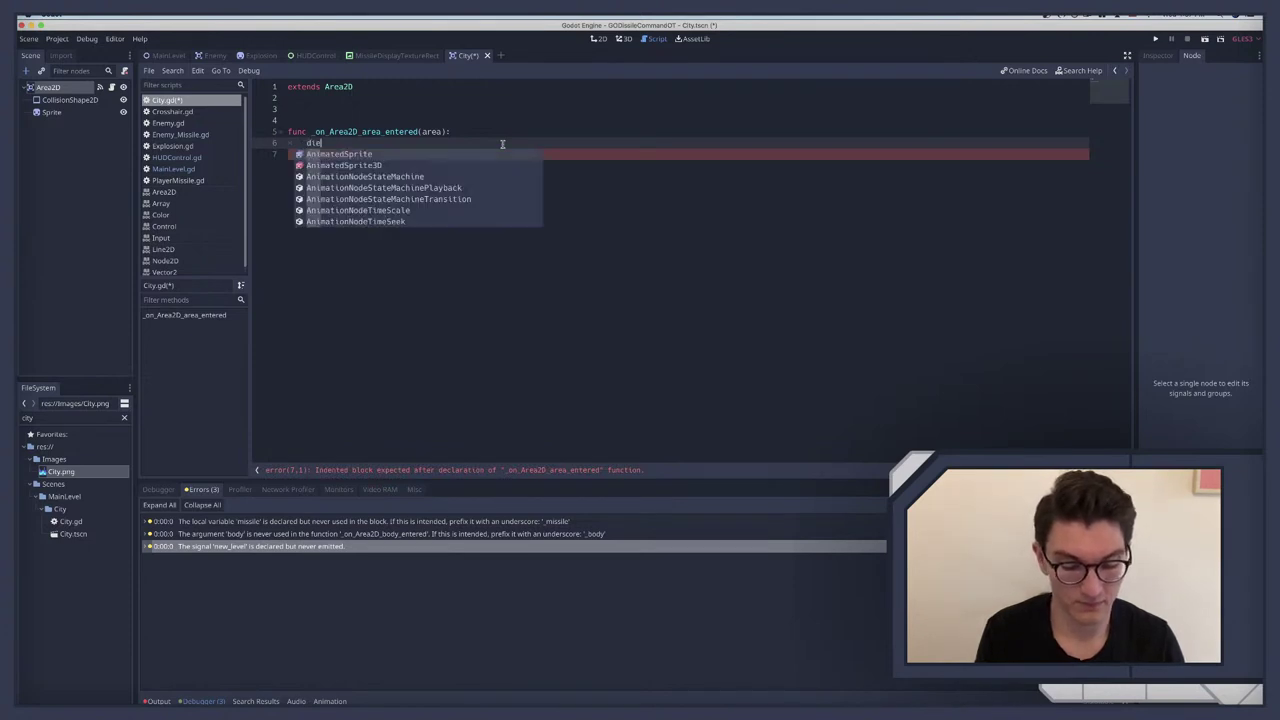
{"action": "key", "text": "Return"}
{"action": "key", "text": "Return"}
{"action": "key", "text": "Return"}
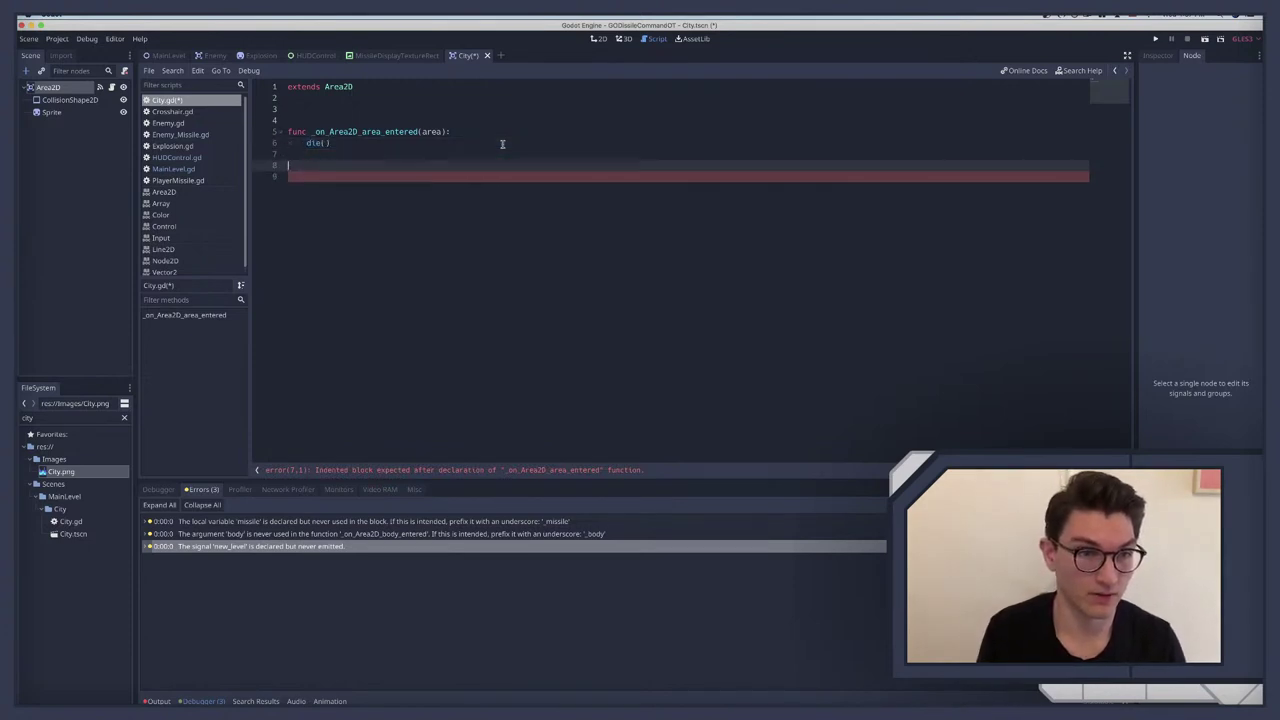
{"action": "type", "text": "func d"}
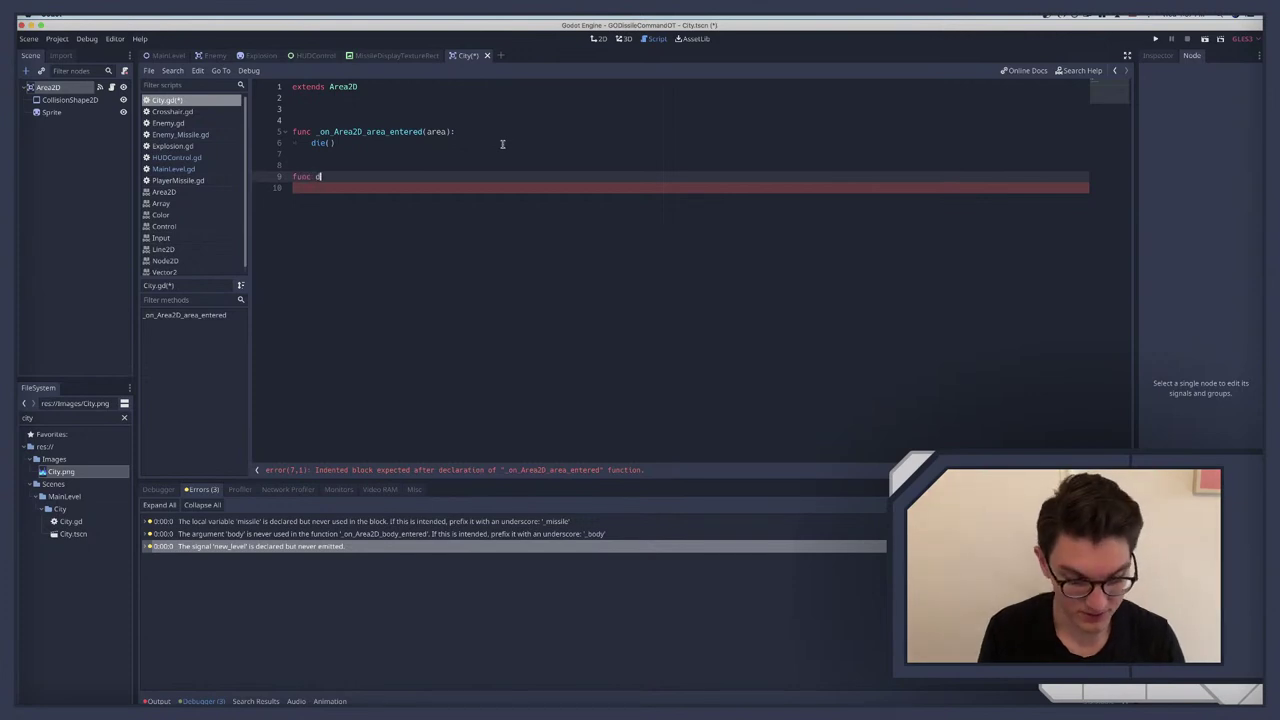
{"action": "type", "text": "ie():"}
{"action": "key", "text": "Return"}
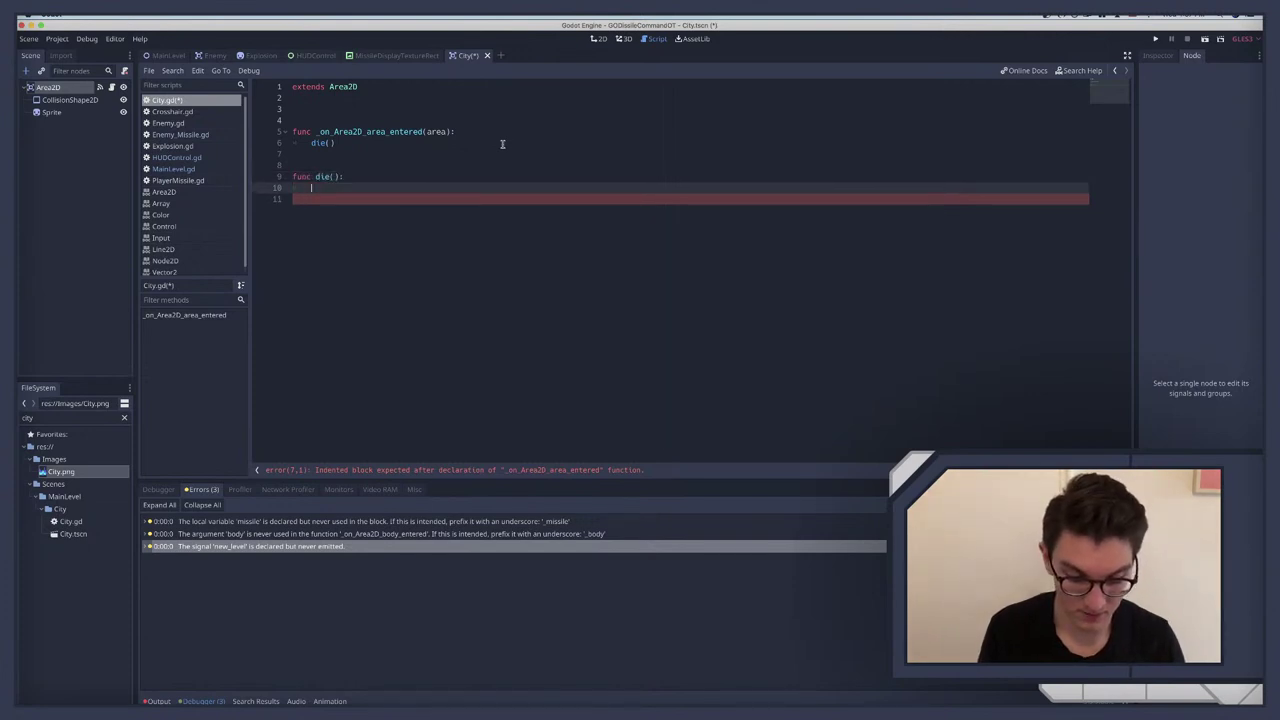
{"action": "type", "text": "queue_free()"}
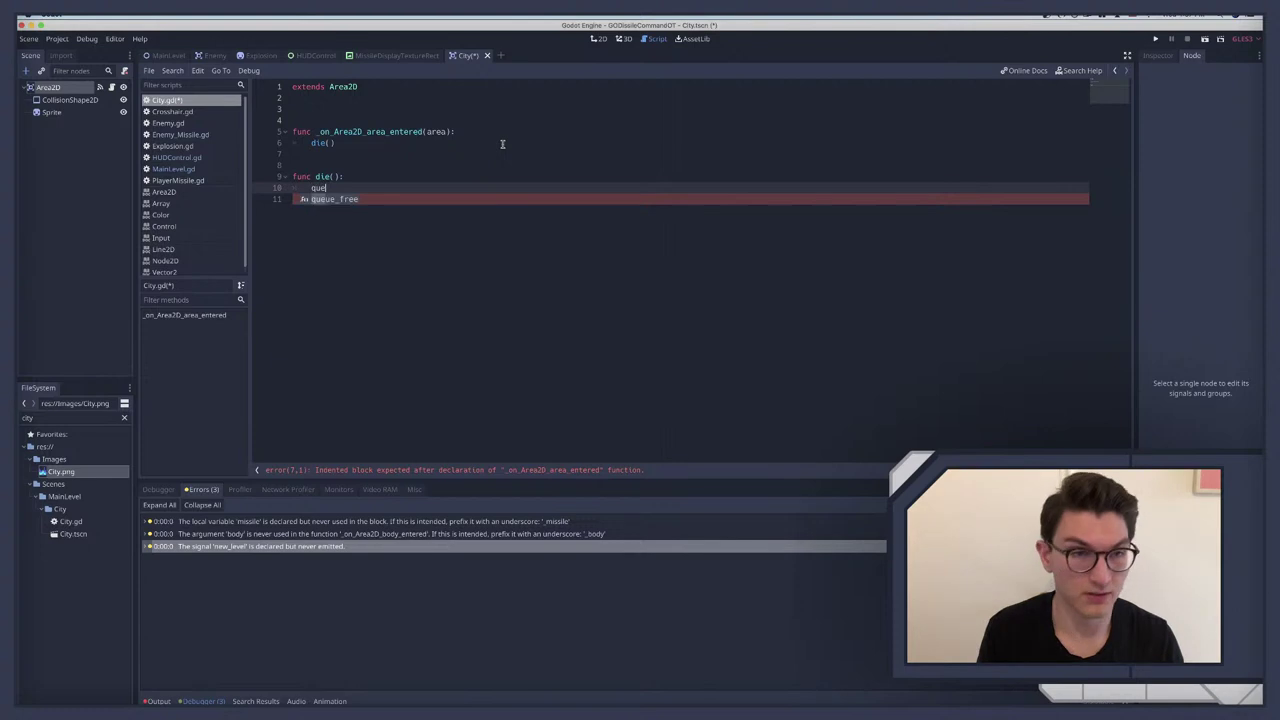
Step: Declare var dead = false, guard die() with if !dead setting dead = true, and save
{"action": "left_click", "coordinate": [321, 94]}
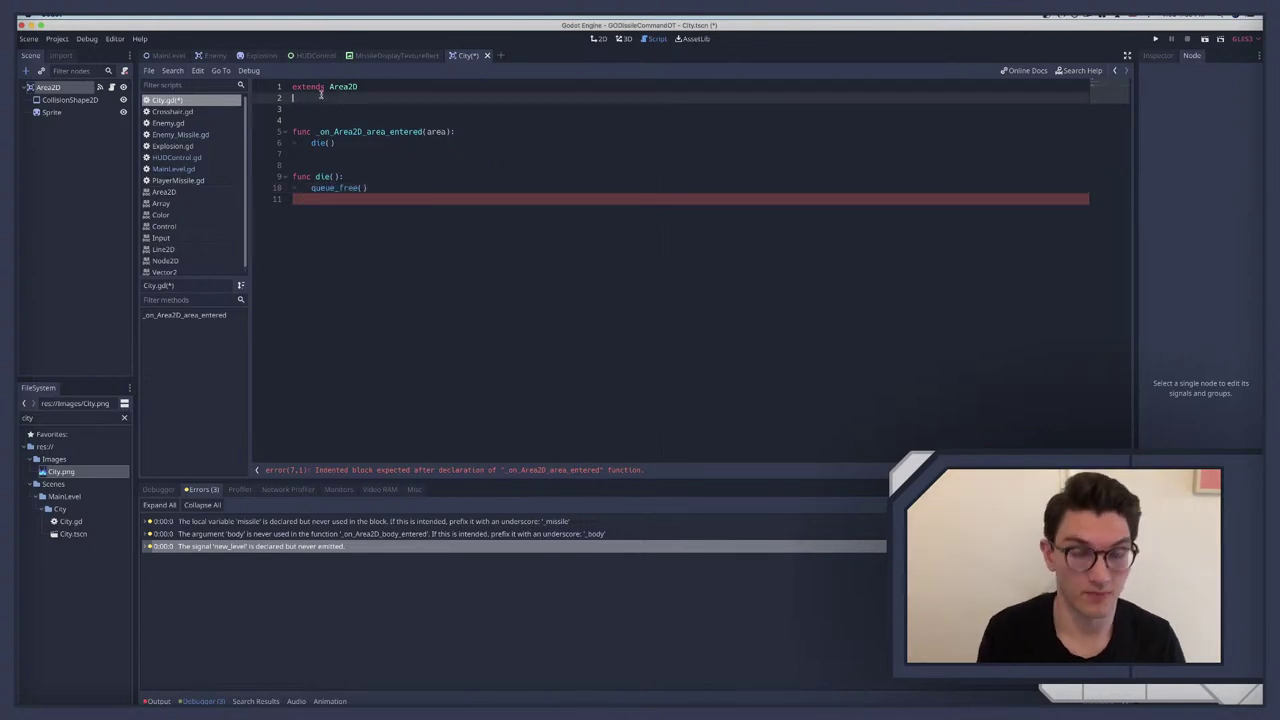
{"action": "key", "text": "Return"}
{"action": "key", "text": "Return"}
{"action": "type", "text": "v"}
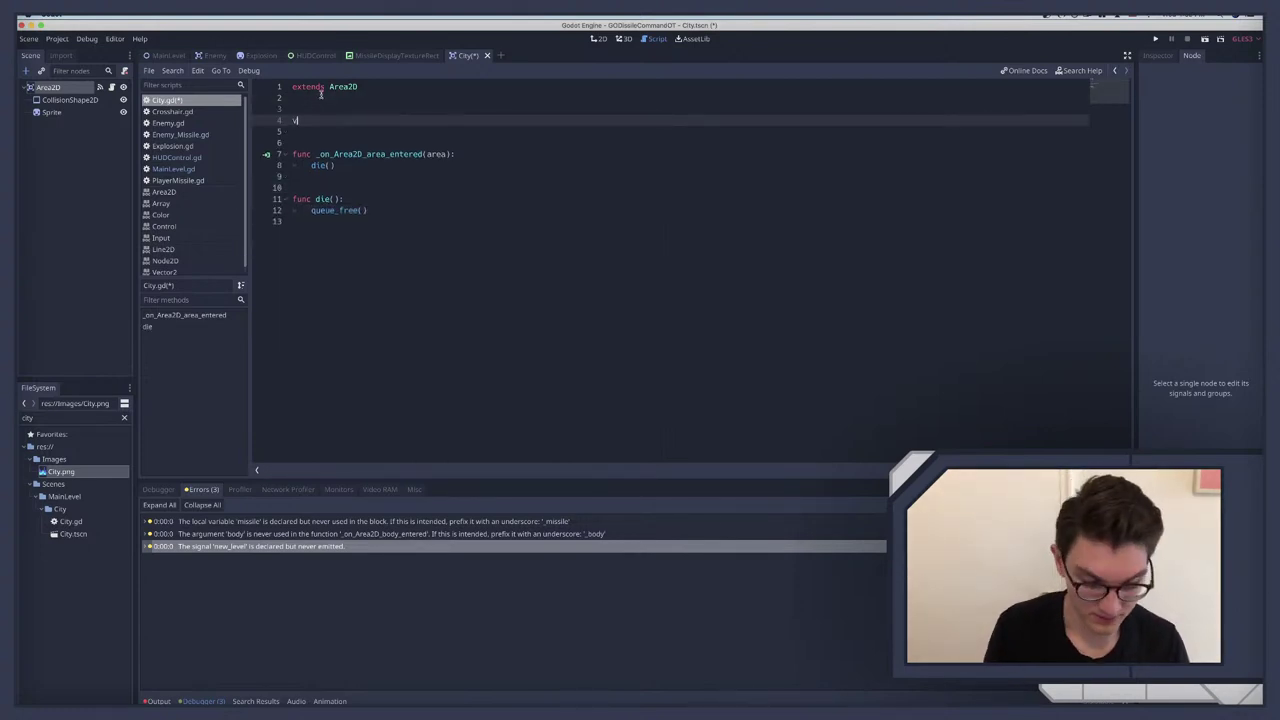
{"action": "type", "text": "ar dead = fals"}
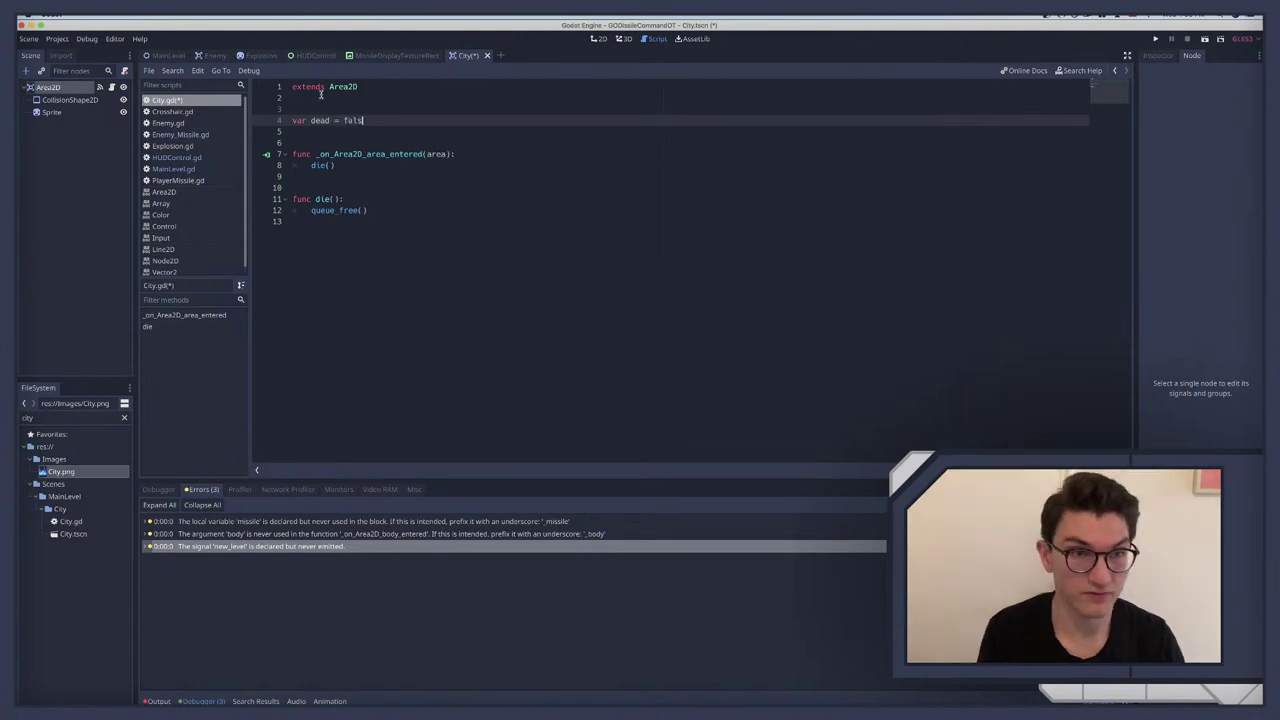
{"action": "type", "text": "e"}
{"action": "left_click", "coordinate": [357, 199]}
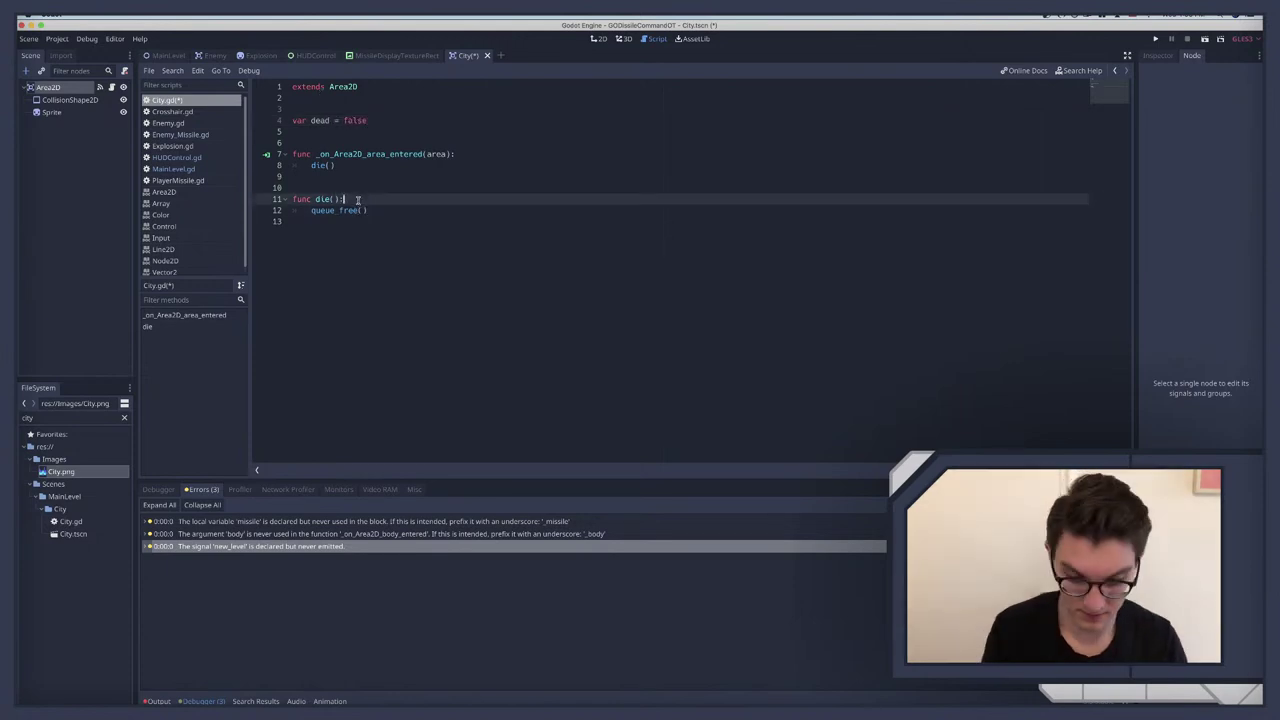
{"action": "key", "text": "Return"}
{"action": "type", "text": "if !d"}
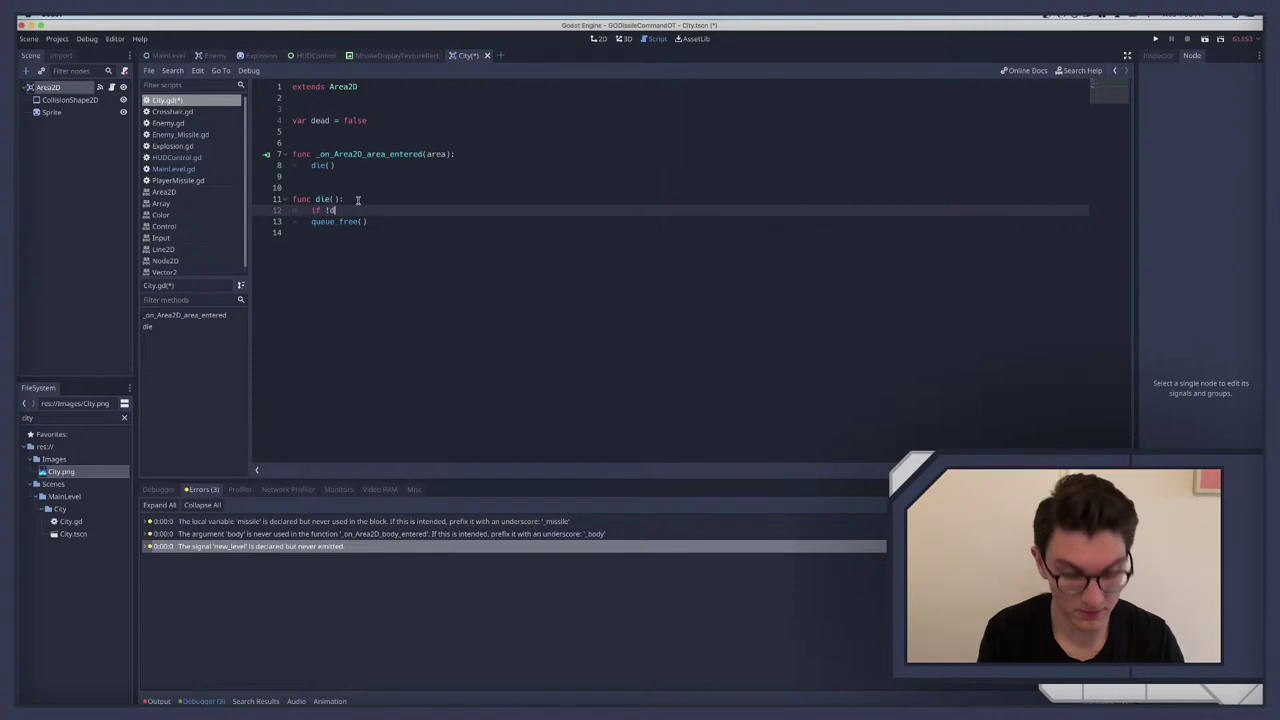
{"action": "type", "text": "ead:"}
{"action": "key", "text": "Return"}
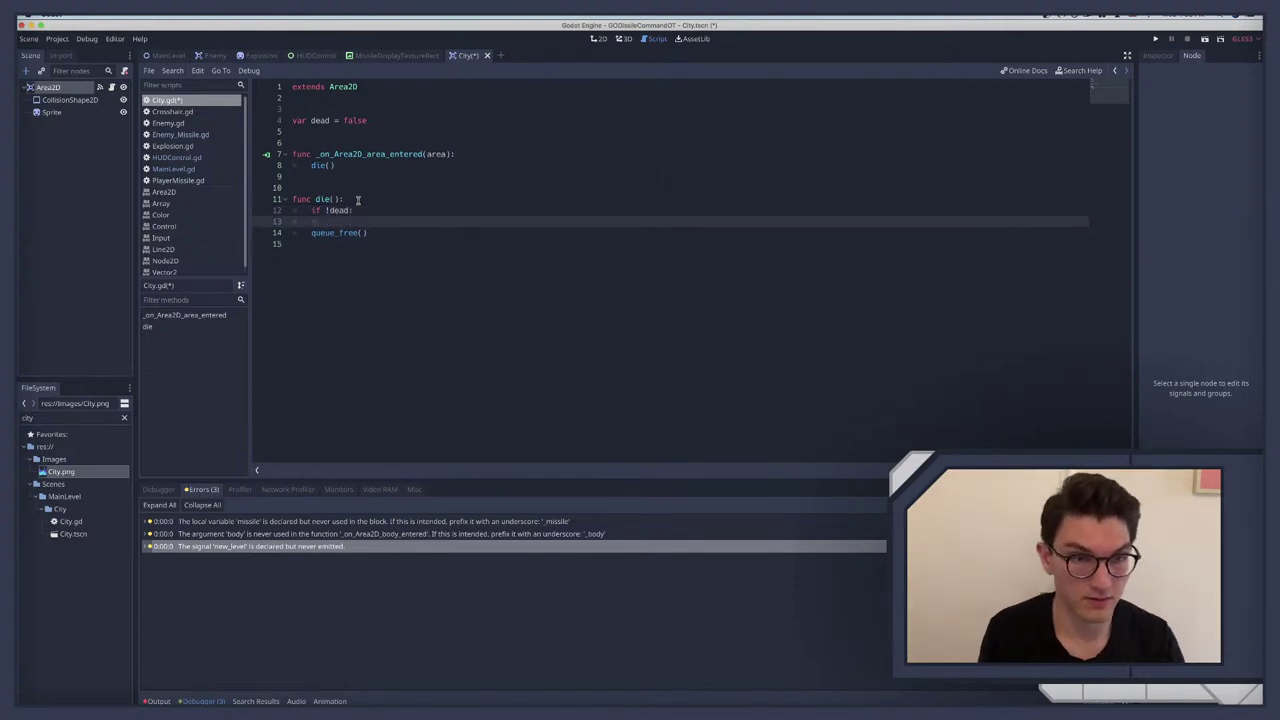
{"action": "type", "text": "dead"}
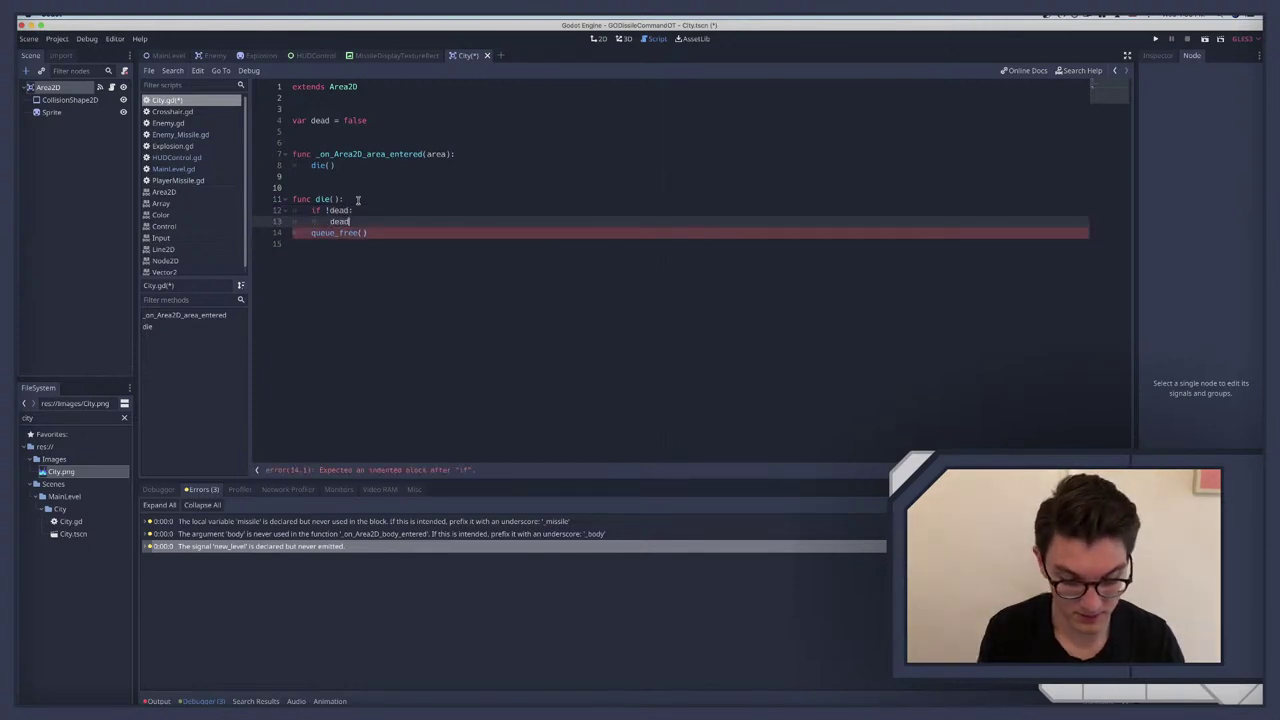
{"action": "type", "text": " = true"}
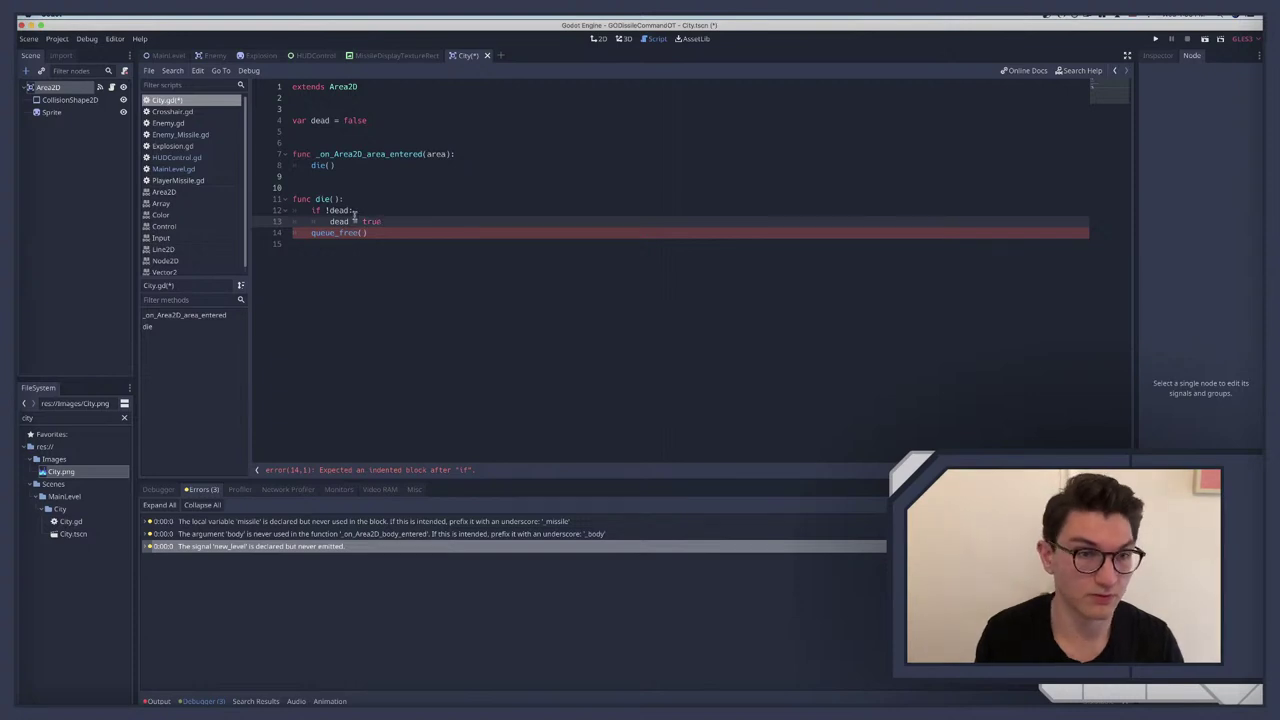
{"action": "left_click", "coordinate": [310, 232]}
{"action": "key", "text": "Tab"}
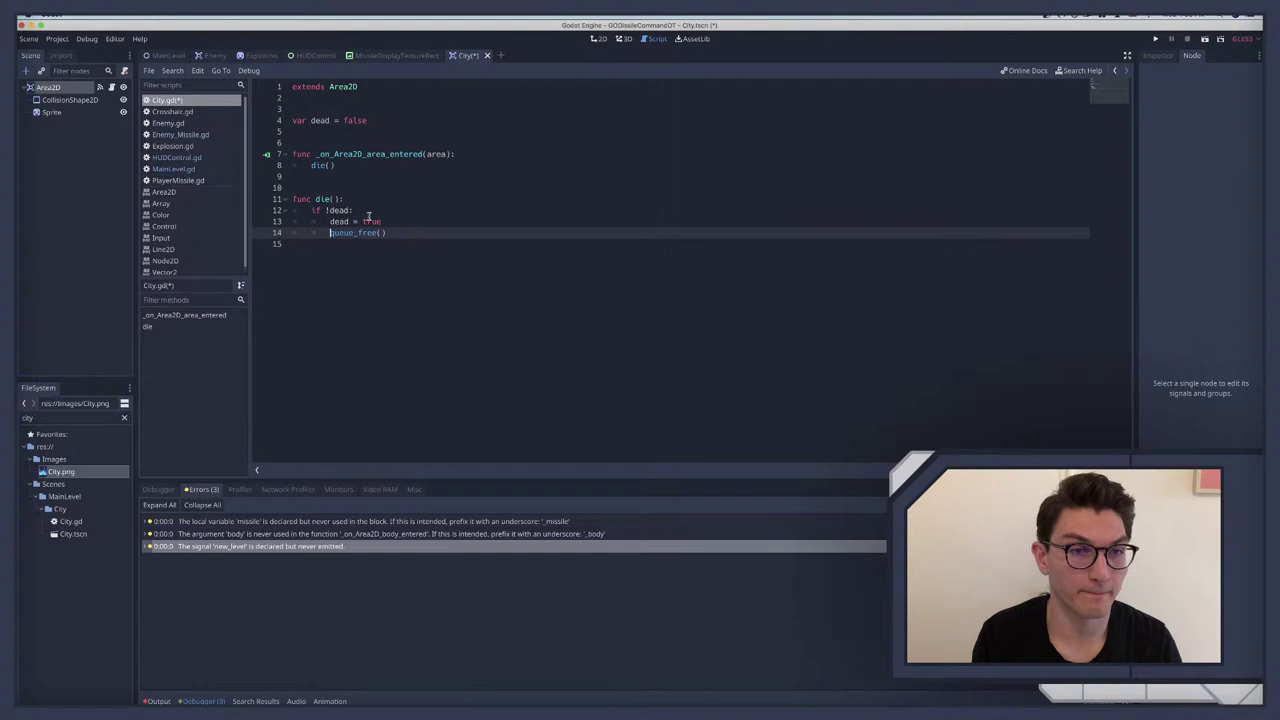
{"action": "left_click", "coordinate": [398, 232]}
{"action": "key", "text": "ctrl+s"}
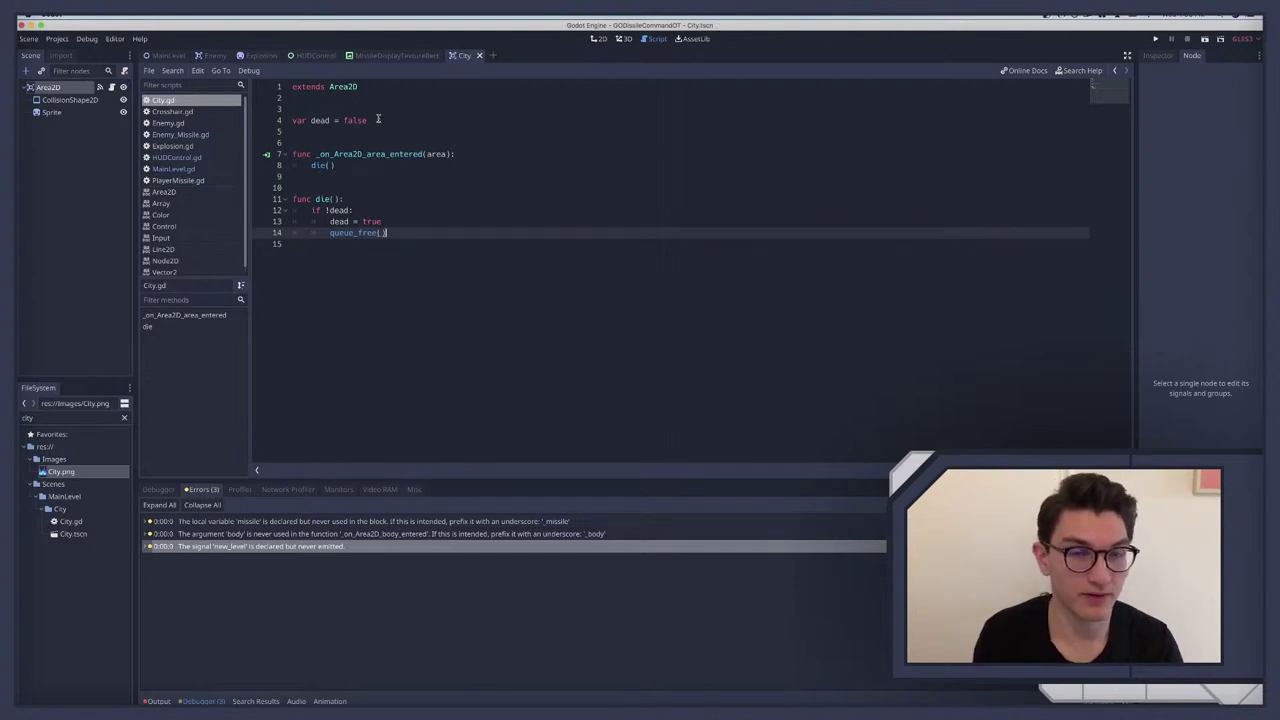
Step: Switch to the MainLevel scene, abandoning a 'city' search in the new-node dialog
{"action": "left_click", "coordinate": [166, 56]}
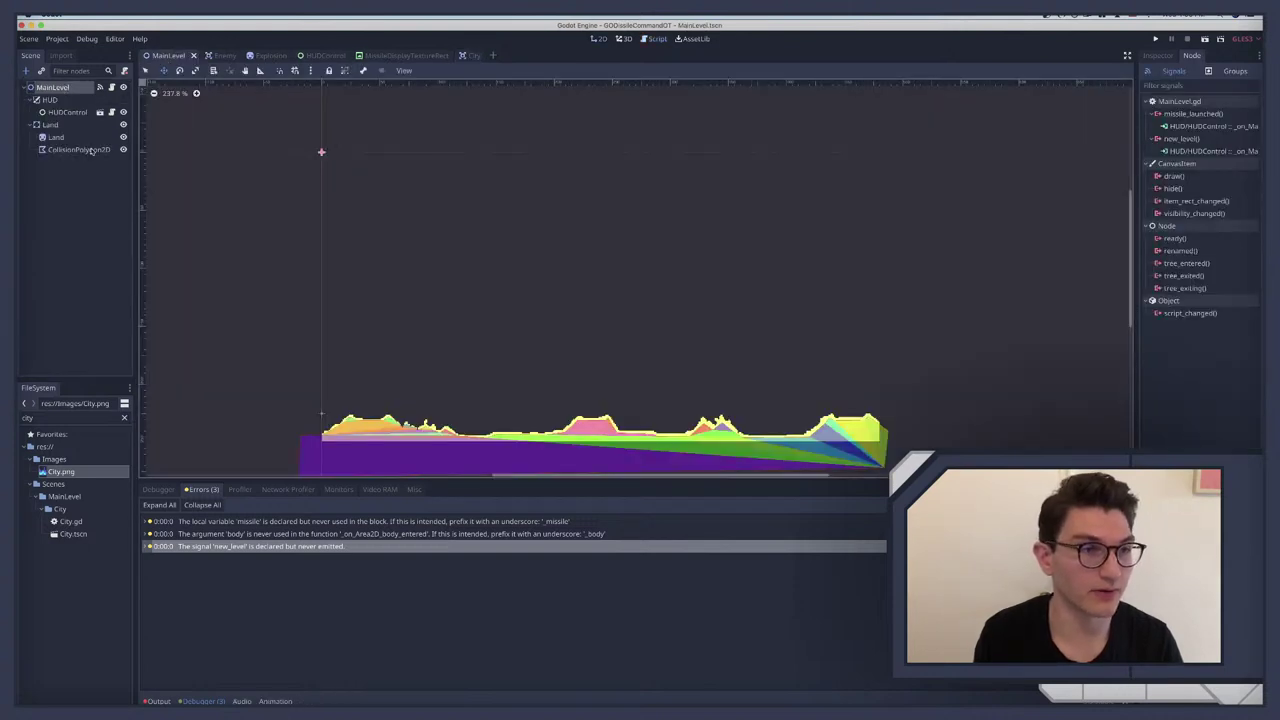
{"action": "key", "text": "super+a"}
{"action": "type", "text": "city"}
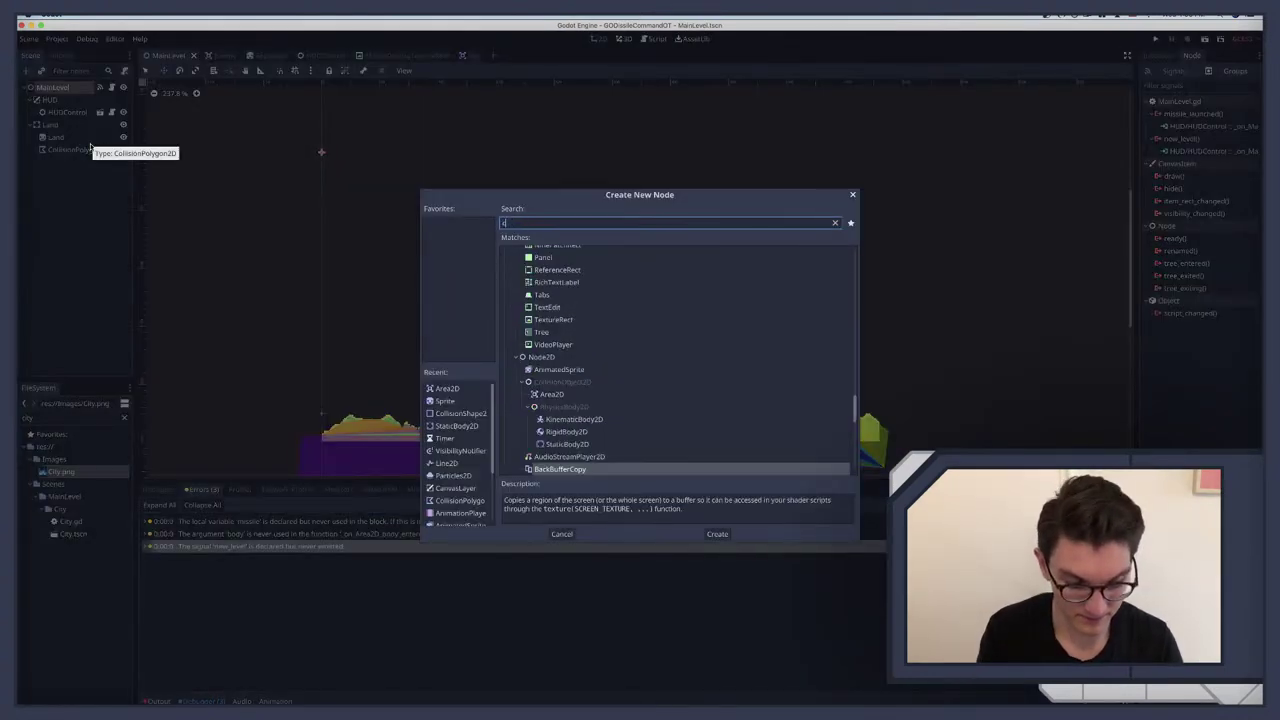
{"action": "key", "text": "BackSpace"}
{"action": "key", "text": "BackSpace"}
{"action": "key", "text": "BackSpace"}
{"action": "key", "text": "BackSpace"}
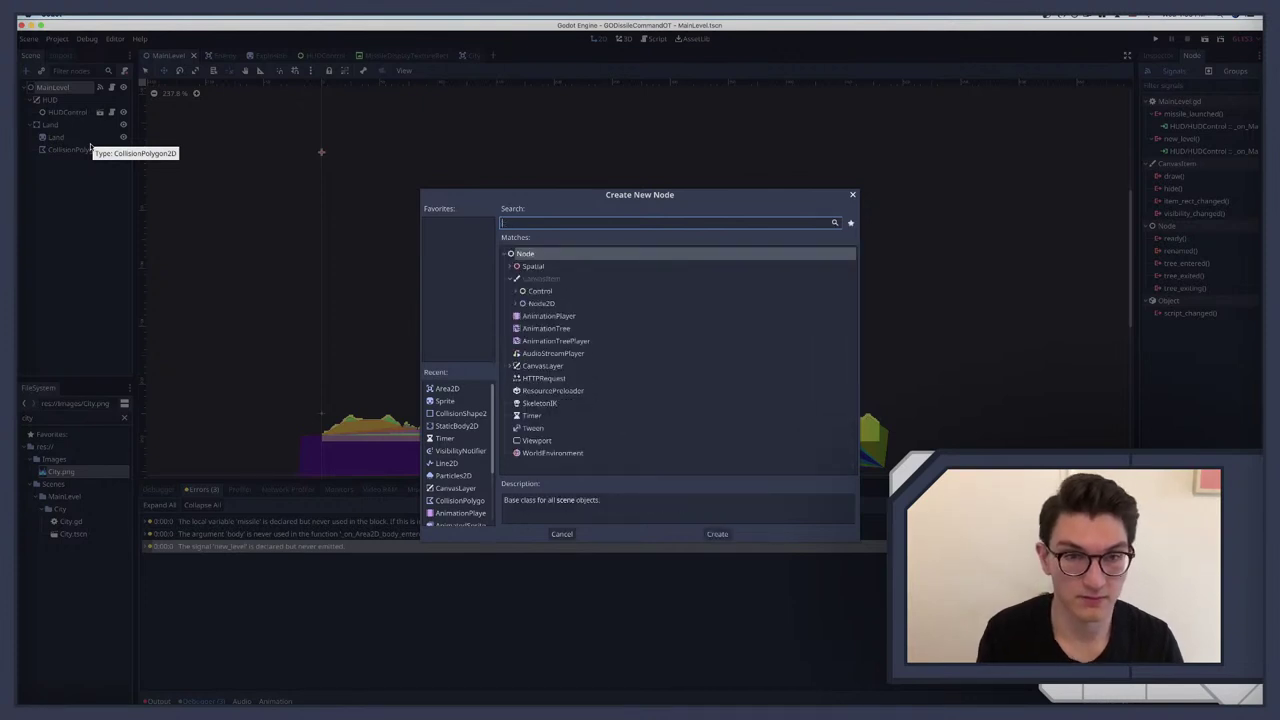
{"action": "key", "text": "Escape"}
Step: Instance City.tscn into MainLevel, place it on the purple ground, and run the game
{"action": "key", "text": "super+shift+a"}
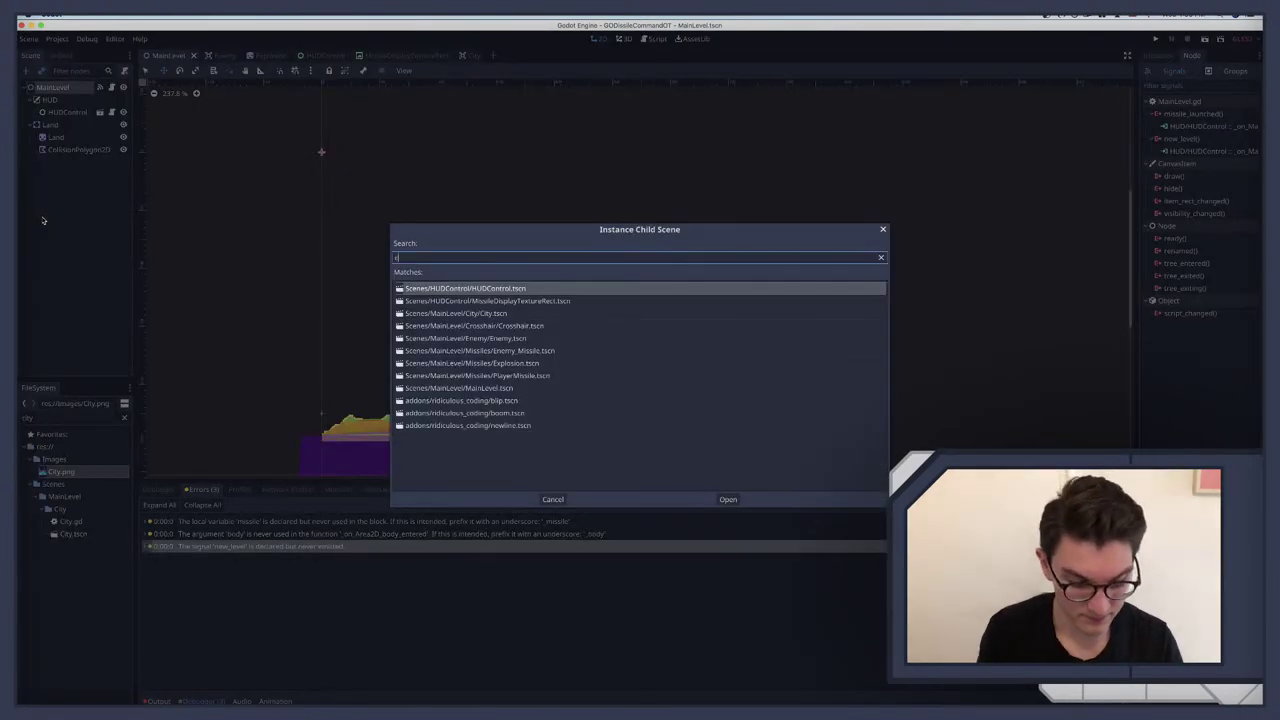
{"action": "type", "text": "city"}
{"action": "key", "text": "Return"}
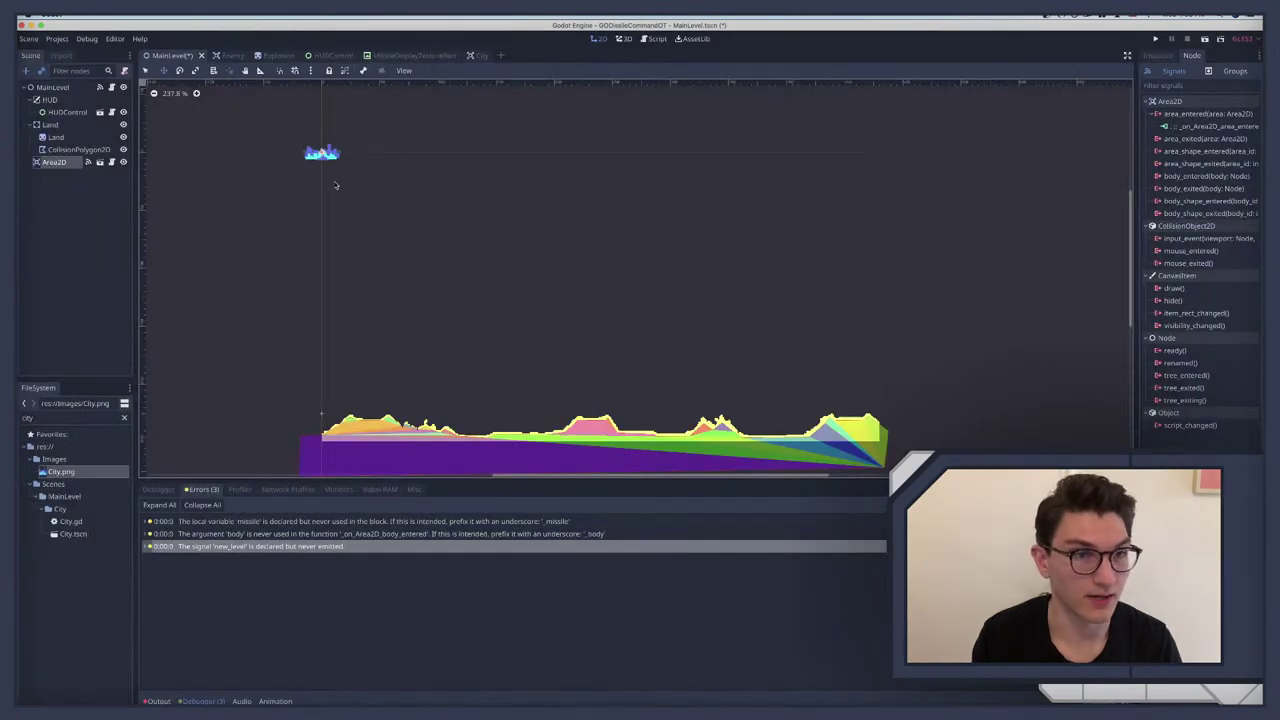
{"action": "left_click_drag", "start_coordinate": [307, 148], "coordinate": [512, 431]}
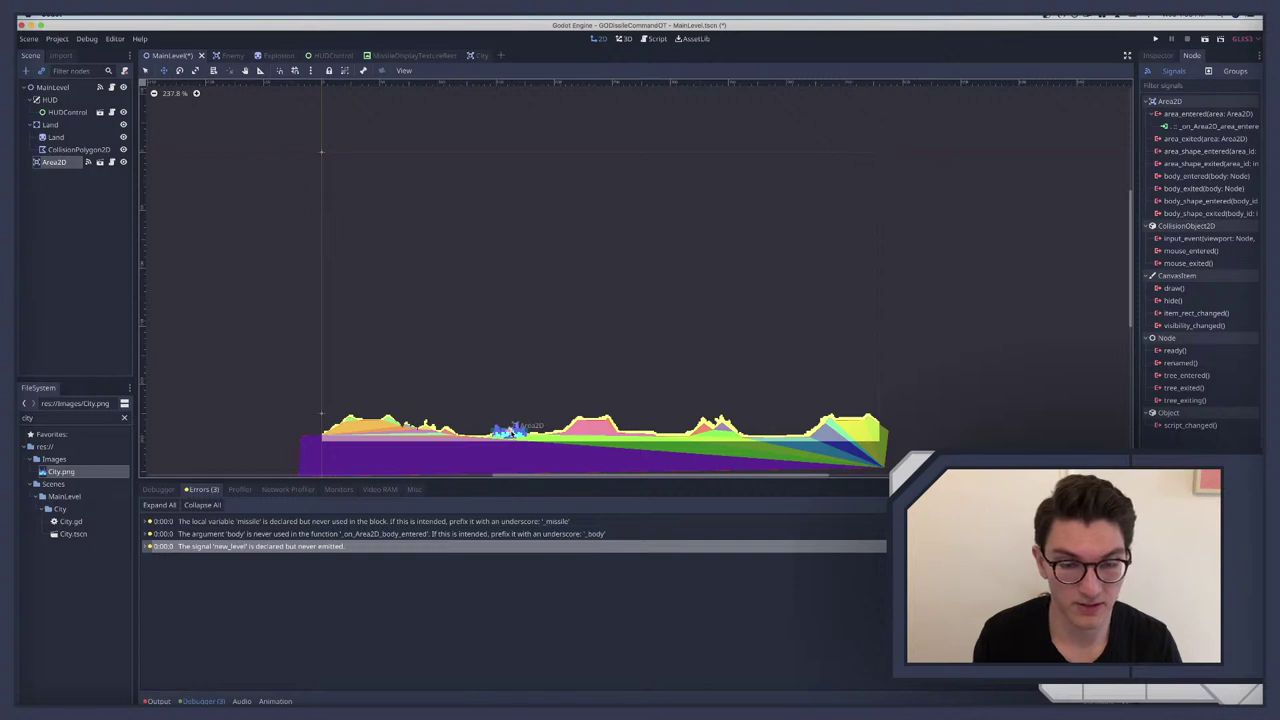
{"action": "key", "text": "super+b"}
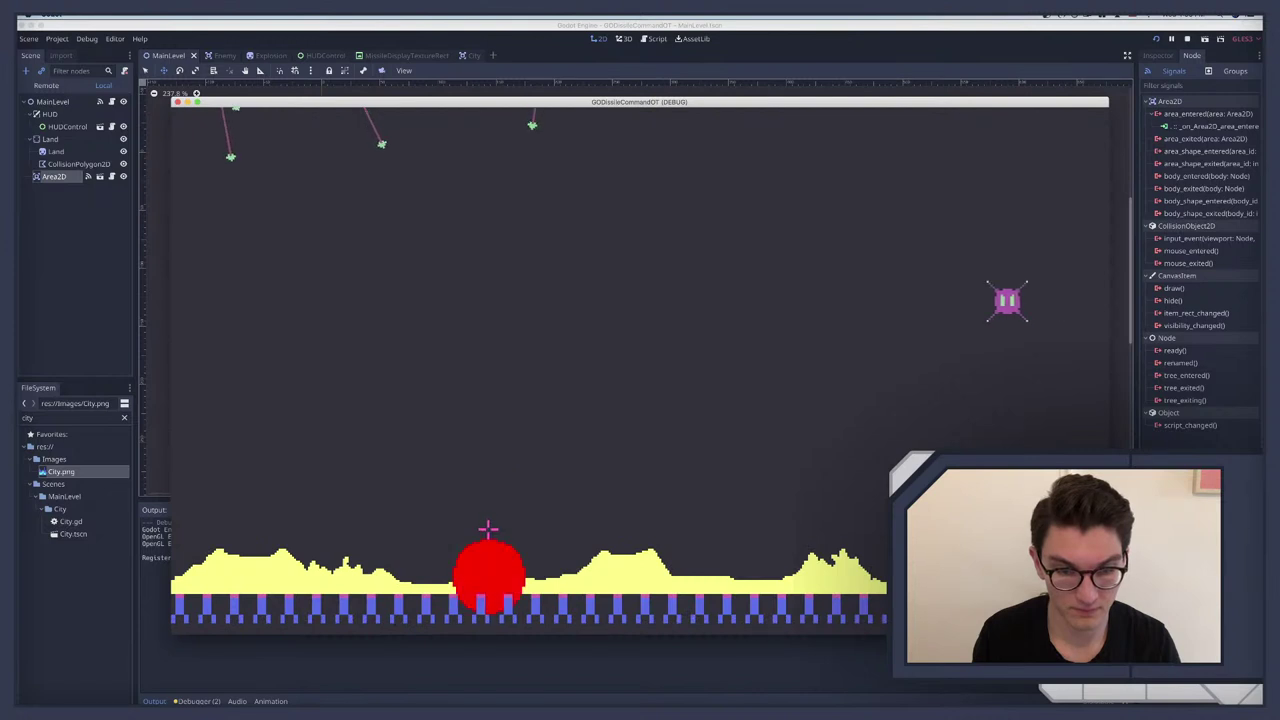
Step: Fire six missiles at the enemy ship and incoming missiles, then quit the test game
{"action": "left_click", "coordinate": [788, 323]}
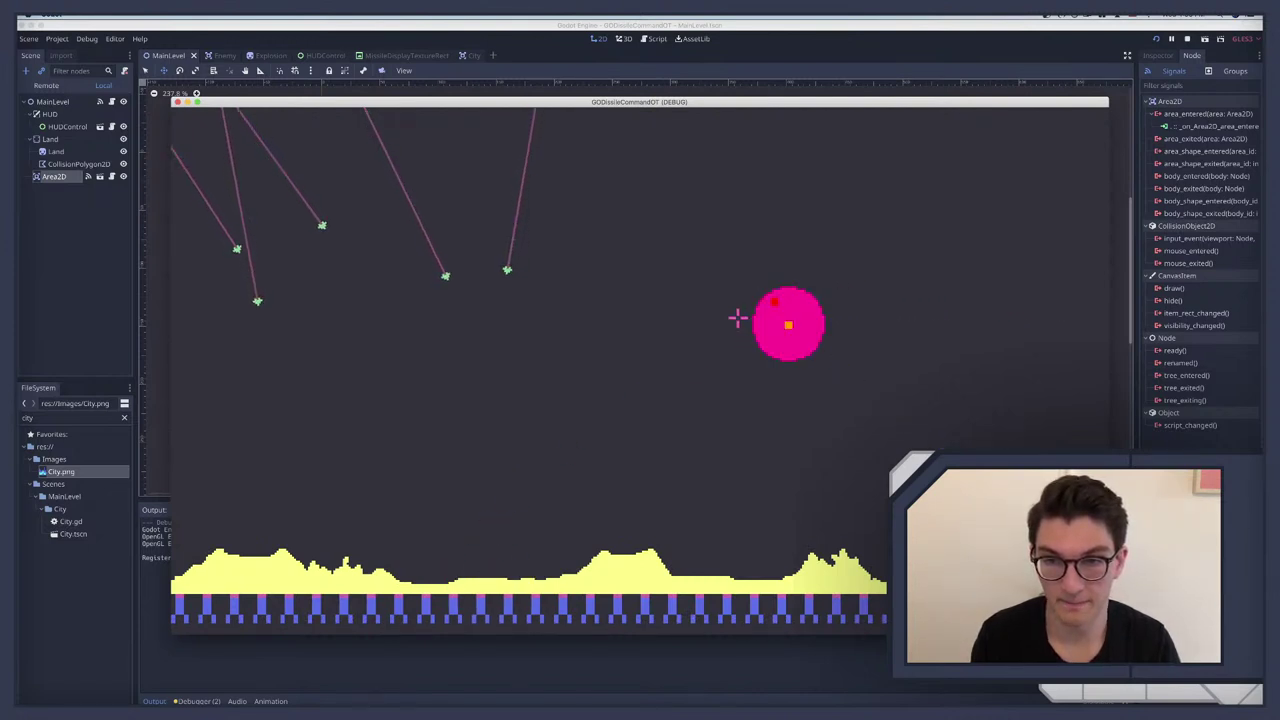
{"action": "left_click", "coordinate": [481, 359]}
{"action": "left_click", "coordinate": [275, 453]}
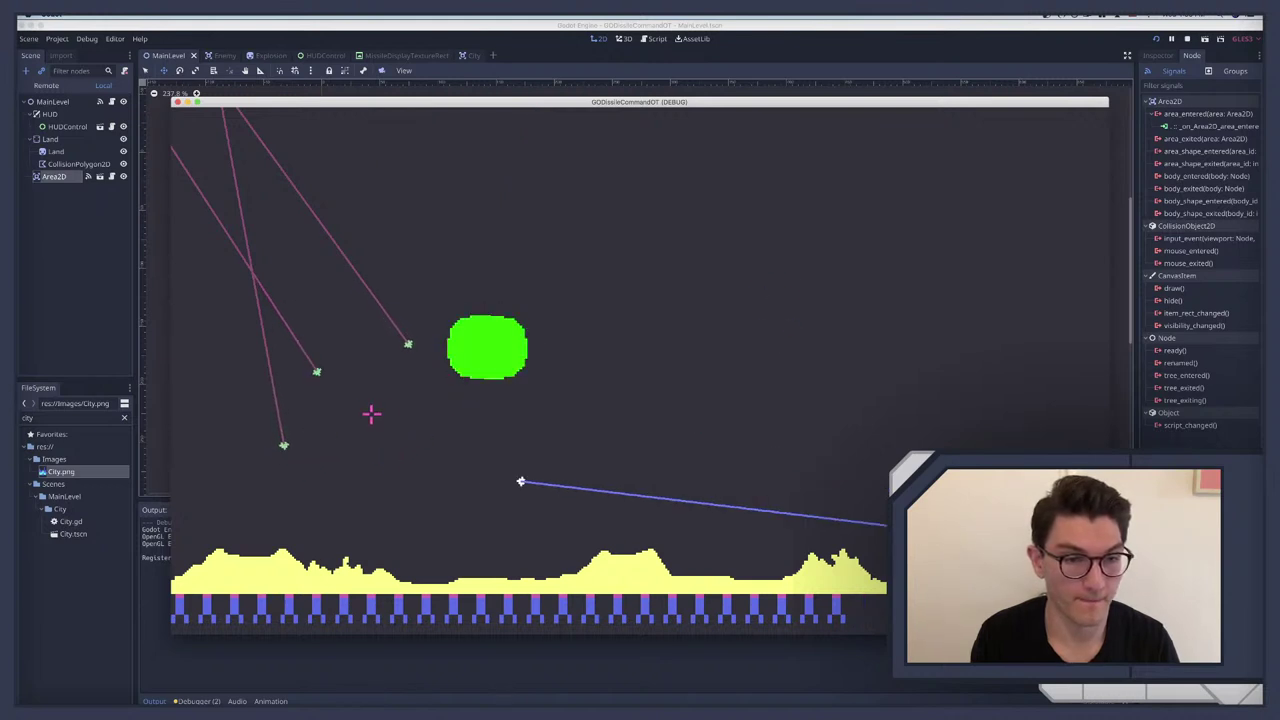
{"action": "left_click", "coordinate": [419, 432]}
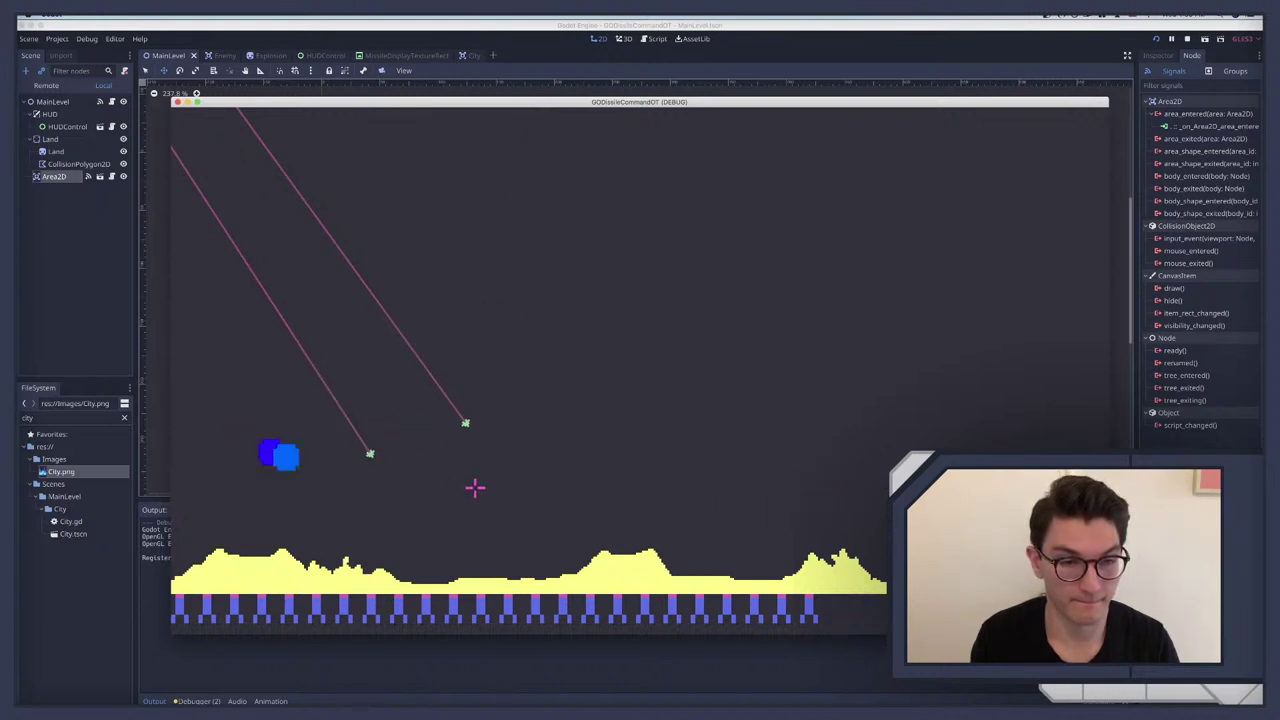
{"action": "left_click", "coordinate": [399, 498]}
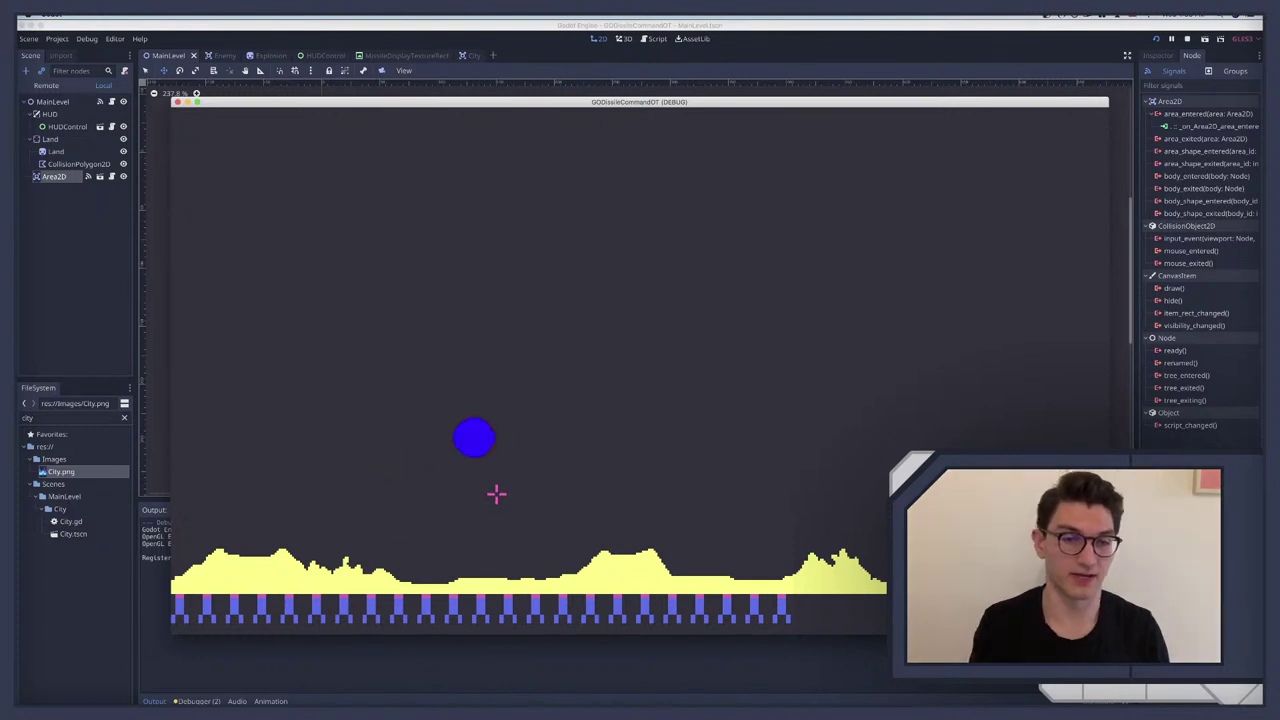
{"action": "left_click", "coordinate": [621, 316]}
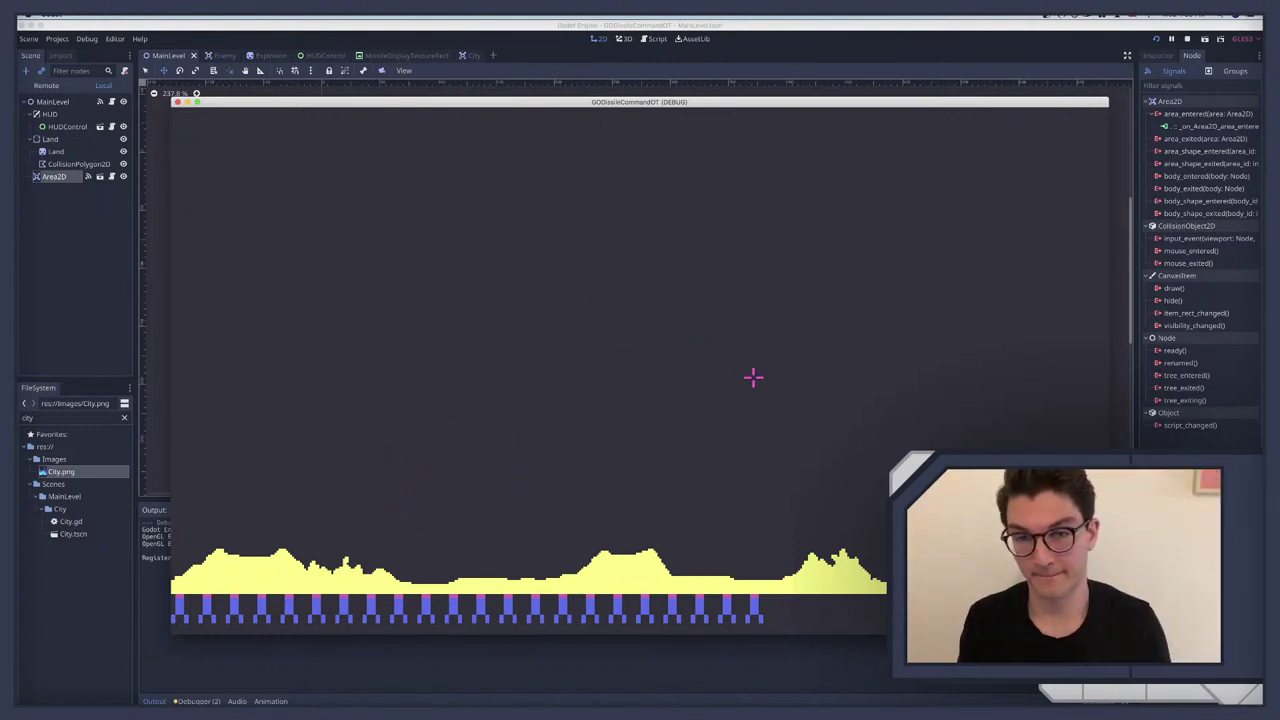
{"action": "key", "text": "super+q"}
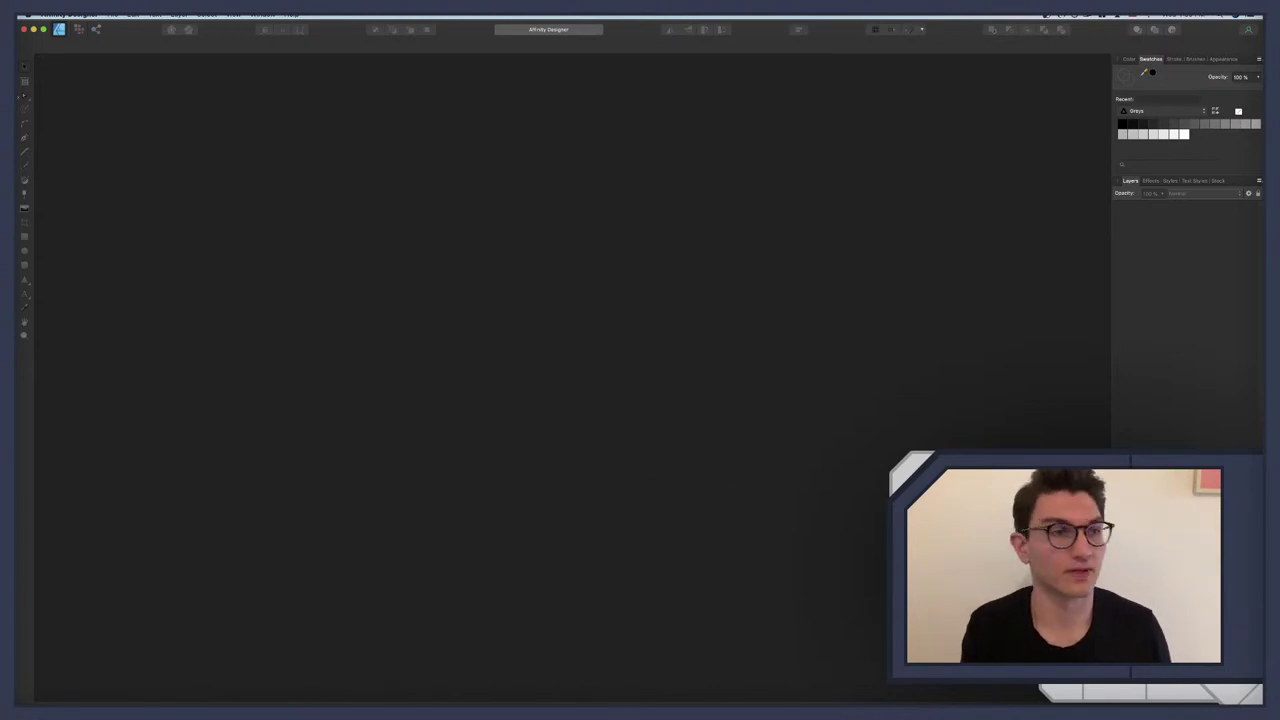
Step: Open AFD_Assets.afdesign from the File menu's recent documents
{"action": "left_click", "coordinate": [114, 16]}
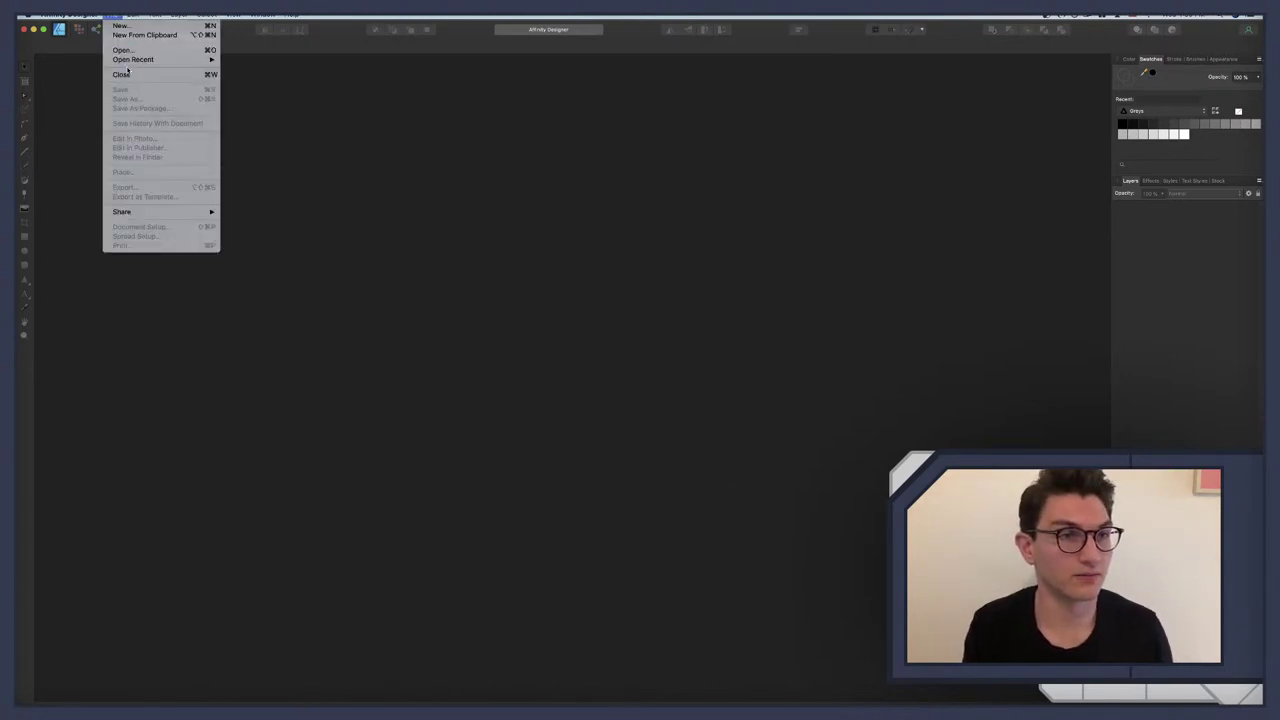
{"action": "mouse_move", "coordinate": [129, 62]}
{"action": "left_click", "coordinate": [271, 59]}
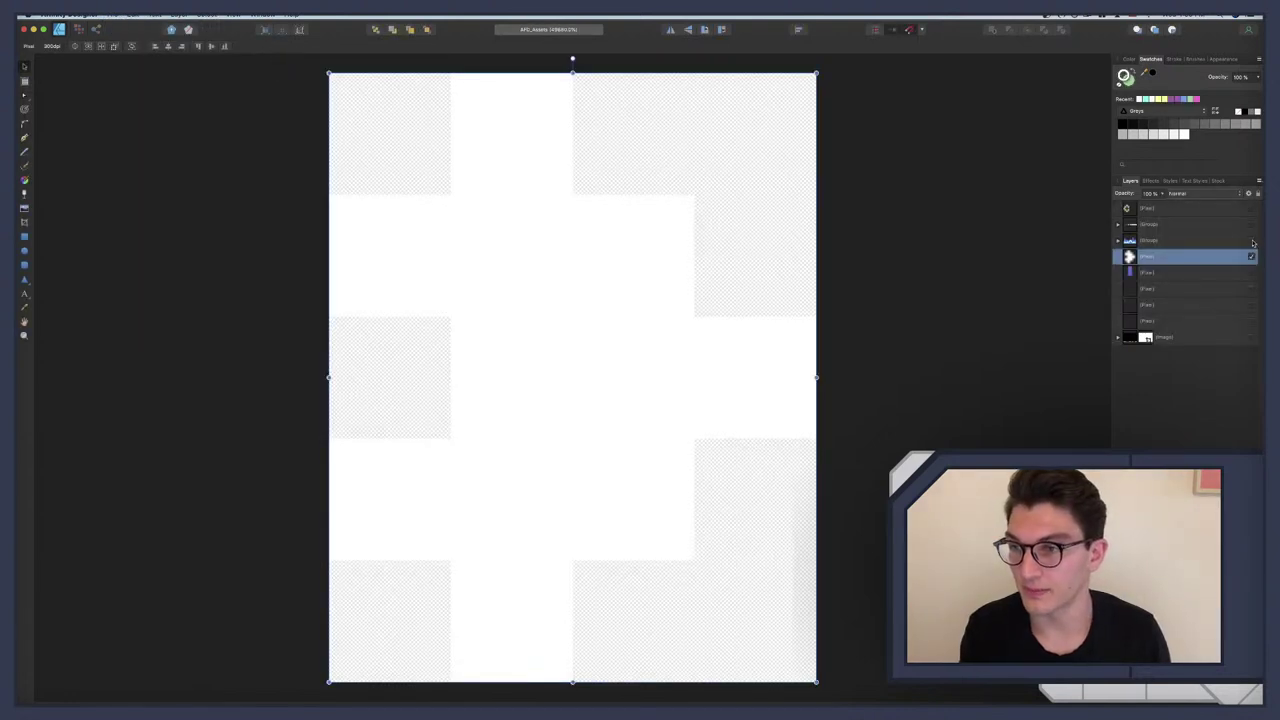
Step: Select the Group layer and set the document width to 30 px in Document Setup
{"action": "left_click", "coordinate": [1155, 241]}
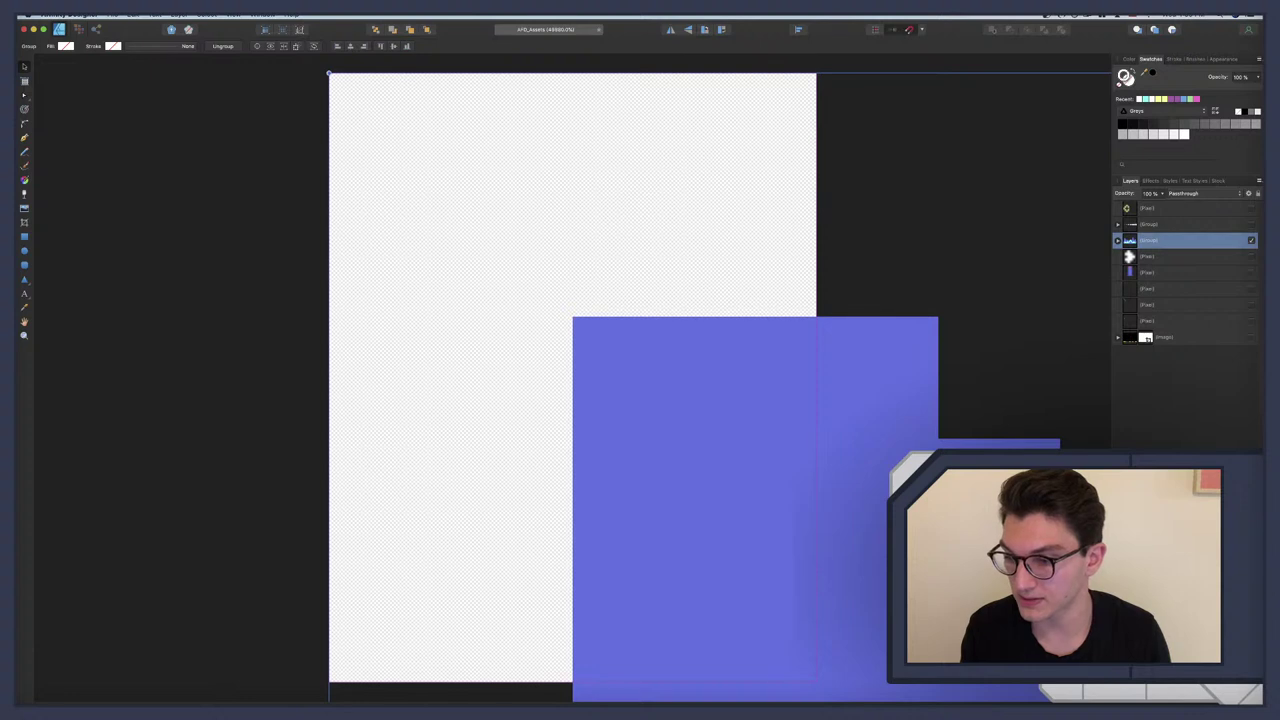
{"action": "key", "text": "super+alt+p"}
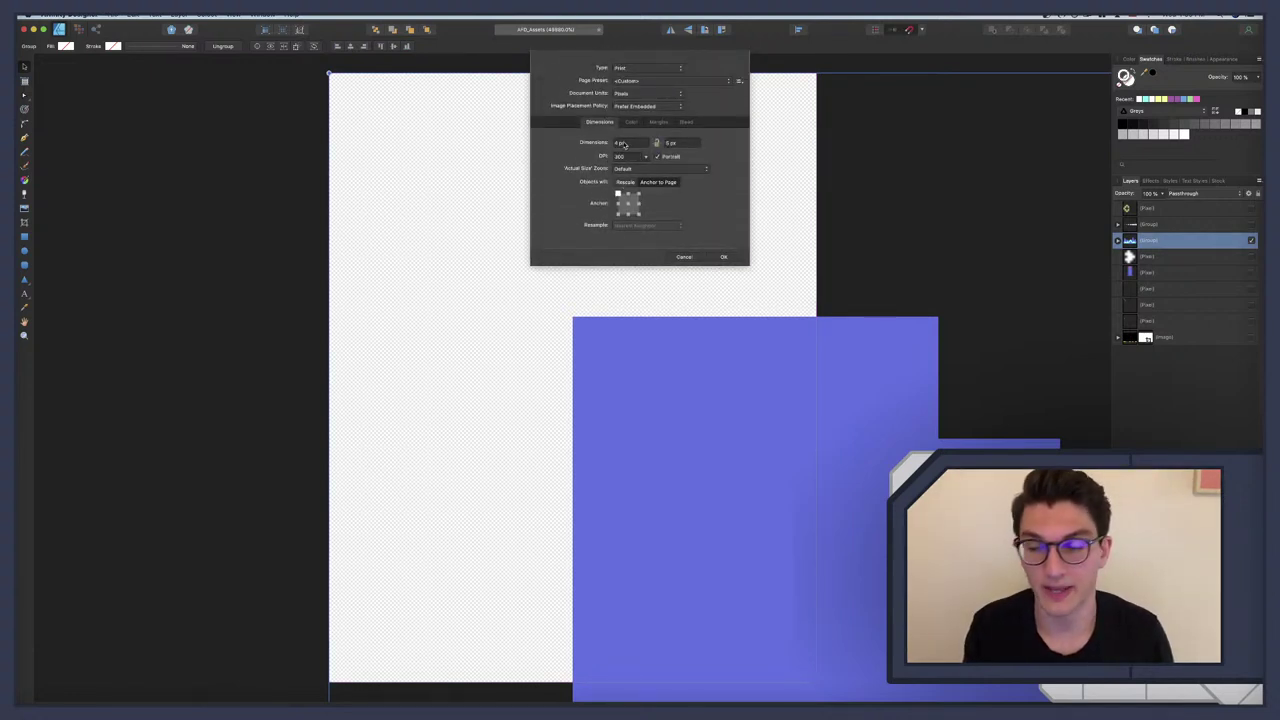
{"action": "left_click", "coordinate": [621, 143]}
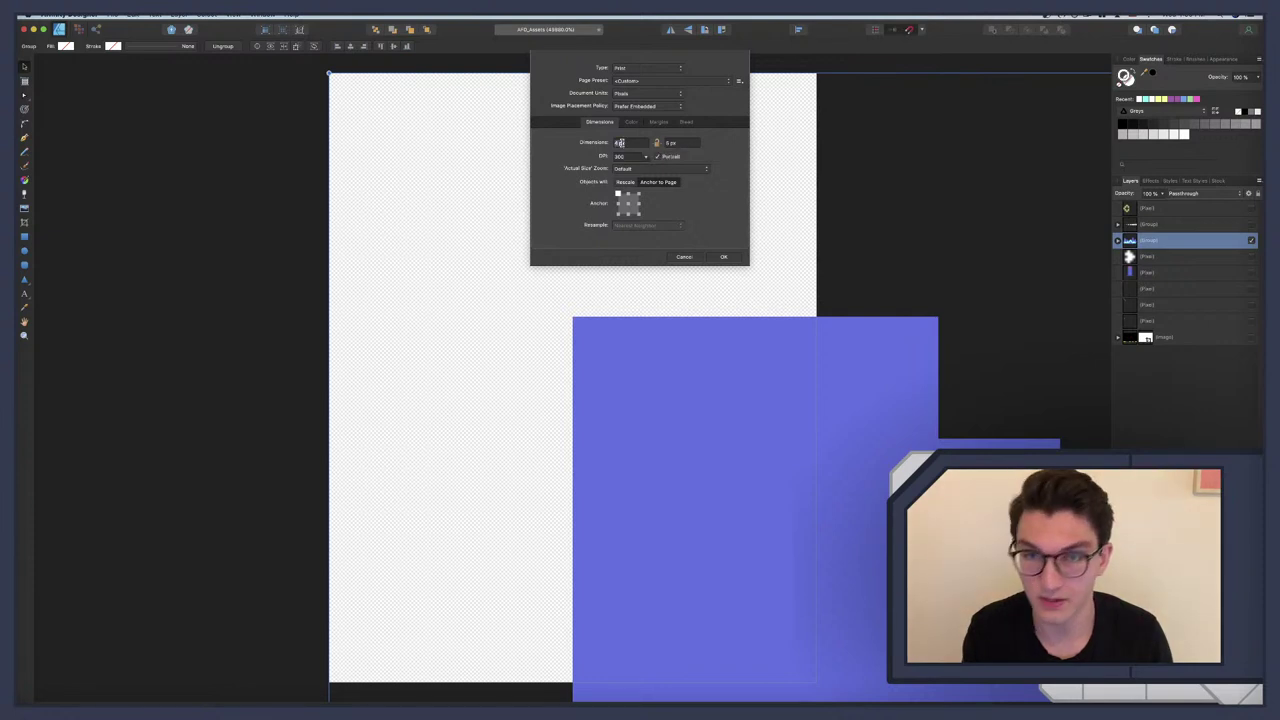
{"action": "type", "text": "30"}
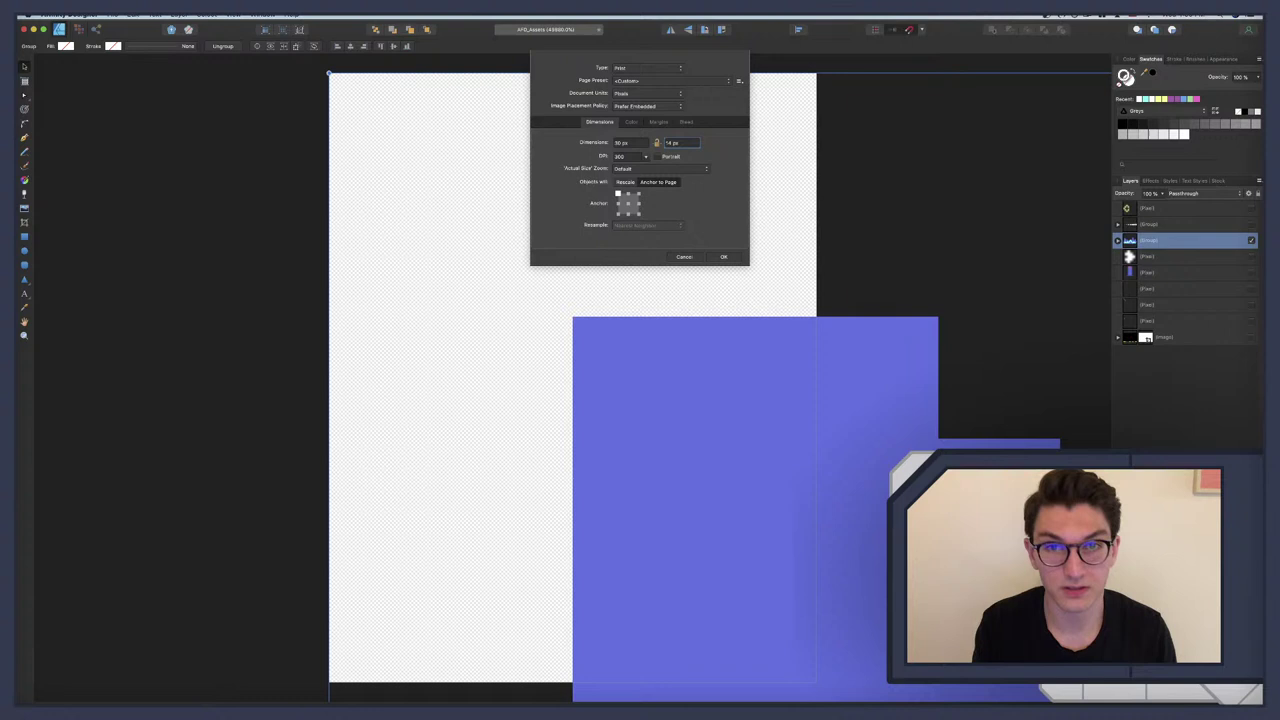
{"action": "key", "text": "Return"}
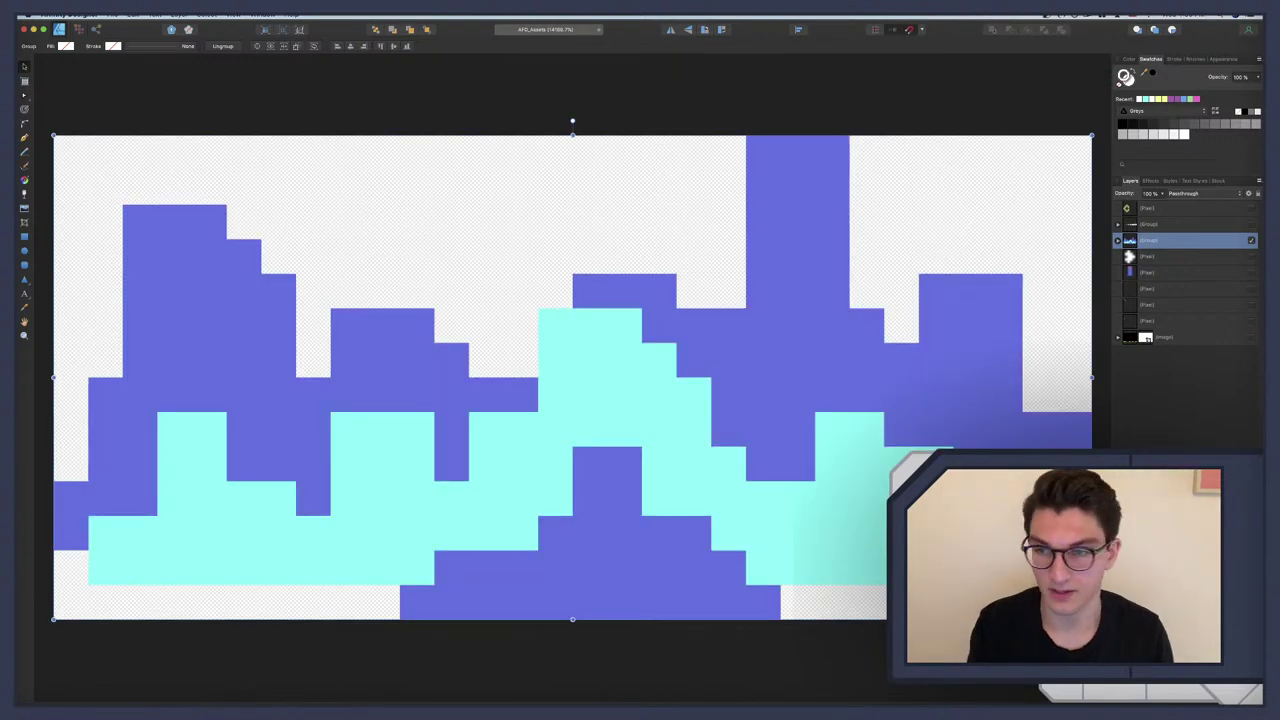
Step: Duplicate the skyline Group and rename the original to City
{"action": "left_click", "coordinate": [1118, 241]}
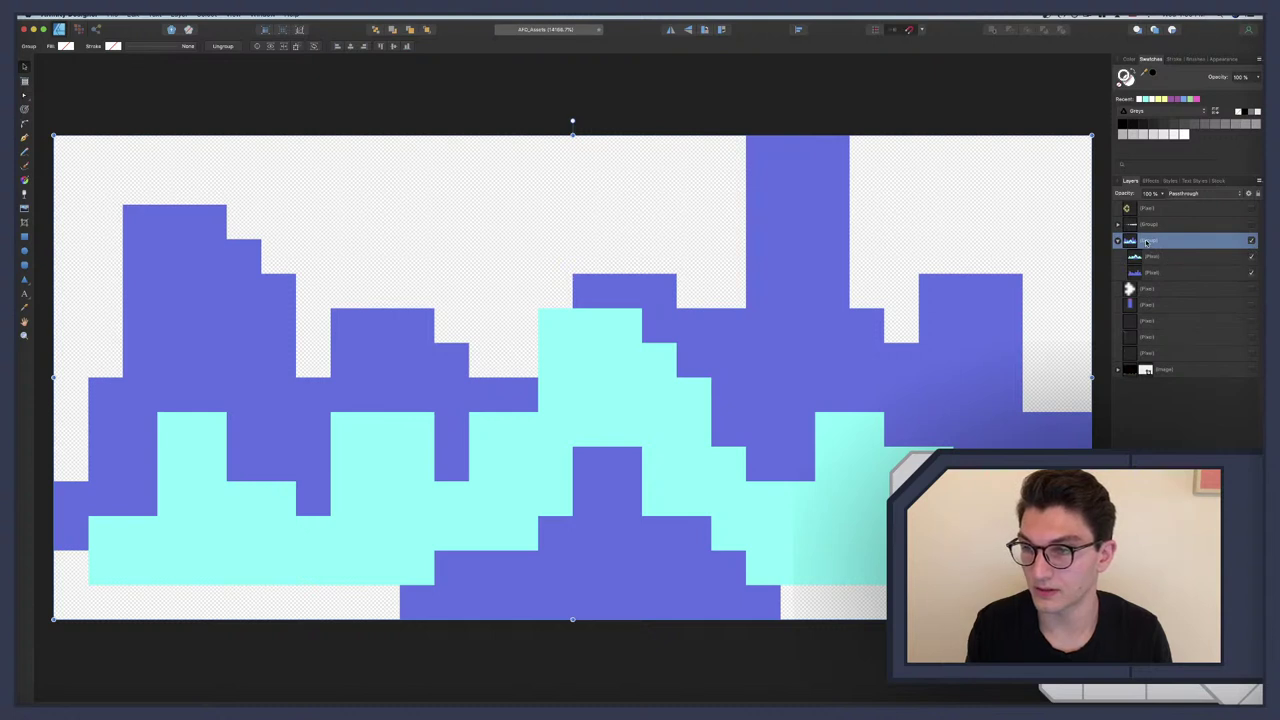
{"action": "left_click", "coordinate": [1118, 241]}
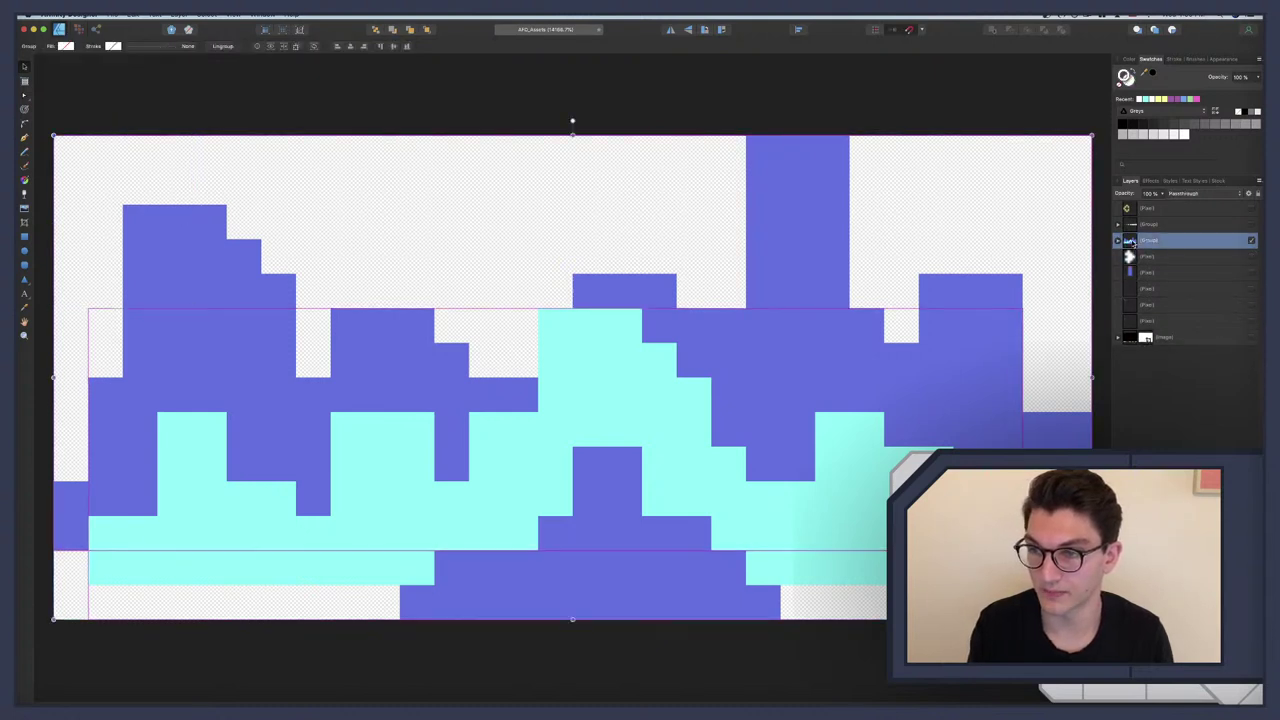
{"action": "key", "text": "super+j"}
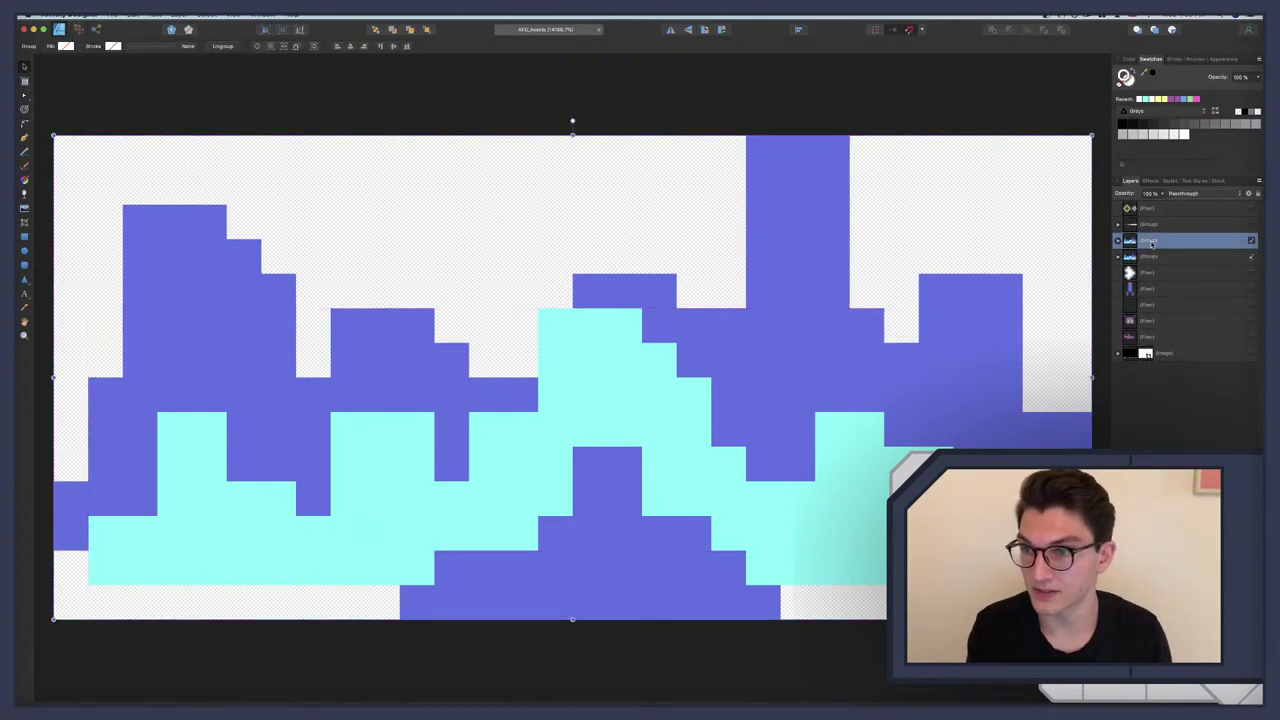
{"action": "double_click", "coordinate": [1151, 243]}
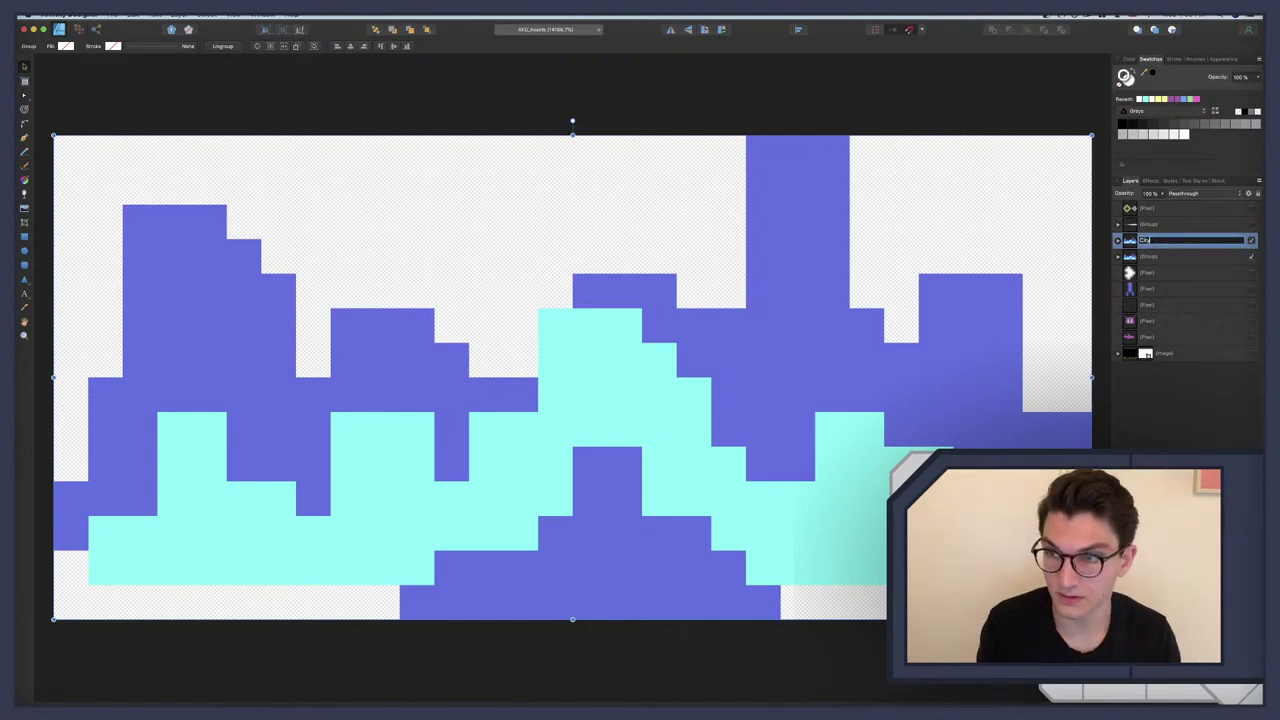
{"action": "type", "text": "City"}
{"action": "key", "text": "Return"}
Step: Rename the duplicated group to CityOutline
{"action": "double_click", "coordinate": [1150, 257]}
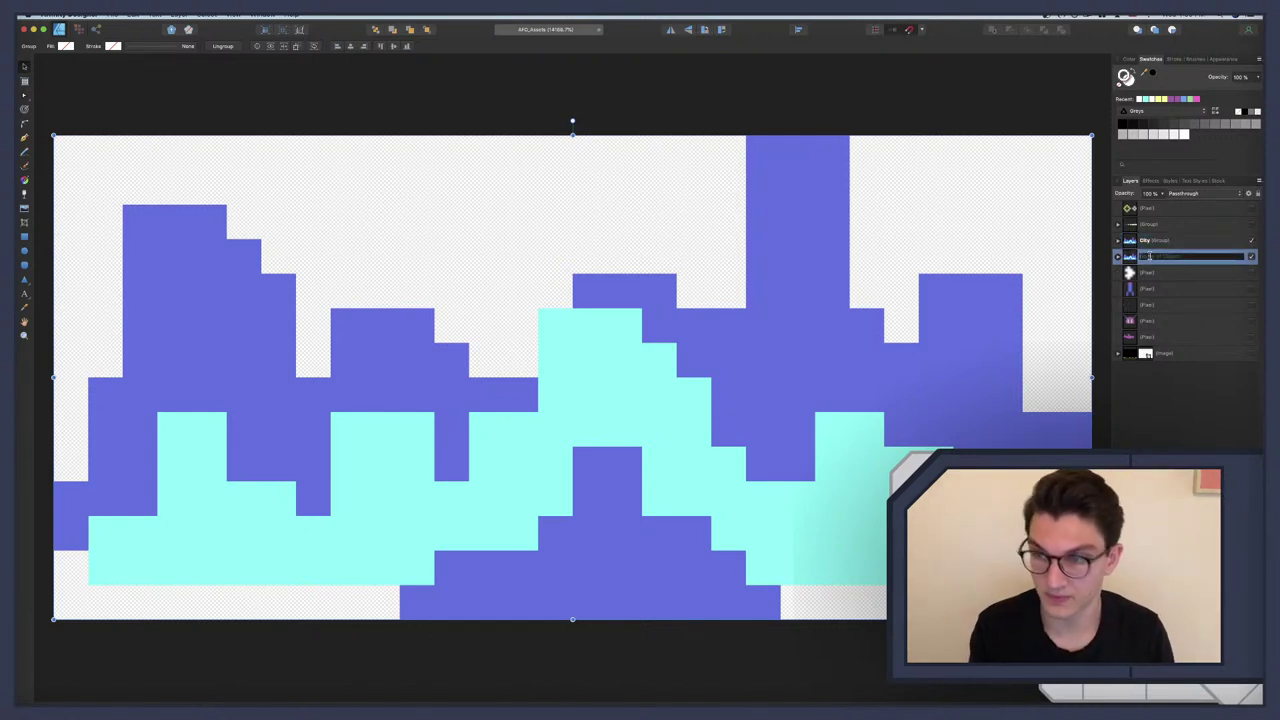
{"action": "type", "text": "CityOutl"}
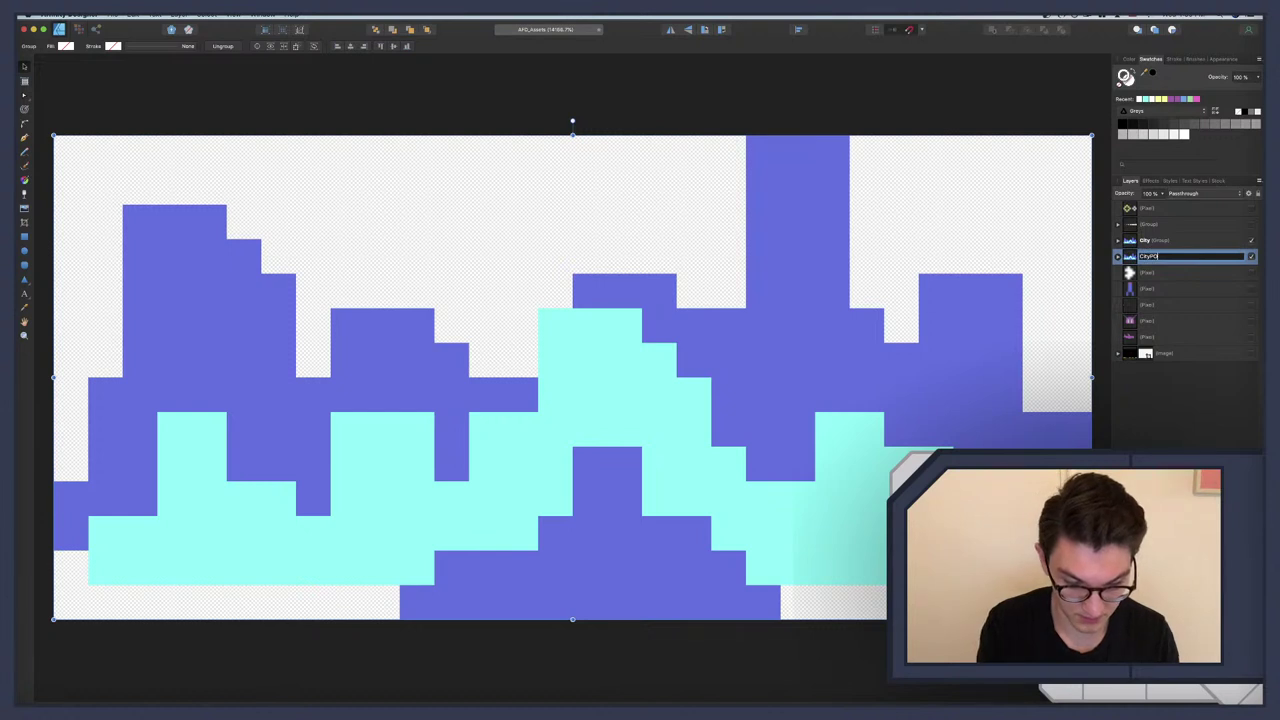
{"action": "key", "text": "BackSpace"}
{"action": "key", "text": "BackSpace"}
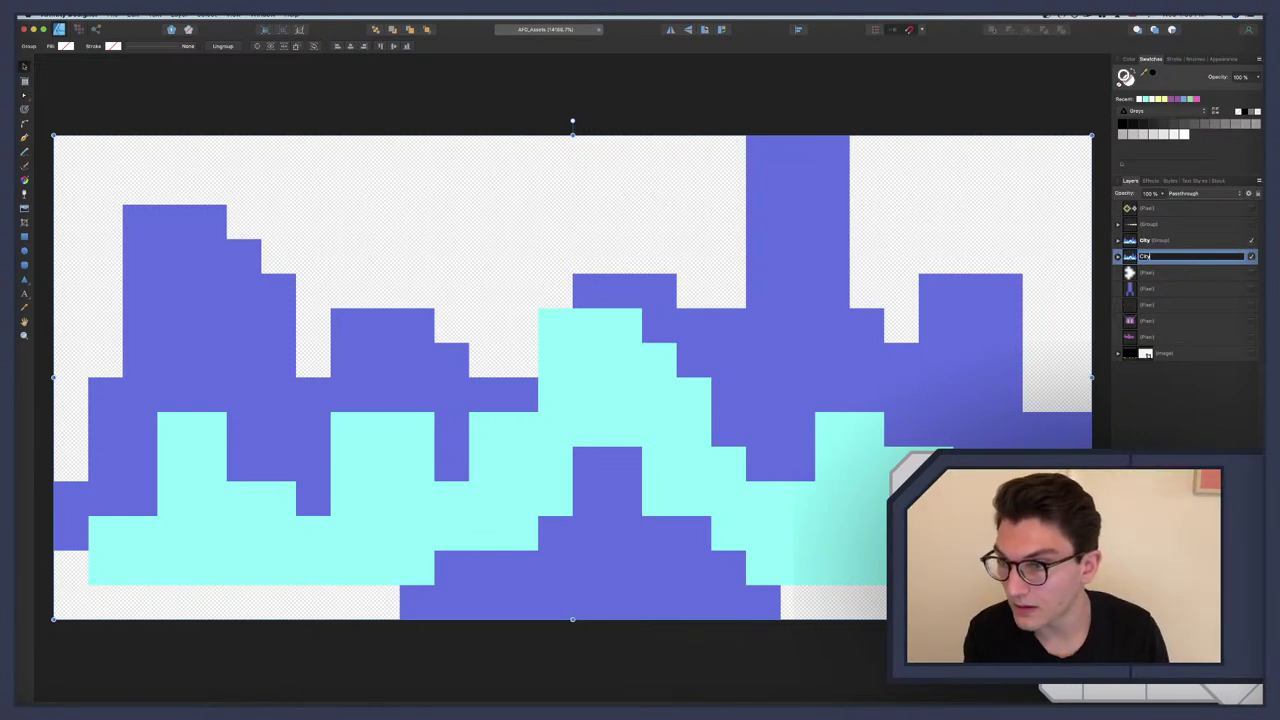
{"action": "type", "text": "O"}
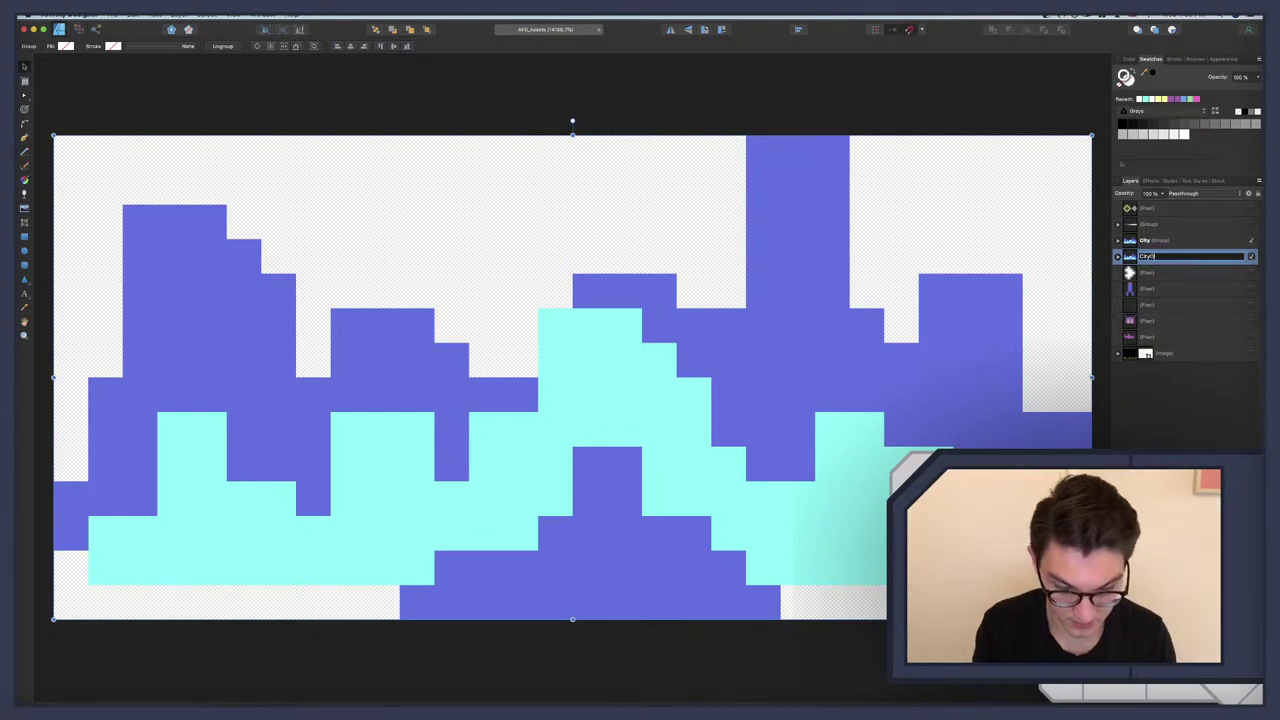
{"action": "type", "text": "utline"}
{"action": "key", "text": "Return"}
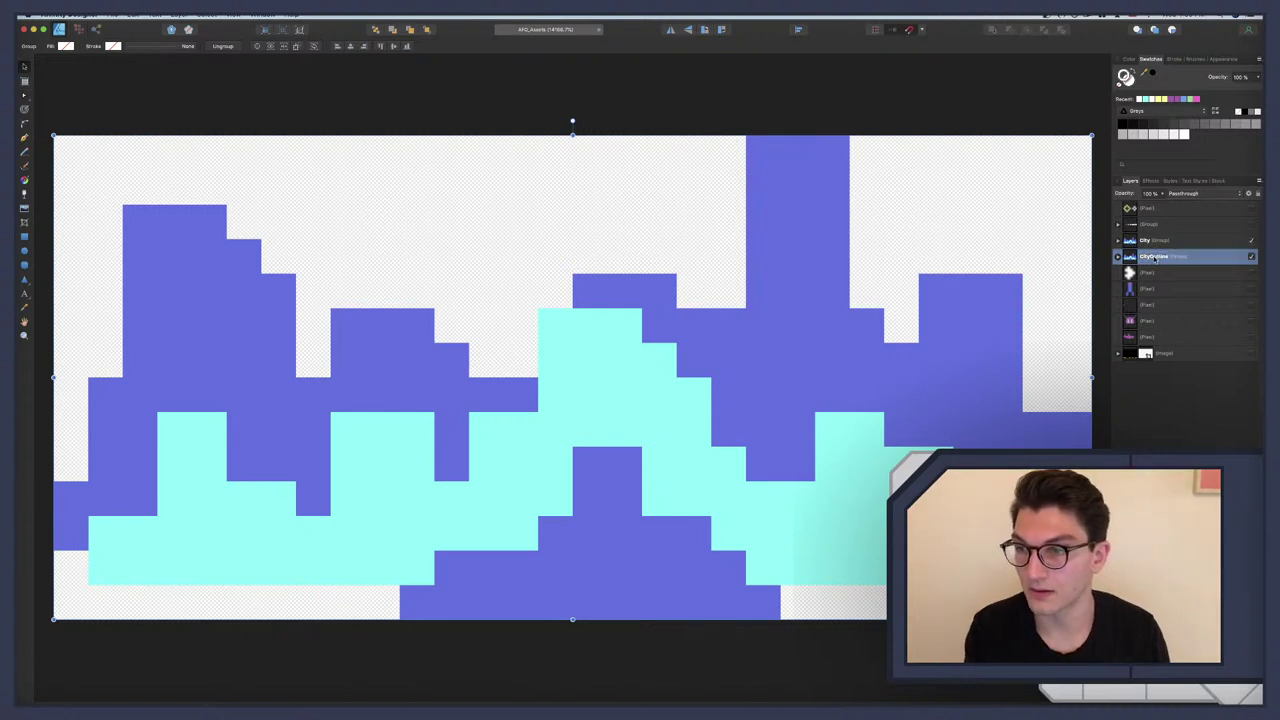
{"action": "right_click", "coordinate": [1156, 258]}
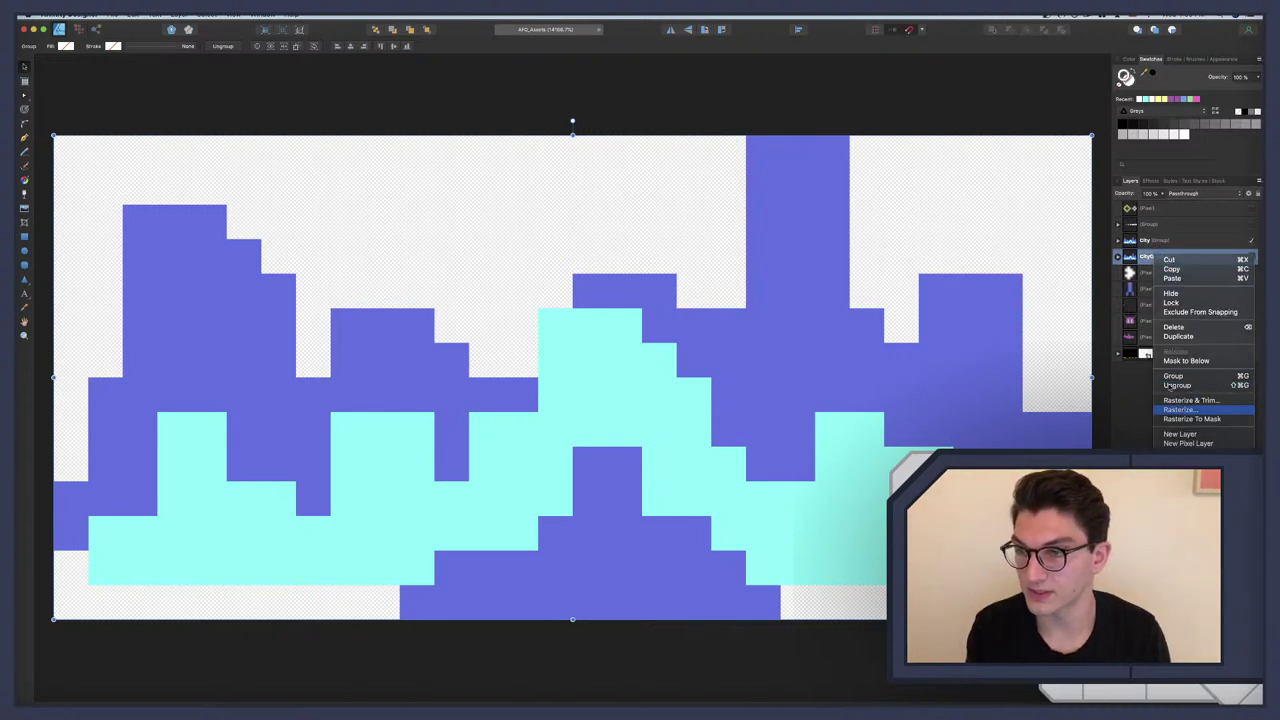
Step: Rasterize CityOutline, then switch to the Pixel Persona with the Selection Brush tool
{"action": "left_click", "coordinate": [1178, 409]}
{"action": "scroll", "coordinate": [716, 381], "scroll_direction": "up", "scroll_amount": 1}
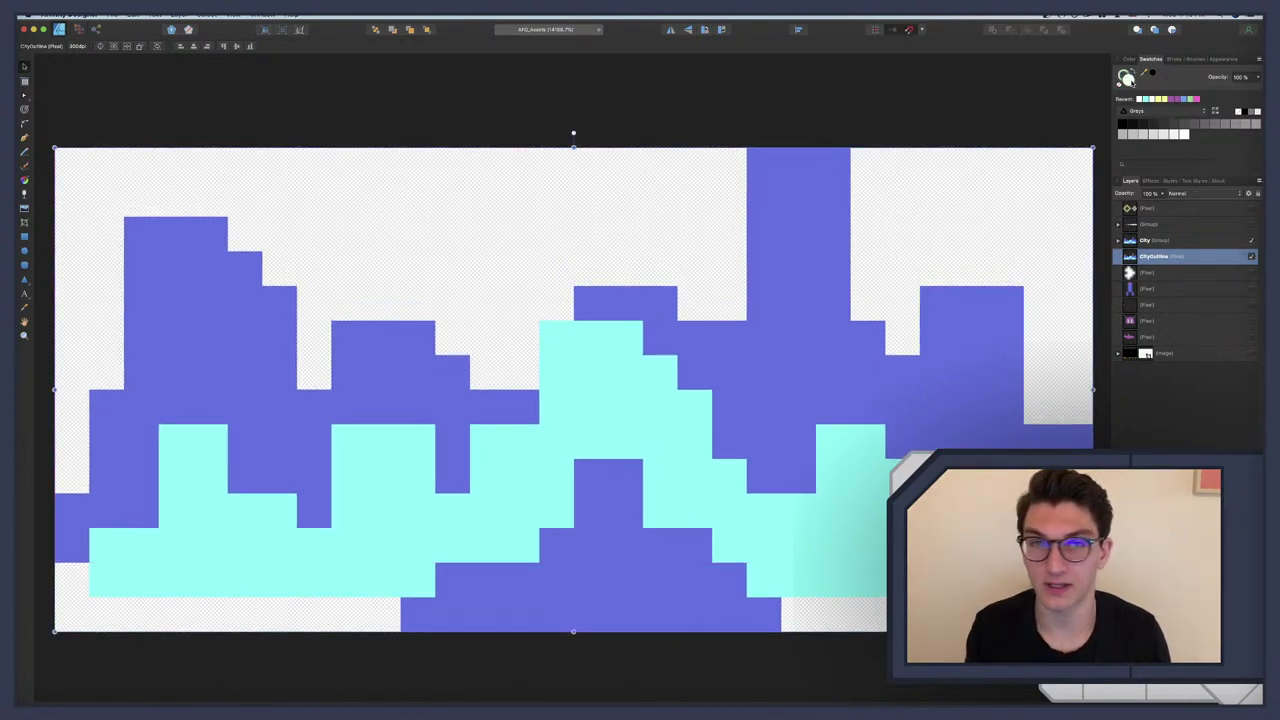
{"action": "double_click", "coordinate": [1127, 78]}
{"action": "left_click", "coordinate": [549, 472]}
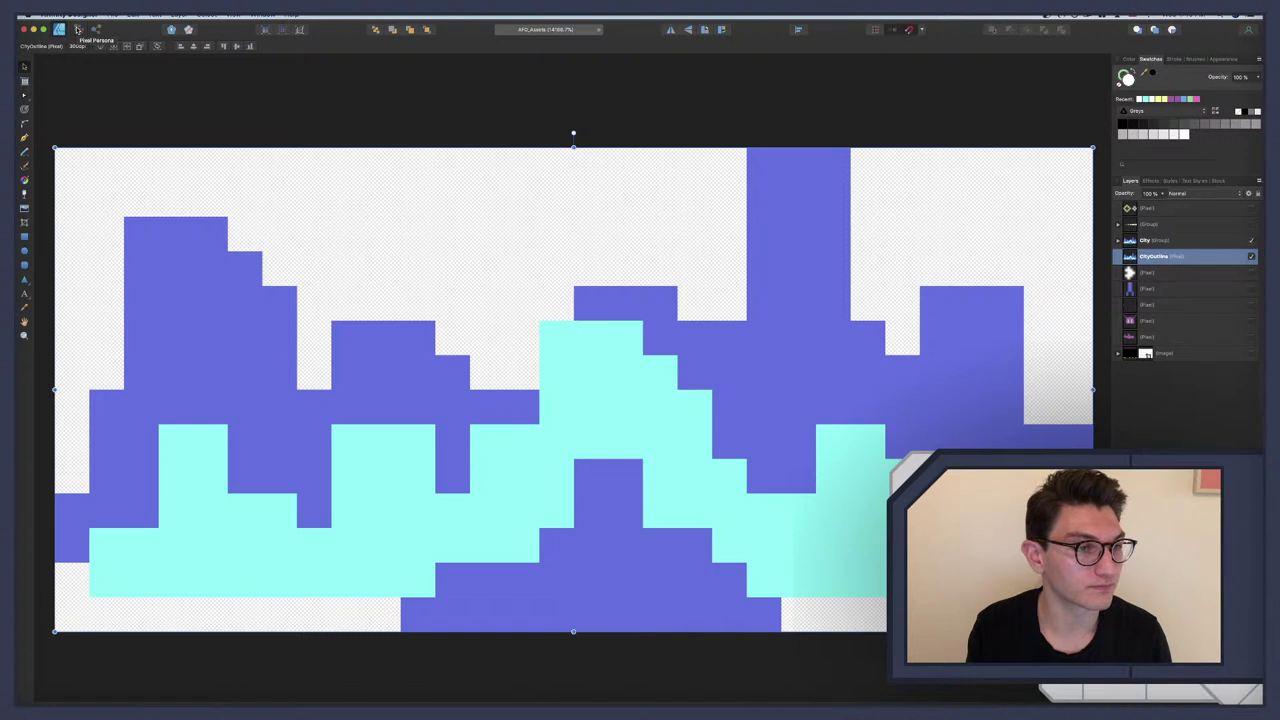
{"action": "left_click", "coordinate": [77, 29]}
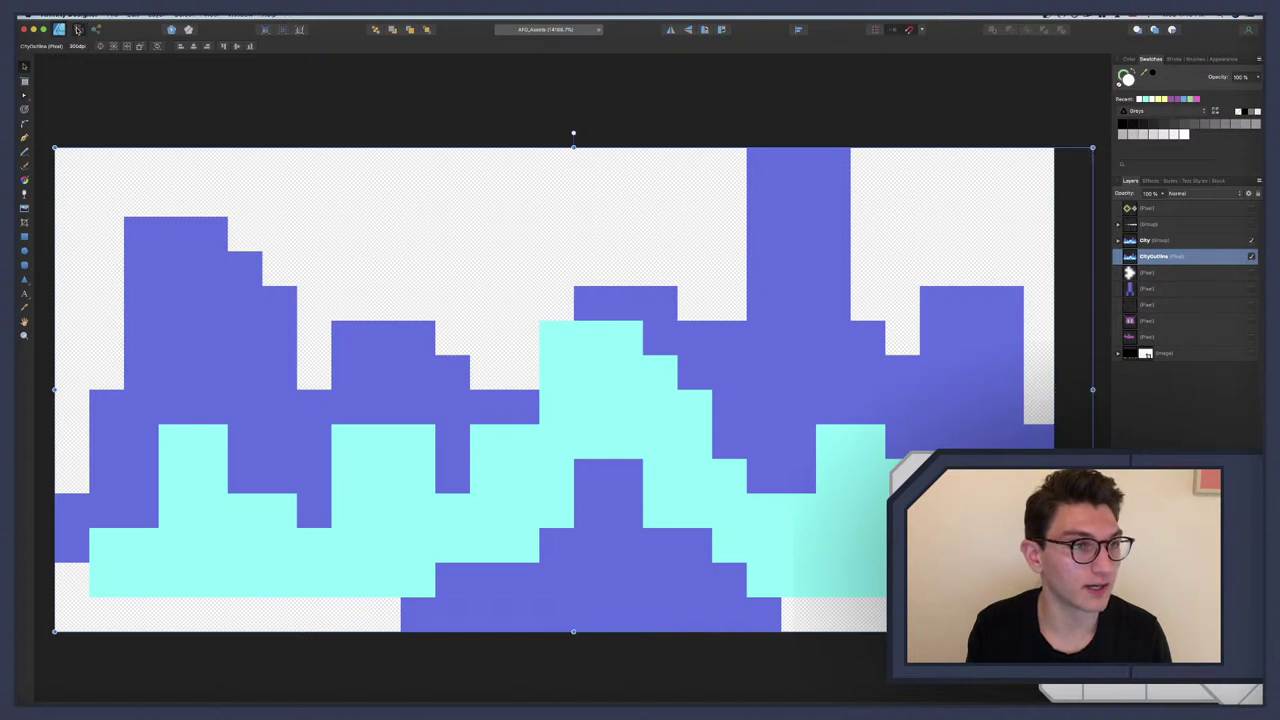
{"action": "left_click", "coordinate": [25, 152]}
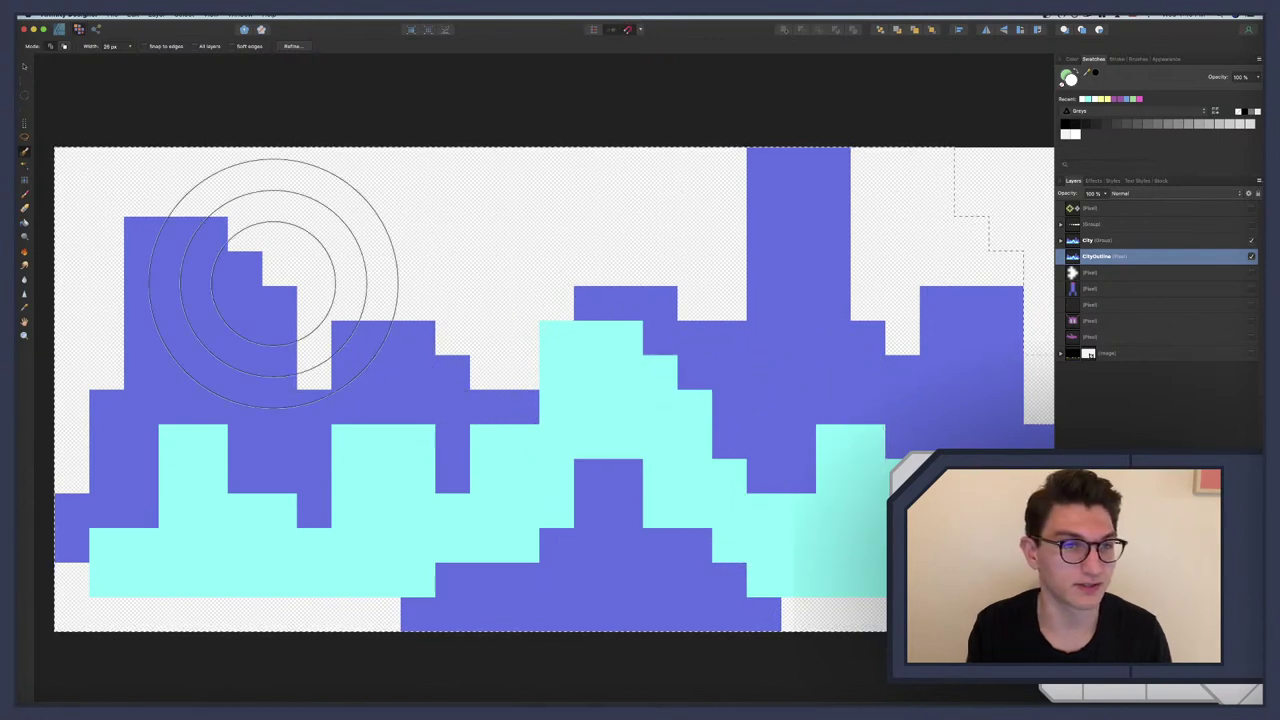
Step: Flood-select the cyan and purple skyline regions with tolerance raised to 70 %
{"action": "left_click", "coordinate": [25, 166]}
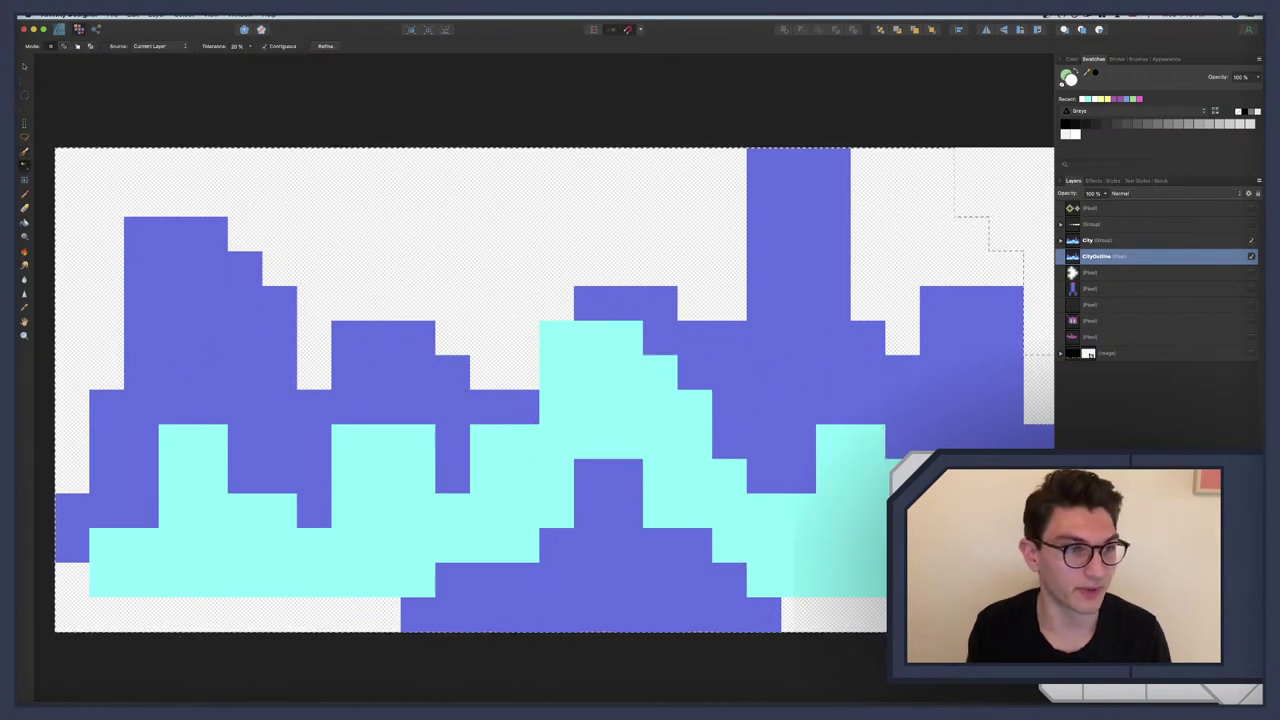
{"action": "key", "text": "ctrl+d"}
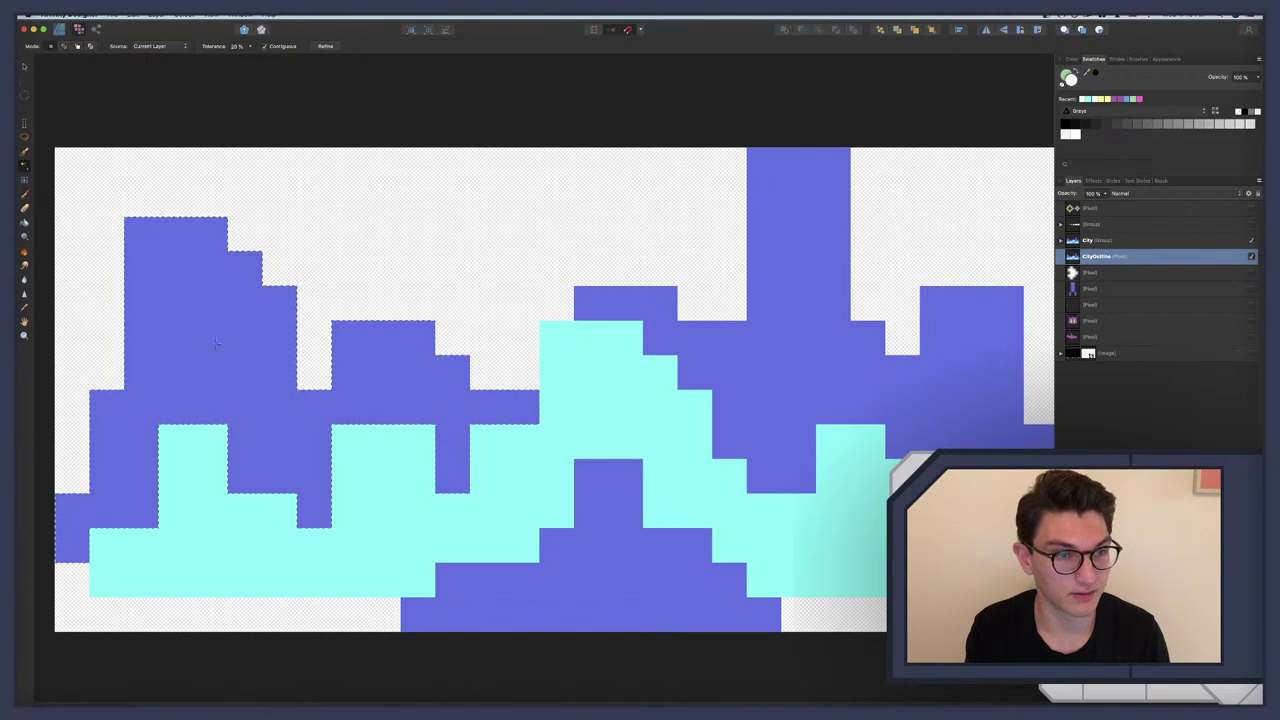
{"action": "left_click", "coordinate": [403, 483]}
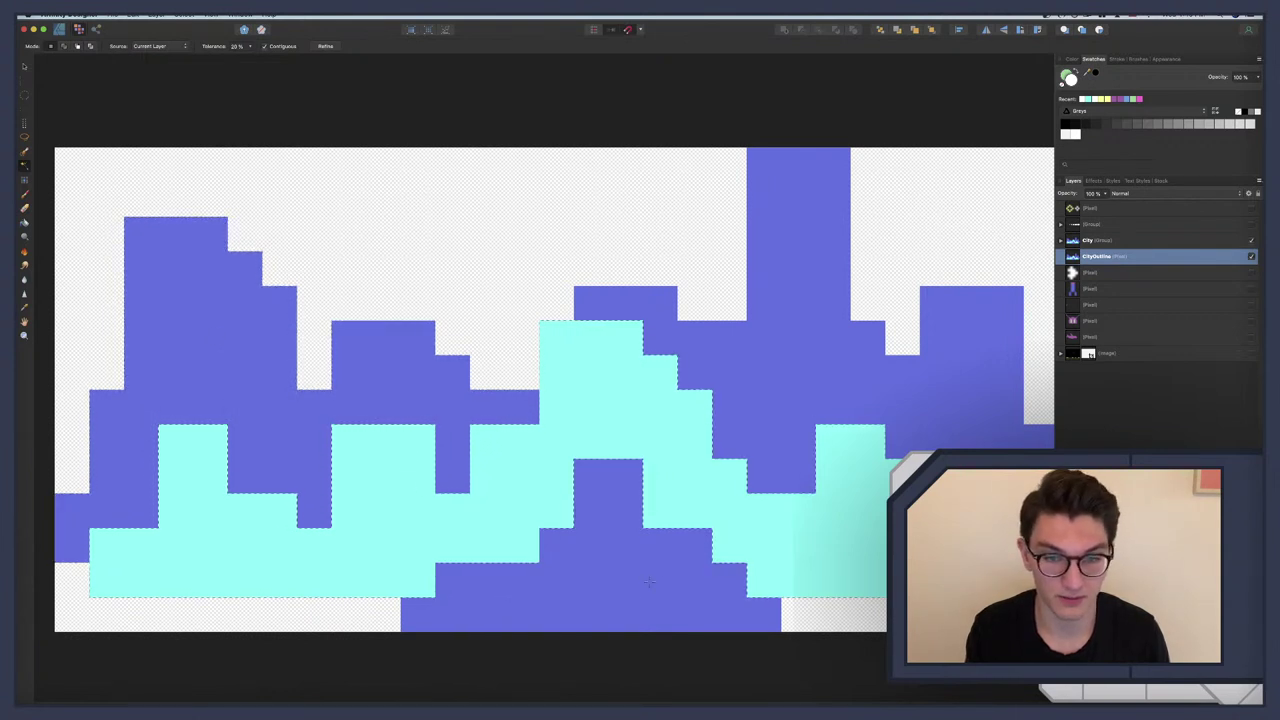
{"action": "left_click", "coordinate": [752, 428], "text": "shift"}
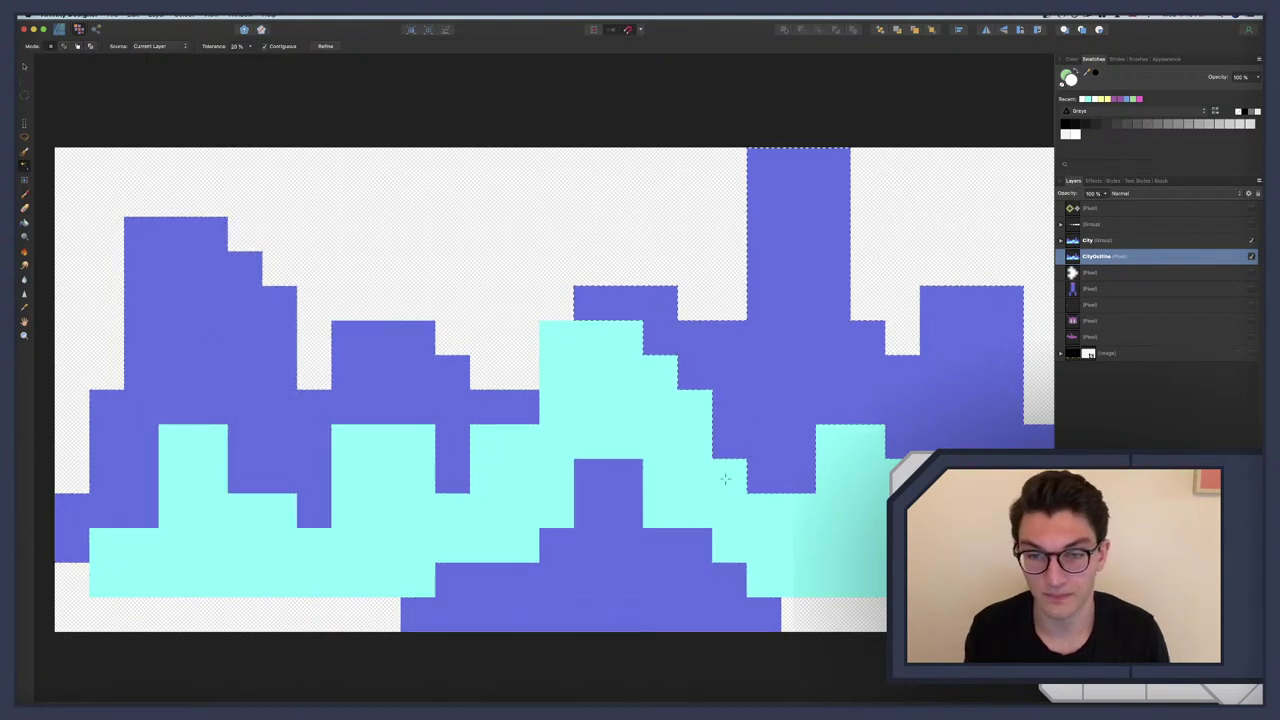
{"action": "left_click", "coordinate": [452, 447], "text": "alt"}
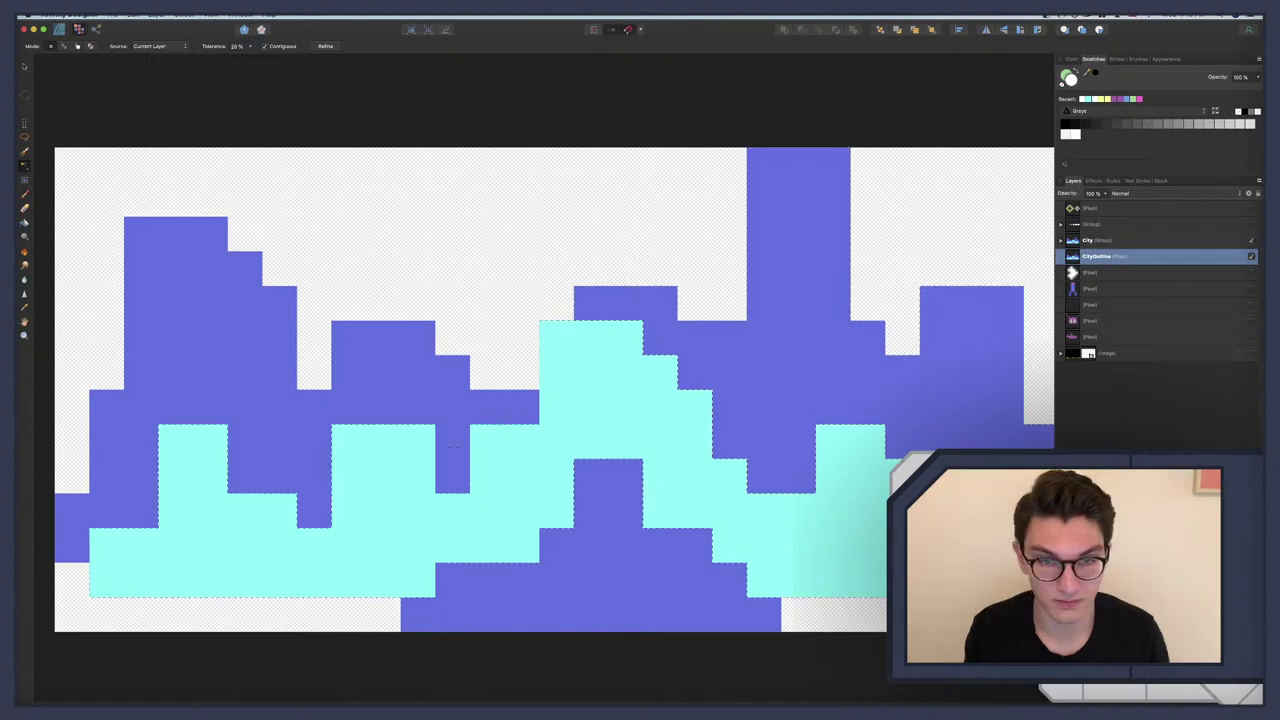
{"action": "left_click_drag", "start_coordinate": [407, 423], "coordinate": [566, 510], "text": "shift"}
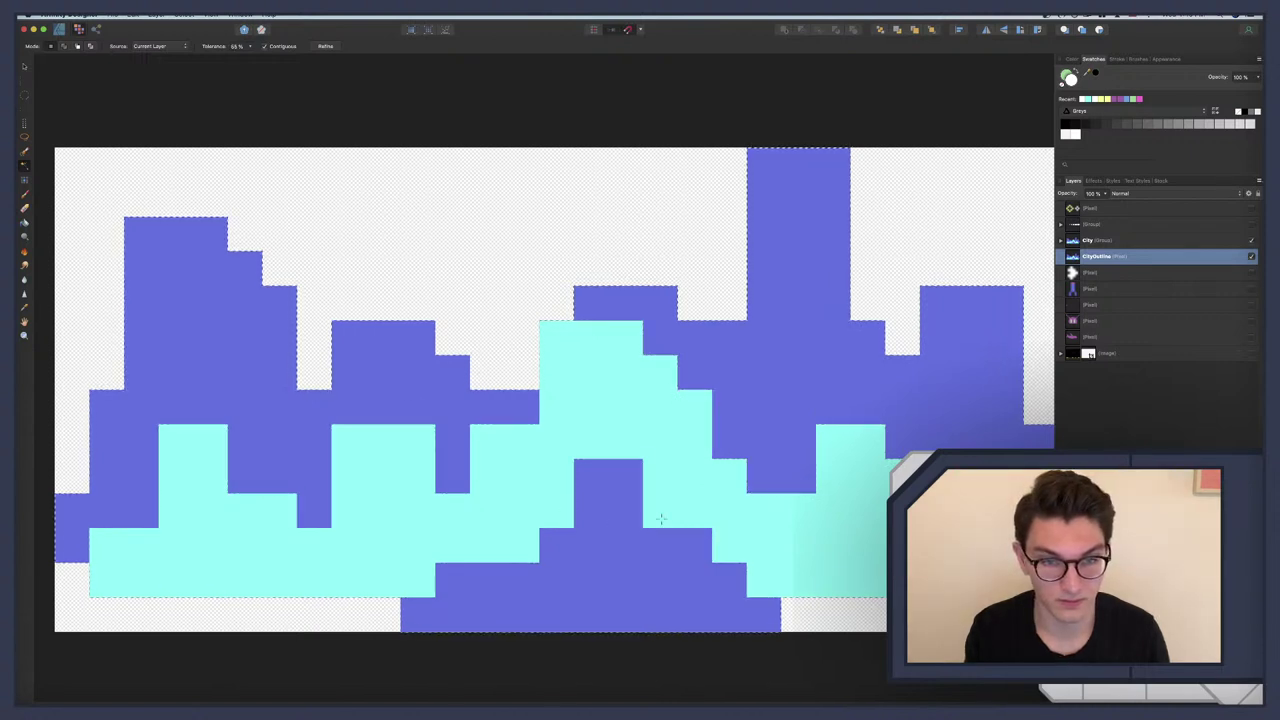
{"action": "left_click_drag", "start_coordinate": [660, 518], "coordinate": [757, 436], "text": "shift"}
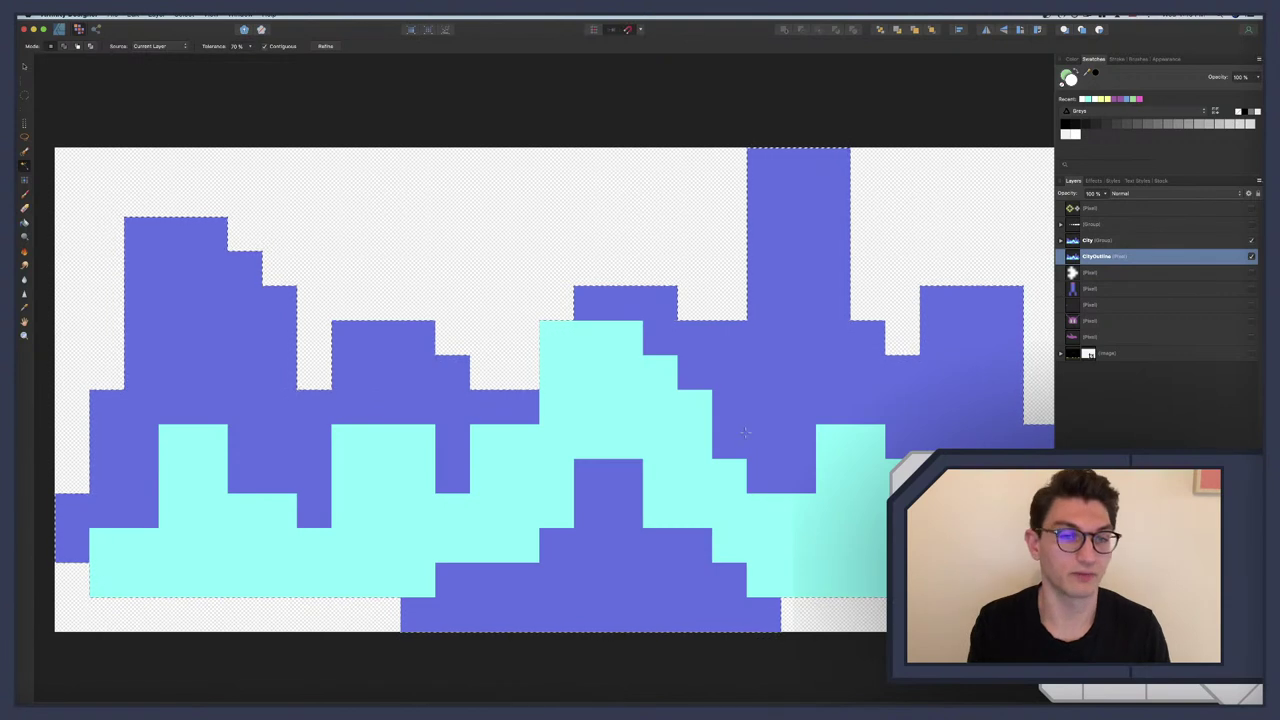
{"action": "scroll", "coordinate": [320, 367], "scroll_direction": "down", "scroll_amount": 1}
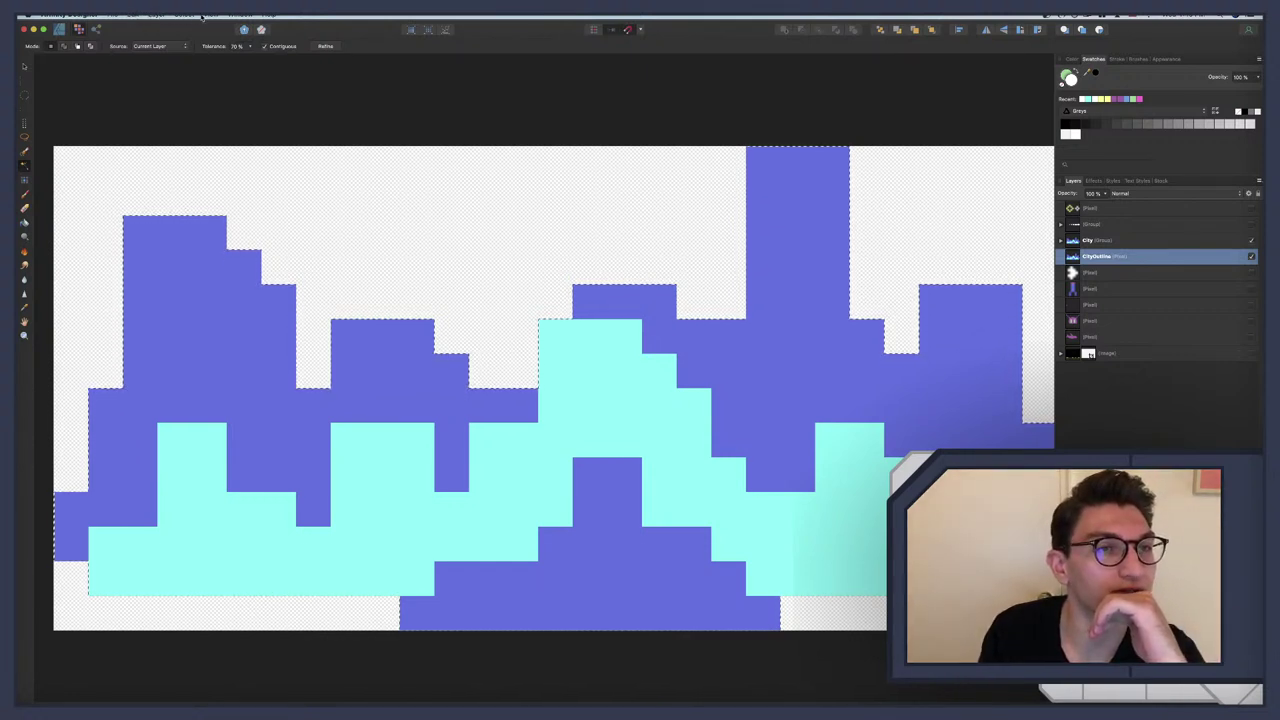
Step: Browse the Layer and Edit menus, then choose the Flood Fill tool
{"action": "left_click", "coordinate": [154, 16]}
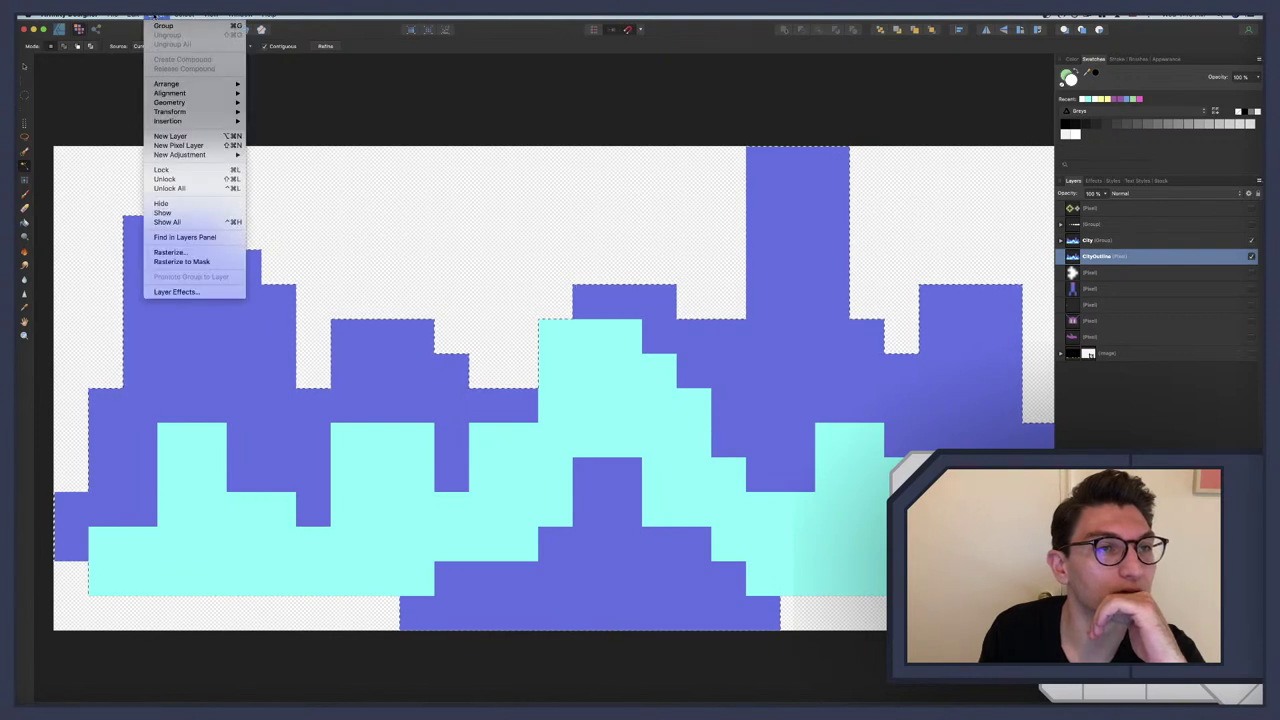
{"action": "key", "text": "Escape"}
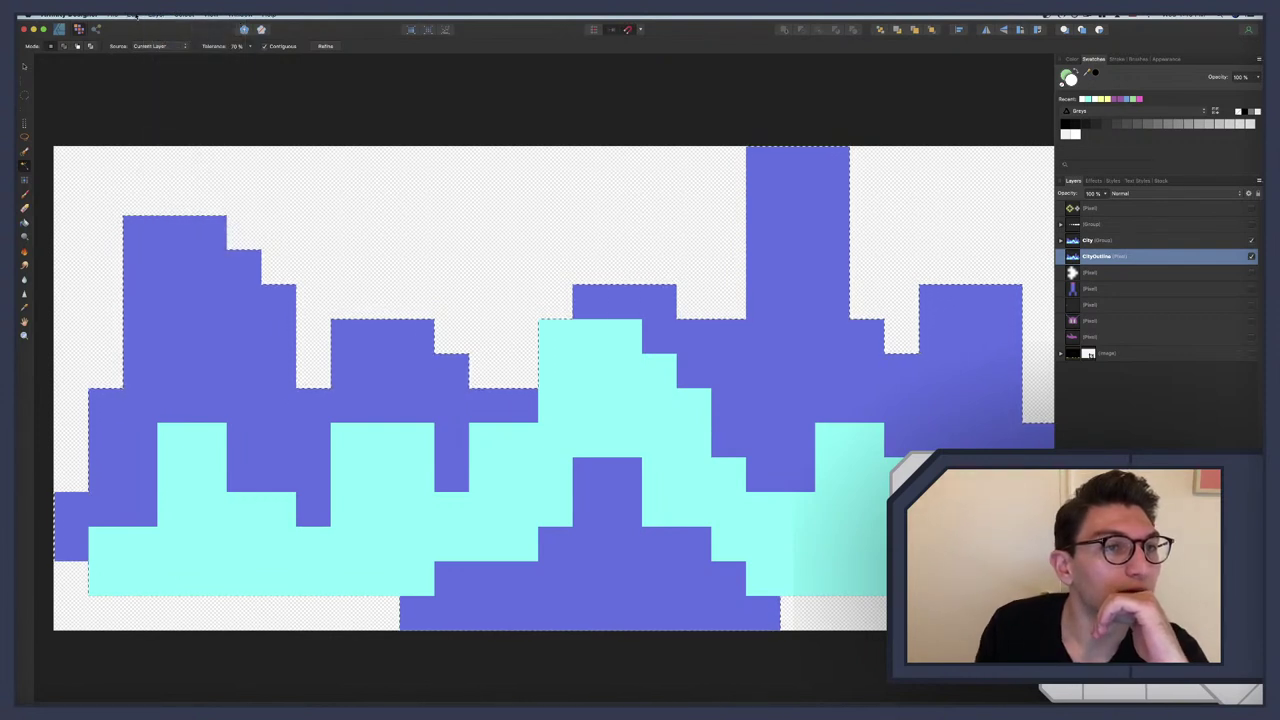
{"action": "left_click", "coordinate": [135, 16]}
{"action": "mouse_move", "coordinate": [157, 16]}
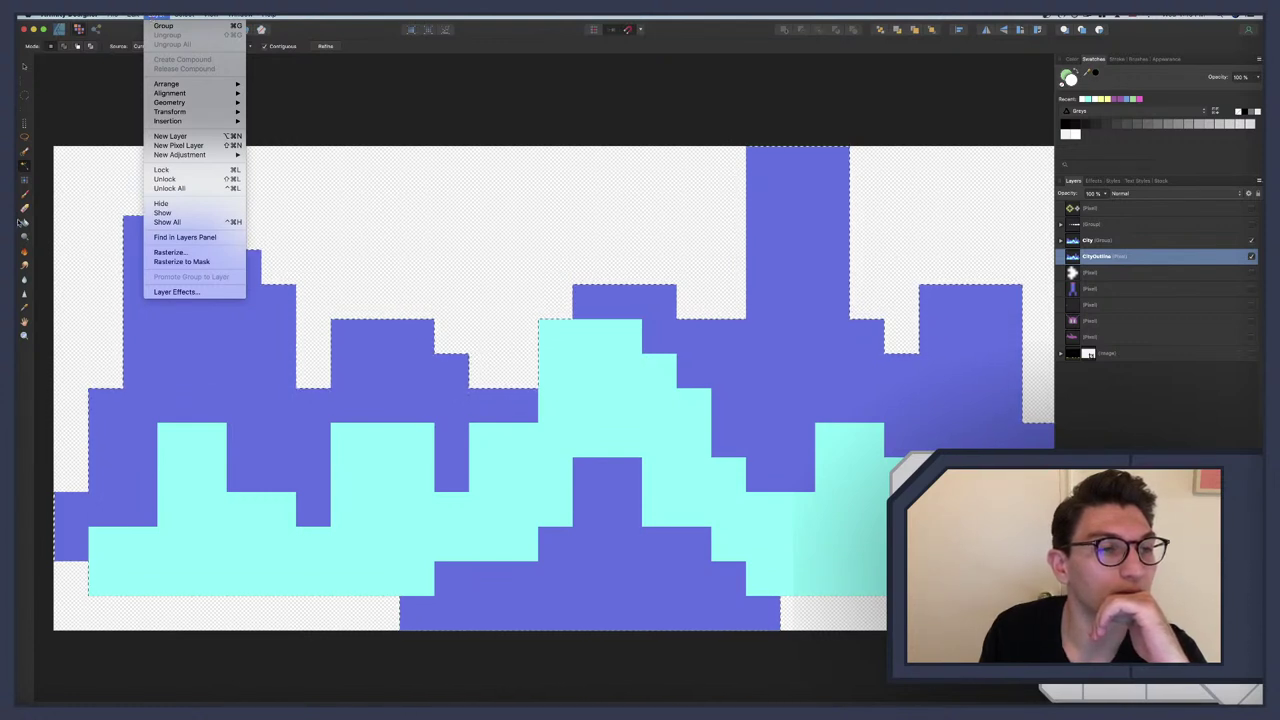
{"action": "left_click", "coordinate": [25, 208]}
{"action": "left_click", "coordinate": [25, 224]}
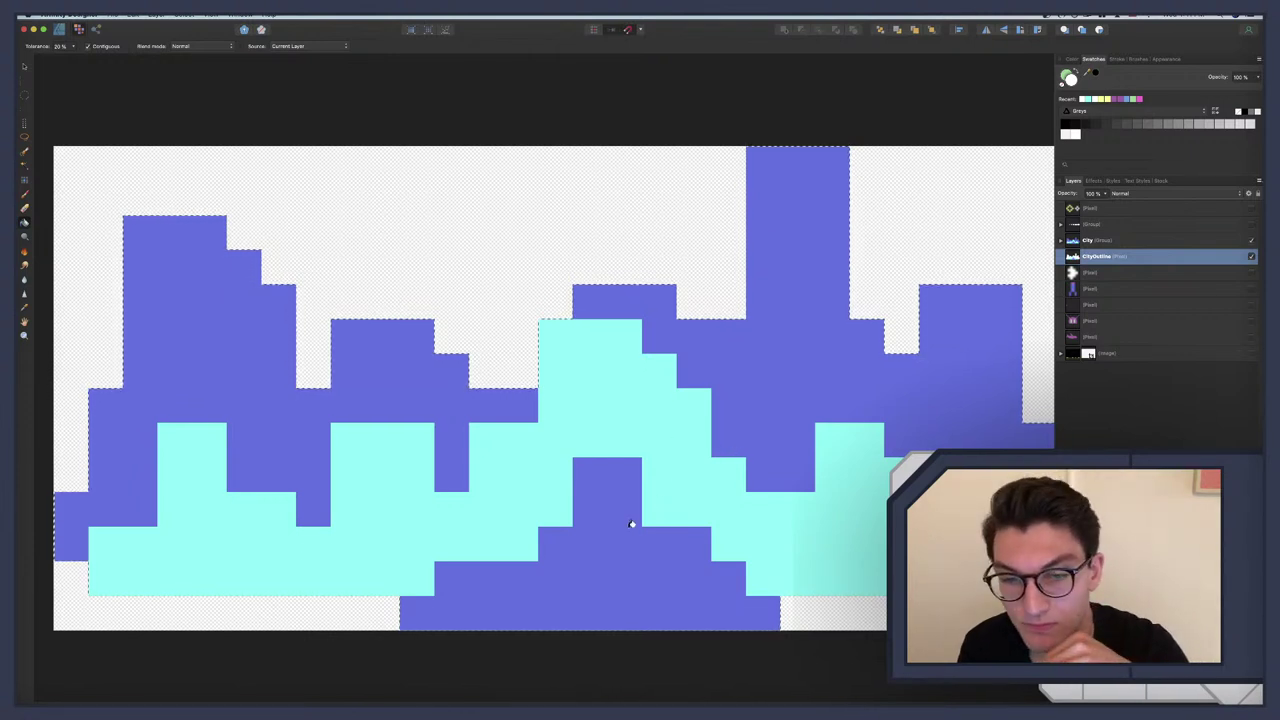
Step: Hide the coloured City group and deselect, leaving the white CityOutline layer selected
{"action": "left_click", "coordinate": [1249, 240]}
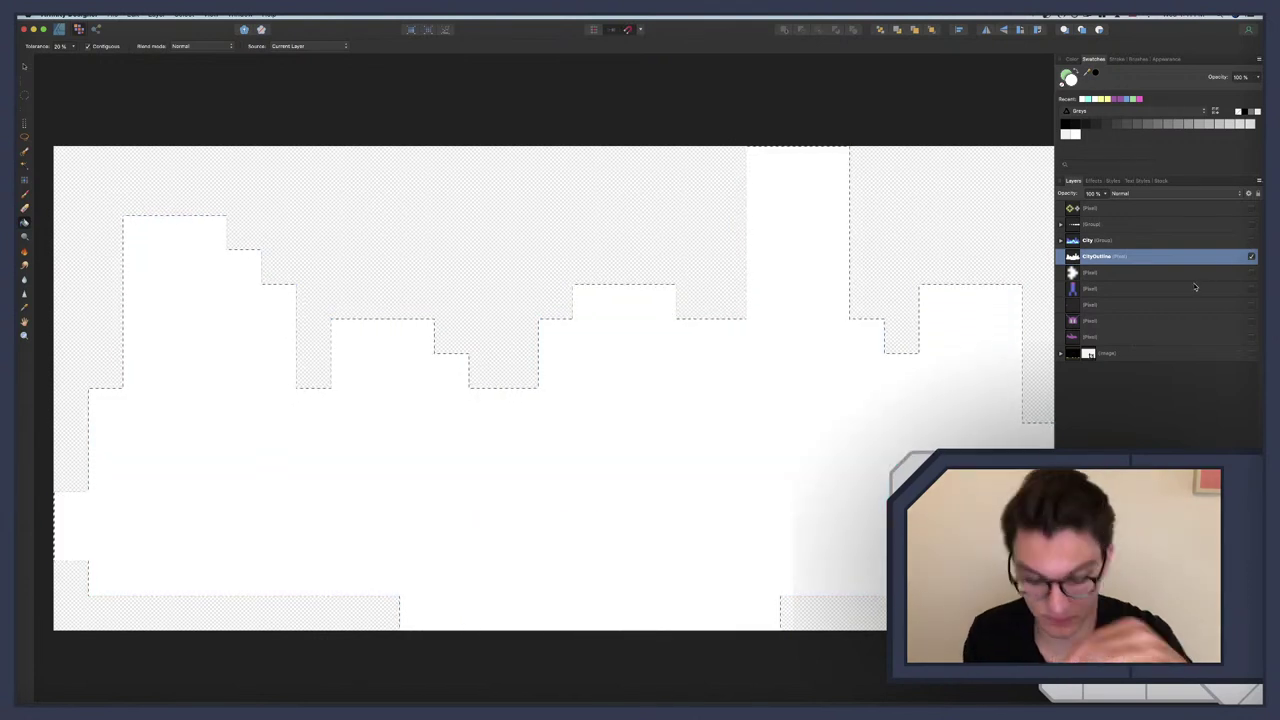
{"action": "key", "text": "super+d"}
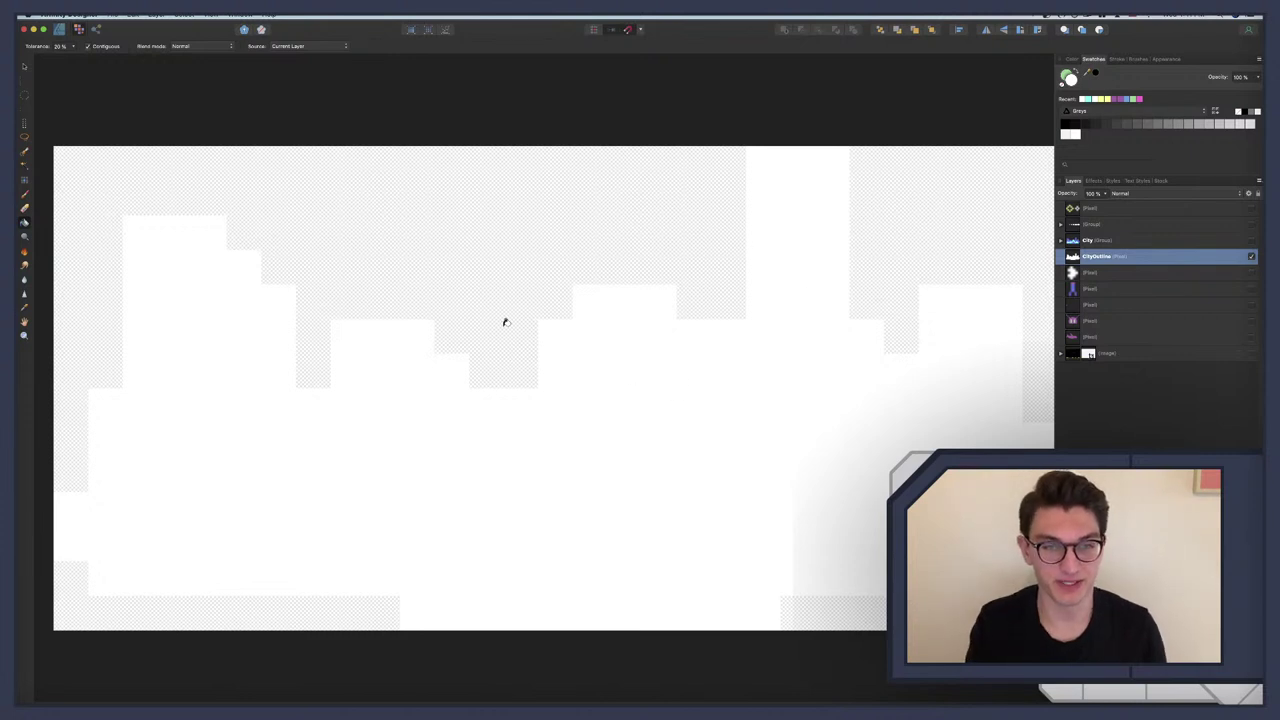
{"action": "left_click", "coordinate": [24, 68]}
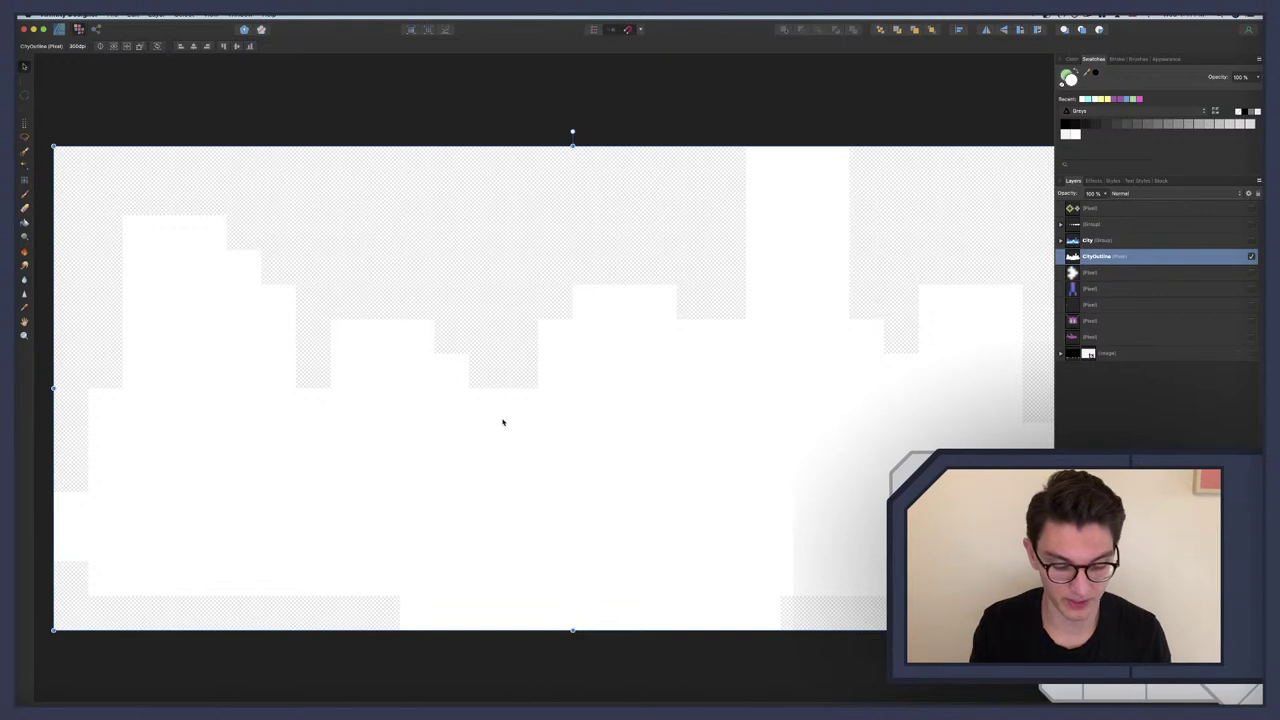
Step: Cancel the export settings and start saving the document under a new name
{"action": "key", "text": "super+alt+shift+s"}
{"action": "key", "text": "Escape"}
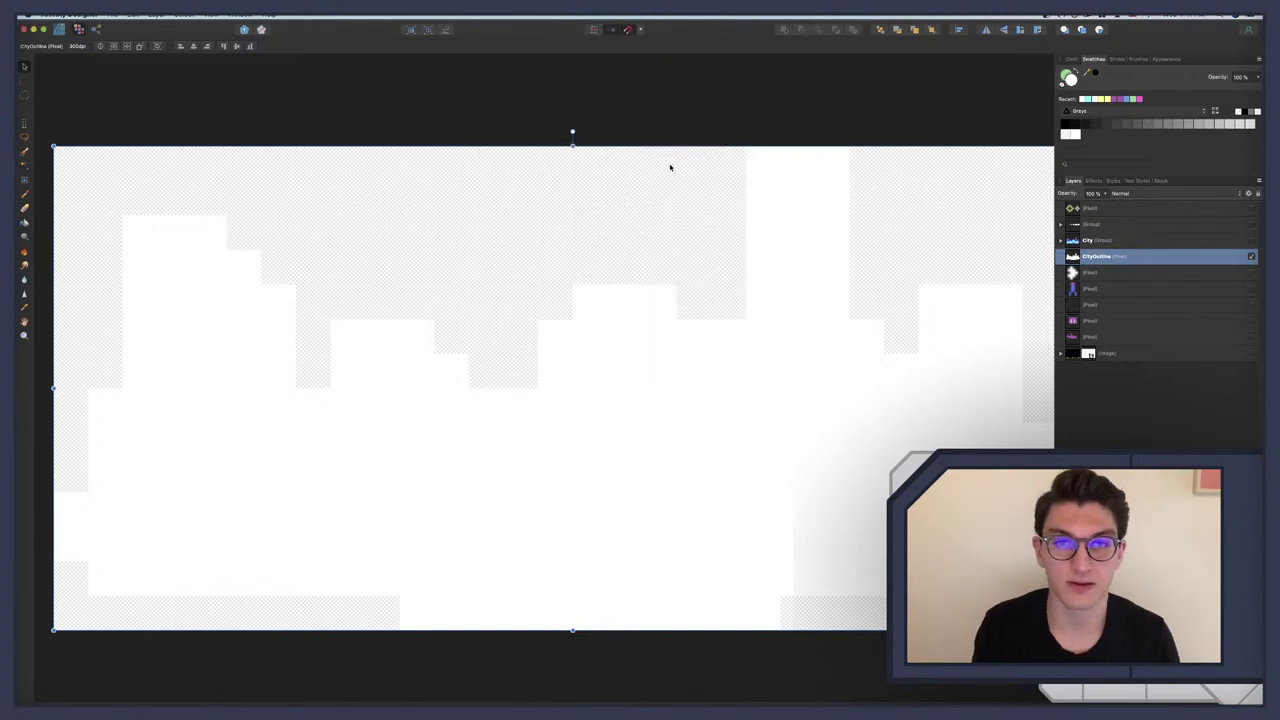
{"action": "key", "text": "super+shift+s"}
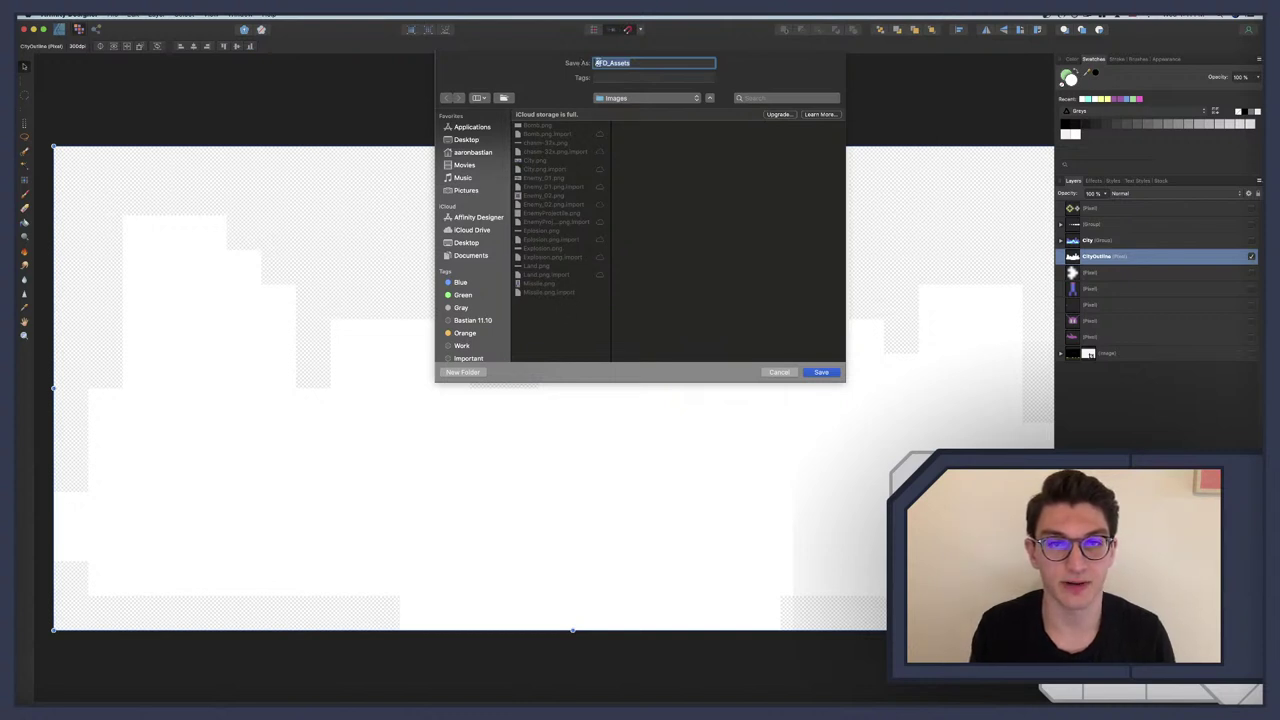
Step: Save the skyline as City_Outline, then quit Affinity Designer, saving changes to AFD_Assets
{"action": "left_click", "coordinate": [647, 63]}
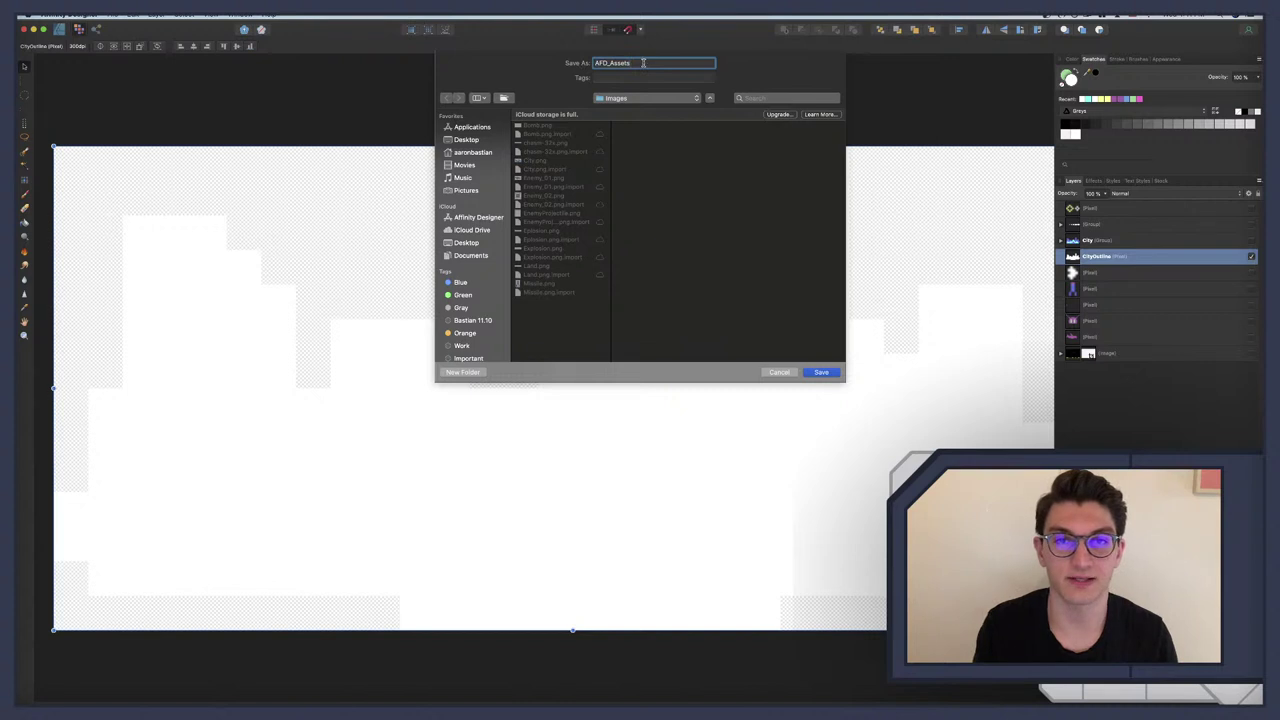
{"action": "left_click_drag", "start_coordinate": [643, 63], "coordinate": [512, 62]}
{"action": "type", "text": "City"}
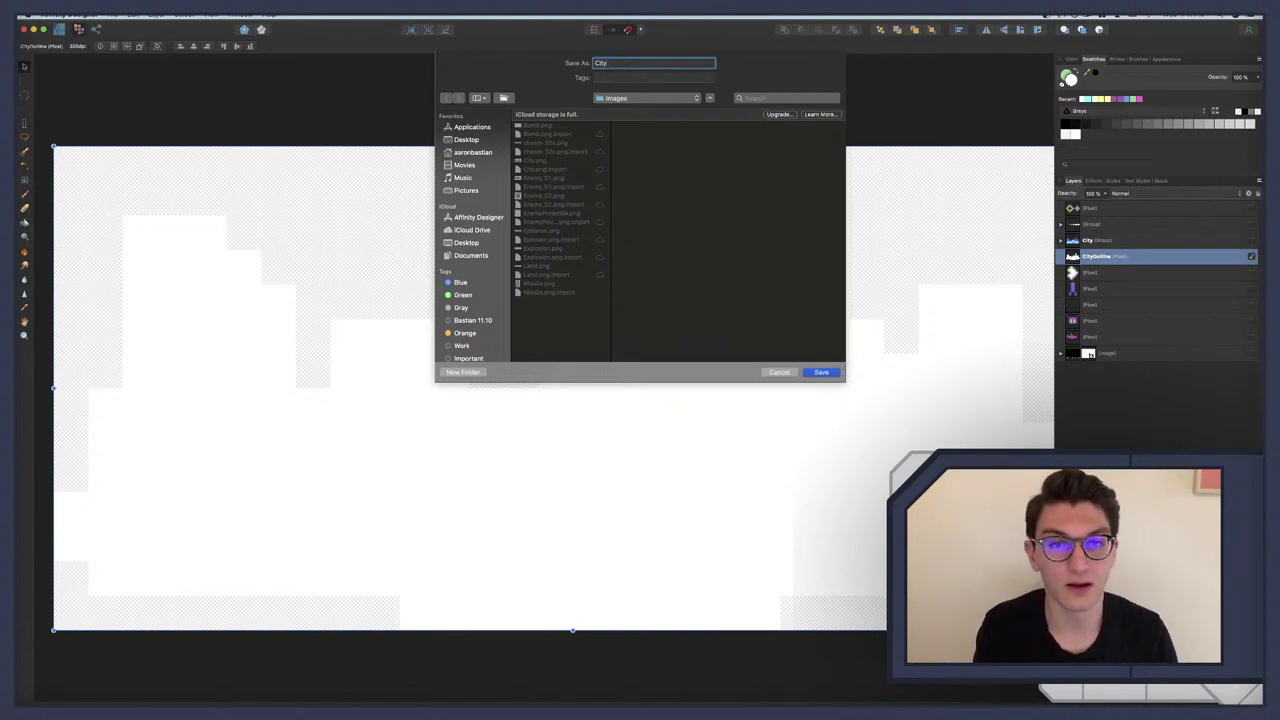
{"action": "type", "text": "_Out"}
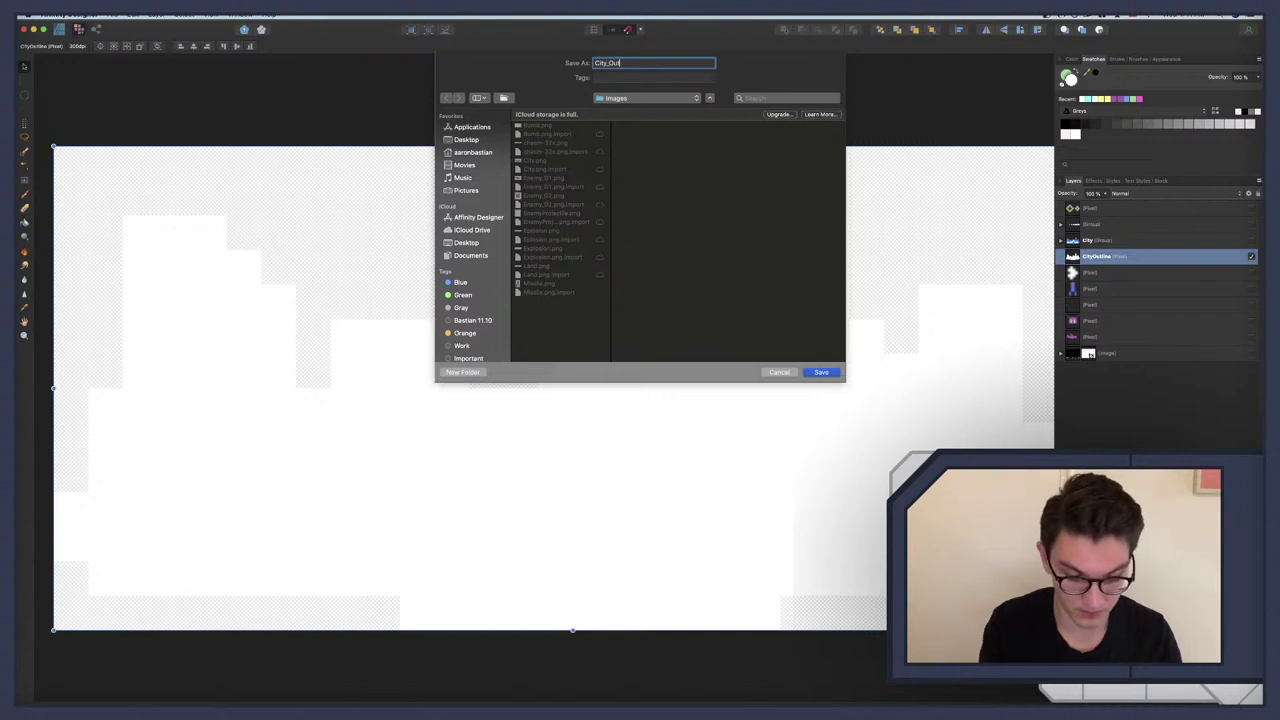
{"action": "type", "text": "lin"}
{"action": "key", "text": "Return"}
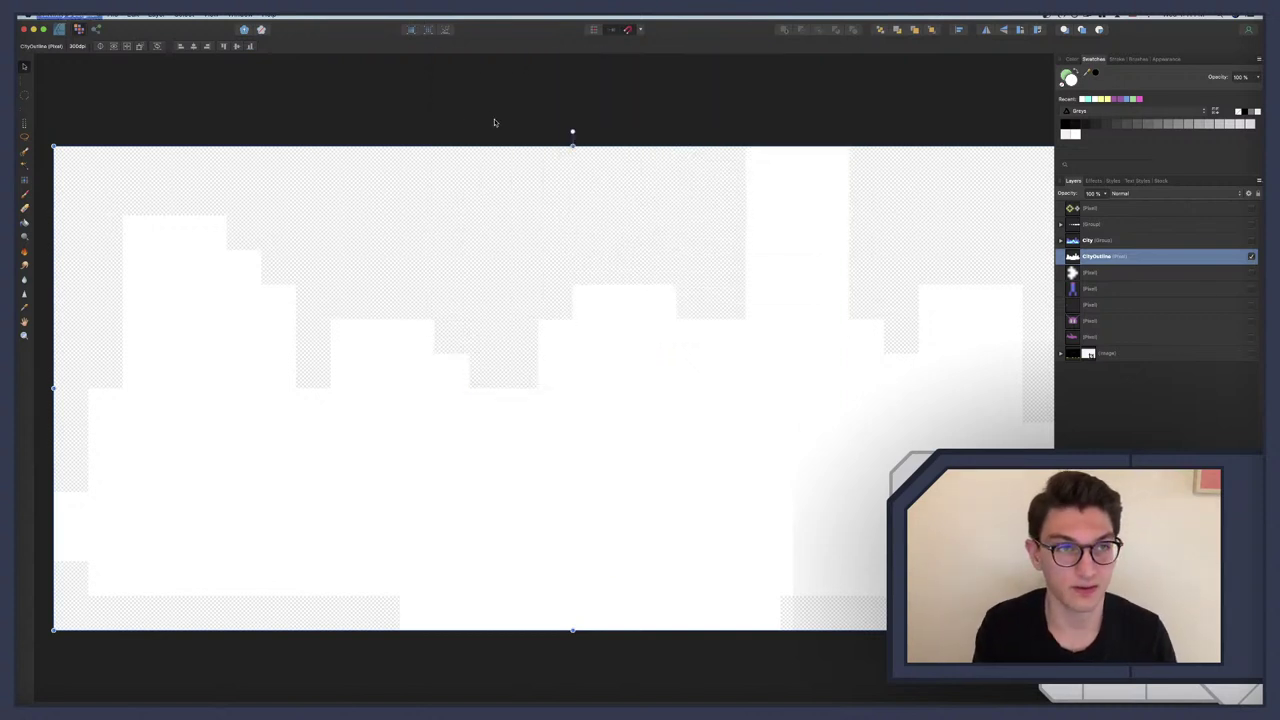
{"action": "key", "text": "super+q"}
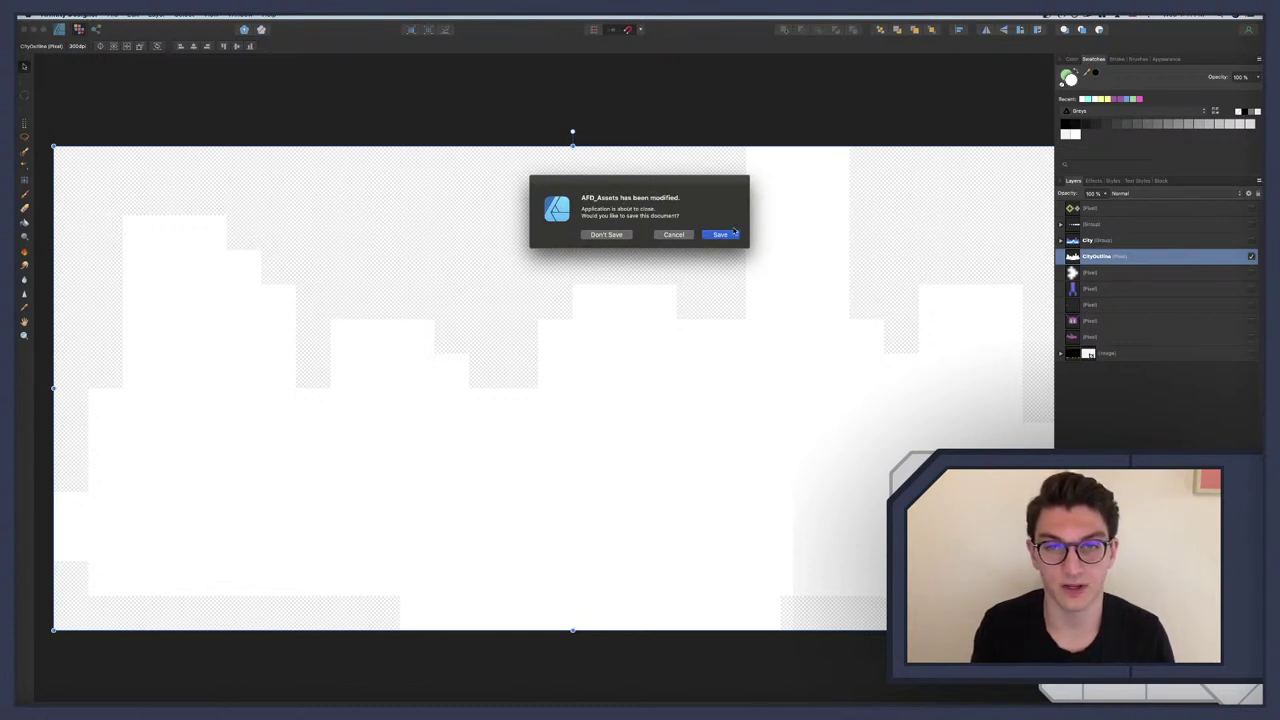
{"action": "left_click", "coordinate": [733, 233]}
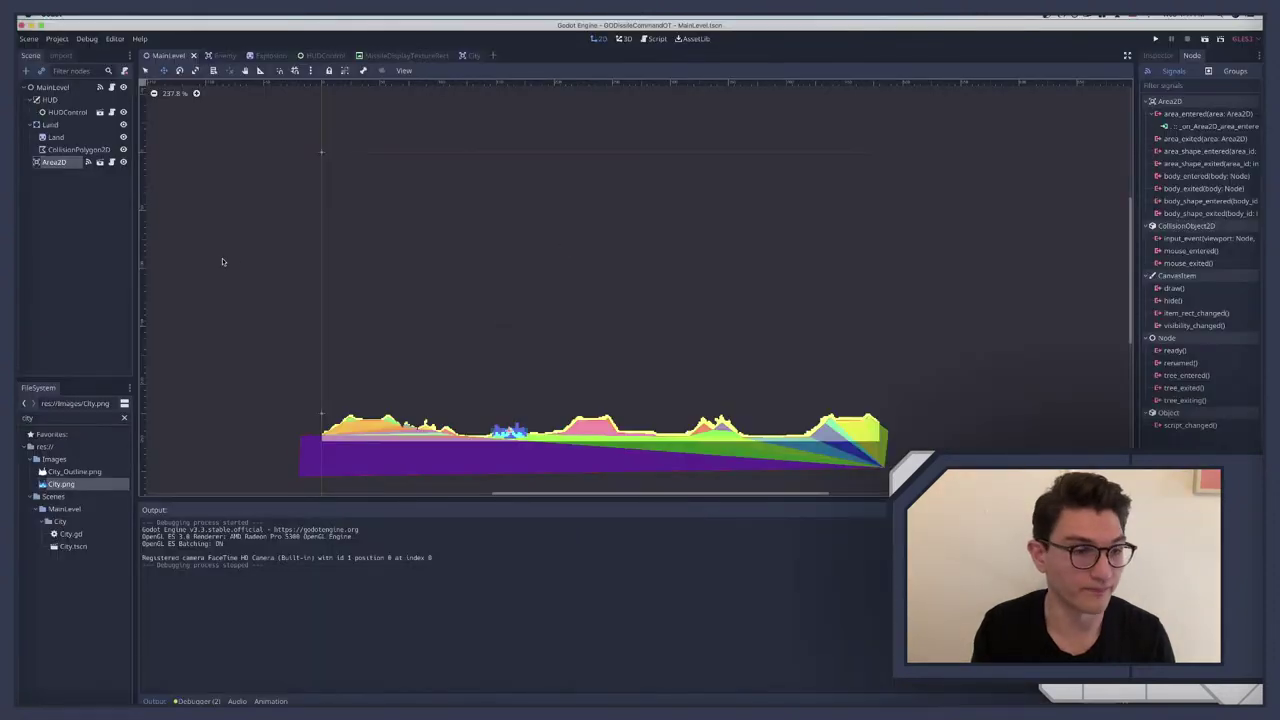
Step: Open the City scene and inspect its CollisionShape2D's 16 × 2 rectangle in the Inspector
{"action": "left_click", "coordinate": [464, 55]}
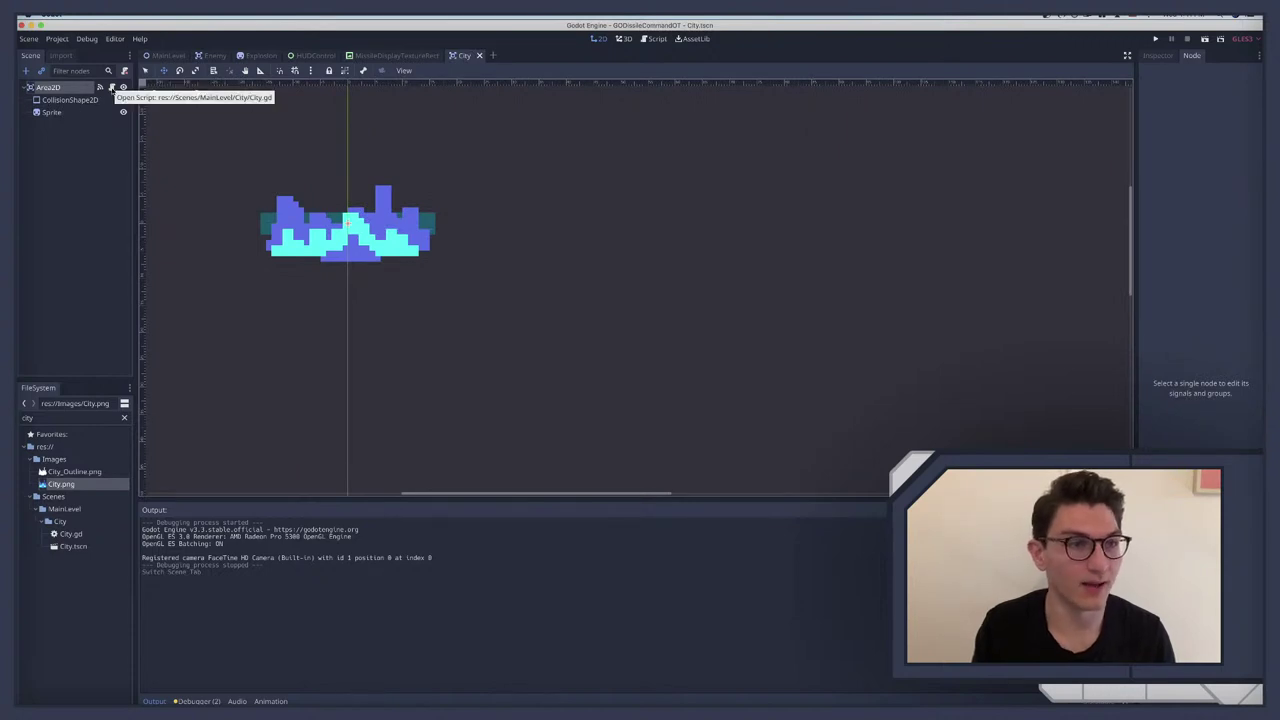
{"action": "left_click", "coordinate": [111, 88]}
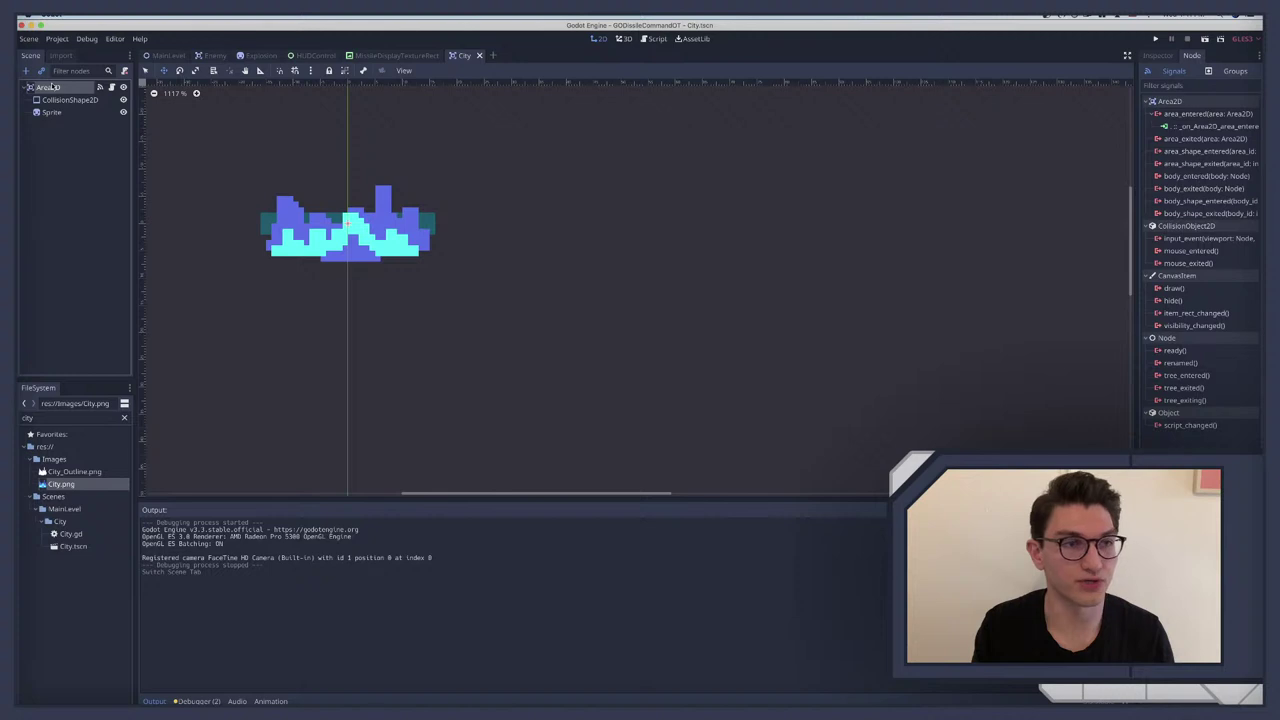
{"action": "left_click", "coordinate": [50, 88]}
{"action": "left_click", "coordinate": [1156, 55]}
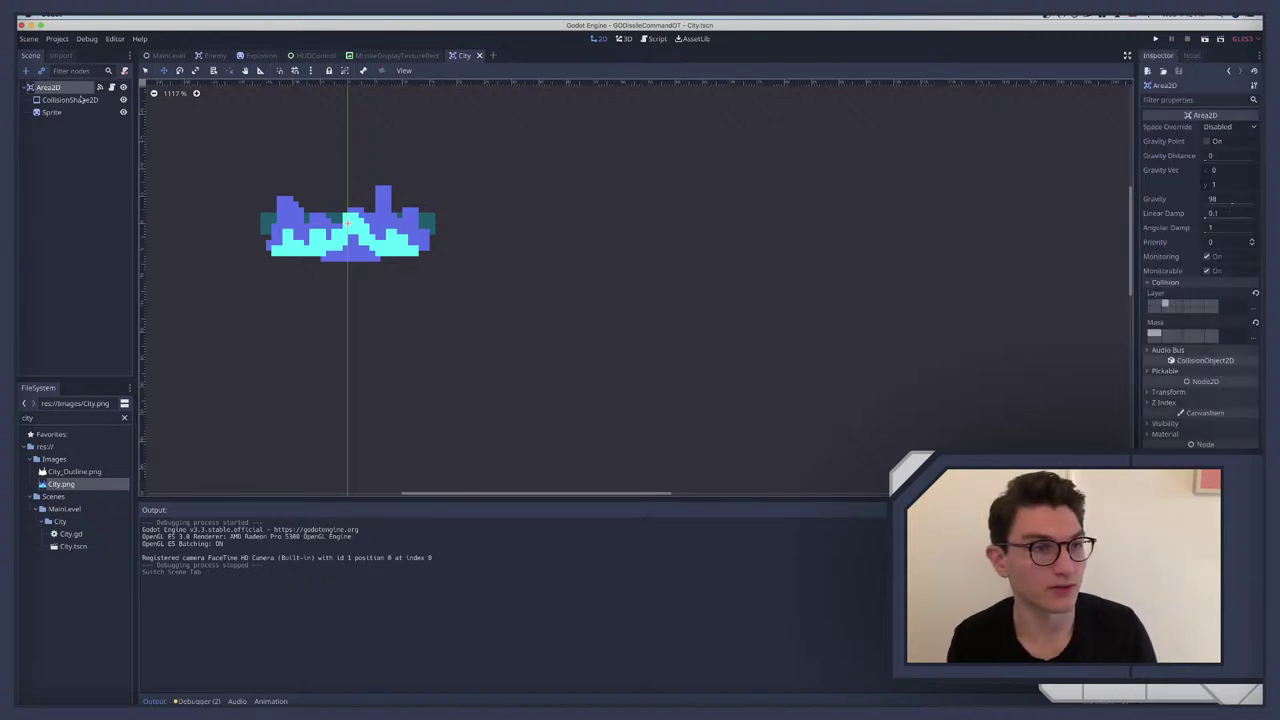
{"action": "key", "text": "Down"}
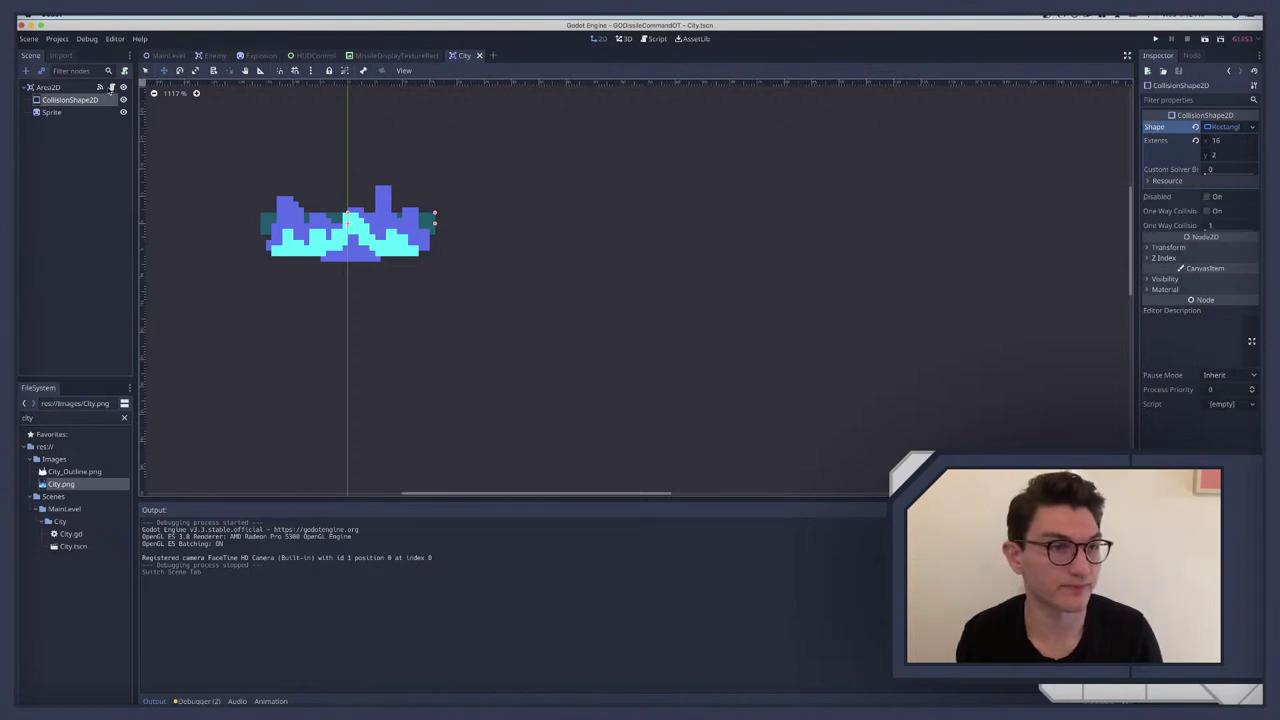
Step: Replace queue_free() on line 14 of City.gd with $CollisionShape2D.disabled = true
{"action": "left_click", "coordinate": [111, 88]}
{"action": "left_click_drag", "start_coordinate": [330, 233], "coordinate": [384, 233]}
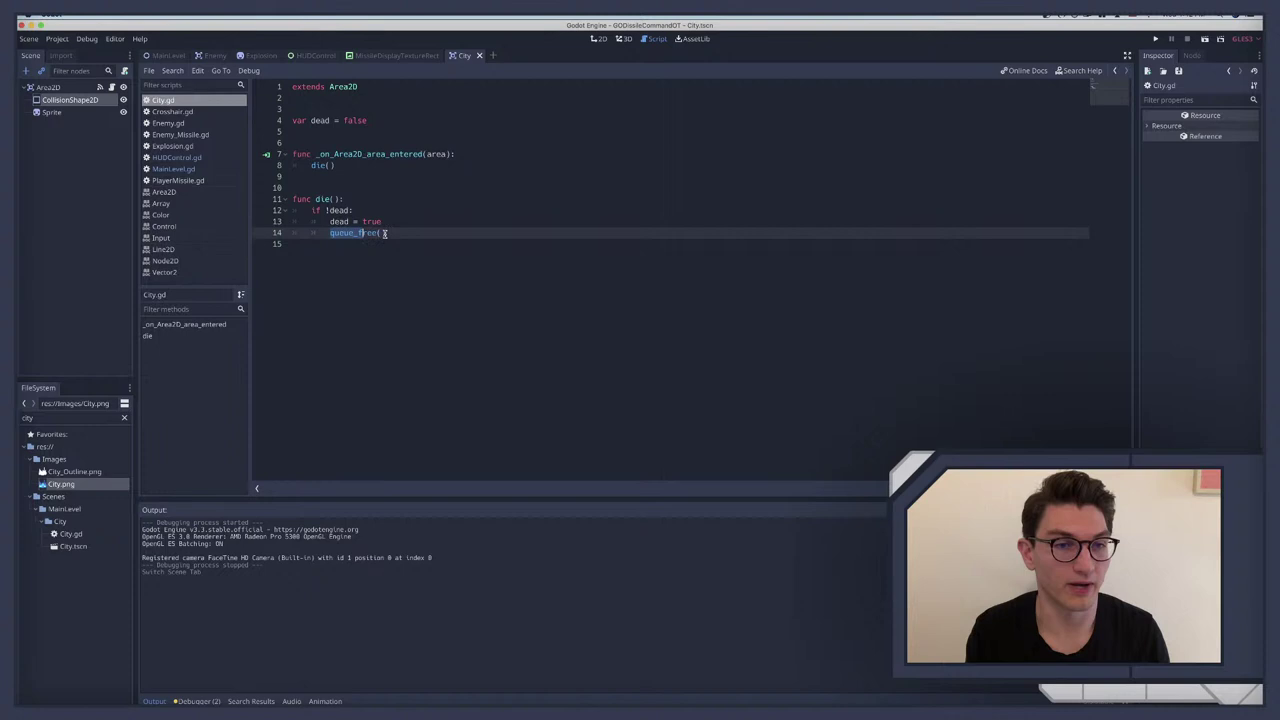
{"action": "key", "text": "BackSpace"}
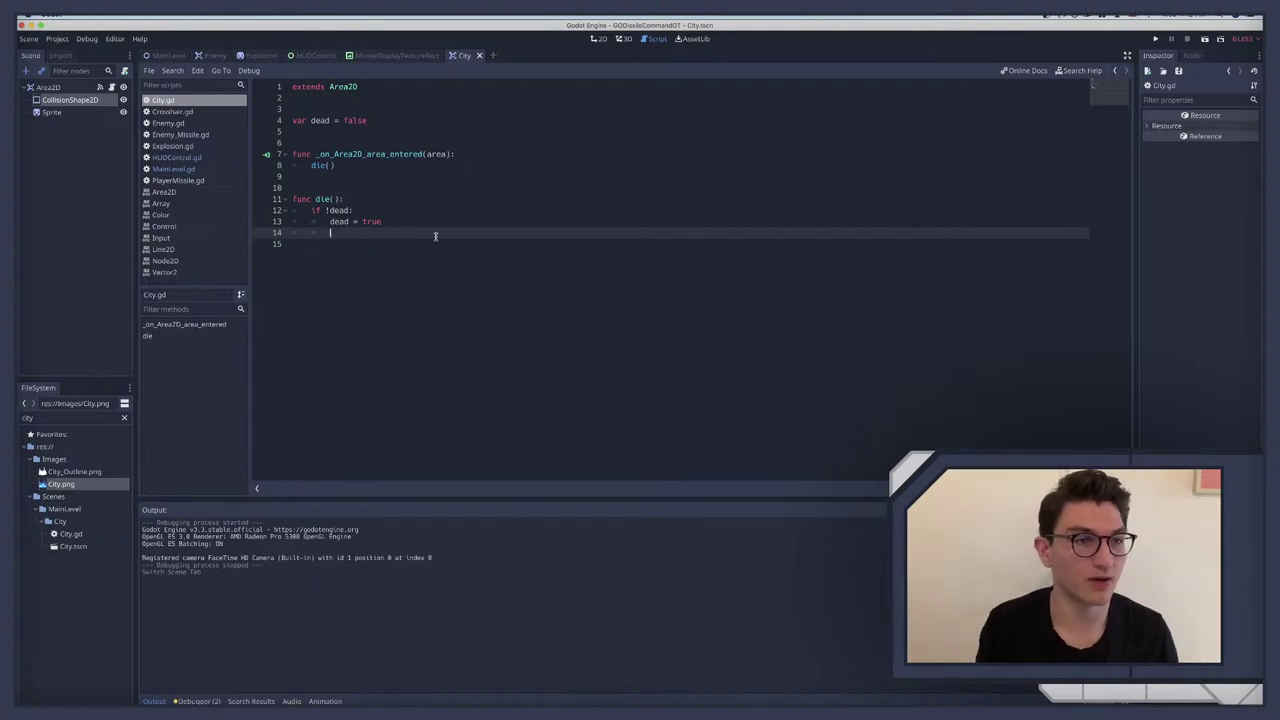
{"action": "type", "text": "$"}
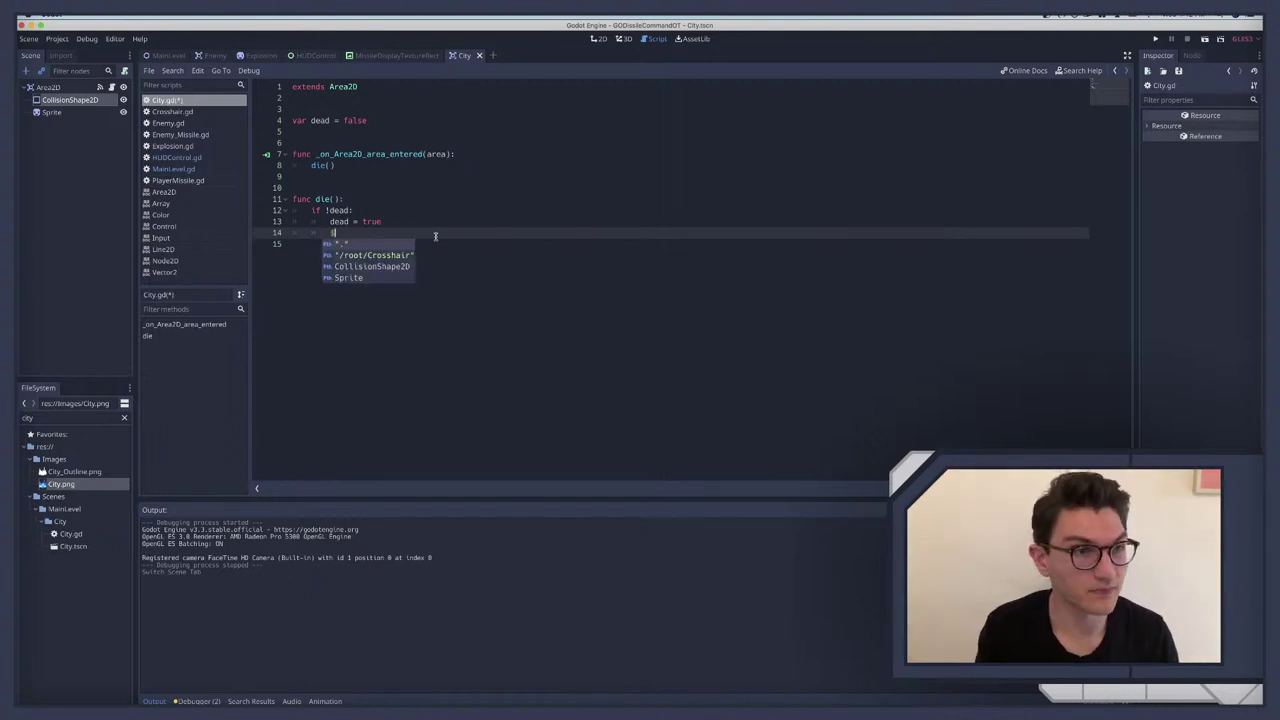
{"action": "type", "text": "Col"}
{"action": "key", "text": "Return"}
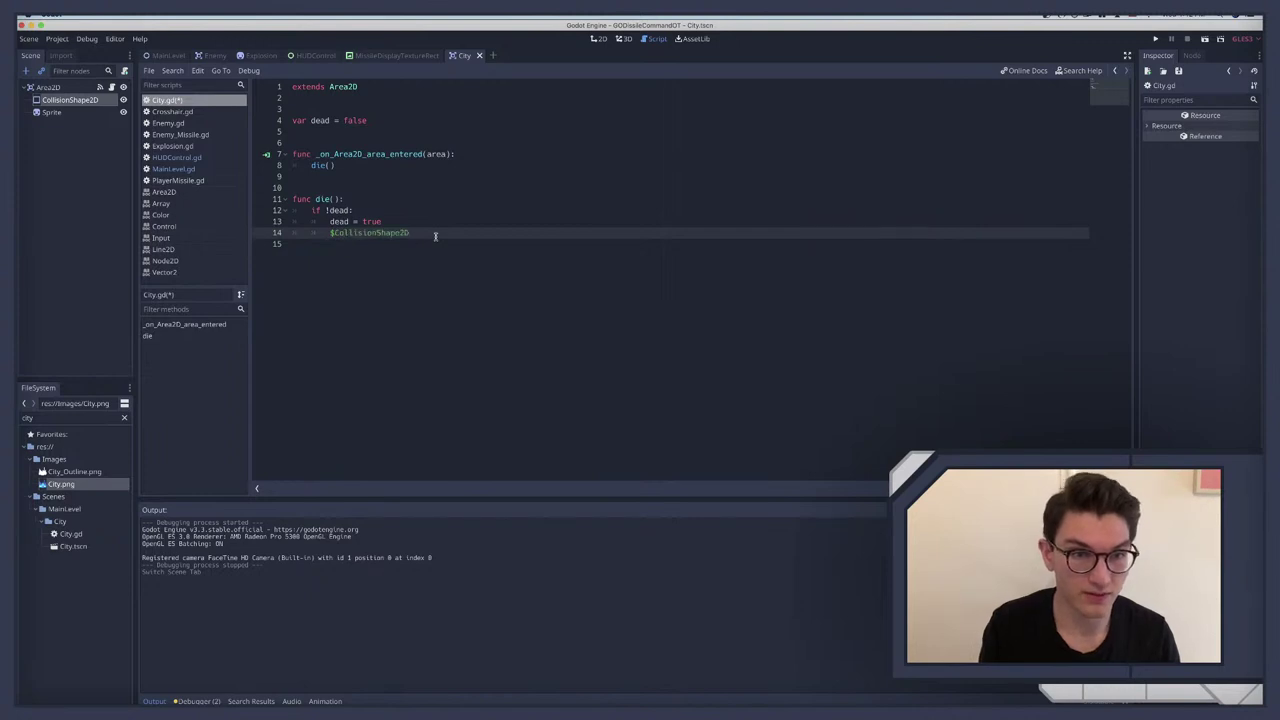
{"action": "type", "text": ".dis"}
{"action": "key", "text": "Return"}
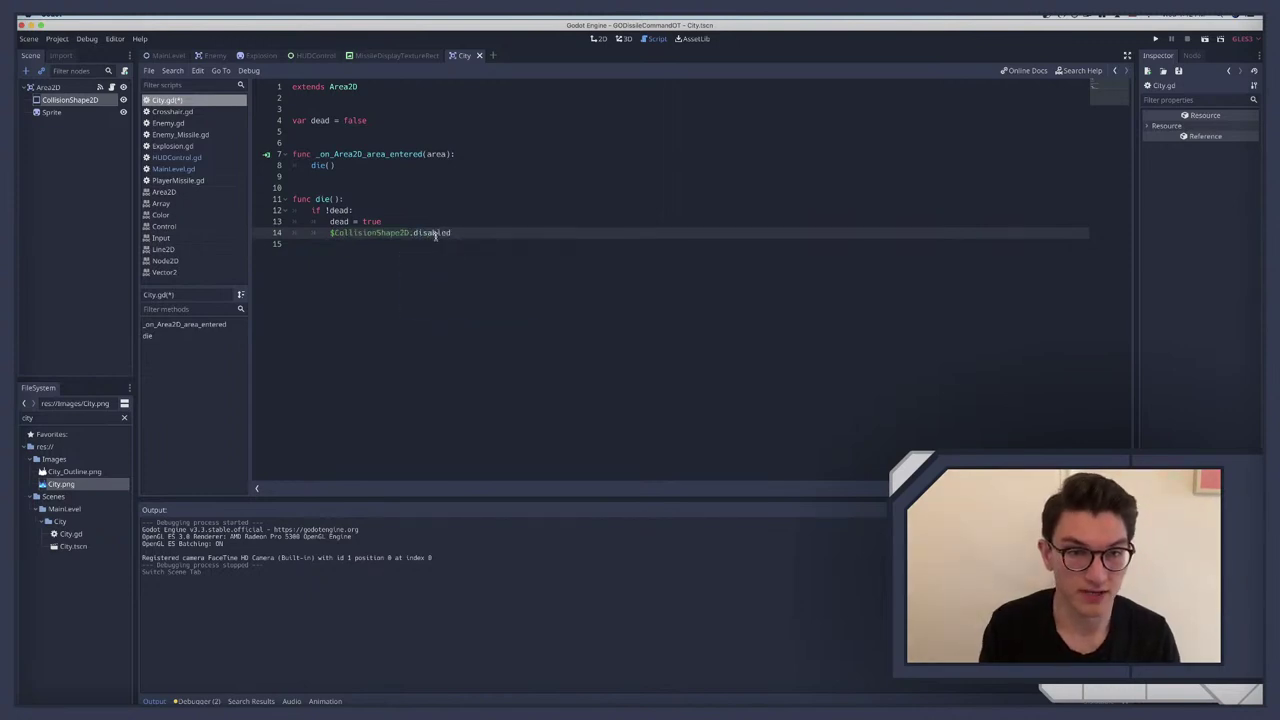
{"action": "type", "text": "= false"}
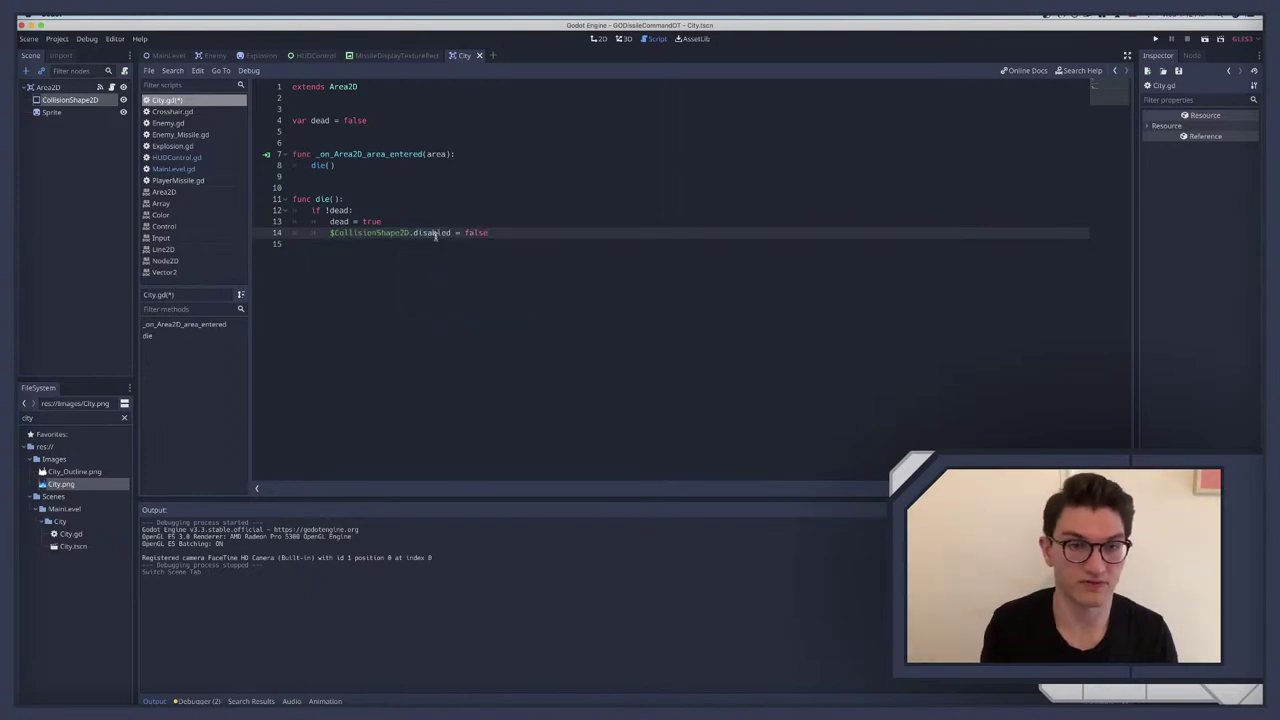
{"action": "key", "text": "BackSpace"}
{"action": "key", "text": "BackSpace"}
{"action": "key", "text": "BackSpace"}
{"action": "key", "text": "BackSpace"}
{"action": "key", "text": "BackSpace"}
{"action": "type", "text": "true"}
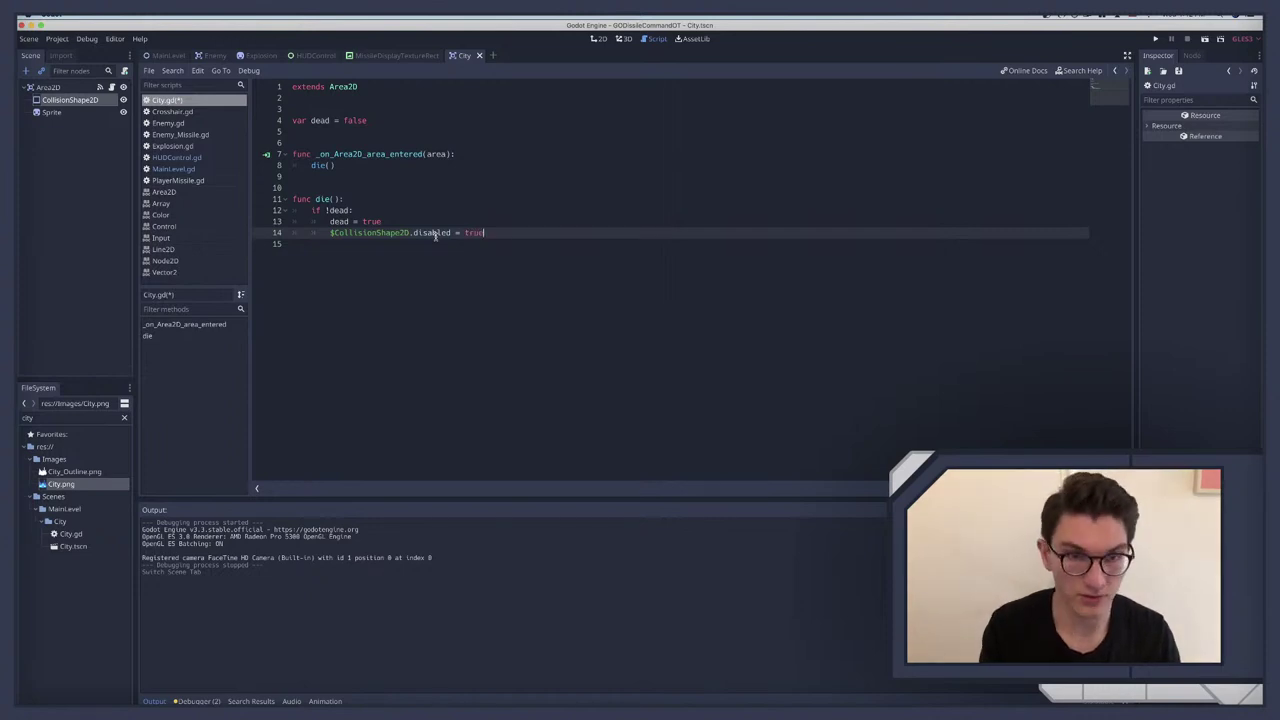
Step: Add $Sprite.texture = load("res://Images/City_Outline.png"), then save and run the game
{"action": "key", "text": "Return"}
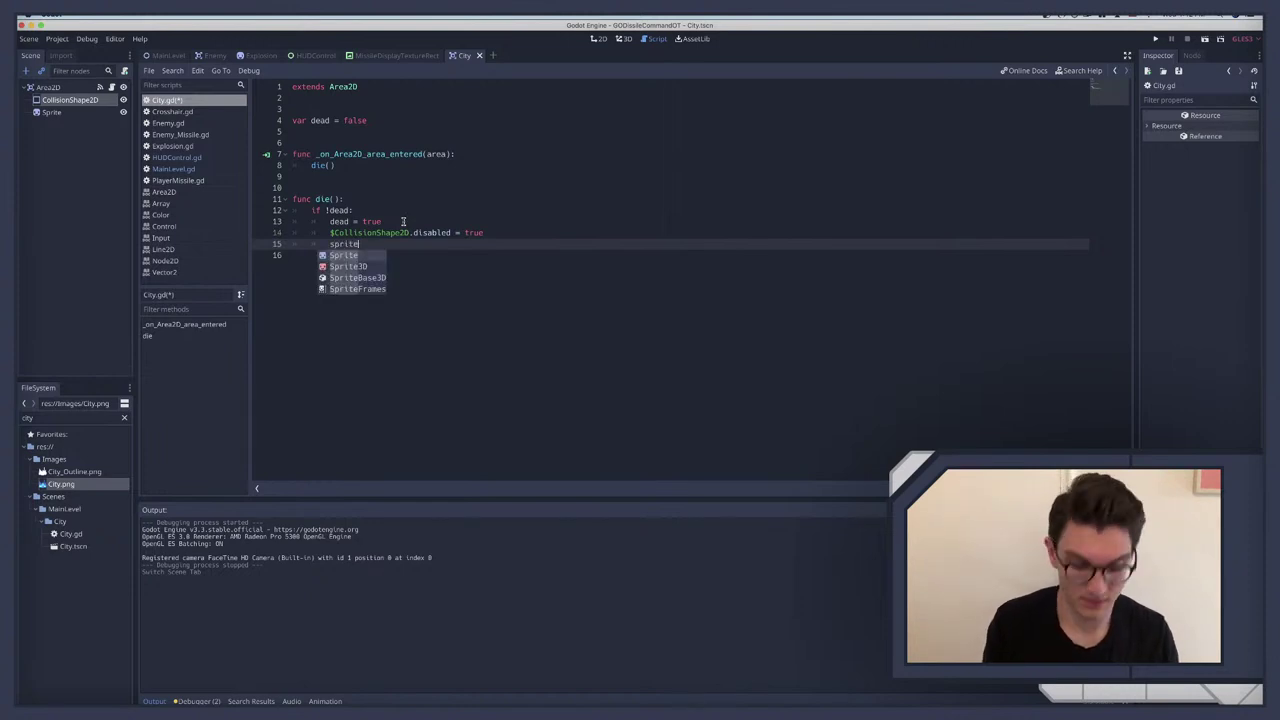
{"action": "key", "text": "BackSpace"}
{"action": "key", "text": "BackSpace"}
{"action": "key", "text": "BackSpace"}
{"action": "key", "text": "BackSpace"}
{"action": "key", "text": "BackSpace"}
{"action": "key", "text": "BackSpace"}
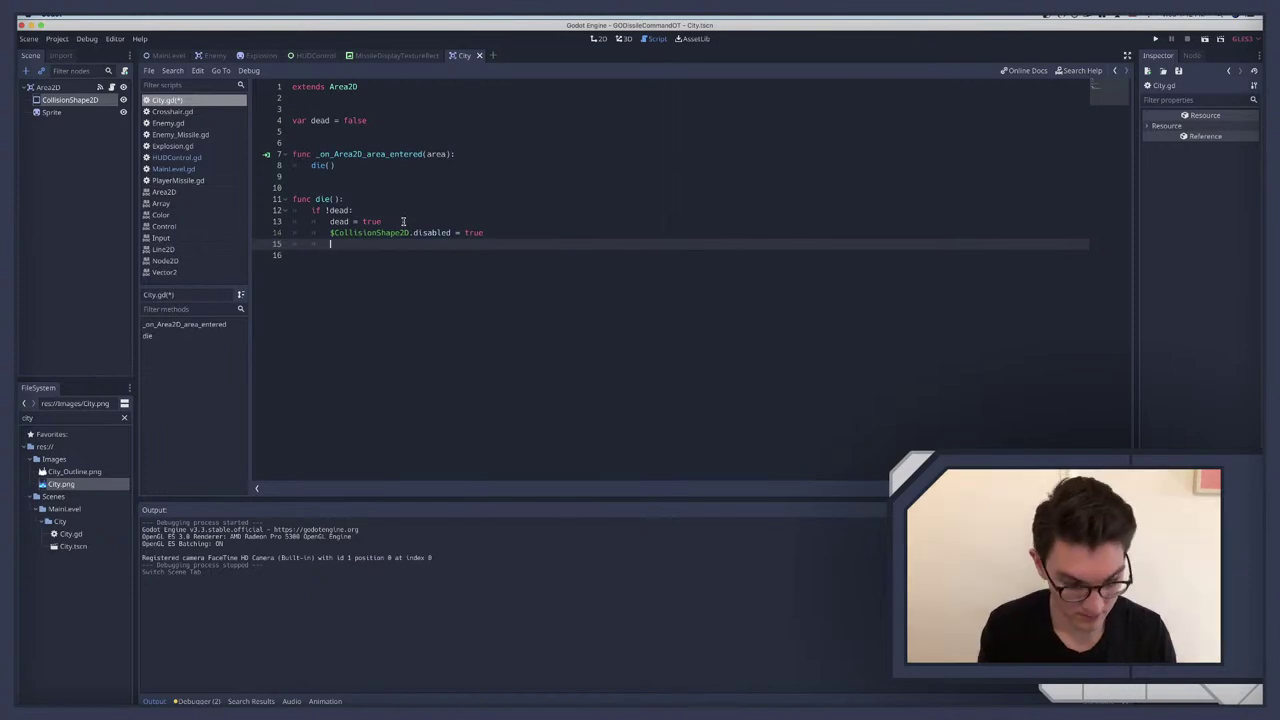
{"action": "type", "text": "$spr"}
{"action": "key", "text": "Return"}
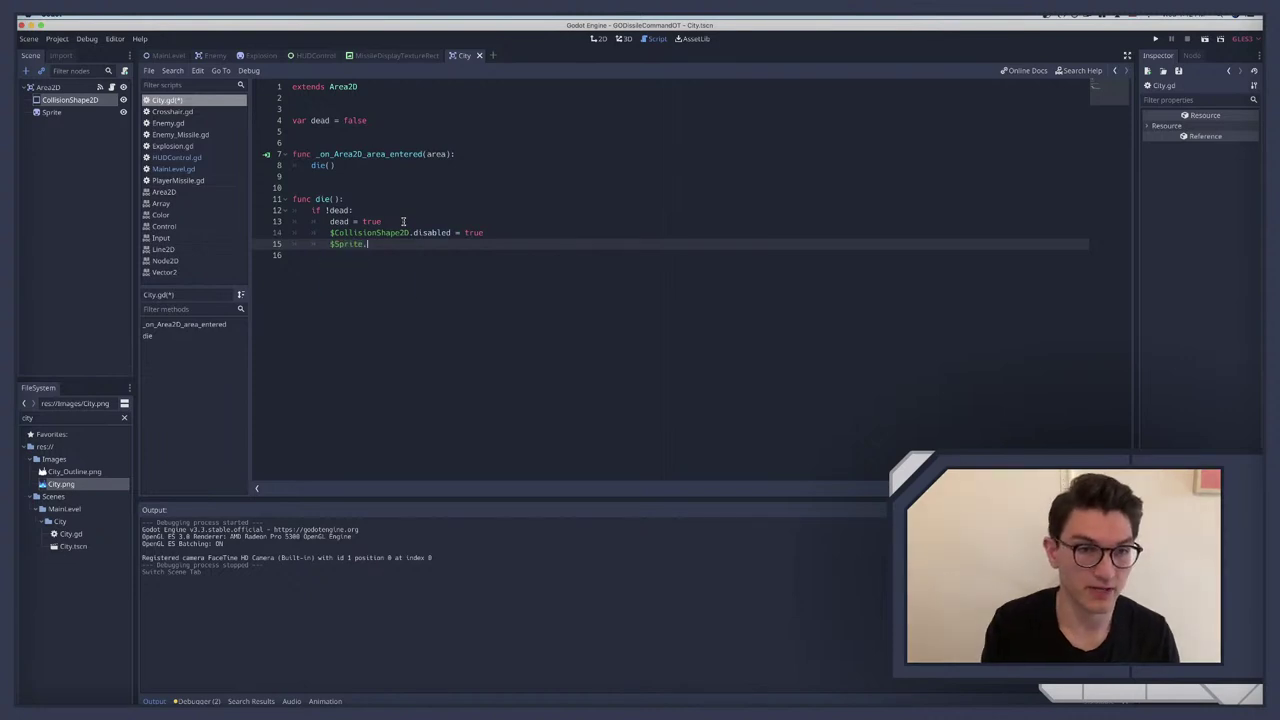
{"action": "type", "text": ".textur"}
{"action": "type", "text": "e"}
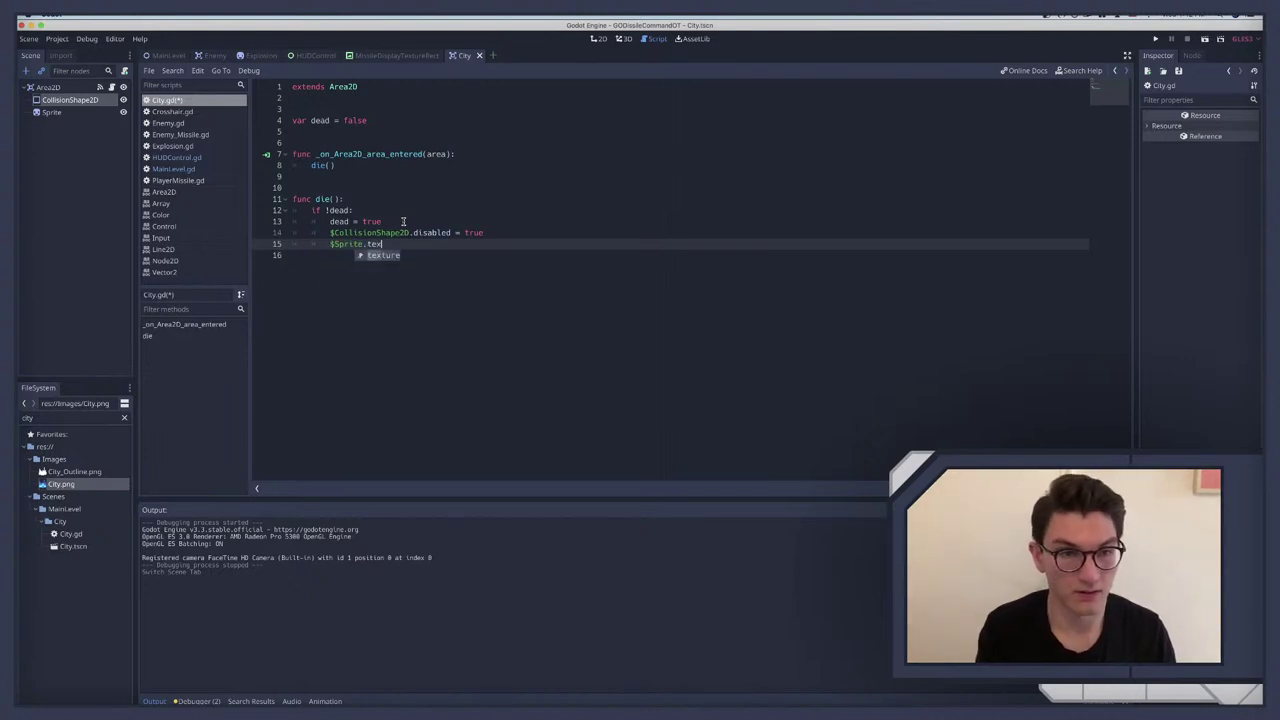
{"action": "key", "text": "Return"}
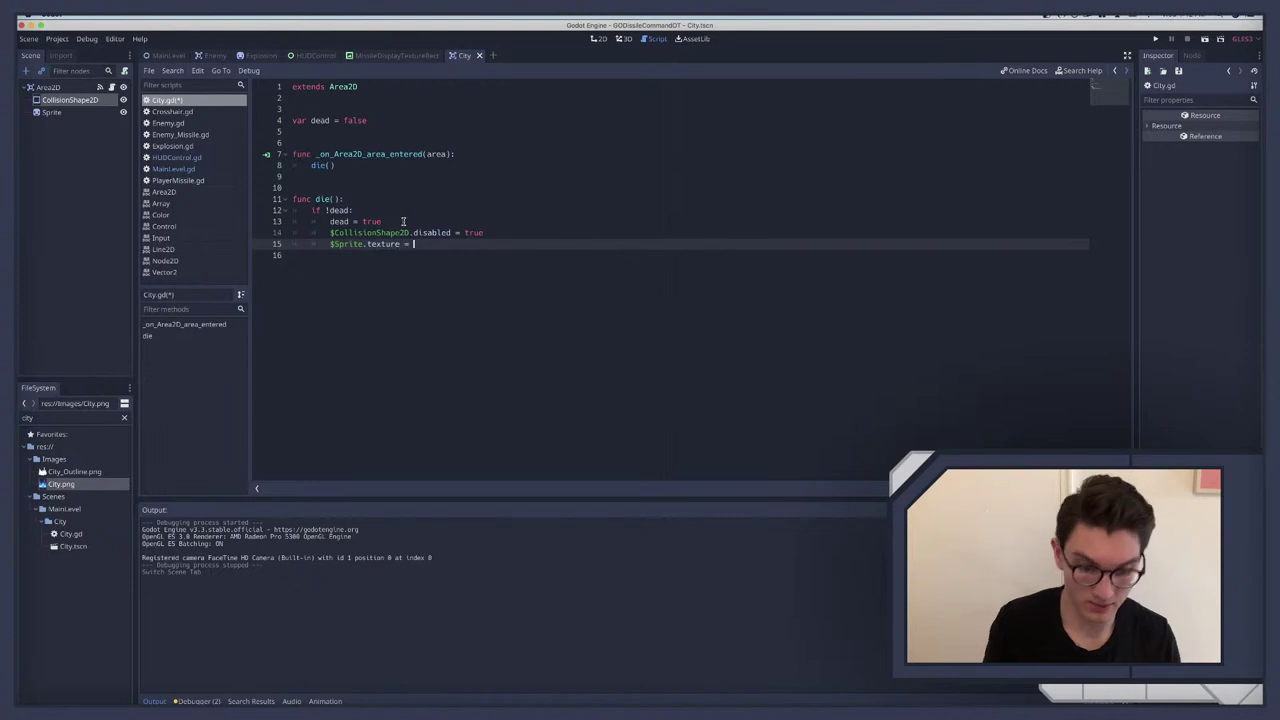
{"action": "type", "text": "= load("}
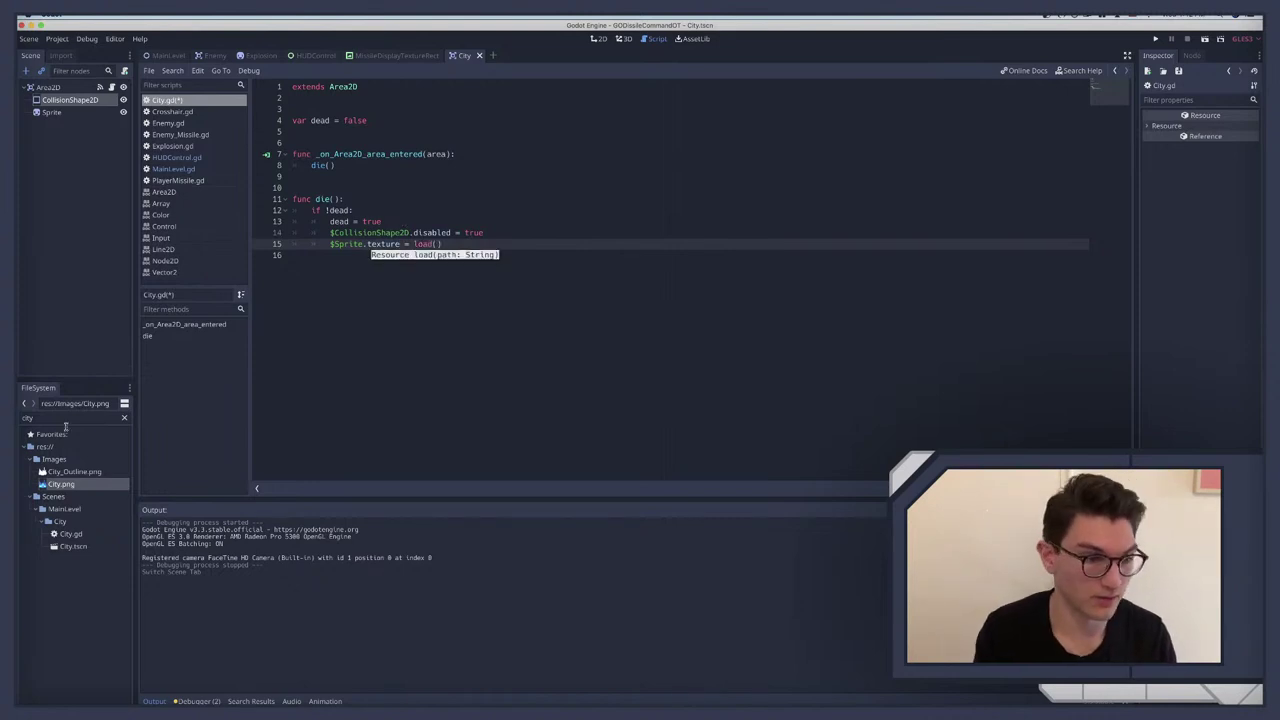
{"action": "left_click_drag", "start_coordinate": [75, 471], "coordinate": [438, 248]}
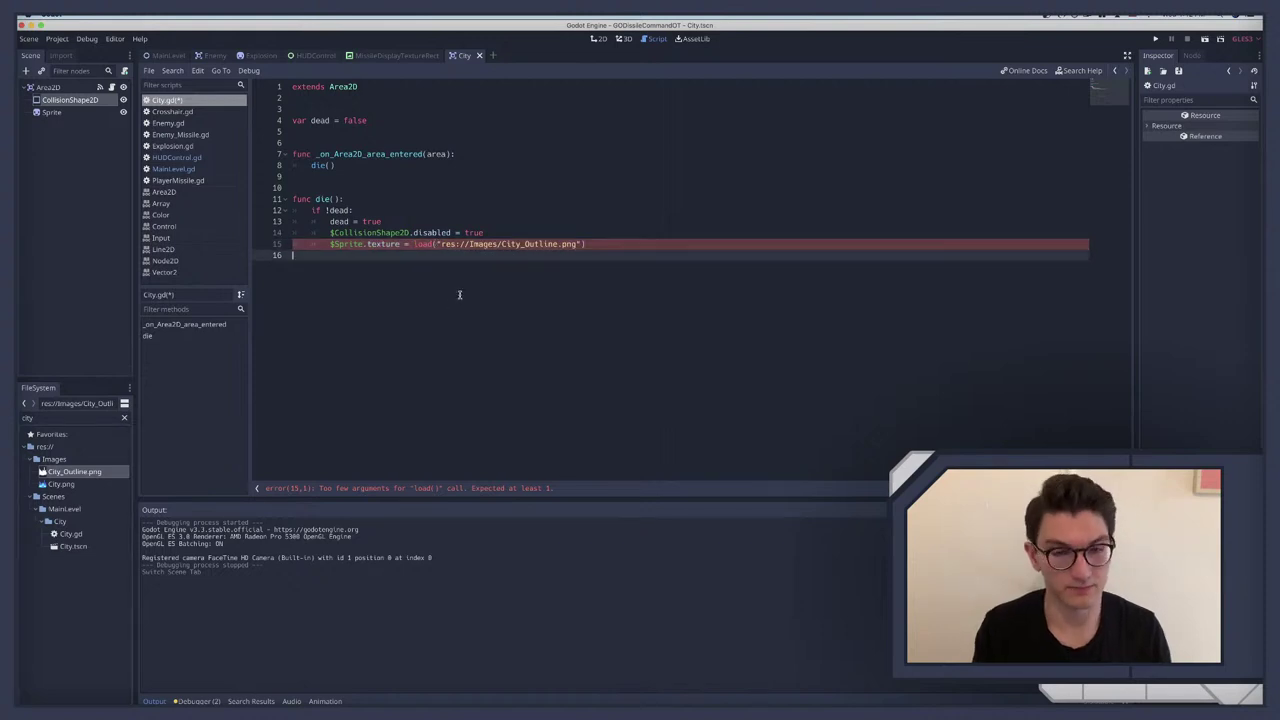
{"action": "key", "text": "super+s"}
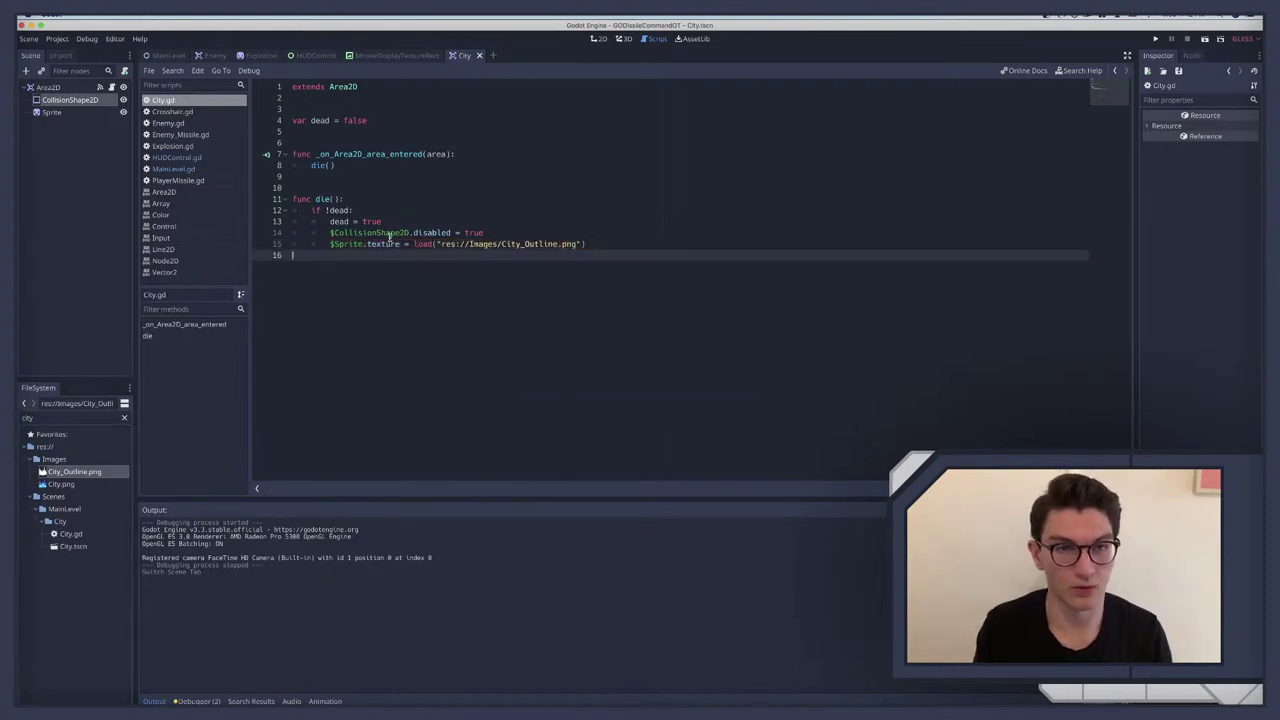
{"action": "key", "text": "super+b"}
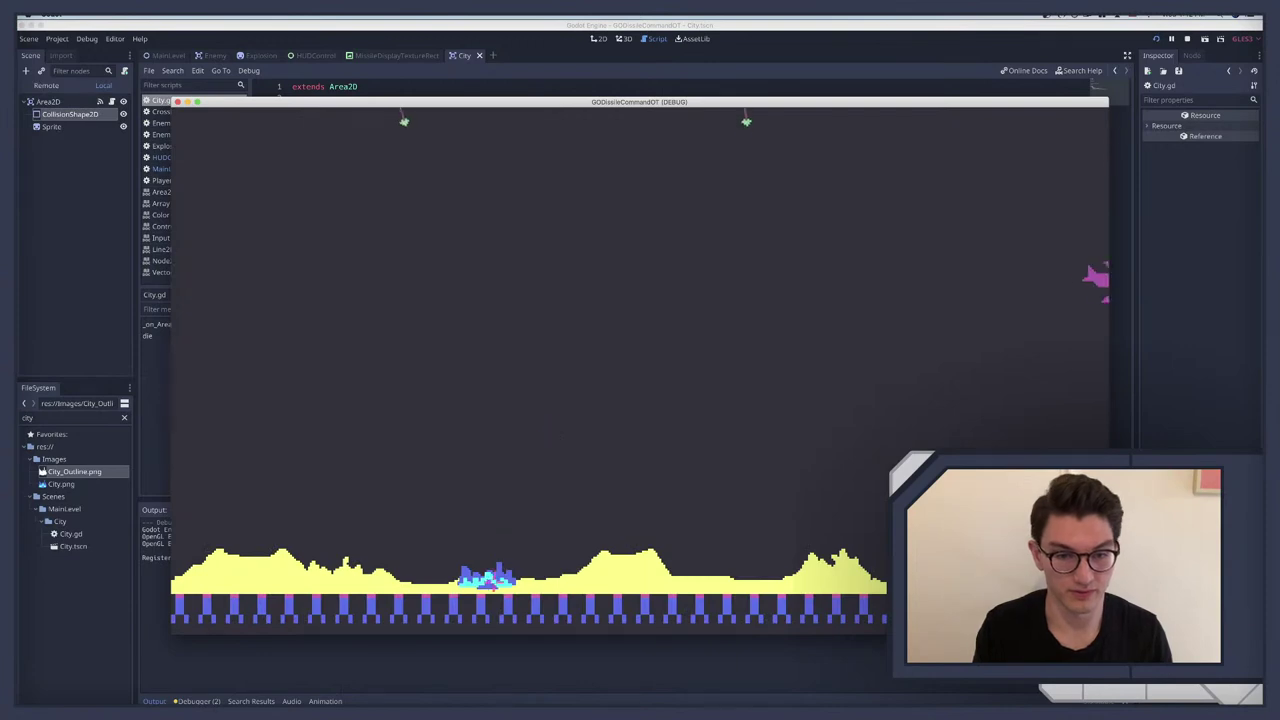
Step: Fire at incoming missiles until a city turns into a white outline, then close the game
{"action": "left_click", "coordinate": [480, 578]}
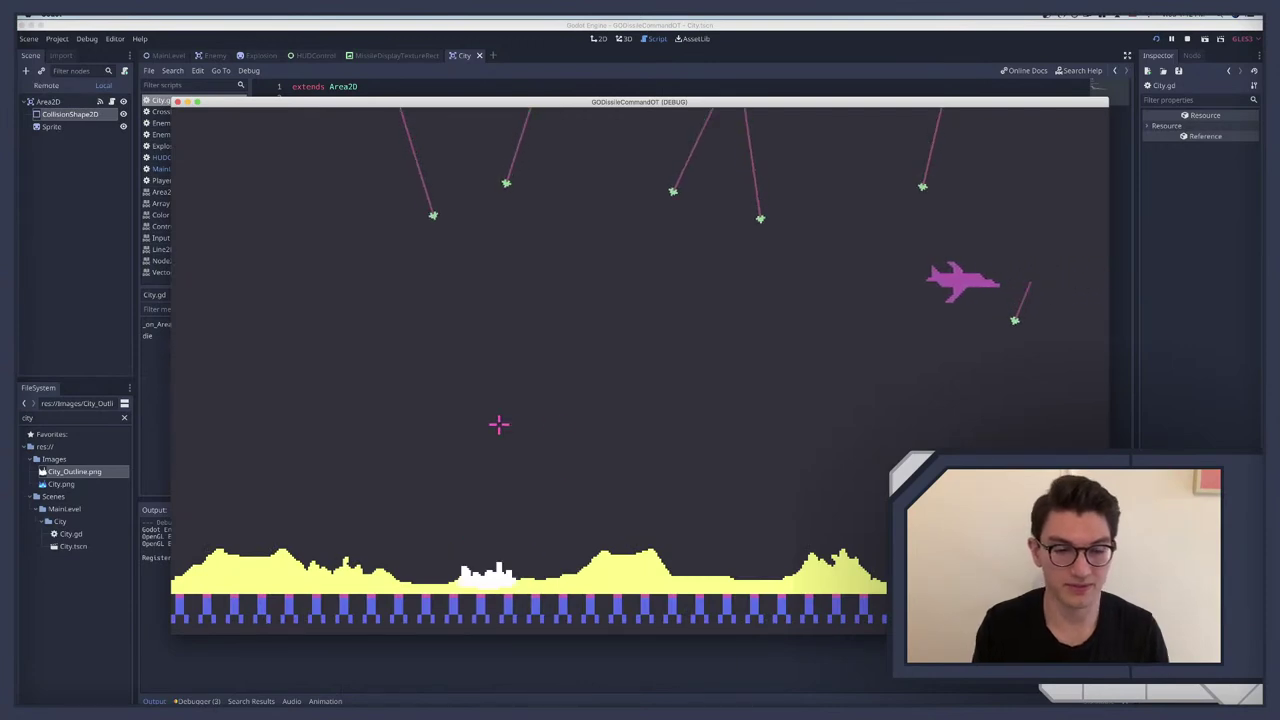
{"action": "key", "text": "super+period"}
{"action": "key", "text": "ctrl+Right"}
{"action": "key", "text": "ctrl+Left"}
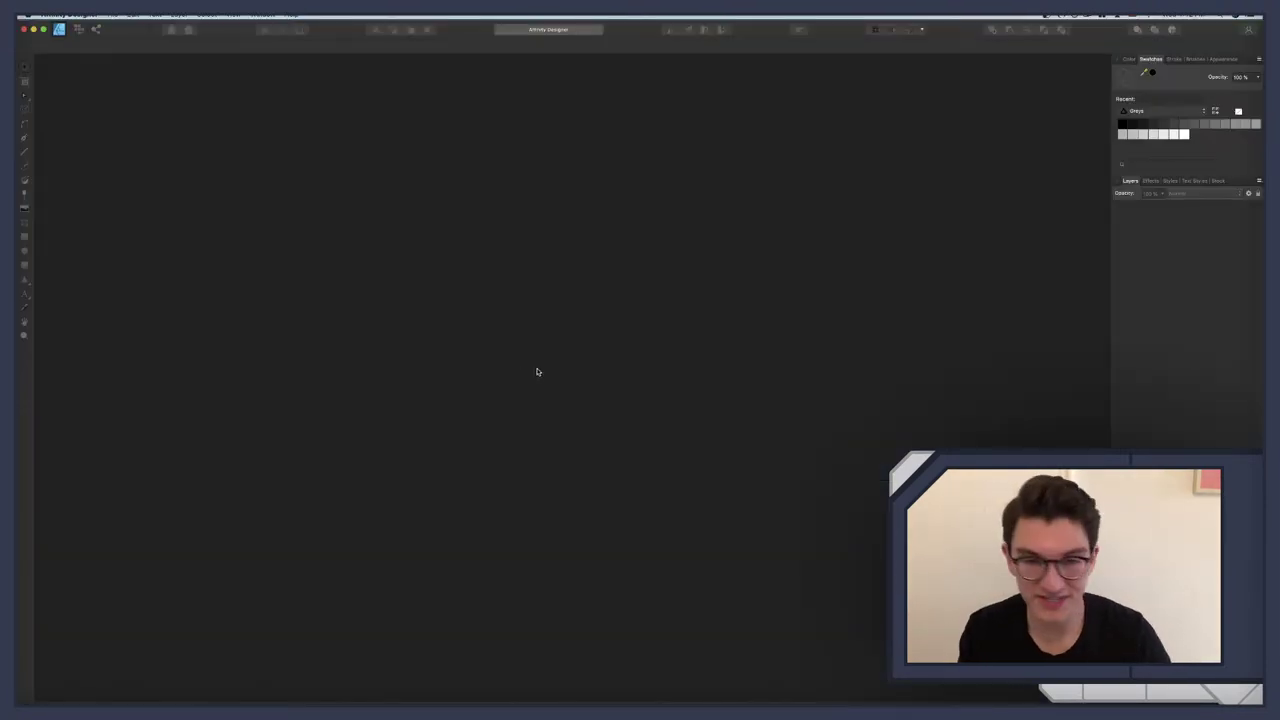
Step: Reopen the AFO_Assets.afdesign document from the recent files list
{"action": "left_click", "coordinate": [114, 16]}
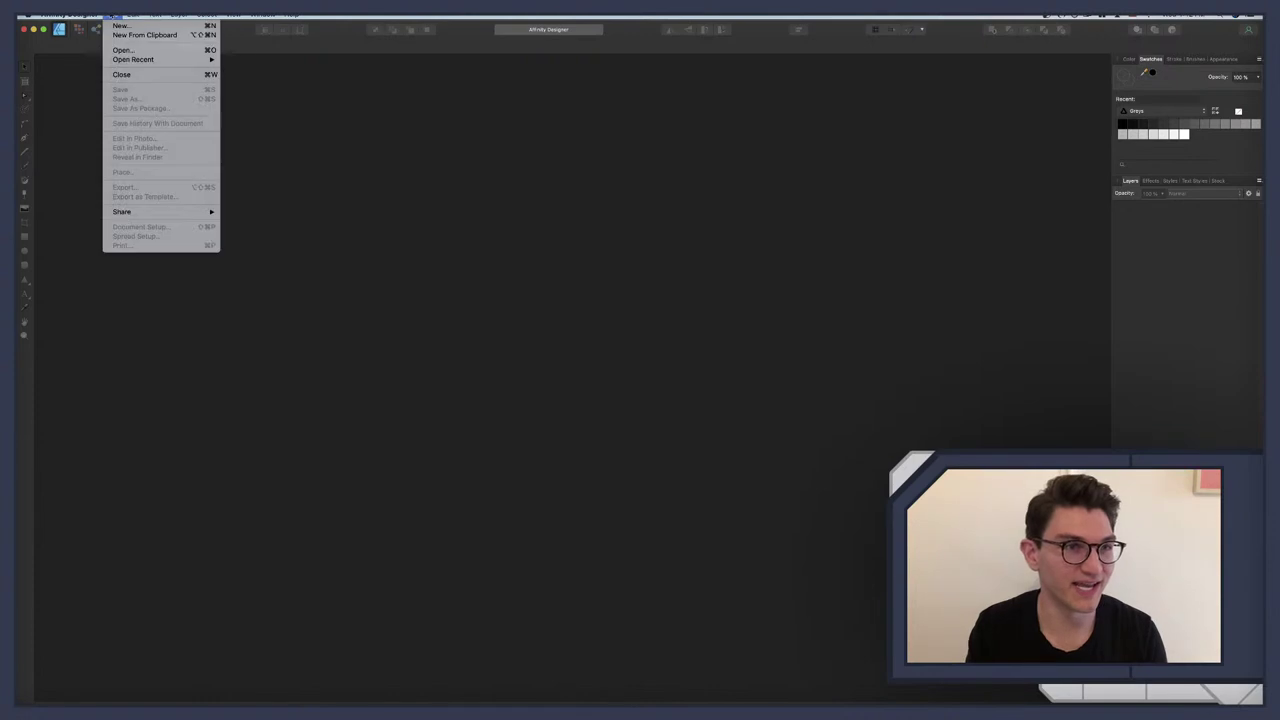
{"action": "mouse_move", "coordinate": [135, 59]}
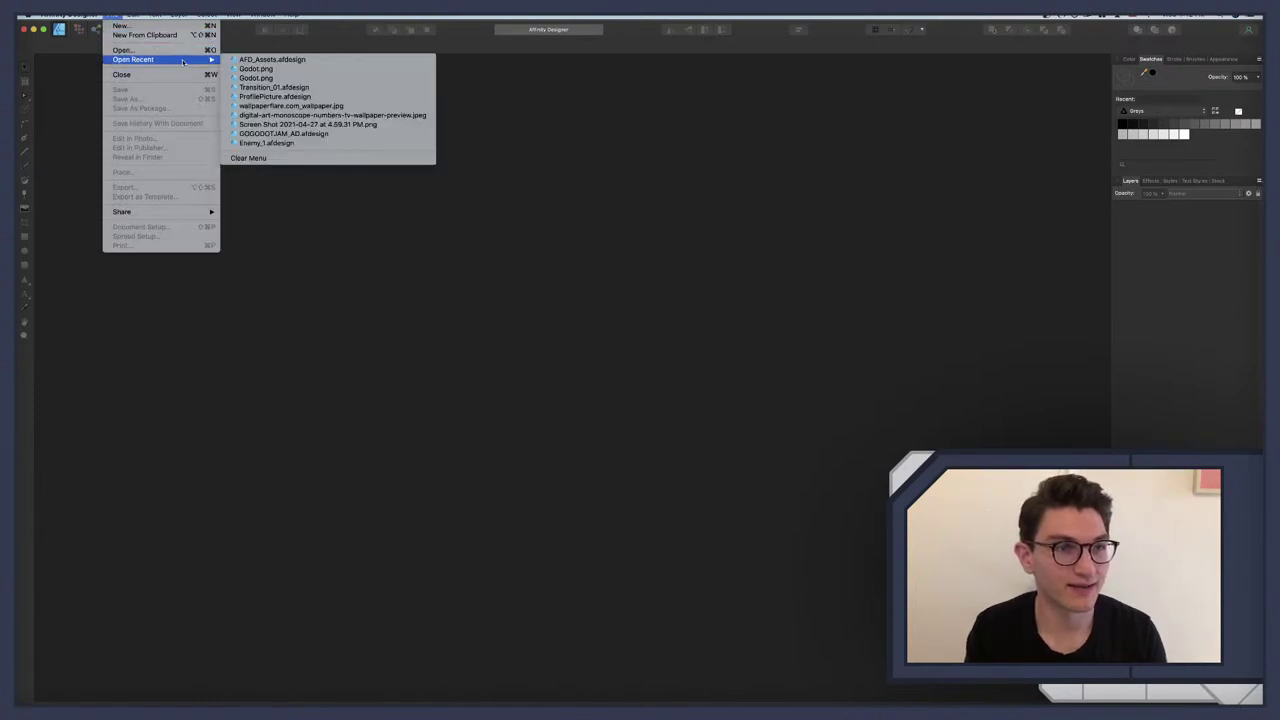
{"action": "left_click", "coordinate": [270, 61]}
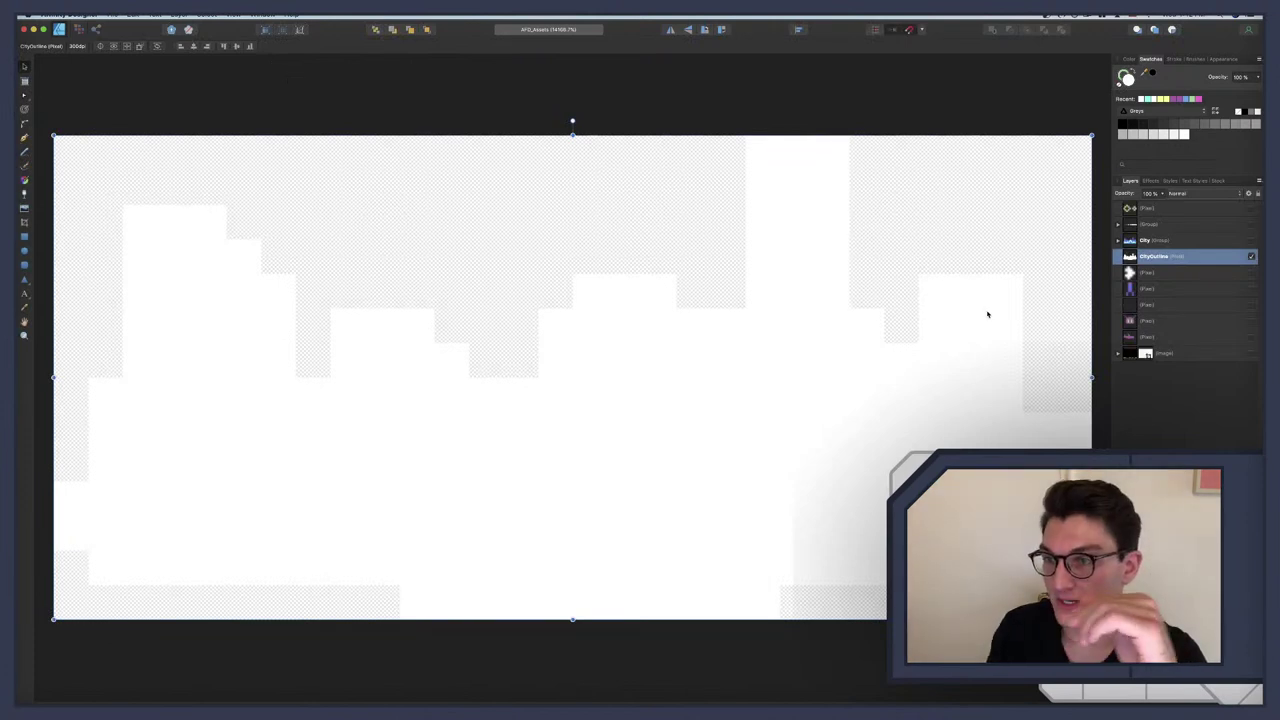
Step: Flood-fill the white city outline with pale yellow from a coloured swatch palette
{"action": "left_click", "coordinate": [1201, 112]}
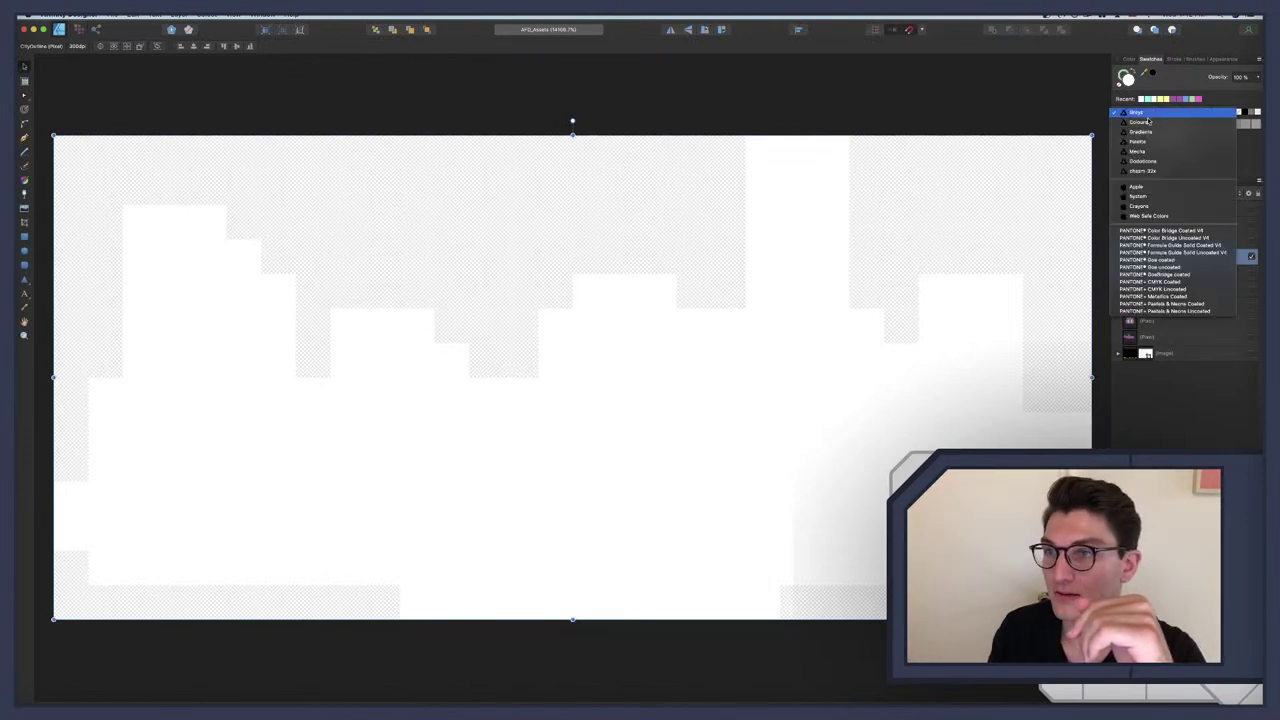
{"action": "left_click", "coordinate": [1140, 172]}
{"action": "left_click", "coordinate": [1143, 124]}
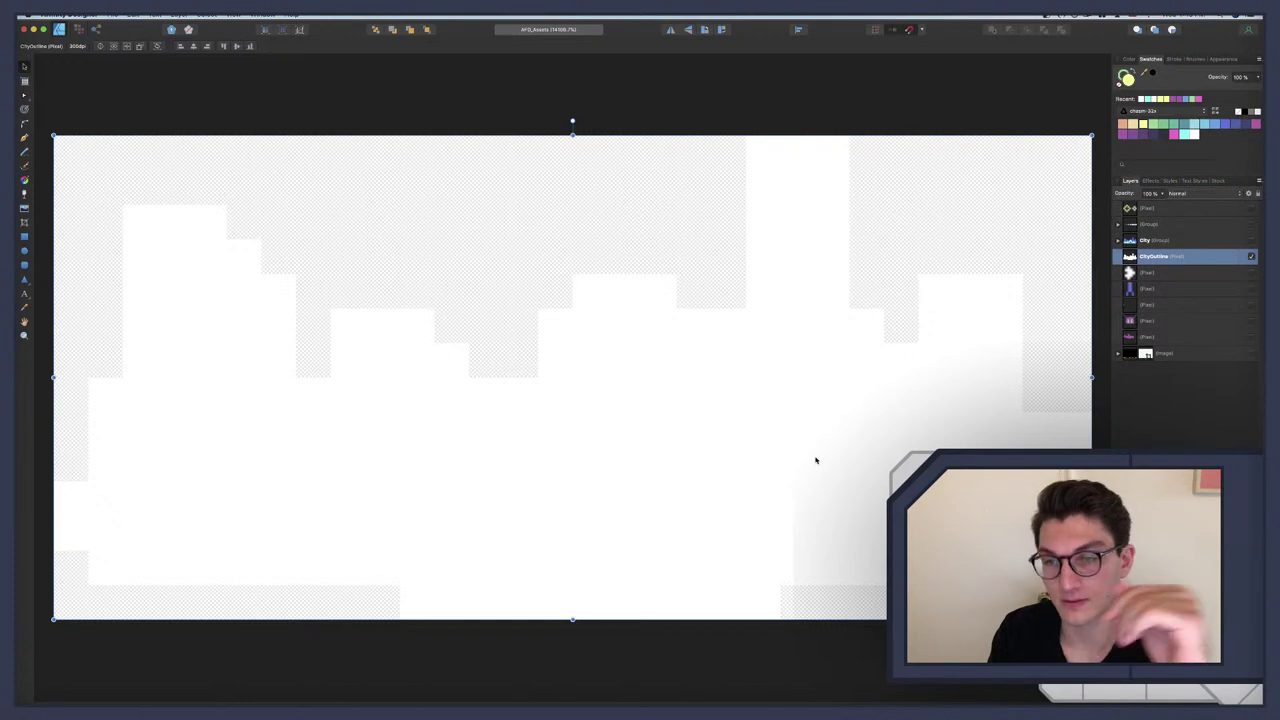
{"action": "scroll", "coordinate": [814, 460], "scroll_direction": "up", "scroll_amount": 2}
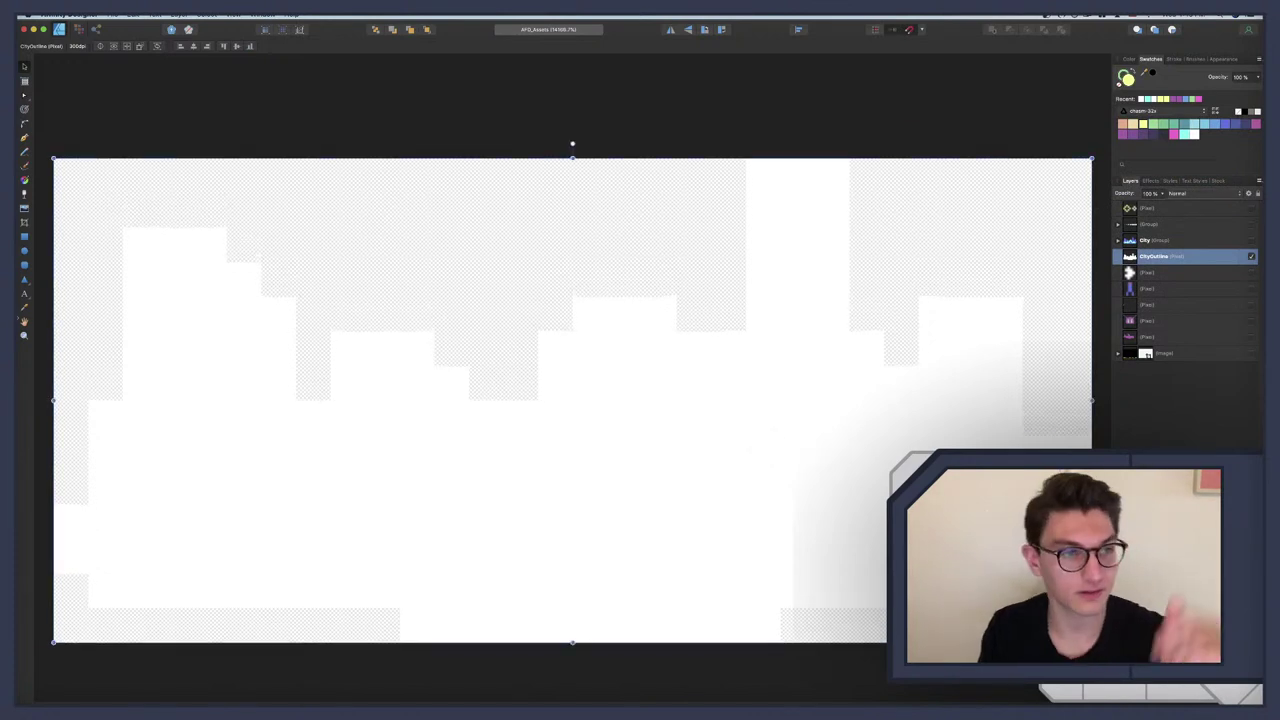
{"action": "left_click", "coordinate": [79, 29]}
{"action": "left_click", "coordinate": [26, 224]}
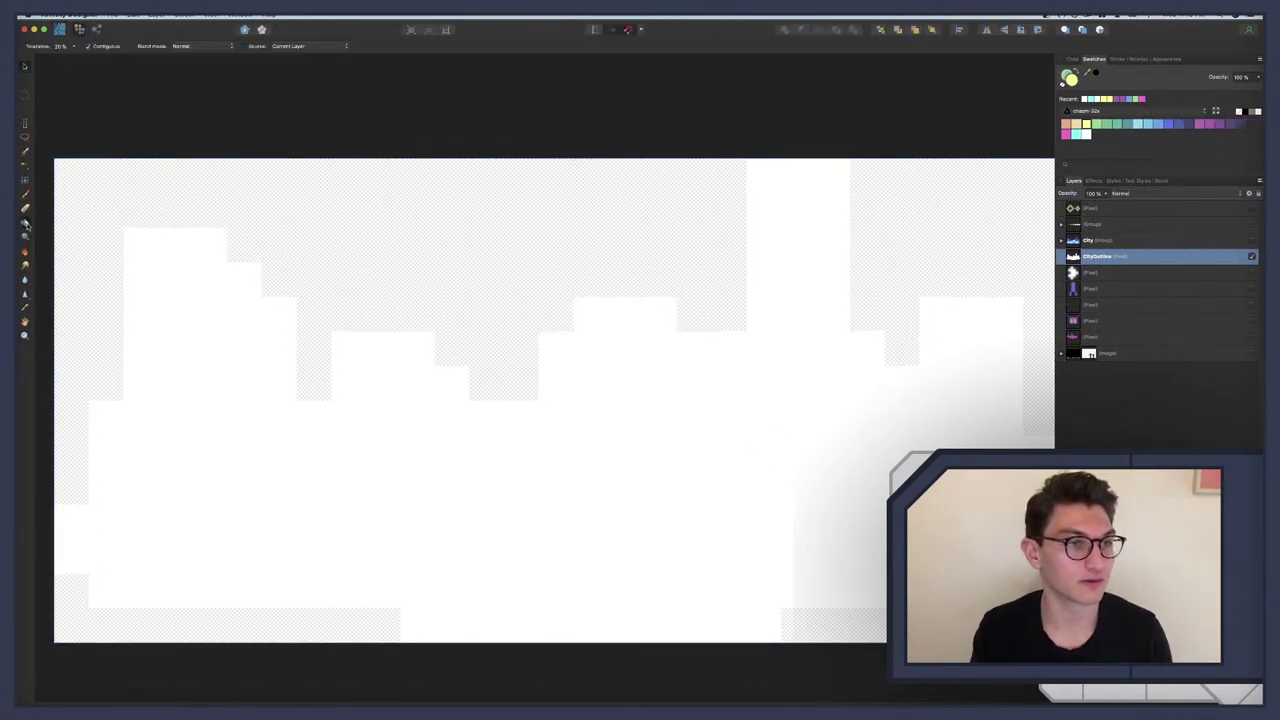
{"action": "left_click", "coordinate": [220, 398]}
Step: Export the outline over City_Outline.png, then quit Affinity Designer without saving the document
{"action": "key", "text": "super+alt+shift+s"}
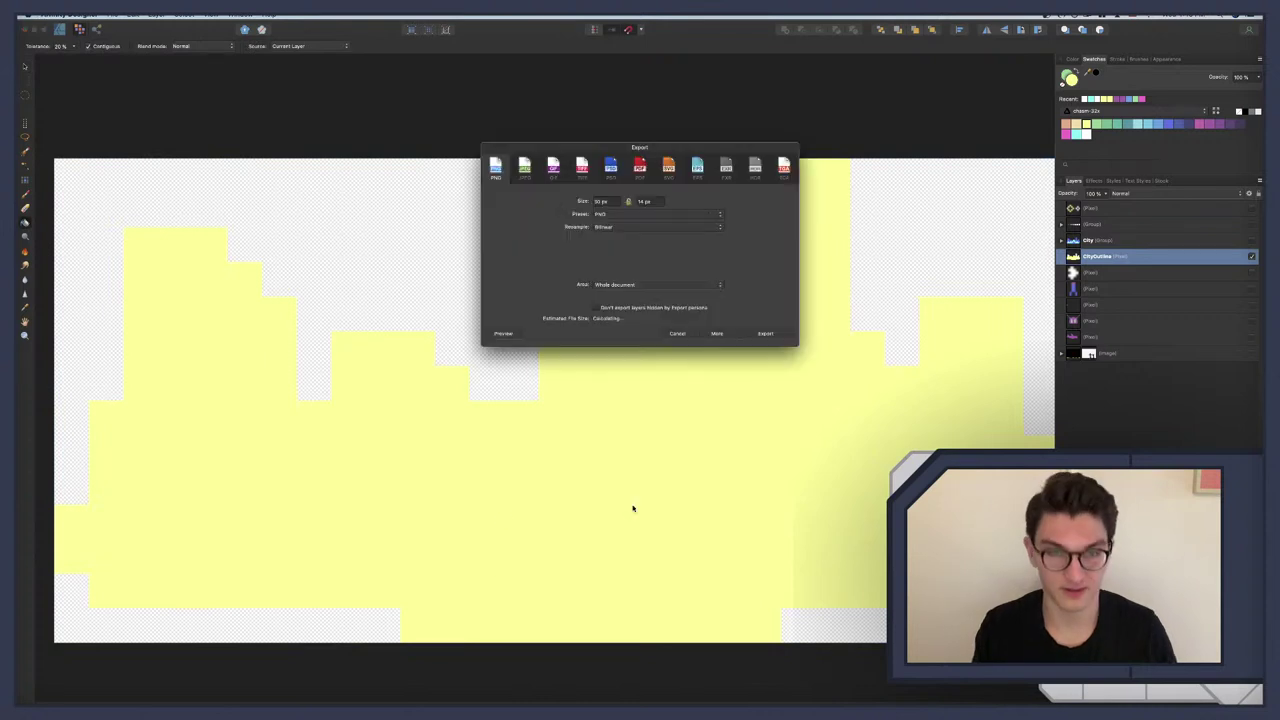
{"action": "key", "text": "Escape"}
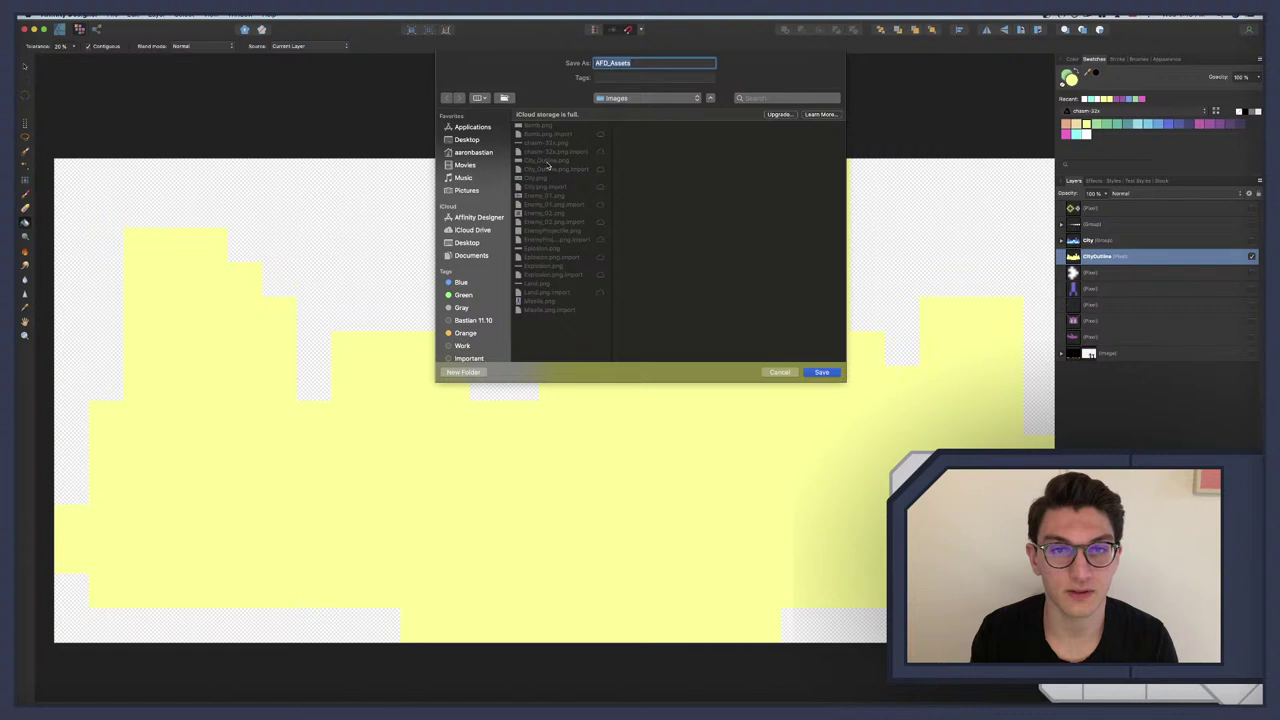
{"action": "left_click", "coordinate": [548, 162]}
{"action": "left_click", "coordinate": [831, 374]}
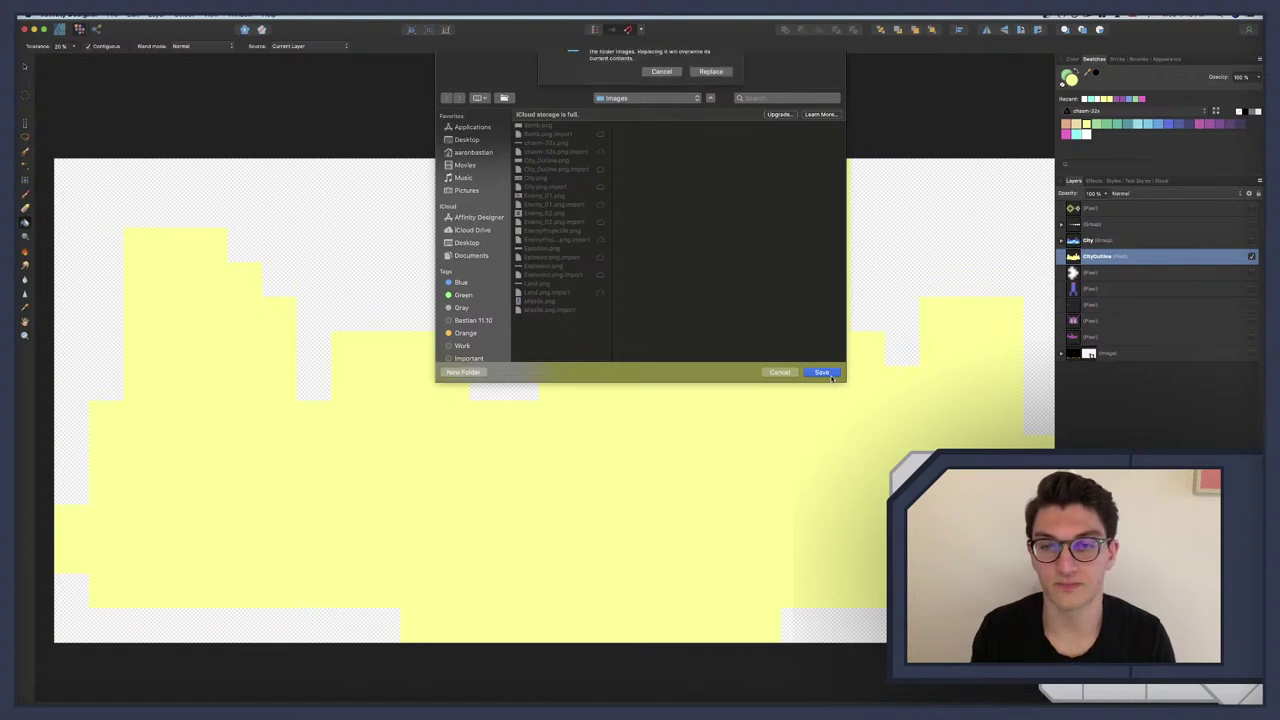
{"action": "left_click", "coordinate": [706, 107]}
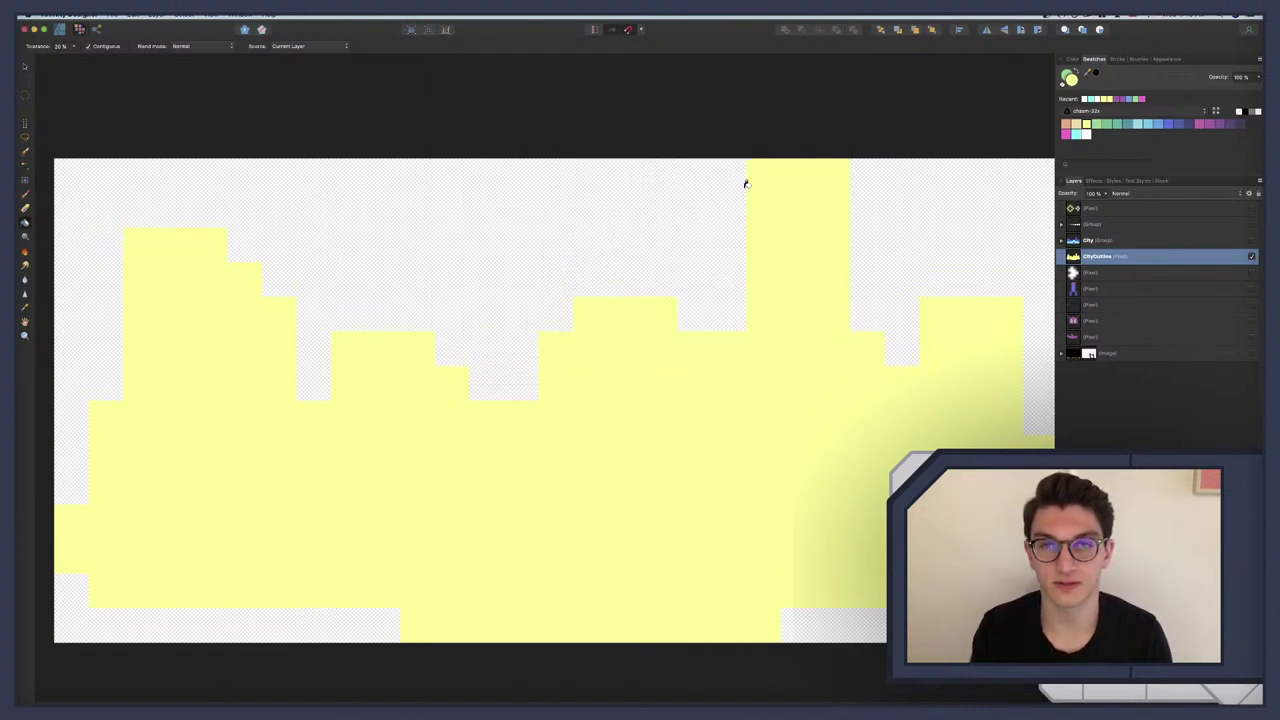
{"action": "key", "text": "super+q"}
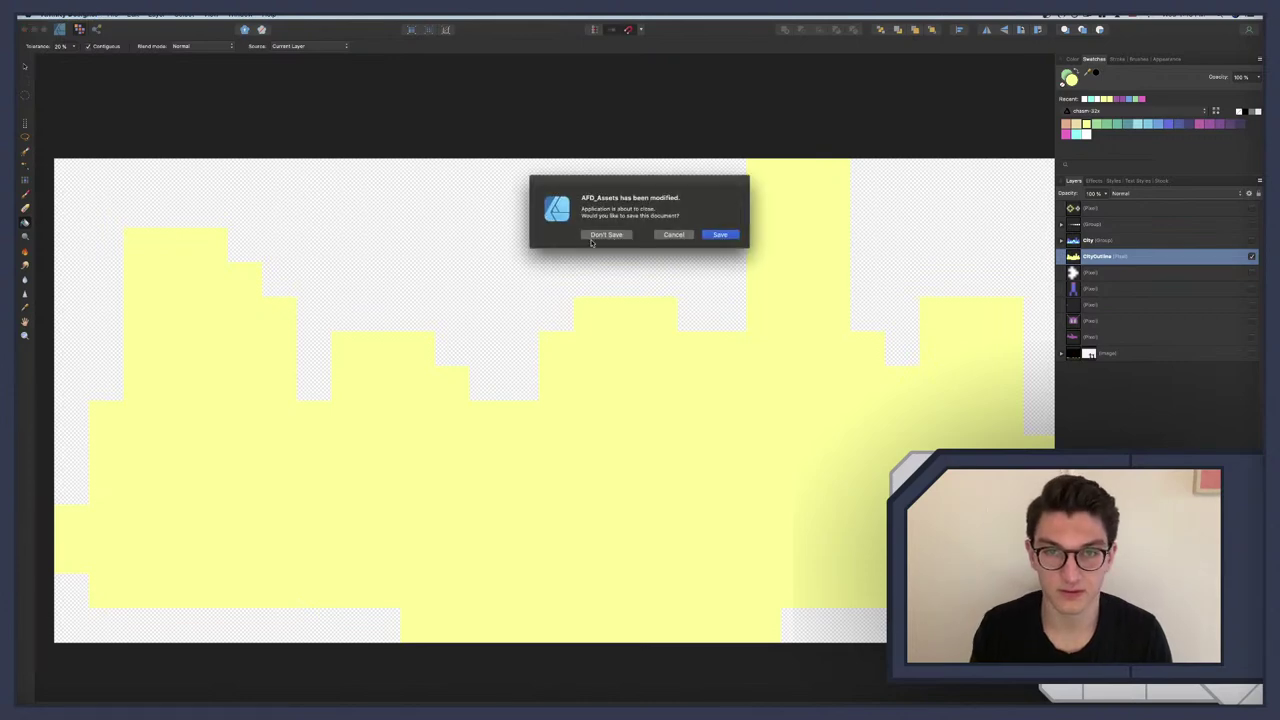
{"action": "left_click", "coordinate": [608, 235]}
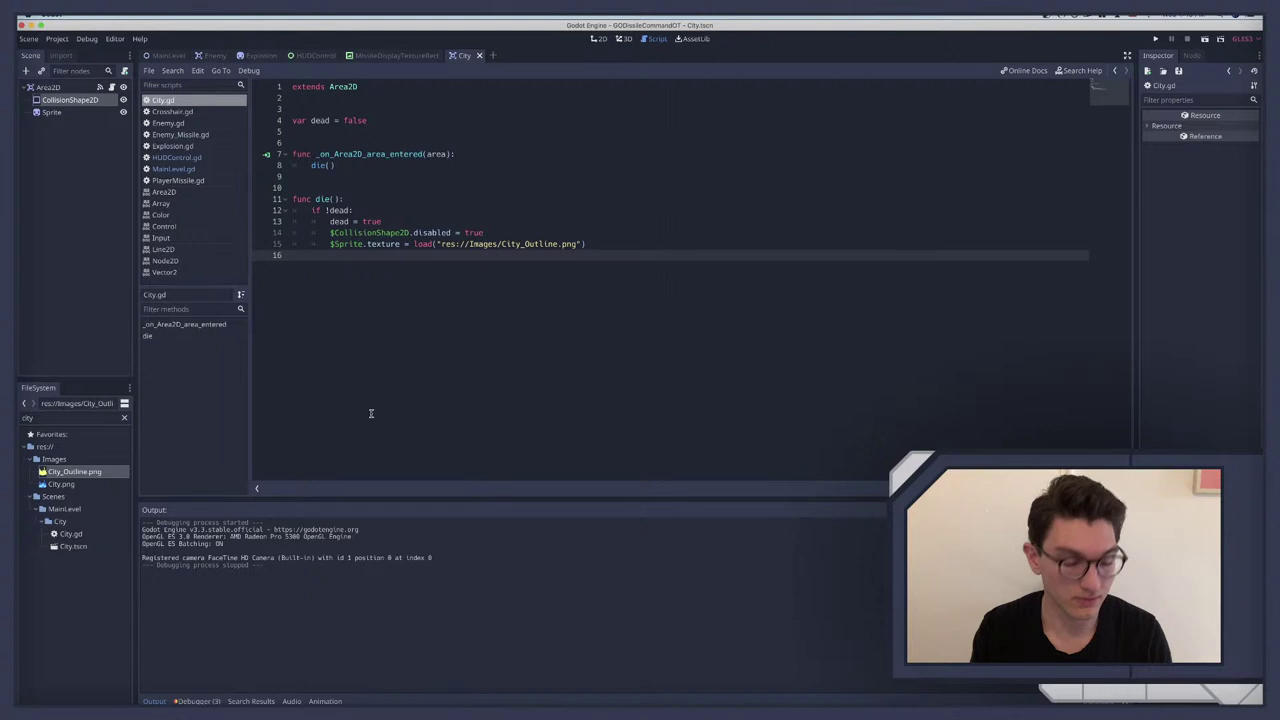
{"action": "key", "text": "super+b"}
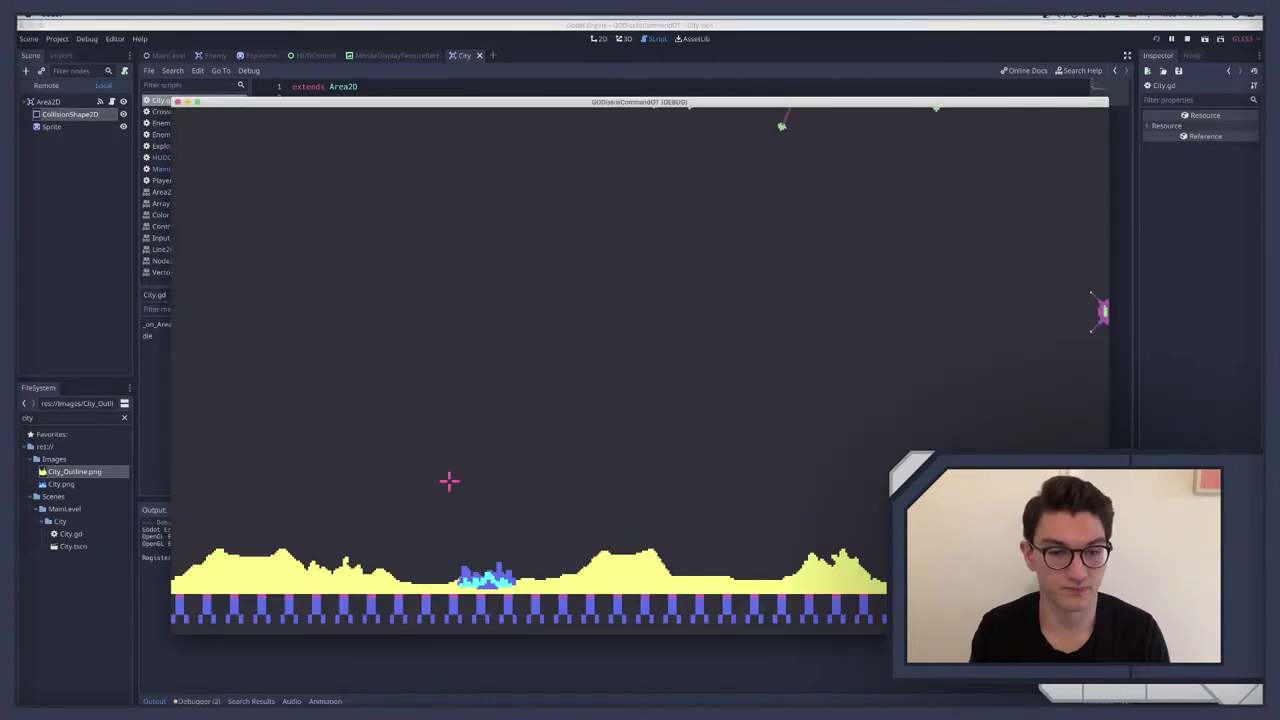
{"action": "left_click", "coordinate": [483, 565]}
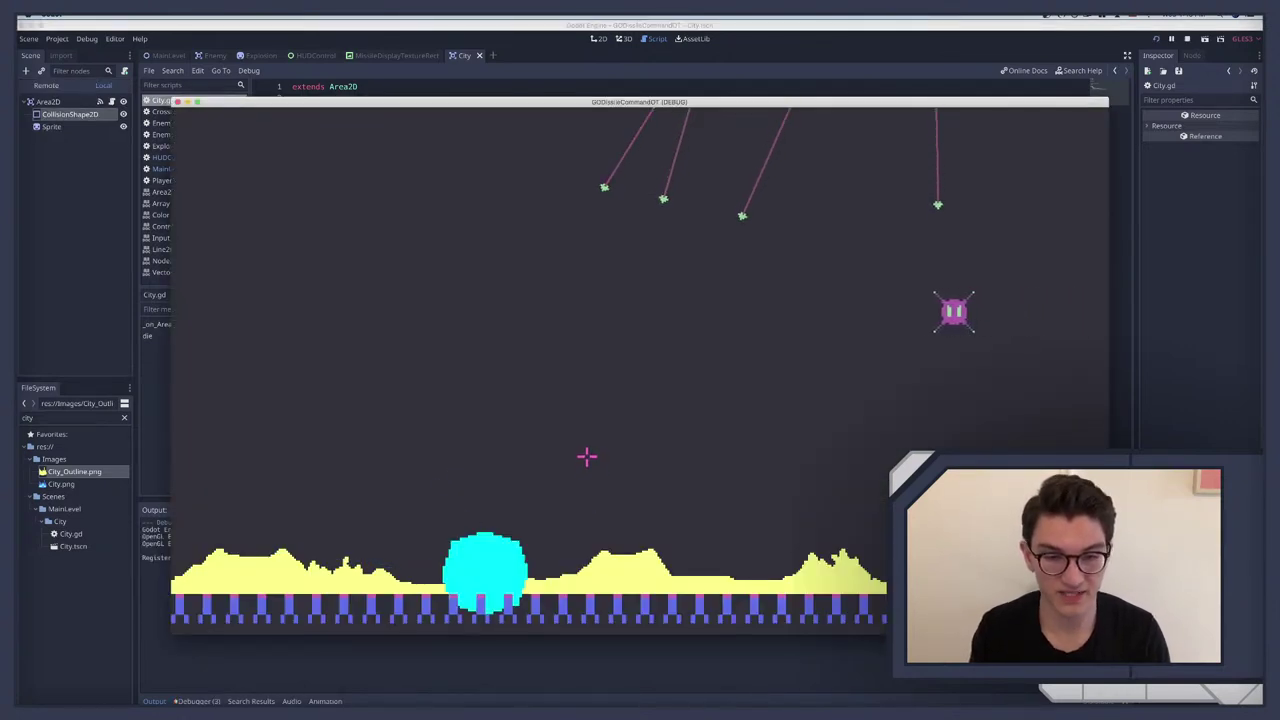
{"action": "key", "text": "super+period"}
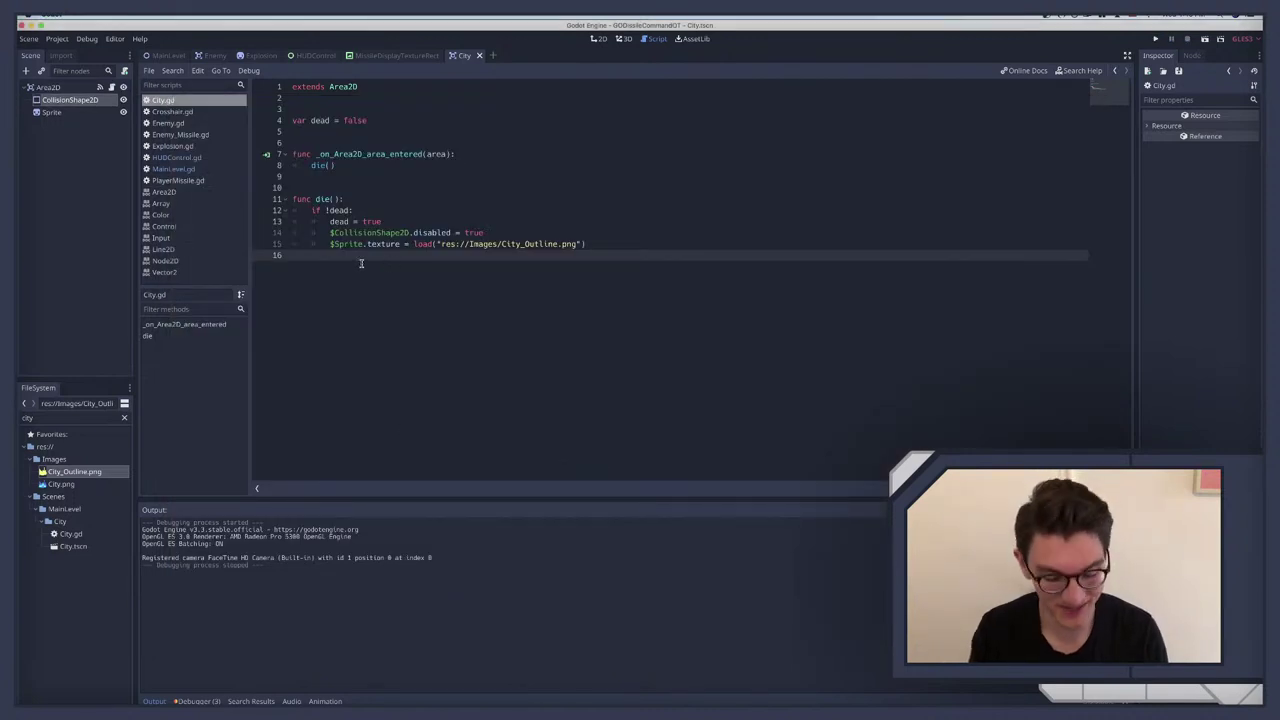
{"action": "key", "text": "super+b"}
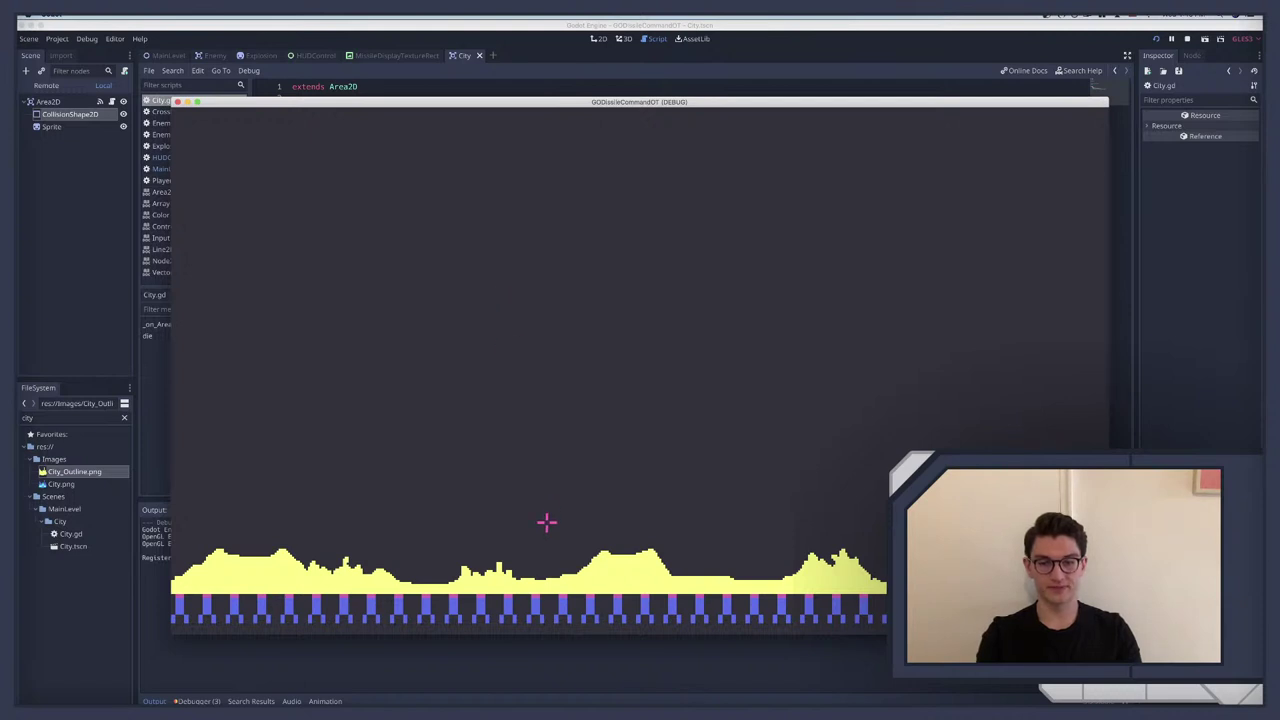
{"action": "left_click", "coordinate": [746, 290]}
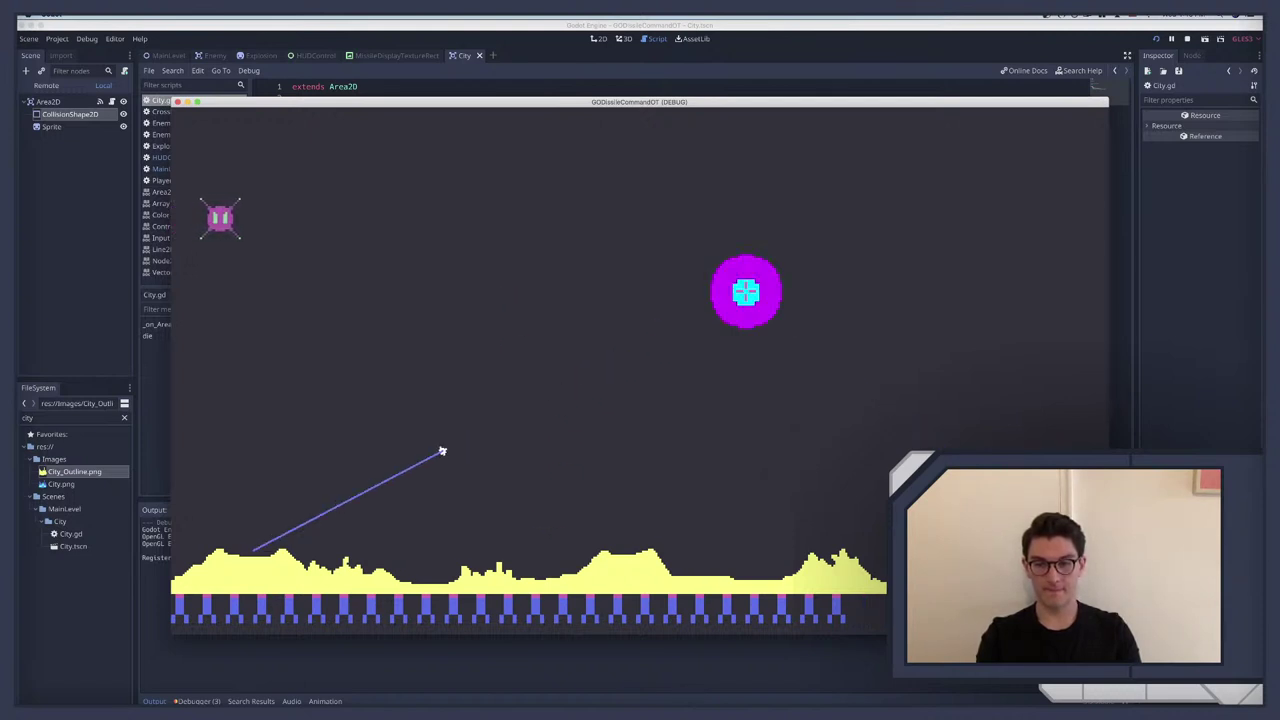
{"action": "left_click", "coordinate": [746, 290]}
{"action": "left_click", "coordinate": [746, 290]}
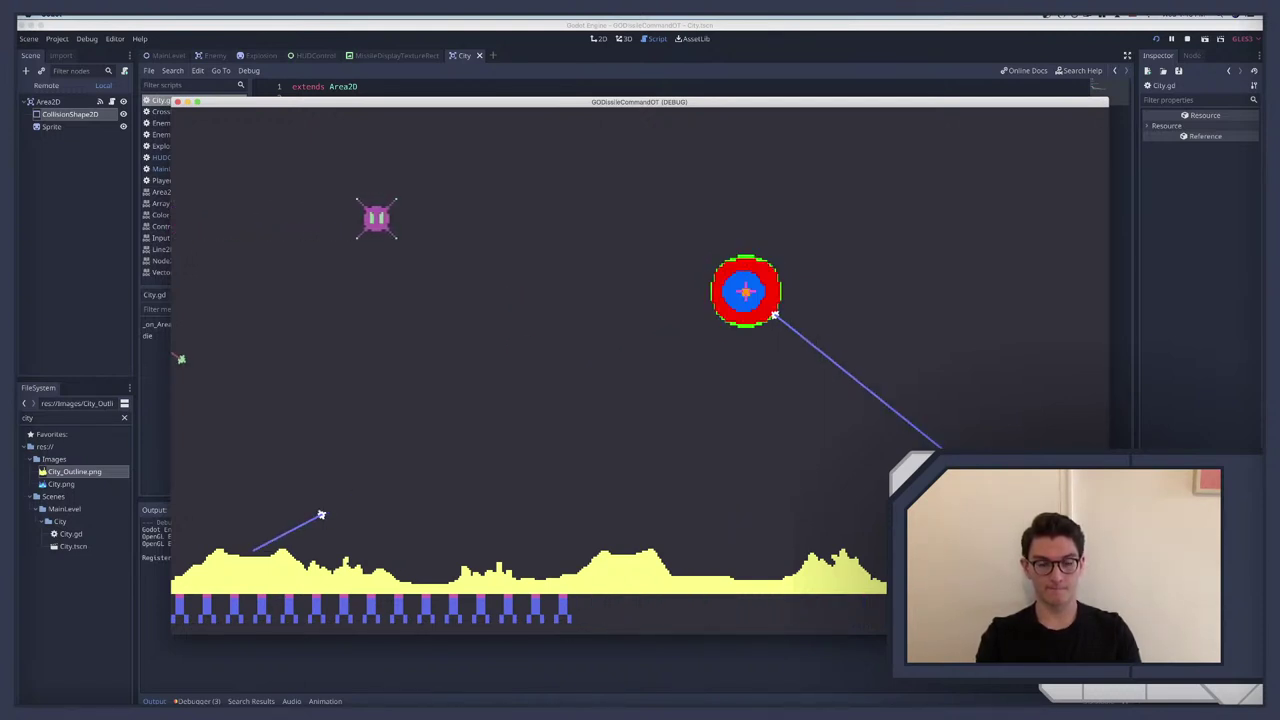
{"action": "left_click", "coordinate": [746, 290]}
{"action": "left_click", "coordinate": [746, 290]}
{"action": "left_click", "coordinate": [746, 290]}
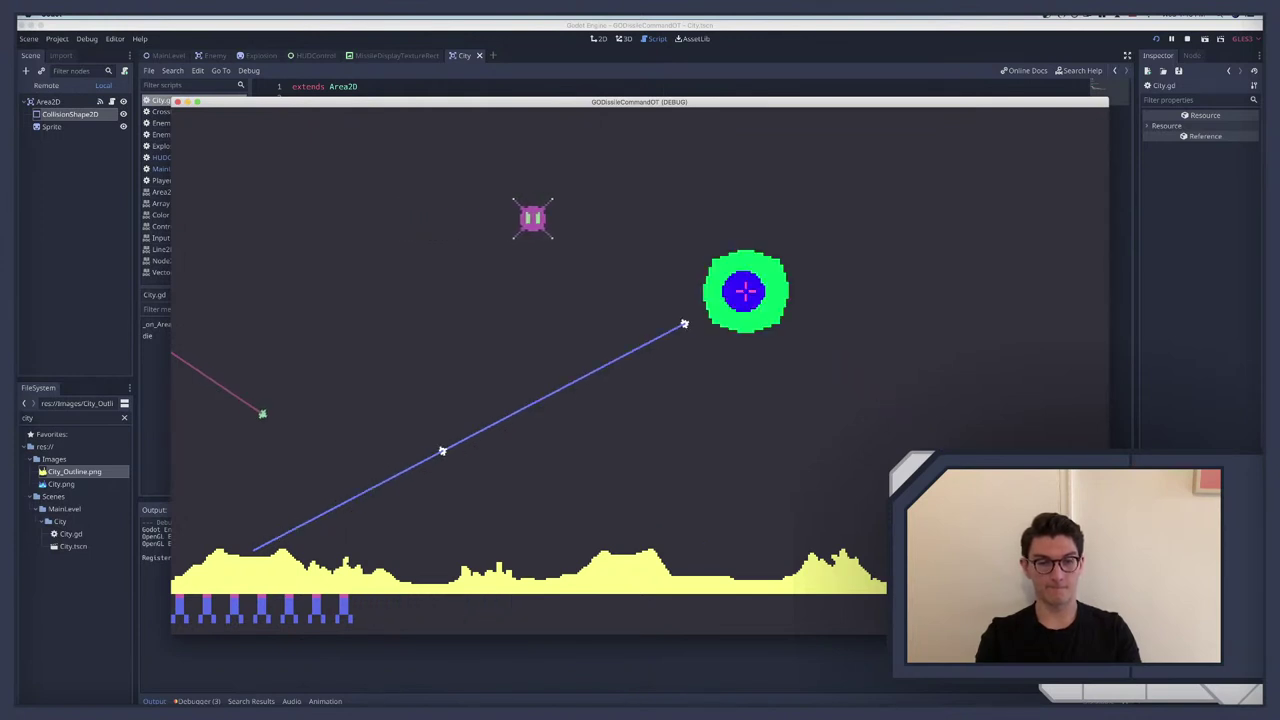
{"action": "left_click", "coordinate": [746, 290]}
{"action": "left_click", "coordinate": [746, 290]}
{"action": "left_click", "coordinate": [746, 290]}
{"action": "left_click", "coordinate": [746, 290]}
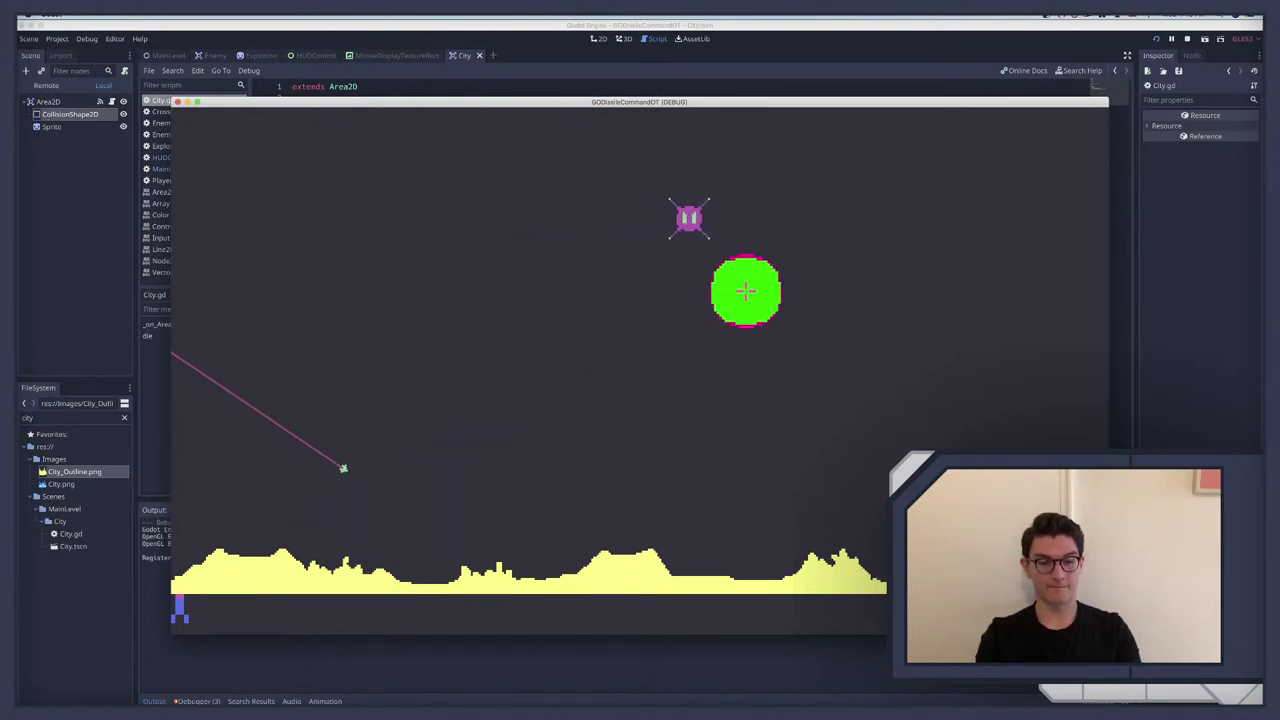
{"action": "left_click", "coordinate": [746, 290]}
{"action": "key", "text": "super+q"}
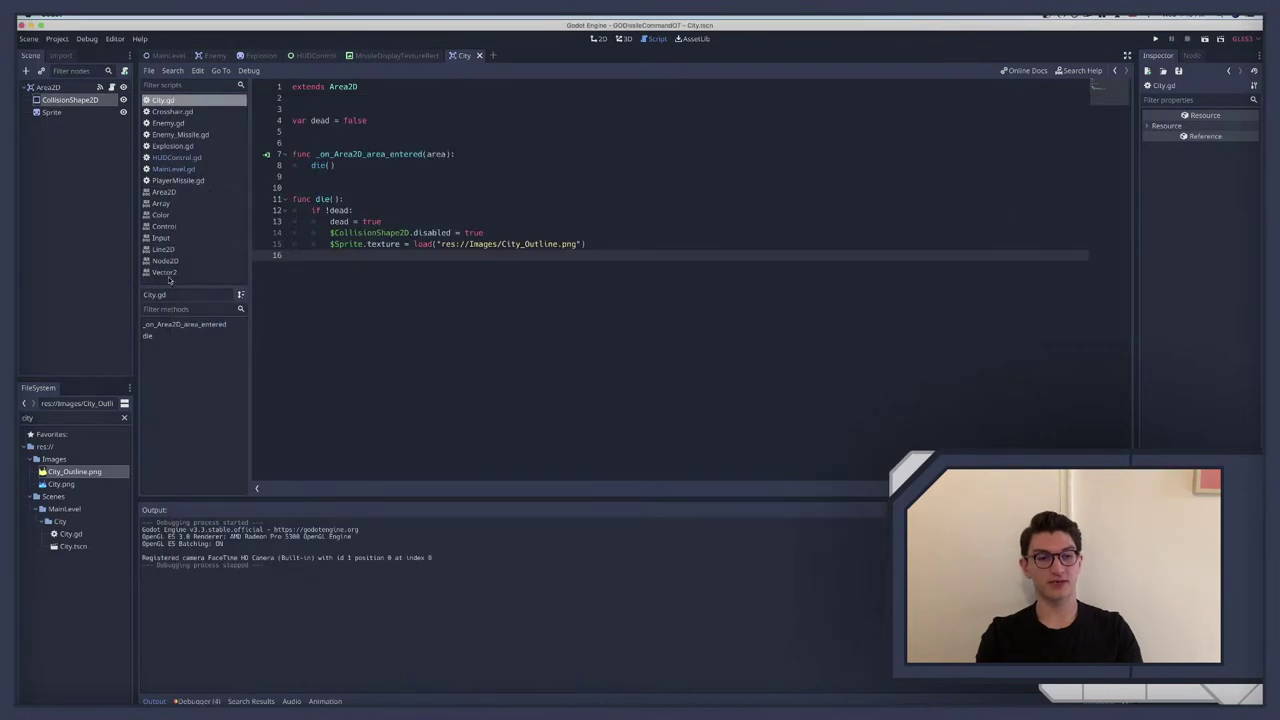
Step: Set the HUDControl scene's MissileHBoxContainer Separation custom constant to 10
{"action": "left_click", "coordinate": [360, 57]}
{"action": "left_click", "coordinate": [305, 55]}
{"action": "left_click", "coordinate": [63, 101]}
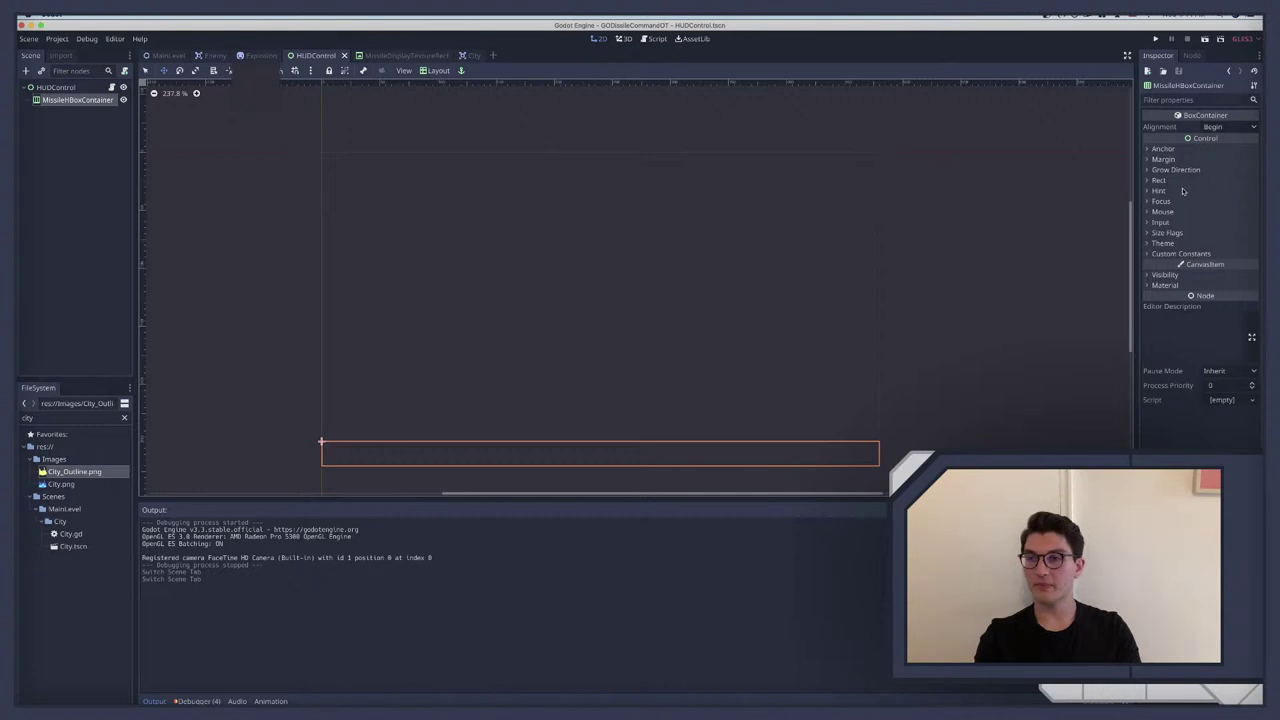
{"action": "left_click", "coordinate": [1165, 253]}
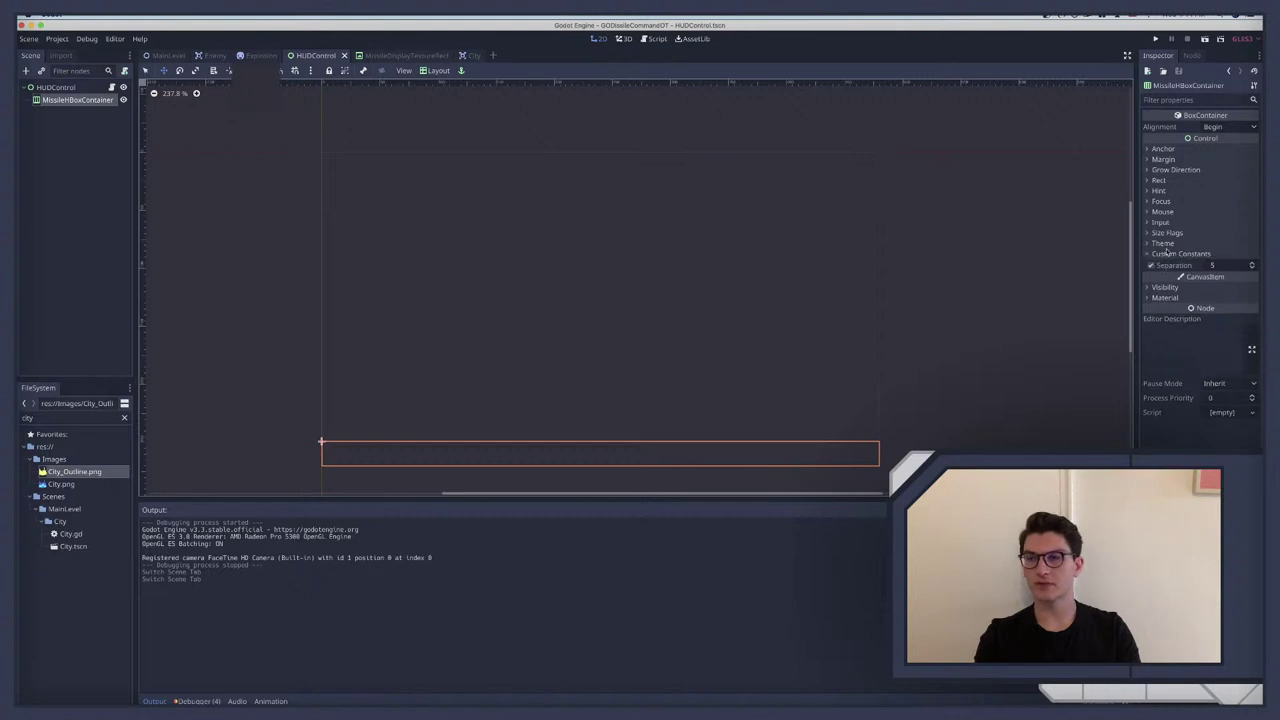
{"action": "left_click", "coordinate": [1229, 264]}
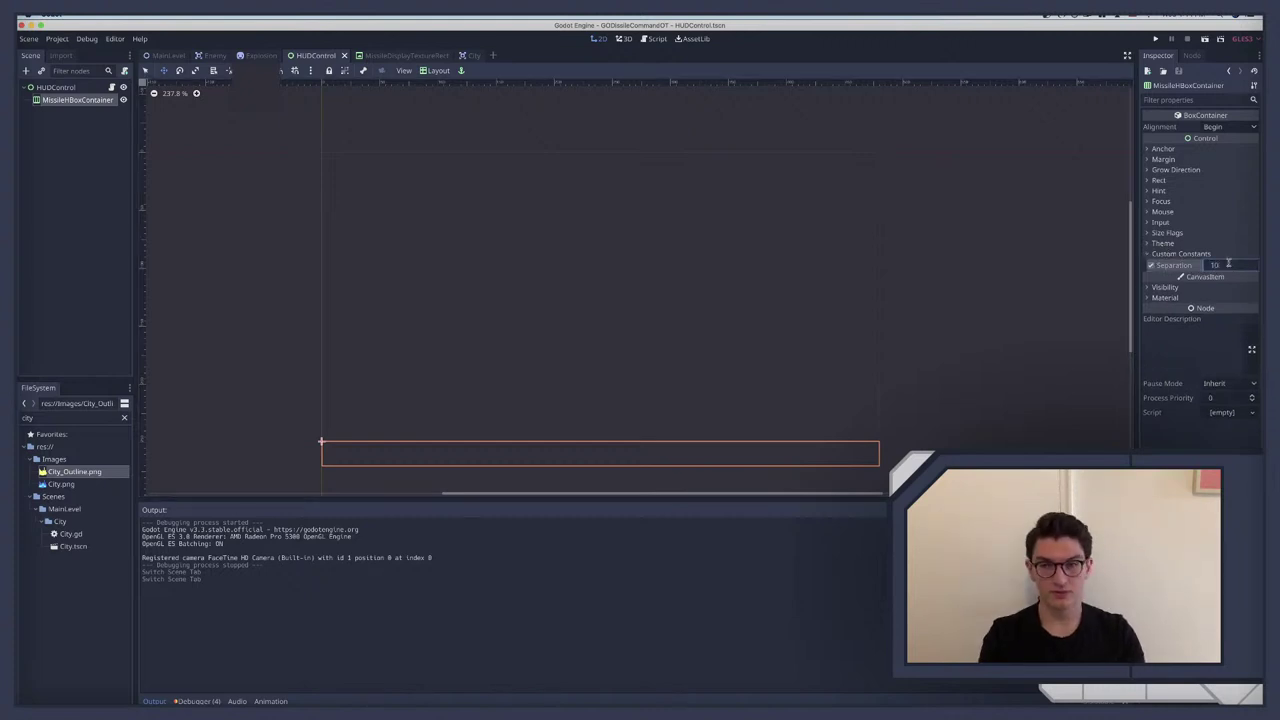
{"action": "key", "text": "Return"}
{"action": "left_click", "coordinate": [70, 100]}
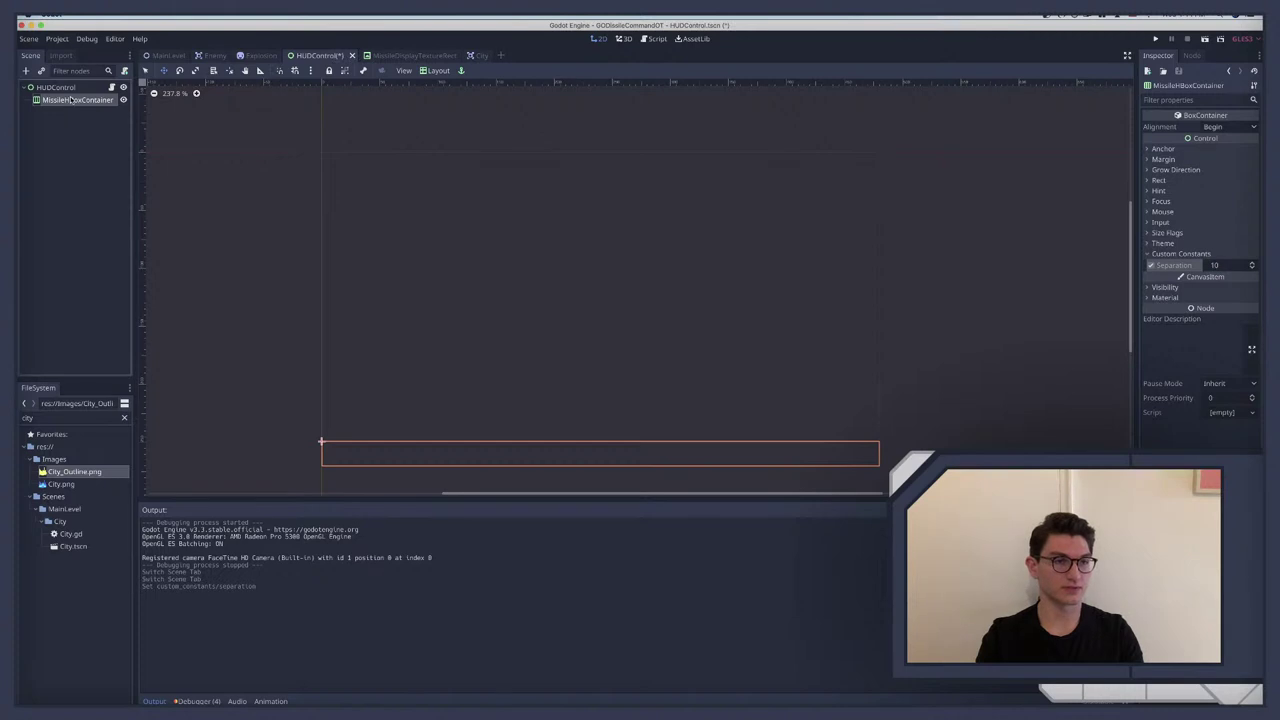
Step: Instance MissileDisplayTextureRect under MissileHBoxContainer and duplicate it into a row of 30 icons
{"action": "key", "text": "super+shift+a"}
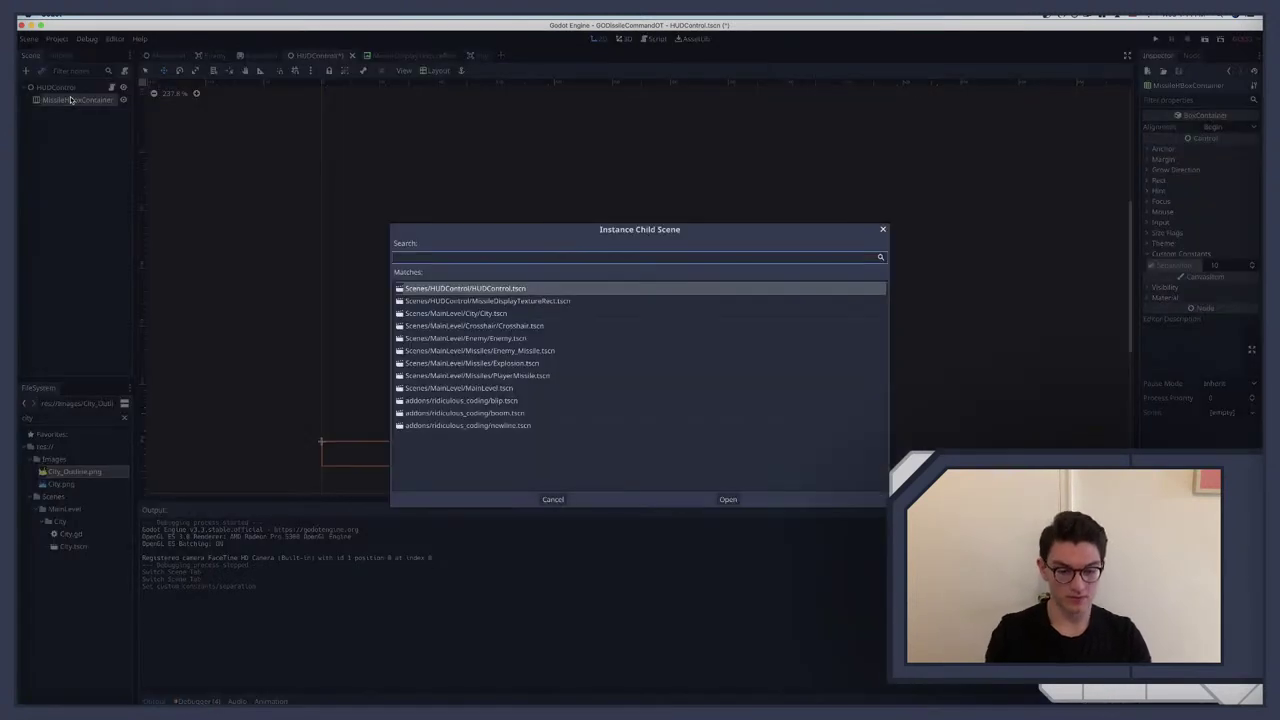
{"action": "type", "text": "displ"}
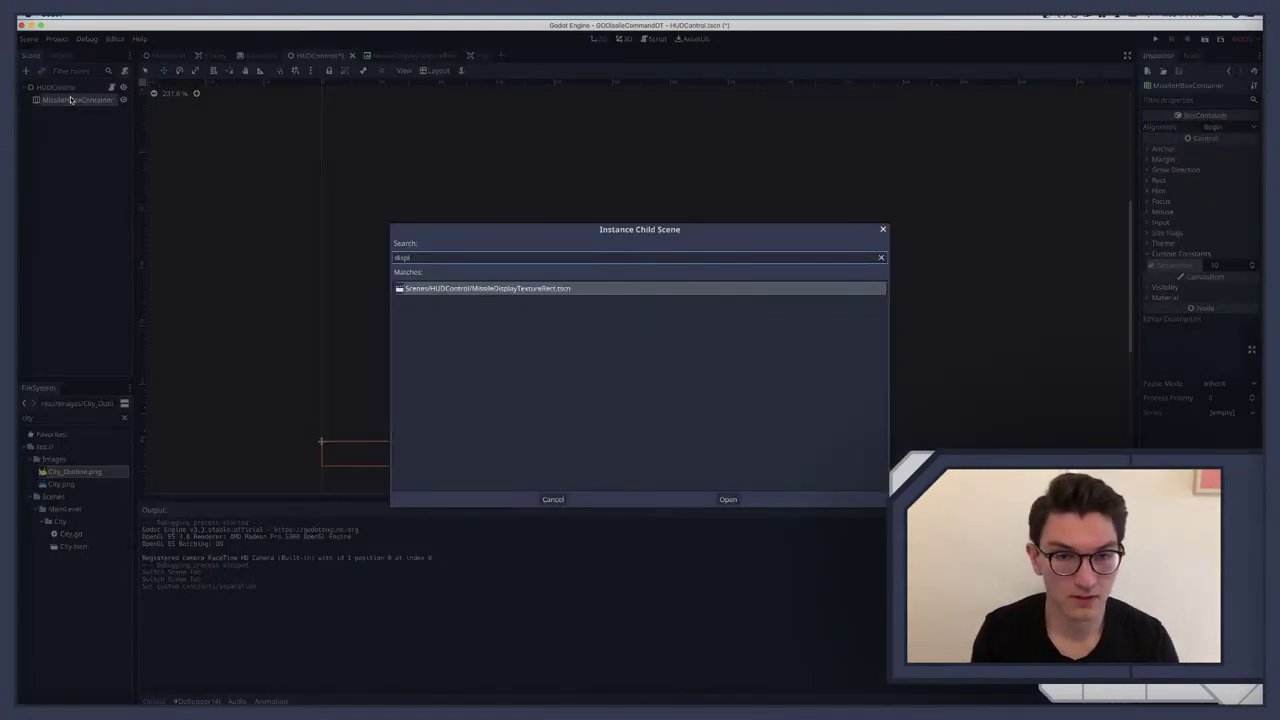
{"action": "key", "text": "Return"}
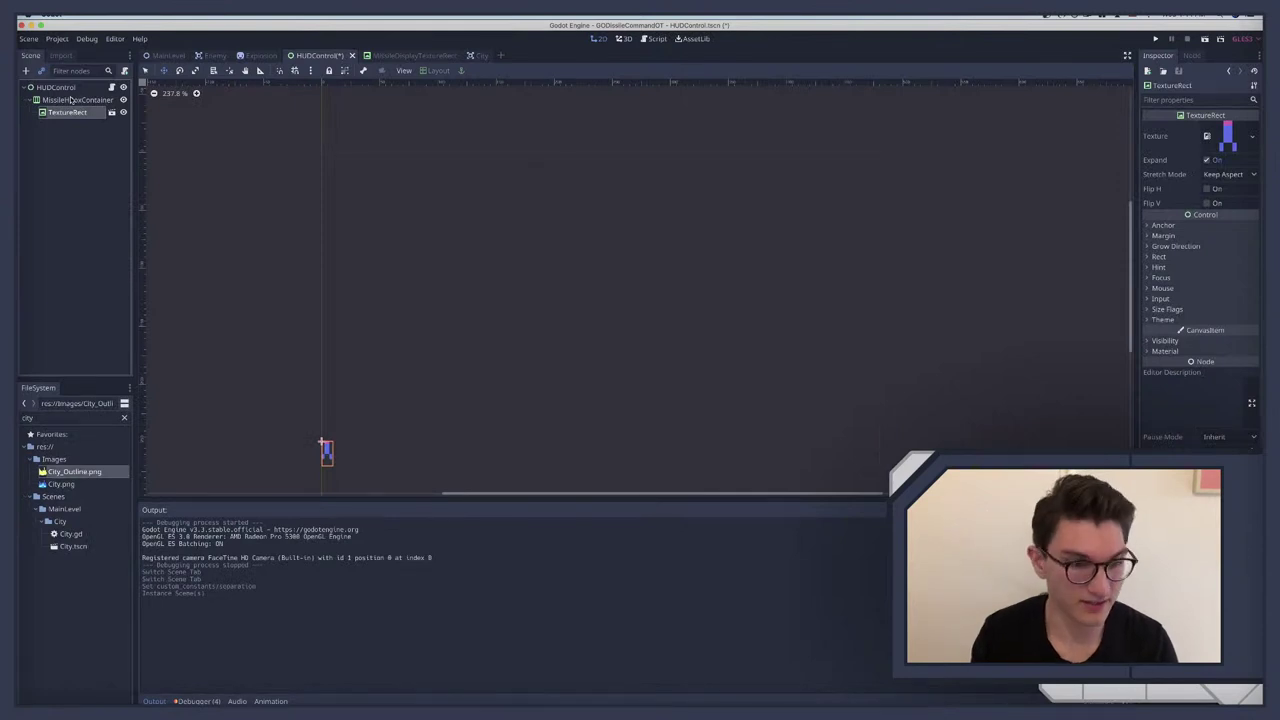
{"action": "key", "text": "super+d"}
{"action": "key", "text": "super+d"}
{"action": "key", "text": "super+d"}
{"action": "key", "text": "super+d"}
{"action": "key", "text": "super+d"}
{"action": "key", "text": "super+d"}
{"action": "key", "text": "super+d"}
{"action": "key", "text": "super+d"}
{"action": "key", "text": "super+d"}
{"action": "key", "text": "super+d"}
{"action": "key", "text": "super+d"}
{"action": "key", "text": "super+d"}
{"action": "key", "text": "super+d"}
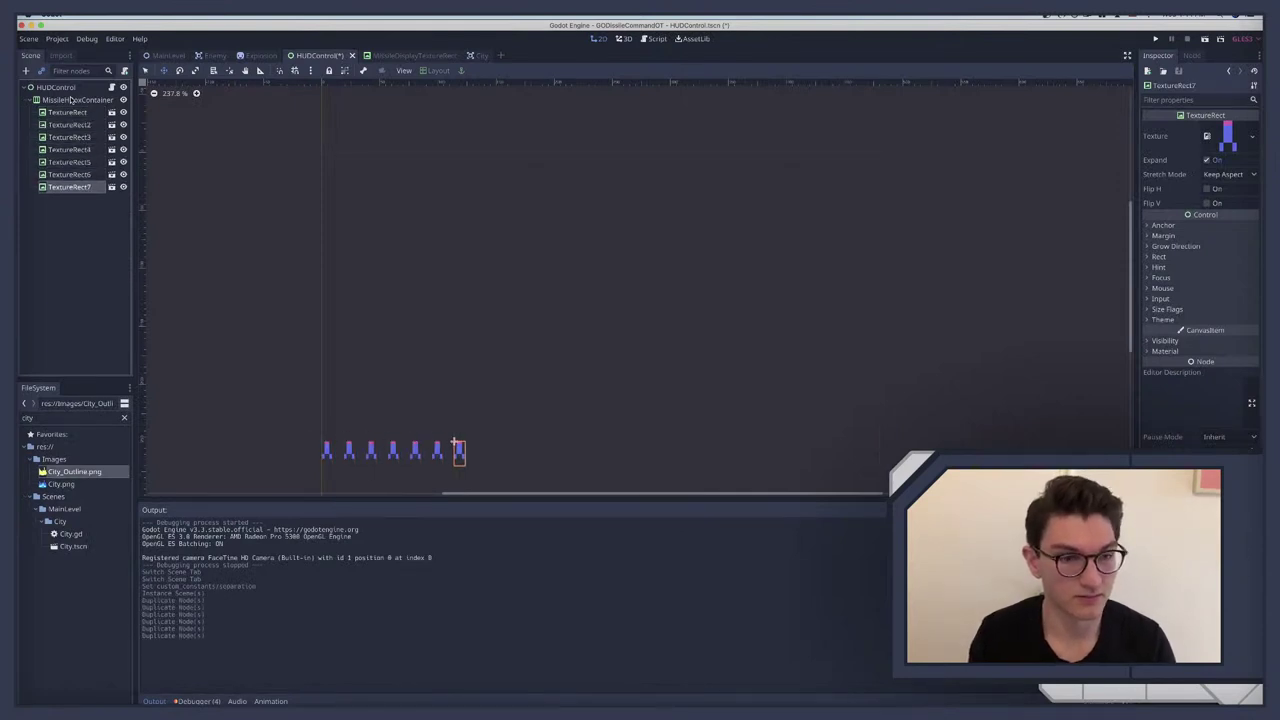
{"action": "key", "text": "super+d"}
{"action": "key", "text": "super+d"}
{"action": "key", "text": "super+d"}
{"action": "key", "text": "super+d"}
{"action": "key", "text": "super+d"}
{"action": "key", "text": "super+d"}
{"action": "key", "text": "super+d"}
{"action": "key", "text": "super+d"}
{"action": "key", "text": "super+d"}
{"action": "key", "text": "super+d"}
{"action": "key", "text": "super+d"}
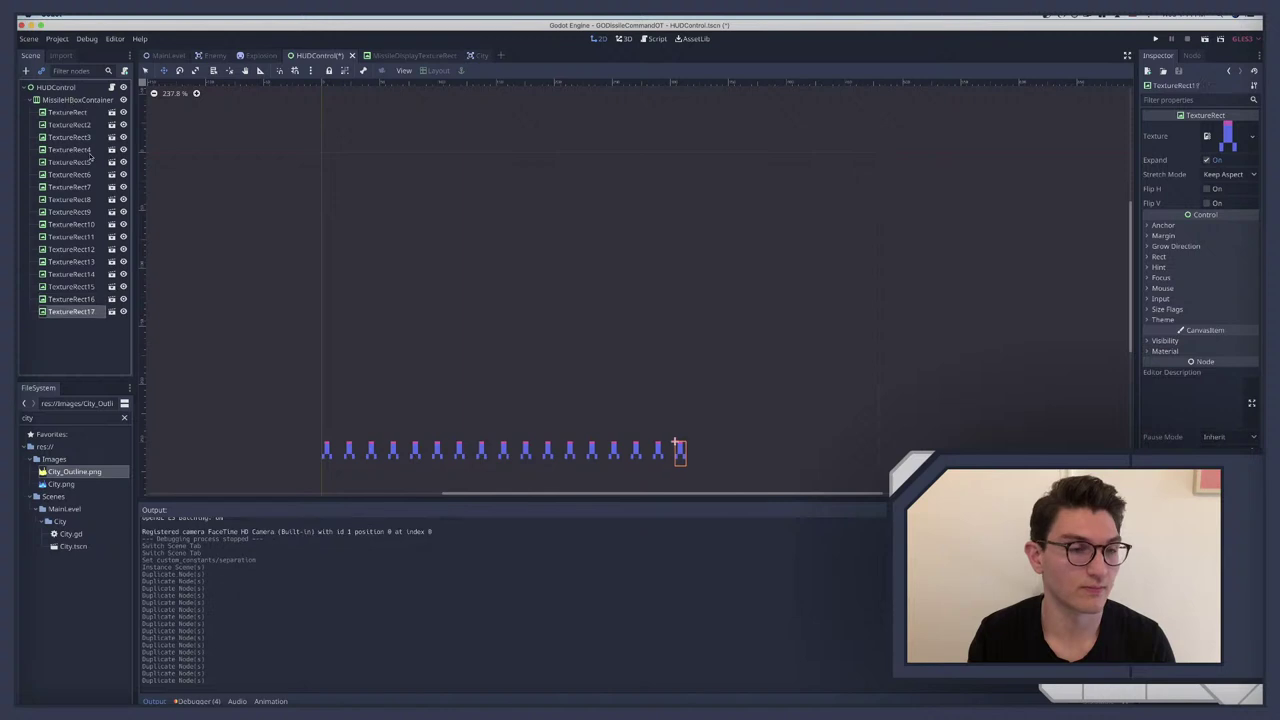
{"action": "key", "text": "super+d"}
{"action": "key", "text": "super+d"}
{"action": "key", "text": "super+d"}
{"action": "key", "text": "super+d"}
{"action": "key", "text": "super+d"}
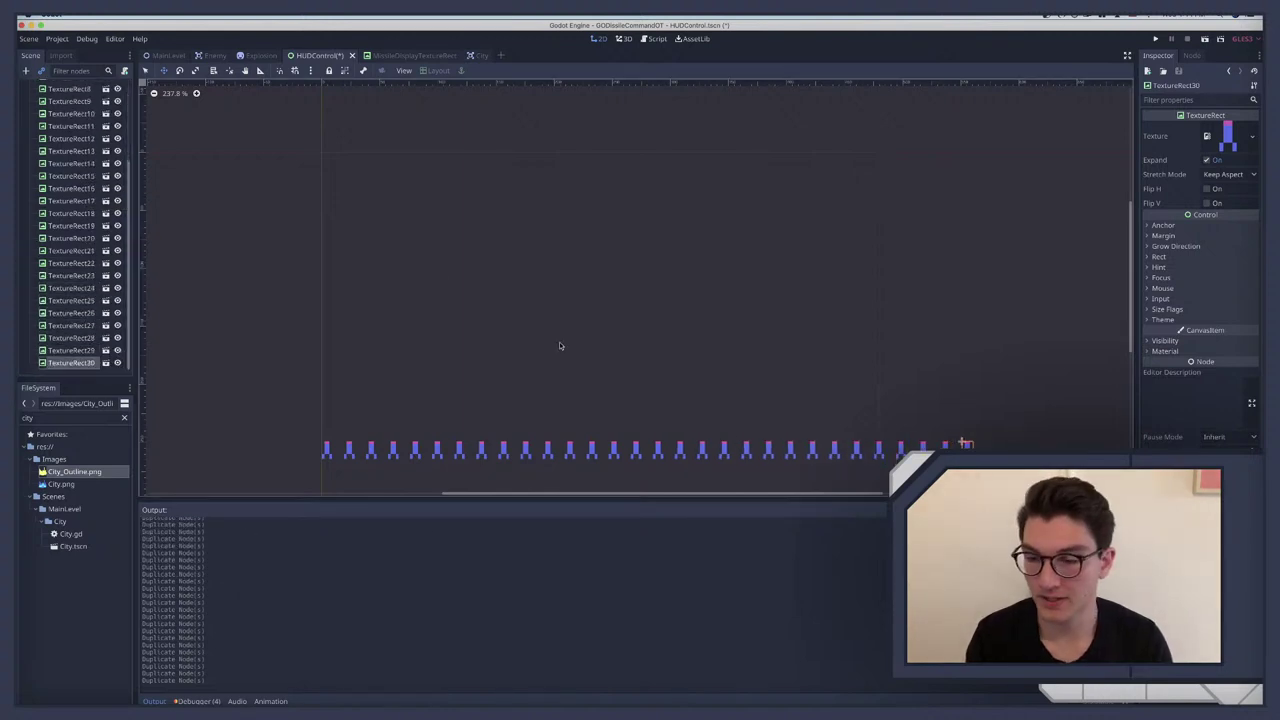
{"action": "left_click", "coordinate": [1161, 320]}
{"action": "left_click", "coordinate": [1162, 319]}
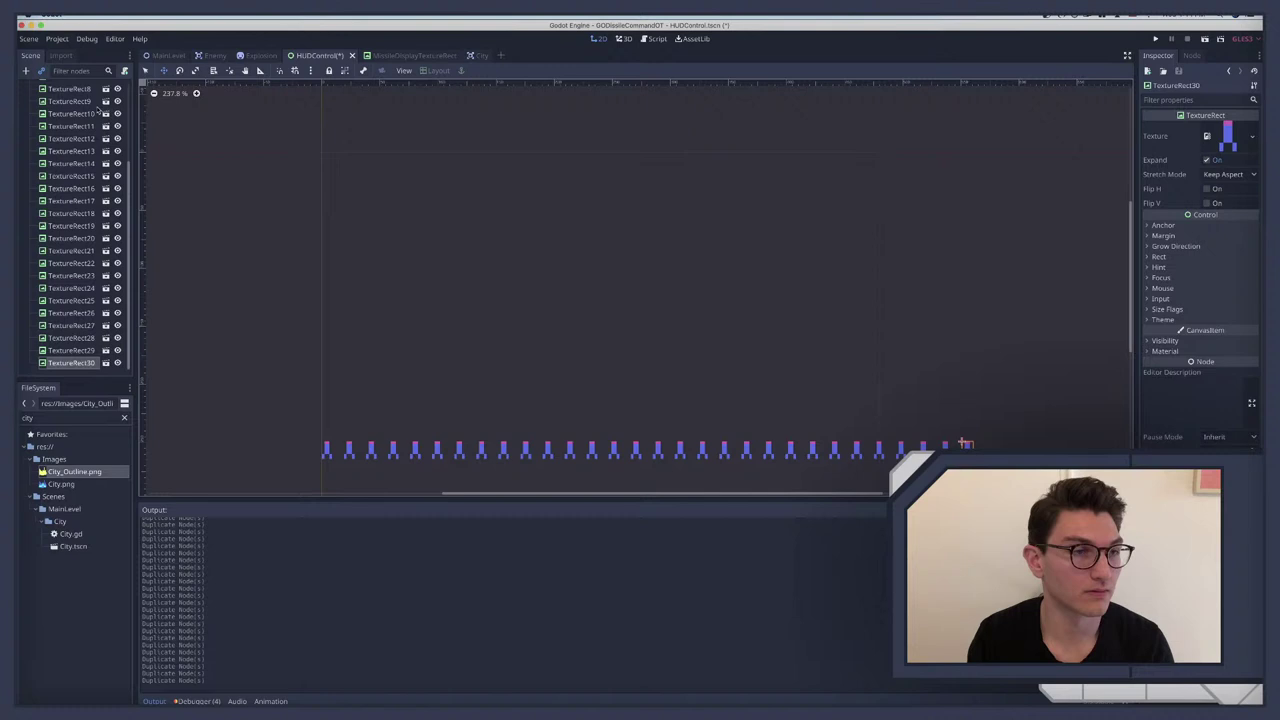
{"action": "scroll", "coordinate": [91, 117], "scroll_direction": "up", "scroll_amount": 3}
{"action": "left_click", "coordinate": [31, 100]}
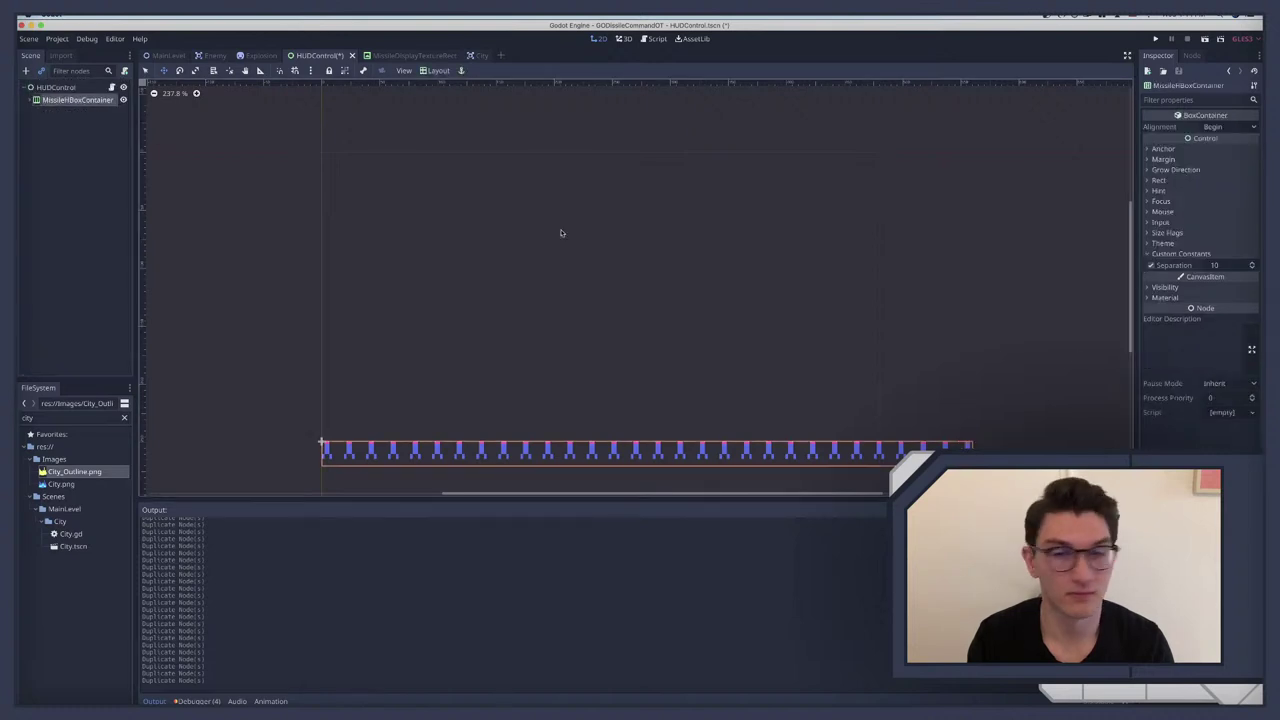
Step: Reduce the container's separation to 7 and adjust its margins to left -237, top -18
{"action": "left_click", "coordinate": [1183, 256]}
{"action": "left_click", "coordinate": [1183, 255]}
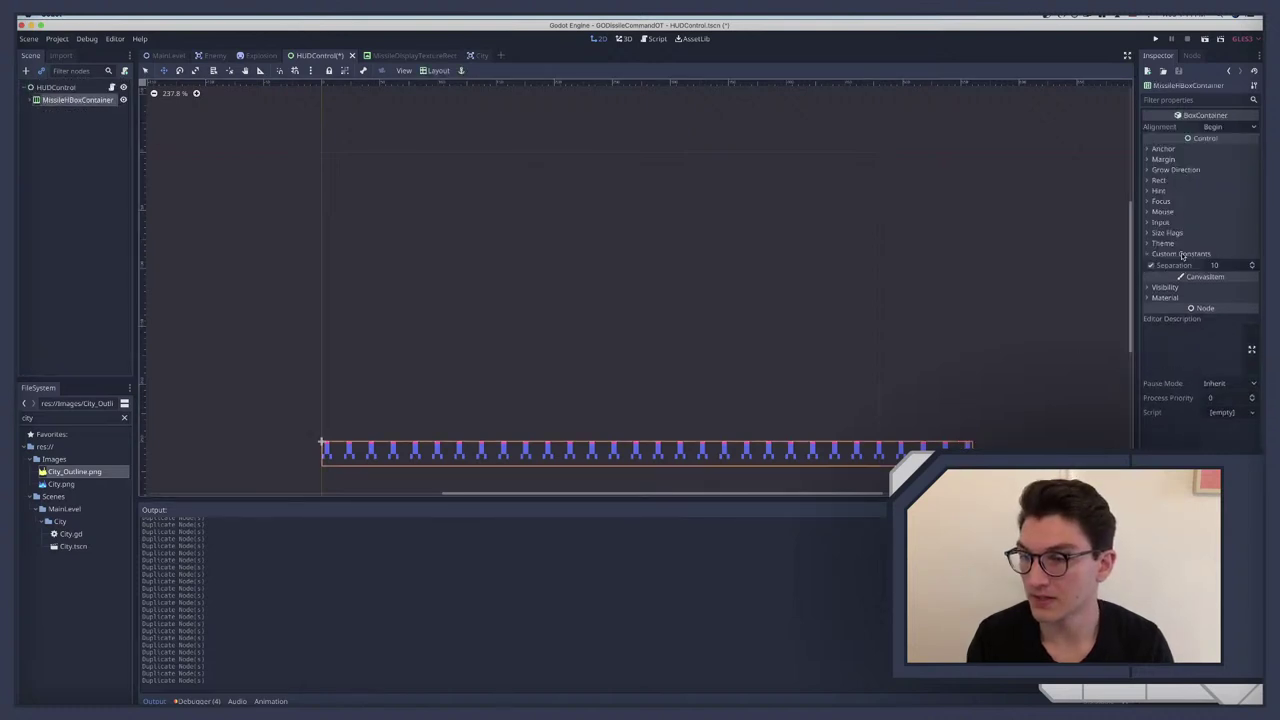
{"action": "left_click", "coordinate": [1252, 268]}
{"action": "left_click", "coordinate": [1252, 268]}
{"action": "left_click", "coordinate": [1252, 268]}
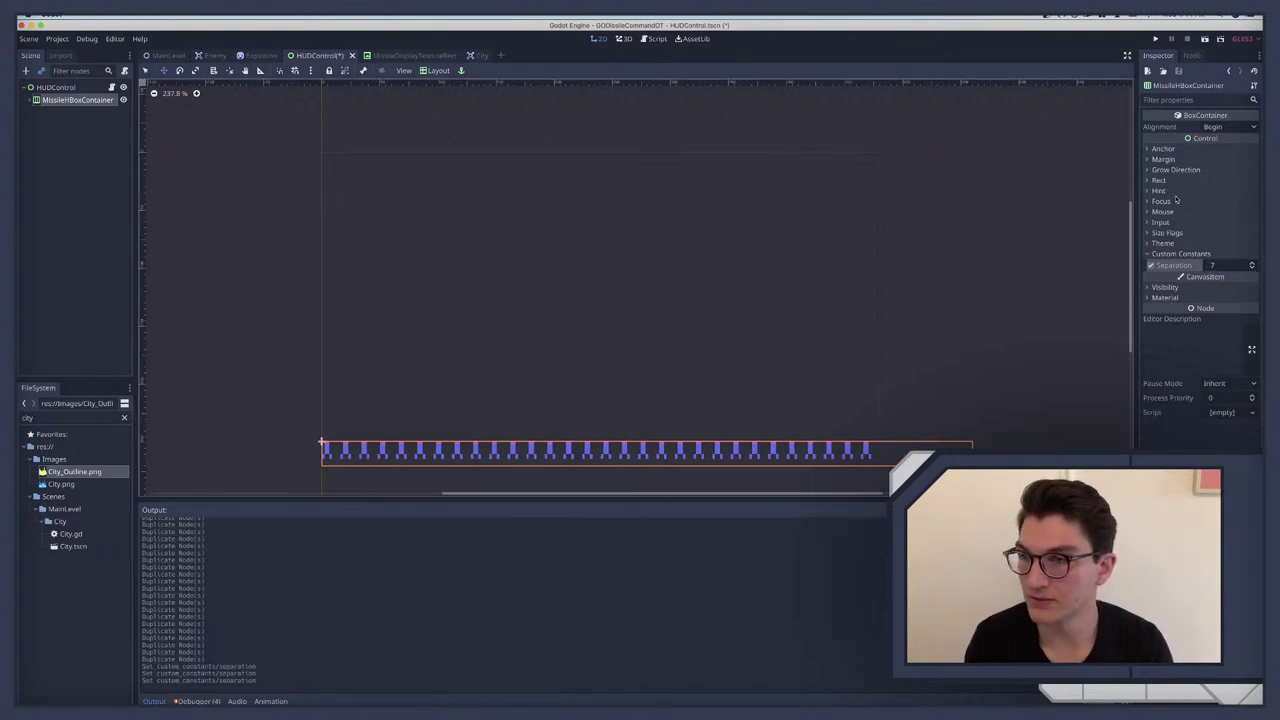
{"action": "left_click", "coordinate": [1163, 160]}
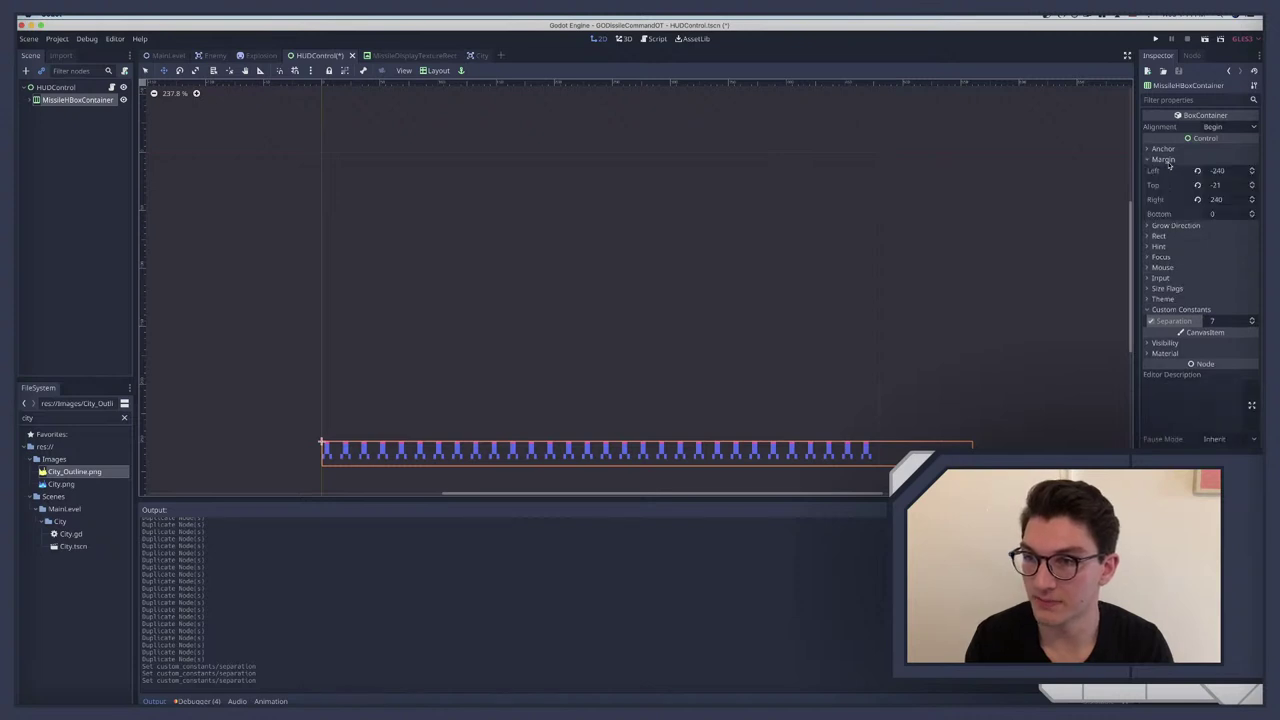
{"action": "left_click", "coordinate": [1252, 170]}
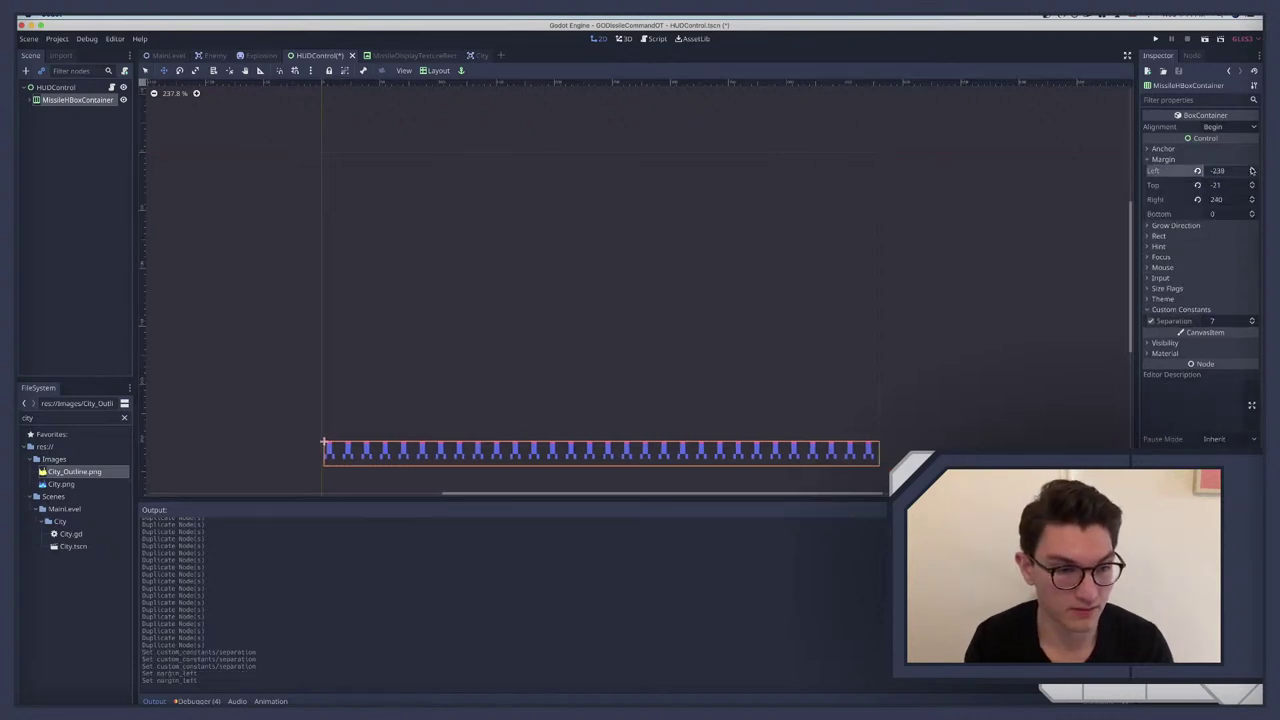
{"action": "left_click", "coordinate": [1252, 170]}
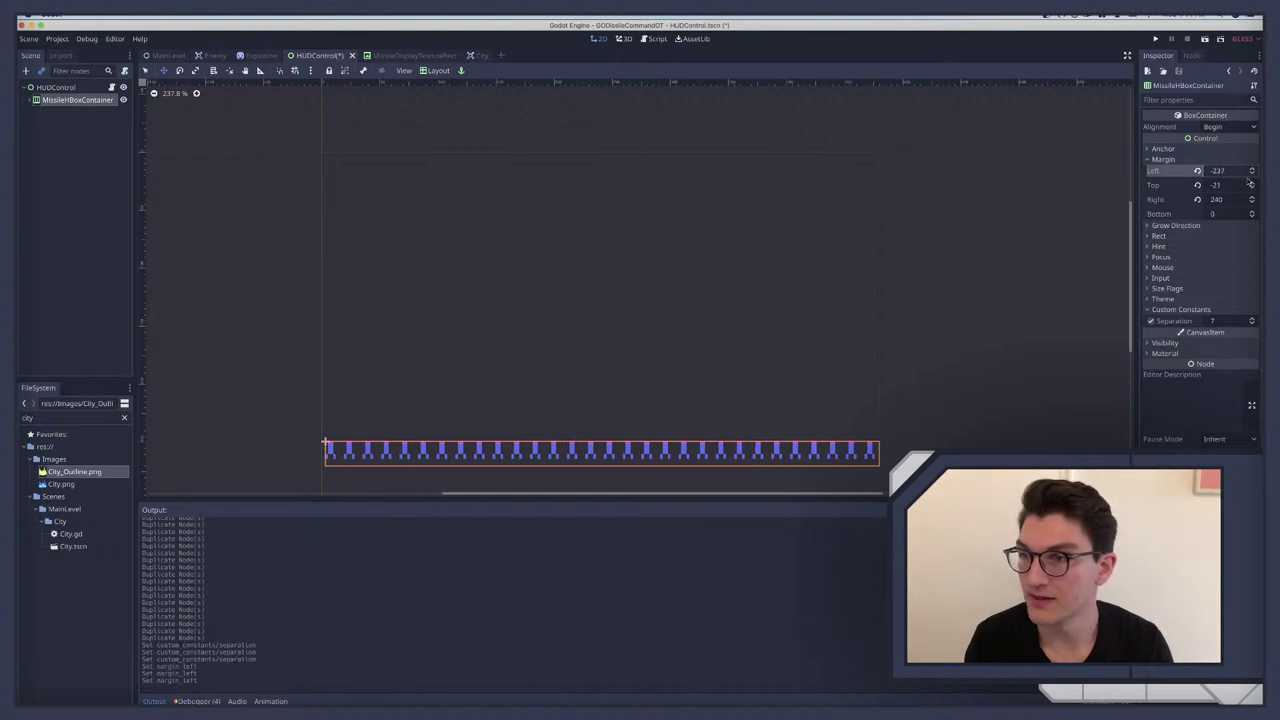
{"action": "left_click", "coordinate": [1252, 184]}
{"action": "left_click", "coordinate": [1252, 184]}
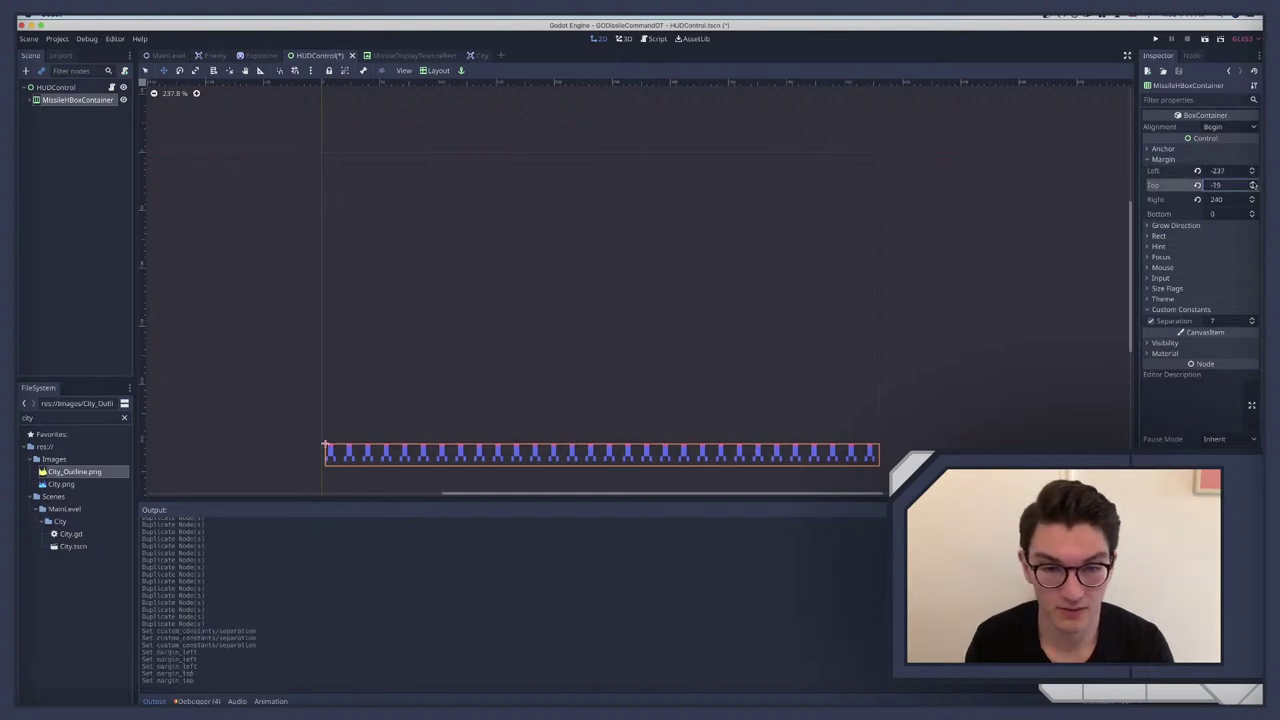
{"action": "left_click", "coordinate": [1252, 184]}
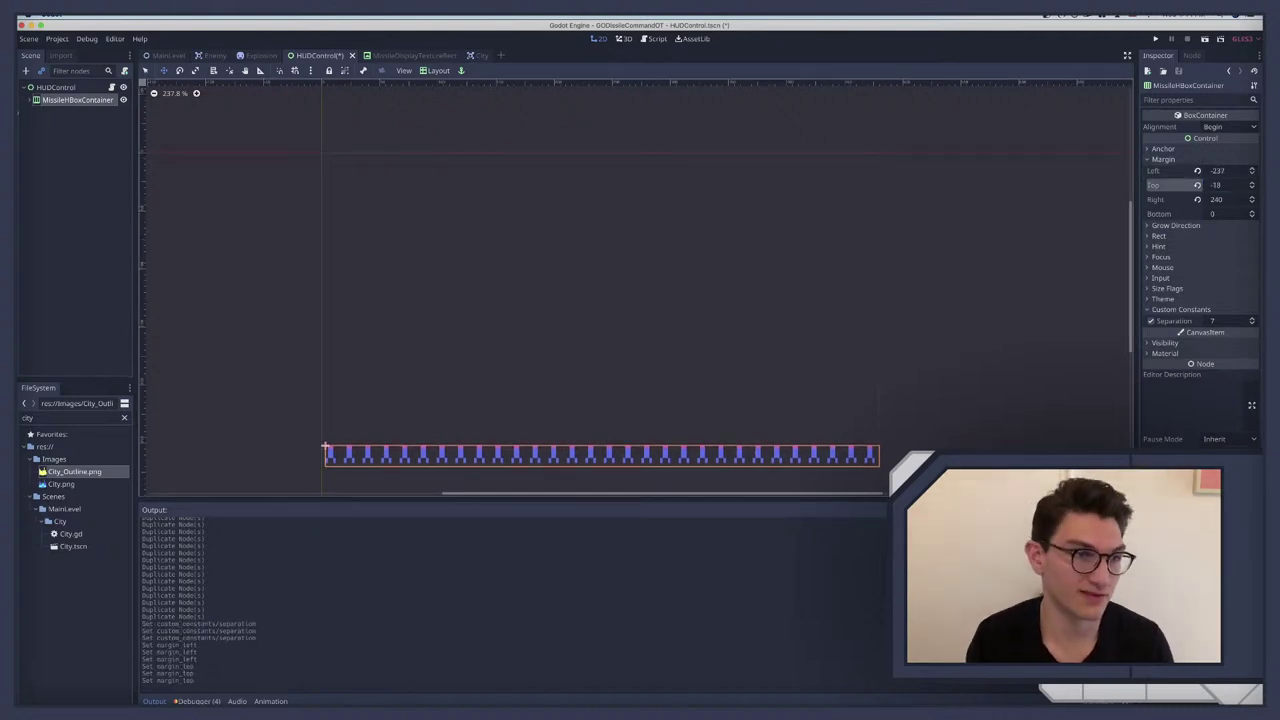
Step: Delete all 30 TextureRect children of MissileHBoxContainer, then save and run the game
{"action": "left_click", "coordinate": [31, 100]}
{"action": "left_click", "coordinate": [70, 112]}
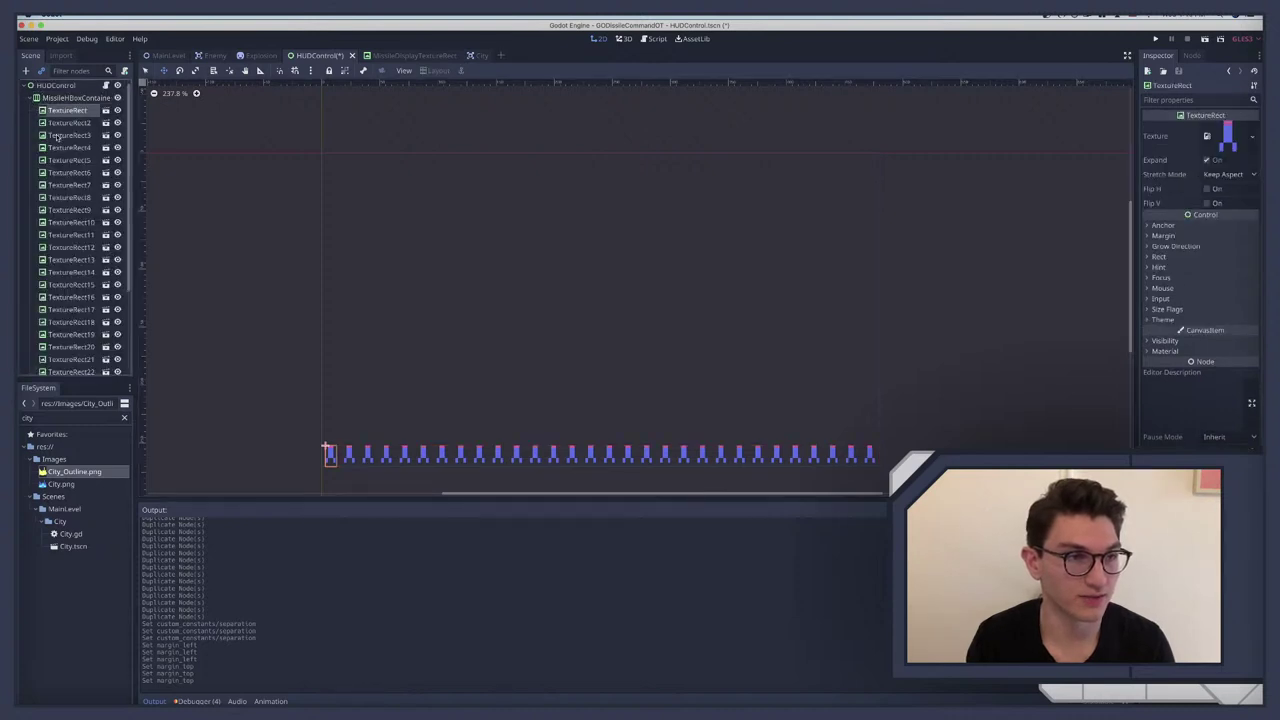
{"action": "scroll", "coordinate": [88, 250], "scroll_direction": "down", "scroll_amount": 5}
{"action": "left_click", "coordinate": [70, 363], "text": "shift"}
{"action": "key", "text": "Delete"}
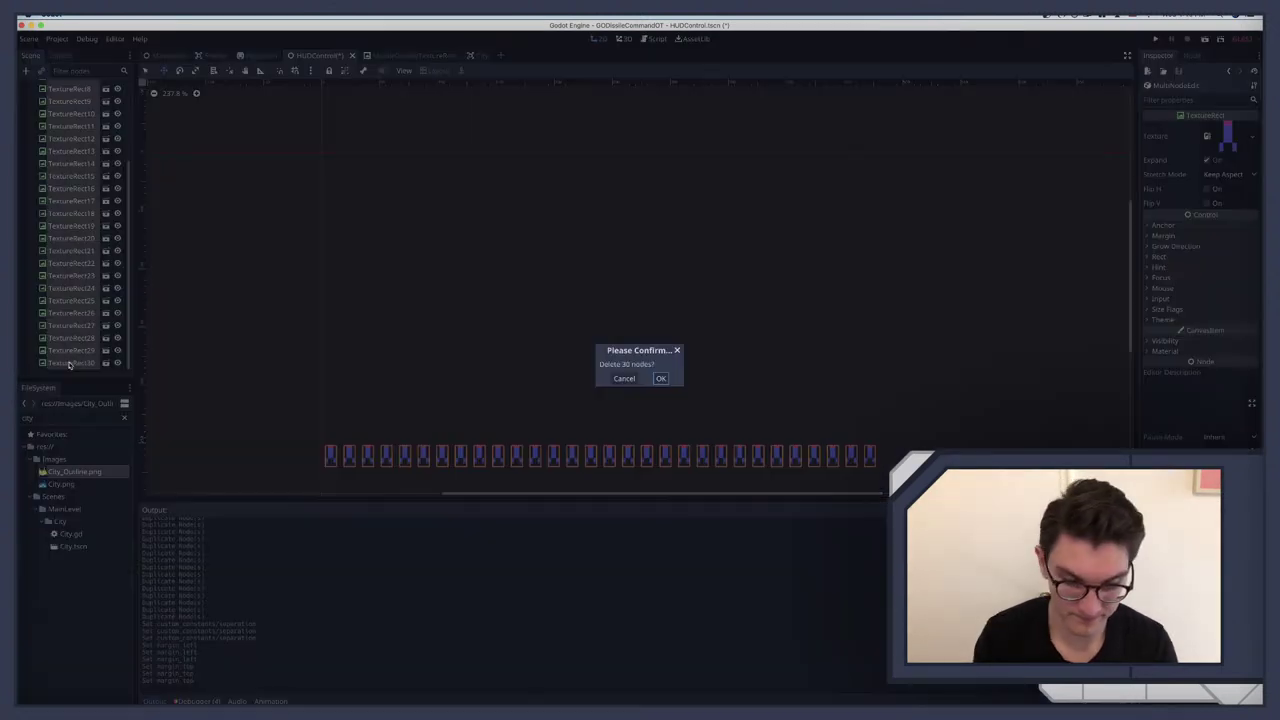
{"action": "key", "text": "Return"}
{"action": "key", "text": "super+b"}
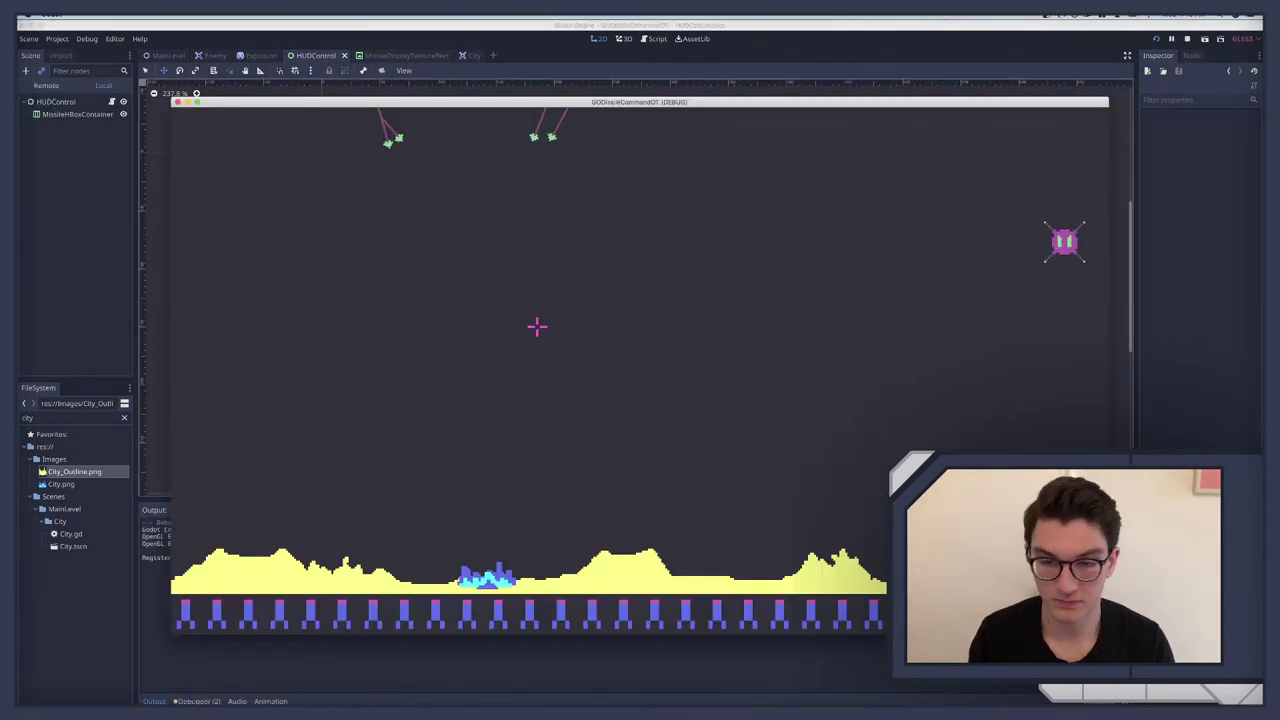
{"action": "left_click", "coordinate": [406, 194]}
{"action": "left_click", "coordinate": [474, 231]}
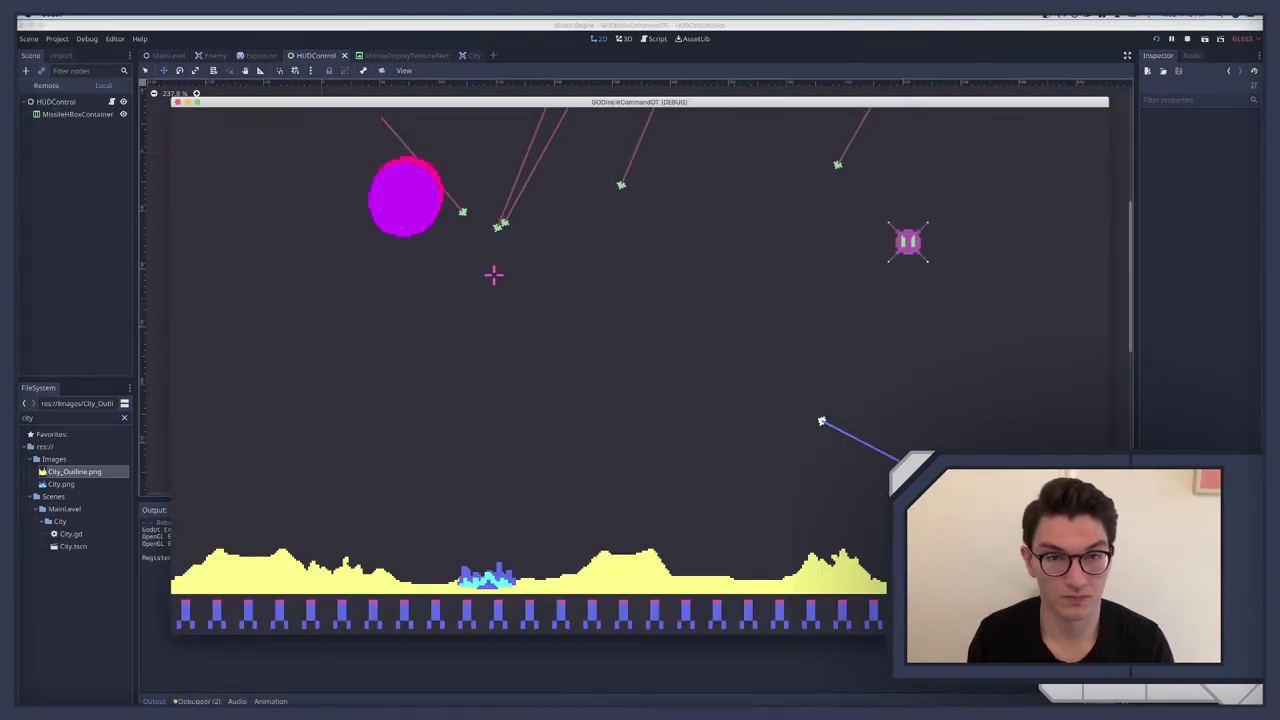
{"action": "left_click", "coordinate": [576, 278]}
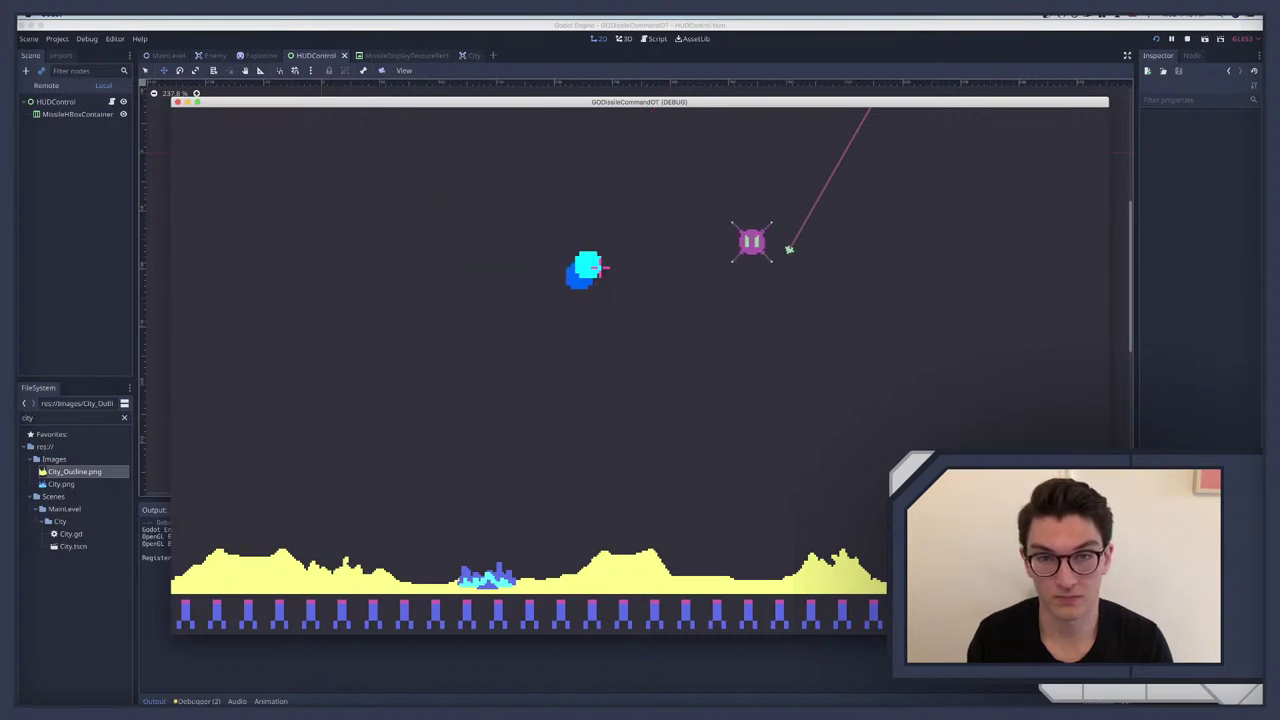
{"action": "left_click", "coordinate": [600, 262]}
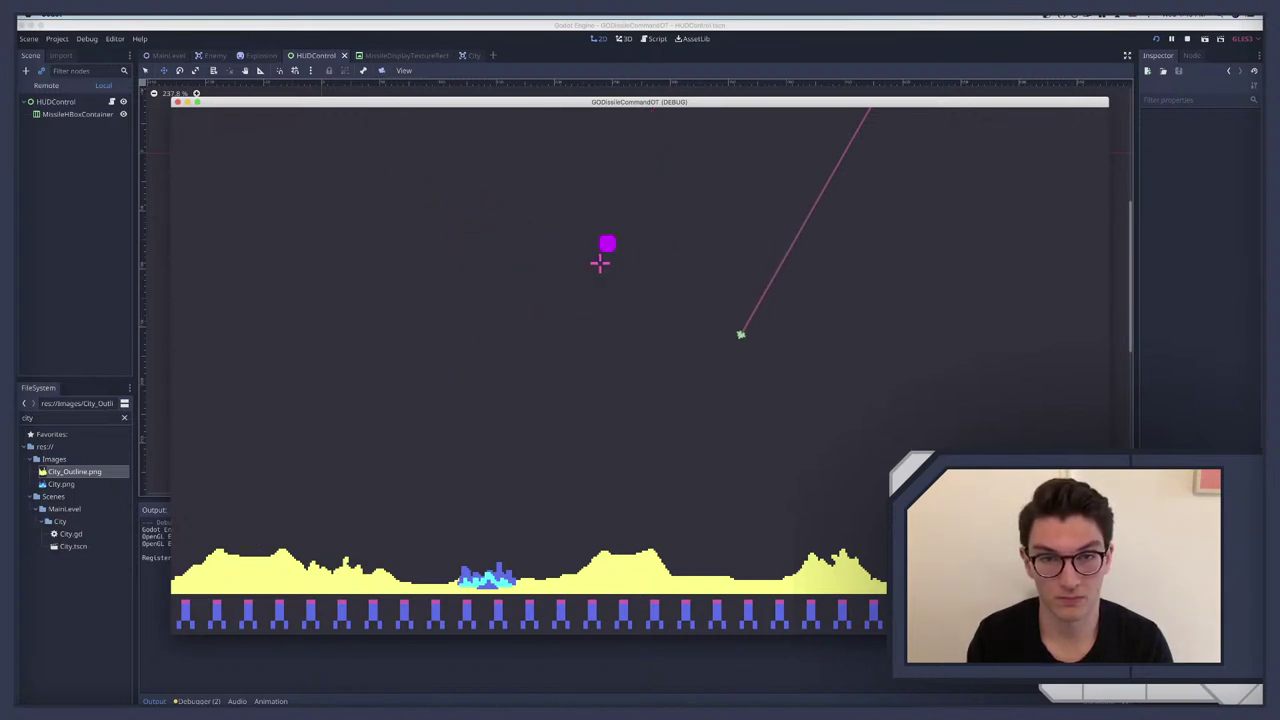
{"action": "left_click", "coordinate": [686, 427]}
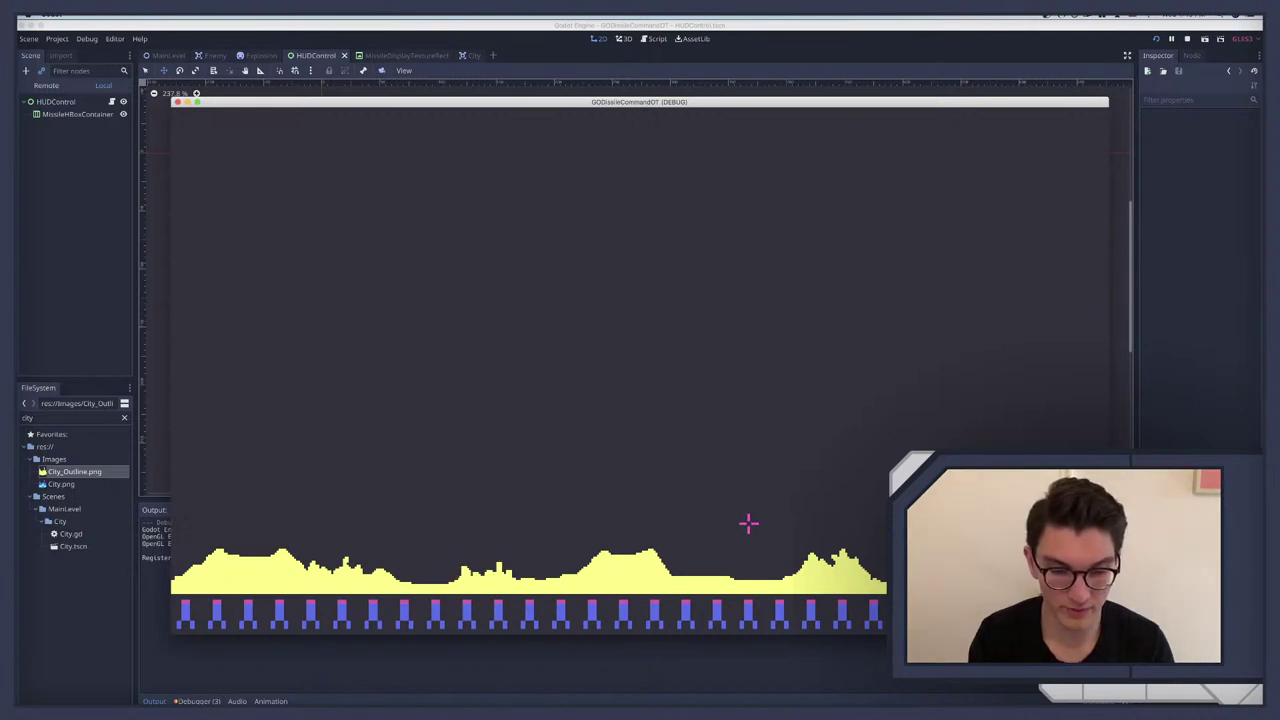
{"action": "key", "text": "super+period"}
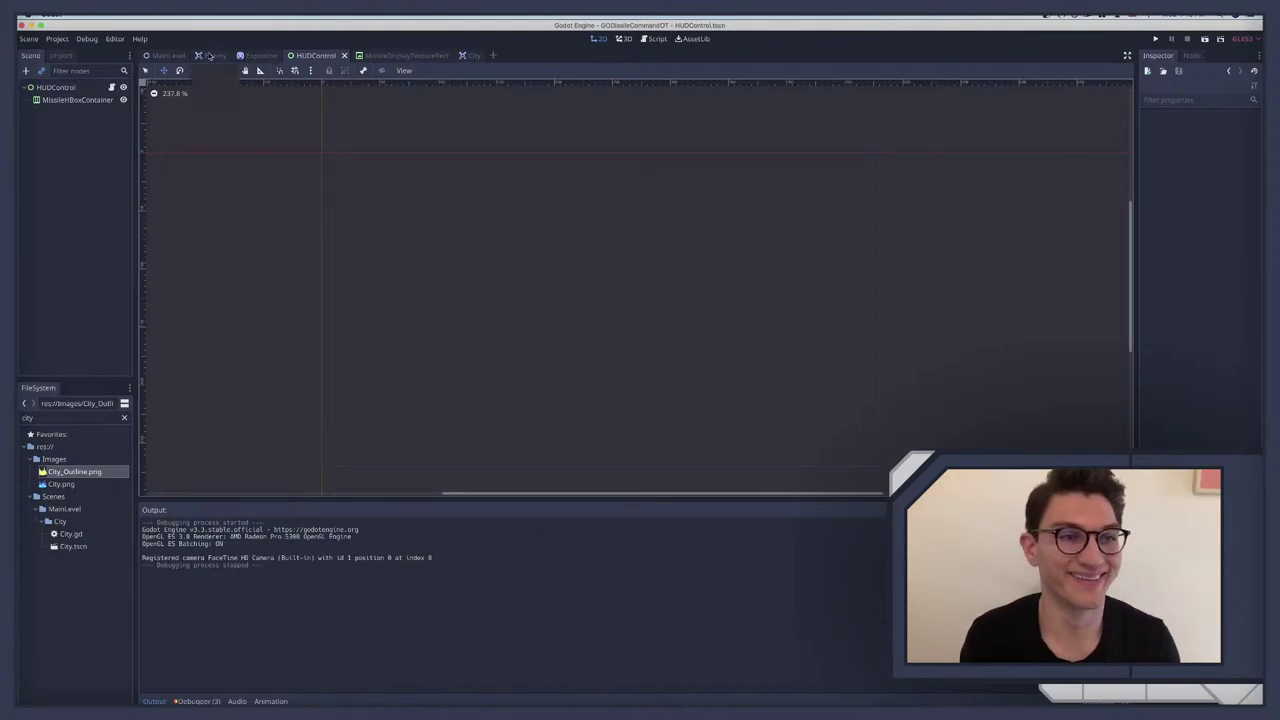
Step: Hide MainLevel's CollisionPolygon2D on the canvas and open a new empty scene
{"action": "left_click", "coordinate": [163, 55]}
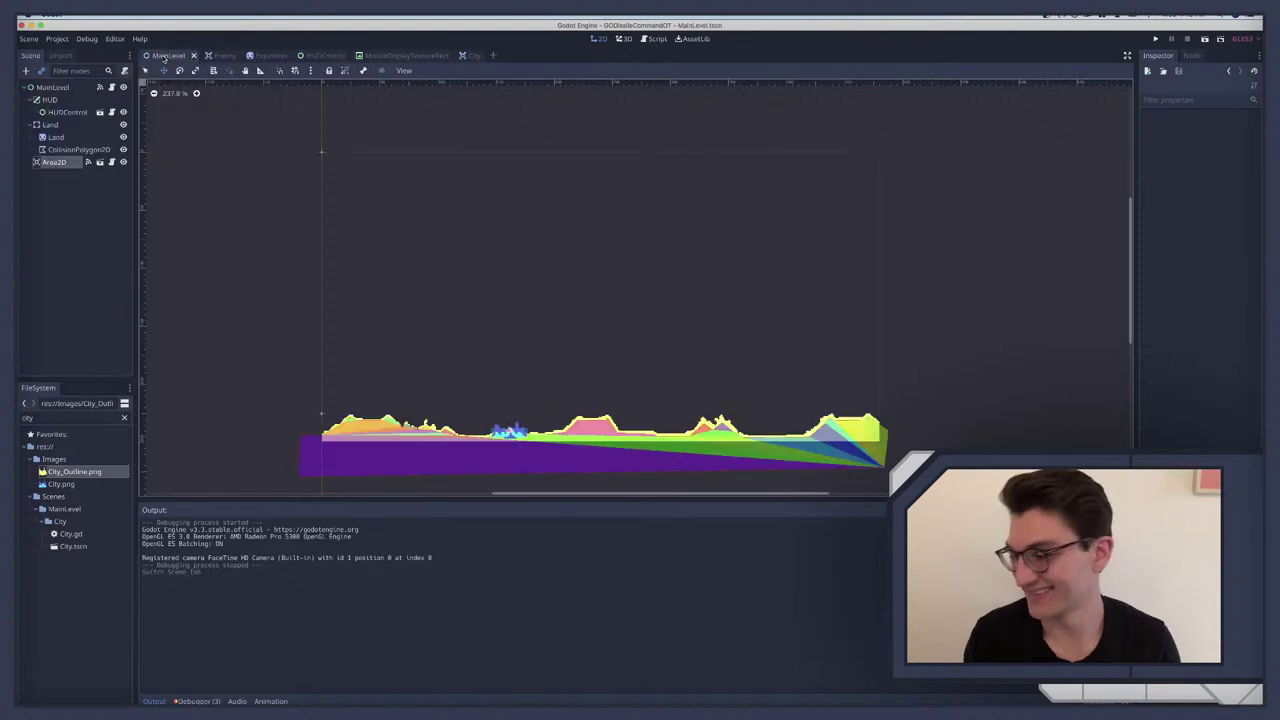
{"action": "left_click", "coordinate": [55, 87]}
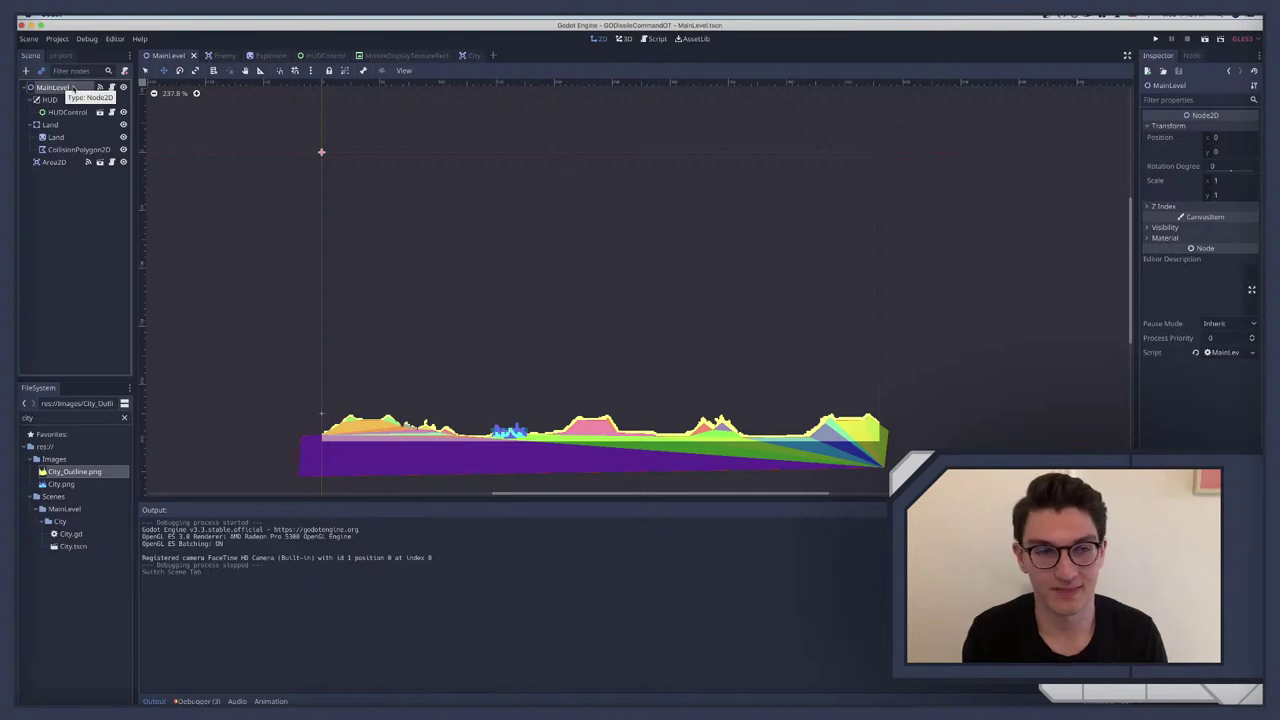
{"action": "left_click", "coordinate": [123, 149]}
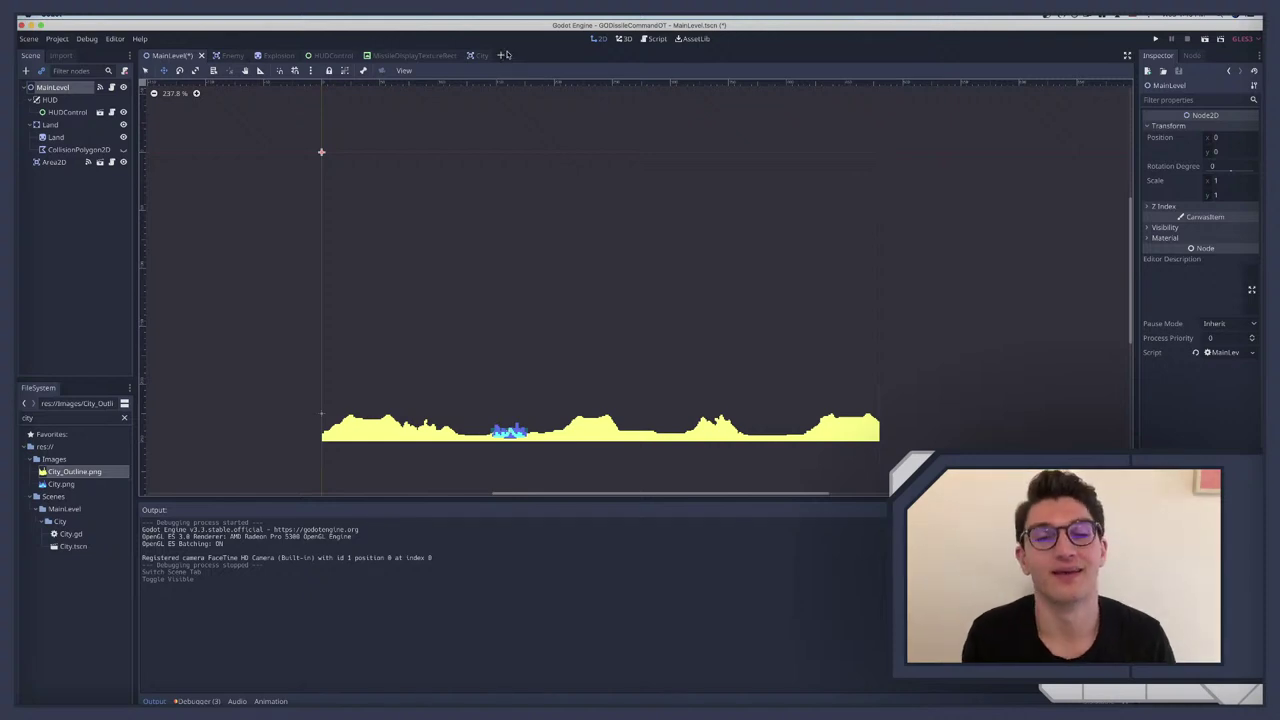
{"action": "left_click", "coordinate": [502, 56]}
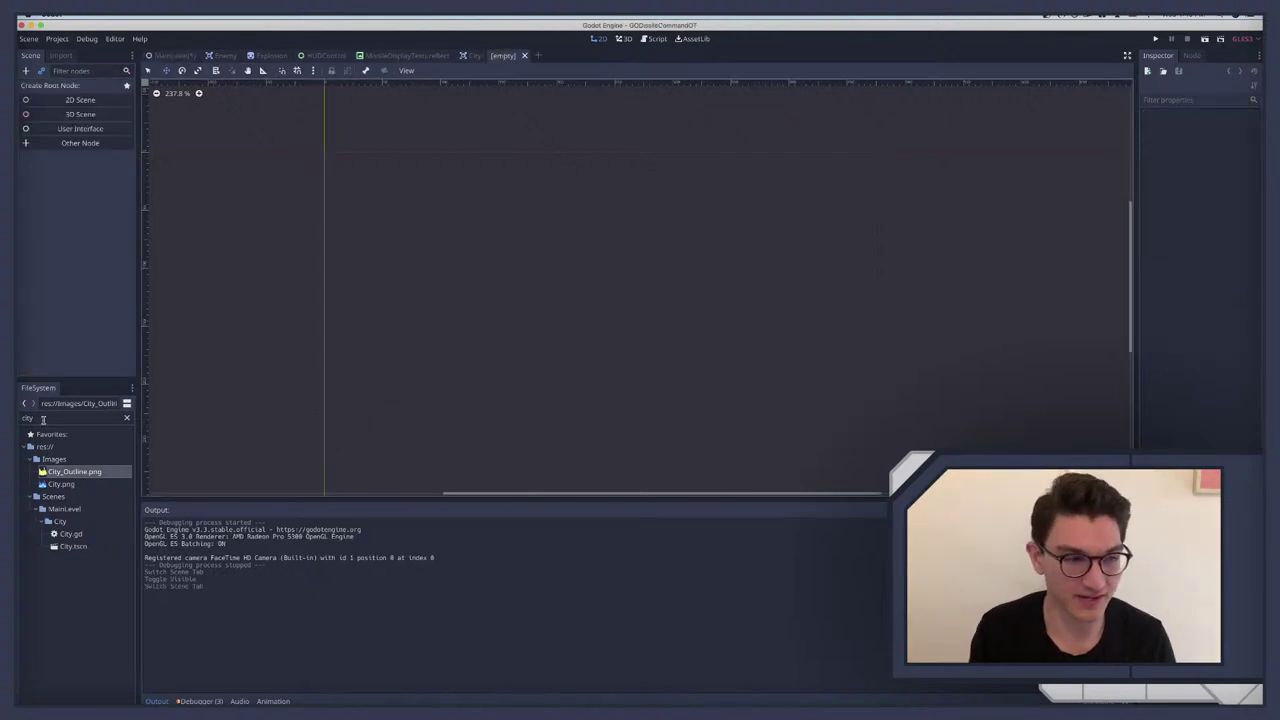
{"action": "double_click", "coordinate": [52, 417]}
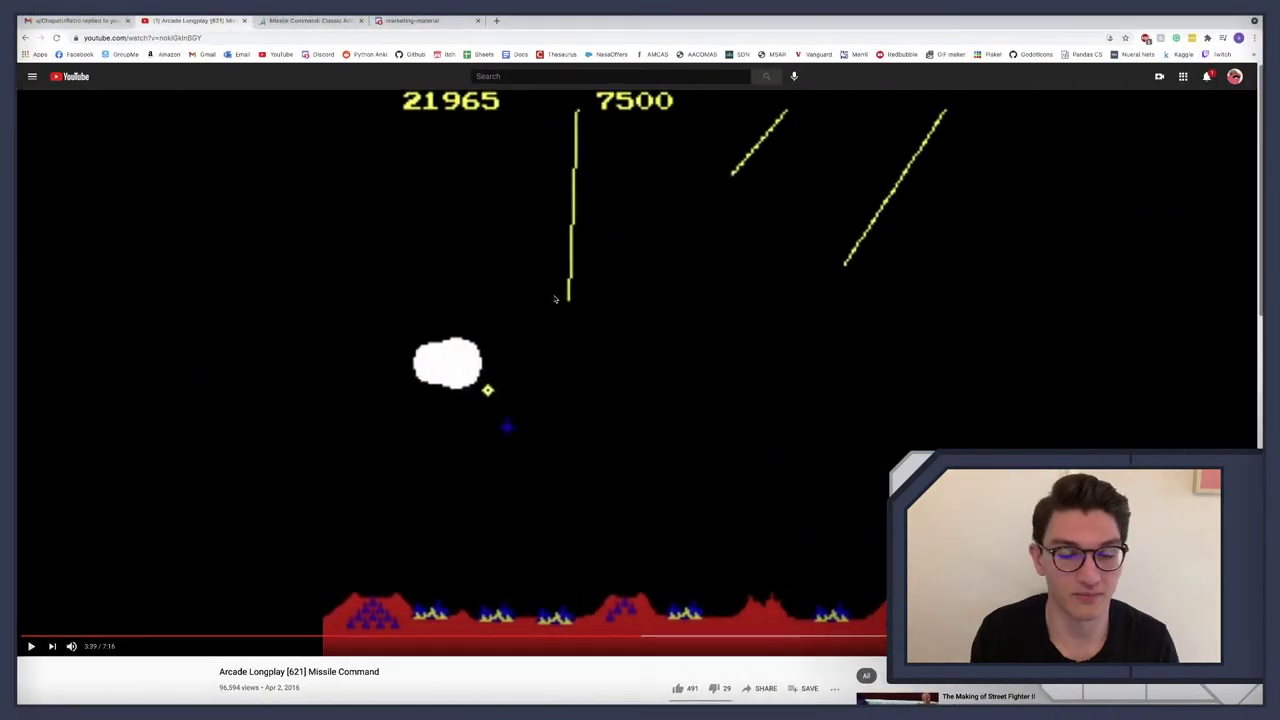
Step: Start the Missile Command longplay and rewind it several seconds at a time to rewatch the gameplay
{"action": "left_click", "coordinate": [554, 298]}
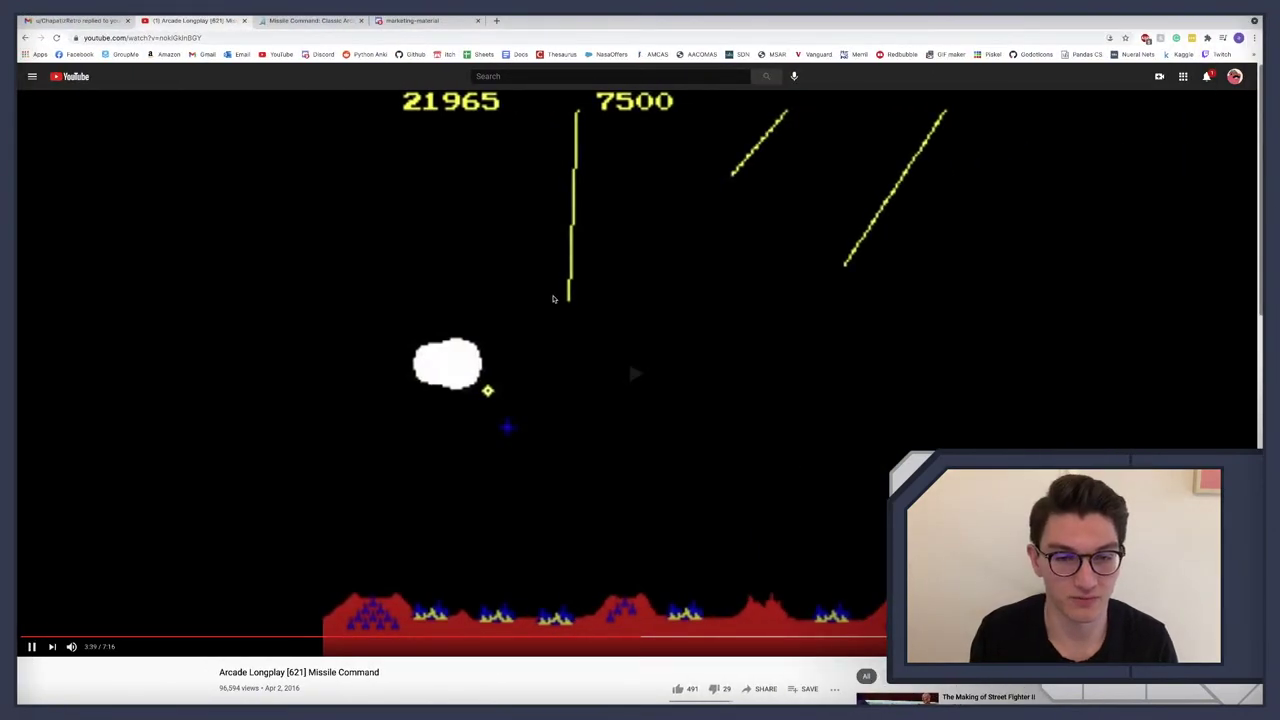
{"action": "key", "text": "Left"}
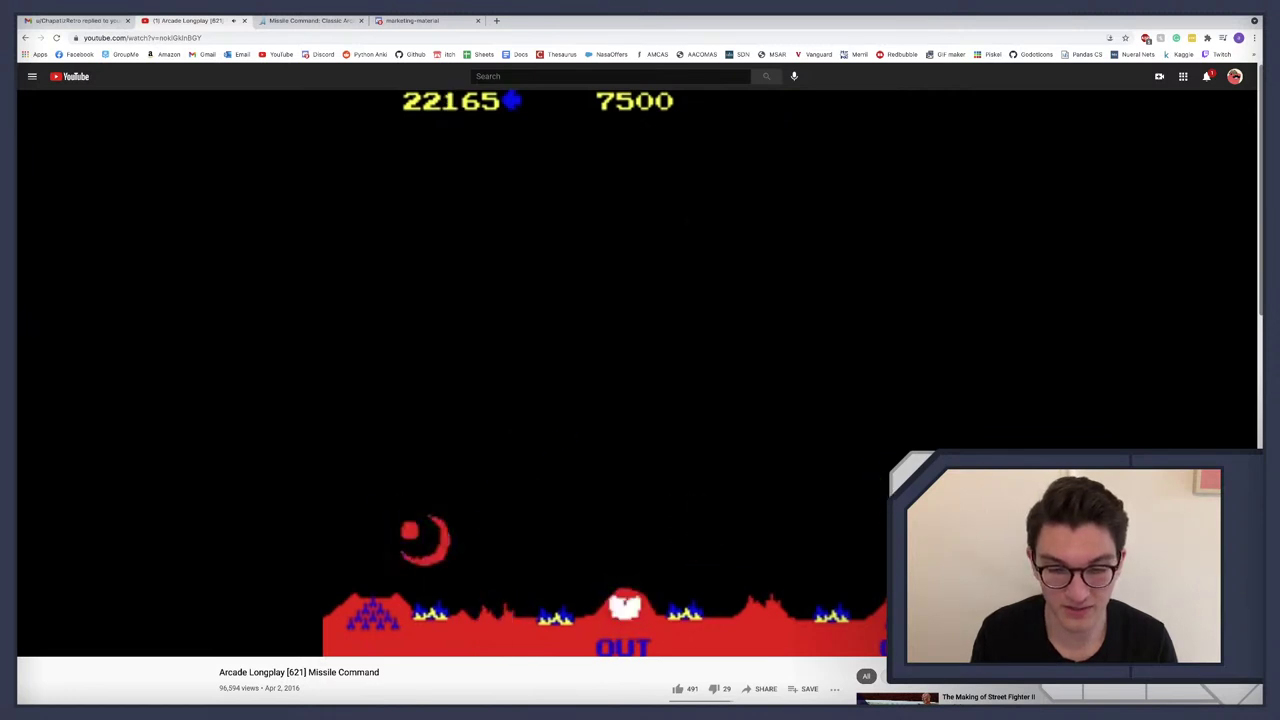
{"action": "key", "text": "Left"}
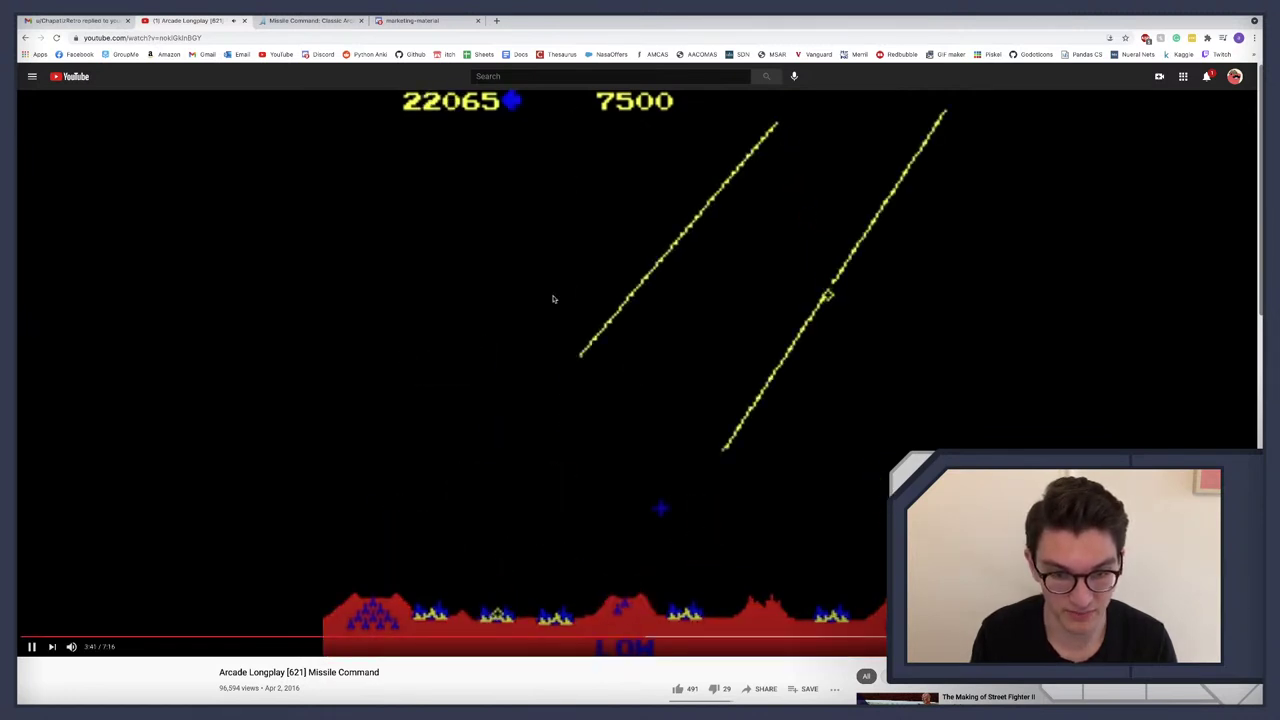
{"action": "key", "text": "Left"}
{"action": "key", "text": "Left"}
{"action": "key", "text": "Left"}
{"action": "key", "text": "Left"}
{"action": "key", "text": "Left"}
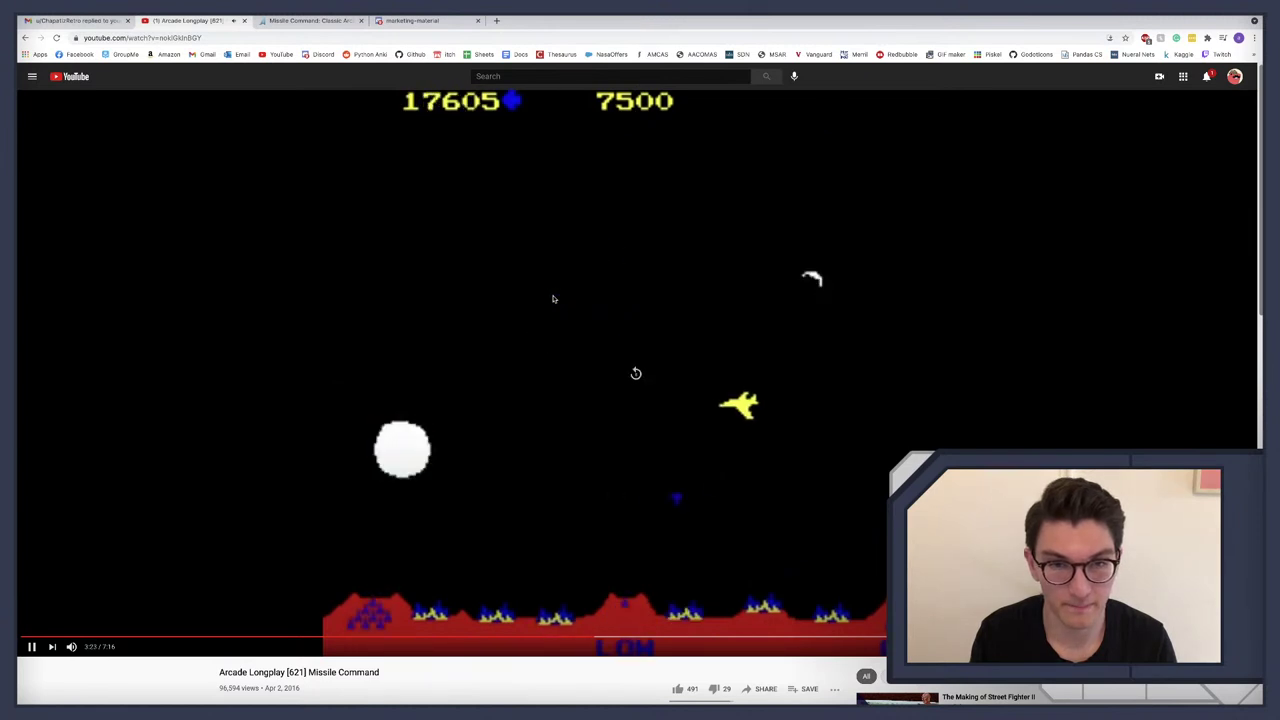
{"action": "key", "text": "Left"}
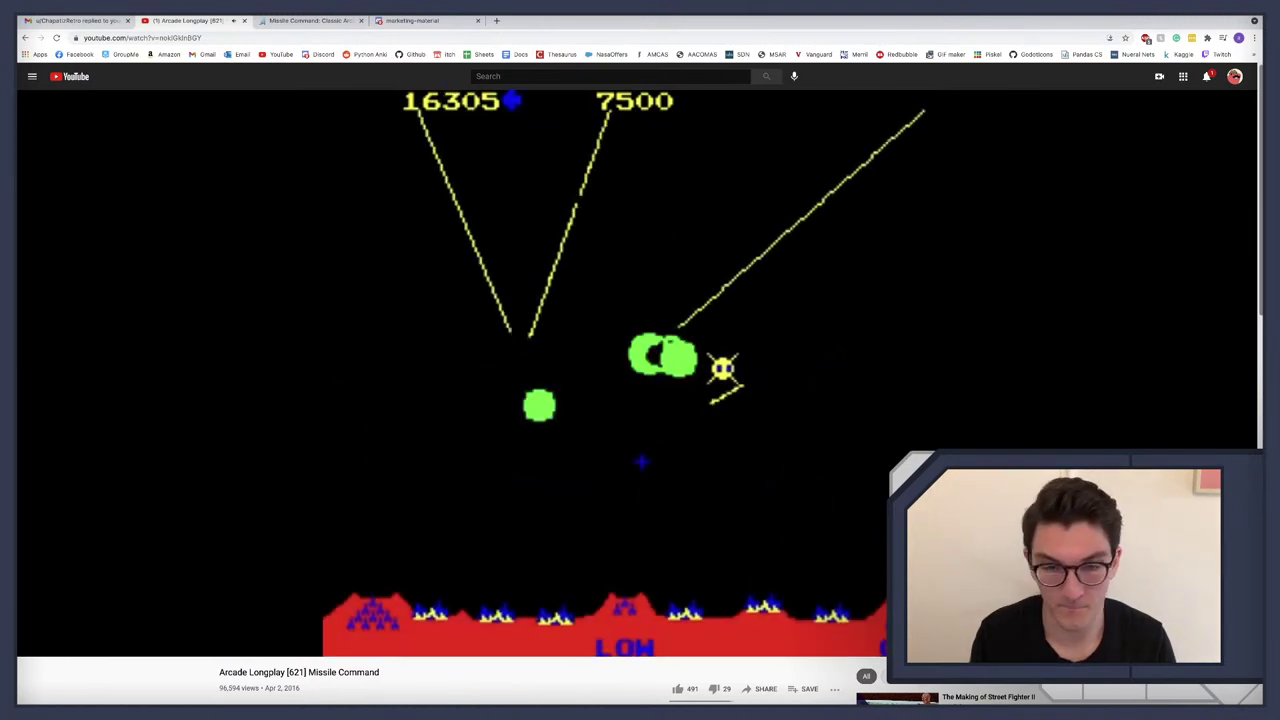
{"action": "key", "text": "Left"}
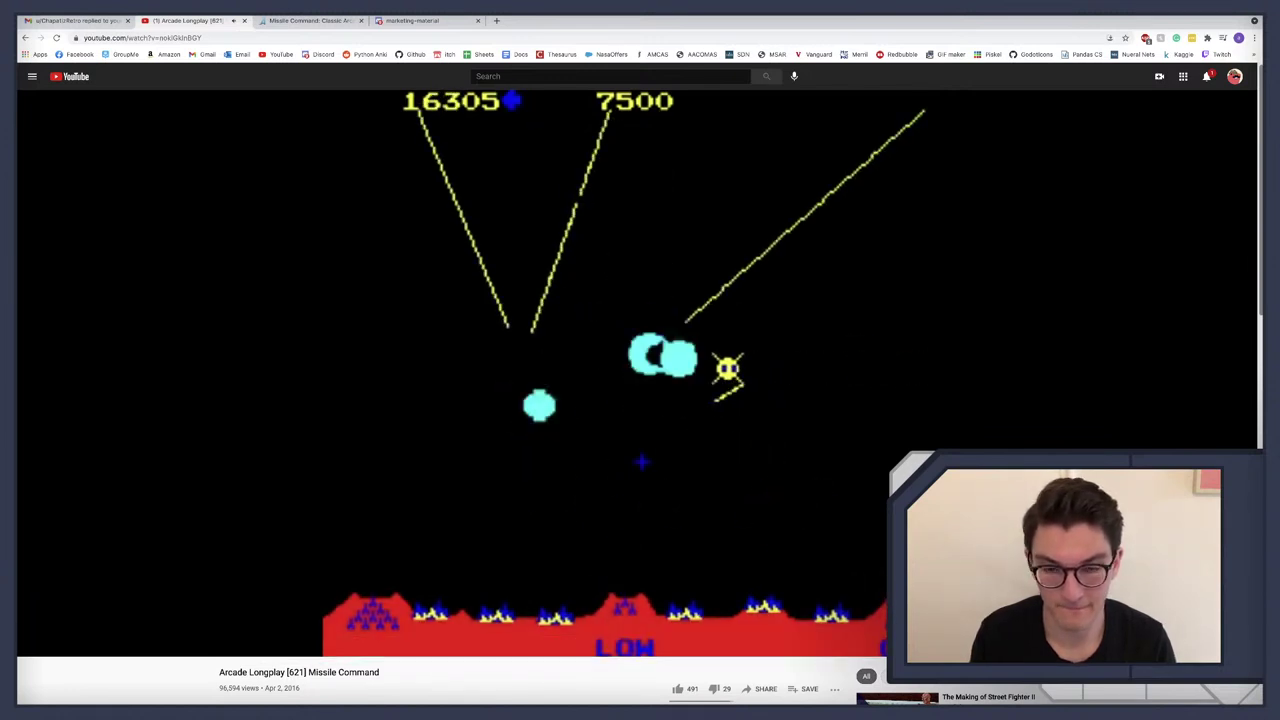
{"action": "key", "text": "Left"}
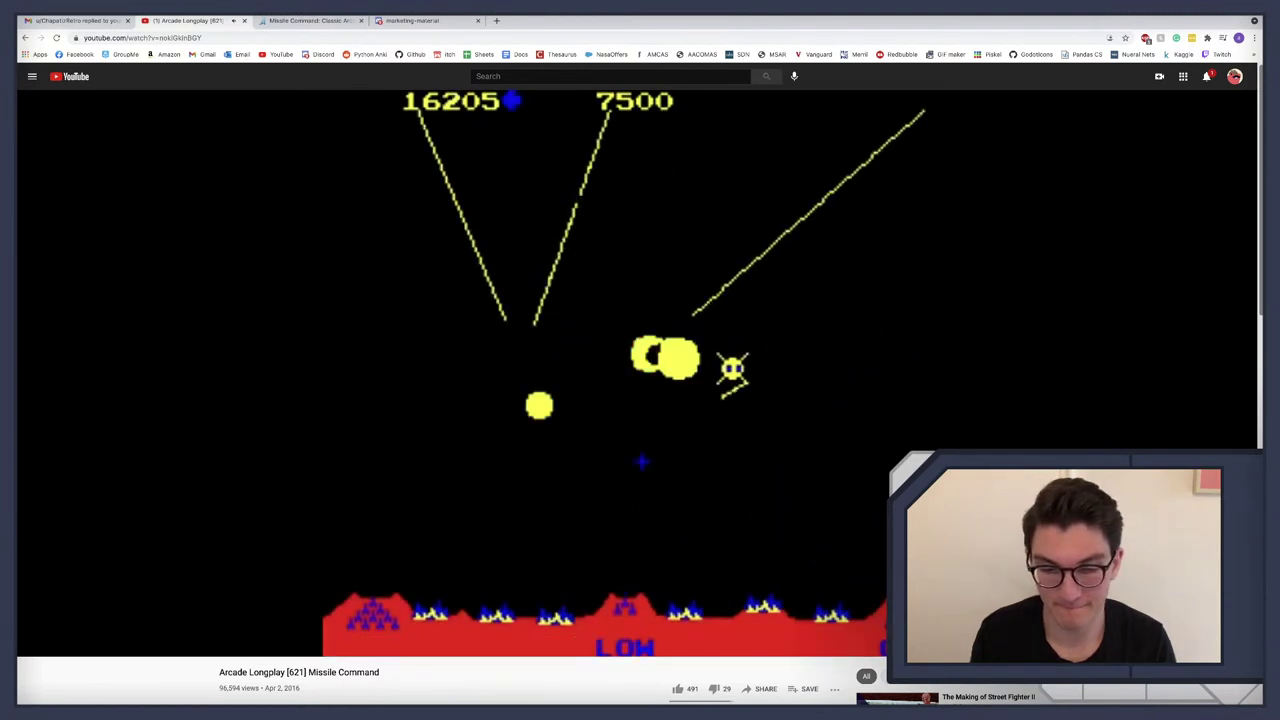
Step: Skip ahead past the bonus screen to the cyan-sky wave, around 4:49 with score 33890
{"action": "key", "text": "l"}
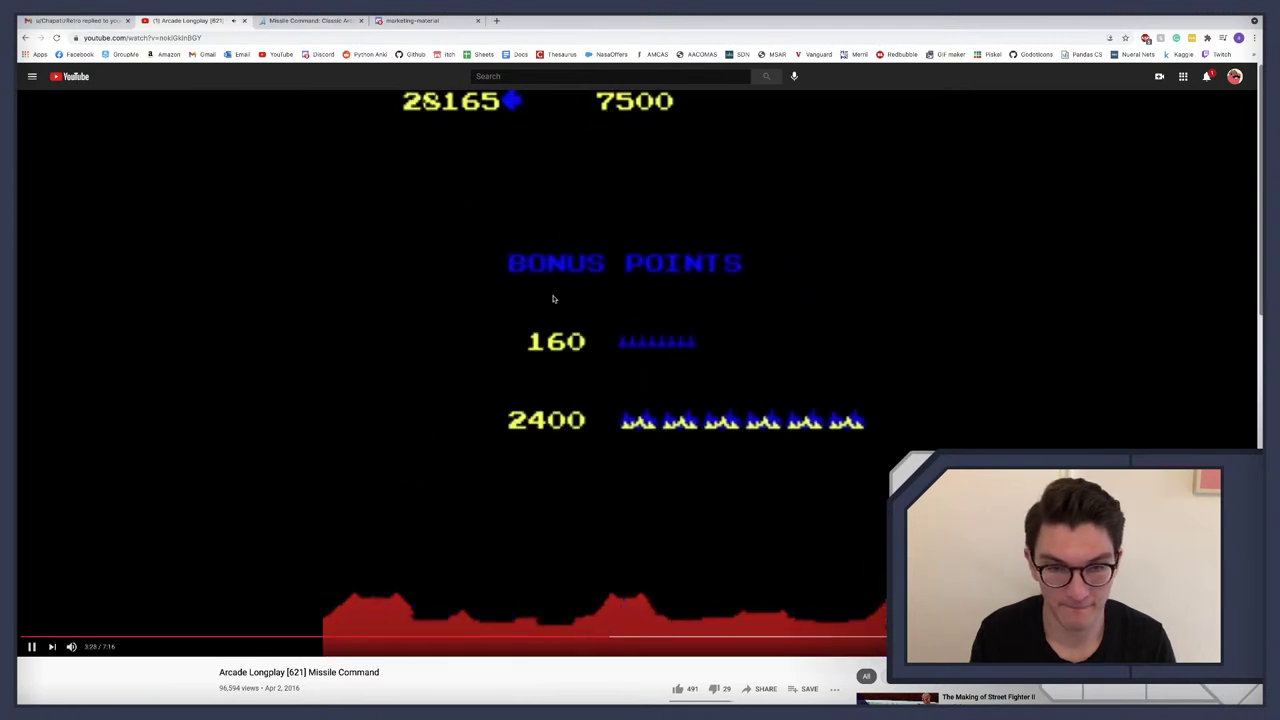
{"action": "key", "text": "l"}
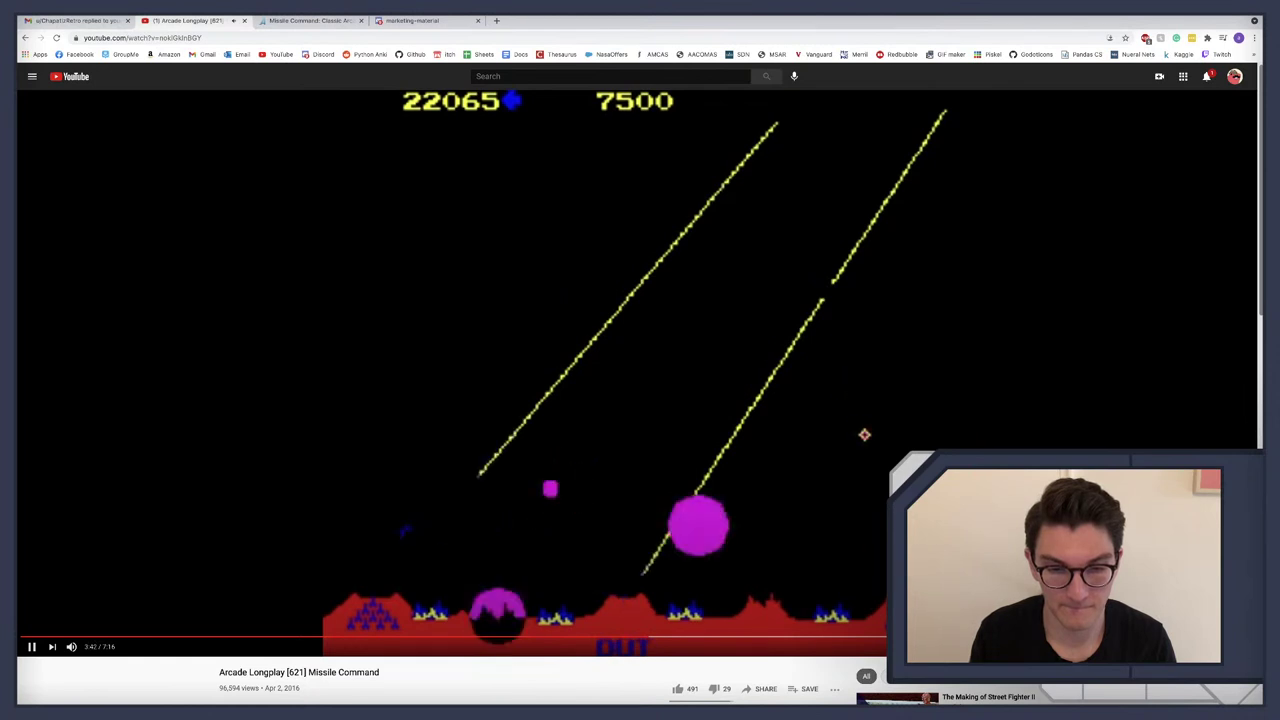
{"action": "key", "text": "l"}
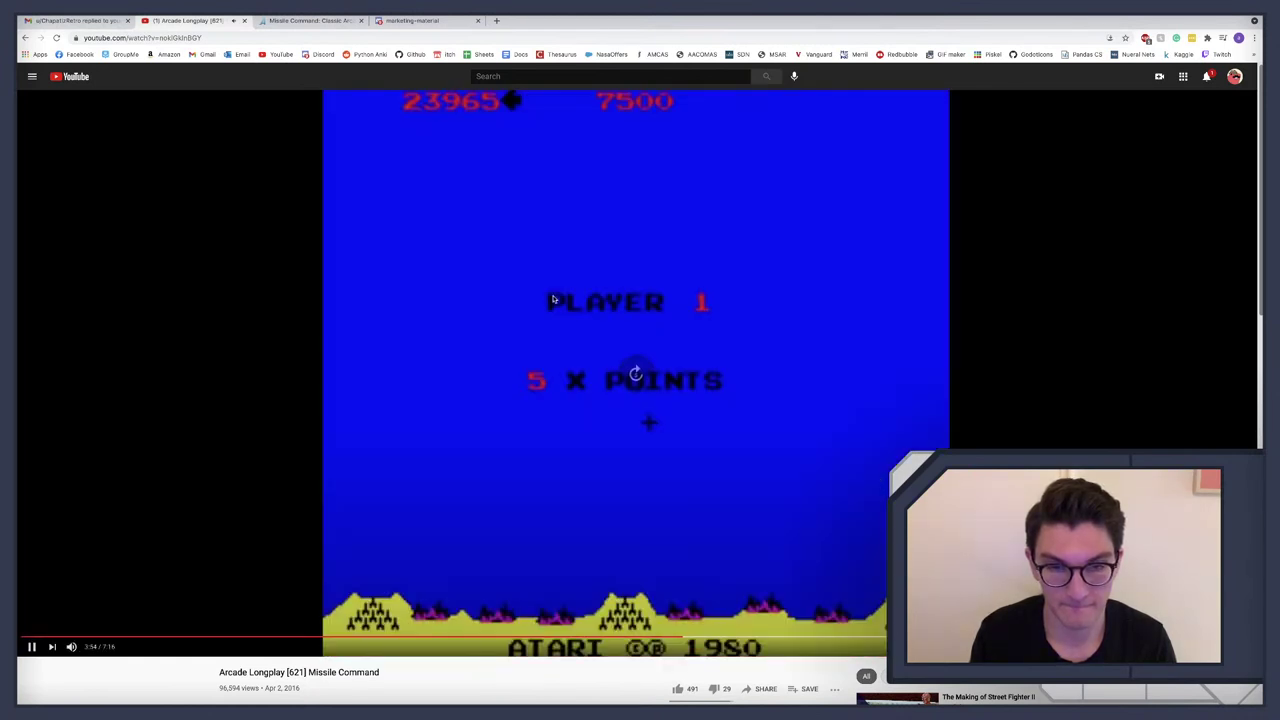
{"action": "key", "text": "l"}
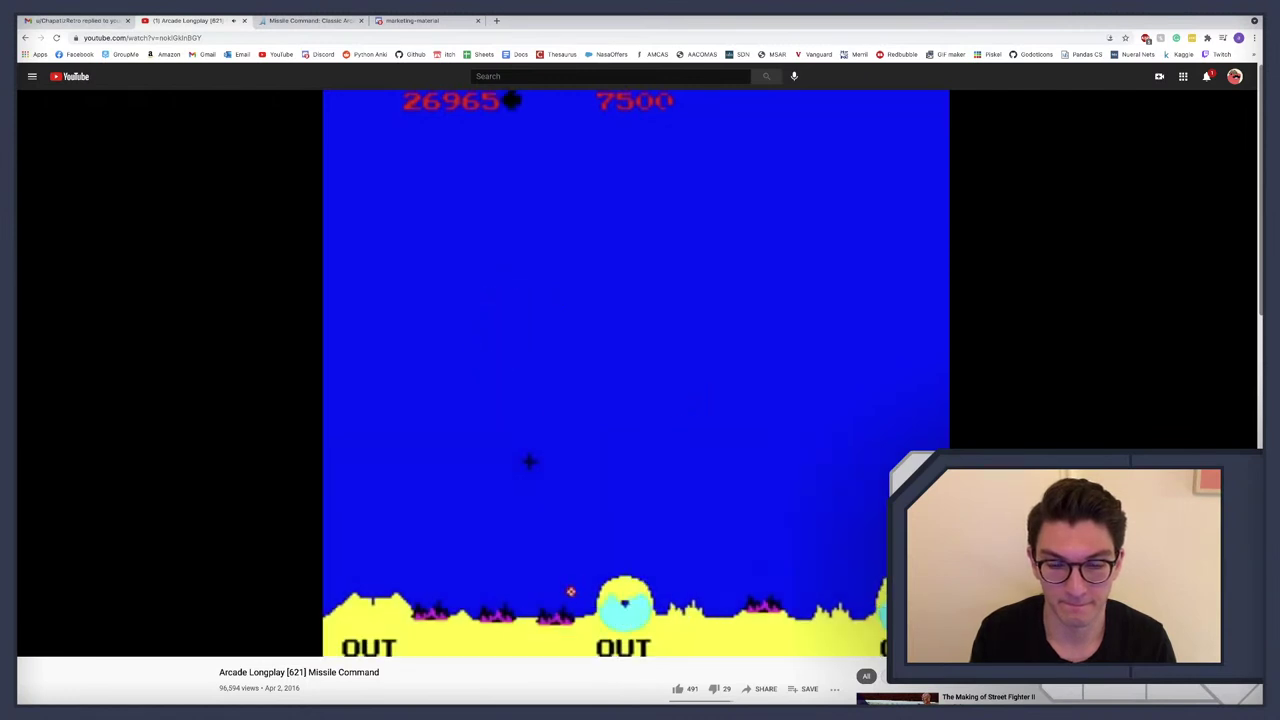
{"action": "key", "text": "l"}
{"action": "key", "text": "l"}
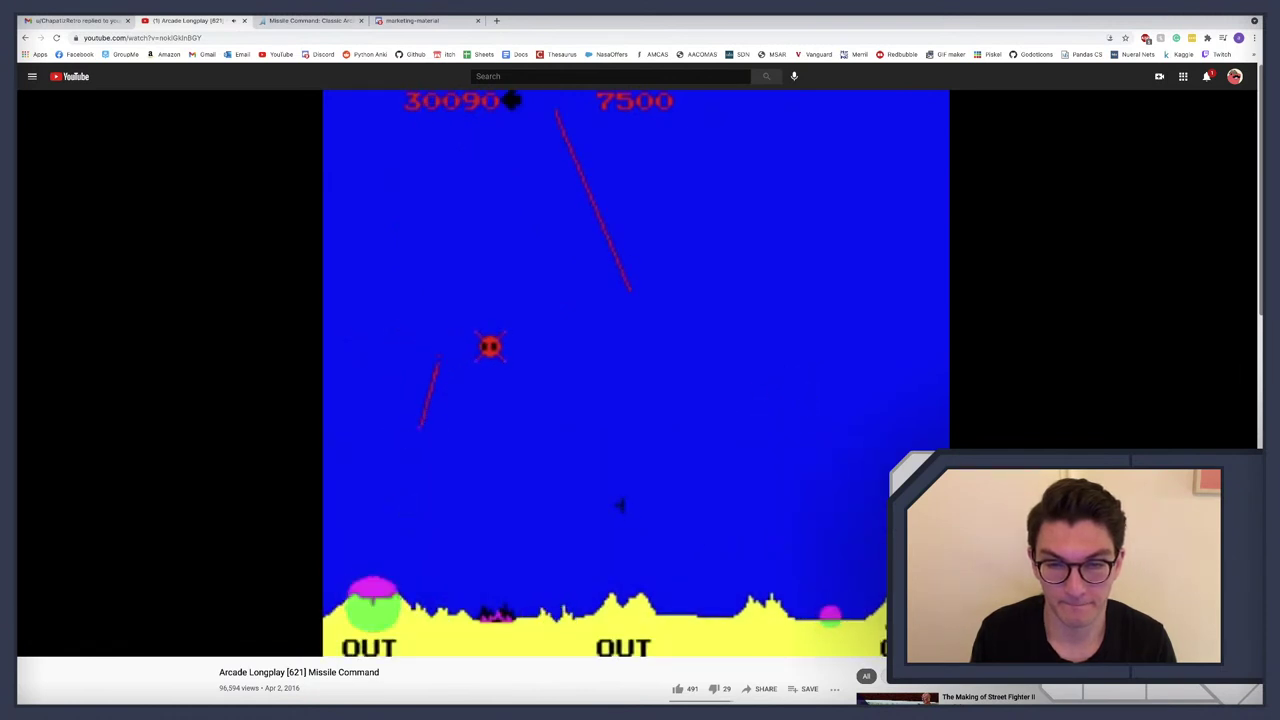
{"action": "key", "text": "l"}
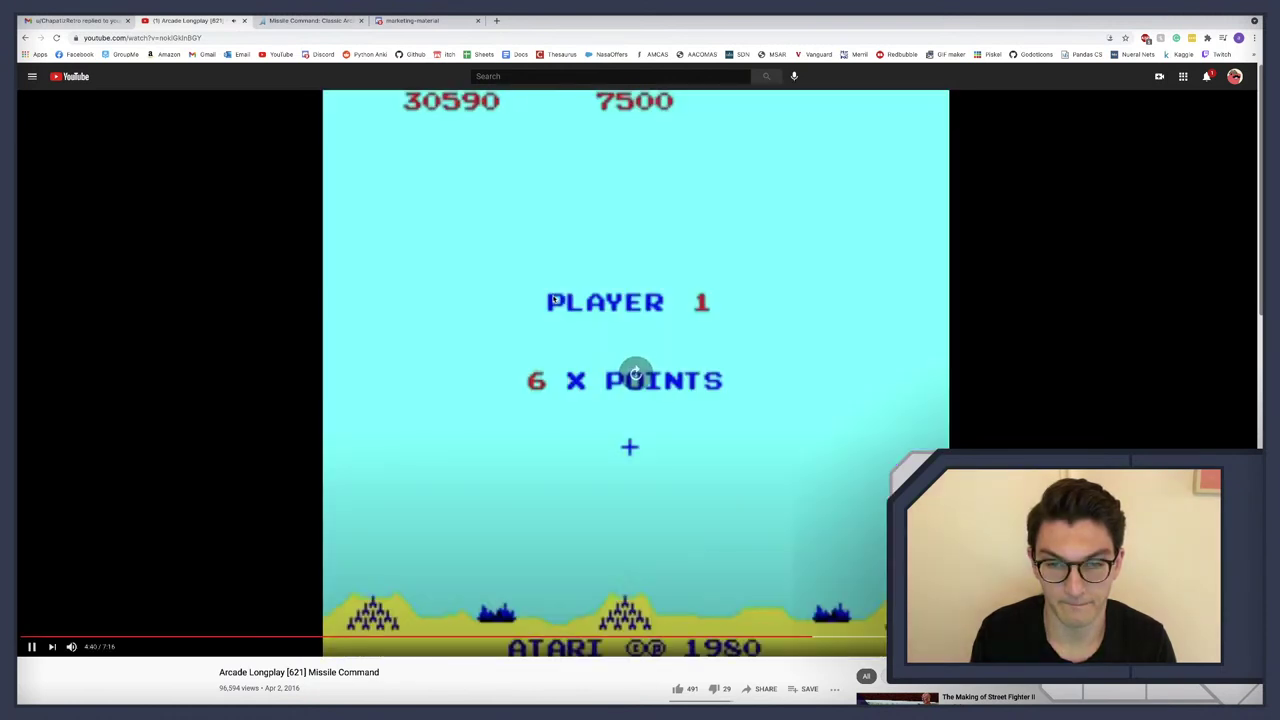
{"action": "key", "text": "l"}
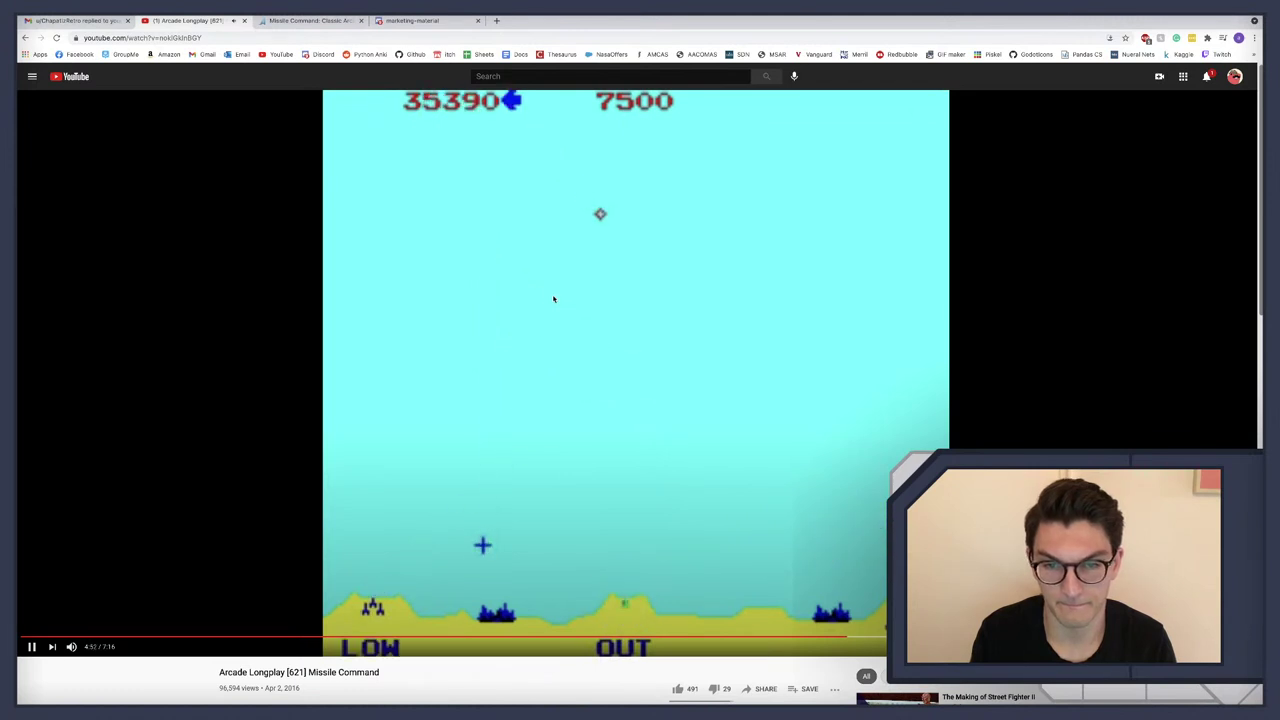
{"action": "key", "text": "Left"}
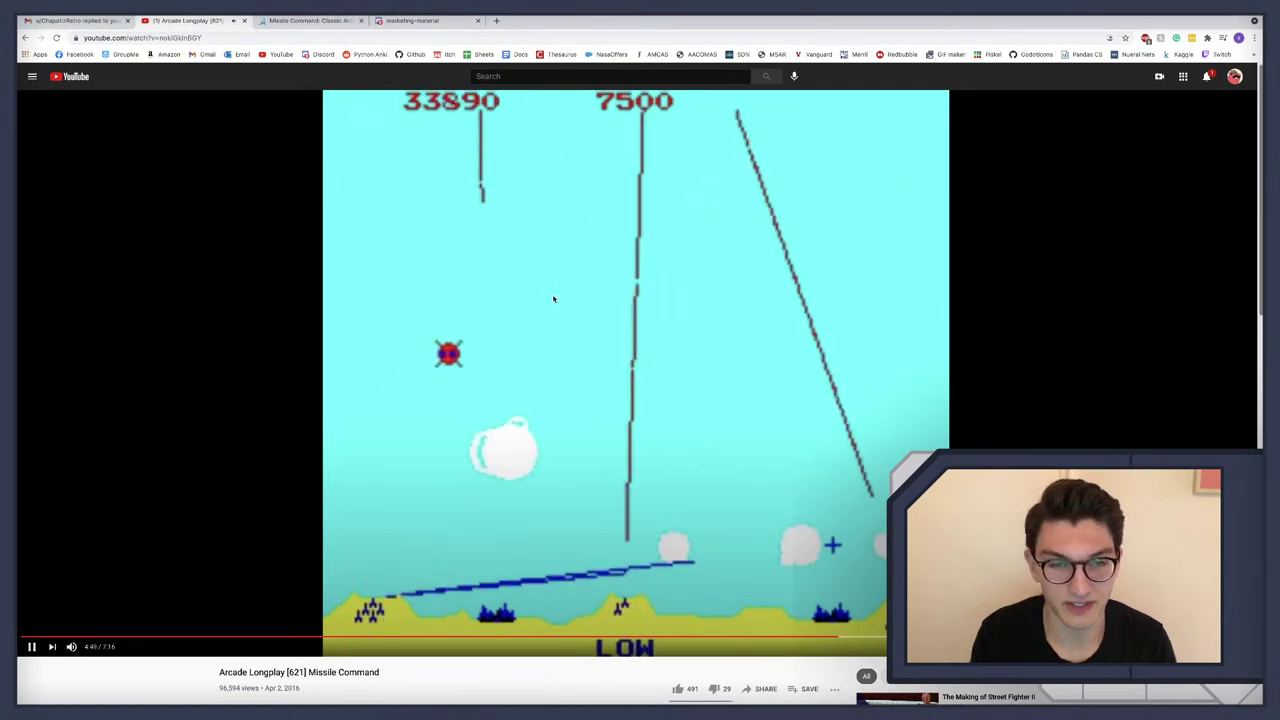
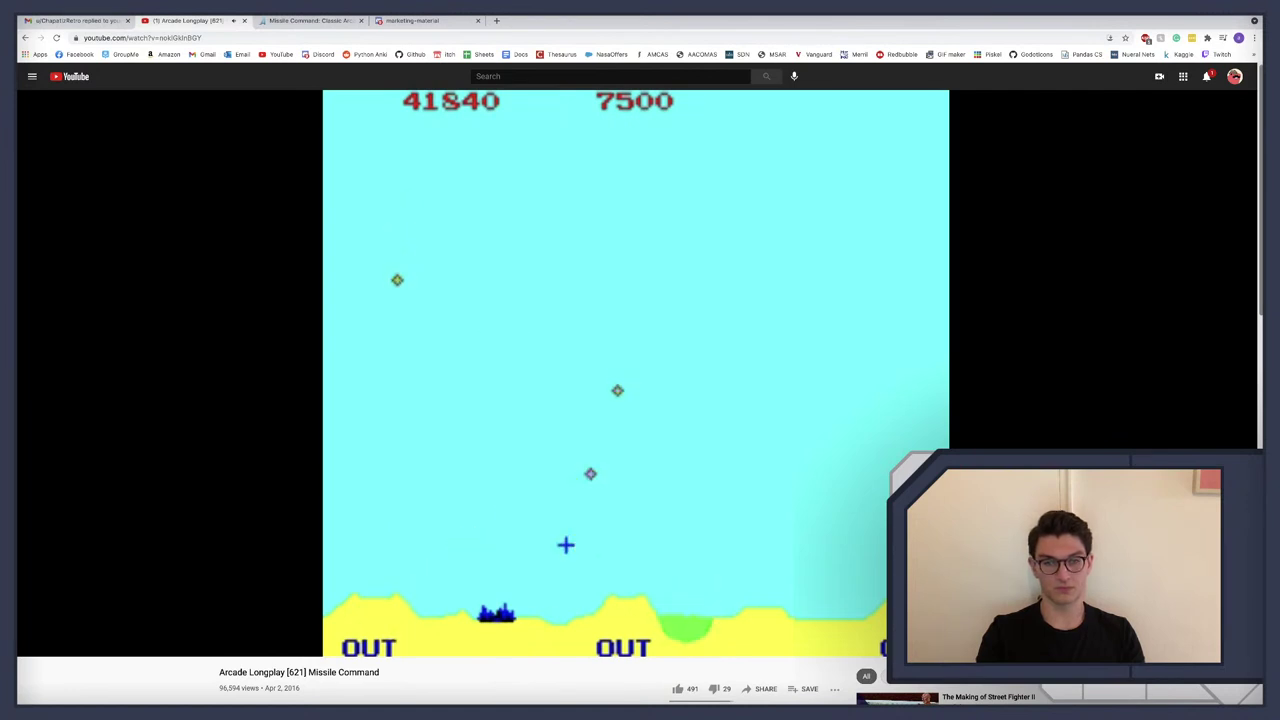
Step: Leave the Missile Command longplay's bonus-points screen and bring the Godot editor forward
{"action": "mouse_move", "coordinate": [668, 327]}
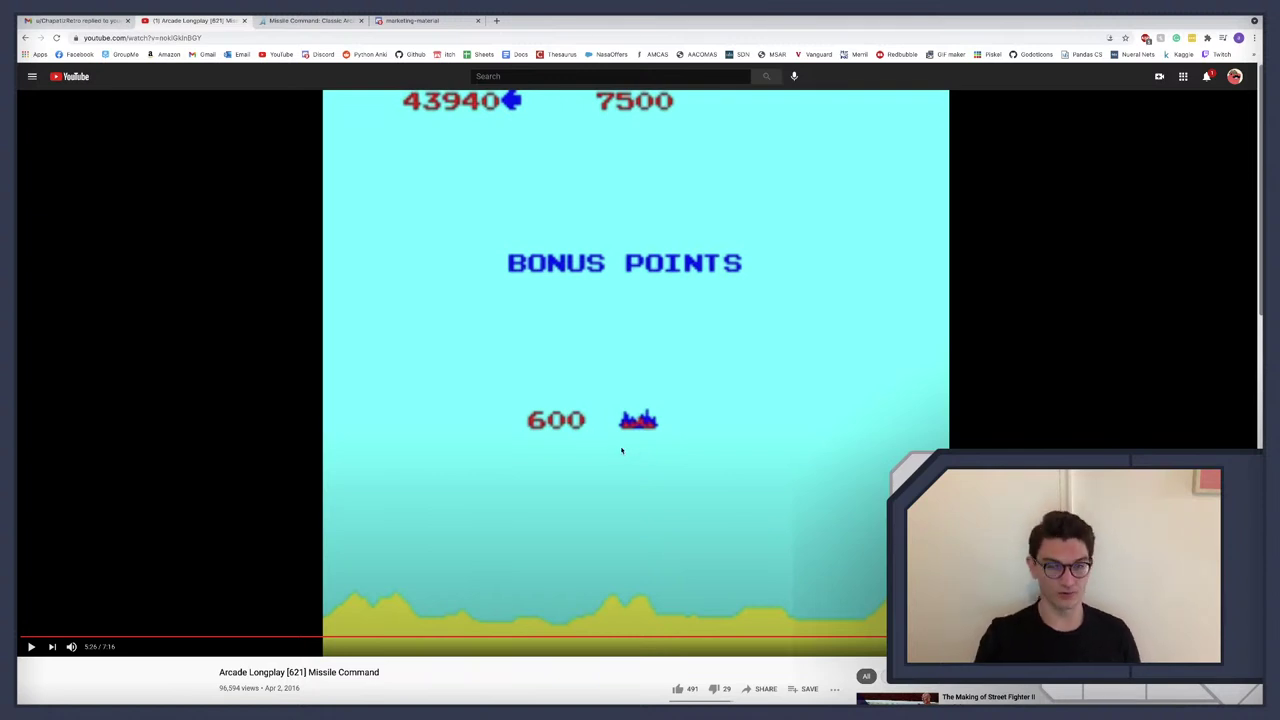
{"action": "key", "text": "super+Tab"}
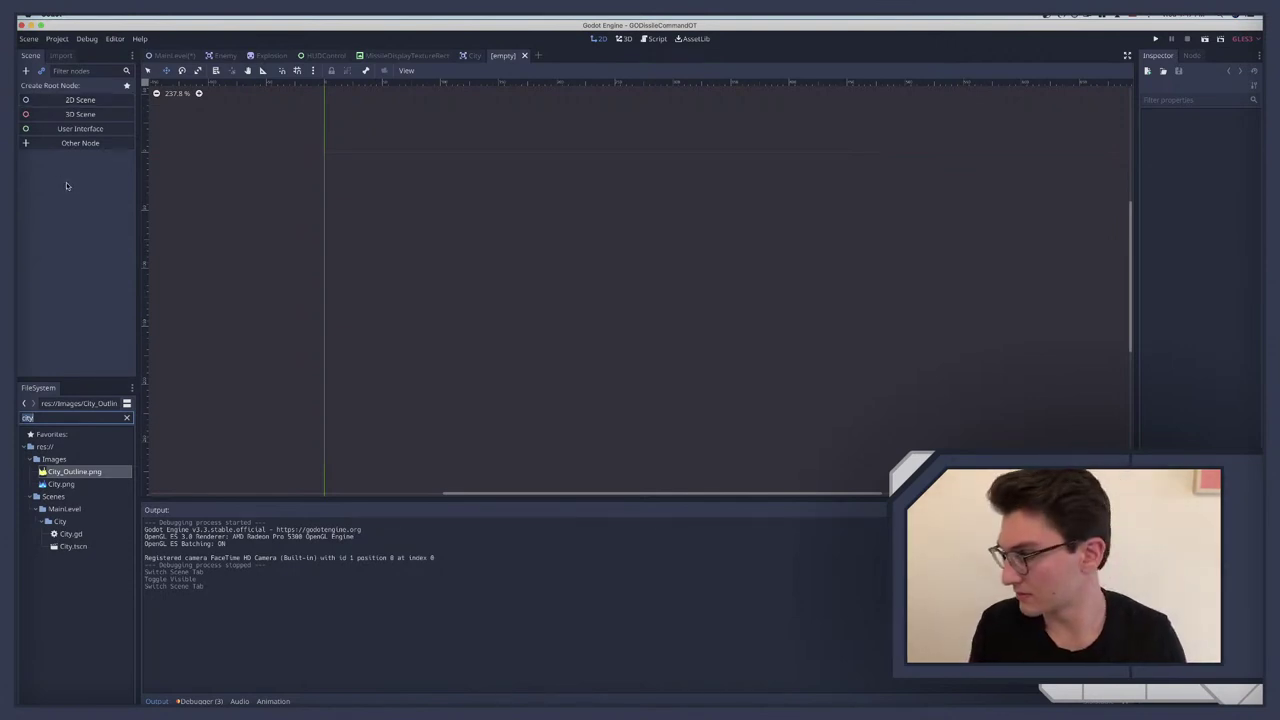
Step: Create an Area2D as the new scene's root node
{"action": "left_click", "coordinate": [80, 143]}
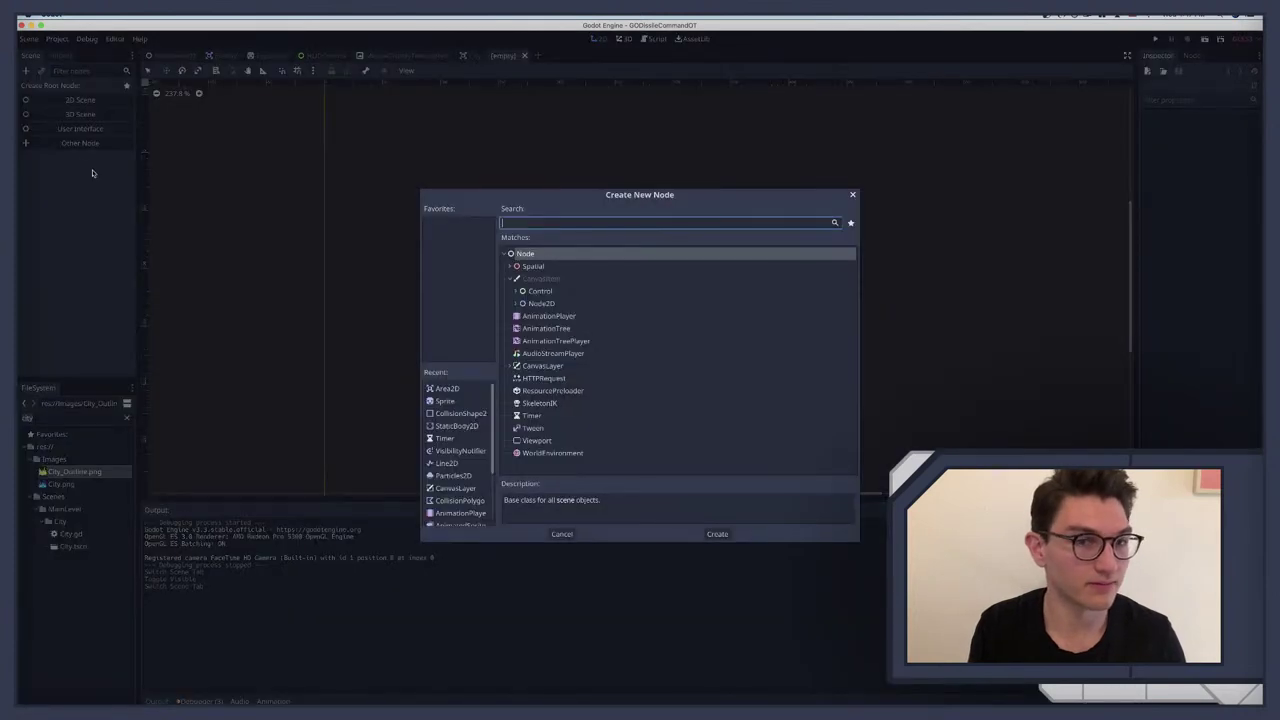
{"action": "left_click", "coordinate": [852, 196]}
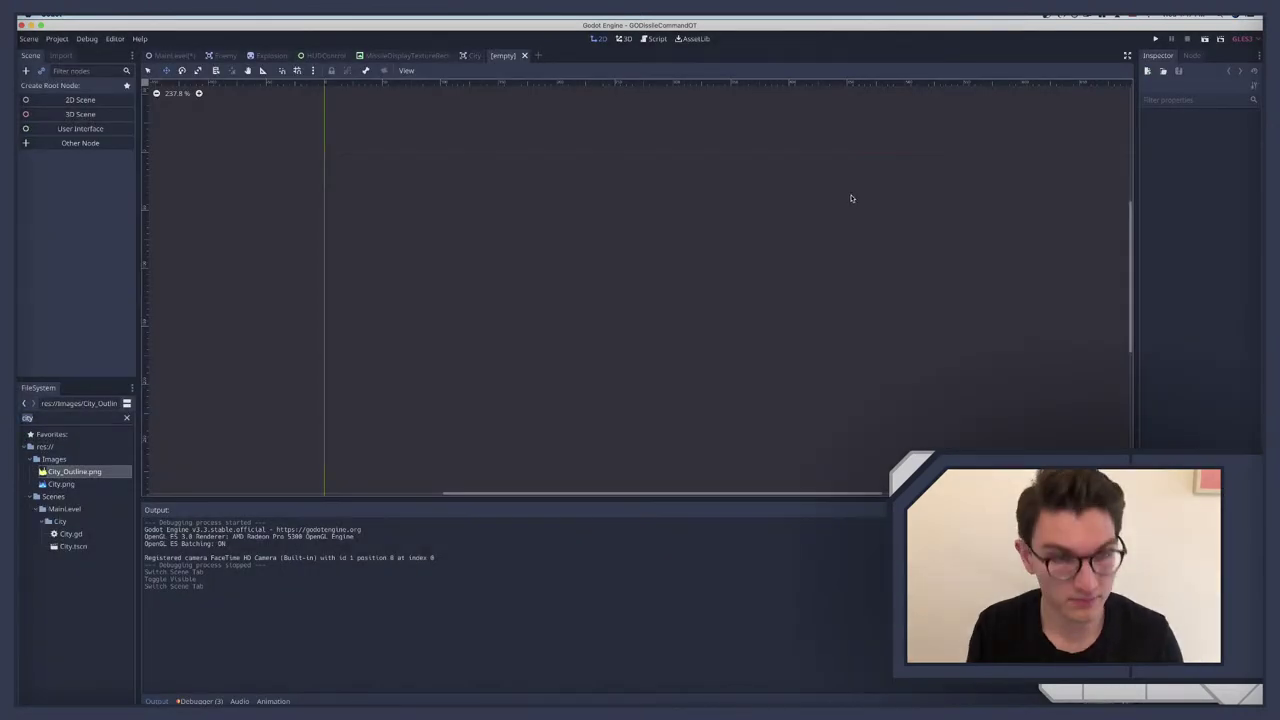
{"action": "key", "text": "ctrl+a"}
{"action": "type", "text": "area"}
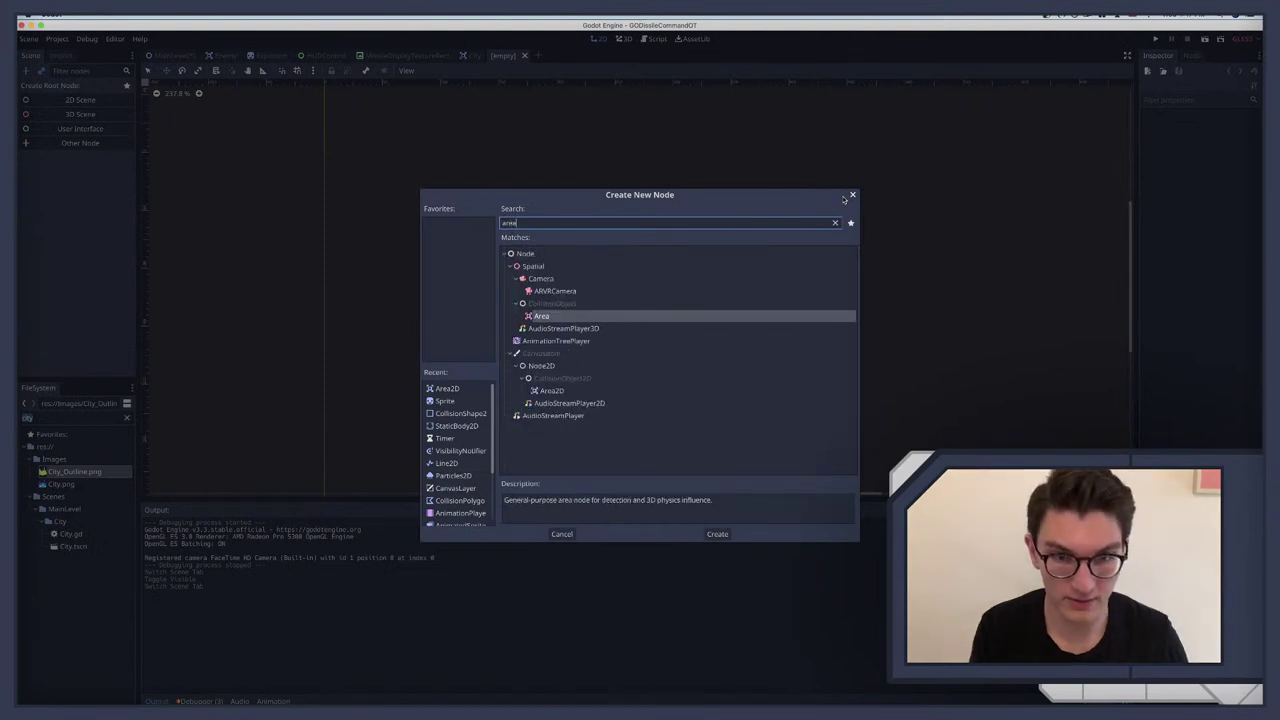
{"action": "key", "text": "Down"}
{"action": "key", "text": "Down"}
{"action": "key", "text": "Down"}
{"action": "key", "text": "Down"}
{"action": "key", "text": "Down"}
{"action": "key", "text": "Up"}
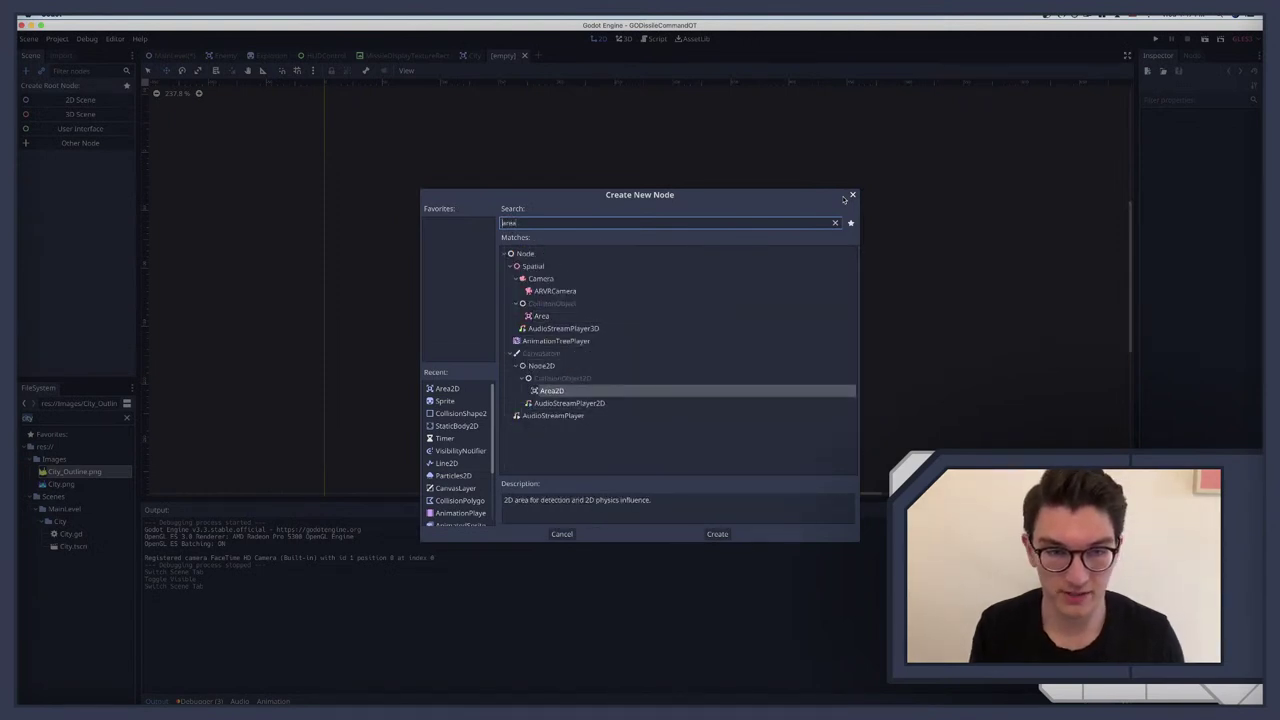
{"action": "key", "text": "Return"}
Step: Add CollisionShape2D and Sprite children under the Area2D root
{"action": "key", "text": "ctrl+a"}
{"action": "type", "text": "coll"}
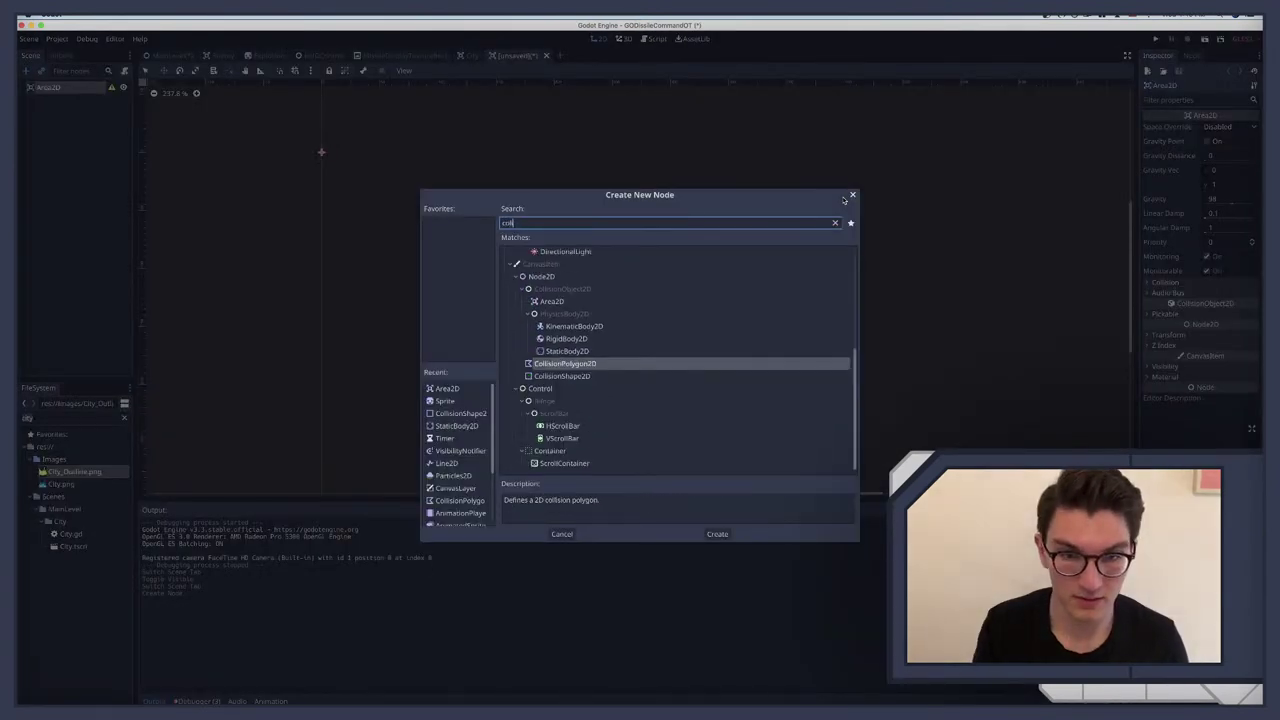
{"action": "key", "text": "Return"}
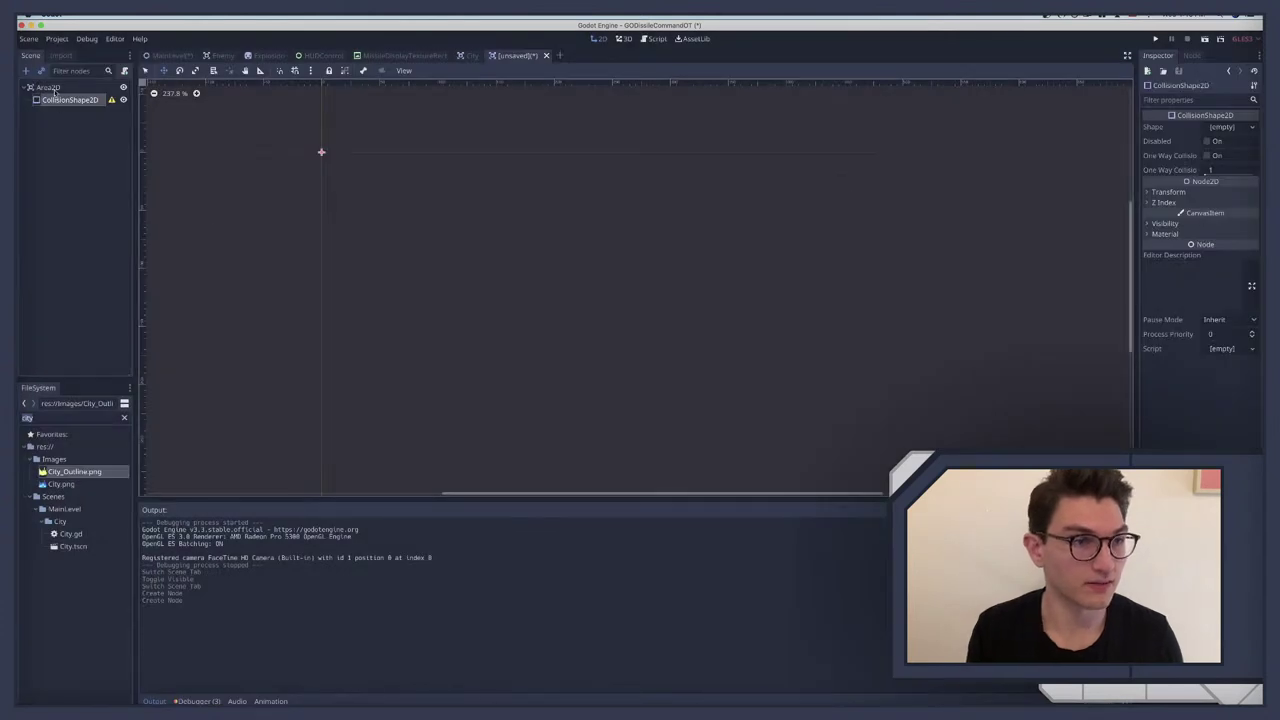
{"action": "left_click", "coordinate": [54, 88]}
{"action": "key", "text": "ctrl+a"}
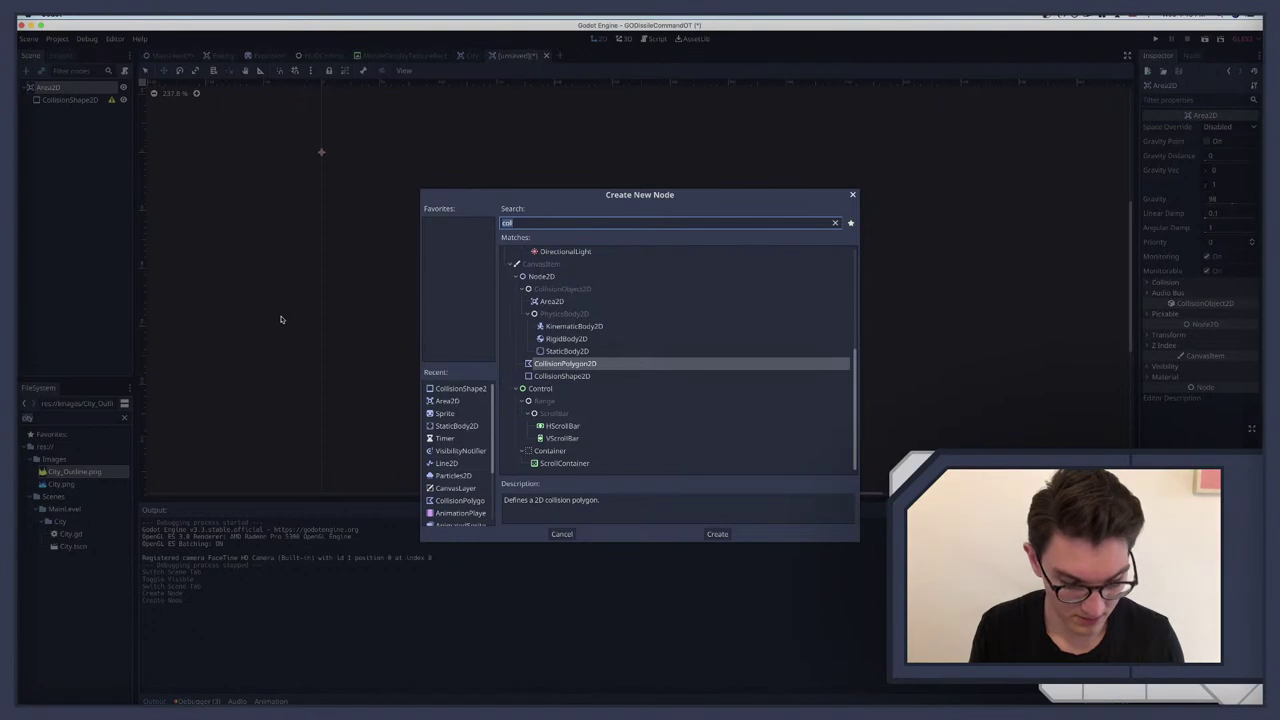
{"action": "type", "text": "sprite"}
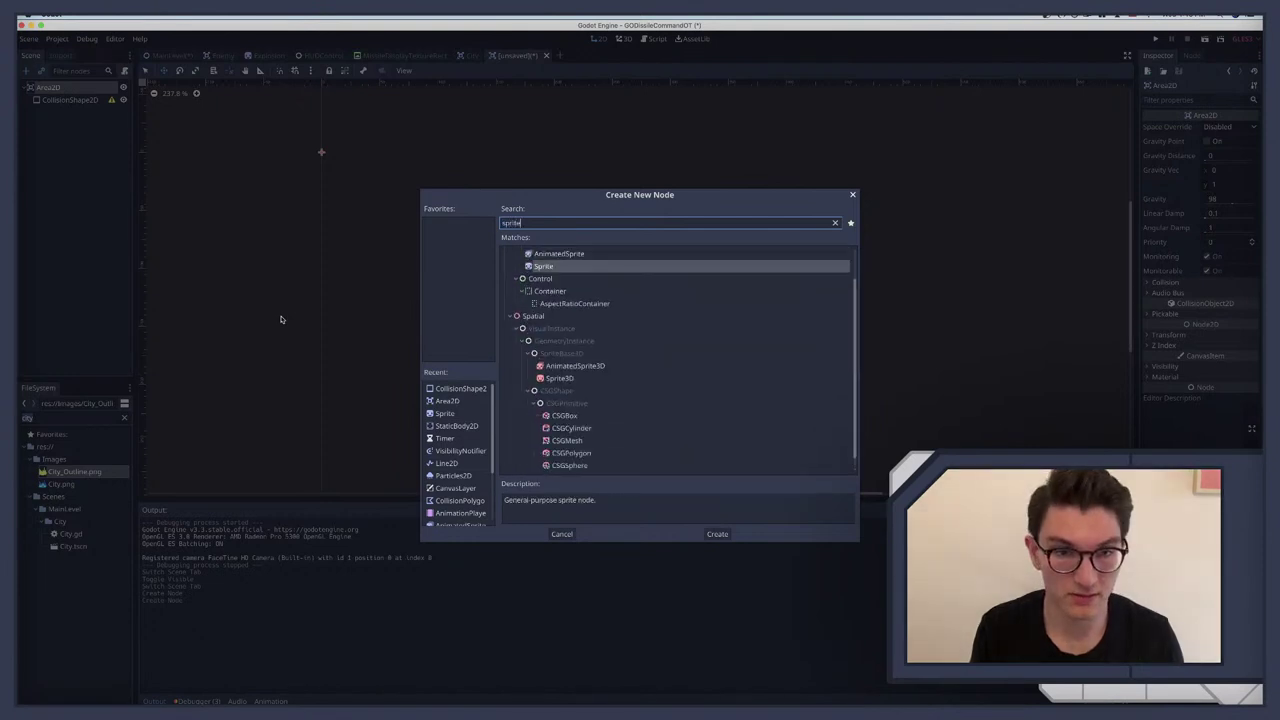
{"action": "key", "text": "Return"}
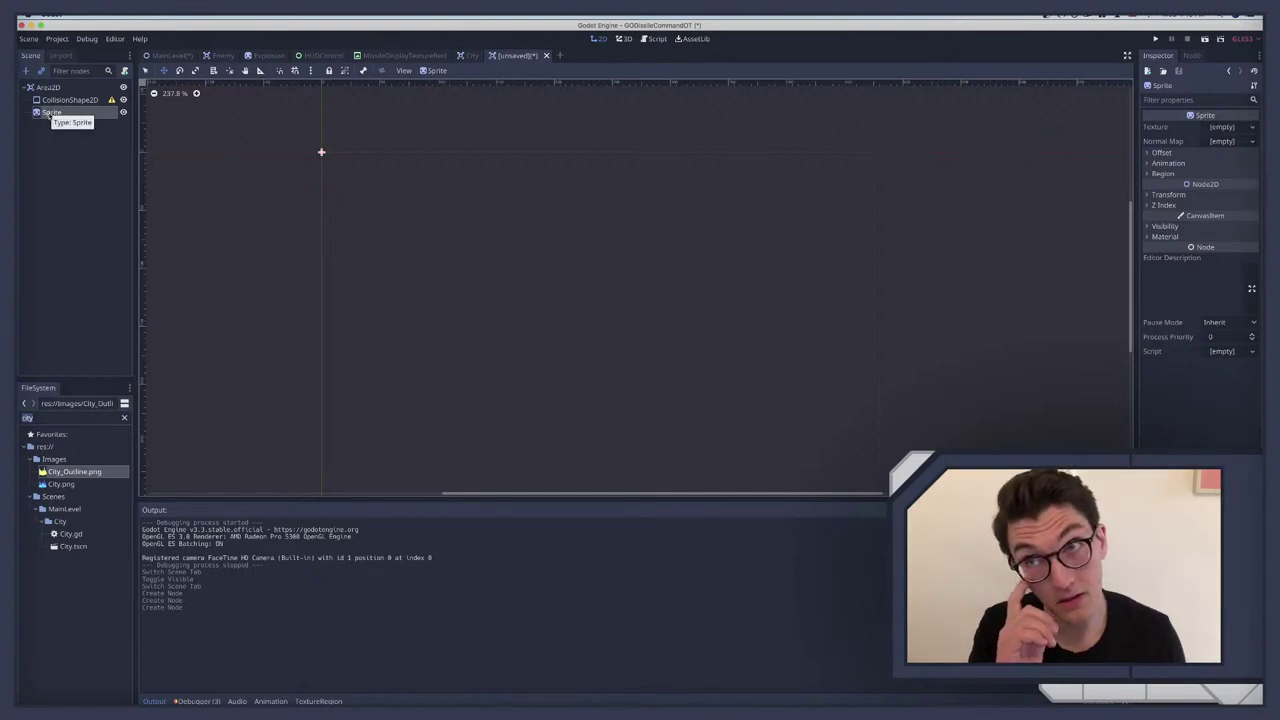
Step: Duplicate the Sprite and name the copy Lights
{"action": "key", "text": "super+d"}
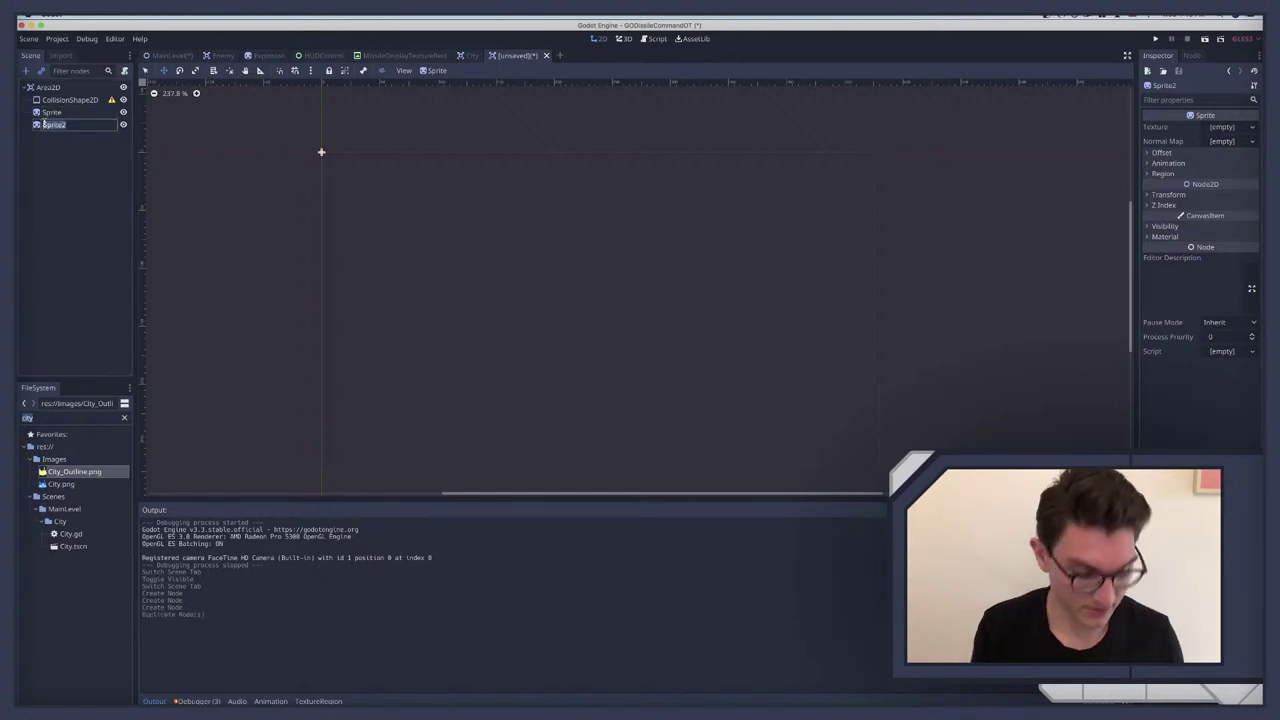
{"action": "type", "text": "Lights"}
{"action": "key", "text": "Return"}
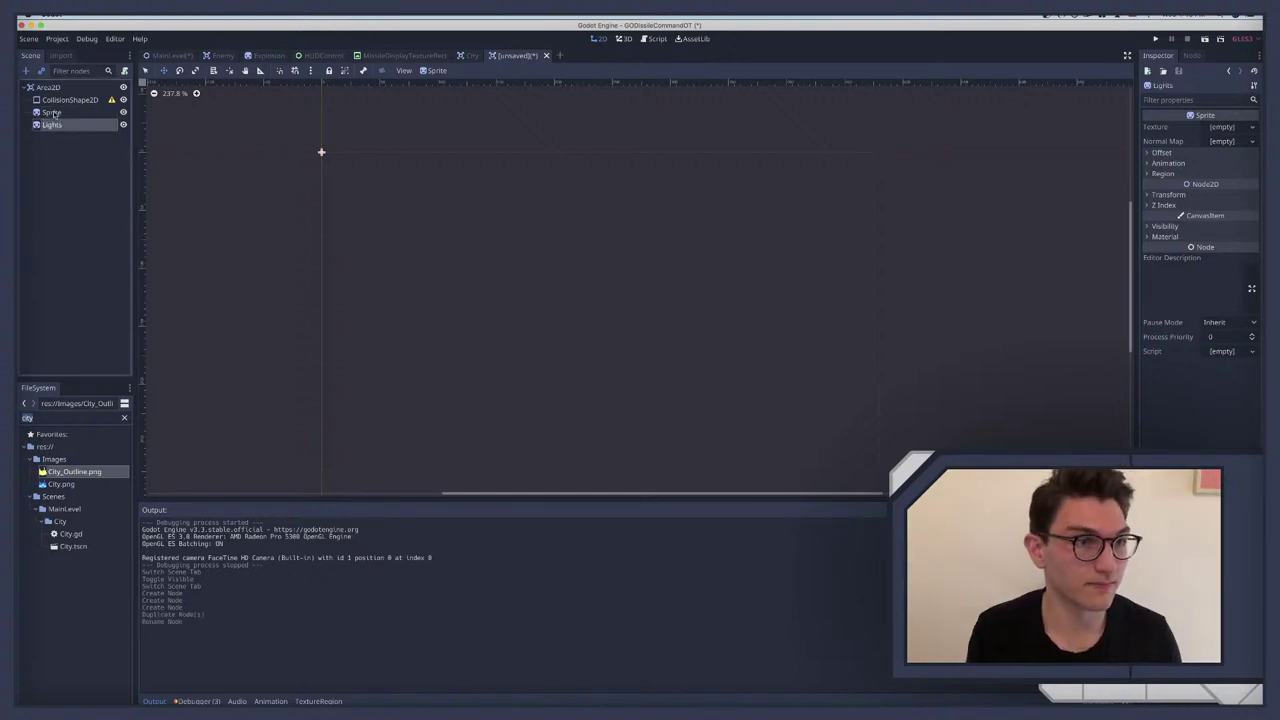
Step: Add an AnimationPlayer node to the Area2D
{"action": "left_click", "coordinate": [52, 113]}
{"action": "left_click", "coordinate": [48, 88]}
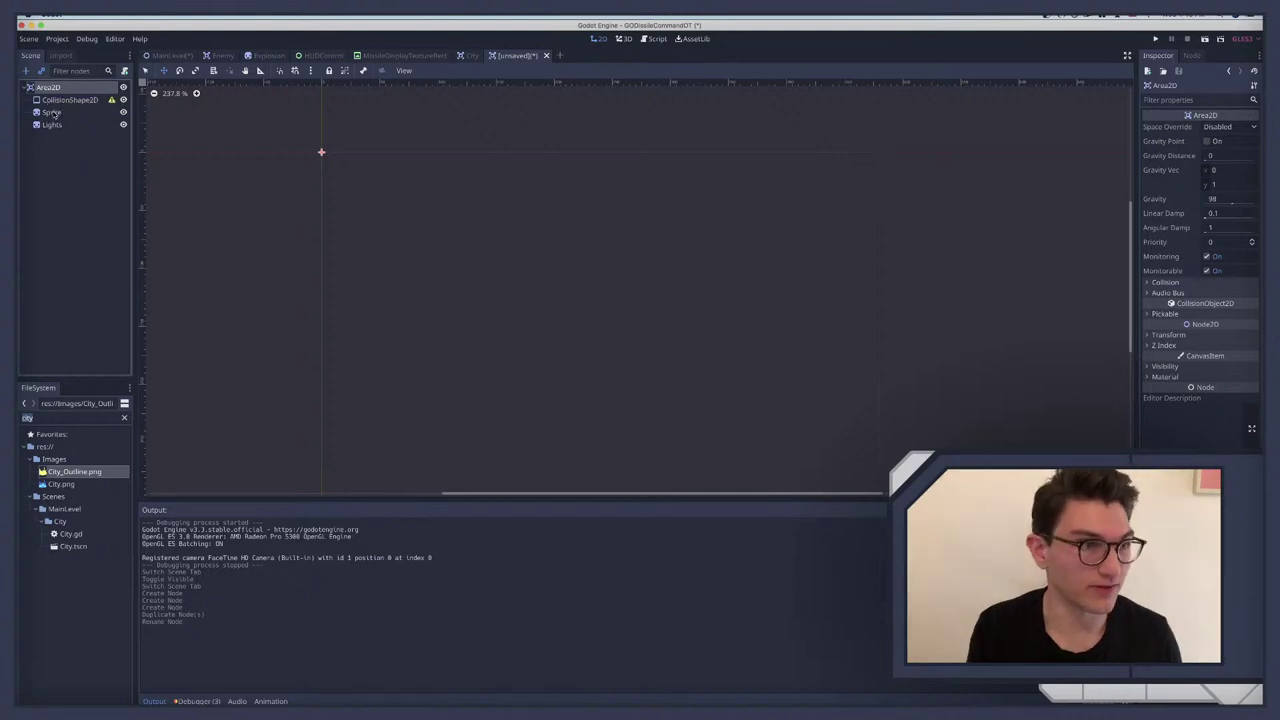
{"action": "key", "text": "ctrl+a"}
{"action": "type", "text": "anim"}
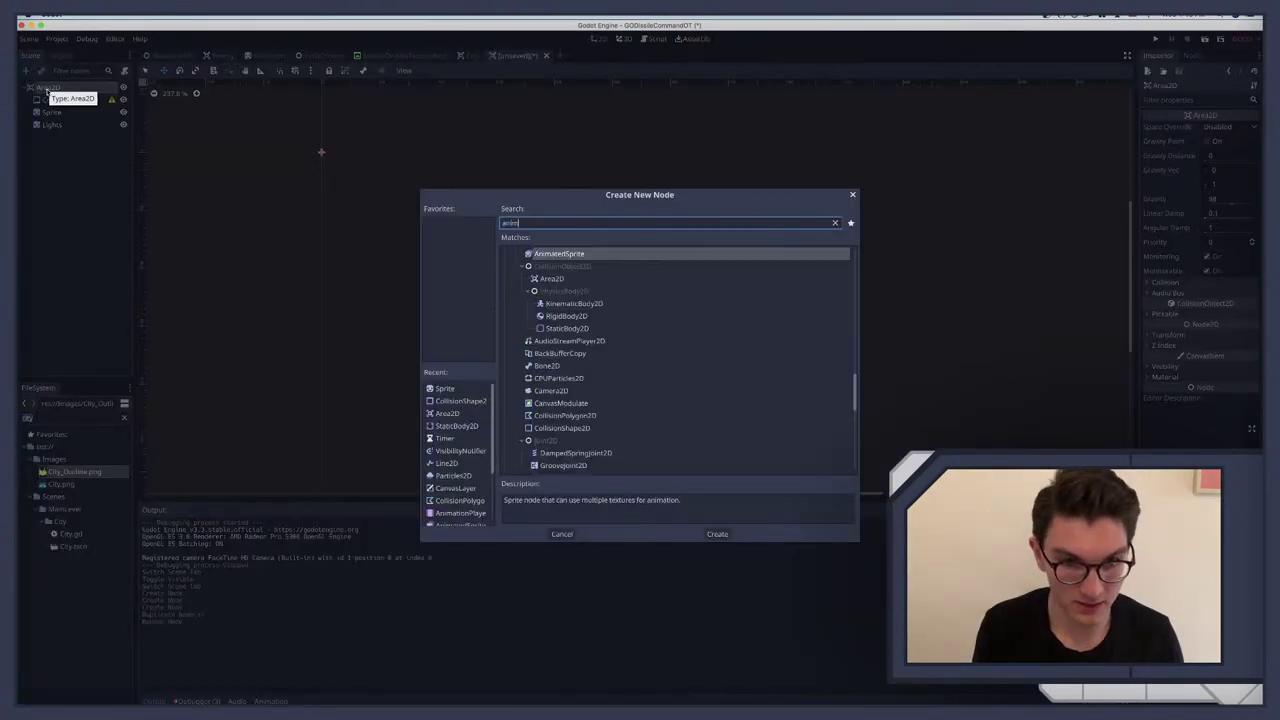
{"action": "type", "text": "a"}
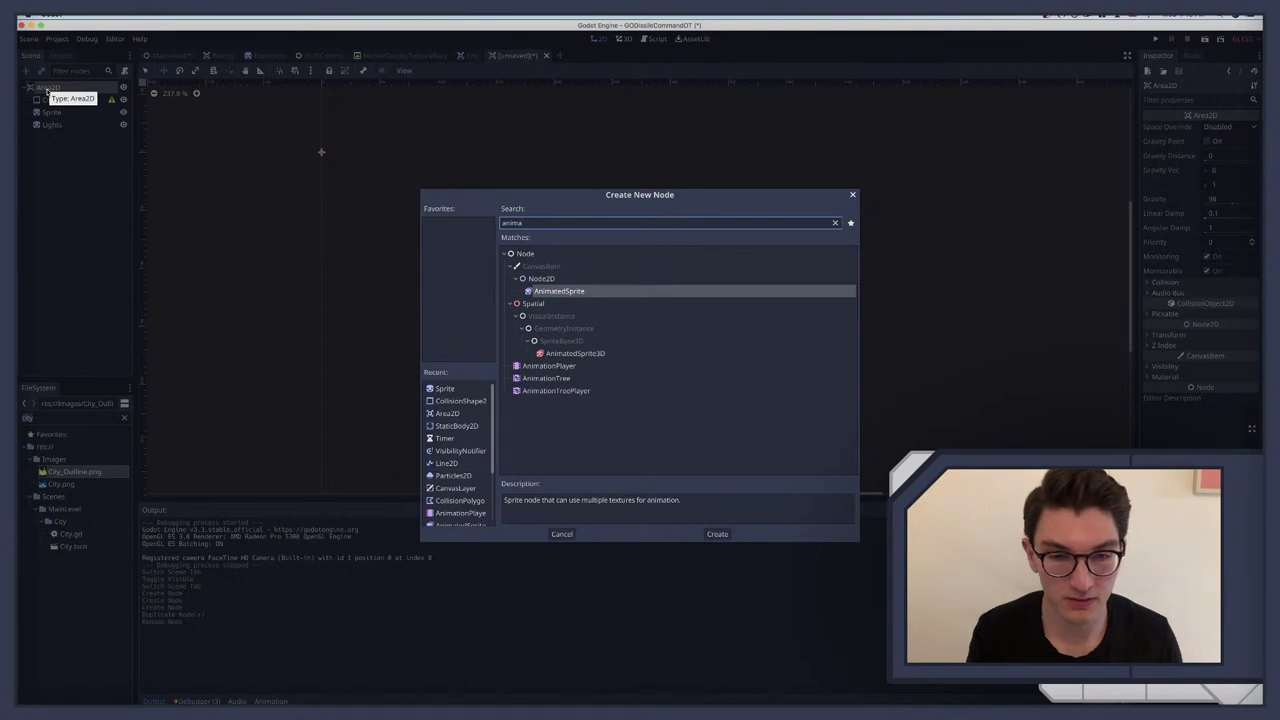
{"action": "key", "text": "Down"}
{"action": "key", "text": "Down"}
{"action": "key", "text": "Down"}
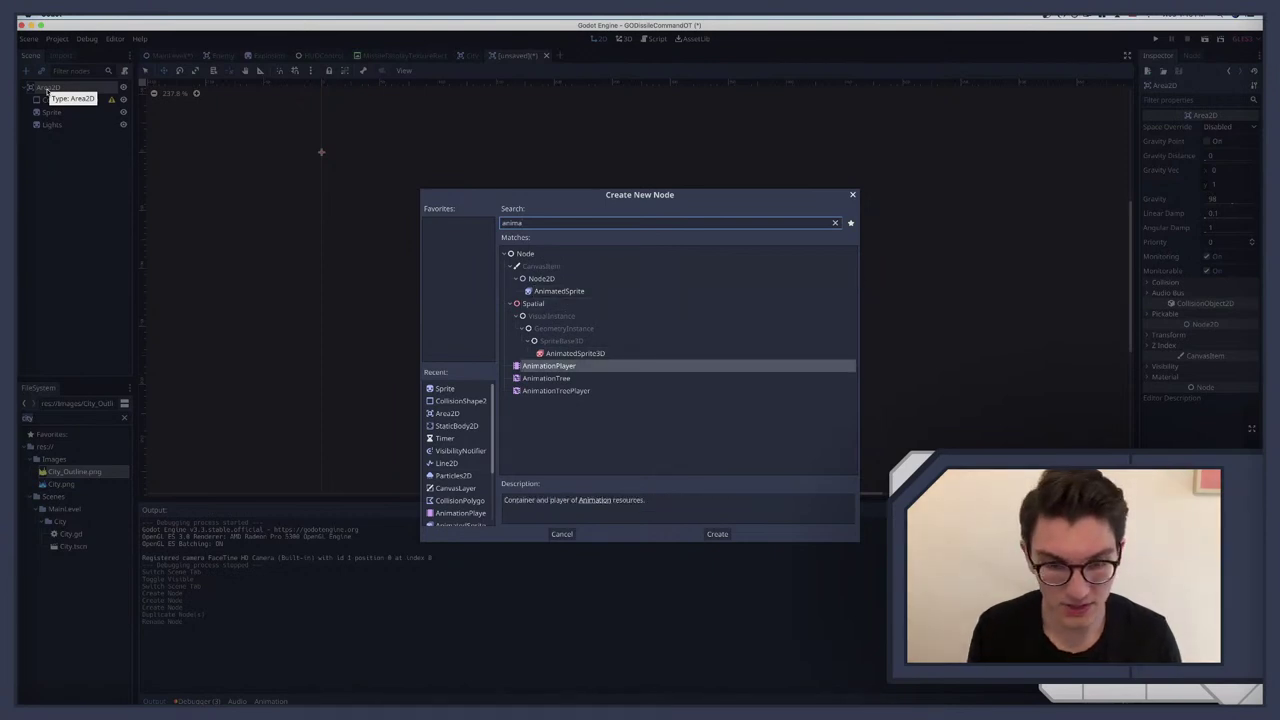
{"action": "key", "text": "Return"}
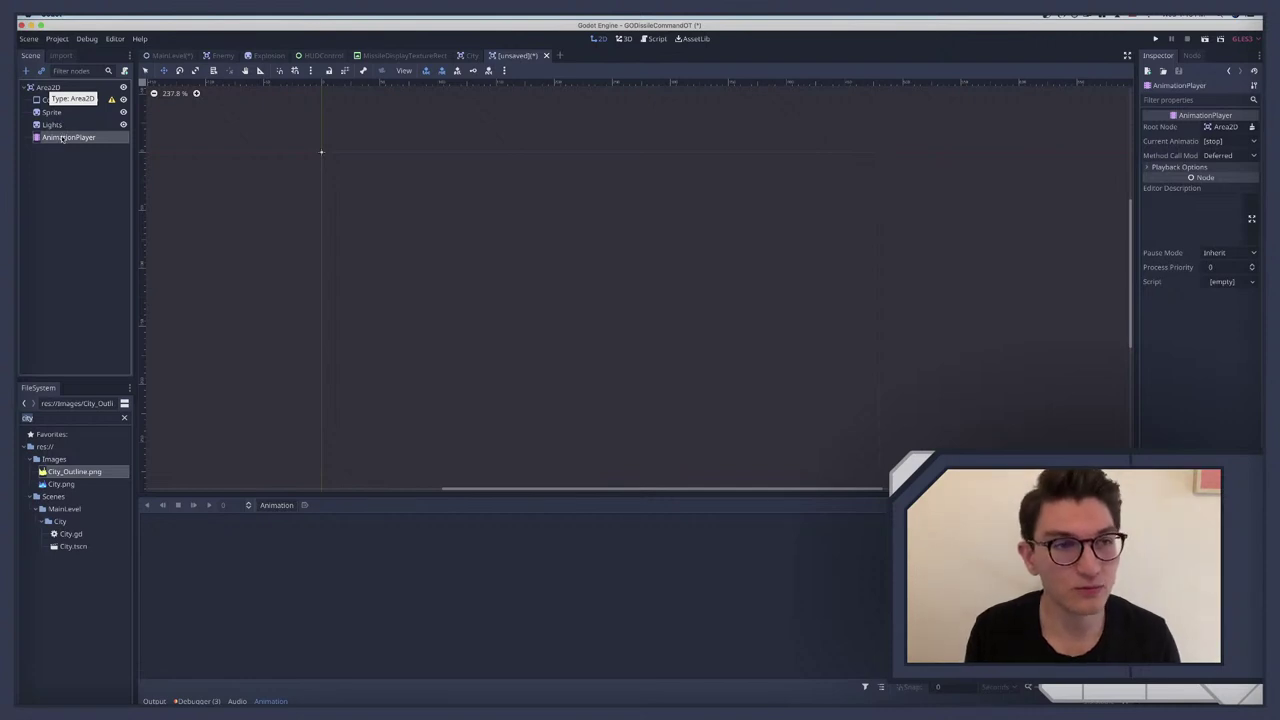
Step: Assign Bomb.png as the Sprite's texture, filtering the FileSystem by 'bomb'
{"action": "left_click", "coordinate": [52, 113]}
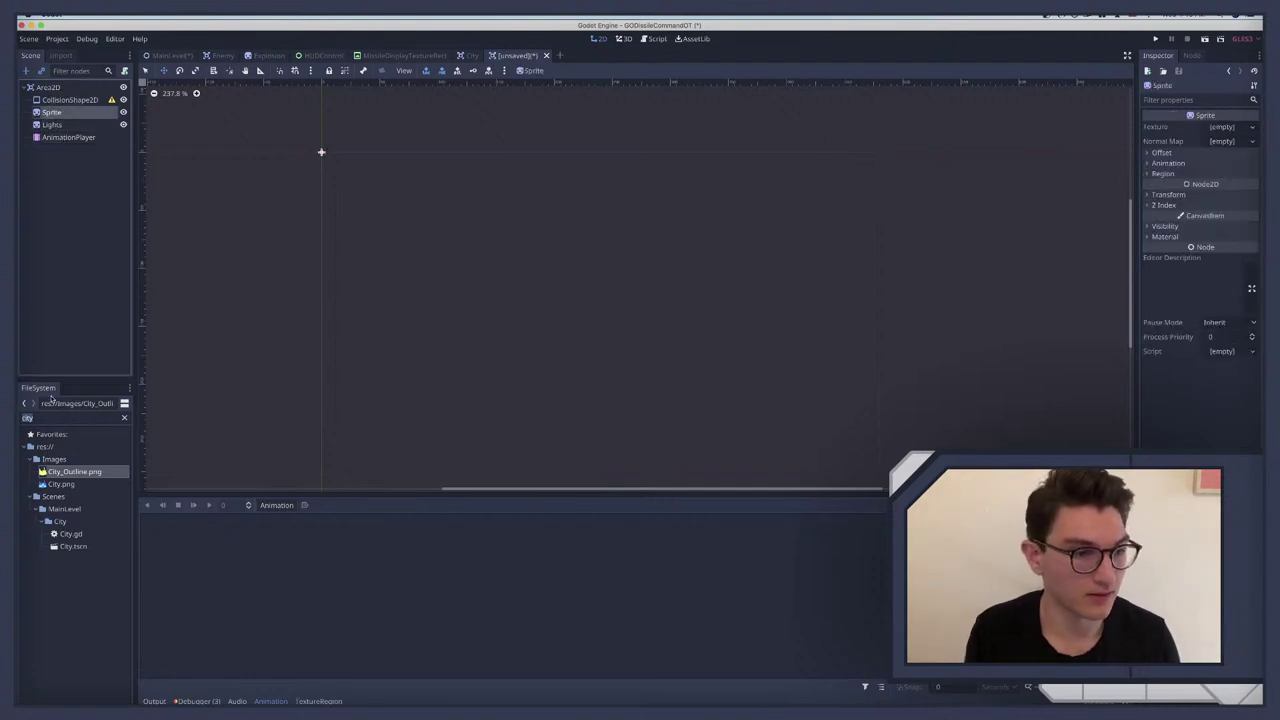
{"action": "double_click", "coordinate": [35, 417]}
{"action": "type", "text": "bomb"}
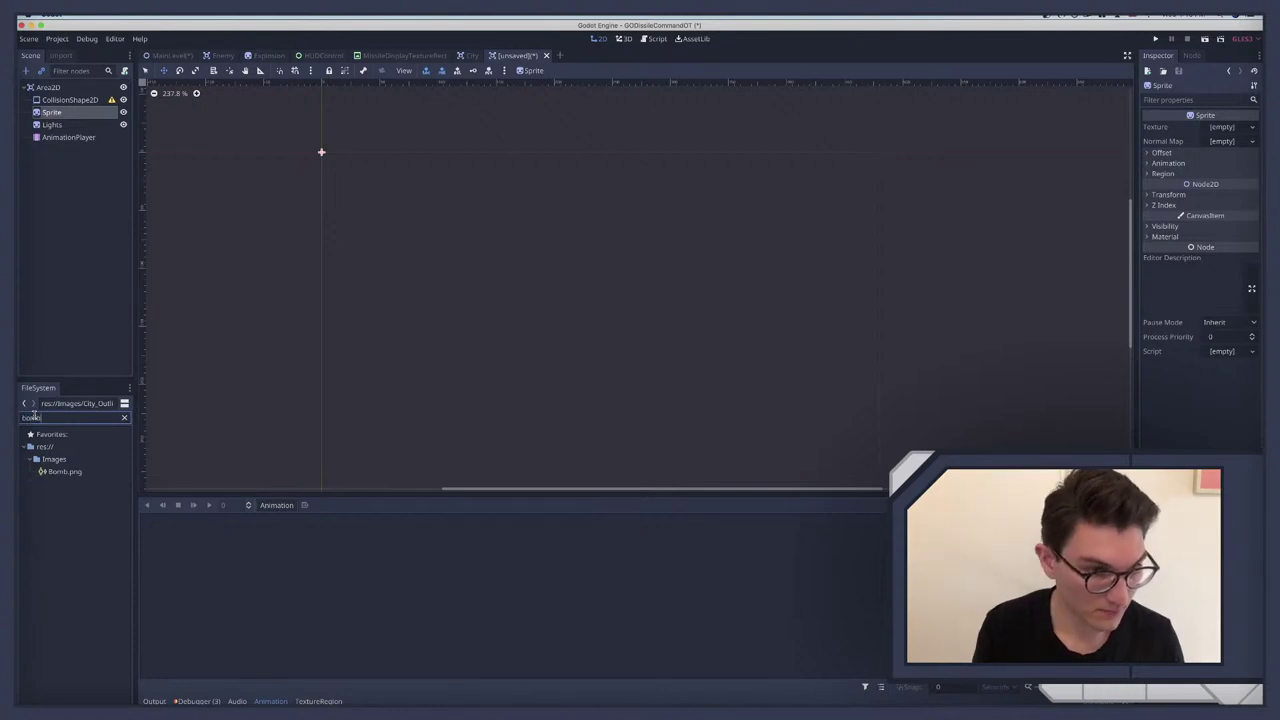
{"action": "left_click_drag", "start_coordinate": [60, 475], "coordinate": [1212, 130]}
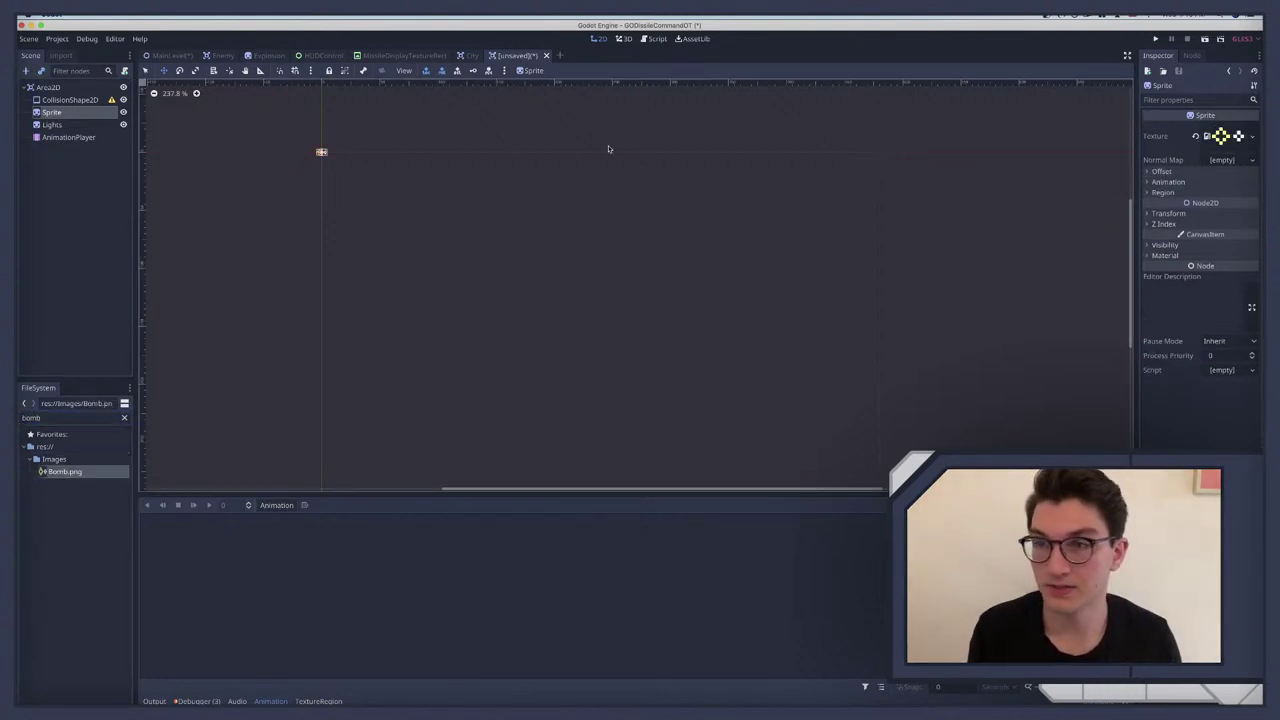
Step: Zoom in on the bomb and give the Lights node the Bomb.png texture too
{"action": "left_click", "coordinate": [56, 124]}
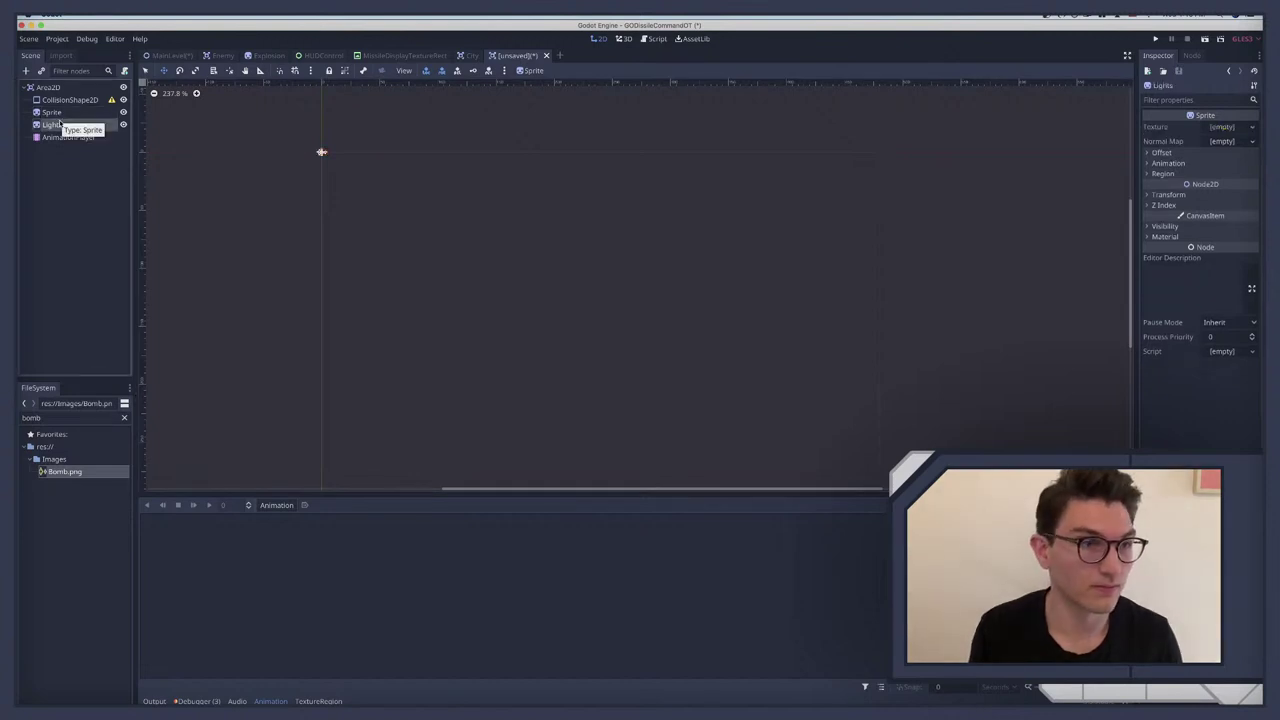
{"action": "middle_click_drag", "start_coordinate": [321, 152], "coordinate": [190, 94]}
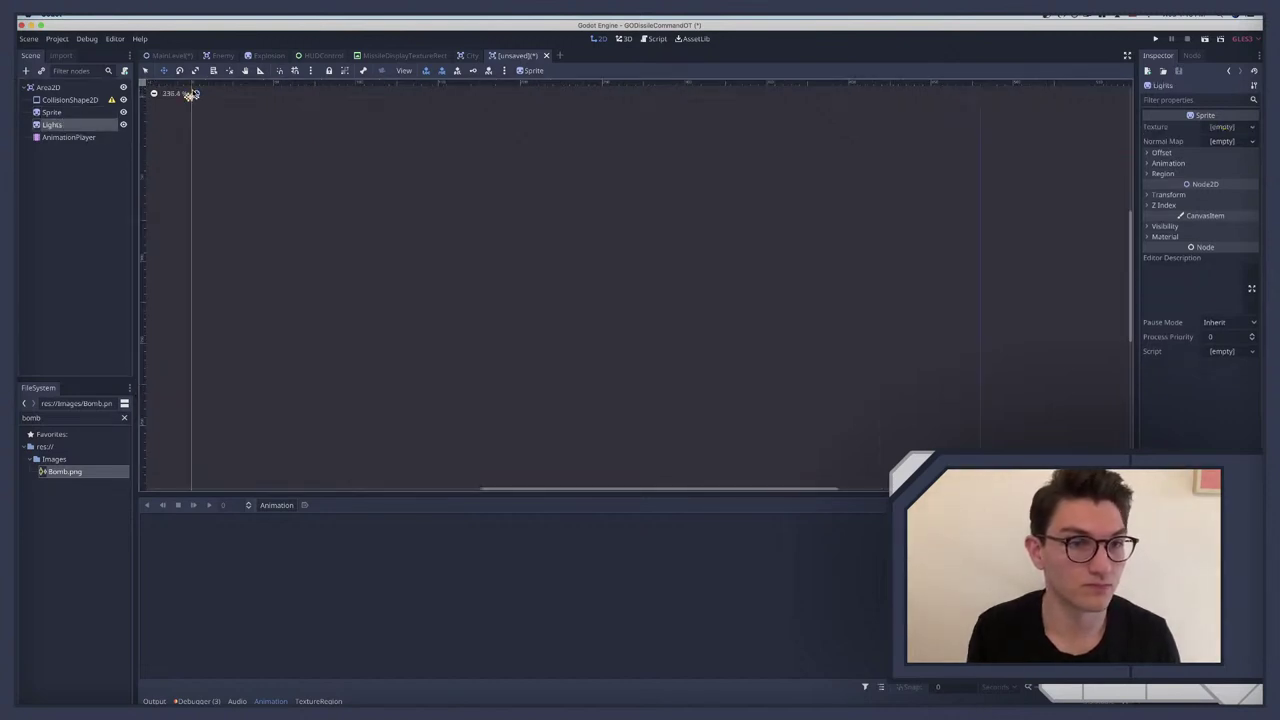
{"action": "scroll", "coordinate": [300, 188], "scroll_direction": "up", "scroll_amount": 3}
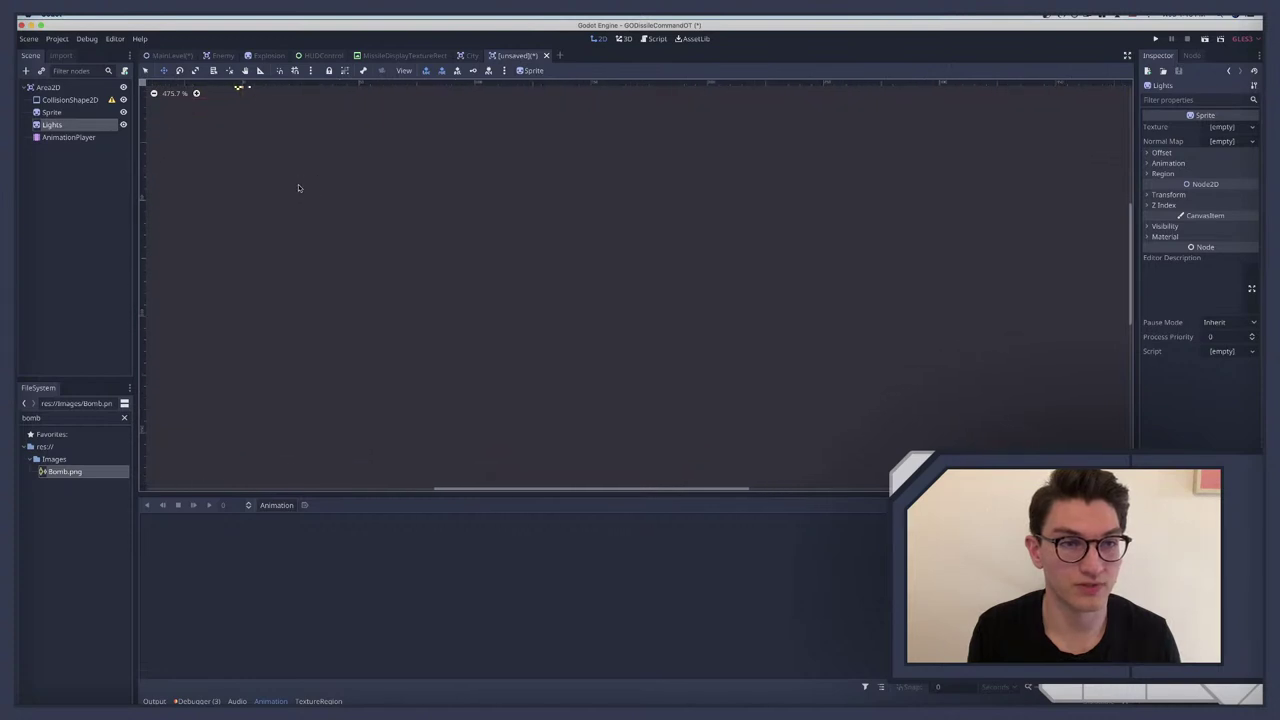
{"action": "scroll", "coordinate": [298, 188], "scroll_direction": "up", "scroll_amount": 5}
{"action": "scroll", "coordinate": [298, 188], "scroll_direction": "left", "scroll_amount": 5}
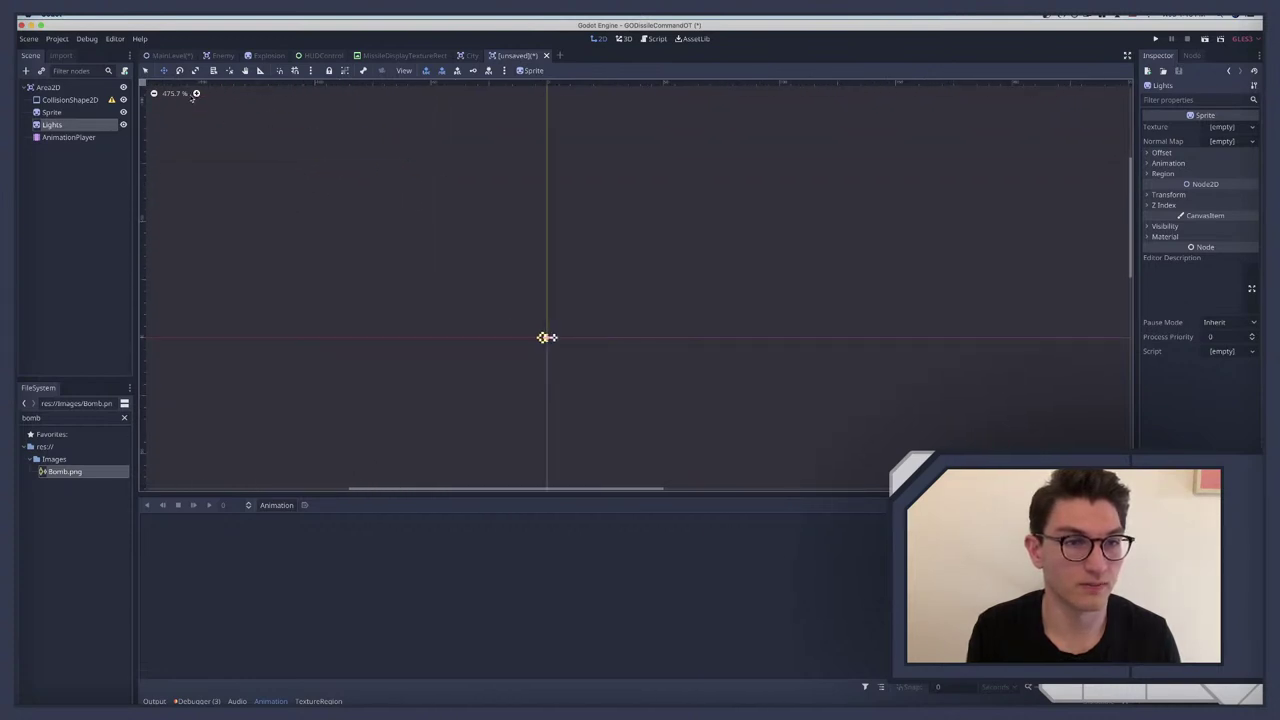
{"action": "left_click", "coordinate": [196, 93]}
{"action": "scroll", "coordinate": [446, 300], "scroll_direction": "down", "scroll_amount": 3}
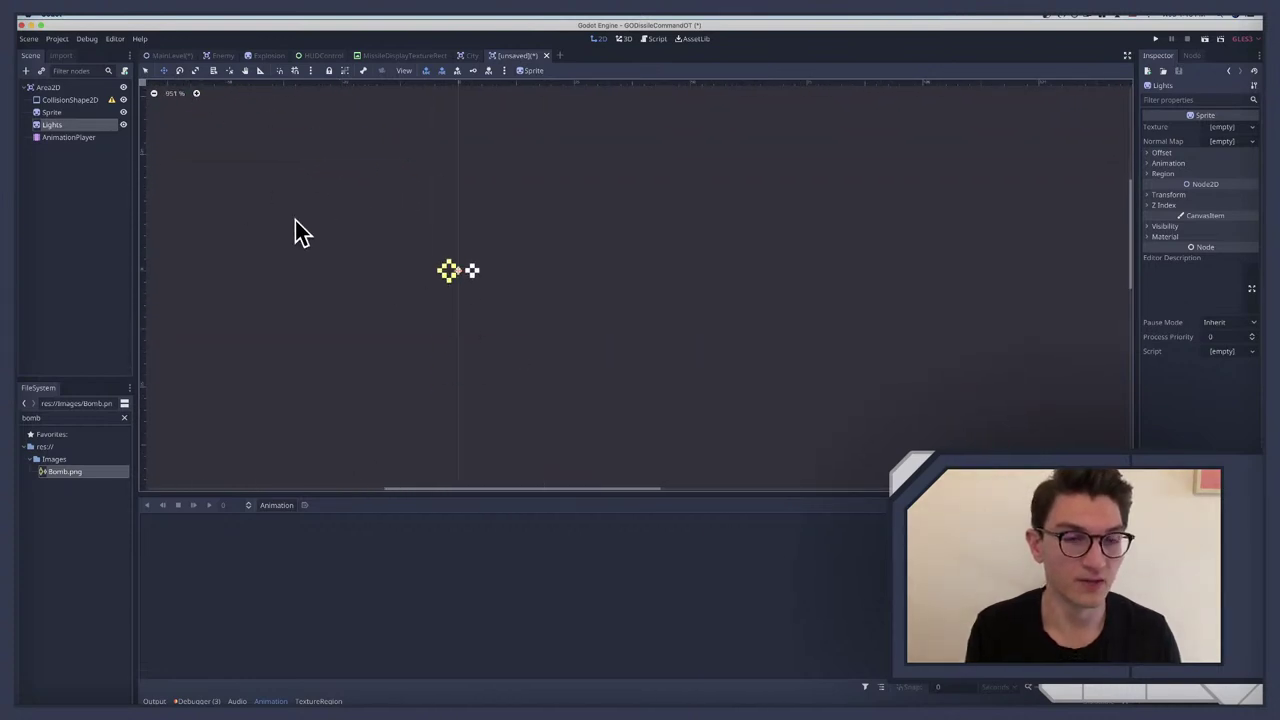
{"action": "left_click", "coordinate": [54, 113]}
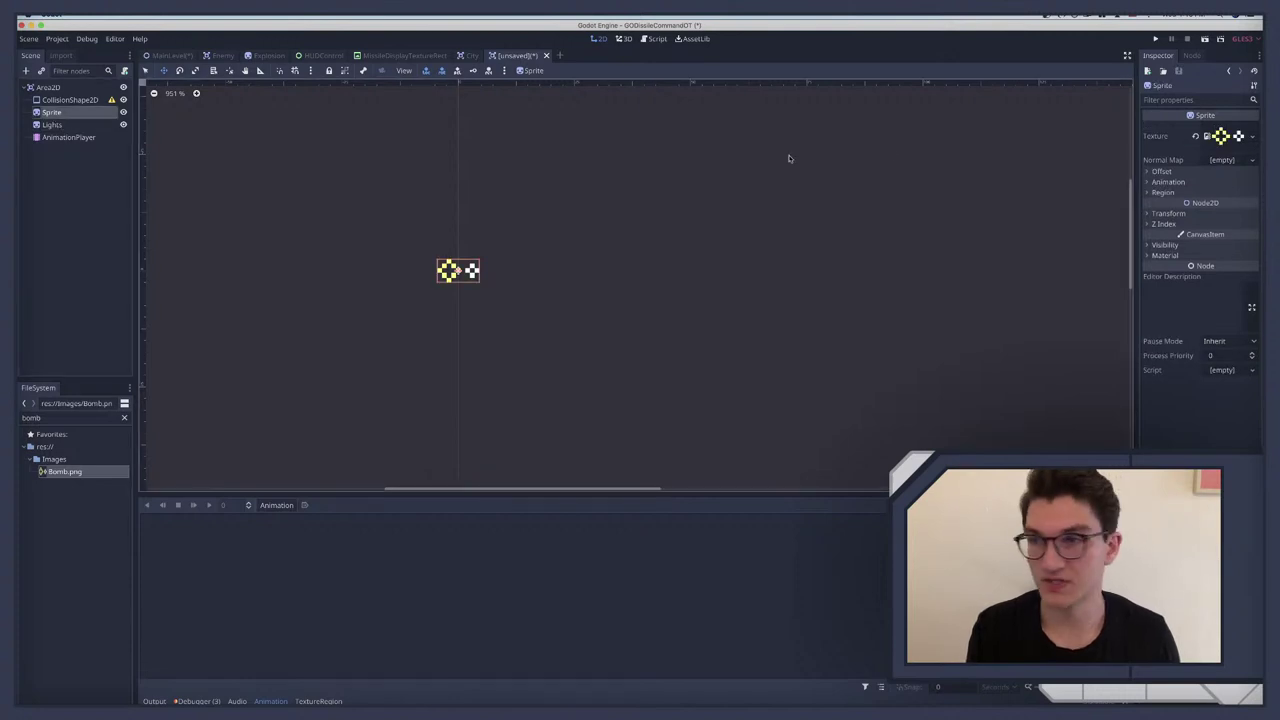
{"action": "left_click", "coordinate": [1225, 137]}
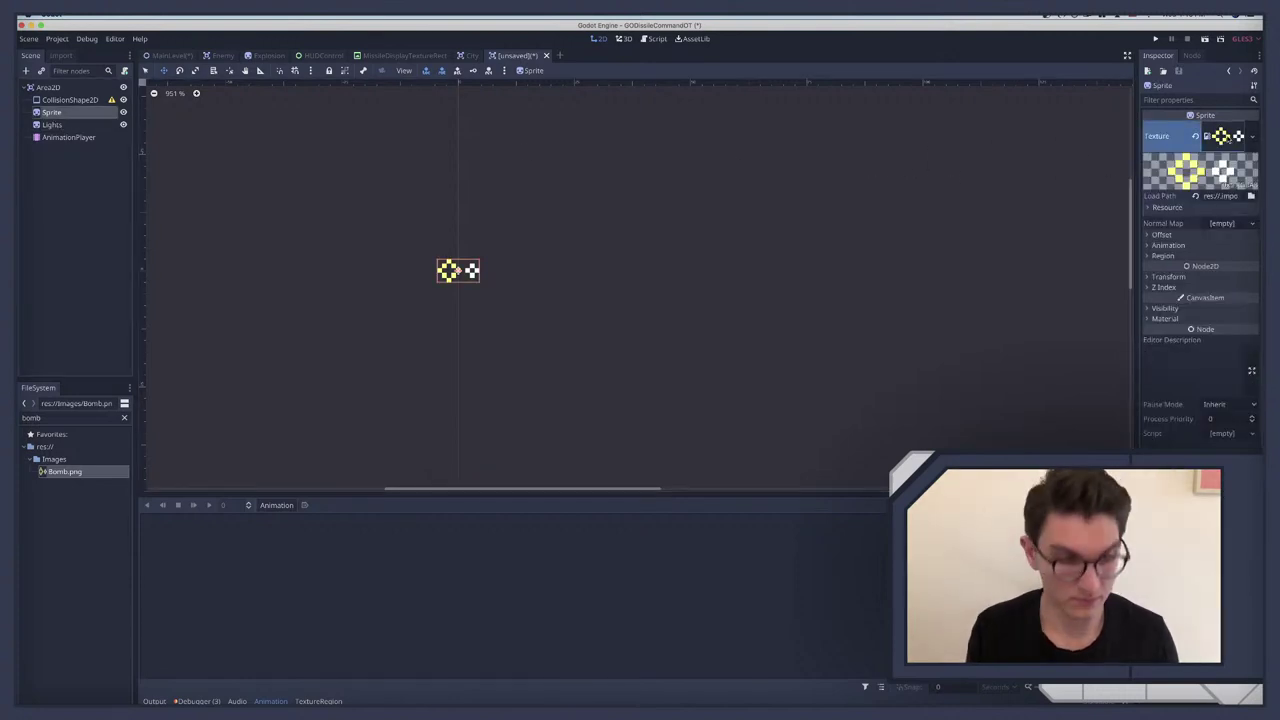
{"action": "left_click", "coordinate": [52, 125]}
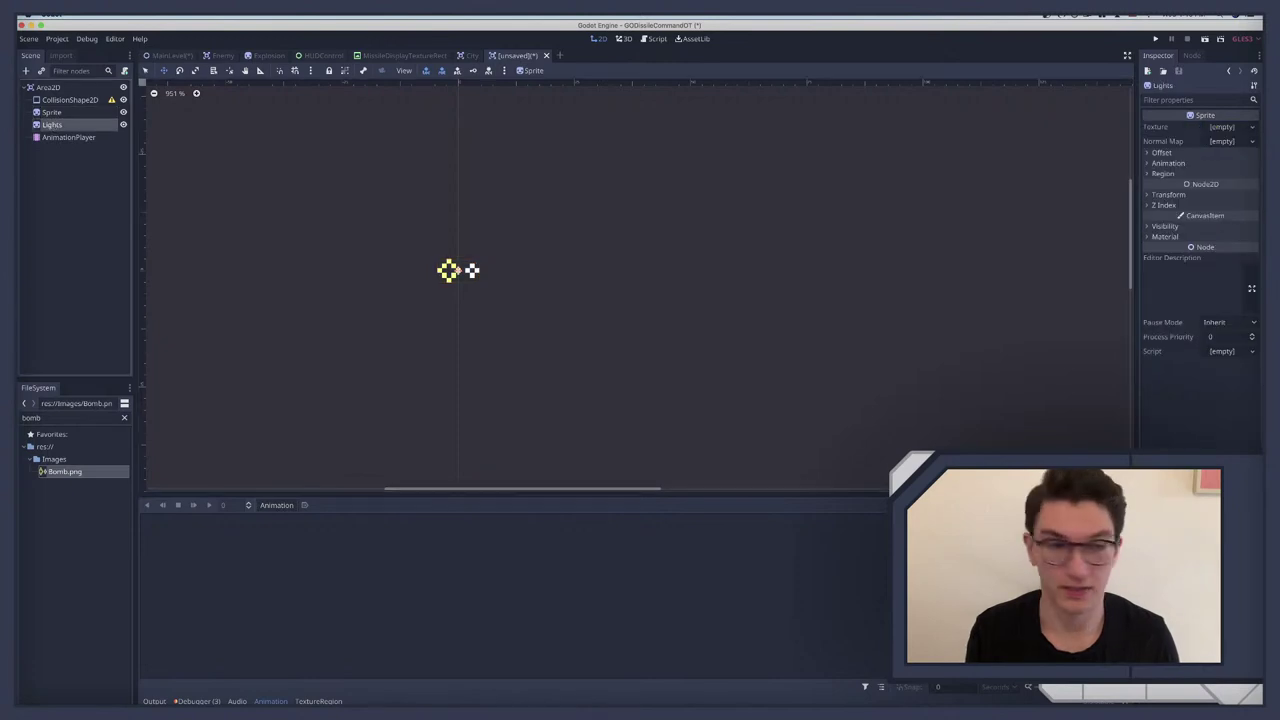
{"action": "left_click_drag", "start_coordinate": [58, 472], "coordinate": [1225, 136]}
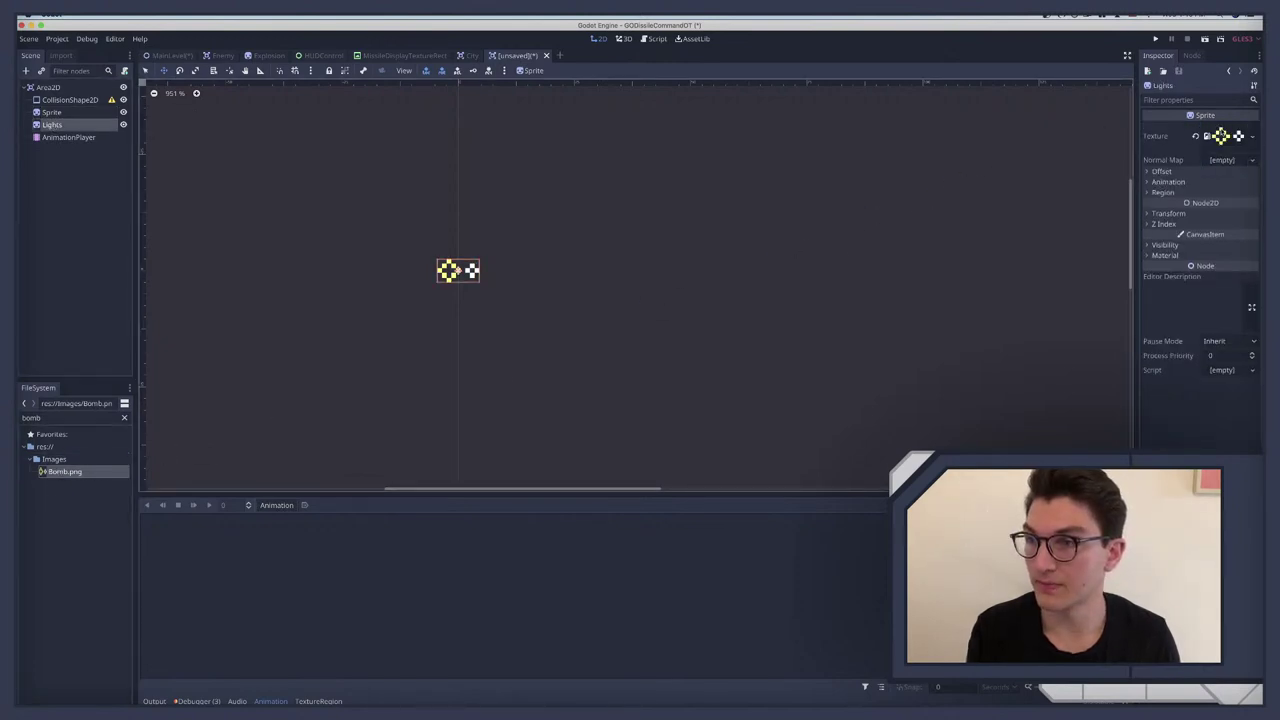
Step: Keep the Sprite's Hframes at 1 after briefly trying 2
{"action": "left_click", "coordinate": [58, 113]}
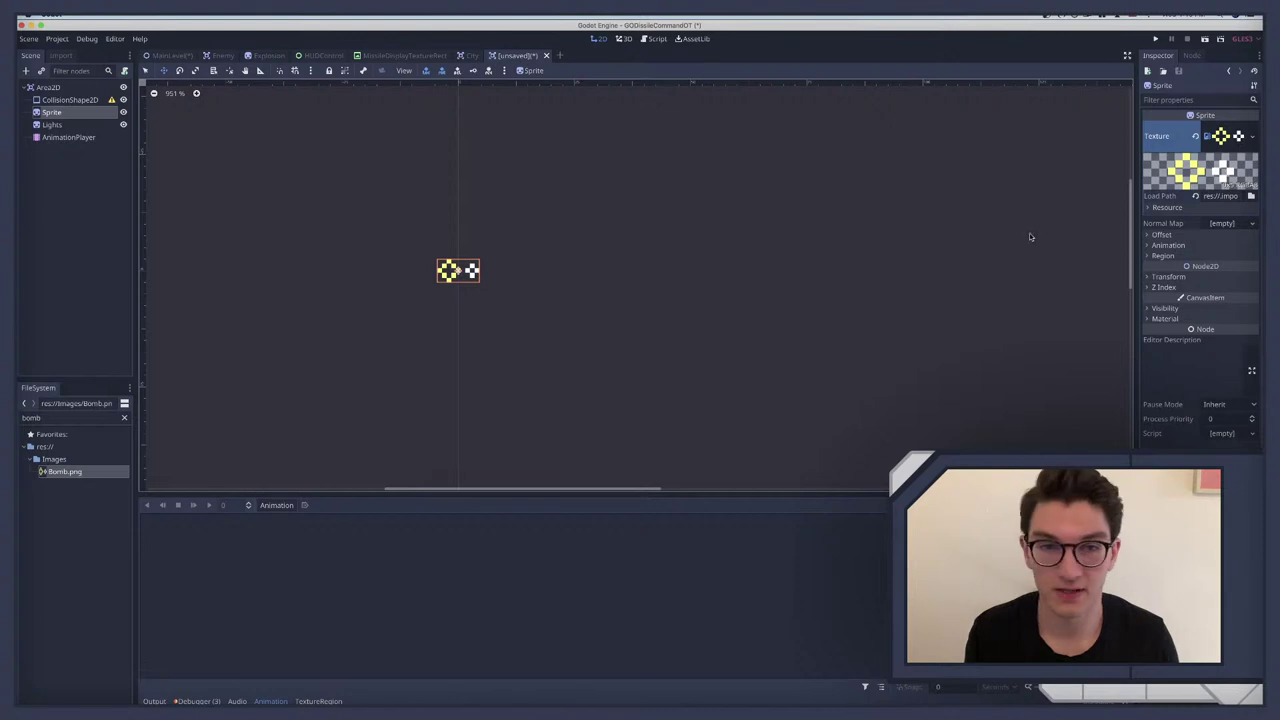
{"action": "left_click", "coordinate": [1205, 248]}
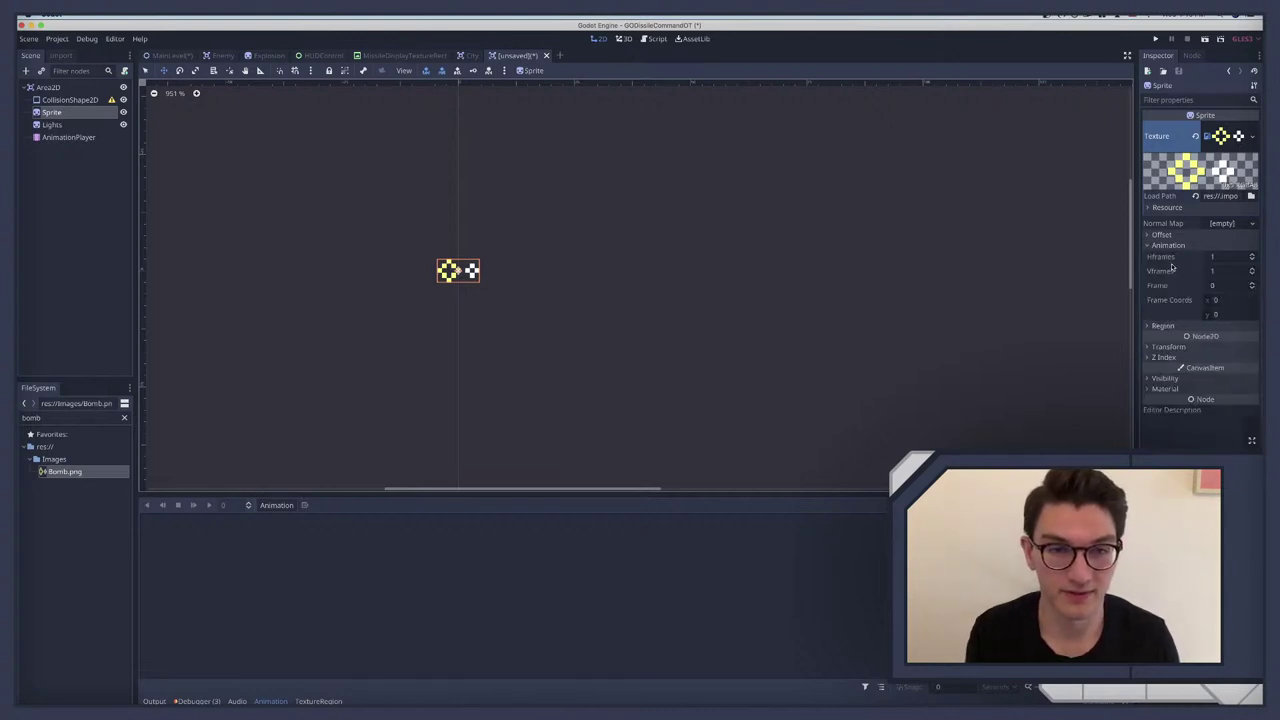
{"action": "left_click", "coordinate": [1251, 254]}
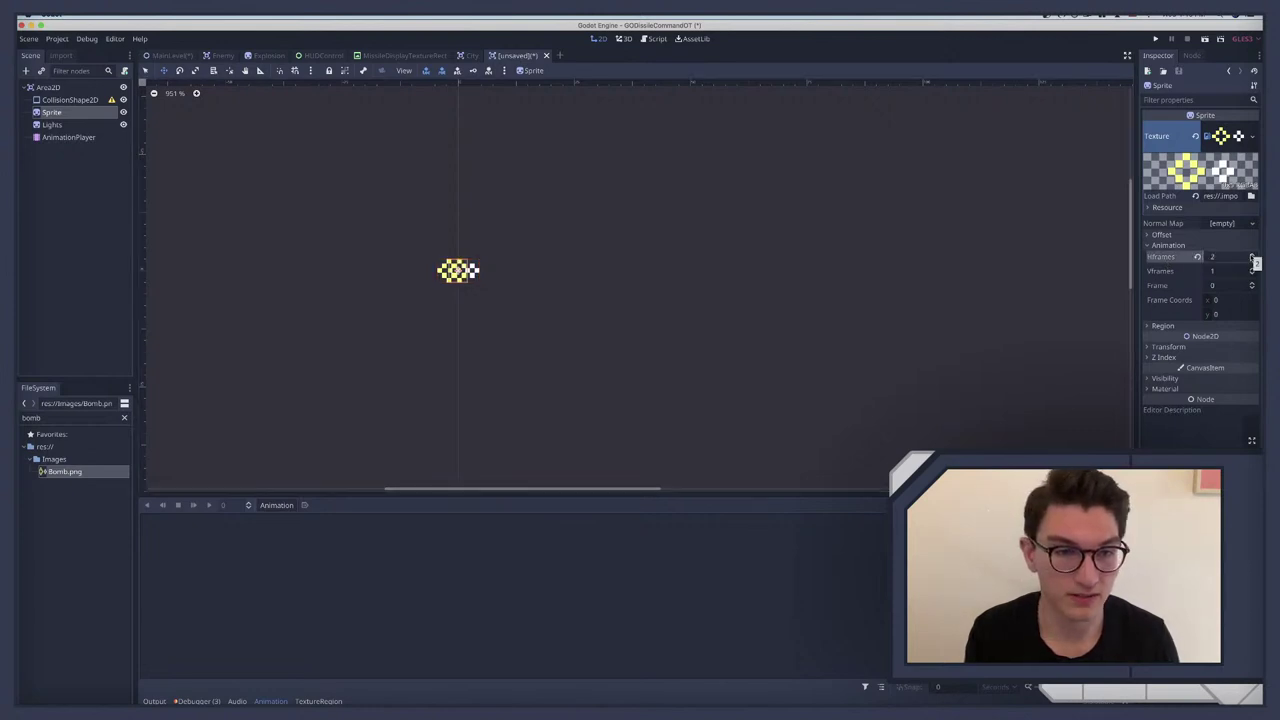
{"action": "left_click", "coordinate": [1251, 259]}
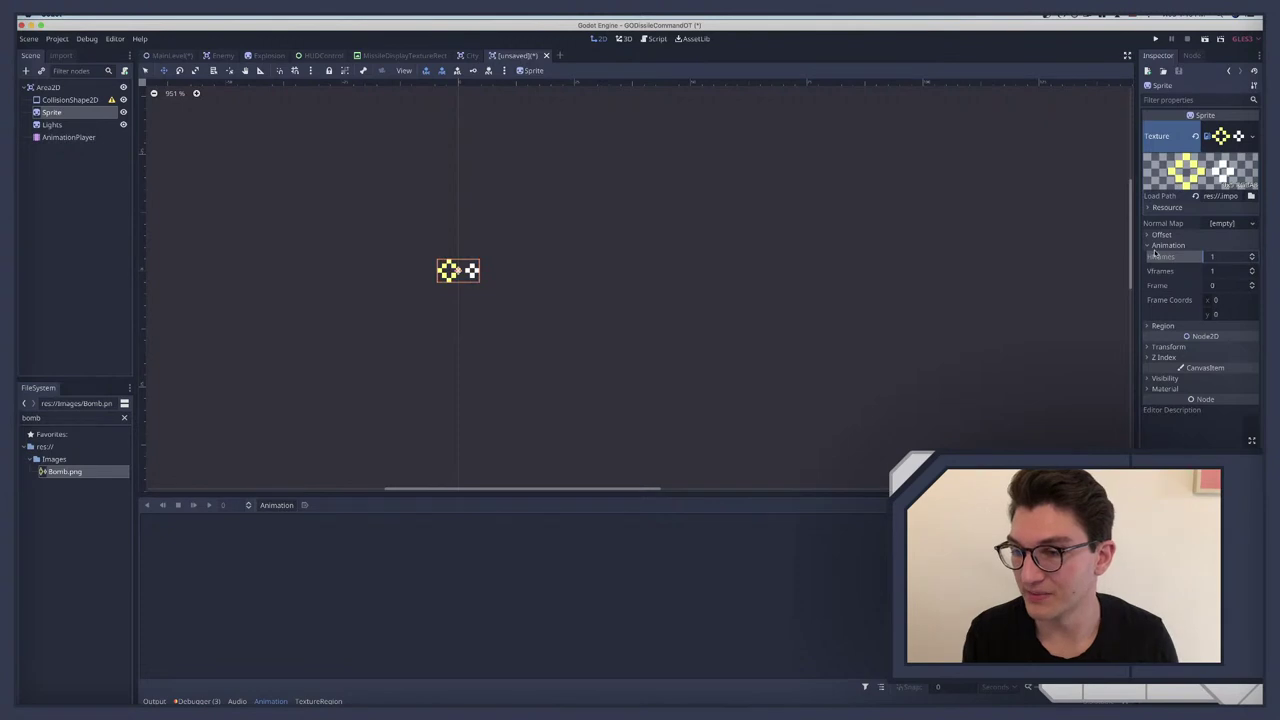
{"action": "left_click", "coordinate": [1153, 245]}
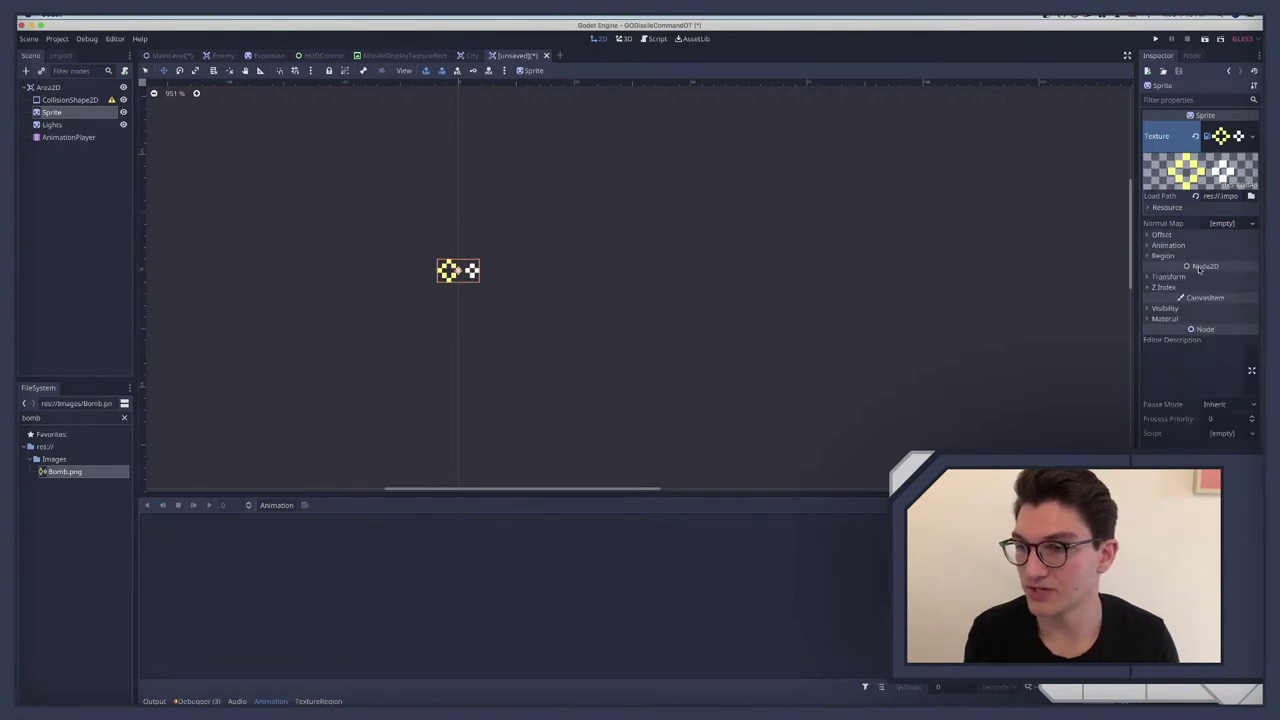
Step: Enable Region on both the Sprite and Lights nodes
{"action": "left_click", "coordinate": [1165, 256]}
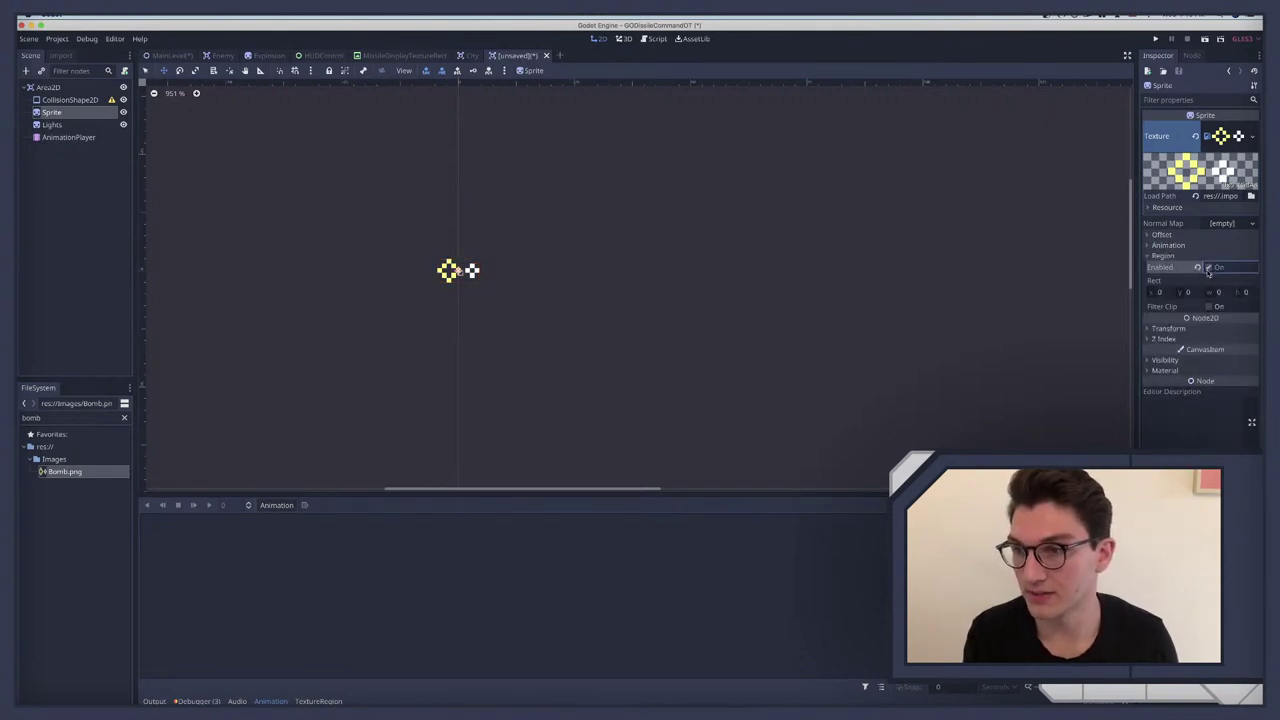
{"action": "left_click", "coordinate": [1209, 267]}
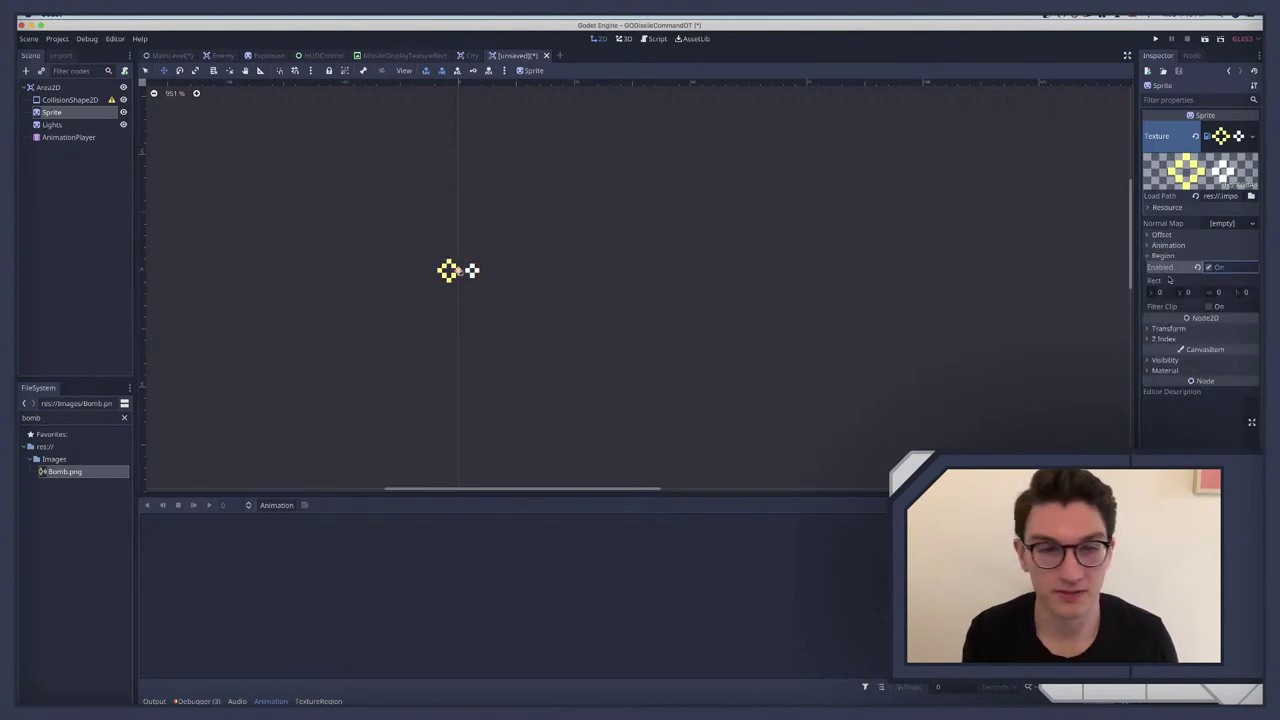
{"action": "left_click", "coordinate": [51, 125]}
{"action": "left_click", "coordinate": [1160, 193]}
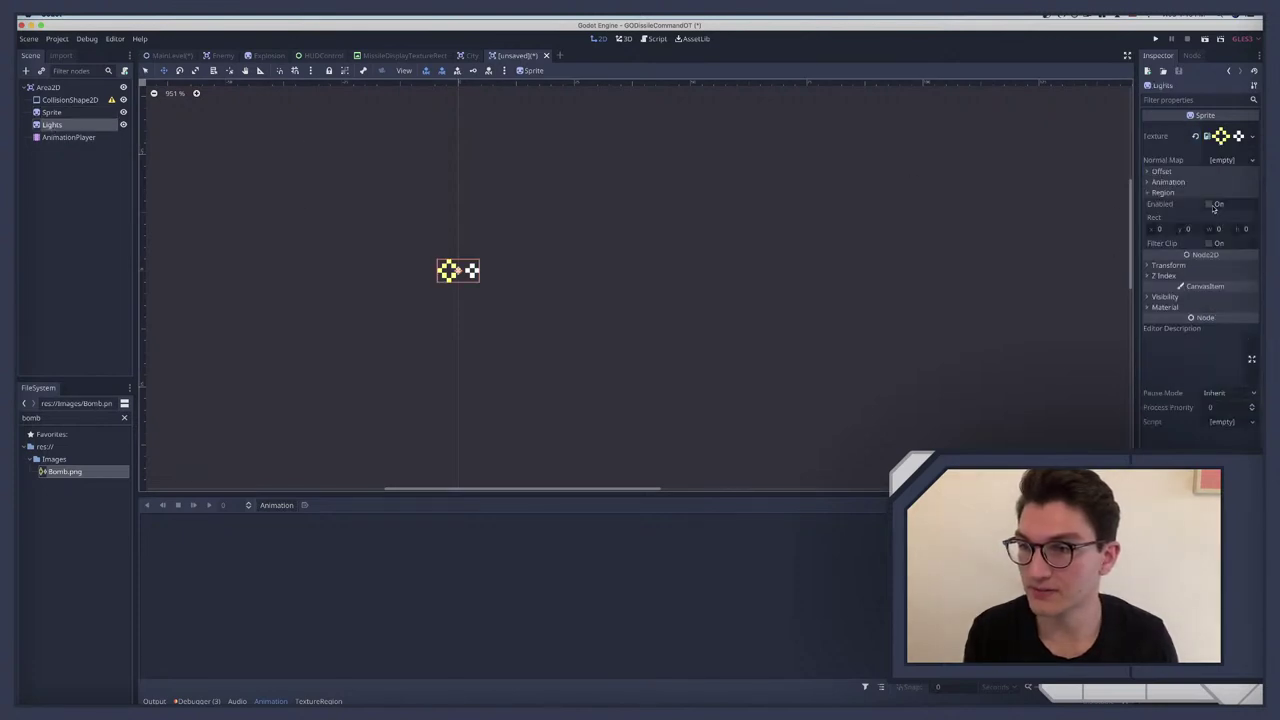
{"action": "left_click", "coordinate": [1211, 205]}
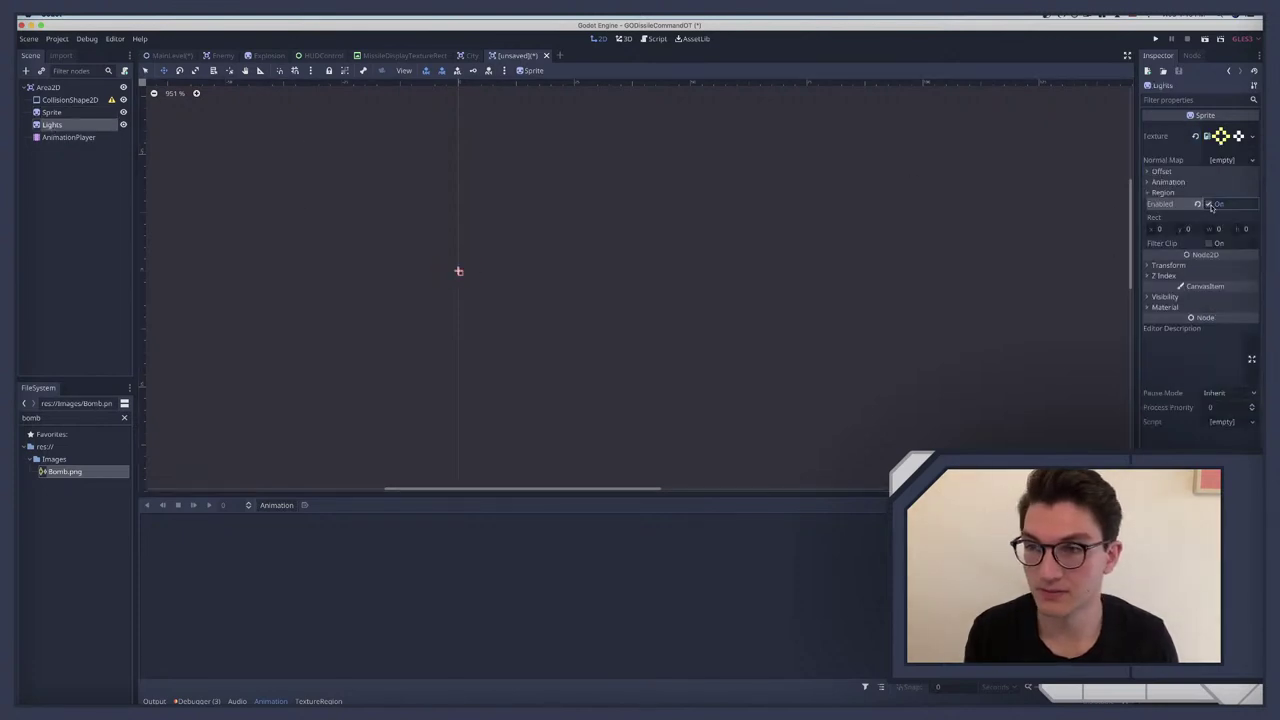
{"action": "left_click", "coordinate": [54, 112]}
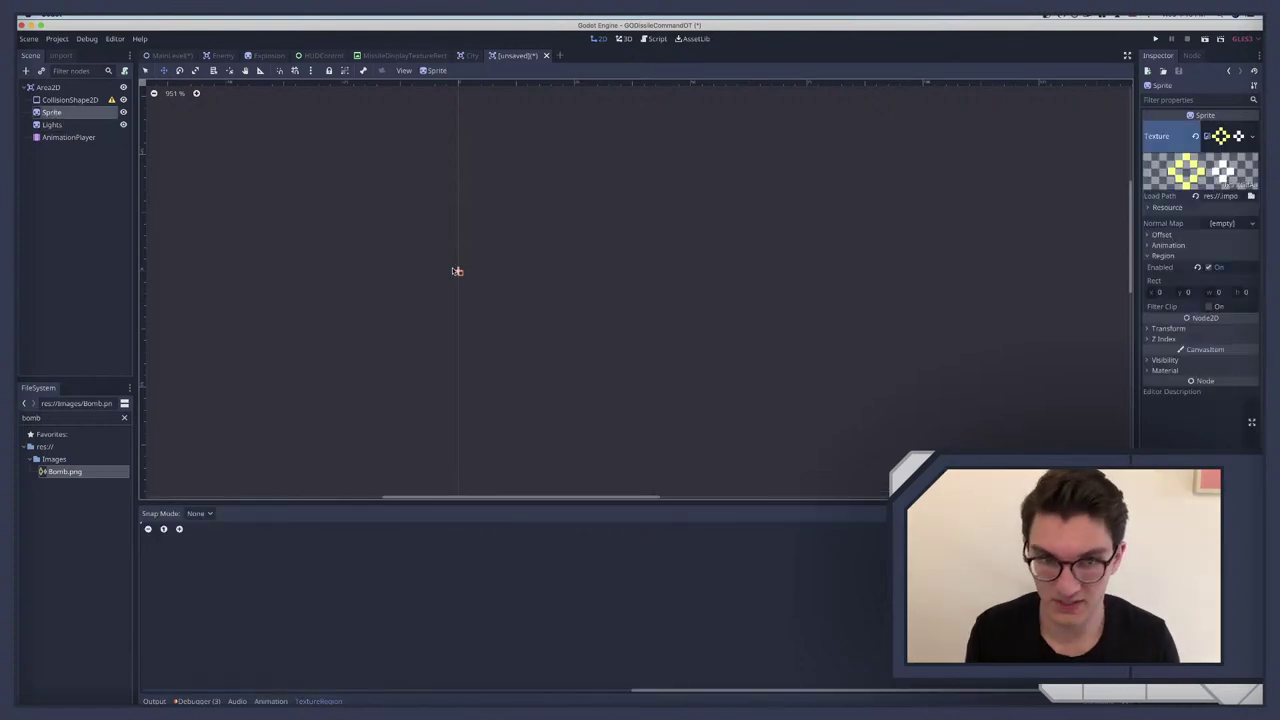
Step: Zoom the TextureRegion editor and drag a rect around the bomb frame
{"action": "scroll", "coordinate": [412, 209], "scroll_direction": "up", "scroll_amount": 3}
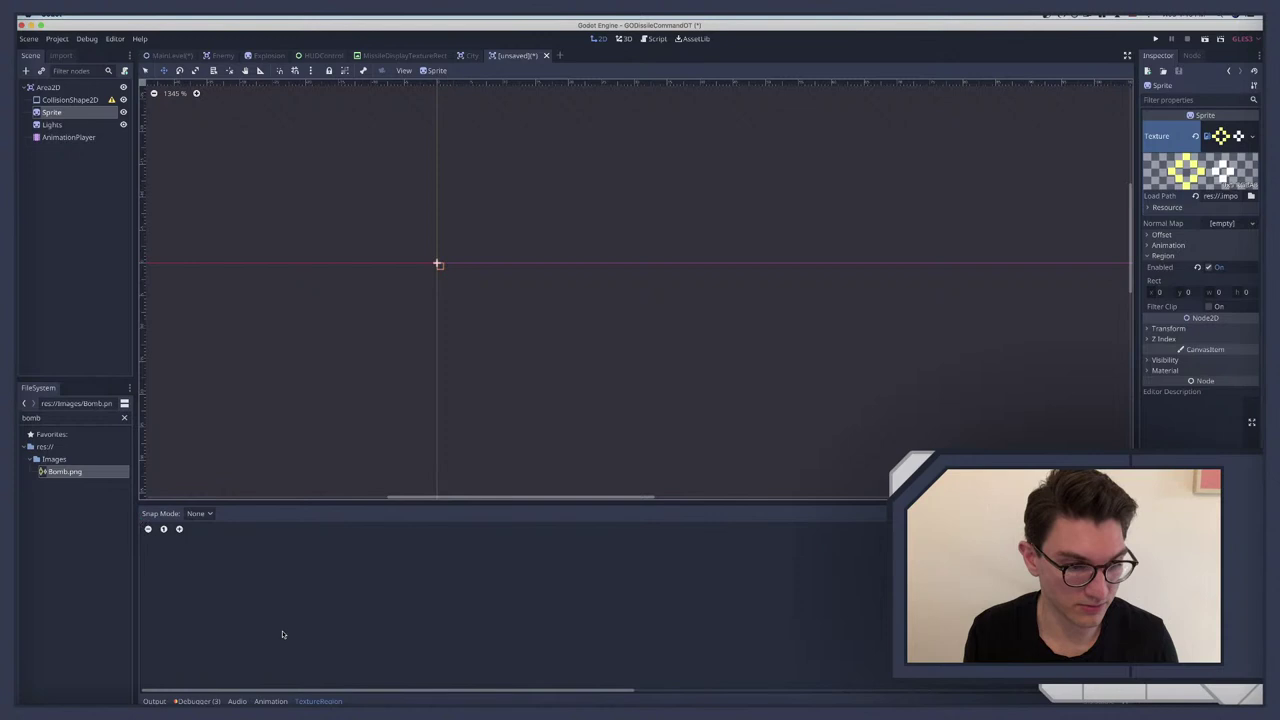
{"action": "scroll", "coordinate": [264, 627], "scroll_direction": "down", "scroll_amount": 5}
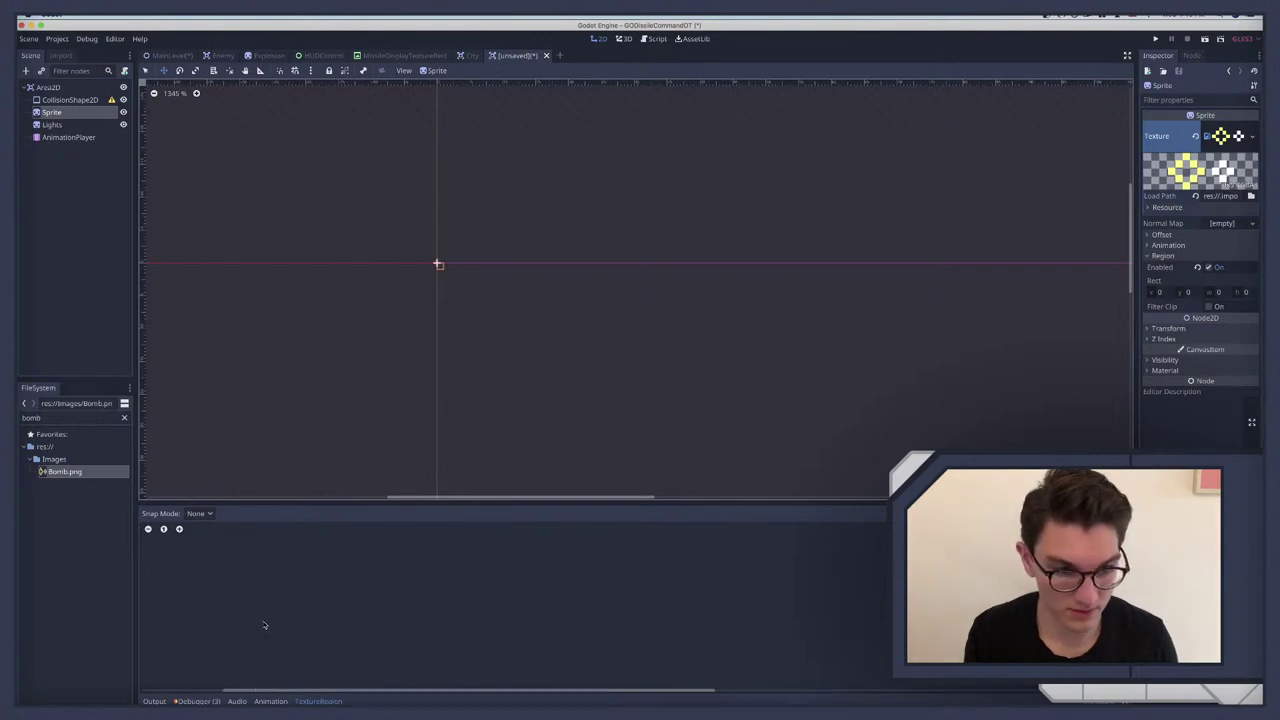
{"action": "left_click", "coordinate": [179, 529]}
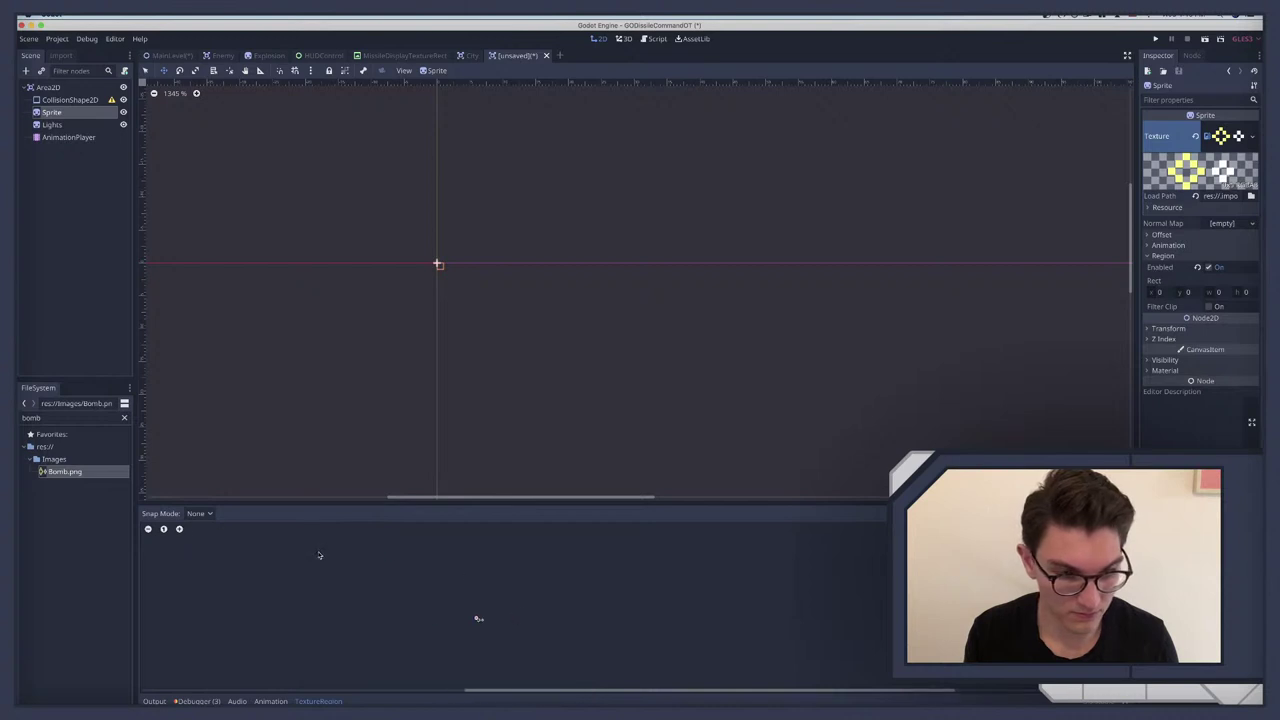
{"action": "left_click", "coordinate": [179, 529]}
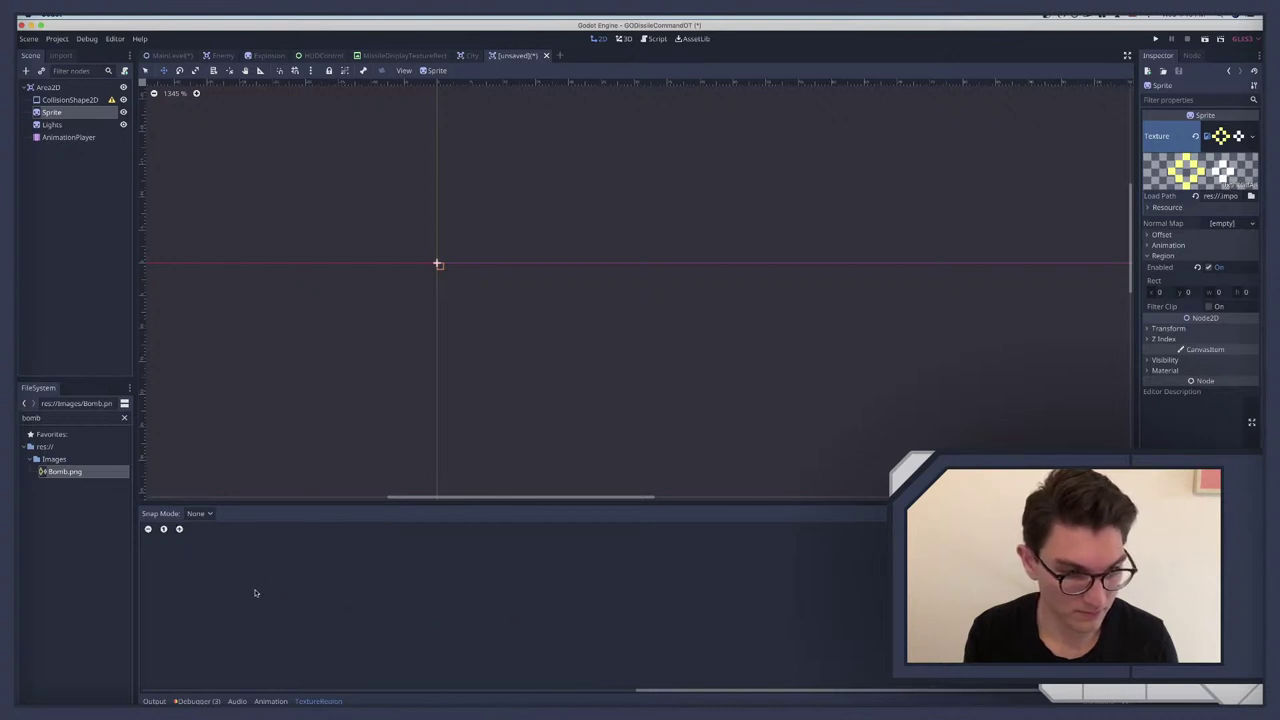
{"action": "scroll", "coordinate": [256, 595], "scroll_direction": "down", "scroll_amount": 3}
{"action": "scroll", "coordinate": [252, 590], "scroll_direction": "right", "scroll_amount": 2}
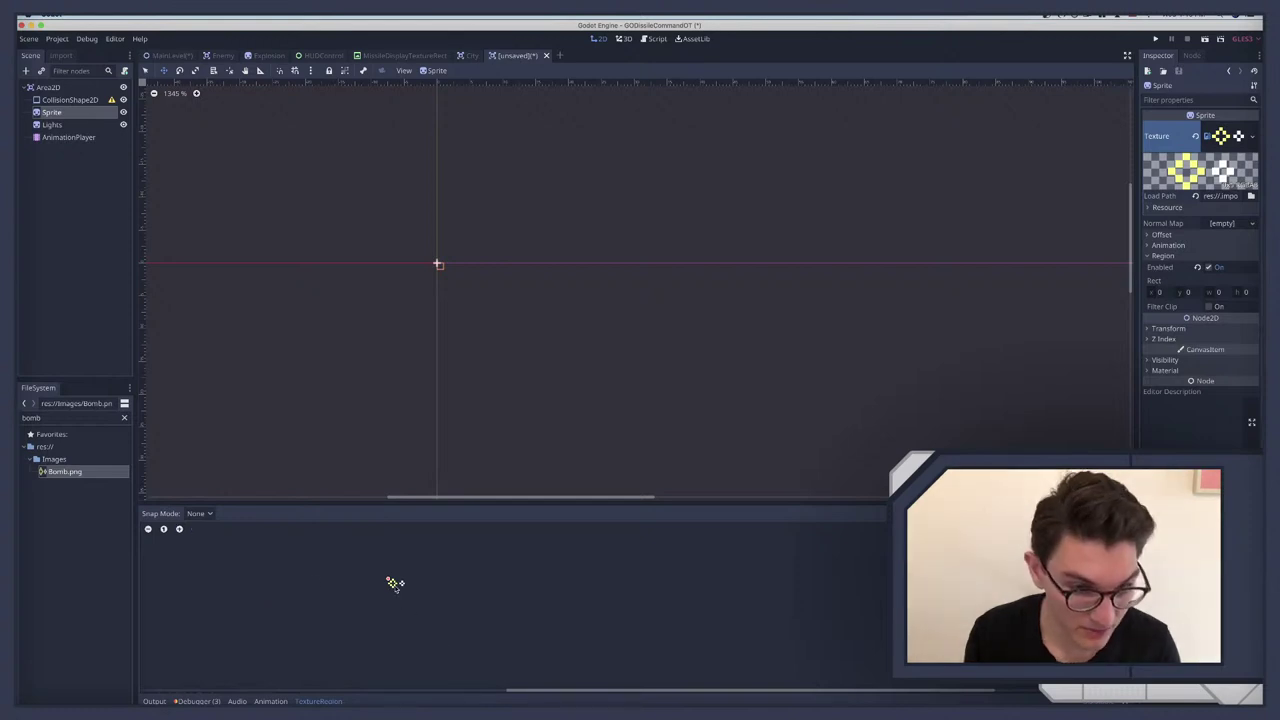
{"action": "left_click_drag", "start_coordinate": [389, 578], "coordinate": [396, 589]}
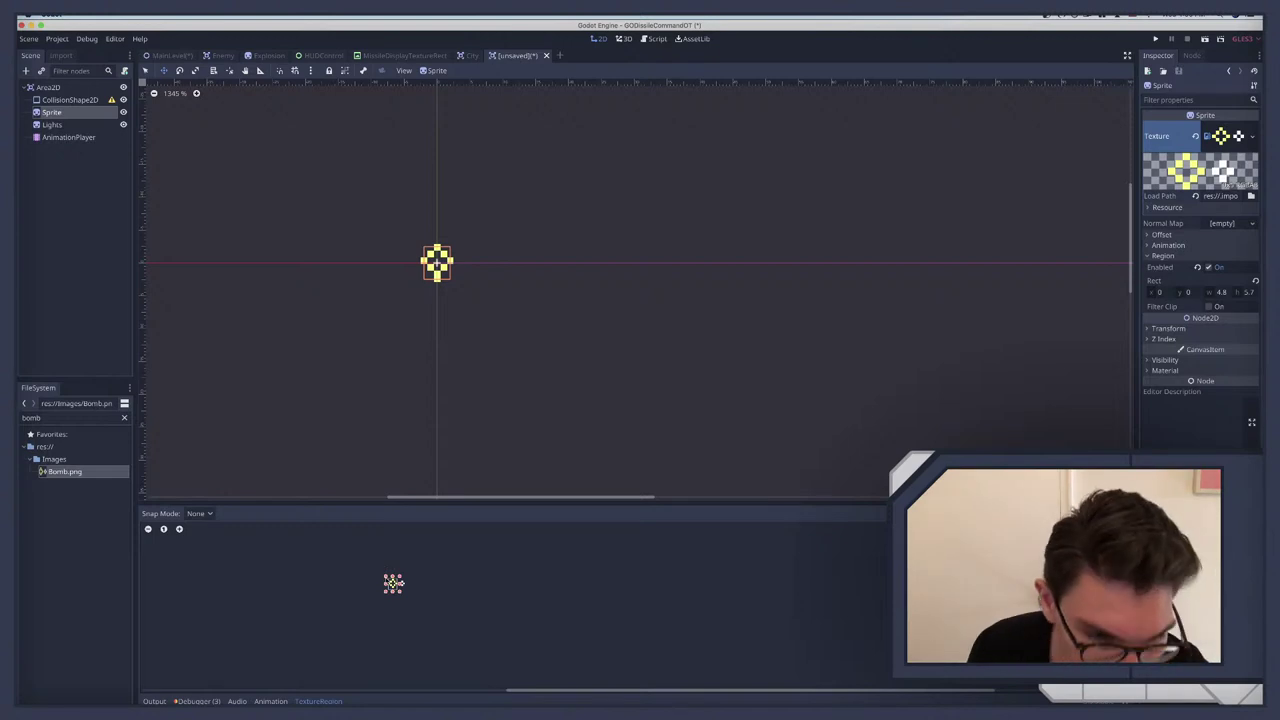
{"action": "mouse_move", "coordinate": [393, 582]}
{"action": "left_mouse_down"}
{"action": "mouse_move", "coordinate": [340, 580]}
{"action": "mouse_move", "coordinate": [314, 569]}
{"action": "mouse_move", "coordinate": [311, 551]}
{"action": "mouse_move", "coordinate": [331, 537]}
{"action": "mouse_move", "coordinate": [384, 576]}
{"action": "left_mouse_up"}
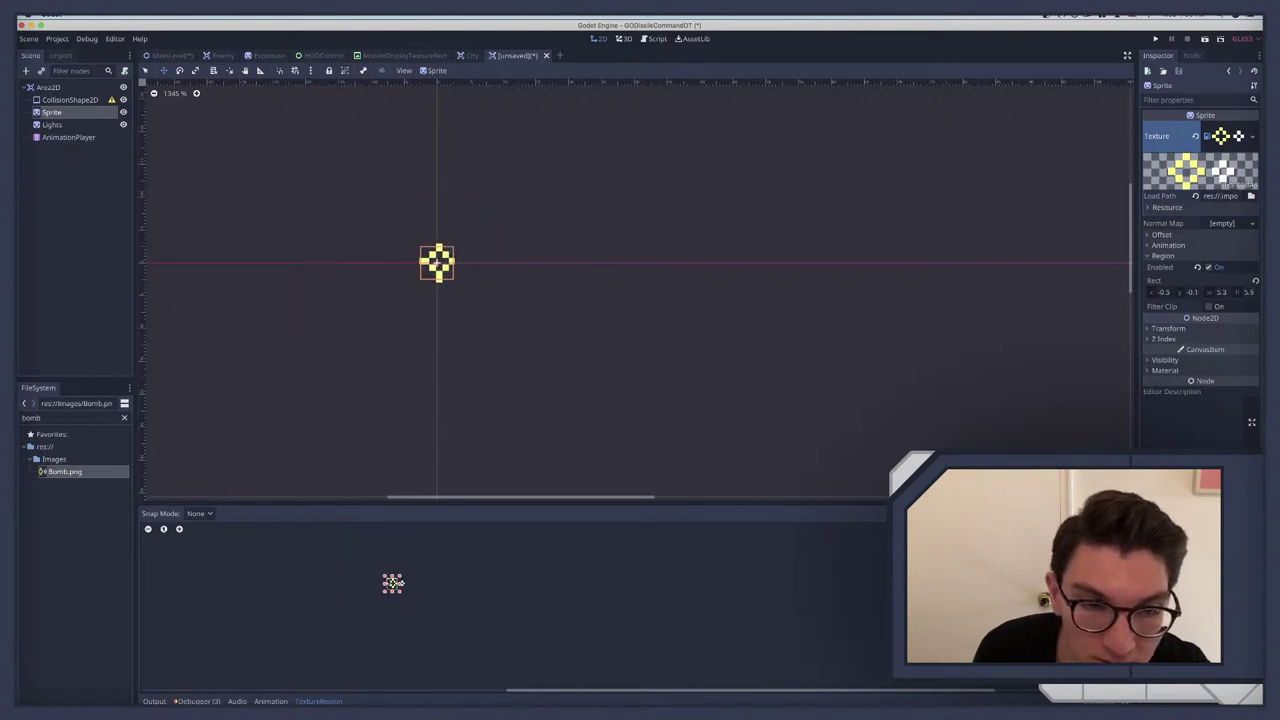
Step: Set the Sprite's Region Rect to x 0, y 0, w 5, h 5
{"action": "left_click", "coordinate": [1165, 292]}
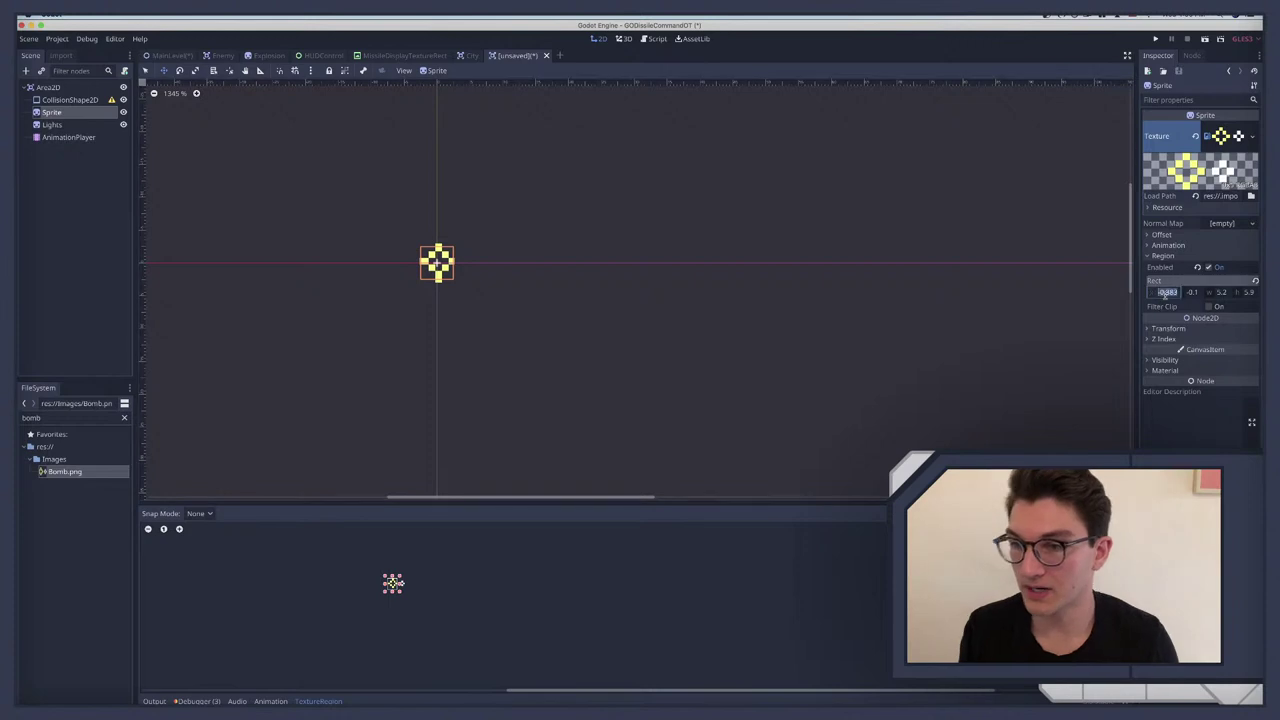
{"action": "type", "text": "0"}
{"action": "key", "text": "Tab"}
{"action": "type", "text": "0"}
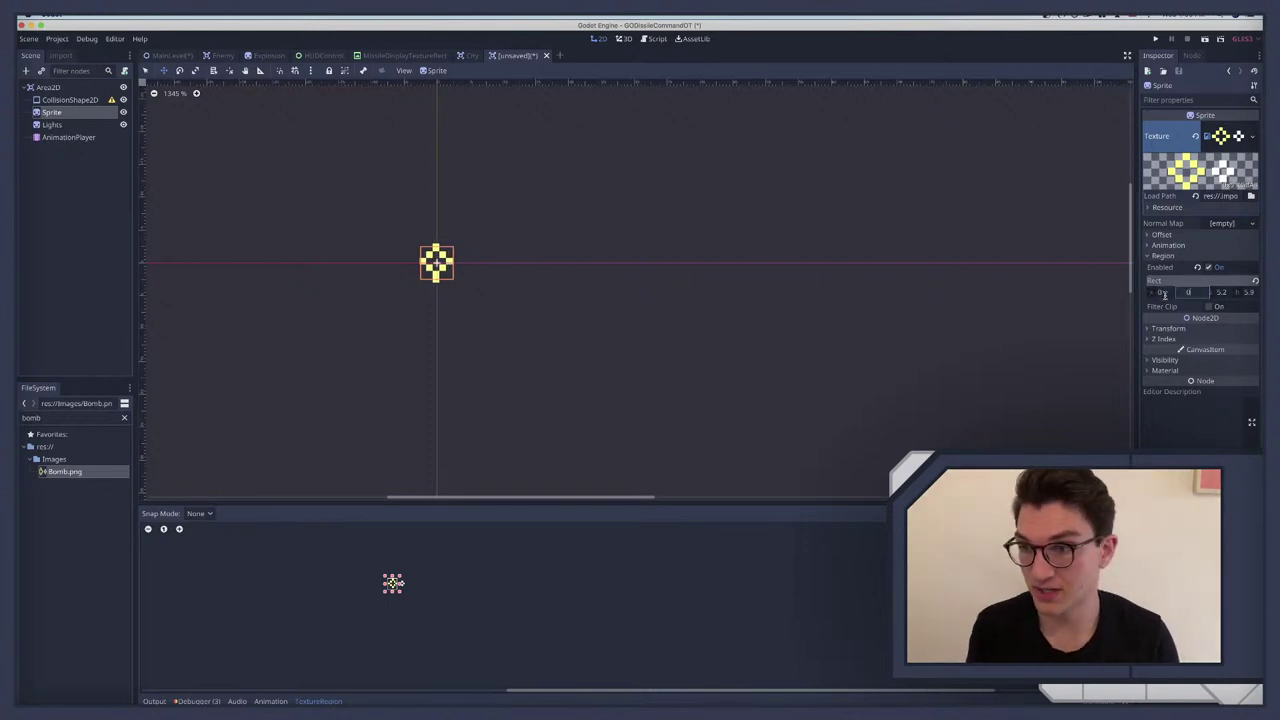
{"action": "key", "text": "Tab"}
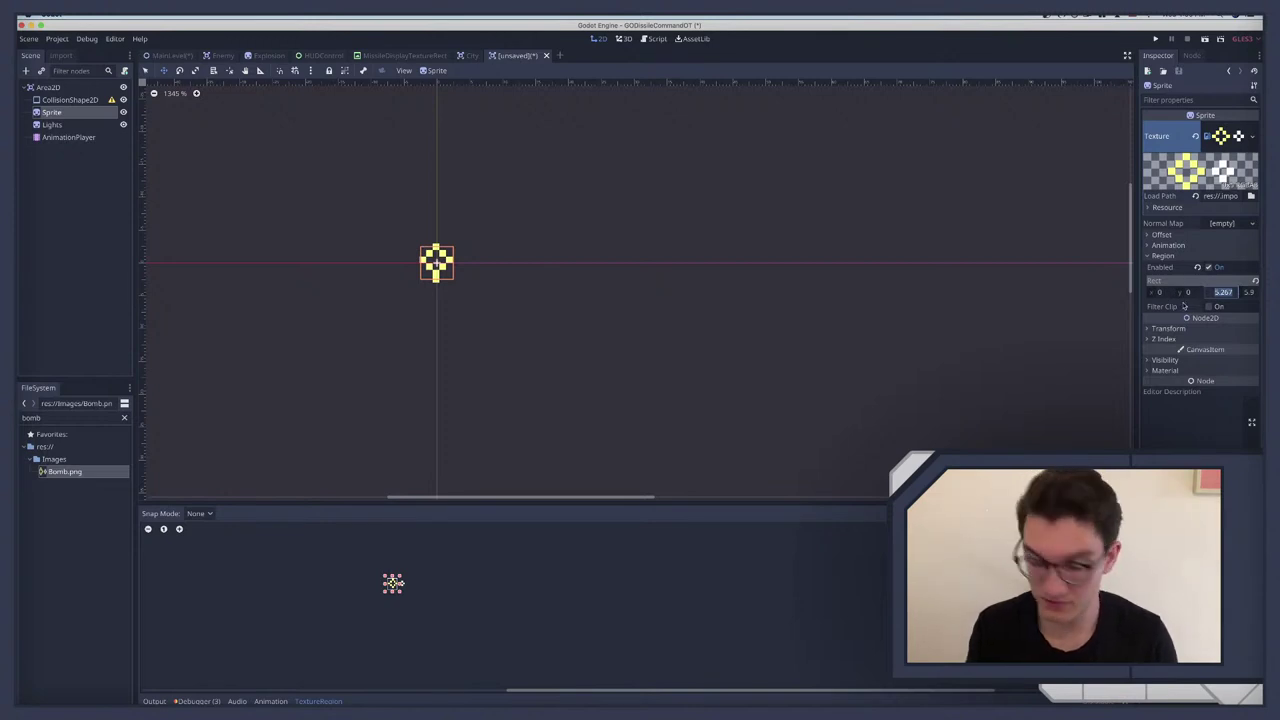
{"action": "type", "text": "5"}
{"action": "key", "text": "Tab"}
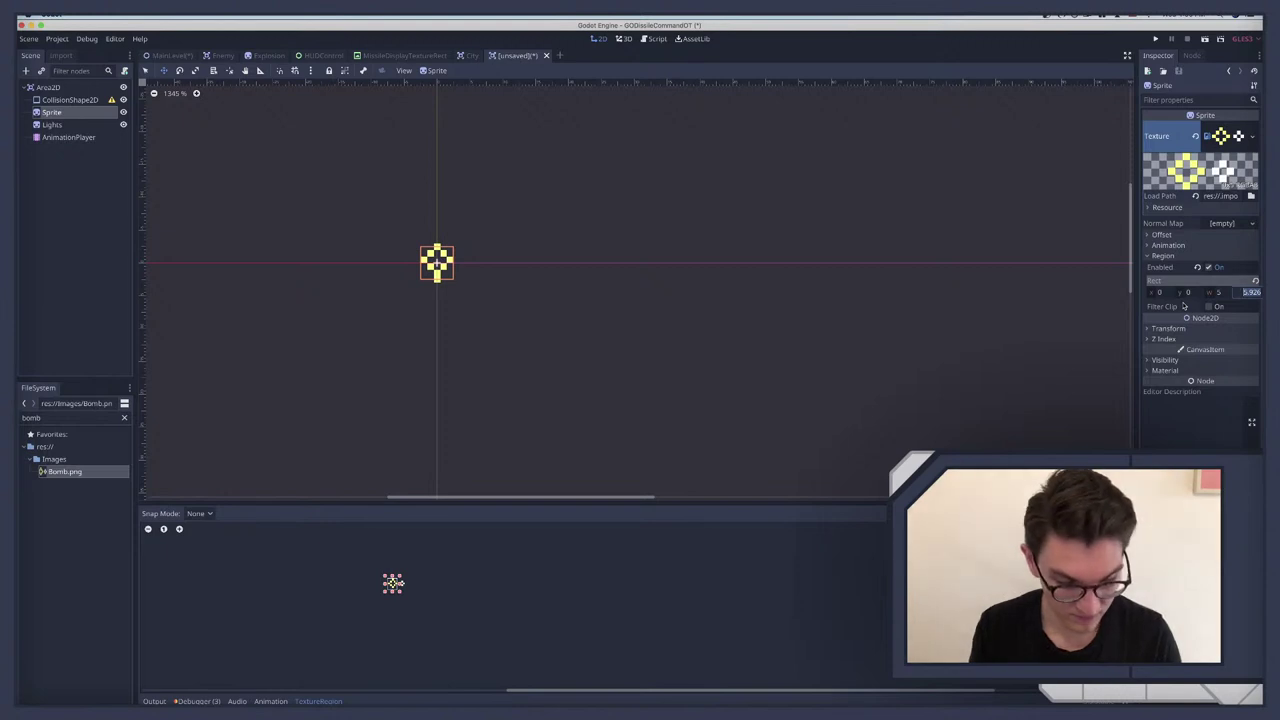
{"action": "type", "text": "5"}
{"action": "key", "text": "Return"}
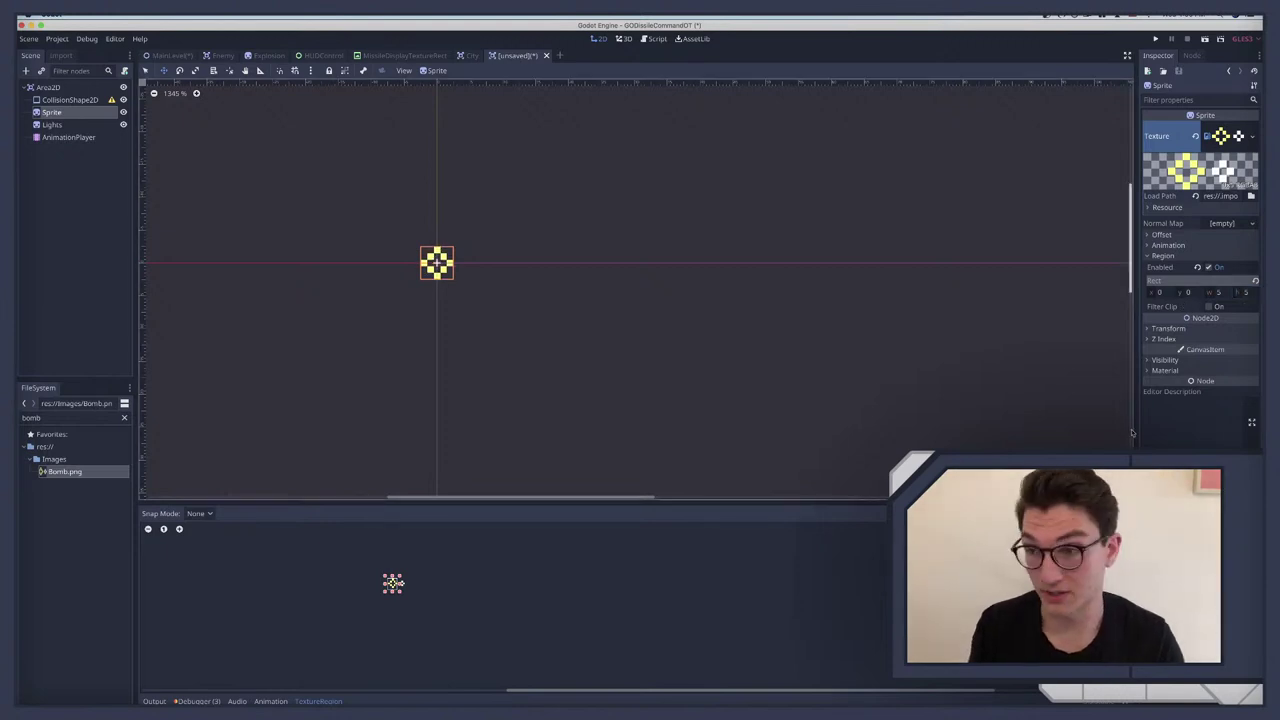
Step: Rename the Sprite node to Body
{"action": "left_click", "coordinate": [51, 125]}
{"action": "double_click", "coordinate": [52, 113]}
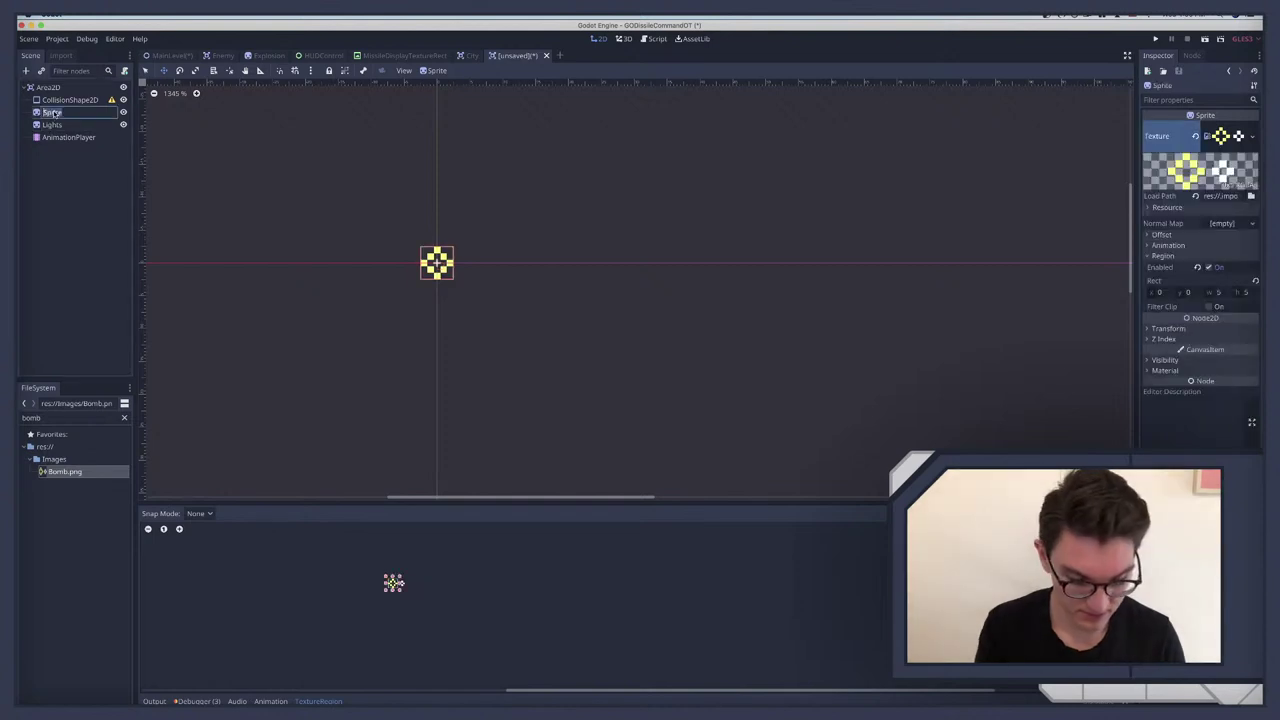
{"action": "type", "text": "Body"}
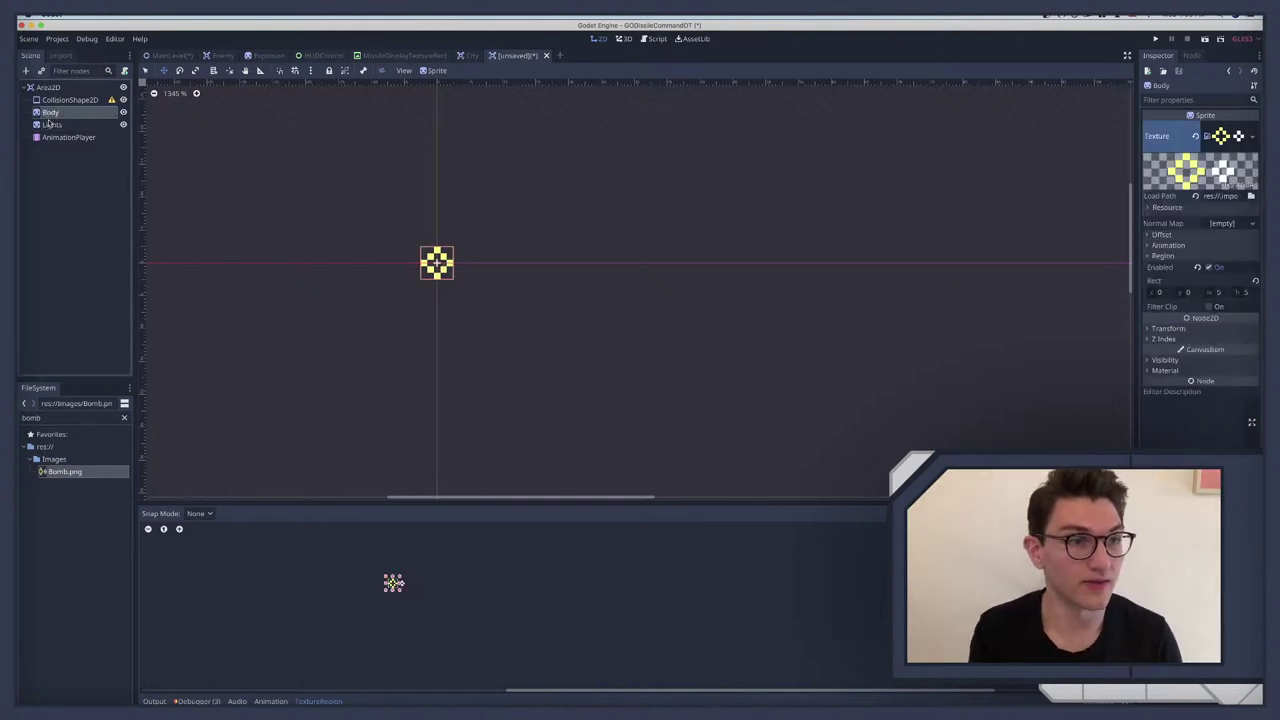
{"action": "left_click", "coordinate": [51, 125]}
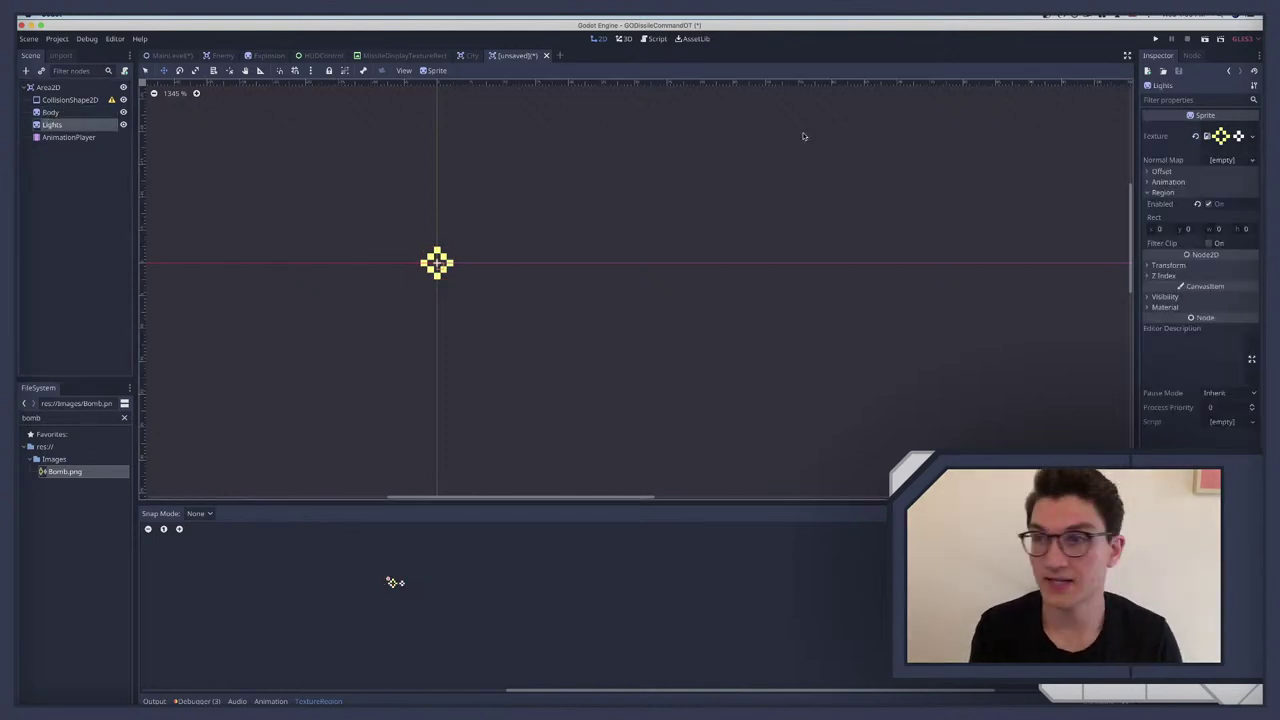
Step: Give the Lights region an initial x of 5 with a 5×5 size
{"action": "left_click", "coordinate": [1162, 230]}
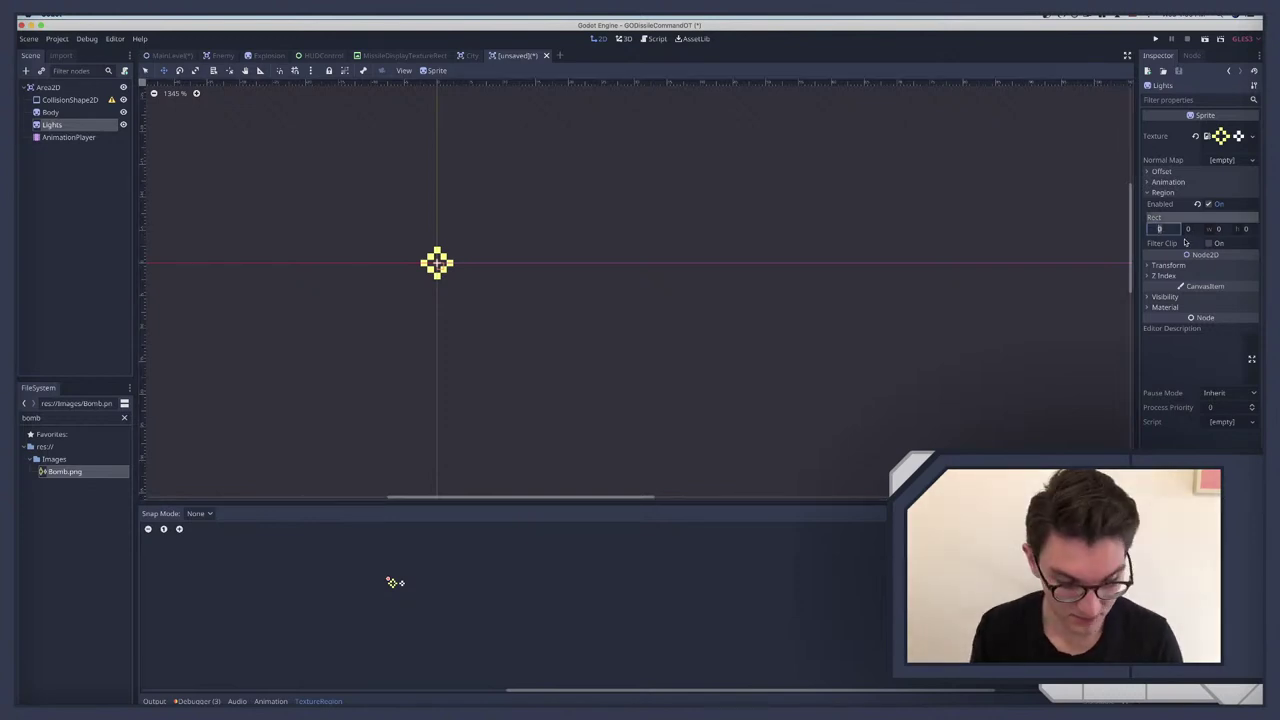
{"action": "type", "text": "5"}
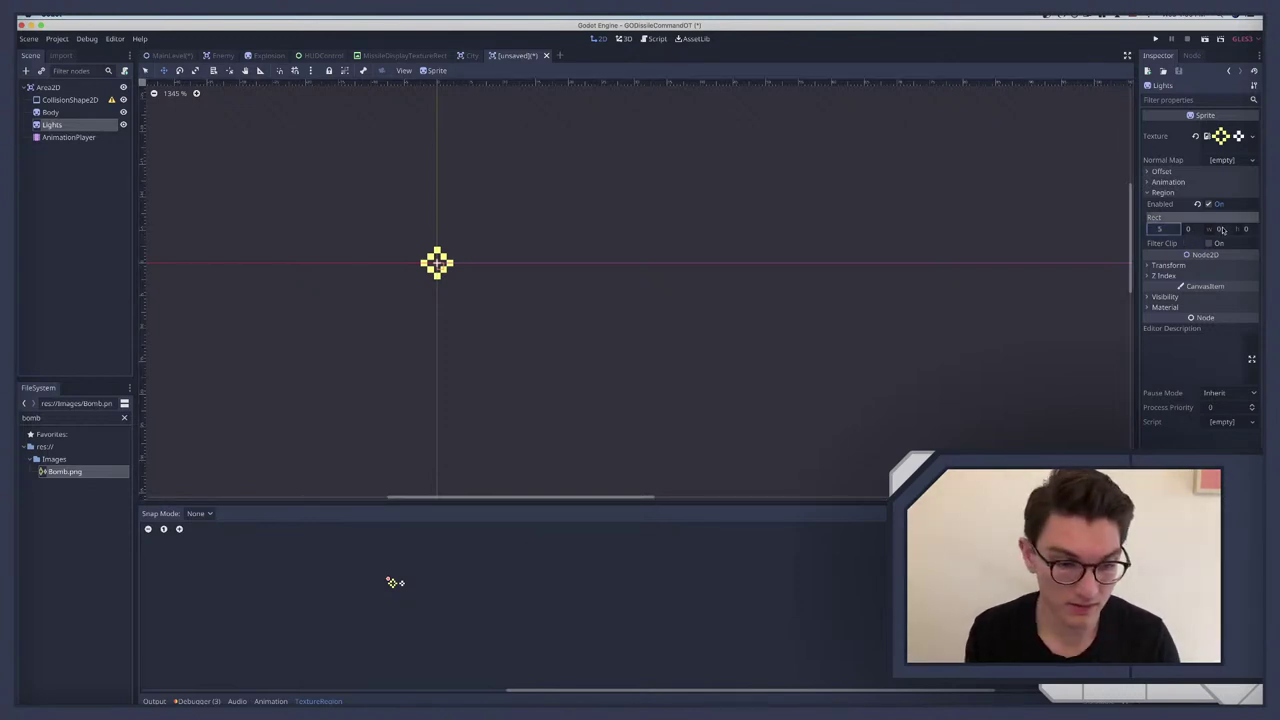
{"action": "left_click", "coordinate": [1219, 230]}
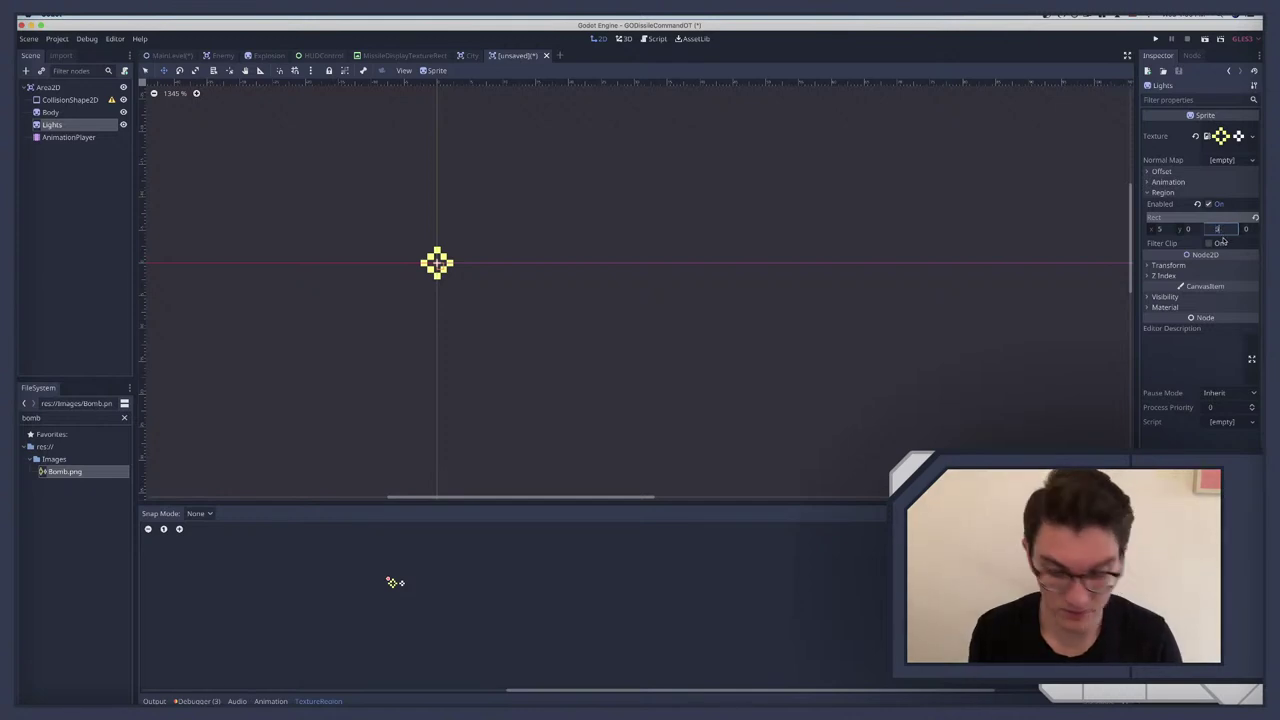
{"action": "type", "text": "5"}
{"action": "key", "text": "Tab"}
{"action": "type", "text": "5"}
{"action": "key", "text": "Return"}
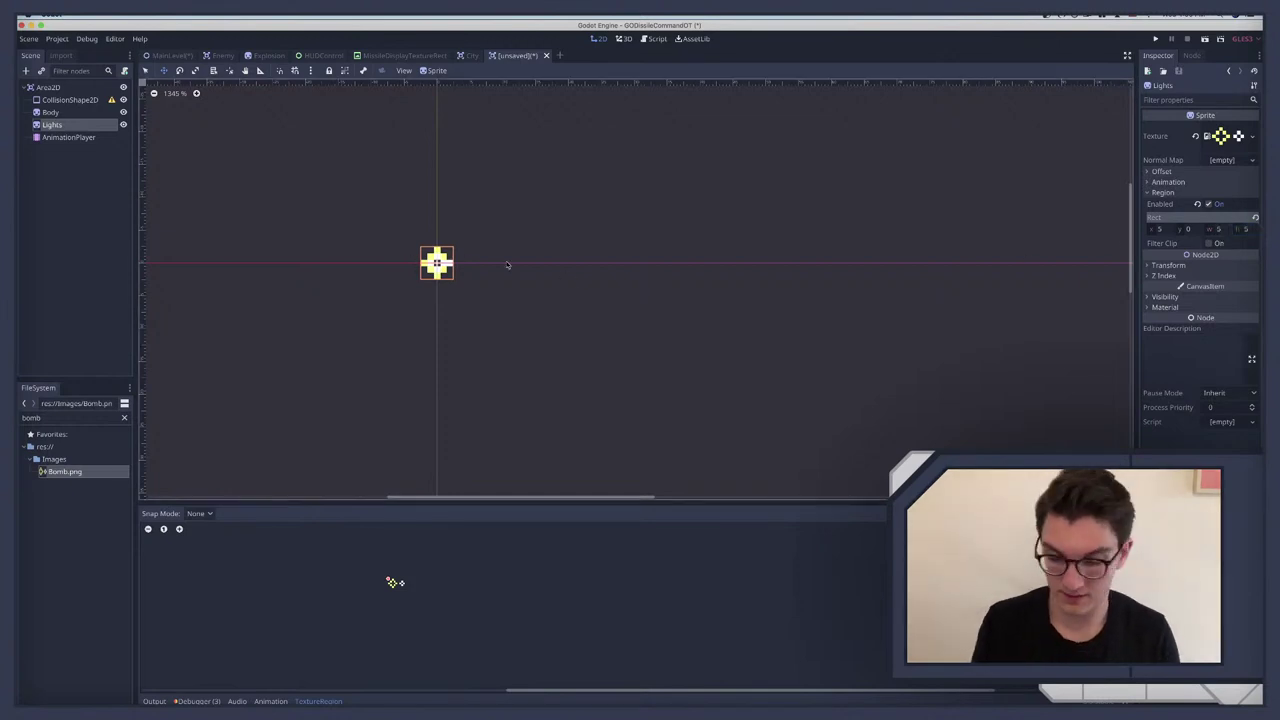
Step: Refine the Lights region to x 6 and a 3×3 size, comparing it with Body's region
{"action": "scroll", "coordinate": [507, 265], "scroll_direction": "up", "scroll_amount": 10}
{"action": "scroll", "coordinate": [507, 265], "scroll_direction": "left", "scroll_amount": 3}
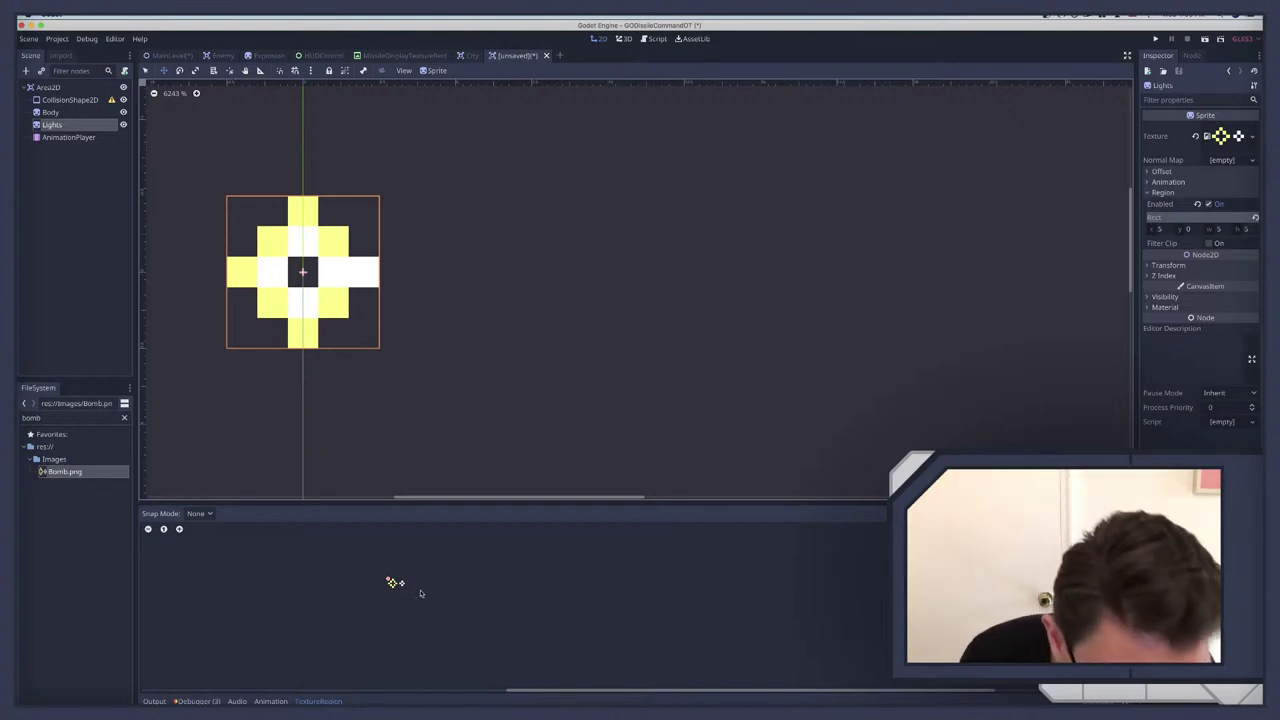
{"action": "left_click", "coordinate": [1160, 229]}
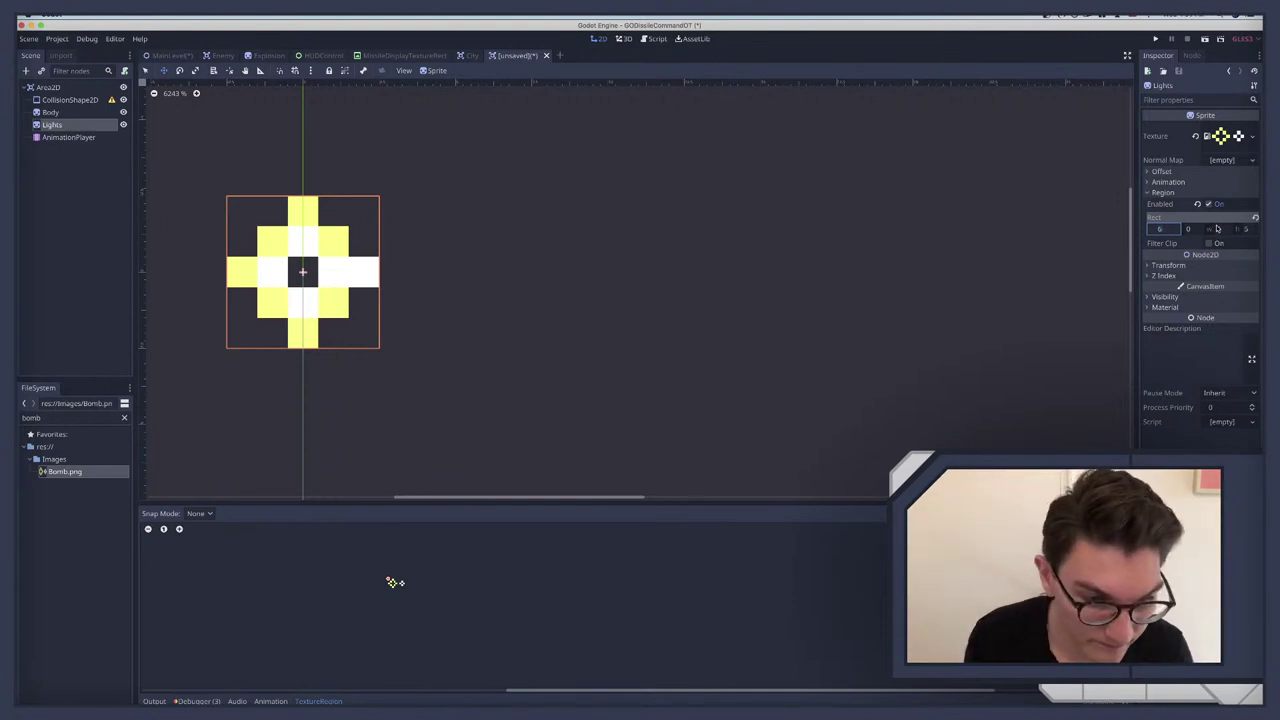
{"action": "left_click", "coordinate": [1190, 229]}
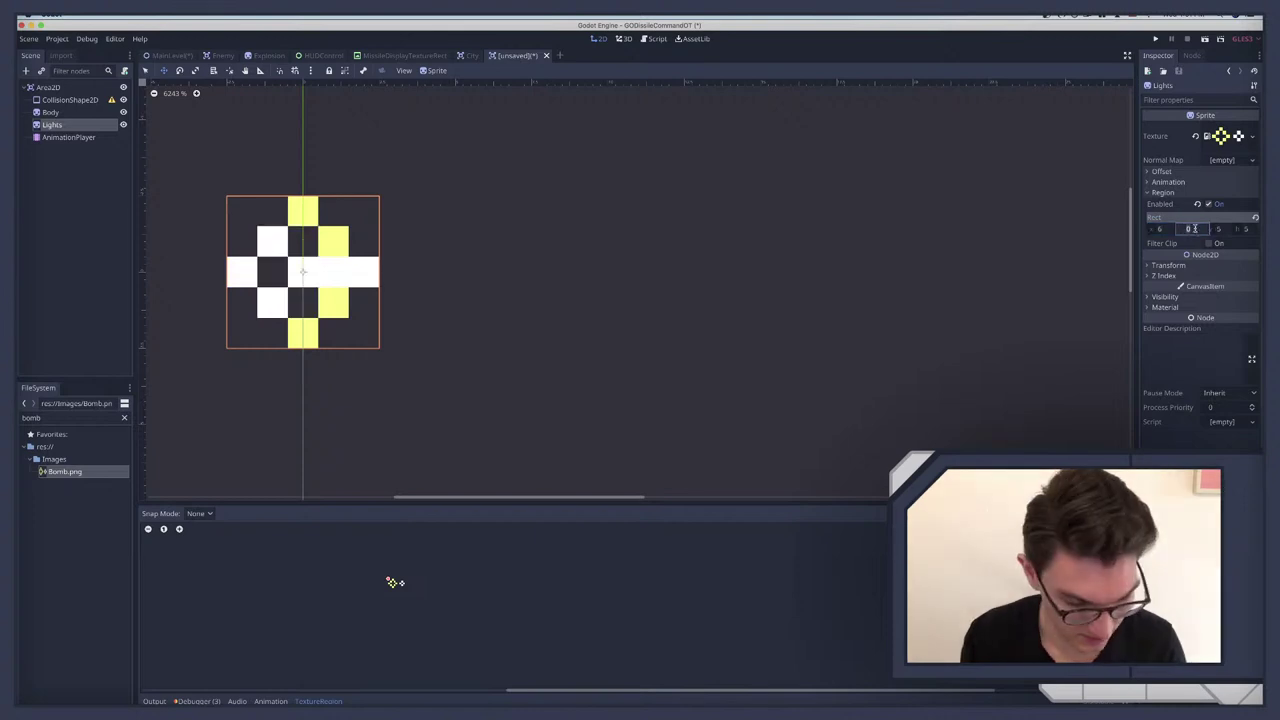
{"action": "type", "text": "2"}
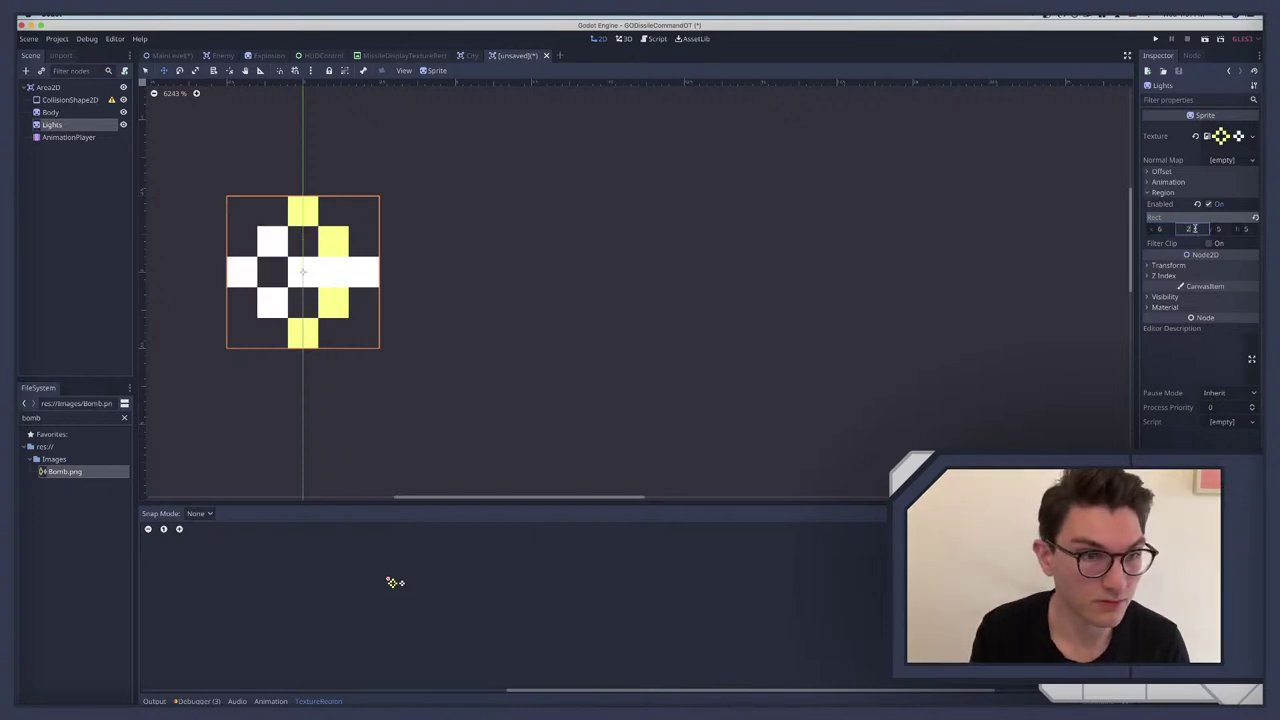
{"action": "key", "text": "Return"}
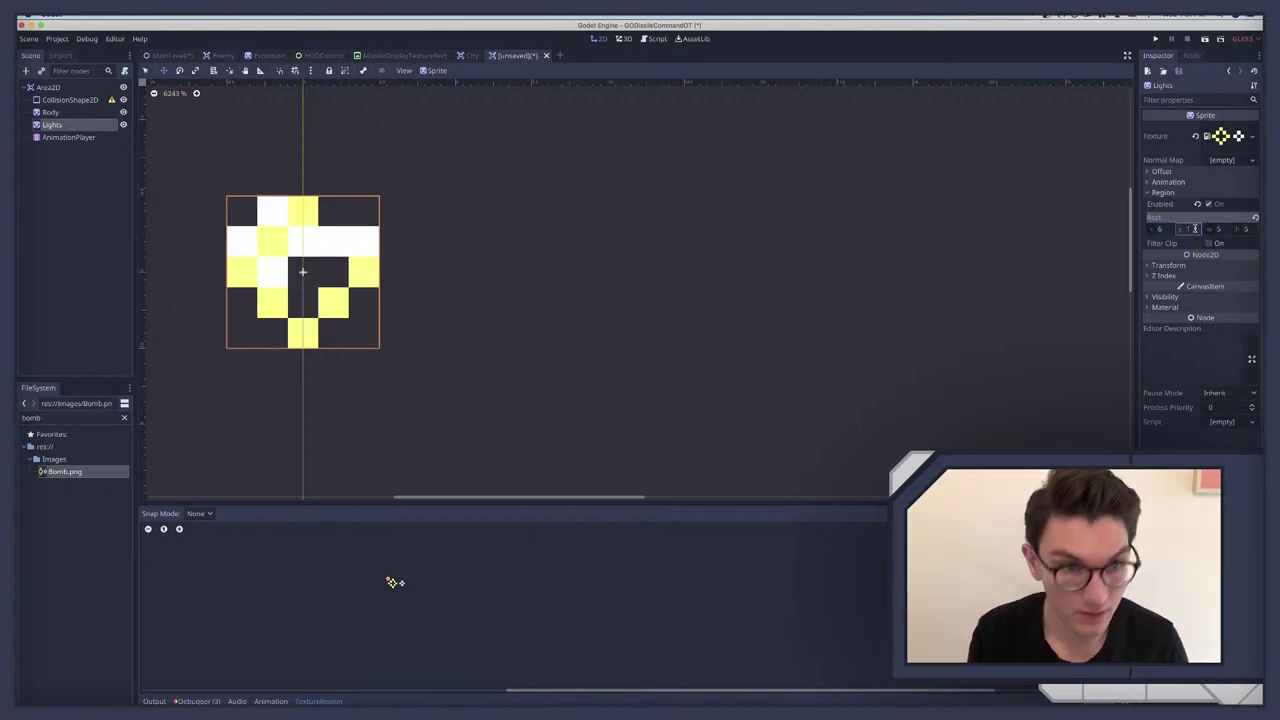
{"action": "left_click", "coordinate": [1221, 229]}
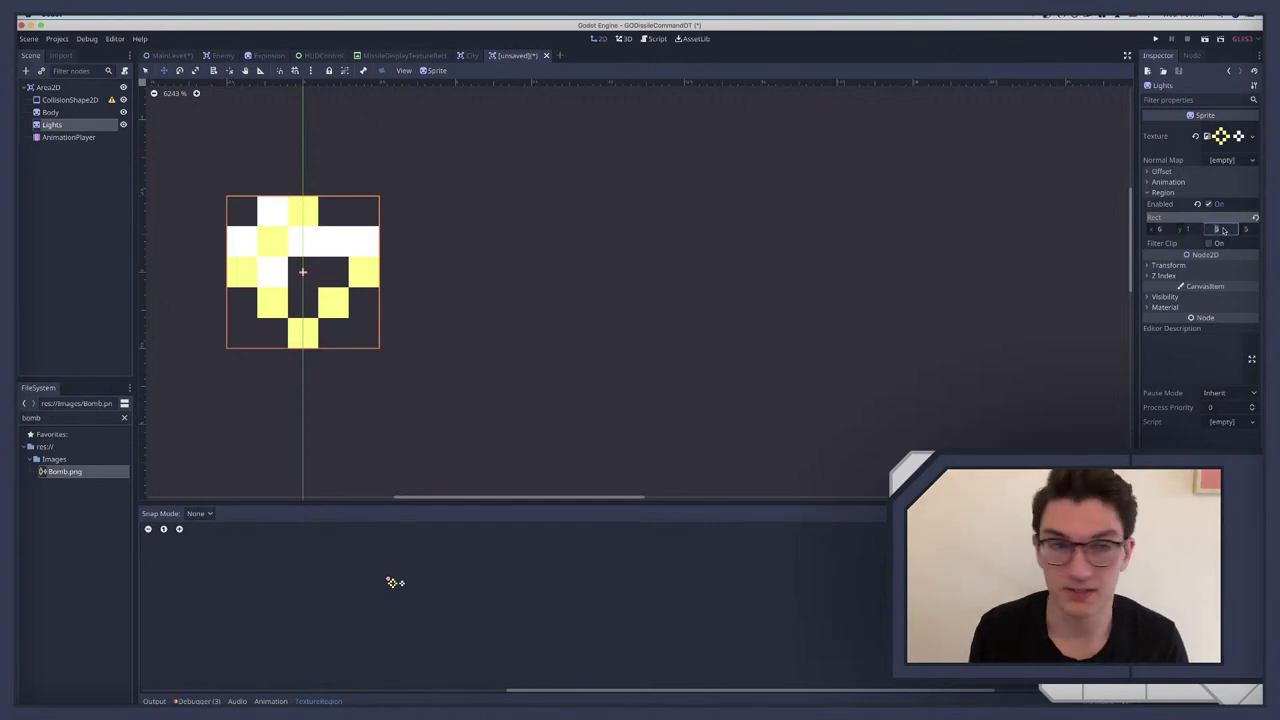
{"action": "type", "text": "3"}
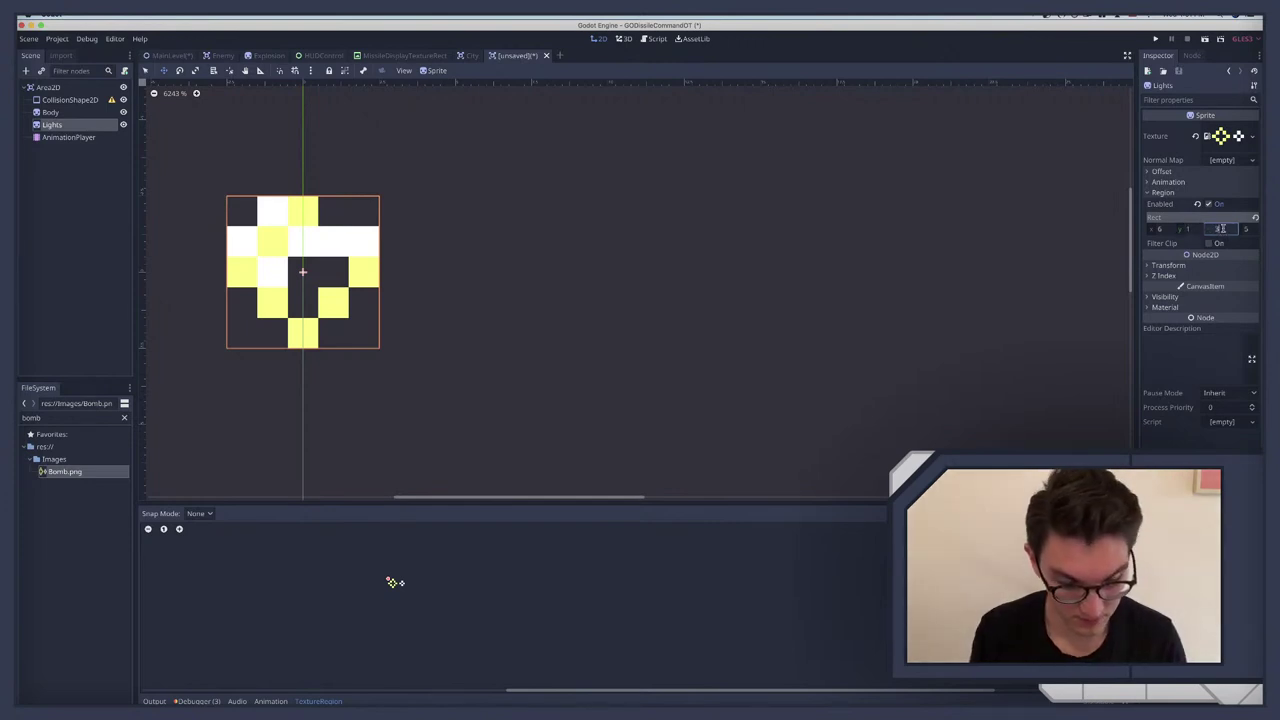
{"action": "key", "text": "Tab"}
{"action": "type", "text": "3"}
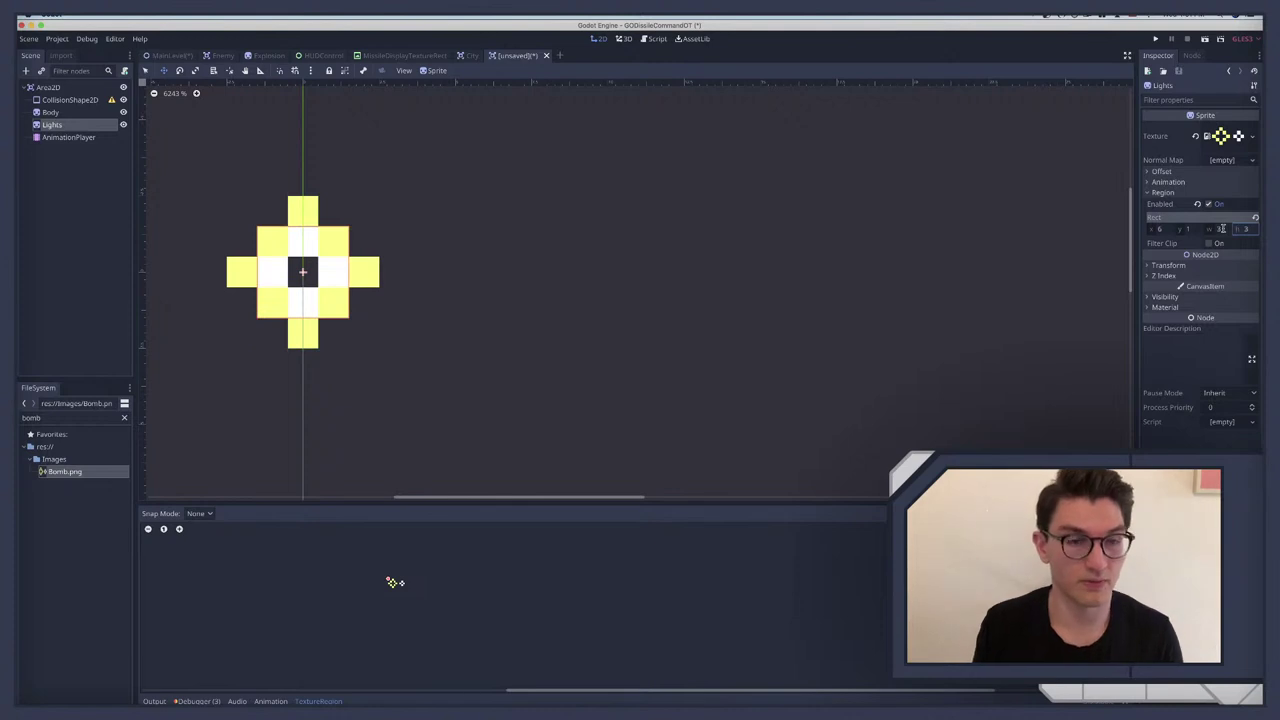
{"action": "left_click", "coordinate": [55, 112]}
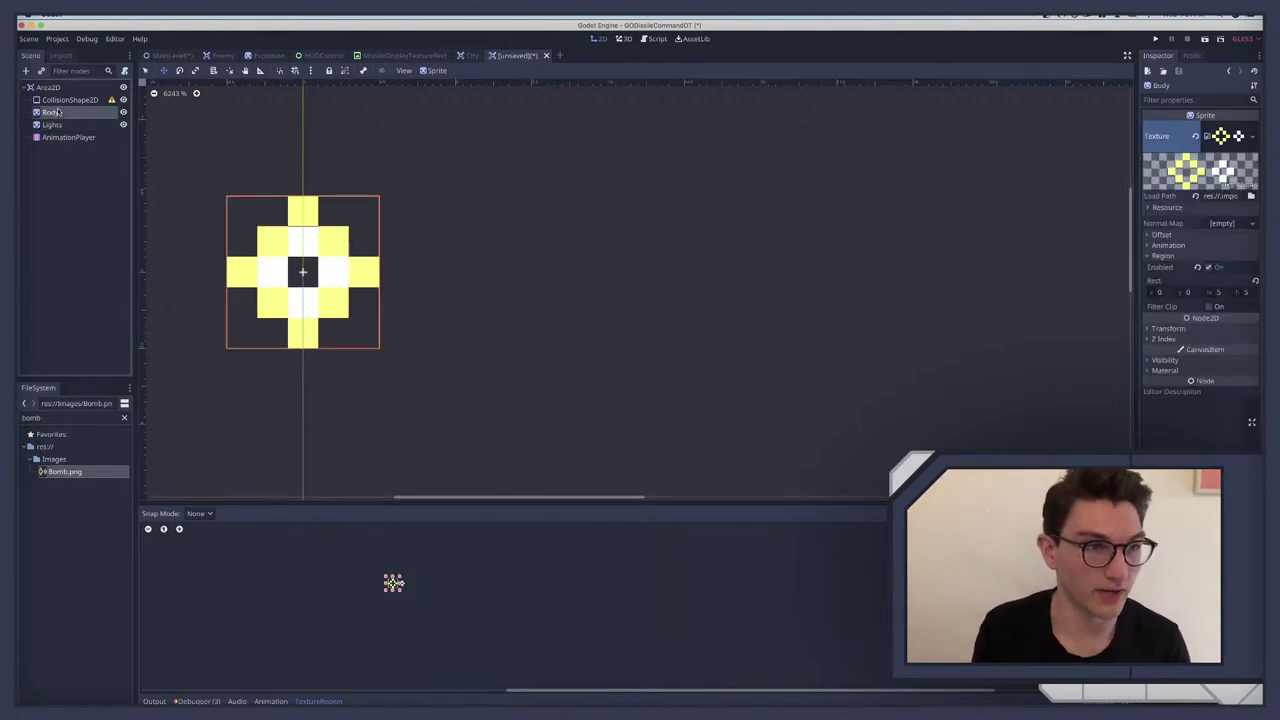
{"action": "left_click", "coordinate": [62, 125]}
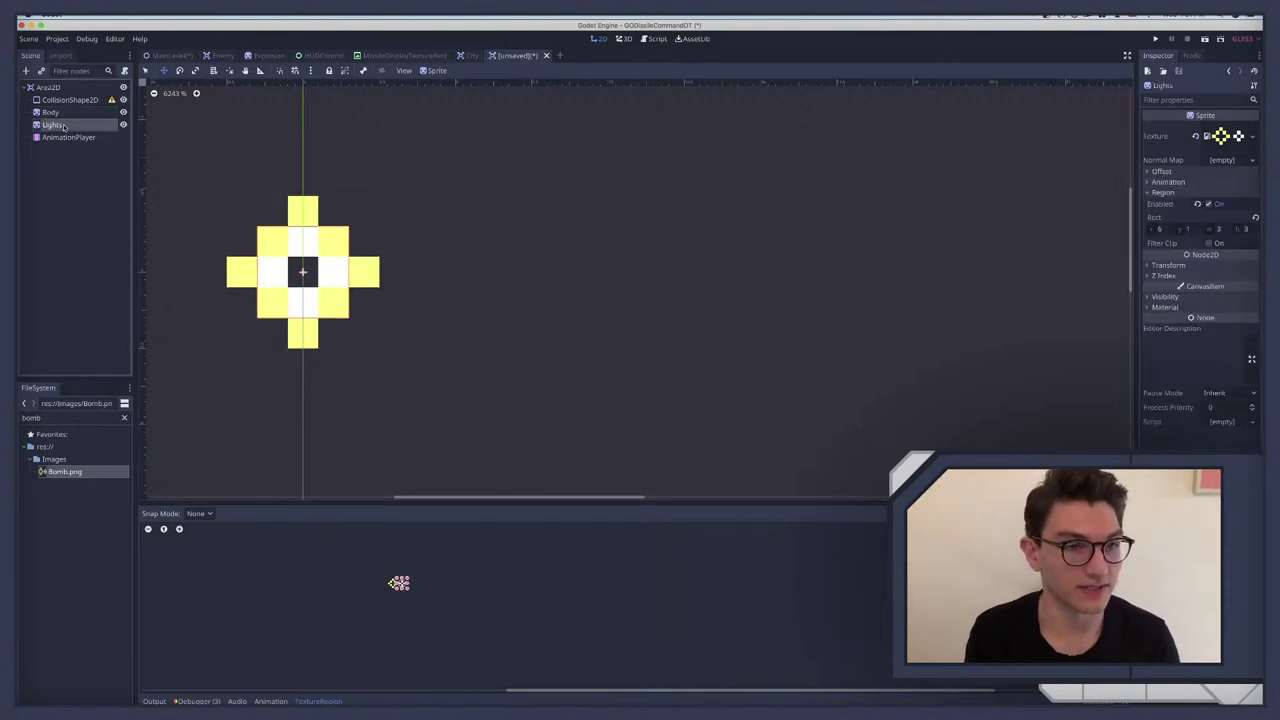
Step: Select the Area2D root and start saving the scene into Scenes/MainLevel/Missiles
{"action": "left_click", "coordinate": [56, 194]}
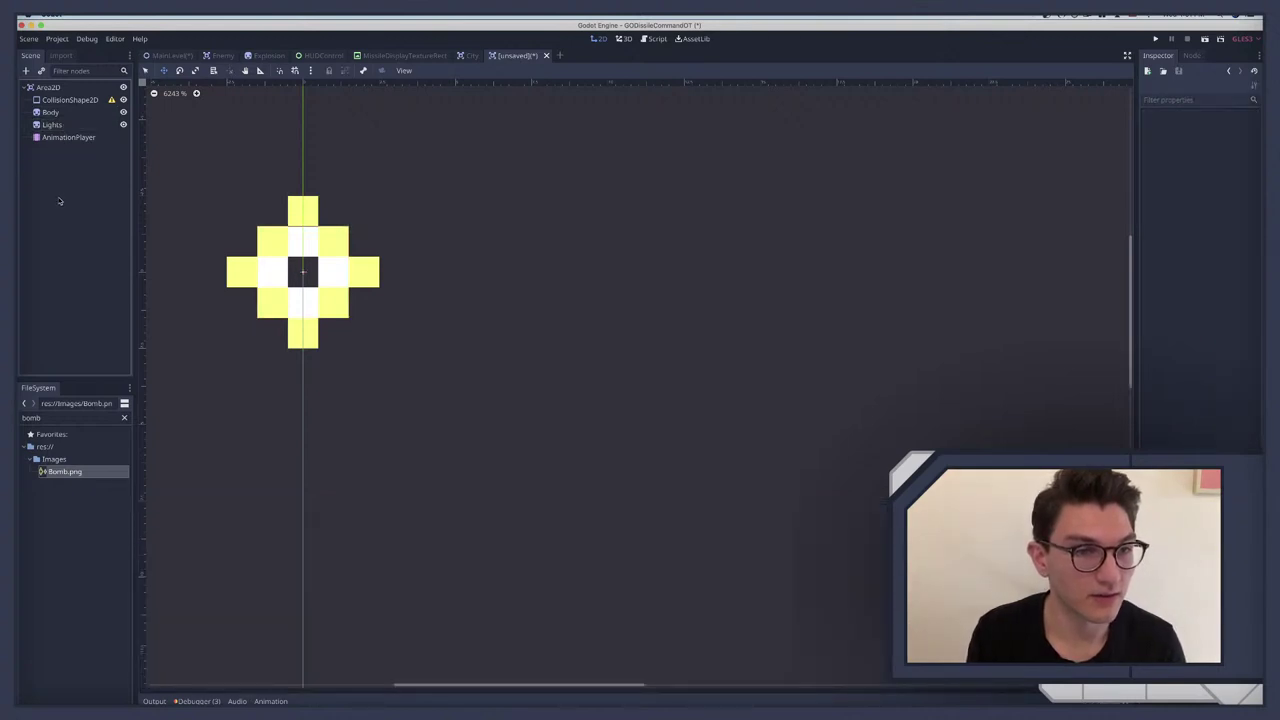
{"action": "scroll", "coordinate": [250, 335], "scroll_direction": "left", "scroll_amount": 3}
{"action": "scroll", "coordinate": [263, 337], "scroll_direction": "left", "scroll_amount": 3}
{"action": "scroll", "coordinate": [261, 338], "scroll_direction": "up", "scroll_amount": 2}
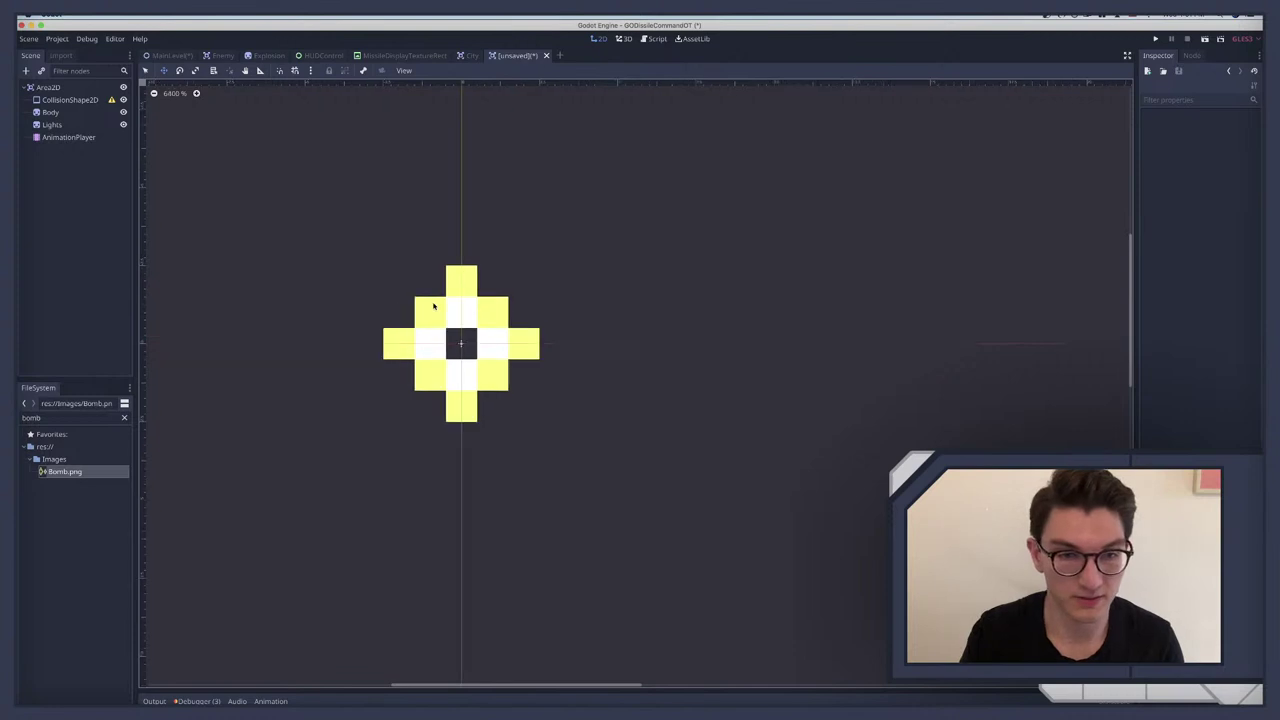
{"action": "scroll", "coordinate": [431, 303], "scroll_direction": "down", "scroll_amount": 8}
{"action": "scroll", "coordinate": [437, 308], "scroll_direction": "up", "scroll_amount": 3}
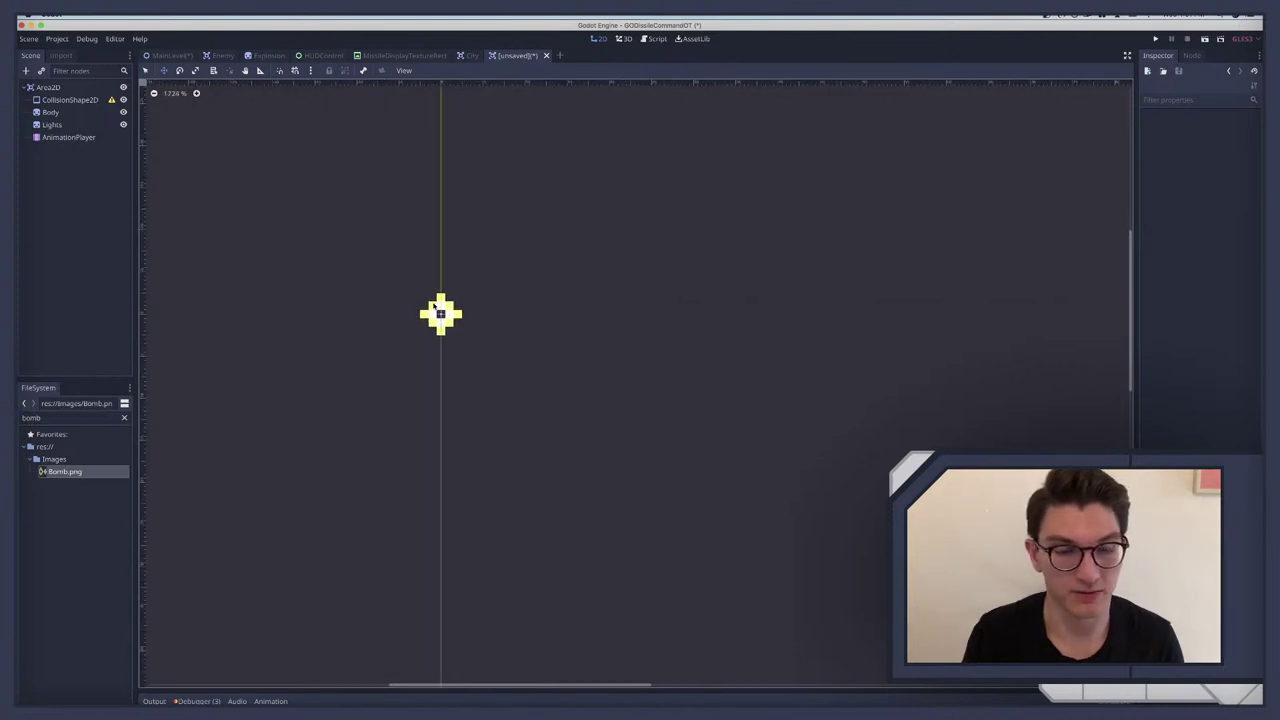
{"action": "left_click", "coordinate": [48, 88]}
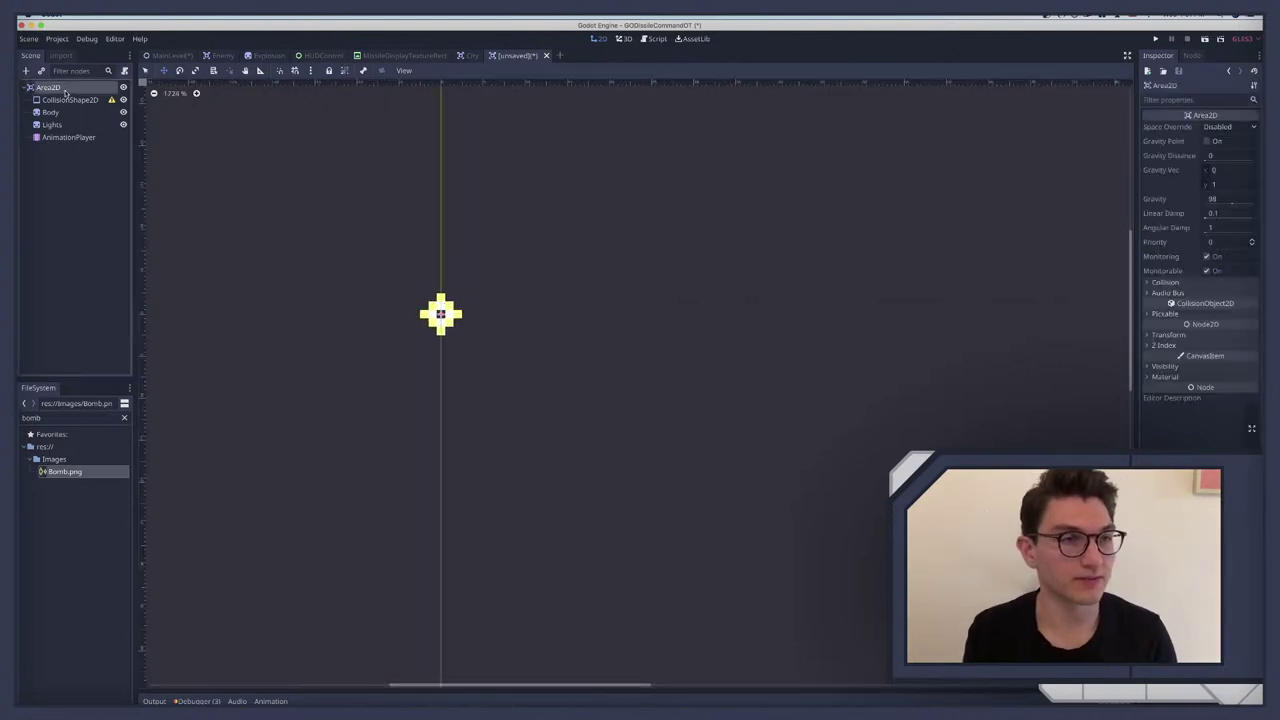
{"action": "key", "text": "super+s"}
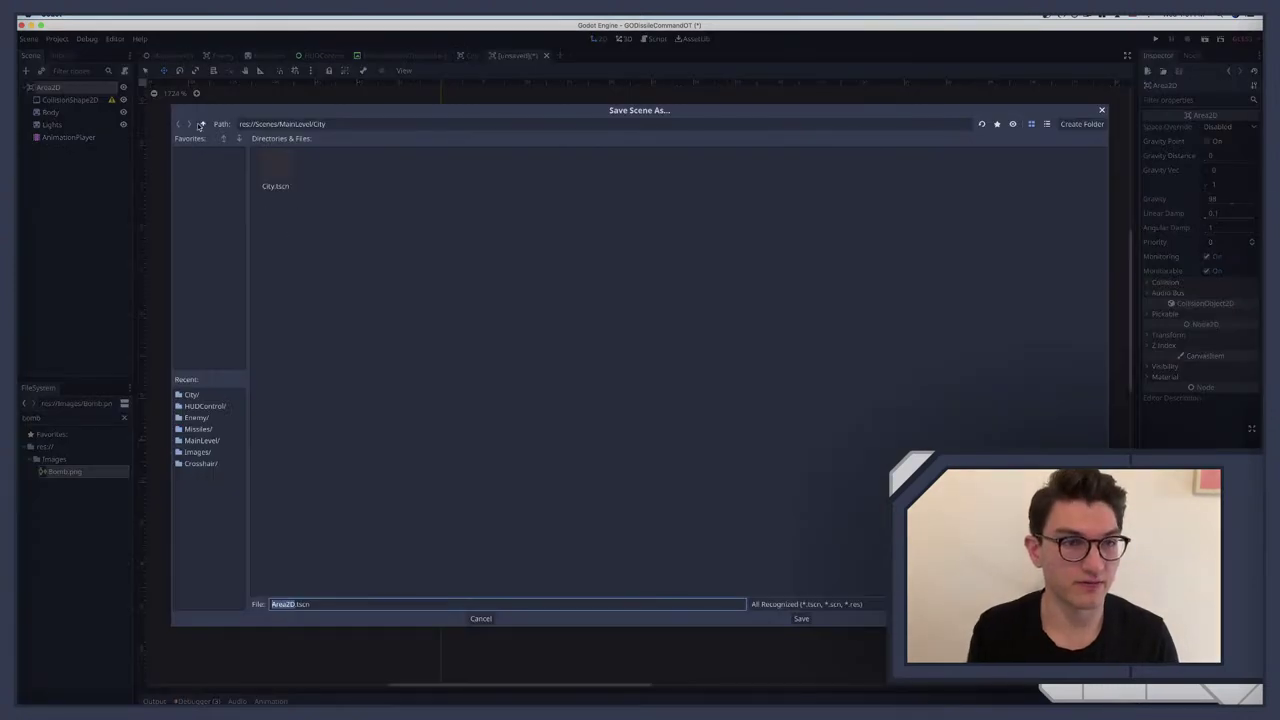
{"action": "left_click", "coordinate": [202, 124]}
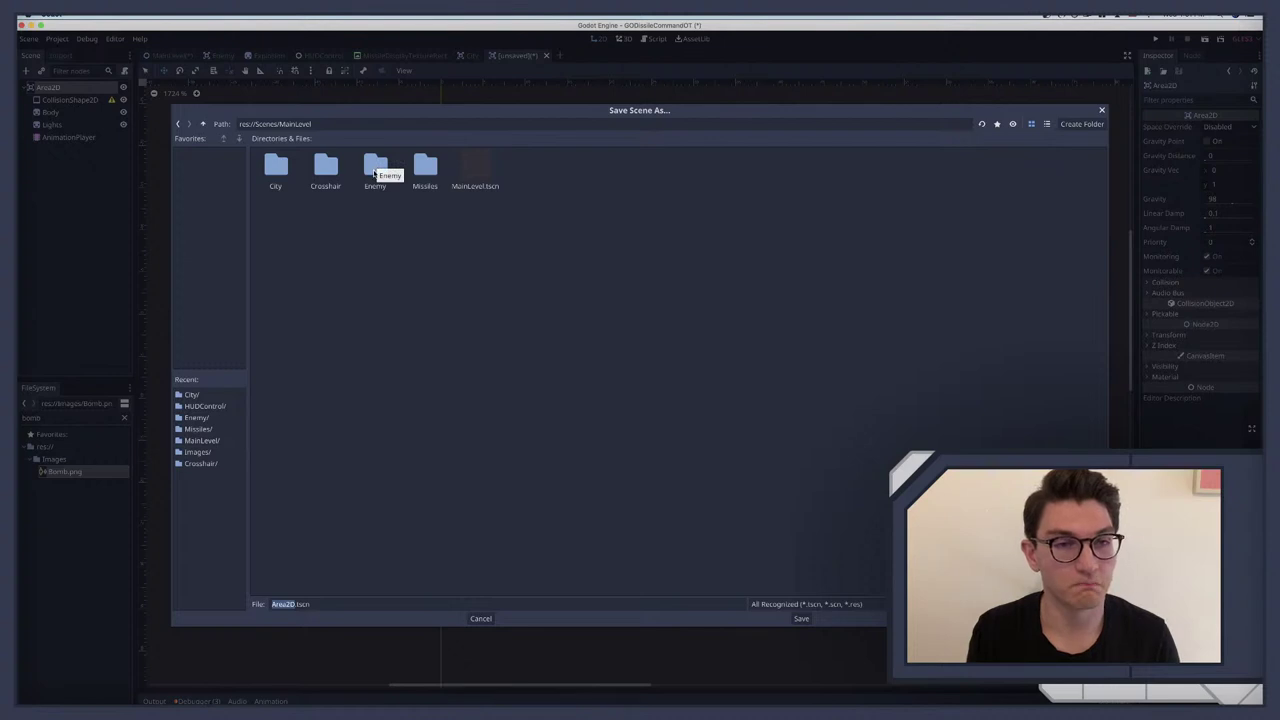
{"action": "double_click", "coordinate": [430, 166]}
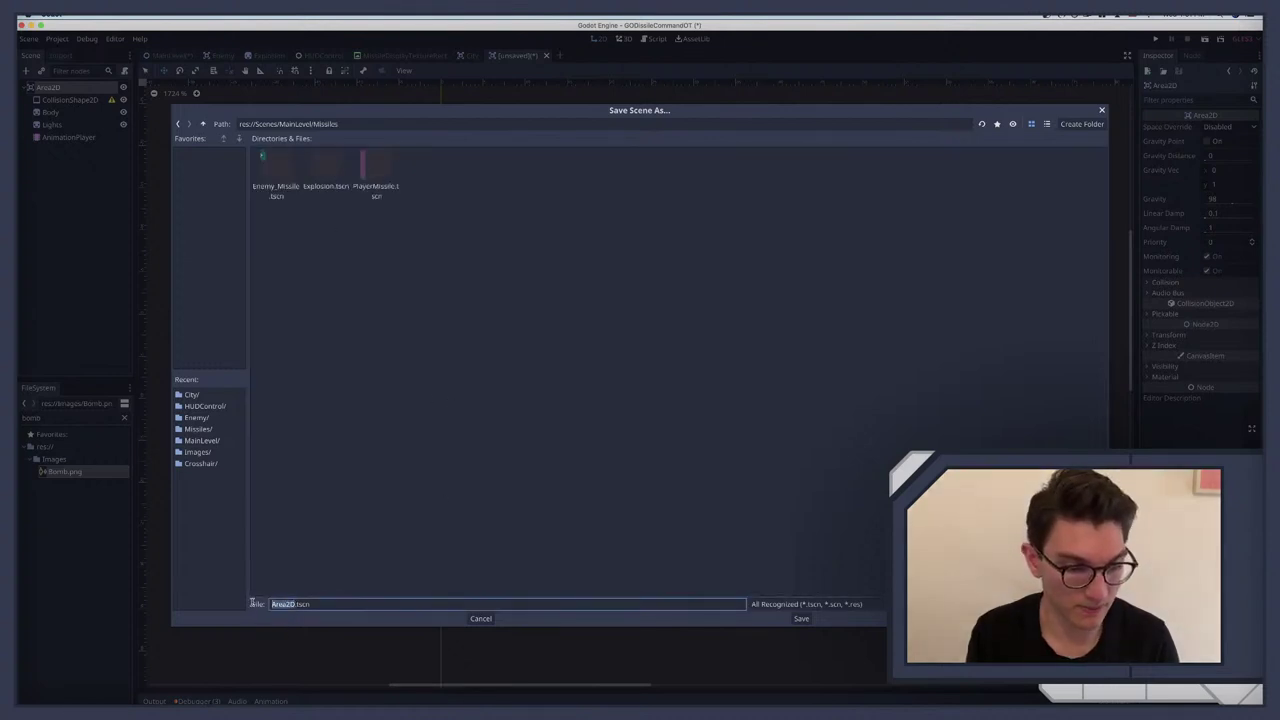
Step: Save the scene as SmartBomb.tscn, then list the three errors in Debugger > Errors
{"action": "key", "text": "ctrl+Right"}
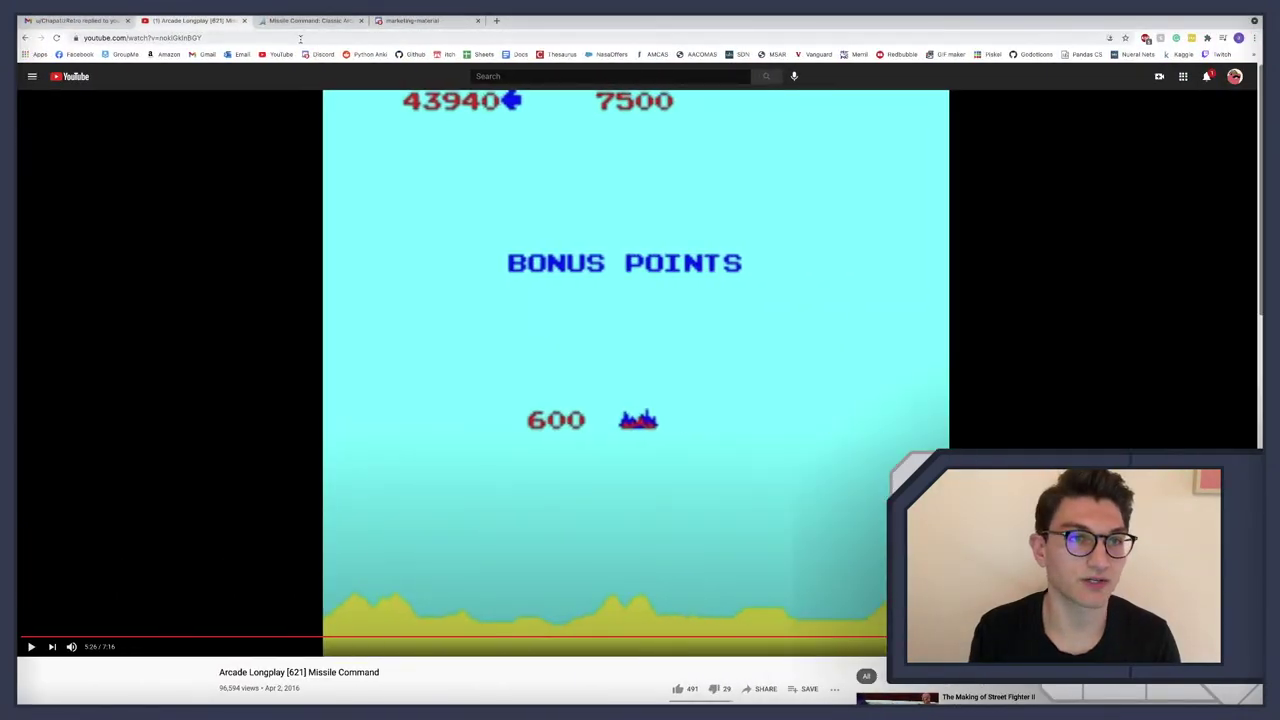
{"action": "left_click", "coordinate": [302, 22]}
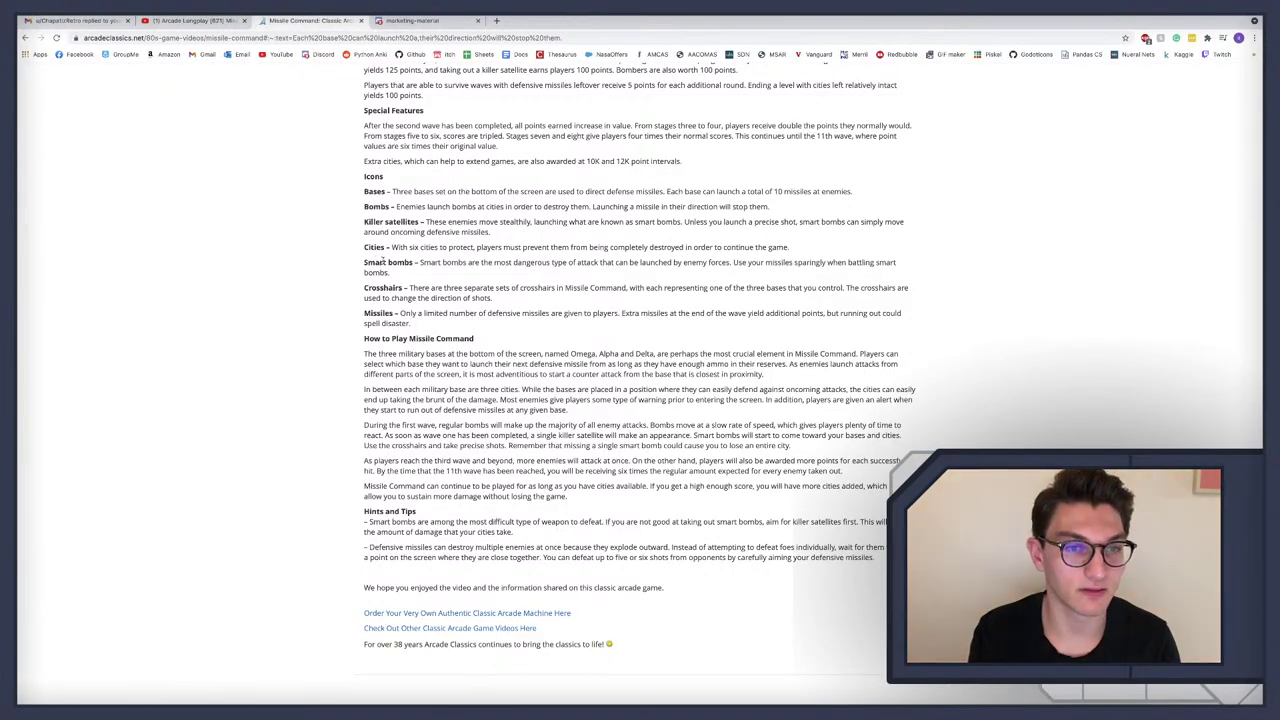
{"action": "key", "text": "ctrl+Left"}
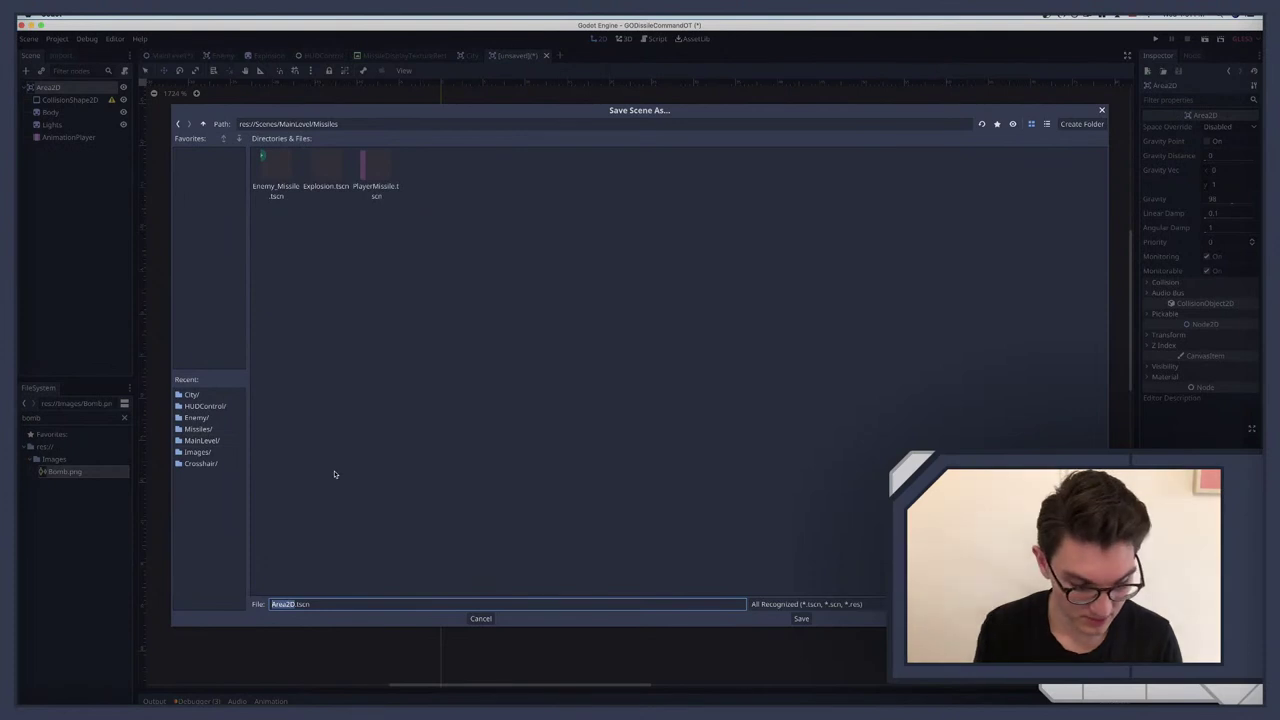
{"action": "type", "text": "SmartBomb"}
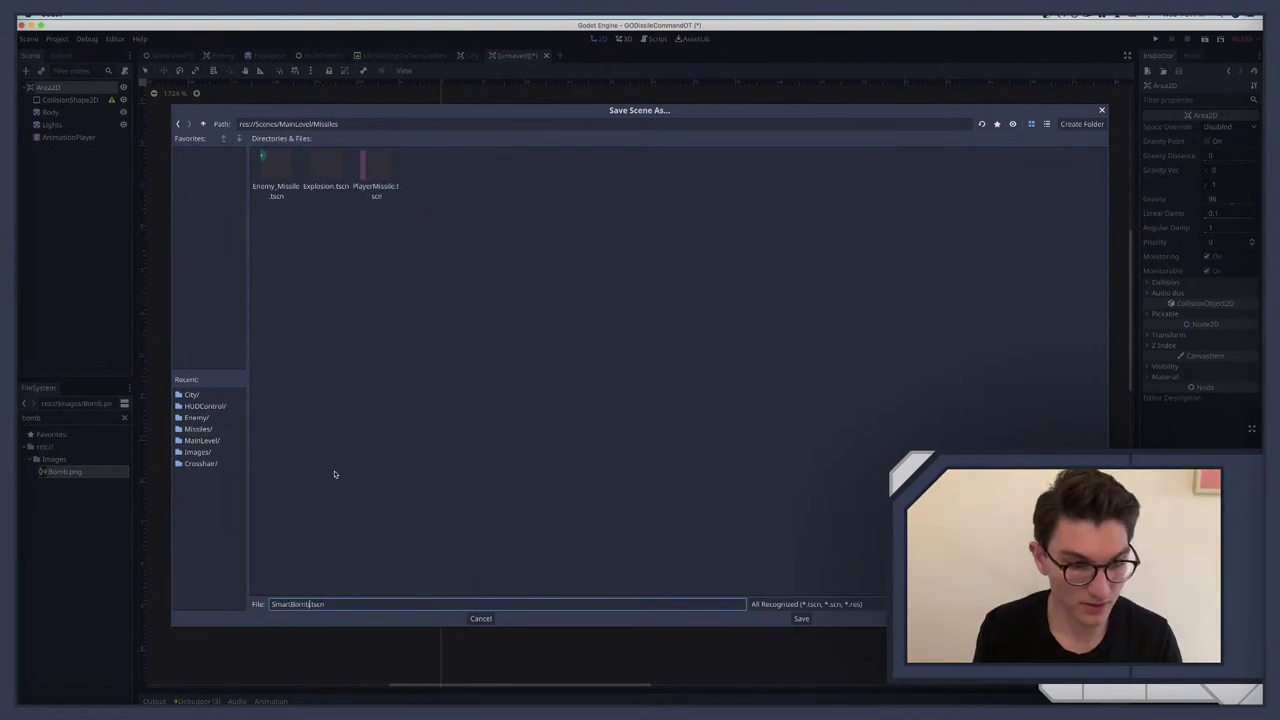
{"action": "key", "text": "Return"}
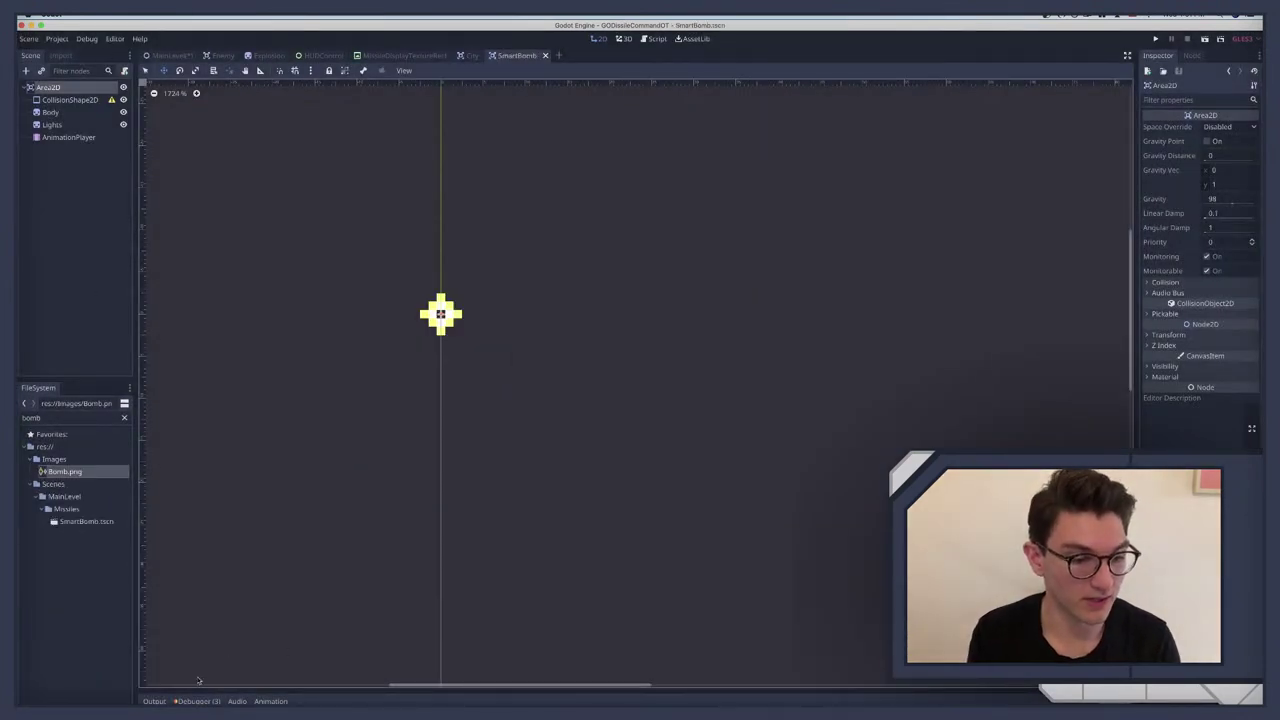
{"action": "left_click", "coordinate": [197, 701]}
{"action": "left_click", "coordinate": [194, 490]}
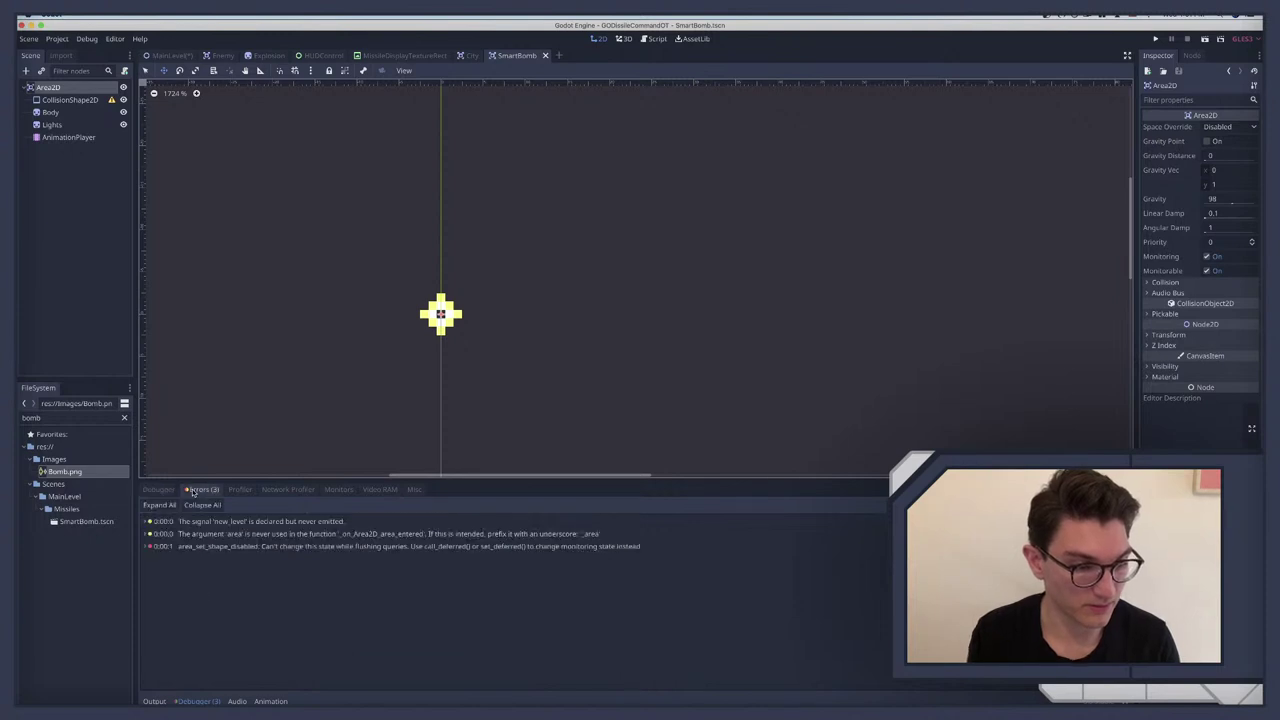
Step: Rewrite City.gd line 14 as $CollisionShape2D.set_deferred("disabled", true) and save the script
{"action": "left_click", "coordinate": [200, 547]}
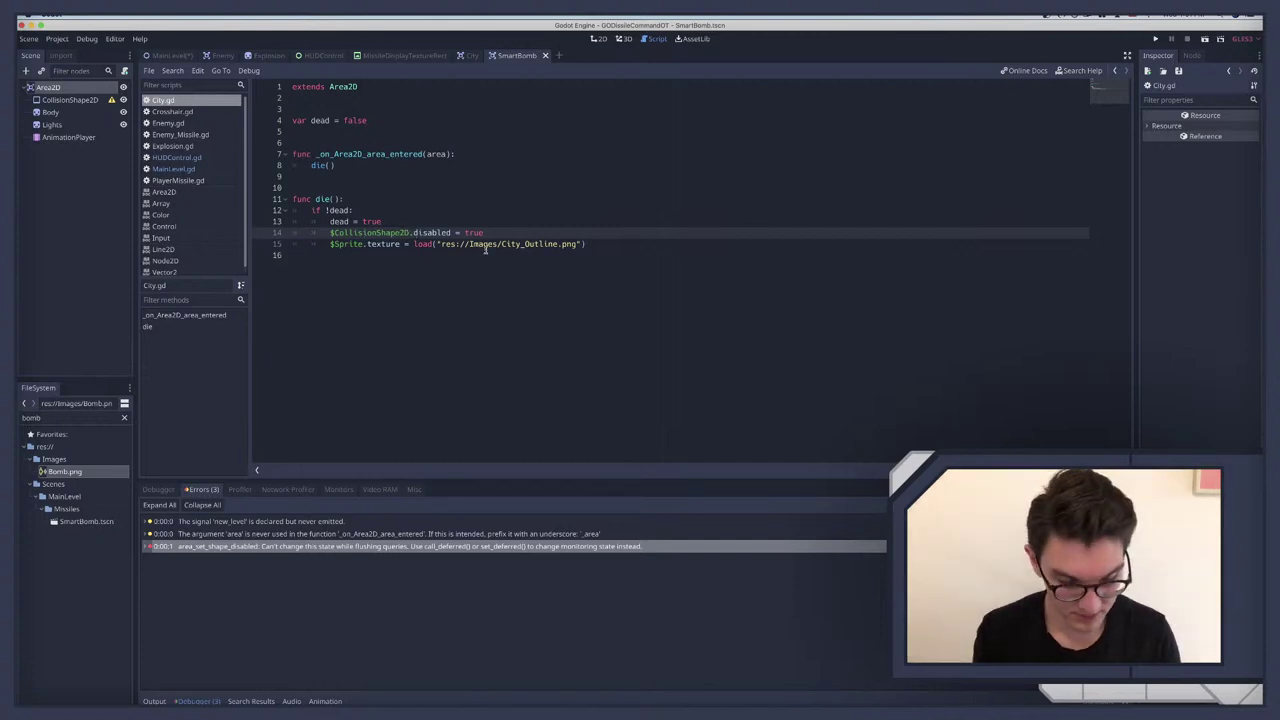
{"action": "type", "text": "set_deferred("}
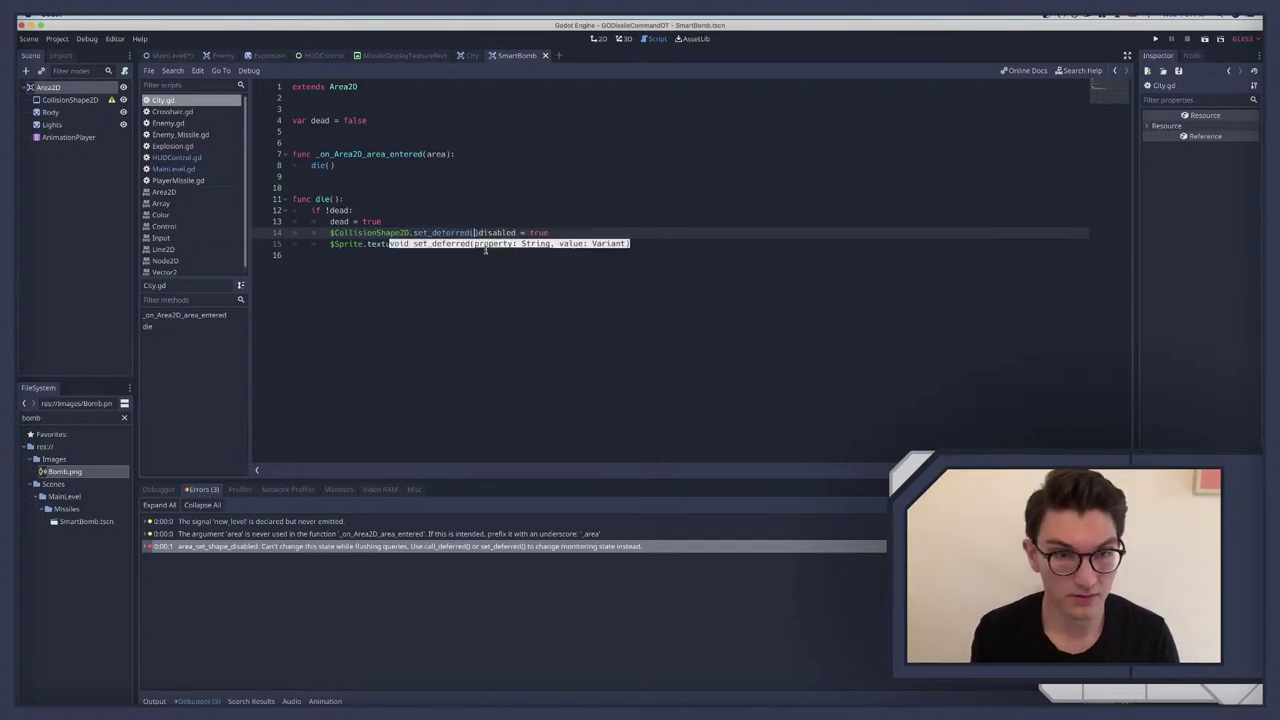
{"action": "type", "text": "\"disabled\""}
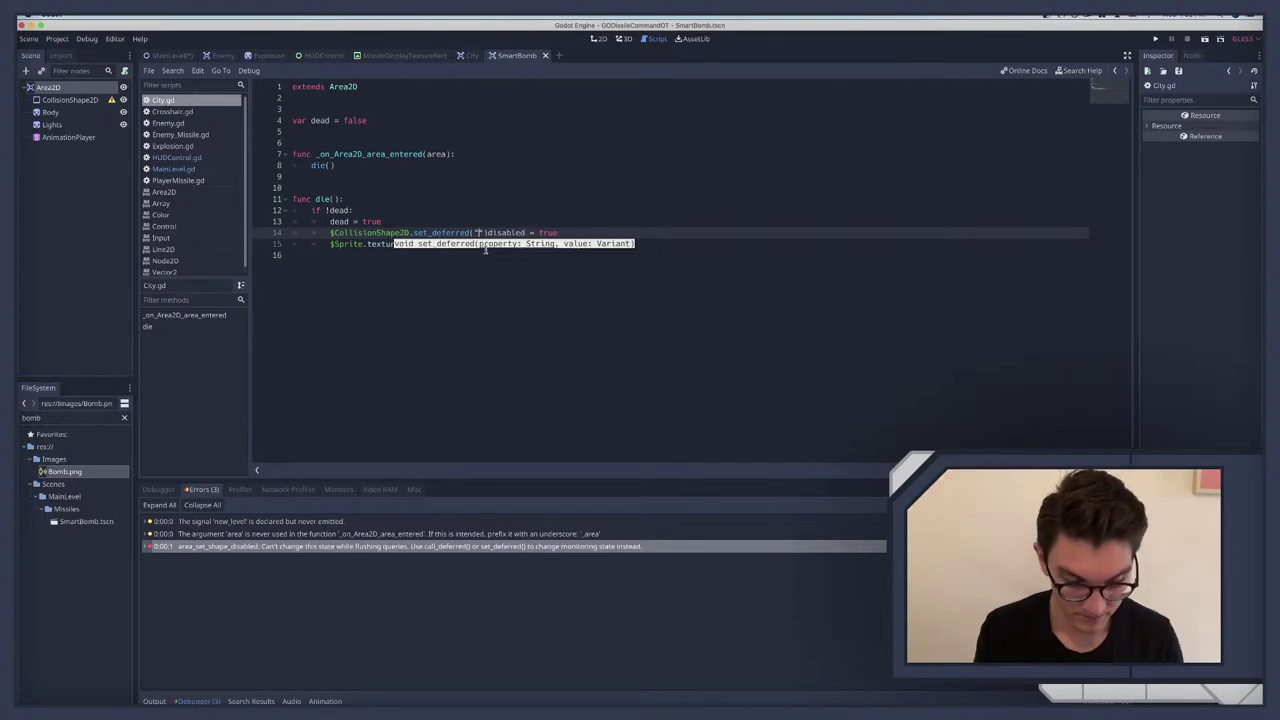
{"action": "key", "text": "Right"}
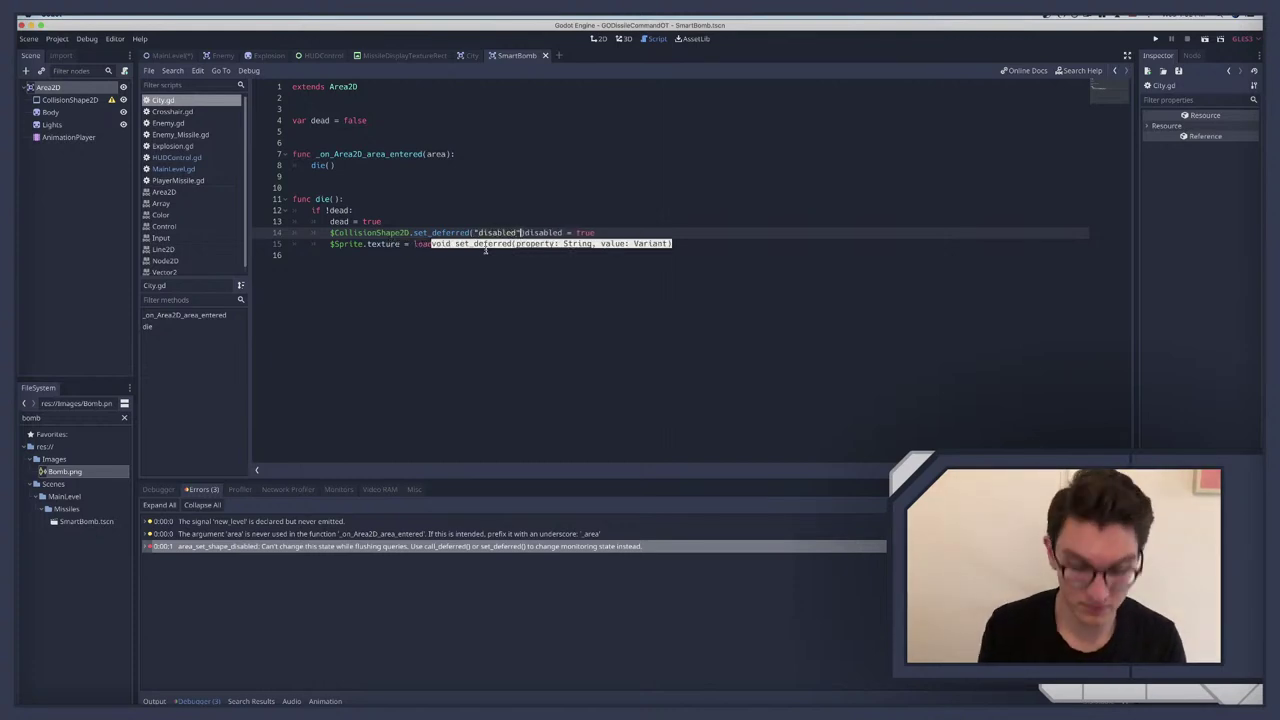
{"action": "type", "text": ", true"}
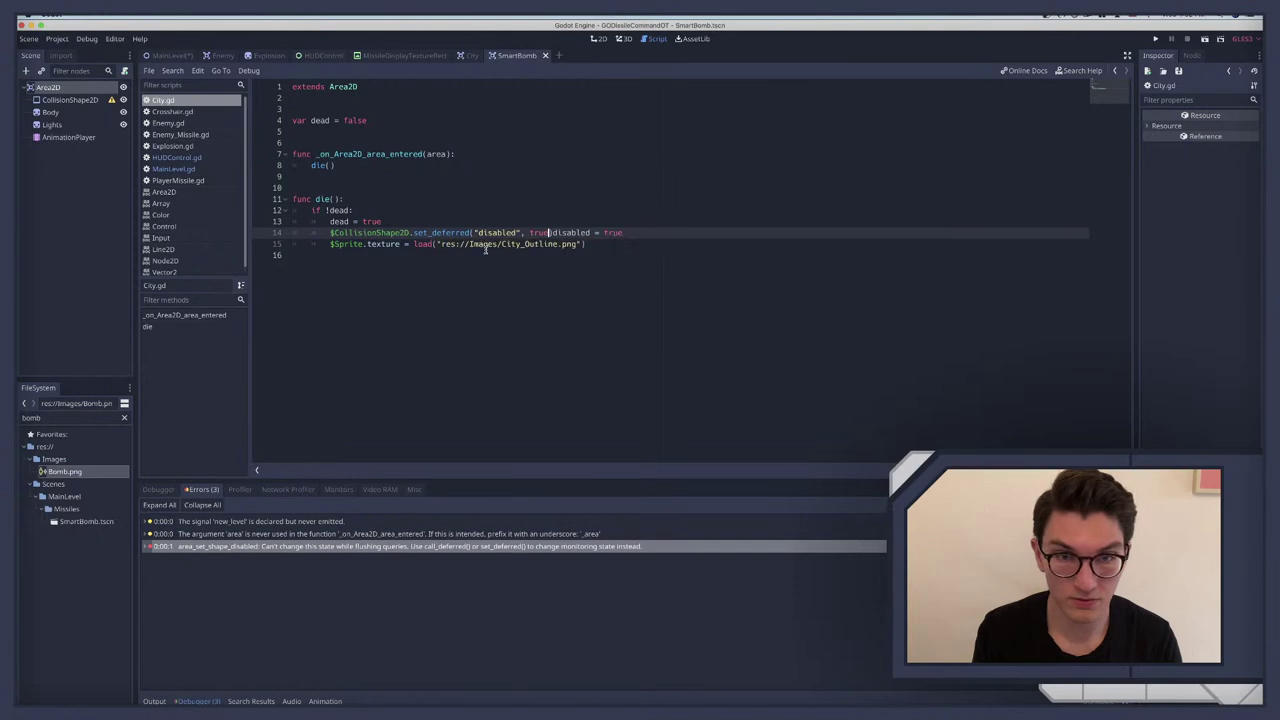
{"action": "key", "text": "shift+End"}
{"action": "key", "text": "BackSpace"}
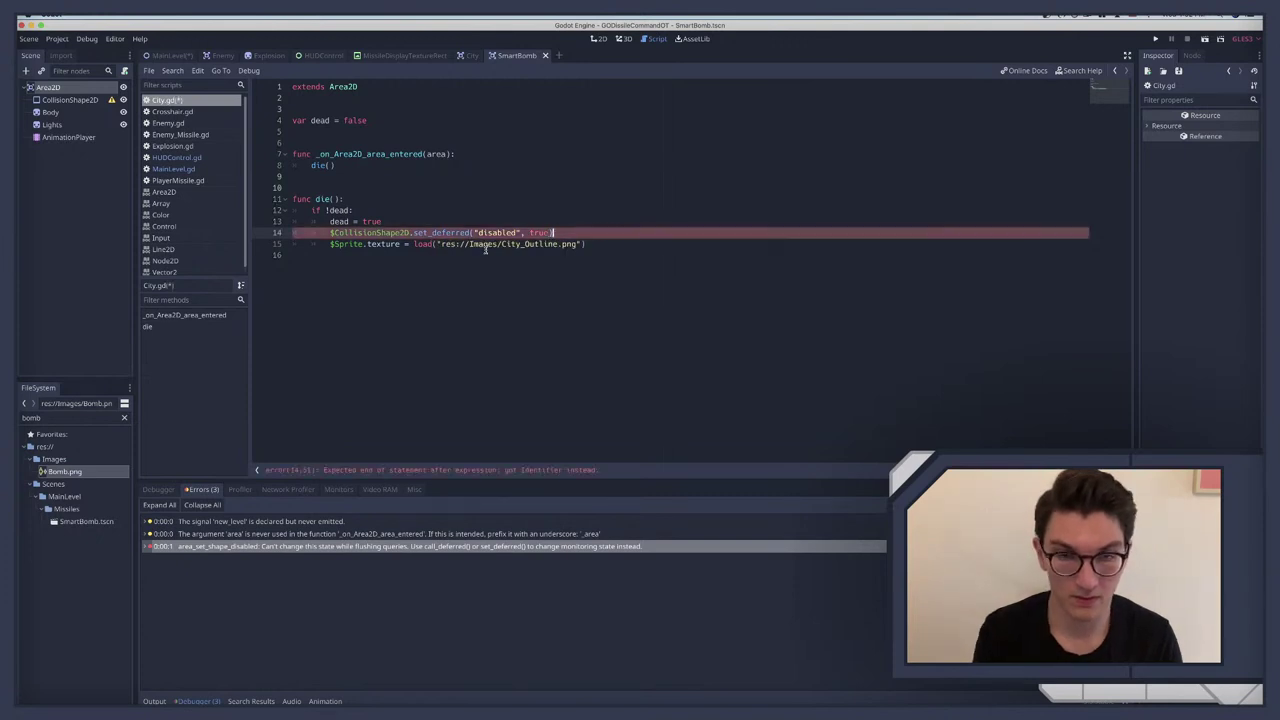
{"action": "type", "text": ")"}
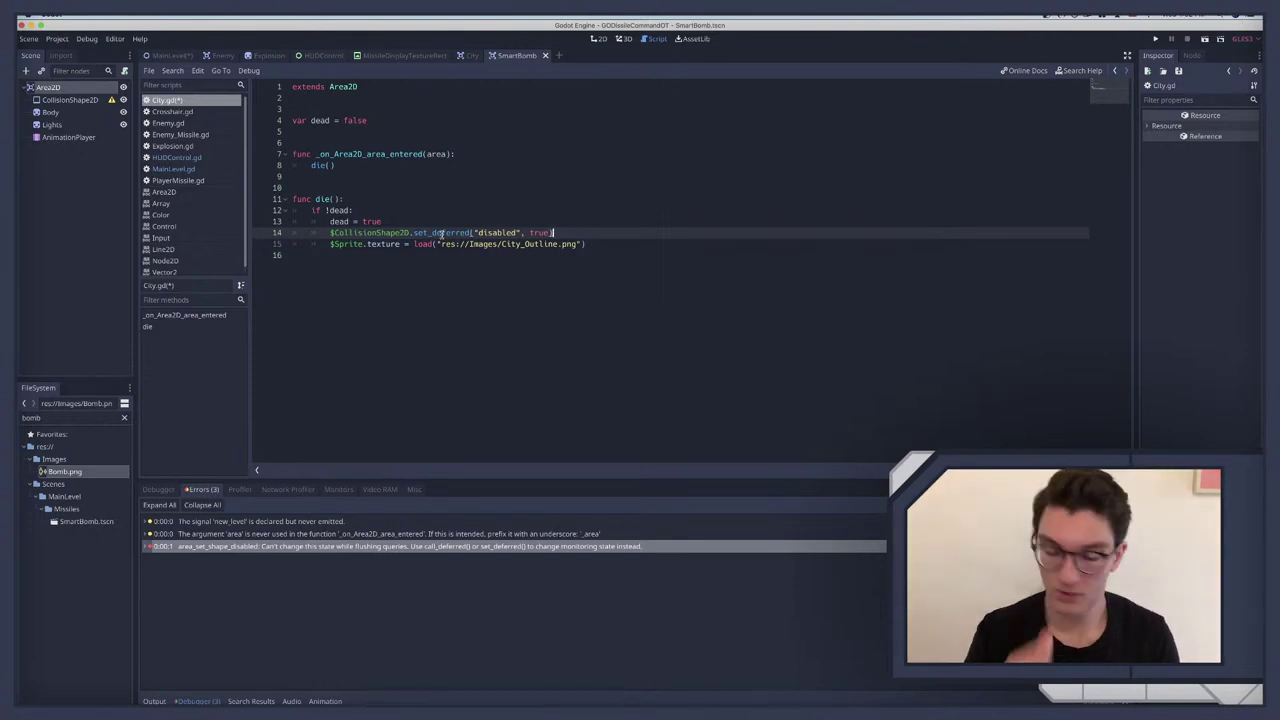
{"action": "key", "text": "ctrl+s"}
Step: Rename the root node to SmartBomb
{"action": "left_click", "coordinate": [63, 90]}
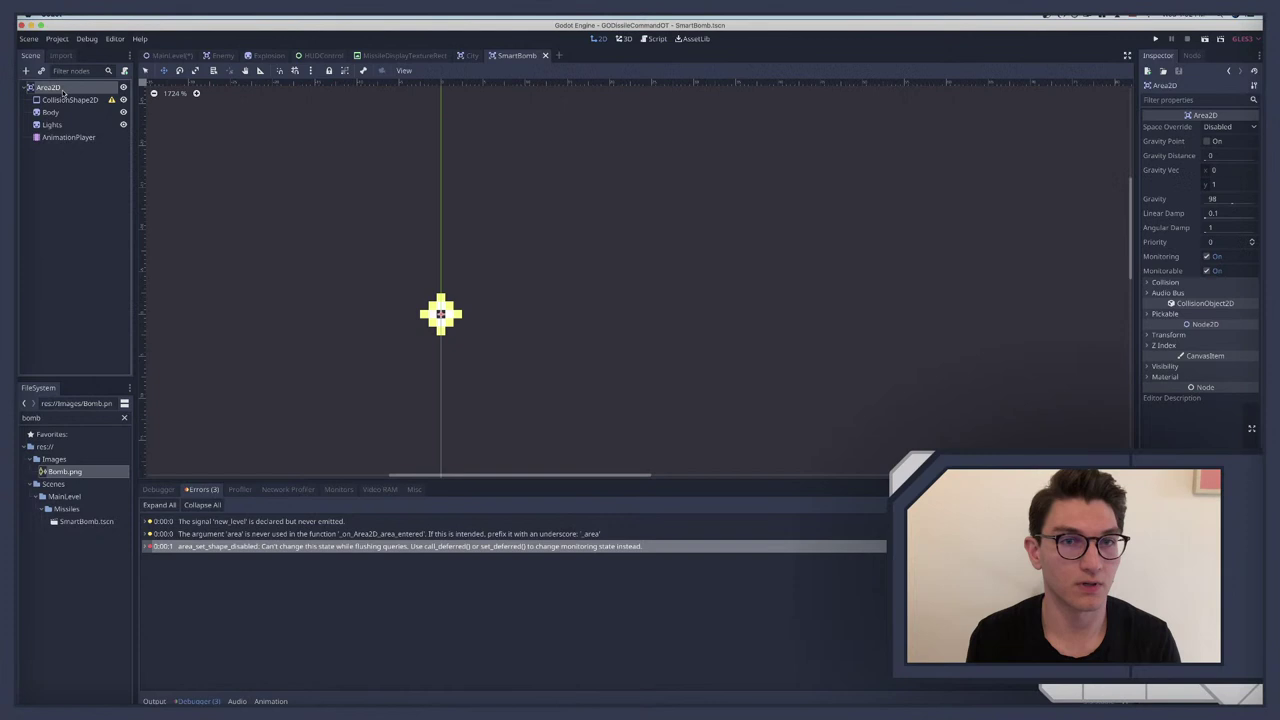
{"action": "double_click", "coordinate": [50, 88]}
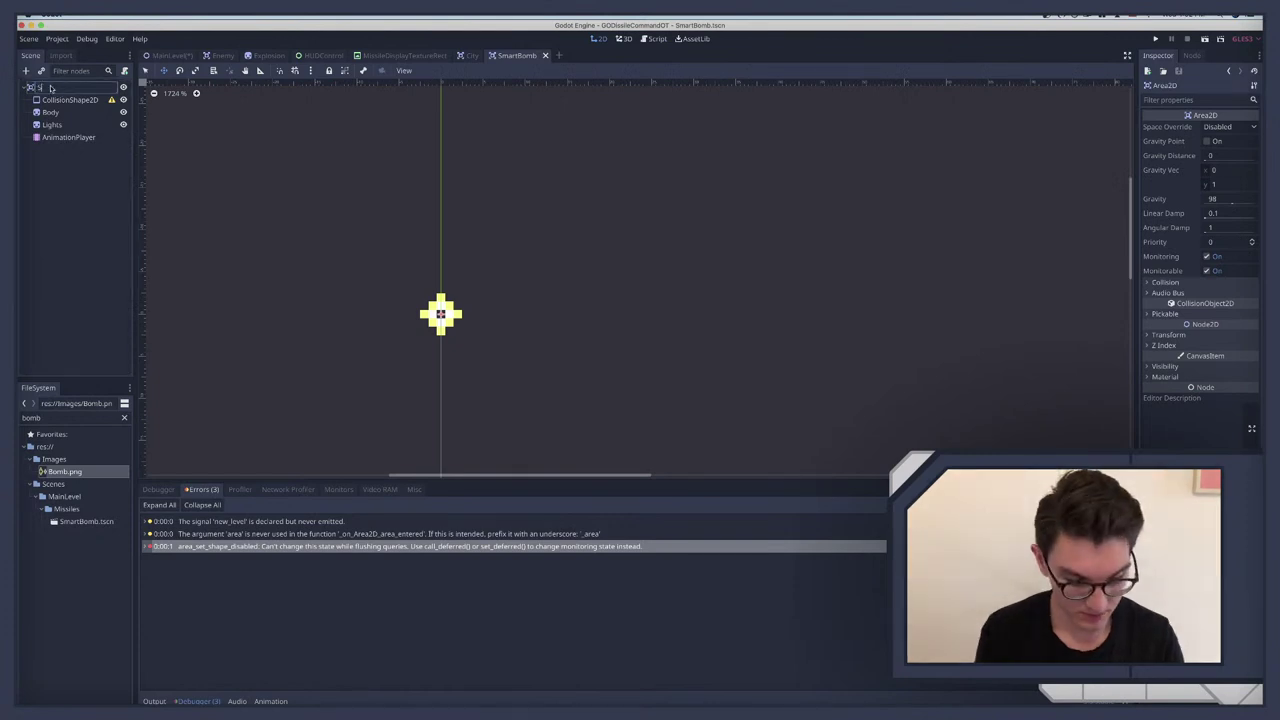
{"action": "type", "text": "SmartBomb"}
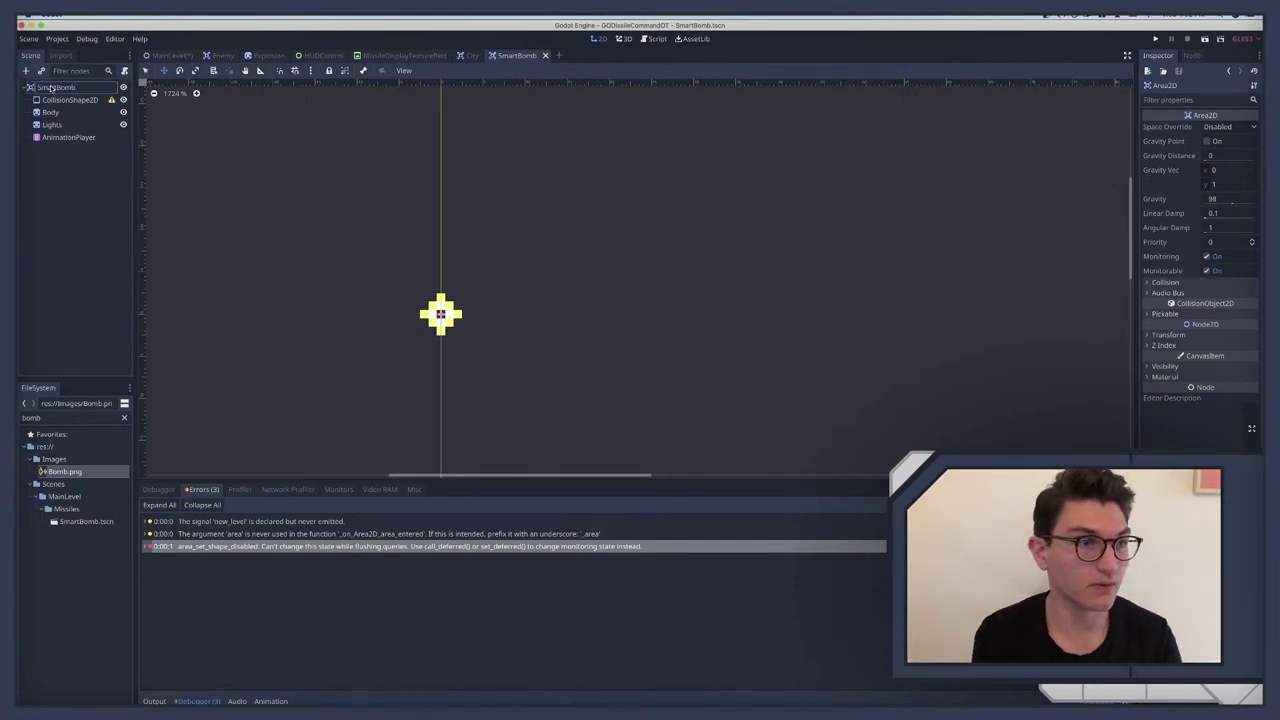
{"action": "key", "text": "Return"}
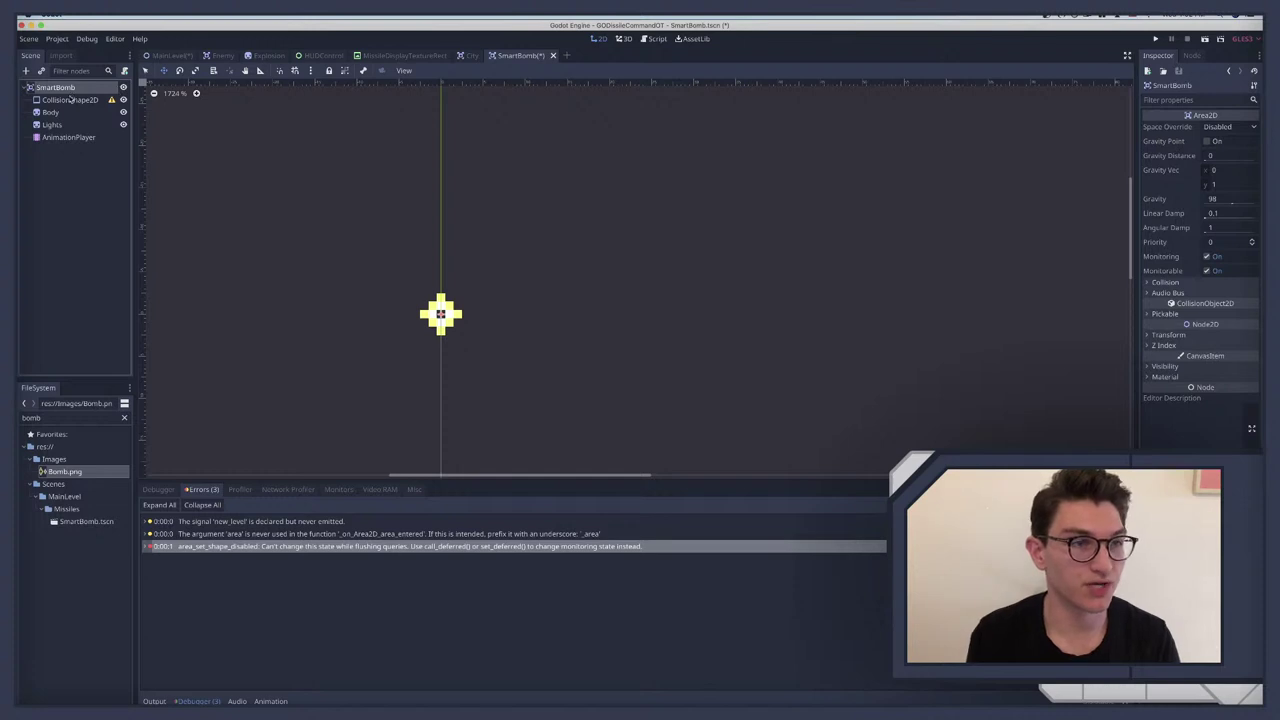
Step: Give the CollisionShape2D a circle shape shrunk to fit the bomb
{"action": "left_click", "coordinate": [70, 100]}
{"action": "left_click", "coordinate": [1222, 127]}
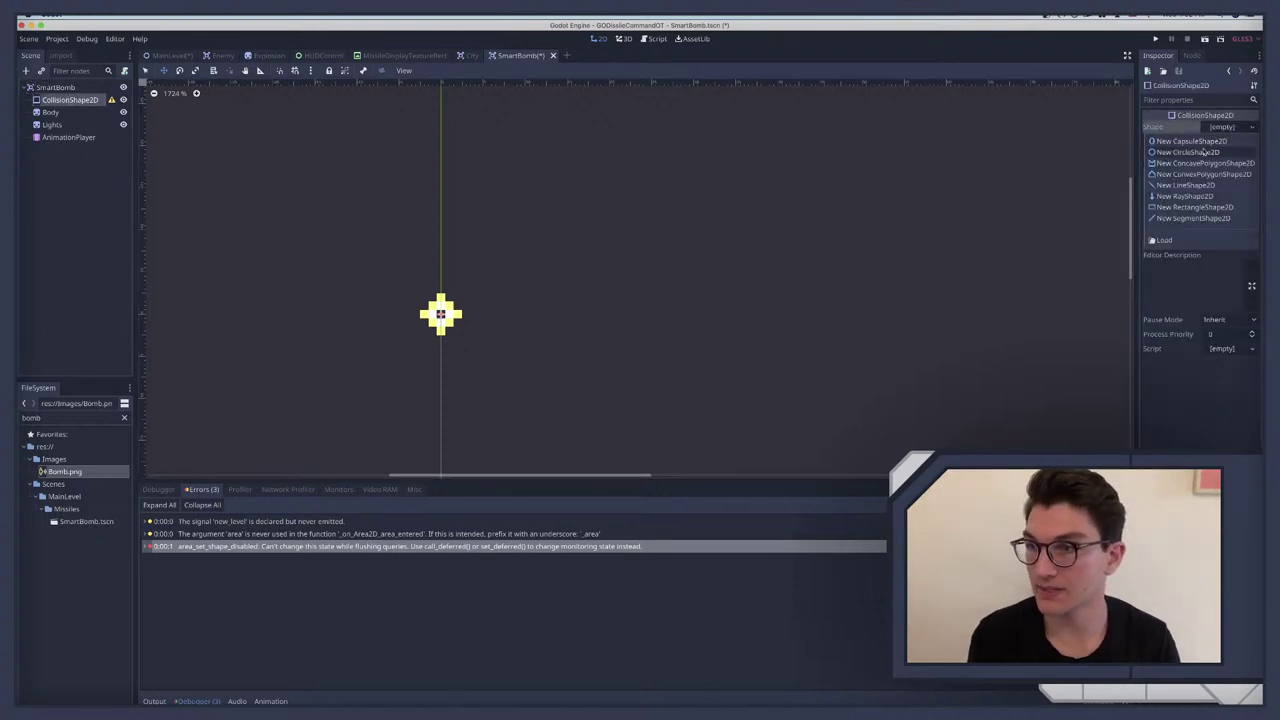
{"action": "left_click", "coordinate": [1200, 152]}
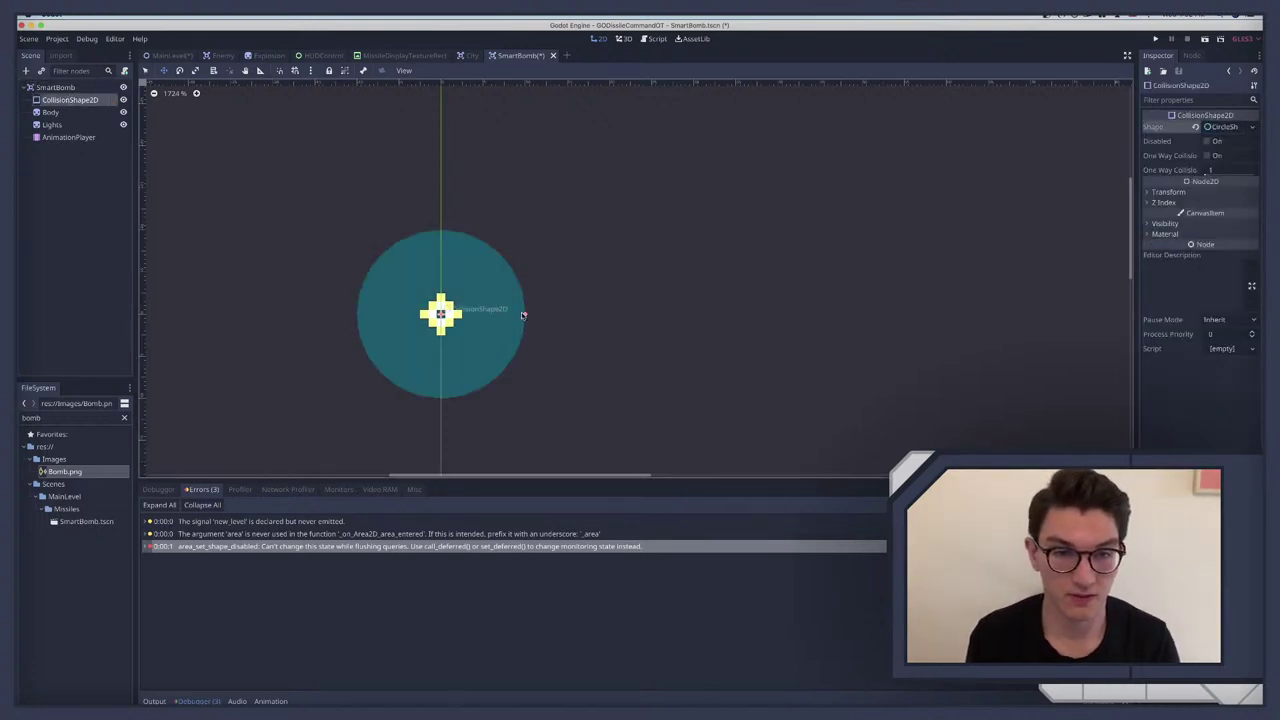
{"action": "left_click_drag", "start_coordinate": [524, 315], "coordinate": [476, 314]}
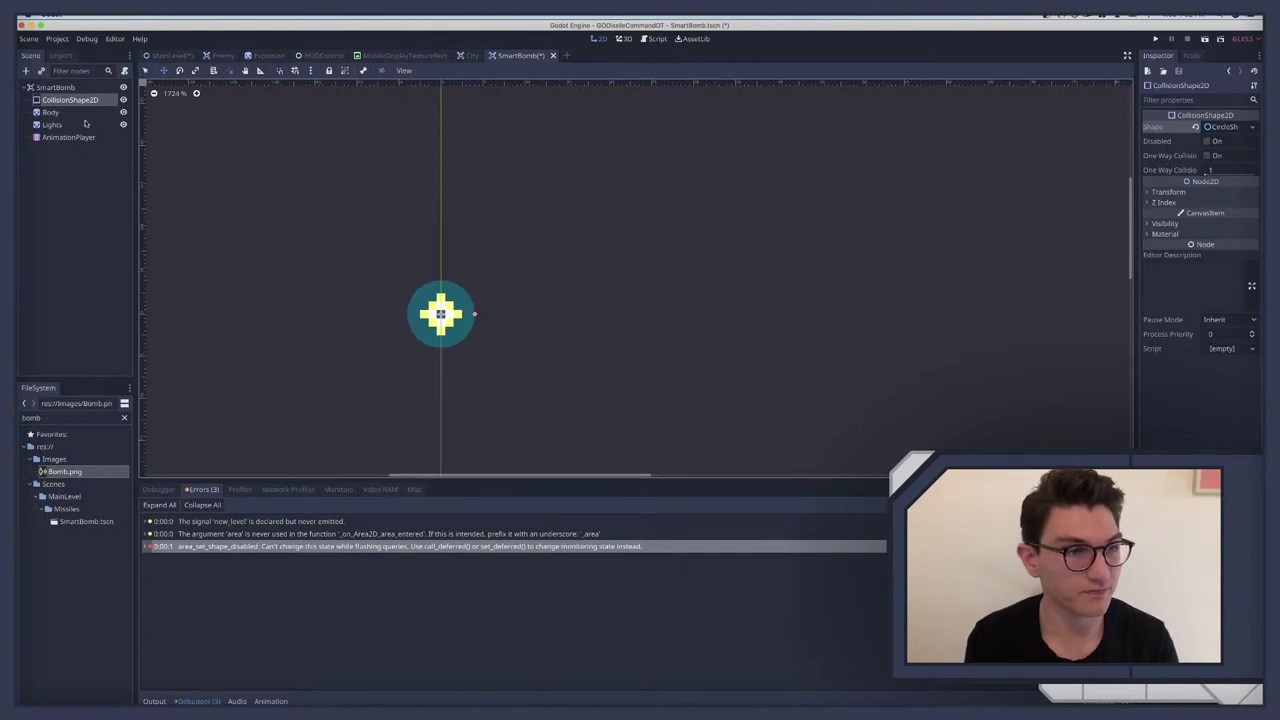
Step: Move SmartBomb's collision layer from explosion to enemy_missile
{"action": "left_click", "coordinate": [66, 87]}
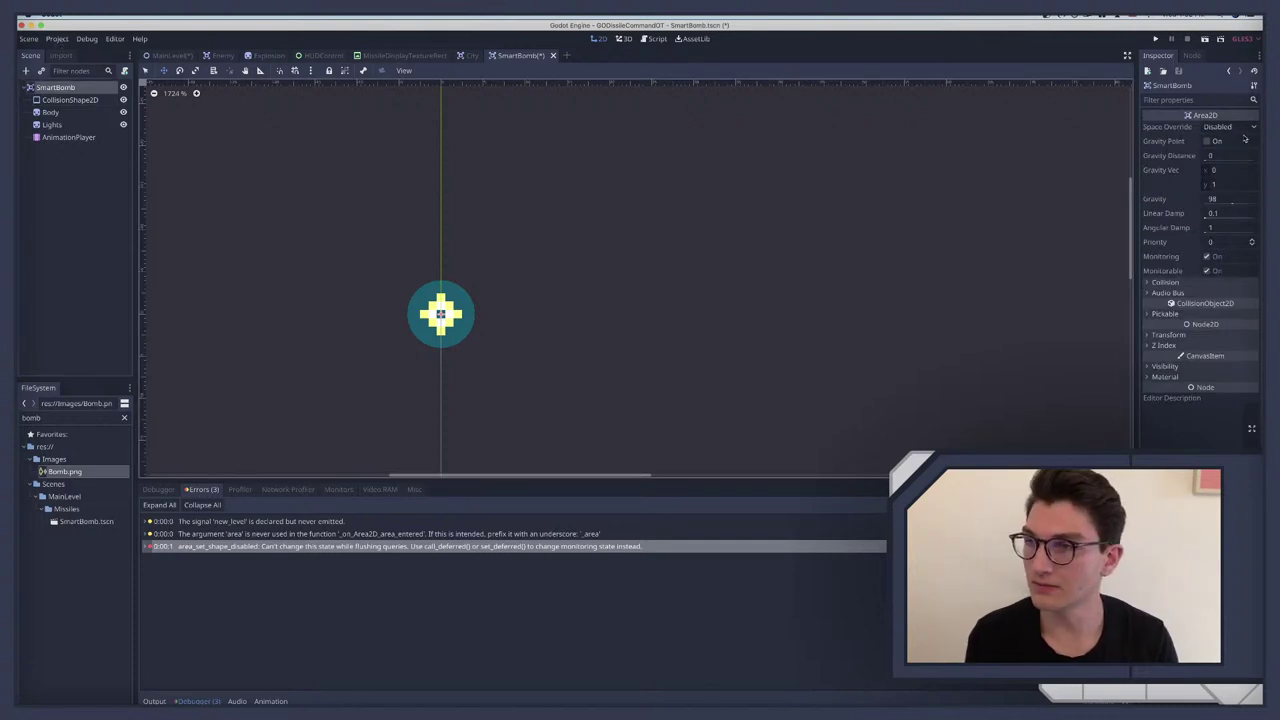
{"action": "left_click", "coordinate": [1164, 283]}
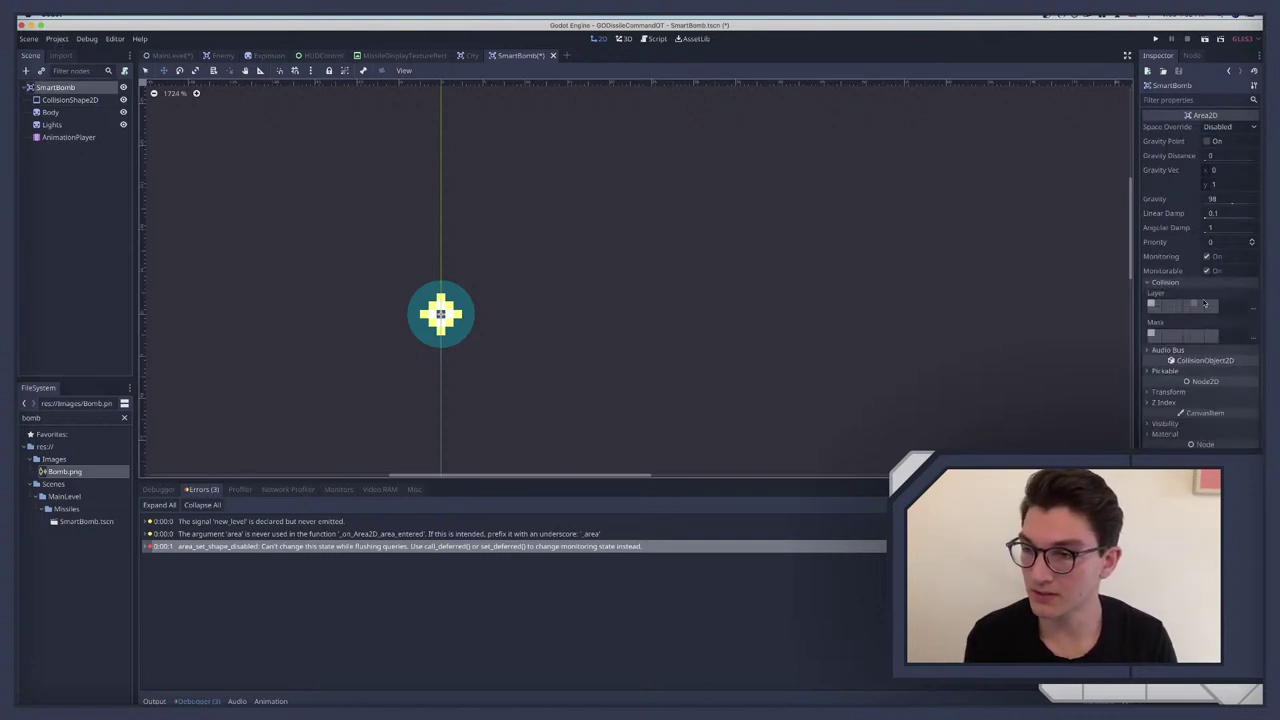
{"action": "left_click", "coordinate": [1249, 308]}
{"action": "left_click", "coordinate": [1250, 306]}
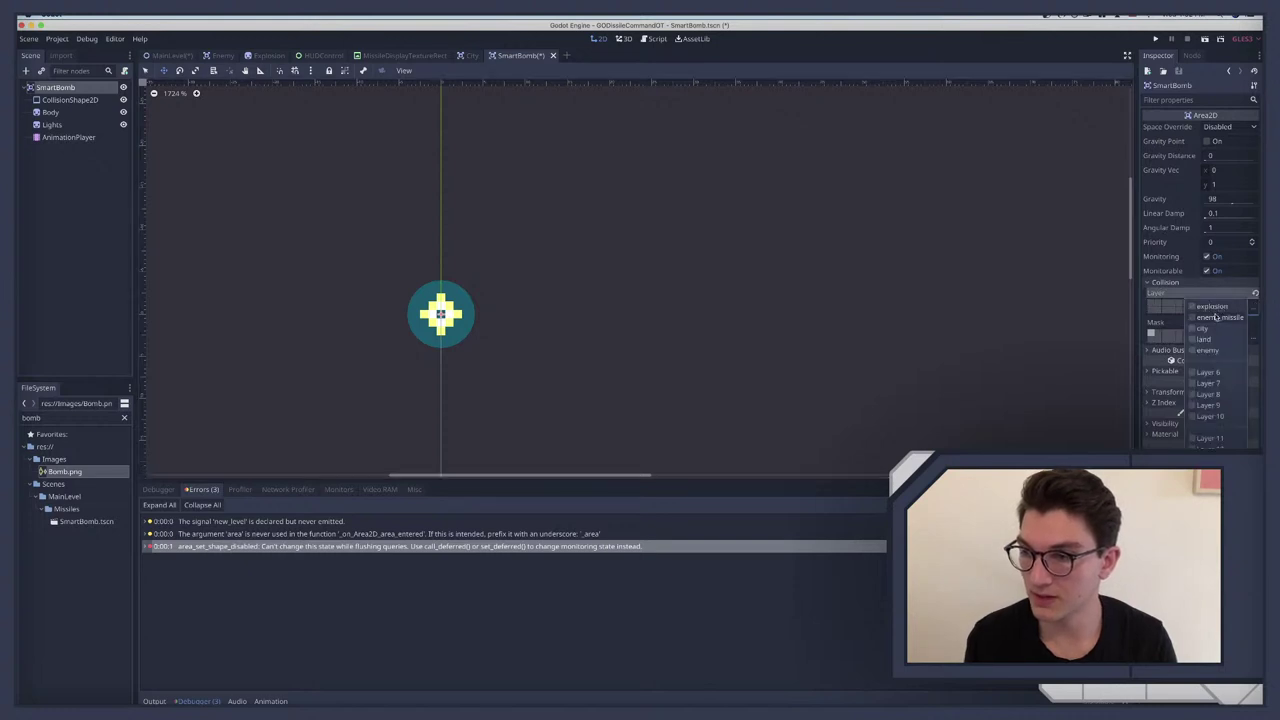
{"action": "left_click", "coordinate": [1252, 317]}
{"action": "left_click", "coordinate": [1253, 328]}
Step: Add the city and land layers to SmartBomb's collision mask
{"action": "left_click", "coordinate": [1252, 334]}
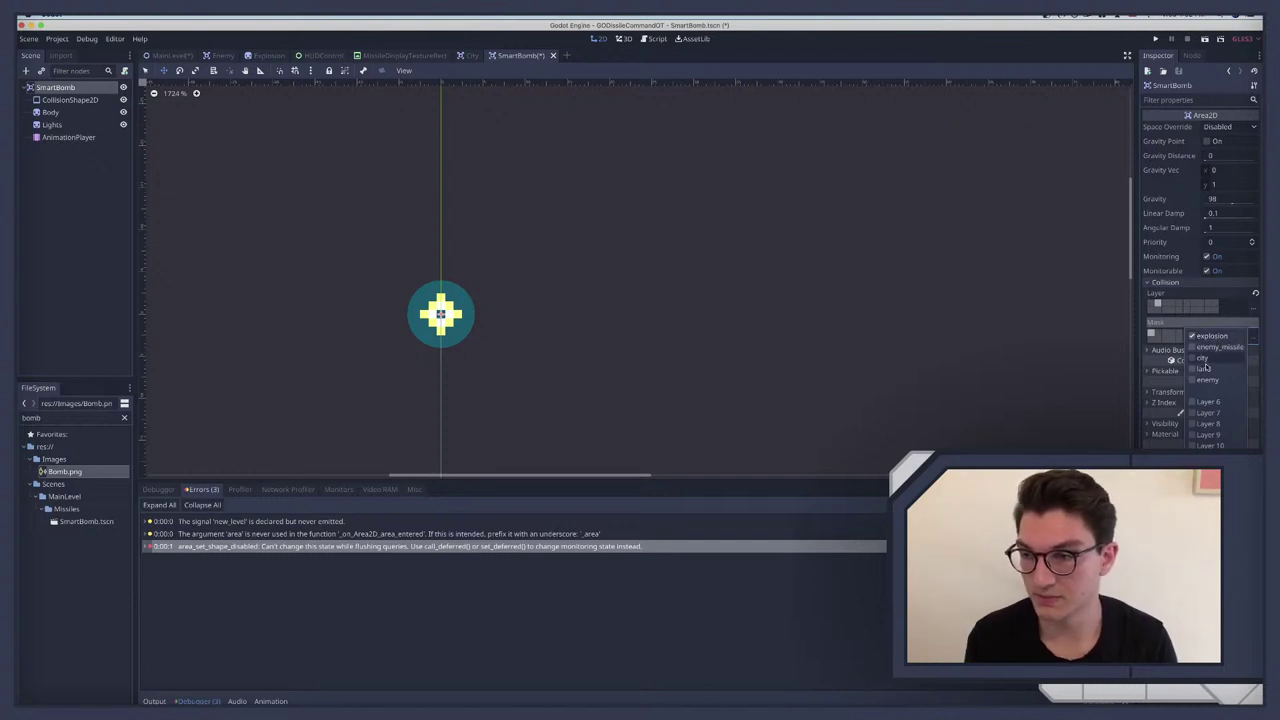
{"action": "left_click", "coordinate": [1203, 358]}
{"action": "left_click", "coordinate": [1203, 369]}
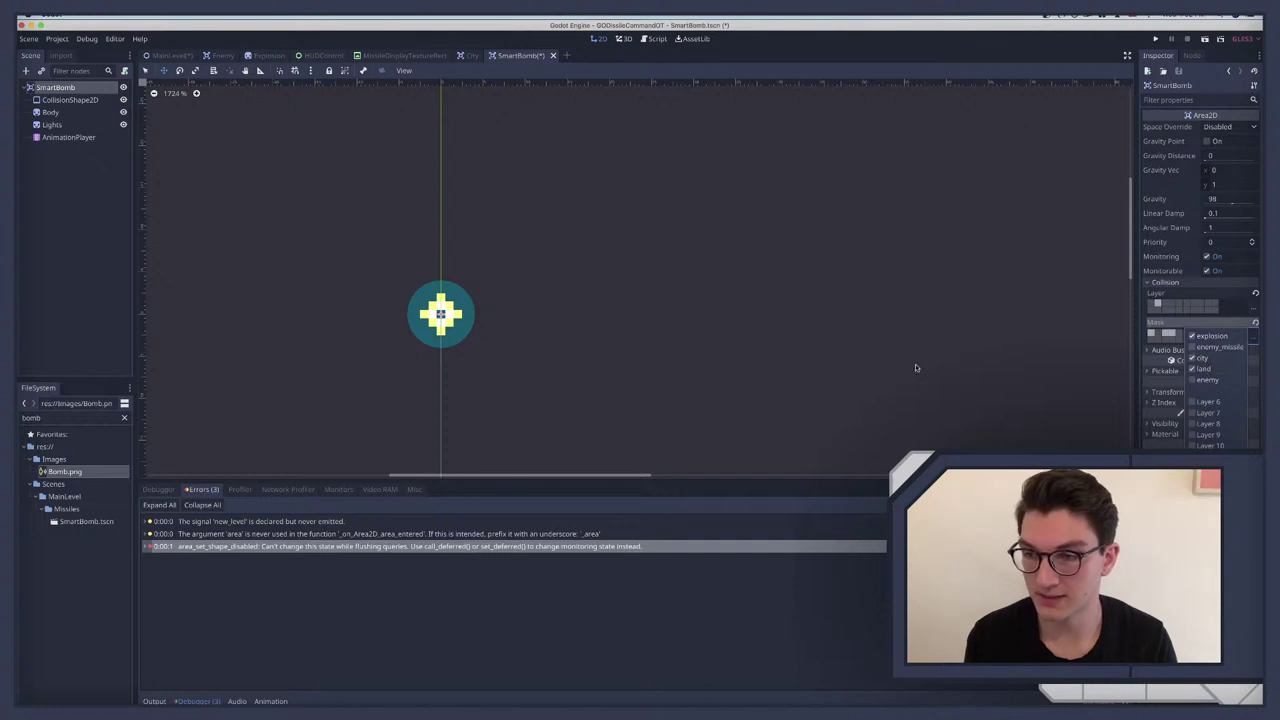
{"action": "left_click", "coordinate": [60, 162]}
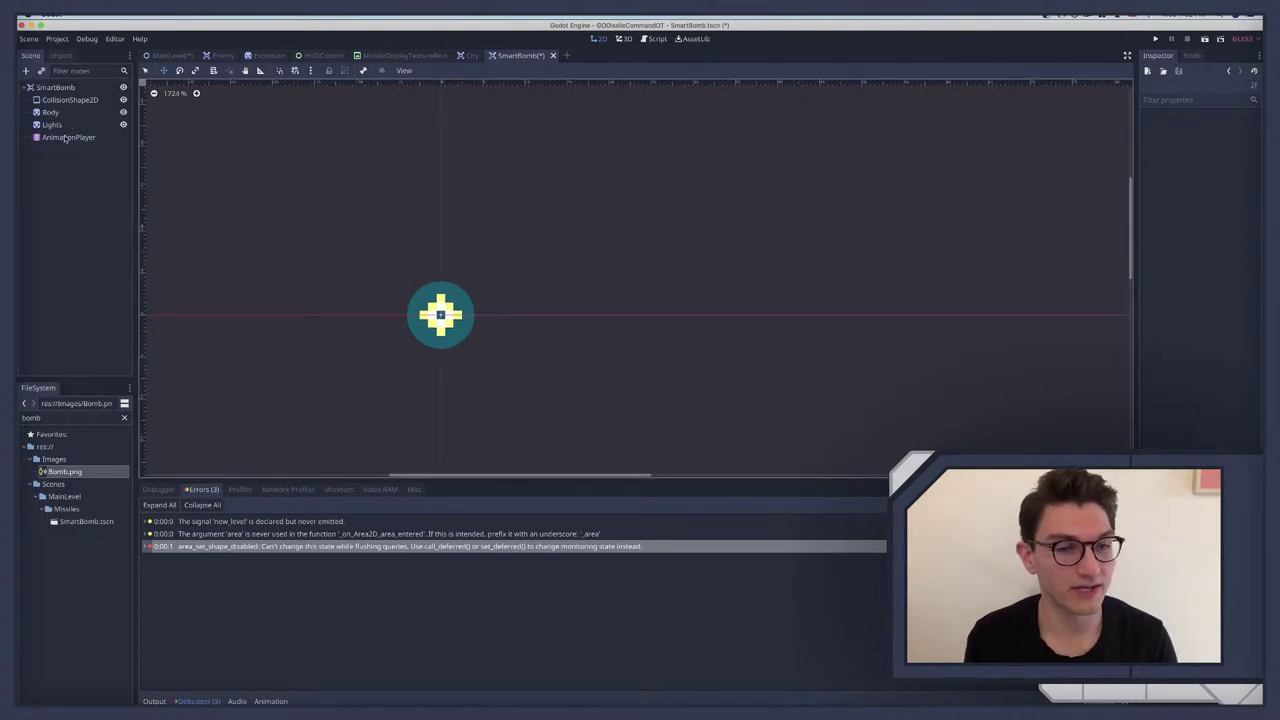
Step: Add an empty animation named 'normal' to SmartBomb's AnimationPlayer with the playhead at 0, then select Lights
{"action": "left_click", "coordinate": [66, 137]}
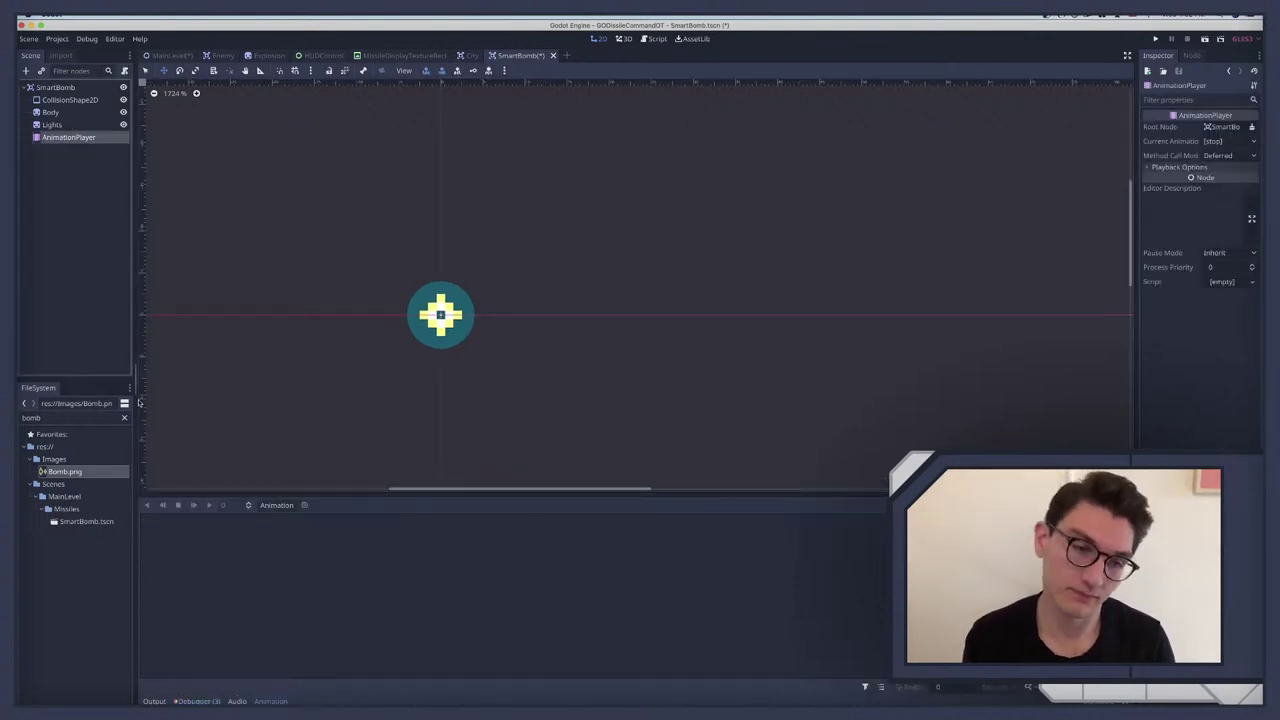
{"action": "left_click", "coordinate": [276, 505]}
{"action": "left_click", "coordinate": [275, 521]}
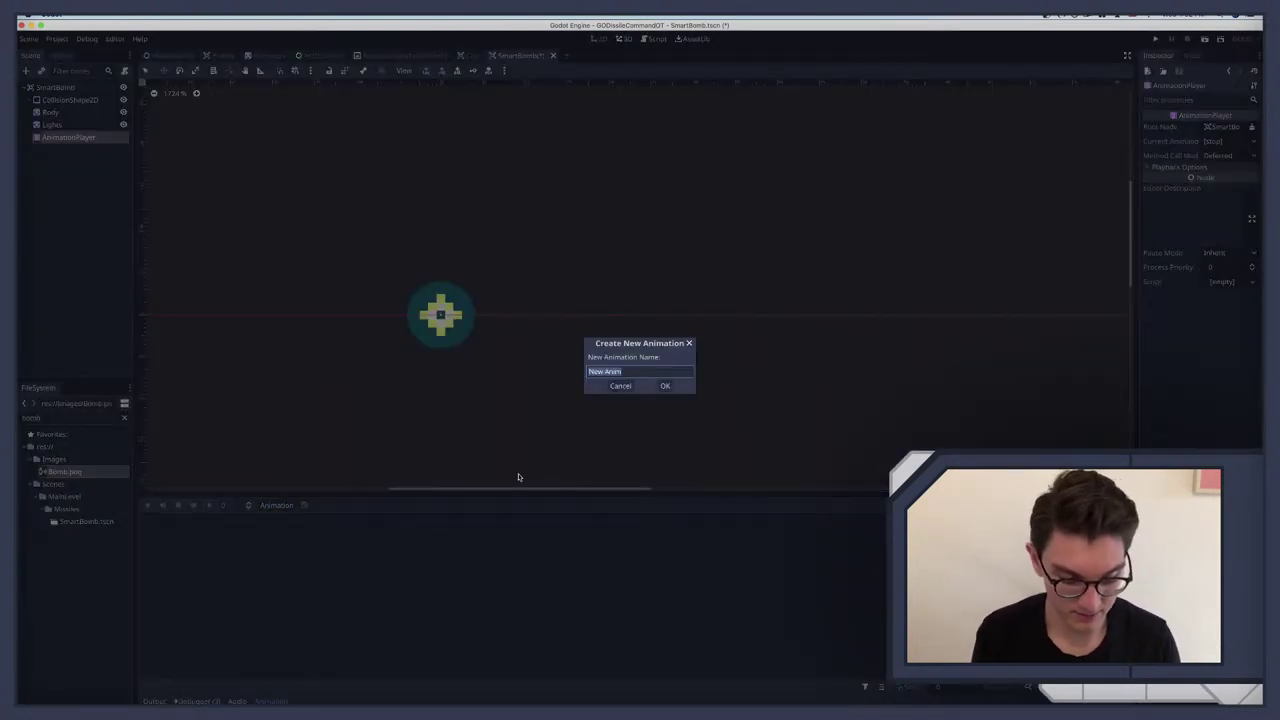
{"action": "type", "text": "normal"}
{"action": "key", "text": "Return"}
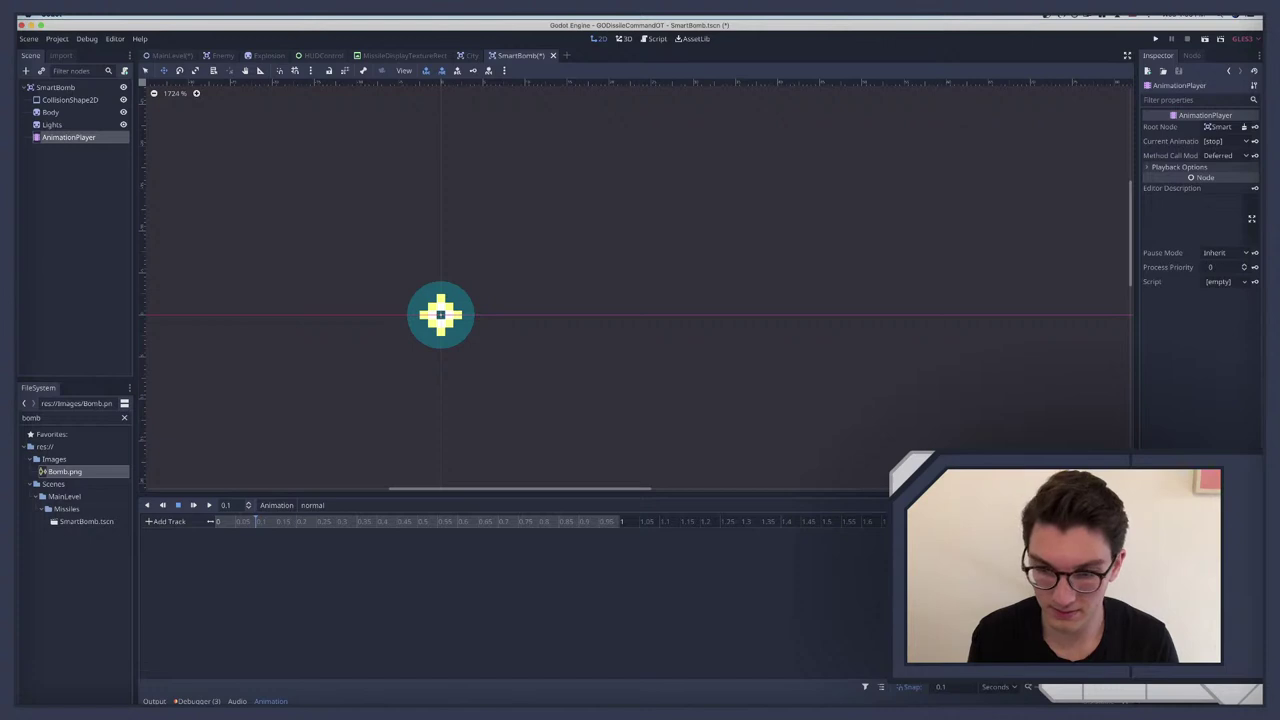
{"action": "left_click", "coordinate": [218, 521]}
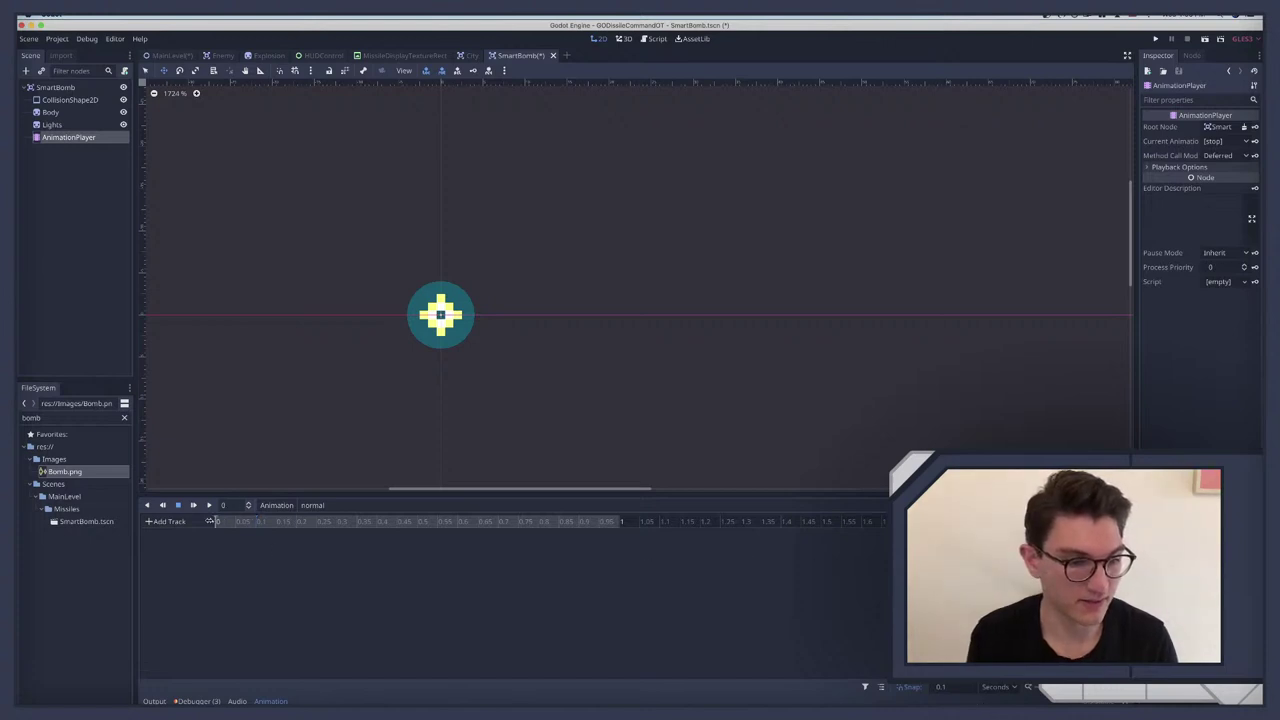
{"action": "left_click", "coordinate": [52, 124]}
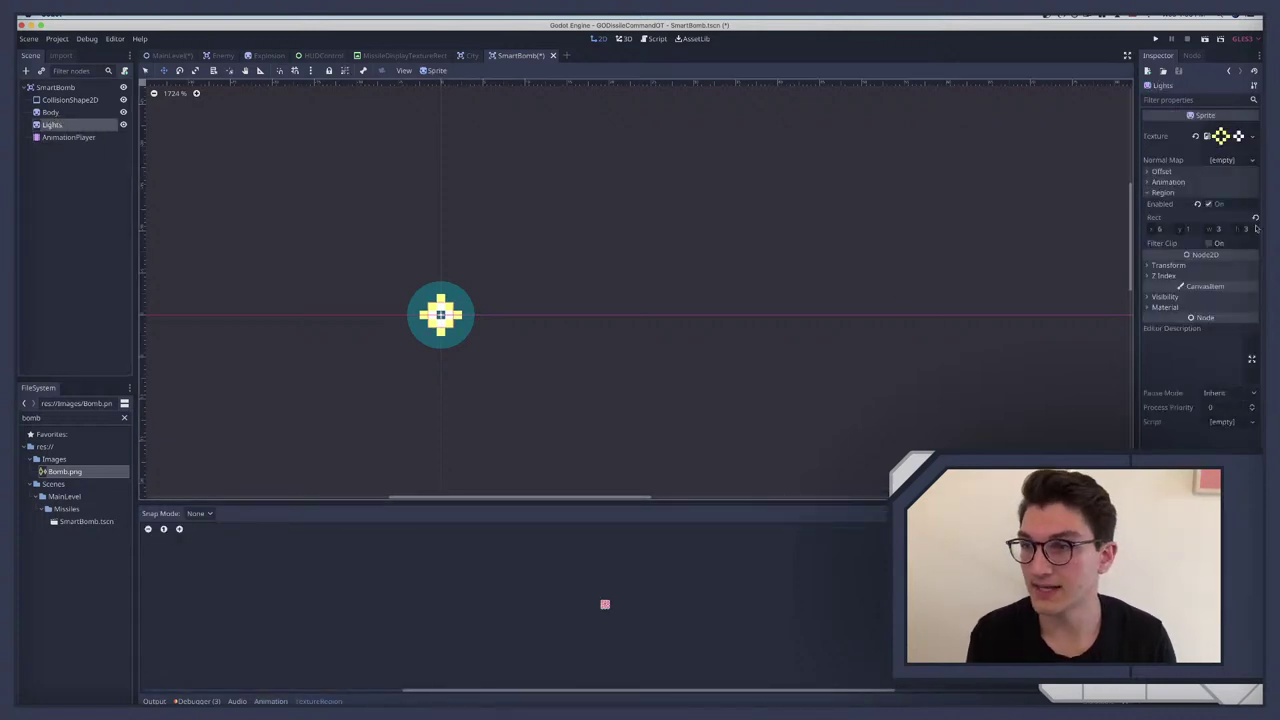
Step: Hide the Lights sprite and key its visible property as off at time 0
{"action": "left_click", "coordinate": [1166, 297]}
{"action": "left_click", "coordinate": [1209, 309]}
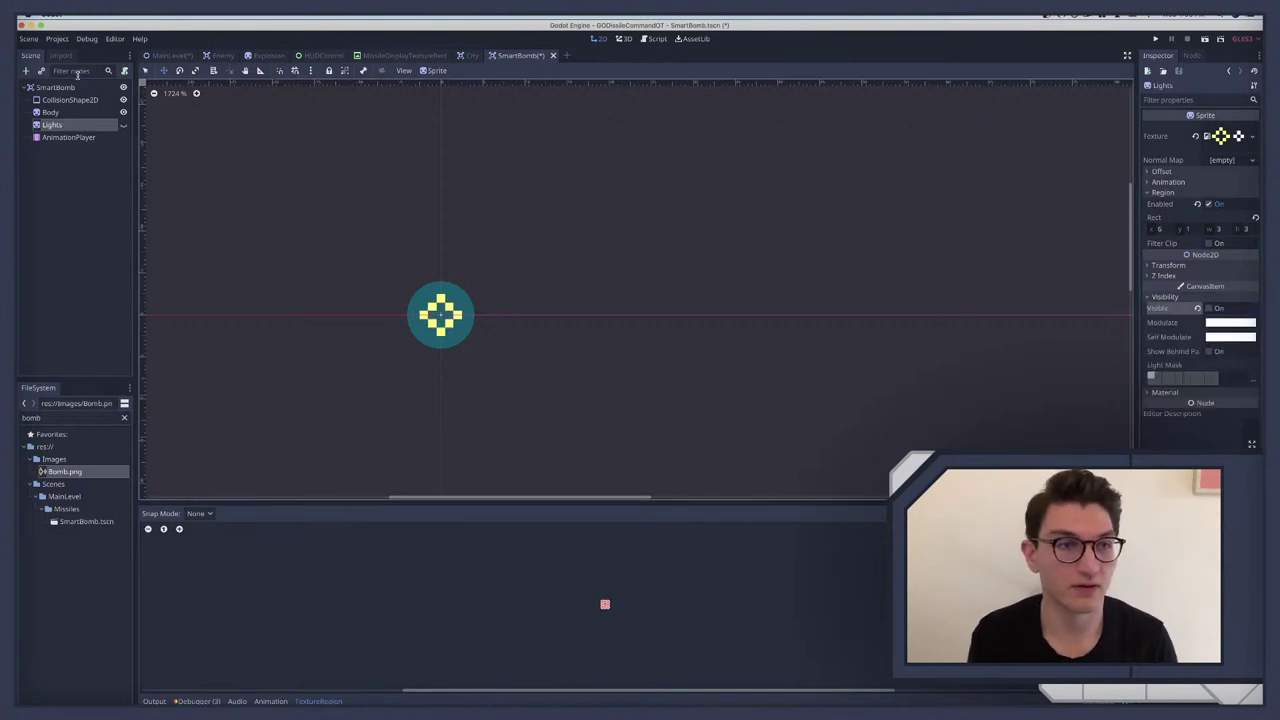
{"action": "left_click", "coordinate": [270, 701]}
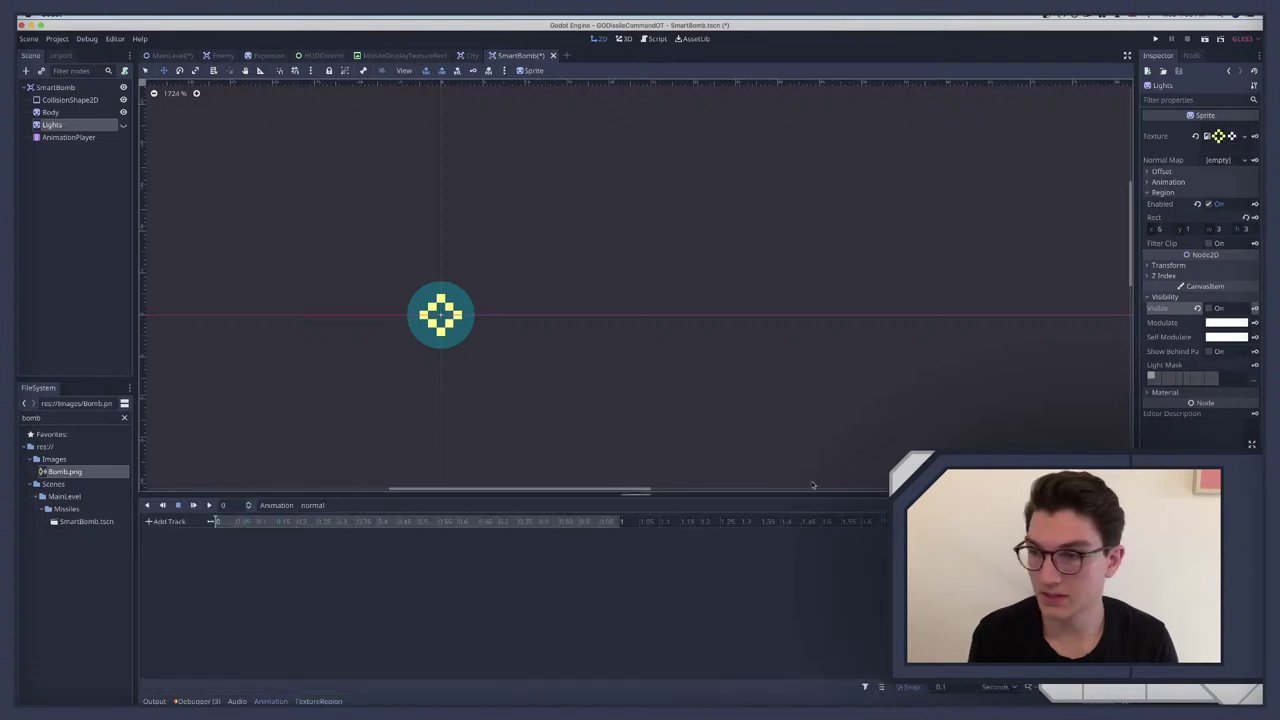
{"action": "left_click", "coordinate": [1255, 309]}
{"action": "left_click", "coordinate": [673, 385]}
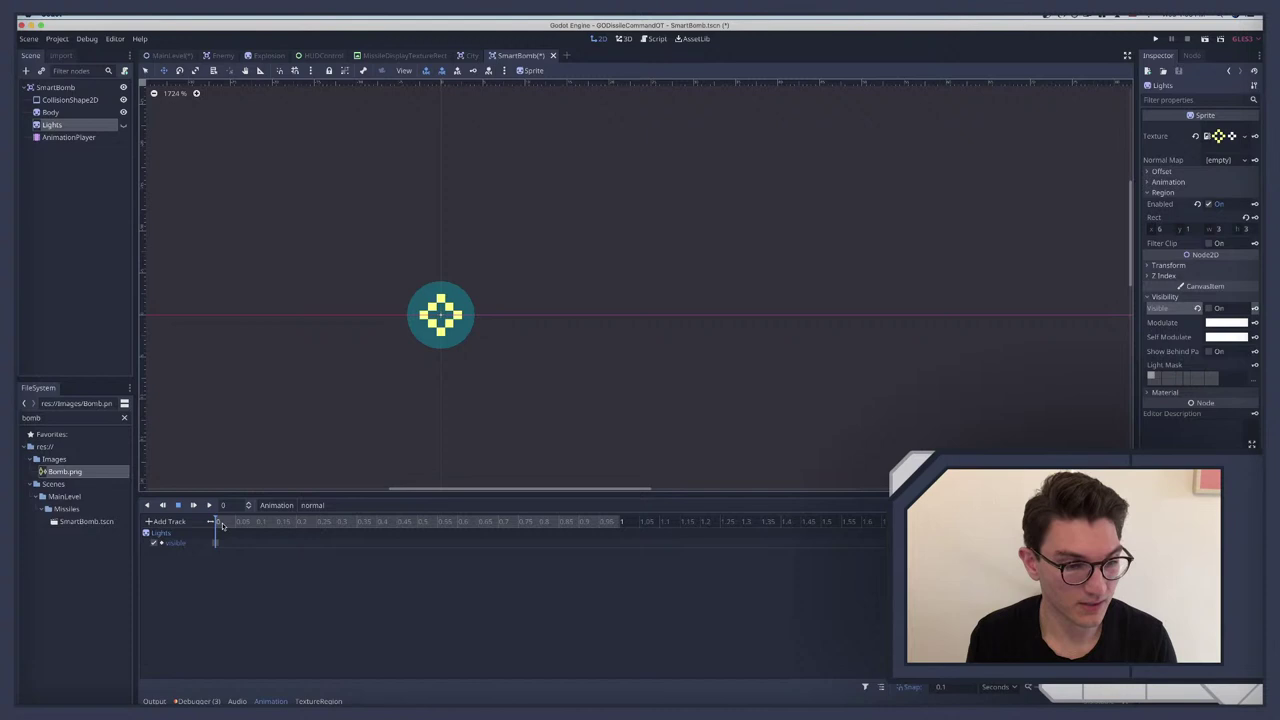
Step: At 0.5 seconds, make Lights visible again, key it, and save the scene
{"action": "left_click_drag", "start_coordinate": [222, 524], "coordinate": [258, 524]}
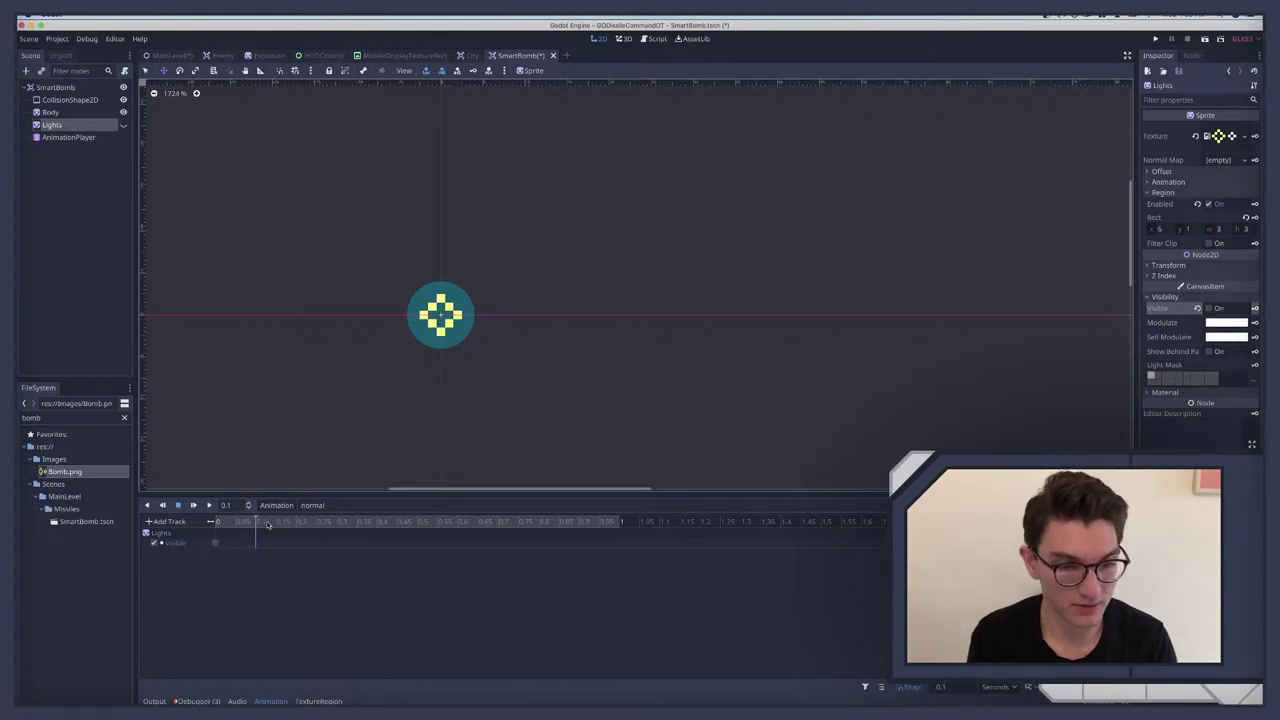
{"action": "left_click_drag", "start_coordinate": [269, 525], "coordinate": [425, 528]}
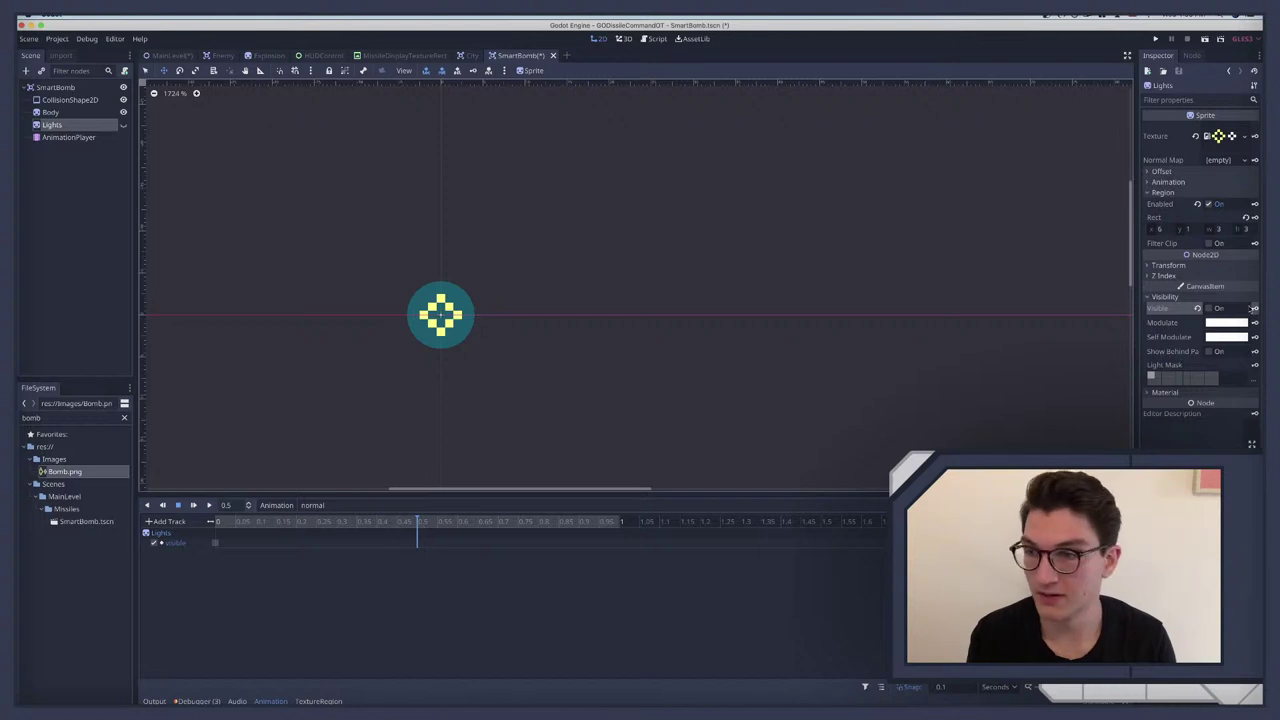
{"action": "left_click", "coordinate": [1209, 308]}
{"action": "left_click", "coordinate": [1254, 309]}
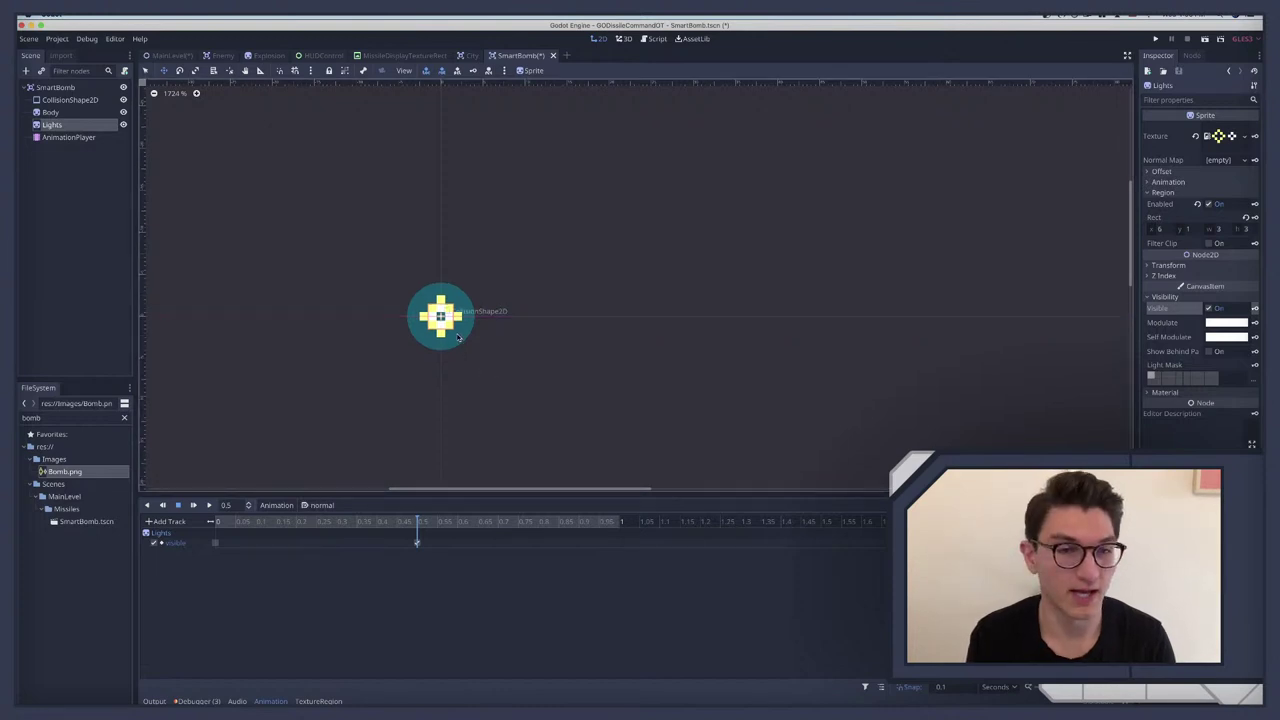
{"action": "scroll", "coordinate": [457, 337], "scroll_direction": "left", "scroll_amount": 3}
{"action": "scroll", "coordinate": [457, 337], "scroll_direction": "up", "scroll_amount": 2}
{"action": "scroll", "coordinate": [457, 337], "scroll_direction": "right", "scroll_amount": 1}
{"action": "scroll", "coordinate": [457, 337], "scroll_direction": "down", "scroll_amount": 1}
{"action": "key", "text": "super+s"}
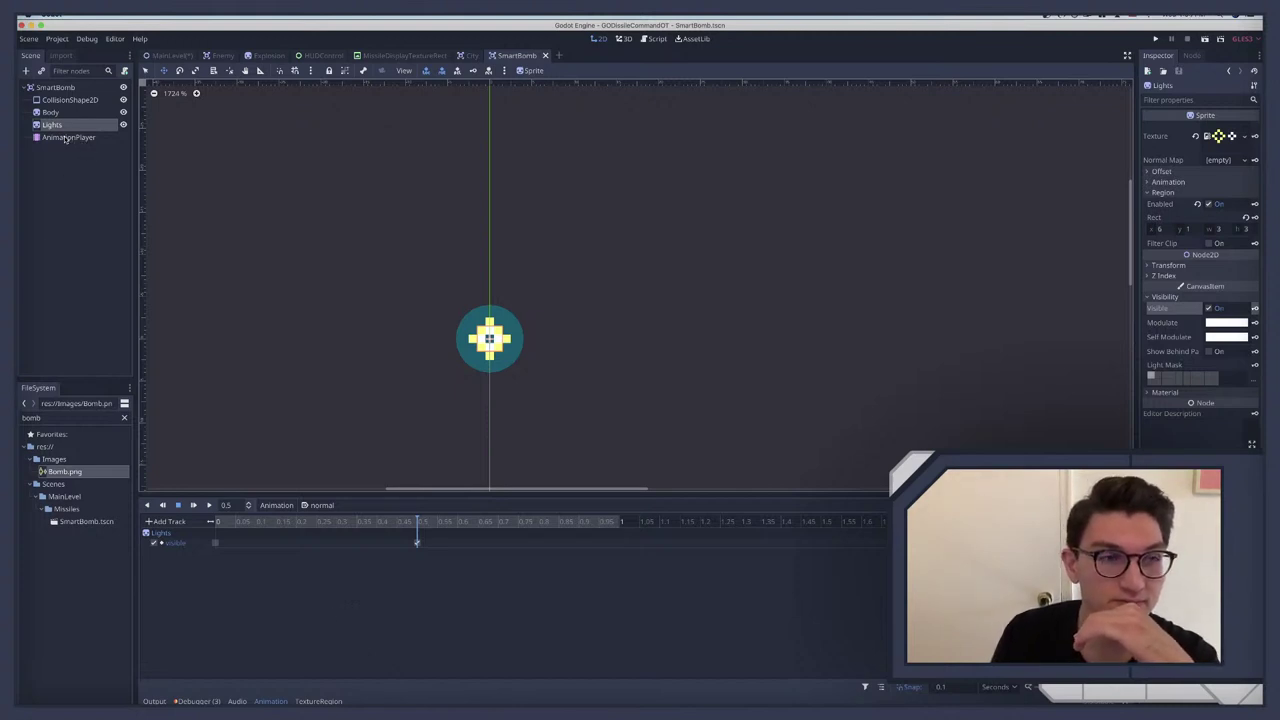
Step: Delete the AnimationPlayer node from the SmartBomb scene
{"action": "left_click", "coordinate": [66, 138]}
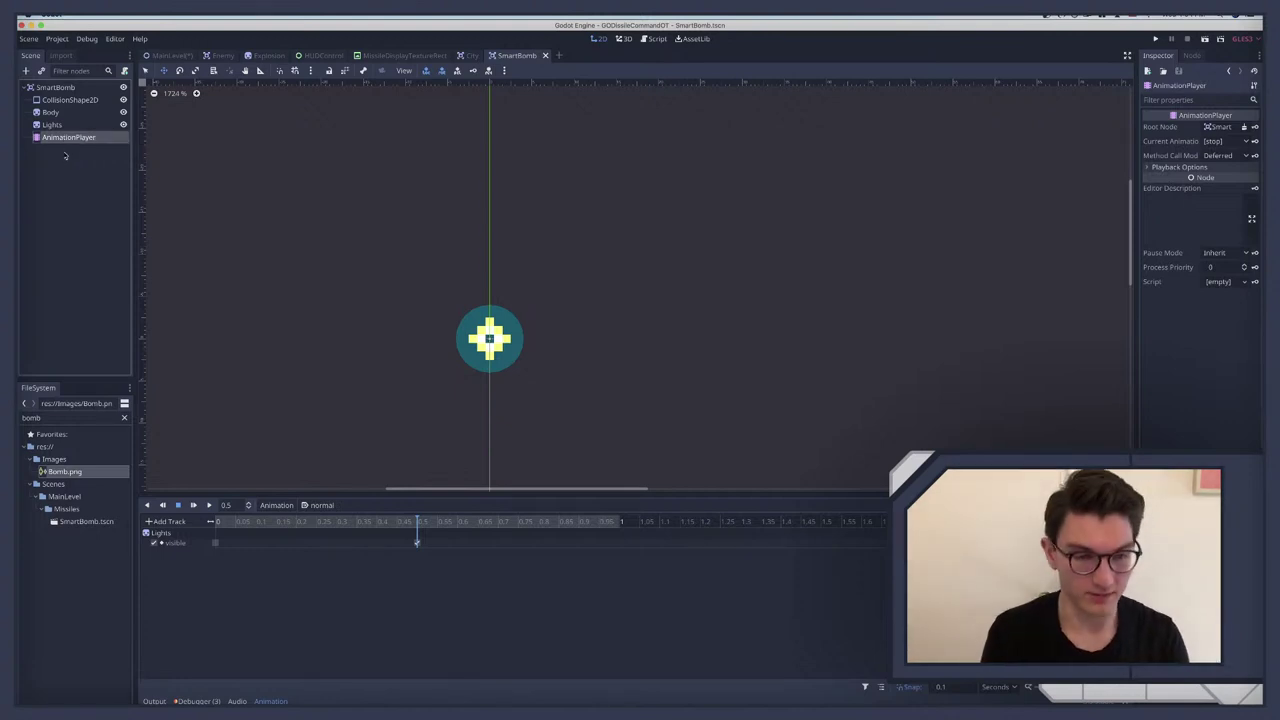
{"action": "key", "text": "Delete"}
{"action": "key", "text": "Return"}
Step: Attach a new script, SmartBomb.gd, to the SmartBomb root node
{"action": "left_click", "coordinate": [80, 88]}
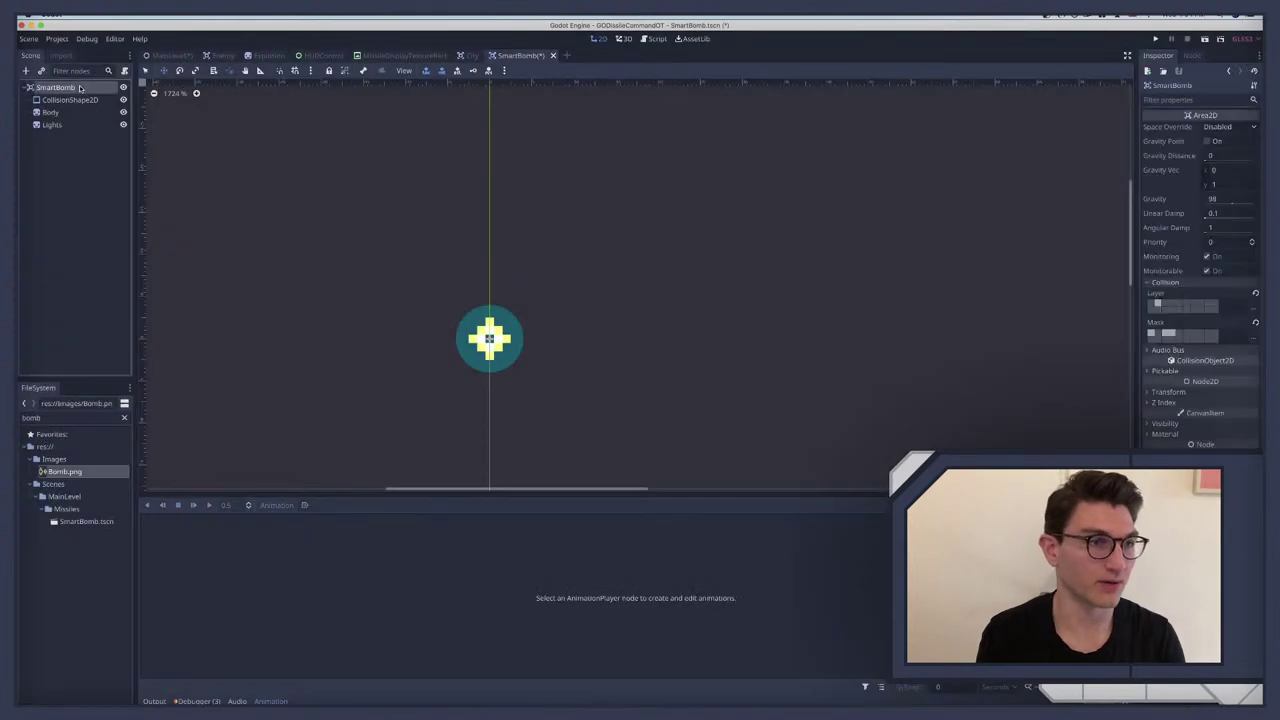
{"action": "left_click", "coordinate": [124, 72]}
{"action": "key", "text": "Return"}
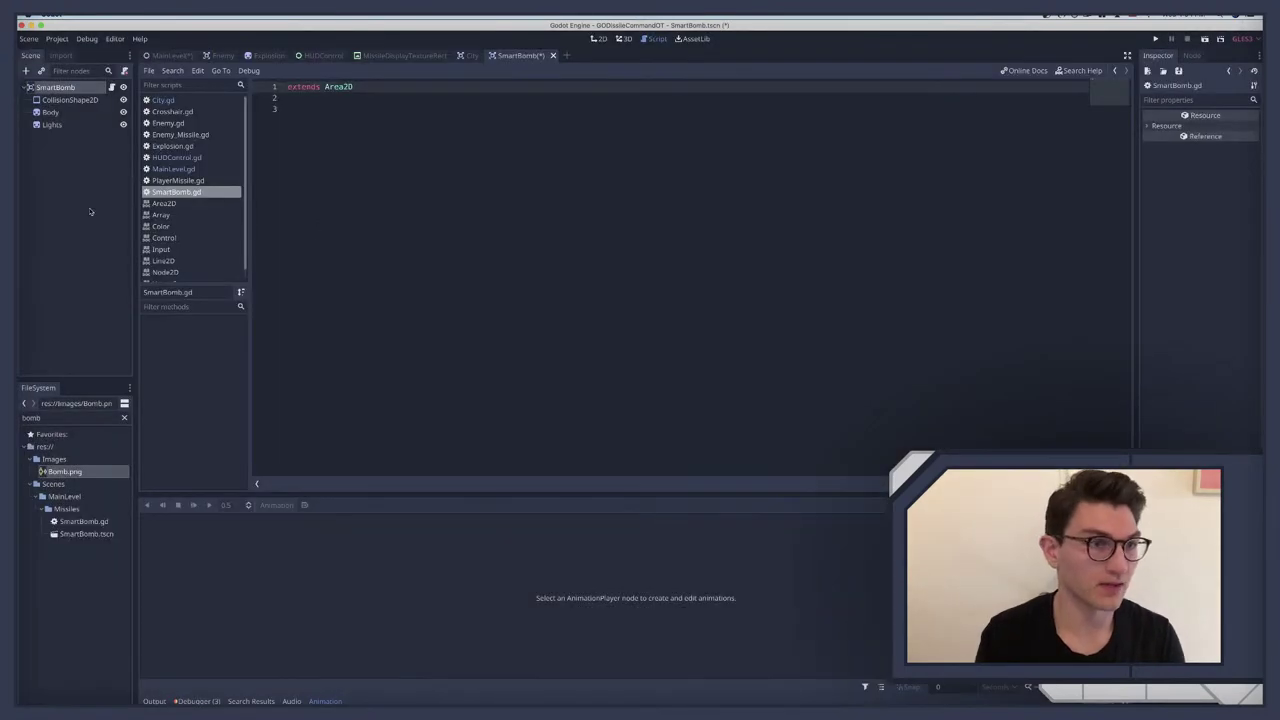
Step: Add a Timer child with a 0.5 second wait time and Autostart on
{"action": "left_click", "coordinate": [52, 88]}
{"action": "key", "text": "ctrl+a"}
{"action": "type", "text": "time"}
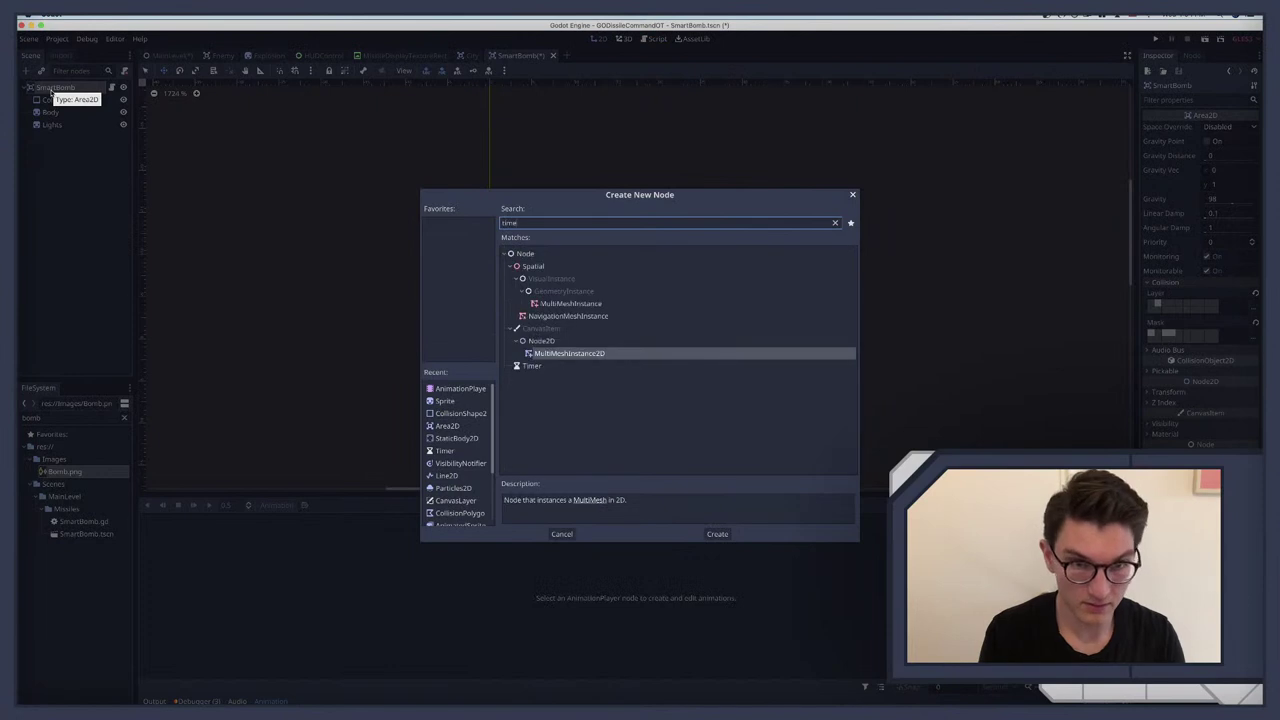
{"action": "type", "text": "r"}
{"action": "key", "text": "Return"}
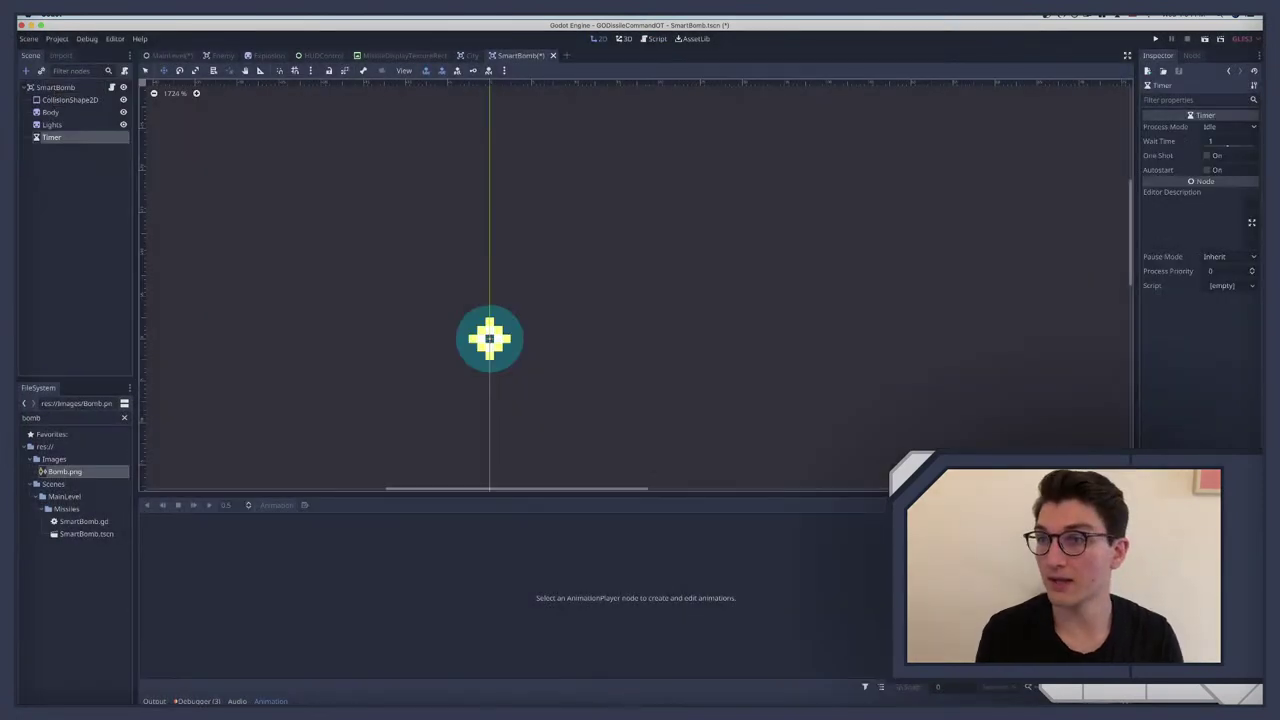
{"action": "left_click", "coordinate": [1217, 141]}
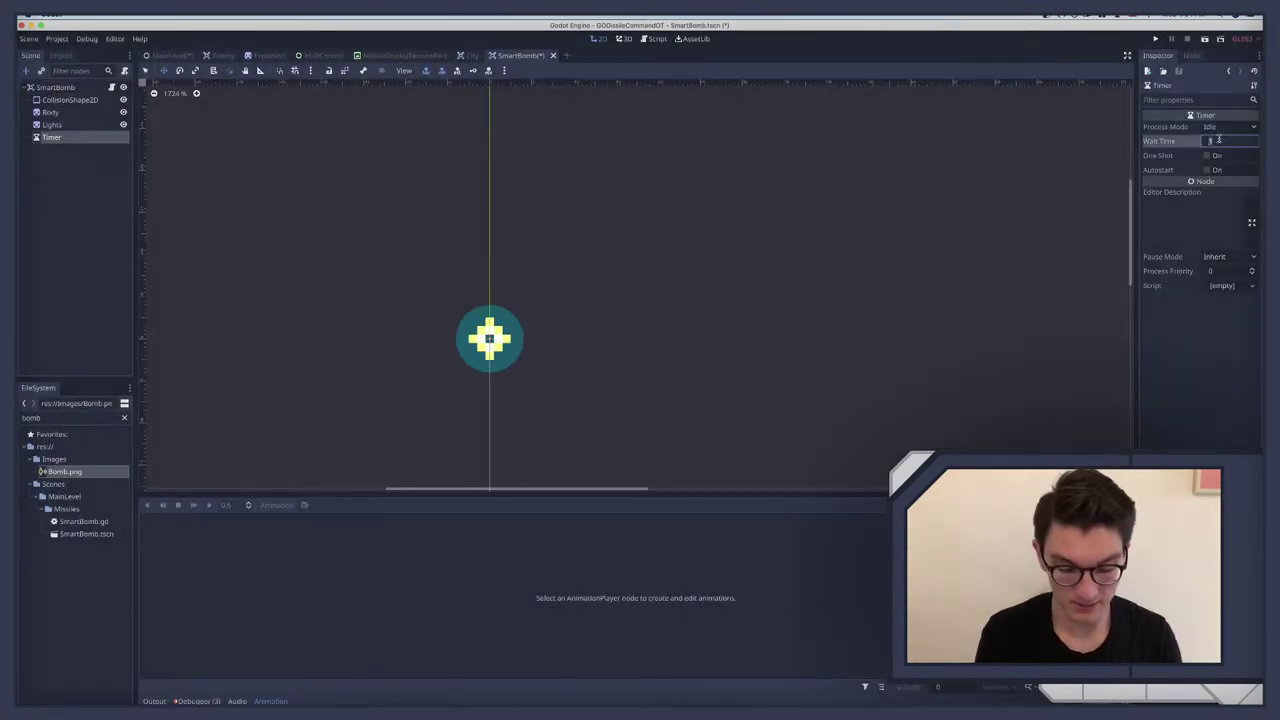
{"action": "type", "text": "0.5"}
{"action": "key", "text": "Return"}
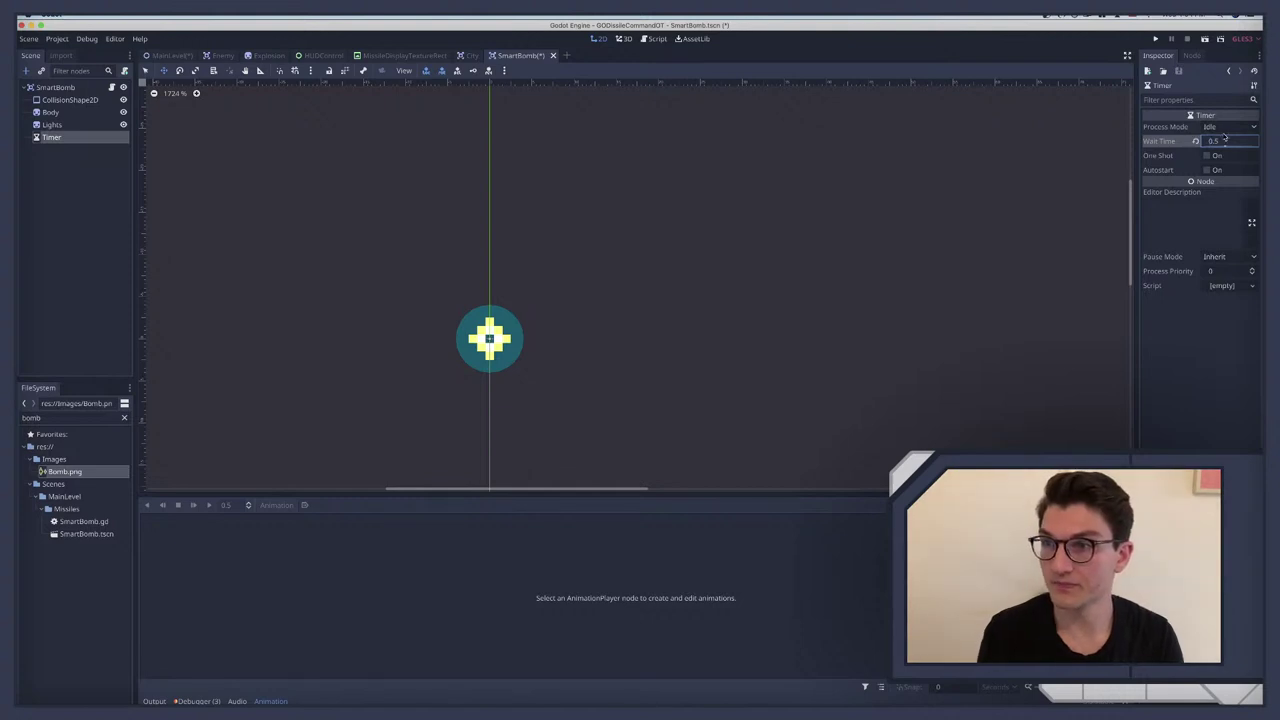
{"action": "left_click", "coordinate": [1207, 169]}
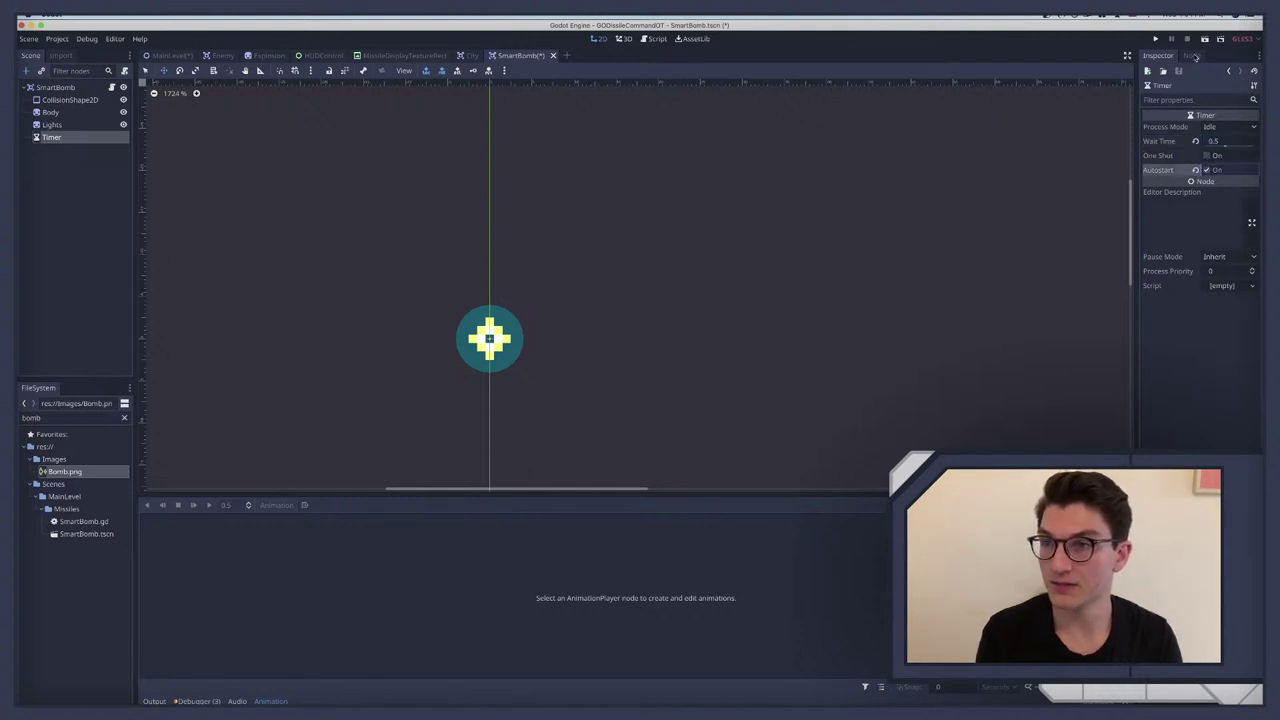
Step: Connect the Timer's timeout signal to SmartBomb.gd and declare var lights_visible = false
{"action": "left_click", "coordinate": [1191, 56]}
{"action": "double_click", "coordinate": [1175, 115]}
{"action": "left_click", "coordinate": [757, 477]}
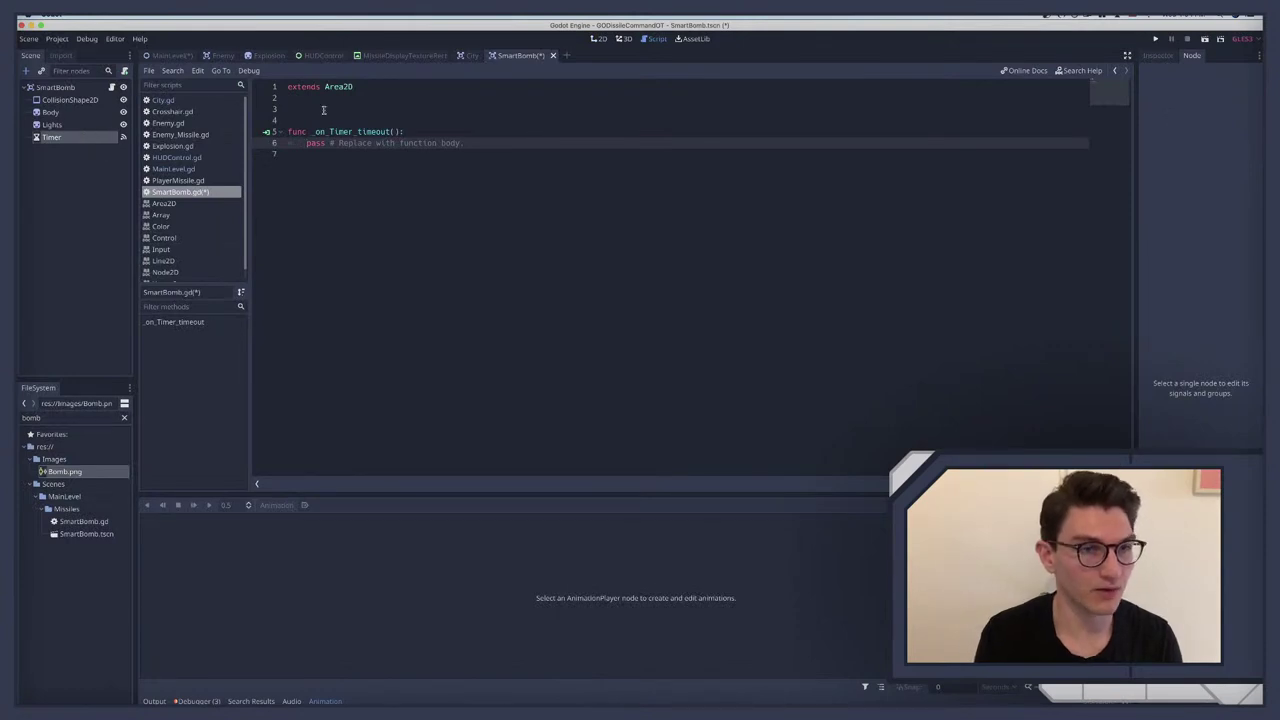
{"action": "triple_click", "coordinate": [478, 145]}
{"action": "left_click", "coordinate": [342, 106]}
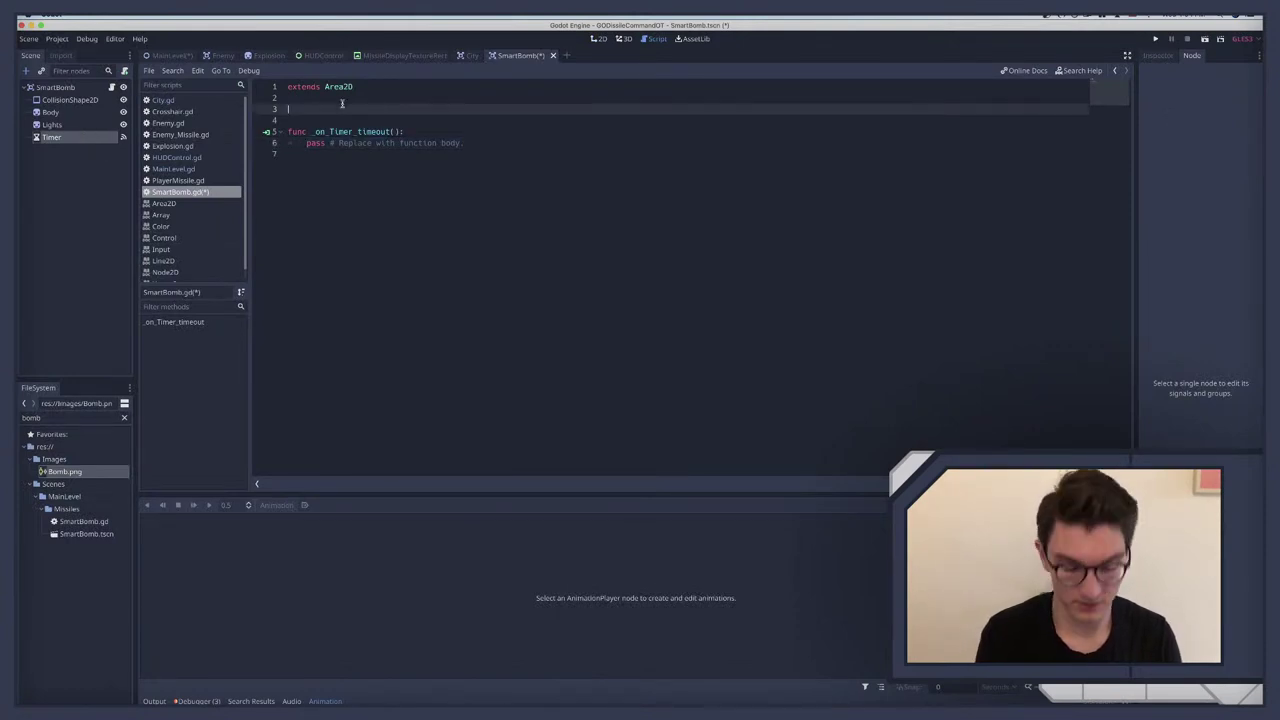
{"action": "key", "text": "Return"}
{"action": "key", "text": "Return"}
{"action": "key", "text": "Return"}
{"action": "key", "text": "Up"}
{"action": "key", "text": "Up"}
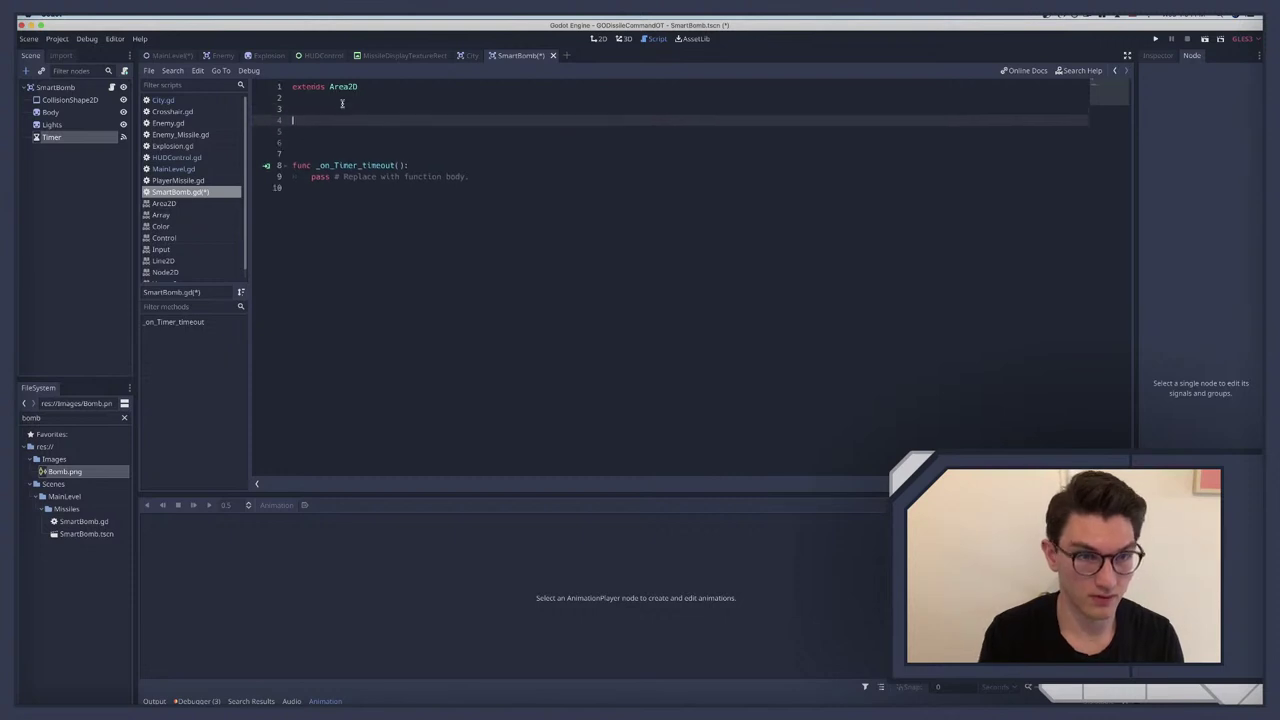
{"action": "type", "text": "var lights_"}
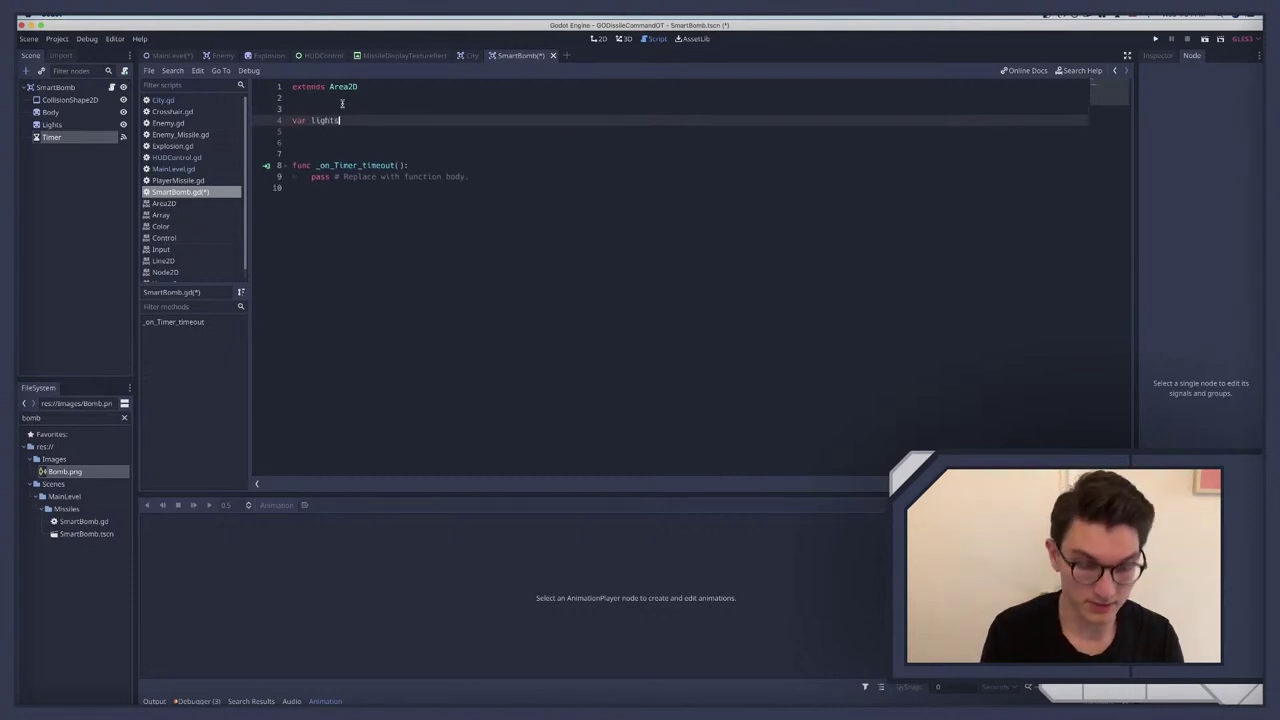
{"action": "type", "text": "visib"}
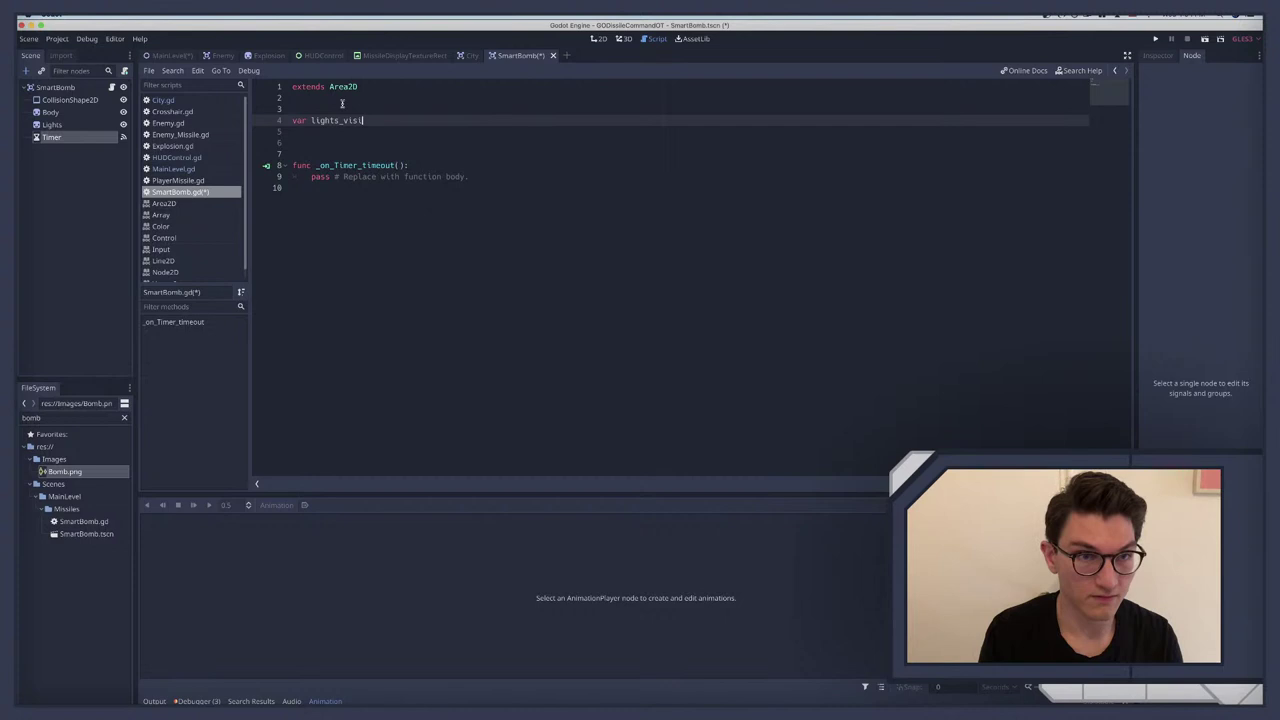
{"action": "type", "text": "le"}
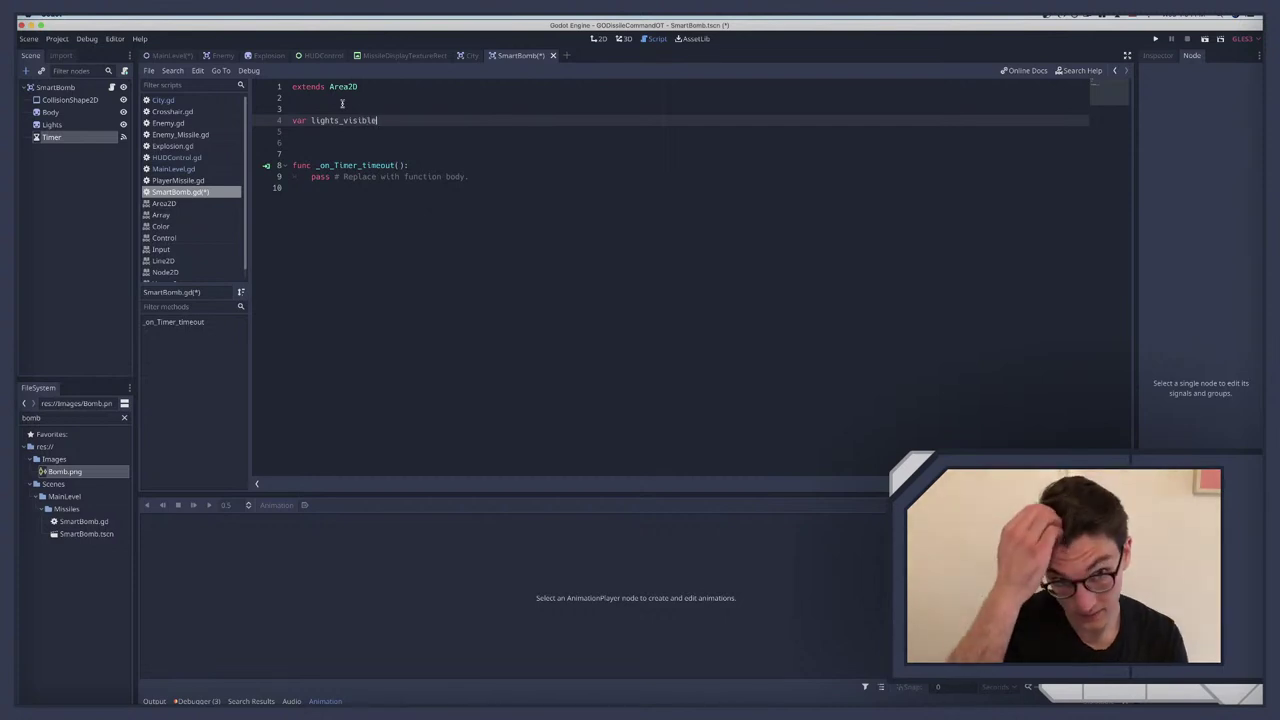
{"action": "type", "text": " = t"}
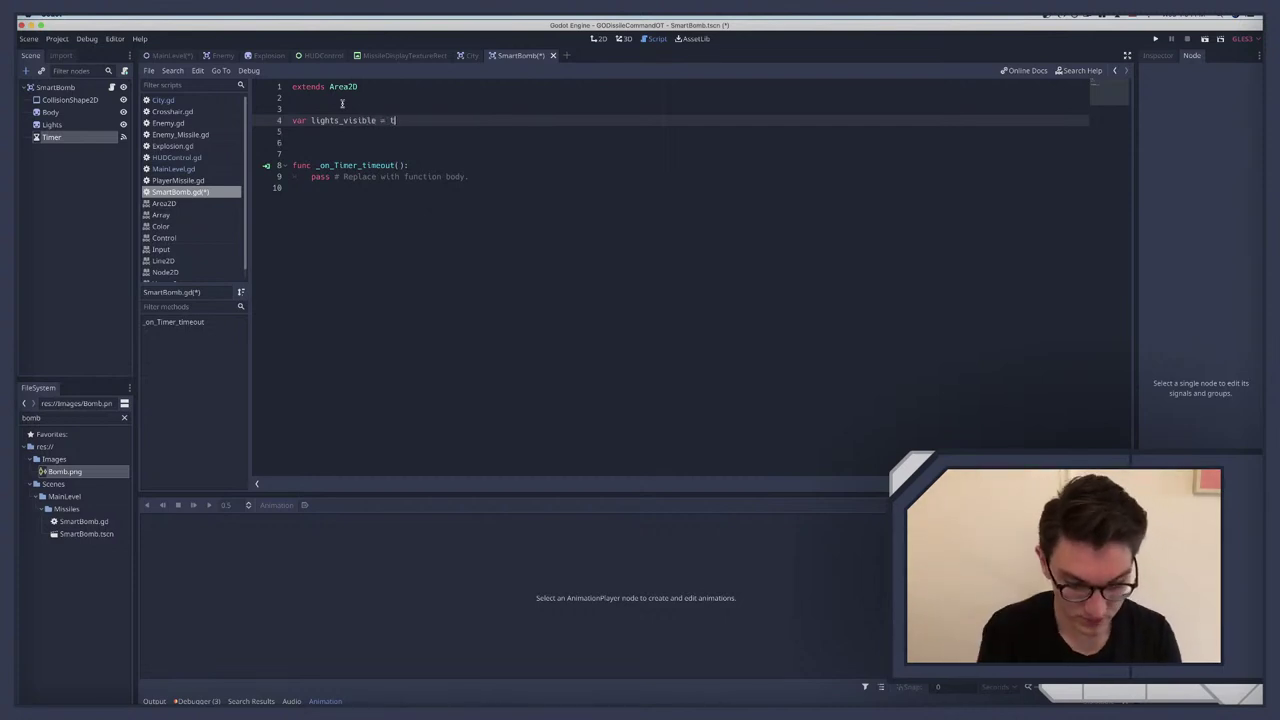
{"action": "key", "text": "BackSpace"}
{"action": "type", "text": "false"}
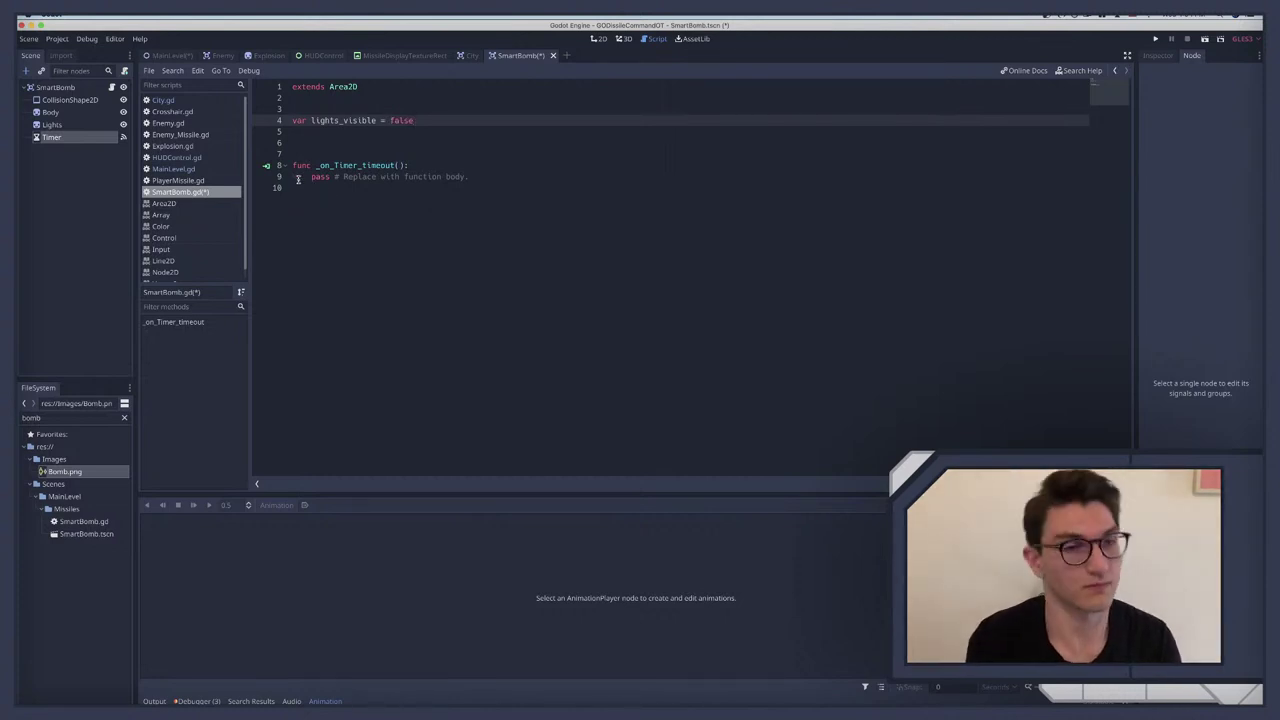
Step: Make the timeout handler set lights_visible = !lights_visible and print(lights_visible), then run the game
{"action": "left_click_drag", "start_coordinate": [309, 176], "coordinate": [487, 176]}
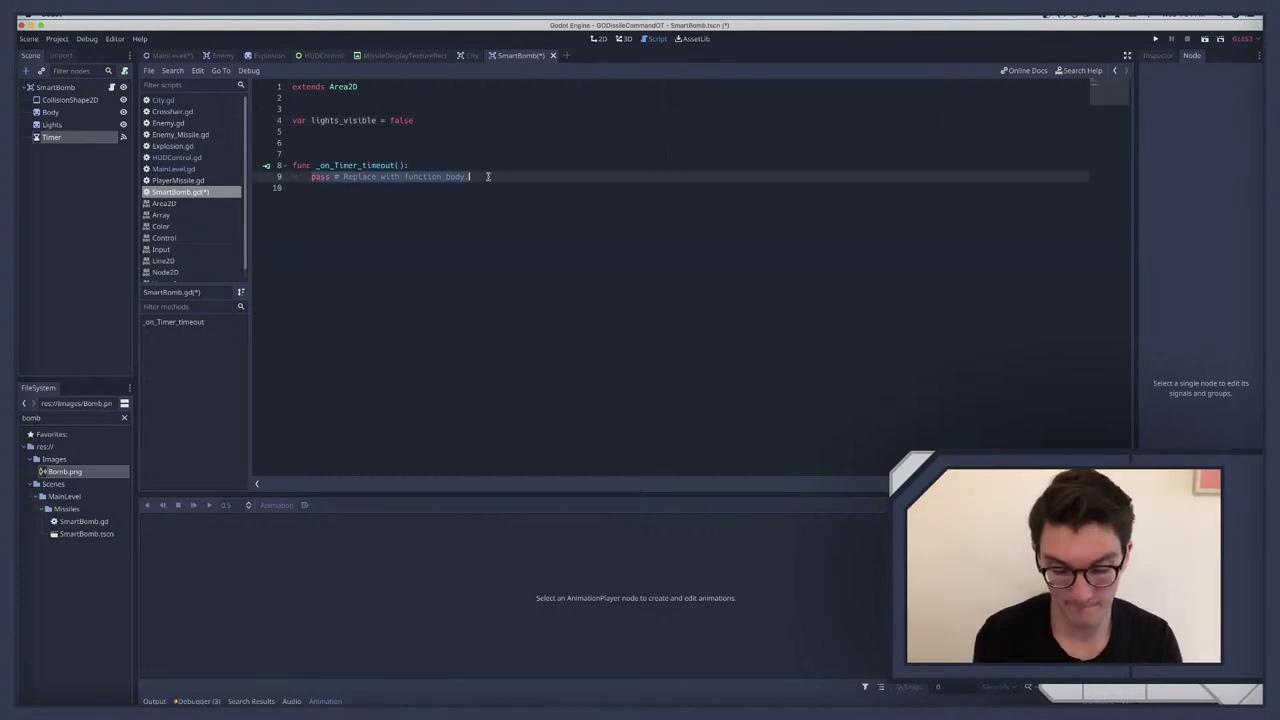
{"action": "key", "text": "BackSpace"}
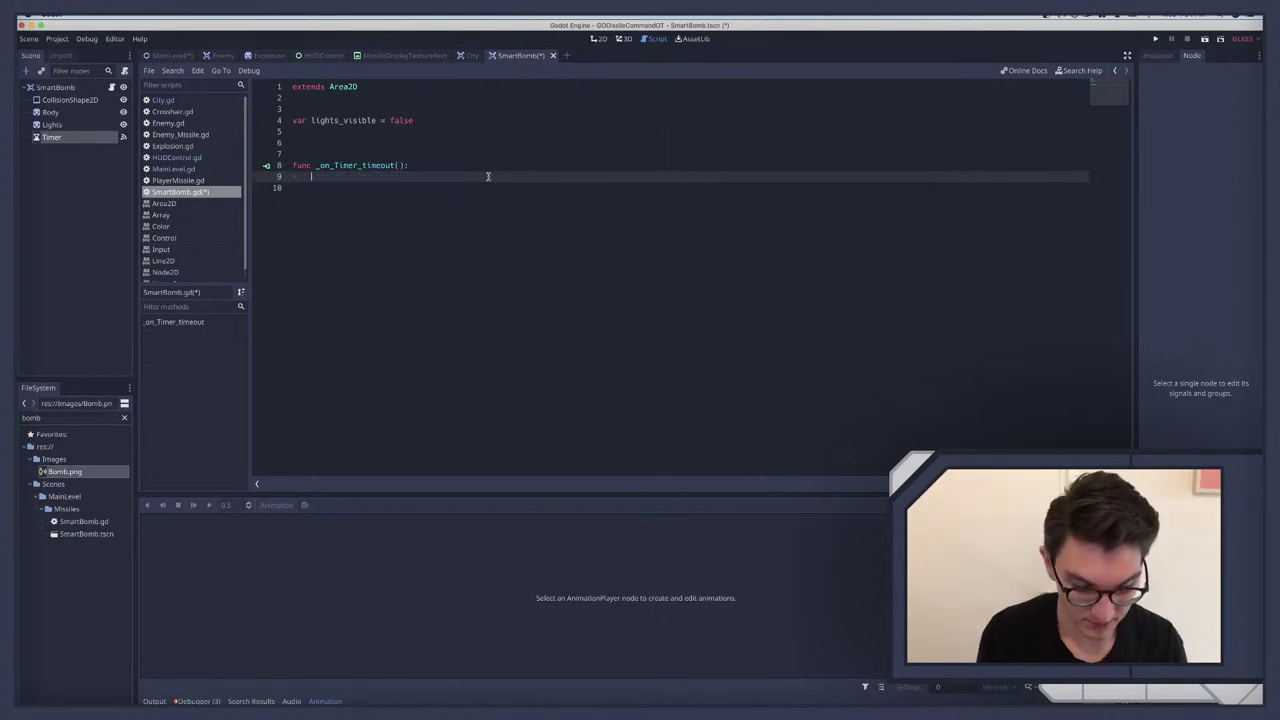
{"action": "type", "text": "lights"}
{"action": "key", "text": "Return"}
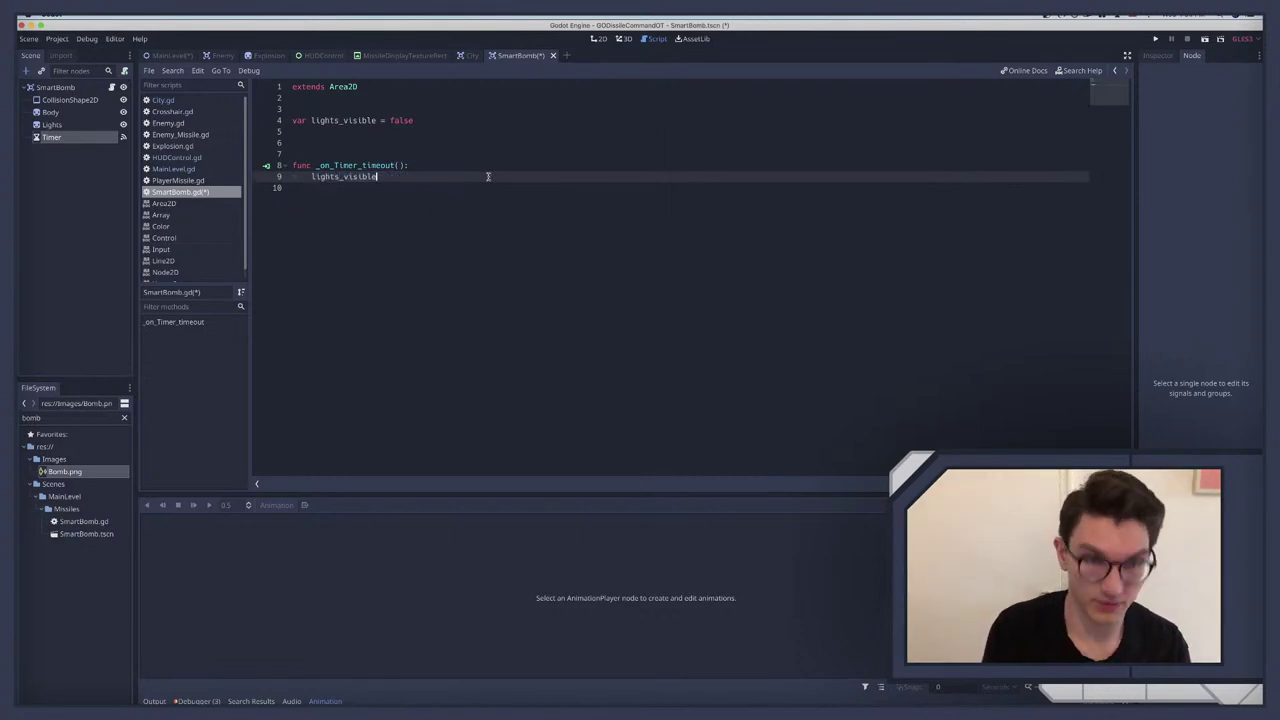
{"action": "type", "text": "= !li"}
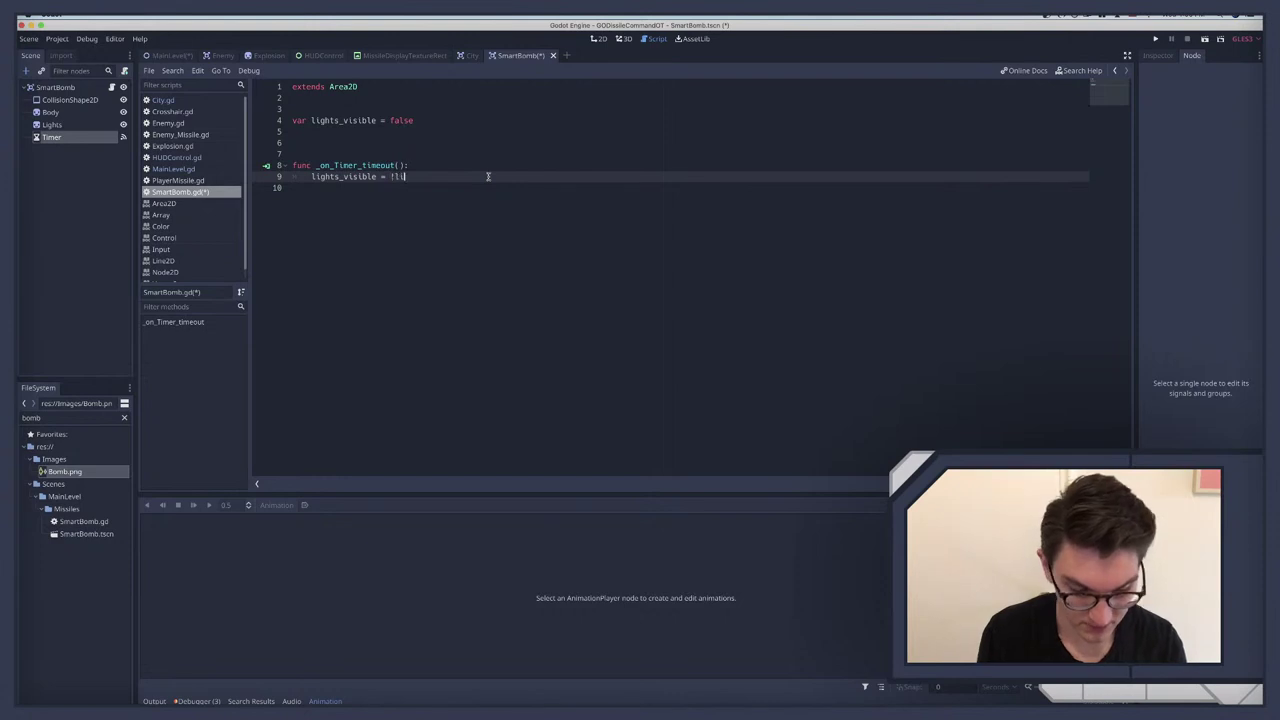
{"action": "type", "text": "ghts"}
{"action": "key", "text": "Return"}
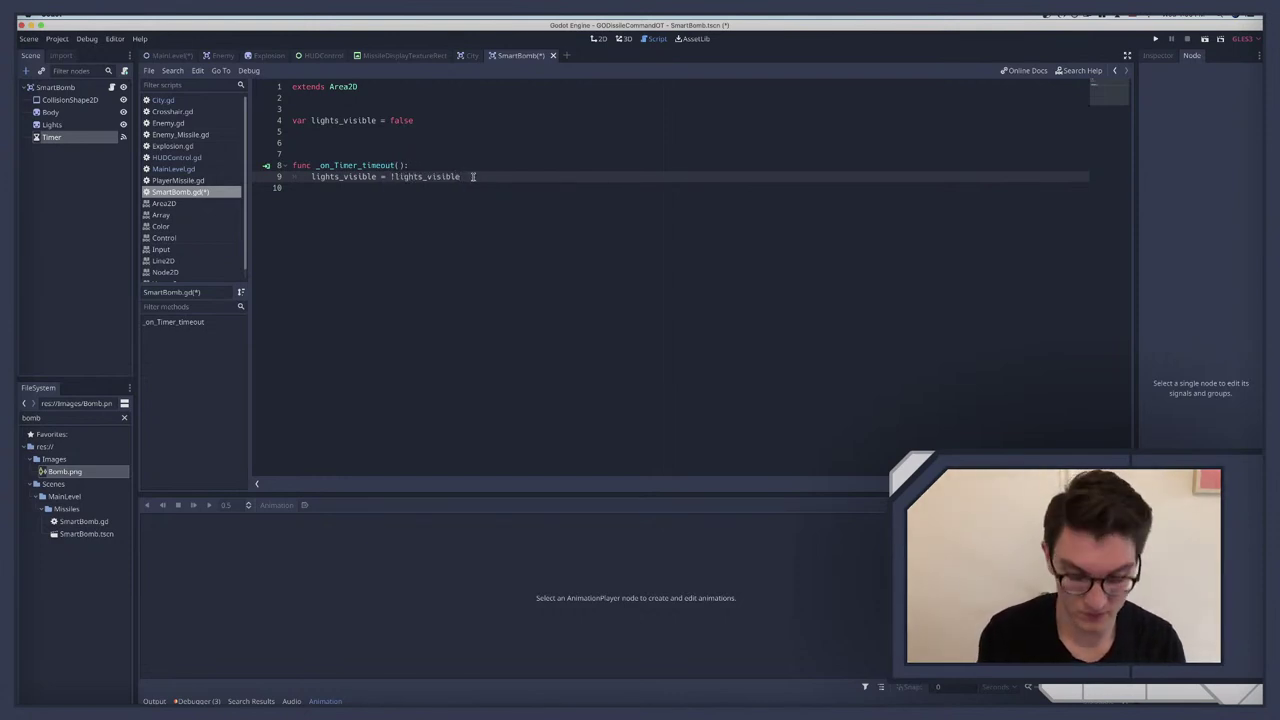
{"action": "key", "text": "Return"}
{"action": "type", "text": "print"}
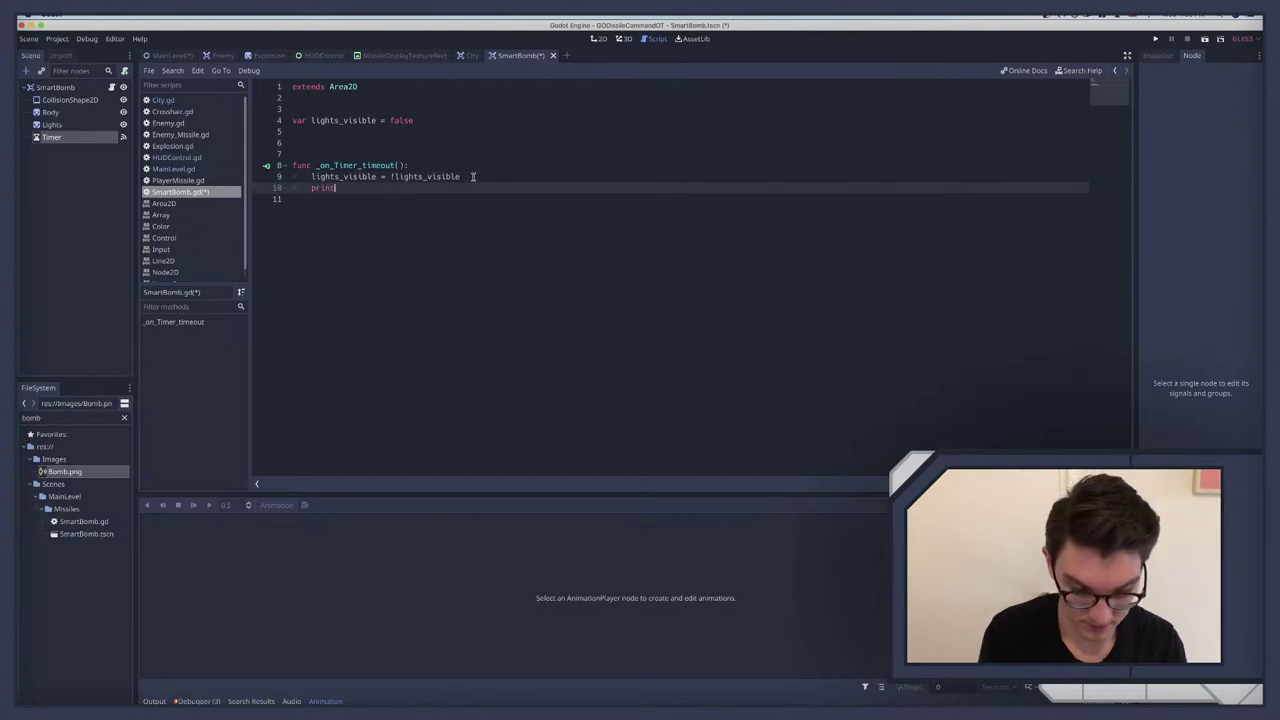
{"action": "type", "text": "(light"}
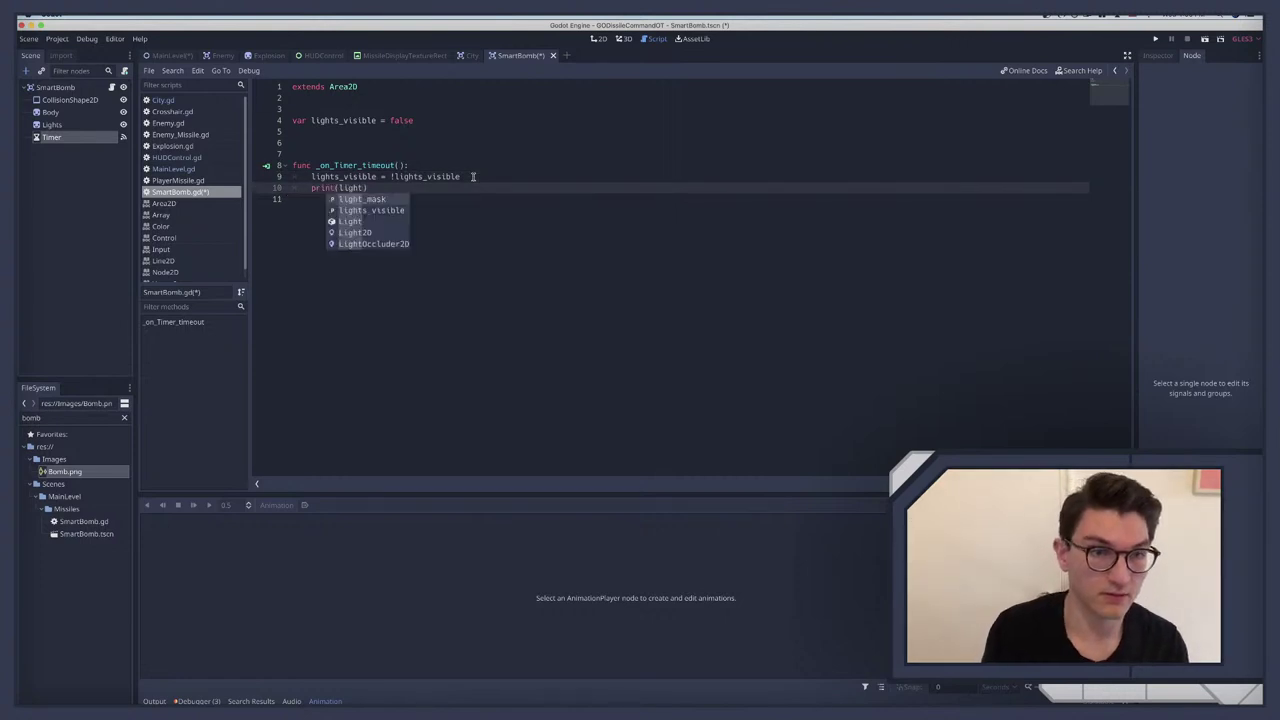
{"action": "key", "text": "Down"}
{"action": "key", "text": "Return"}
{"action": "key", "text": "super+b"}
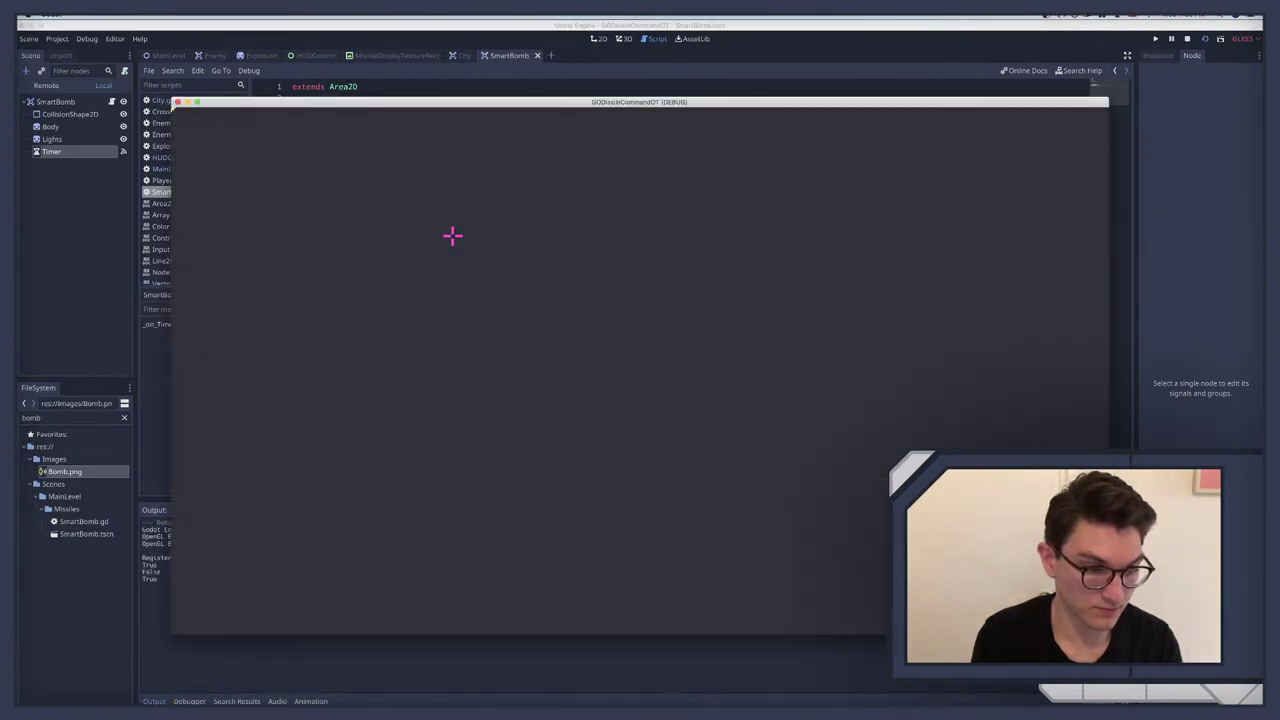
Step: Close the running game and delete the print statement from the timeout handler
{"action": "key", "text": "super+q"}
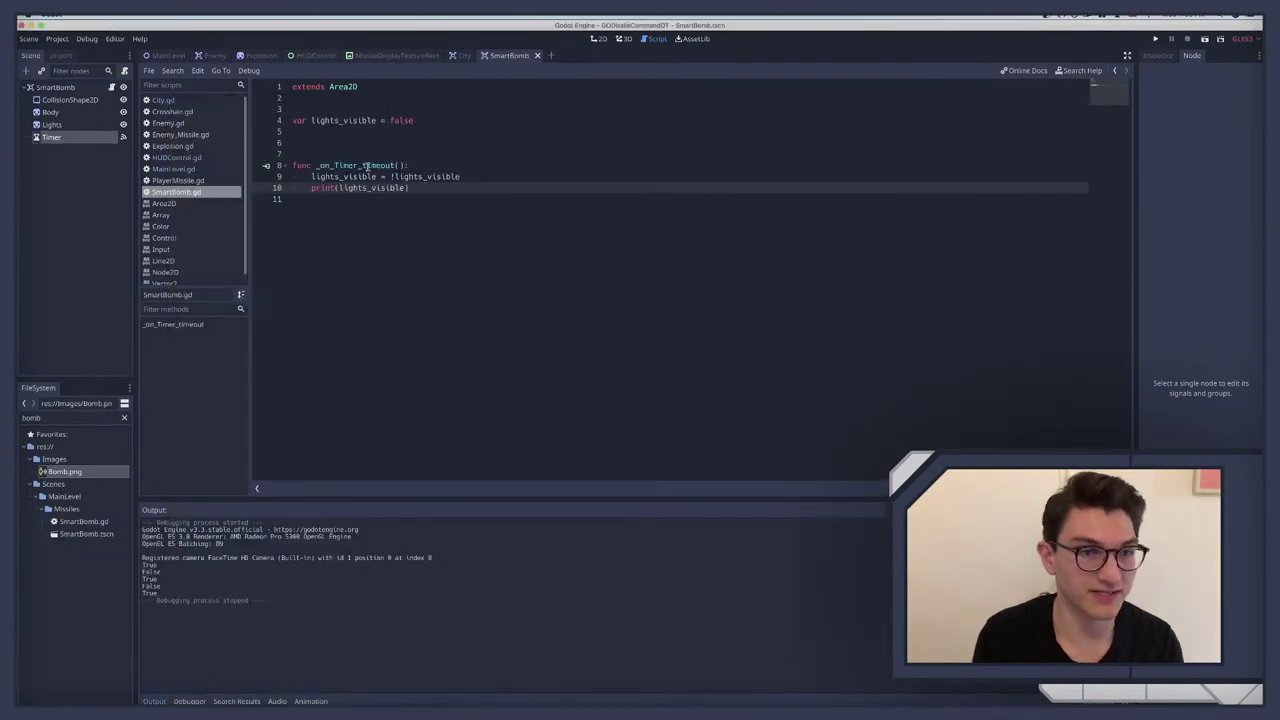
{"action": "left_click", "coordinate": [392, 176]}
{"action": "double_click", "coordinate": [393, 176]}
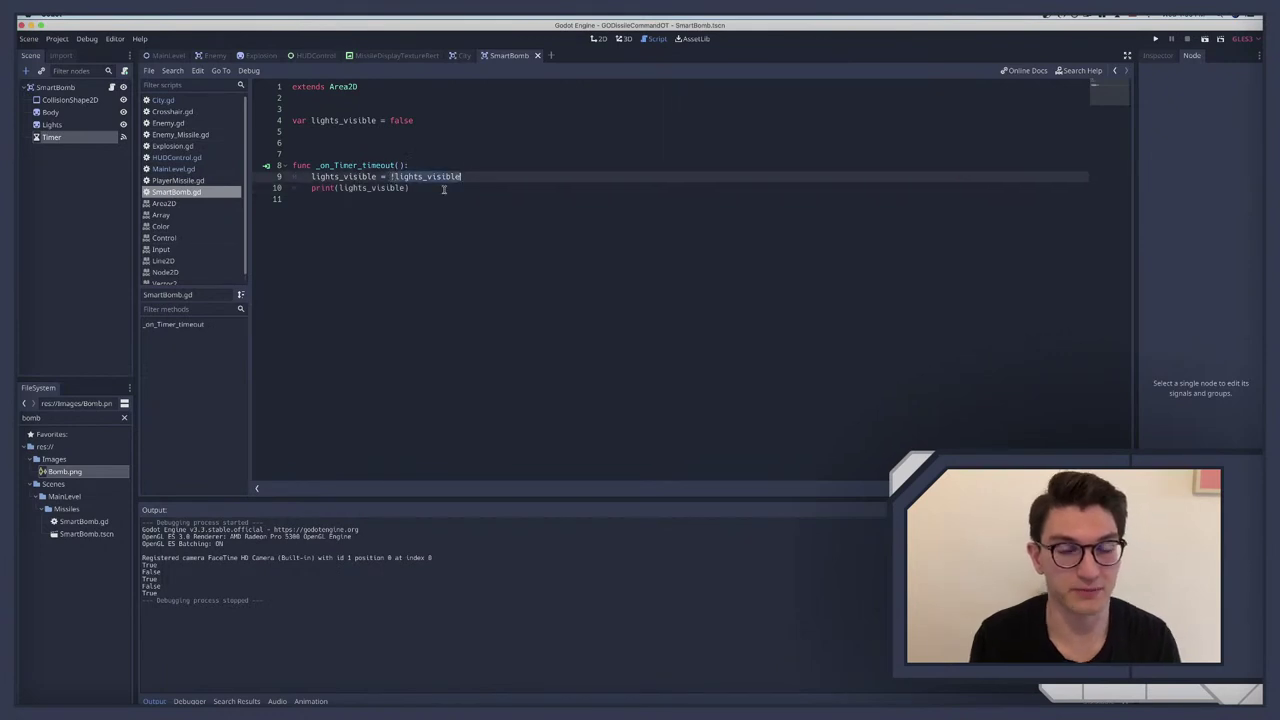
{"action": "left_click_drag", "start_coordinate": [445, 189], "coordinate": [293, 187]}
{"action": "key", "text": "BackSpace"}
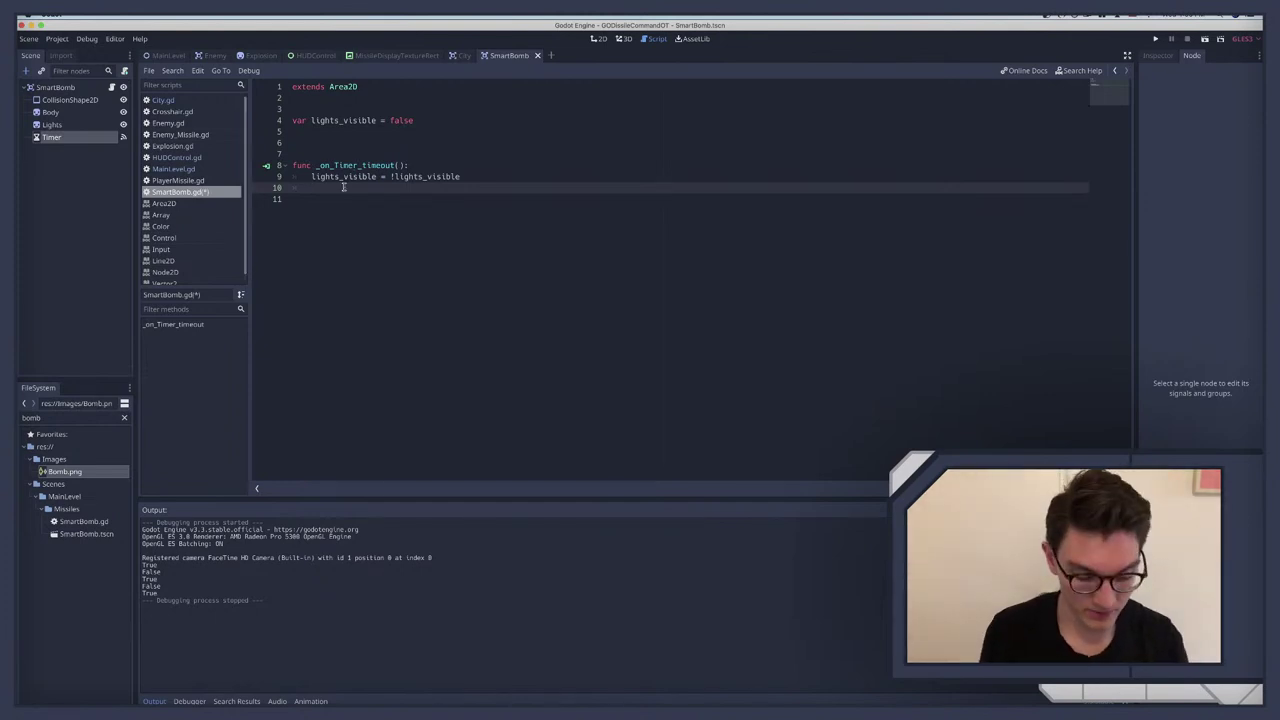
Step: Write $Lights.visible = lights_visible in the timeout handler
{"action": "type", "text": "li"}
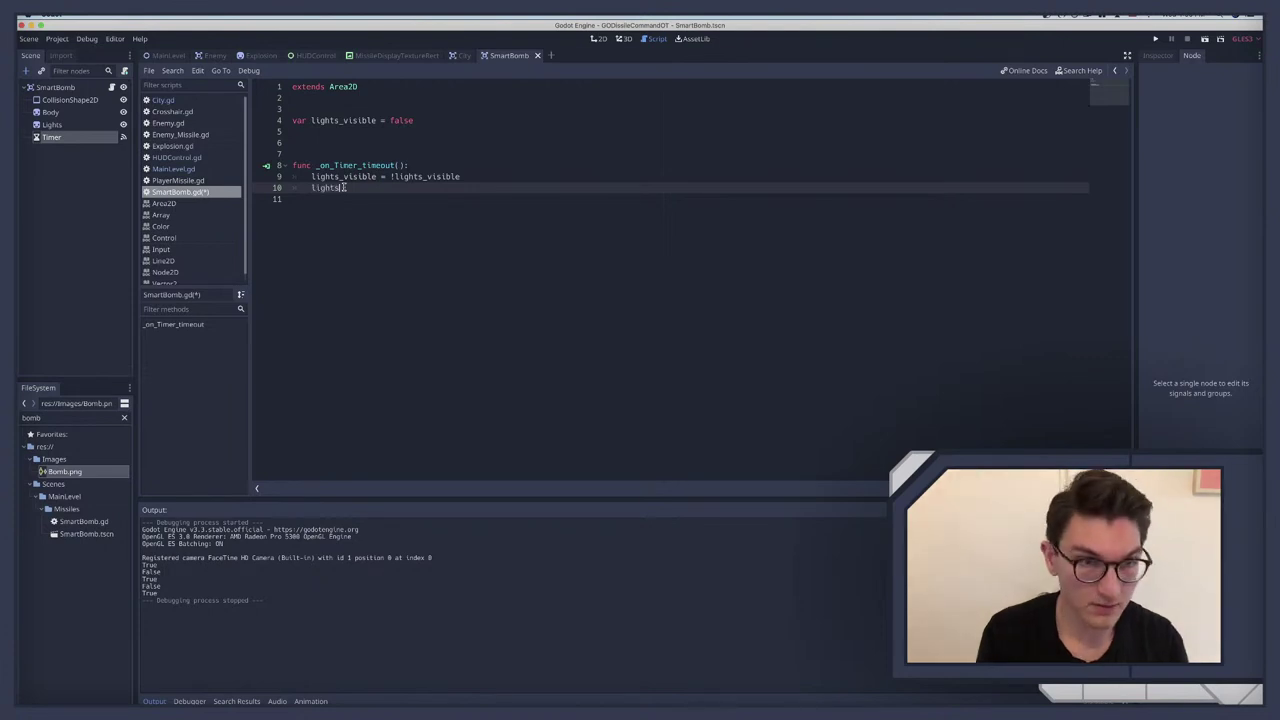
{"action": "type", "text": "ghts"}
{"action": "key", "text": "Return"}
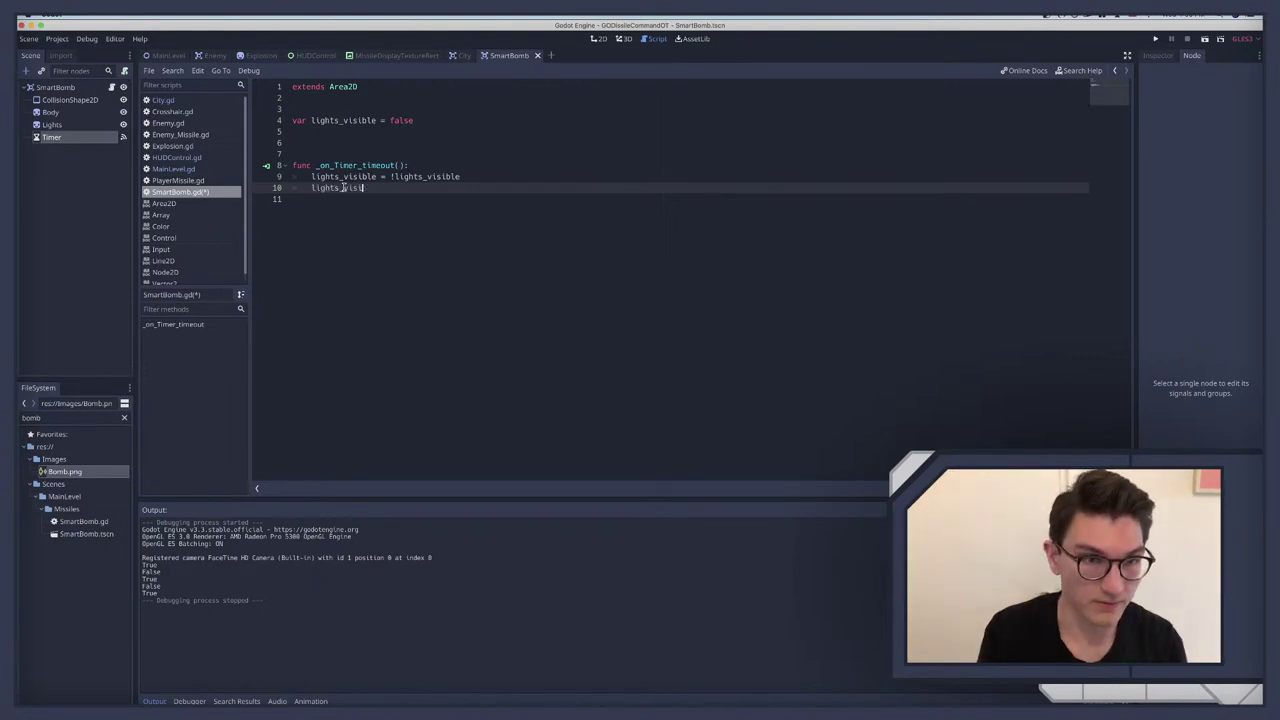
{"action": "key", "text": "BackSpace"}
{"action": "key", "text": "BackSpace"}
{"action": "key", "text": "BackSpace"}
{"action": "key", "text": "BackSpace"}
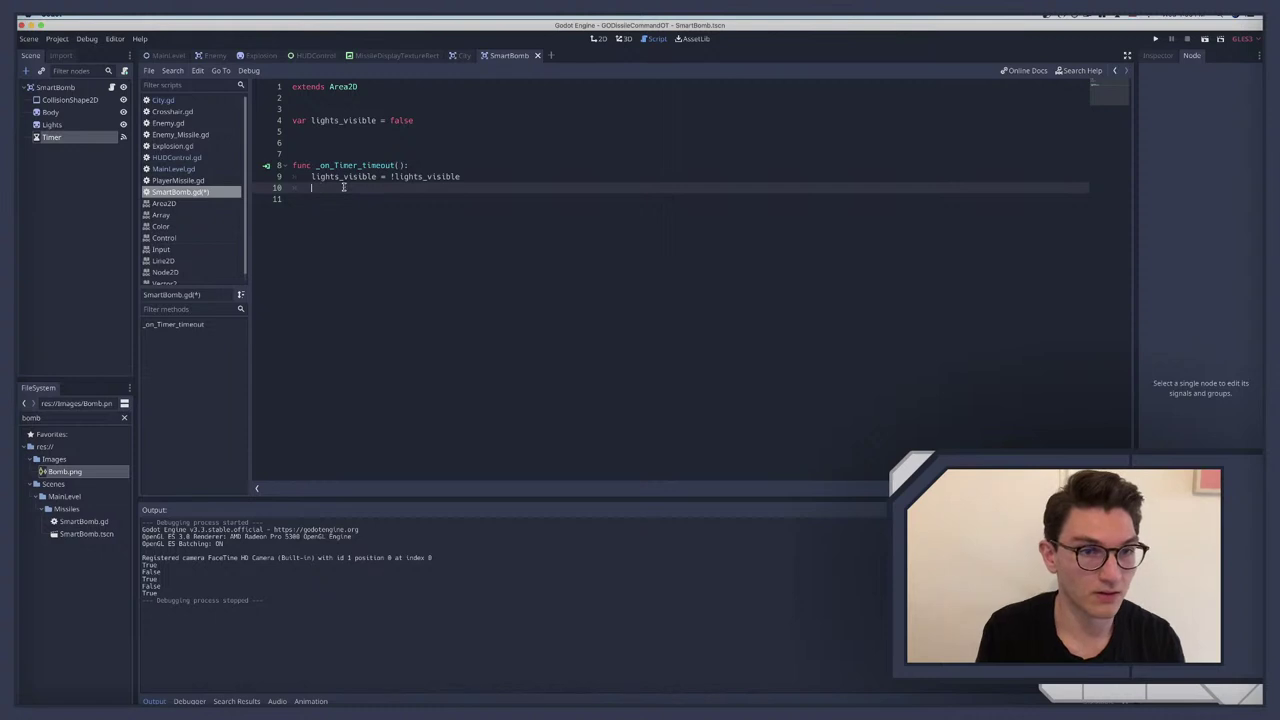
{"action": "type", "text": "$Lights"}
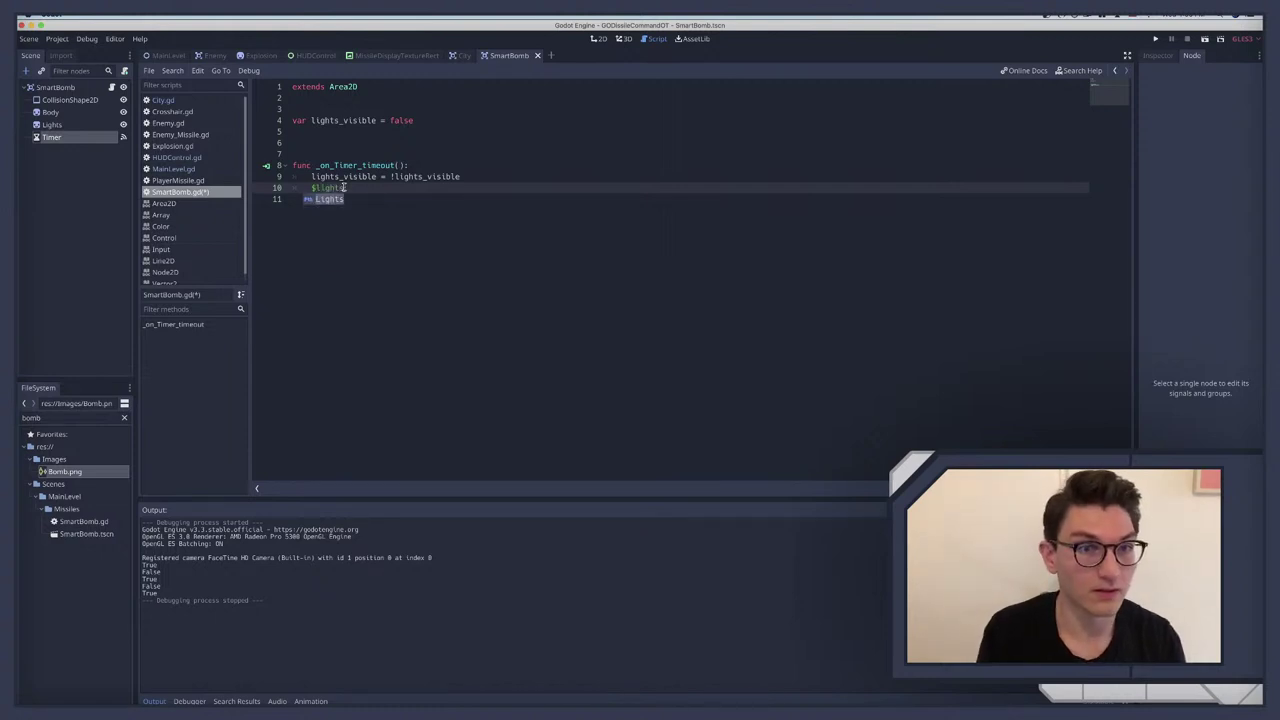
{"action": "type", "text": ".vel"}
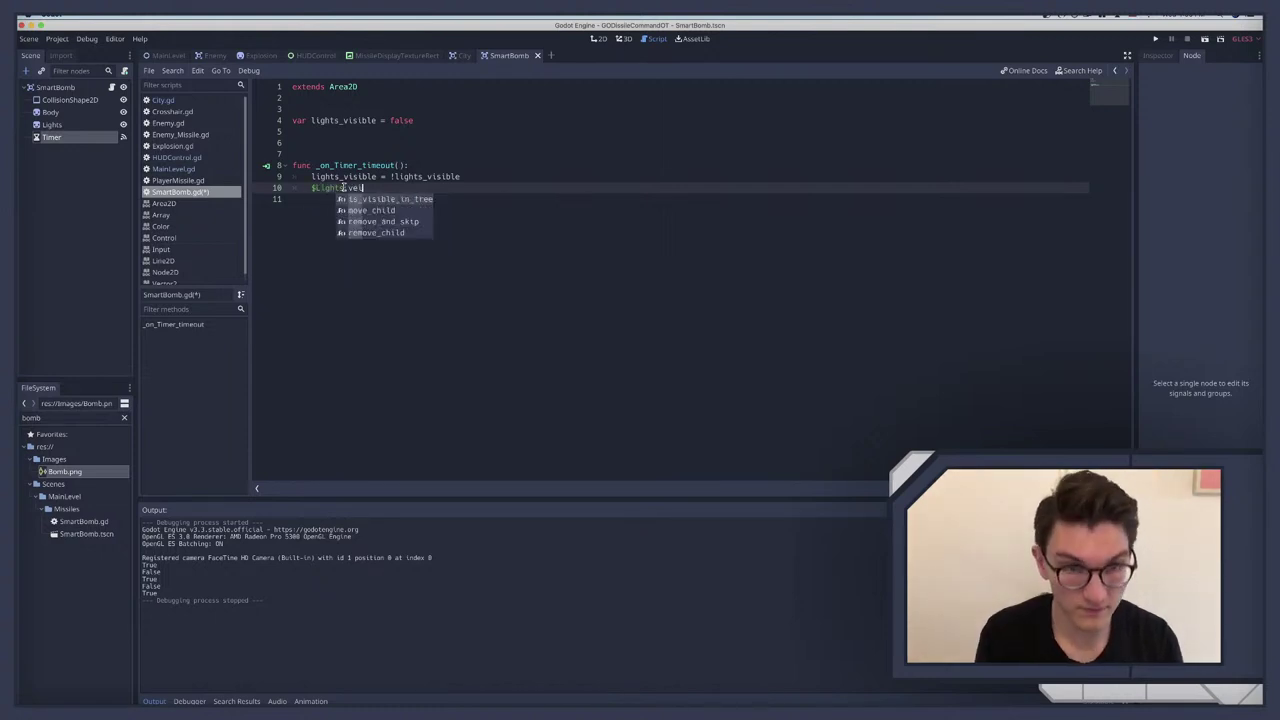
{"action": "key", "text": "BackSpace"}
{"action": "key", "text": "BackSpace"}
{"action": "type", "text": "isi"}
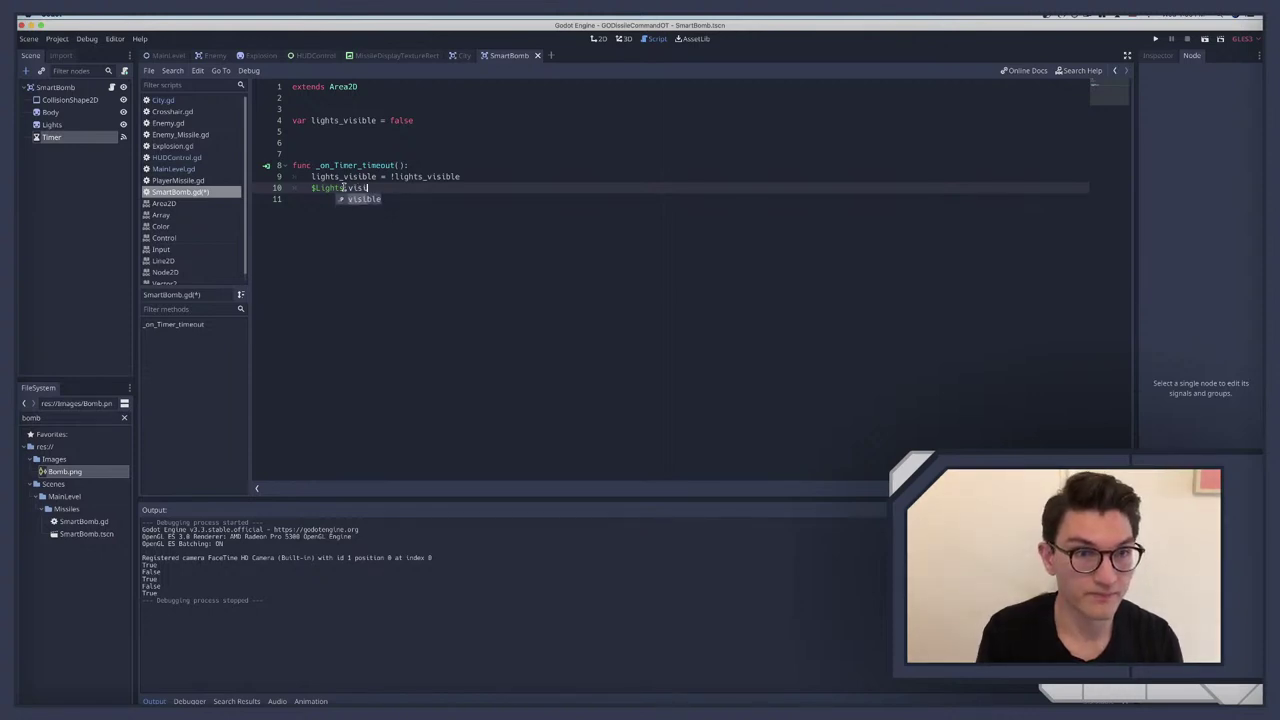
{"action": "key", "text": "Return"}
{"action": "type", "text": "= false"}
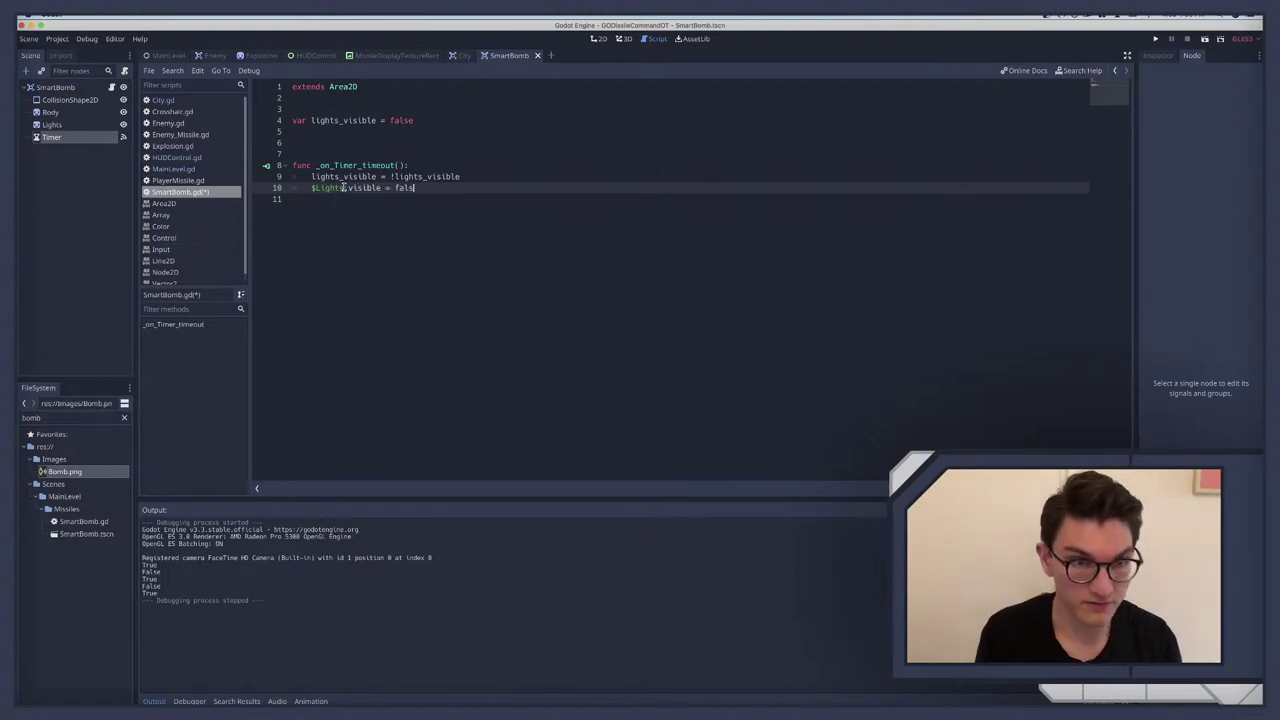
{"action": "key", "text": "BackSpace"}
{"action": "key", "text": "BackSpace"}
{"action": "key", "text": "BackSpace"}
{"action": "key", "text": "BackSpace"}
{"action": "type", "text": "l"}
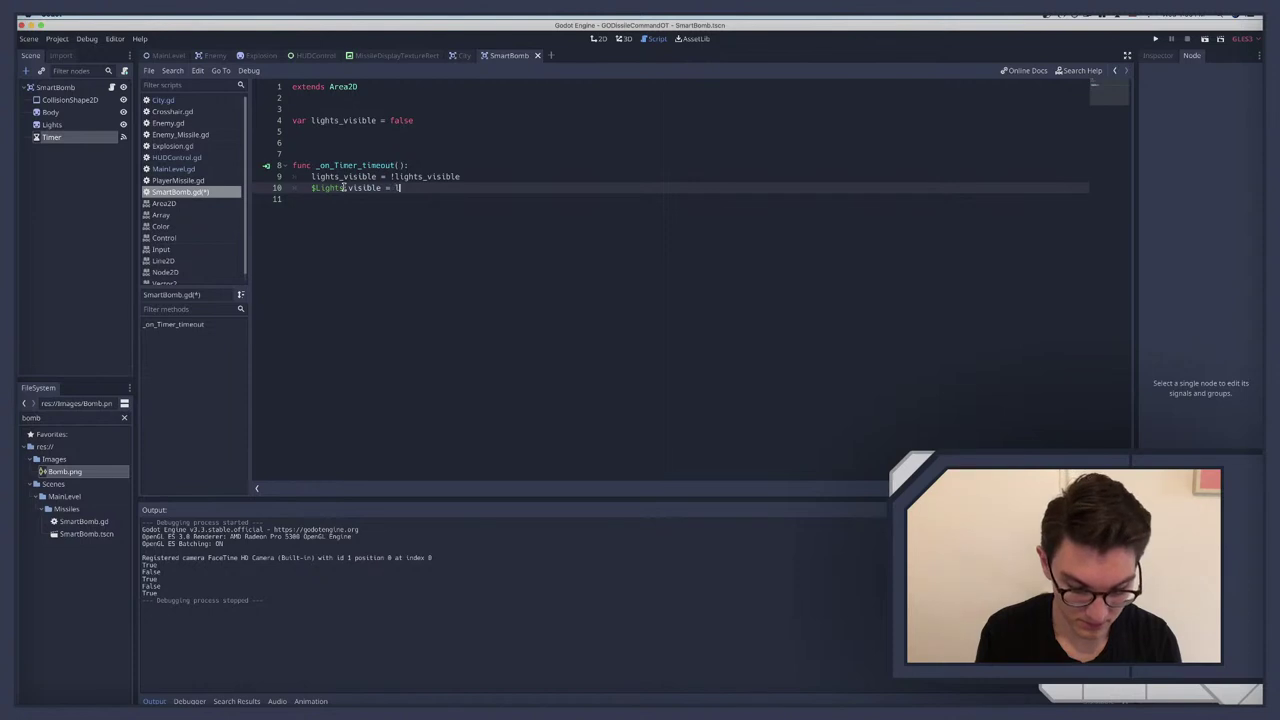
{"action": "type", "text": "ights_visible"}
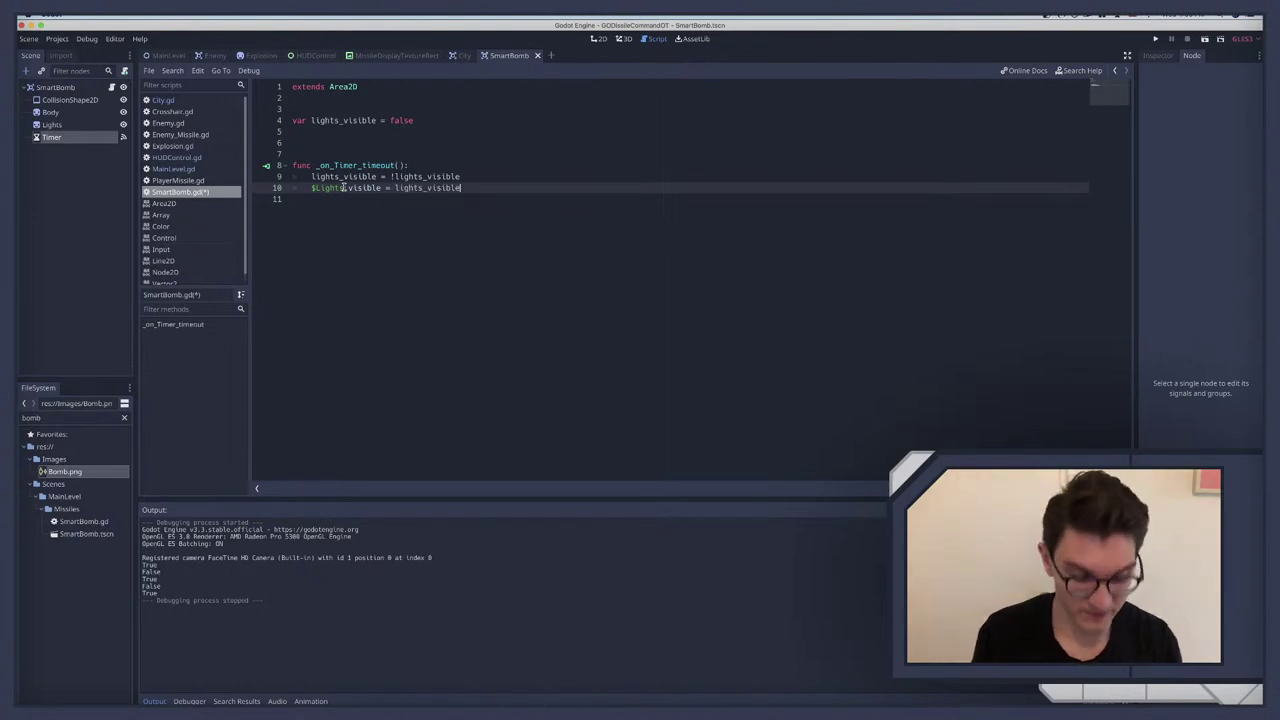
Step: Test-run the game twice, then switch to the browser's Missile Command article
{"action": "key", "text": "super+b"}
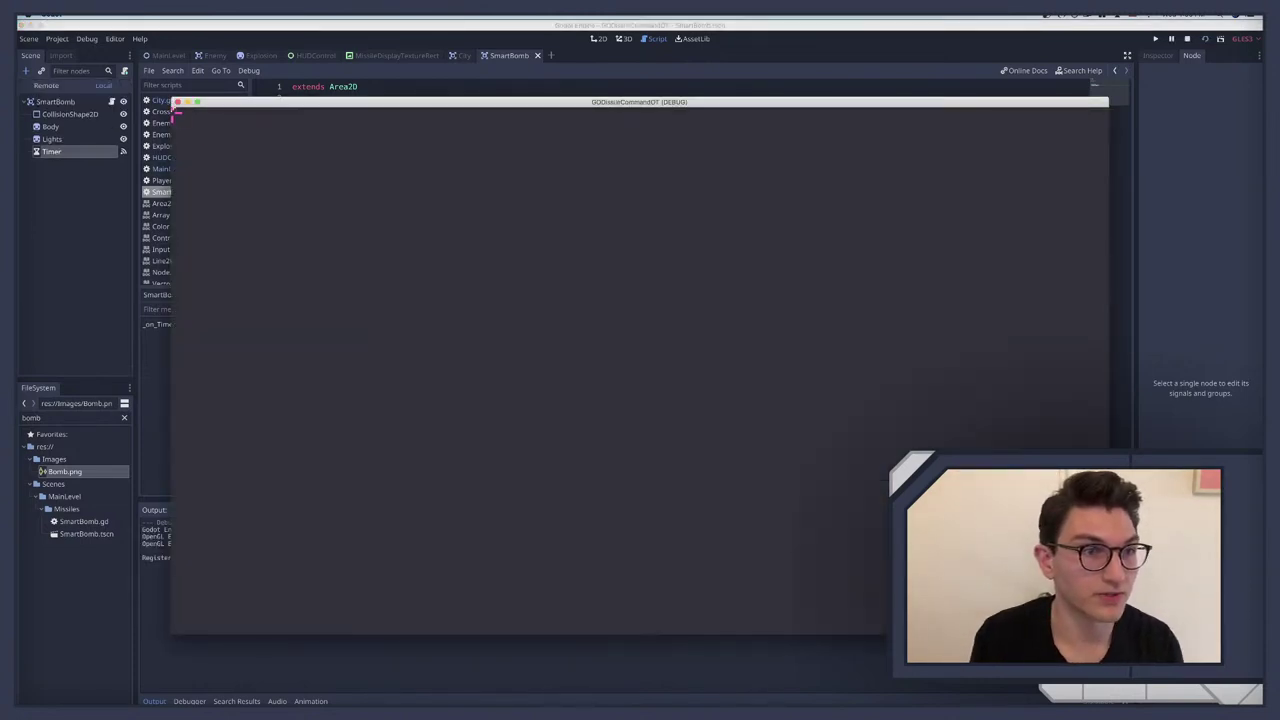
{"action": "left_click", "coordinate": [177, 102]}
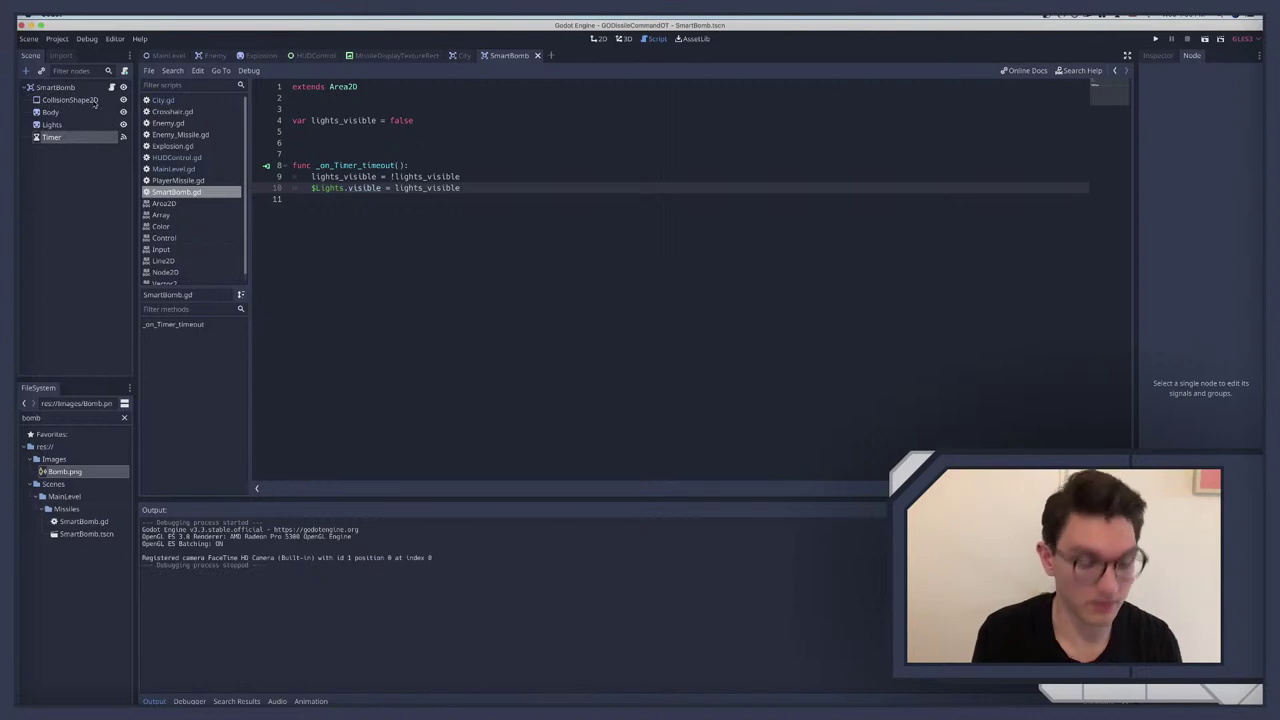
{"action": "key", "text": "super+b"}
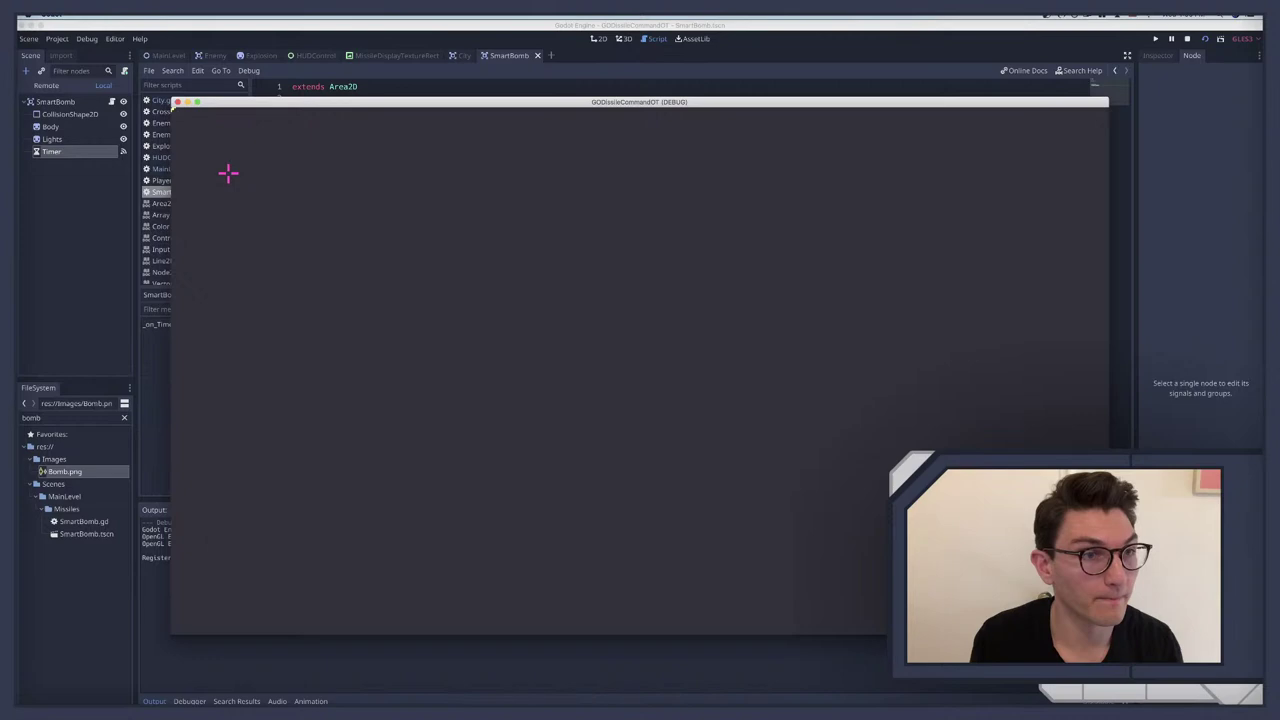
{"action": "key", "text": "super+Tab"}
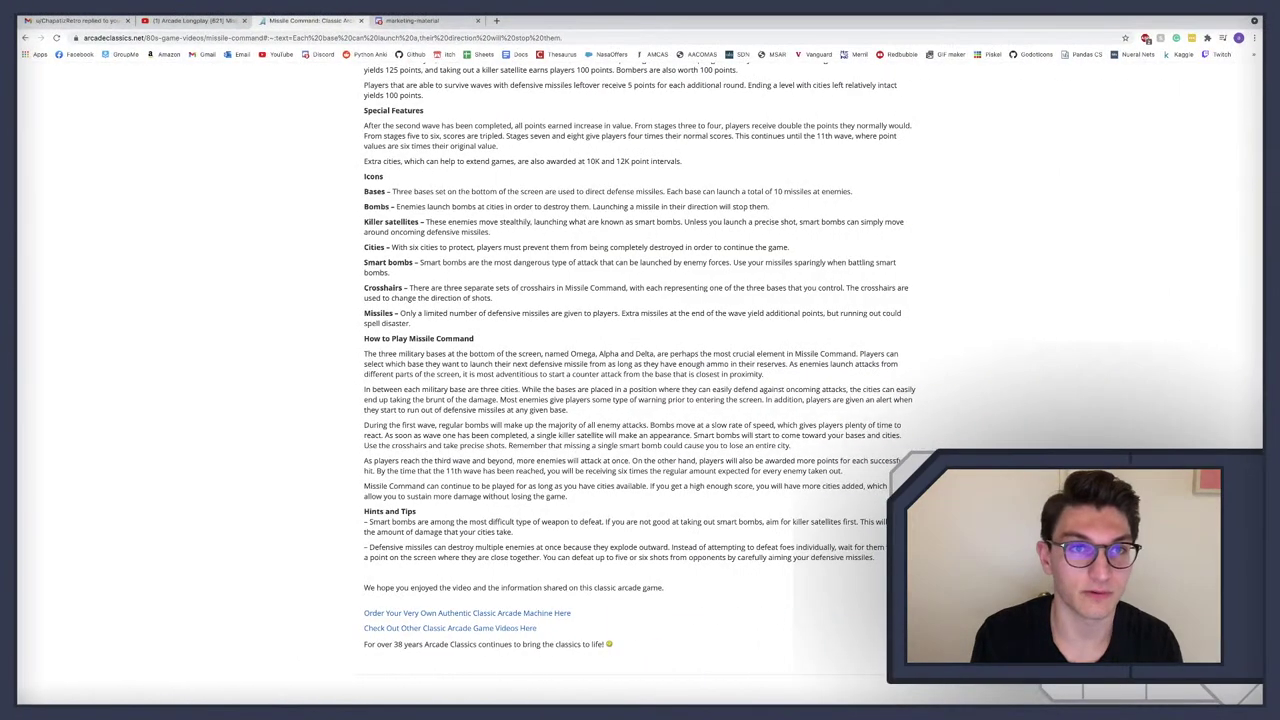
Step: Play the Missile Command longplay, briefly check the Timer's signals in Godot, and jump back to about 1:04
{"action": "left_click", "coordinate": [185, 19]}
{"action": "left_click", "coordinate": [495, 220]}
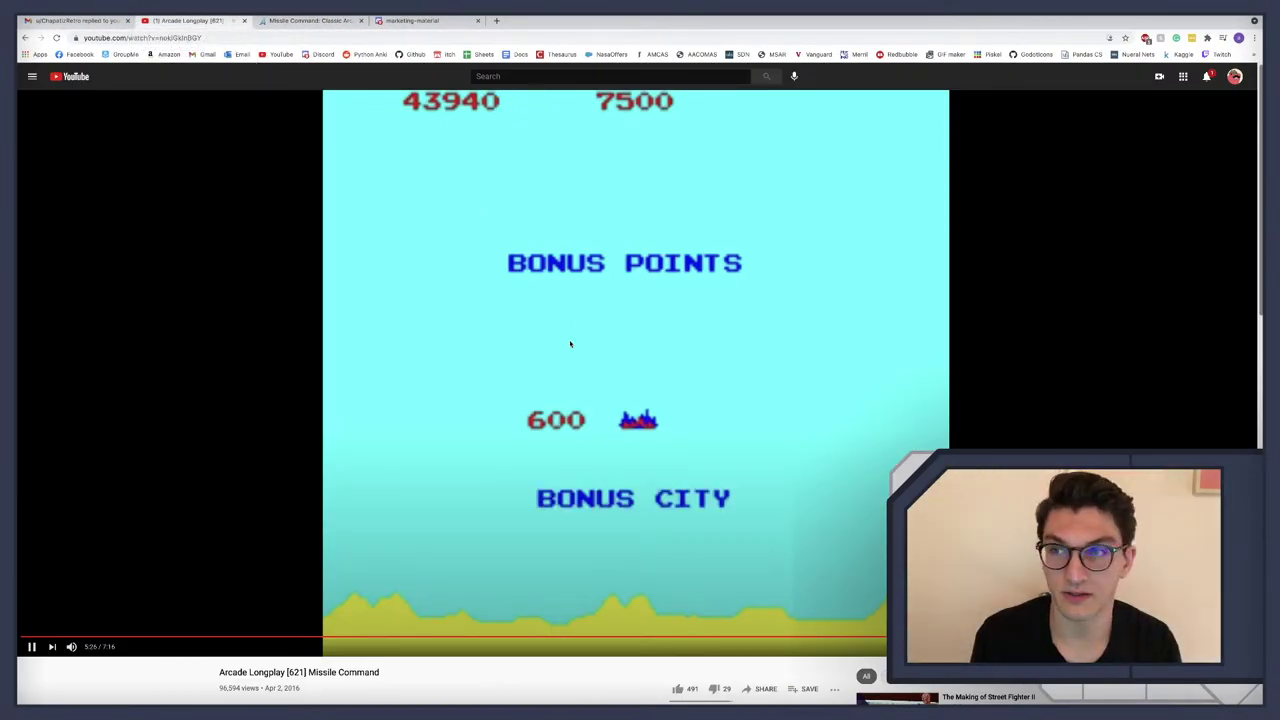
{"action": "key", "text": "Left"}
{"action": "key", "text": "Left"}
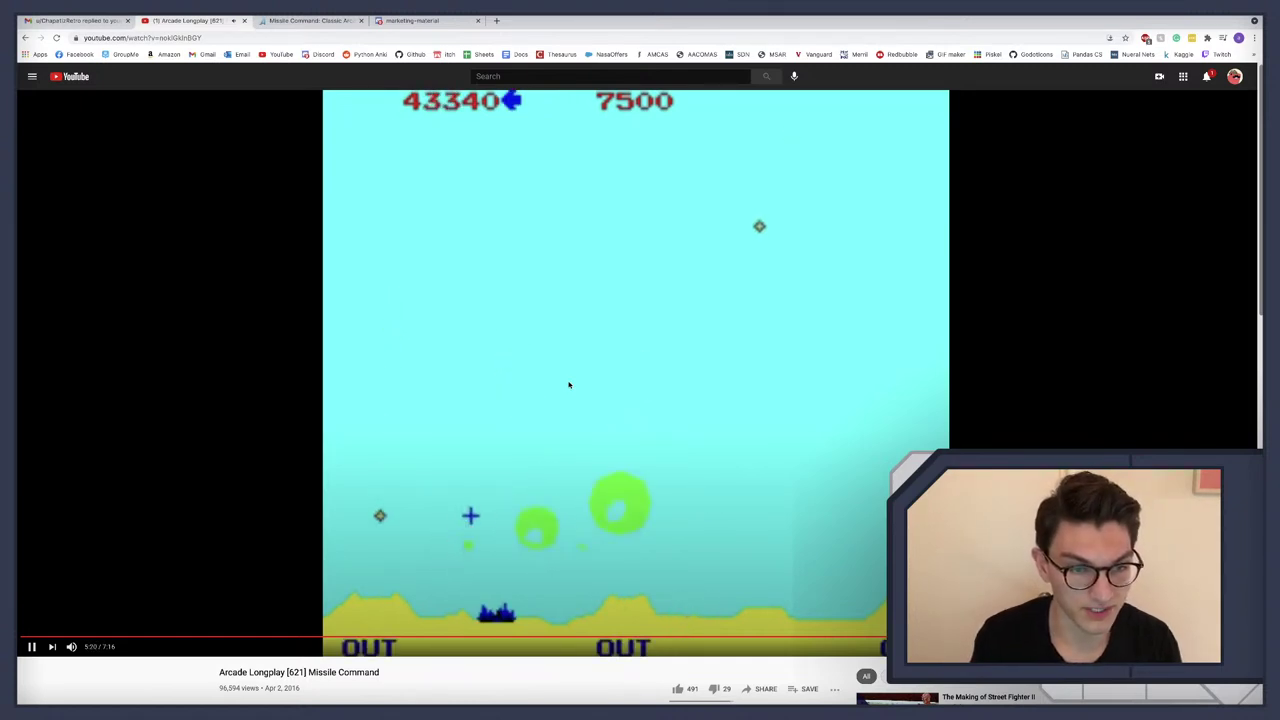
{"action": "key", "text": "ctrl+Left"}
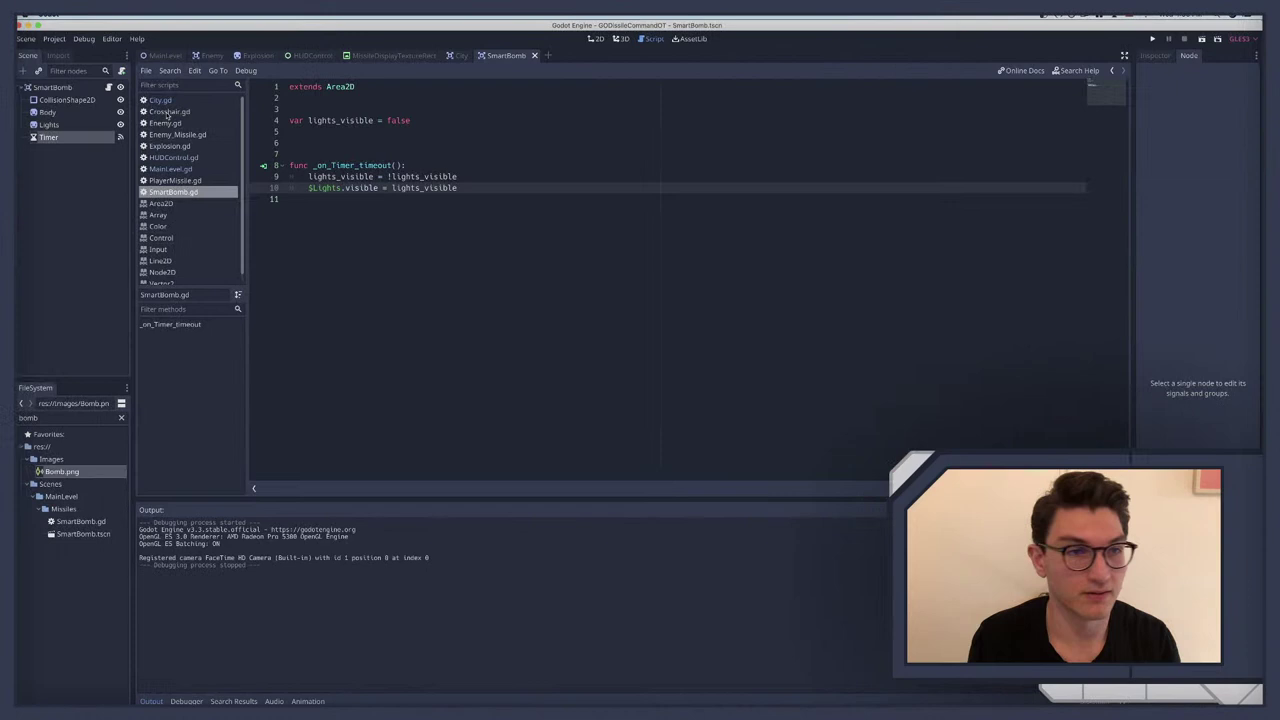
{"action": "left_click", "coordinate": [62, 140]}
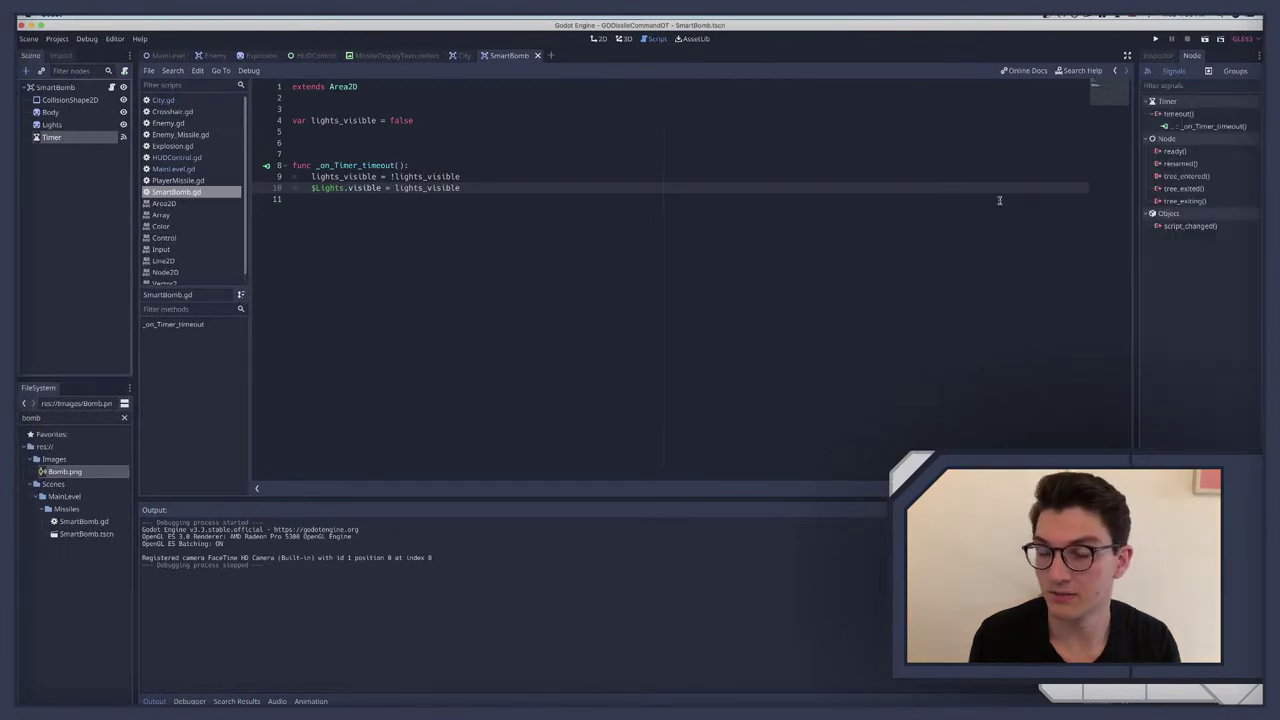
{"action": "key", "text": "ctrl+Right"}
{"action": "left_click", "coordinate": [205, 636]}
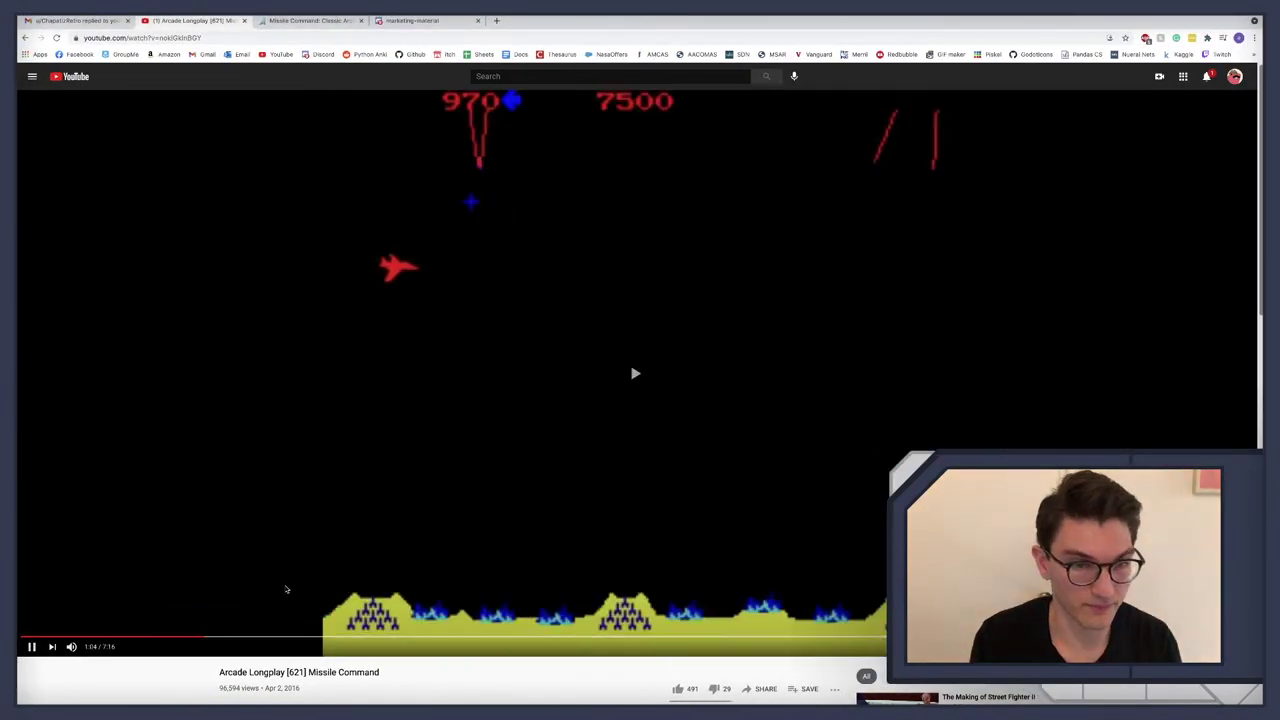
{"action": "key", "text": "XF86AudioRaiseVolume"}
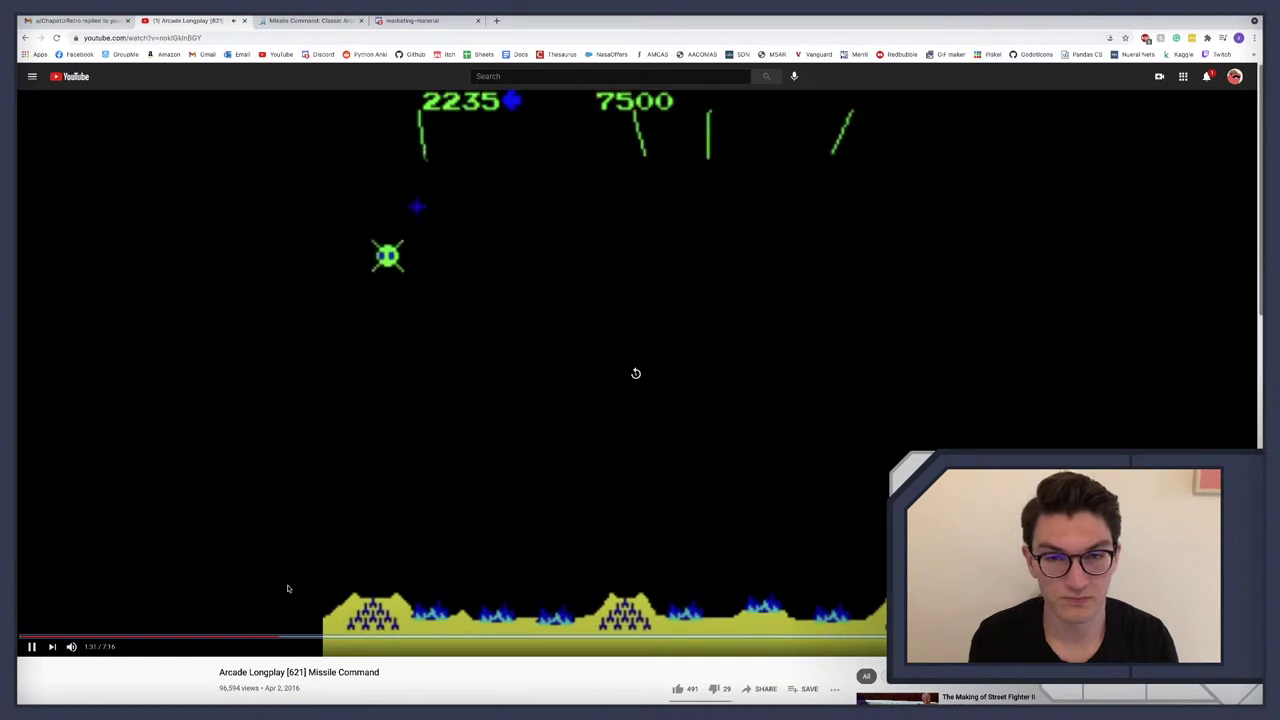
Step: Seek back and forth through several waves and the bonus tally of the longplay
{"action": "key", "text": "Left"}
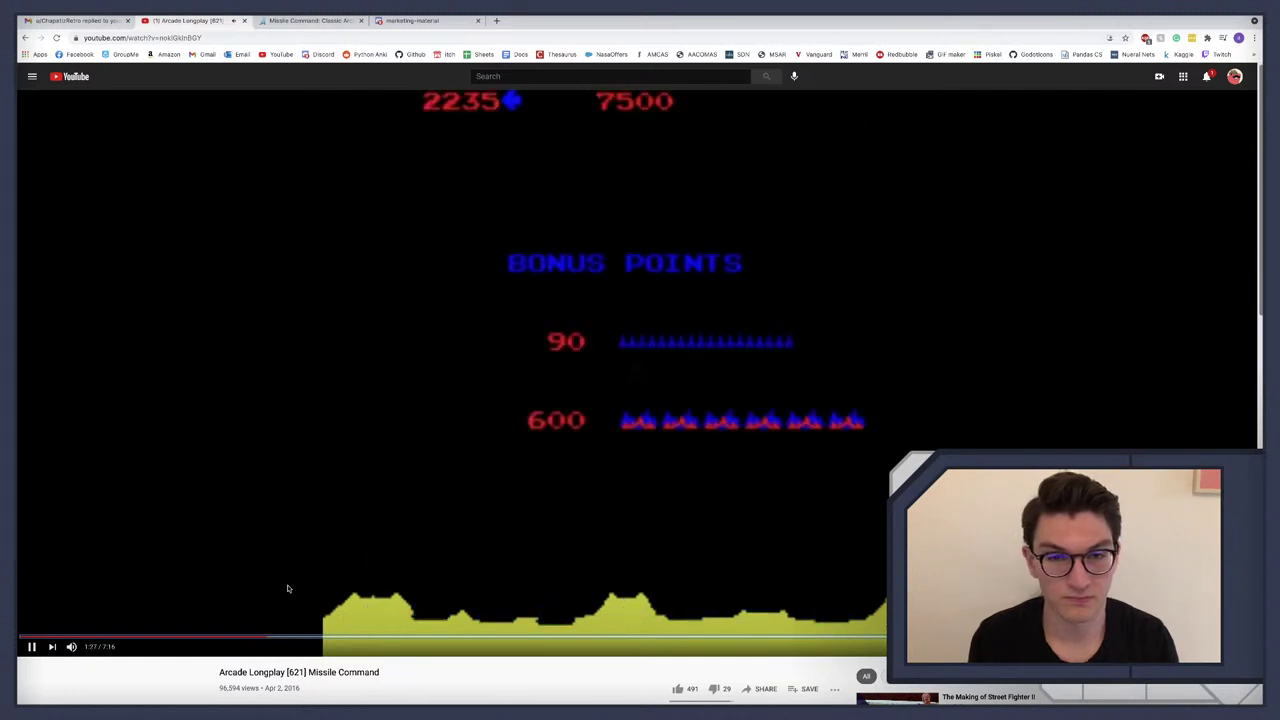
{"action": "key", "text": "Right"}
{"action": "key", "text": "Right"}
{"action": "key", "text": "Right"}
{"action": "key", "text": "Right"}
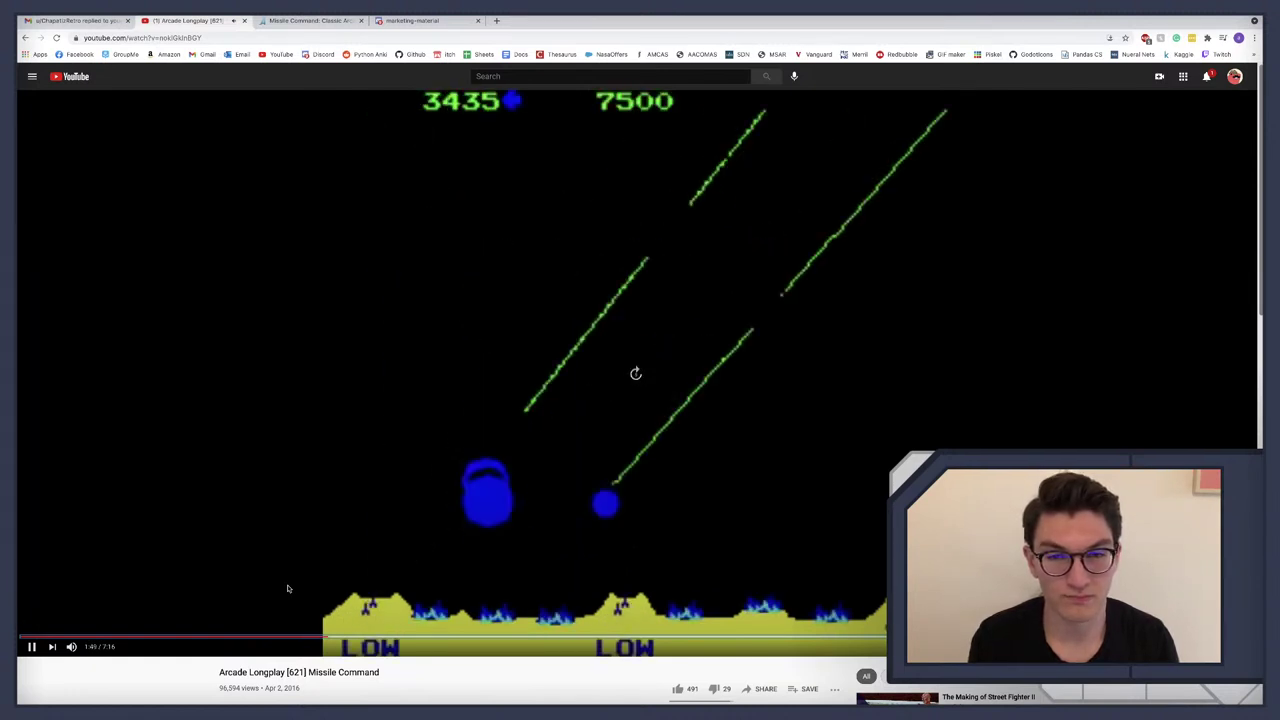
{"action": "key", "text": "Right"}
{"action": "key", "text": "Right"}
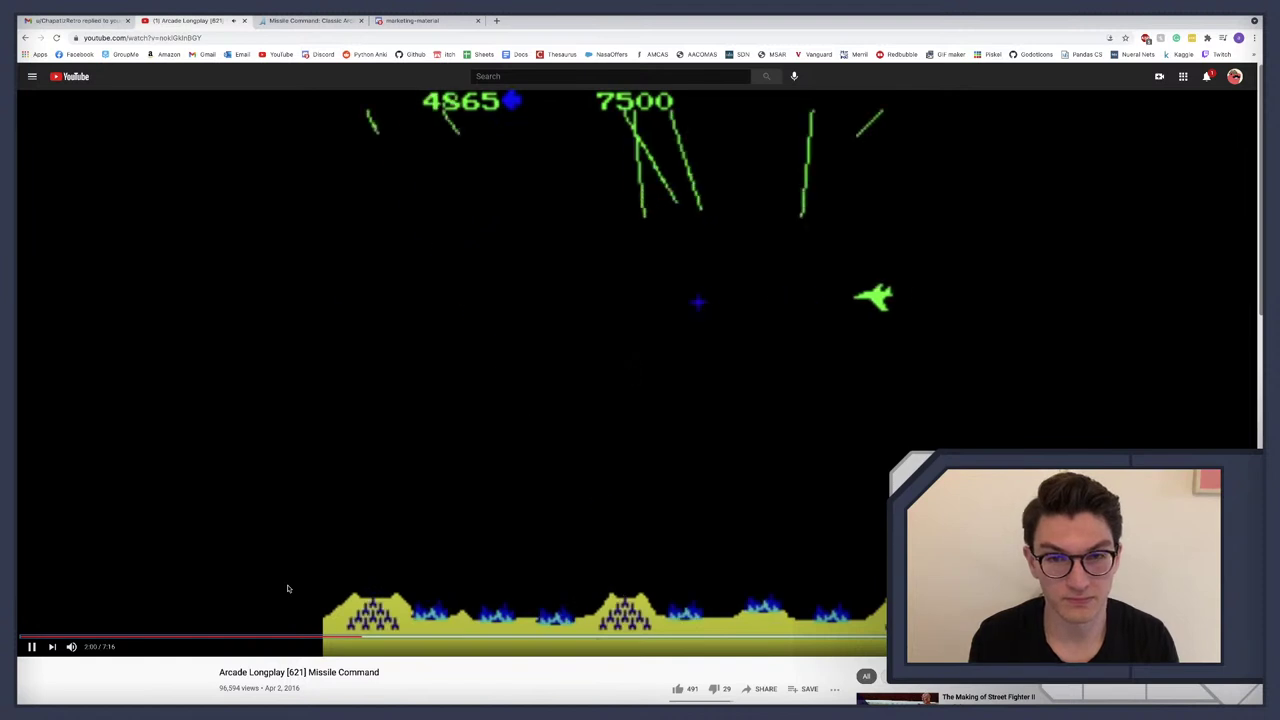
{"action": "key", "text": "Right"}
{"action": "key", "text": "Right"}
{"action": "key", "text": "Right"}
{"action": "key", "text": "Right"}
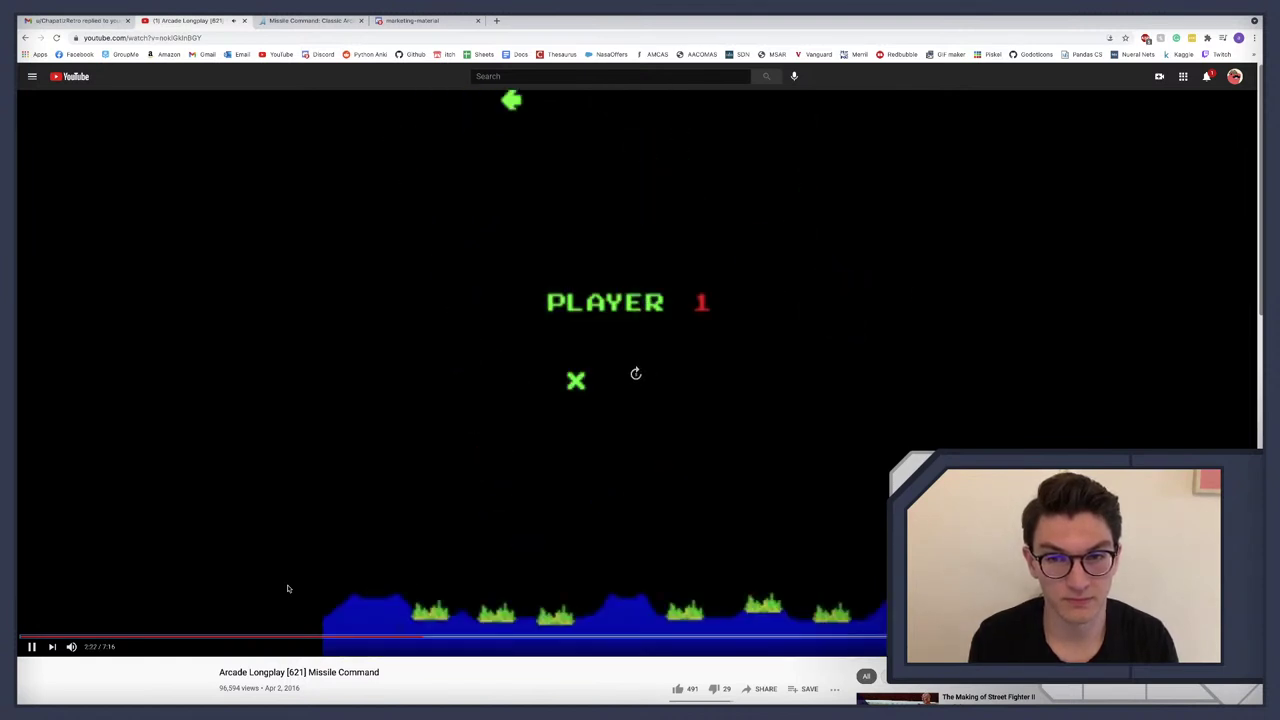
{"action": "key", "text": "Right"}
{"action": "key", "text": "Right"}
{"action": "key", "text": "Right"}
{"action": "key", "text": "Right"}
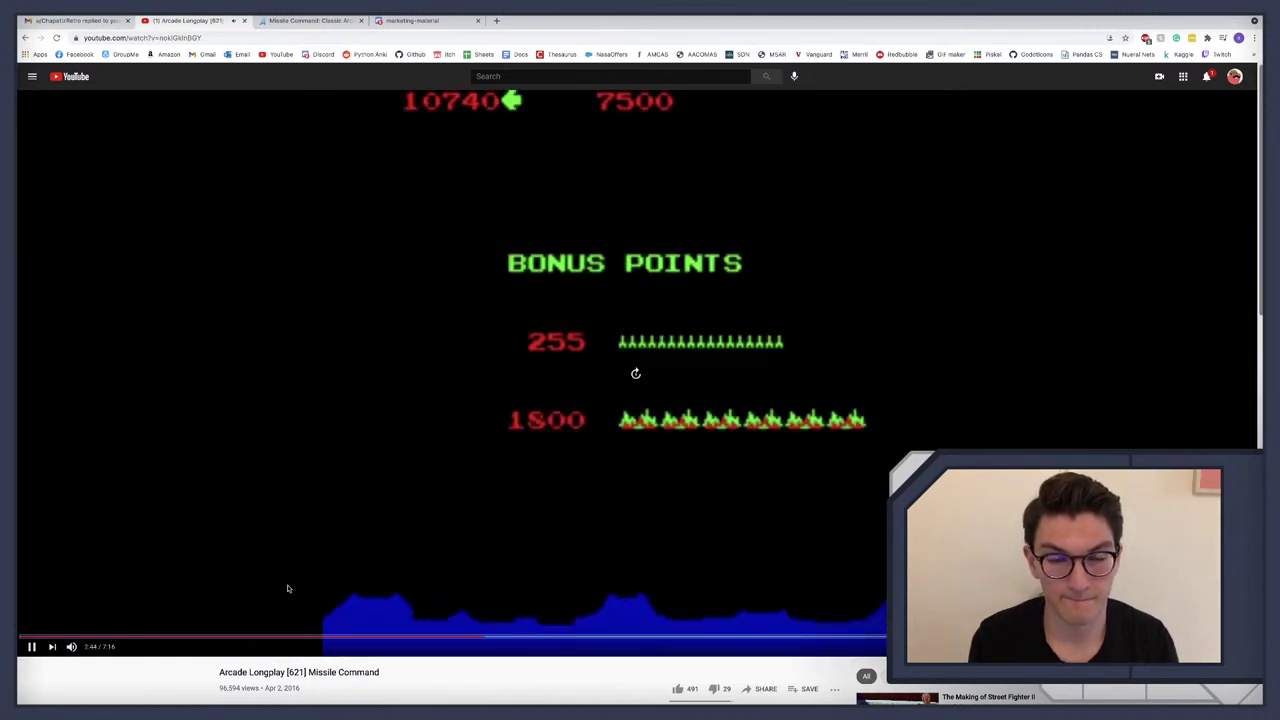
{"action": "key", "text": "Left"}
{"action": "key", "text": "Left"}
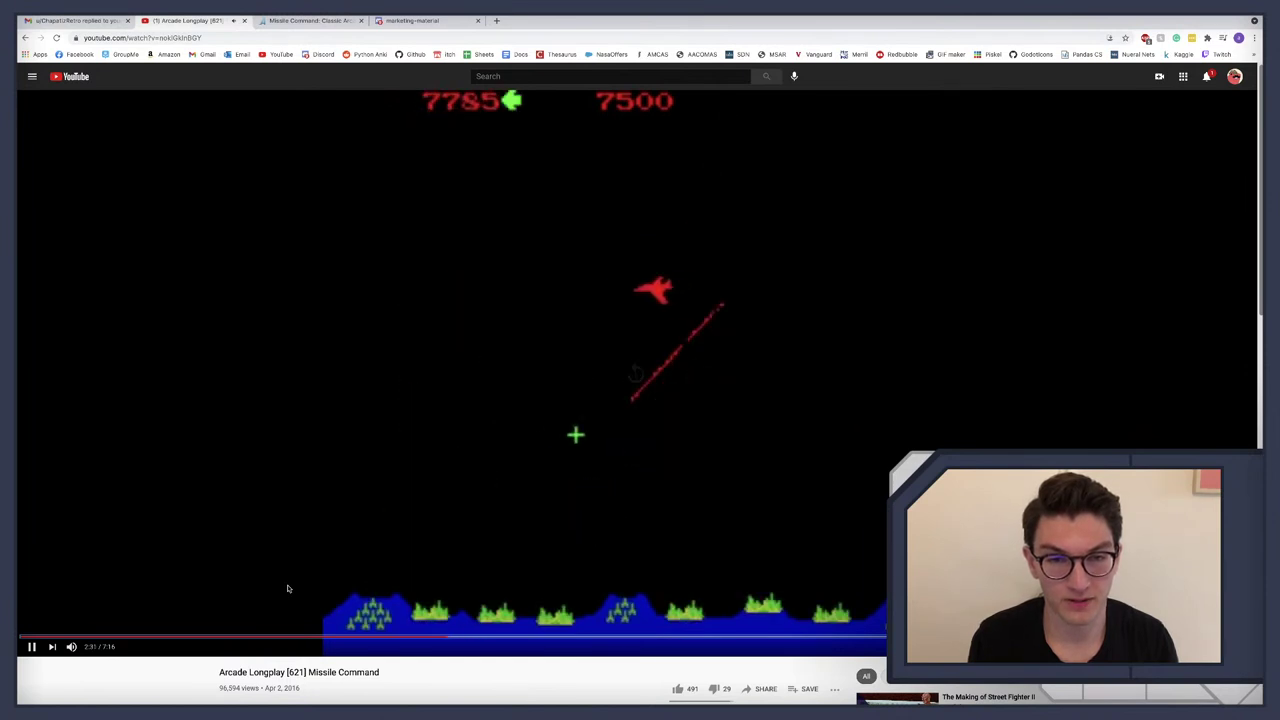
{"action": "key", "text": "Left"}
{"action": "key", "text": "Left"}
{"action": "key", "text": "Right"}
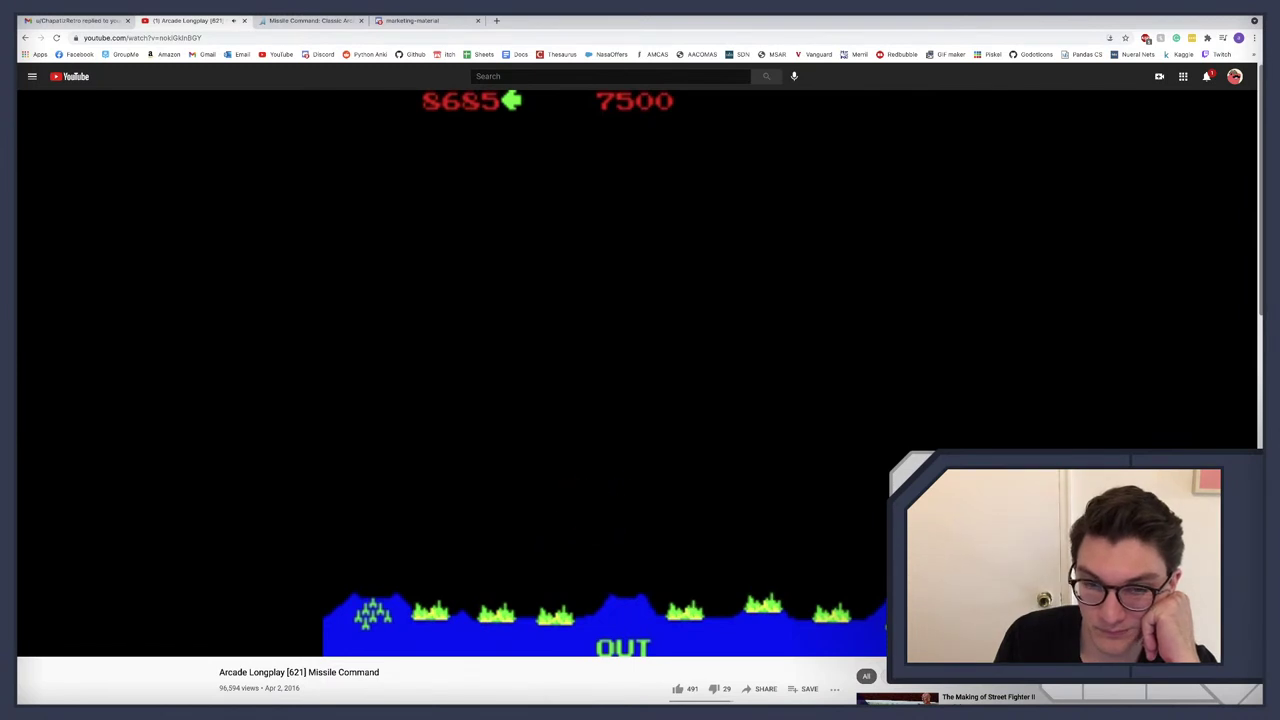
{"action": "key", "text": "Right"}
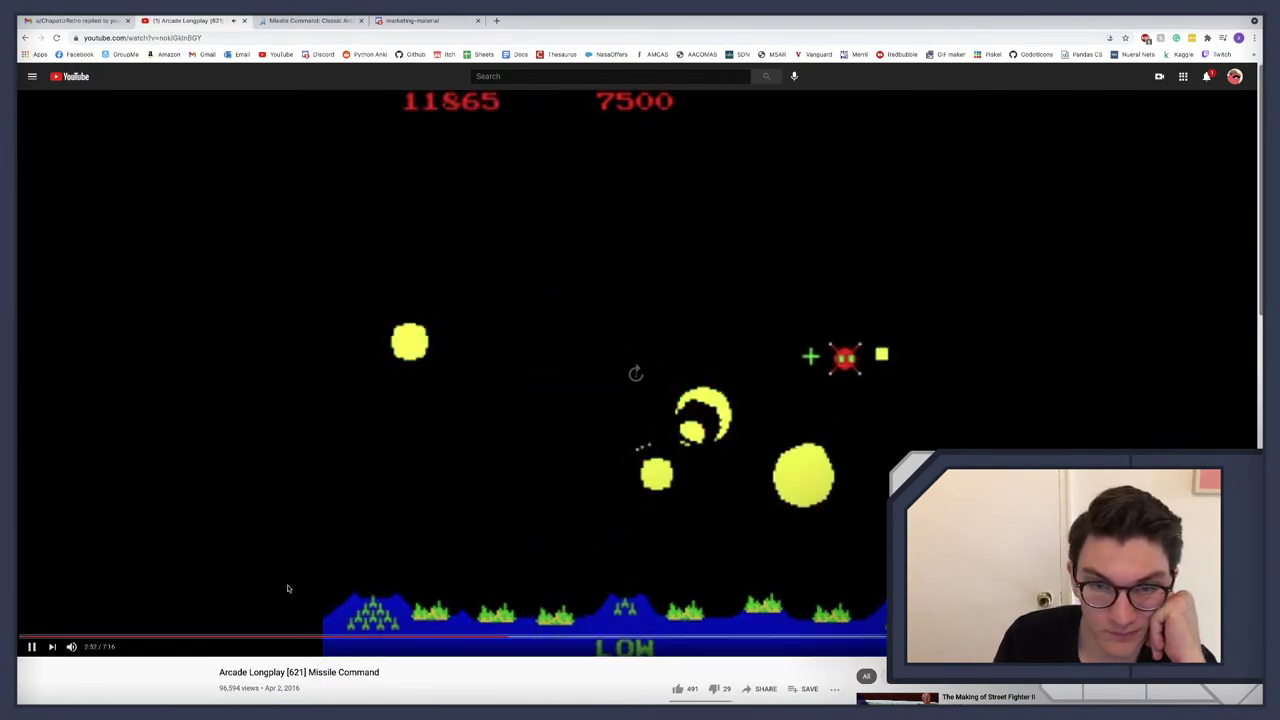
{"action": "key", "text": "Left"}
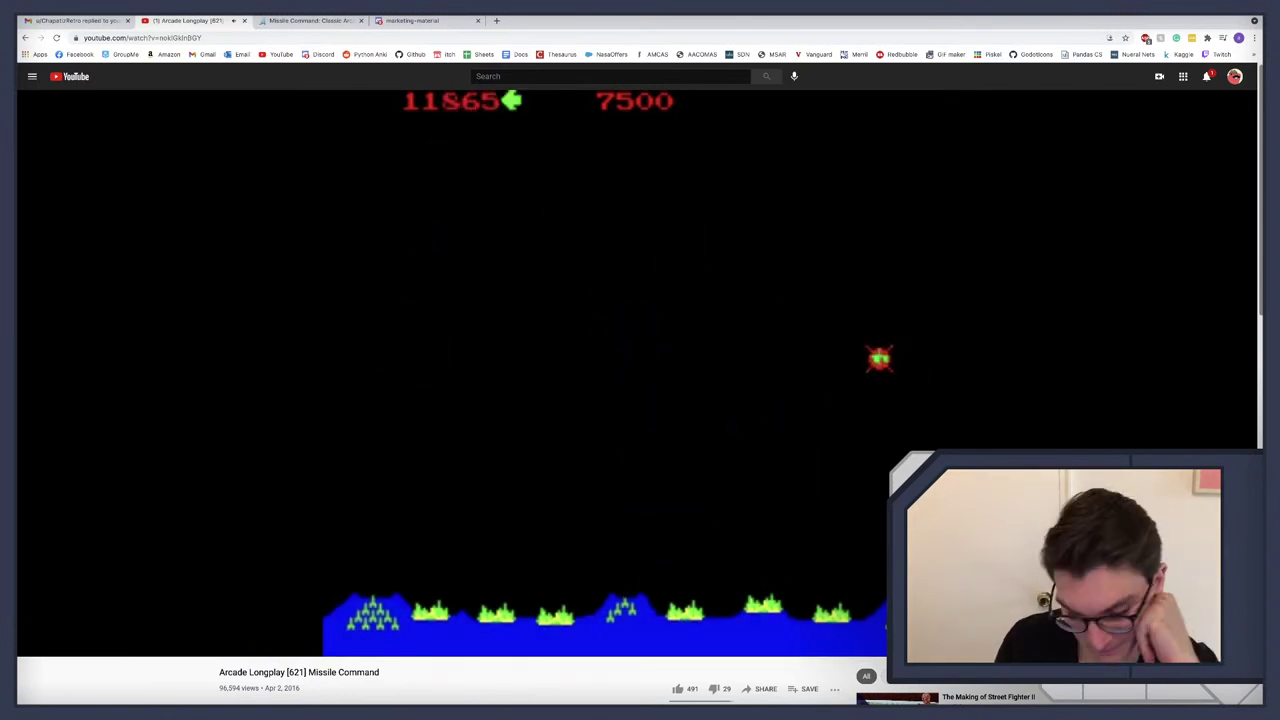
{"action": "key", "text": "Left"}
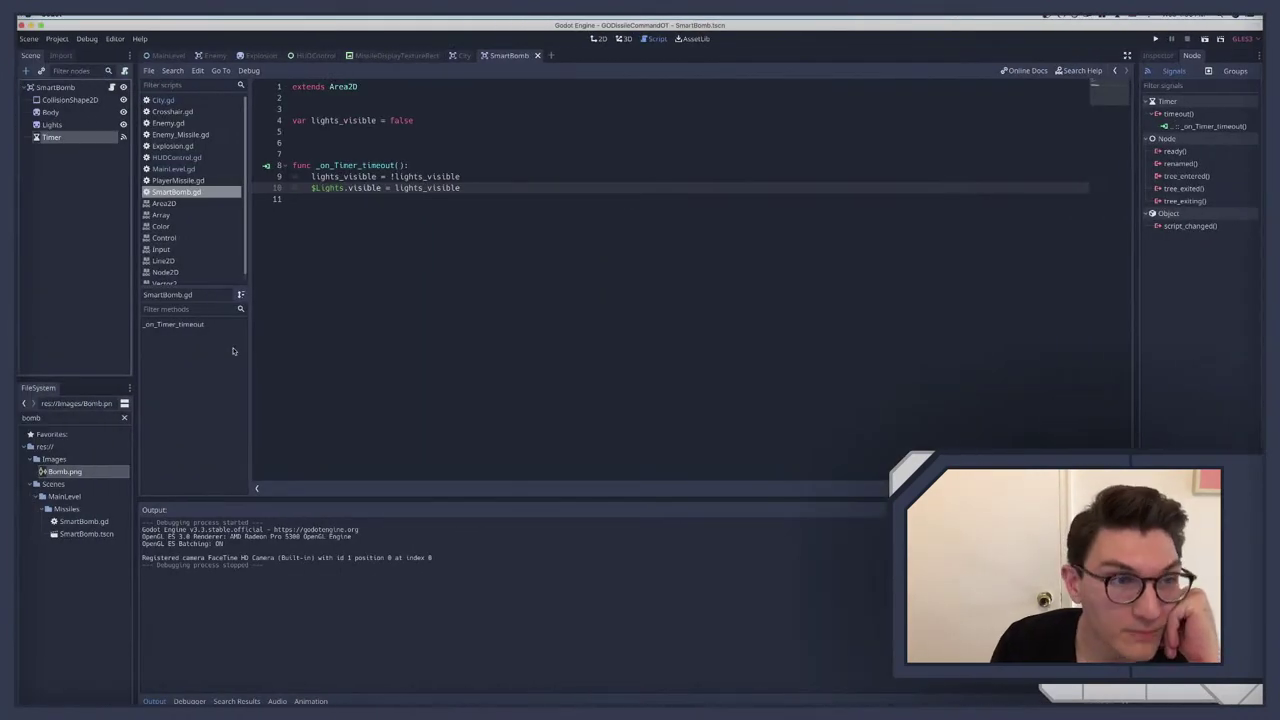
Step: Change the Timer's wait time to 0.25 seconds
{"action": "left_click", "coordinate": [55, 157]}
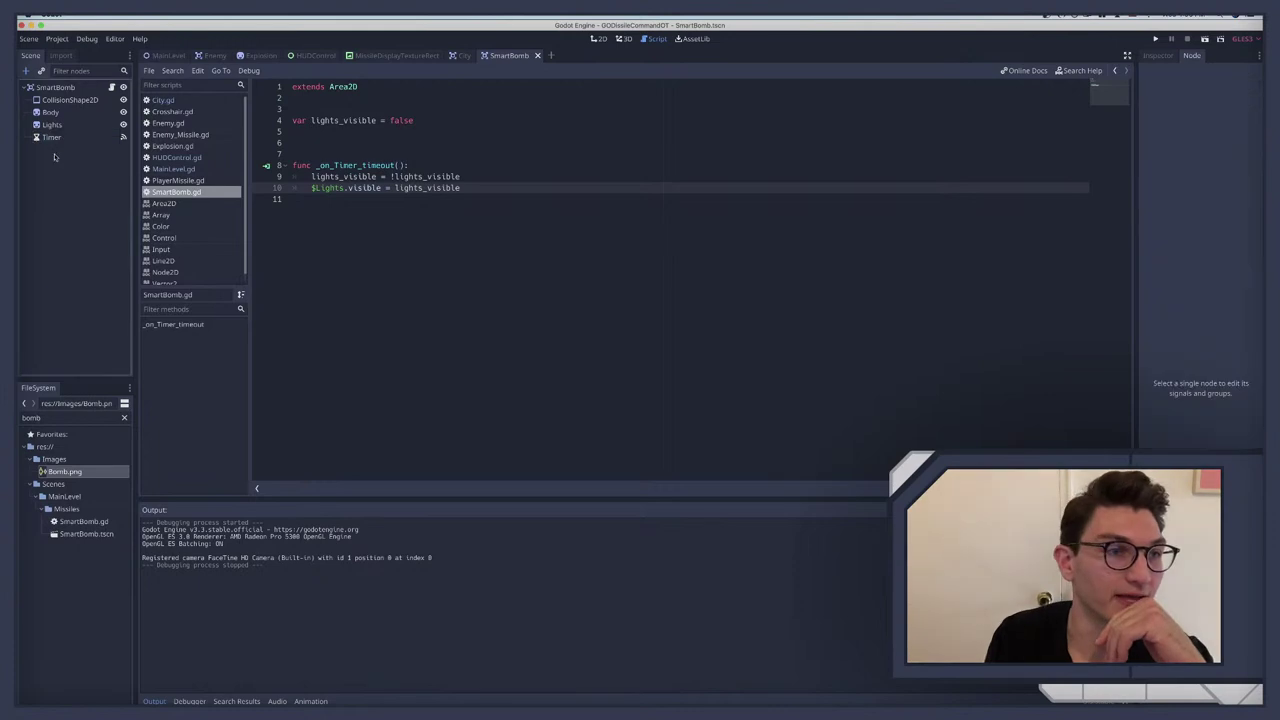
{"action": "left_click", "coordinate": [47, 138]}
{"action": "left_click", "coordinate": [1158, 56]}
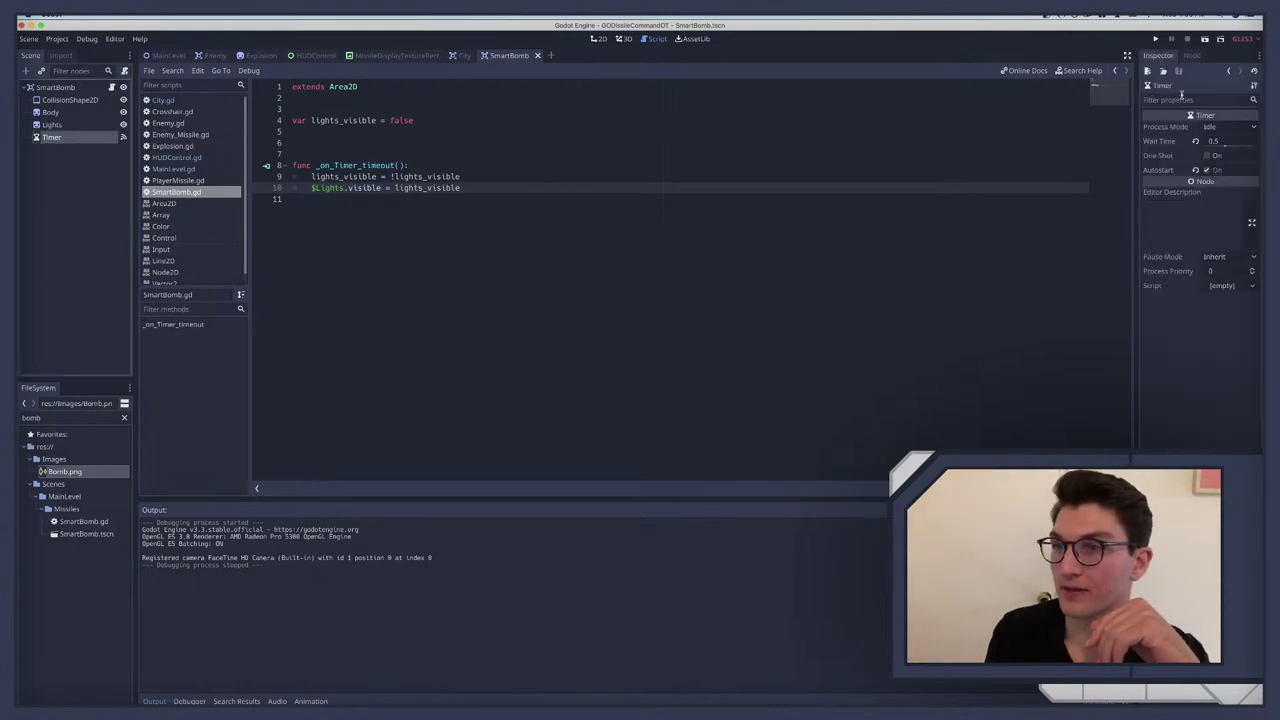
{"action": "left_click", "coordinate": [1222, 140]}
{"action": "type", "text": "0.2"}
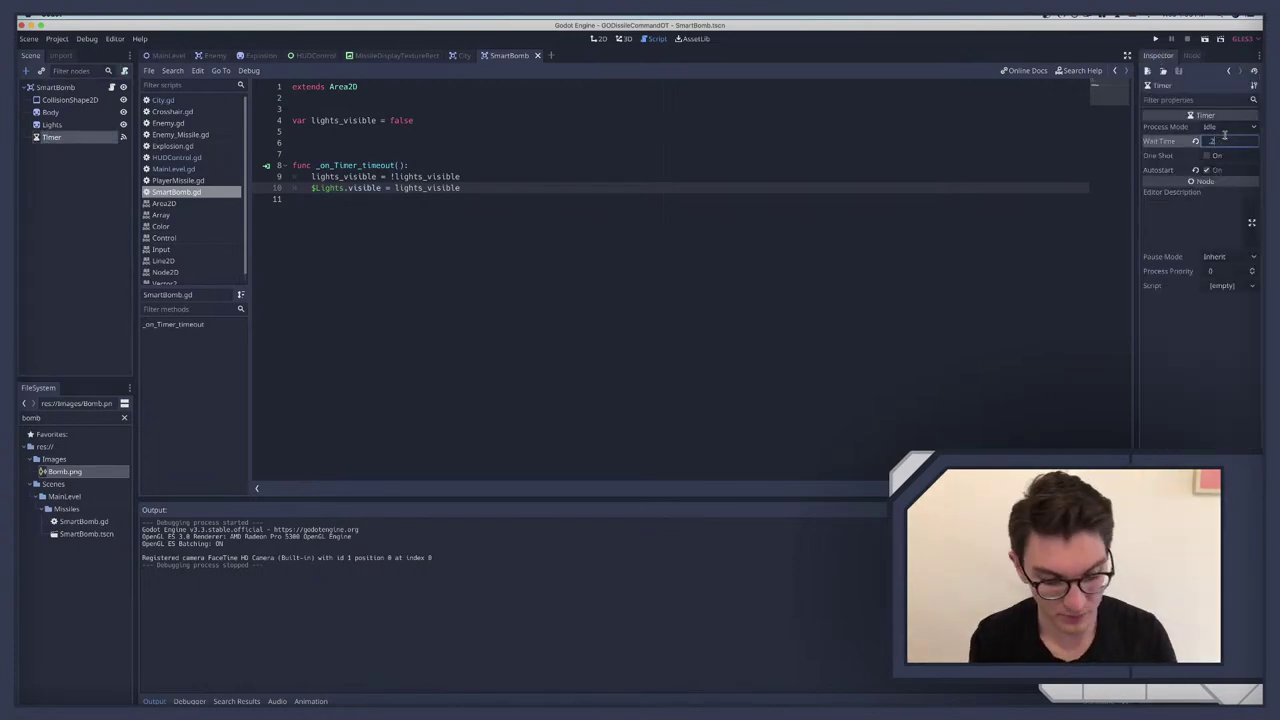
{"action": "type", "text": "5"}
{"action": "key", "text": "Return"}
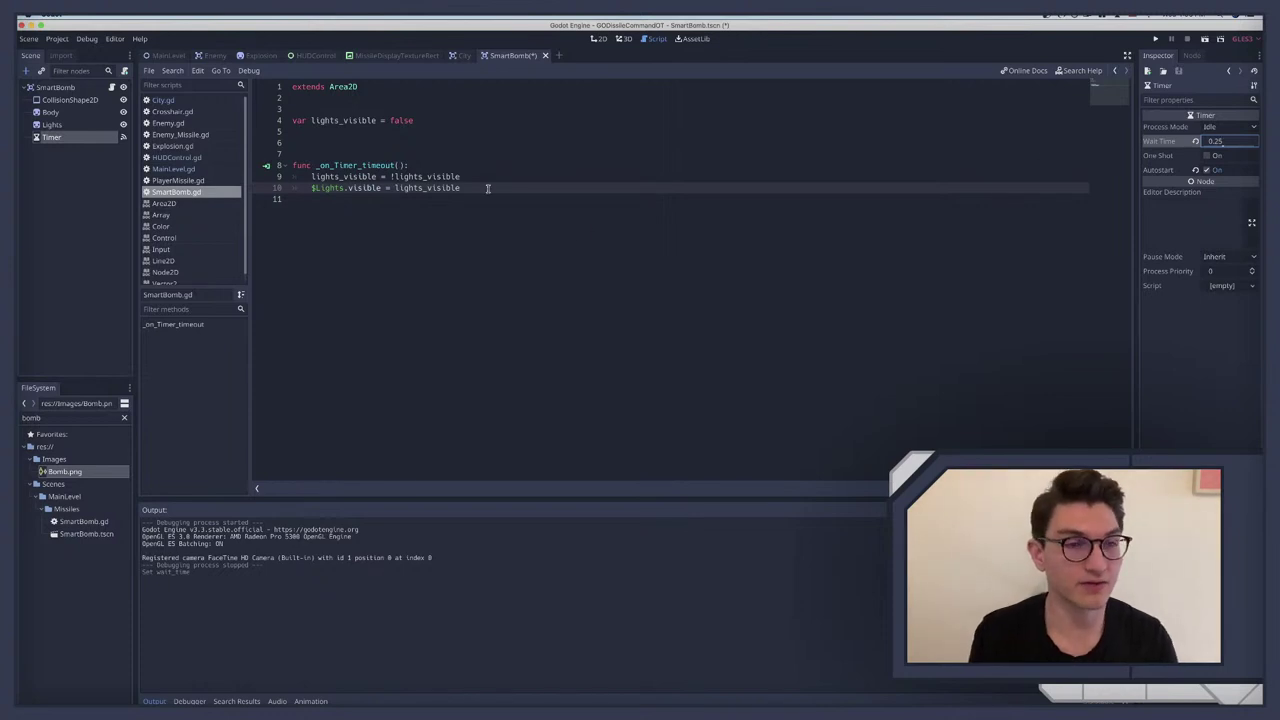
Step: Add a func _physics_process(delta) declaration to SmartBomb.gd
{"action": "left_click", "coordinate": [364, 132]}
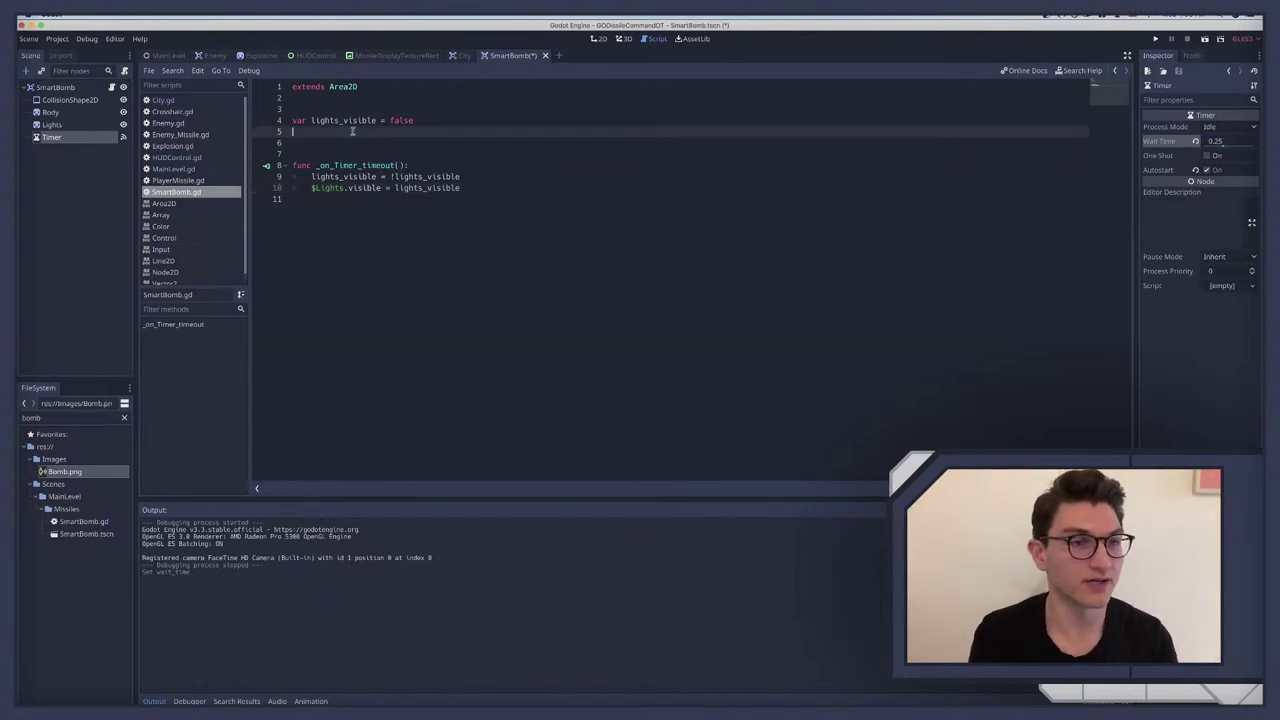
{"action": "key", "text": "Return"}
{"action": "key", "text": "Return"}
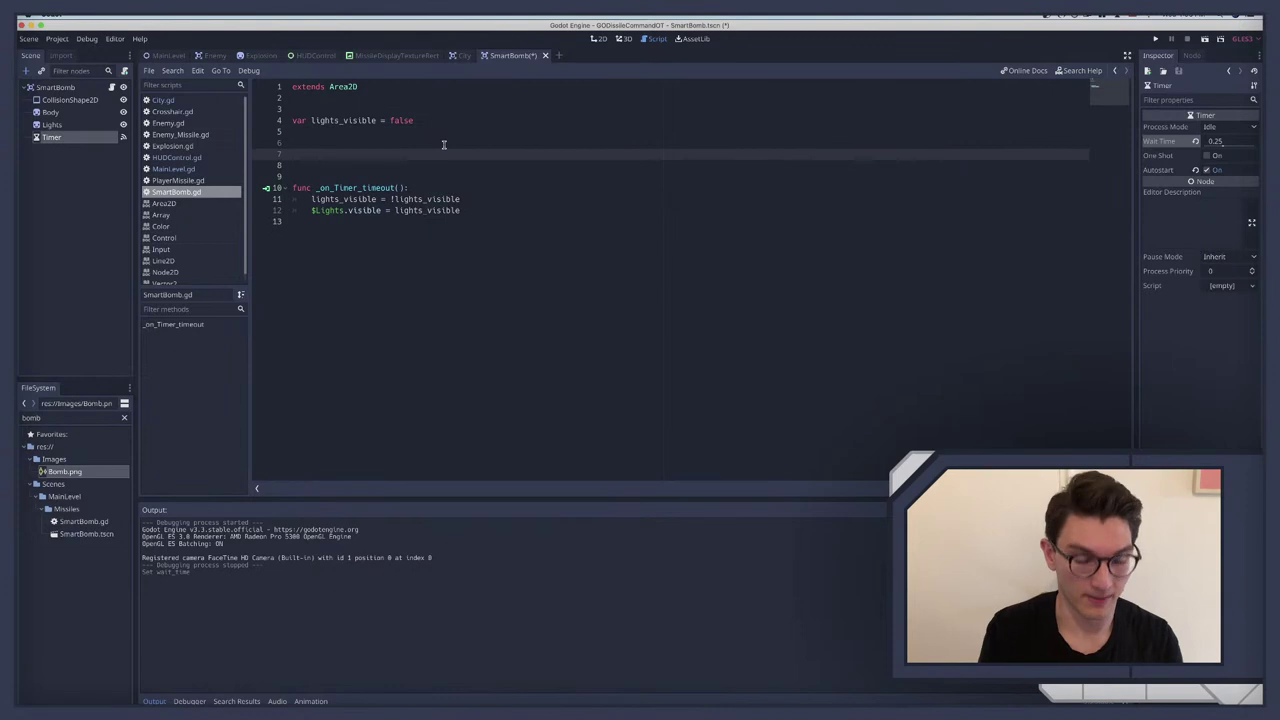
{"action": "type", "text": "o"}
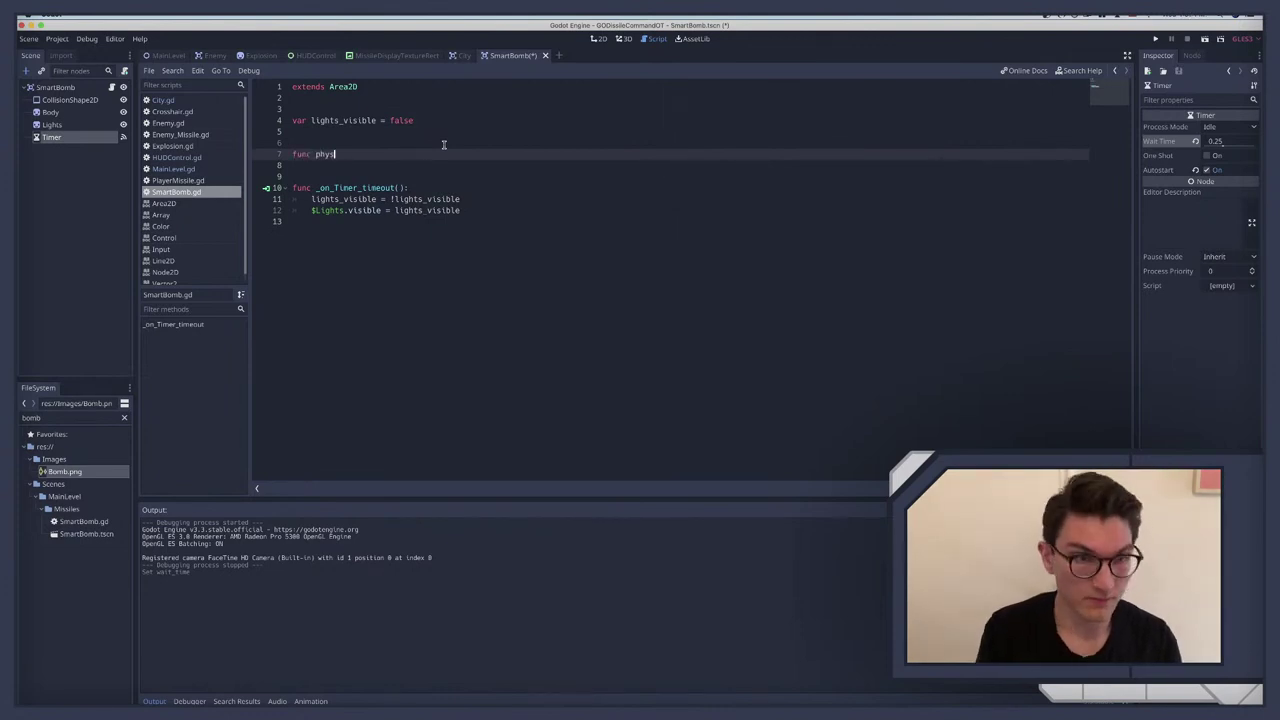
{"action": "type", "text": "unc phys"}
{"action": "key", "text": "Return"}
{"action": "key", "text": "Return"}
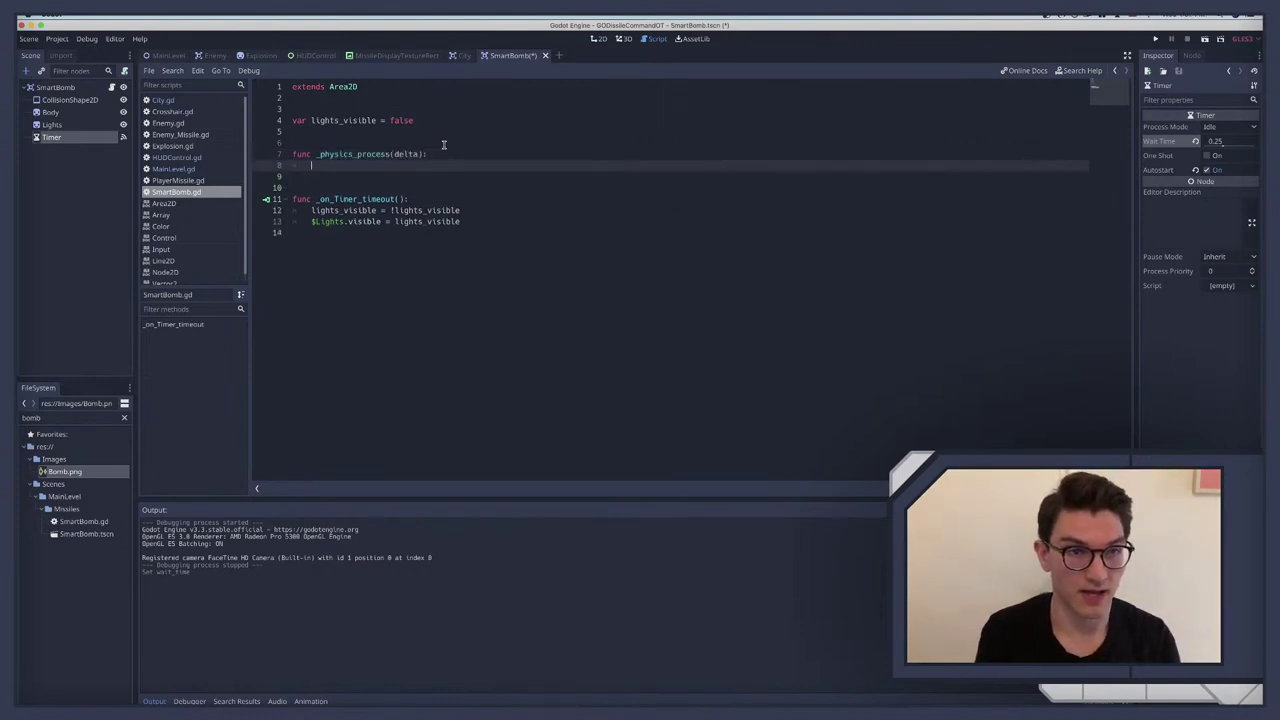
{"action": "key", "text": "ctrl+z"}
{"action": "key", "text": "ctrl+z"}
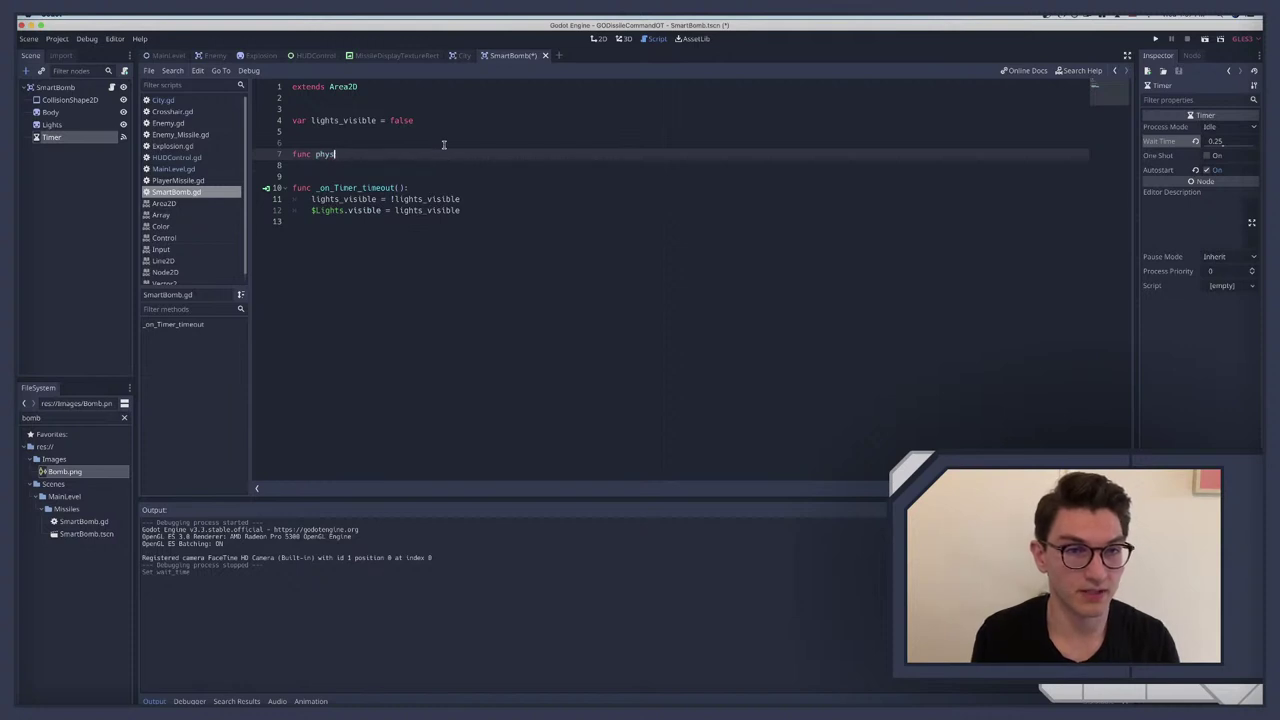
{"action": "key", "text": "ctrl+shift+z"}
{"action": "key", "text": "Return"}
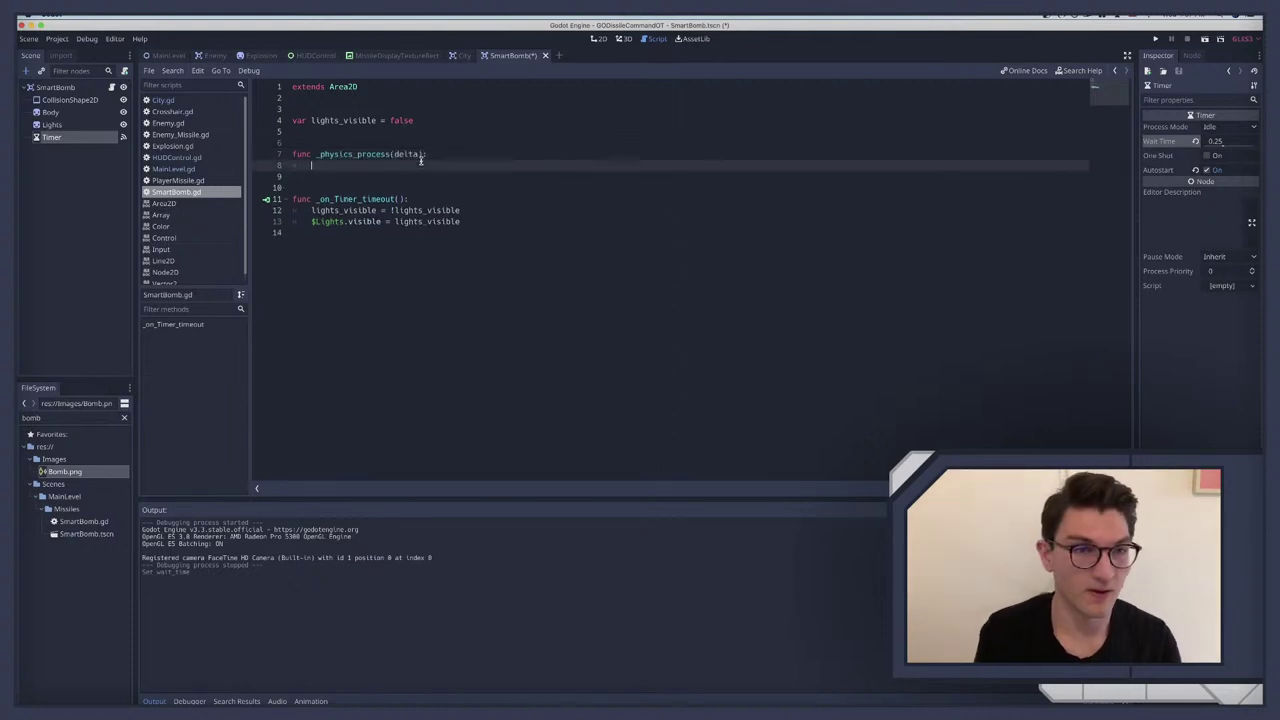
{"action": "type", "text": "$Lig"}
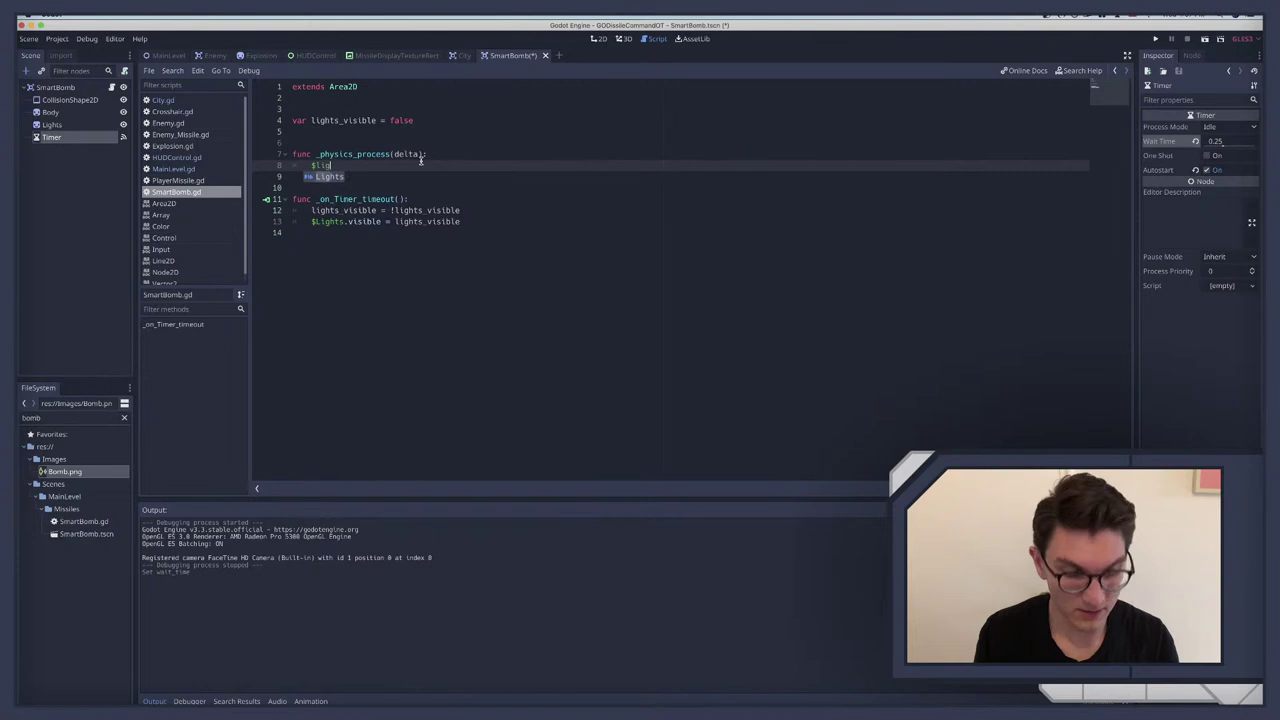
{"action": "key", "text": "BackSpace"}
{"action": "key", "text": "BackSpace"}
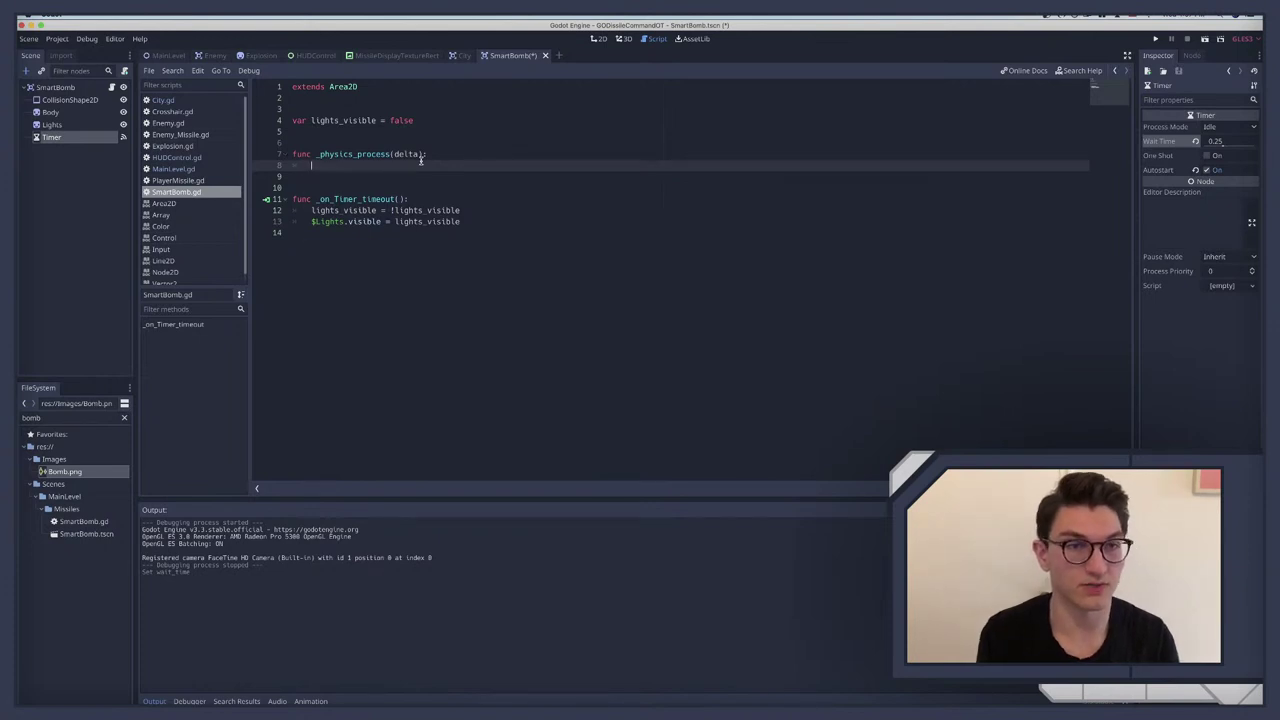
Step: Declare onready var lights = $Lights and use lights.visible in the timeout handler
{"action": "left_click", "coordinate": [358, 98]}
{"action": "key", "text": "Return"}
{"action": "key", "text": "Return"}
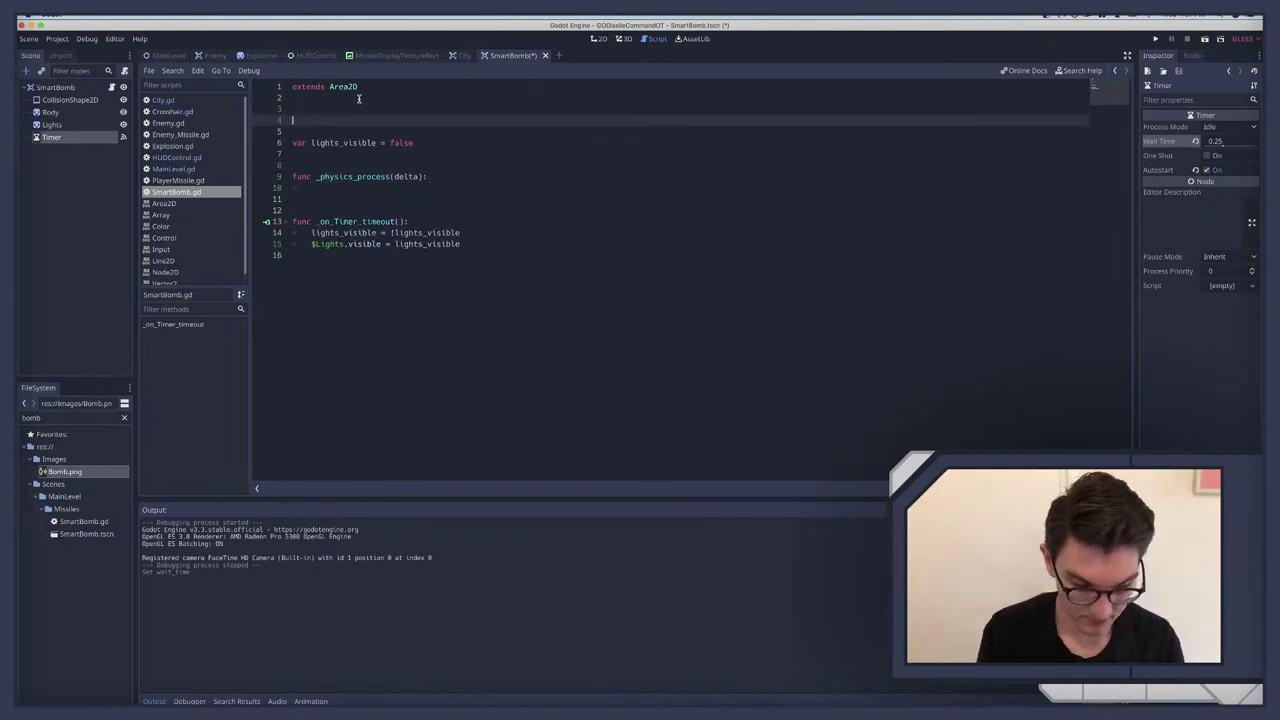
{"action": "type", "text": "onr"}
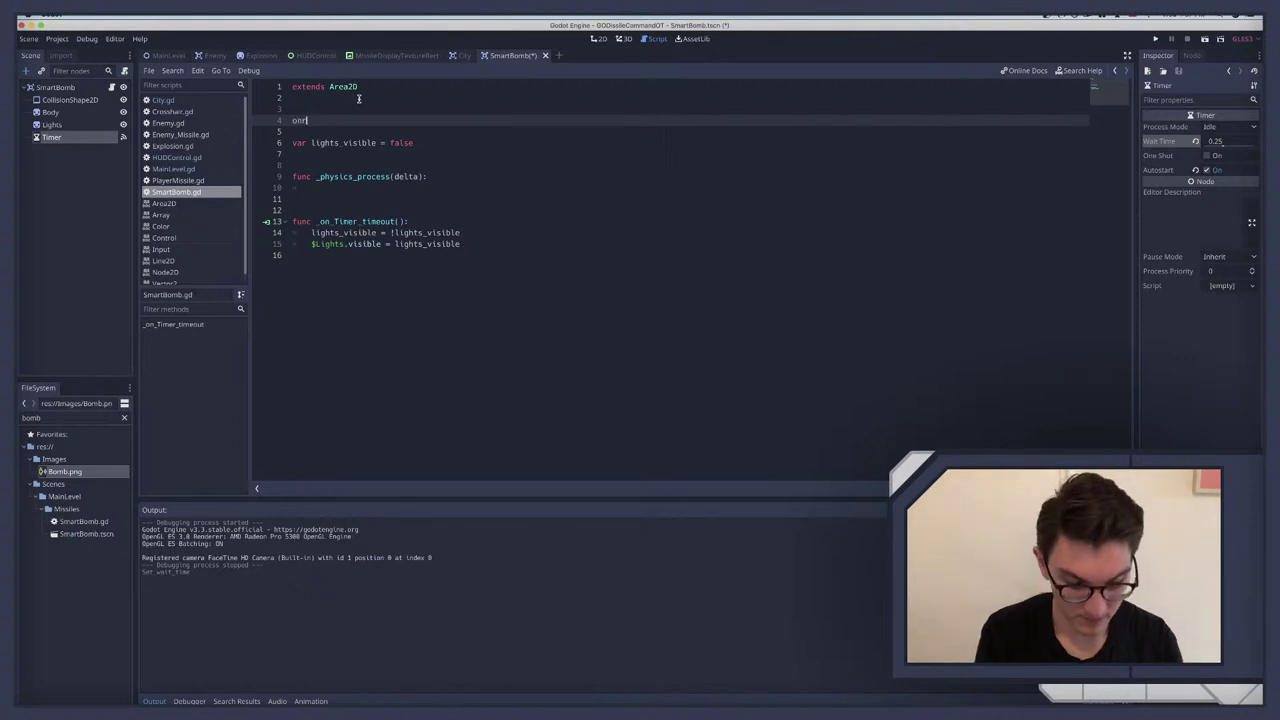
{"action": "type", "text": "eady var lioght"}
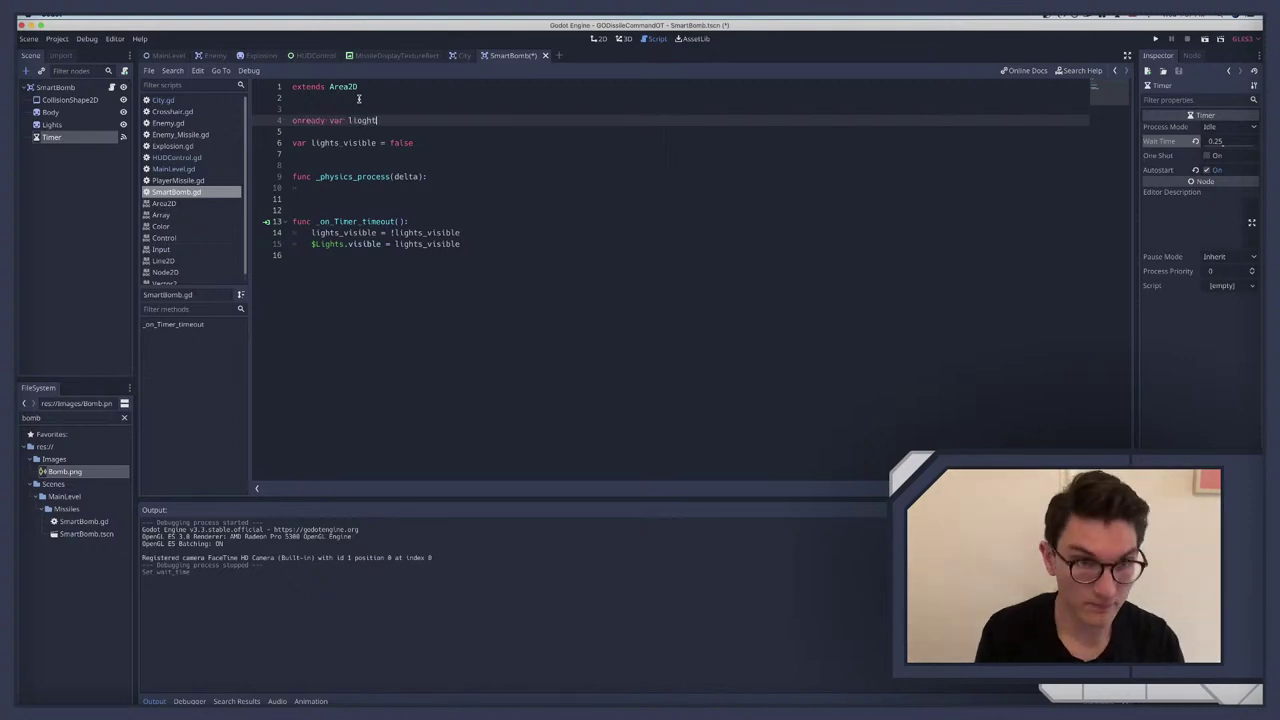
{"action": "key", "text": "BackSpace"}
{"action": "key", "text": "BackSpace"}
{"action": "key", "text": "BackSpace"}
{"action": "key", "text": "BackSpace"}
{"action": "type", "text": "ghts"}
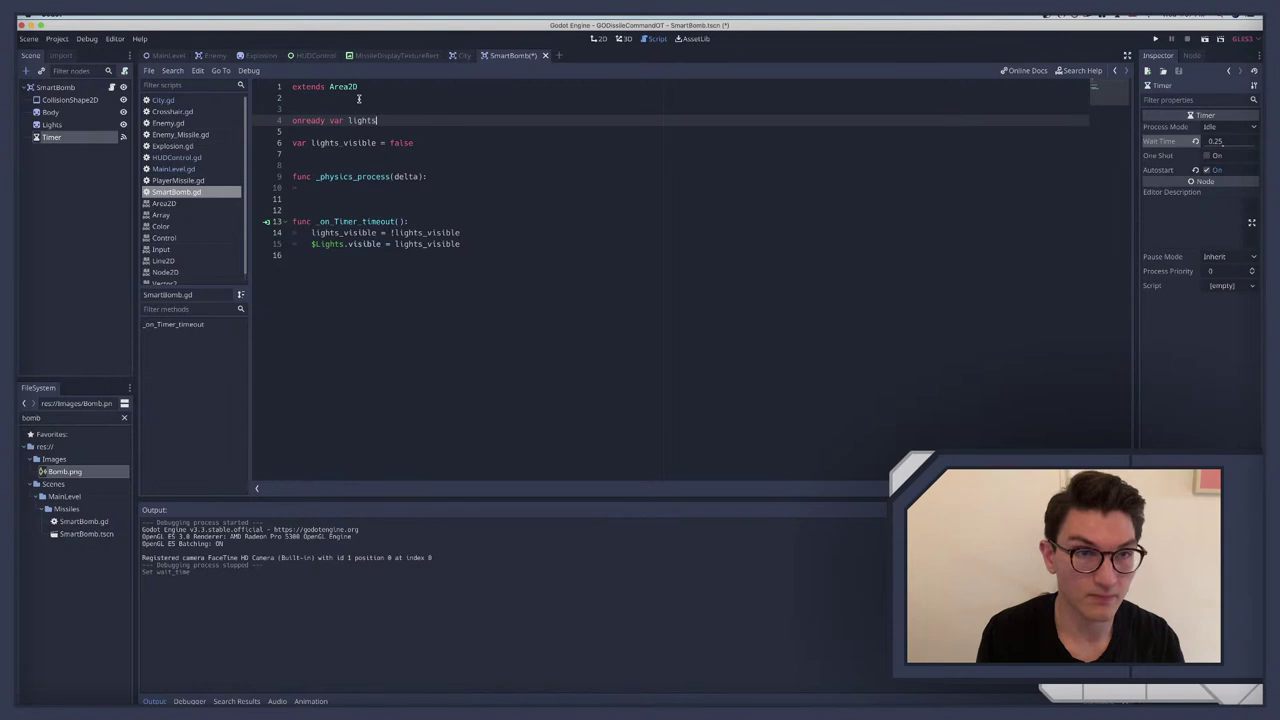
{"action": "type", "text": " = $Lights"}
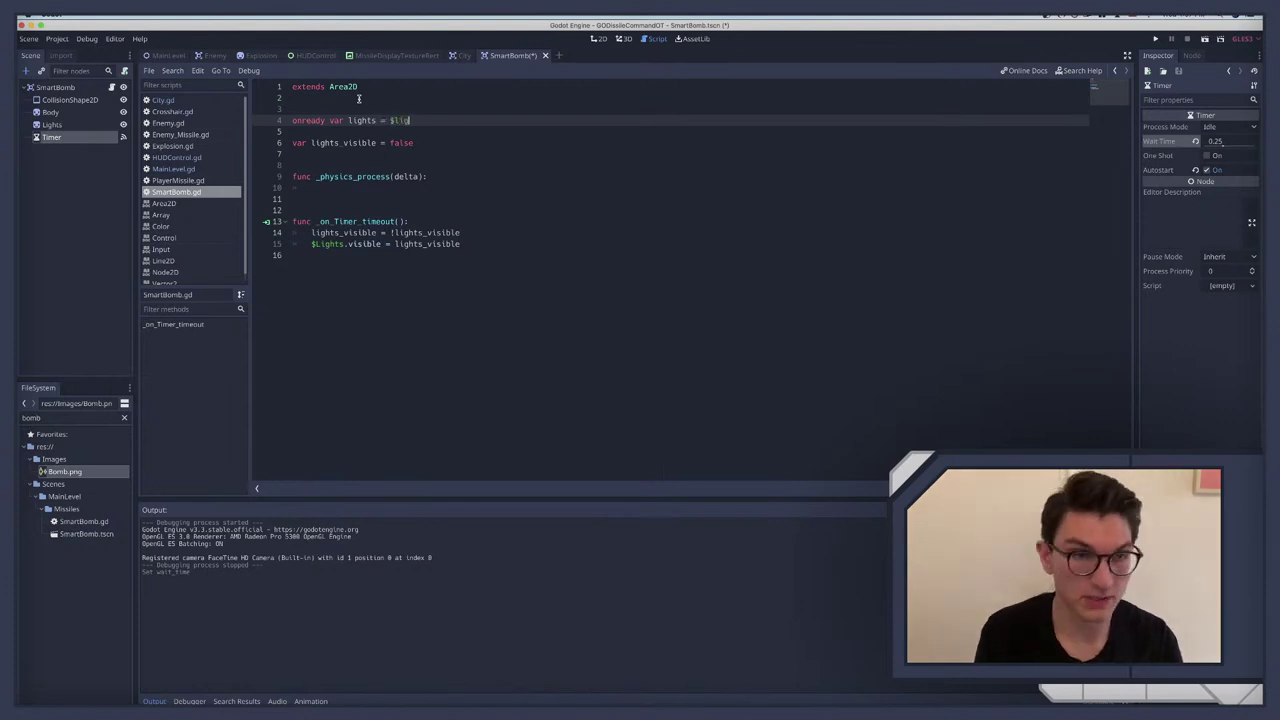
{"action": "left_click", "coordinate": [340, 243]}
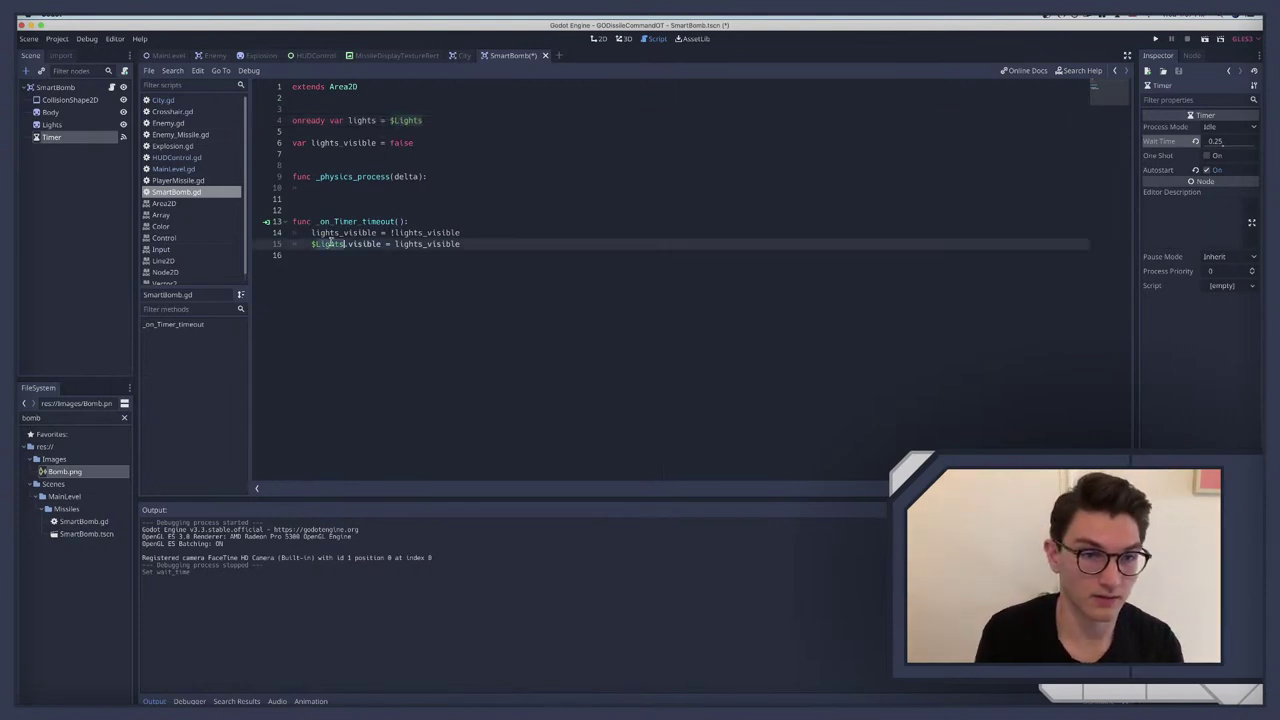
{"action": "key", "text": "BackSpace"}
{"action": "key", "text": "BackSpace"}
{"action": "key", "text": "BackSpace"}
{"action": "key", "text": "BackSpace"}
{"action": "key", "text": "BackSpace"}
{"action": "key", "text": "BackSpace"}
{"action": "key", "text": "BackSpace"}
{"action": "type", "text": "lights.vi"}
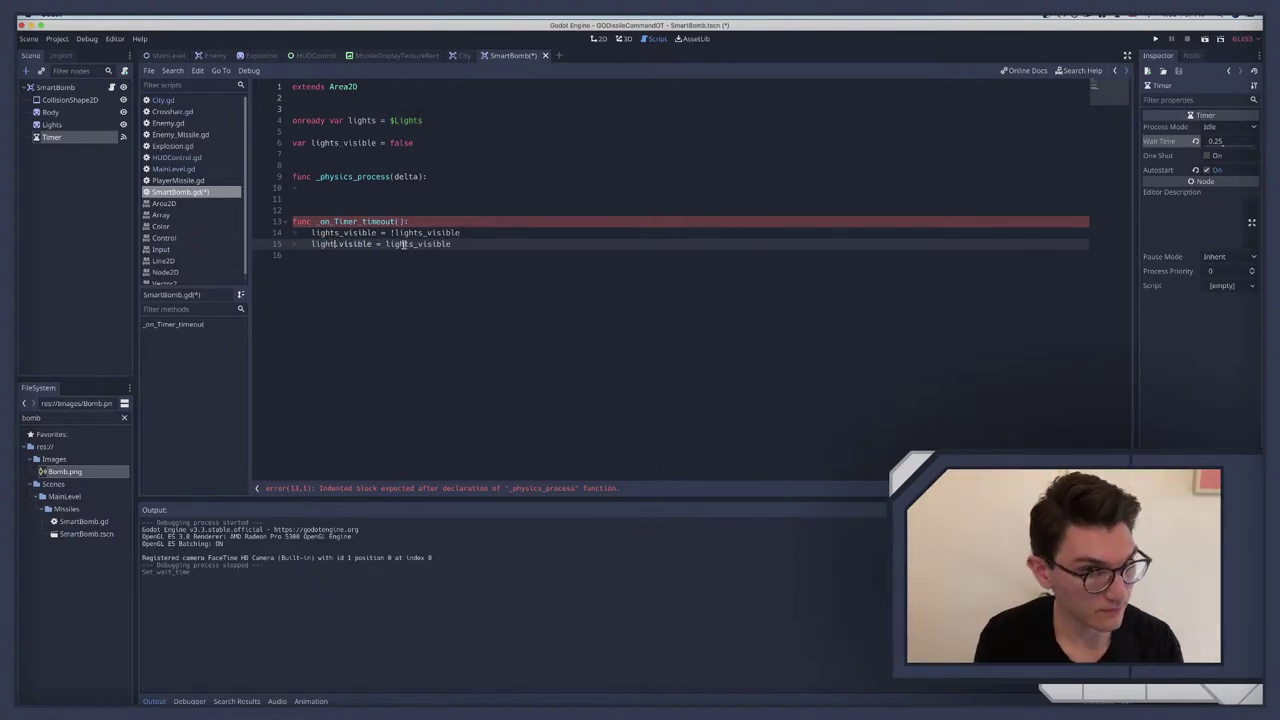
{"action": "type", "text": "s"}
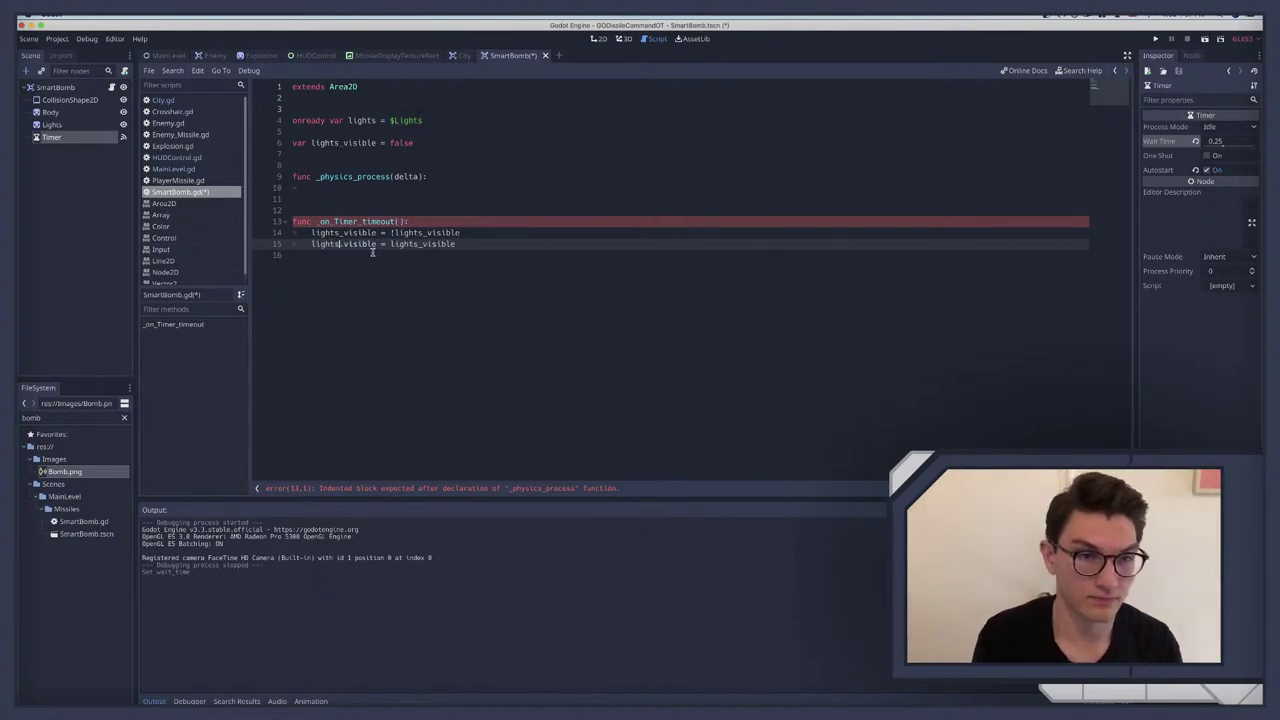
Step: Give _physics_process a pass body and select the unused lights_visible line
{"action": "triple_click", "coordinate": [329, 143]}
{"action": "left_click", "coordinate": [332, 189]}
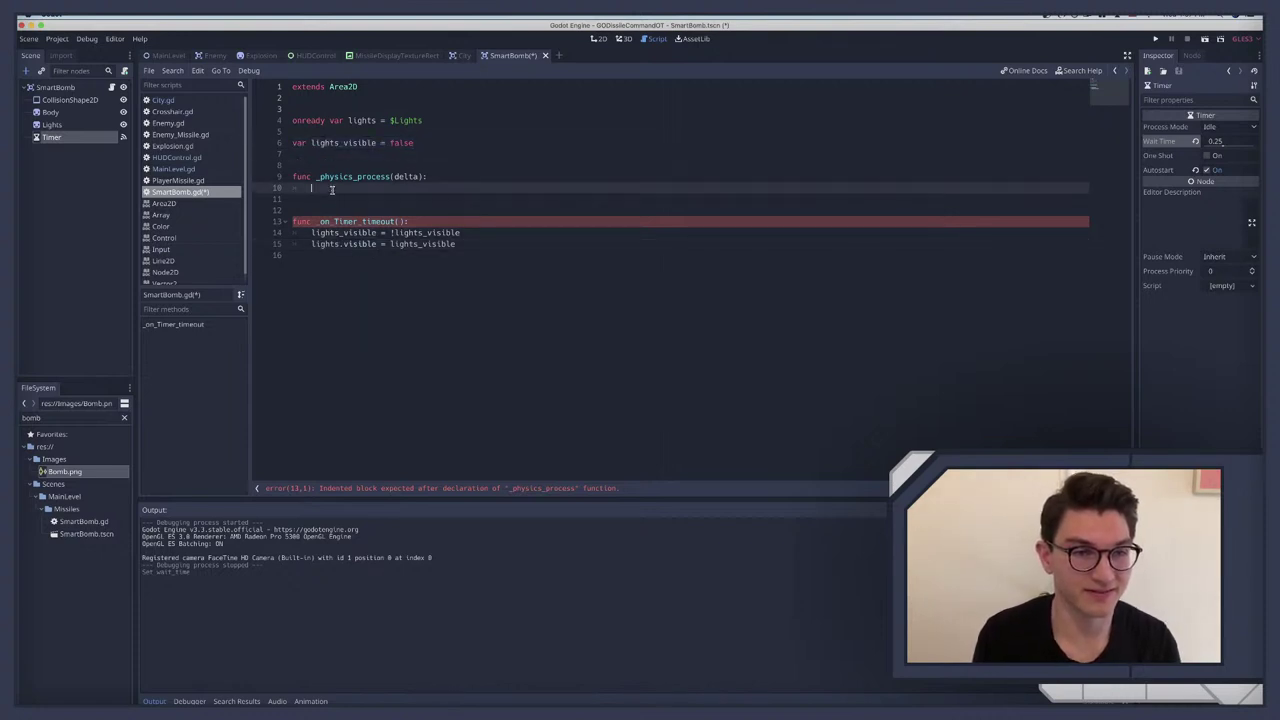
{"action": "type", "text": "pass"}
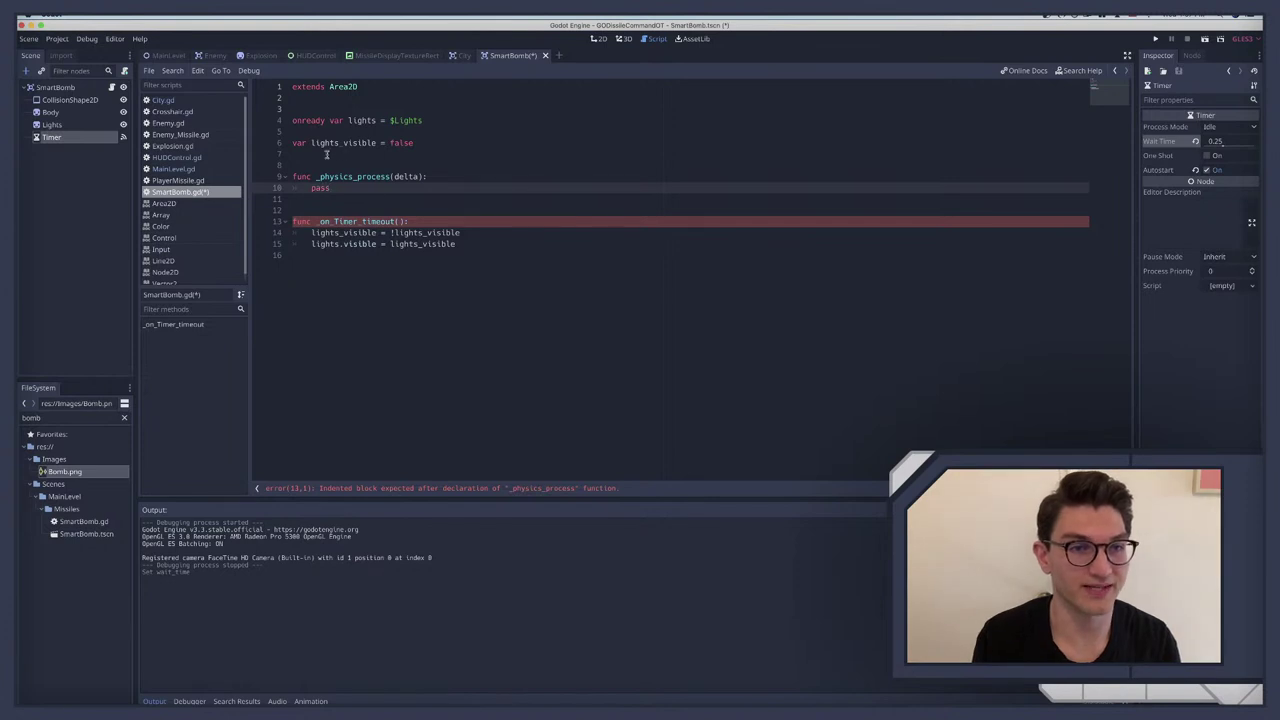
{"action": "left_click_drag", "start_coordinate": [326, 154], "coordinate": [271, 143]}
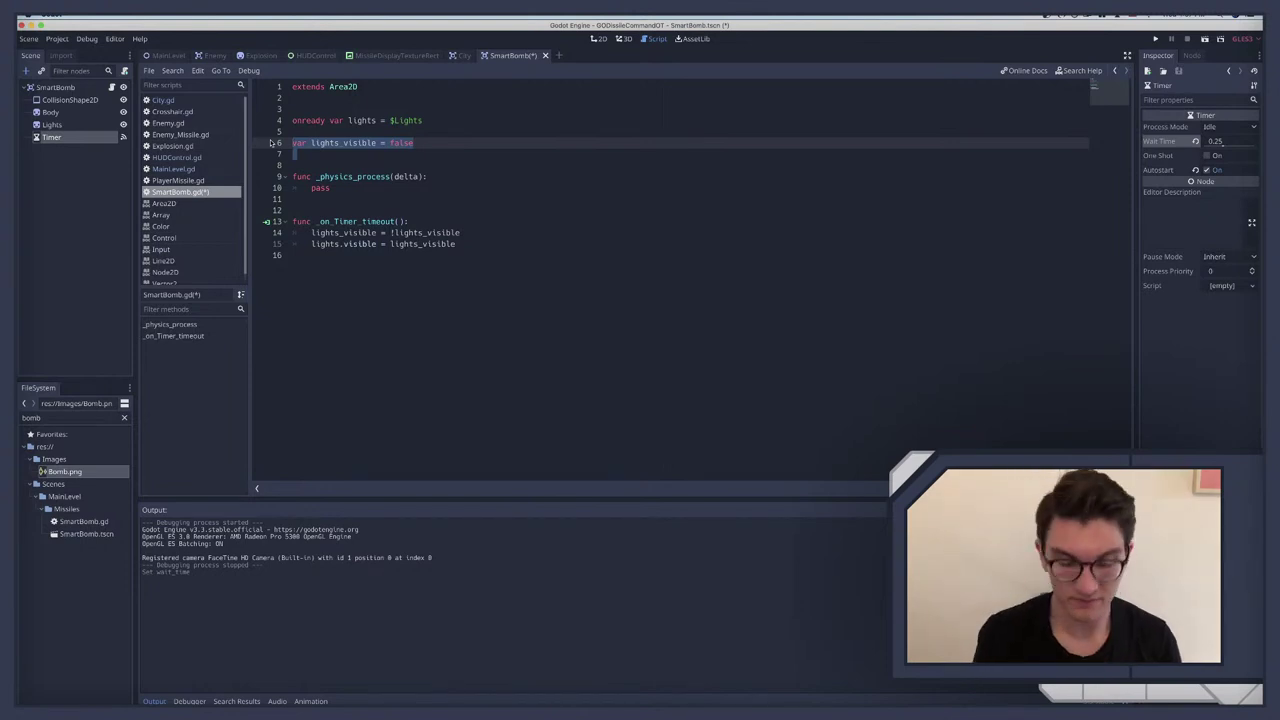
Step: Drop lights_visible, make the handler lights.visible = !lights.visible, then save, run and stop the game
{"action": "key", "text": "BackSpace"}
{"action": "key", "text": "BackSpace"}
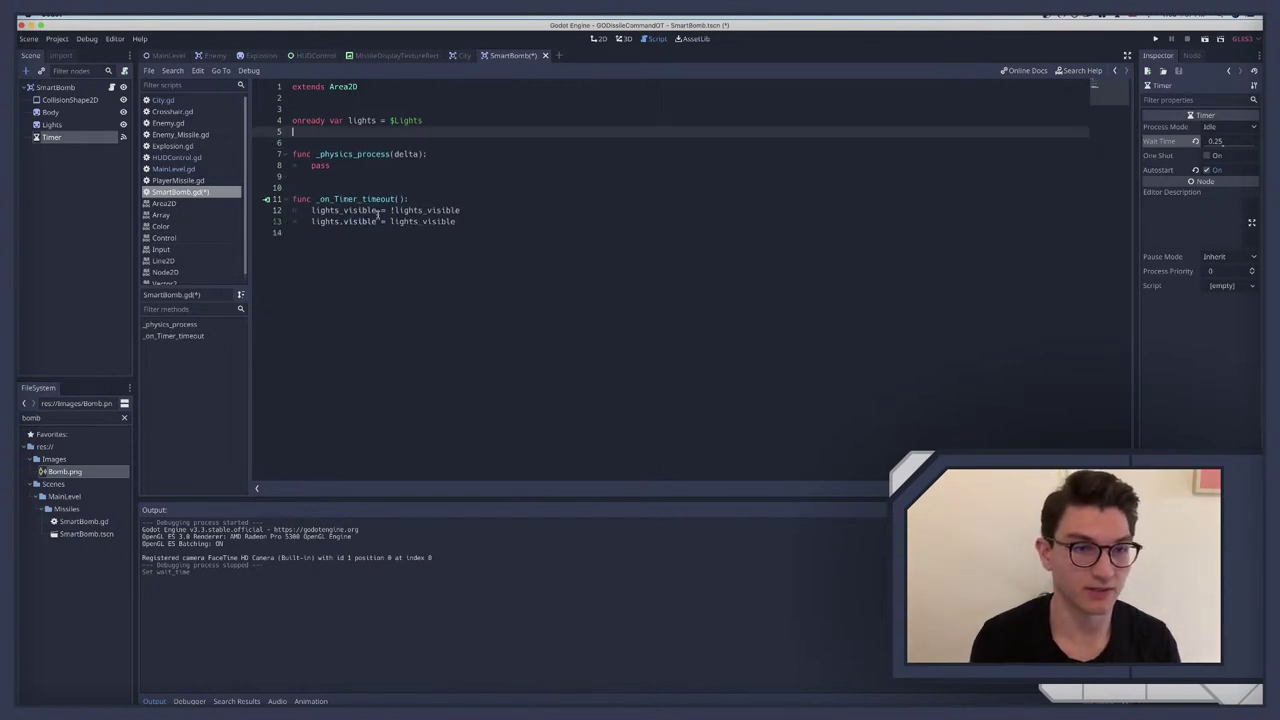
{"action": "left_click", "coordinate": [393, 221]}
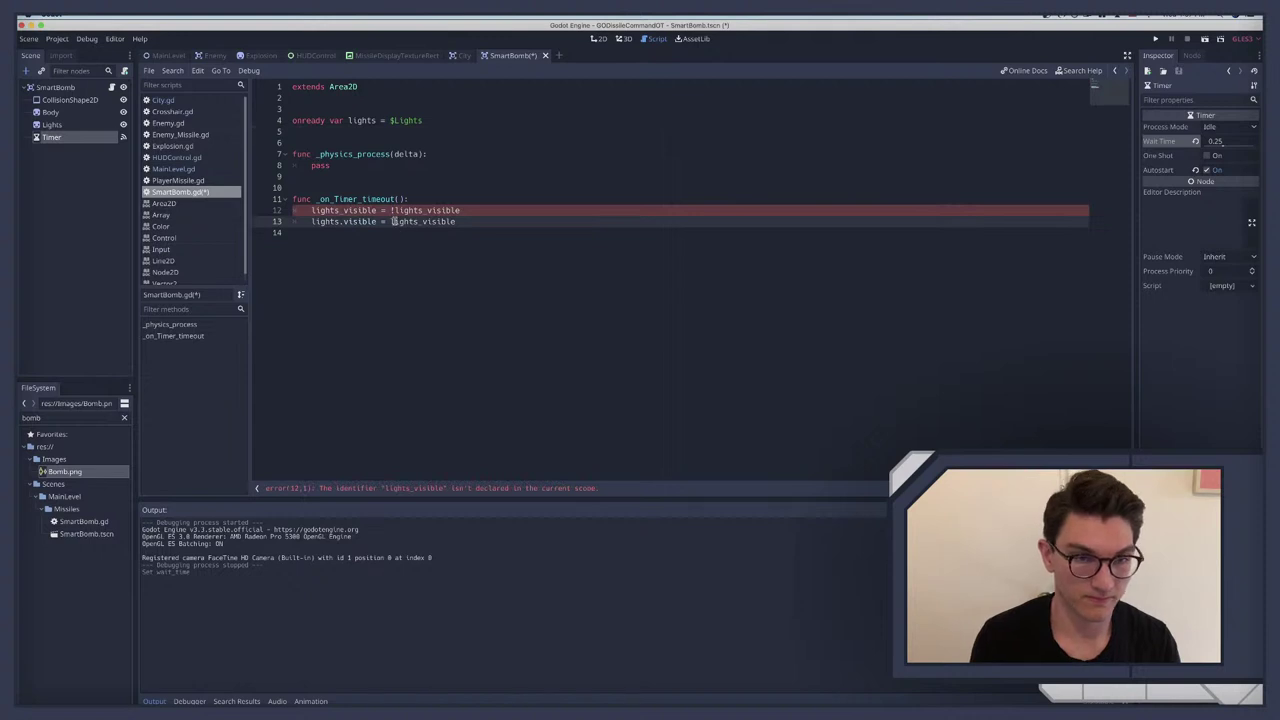
{"action": "double_click", "coordinate": [403, 221]}
{"action": "type", "text": "!"}
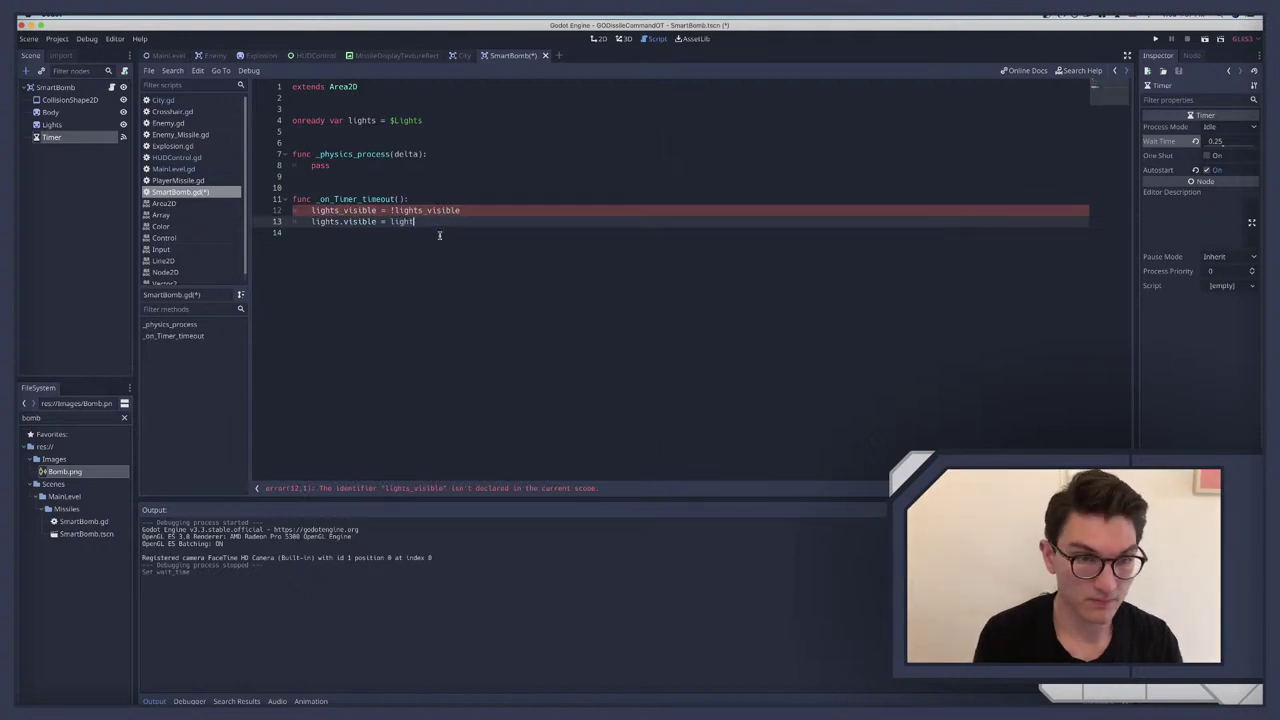
{"action": "type", "text": "lights."}
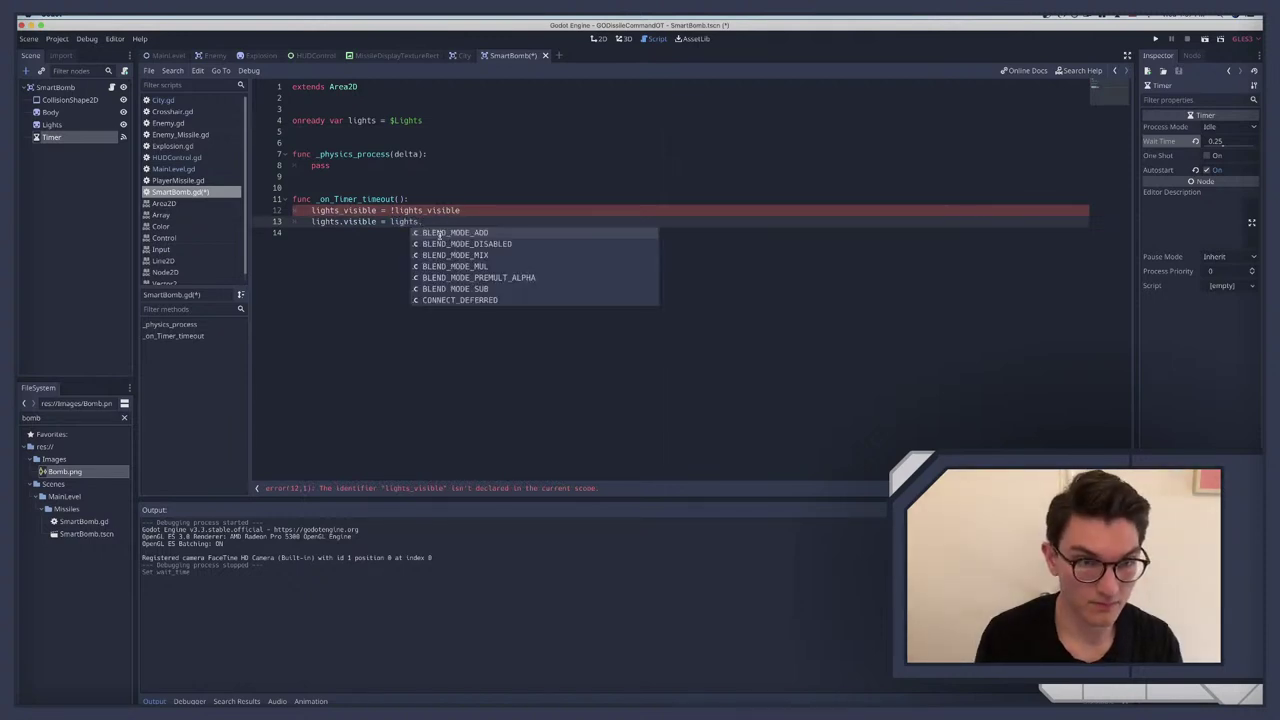
{"action": "type", "text": "visible"}
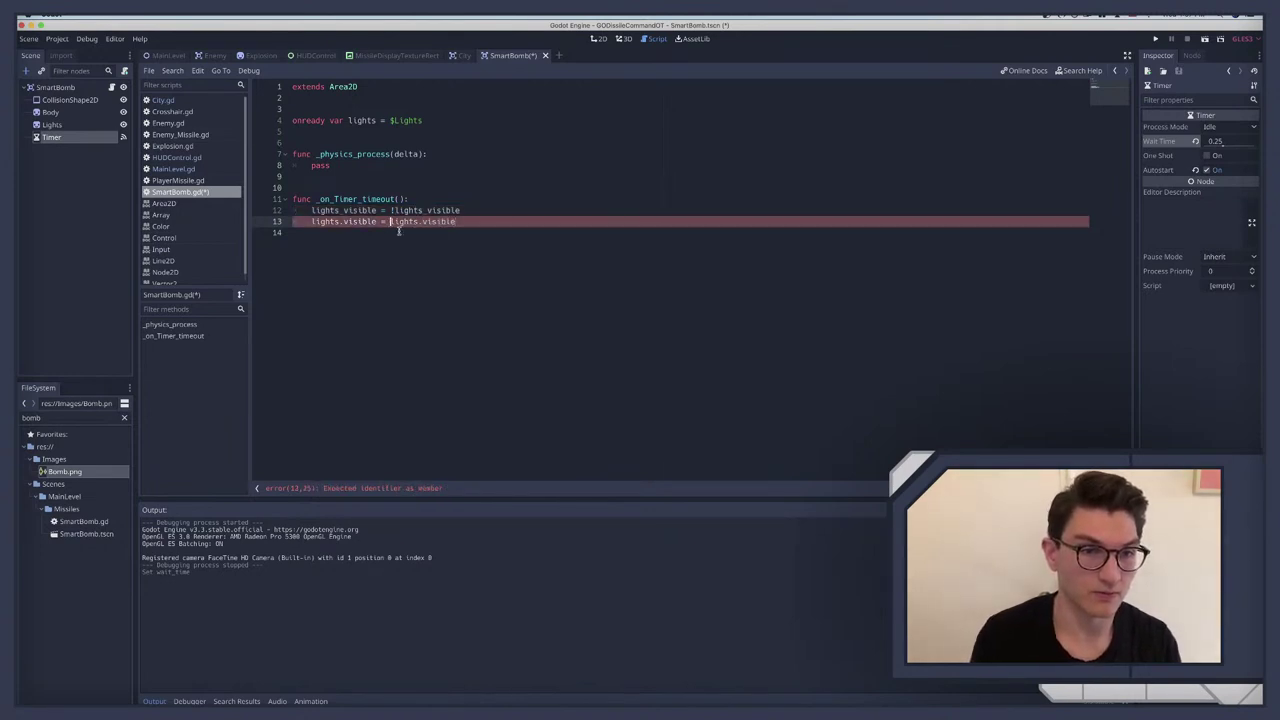
{"action": "type", "text": "!"}
{"action": "triple_click", "coordinate": [376, 210]}
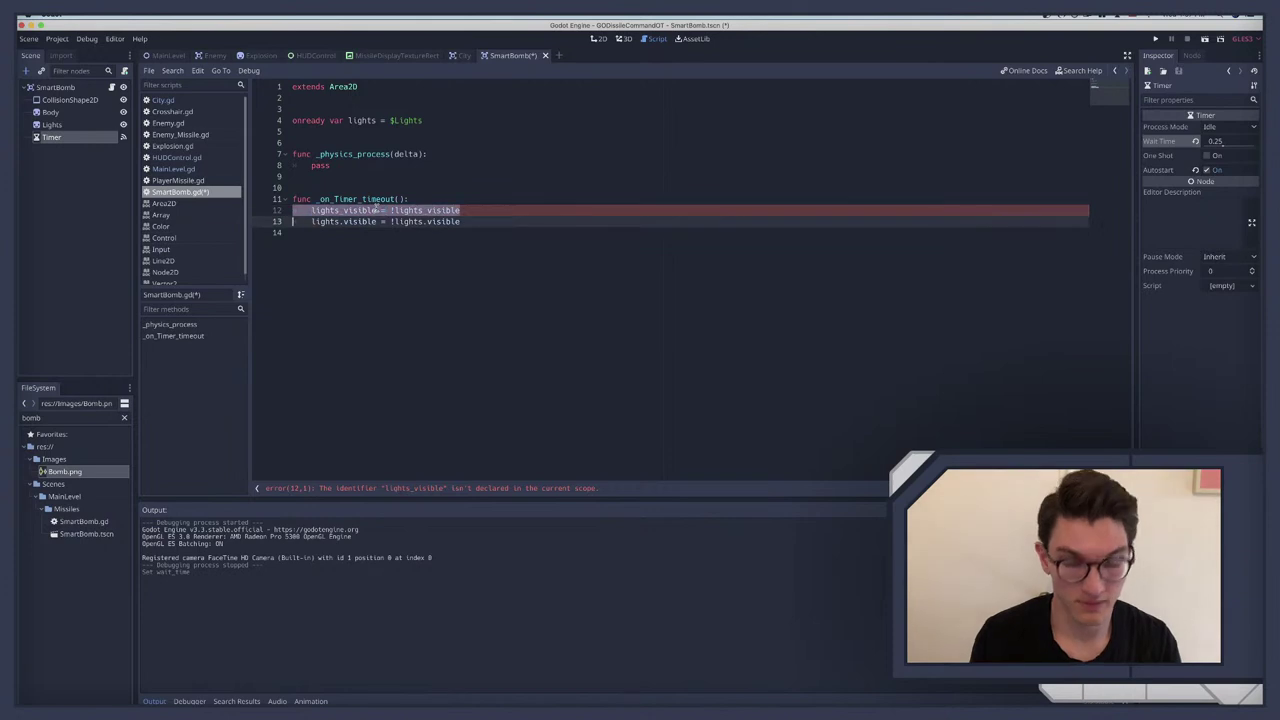
{"action": "key", "text": "BackSpace"}
{"action": "key", "text": "BackSpace"}
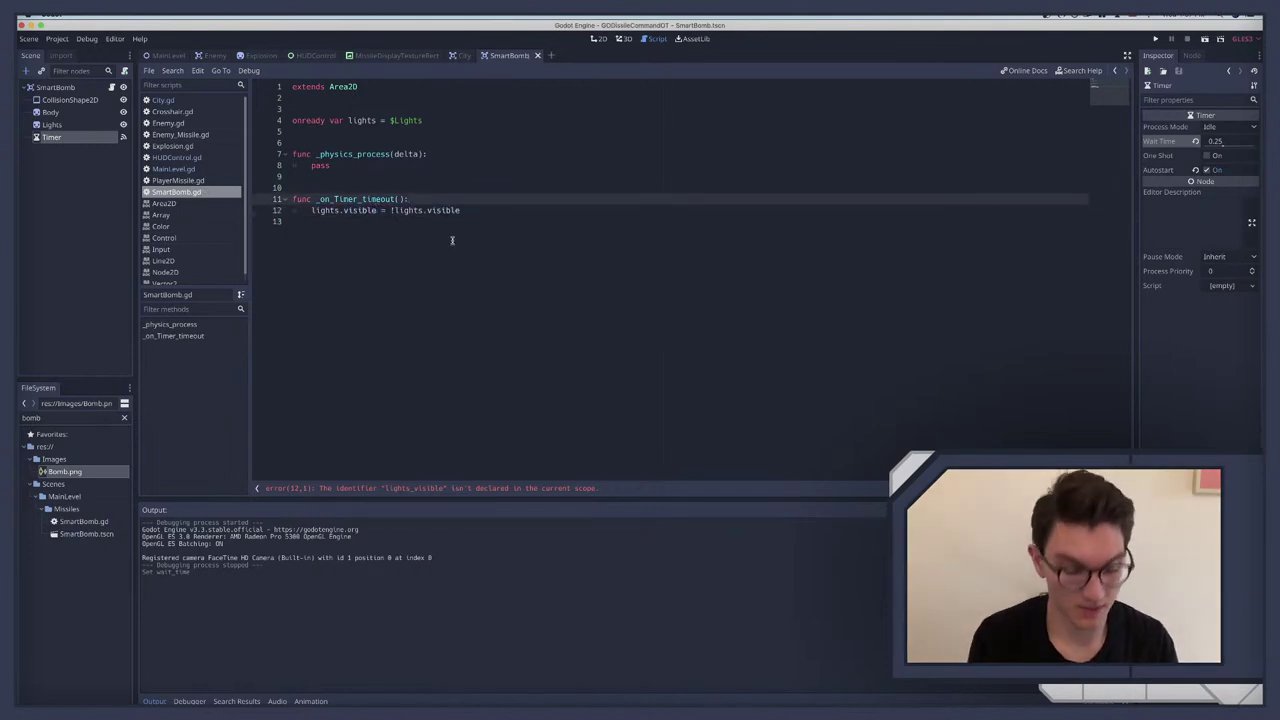
{"action": "key", "text": "super+r"}
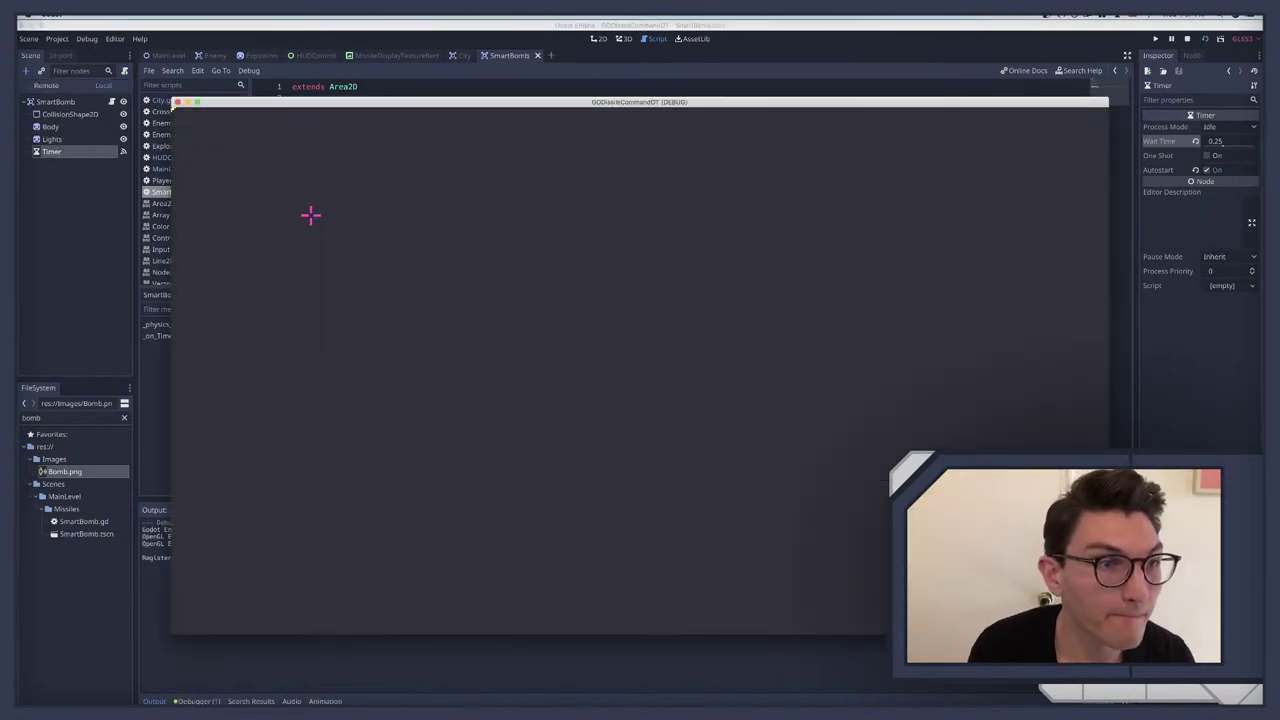
{"action": "key", "text": "super+period"}
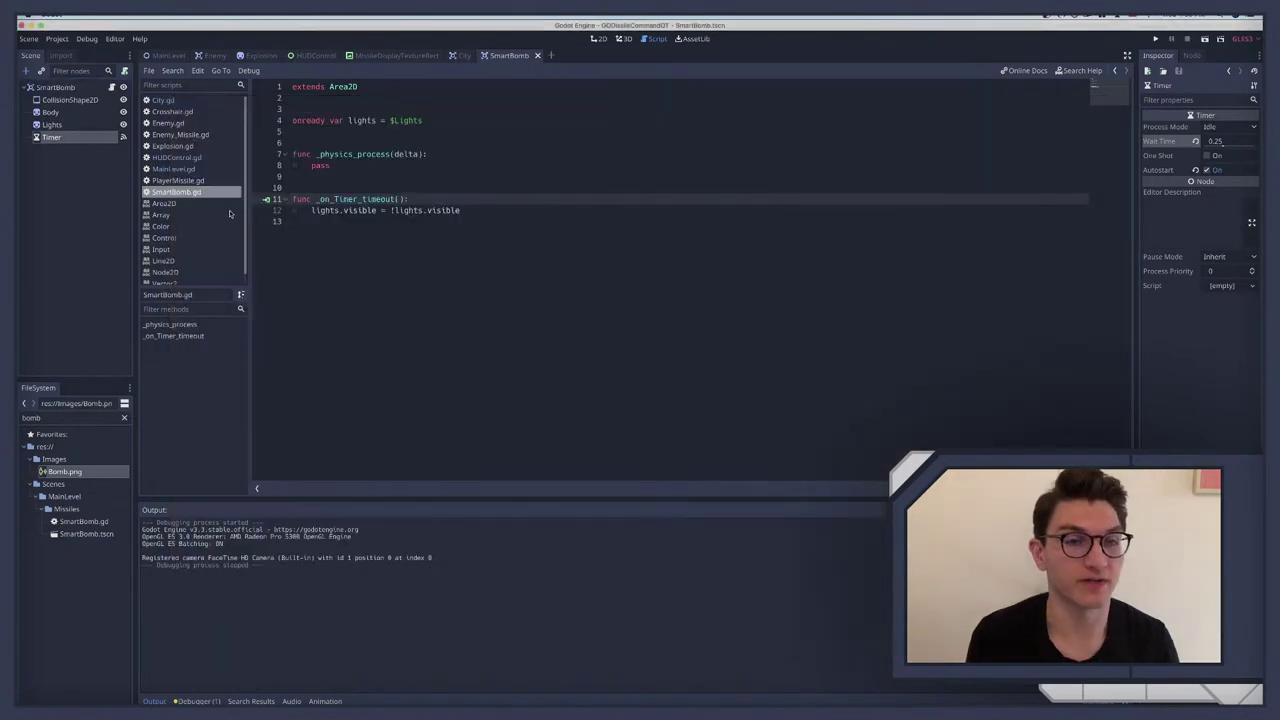
Step: Replace pass in _physics_process with an increment of lights.modulate and test-run the game
{"action": "double_click", "coordinate": [318, 166]}
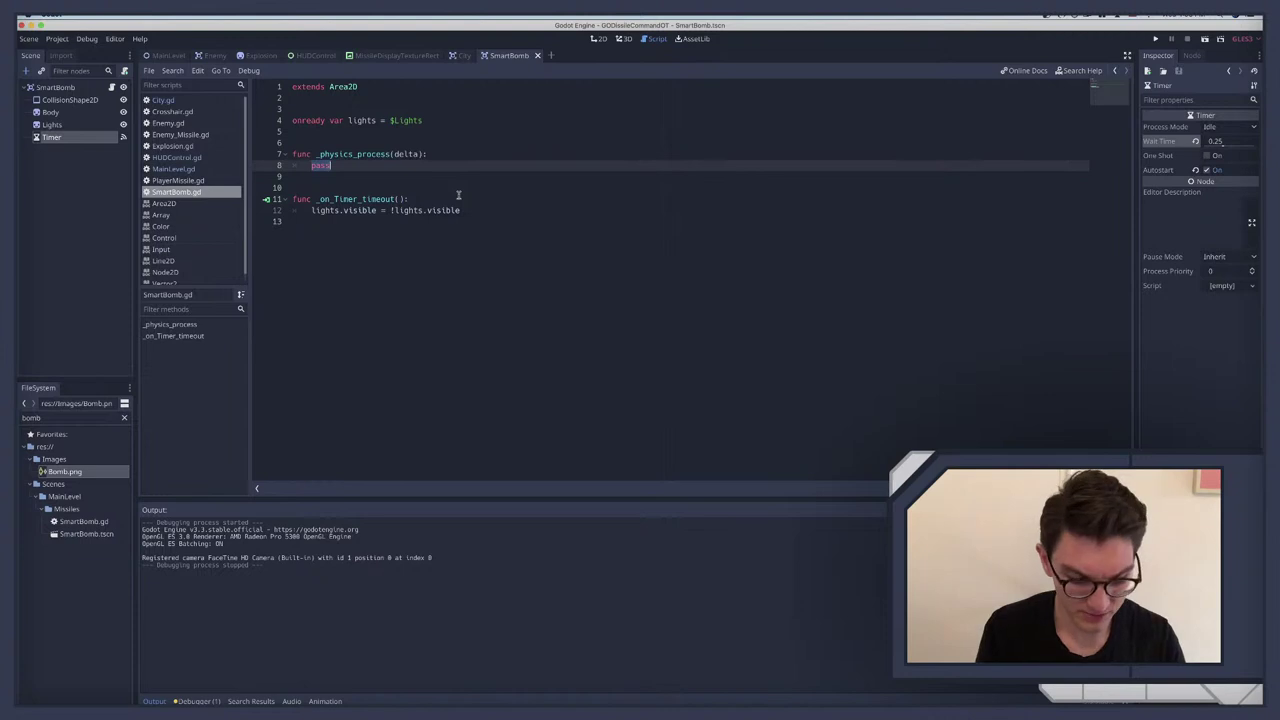
{"action": "type", "text": "lights.modulate"}
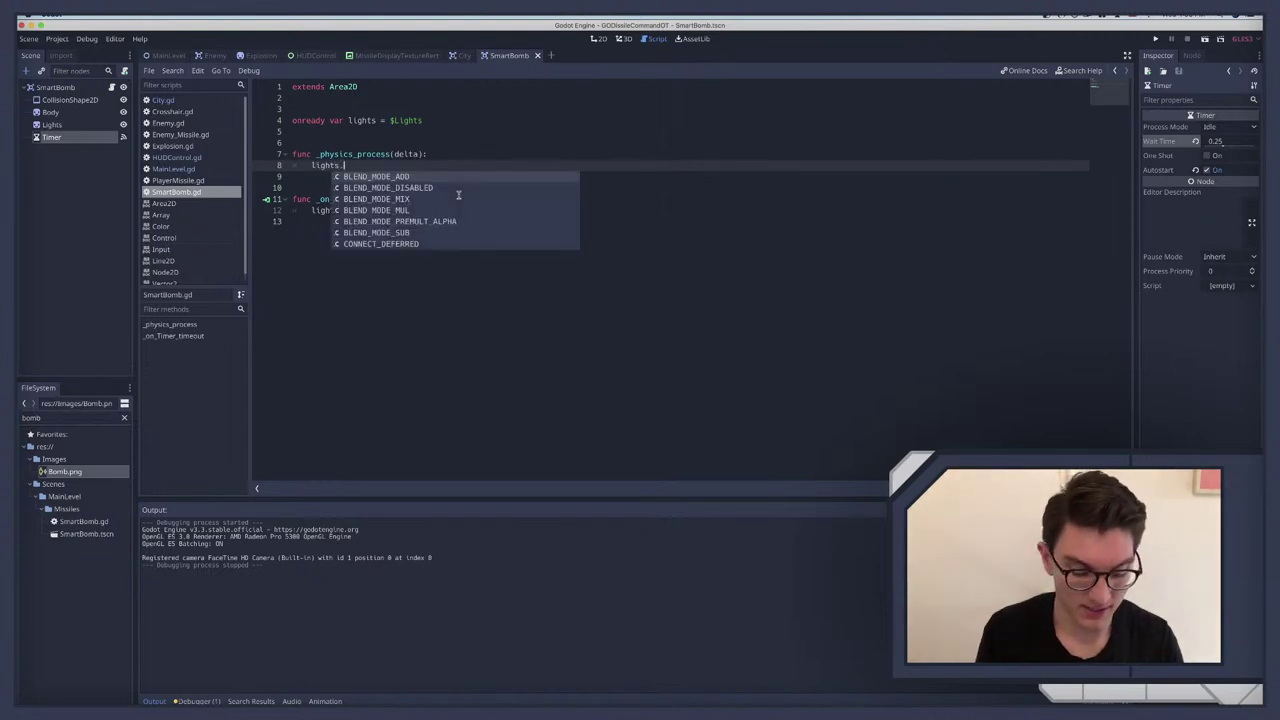
{"action": "key", "text": "Return"}
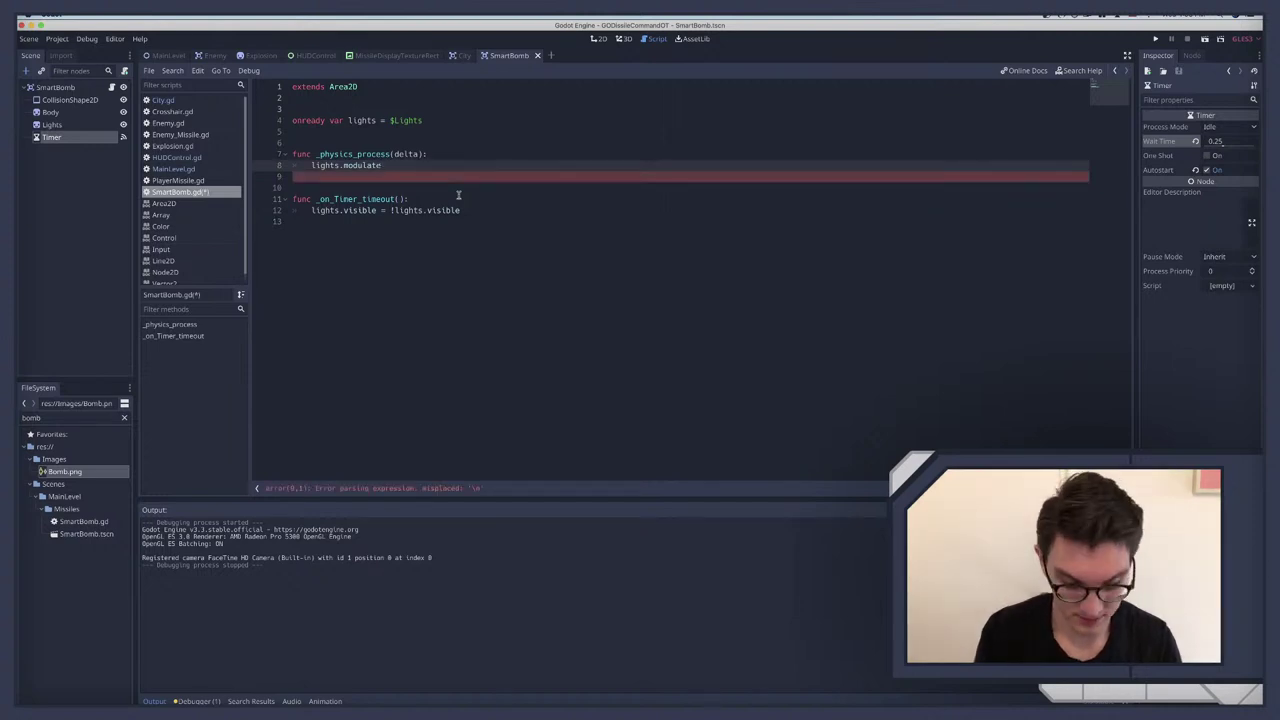
{"action": "type", "text": ".a += ."}
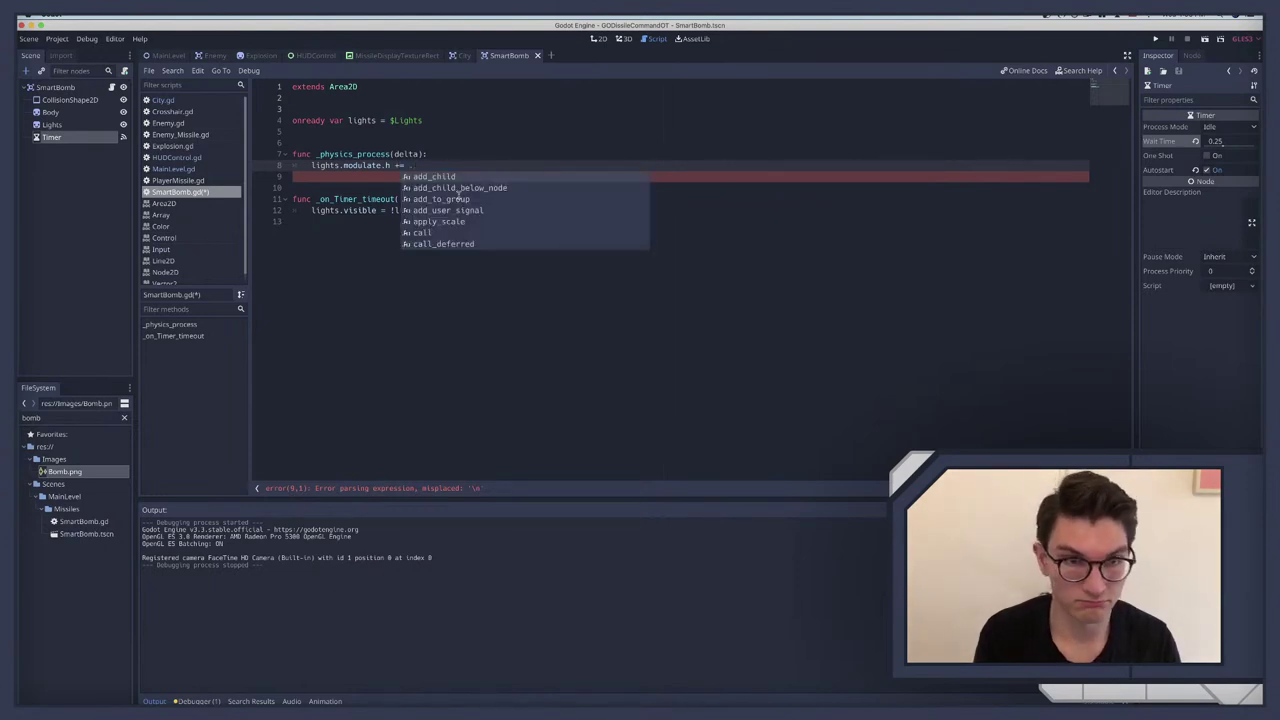
{"action": "key", "text": "Escape"}
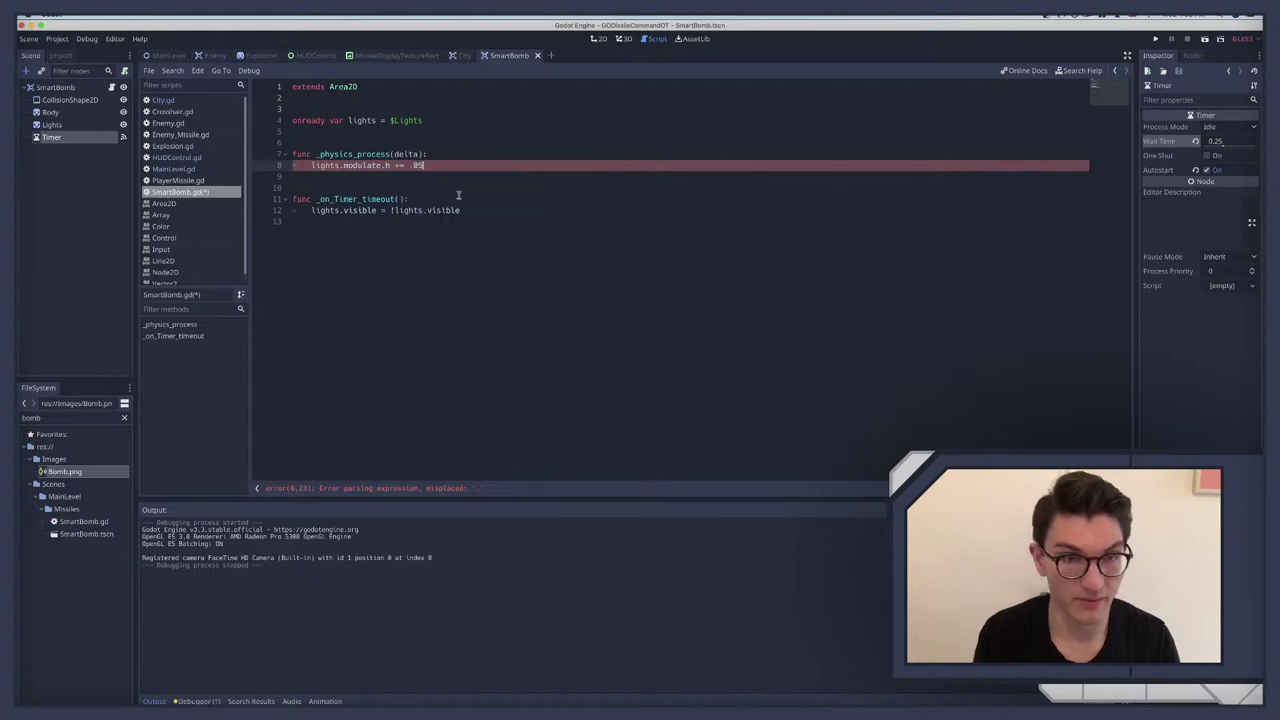
{"action": "key", "text": "super+b"}
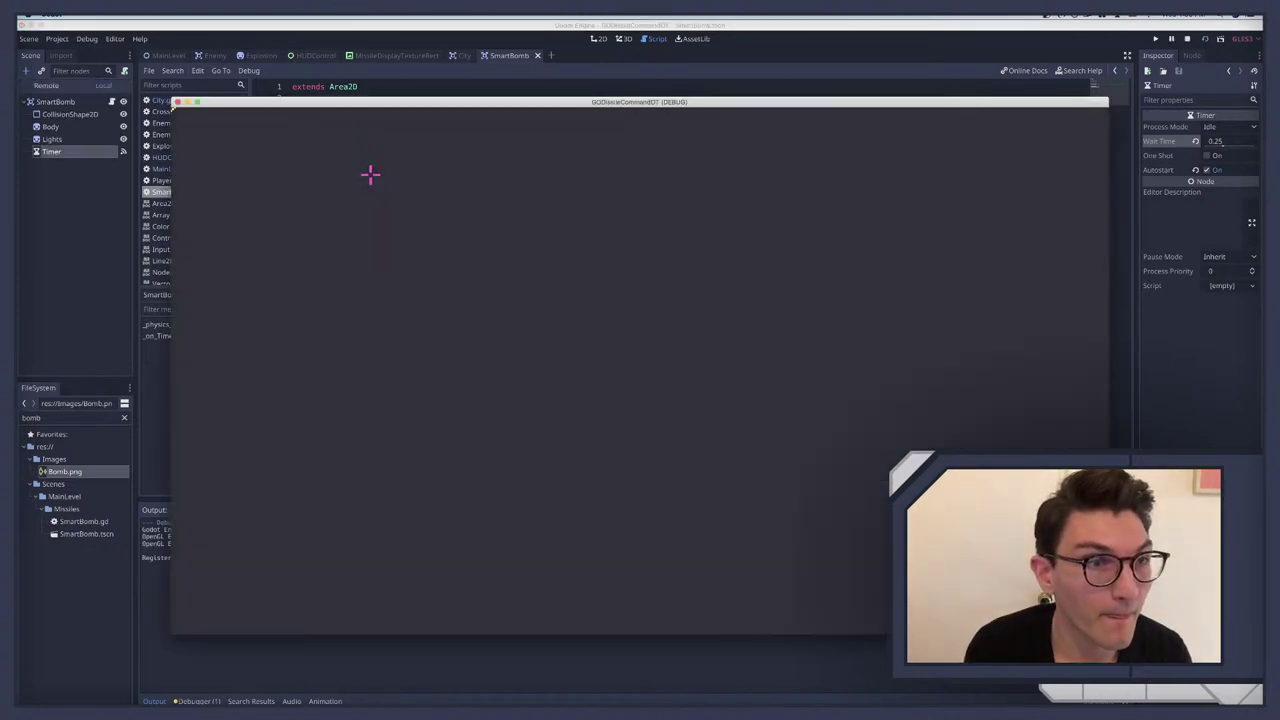
{"action": "key", "text": "super+period"}
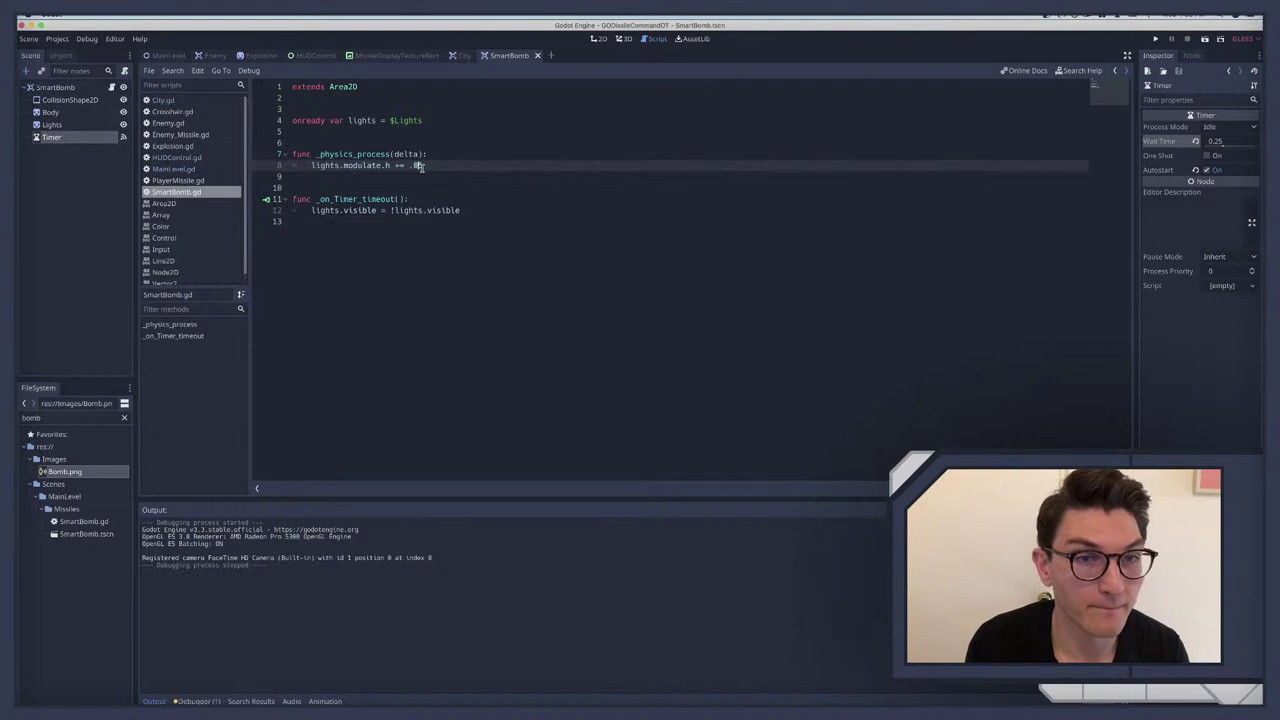
Step: Make the line lights.modulate.h += 0.1 and run the game to check it
{"action": "key", "text": "BackSpace"}
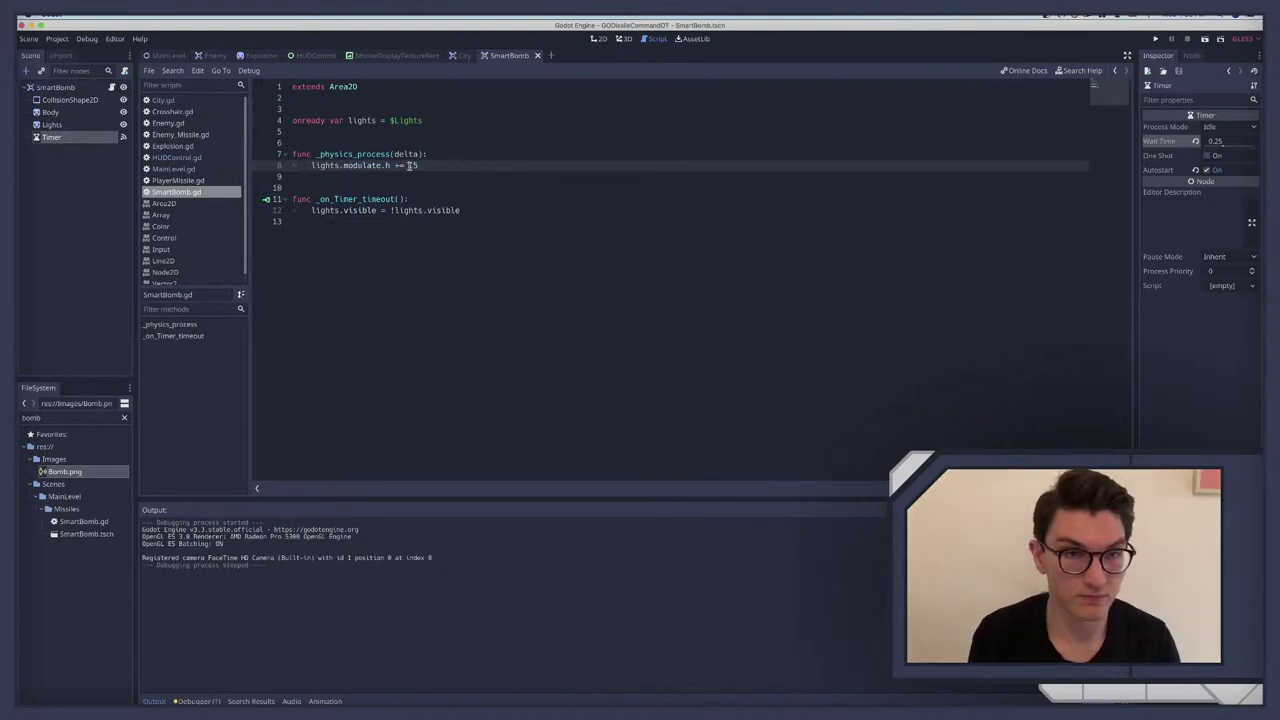
{"action": "key", "text": "BackSpace"}
{"action": "type", "text": "0.5"}
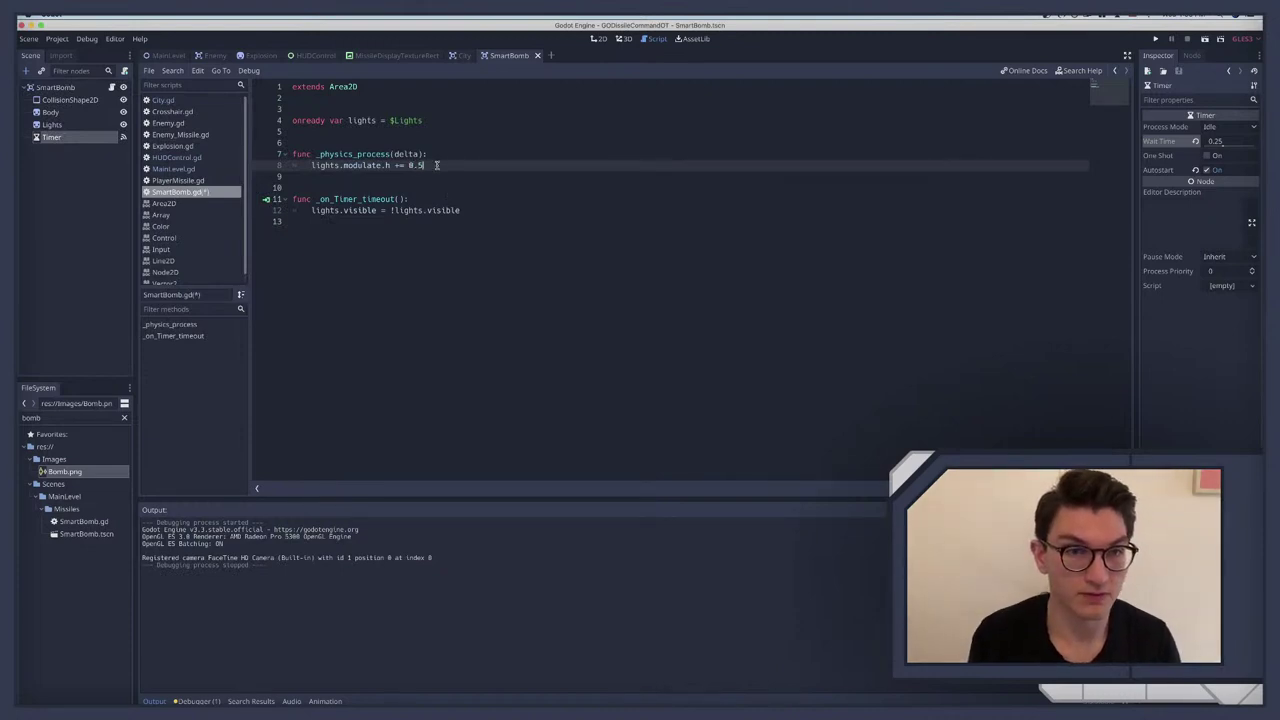
{"action": "key", "text": "BackSpace"}
{"action": "type", "text": "1"}
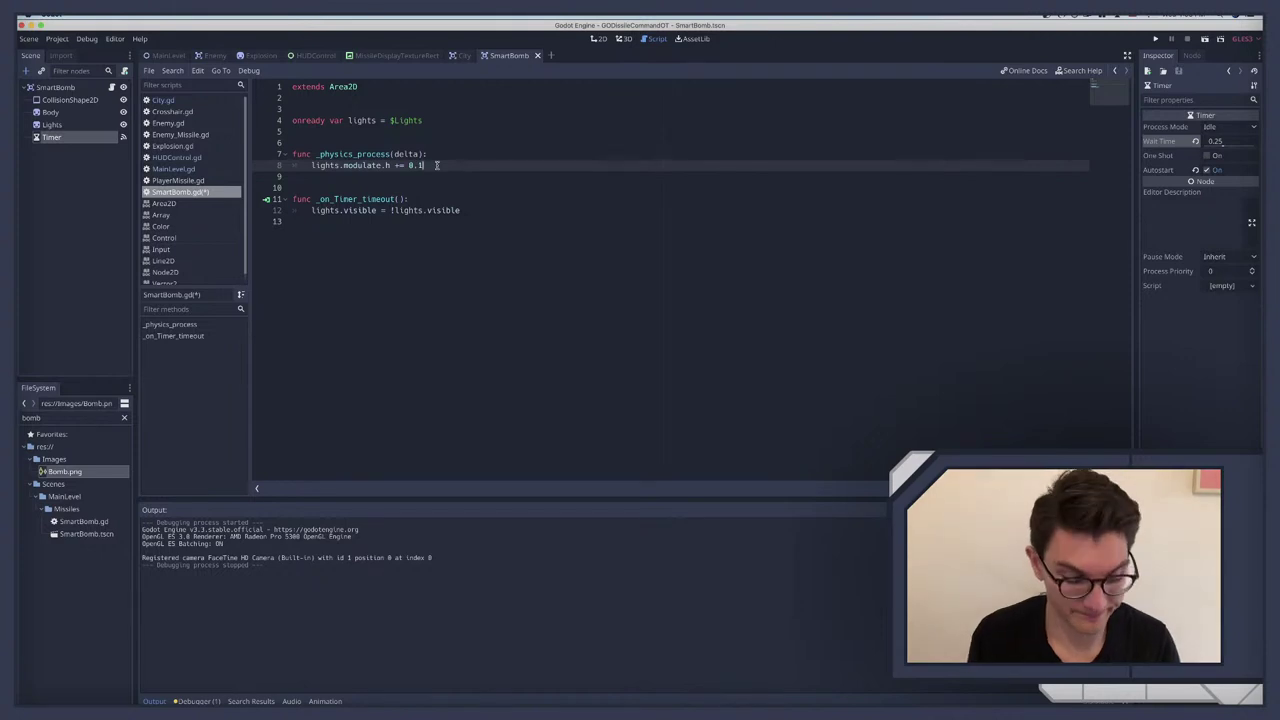
{"action": "key", "text": "super+b"}
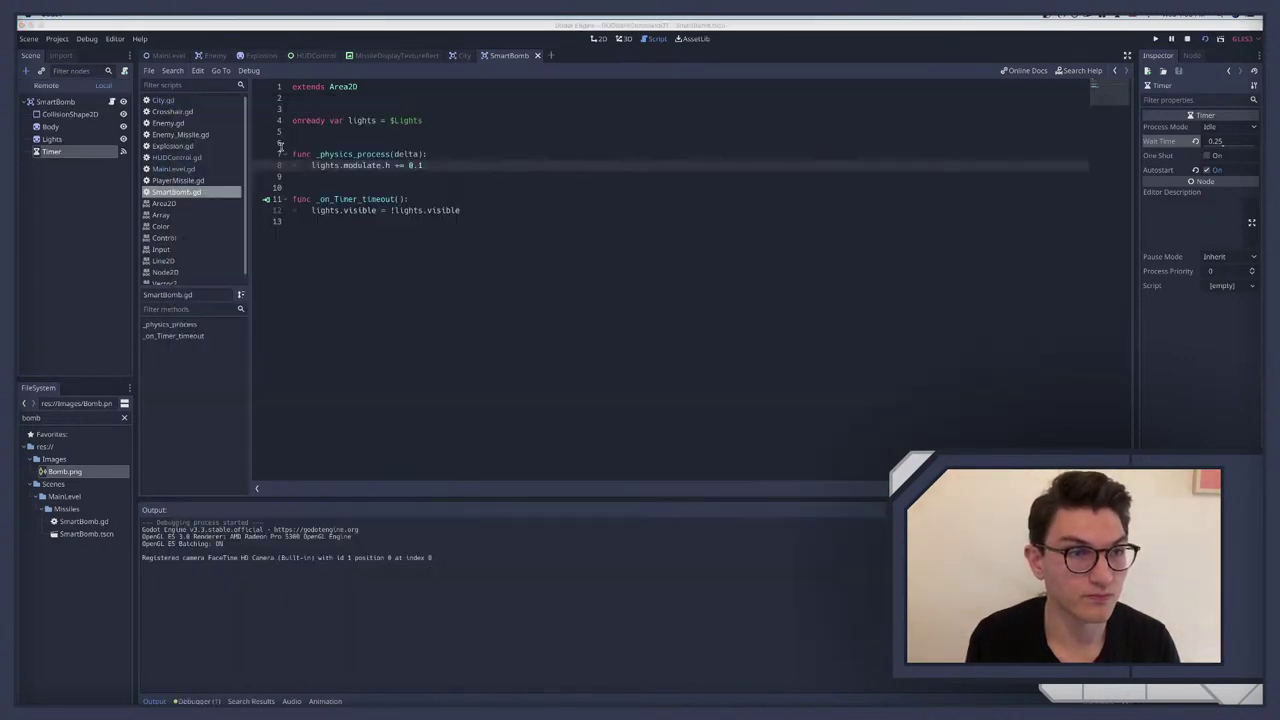
{"action": "left_click", "coordinate": [176, 102]}
Step: Move the SmartBomb down and right in the 2D view, save and run, then return to SmartBomb.gd
{"action": "left_click", "coordinate": [70, 89]}
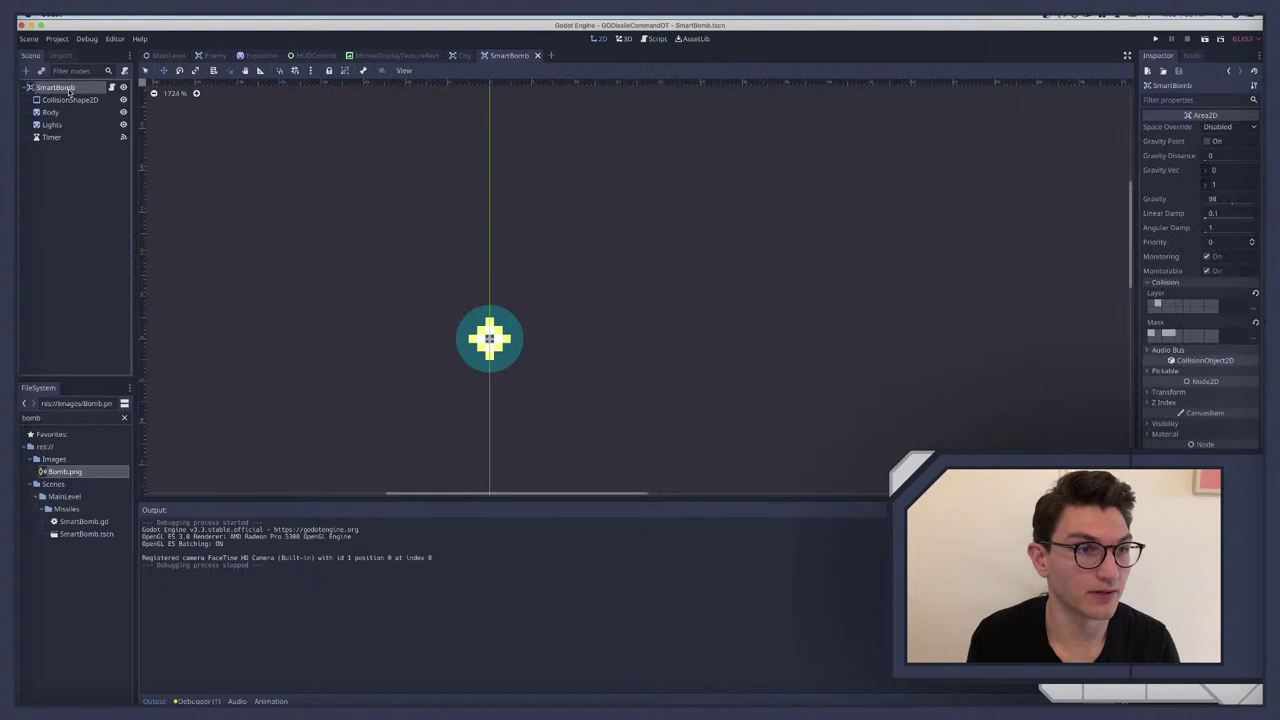
{"action": "left_click_drag", "start_coordinate": [491, 337], "coordinate": [737, 412]}
{"action": "key", "text": "super+b"}
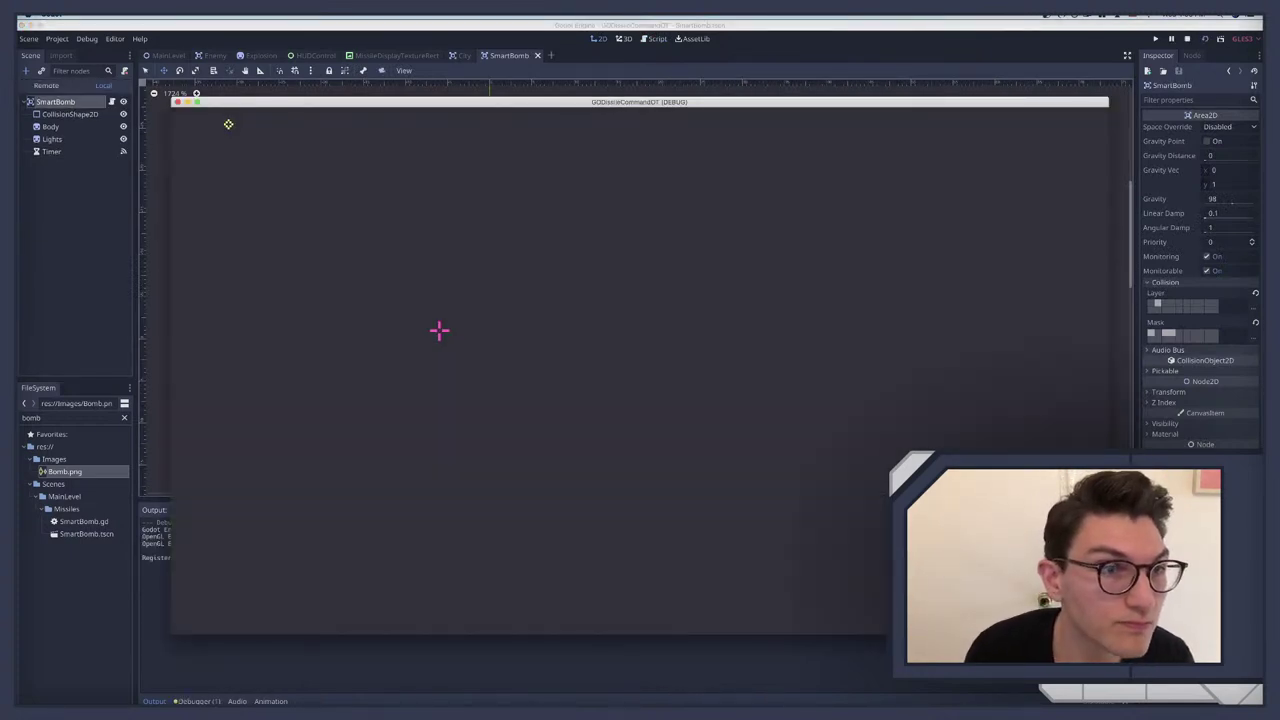
{"action": "left_click", "coordinate": [176, 102]}
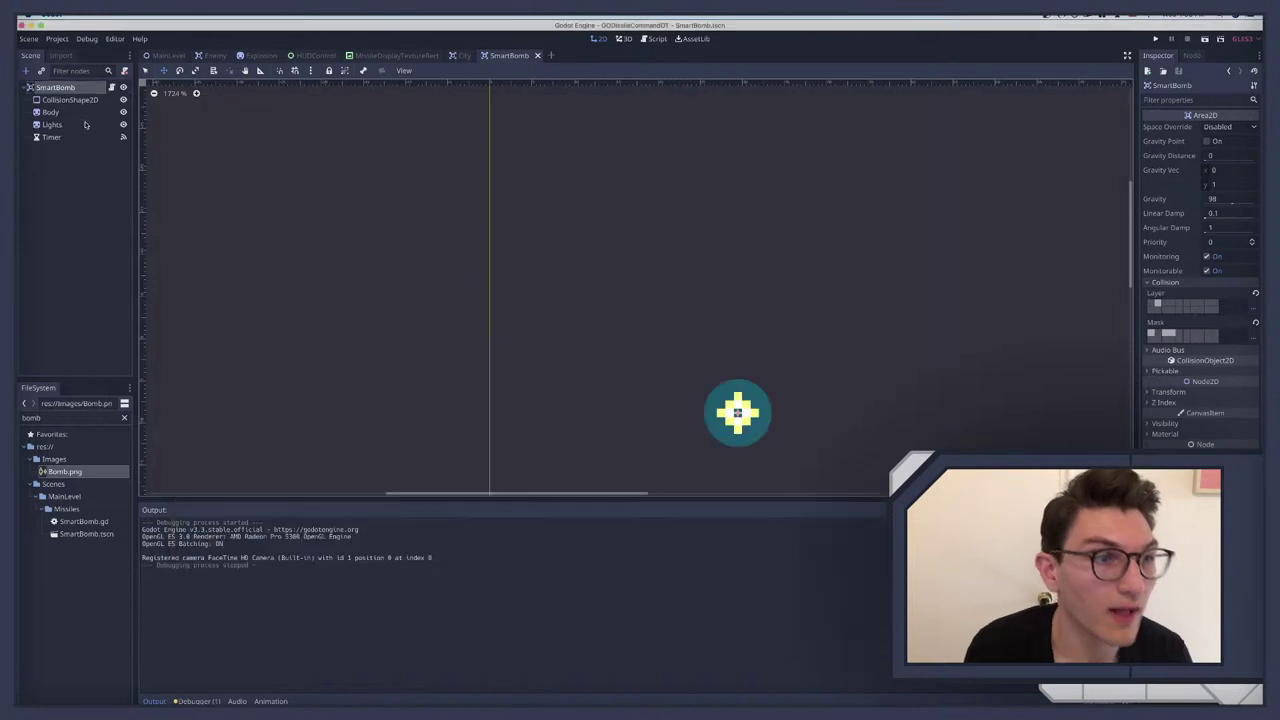
{"action": "left_click", "coordinate": [50, 123]}
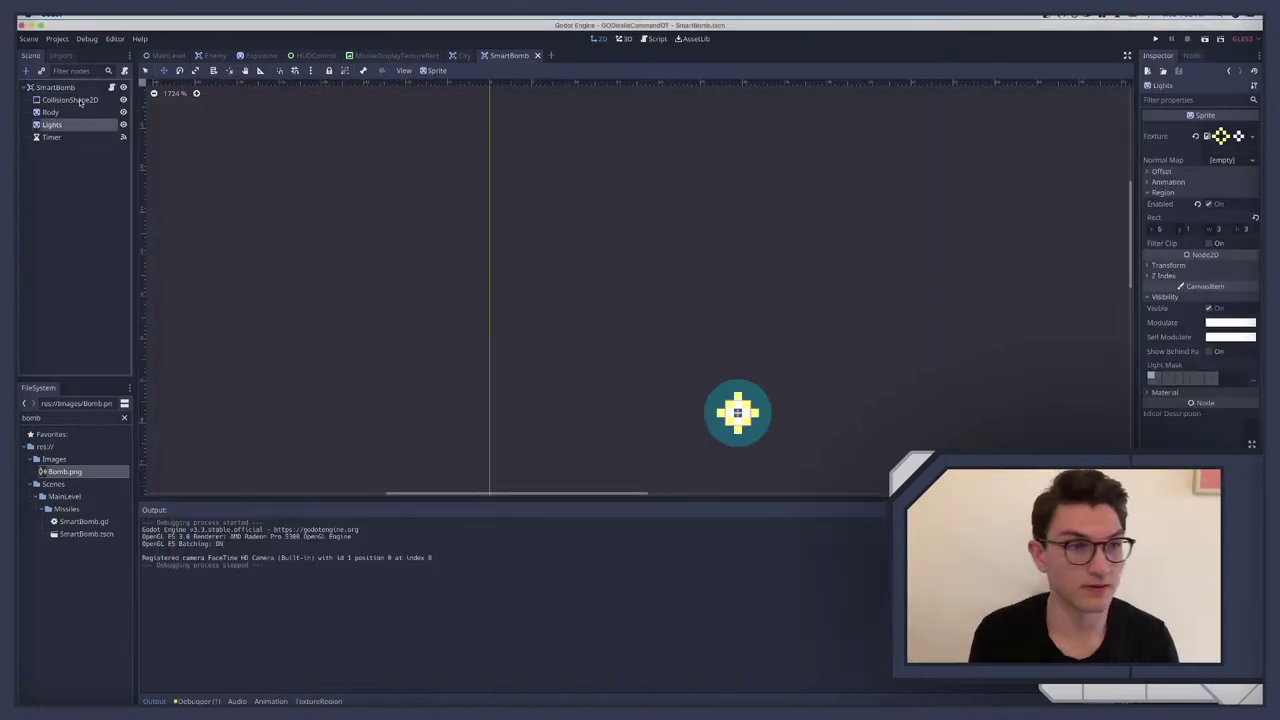
{"action": "left_click", "coordinate": [111, 88]}
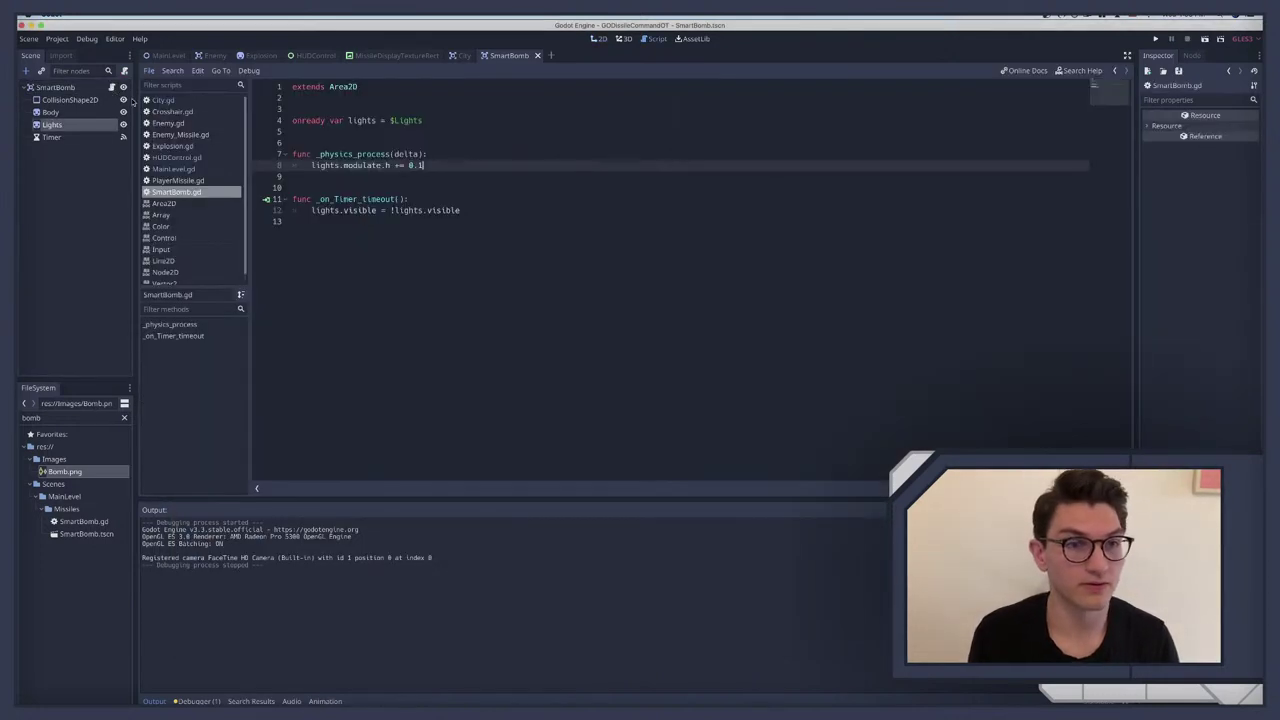
Step: Add a _ready function that sets lights.modulate to Color(1, 0, 0, 1)
{"action": "left_click", "coordinate": [326, 134]}
{"action": "key", "text": "Return"}
{"action": "key", "text": "Return"}
{"action": "type", "text": "func"}
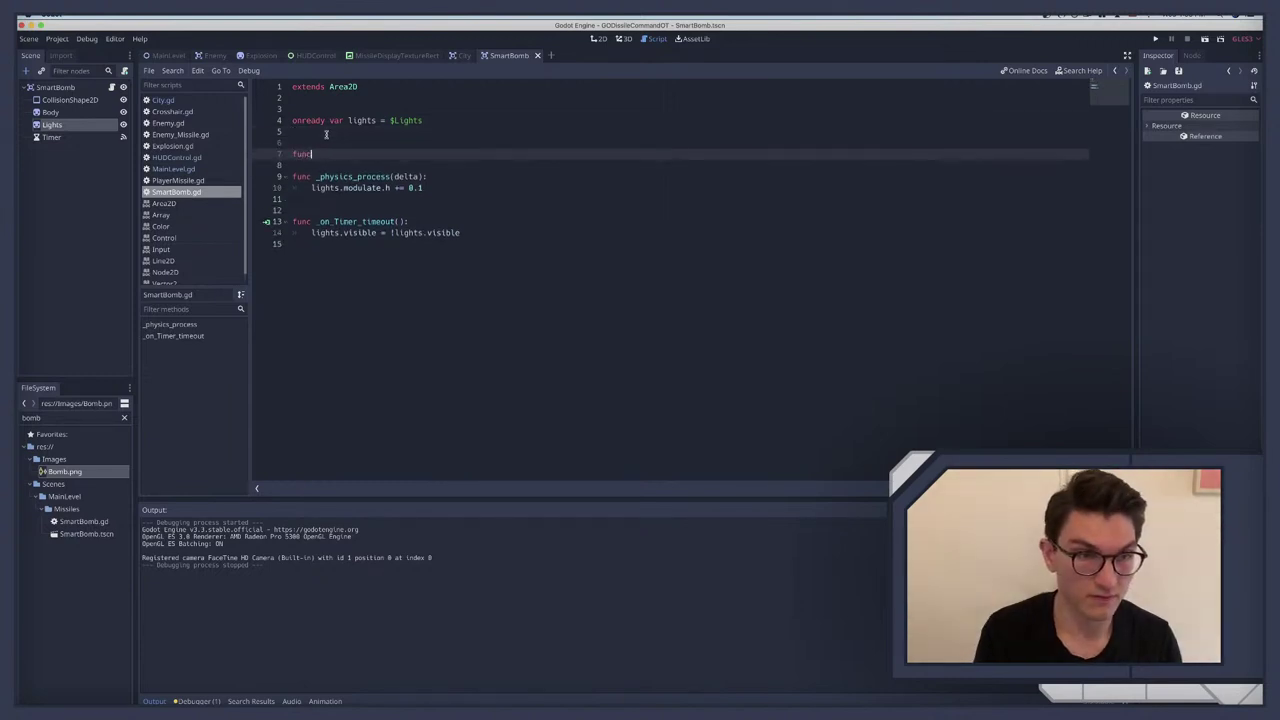
{"action": "type", "text": " _ready():"}
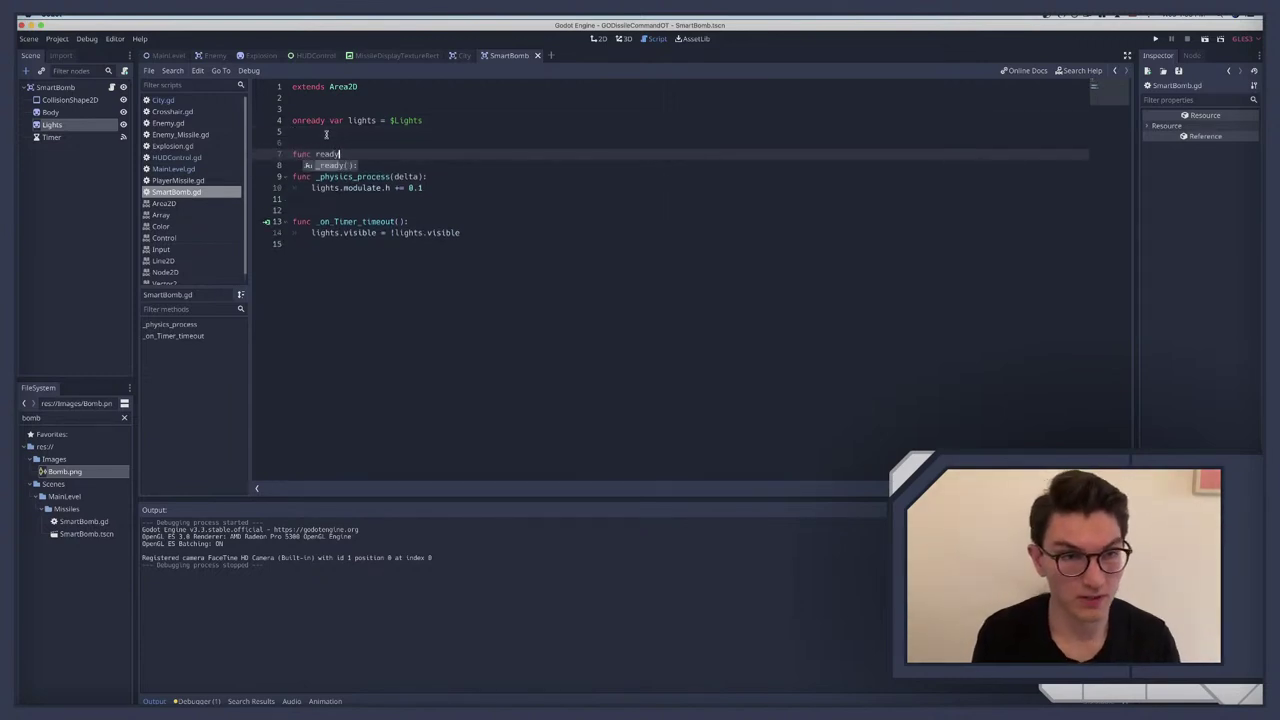
{"action": "key", "text": "Return"}
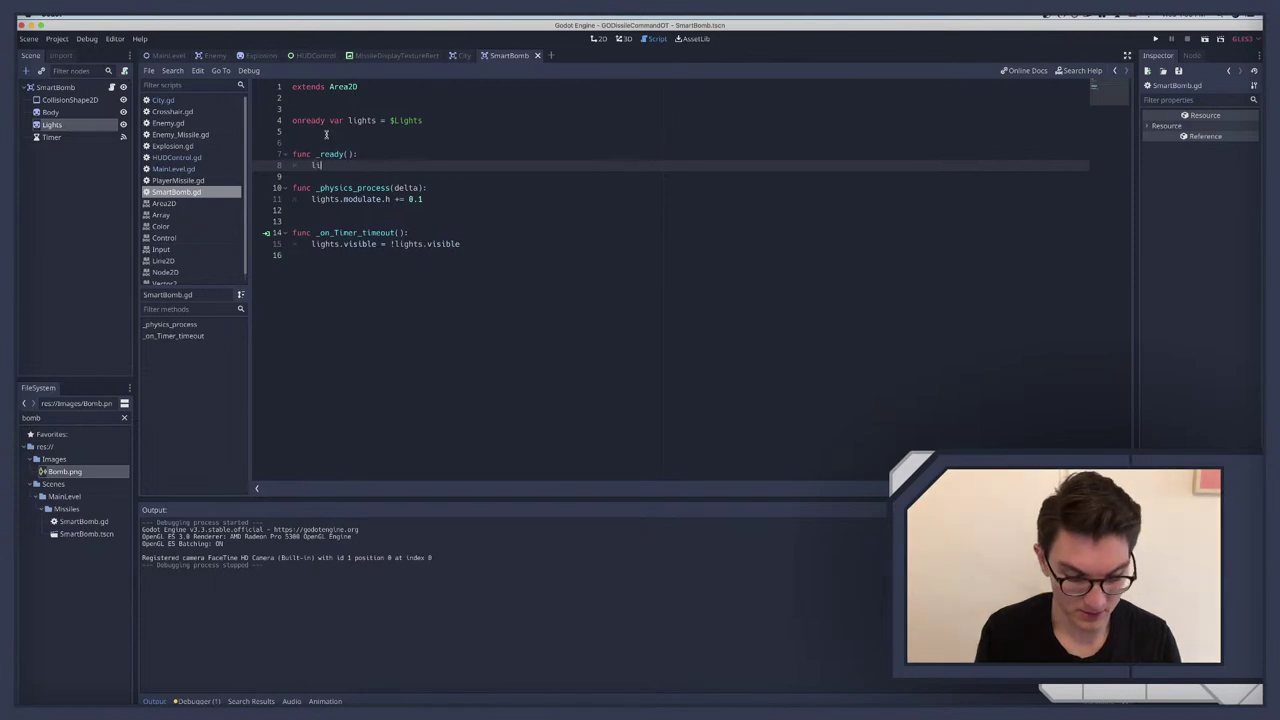
{"action": "type", "text": "lights.m"}
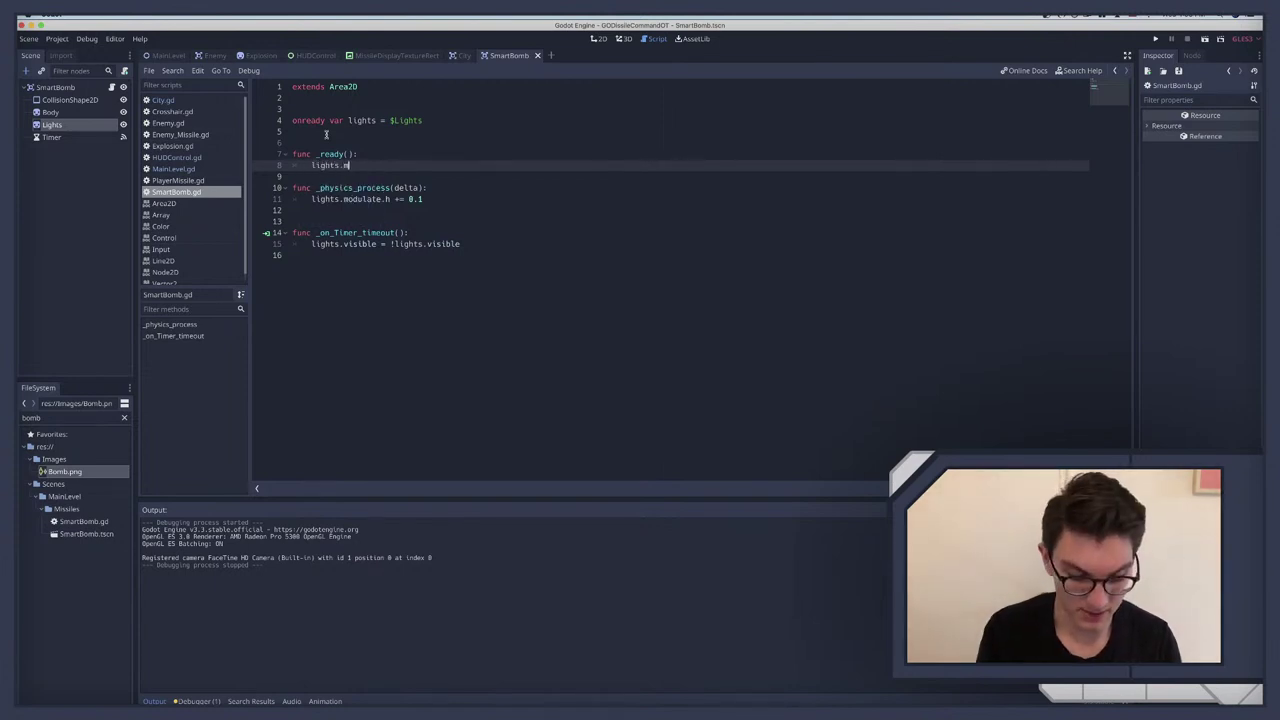
{"action": "type", "text": "odulate"}
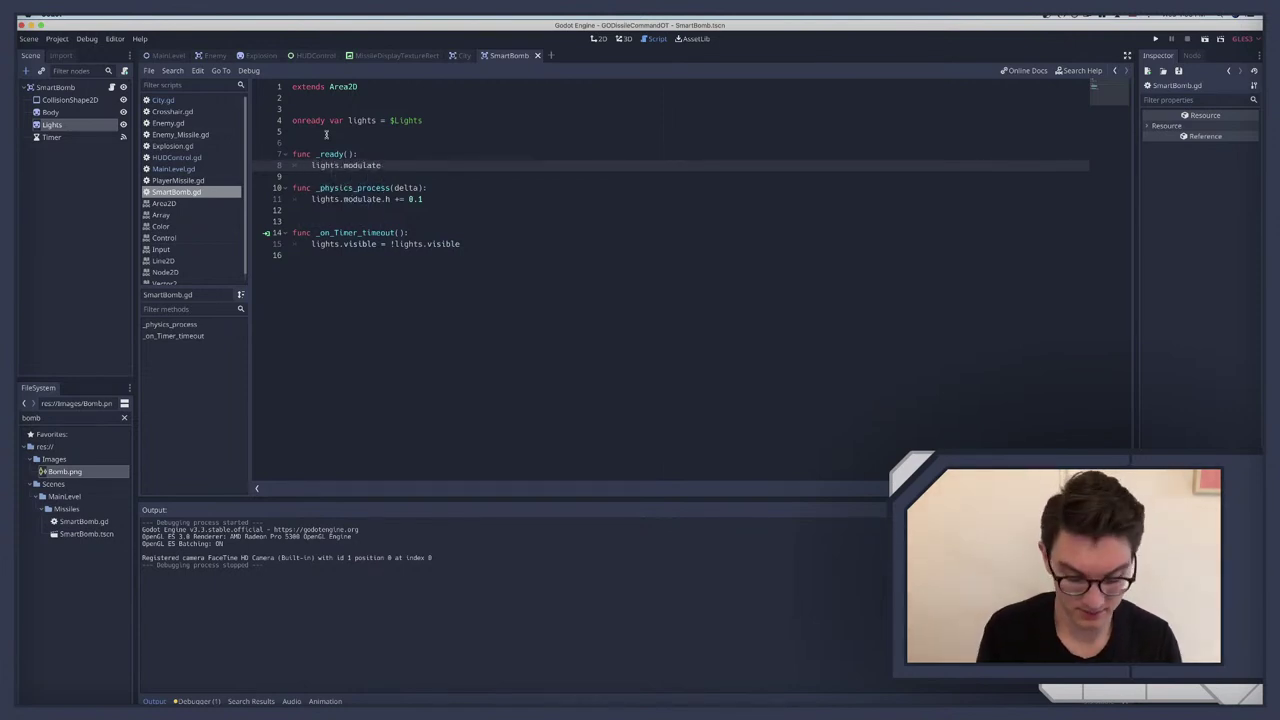
{"action": "type", "text": " = "}
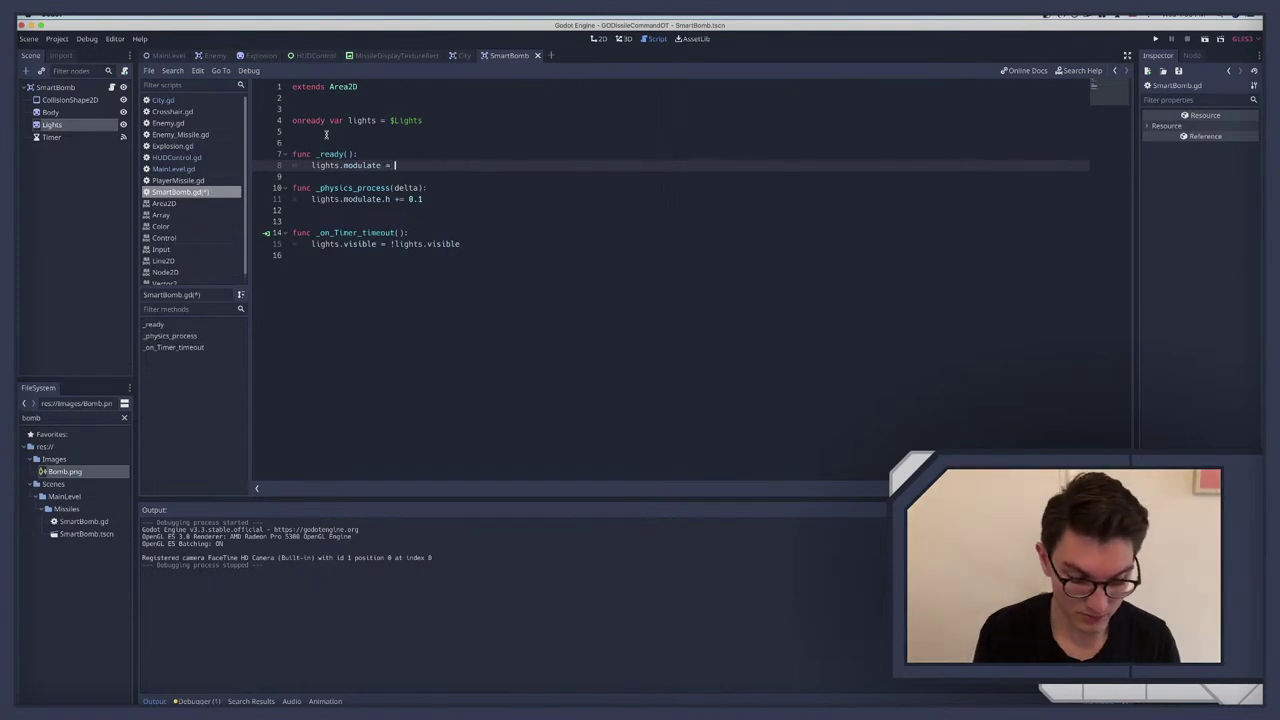
{"action": "type", "text": "Color("}
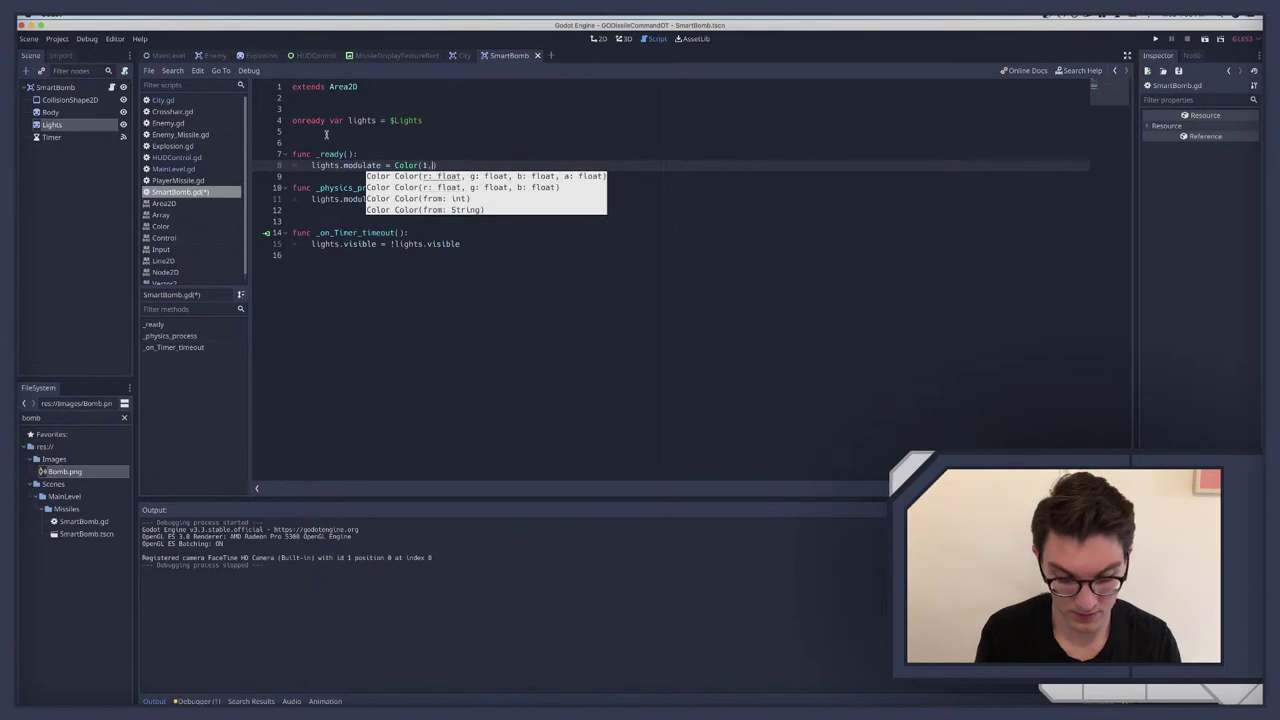
{"action": "type", "text": "1, 0, 0 , 1"}
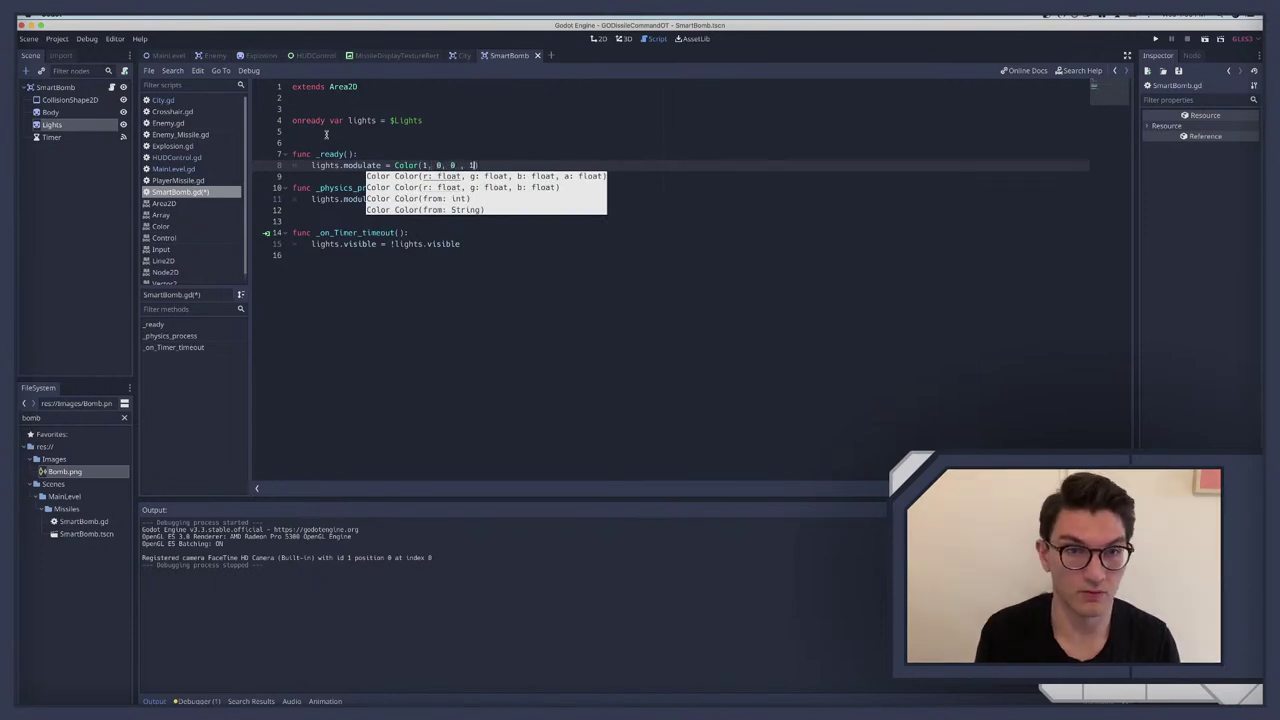
Step: Test-run the game twice to check the red starting lights and hue cycling
{"action": "left_click", "coordinate": [388, 187]}
{"action": "key", "text": "super+b"}
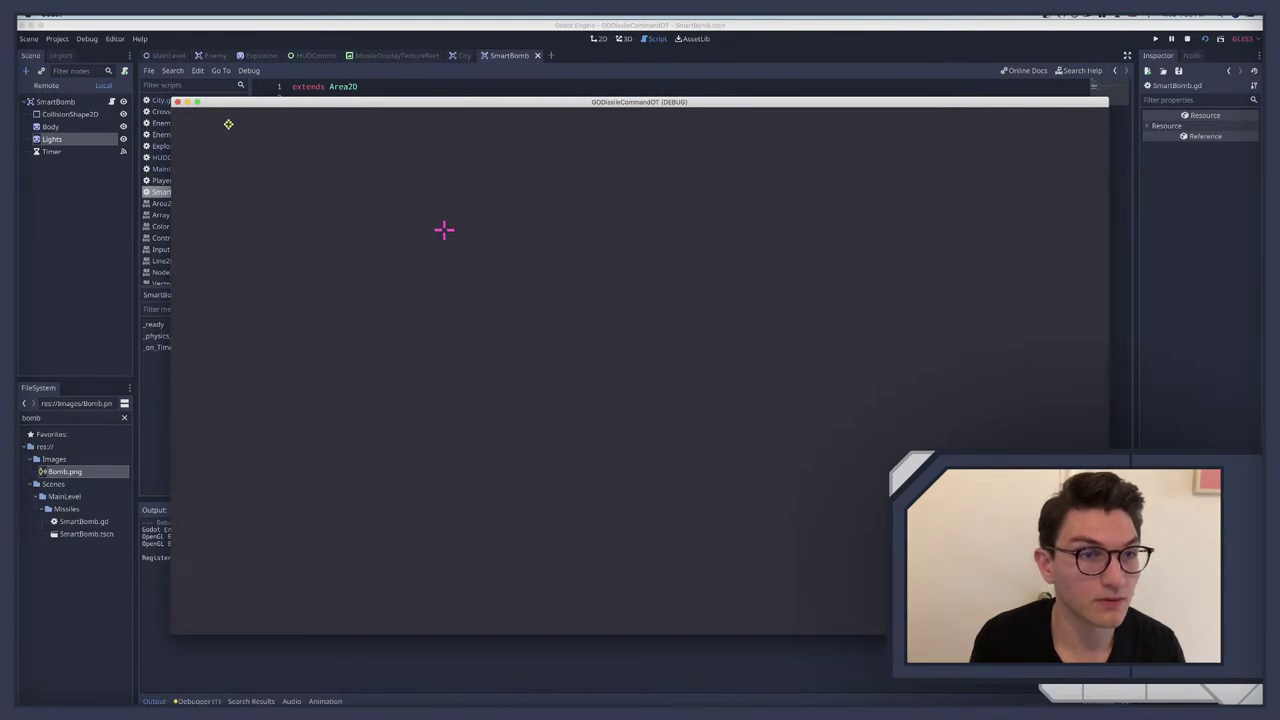
{"action": "key", "text": "super+period"}
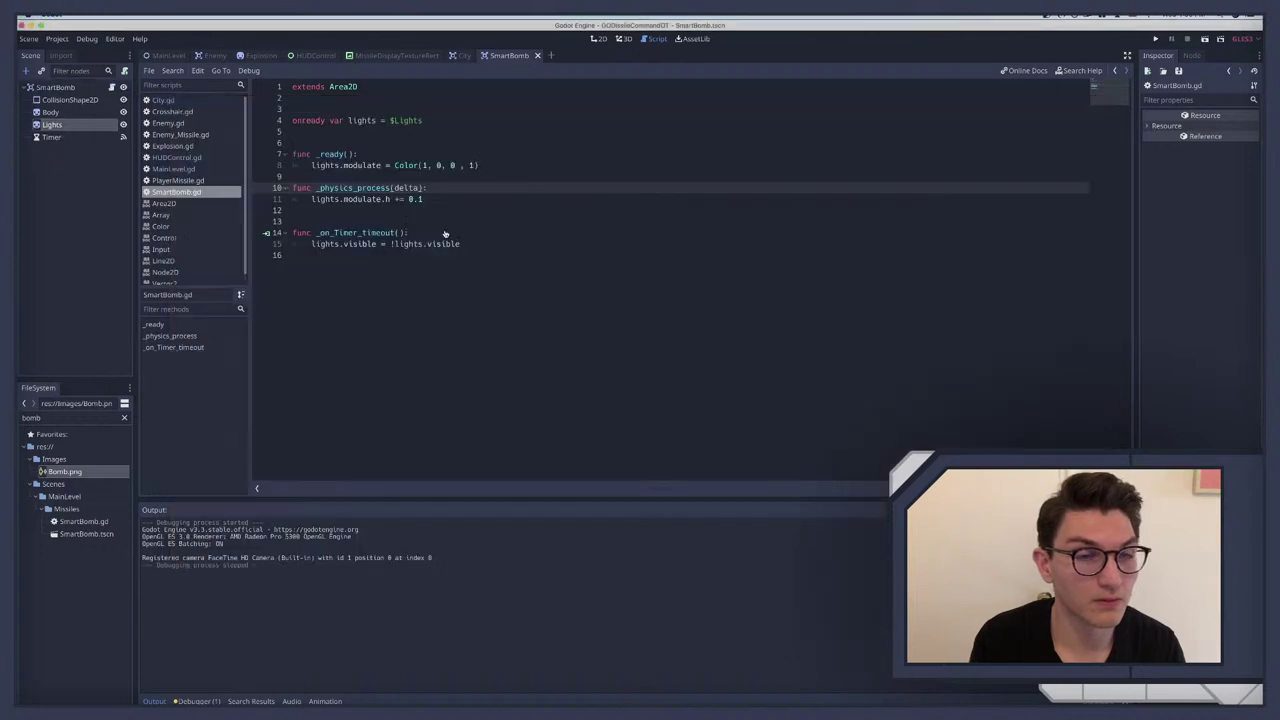
{"action": "left_click", "coordinate": [421, 198]}
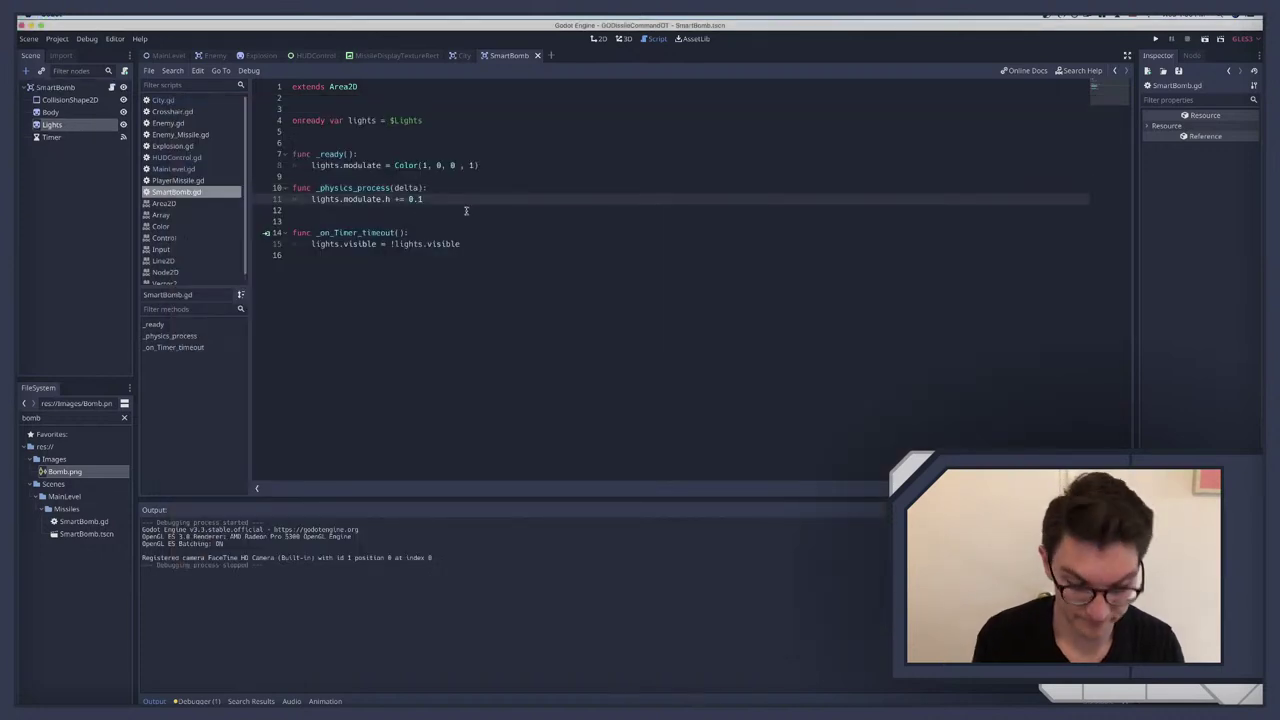
{"action": "key", "text": "super+b"}
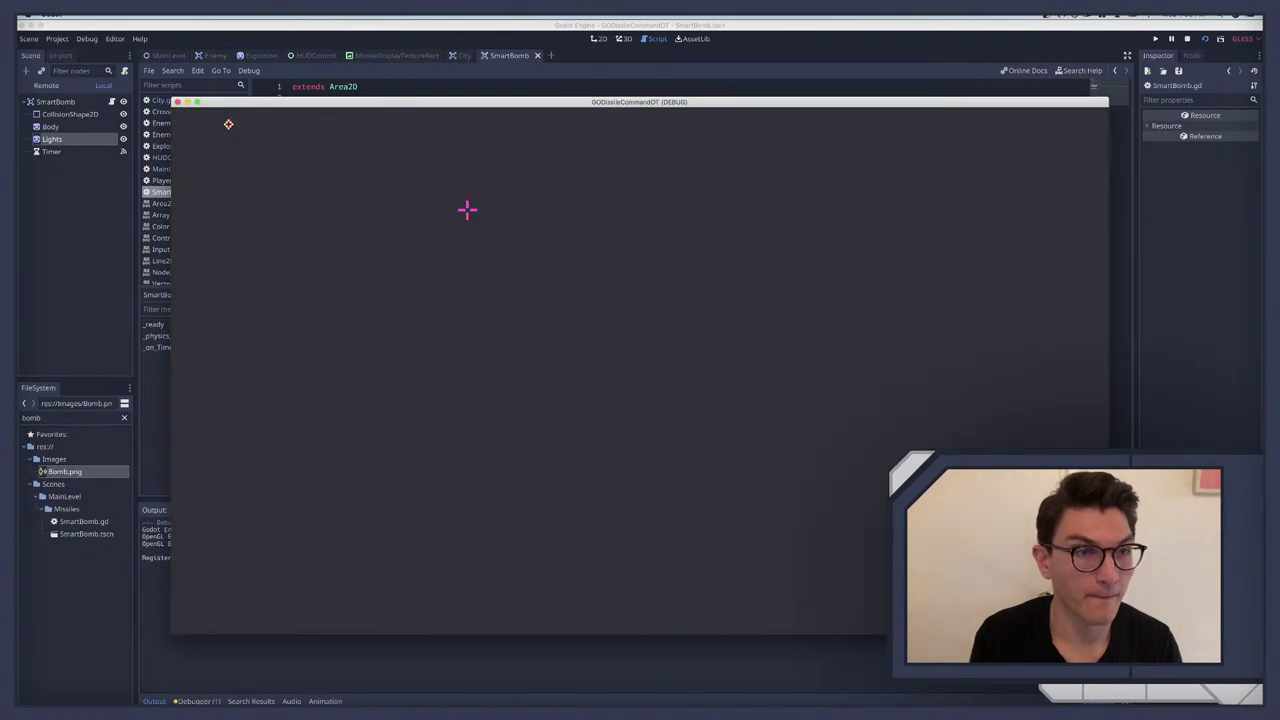
{"action": "key", "text": "super+period"}
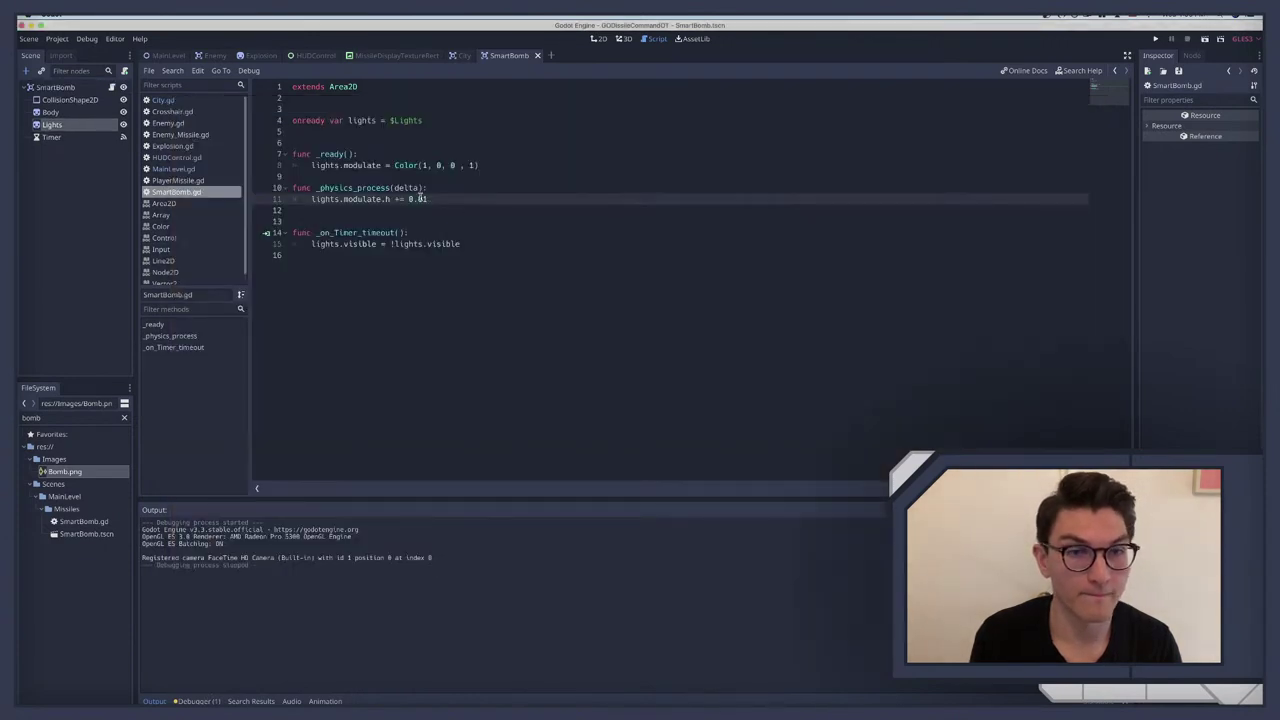
Step: Change the hue step to 0.05, test it, then switch to the Missile Command video desktop
{"action": "key", "text": "BackSpace"}
{"action": "type", "text": "5"}
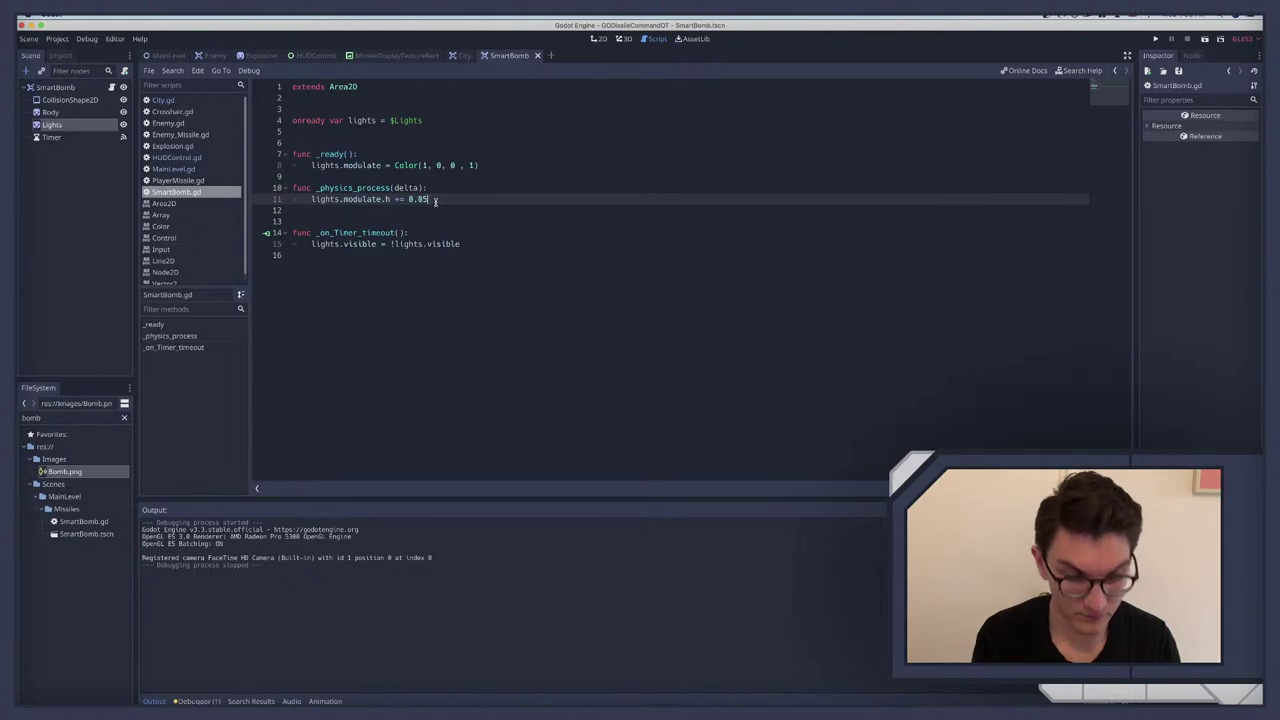
{"action": "key", "text": "super+b"}
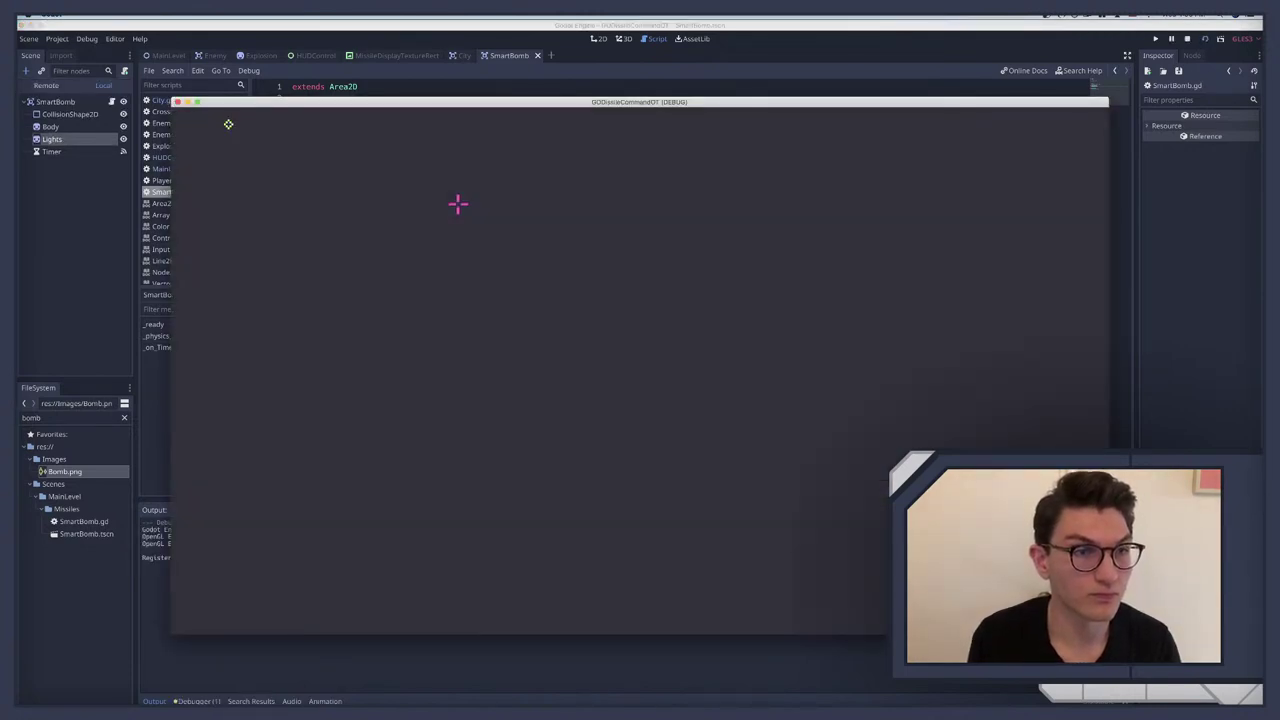
{"action": "key", "text": "super+period"}
{"action": "key", "text": "ctrl+Right"}
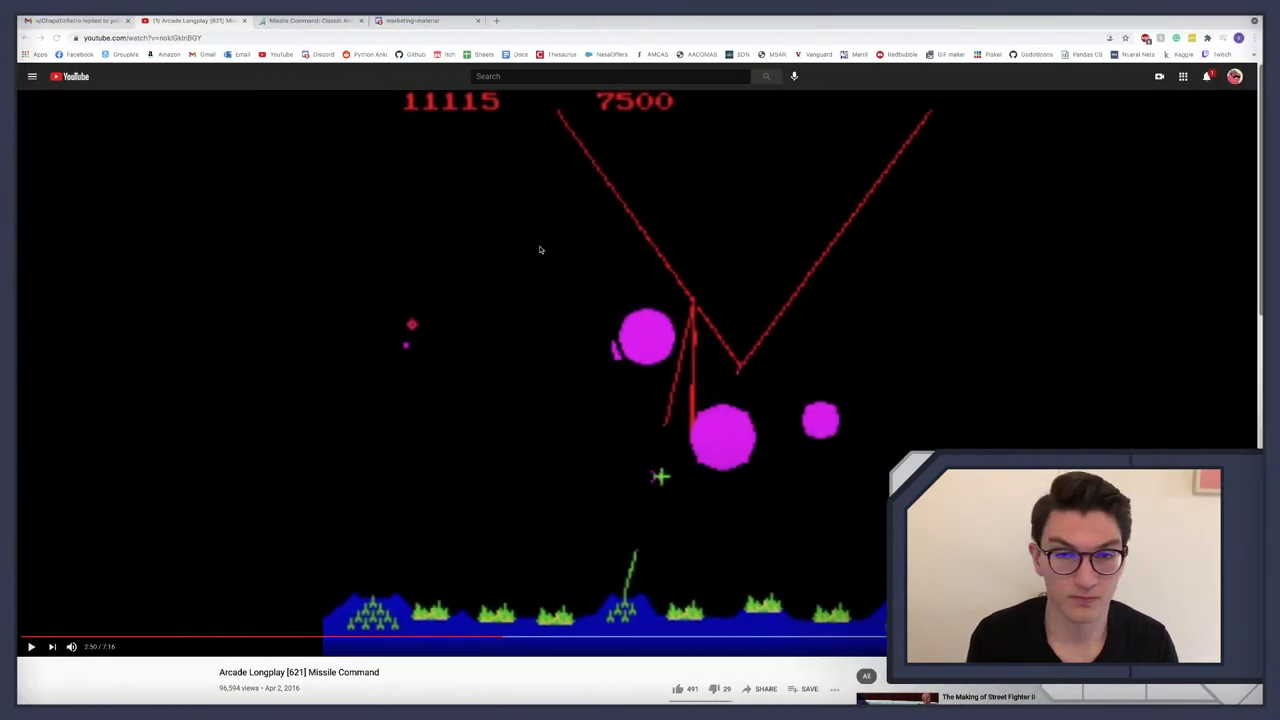
Step: Rewind the Missile Command longplay a few seconds and glance between it and the Godot editor
{"action": "key", "text": "Left"}
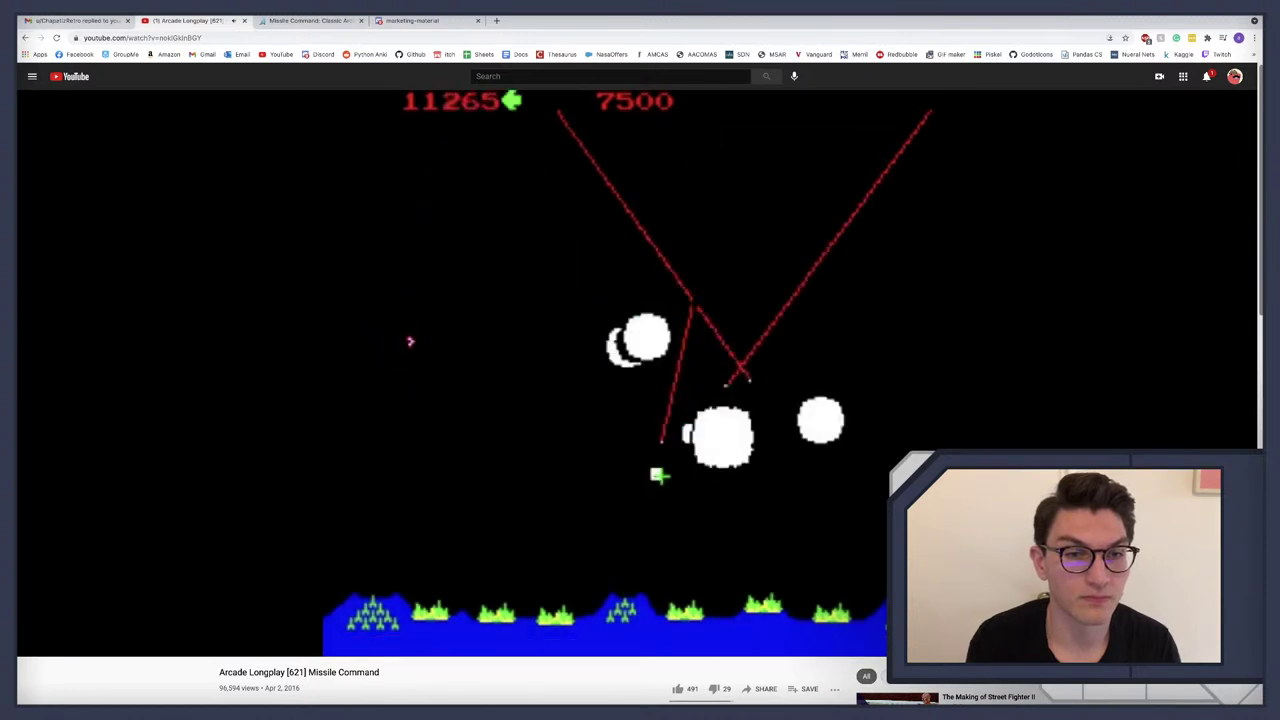
{"action": "key", "text": "ctrl+Left"}
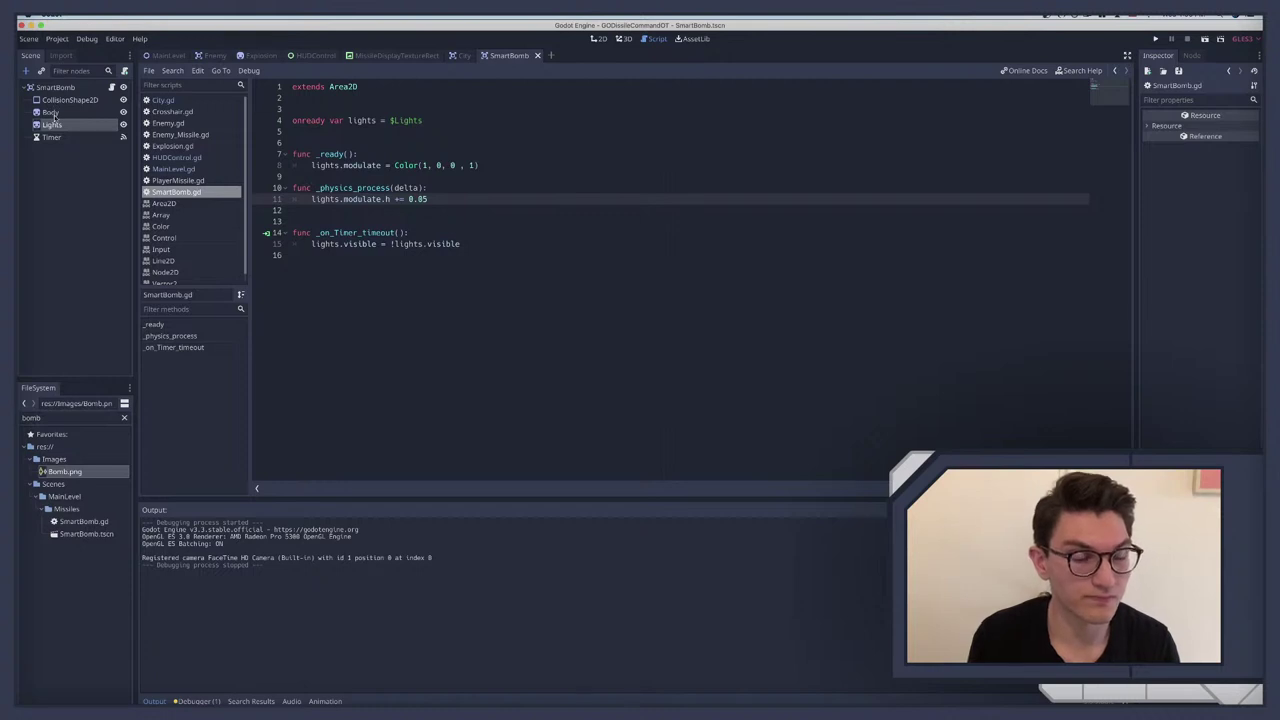
{"action": "key", "text": "ctrl+Right"}
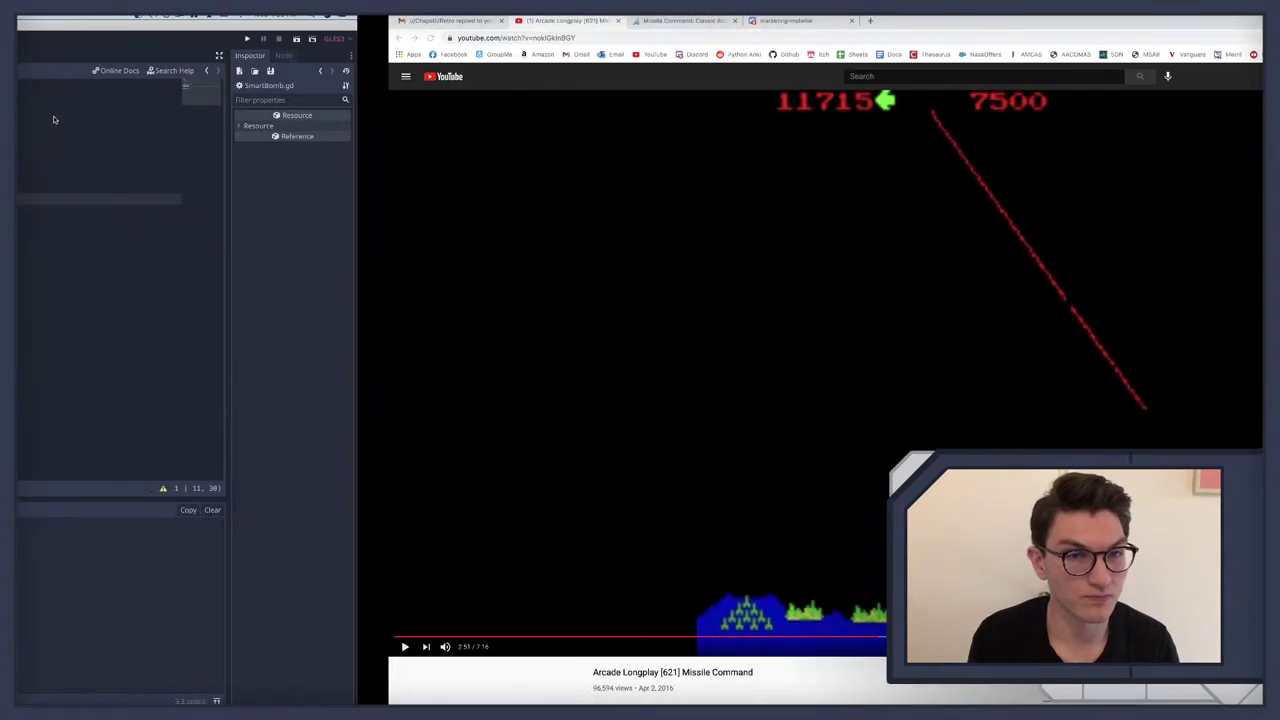
{"action": "key", "text": "ctrl+Left"}
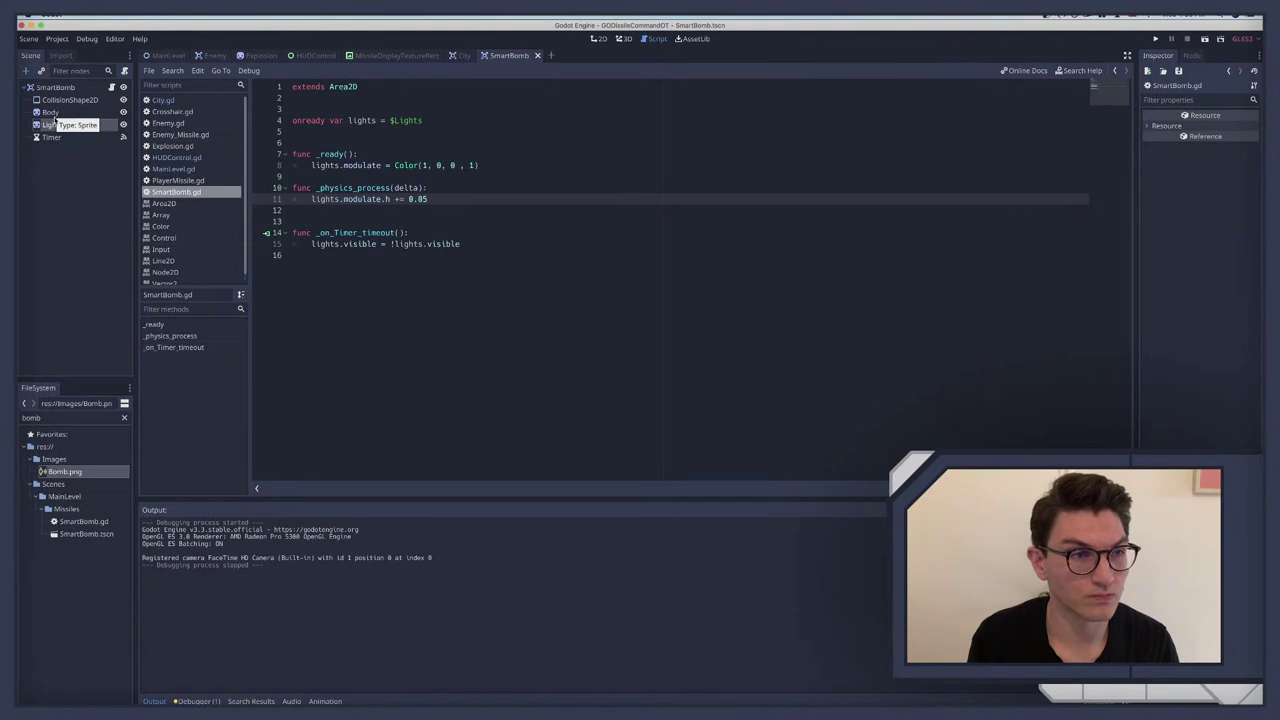
Step: Run the game and inspect the Body, Lights and CollisionShape2D nodes and the SmartBomb script
{"action": "left_click", "coordinate": [52, 112]}
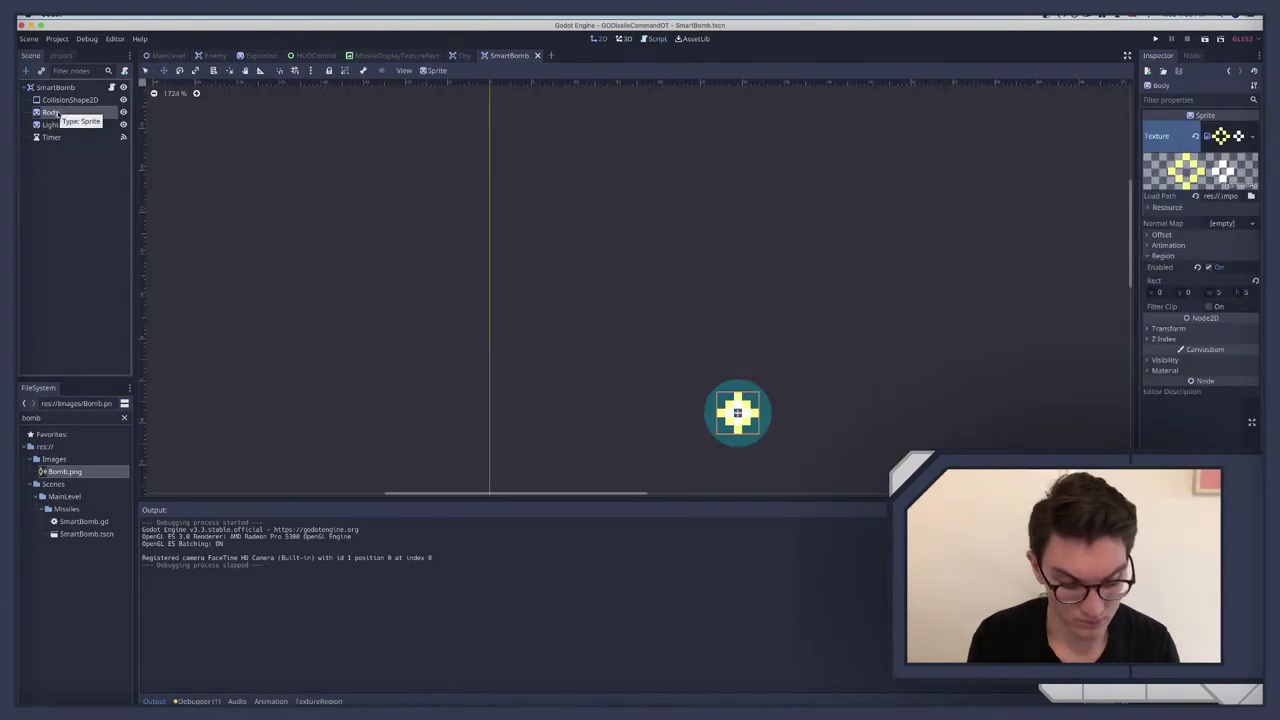
{"action": "key", "text": "super+r"}
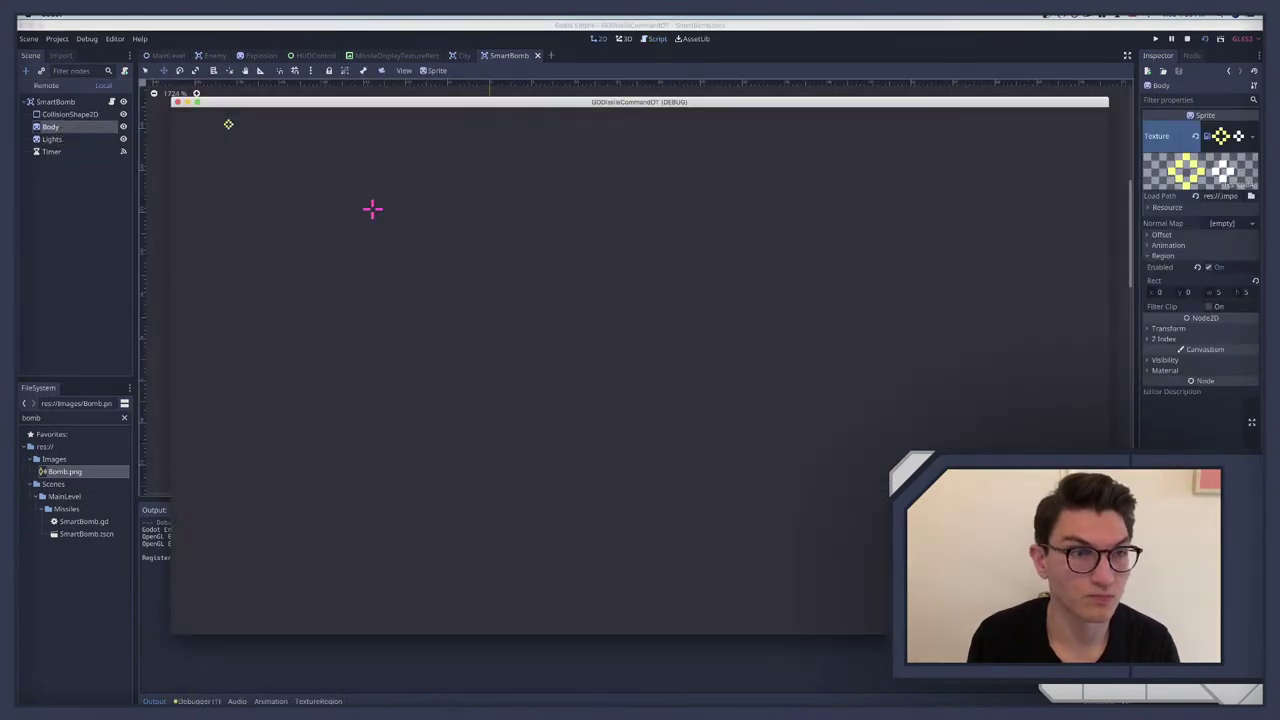
{"action": "key", "text": "super+period"}
{"action": "left_click", "coordinate": [52, 125]}
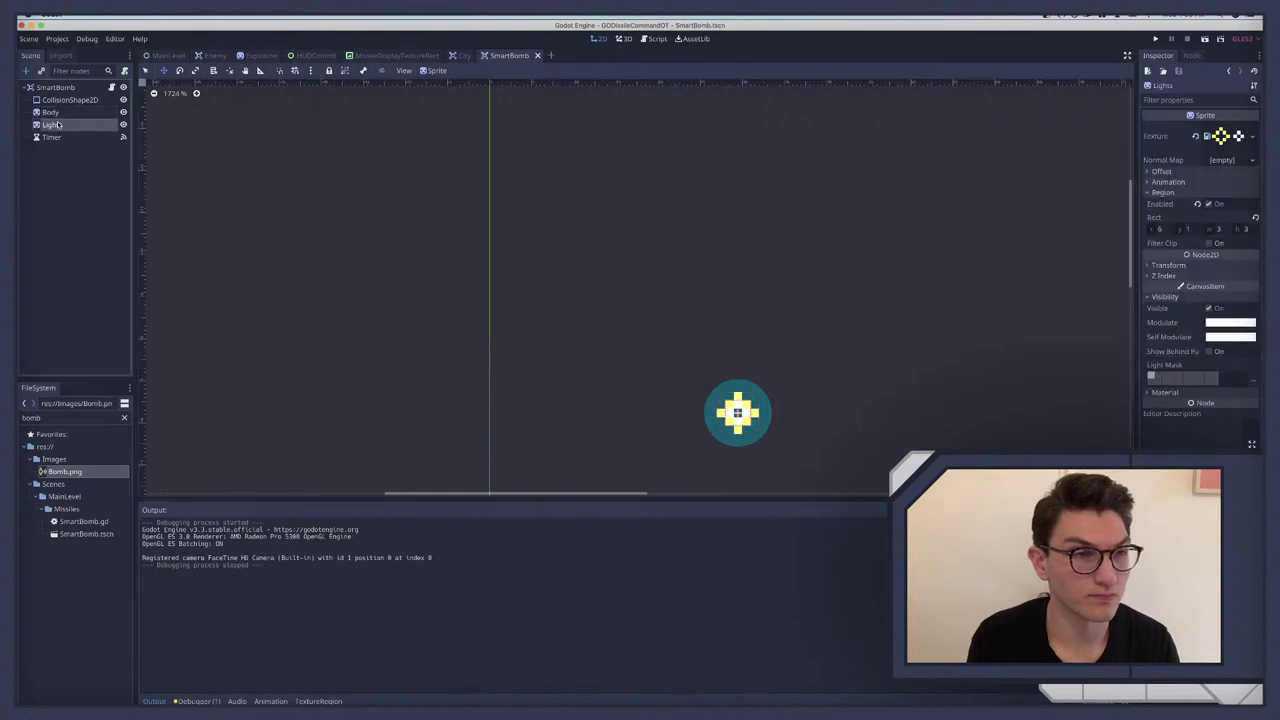
{"action": "left_click", "coordinate": [51, 102]}
{"action": "left_click", "coordinate": [50, 112]}
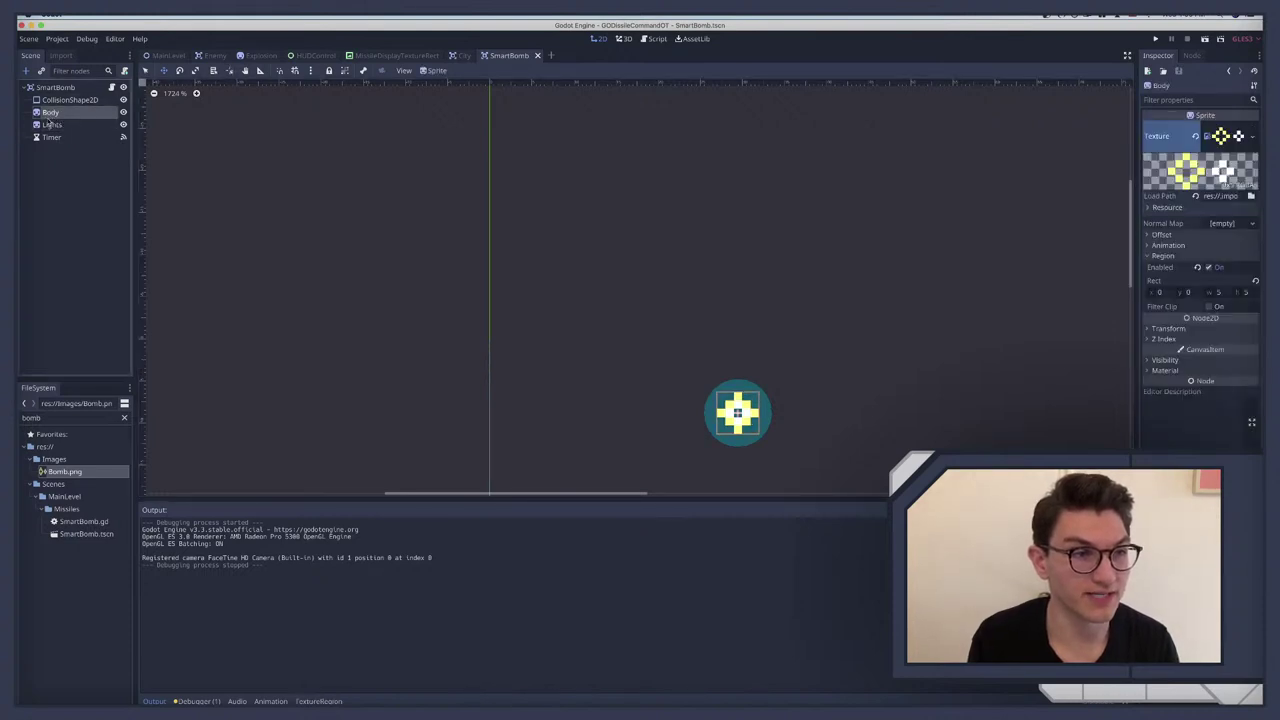
{"action": "left_click", "coordinate": [50, 124]}
{"action": "left_click", "coordinate": [112, 87]}
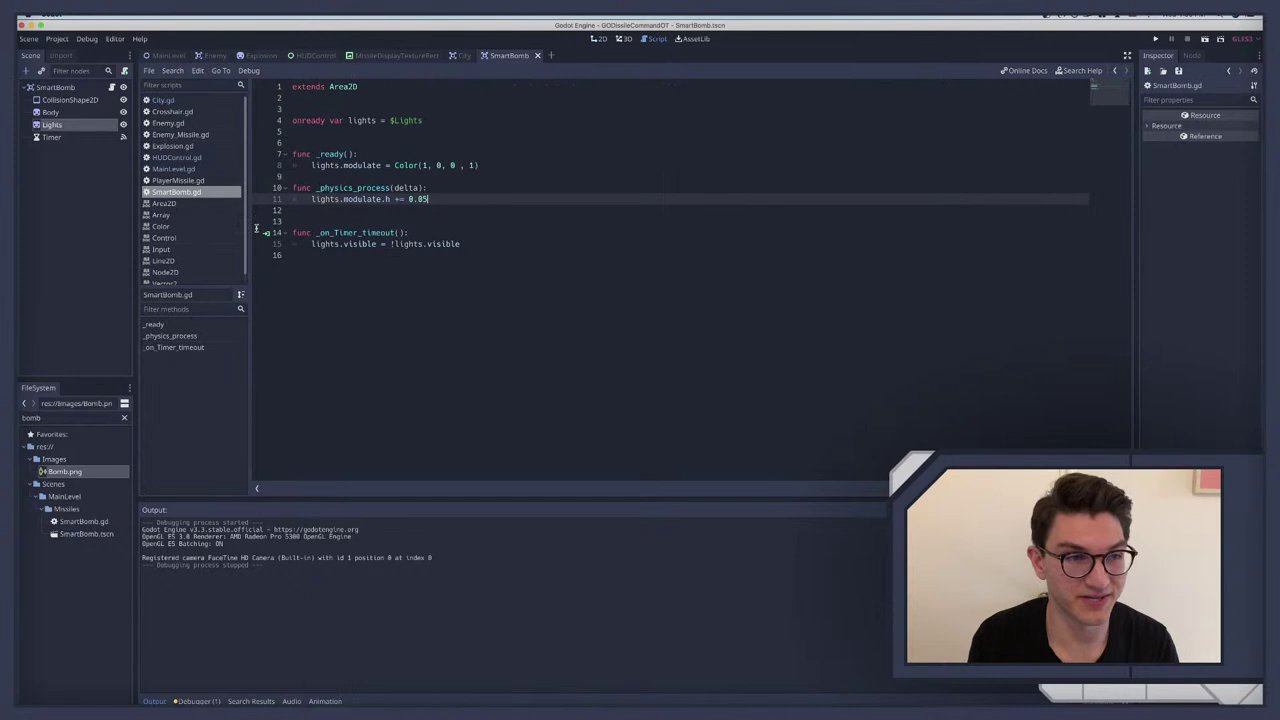
Step: Delete the Timer node and test-run the game without it
{"action": "left_click", "coordinate": [52, 137]}
{"action": "key", "text": "Delete"}
{"action": "key", "text": "Return"}
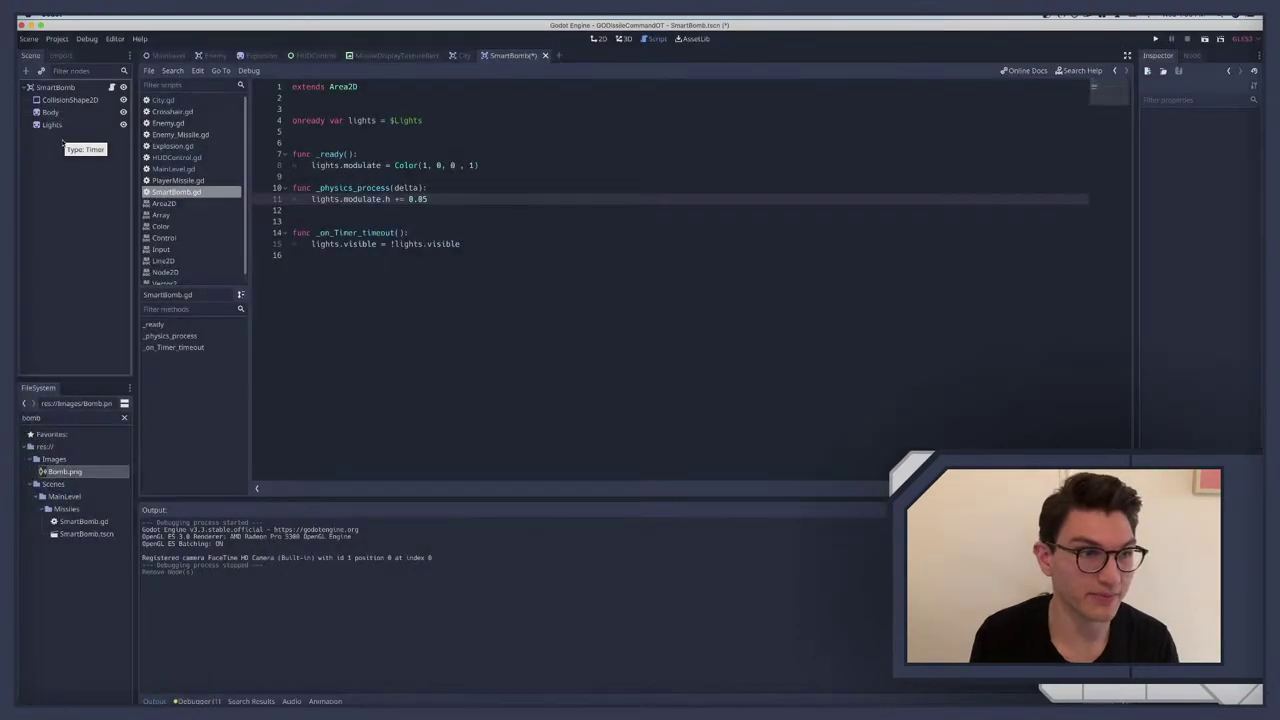
{"action": "left_click_drag", "start_coordinate": [466, 244], "coordinate": [292, 232]}
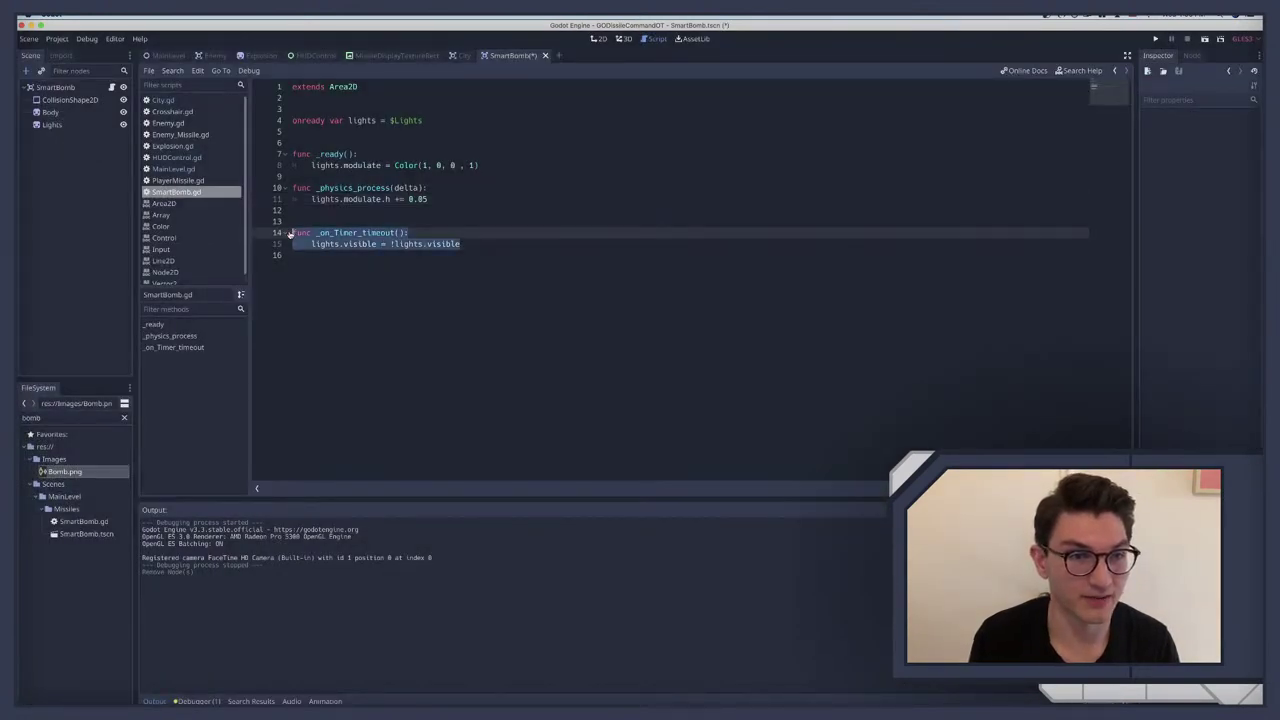
{"action": "left_click", "coordinate": [363, 209]}
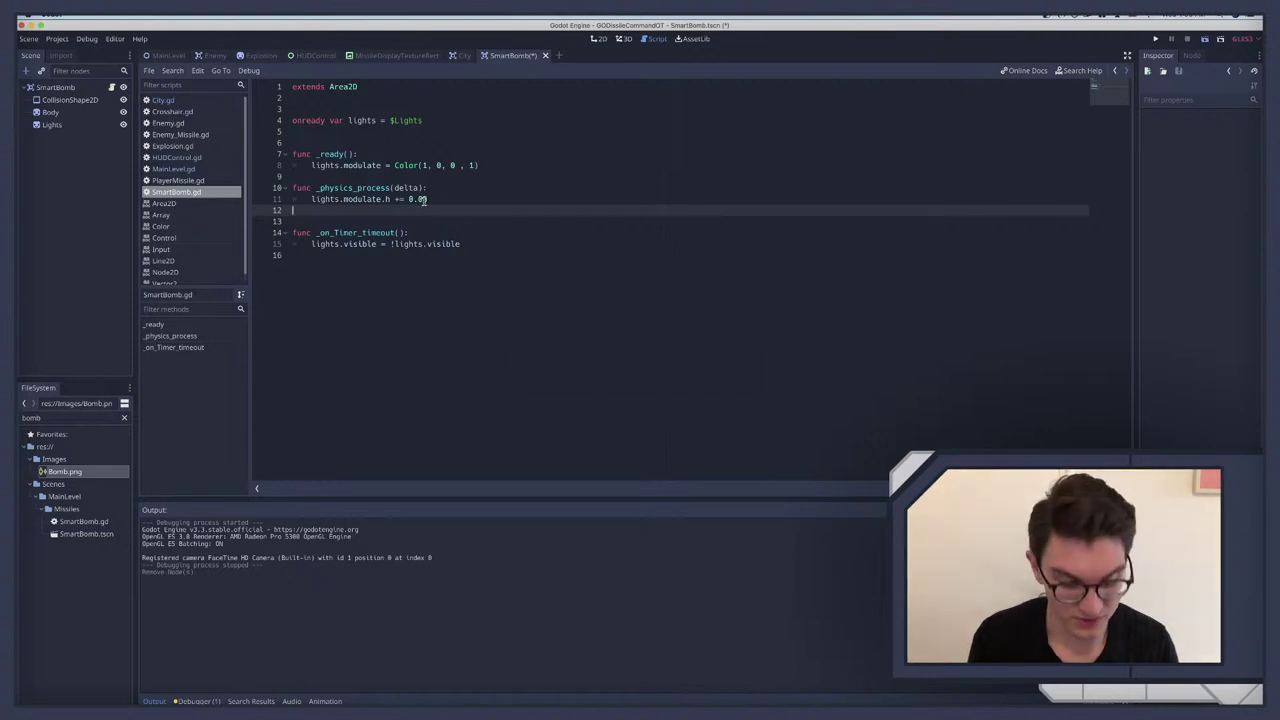
{"action": "key", "text": "super+r"}
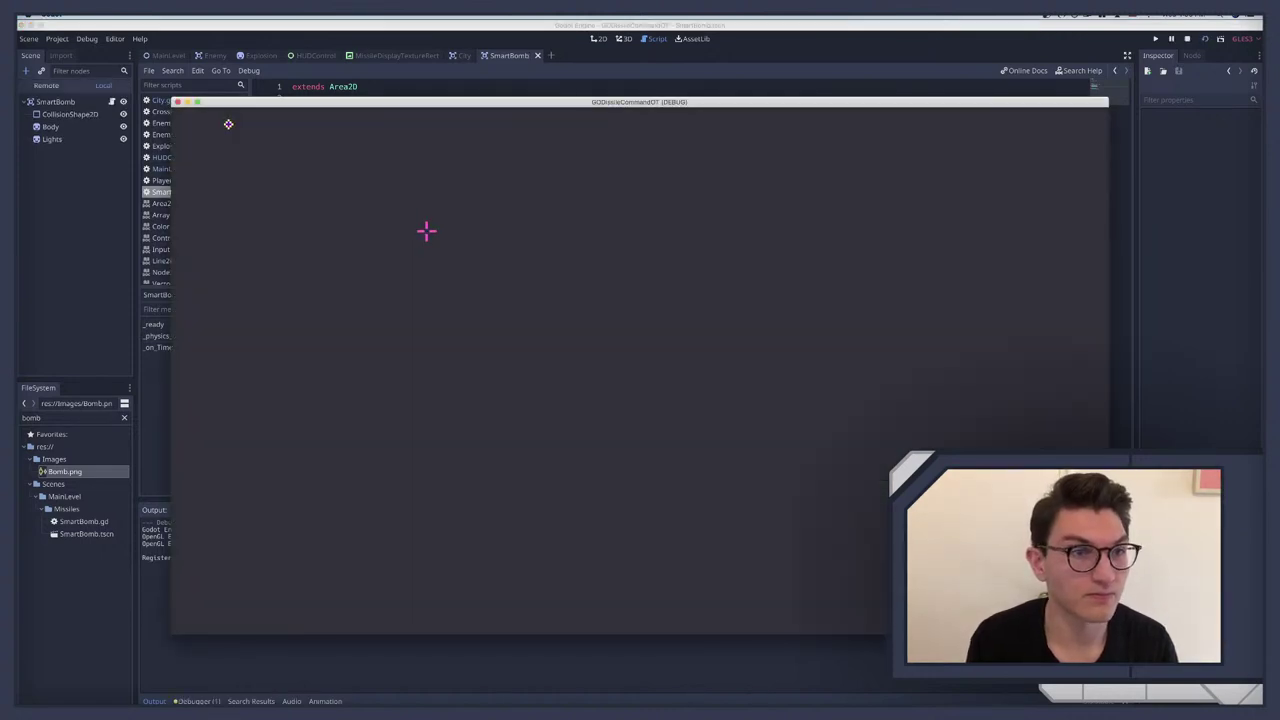
{"action": "key", "text": "super+period"}
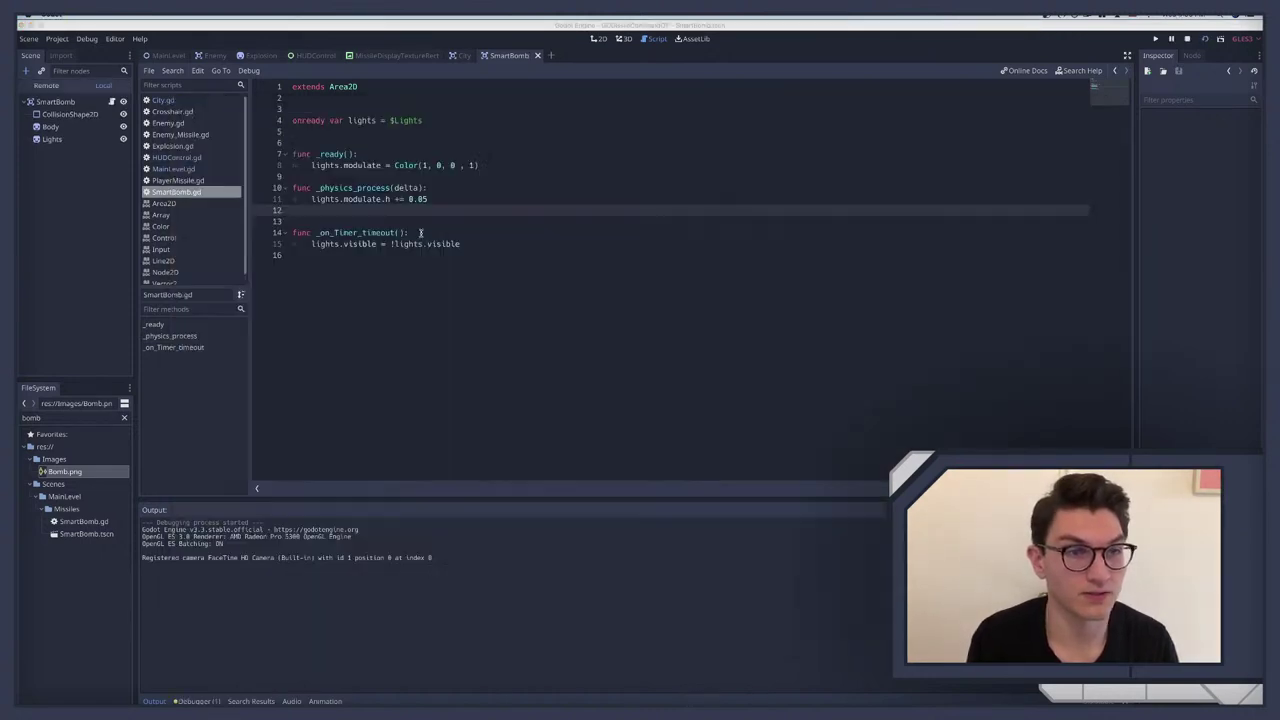
Step: Set the hue step back to 0.1, test it, and save the SmartBomb scene
{"action": "left_click", "coordinate": [420, 199]}
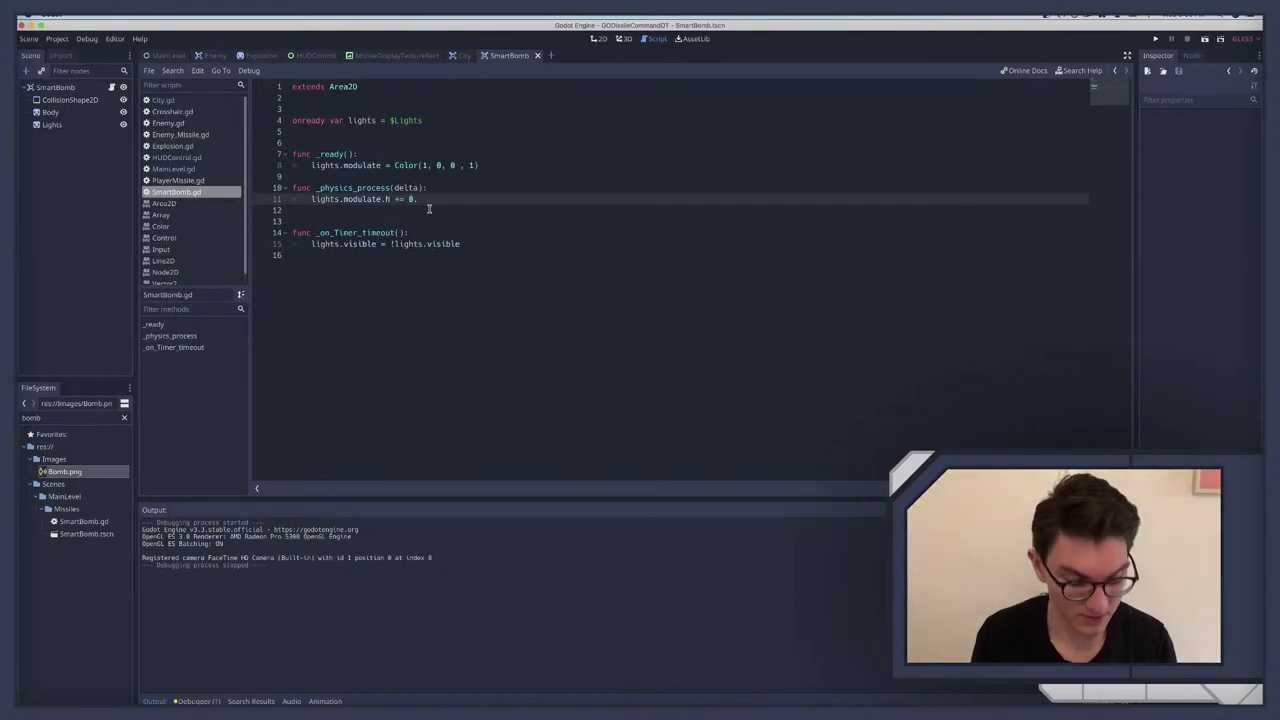
{"action": "type", "text": "01"}
{"action": "key", "text": "super+r"}
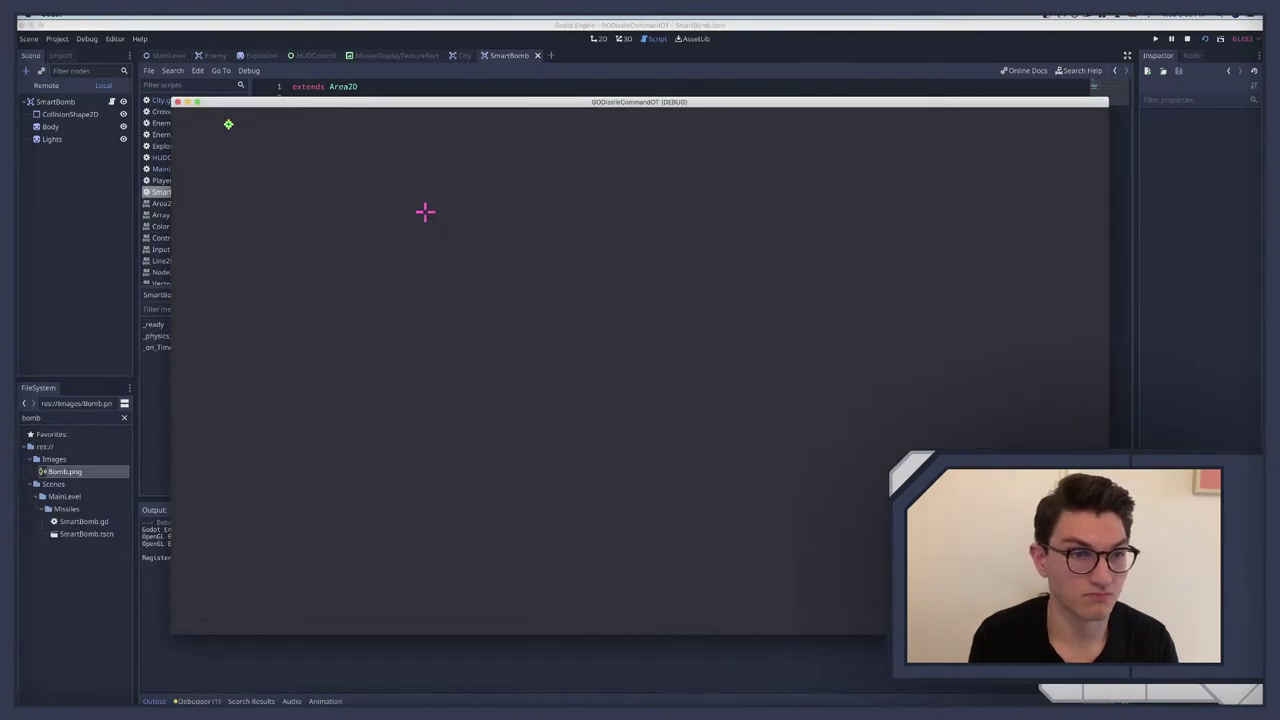
{"action": "key", "text": "super+q"}
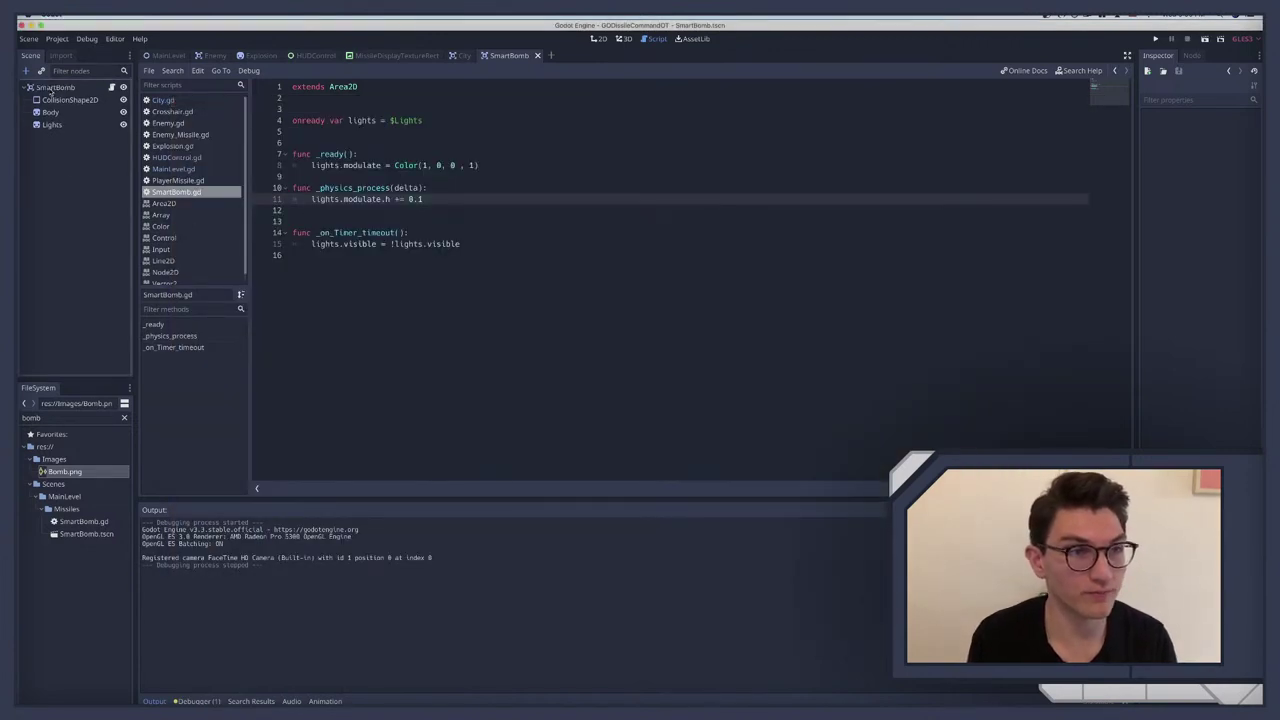
{"action": "left_click", "coordinate": [52, 88]}
{"action": "key", "text": "super+s"}
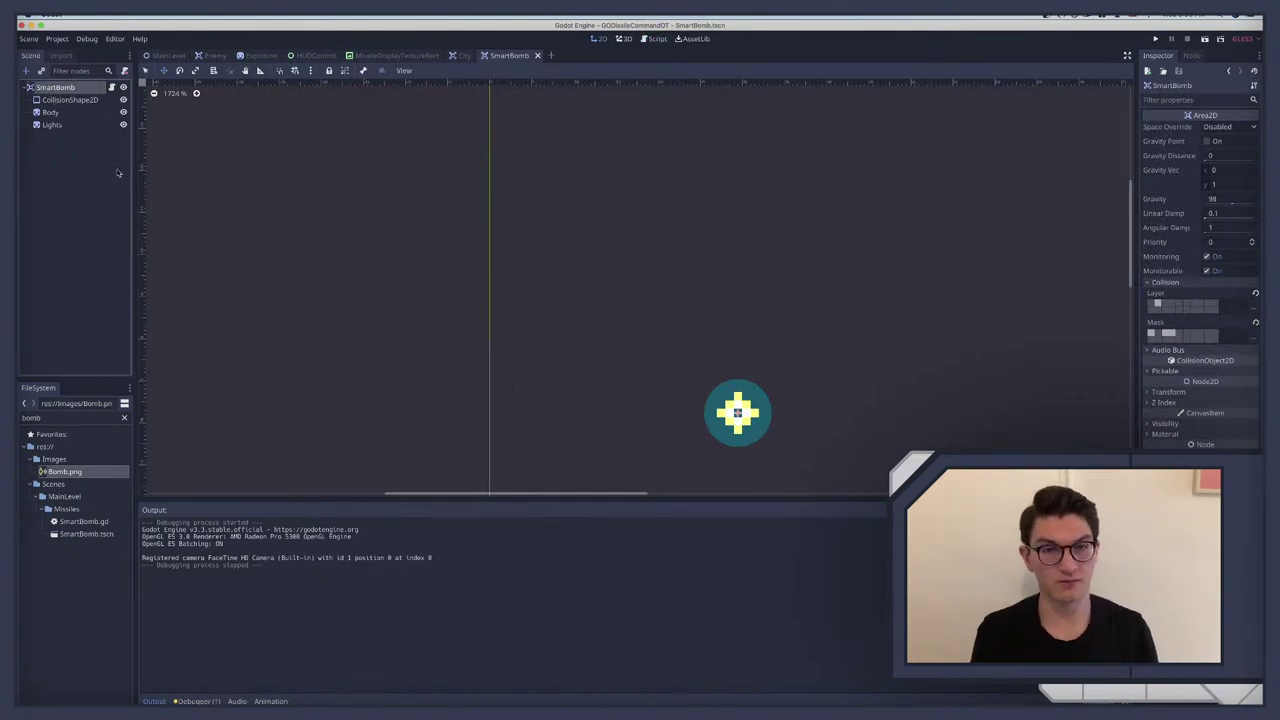
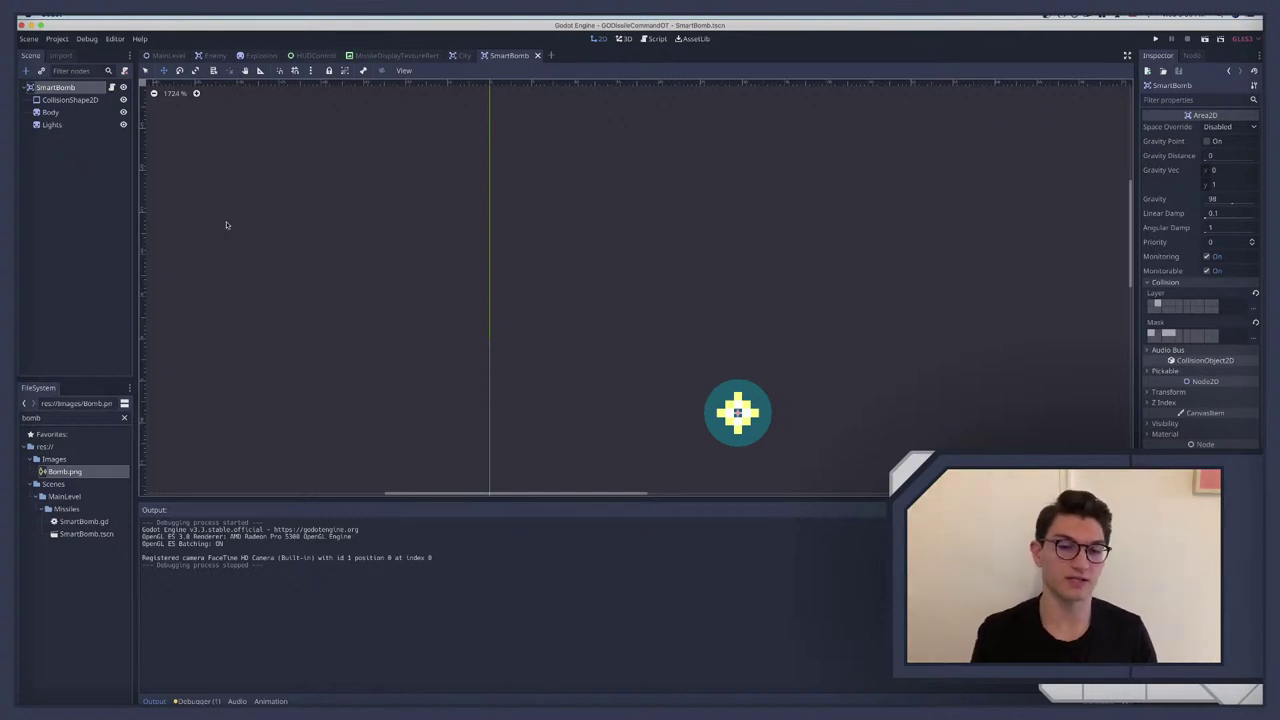
Step: Switch over to the Missile Command YouTube longplay as a gameplay reference
{"action": "key", "text": "ctrl+Right"}
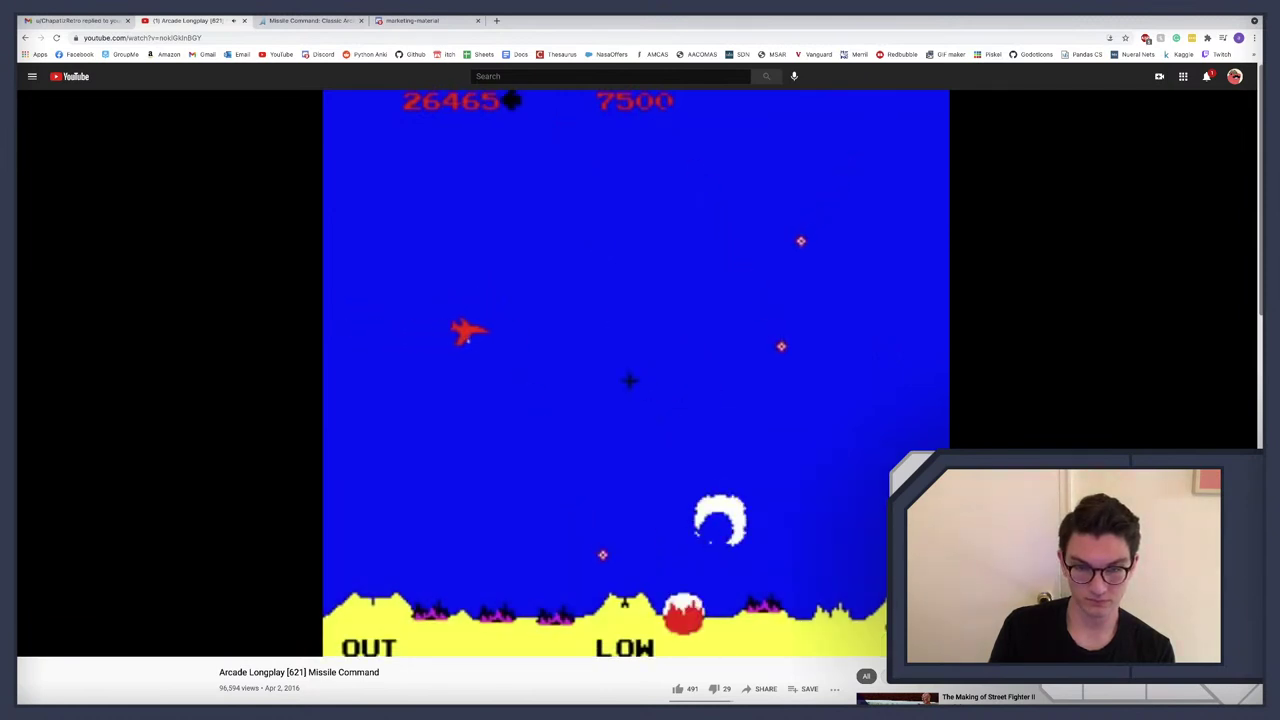
Step: Rewind the Missile Command video slightly, pause it at 4:07, and return to Godot
{"action": "key", "text": "Left"}
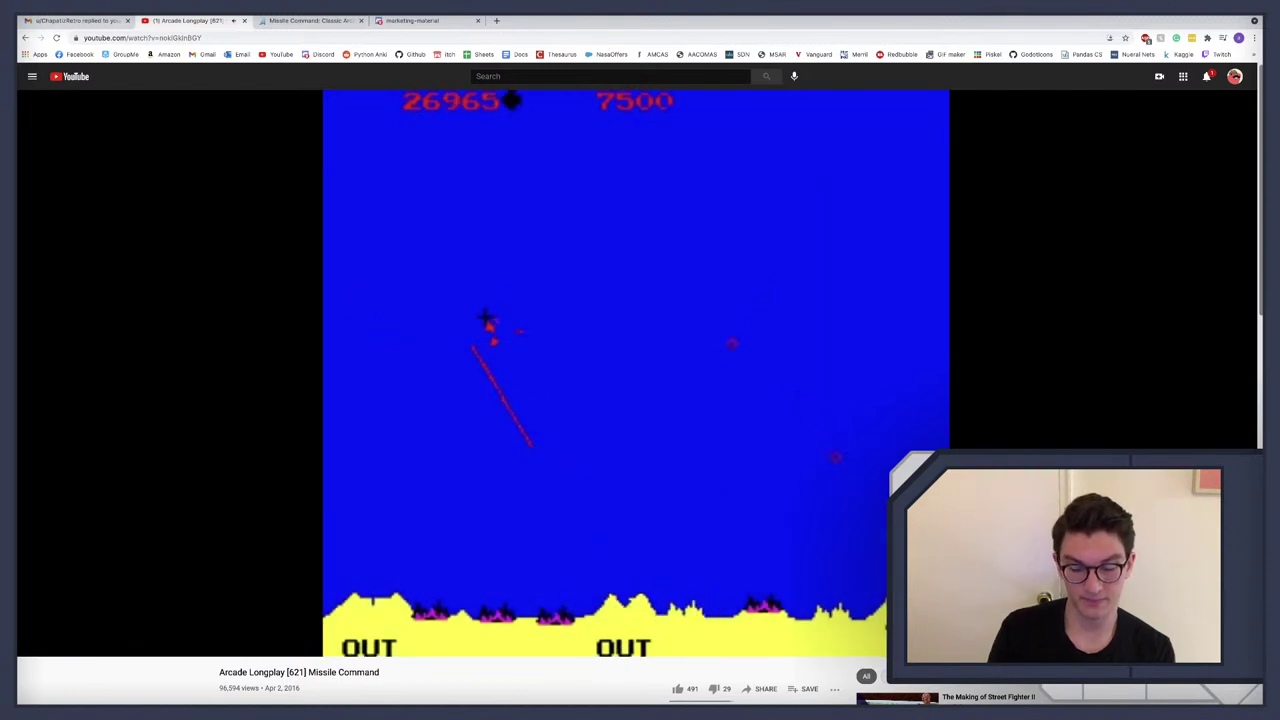
{"action": "left_click", "coordinate": [345, 278]}
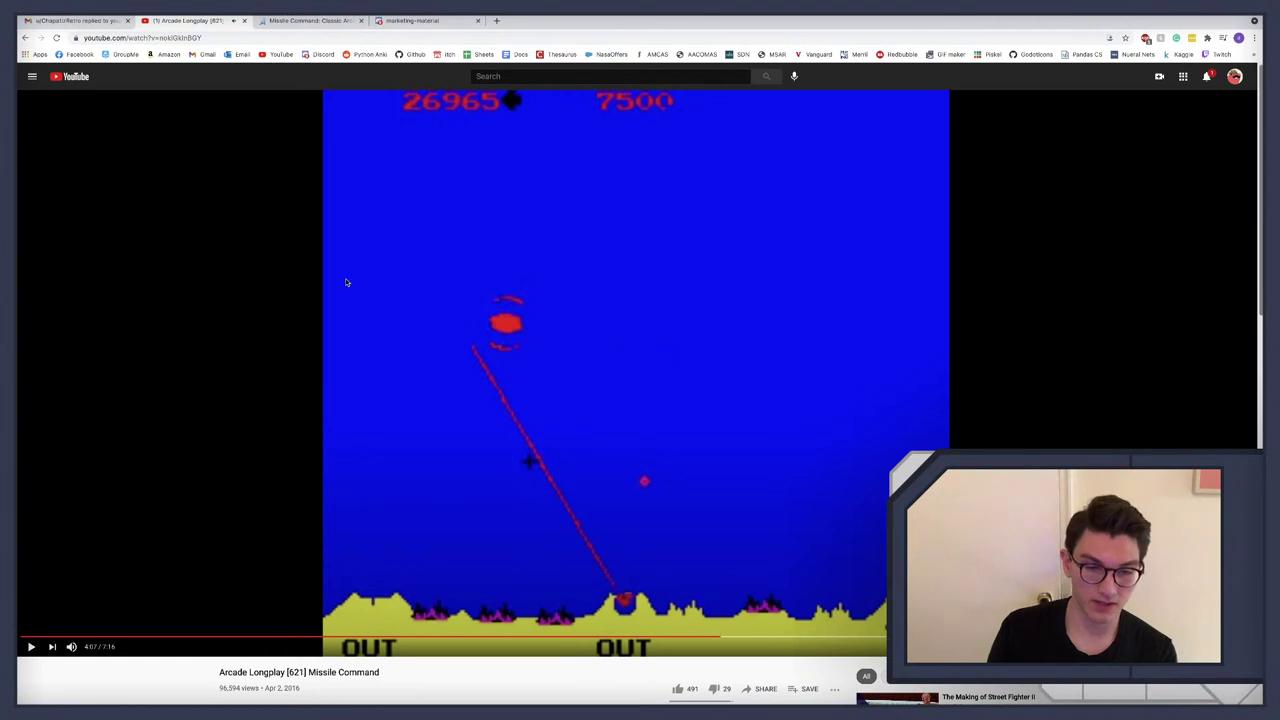
{"action": "key", "text": "ctrl+Left"}
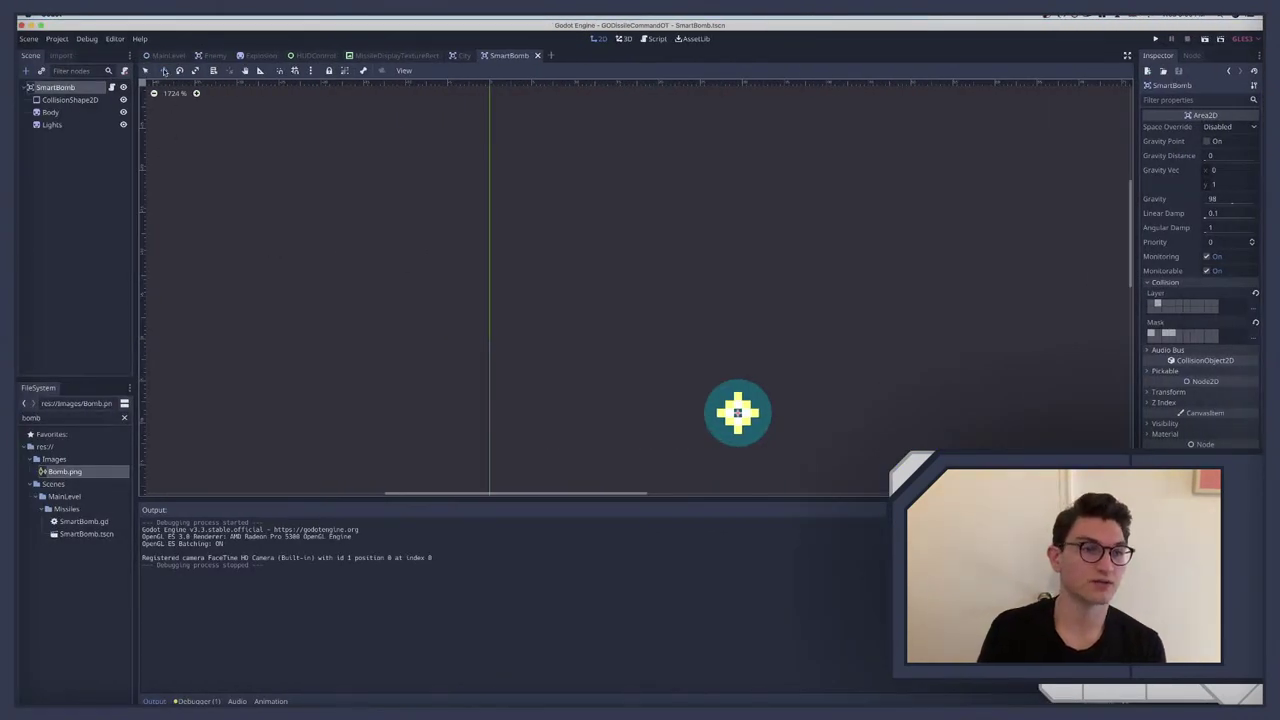
Step: Rename the City scene's root node to City
{"action": "left_click", "coordinate": [162, 56]}
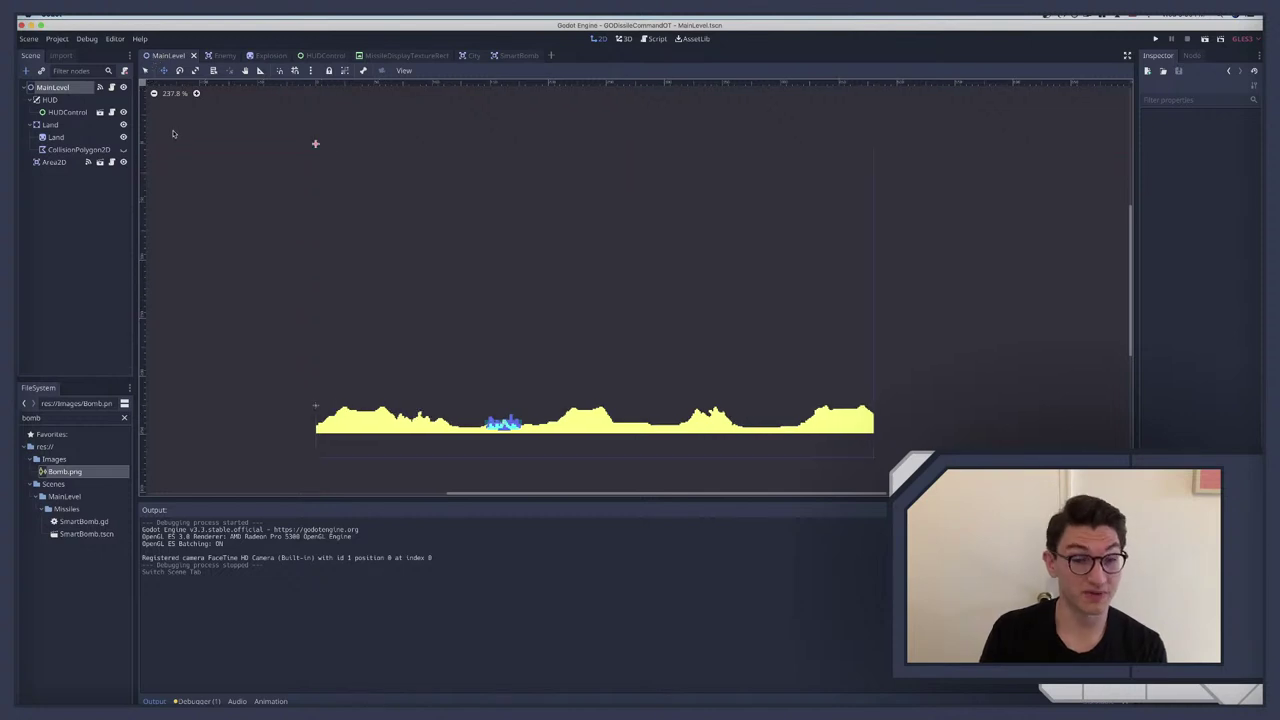
{"action": "scroll", "coordinate": [500, 397], "scroll_direction": "up", "scroll_amount": 1}
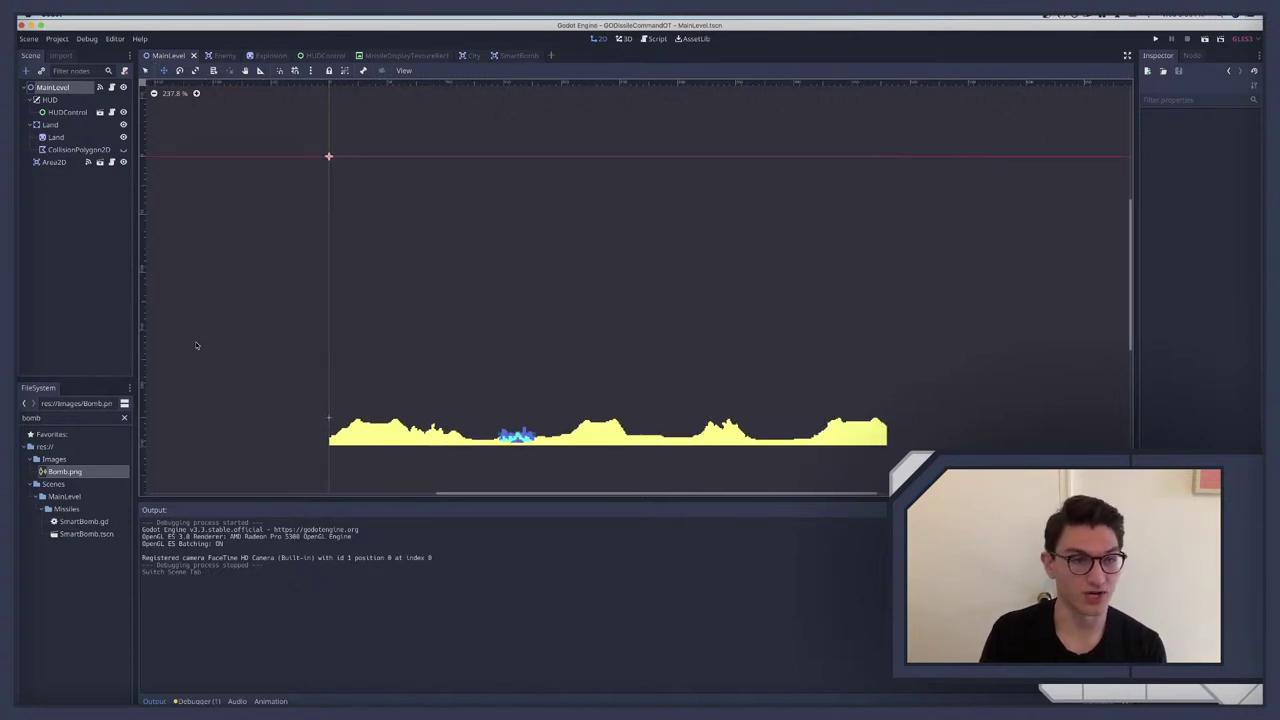
{"action": "left_click", "coordinate": [54, 162]}
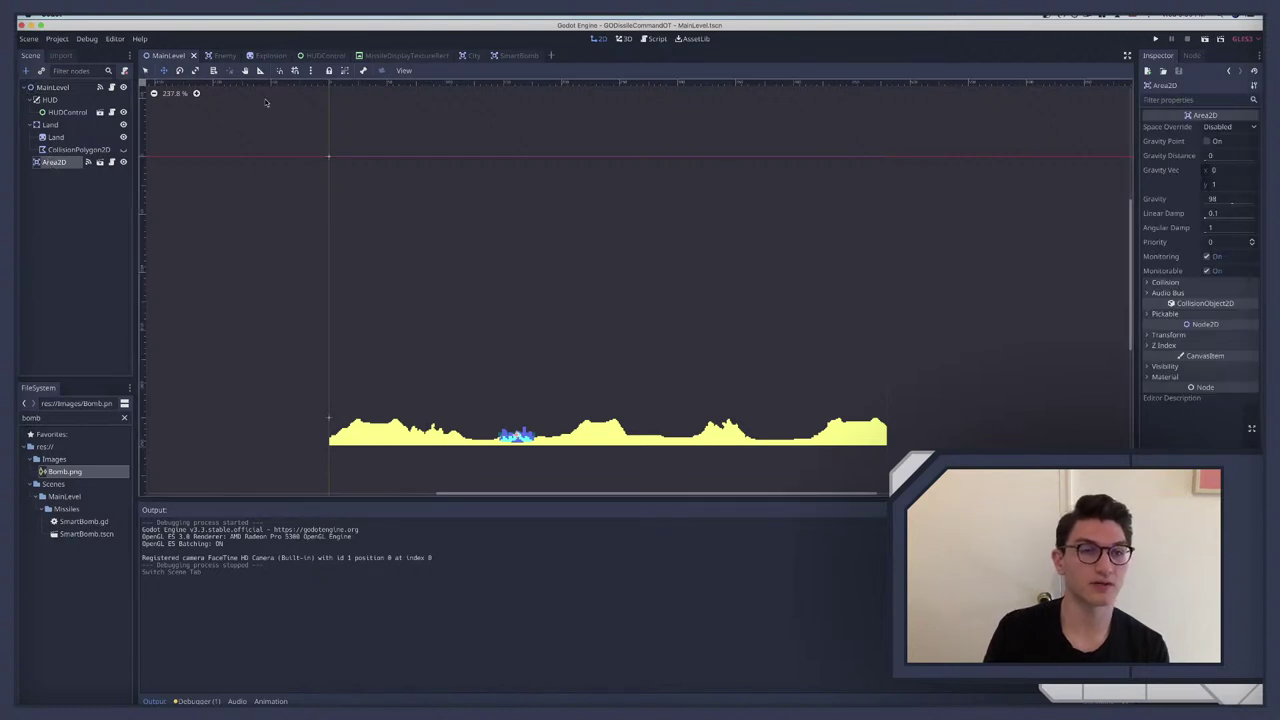
{"action": "left_click", "coordinate": [468, 55]}
{"action": "left_click", "coordinate": [46, 88]}
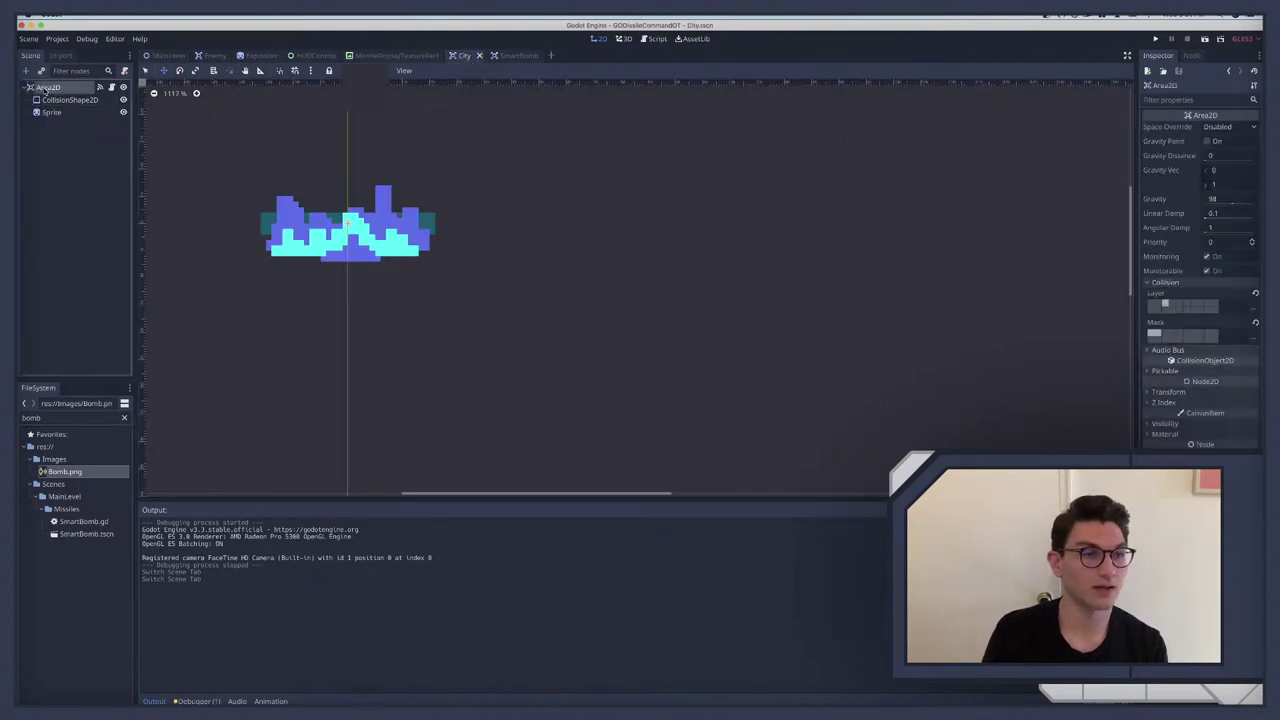
{"action": "type", "text": "City"}
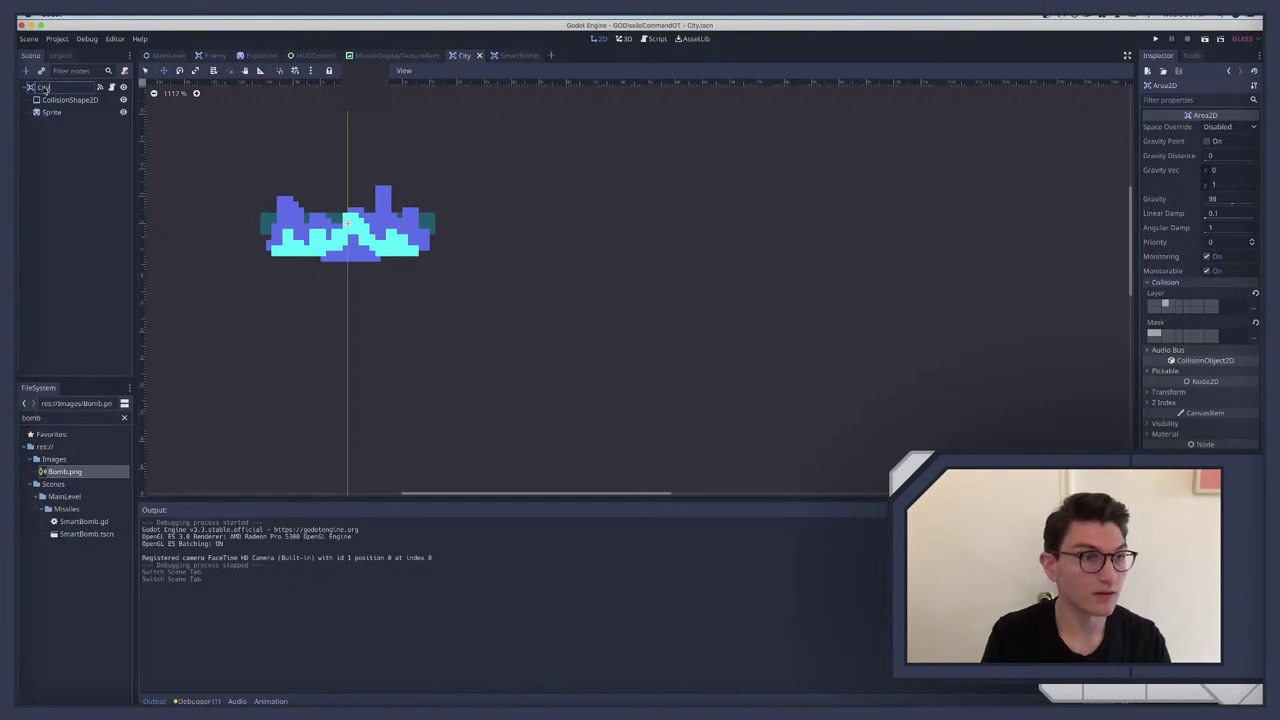
{"action": "key", "text": "Return"}
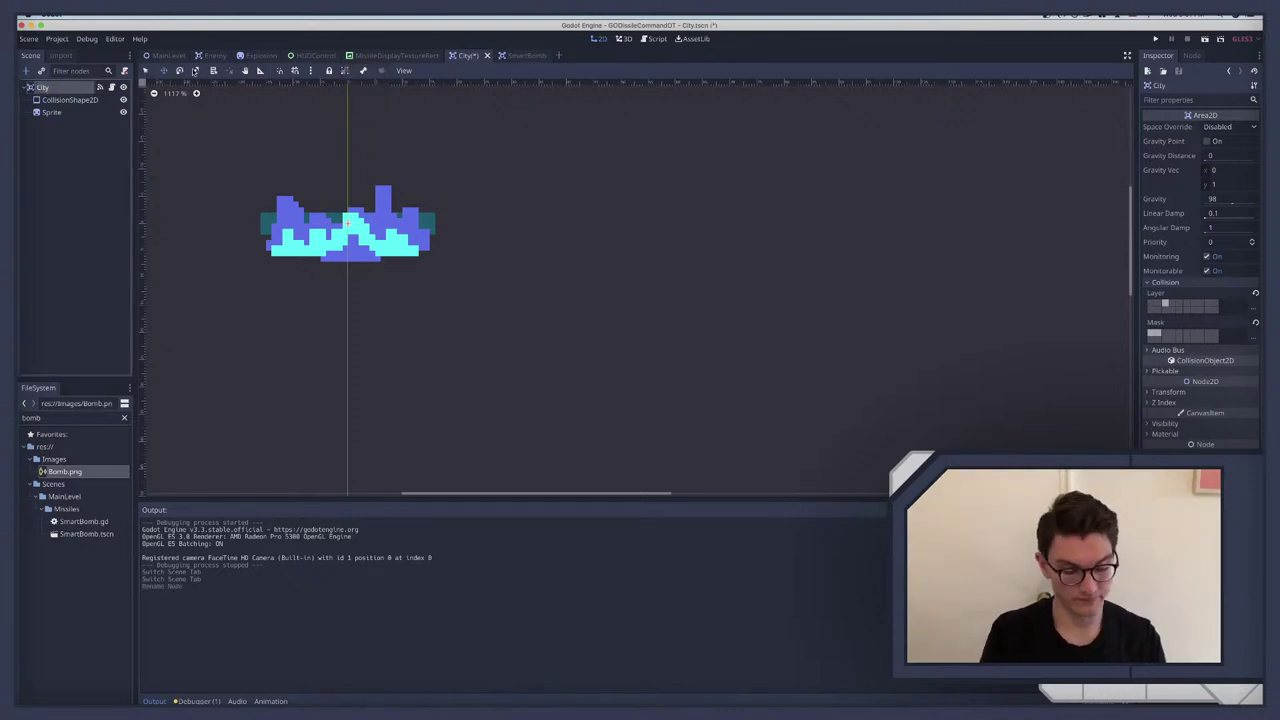
Step: In MainLevel, delete the Area2D node and add a Node2D under the root
{"action": "left_click", "coordinate": [166, 55]}
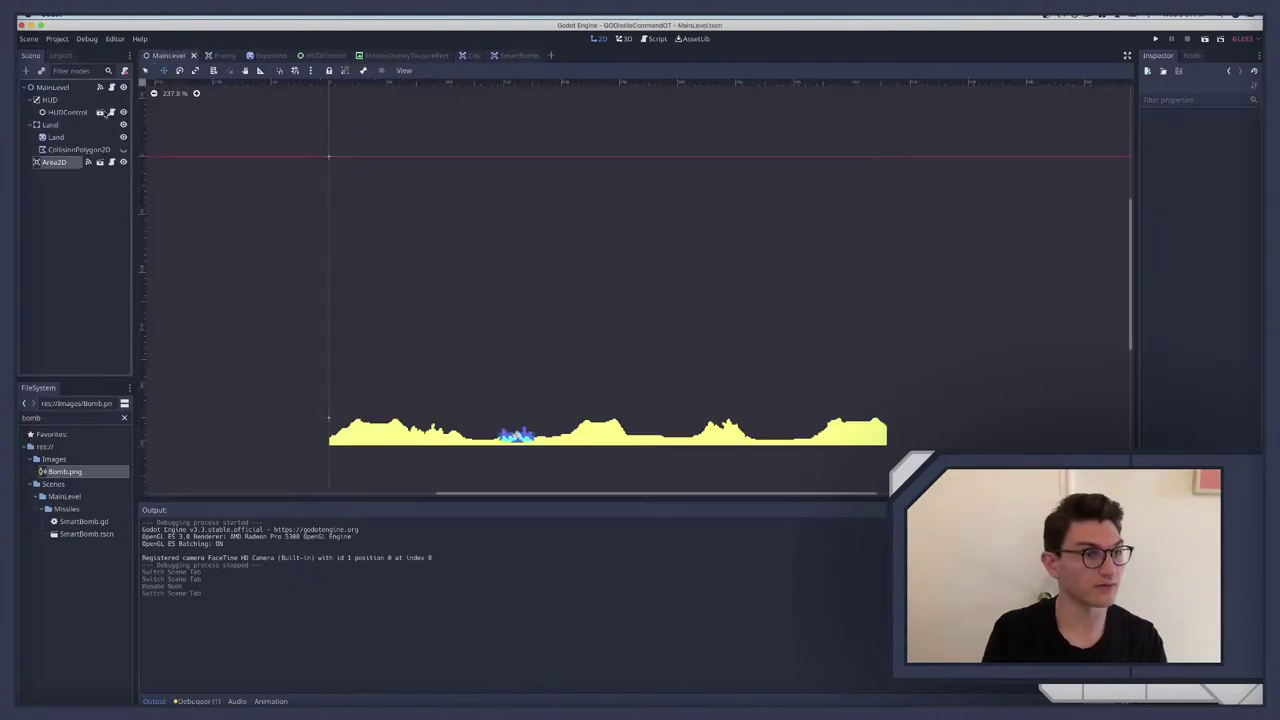
{"action": "left_click", "coordinate": [57, 162]}
{"action": "key", "text": "Delete"}
{"action": "key", "text": "Return"}
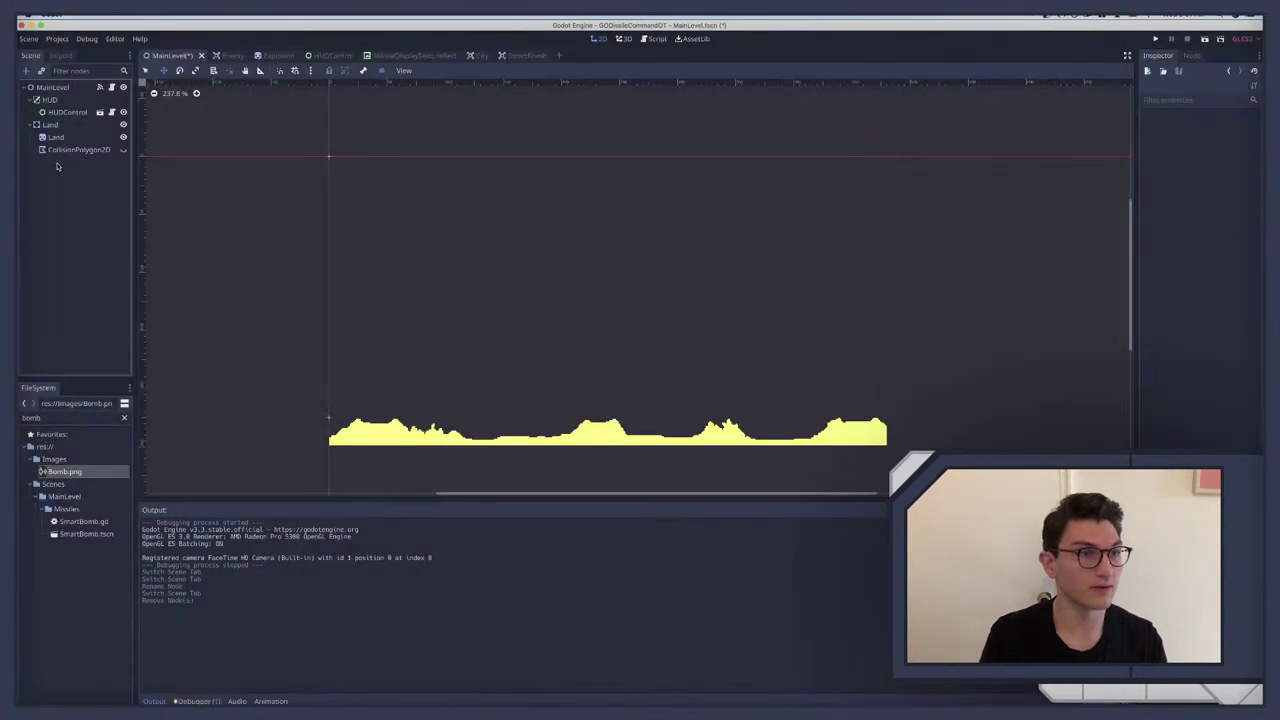
{"action": "left_click", "coordinate": [33, 125]}
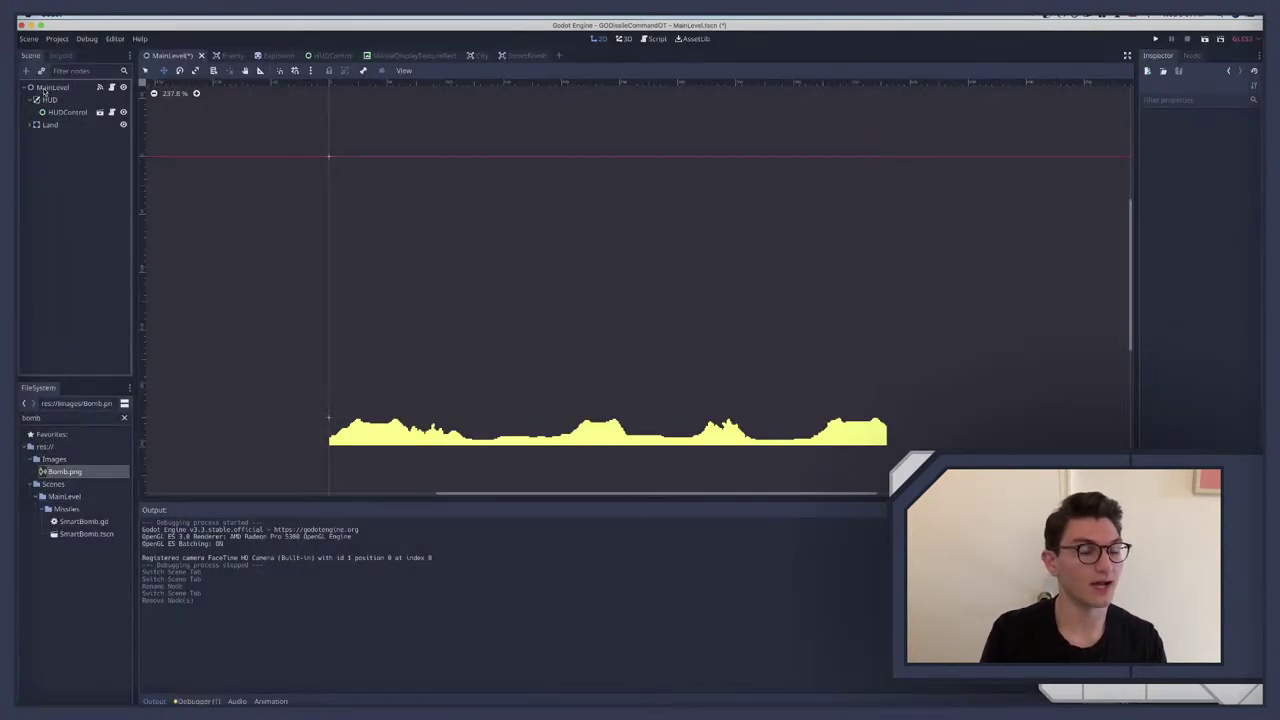
{"action": "left_click", "coordinate": [50, 88]}
{"action": "key", "text": "ctrl+a"}
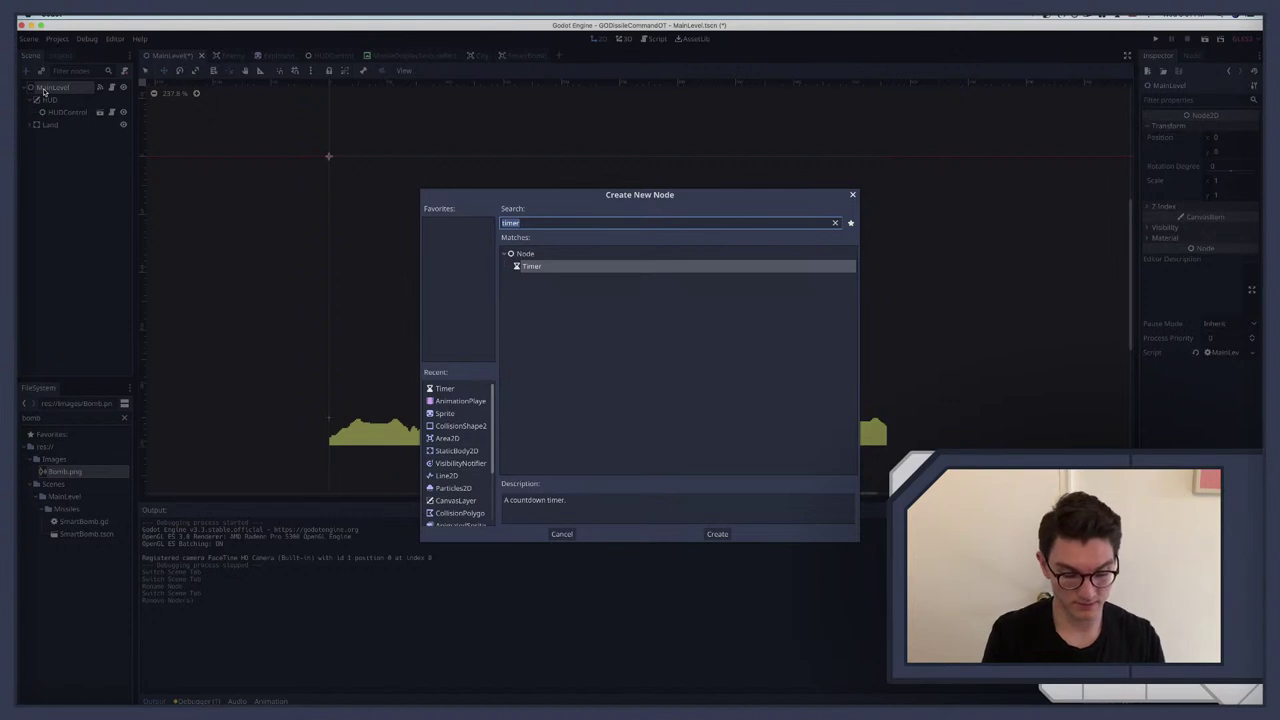
{"action": "type", "text": "node2d"}
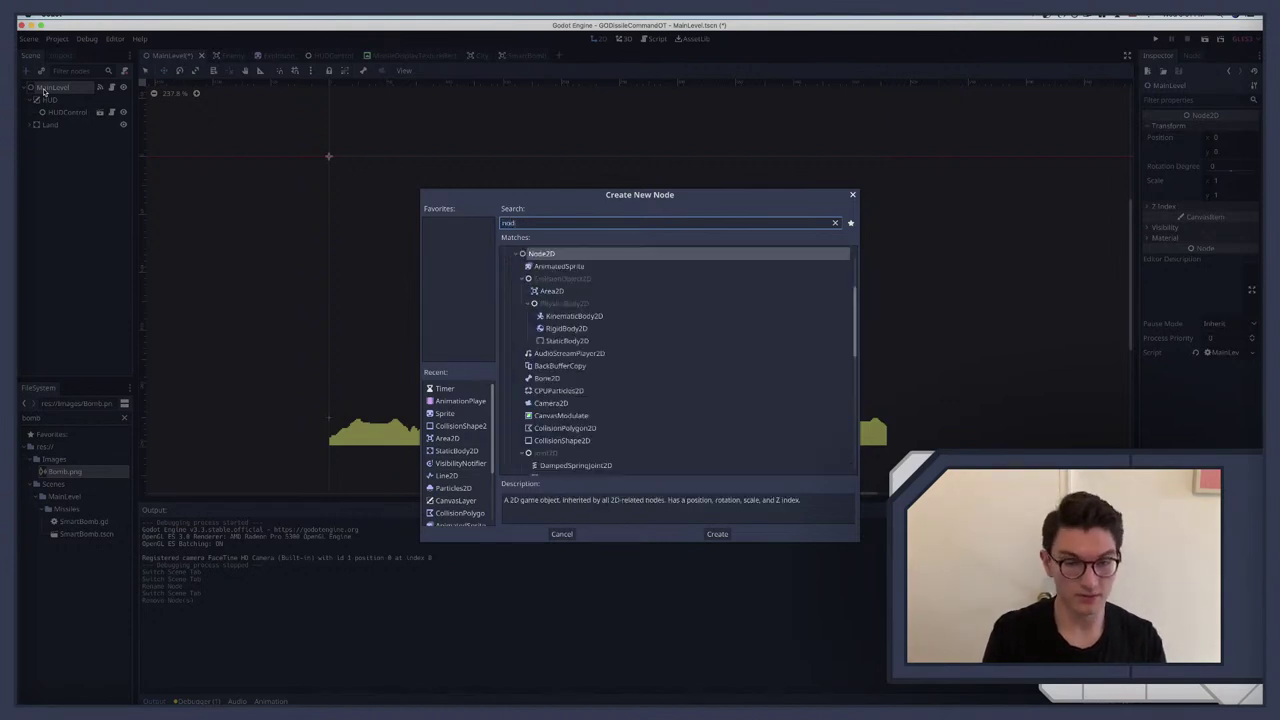
{"action": "key", "text": "Return"}
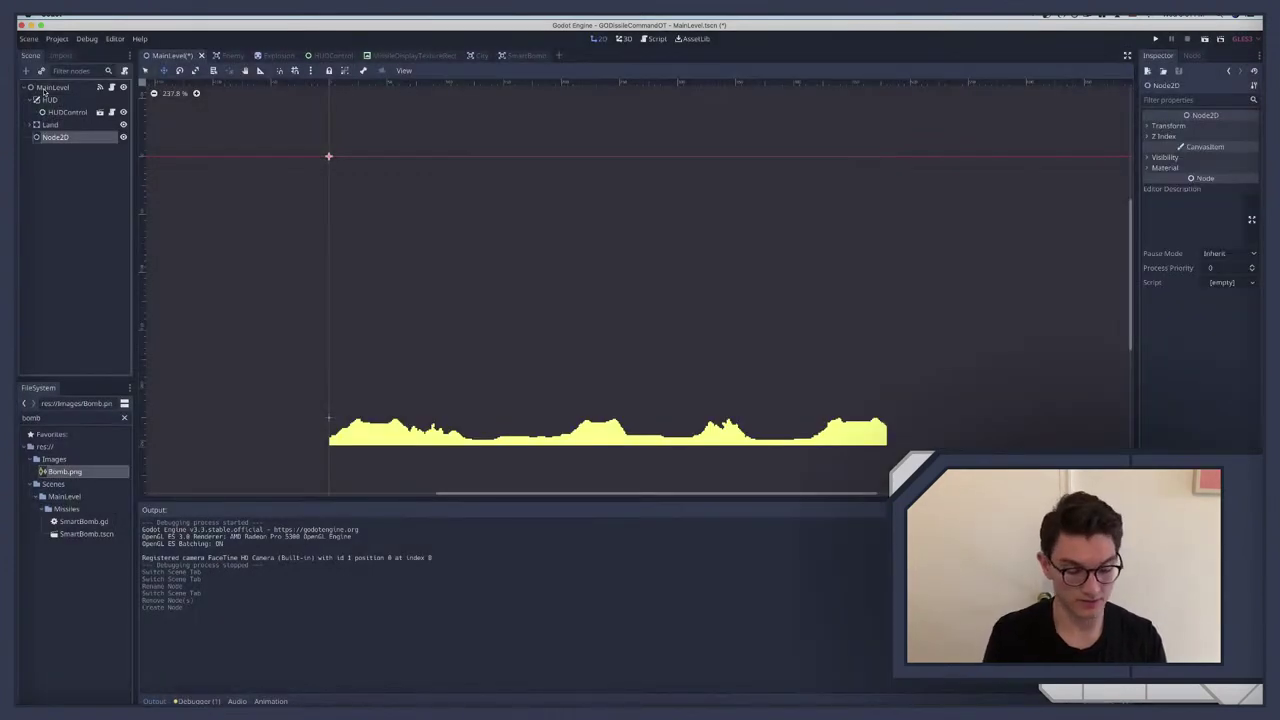
Step: Instance City.tscn into the level and drag it down onto the yellow terrain
{"action": "key", "text": "ctrl+shift+a"}
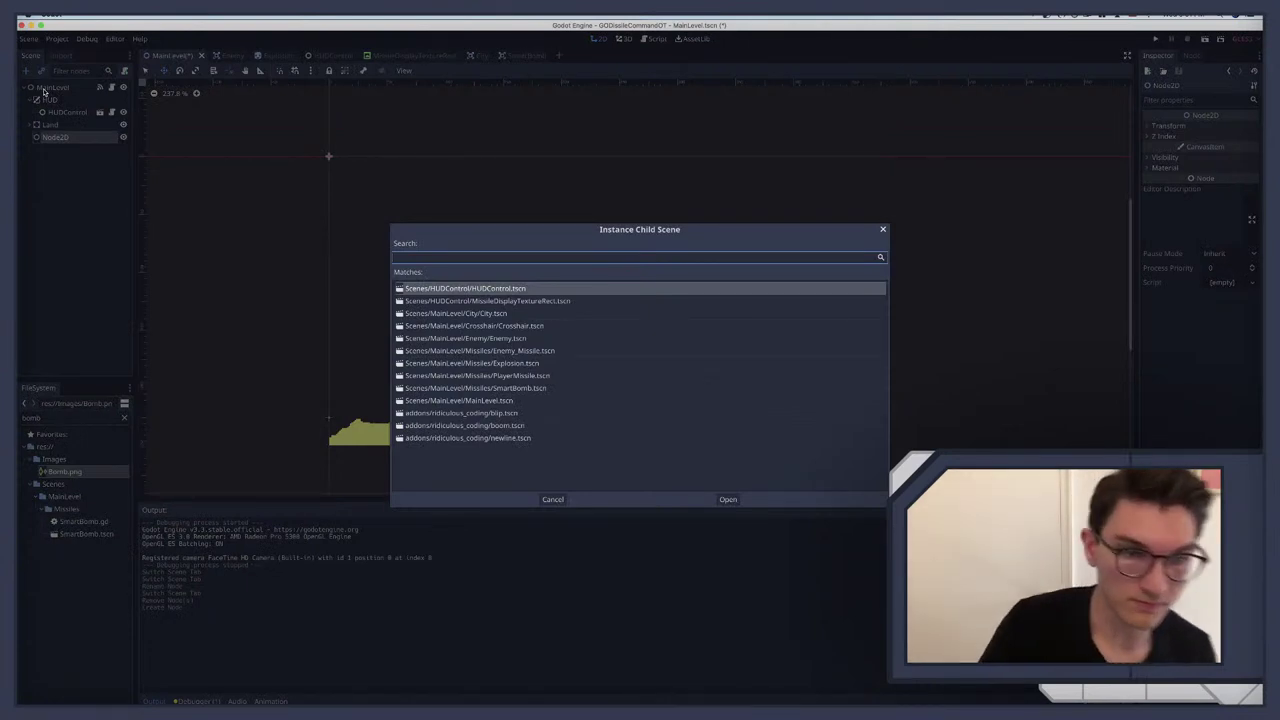
{"action": "type", "text": "city"}
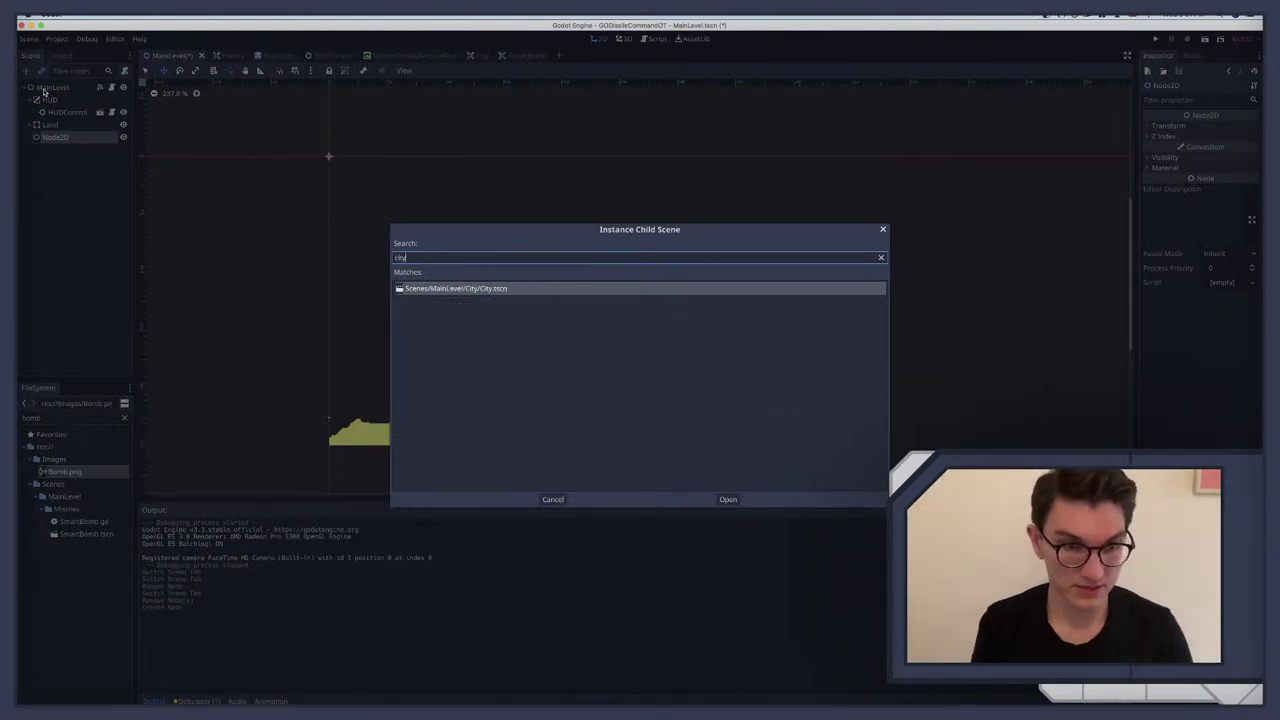
{"action": "key", "text": "Return"}
{"action": "key", "text": "ctrl+Right"}
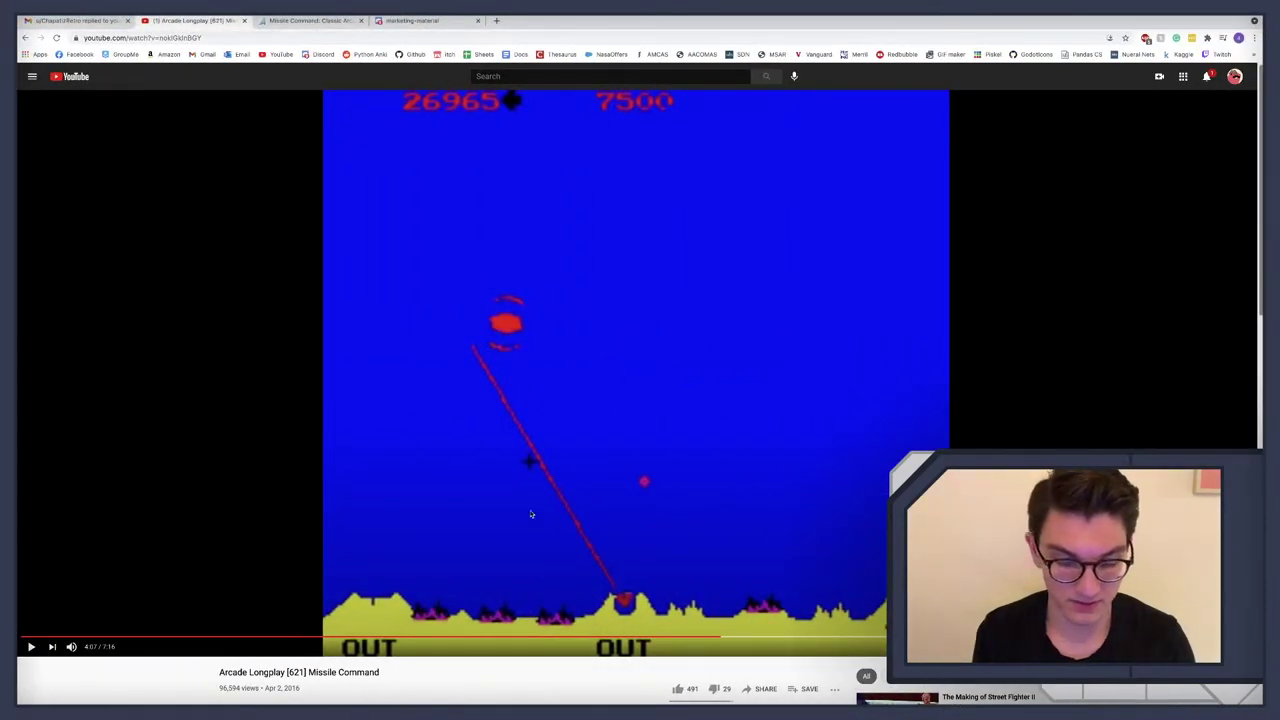
{"action": "key", "text": "ctrl+Left"}
{"action": "key", "text": "ctrl+Right"}
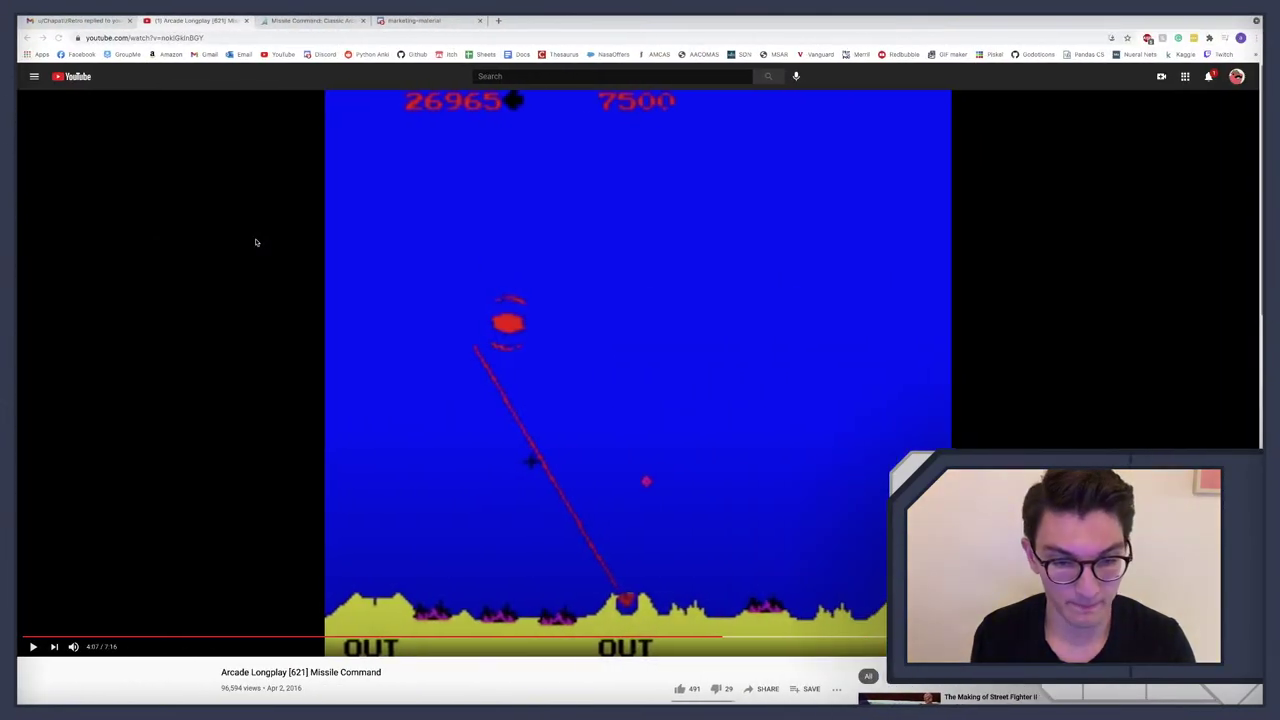
{"action": "key", "text": "ctrl+Left"}
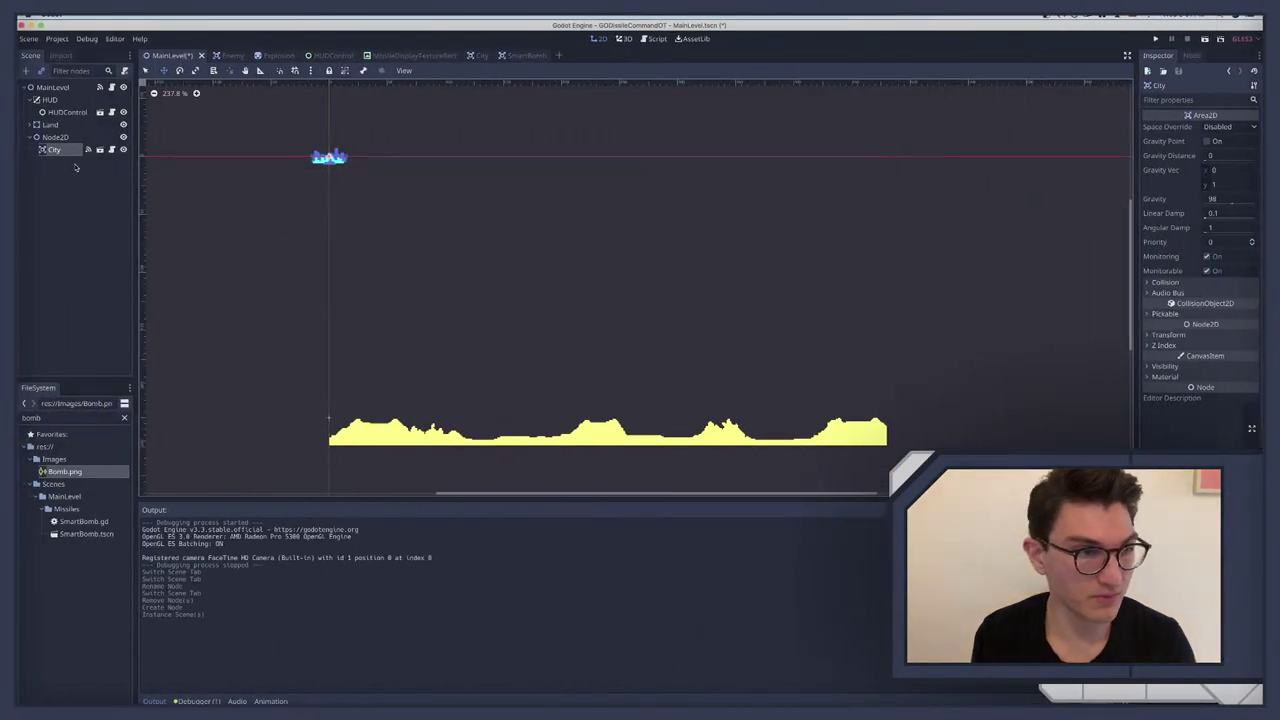
{"action": "left_click_drag", "start_coordinate": [330, 158], "coordinate": [428, 434]}
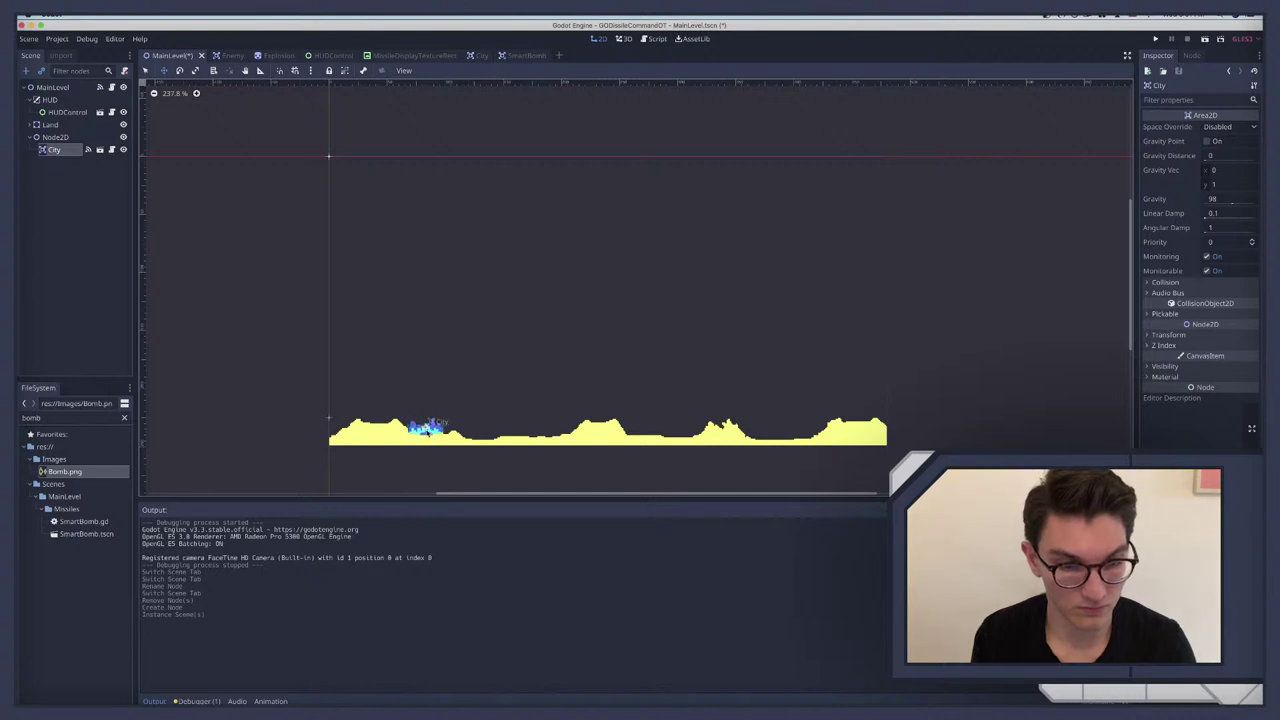
{"action": "left_click", "coordinate": [430, 428]}
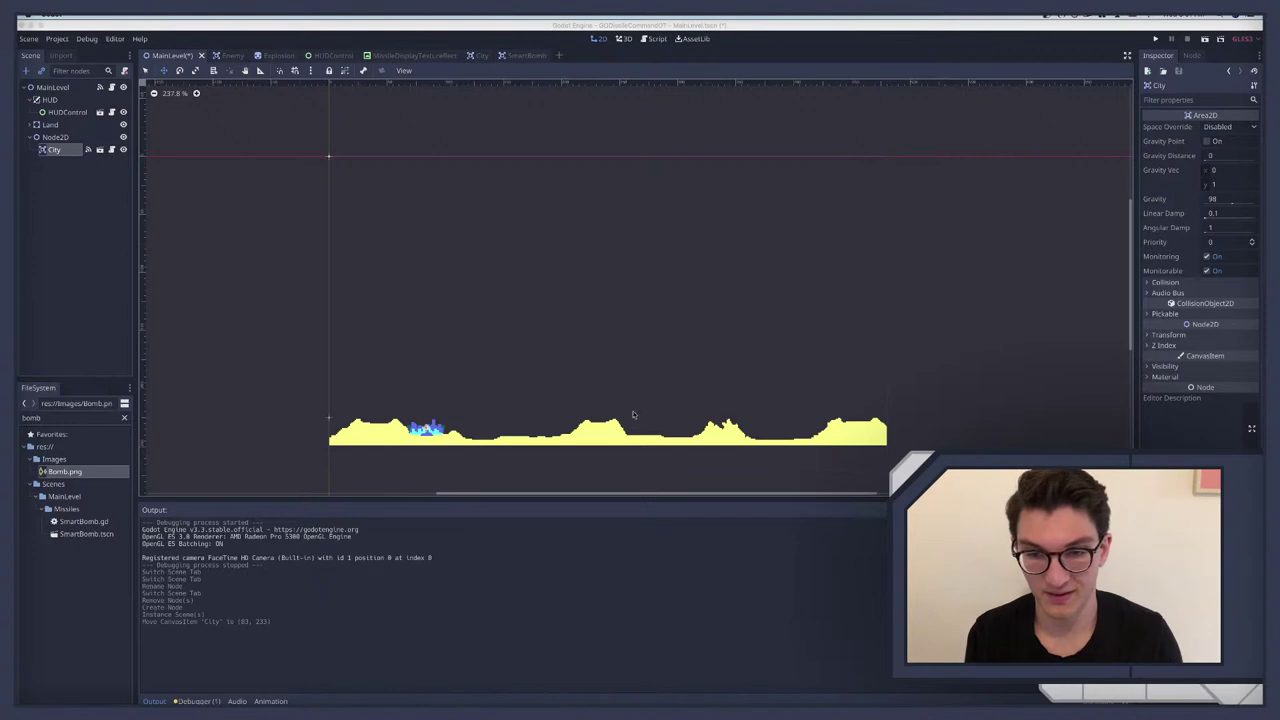
{"action": "key", "text": "ctrl+Right"}
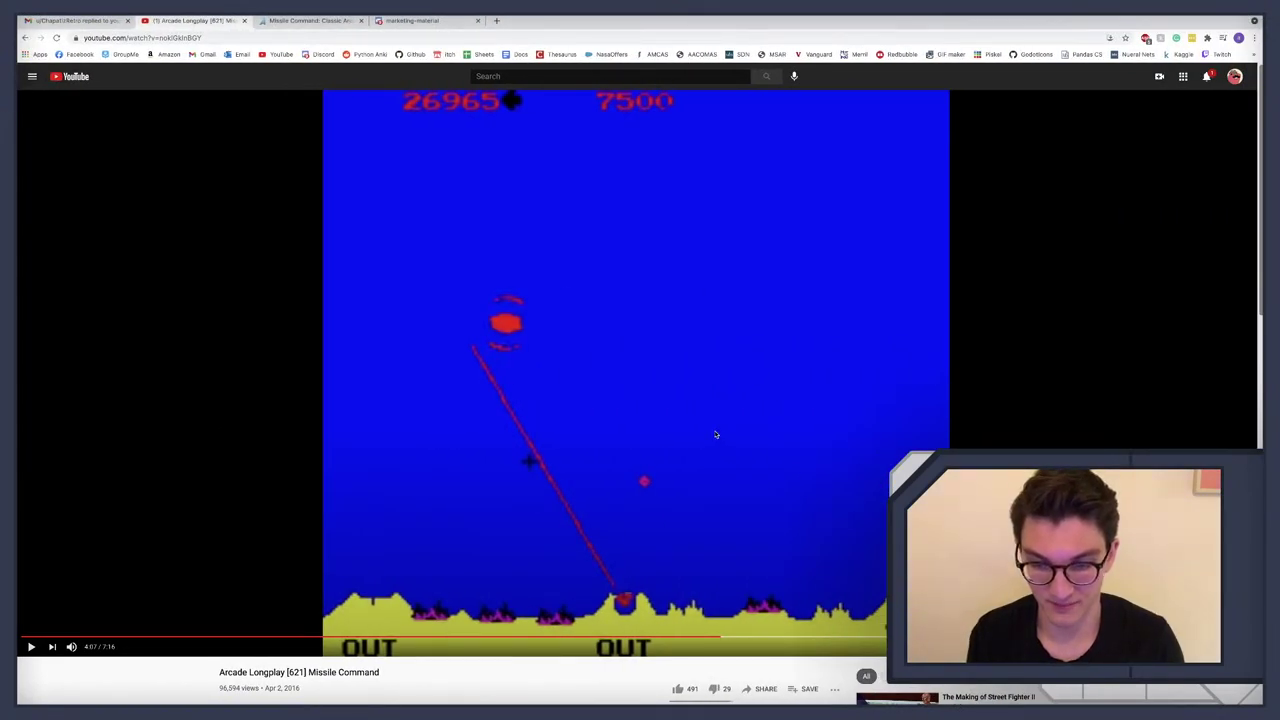
{"action": "key", "text": "ctrl+Left"}
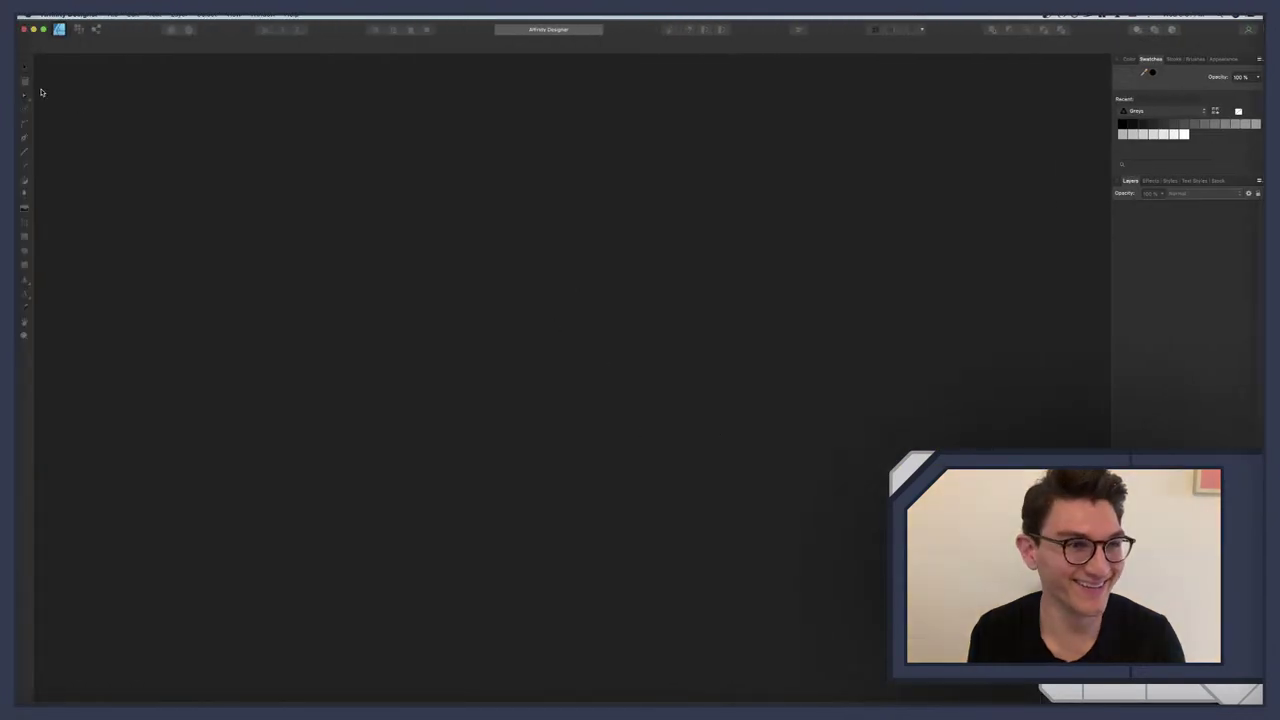
Step: Open AFD_Assets.afdesign, hide CityOutline, show the yellow land layer and shift it left
{"action": "left_click", "coordinate": [117, 16]}
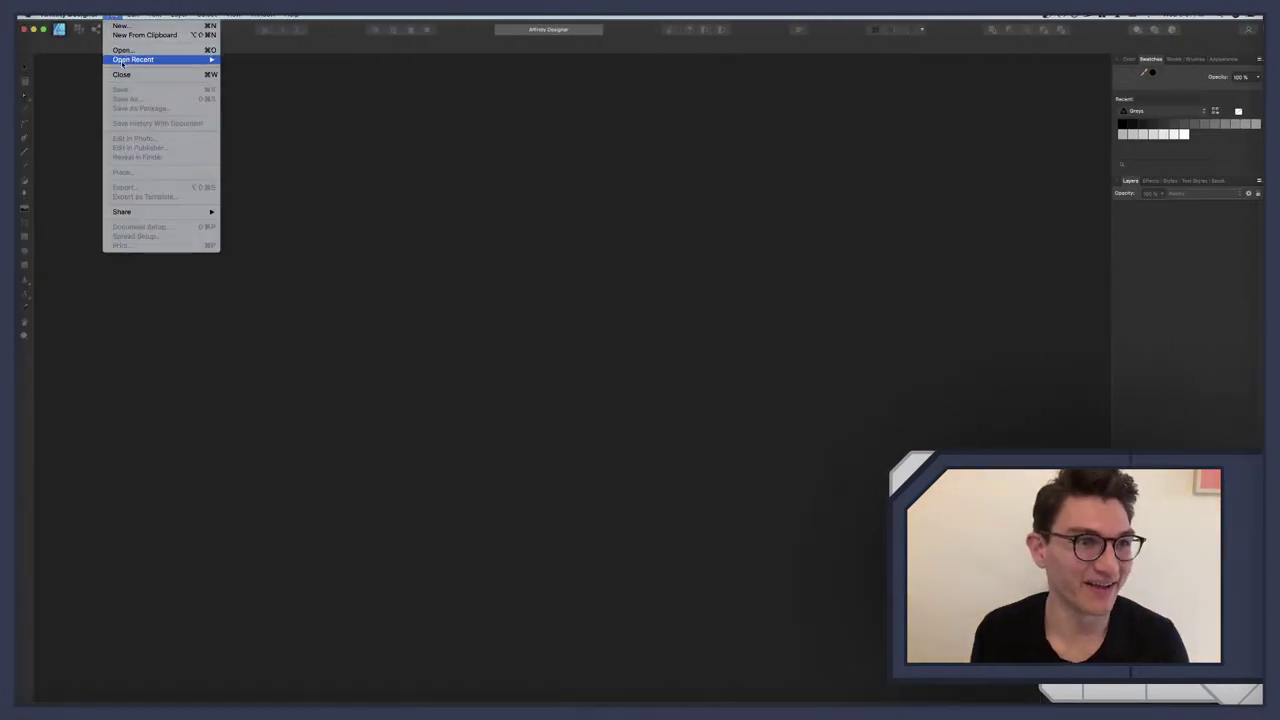
{"action": "mouse_move", "coordinate": [160, 59]}
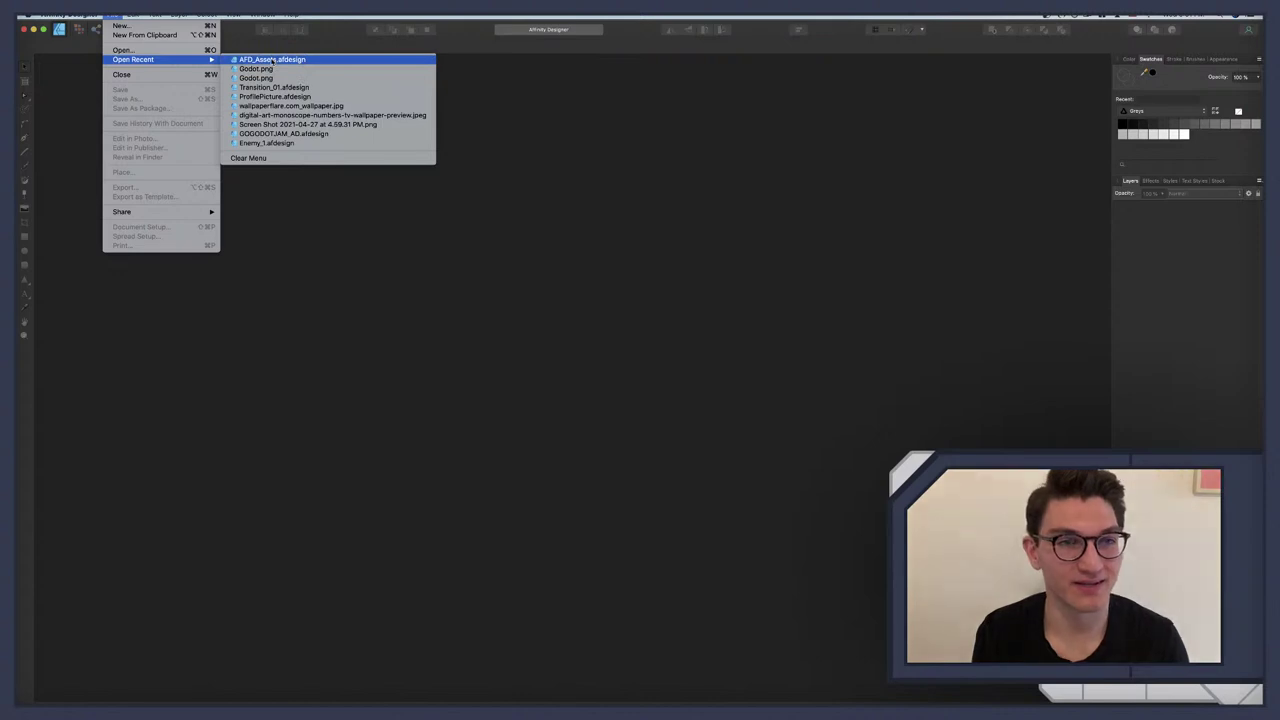
{"action": "left_click", "coordinate": [270, 60]}
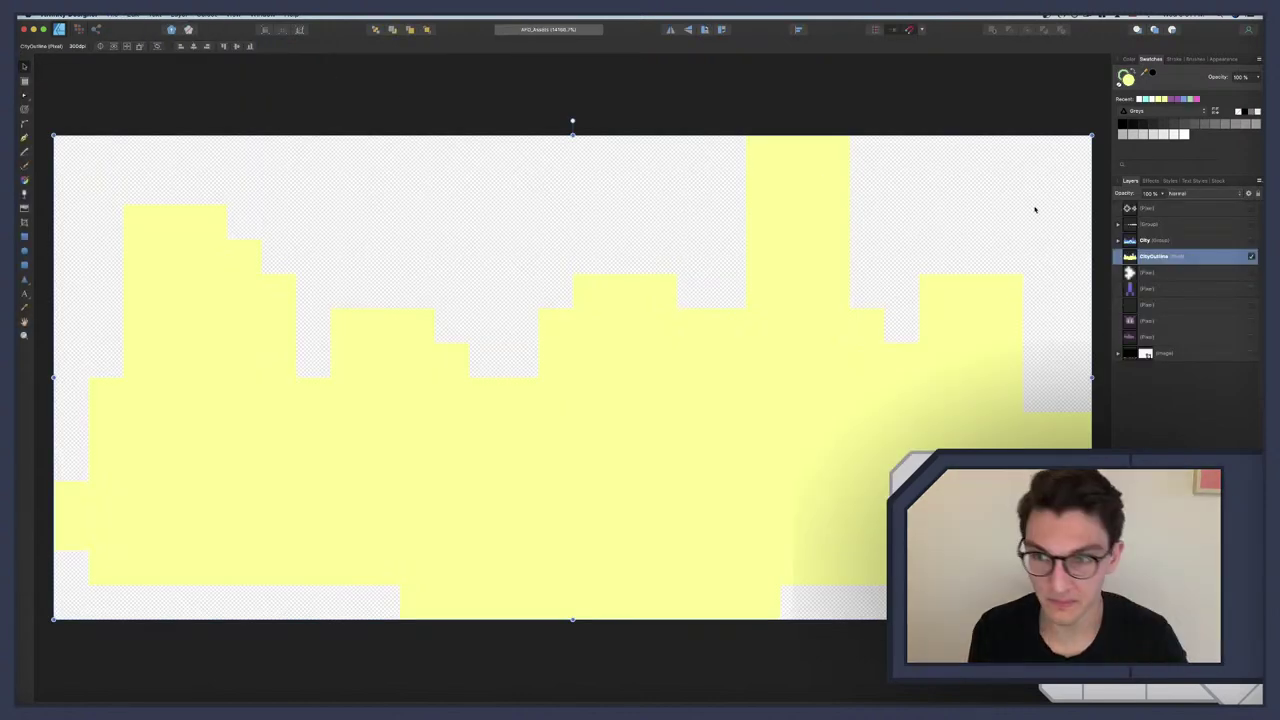
{"action": "left_click", "coordinate": [1250, 256]}
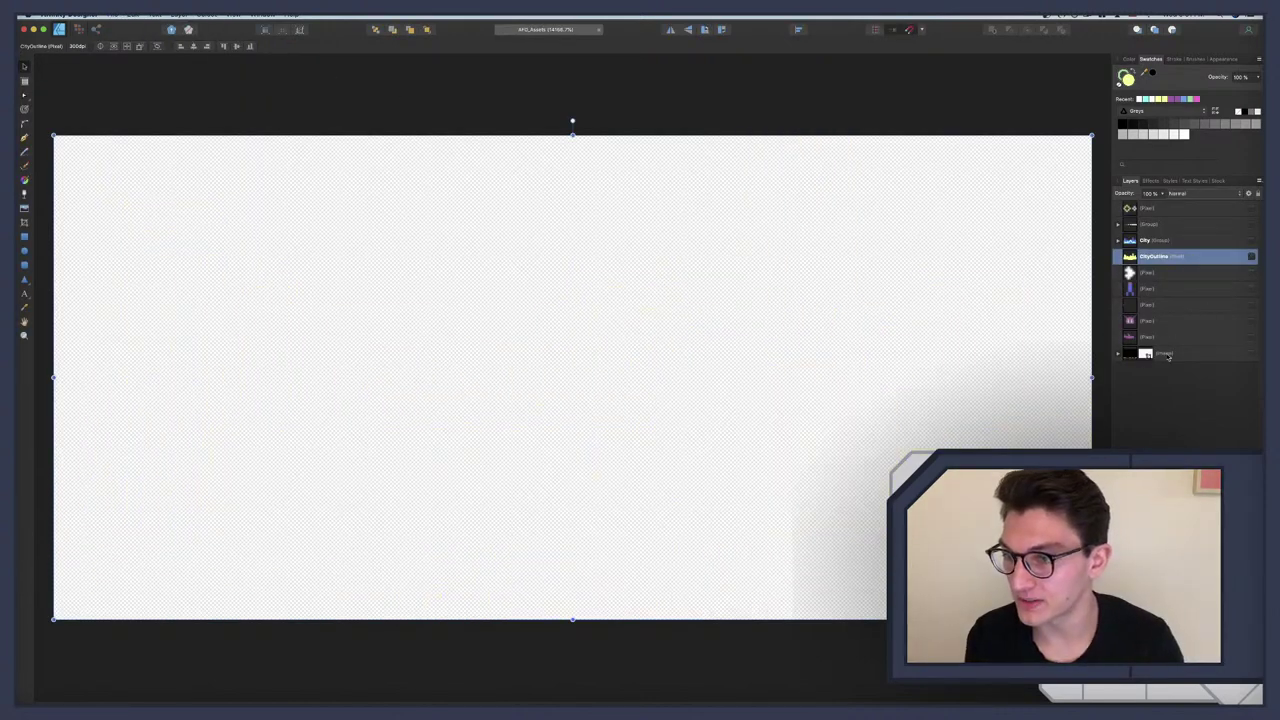
{"action": "left_click", "coordinate": [1182, 305]}
{"action": "left_click", "coordinate": [1251, 305]}
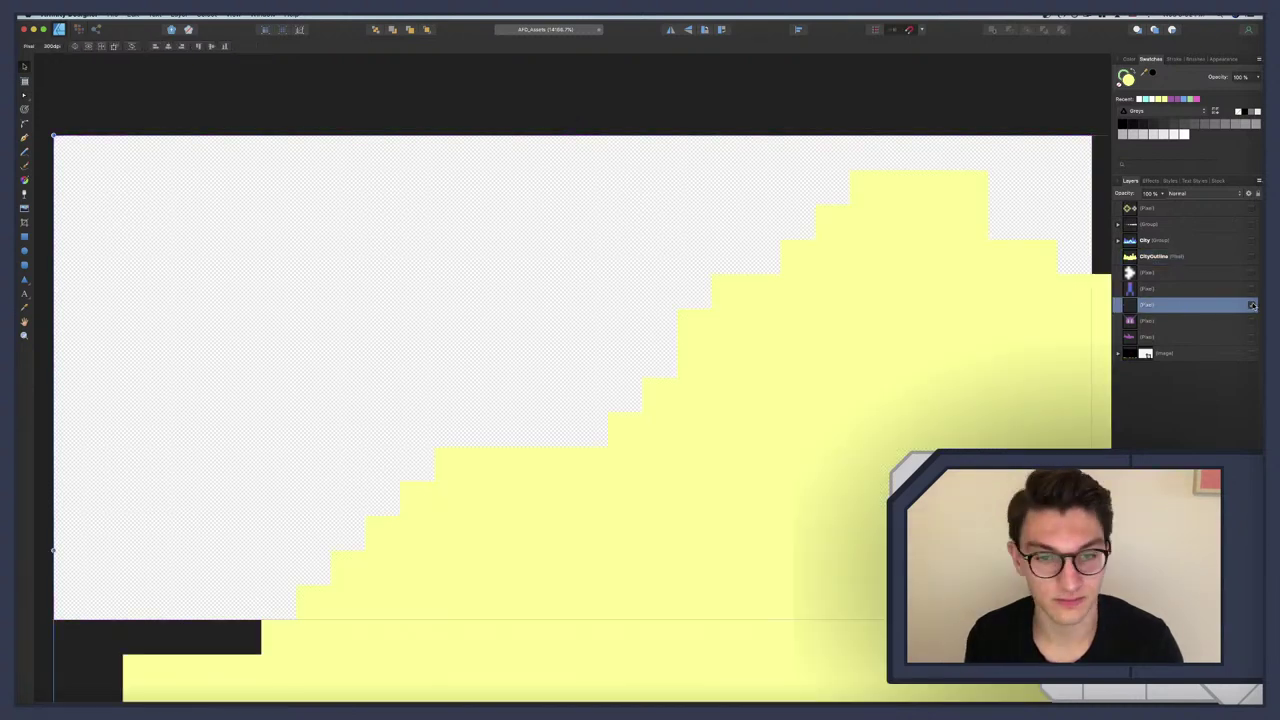
{"action": "scroll", "coordinate": [852, 367], "scroll_direction": "right", "scroll_amount": 5}
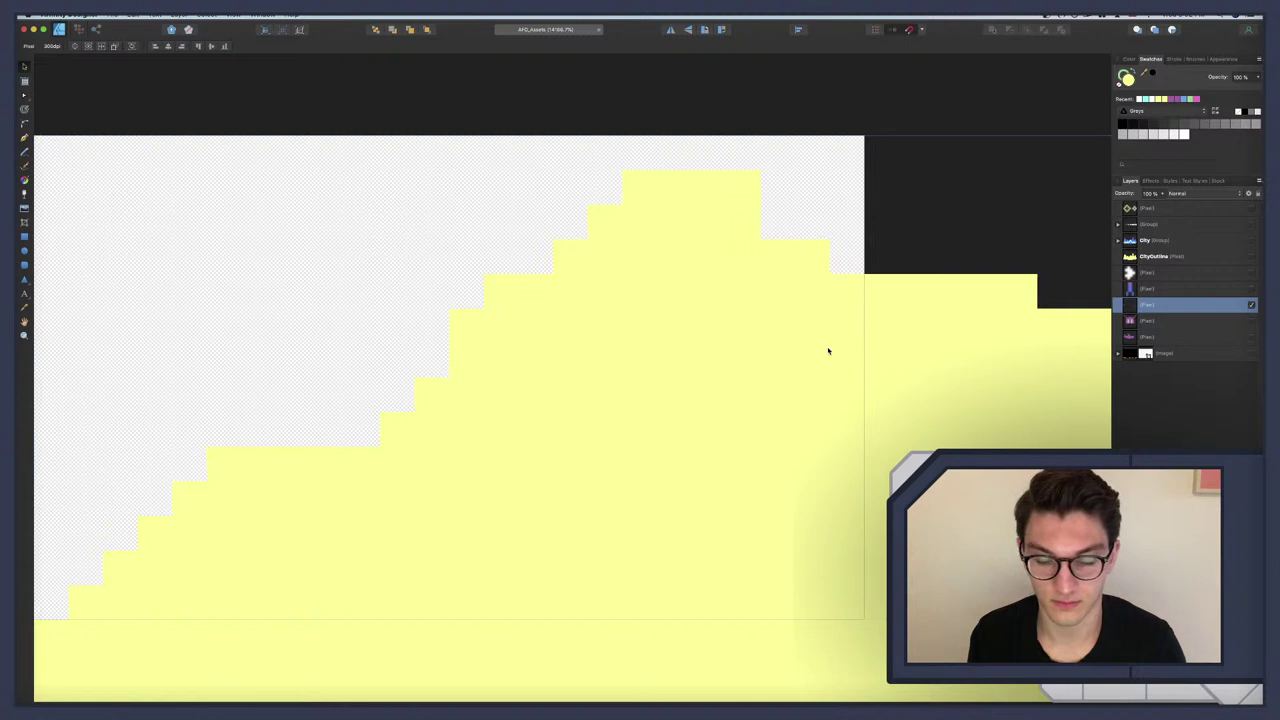
{"action": "scroll", "coordinate": [828, 351], "scroll_direction": "down", "scroll_amount": 10}
{"action": "scroll", "coordinate": [827, 349], "scroll_direction": "up", "scroll_amount": 3}
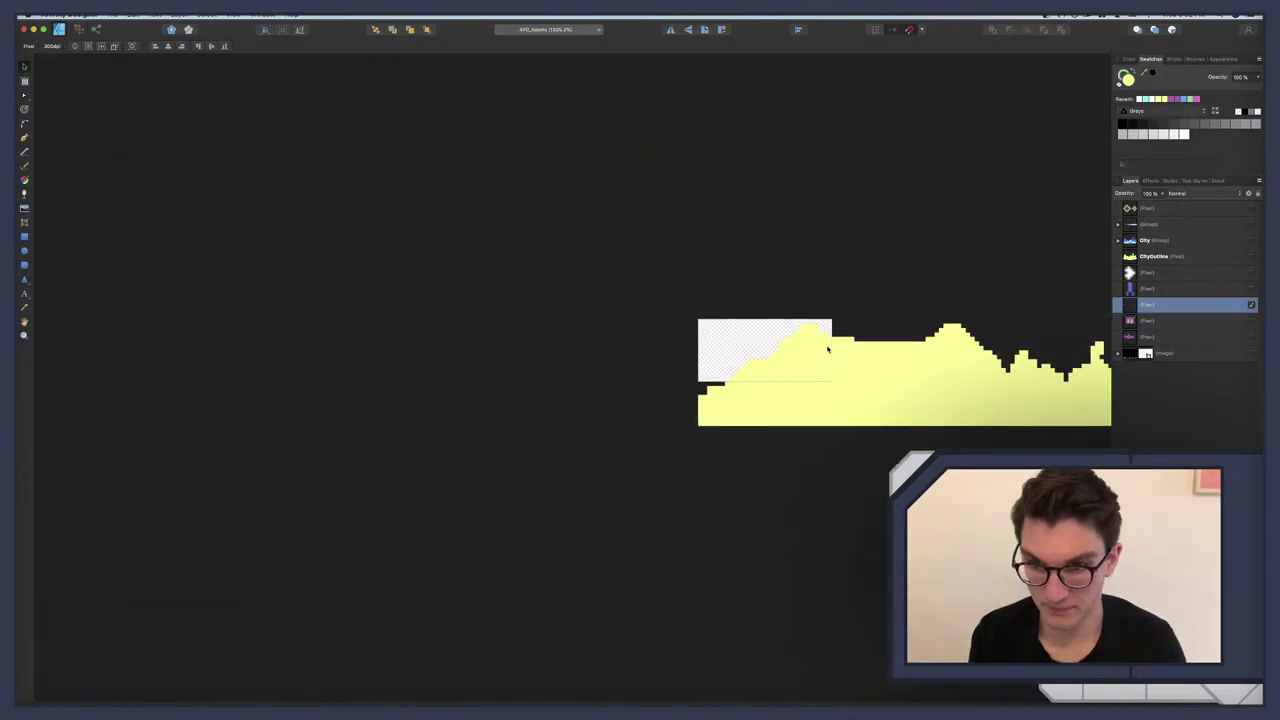
{"action": "left_click_drag", "start_coordinate": [826, 348], "coordinate": [772, 348]}
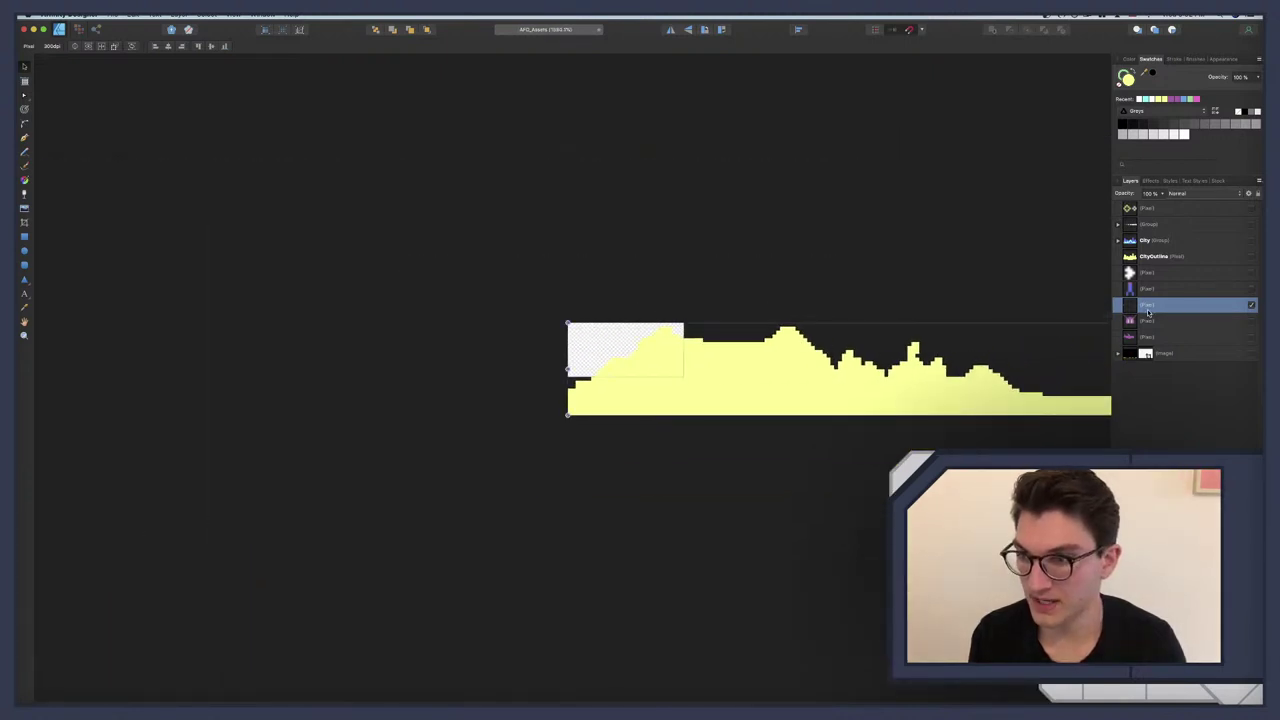
Step: Name the yellow pixel layer Land
{"action": "double_click", "coordinate": [1150, 305]}
{"action": "key", "text": "super+0"}
{"action": "type", "text": "Land"}
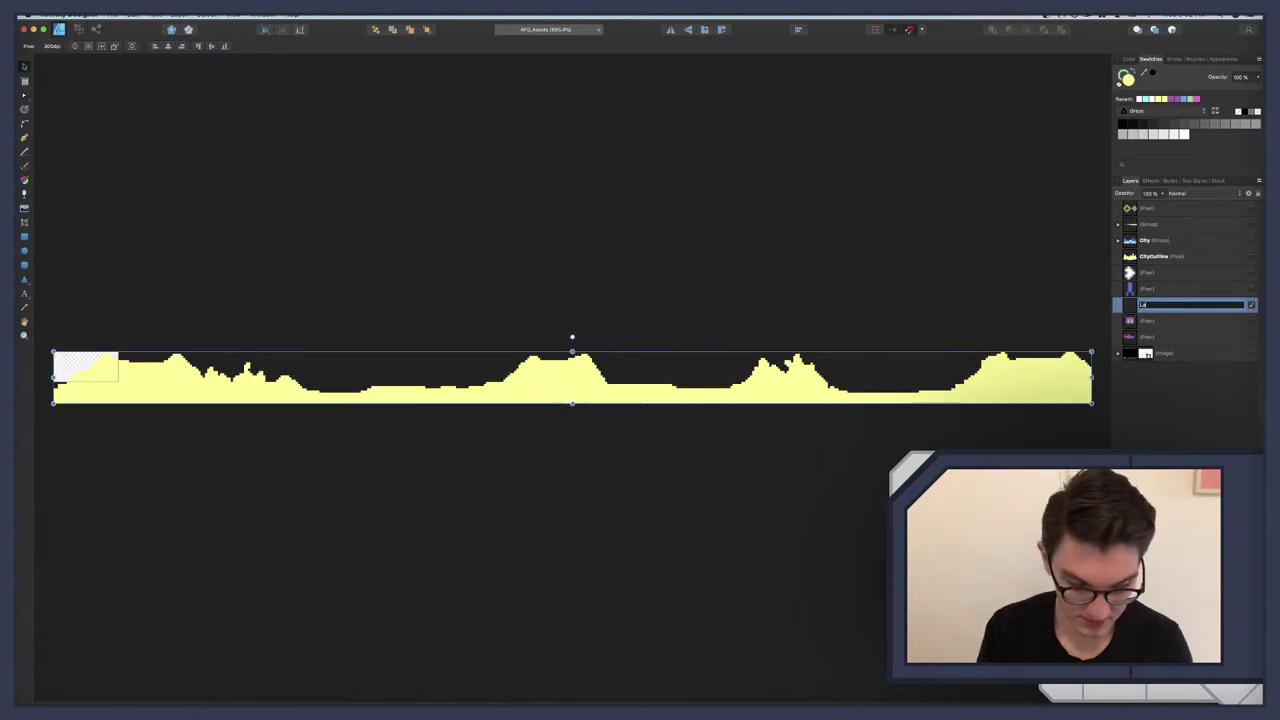
{"action": "key", "text": "Return"}
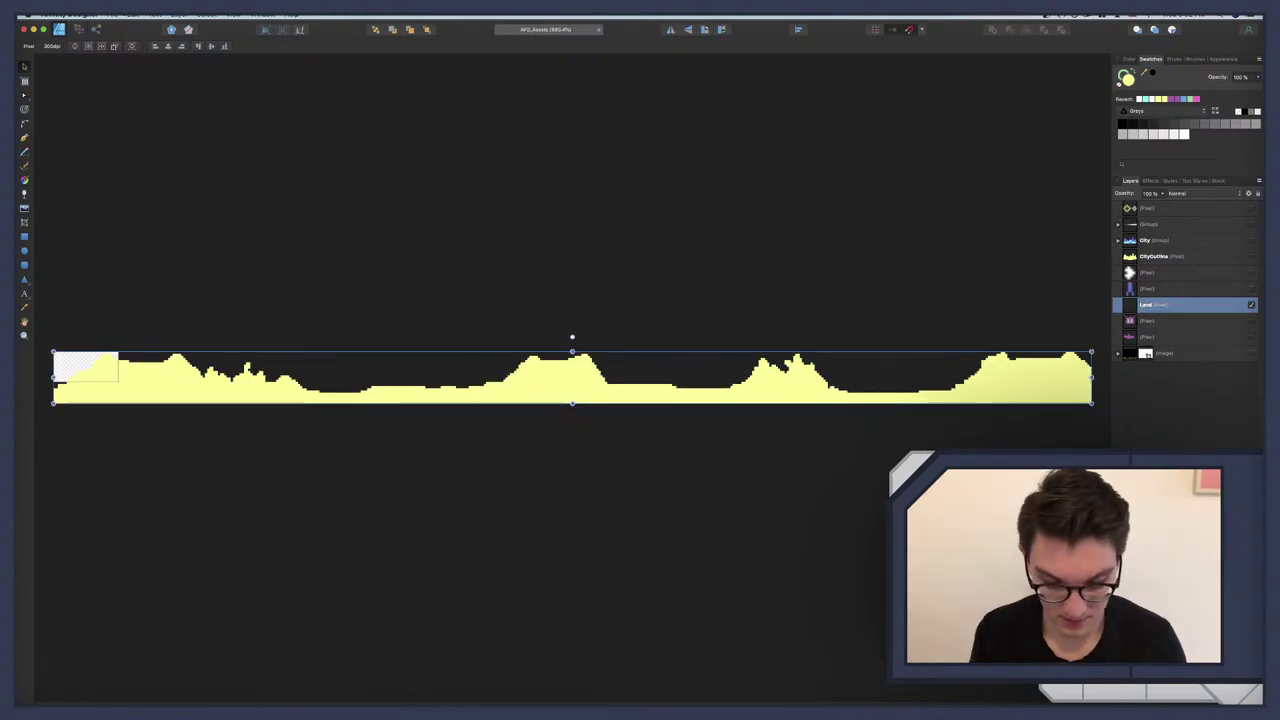
Step: Set the document width to 480 px, making it 480 × 24 px
{"action": "key", "text": "super+alt+p"}
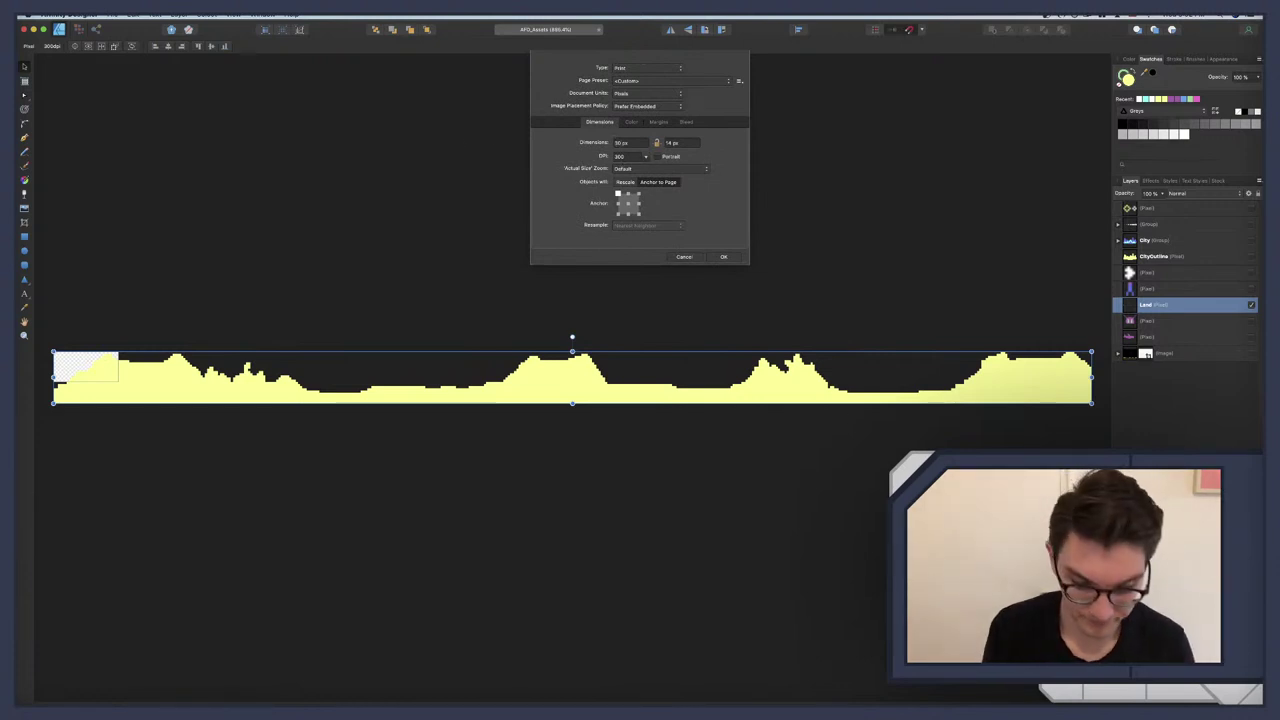
{"action": "left_click", "coordinate": [630, 142]}
{"action": "type", "text": "480"}
{"action": "key", "text": "Tab"}
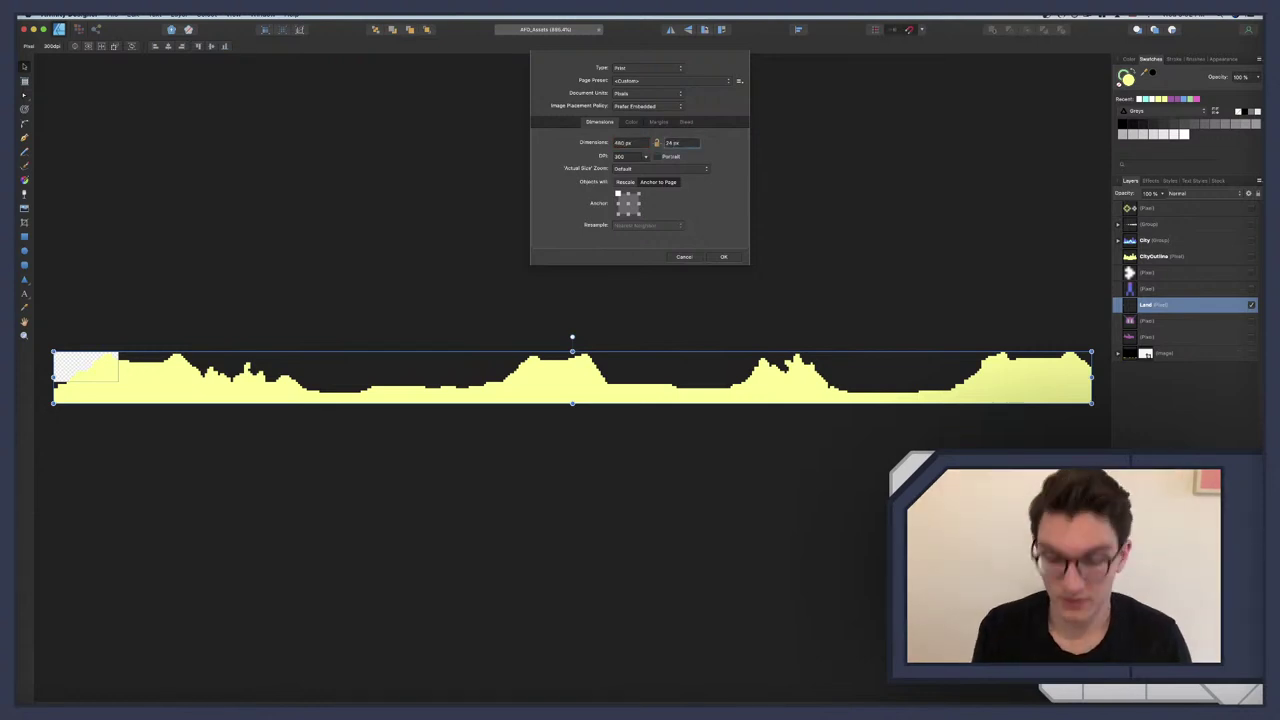
{"action": "key", "text": "Return"}
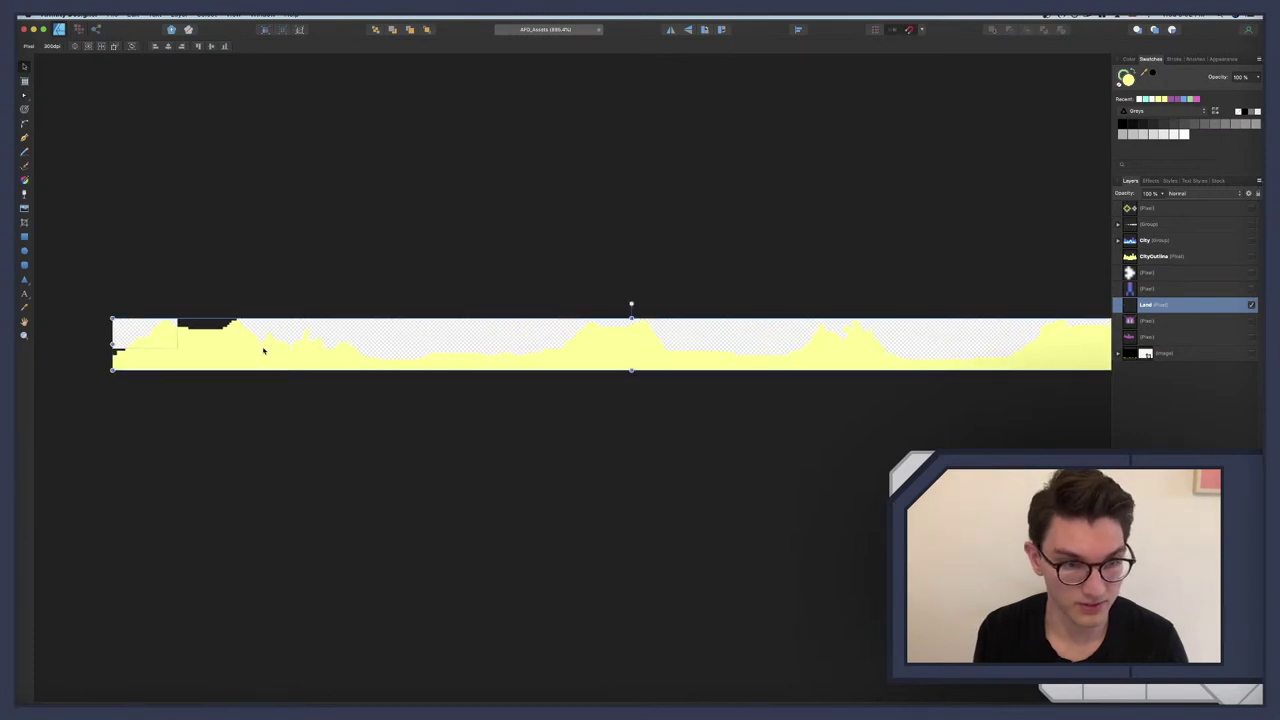
{"action": "scroll", "coordinate": [266, 343], "scroll_direction": "up", "scroll_amount": 10}
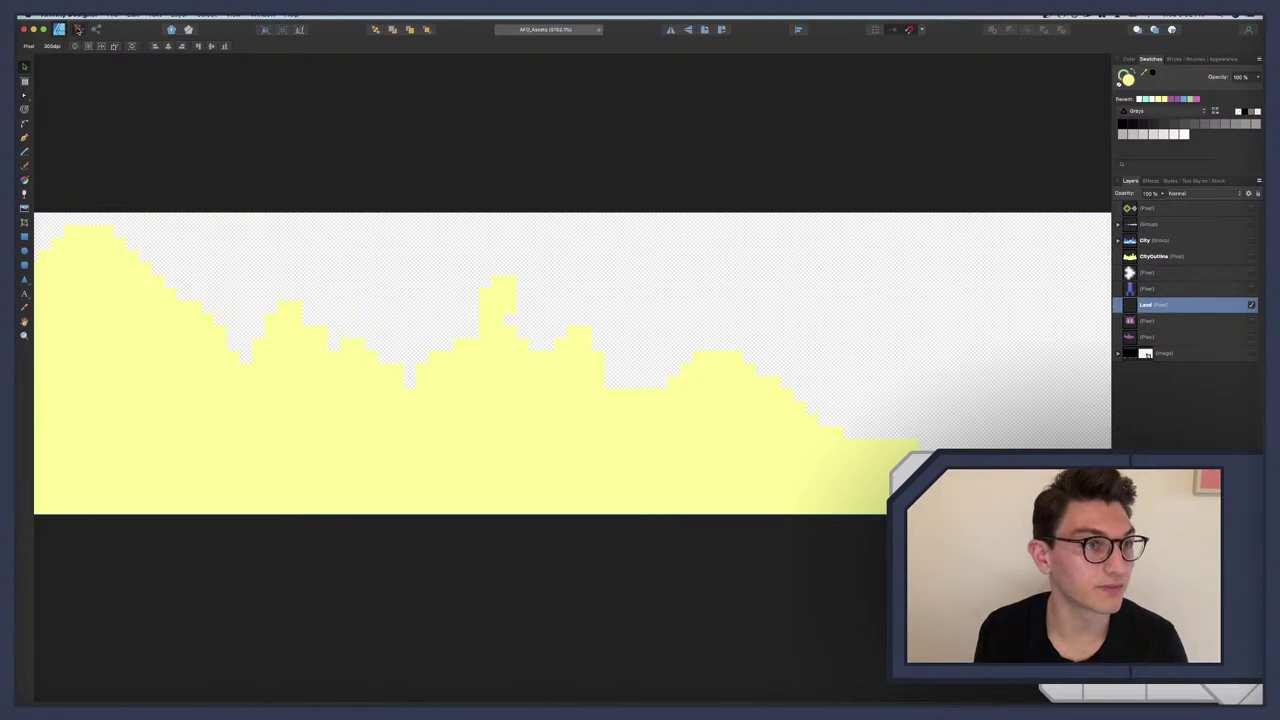
Step: In the Pixel Persona, erase the tall hill peaks and small hills from the Land layer
{"action": "left_click", "coordinate": [80, 29]}
{"action": "left_click", "coordinate": [22, 178]}
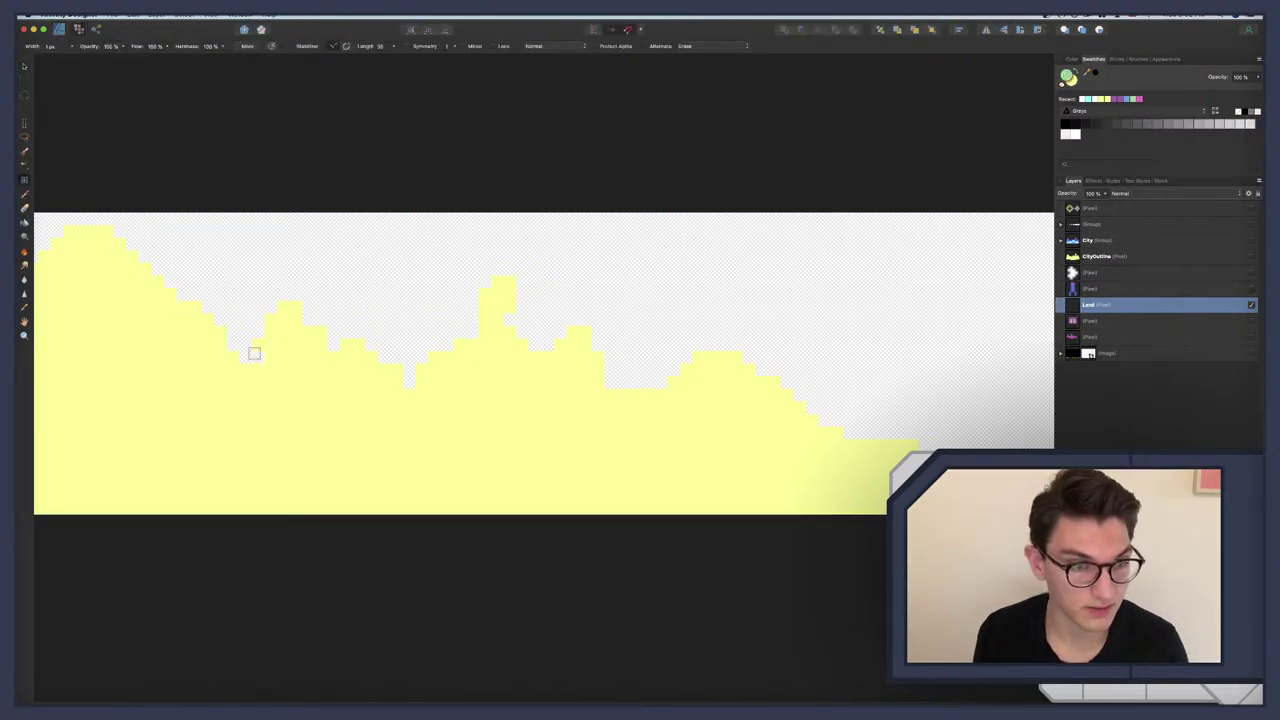
{"action": "left_click_drag", "start_coordinate": [318, 370], "coordinate": [595, 381]}
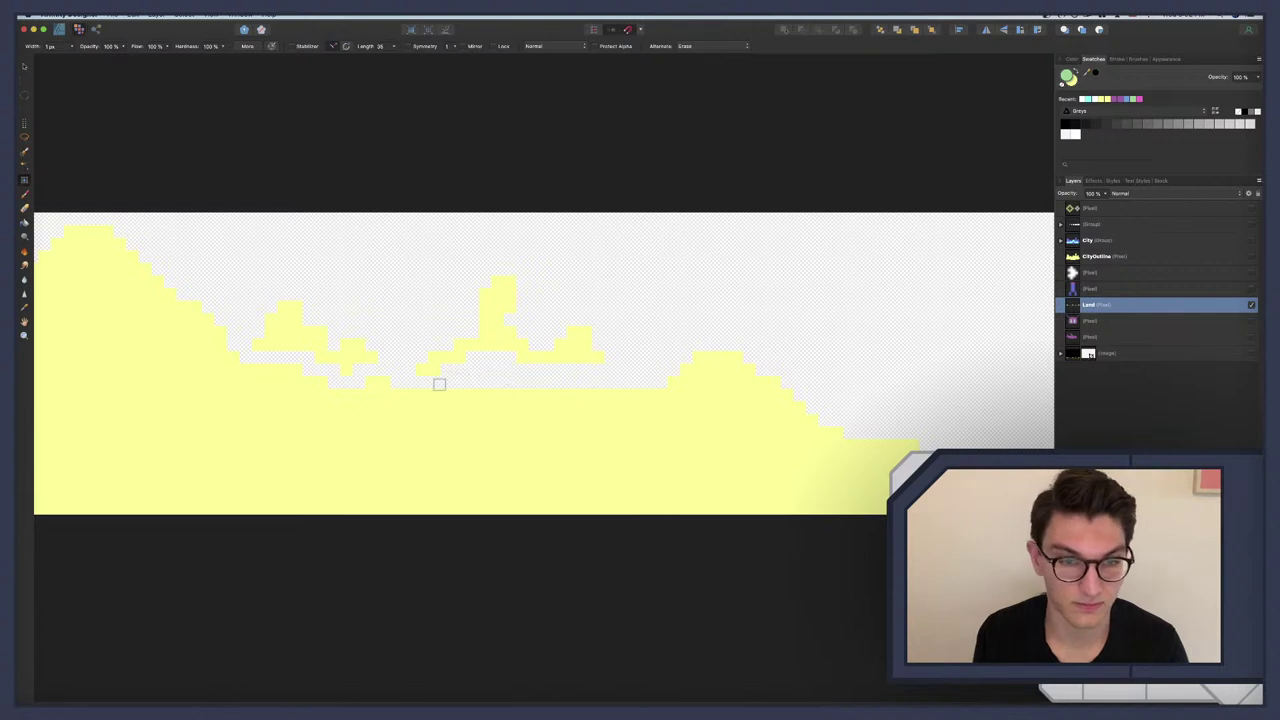
{"action": "left_click_drag", "start_coordinate": [378, 384], "coordinate": [595, 395]}
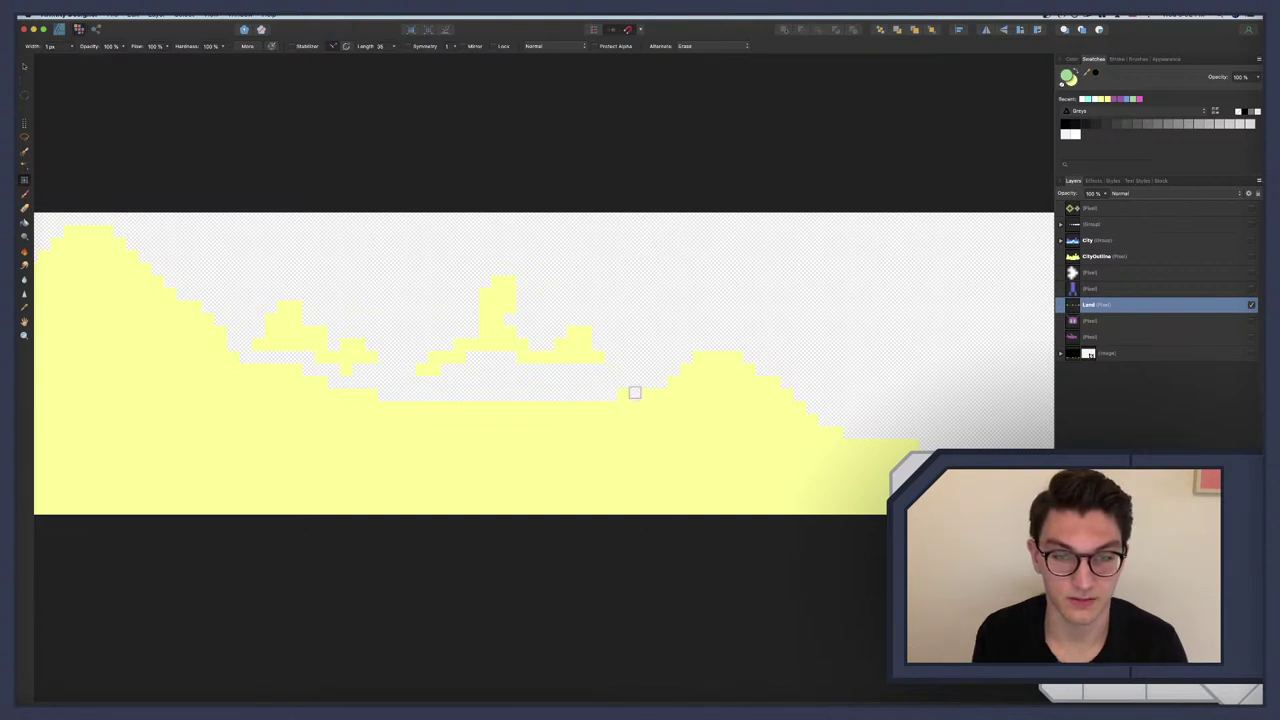
{"action": "mouse_move", "coordinate": [607, 401]}
{"action": "left_mouse_down"}
{"action": "mouse_move", "coordinate": [620, 391]}
{"action": "mouse_move", "coordinate": [583, 363]}
{"action": "mouse_move", "coordinate": [417, 364]}
{"action": "mouse_move", "coordinate": [511, 329]}
{"action": "mouse_move", "coordinate": [466, 317]}
{"action": "mouse_move", "coordinate": [489, 303]}
{"action": "mouse_move", "coordinate": [557, 331]}
{"action": "mouse_move", "coordinate": [543, 349]}
{"action": "left_mouse_up"}
{"action": "mouse_move", "coordinate": [290, 360]}
{"action": "left_mouse_down"}
{"action": "mouse_move", "coordinate": [354, 366]}
{"action": "mouse_move", "coordinate": [257, 337]}
{"action": "mouse_move", "coordinate": [284, 325]}
{"action": "mouse_move", "coordinate": [377, 355]}
{"action": "left_mouse_up"}
Step: Sample the land's yellow, paint a flat edge across the hill bases, and erase leftover tops
{"action": "scroll", "coordinate": [420, 357], "scroll_direction": "down", "scroll_amount": 10, "text": "ctrl"}
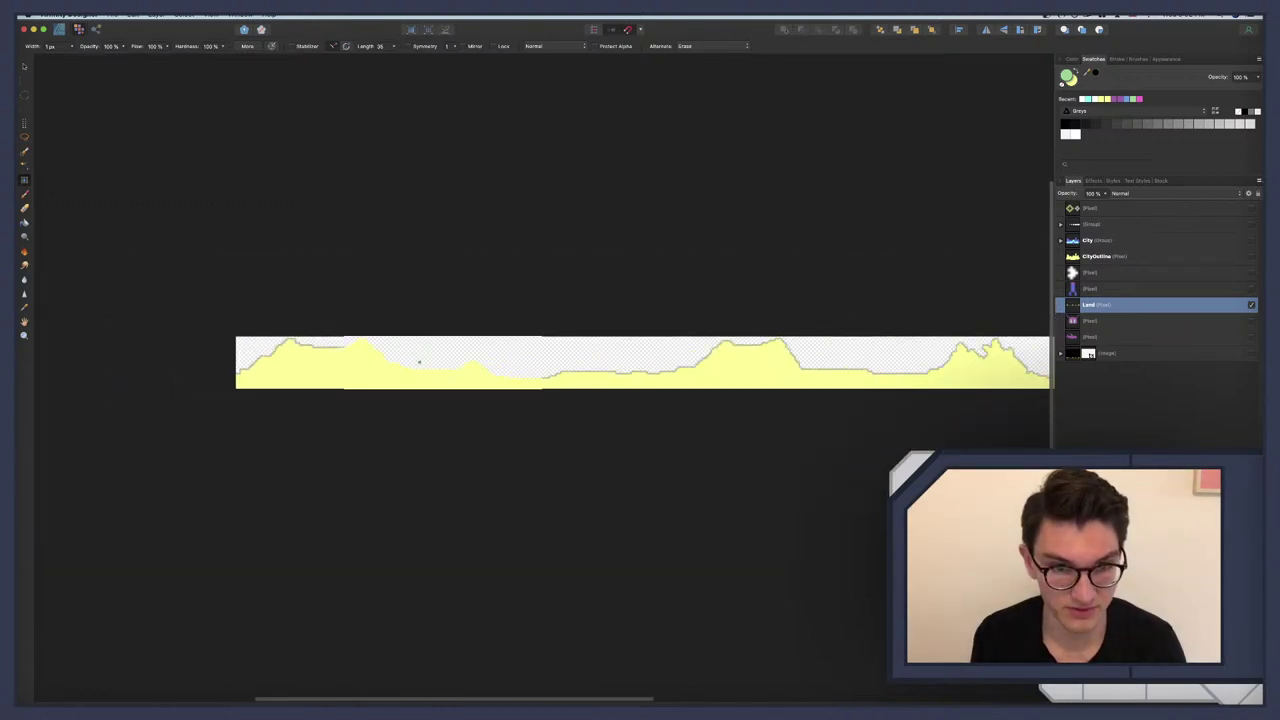
{"action": "scroll", "coordinate": [680, 404], "scroll_direction": "right", "scroll_amount": 2}
{"action": "scroll", "coordinate": [680, 404], "scroll_direction": "right", "scroll_amount": 5}
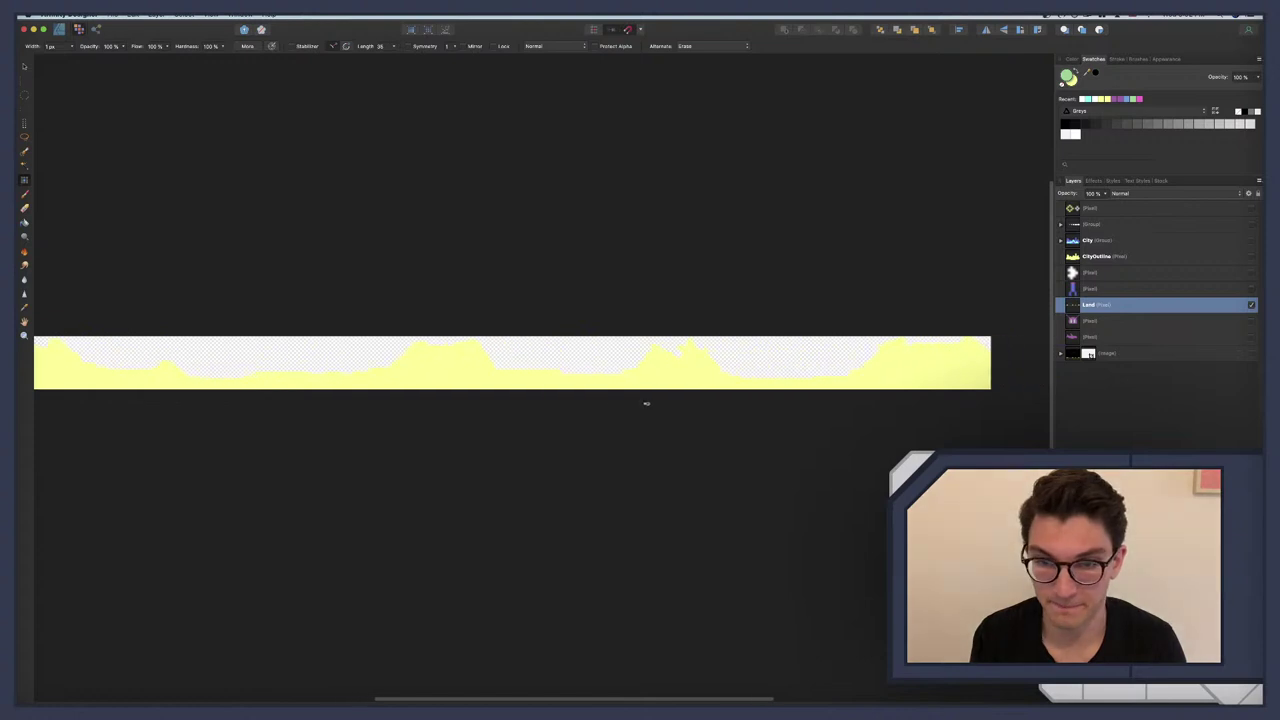
{"action": "key", "text": "ctrl+Right"}
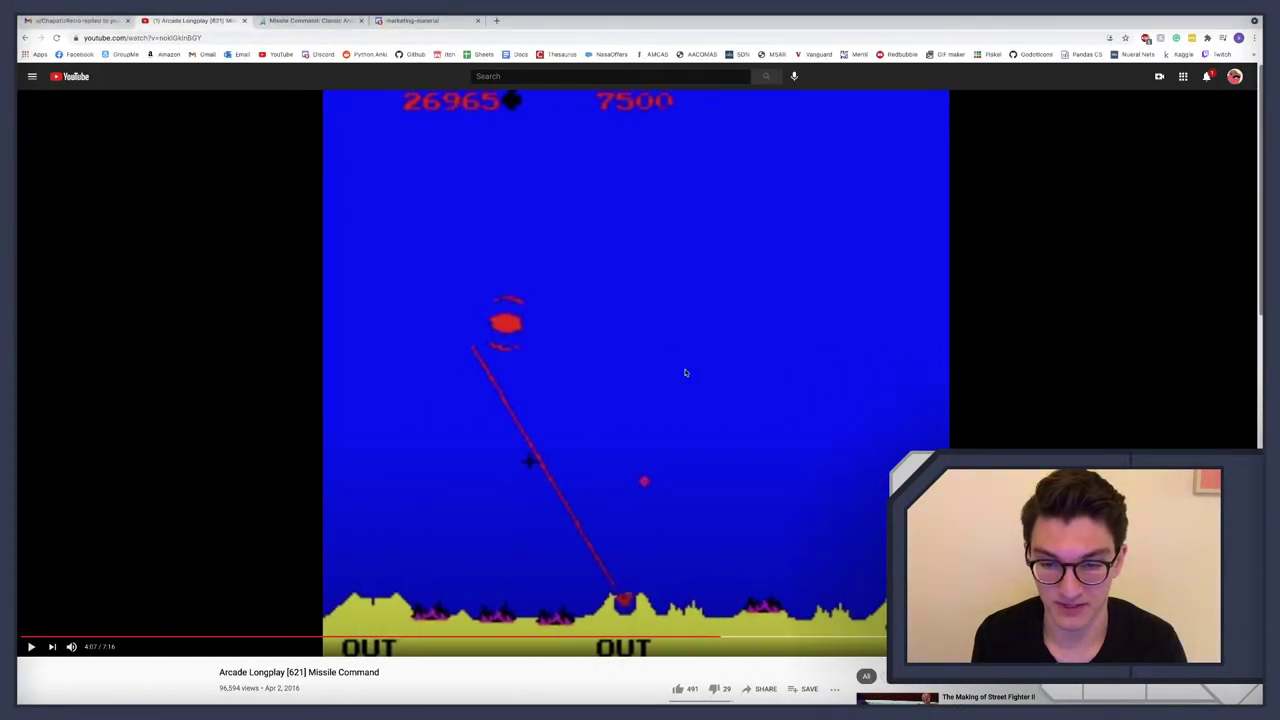
{"action": "key", "text": "ctrl+Left"}
{"action": "scroll", "coordinate": [660, 360], "scroll_direction": "up", "scroll_amount": 4, "text": "ctrl"}
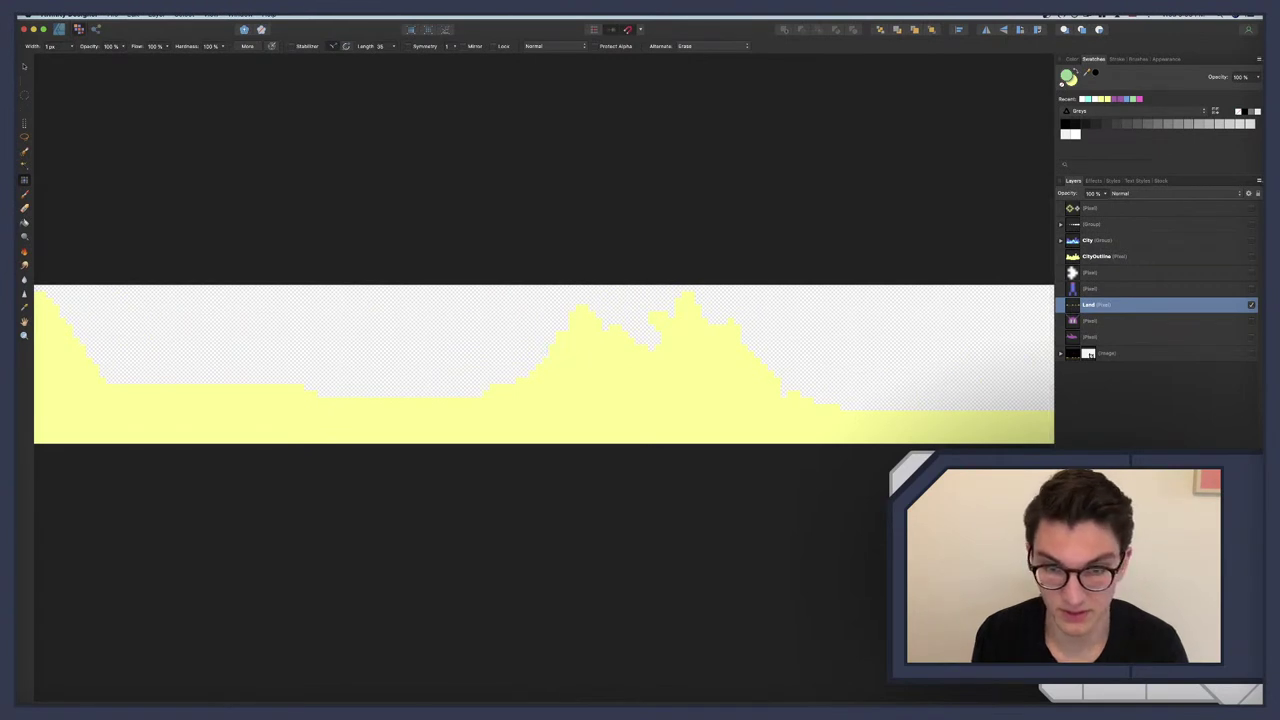
{"action": "left_click", "coordinate": [580, 350], "text": "alt"}
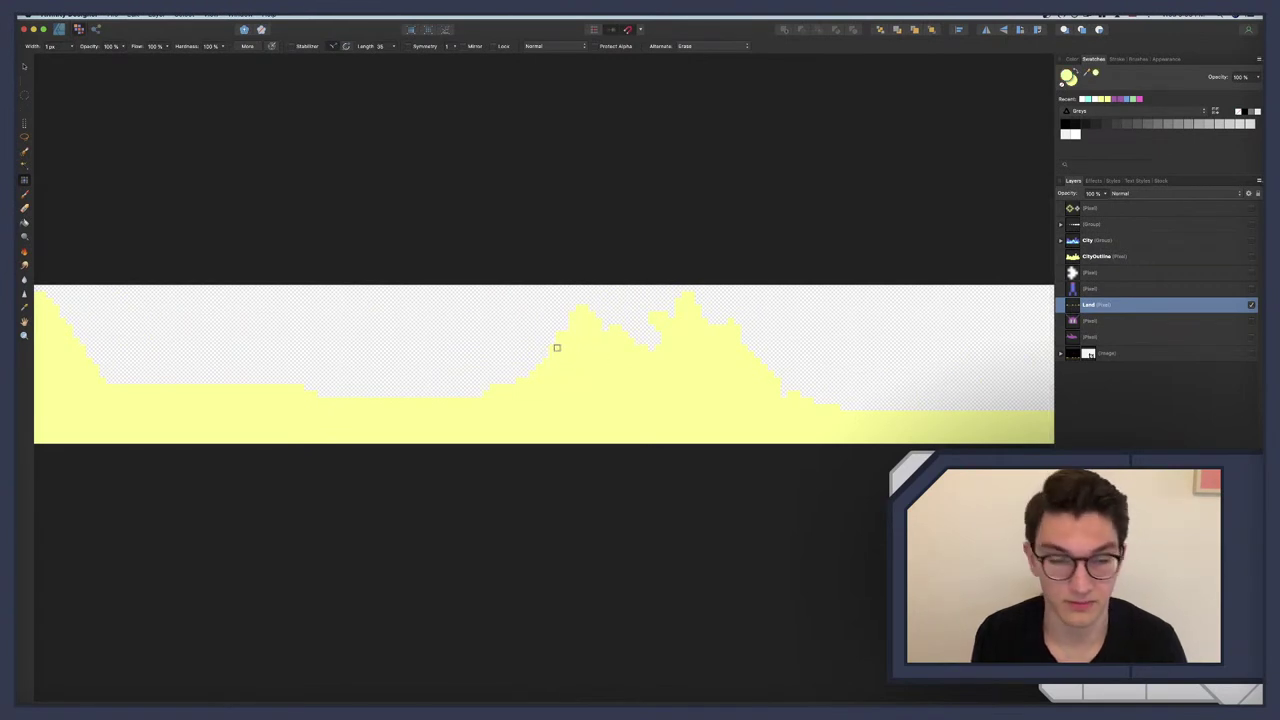
{"action": "left_click_drag", "start_coordinate": [537, 358], "coordinate": [751, 357]}
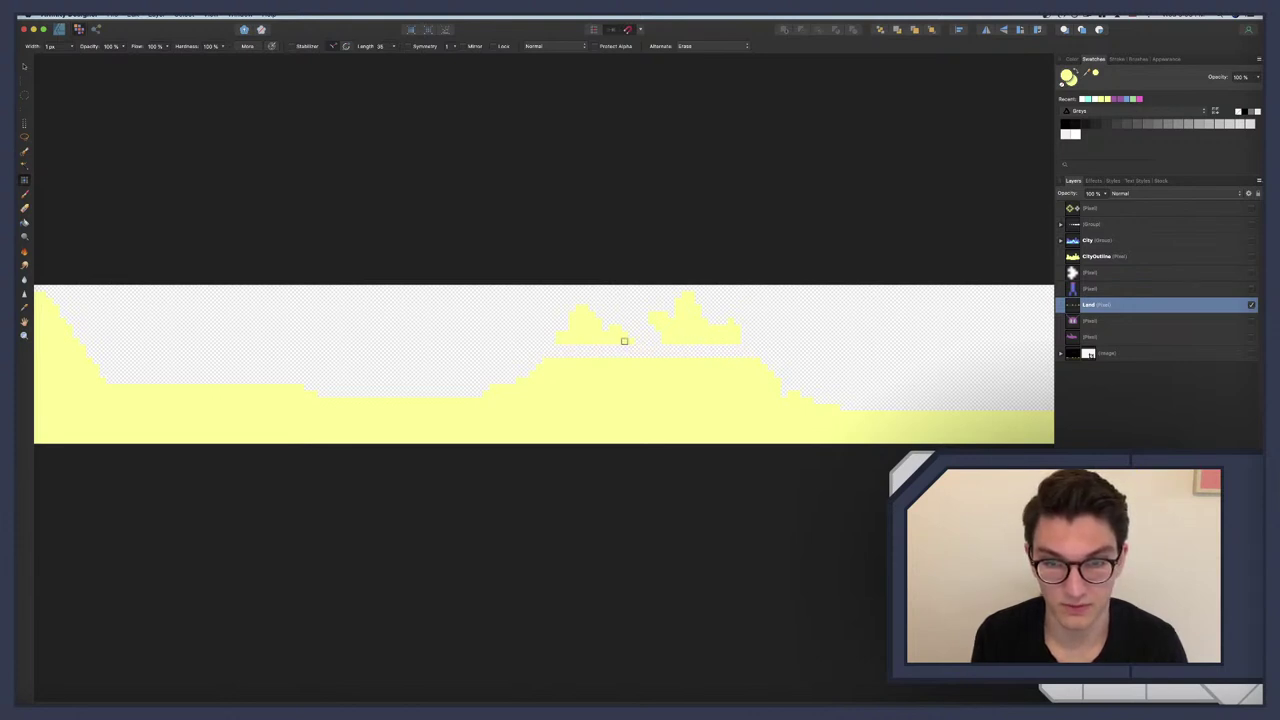
{"action": "mouse_move", "coordinate": [560, 342]}
{"action": "left_mouse_down"}
{"action": "mouse_move", "coordinate": [740, 334]}
{"action": "mouse_move", "coordinate": [563, 331]}
{"action": "mouse_move", "coordinate": [756, 325]}
{"action": "mouse_move", "coordinate": [596, 316]}
{"action": "mouse_move", "coordinate": [706, 300]}
{"action": "mouse_move", "coordinate": [571, 312]}
{"action": "mouse_move", "coordinate": [583, 311]}
{"action": "left_mouse_up"}
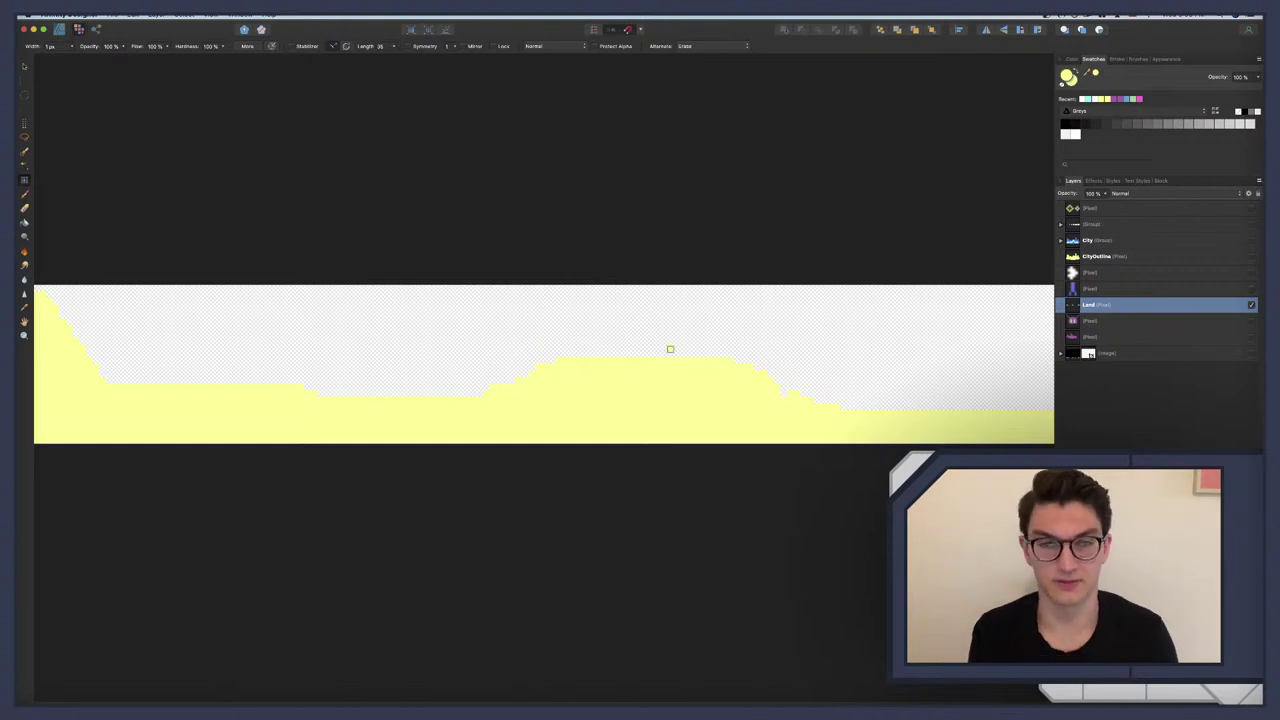
Step: Export the terrain as PNG over the existing Land.png, then save the document and quit
{"action": "key", "text": "alt+shift+super+s"}
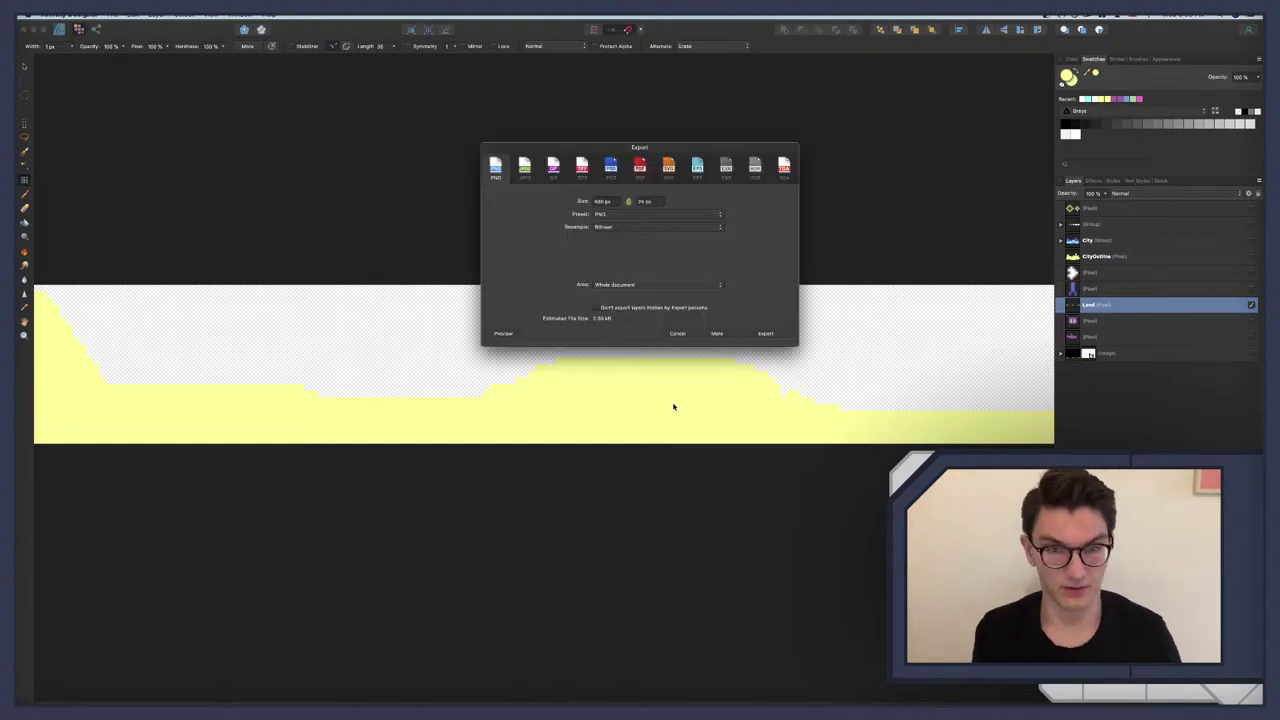
{"action": "key", "text": "Escape"}
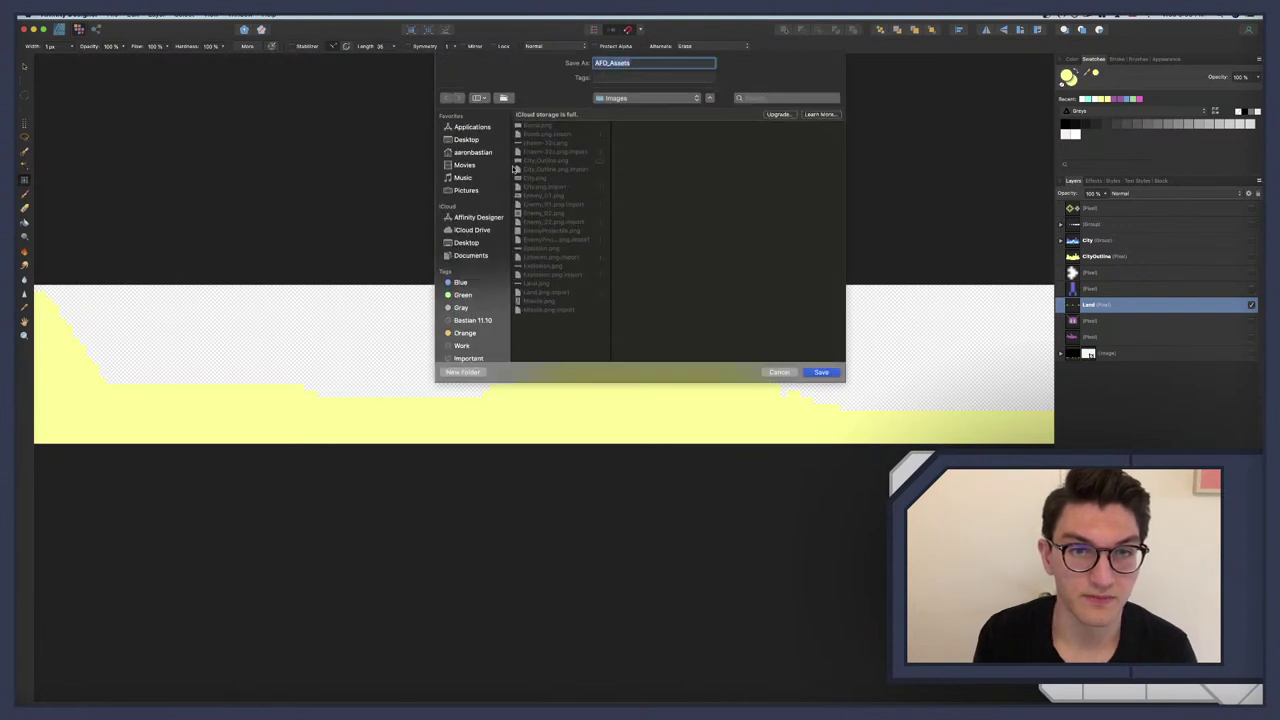
{"action": "left_click", "coordinate": [535, 284]}
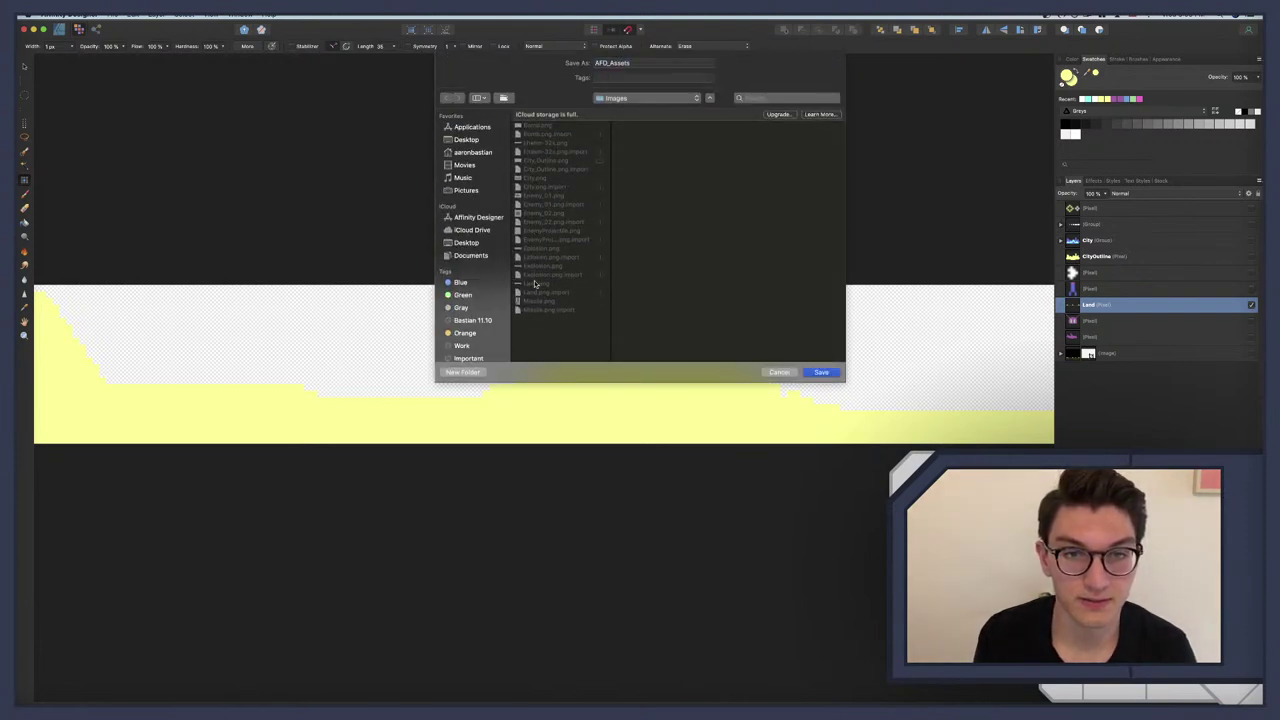
{"action": "left_click", "coordinate": [821, 372]}
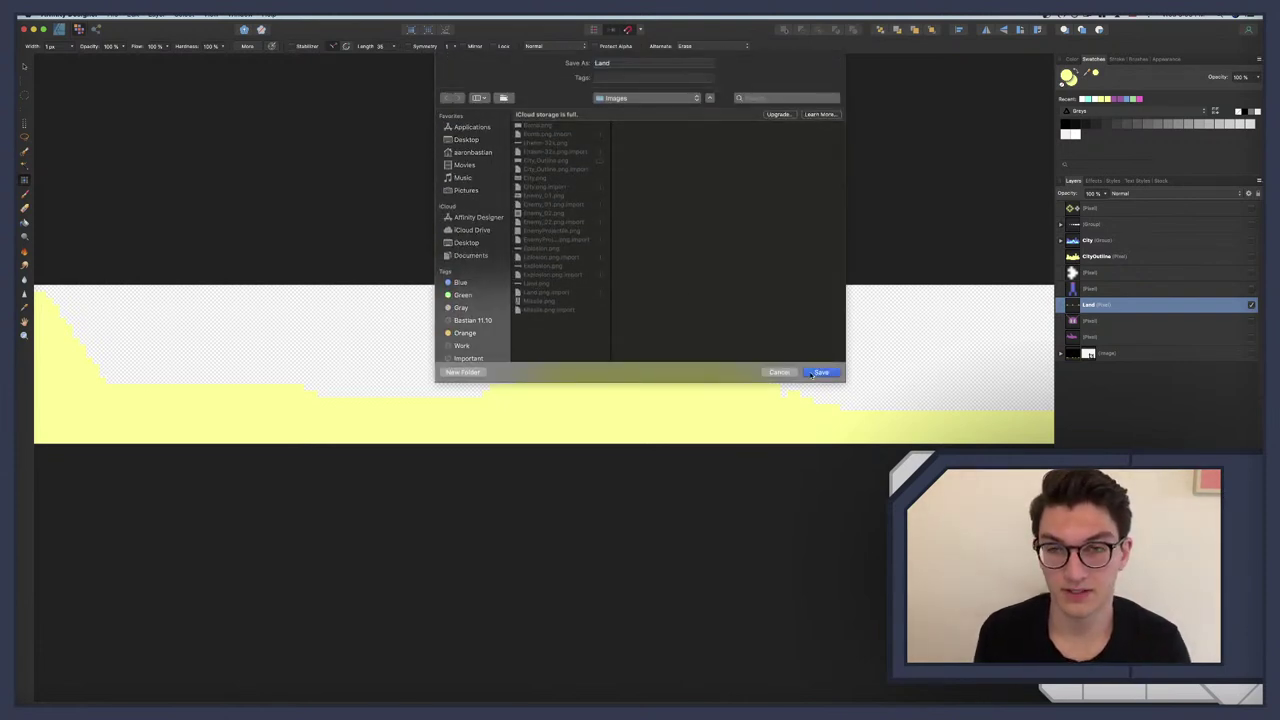
{"action": "left_click", "coordinate": [707, 109]}
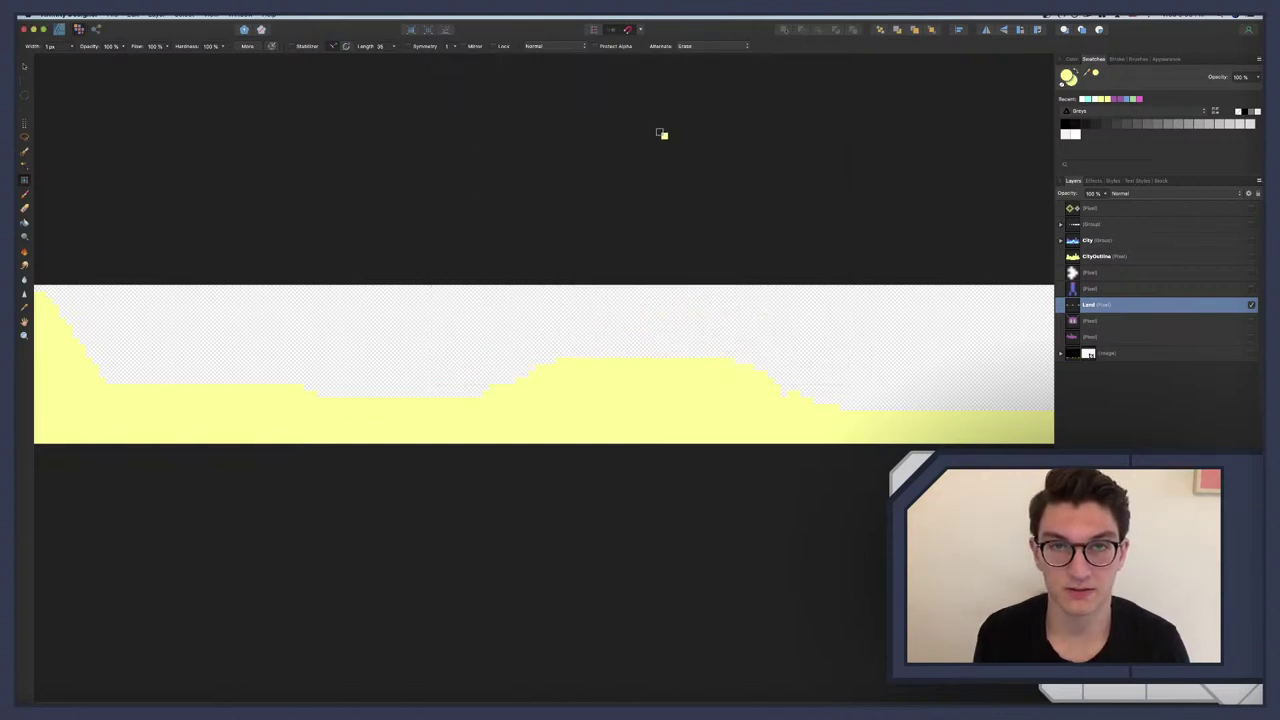
{"action": "key", "text": "super+q"}
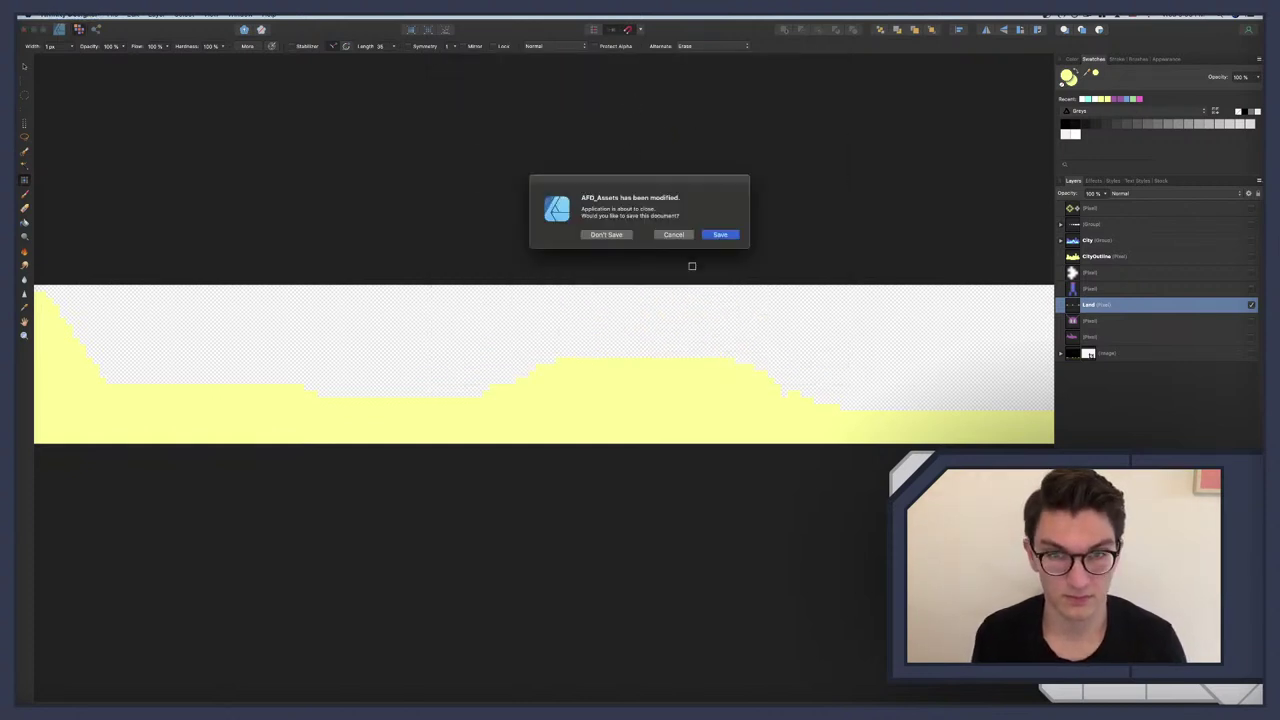
{"action": "left_click", "coordinate": [721, 235]}
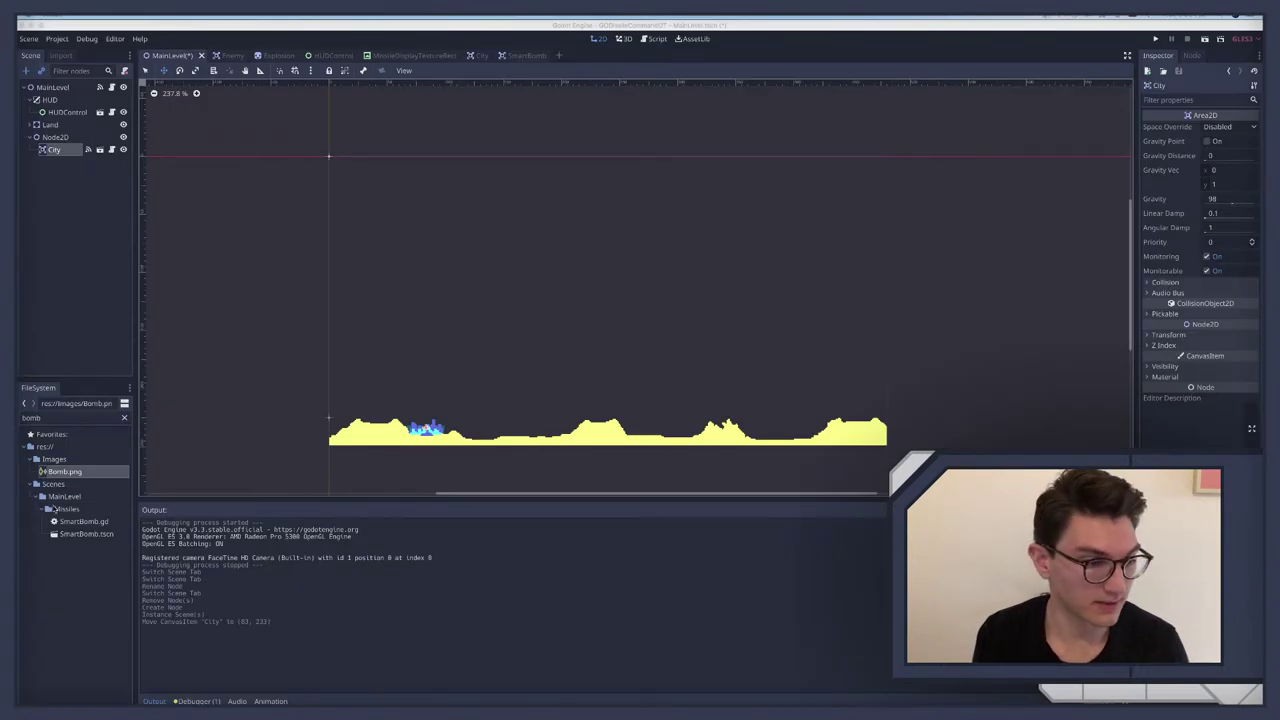
Step: Bring Finder forward and open the GDMissileCommandOT project folder
{"action": "key", "text": "ctrl+Up"}
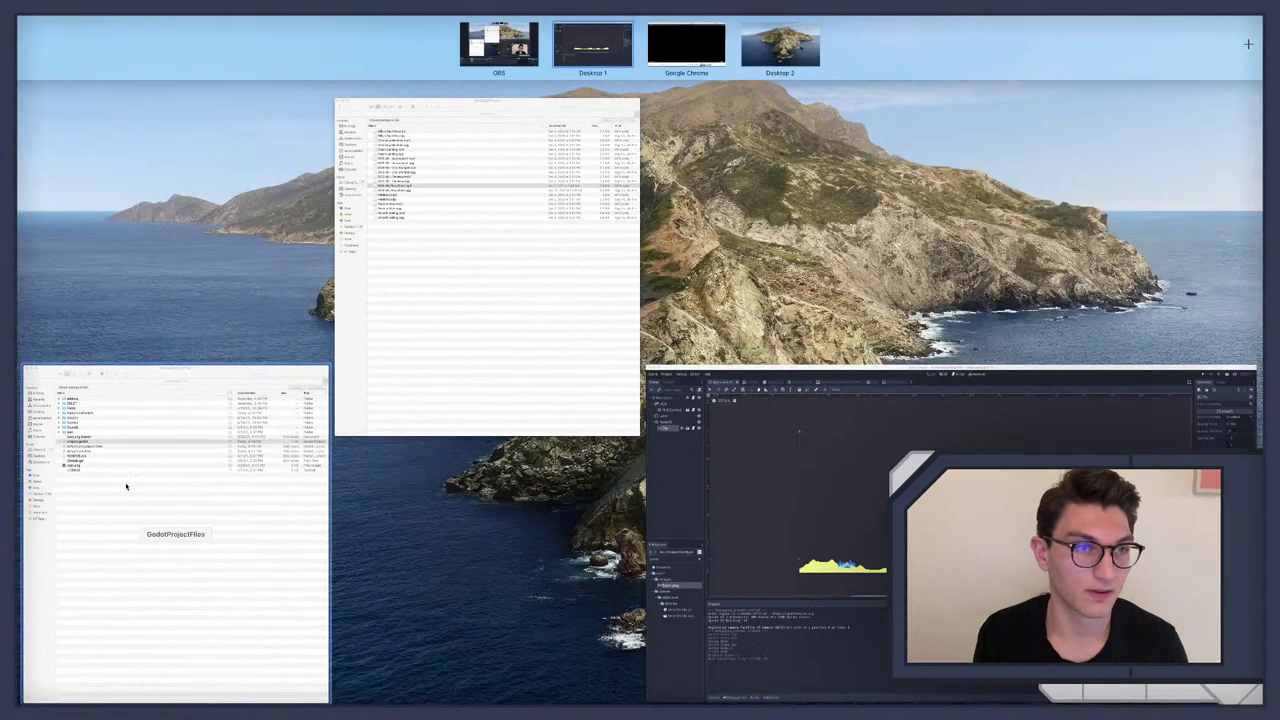
{"action": "left_click", "coordinate": [179, 460]}
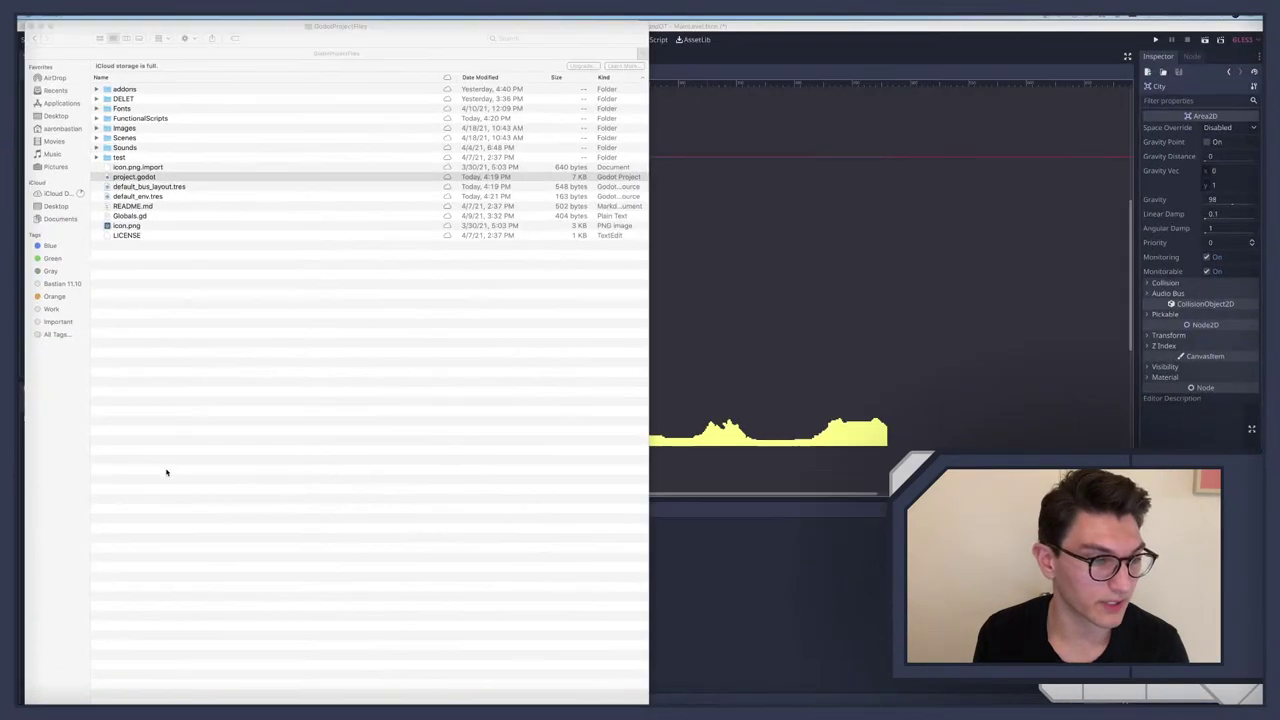
{"action": "left_click", "coordinate": [35, 39]}
{"action": "left_click", "coordinate": [35, 39]}
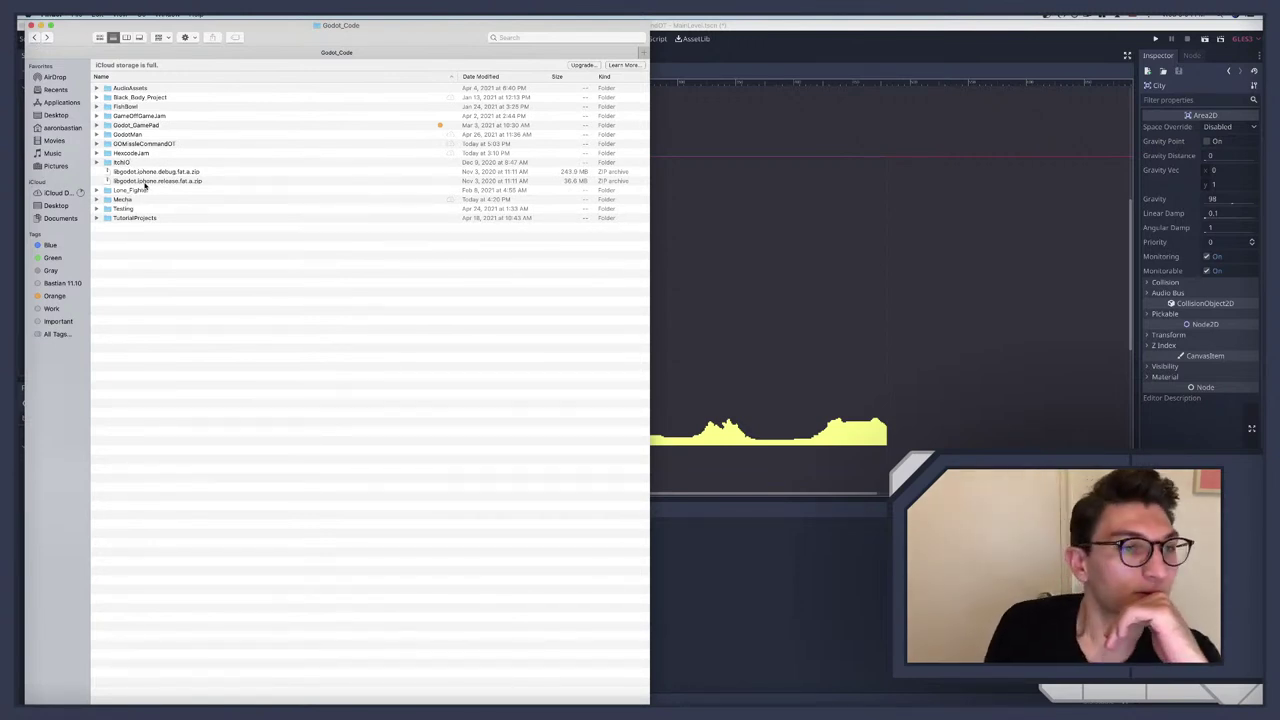
{"action": "left_click", "coordinate": [132, 153]}
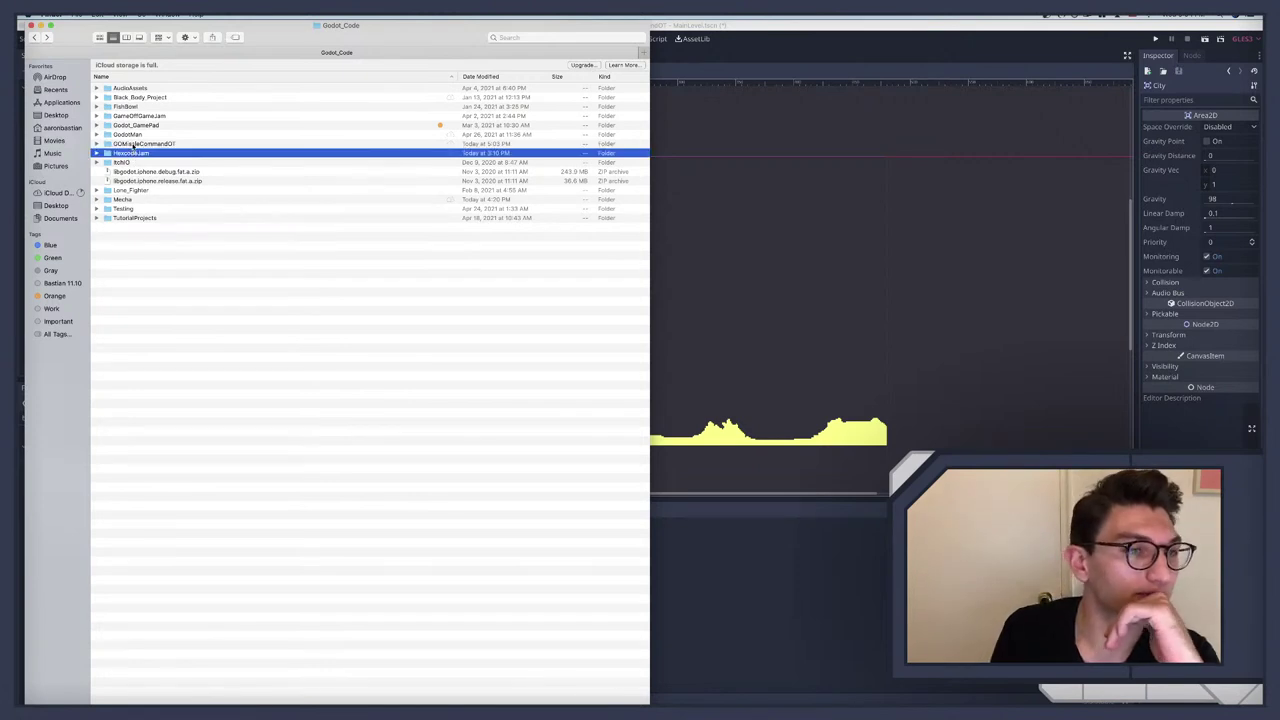
{"action": "left_click", "coordinate": [130, 144]}
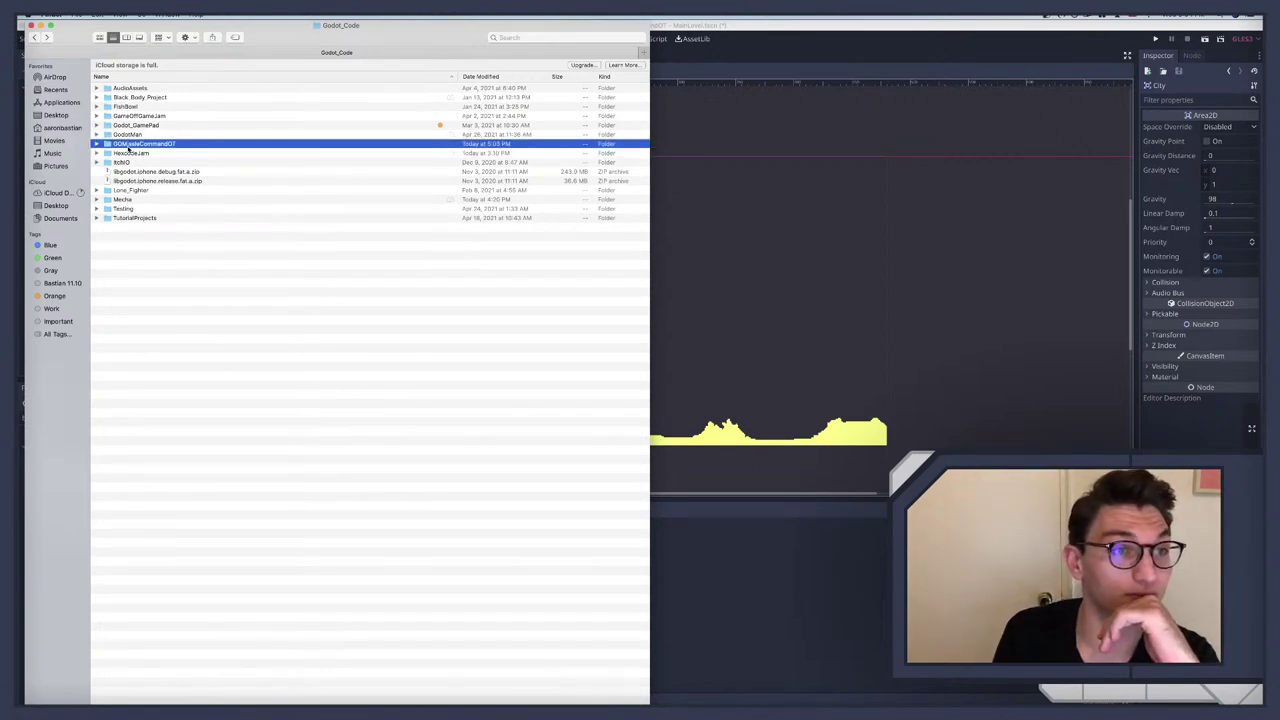
{"action": "left_click", "coordinate": [126, 146]}
{"action": "double_click", "coordinate": [128, 144]}
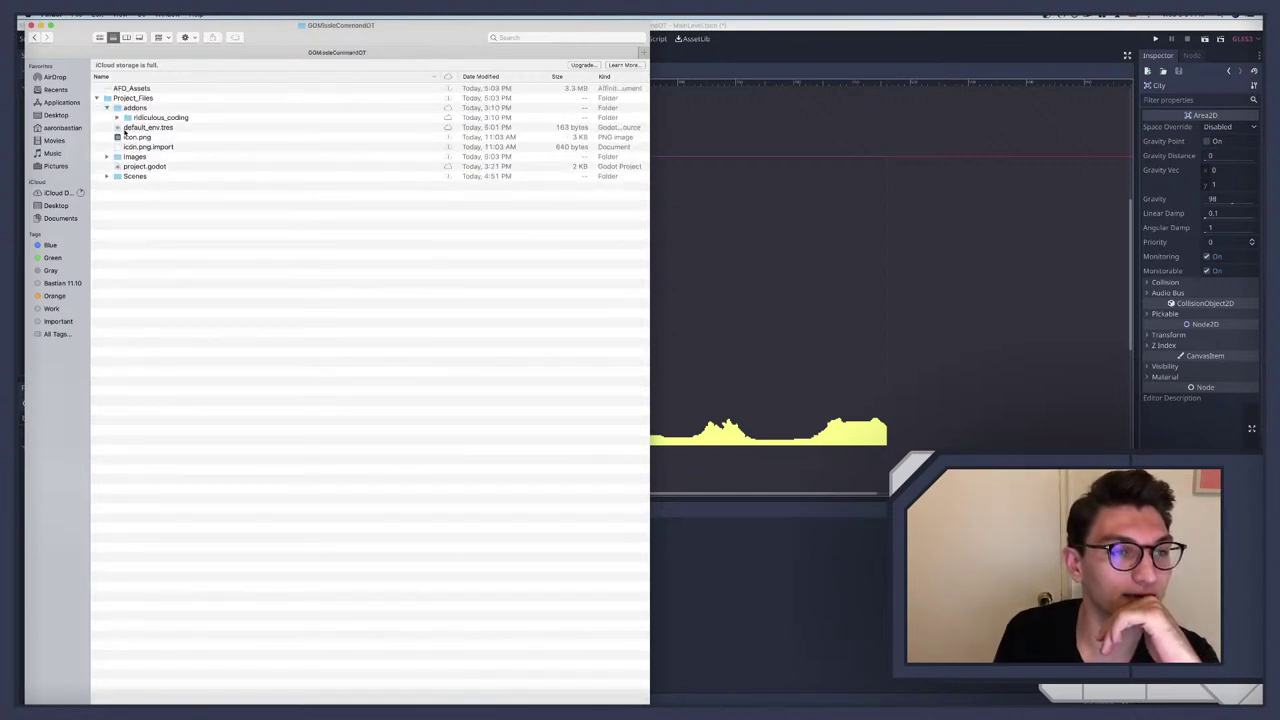
Step: Sort the files by Kind, open Images, and check City.png, City_Outline.png, Bomb.png and Land.png
{"action": "right_click", "coordinate": [165, 194]}
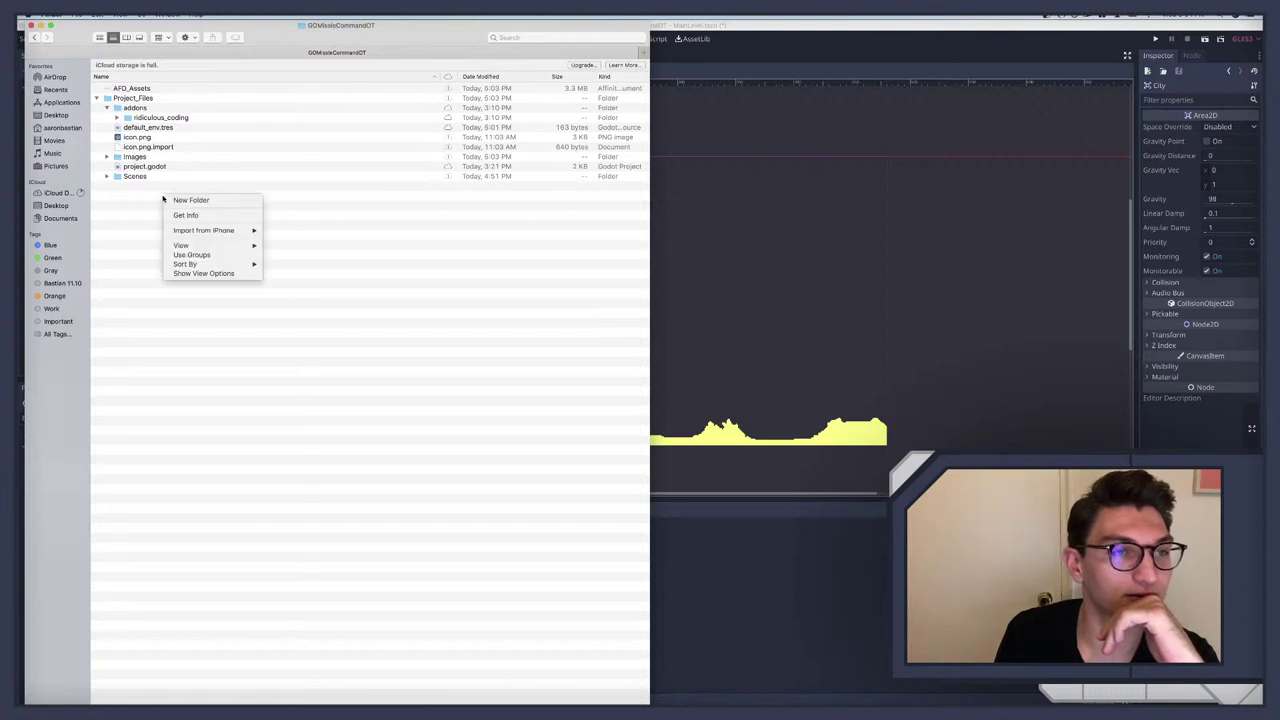
{"action": "mouse_move", "coordinate": [230, 264]}
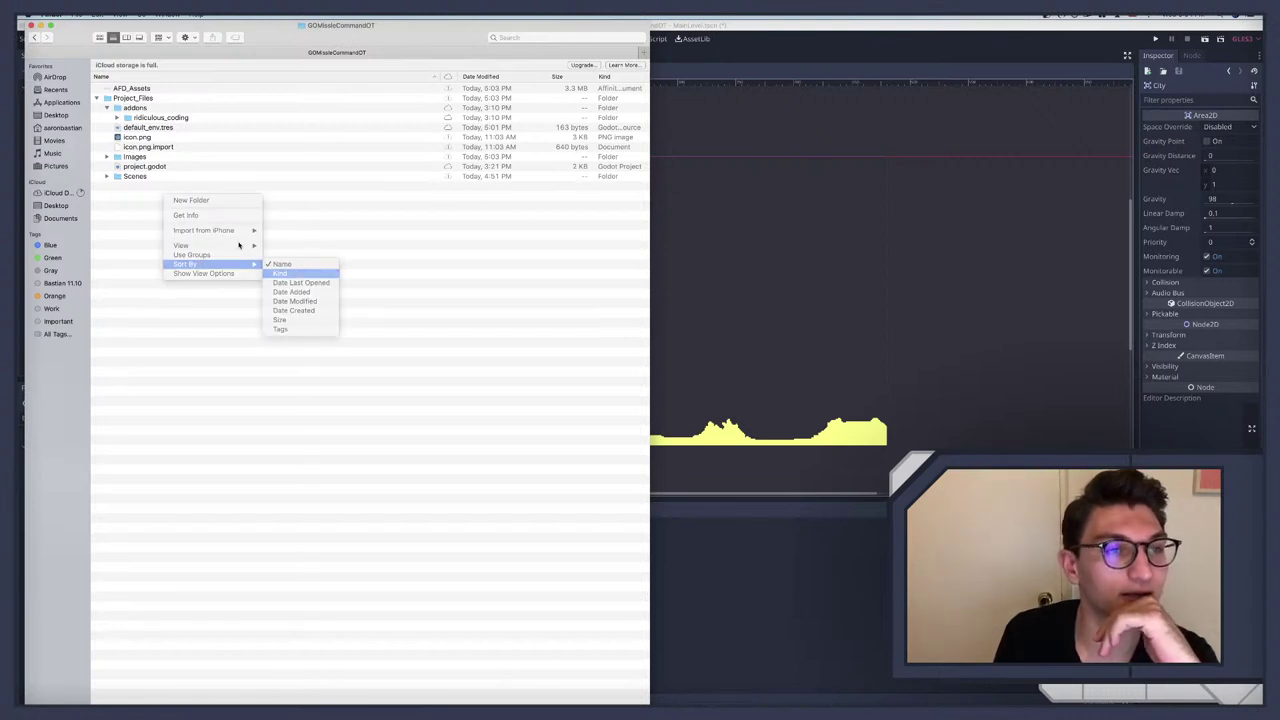
{"action": "left_click", "coordinate": [300, 273]}
{"action": "double_click", "coordinate": [136, 120]}
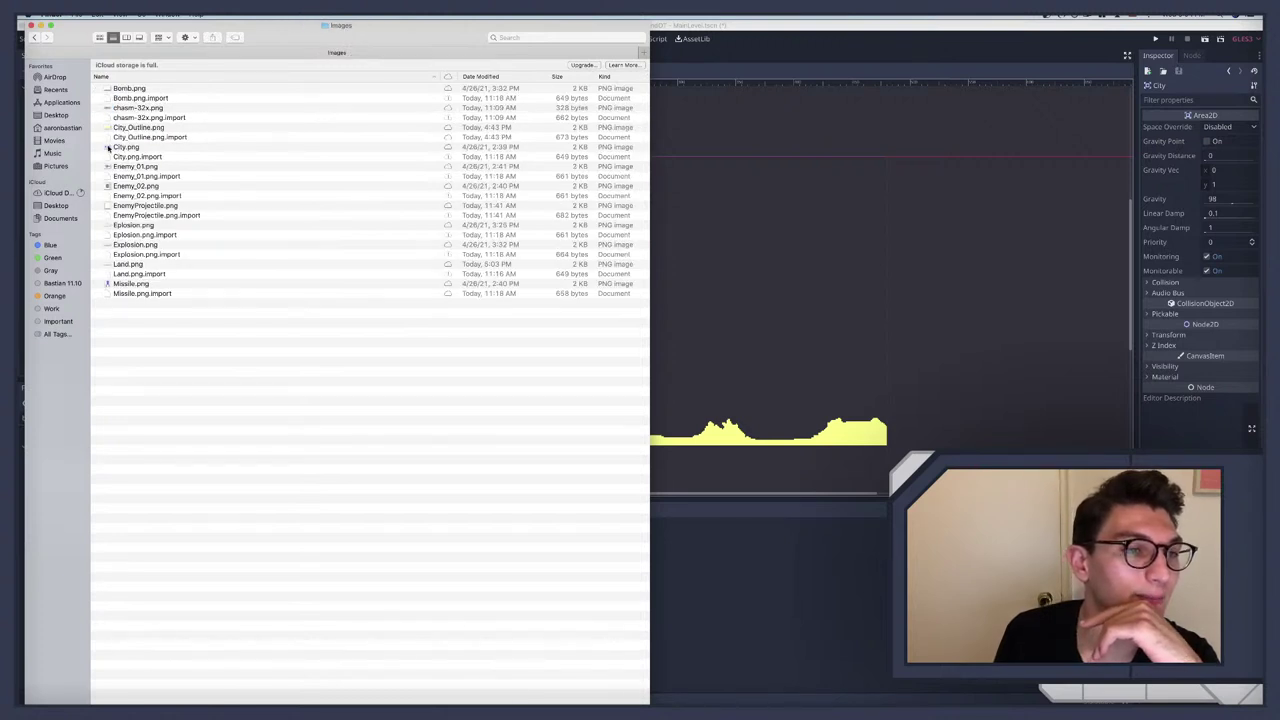
{"action": "left_click", "coordinate": [110, 148]}
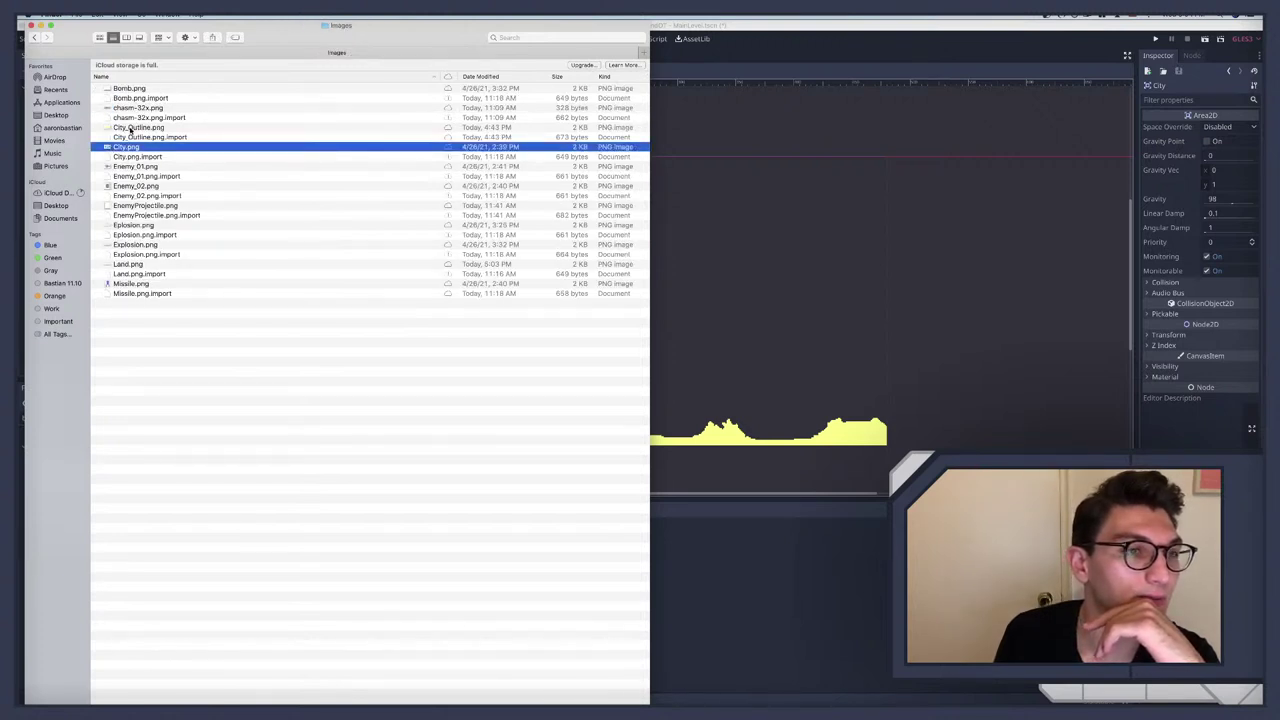
{"action": "left_click", "coordinate": [130, 128]}
{"action": "left_click", "coordinate": [130, 89]}
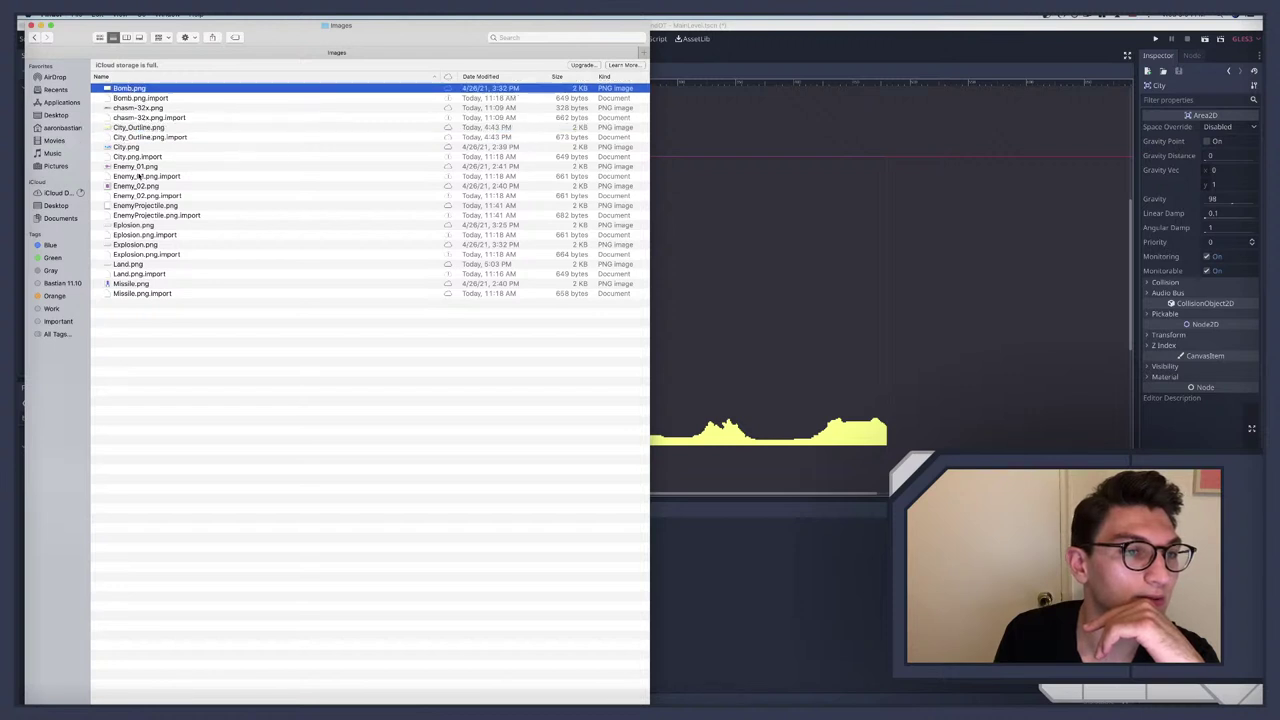
{"action": "left_click", "coordinate": [131, 265]}
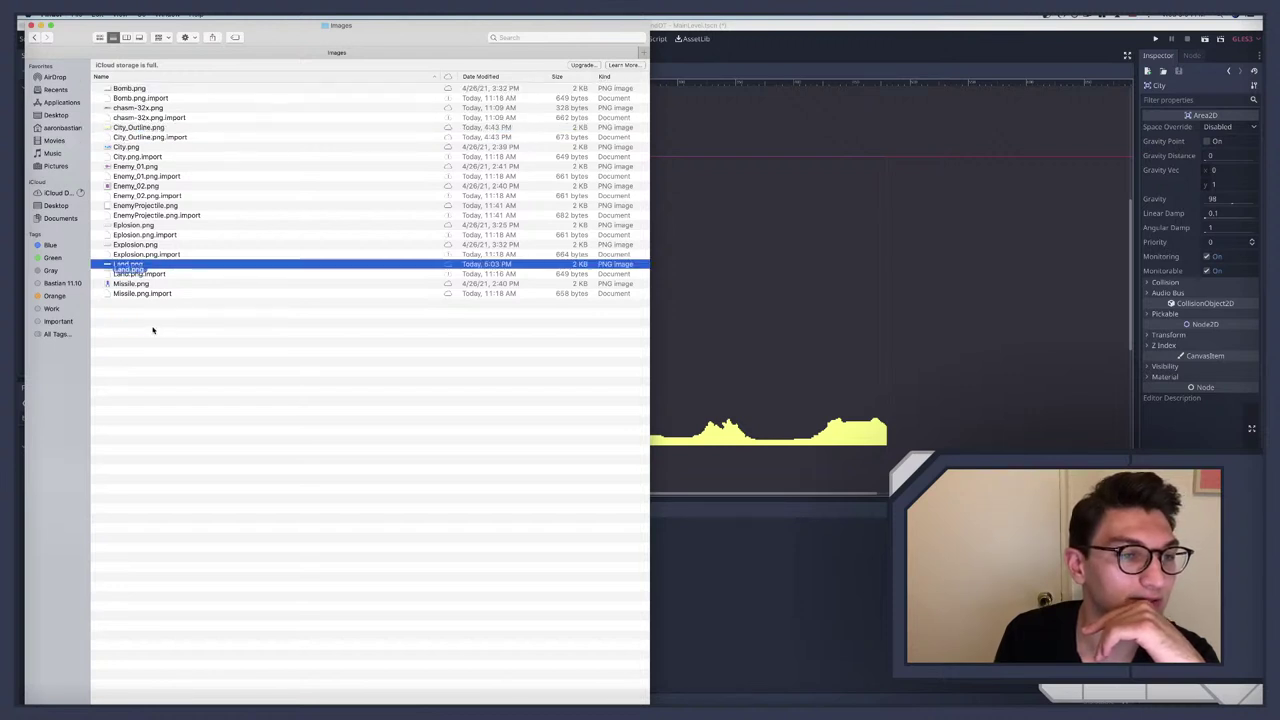
{"action": "left_click", "coordinate": [718, 416]}
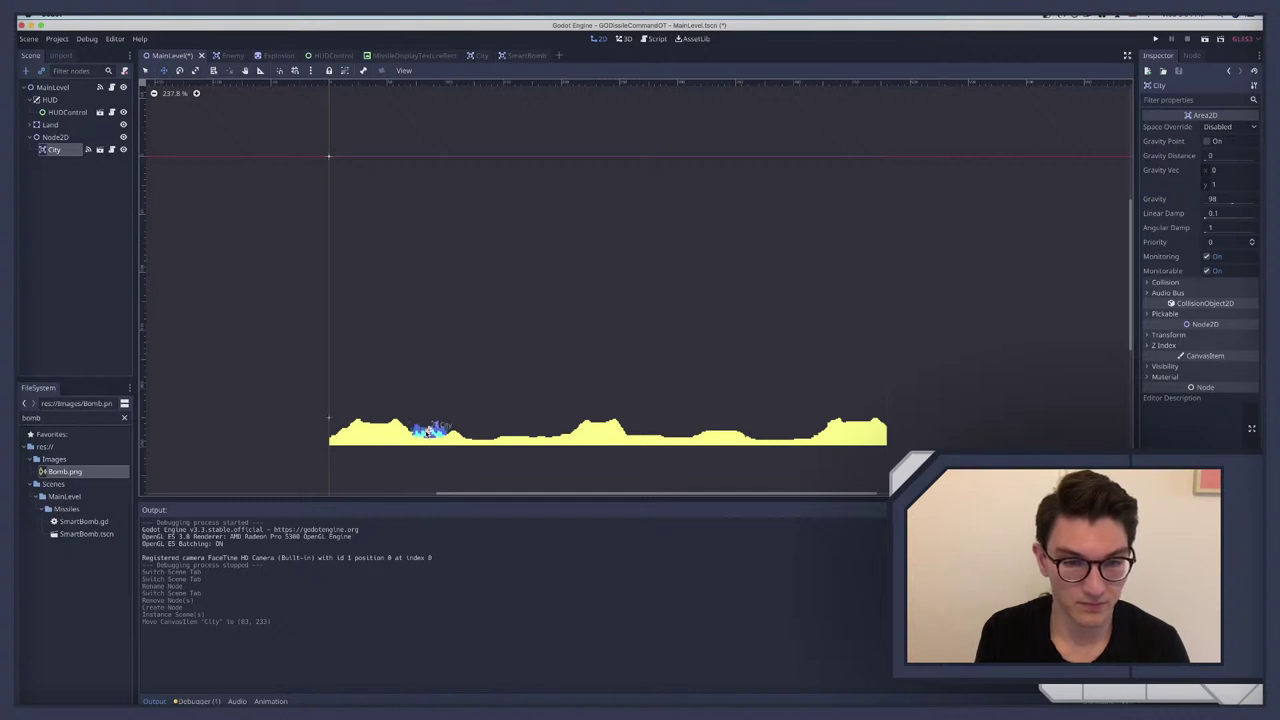
Step: Duplicate the City node repeatedly, spacing the copies rightward along the yellow ground
{"action": "left_click_drag", "start_coordinate": [428, 431], "coordinate": [421, 436]}
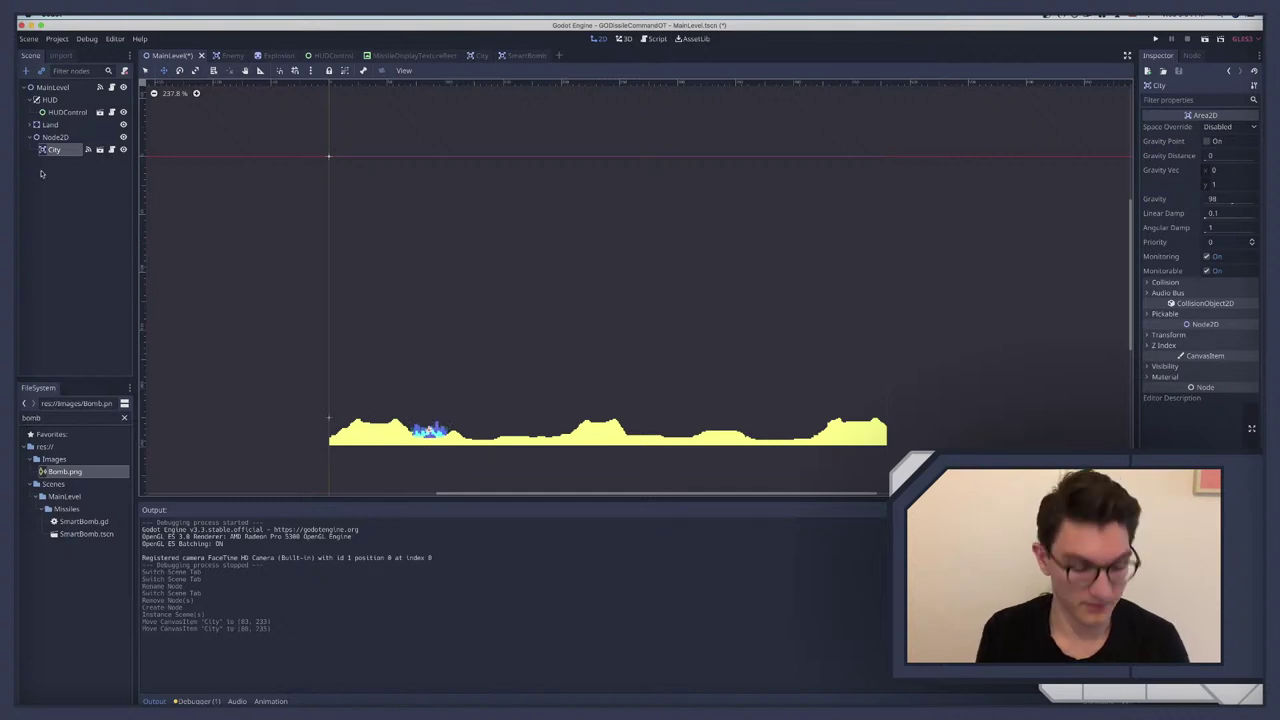
{"action": "key", "text": "ctrl+Right"}
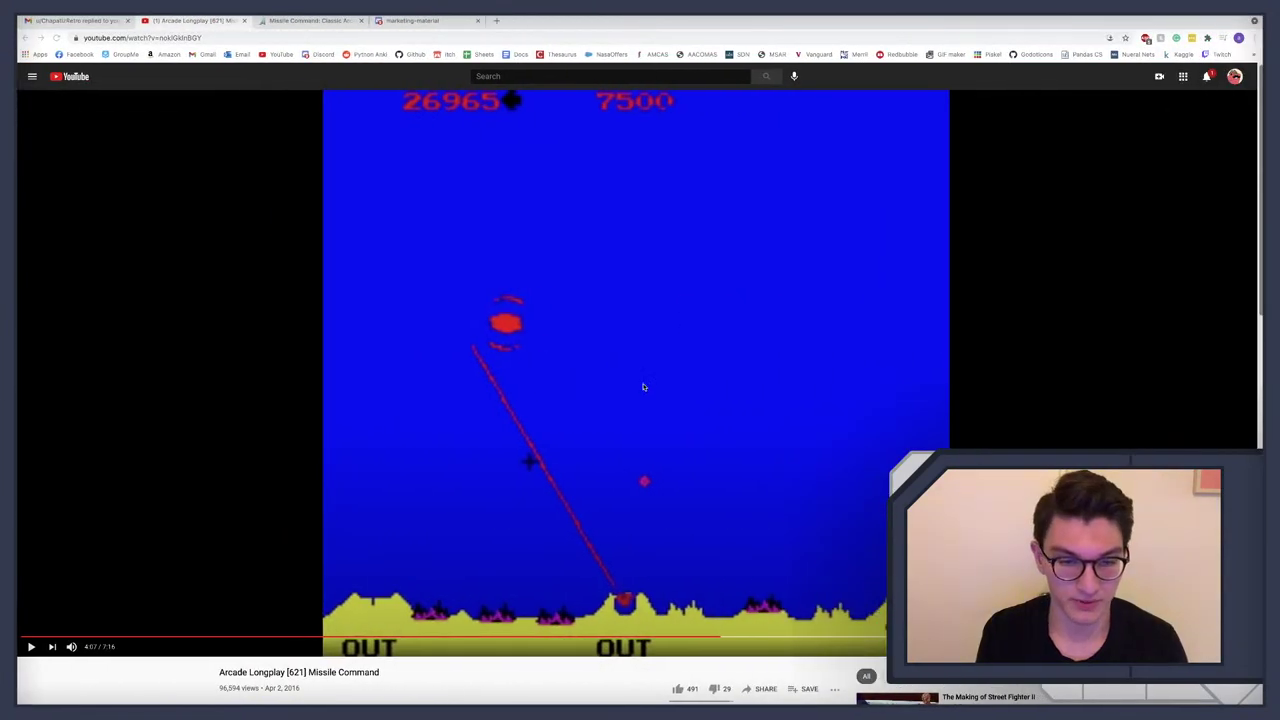
{"action": "key", "text": "ctrl+Left"}
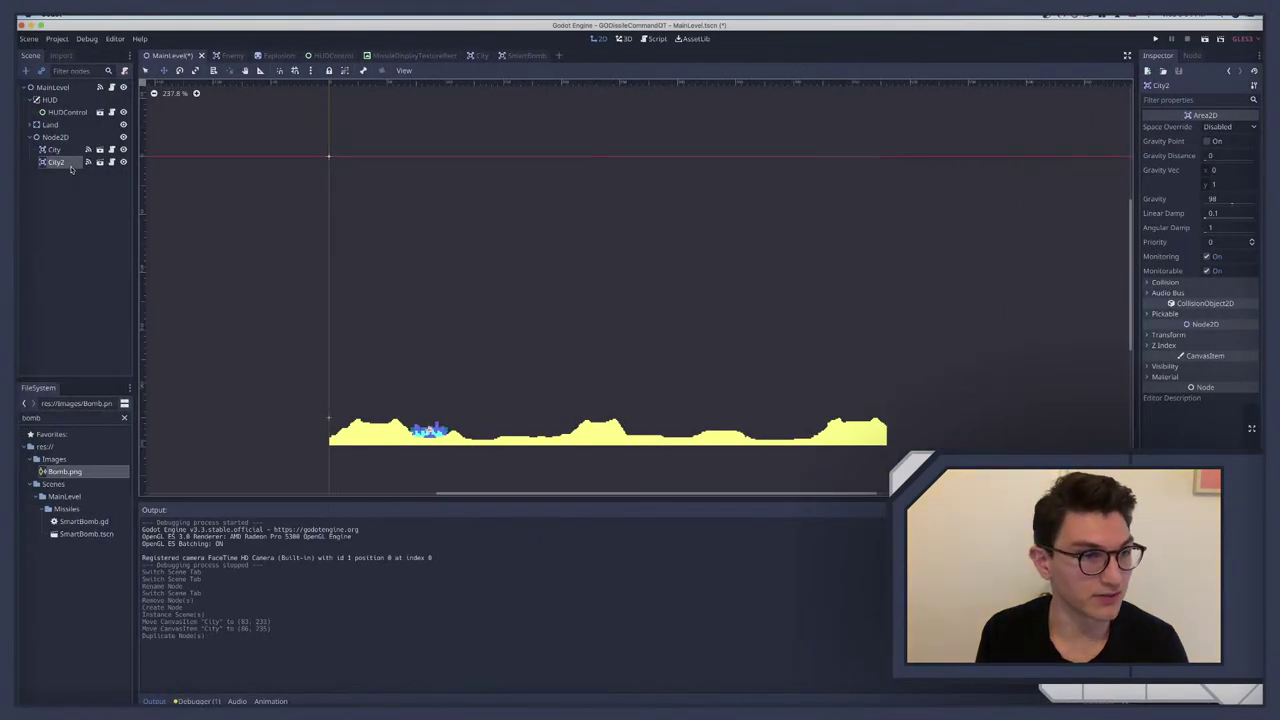
{"action": "left_click_drag", "start_coordinate": [432, 430], "coordinate": [486, 433]}
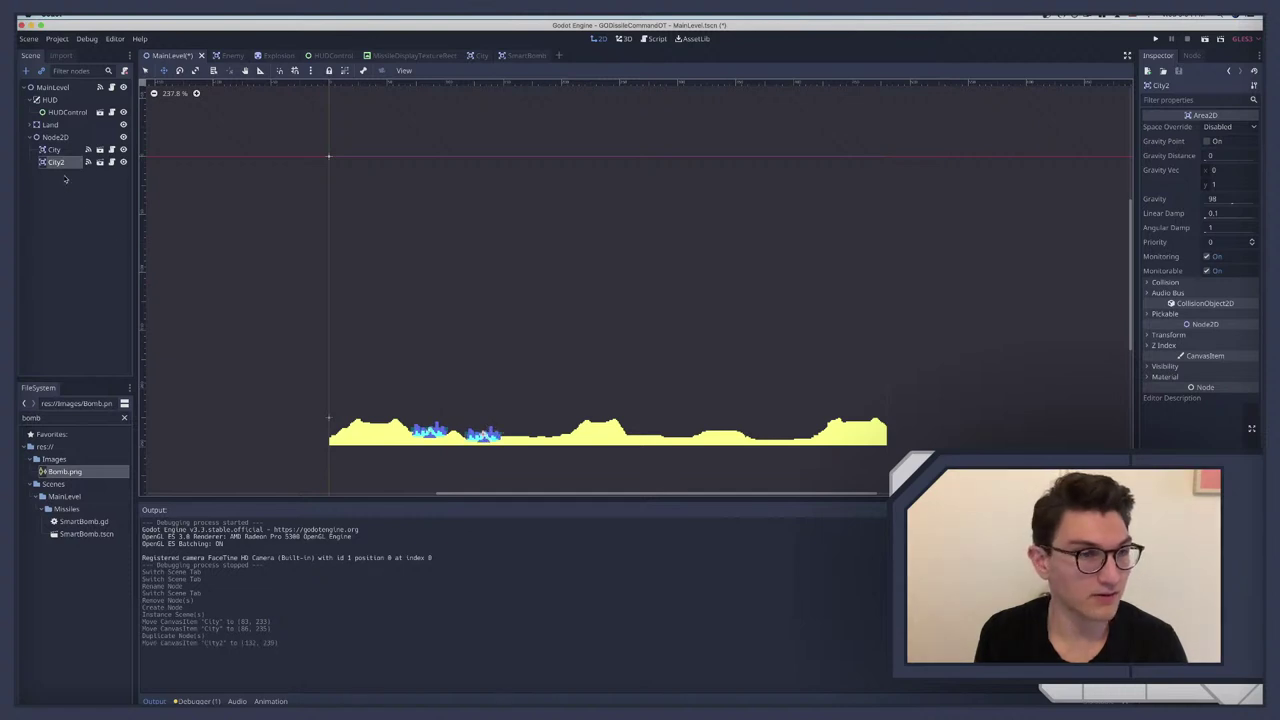
{"action": "key", "text": "super+d"}
{"action": "left_click_drag", "start_coordinate": [489, 436], "coordinate": [543, 432]}
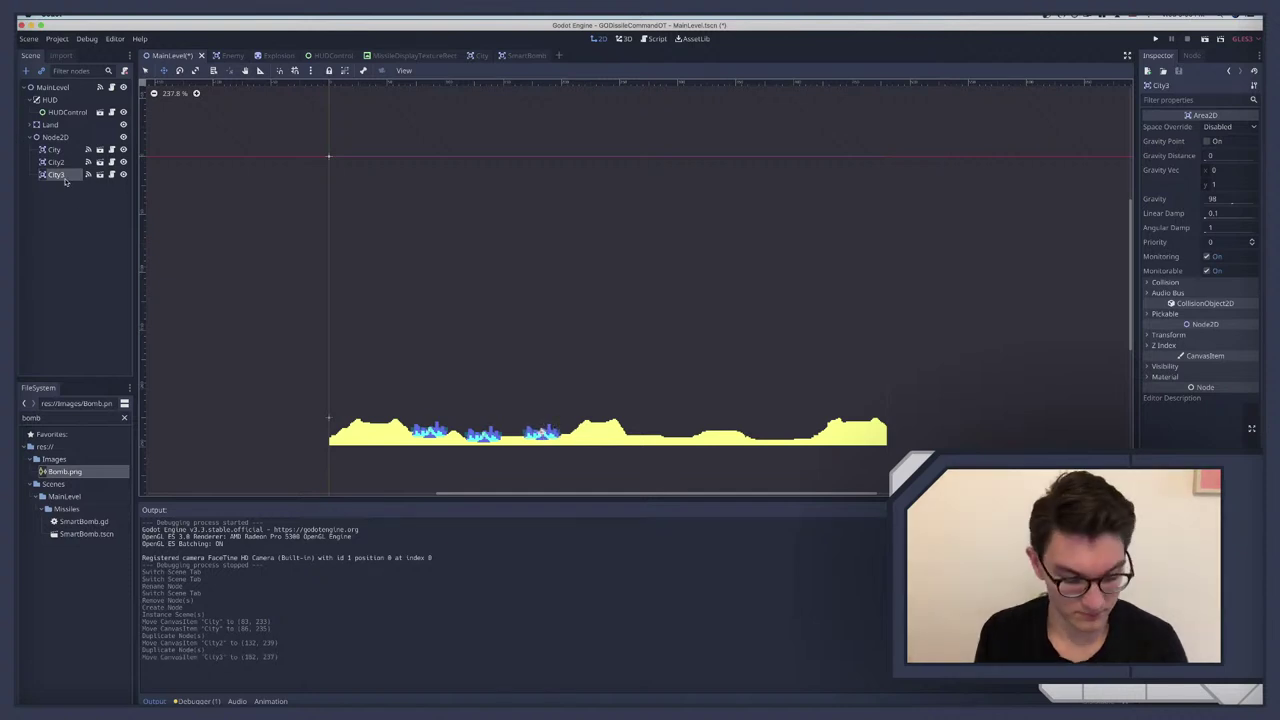
{"action": "key", "text": "ctrl+d"}
{"action": "left_click_drag", "start_coordinate": [564, 432], "coordinate": [790, 430]}
{"action": "key", "text": "ctrl+d"}
{"action": "key", "text": "ctrl+d"}
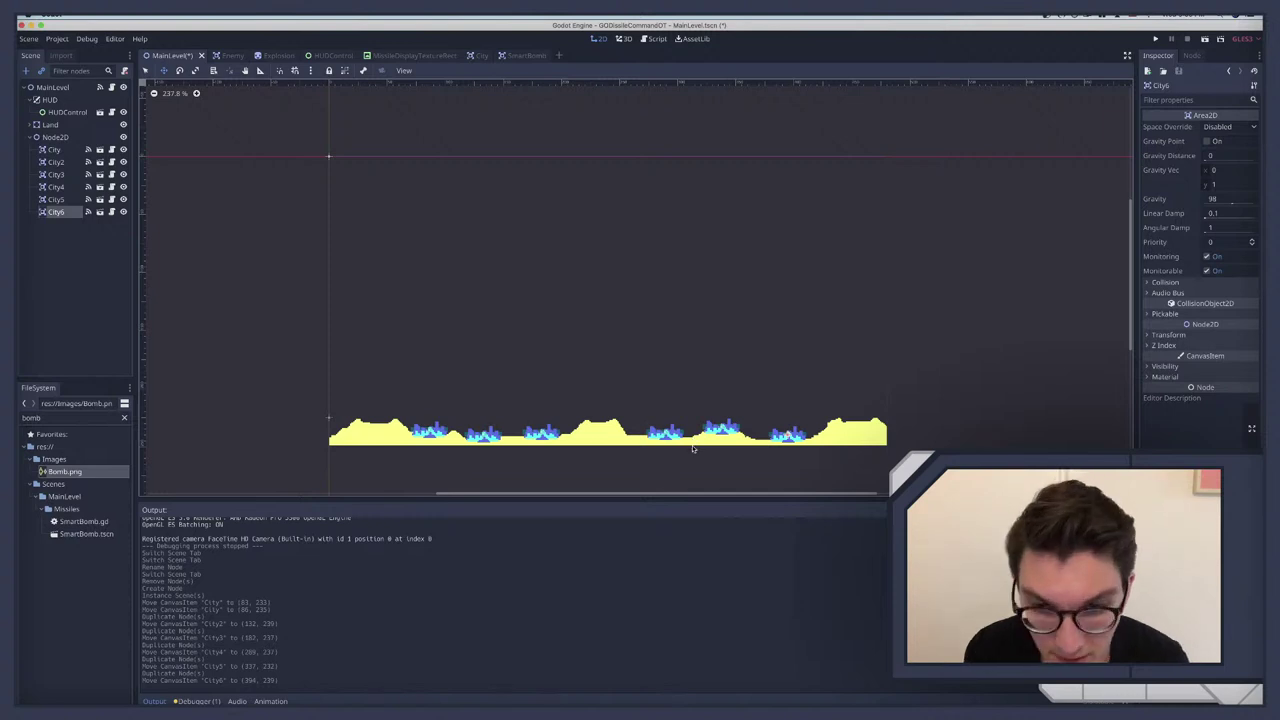
Step: Test-run the game to check the cities, then stop it
{"action": "key", "text": "super+b"}
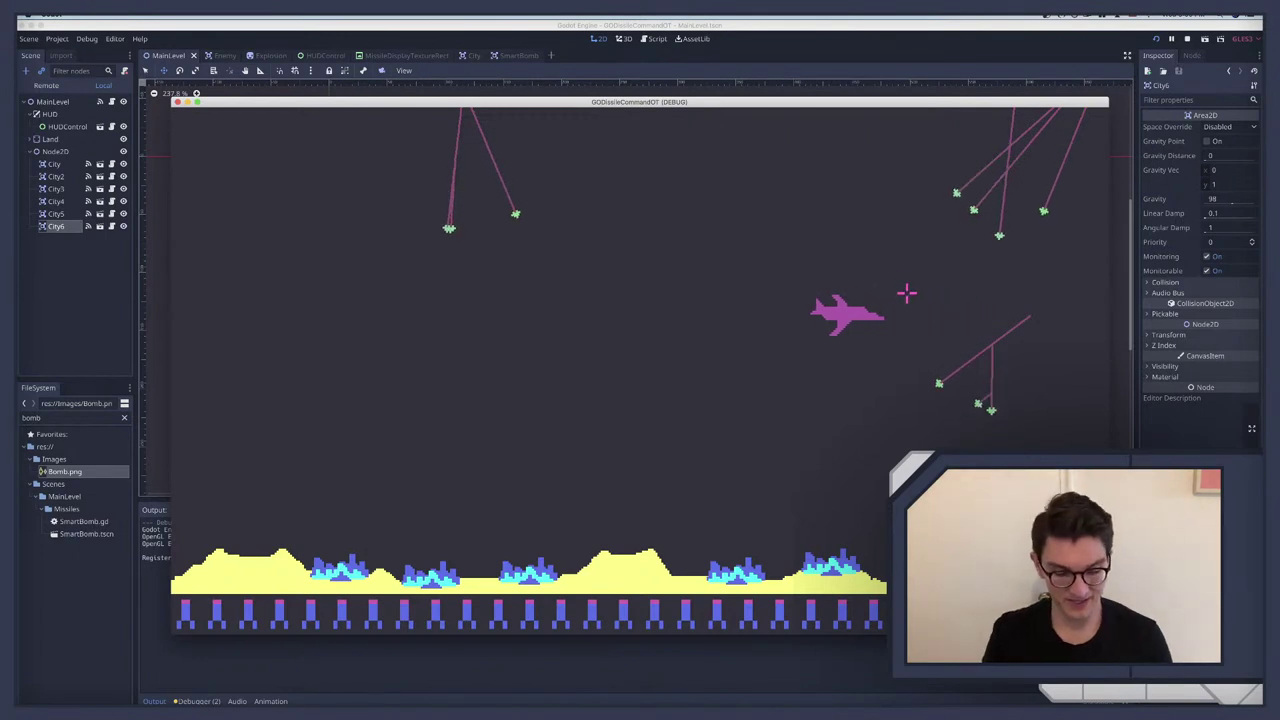
{"action": "key", "text": "super+period"}
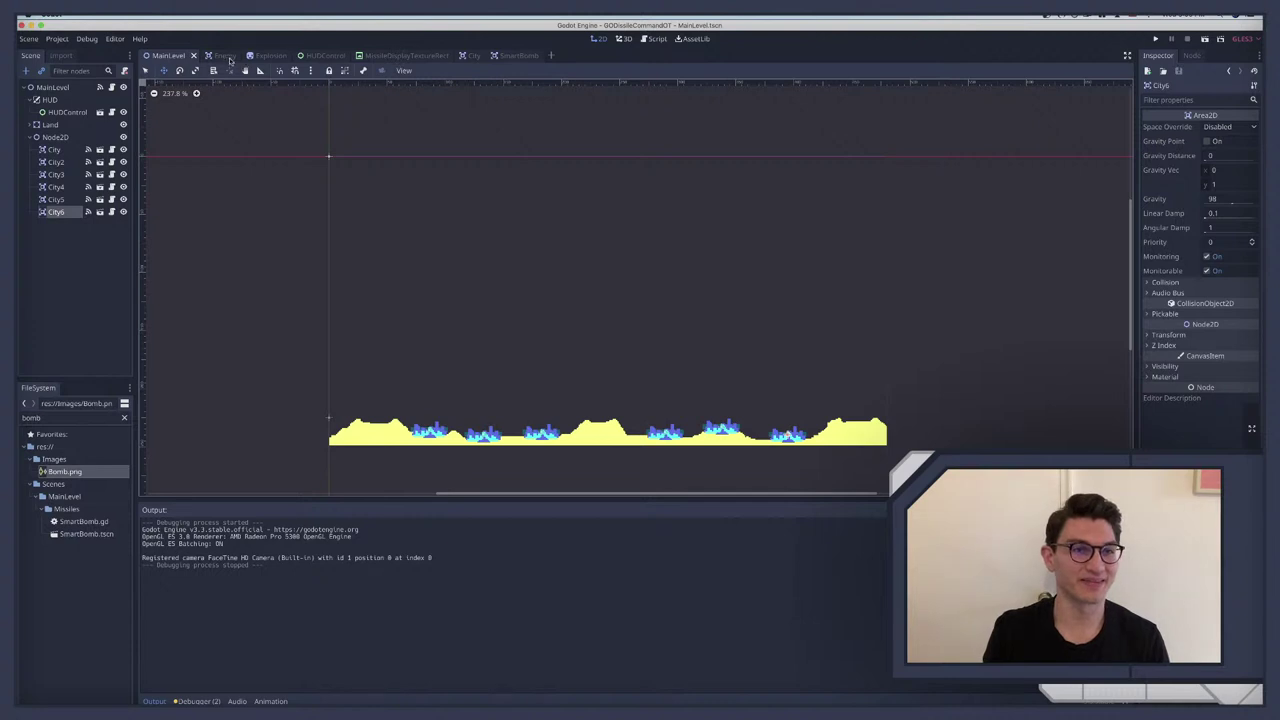
{"action": "left_click", "coordinate": [222, 56]}
Step: In Enemy.gd, add 'if direction == Vector2.LEFT:' right after randomize()
{"action": "key", "text": "alt+3"}
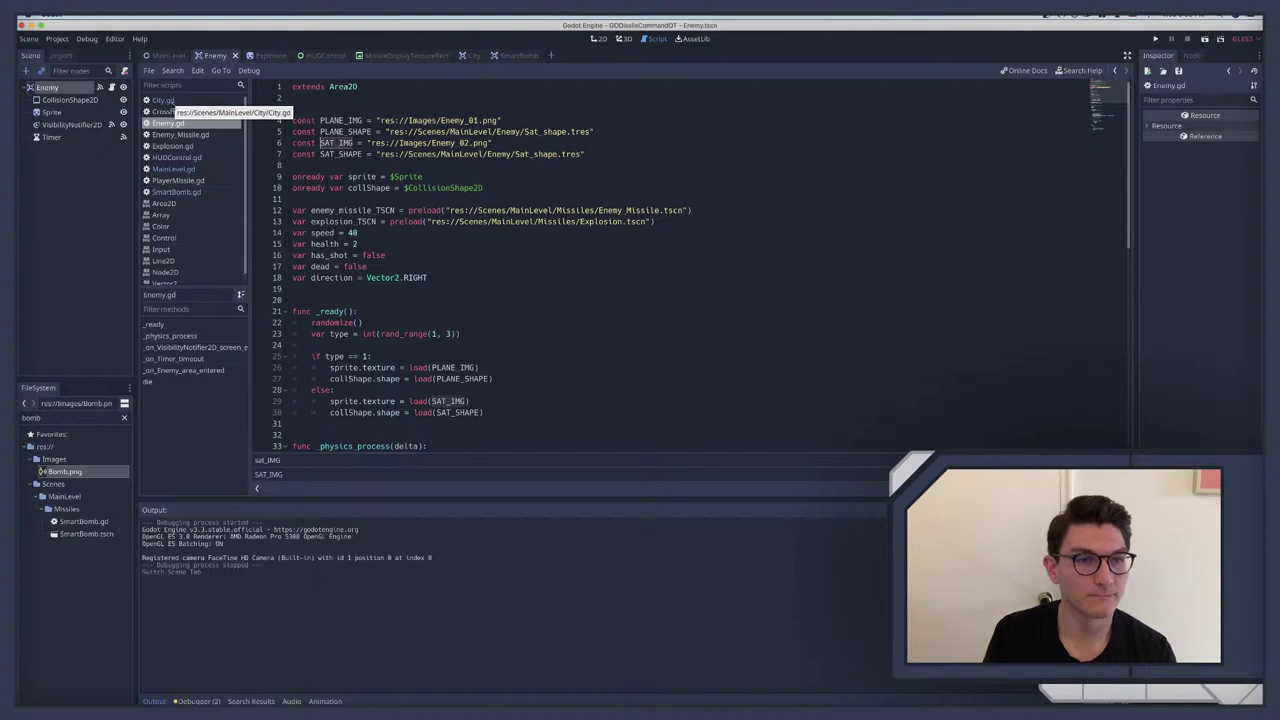
{"action": "scroll", "coordinate": [433, 260], "scroll_direction": "down", "scroll_amount": 5}
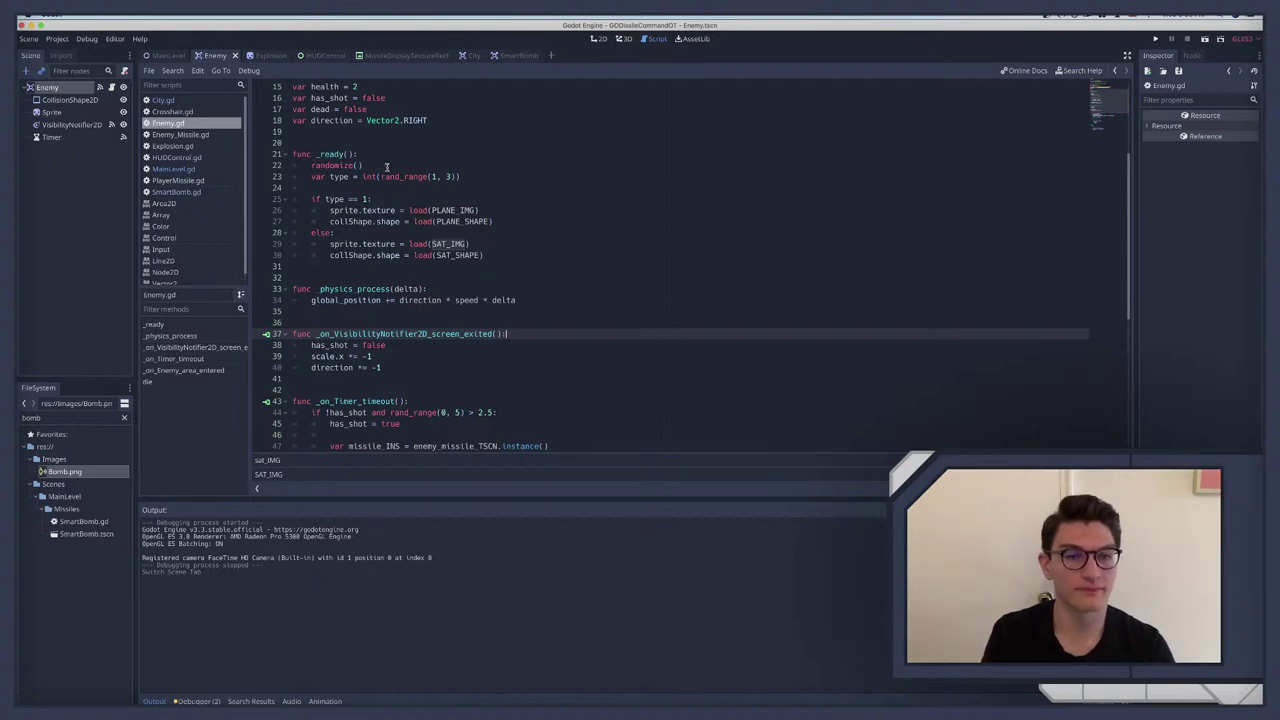
{"action": "left_click", "coordinate": [386, 167]}
{"action": "key", "text": "Return"}
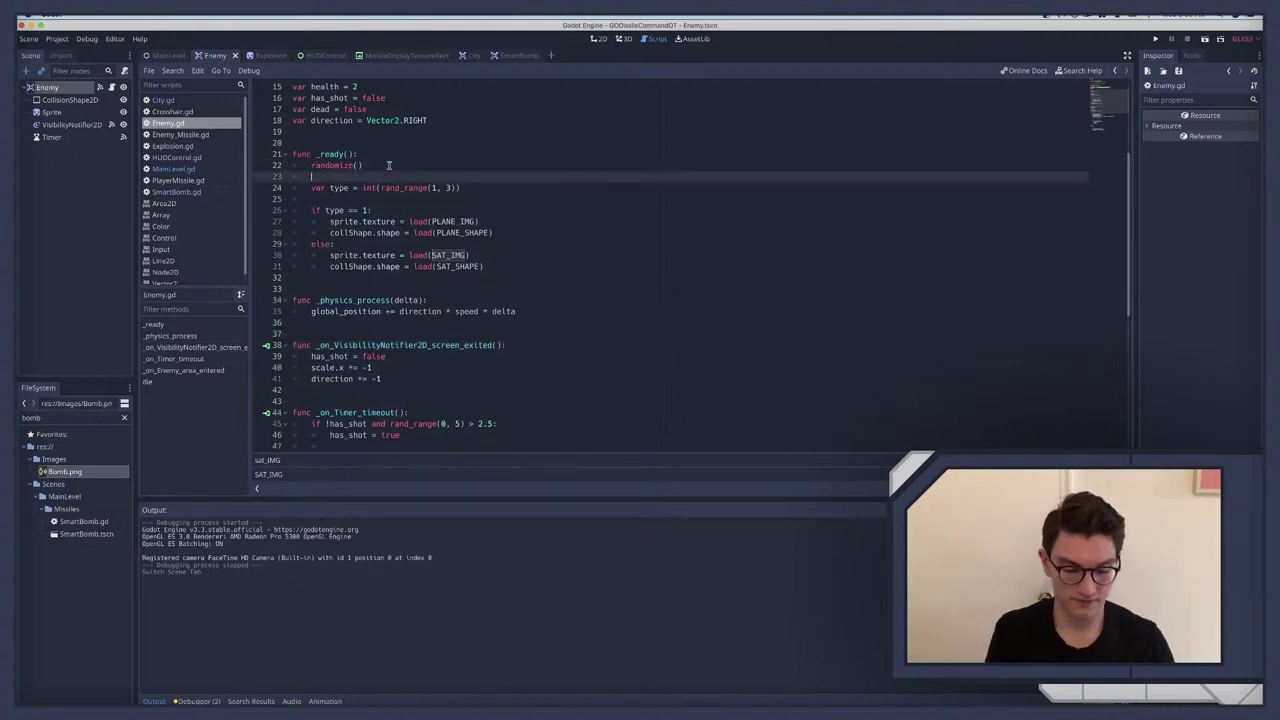
{"action": "type", "text": "if directio"}
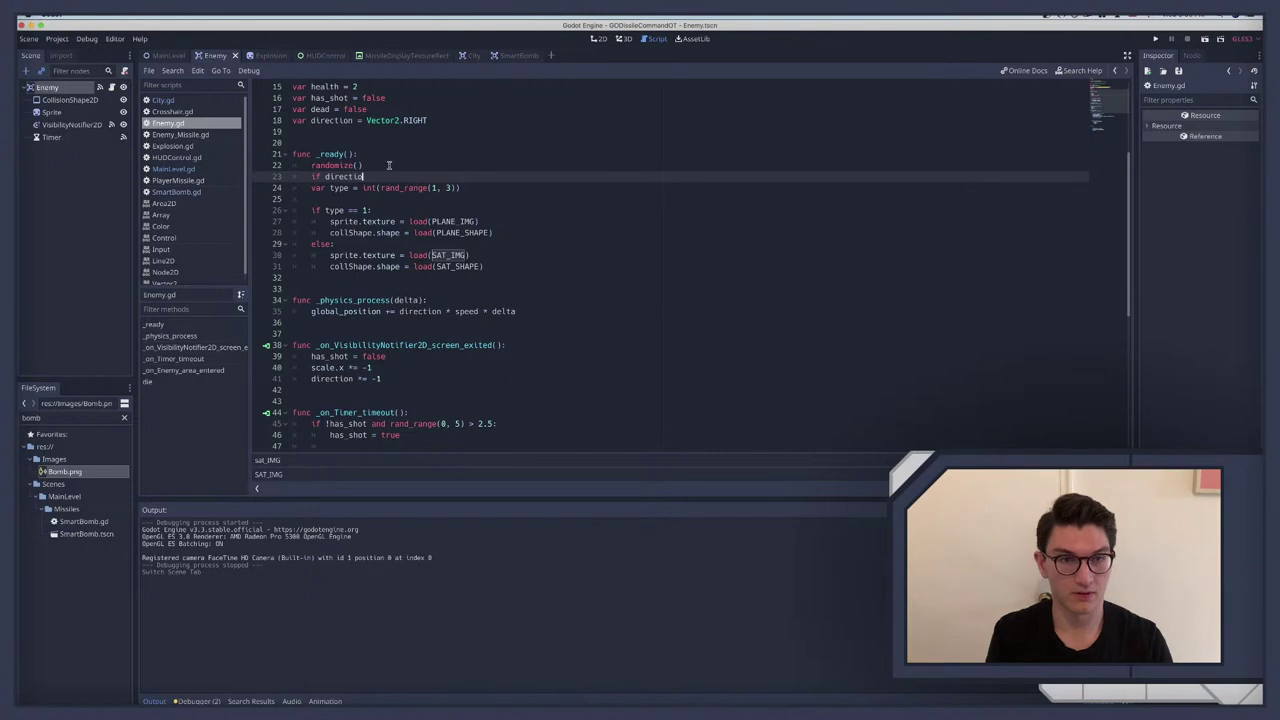
{"action": "type", "text": "n"}
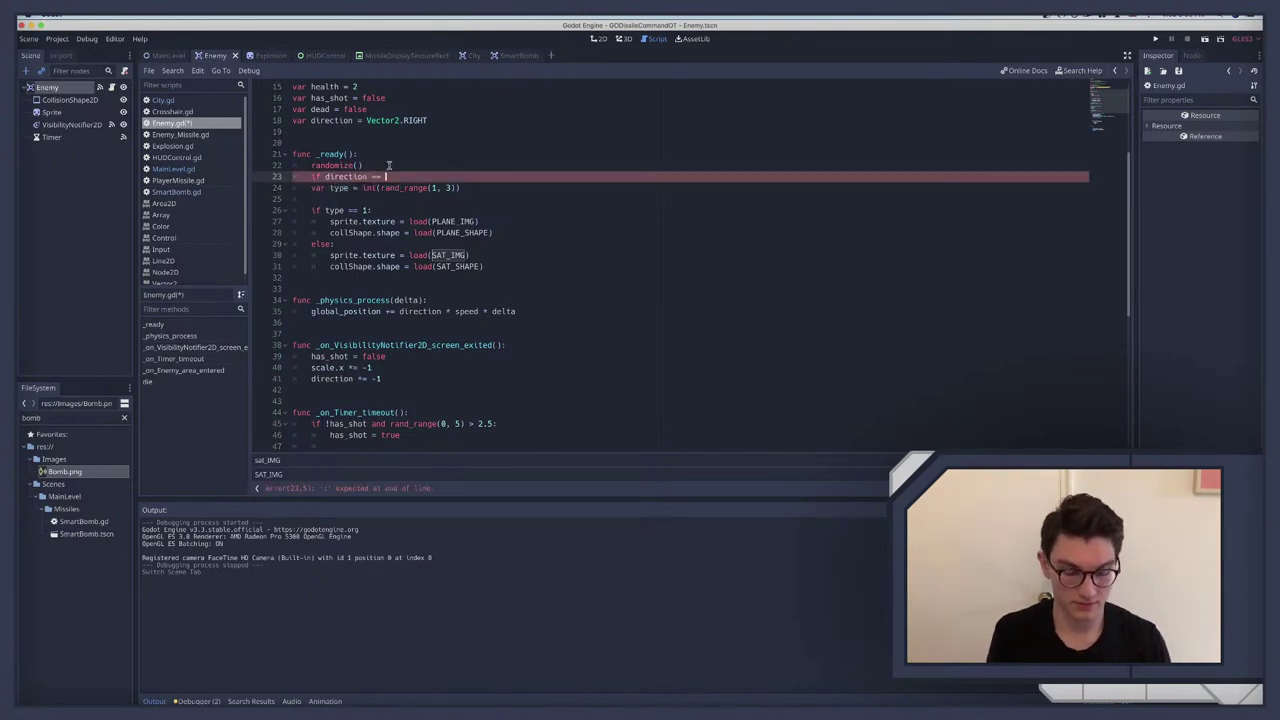
{"action": "type", "text": " == Vector2"}
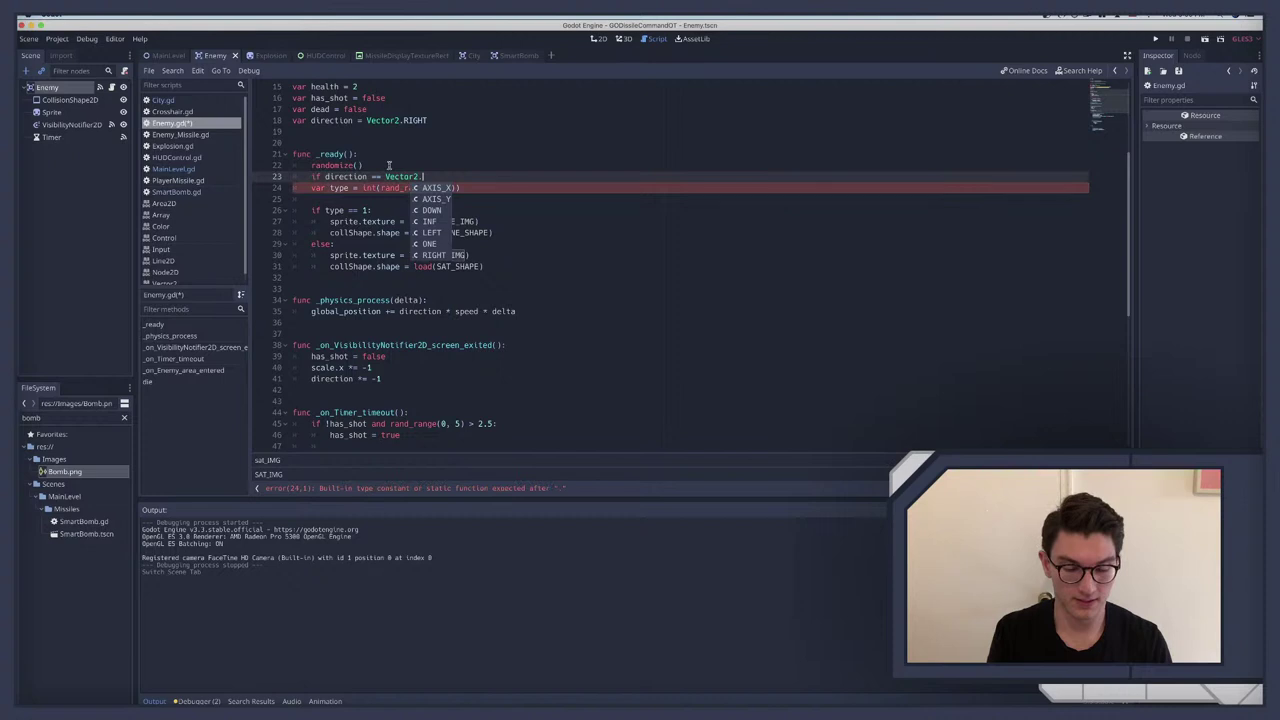
{"action": "type", "text": "."}
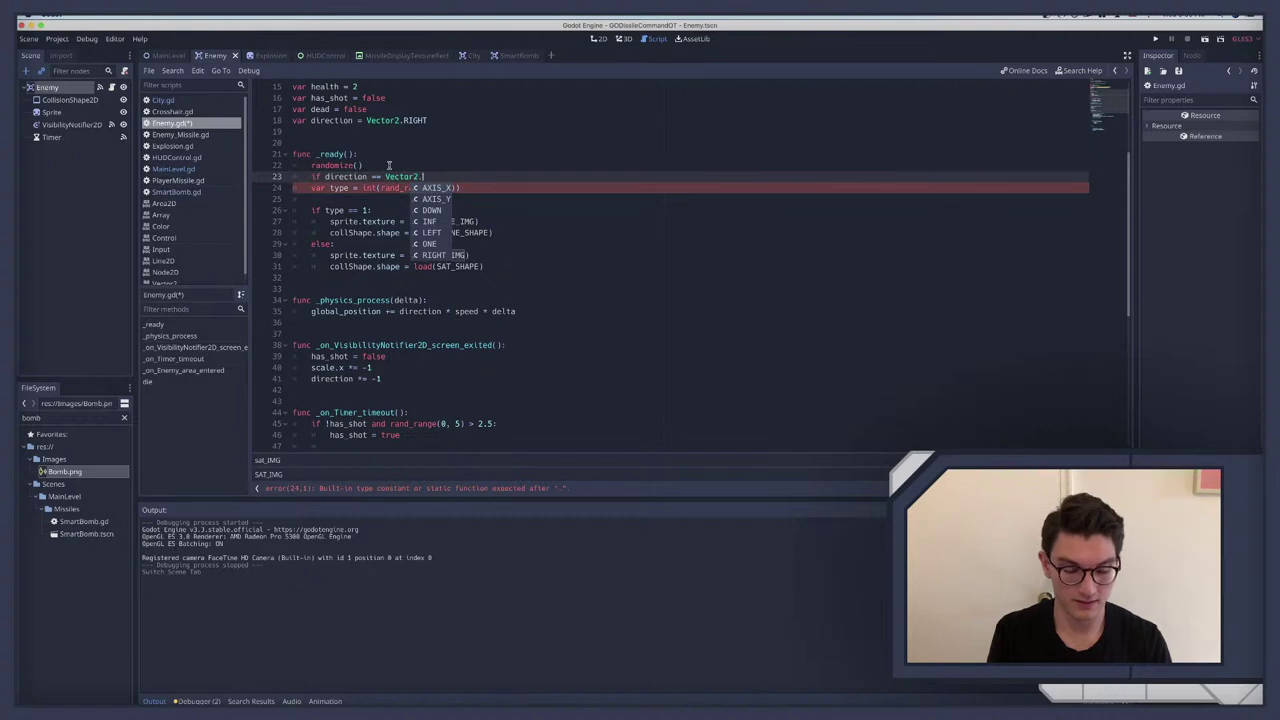
{"action": "type", "text": "LEFT"}
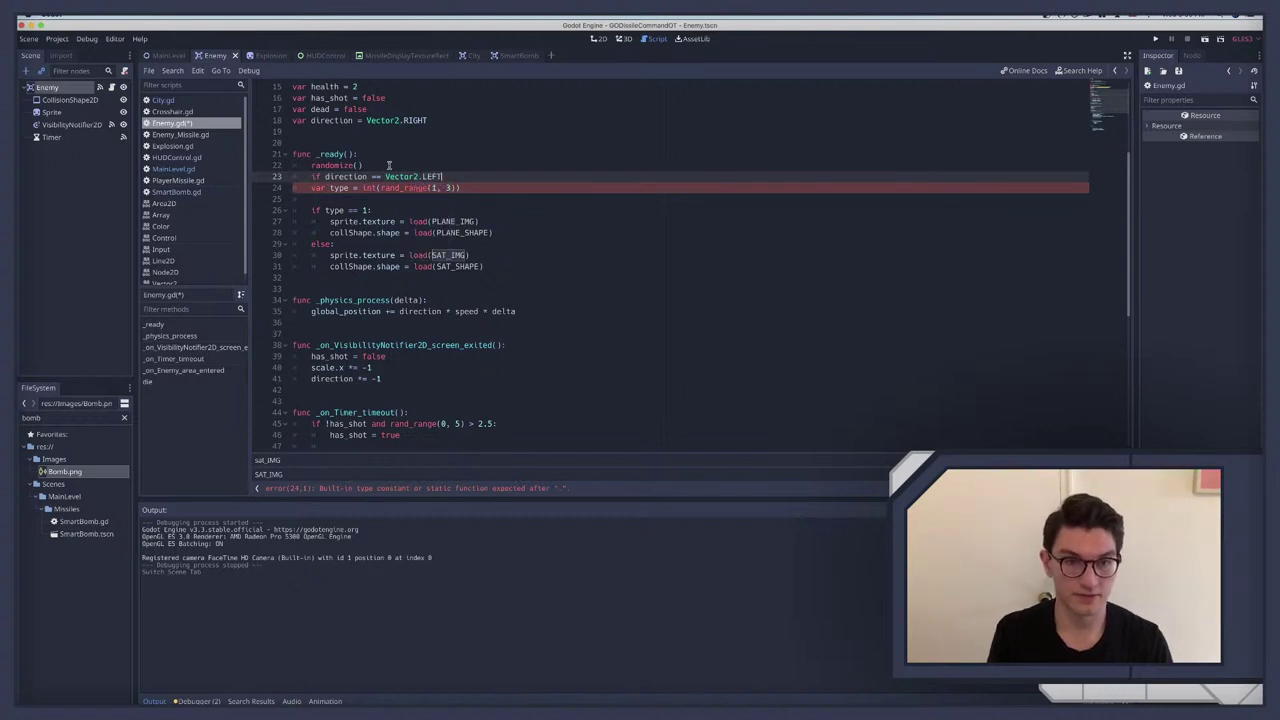
{"action": "type", "text": ":"}
{"action": "key", "text": "Return"}
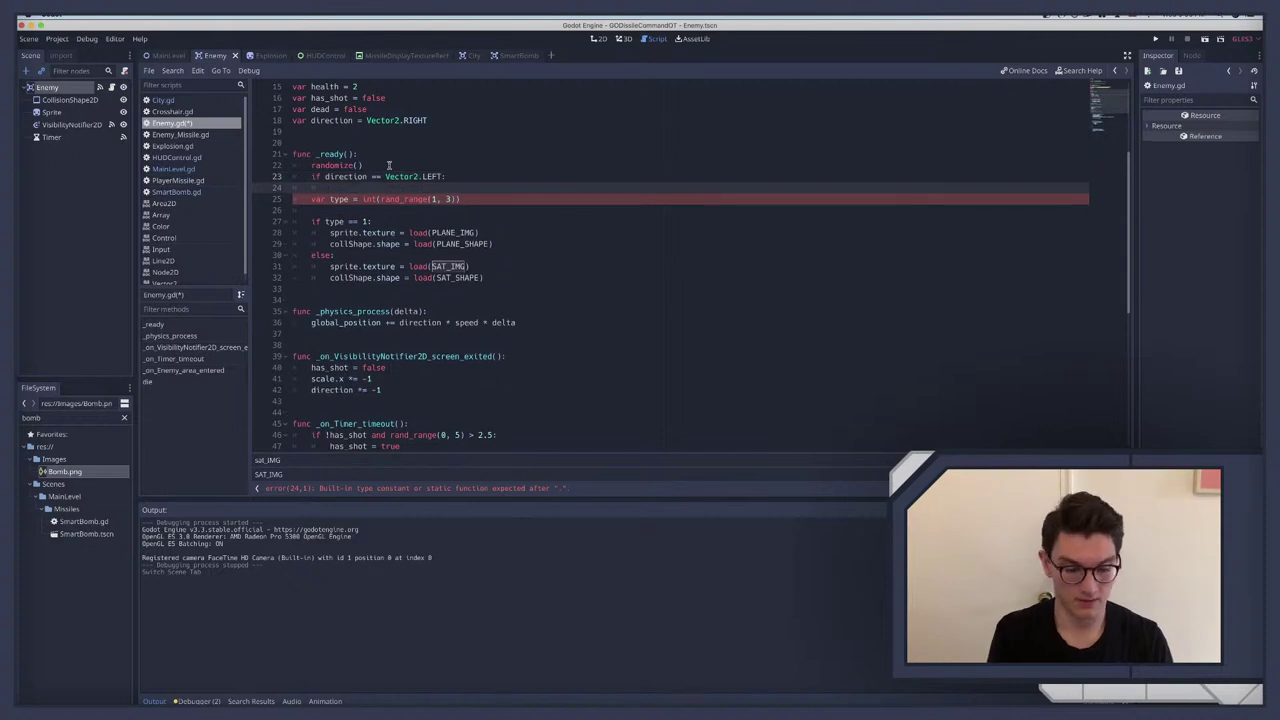
Step: Put 'sprite.scale.x = -1' inside that if, then run the game
{"action": "type", "text": "sprite"}
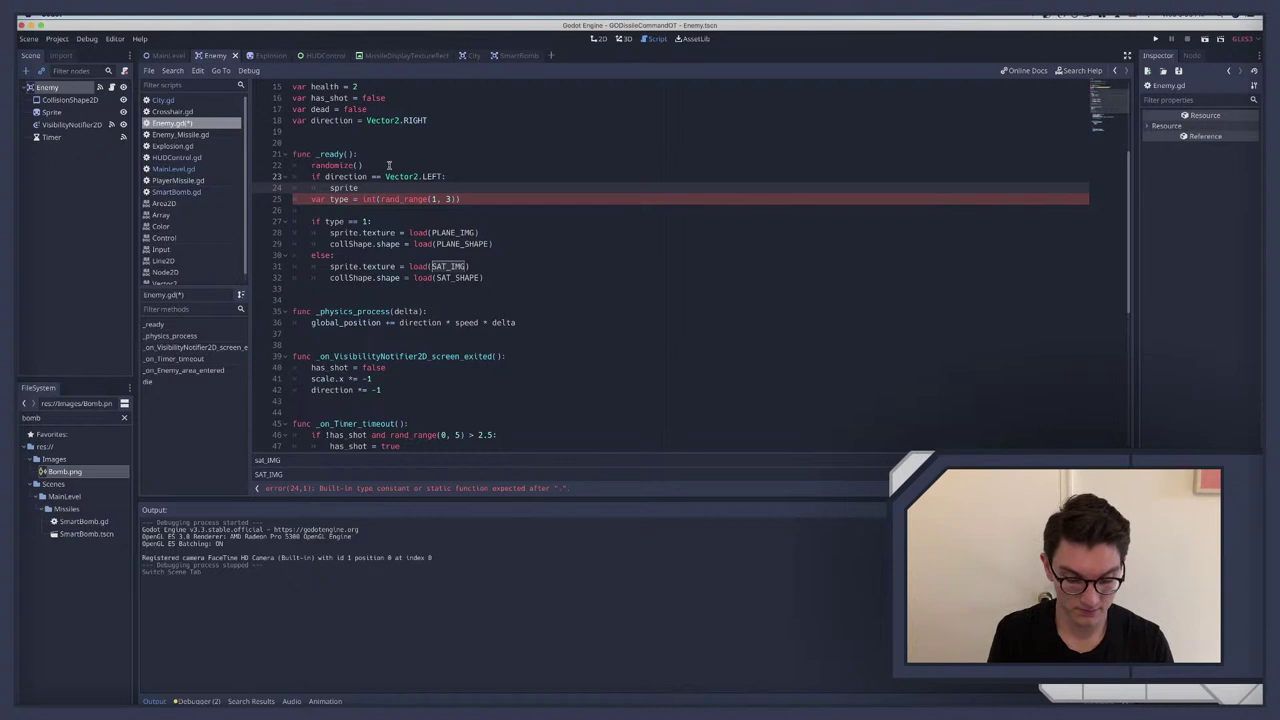
{"action": "key", "text": "ctrl+space"}
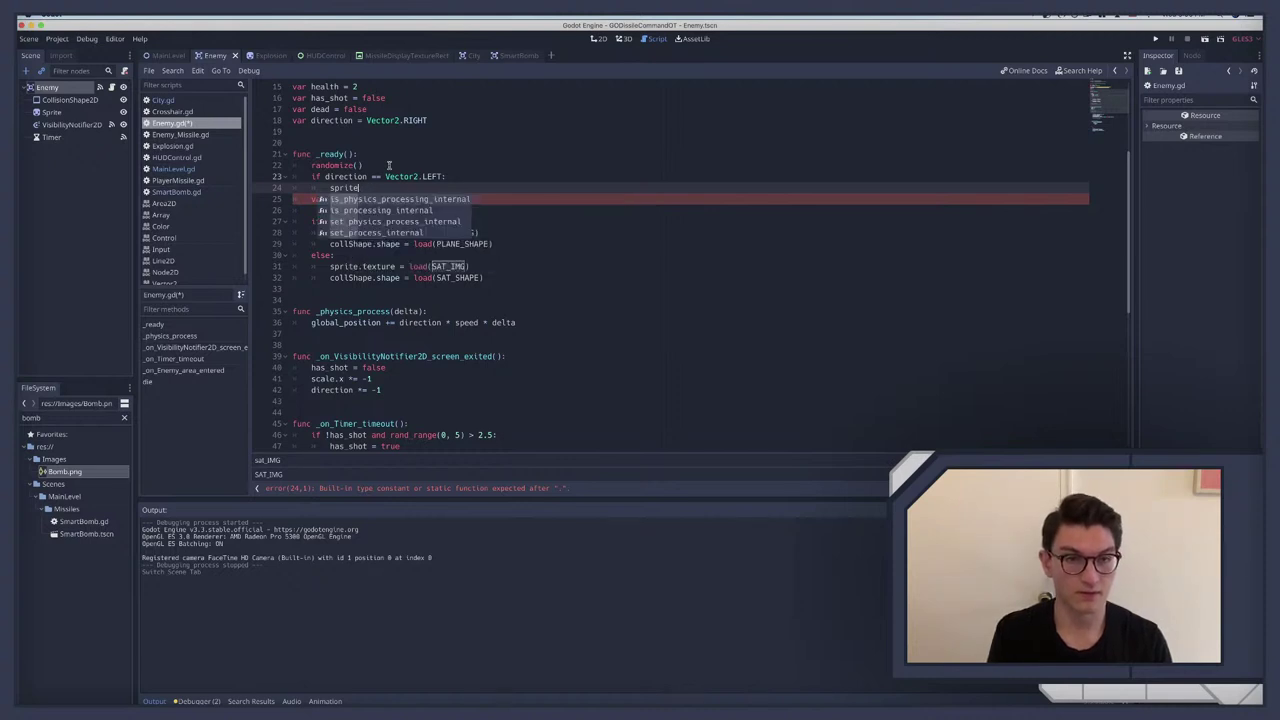
{"action": "type", "text": ".scale.x"}
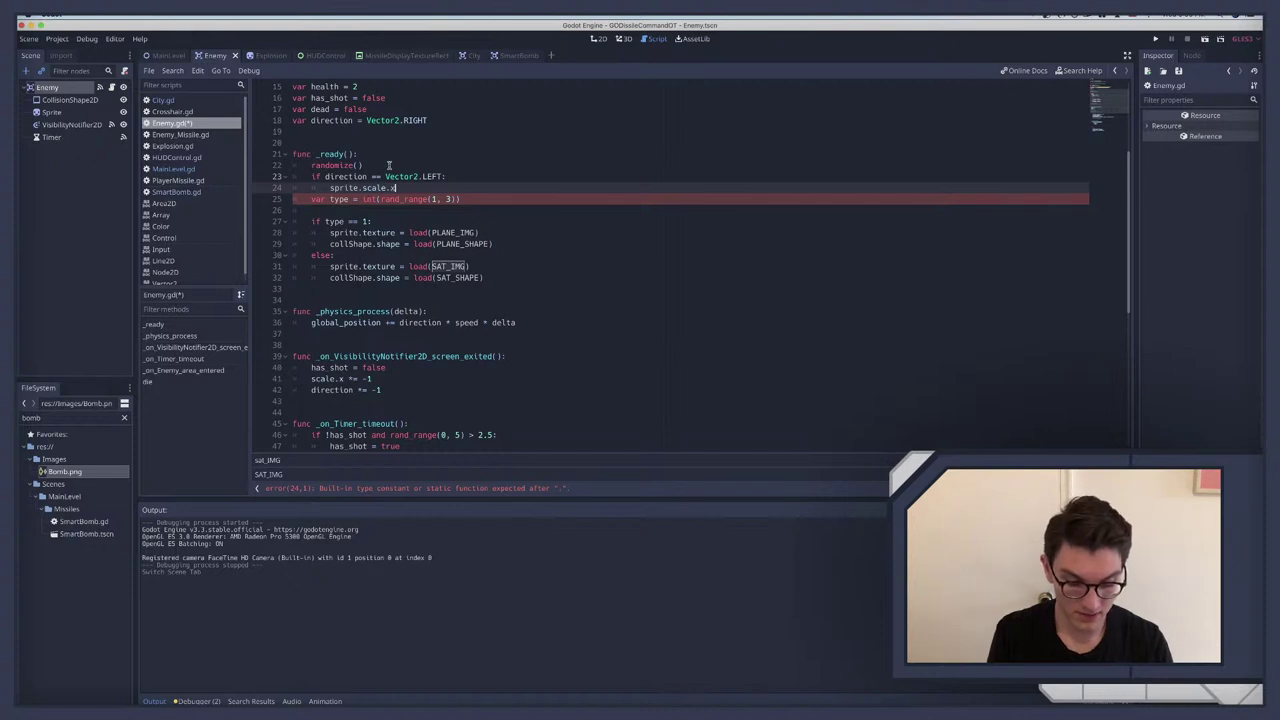
{"action": "type", "text": " = -"}
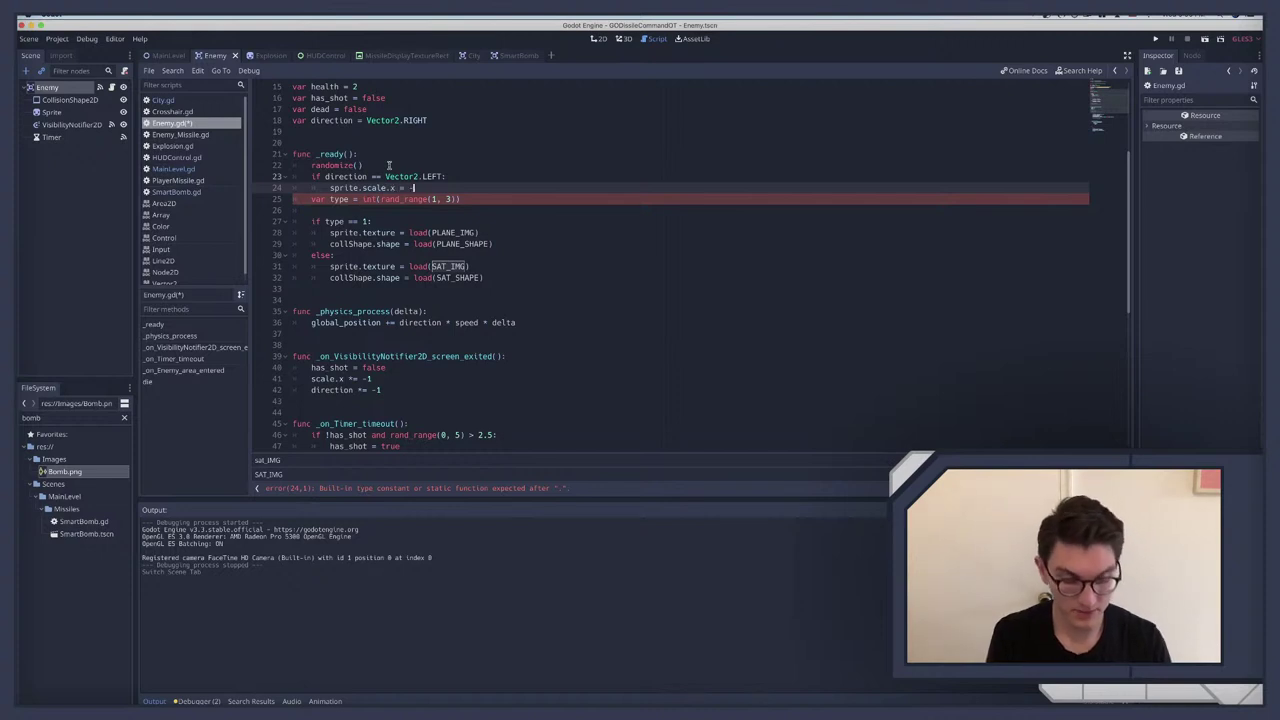
{"action": "type", "text": "1"}
{"action": "scroll", "coordinate": [466, 218], "scroll_direction": "down", "scroll_amount": 9}
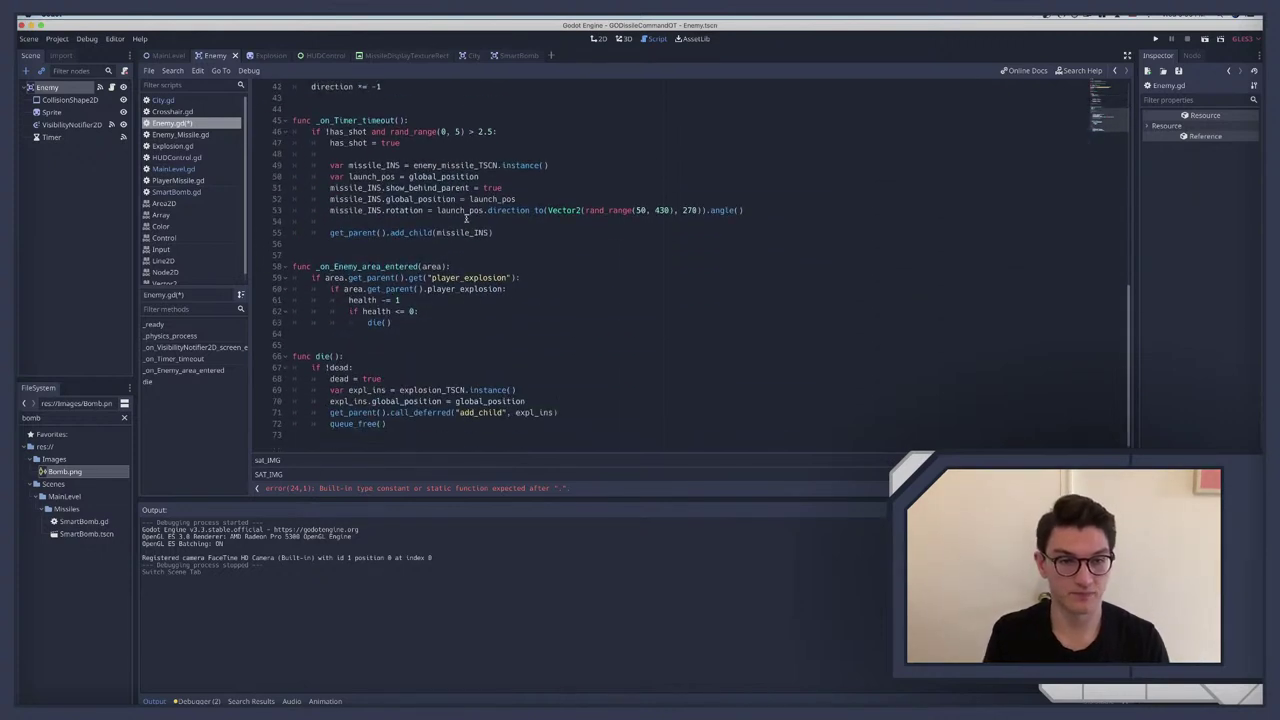
{"action": "key", "text": "super+b"}
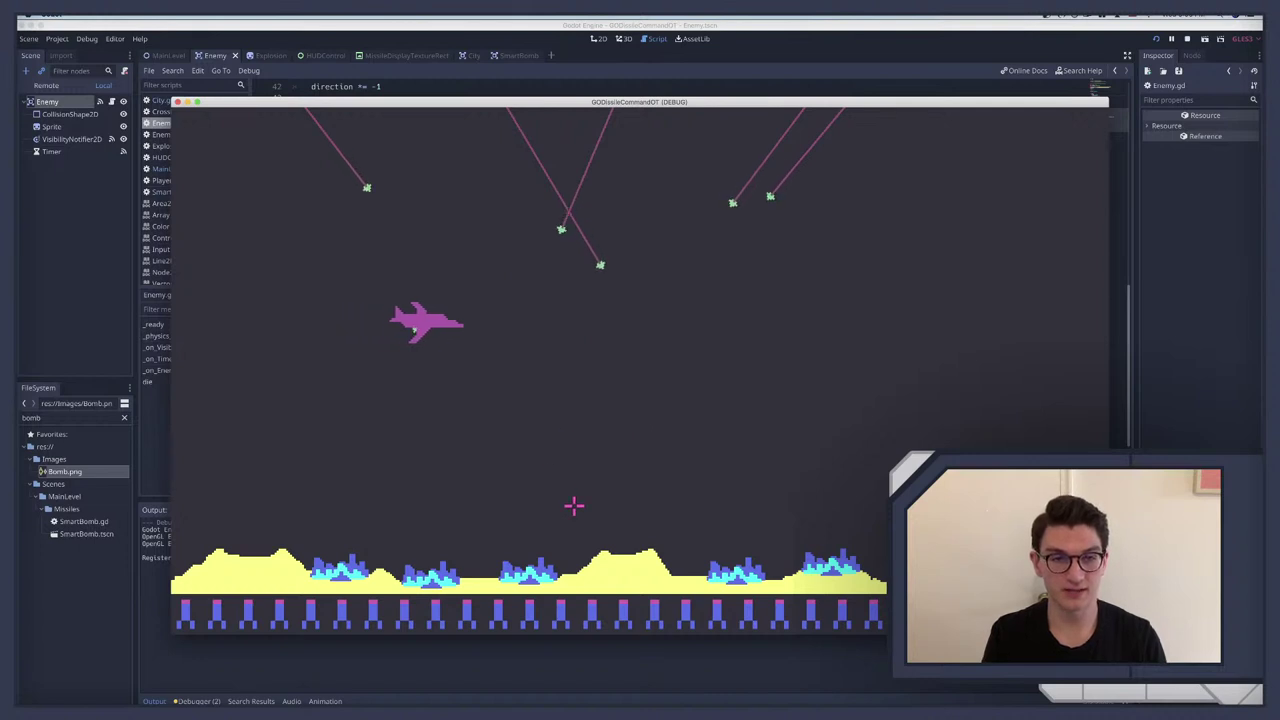
Step: Fire missiles at the bomber, incoming missiles and across the play area until ammo runs out
{"action": "left_click", "coordinate": [600, 333]}
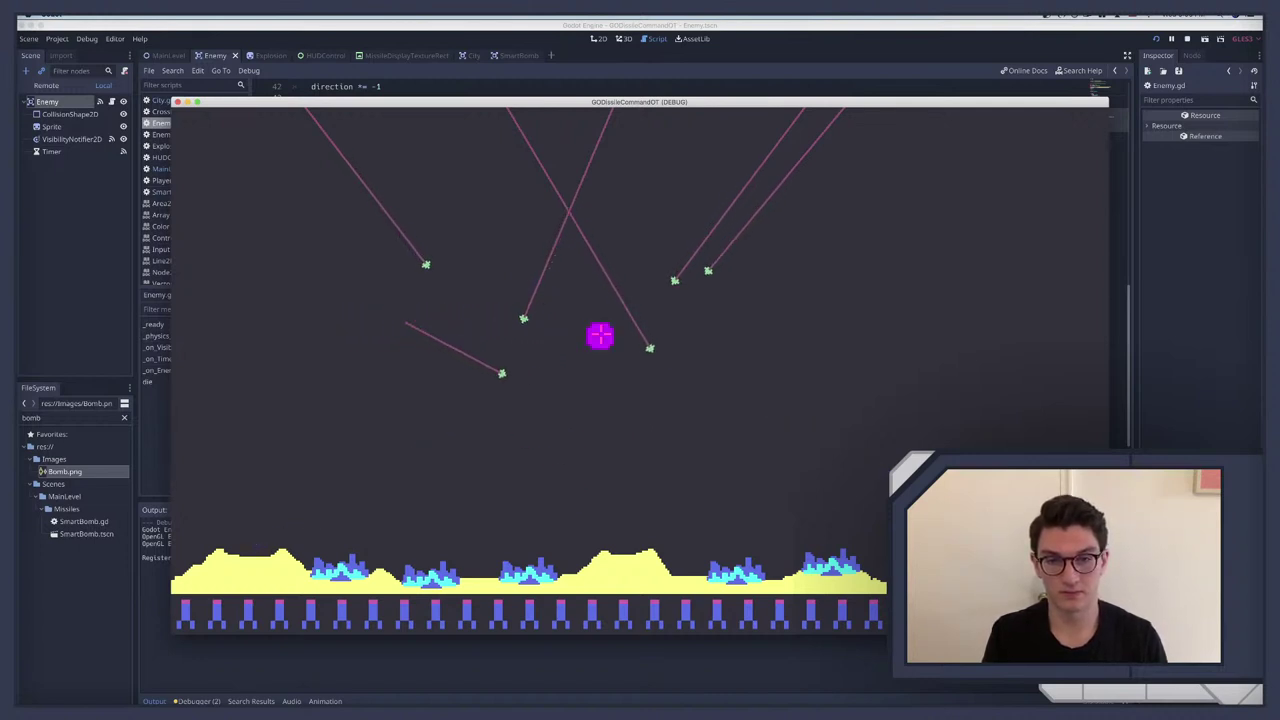
{"action": "left_click", "coordinate": [563, 406]}
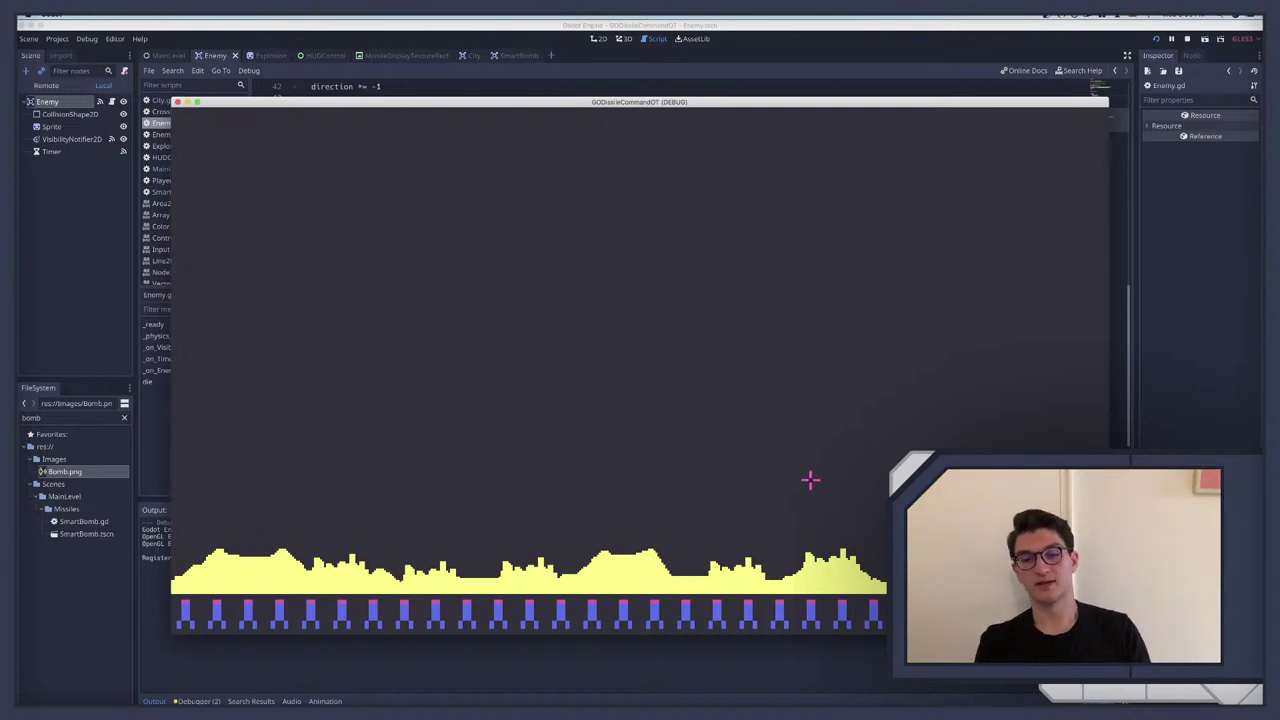
{"action": "left_click", "coordinate": [824, 572]}
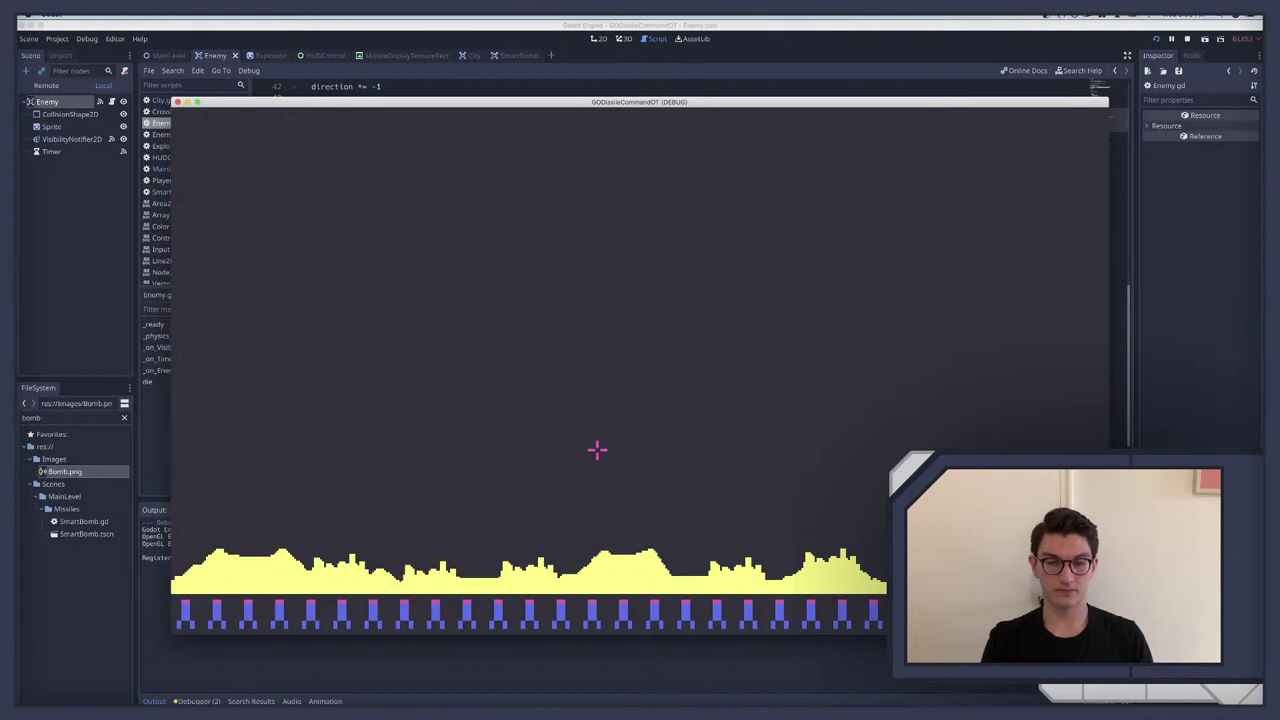
{"action": "left_click", "coordinate": [698, 380]}
{"action": "left_click", "coordinate": [450, 350]}
{"action": "left_click", "coordinate": [330, 330]}
{"action": "left_click", "coordinate": [266, 374]}
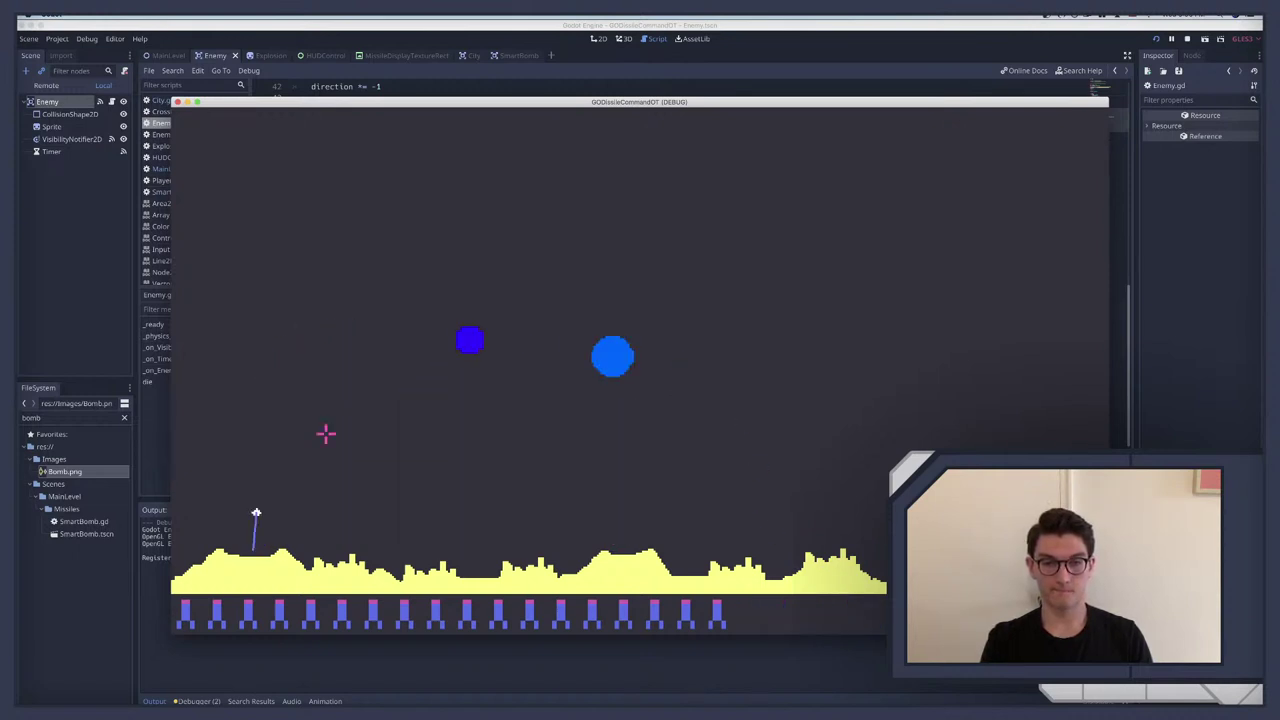
{"action": "left_click", "coordinate": [457, 463]}
{"action": "left_click", "coordinate": [540, 474]}
{"action": "left_click", "coordinate": [309, 394]}
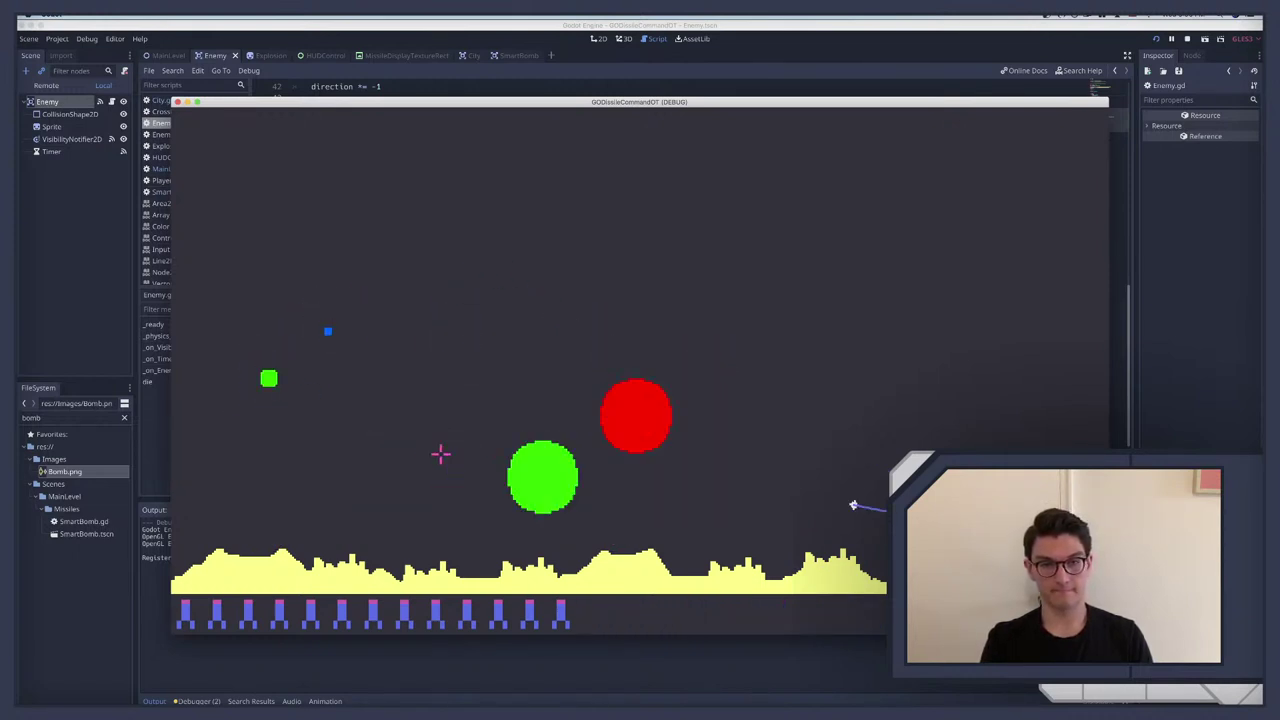
{"action": "left_click", "coordinate": [440, 451]}
{"action": "left_click", "coordinate": [466, 274]}
{"action": "left_click", "coordinate": [569, 435]}
{"action": "left_click", "coordinate": [591, 346]}
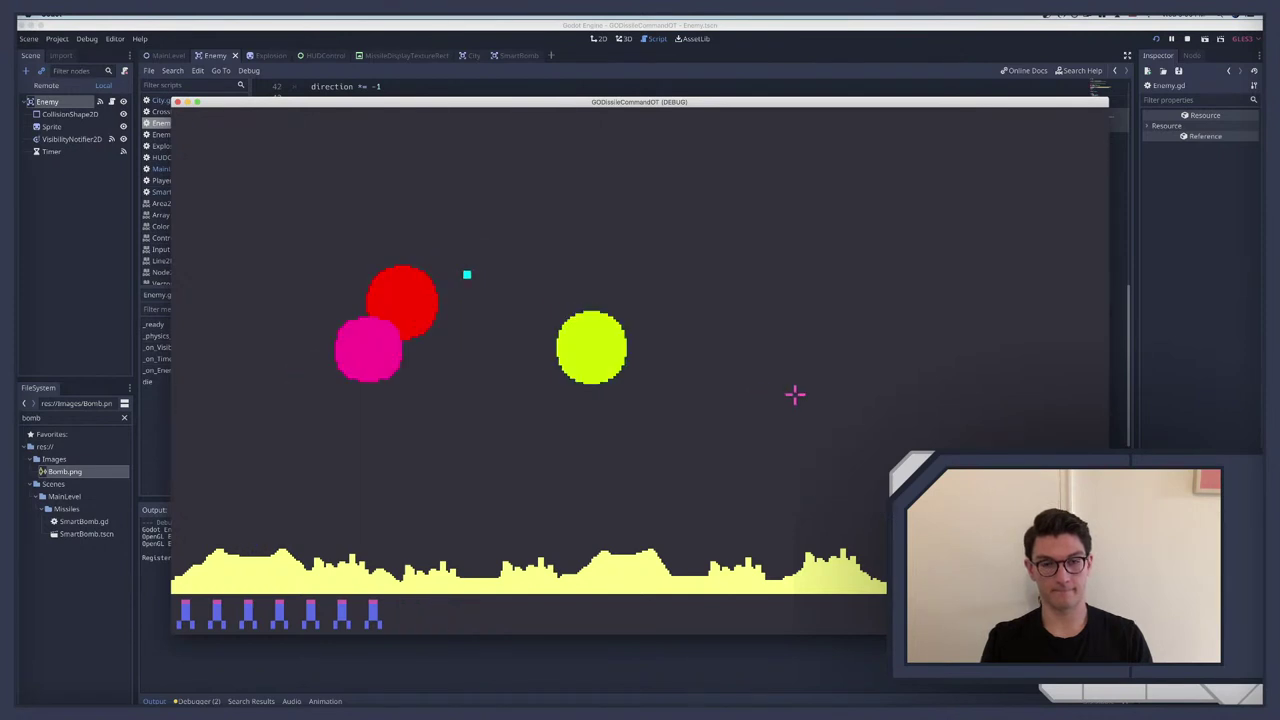
{"action": "left_click", "coordinate": [489, 306]}
{"action": "left_click", "coordinate": [677, 289]}
{"action": "left_click", "coordinate": [551, 300]}
{"action": "left_click", "coordinate": [710, 435]}
{"action": "left_click", "coordinate": [786, 355]}
{"action": "left_click", "coordinate": [771, 311]}
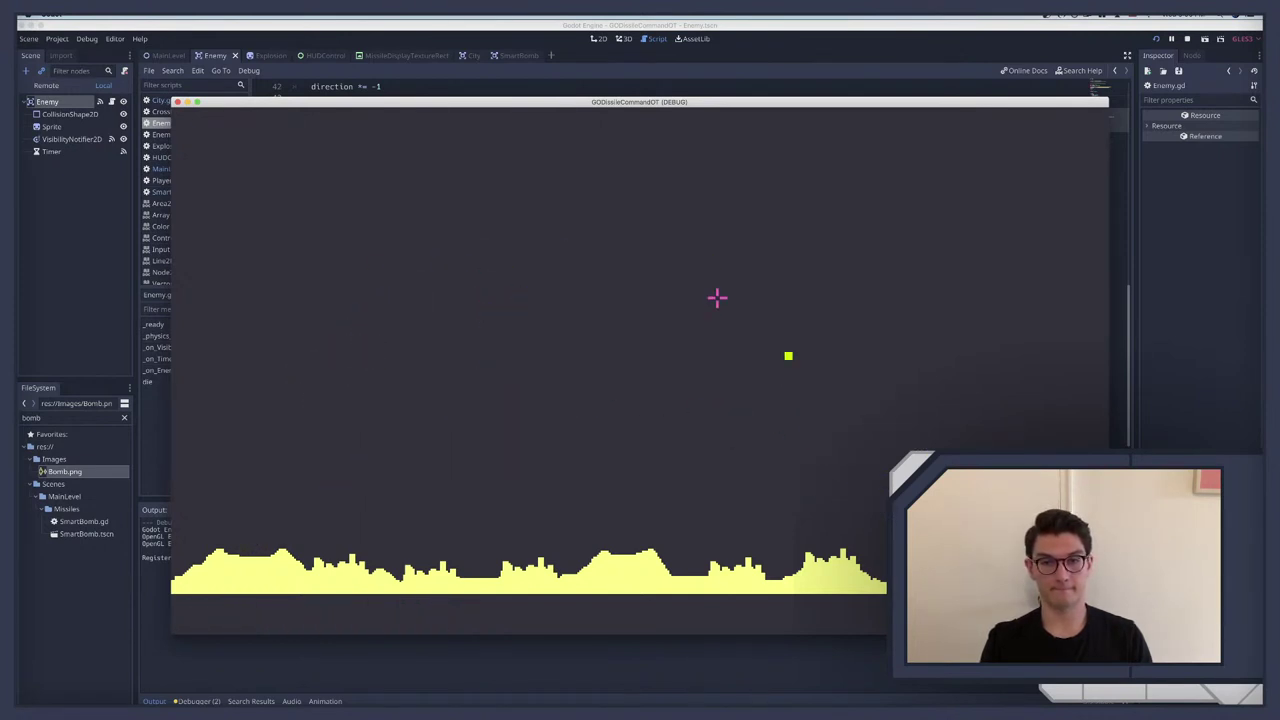
{"action": "left_click", "coordinate": [674, 289]}
{"action": "left_click", "coordinate": [574, 283]}
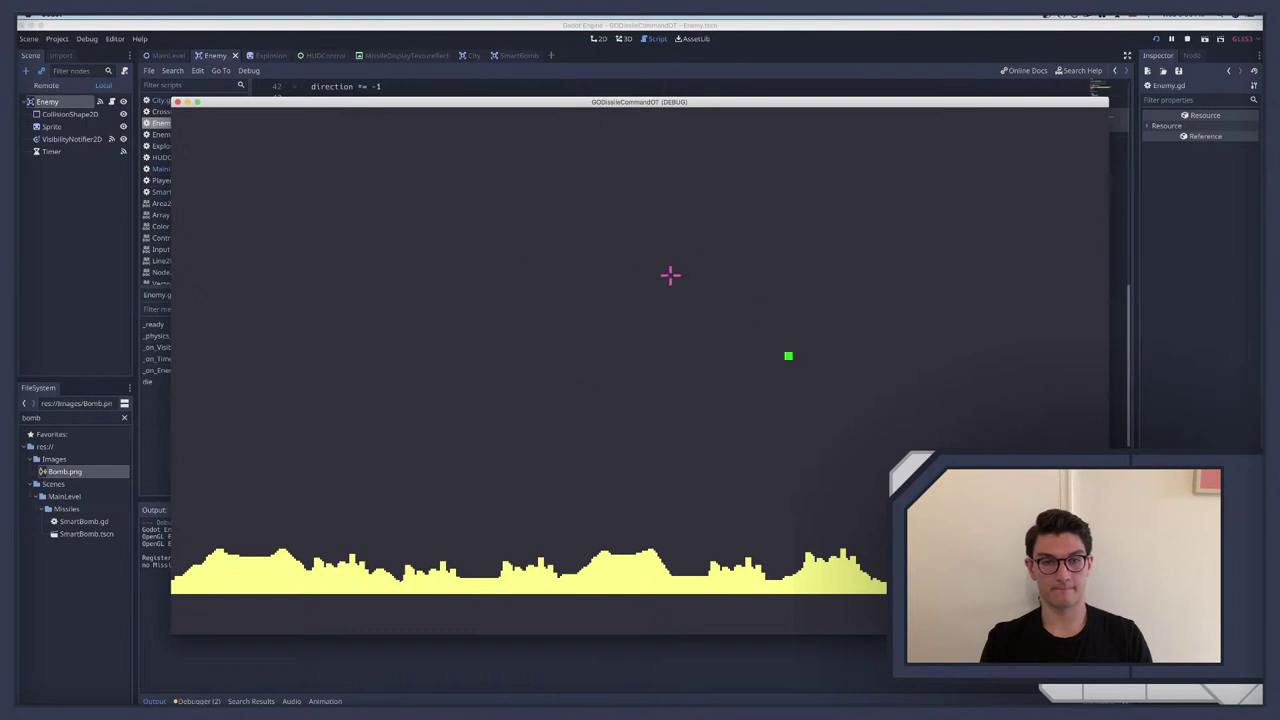
Step: Keep firing with no ammo left so Output repeatedly prints 'no Missiles'
{"action": "left_click", "coordinate": [571, 329]}
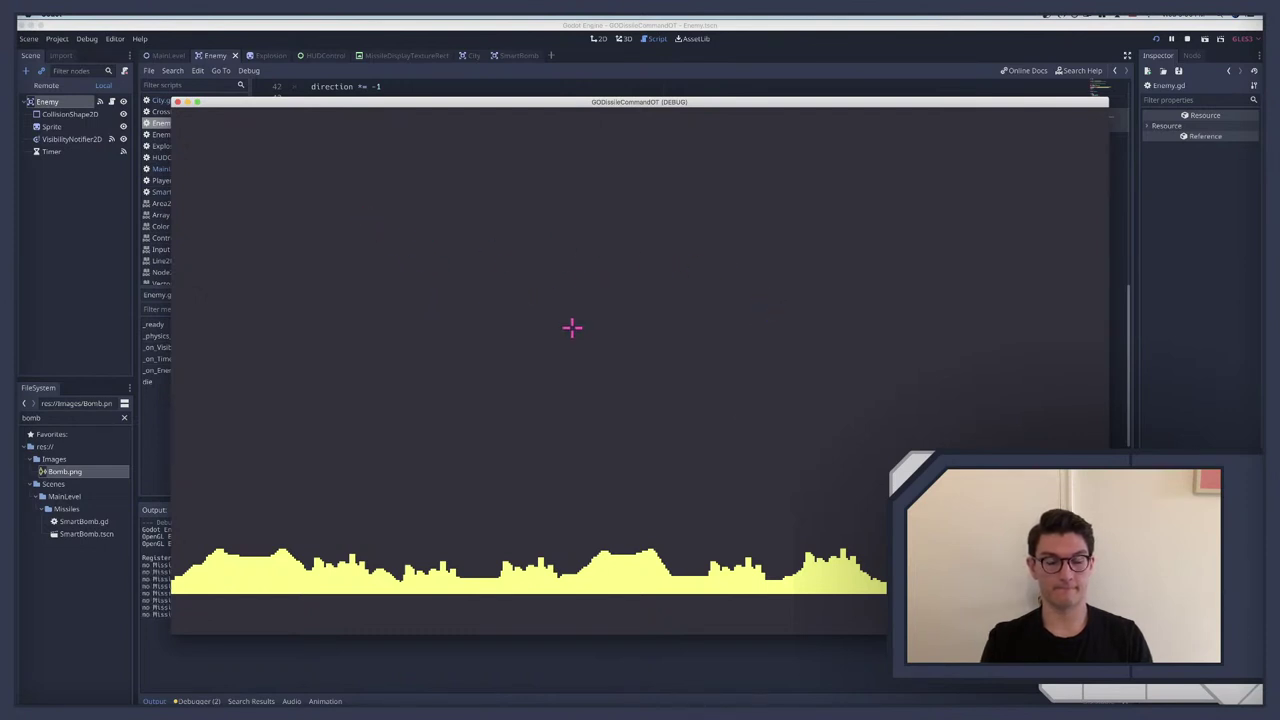
{"action": "left_click", "coordinate": [714, 289]}
{"action": "left_click", "coordinate": [714, 292]}
{"action": "left_click", "coordinate": [631, 377]}
{"action": "left_click", "coordinate": [631, 377]}
{"action": "left_click", "coordinate": [792, 333]}
{"action": "left_click", "coordinate": [471, 283]}
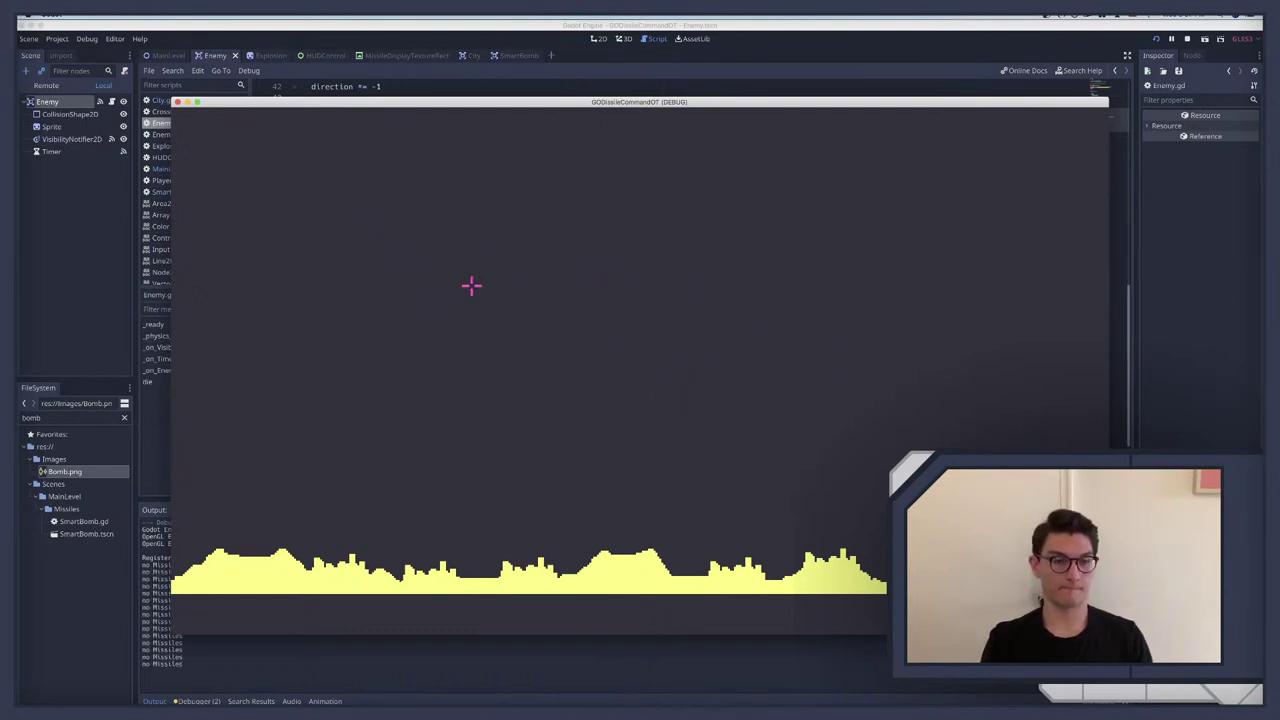
{"action": "left_click", "coordinate": [466, 291]}
{"action": "left_click", "coordinate": [466, 291]}
{"action": "left_click", "coordinate": [810, 357]}
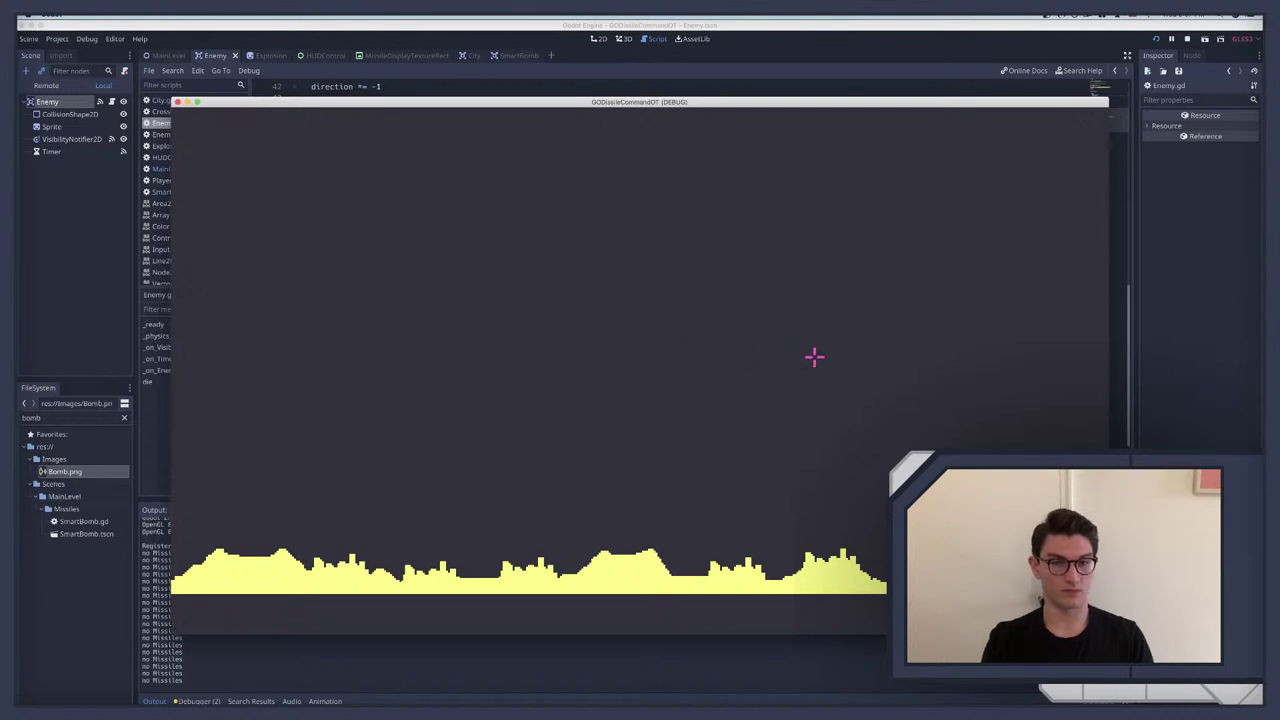
{"action": "left_click", "coordinate": [795, 356]}
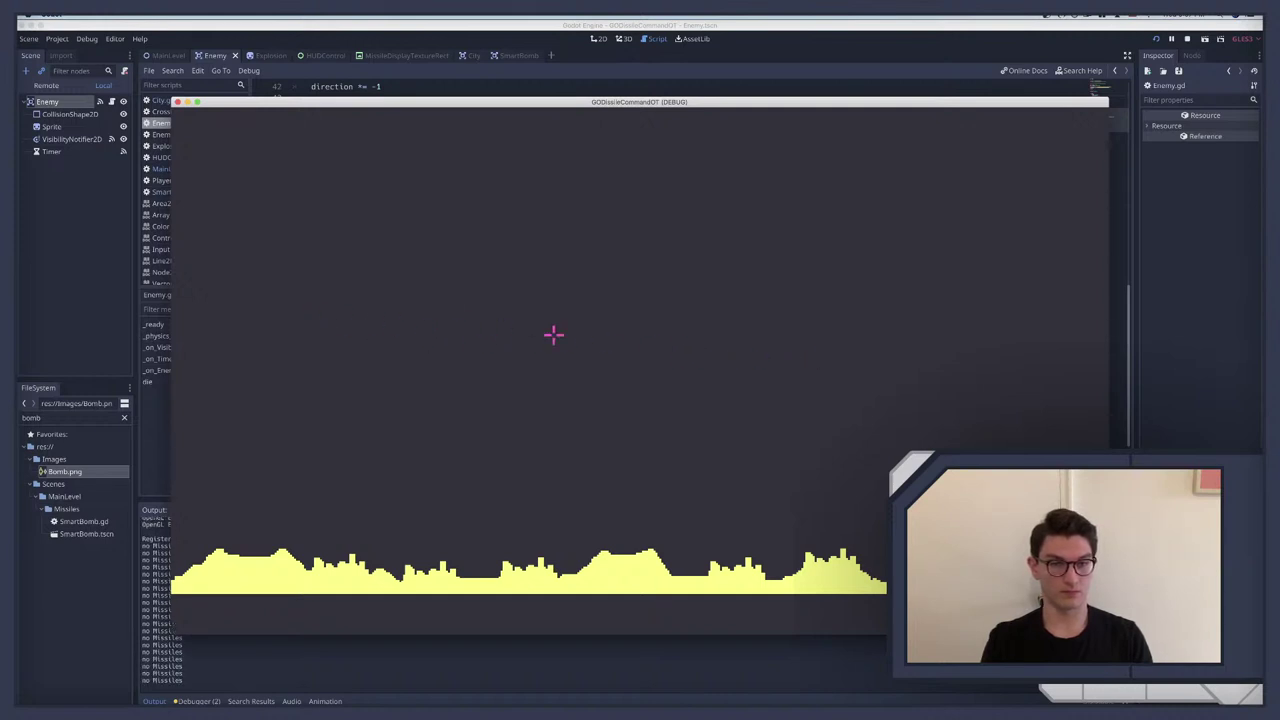
{"action": "left_click", "coordinate": [455, 347]}
{"action": "left_click", "coordinate": [751, 356]}
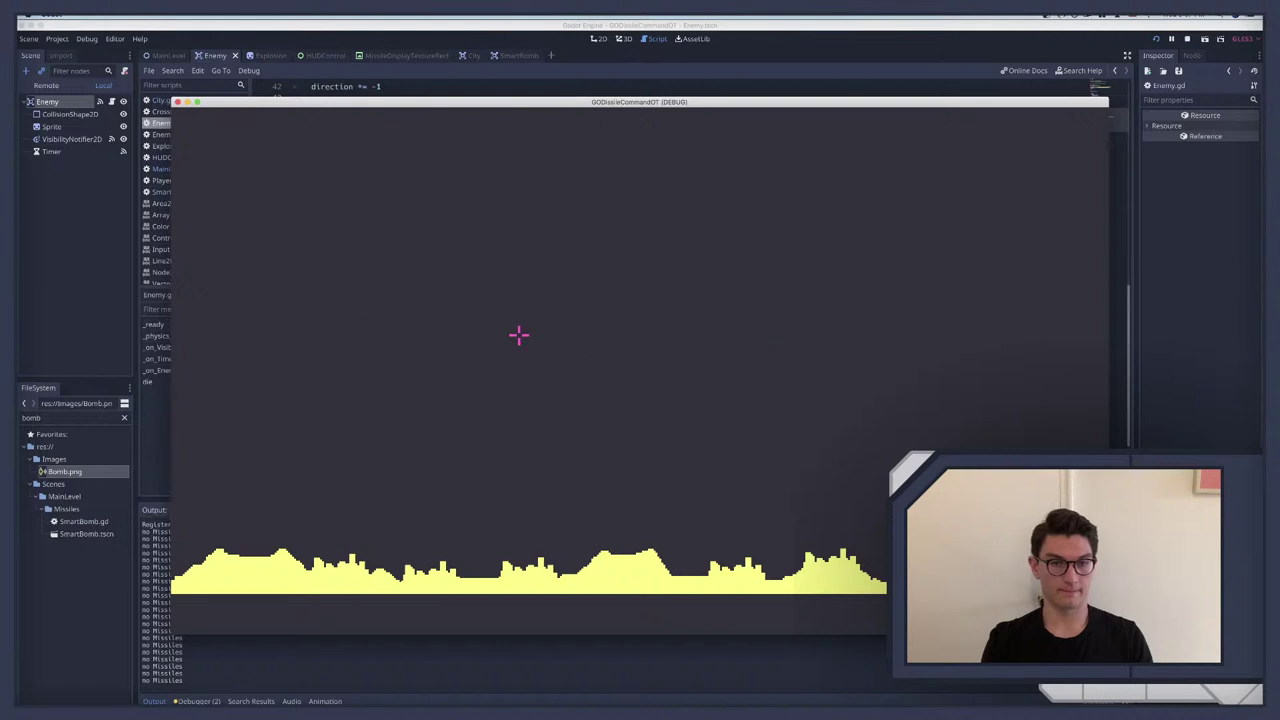
{"action": "left_click", "coordinate": [518, 330]}
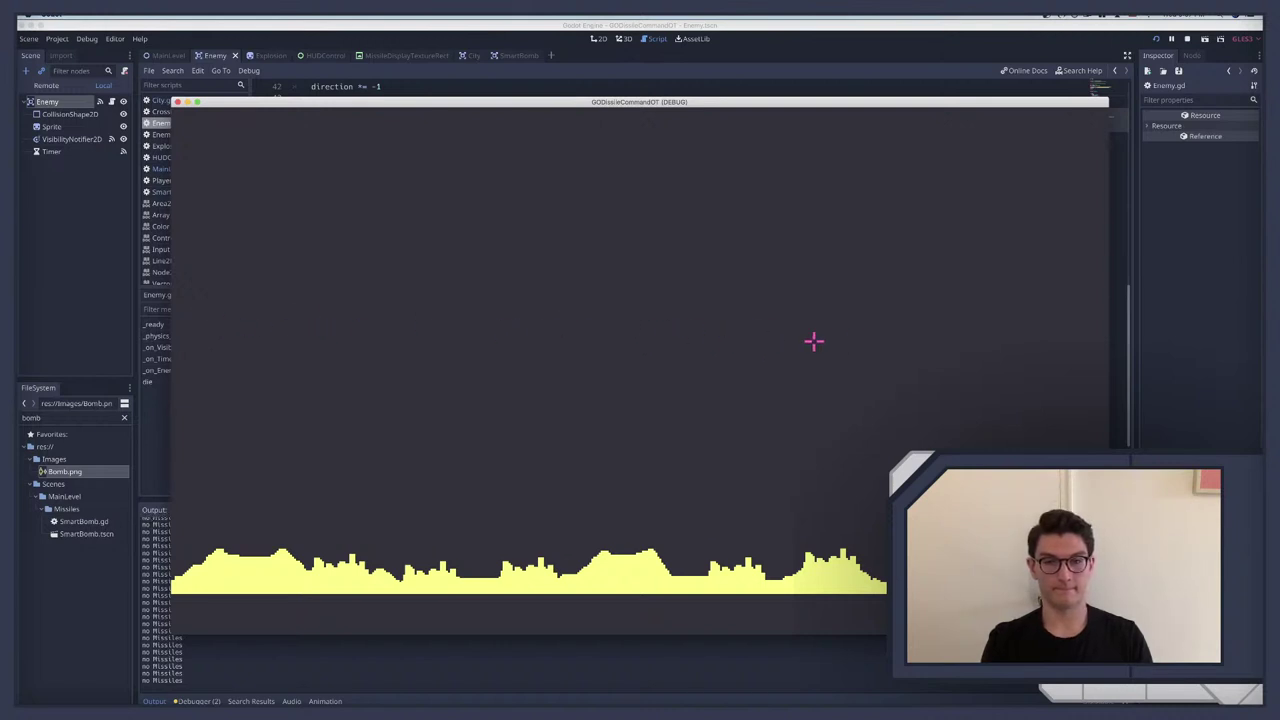
Step: Stop the running game and switch to the SmartBomb scene
{"action": "key", "text": "F8"}
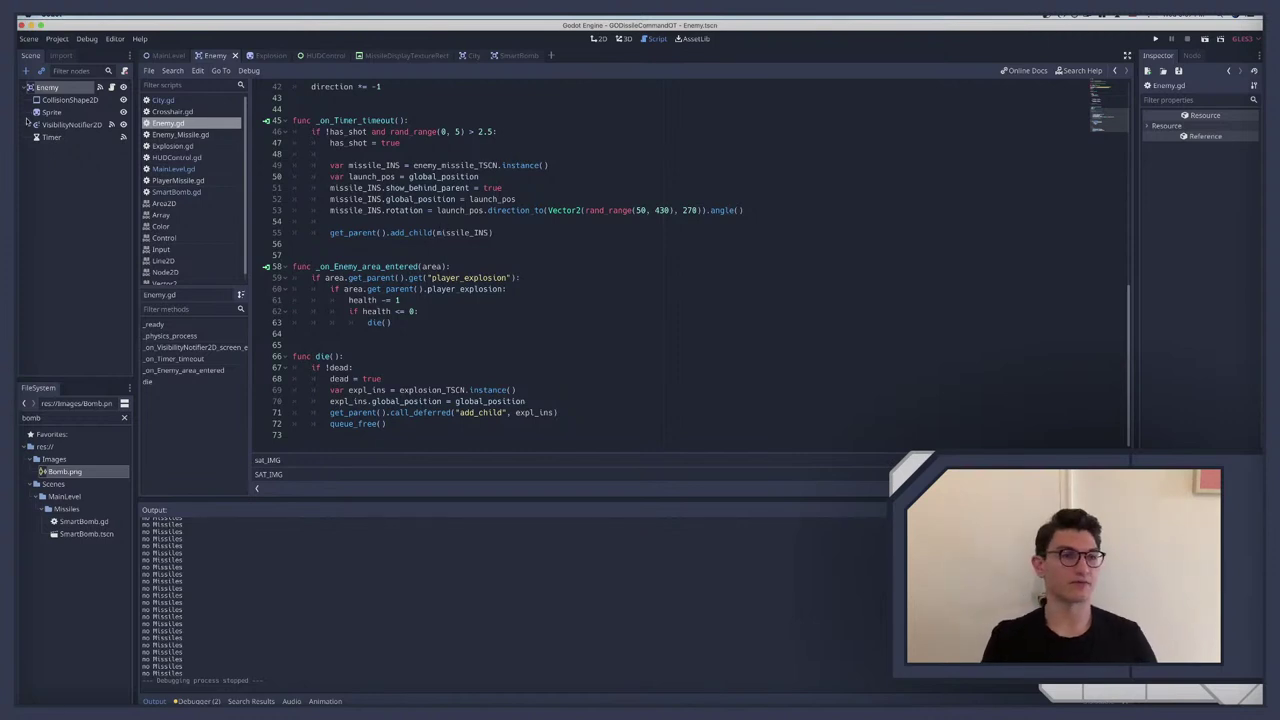
{"action": "left_click", "coordinate": [163, 55]}
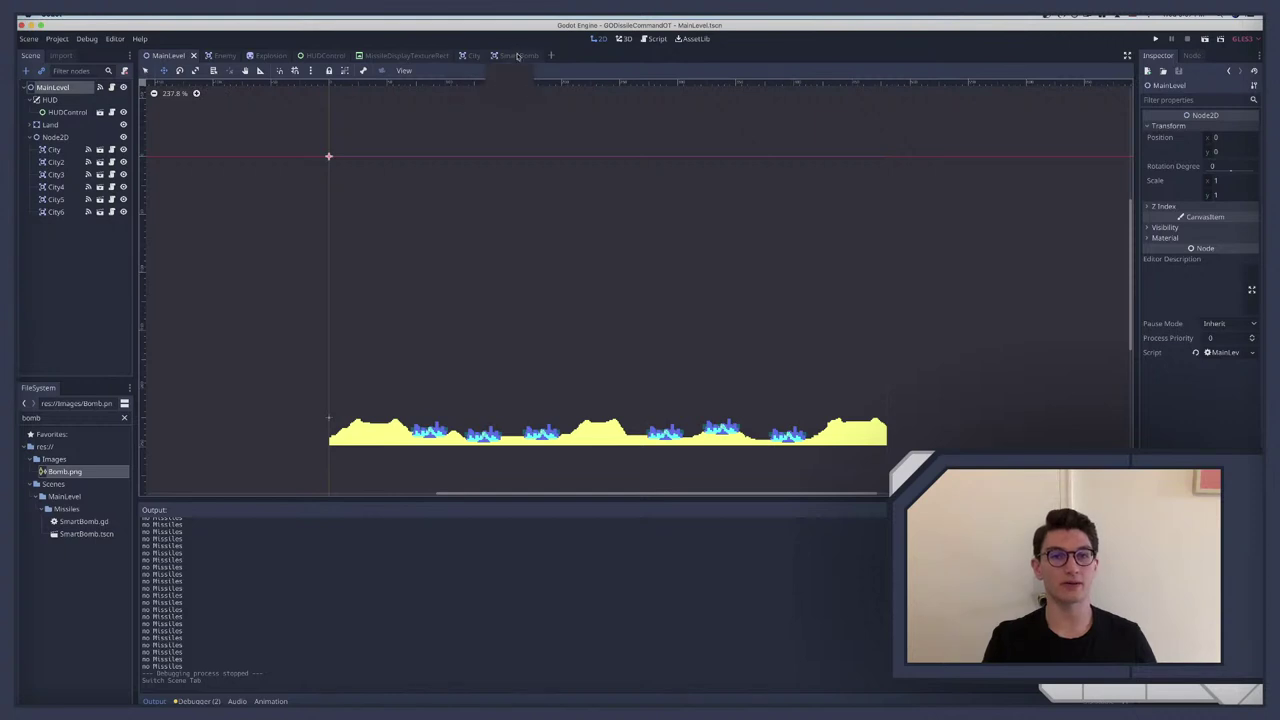
{"action": "left_click", "coordinate": [518, 56]}
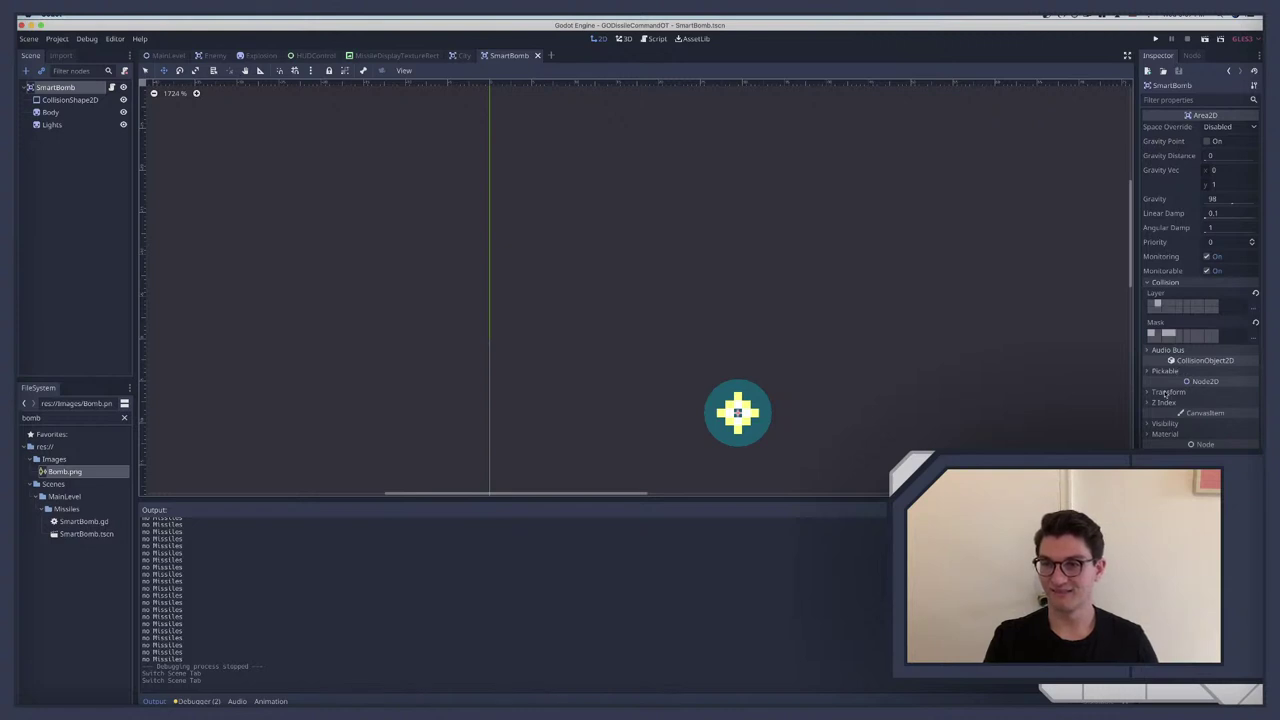
Step: Revert the bomb's Transform Position to 0, 0 and save the SmartBomb scene
{"action": "left_click", "coordinate": [1167, 392]}
{"action": "left_click", "coordinate": [1198, 404]}
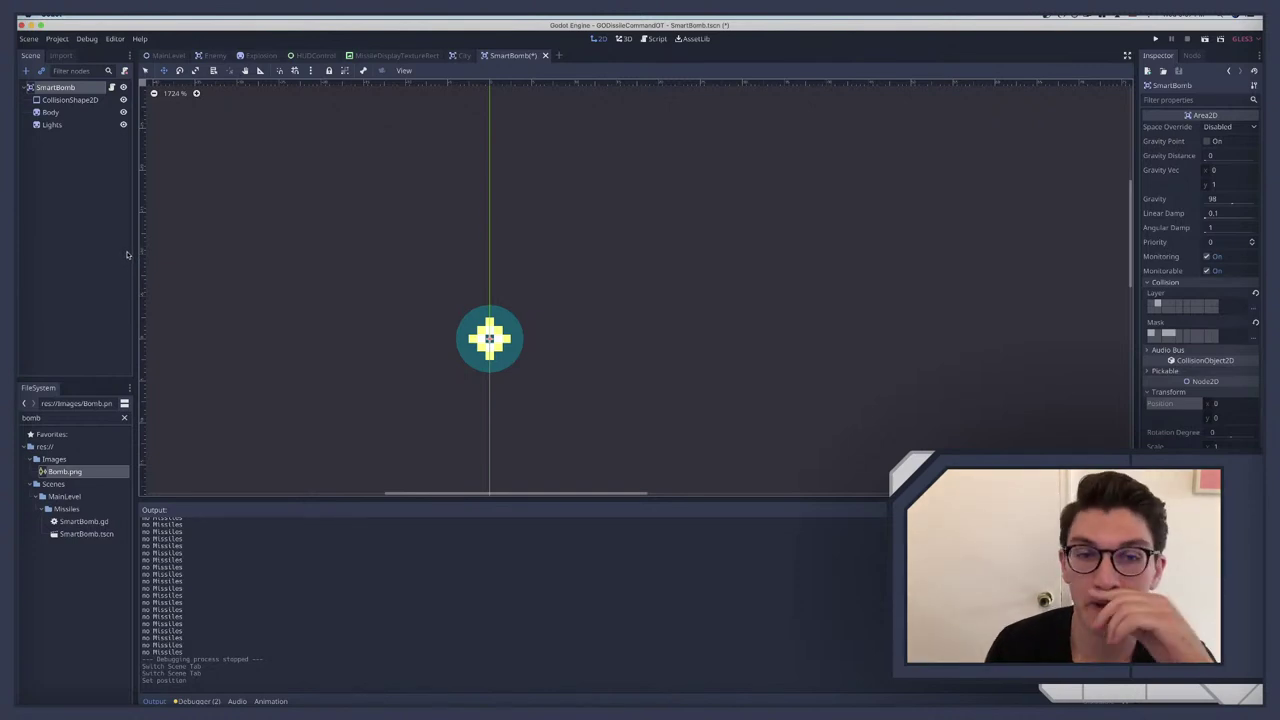
{"action": "key", "text": "super+s"}
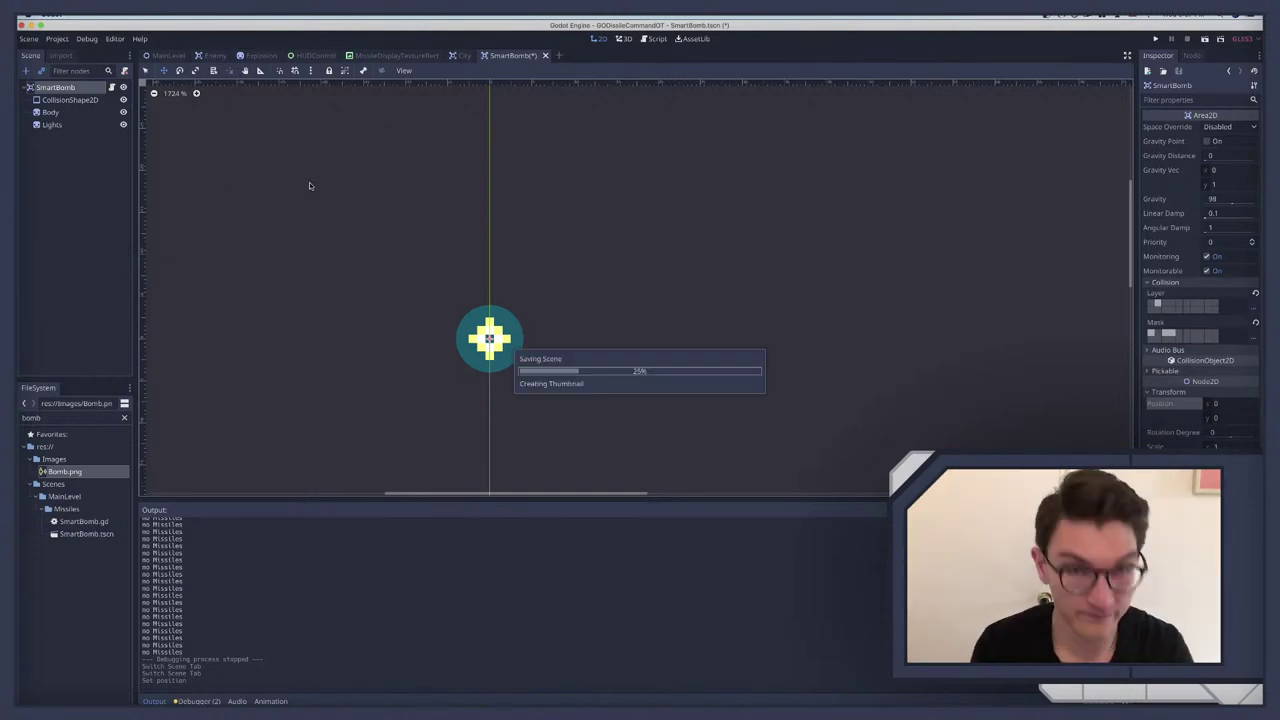
Step: Open the MainLevel script from the MainLevel scene and clear its selection
{"action": "left_click", "coordinate": [167, 56]}
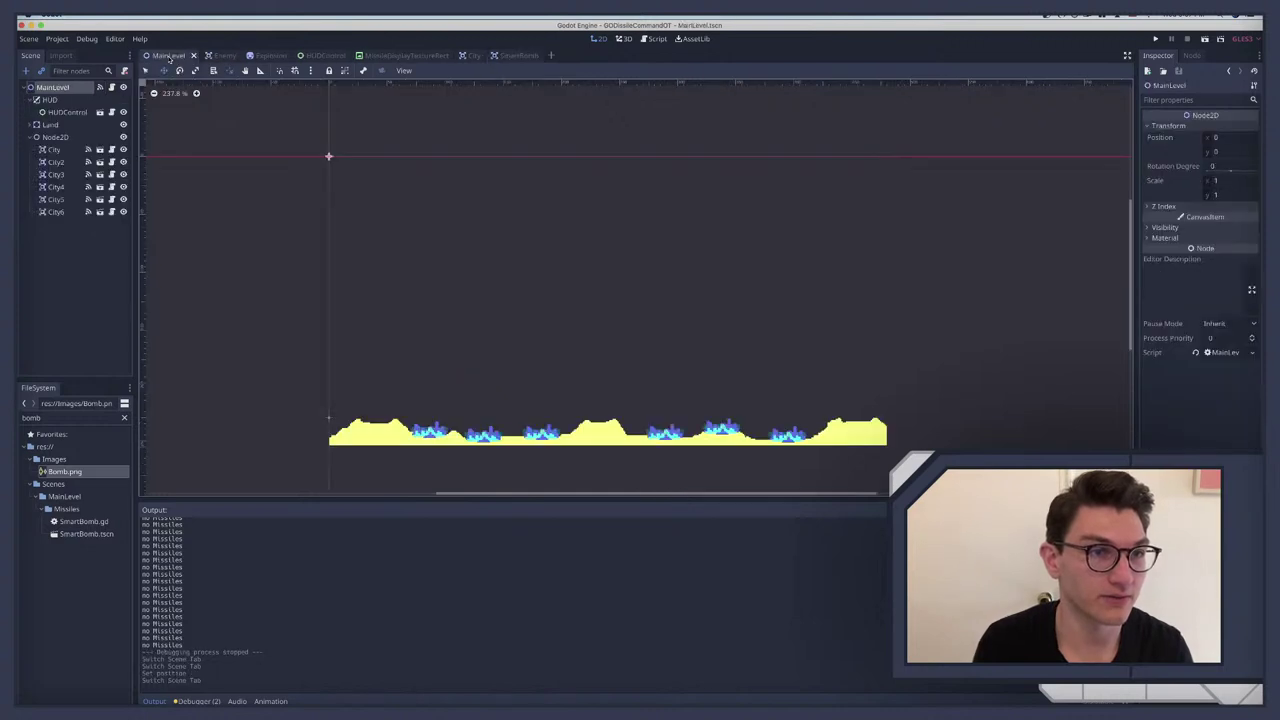
{"action": "left_click", "coordinate": [55, 149]}
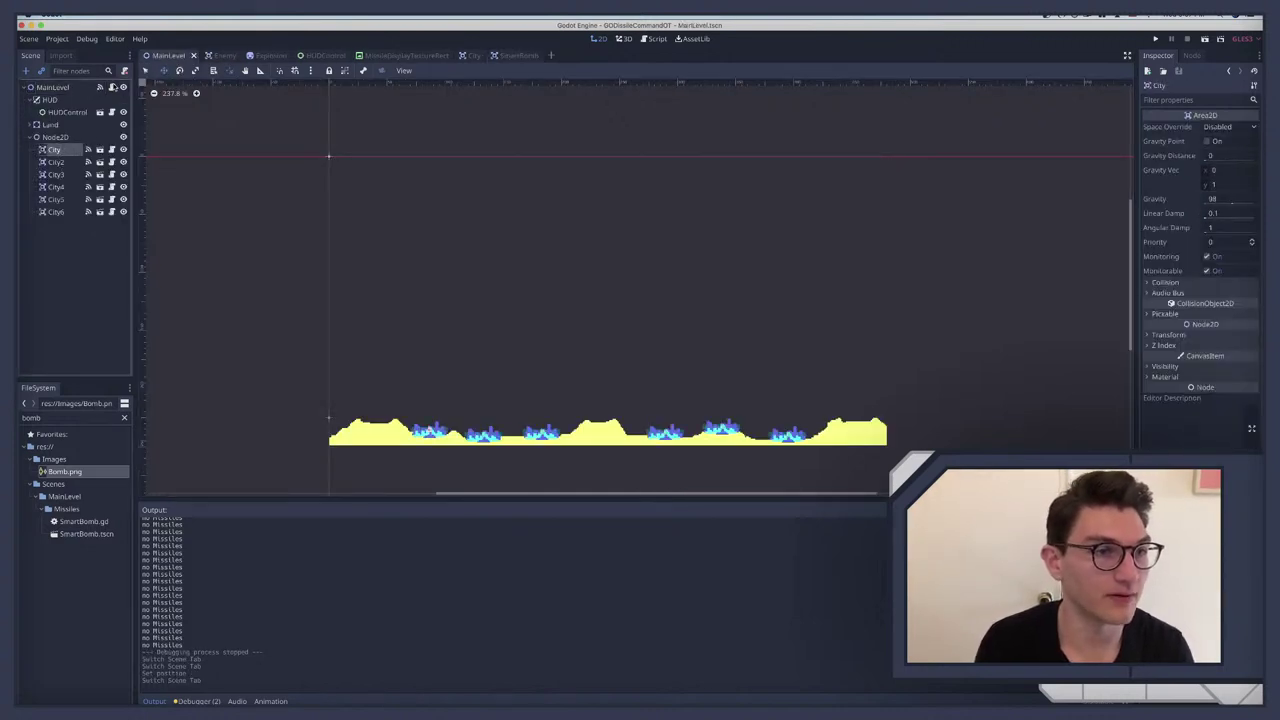
{"action": "left_click", "coordinate": [112, 87]}
{"action": "left_click", "coordinate": [366, 222]}
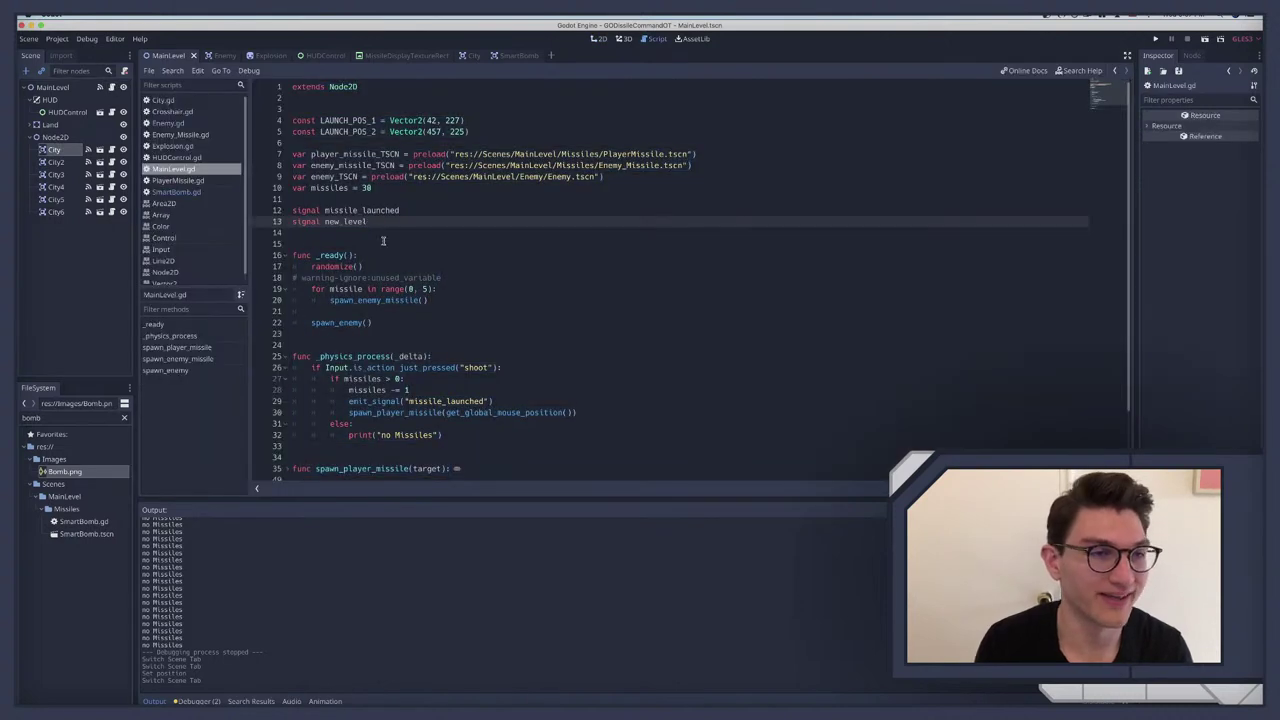
{"action": "scroll", "coordinate": [383, 240], "scroll_direction": "down", "scroll_amount": 3}
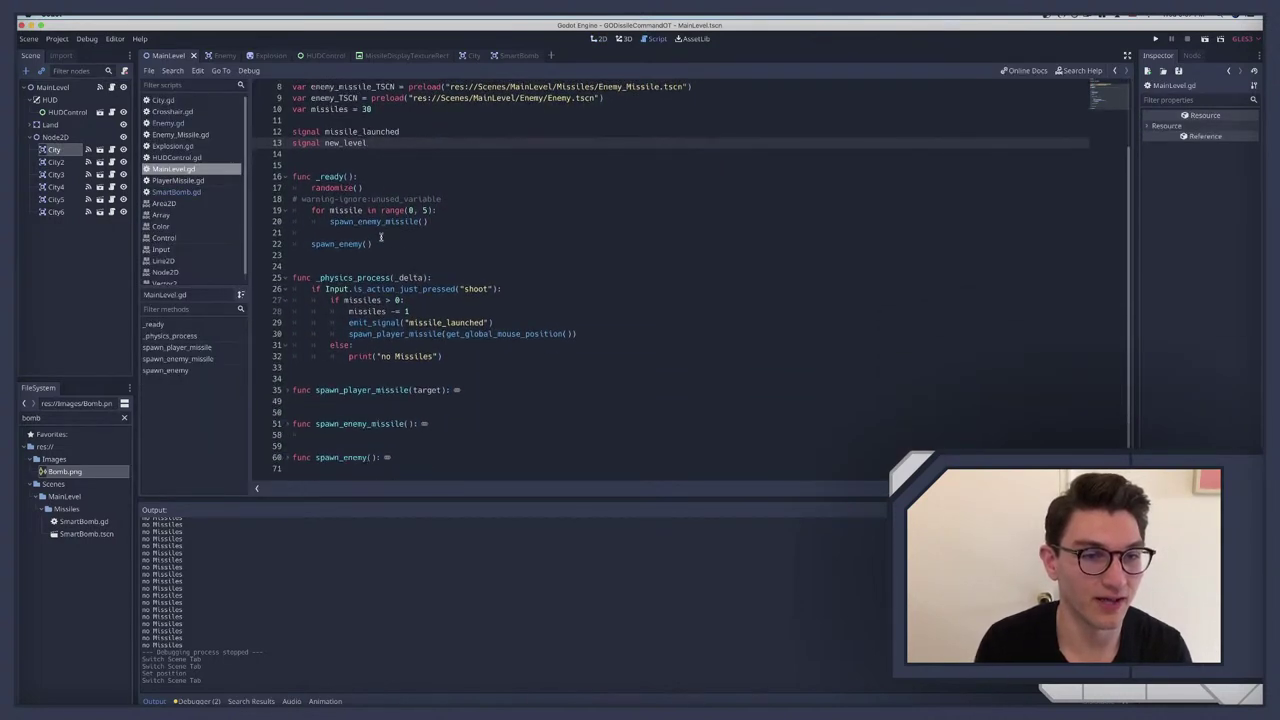
{"action": "scroll", "coordinate": [381, 237], "scroll_direction": "up", "scroll_amount": 2}
Step: Add a `for x in $Node2D.get_children():` loop with an indented body line to _ready
{"action": "left_click", "coordinate": [366, 216]}
{"action": "key", "text": "Return"}
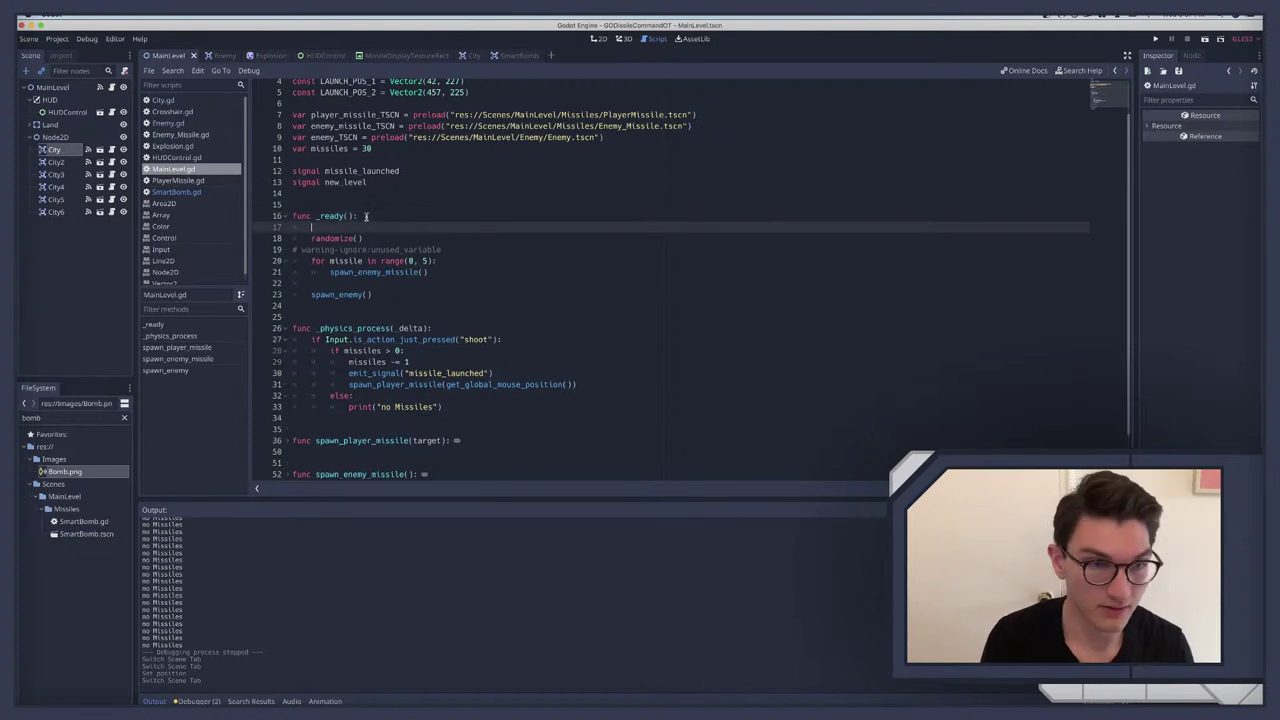
{"action": "type", "text": "for _"}
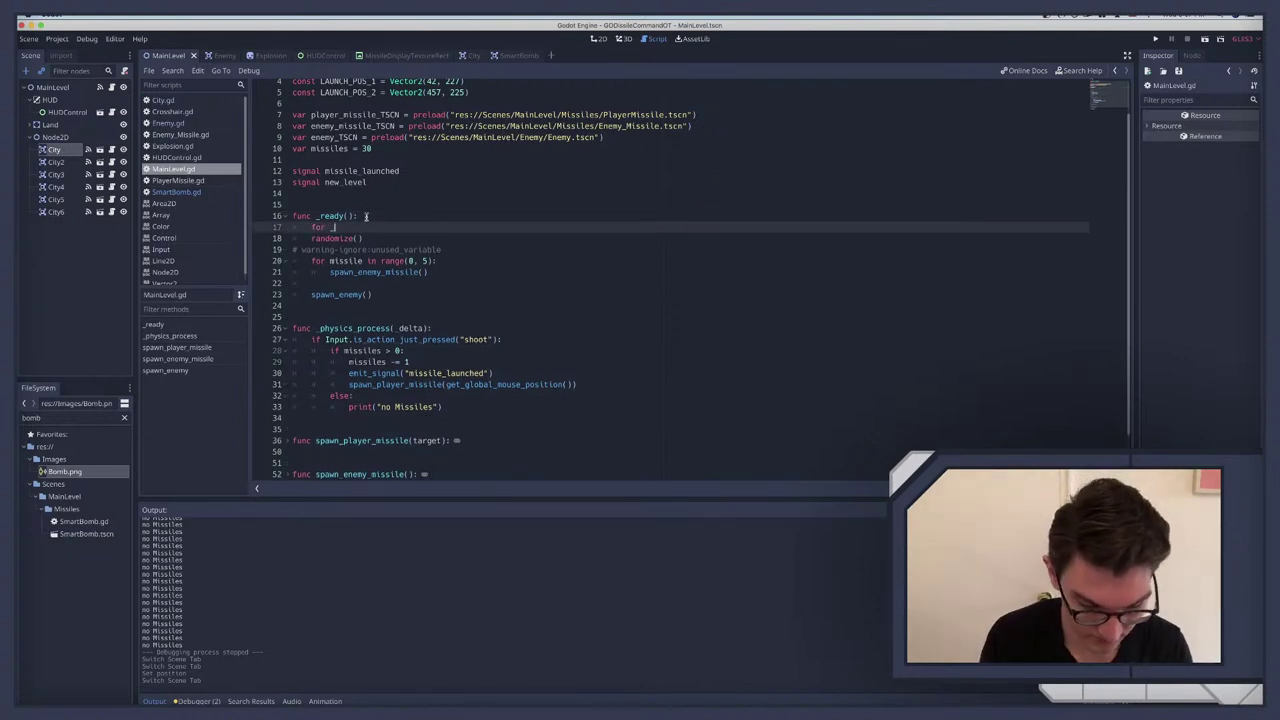
{"action": "type", "text": "x in"}
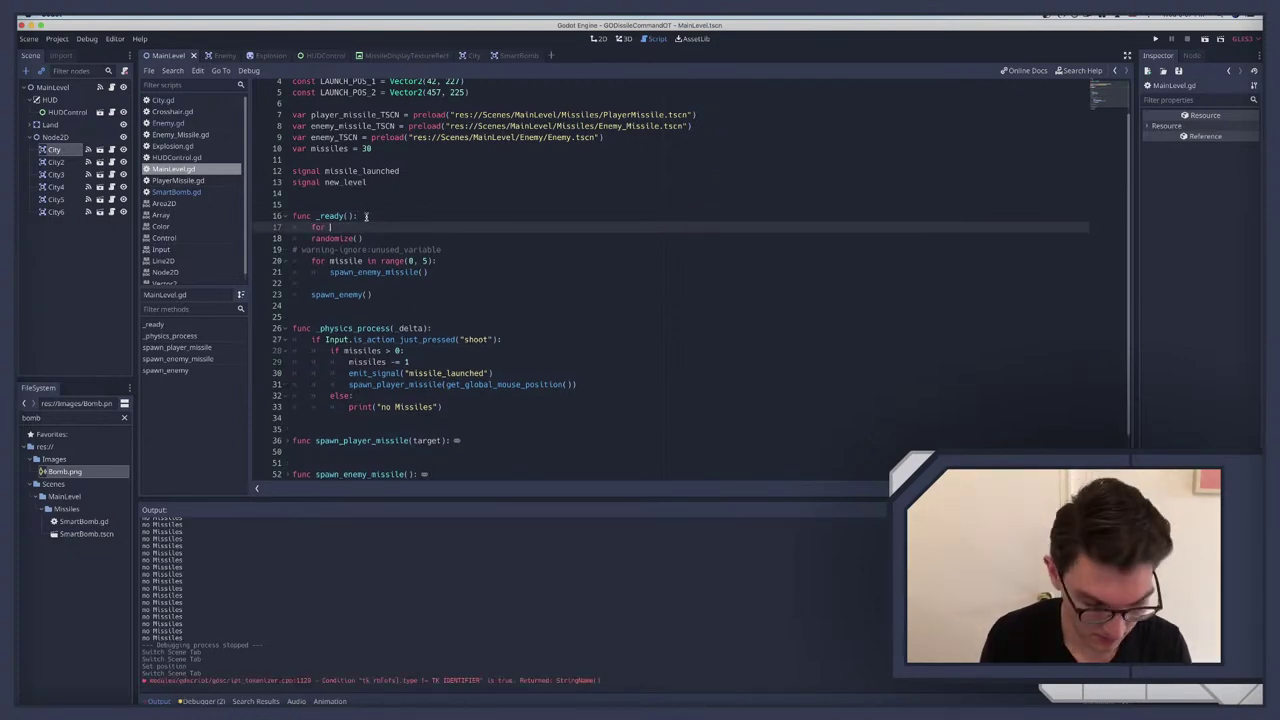
{"action": "type", "text": "x in "}
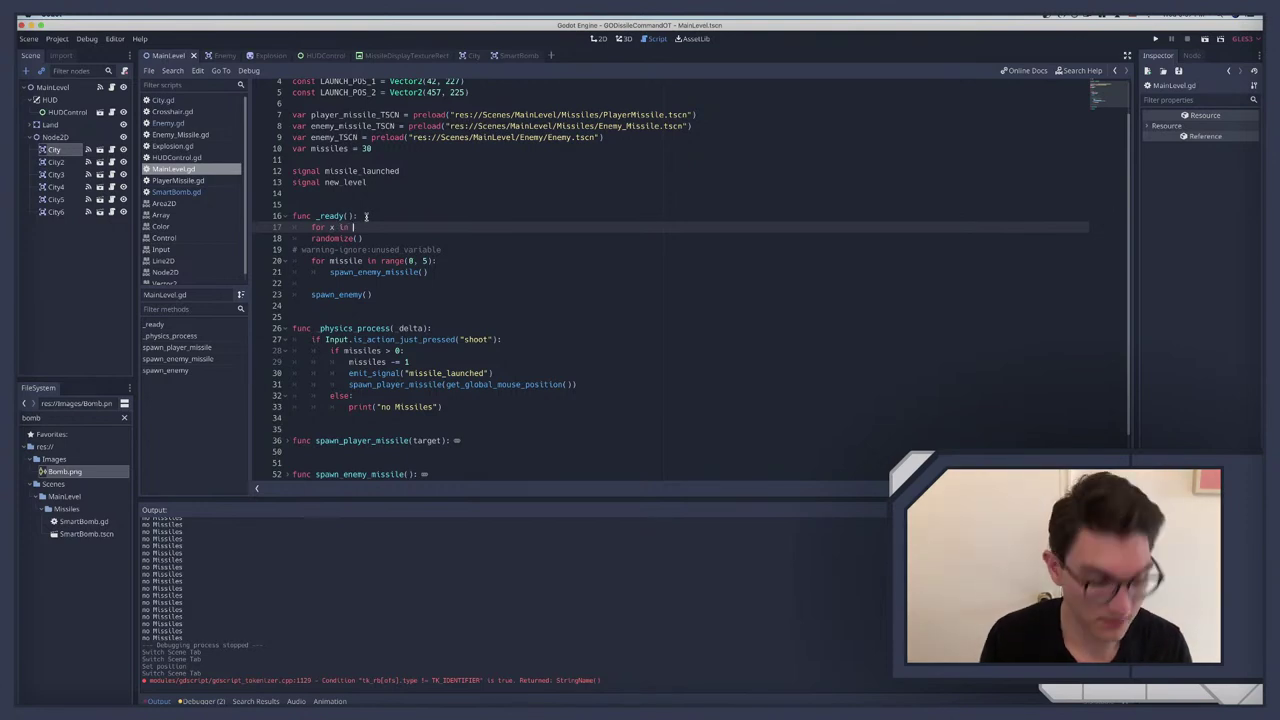
{"action": "type", "text": "$node"}
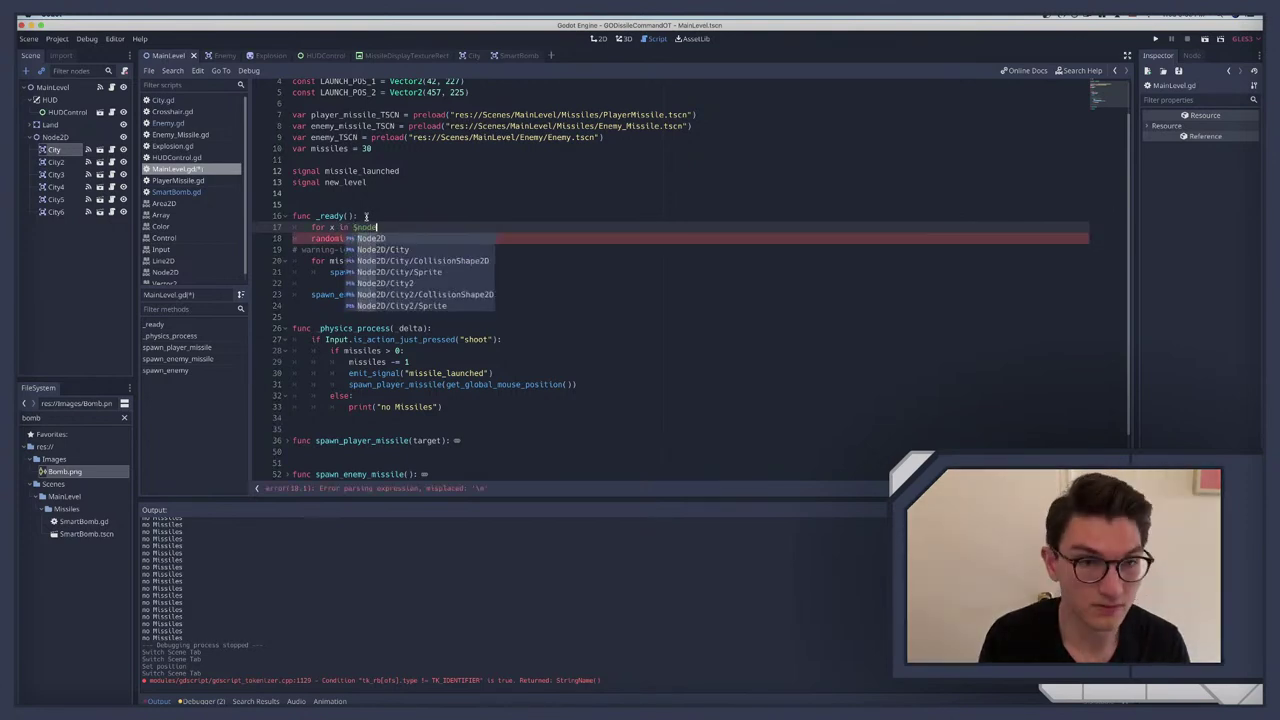
{"action": "key", "text": "Return"}
{"action": "type", "text": ".ge"}
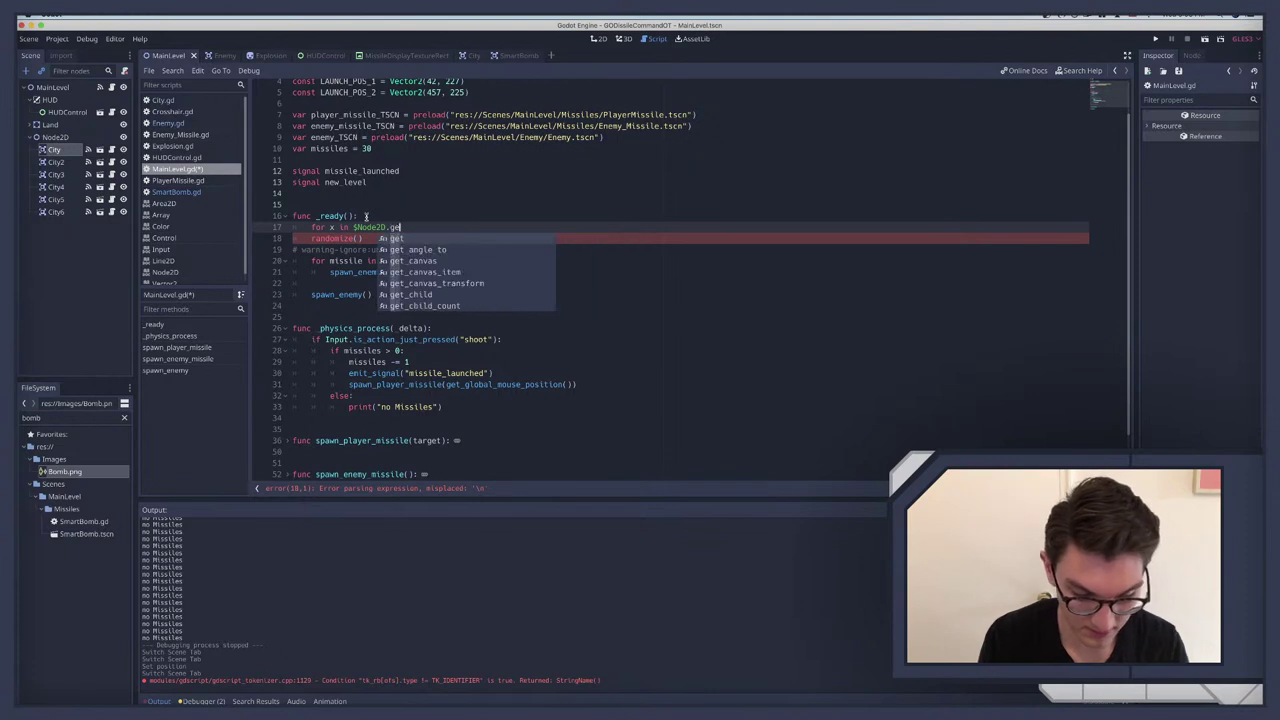
{"action": "type", "text": "t_chi"}
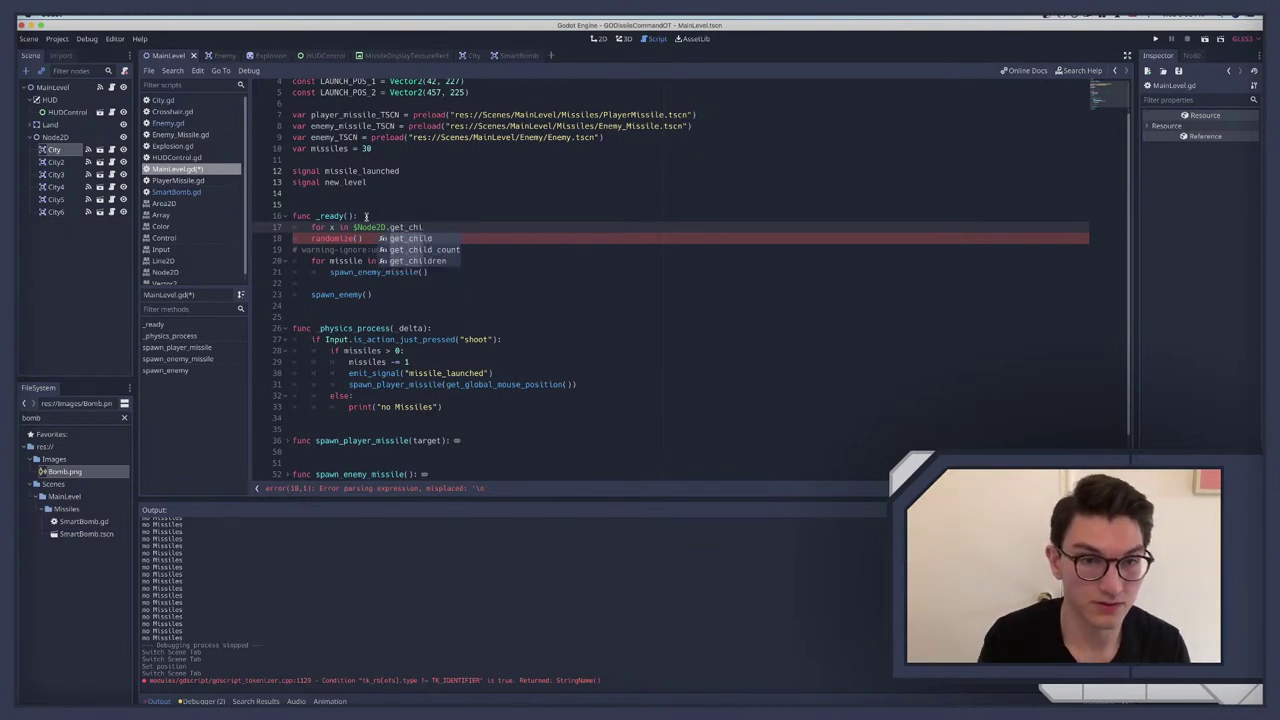
{"action": "key", "text": "Down"}
{"action": "key", "text": "Down"}
{"action": "key", "text": "Return"}
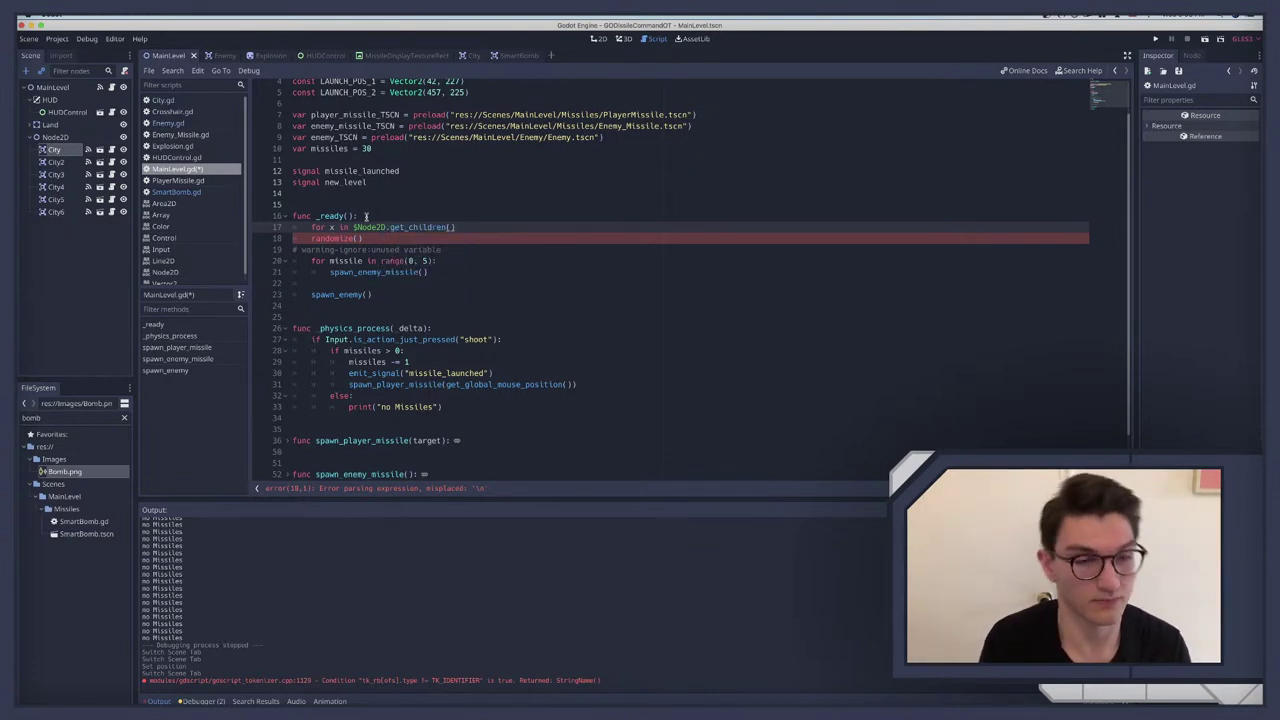
{"action": "type", "text": ":"}
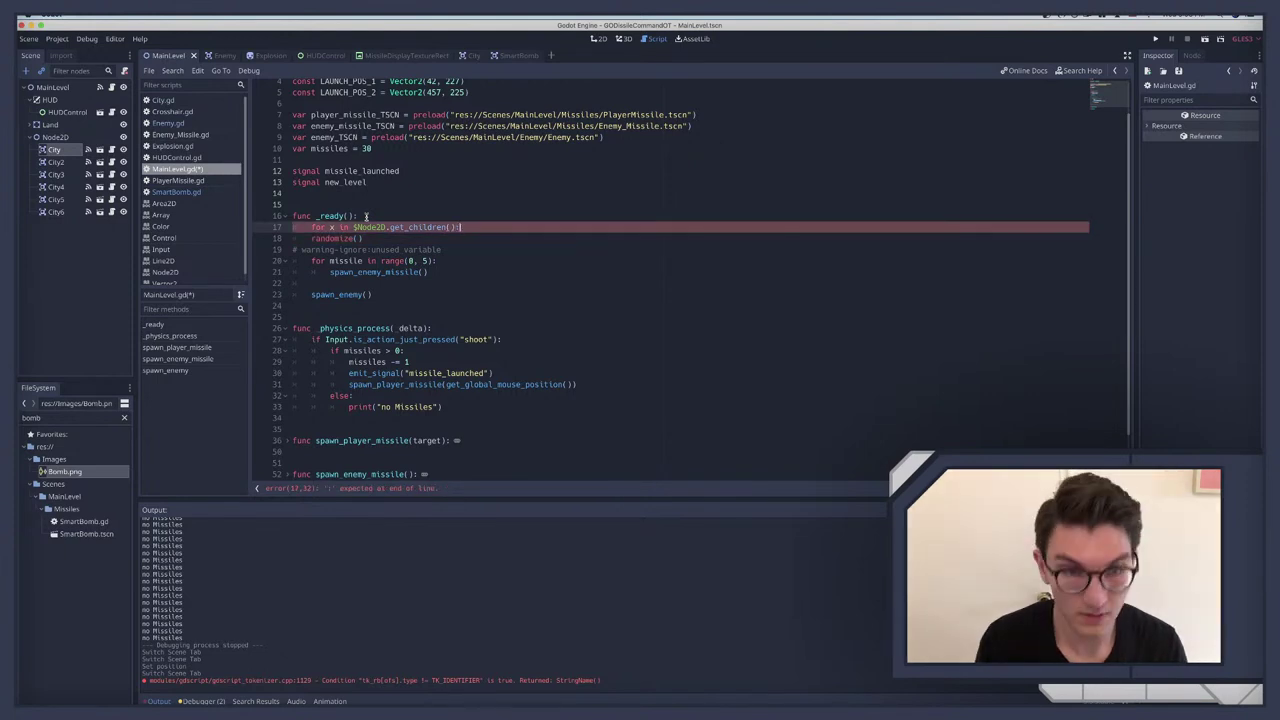
{"action": "key", "text": "Return"}
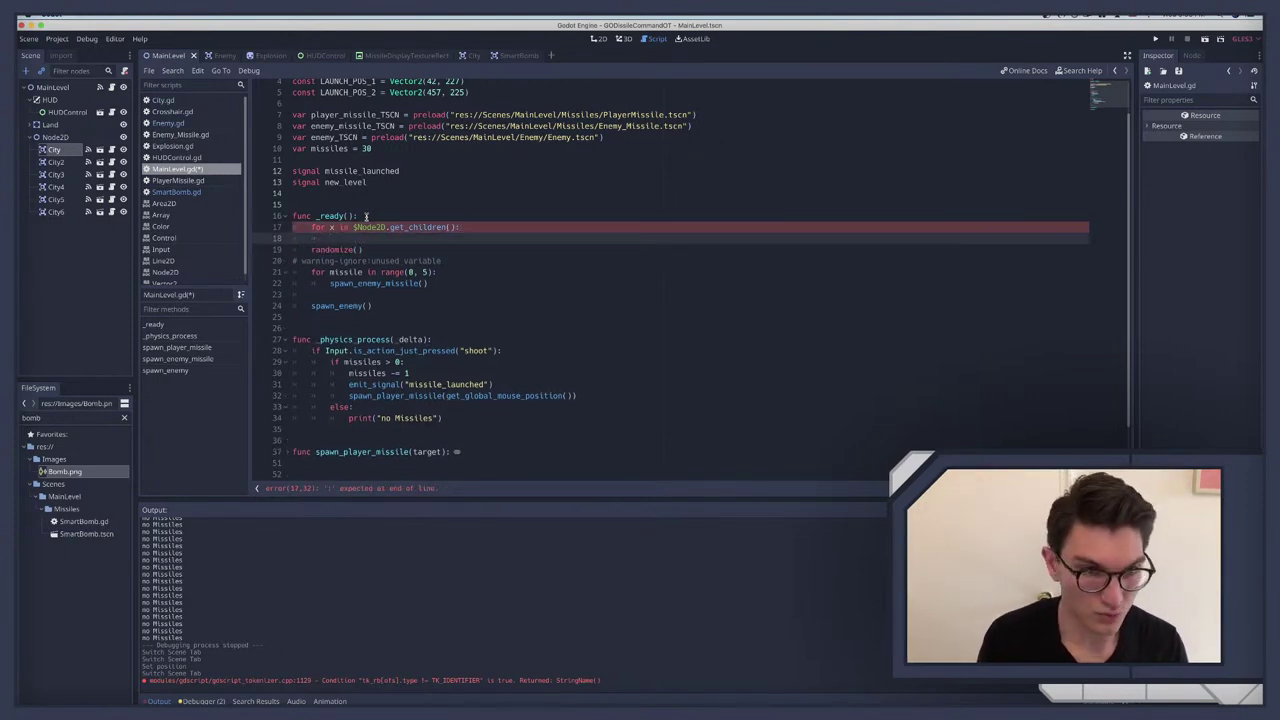
{"action": "key", "text": "Tab"}
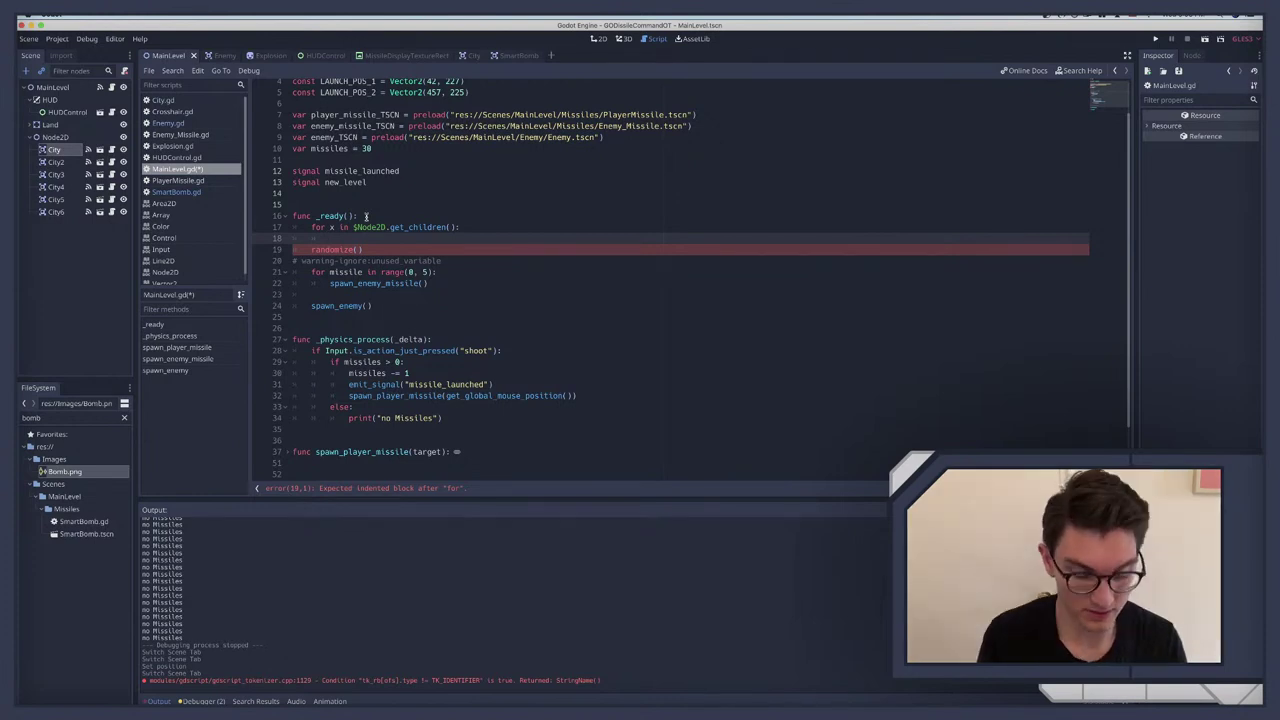
Step: Begin a `var list = [` line at the top of _ready
{"action": "left_click", "coordinate": [369, 217]}
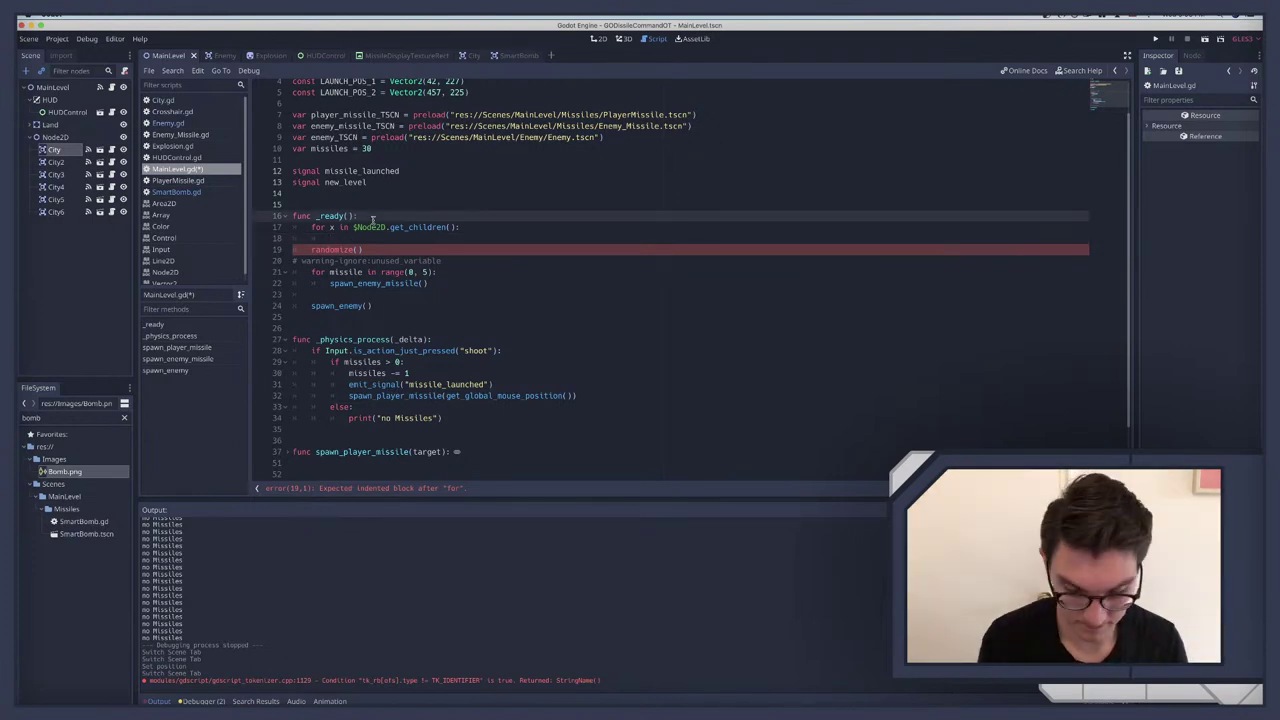
{"action": "key", "text": "Return"}
{"action": "type", "text": "var"}
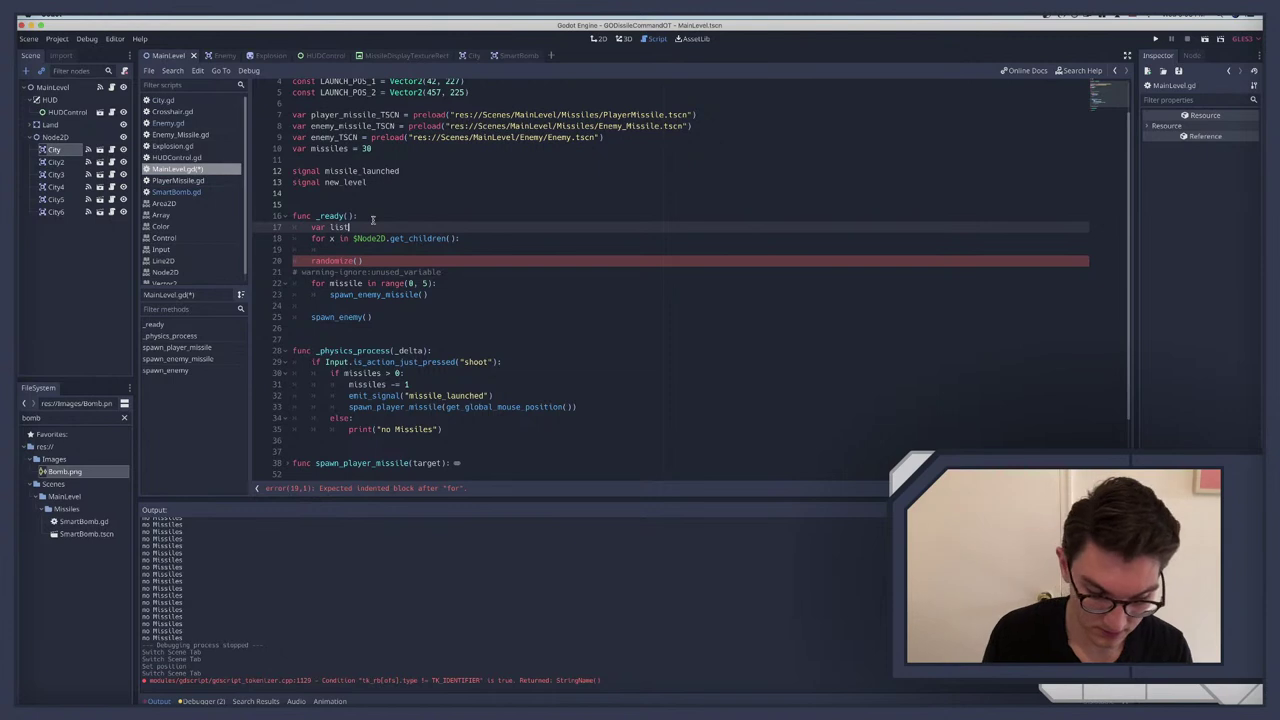
{"action": "type", "text": " list = ["}
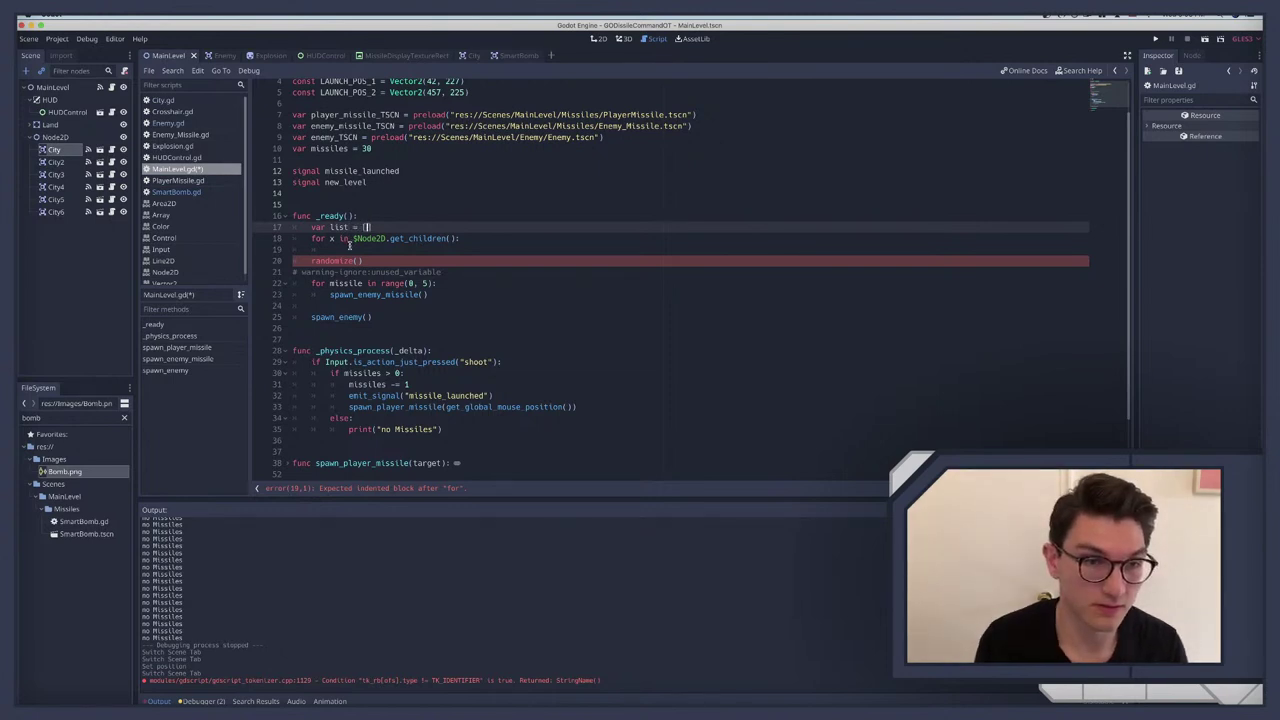
Step: Write `list.append(x.global_position)` in the loop body followed by `print(list)`
{"action": "left_click", "coordinate": [349, 247]}
{"action": "type", "text": "lis"}
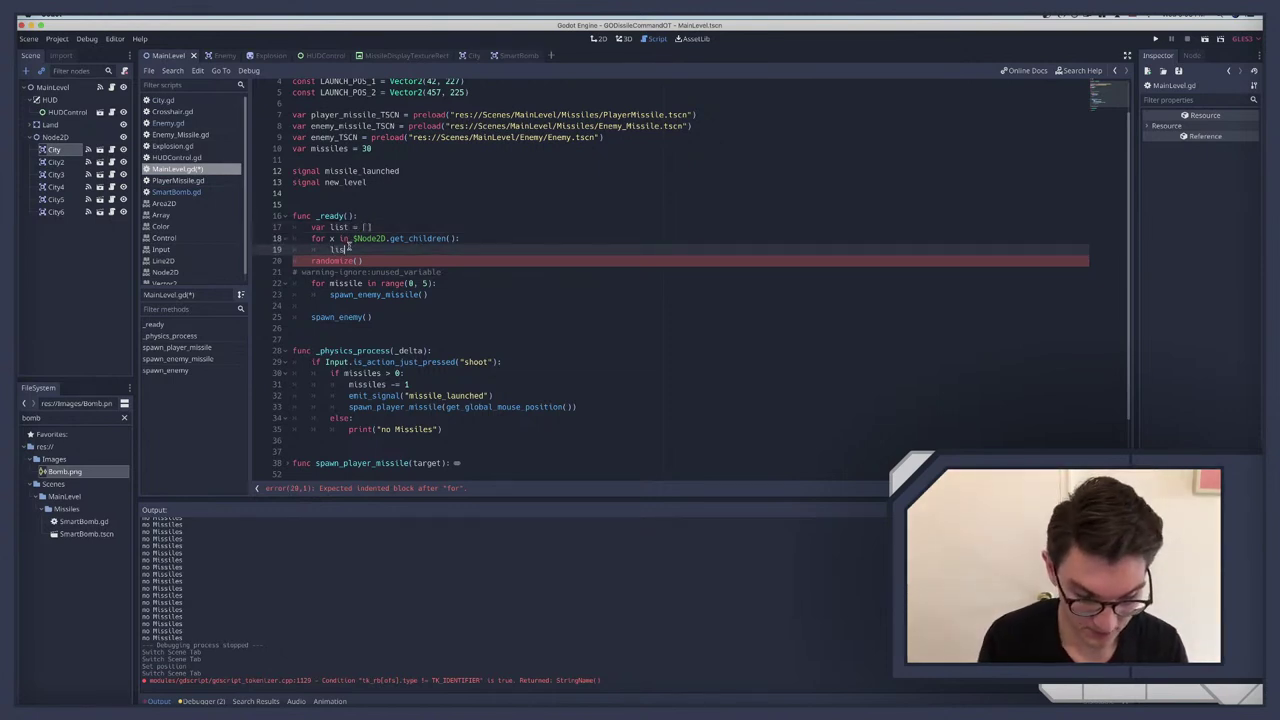
{"action": "type", "text": "t.app"}
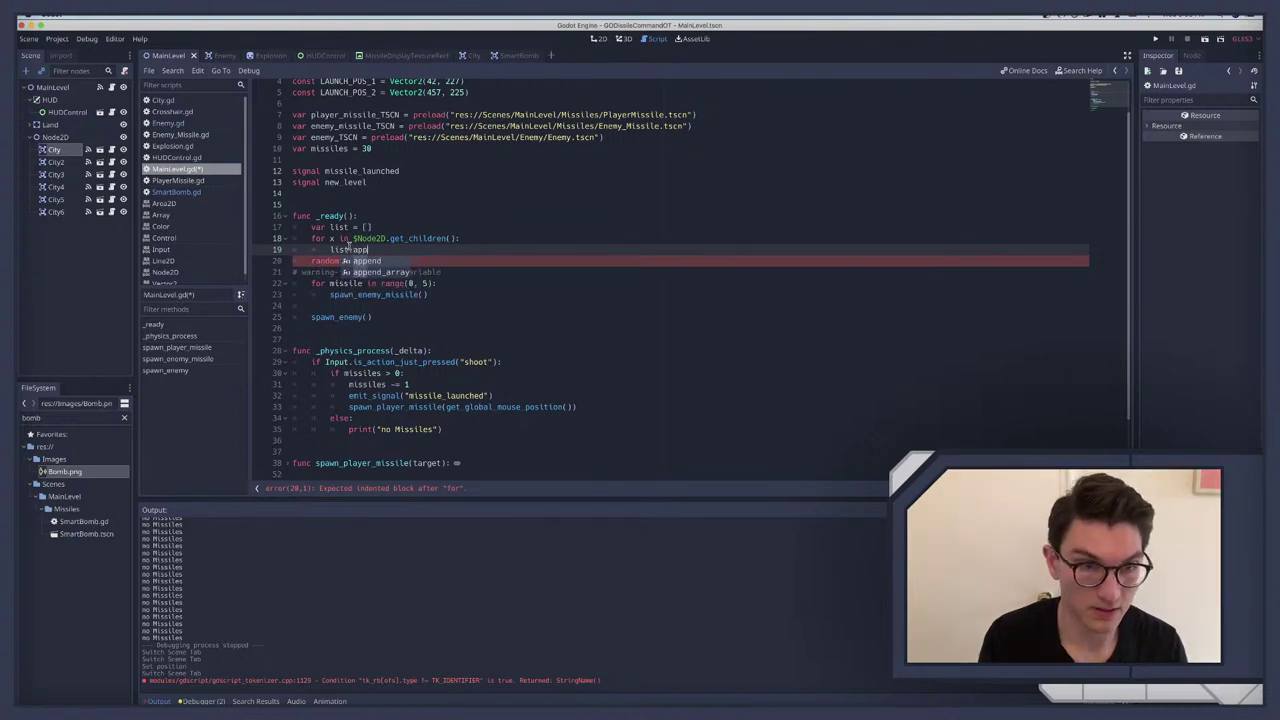
{"action": "key", "text": "Return"}
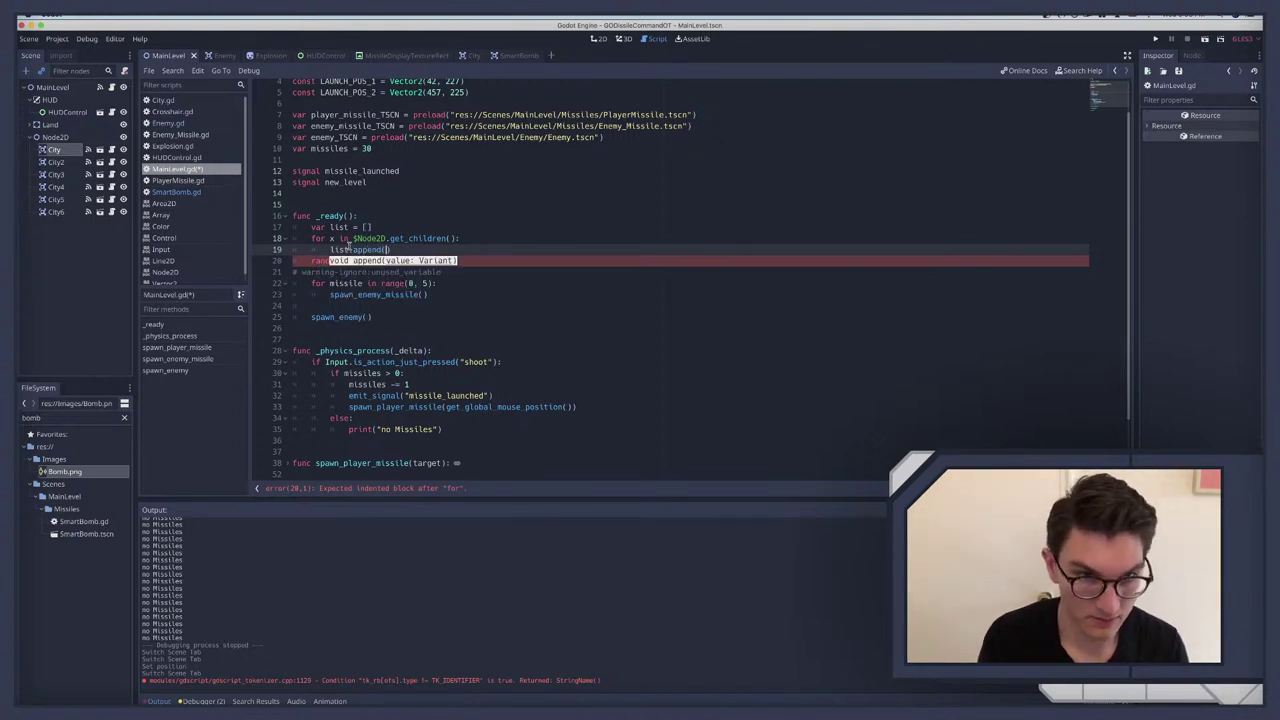
{"action": "type", "text": "x."}
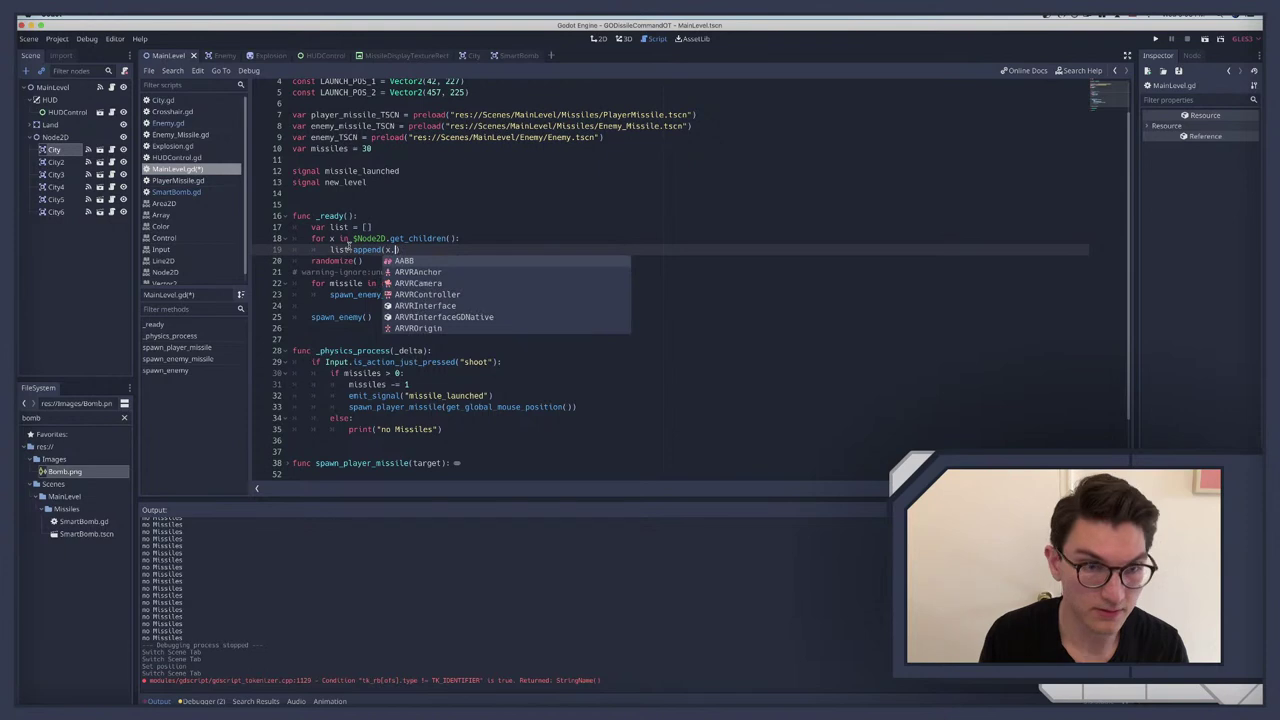
{"action": "type", "text": "global_position"}
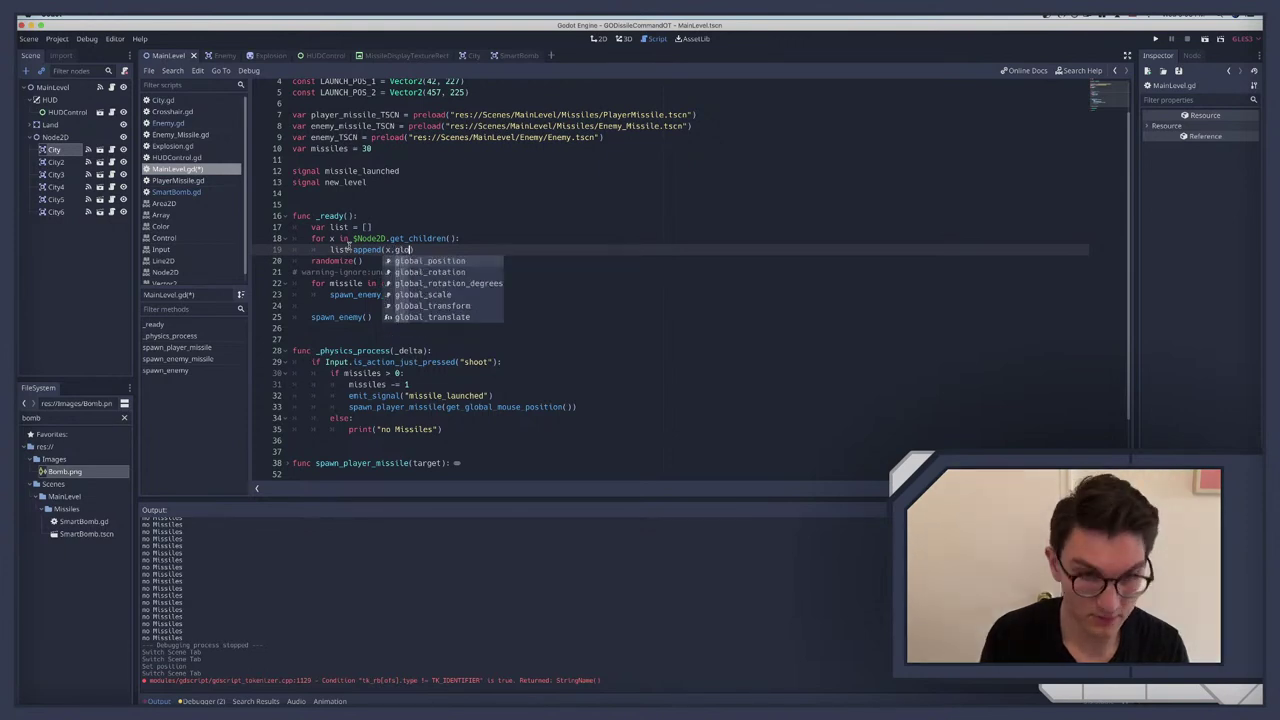
{"action": "key", "text": "Return"}
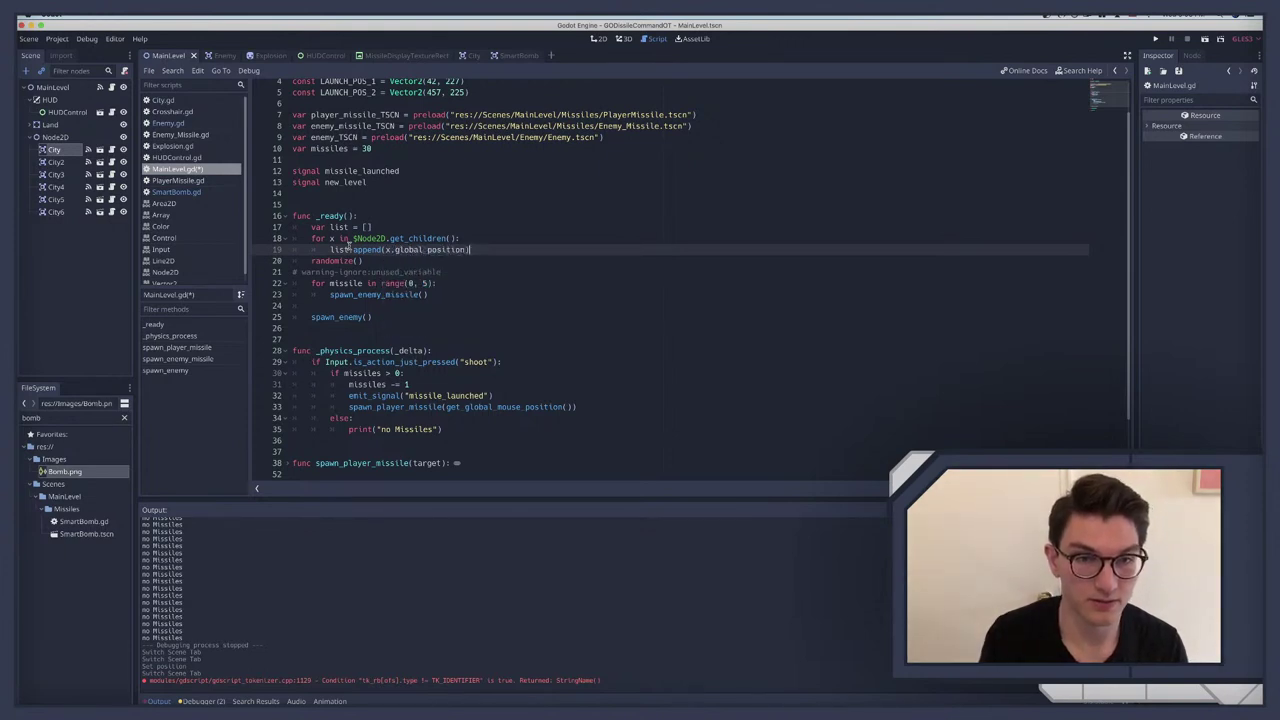
{"action": "key", "text": "Return"}
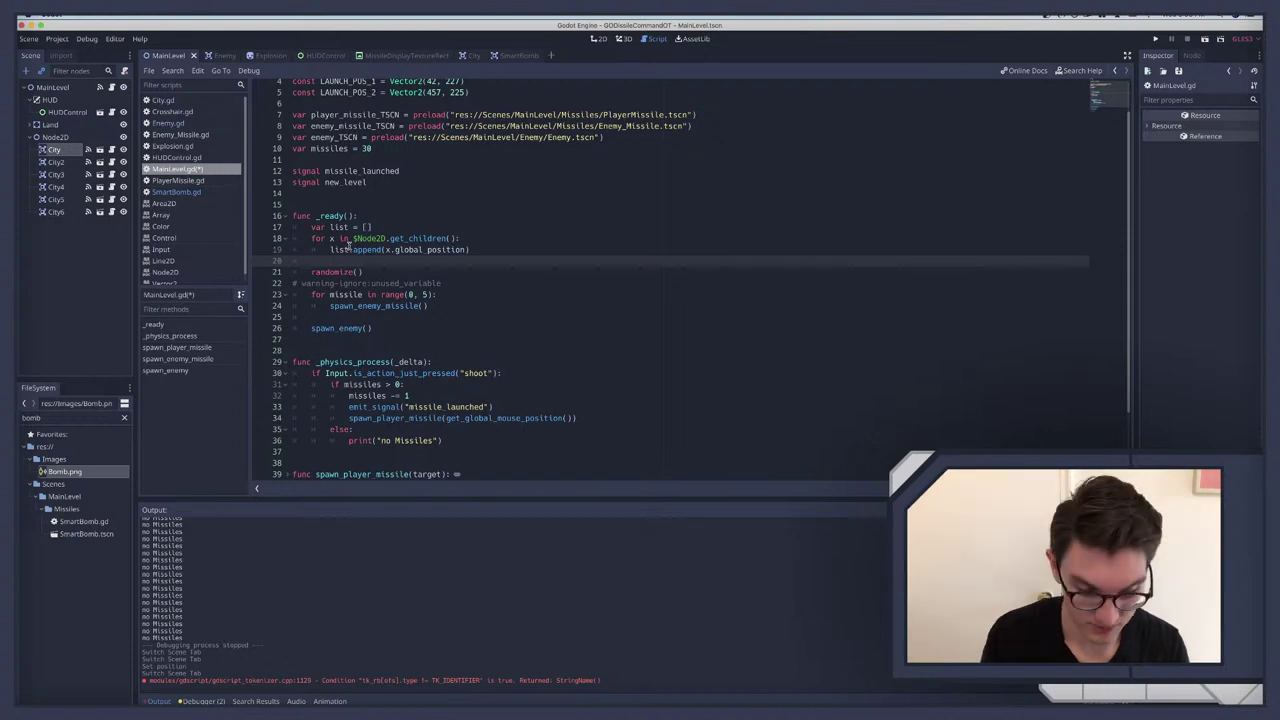
{"action": "type", "text": "print(list"}
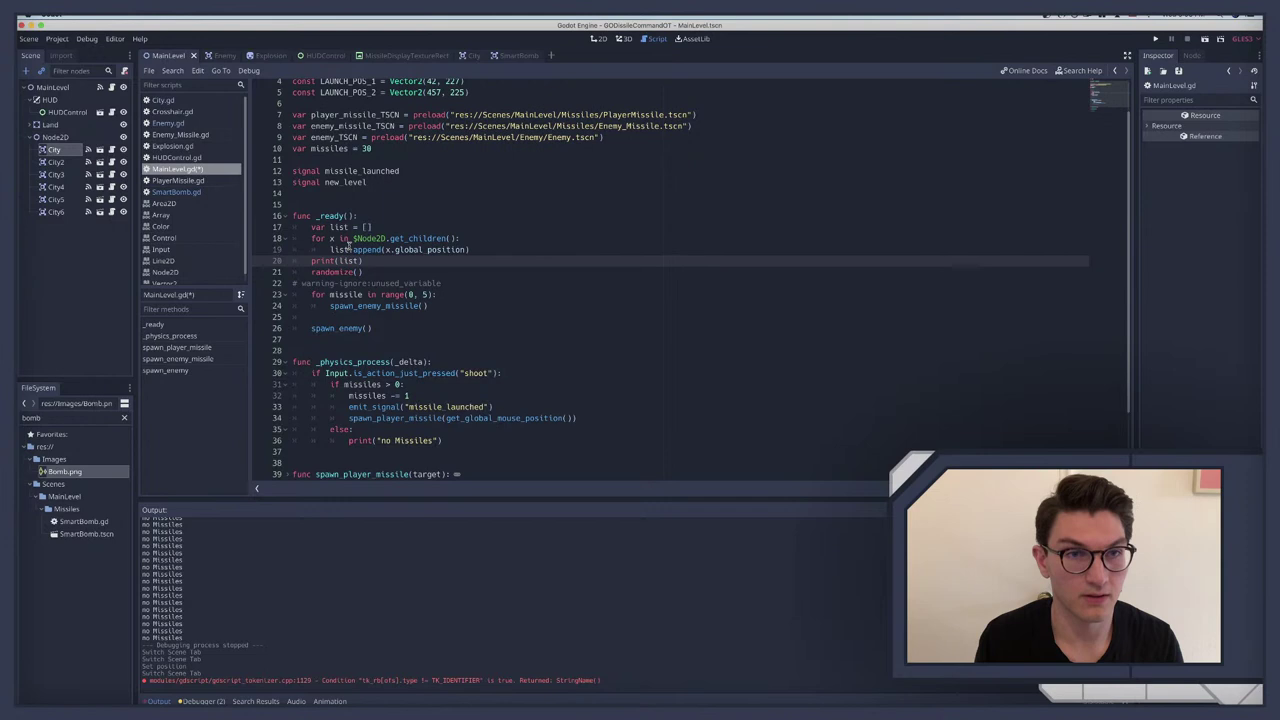
Step: Run the scene, select the six printed city positions in Output, then select City
{"action": "key", "text": "super+r"}
{"action": "key", "text": "super+q"}
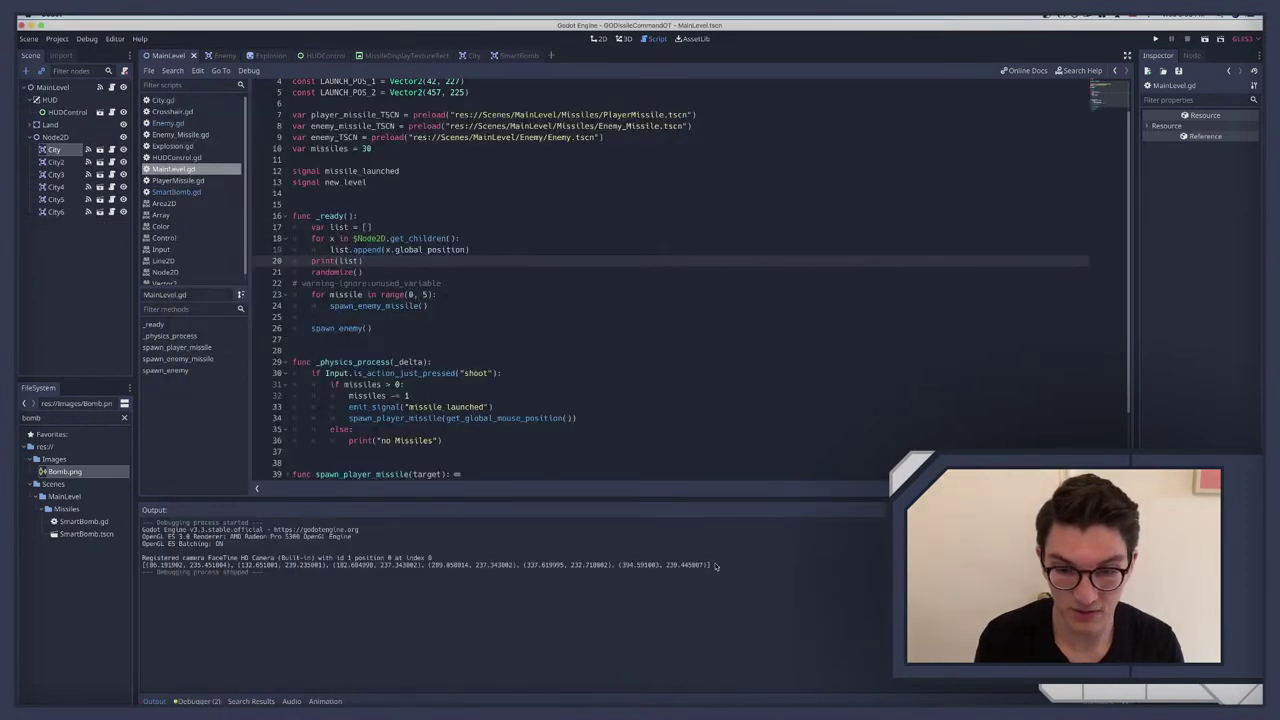
{"action": "left_click_drag", "start_coordinate": [714, 566], "coordinate": [141, 566]}
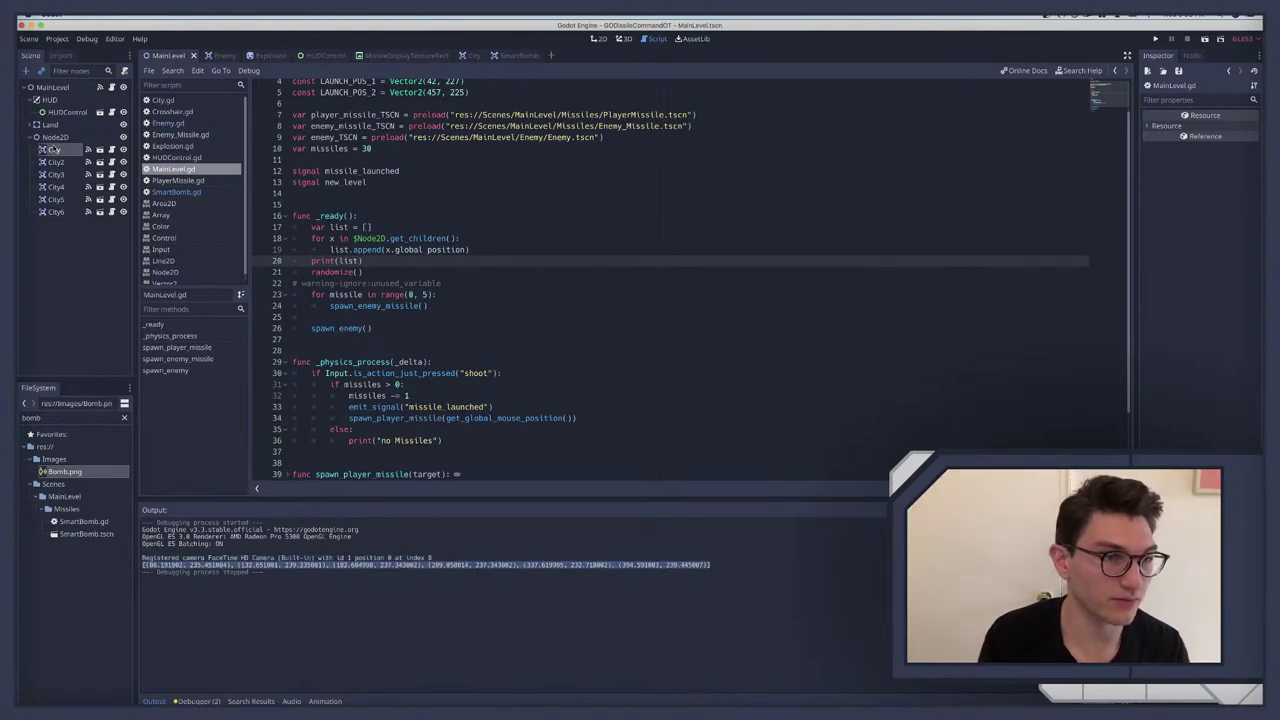
{"action": "left_click", "coordinate": [52, 149]}
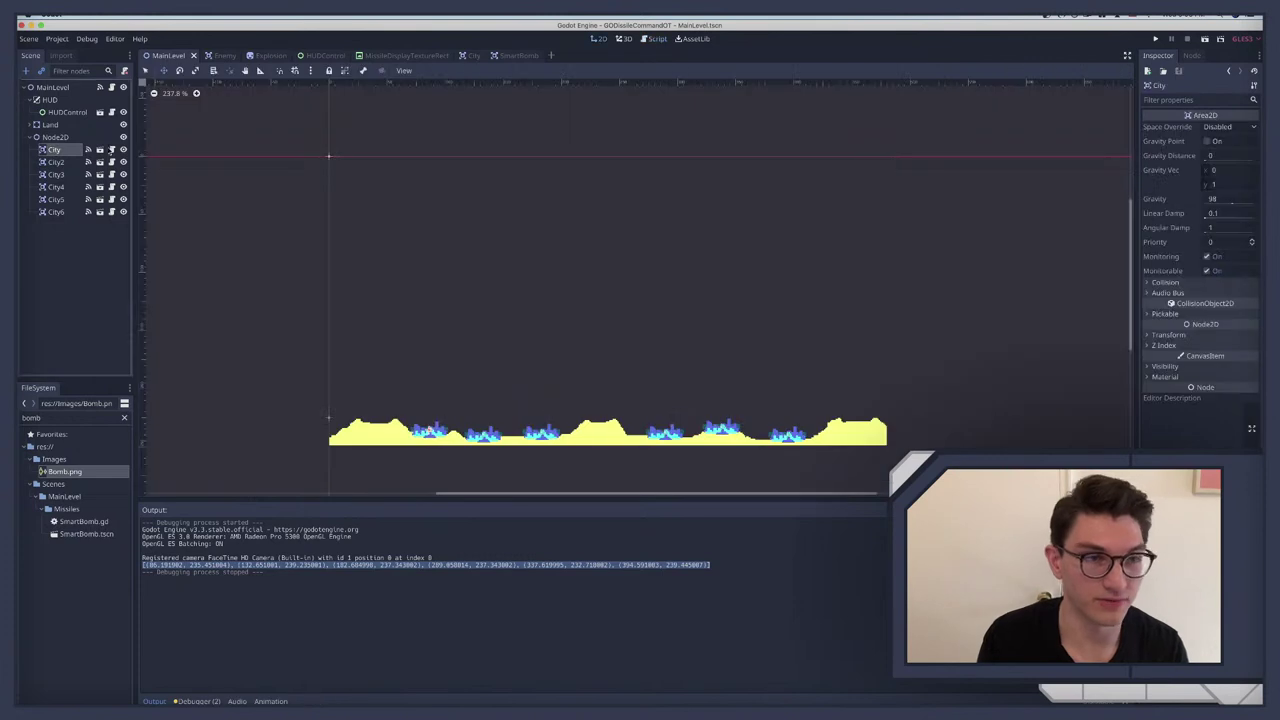
Step: Set City's position to (86, 235) and City2's to (132, 240)
{"action": "left_click", "coordinate": [1167, 335]}
{"action": "left_click", "coordinate": [1237, 346]}
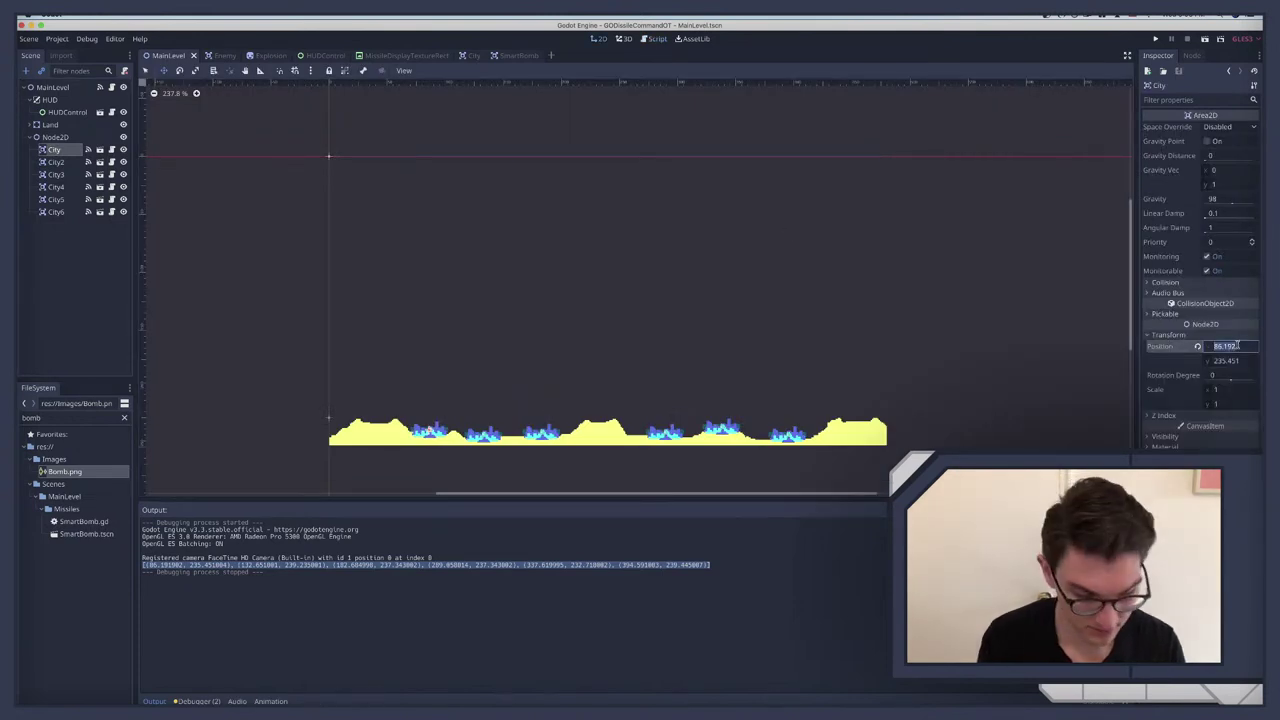
{"action": "type", "text": "86"}
{"action": "key", "text": "Tab"}
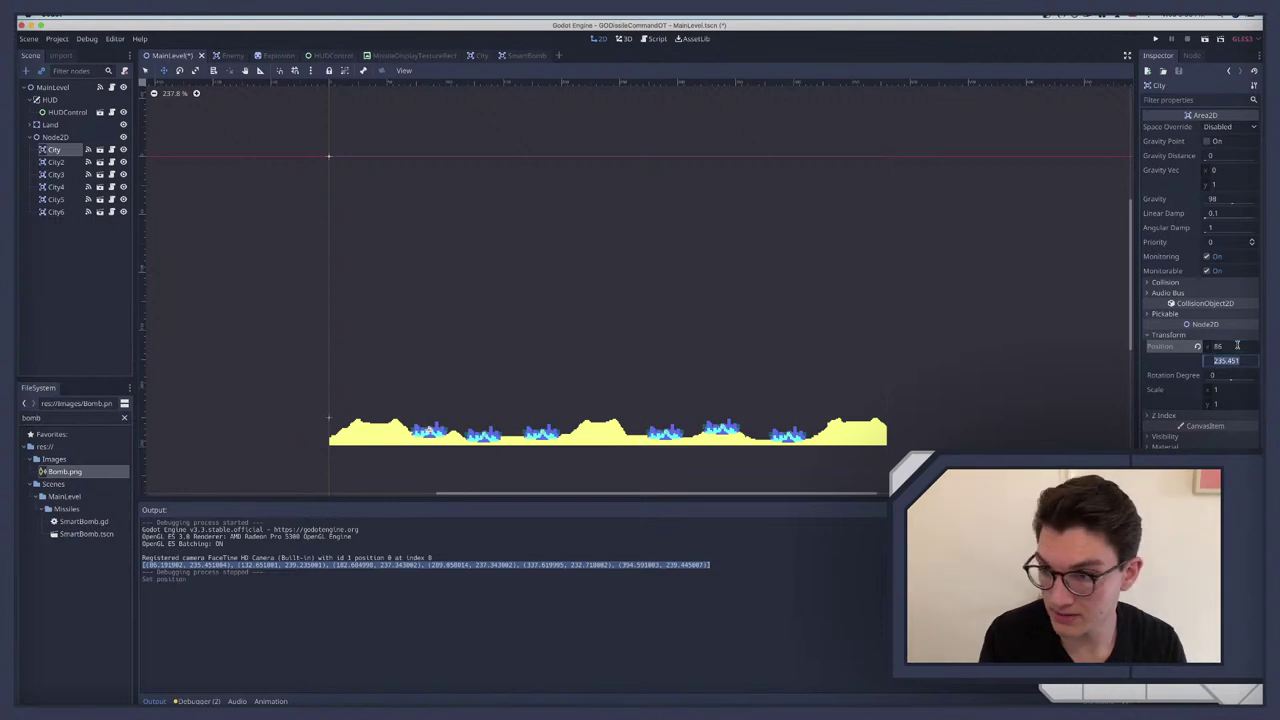
{"action": "type", "text": "235"}
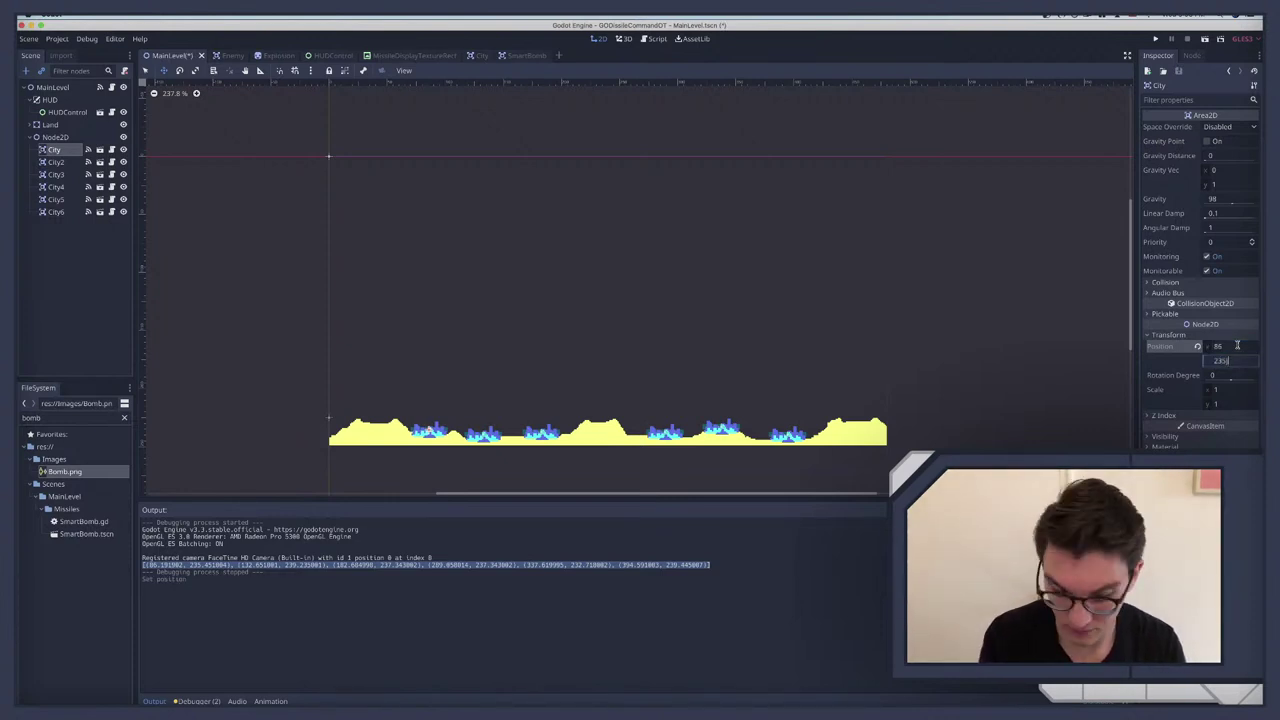
{"action": "key", "text": "Return"}
{"action": "left_click", "coordinate": [57, 162]}
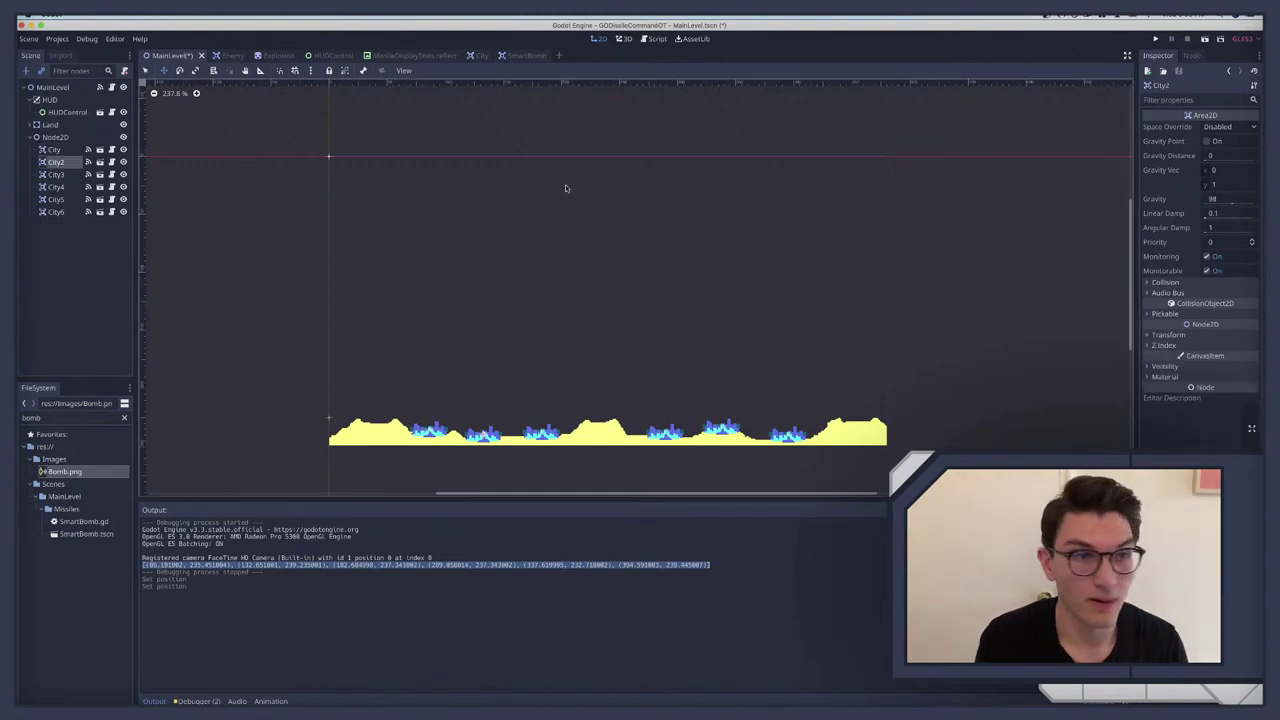
{"action": "left_click", "coordinate": [1170, 335]}
{"action": "left_click", "coordinate": [1225, 346]}
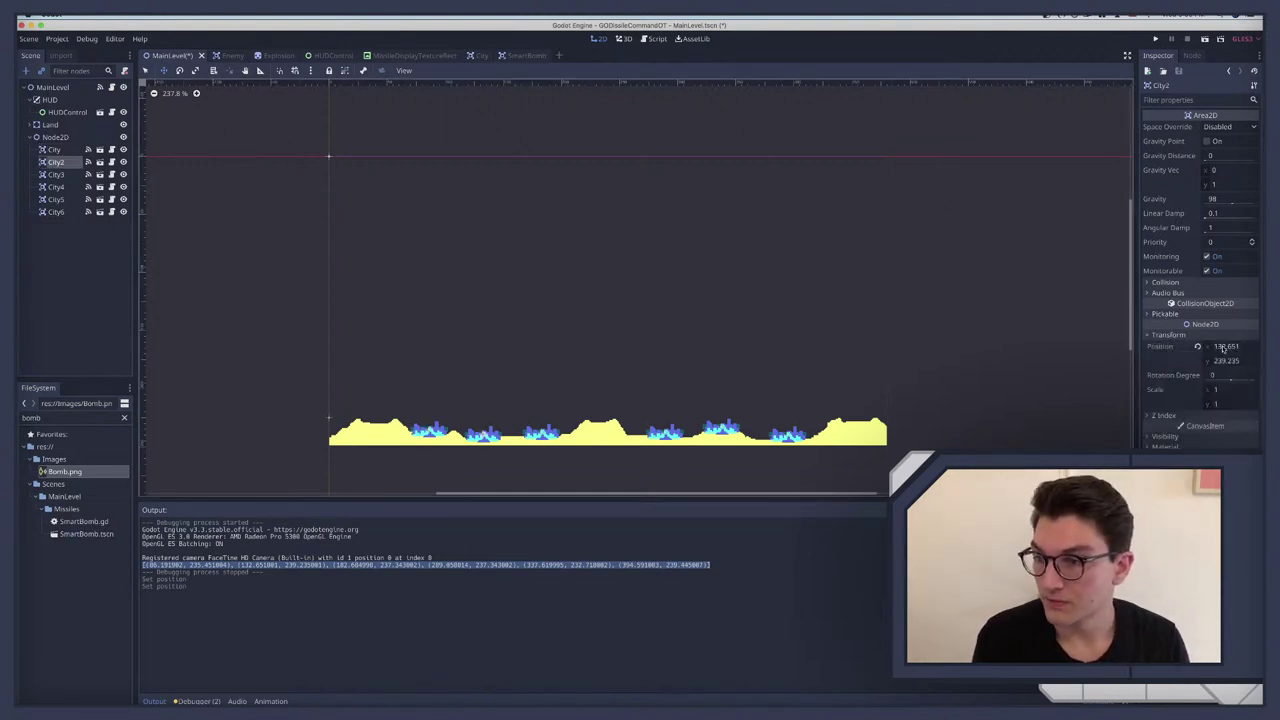
{"action": "type", "text": "132"}
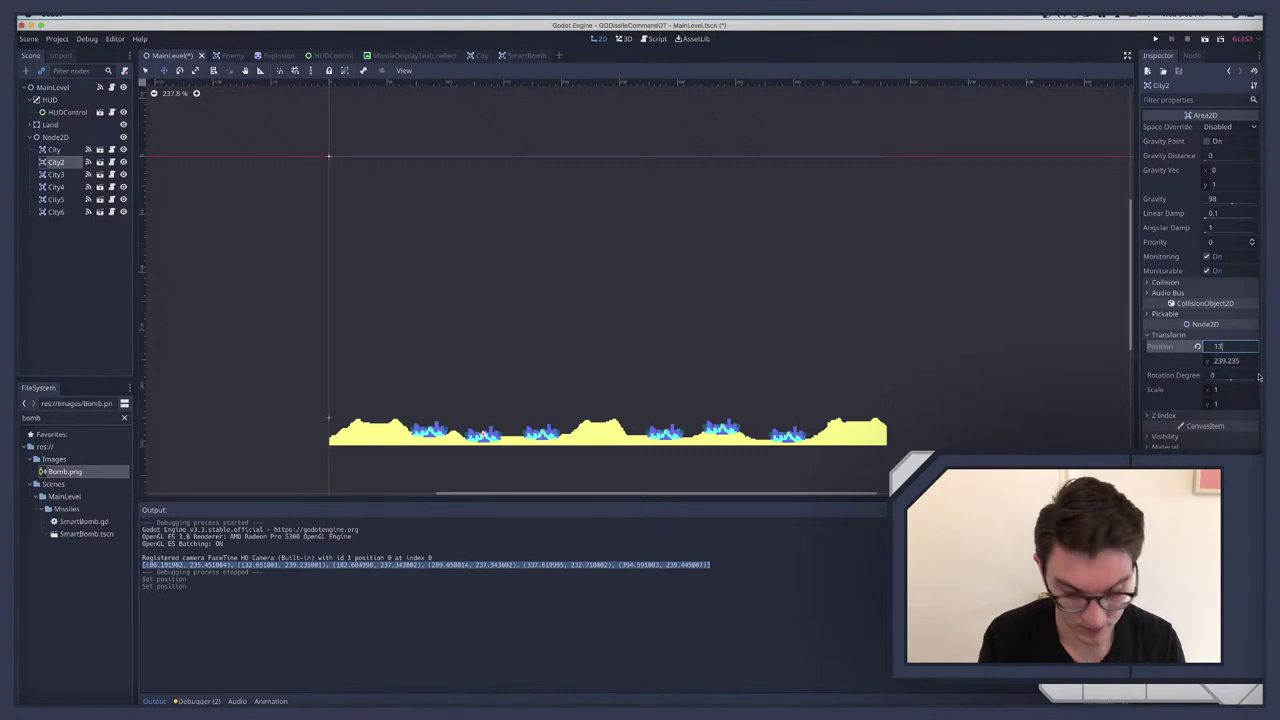
{"action": "key", "text": "Tab"}
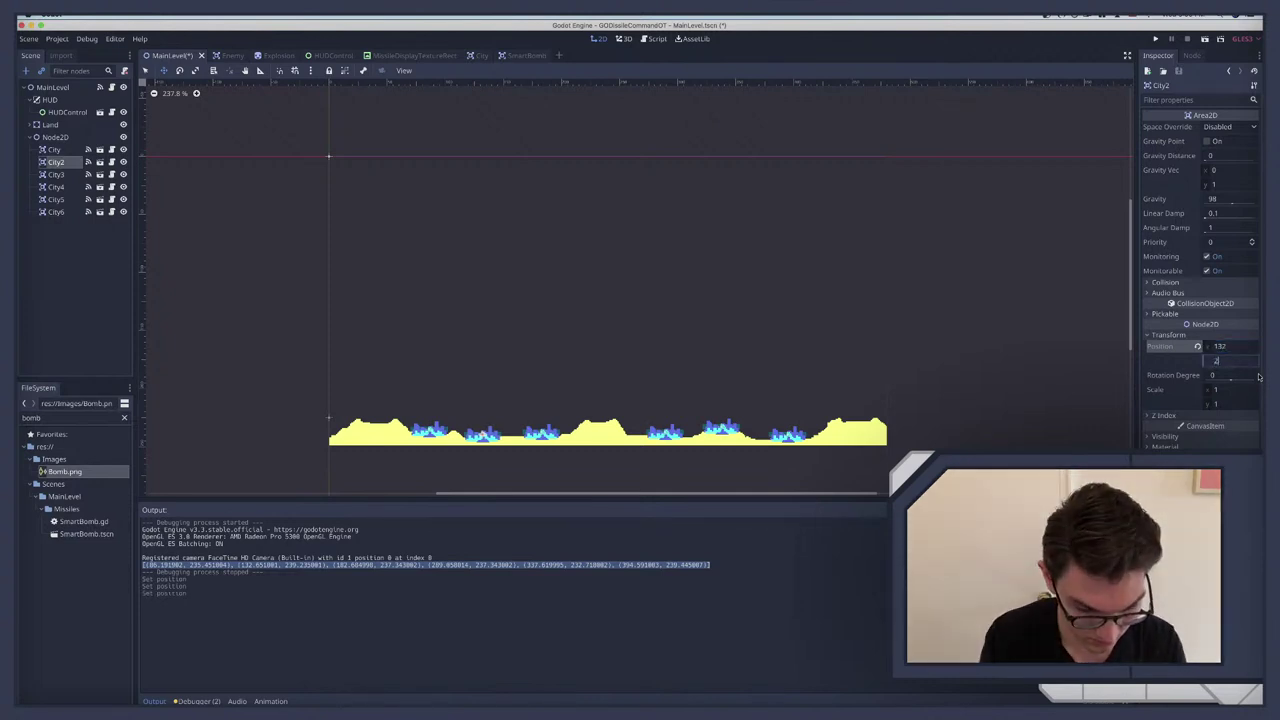
{"action": "type", "text": "240"}
{"action": "key", "text": "Return"}
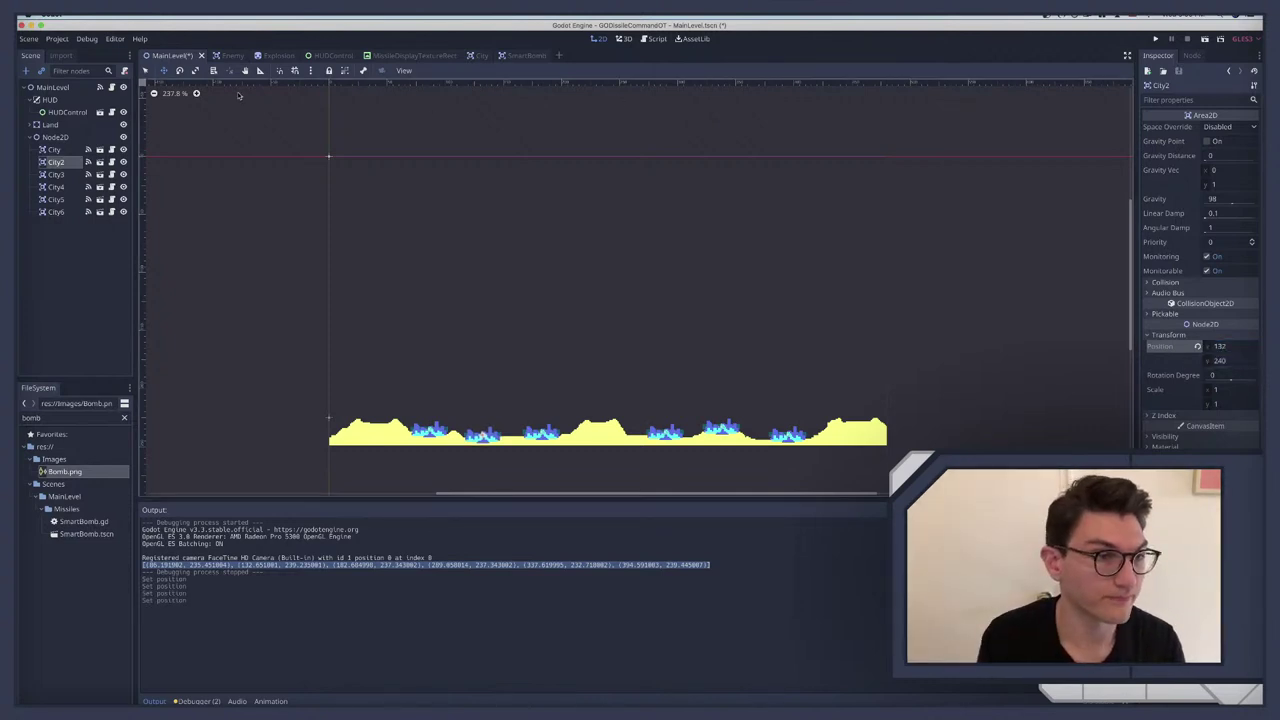
Step: Set City3's position to (182, 237) and City4's to (289, 237)
{"action": "left_click", "coordinate": [55, 174]}
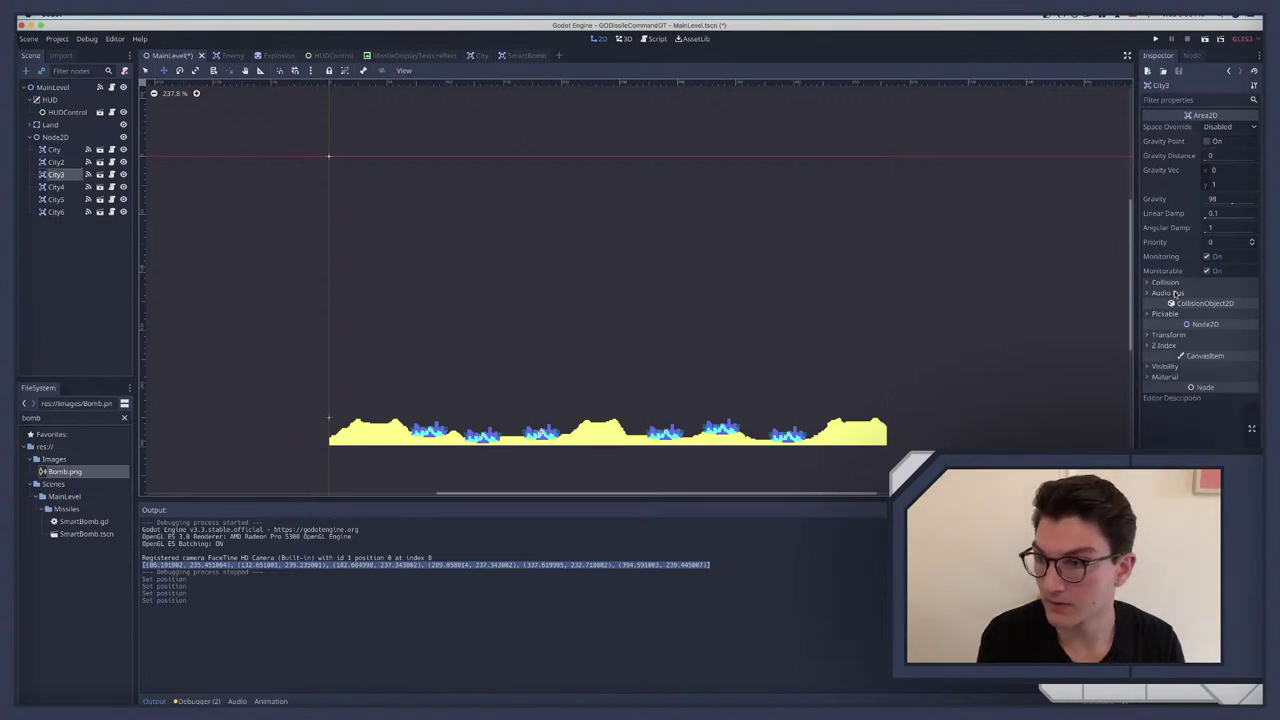
{"action": "left_click", "coordinate": [1166, 337]}
{"action": "left_click", "coordinate": [1250, 346]}
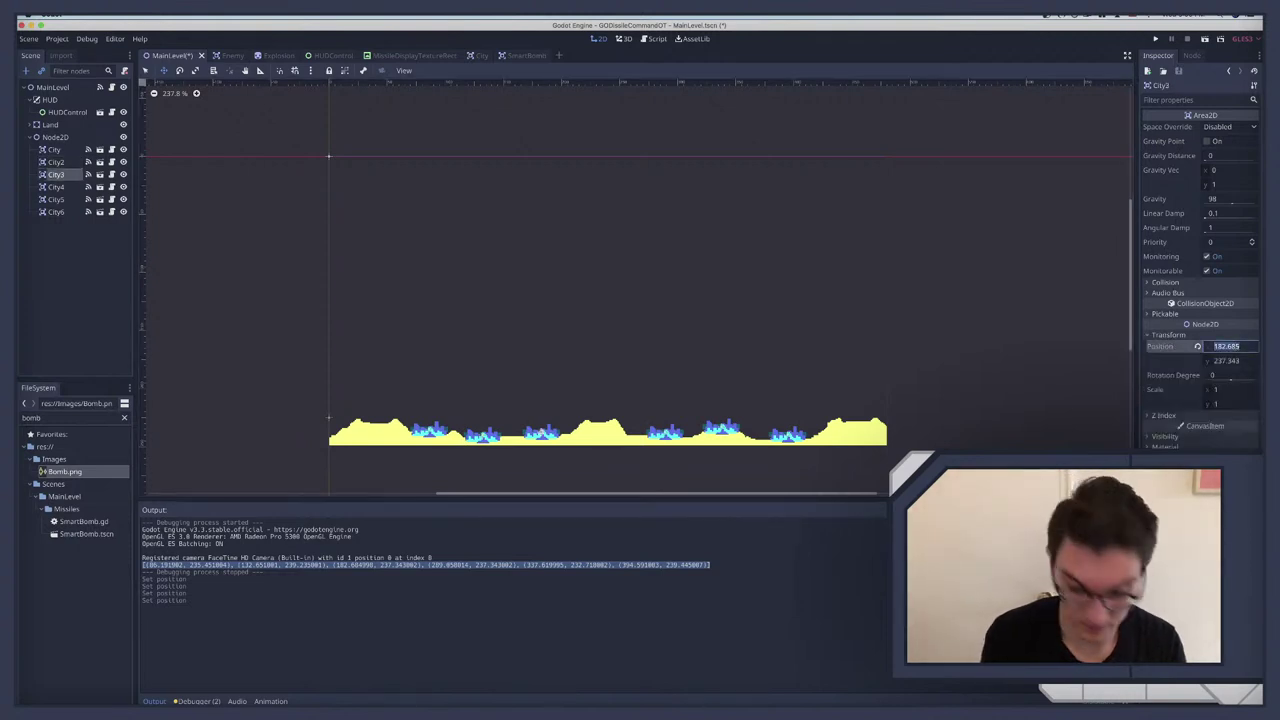
{"action": "type", "text": "182"}
{"action": "key", "text": "Tab"}
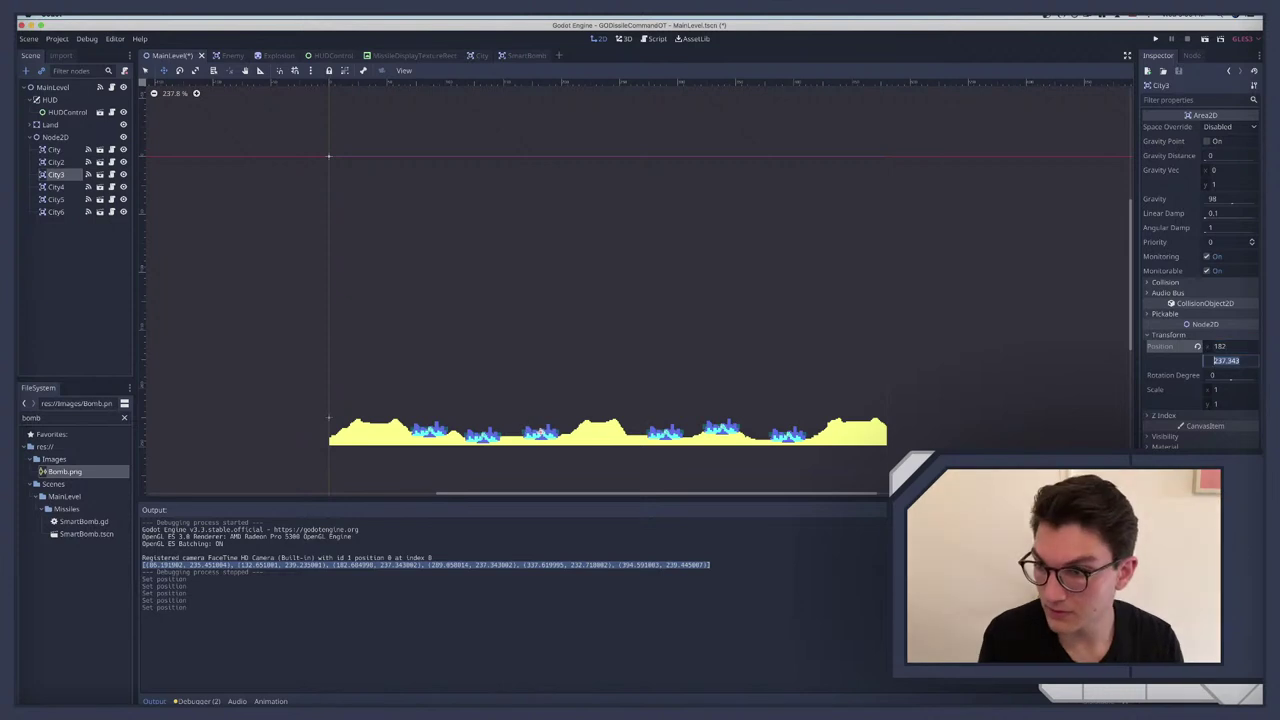
{"action": "type", "text": "23"}
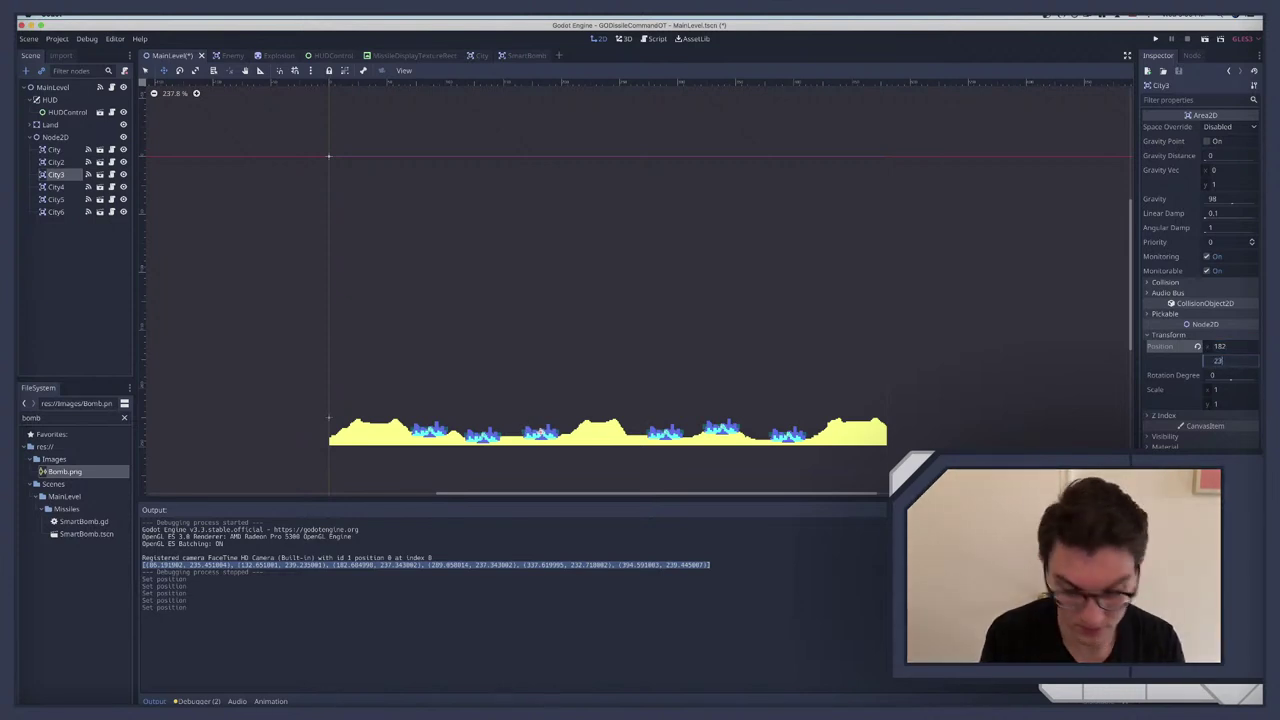
{"action": "type", "text": "7"}
{"action": "key", "text": "Return"}
{"action": "left_click", "coordinate": [56, 187]}
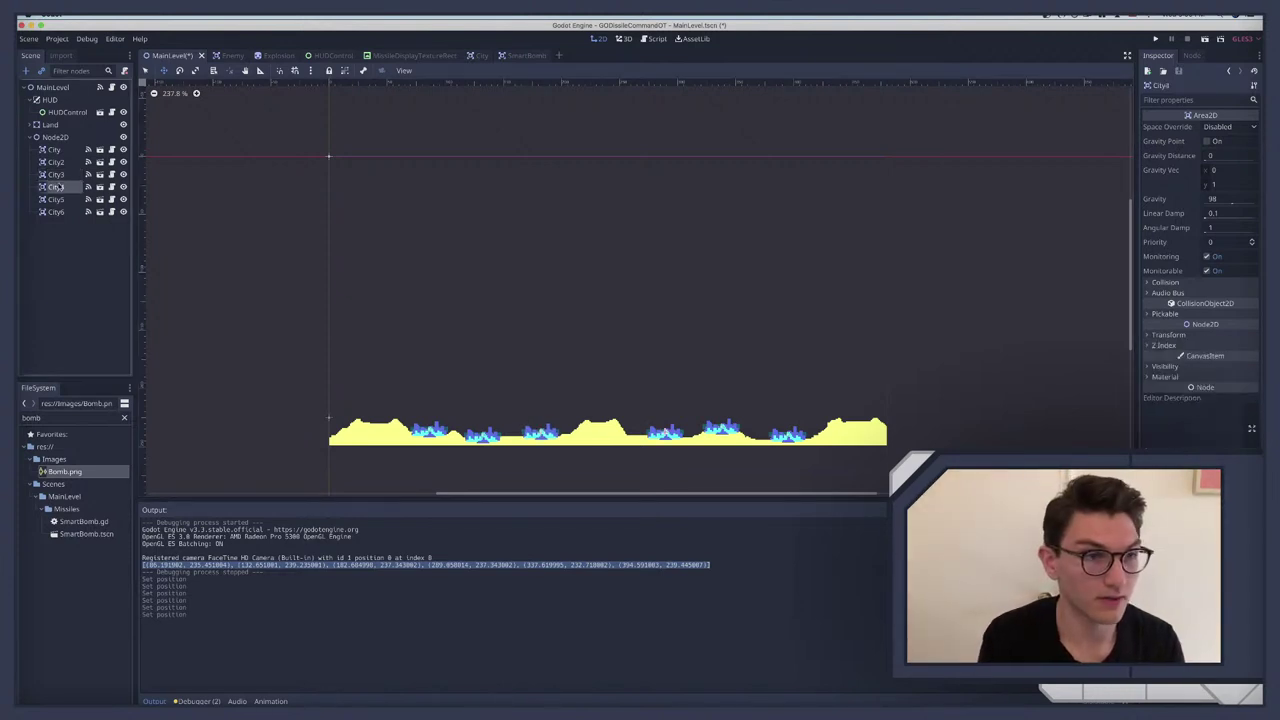
{"action": "left_click", "coordinate": [1168, 335]}
{"action": "left_click", "coordinate": [1230, 346]}
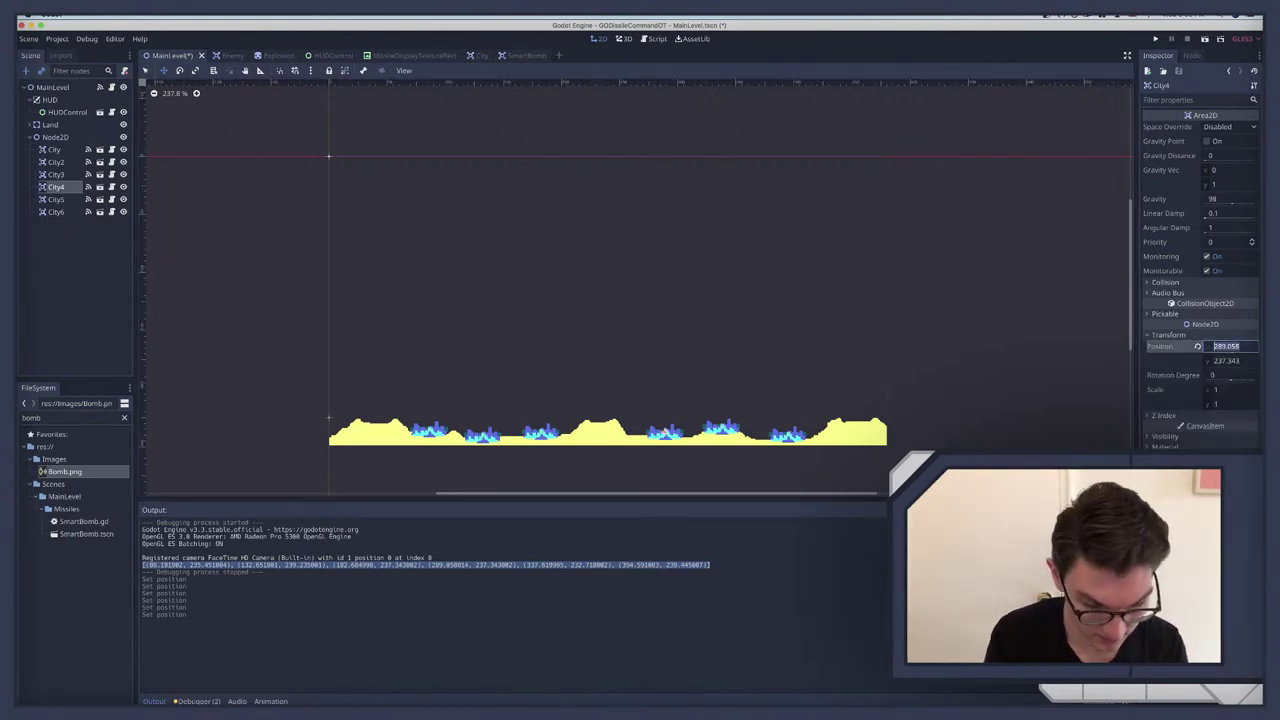
{"action": "type", "text": "289"}
{"action": "key", "text": "Tab"}
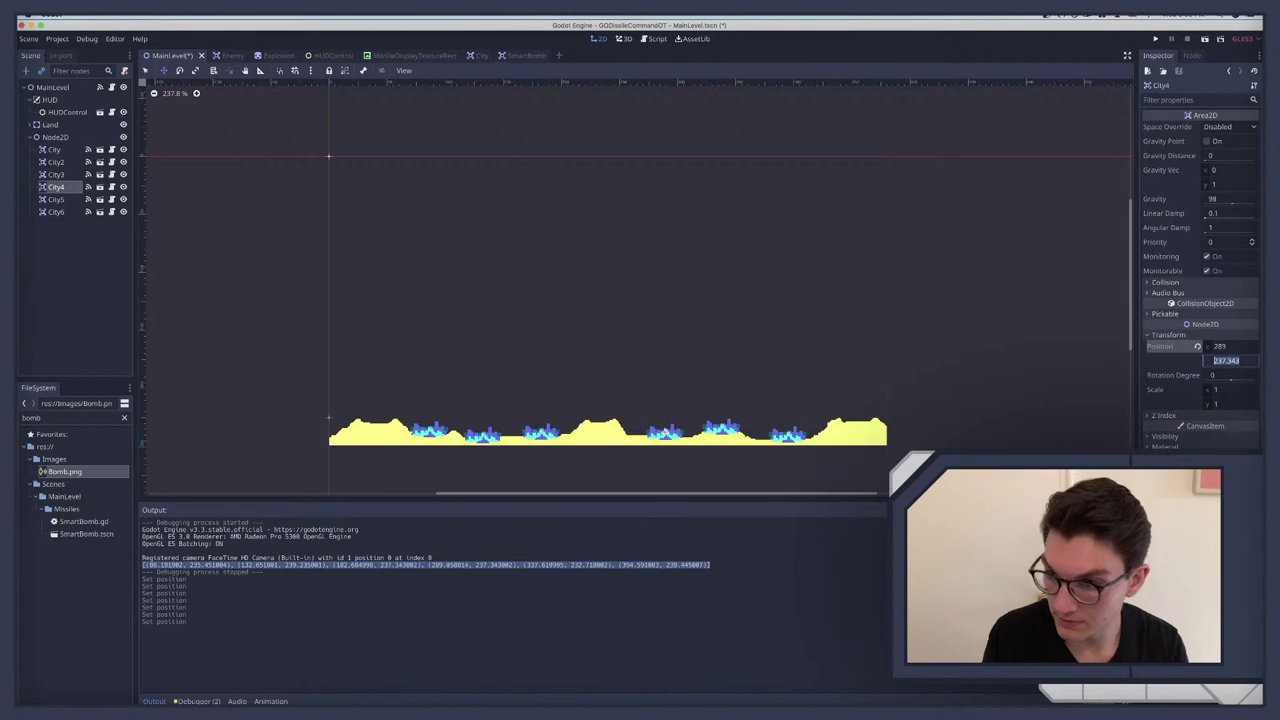
{"action": "type", "text": "237"}
{"action": "key", "text": "Return"}
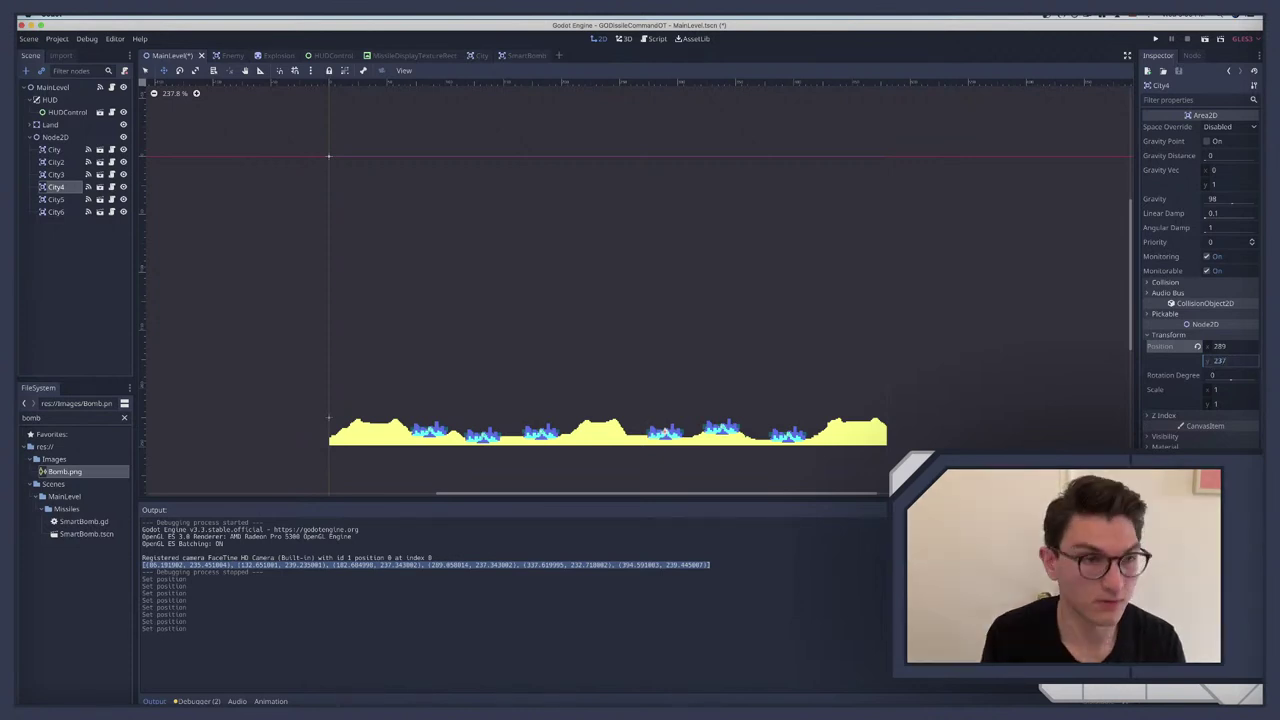
Step: Set City5 to (337, 232) and City6 to (395, 239), then save and run the game
{"action": "left_click", "coordinate": [56, 199]}
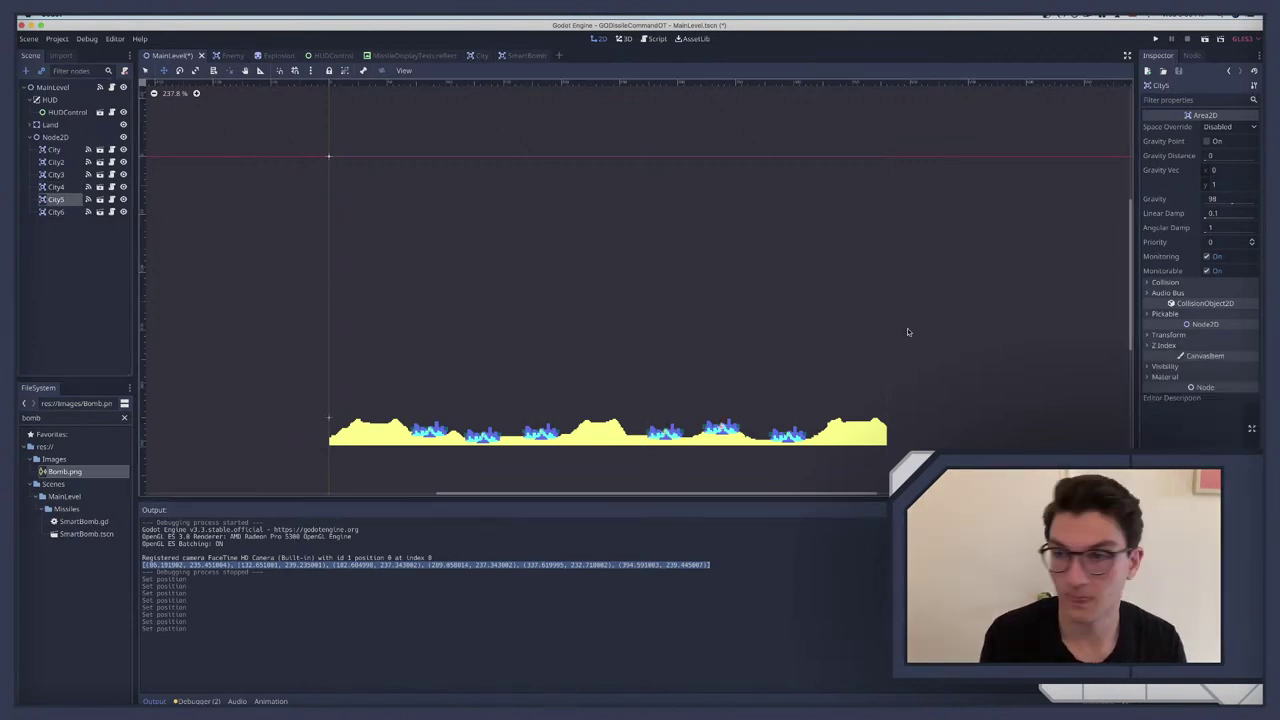
{"action": "left_click", "coordinate": [1172, 335]}
{"action": "left_click", "coordinate": [1213, 345]}
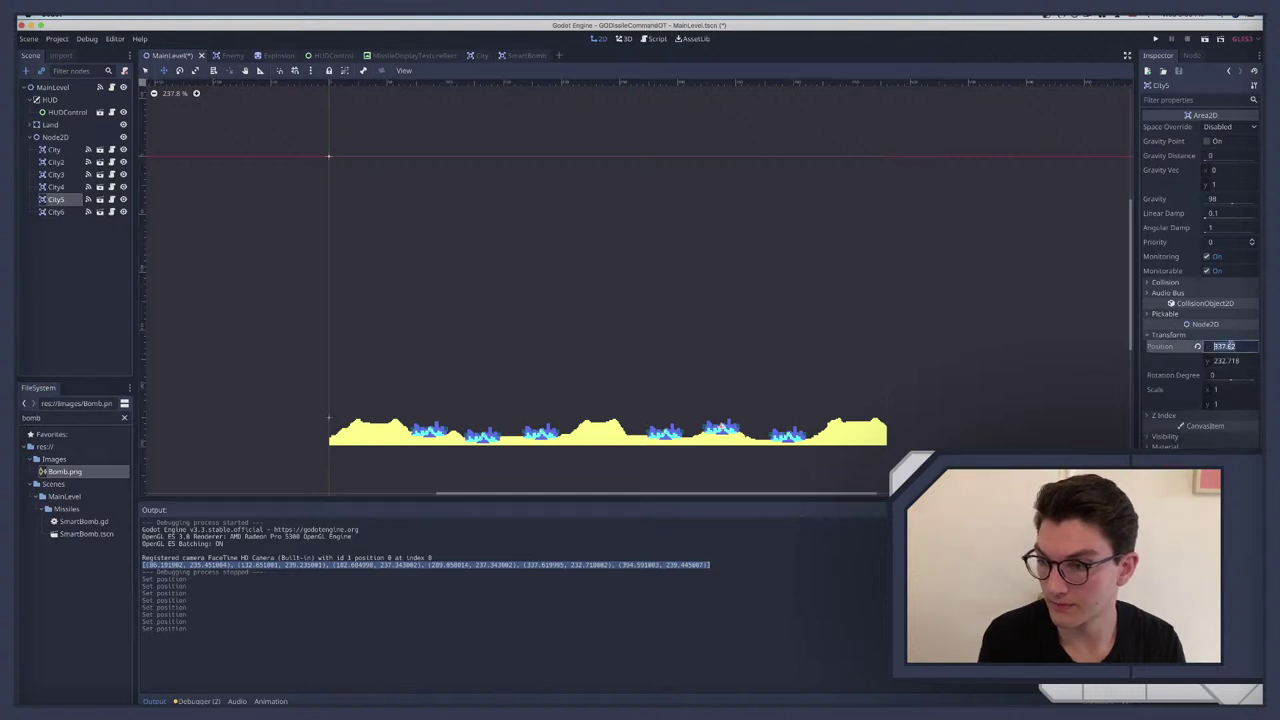
{"action": "type", "text": "337"}
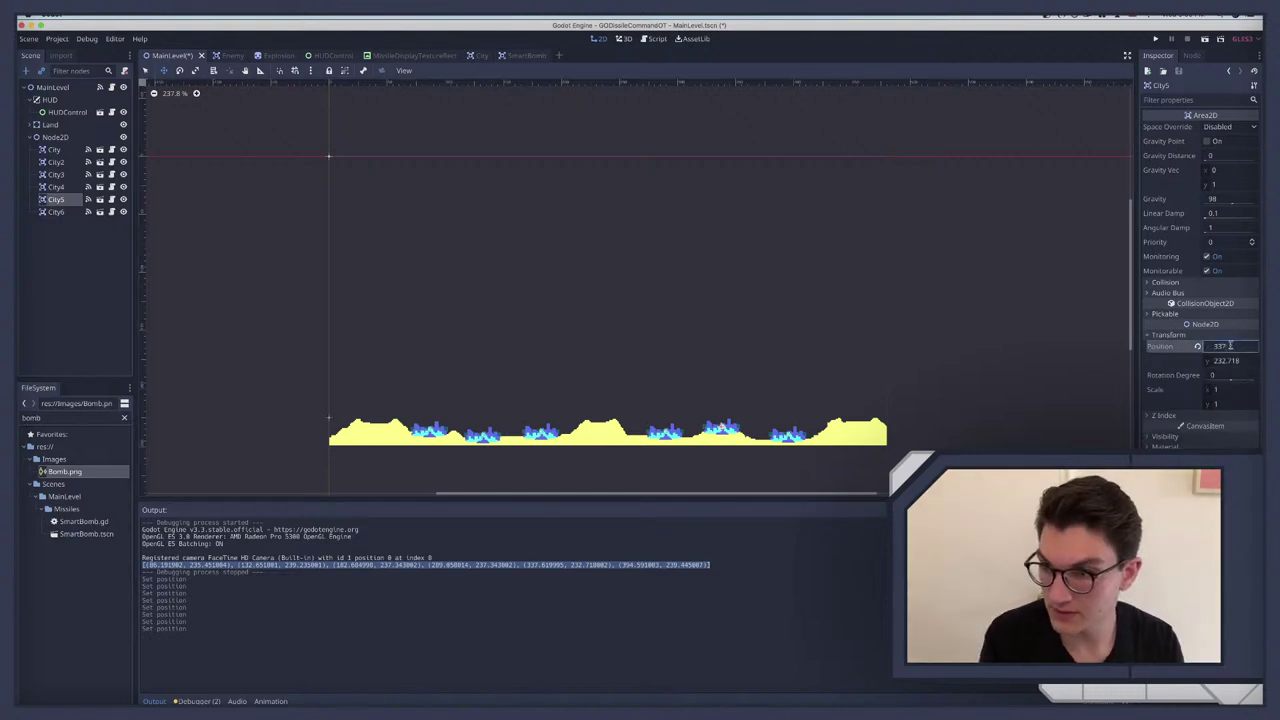
{"action": "key", "text": "Tab"}
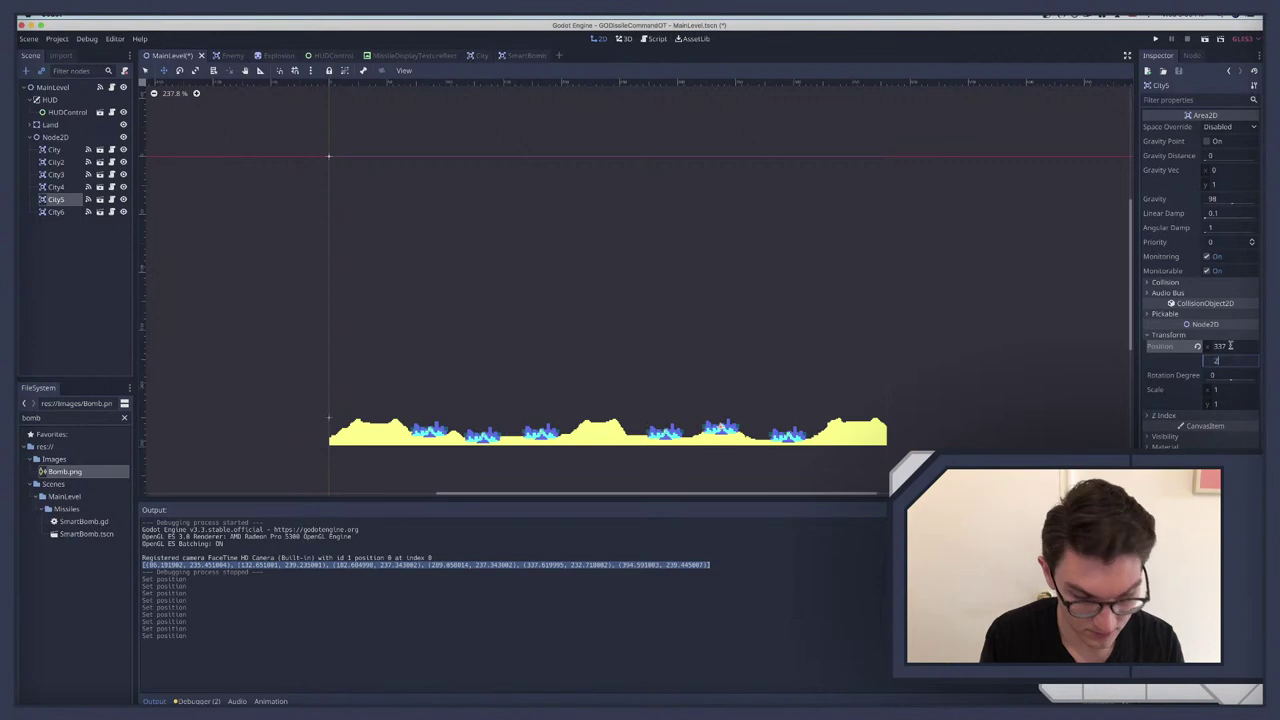
{"action": "type", "text": "232"}
{"action": "key", "text": "Return"}
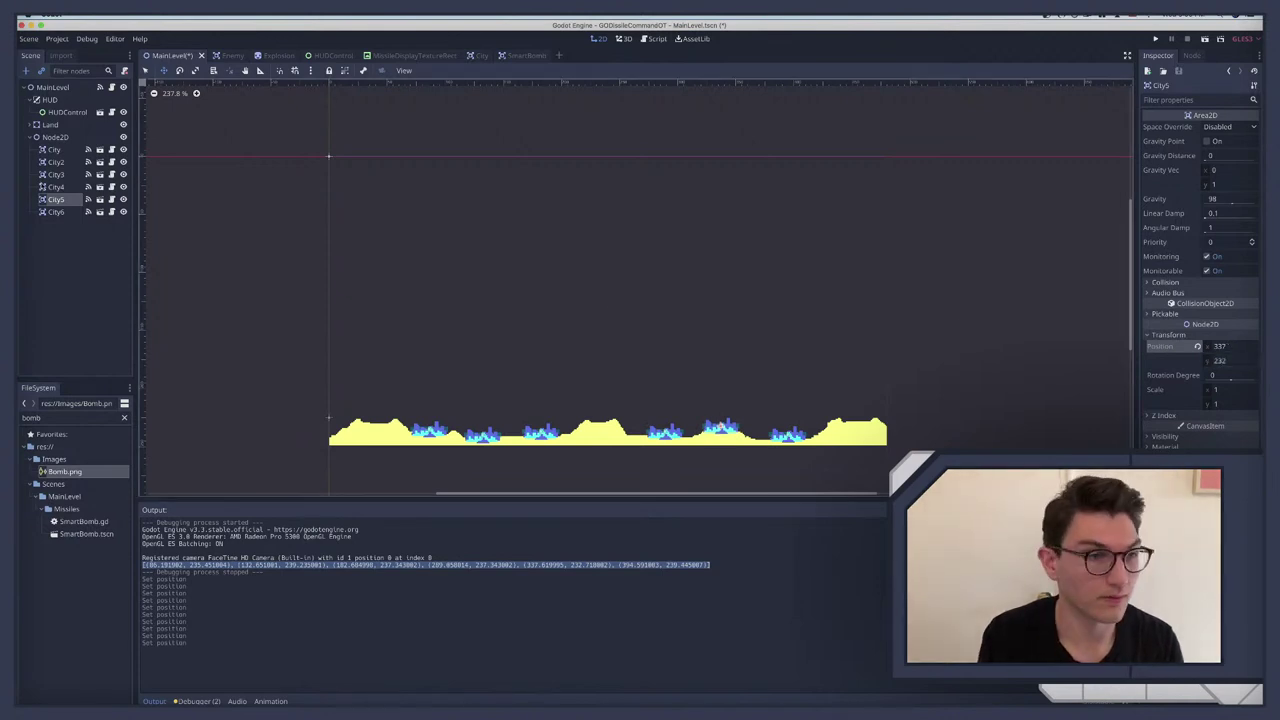
{"action": "left_click", "coordinate": [55, 212]}
{"action": "left_click", "coordinate": [1181, 334]}
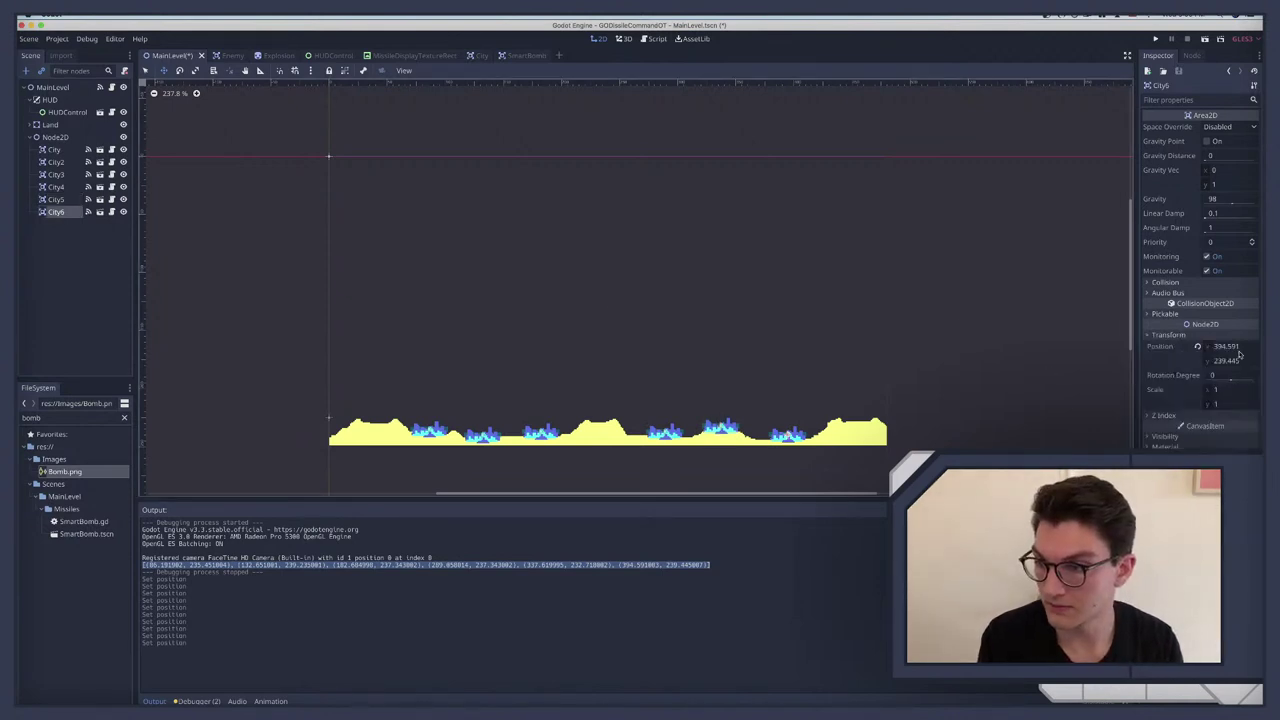
{"action": "left_click", "coordinate": [1235, 346]}
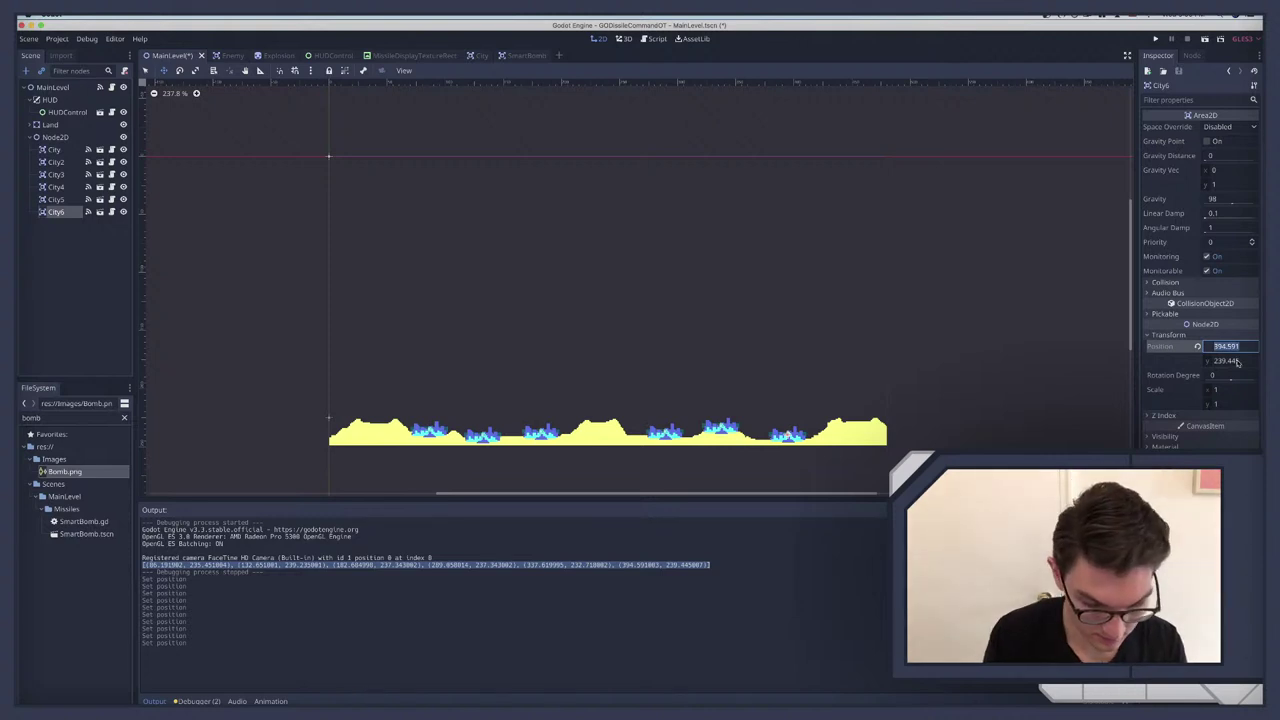
{"action": "type", "text": "395"}
{"action": "key", "text": "Tab"}
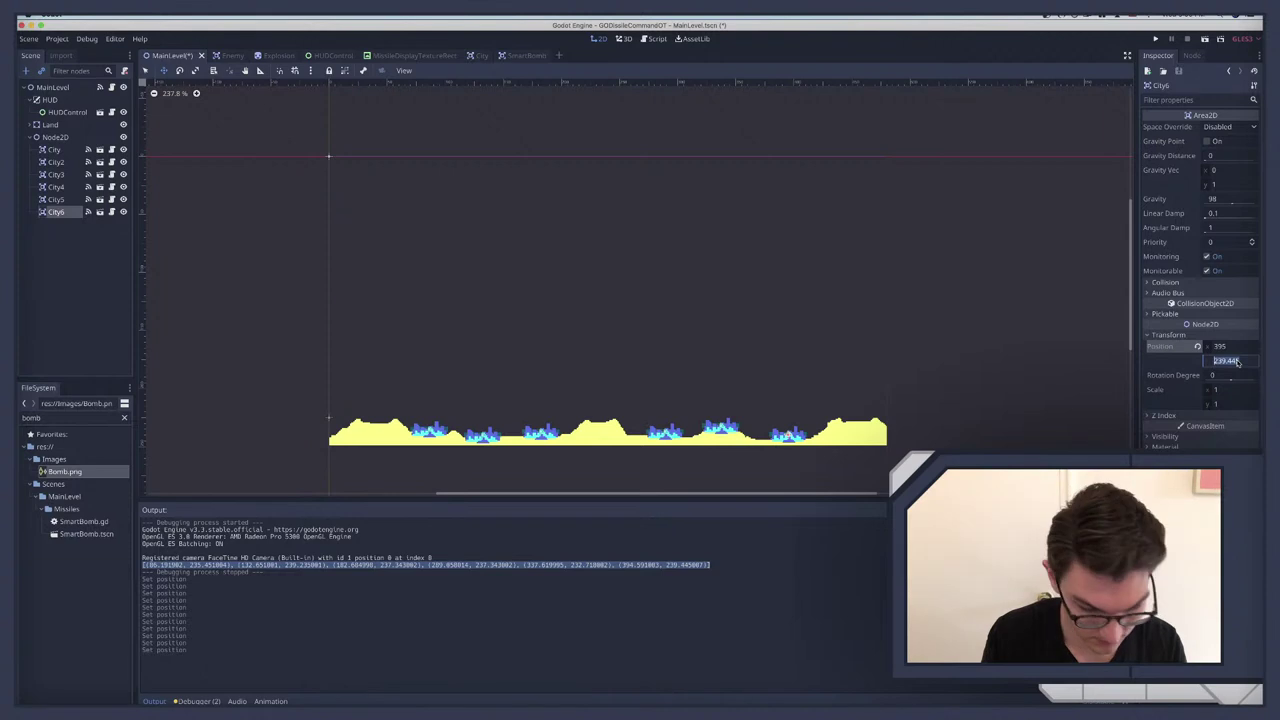
{"action": "type", "text": "239"}
{"action": "key", "text": "Return"}
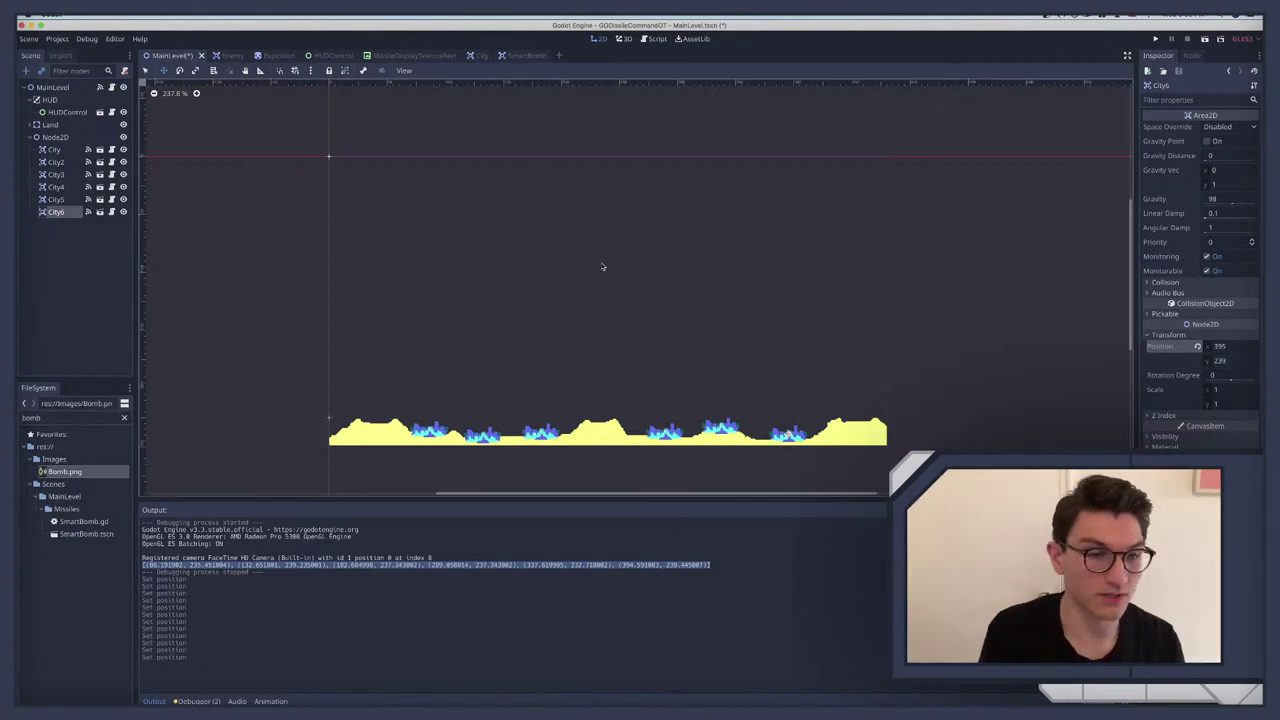
{"action": "key", "text": "super+r"}
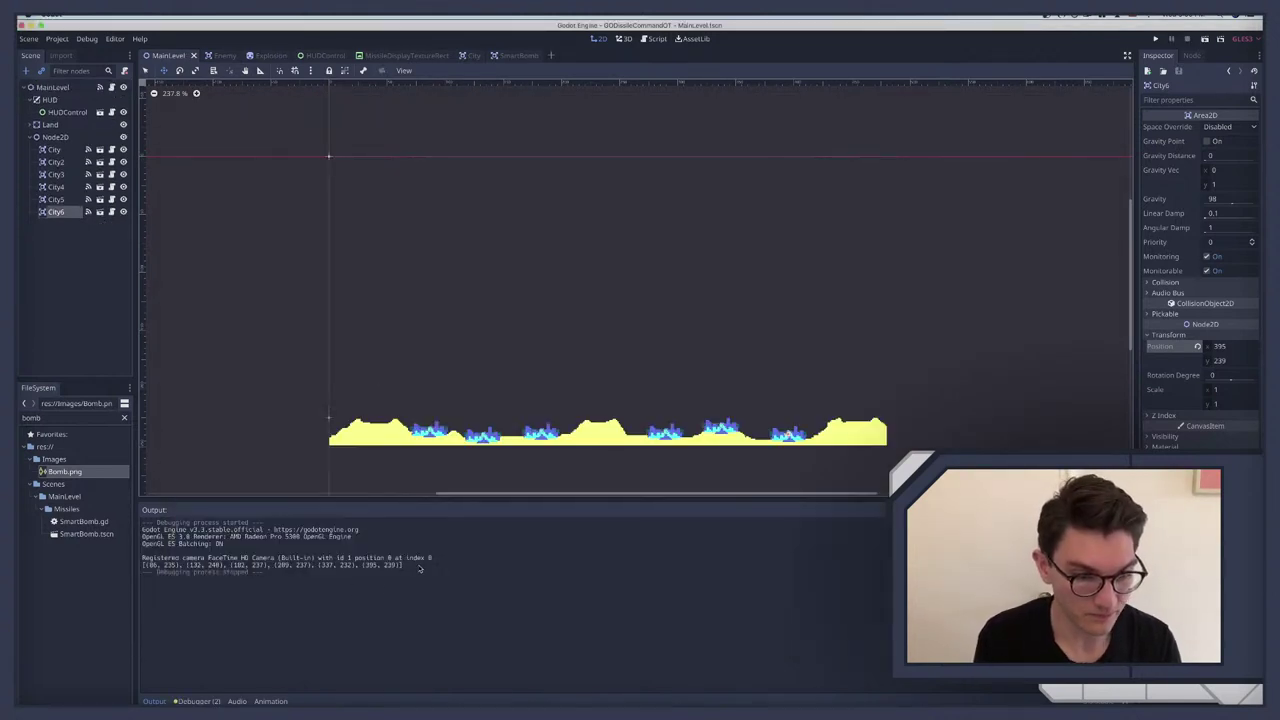
Step: Select the printed coordinate list in Output and delete the debug lines from MainLevel's _ready
{"action": "left_click_drag", "start_coordinate": [420, 569], "coordinate": [143, 565]}
{"action": "left_click", "coordinate": [143, 565]}
{"action": "left_click_drag", "start_coordinate": [402, 566], "coordinate": [143, 565]}
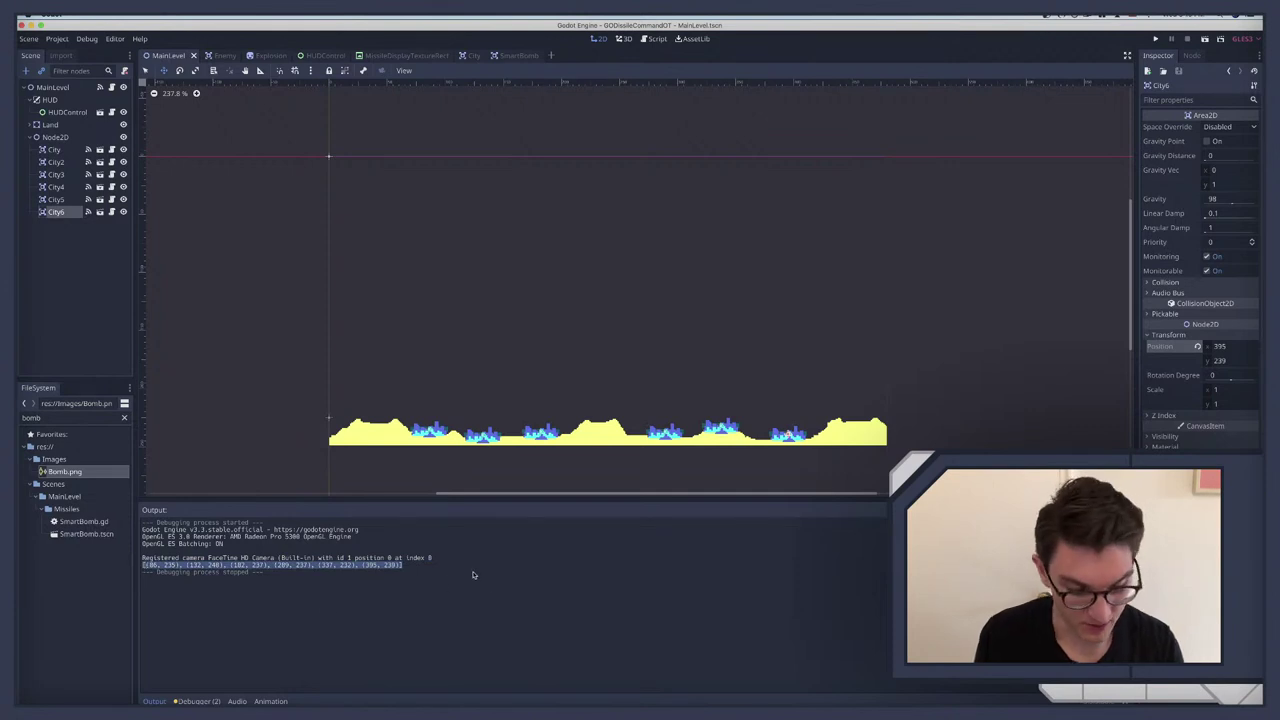
{"action": "left_click", "coordinate": [111, 88]}
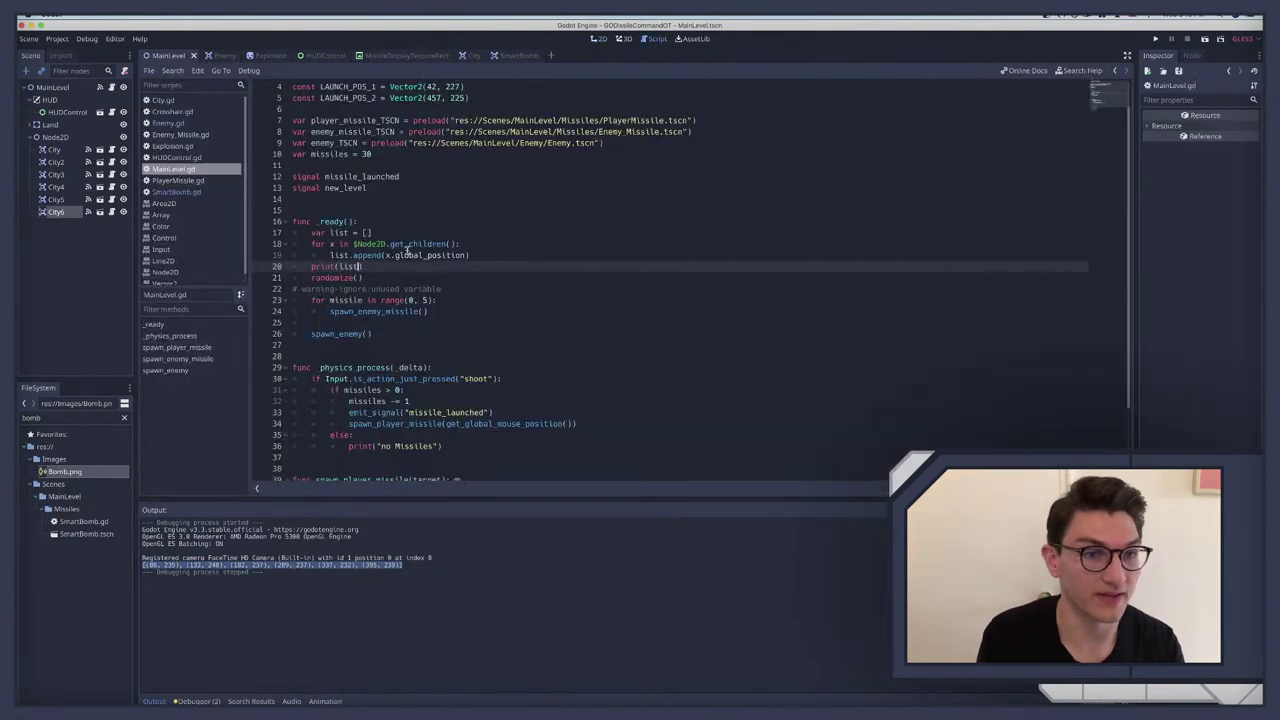
{"action": "left_click_drag", "start_coordinate": [372, 266], "coordinate": [277, 237]}
{"action": "key", "text": "BackSpace"}
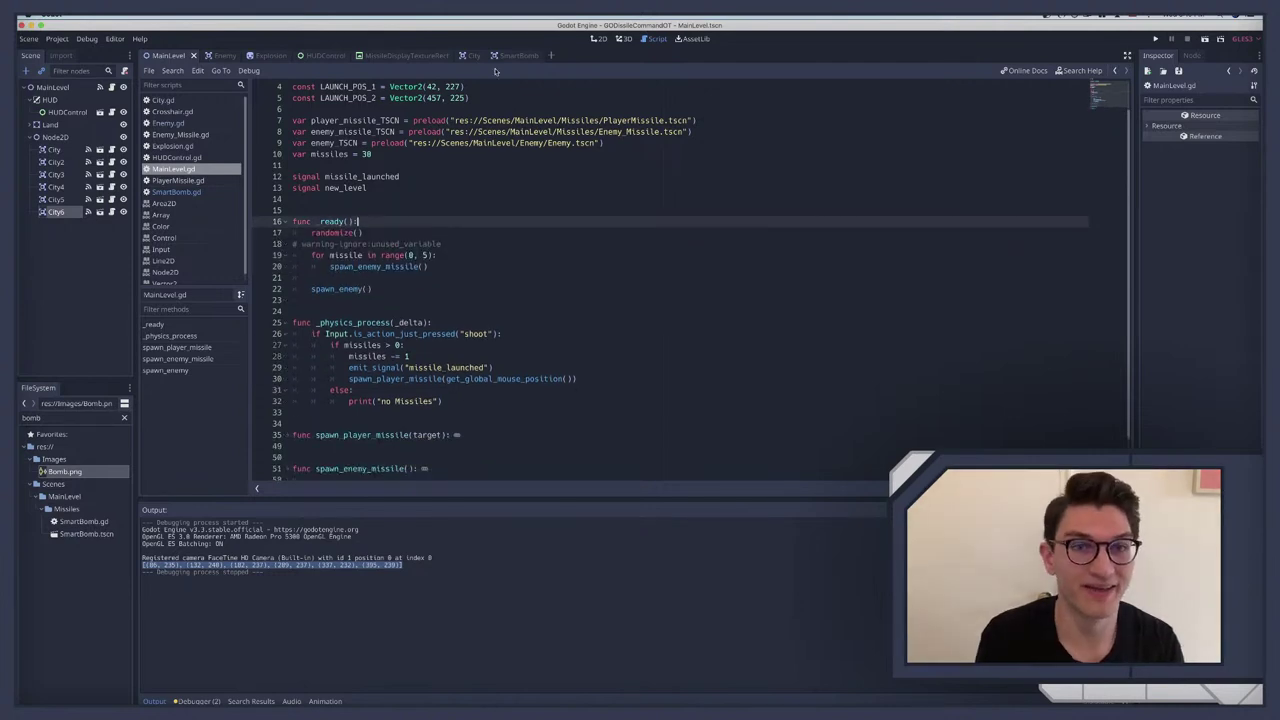
Step: Add `const targets =` with the pasted city coordinates on SmartBomb.gd line 3, commented out
{"action": "left_click", "coordinate": [520, 55]}
{"action": "left_click", "coordinate": [363, 106]}
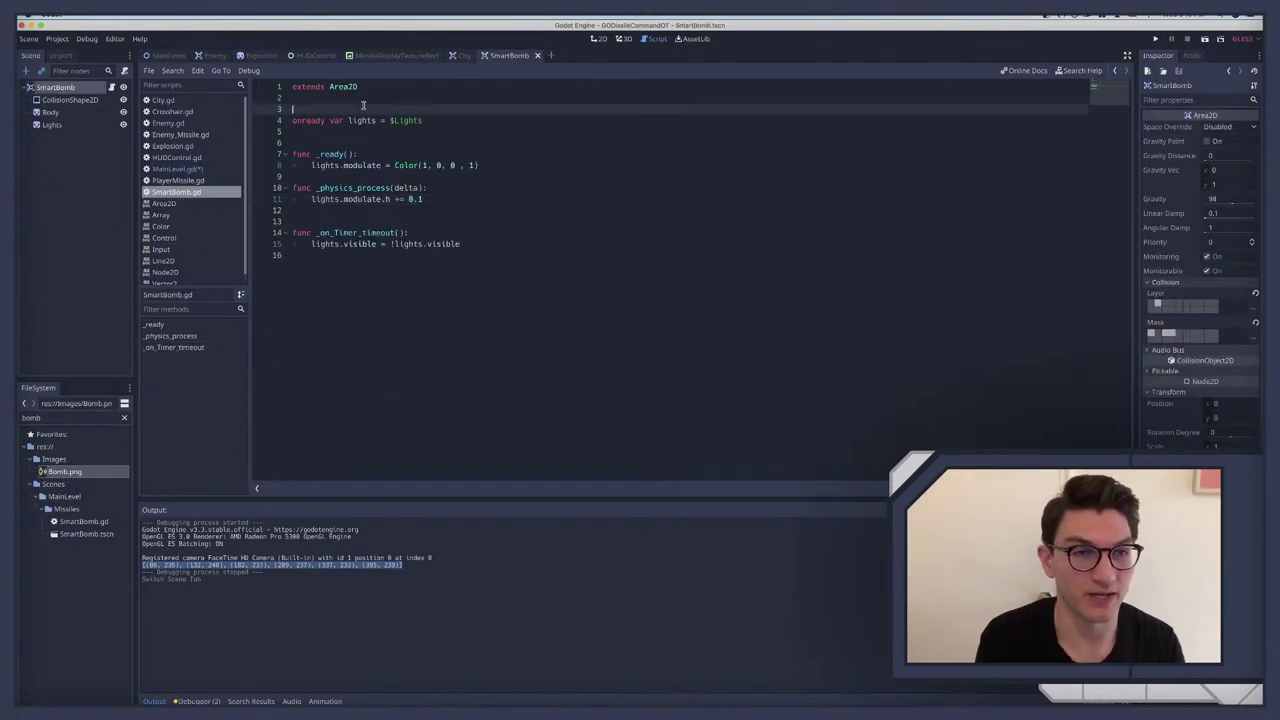
{"action": "type", "text": "const "}
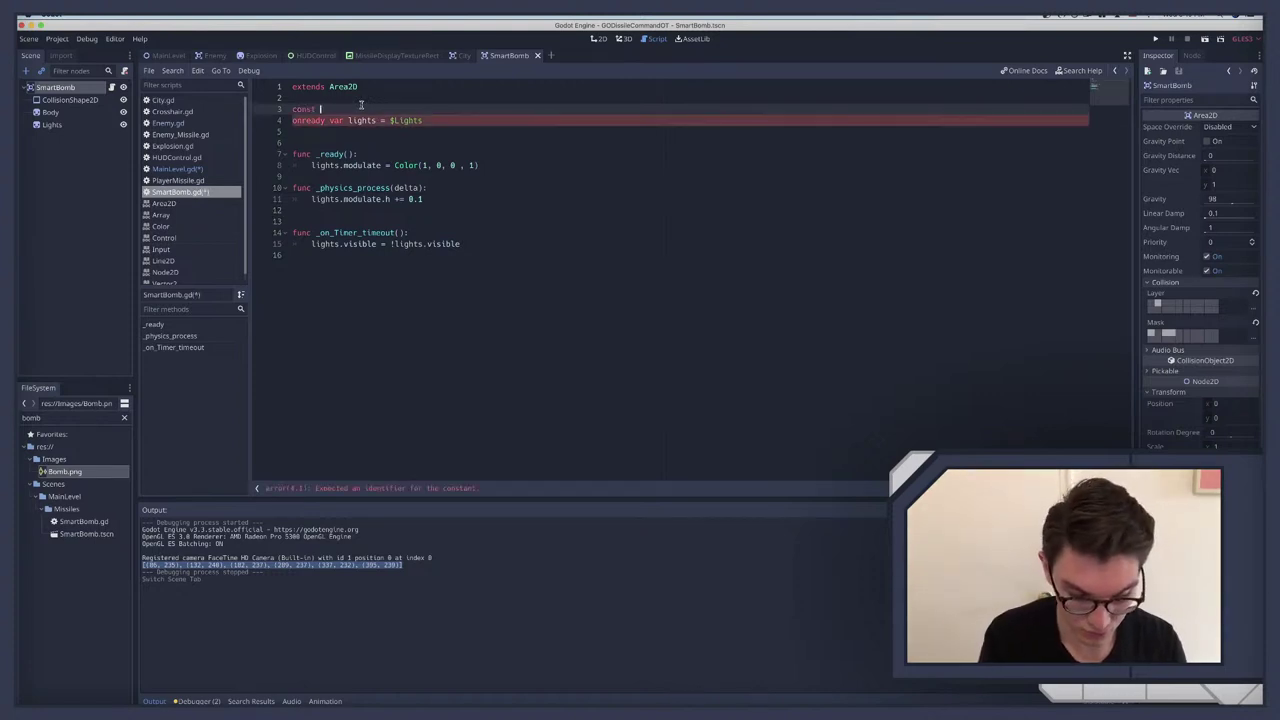
{"action": "type", "text": "targets"}
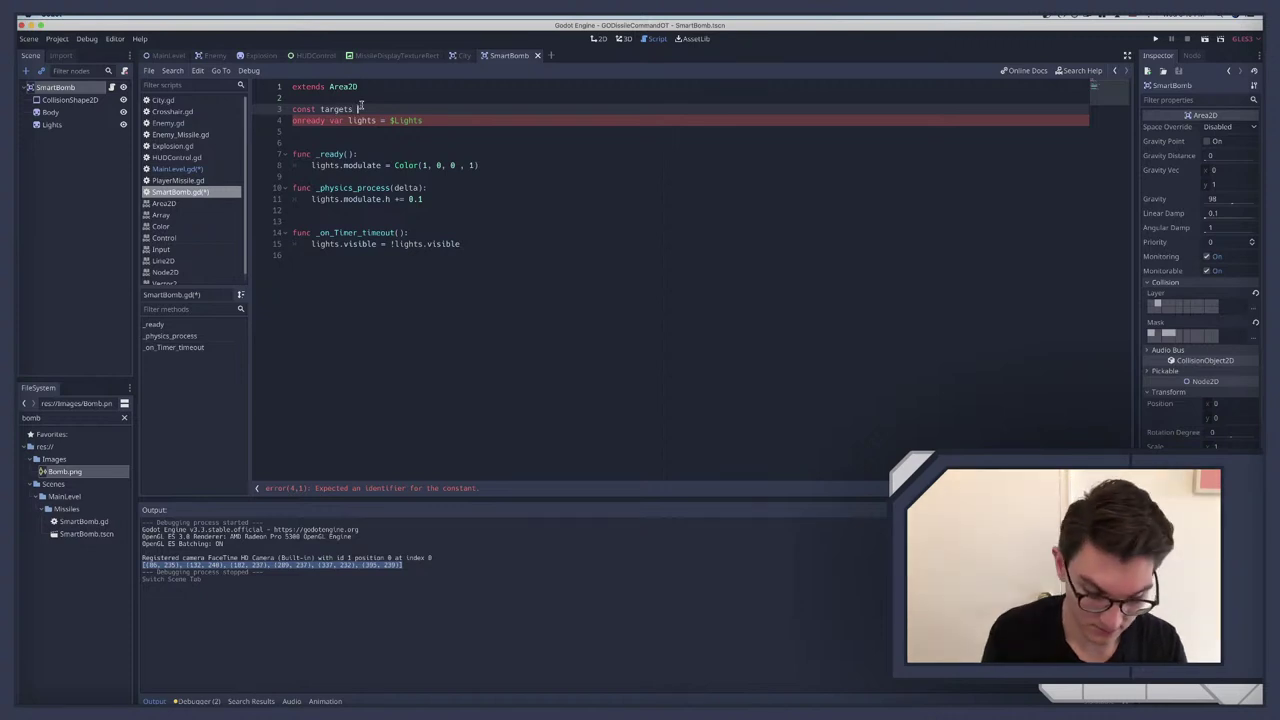
{"action": "type", "text": " ="}
{"action": "type", "text": "[(86, 235), (132, 240), (182, 237), (289, 237), (337, 232), (395, 239)]"}
{"action": "key", "text": "Return"}
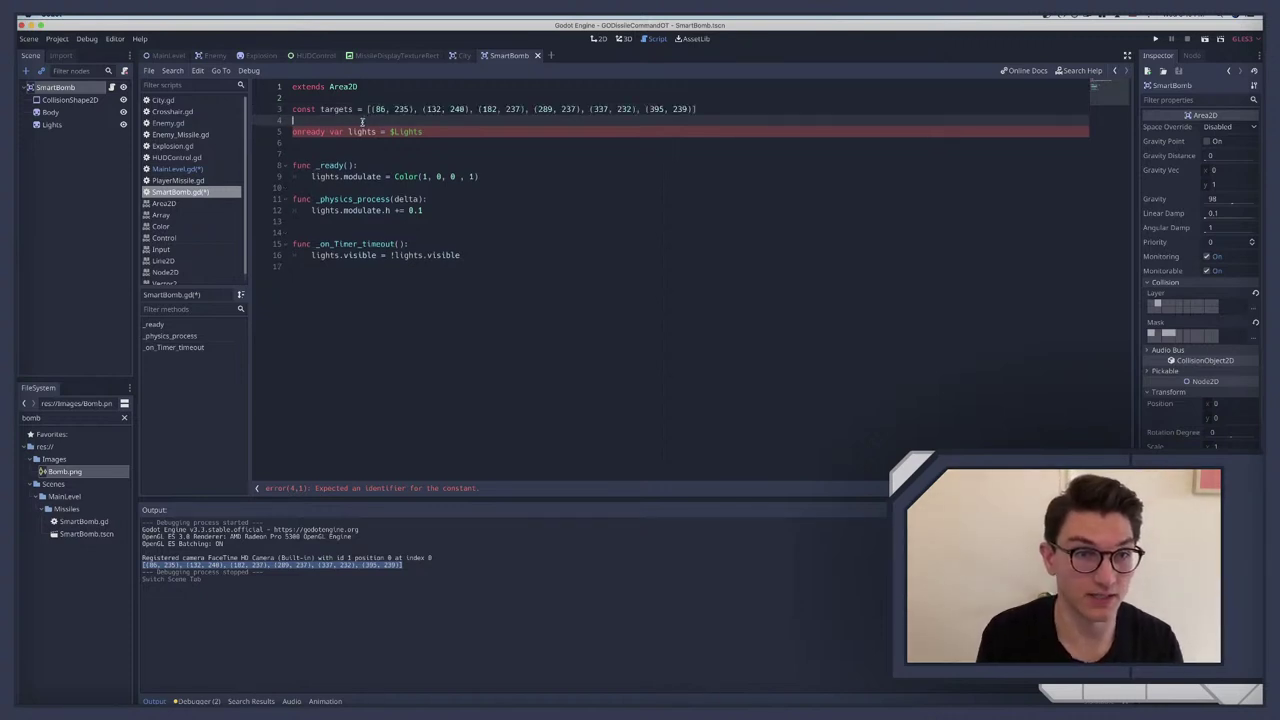
{"action": "key", "text": "BackSpace"}
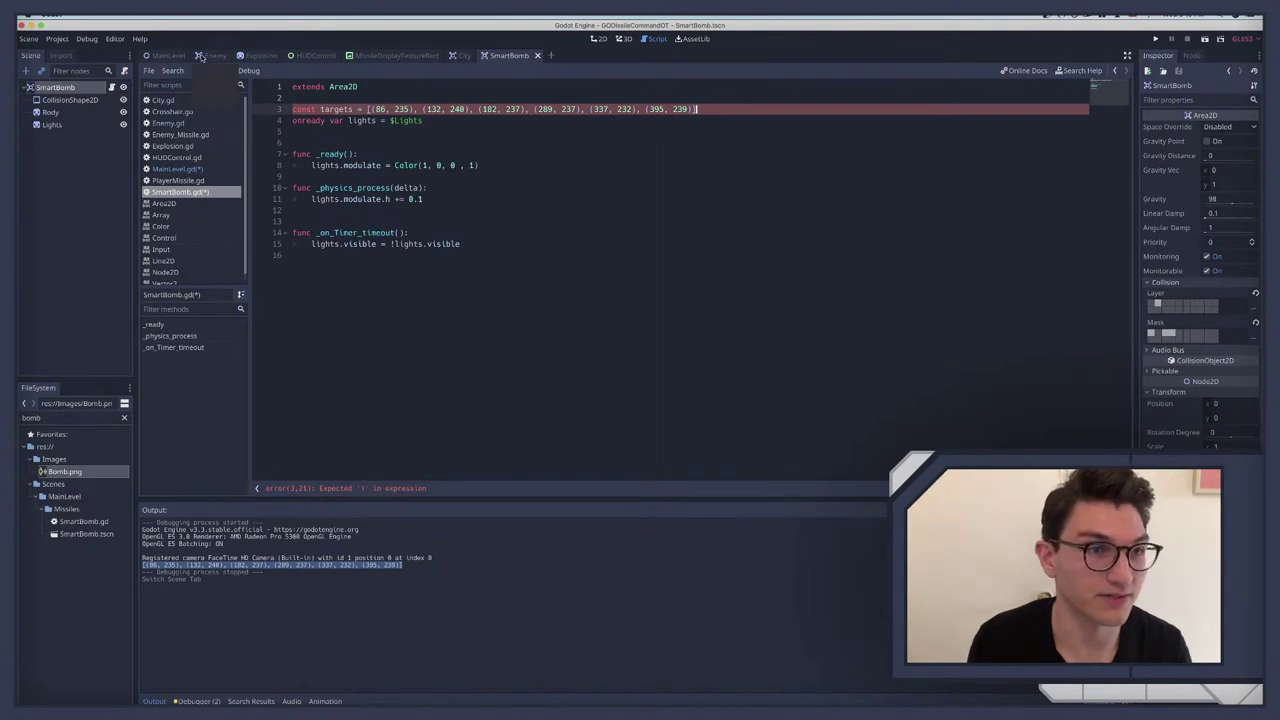
{"action": "key", "text": "super+k"}
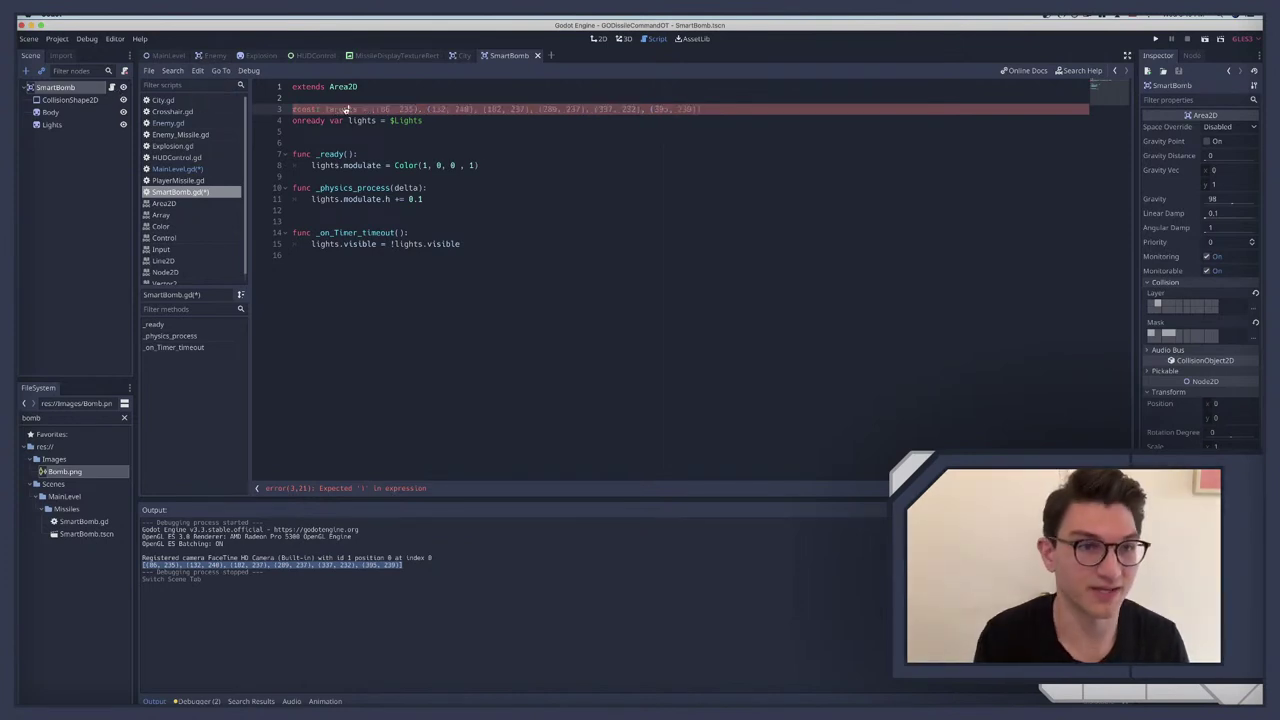
{"action": "left_click", "coordinate": [208, 55]}
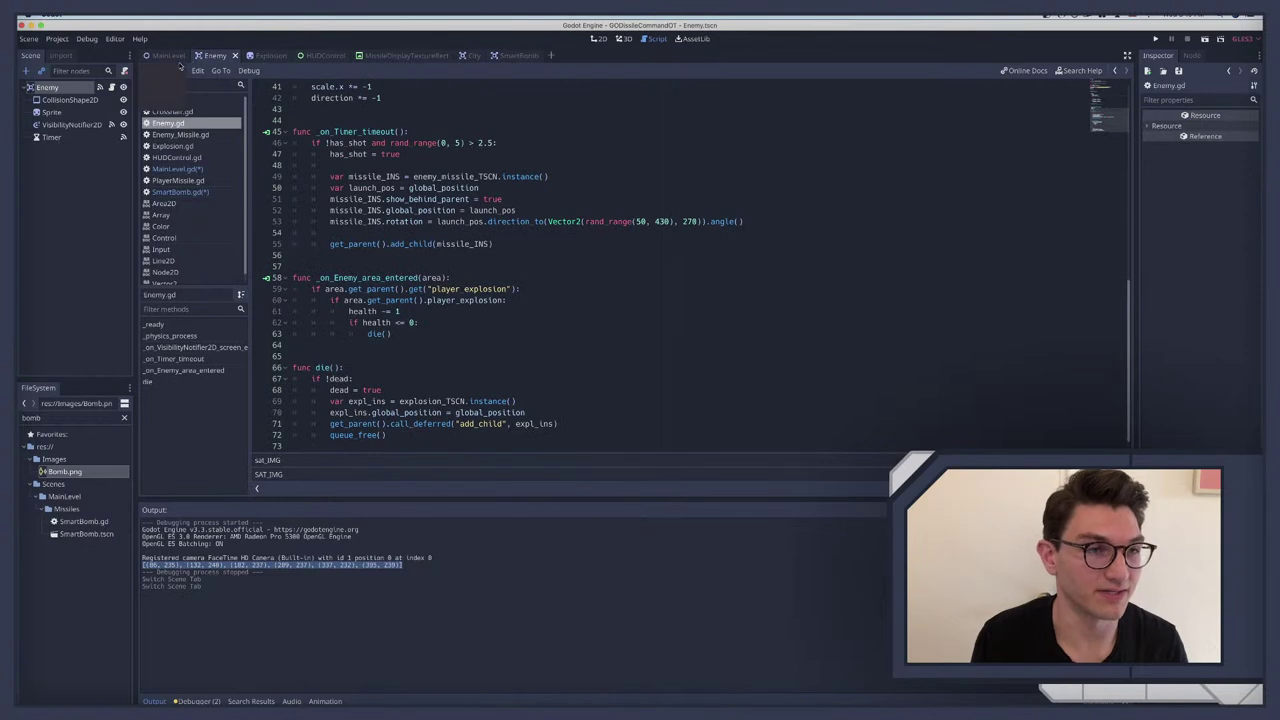
Step: Uncomment the list-building lines in MainLevel's _ready and save the script
{"action": "left_click", "coordinate": [166, 55]}
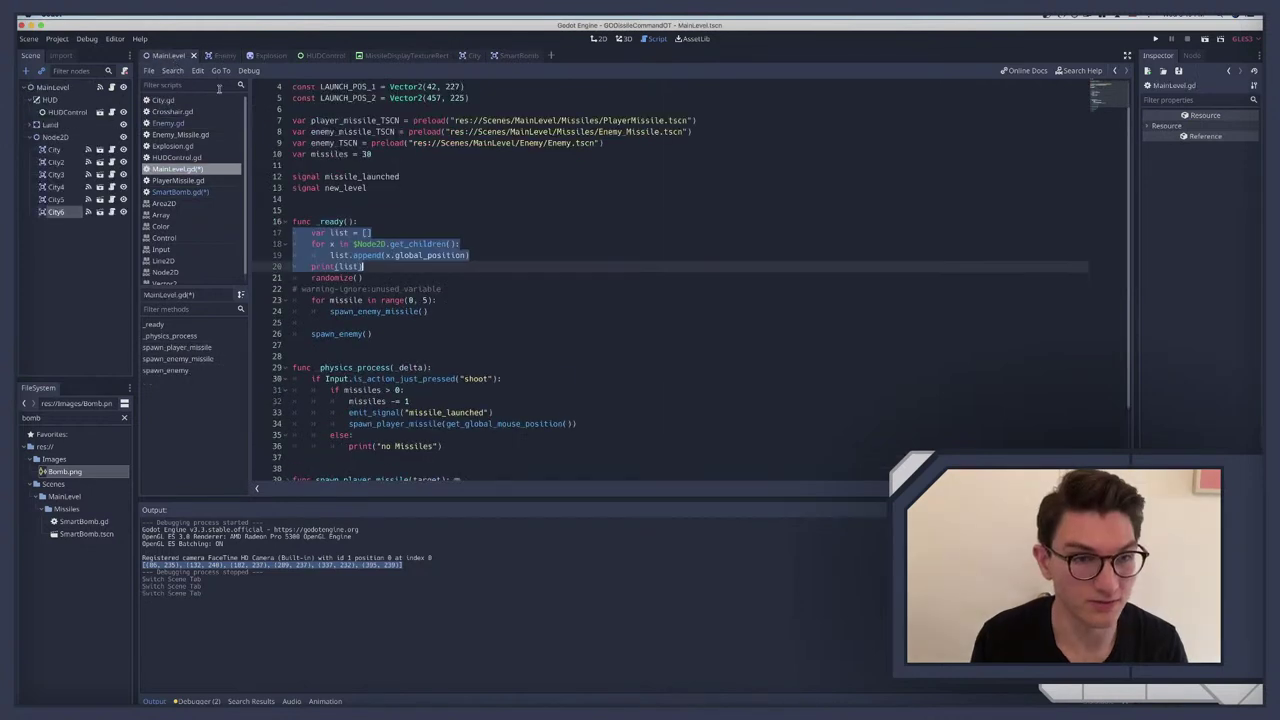
{"action": "key", "text": "super+k"}
{"action": "key", "text": "super+s"}
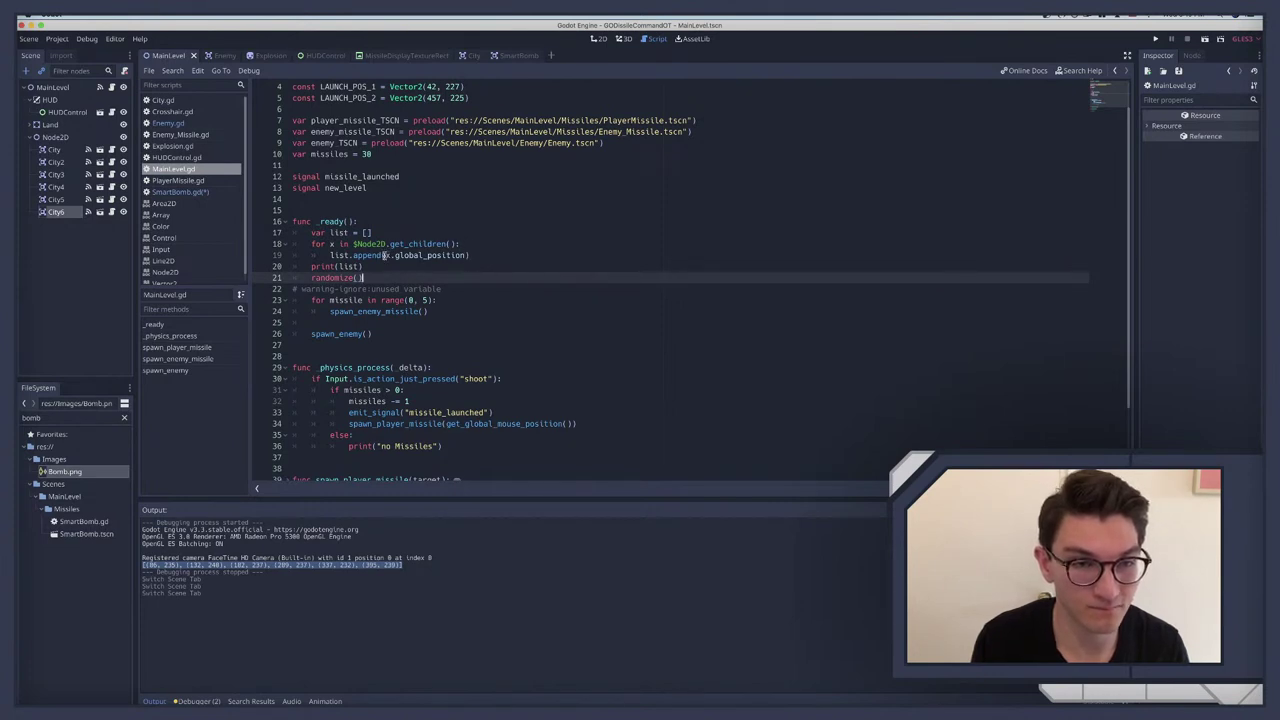
{"action": "left_click", "coordinate": [384, 255]}
{"action": "type", "text": "Vec"}
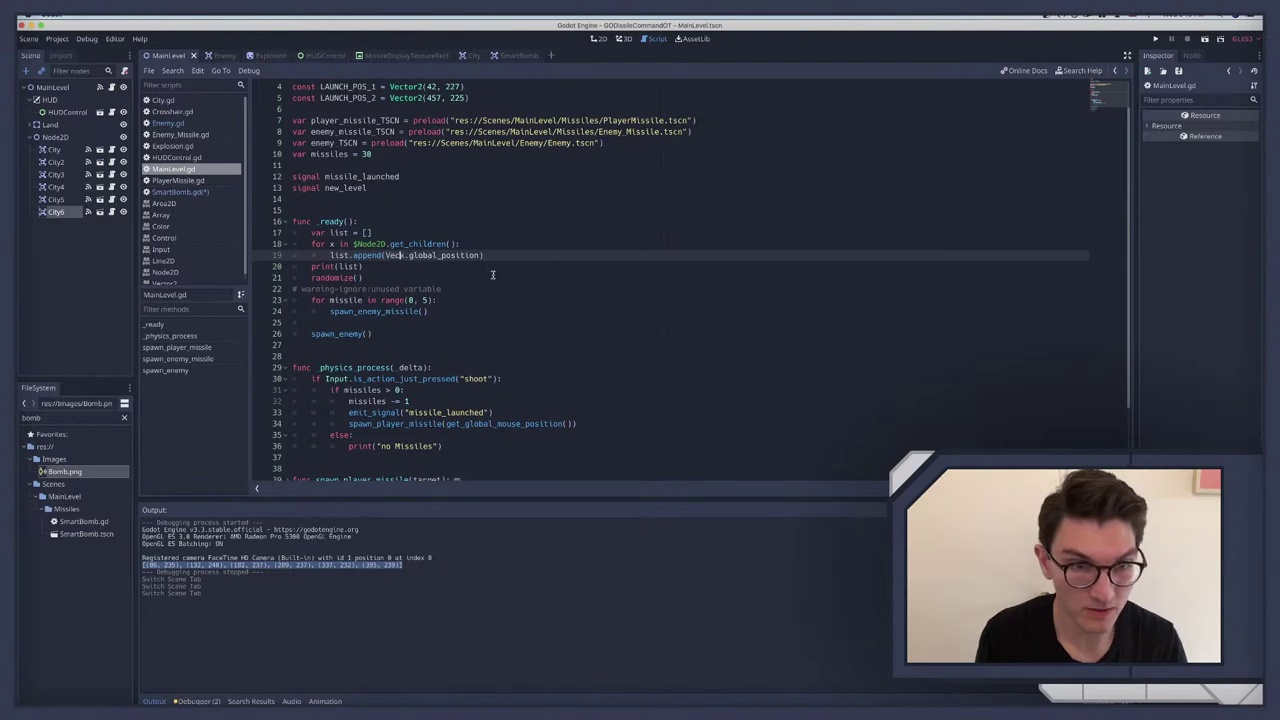
{"action": "key", "text": "BackSpace"}
{"action": "key", "text": "BackSpace"}
{"action": "key", "text": "BackSpace"}
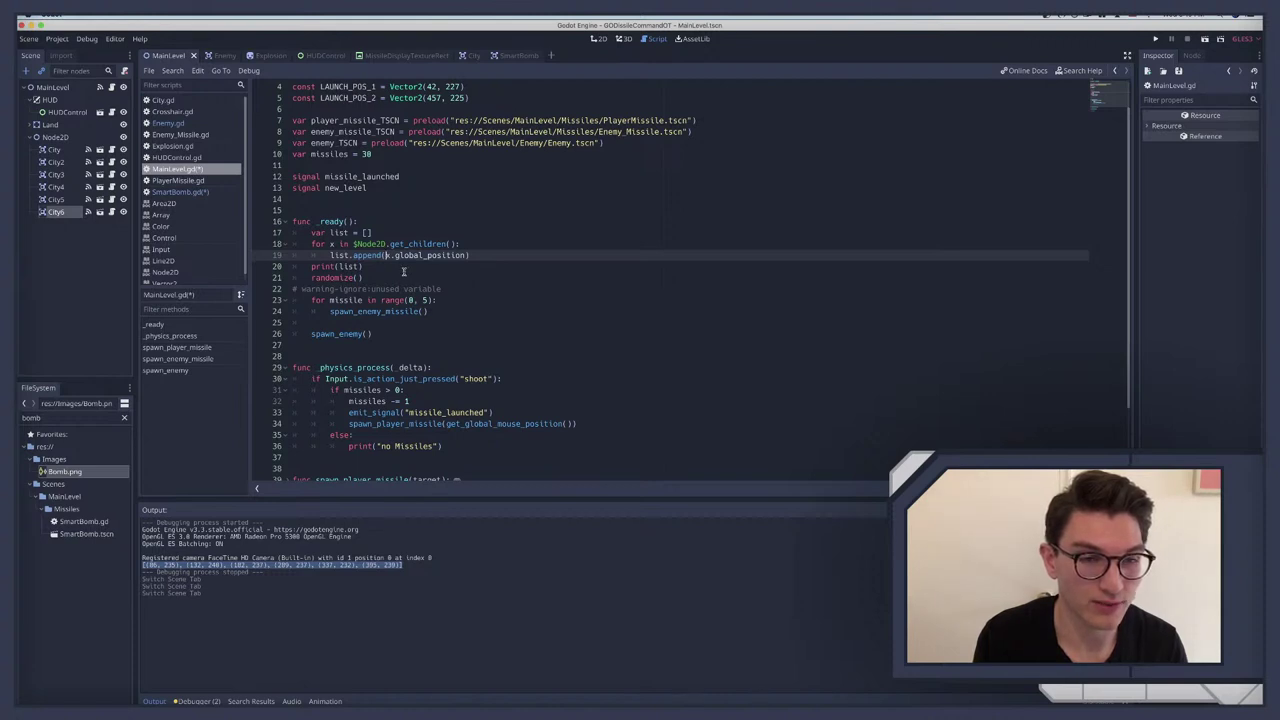
Step: Delete lines 17–21 from _ready and return to the SmartBomb scene
{"action": "left_click_drag", "start_coordinate": [378, 277], "coordinate": [279, 232]}
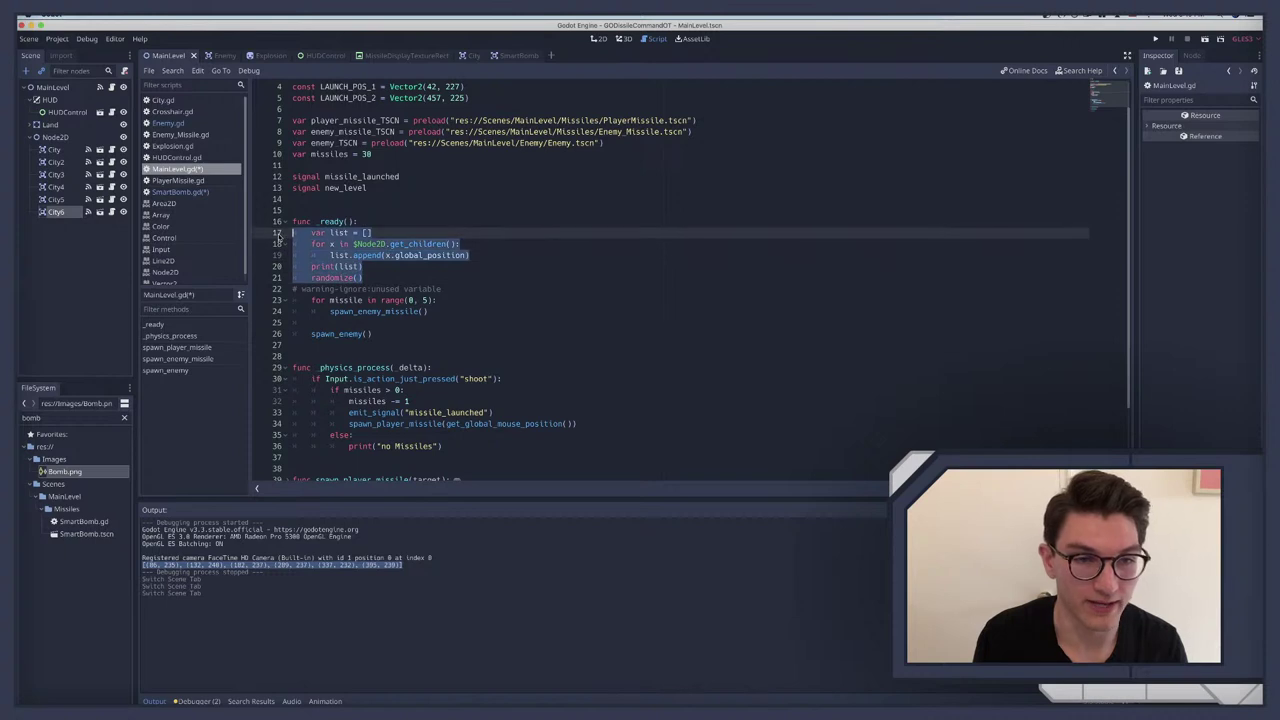
{"action": "key", "text": "BackSpace"}
{"action": "key", "text": "BackSpace"}
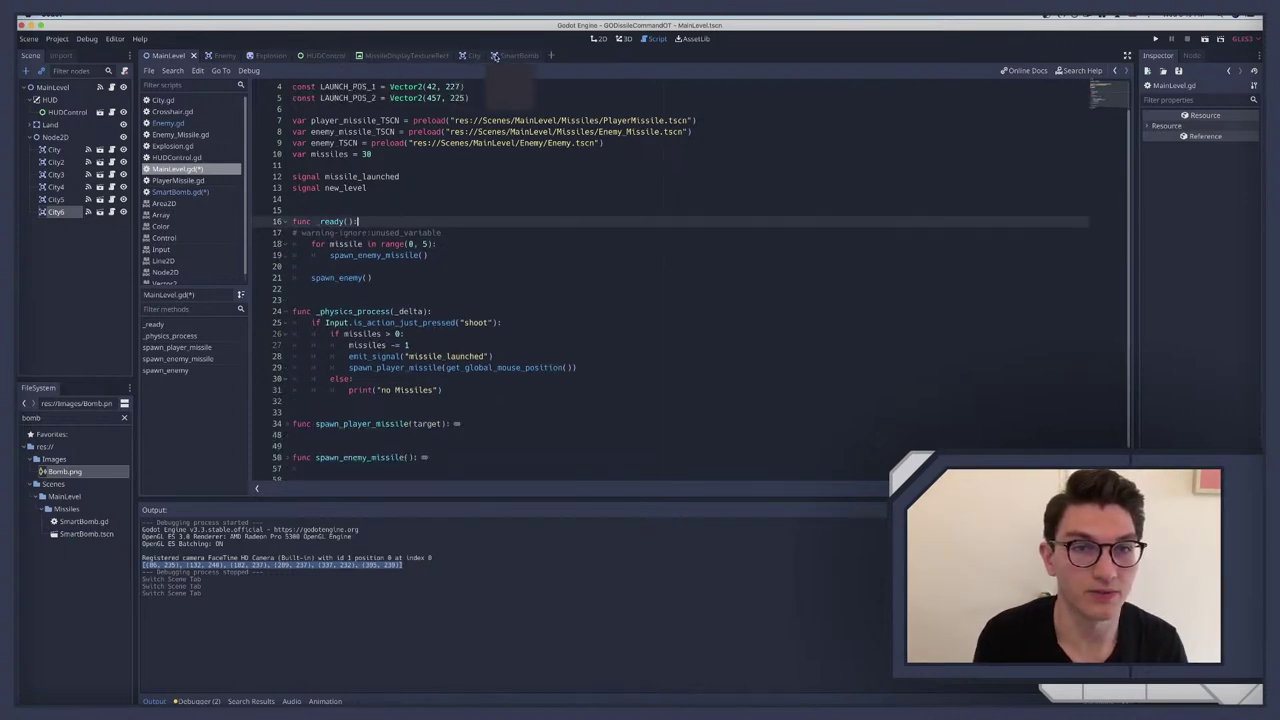
{"action": "left_click", "coordinate": [515, 55]}
{"action": "key", "text": "super+l"}
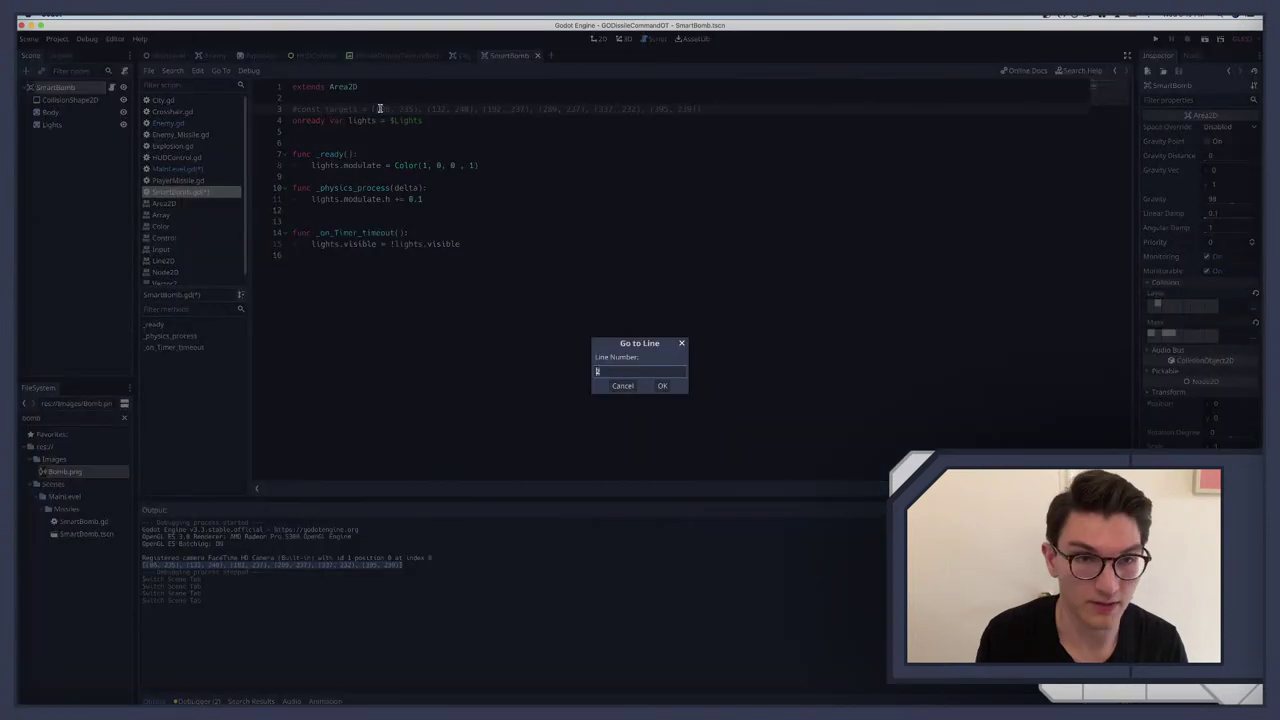
Step: Uncomment the targets constant and prefix each coordinate pair with Vector2, e.g. Vector2(132, 240)
{"action": "left_click", "coordinate": [622, 386]}
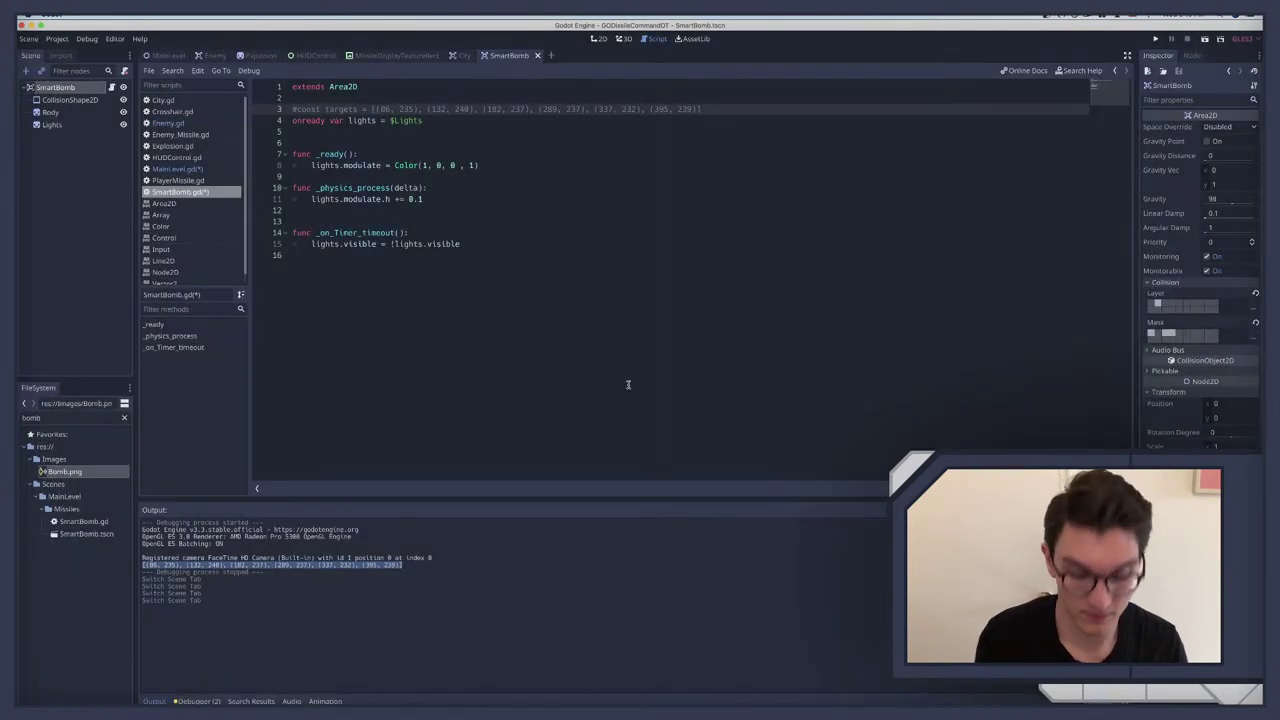
{"action": "key", "text": "super+k"}
{"action": "left_click", "coordinate": [370, 109]}
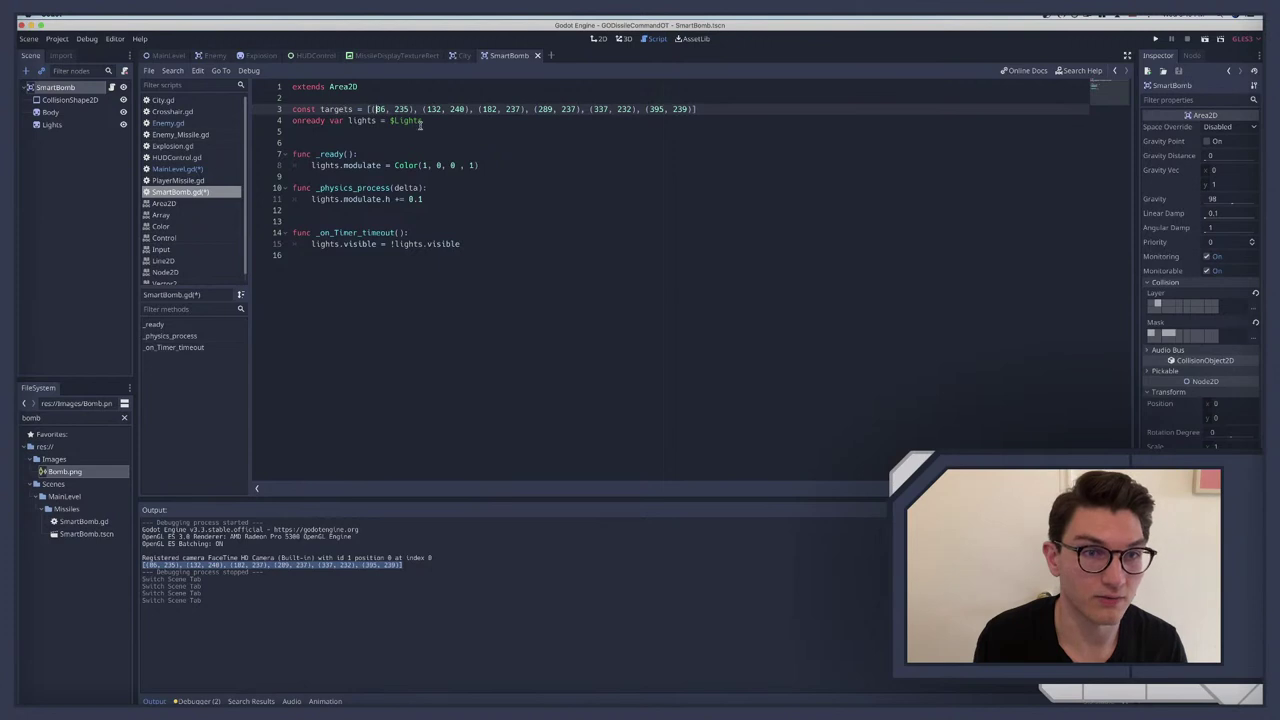
{"action": "type", "text": "Vector2"}
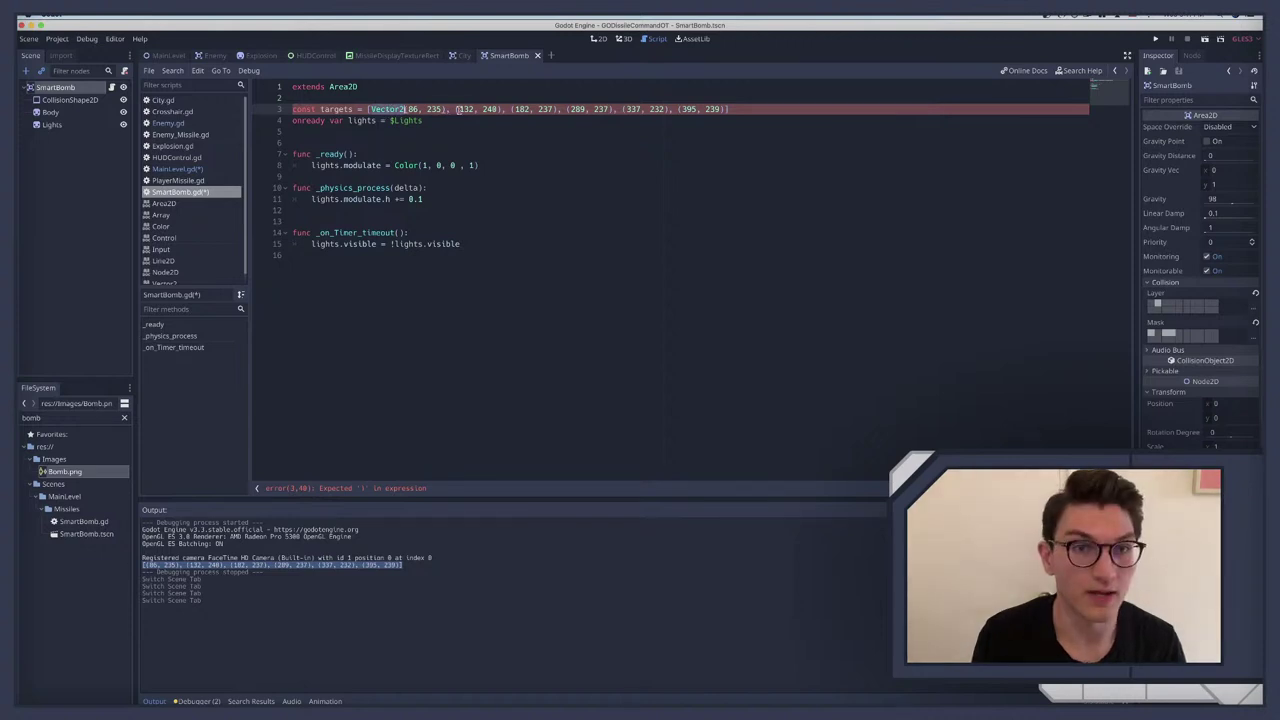
{"action": "left_click", "coordinate": [451, 109]}
{"action": "type", "text": "Vector2"}
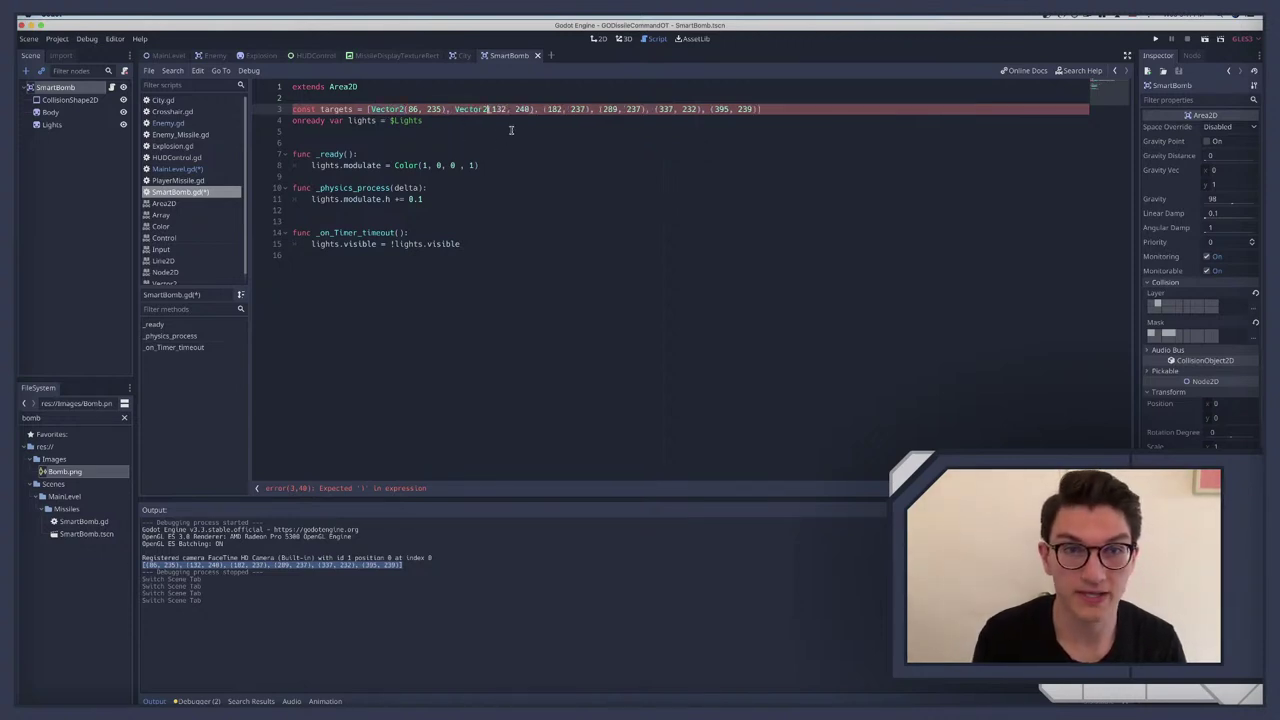
{"action": "left_click", "coordinate": [543, 109]}
{"action": "type", "text": "Vector2"}
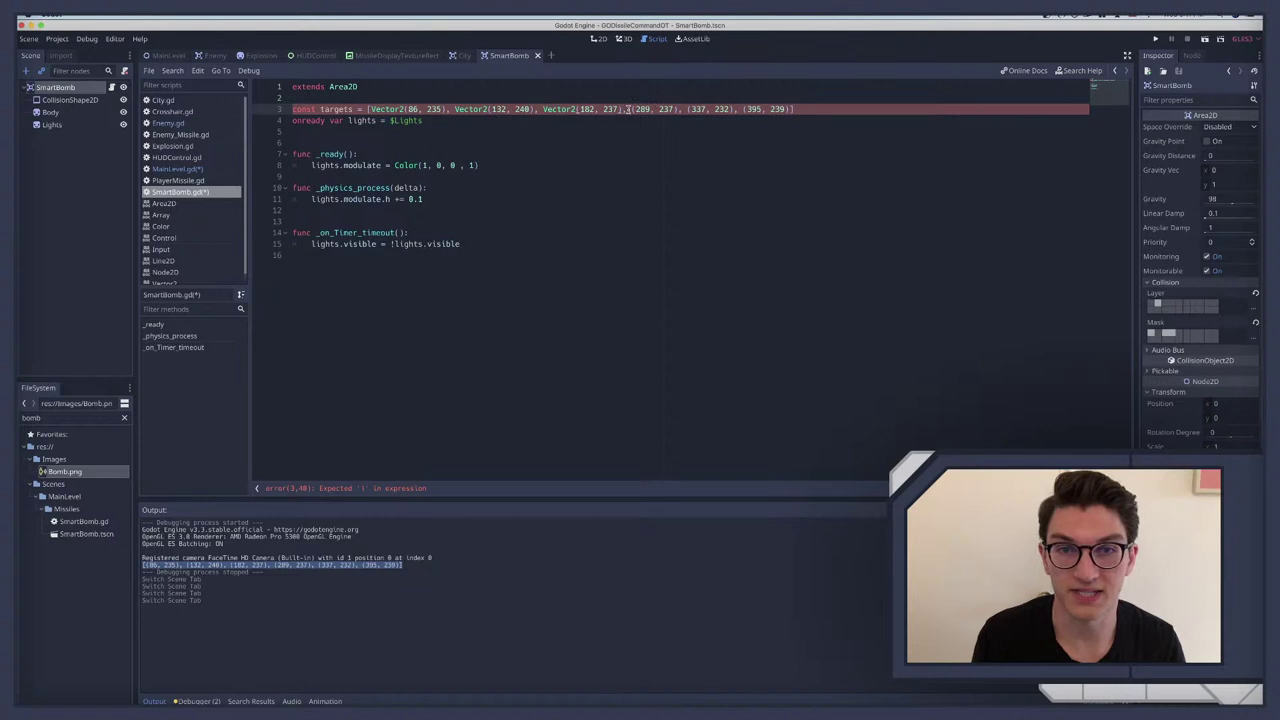
{"action": "type", "text": "Vector2"}
{"action": "left_click", "coordinate": [719, 109]}
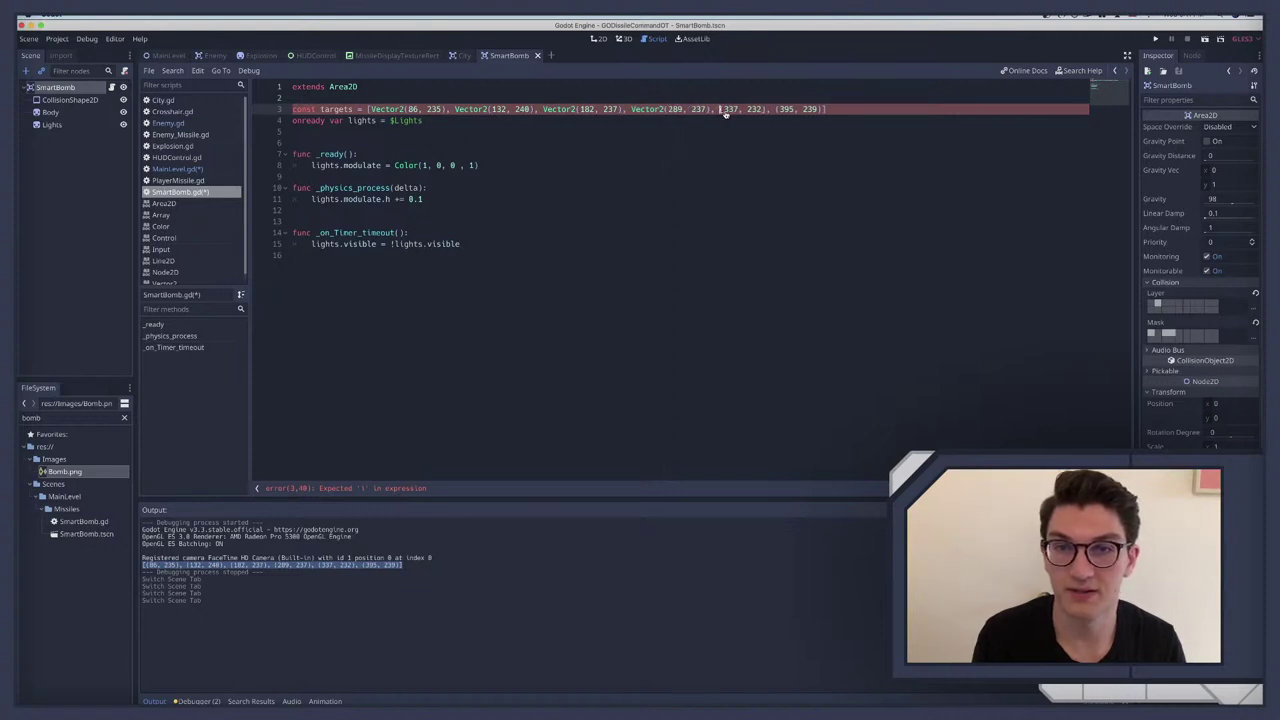
{"action": "type", "text": "Vector2"}
{"action": "left_click", "coordinate": [807, 109]}
{"action": "type", "text": "Vector2"}
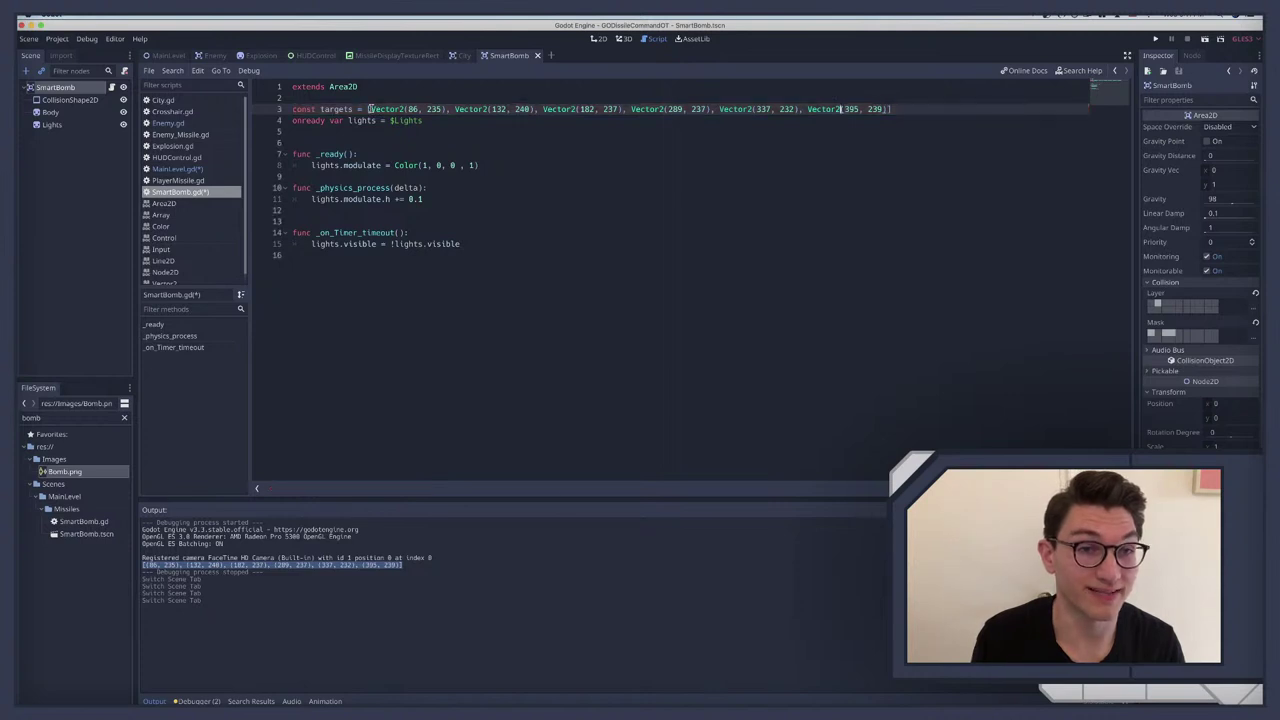
Step: Put each Vector2 entry on its own line and move the closing bracket onto its own line
{"action": "key", "text": "Return"}
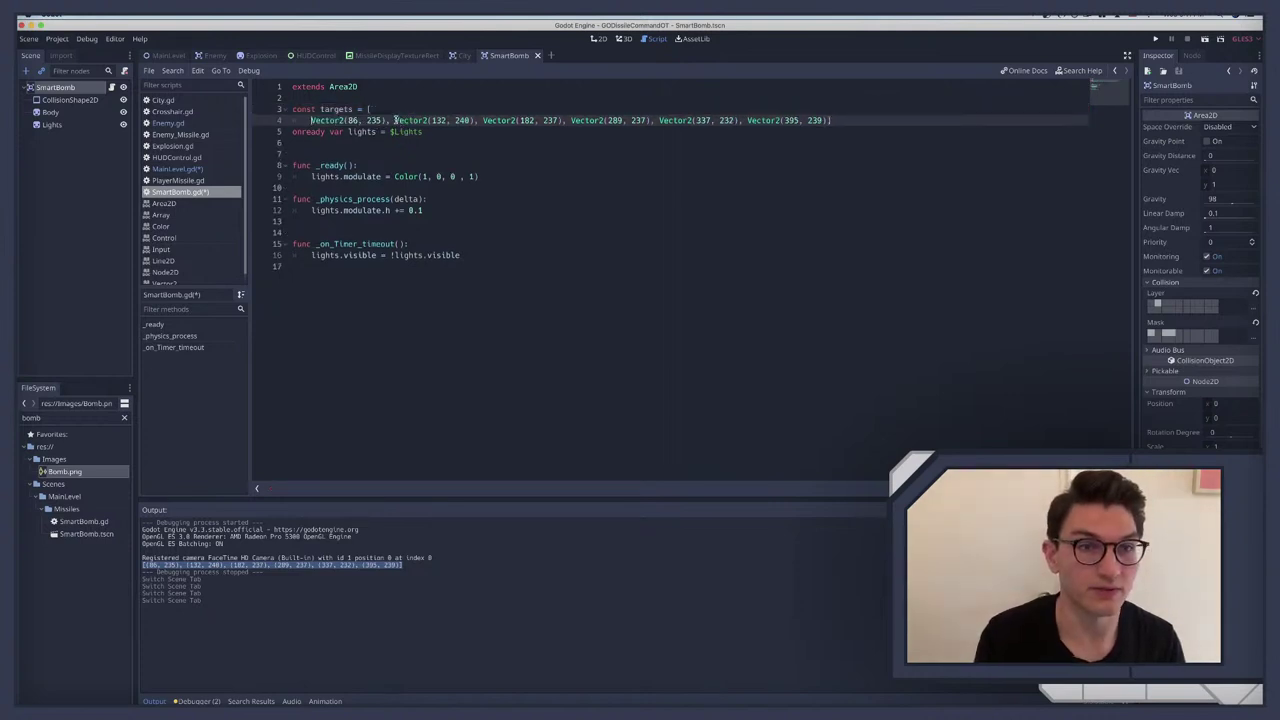
{"action": "key", "text": "Return"}
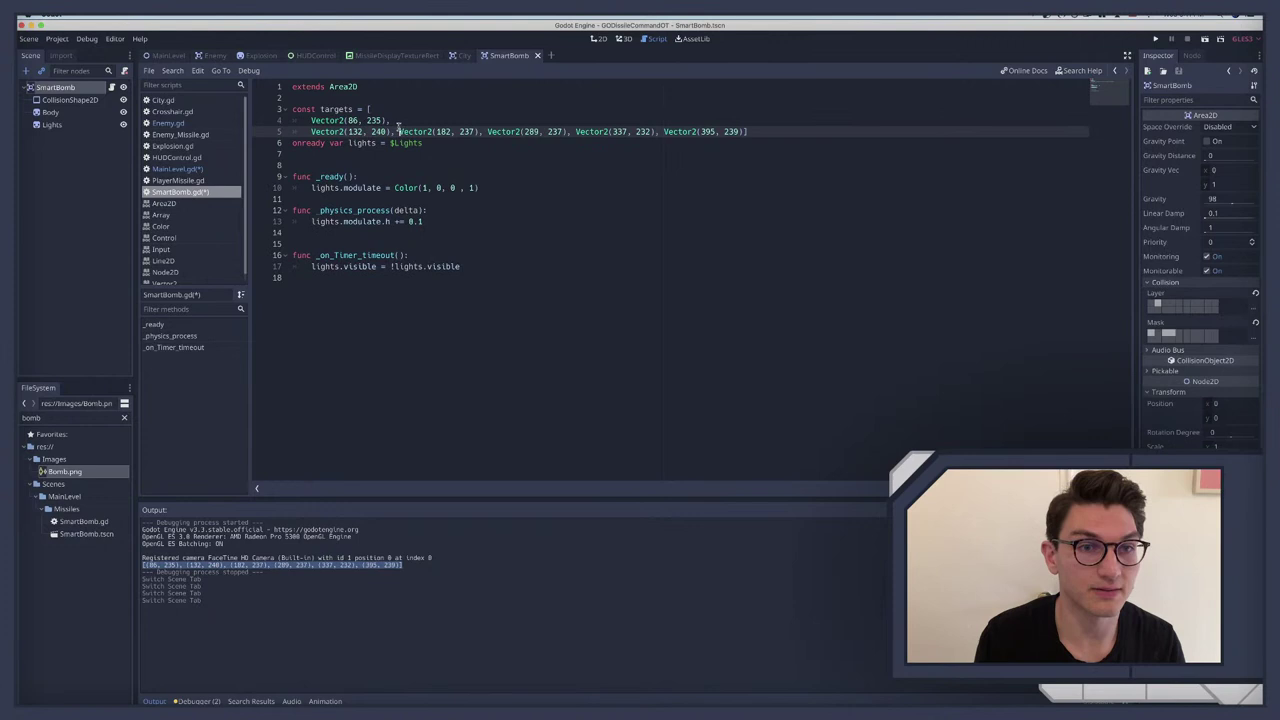
{"action": "key", "text": "Return"}
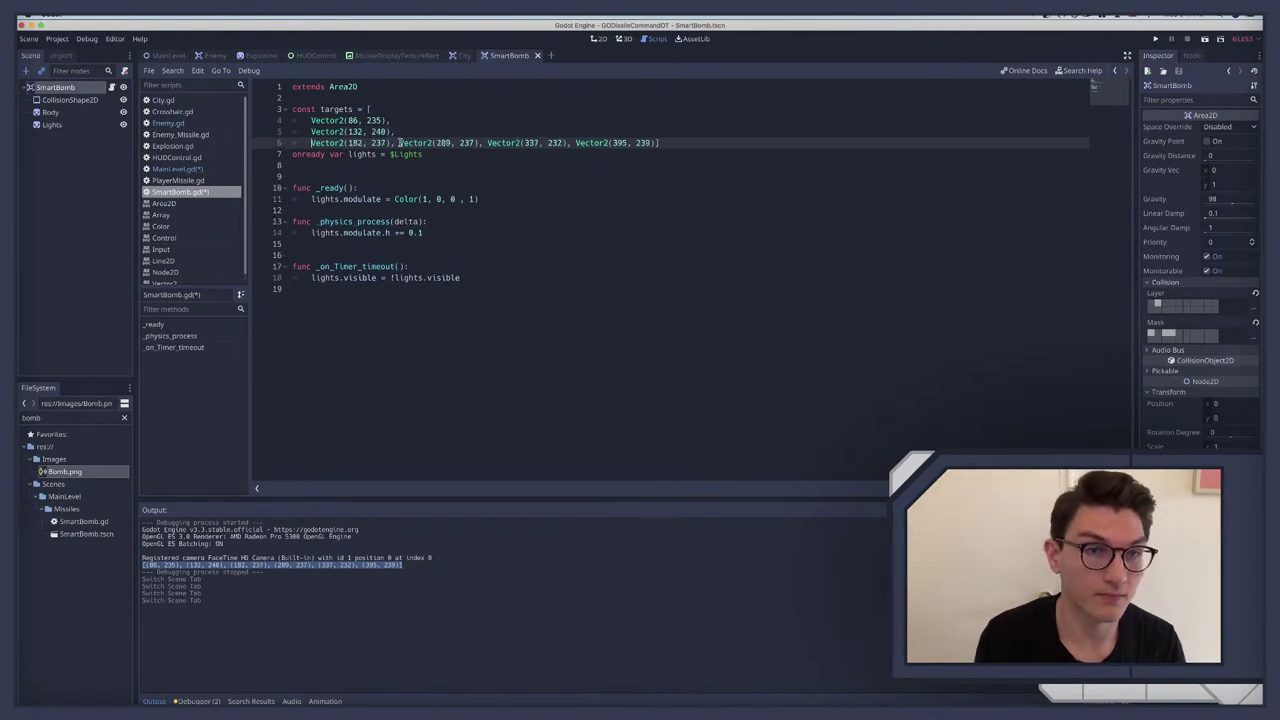
{"action": "left_click", "coordinate": [399, 143]}
{"action": "key", "text": "Return"}
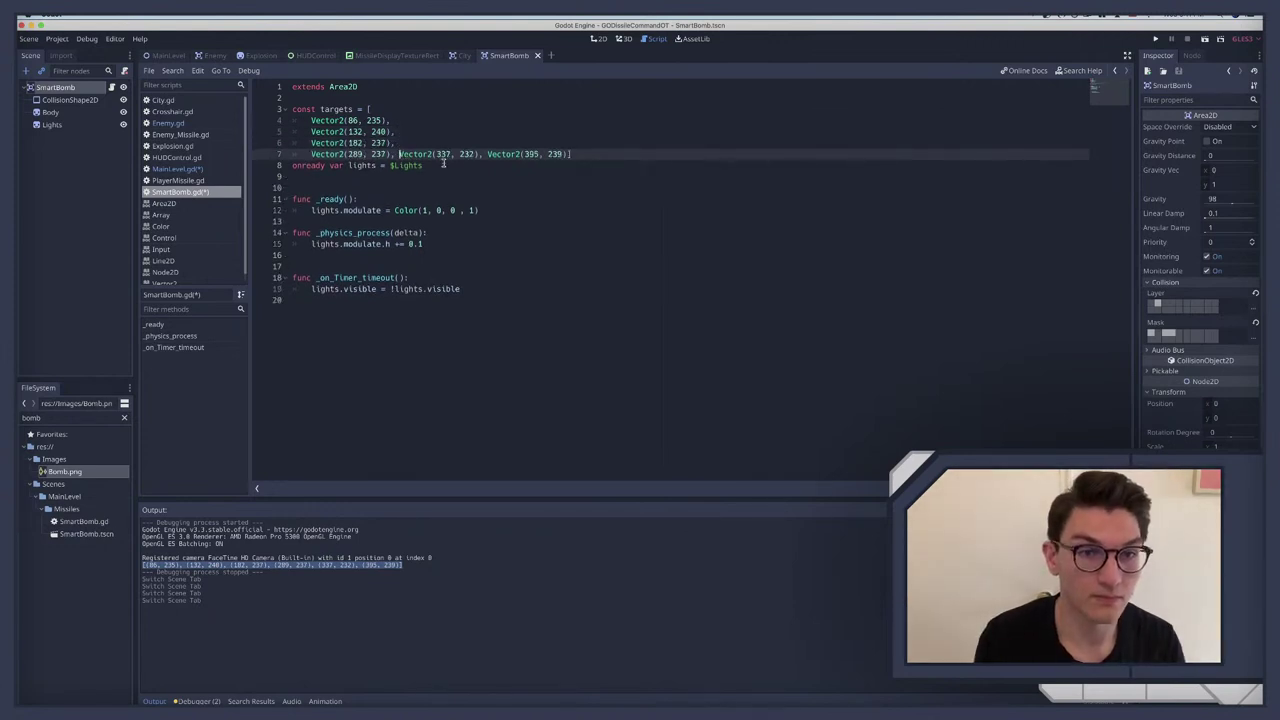
{"action": "key", "text": "Return"}
{"action": "left_click", "coordinate": [399, 165]}
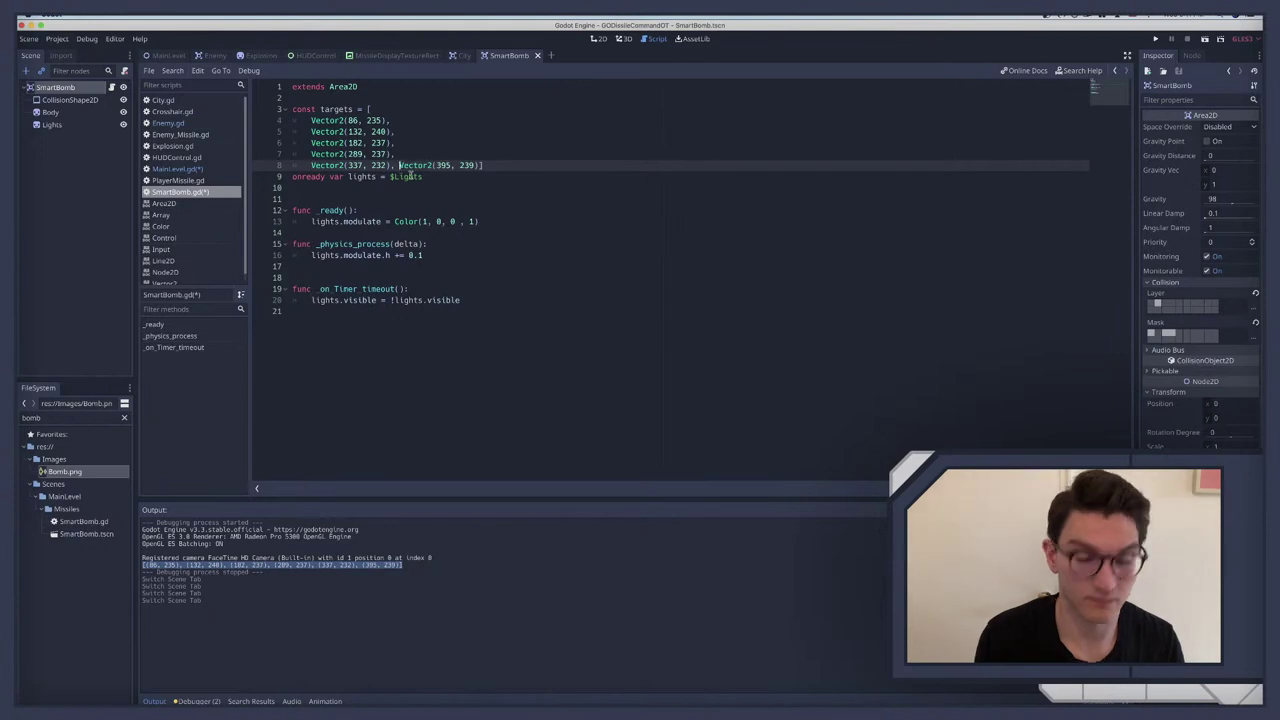
{"action": "key", "text": "Return"}
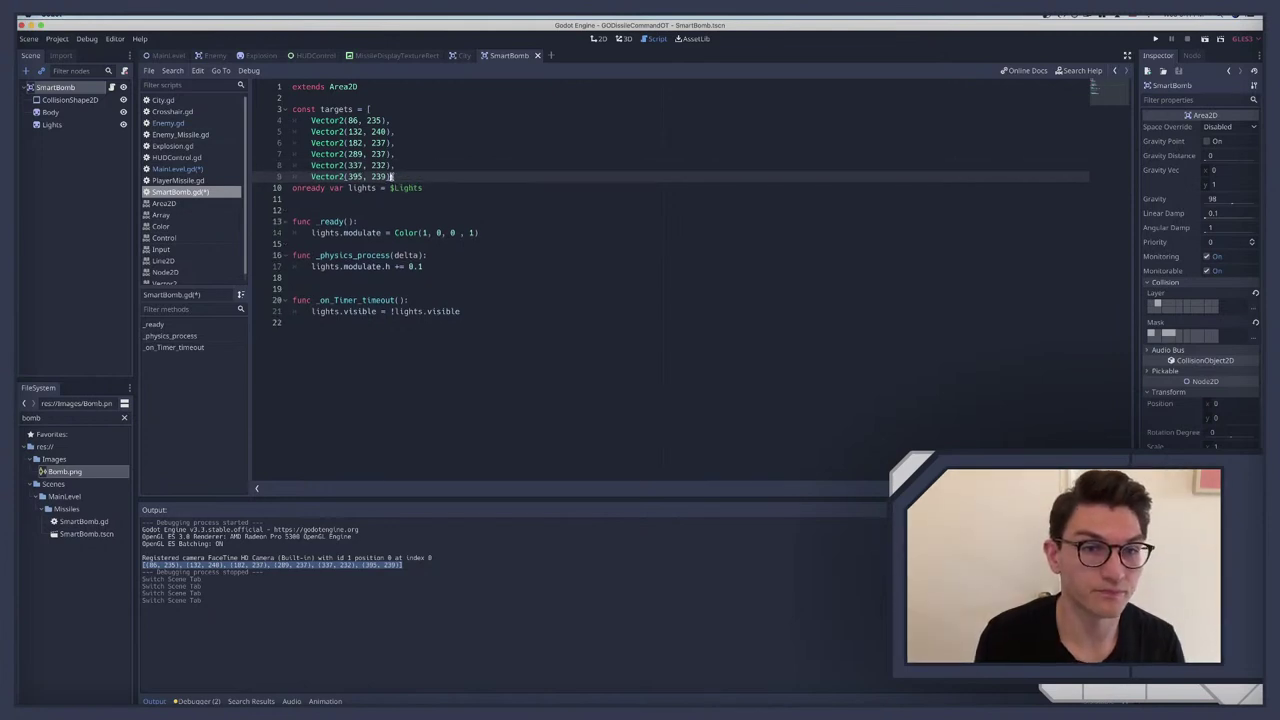
{"action": "key", "text": "Return"}
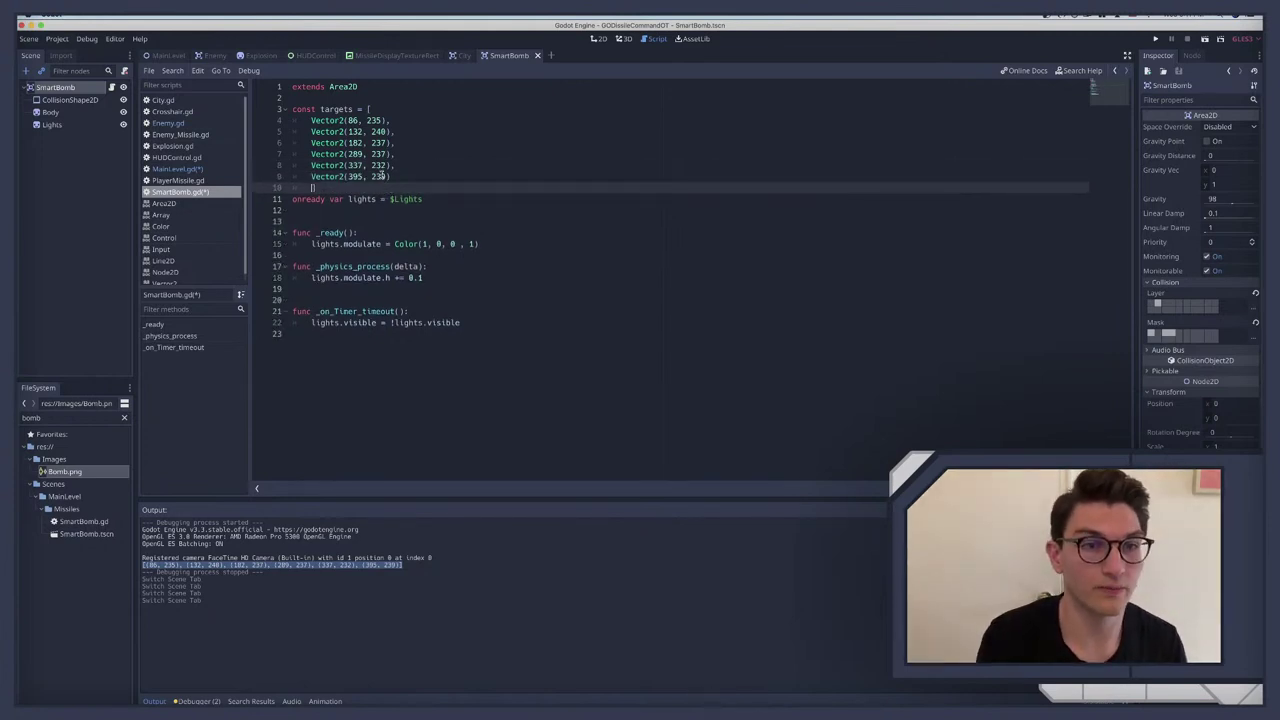
Step: Add a blank line after the list and rename the constant to TARGETS
{"action": "left_click", "coordinate": [393, 176]}
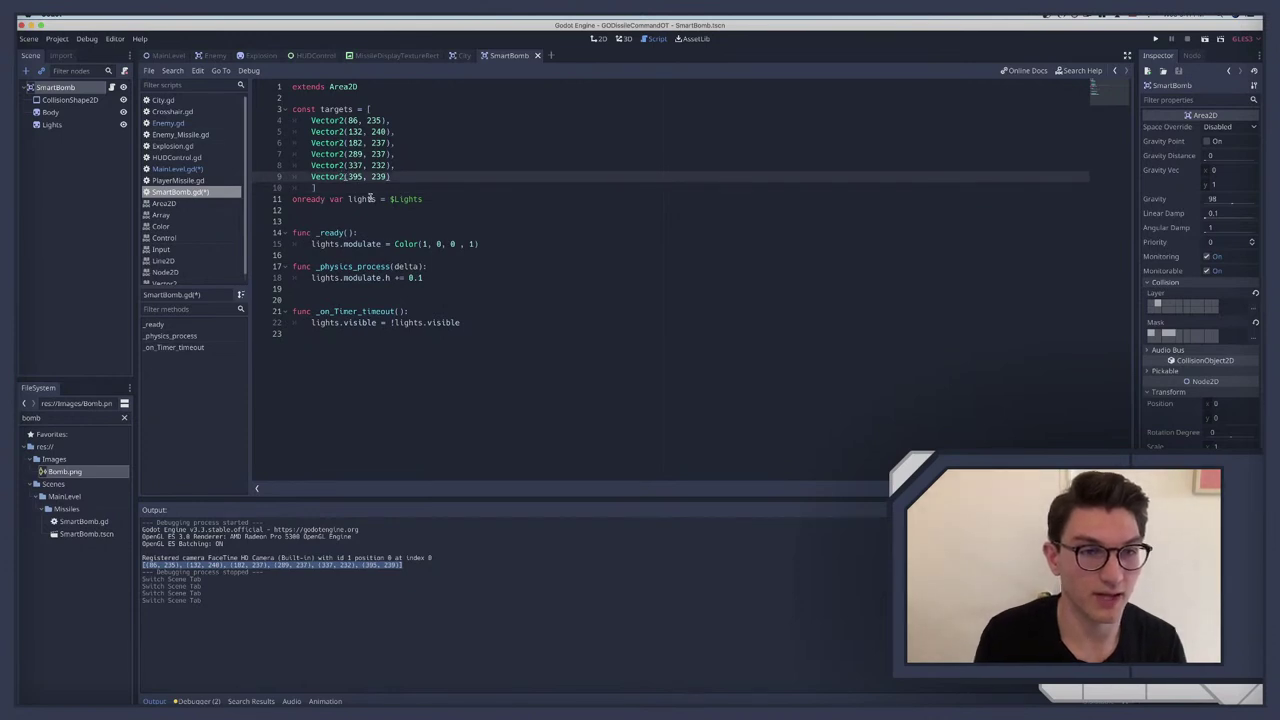
{"action": "left_click", "coordinate": [349, 199]}
{"action": "left_click", "coordinate": [343, 185]}
{"action": "key", "text": "Return"}
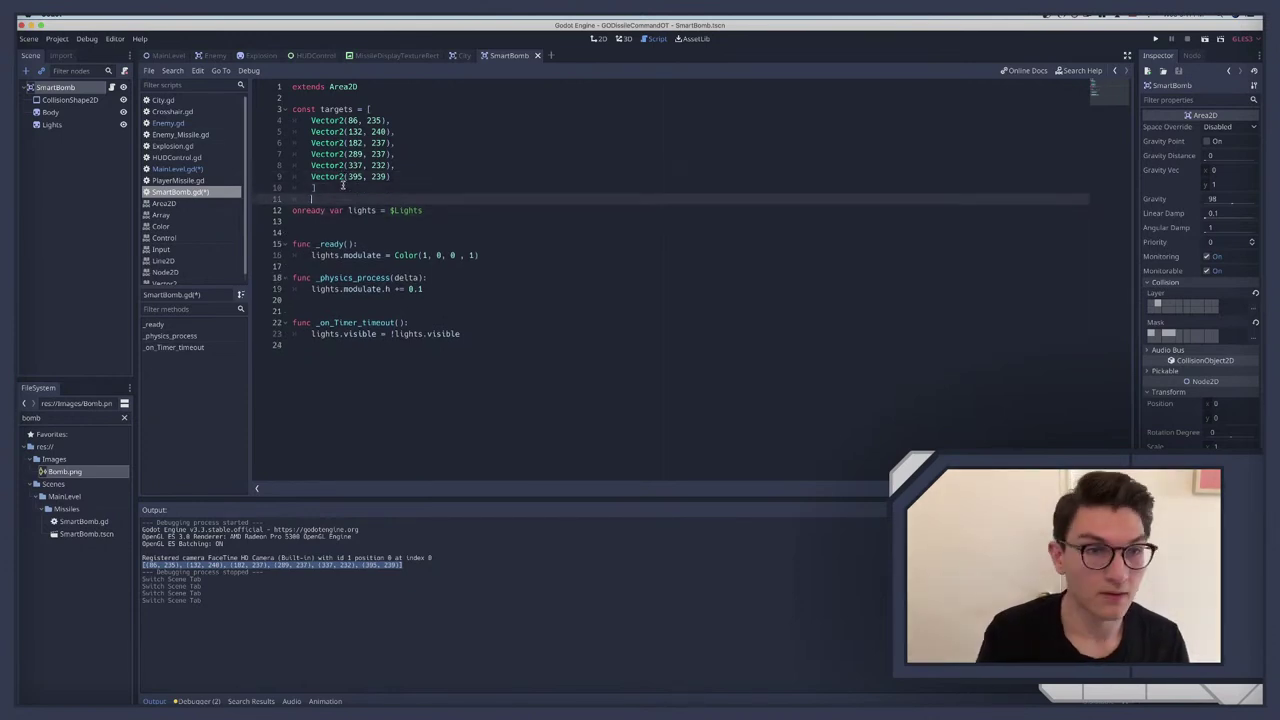
{"action": "double_click", "coordinate": [334, 110]}
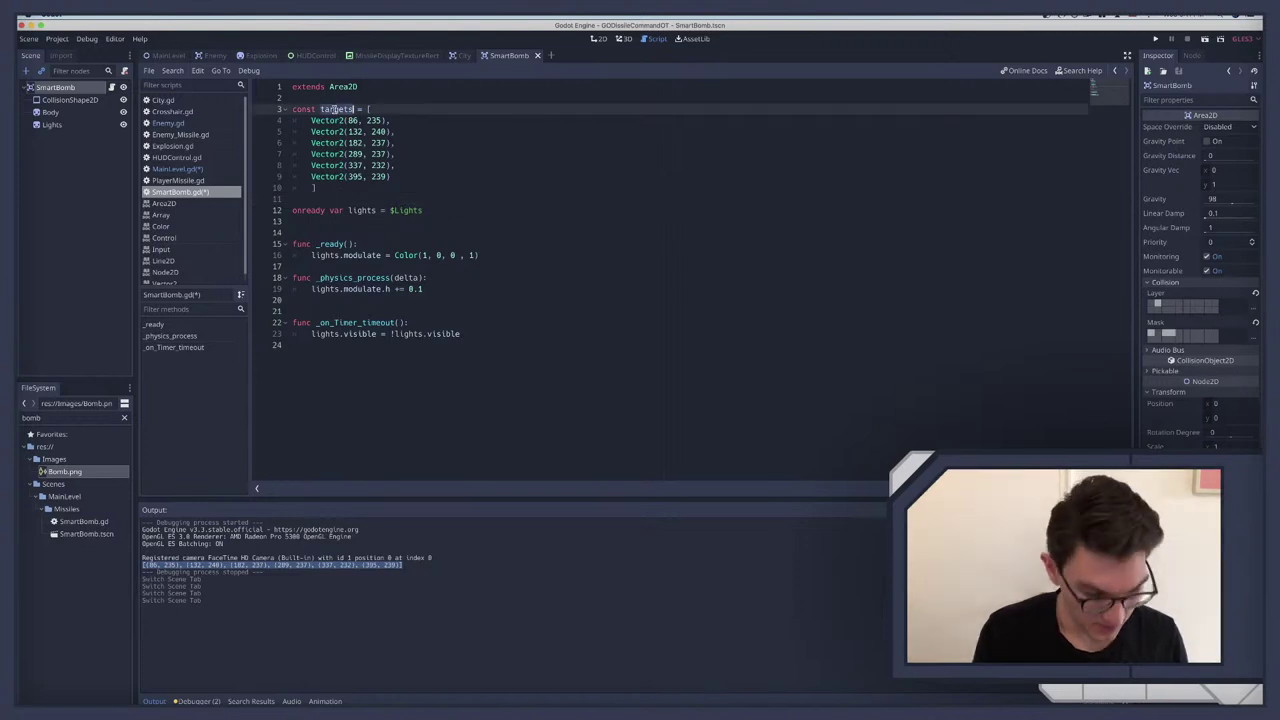
{"action": "type", "text": "TARGETS"}
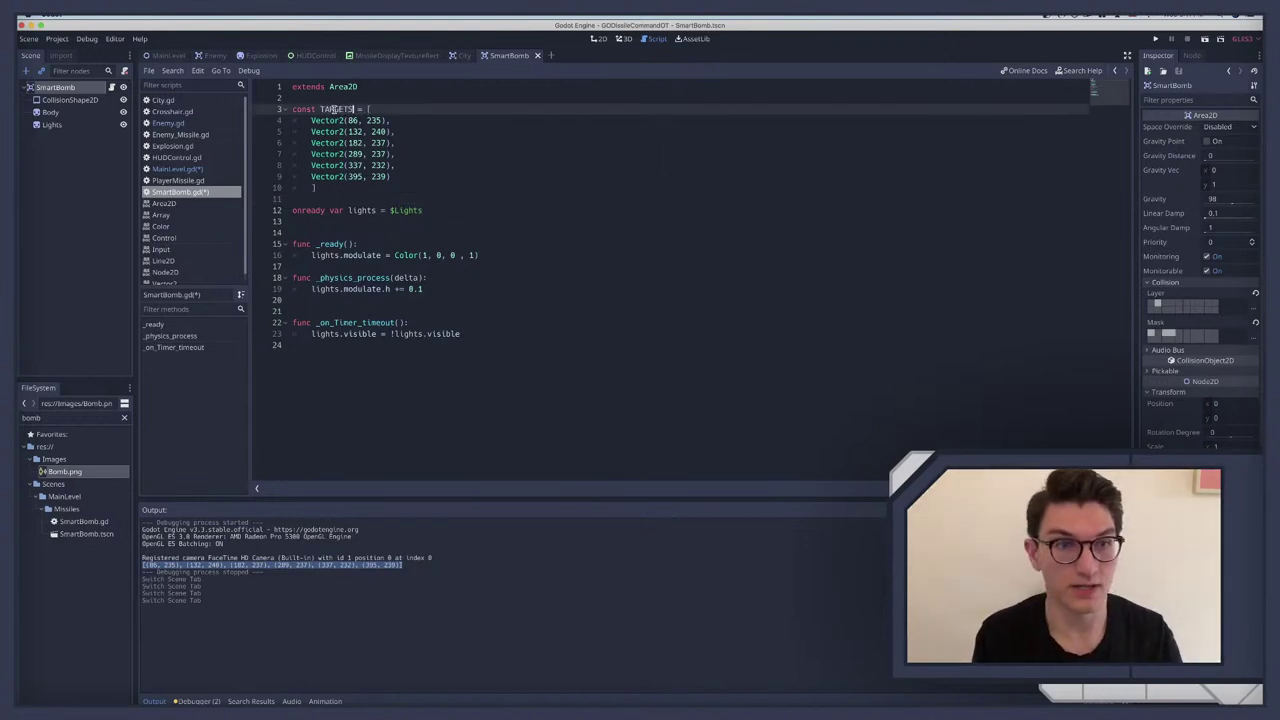
{"action": "key", "text": "Down"}
{"action": "key", "text": "Down"}
{"action": "key", "text": "Down"}
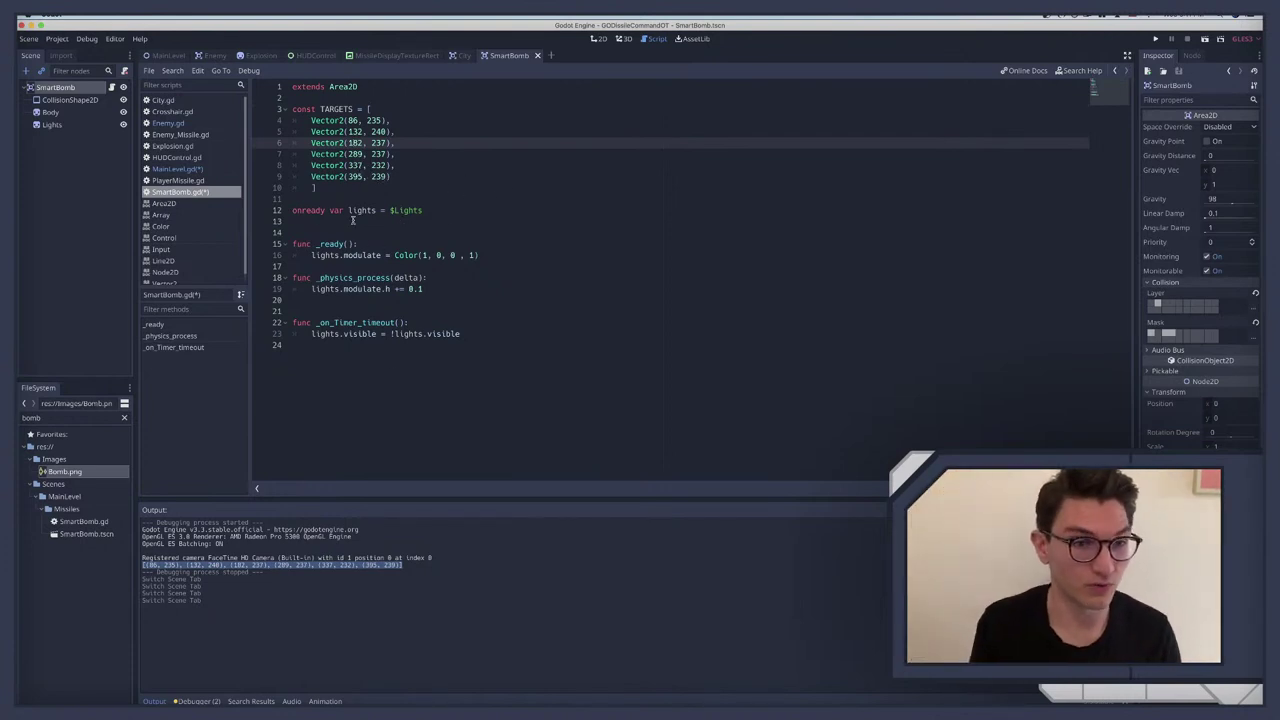
Step: Add a line in _physics_process reading global_position.y += Vector2.DOWN
{"action": "left_click", "coordinate": [447, 288]}
{"action": "key", "text": "Return"}
{"action": "key", "text": "Return"}
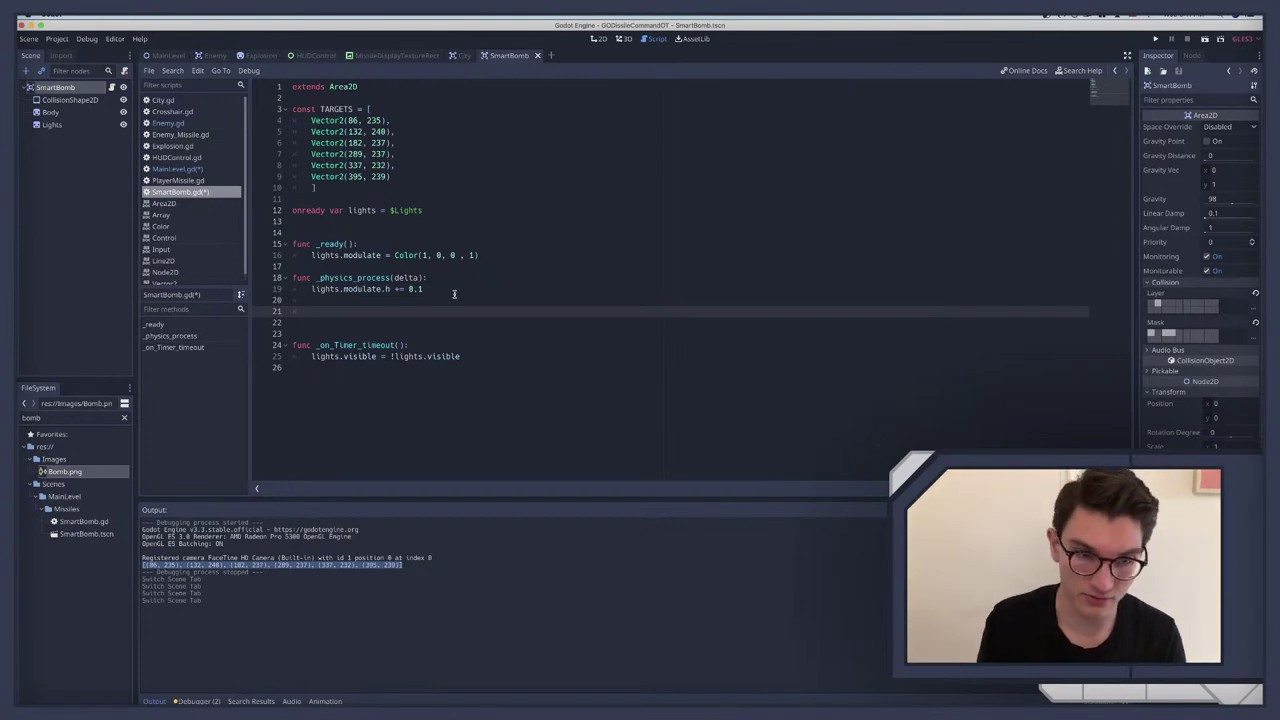
{"action": "type", "text": "global"}
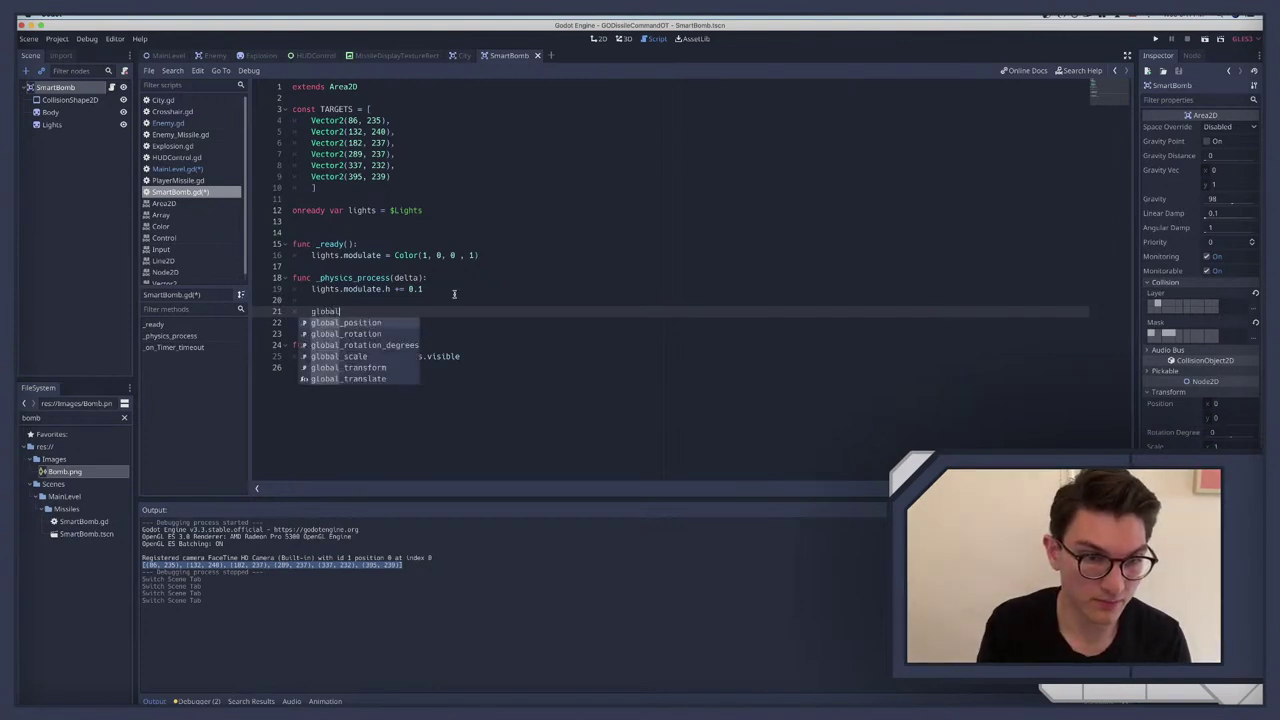
{"action": "key", "text": "Return"}
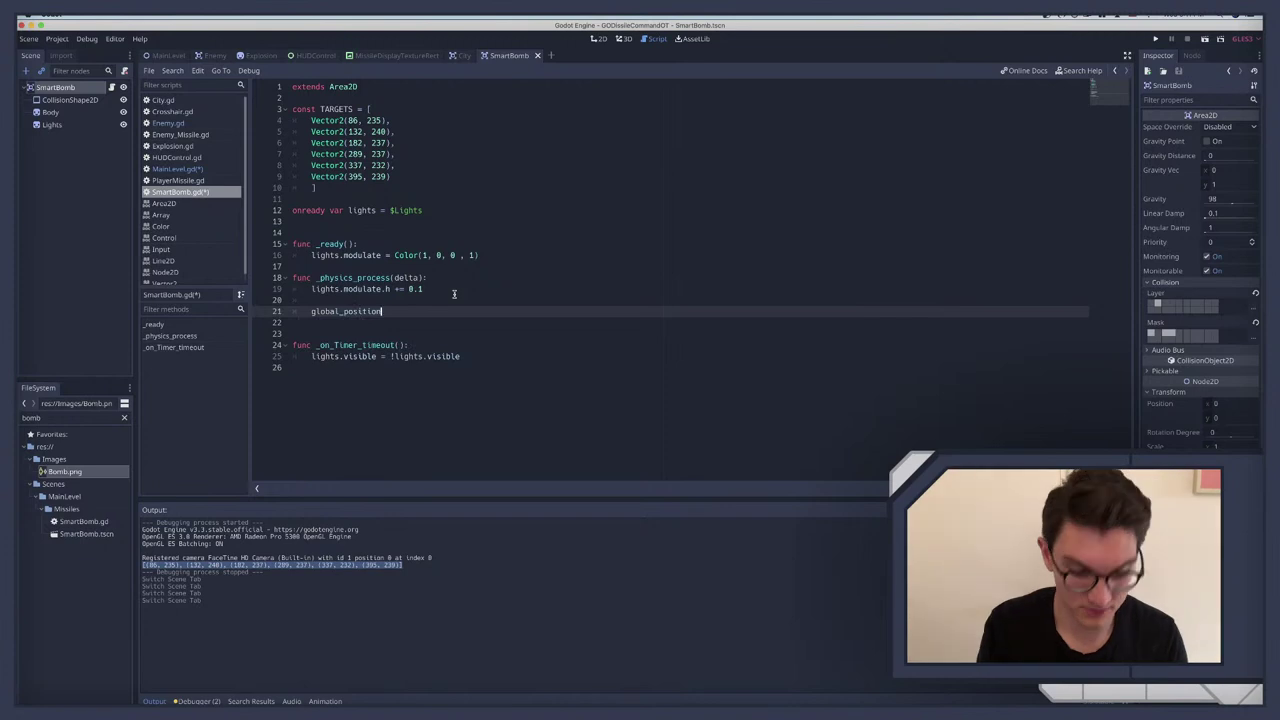
{"action": "type", "text": "+="}
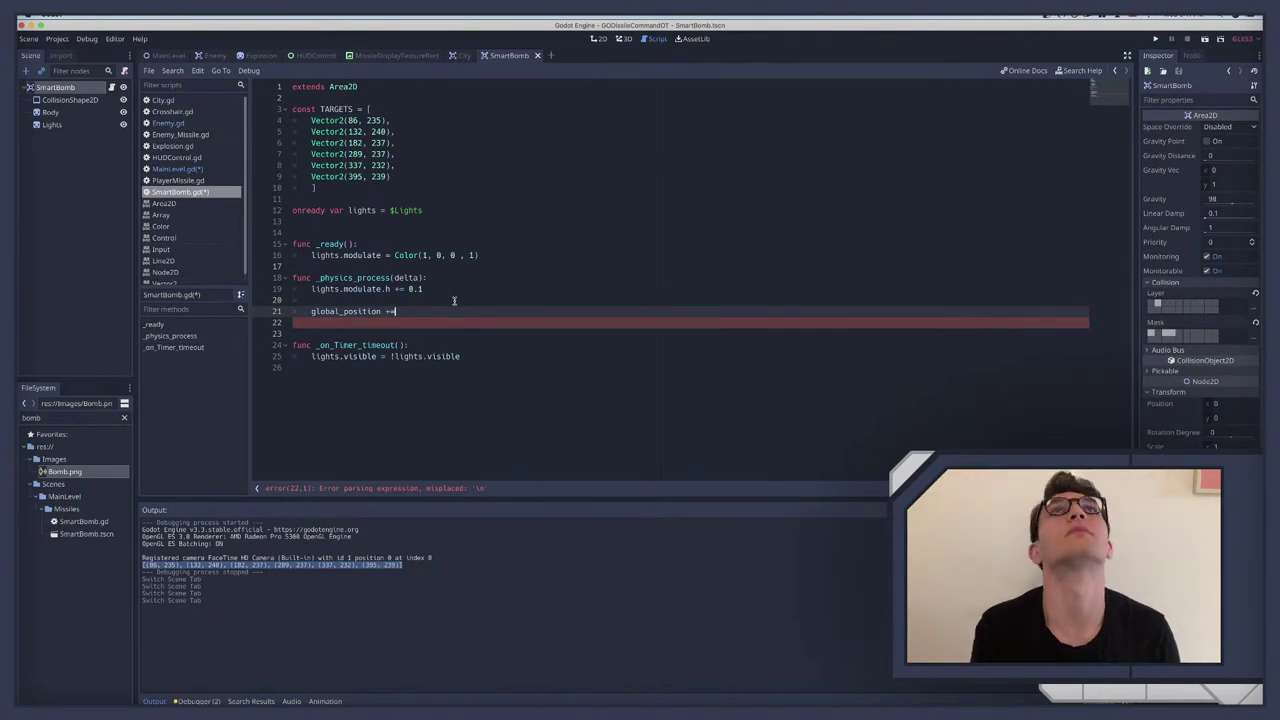
{"action": "key", "text": "BackSpace"}
{"action": "key", "text": "BackSpace"}
{"action": "key", "text": "BackSpace"}
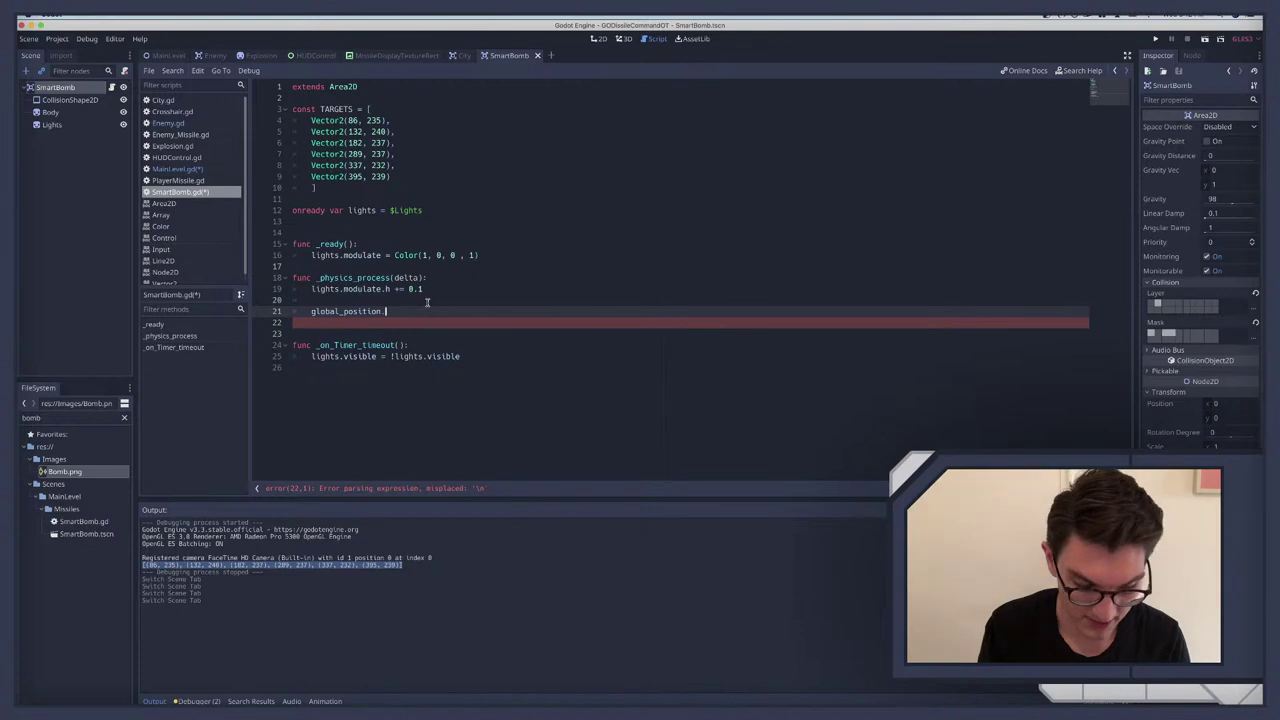
{"action": "type", "text": ".y +="}
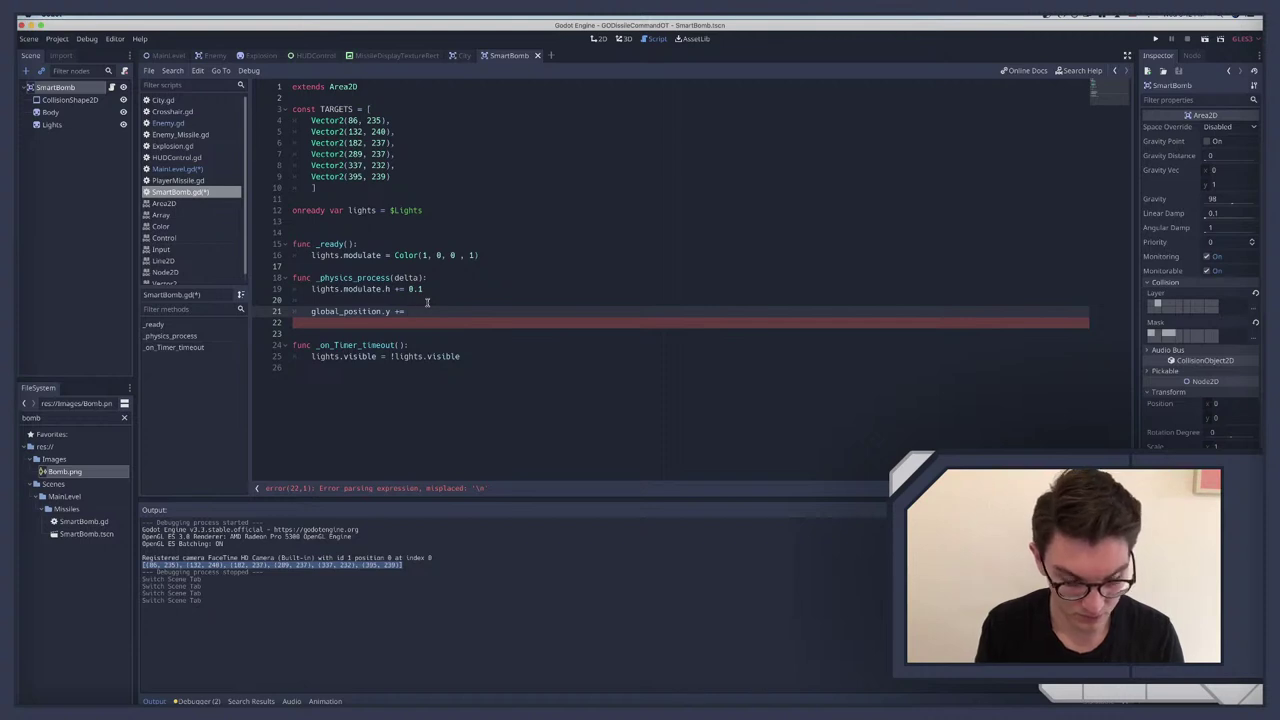
{"action": "type", "text": " Vector2"}
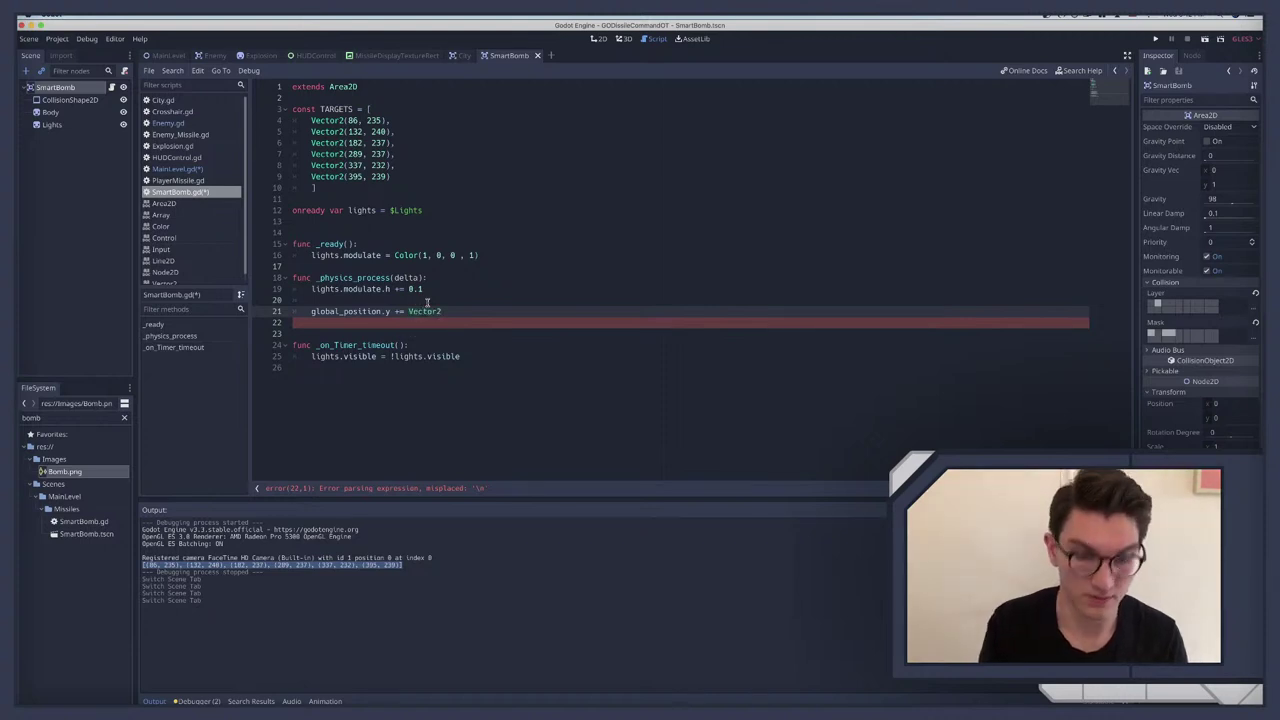
{"action": "type", "text": ".Down"}
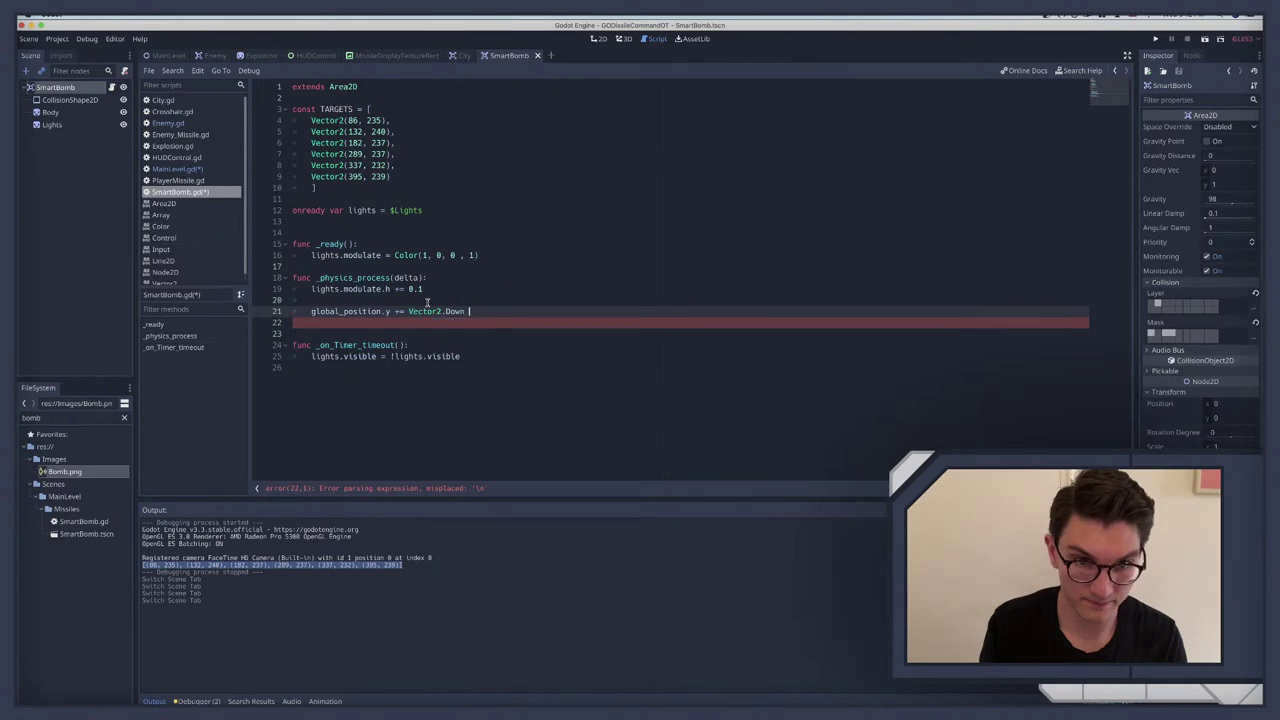
{"action": "key", "text": "BackSpace"}
{"action": "key", "text": "BackSpace"}
{"action": "key", "text": "BackSpace"}
{"action": "type", "text": "OWN *"}
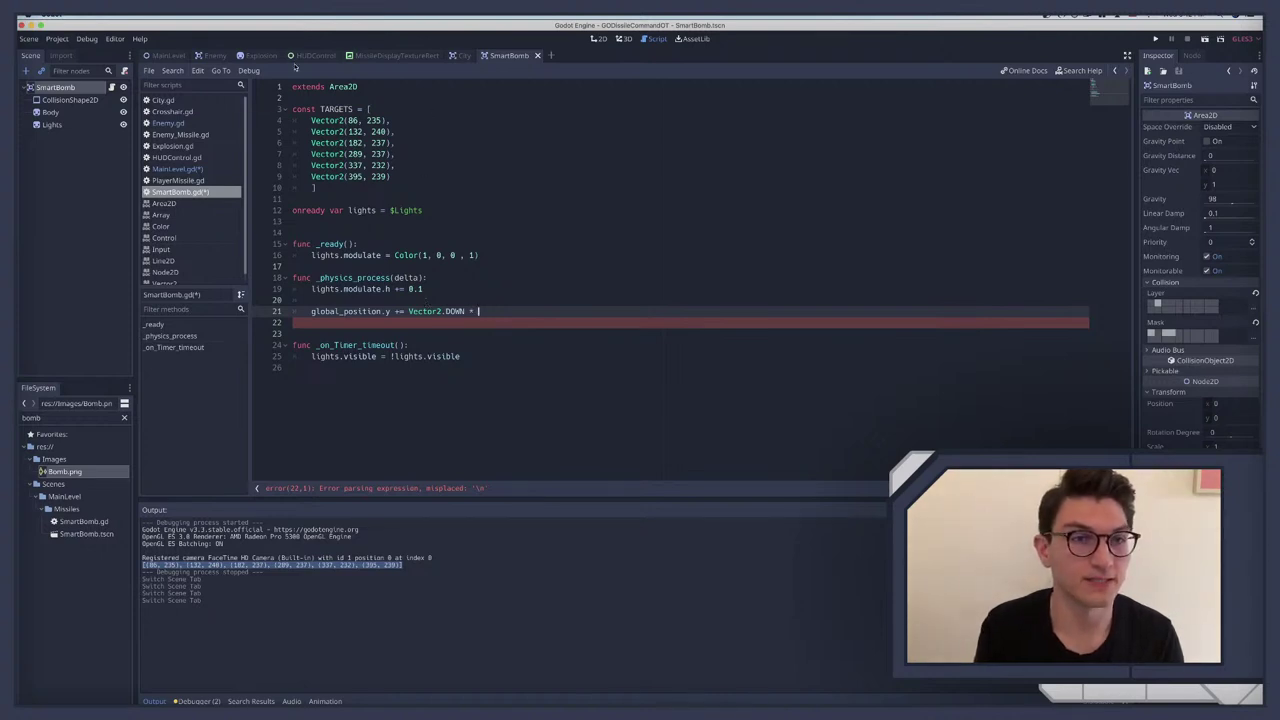
Step: Glance at Enemy_Missile.gd for reference, then extend the line with 20 *
{"action": "left_click", "coordinate": [177, 134]}
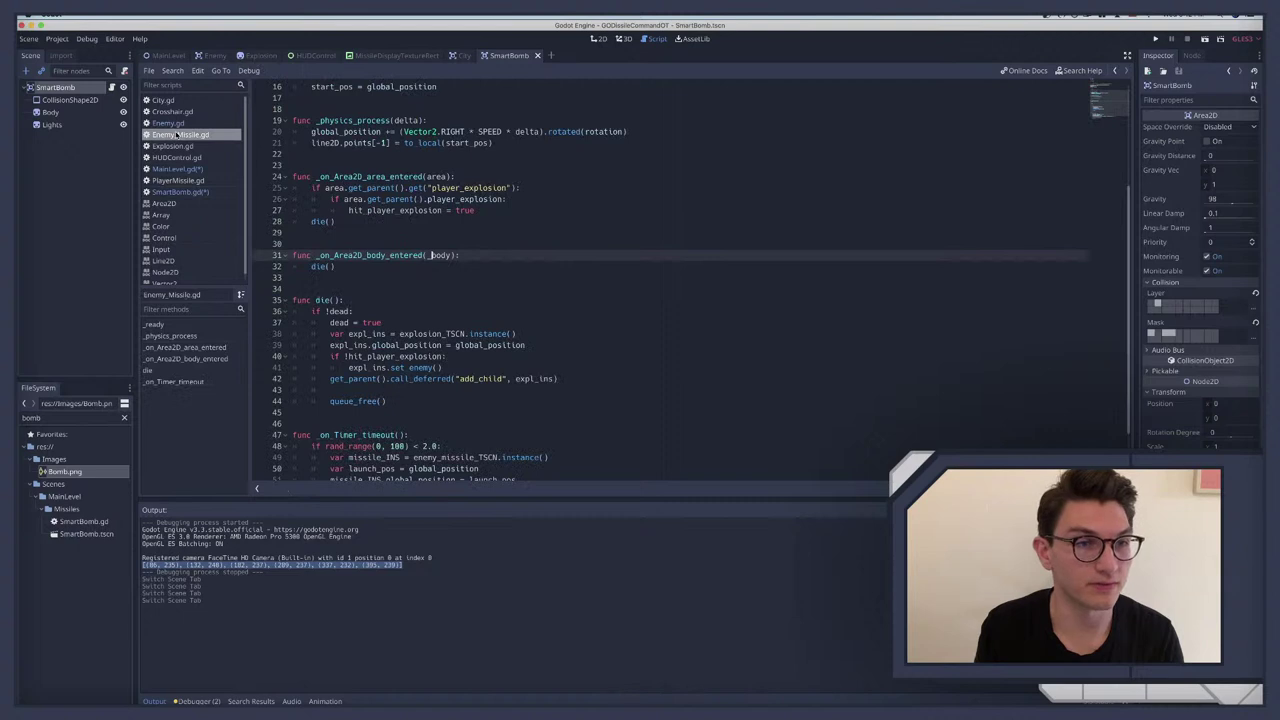
{"action": "scroll", "coordinate": [381, 143], "scroll_direction": "up", "scroll_amount": 5}
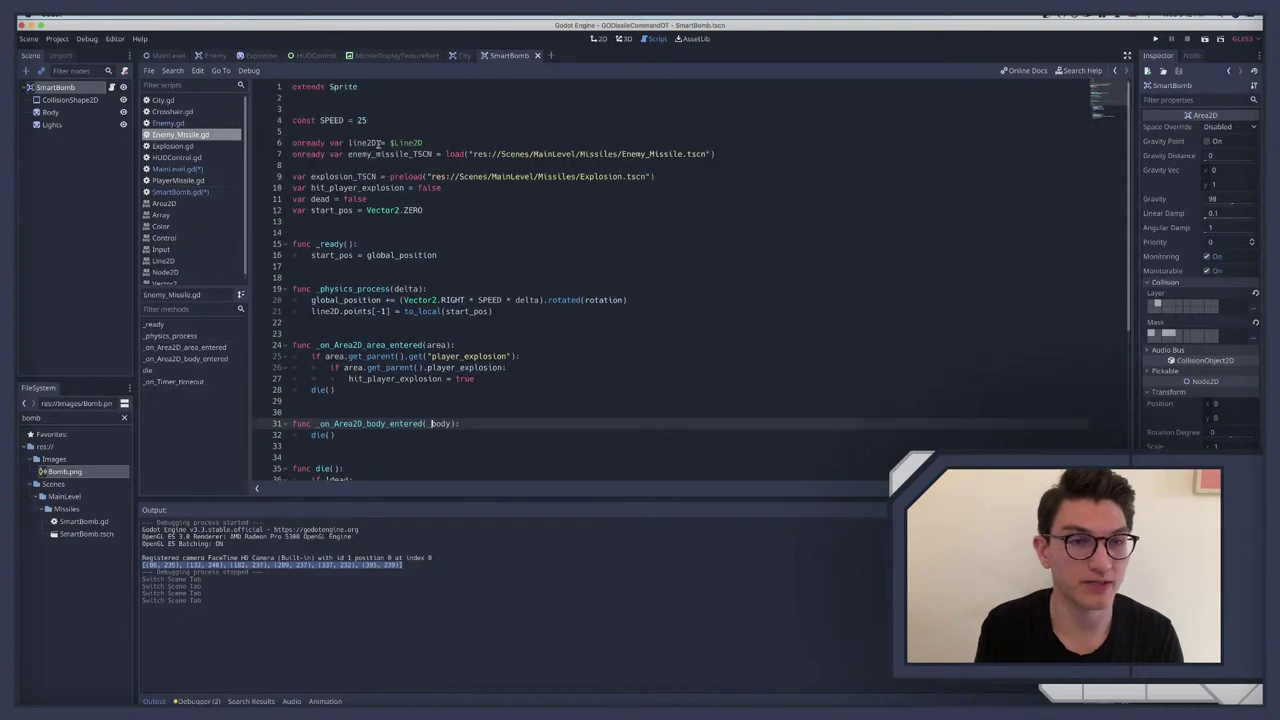
{"action": "left_click", "coordinate": [178, 192]}
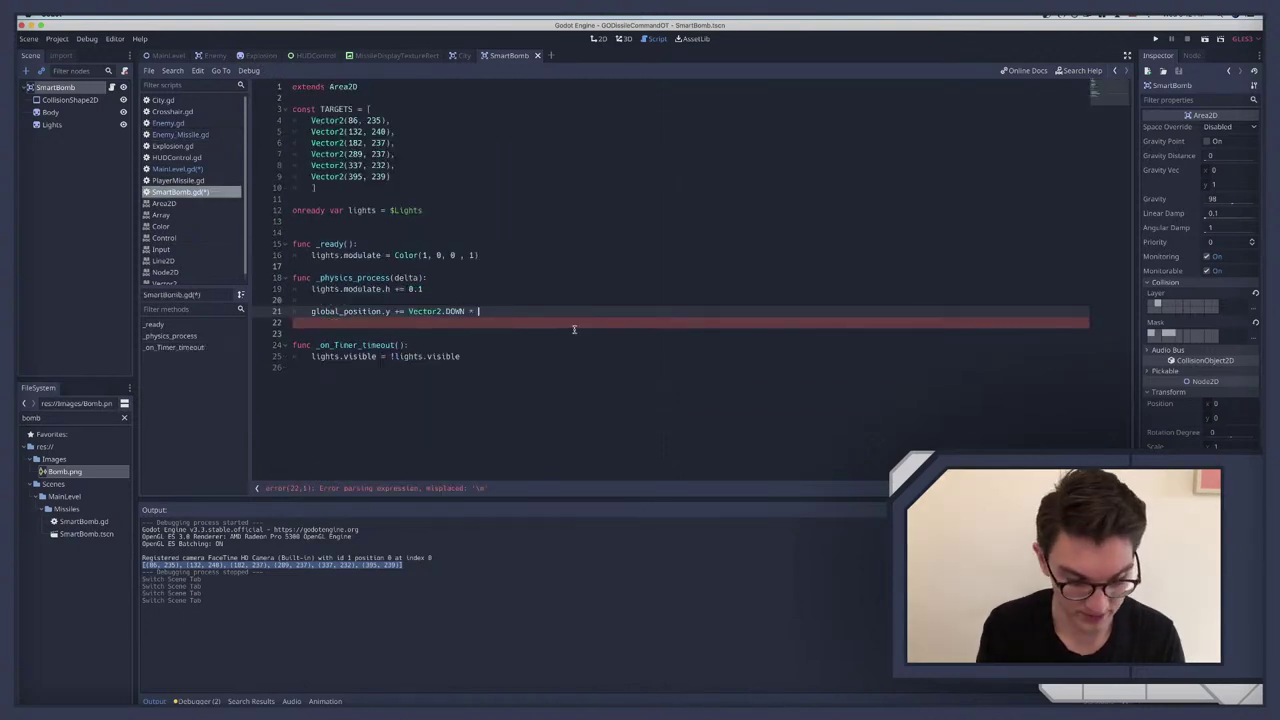
{"action": "type", "text": "20 *"}
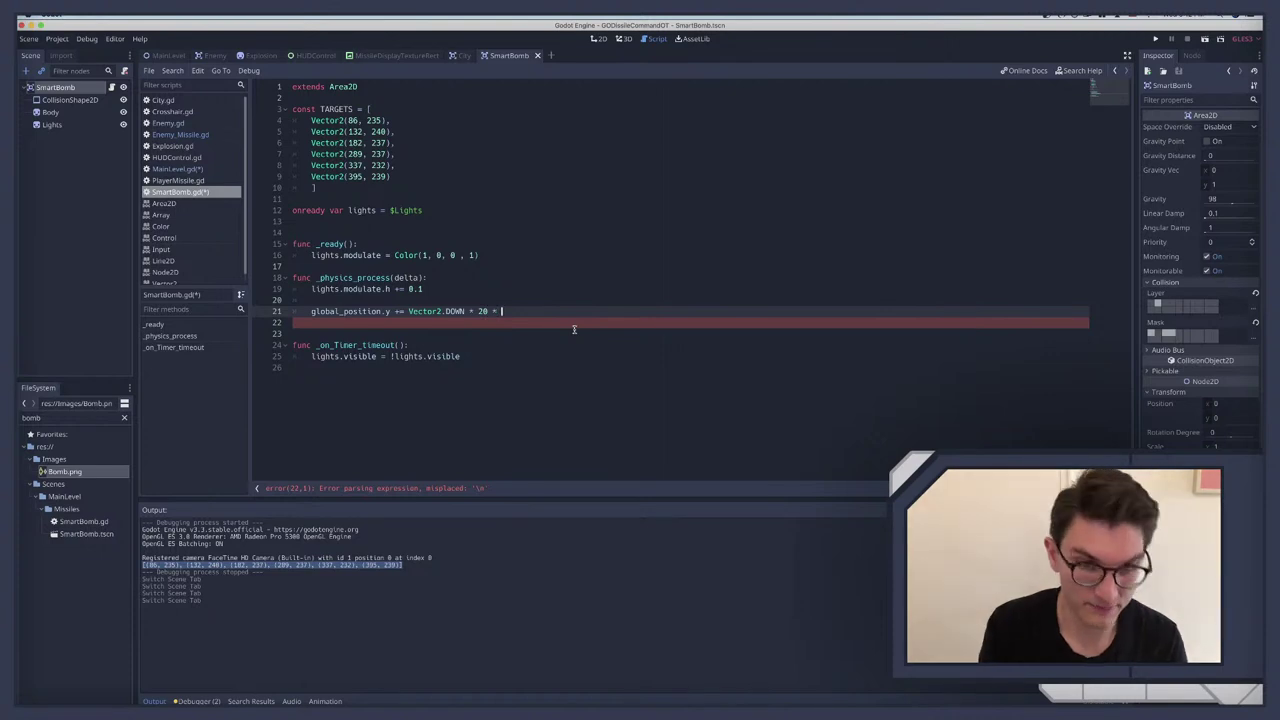
Step: Declare var fall_speed = 20 on line 13, with blank lines separating it from the surrounding code
{"action": "left_click", "coordinate": [363, 219]}
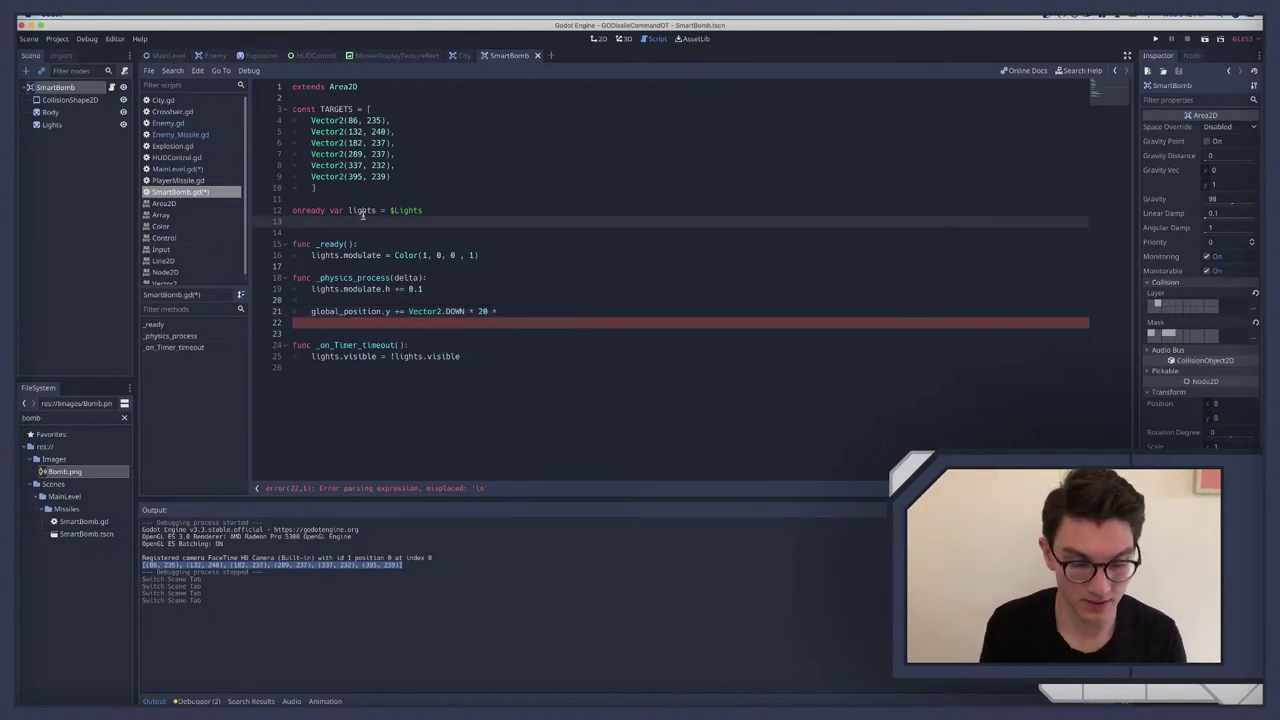
{"action": "type", "text": "var "}
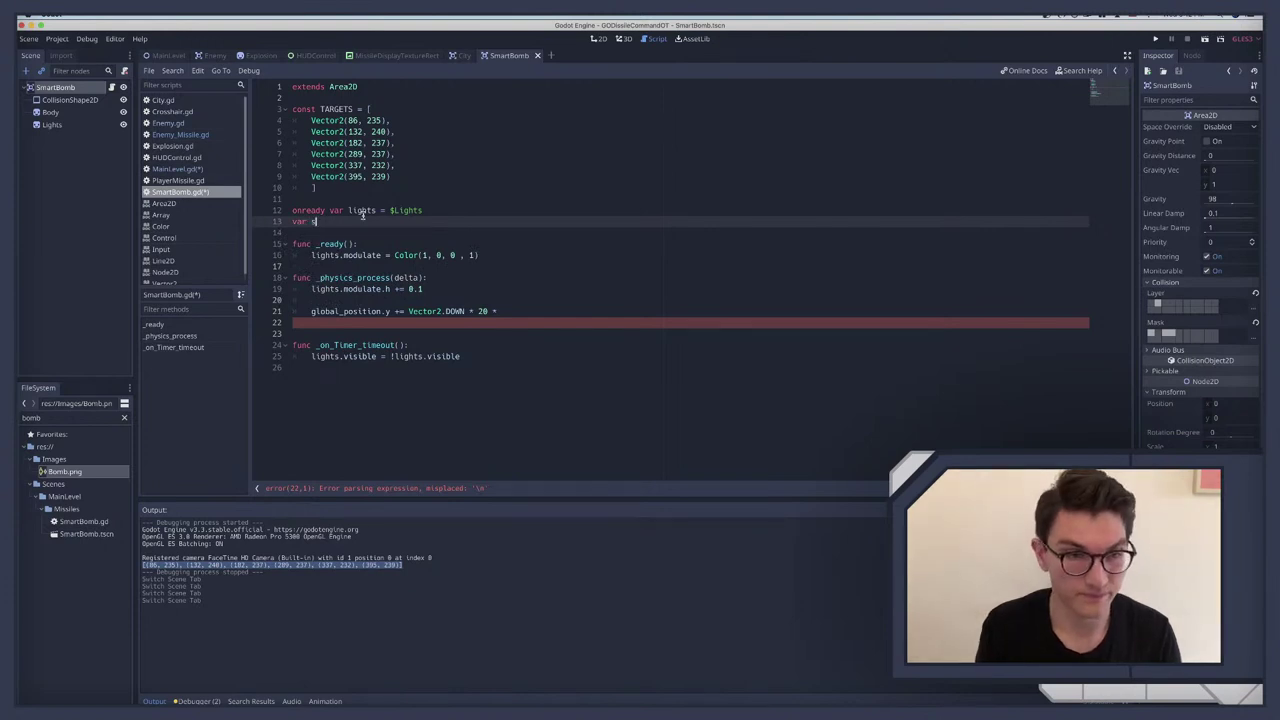
{"action": "type", "text": "fall_speed"}
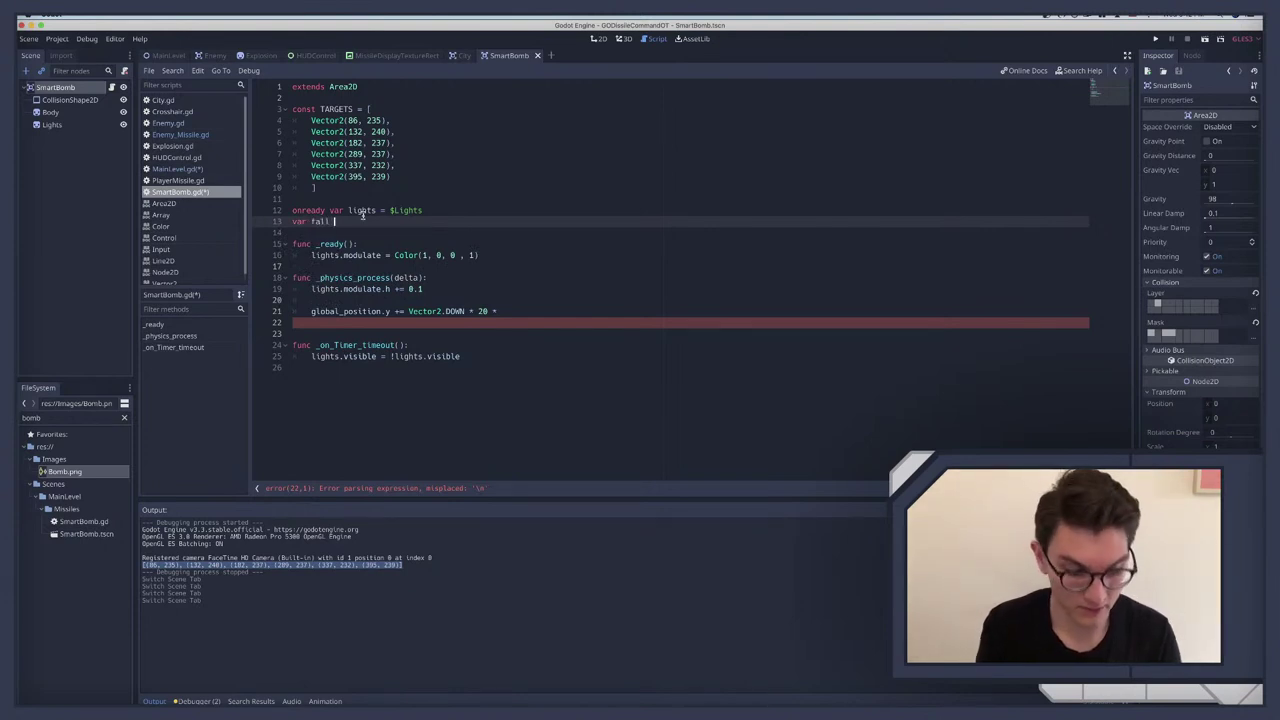
{"action": "key", "text": "BackSpace"}
{"action": "key", "text": "BackSpace"}
{"action": "key", "text": "BackSpace"}
{"action": "key", "text": "BackSpace"}
{"action": "key", "text": "BackSpace"}
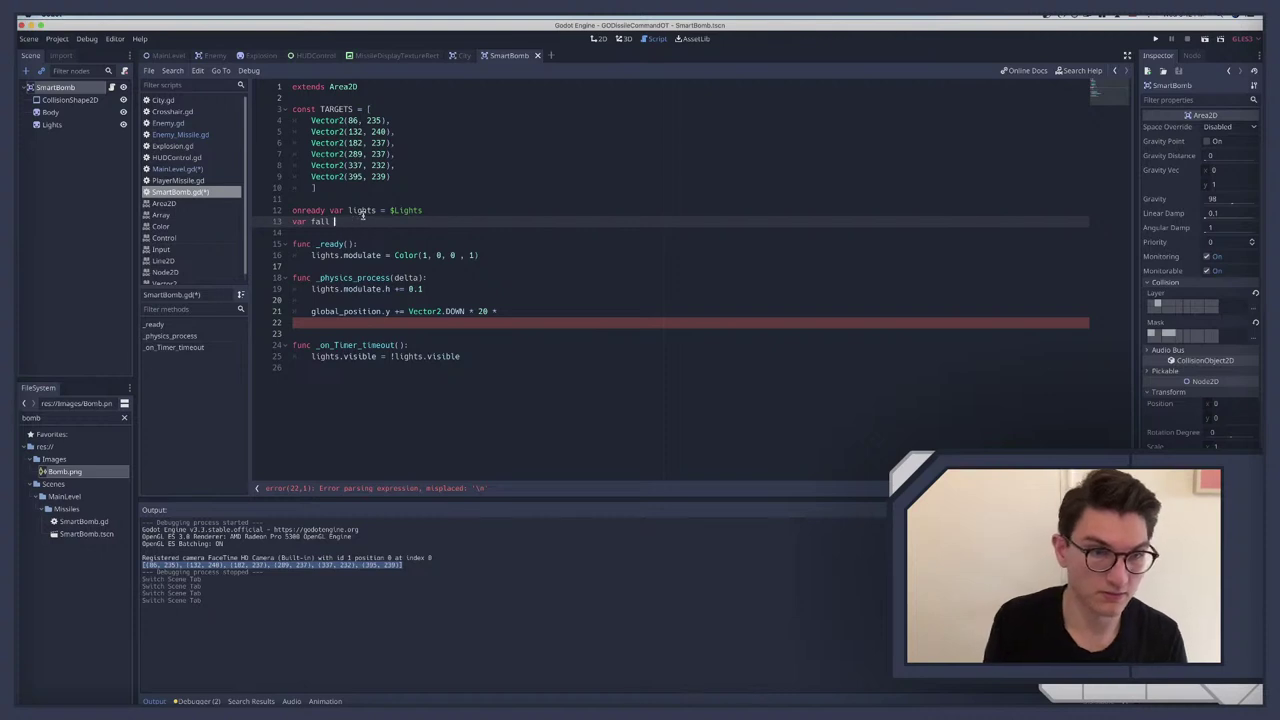
{"action": "type", "text": "sp"}
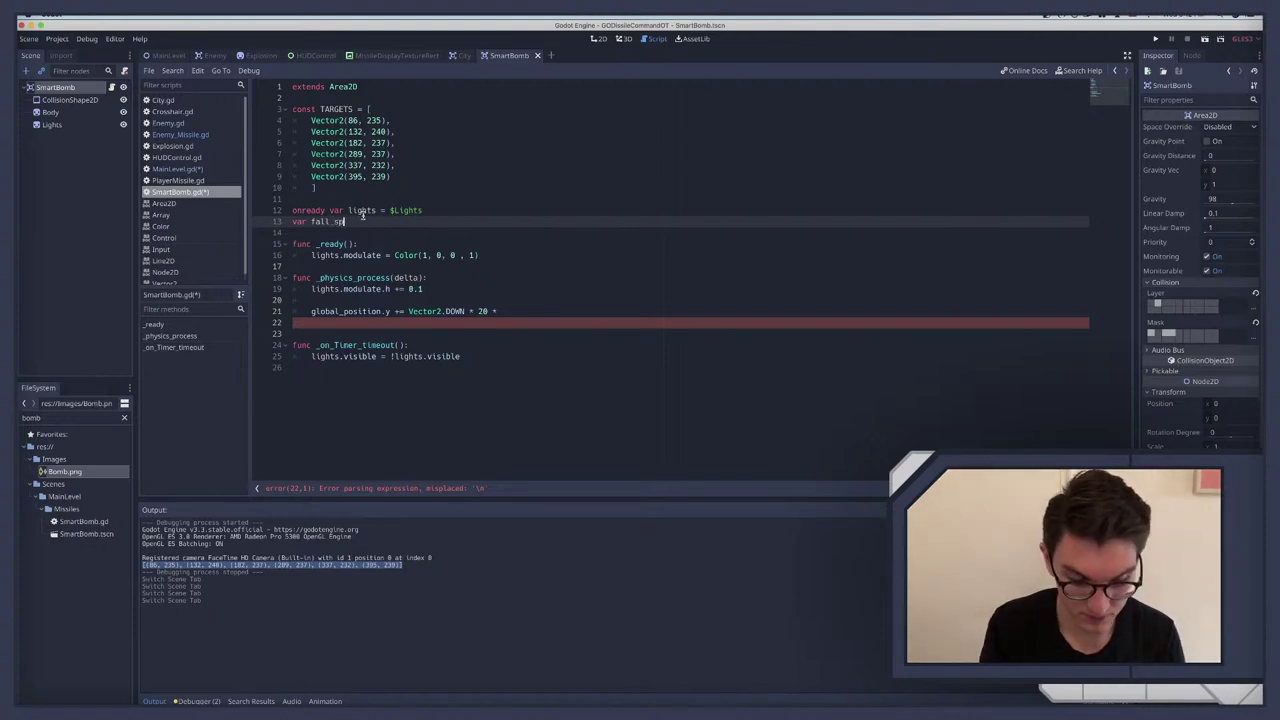
{"action": "type", "text": "eed = 20"}
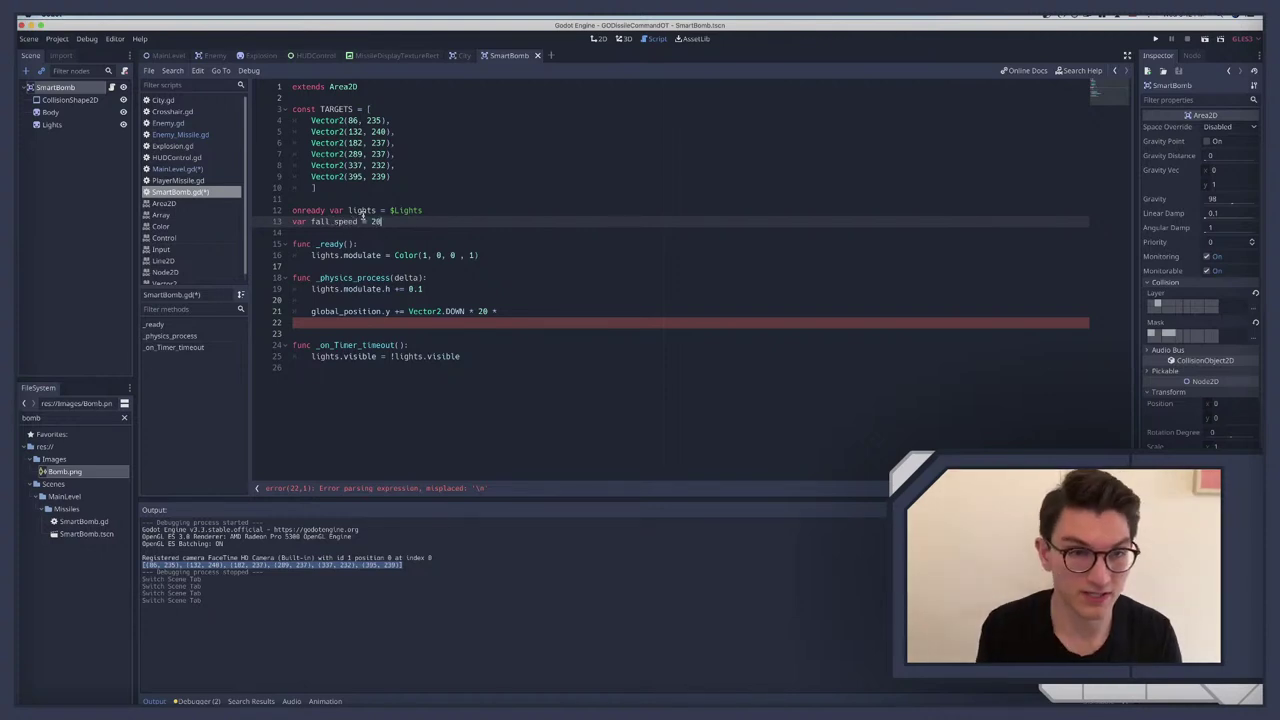
{"action": "key", "text": "Home"}
{"action": "key", "text": "Return"}
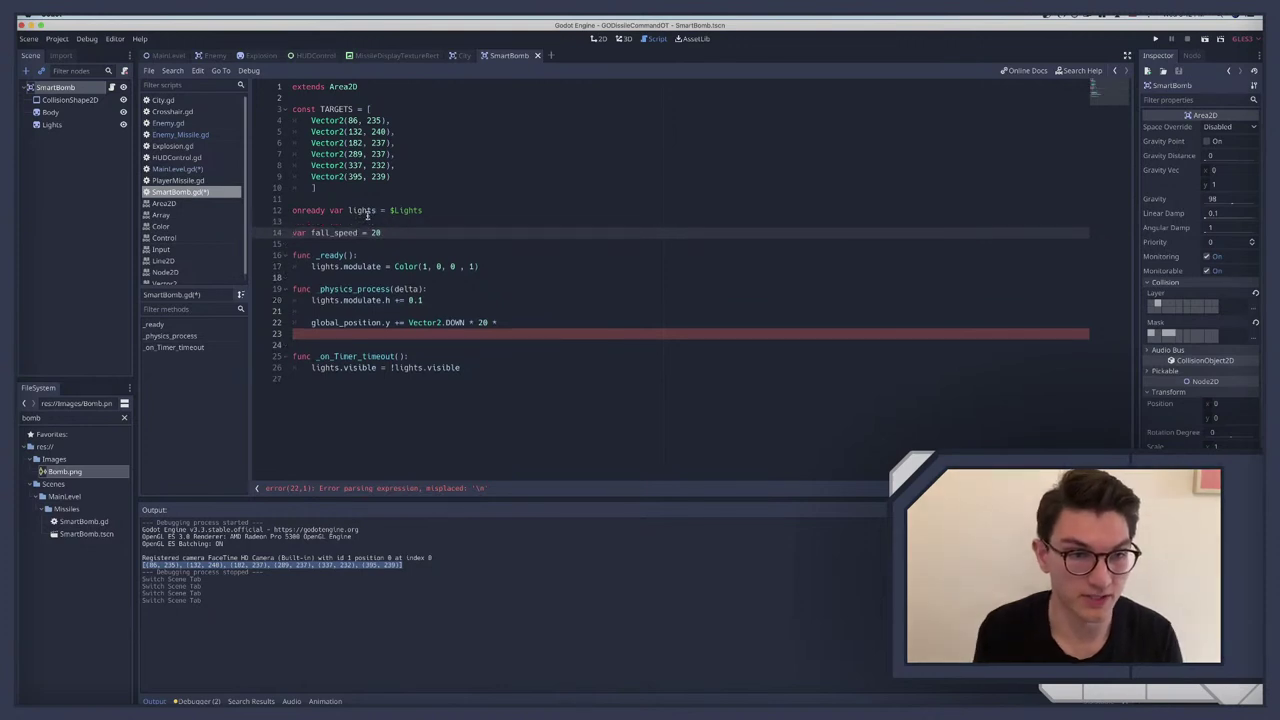
{"action": "left_click", "coordinate": [330, 245]}
{"action": "key", "text": "Return"}
{"action": "key", "text": "Return"}
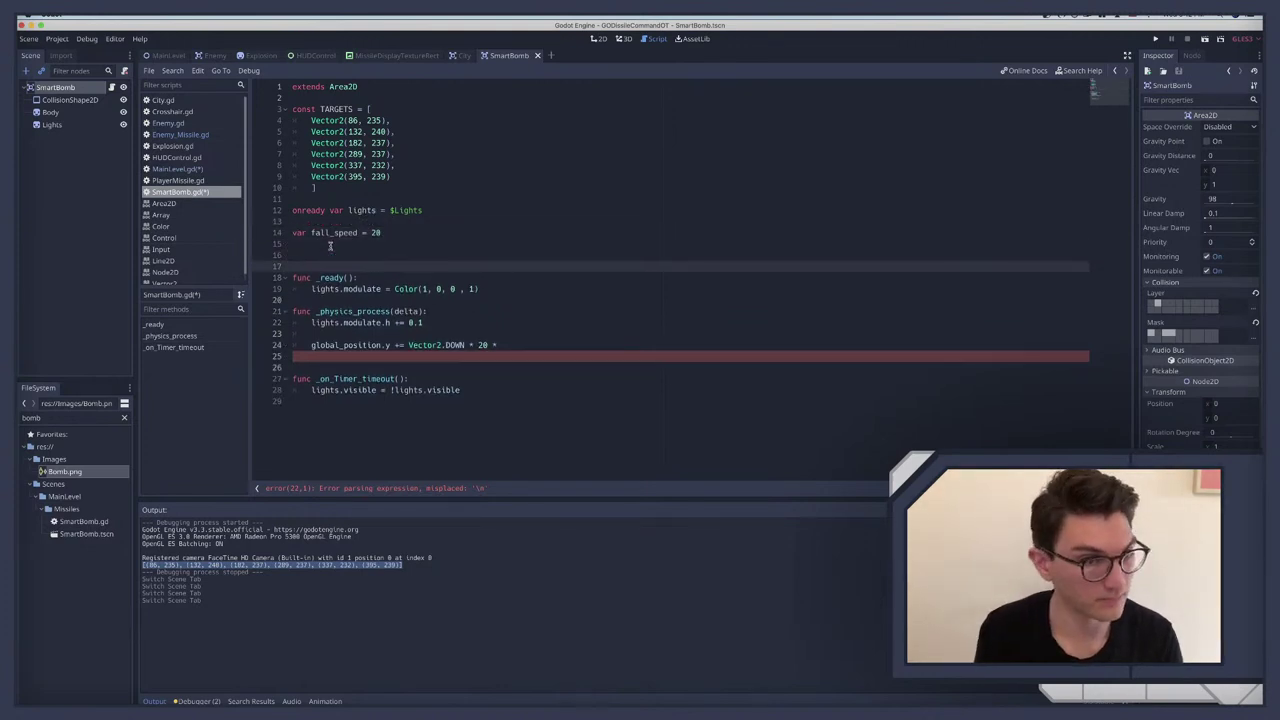
Step: Append delta to the downward movement line and save SmartBomb.gd
{"action": "left_click", "coordinate": [330, 245]}
{"action": "left_click", "coordinate": [520, 346]}
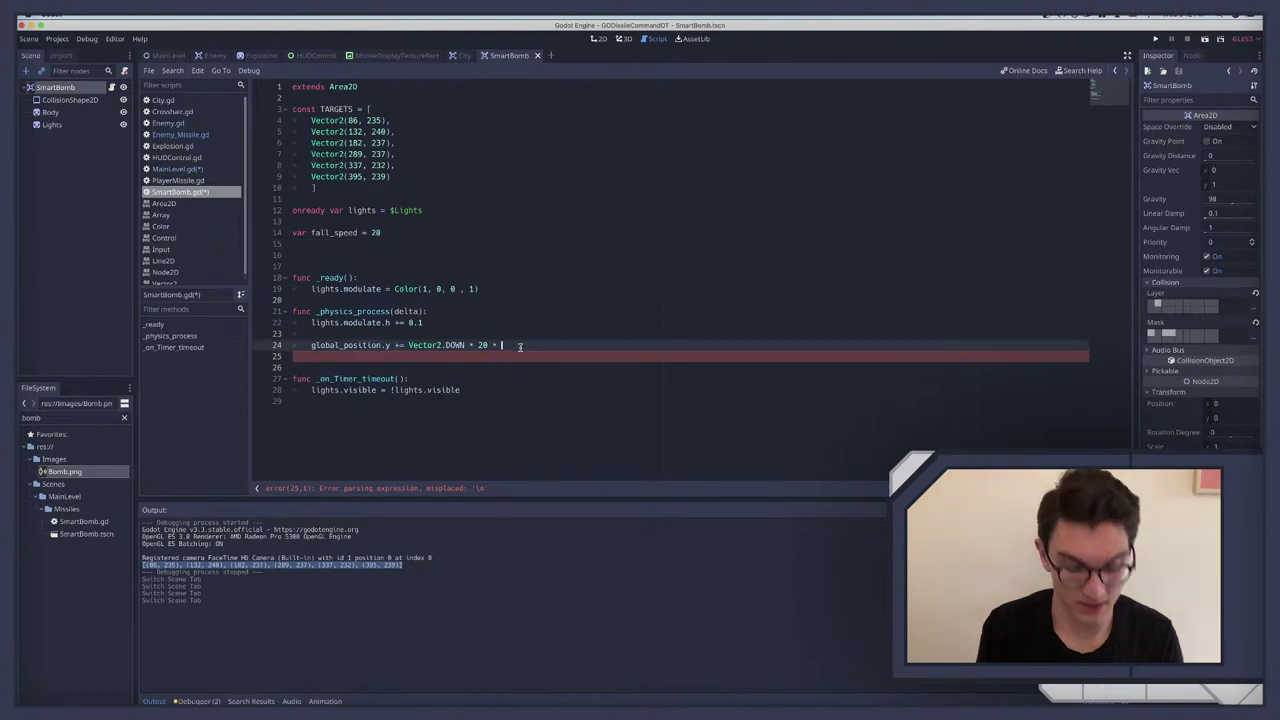
{"action": "type", "text": "delta"}
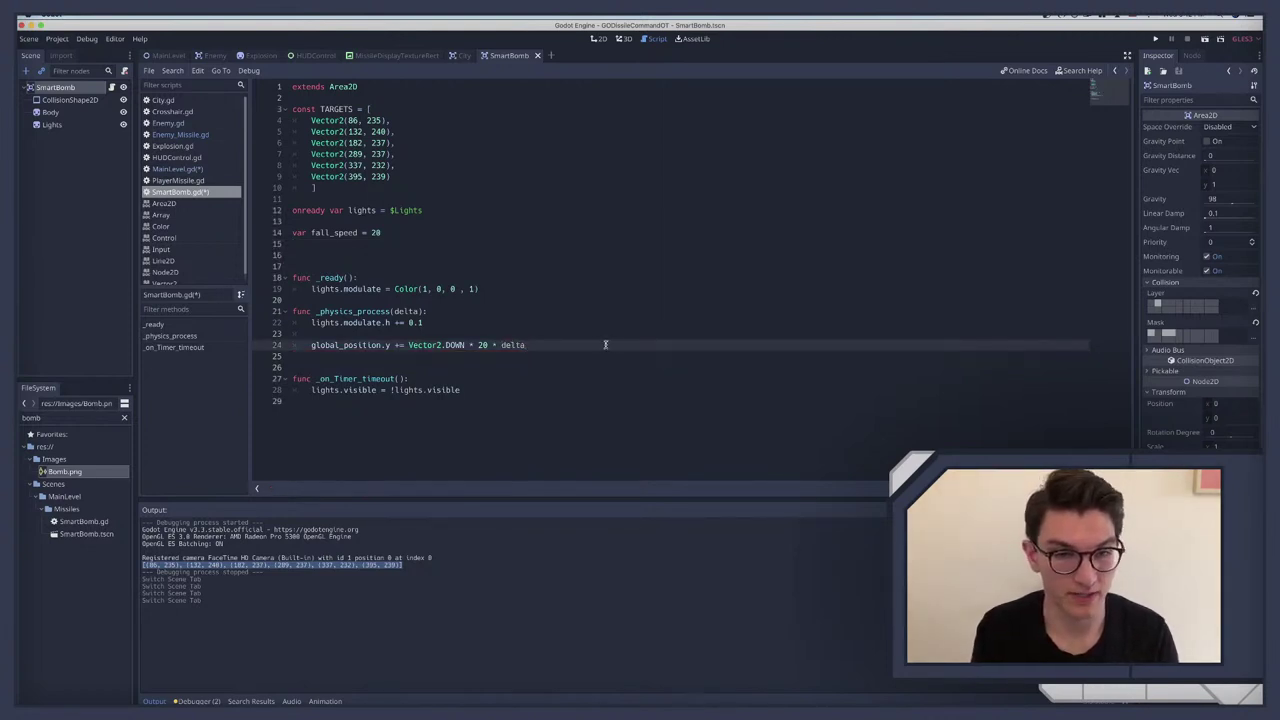
{"action": "key", "text": "ctrl+s"}
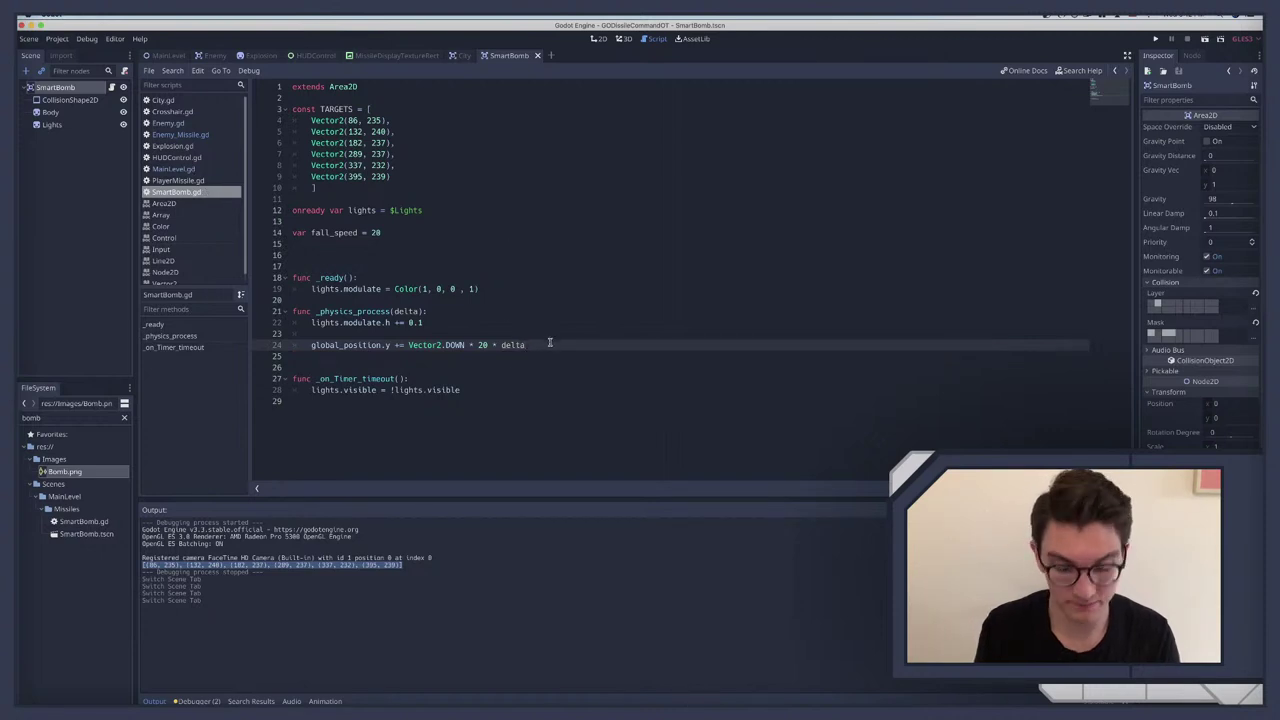
Step: Start a new global_position.x line beneath the movement line
{"action": "key", "text": "Return"}
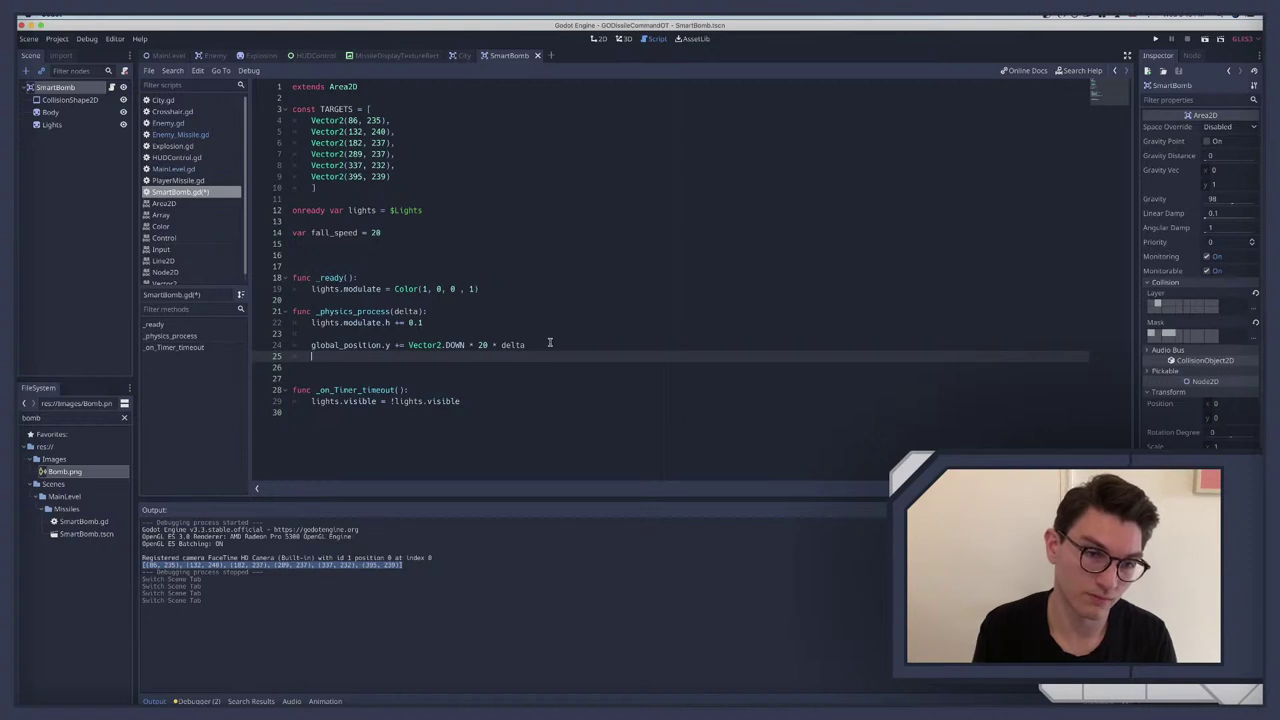
{"action": "type", "text": "global"}
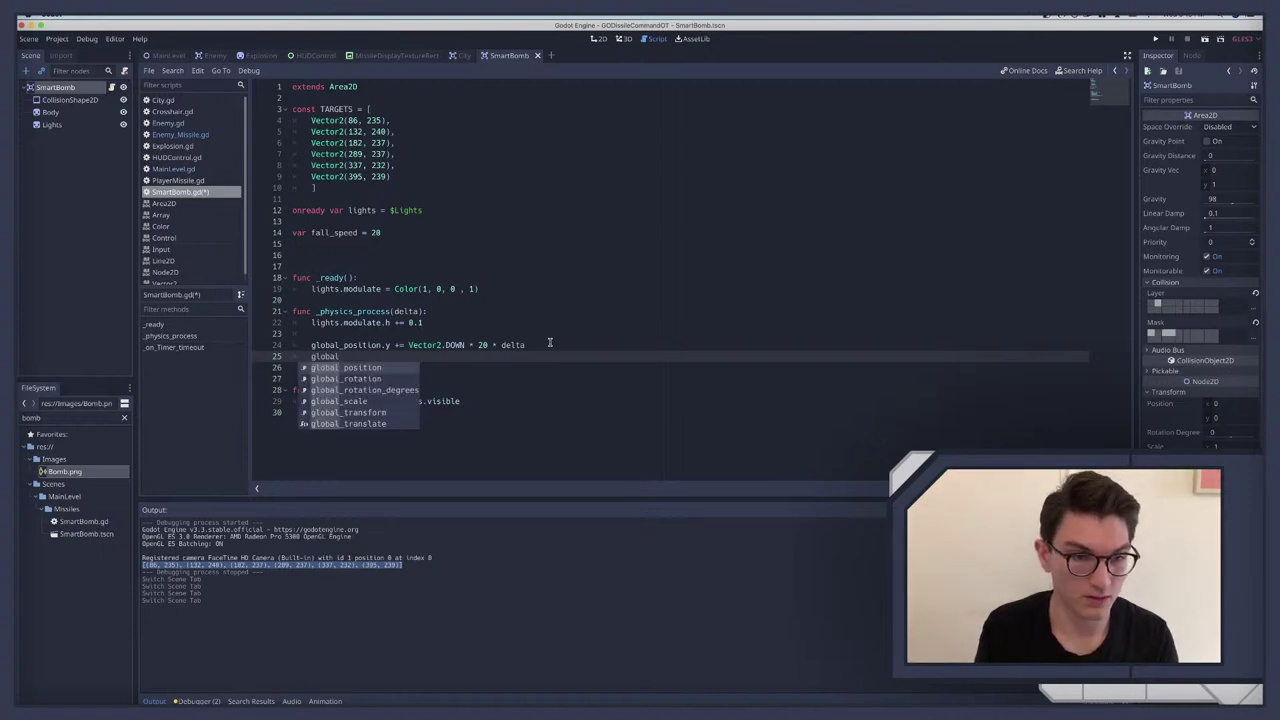
{"action": "key", "text": "Return"}
{"action": "type", "text": ".x"}
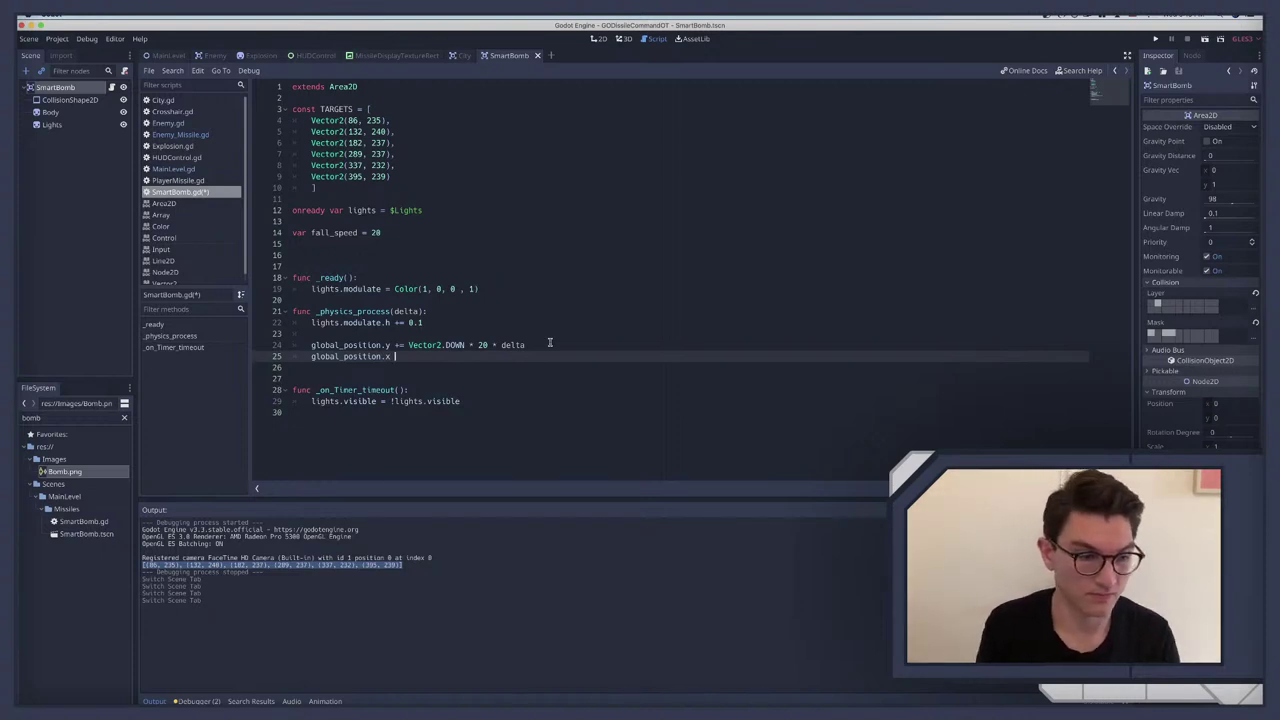
{"action": "left_click", "coordinate": [400, 278]}
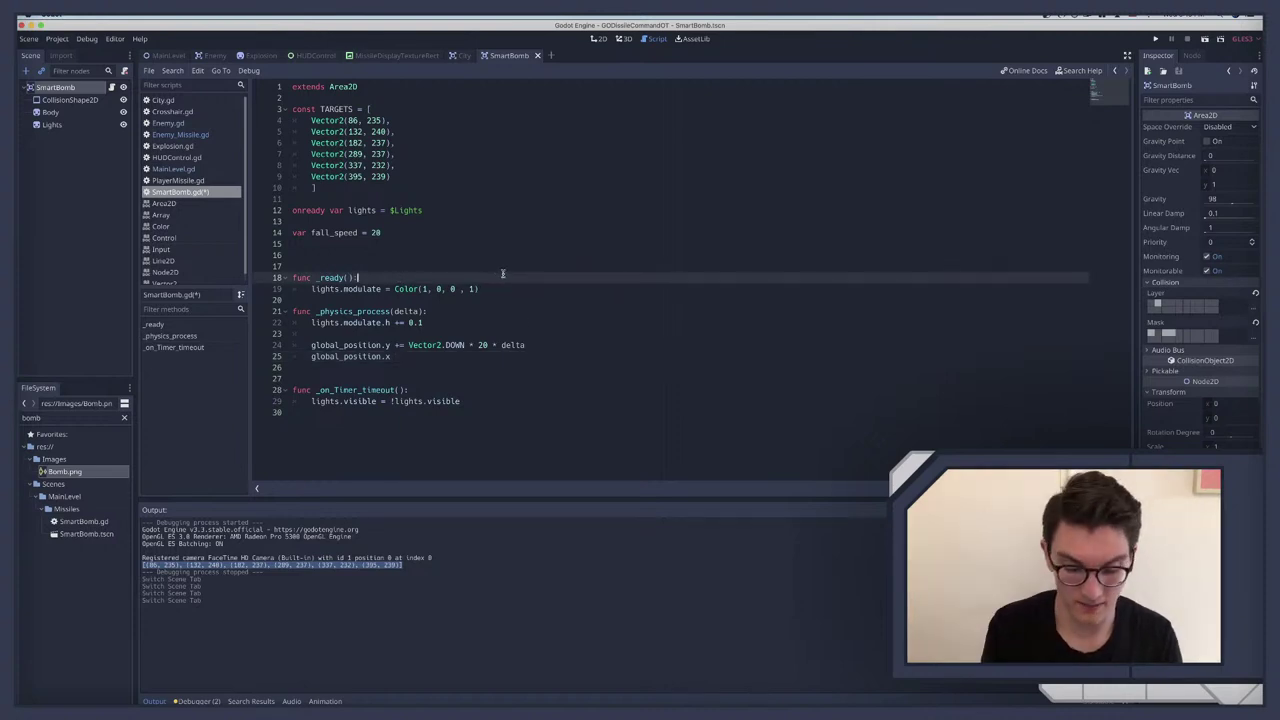
Step: Add a var target declaration below the lights variable and remove the stray empty line in _ready
{"action": "key", "text": "Return"}
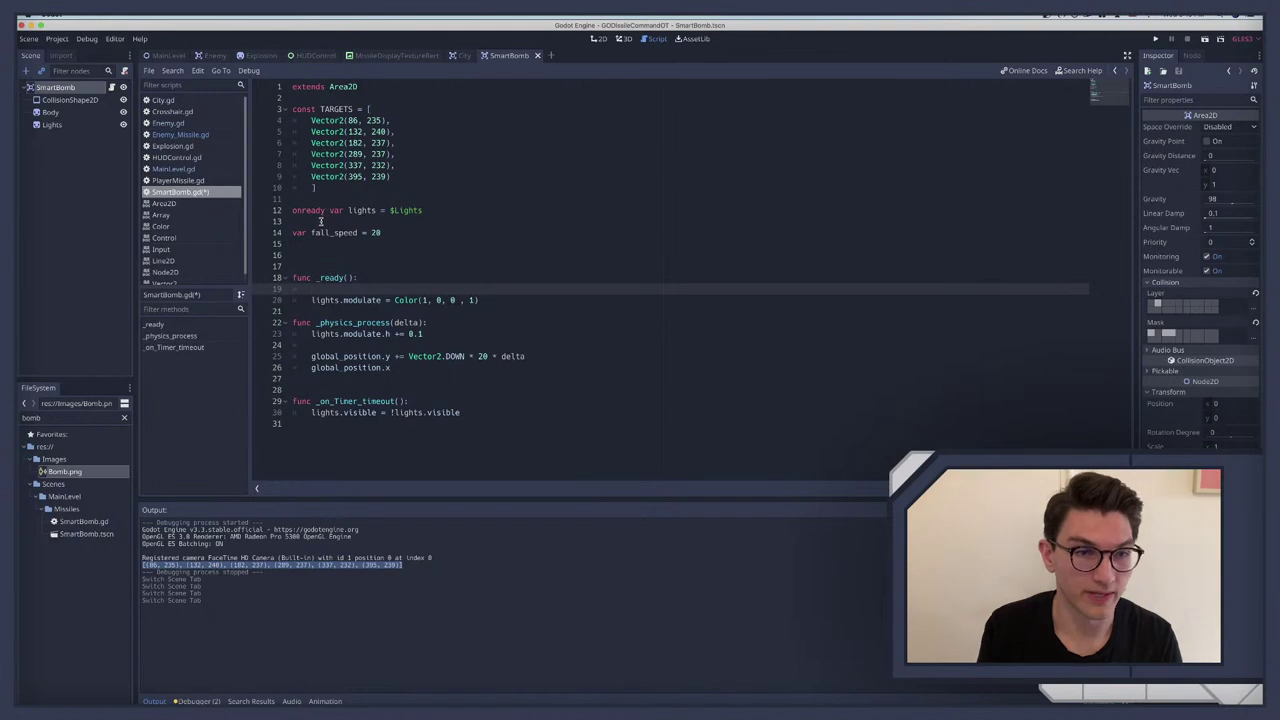
{"action": "left_click", "coordinate": [320, 221]}
{"action": "key", "text": "Return"}
{"action": "type", "text": "var target"}
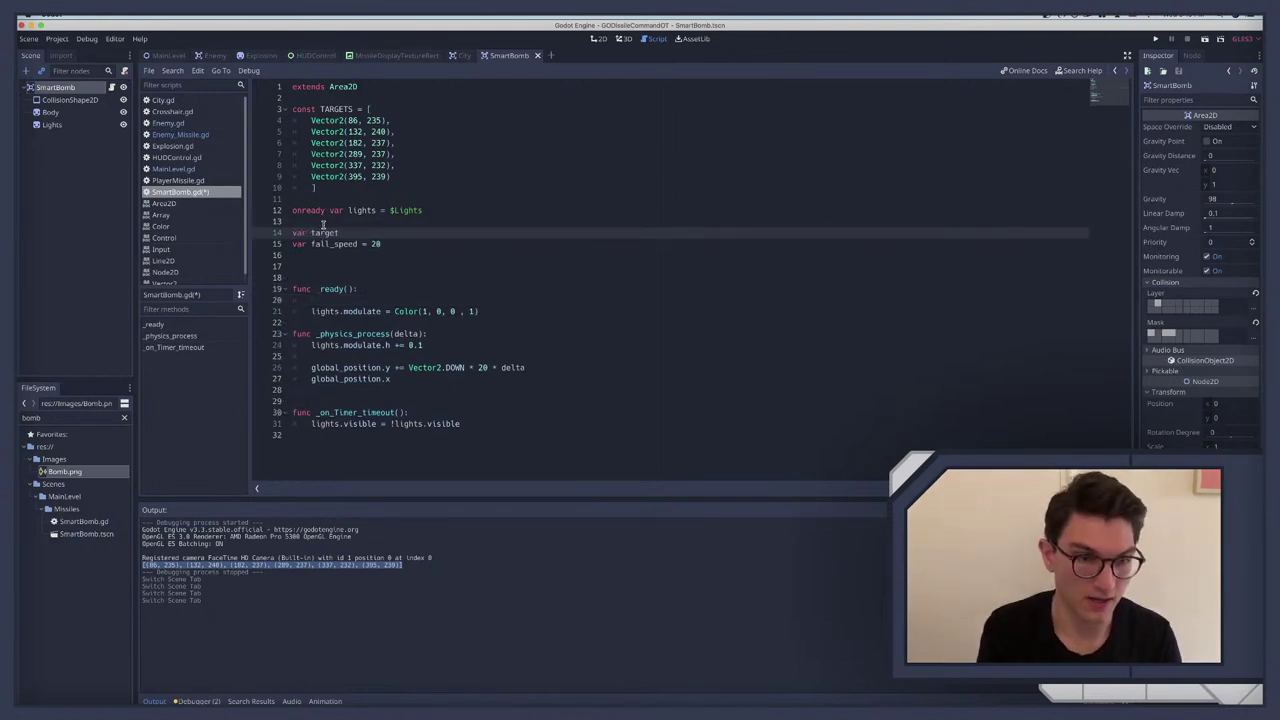
{"action": "left_click", "coordinate": [326, 300]}
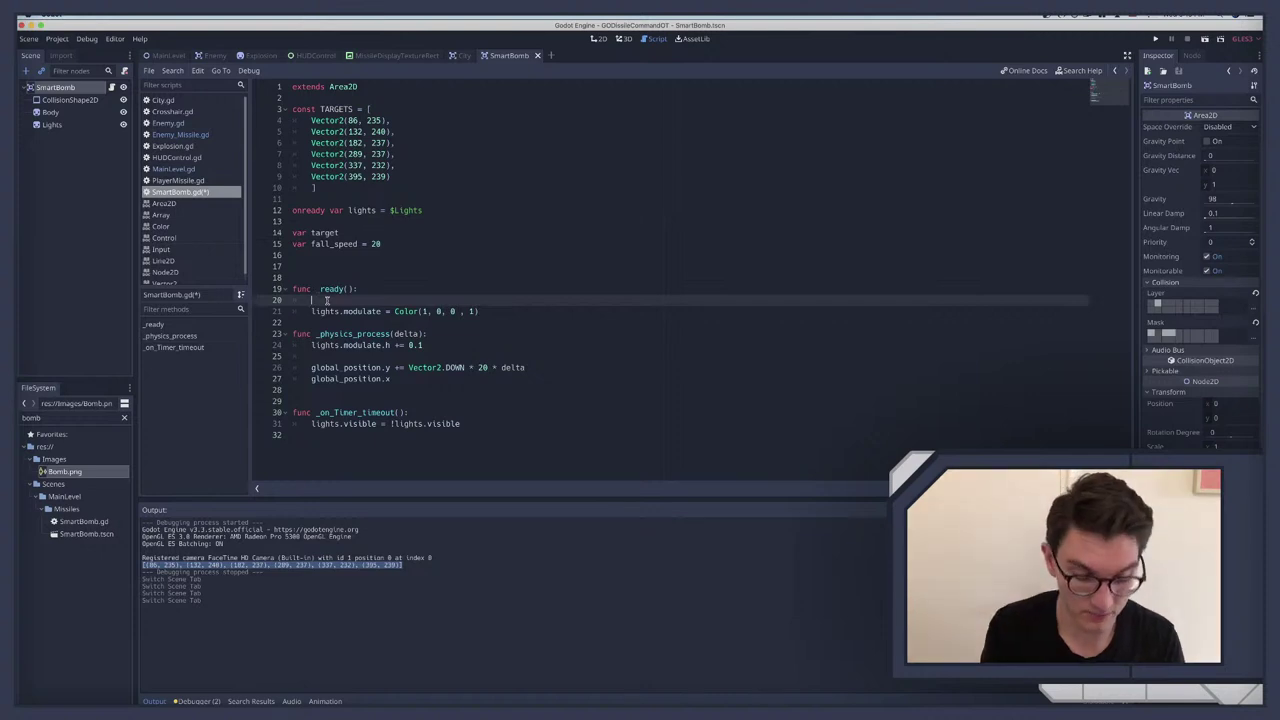
{"action": "key", "text": "BackSpace"}
{"action": "key", "text": "BackSpace"}
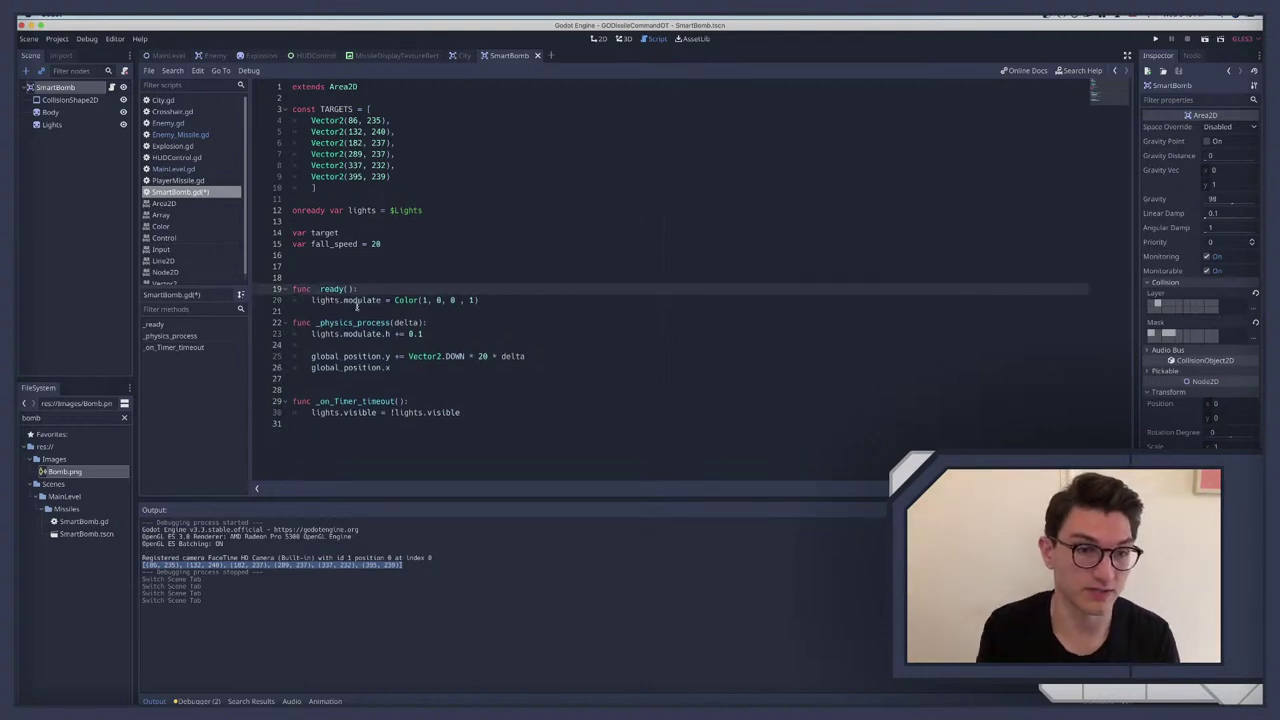
Step: Try making target onready, then rewrite it as a plain var target declaration
{"action": "left_click", "coordinate": [293, 232]}
{"action": "type", "text": "onready"}
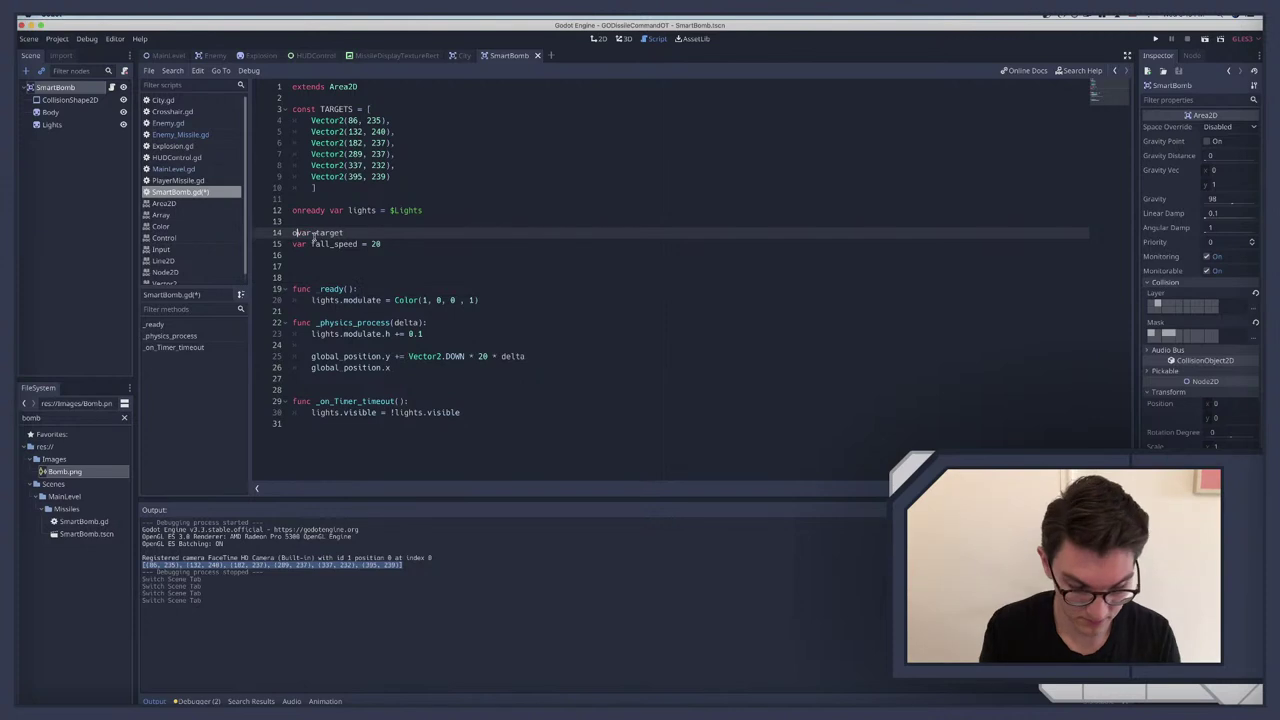
{"action": "key", "text": "Home"}
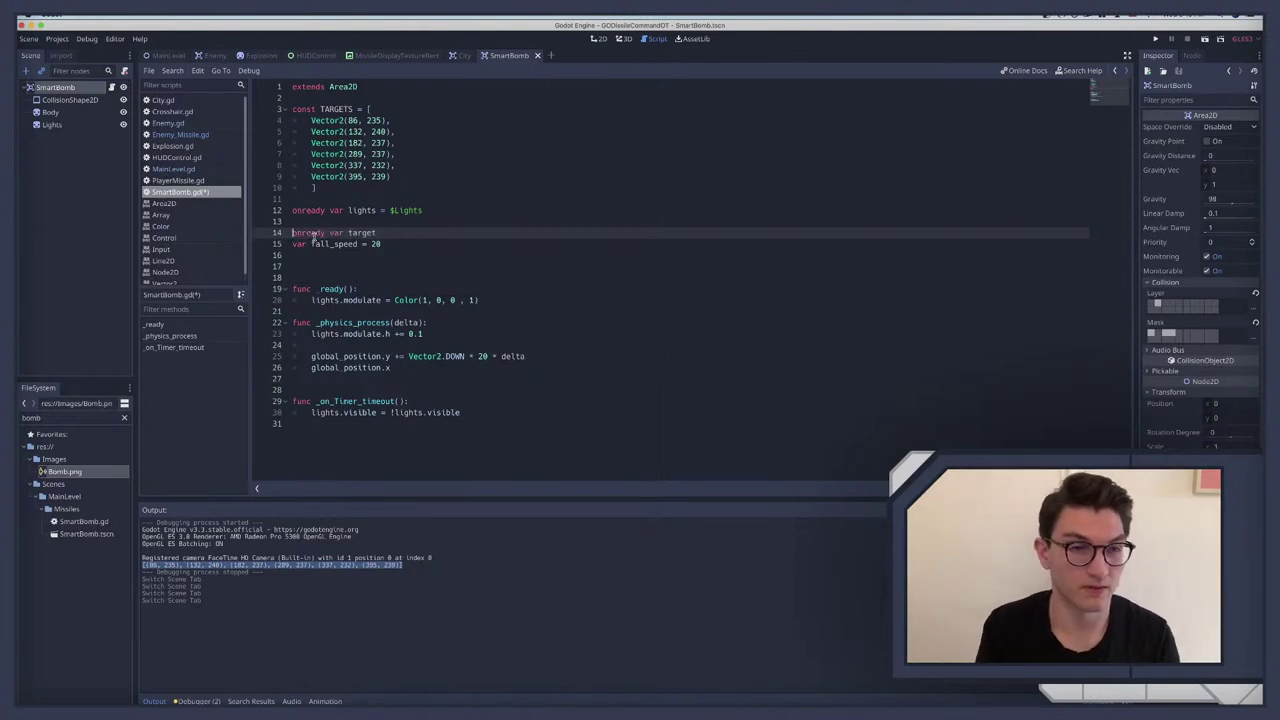
{"action": "key", "text": "BackSpace"}
{"action": "key", "text": "End"}
{"action": "key", "text": "Return"}
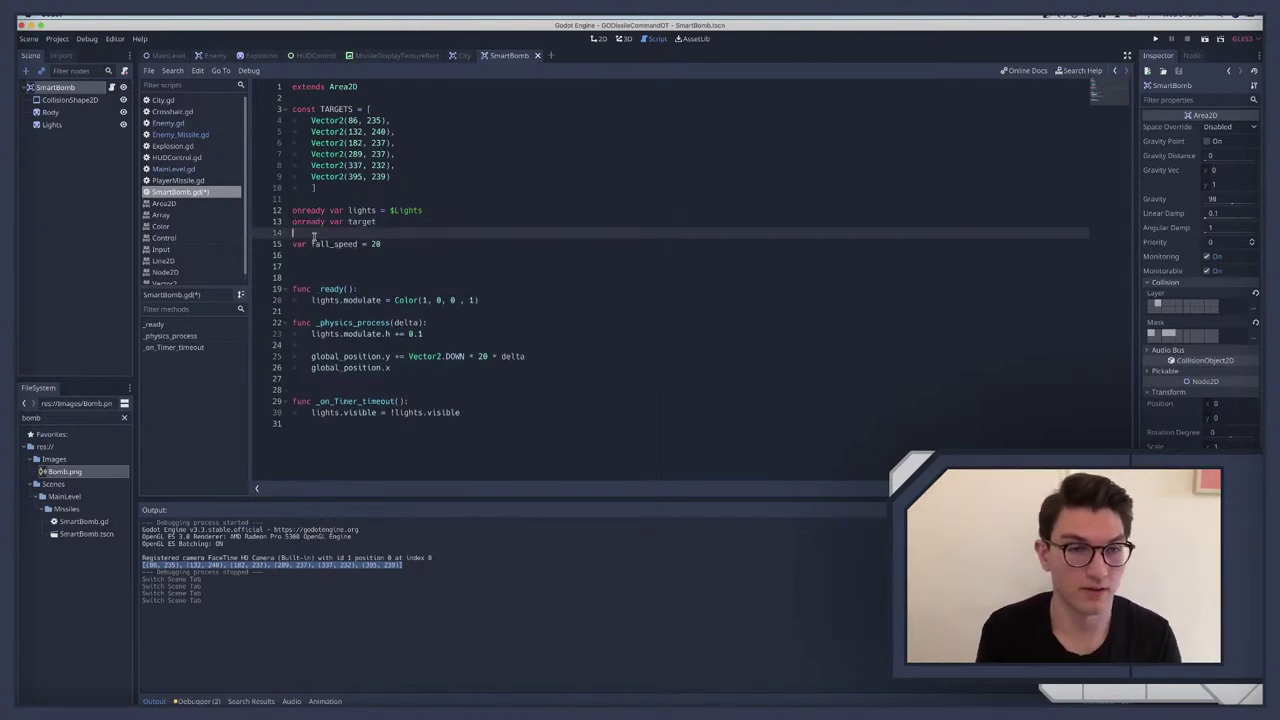
{"action": "left_click", "coordinate": [421, 222]}
{"action": "type", "text": "="}
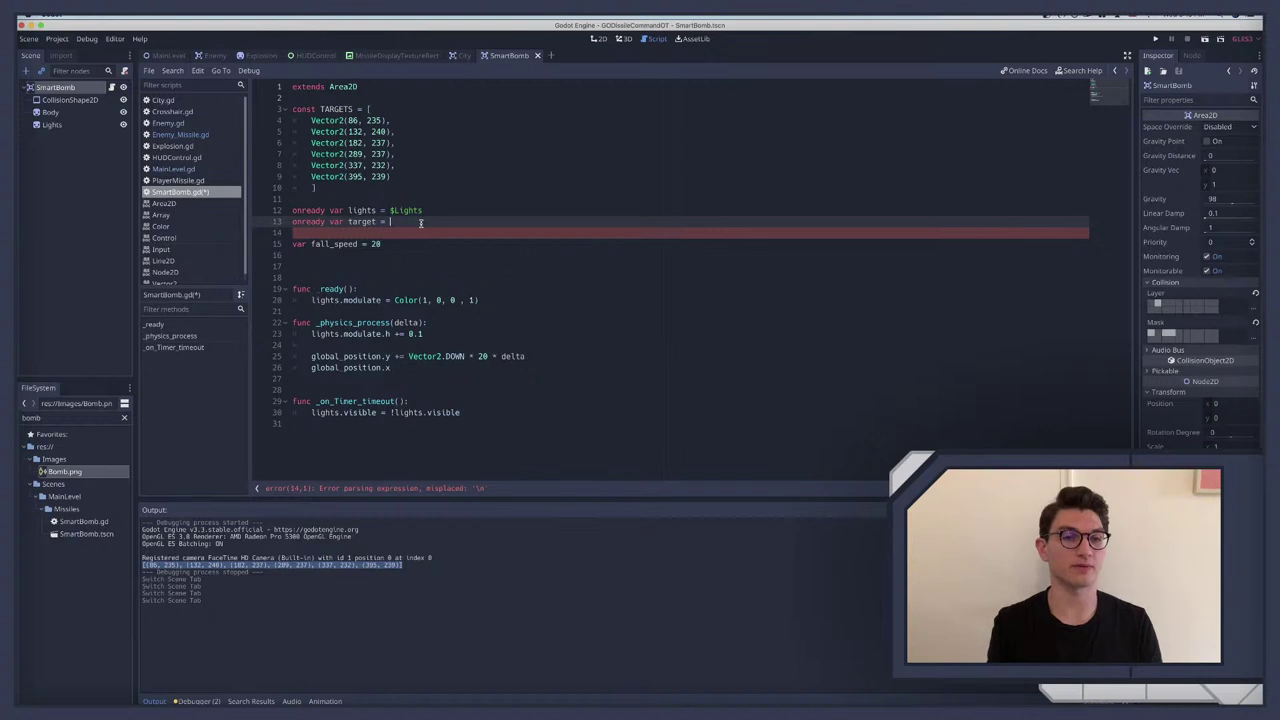
{"action": "key", "text": "shift+Home"}
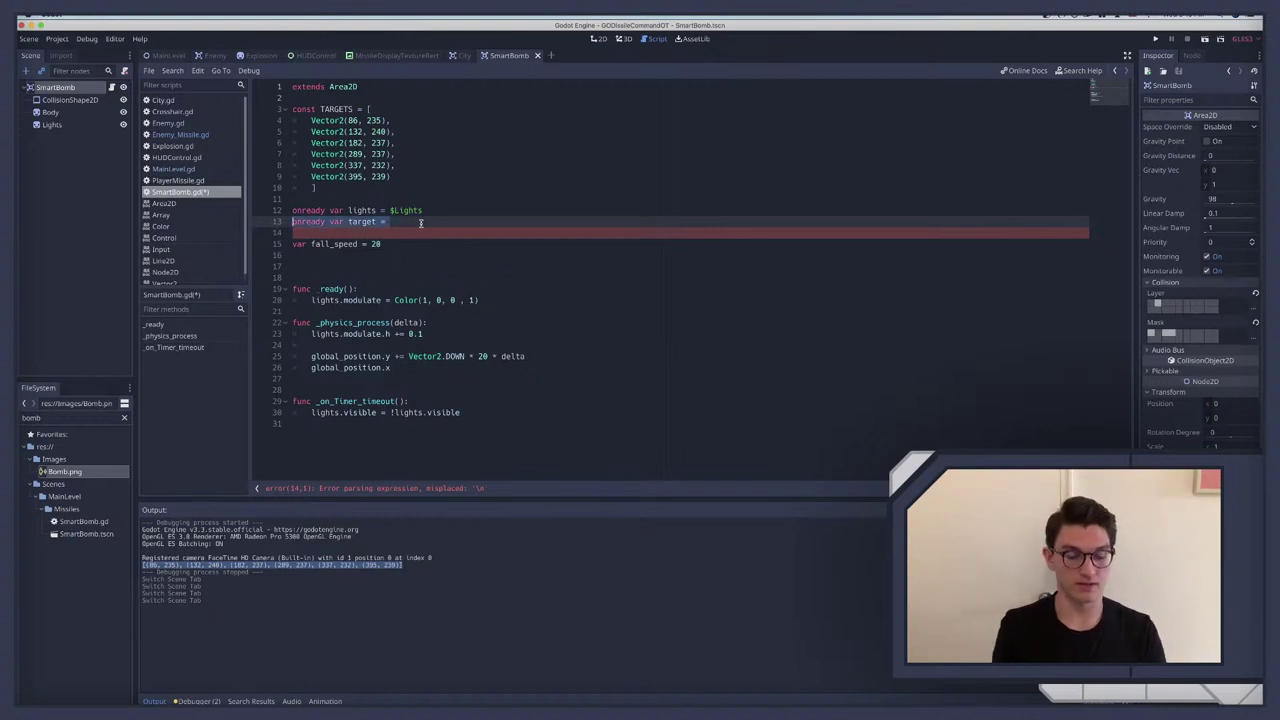
{"action": "key", "text": "BackSpace"}
{"action": "type", "text": "var target"}
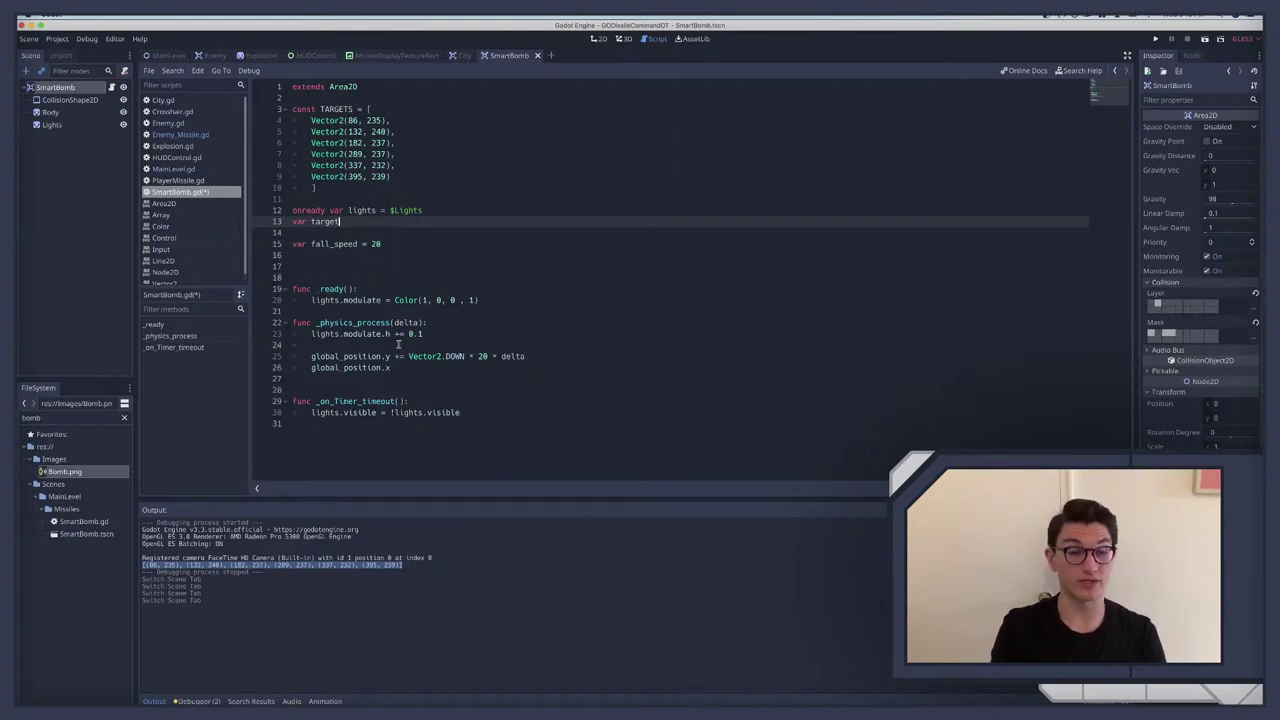
{"action": "left_click", "coordinate": [386, 289]}
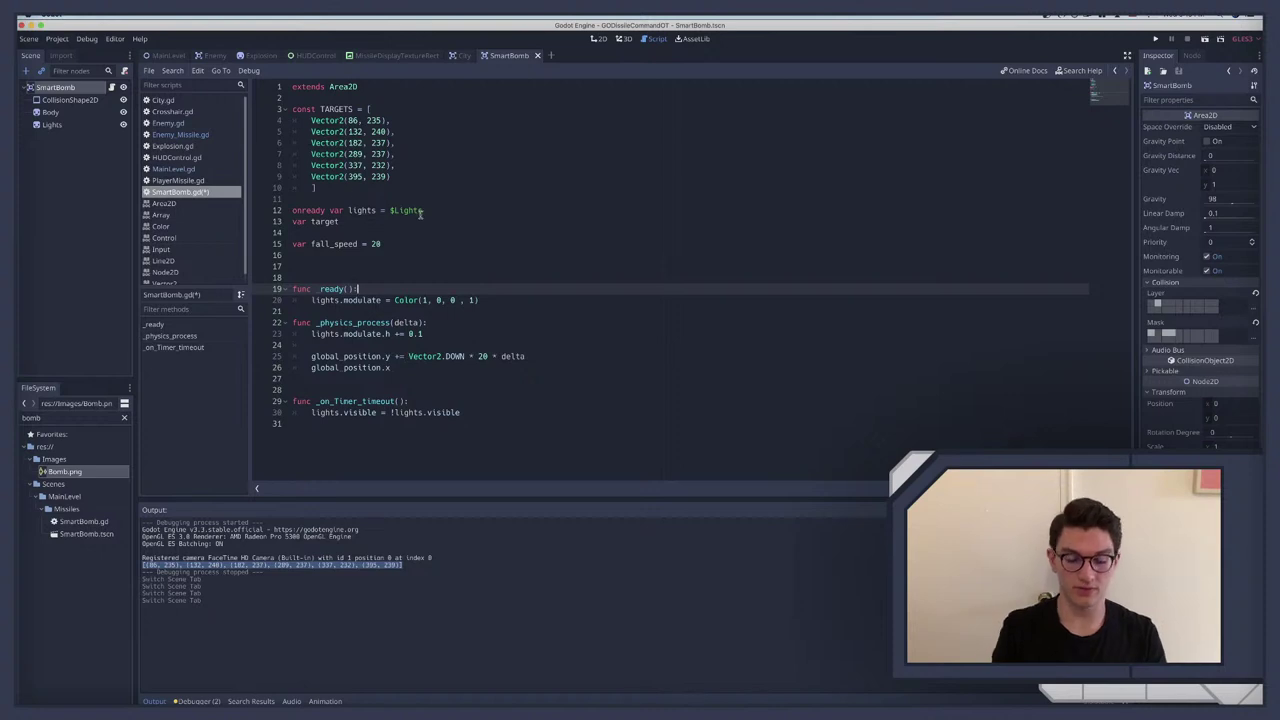
Step: Open _ready with target = TARGETS[int(rand_range(0, TARGETS.length())), using TARGETS completion
{"action": "key", "text": "Return"}
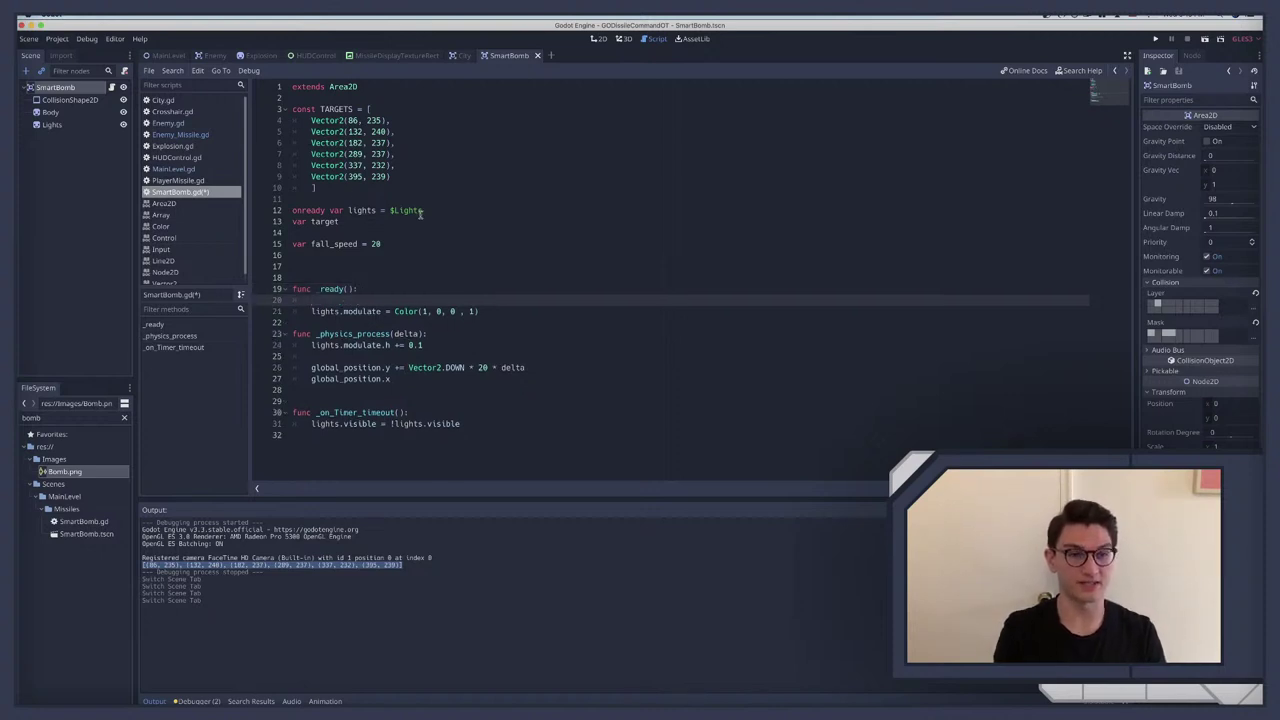
{"action": "type", "text": "t"}
{"action": "key", "text": "BackSpace"}
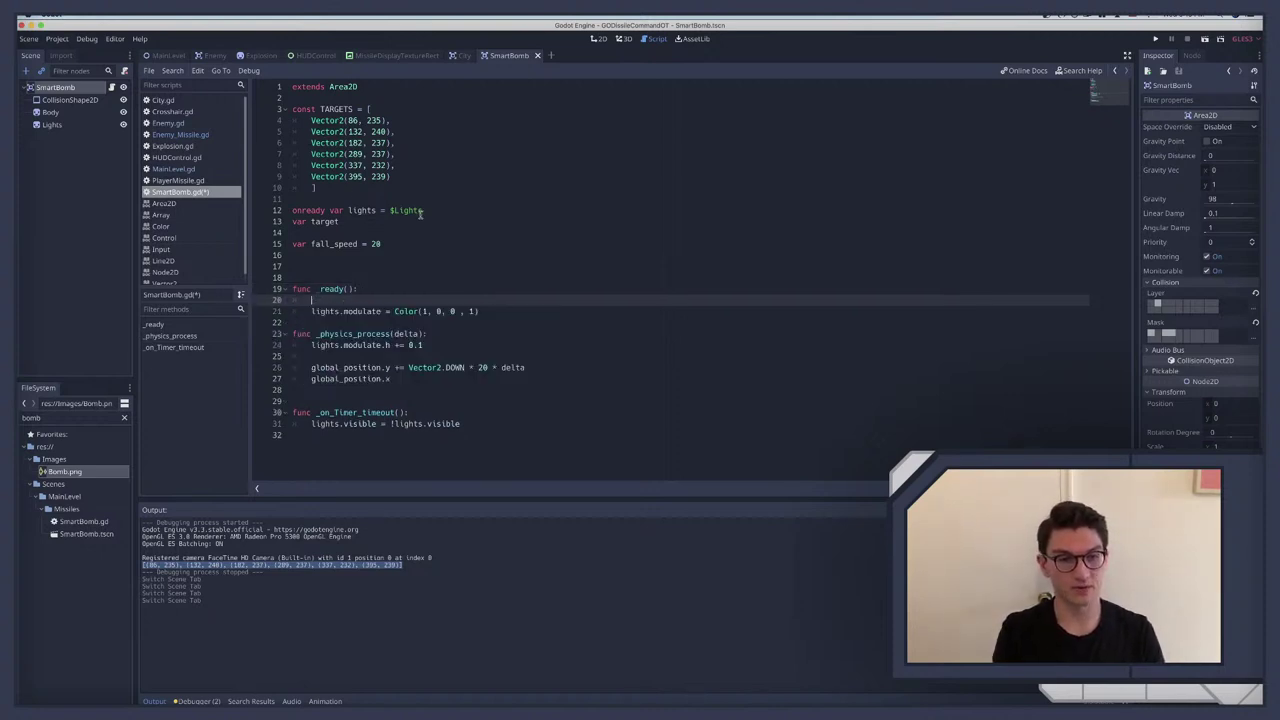
{"action": "type", "text": "target ="}
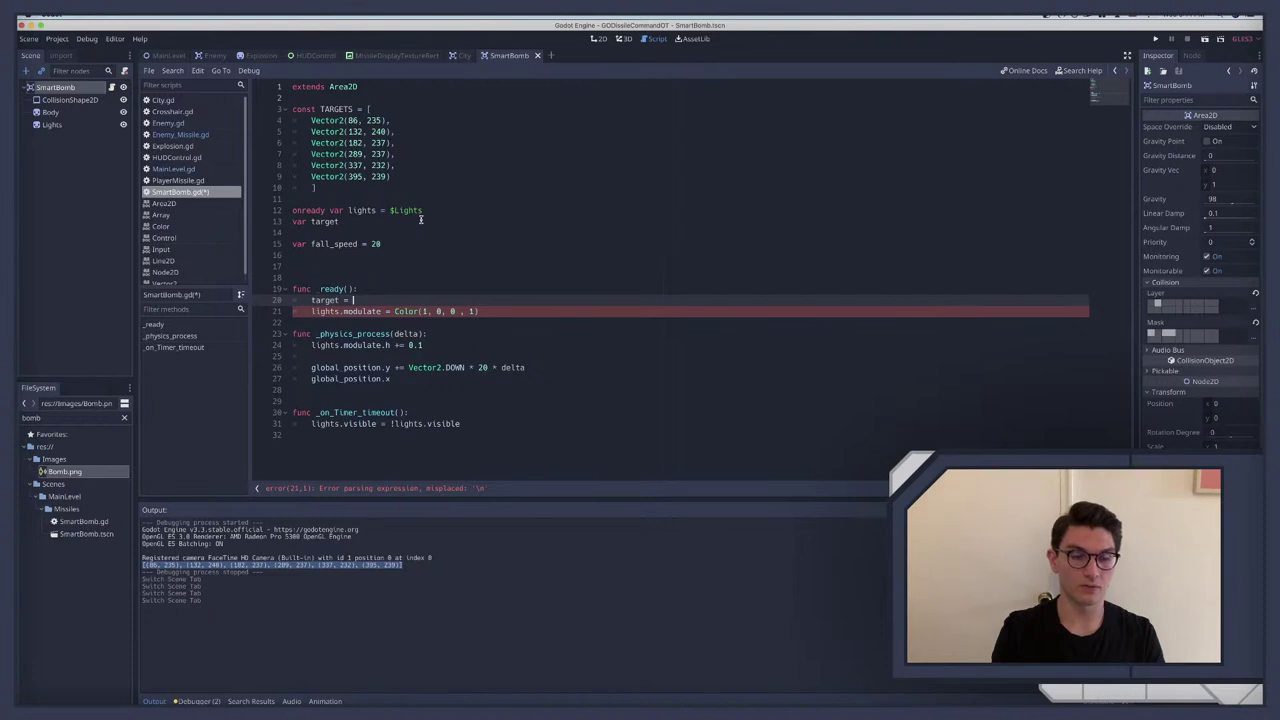
{"action": "type", "text": "Target"}
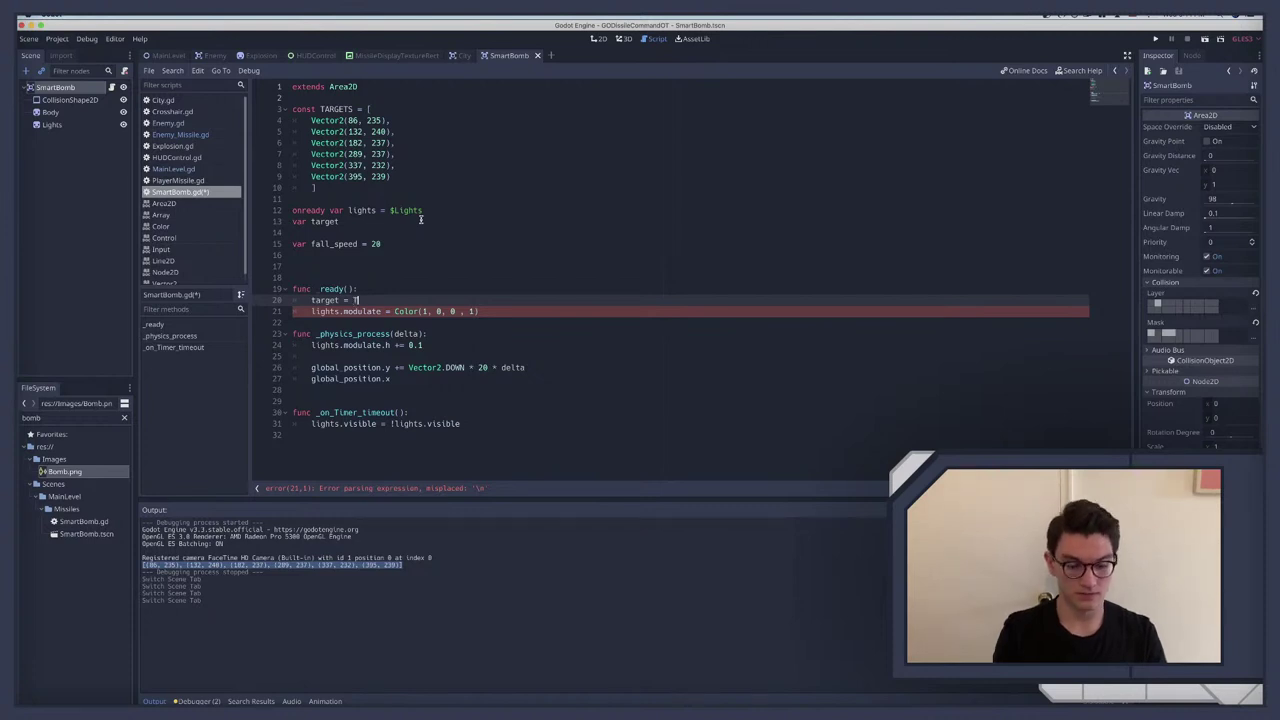
{"action": "key", "text": "Return"}
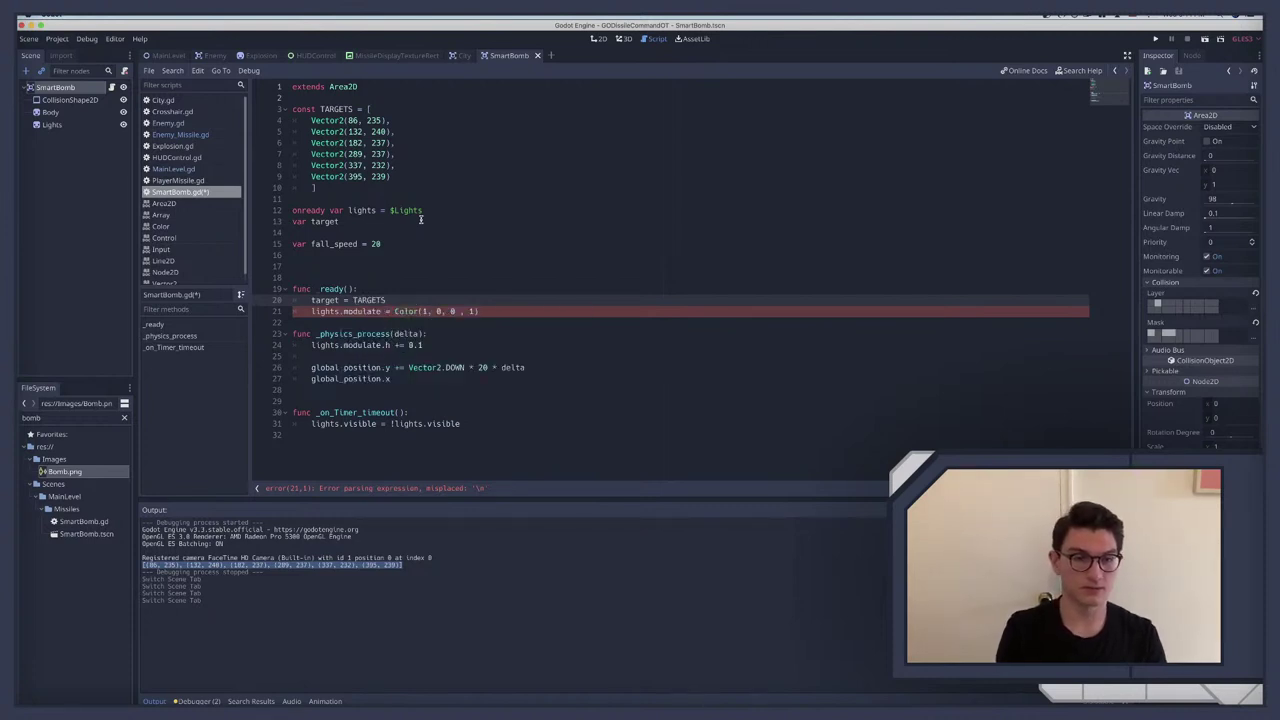
{"action": "type", "text": "."}
{"action": "key", "text": "BackSpace"}
{"action": "type", "text": "["}
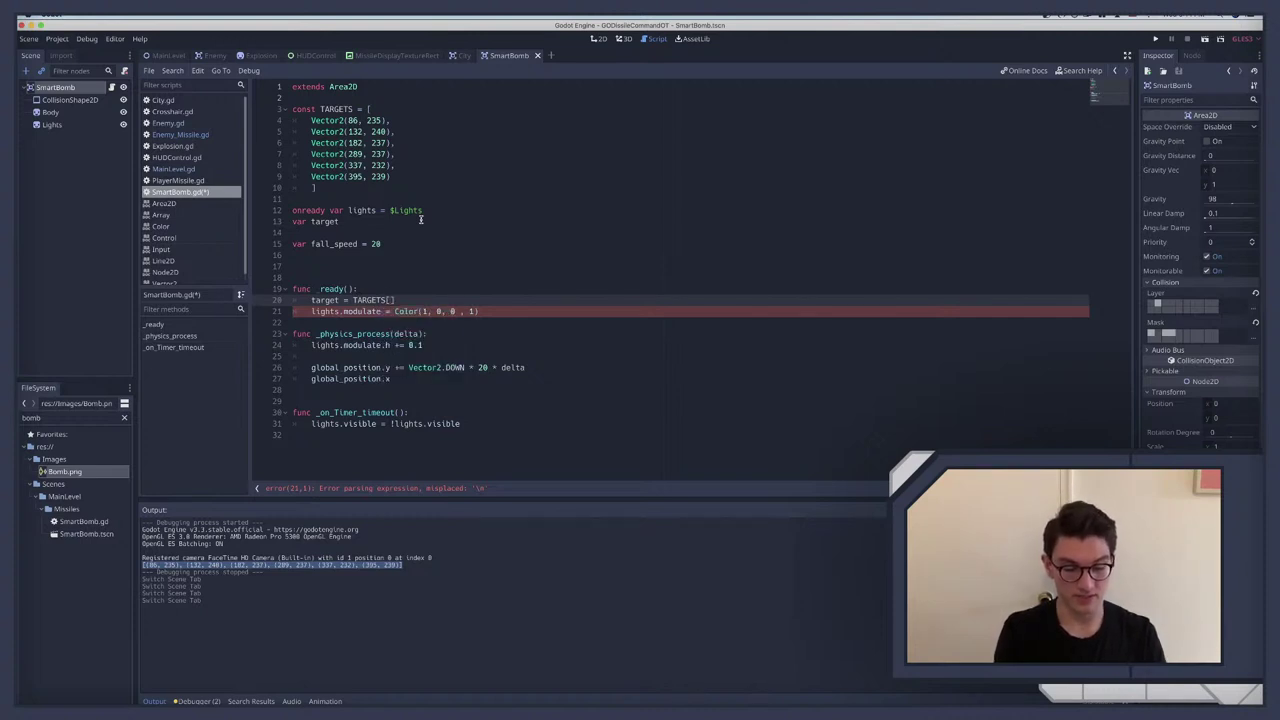
{"action": "type", "text": "int"}
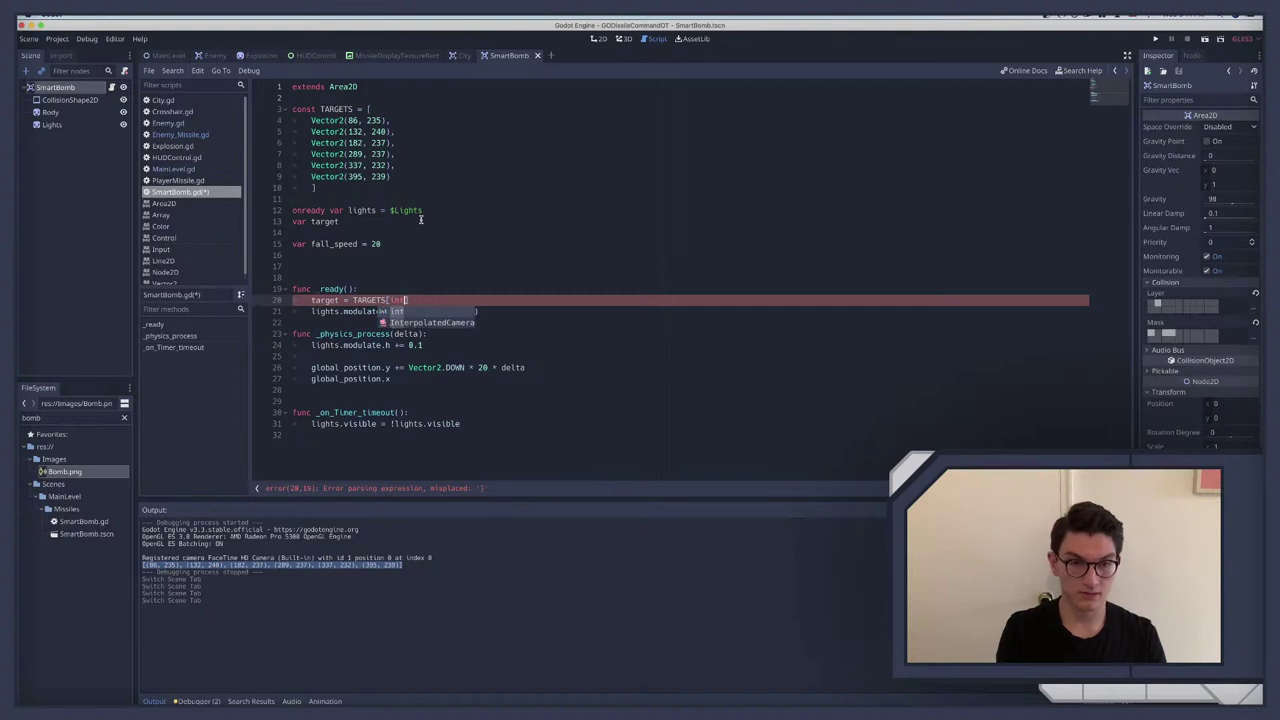
{"action": "type", "text": "(rand_range("}
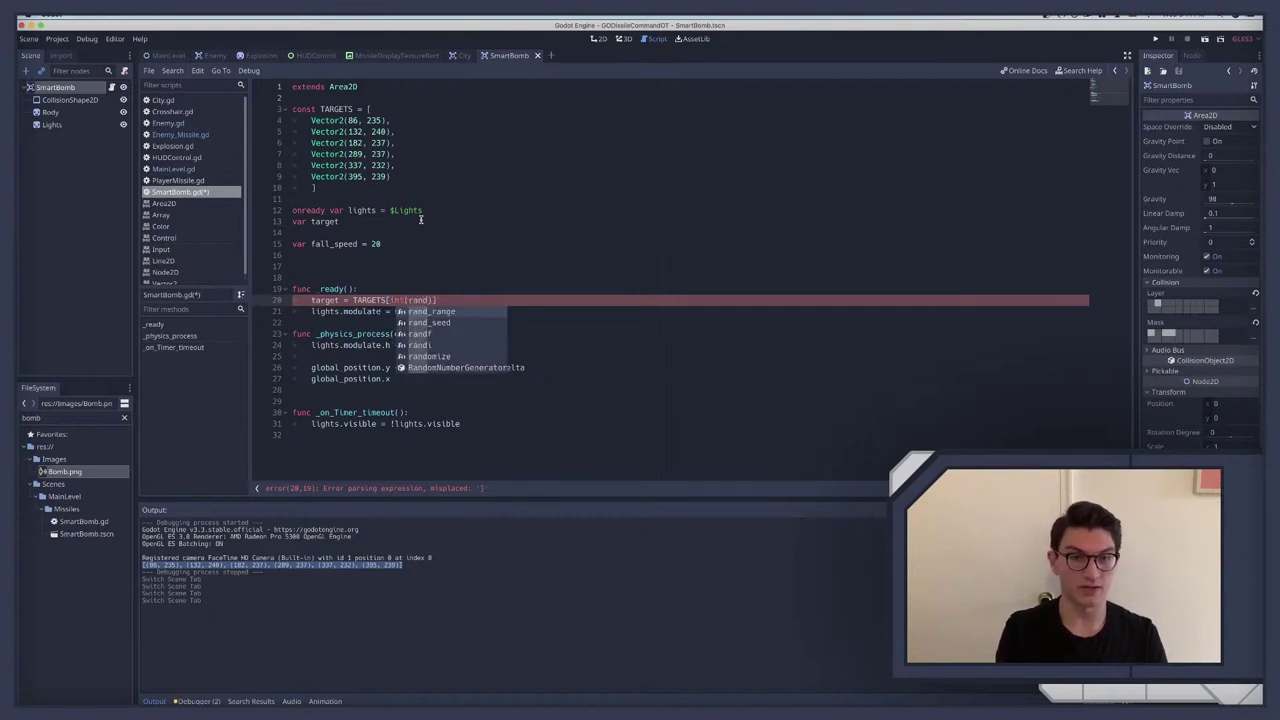
{"action": "type", "text": "0, "}
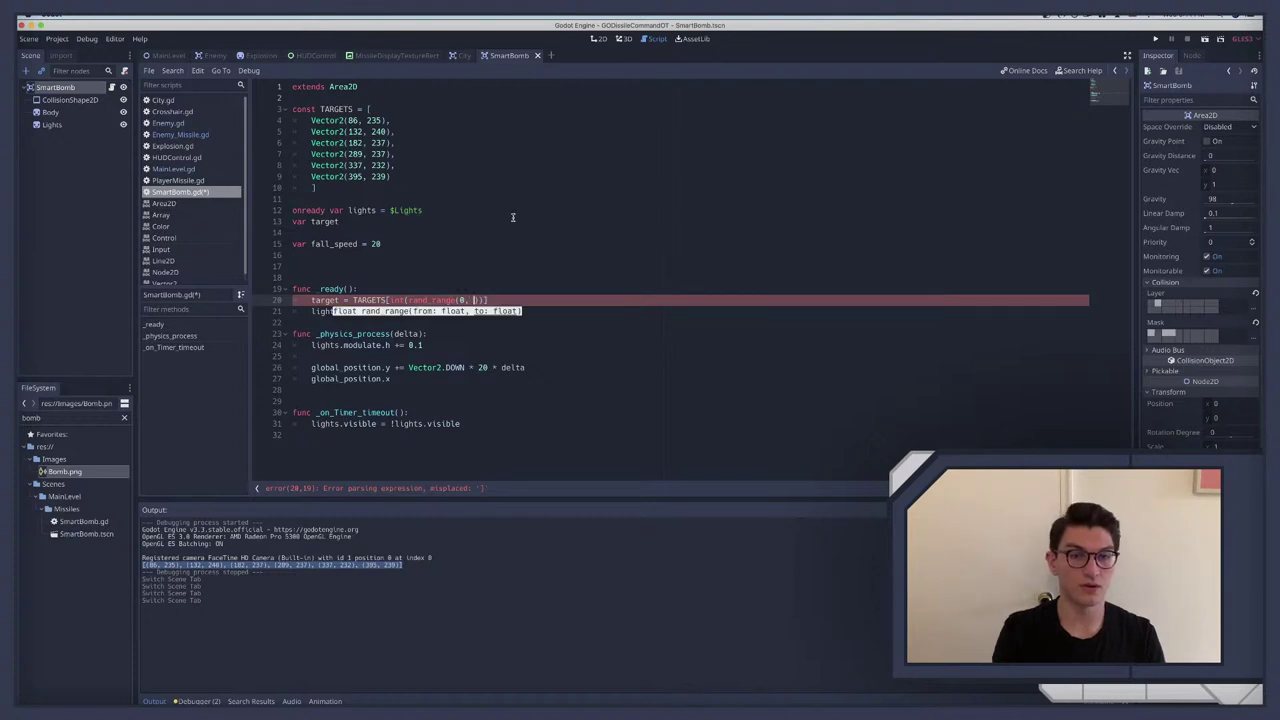
{"action": "type", "text": "TARGETS"}
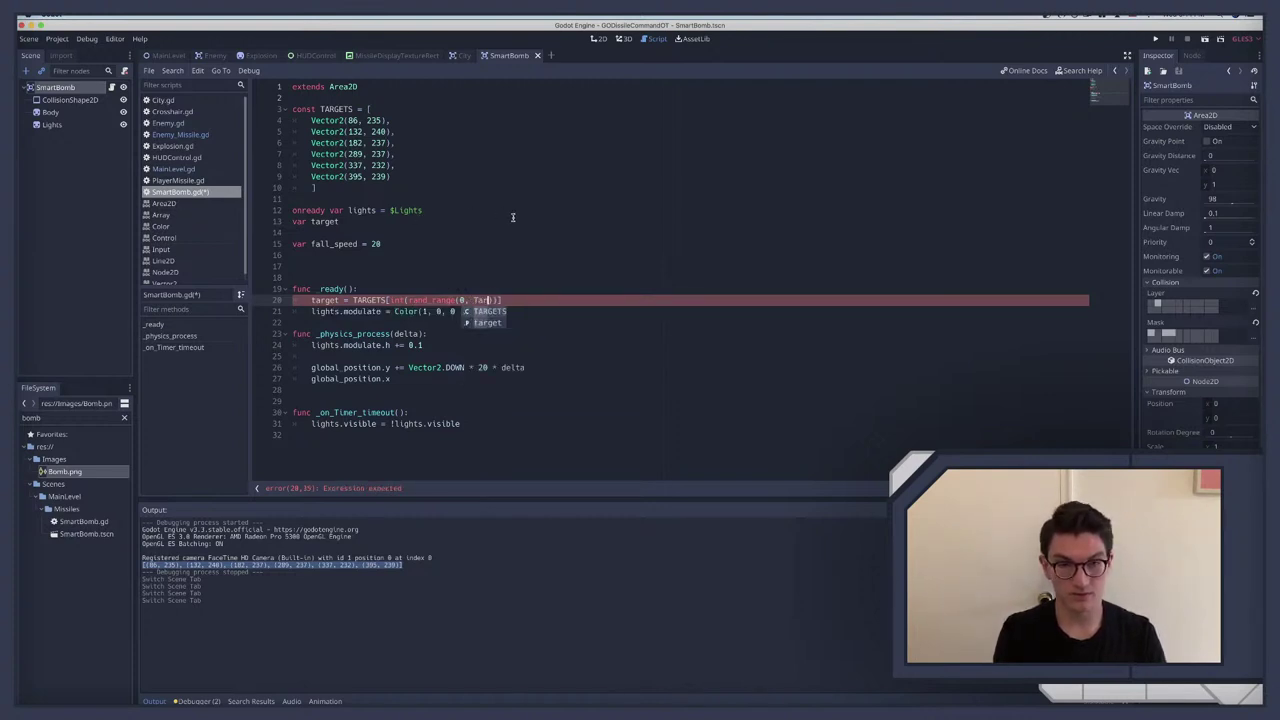
{"action": "type", "text": "."}
{"action": "type", "text": "length"}
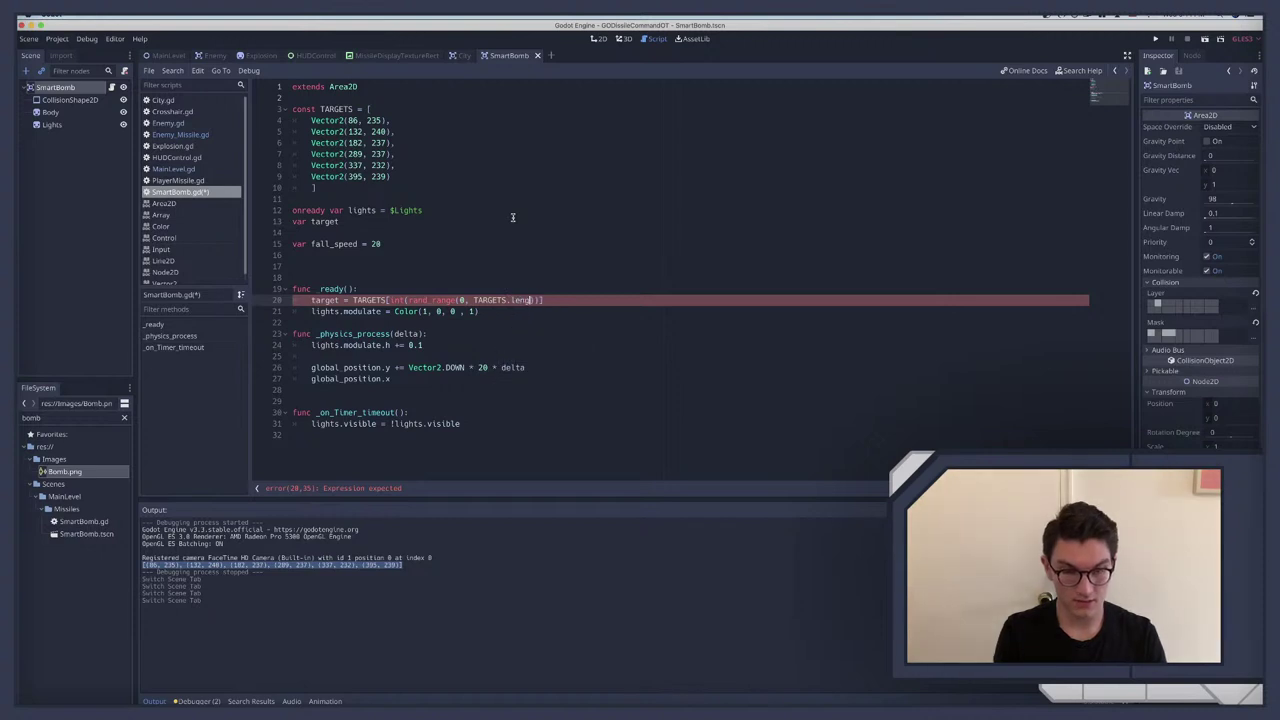
{"action": "type", "text": "()"}
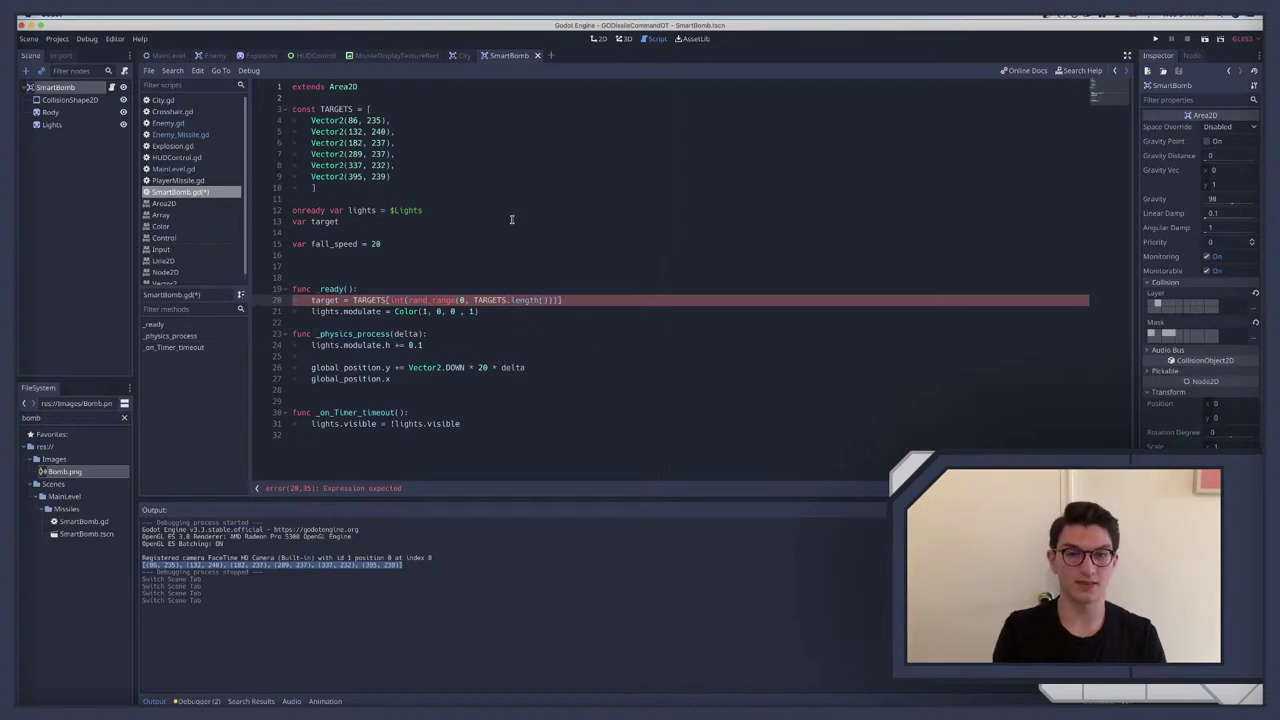
{"action": "left_click", "coordinate": [198, 215]}
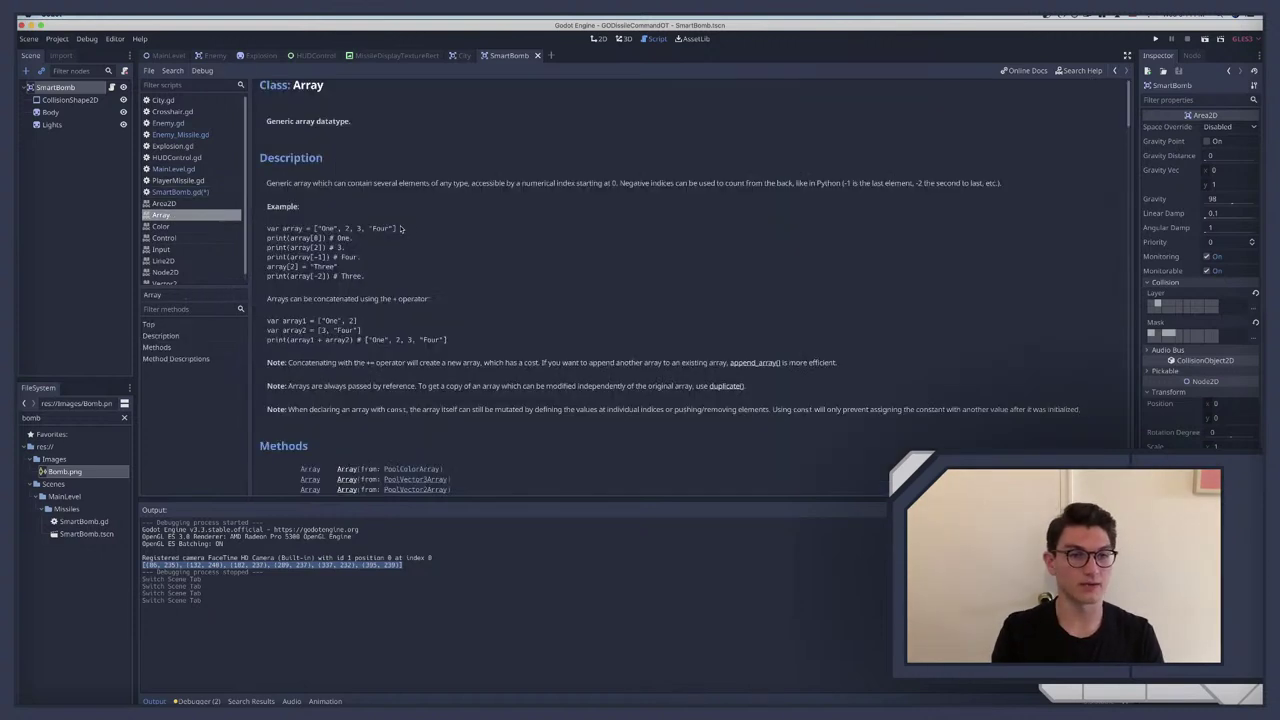
{"action": "scroll", "coordinate": [390, 238], "scroll_direction": "down", "scroll_amount": 10}
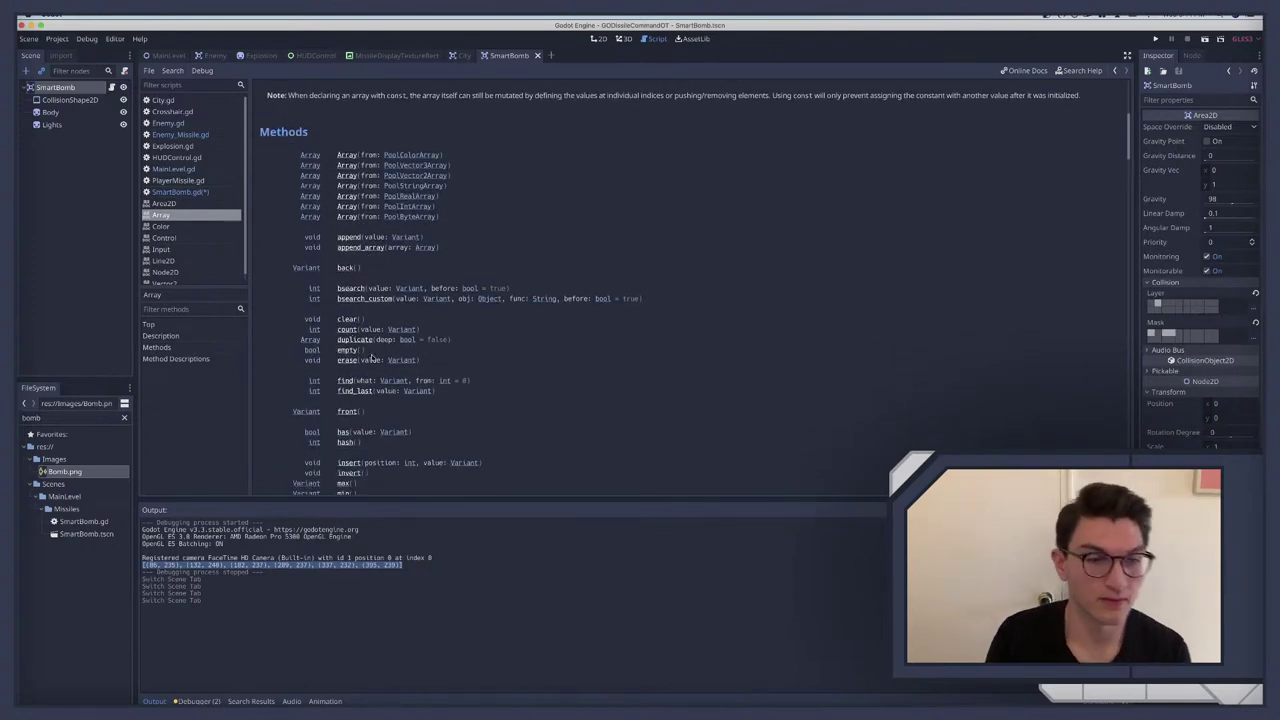
{"action": "scroll", "coordinate": [371, 358], "scroll_direction": "down", "scroll_amount": 3}
{"action": "scroll", "coordinate": [371, 358], "scroll_direction": "down", "scroll_amount": 2}
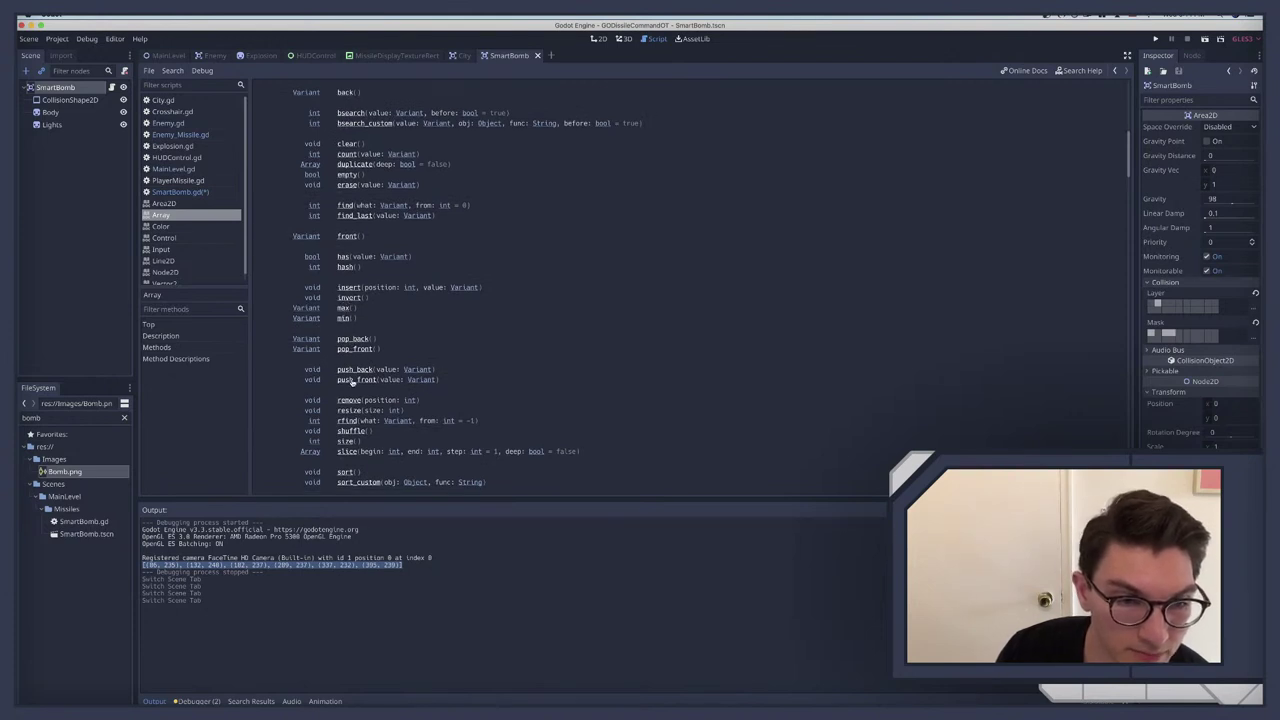
{"action": "scroll", "coordinate": [352, 383], "scroll_direction": "down", "scroll_amount": 1}
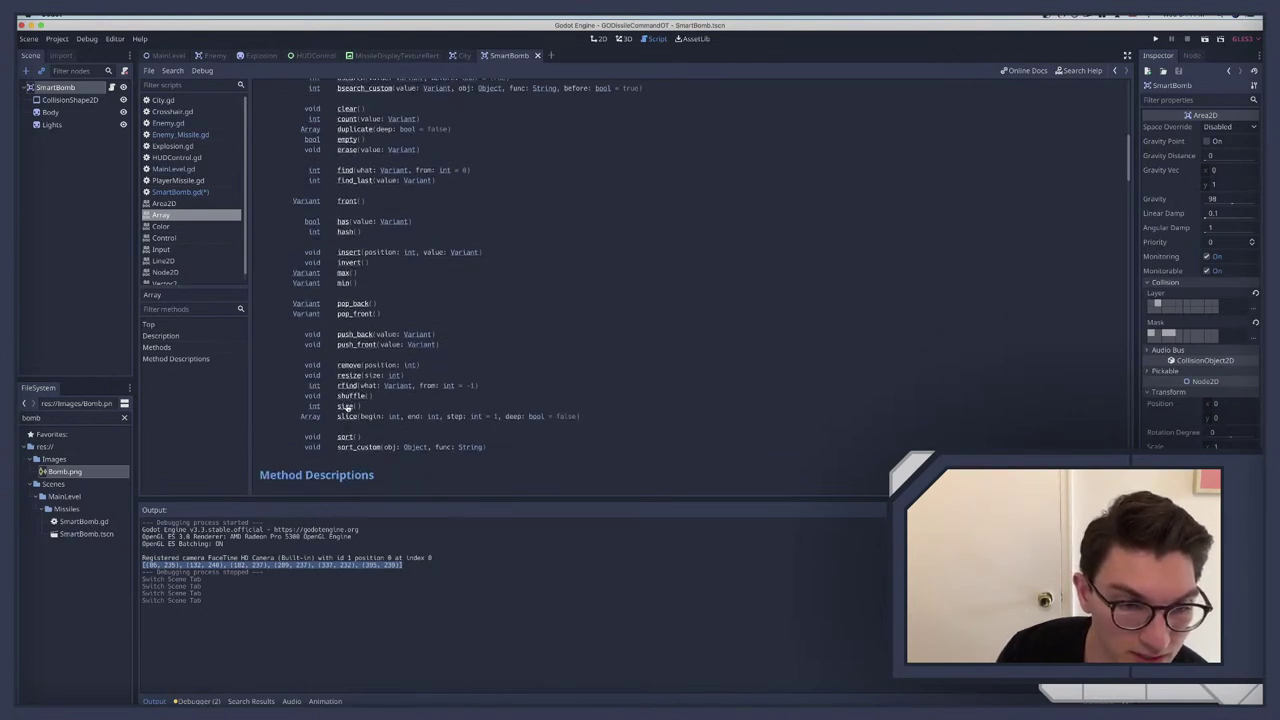
{"action": "left_click", "coordinate": [346, 404]}
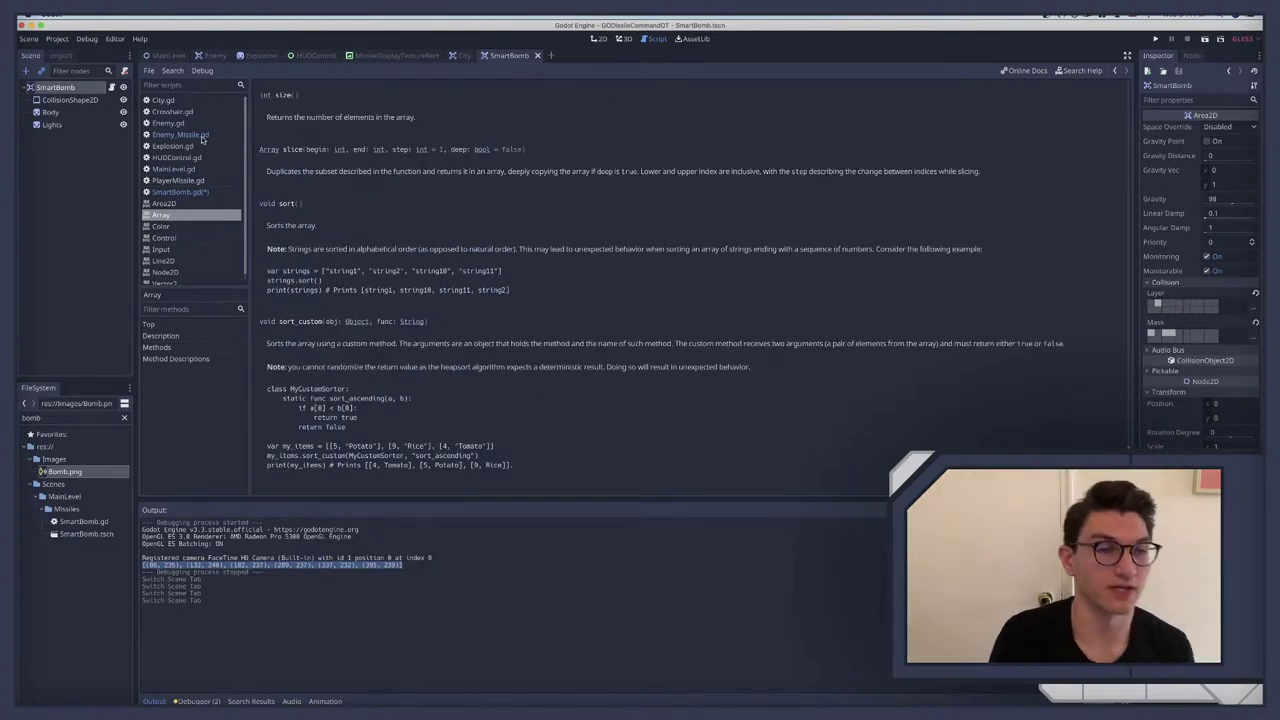
{"action": "left_click", "coordinate": [165, 101]}
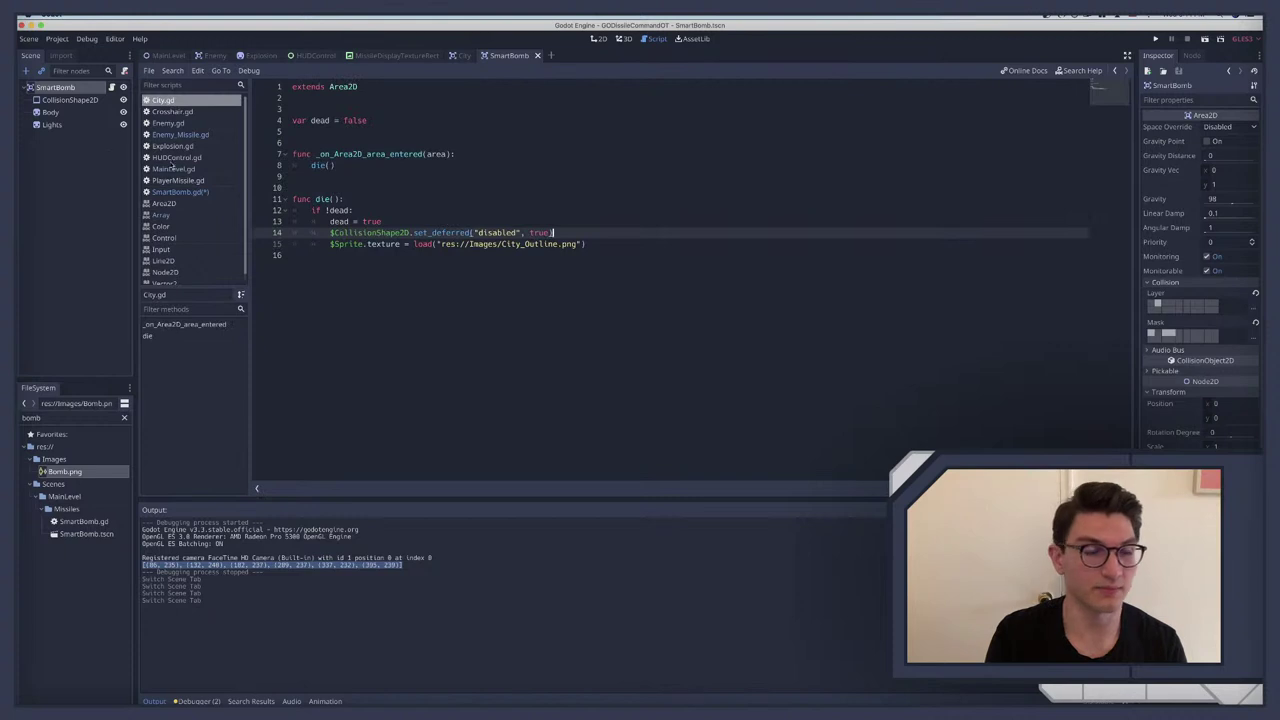
{"action": "left_click", "coordinate": [177, 192]}
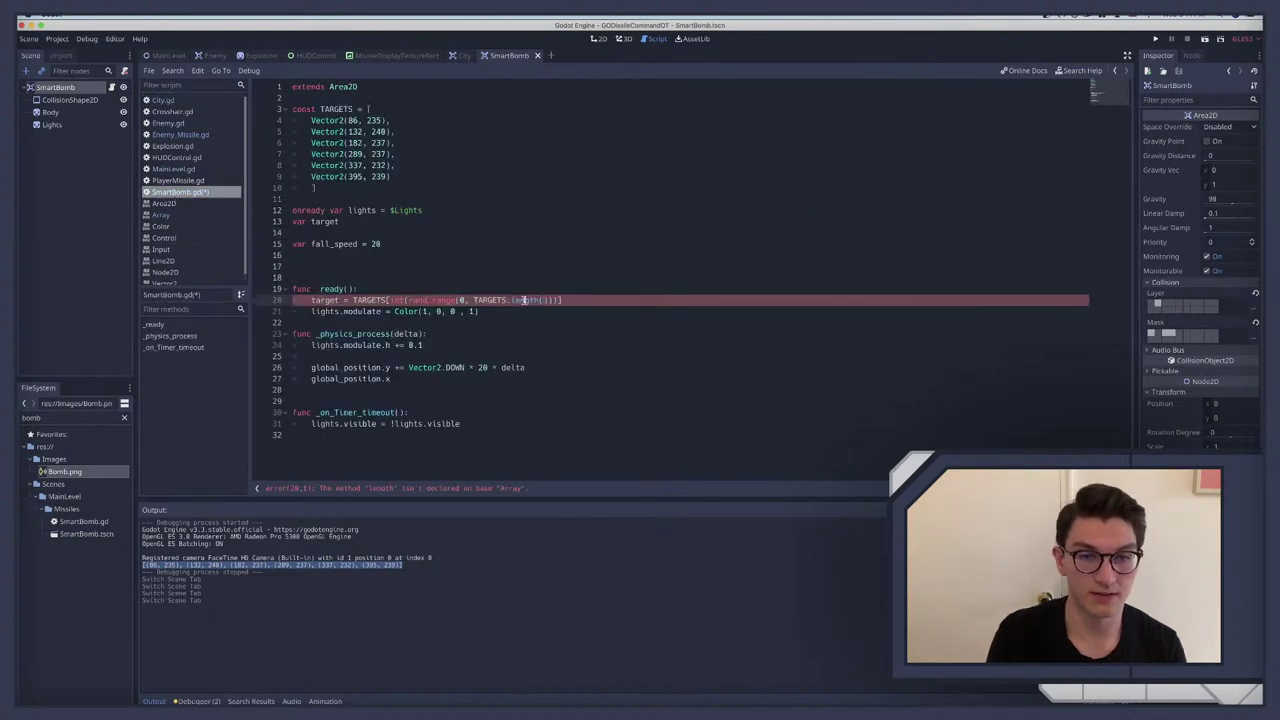
Step: Change the index to rand_range(1, TARGETS.size()) instead of length, and save the script
{"action": "double_click", "coordinate": [525, 300]}
{"action": "type", "text": "size"}
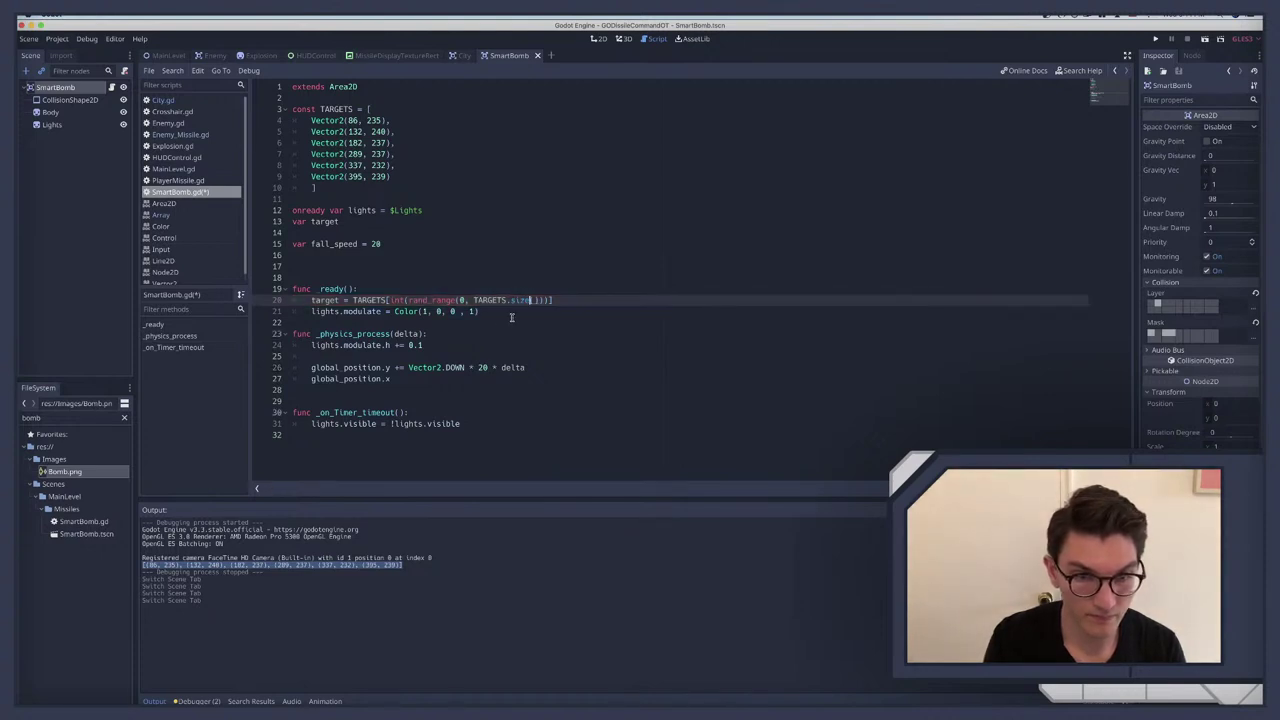
{"action": "left_click", "coordinate": [465, 312]}
{"action": "key", "text": "End"}
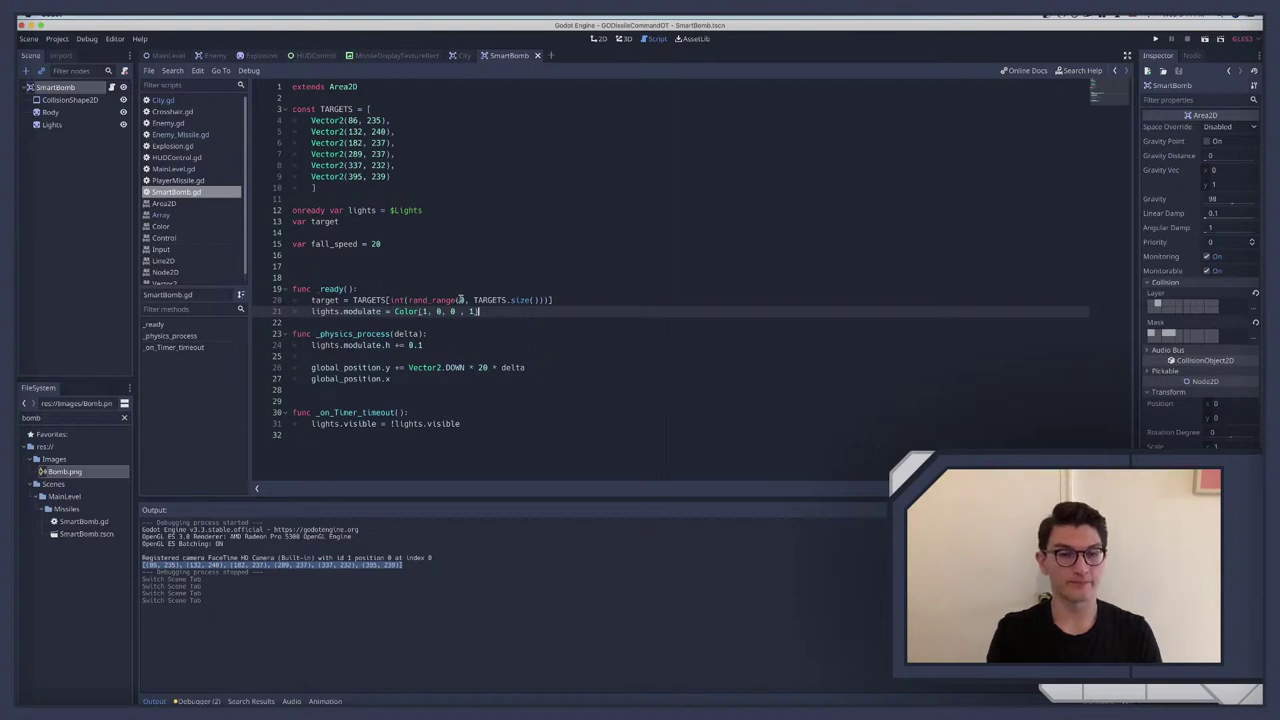
{"action": "left_click", "coordinate": [461, 300]}
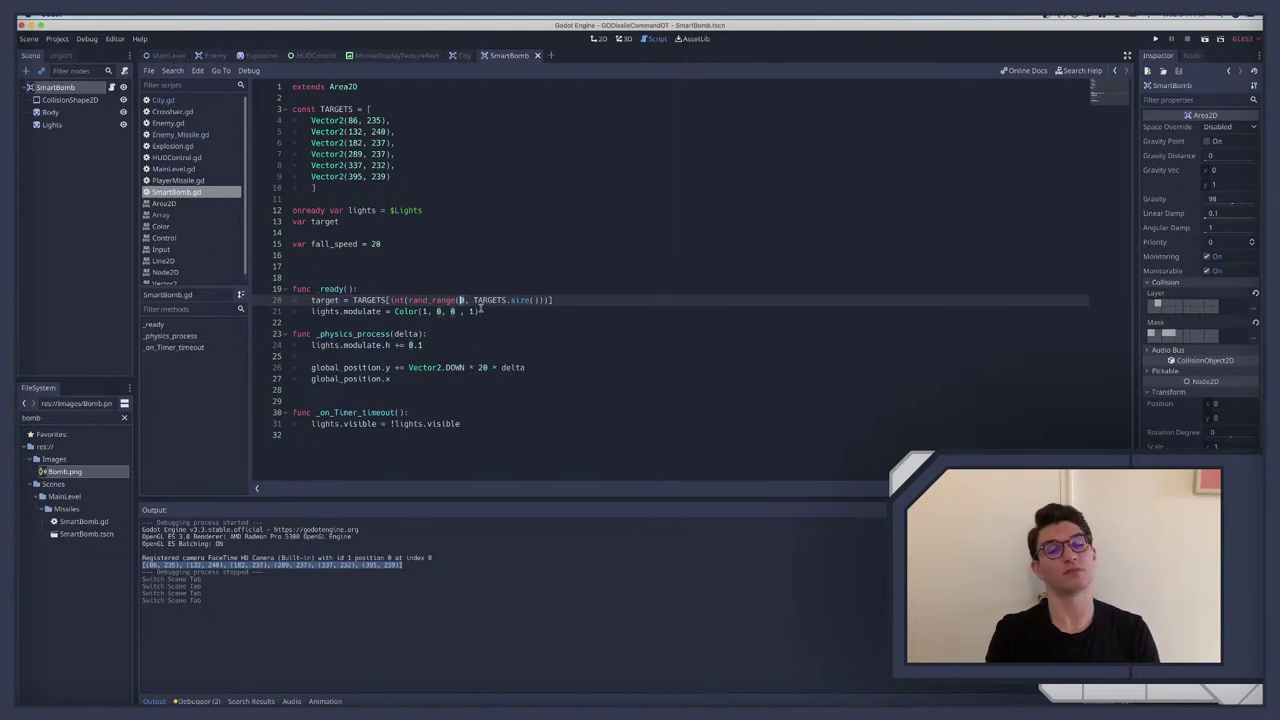
{"action": "type", "text": "1"}
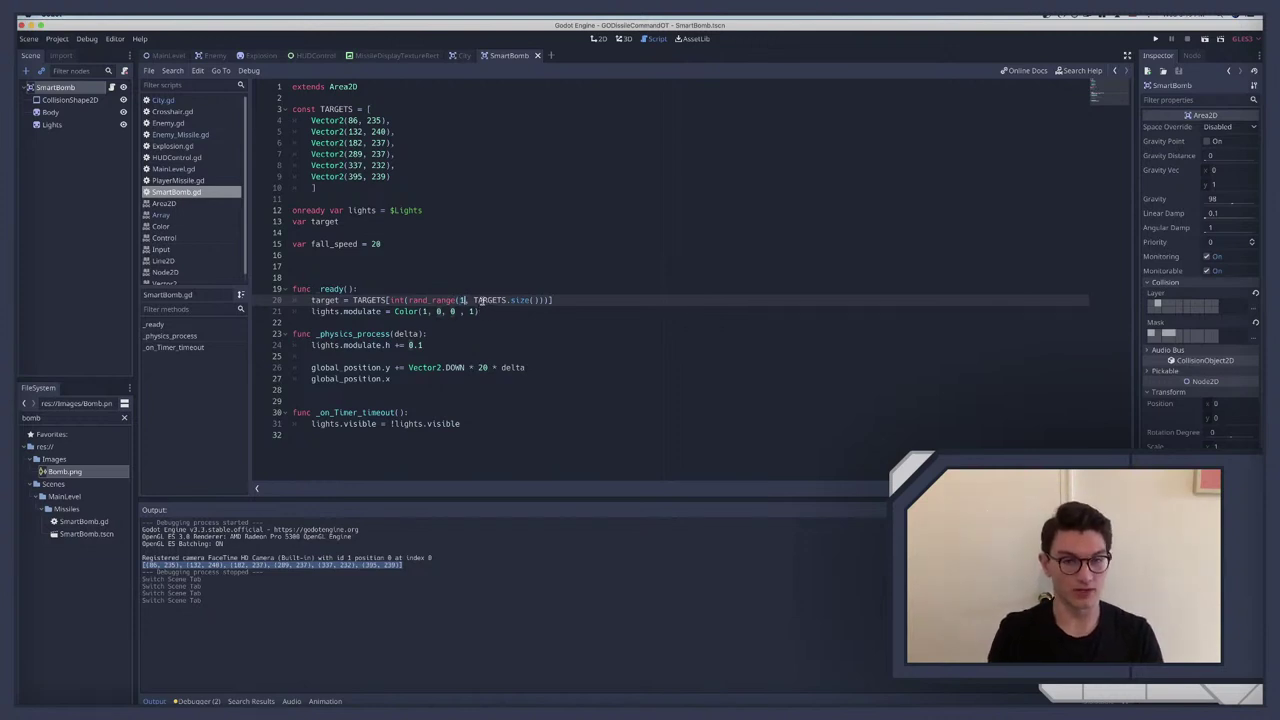
{"action": "type", "text": ","}
{"action": "double_click", "coordinate": [492, 300]}
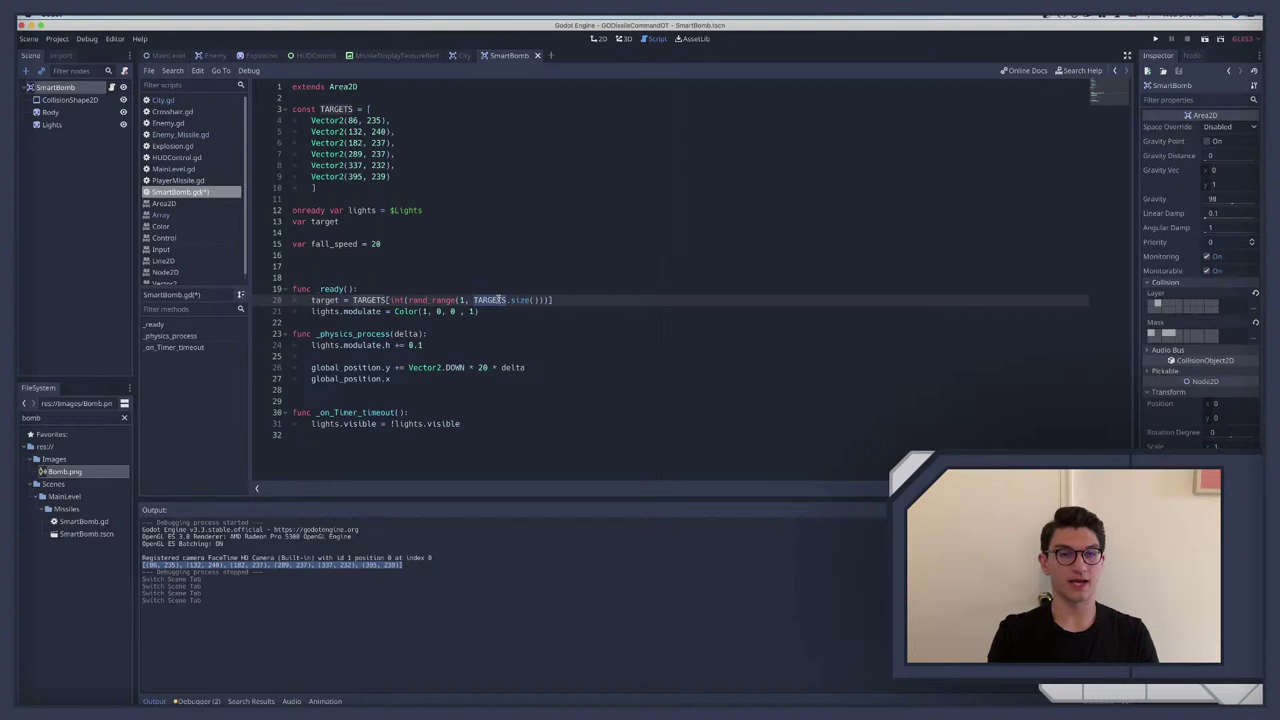
{"action": "left_click", "coordinate": [497, 300]}
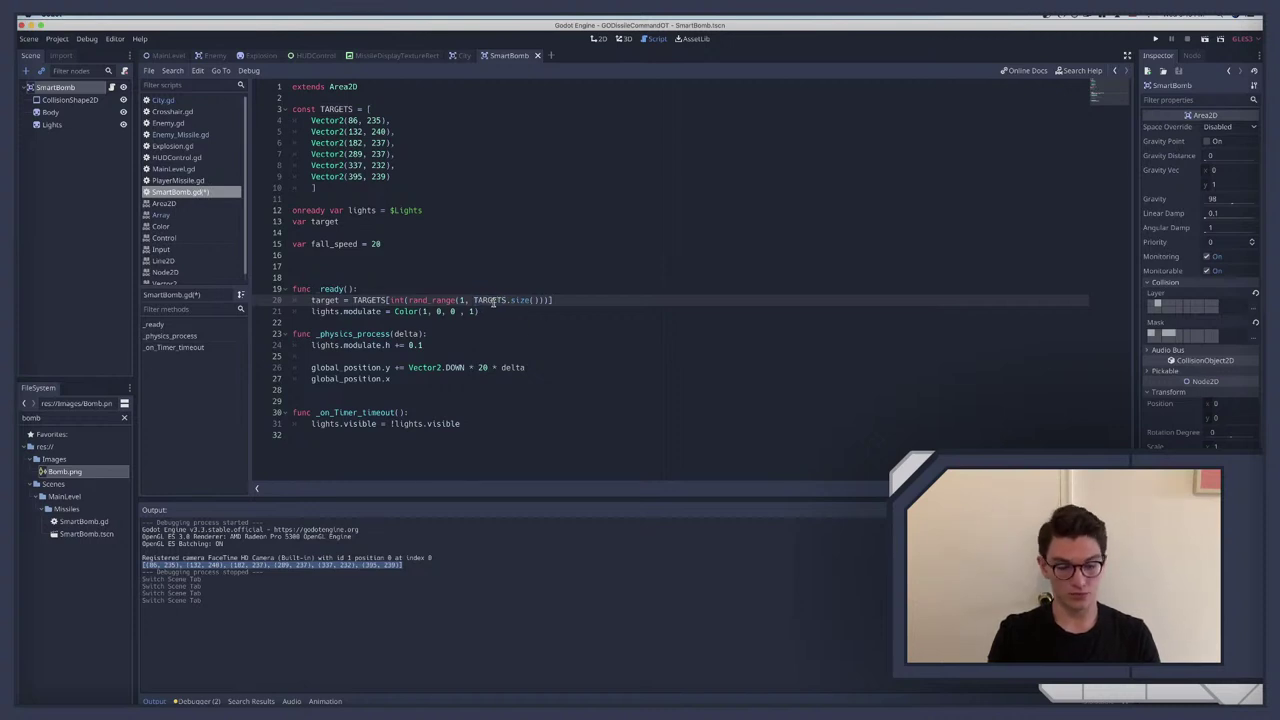
{"action": "key", "text": "super+s"}
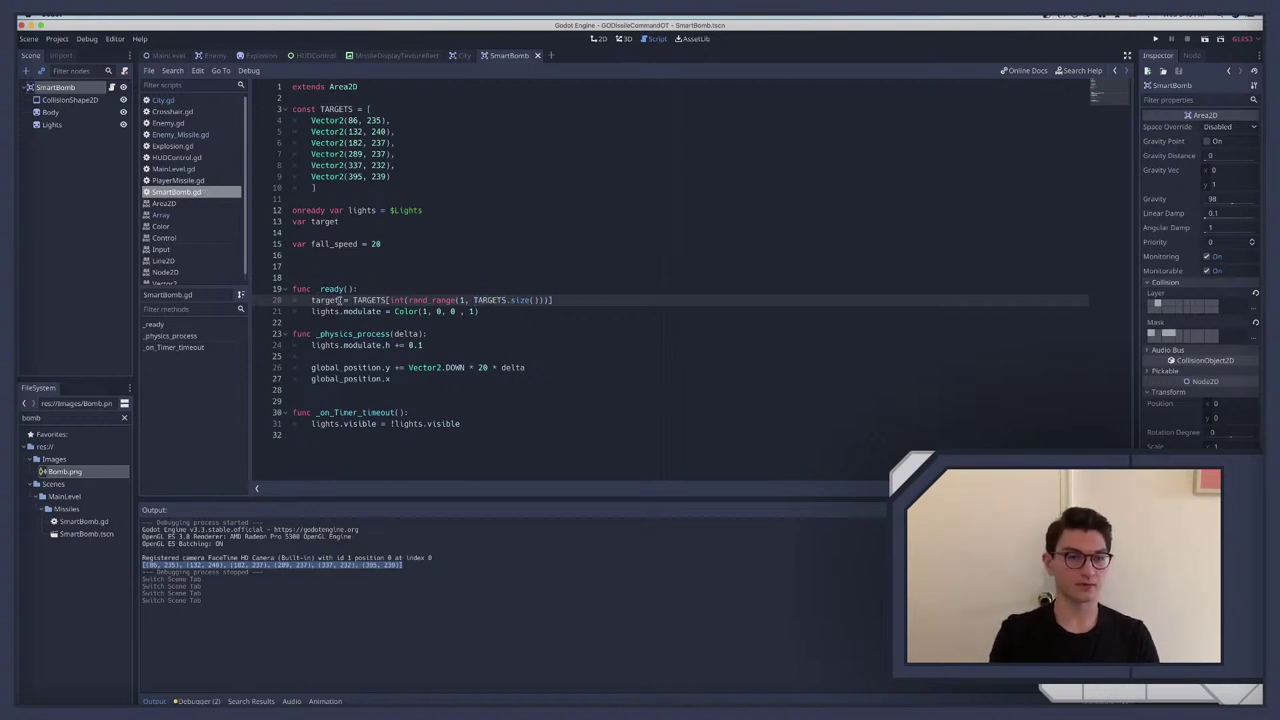
Step: Insert a randomize() call as the first line of _ready
{"action": "left_click_drag", "start_coordinate": [311, 300], "coordinate": [462, 300]}
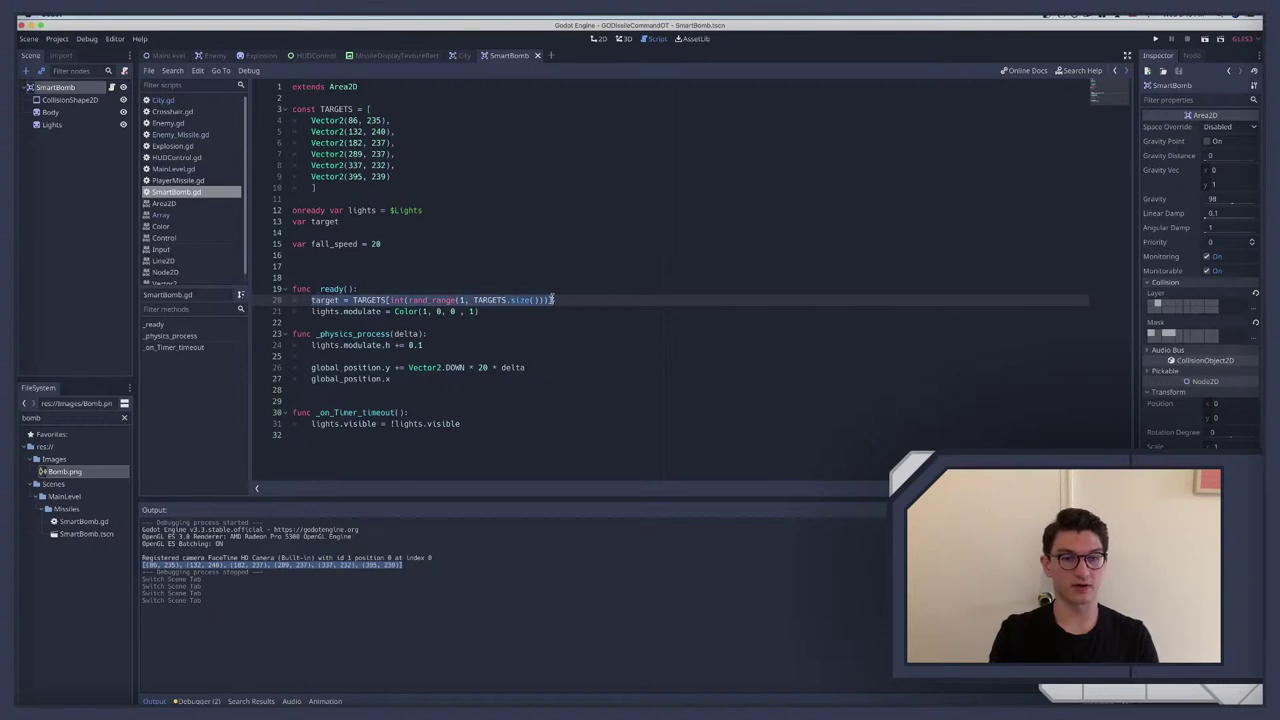
{"action": "left_click", "coordinate": [381, 289]}
{"action": "key", "text": "Return"}
{"action": "type", "text": "rand"}
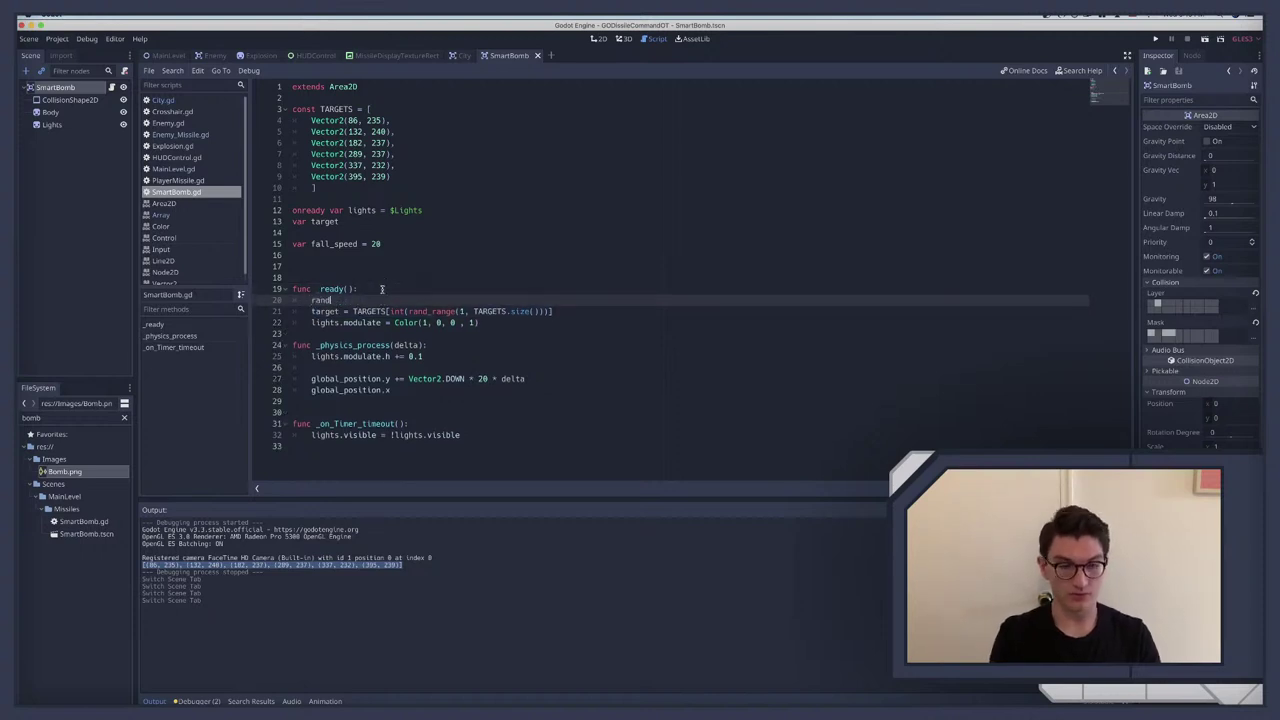
{"action": "type", "text": "om"}
{"action": "key", "text": "Return"}
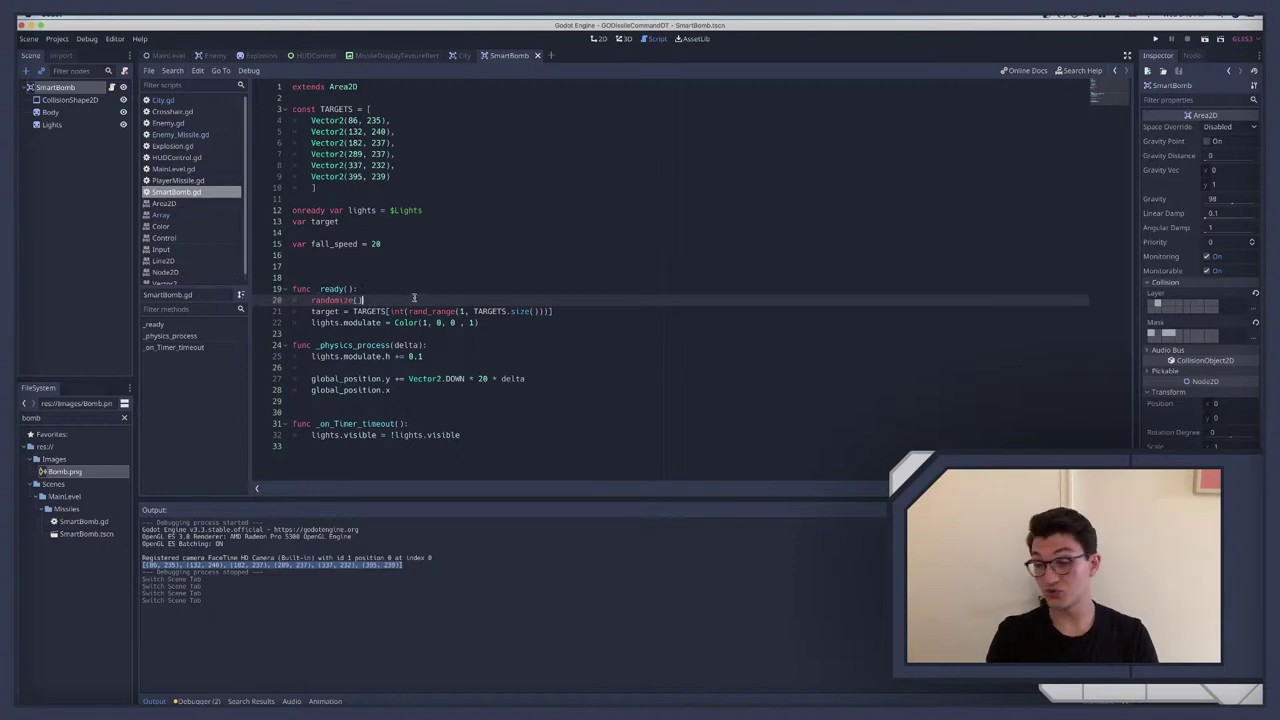
{"action": "double_click", "coordinate": [326, 300]}
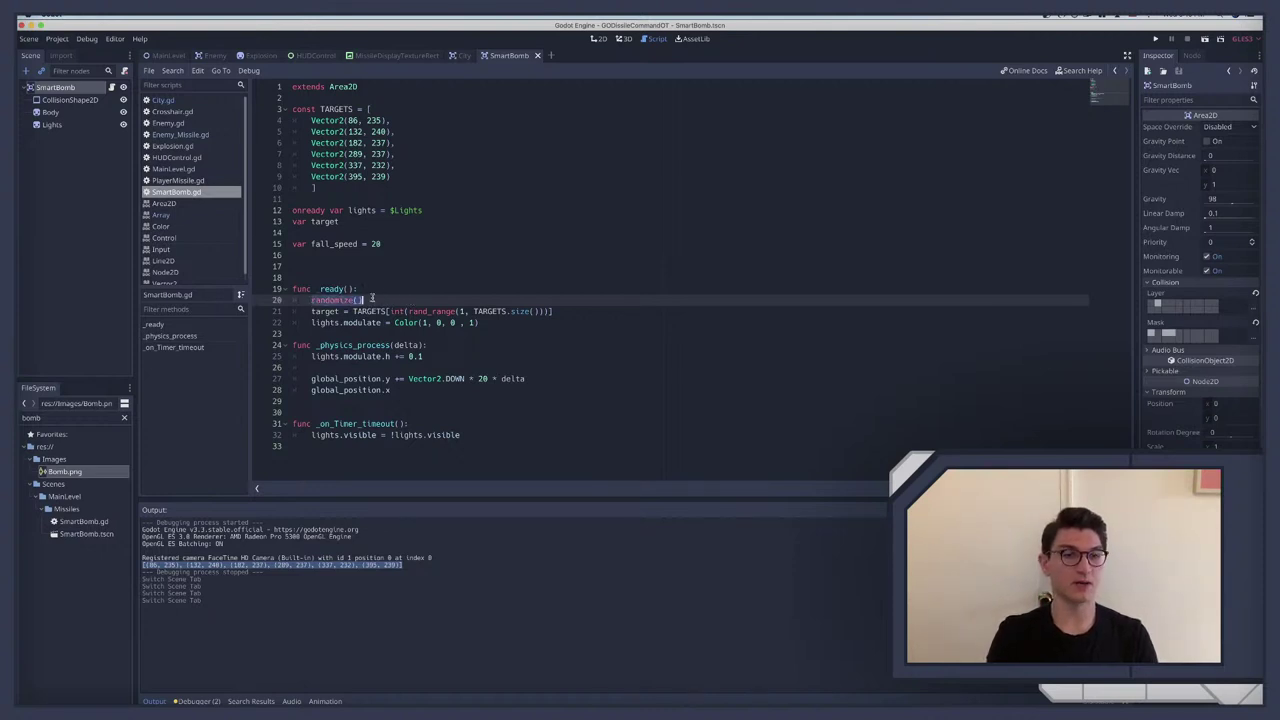
{"action": "left_click", "coordinate": [326, 300]}
{"action": "left_click_drag", "start_coordinate": [311, 300], "coordinate": [379, 299]}
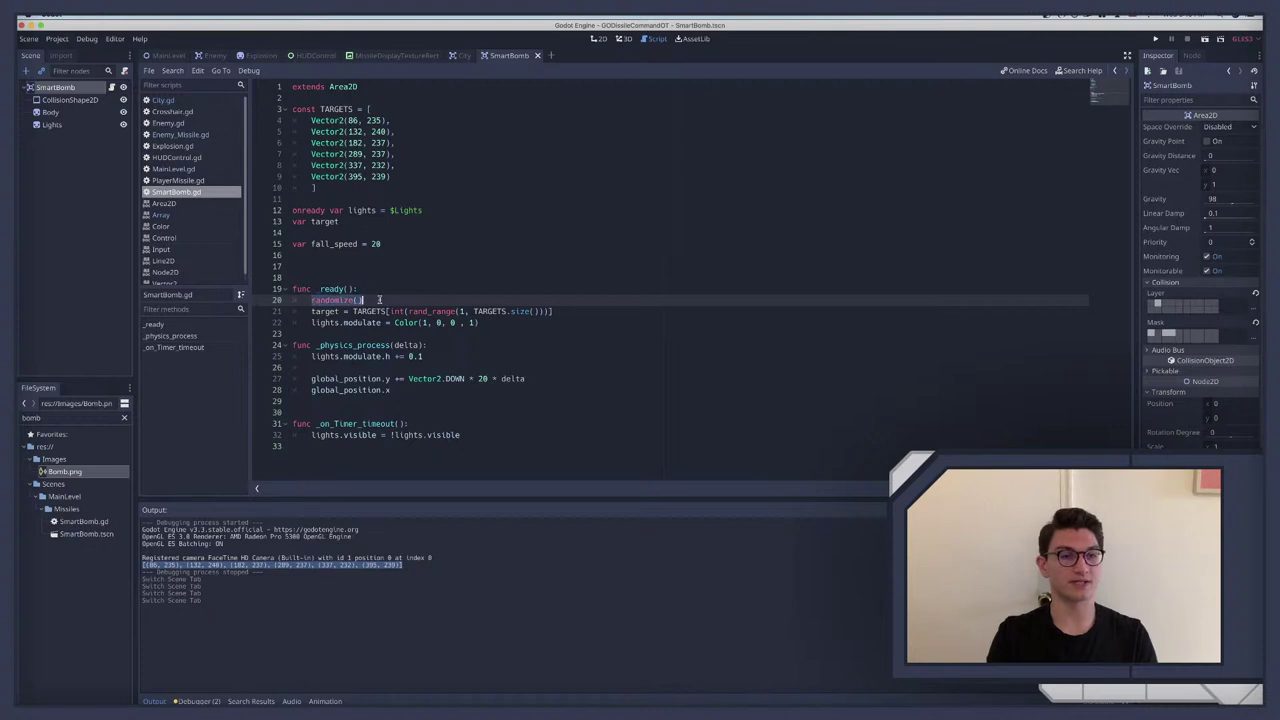
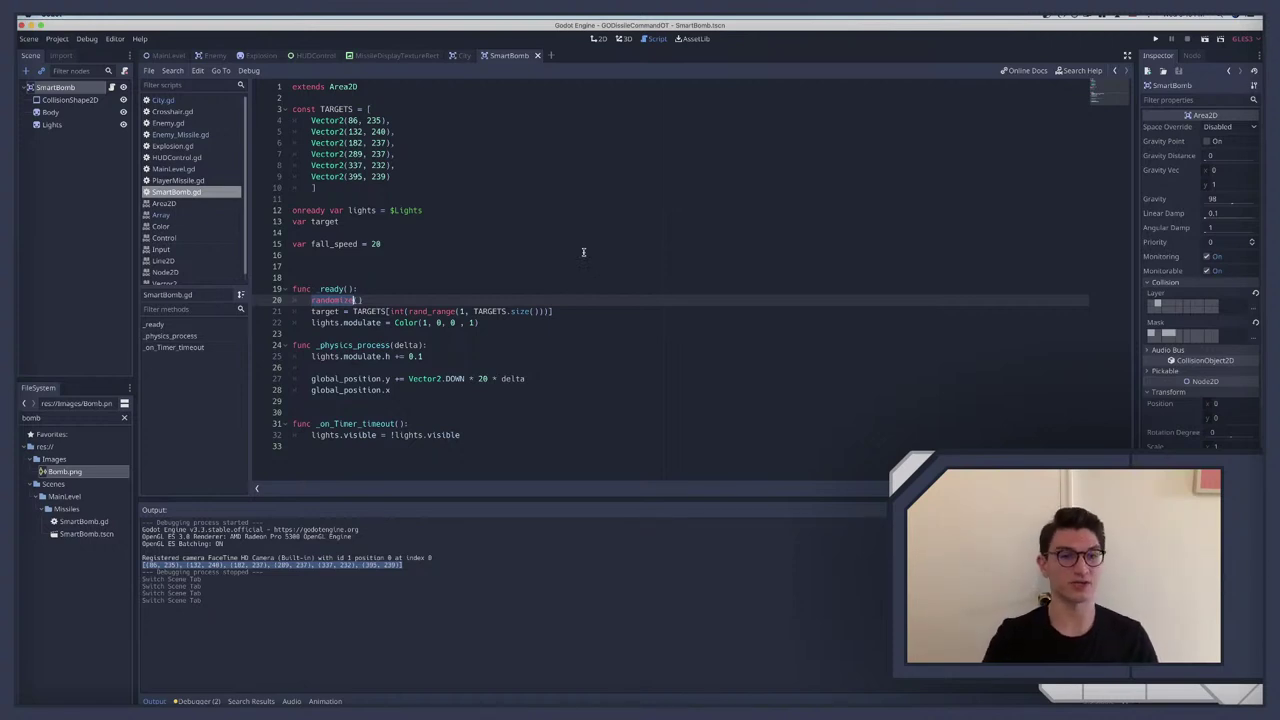
Step: Review the rand_range, modulate and target assignment lines in SmartBomb.gd
{"action": "double_click", "coordinate": [430, 311]}
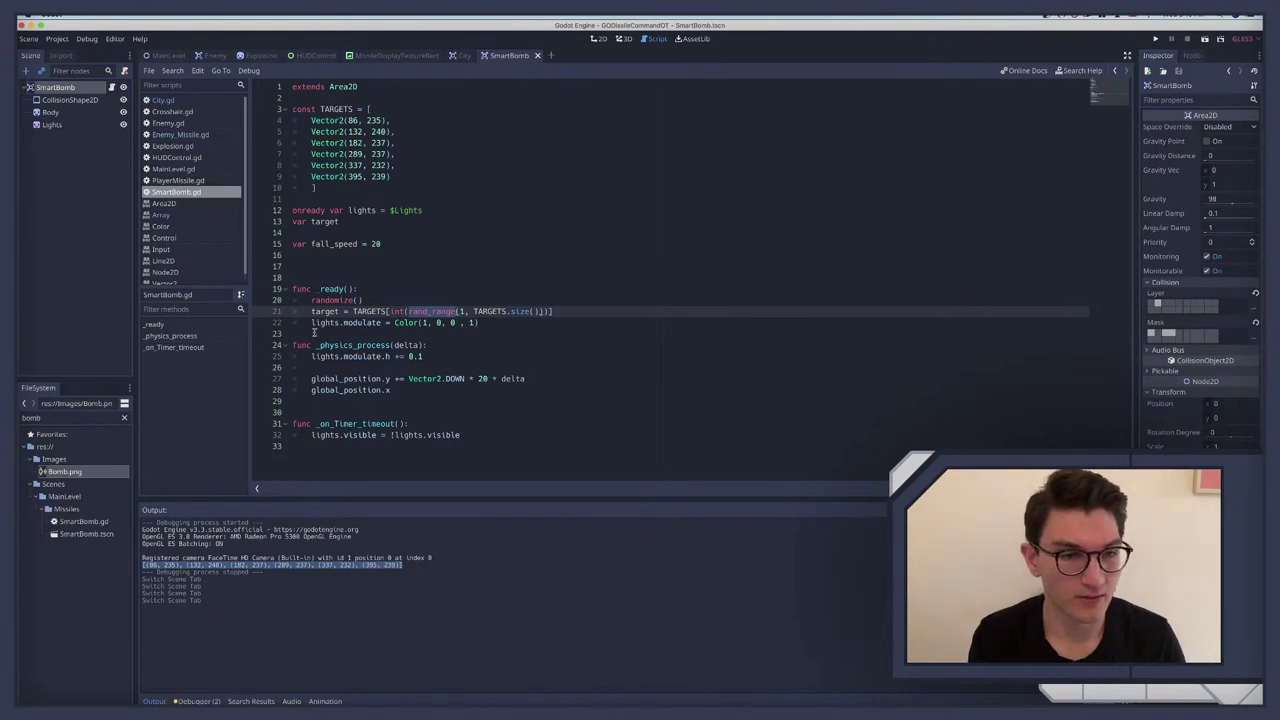
{"action": "left_click_drag", "start_coordinate": [311, 323], "coordinate": [491, 325]}
{"action": "left_click", "coordinate": [491, 325]}
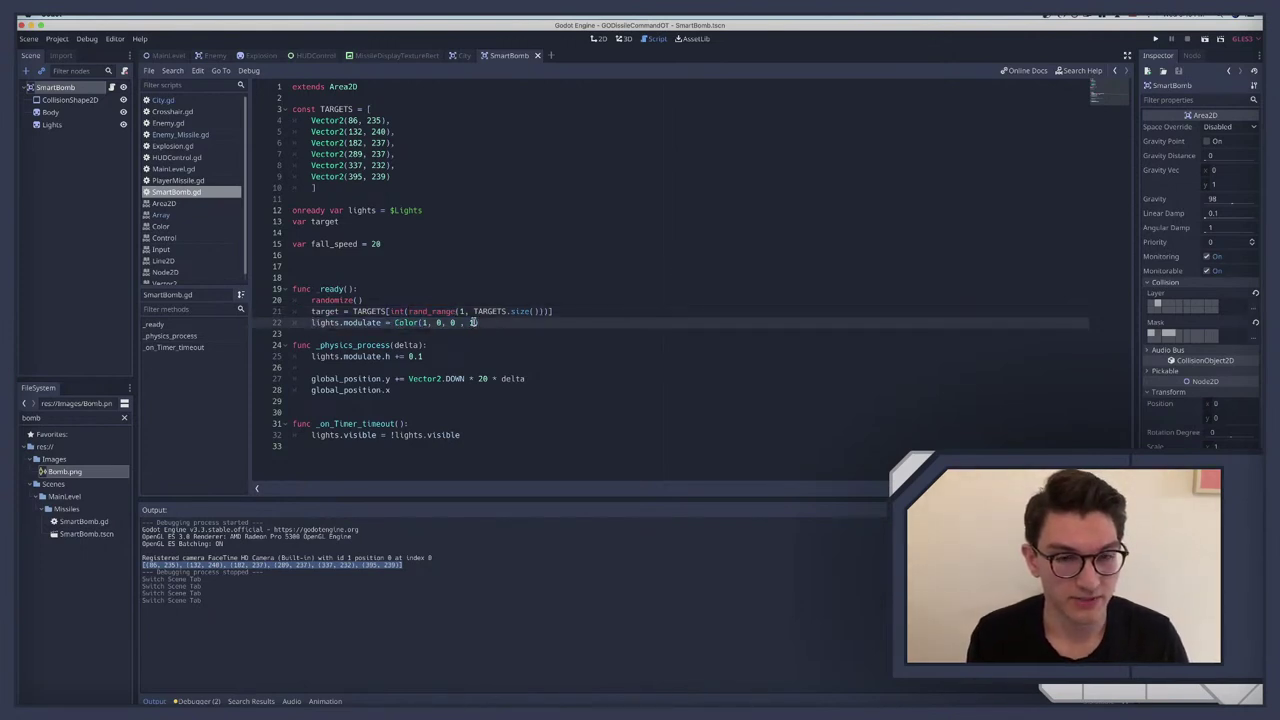
{"action": "left_click", "coordinate": [352, 311]}
{"action": "left_click_drag", "start_coordinate": [311, 311], "coordinate": [578, 311]}
{"action": "left_click", "coordinate": [438, 323]}
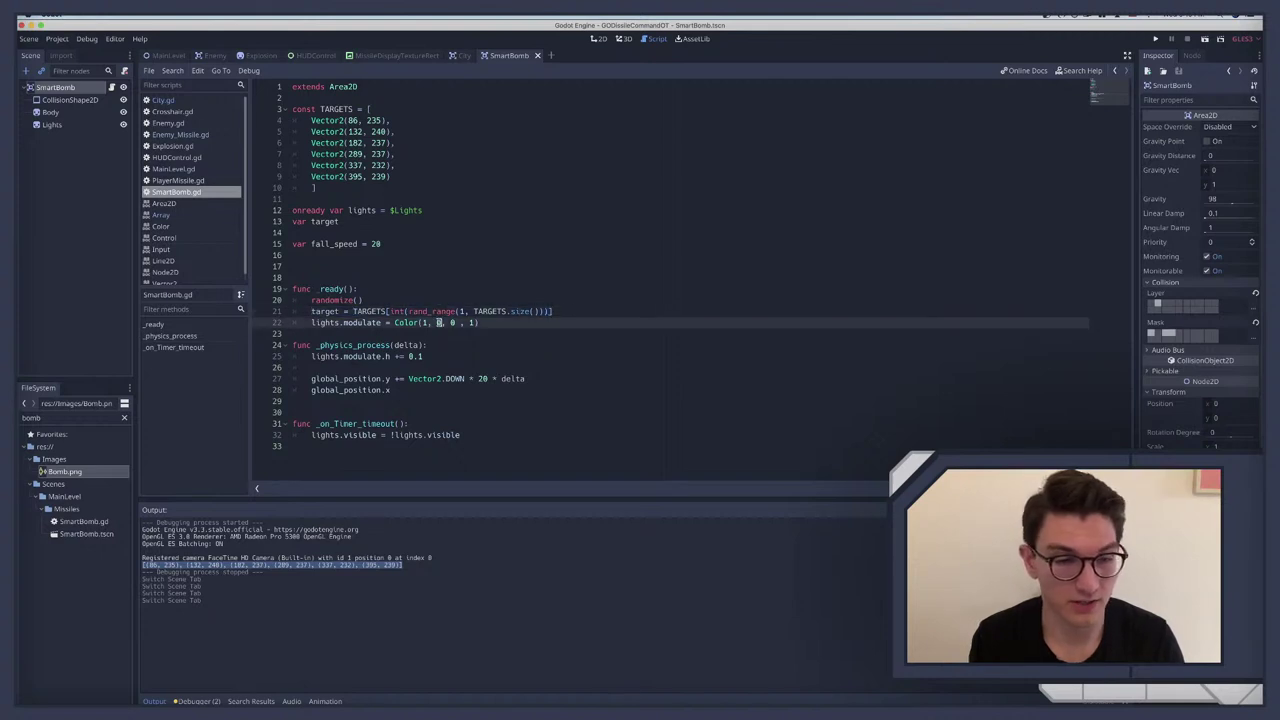
Step: Append '+= global_position.direction_to(target)' to the global_position.x line on line 28
{"action": "left_click", "coordinate": [401, 388]}
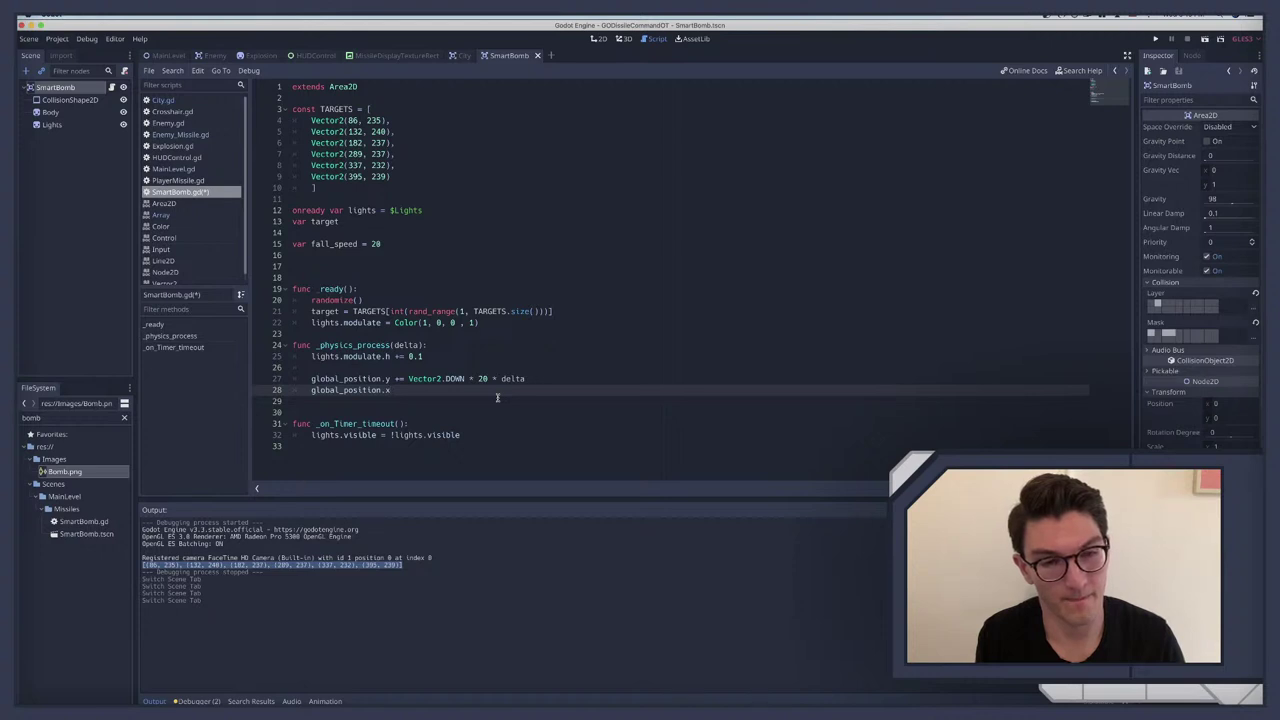
{"action": "type", "text": "+="}
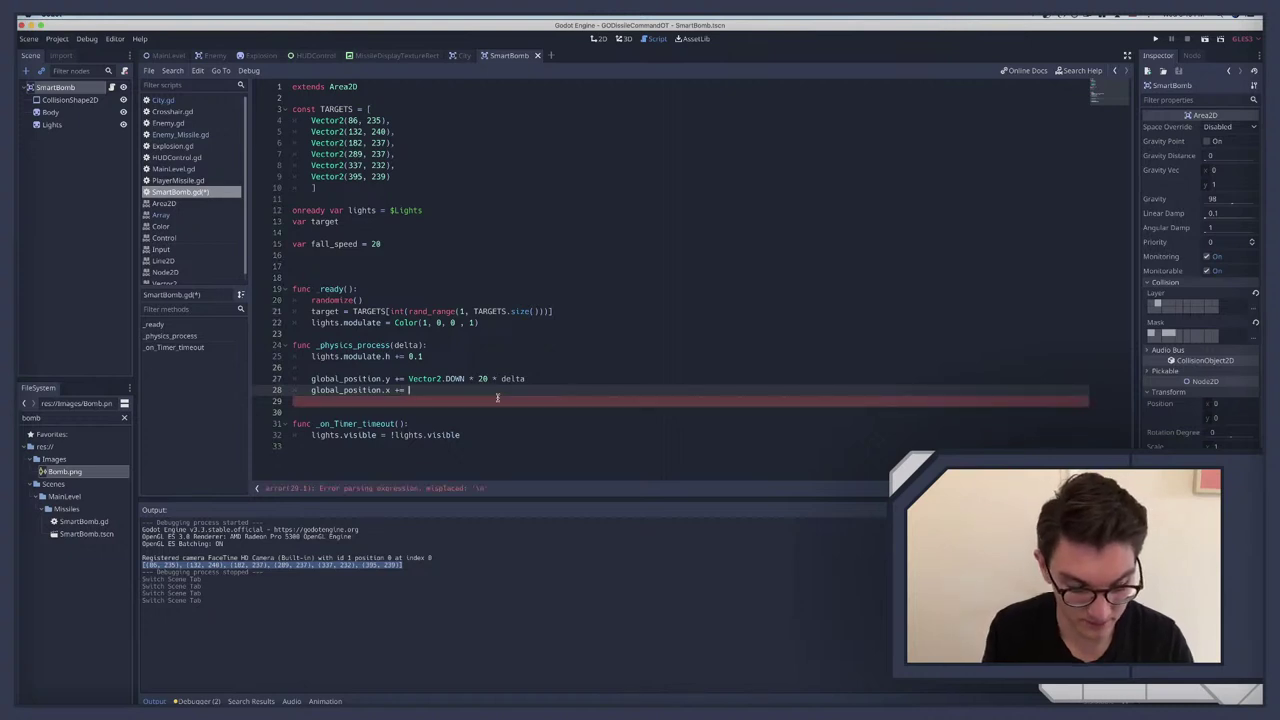
{"action": "type", "text": " global_position."}
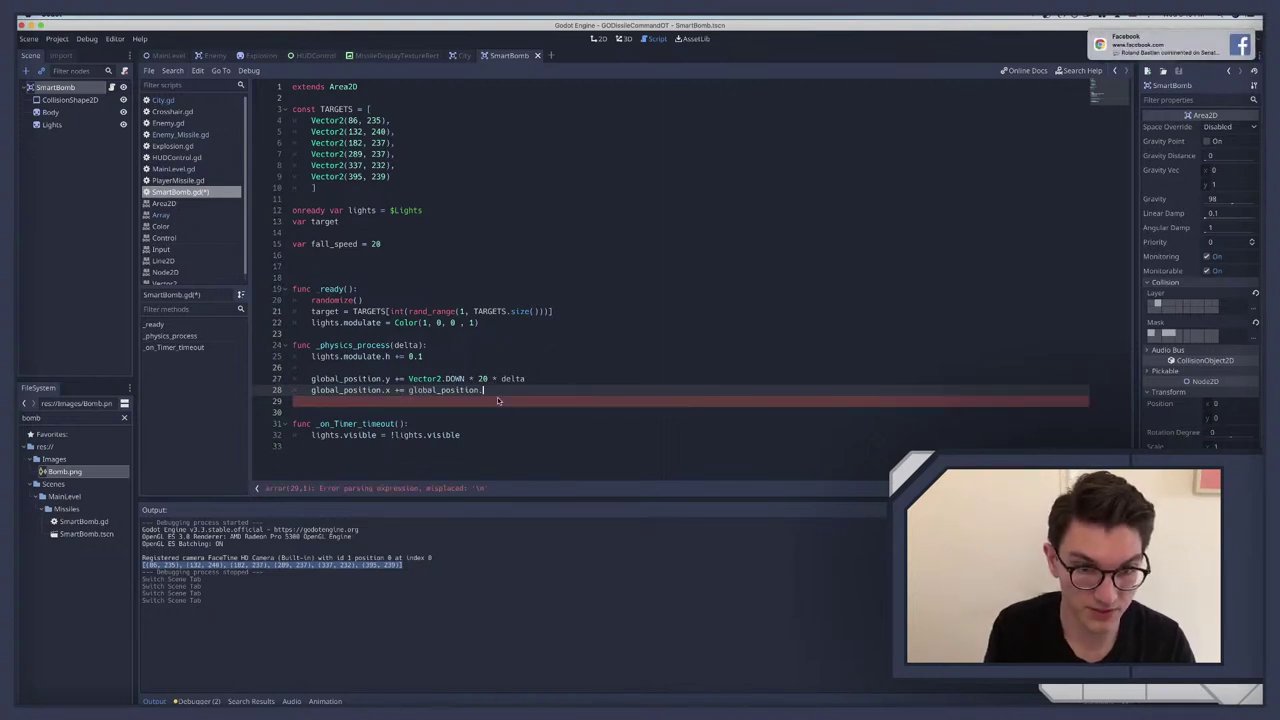
{"action": "type", "text": "direc"}
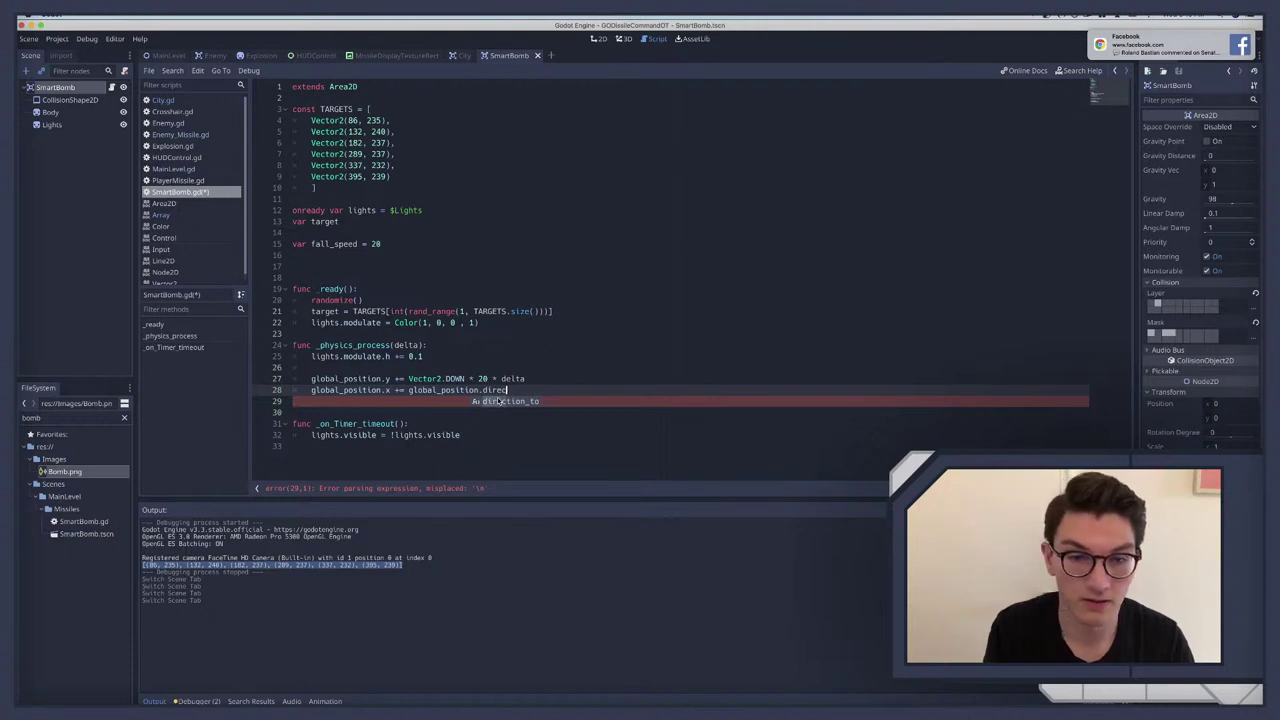
{"action": "key", "text": "Return"}
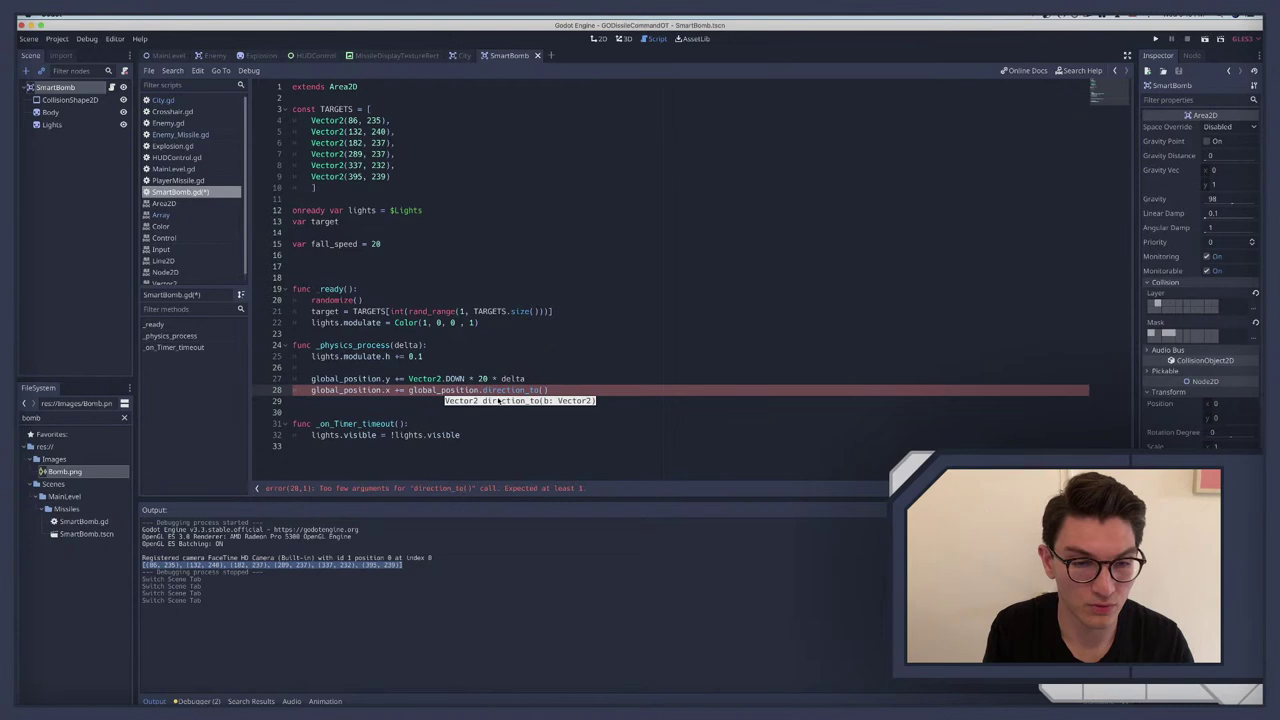
{"action": "type", "text": "target."}
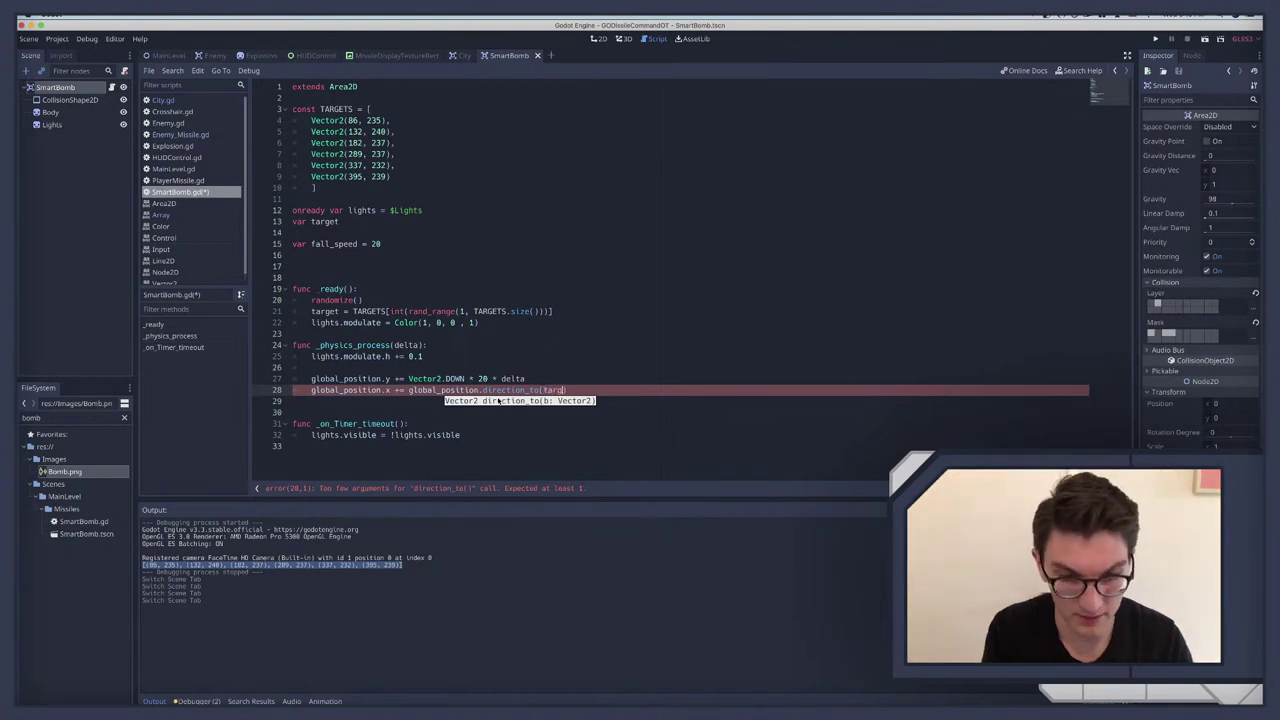
{"action": "type", "text": "glob"}
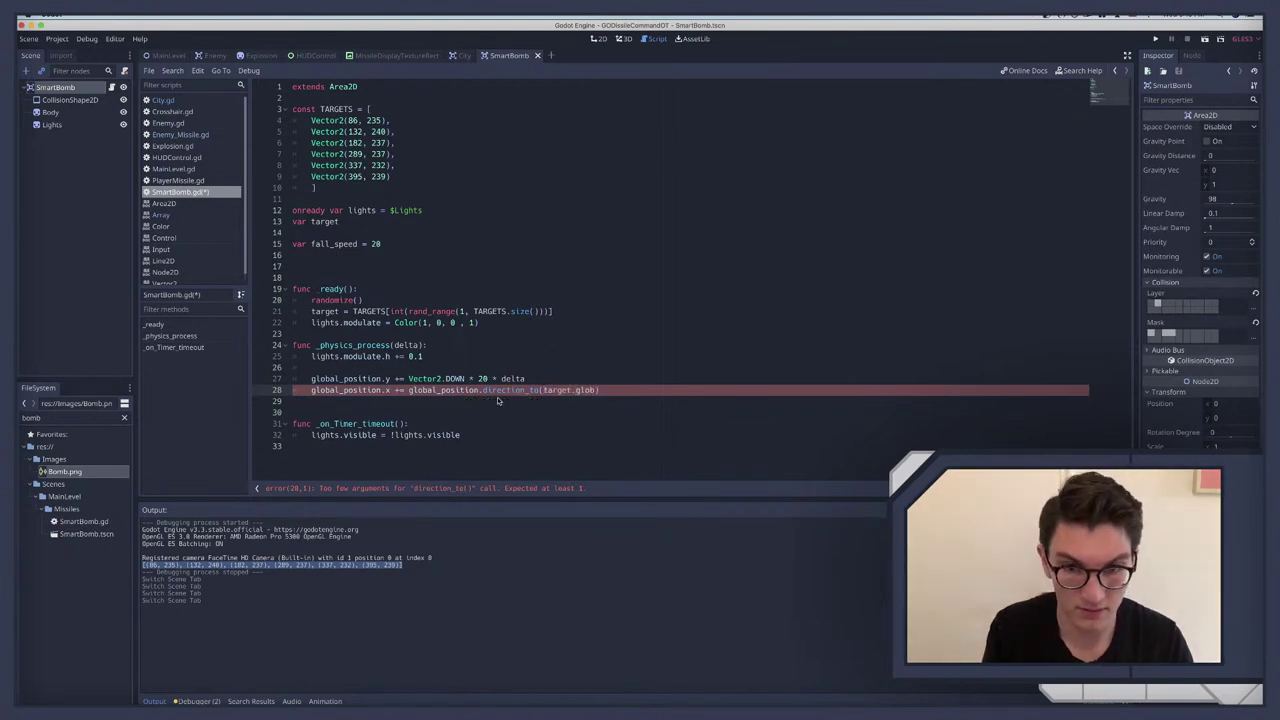
{"action": "type", "text": "al"}
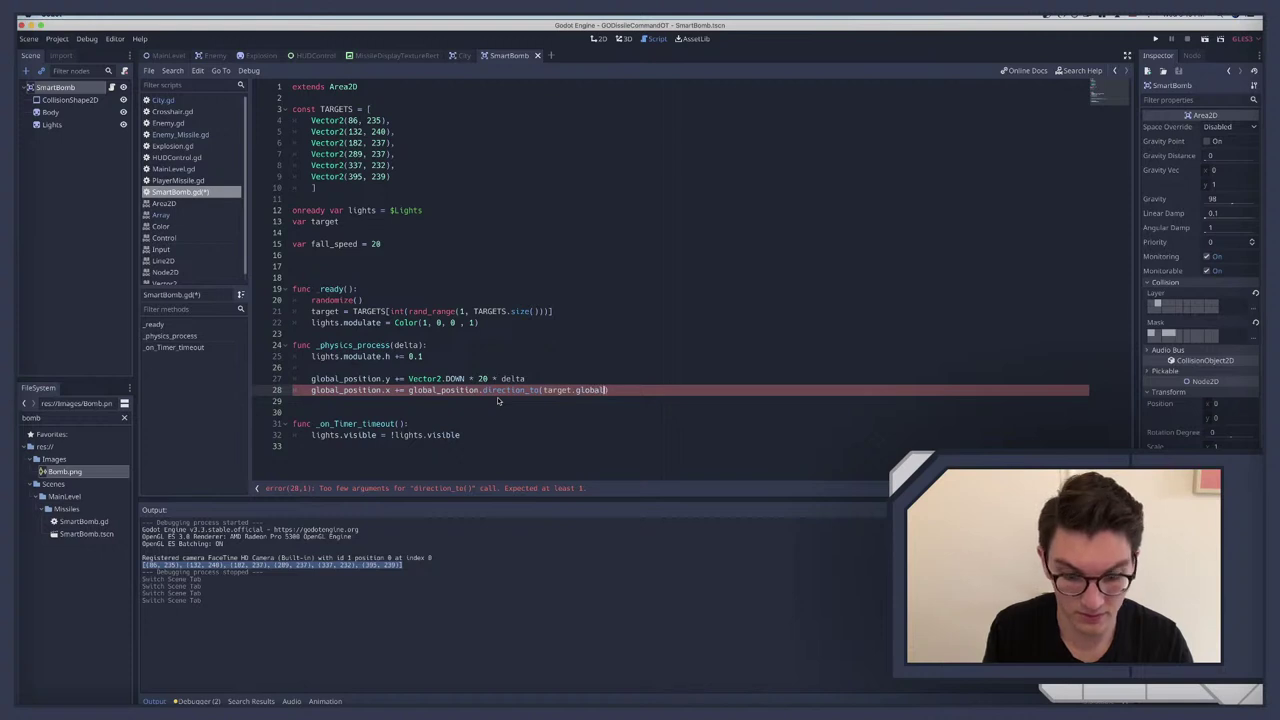
{"action": "type", "text": "_po"}
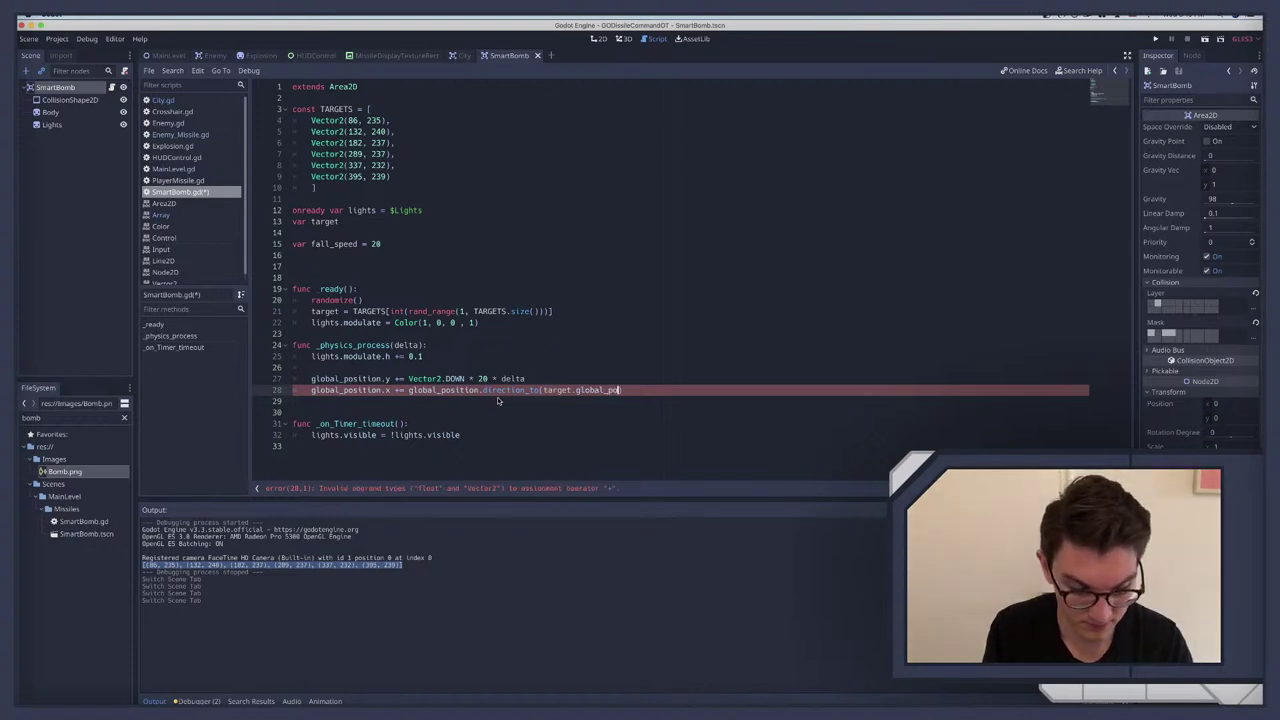
{"action": "key", "text": "BackSpace"}
{"action": "key", "text": "BackSpace"}
{"action": "key", "text": "BackSpace"}
{"action": "key", "text": "BackSpace"}
{"action": "key", "text": "BackSpace"}
{"action": "key", "text": "BackSpace"}
{"action": "key", "text": "BackSpace"}
{"action": "key", "text": "BackSpace"}
{"action": "key", "text": "BackSpace"}
{"action": "key", "text": "BackSpace"}
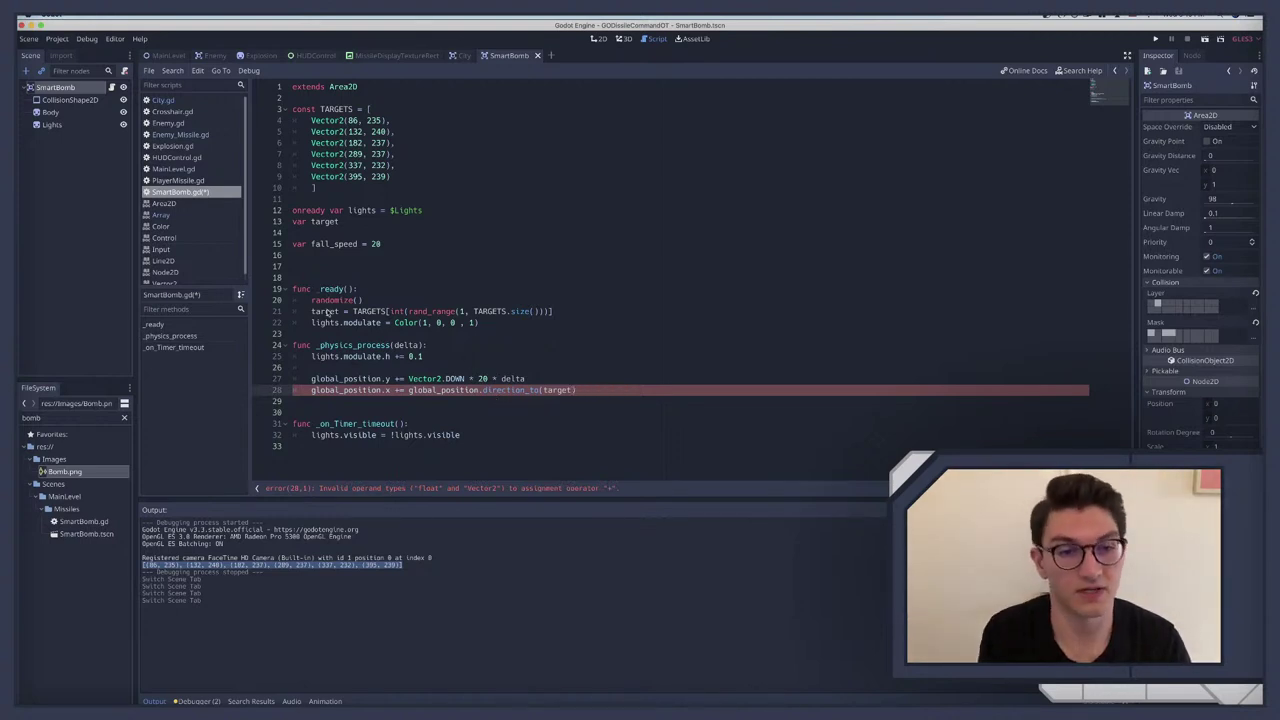
{"action": "left_click", "coordinate": [348, 131]}
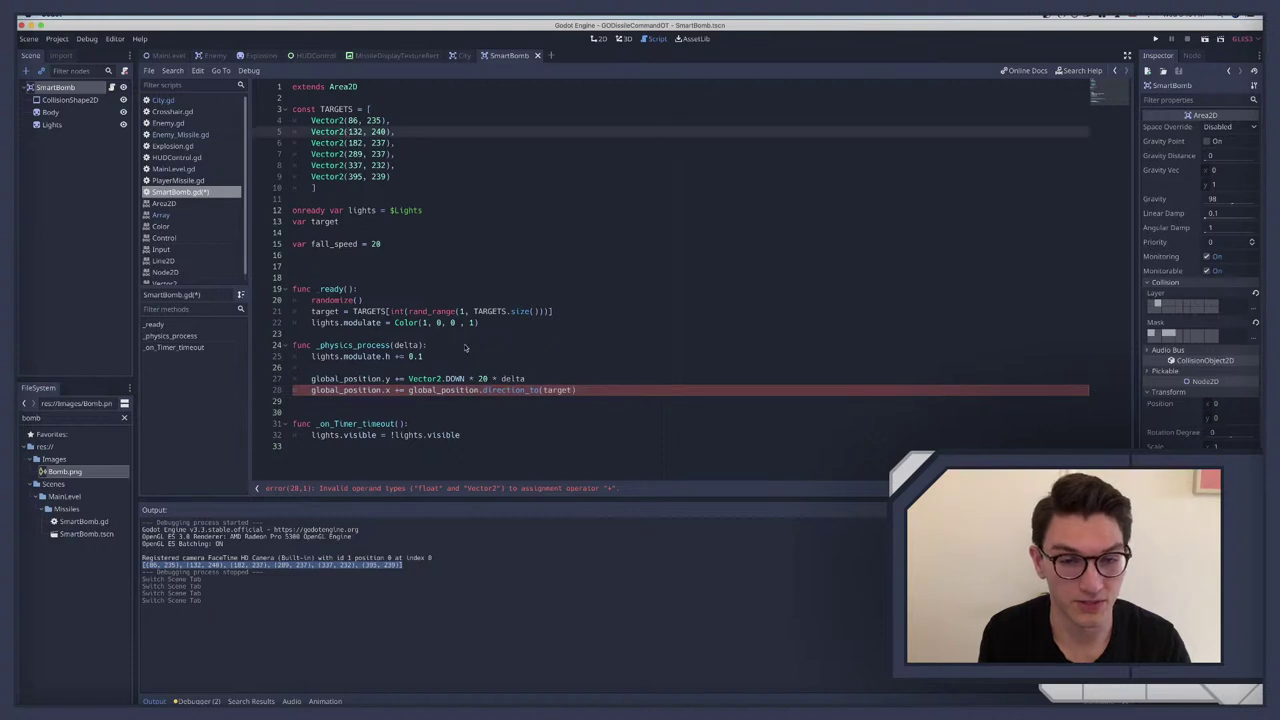
{"action": "left_click", "coordinate": [585, 391]}
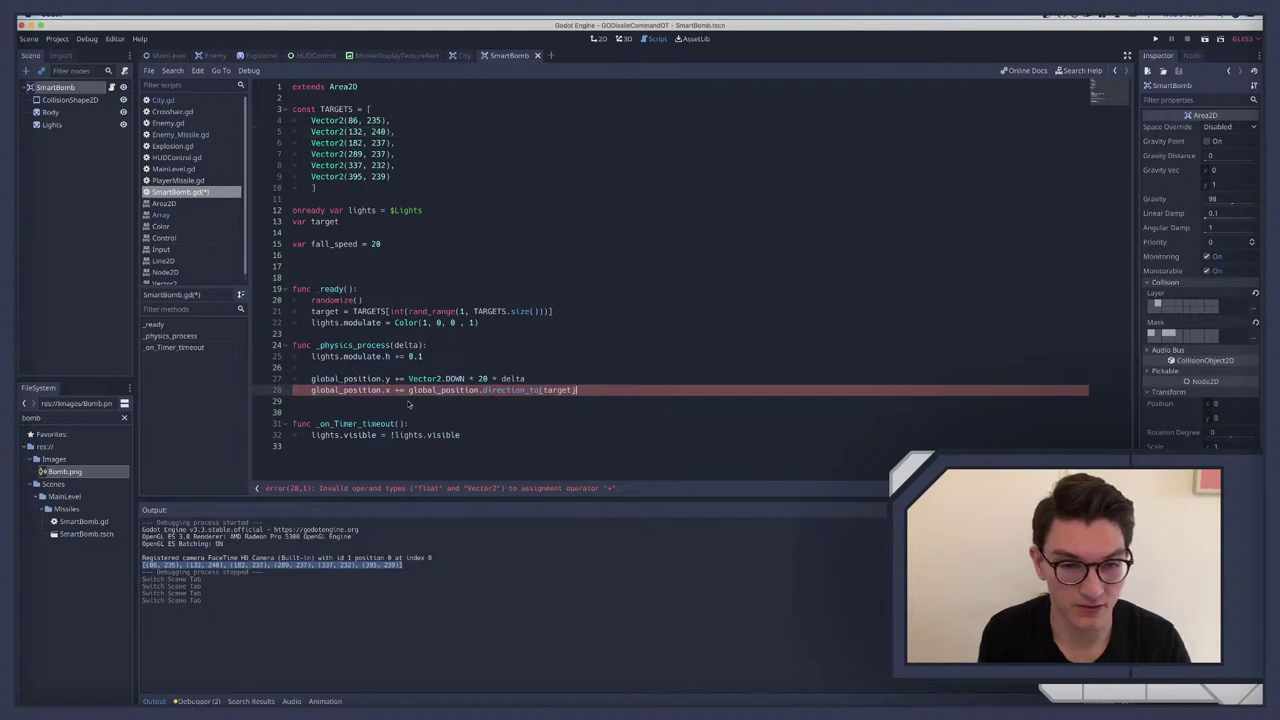
{"action": "left_click_drag", "start_coordinate": [411, 392], "coordinate": [582, 391]}
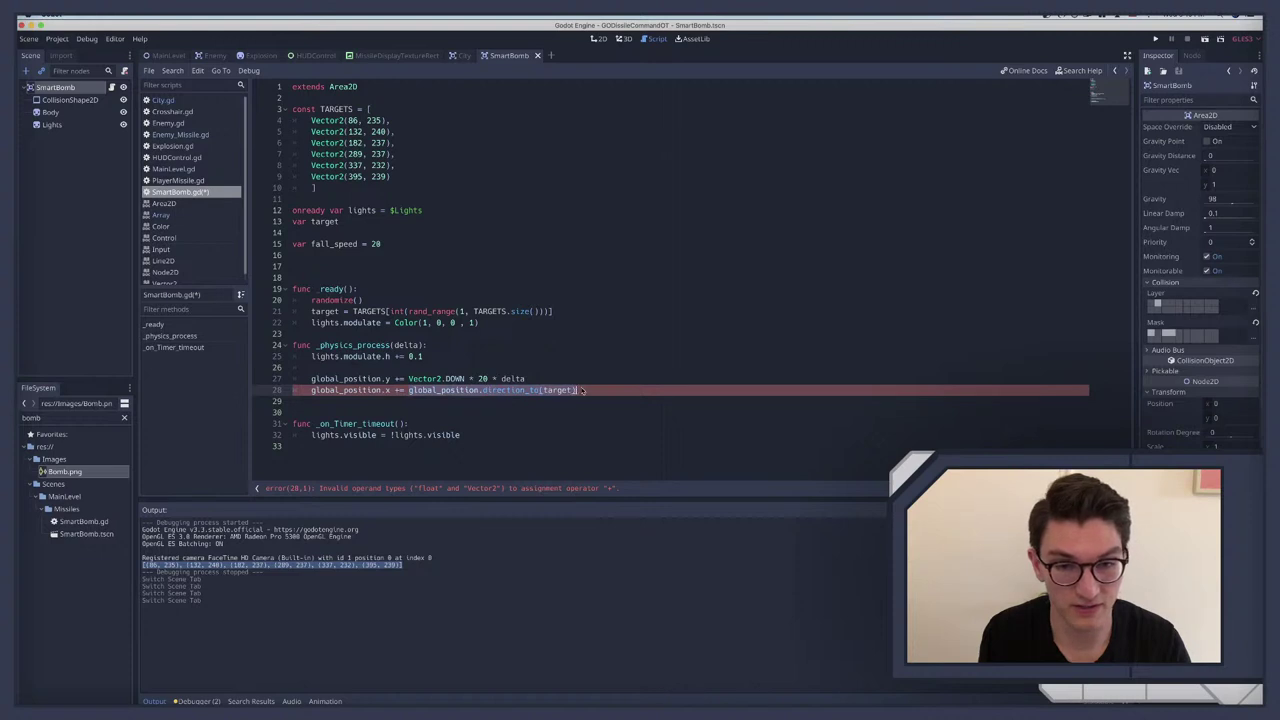
{"action": "left_click", "coordinate": [463, 395]}
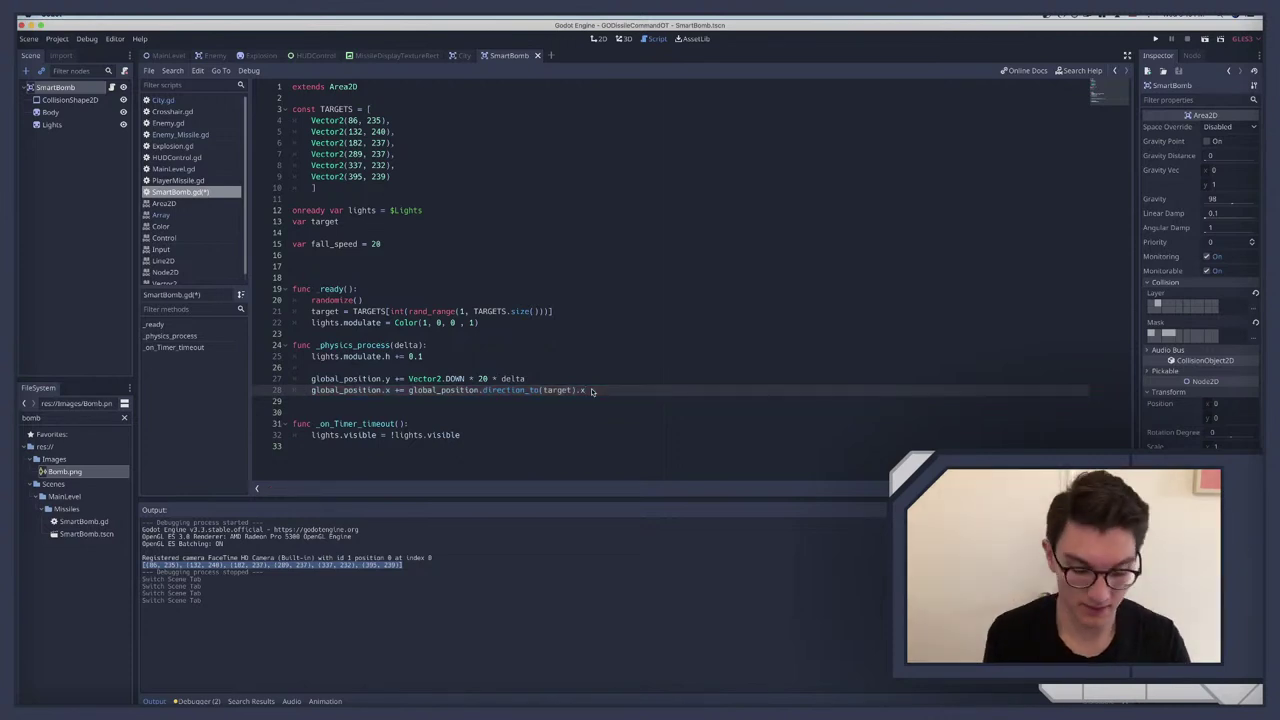
Step: Finish the x line with '* fall_speed * delta', replace 20 with fall_speed on the y line, and save
{"action": "left_click", "coordinate": [403, 247]}
{"action": "key", "text": "Return"}
{"action": "type", "text": "var"}
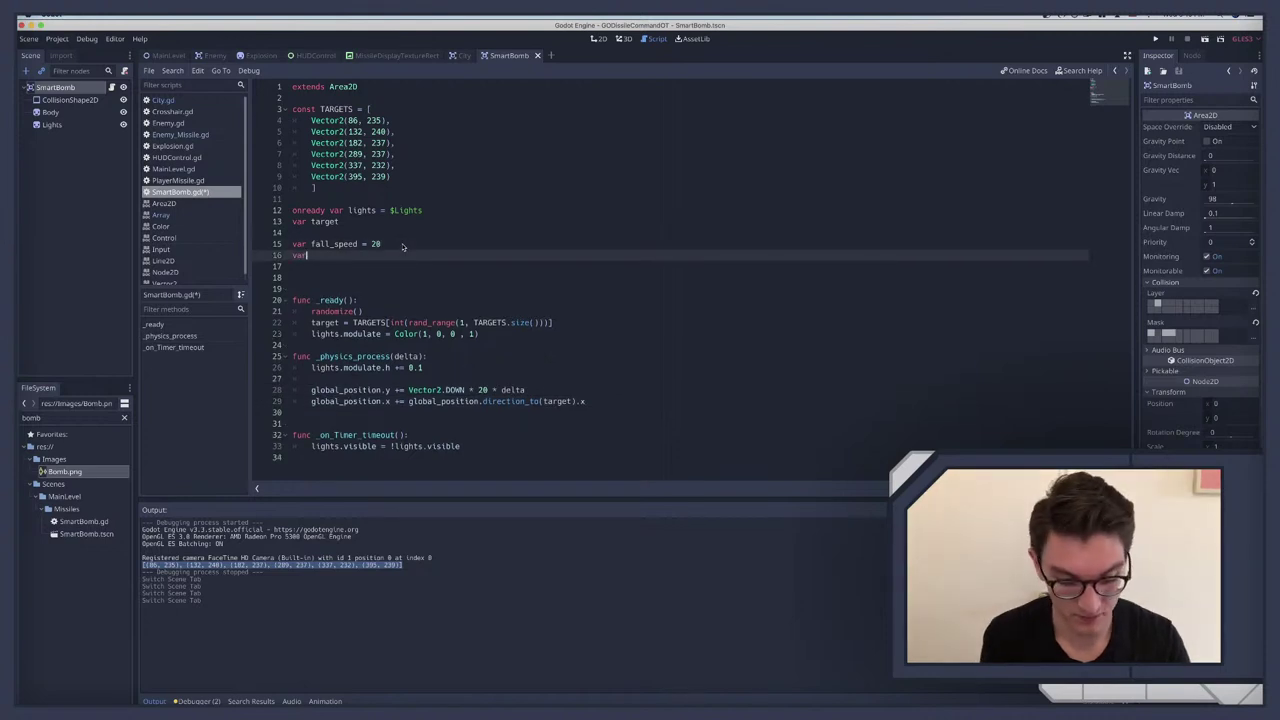
{"action": "type", "text": " ho"}
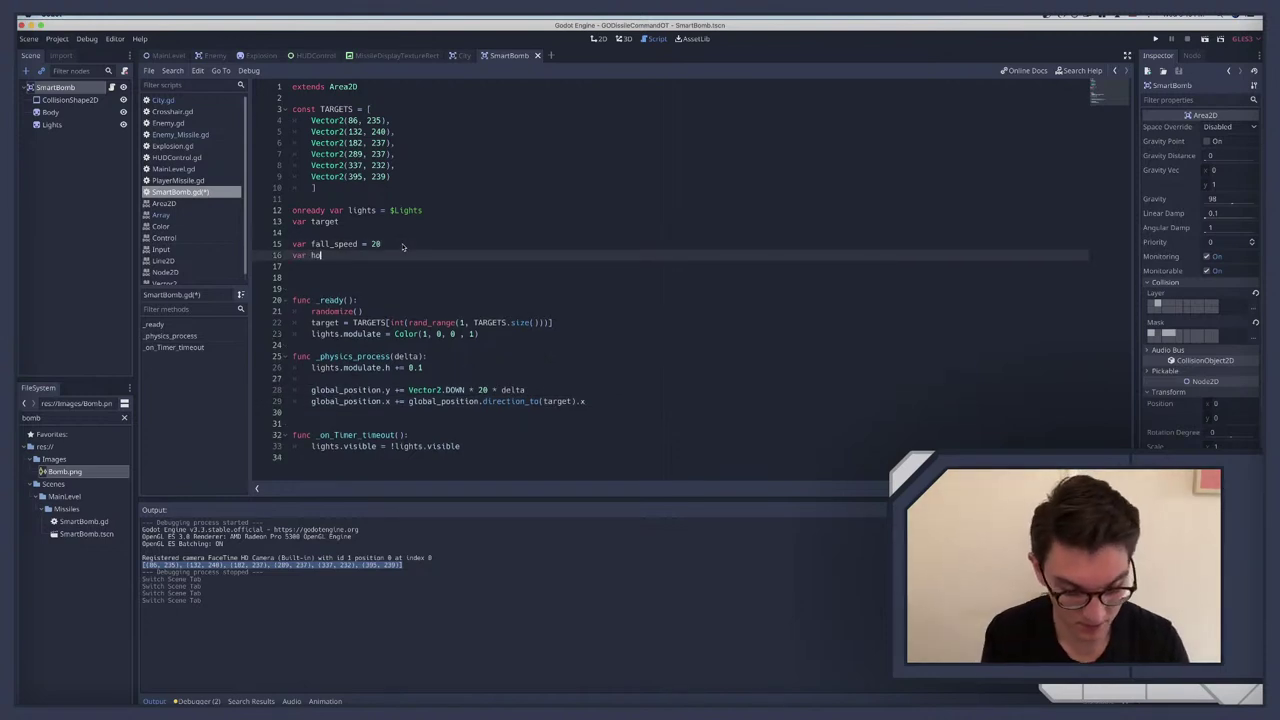
{"action": "type", "text": "rizont"}
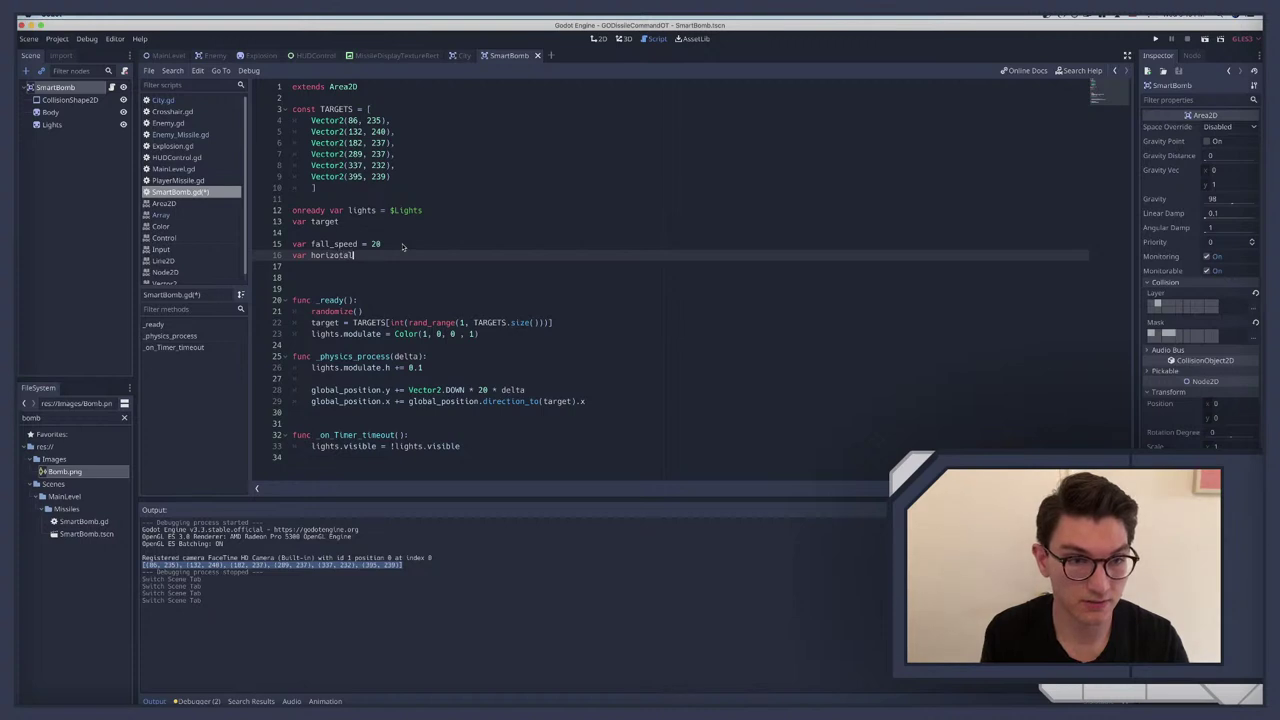
{"action": "key", "text": "BackSpace"}
{"action": "key", "text": "BackSpace"}
{"action": "key", "text": "BackSpace"}
{"action": "key", "text": "BackSpace"}
{"action": "key", "text": "BackSpace"}
{"action": "key", "text": "BackSpace"}
{"action": "key", "text": "BackSpace"}
{"action": "key", "text": "BackSpace"}
{"action": "key", "text": "BackSpace"}
{"action": "key", "text": "BackSpace"}
{"action": "key", "text": "BackSpace"}
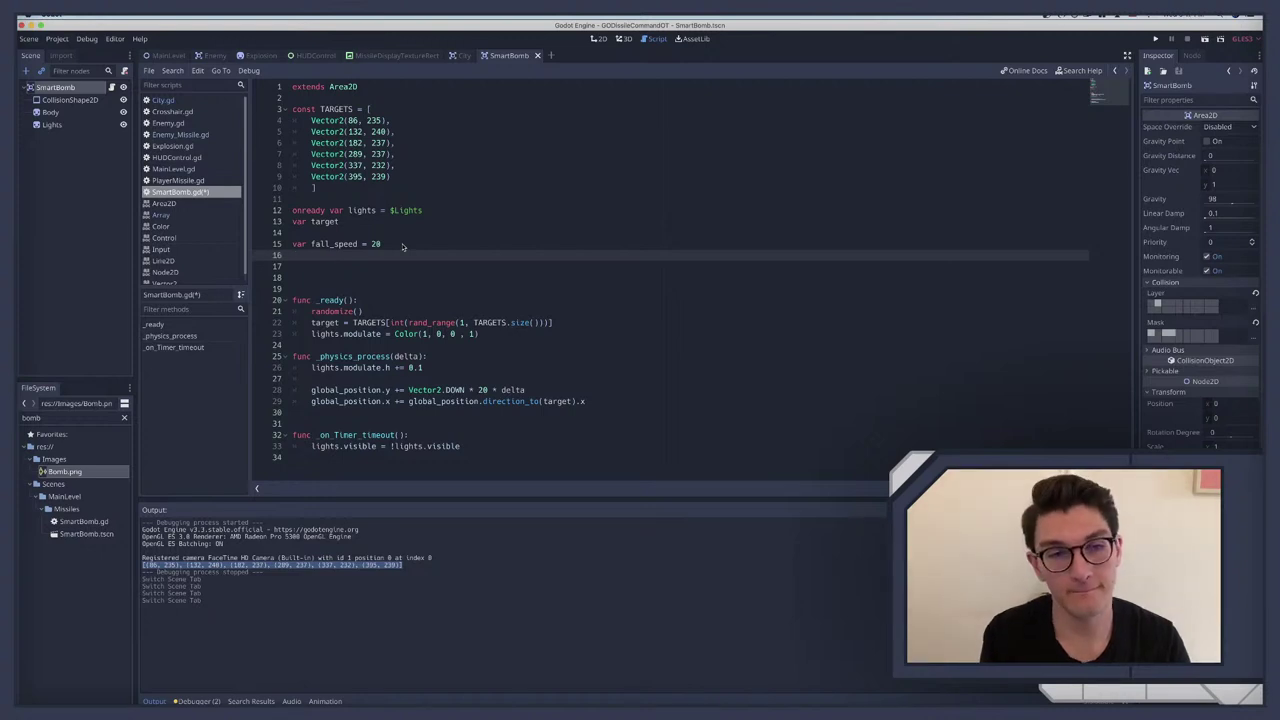
{"action": "left_click", "coordinate": [603, 401]}
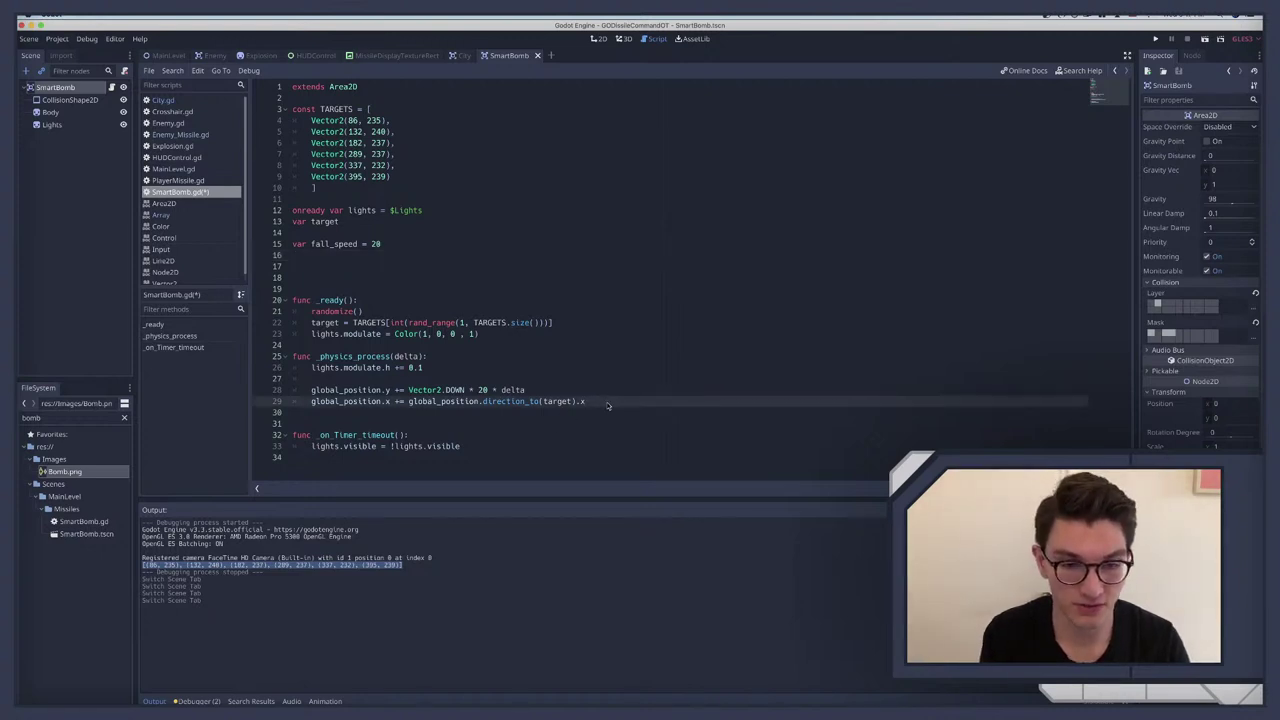
{"action": "type", "text": "*"}
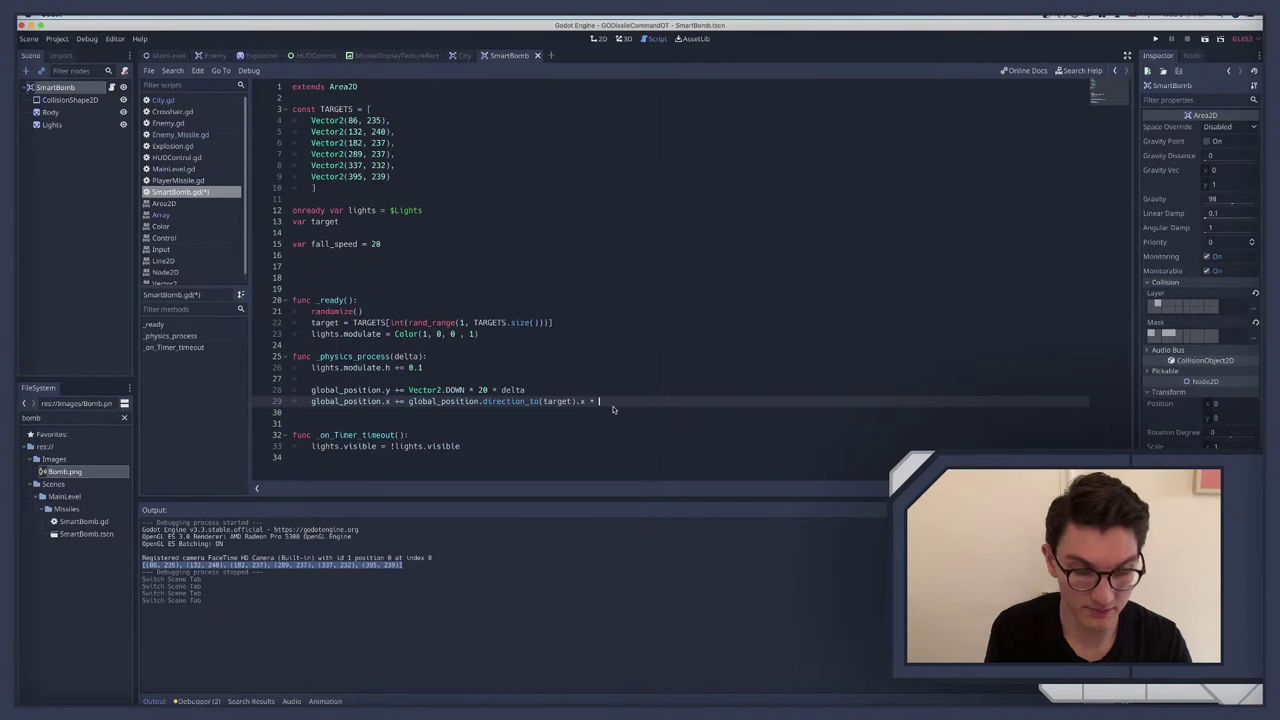
{"action": "type", "text": " fall_speed "}
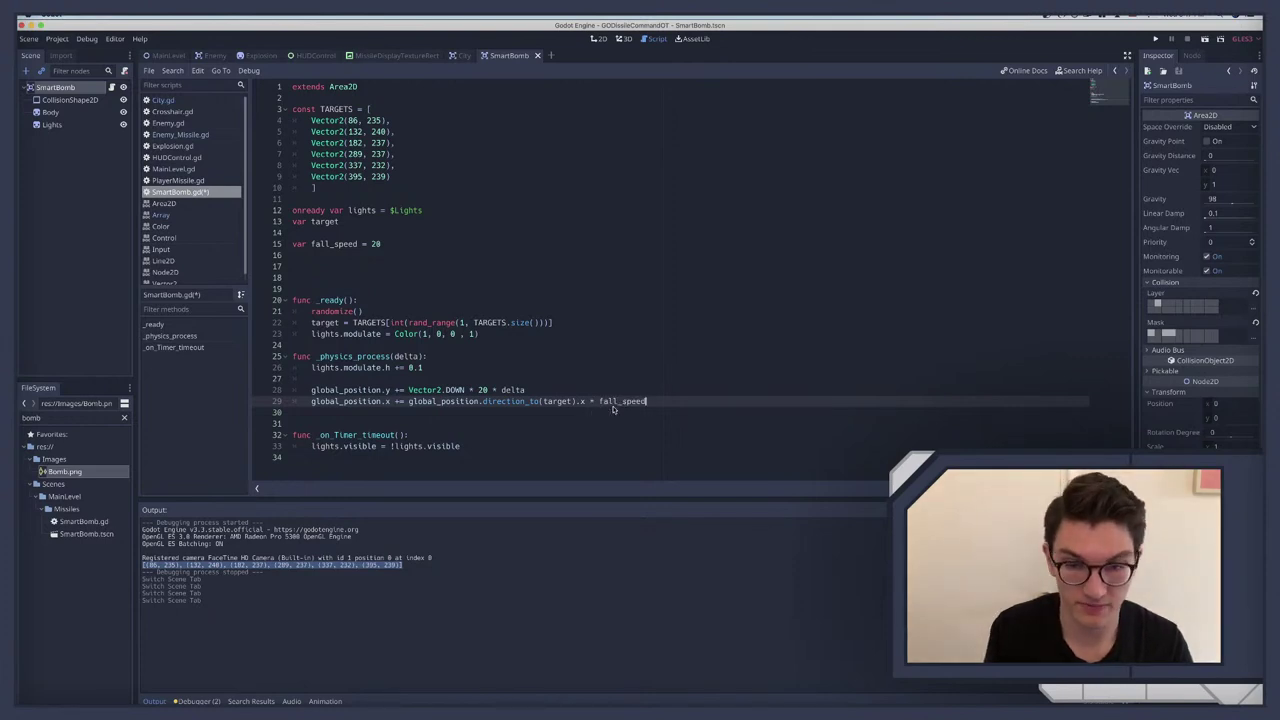
{"action": "type", "text": "* delta"}
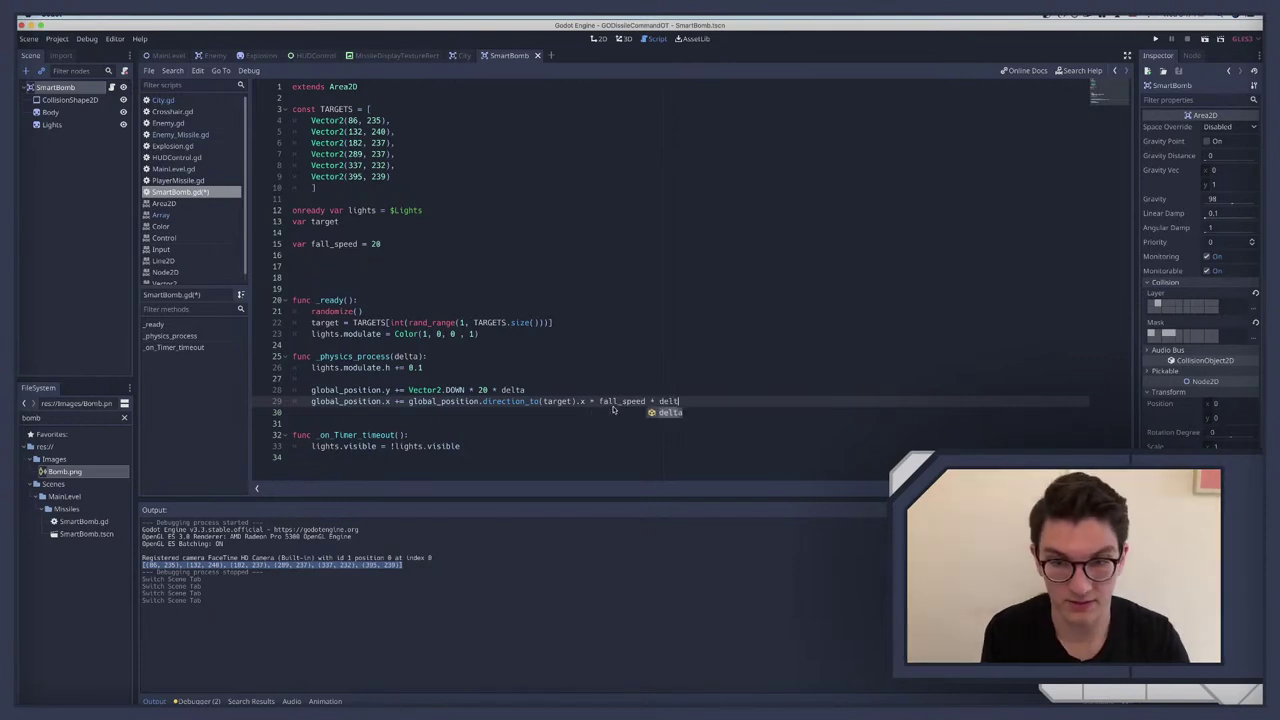
{"action": "double_click", "coordinate": [482, 390]}
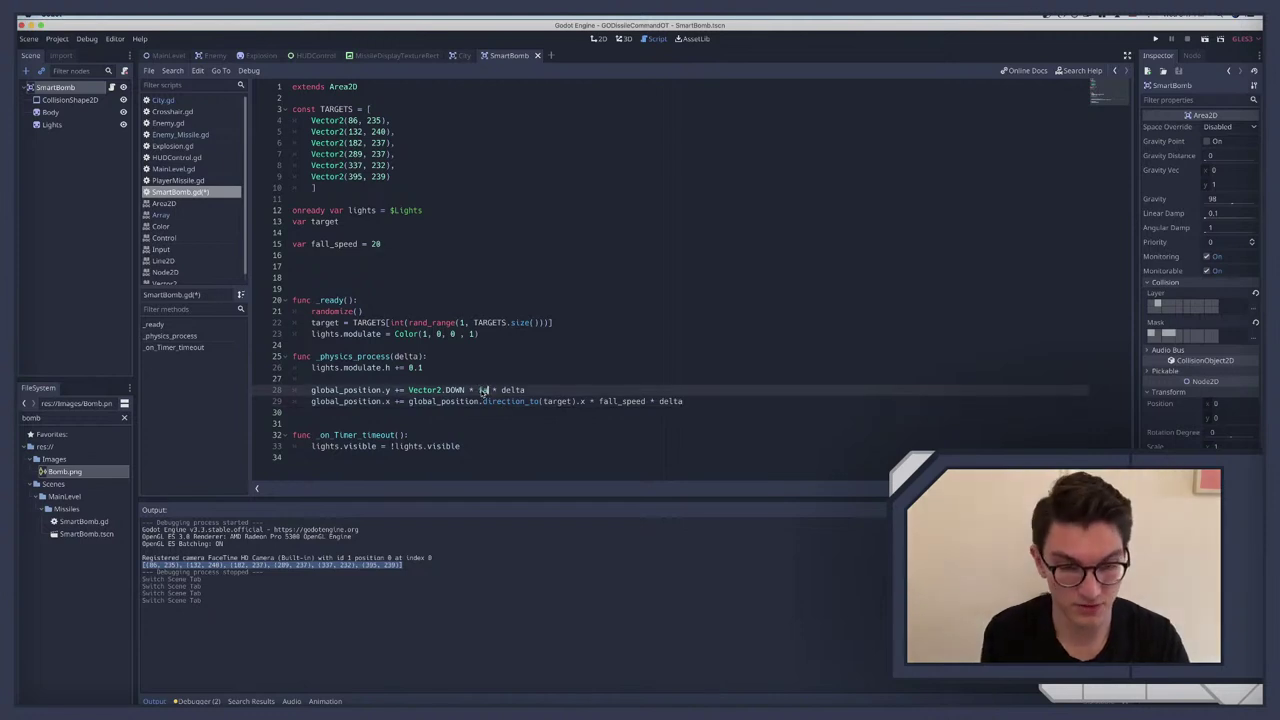
{"action": "type", "text": "fall_speed"}
{"action": "key", "text": "super+s"}
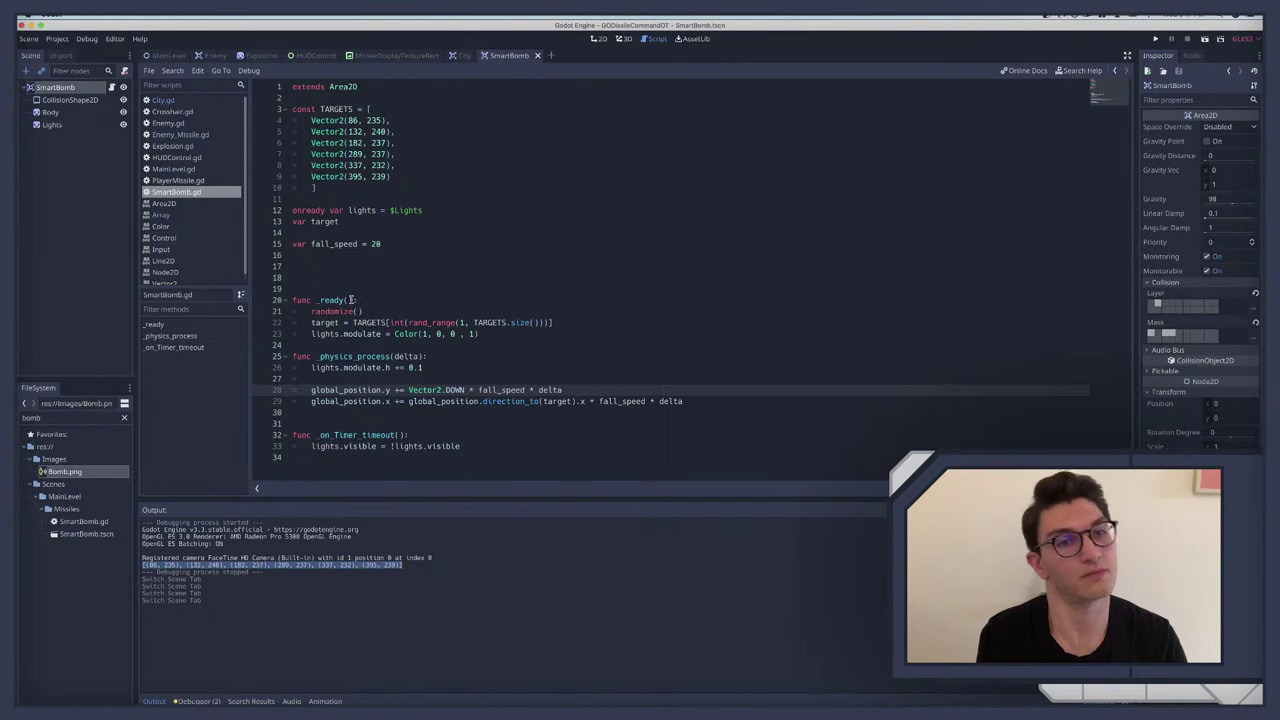
Step: In MainLevel.gd, unfold spawn_enemy_missile and select its body for copying
{"action": "left_click", "coordinate": [167, 56]}
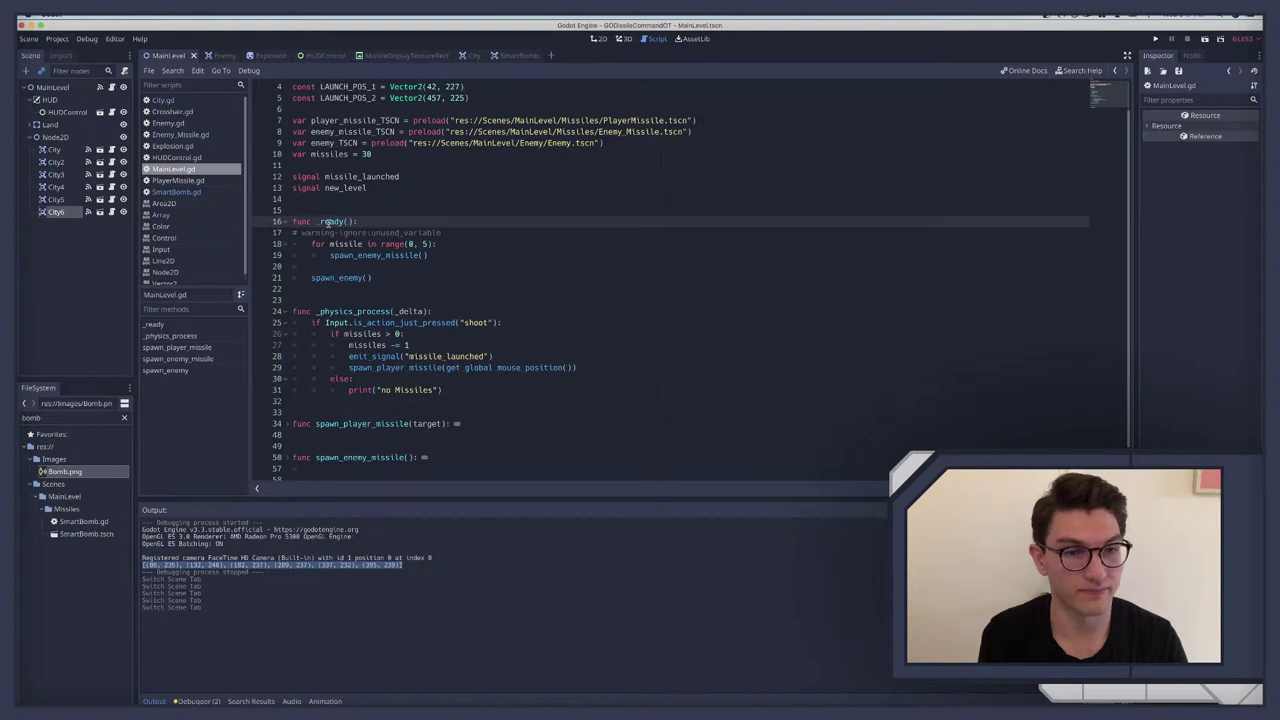
{"action": "scroll", "coordinate": [329, 223], "scroll_direction": "down", "scroll_amount": 3}
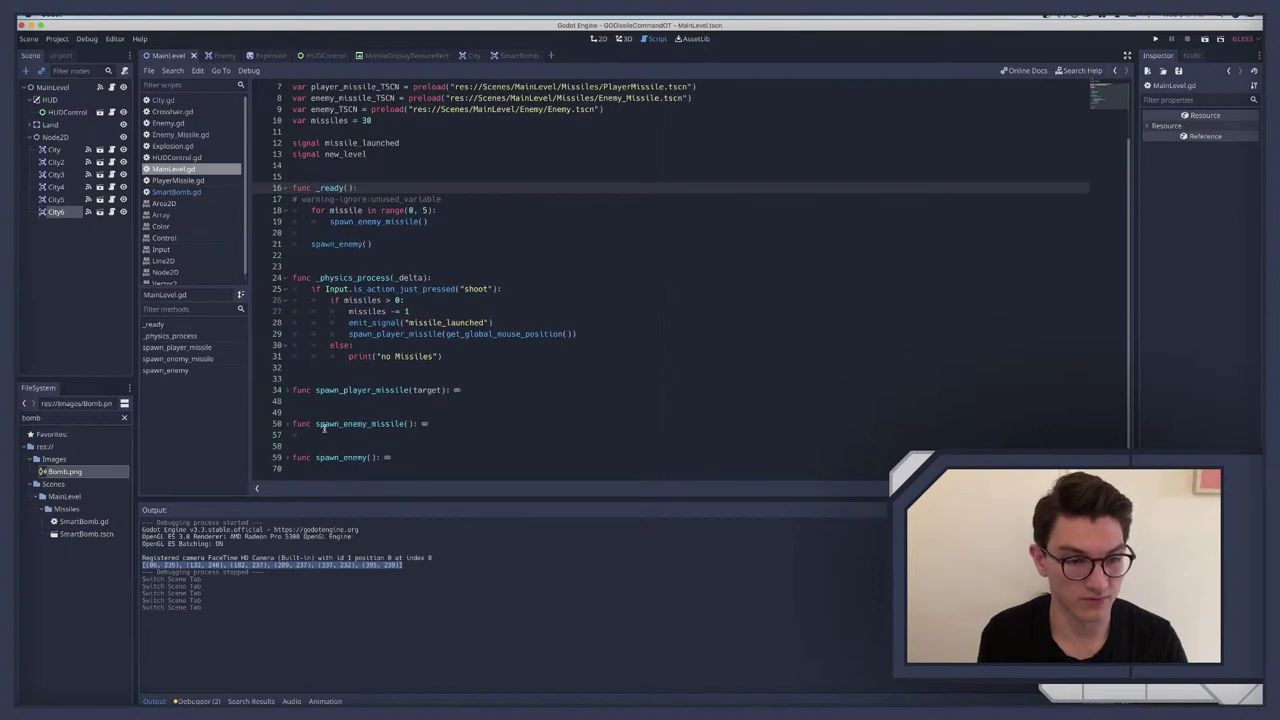
{"action": "left_click", "coordinate": [290, 428], "text": "shift"}
{"action": "scroll", "coordinate": [290, 400], "scroll_direction": "down", "scroll_amount": 3}
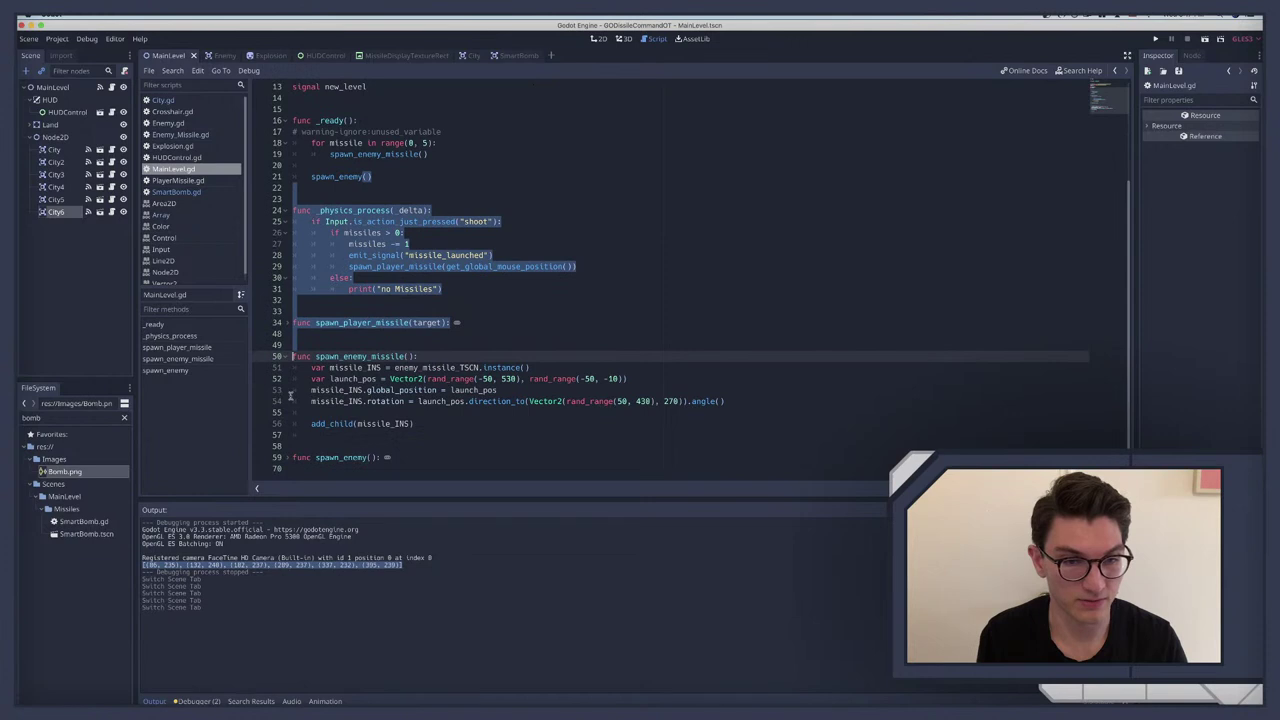
{"action": "left_click", "coordinate": [343, 372]}
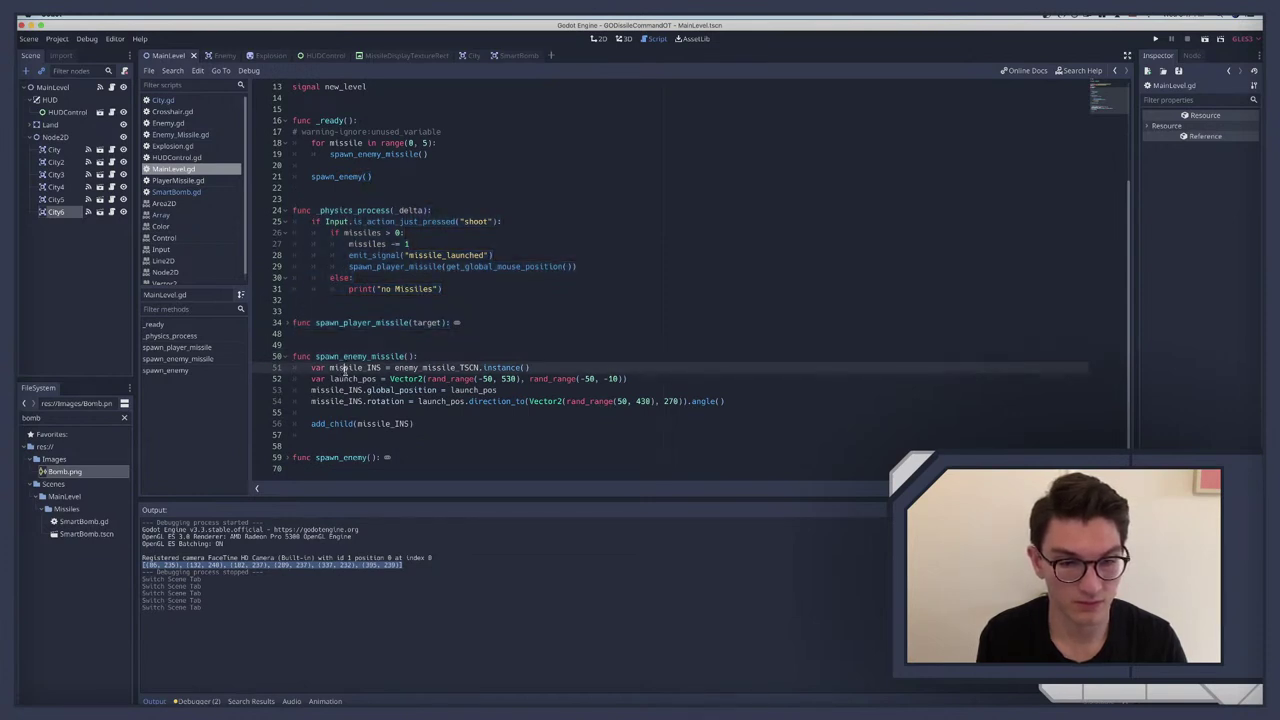
{"action": "left_click", "coordinate": [312, 368]}
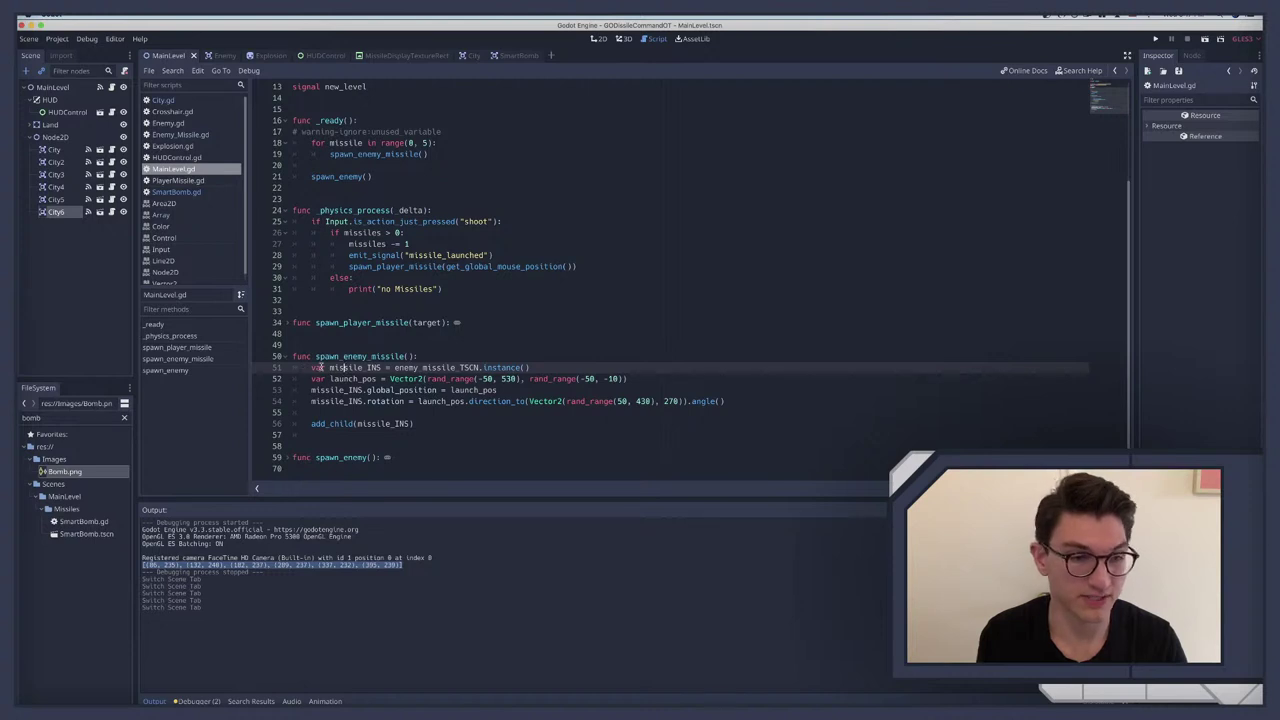
{"action": "left_click", "coordinate": [424, 423], "text": "shift"}
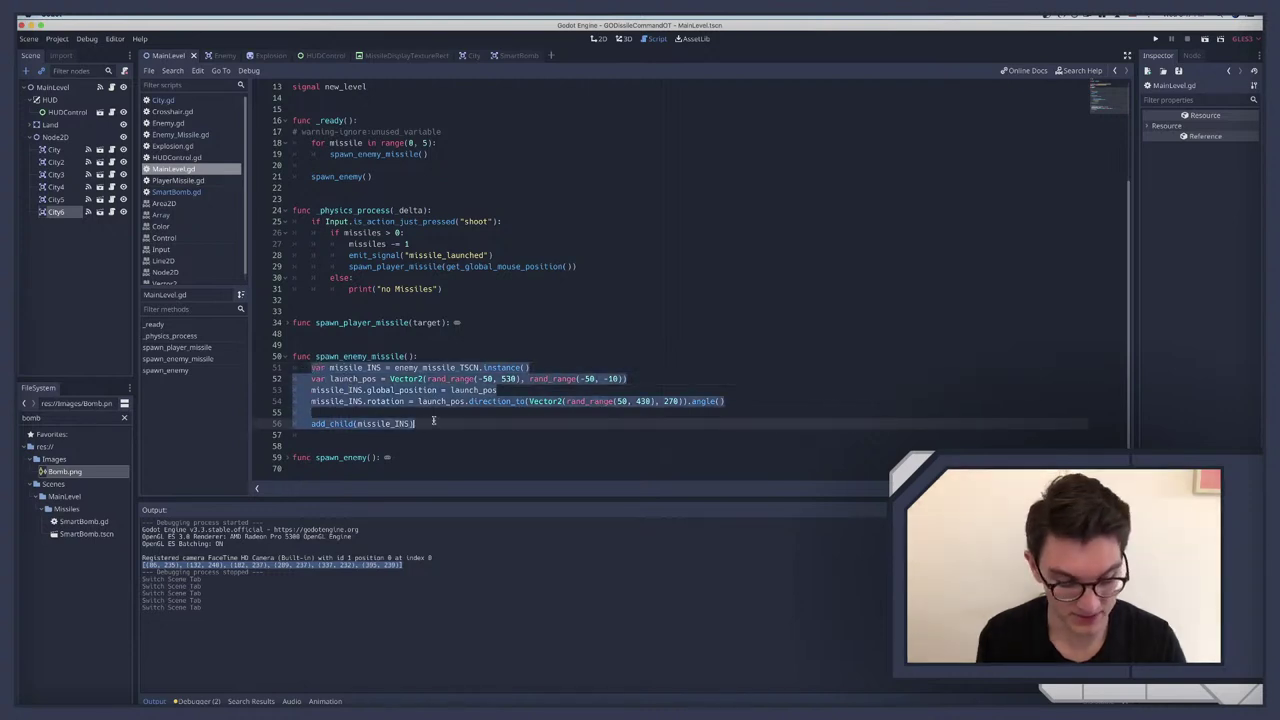
{"action": "left_click", "coordinate": [335, 432]}
{"action": "left_click", "coordinate": [289, 356]}
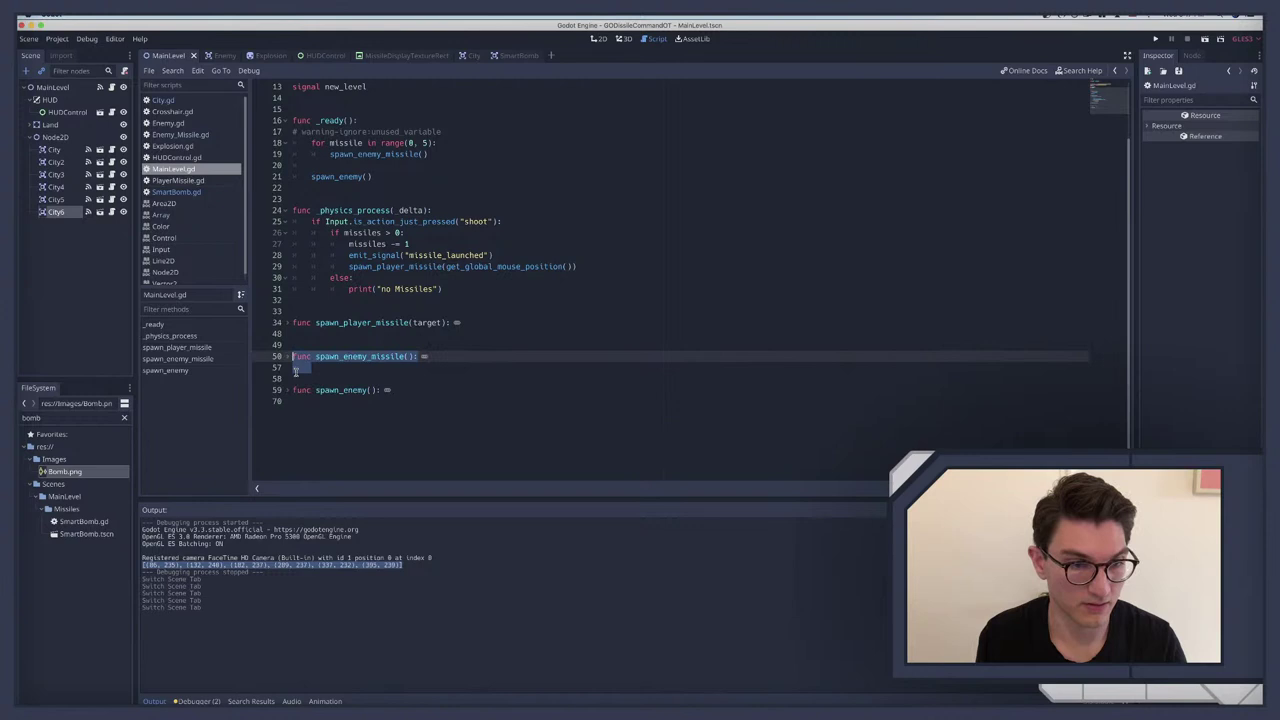
{"action": "left_click", "coordinate": [297, 376]}
{"action": "left_click", "coordinate": [311, 367]}
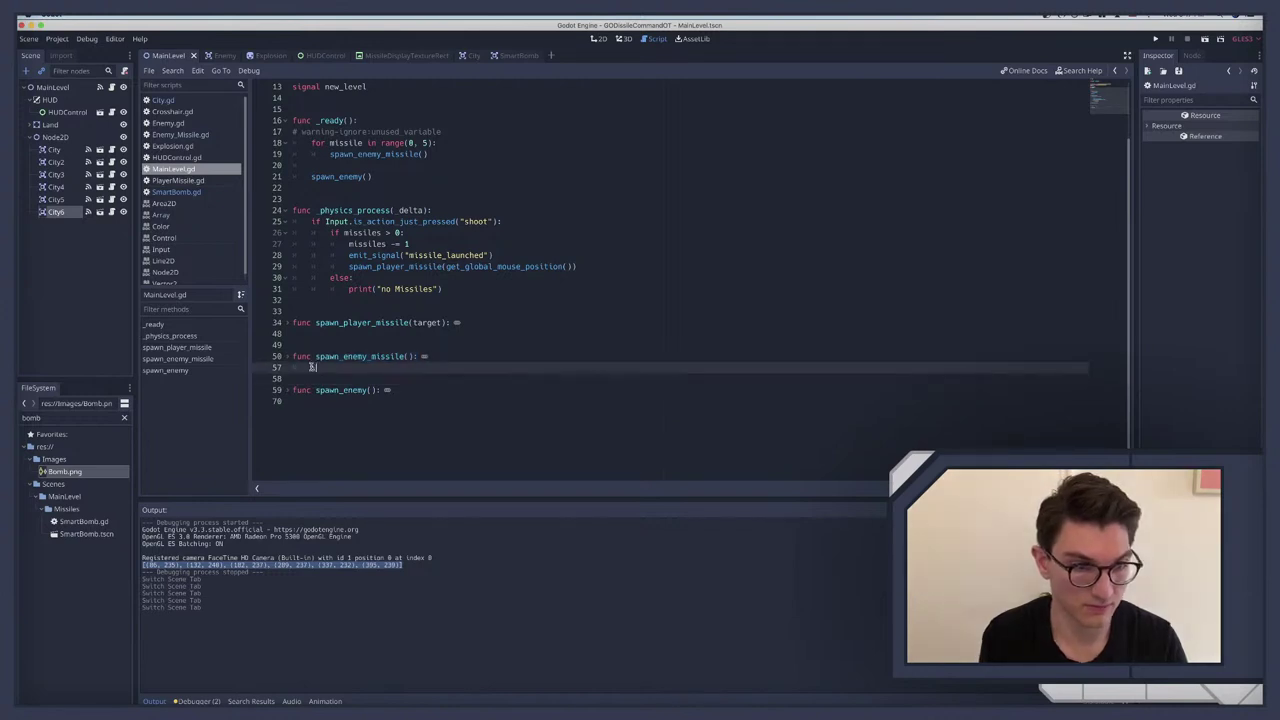
Step: Add func spawn_enemy_smartbomb(): below it and paste the copied spawning code as its body
{"action": "key", "text": "alt+f"}
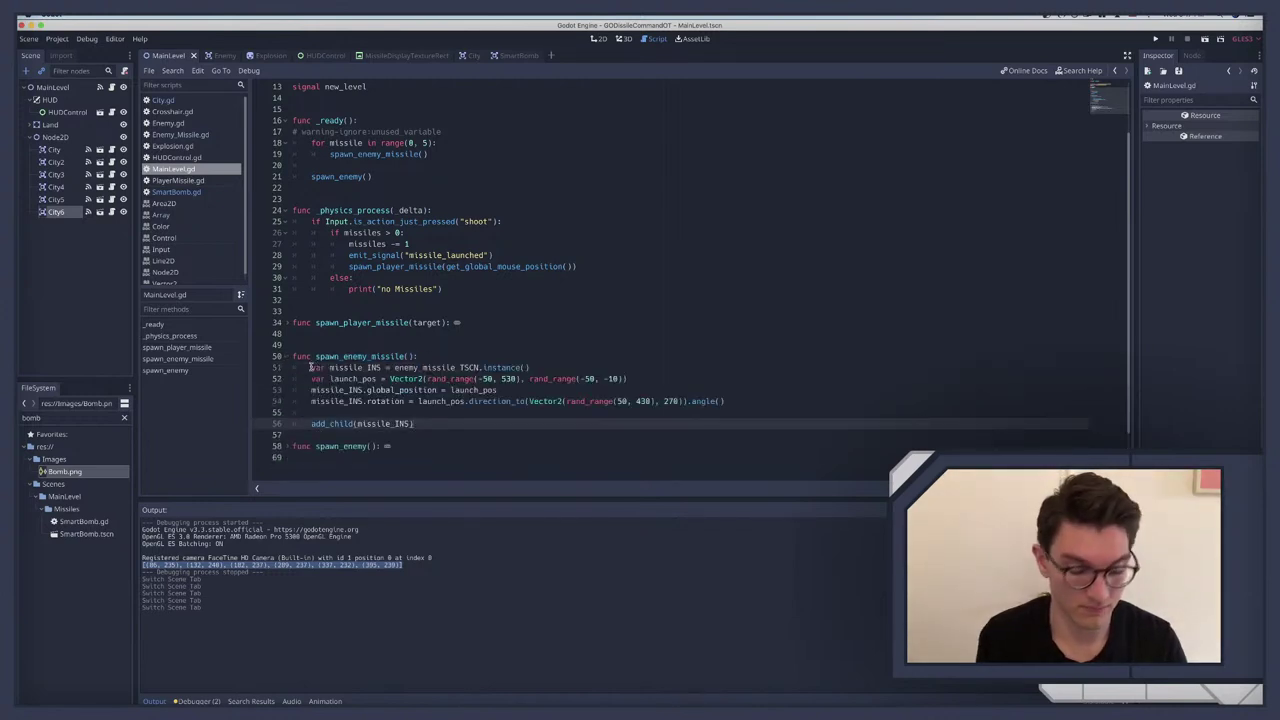
{"action": "key", "text": "Return"}
{"action": "key", "text": "Return"}
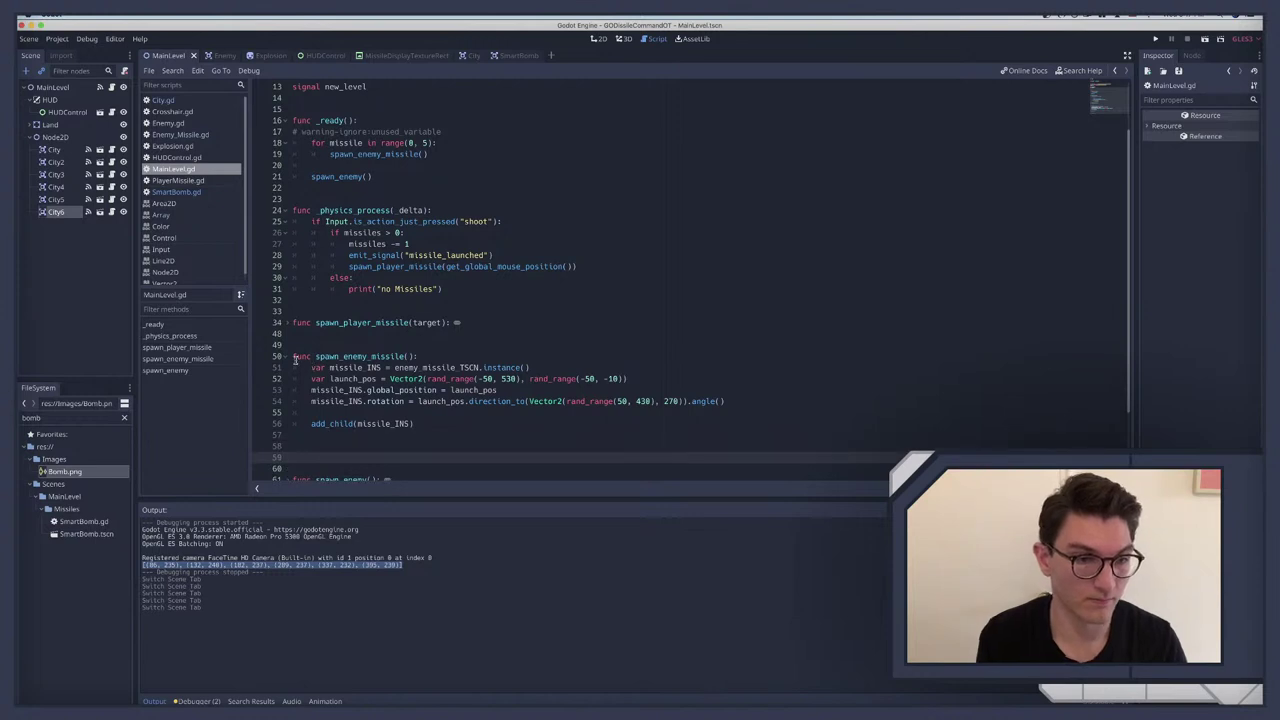
{"action": "left_click", "coordinate": [292, 357]}
{"action": "left_click", "coordinate": [328, 390]}
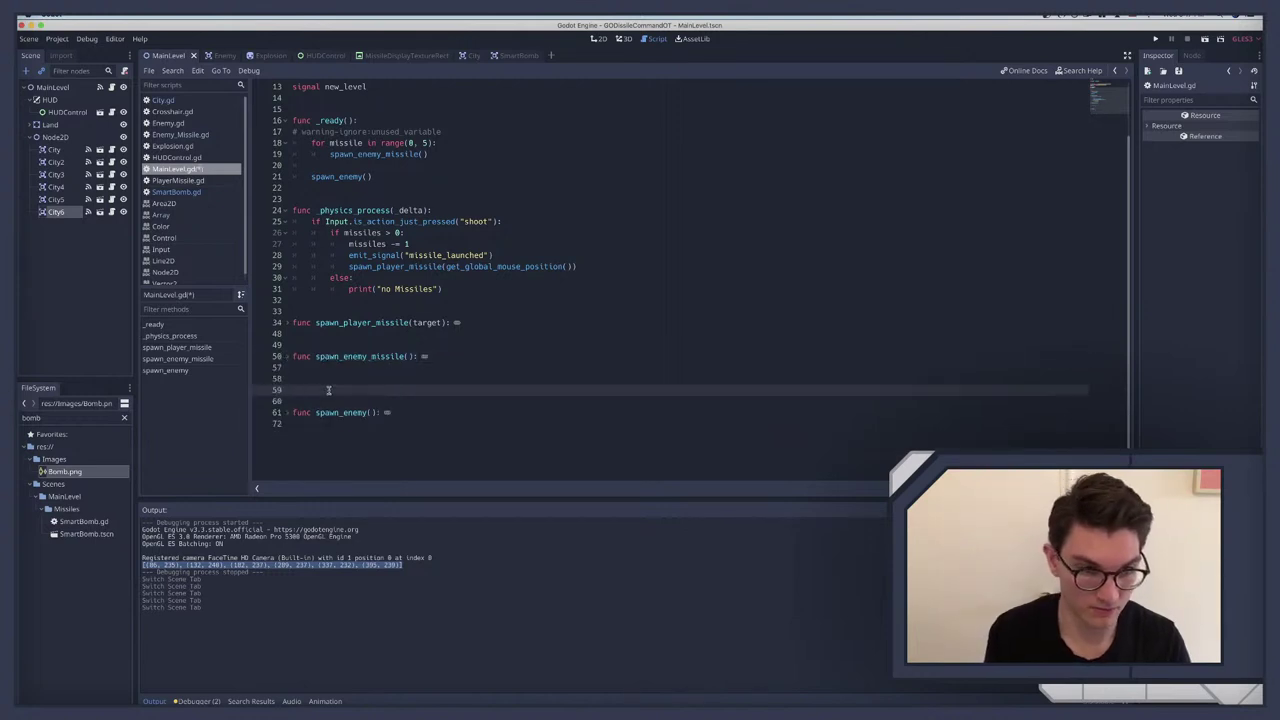
{"action": "key", "text": "Return"}
{"action": "key", "text": "Up"}
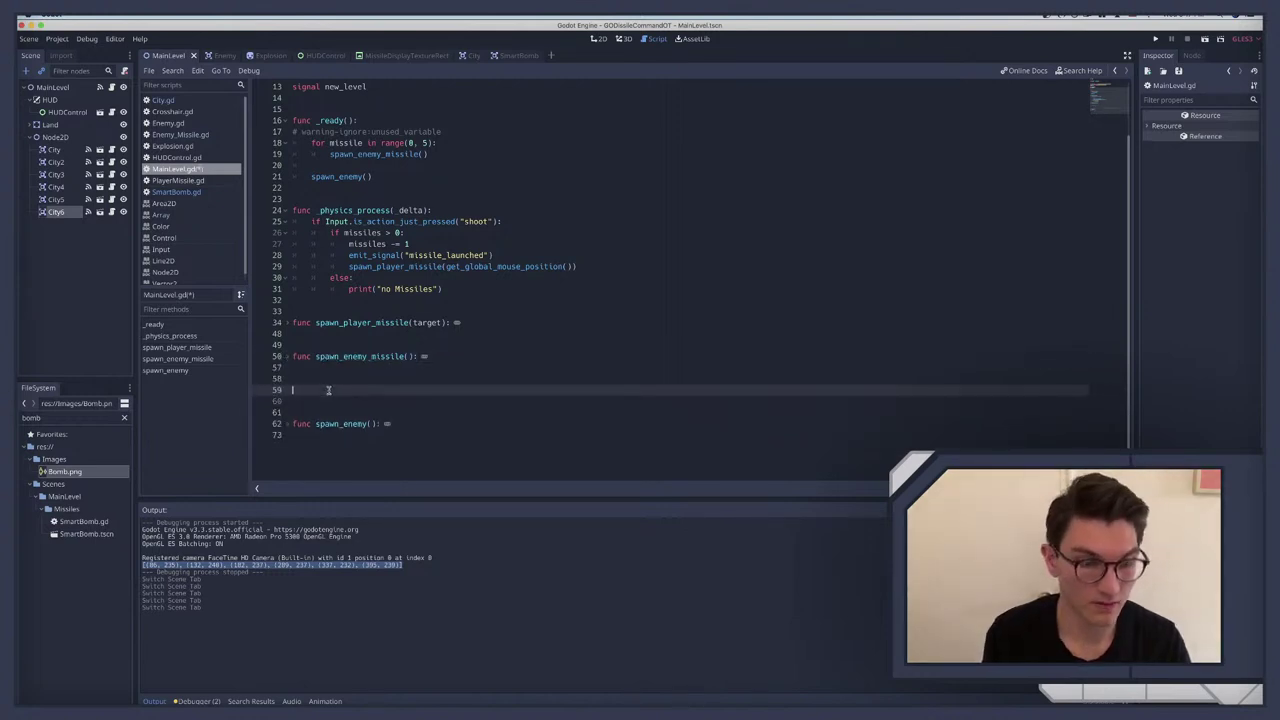
{"action": "type", "text": "func sp"}
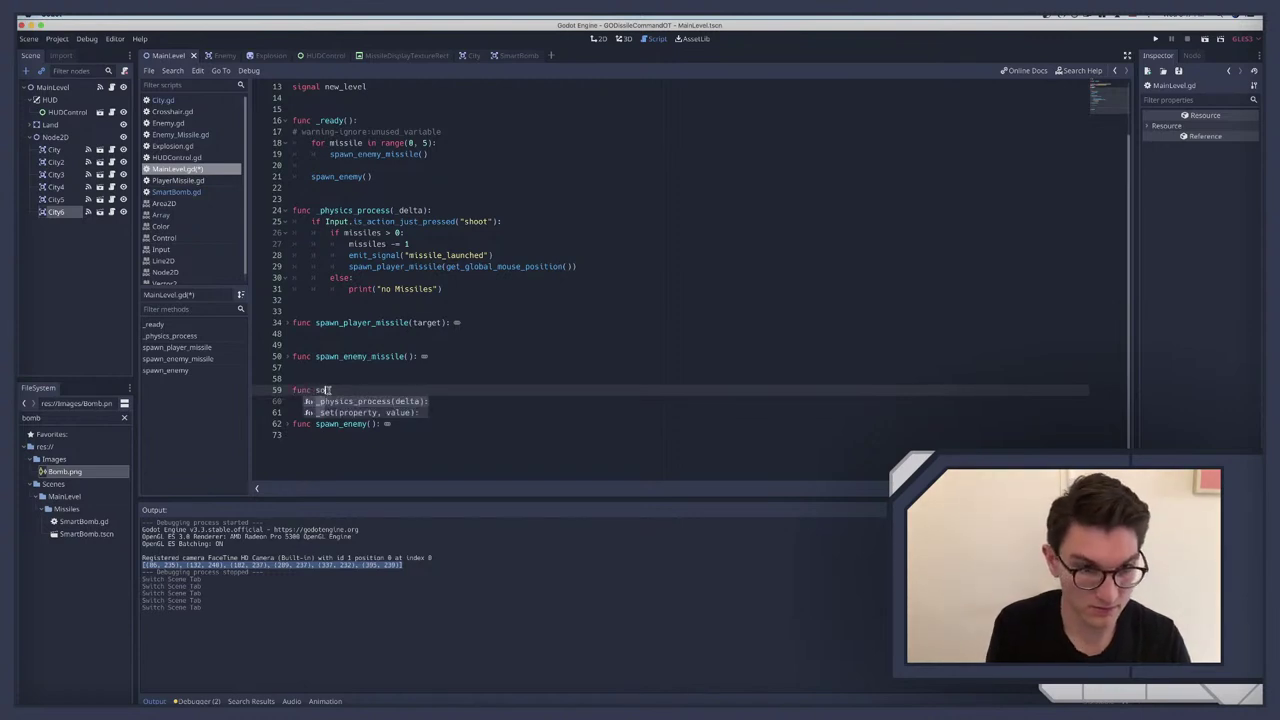
{"action": "type", "text": "awn"}
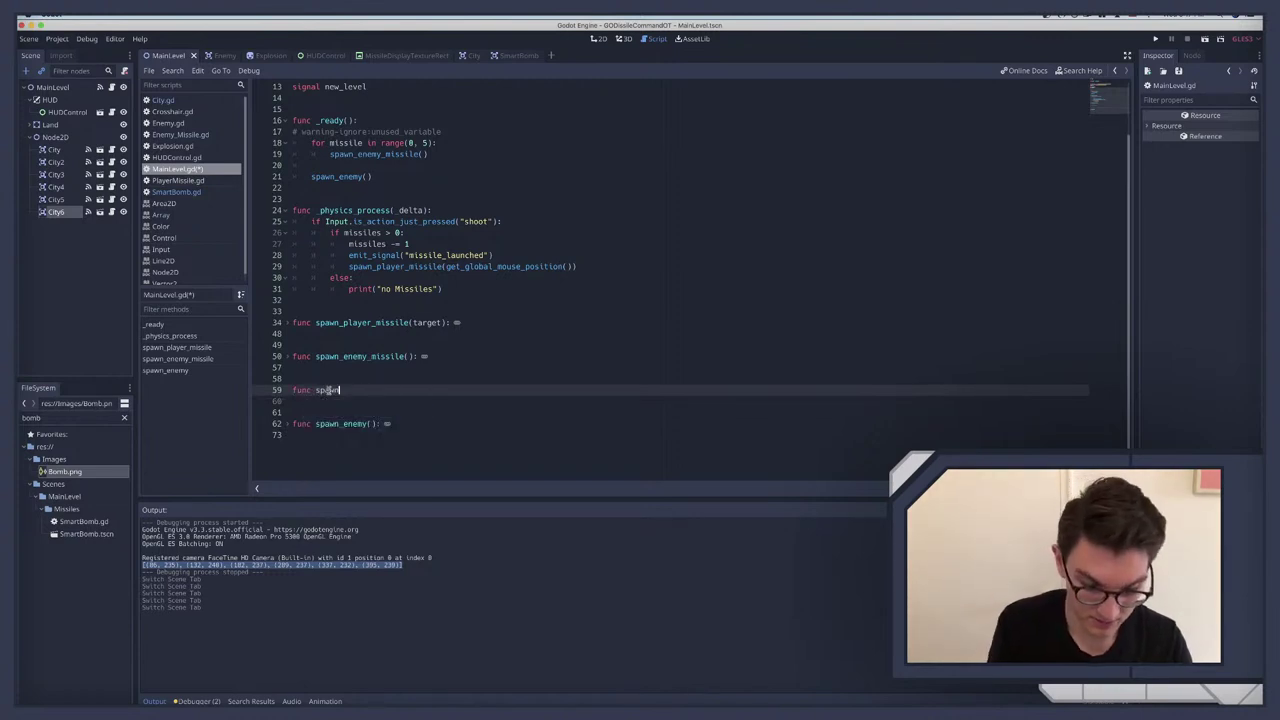
{"action": "type", "text": "_enemy_"}
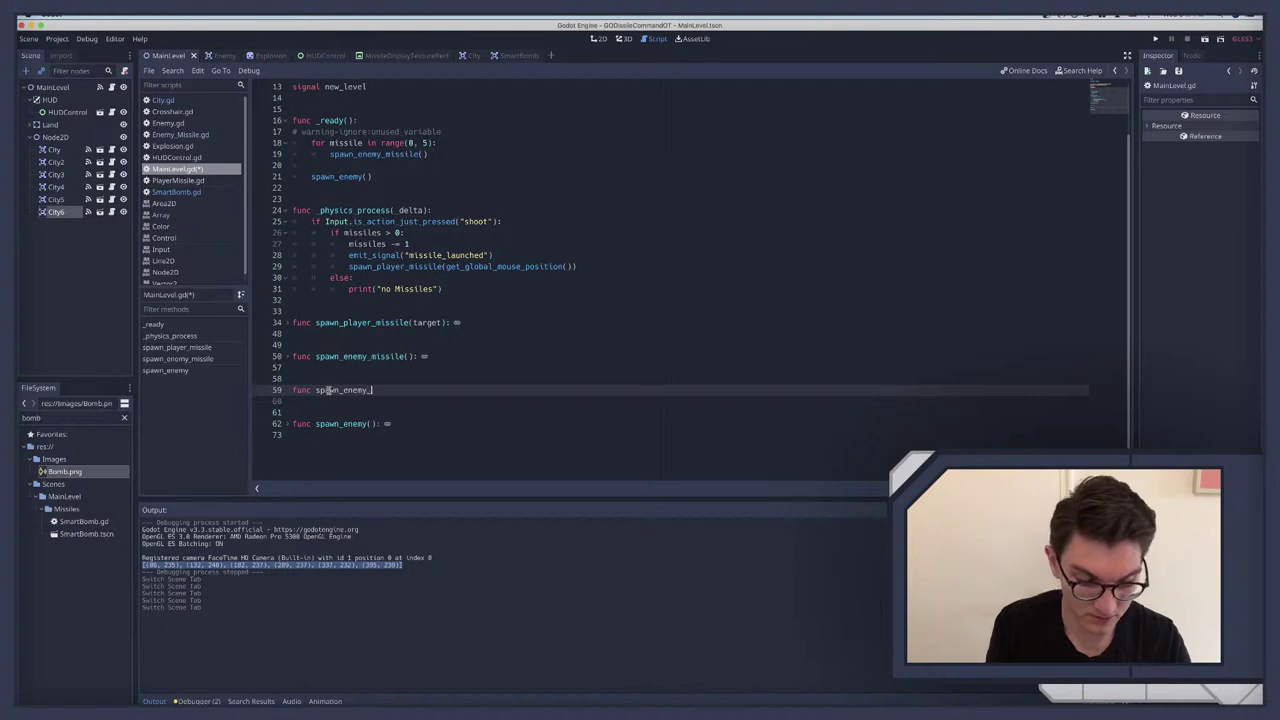
{"action": "type", "text": "bomb"}
{"action": "key", "text": "BackSpace"}
{"action": "key", "text": "BackSpace"}
{"action": "key", "text": "BackSpace"}
{"action": "key", "text": "BackSpace"}
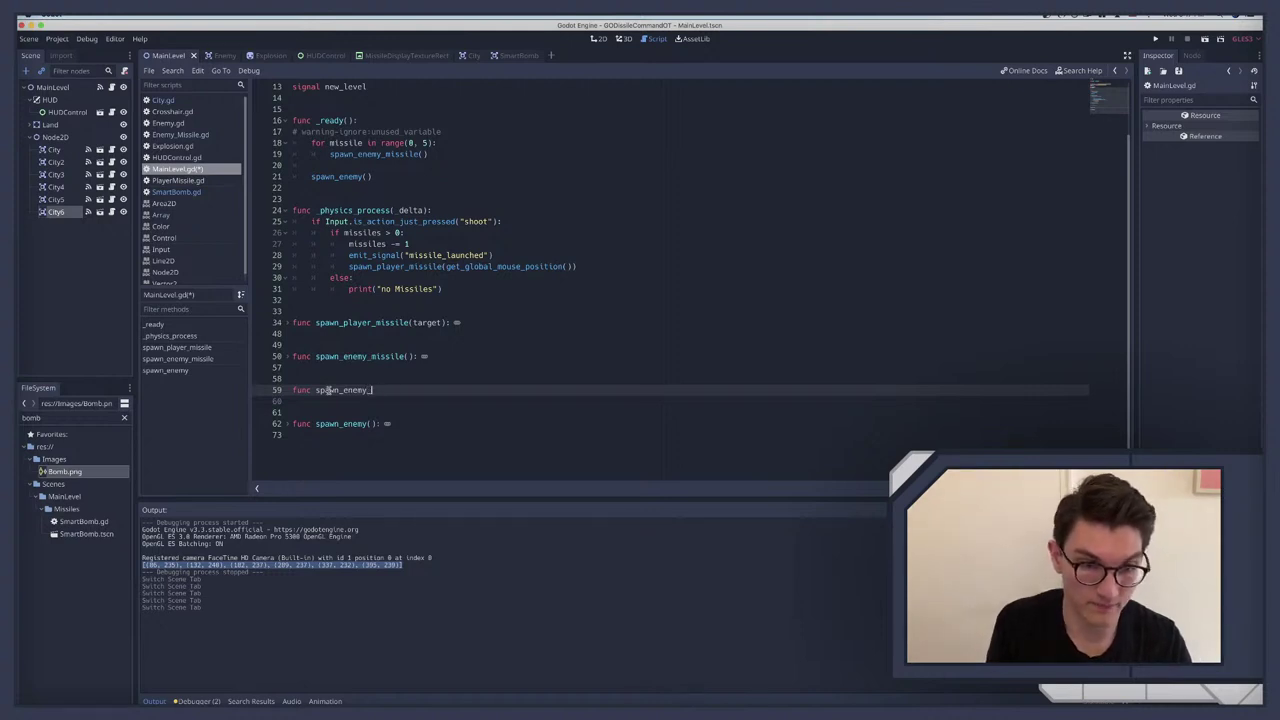
{"action": "type", "text": "smartbomb"}
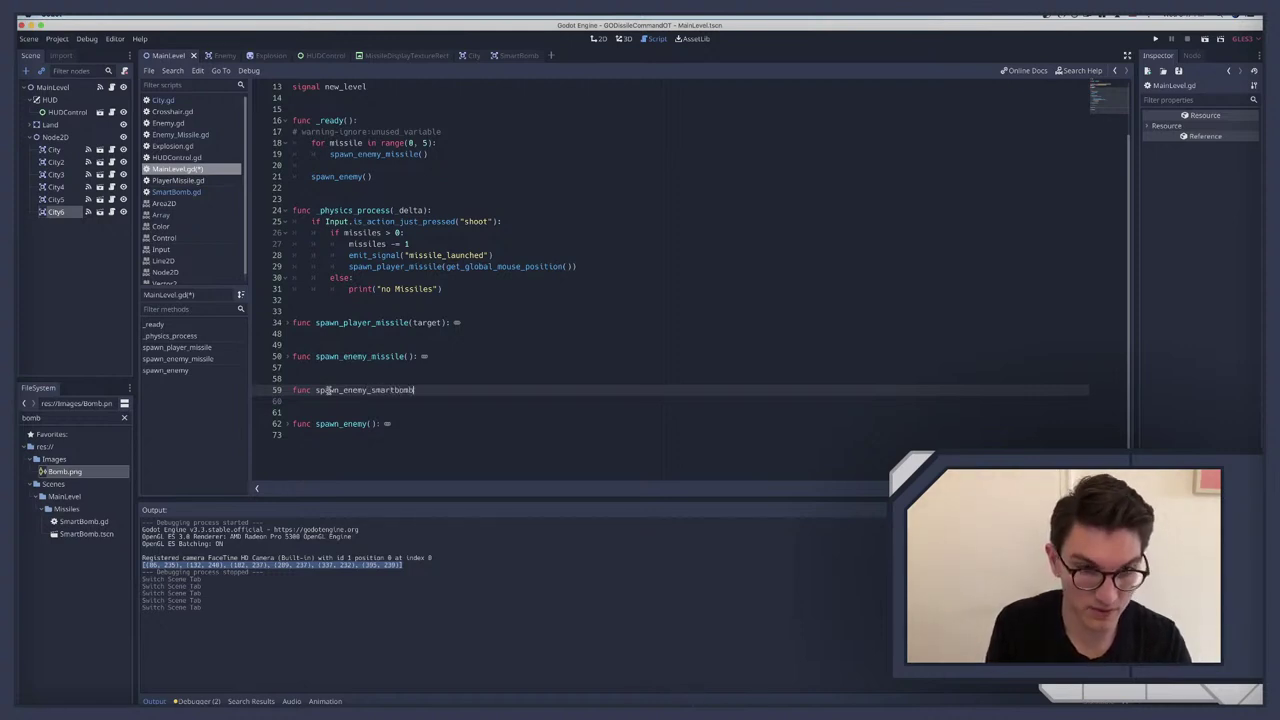
{"action": "type", "text": "("}
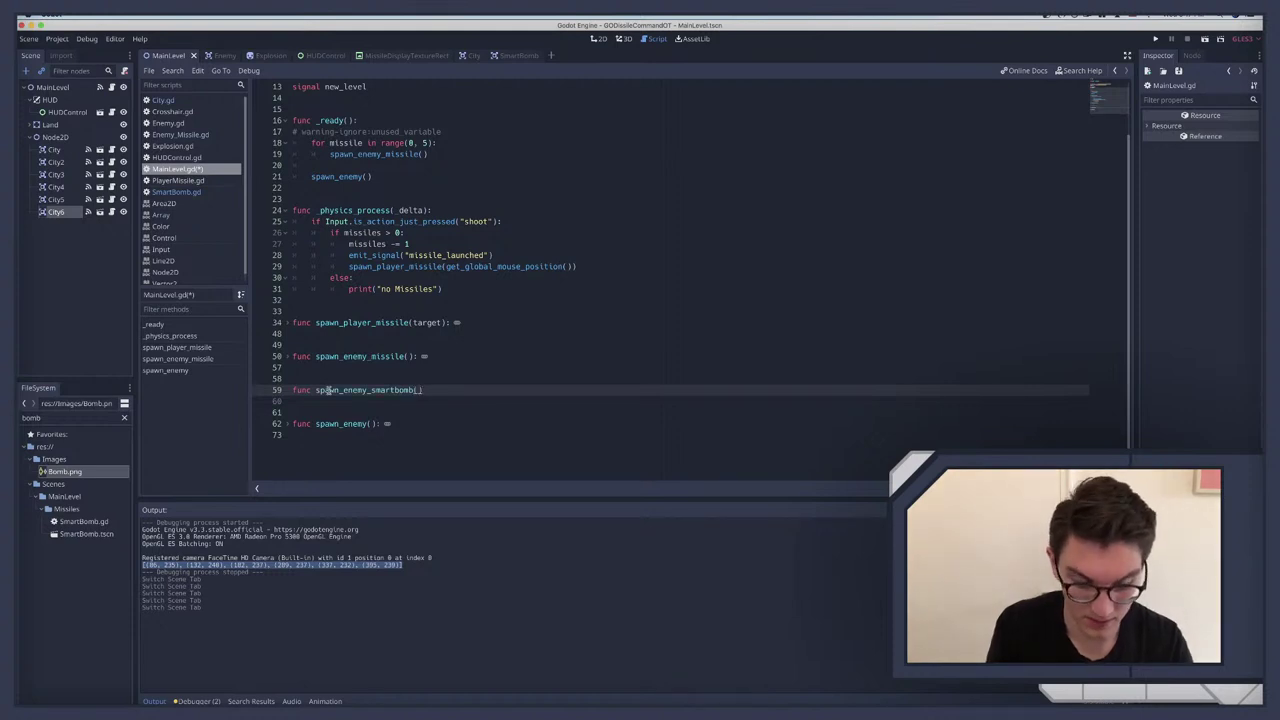
{"action": "type", "text": "):"}
{"action": "key", "text": "Return"}
{"action": "key", "text": "ctrl+v"}
{"action": "scroll", "coordinate": [423, 390], "scroll_direction": "up", "scroll_amount": 4}
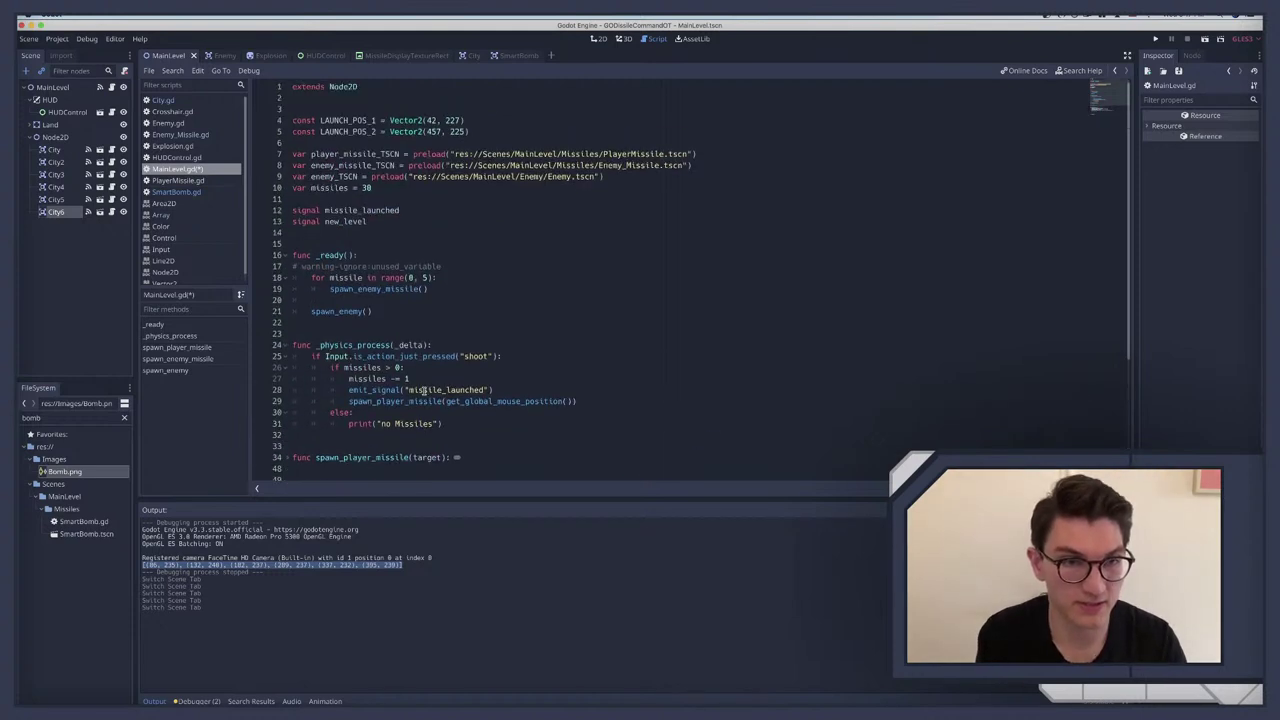
Step: Add line 9 'var enemy_smartBombe_scene = preload(...)' with SmartBomb.tscn's path dragged from FileSystem
{"action": "left_click", "coordinate": [703, 165]}
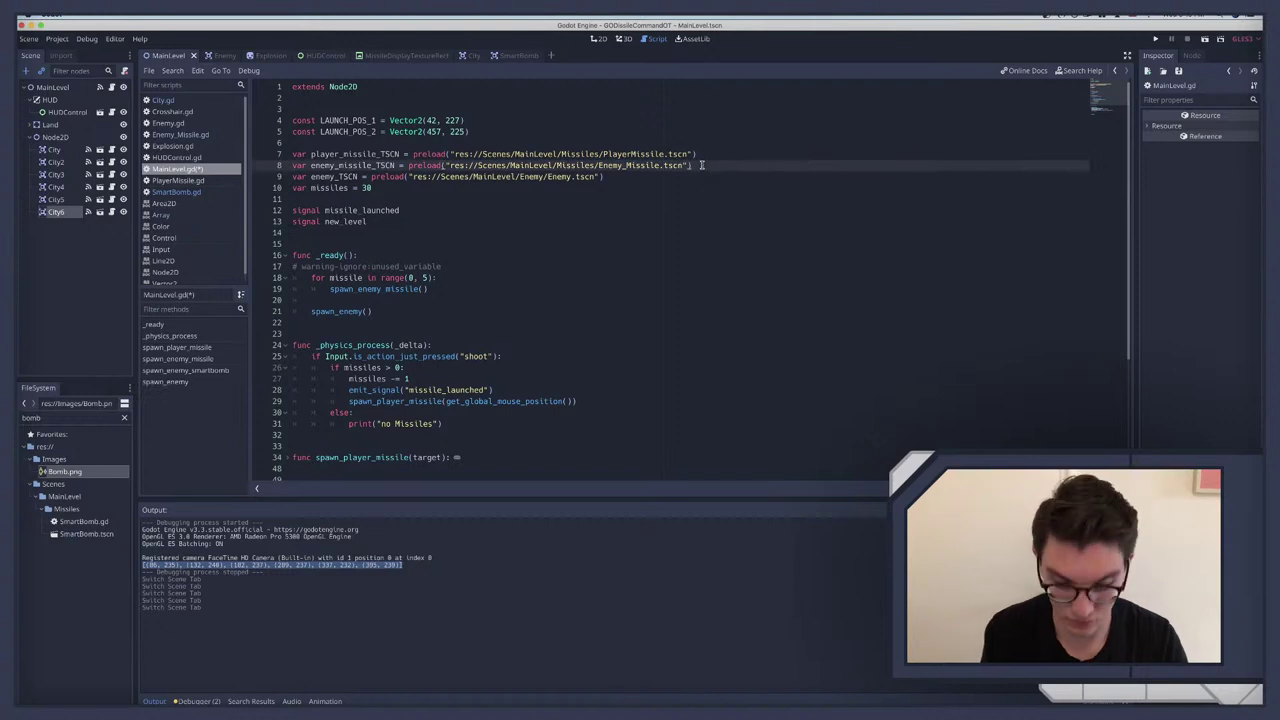
{"action": "key", "text": "Return"}
{"action": "type", "text": "var"}
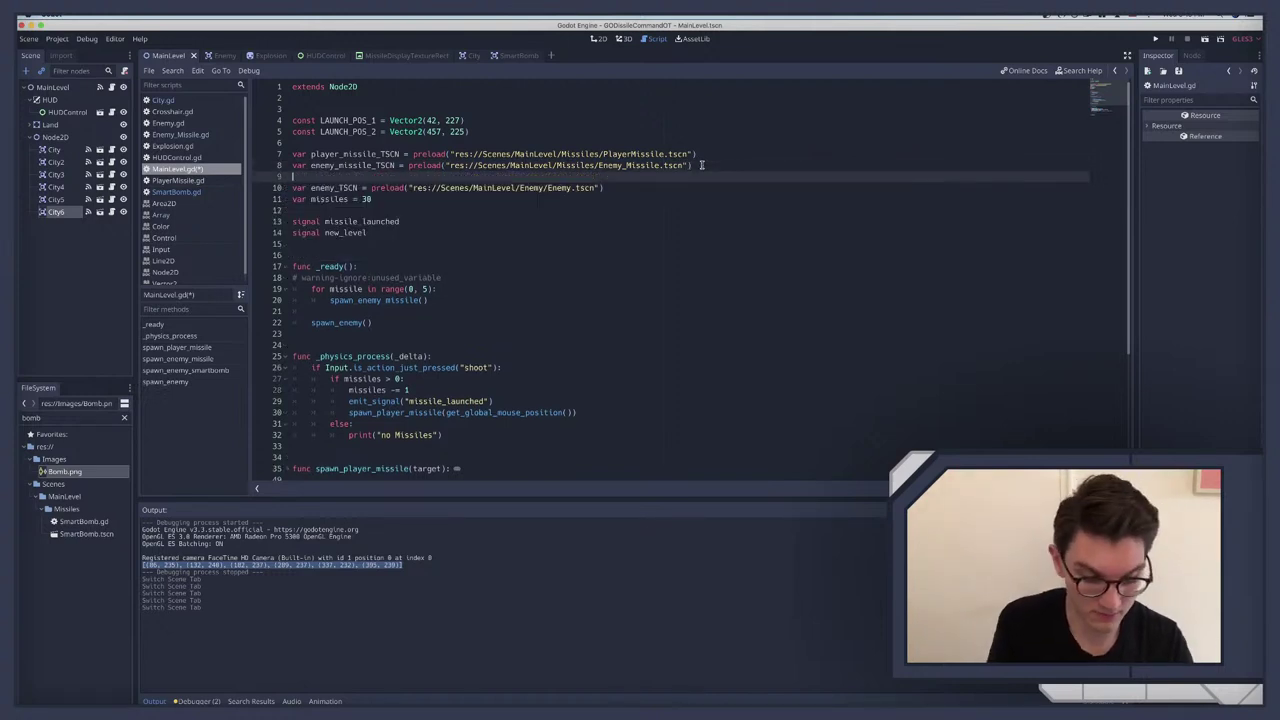
{"action": "type", "text": "var enemy"}
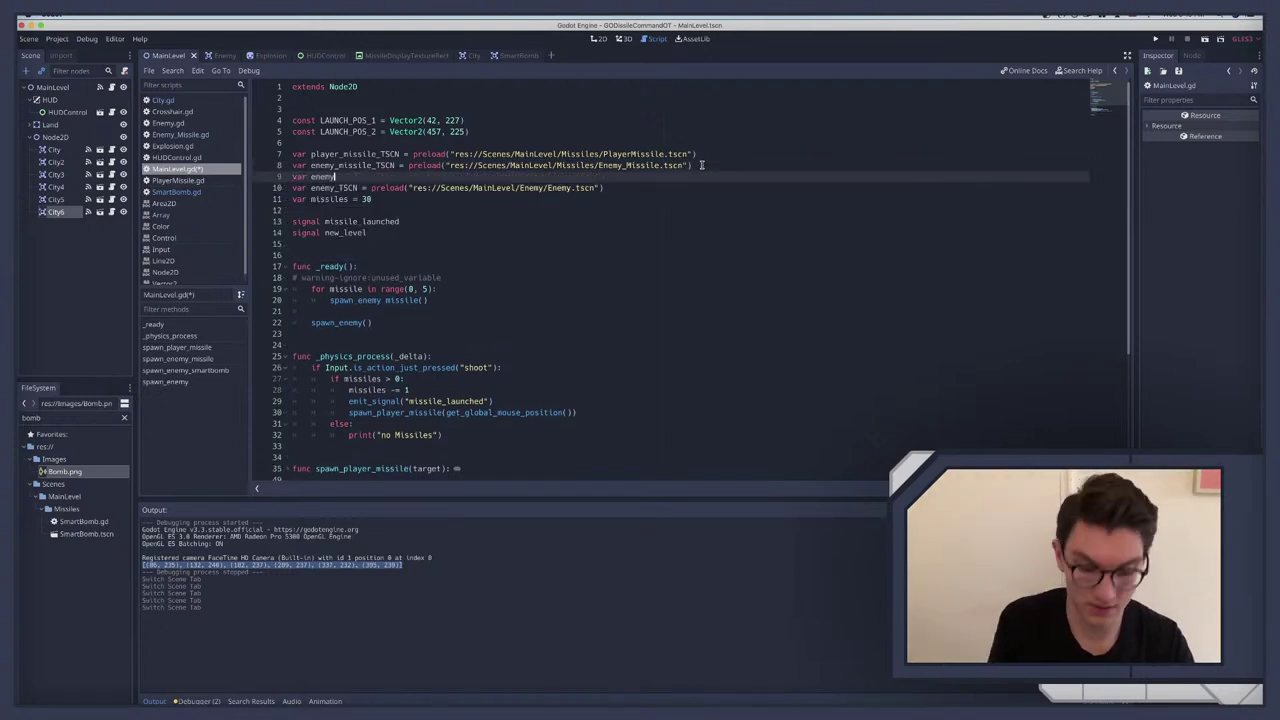
{"action": "type", "text": "_smar"}
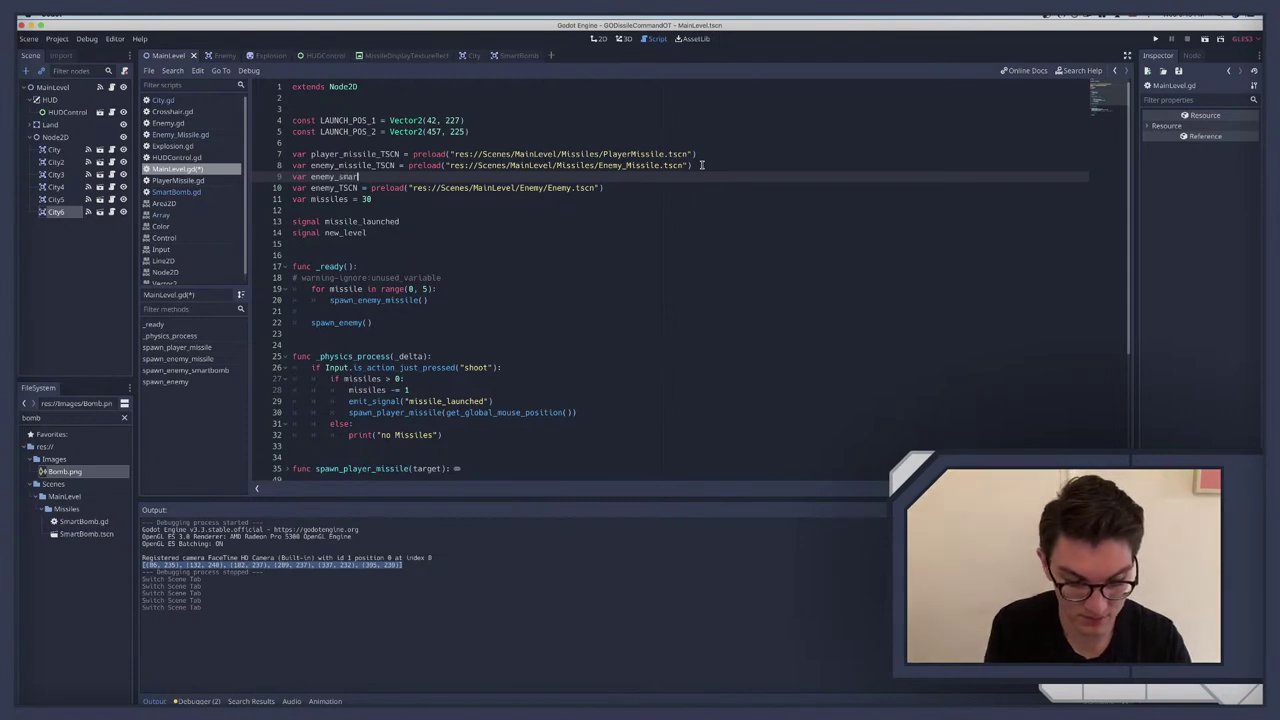
{"action": "type", "text": "tBo"}
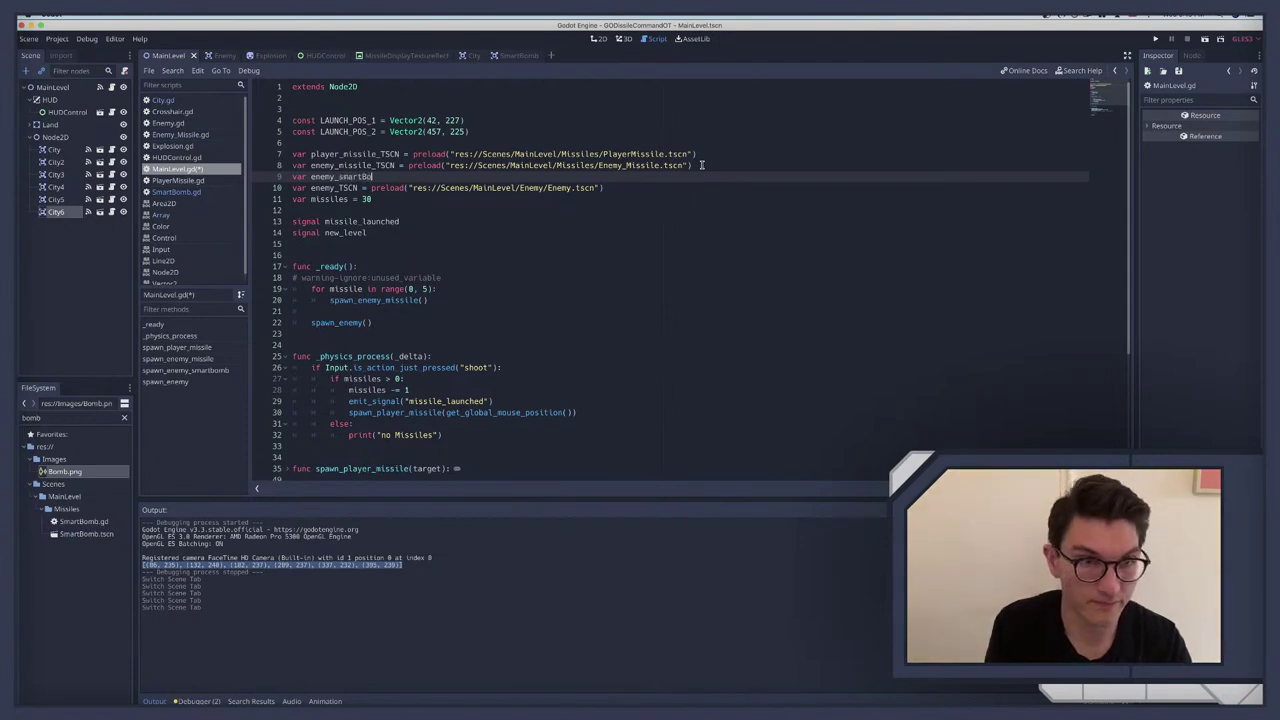
{"action": "type", "text": "mbe_"}
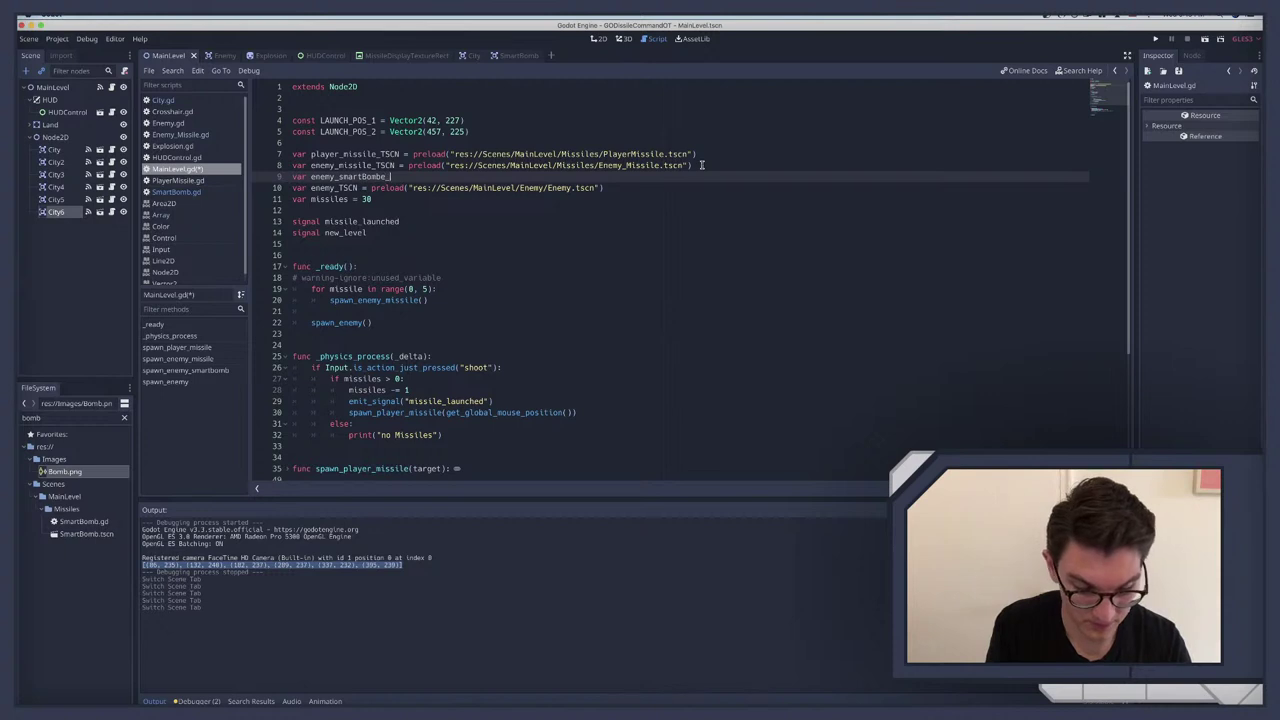
{"action": "type", "text": "scene = "}
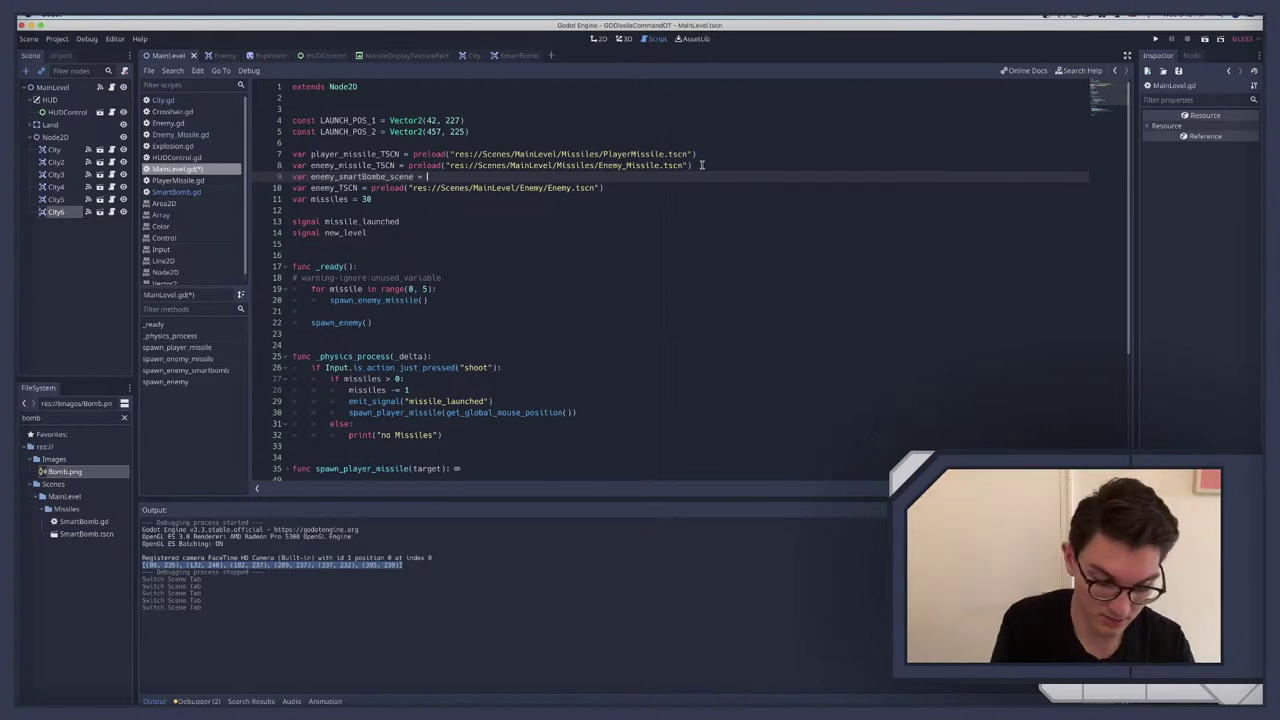
{"action": "type", "text": "preloa"}
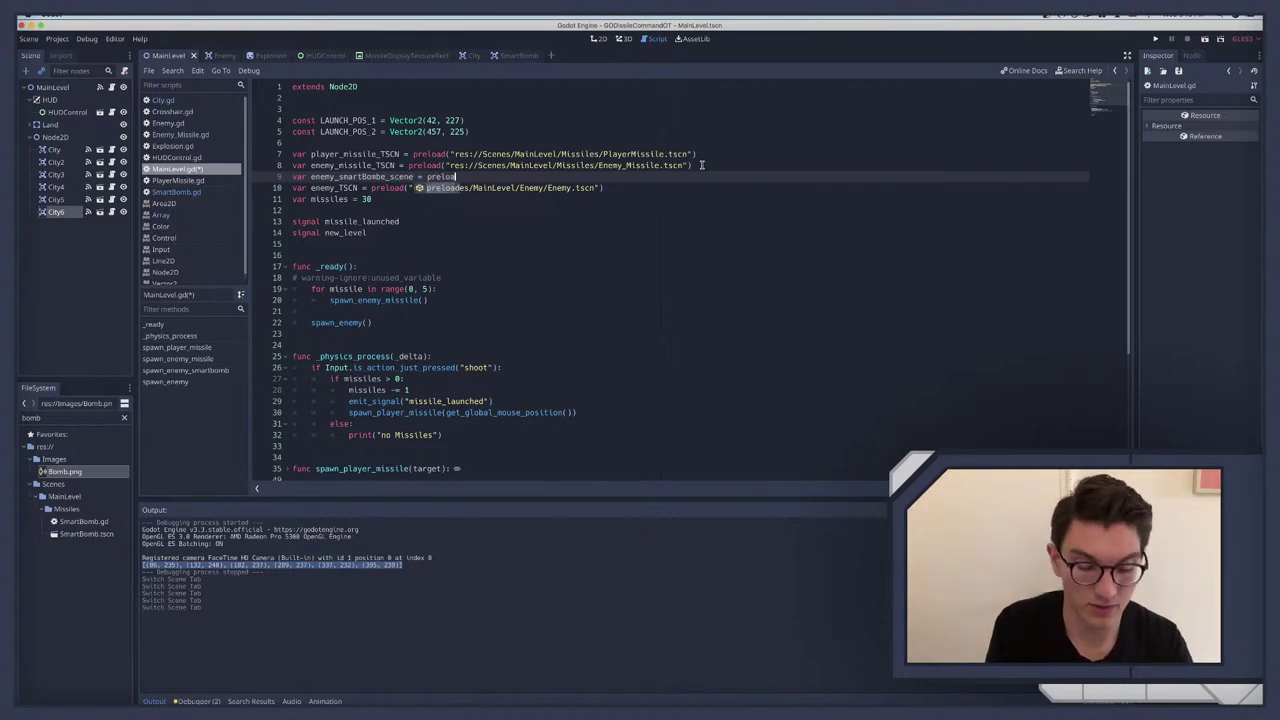
{"action": "type", "text": "d("}
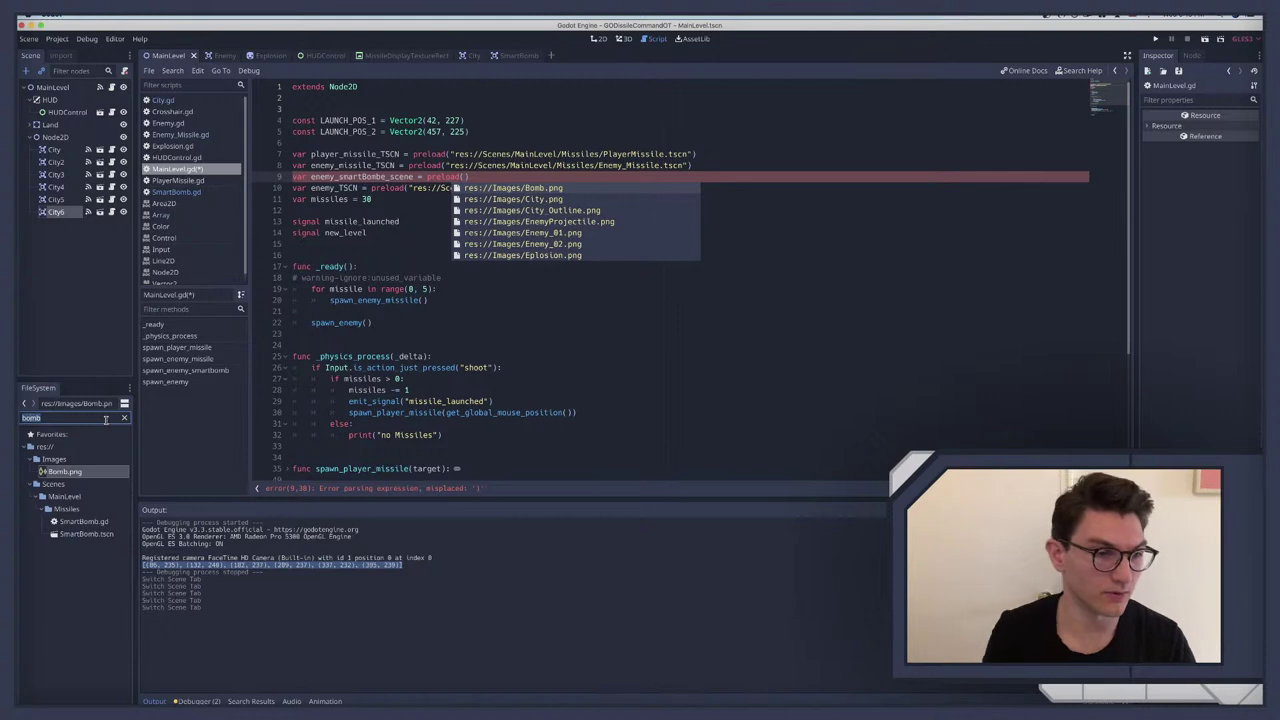
{"action": "double_click", "coordinate": [105, 419]}
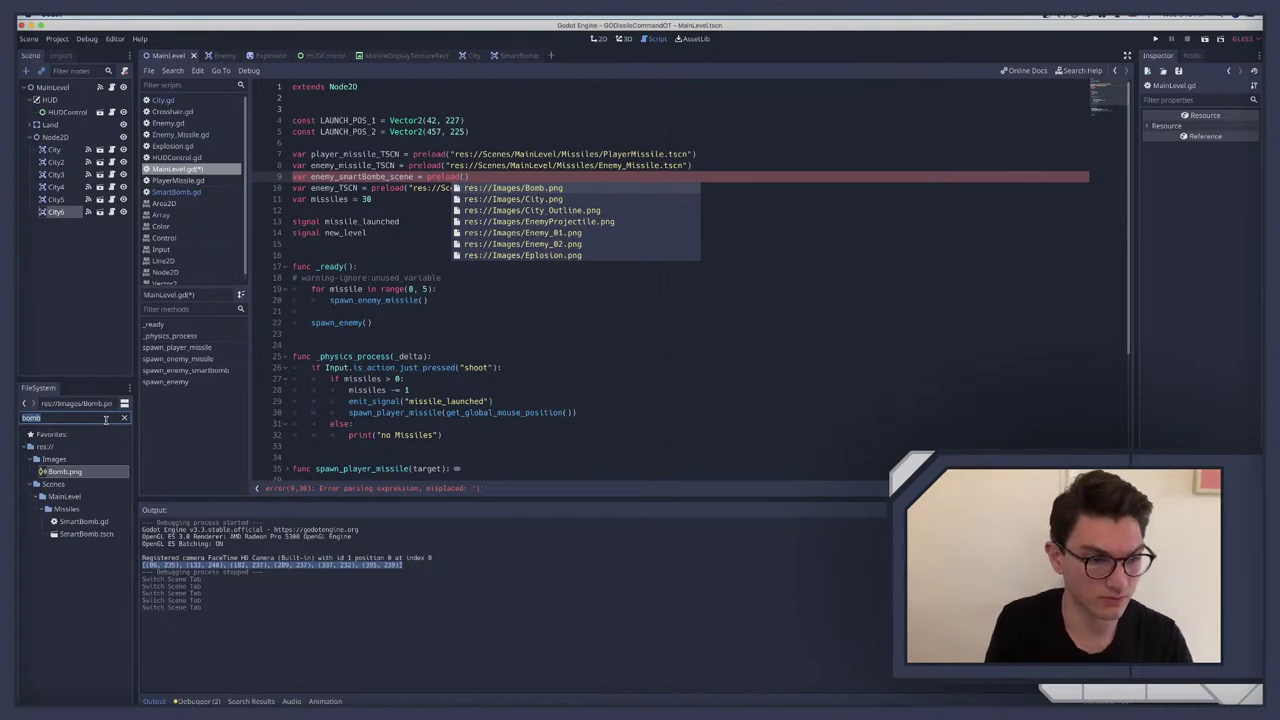
{"action": "left_click_drag", "start_coordinate": [86, 533], "coordinate": [462, 183]}
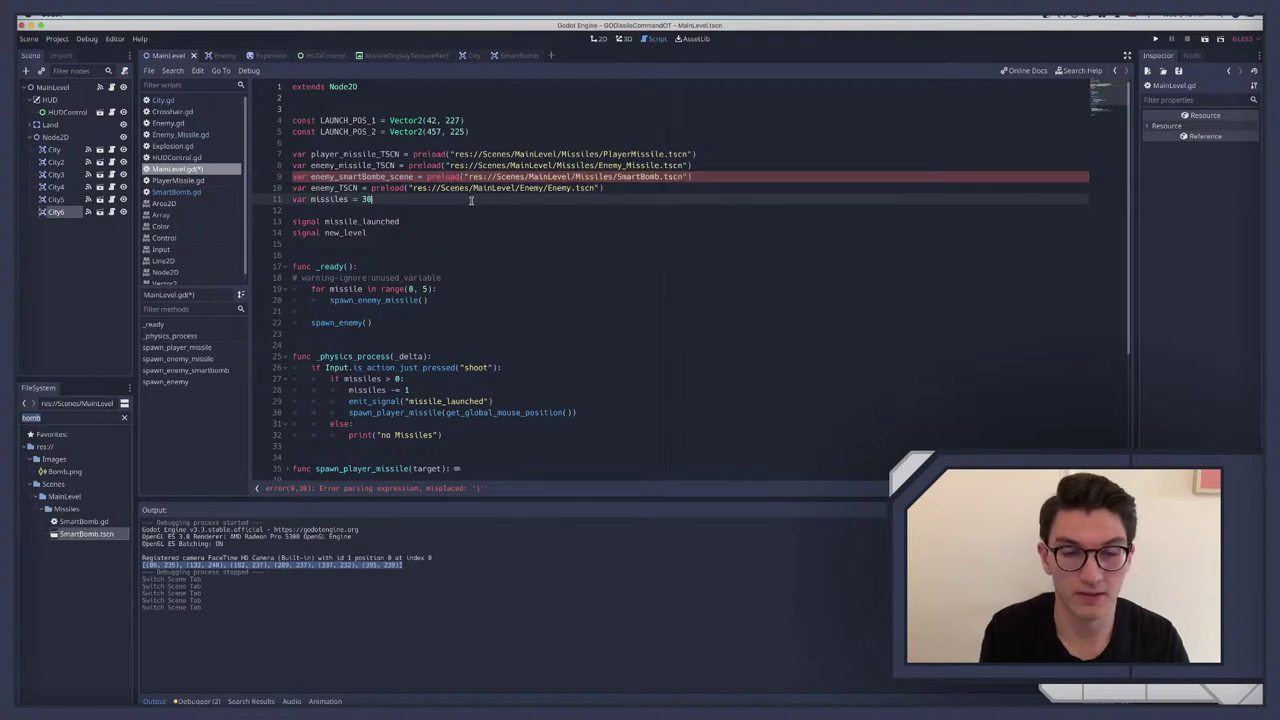
Step: Rename missile_INS to bomb_INS in spawn_enemy_smartbomb and delete the rotation line
{"action": "scroll", "coordinate": [464, 214], "scroll_direction": "down", "scroll_amount": 5}
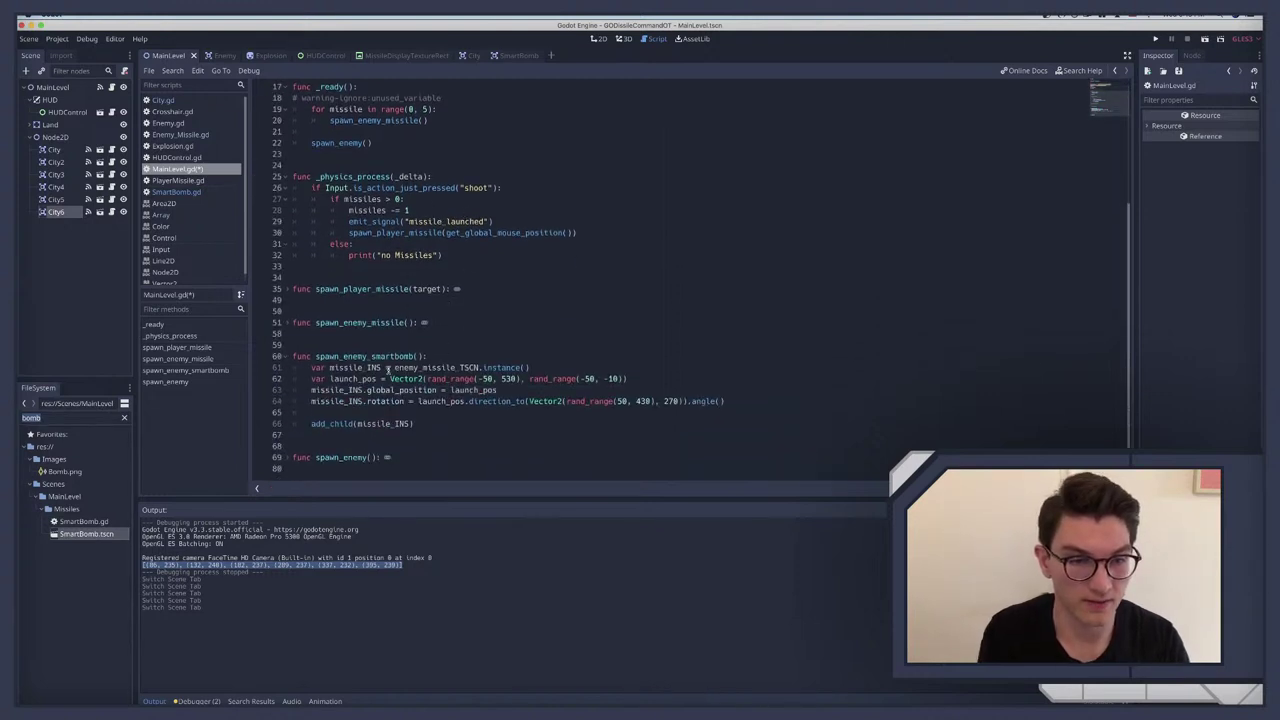
{"action": "double_click", "coordinate": [354, 368]}
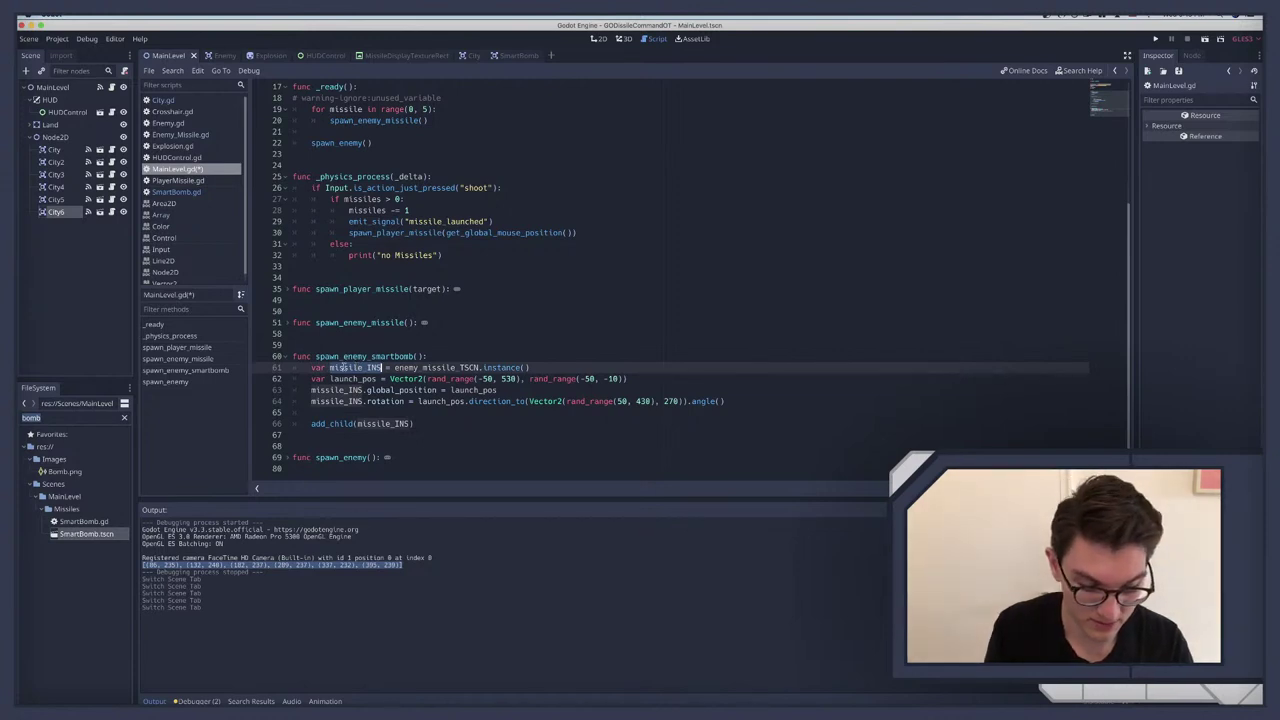
{"action": "type", "text": "bomb_INS"}
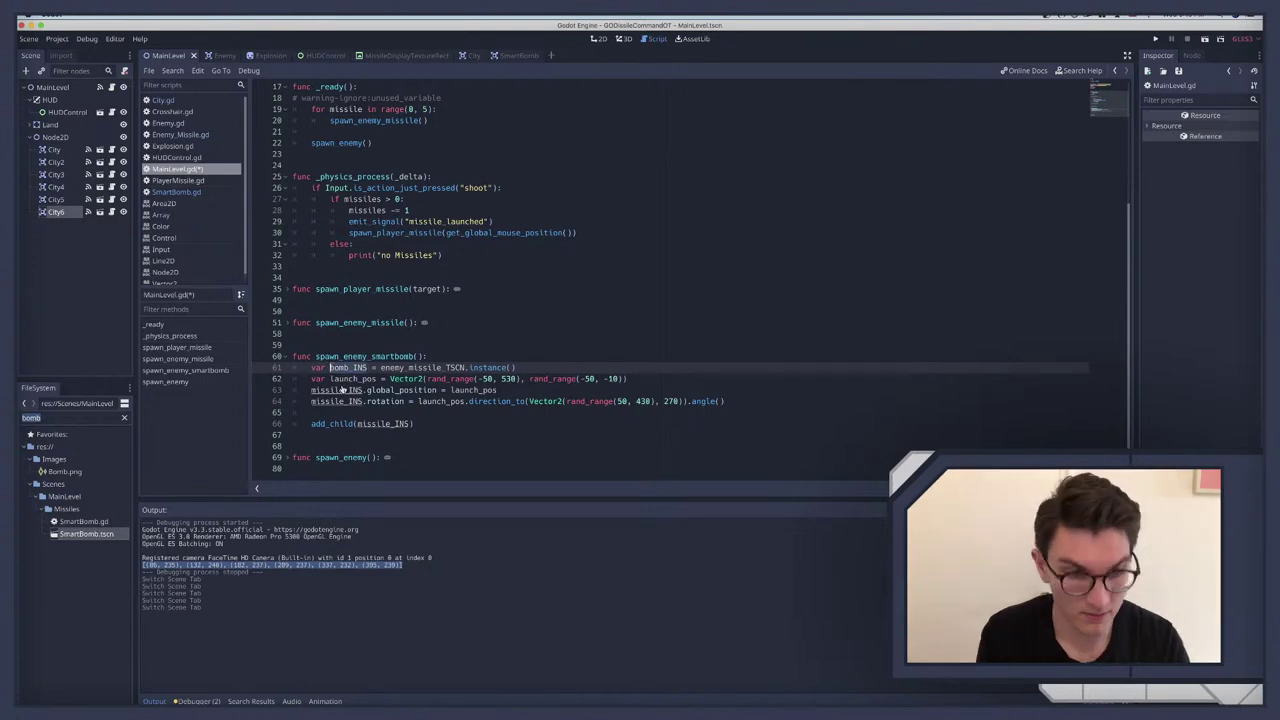
{"action": "double_click", "coordinate": [334, 391]}
{"action": "type", "text": "bomb_INS"}
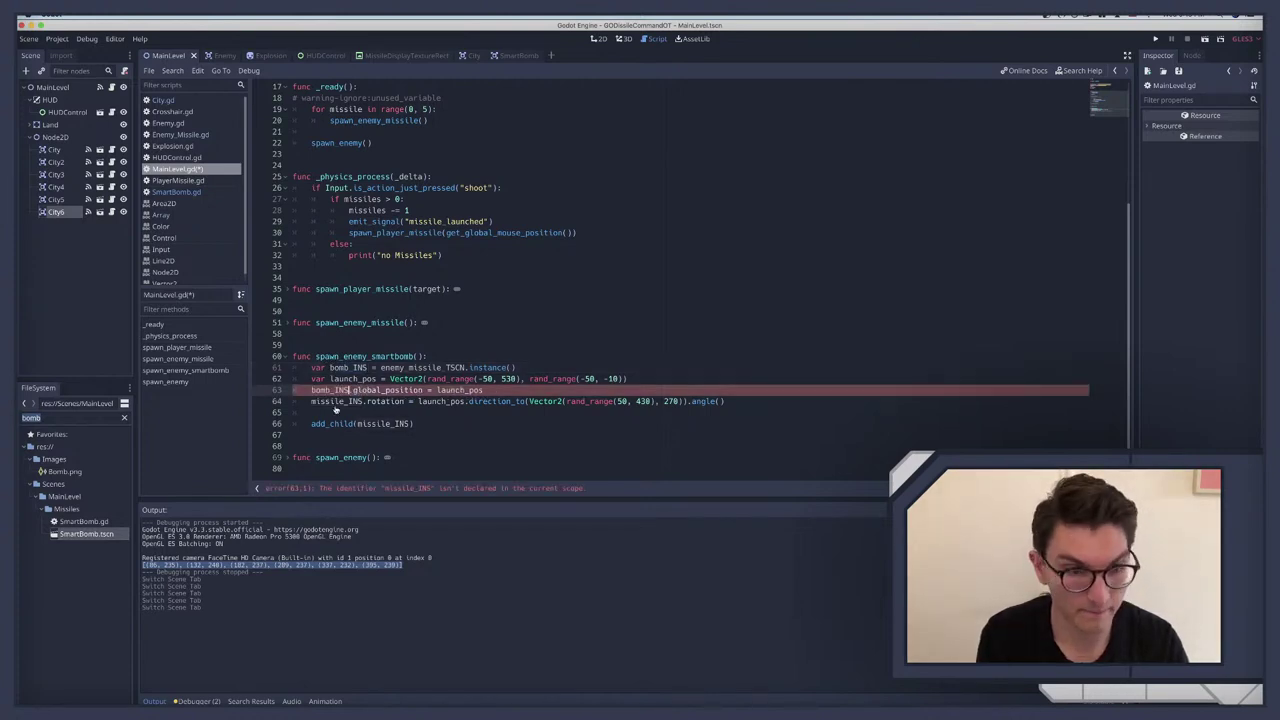
{"action": "triple_click", "coordinate": [332, 400]}
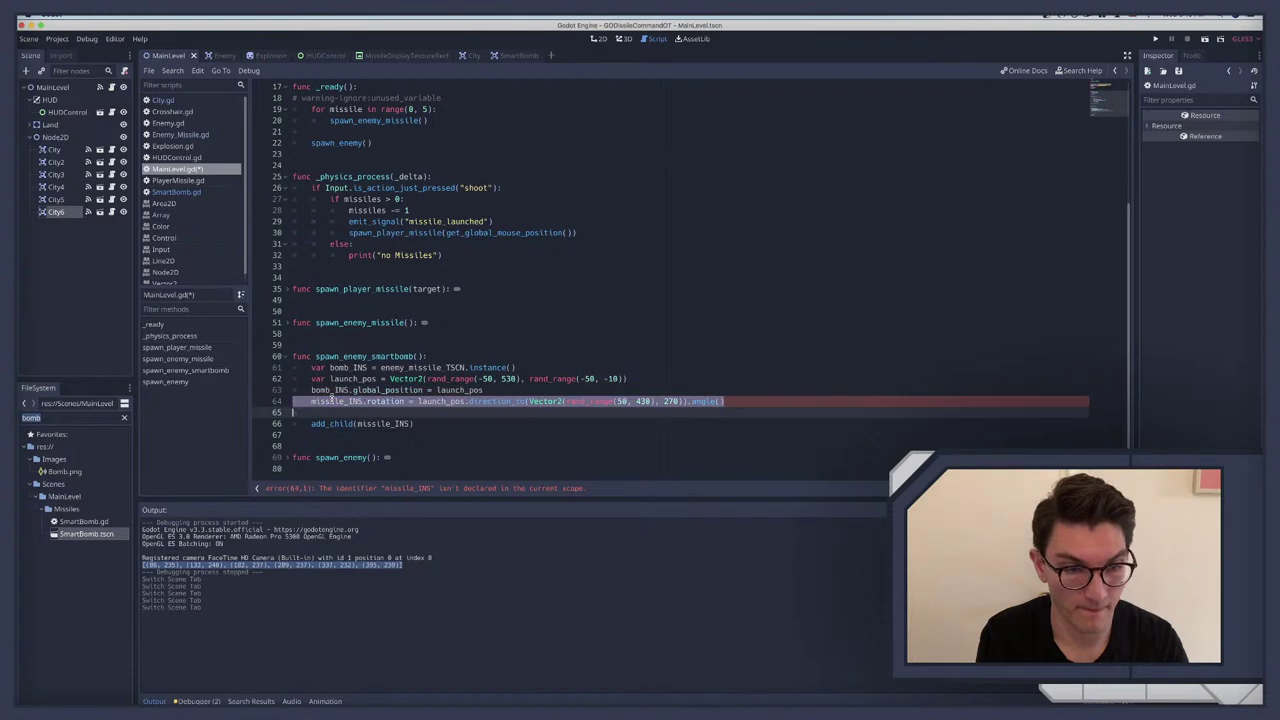
{"action": "key", "text": "BackSpace"}
{"action": "key", "text": "BackSpace"}
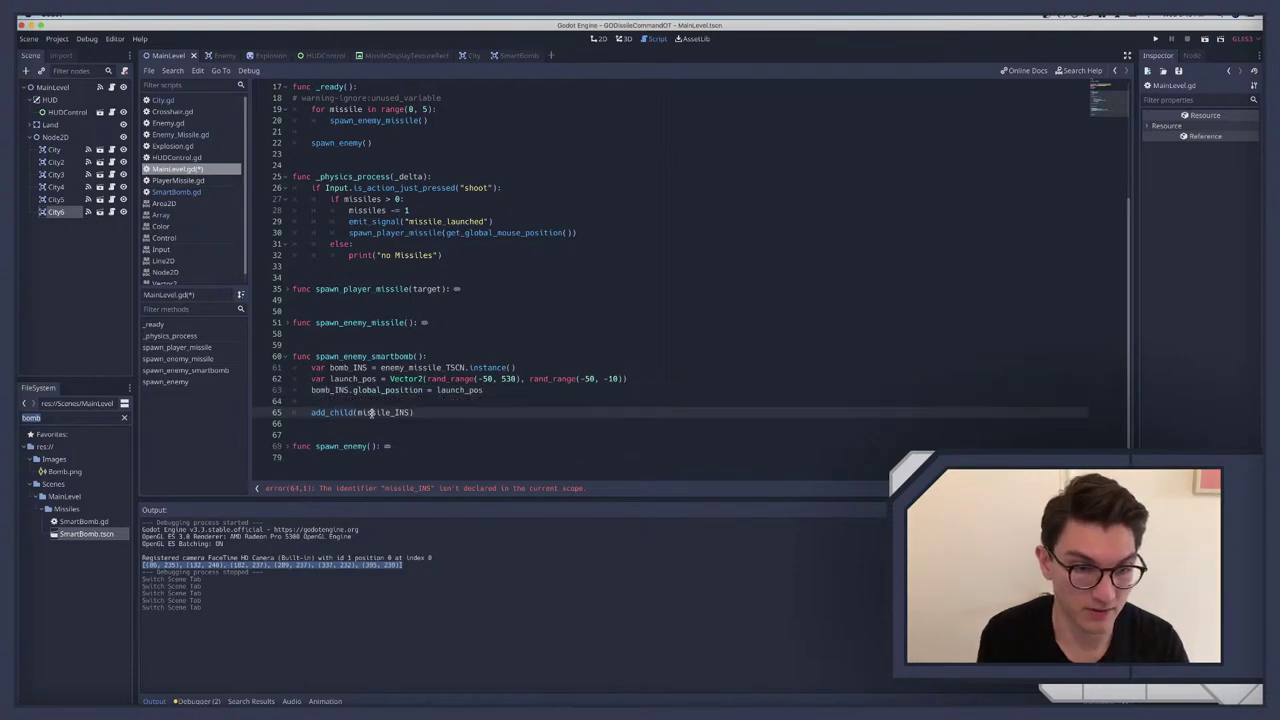
{"action": "double_click", "coordinate": [372, 412]}
{"action": "type", "text": "bomb_INS"}
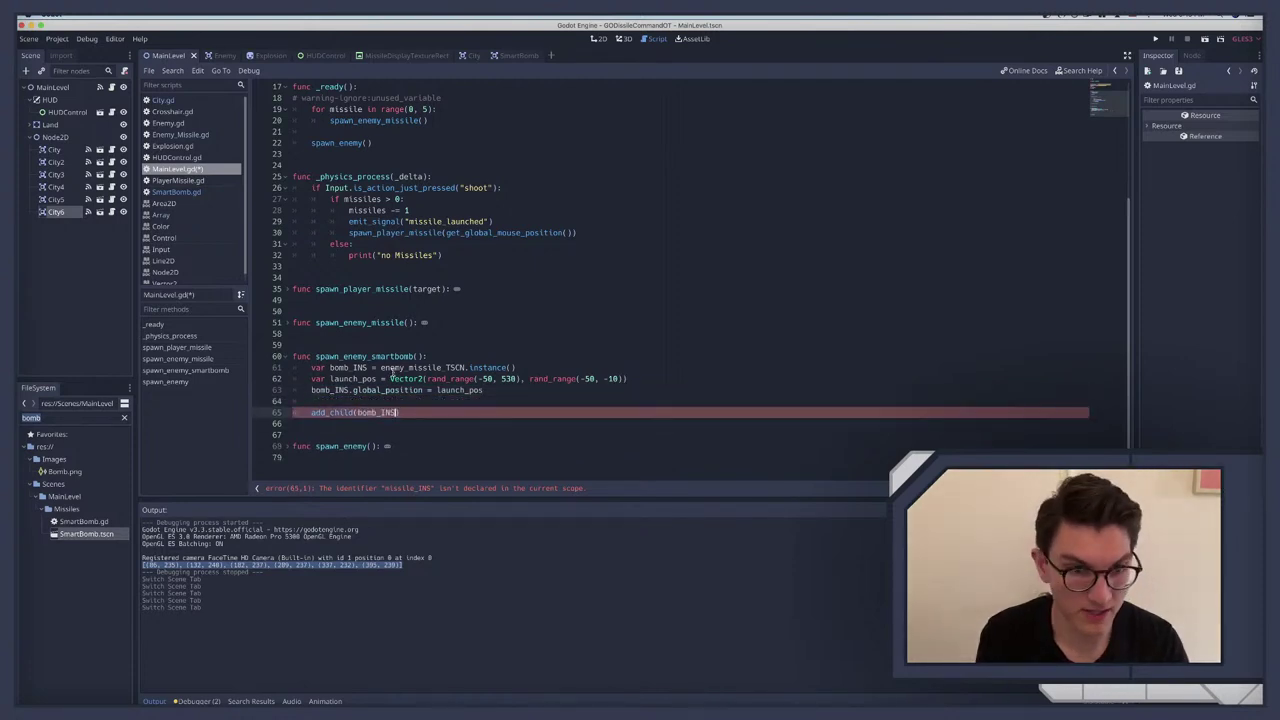
Step: Replace enemy_missile_TSCN on line 61 with the smart bomb scene name via autocomplete
{"action": "double_click", "coordinate": [401, 367]}
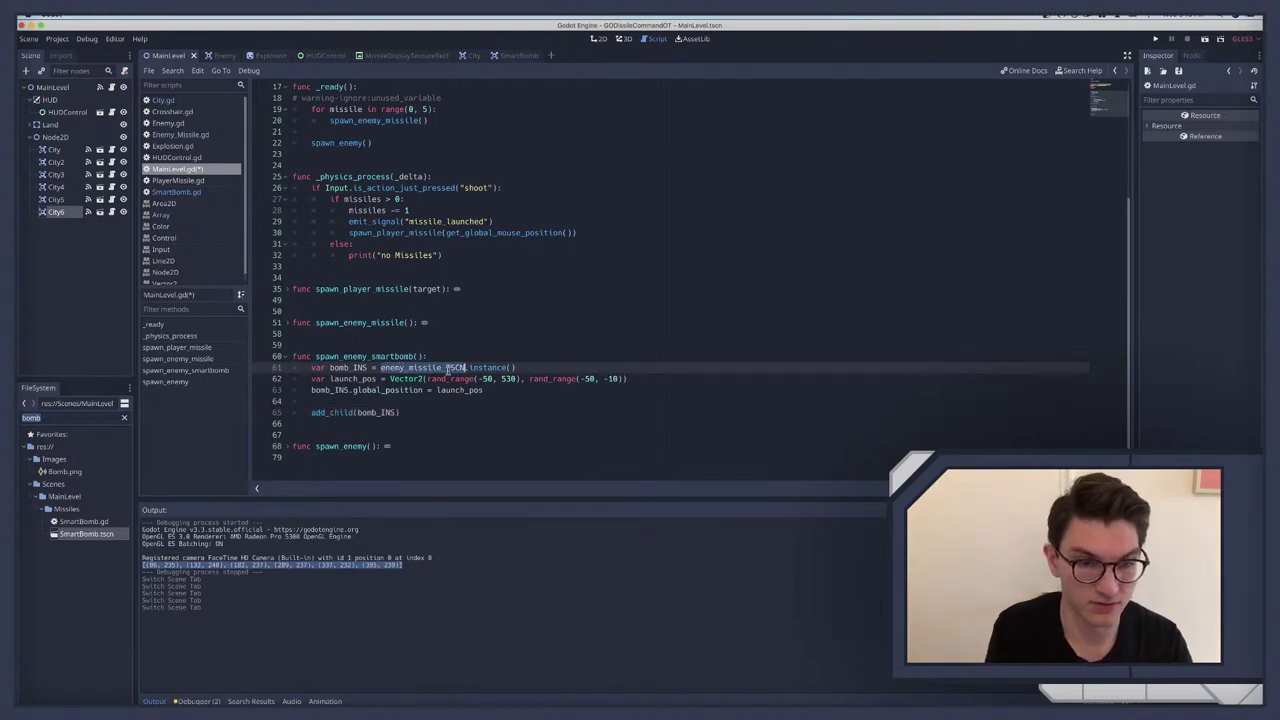
{"action": "type", "text": "enemy"}
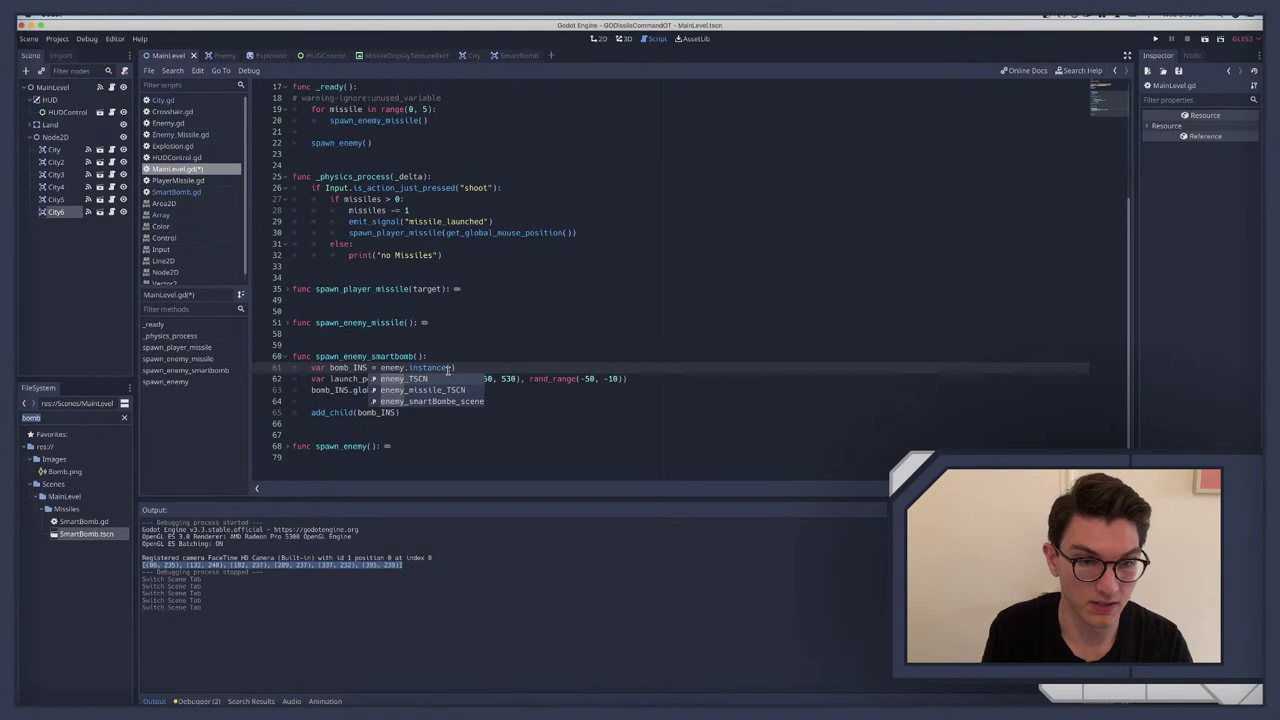
{"action": "key", "text": "Down"}
{"action": "key", "text": "Down"}
{"action": "key", "text": "Return"}
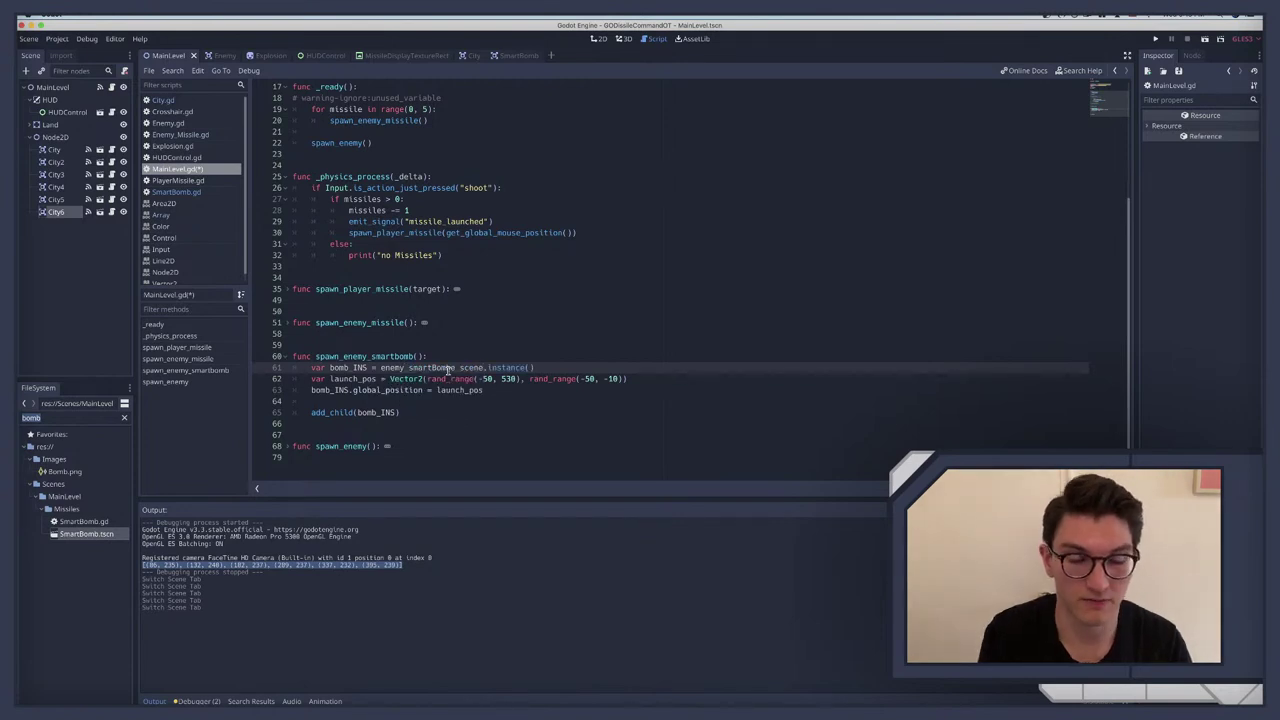
Step: Rename the misspelled scene variable to enemy_smartbomb_TSCN everywhere using Find/Replace
{"action": "double_click", "coordinate": [457, 367]}
{"action": "key", "text": "ctrl+f"}
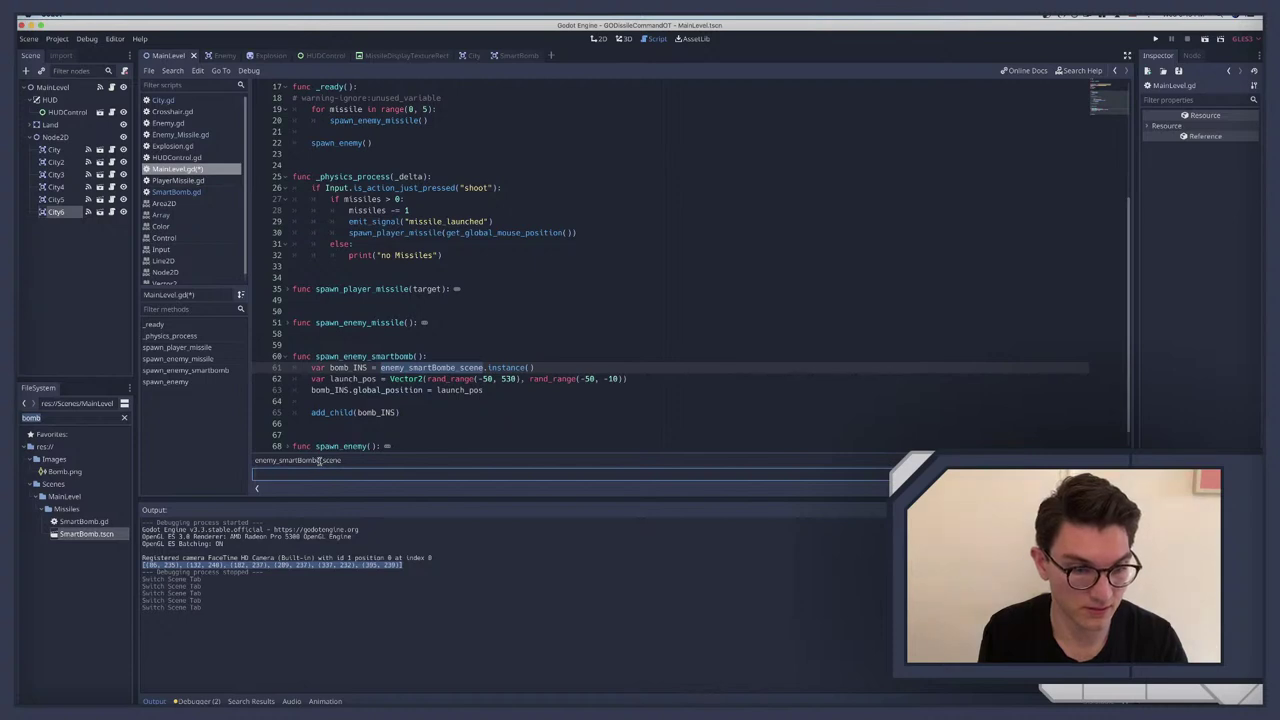
{"action": "left_click", "coordinate": [319, 460]}
{"action": "key", "text": "BackSpace"}
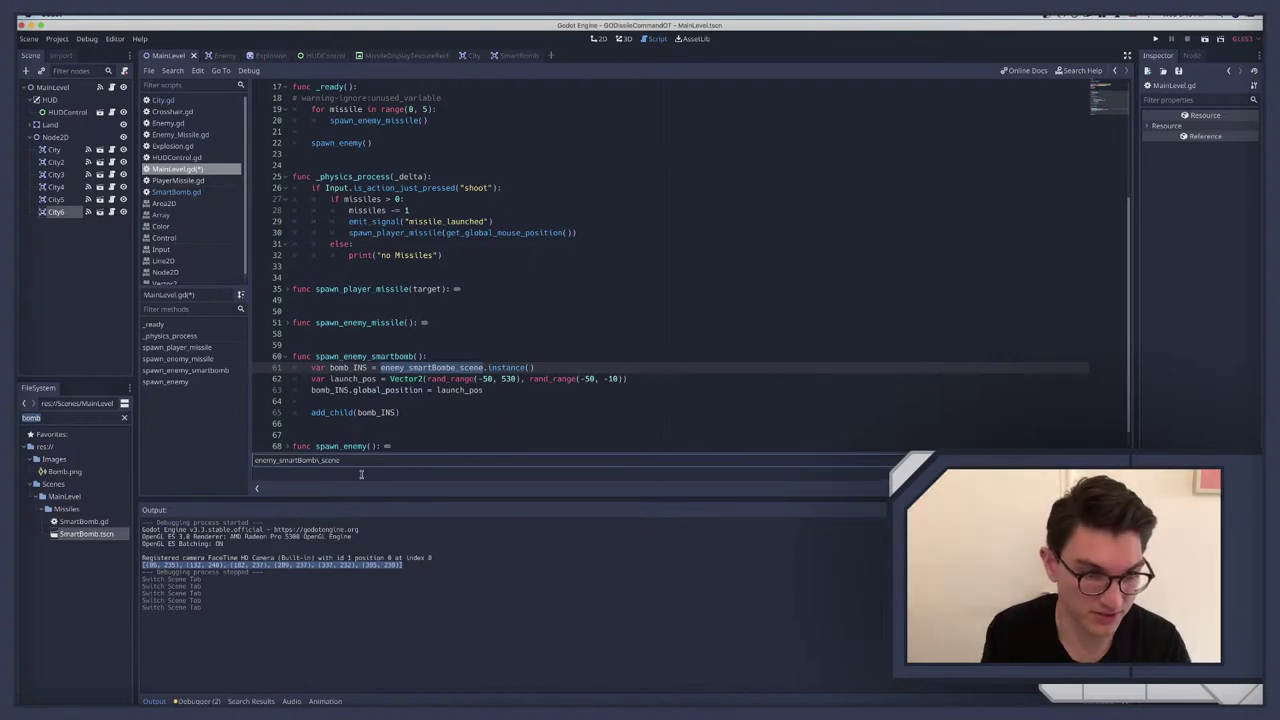
{"action": "key", "text": "BackSpace"}
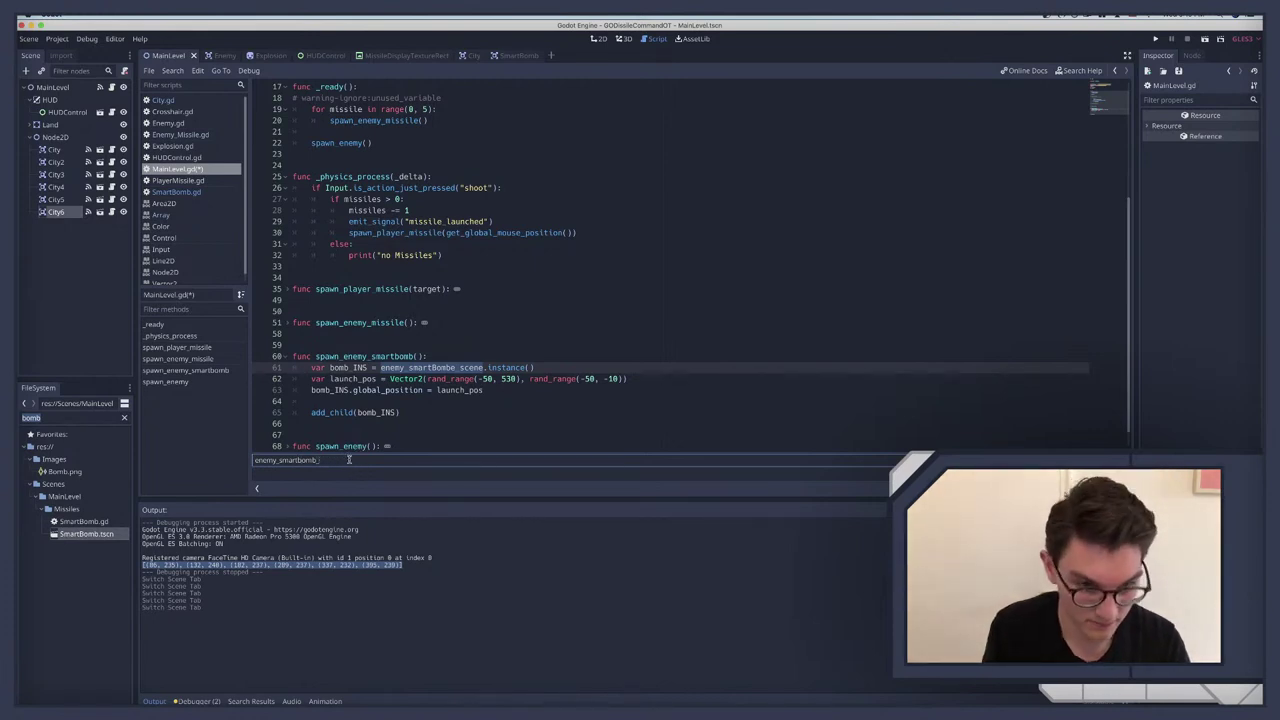
{"action": "double_click", "coordinate": [348, 459]}
{"action": "key", "text": "ctrl+c"}
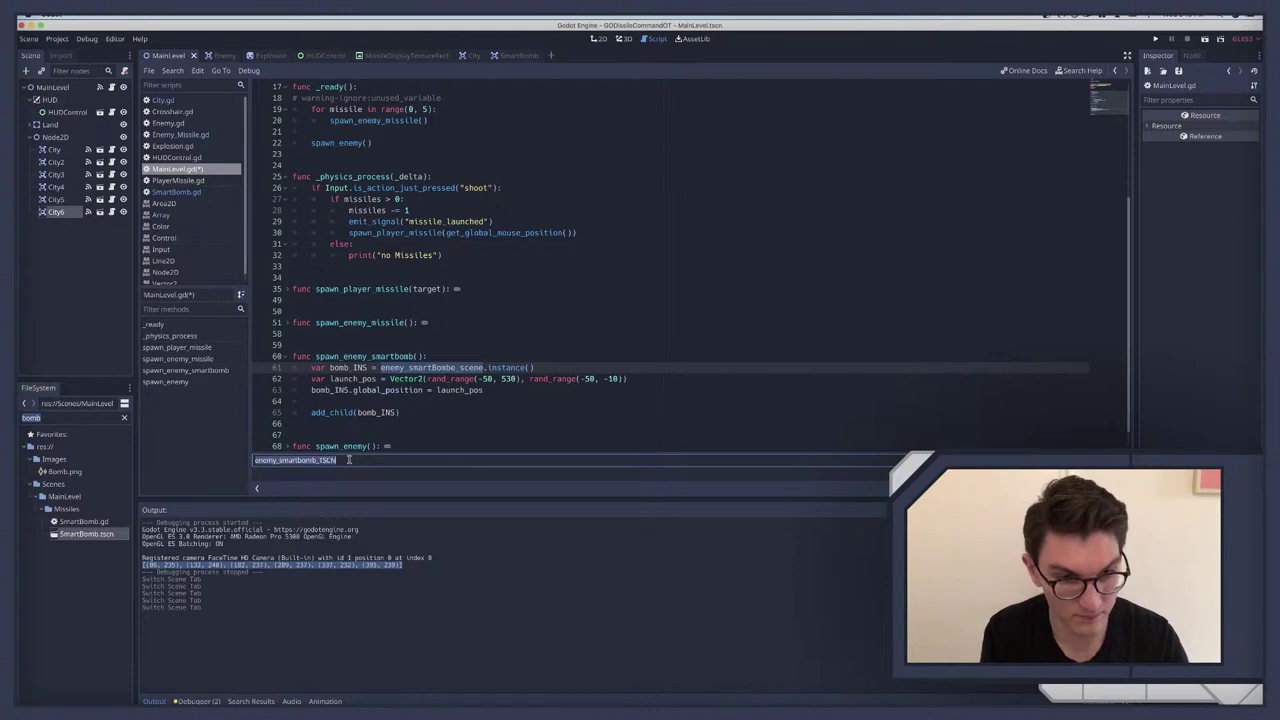
{"action": "double_click", "coordinate": [433, 368]}
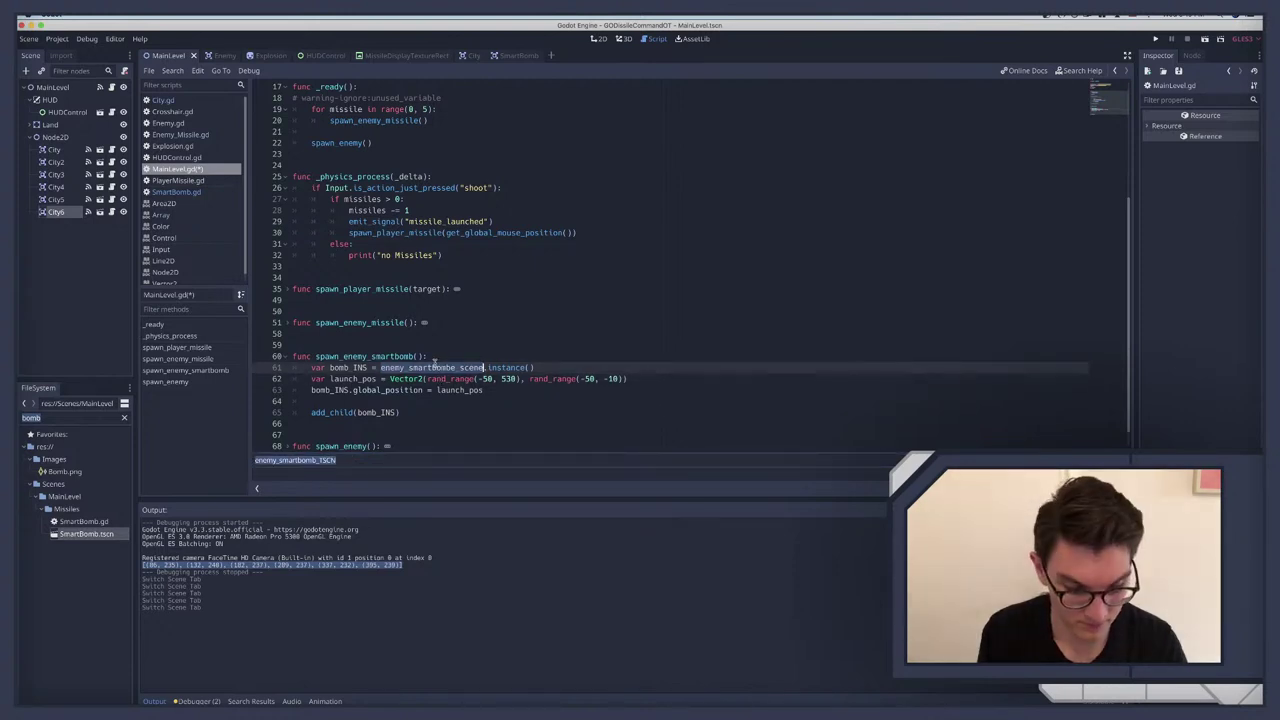
{"action": "key", "text": "ctrl+r"}
{"action": "left_click", "coordinate": [327, 478]}
{"action": "key", "text": "ctrl+v"}
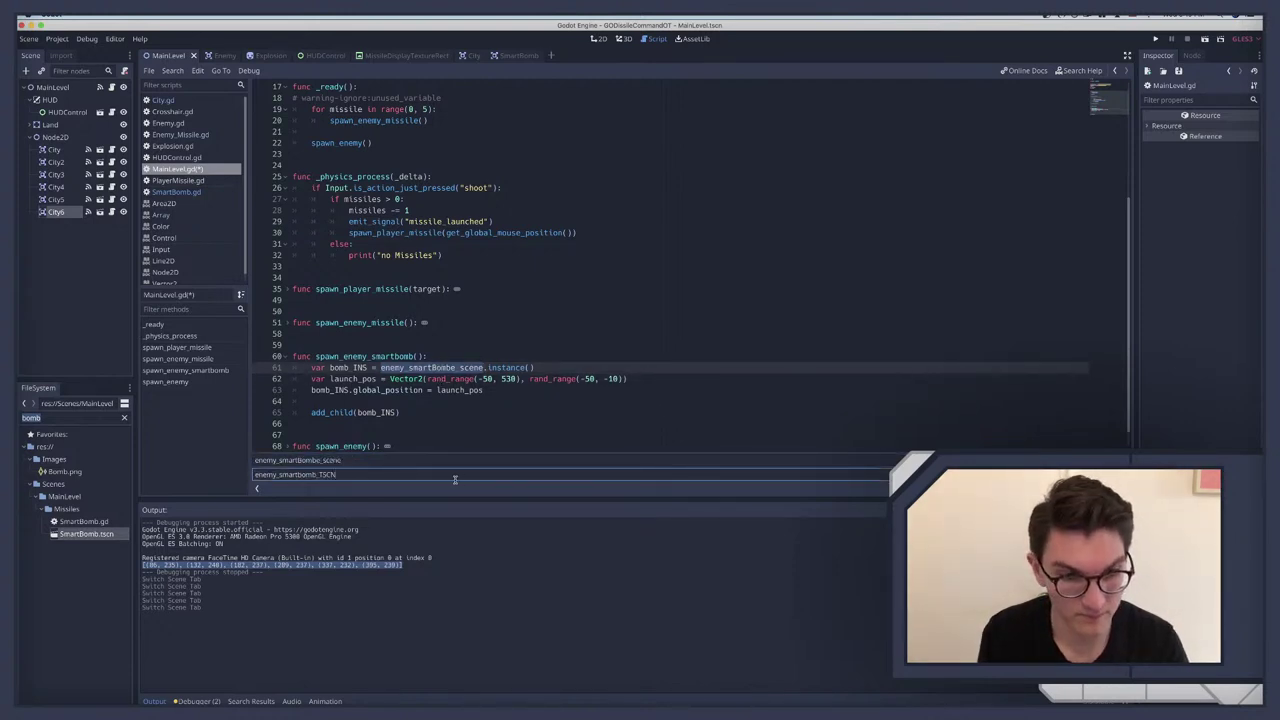
{"action": "key", "text": "Return"}
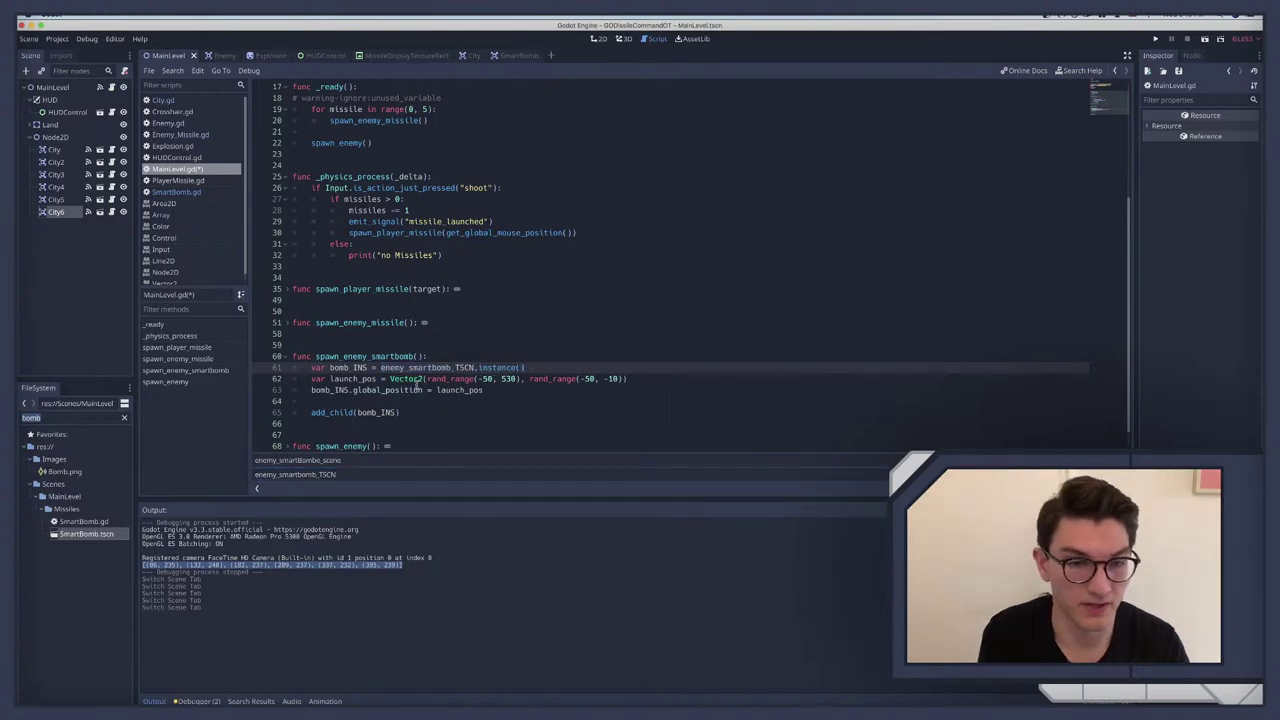
Step: Assign the random Vector2 directly to global_position and delete the leftover launch_pos line
{"action": "left_click", "coordinate": [421, 390]}
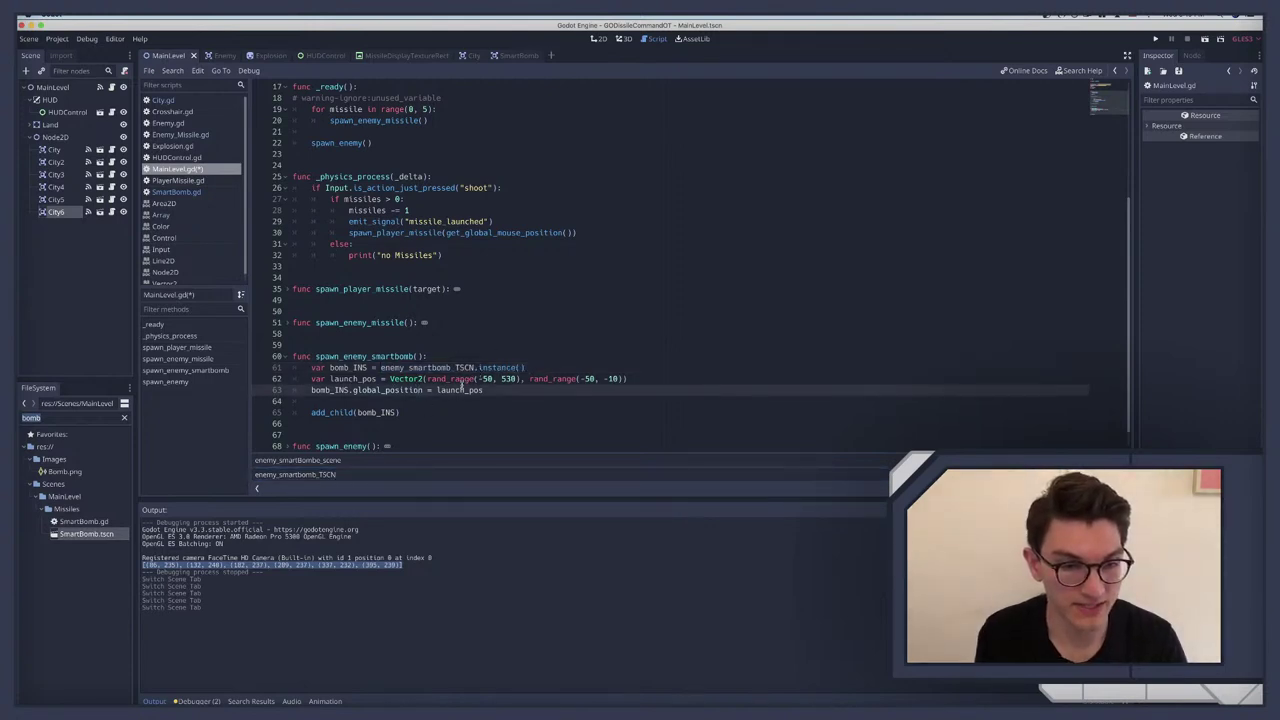
{"action": "left_click_drag", "start_coordinate": [332, 379], "coordinate": [657, 380]}
{"action": "left_click_drag", "start_coordinate": [389, 379], "coordinate": [636, 379]}
{"action": "key", "text": "ctrl+c"}
{"action": "key", "text": "BackSpace"}
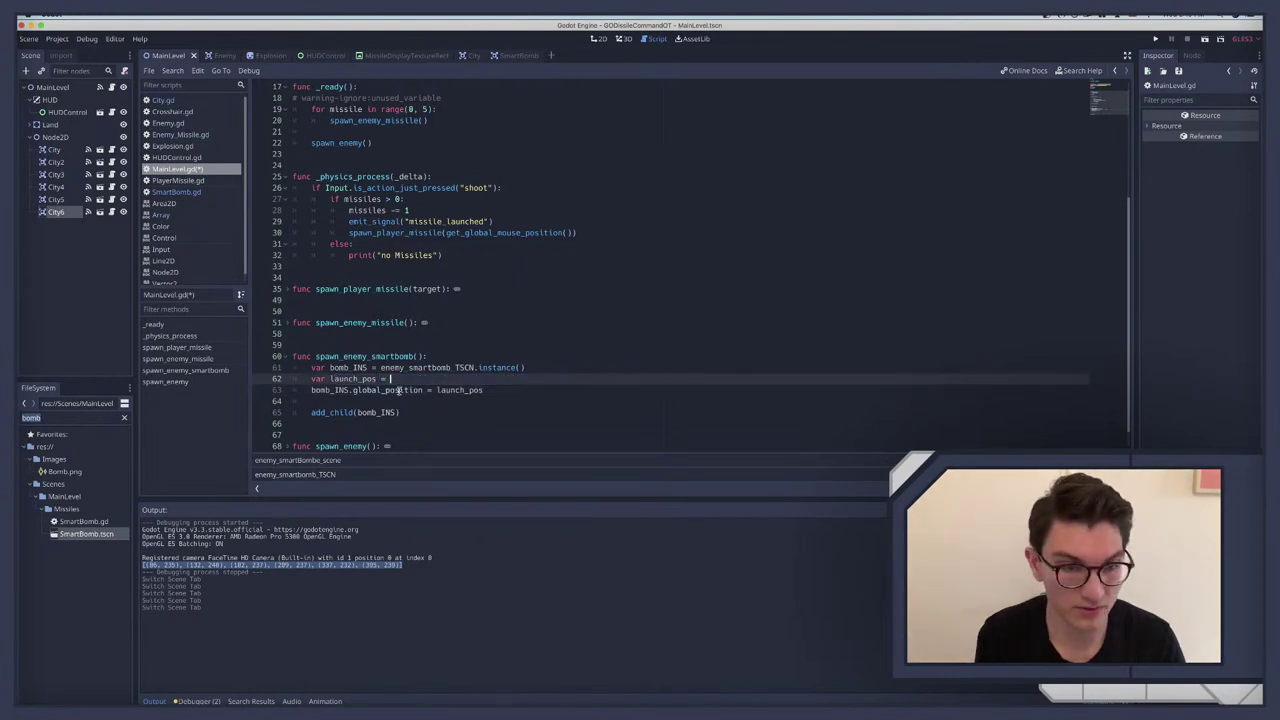
{"action": "double_click", "coordinate": [437, 390]}
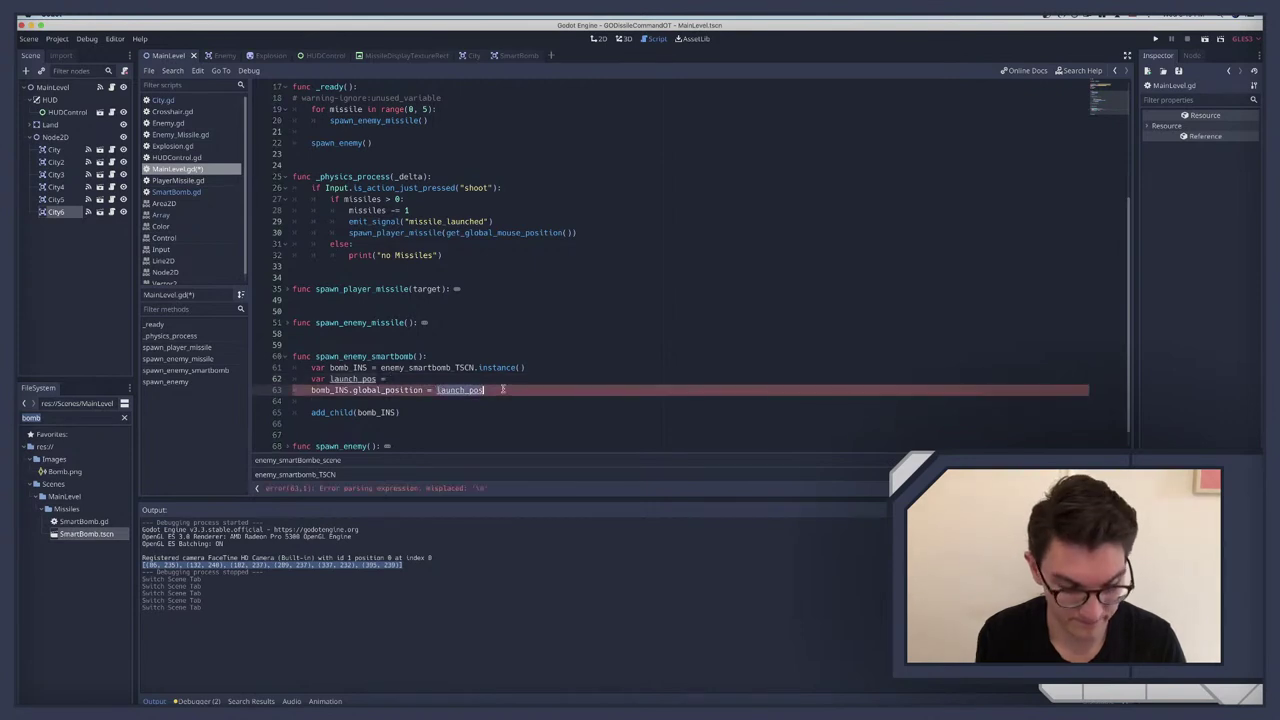
{"action": "key", "text": "ctrl+v"}
{"action": "left_click_drag", "start_coordinate": [372, 379], "coordinate": [256, 378]}
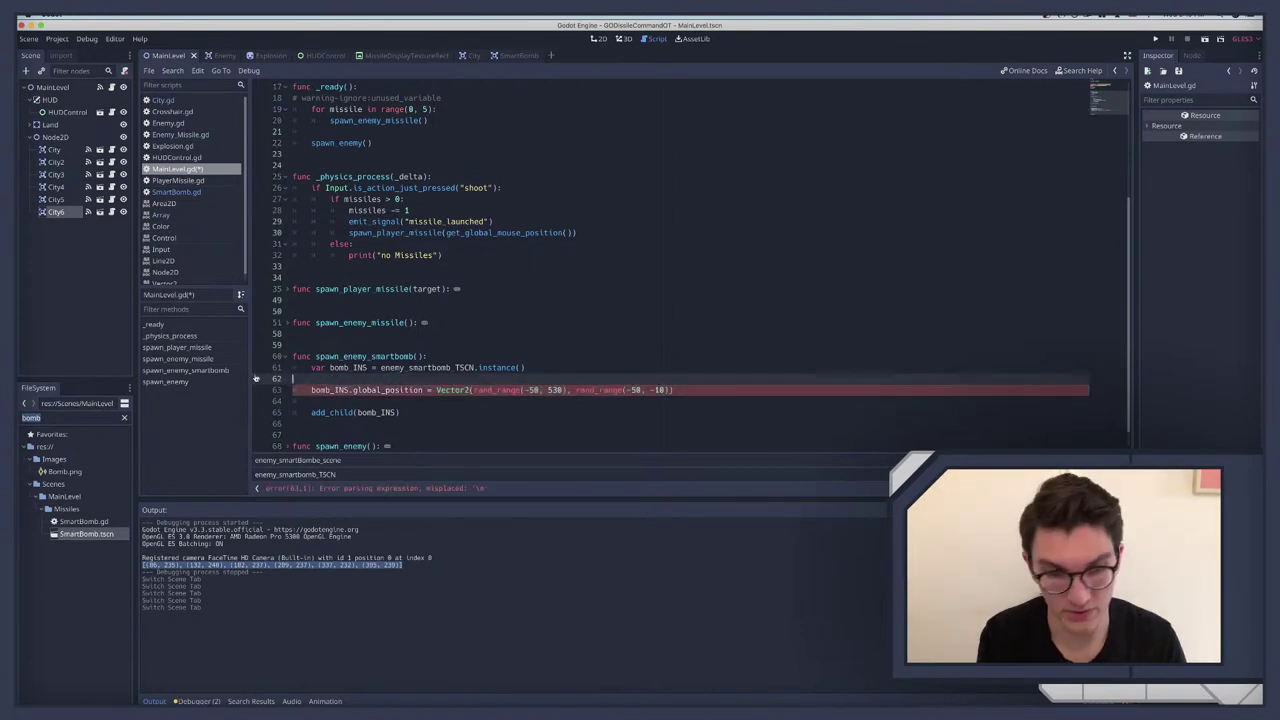
{"action": "key", "text": "BackSpace"}
{"action": "key", "text": "BackSpace"}
{"action": "left_click", "coordinate": [358, 387]}
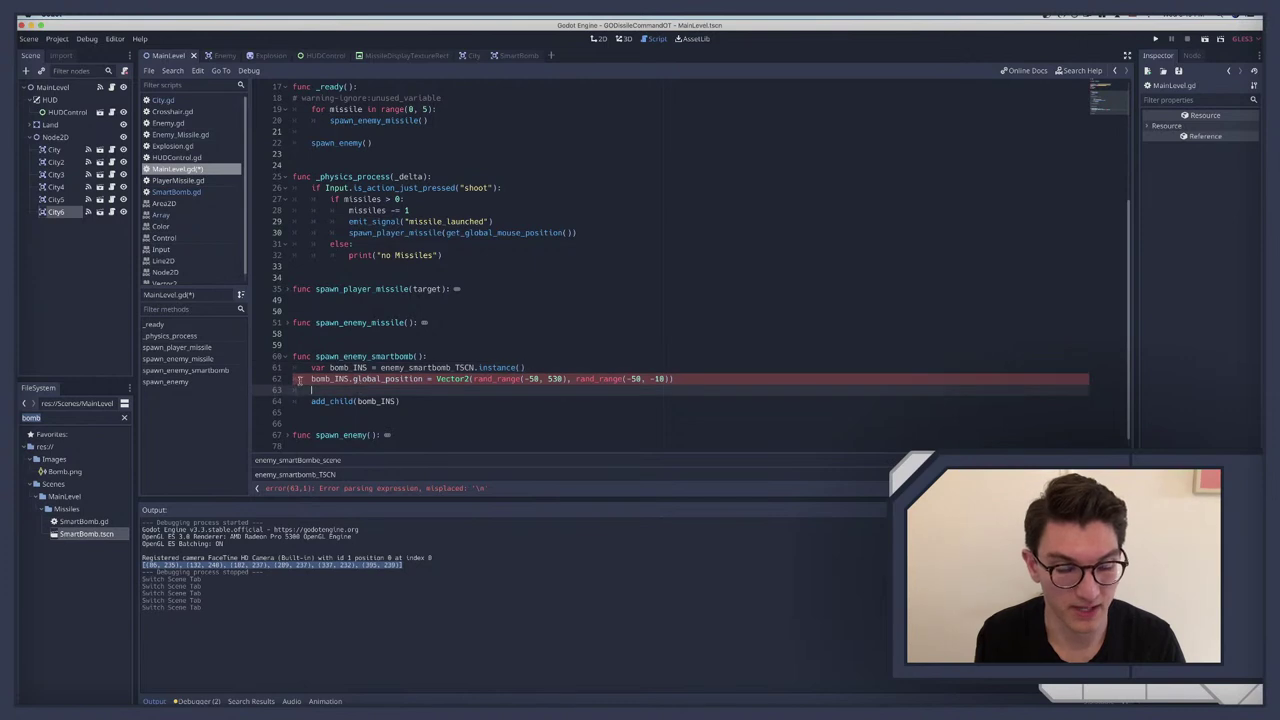
{"action": "key", "text": "BackSpace"}
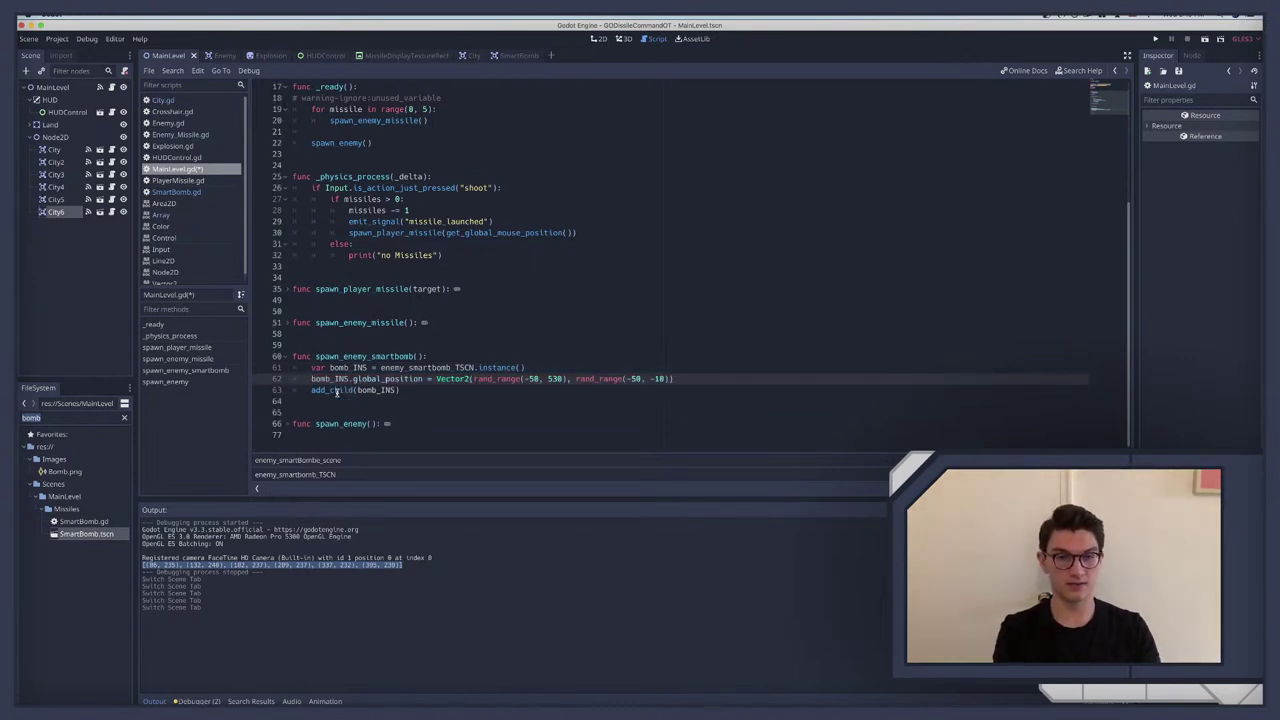
{"action": "scroll", "coordinate": [340, 380], "scroll_direction": "up", "scroll_amount": 6}
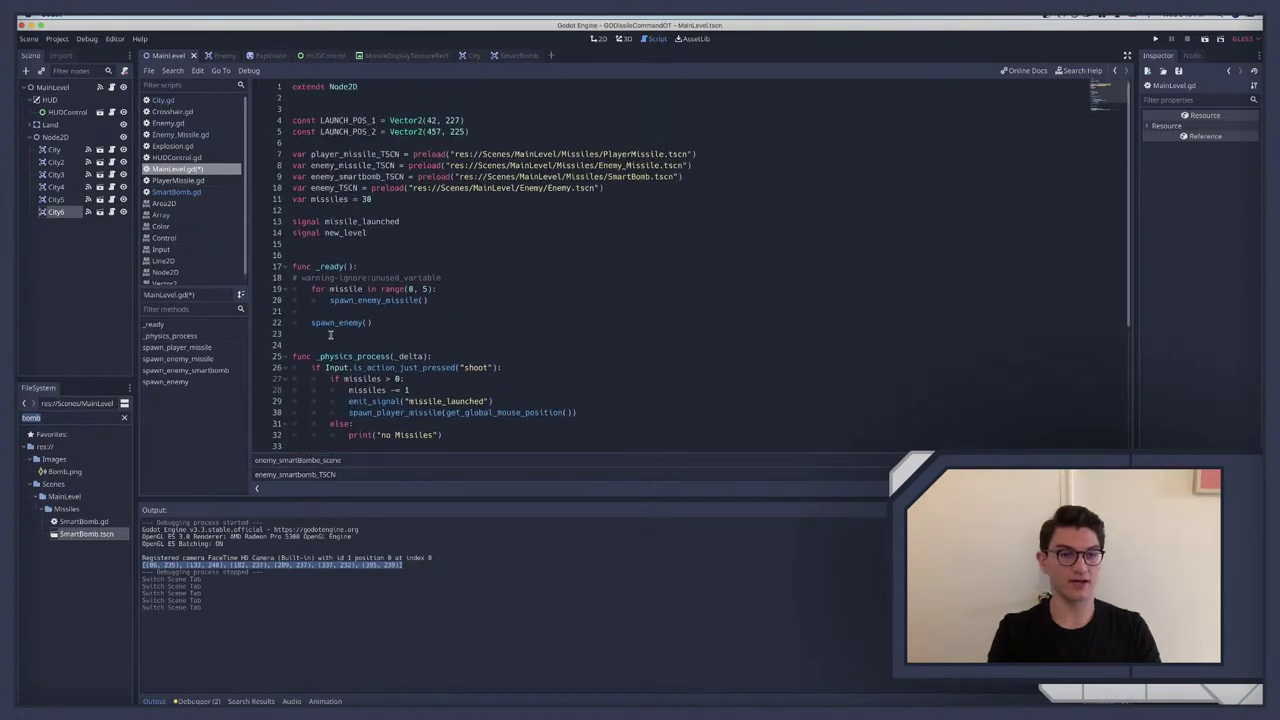
Step: Call spawn_enemy_smartbomb() inside _ready's for loop and run the game, which errors at SmartBomb.gd line 28
{"action": "left_click", "coordinate": [446, 289]}
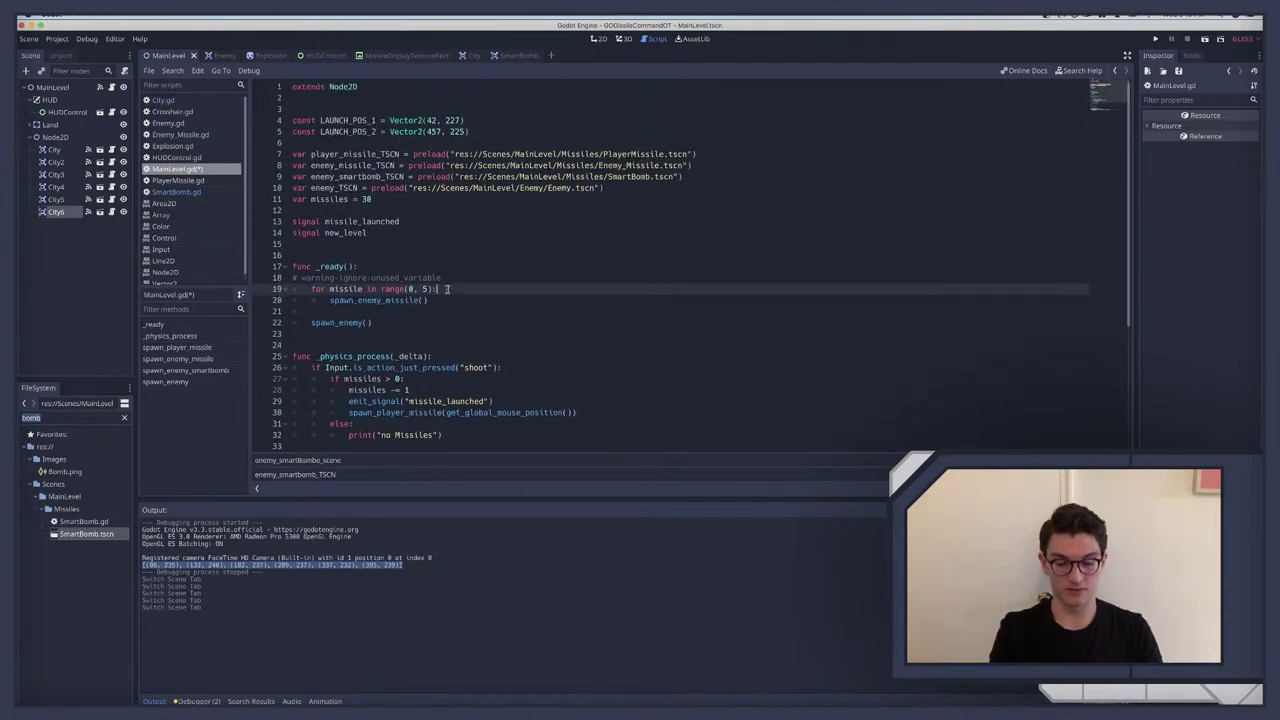
{"action": "key", "text": "Return"}
{"action": "type", "text": "spawn"}
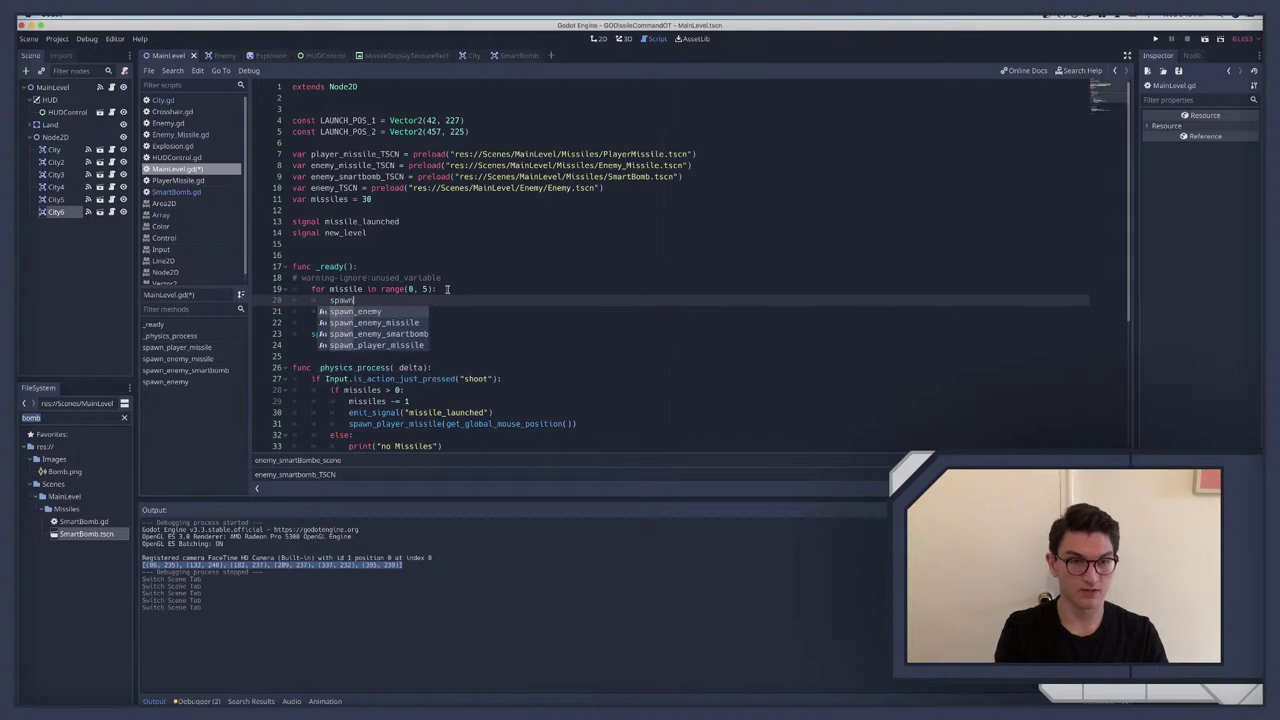
{"action": "key", "text": "Down"}
{"action": "key", "text": "Down"}
{"action": "key", "text": "Return"}
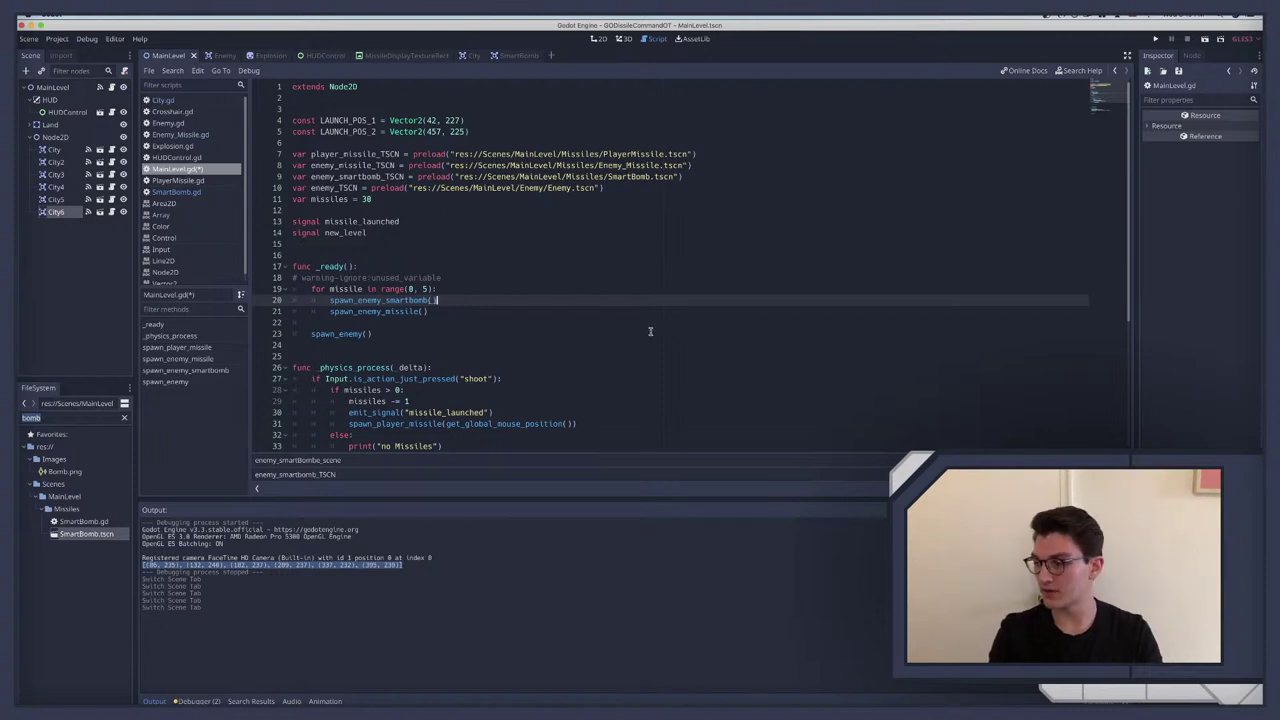
{"action": "key", "text": "super+b"}
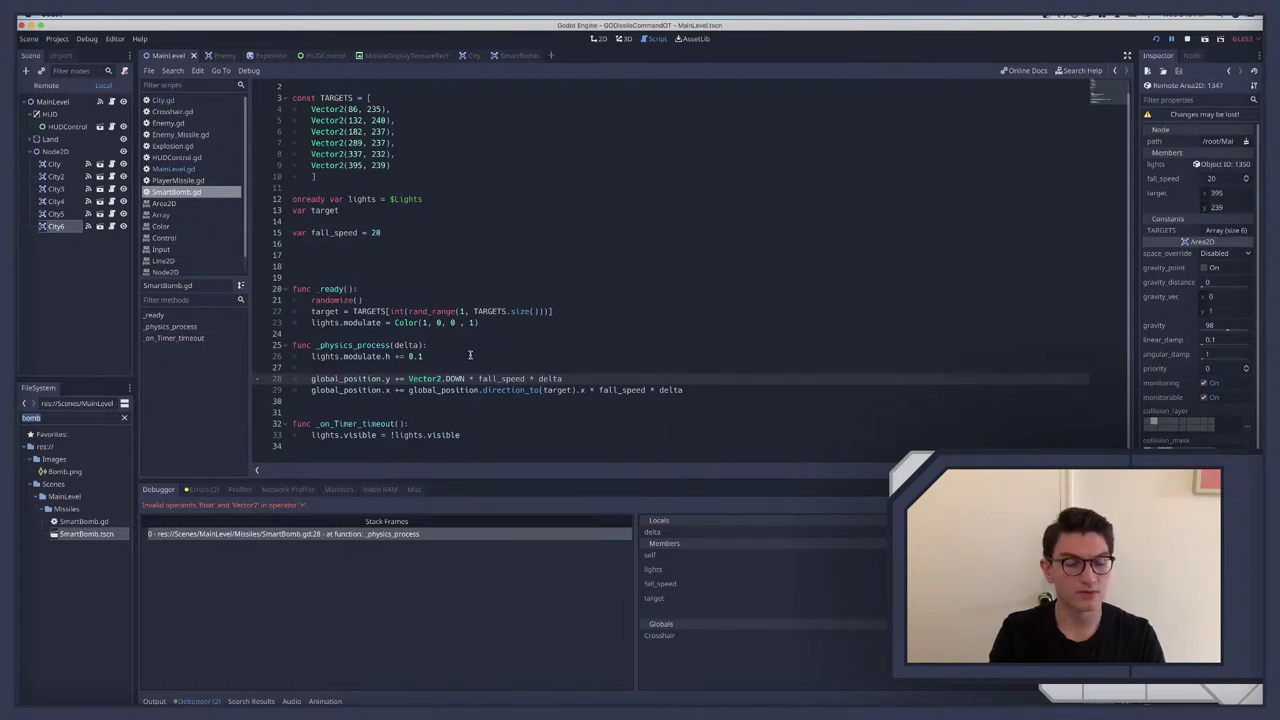
Step: Remove 'Vector2.DOWN * ' from line 28 so it reads global_position.y += fall_speed * delta, then run
{"action": "left_click", "coordinate": [406, 391]}
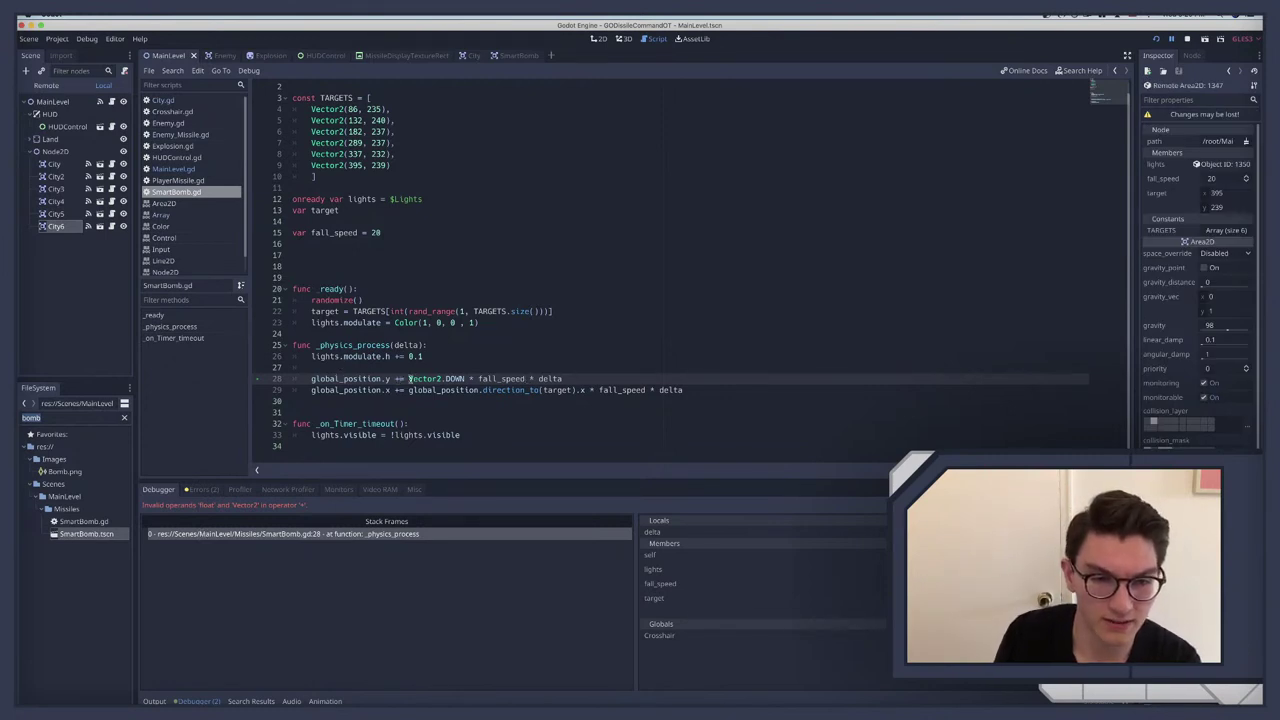
{"action": "left_click_drag", "start_coordinate": [408, 378], "coordinate": [564, 379]}
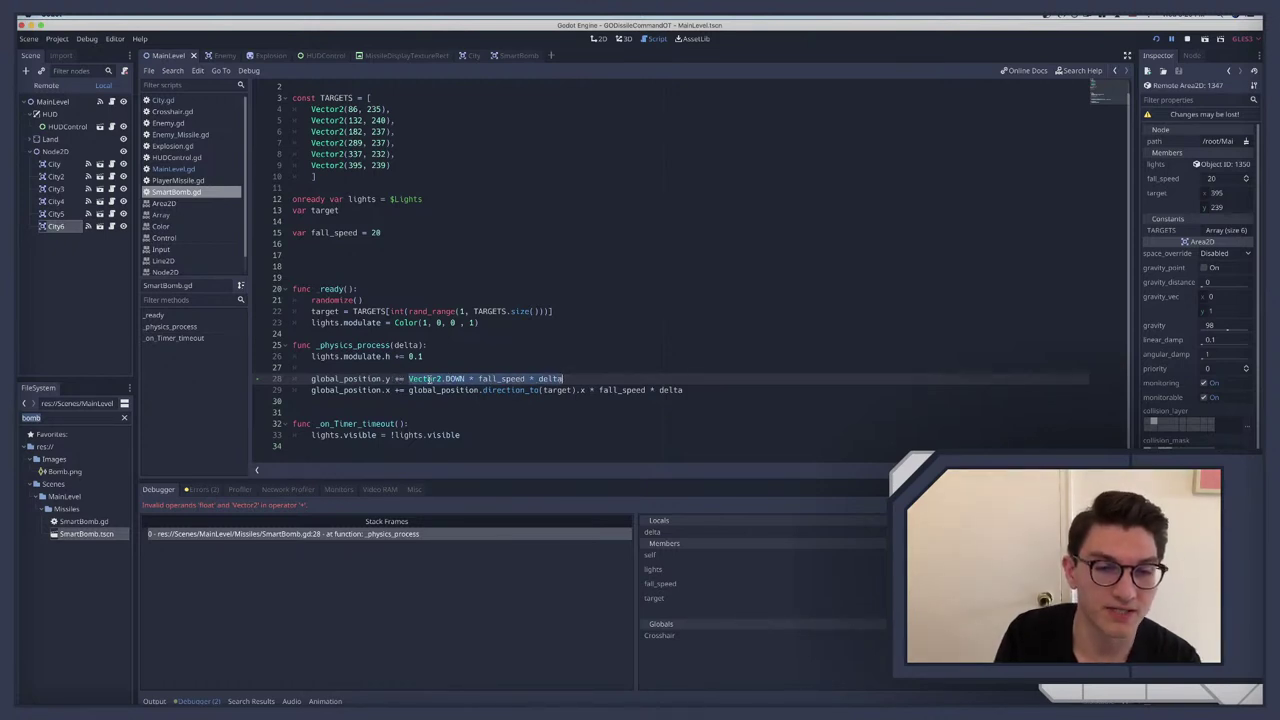
{"action": "double_click", "coordinate": [427, 379]}
{"action": "left_click", "coordinate": [407, 379]}
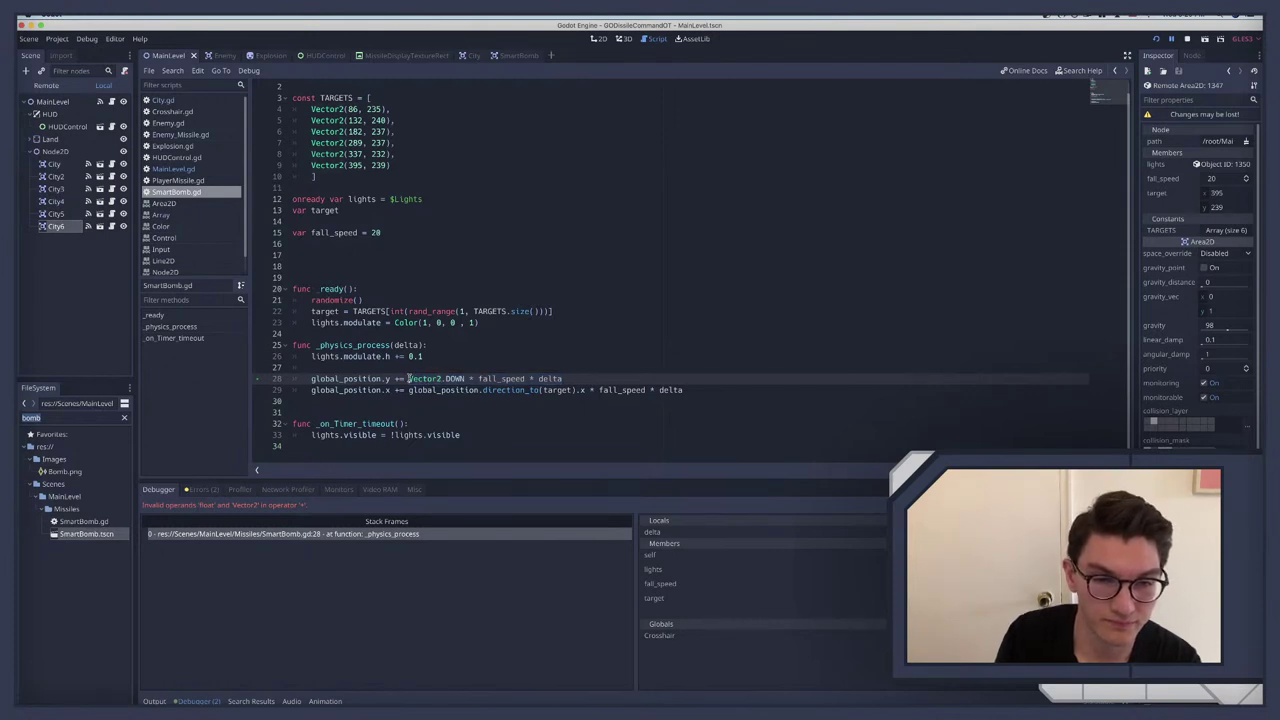
{"action": "left_click_drag", "start_coordinate": [407, 379], "coordinate": [478, 379]}
{"action": "key", "text": "BackSpace"}
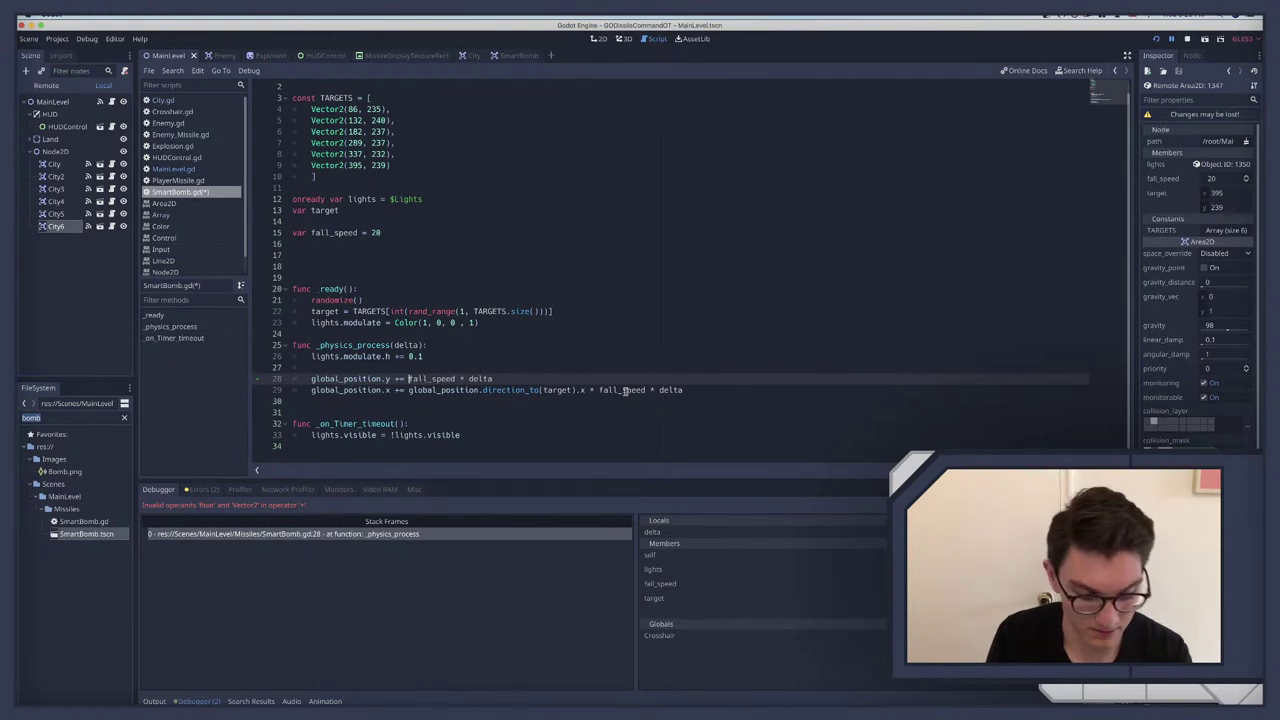
{"action": "key", "text": "super+b"}
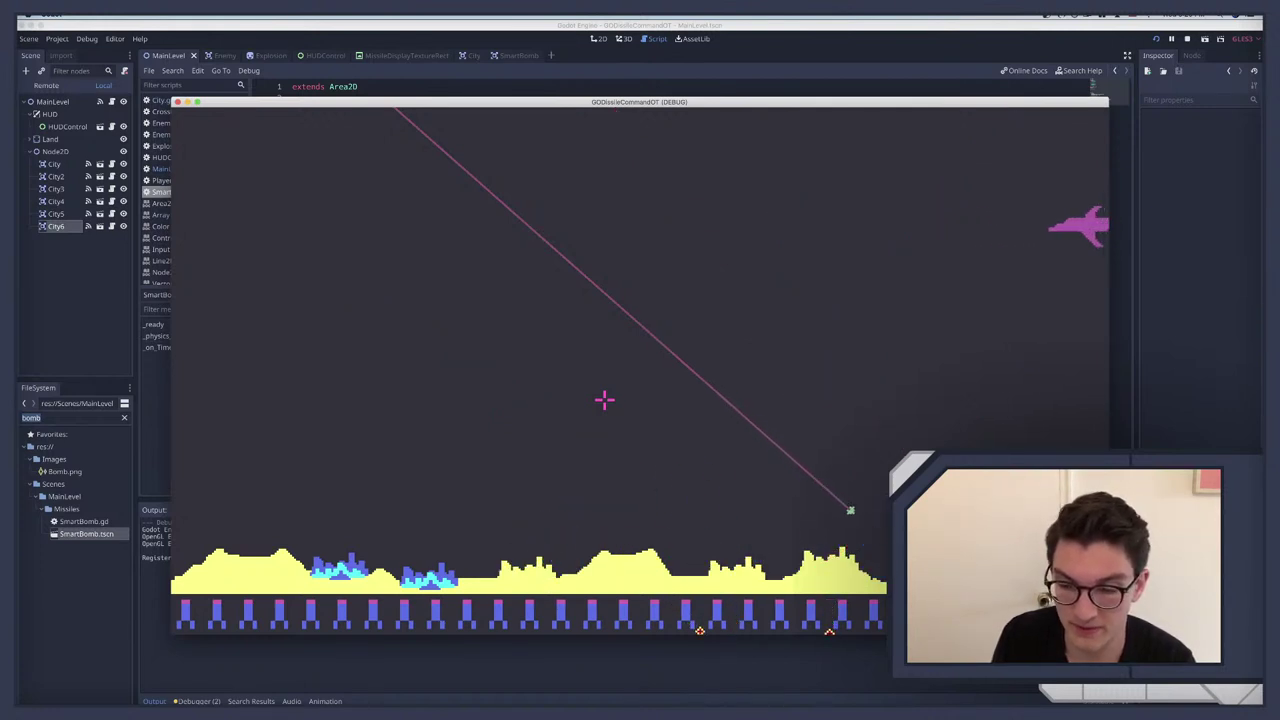
Step: Stop the game, switch to the SmartBomb scene, and delete the _on_Timer_timeout function
{"action": "key", "text": "super+period"}
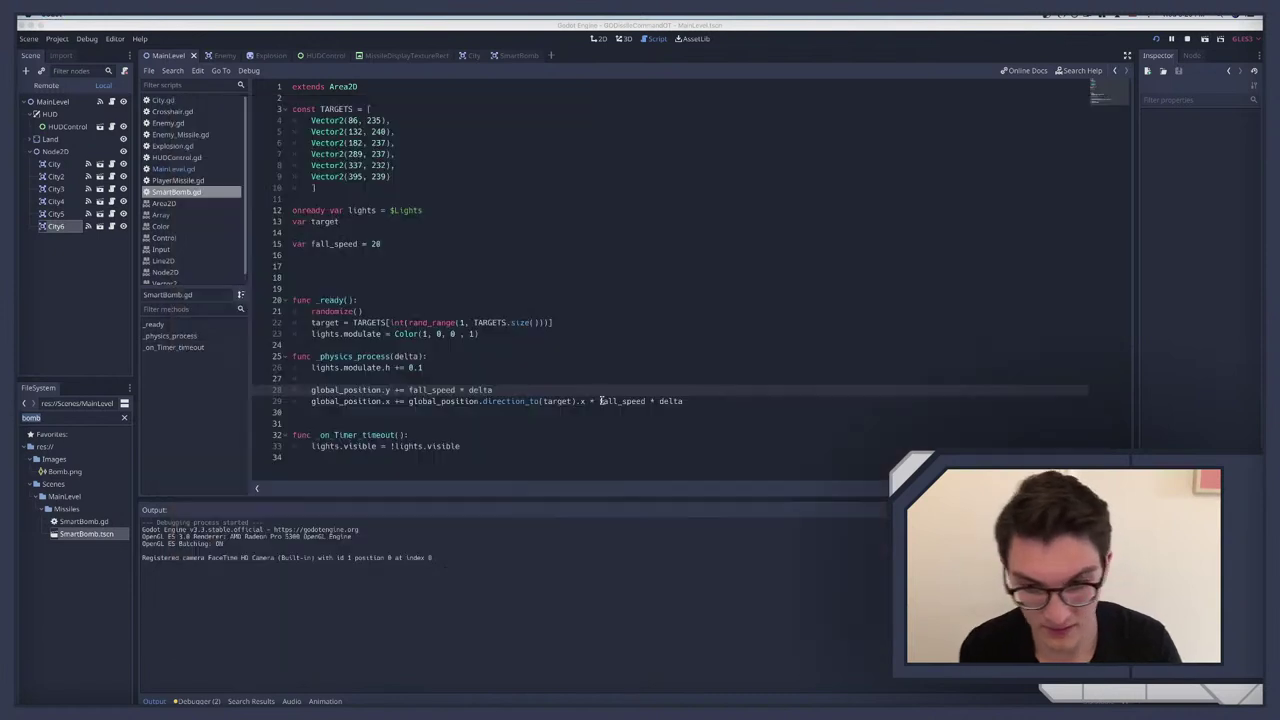
{"action": "left_click", "coordinate": [512, 55]}
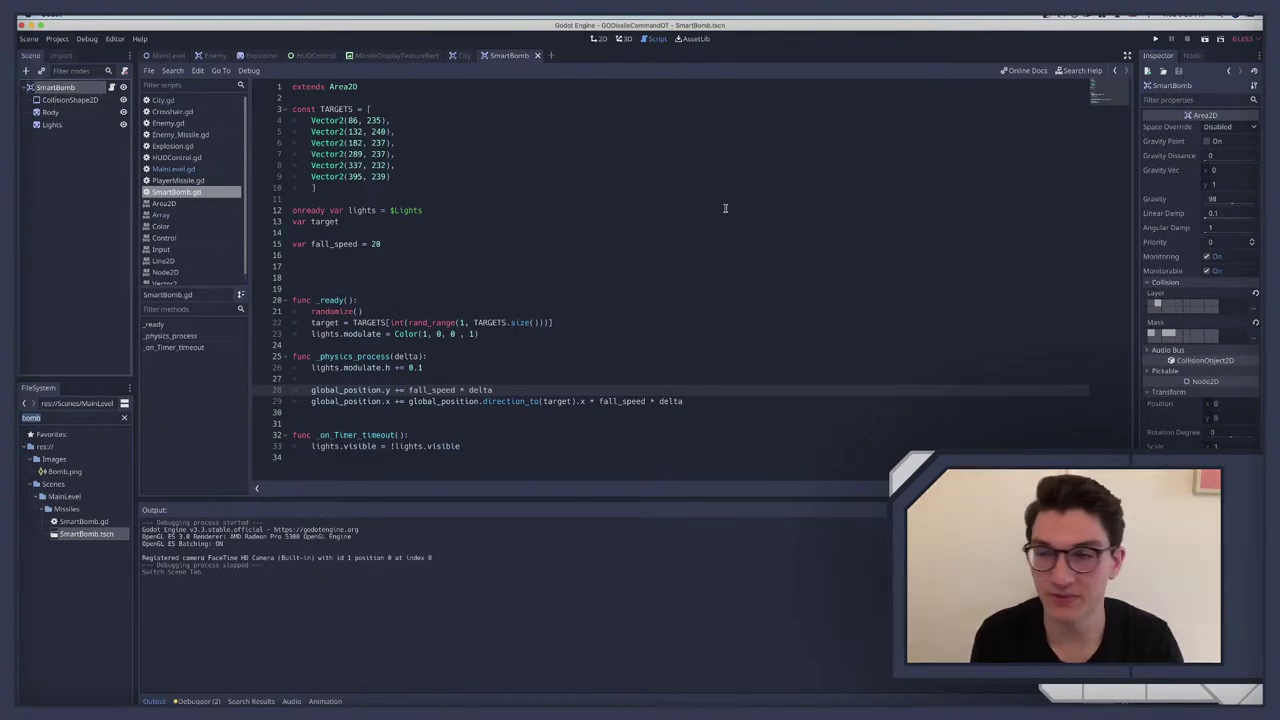
{"action": "left_click_drag", "start_coordinate": [474, 446], "coordinate": [248, 433]}
{"action": "key", "text": "BackSpace"}
{"action": "key", "text": "BackSpace"}
{"action": "key", "text": "BackSpace"}
{"action": "key", "text": "BackSpace"}
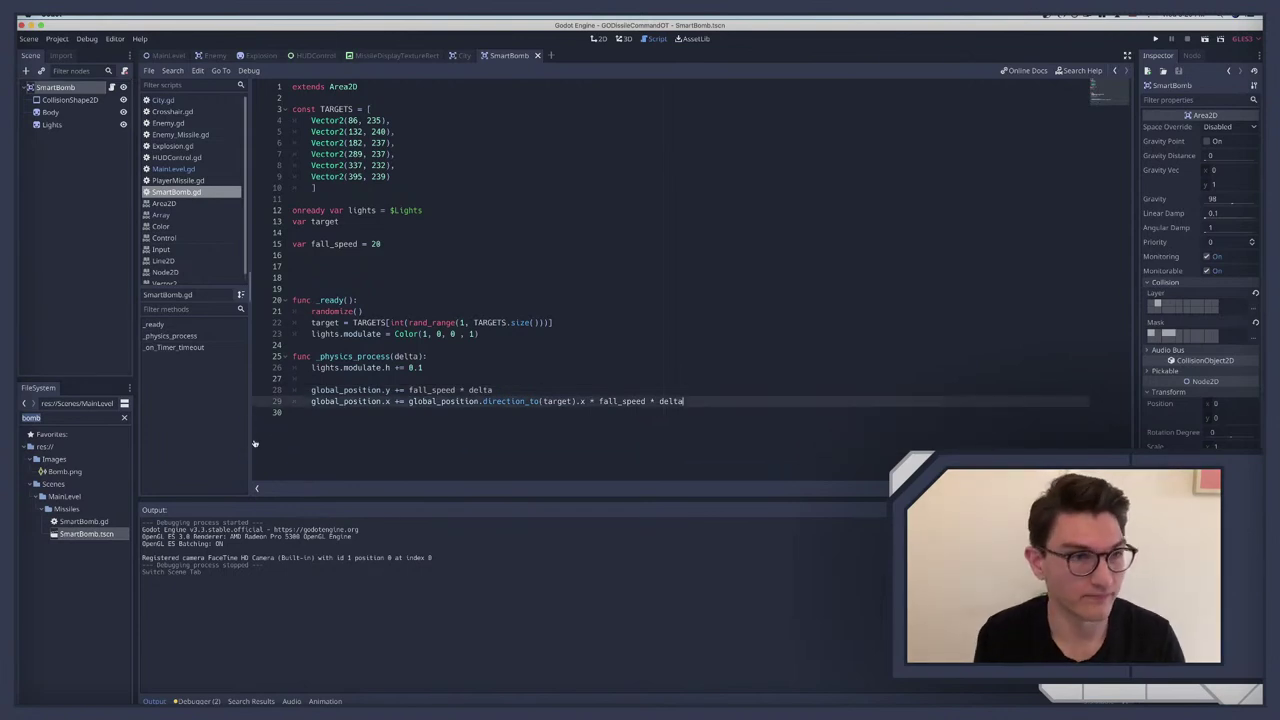
Step: Connect SmartBomb's area_entered and body_entered signals to the script from the Node tab
{"action": "left_click", "coordinate": [1191, 56]}
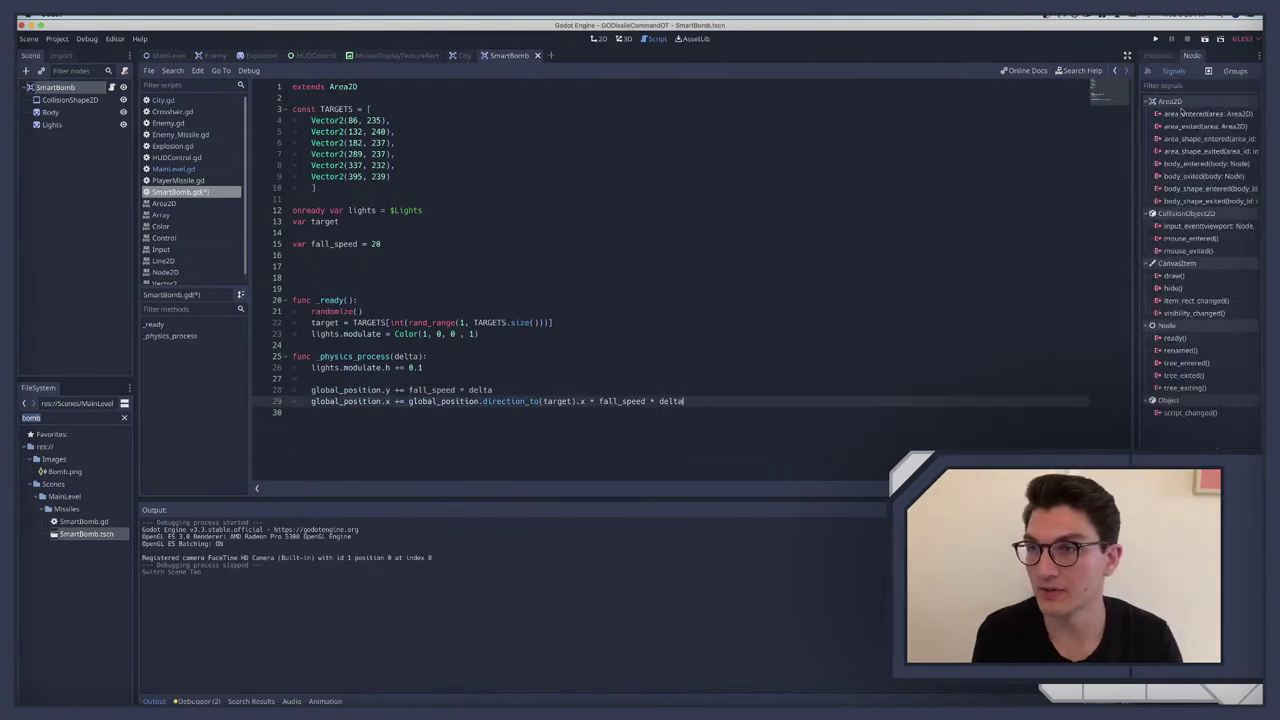
{"action": "double_click", "coordinate": [1189, 120]}
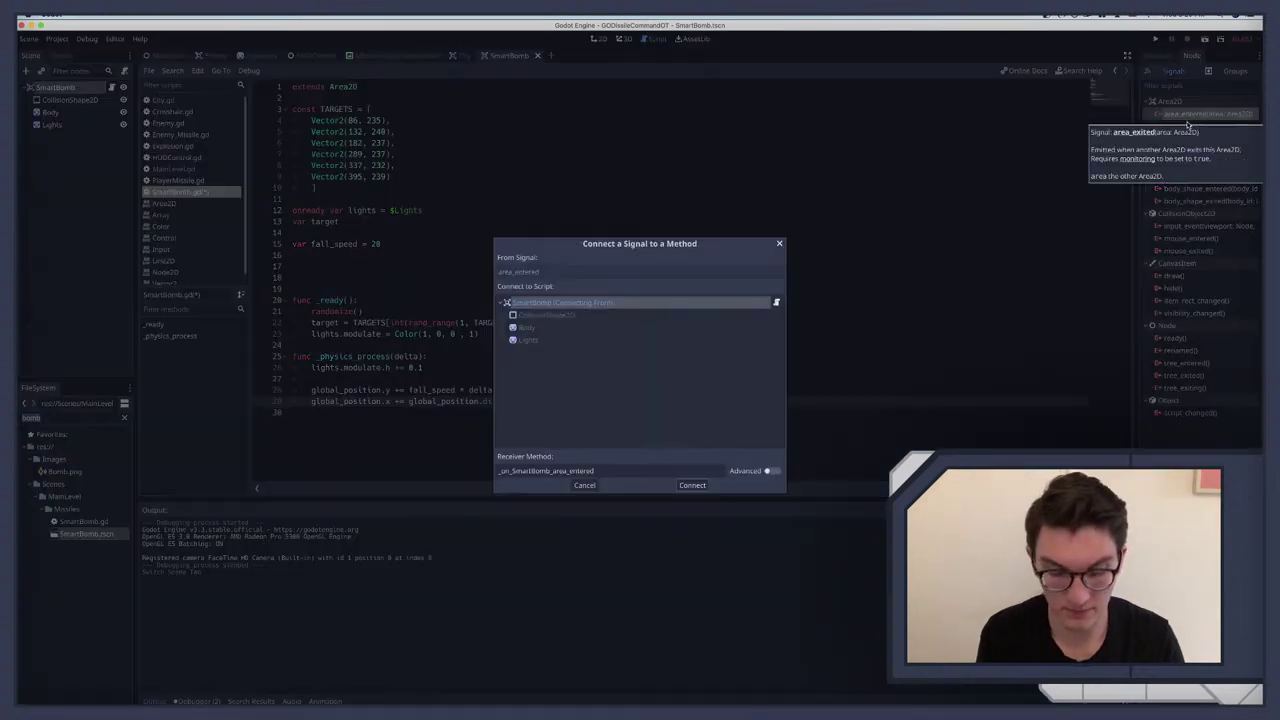
{"action": "key", "text": "Return"}
{"action": "key", "text": "alt+1"}
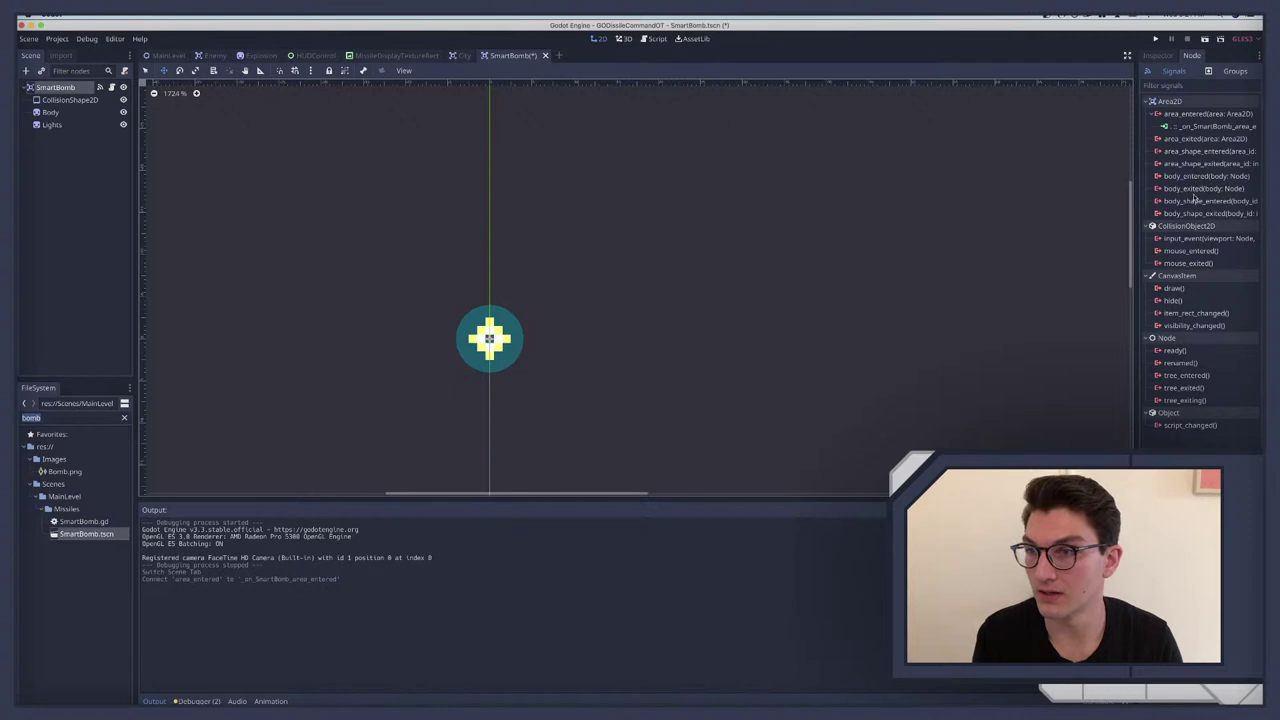
{"action": "left_click", "coordinate": [1193, 176]}
{"action": "double_click", "coordinate": [1193, 176]}
{"action": "key", "text": "Return"}
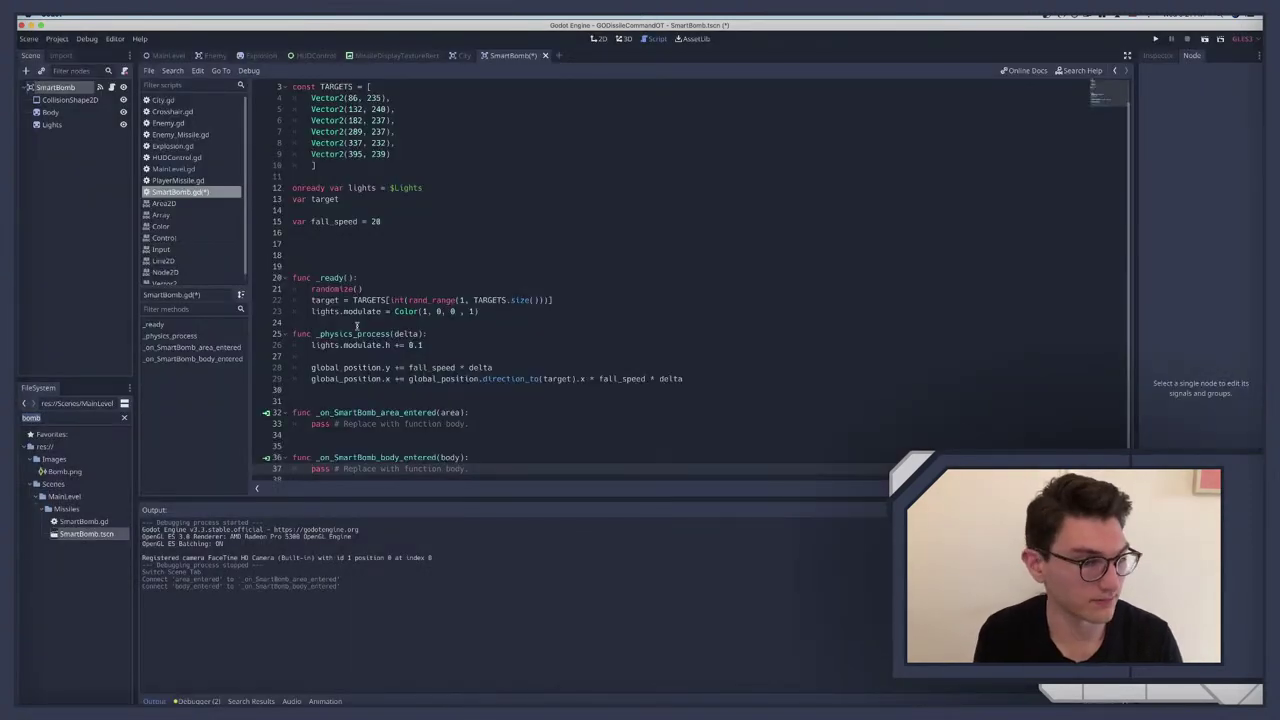
Step: Replace the placeholder lines in both area and body handlers with die() calls
{"action": "scroll", "coordinate": [355, 326], "scroll_direction": "down", "scroll_amount": 1}
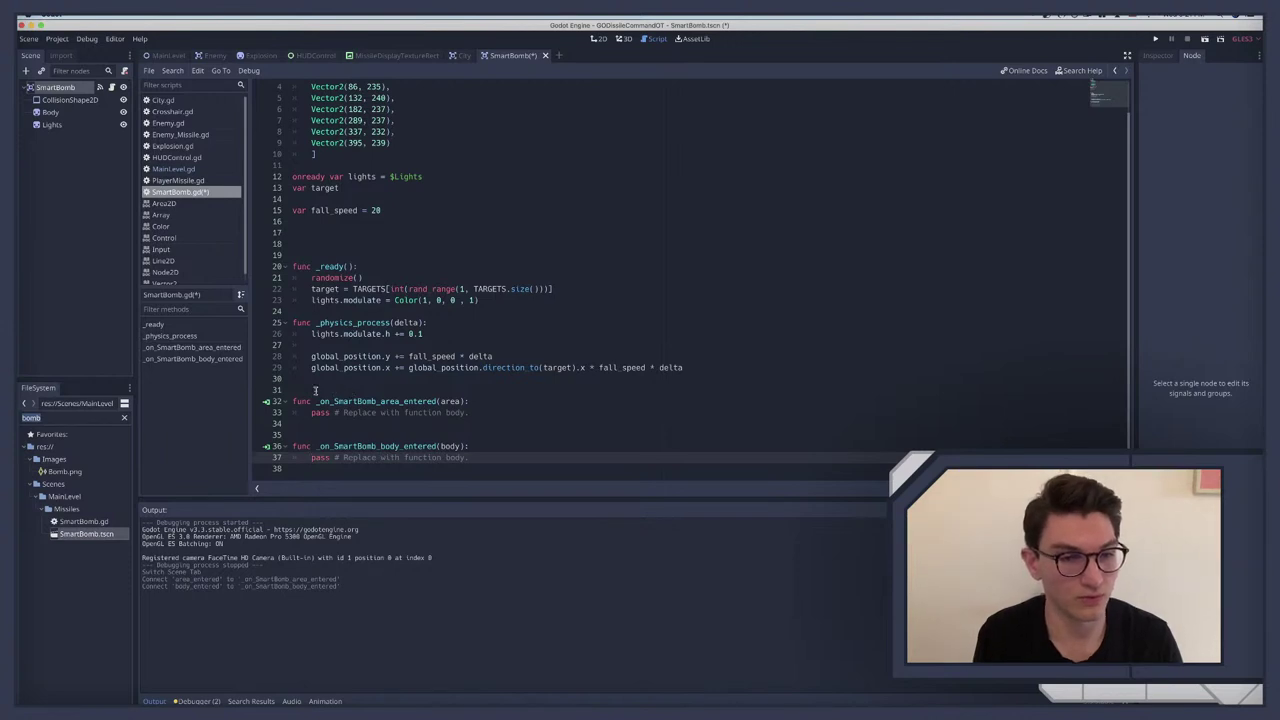
{"action": "left_click_drag", "start_coordinate": [310, 412], "coordinate": [470, 412]}
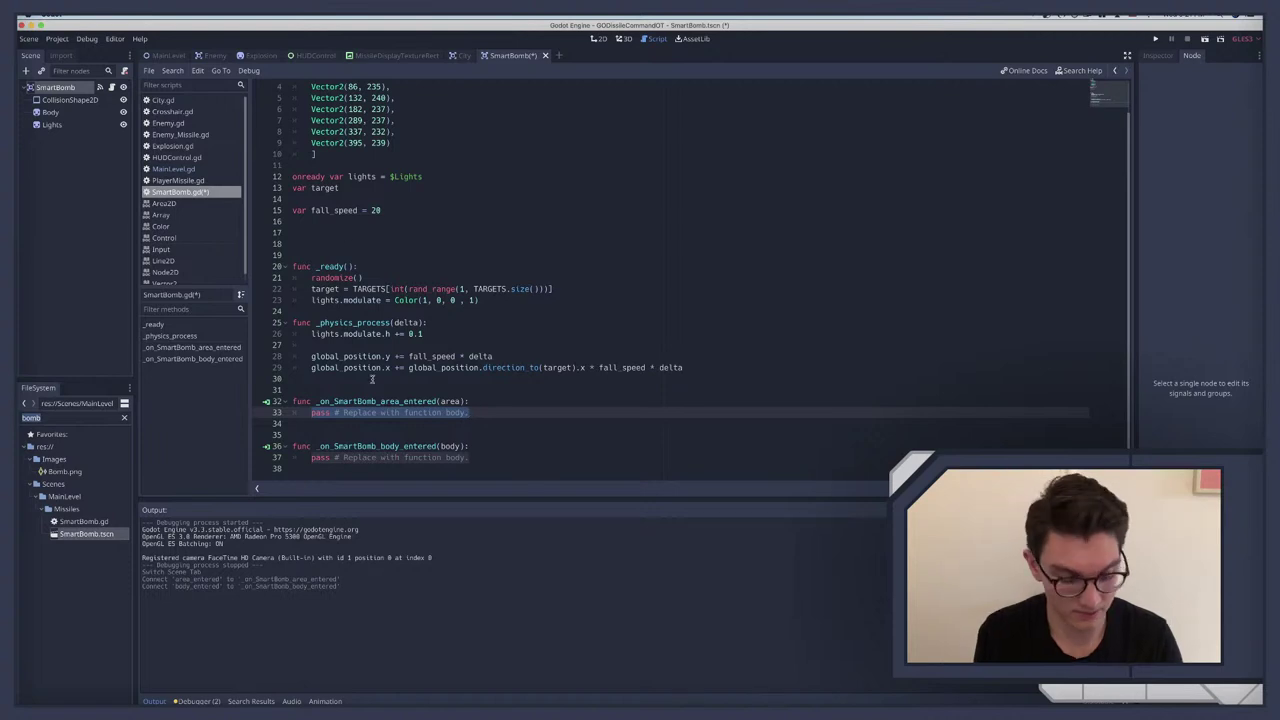
{"action": "type", "text": "die()"}
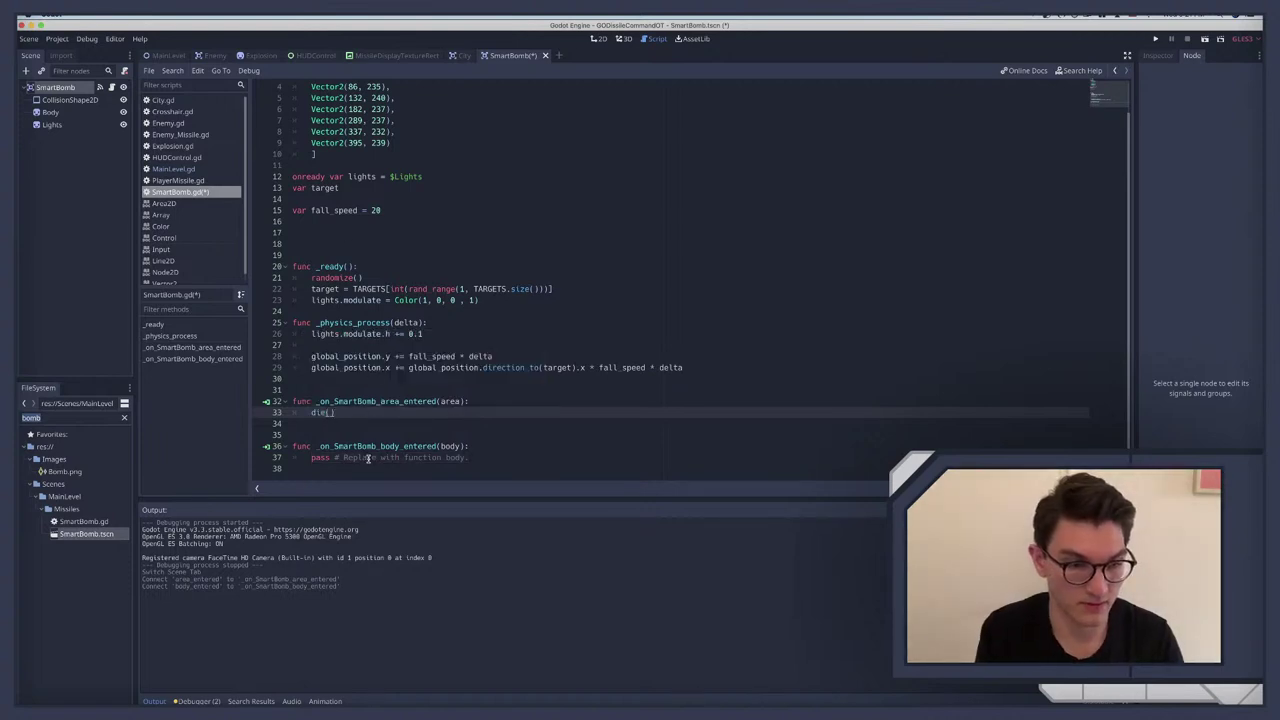
{"action": "left_click", "coordinate": [369, 457]}
{"action": "key", "text": "End"}
{"action": "key", "text": "shift+Home"}
{"action": "type", "text": "die"}
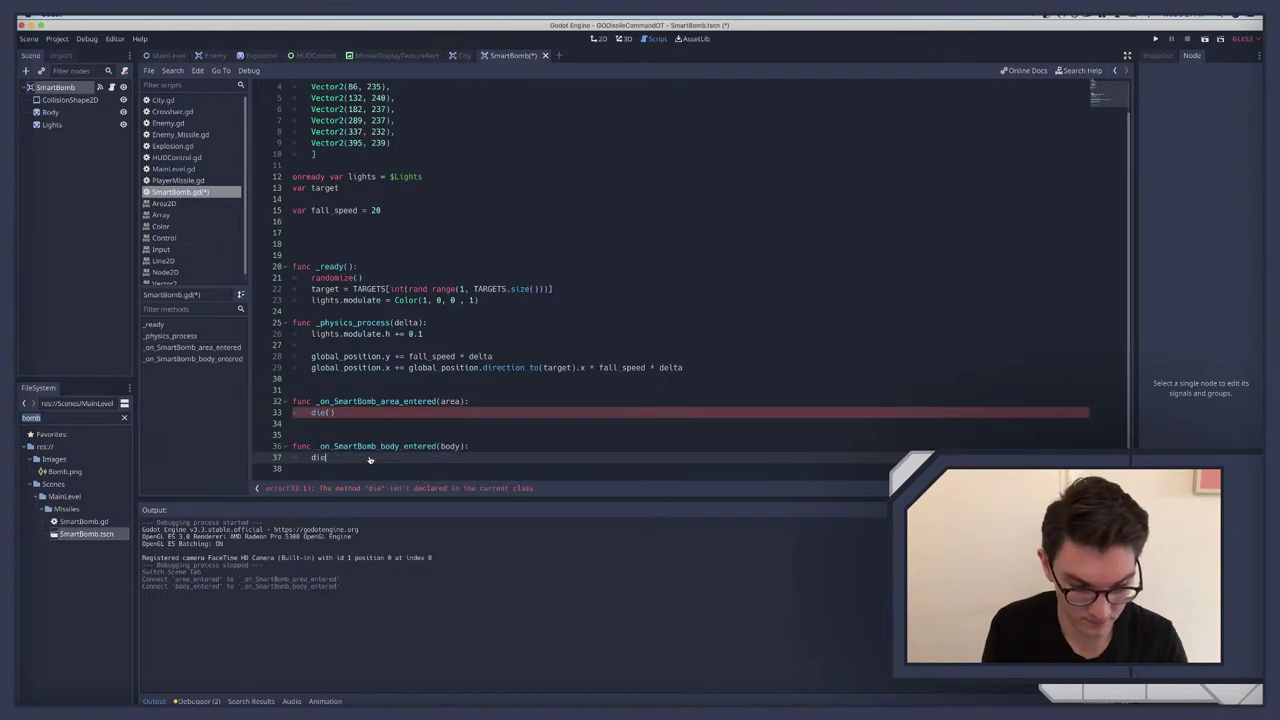
Step: Add a new func die(): below the signal handlers
{"action": "key", "text": "Down"}
{"action": "key", "text": "Return"}
{"action": "key", "text": "Return"}
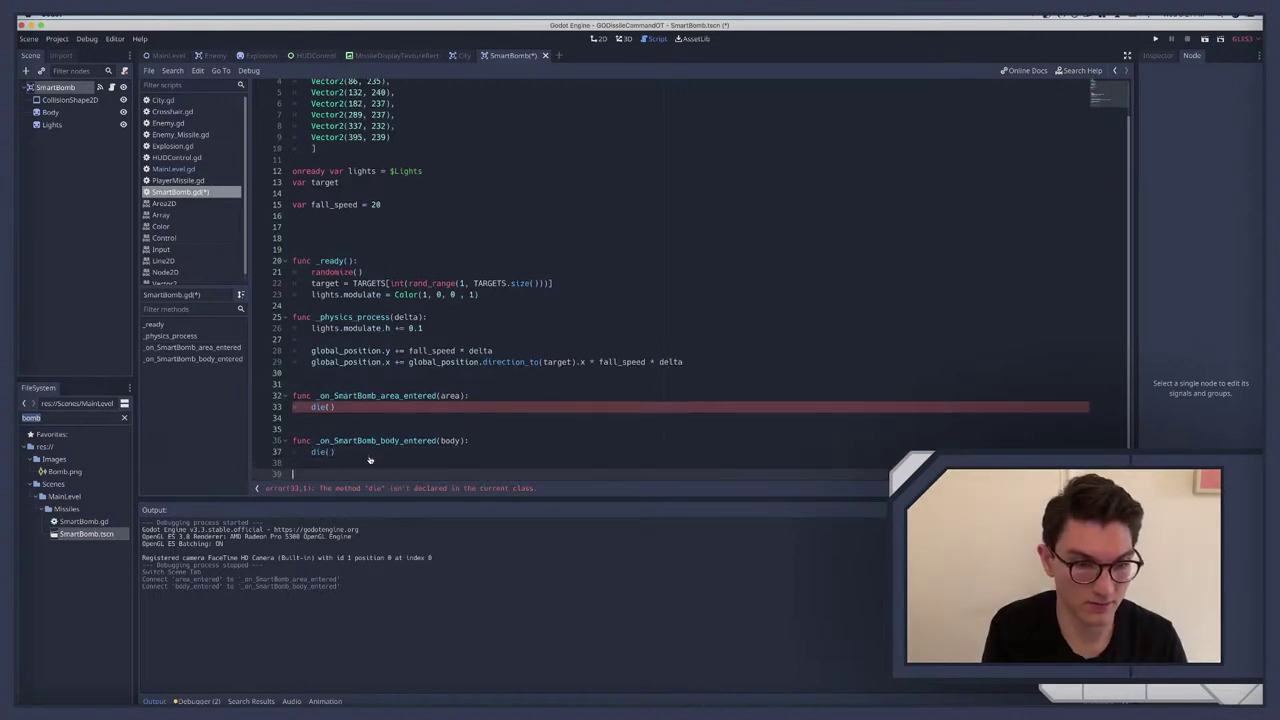
{"action": "type", "text": "func d"}
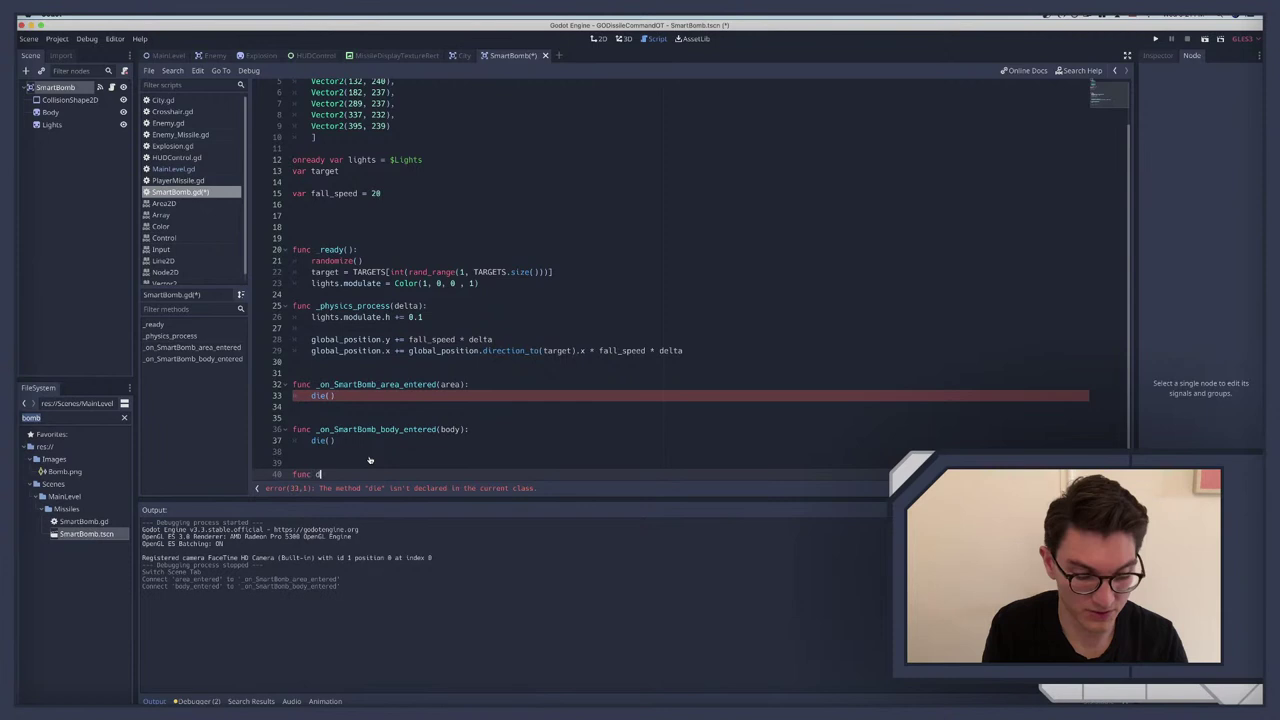
{"action": "type", "text": "ie()"}
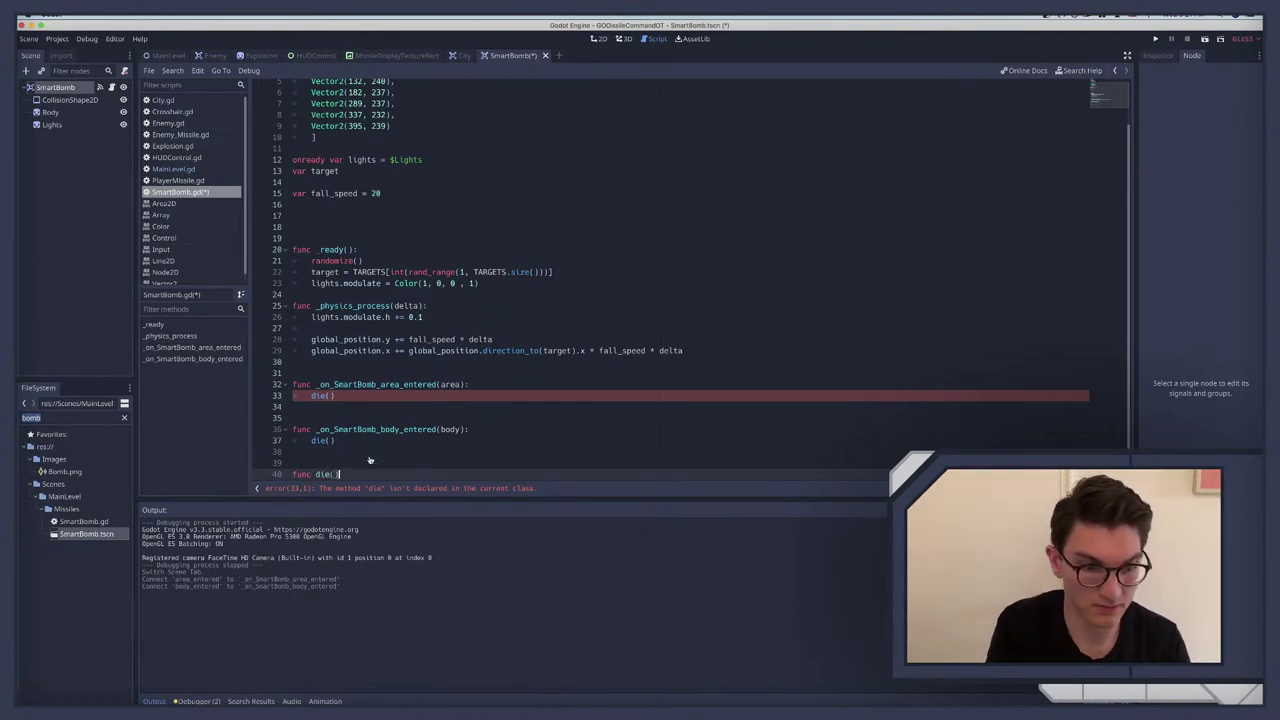
{"action": "type", "text": ":"}
{"action": "key", "text": "Return"}
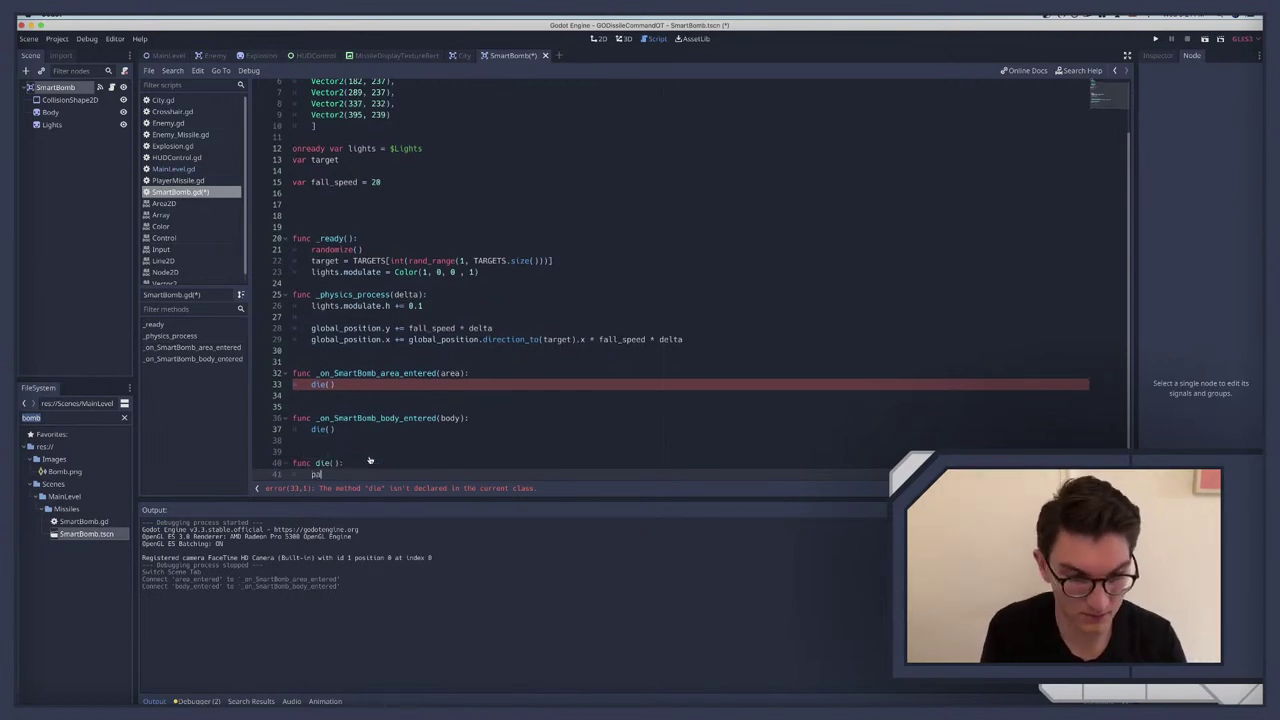
{"action": "key", "text": "BackSpace"}
{"action": "key", "text": "BackSpace"}
Step: Declare var dead = false below fall_speed and start die() with an 'if dead:' block
{"action": "left_click", "coordinate": [407, 182]}
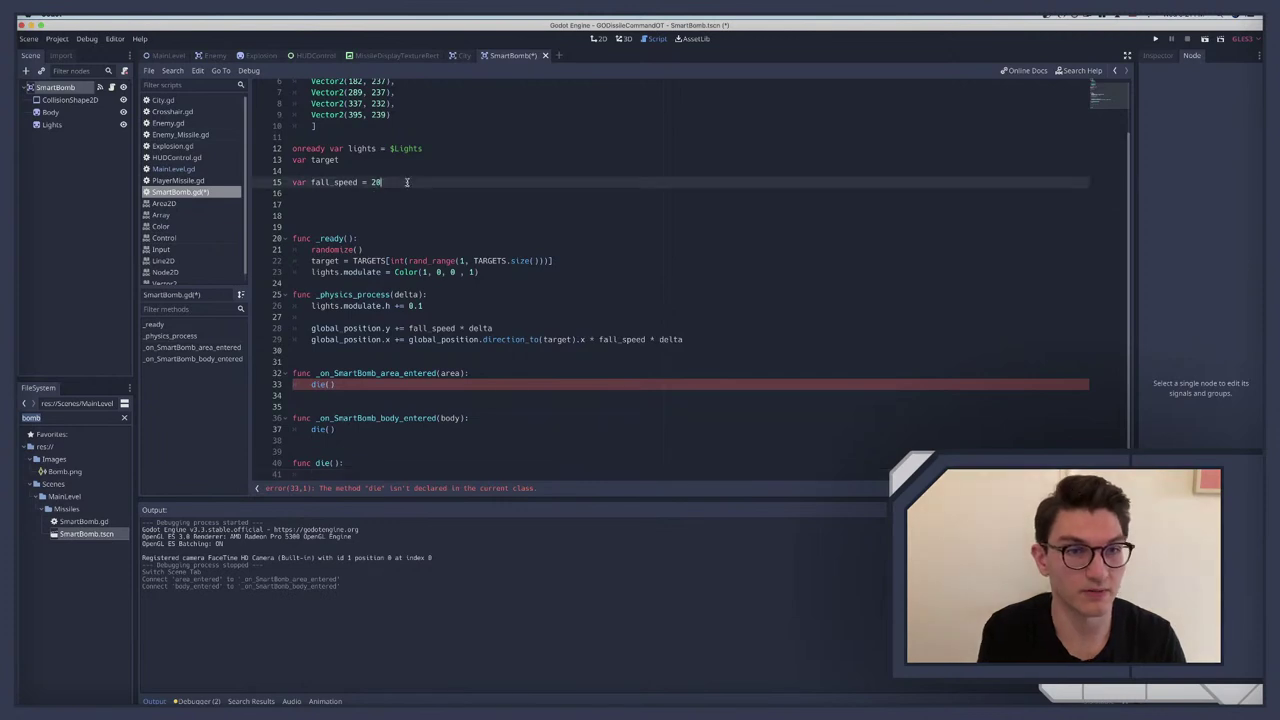
{"action": "key", "text": "Return"}
{"action": "type", "text": "var dea"}
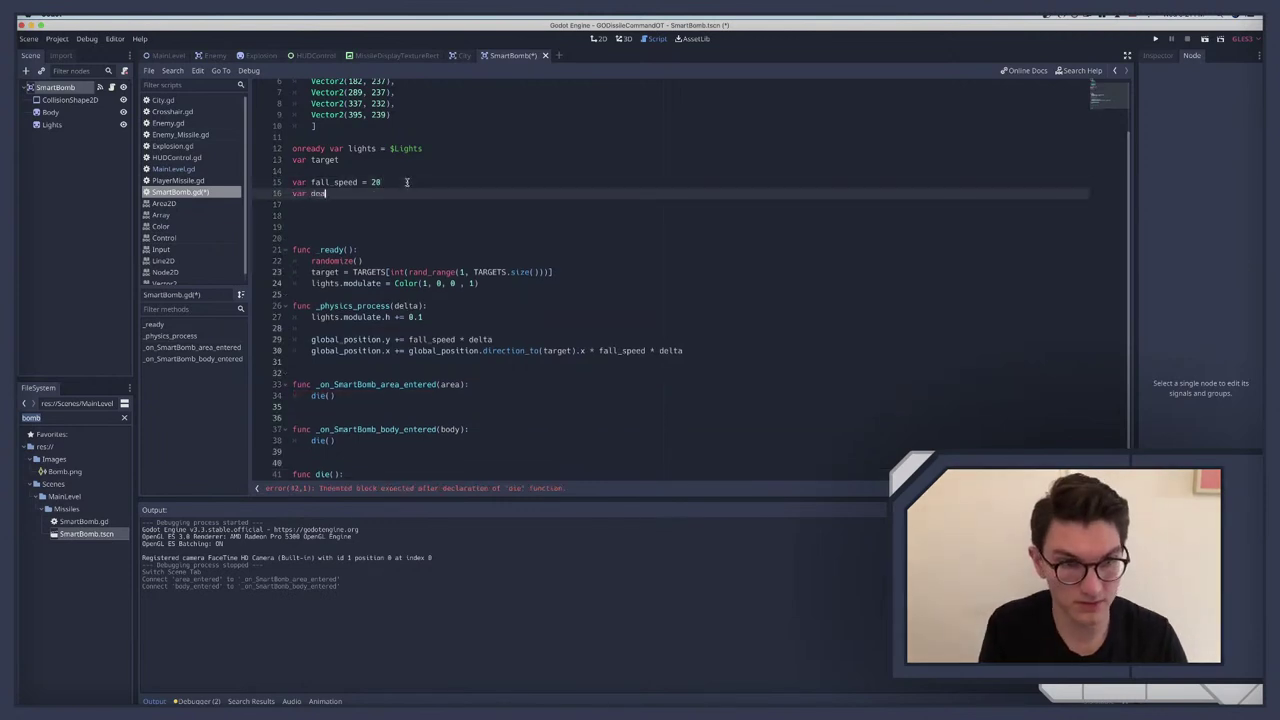
{"action": "type", "text": "d = false"}
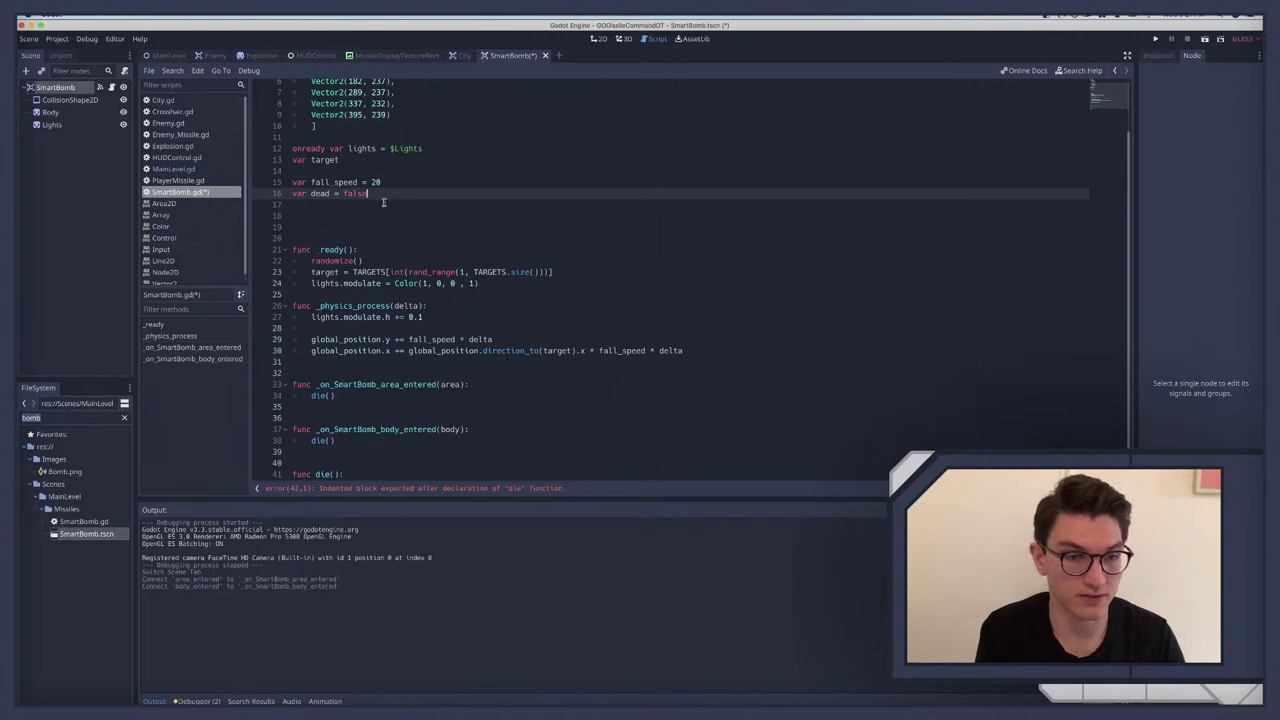
{"action": "scroll", "coordinate": [383, 203], "scroll_direction": "down", "scroll_amount": 1}
{"action": "left_click", "coordinate": [327, 457]}
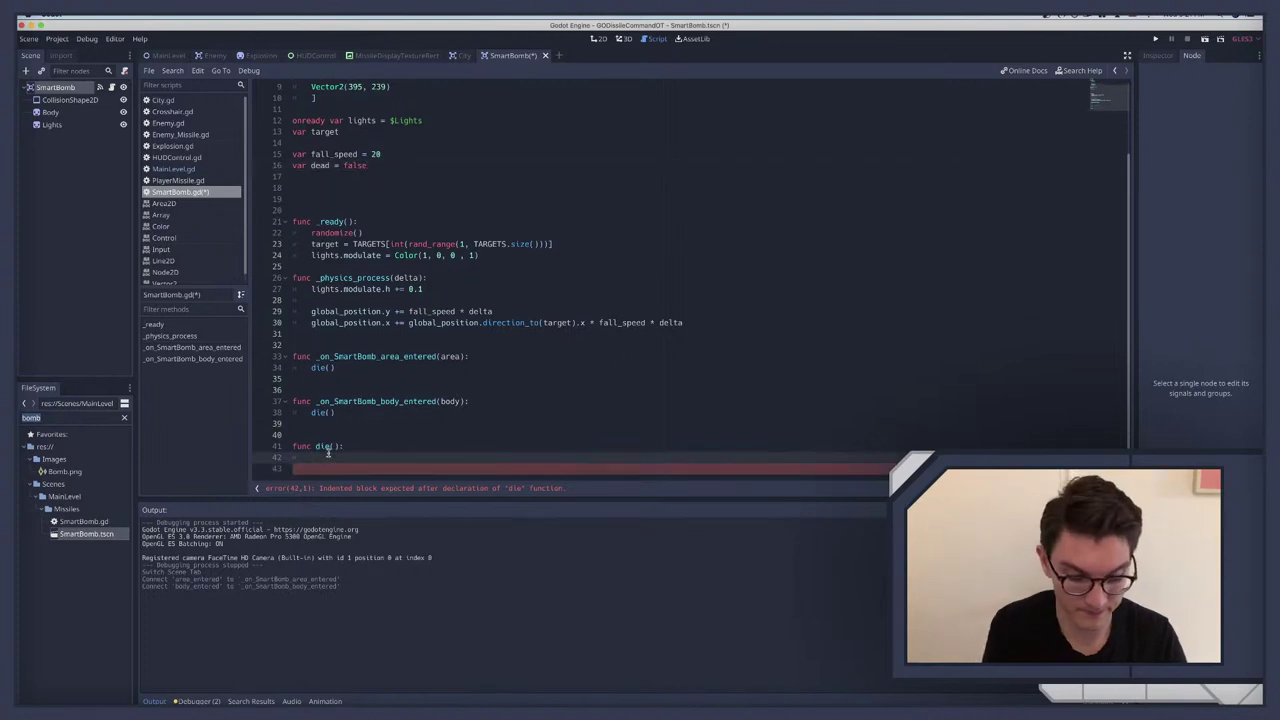
{"action": "type", "text": "if dead"}
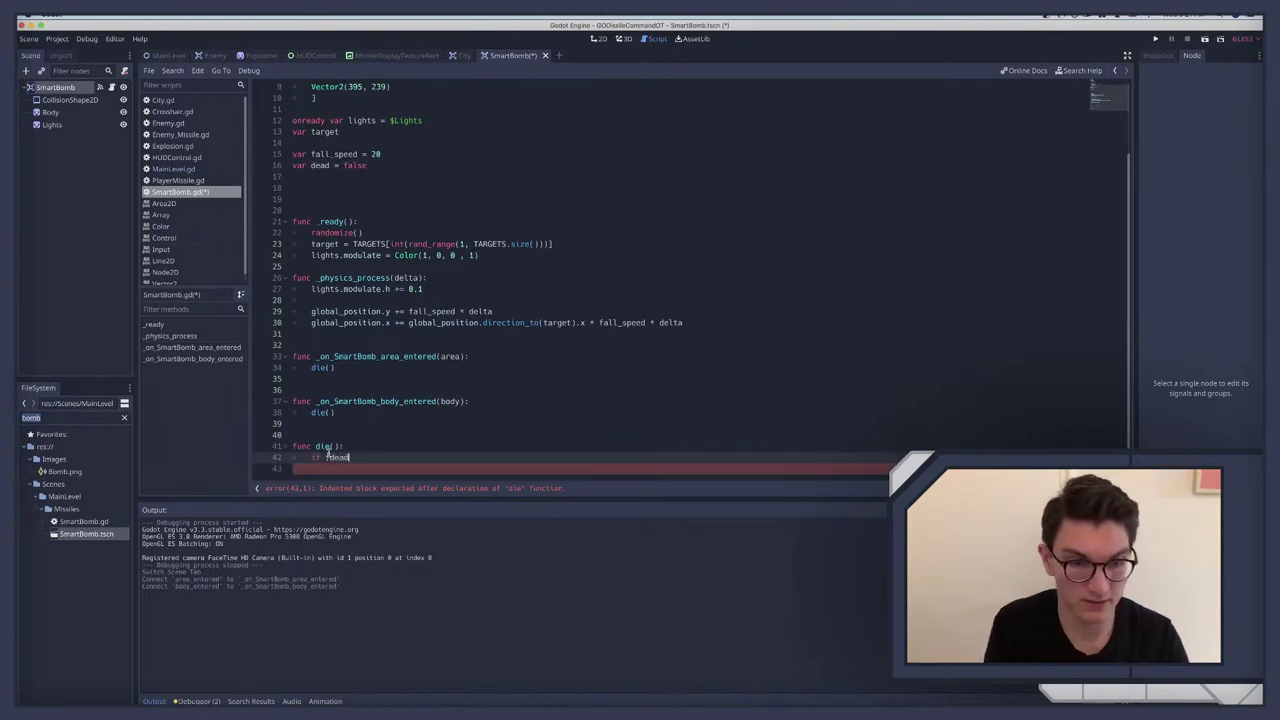
{"action": "type", "text": ":"}
{"action": "key", "text": "Return"}
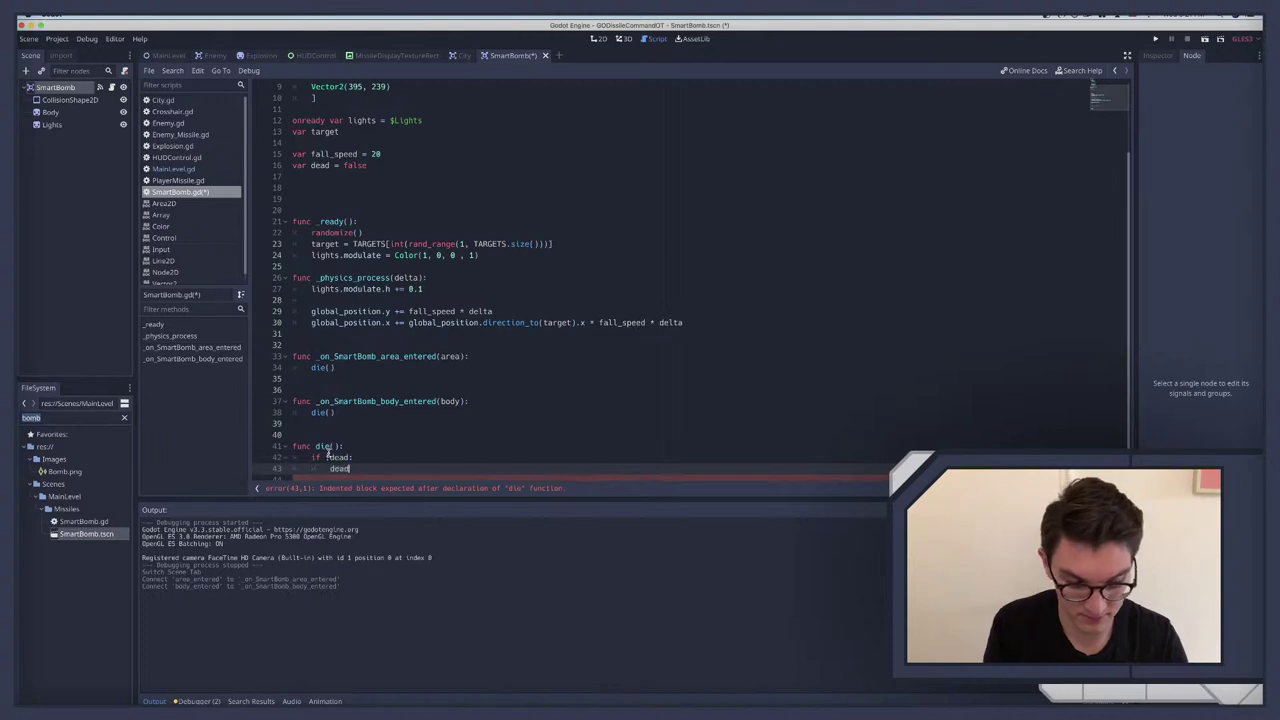
{"action": "key", "text": "Return"}
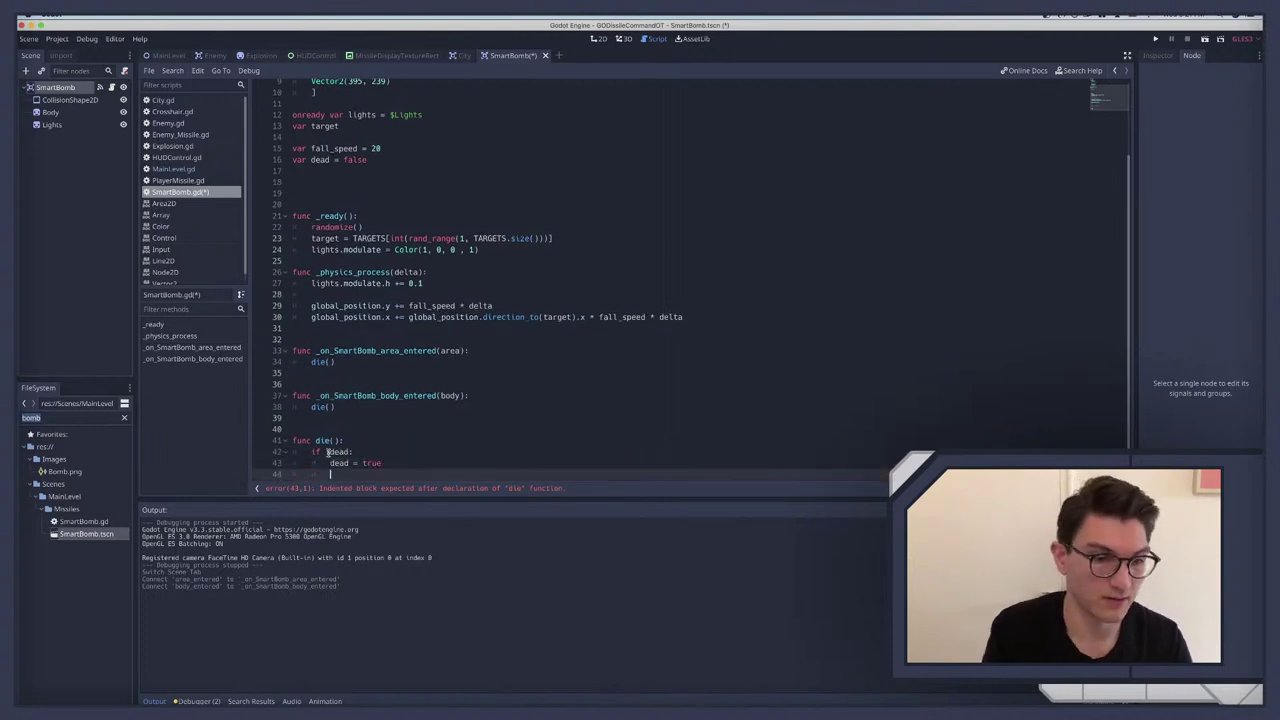
Step: Begin 'var explosion_TSCN =' below the lights variable, then open the Explosion scene
{"action": "scroll", "coordinate": [343, 153], "scroll_direction": "up", "scroll_amount": 3}
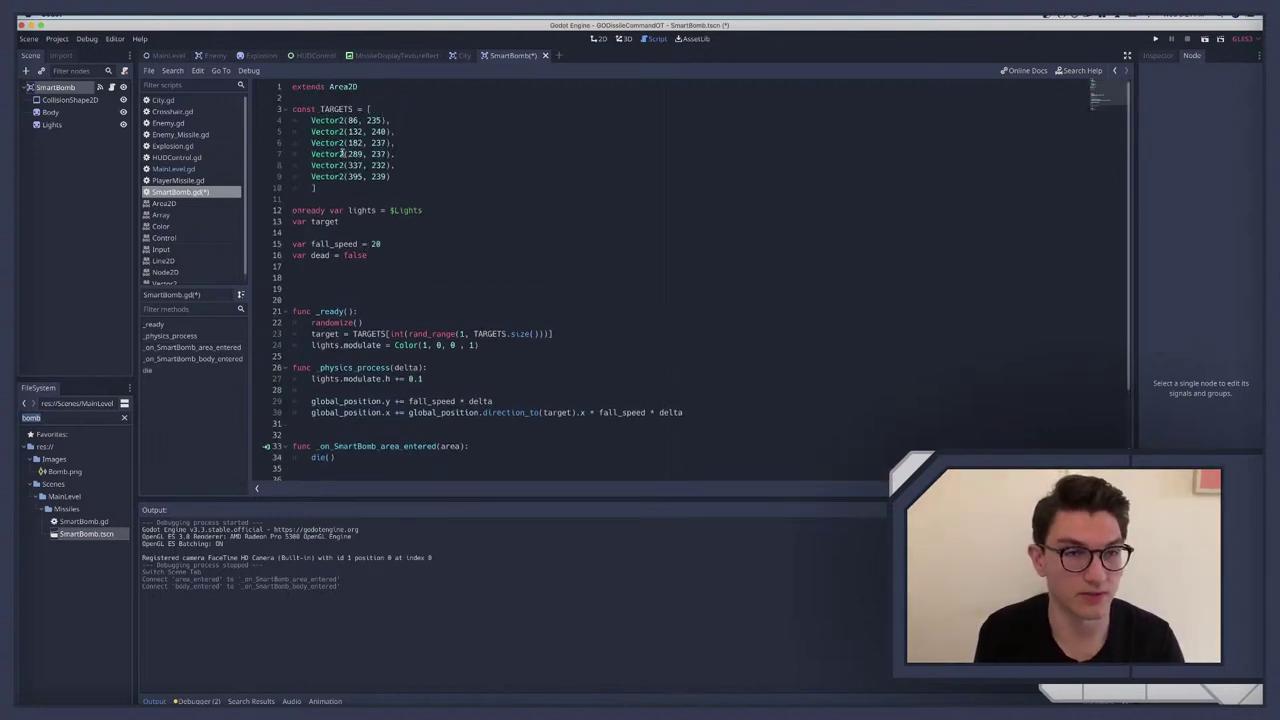
{"action": "left_click", "coordinate": [318, 233]}
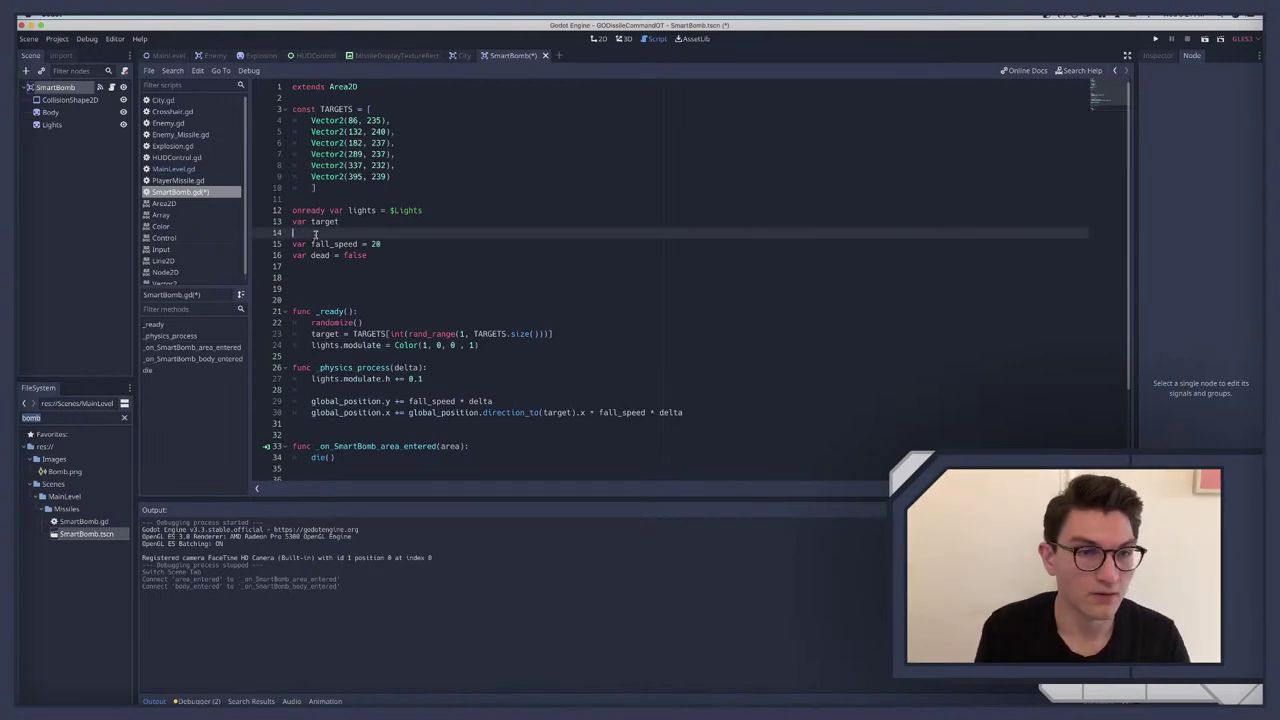
{"action": "key", "text": "BackSpace"}
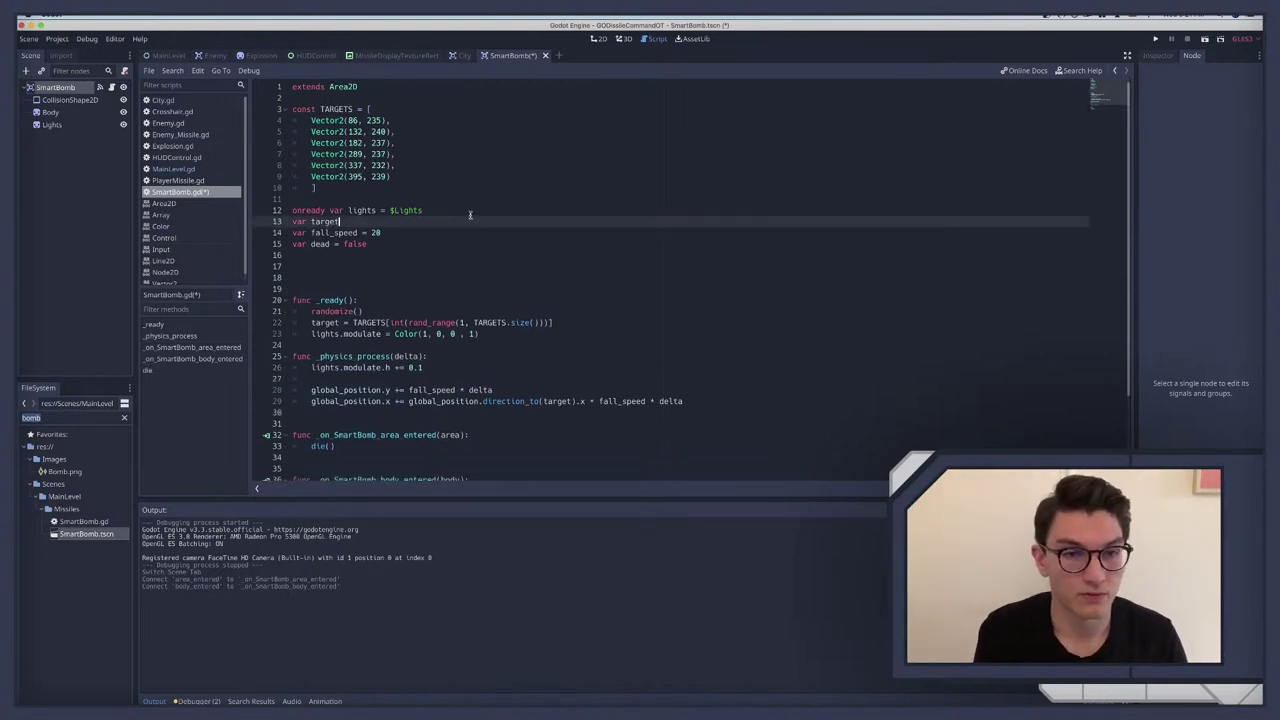
{"action": "left_click", "coordinate": [469, 211]}
{"action": "key", "text": "Return"}
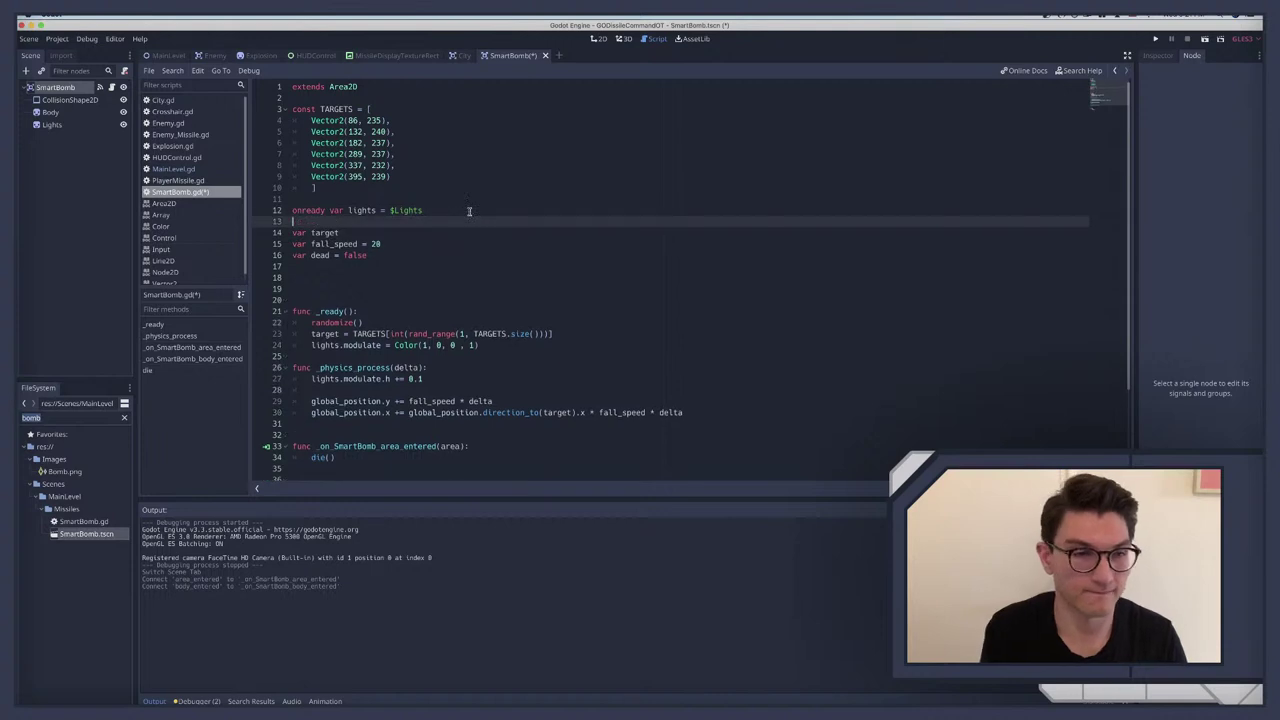
{"action": "key", "text": "Return"}
{"action": "type", "text": "var "}
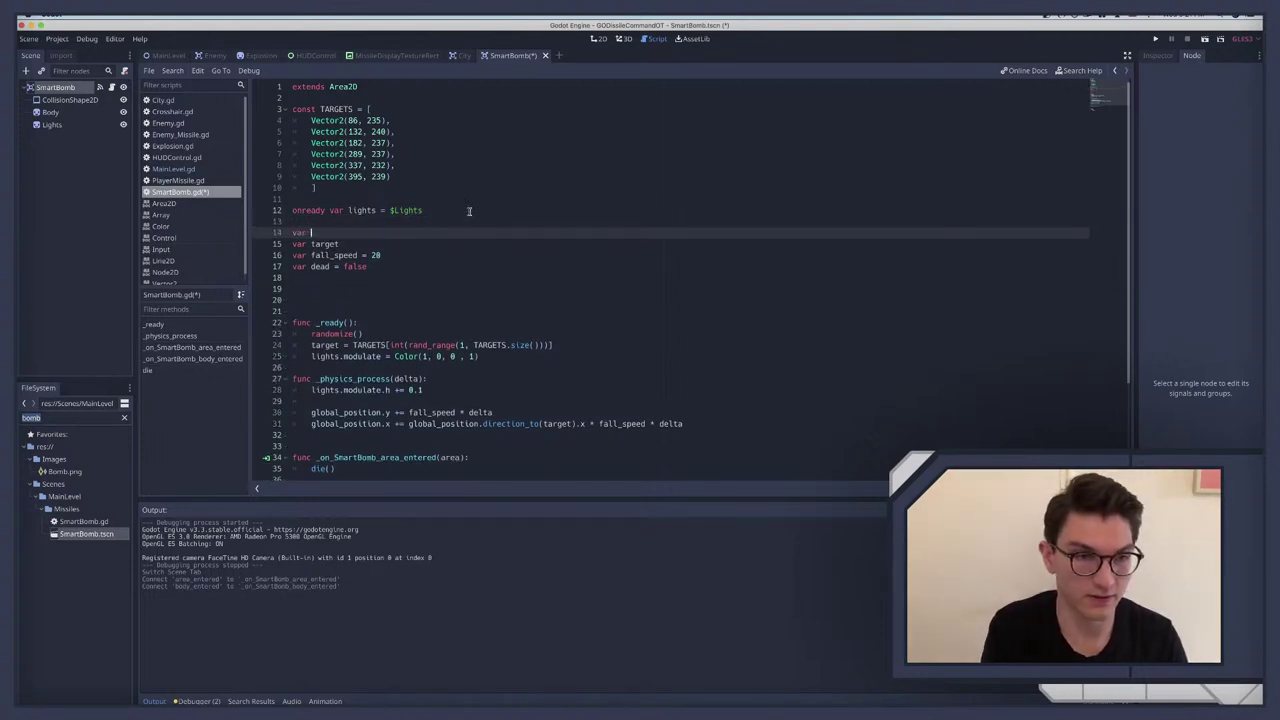
{"action": "type", "text": "explos"}
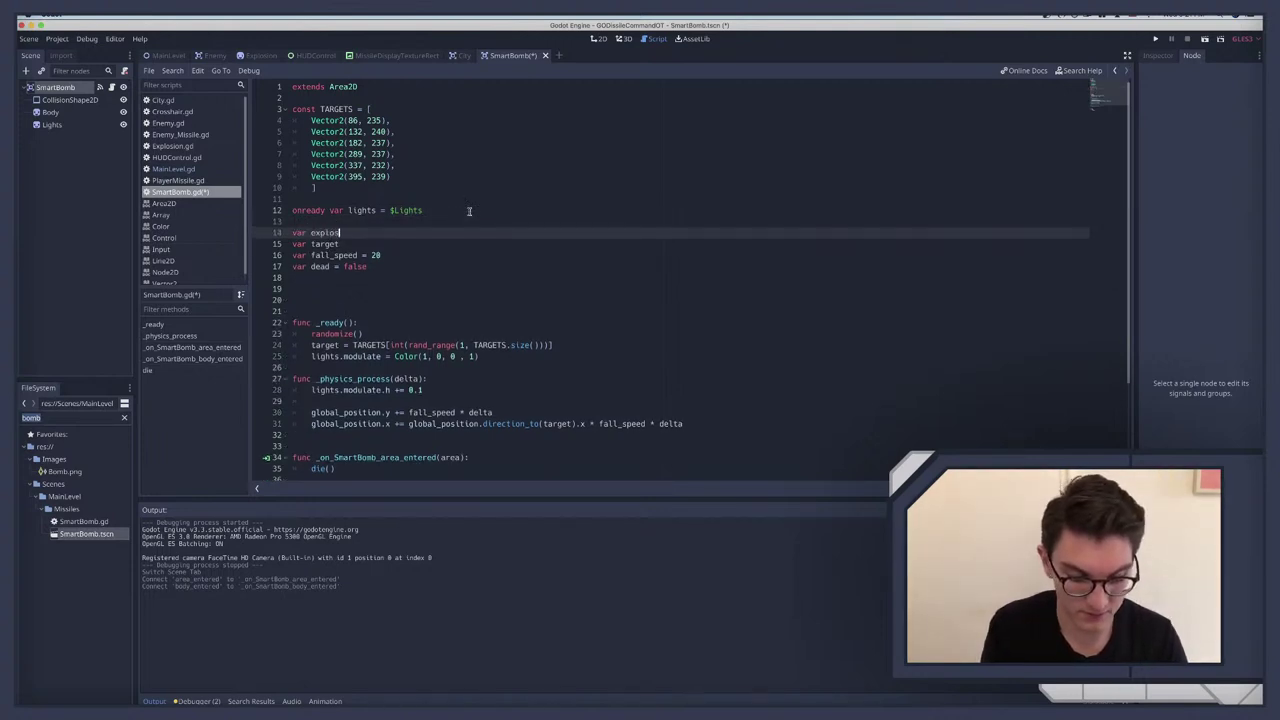
{"action": "type", "text": "ion_TS"}
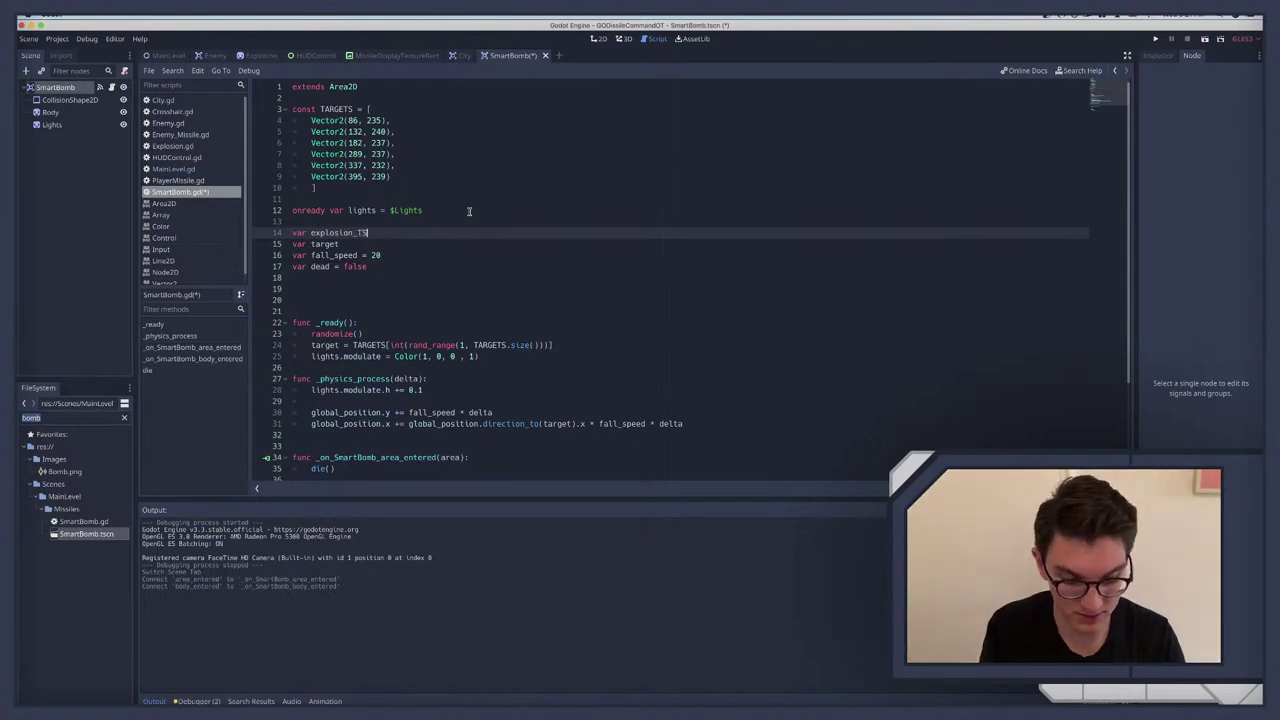
{"action": "type", "text": "CN = pre"}
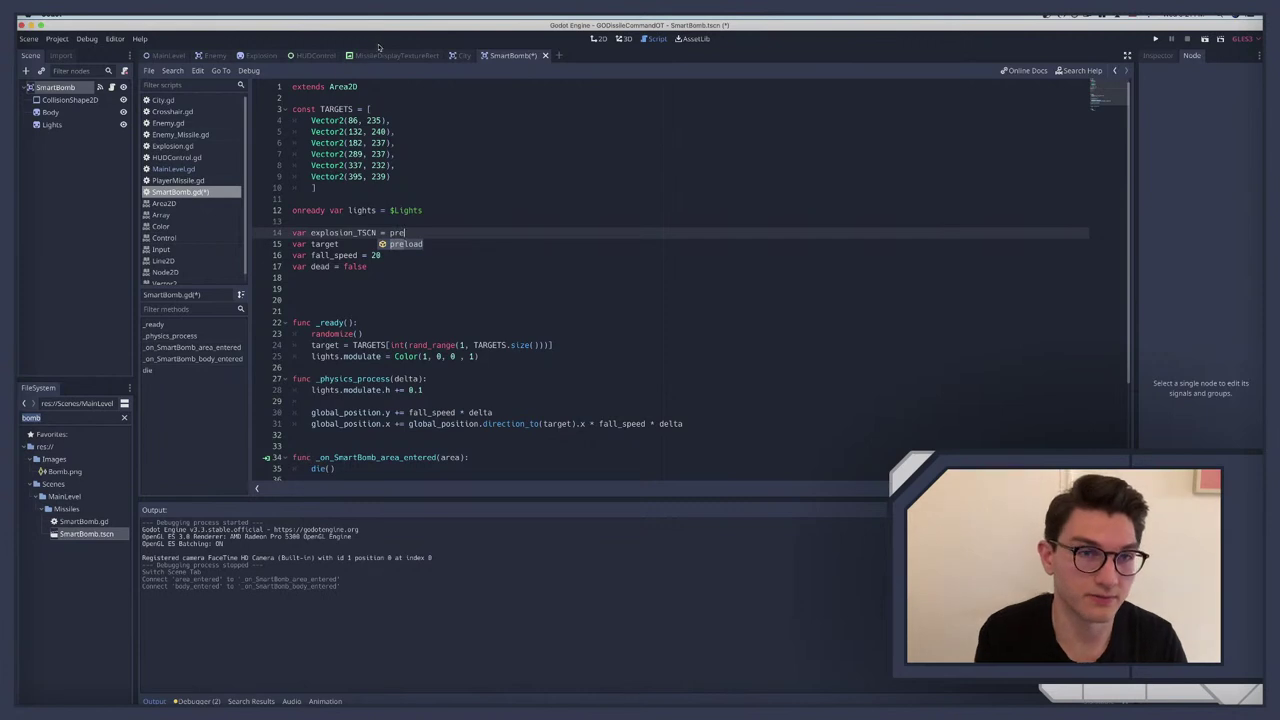
{"action": "left_click", "coordinate": [258, 55]}
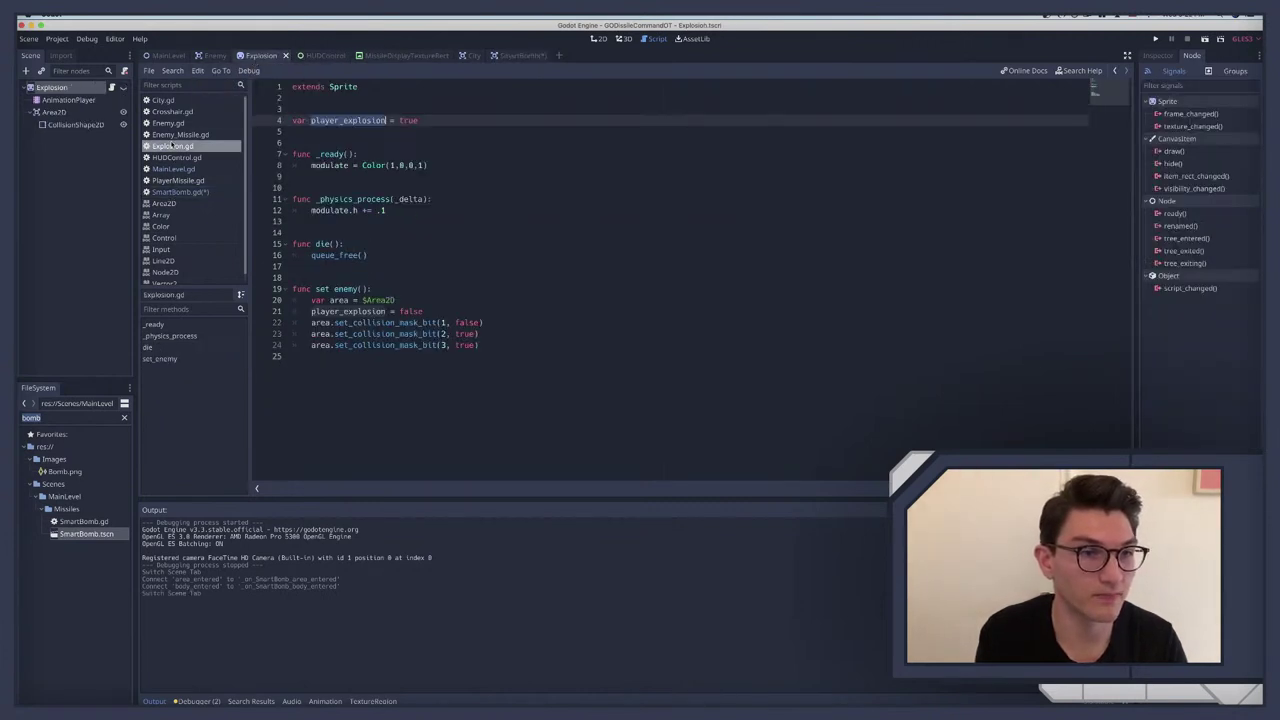
Step: Replace SmartBomb.gd's unfinished explosion_TSCN line with the preload line copied from Enemy_Missile.gd
{"action": "left_click", "coordinate": [181, 135]}
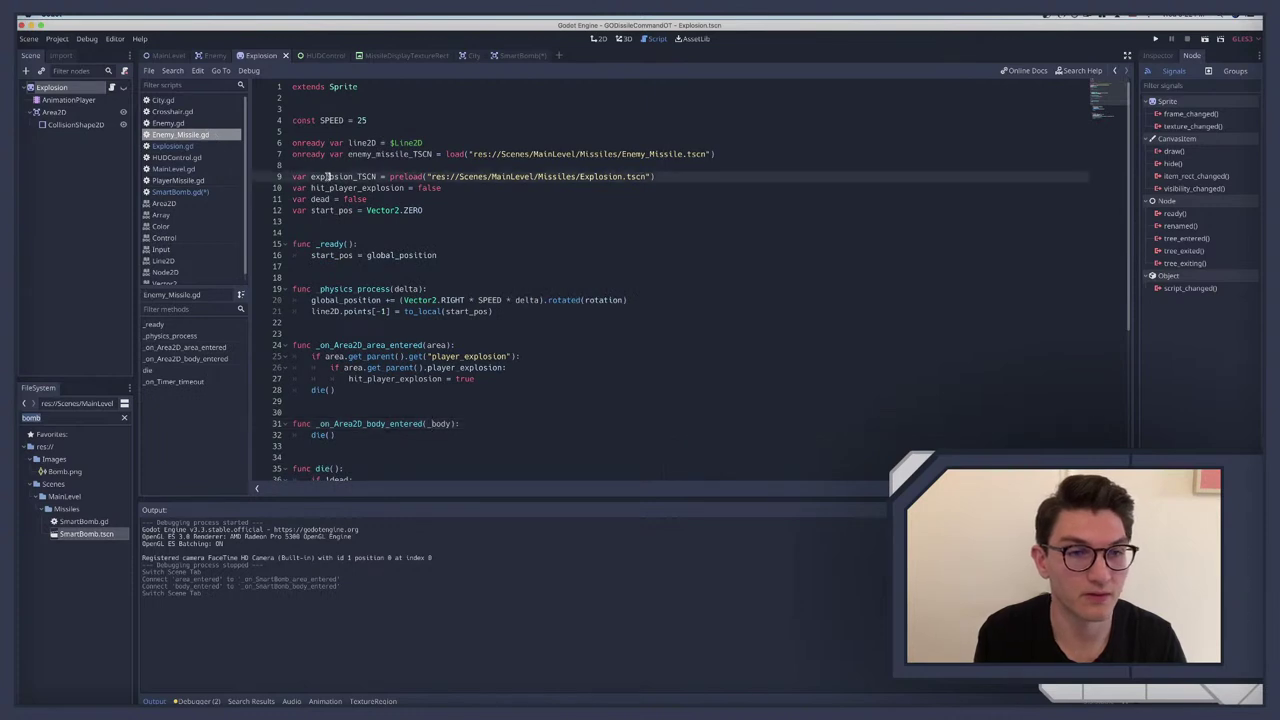
{"action": "triple_click", "coordinate": [327, 176]}
{"action": "key", "text": "ctrl+c"}
{"action": "left_click", "coordinate": [505, 57]}
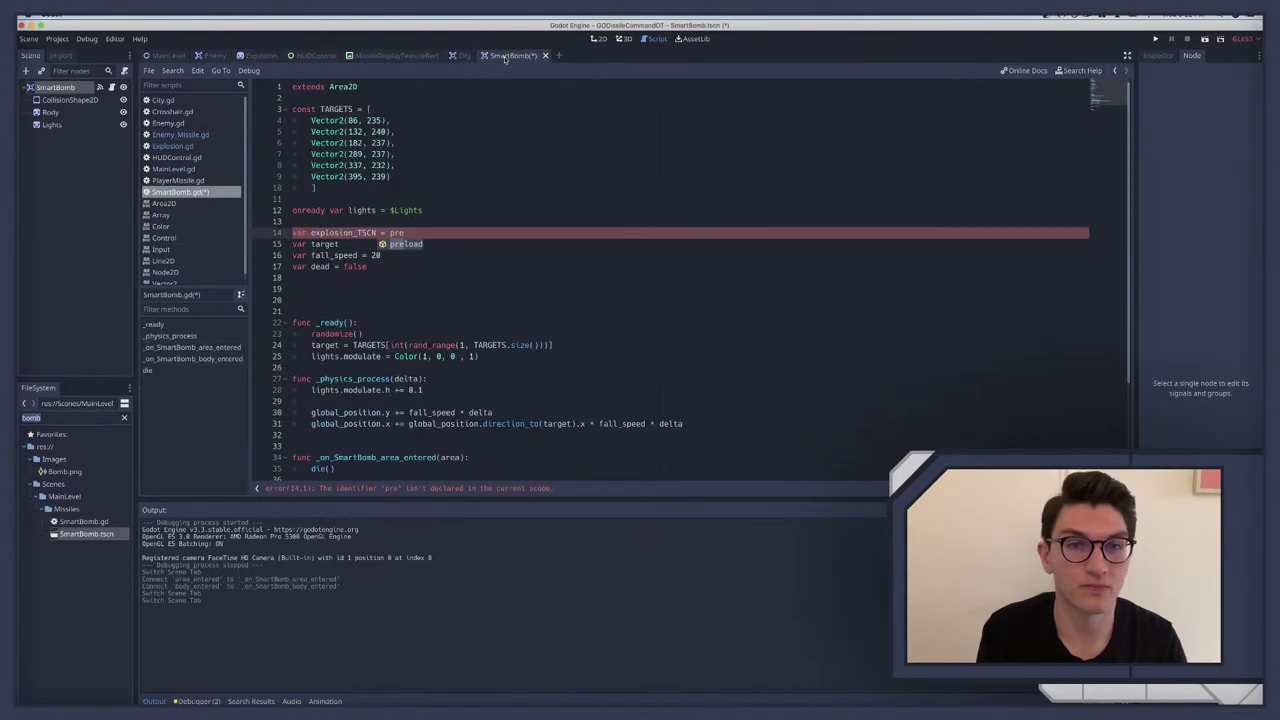
{"action": "triple_click", "coordinate": [340, 231]}
{"action": "key", "text": "ctrl+v"}
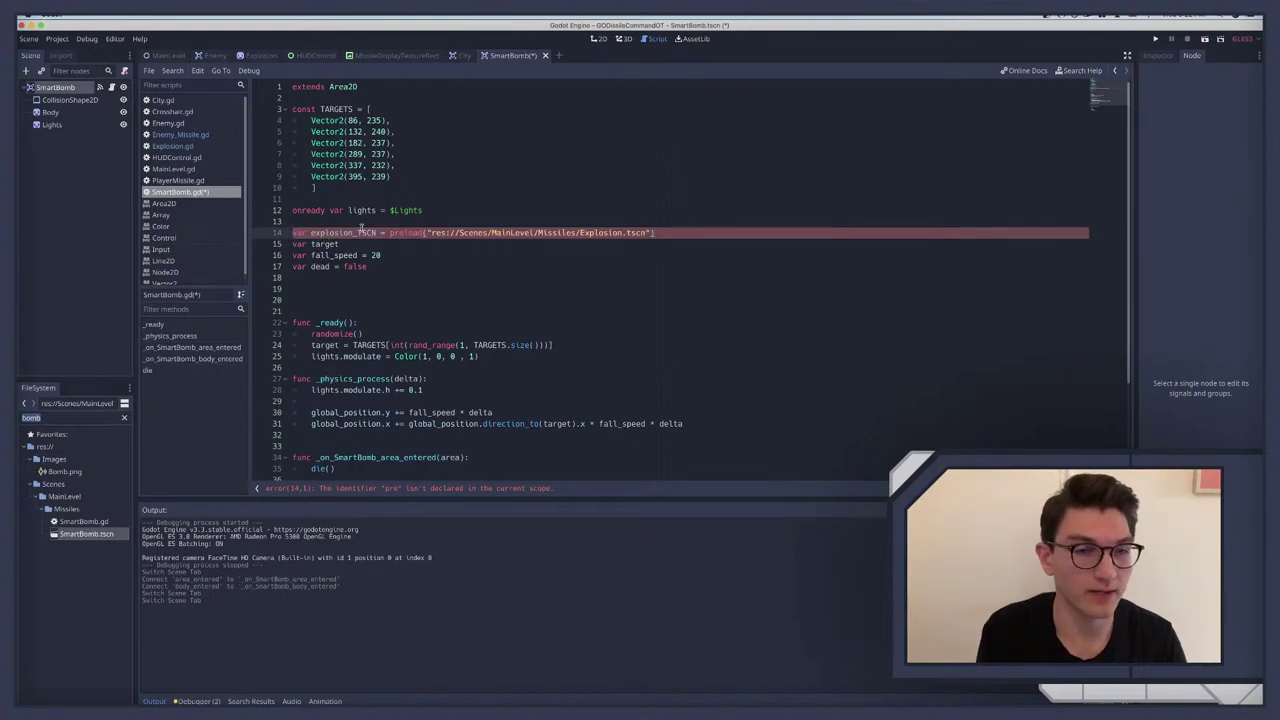
Step: Copy Enemy_Missile's explosion-spawning code through queue_free() into SmartBomb's die() below dead = true
{"action": "left_click", "coordinate": [180, 134]}
{"action": "scroll", "coordinate": [453, 204], "scroll_direction": "down", "scroll_amount": 7}
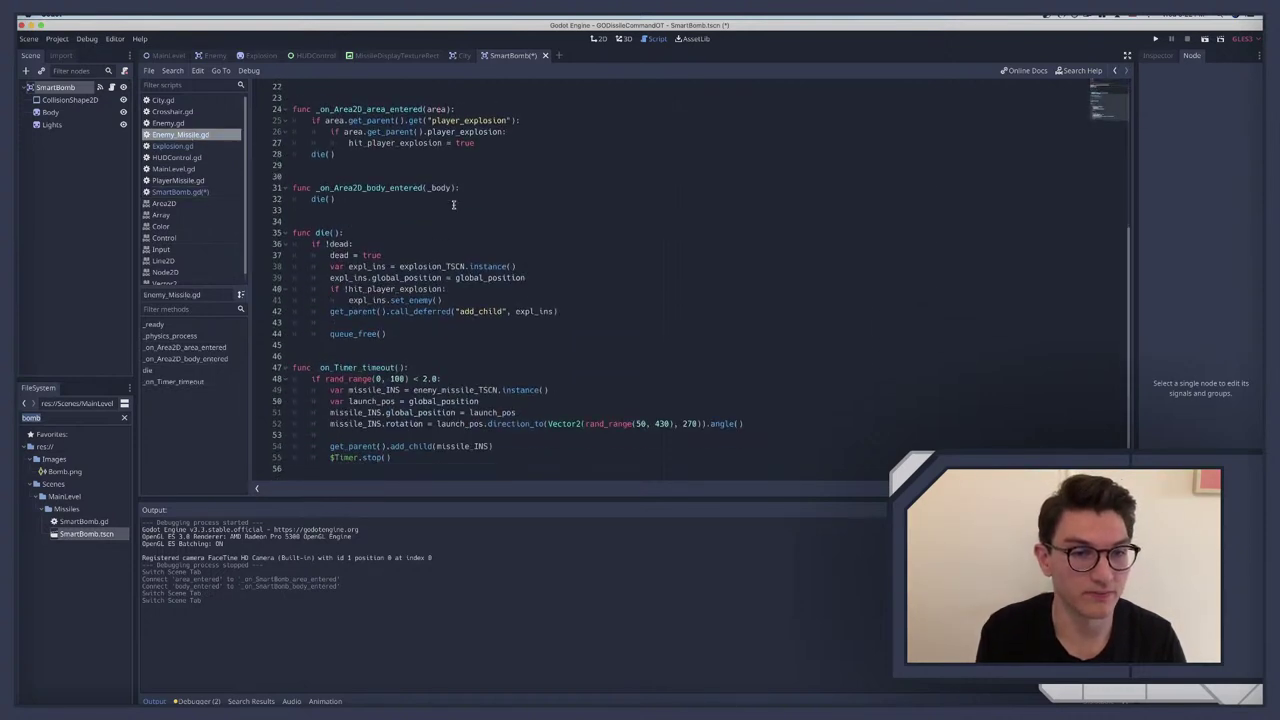
{"action": "left_click_drag", "start_coordinate": [333, 265], "coordinate": [577, 314]}
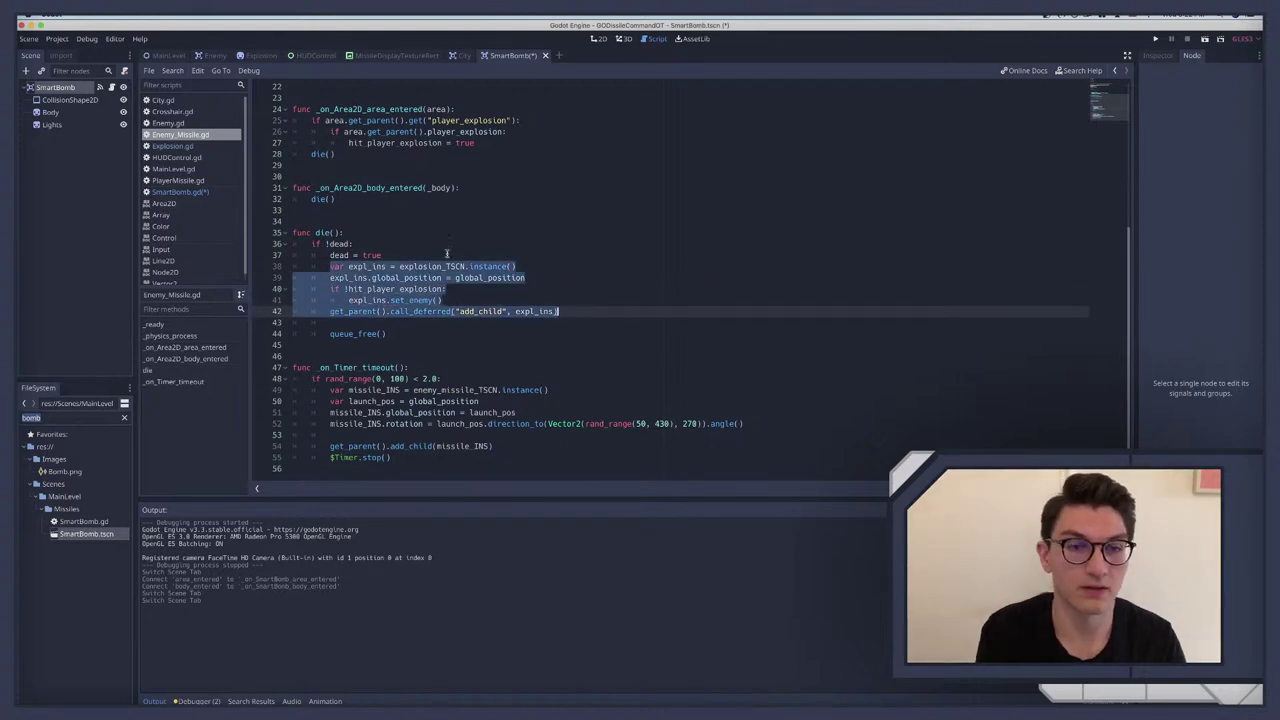
{"action": "left_click", "coordinate": [388, 334], "text": "shift"}
{"action": "key", "text": "super+c"}
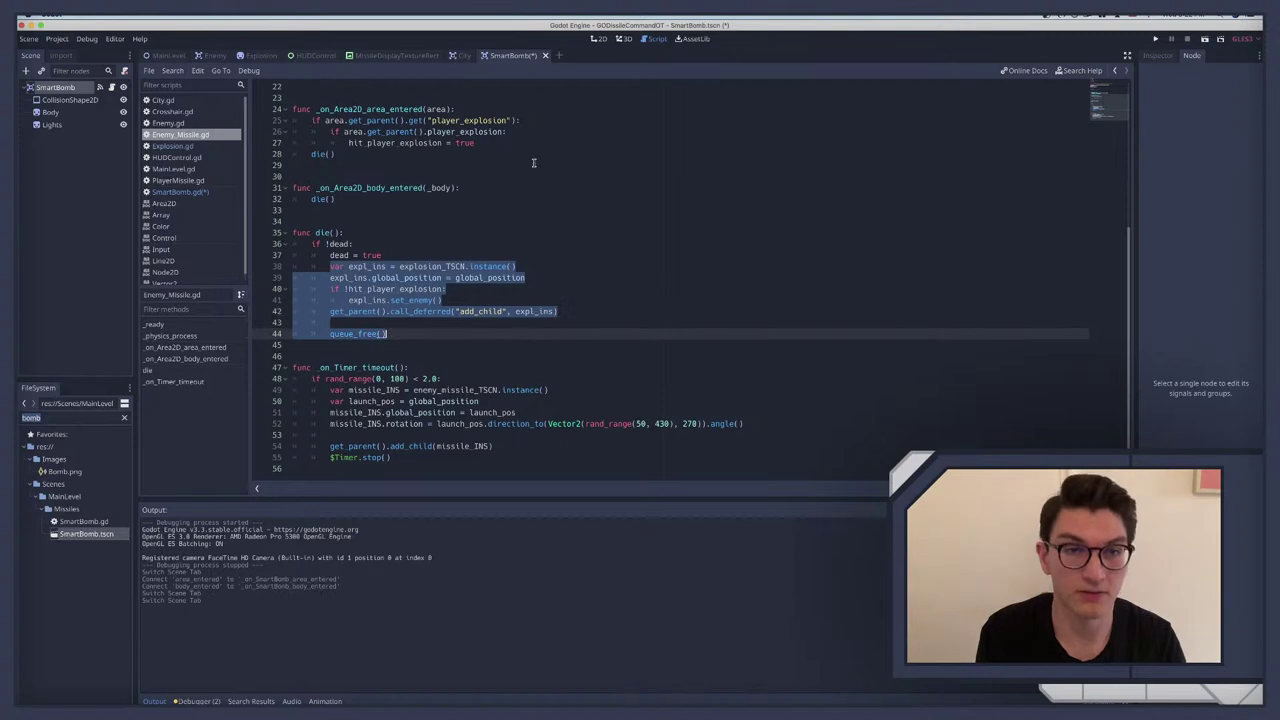
{"action": "left_click", "coordinate": [463, 55]}
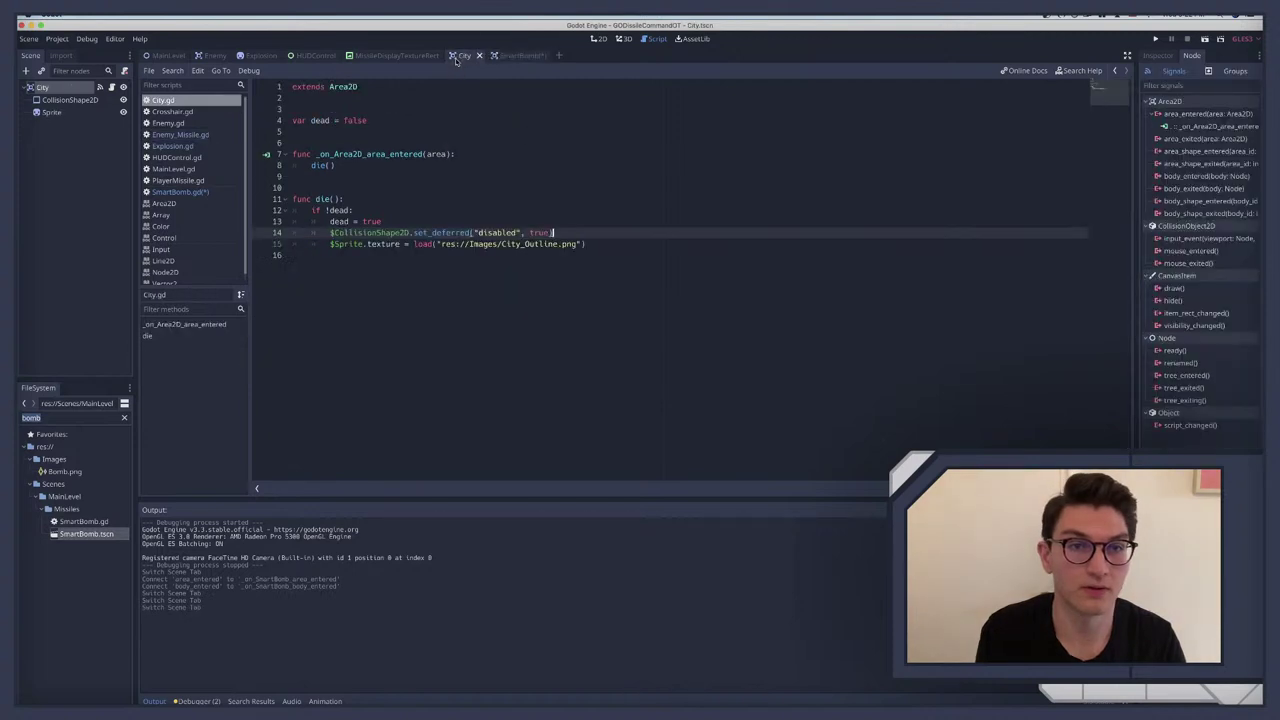
{"action": "left_click", "coordinate": [513, 55]}
{"action": "scroll", "coordinate": [350, 424], "scroll_direction": "down", "scroll_amount": 4}
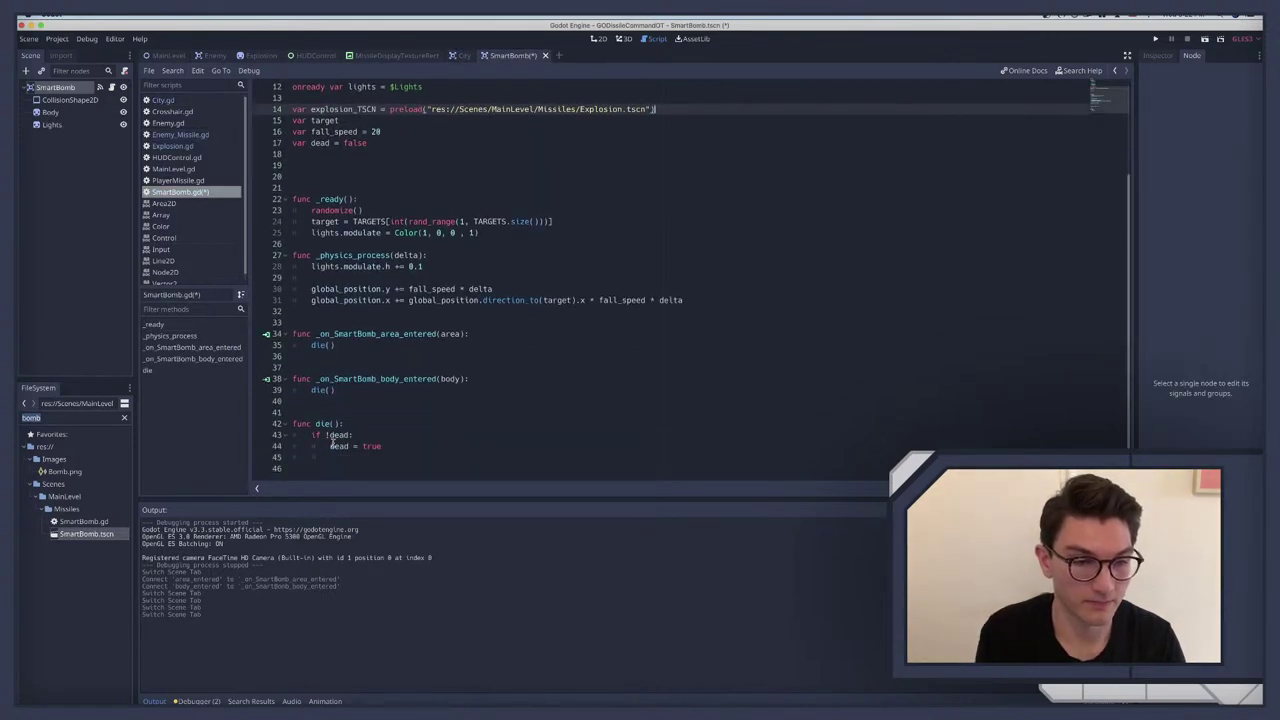
{"action": "left_click", "coordinate": [342, 457]}
{"action": "key", "text": "super+v"}
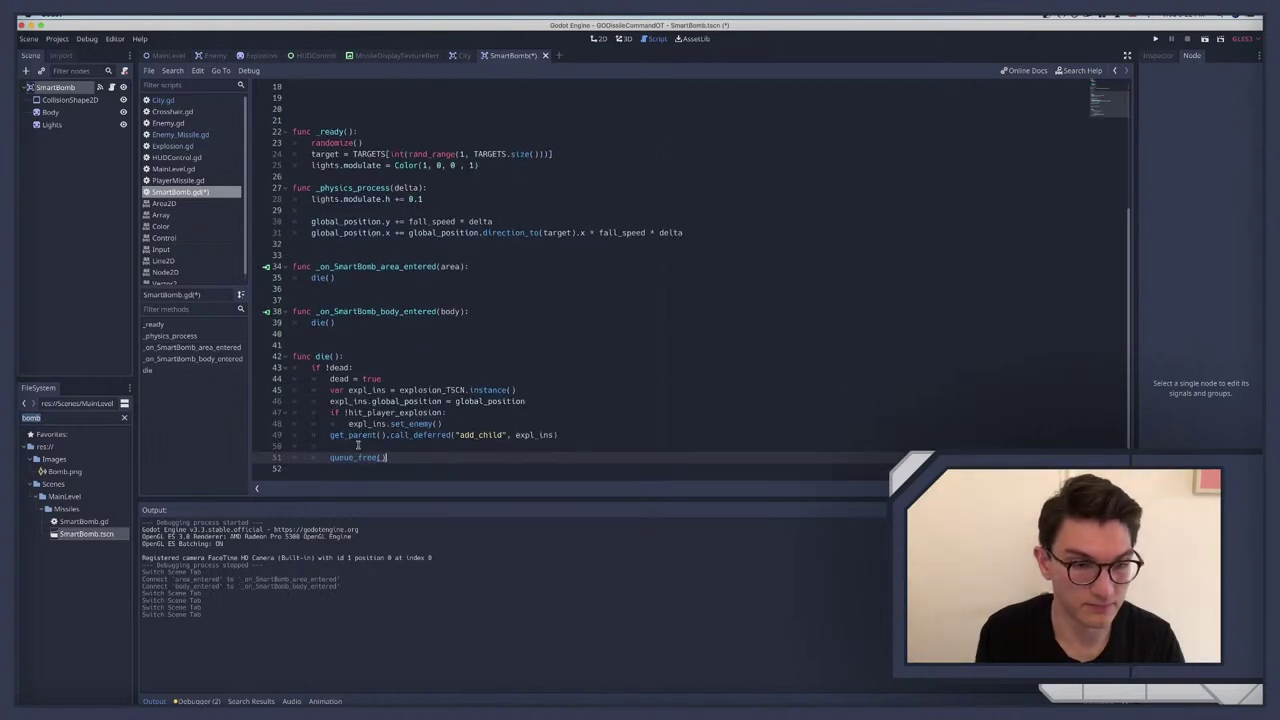
Step: Paste the player_explosion checks into SmartBomb's area-entered handler and delete the duplicate die() call
{"action": "left_click_drag", "start_coordinate": [442, 424], "coordinate": [257, 415]}
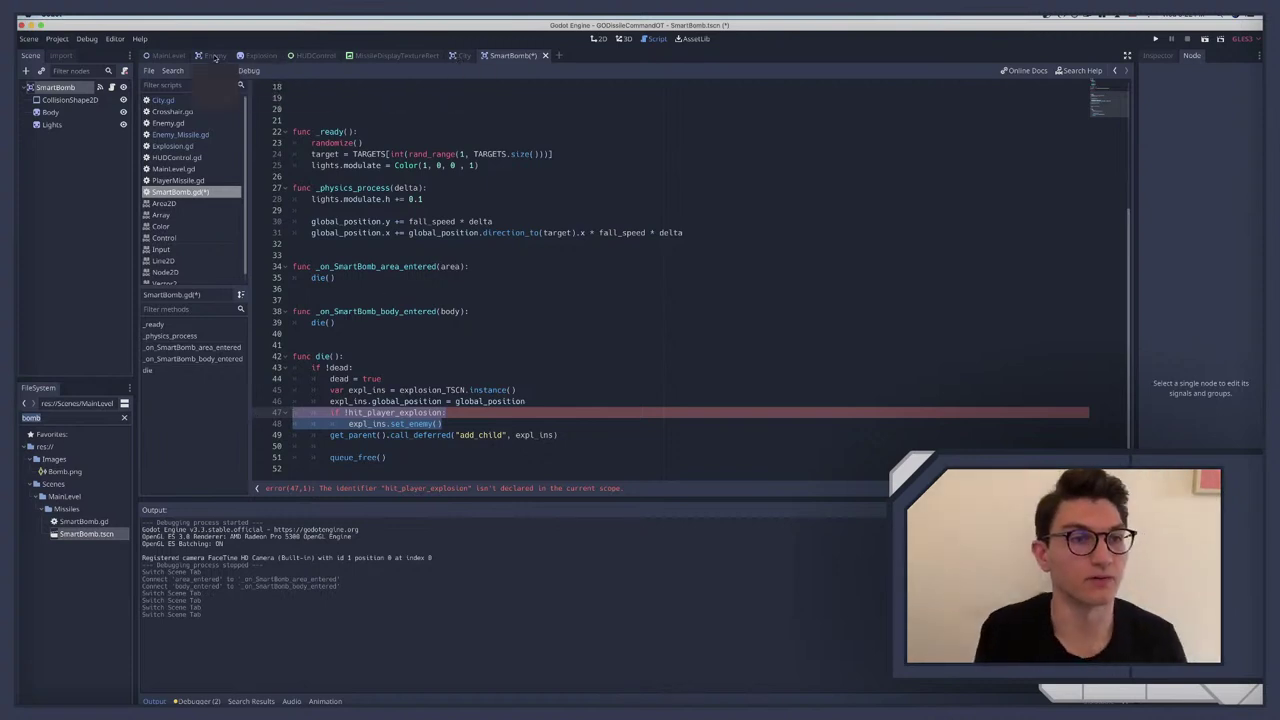
{"action": "left_click", "coordinate": [180, 134]}
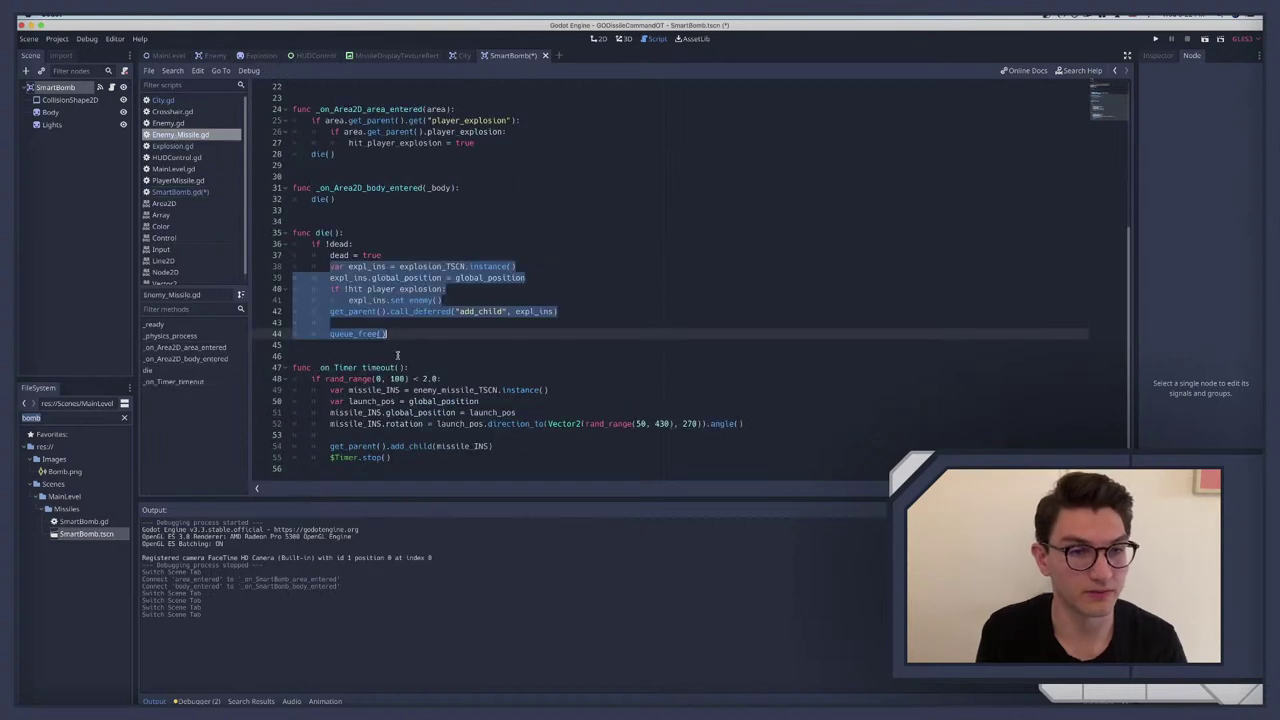
{"action": "scroll", "coordinate": [390, 330], "scroll_direction": "up", "scroll_amount": 5}
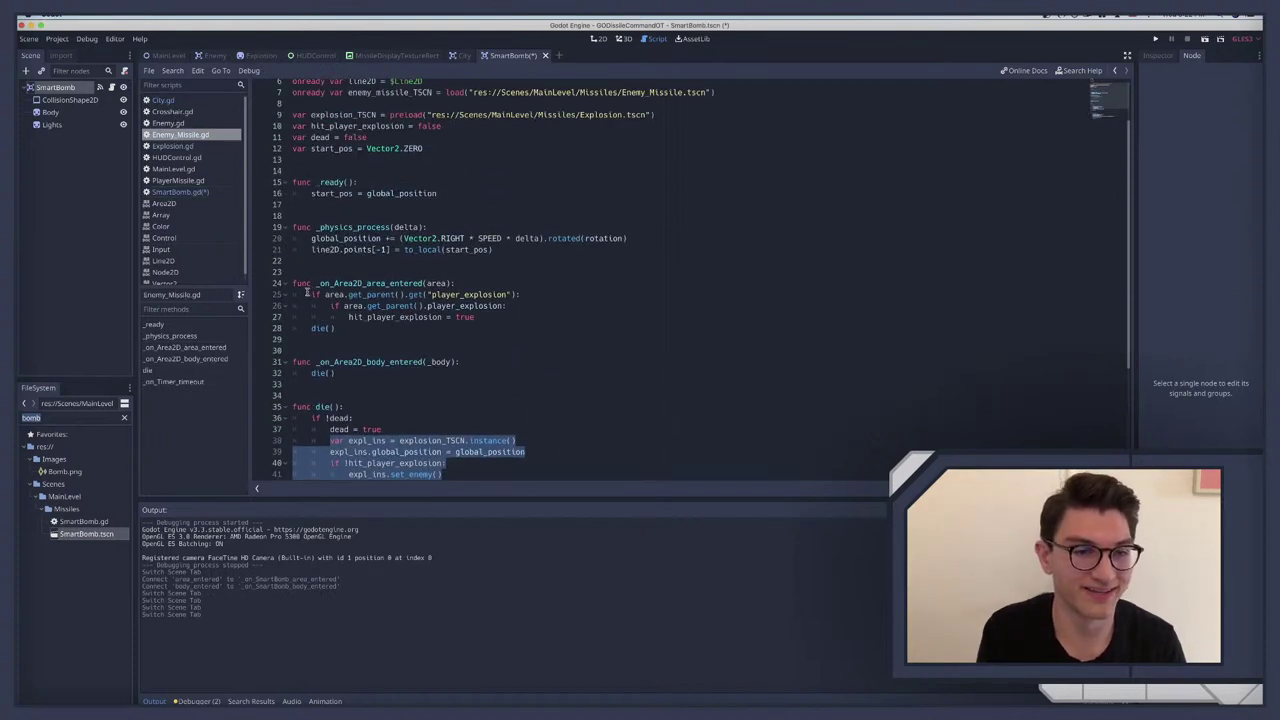
{"action": "left_click_drag", "start_coordinate": [342, 328], "coordinate": [310, 294]}
{"action": "key", "text": "ctrl+c"}
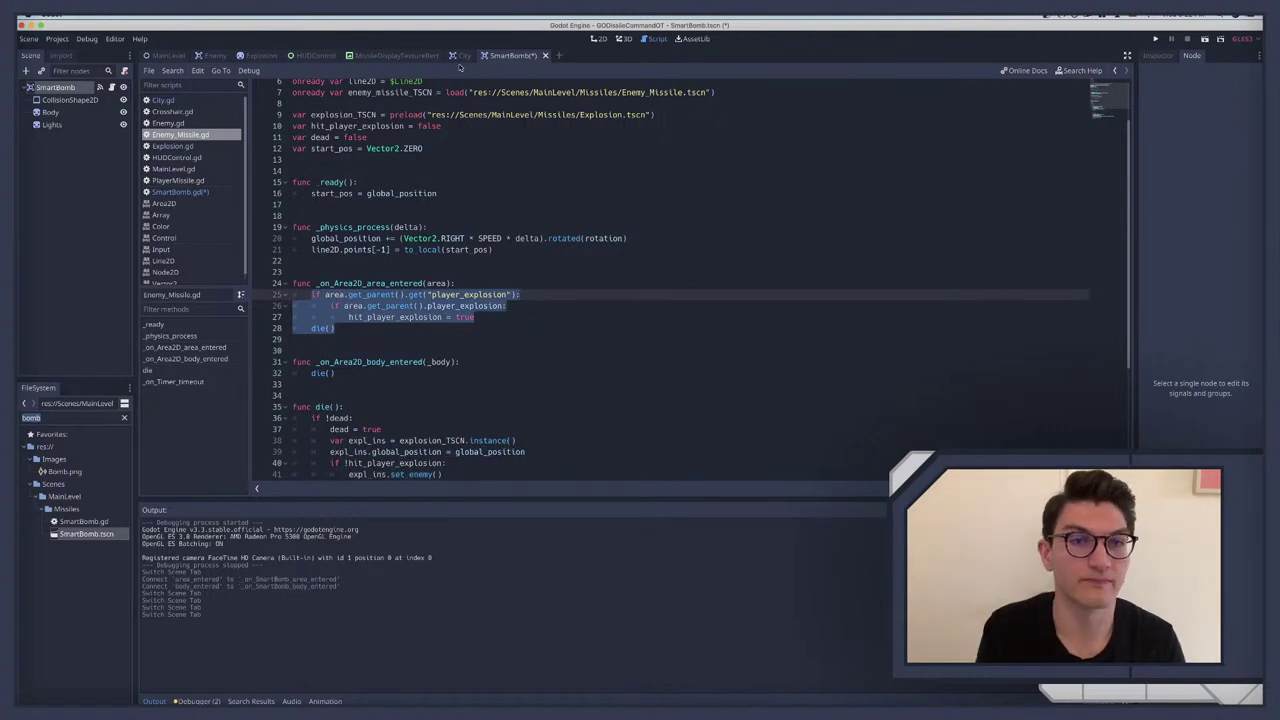
{"action": "left_click", "coordinate": [204, 191]}
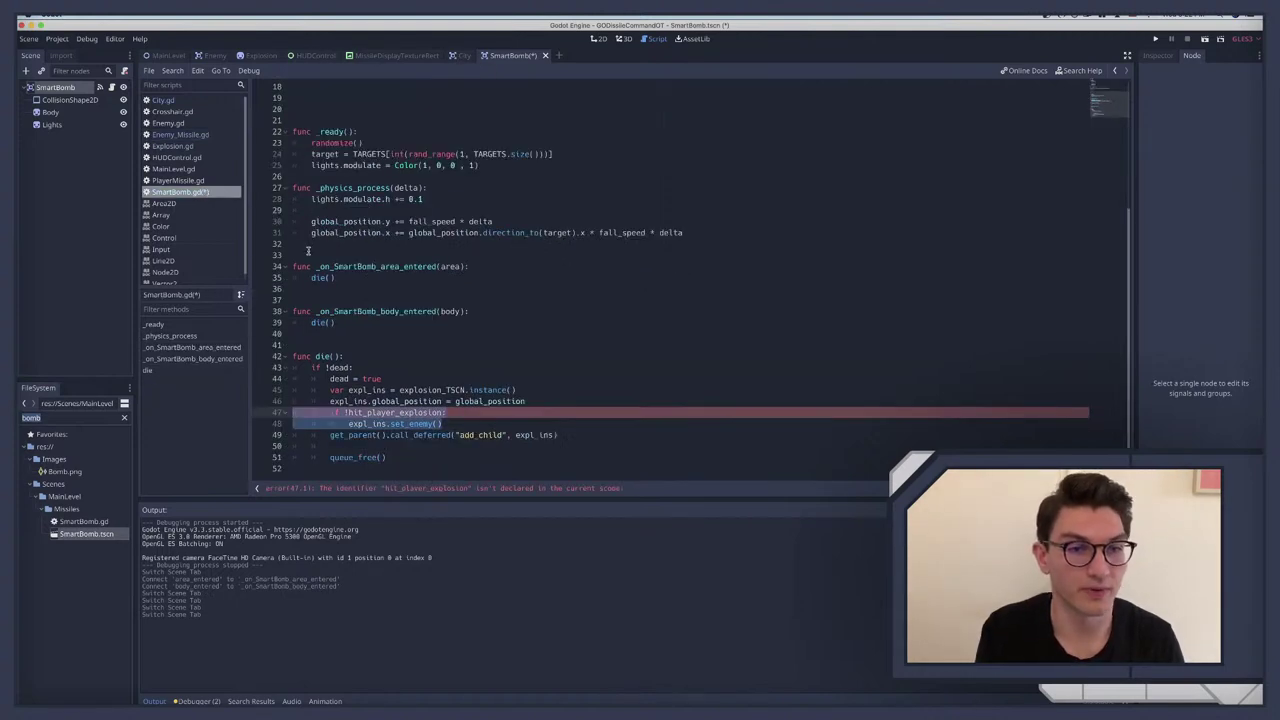
{"action": "left_click", "coordinate": [489, 266]}
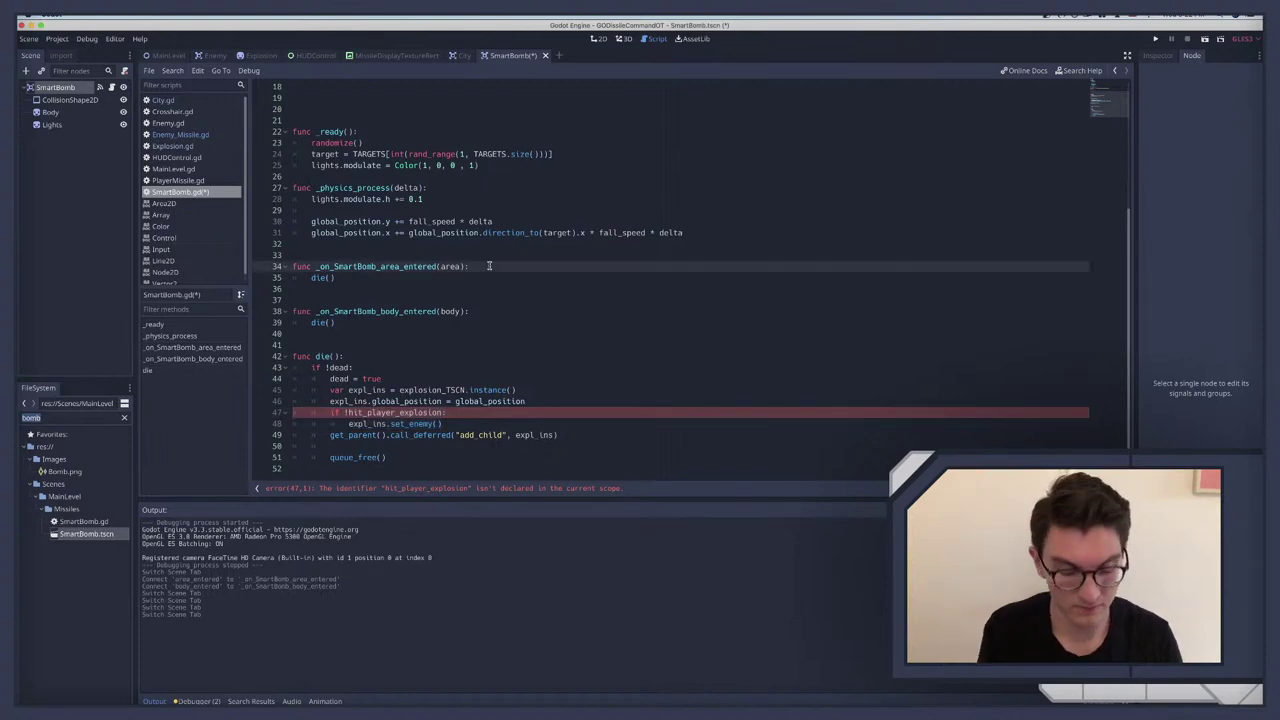
{"action": "key", "text": "ctrl+v"}
{"action": "left_click", "coordinate": [354, 324]}
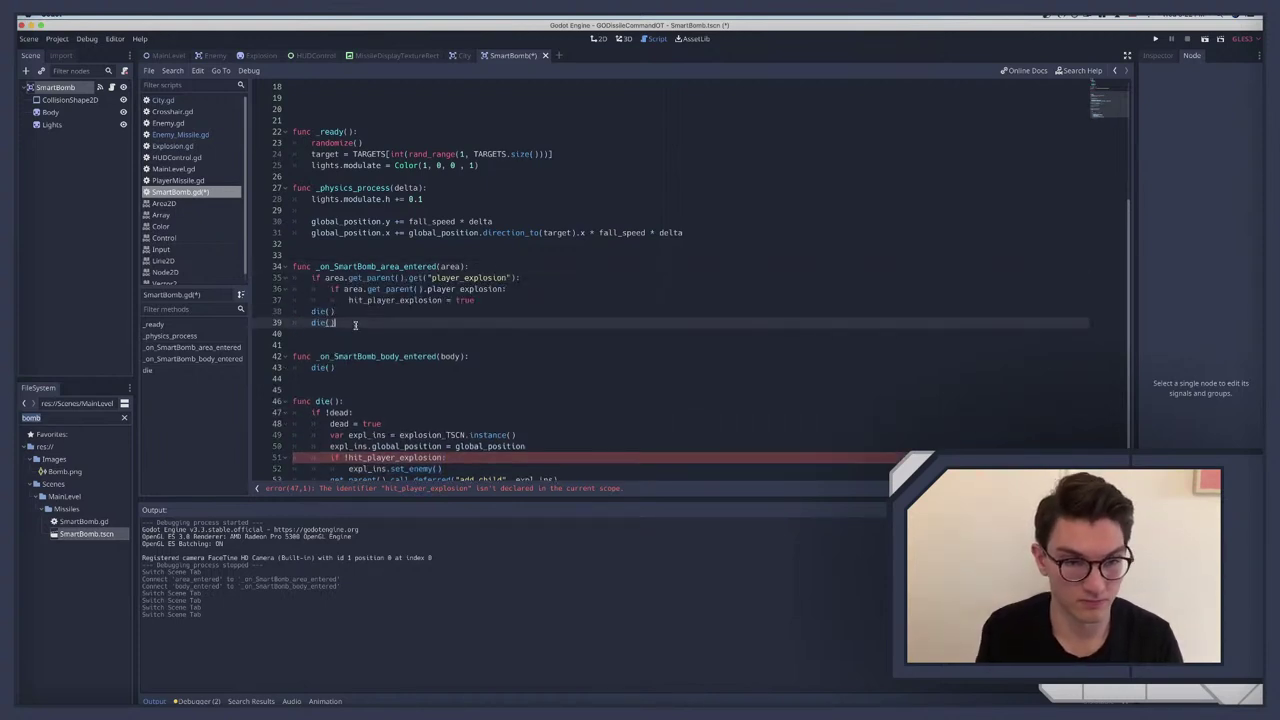
{"action": "key", "text": "BackSpace"}
{"action": "key", "text": "BackSpace"}
{"action": "key", "text": "BackSpace"}
{"action": "key", "text": "BackSpace"}
{"action": "key", "text": "BackSpace"}
{"action": "key", "text": "BackSpace"}
{"action": "key", "text": "BackSpace"}
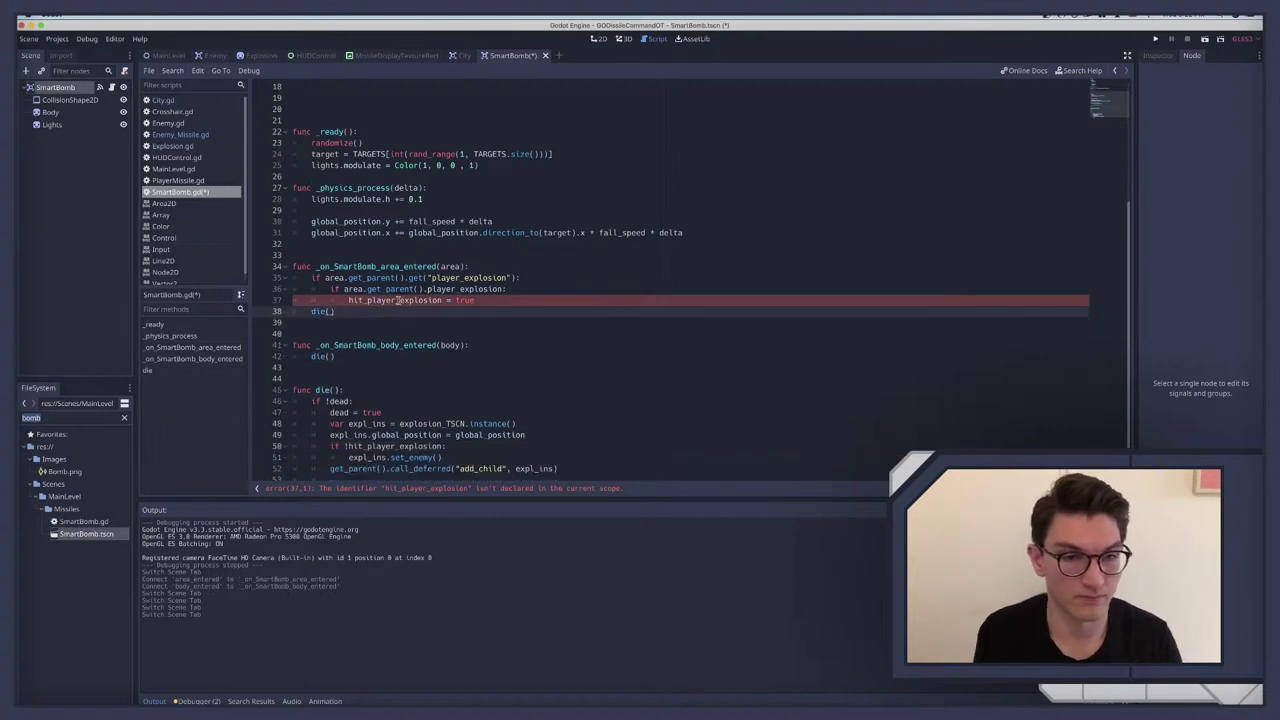
Step: Declare var hit_player_explosion = false after var dead and save the SmartBomb script
{"action": "double_click", "coordinate": [398, 300]}
{"action": "scroll", "coordinate": [335, 268], "scroll_direction": "up", "scroll_amount": 6}
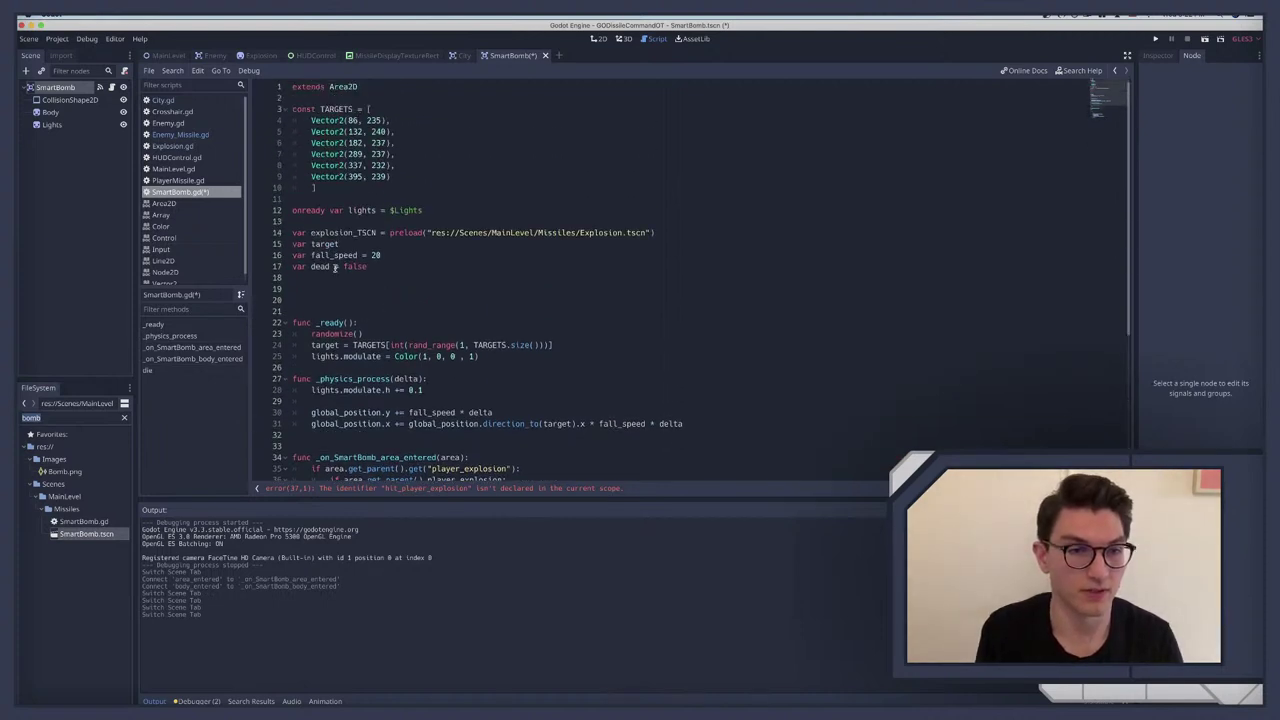
{"action": "left_click", "coordinate": [389, 266]}
{"action": "key", "text": "Return"}
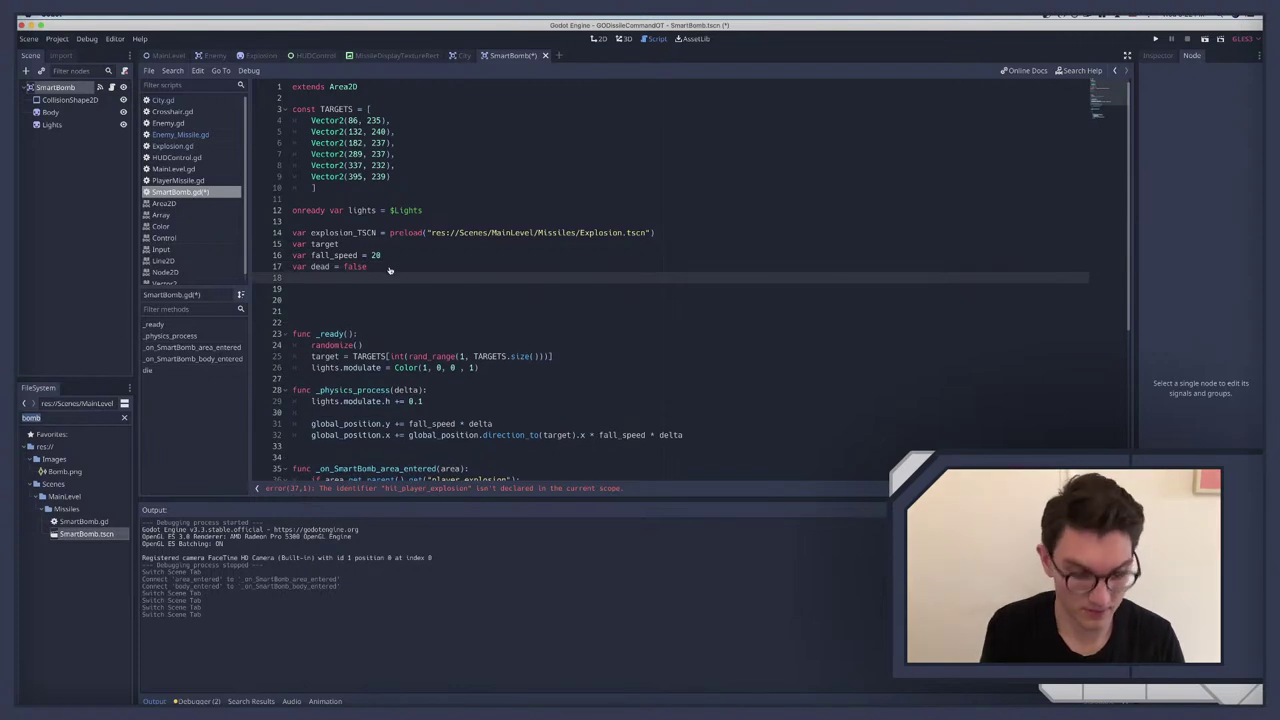
{"action": "type", "text": "var hit_player_explosion"}
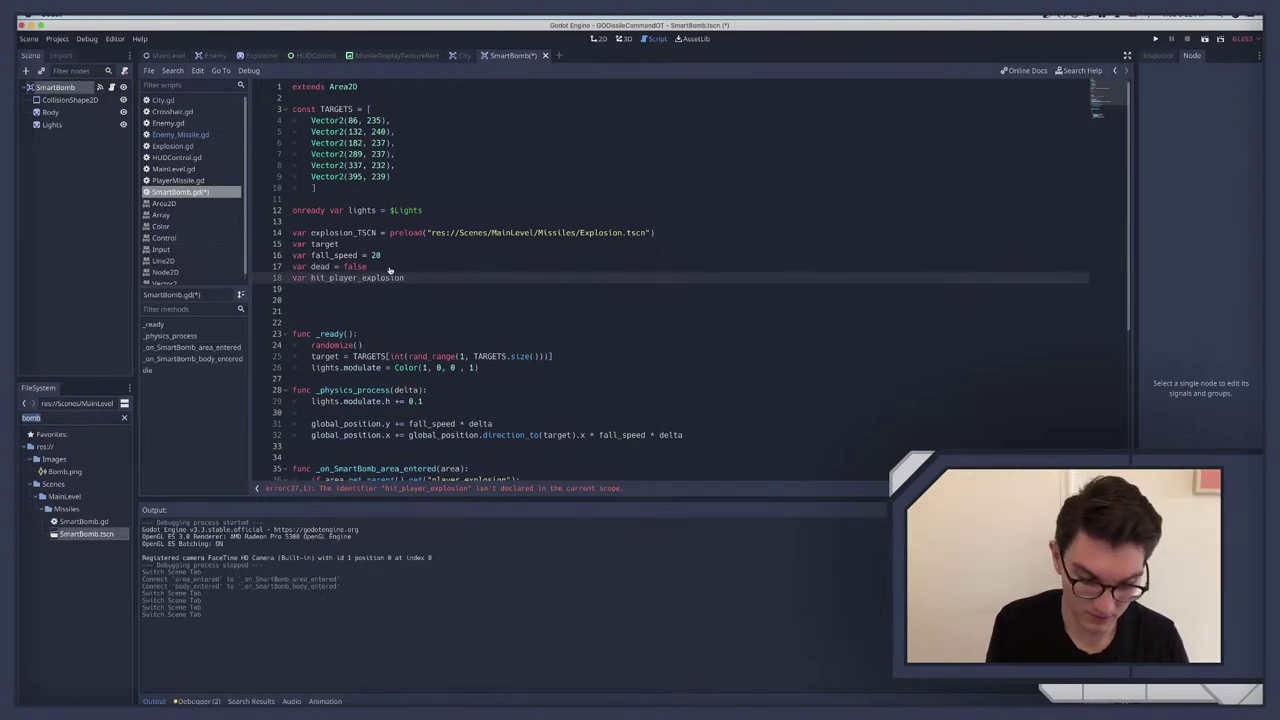
{"action": "type", "text": " = false"}
{"action": "left_click", "coordinate": [389, 266]}
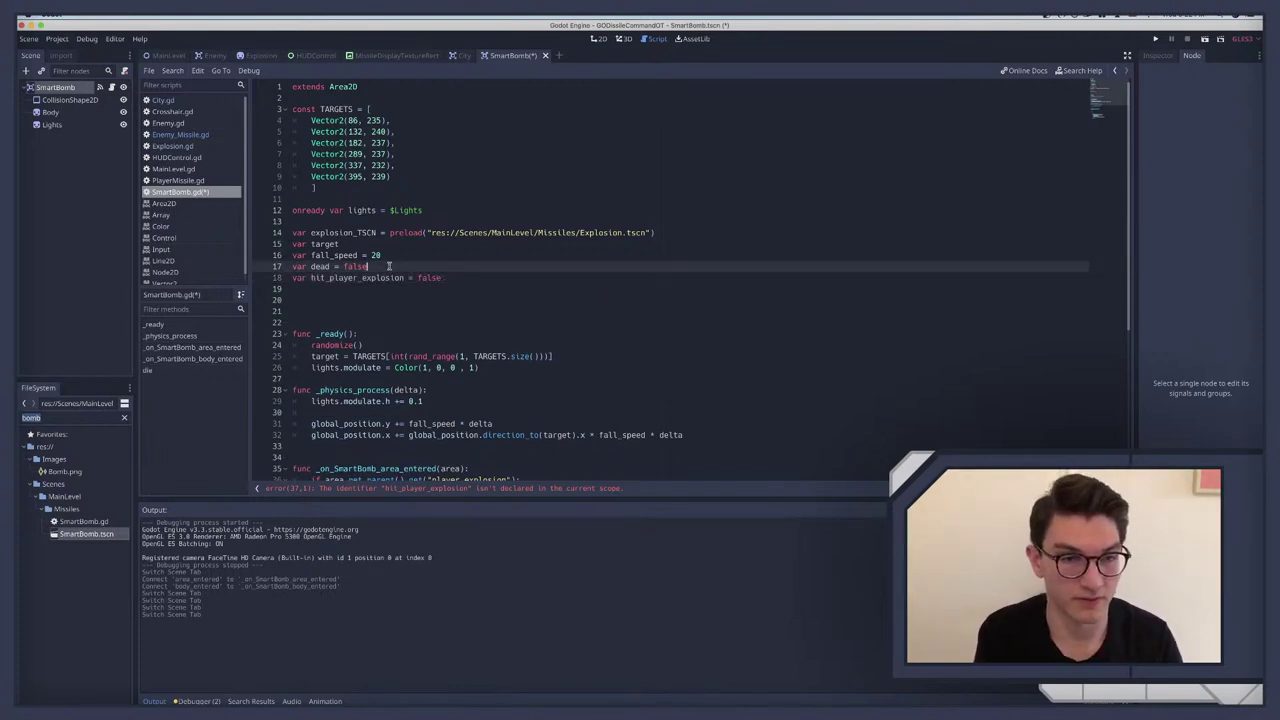
{"action": "key", "text": "super+s"}
Step: Run the game to test the smart bombs
{"action": "scroll", "coordinate": [390, 275], "scroll_direction": "down", "scroll_amount": 5}
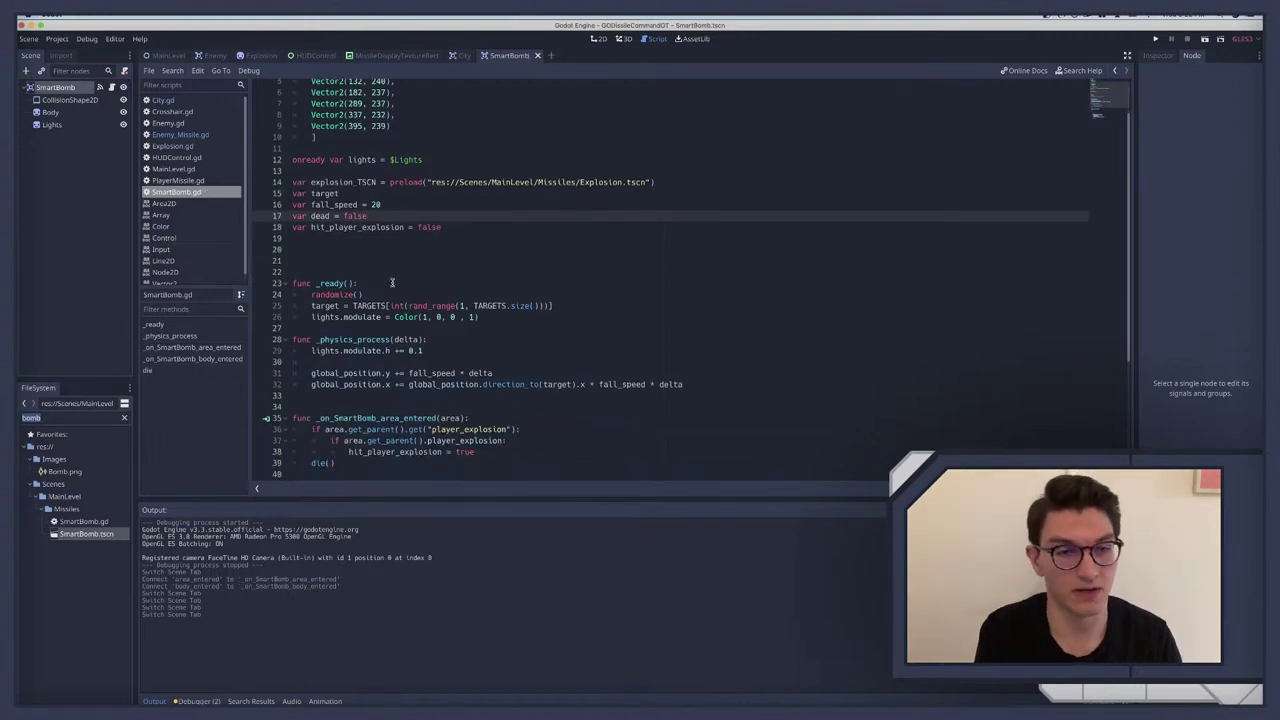
{"action": "scroll", "coordinate": [423, 311], "scroll_direction": "down", "scroll_amount": 3}
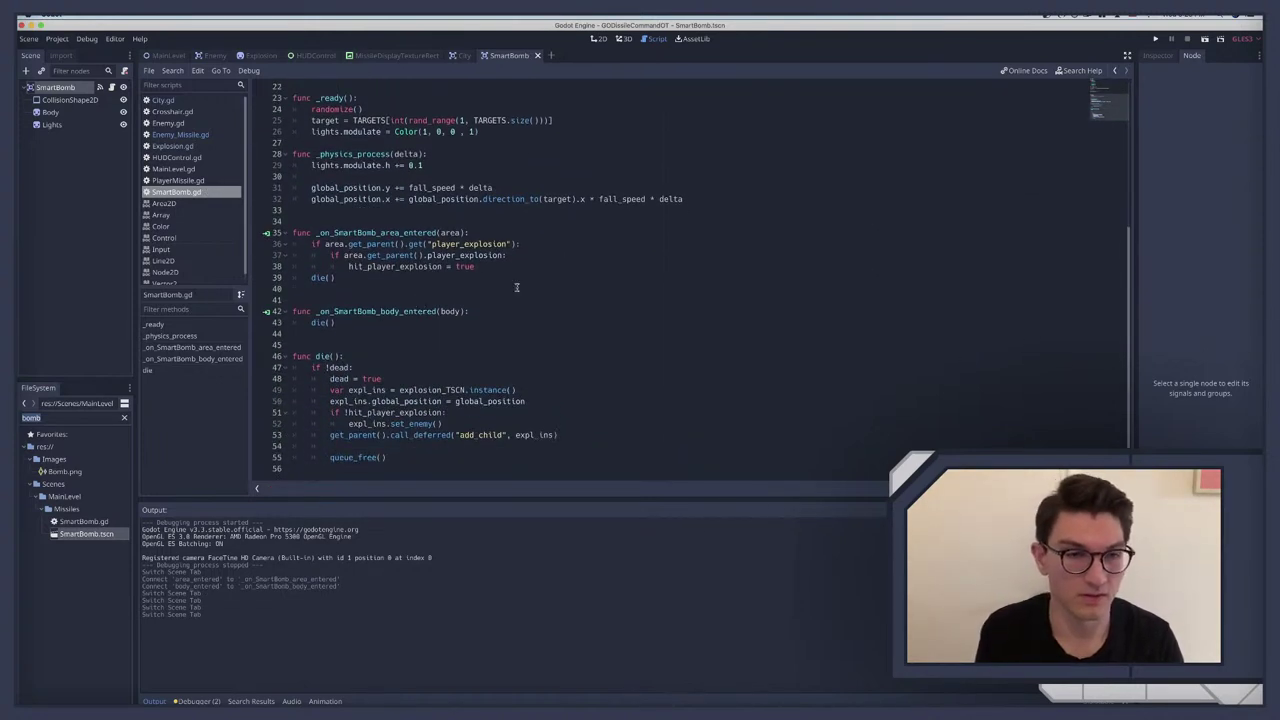
{"action": "left_click", "coordinate": [450, 255]}
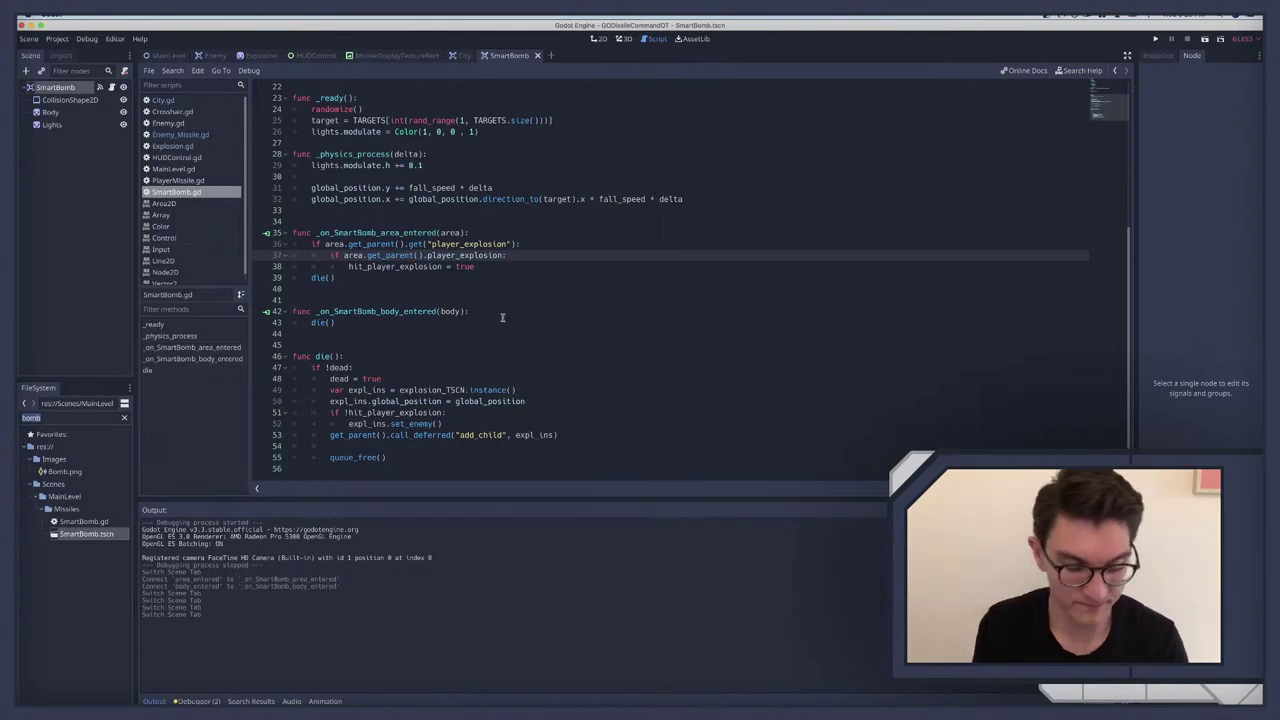
{"action": "key", "text": "super+b"}
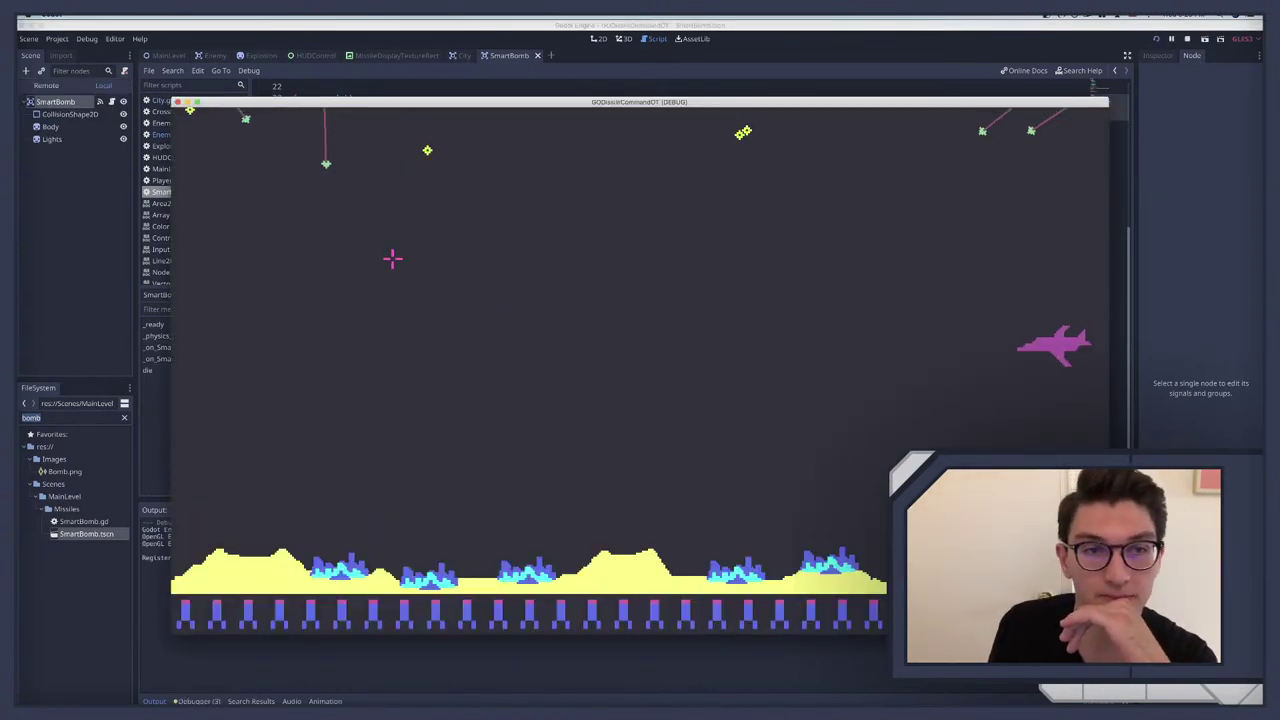
Step: Fire defensive missiles at the incoming missiles and enemy plane, then stop the running game
{"action": "left_click", "coordinate": [301, 192]}
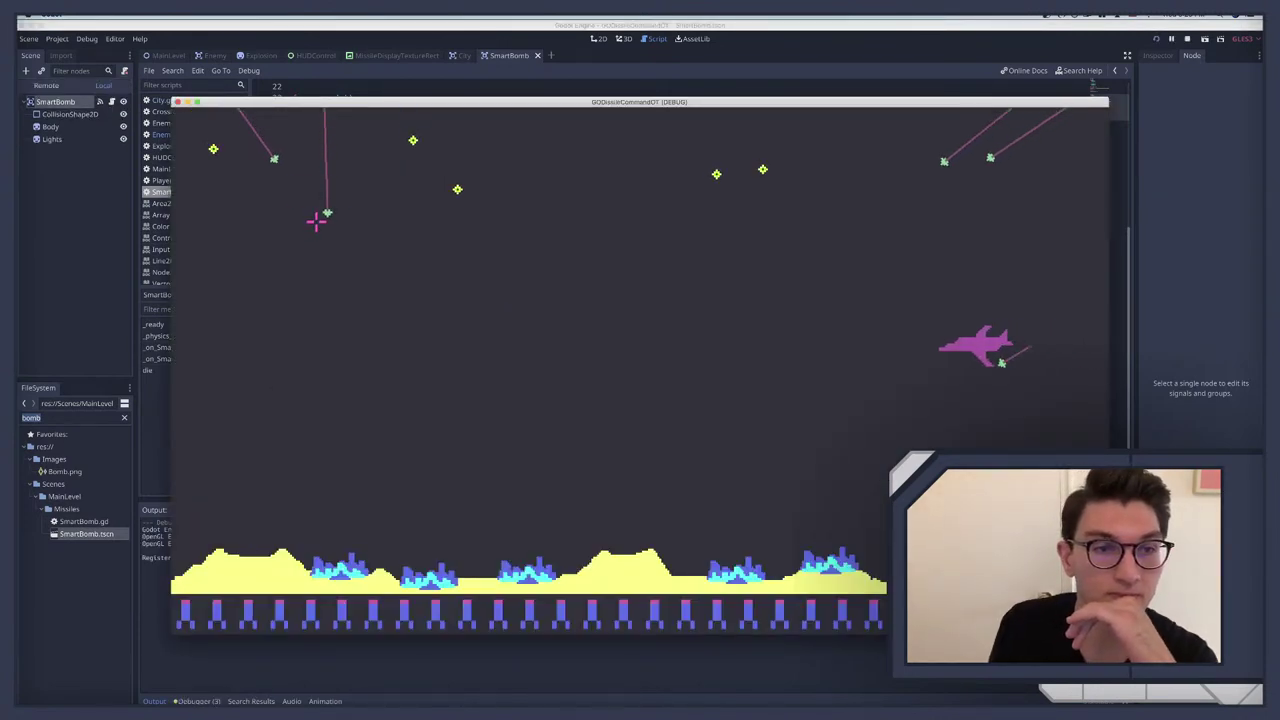
{"action": "left_click", "coordinate": [334, 300]}
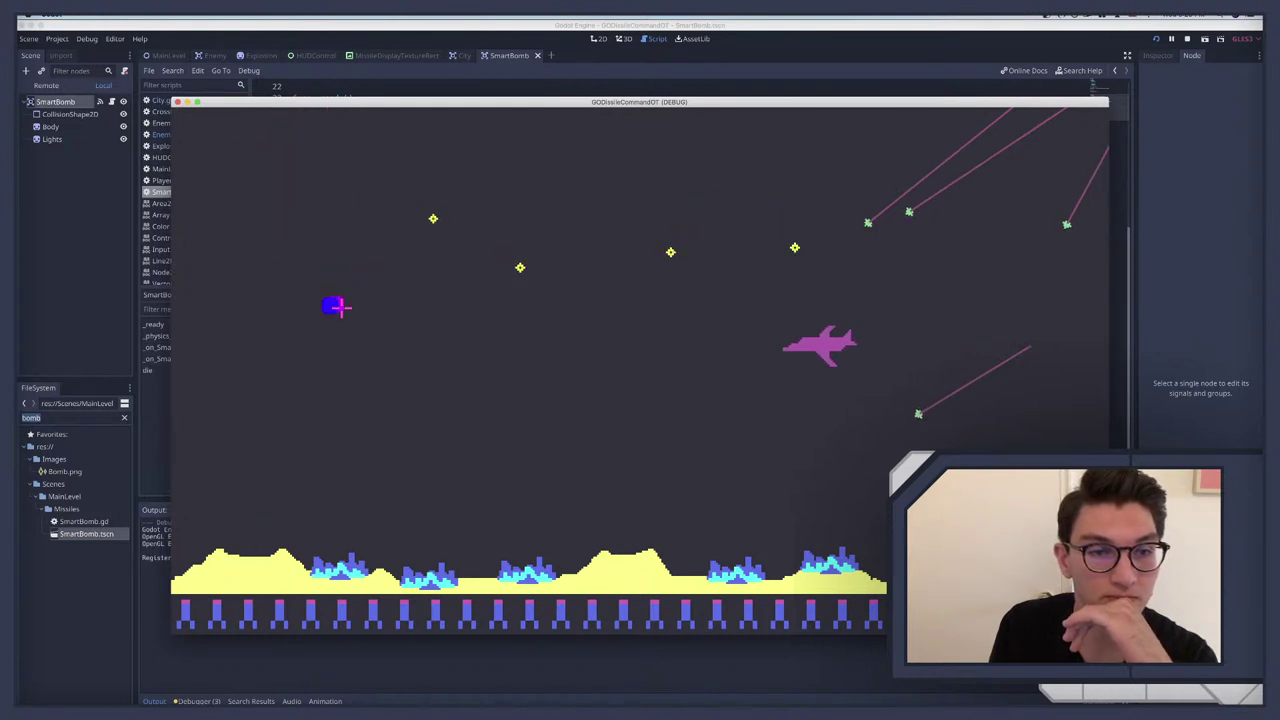
{"action": "left_click", "coordinate": [853, 457]}
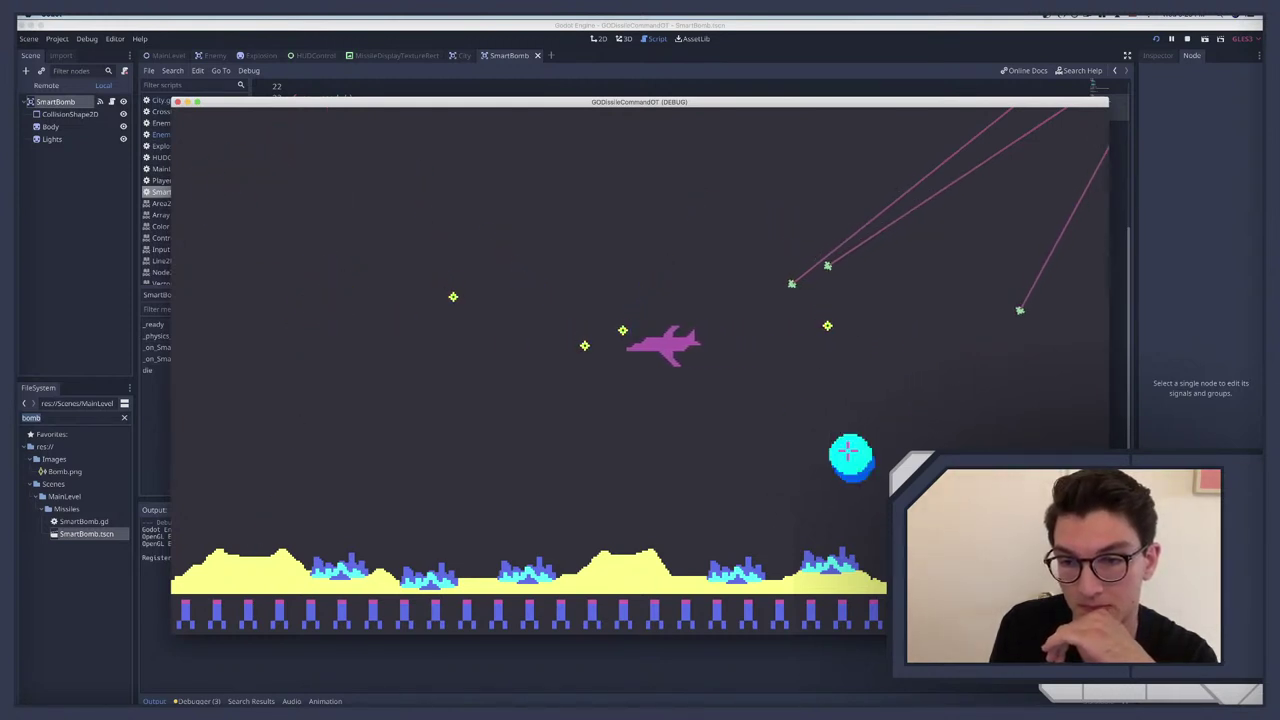
{"action": "left_click", "coordinate": [744, 317]}
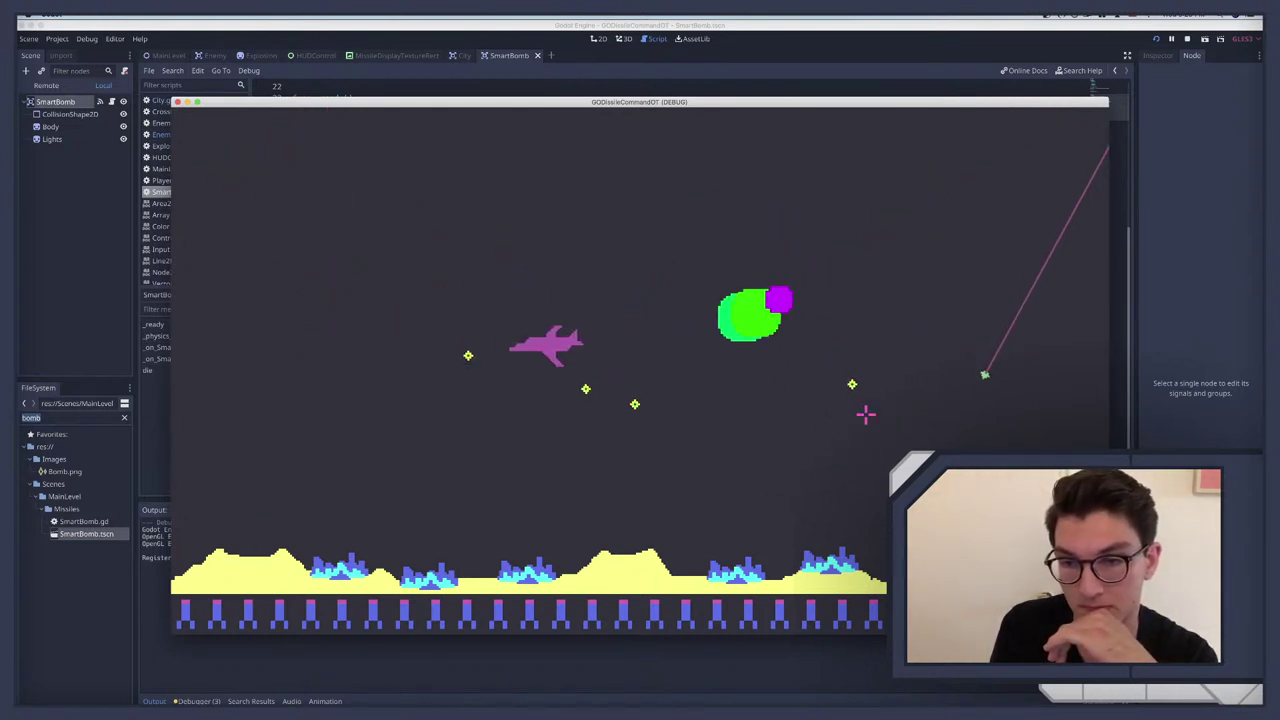
{"action": "left_click", "coordinate": [959, 418]}
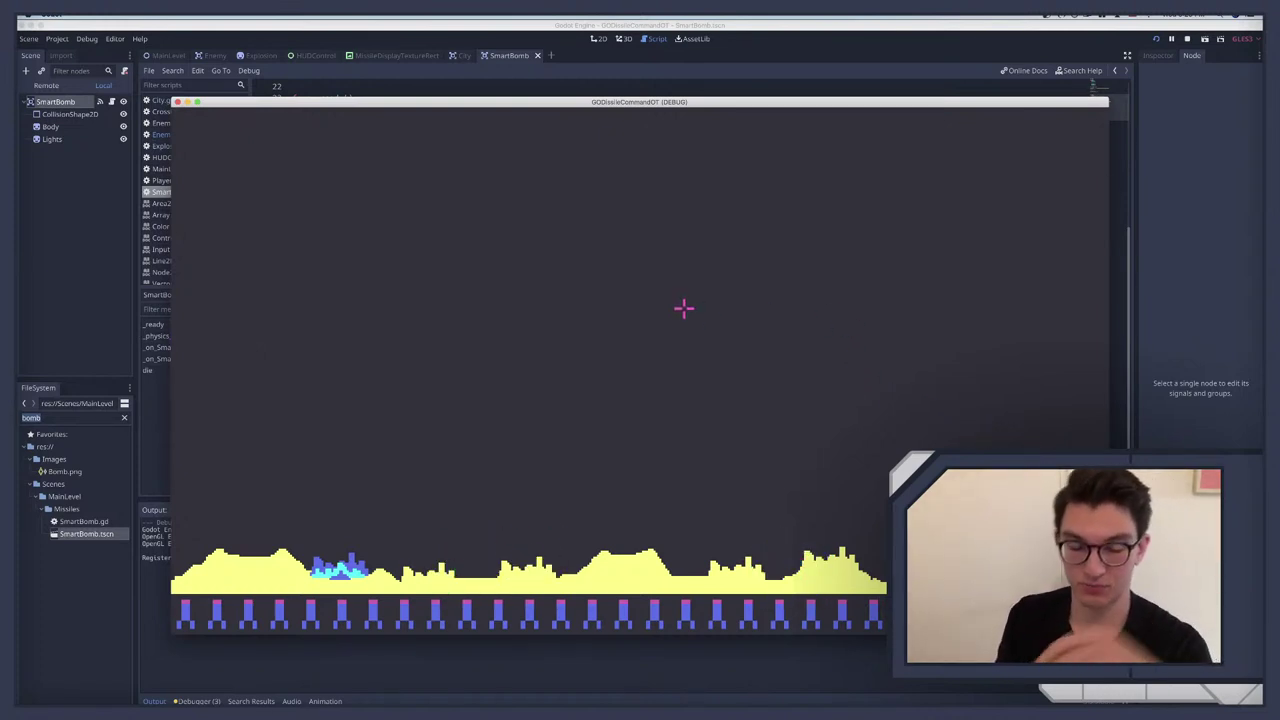
{"action": "left_click", "coordinate": [240, 414]}
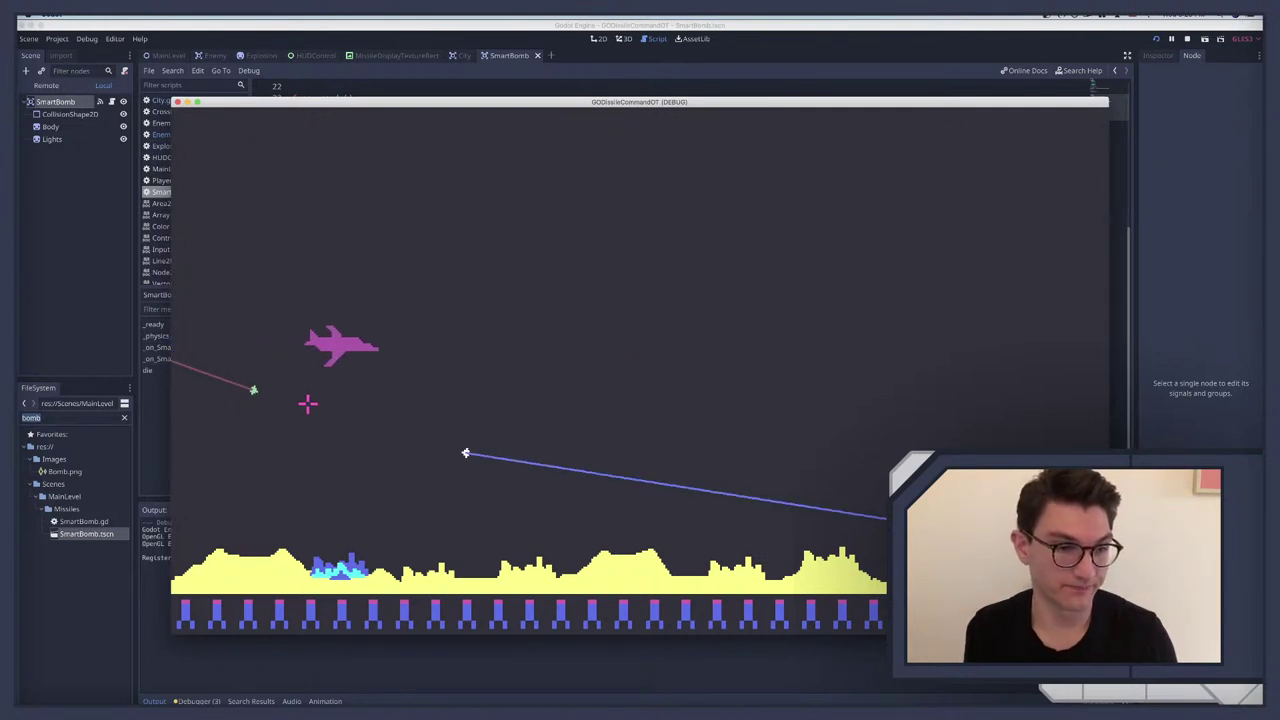
{"action": "left_click", "coordinate": [365, 434]}
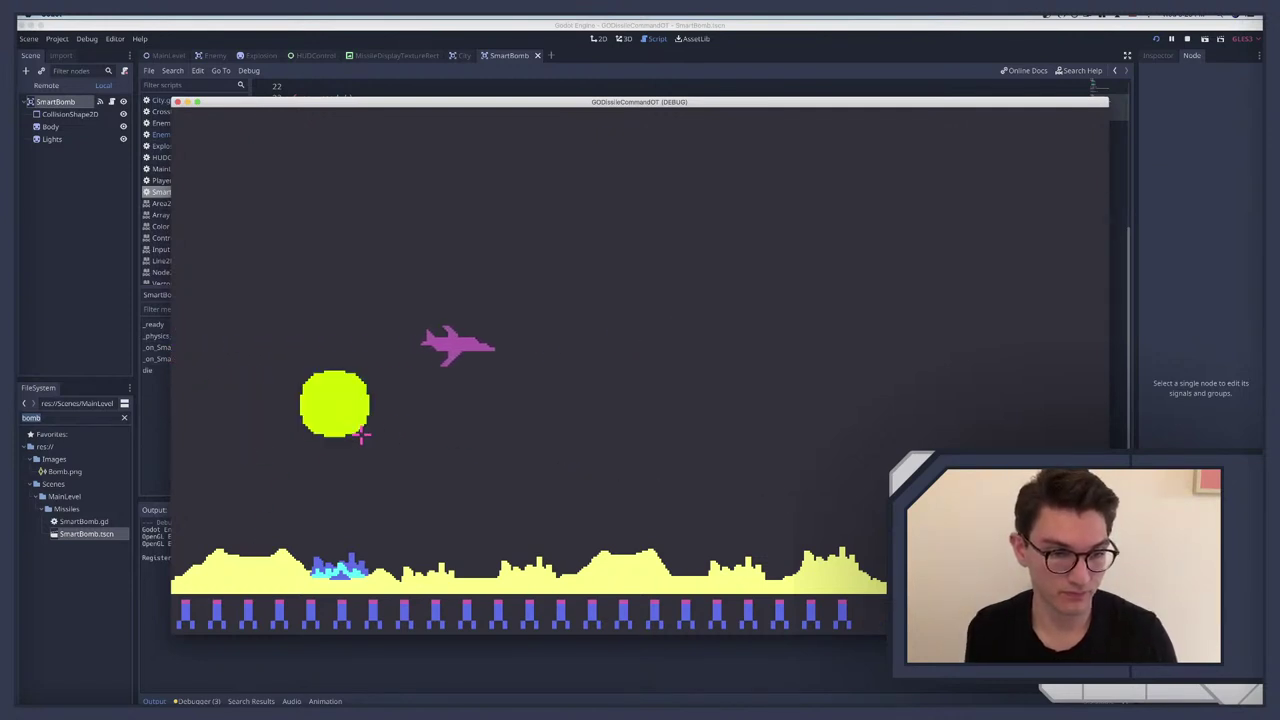
{"action": "left_click", "coordinate": [630, 351]}
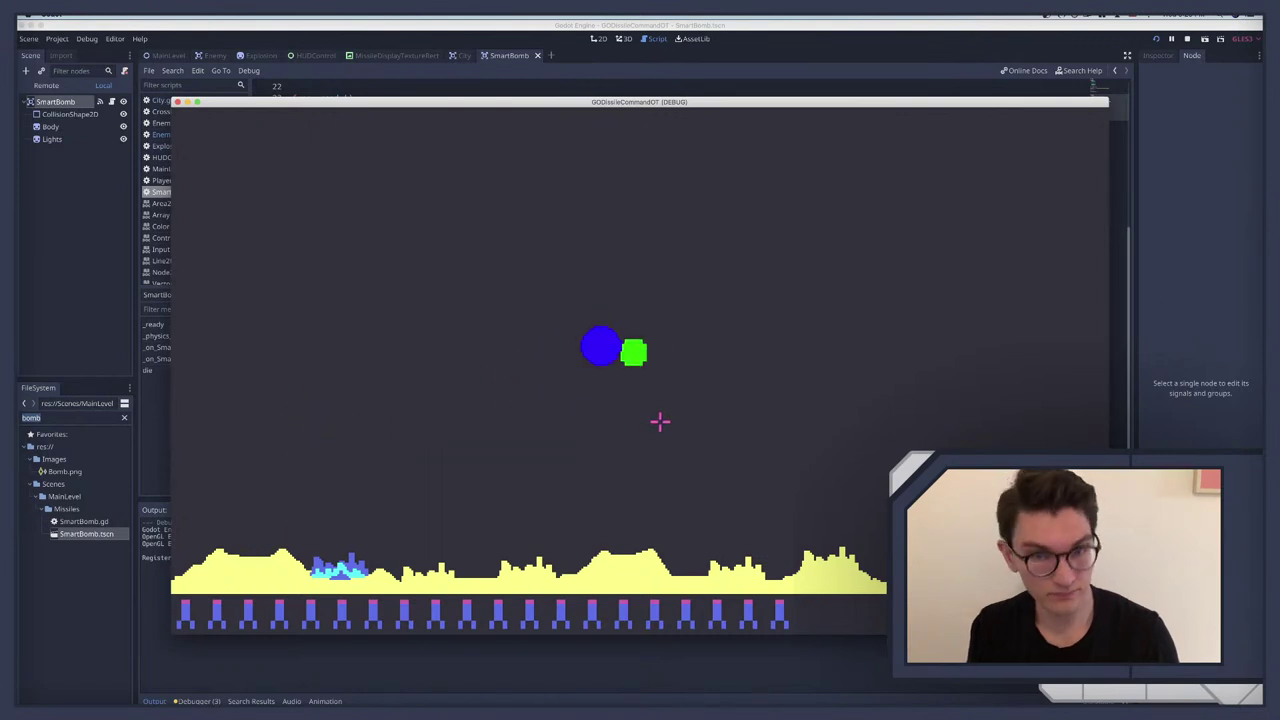
{"action": "key", "text": "super+q"}
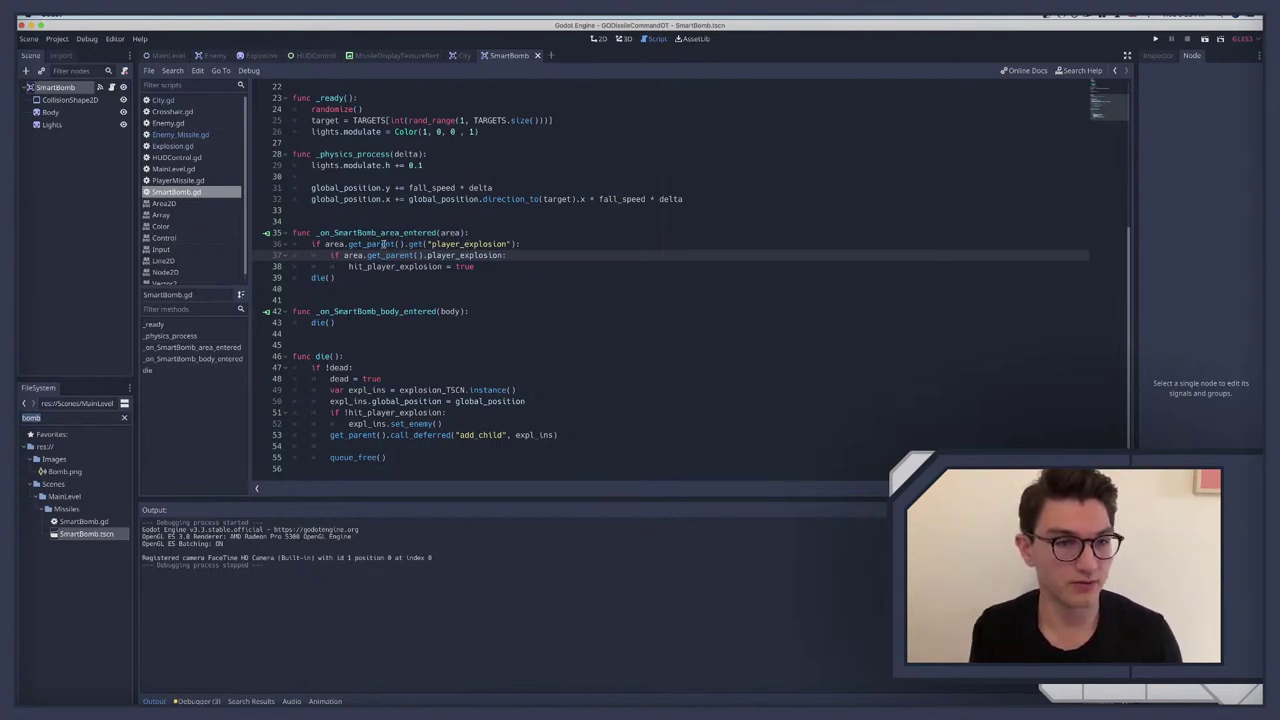
Step: Add a blank line before _physics_process and remove the extra blank lines above func _ready
{"action": "scroll", "coordinate": [381, 251], "scroll_direction": "up", "scroll_amount": 7}
{"action": "scroll", "coordinate": [381, 251], "scroll_direction": "down", "scroll_amount": 7}
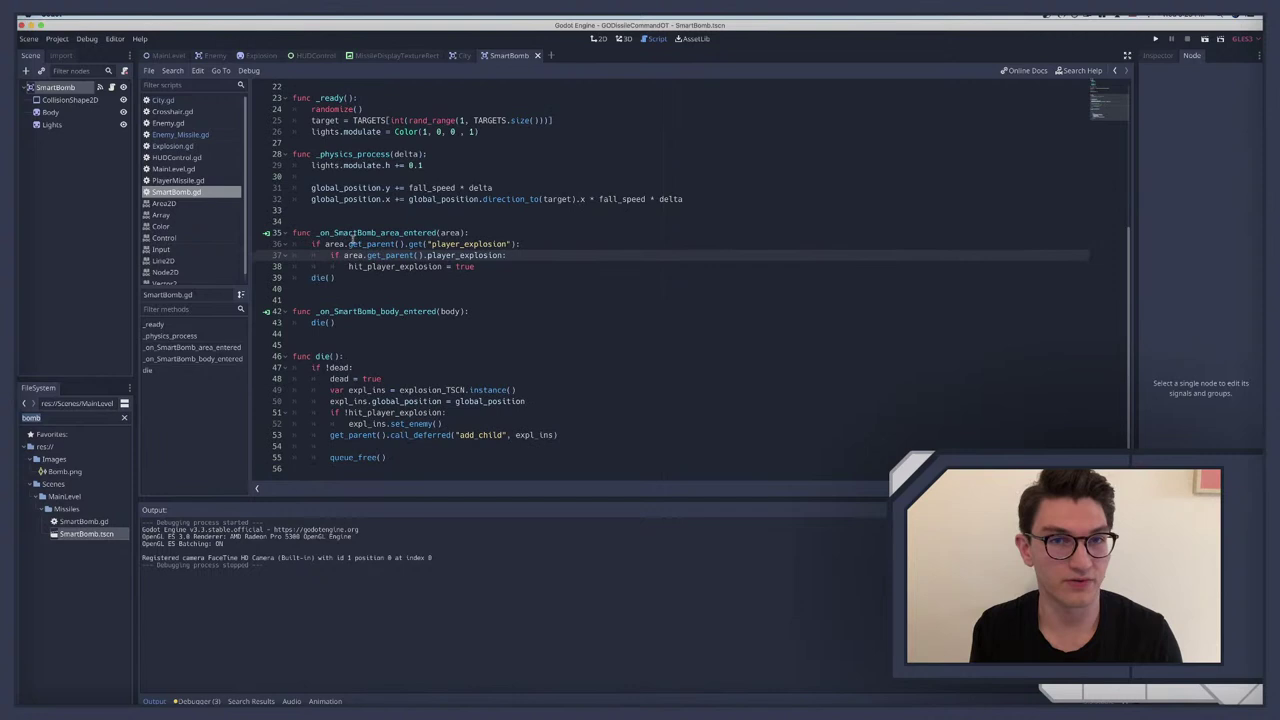
{"action": "scroll", "coordinate": [381, 203], "scroll_direction": "up", "scroll_amount": 5}
{"action": "scroll", "coordinate": [380, 205], "scroll_direction": "up", "scroll_amount": 2}
{"action": "scroll", "coordinate": [378, 220], "scroll_direction": "down", "scroll_amount": 4}
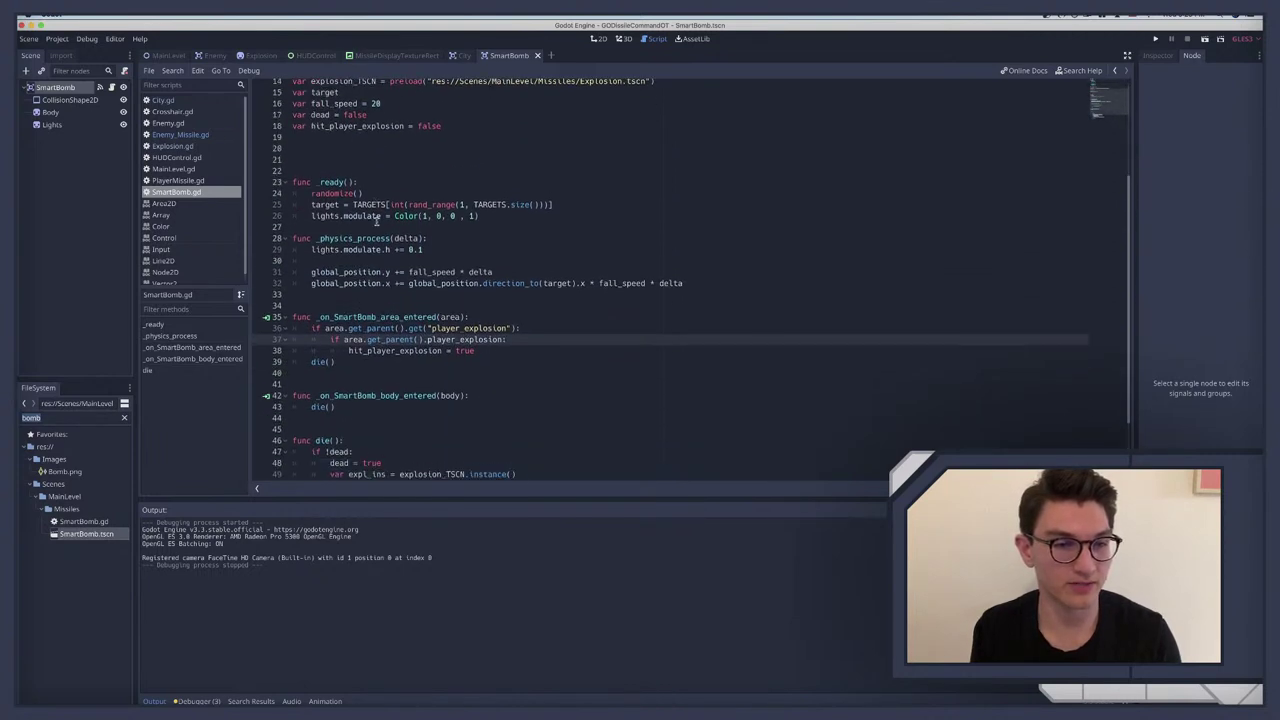
{"action": "left_click", "coordinate": [315, 221]}
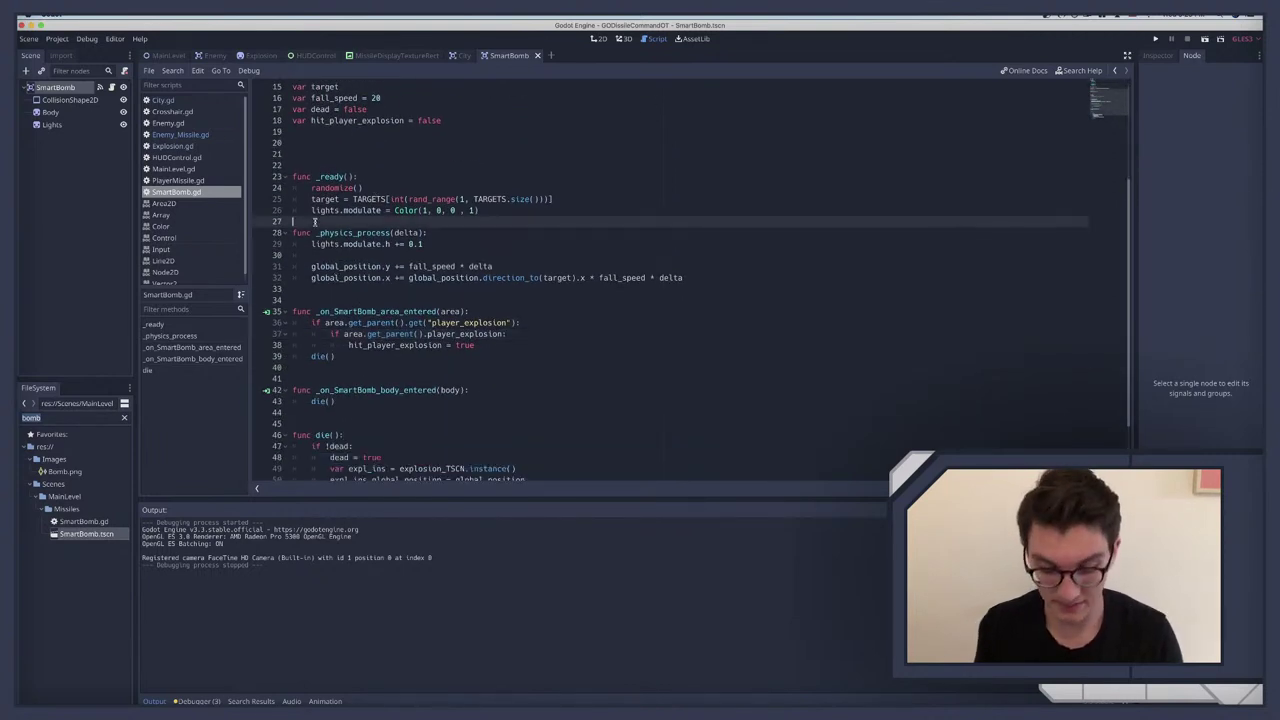
{"action": "key", "text": "Return"}
{"action": "scroll", "coordinate": [320, 218], "scroll_direction": "up", "scroll_amount": 5}
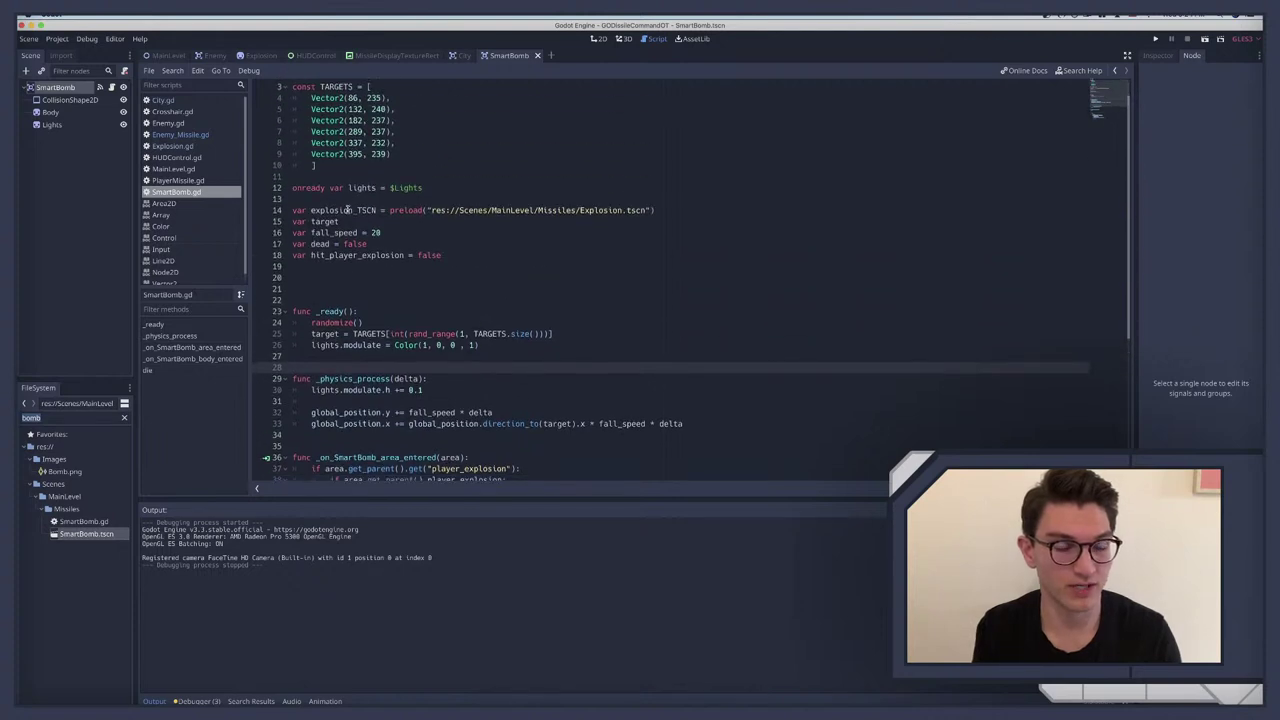
{"action": "scroll", "coordinate": [346, 211], "scroll_direction": "down", "scroll_amount": 5}
{"action": "left_click", "coordinate": [316, 162]}
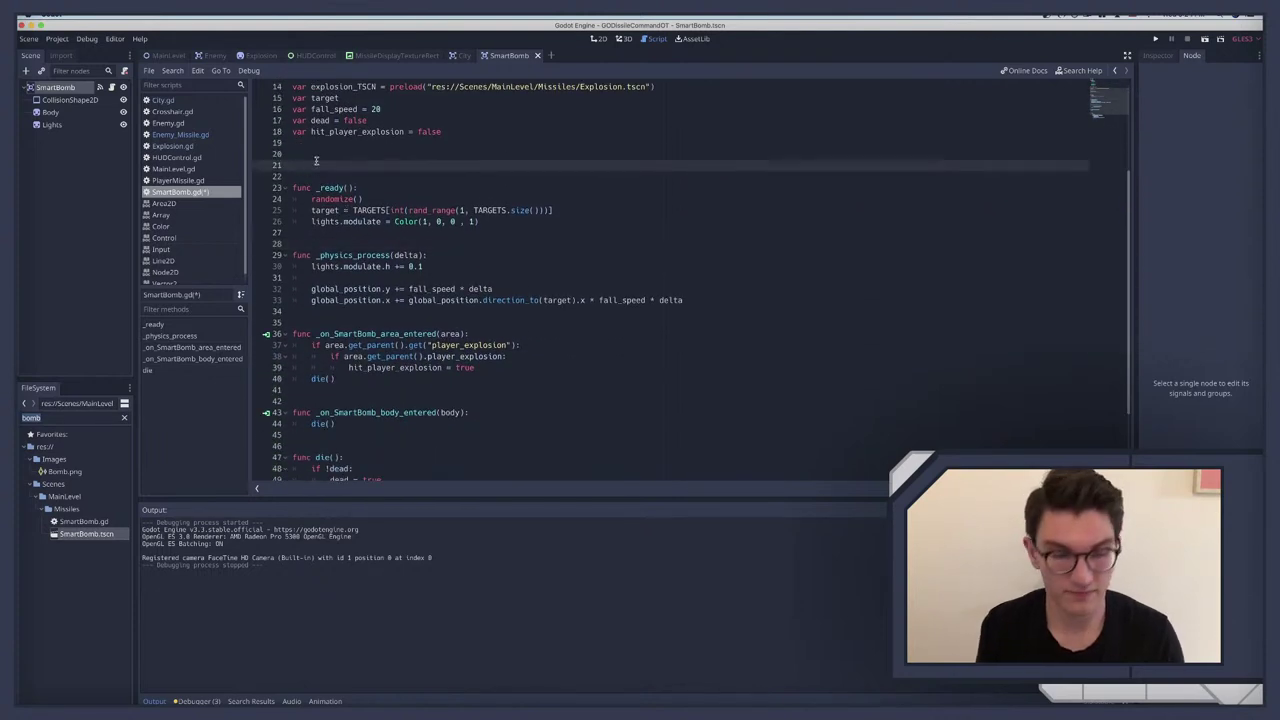
{"action": "key", "text": "BackSpace"}
{"action": "key", "text": "BackSpace"}
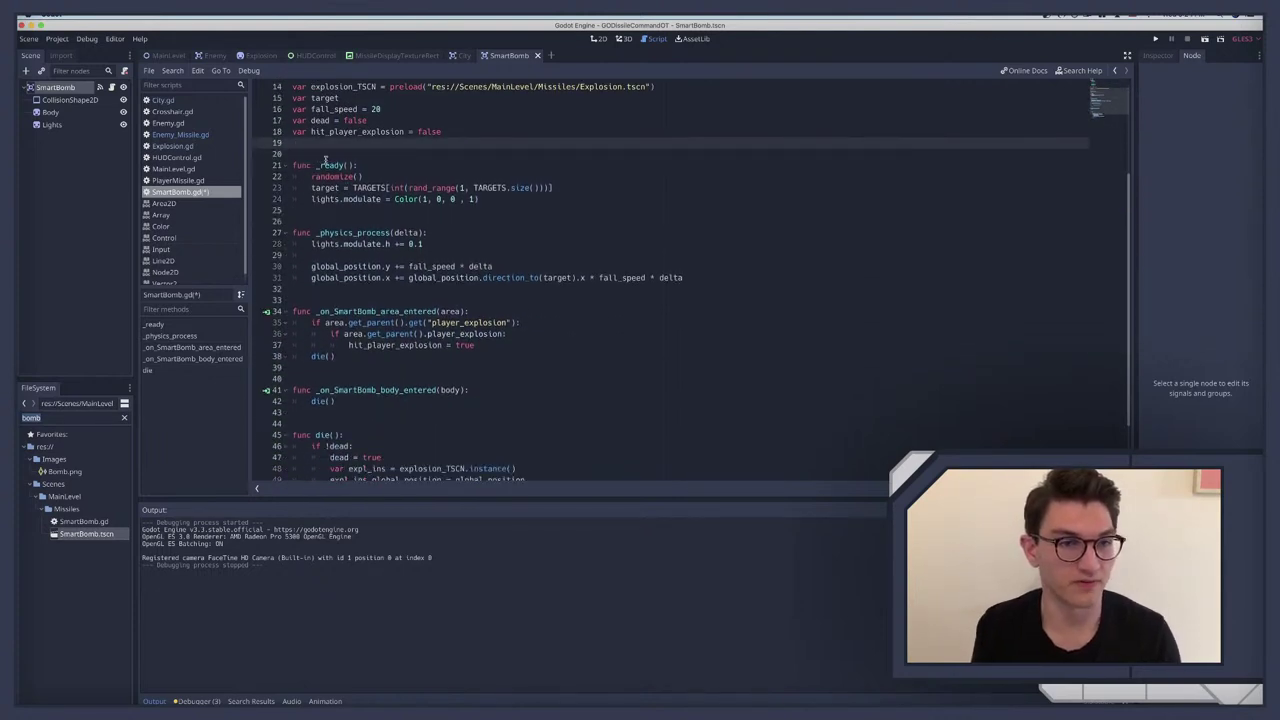
Step: Add blank lines below the variable declarations and start typing enum on line 20
{"action": "scroll", "coordinate": [332, 316], "scroll_direction": "down", "scroll_amount": 2}
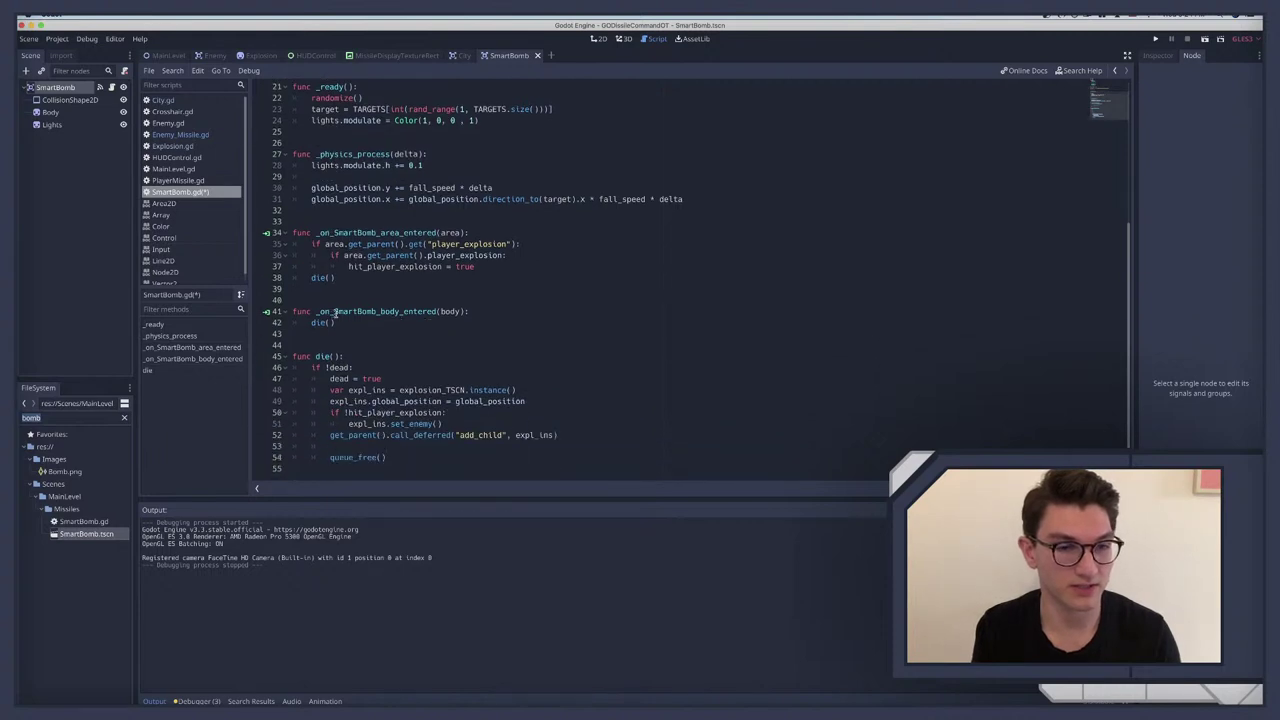
{"action": "scroll", "coordinate": [335, 313], "scroll_direction": "up", "scroll_amount": 4}
{"action": "scroll", "coordinate": [336, 313], "scroll_direction": "down", "scroll_amount": 1}
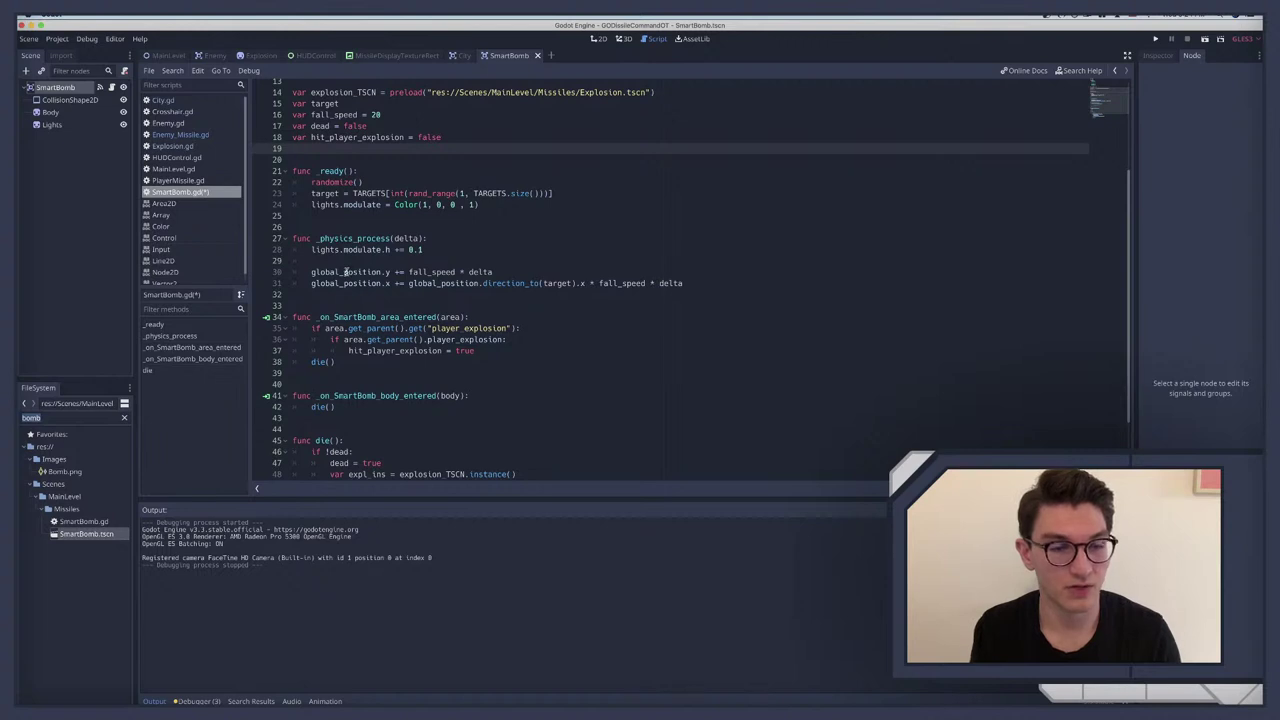
{"action": "scroll", "coordinate": [345, 271], "scroll_direction": "up", "scroll_amount": 1}
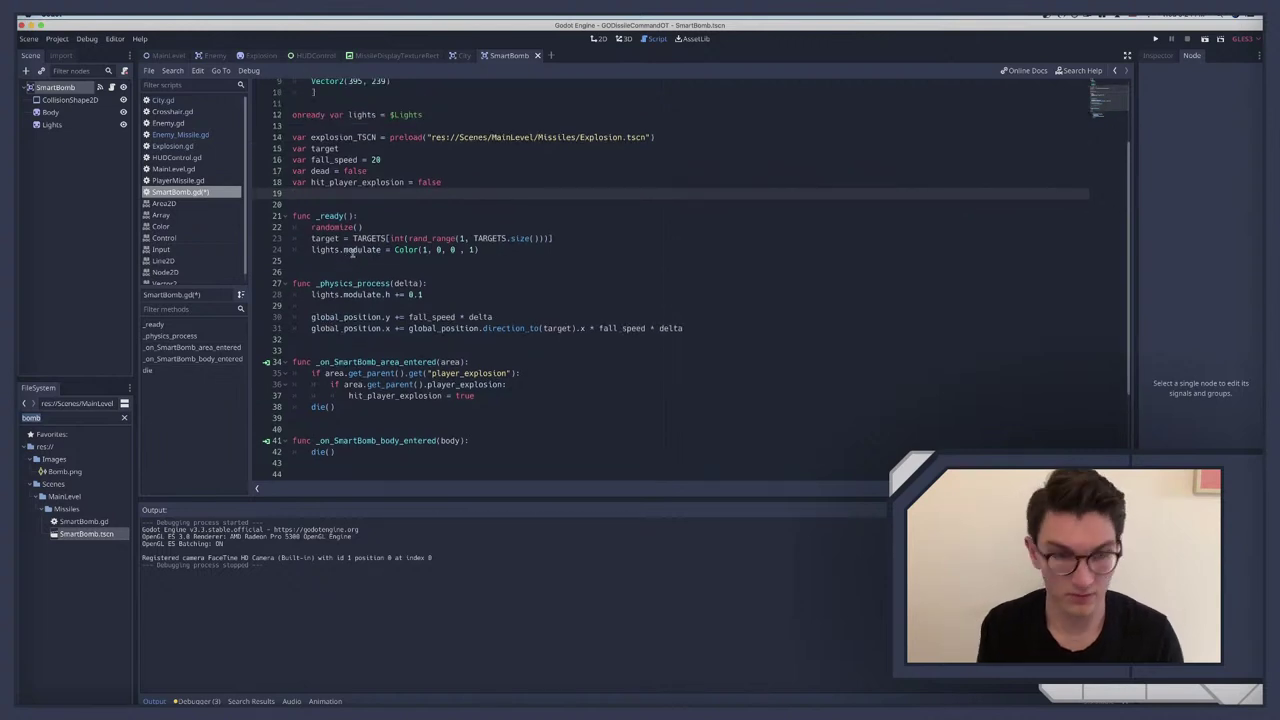
{"action": "key", "text": "Return"}
{"action": "key", "text": "Return"}
{"action": "key", "text": "Up"}
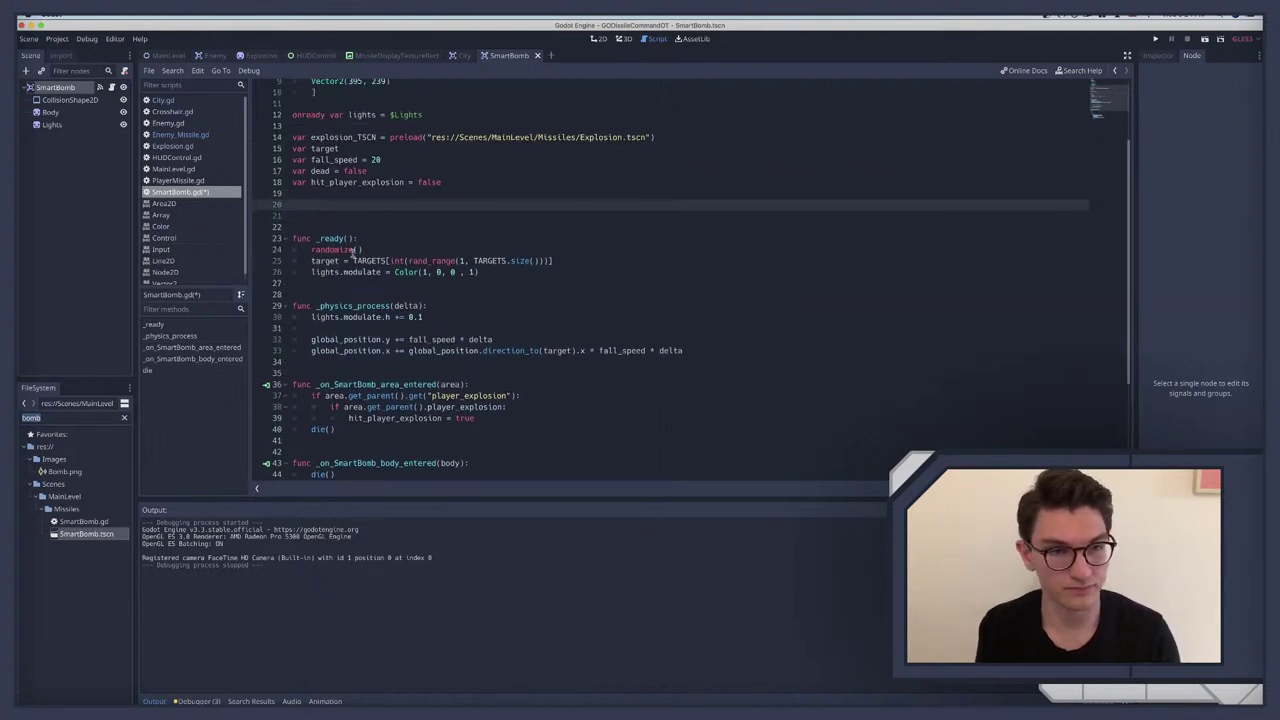
{"action": "key", "text": "Return"}
{"action": "key", "text": "BackSpace"}
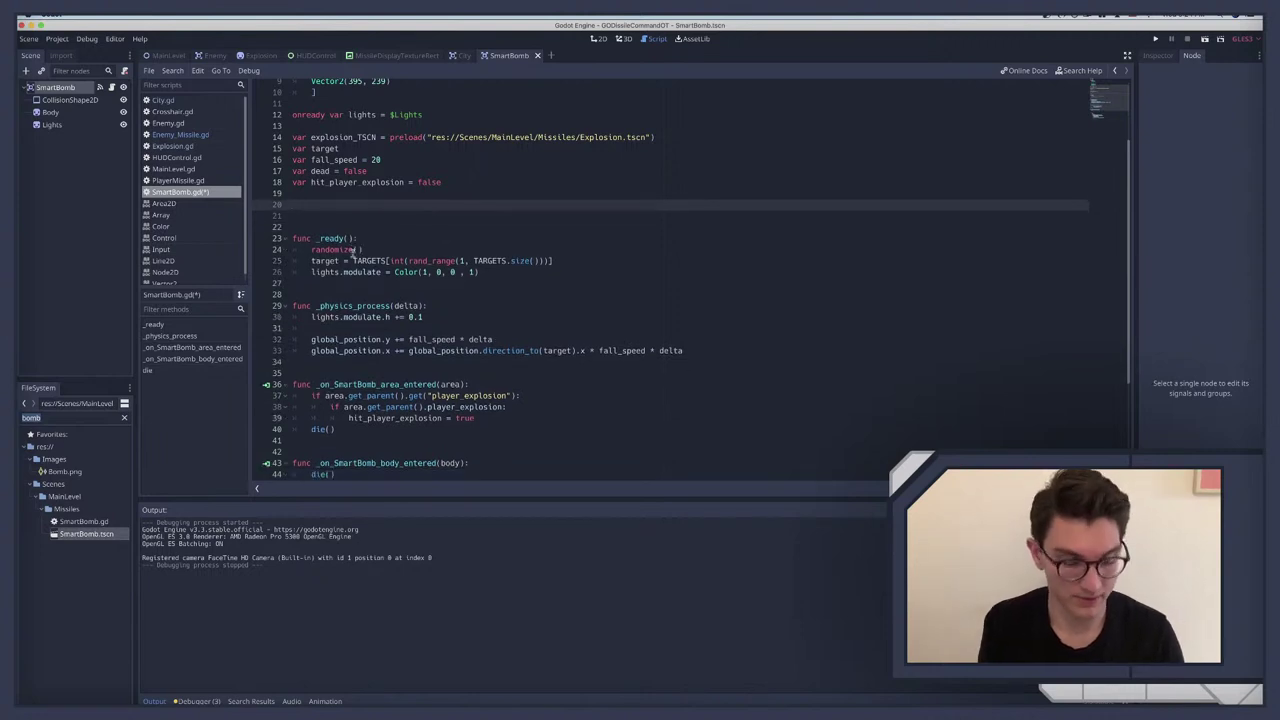
{"action": "key", "text": "BackSpace"}
{"action": "key", "text": "BackSpace"}
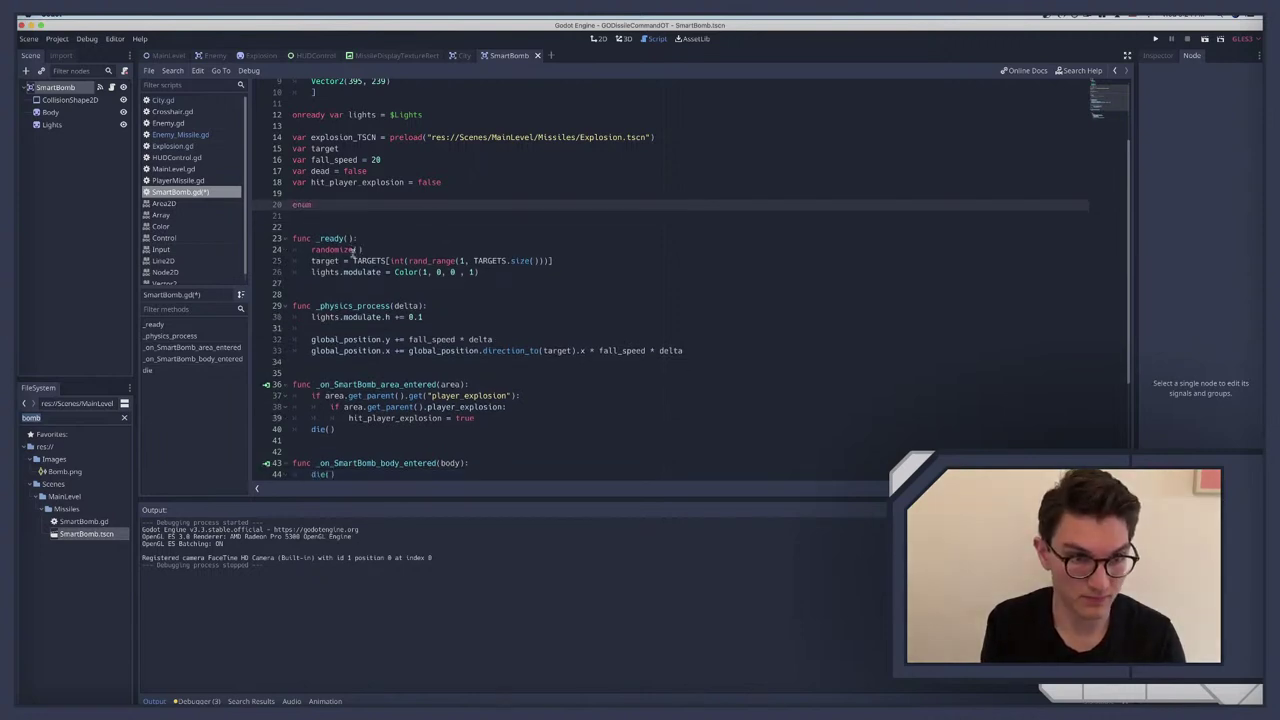
{"action": "type", "text": "e"}
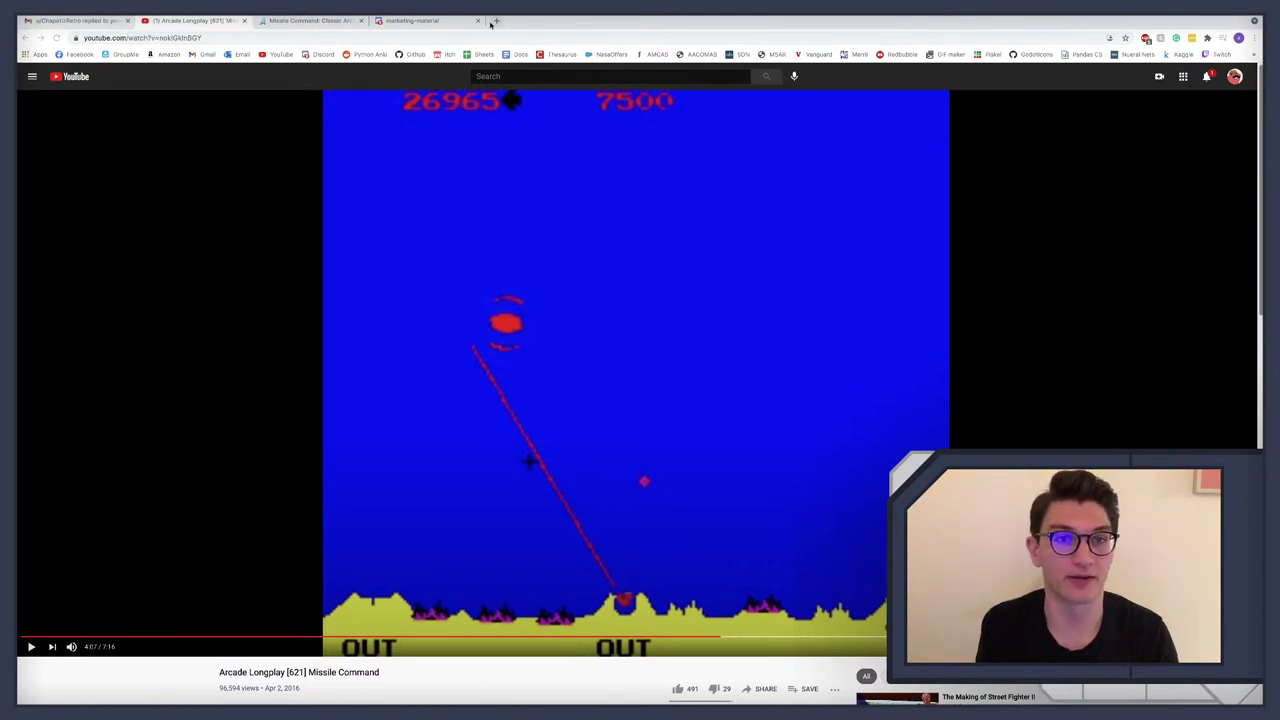
Step: Search the web for 'godot enum' and open the GDScript basics documentation
{"action": "left_click", "coordinate": [496, 20]}
{"action": "type", "text": "godot enum"}
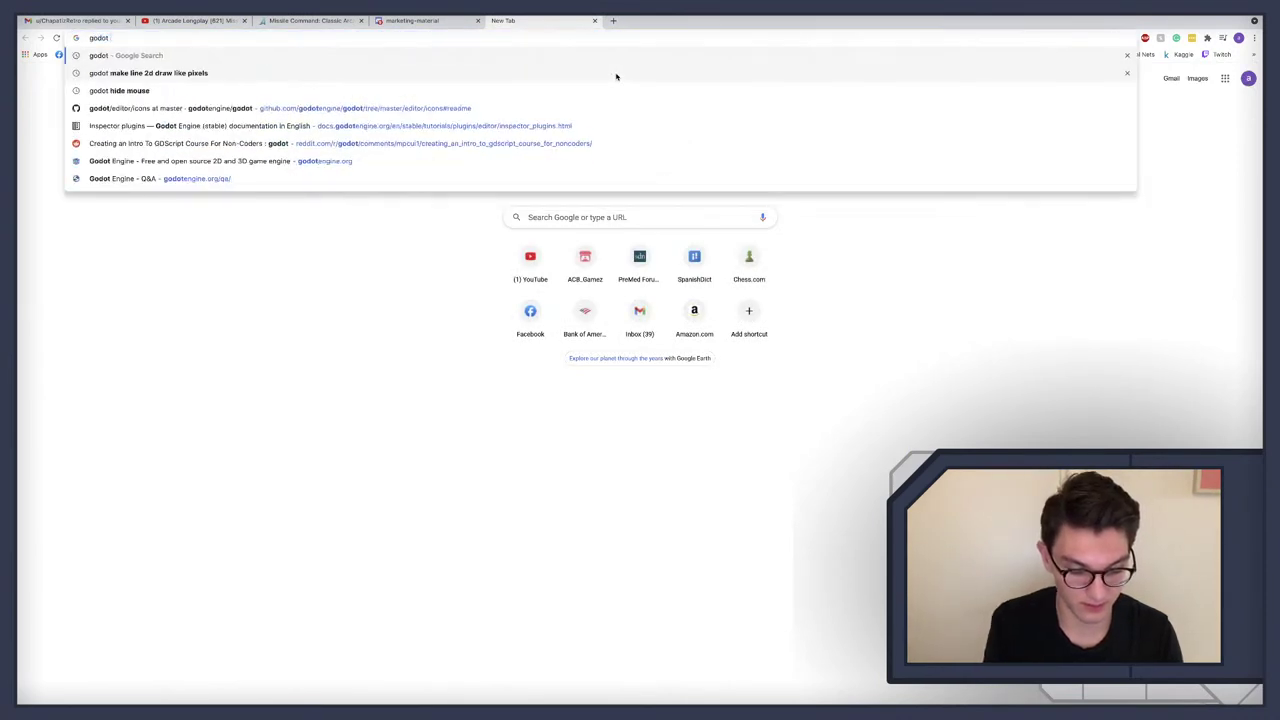
{"action": "key", "text": "Return"}
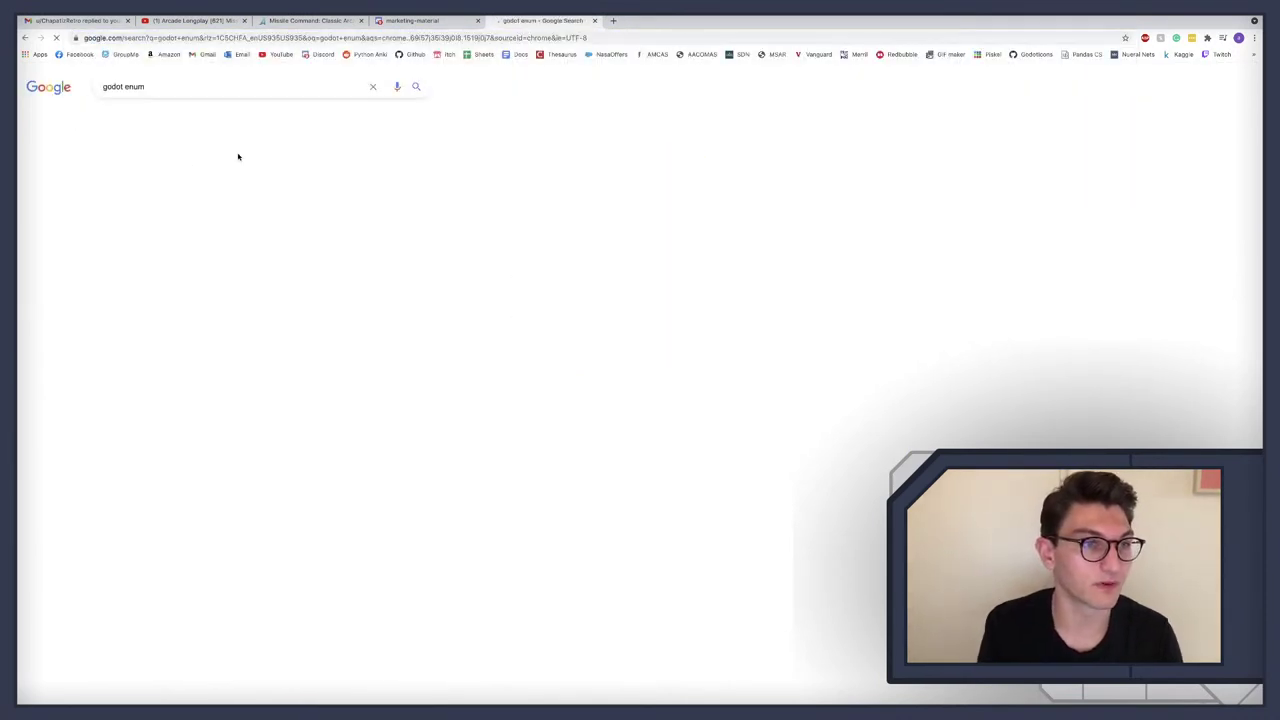
{"action": "left_click", "coordinate": [165, 167]}
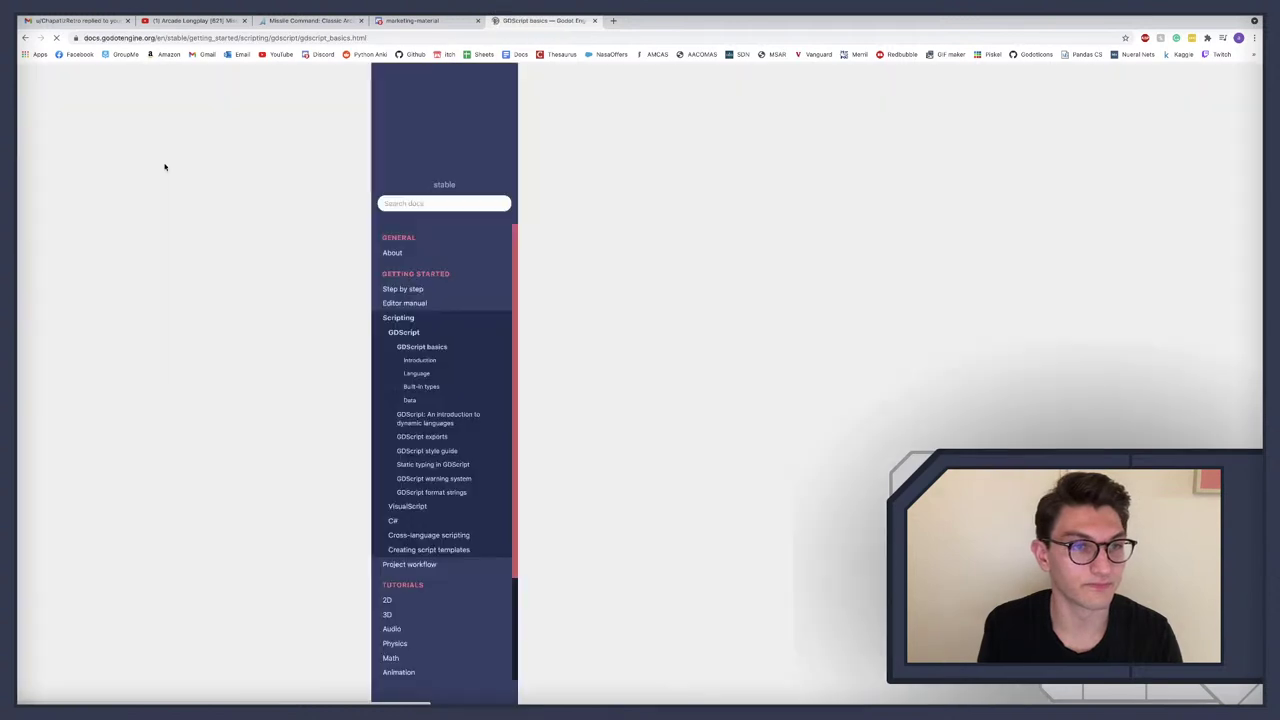
Step: Scroll to the enum declarations in the docs example, then return to the Godot editor
{"action": "scroll", "coordinate": [698, 393], "scroll_direction": "down", "scroll_amount": 1}
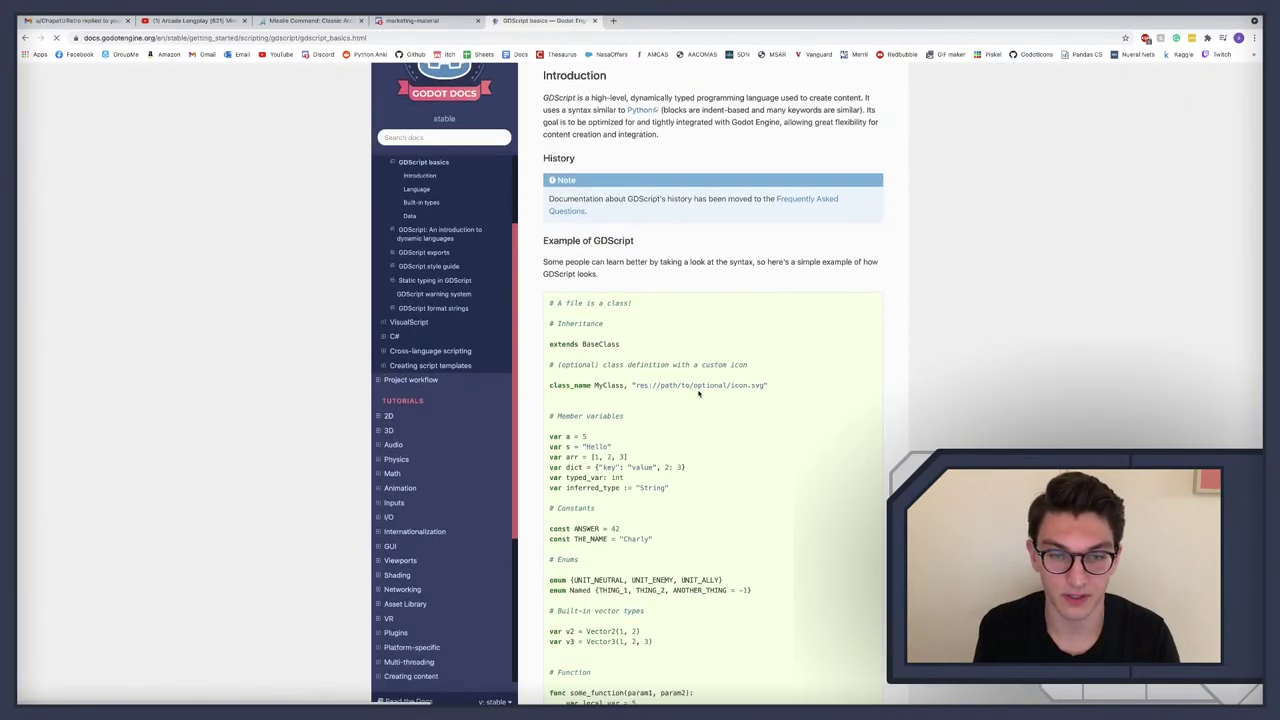
{"action": "scroll", "coordinate": [698, 393], "scroll_direction": "down", "scroll_amount": 2}
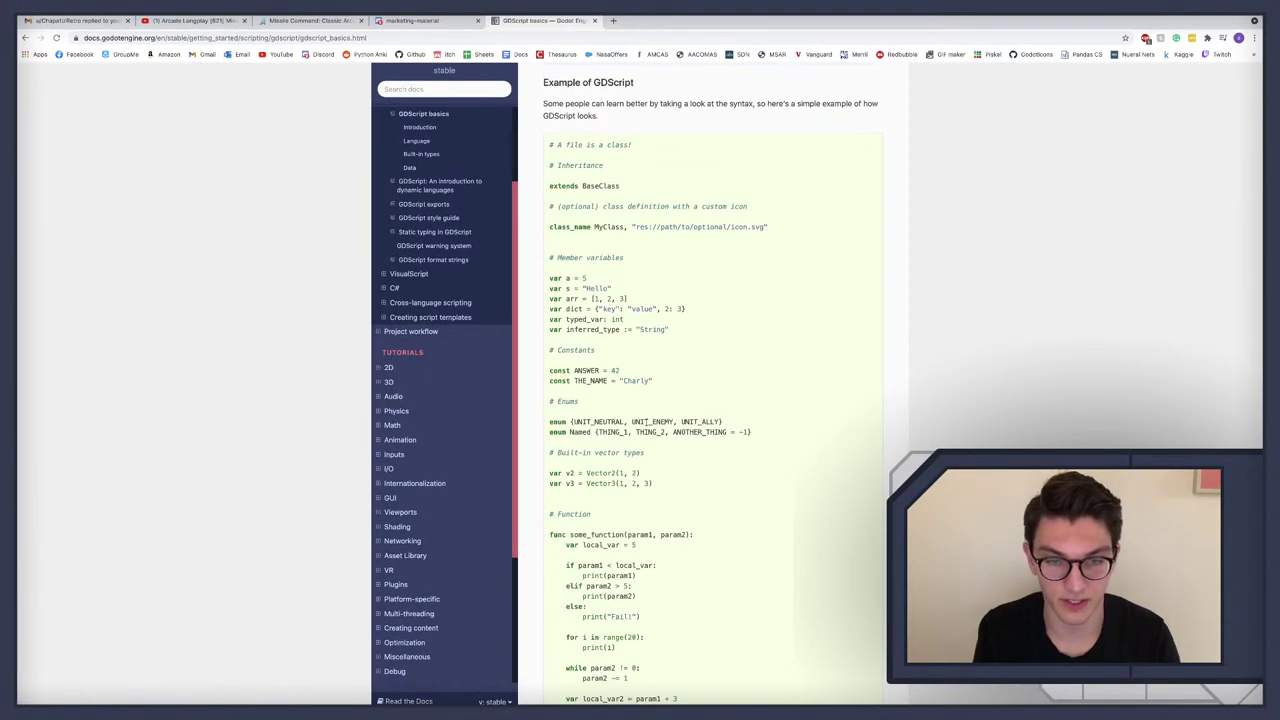
{"action": "key", "text": "ctrl+Left"}
{"action": "key", "text": "ctrl+Right"}
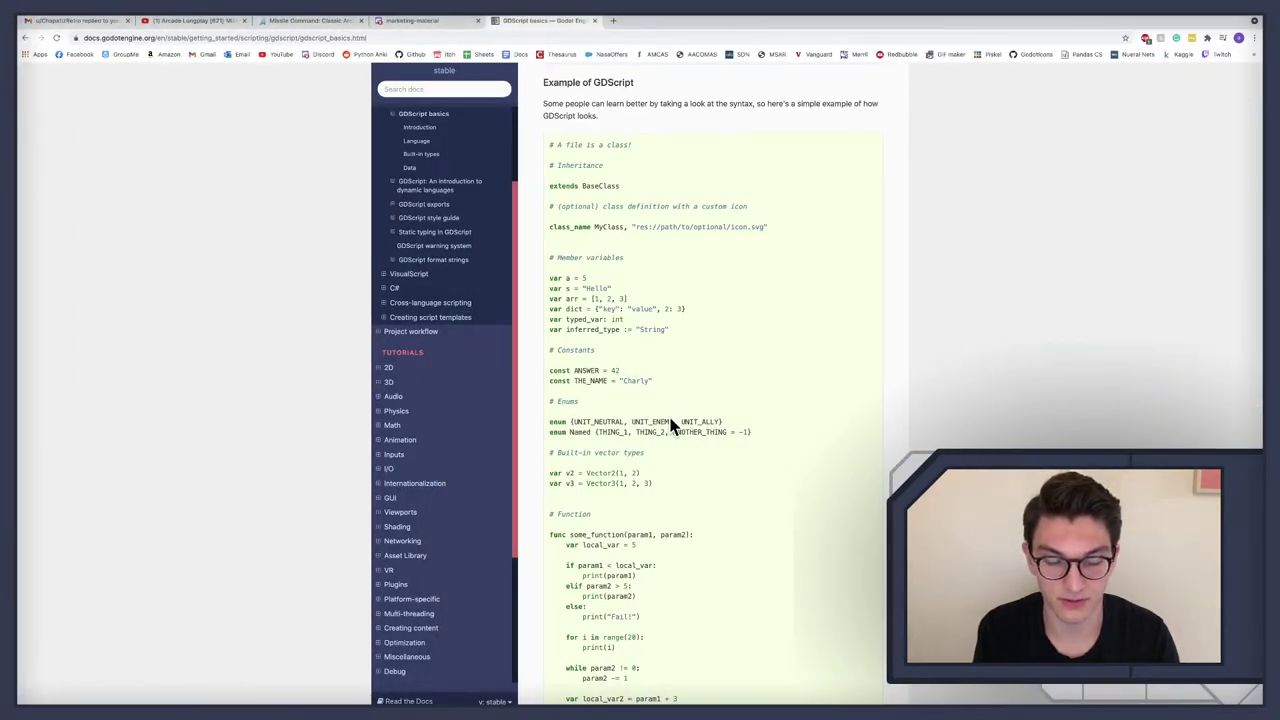
{"action": "key", "text": "ctrl+Left"}
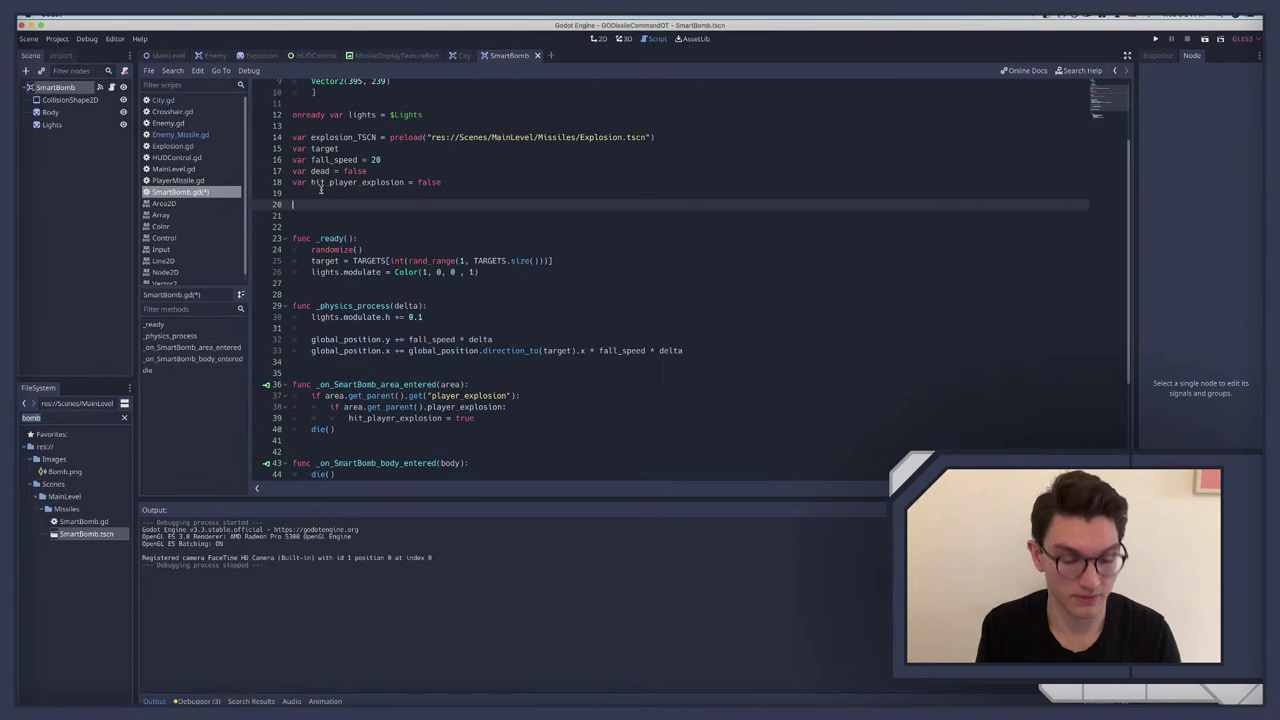
Step: Type 'enum STATE {' on line 20 and open an empty enum body
{"action": "type", "text": "enum "}
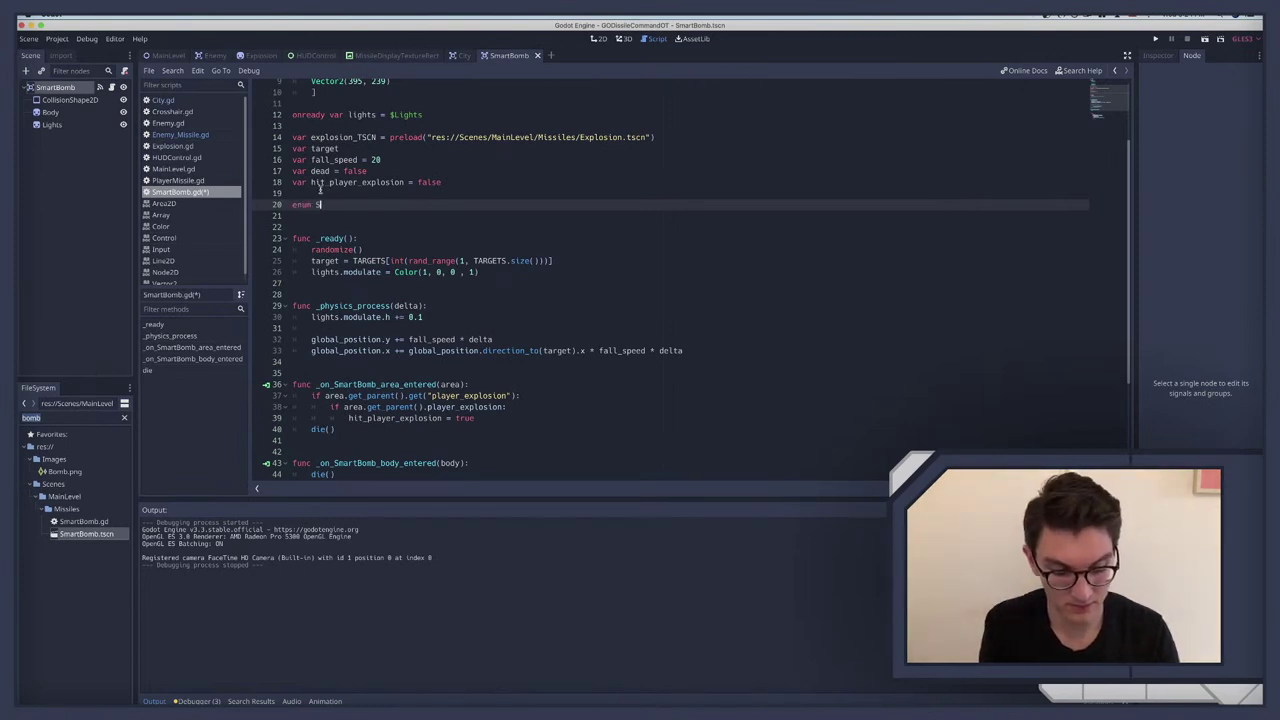
{"action": "type", "text": "STATE "}
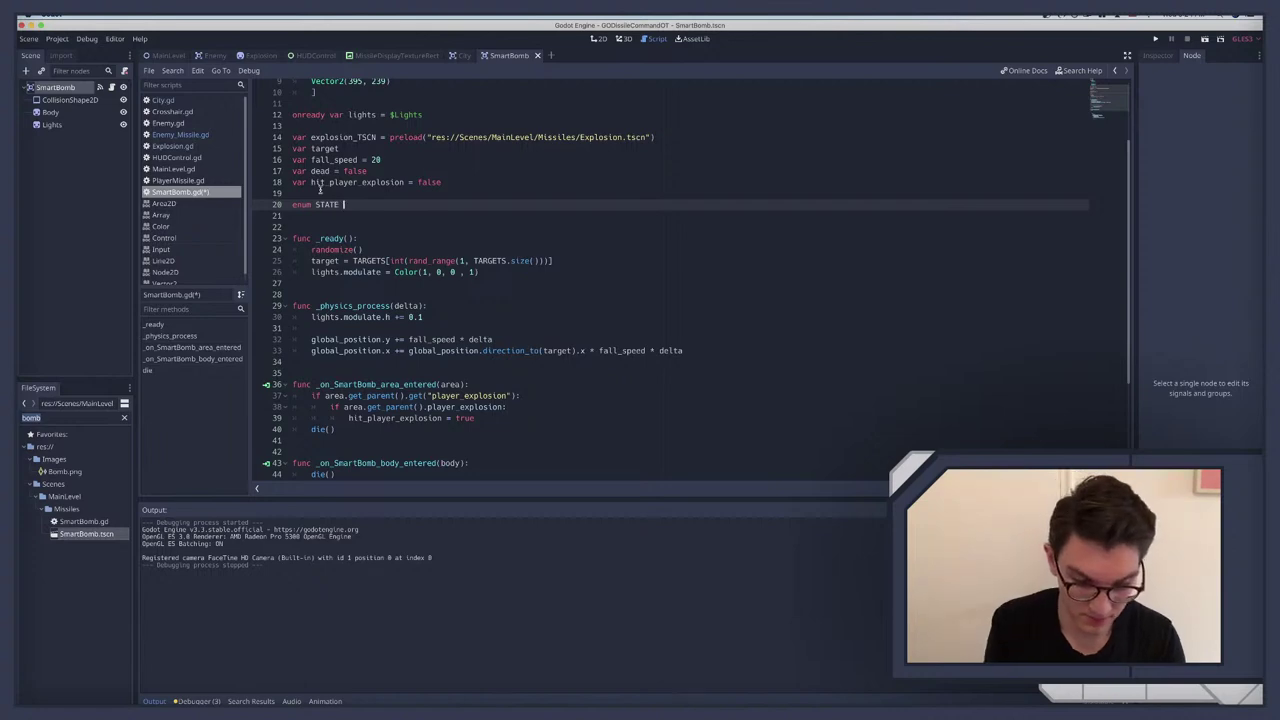
{"action": "type", "text": "{"}
{"action": "key", "text": "Return"}
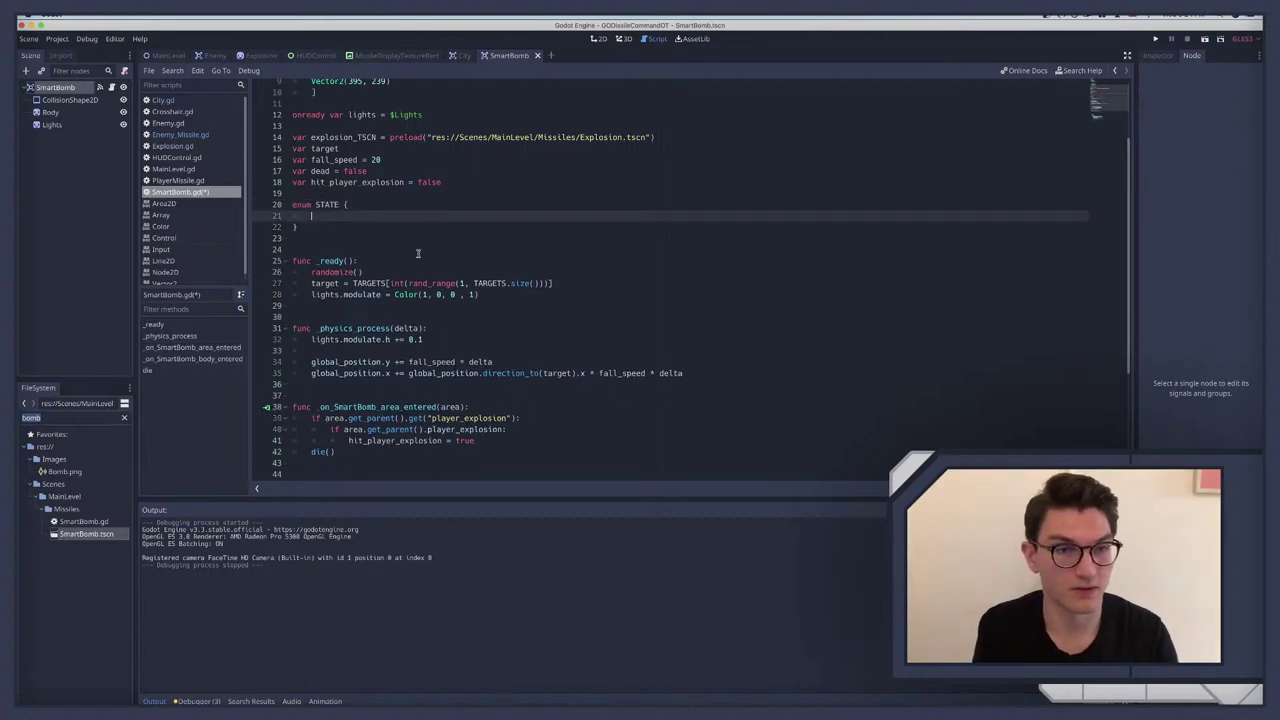
{"action": "key", "text": "ctrl+Right"}
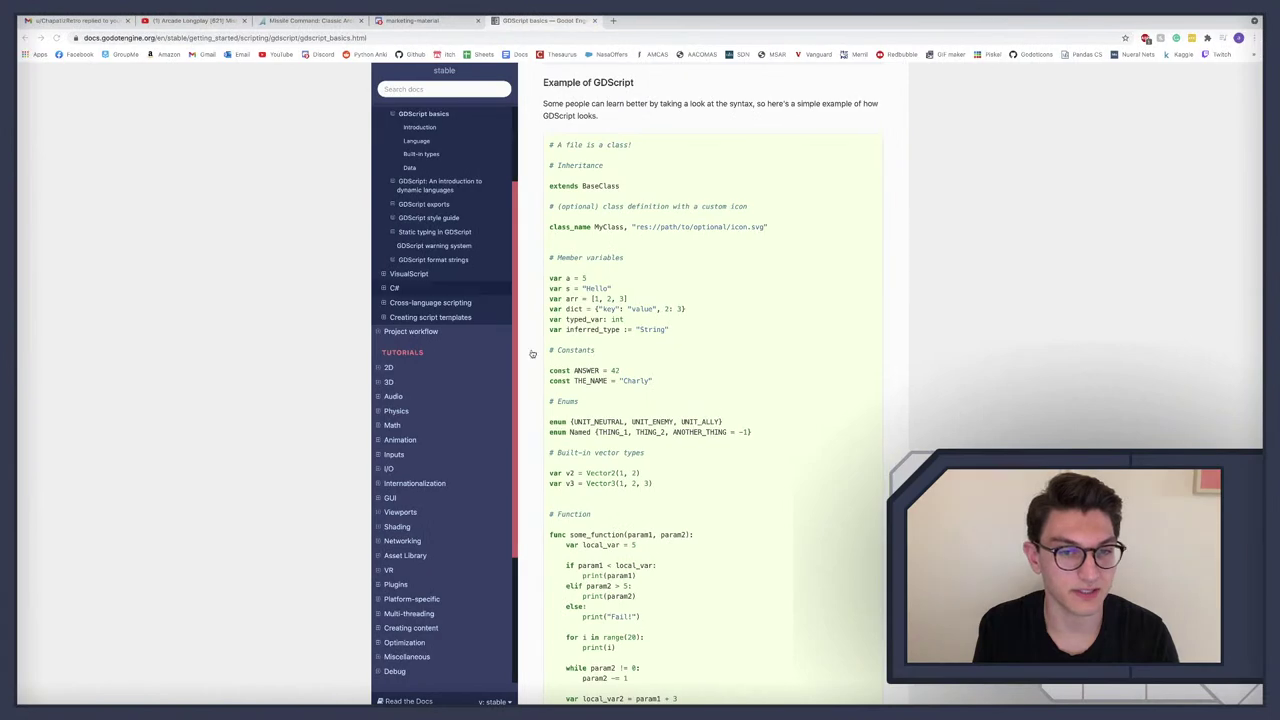
Step: Search the docs page for 'enum' and step through matches to read the Enums section
{"action": "scroll", "coordinate": [624, 430], "scroll_direction": "up", "scroll_amount": 2}
{"action": "scroll", "coordinate": [624, 430], "scroll_direction": "down", "scroll_amount": 10}
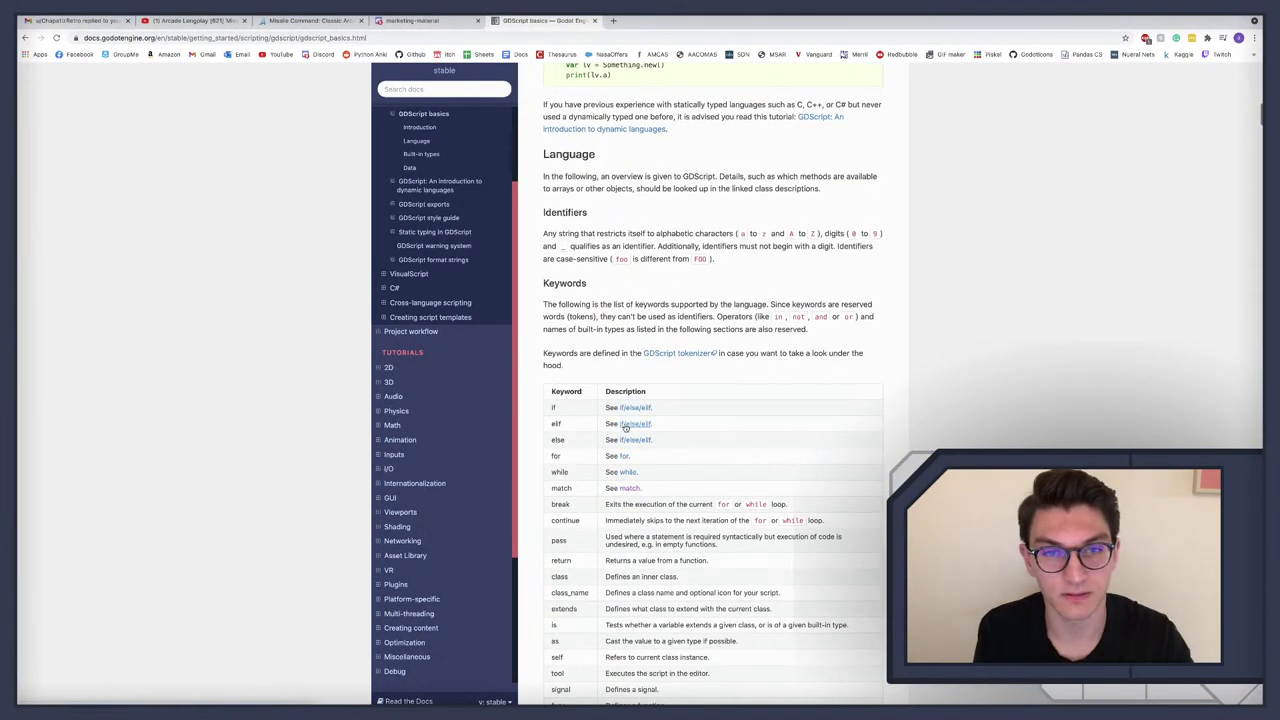
{"action": "key", "text": "ctrl+f"}
{"action": "type", "text": "enumm"}
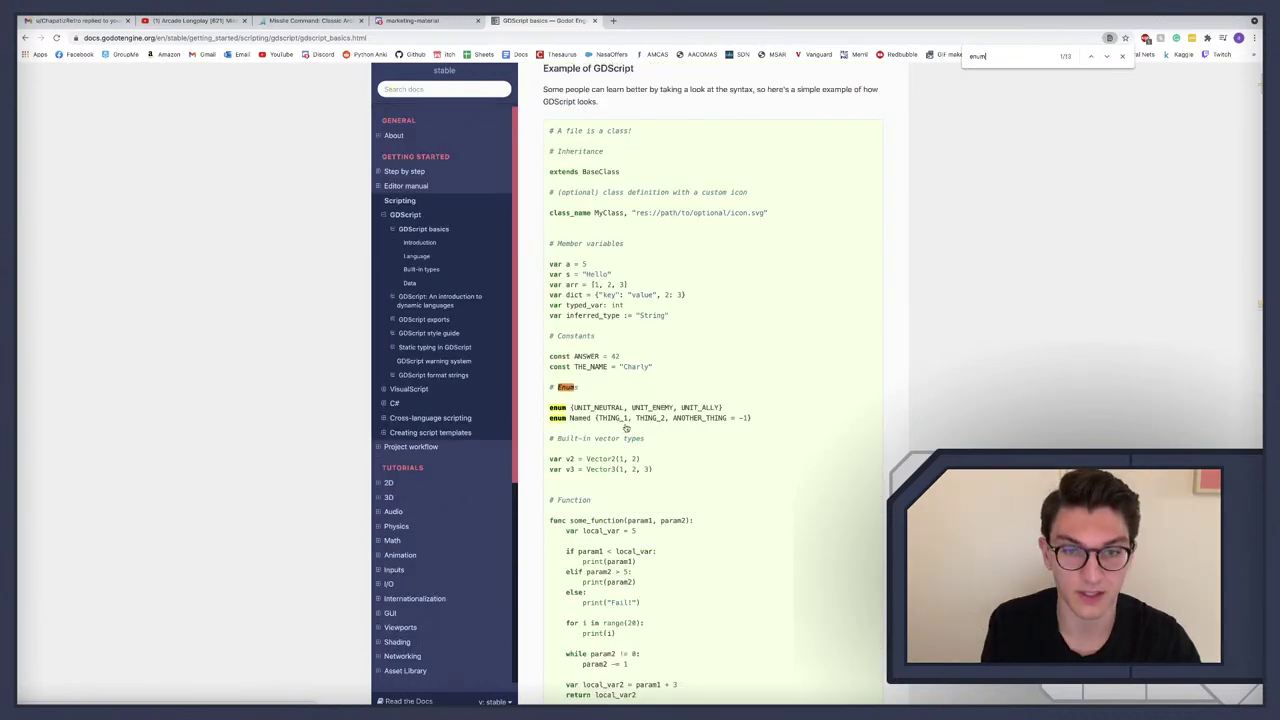
{"action": "left_click", "coordinate": [1107, 56]}
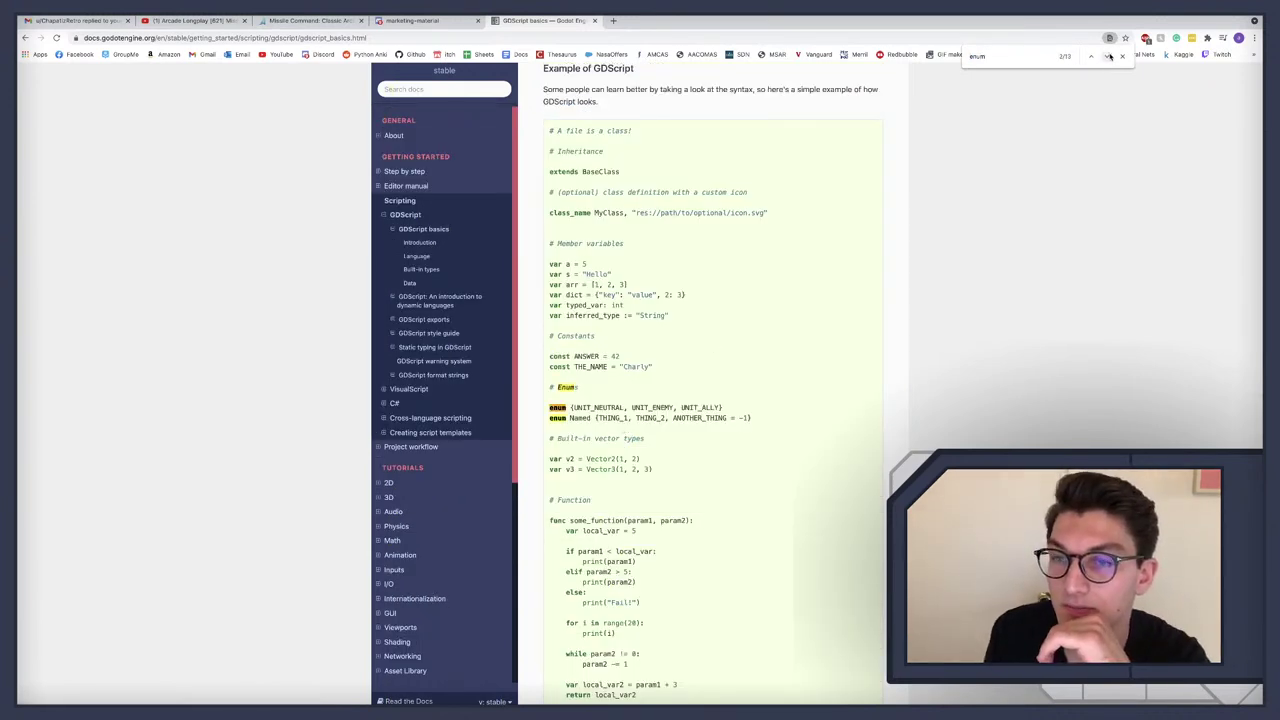
{"action": "left_click", "coordinate": [1107, 56]}
{"action": "left_click", "coordinate": [1107, 56]}
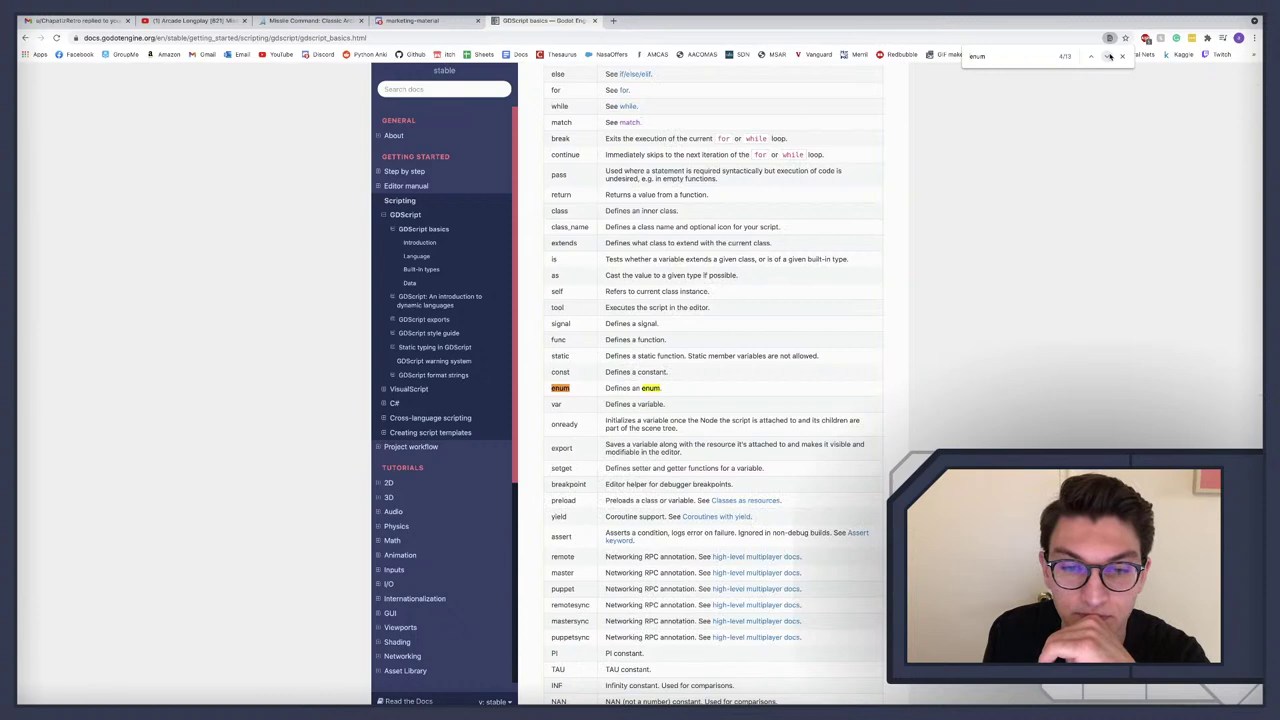
{"action": "left_click", "coordinate": [1107, 56]}
{"action": "left_click", "coordinate": [1107, 56]}
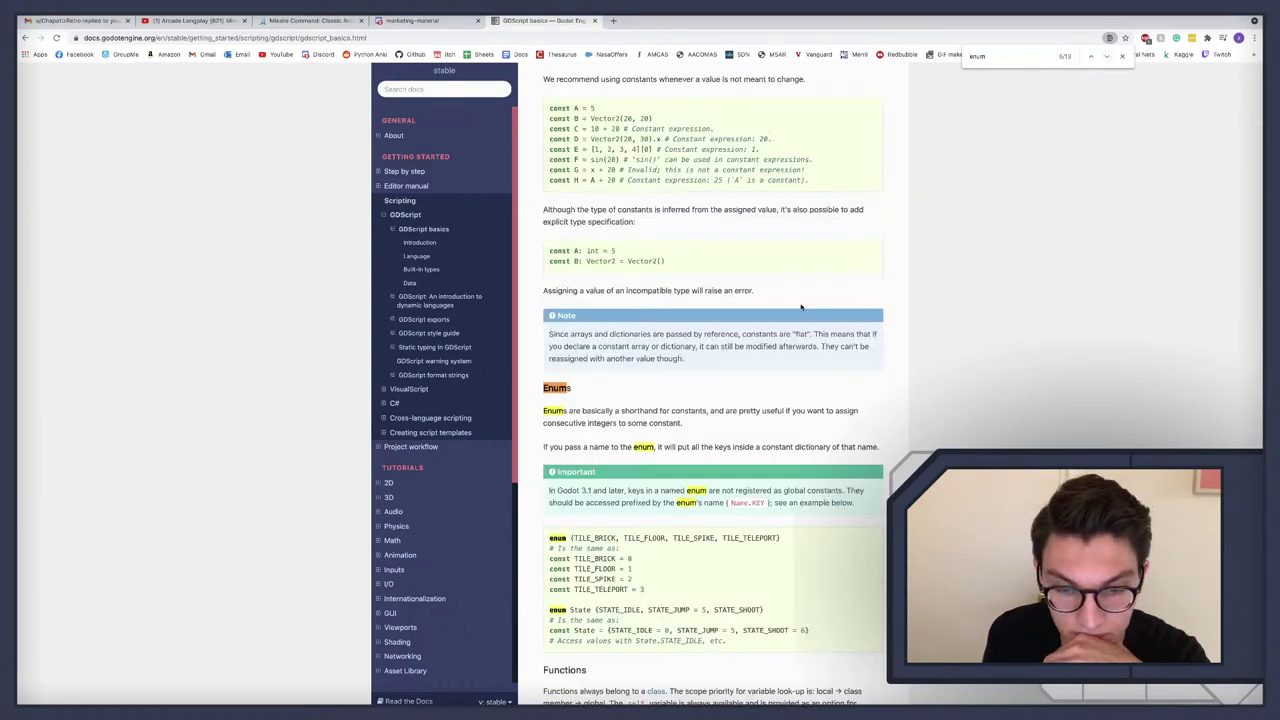
{"action": "scroll", "coordinate": [801, 307], "scroll_direction": "down", "scroll_amount": 2}
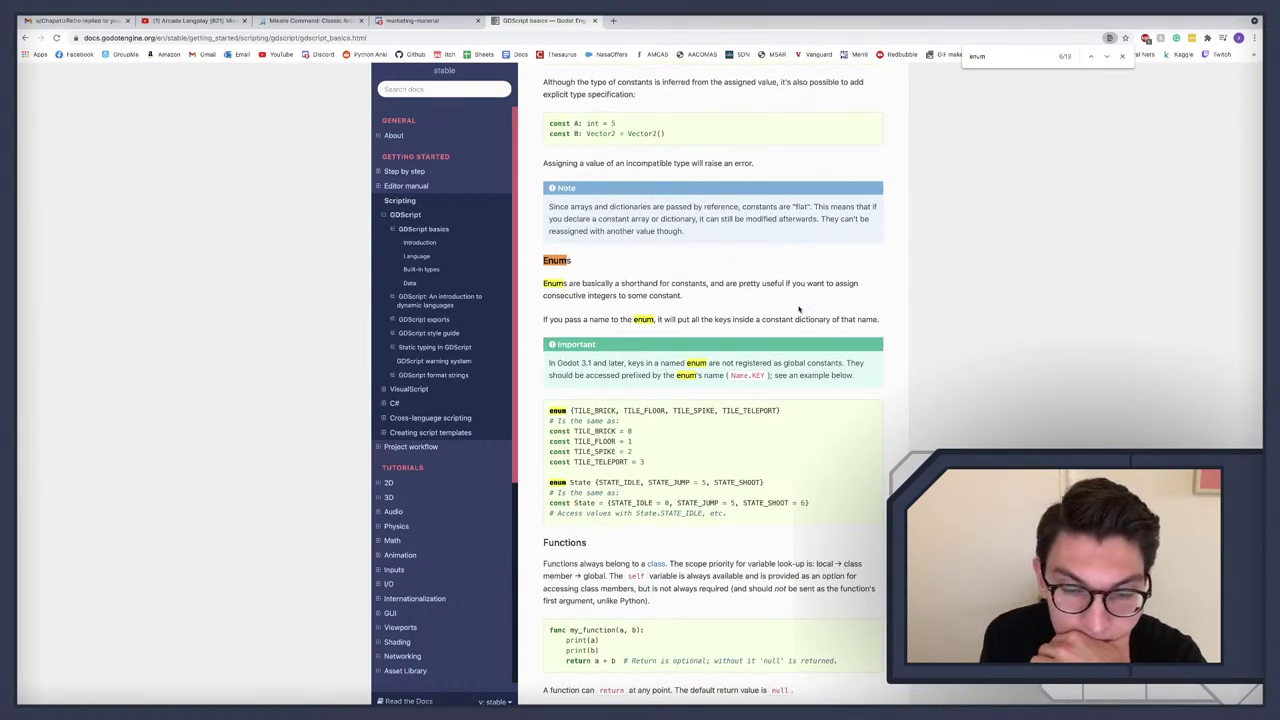
{"action": "scroll", "coordinate": [740, 377], "scroll_direction": "down", "scroll_amount": 1}
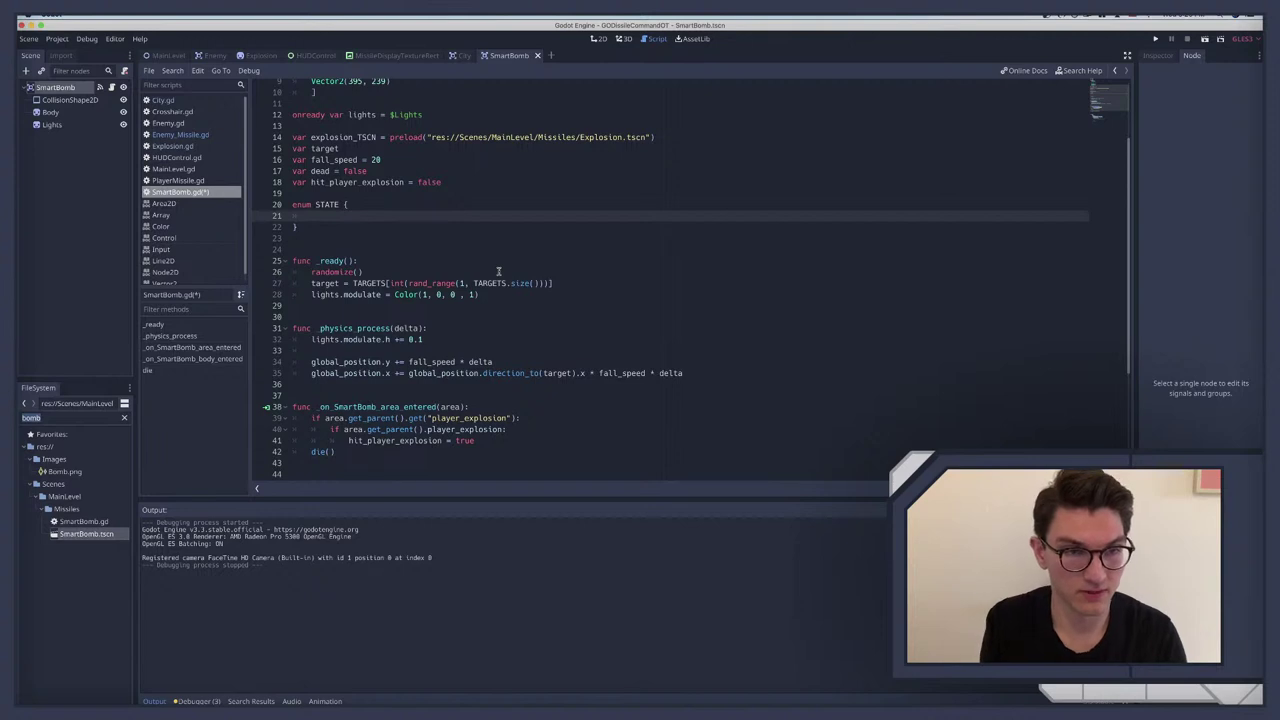
Step: Fill the STATE enum with the values FALLING and DODGING on separate lines
{"action": "type", "text": "Fall"}
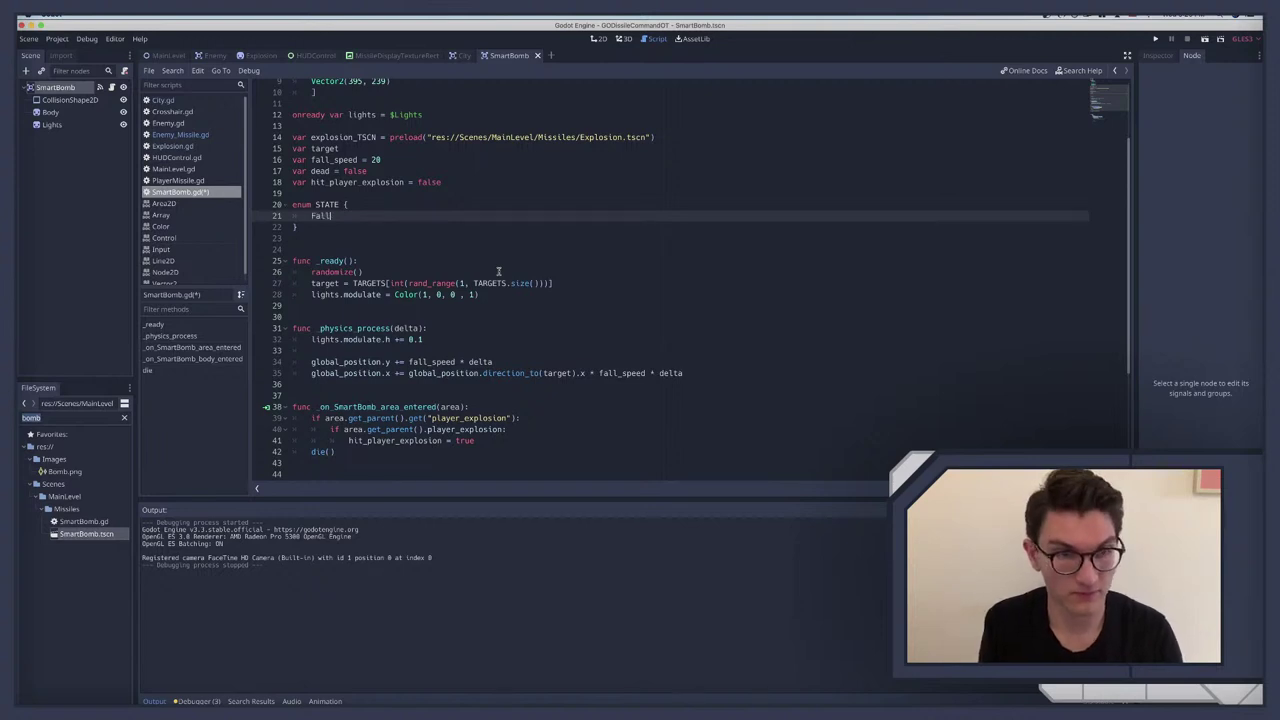
{"action": "key", "text": "BackSpace"}
{"action": "key", "text": "BackSpace"}
{"action": "key", "text": "BackSpace"}
{"action": "key", "text": "BackSpace"}
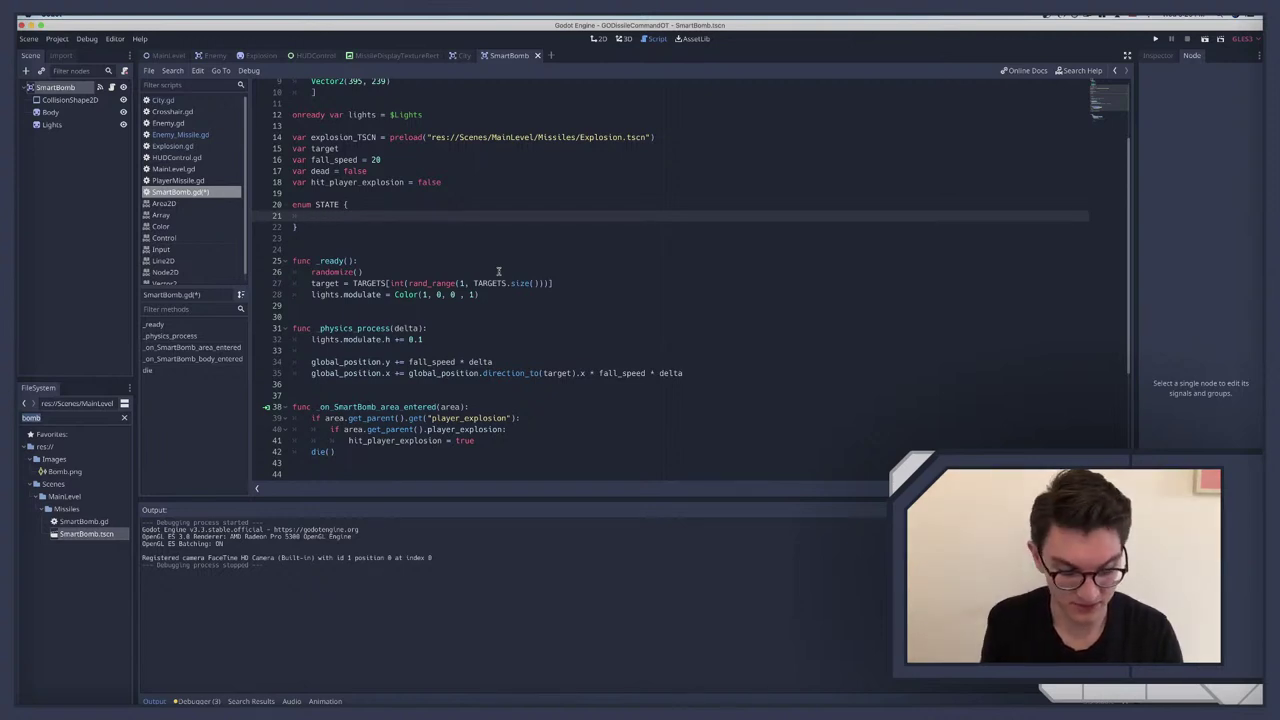
{"action": "type", "text": "FALLING"}
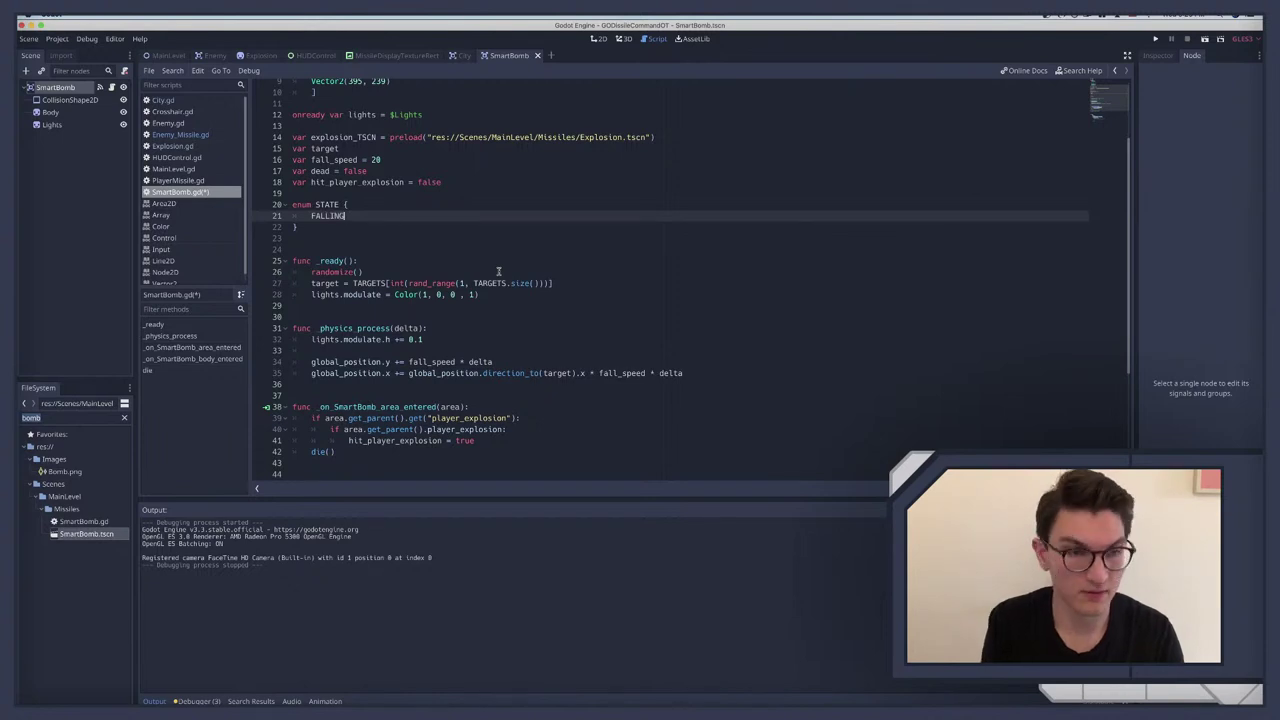
{"action": "type", "text": ","}
{"action": "key", "text": "Return"}
{"action": "type", "text": "DOD"}
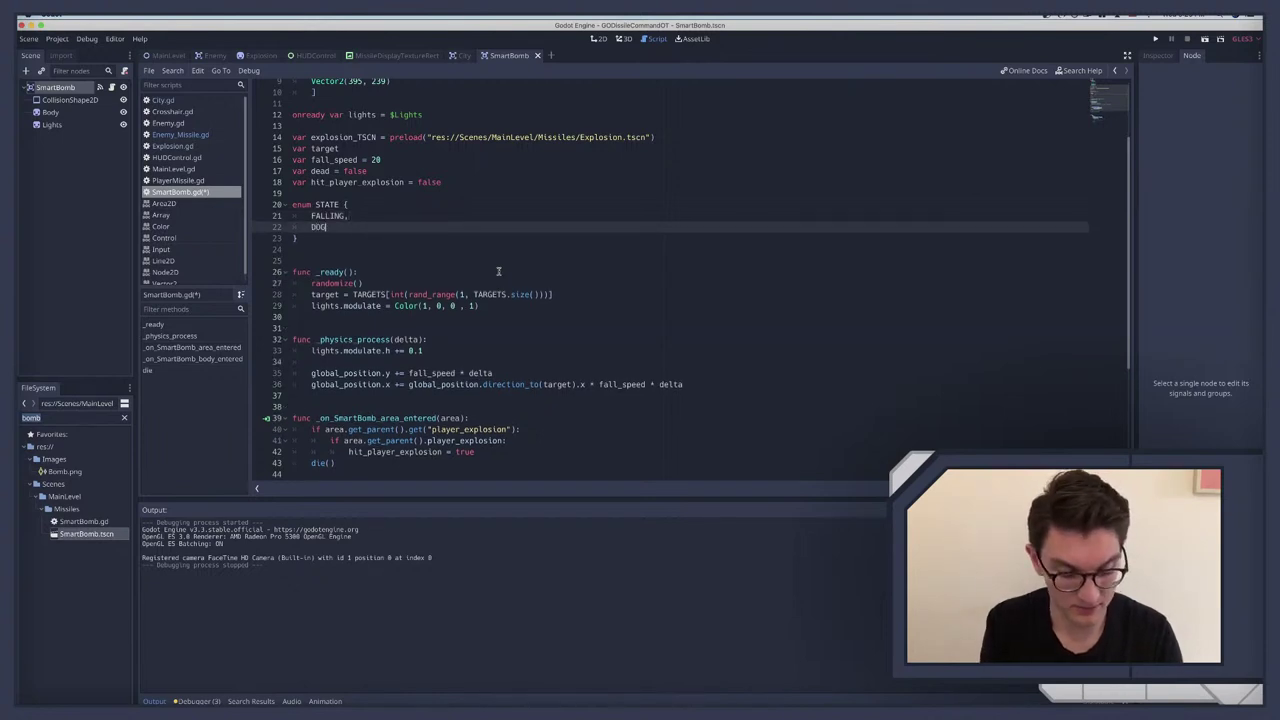
{"action": "type", "text": "GING"}
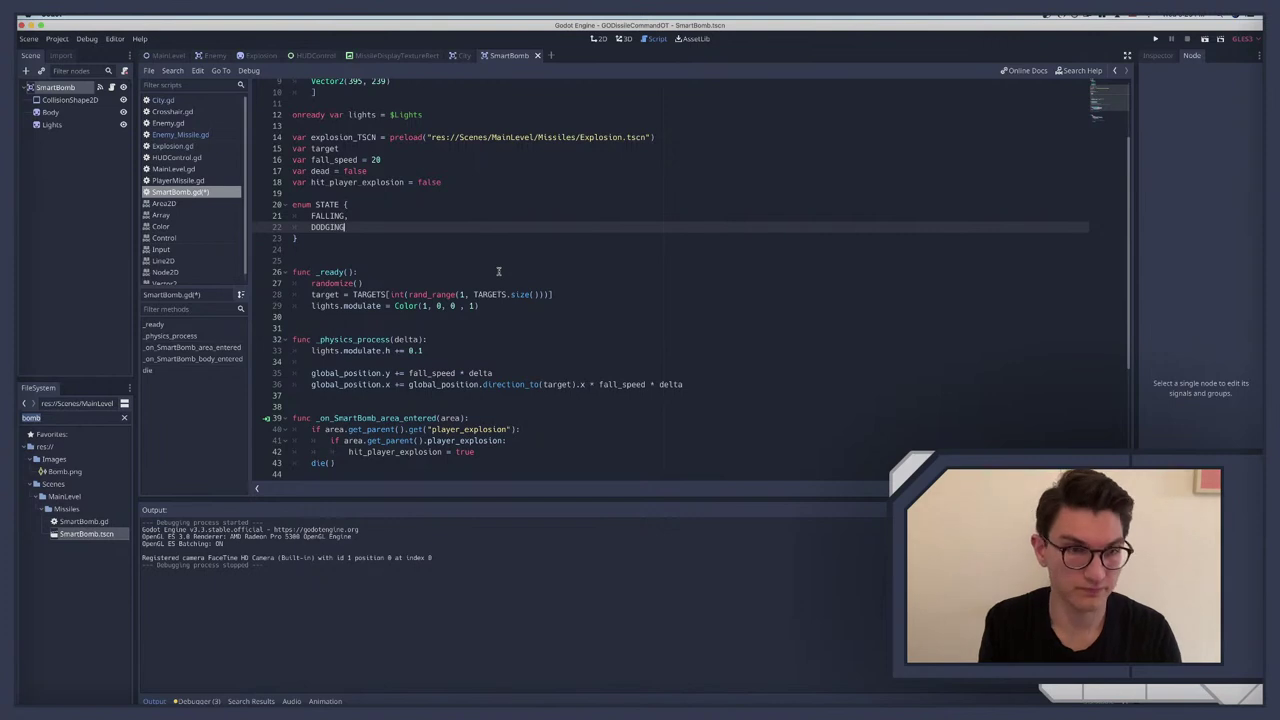
{"action": "left_click", "coordinate": [453, 263]}
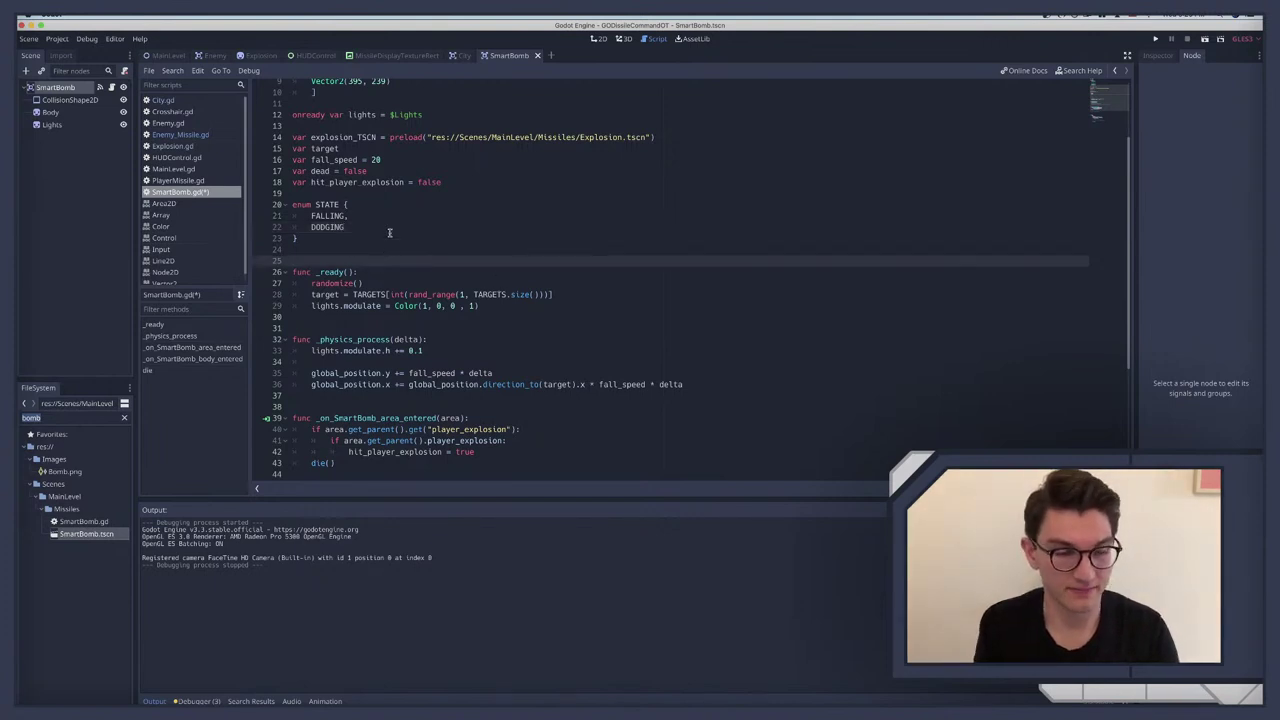
{"action": "left_click", "coordinate": [355, 226]}
Step: Add a 'match STATE:' block with a 'FALLING:' branch in _physics_process
{"action": "scroll", "coordinate": [378, 408], "scroll_direction": "down", "scroll_amount": 5}
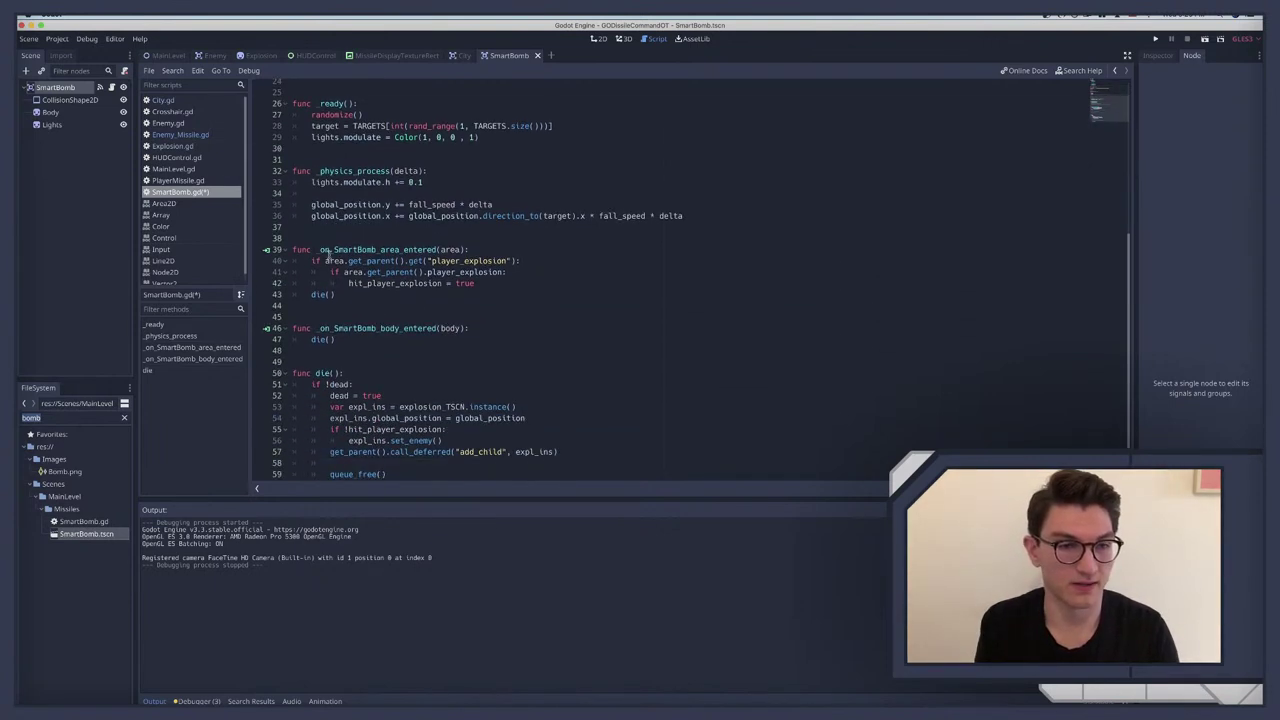
{"action": "left_click", "coordinate": [322, 192]}
{"action": "key", "text": "Return"}
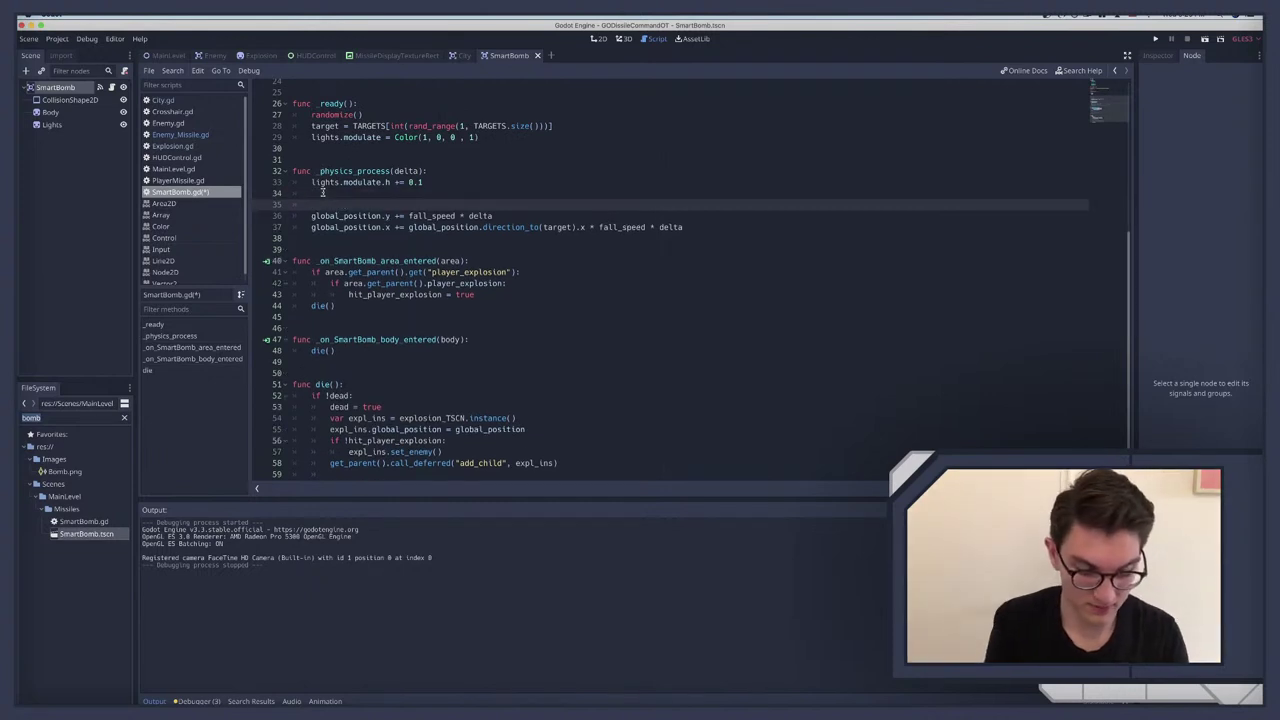
{"action": "type", "text": "math"}
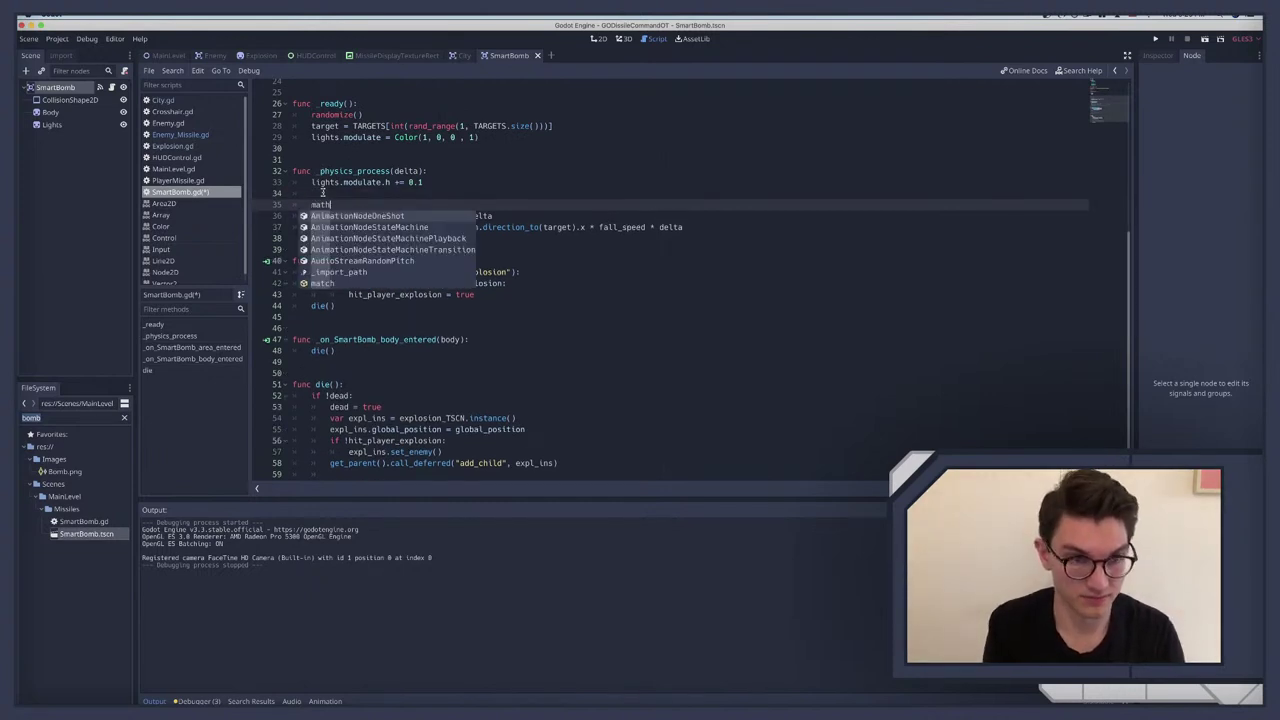
{"action": "key", "text": "BackSpace"}
{"action": "key", "text": "BackSpace"}
{"action": "key", "text": "BackSpace"}
{"action": "key", "text": "BackSpace"}
{"action": "type", "text": "ma"}
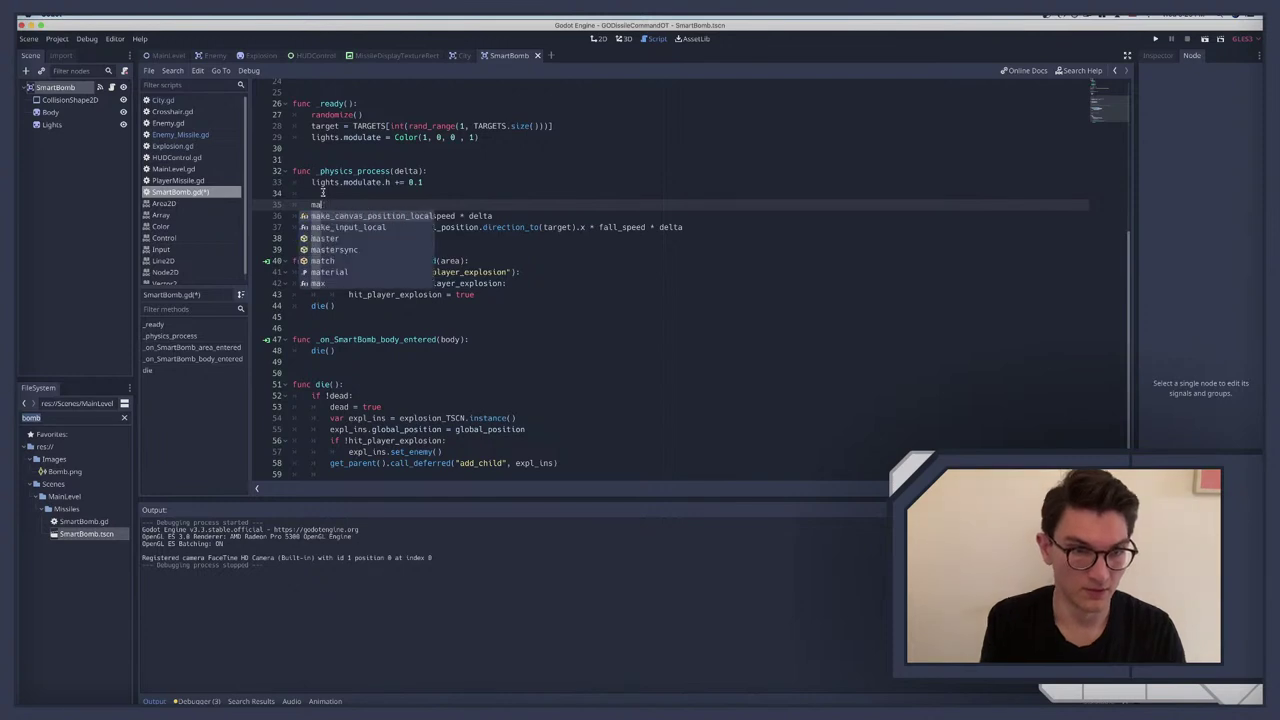
{"action": "type", "text": "tch"}
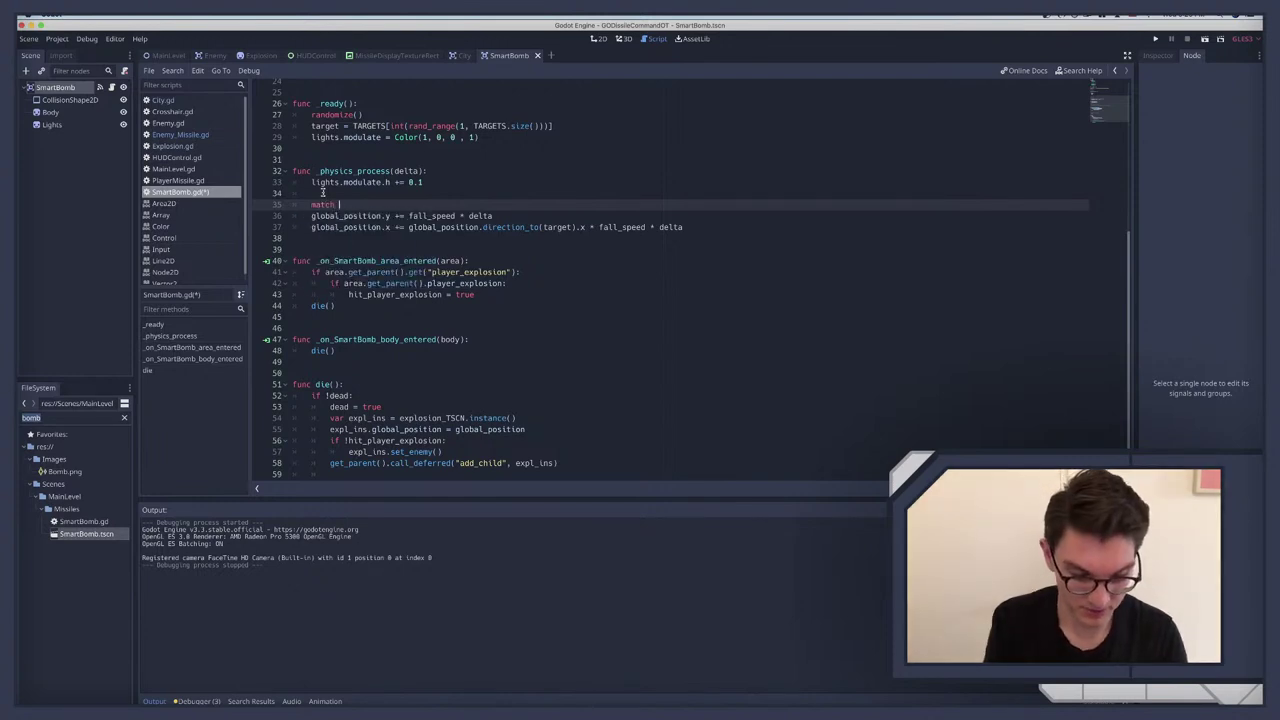
{"action": "type", "text": " state:"}
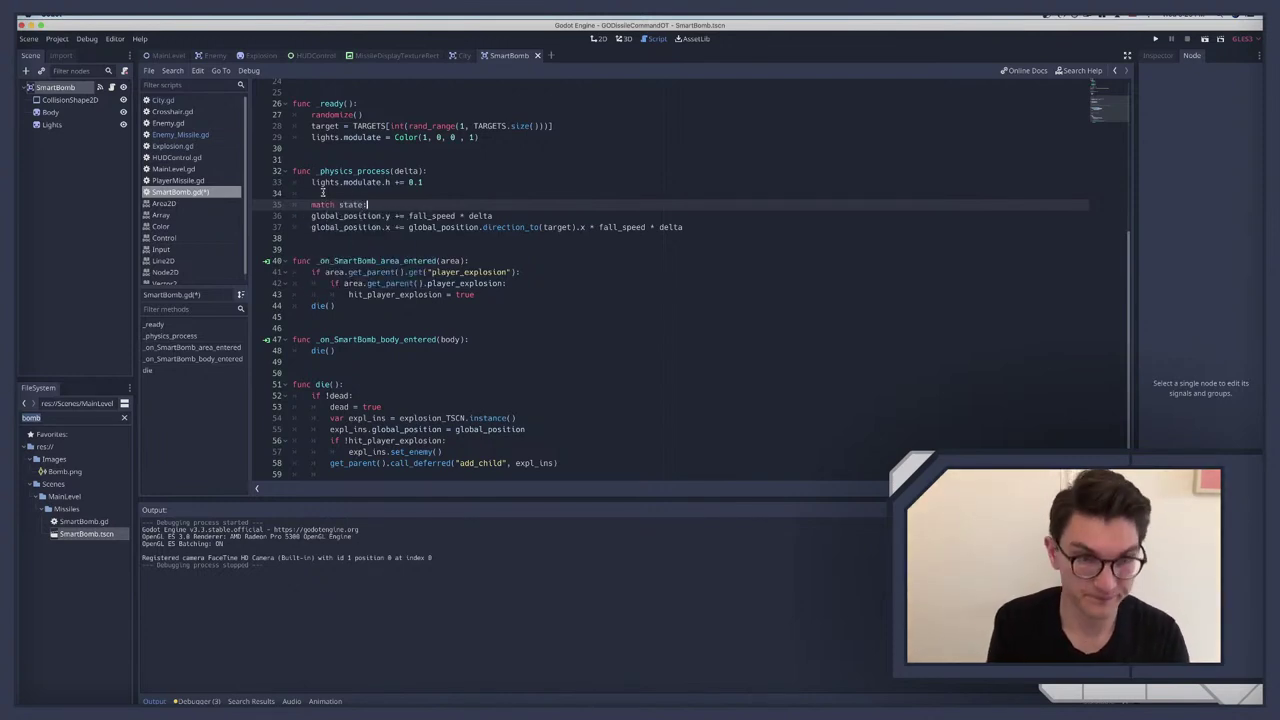
{"action": "key", "text": "Return"}
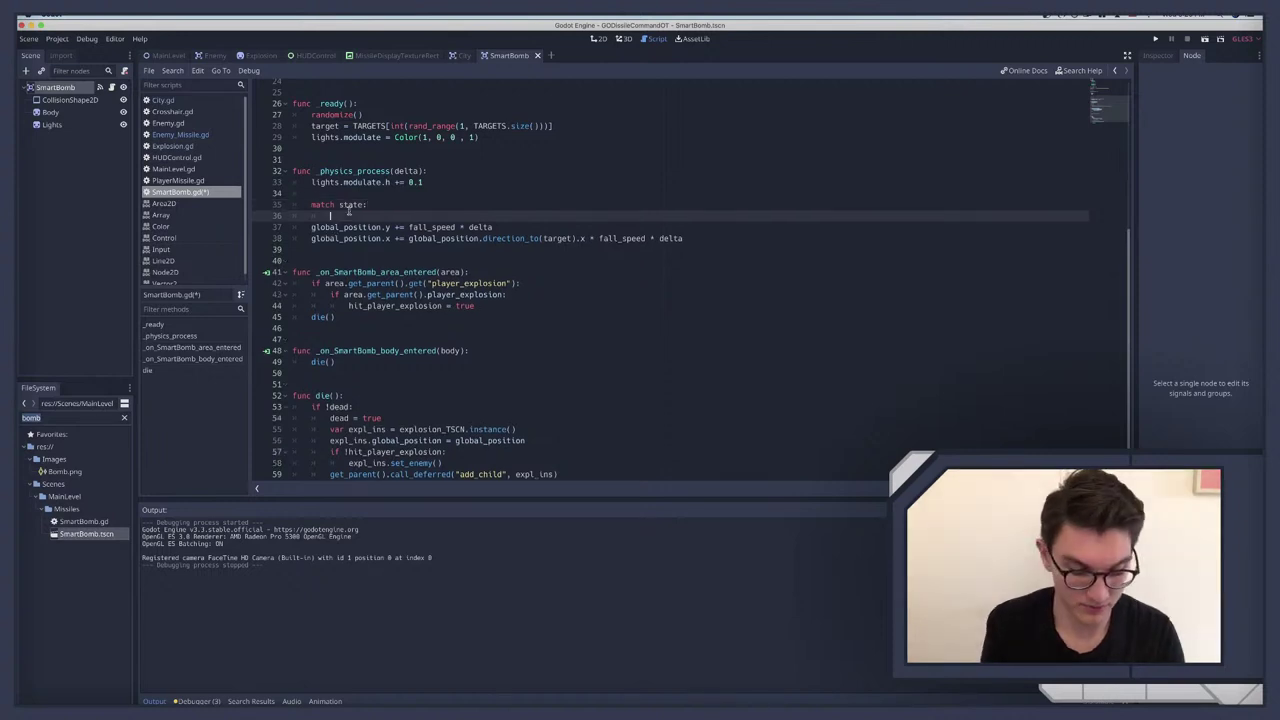
{"action": "type", "text": "F"}
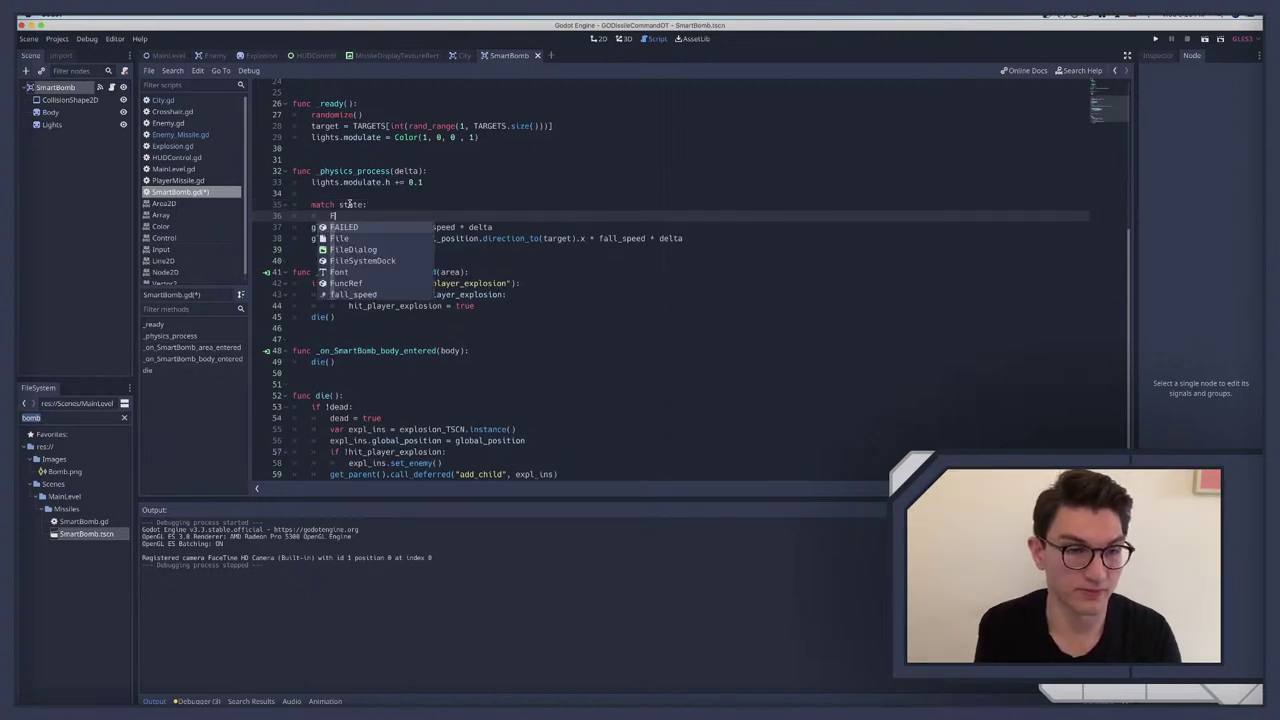
{"action": "double_click", "coordinate": [349, 205]}
{"action": "type", "text": "STATE:"}
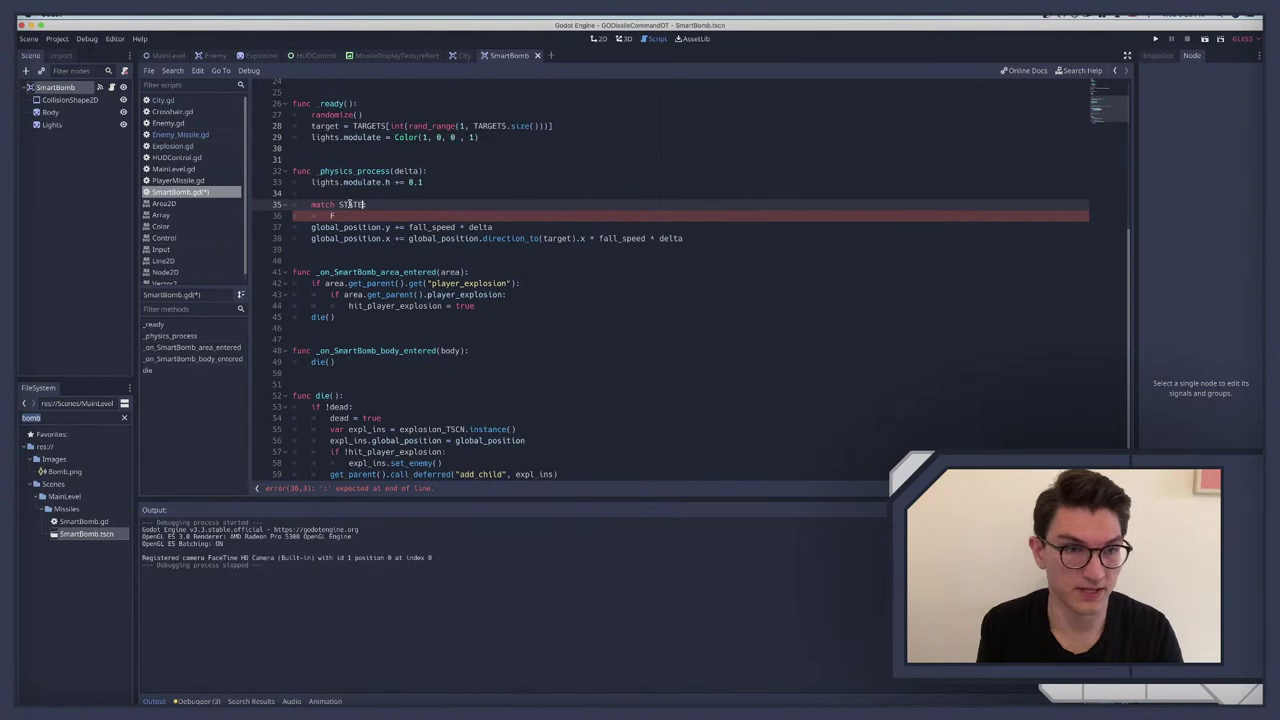
{"action": "left_click", "coordinate": [343, 216]}
{"action": "type", "text": "ALLING:"}
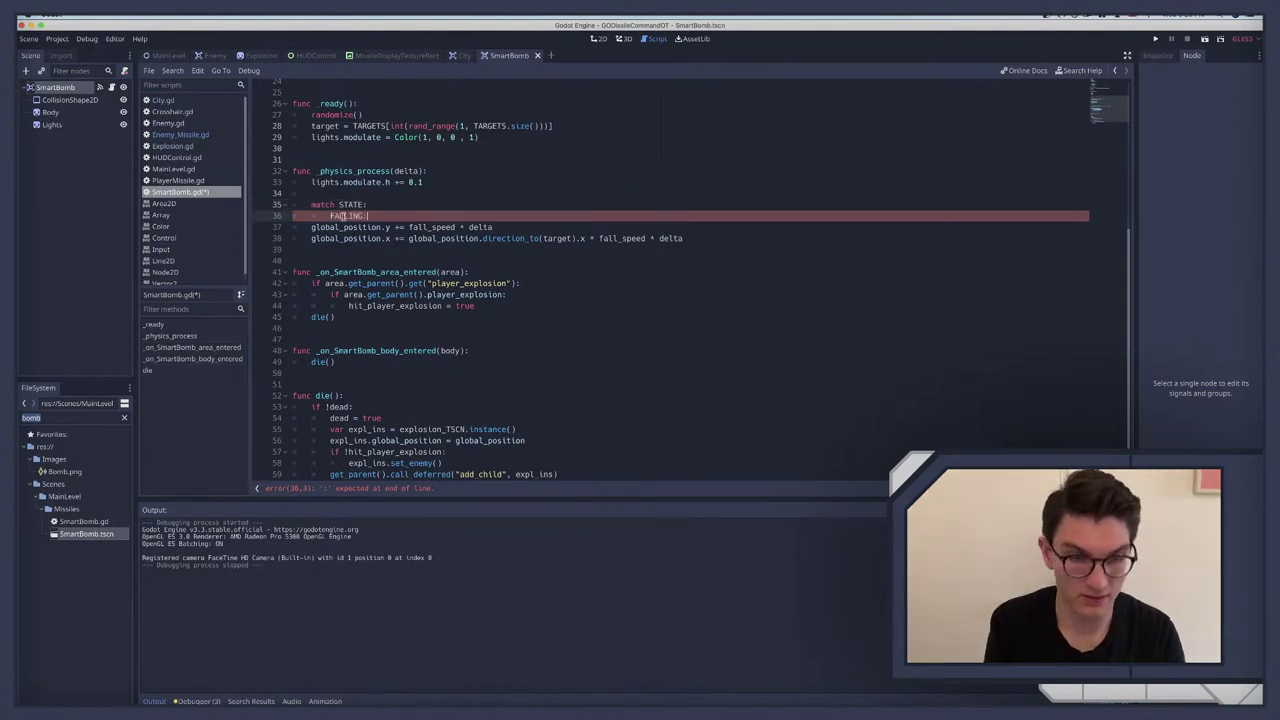
{"action": "key", "text": "Return"}
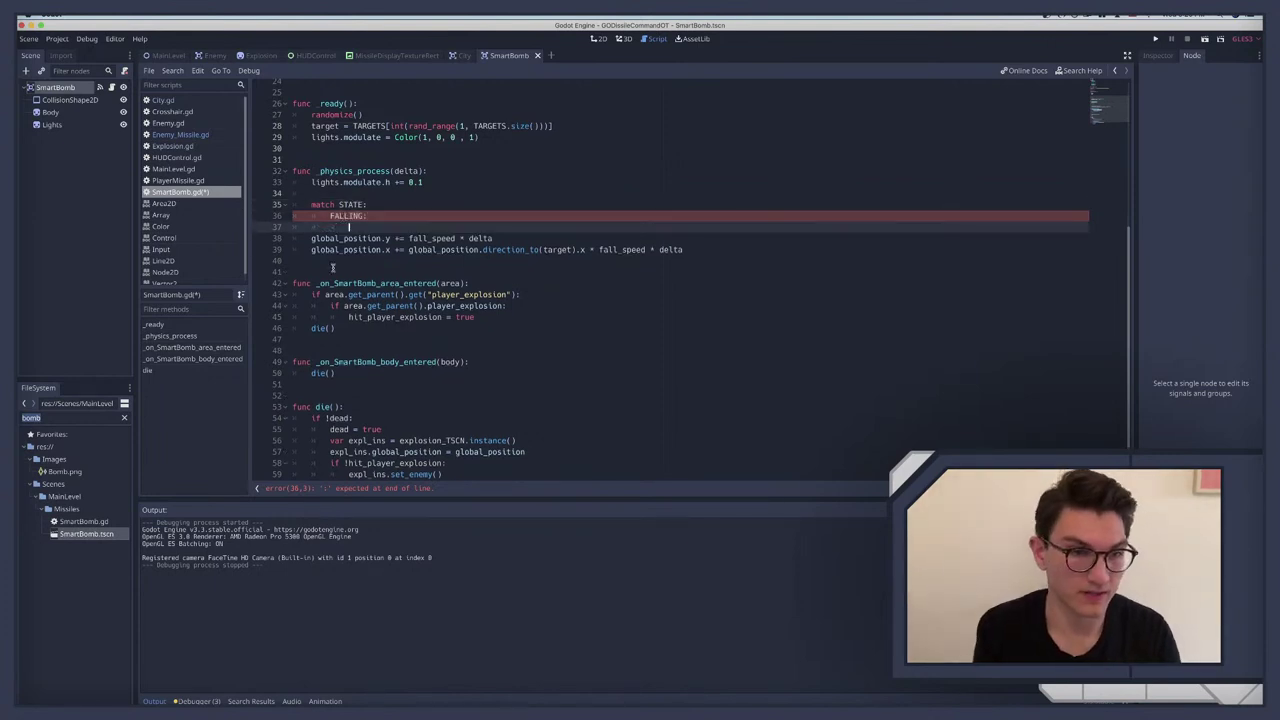
Step: Indent the two global_position movement lines under the FALLING branch
{"action": "left_click_drag", "start_coordinate": [308, 250], "coordinate": [308, 238]}
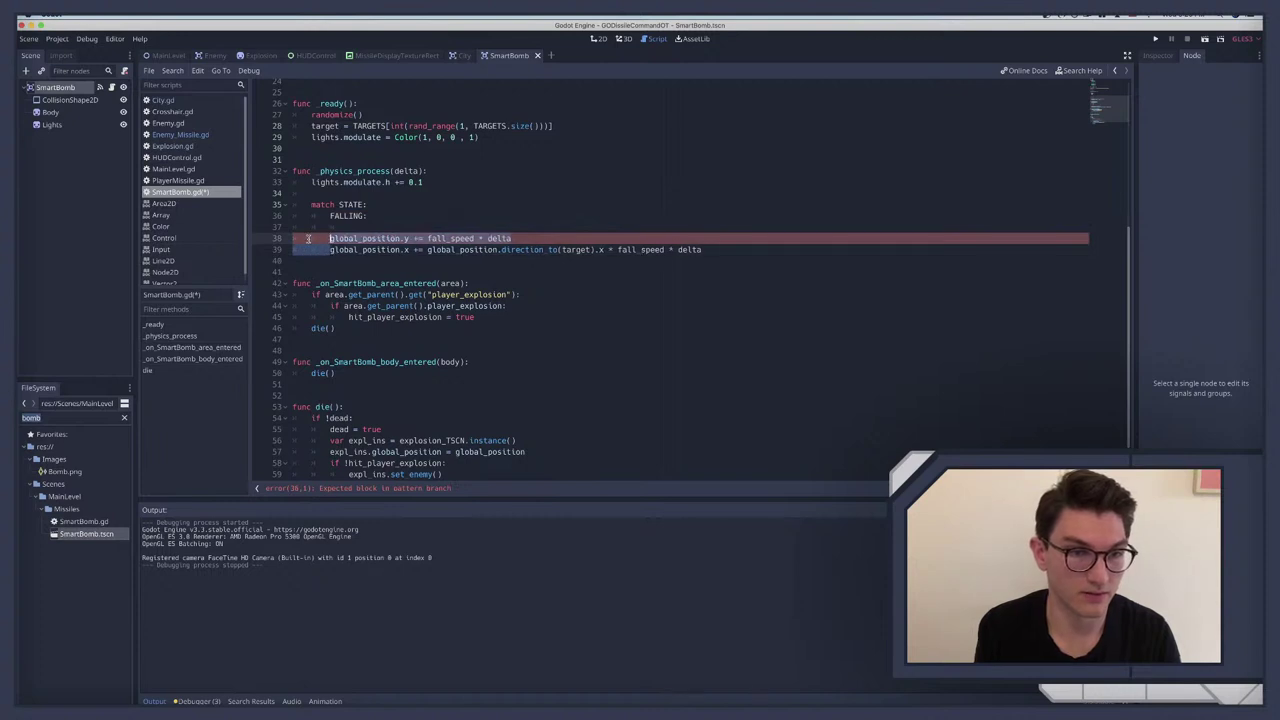
{"action": "key", "text": "Tab"}
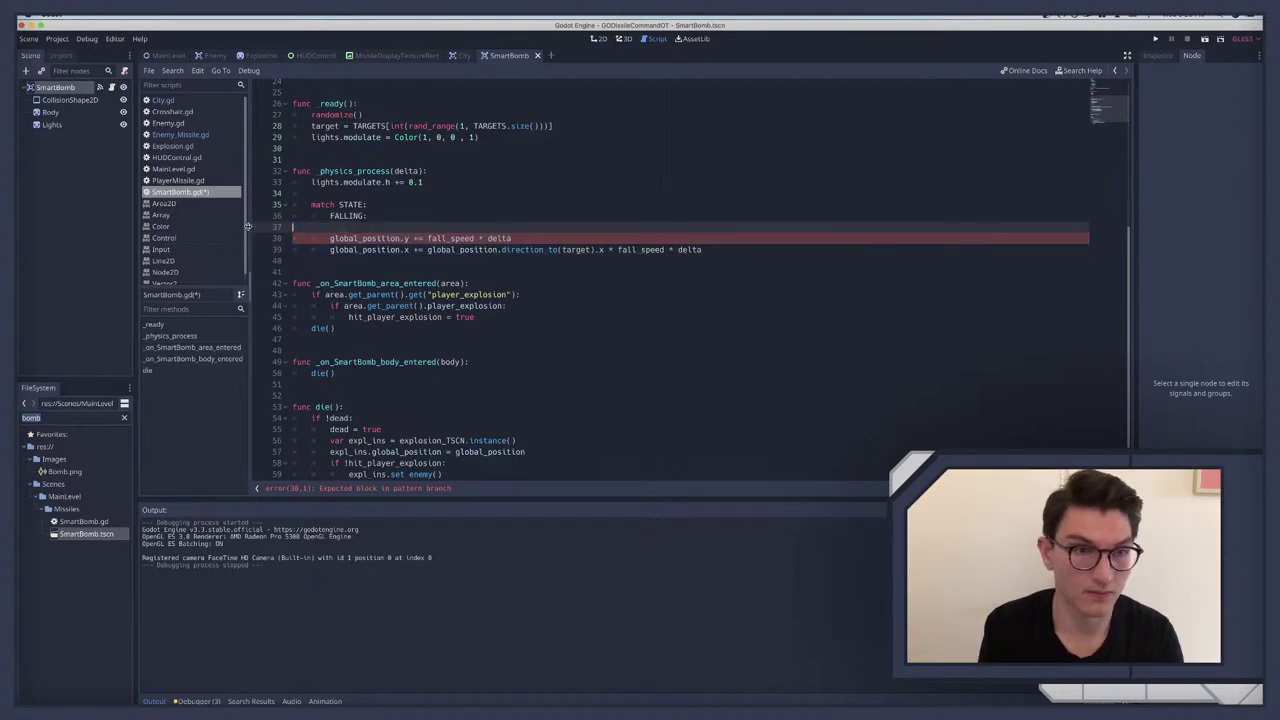
{"action": "key", "text": "BackSpace"}
{"action": "left_click", "coordinate": [722, 238]}
{"action": "key", "text": "Return"}
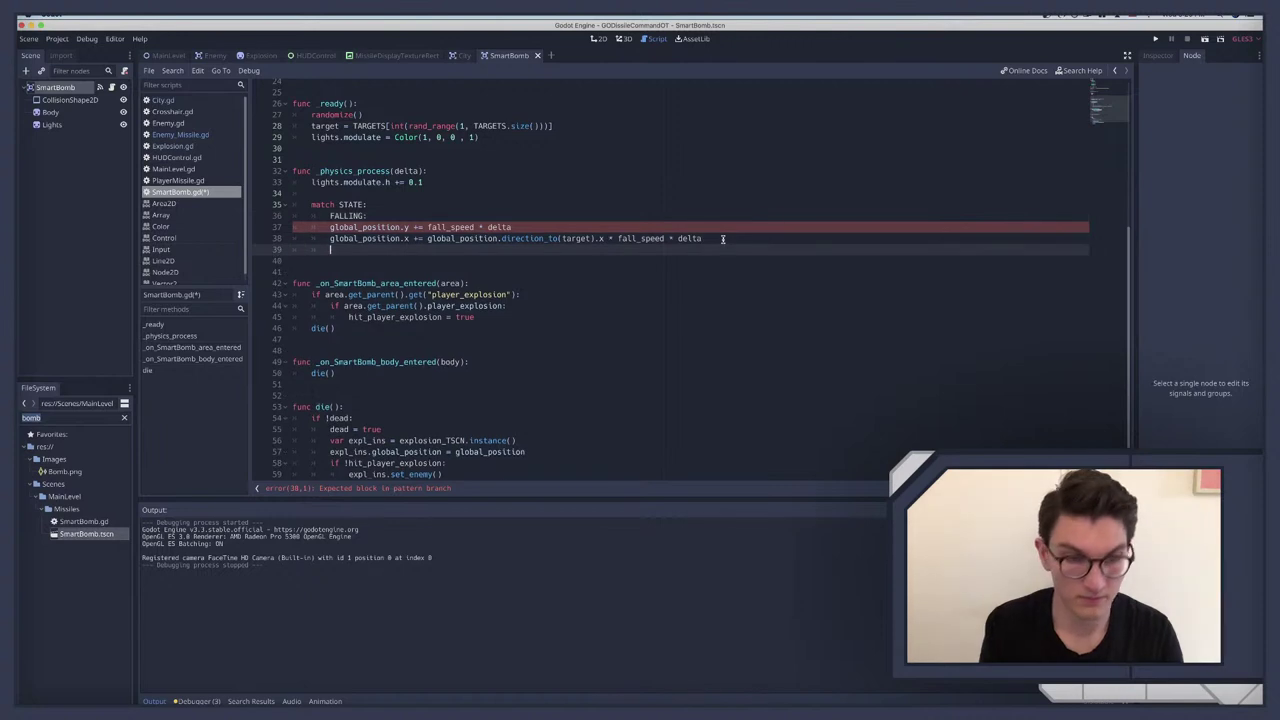
{"action": "key", "text": "Return"}
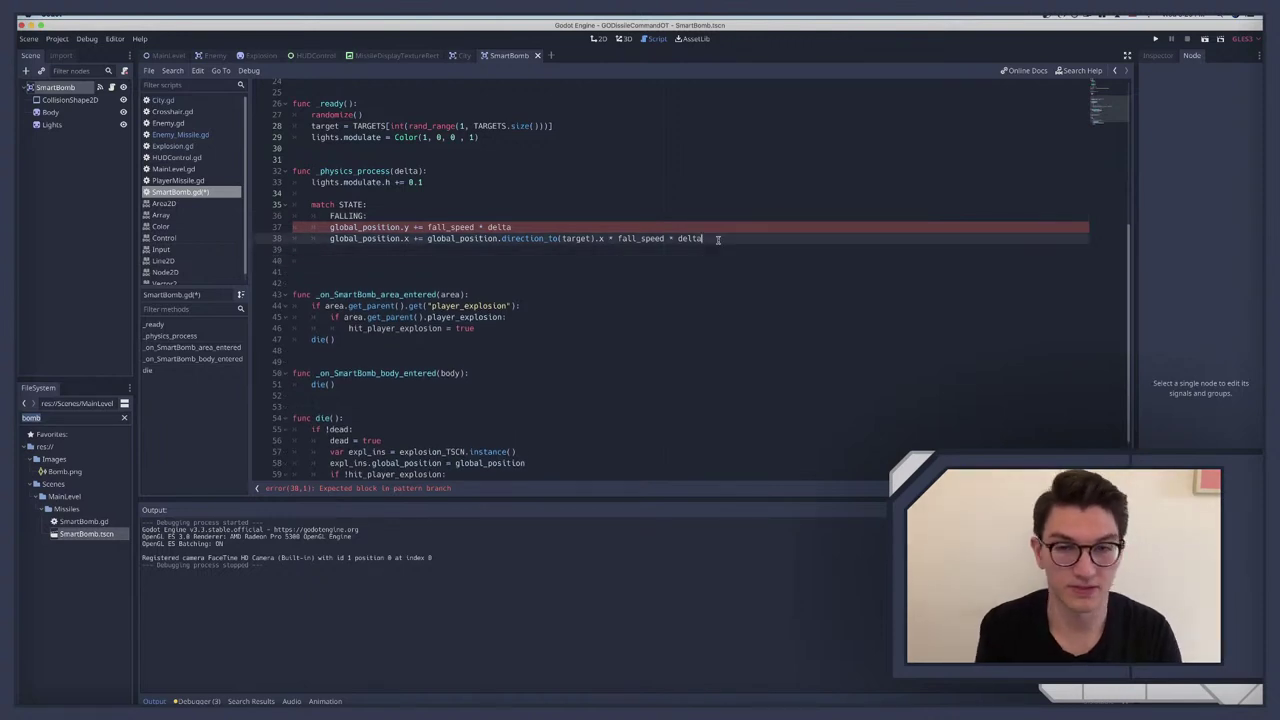
{"action": "left_click_drag", "start_coordinate": [722, 238], "coordinate": [292, 227]}
{"action": "key", "text": "Tab"}
{"action": "left_click", "coordinate": [344, 250]}
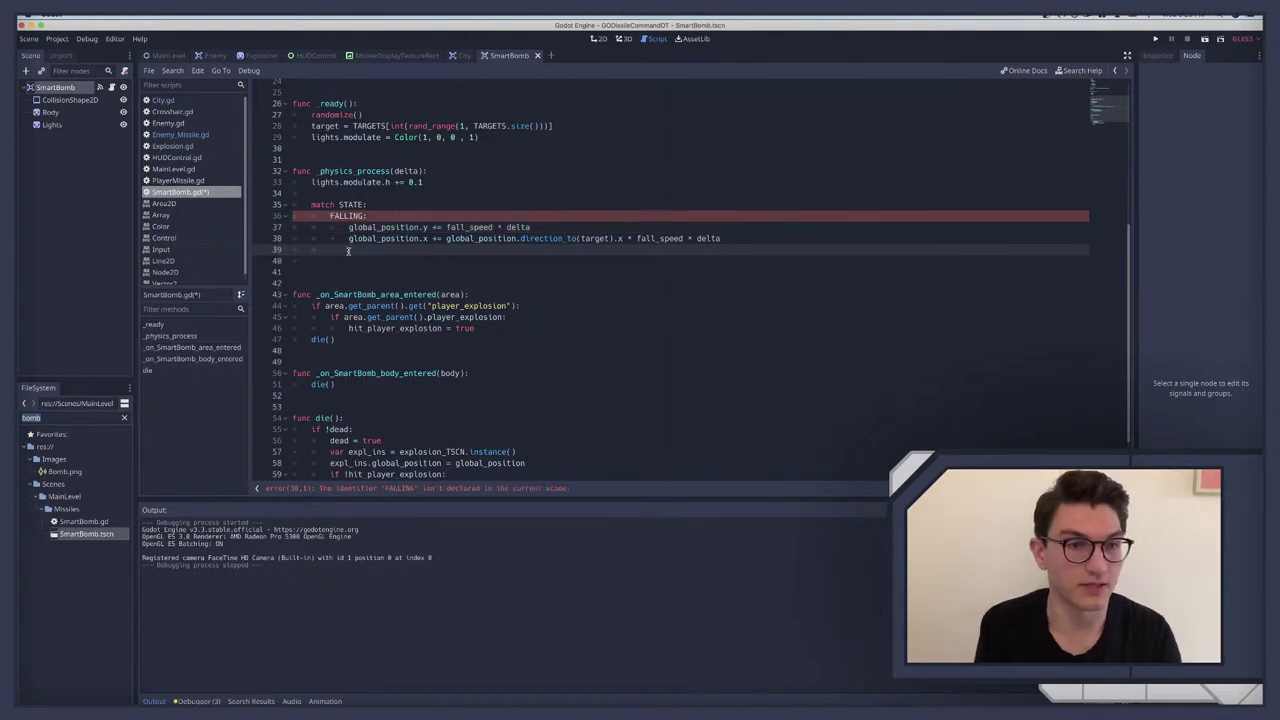
{"action": "left_click_drag", "start_coordinate": [330, 216], "coordinate": [494, 261]}
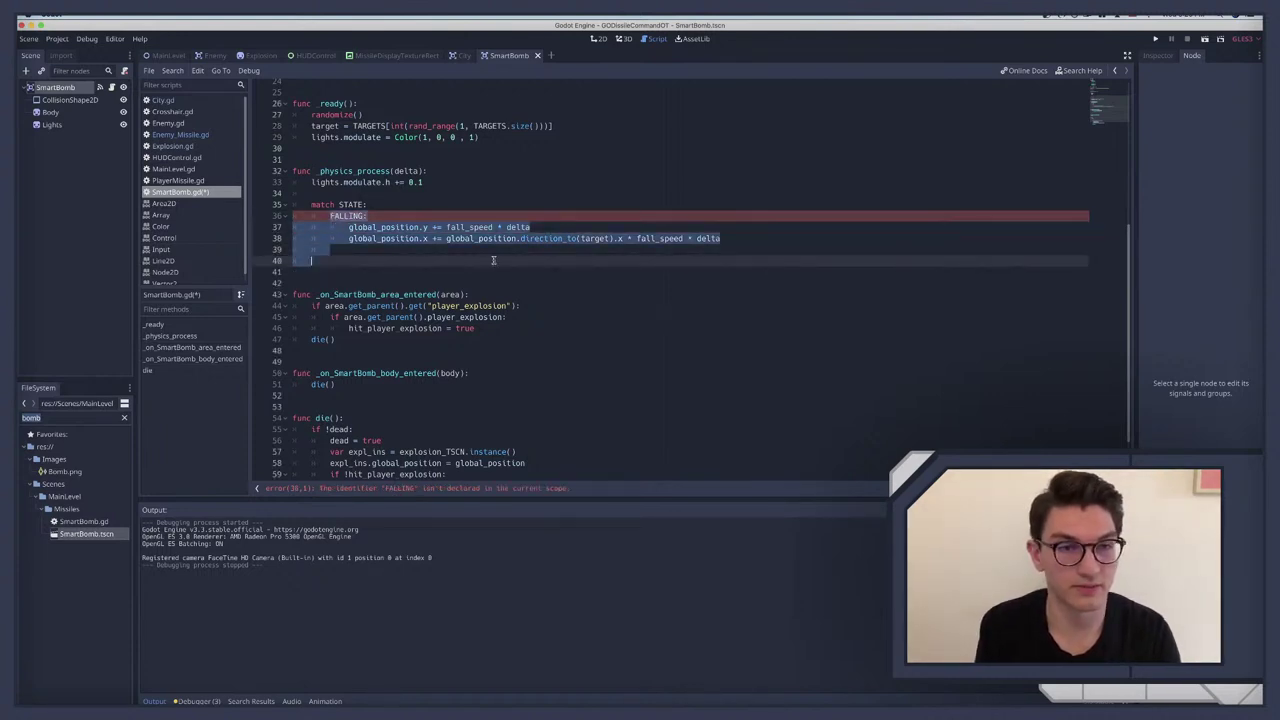
{"action": "left_click", "coordinate": [396, 259]}
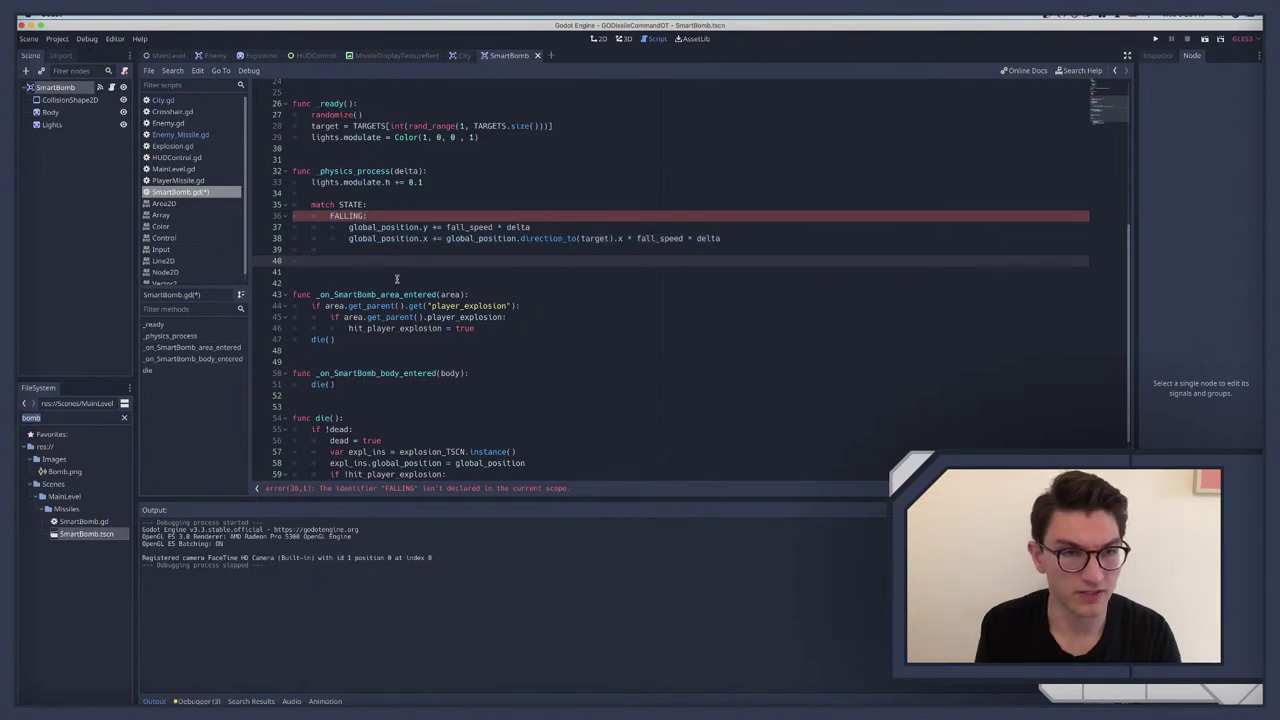
Step: Compare the FALLING branch against the FALLING value declared in the STATE enum
{"action": "scroll", "coordinate": [396, 275], "scroll_direction": "up", "scroll_amount": 6}
{"action": "double_click", "coordinate": [326, 227]}
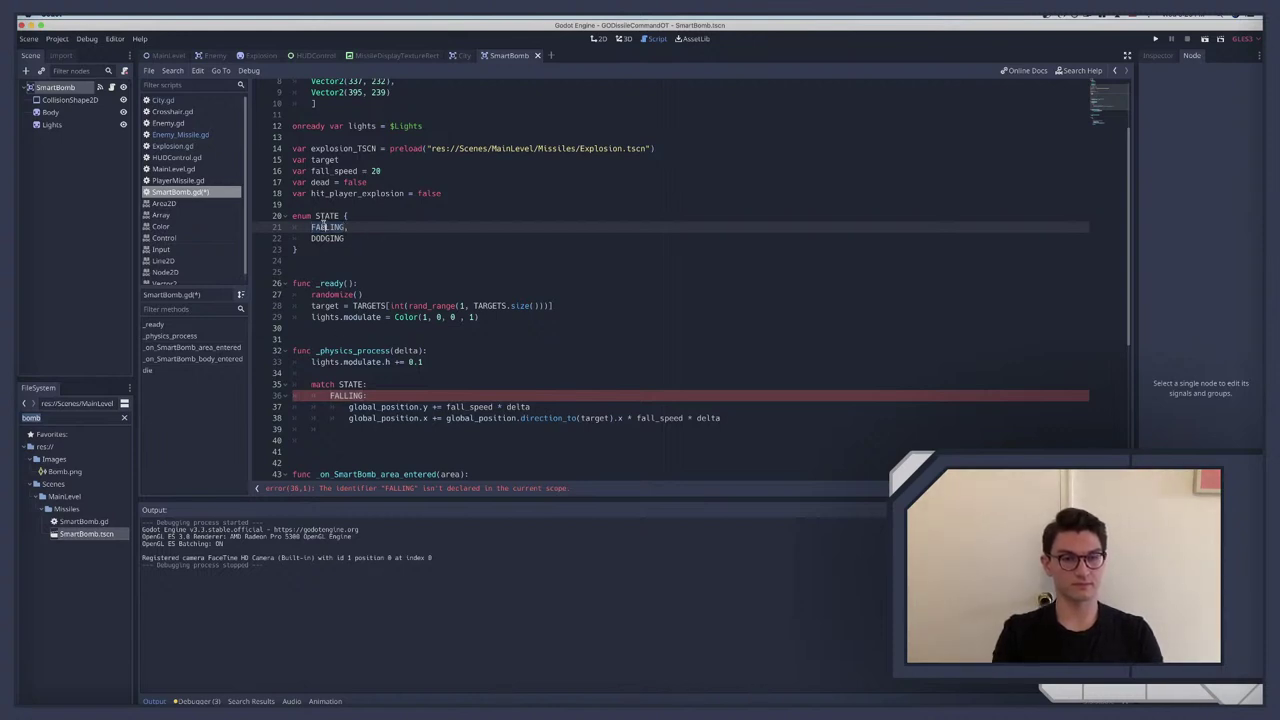
{"action": "left_click", "coordinate": [369, 396]}
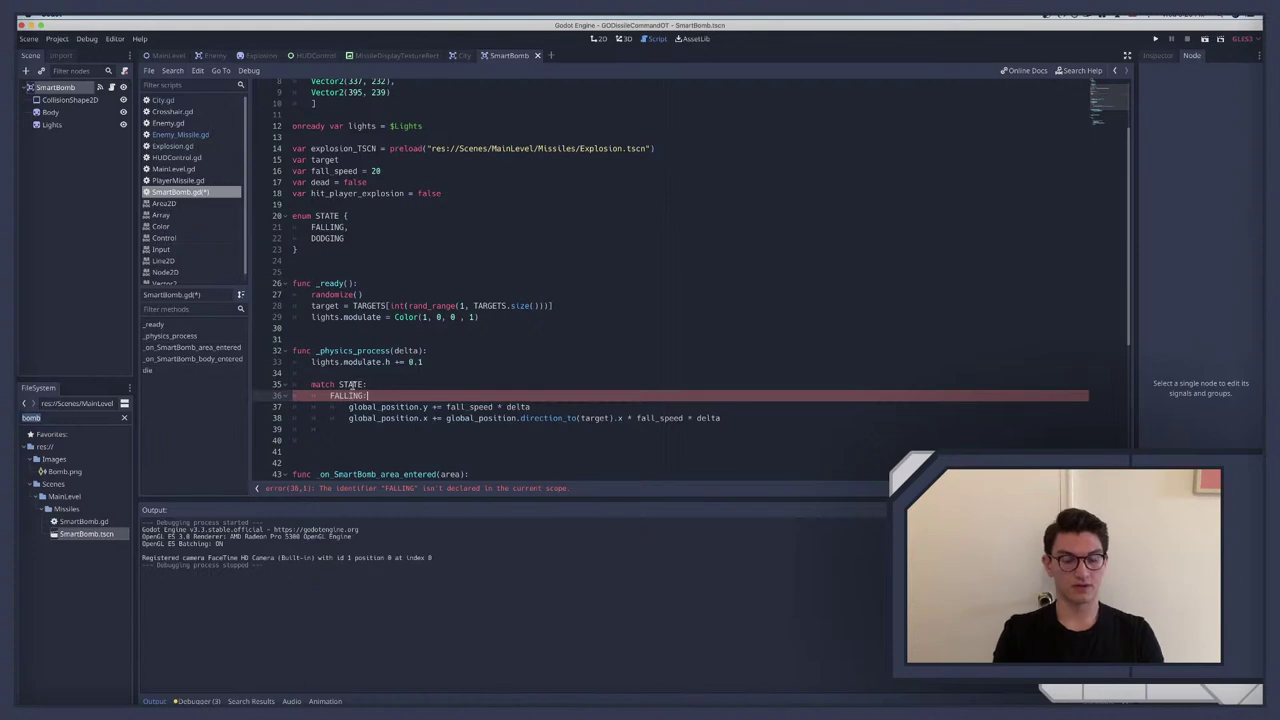
{"action": "key", "text": "super+Tab"}
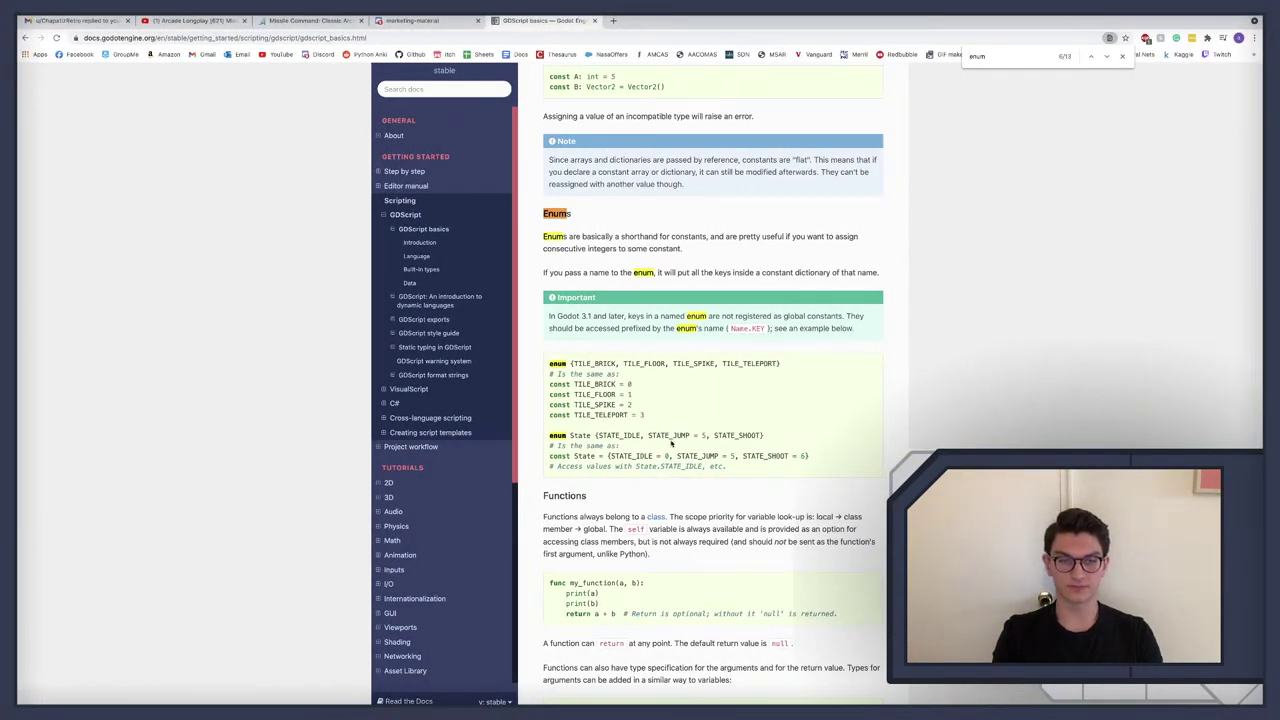
Step: Scroll through the GDScript Enums docs section, then return to the SmartBomb script
{"action": "scroll", "coordinate": [671, 443], "scroll_direction": "up", "scroll_amount": 1}
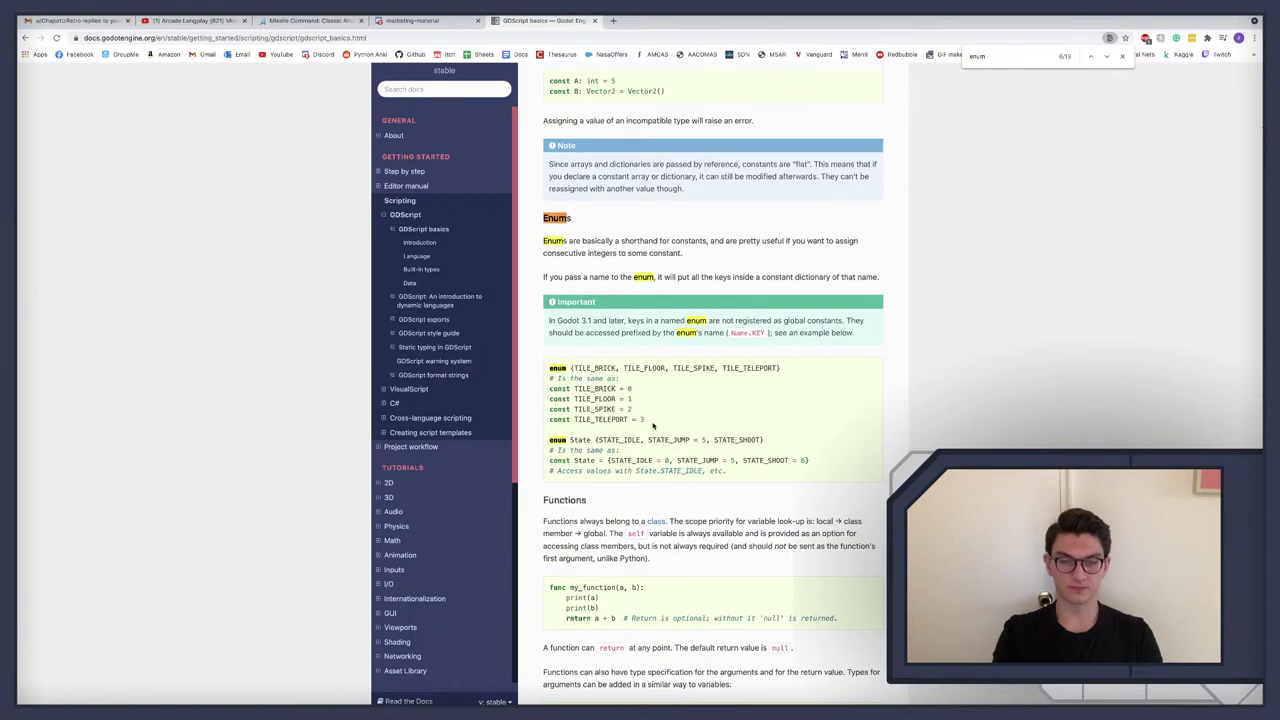
{"action": "scroll", "coordinate": [653, 426], "scroll_direction": "down", "scroll_amount": 1}
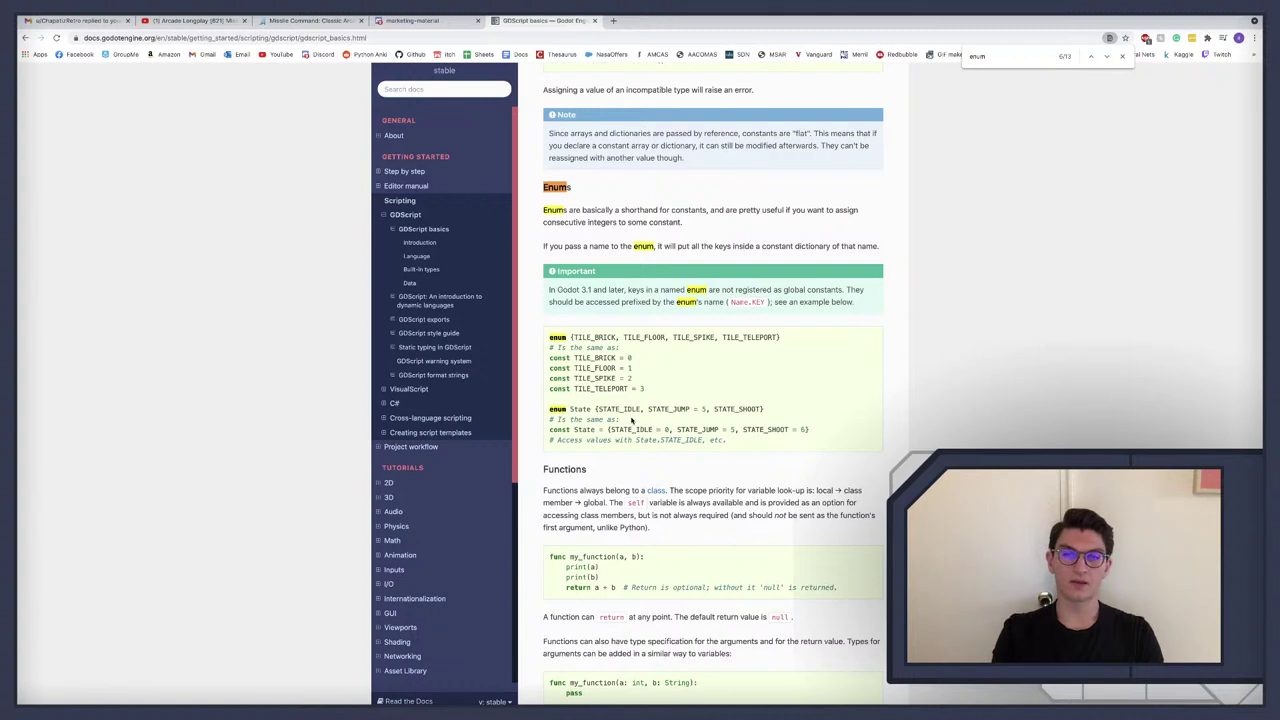
{"action": "scroll", "coordinate": [652, 427], "scroll_direction": "up", "scroll_amount": 1}
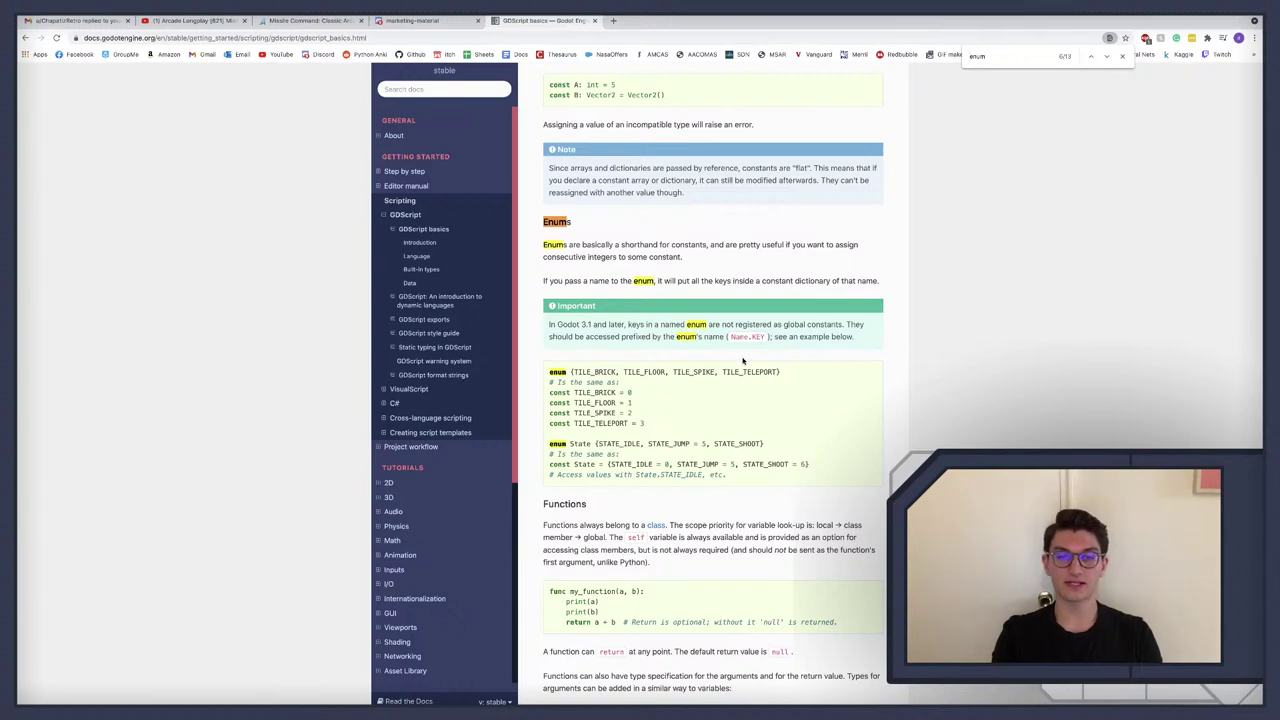
{"action": "key", "text": "ctrl+Left"}
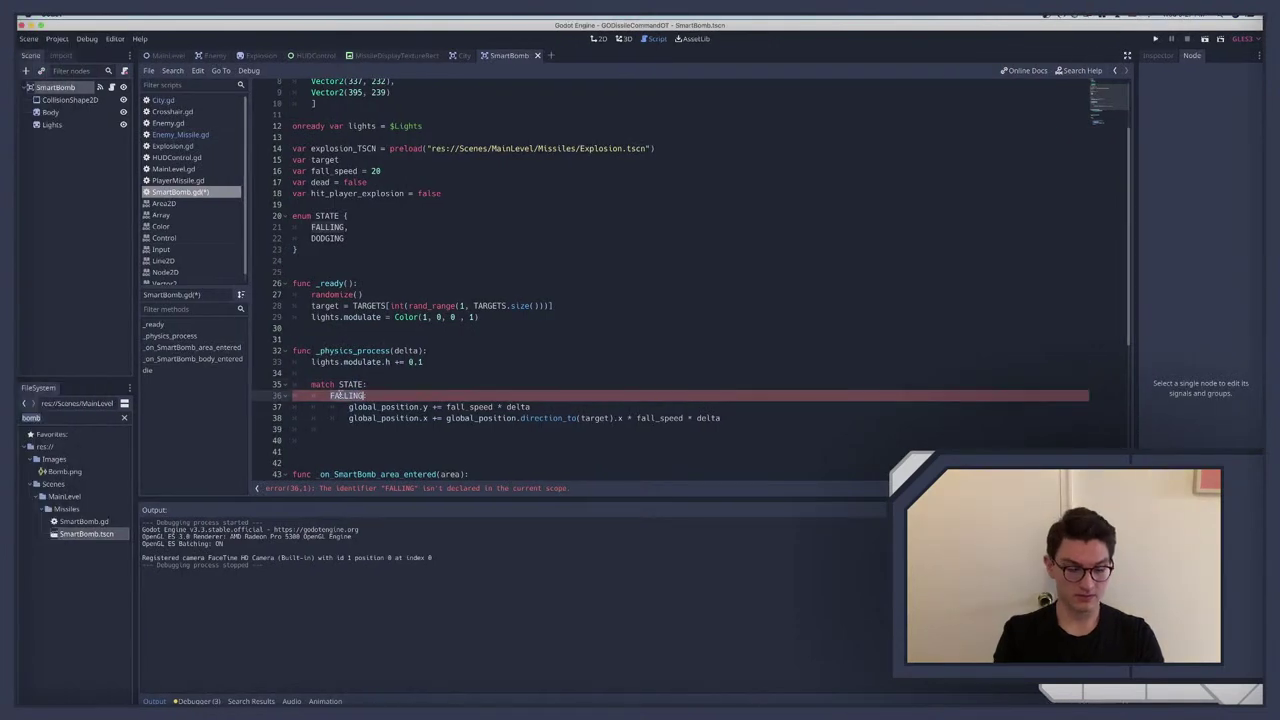
Step: Change the FALLING branch label to STATE.FALLING
{"action": "double_click", "coordinate": [340, 395]}
{"action": "type", "text": "S"}
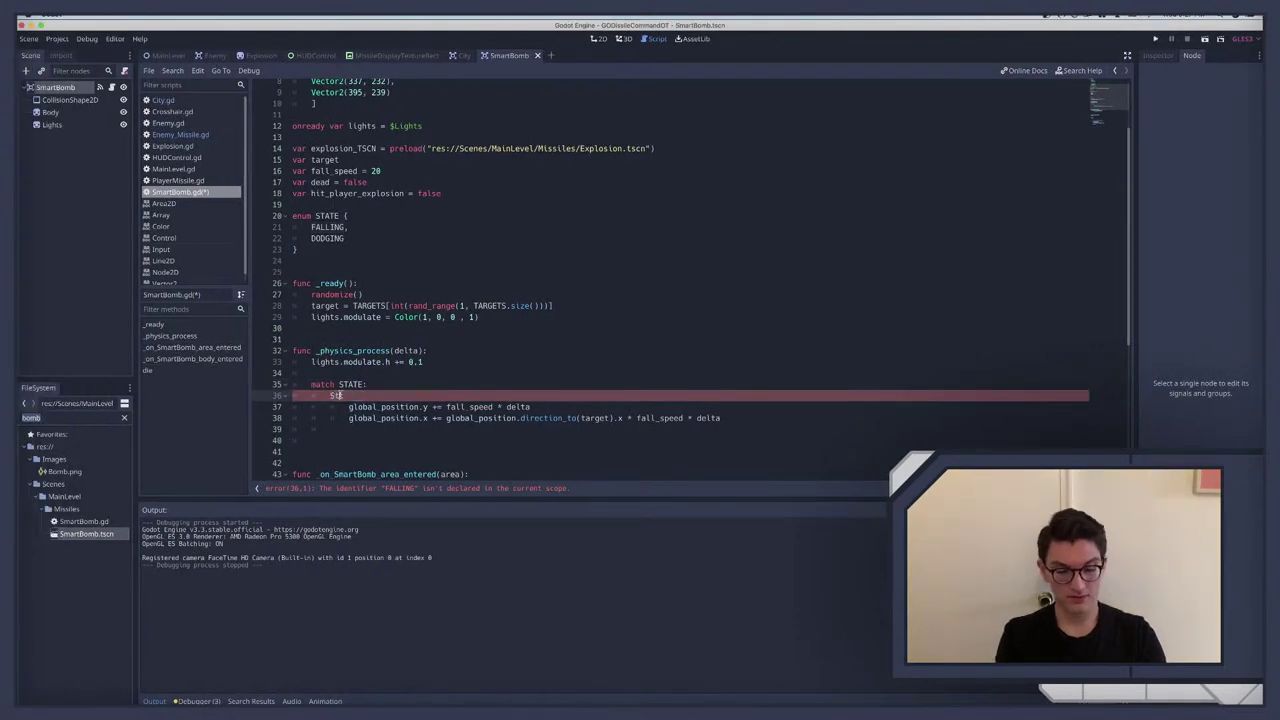
{"action": "type", "text": "TAT"}
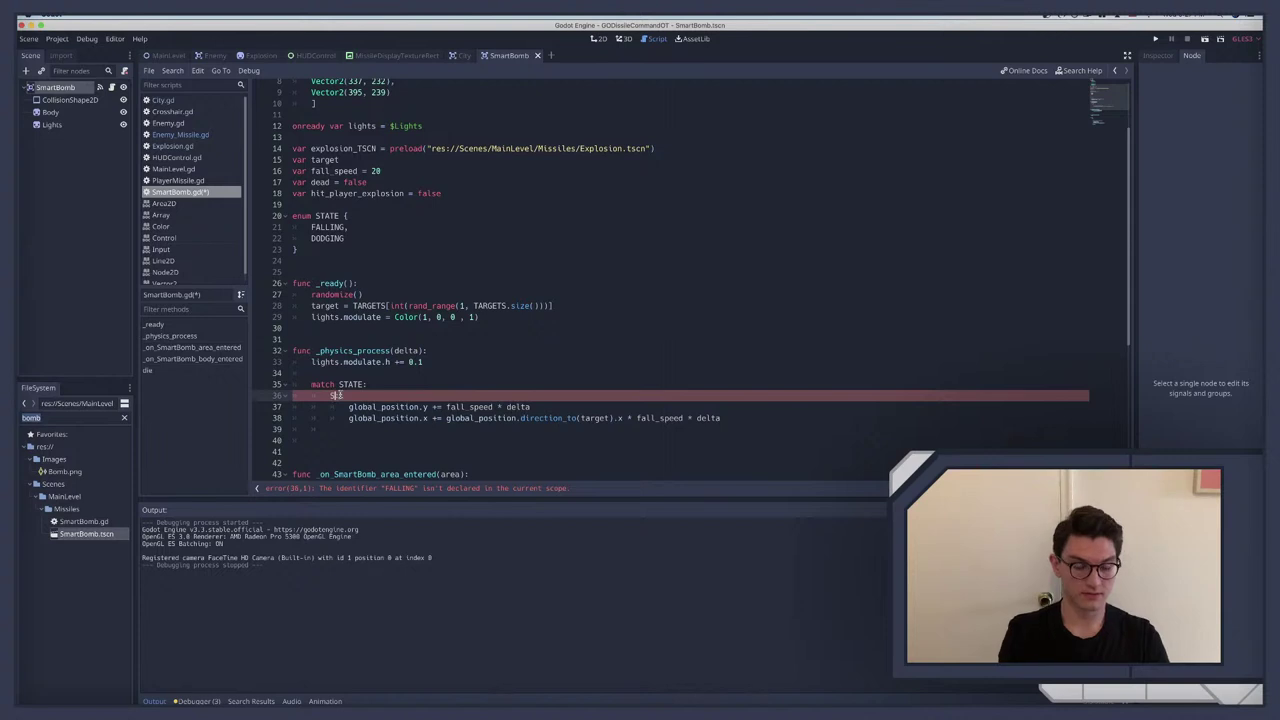
{"action": "type", "text": "E.FALLI"}
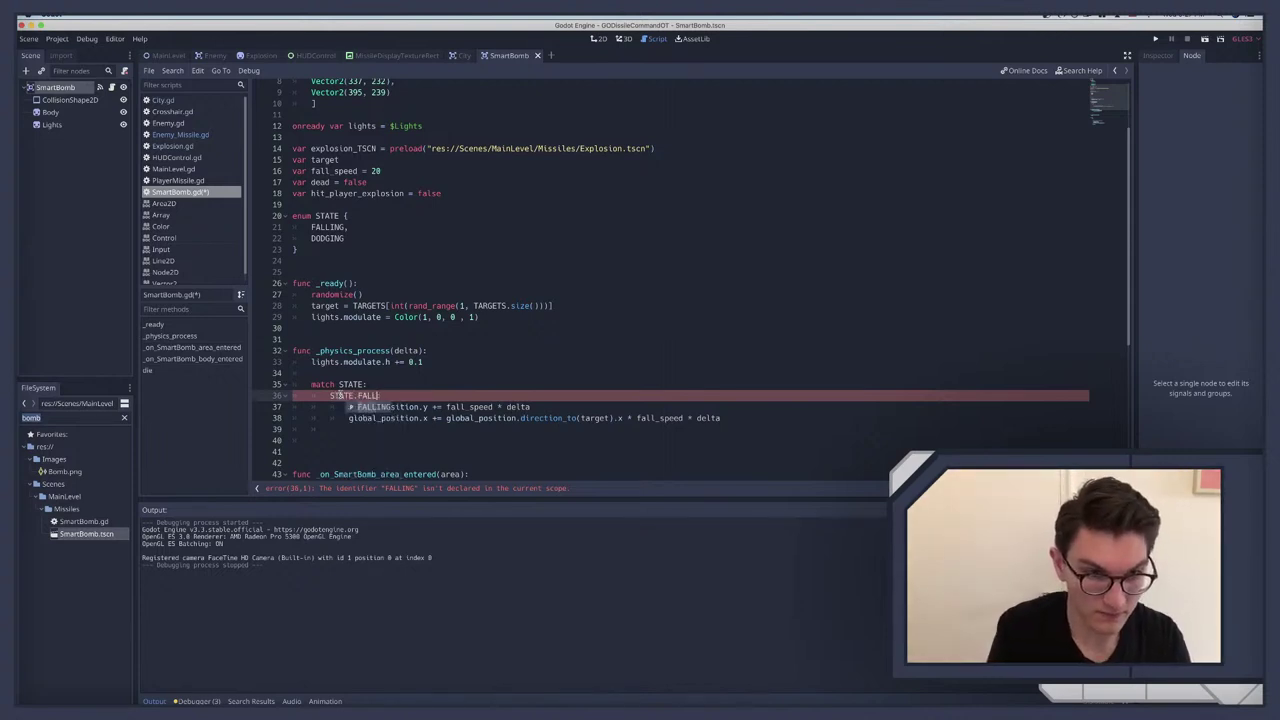
{"action": "key", "text": "Return"}
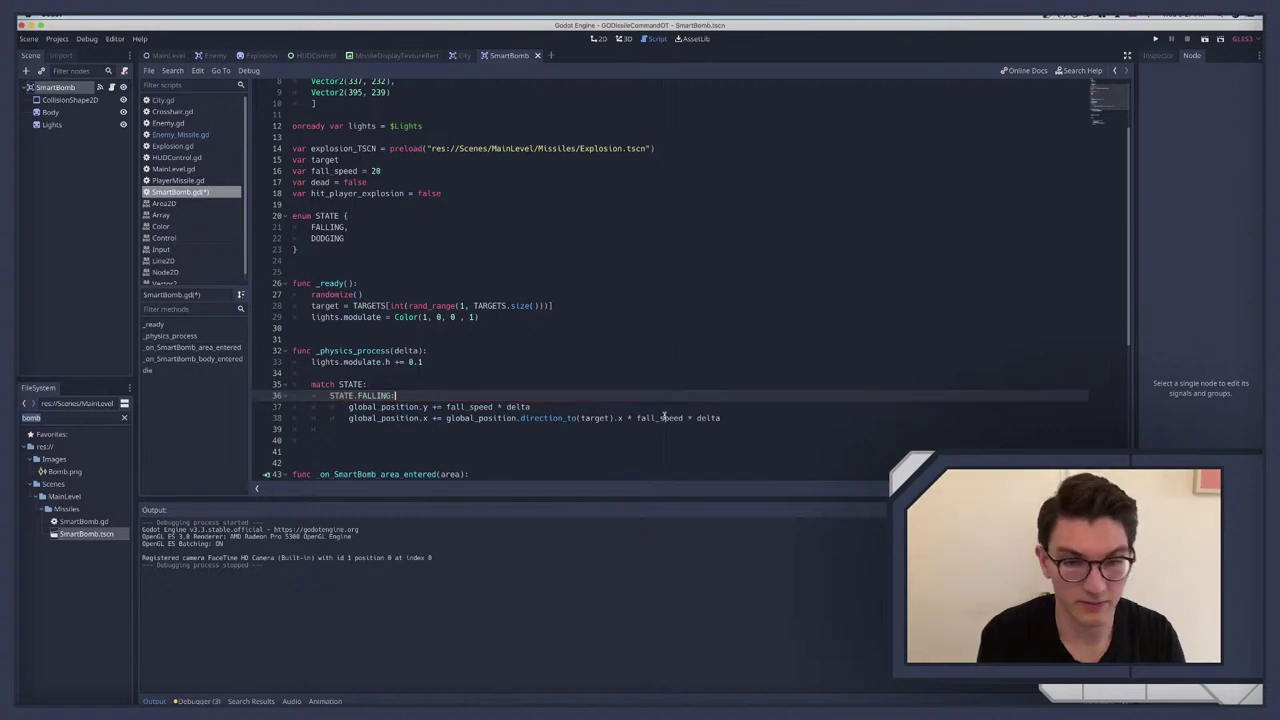
Step: Add a STATE.DODGING: branch below the FALLING code whose body is pass
{"action": "left_click", "coordinate": [723, 418]}
{"action": "key", "text": "Return"}
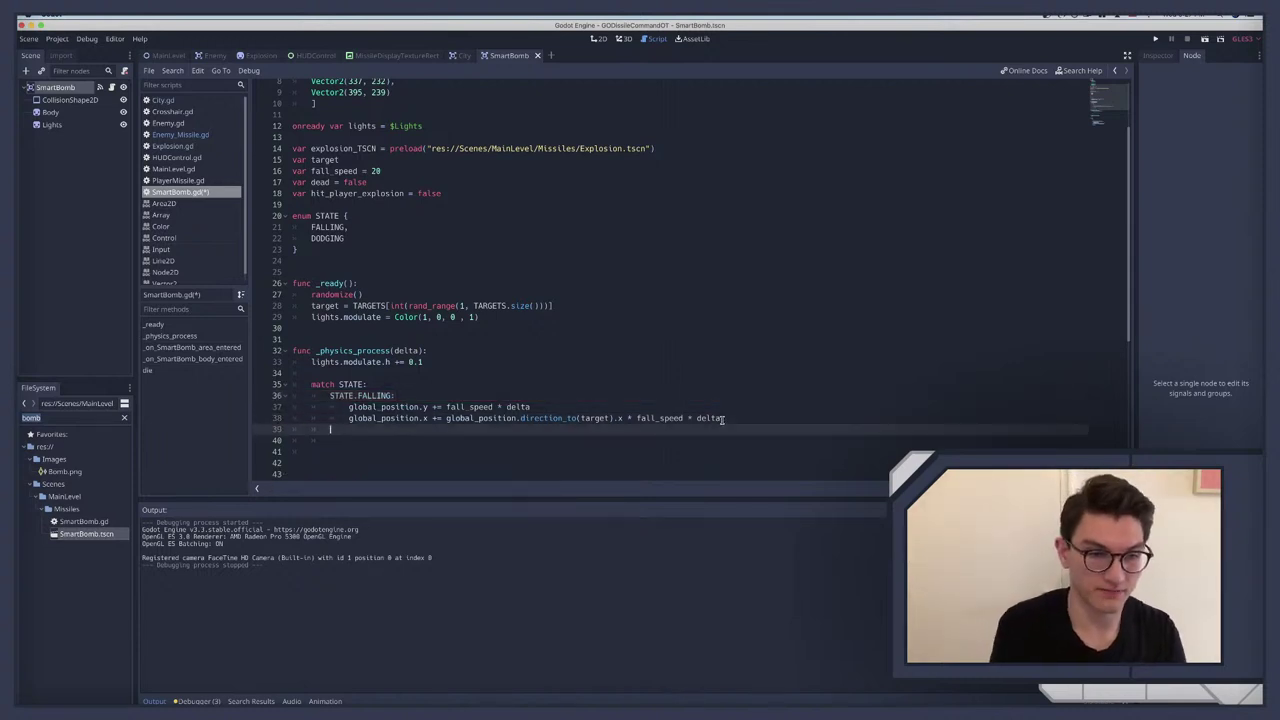
{"action": "type", "text": "STATE"}
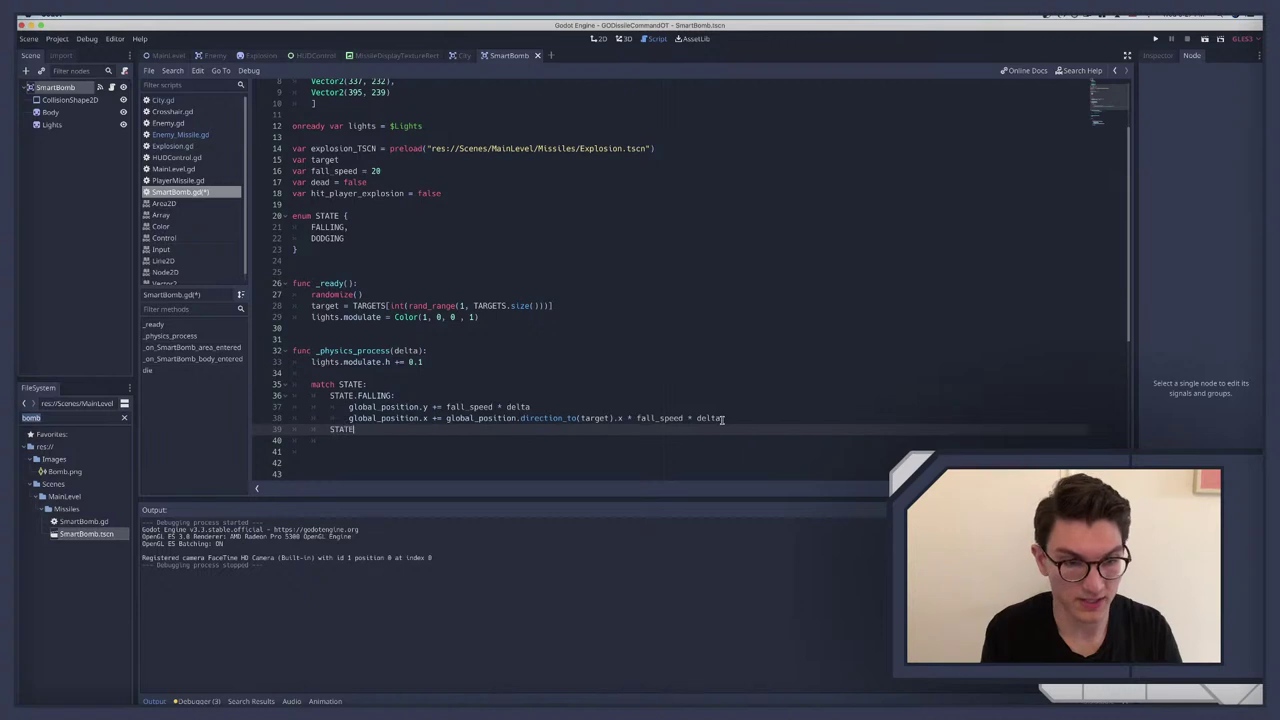
{"action": "type", "text": "."}
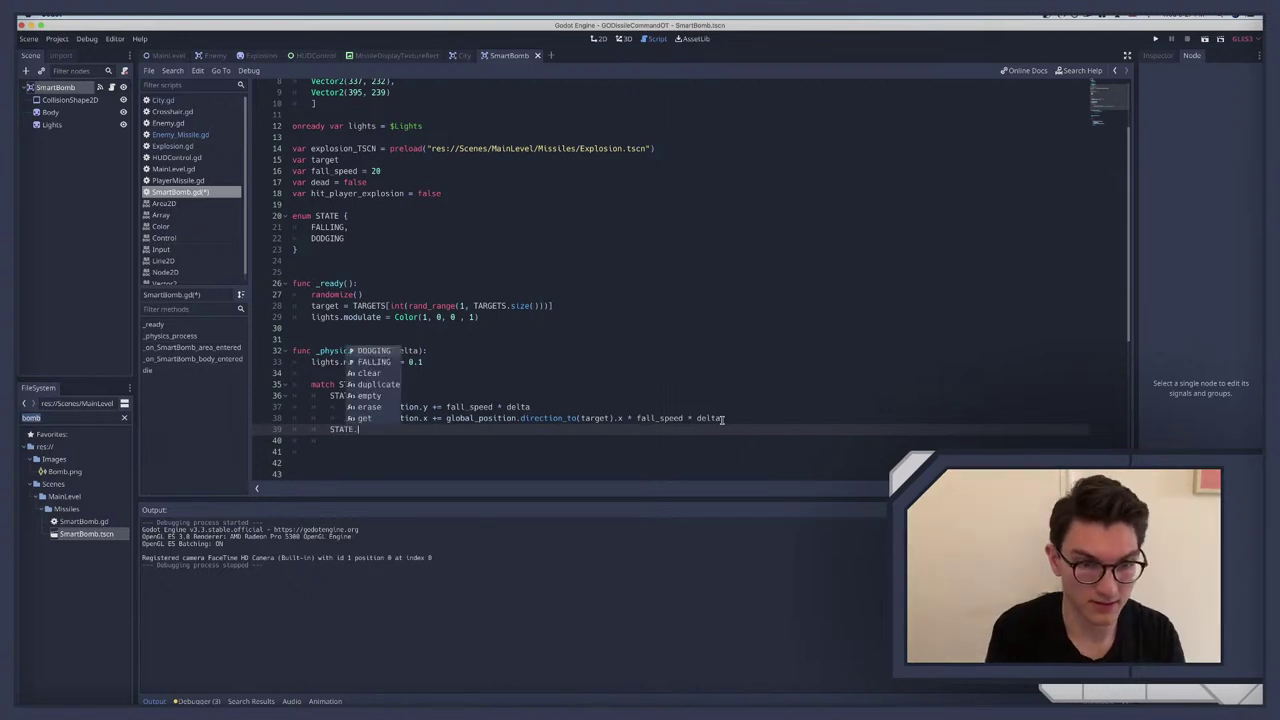
{"action": "key", "text": "Return"}
{"action": "type", "text": ":"}
{"action": "key", "text": "Return"}
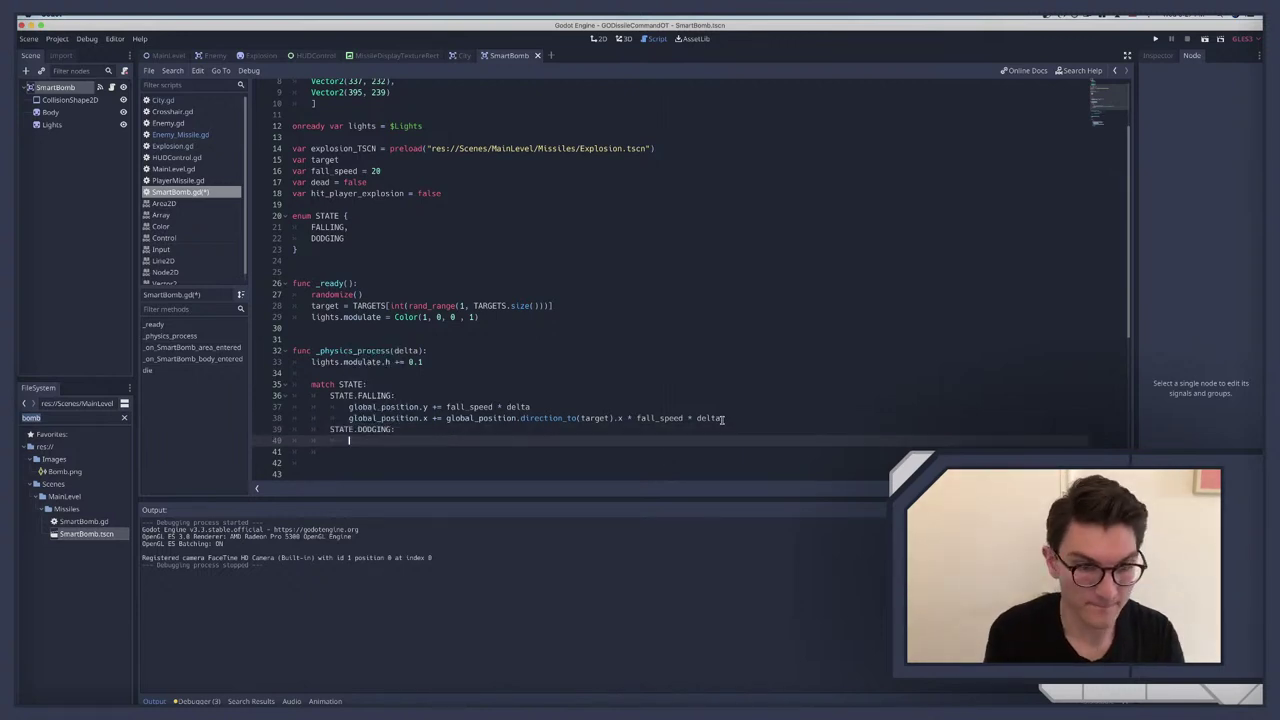
{"action": "type", "text": "pass"}
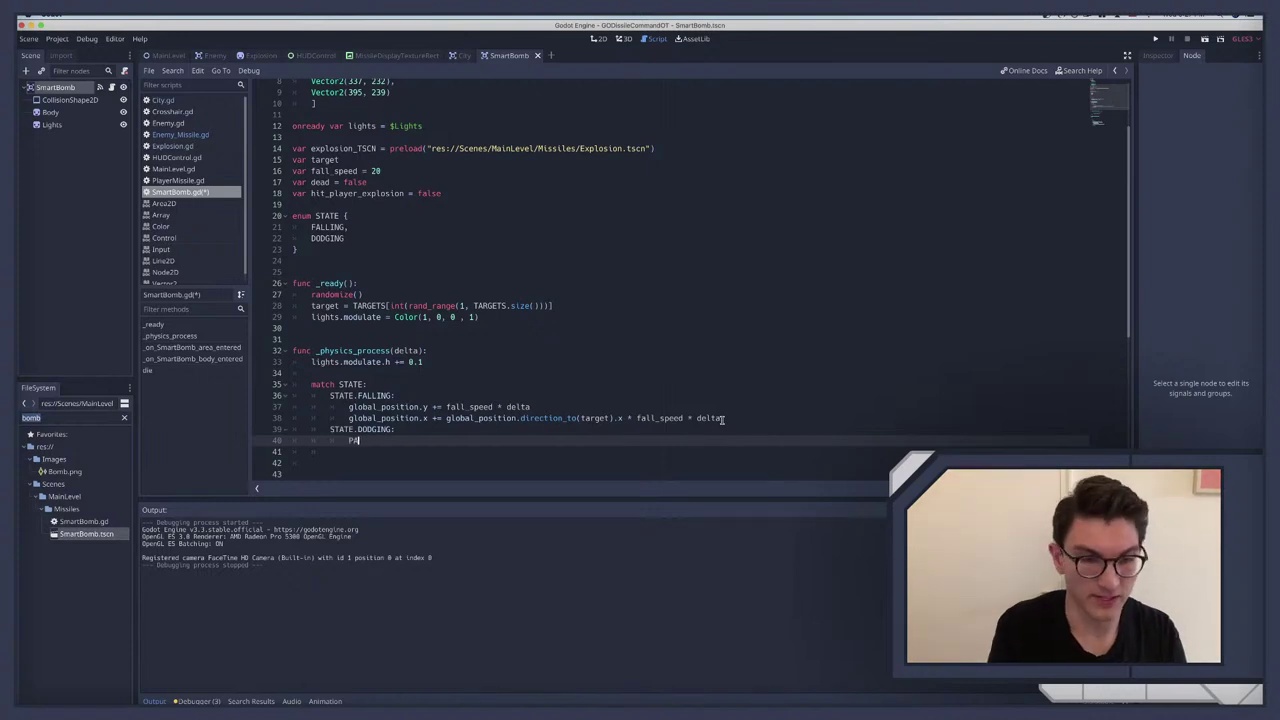
{"action": "key", "text": "Return"}
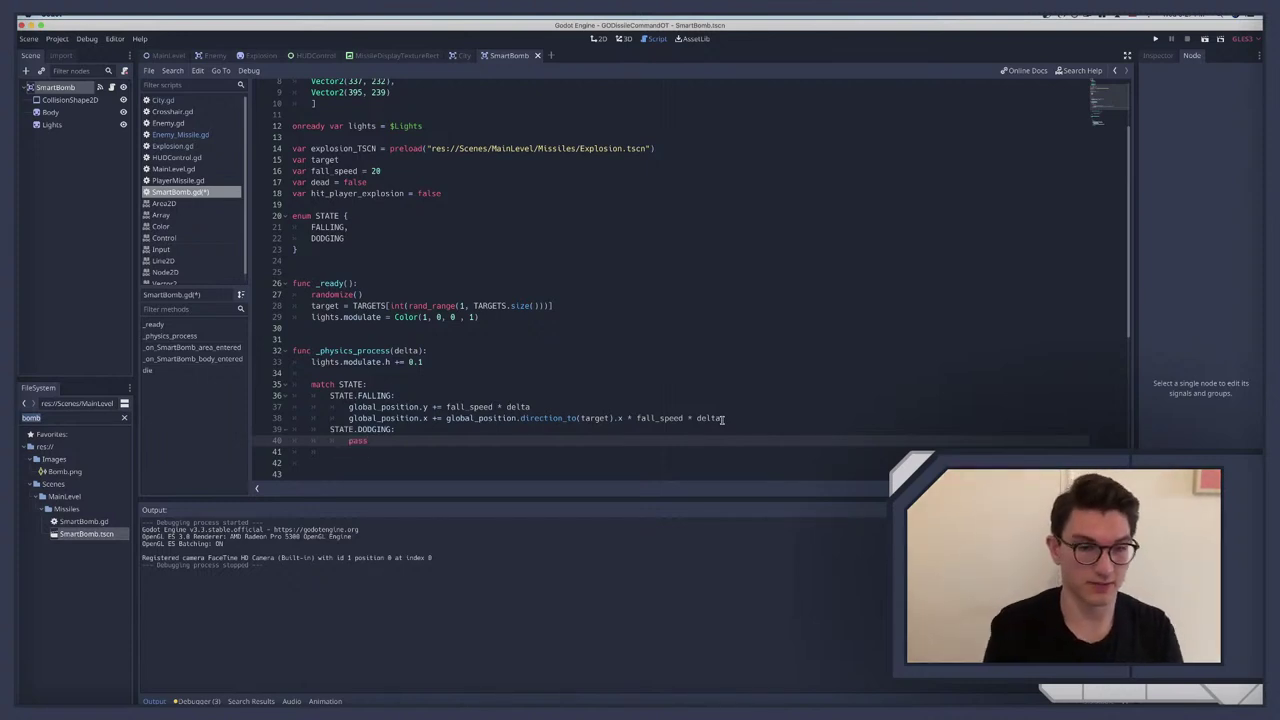
Step: Delete the extra blank lines after the match block and review the DODGING branch
{"action": "scroll", "coordinate": [700, 437], "scroll_direction": "down", "scroll_amount": 5}
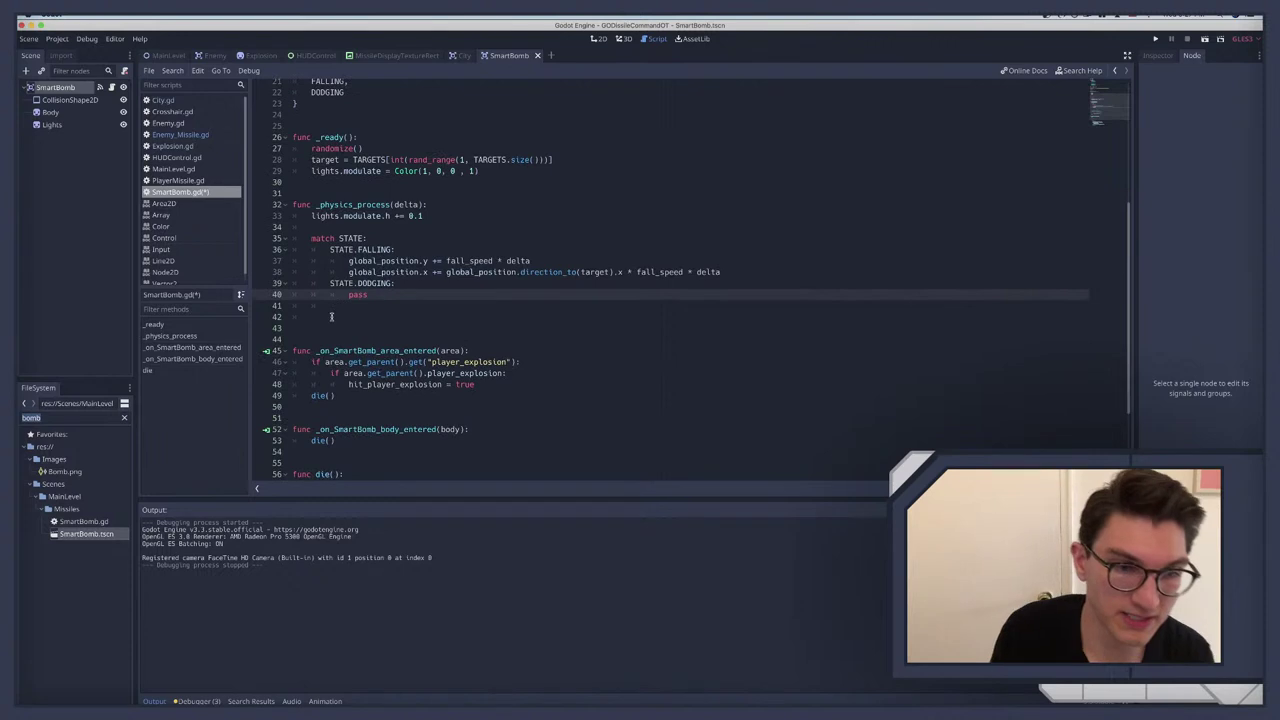
{"action": "left_click", "coordinate": [331, 317]}
{"action": "key", "text": "BackSpace"}
{"action": "key", "text": "BackSpace"}
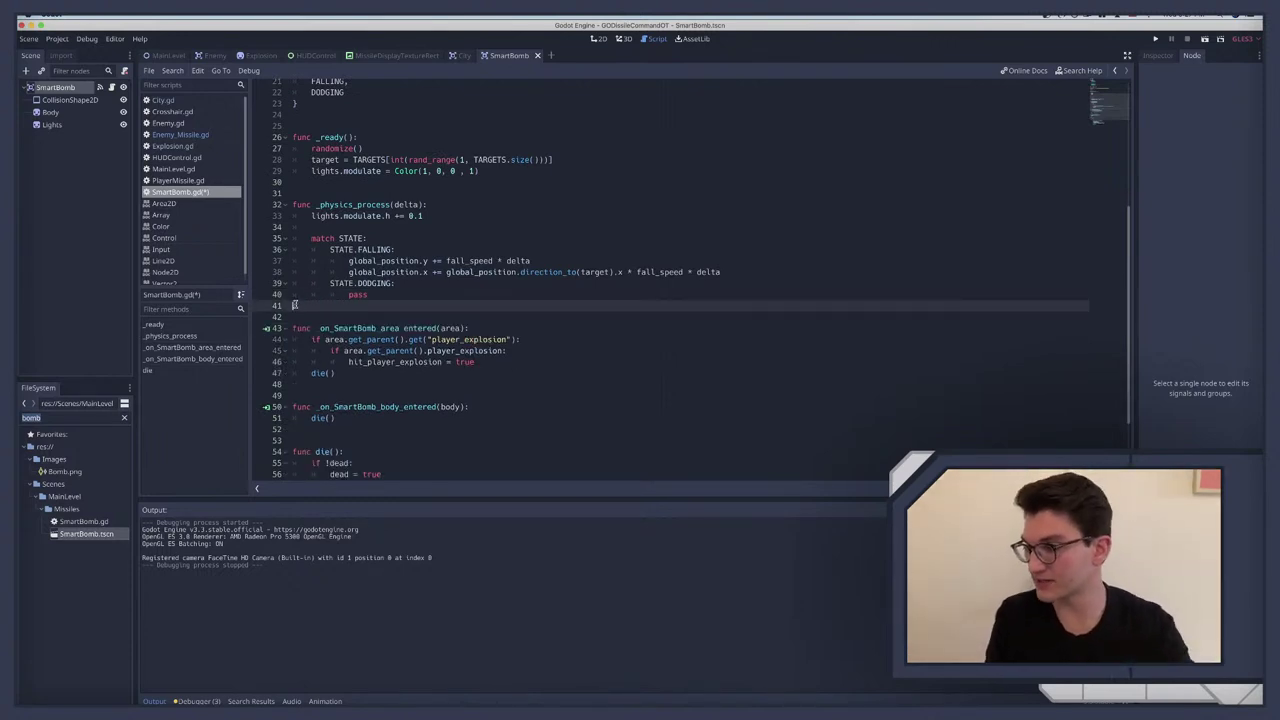
{"action": "double_click", "coordinate": [388, 284]}
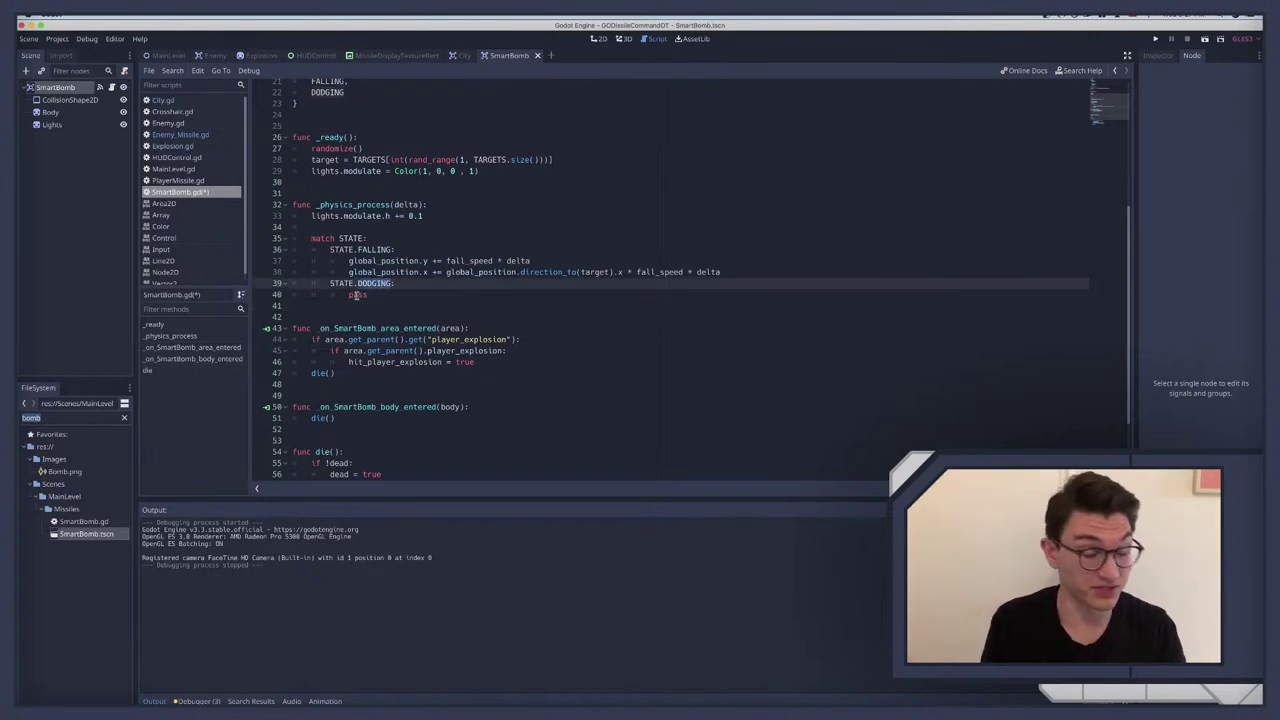
{"action": "double_click", "coordinate": [357, 295]}
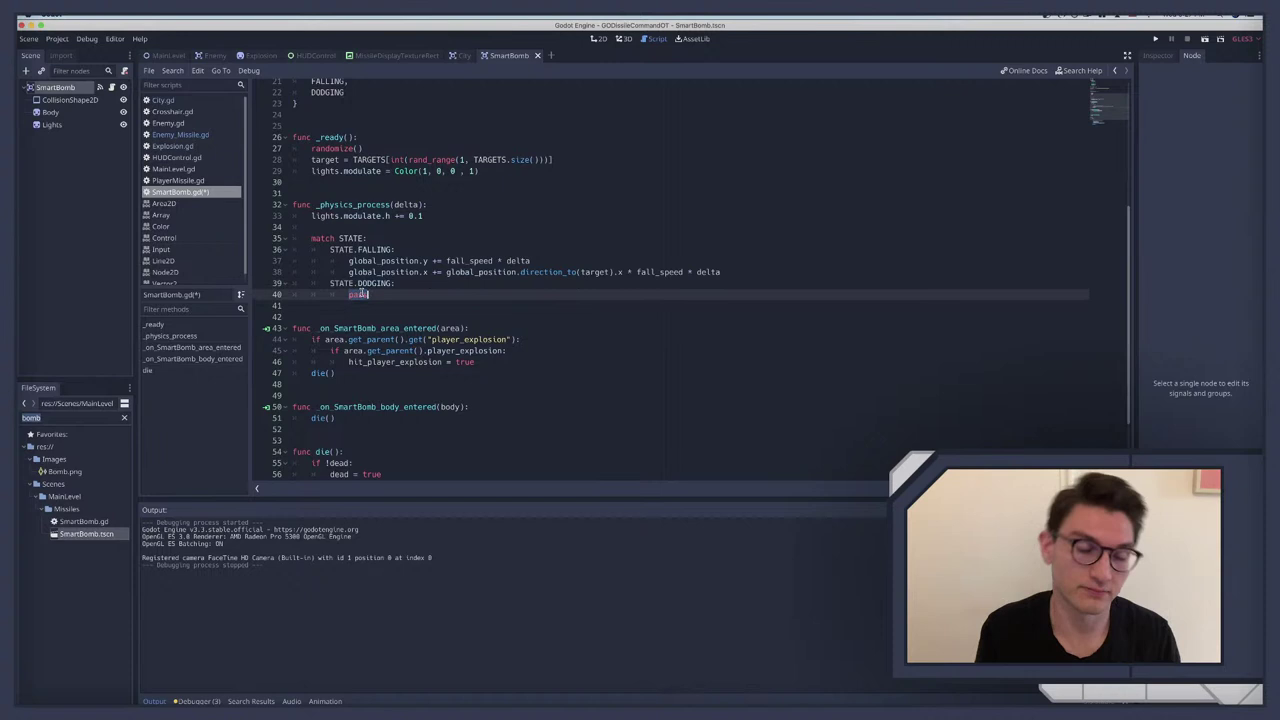
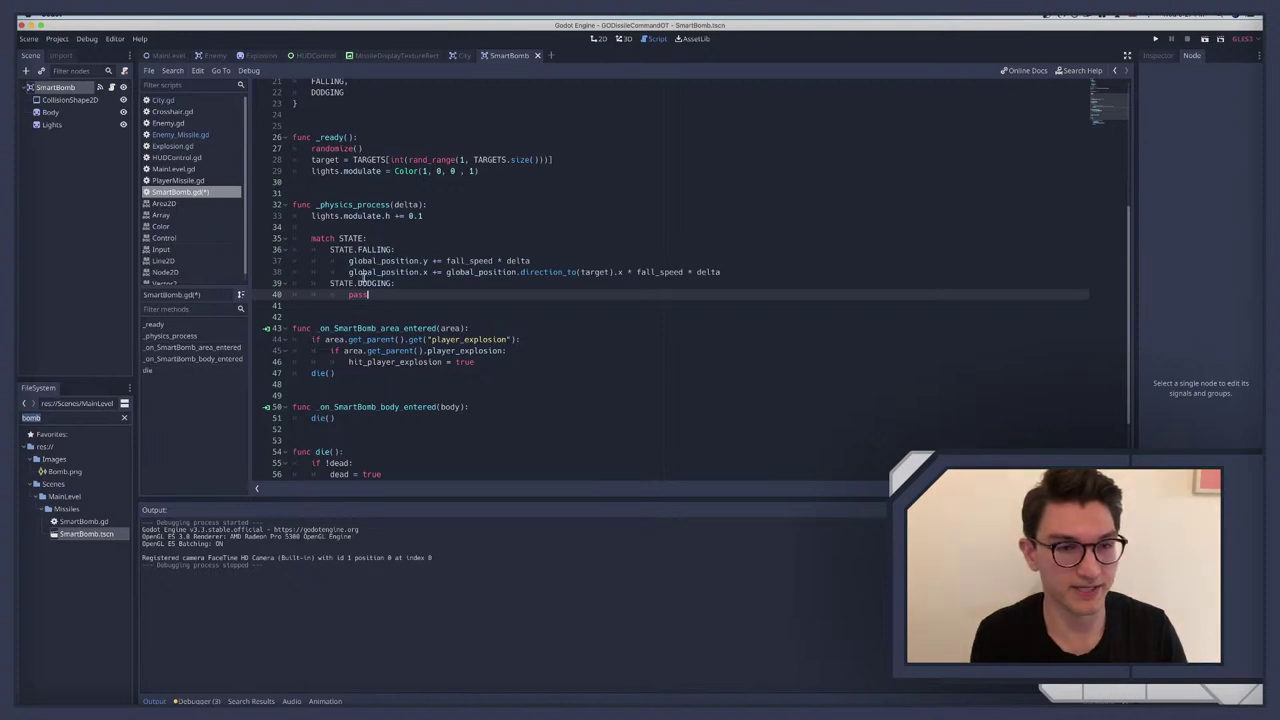
Step: Add an Area2D child under SmartBomb and name it ExplosionDetectionArea2D
{"action": "scroll", "coordinate": [350, 326], "scroll_direction": "down", "scroll_amount": 3}
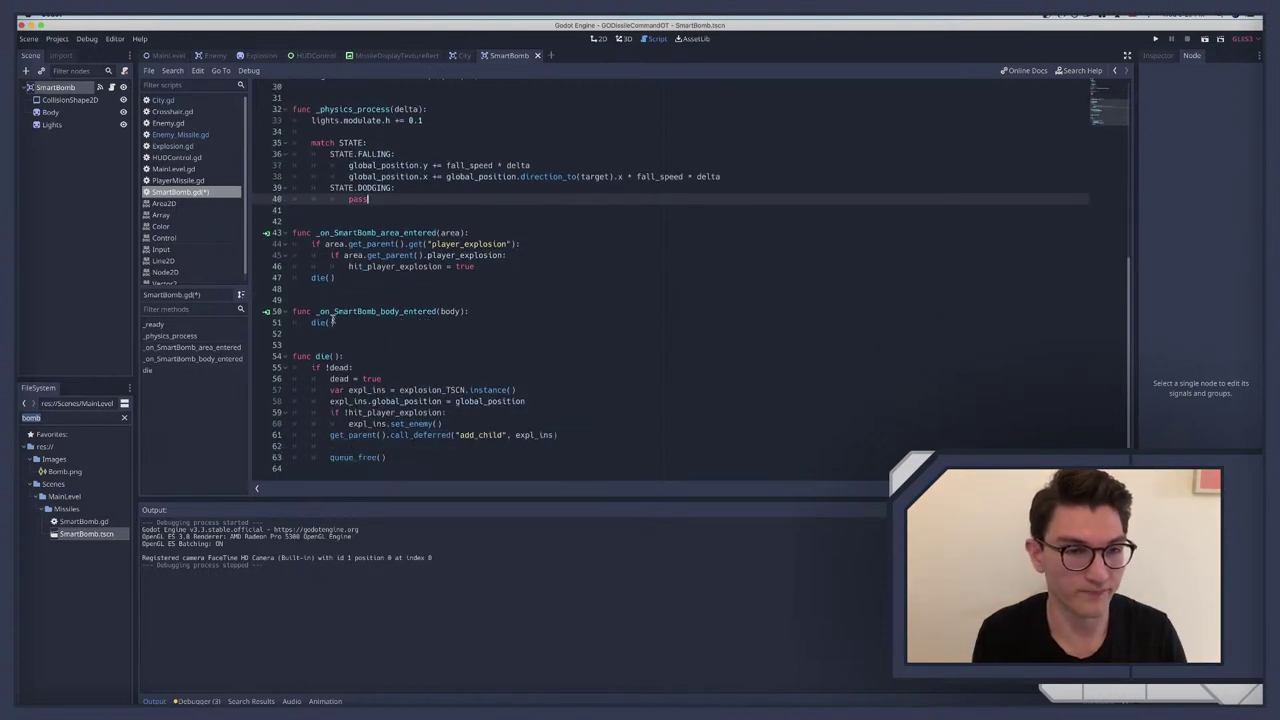
{"action": "scroll", "coordinate": [190, 230], "scroll_direction": "down", "scroll_amount": 1}
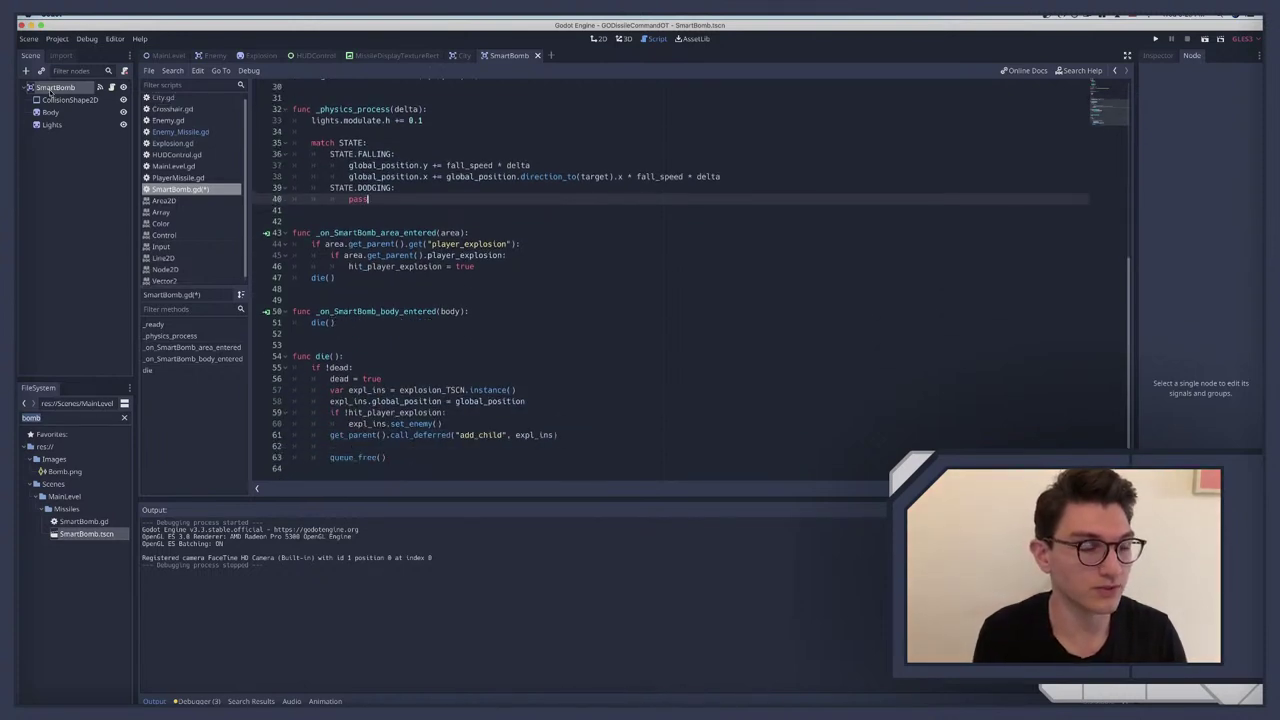
{"action": "left_click", "coordinate": [52, 89]}
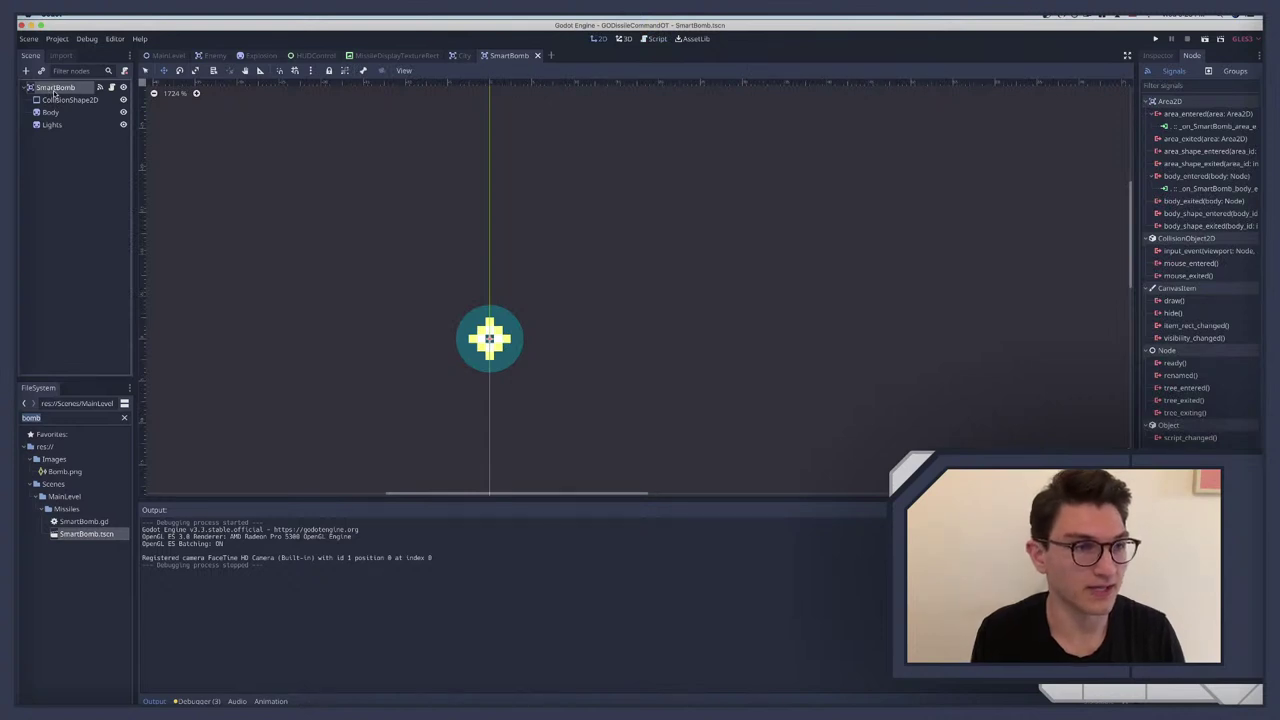
{"action": "key", "text": "ctrl+a"}
{"action": "type", "text": "area"}
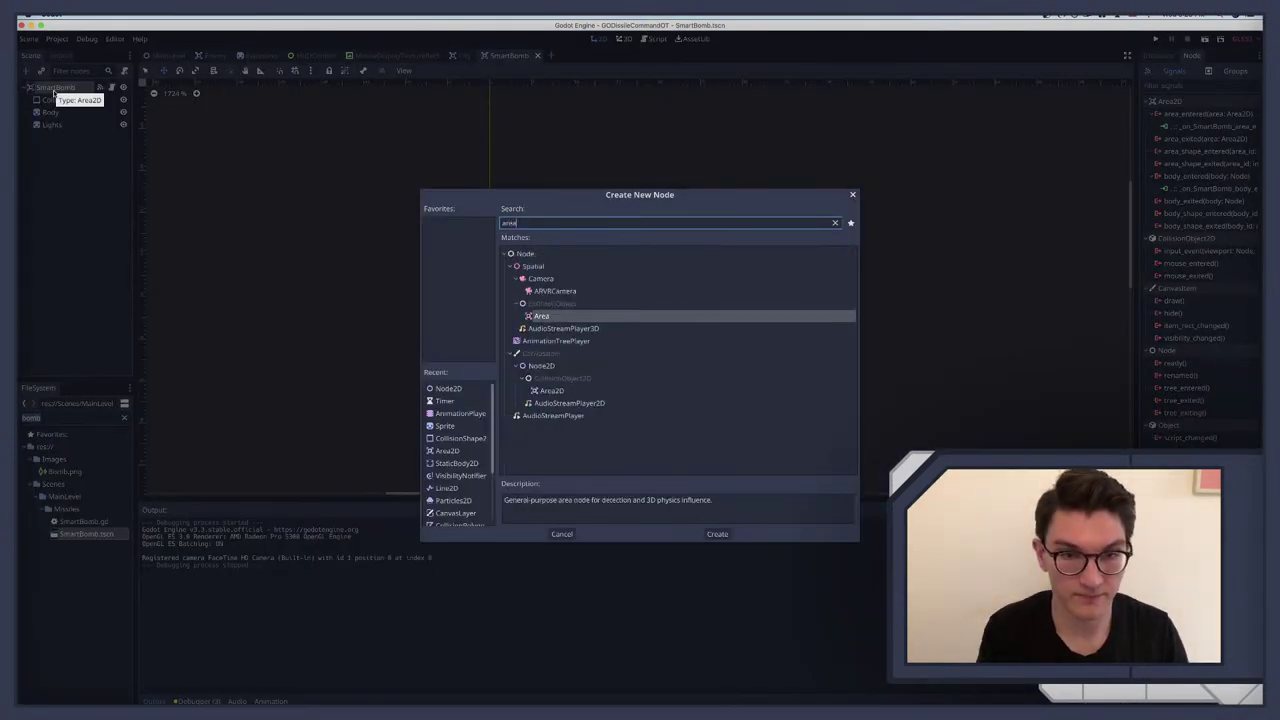
{"action": "key", "text": "Down"}
{"action": "key", "text": "Down"}
{"action": "key", "text": "Down"}
{"action": "key", "text": "Return"}
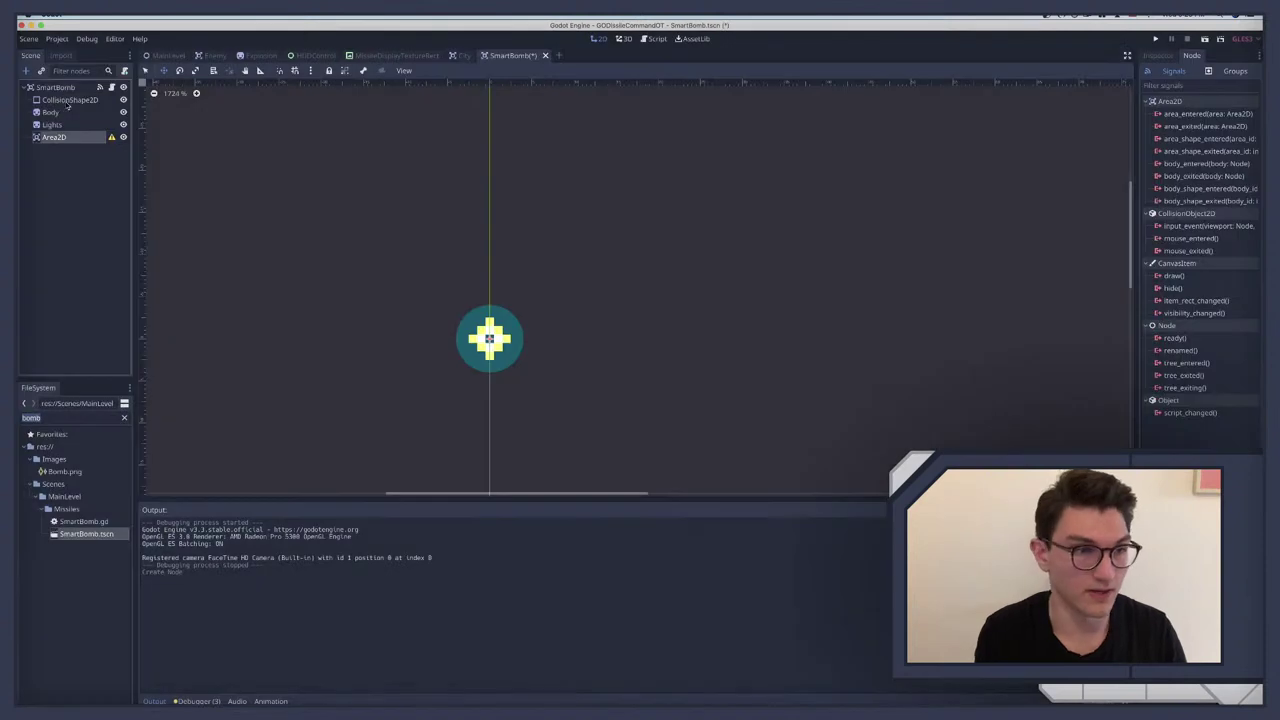
{"action": "double_click", "coordinate": [56, 137]}
{"action": "type", "text": "Dam"}
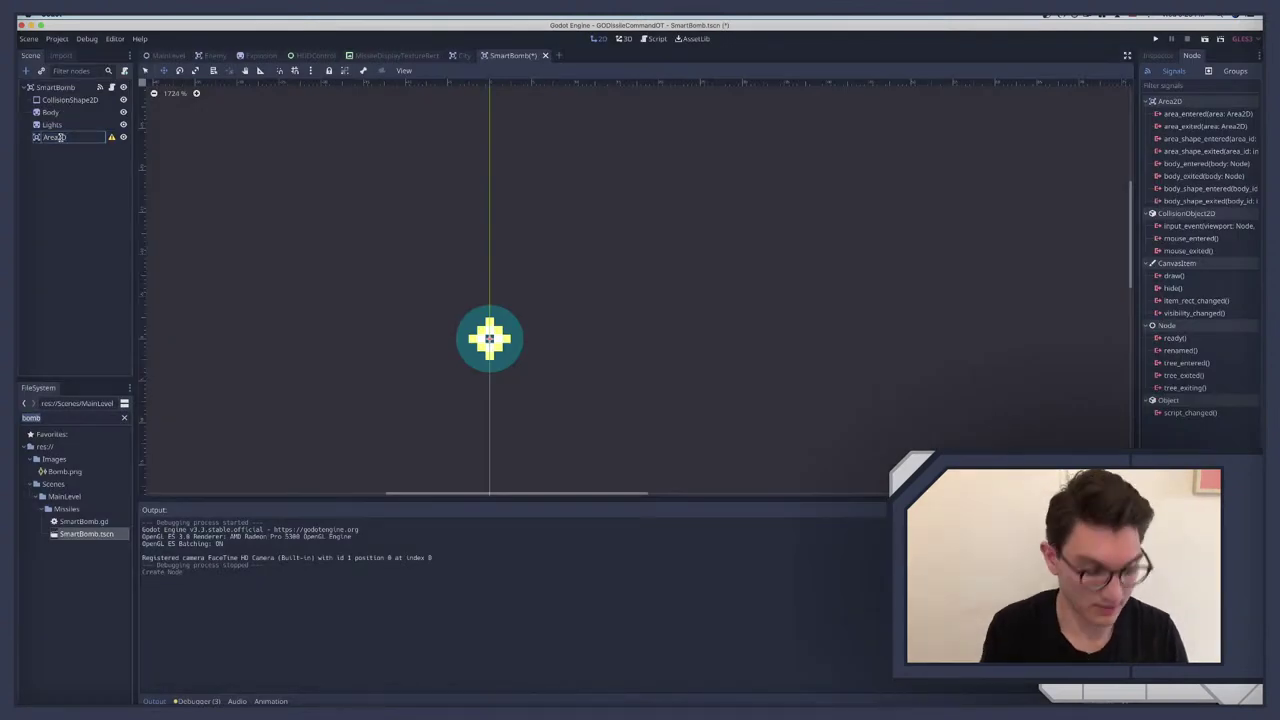
{"action": "type", "text": "etection"}
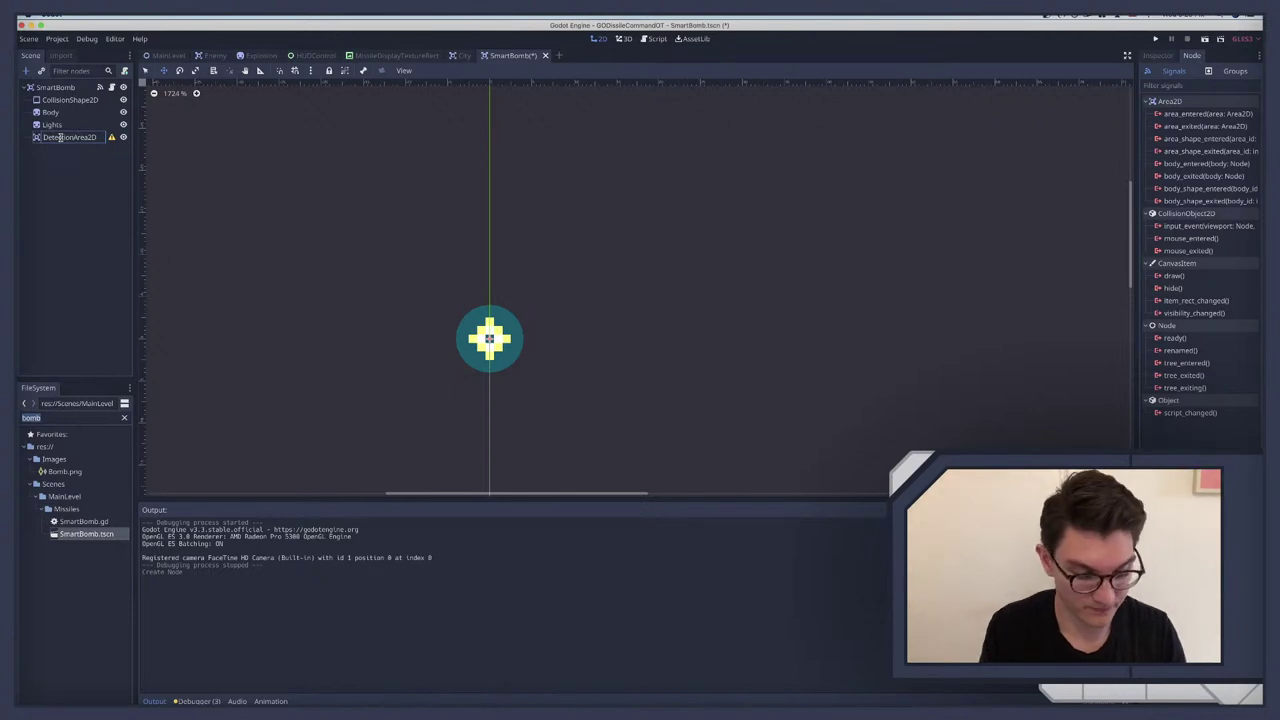
{"action": "key", "text": "super+Left"}
{"action": "type", "text": "Explosion"}
{"action": "key", "text": "Return"}
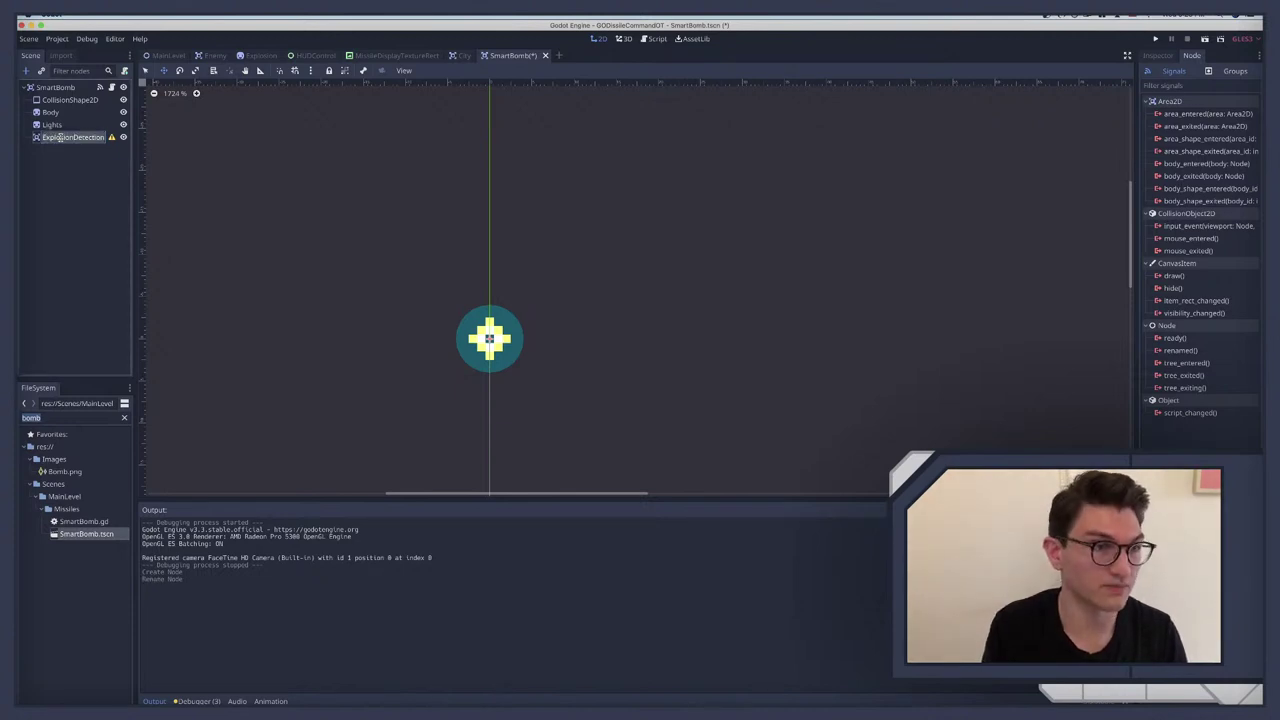
Step: Give the detection area a CollisionShape2D child with a New CircleShape2D
{"action": "key", "text": "super+a"}
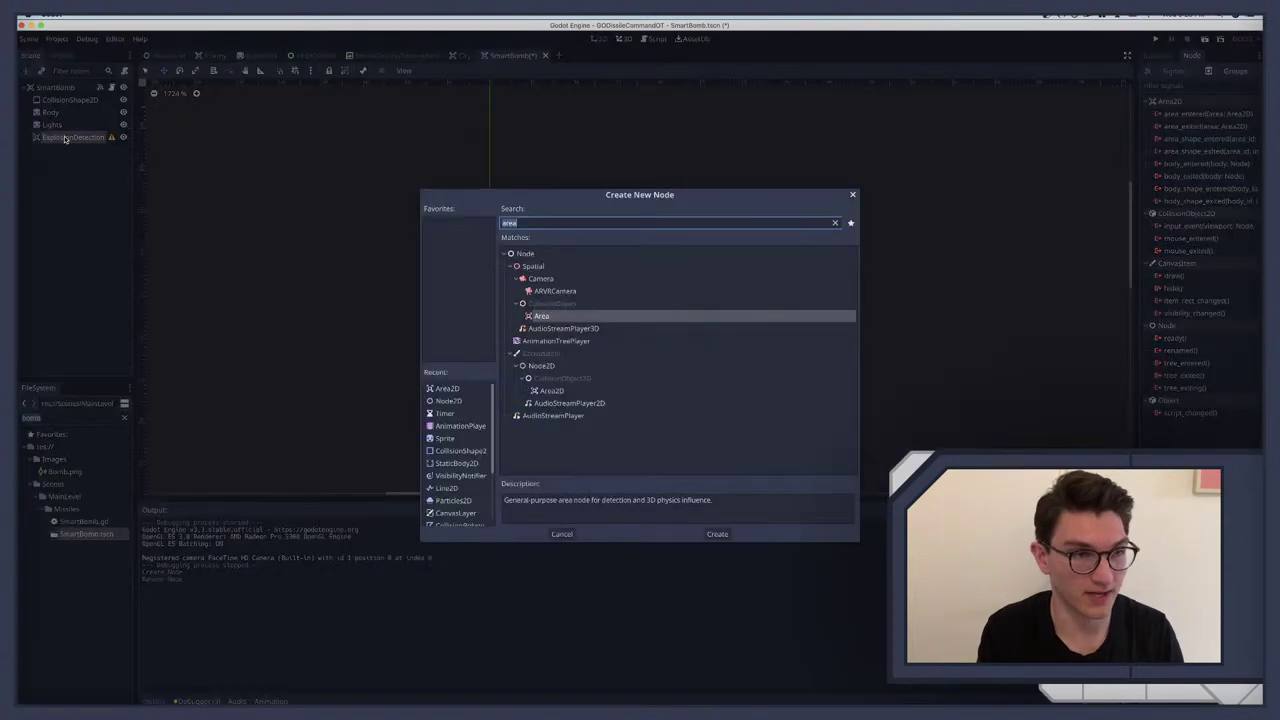
{"action": "type", "text": "coll"}
{"action": "key", "text": "Down"}
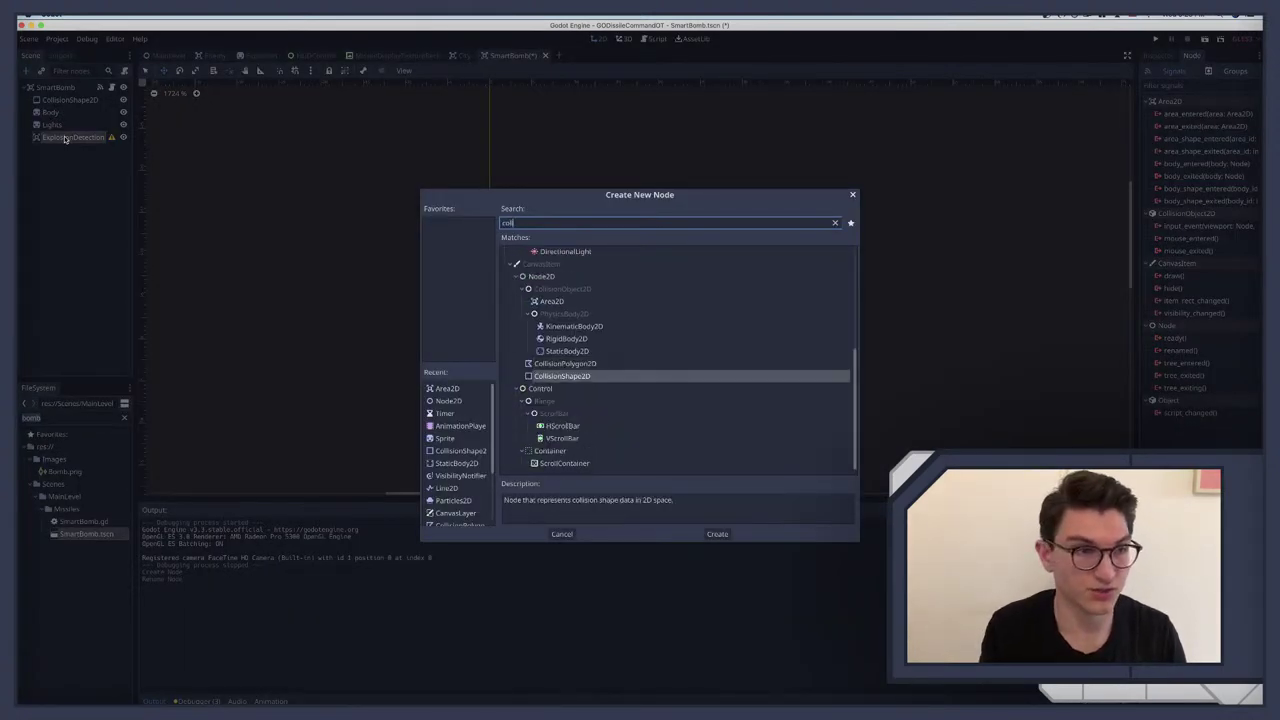
{"action": "key", "text": "Return"}
{"action": "left_click", "coordinate": [1160, 56]}
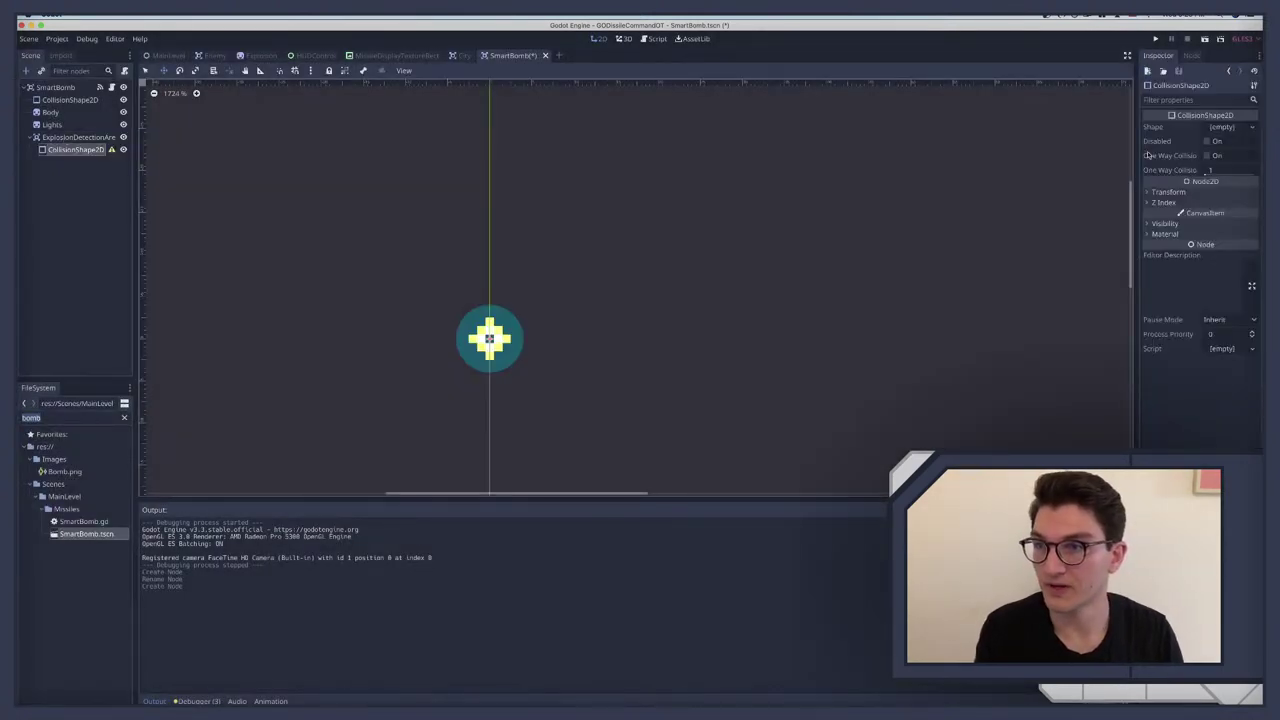
{"action": "left_click", "coordinate": [1222, 127]}
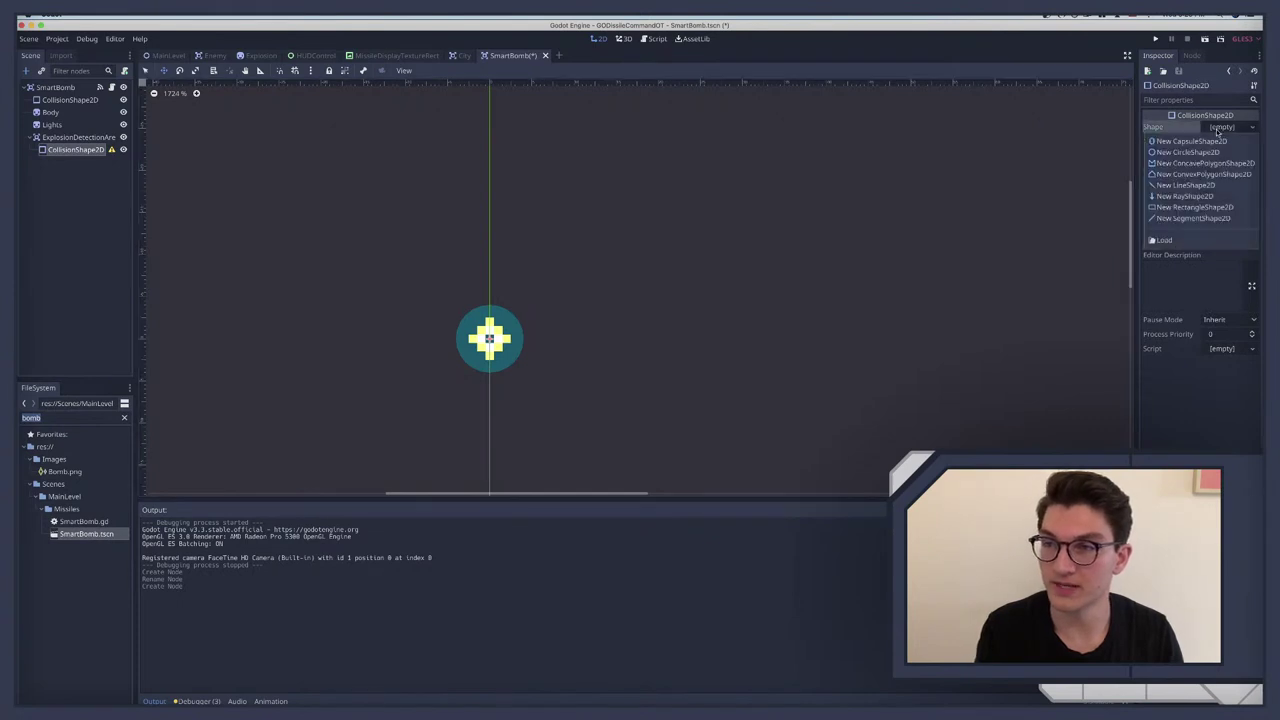
{"action": "left_click", "coordinate": [1196, 155]}
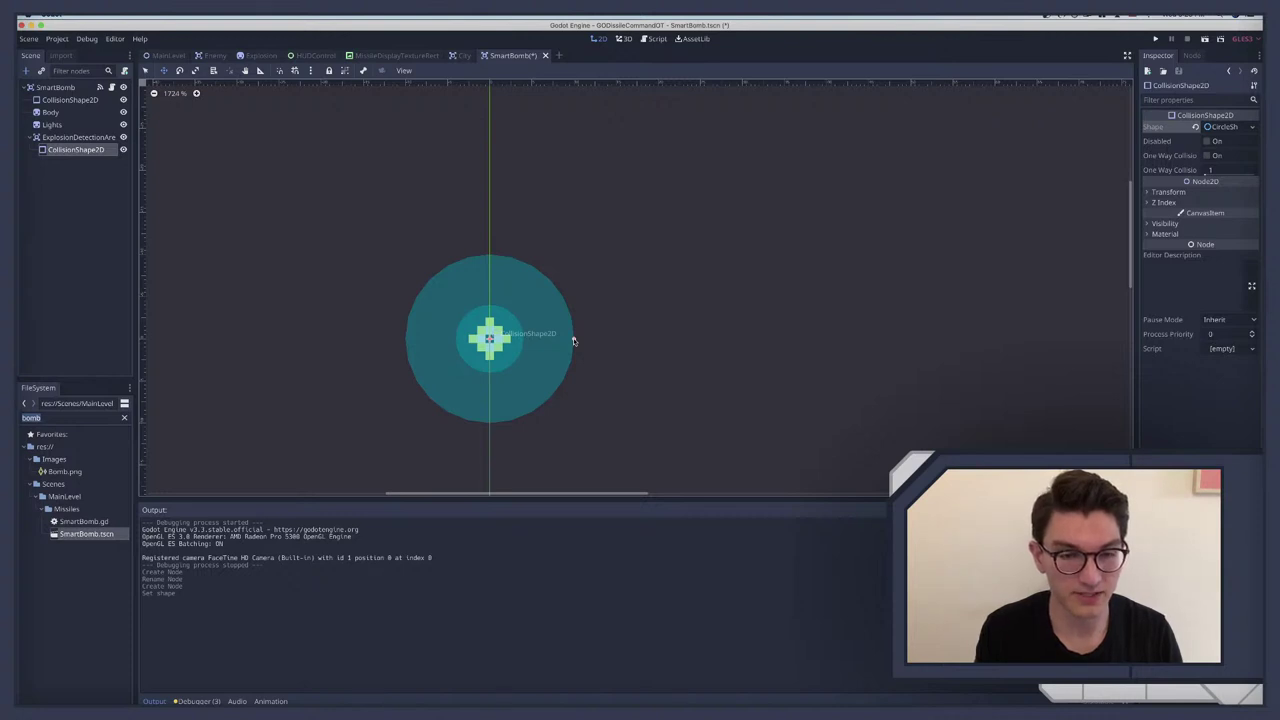
Step: Connect ExplosionDetectionArea2D's area_entered signal to a new function in SmartBomb.gd
{"action": "scroll", "coordinate": [576, 326], "scroll_direction": "down", "scroll_amount": 8}
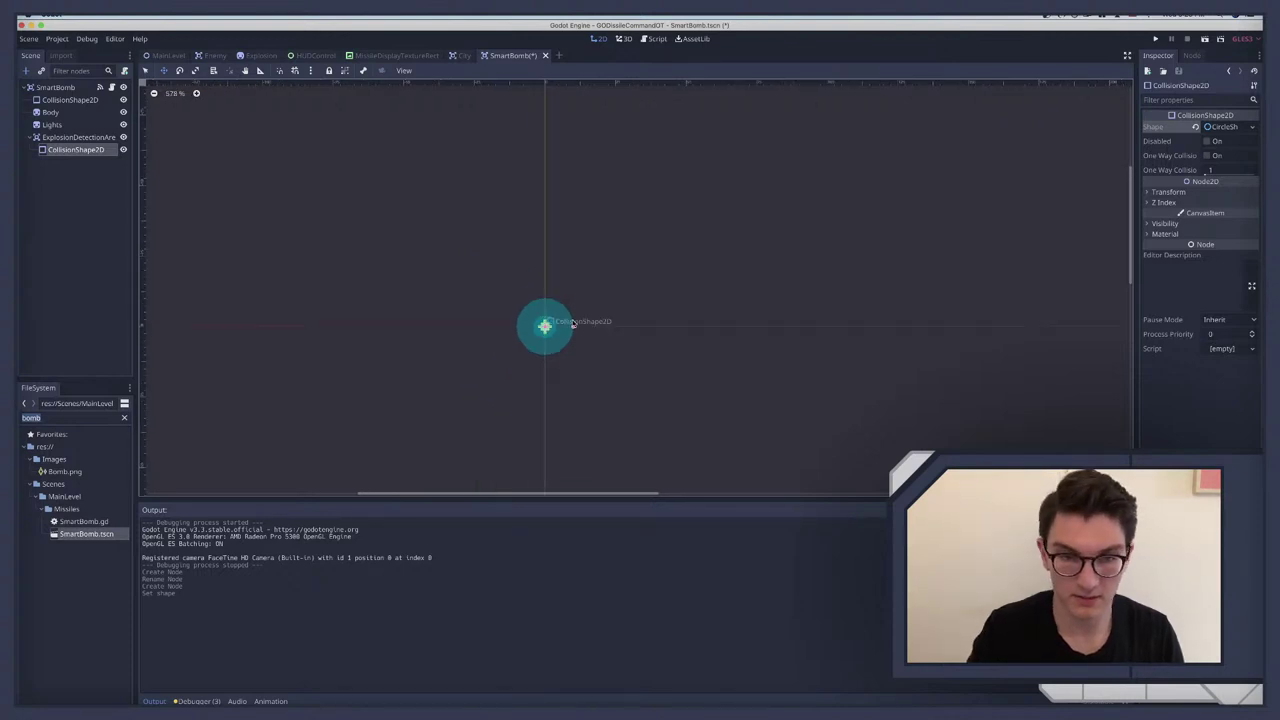
{"action": "scroll", "coordinate": [572, 323], "scroll_direction": "up", "scroll_amount": 7}
{"action": "scroll", "coordinate": [572, 323], "scroll_direction": "up", "scroll_amount": 1}
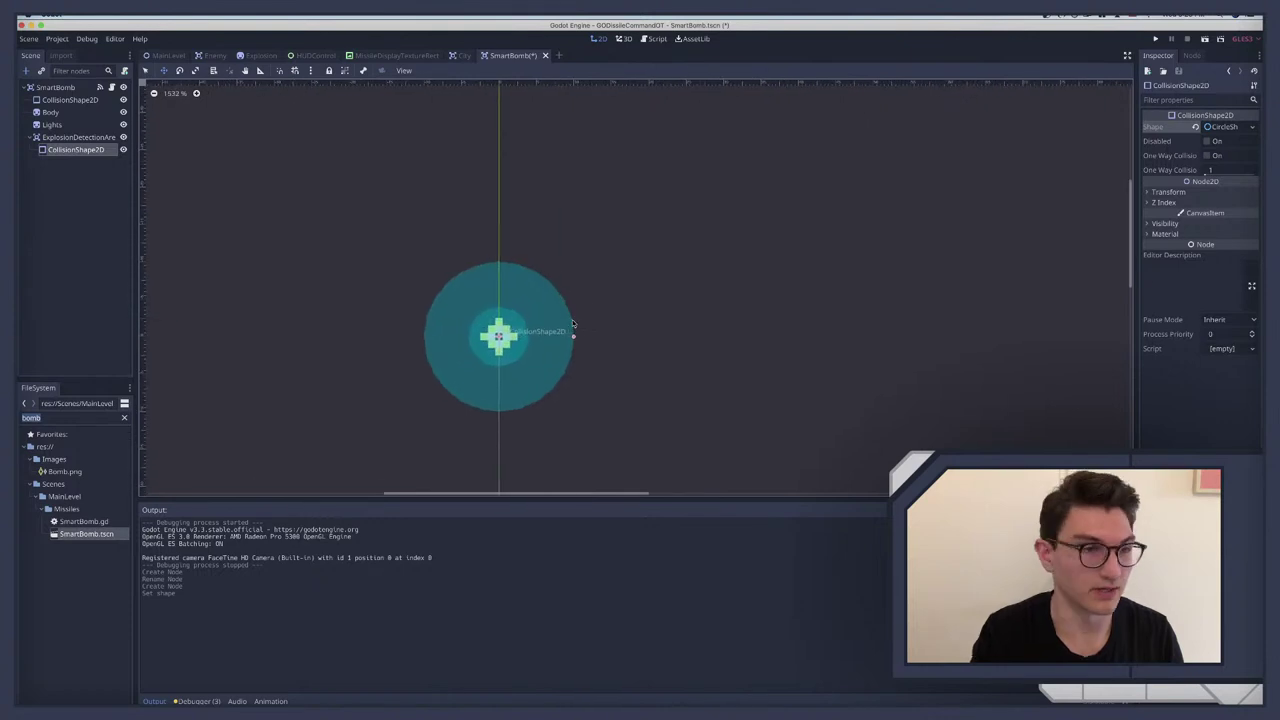
{"action": "left_click", "coordinate": [52, 137]}
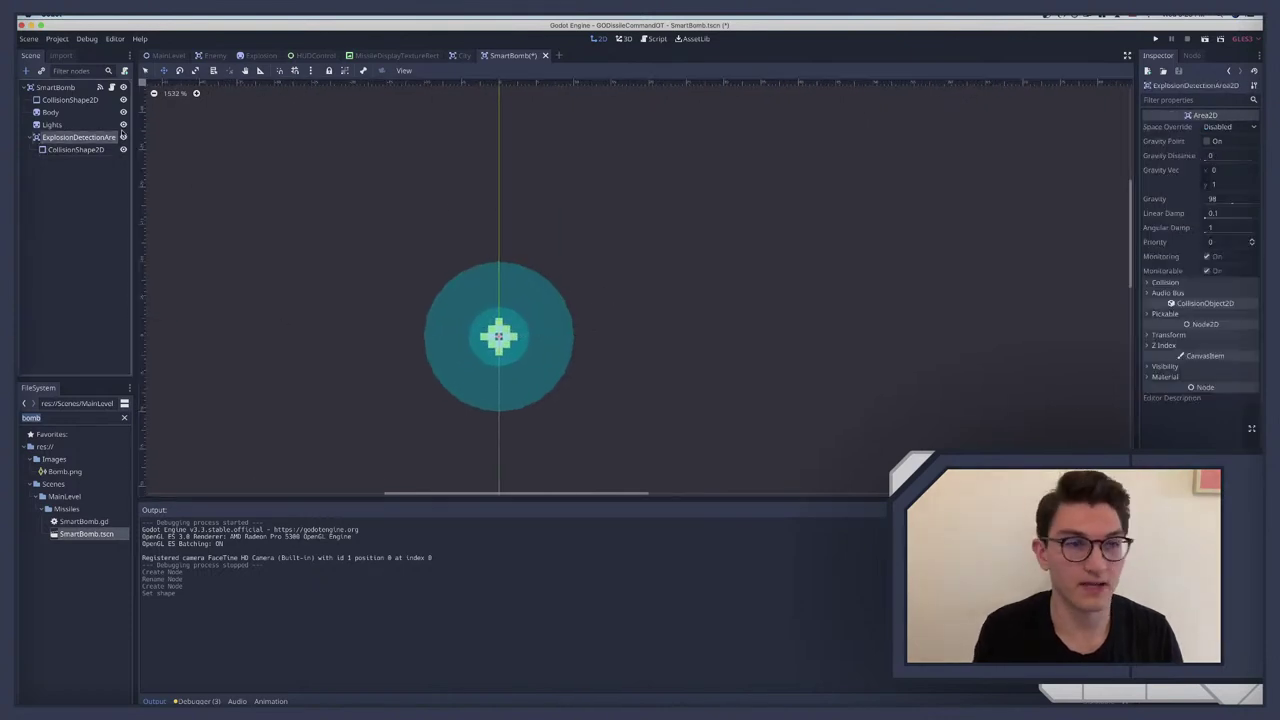
{"action": "left_click", "coordinate": [1195, 56]}
{"action": "left_click", "coordinate": [1192, 116]}
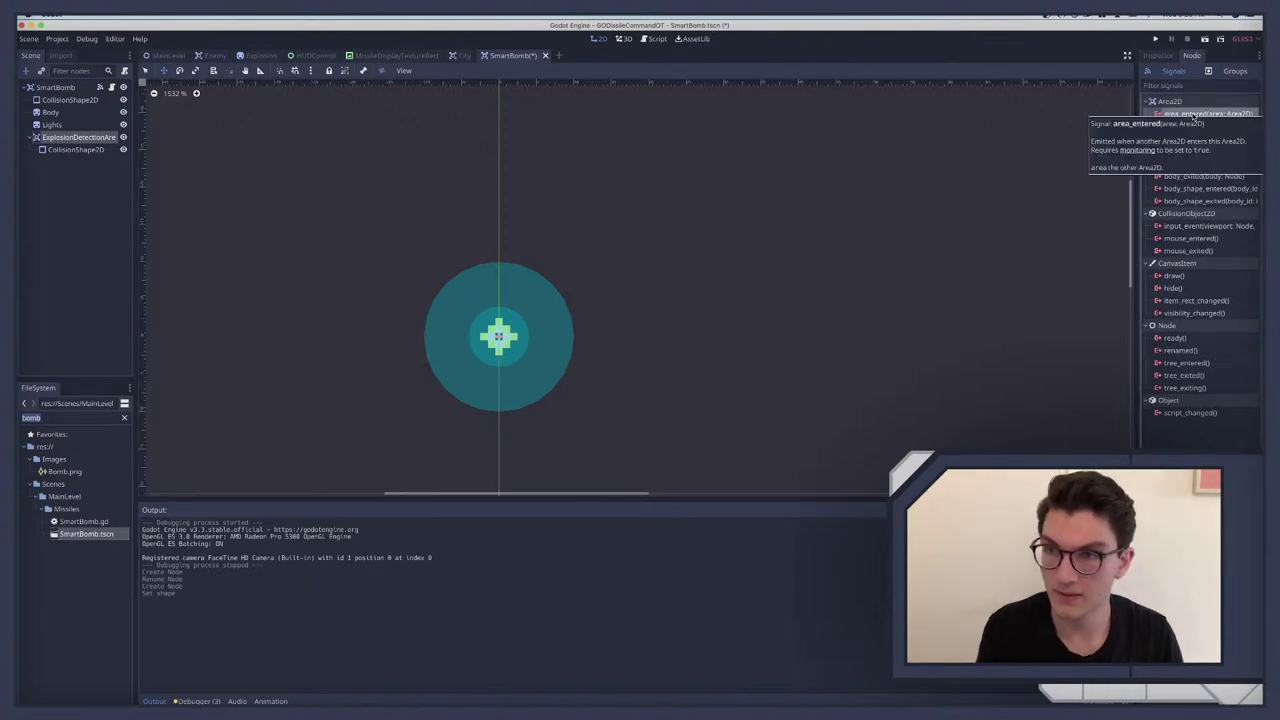
{"action": "double_click", "coordinate": [1192, 115]}
{"action": "key", "text": "Return"}
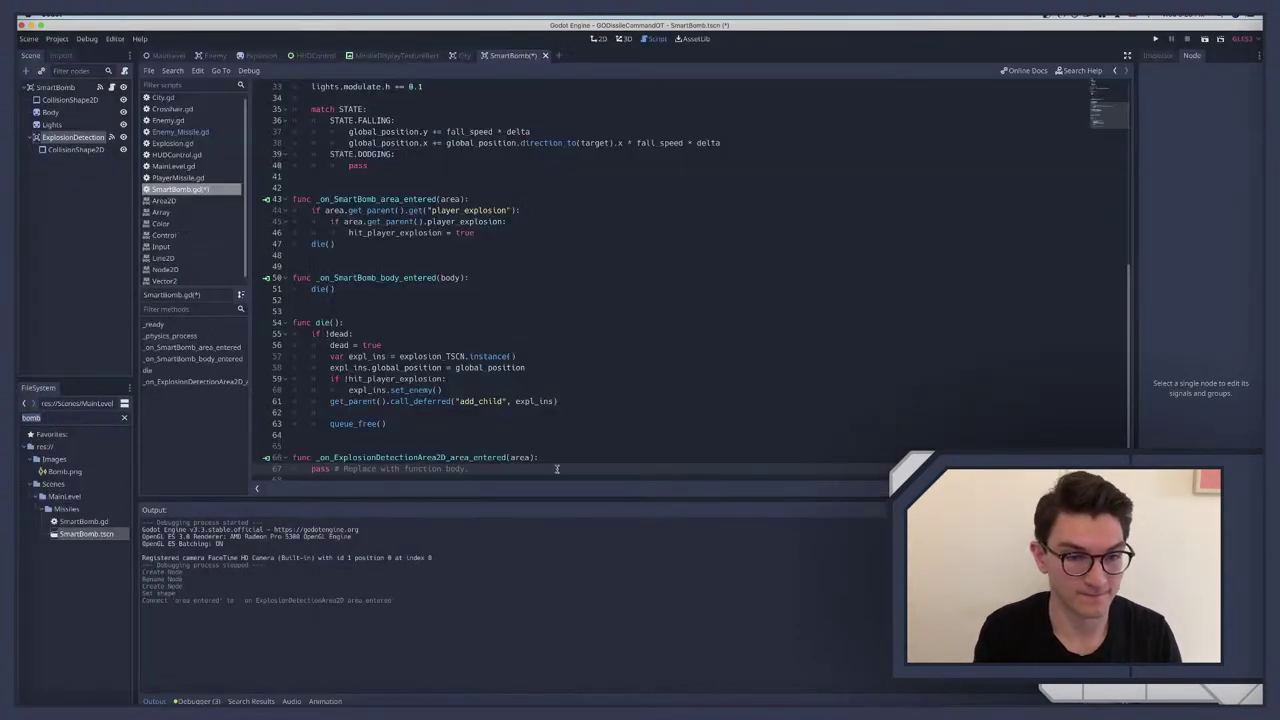
Step: Replace the new handler's placeholder body with a plain pass
{"action": "left_click", "coordinate": [529, 469], "text": "shift"}
{"action": "key", "text": "BackSpace"}
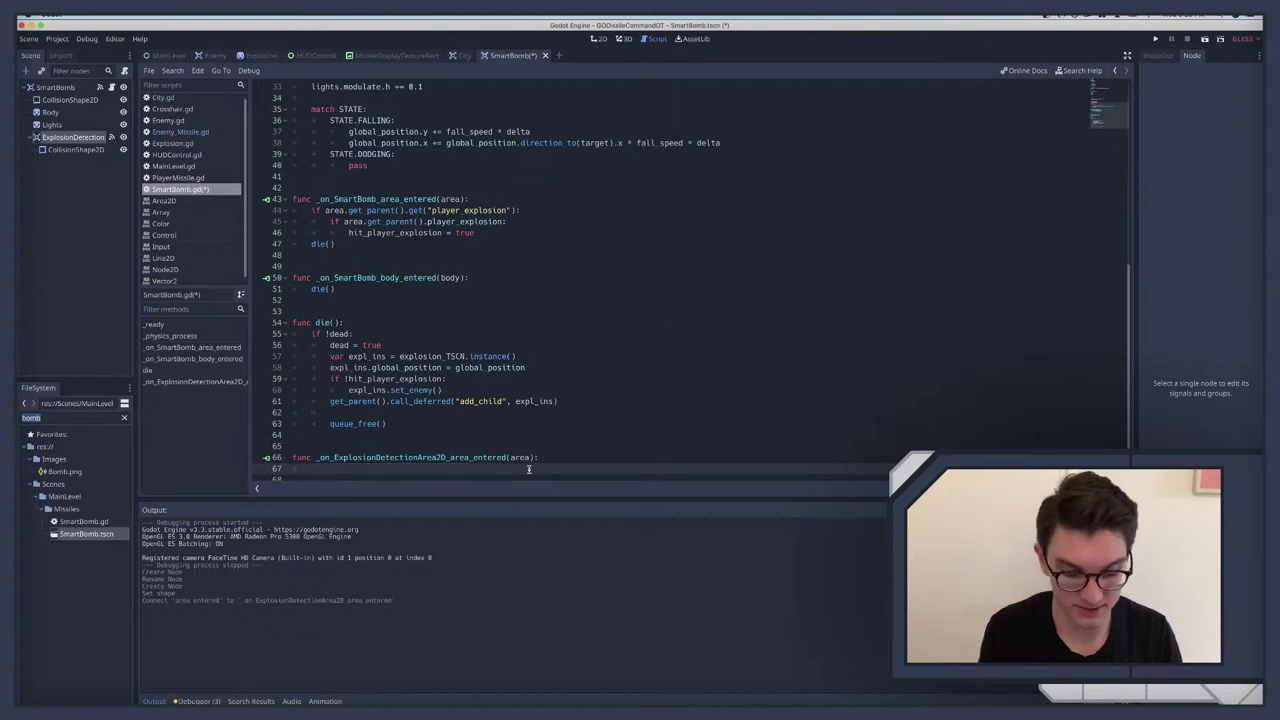
{"action": "type", "text": "pass"}
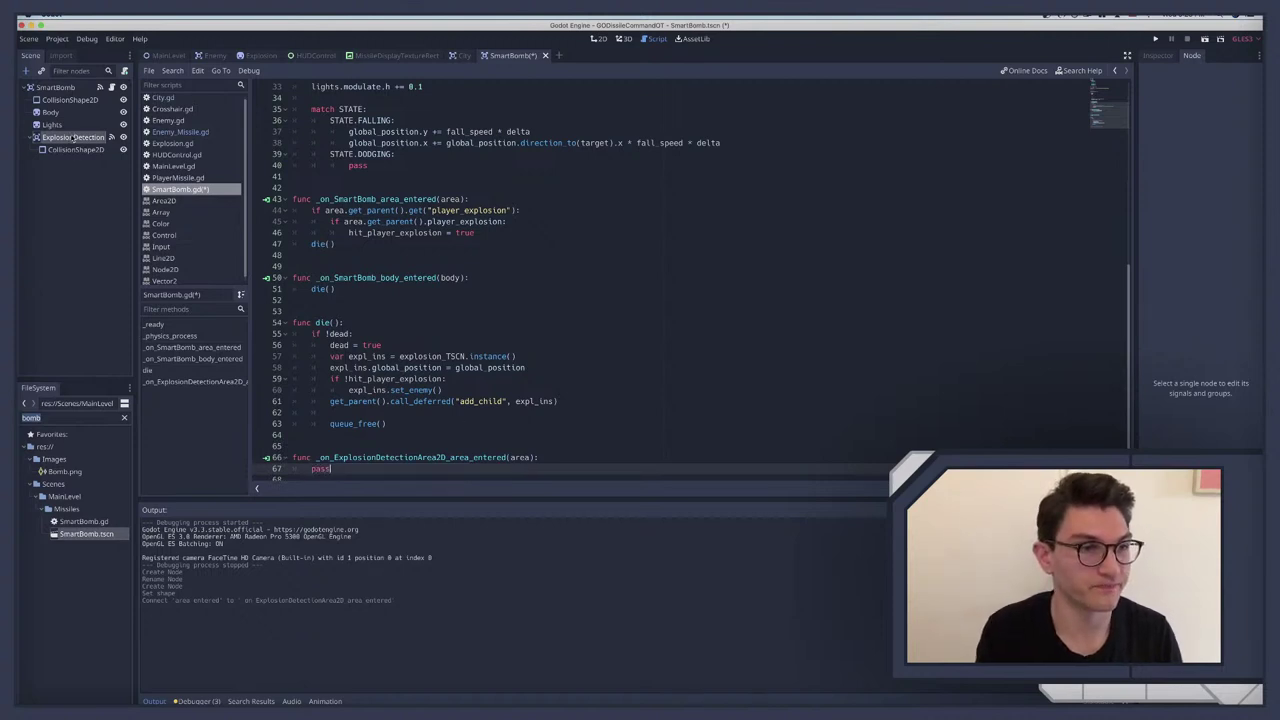
Step: Take the detection area off the explosion collision layer and turn Monitorable off
{"action": "left_click", "coordinate": [73, 138]}
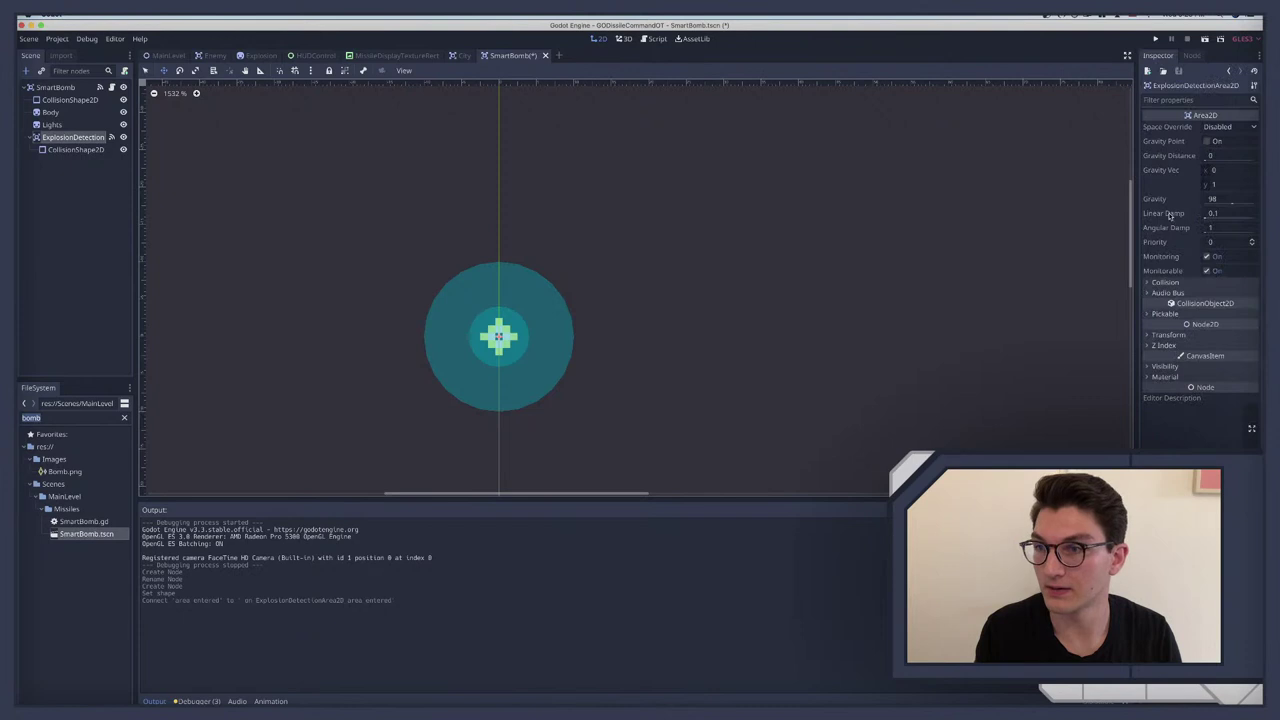
{"action": "left_click", "coordinate": [1171, 283]}
{"action": "left_click", "coordinate": [1252, 336]}
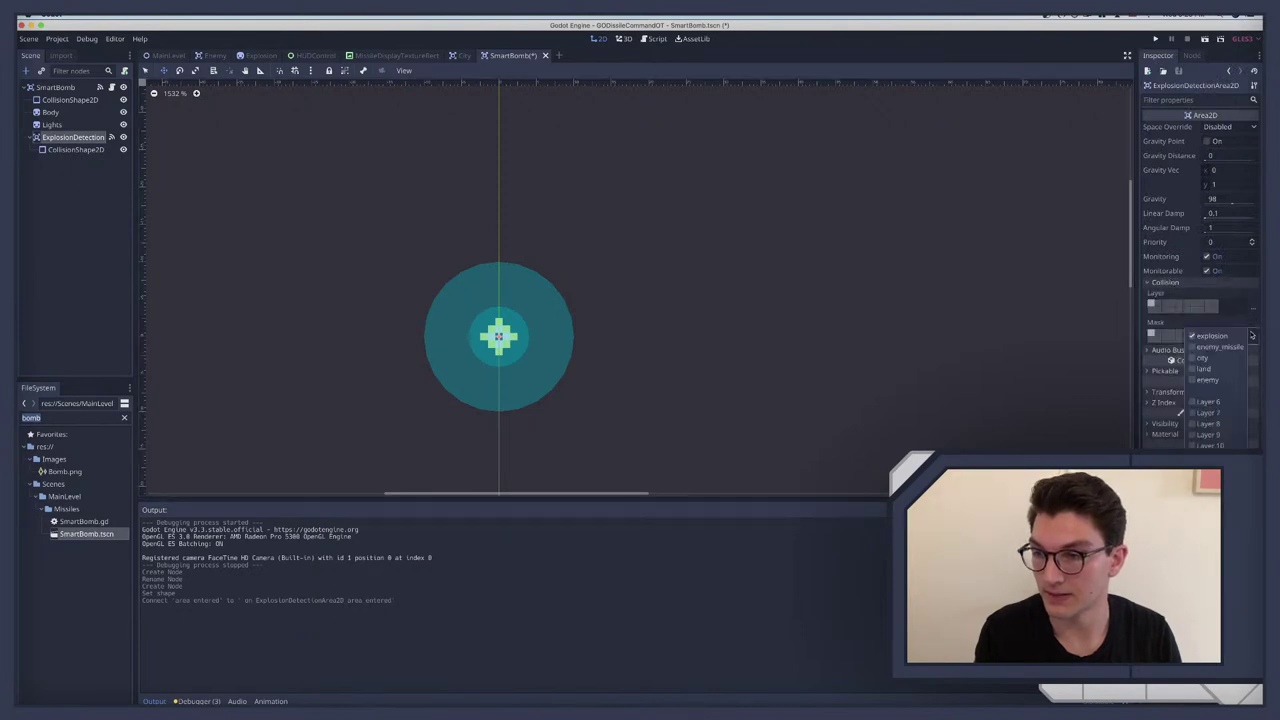
{"action": "left_click", "coordinate": [1252, 306]}
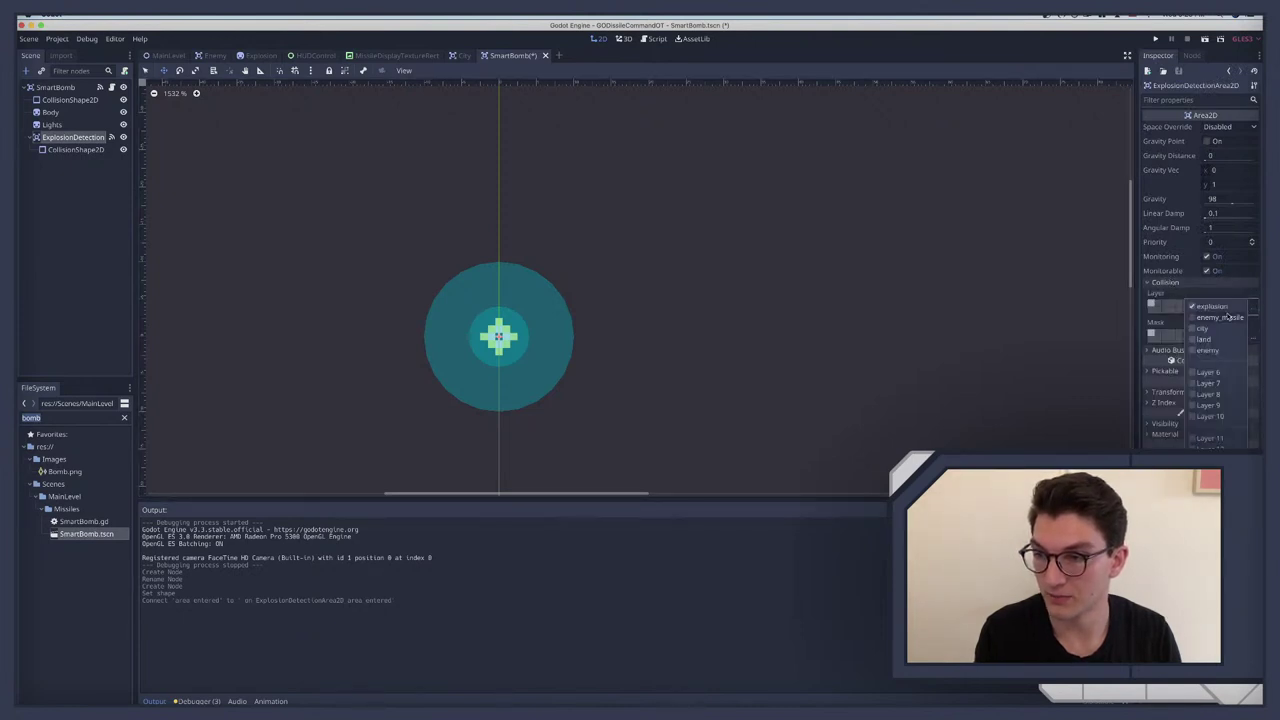
{"action": "left_click", "coordinate": [1210, 306]}
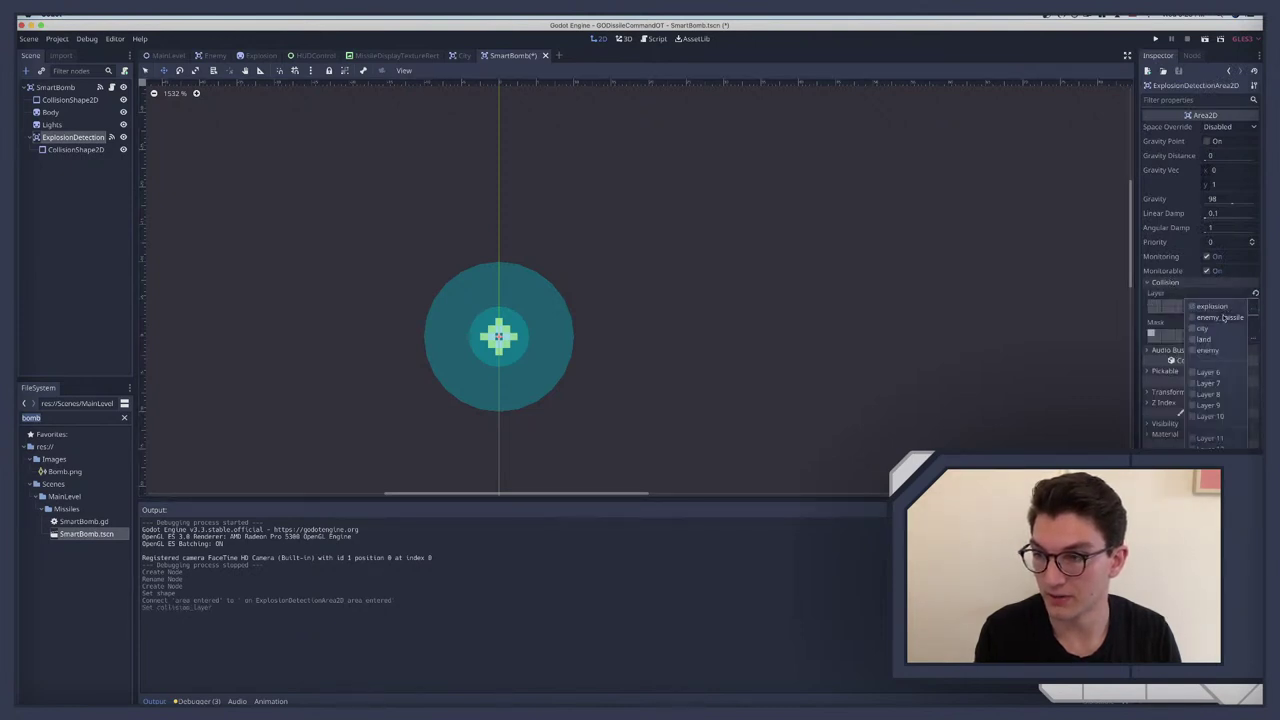
{"action": "left_click", "coordinate": [1205, 270]}
{"action": "left_click", "coordinate": [1206, 271]}
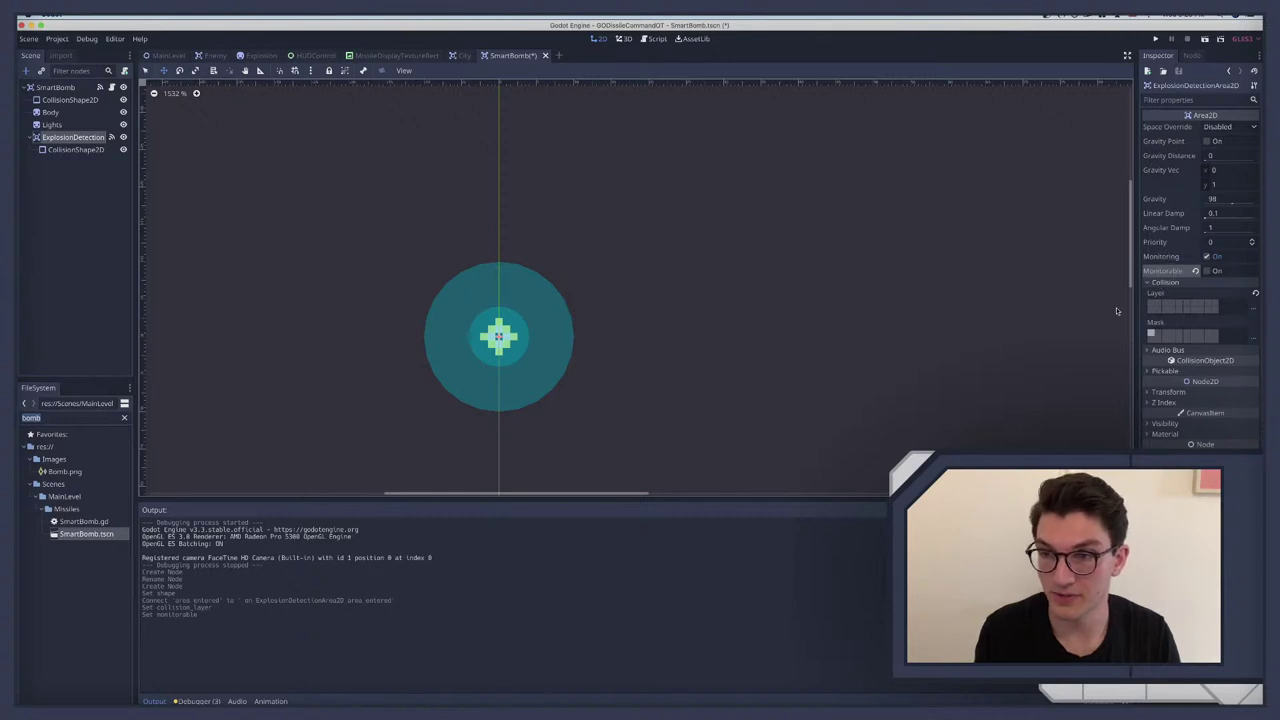
{"action": "left_click", "coordinate": [1254, 337]}
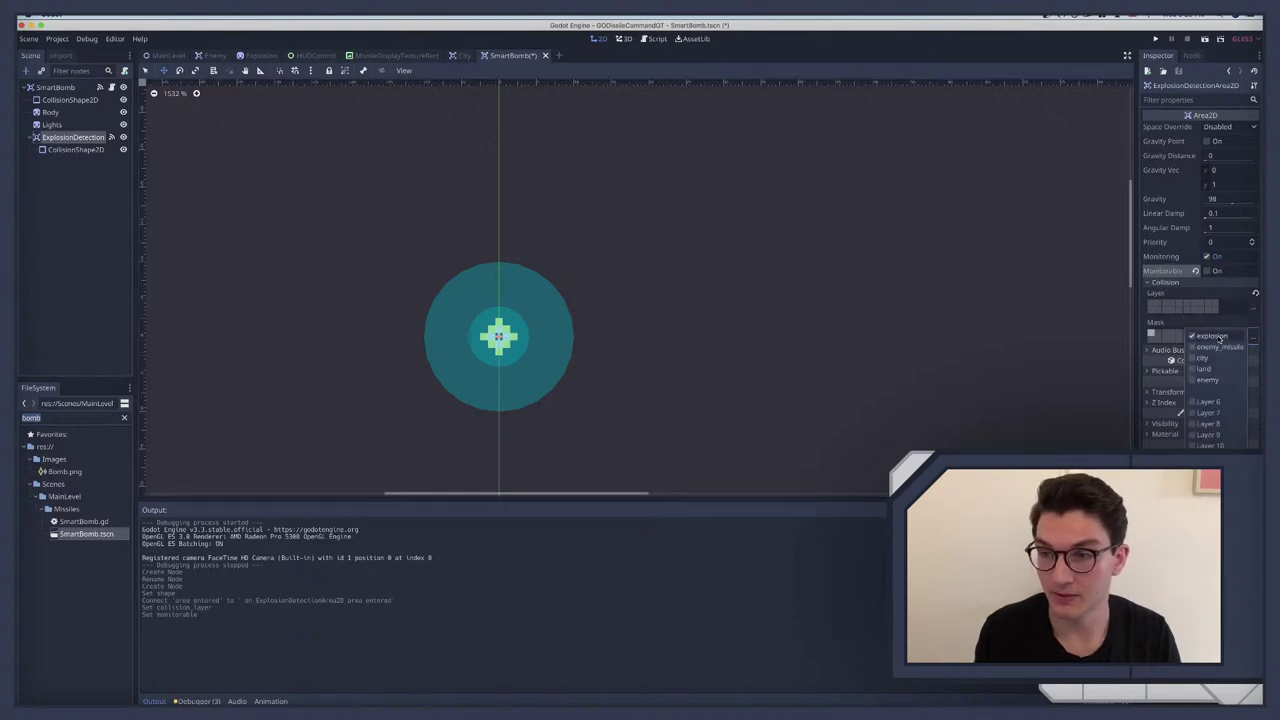
{"action": "left_click", "coordinate": [28, 201]}
{"action": "left_click", "coordinate": [112, 87]}
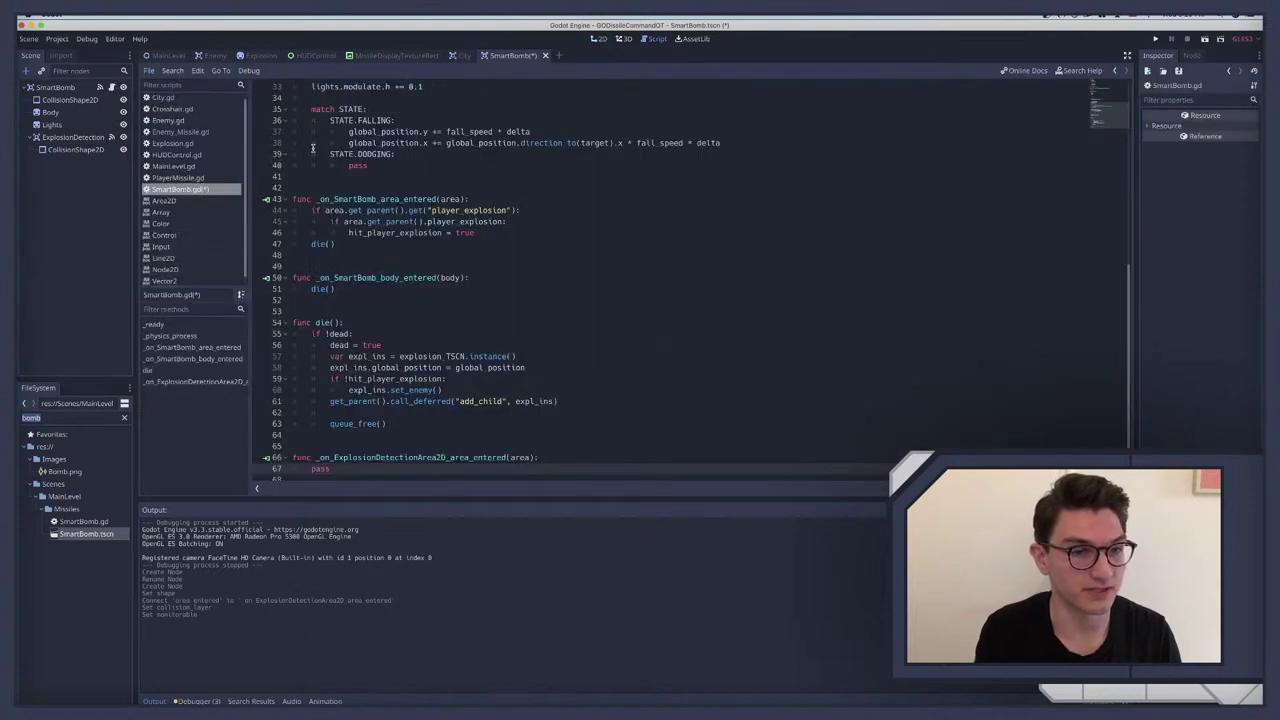
Step: Replace the handler's pass with STATE = STATE.DODGING
{"action": "scroll", "coordinate": [381, 314], "scroll_direction": "down", "scroll_amount": 1}
{"action": "double_click", "coordinate": [318, 457]}
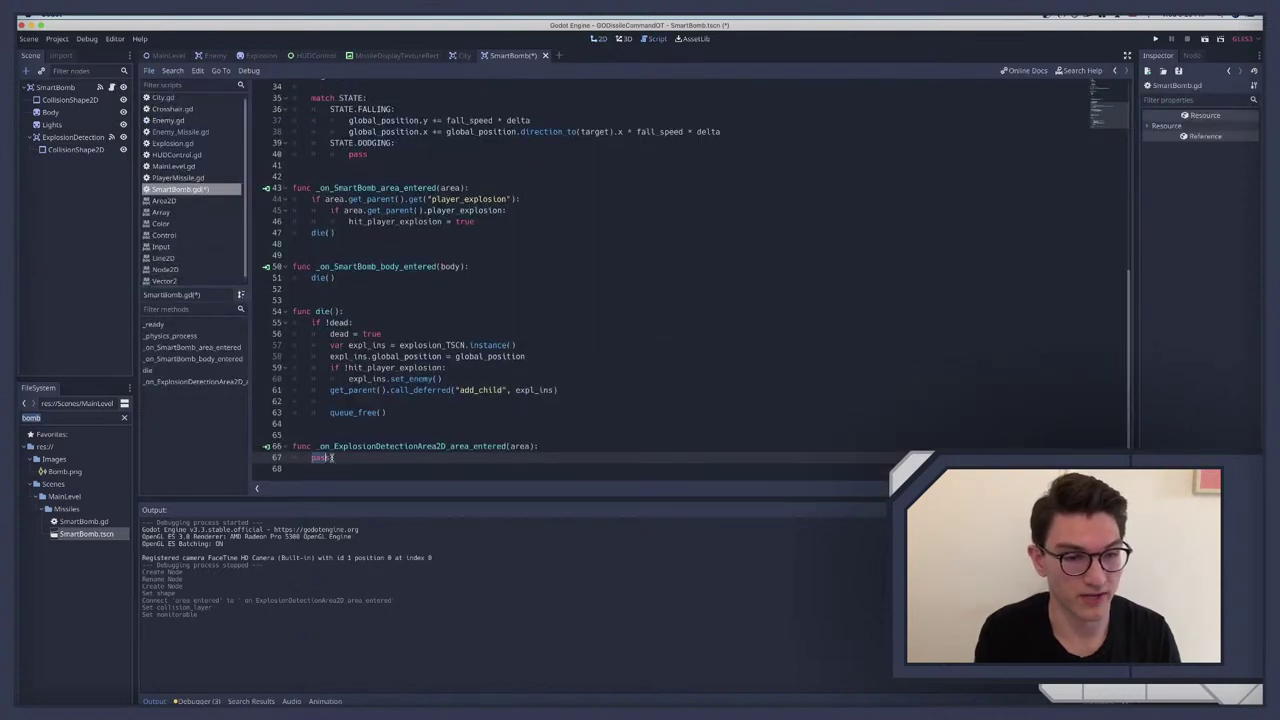
{"action": "scroll", "coordinate": [370, 300], "scroll_direction": "up", "scroll_amount": 10}
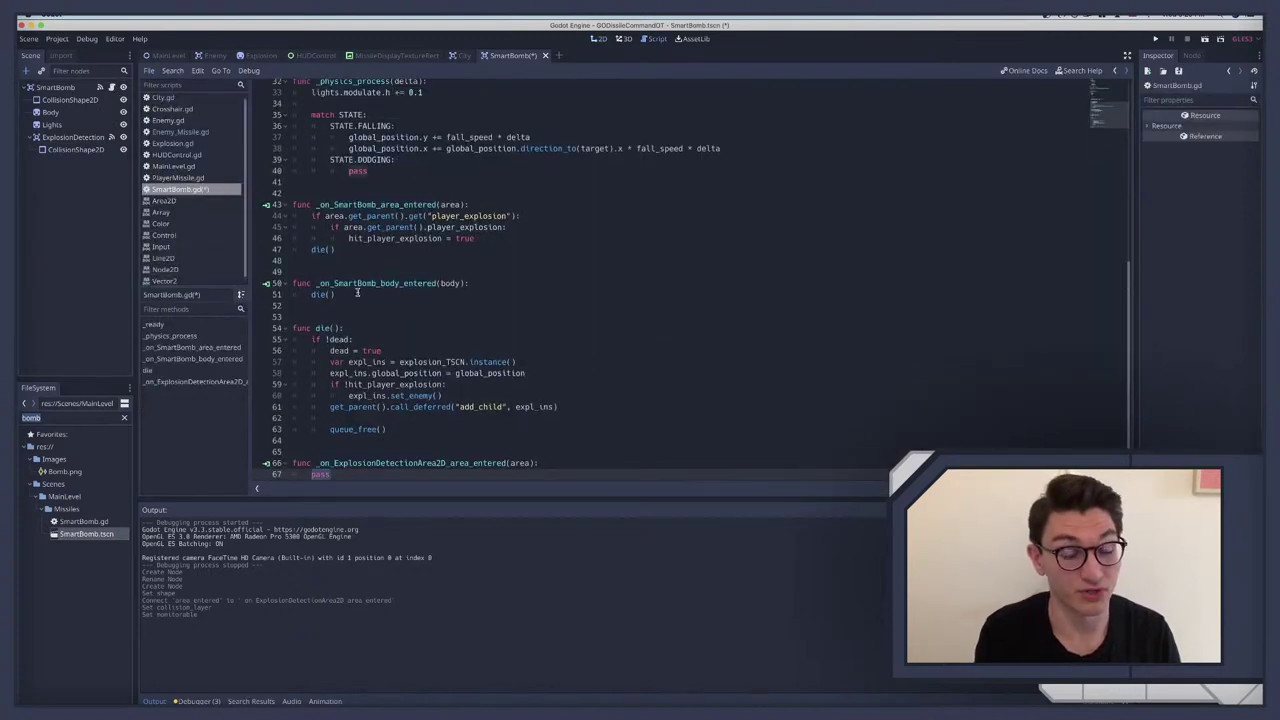
{"action": "scroll", "coordinate": [356, 292], "scroll_direction": "down", "scroll_amount": 10}
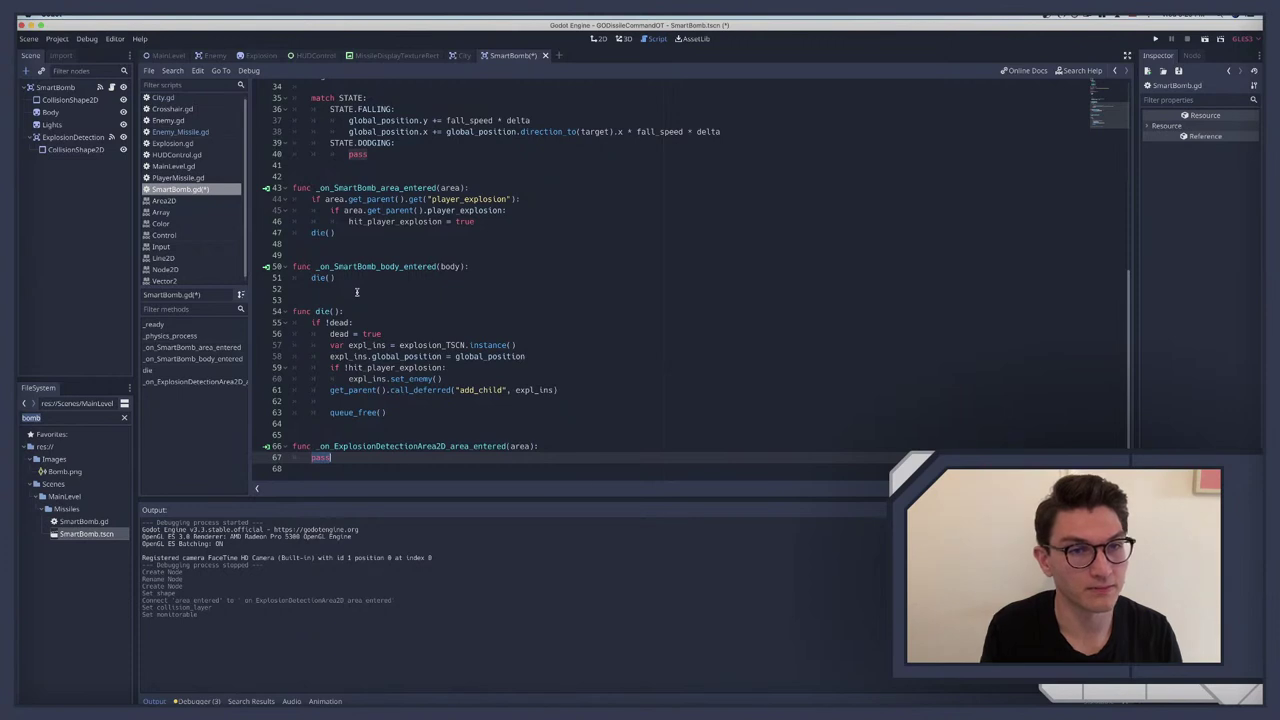
{"action": "type", "text": "State"}
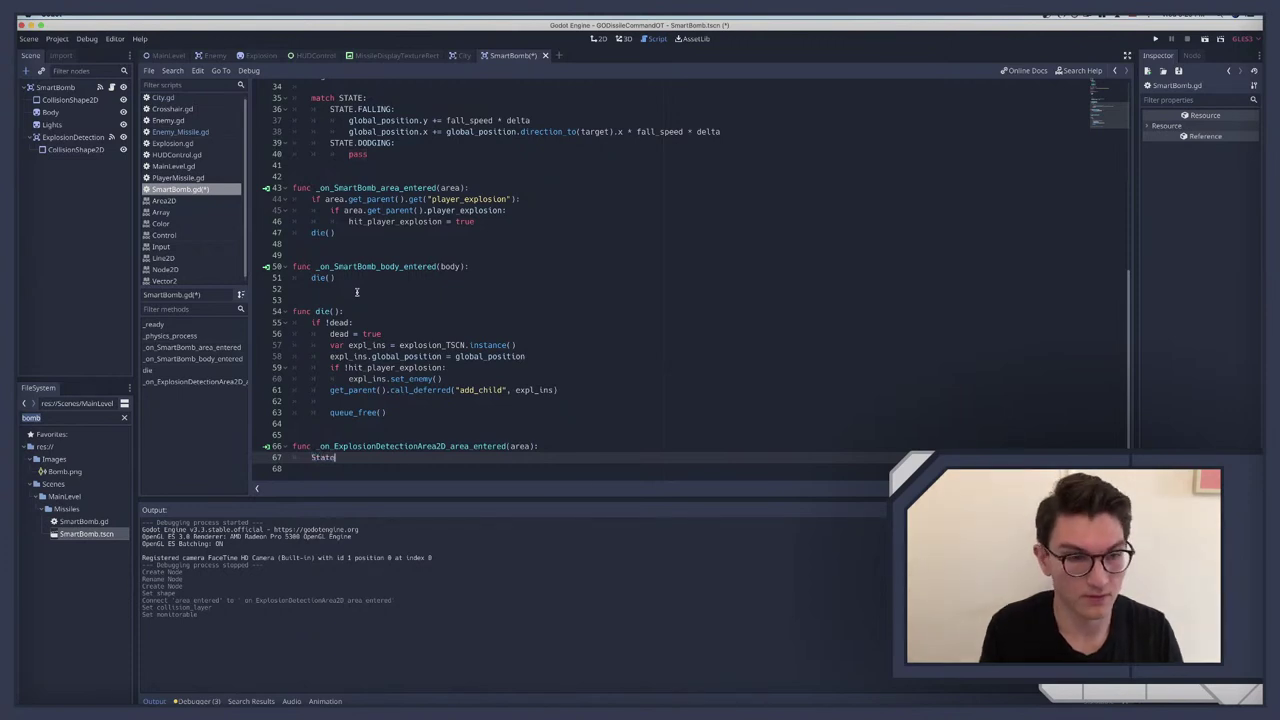
{"action": "key", "text": "BackSpace"}
{"action": "key", "text": "BackSpace"}
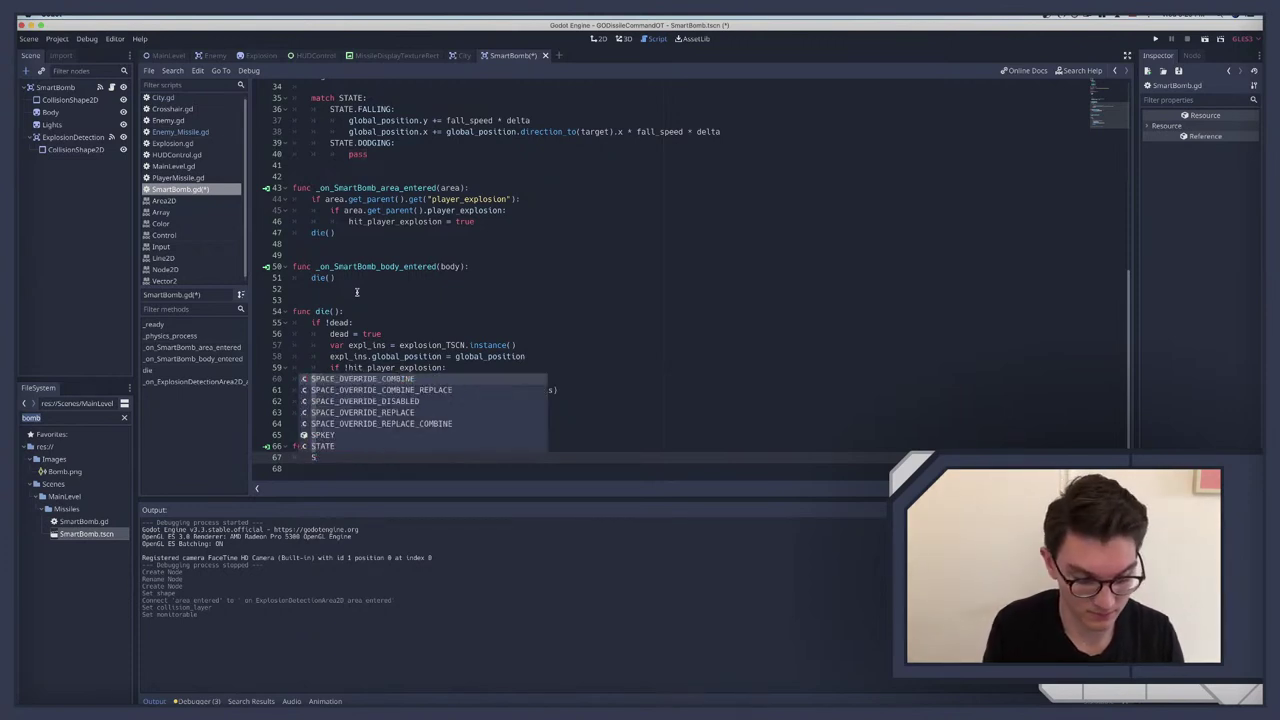
{"action": "type", "text": "T"}
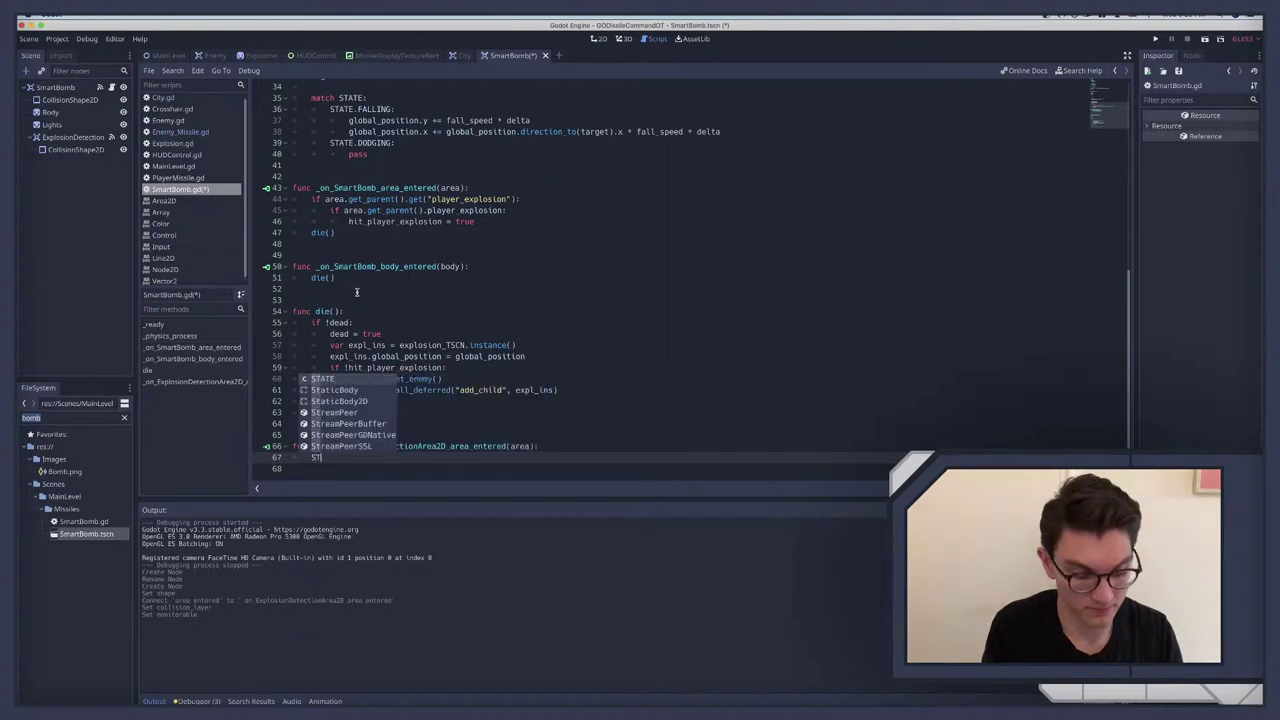
{"action": "type", "text": "ATE"}
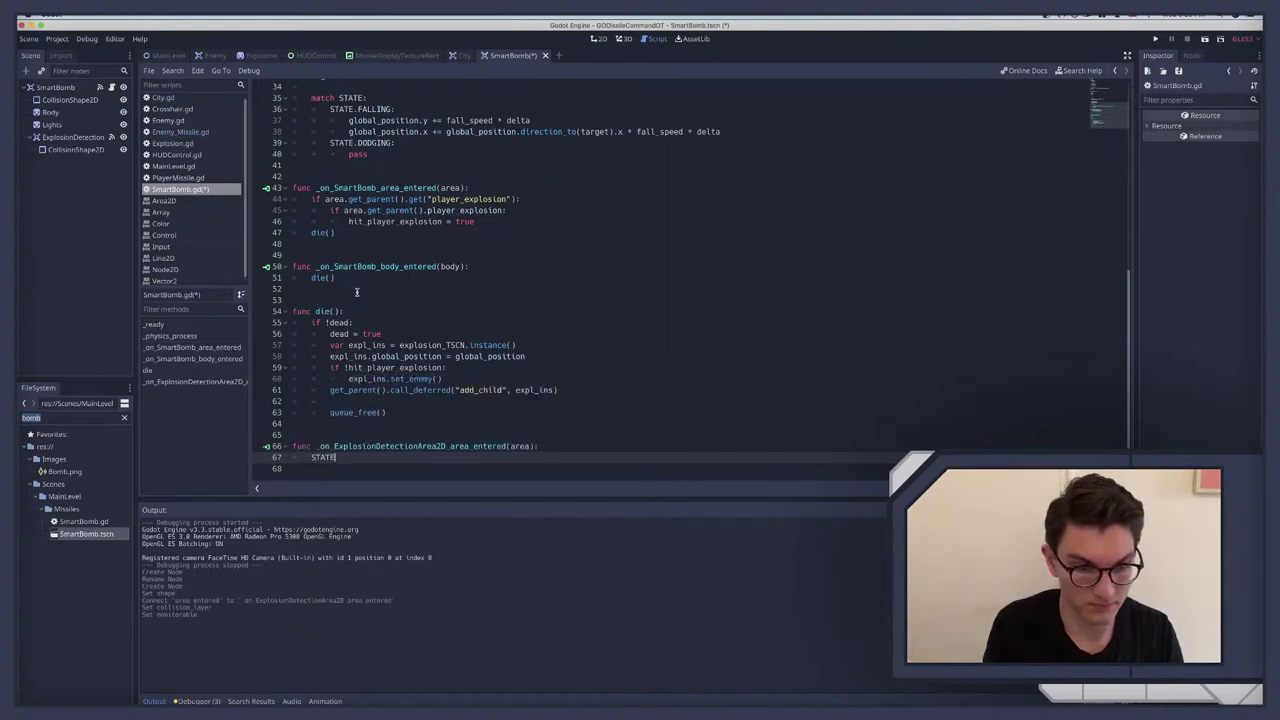
{"action": "type", "text": " ="}
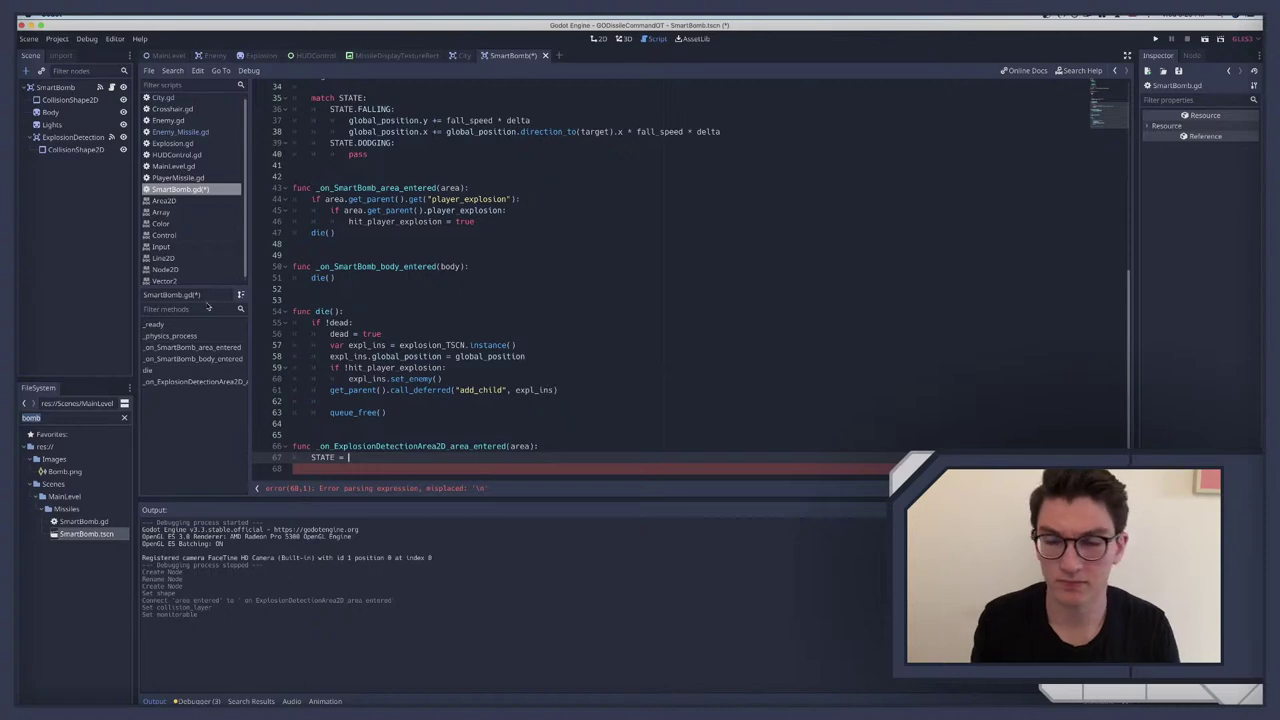
{"action": "key", "text": "super+Tab"}
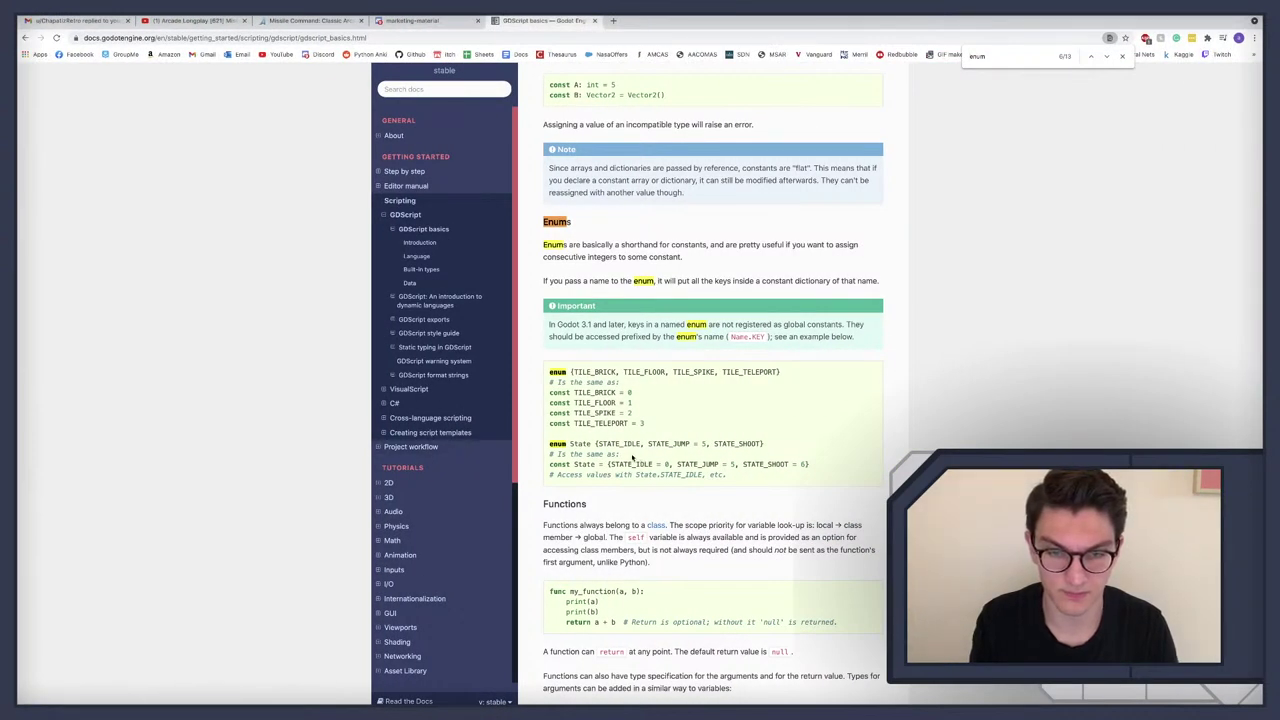
{"action": "key", "text": "super+Tab"}
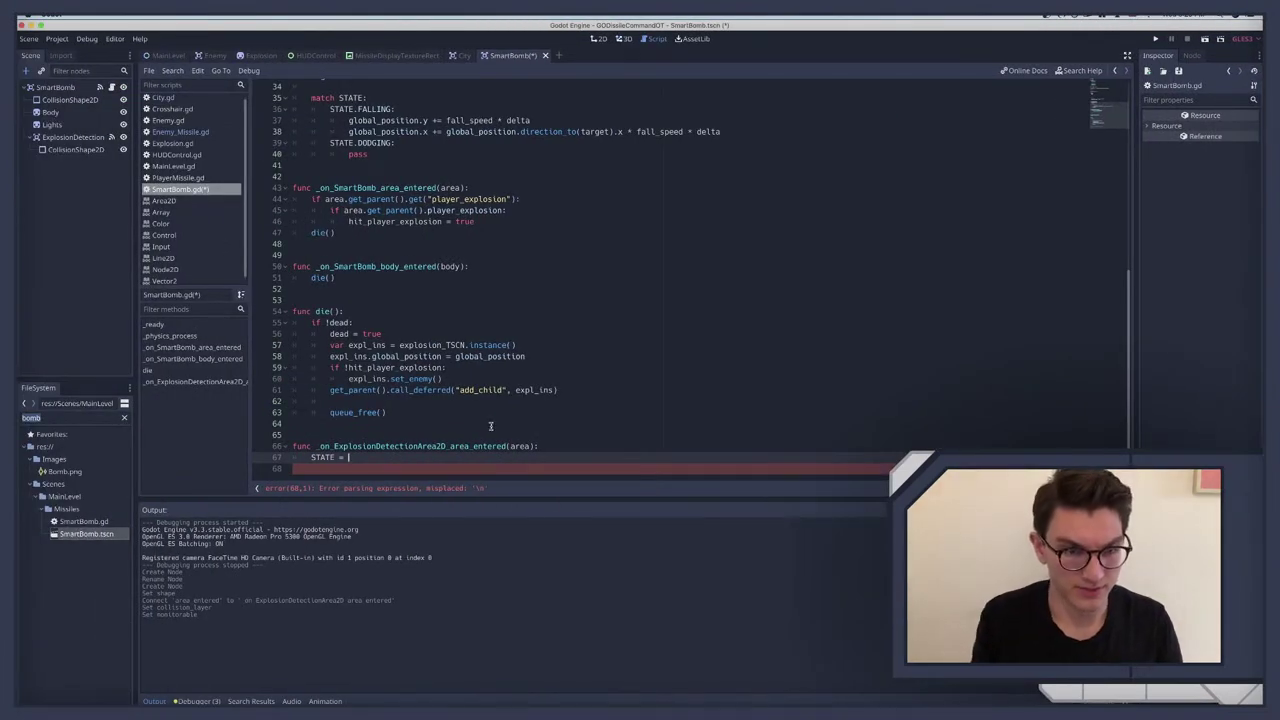
{"action": "type", "text": "DOD"}
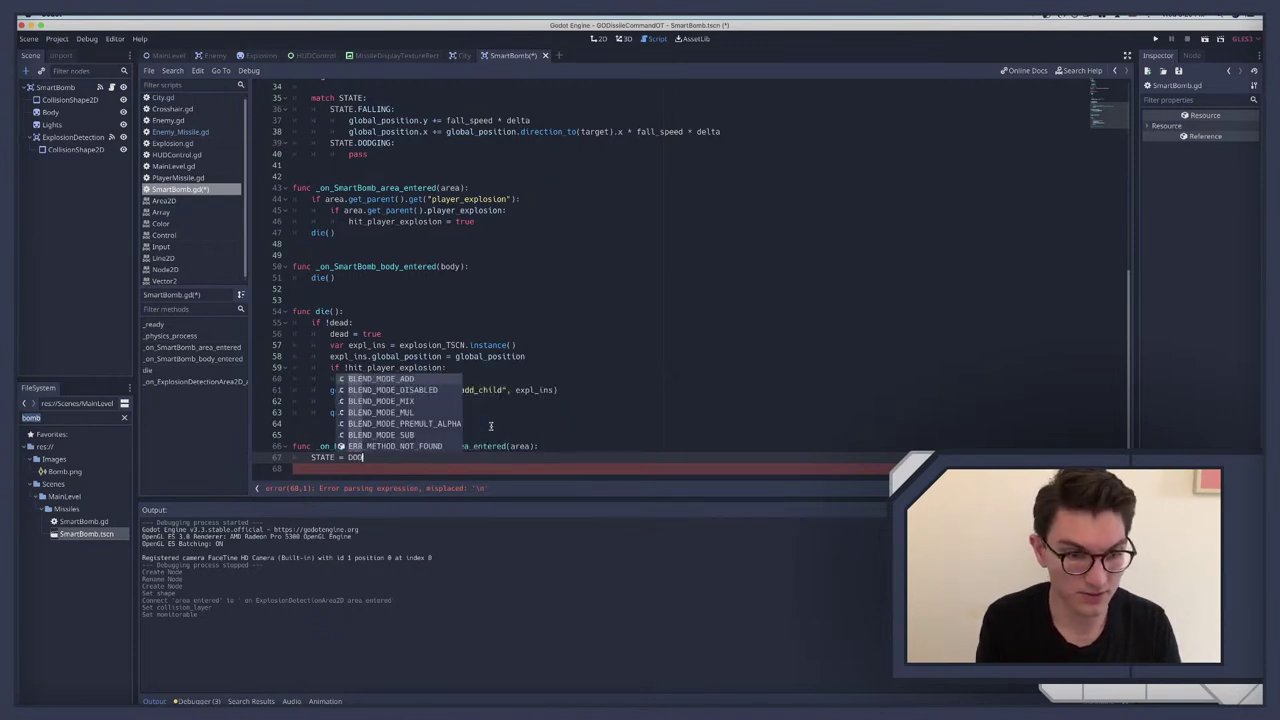
{"action": "key", "text": "BackSpace"}
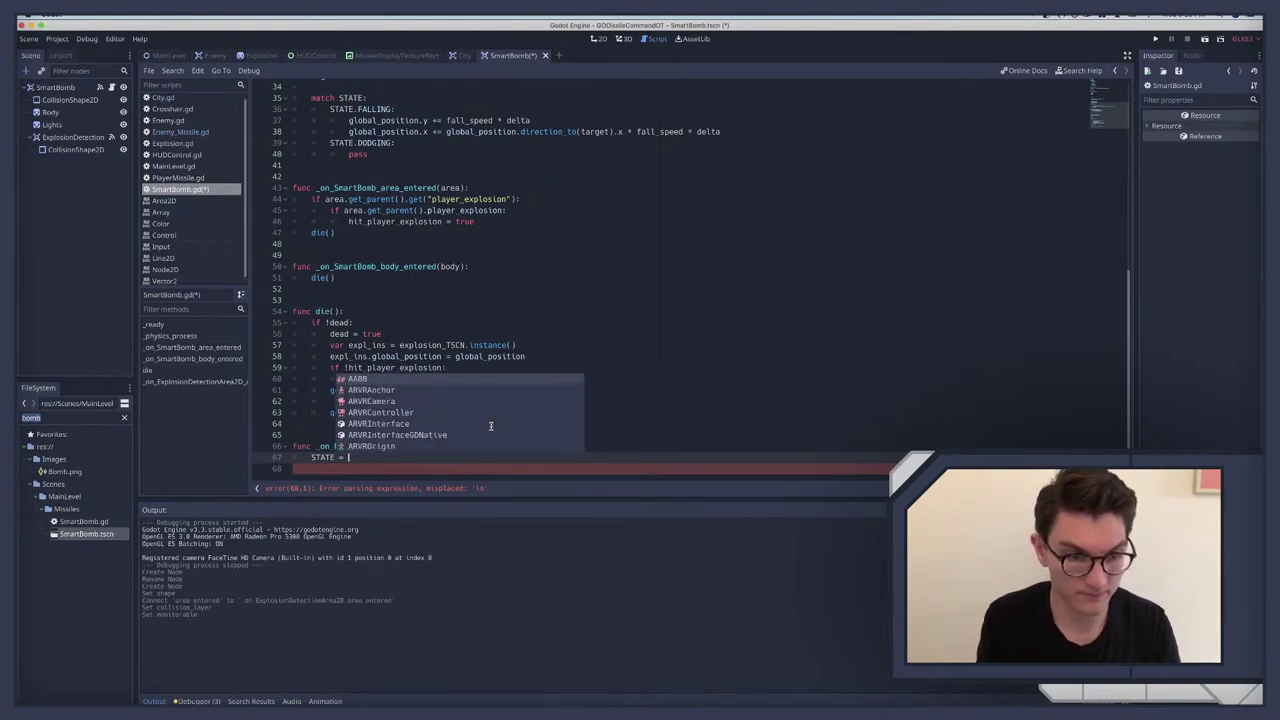
{"action": "type", "text": "STATE"}
{"action": "type", "text": ".DO"}
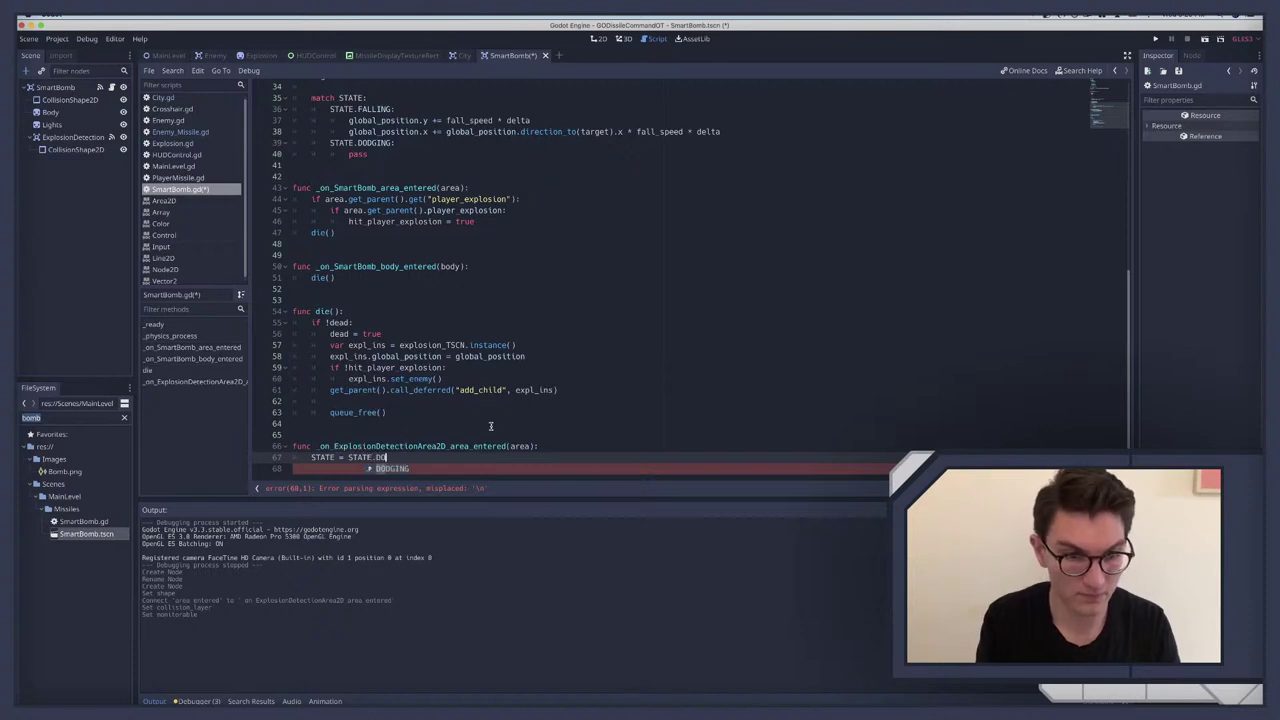
{"action": "key", "text": "Return"}
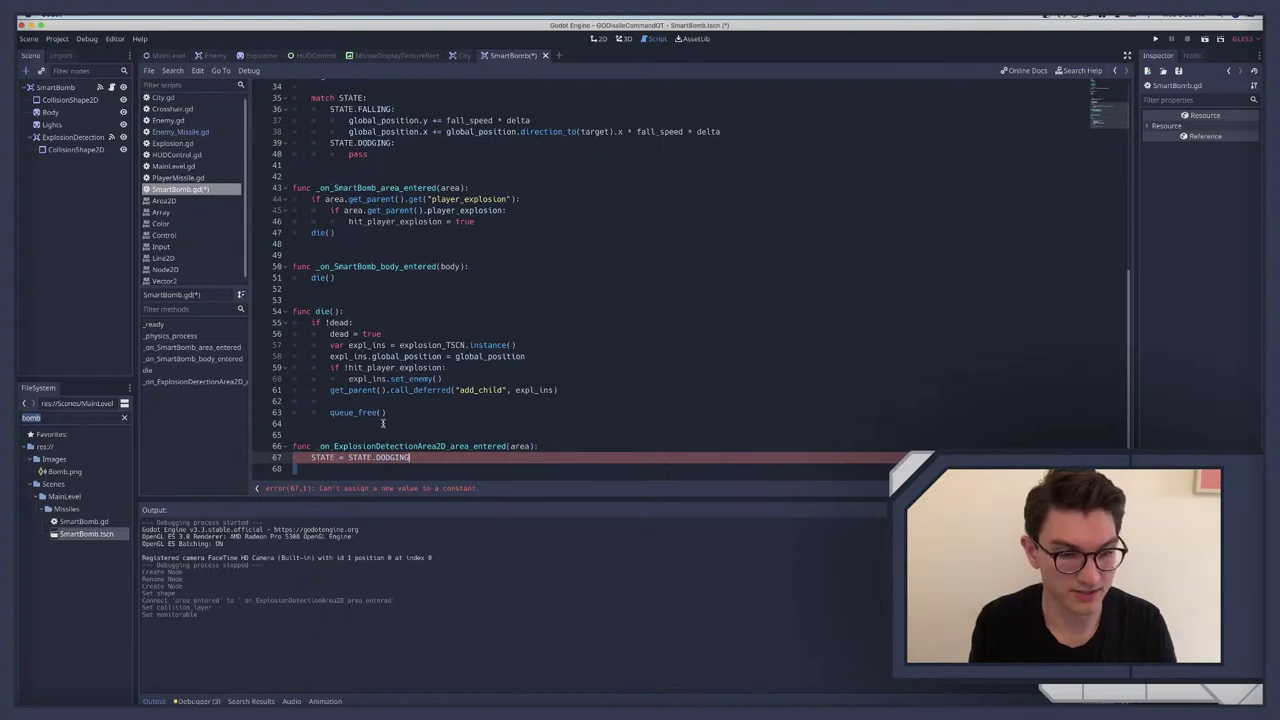
Step: Declare var state = FALLING on a new line above the enum
{"action": "scroll", "coordinate": [375, 412], "scroll_direction": "up", "scroll_amount": 10}
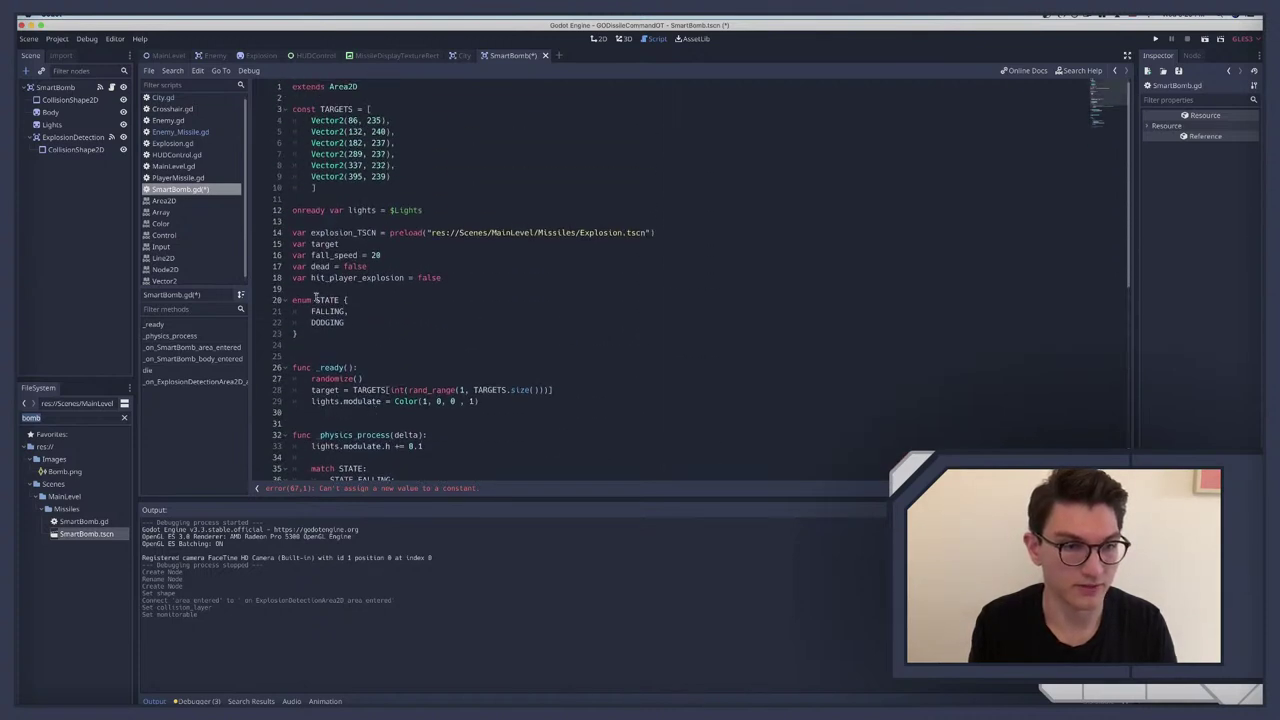
{"action": "left_click", "coordinate": [305, 286]}
{"action": "key", "text": "Return"}
{"action": "type", "text": "var"}
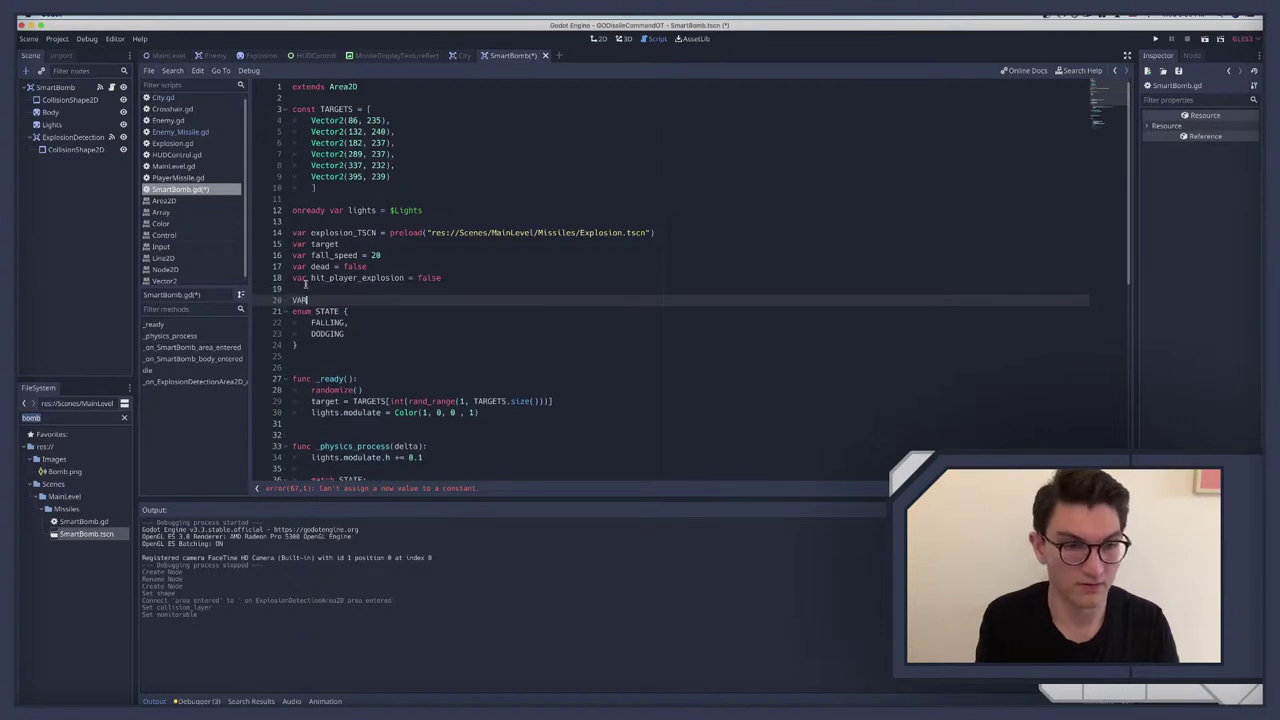
{"action": "key", "text": "BackSpace"}
{"action": "key", "text": "BackSpace"}
{"action": "type", "text": "var state"}
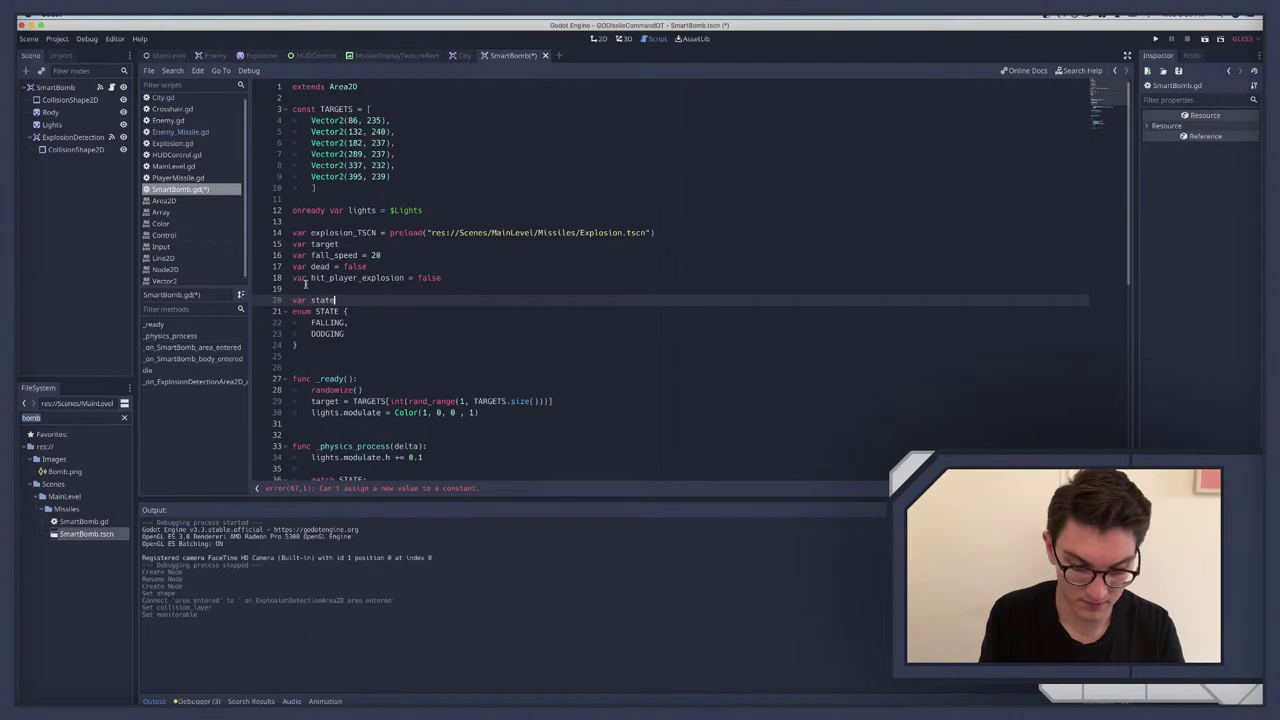
{"action": "type", "text": " ="}
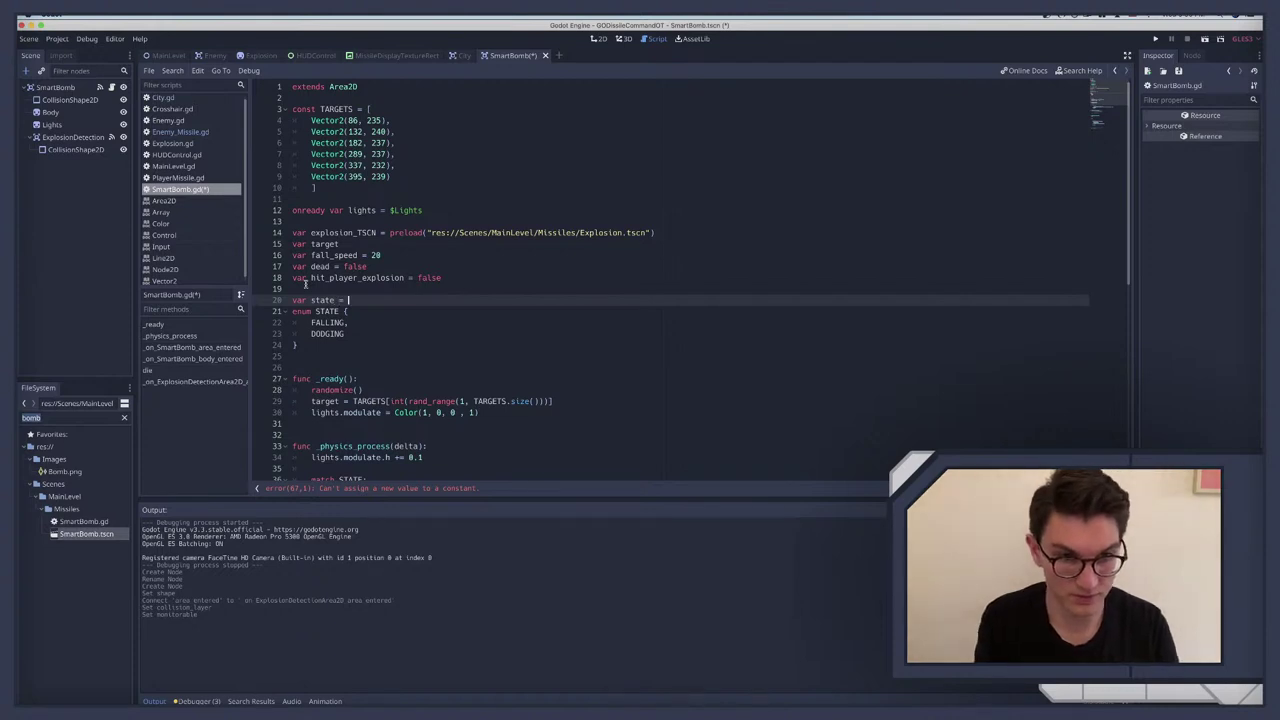
{"action": "key", "text": "BackSpace"}
{"action": "key", "text": "BackSpace"}
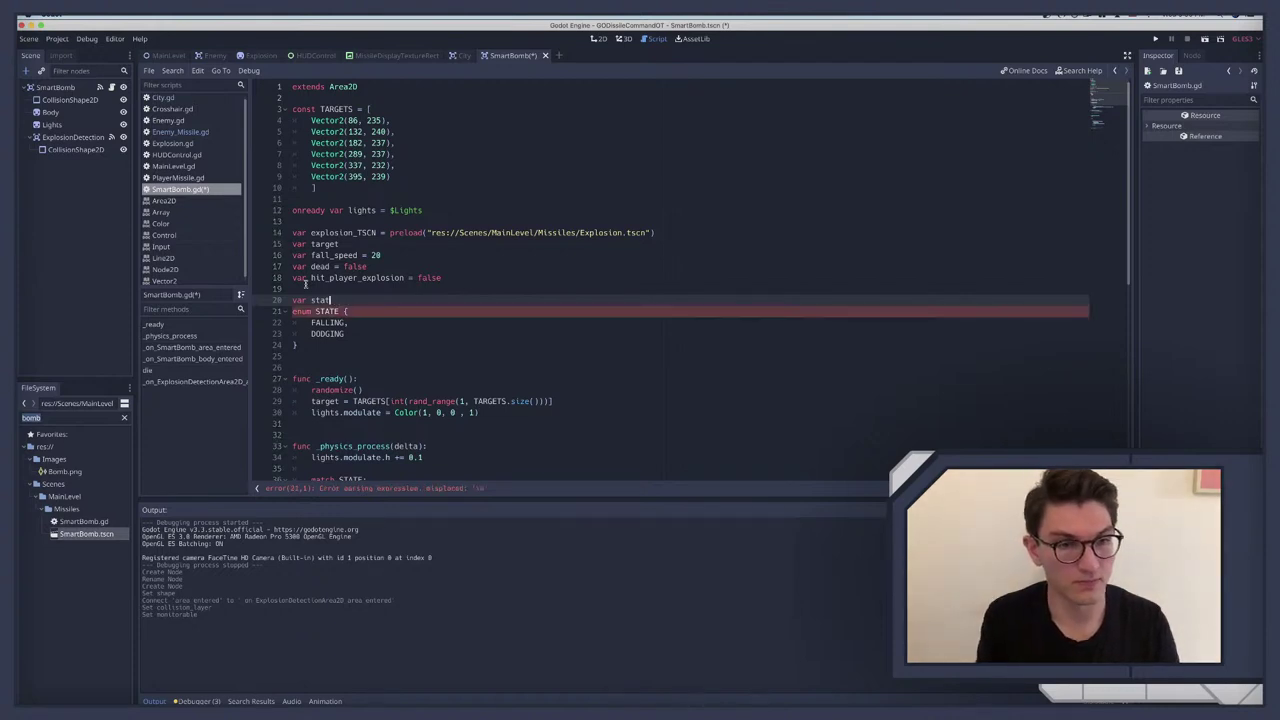
{"action": "key", "text": "shift+Home"}
{"action": "key", "text": "BackSpace"}
{"action": "key", "text": "BackSpace"}
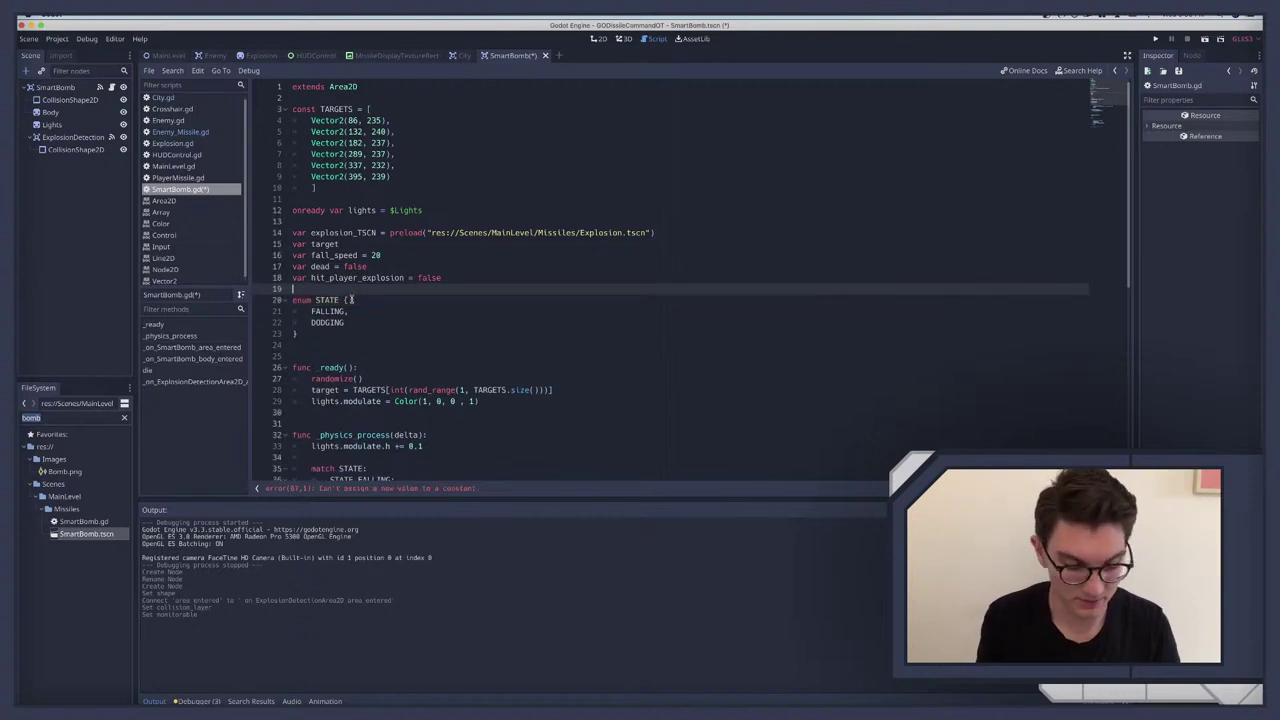
{"action": "key", "text": "Return"}
{"action": "type", "text": "var stat"}
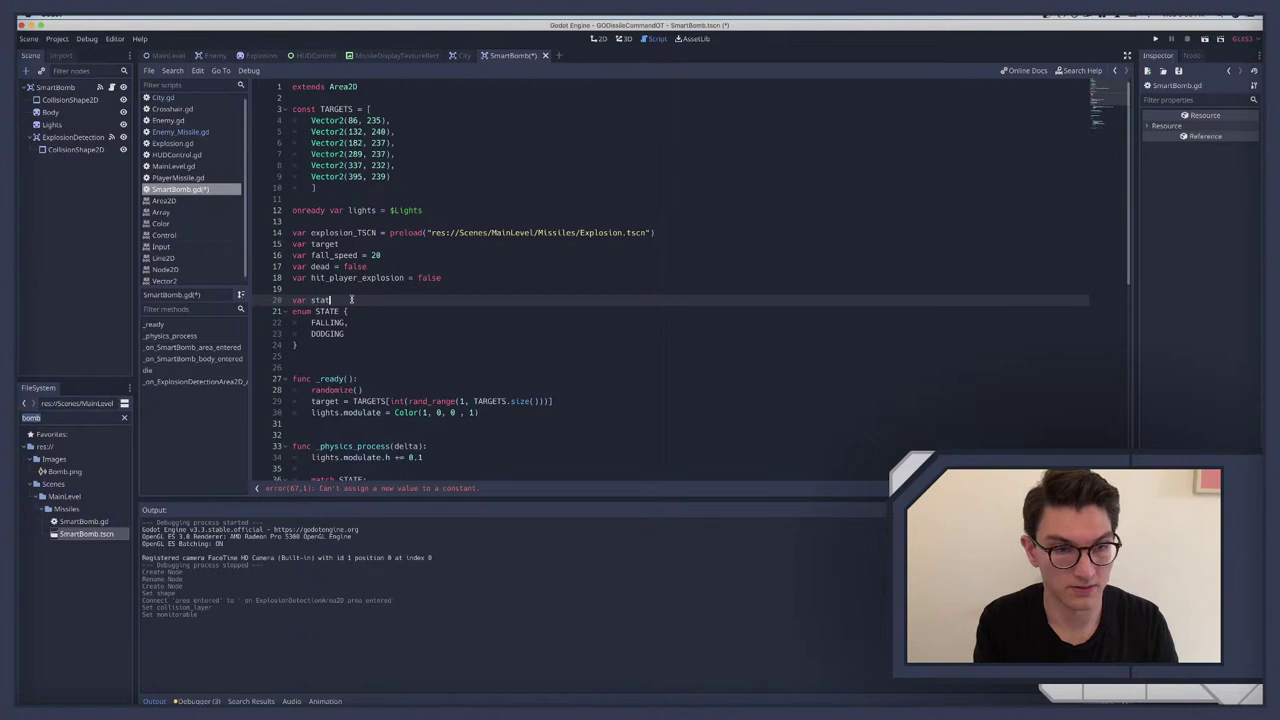
{"action": "type", "text": "e = "}
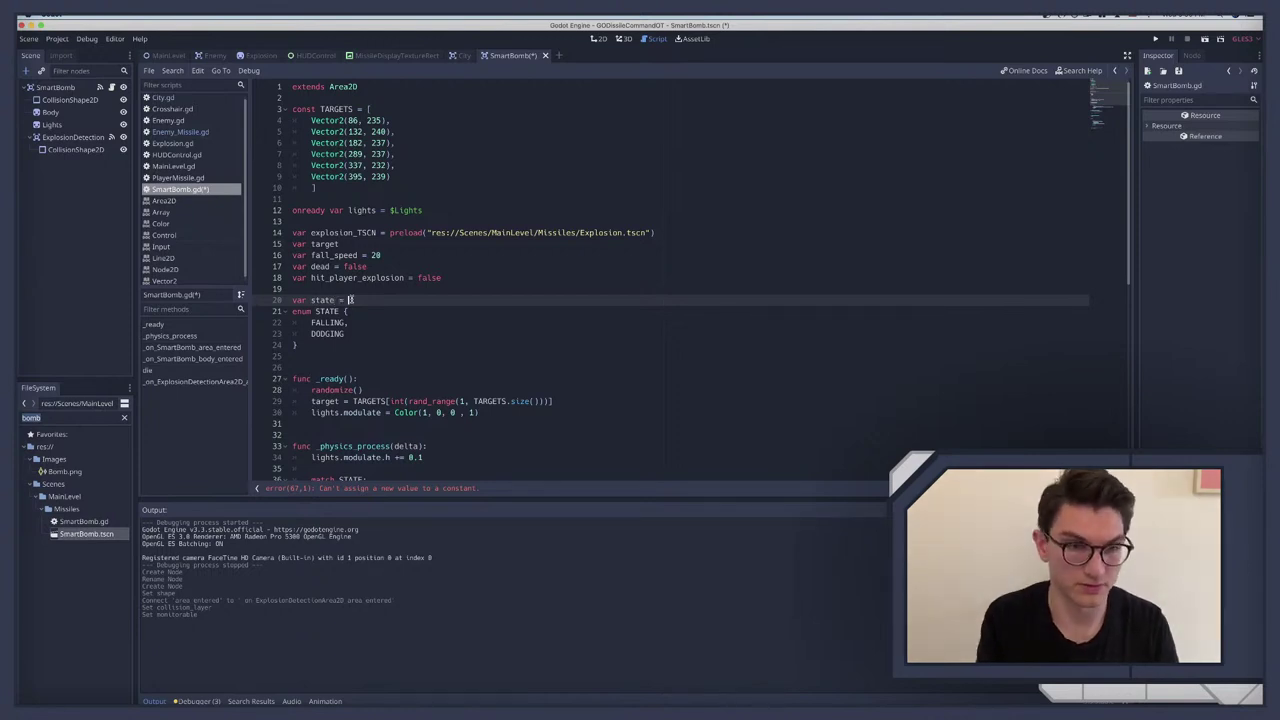
{"action": "type", "text": "FALLING"}
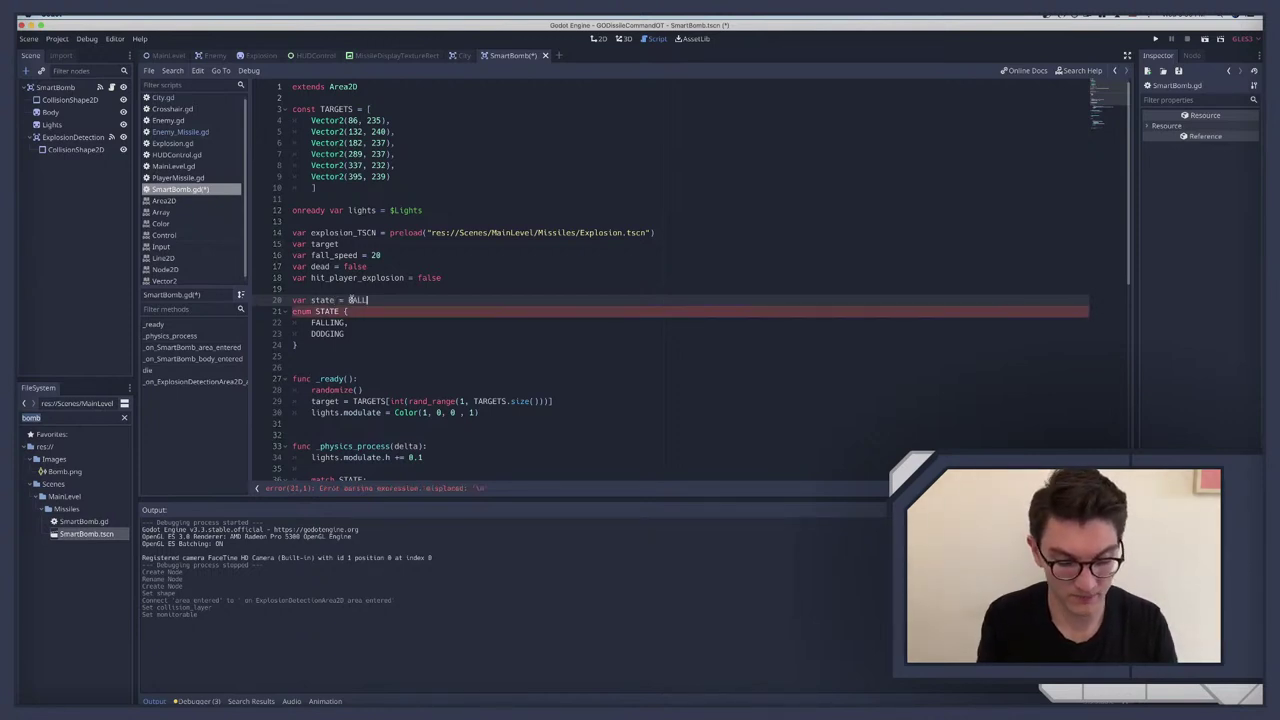
Step: Remove the enum name, switch to match state: with plain FALLING/DODGING cases, and save
{"action": "double_click", "coordinate": [322, 311]}
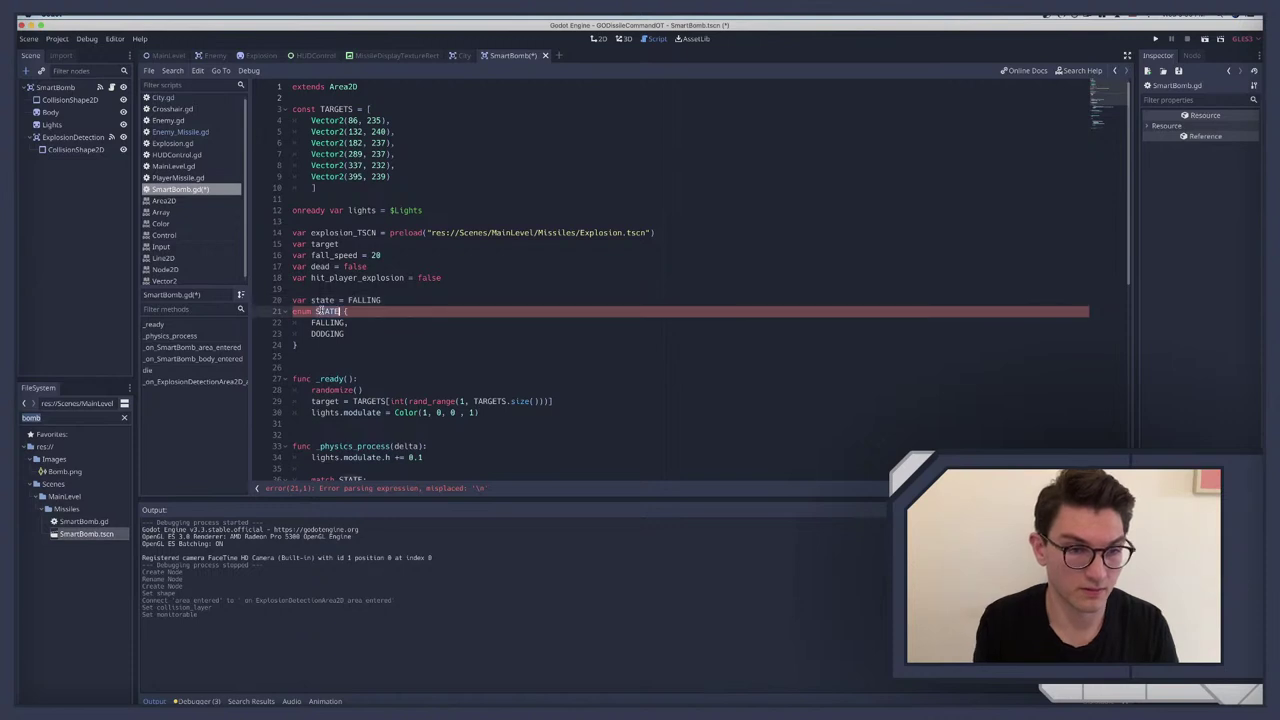
{"action": "key", "text": "BackSpace"}
{"action": "key", "text": "BackSpace"}
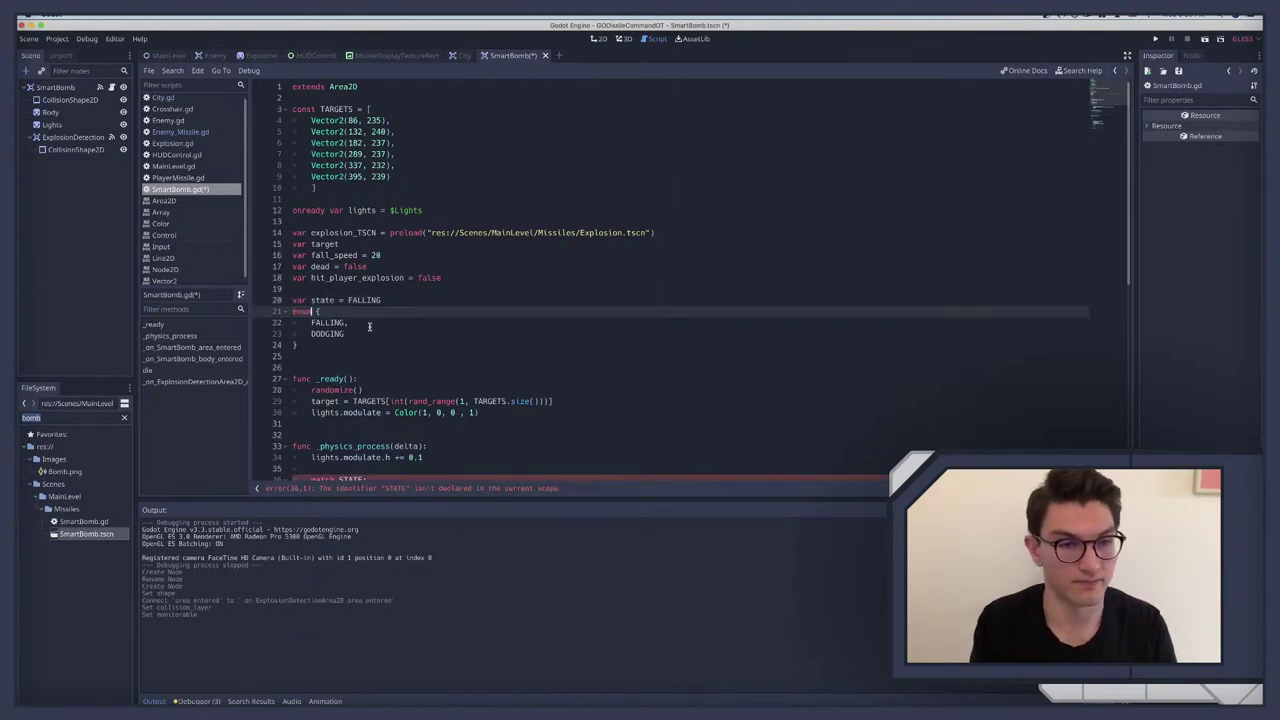
{"action": "scroll", "coordinate": [369, 326], "scroll_direction": "down", "scroll_amount": 5}
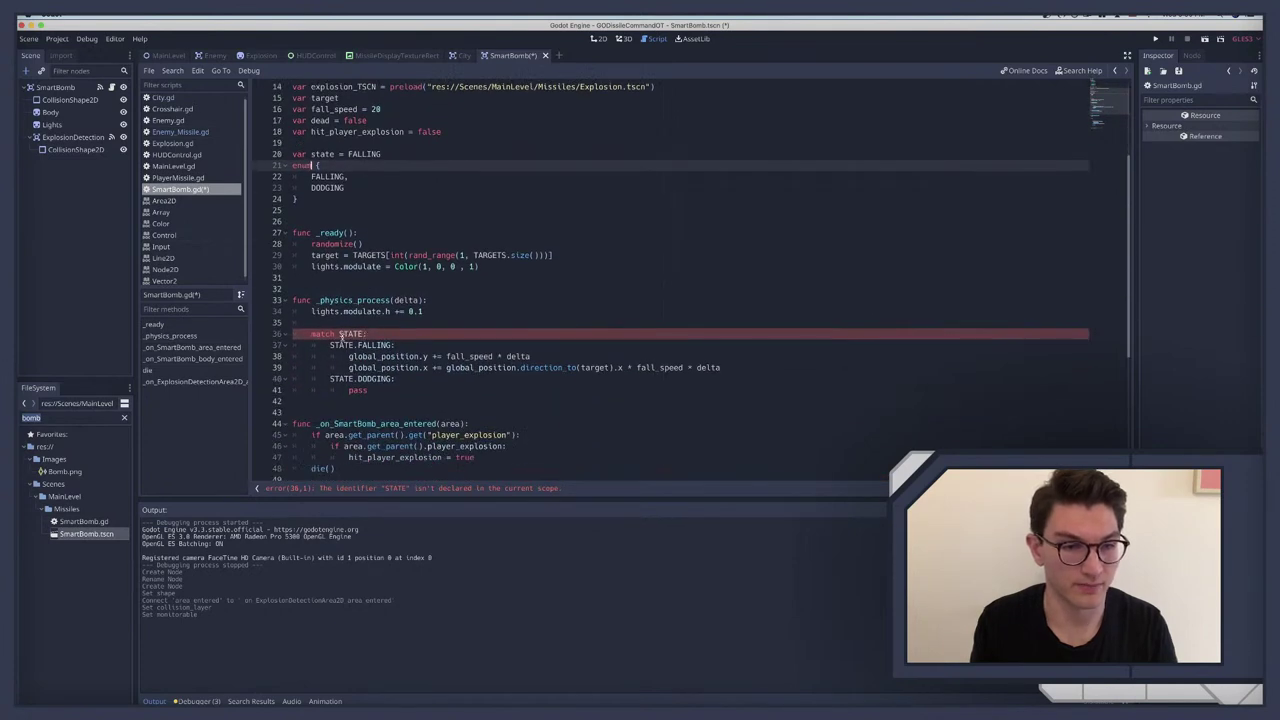
{"action": "double_click", "coordinate": [351, 334]}
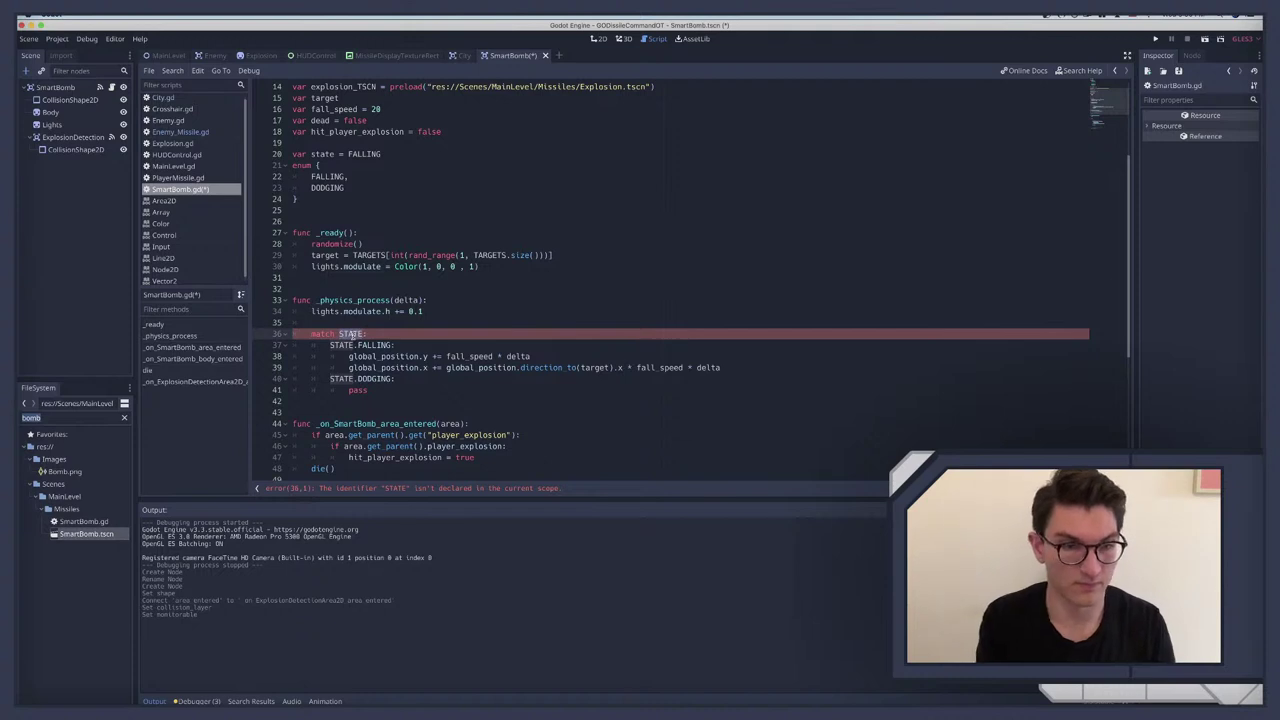
{"action": "key", "text": "BackSpace"}
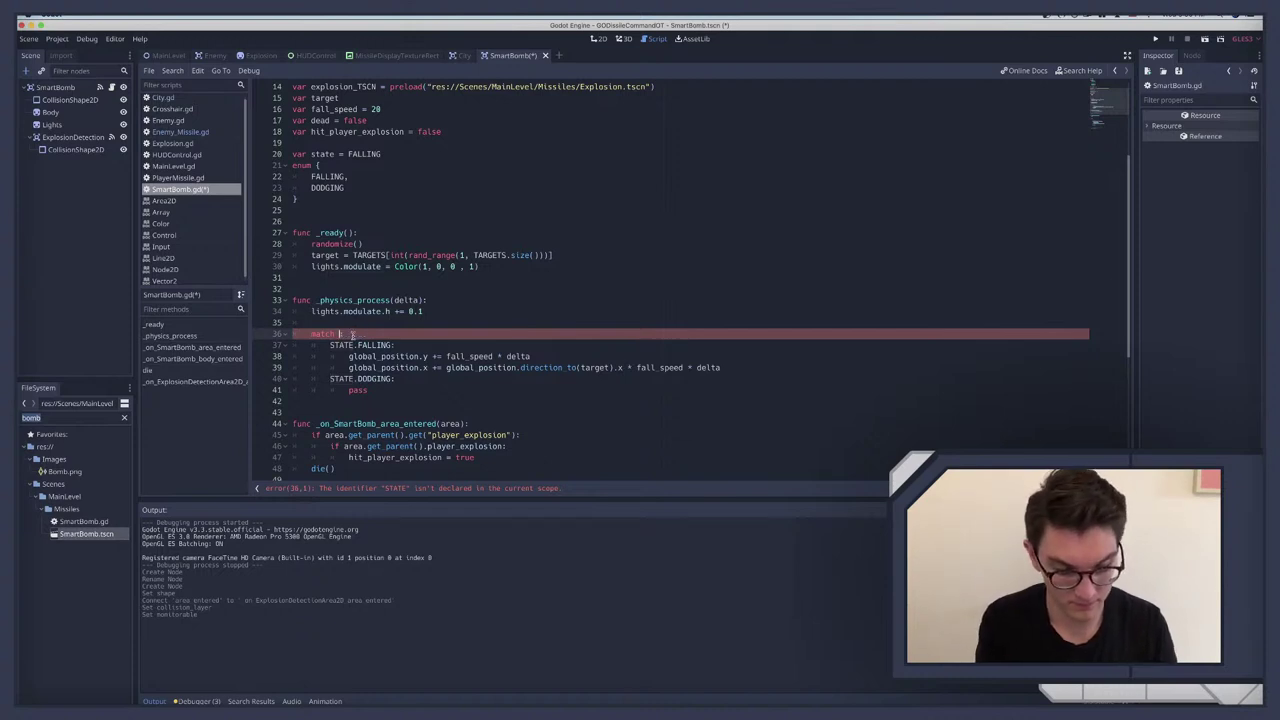
{"action": "type", "text": "state:"}
{"action": "left_click", "coordinate": [360, 345]}
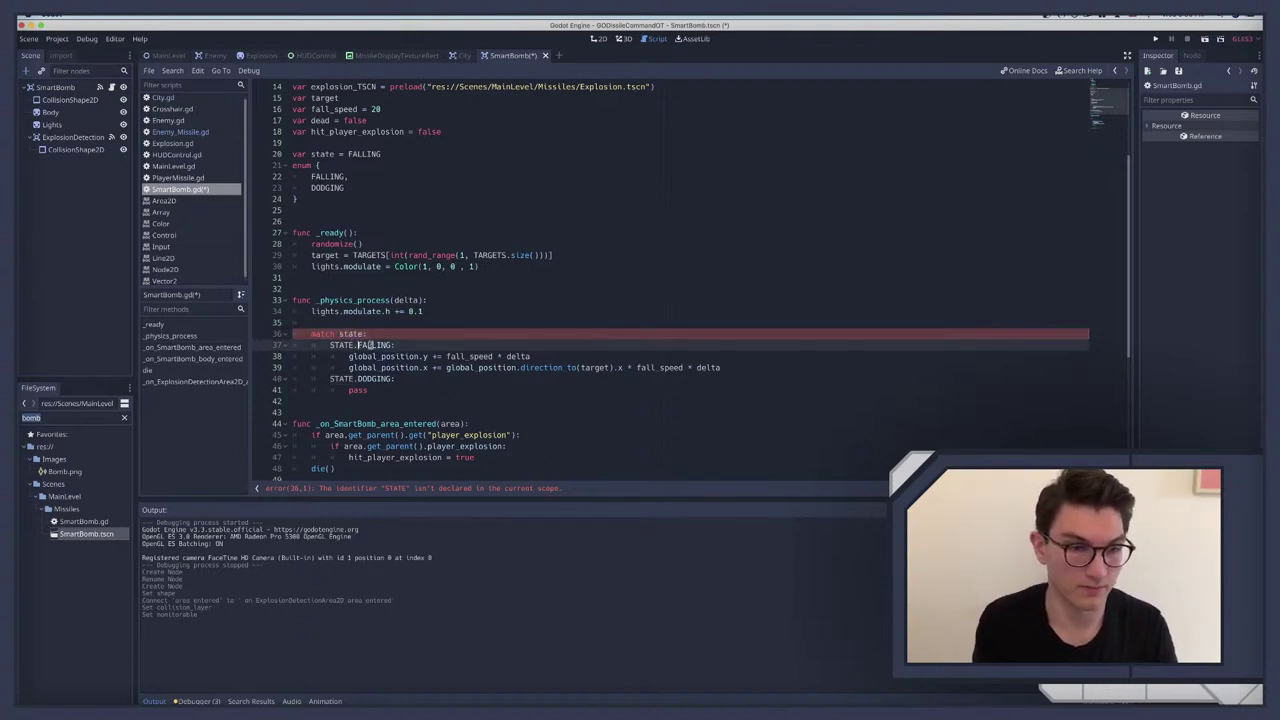
{"action": "left_click", "coordinate": [357, 345]}
{"action": "key", "text": "BackSpace"}
{"action": "key", "text": "BackSpace"}
{"action": "key", "text": "BackSpace"}
{"action": "key", "text": "BackSpace"}
{"action": "key", "text": "BackSpace"}
{"action": "key", "text": "BackSpace"}
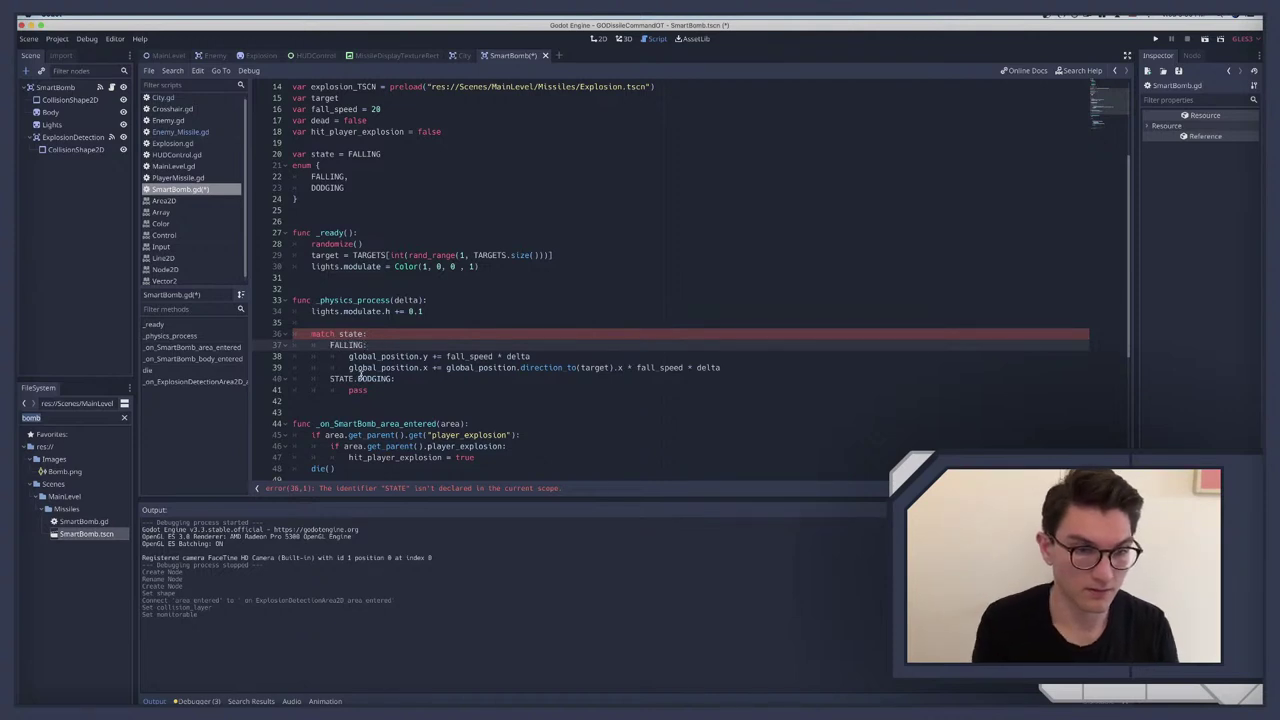
{"action": "left_click", "coordinate": [359, 378]}
{"action": "key", "text": "BackSpace"}
{"action": "key", "text": "BackSpace"}
{"action": "key", "text": "BackSpace"}
{"action": "key", "text": "BackSpace"}
{"action": "key", "text": "BackSpace"}
{"action": "key", "text": "BackSpace"}
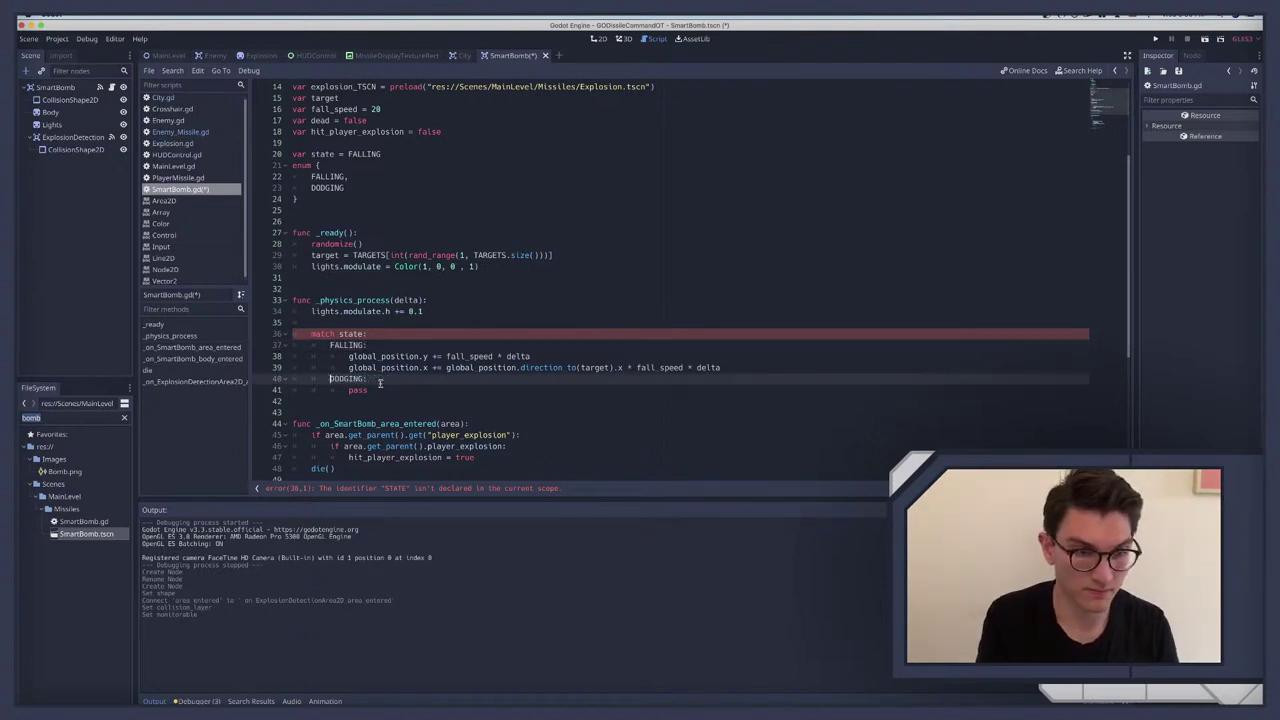
{"action": "key", "text": "ctrl+s"}
{"action": "scroll", "coordinate": [420, 395], "scroll_direction": "down", "scroll_amount": 2}
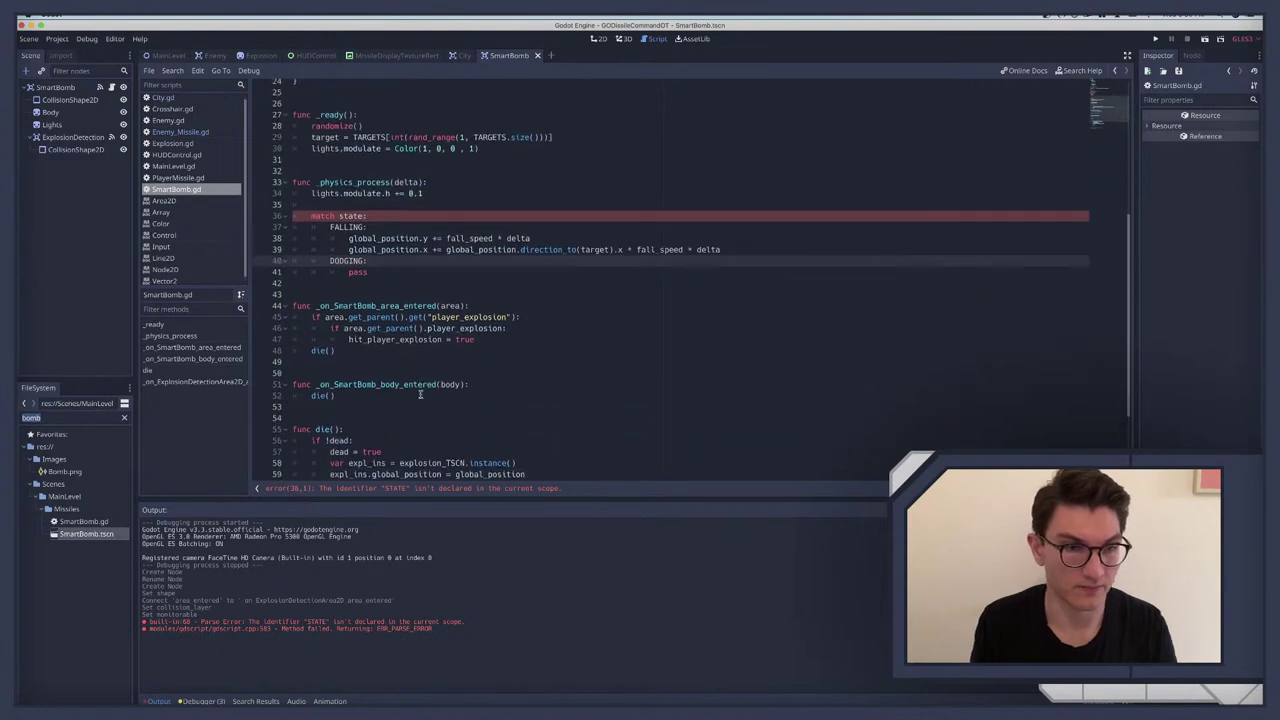
Step: Change line 68 in the detection handler to state = DODGING
{"action": "scroll", "coordinate": [420, 395], "scroll_direction": "down", "scroll_amount": 6}
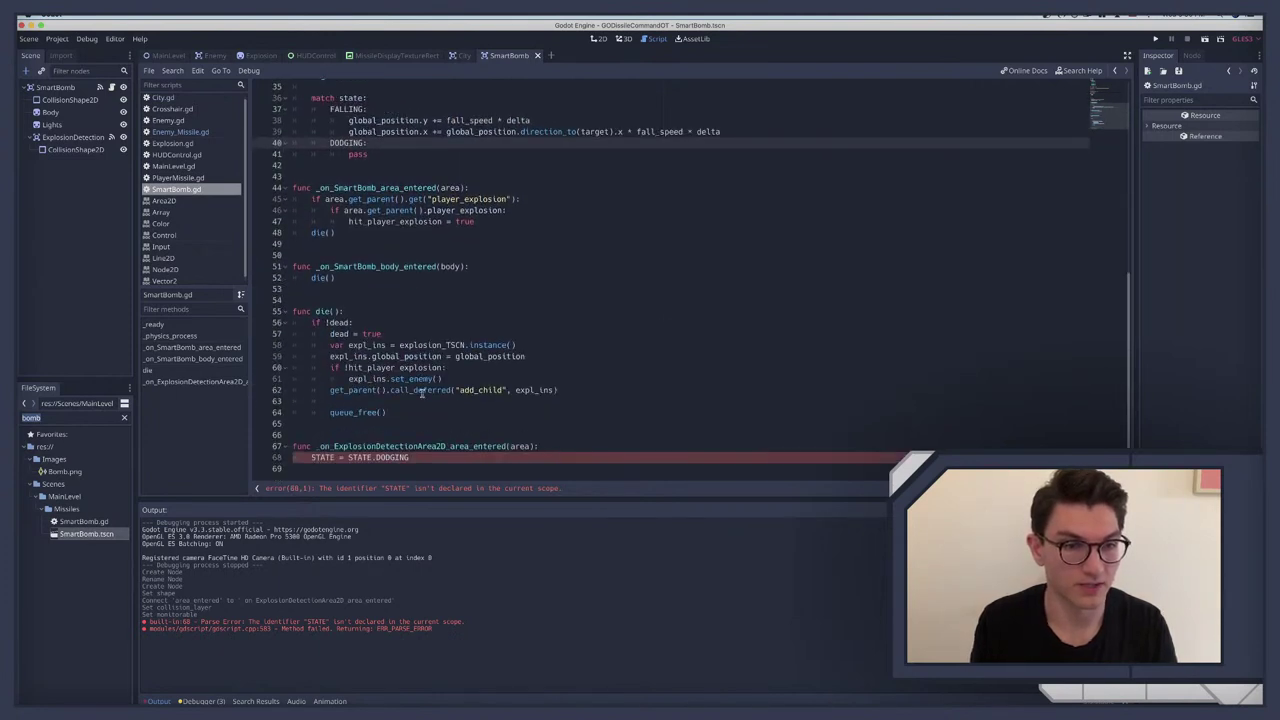
{"action": "double_click", "coordinate": [323, 457]}
{"action": "type", "text": "state"}
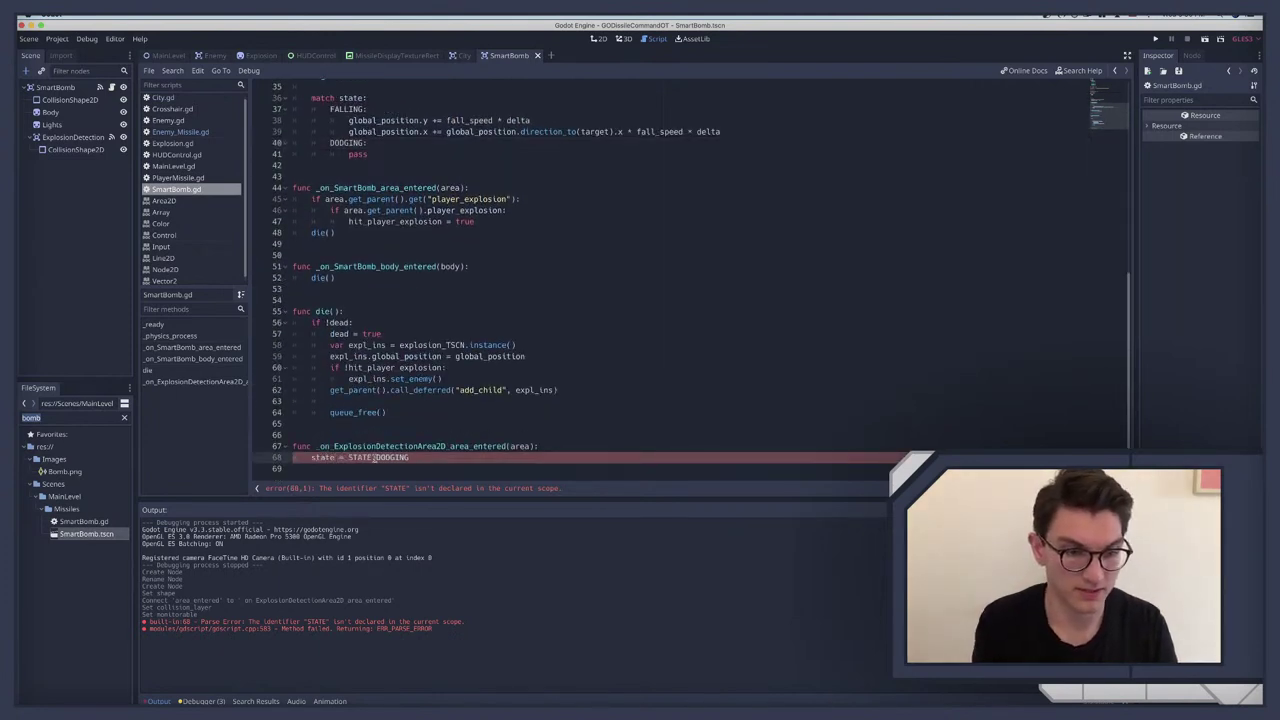
{"action": "key", "text": "BackSpace"}
{"action": "key", "text": "BackSpace"}
{"action": "key", "text": "BackSpace"}
{"action": "key", "text": "BackSpace"}
{"action": "key", "text": "BackSpace"}
{"action": "key", "text": "BackSpace"}
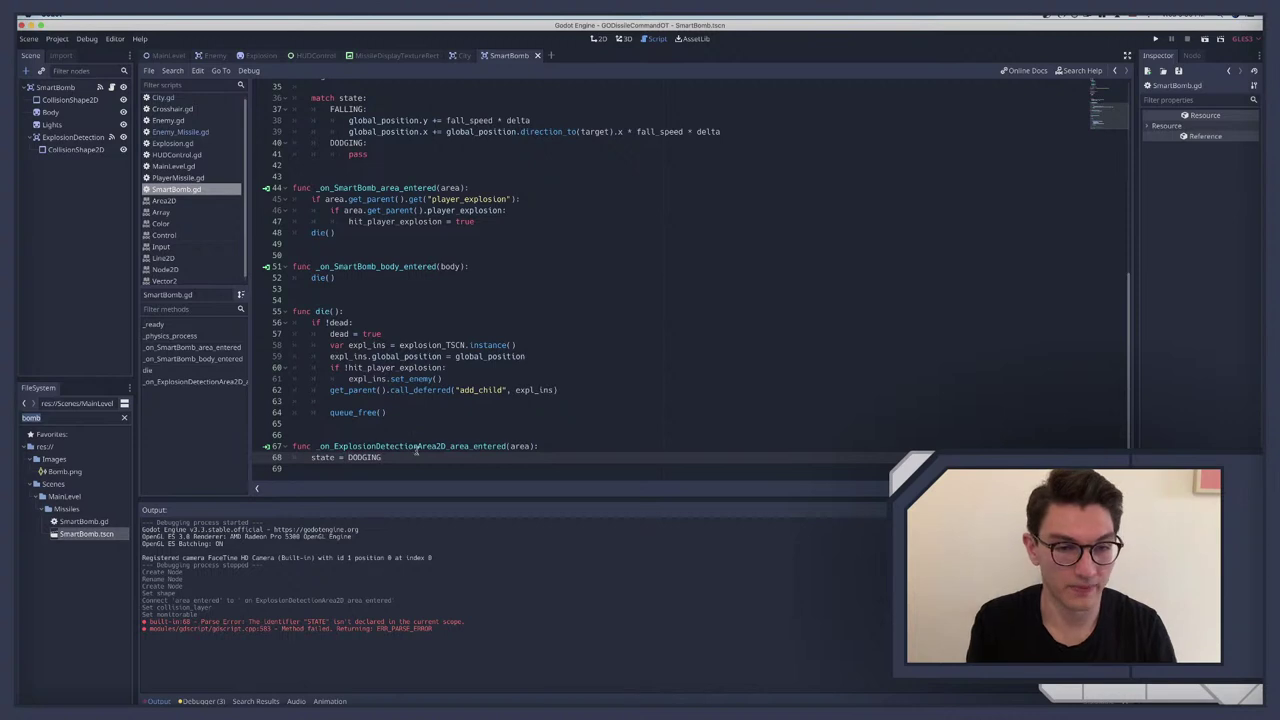
Step: Review the match block, picking out the pass placeholder in the DODGING branch
{"action": "scroll", "coordinate": [415, 450], "scroll_direction": "up", "scroll_amount": 10}
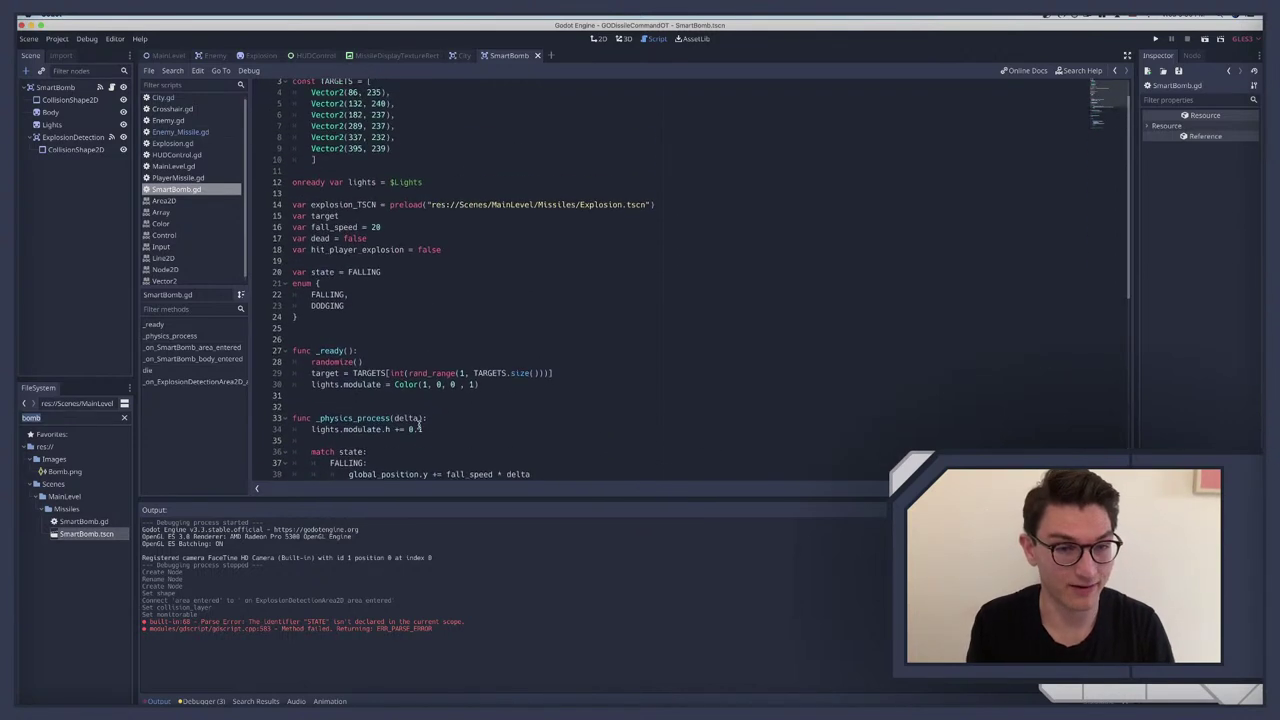
{"action": "scroll", "coordinate": [420, 427], "scroll_direction": "down", "scroll_amount": 9}
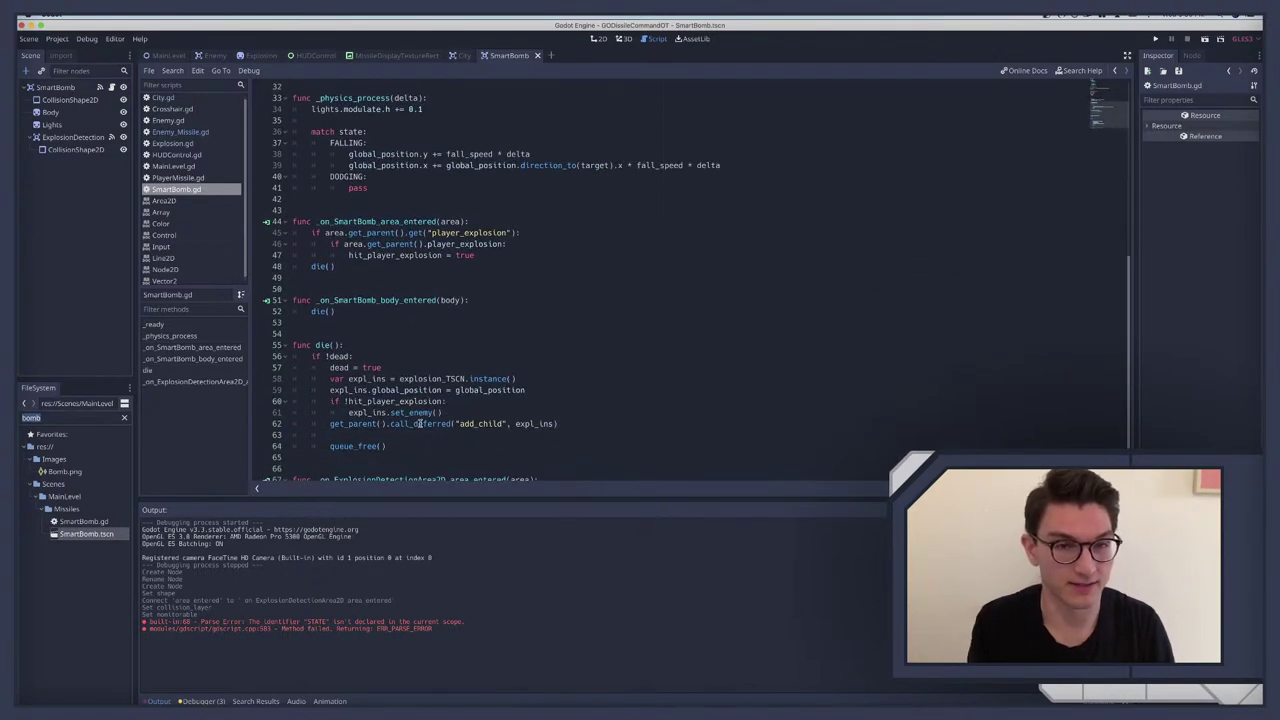
{"action": "scroll", "coordinate": [429, 349], "scroll_direction": "down", "scroll_amount": 1}
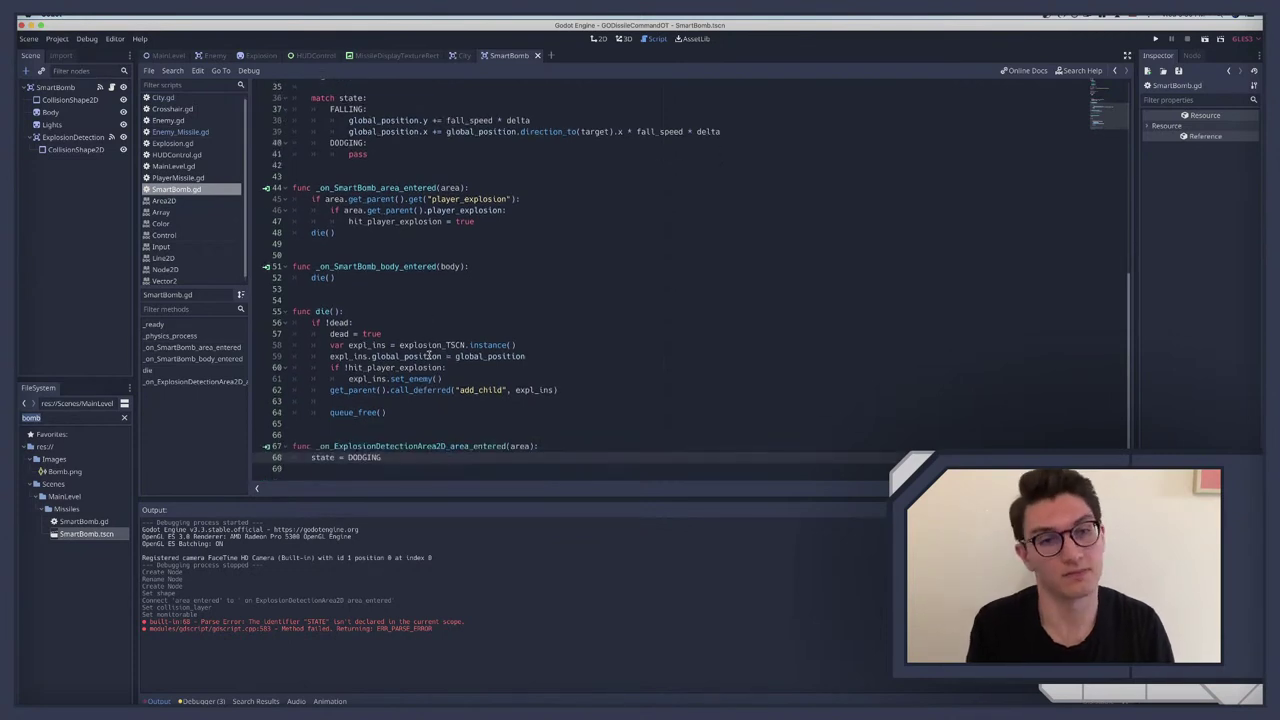
{"action": "scroll", "coordinate": [406, 267], "scroll_direction": "up", "scroll_amount": 4}
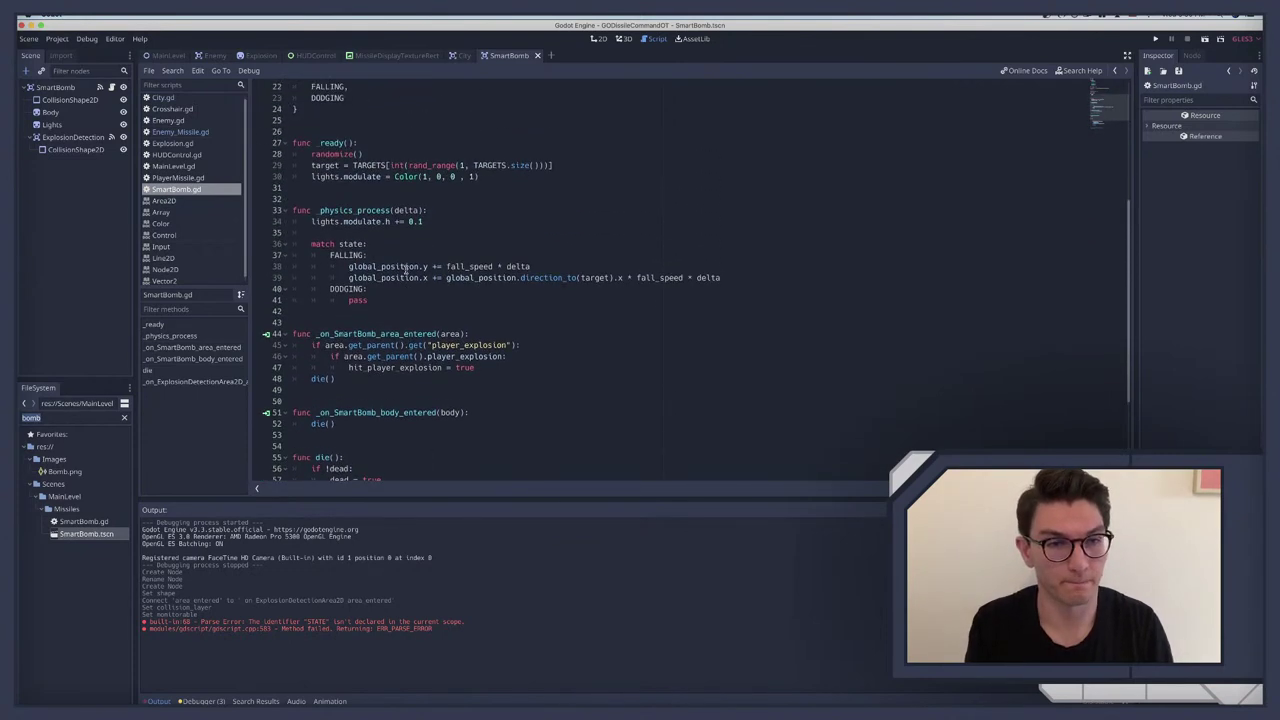
{"action": "scroll", "coordinate": [405, 268], "scroll_direction": "down", "scroll_amount": 4}
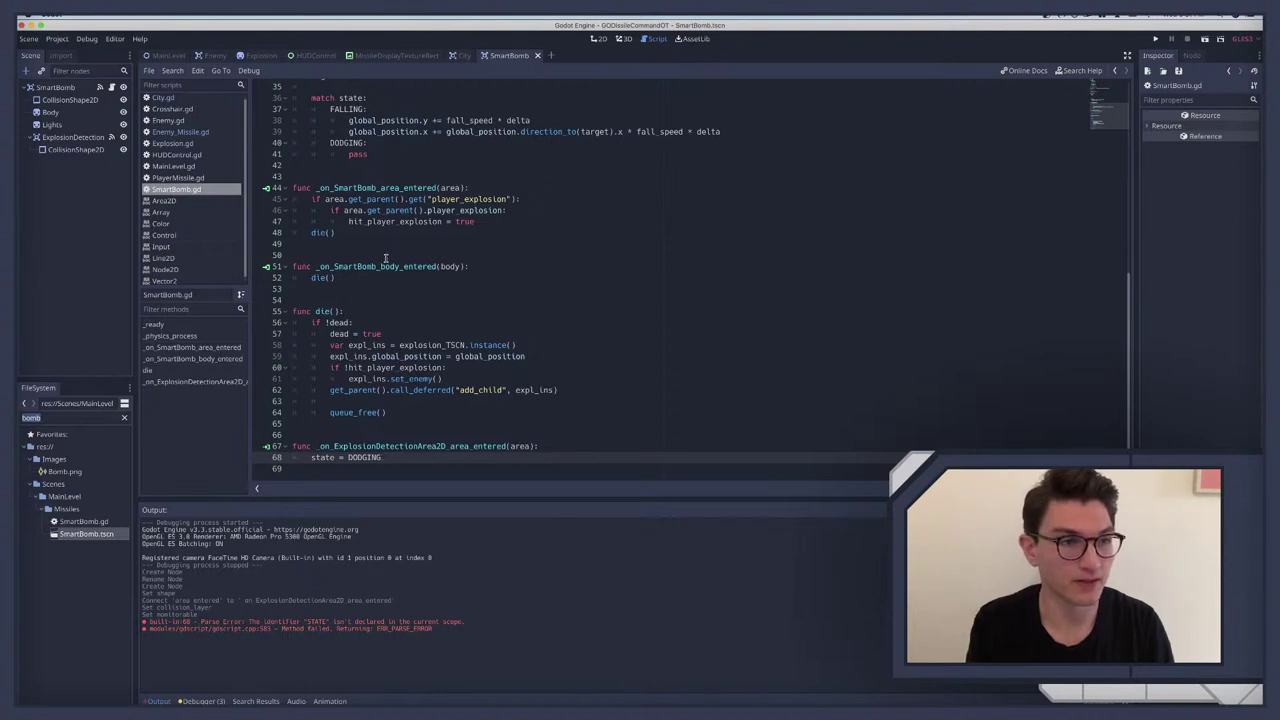
{"action": "scroll", "coordinate": [387, 258], "scroll_direction": "up", "scroll_amount": 1}
{"action": "scroll", "coordinate": [387, 258], "scroll_direction": "up", "scroll_amount": 9}
{"action": "scroll", "coordinate": [384, 257], "scroll_direction": "down", "scroll_amount": 6}
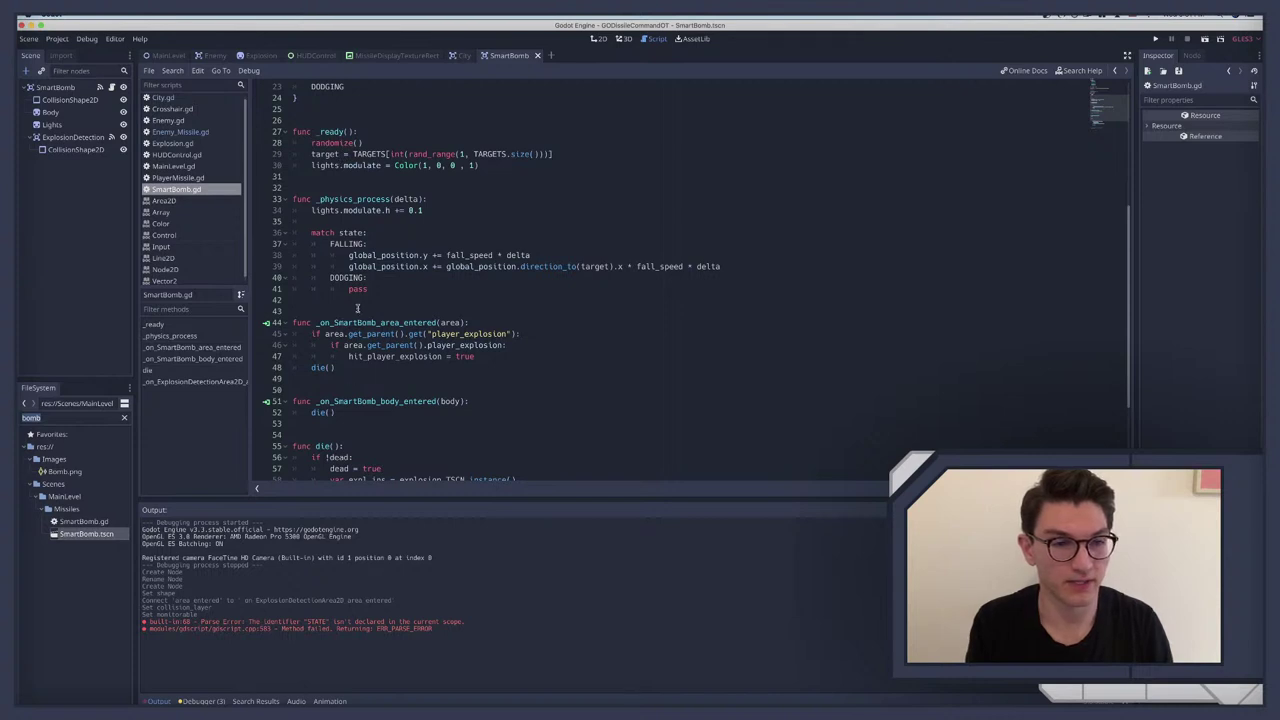
{"action": "scroll", "coordinate": [357, 308], "scroll_direction": "down", "scroll_amount": 1}
{"action": "double_click", "coordinate": [358, 277]}
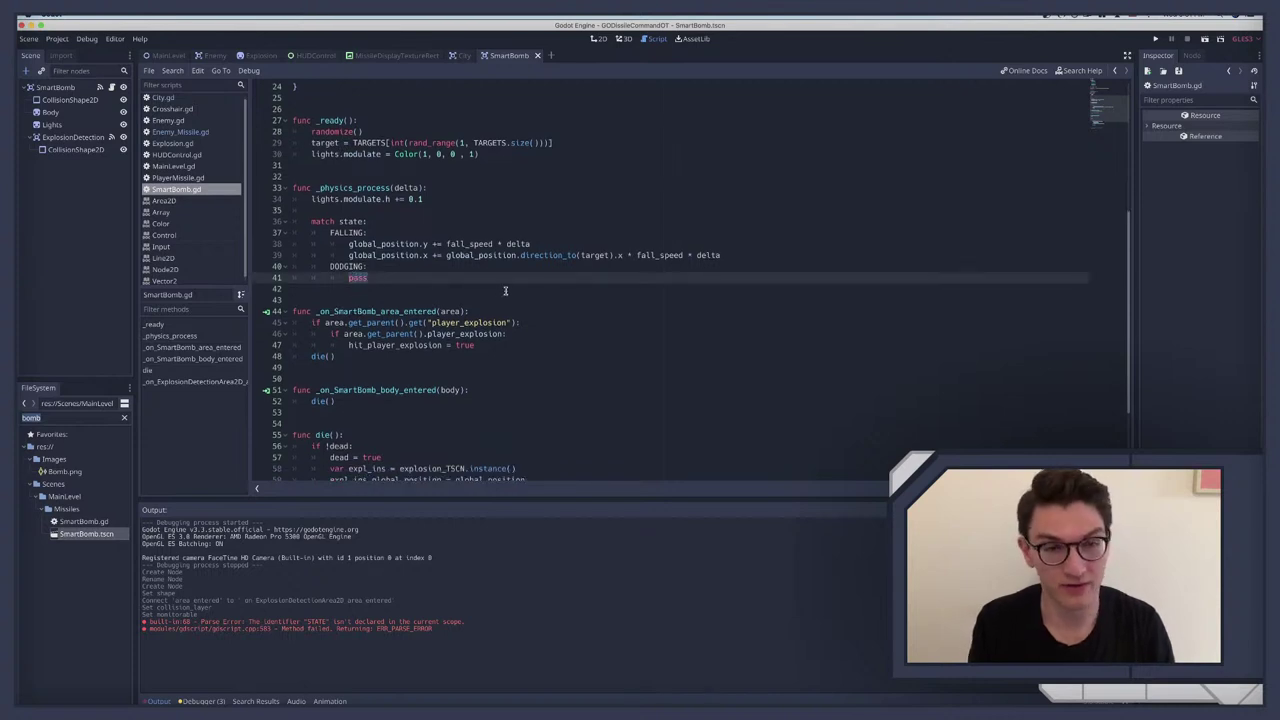
{"action": "scroll", "coordinate": [456, 260], "scroll_direction": "down", "scroll_amount": 8}
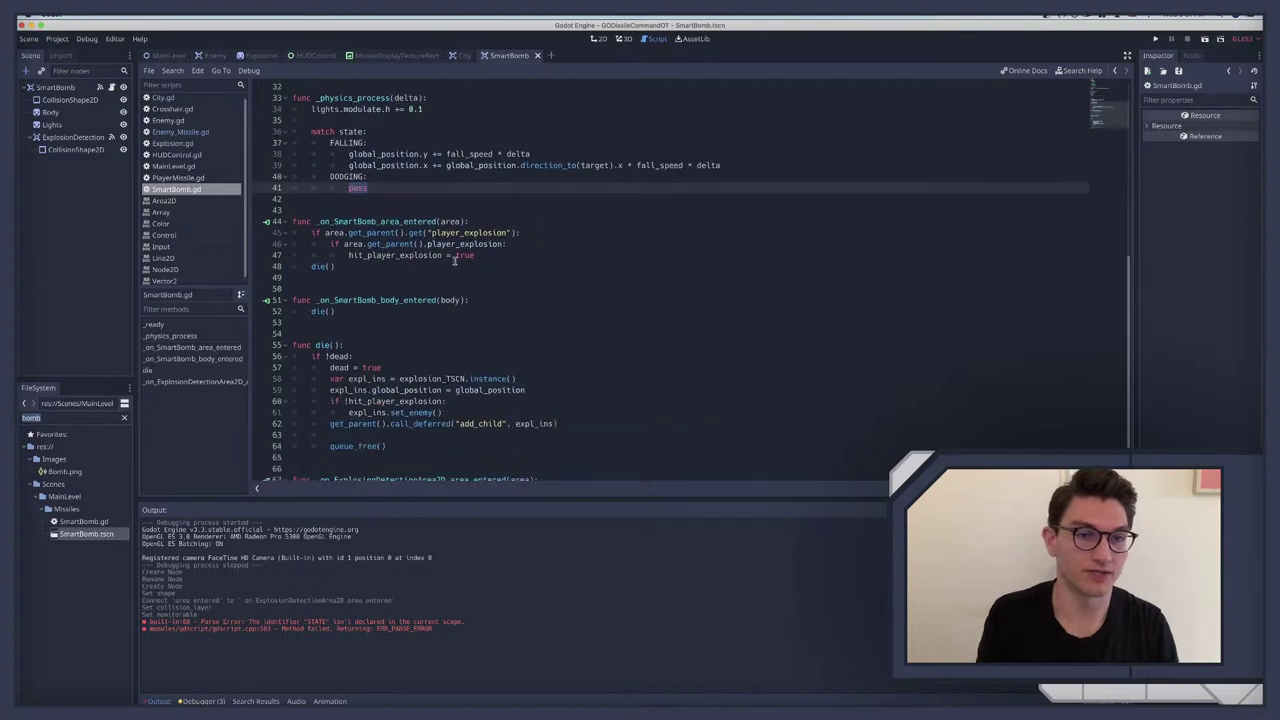
{"action": "scroll", "coordinate": [454, 262], "scroll_direction": "up", "scroll_amount": 5}
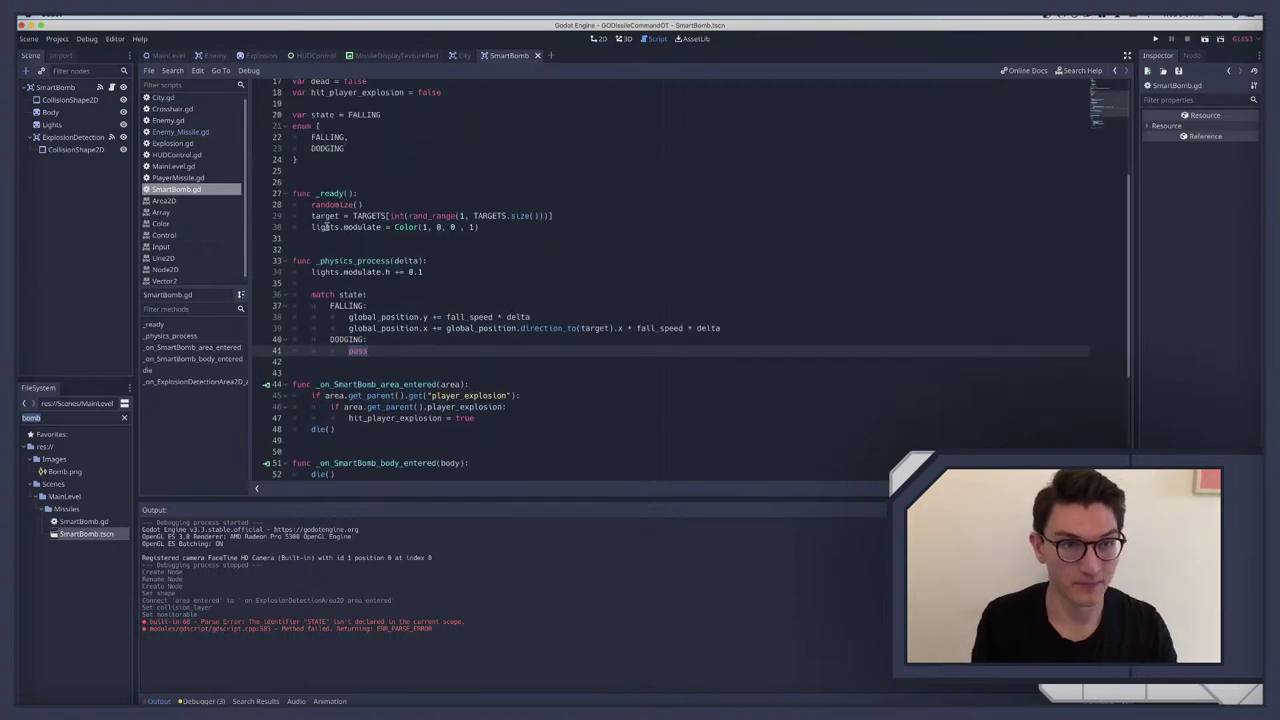
{"action": "scroll", "coordinate": [327, 226], "scroll_direction": "up", "scroll_amount": 2}
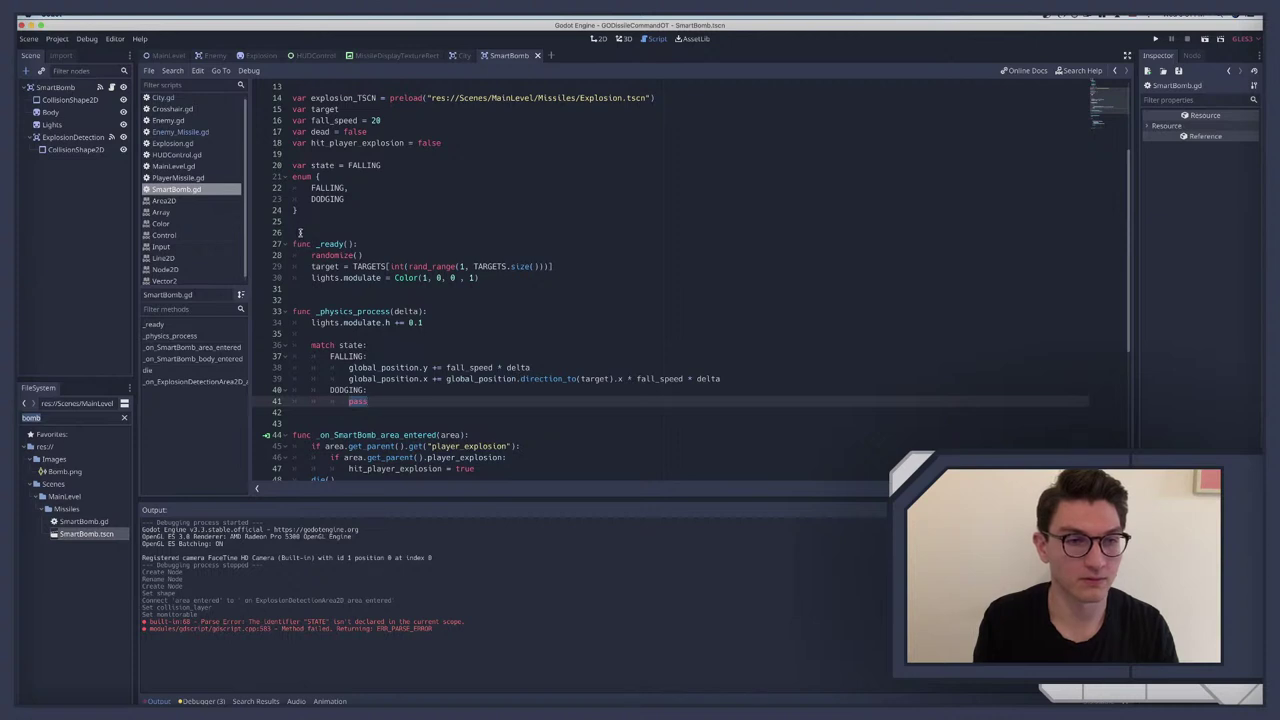
{"action": "scroll", "coordinate": [300, 226], "scroll_direction": "up", "scroll_amount": 1}
Step: Declare var detected_explosion, moving it from below hit_player_explosion to after var target
{"action": "scroll", "coordinate": [327, 211], "scroll_direction": "up", "scroll_amount": 3}
{"action": "left_click", "coordinate": [478, 236]}
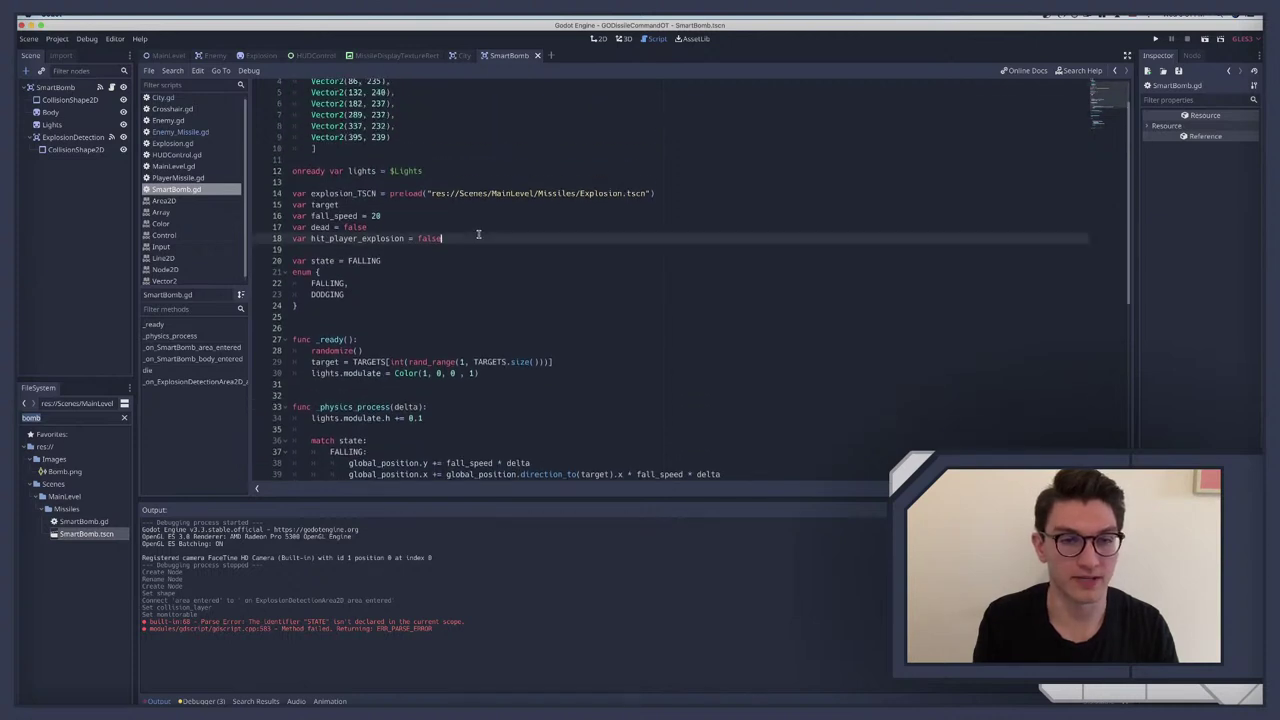
{"action": "key", "text": "Return"}
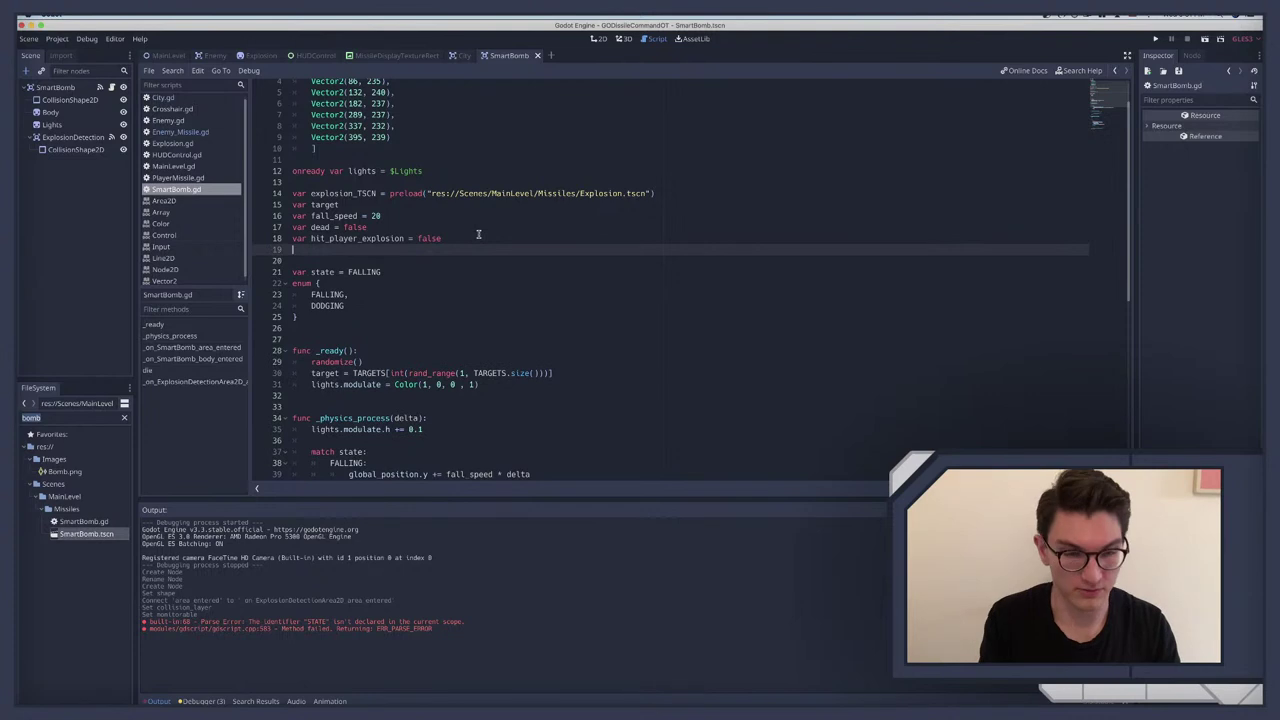
{"action": "type", "text": "var "}
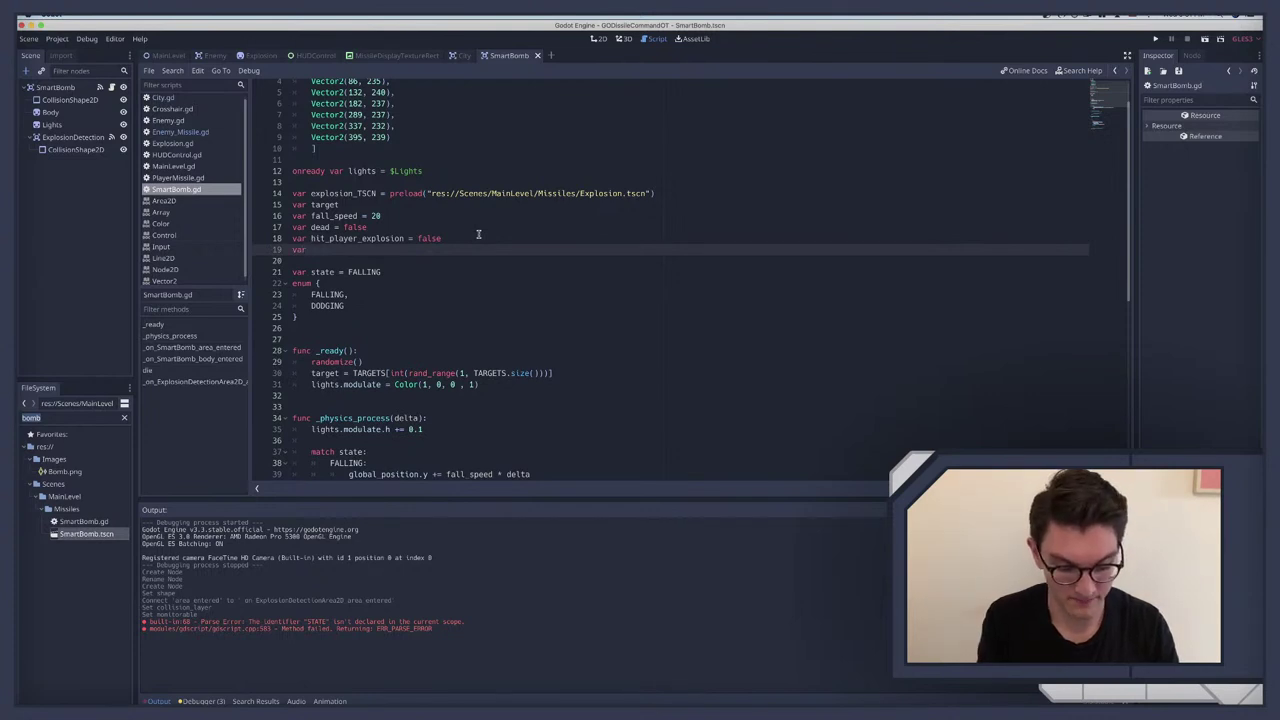
{"action": "type", "text": "dete"}
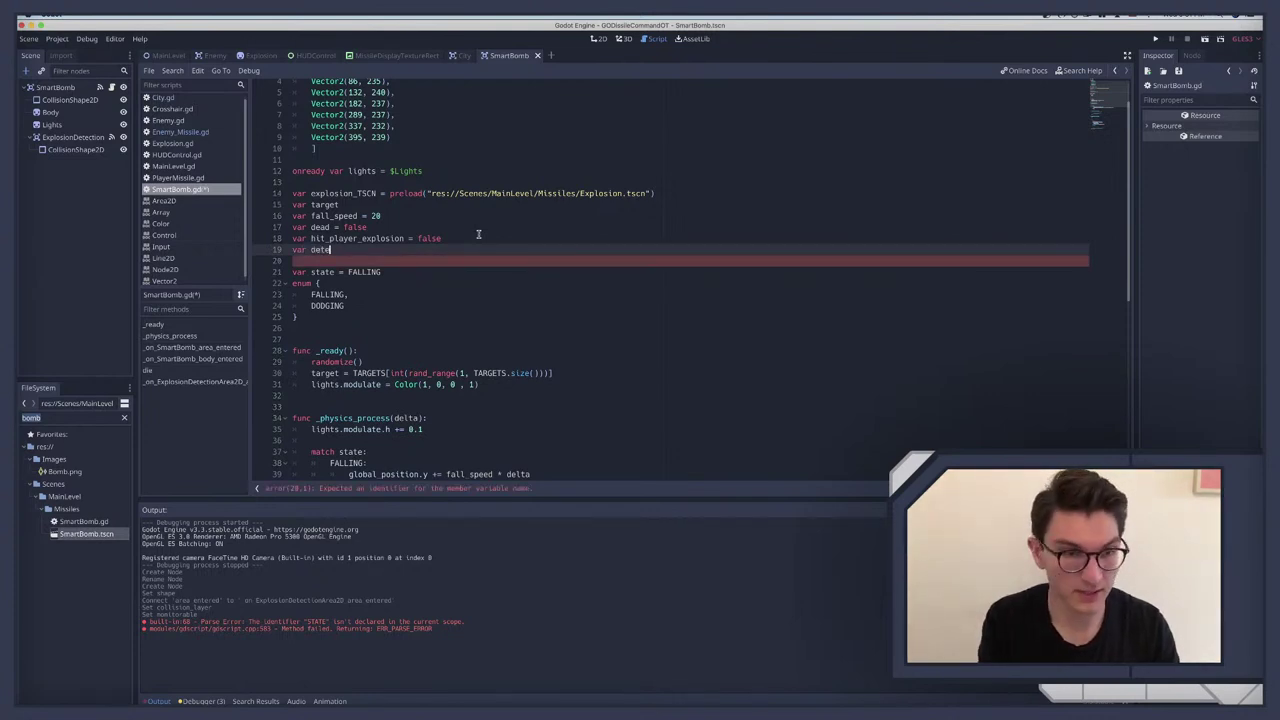
{"action": "type", "text": "cted_explosion"}
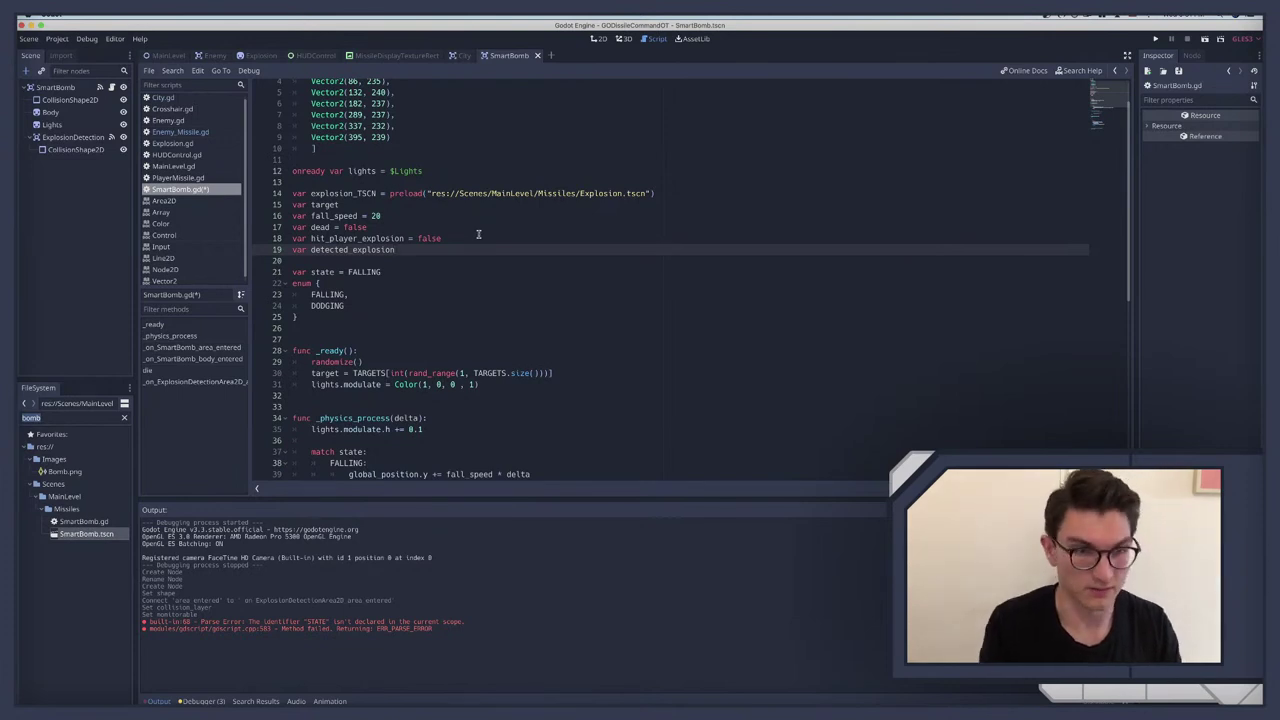
{"action": "triple_click", "coordinate": [399, 249]}
{"action": "key", "text": "BackSpace"}
{"action": "key", "text": "BackSpace"}
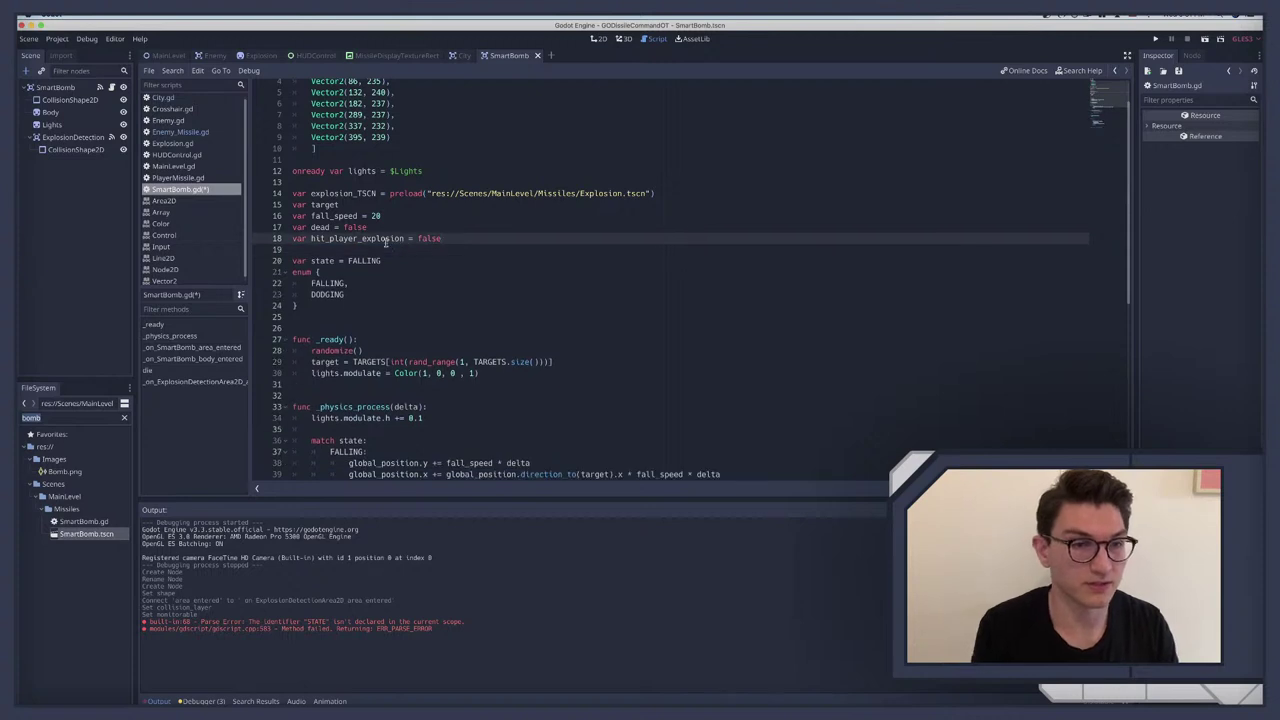
{"action": "left_click", "coordinate": [344, 204]}
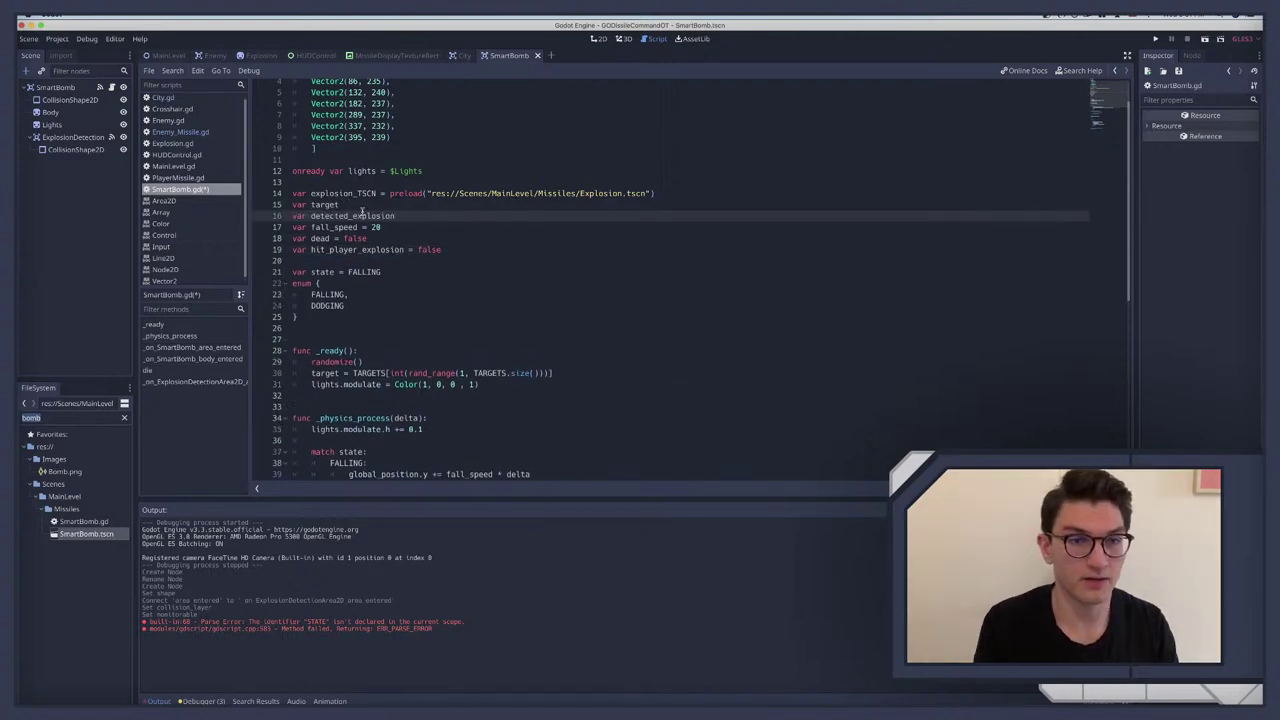
{"action": "scroll", "coordinate": [447, 254], "scroll_direction": "down", "scroll_amount": 3}
{"action": "scroll", "coordinate": [440, 257], "scroll_direction": "down", "scroll_amount": 10}
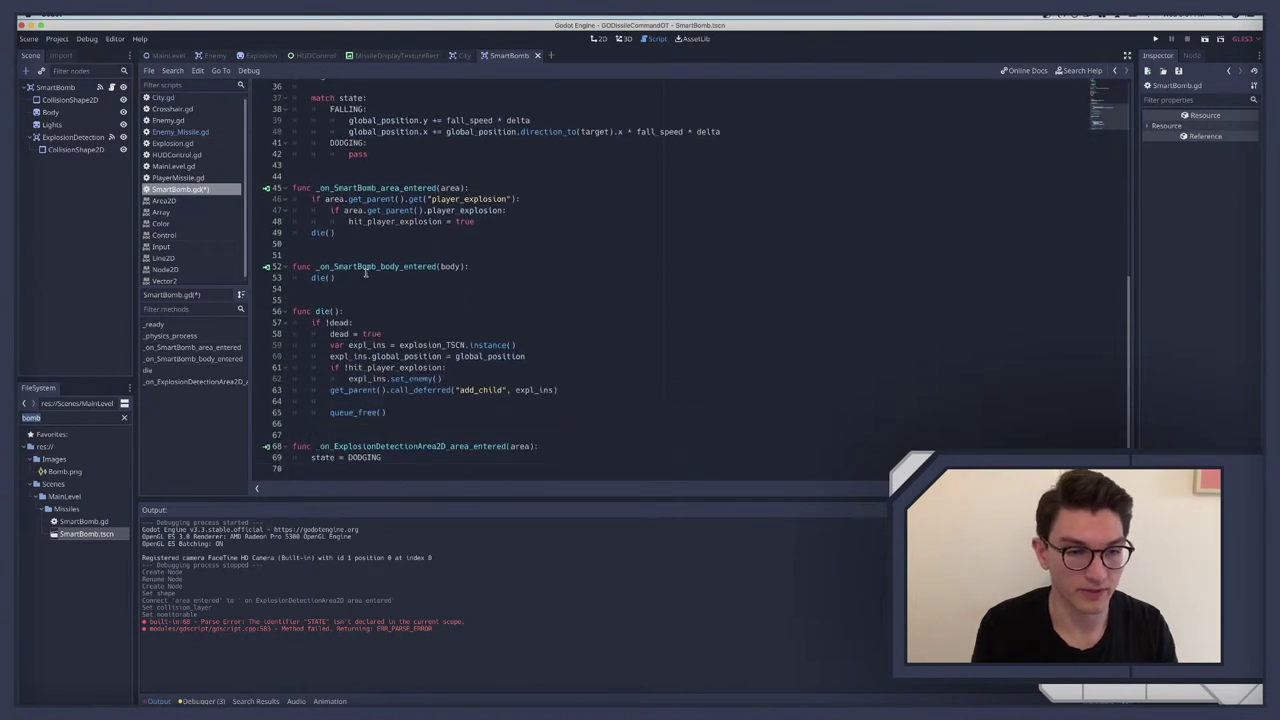
{"action": "left_click", "coordinate": [399, 456]}
{"action": "key", "text": "Return"}
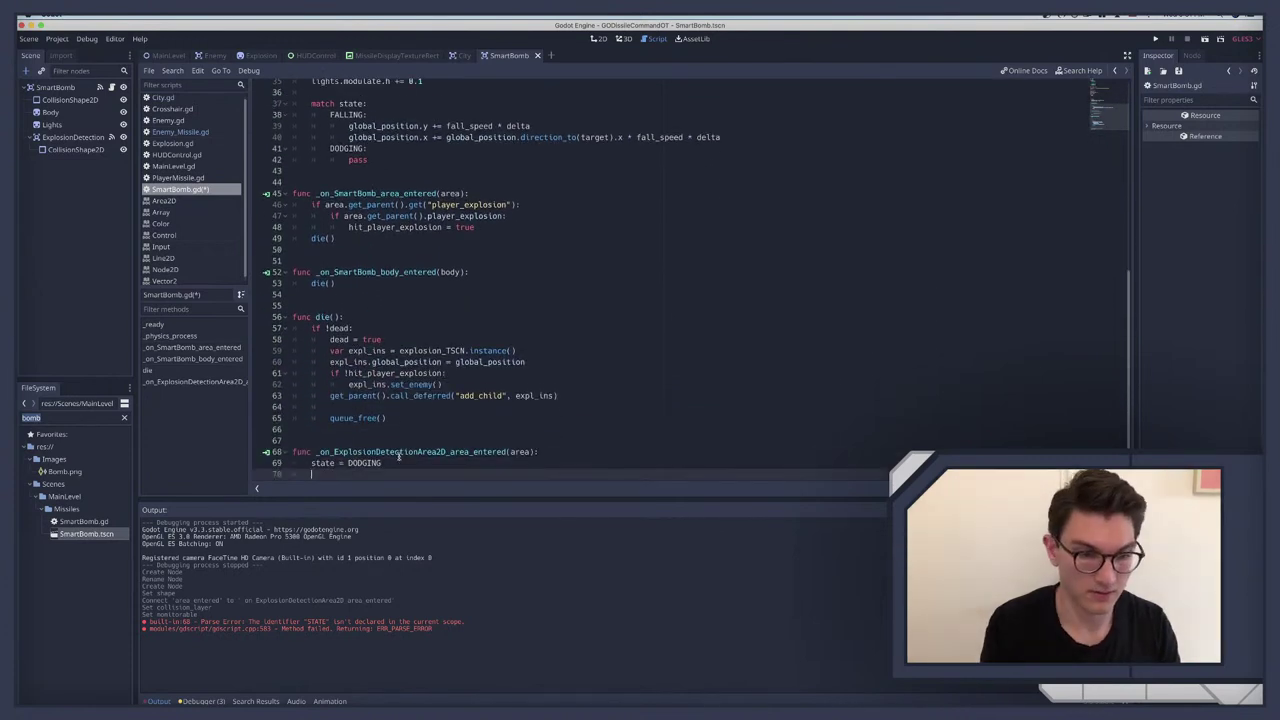
{"action": "type", "text": "area"}
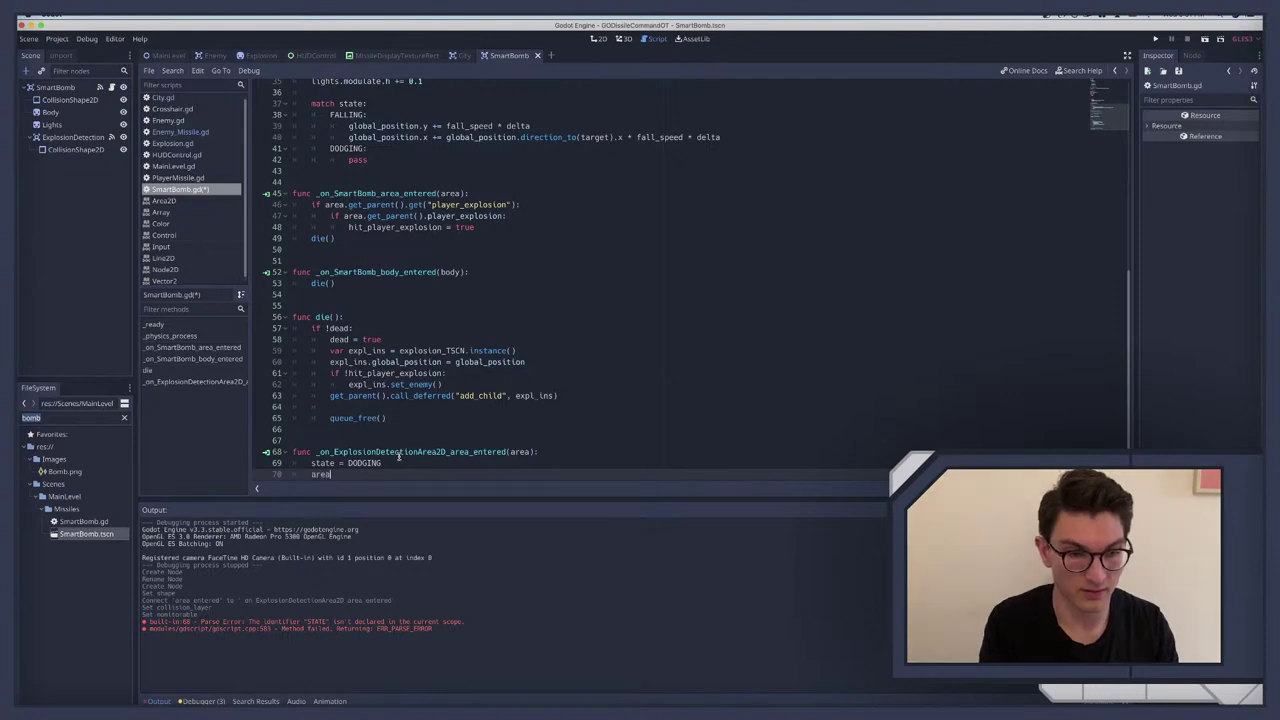
{"action": "key", "text": "BackSpace"}
{"action": "key", "text": "BackSpace"}
{"action": "key", "text": "BackSpace"}
{"action": "key", "text": "BackSpace"}
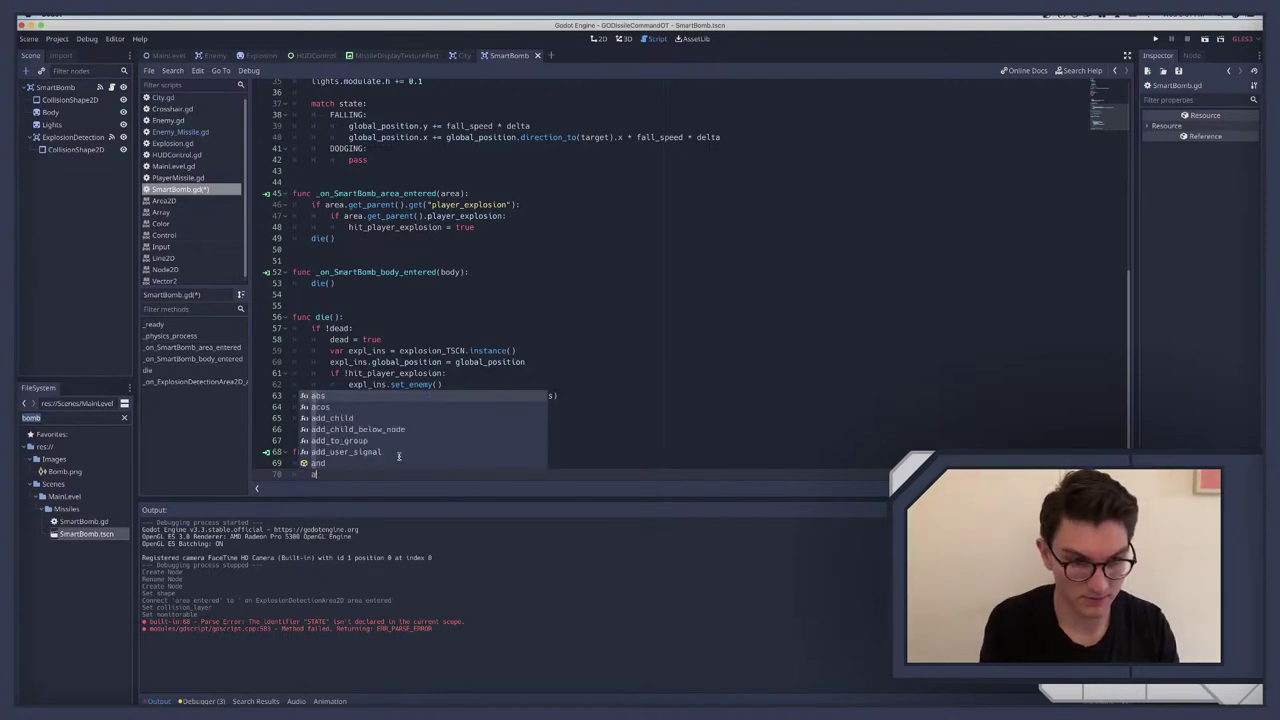
{"action": "type", "text": "detected explosion"}
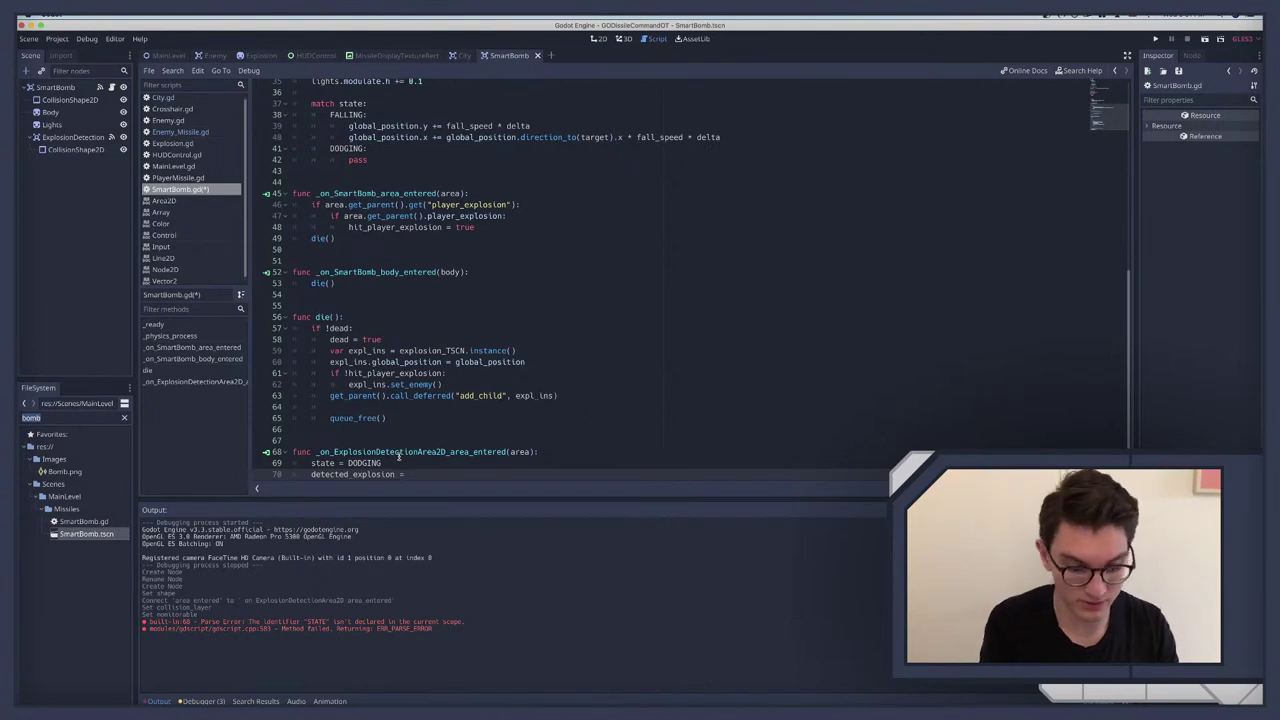
{"action": "type", "text": " = area"}
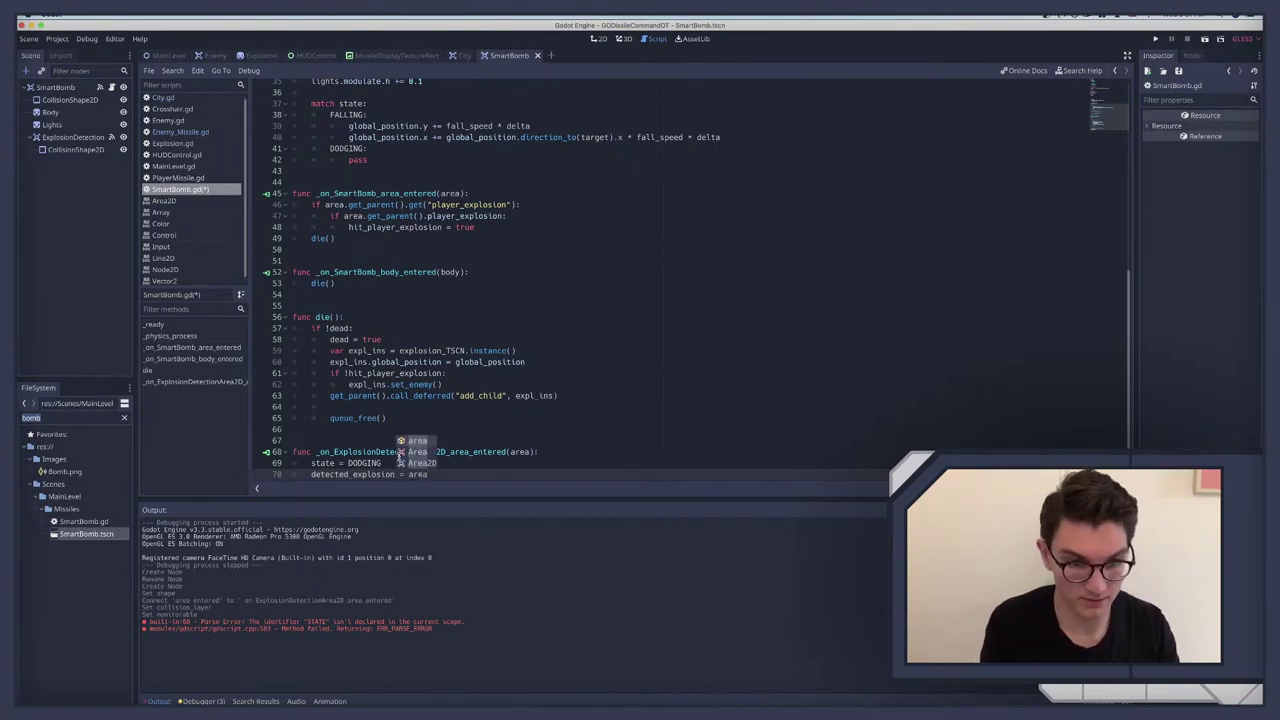
{"action": "type", "text": ".global"}
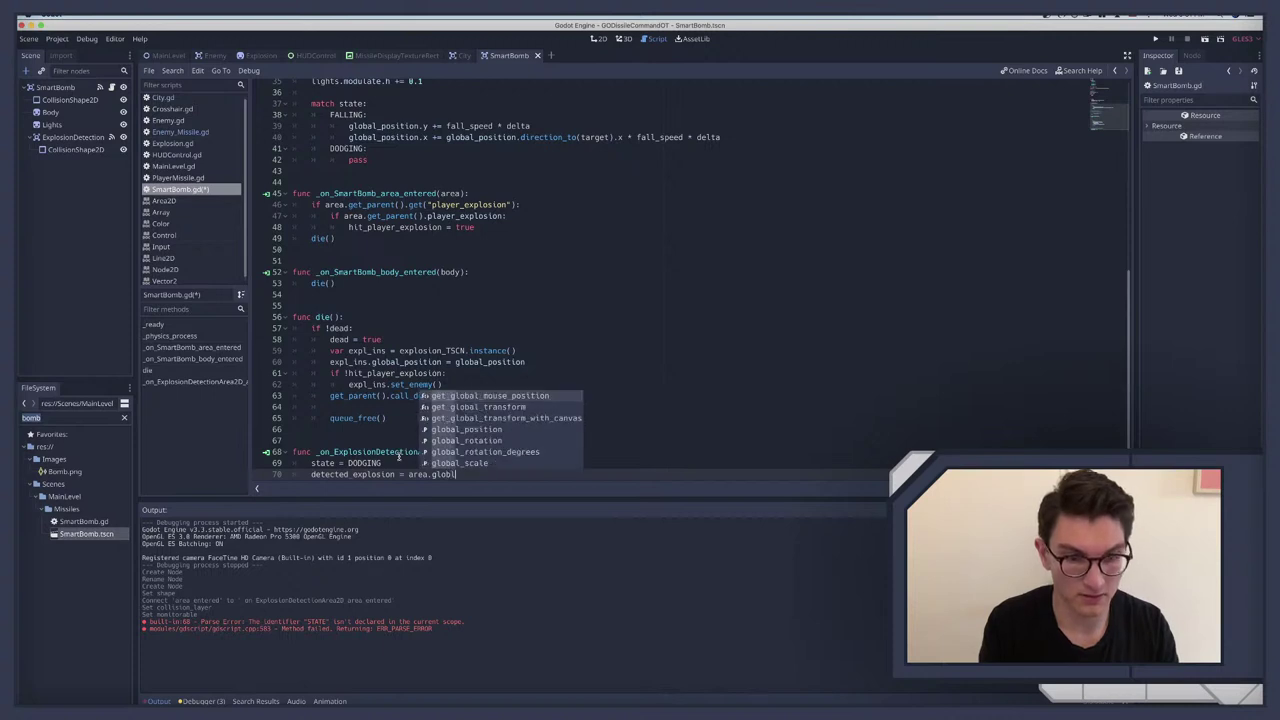
{"action": "key", "text": "Return"}
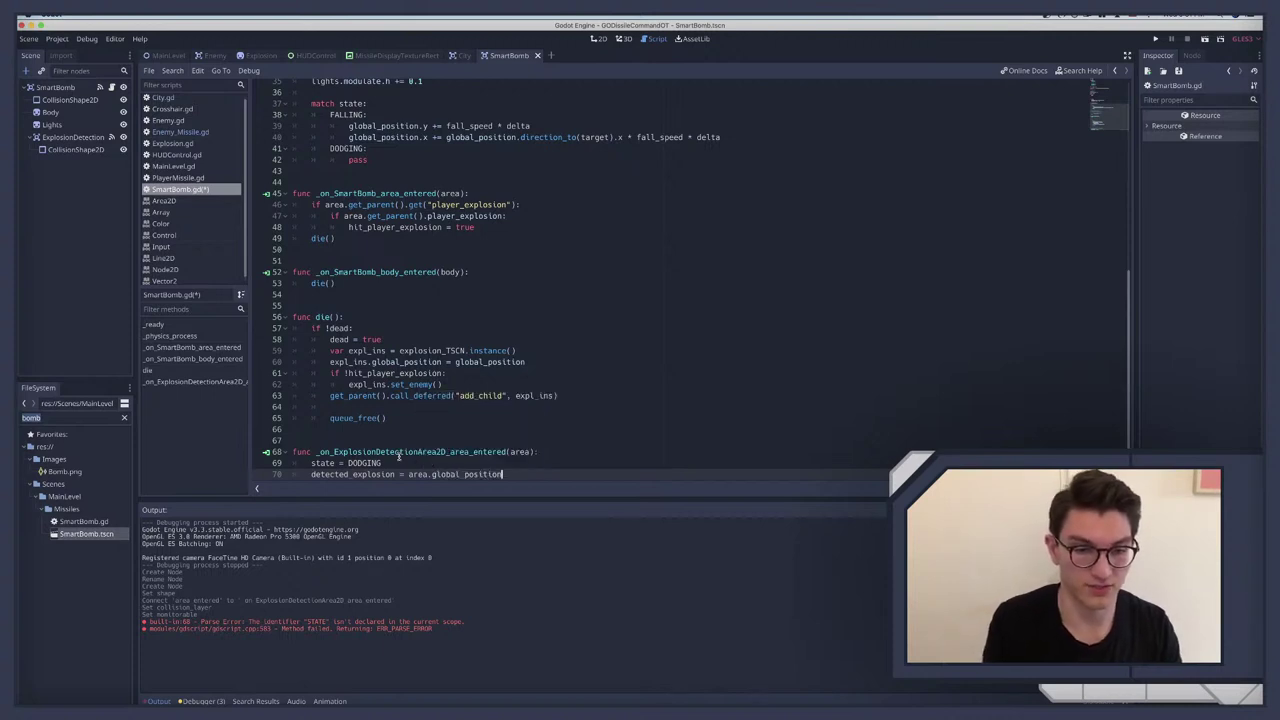
{"action": "key", "text": "Up"}
{"action": "key", "text": "ctrl+s"}
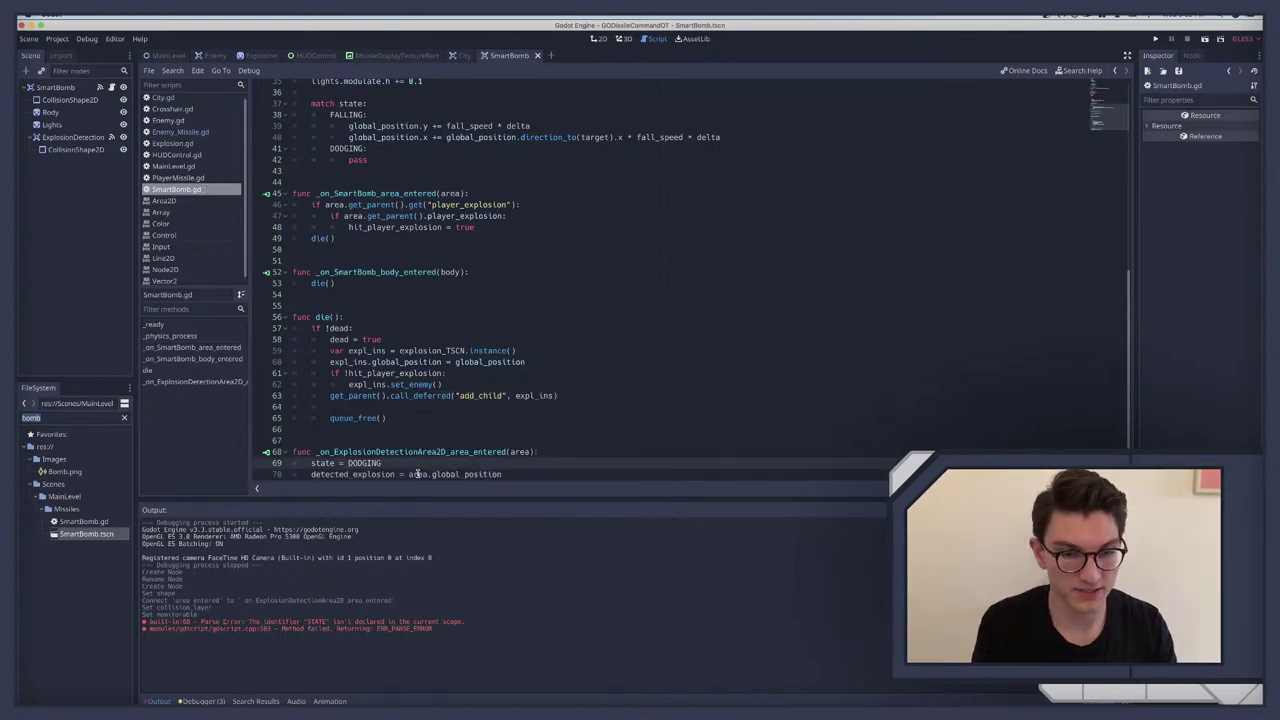
{"action": "scroll", "coordinate": [400, 416], "scroll_direction": "down", "scroll_amount": 1}
{"action": "double_click", "coordinate": [325, 457]}
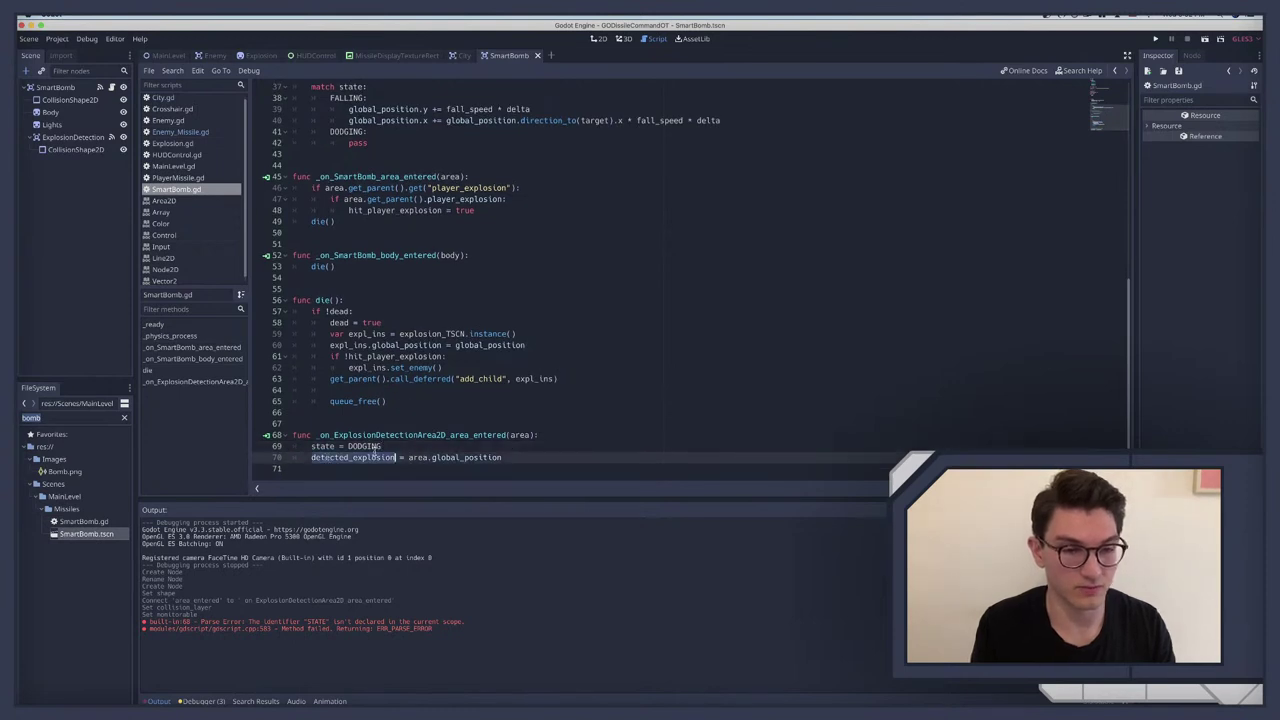
{"action": "left_click", "coordinate": [413, 455]}
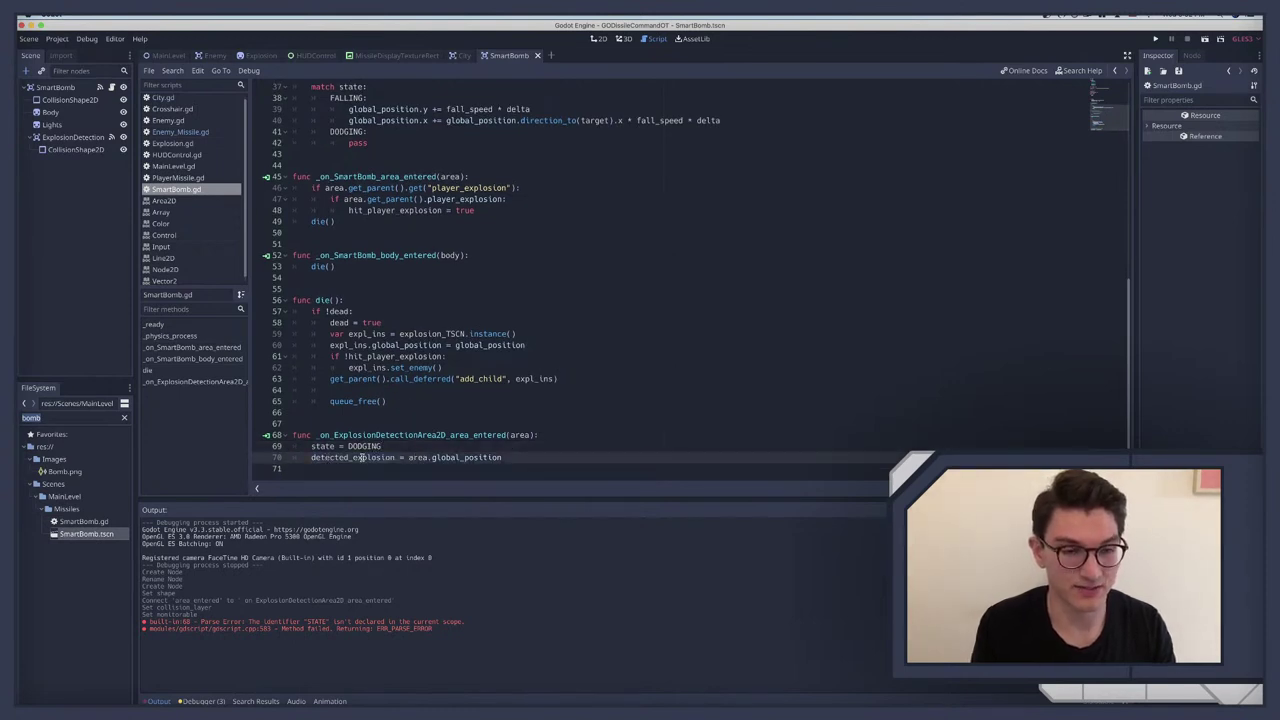
{"action": "double_click", "coordinate": [390, 457]}
{"action": "left_click", "coordinate": [440, 457]}
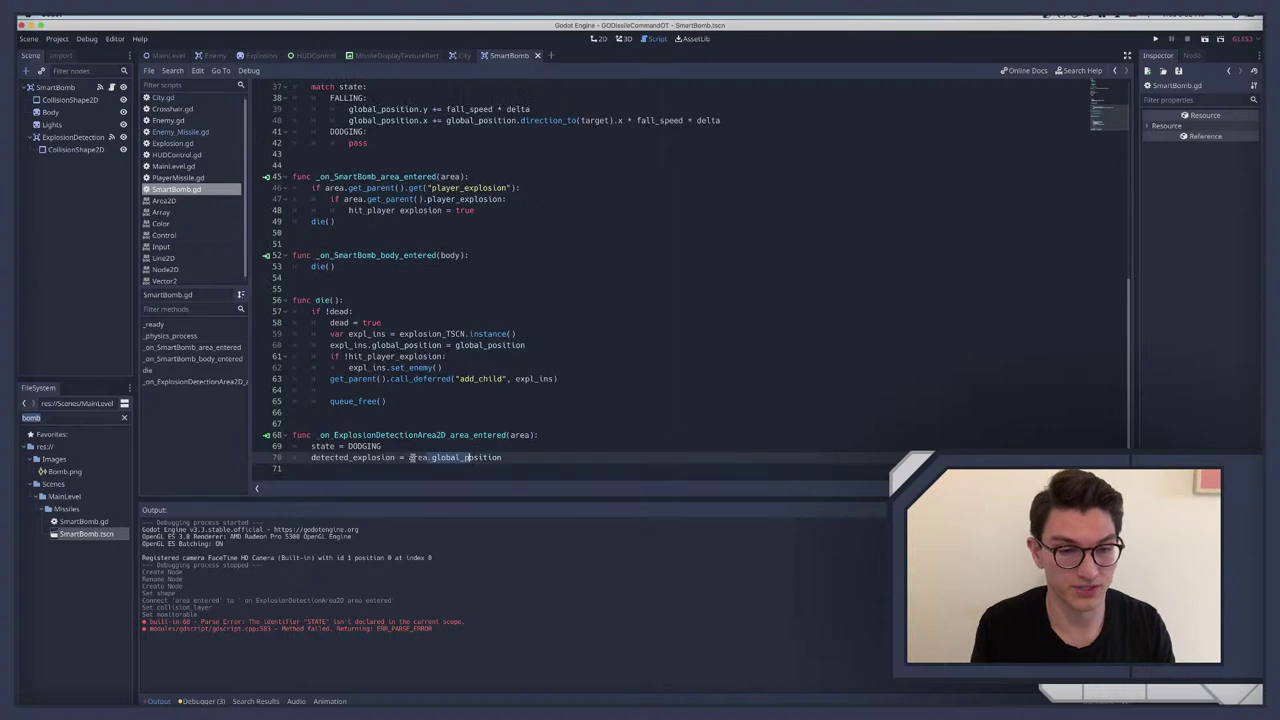
{"action": "left_click", "coordinate": [356, 457]}
{"action": "scroll", "coordinate": [383, 432], "scroll_direction": "up", "scroll_amount": 1}
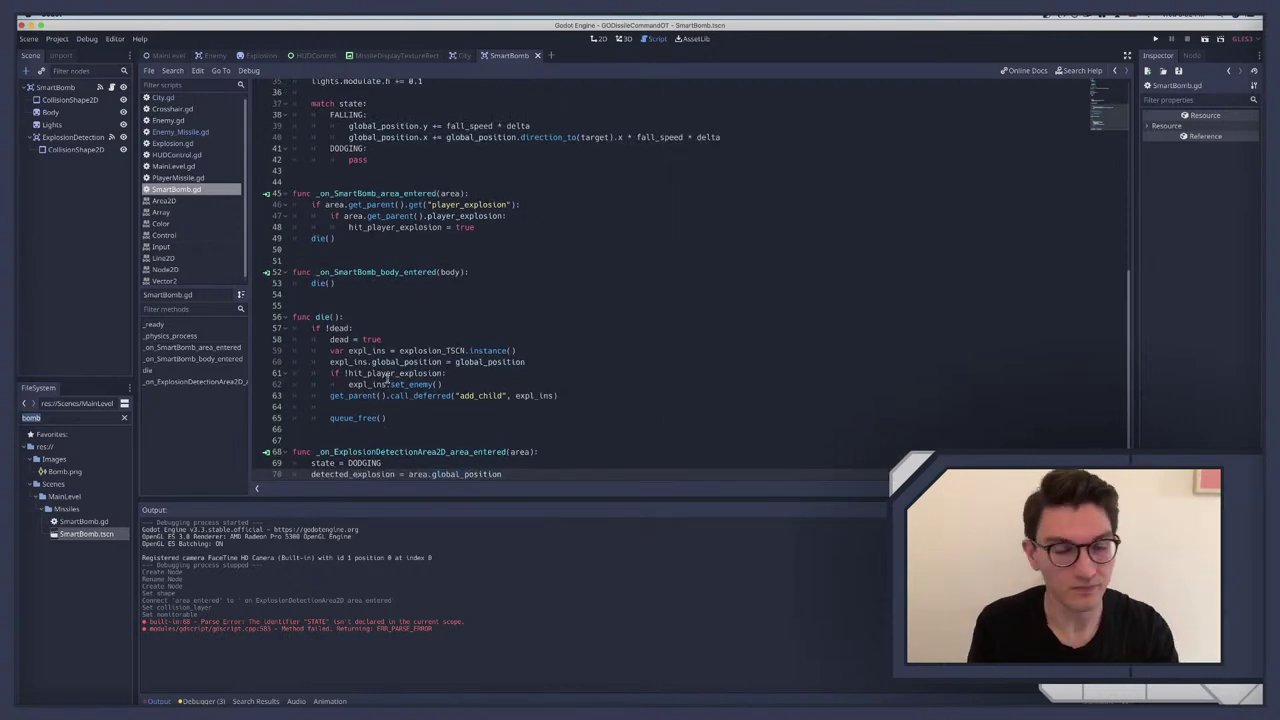
{"action": "scroll", "coordinate": [379, 317], "scroll_direction": "up", "scroll_amount": 3}
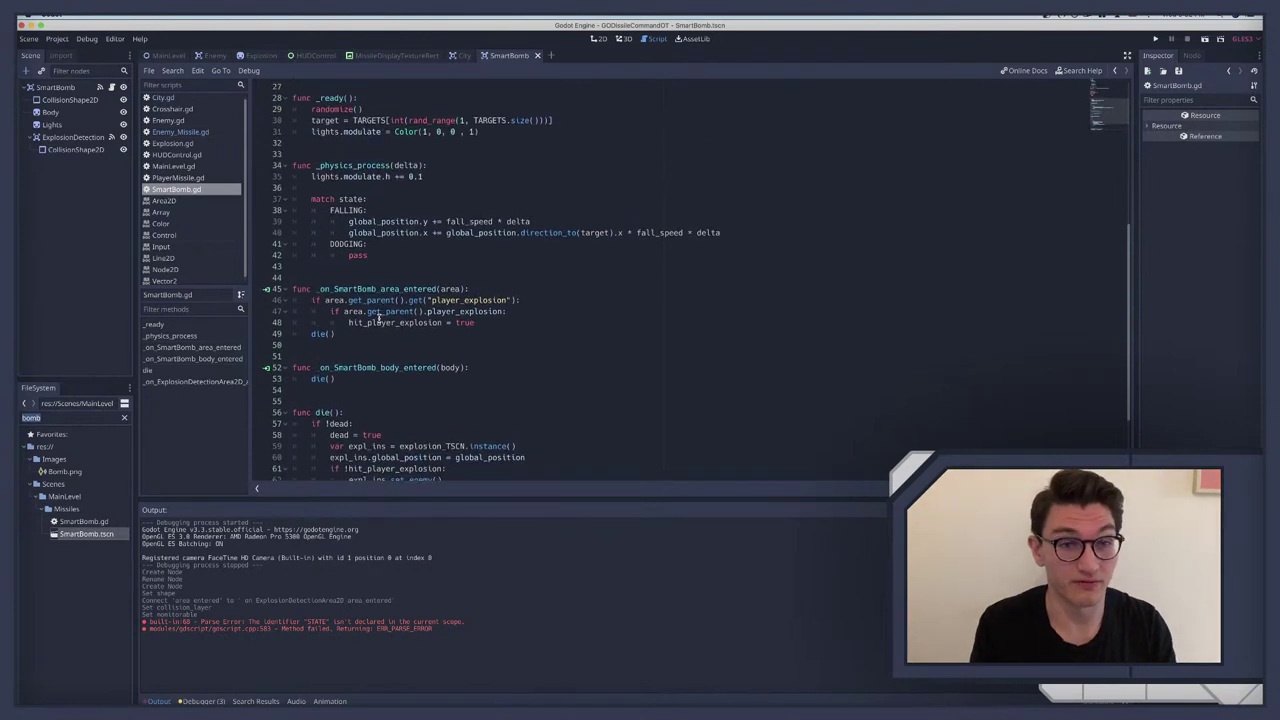
{"action": "scroll", "coordinate": [378, 318], "scroll_direction": "down", "scroll_amount": 2}
{"action": "scroll", "coordinate": [376, 316], "scroll_direction": "up", "scroll_amount": 3}
{"action": "scroll", "coordinate": [360, 290], "scroll_direction": "down", "scroll_amount": 2}
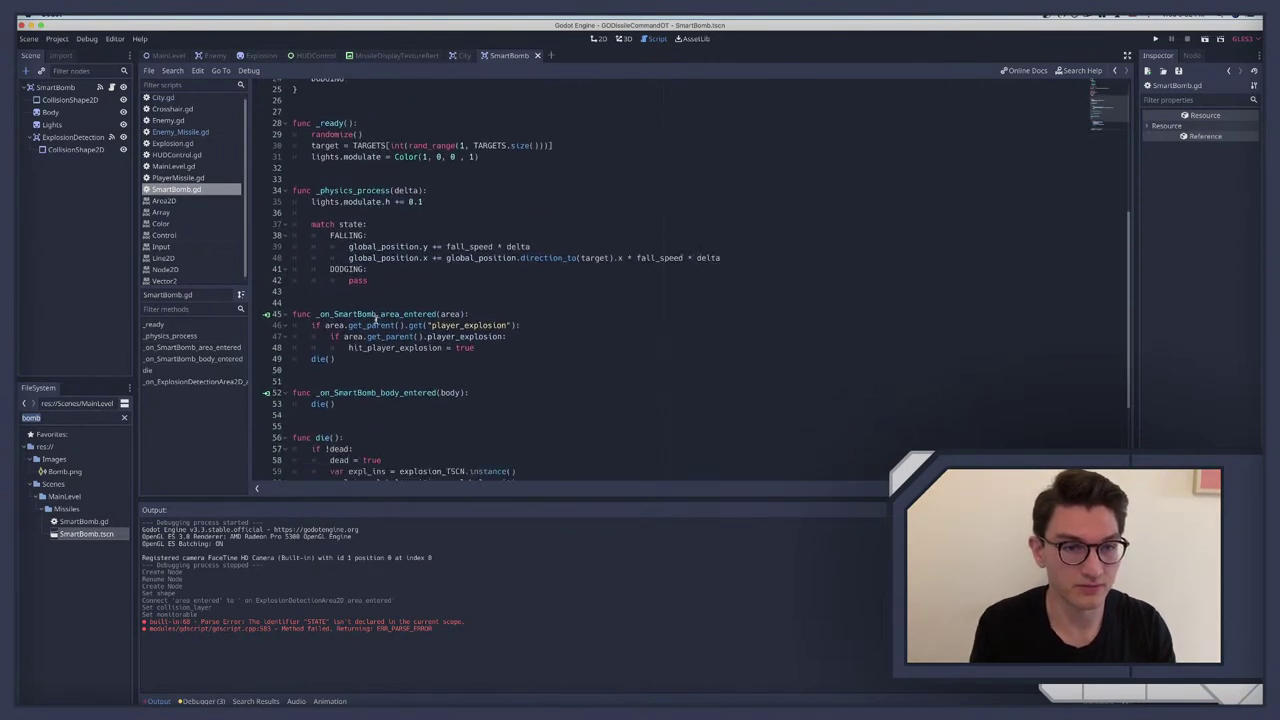
Step: Replace DODGING's pass with global_position += global_position.direction_to(detected_explosion) * fall_speed * delta, and save
{"action": "double_click", "coordinate": [356, 281]}
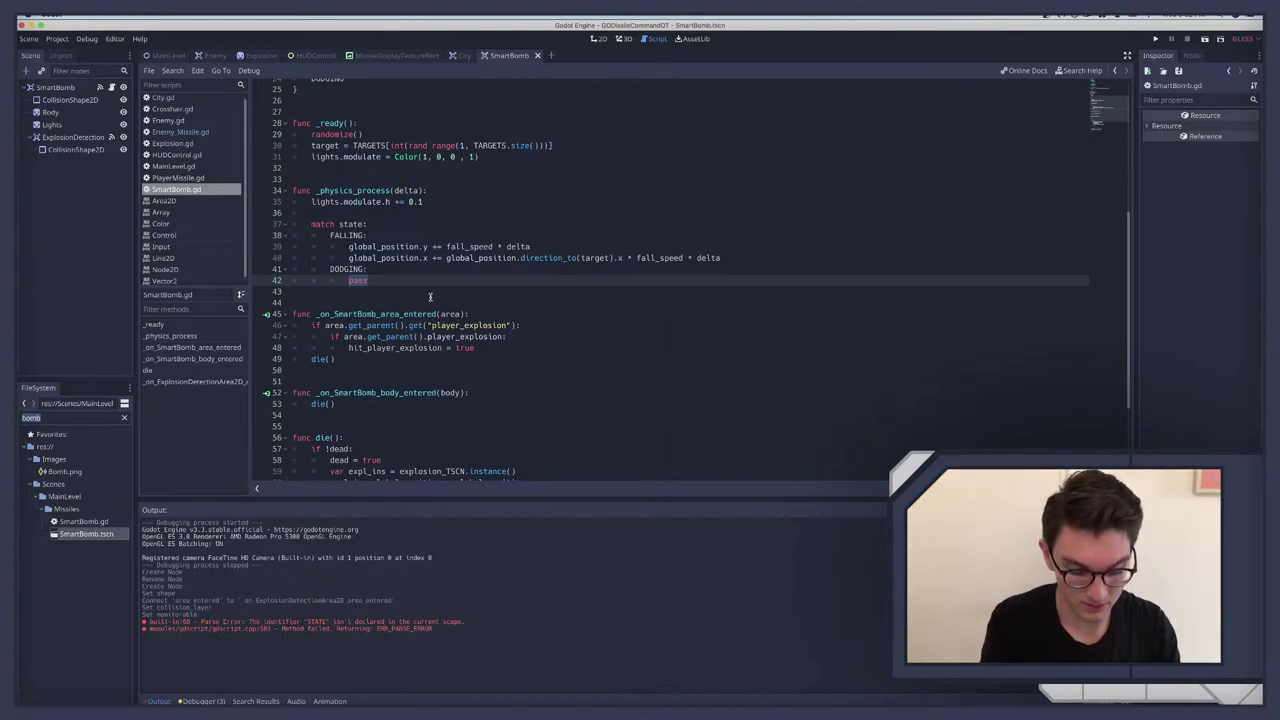
{"action": "type", "text": "global_position"}
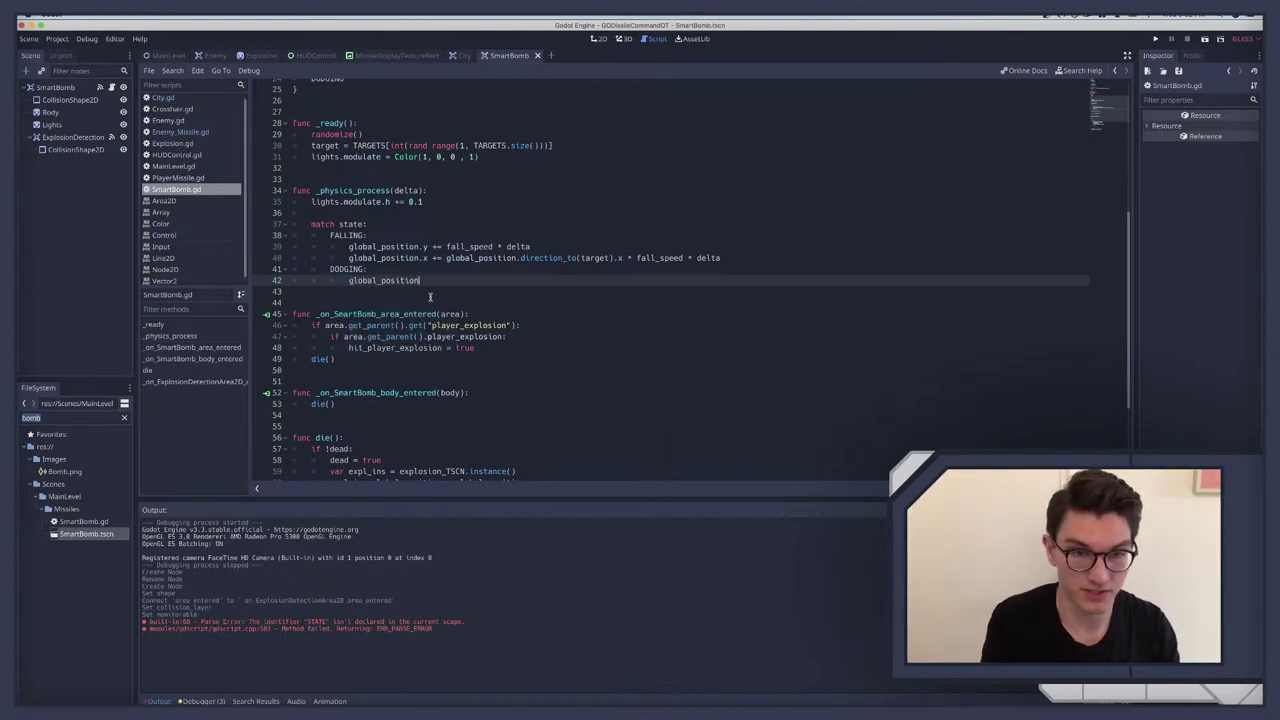
{"action": "type", "text": " += "}
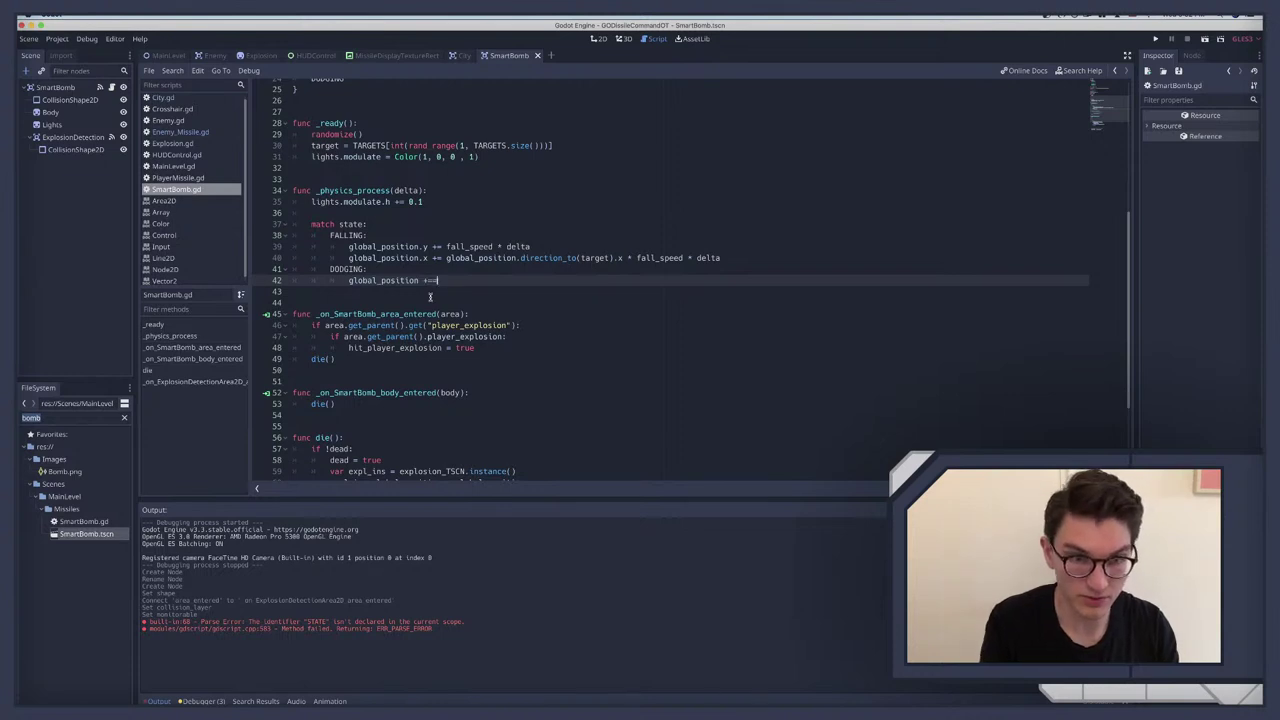
{"action": "type", "text": "global_position"}
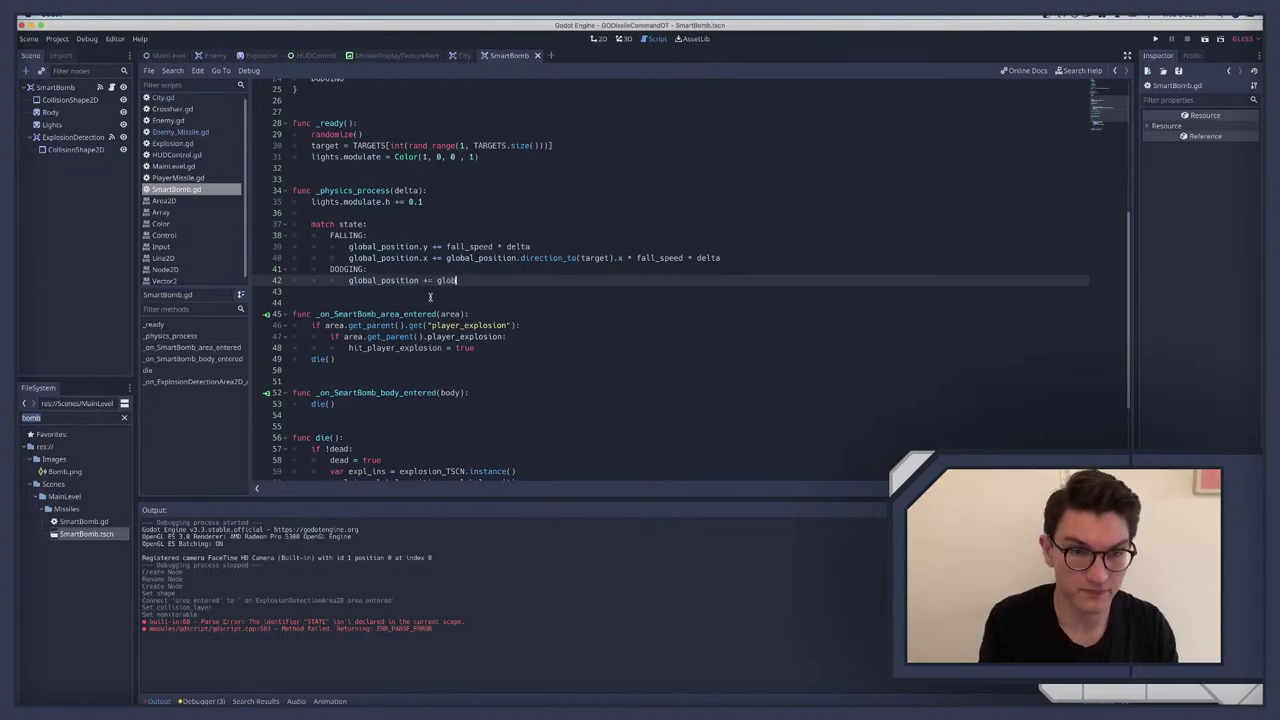
{"action": "type", "text": ".direction_to("}
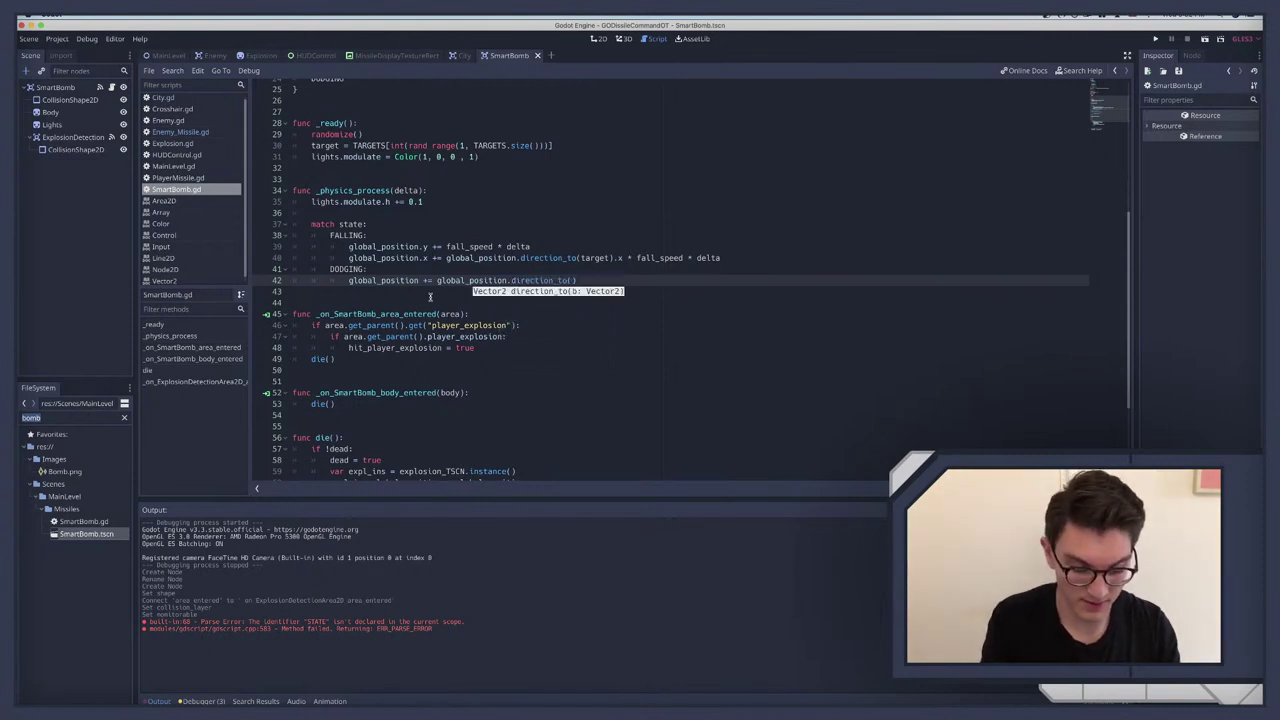
{"action": "type", "text": "detected_explosion)"}
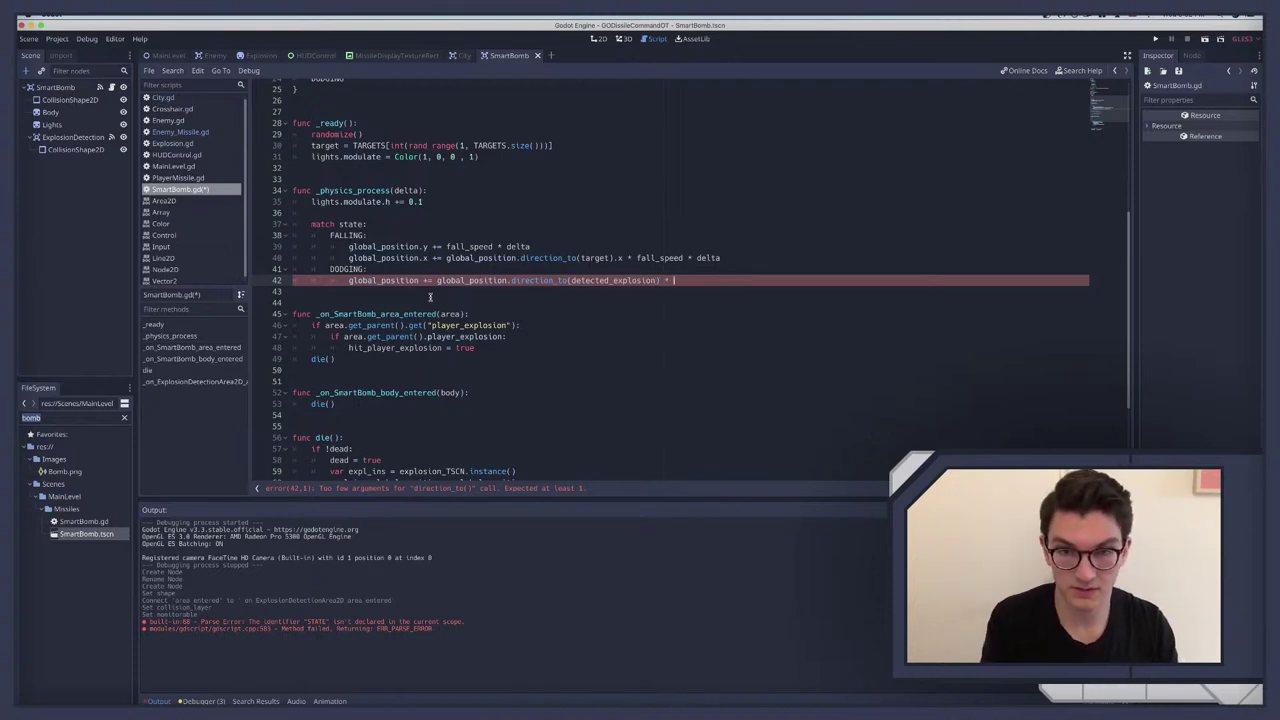
{"action": "type", "text": " * fall"}
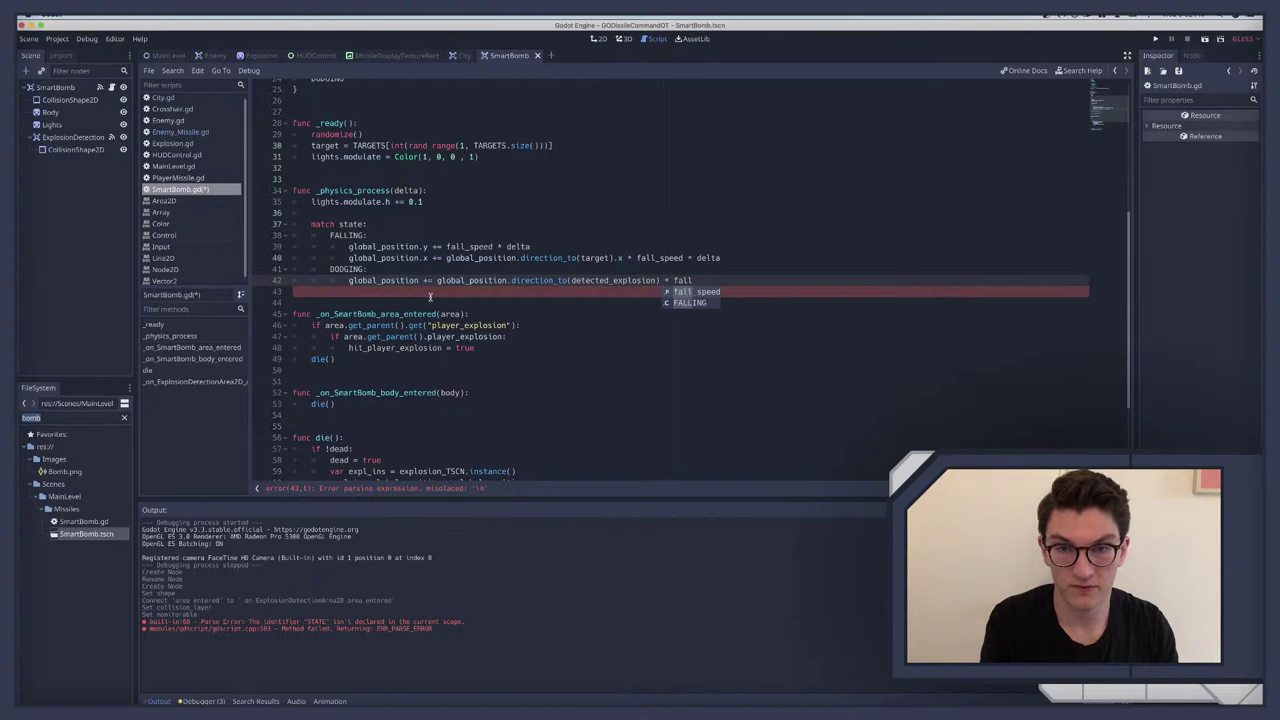
{"action": "type", "text": "_speed * "}
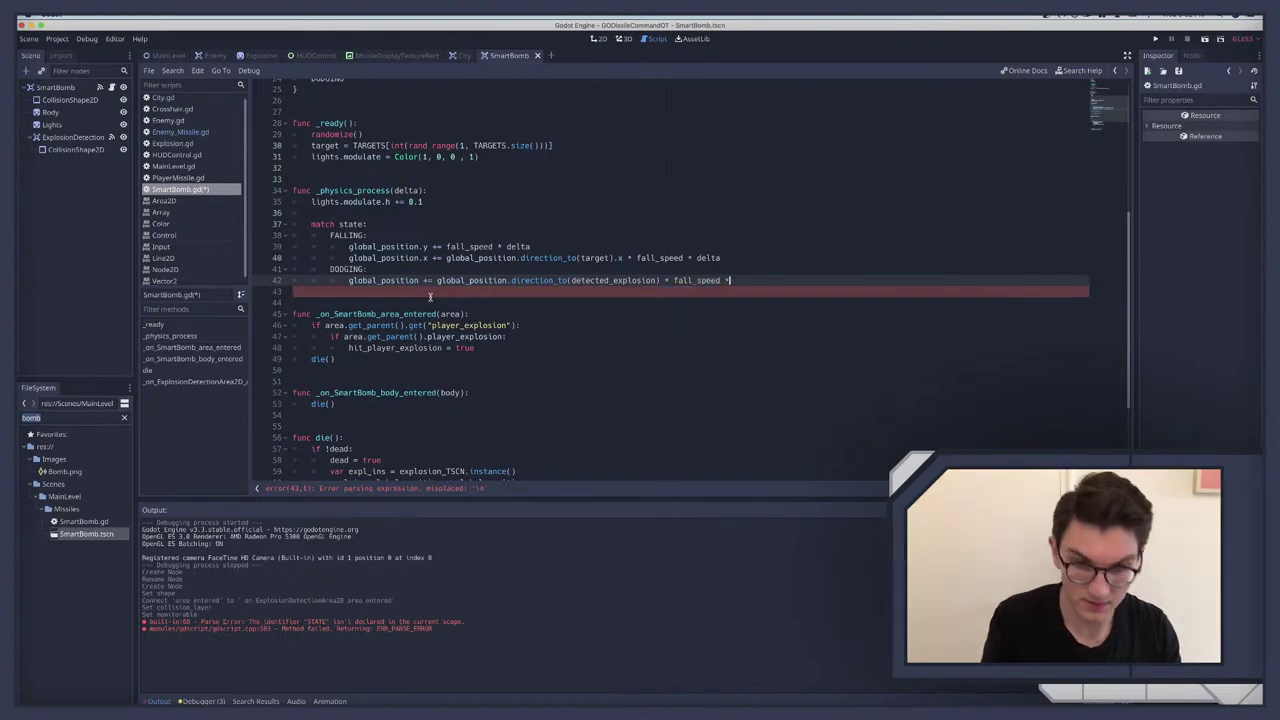
{"action": "type", "text": "delta"}
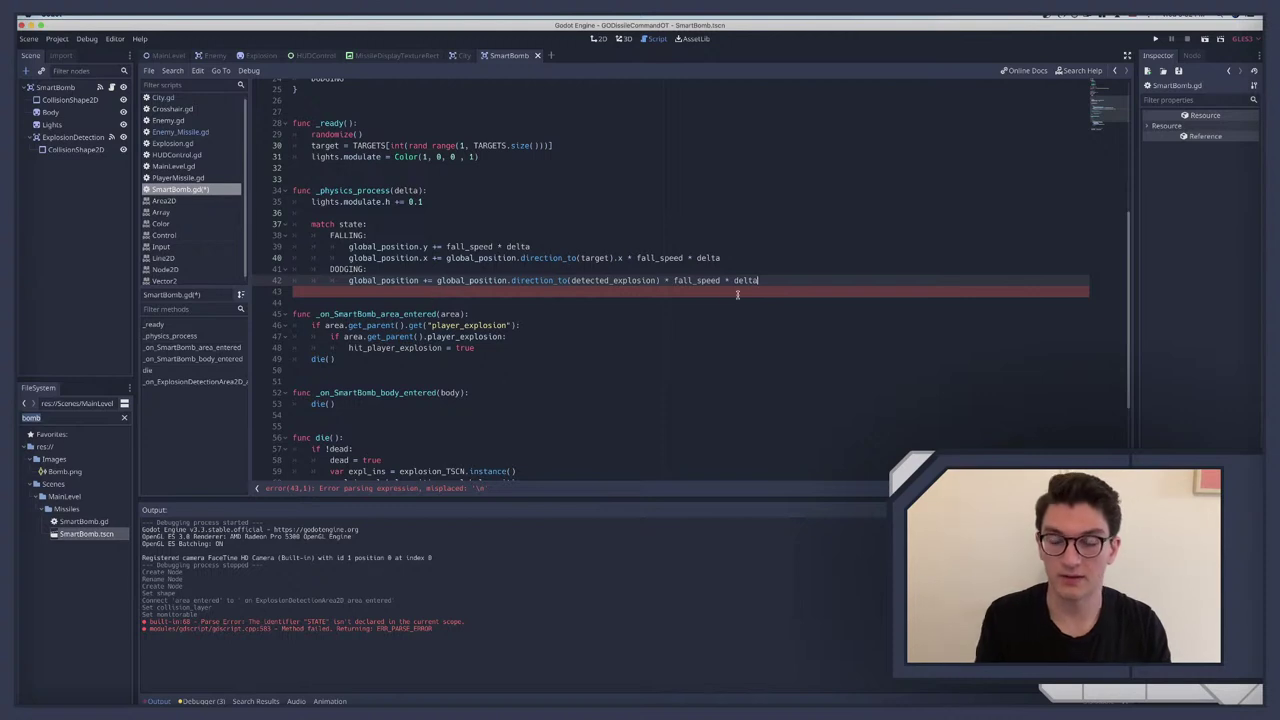
{"action": "key", "text": "super+s"}
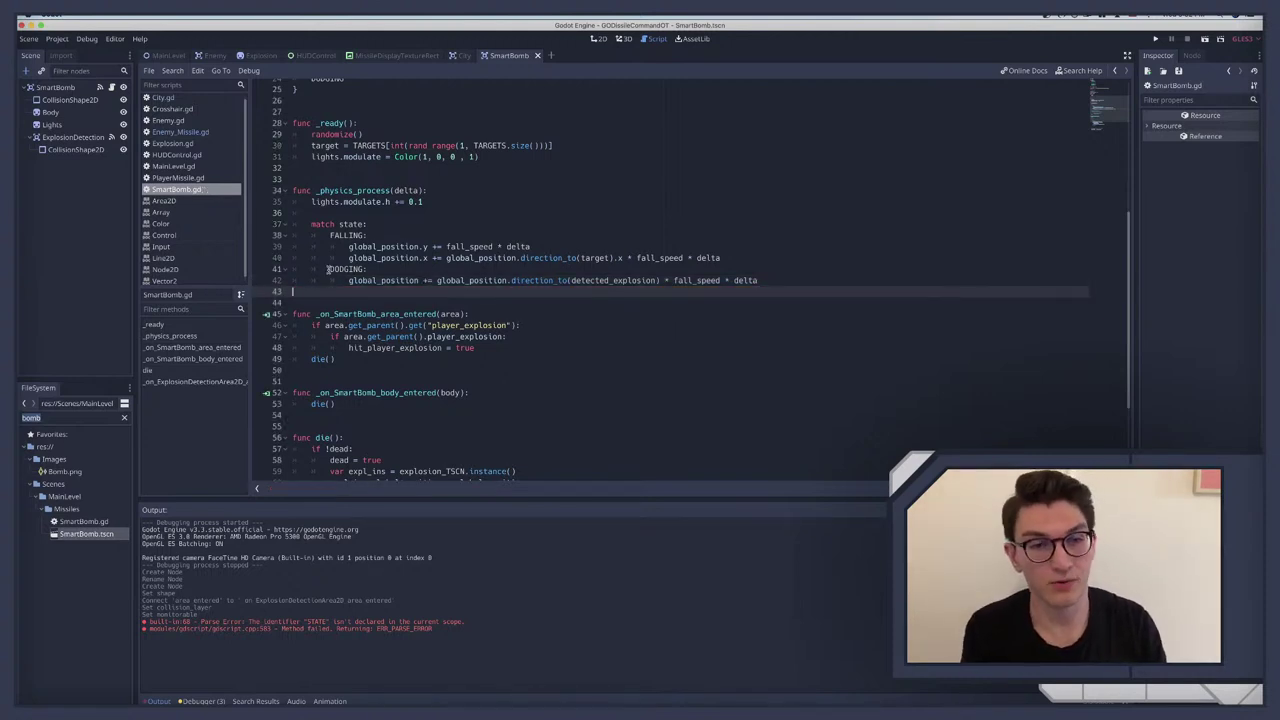
{"action": "left_click_drag", "start_coordinate": [349, 280], "coordinate": [760, 281]}
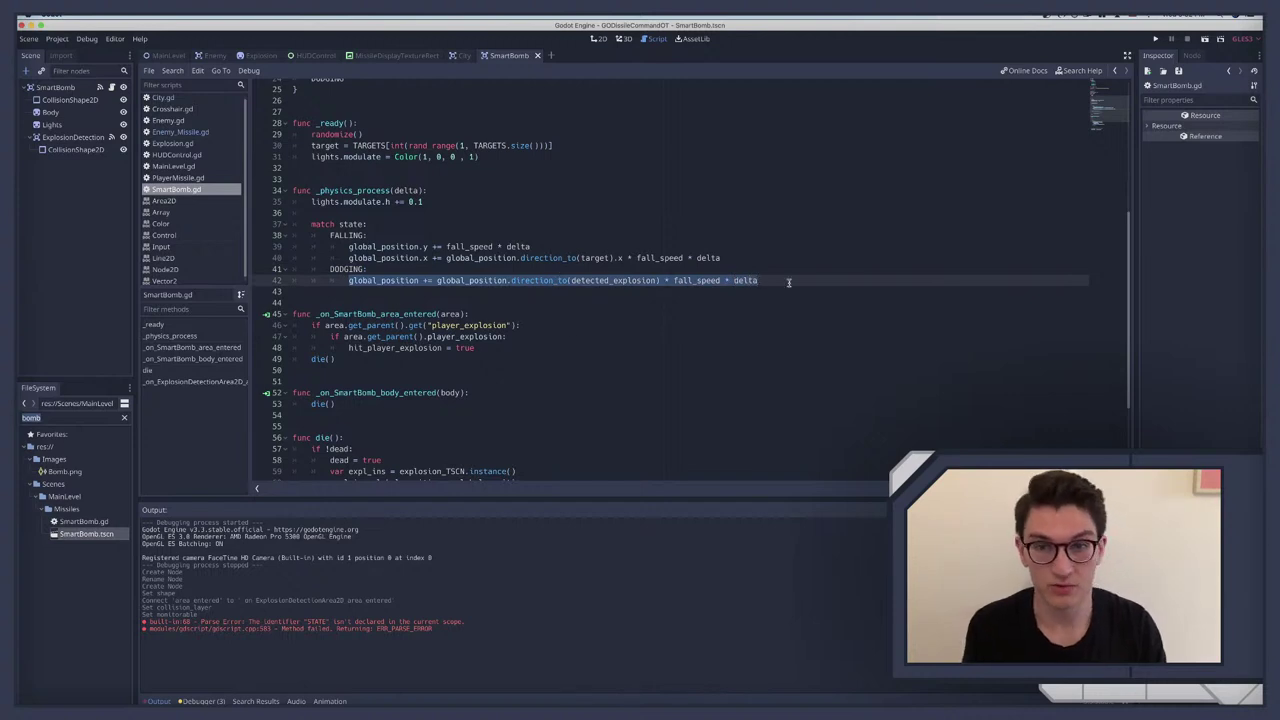
{"action": "left_click", "coordinate": [788, 282]}
{"action": "key", "text": "Return"}
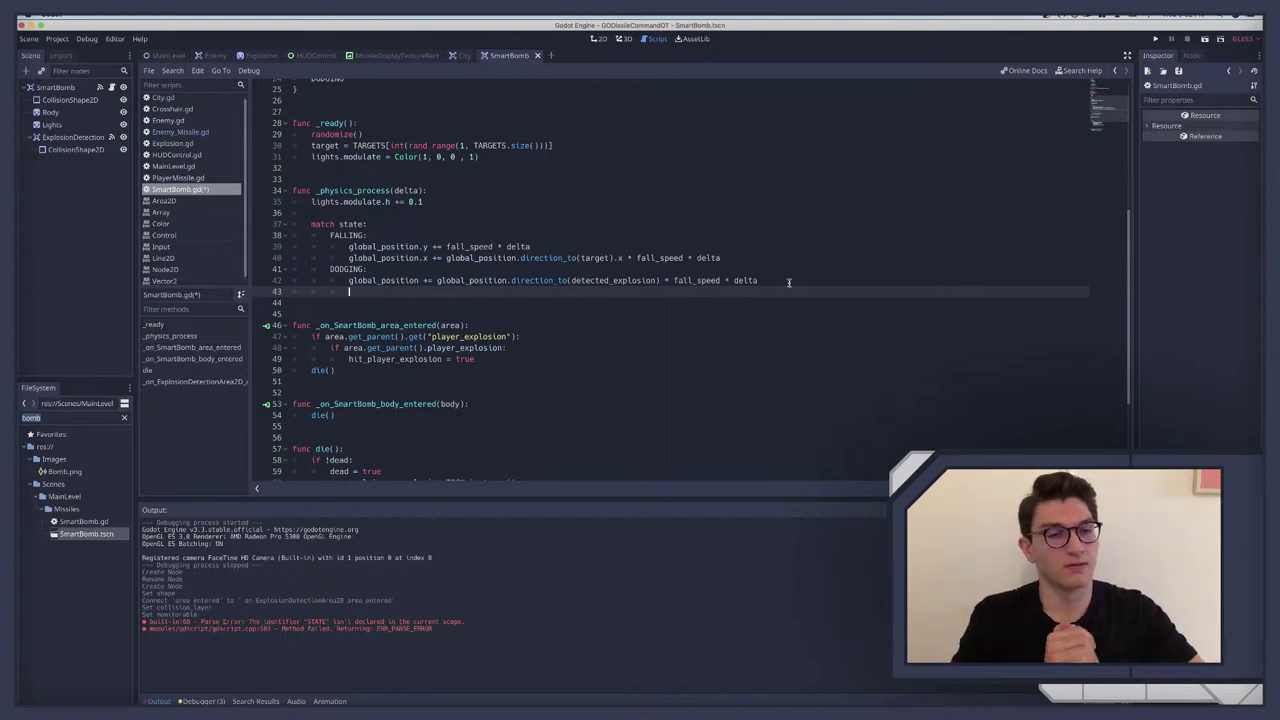
{"action": "left_click", "coordinate": [62, 149]}
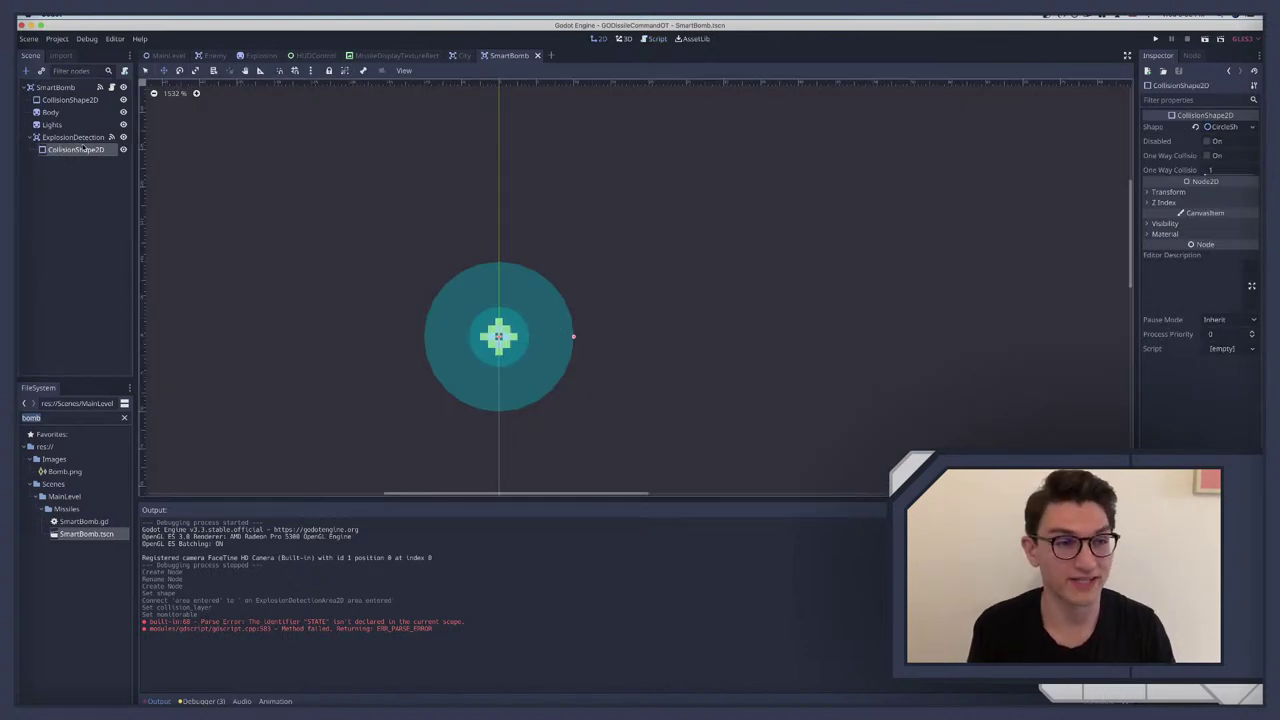
{"action": "left_click", "coordinate": [1226, 128]}
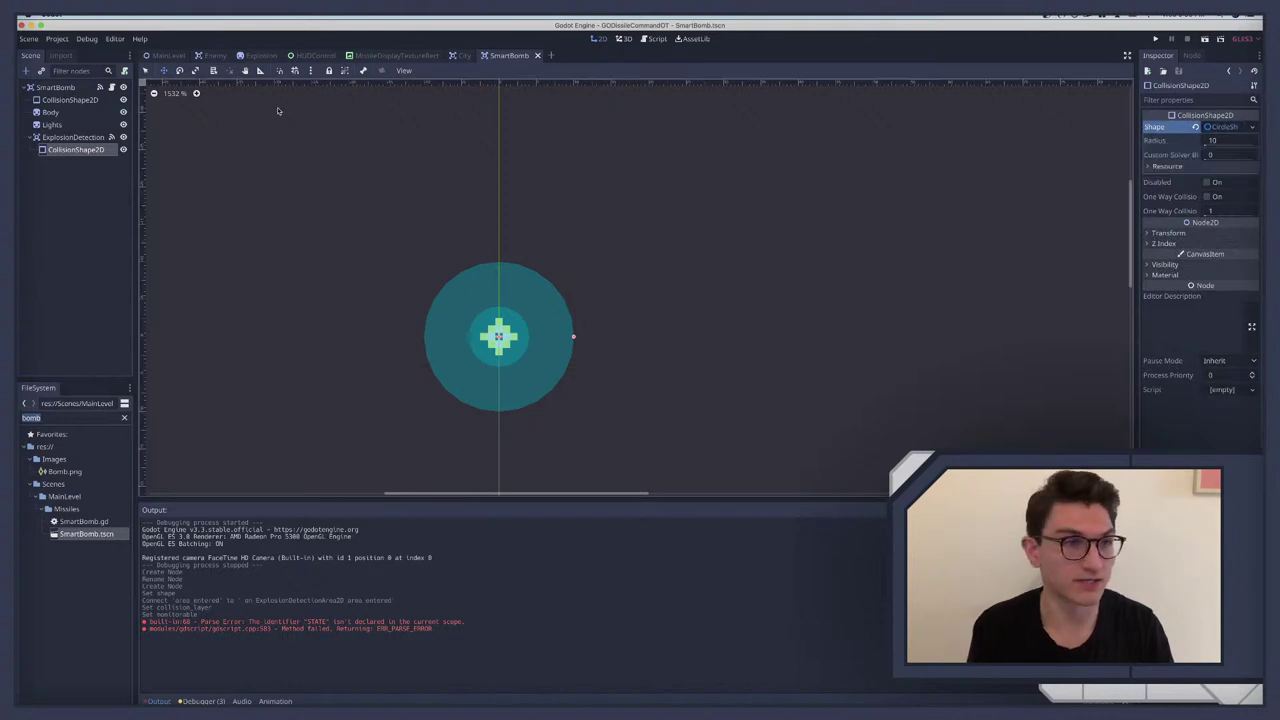
{"action": "left_click", "coordinate": [99, 87]}
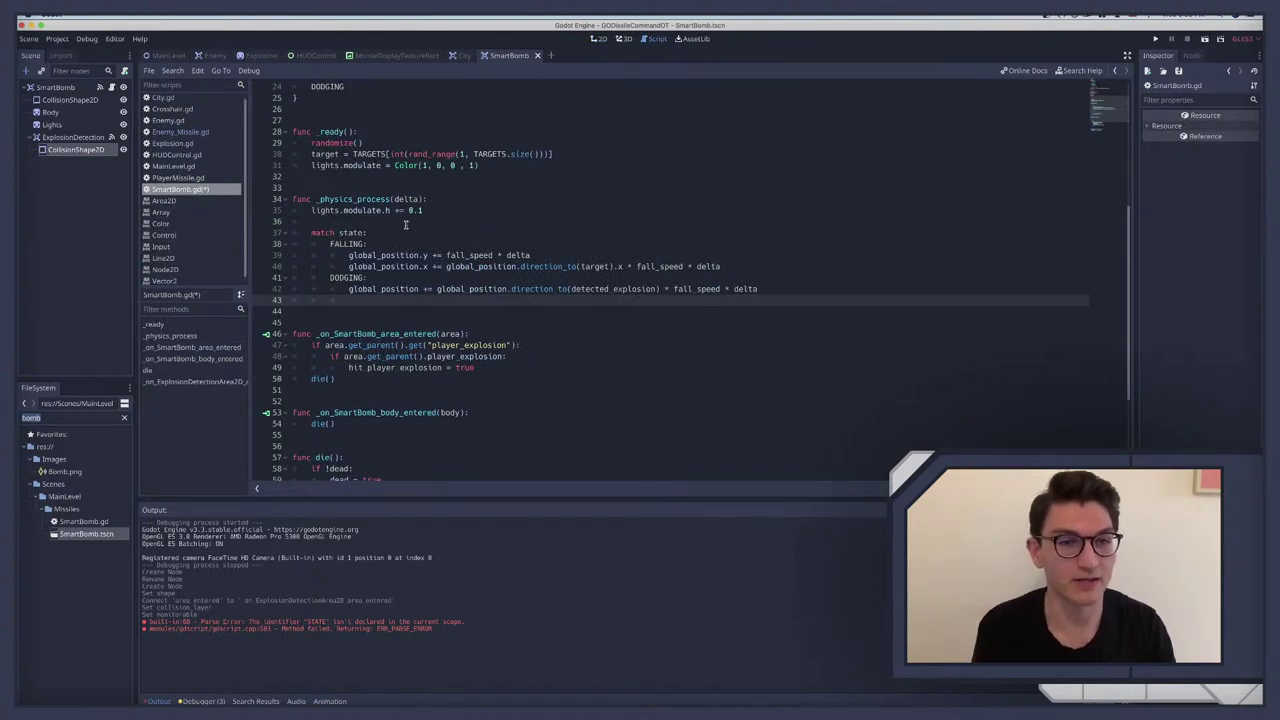
Step: Add onready var detection_radius = $CollisionShape2D.shape.radius below the $Lights variable, then check the circle's radius
{"action": "scroll", "coordinate": [352, 233], "scroll_direction": "up", "scroll_amount": 7}
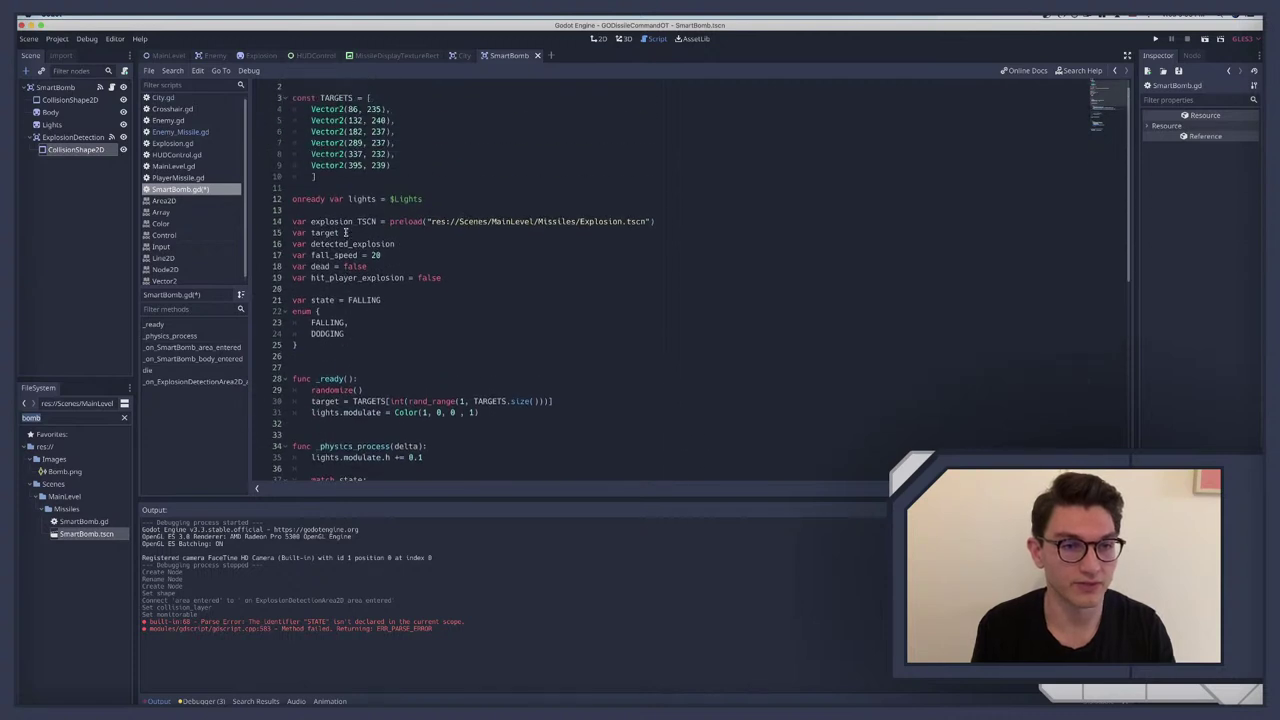
{"action": "left_click", "coordinate": [465, 198]}
{"action": "key", "text": "Return"}
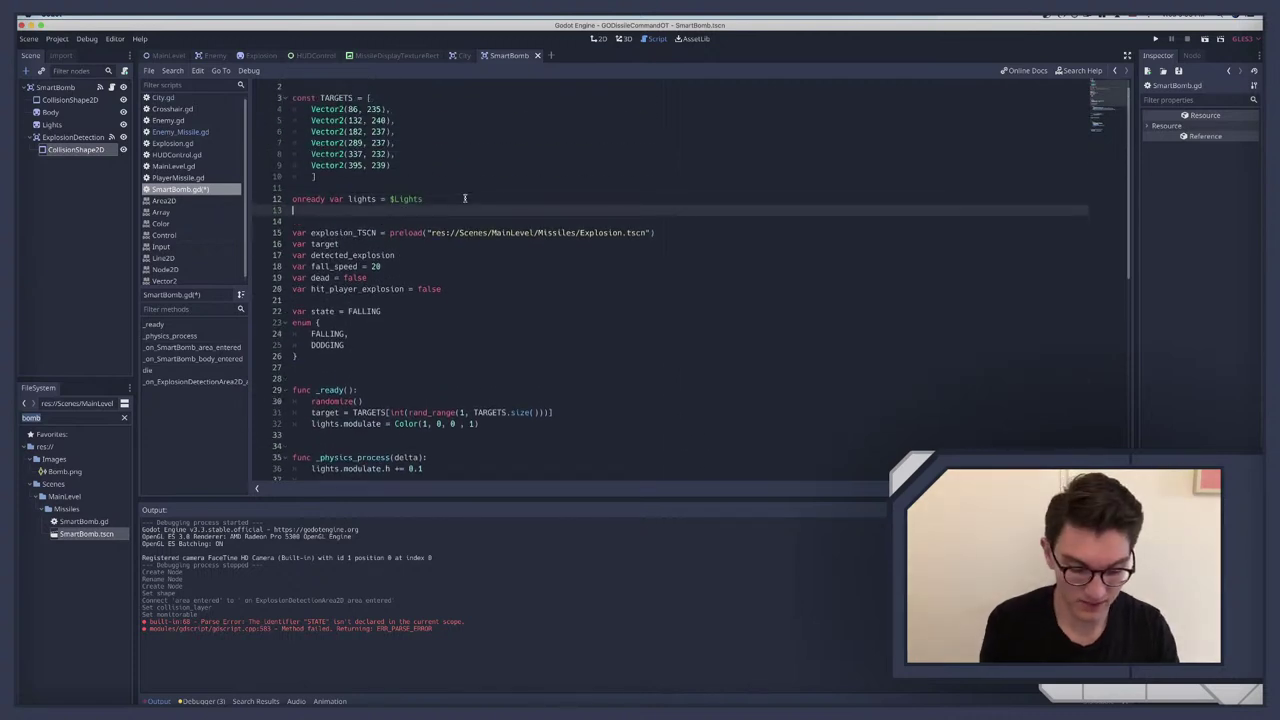
{"action": "type", "text": "onready var "}
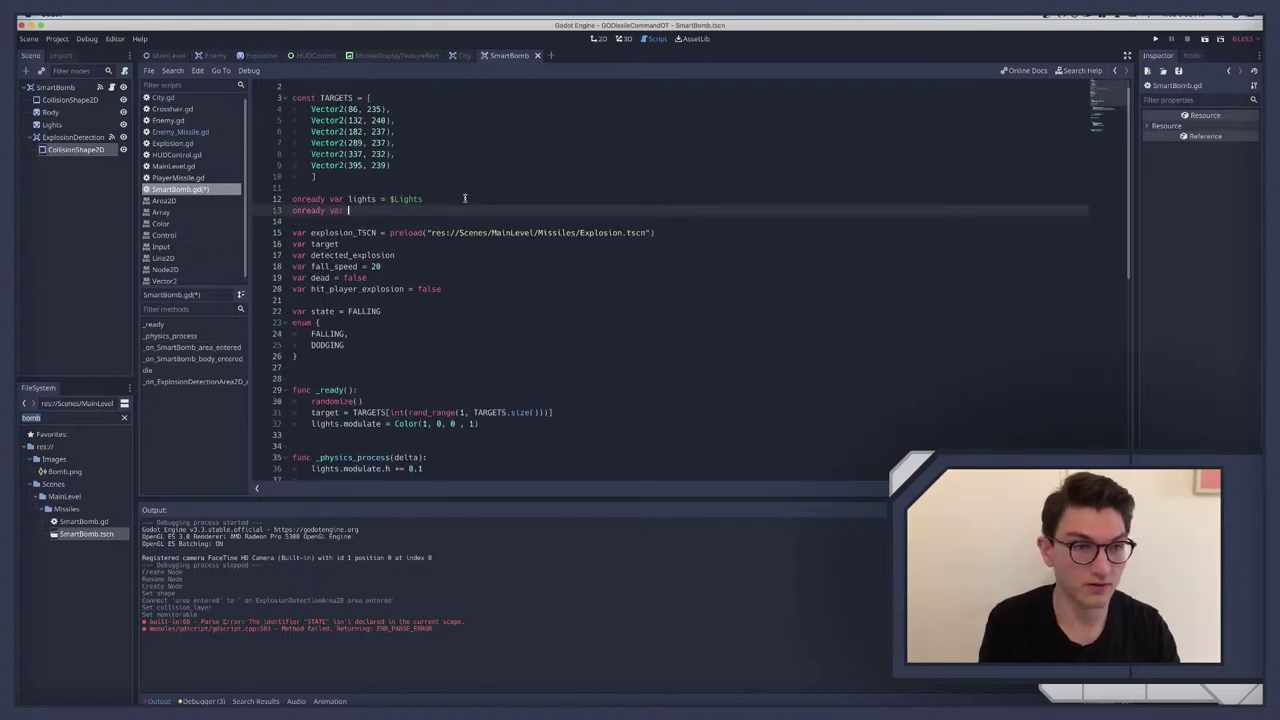
{"action": "type", "text": "detection"}
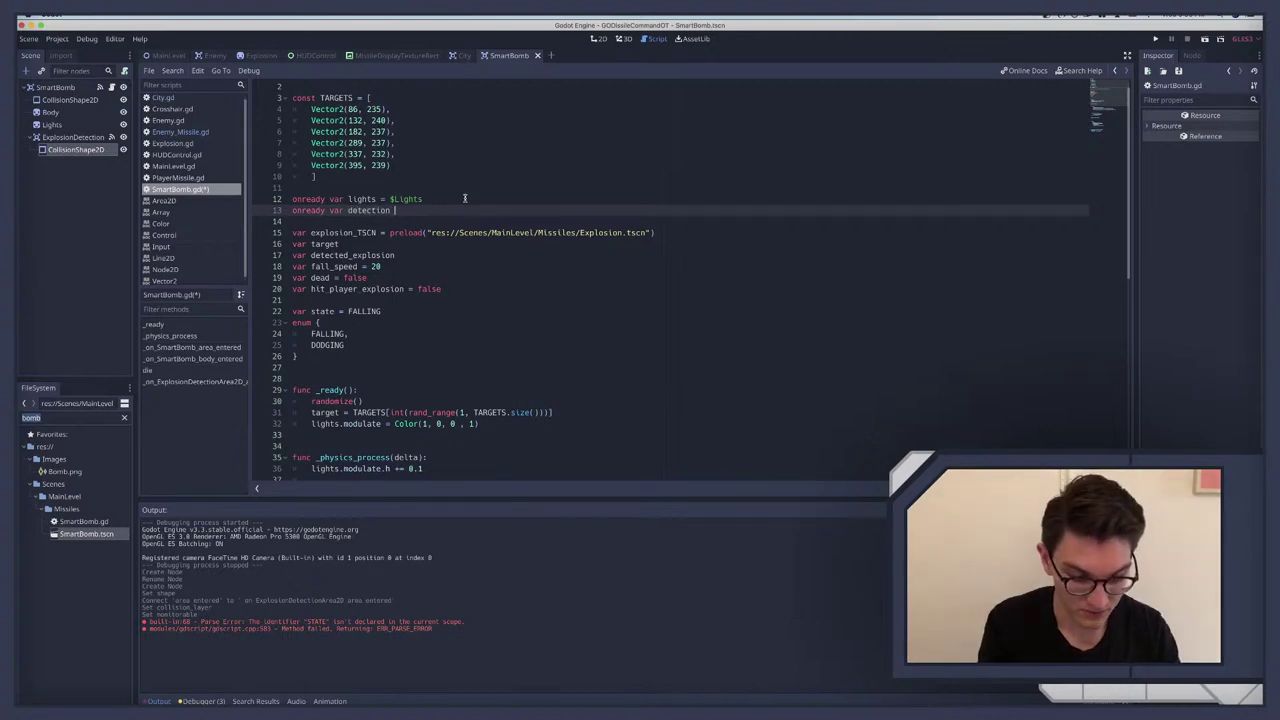
{"action": "type", "text": " _radi"}
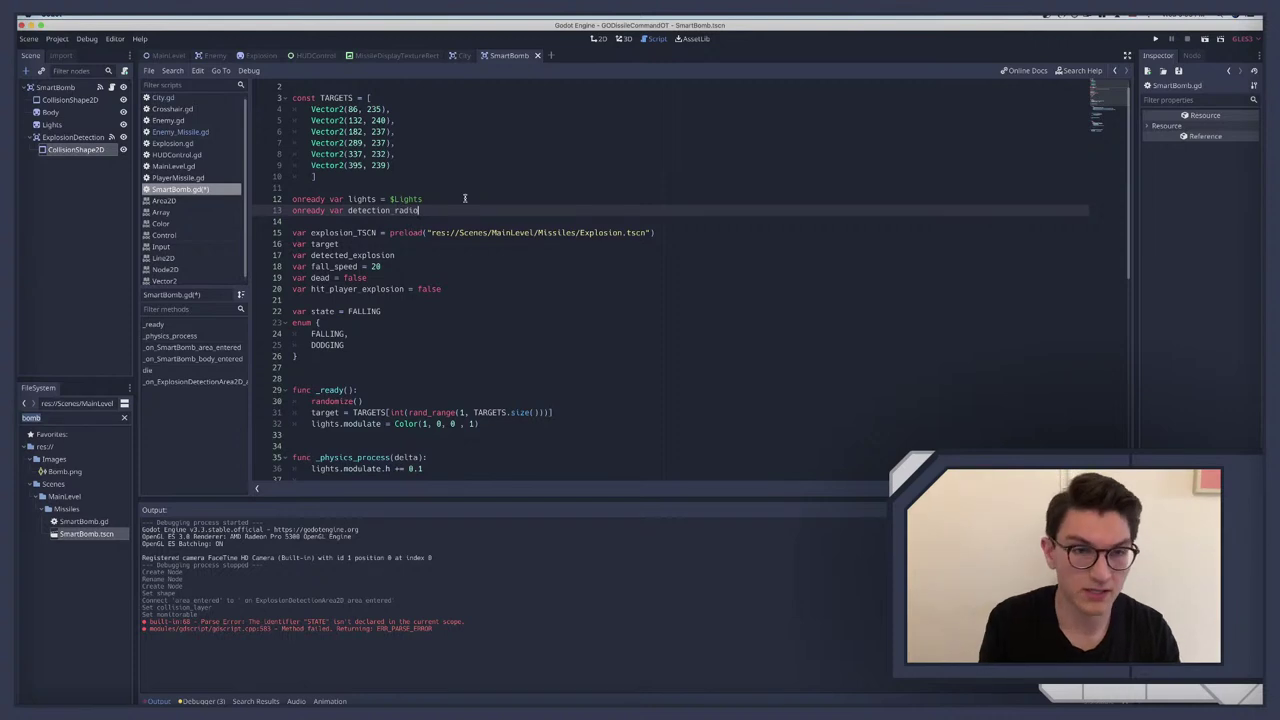
{"action": "type", "text": "us"}
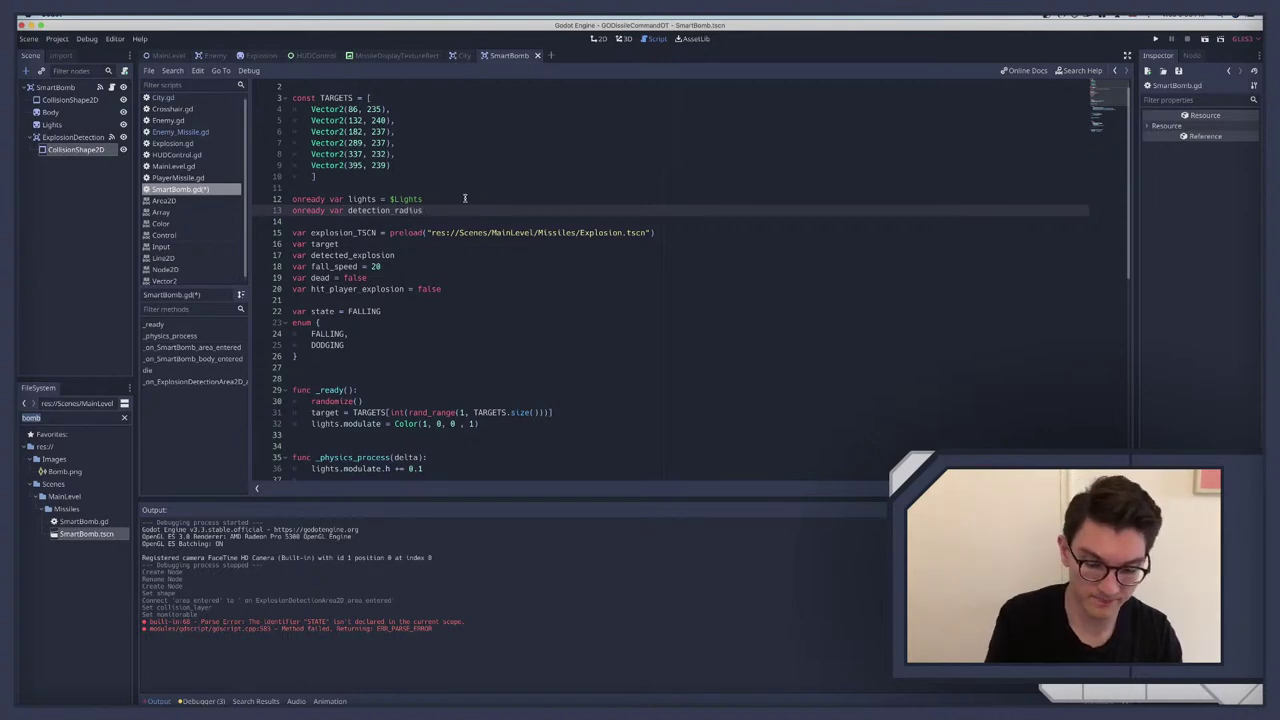
{"action": "type", "text": " = $Coll"}
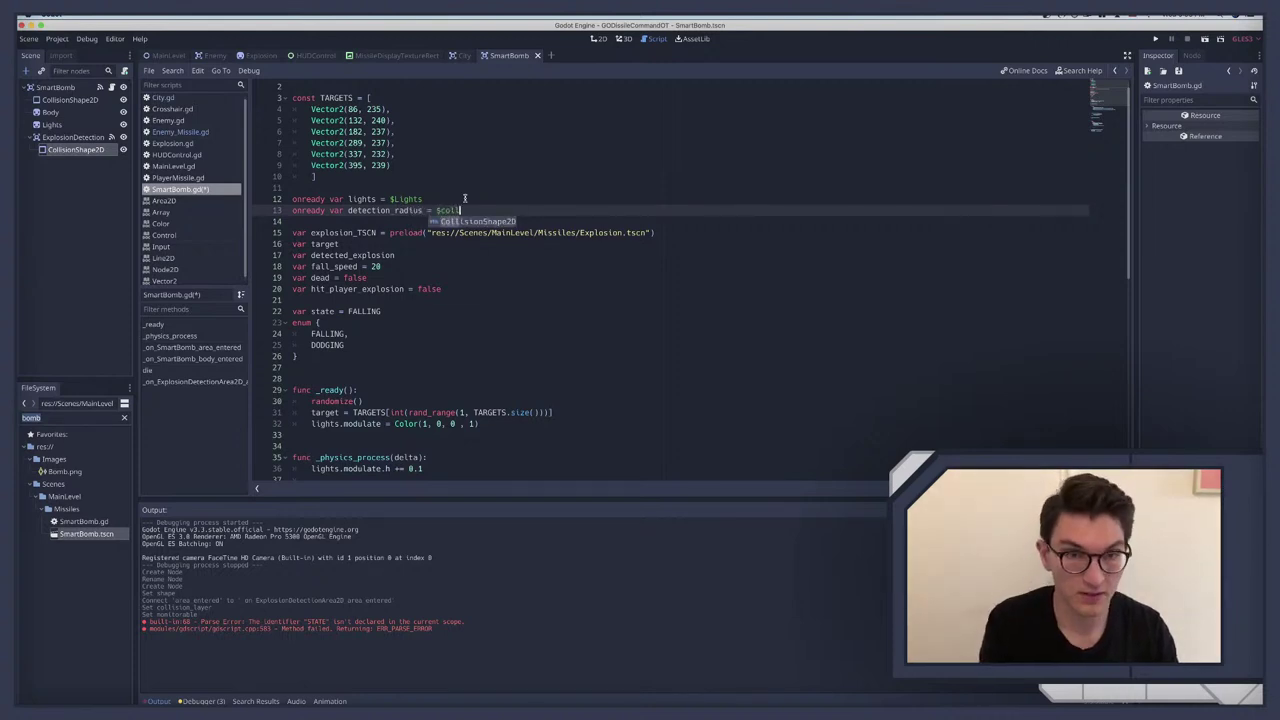
{"action": "key", "text": "Return"}
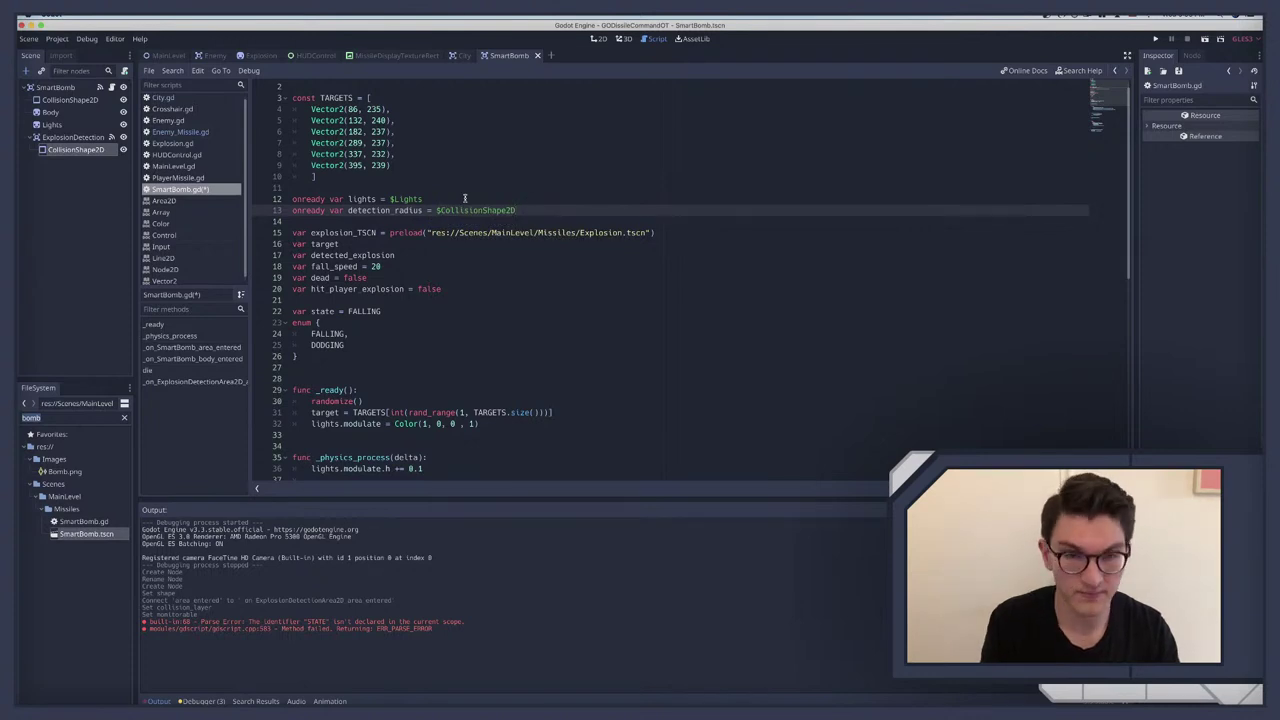
{"action": "type", "text": ".shape."}
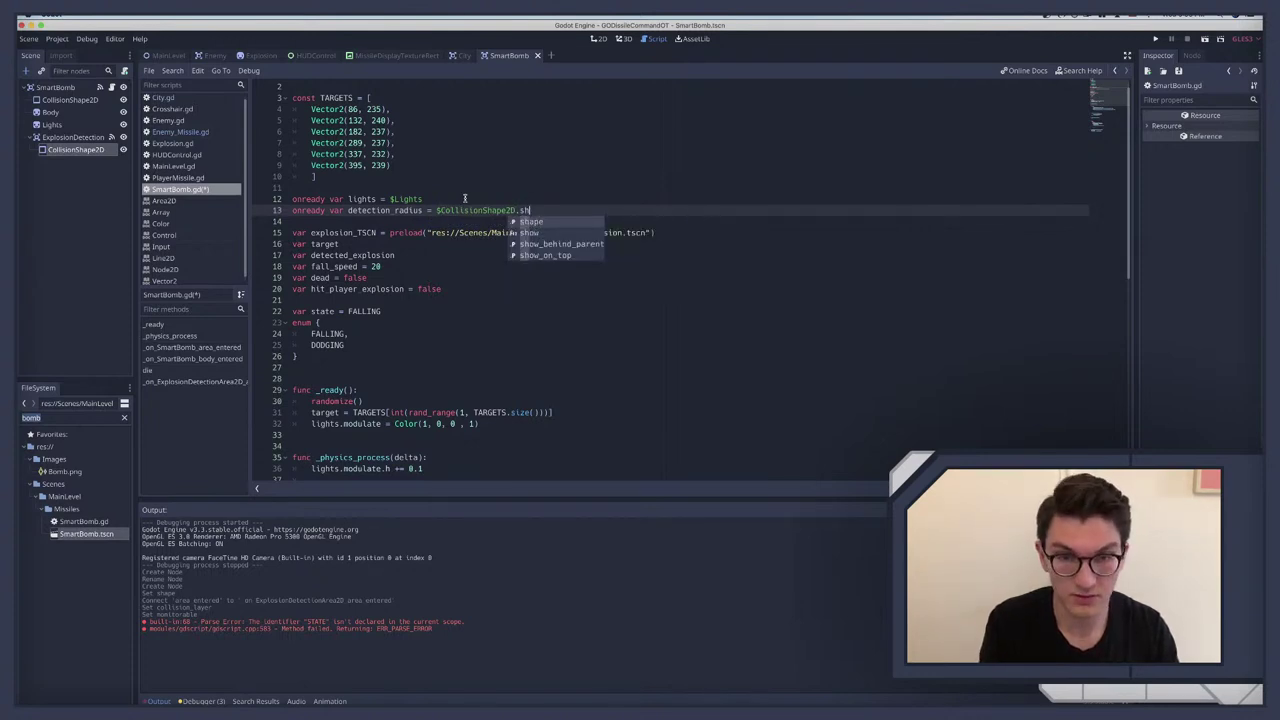
{"action": "type", "text": "rad"}
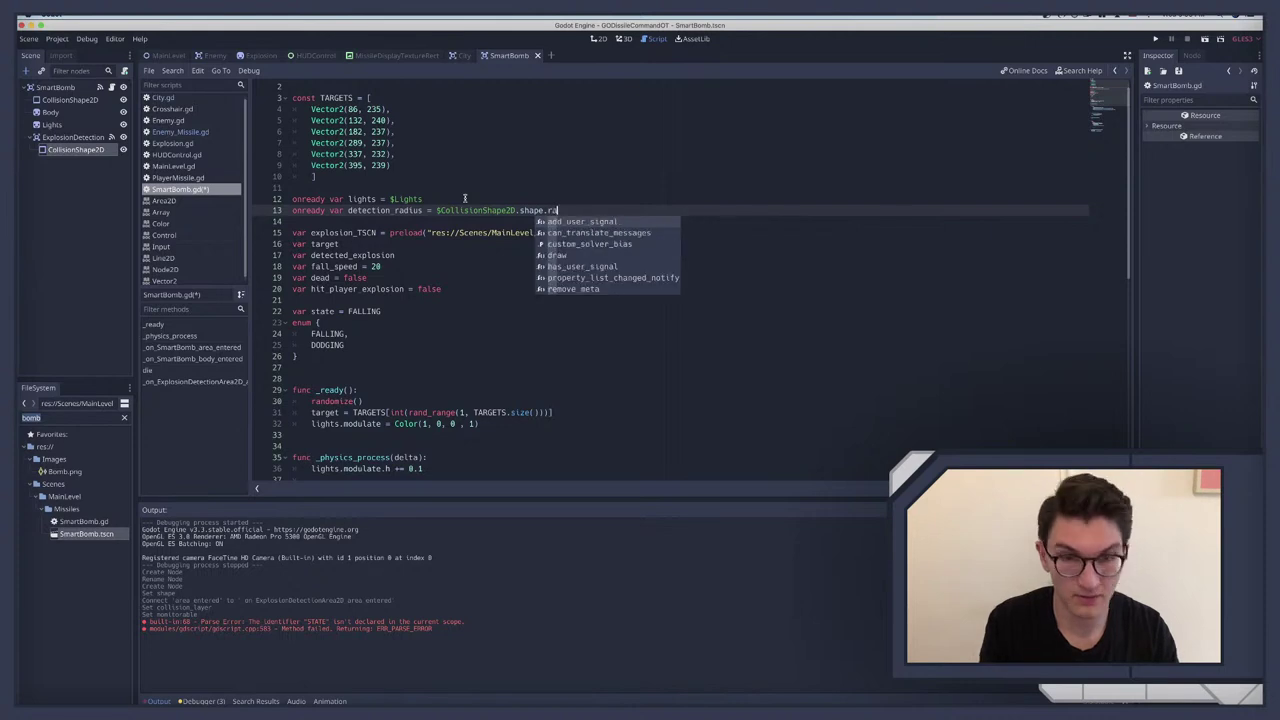
{"action": "type", "text": "ius"}
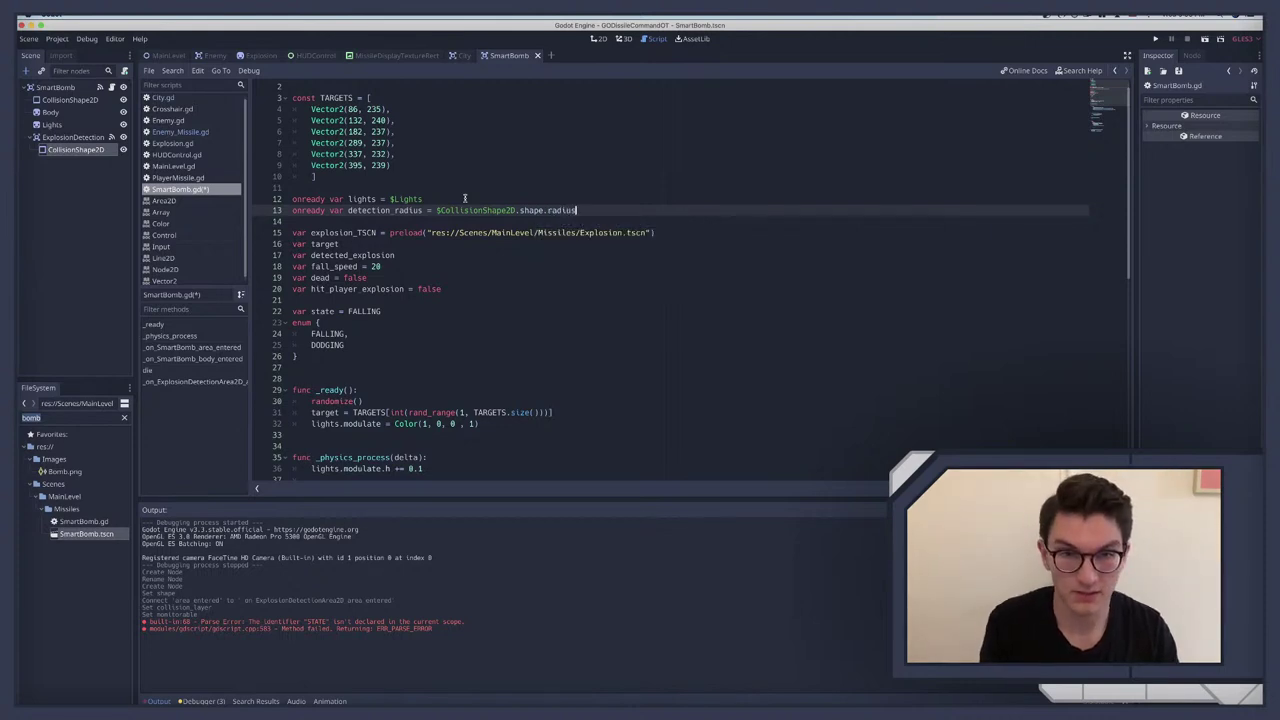
{"action": "left_click", "coordinate": [75, 150]}
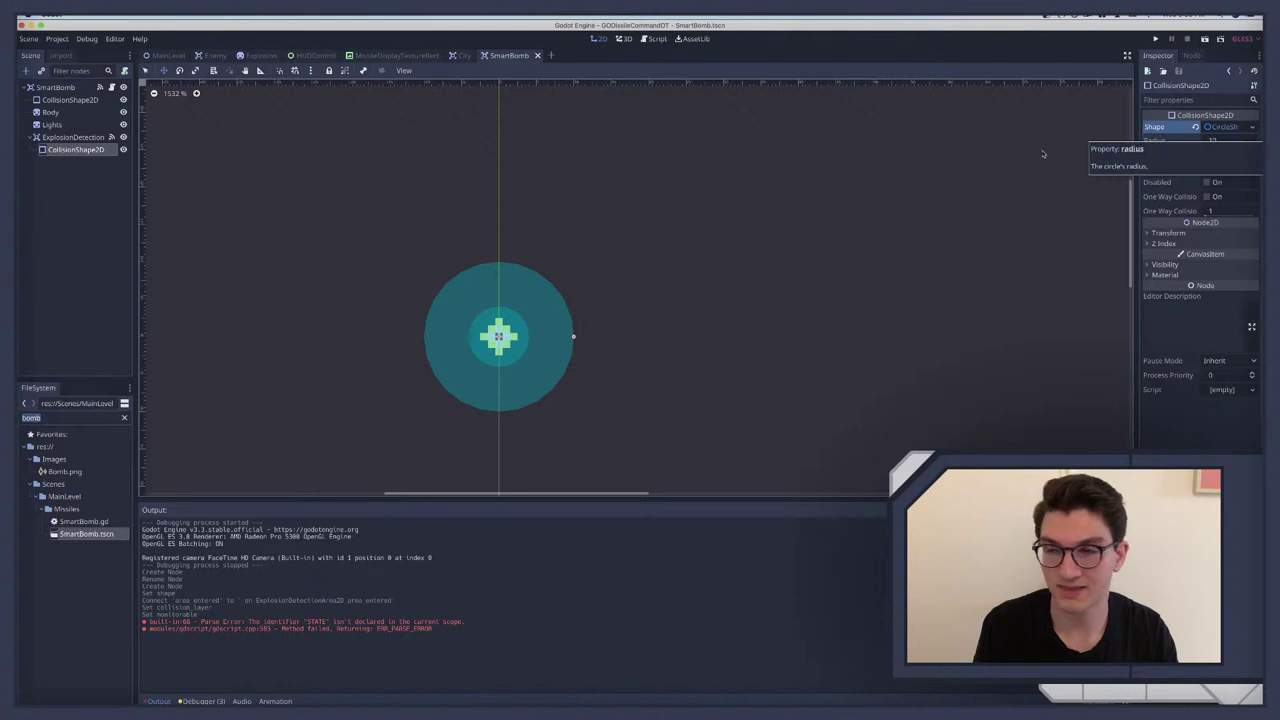
Step: Save the SmartBomb script and do a quick test run of the scene
{"action": "left_click", "coordinate": [112, 88]}
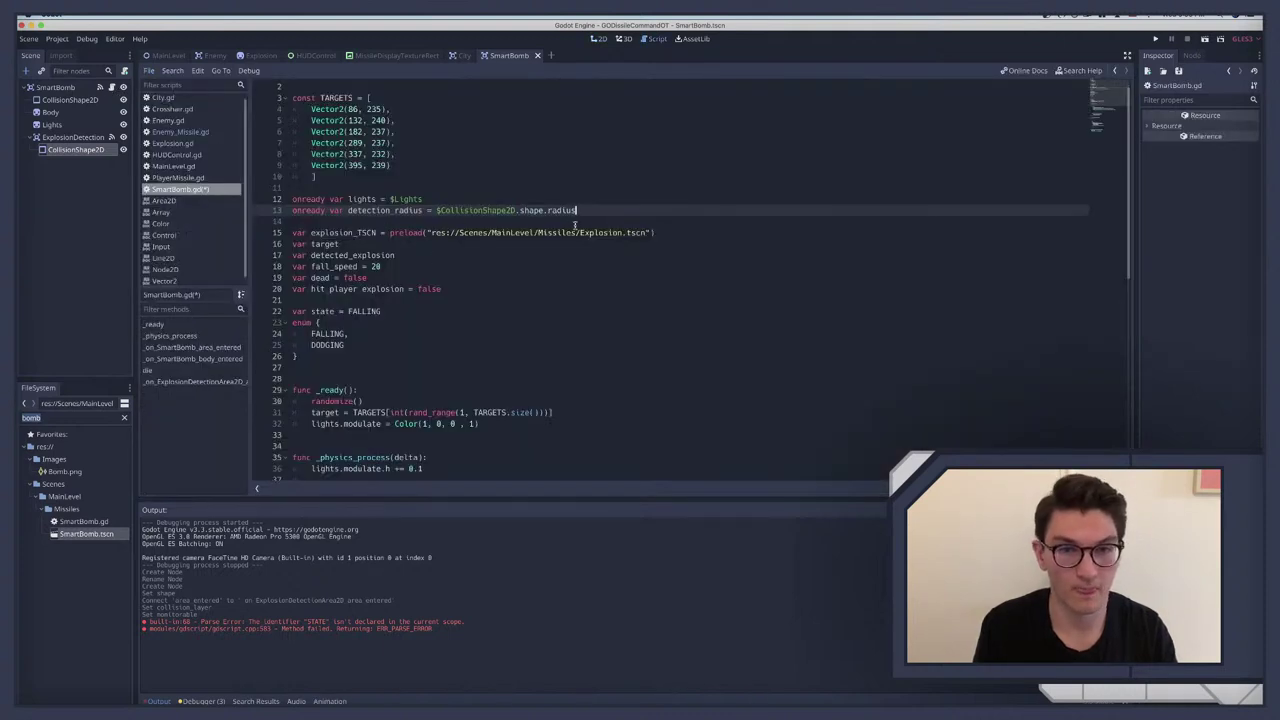
{"action": "key", "text": "super+s"}
{"action": "scroll", "coordinate": [483, 261], "scroll_direction": "down", "scroll_amount": 5}
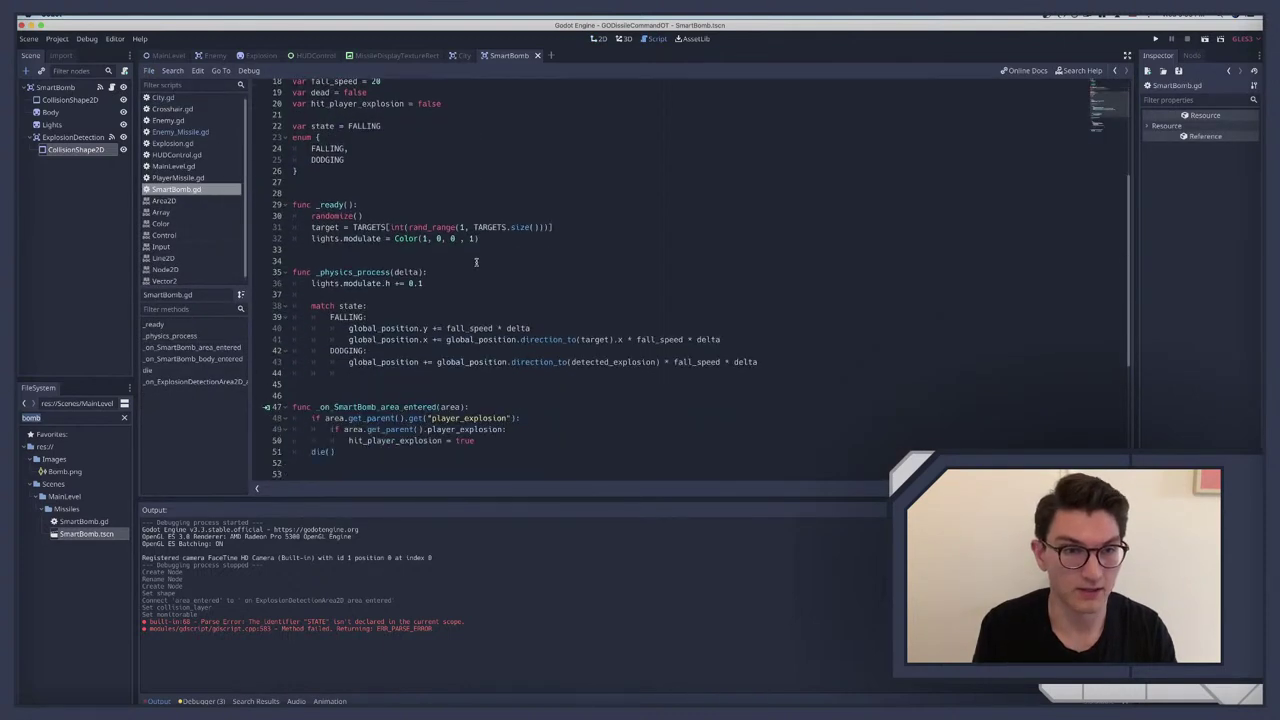
{"action": "key", "text": "super+b"}
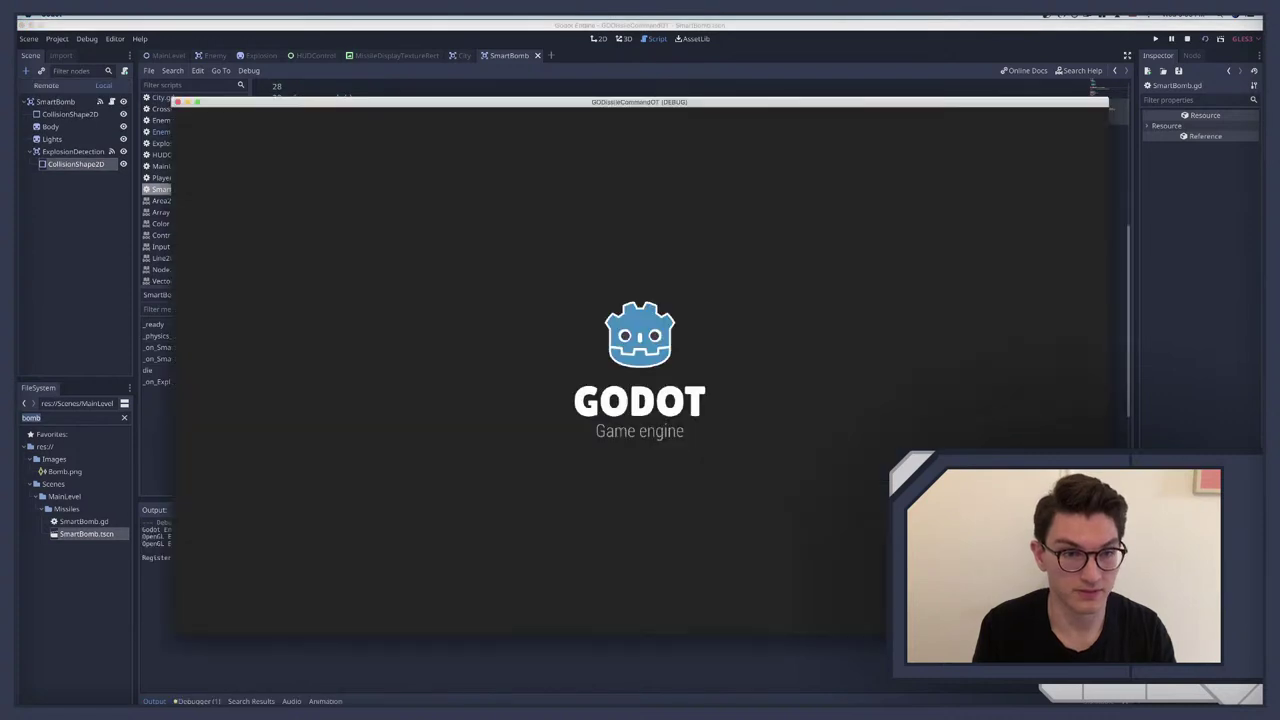
{"action": "key", "text": "super+q"}
{"action": "scroll", "coordinate": [366, 266], "scroll_direction": "up", "scroll_amount": 9}
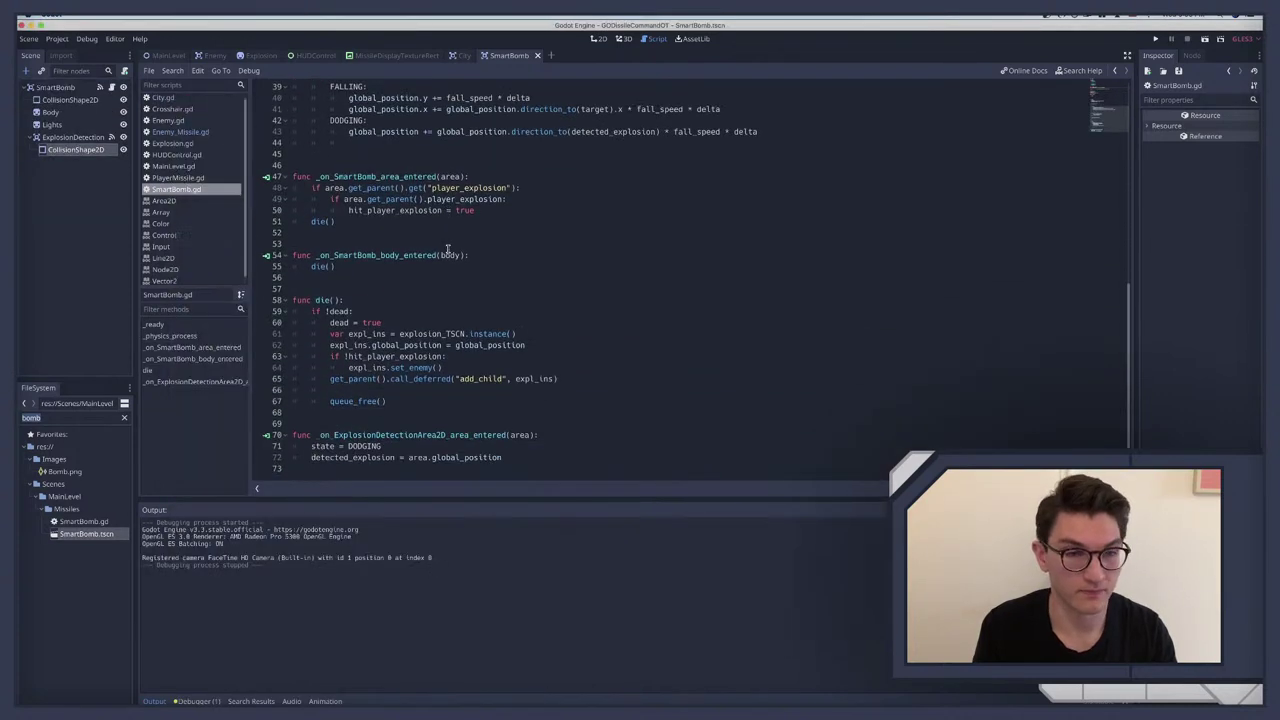
Step: Add print(detection_radius) at the top of _ready, then save and run to see its value
{"action": "left_click", "coordinate": [366, 266]}
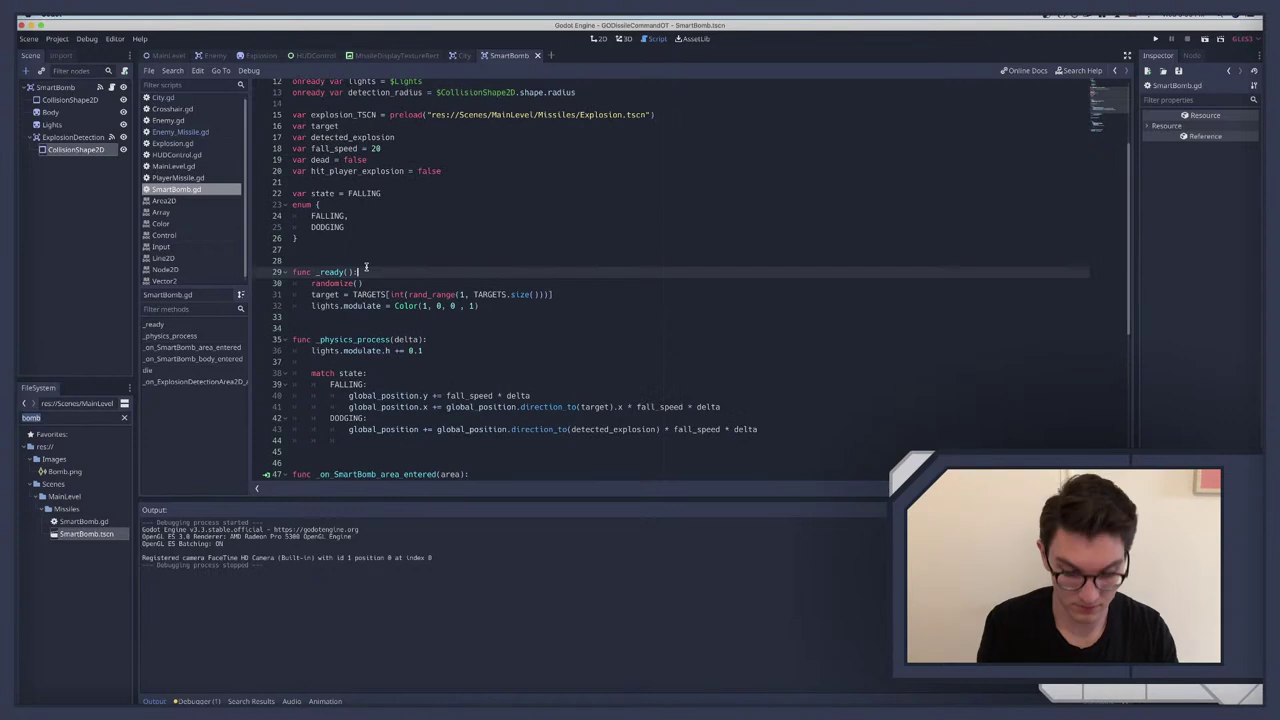
{"action": "key", "text": "Return"}
{"action": "type", "text": "print"}
{"action": "type", "text": "(dete"}
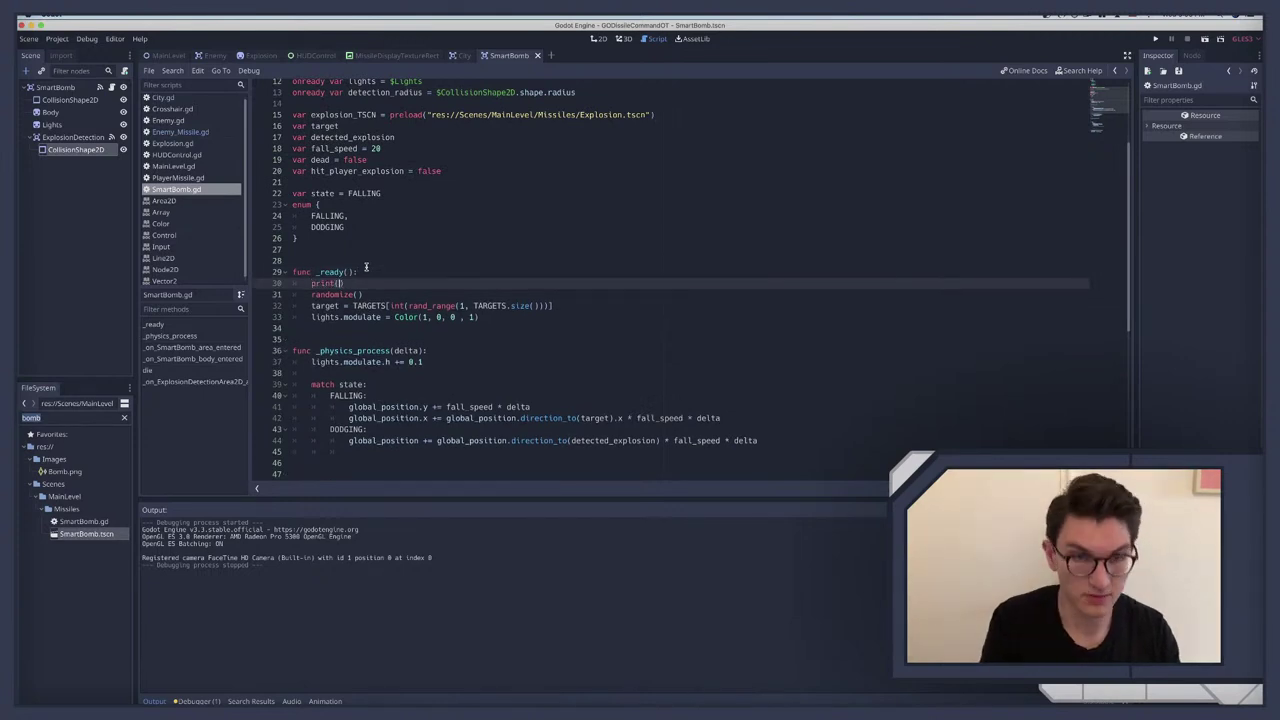
{"action": "type", "text": "cted_explosion"}
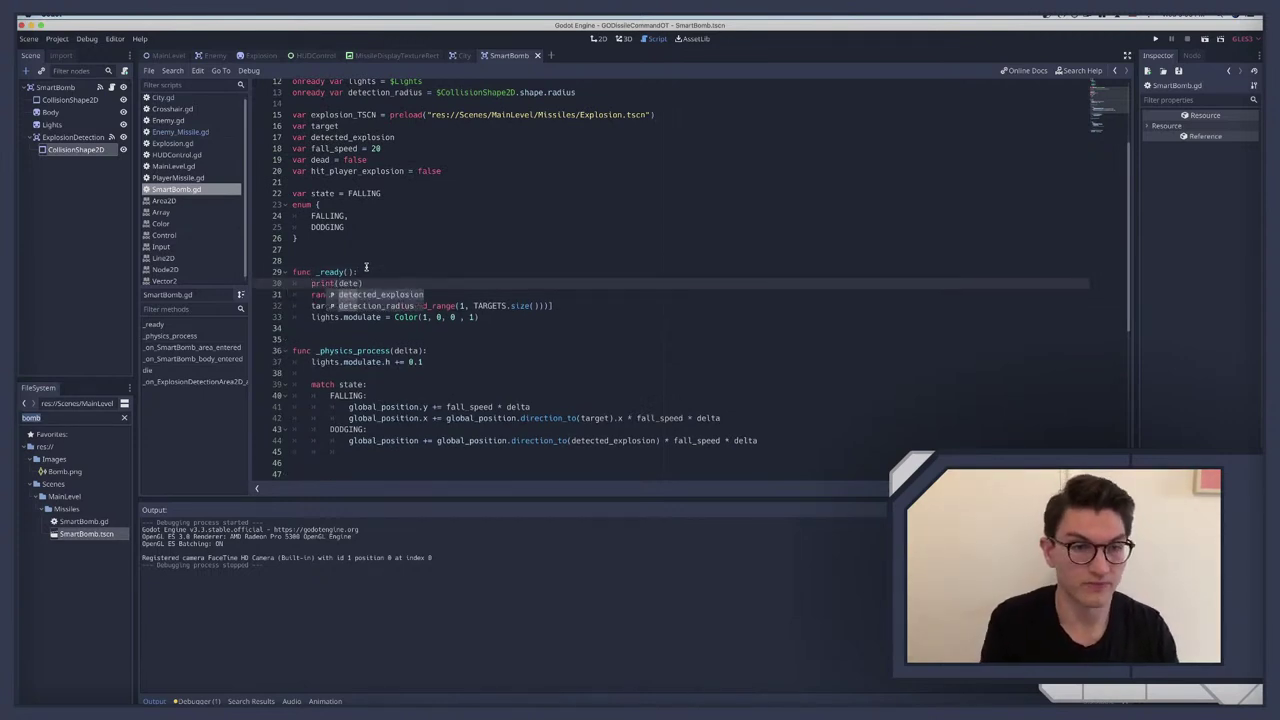
{"action": "key", "text": "Return"}
{"action": "key", "text": "BackSpace"}
{"action": "key", "text": "BackSpace"}
{"action": "key", "text": "BackSpace"}
{"action": "key", "text": "BackSpace"}
{"action": "key", "text": "BackSpace"}
{"action": "key", "text": "BackSpace"}
{"action": "key", "text": "BackSpace"}
{"action": "key", "text": "BackSpace"}
{"action": "key", "text": "BackSpace"}
{"action": "key", "text": "BackSpace"}
{"action": "key", "text": "BackSpace"}
{"action": "key", "text": "BackSpace"}
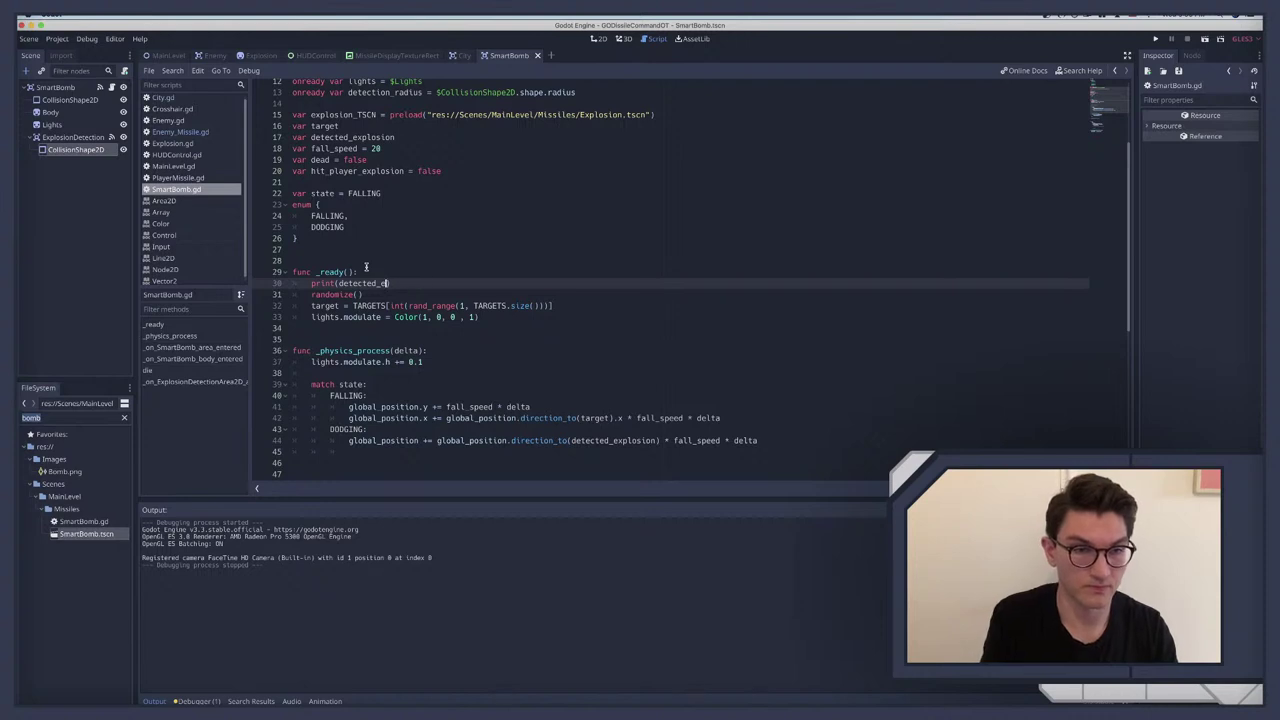
{"action": "type", "text": "ion_radius"}
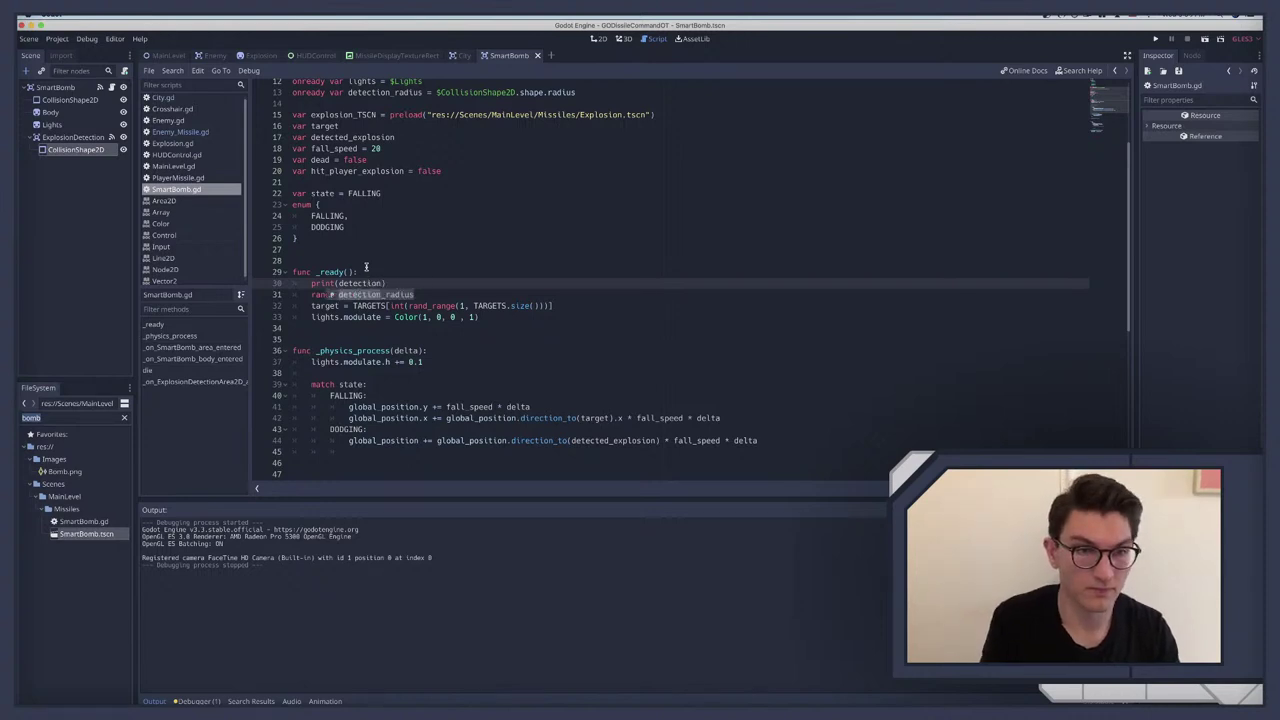
{"action": "key", "text": "Return"}
{"action": "key", "text": "ctrl+s"}
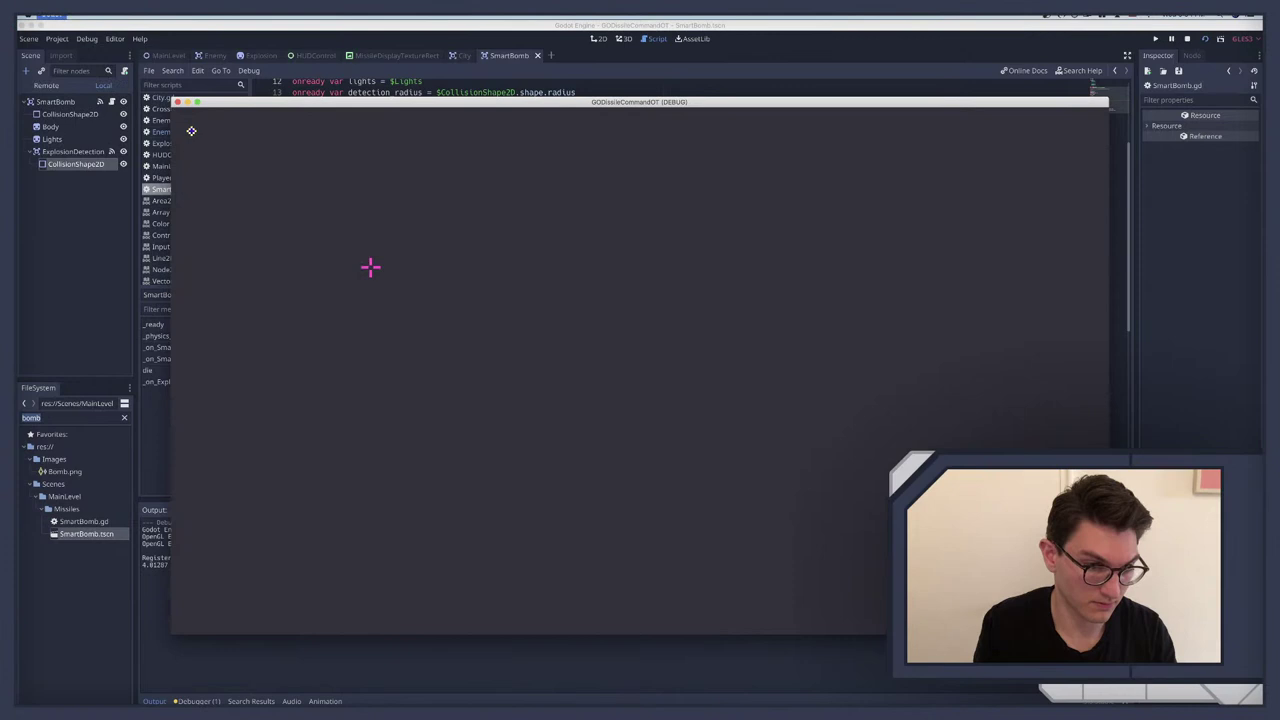
{"action": "key", "text": "super+q"}
Step: Delete the detection_radius debug print and check the collision circle in the 2D scene
{"action": "double_click", "coordinate": [350, 287]}
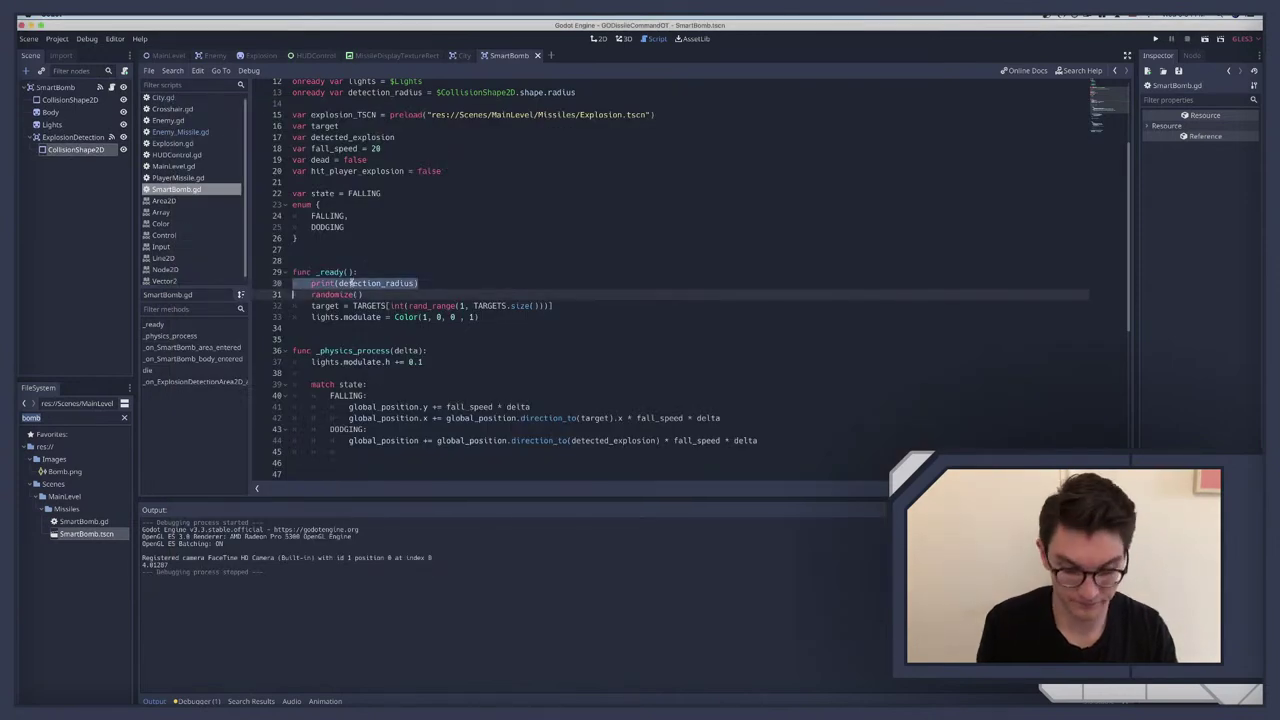
{"action": "key", "text": "ctrl+shift+k"}
{"action": "left_click", "coordinate": [70, 150]}
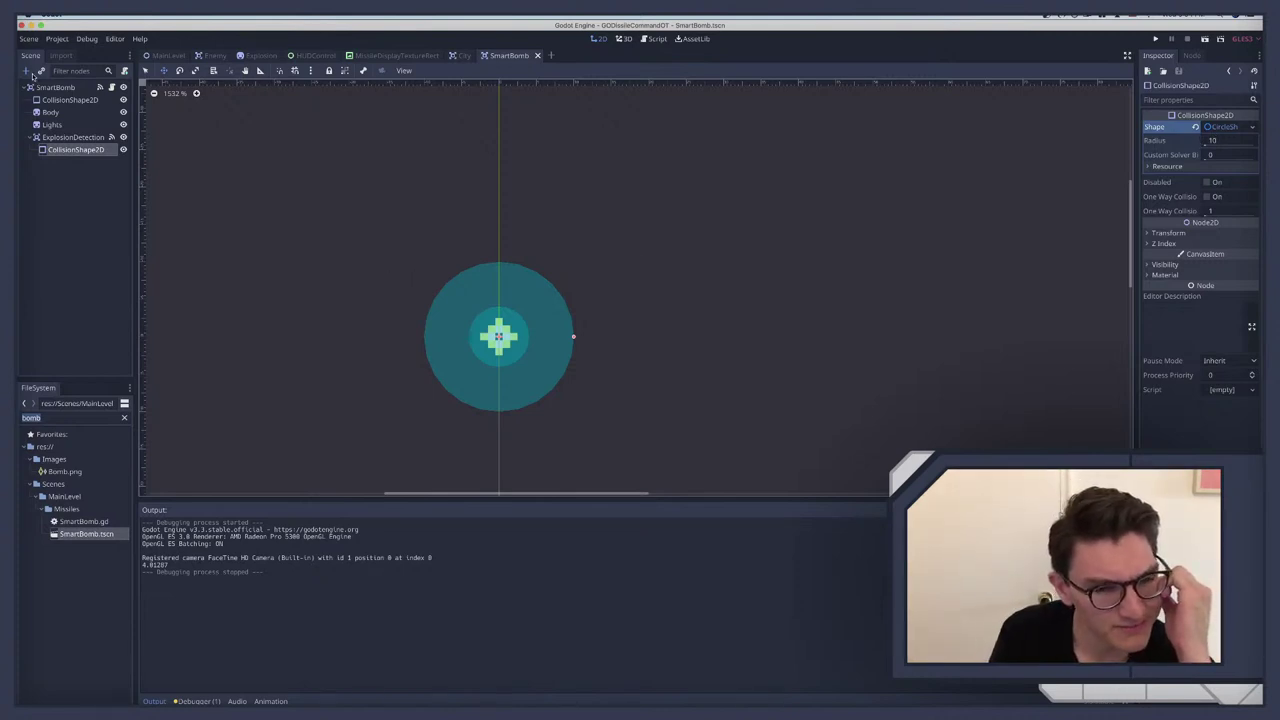
Step: Add print($CollisionShape2D.shape.radius) as the first line of _ready
{"action": "left_click", "coordinate": [111, 87]}
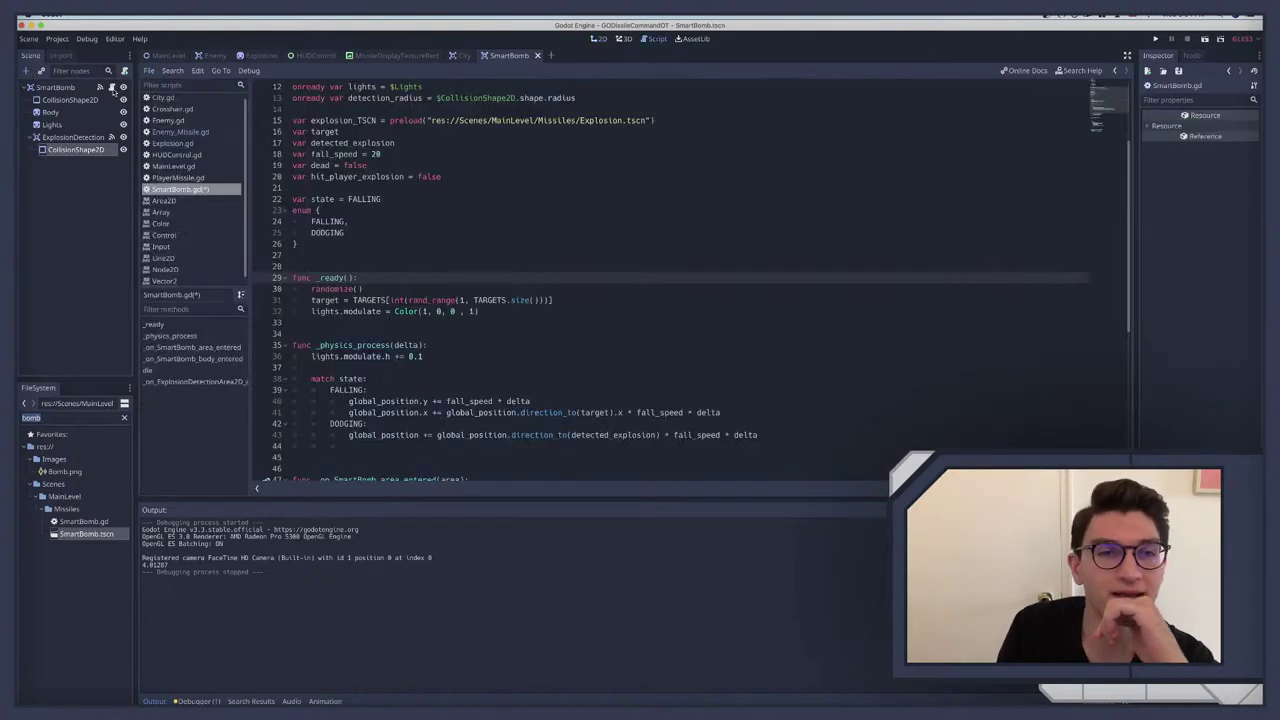
{"action": "scroll", "coordinate": [433, 337], "scroll_direction": "up", "scroll_amount": 4}
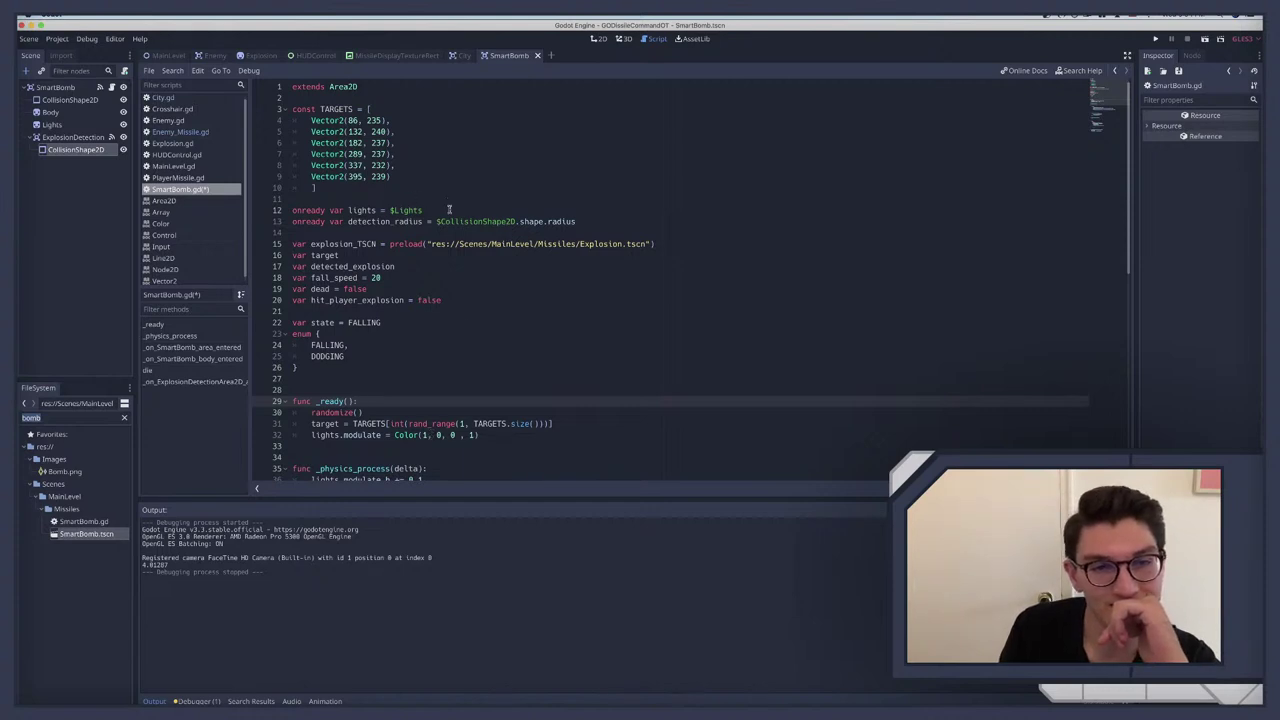
{"action": "left_click_drag", "start_coordinate": [437, 221], "coordinate": [587, 220]}
{"action": "key", "text": "super+c"}
{"action": "left_click", "coordinate": [367, 400]}
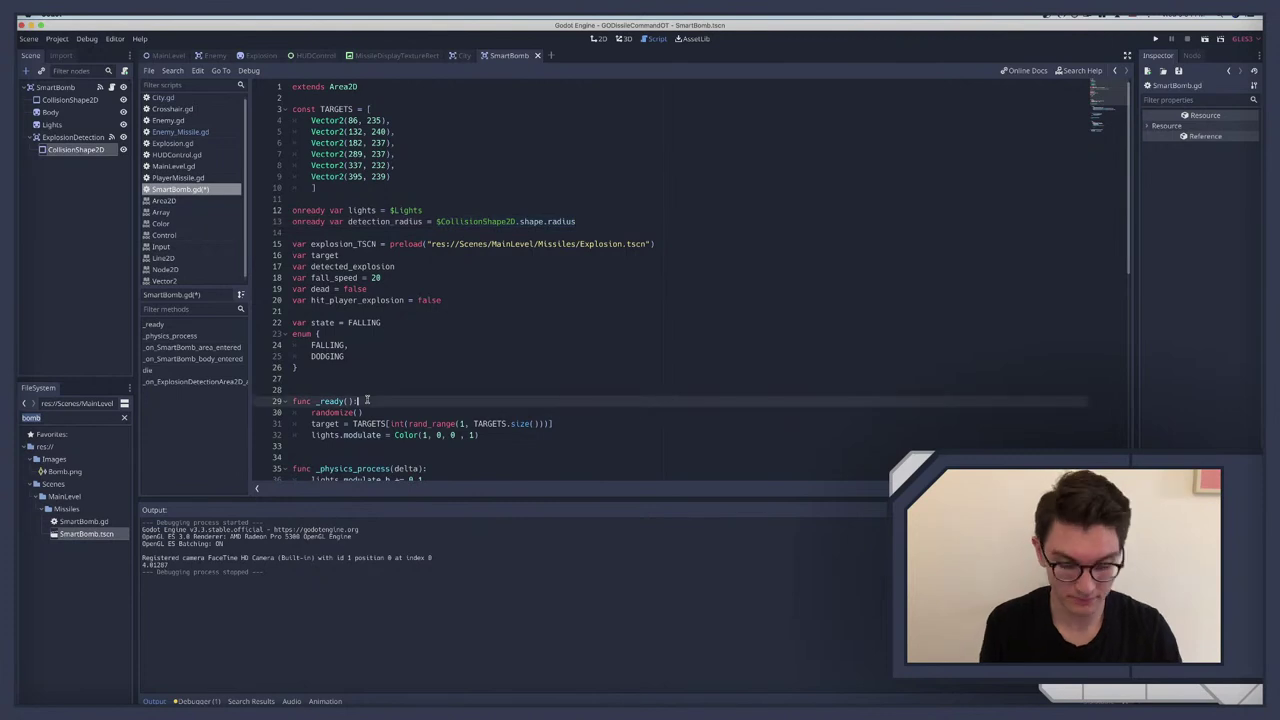
{"action": "key", "text": "Return"}
{"action": "type", "text": "print("}
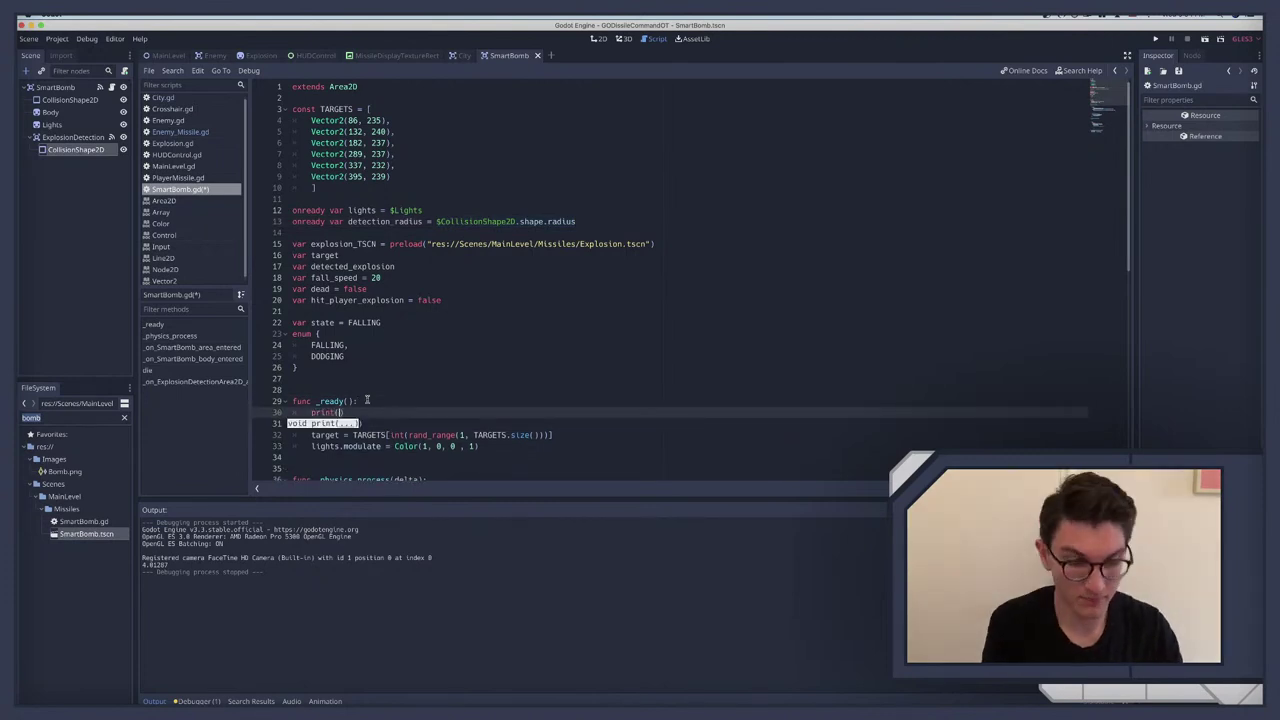
{"action": "key", "text": "super+v"}
Step: Run the game so Output prints 4.01287, then stop it and select the print line
{"action": "key", "text": "super+e"}
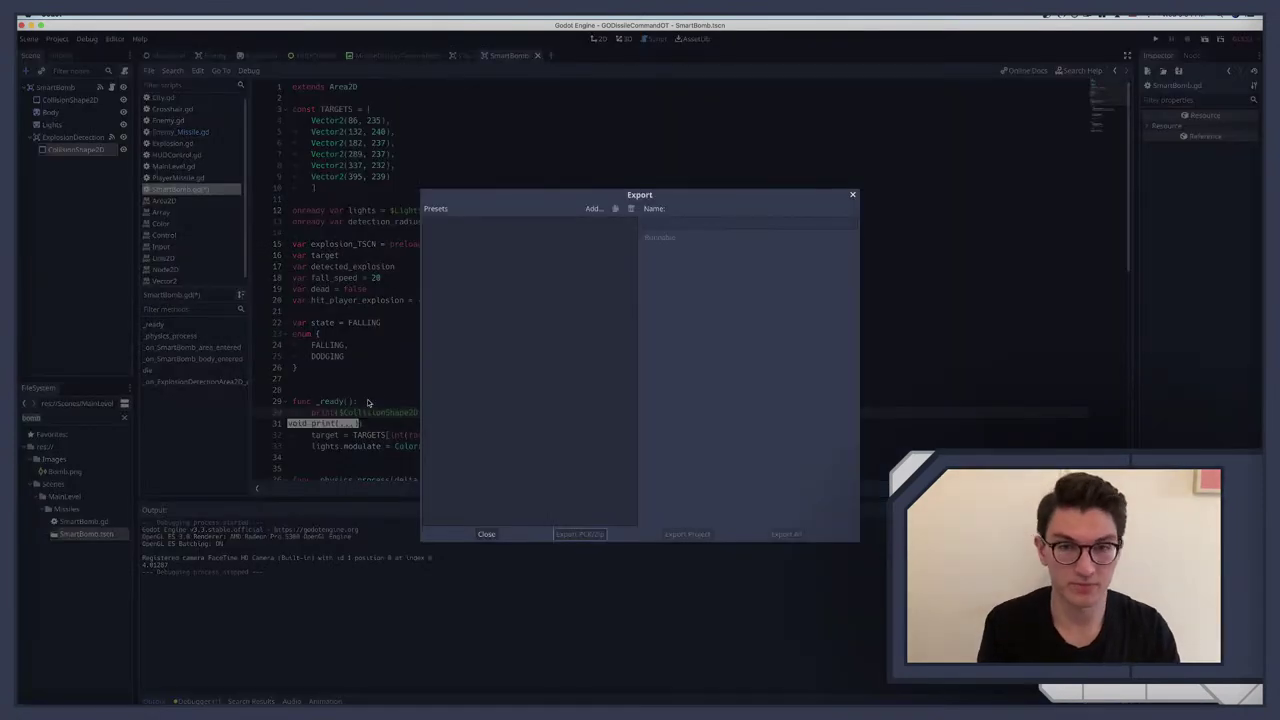
{"action": "left_click", "coordinate": [487, 536]}
{"action": "key", "text": "super+r"}
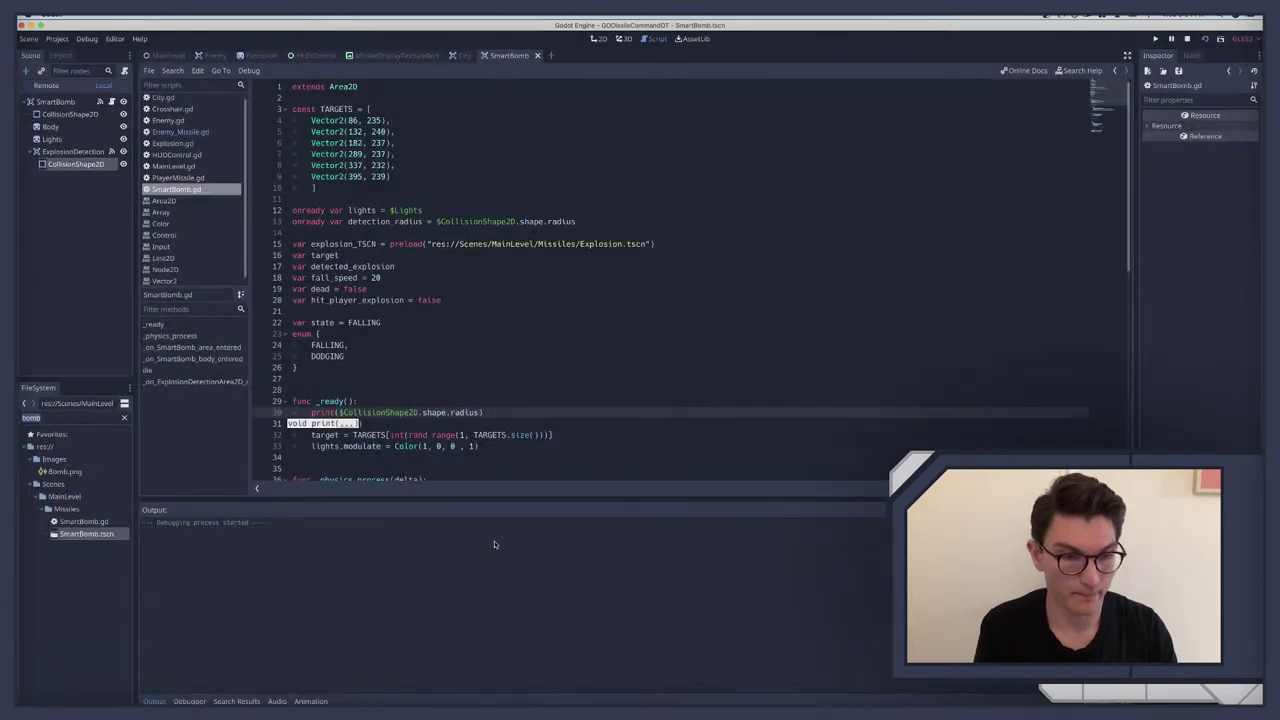
{"action": "key", "text": "super+period"}
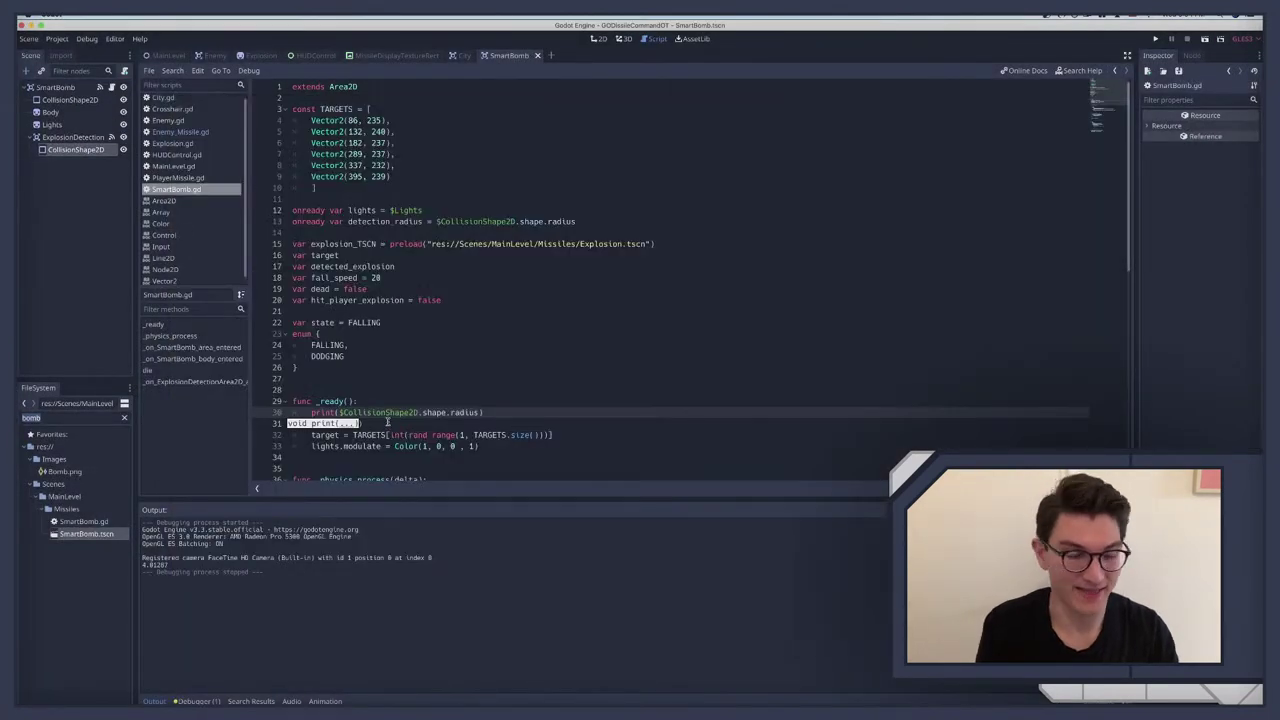
{"action": "triple_click", "coordinate": [376, 412]}
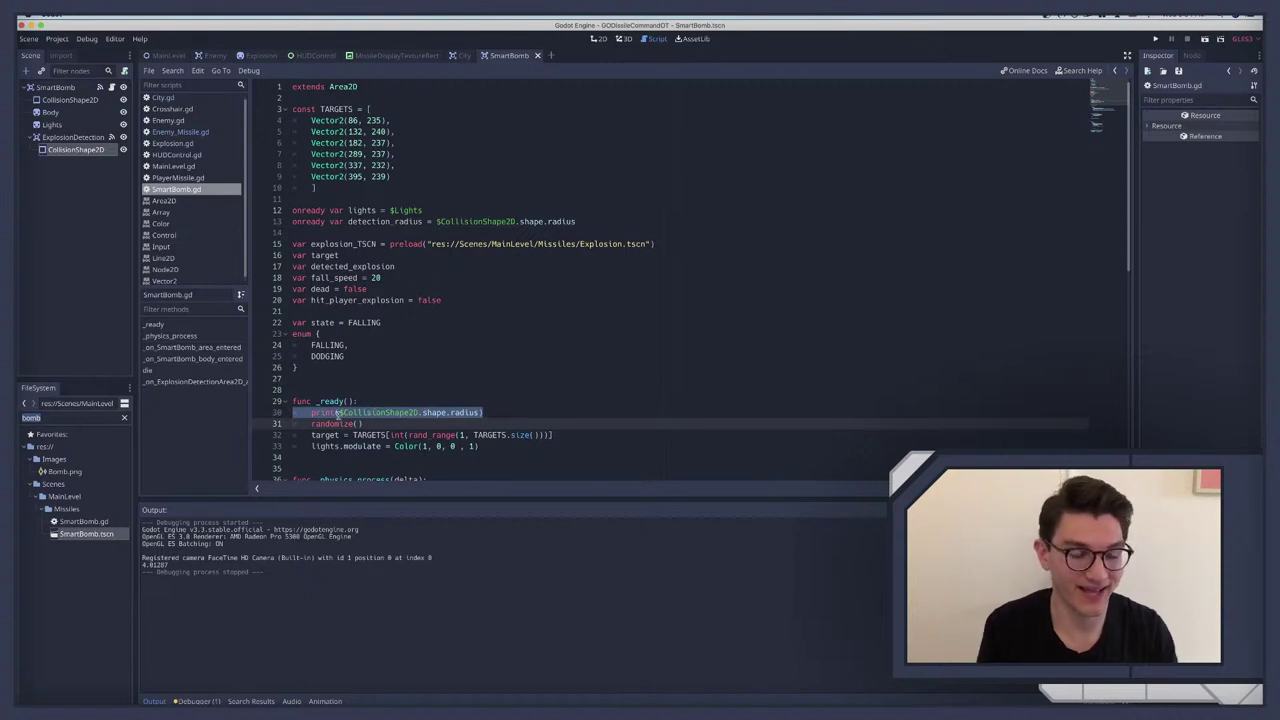
Step: Delete the debug print and change line 13's node path to $ExplosionDetectionArea2D/CollisionShape2D
{"action": "key", "text": "BackSpace"}
{"action": "key", "text": "BackSpace"}
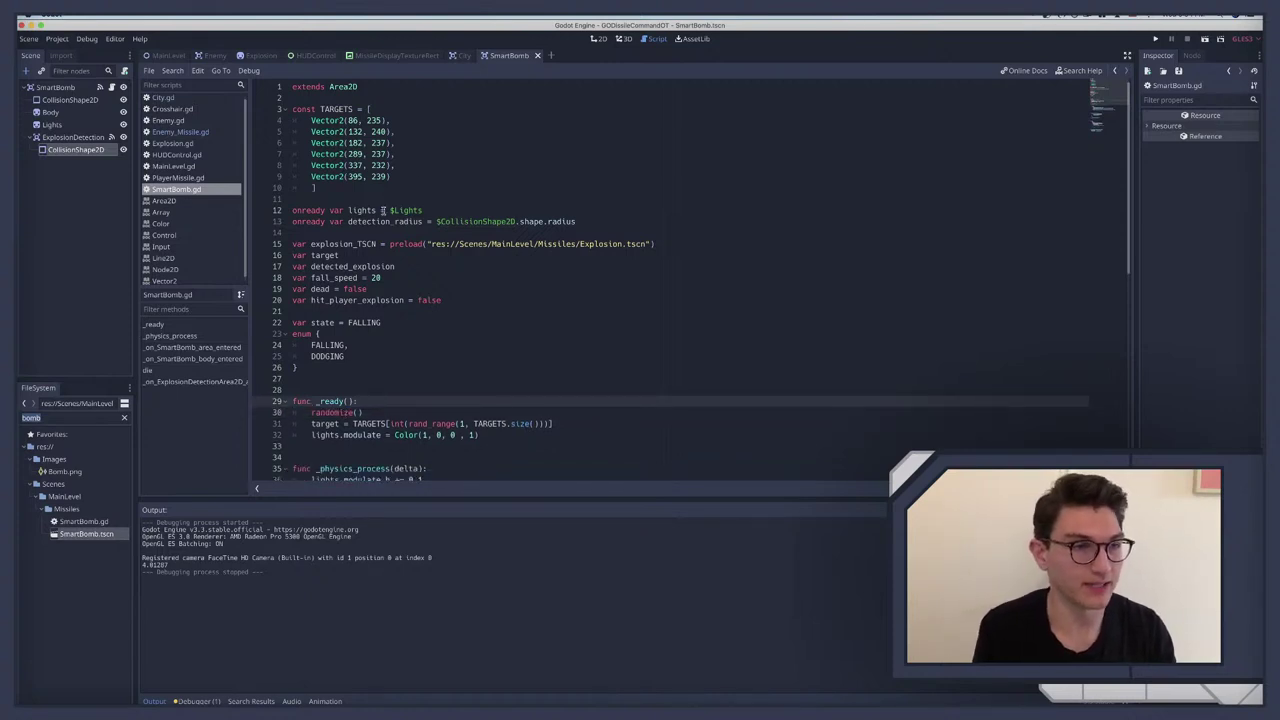
{"action": "left_click", "coordinate": [441, 221]}
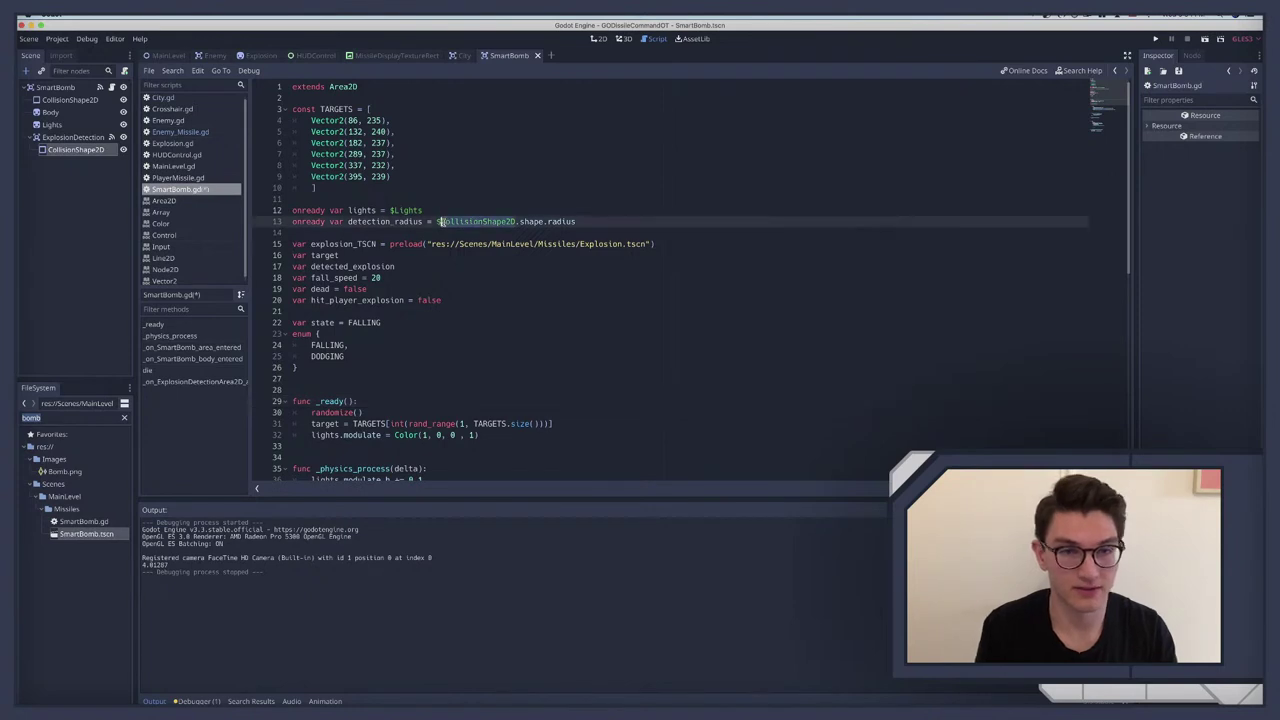
{"action": "key", "text": "BackSpace"}
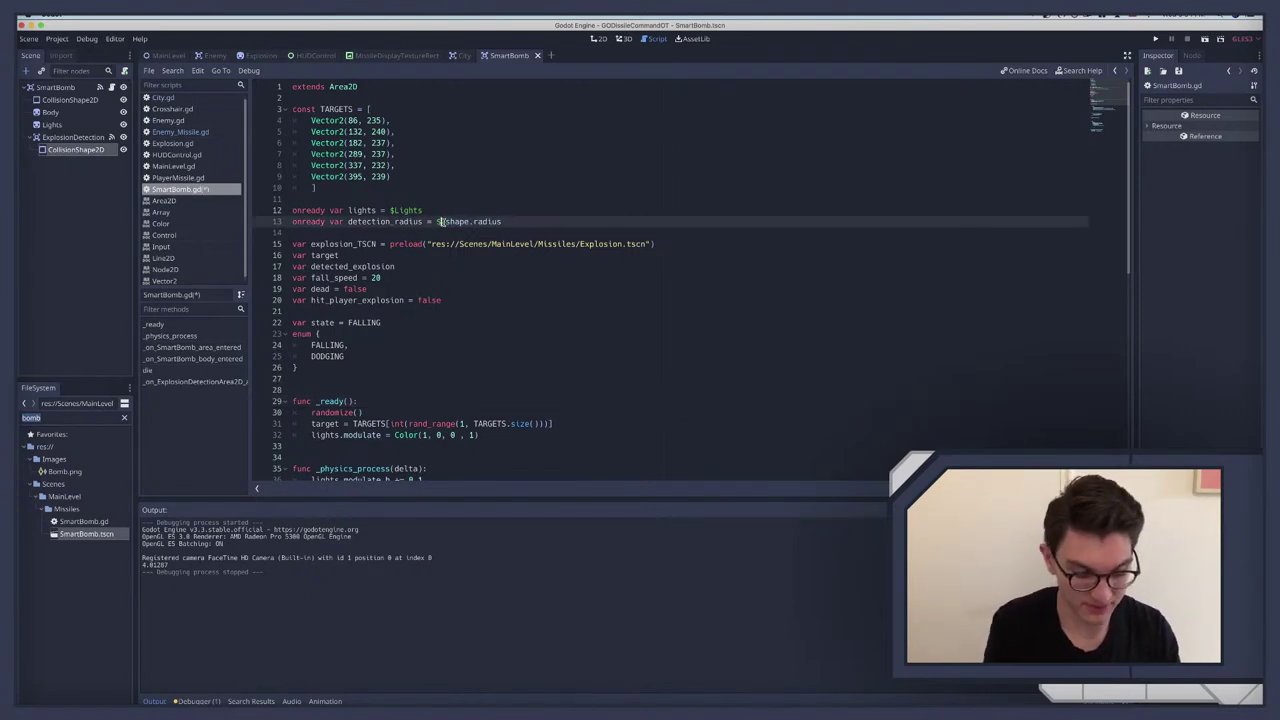
{"action": "type", "text": "Coll"}
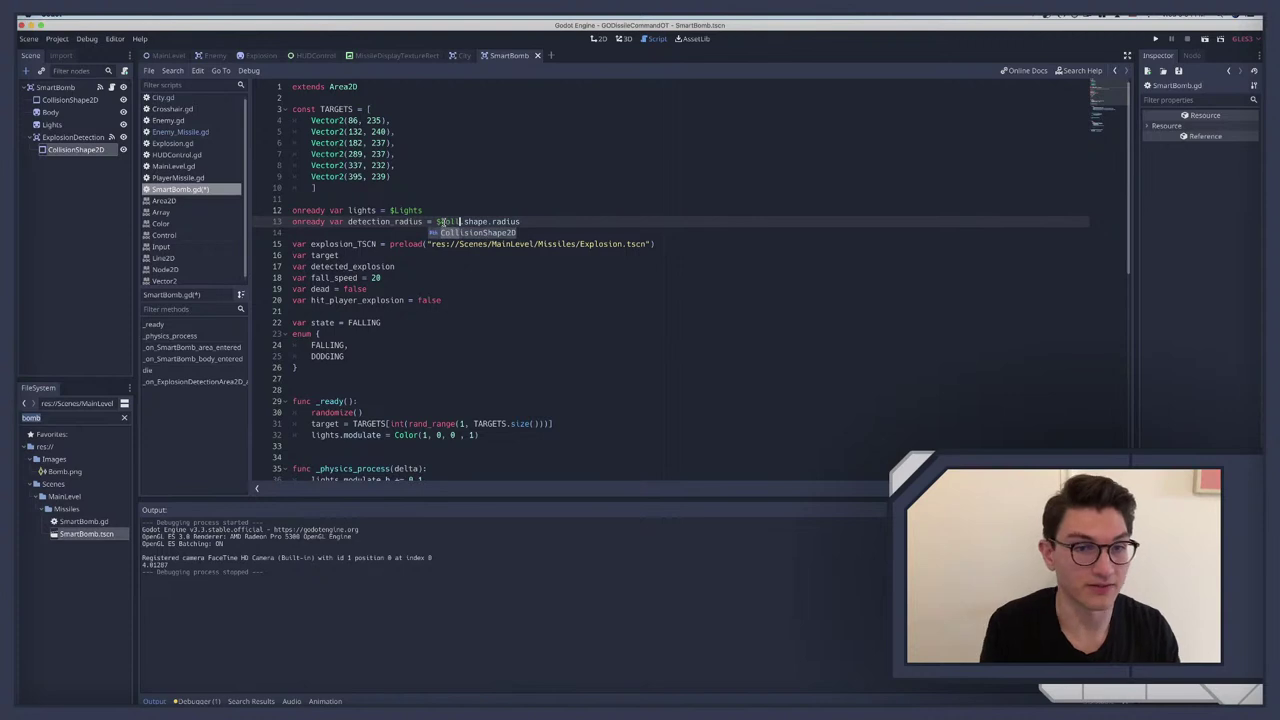
{"action": "key", "text": "BackSpace"}
{"action": "key", "text": "BackSpace"}
{"action": "key", "text": "BackSpace"}
{"action": "key", "text": "BackSpace"}
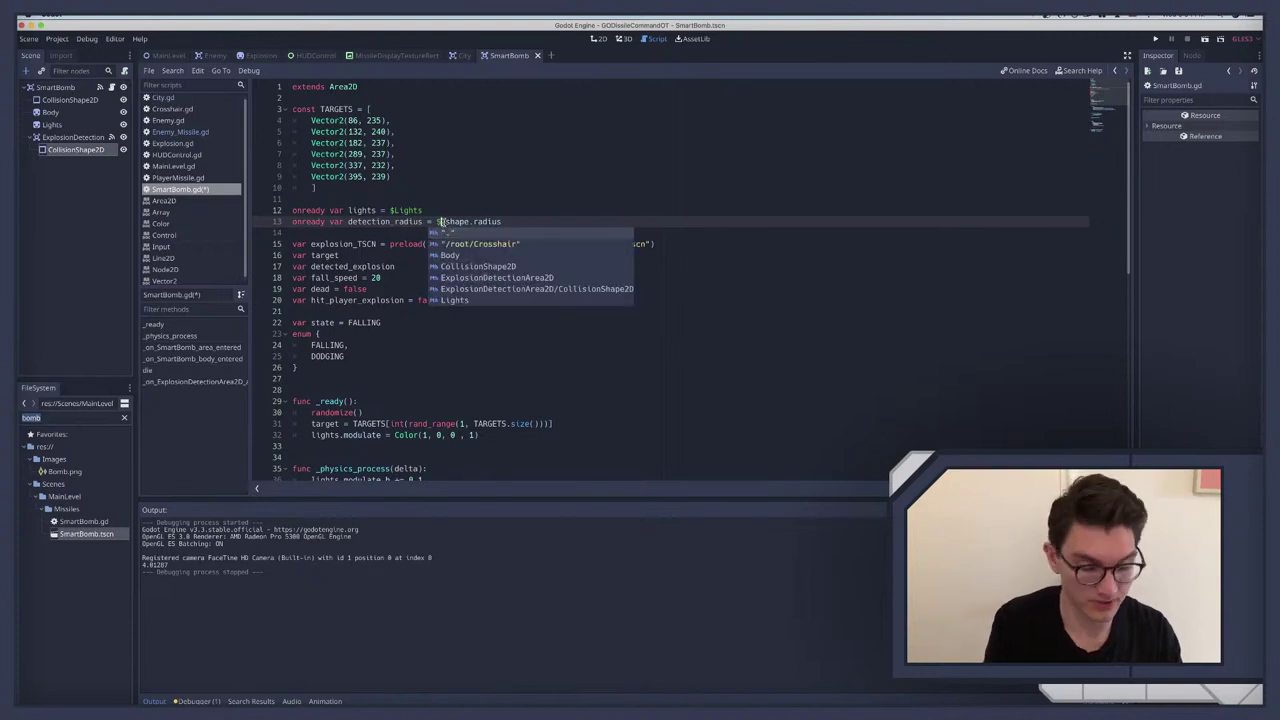
{"action": "key", "text": "Down"}
{"action": "key", "text": "Down"}
{"action": "key", "text": "Down"}
{"action": "key", "text": "Down"}
{"action": "key", "text": "Down"}
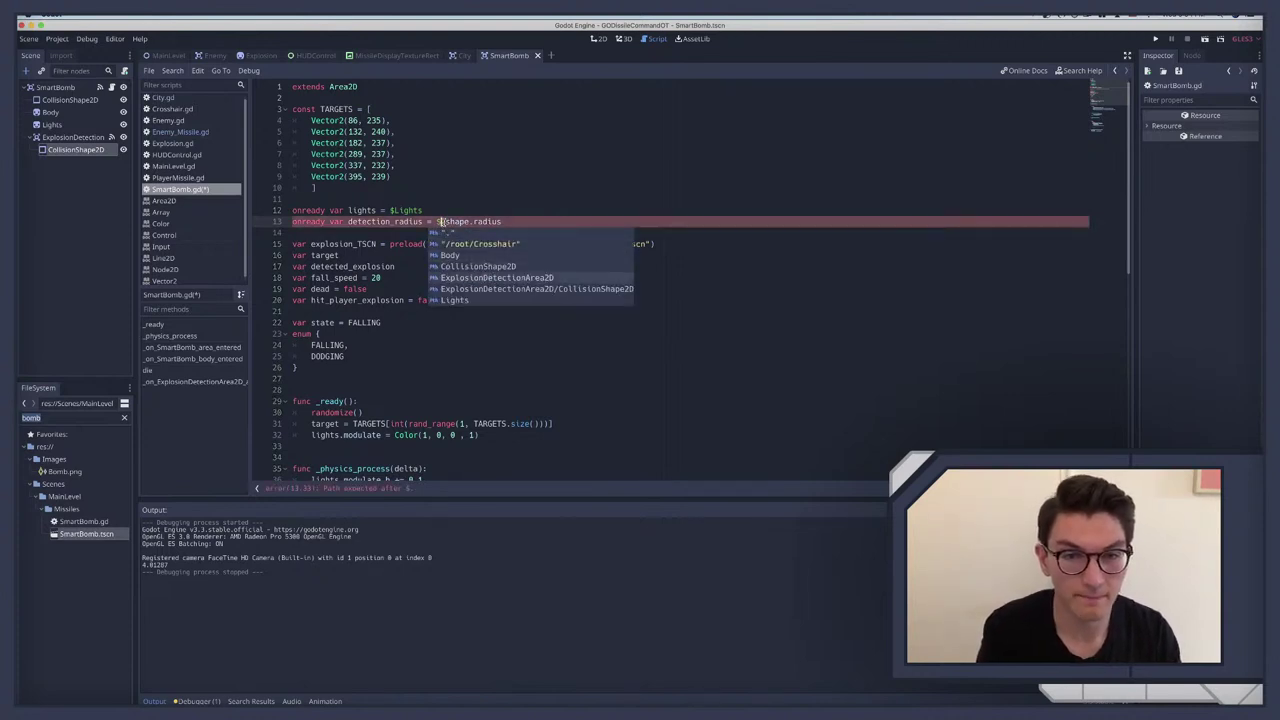
{"action": "key", "text": "Return"}
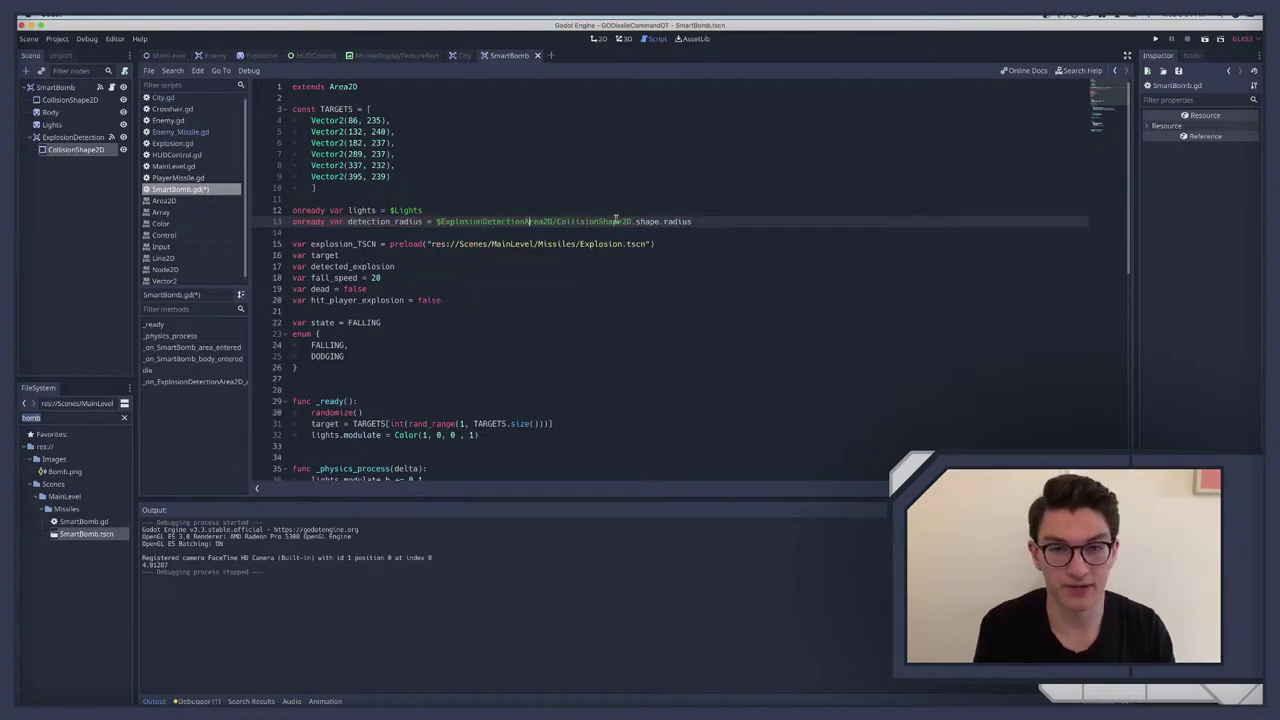
Step: Save, then start a line after line 43 with 'if global_position.distance_to(detected_explosion)'
{"action": "scroll", "coordinate": [480, 275], "scroll_direction": "down", "scroll_amount": 12}
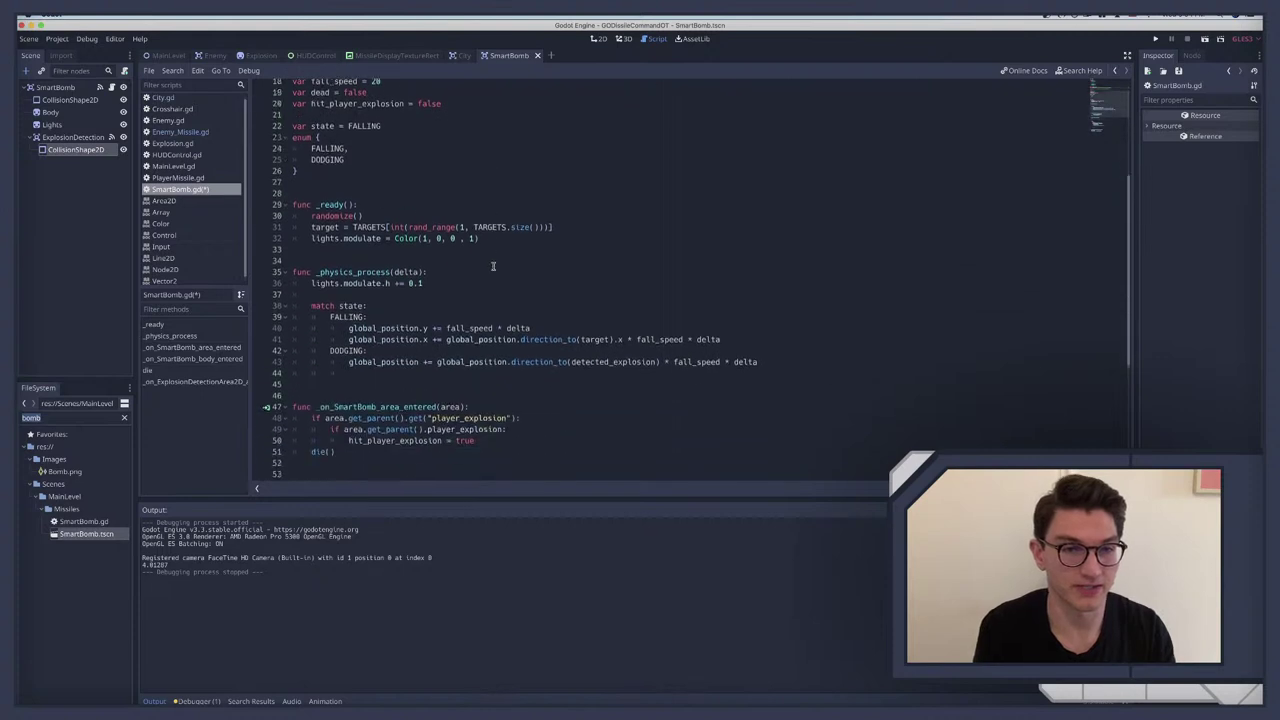
{"action": "scroll", "coordinate": [443, 287], "scroll_direction": "up", "scroll_amount": 6}
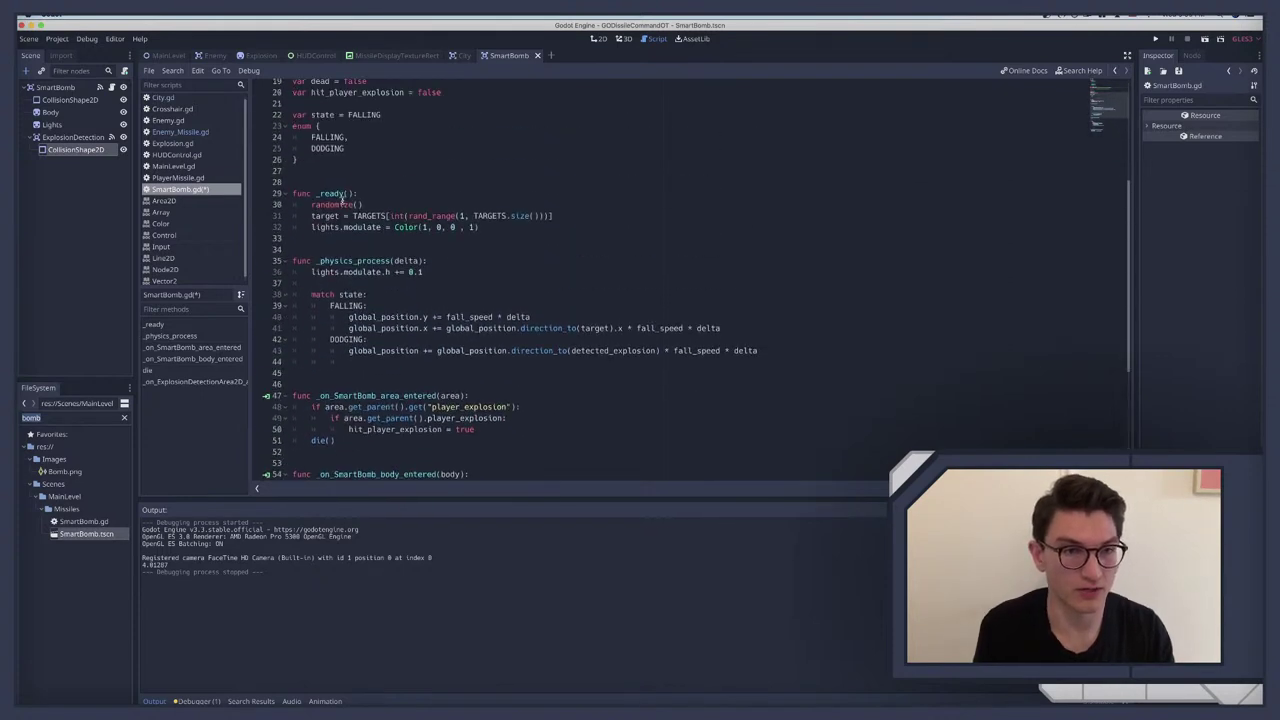
{"action": "scroll", "coordinate": [443, 287], "scroll_direction": "down", "scroll_amount": 7}
{"action": "scroll", "coordinate": [370, 248], "scroll_direction": "up", "scroll_amount": 4}
{"action": "key", "text": "ctrl+s"}
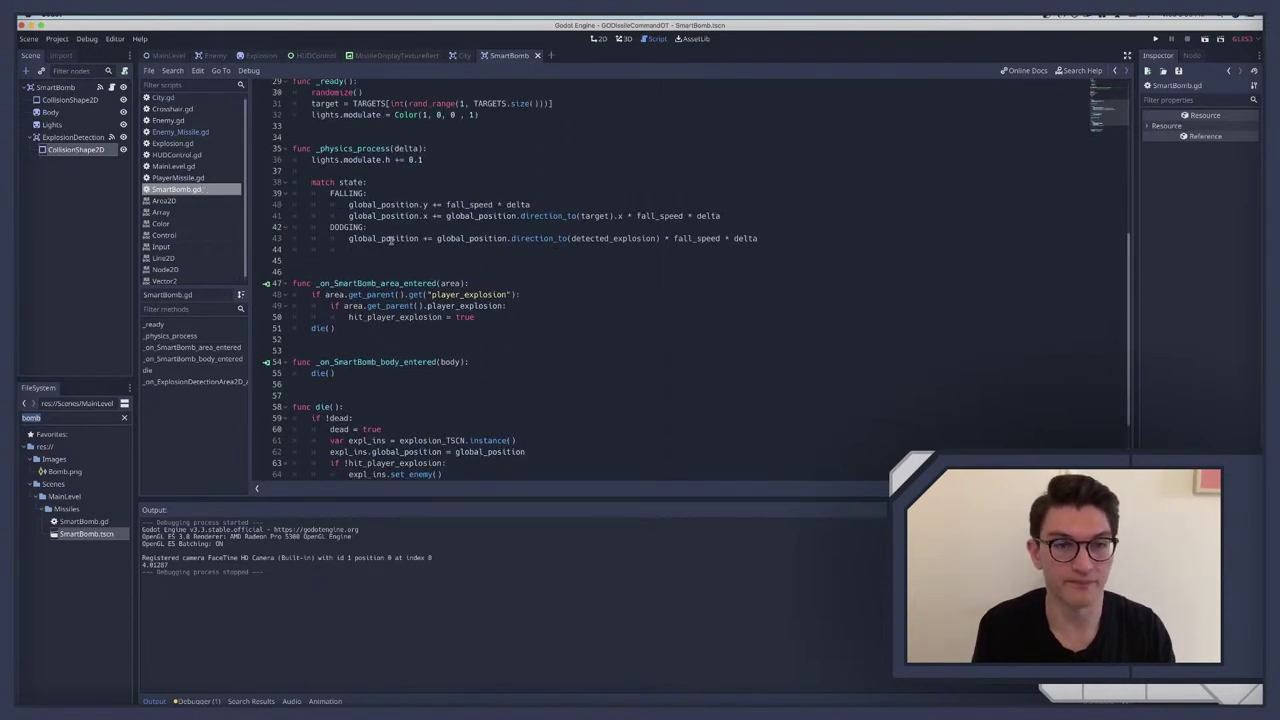
{"action": "left_click", "coordinate": [778, 238]}
{"action": "key", "text": "Return"}
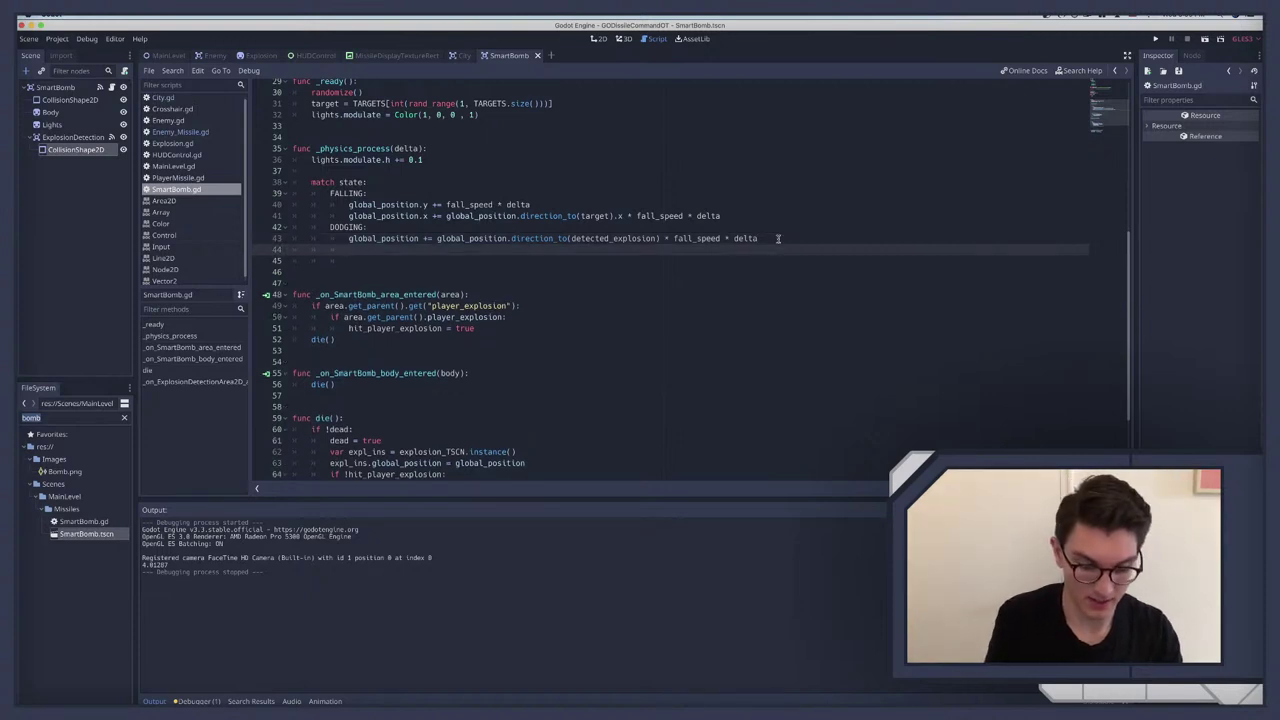
{"action": "type", "text": "if "}
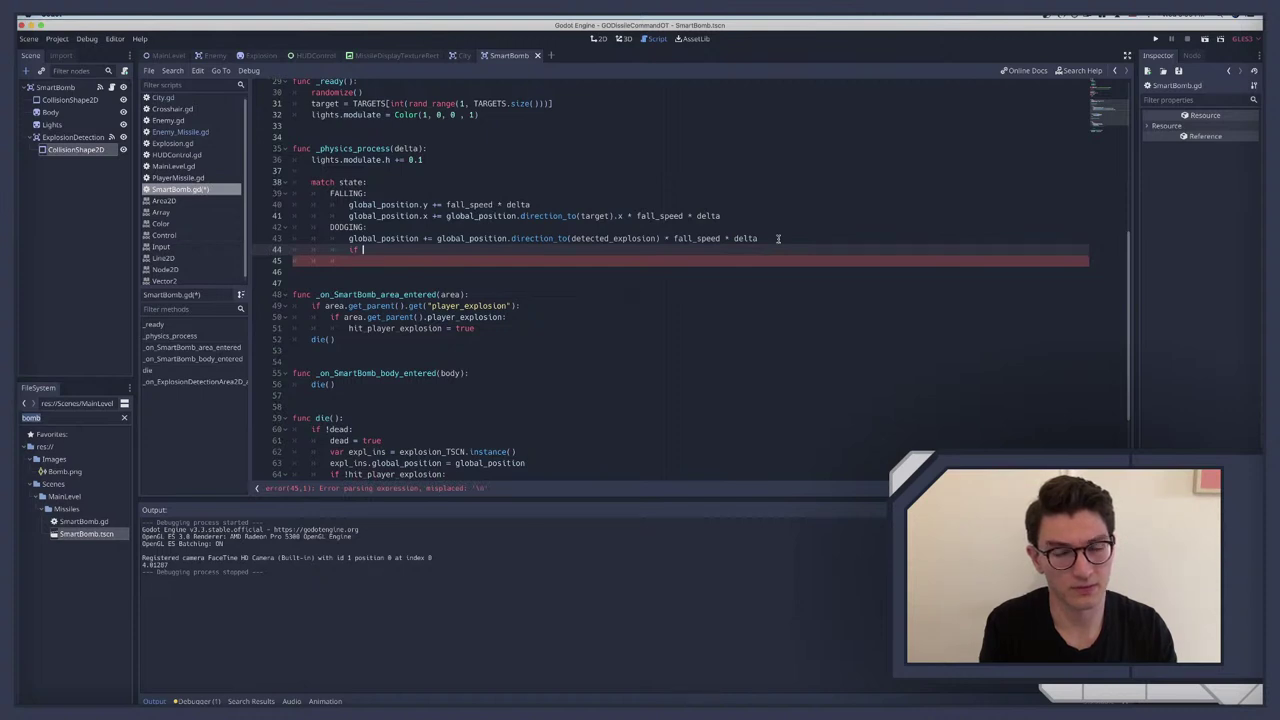
{"action": "type", "text": "glob"}
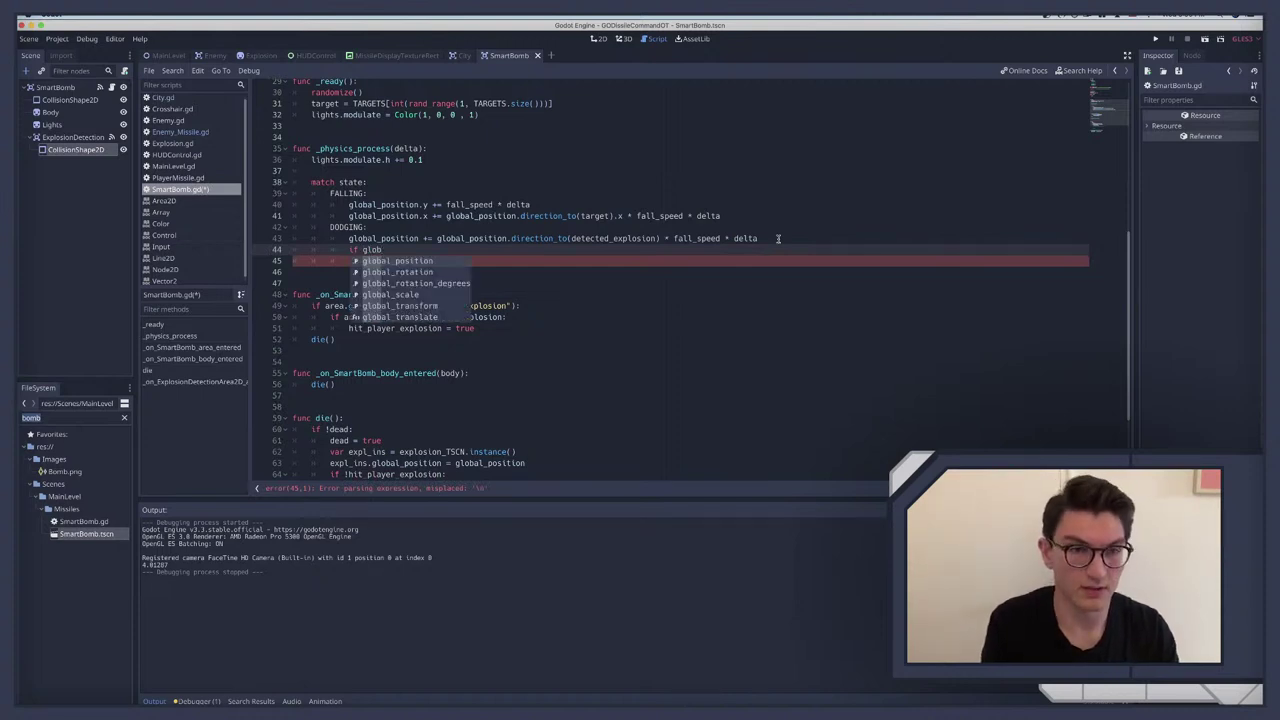
{"action": "type", "text": "al_position.dis"}
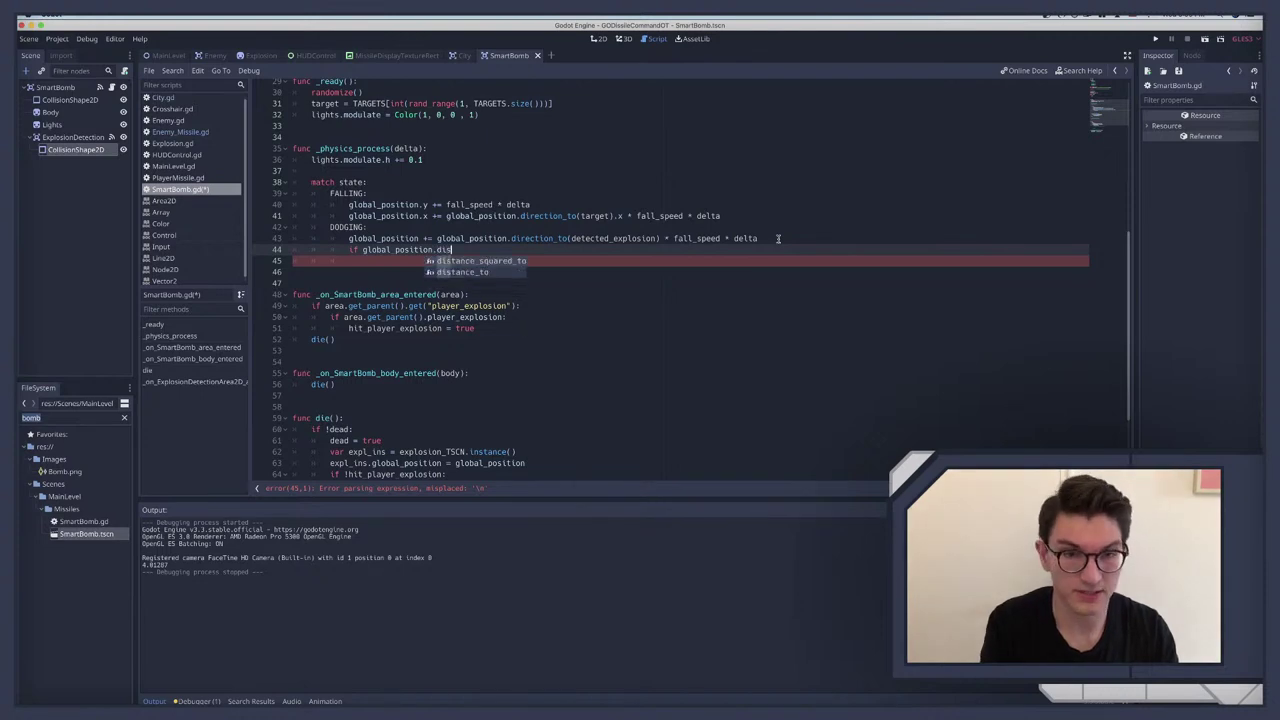
{"action": "key", "text": "Down"}
{"action": "key", "text": "Return"}
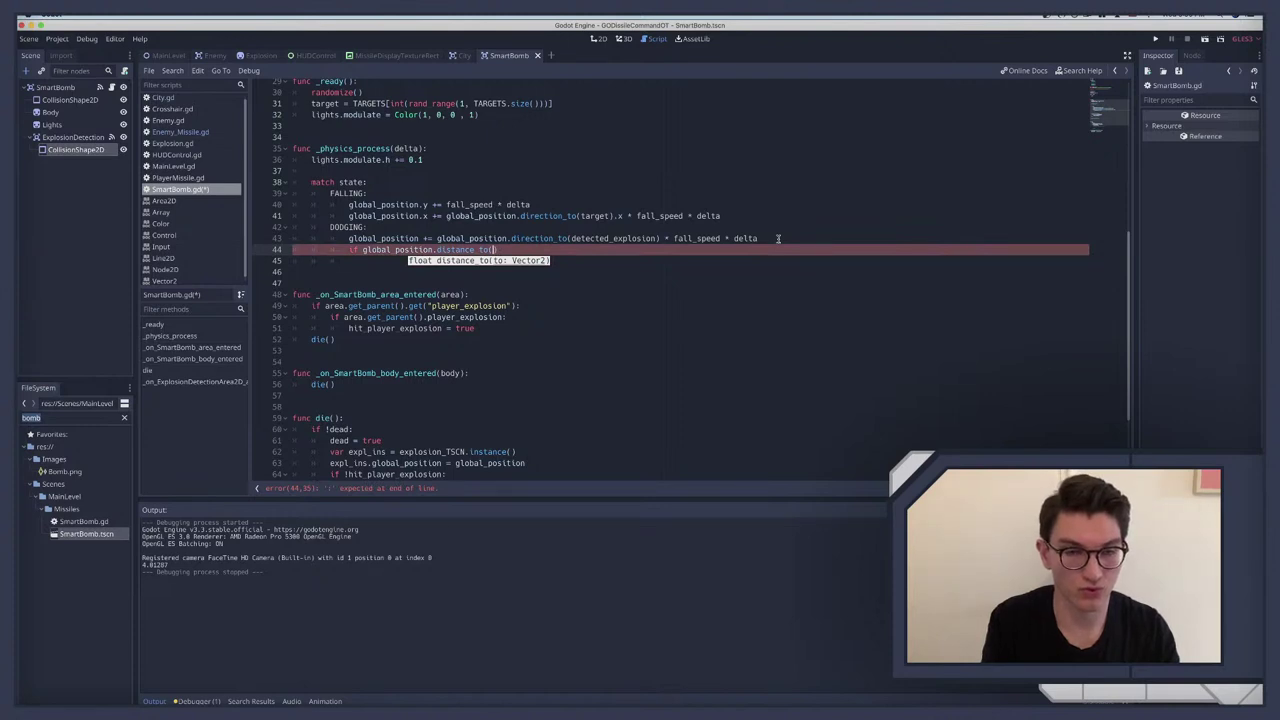
{"action": "type", "text": "detect"}
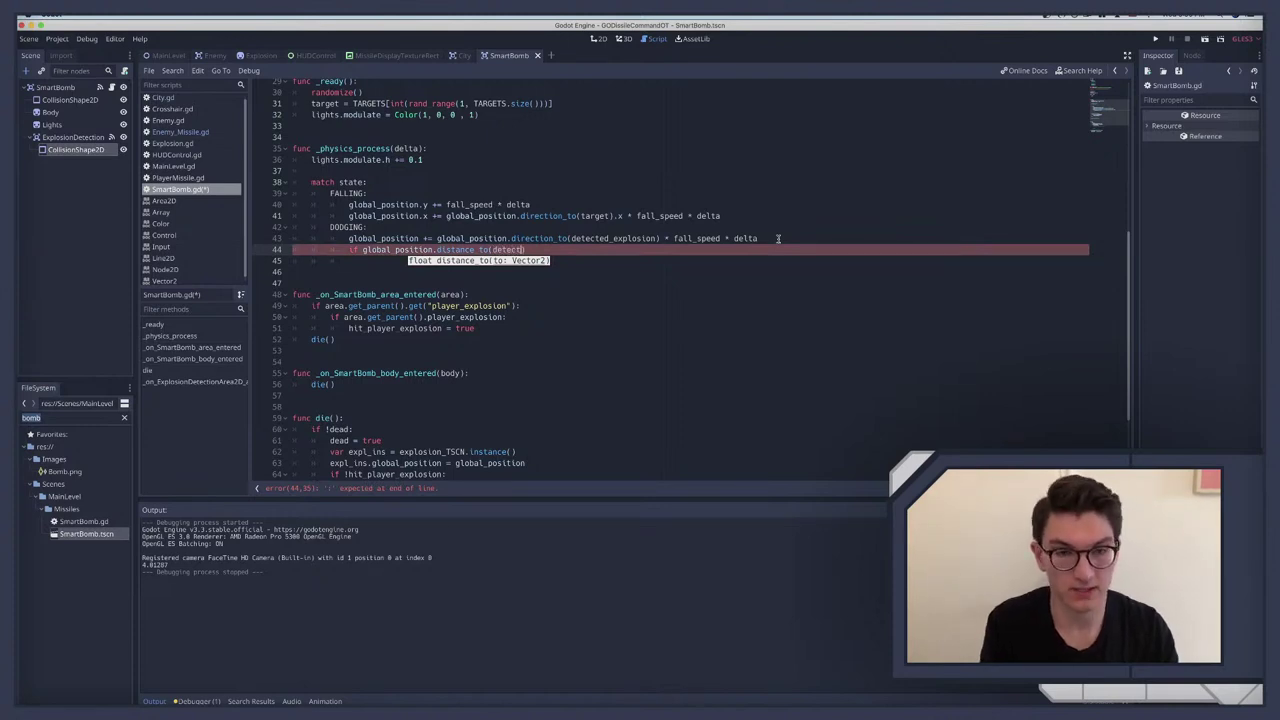
{"action": "type", "text": "ed_explosion)"}
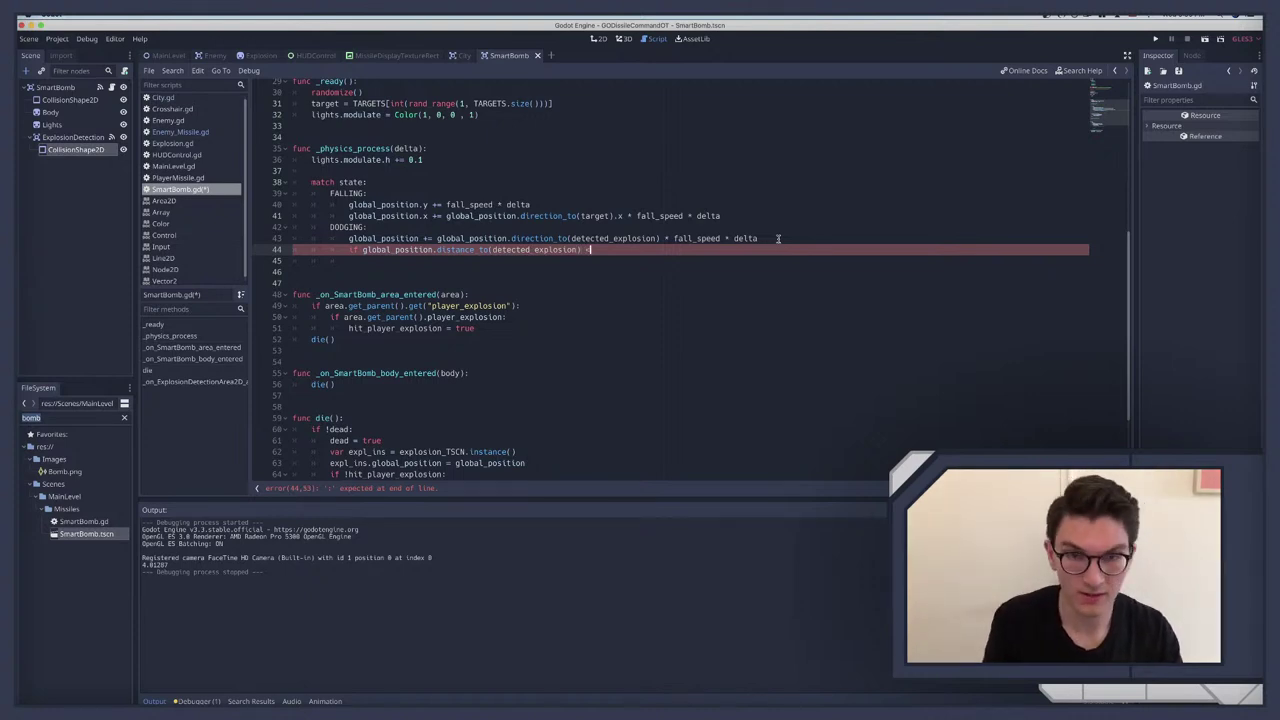
{"action": "key", "text": "BackSpace"}
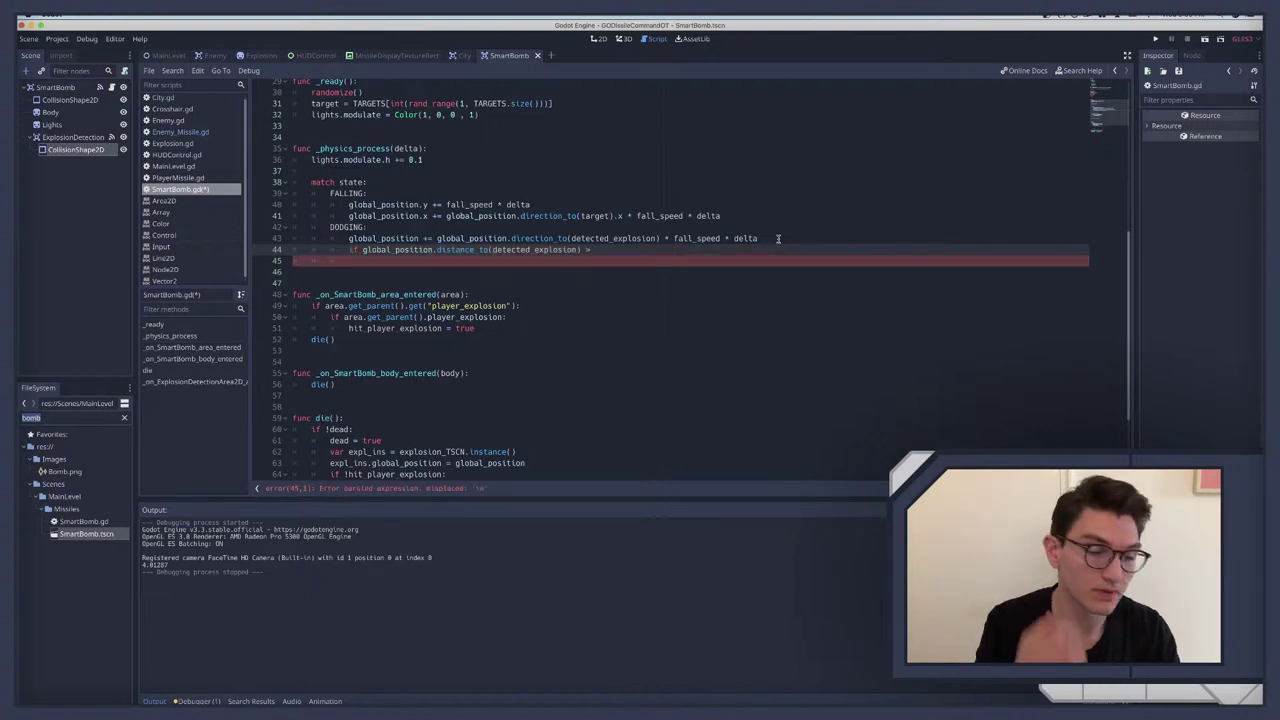
Step: Finish the condition with '> detection_radius:' and set state = FALLING in its body
{"action": "scroll", "coordinate": [648, 244], "scroll_direction": "up", "scroll_amount": 10}
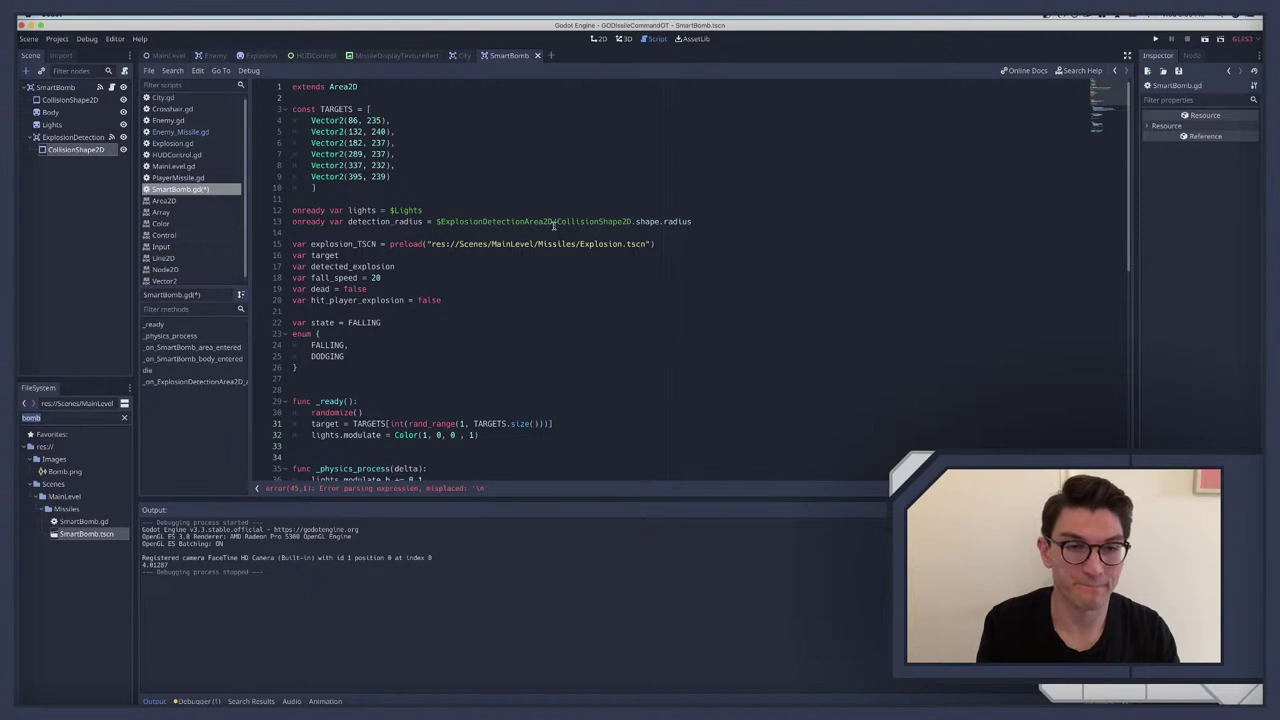
{"action": "scroll", "coordinate": [560, 273], "scroll_direction": "down", "scroll_amount": 2}
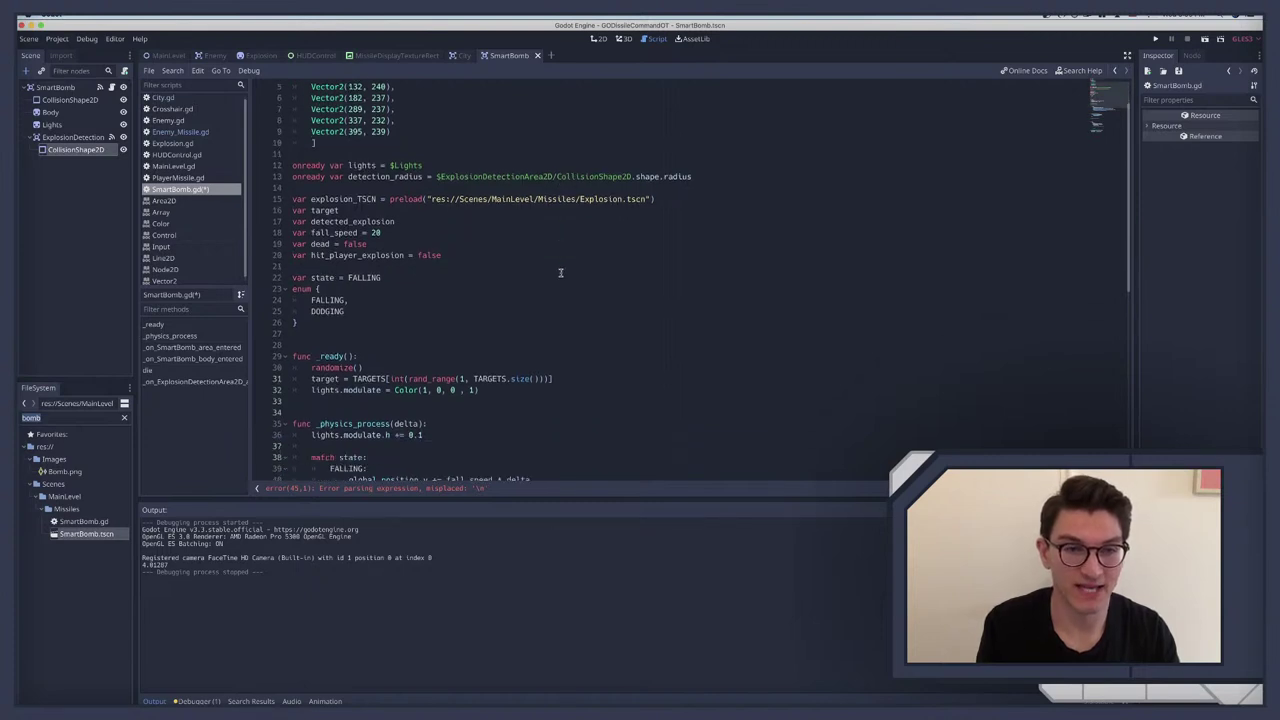
{"action": "scroll", "coordinate": [560, 273], "scroll_direction": "down", "scroll_amount": 7}
{"action": "type", "text": "detected_explosion) > dete"}
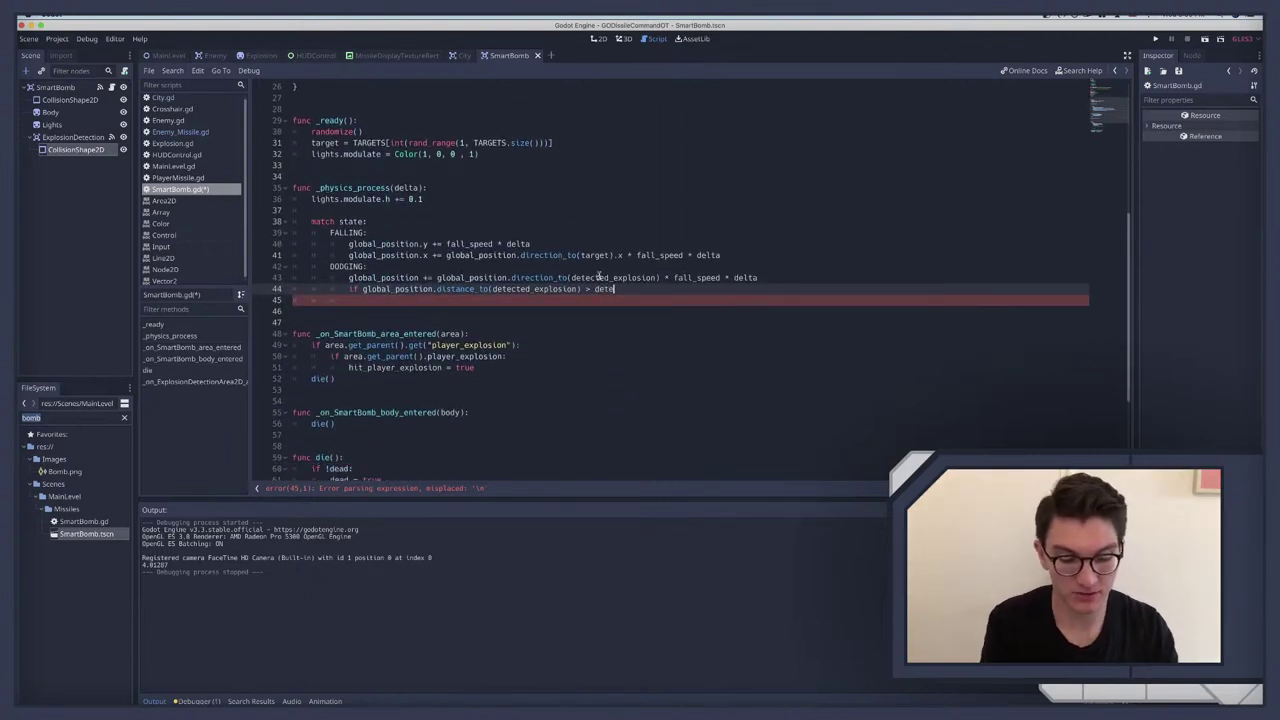
{"action": "type", "text": "ction"}
{"action": "key", "text": "Return"}
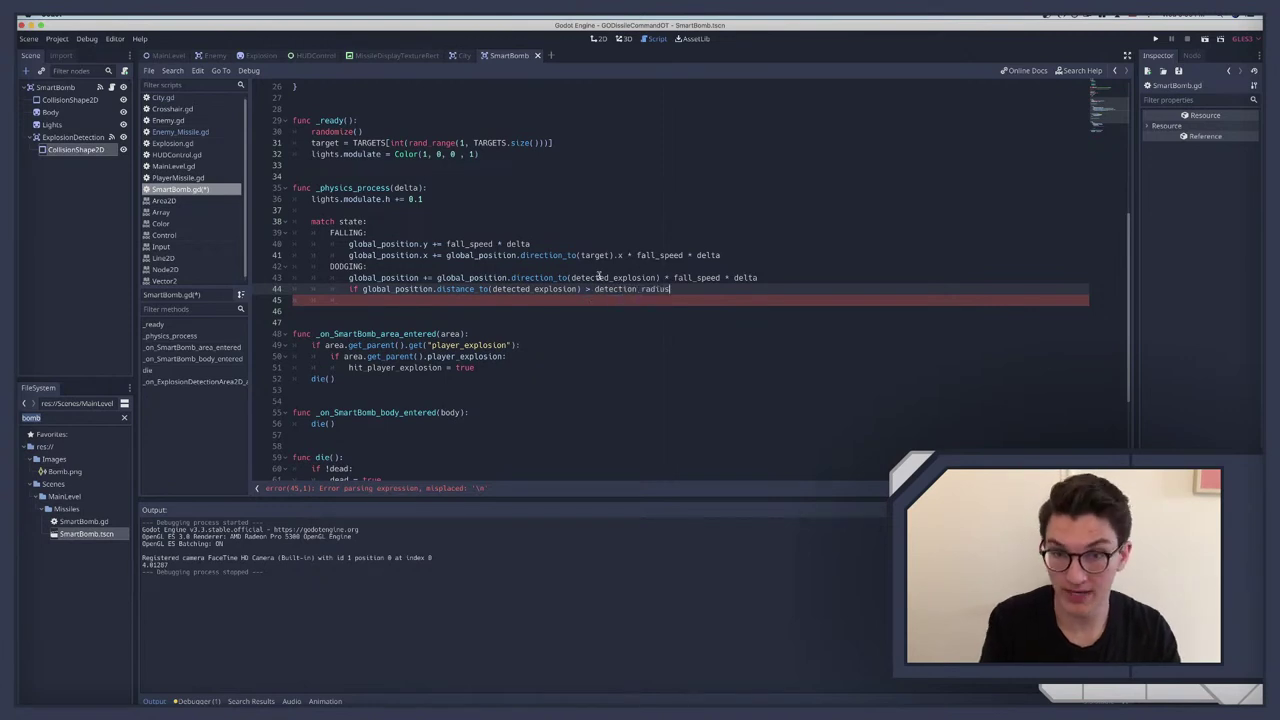
{"action": "key", "text": "Up"}
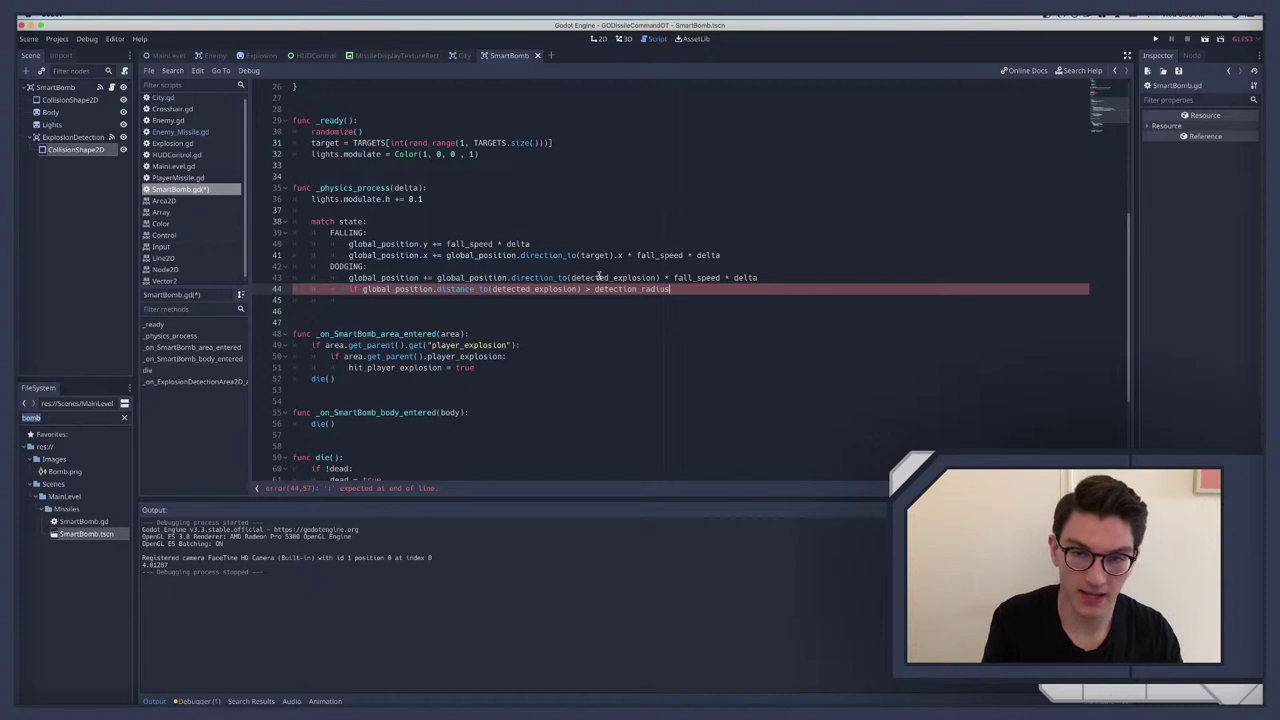
{"action": "type", "text": ":"}
{"action": "key", "text": "Return"}
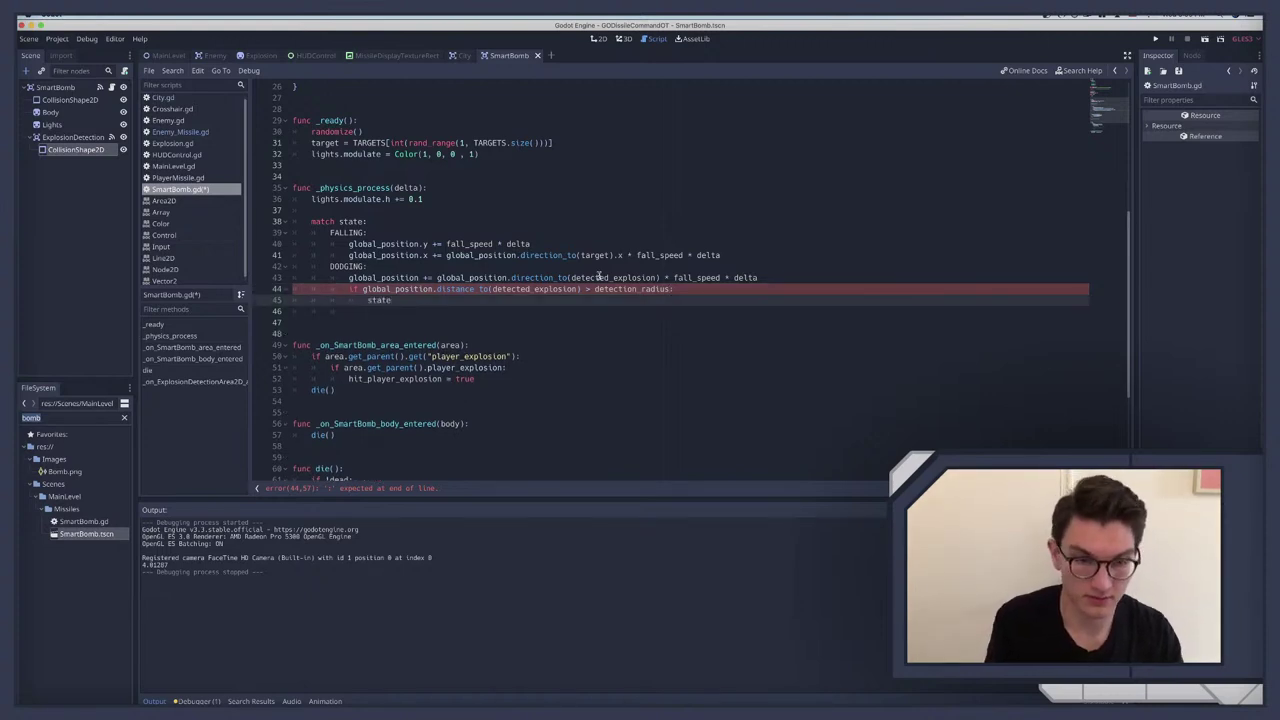
{"action": "type", "text": "state = Fa"}
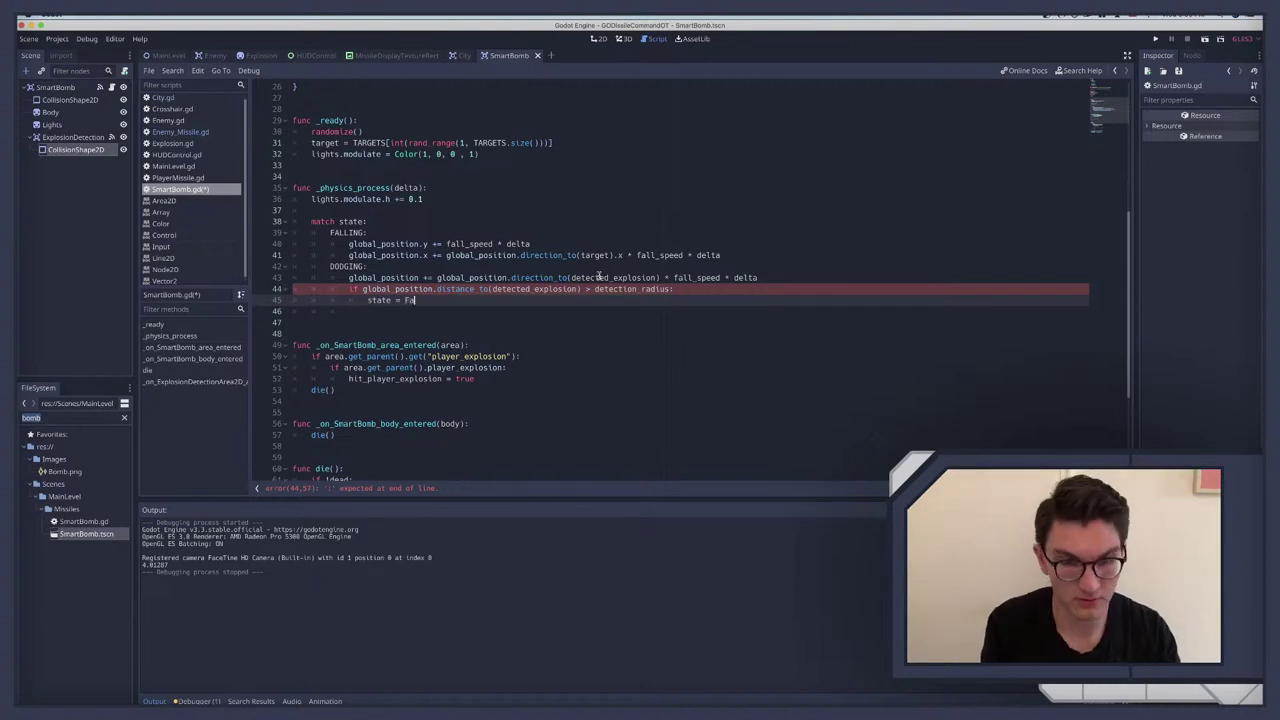
{"action": "type", "text": "L"}
{"action": "key", "text": "Return"}
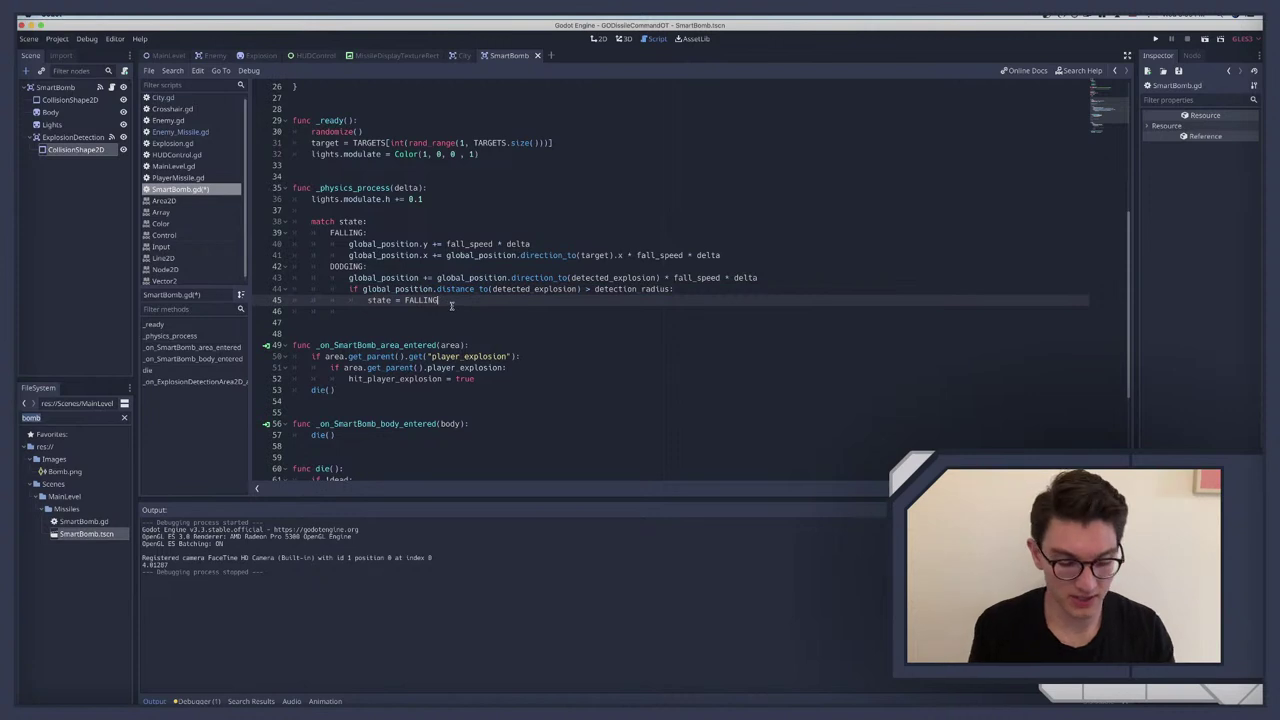
{"action": "left_click_drag", "start_coordinate": [349, 279], "coordinate": [791, 285]}
{"action": "left_click", "coordinate": [794, 278]}
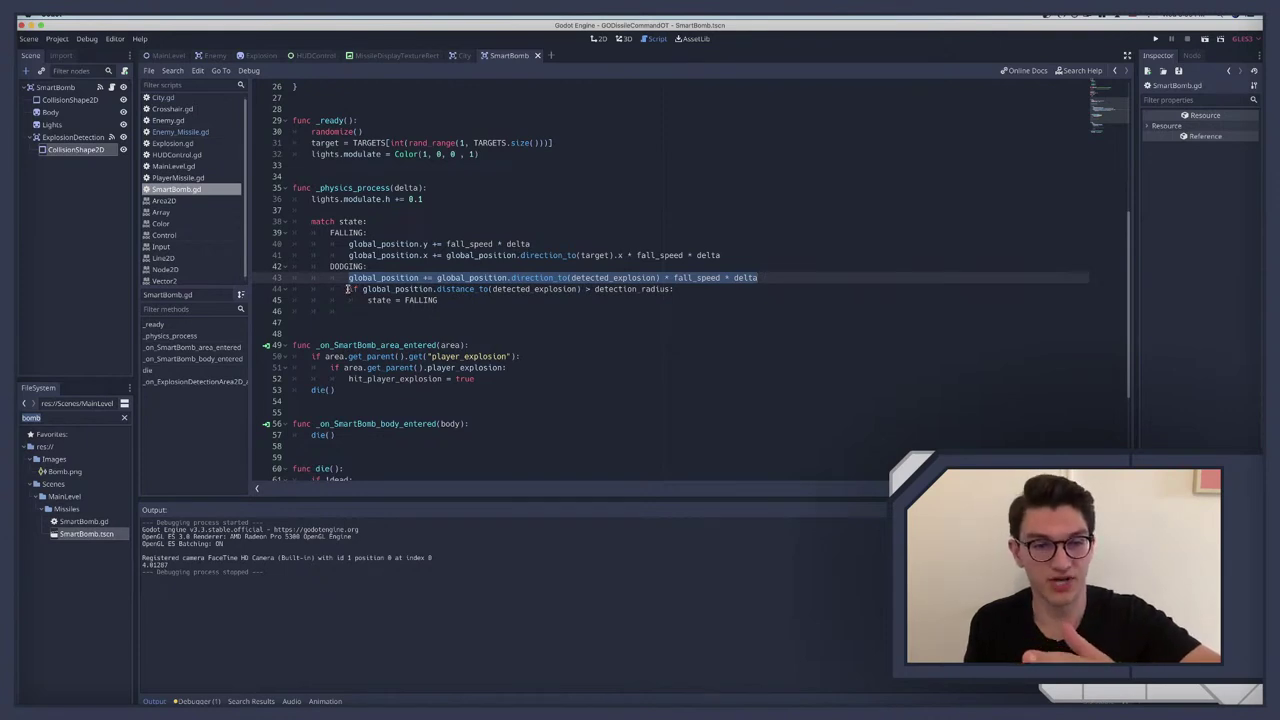
{"action": "left_click_drag", "start_coordinate": [349, 289], "coordinate": [700, 289]}
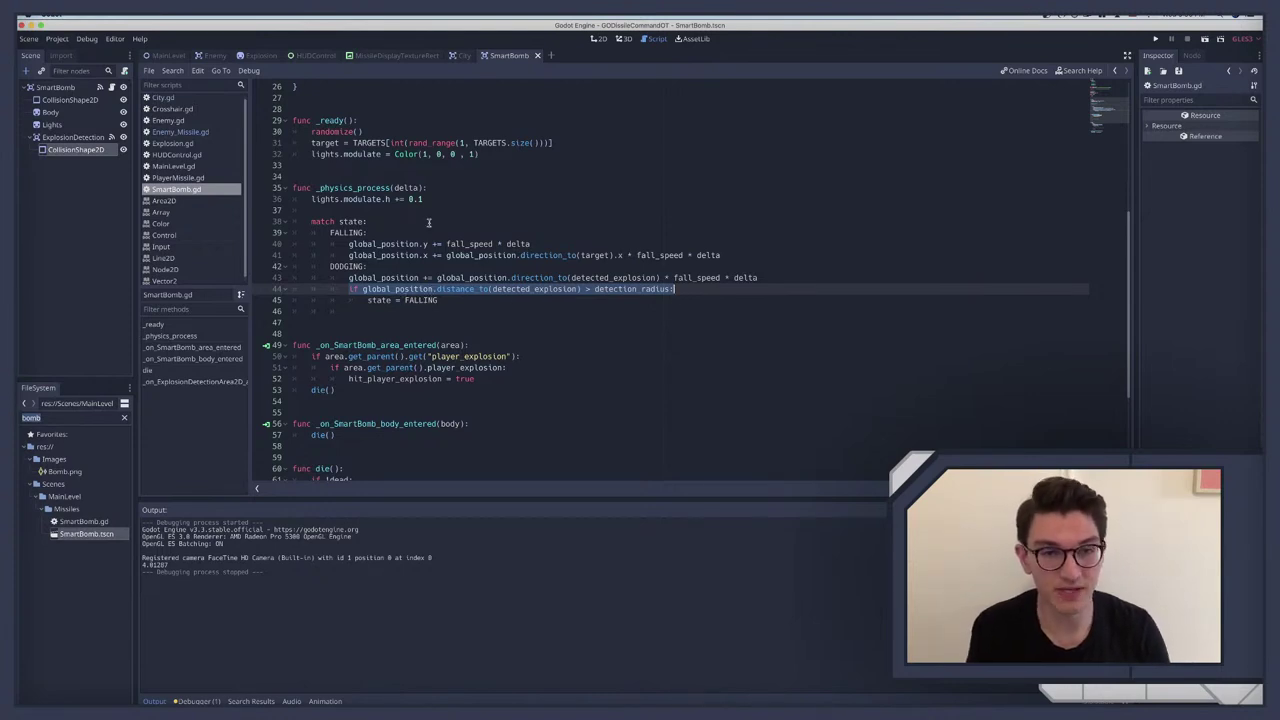
{"action": "scroll", "coordinate": [437, 270], "scroll_direction": "down", "scroll_amount": 2}
{"action": "scroll", "coordinate": [437, 270], "scroll_direction": "up", "scroll_amount": 8}
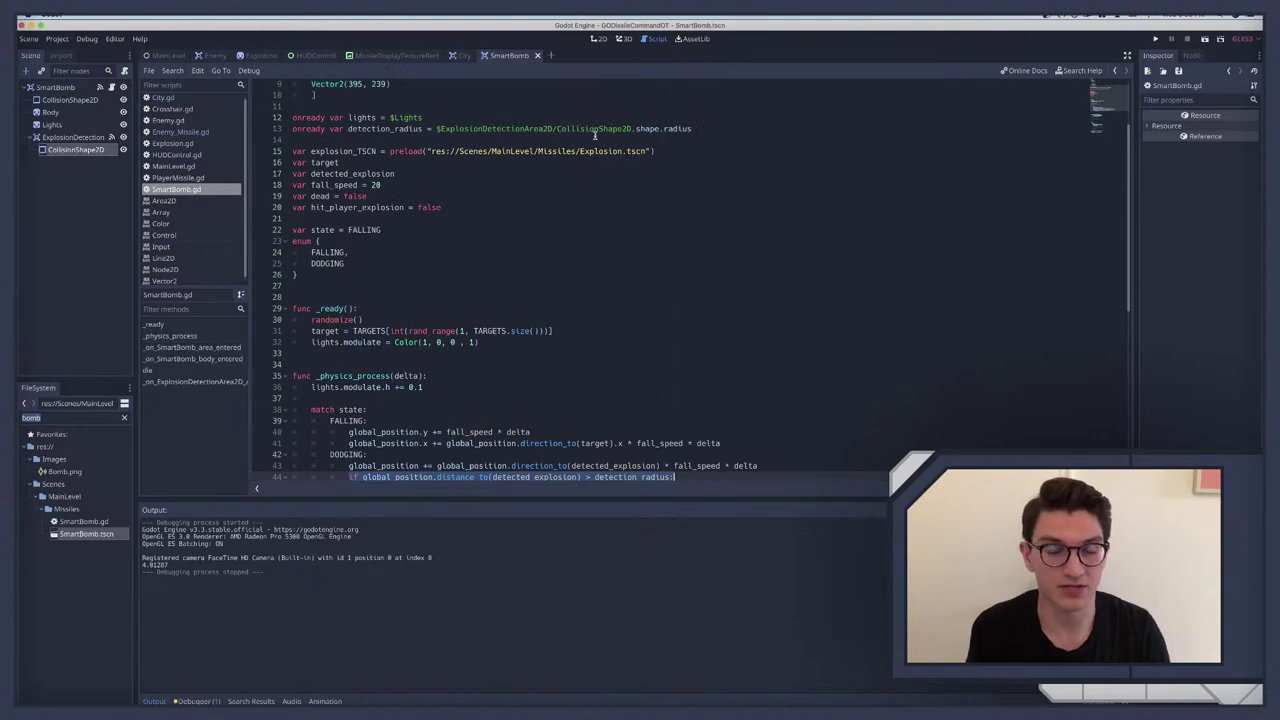
{"action": "left_click", "coordinate": [700, 127]}
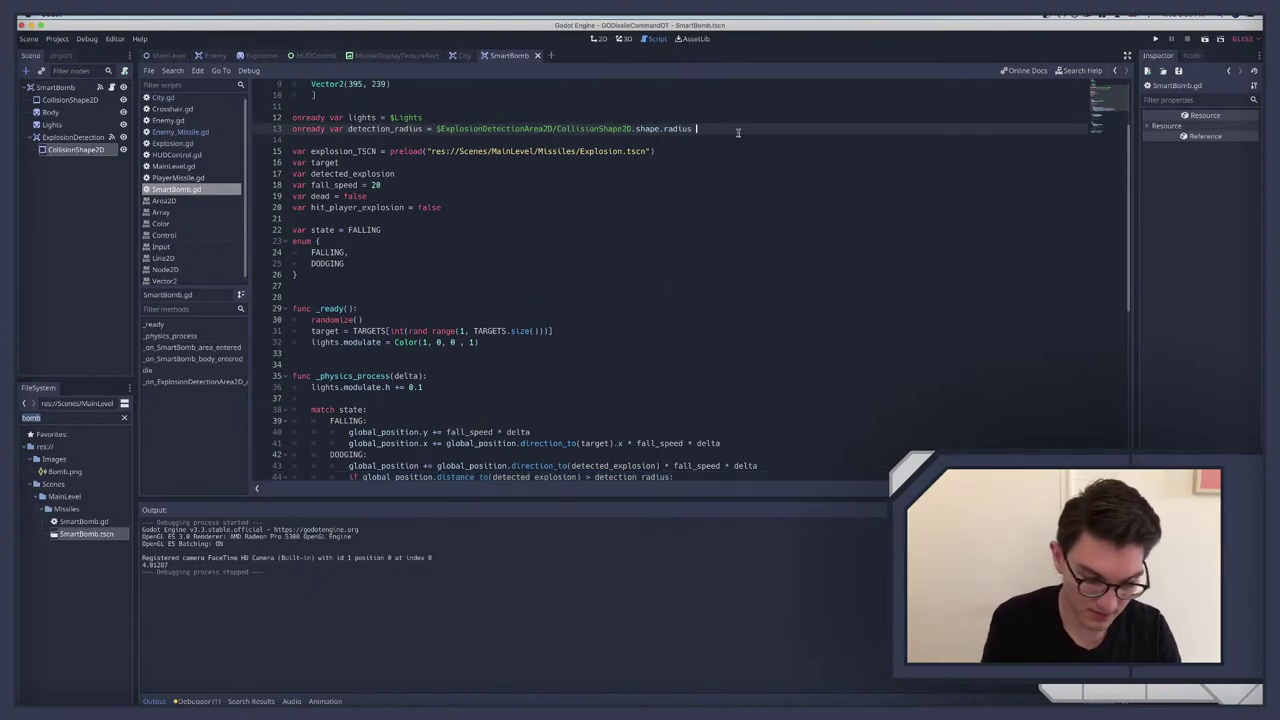
{"action": "type", "text": "-"}
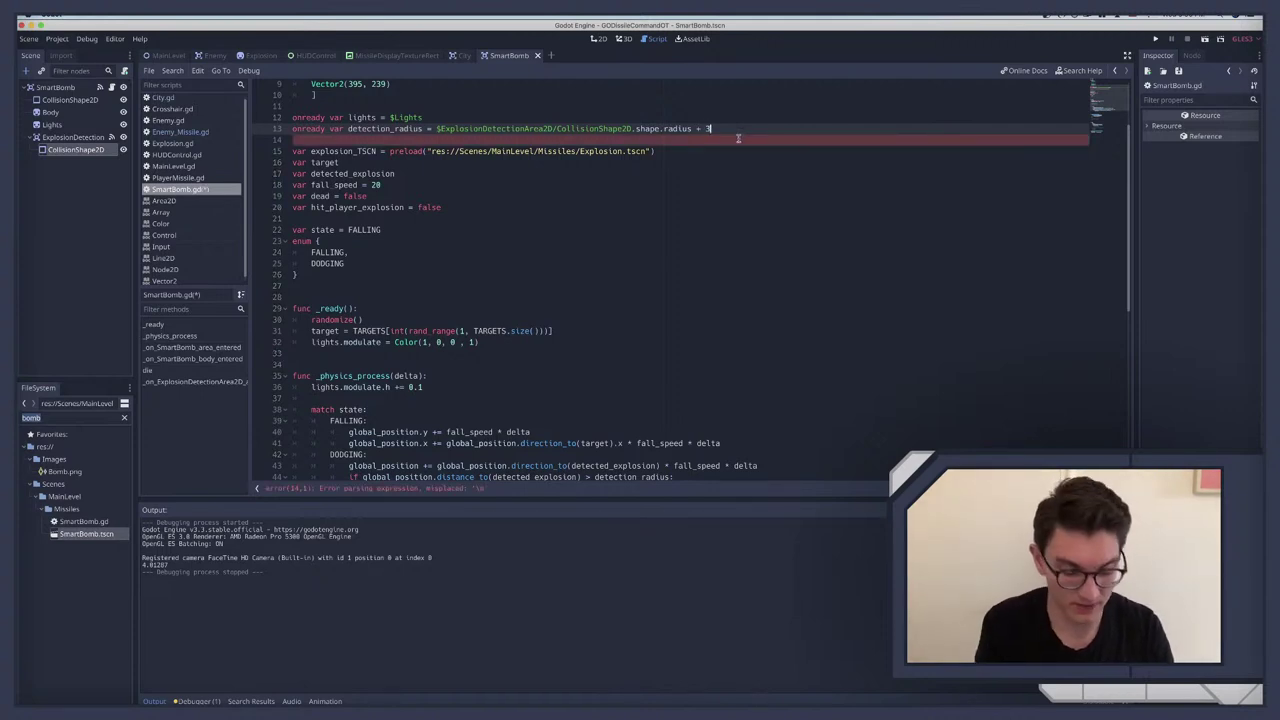
{"action": "scroll", "coordinate": [737, 138], "scroll_direction": "down", "scroll_amount": 10}
{"action": "scroll", "coordinate": [638, 244], "scroll_direction": "up", "scroll_amount": 5}
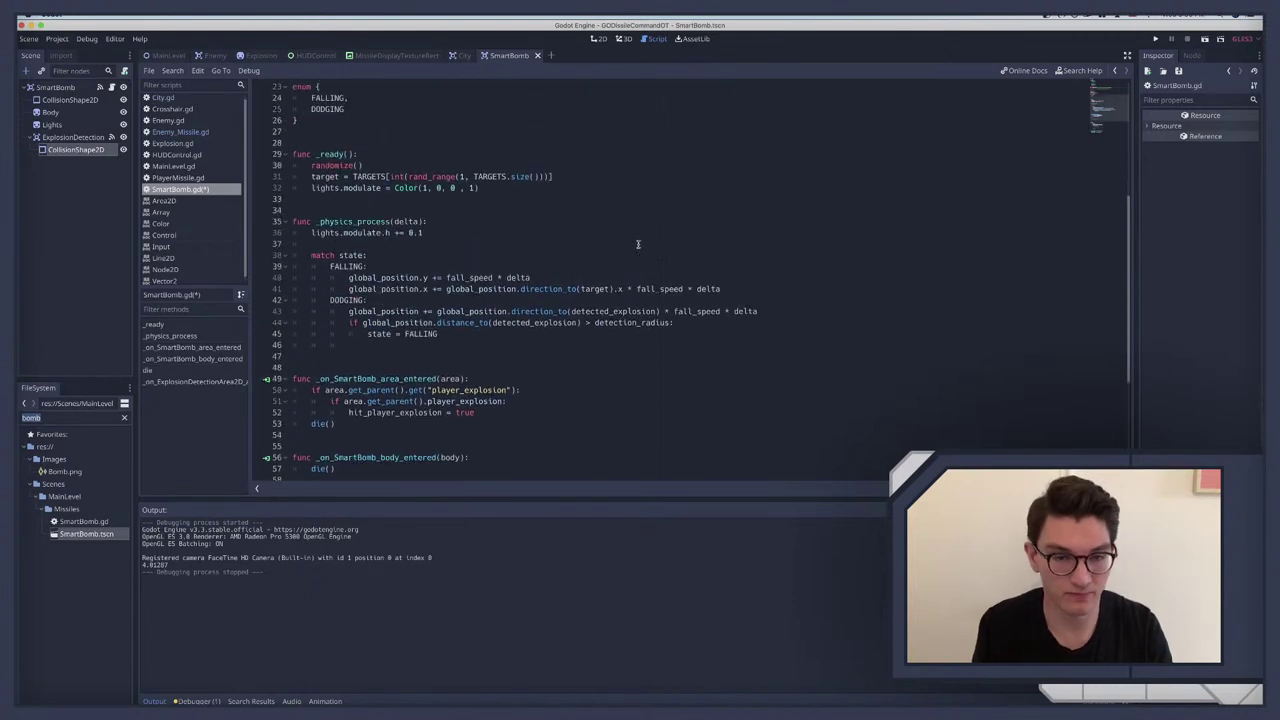
{"action": "scroll", "coordinate": [453, 338], "scroll_direction": "down", "scroll_amount": 6}
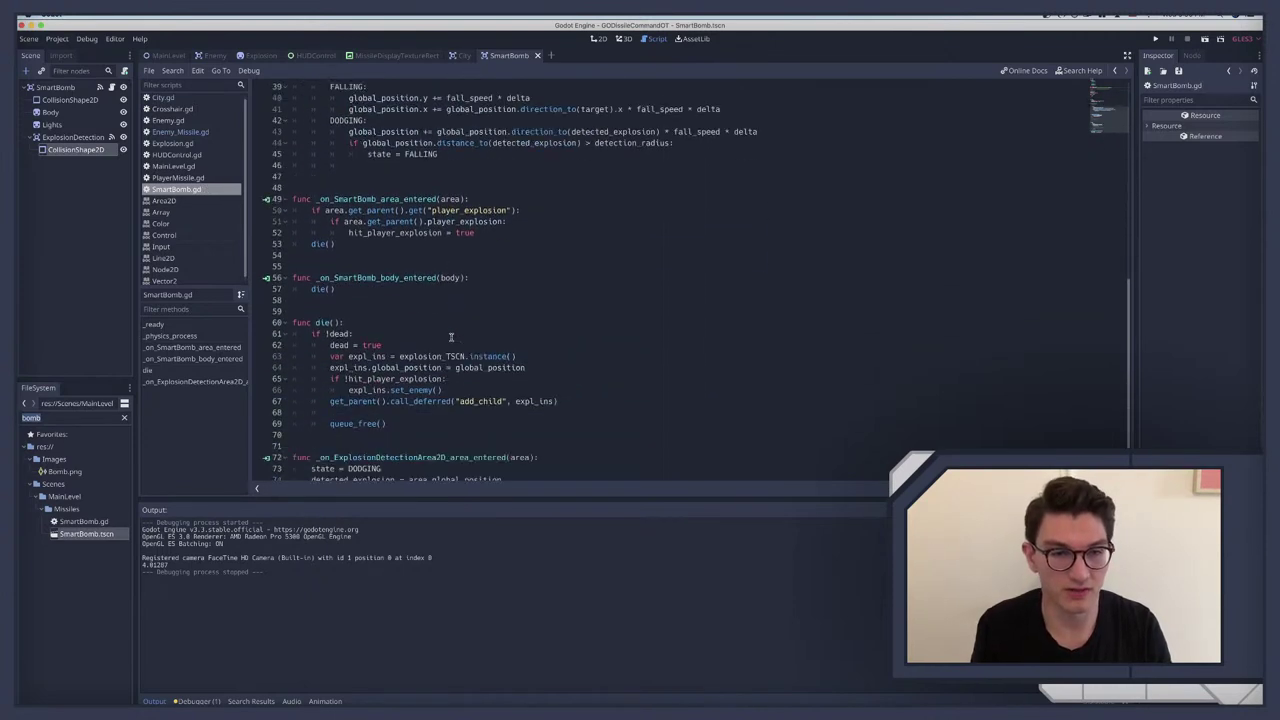
{"action": "scroll", "coordinate": [518, 188], "scroll_direction": "up", "scroll_amount": 4}
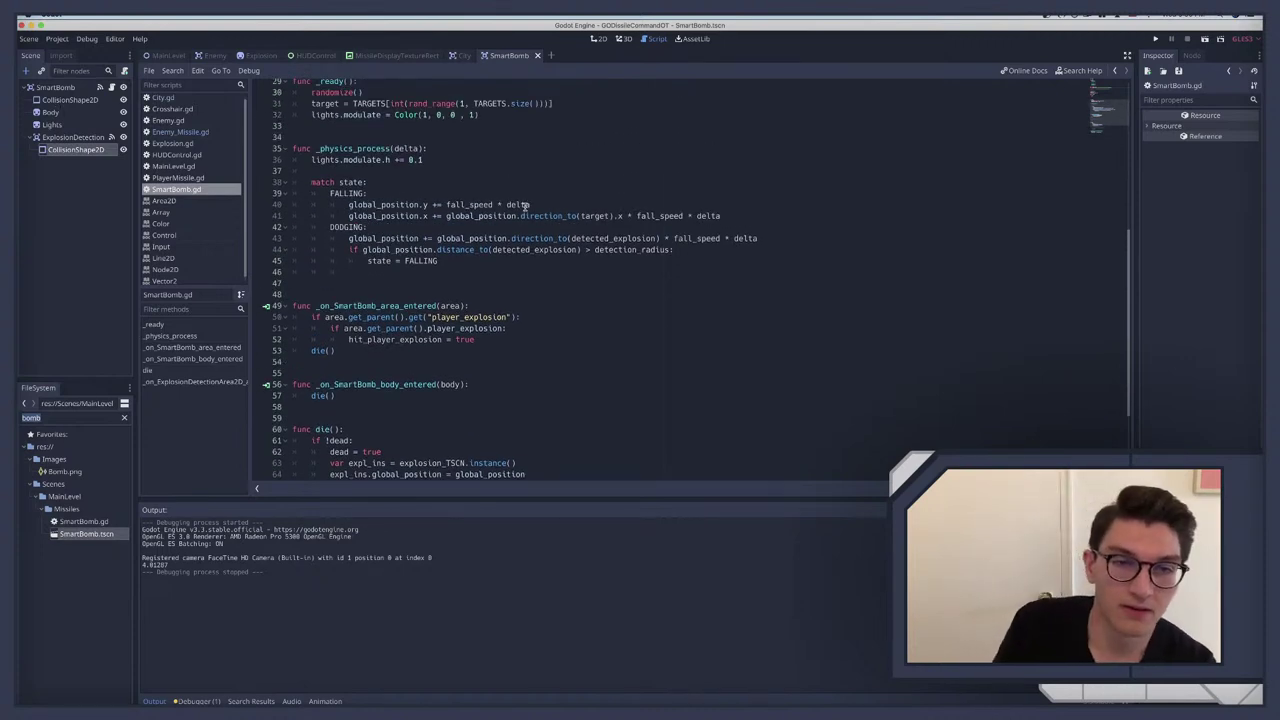
{"action": "scroll", "coordinate": [524, 203], "scroll_direction": "down", "scroll_amount": 4}
{"action": "scroll", "coordinate": [526, 195], "scroll_direction": "up", "scroll_amount": 4}
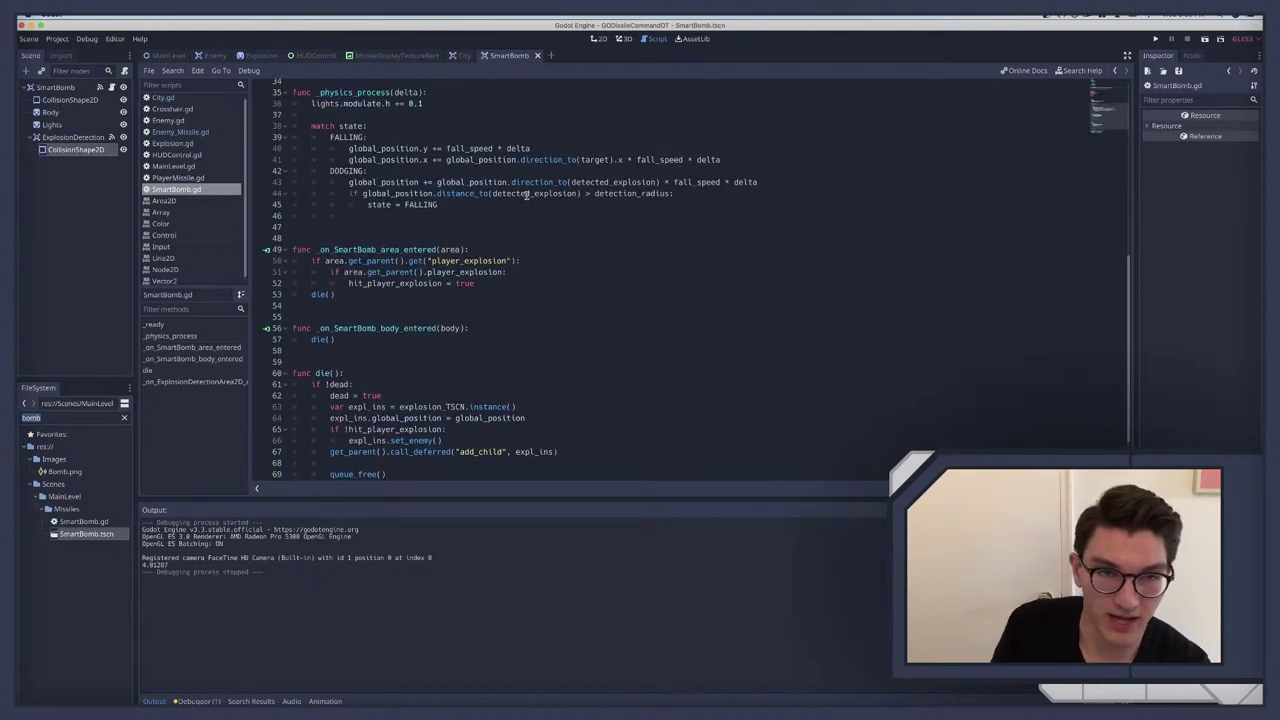
Step: Delete the DODGING distance check and its state = FALLING line
{"action": "left_click", "coordinate": [283, 271]}
{"action": "left_click_drag", "start_coordinate": [283, 268], "coordinate": [275, 260]}
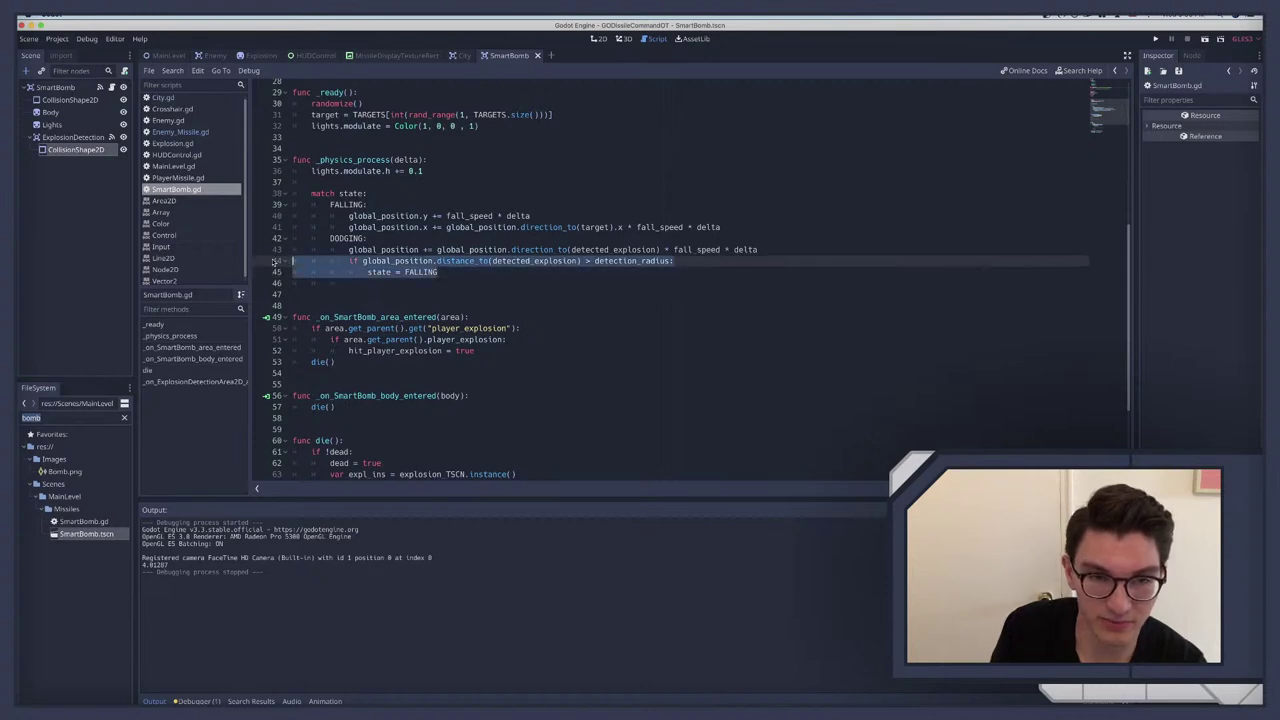
{"action": "key", "text": "BackSpace"}
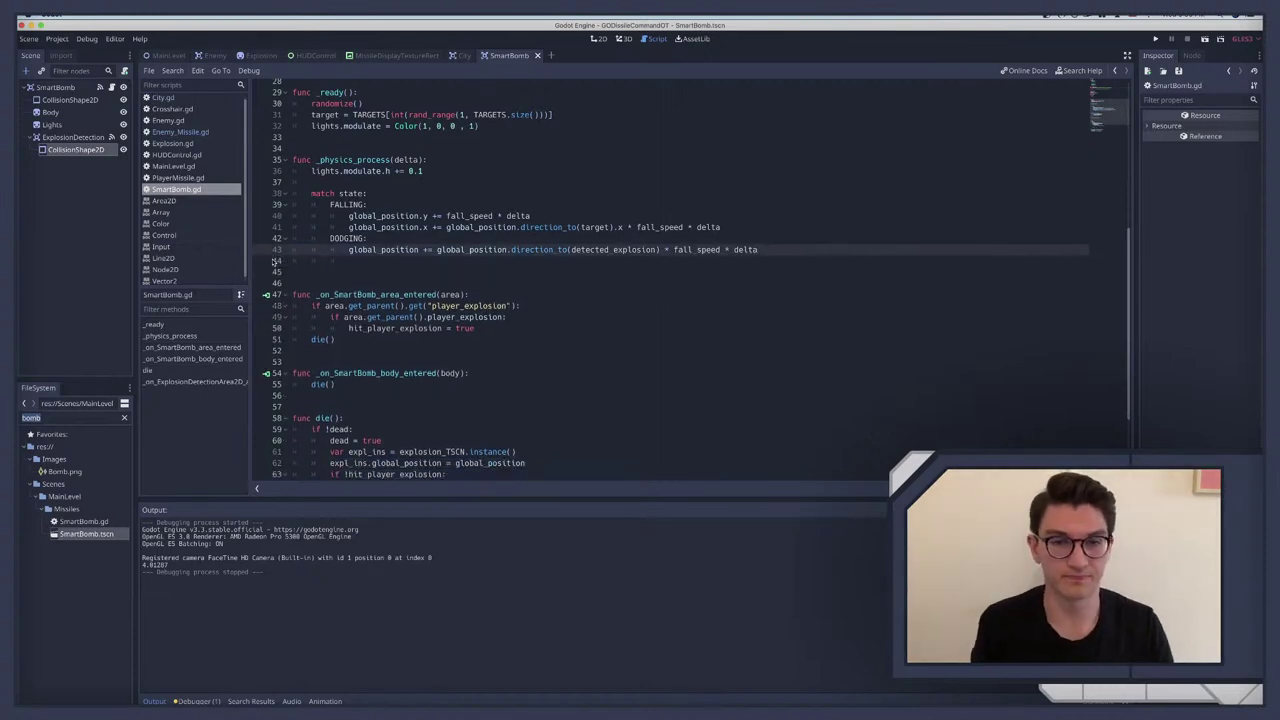
{"action": "left_click", "coordinate": [350, 261]}
{"action": "key", "text": "BackSpace"}
{"action": "key", "text": "BackSpace"}
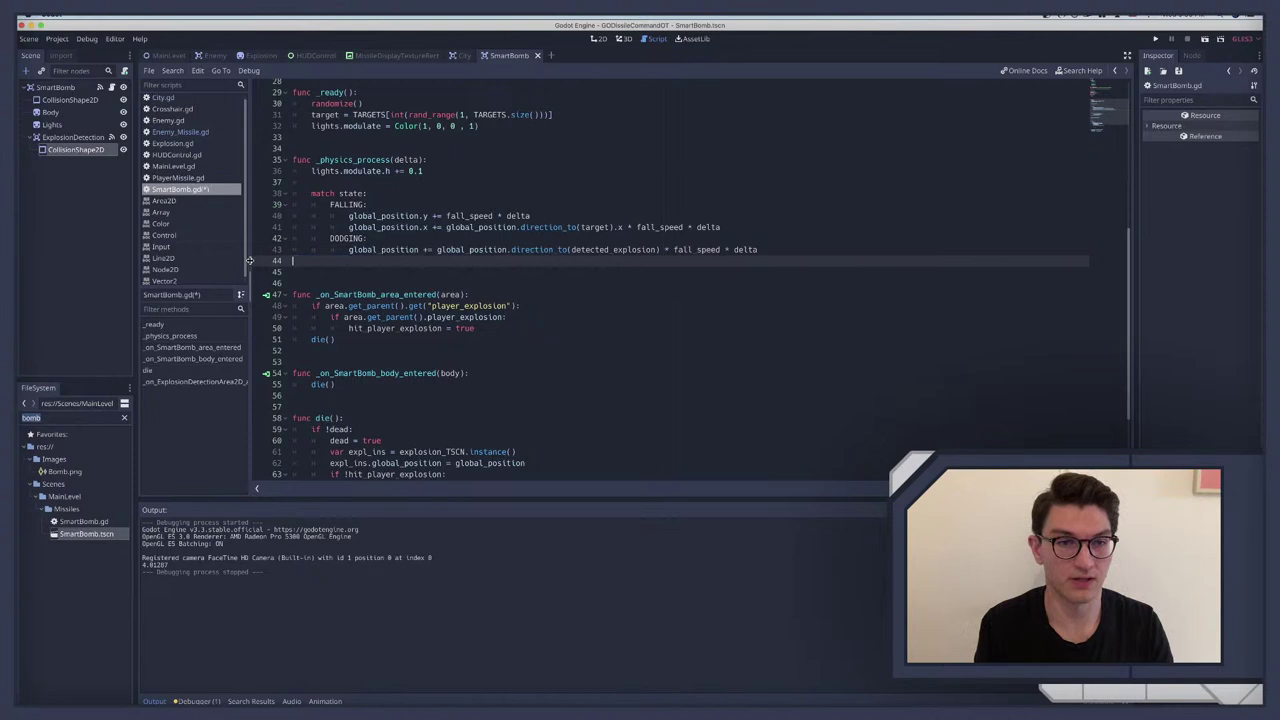
Step: Delete the onready detection_radius declaration on line 13
{"action": "scroll", "coordinate": [423, 200], "scroll_direction": "up", "scroll_amount": 7}
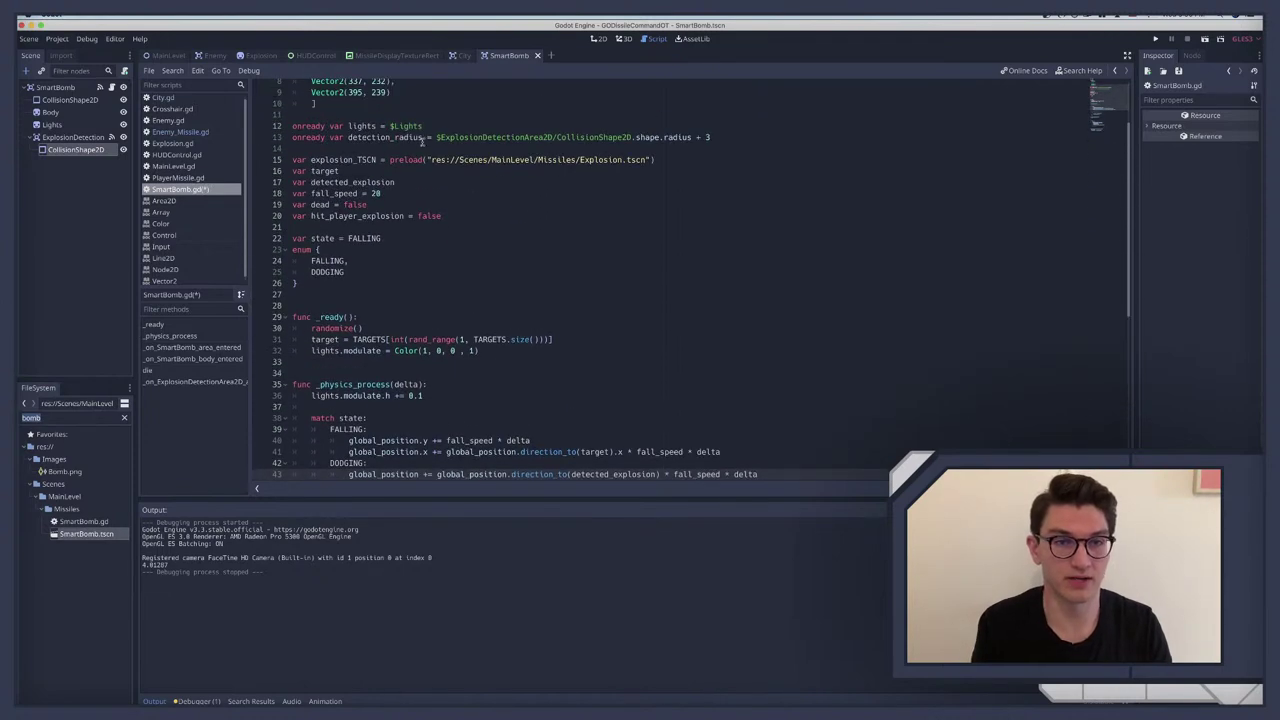
{"action": "triple_click", "coordinate": [360, 137]}
{"action": "key", "text": "BackSpace"}
{"action": "key", "text": "BackSpace"}
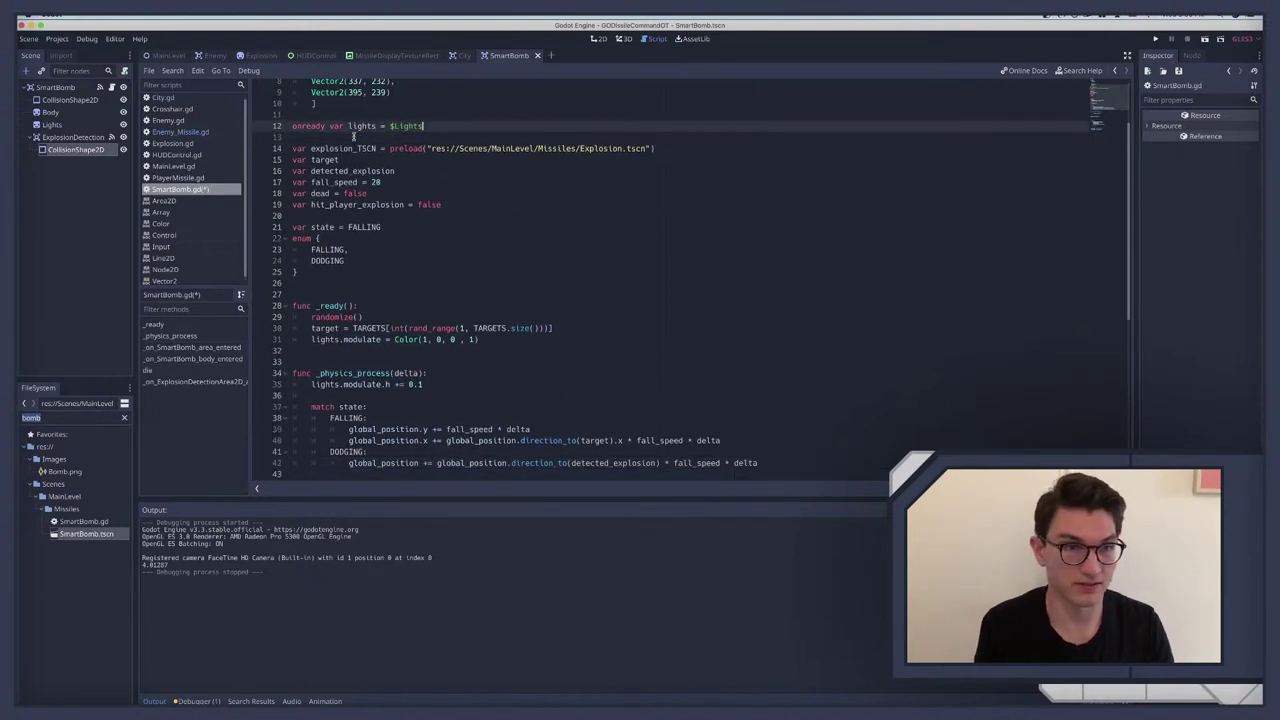
{"action": "scroll", "coordinate": [407, 203], "scroll_direction": "down", "scroll_amount": 3}
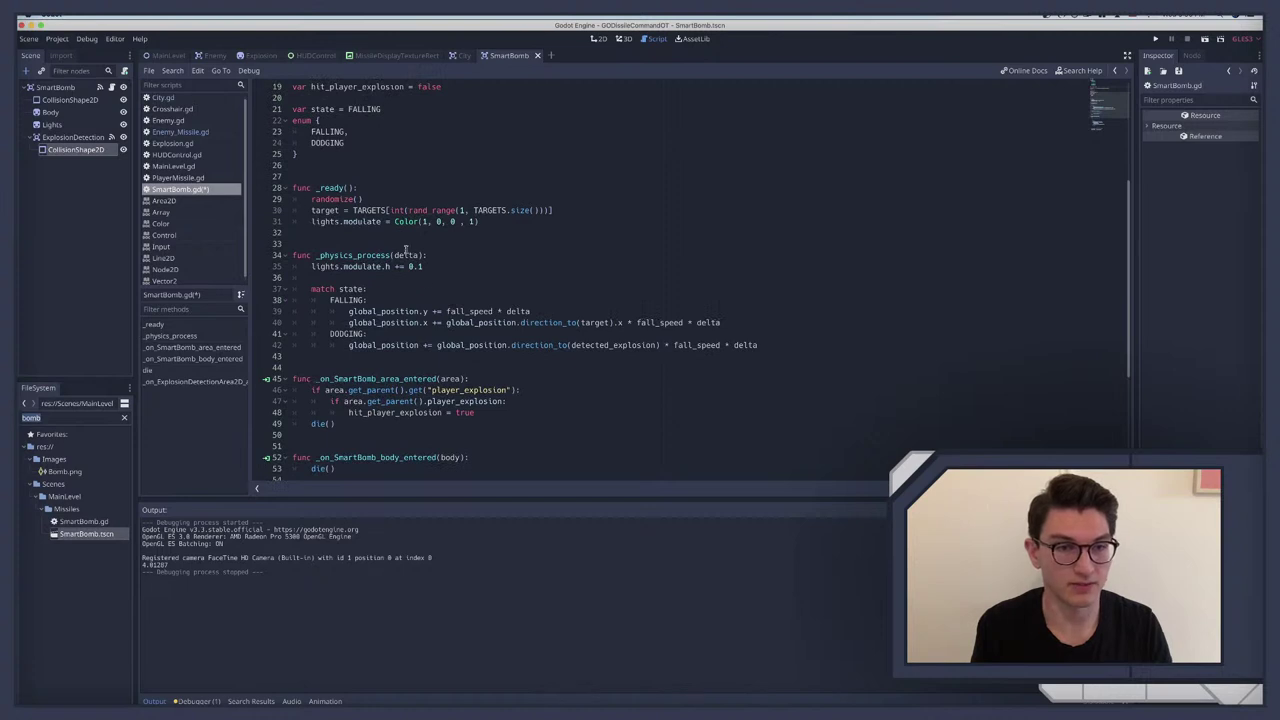
{"action": "scroll", "coordinate": [440, 320], "scroll_direction": "down", "scroll_amount": 5}
Step: Connect the ExplosionDetection area's area_exited signal to a new handler function
{"action": "left_click", "coordinate": [56, 138]}
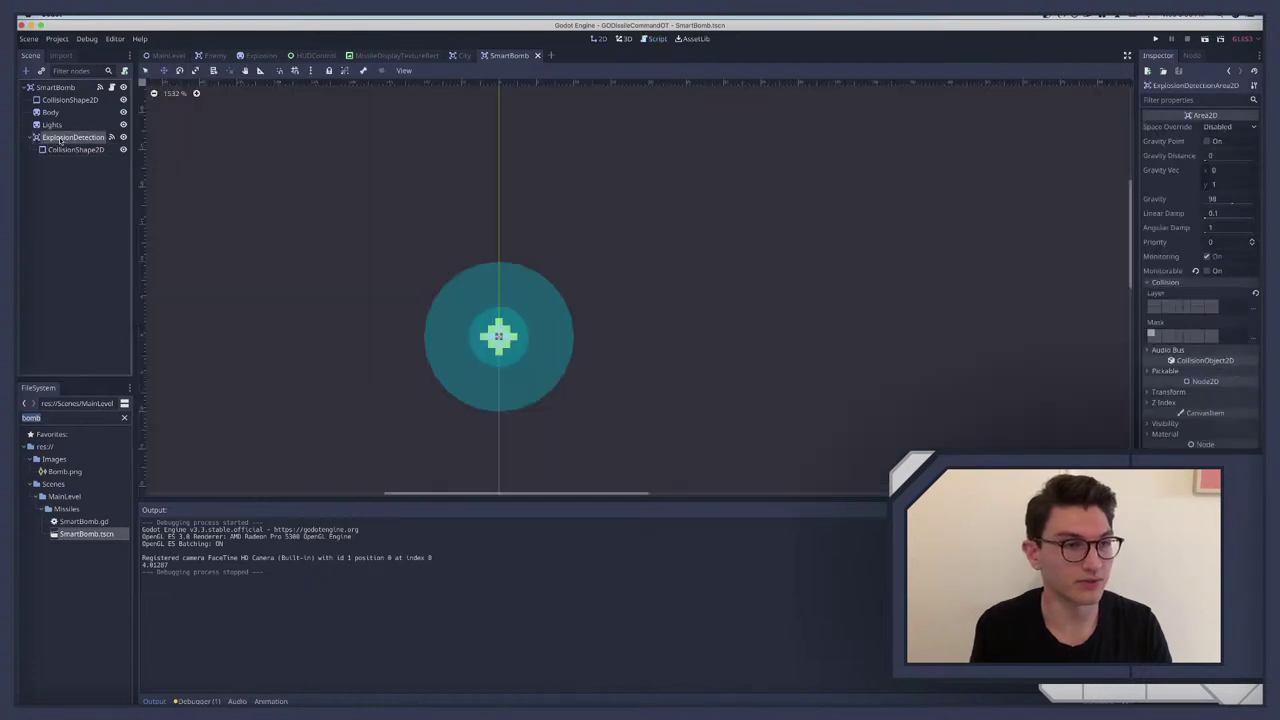
{"action": "left_click", "coordinate": [66, 149]}
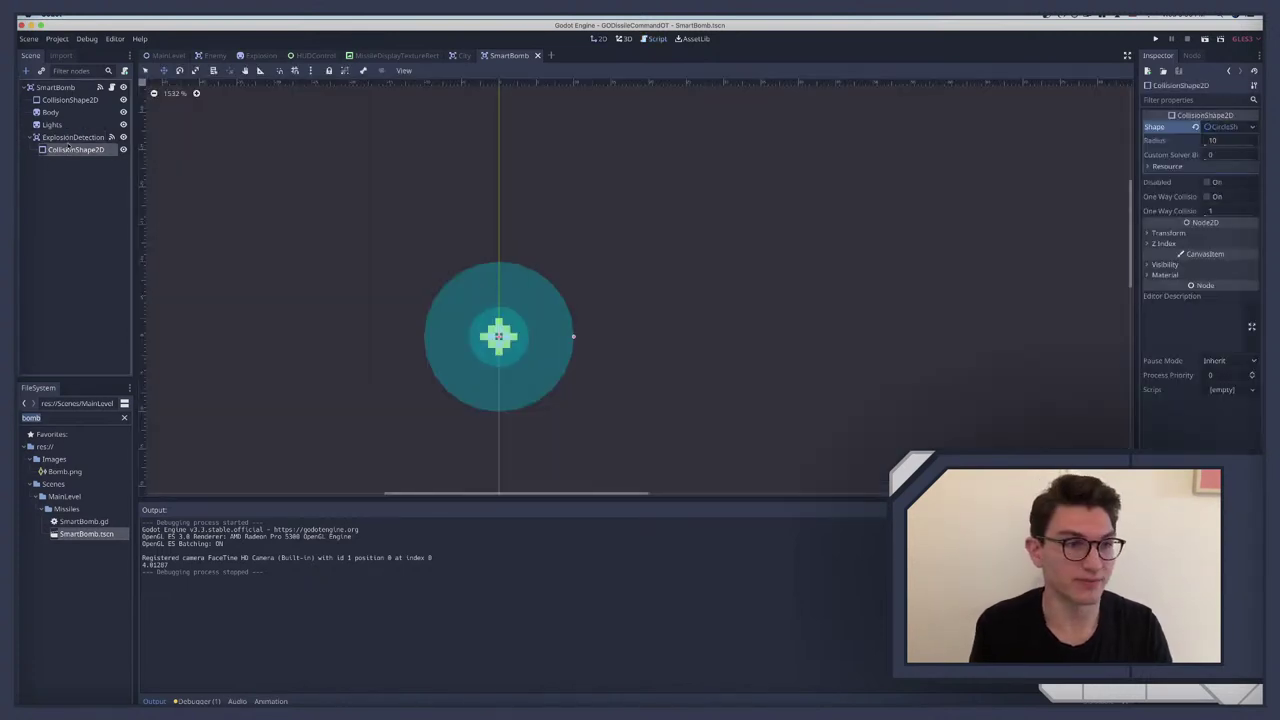
{"action": "left_click", "coordinate": [70, 137]}
{"action": "left_click", "coordinate": [1186, 55]}
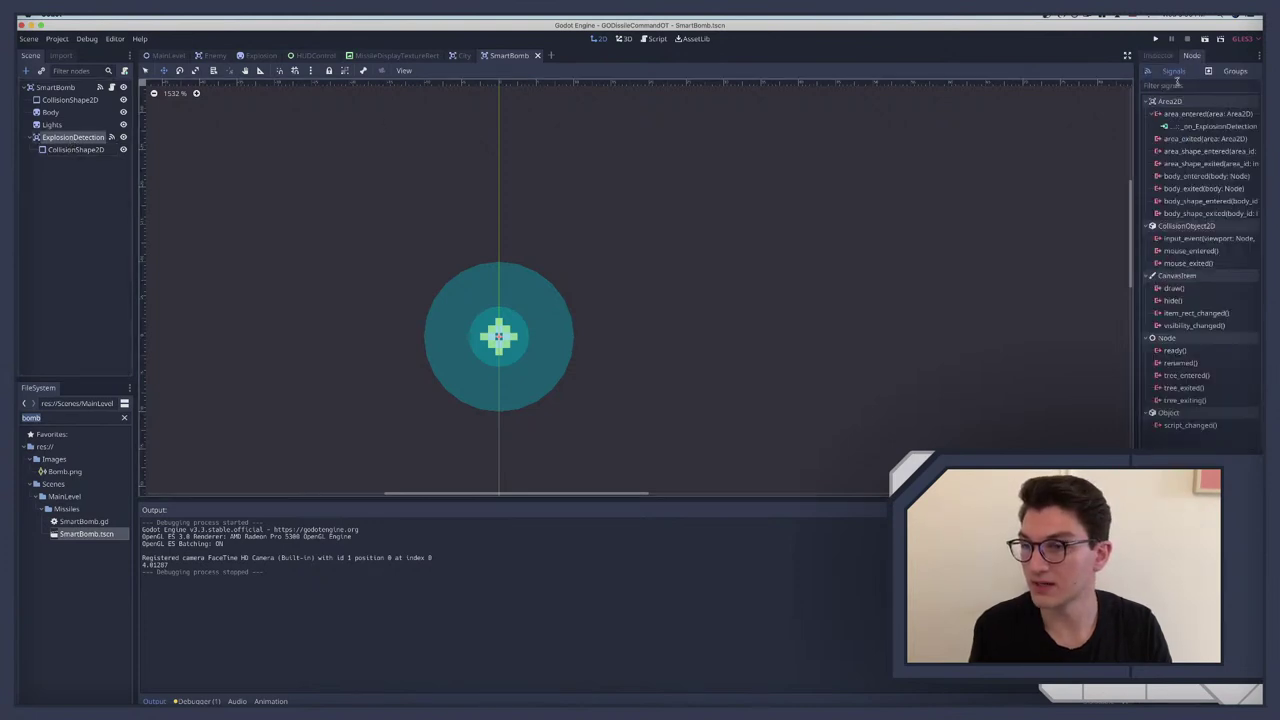
{"action": "double_click", "coordinate": [1184, 139]}
{"action": "key", "text": "Return"}
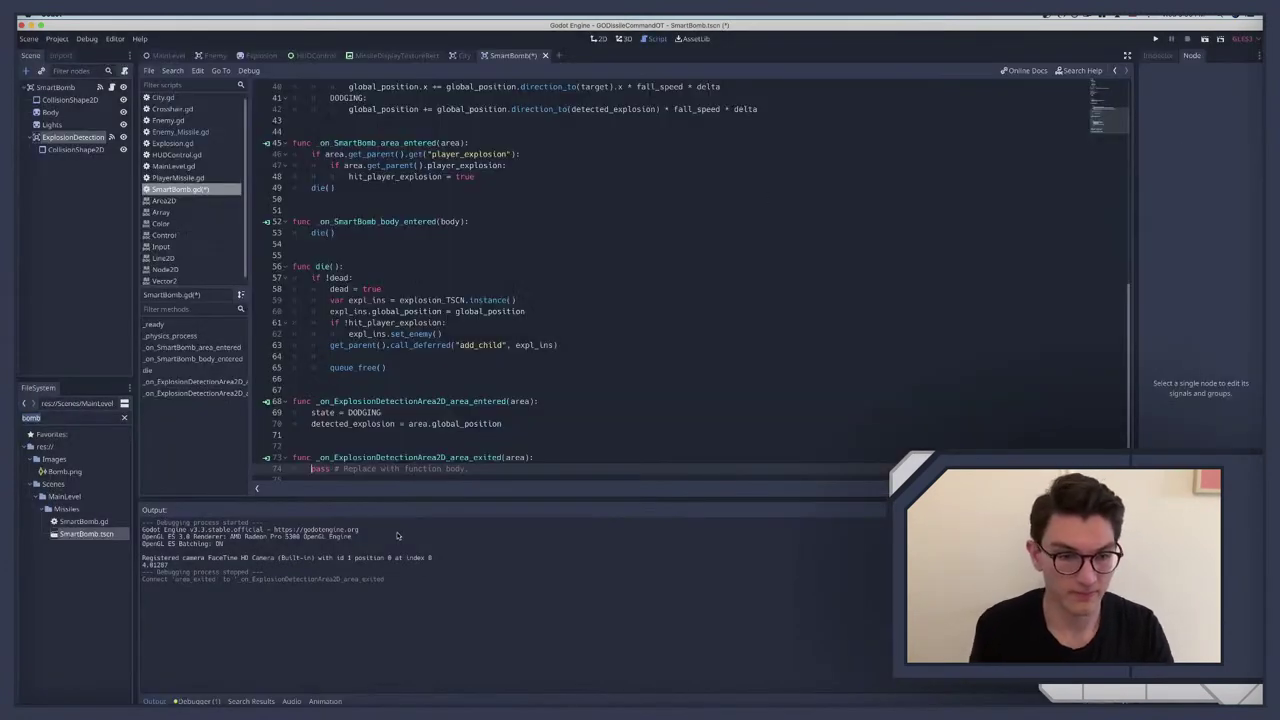
Step: Replace pass in the new handler with state = FALLING and save the script
{"action": "key", "text": "shift+Home"}
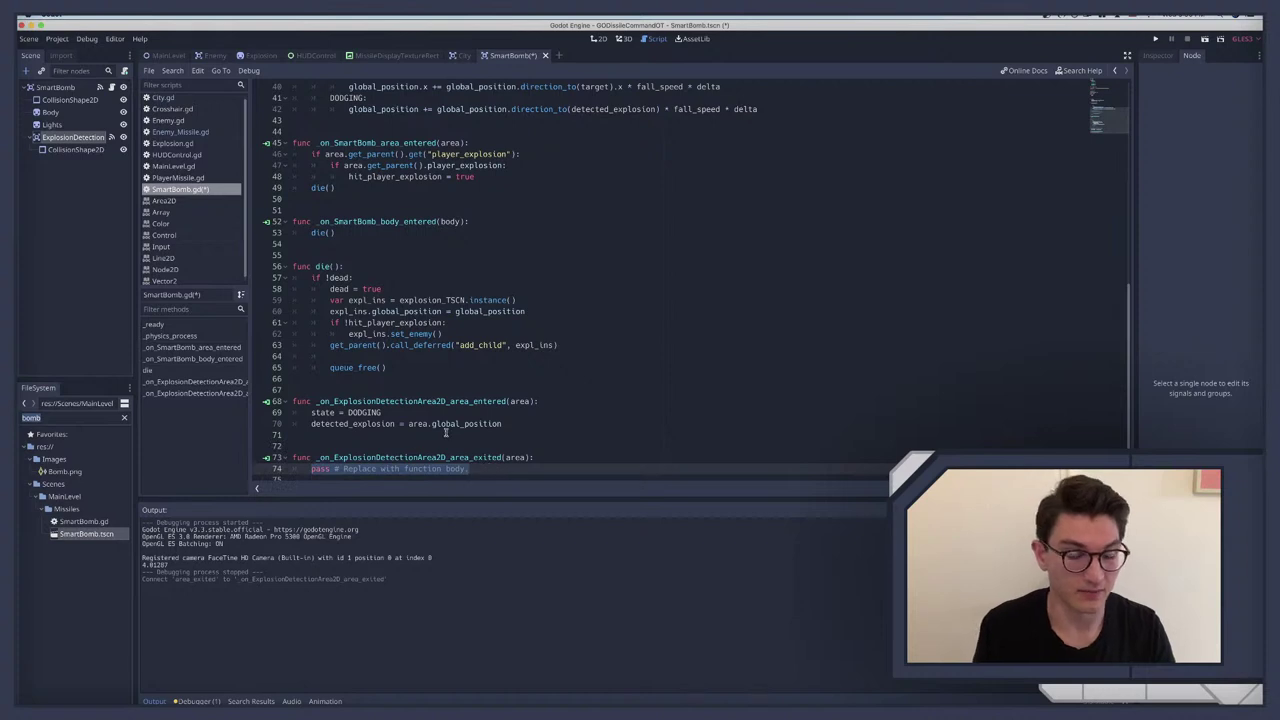
{"action": "type", "text": "state"}
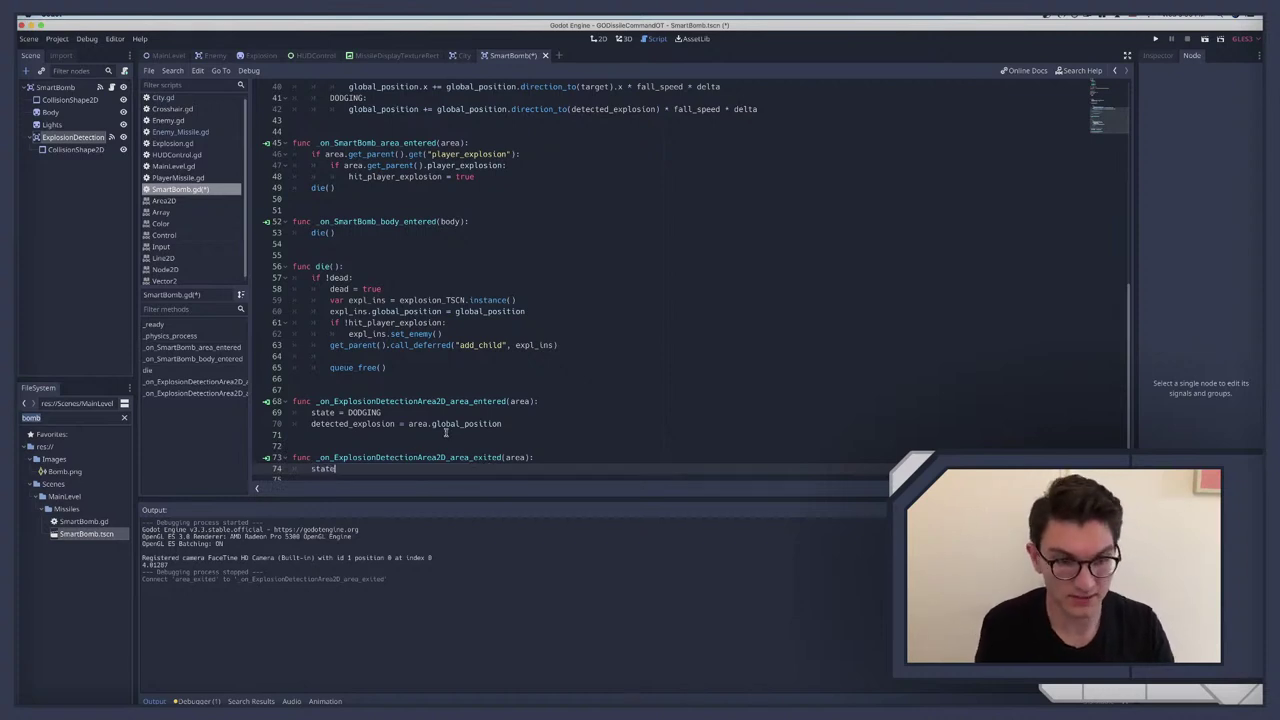
{"action": "type", "text": " = F"}
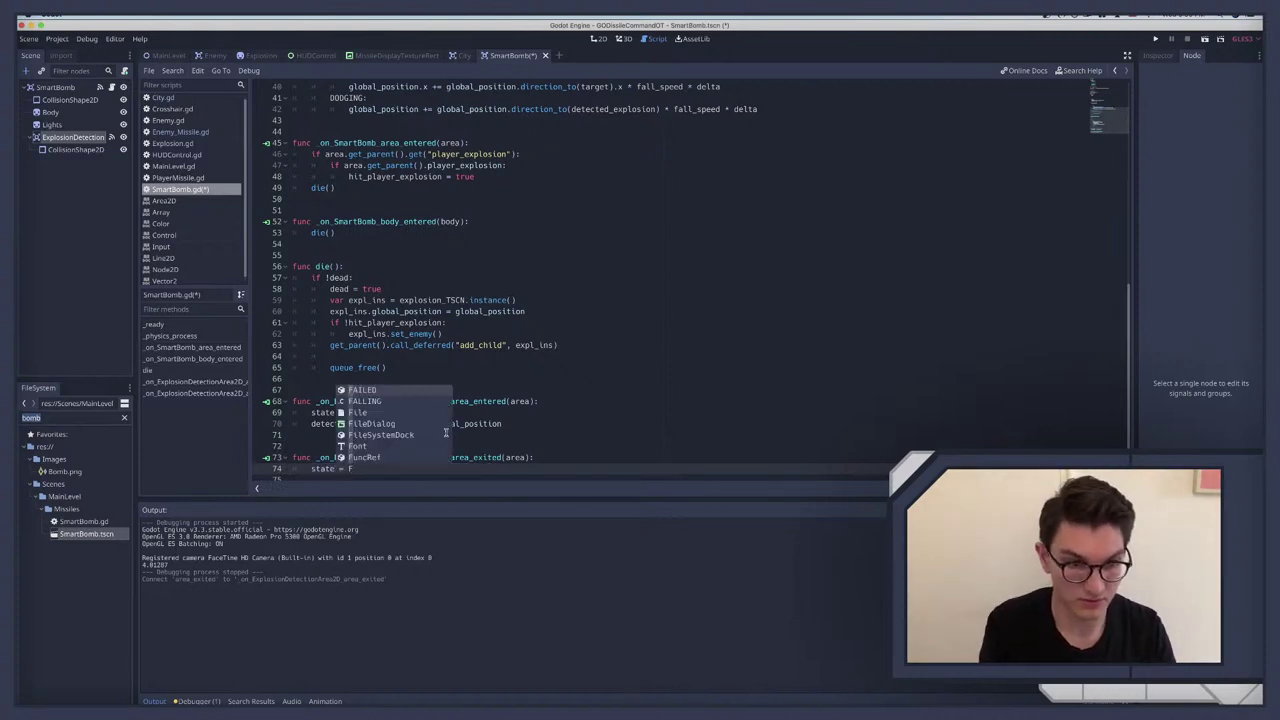
{"action": "type", "text": "AL"}
{"action": "key", "text": "Return"}
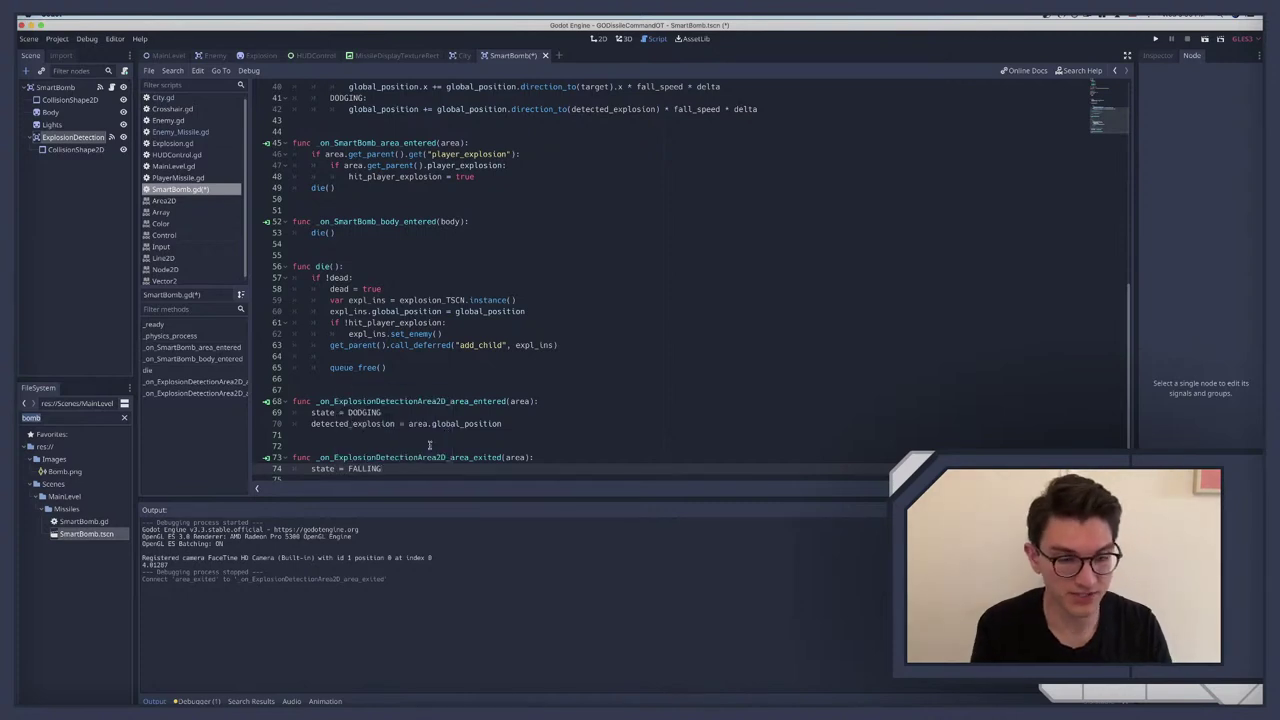
{"action": "left_click", "coordinate": [429, 445]}
{"action": "key", "text": "super+s"}
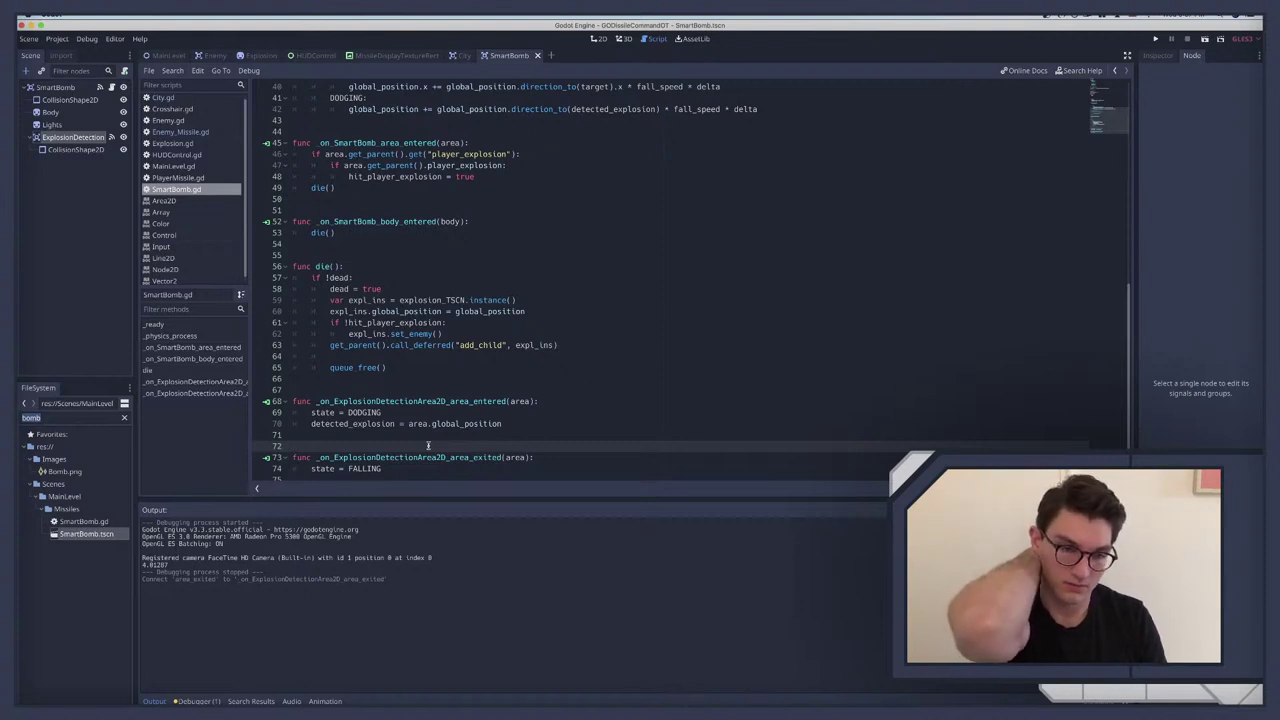
{"action": "key", "text": "super+b"}
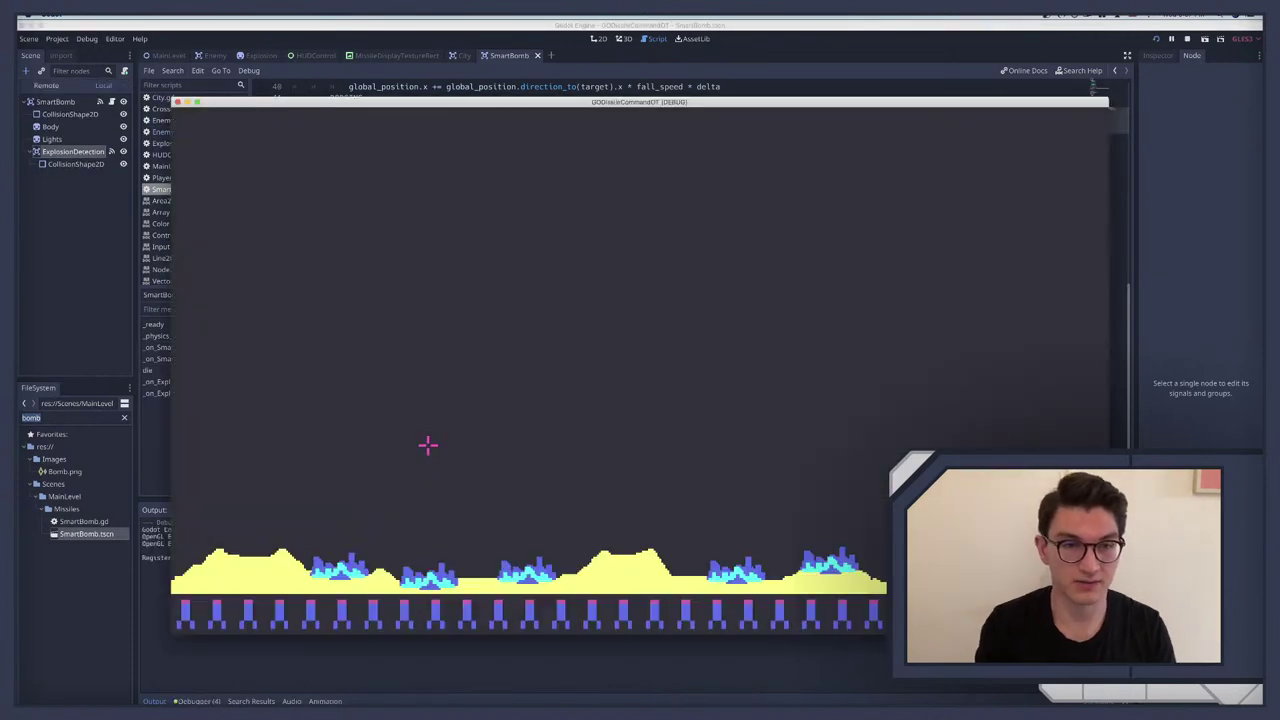
{"action": "left_click", "coordinate": [797, 245]}
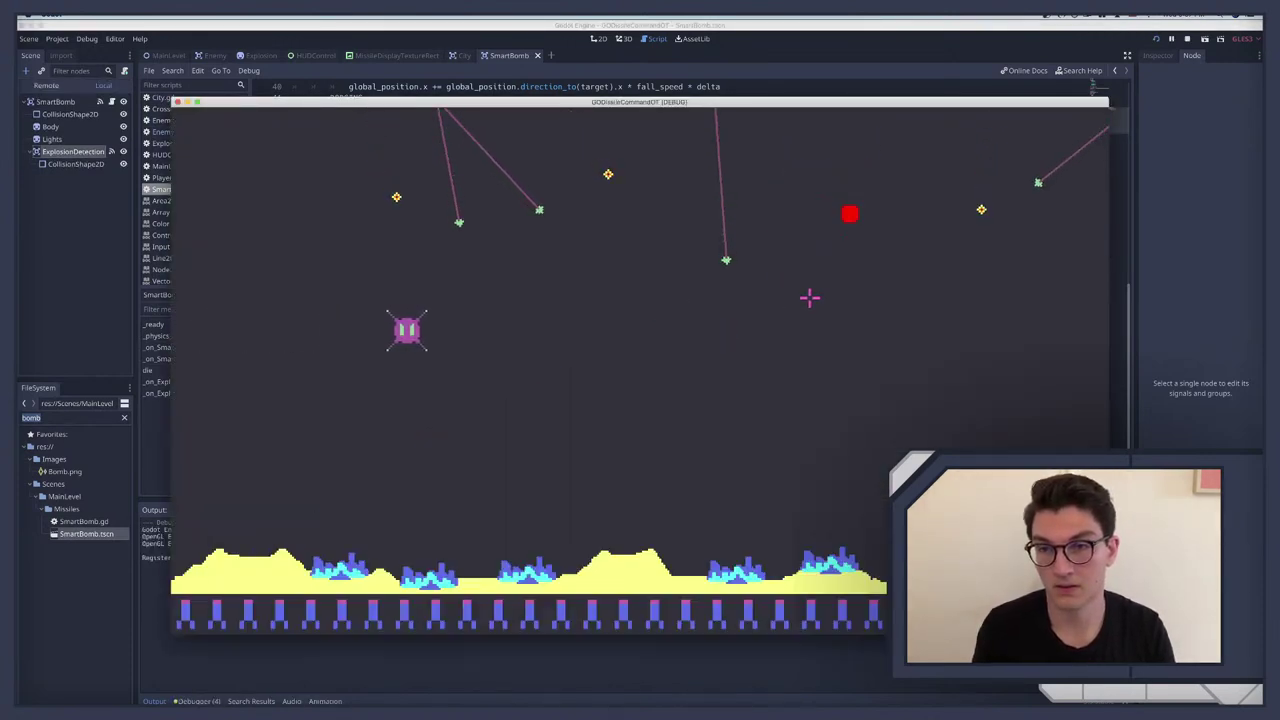
{"action": "left_click", "coordinate": [988, 349]}
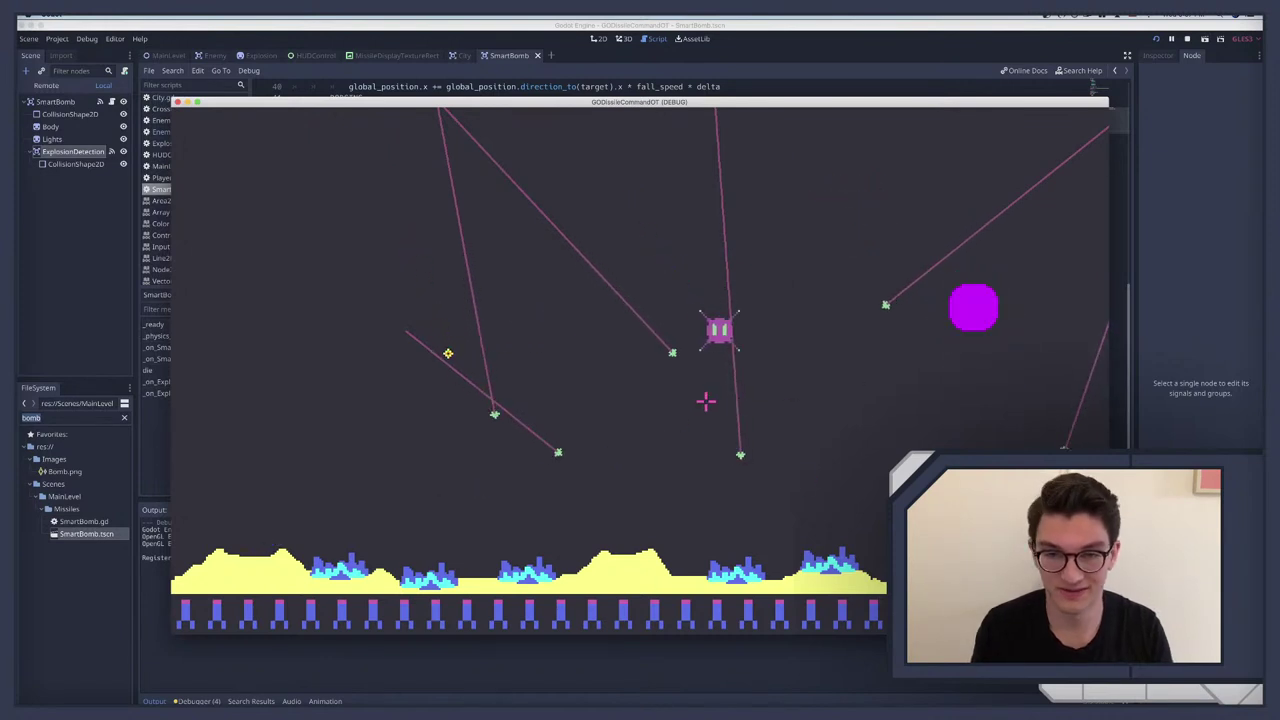
{"action": "left_click", "coordinate": [738, 390]}
{"action": "key", "text": "F8"}
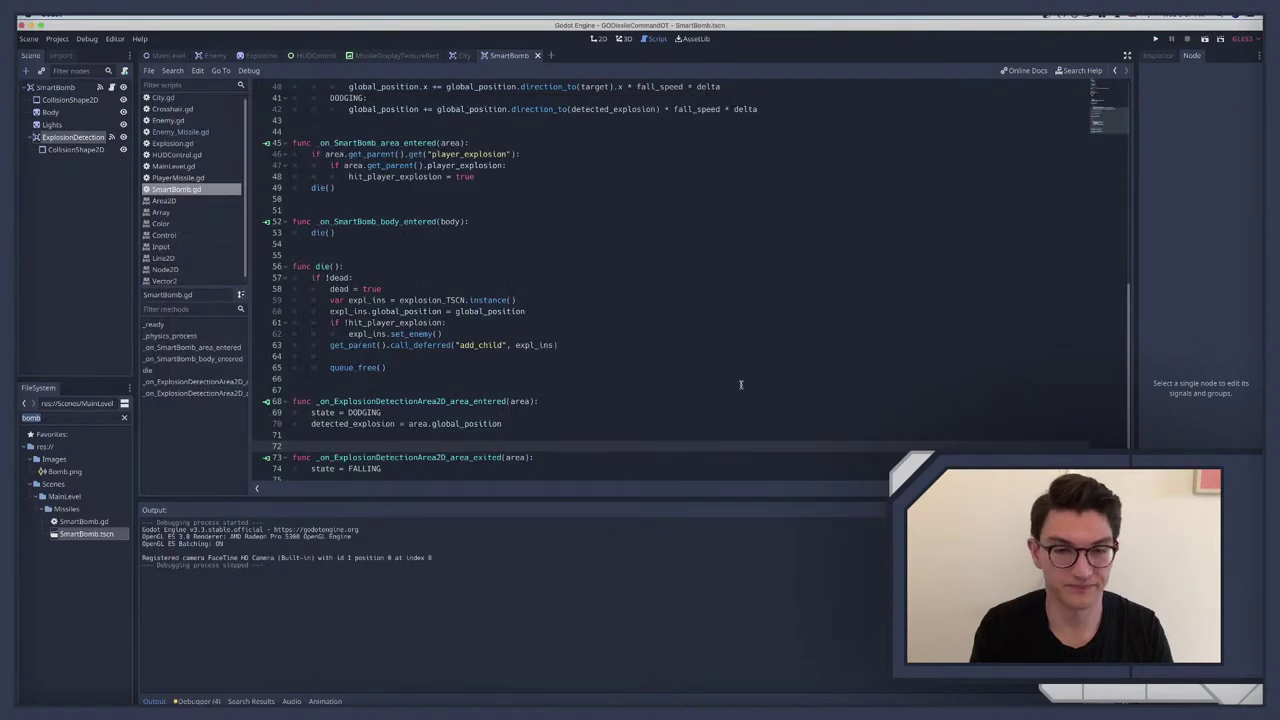
Step: Change line 42's move to detected_explosion.direction_to(global_position) and run the game
{"action": "scroll", "coordinate": [423, 322], "scroll_direction": "up", "scroll_amount": 7}
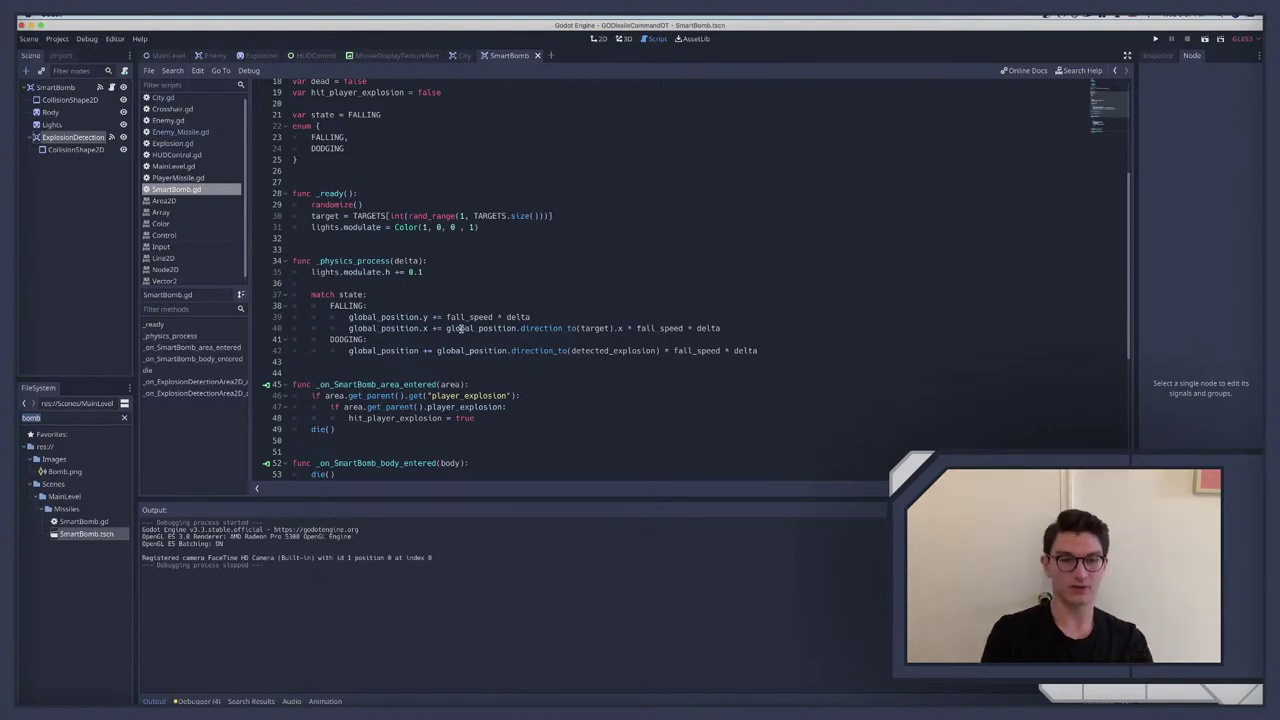
{"action": "scroll", "coordinate": [461, 329], "scroll_direction": "up", "scroll_amount": 5}
{"action": "scroll", "coordinate": [461, 329], "scroll_direction": "down", "scroll_amount": 6}
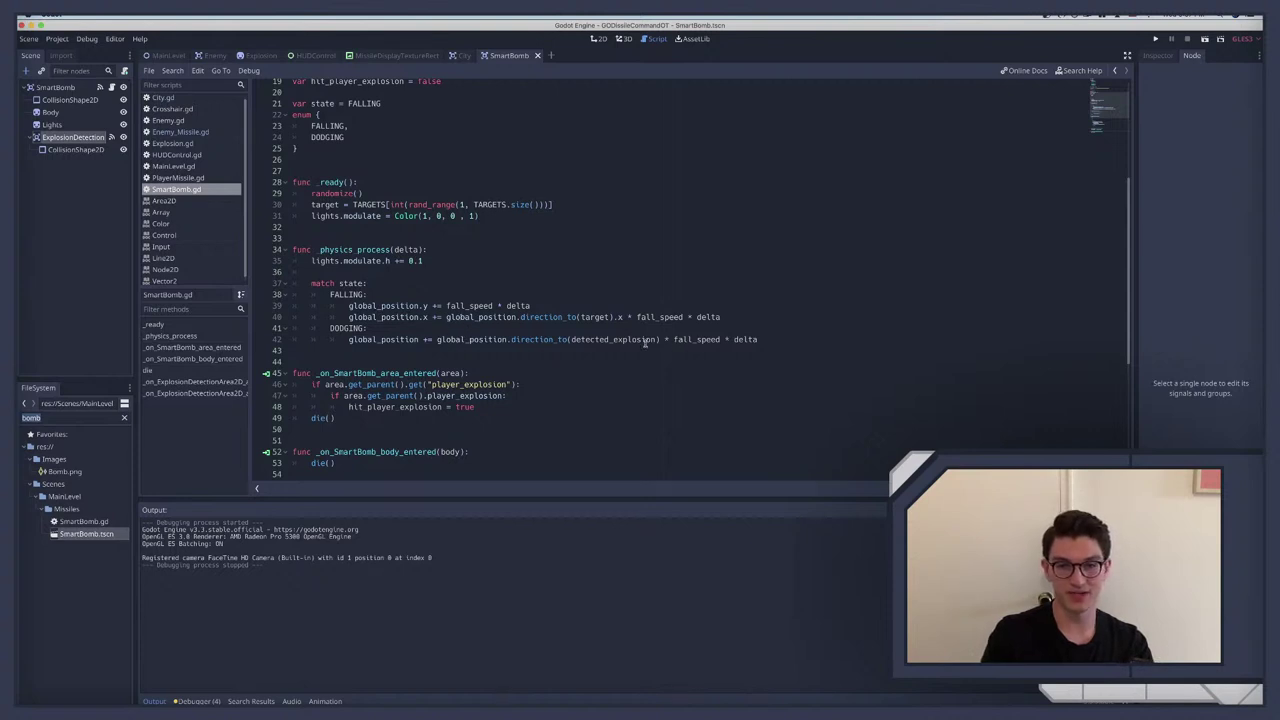
{"action": "left_click", "coordinate": [437, 340]}
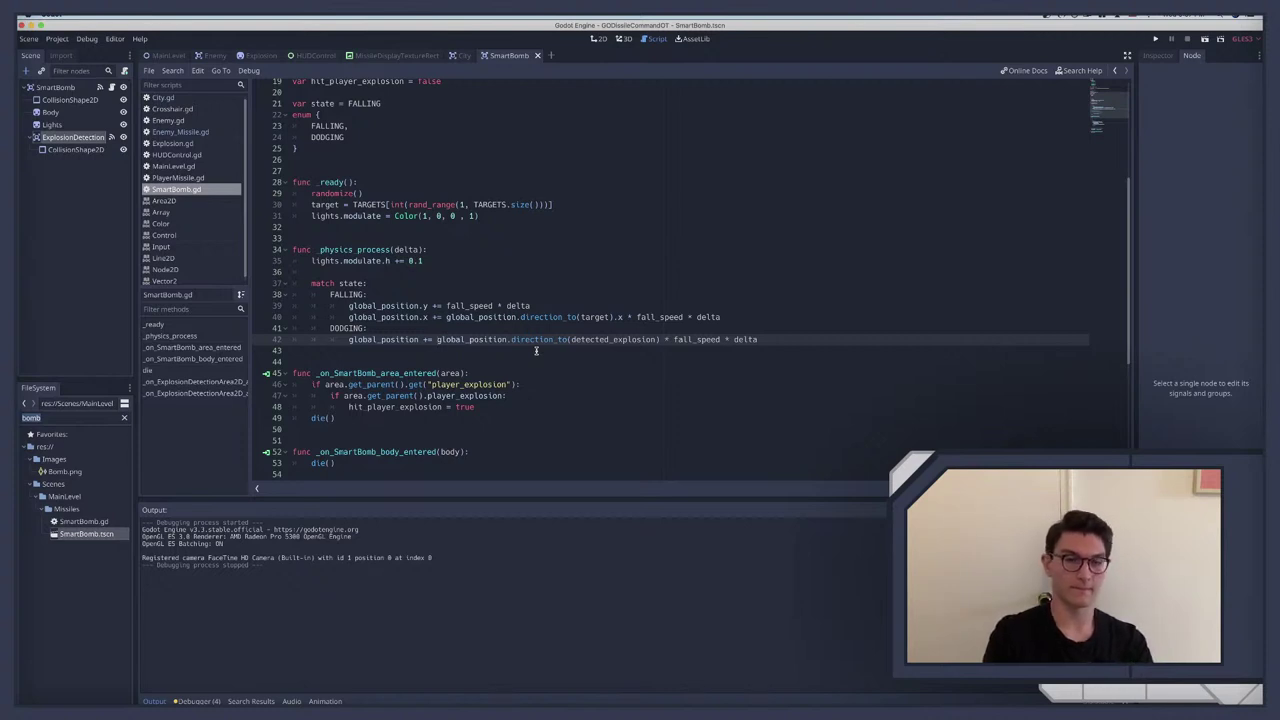
{"action": "left_click_drag", "start_coordinate": [438, 339], "coordinate": [508, 340]}
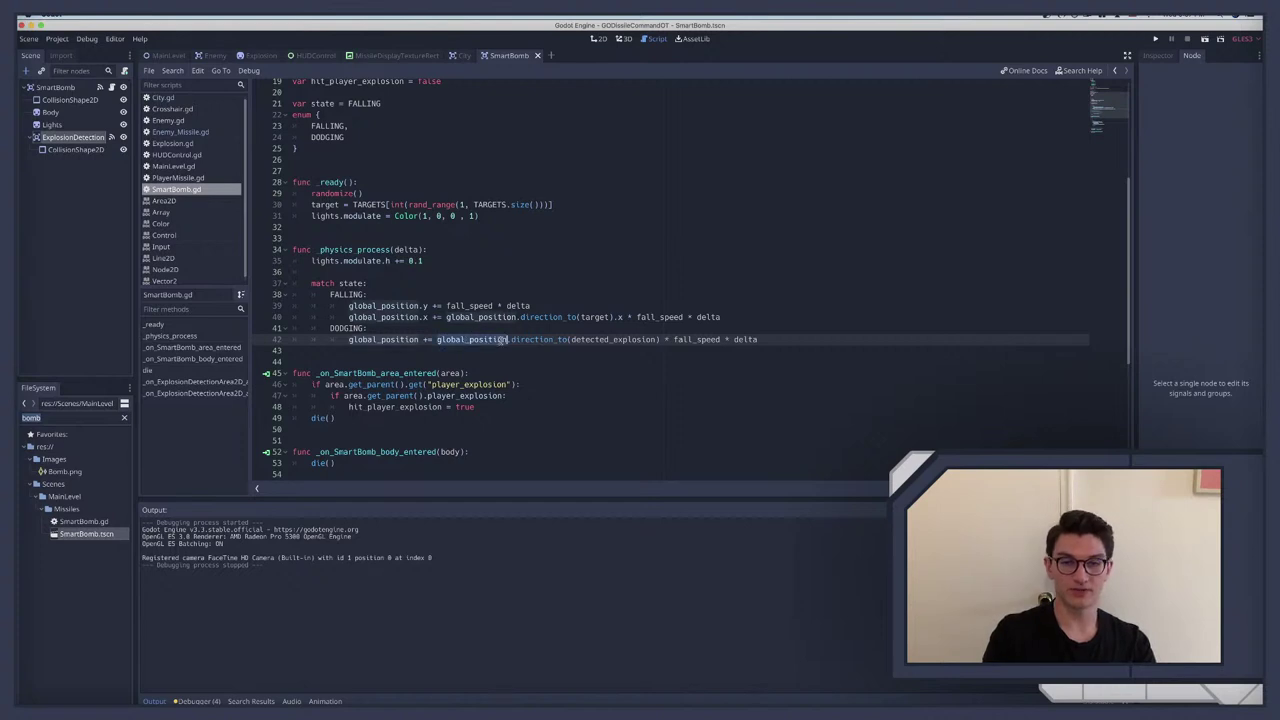
{"action": "type", "text": "detected_explosion"}
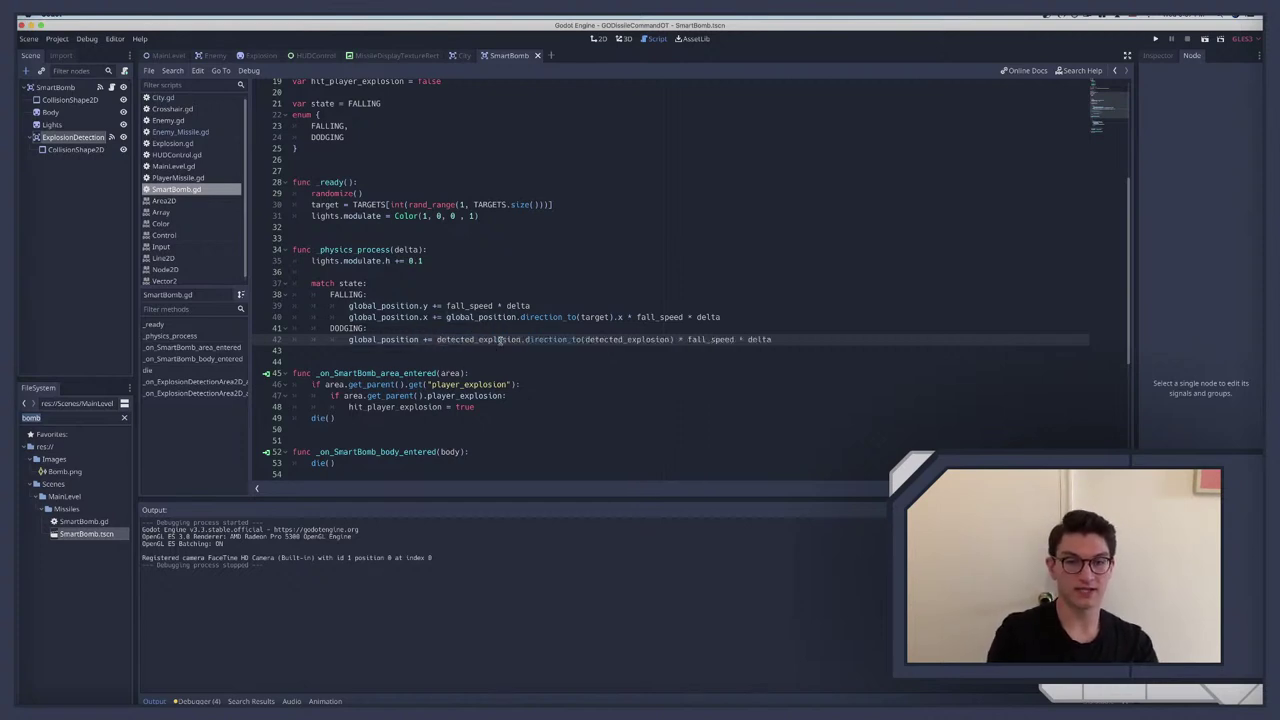
{"action": "double_click", "coordinate": [601, 339]}
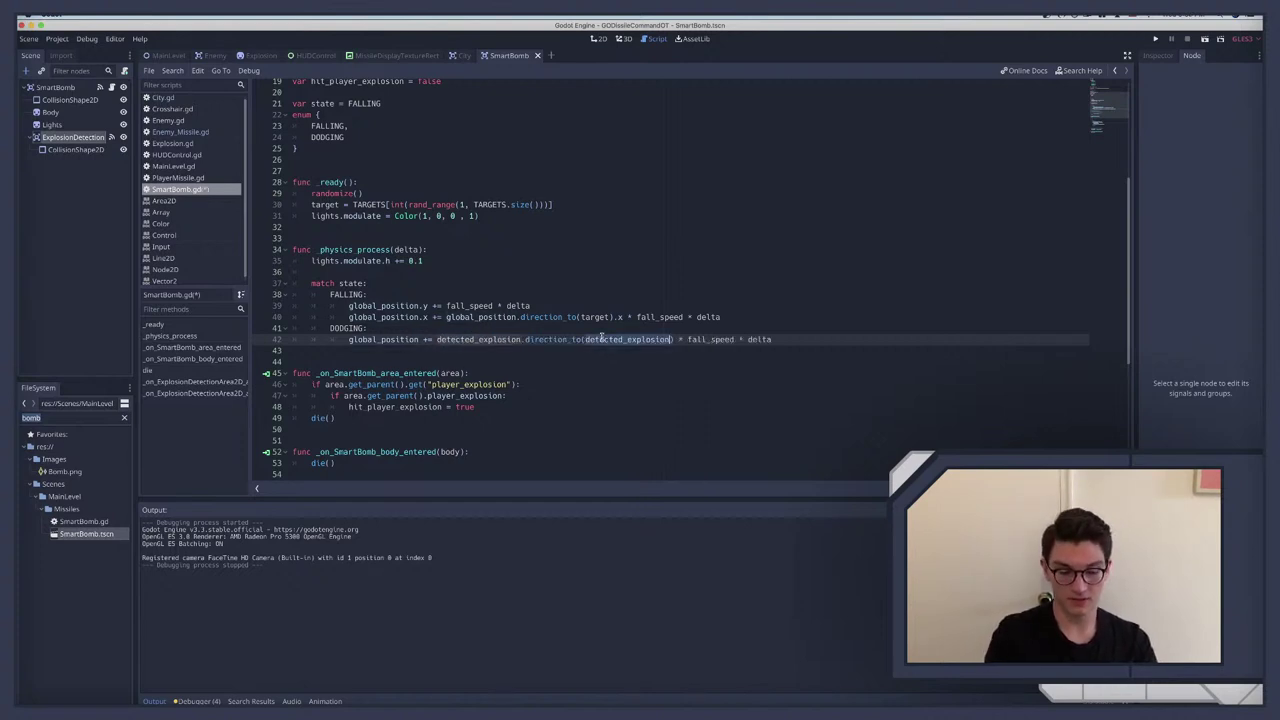
{"action": "type", "text": "global_position"}
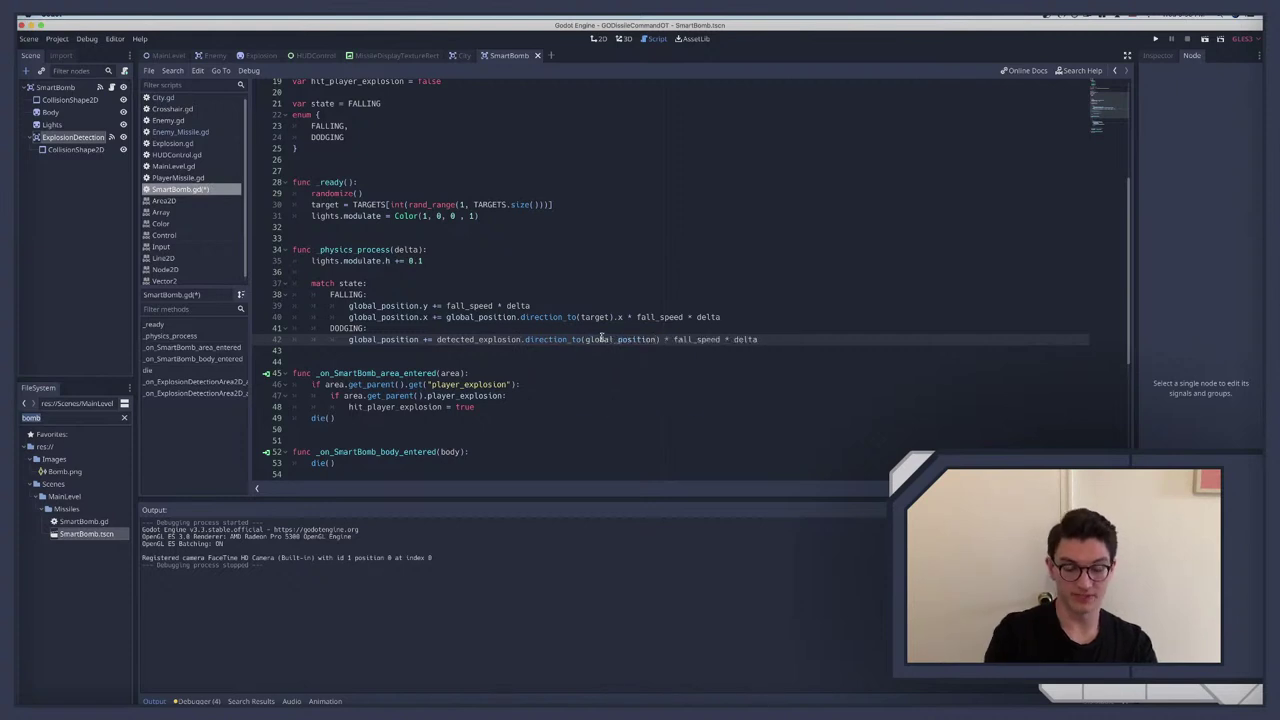
{"action": "key", "text": "super+b"}
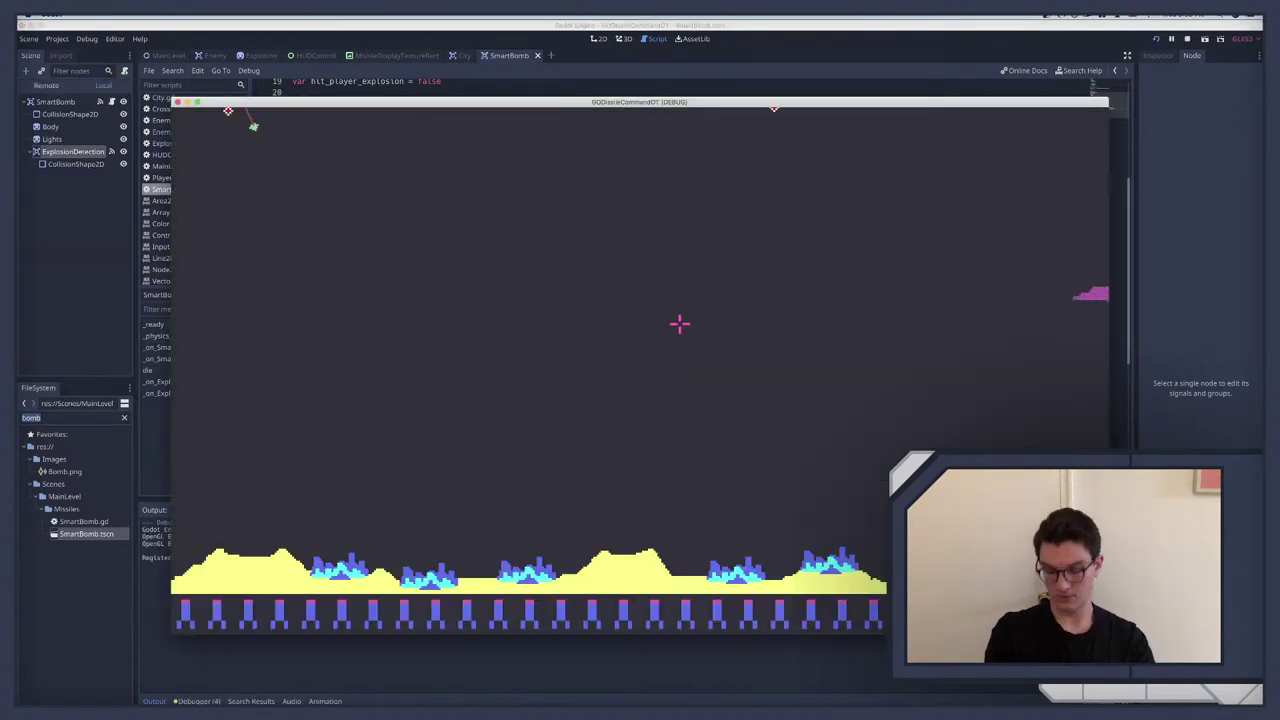
{"action": "left_click", "coordinate": [732, 225]}
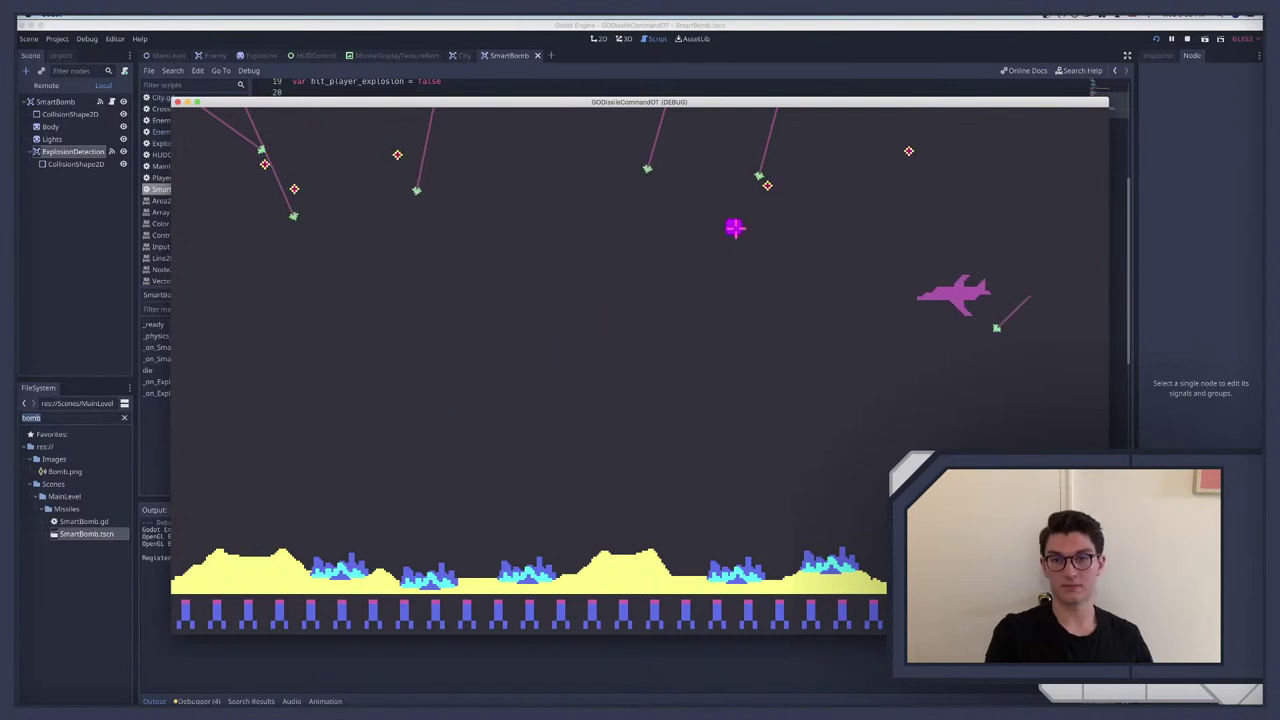
{"action": "left_click", "coordinate": [890, 316]}
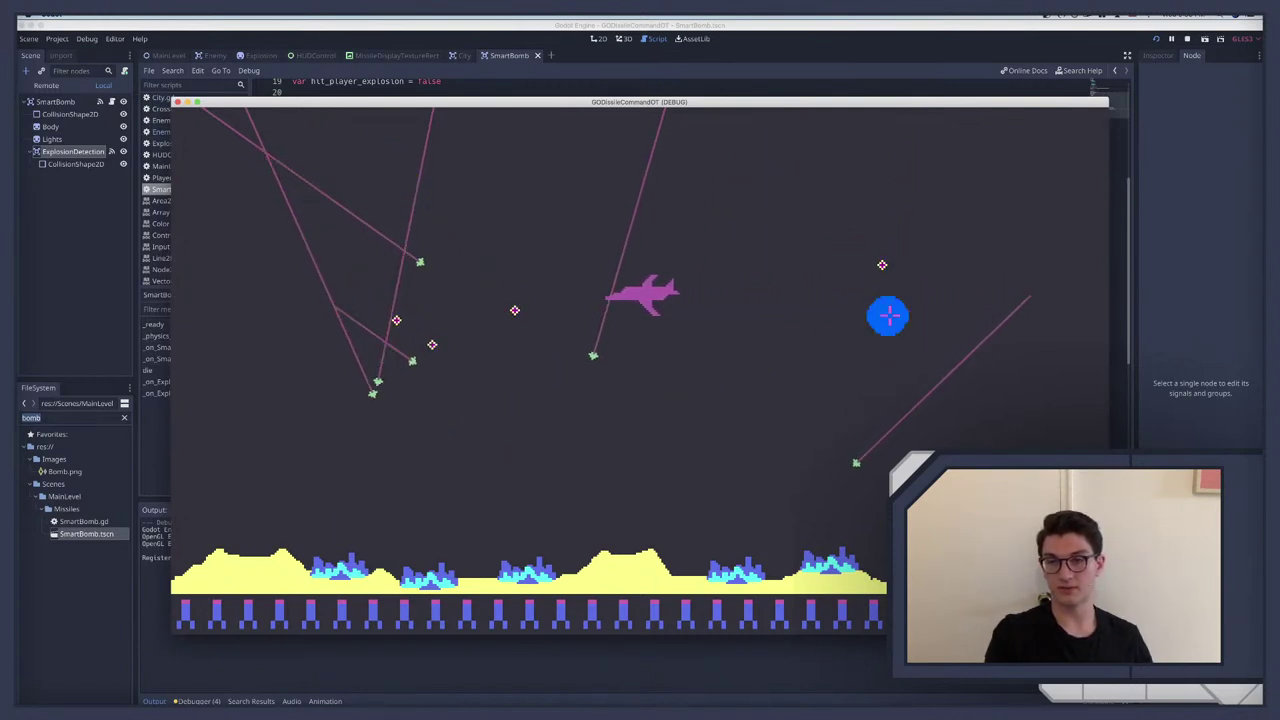
{"action": "left_click", "coordinate": [889, 346]}
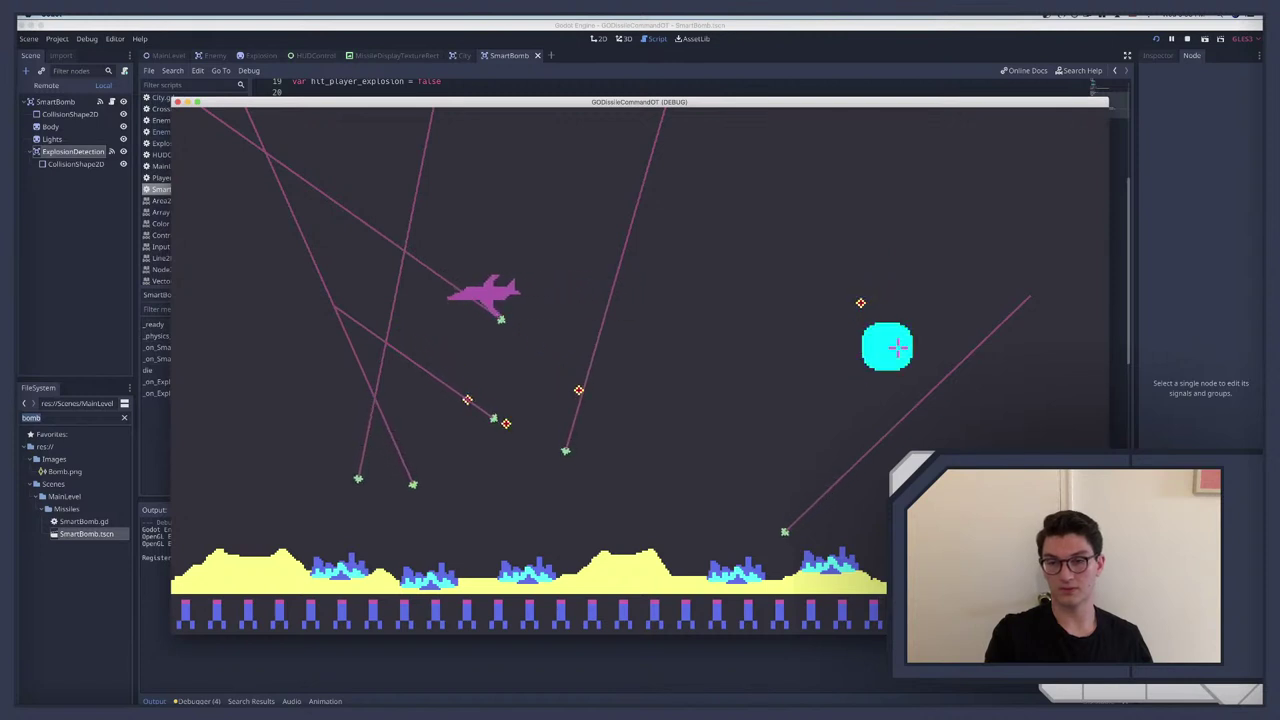
{"action": "left_click", "coordinate": [849, 325]}
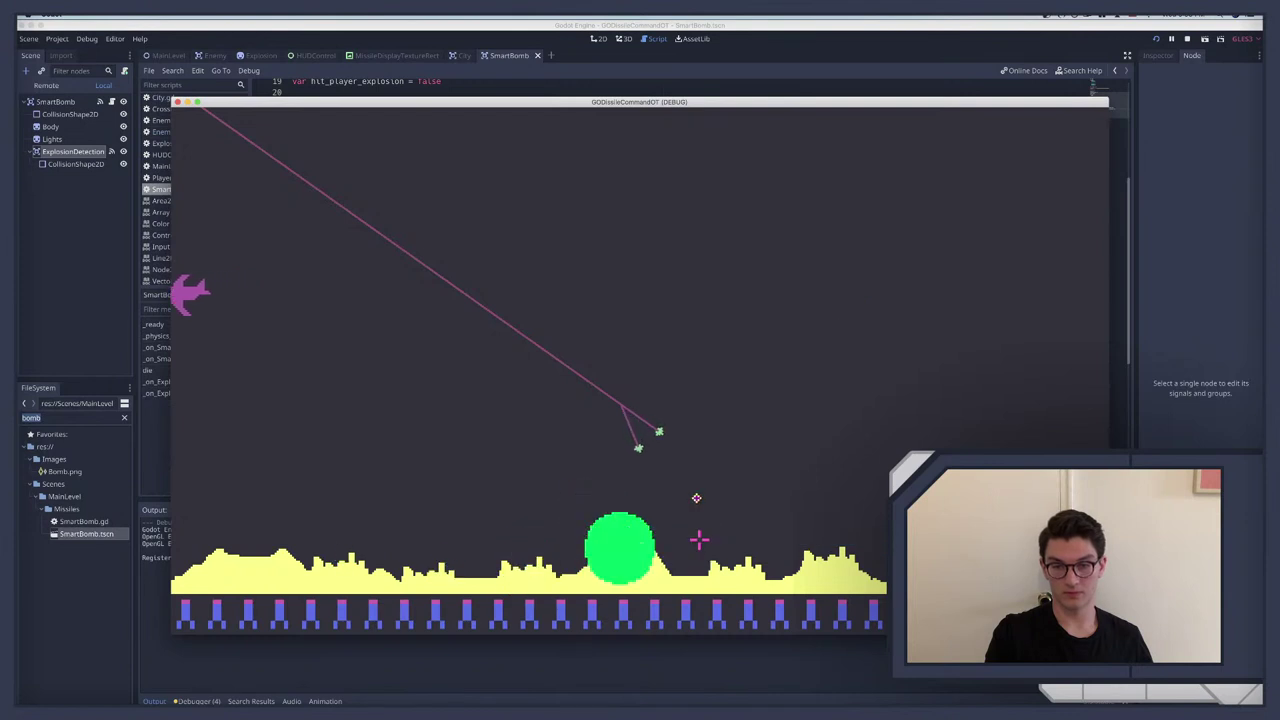
{"action": "left_click", "coordinate": [707, 510]}
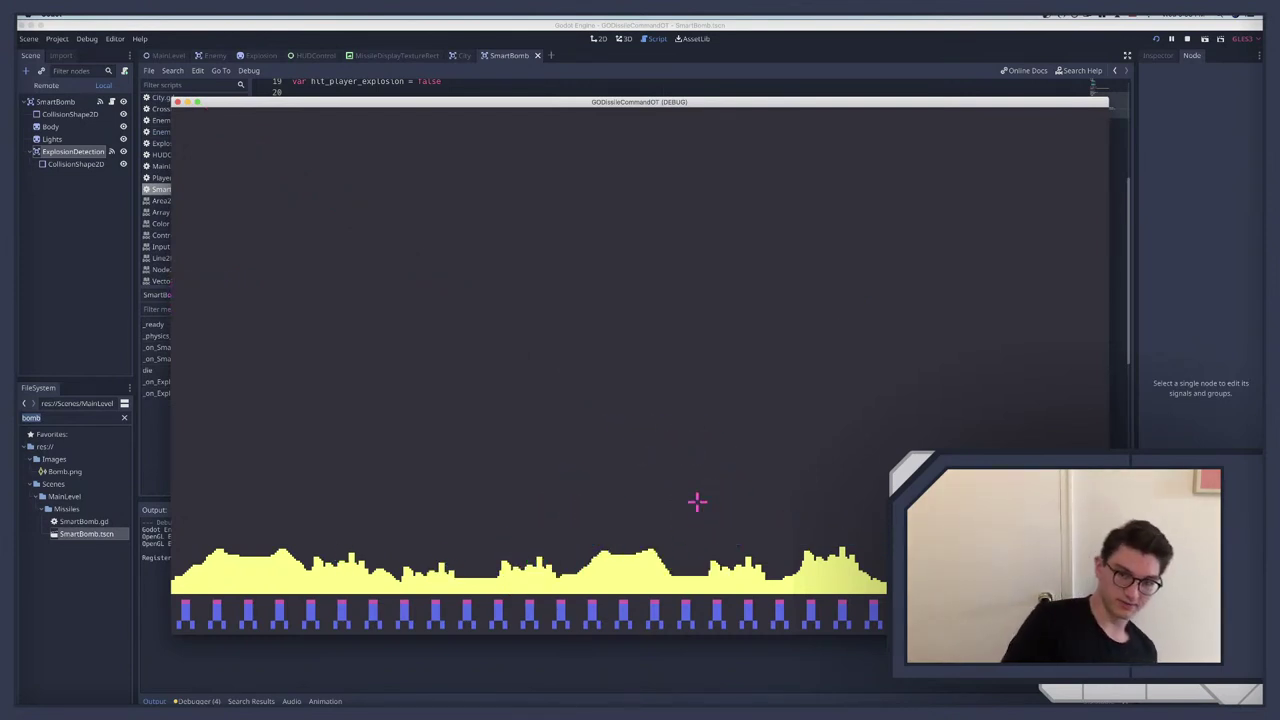
{"action": "key", "text": "super+q"}
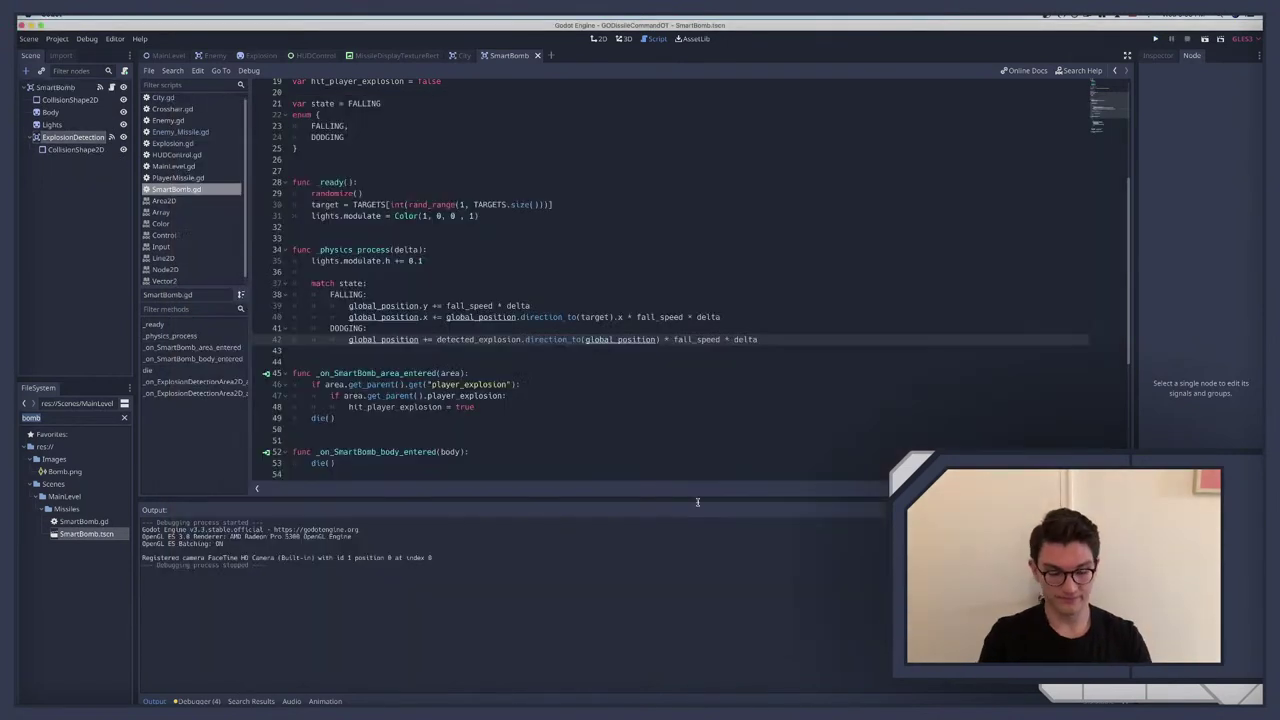
{"action": "key", "text": "super+b"}
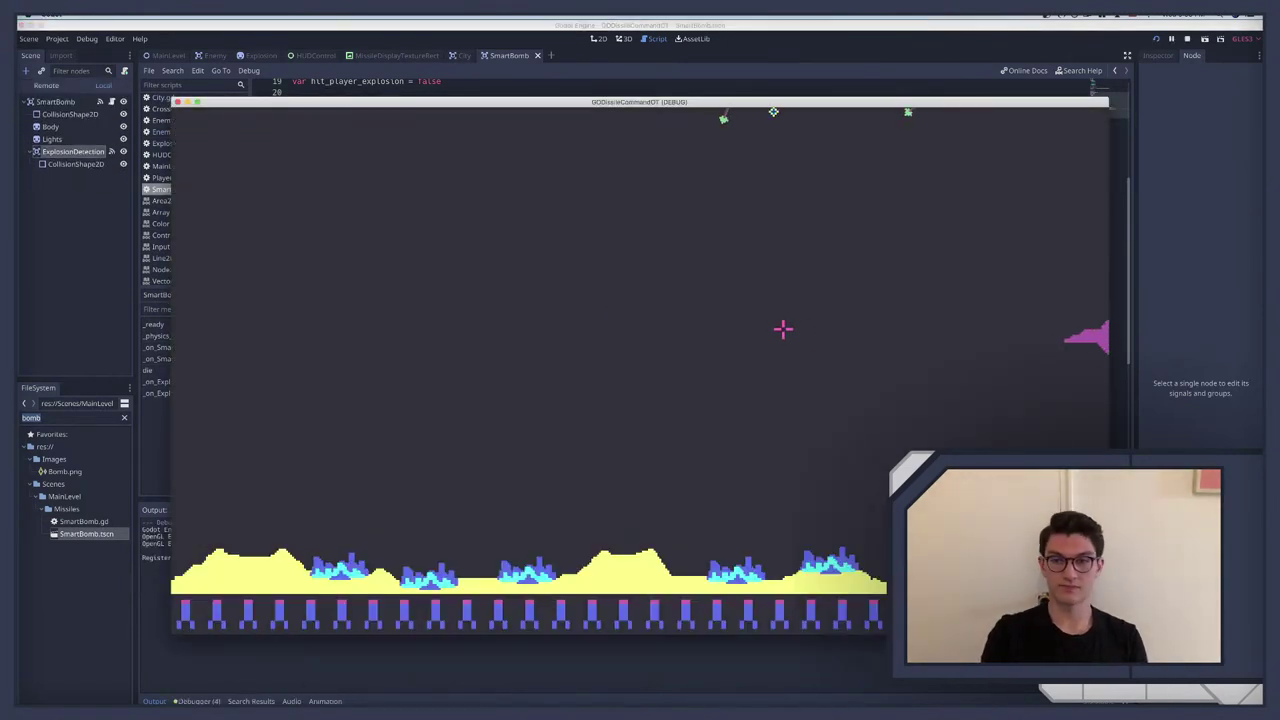
{"action": "left_click", "coordinate": [763, 202]}
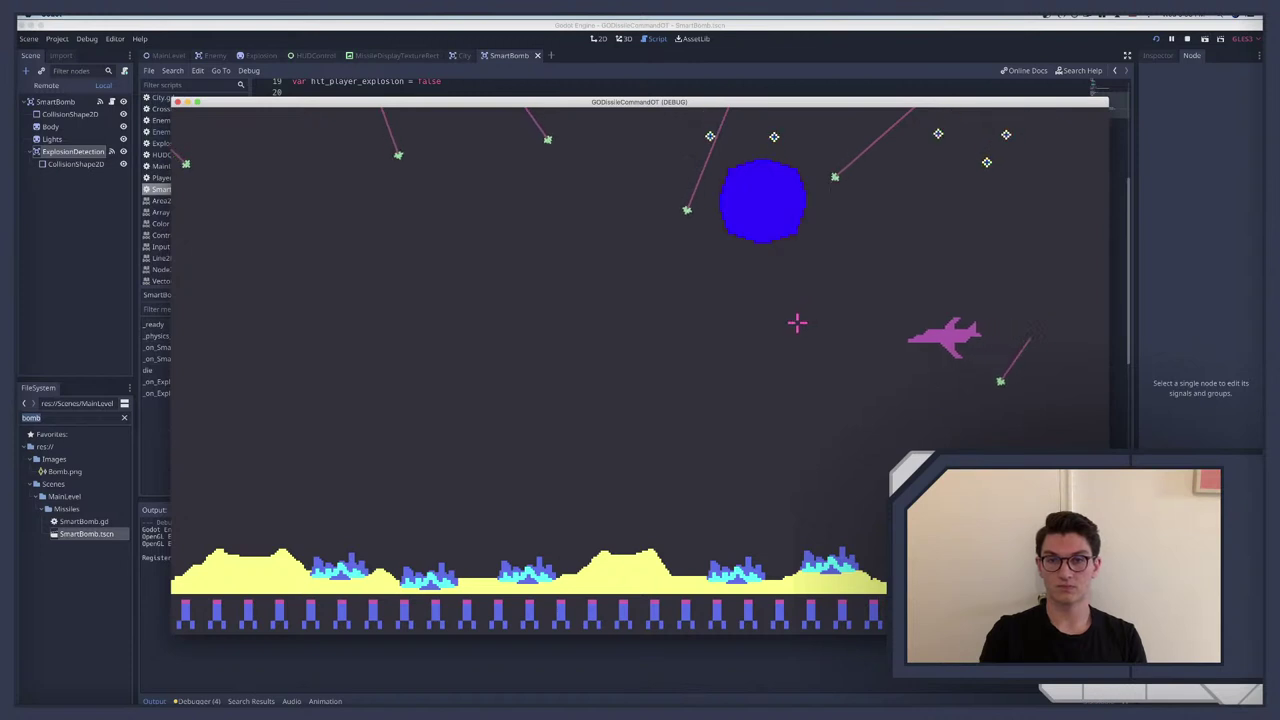
{"action": "left_click", "coordinate": [940, 246]}
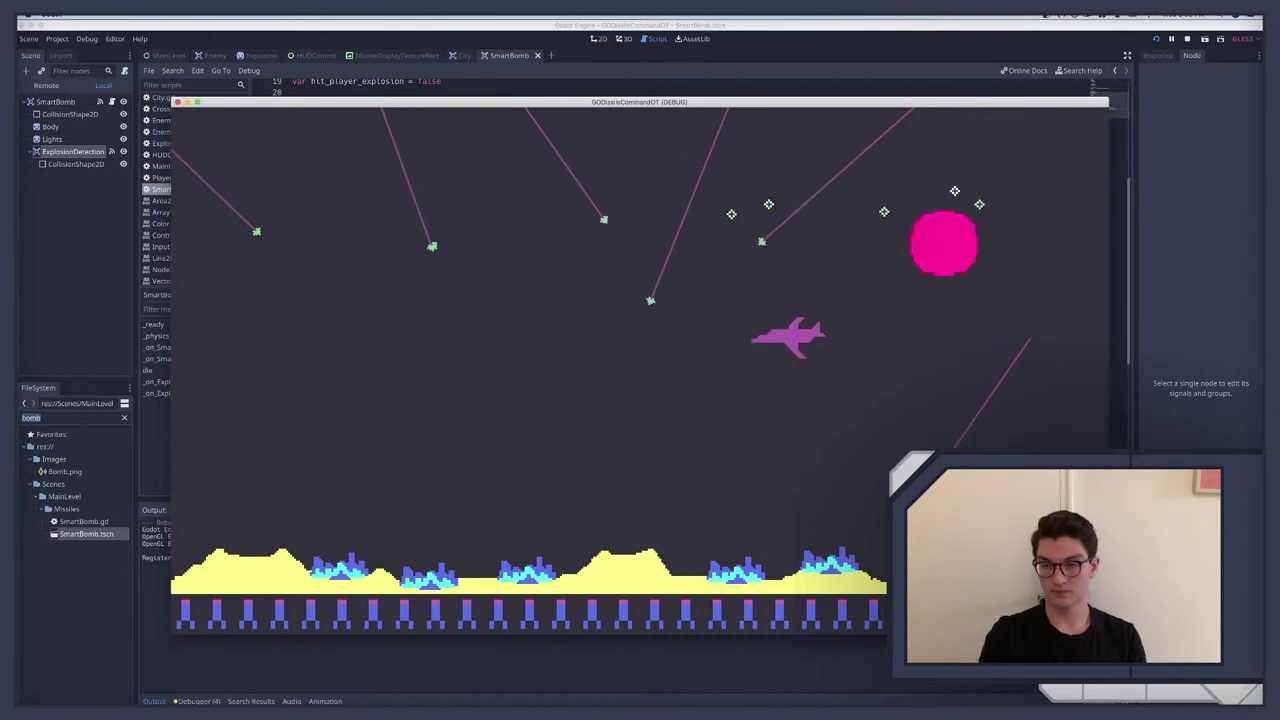
{"action": "left_click", "coordinate": [795, 287]}
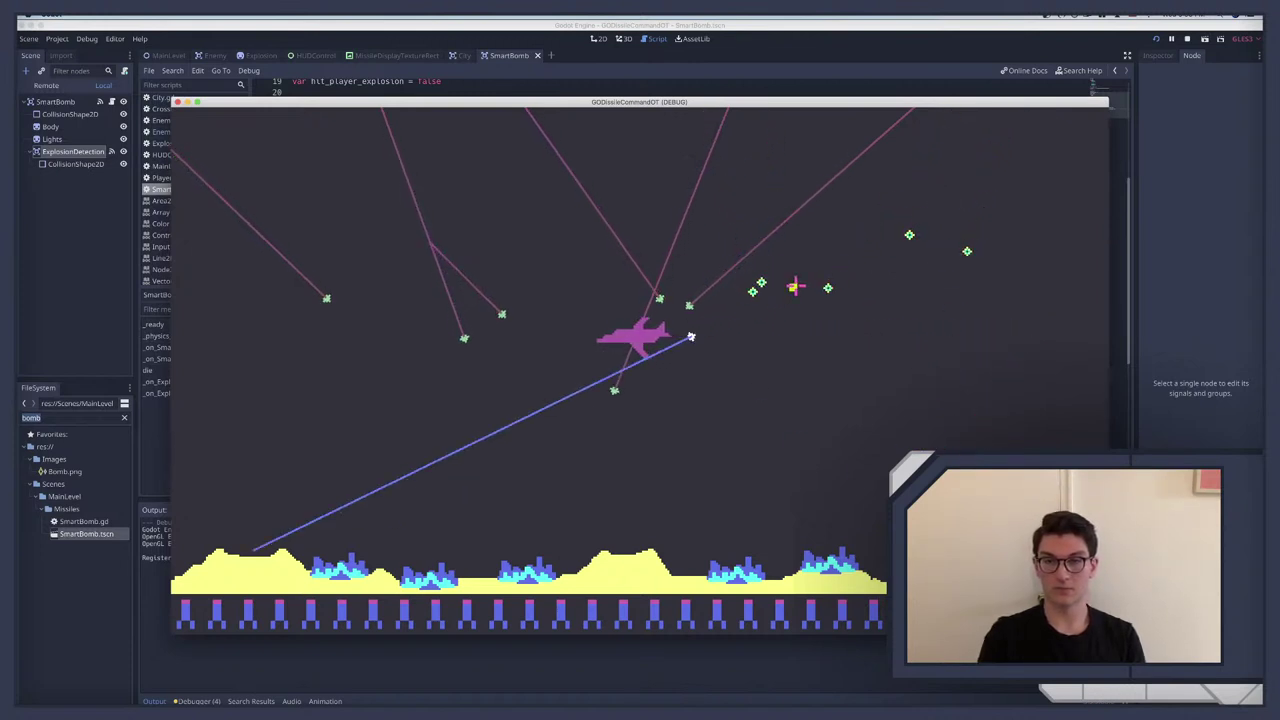
{"action": "left_click", "coordinate": [563, 448]}
{"action": "left_click", "coordinate": [637, 448]}
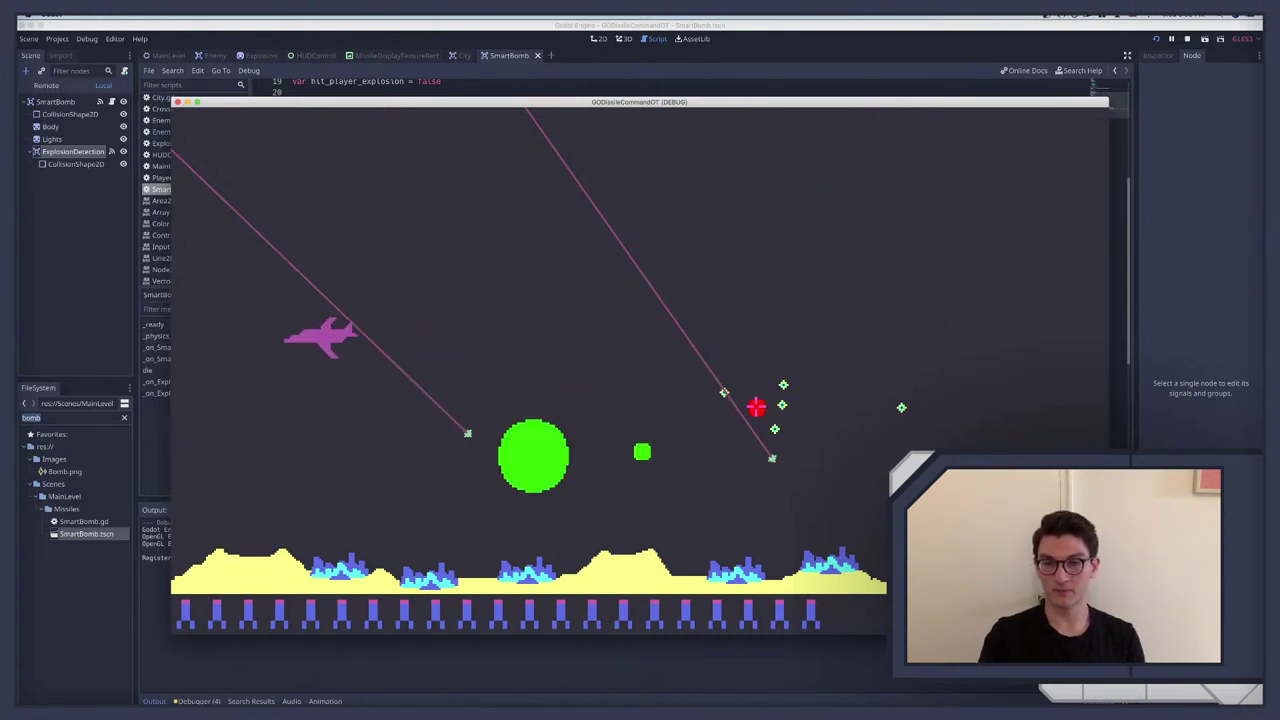
{"action": "left_click", "coordinate": [756, 406]}
{"action": "left_click", "coordinate": [805, 492]}
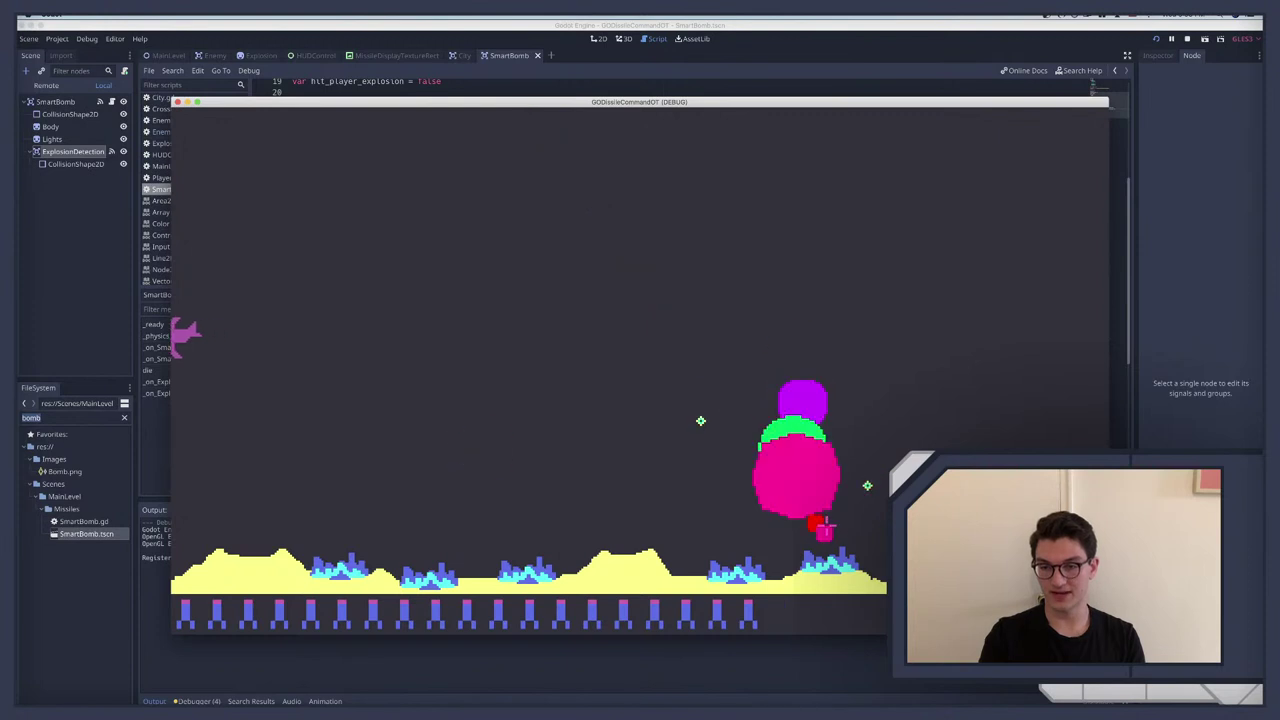
{"action": "left_click", "coordinate": [850, 523]}
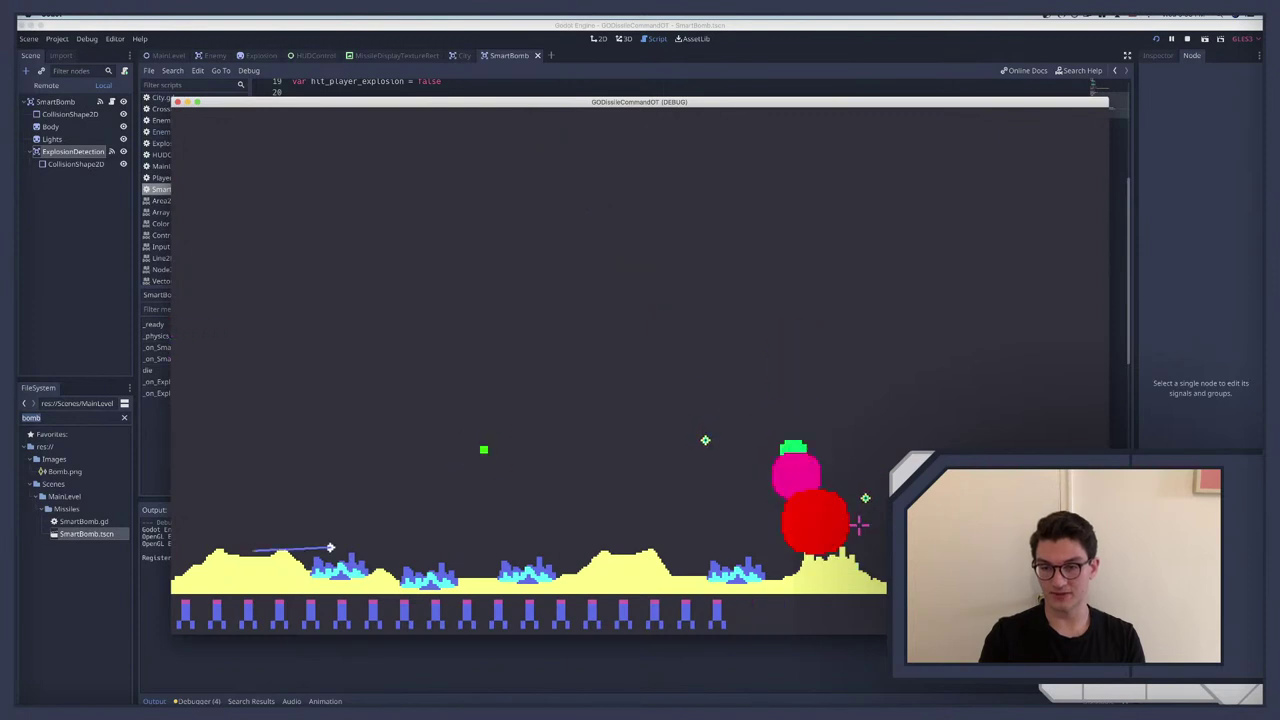
{"action": "left_click", "coordinate": [731, 516]}
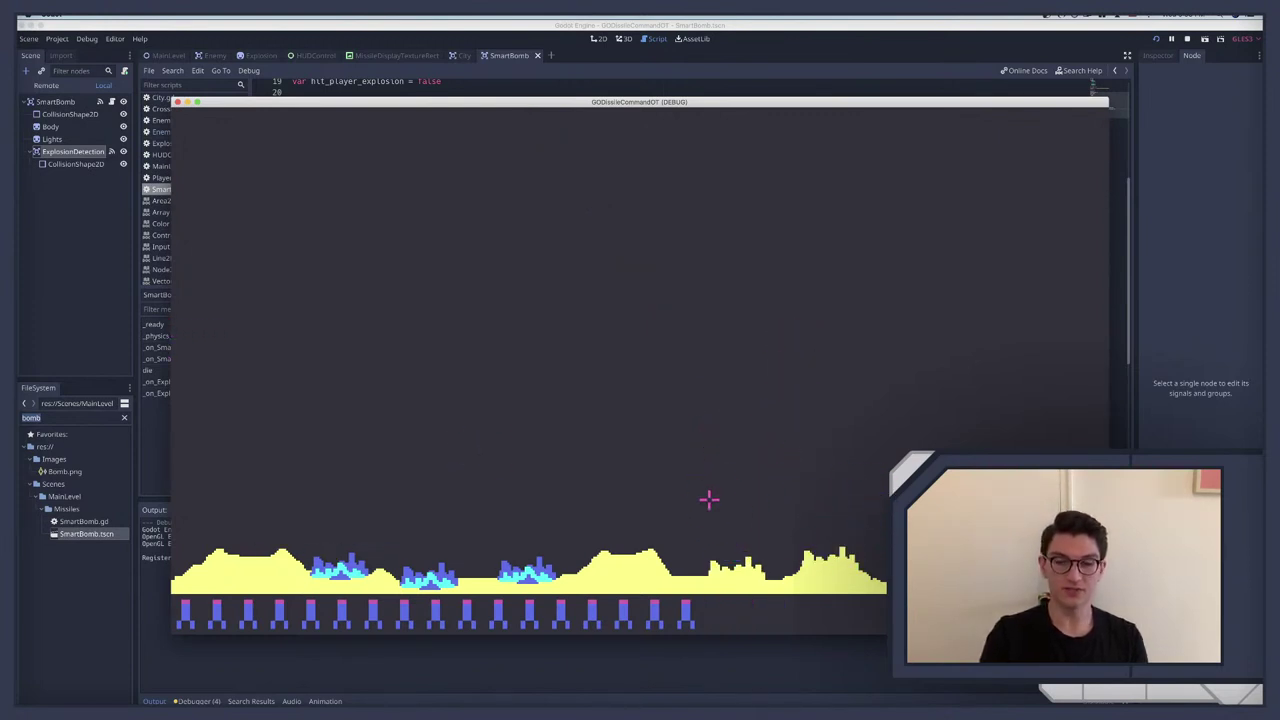
{"action": "key", "text": "super+b"}
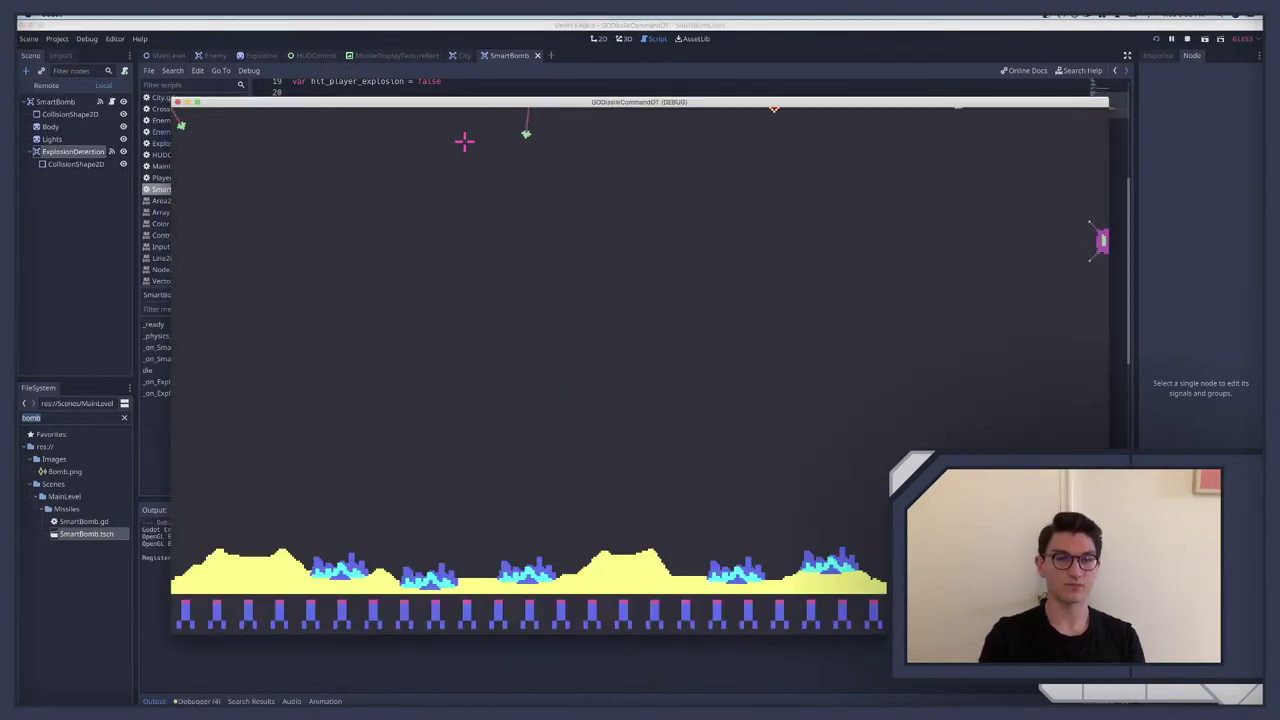
{"action": "left_click", "coordinate": [777, 144]}
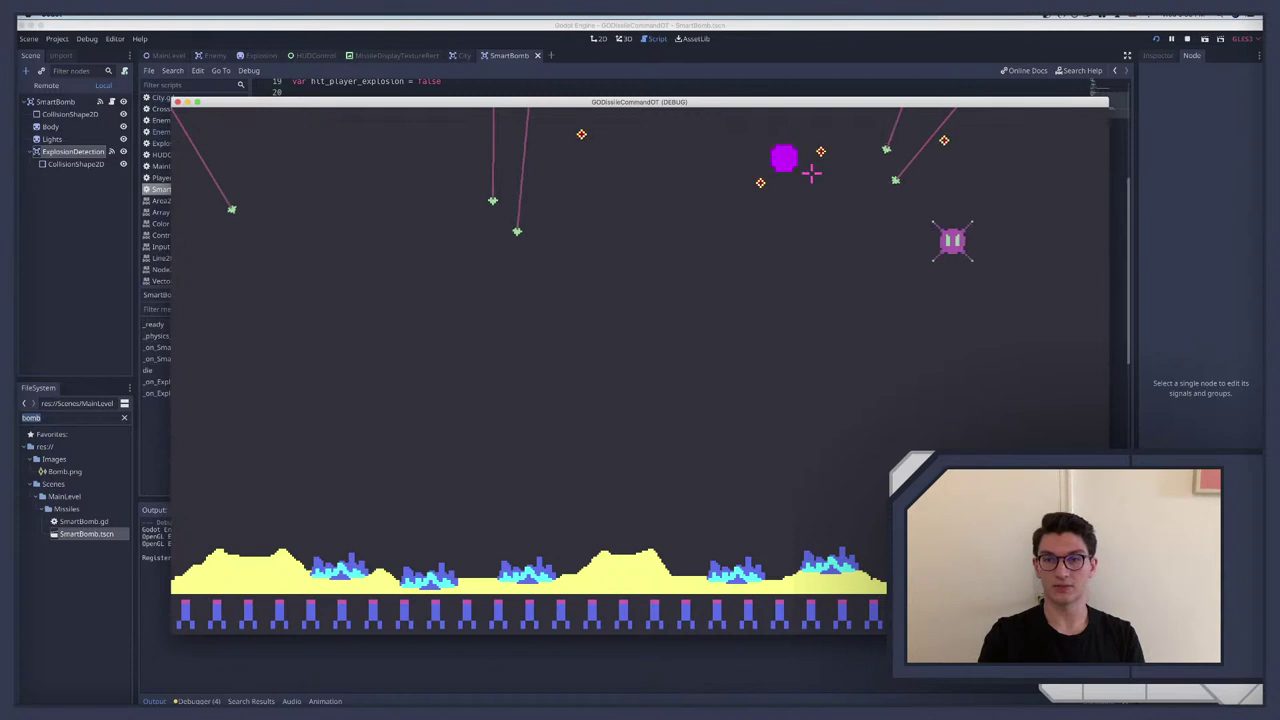
{"action": "left_click", "coordinate": [842, 262]}
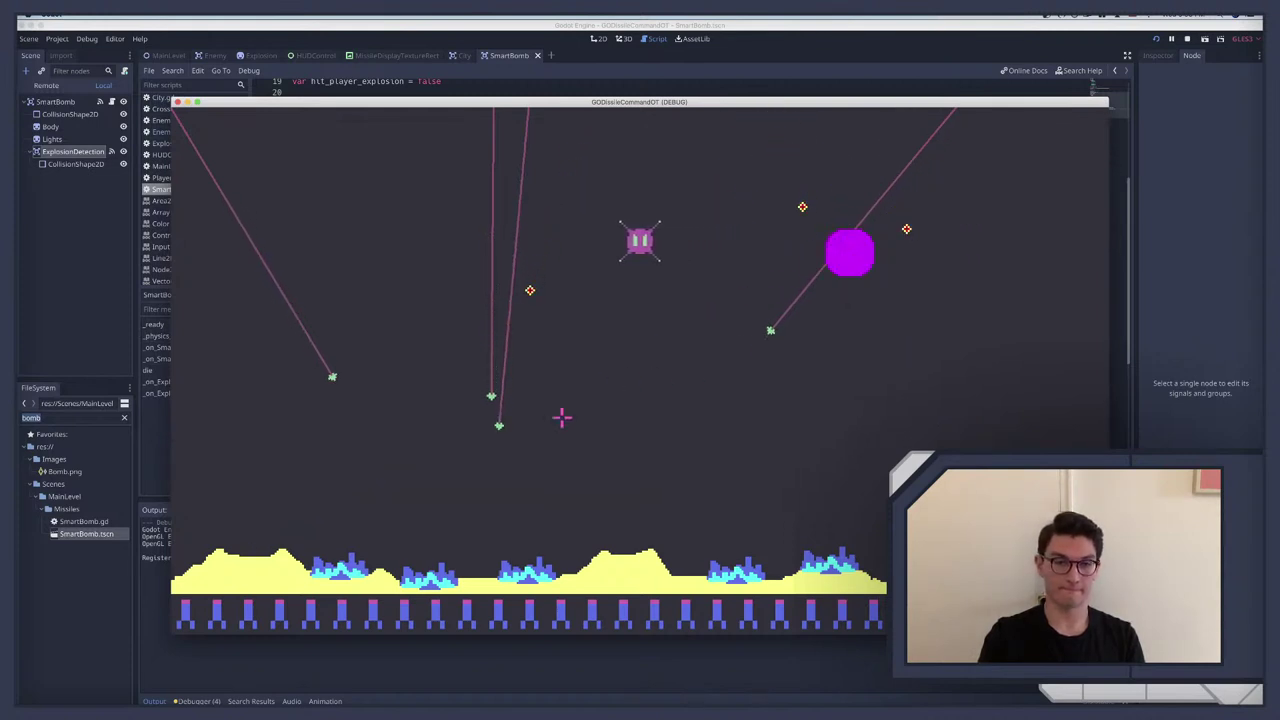
{"action": "left_click", "coordinate": [494, 440]}
{"action": "left_click", "coordinate": [494, 522]}
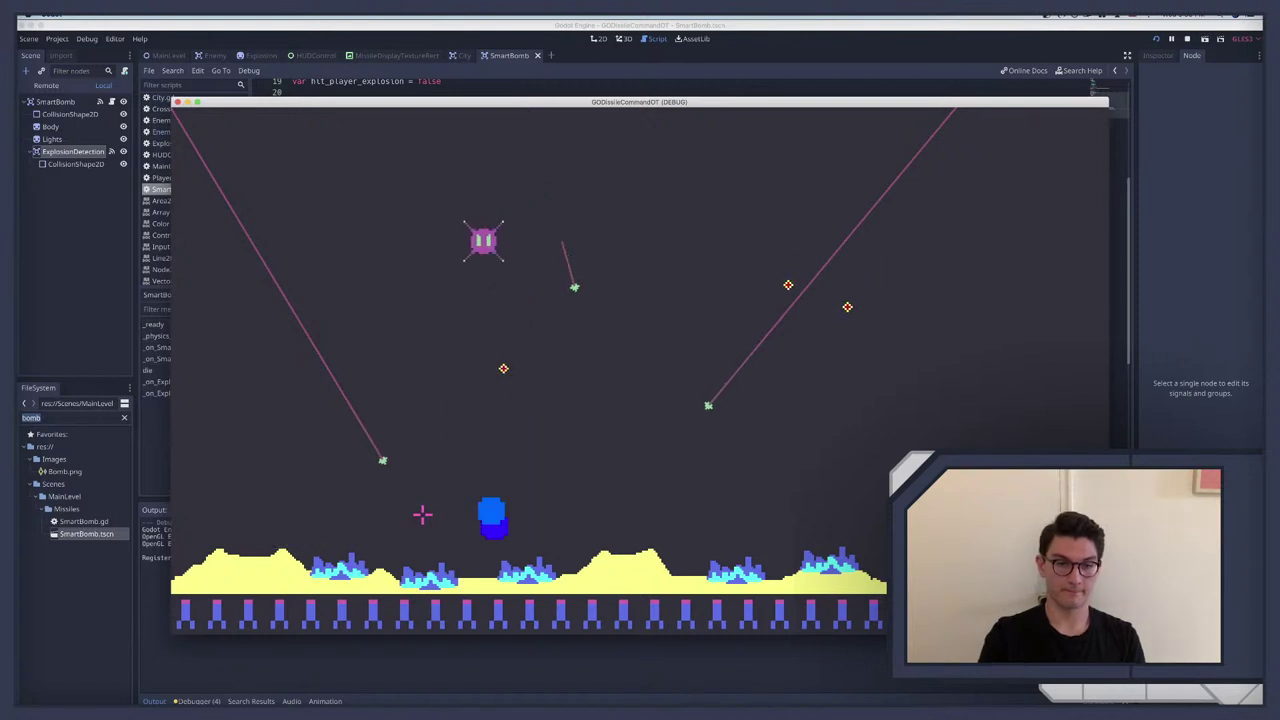
{"action": "left_click", "coordinate": [643, 484]}
{"action": "left_click", "coordinate": [719, 450]}
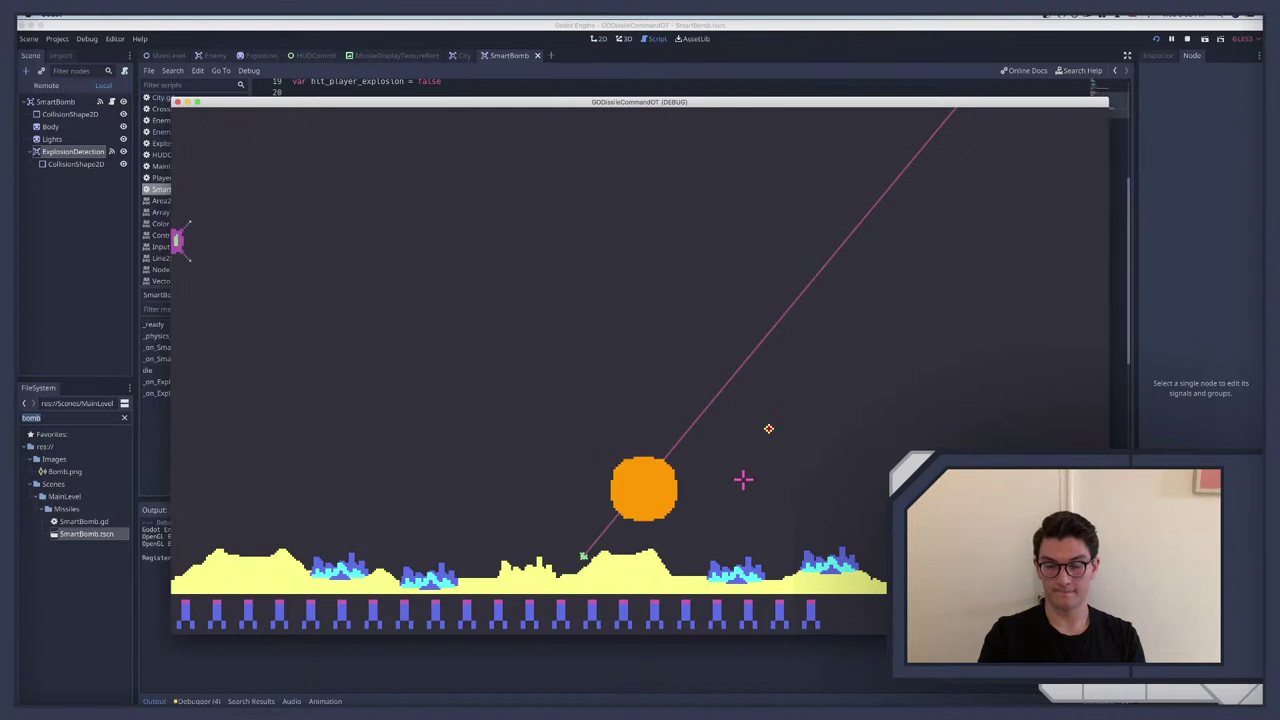
{"action": "left_click", "coordinate": [795, 423]}
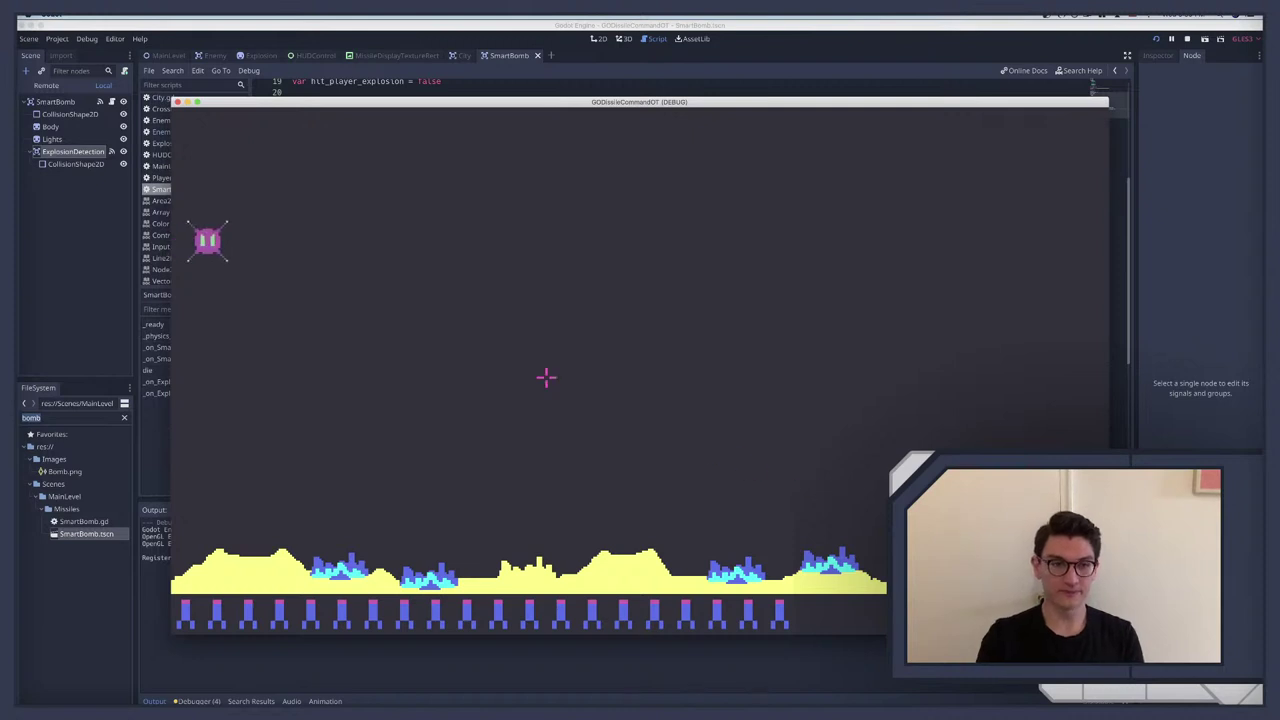
{"action": "left_click", "coordinate": [300, 235]}
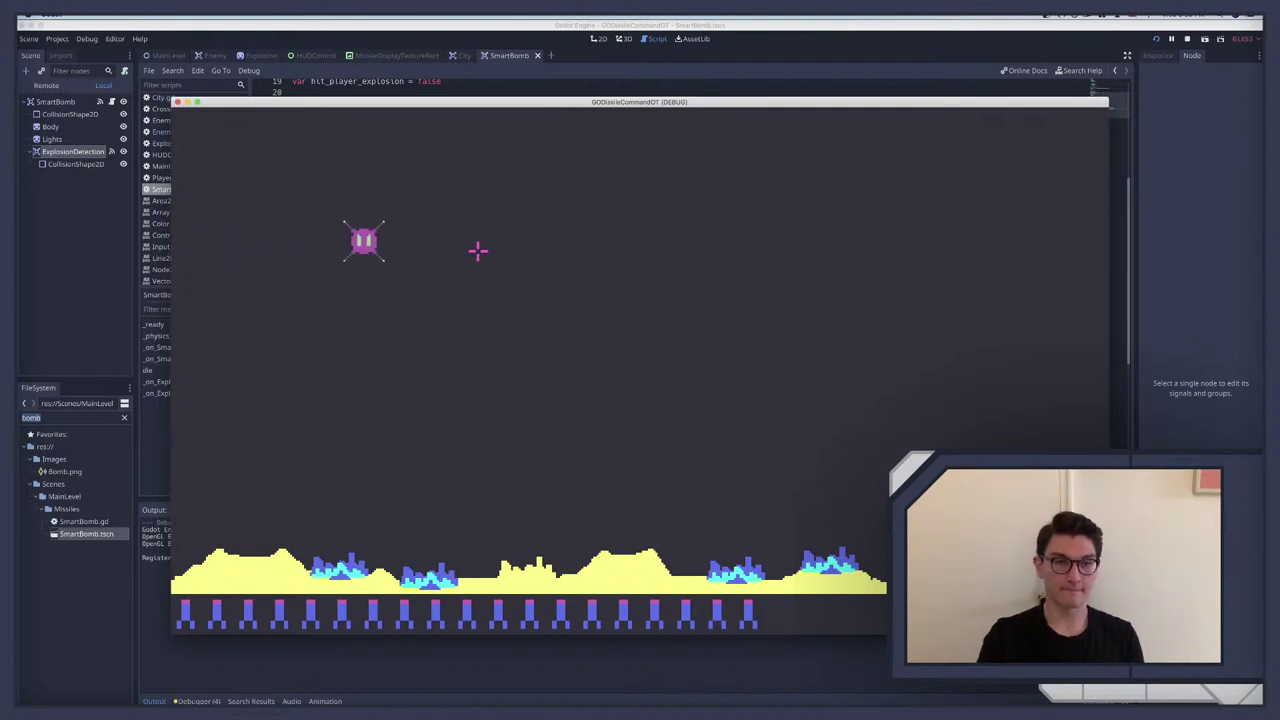
{"action": "left_click", "coordinate": [505, 268]}
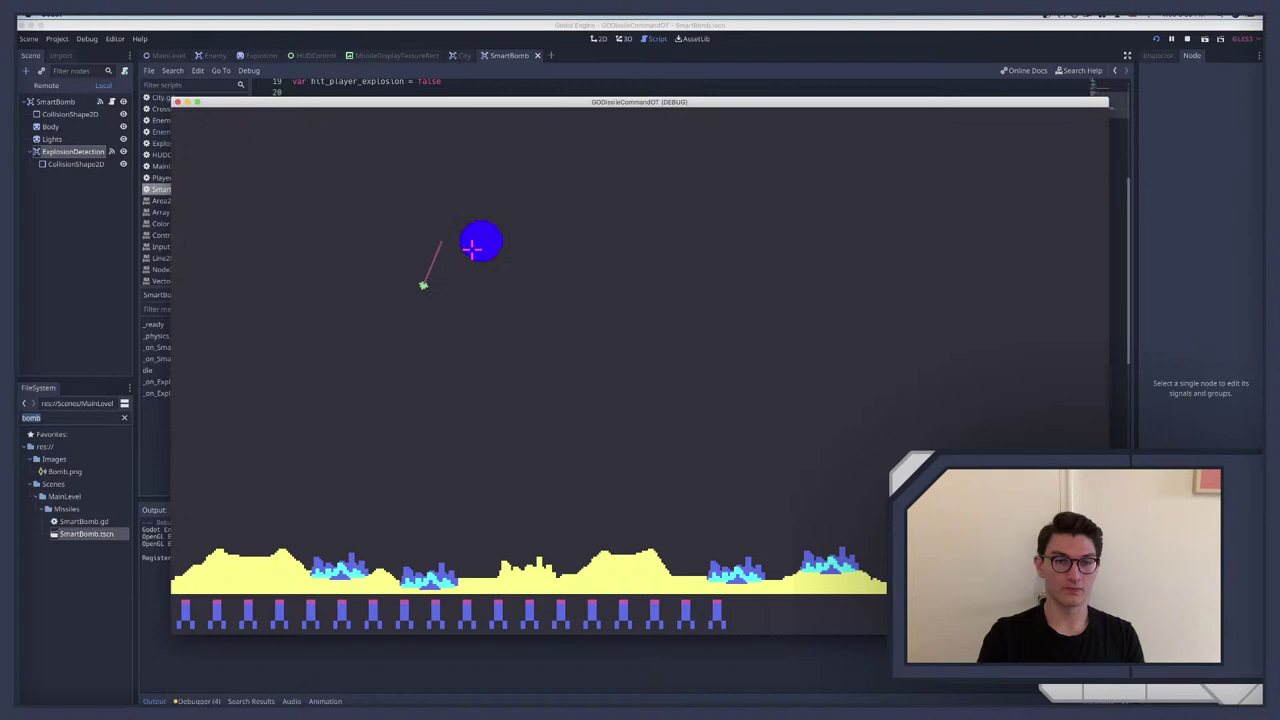
{"action": "left_click", "coordinate": [412, 332]}
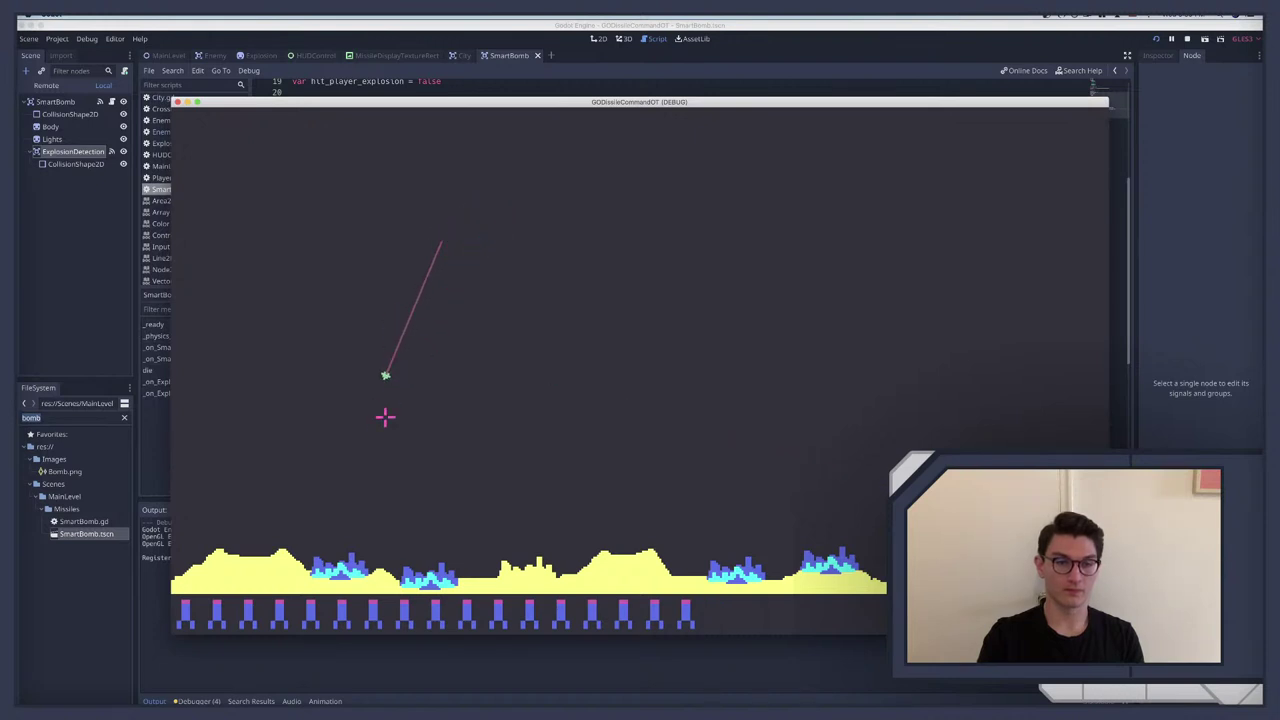
{"action": "left_click", "coordinate": [362, 451]}
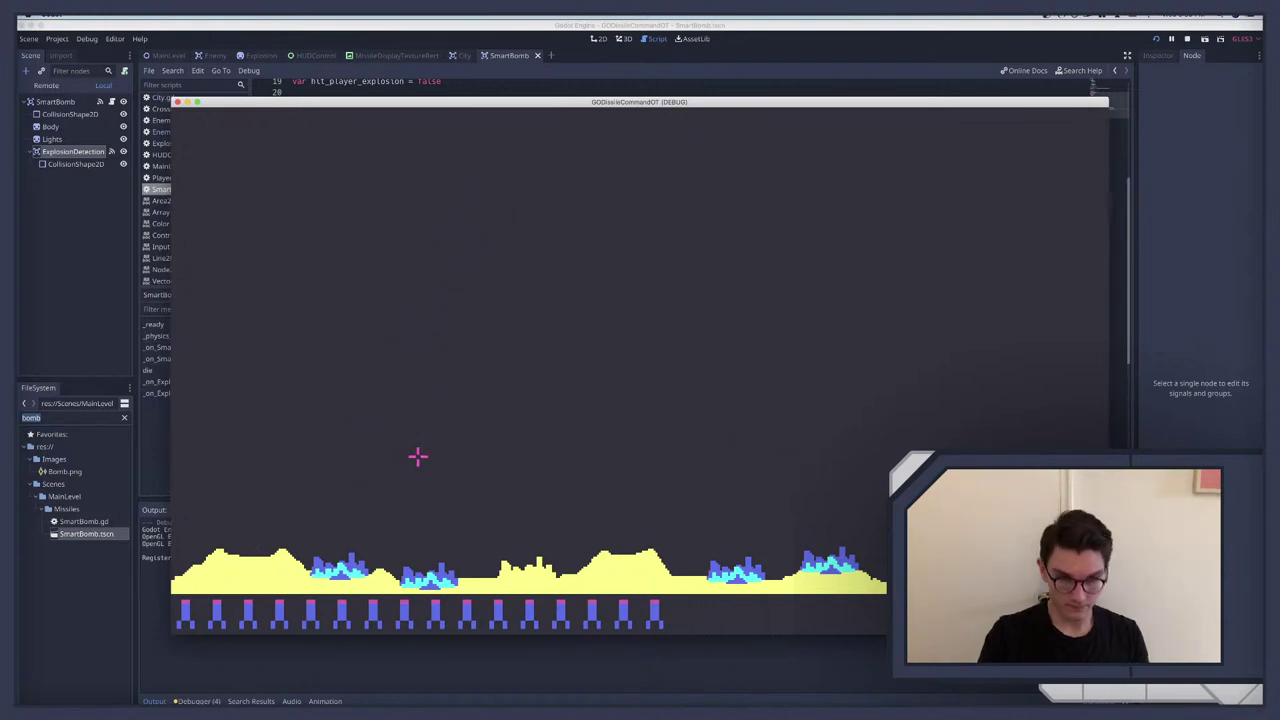
{"action": "key", "text": "F8"}
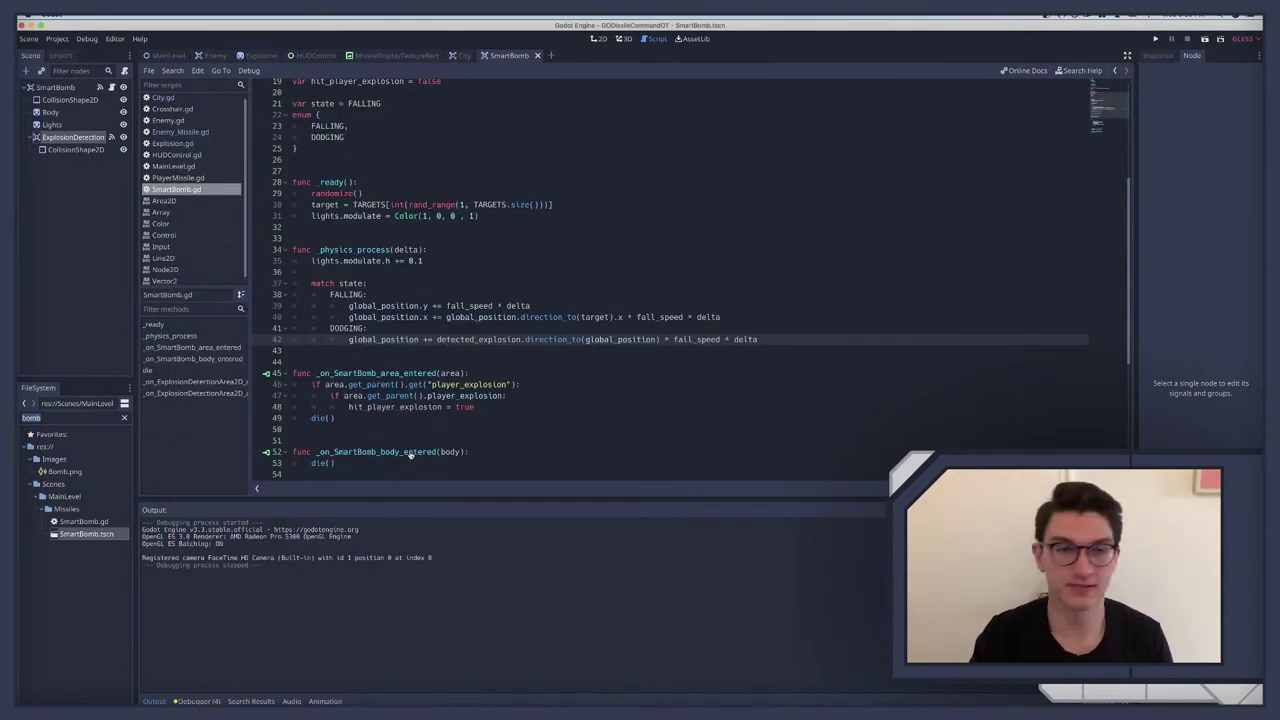
Step: In MainLevel.gd, move spawn_enemy_smartbomb() out of the _ready loop onto its own line after it
{"action": "left_click", "coordinate": [155, 56]}
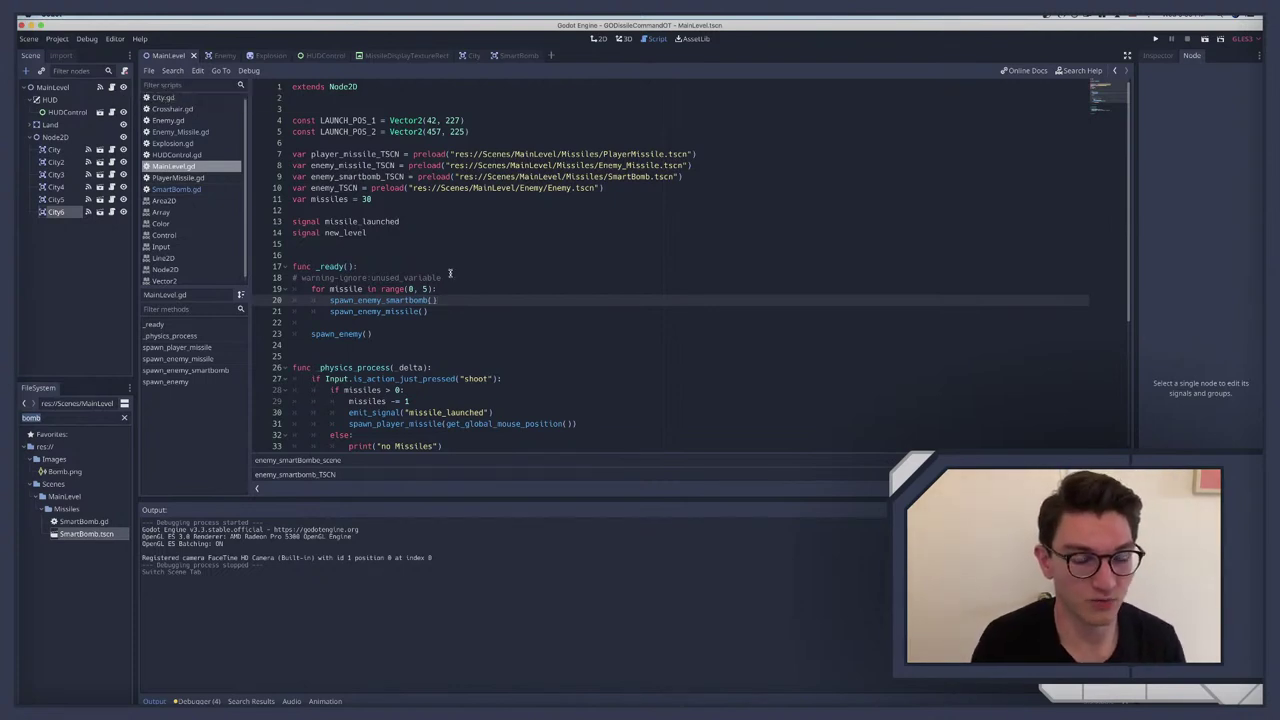
{"action": "scroll", "coordinate": [450, 273], "scroll_direction": "down", "scroll_amount": 4}
{"action": "scroll", "coordinate": [402, 163], "scroll_direction": "up", "scroll_amount": 2}
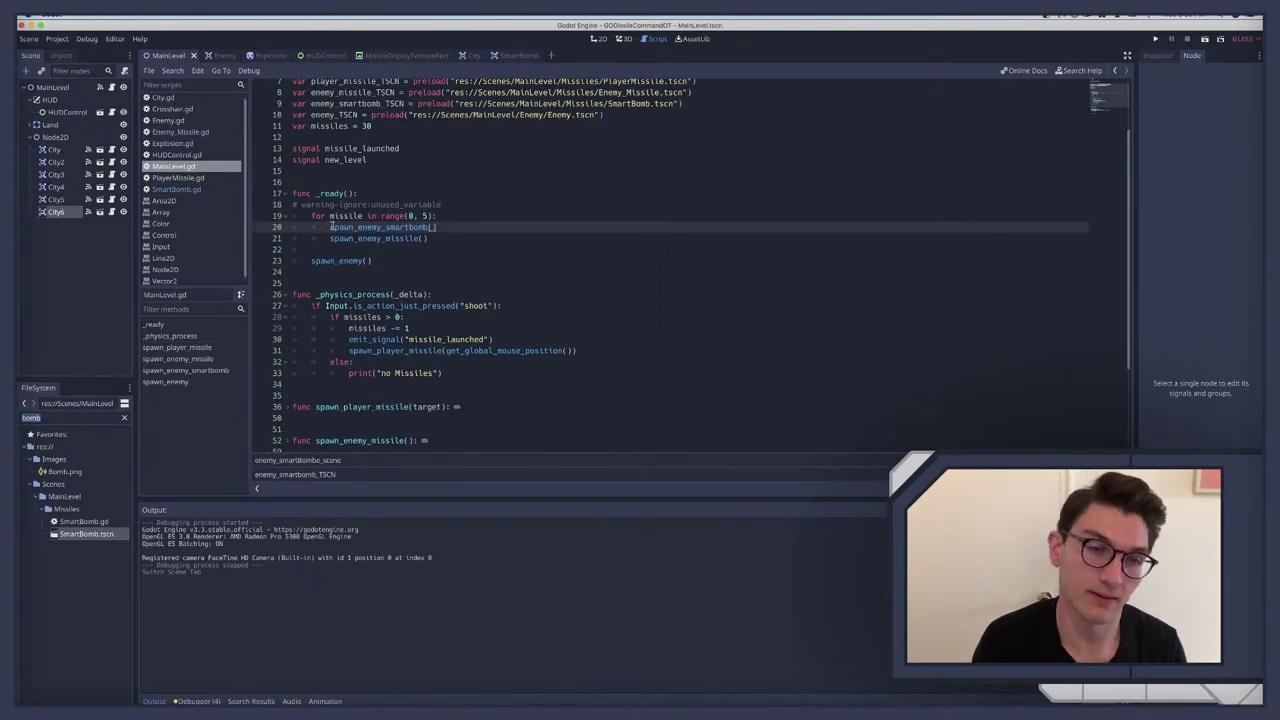
{"action": "left_click_drag", "start_coordinate": [328, 228], "coordinate": [456, 228]}
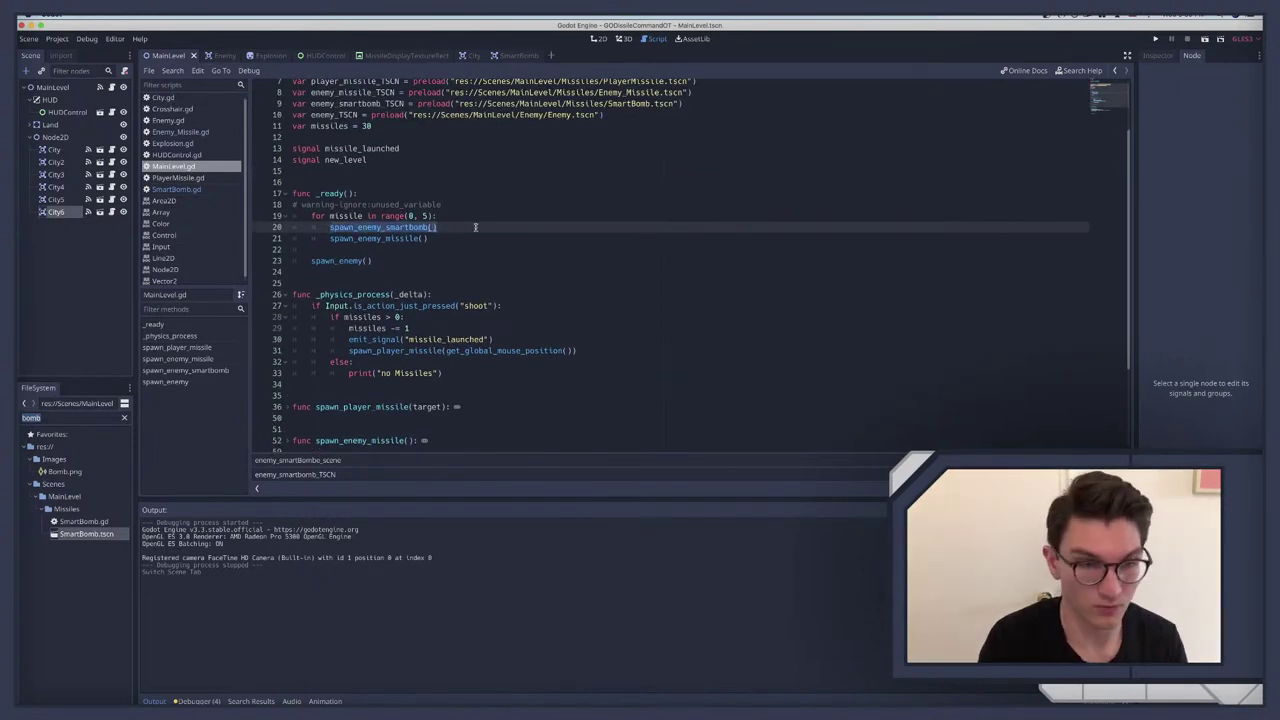
{"action": "key", "text": "BackSpace"}
{"action": "key", "text": "BackSpace"}
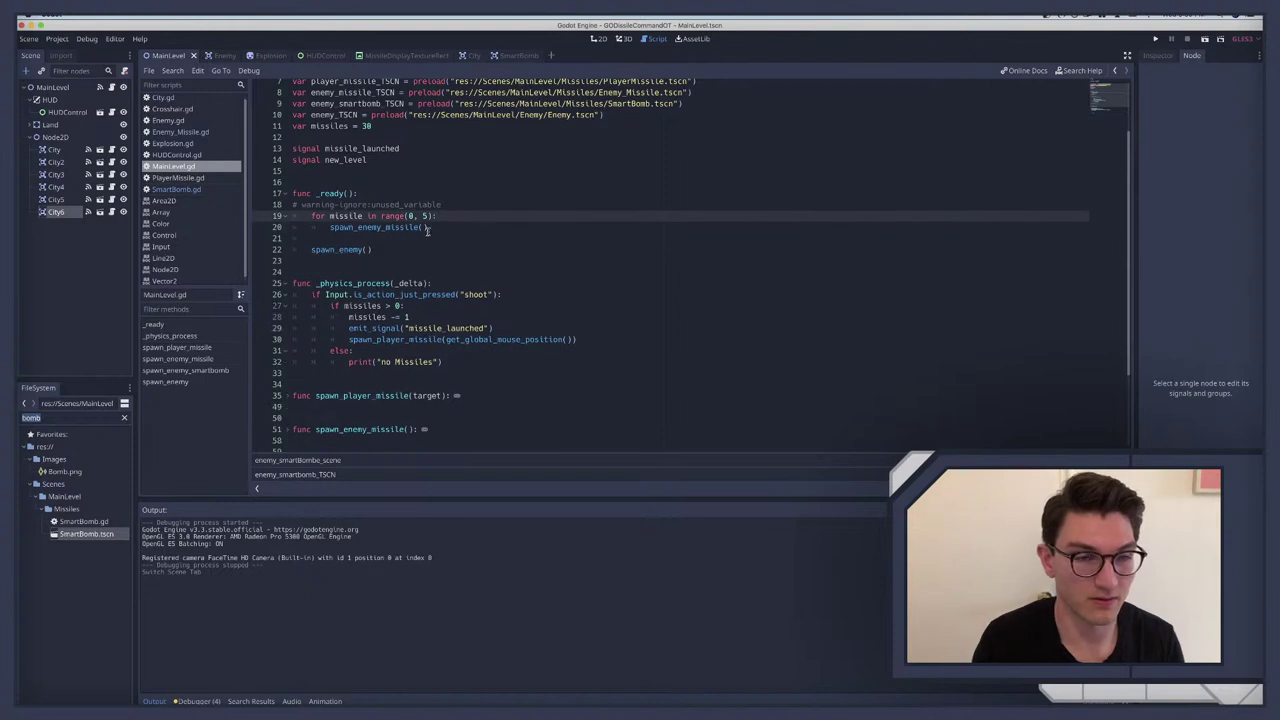
{"action": "left_click", "coordinate": [410, 238]}
{"action": "key", "text": "Return"}
{"action": "type", "text": "spaw"}
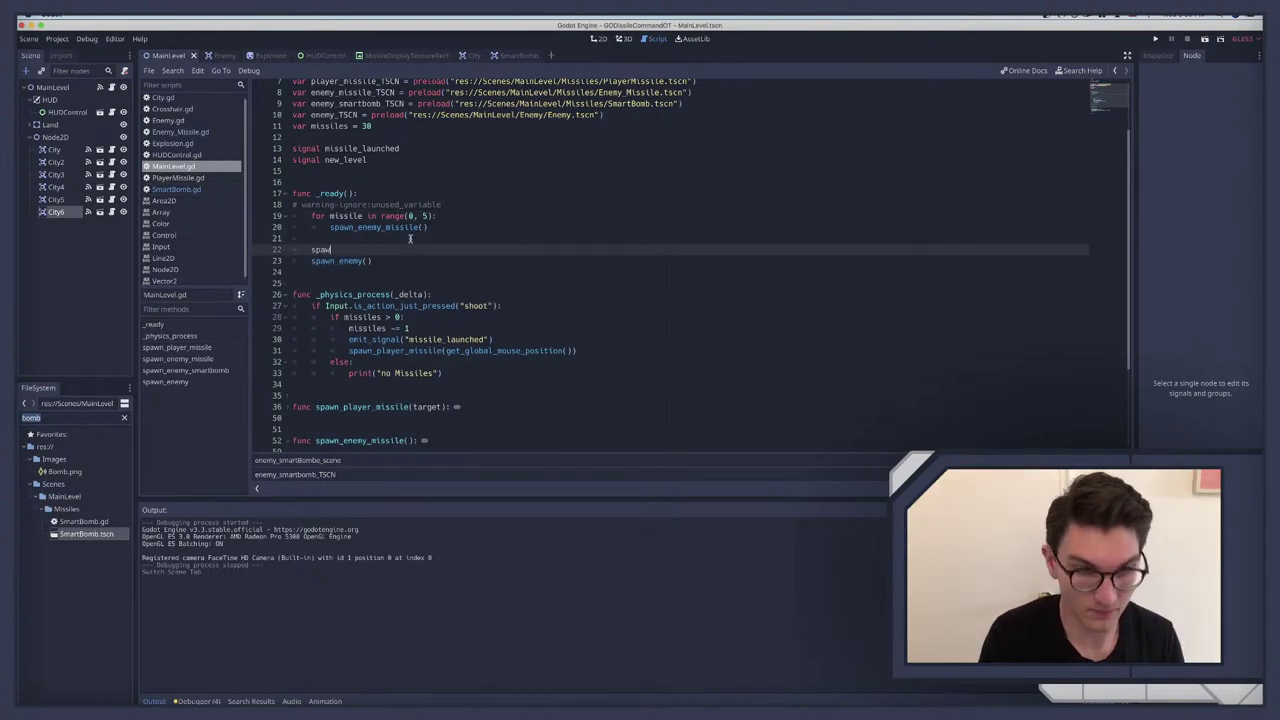
{"action": "type", "text": "n"}
{"action": "key", "text": "Down"}
{"action": "key", "text": "Down"}
{"action": "key", "text": "Return"}
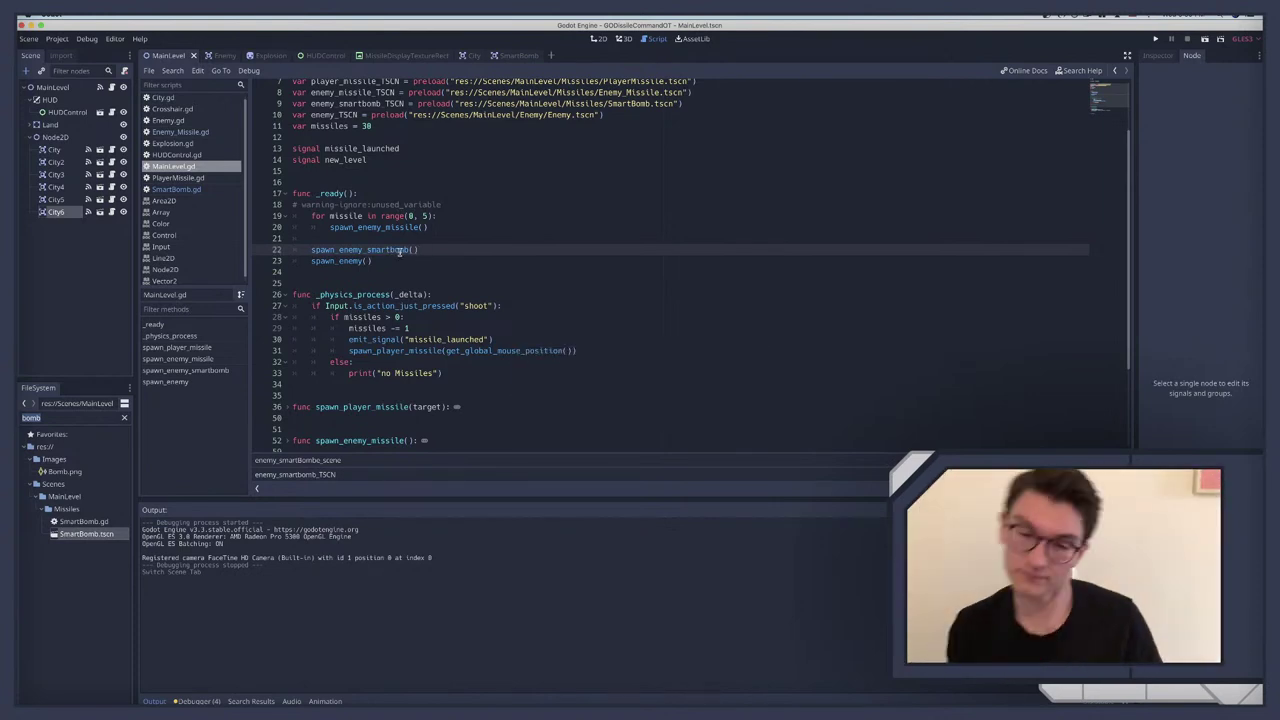
Step: Fold spawn_enemy_smartbomb, unfold spawn_player_missile and select its random launch-position if/else
{"action": "scroll", "coordinate": [399, 252], "scroll_direction": "down", "scroll_amount": 4}
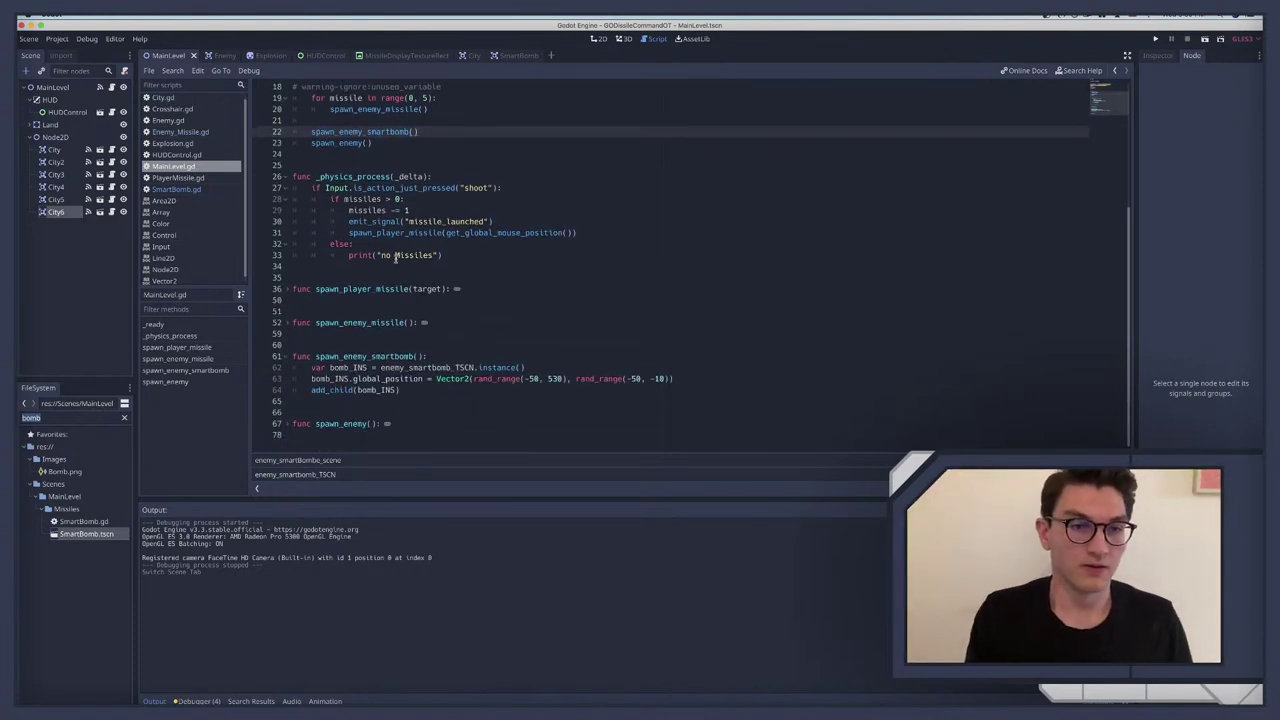
{"action": "left_click", "coordinate": [290, 357]}
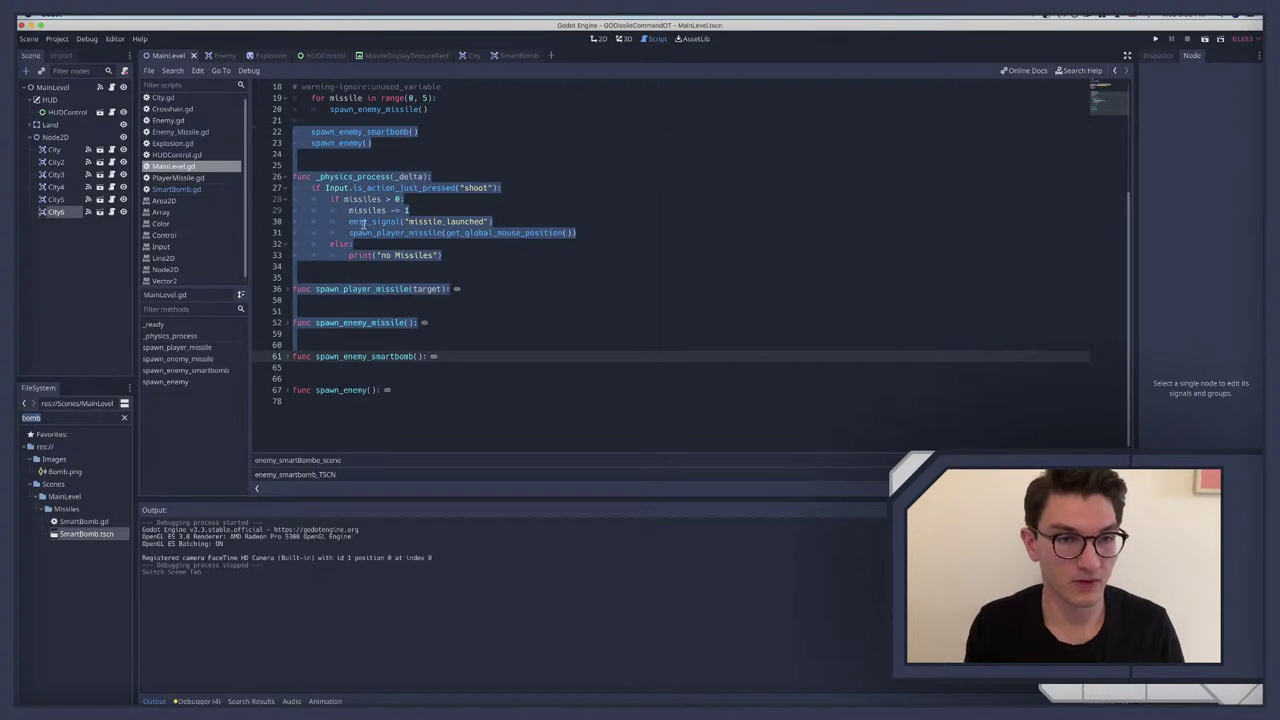
{"action": "left_click", "coordinate": [363, 222]}
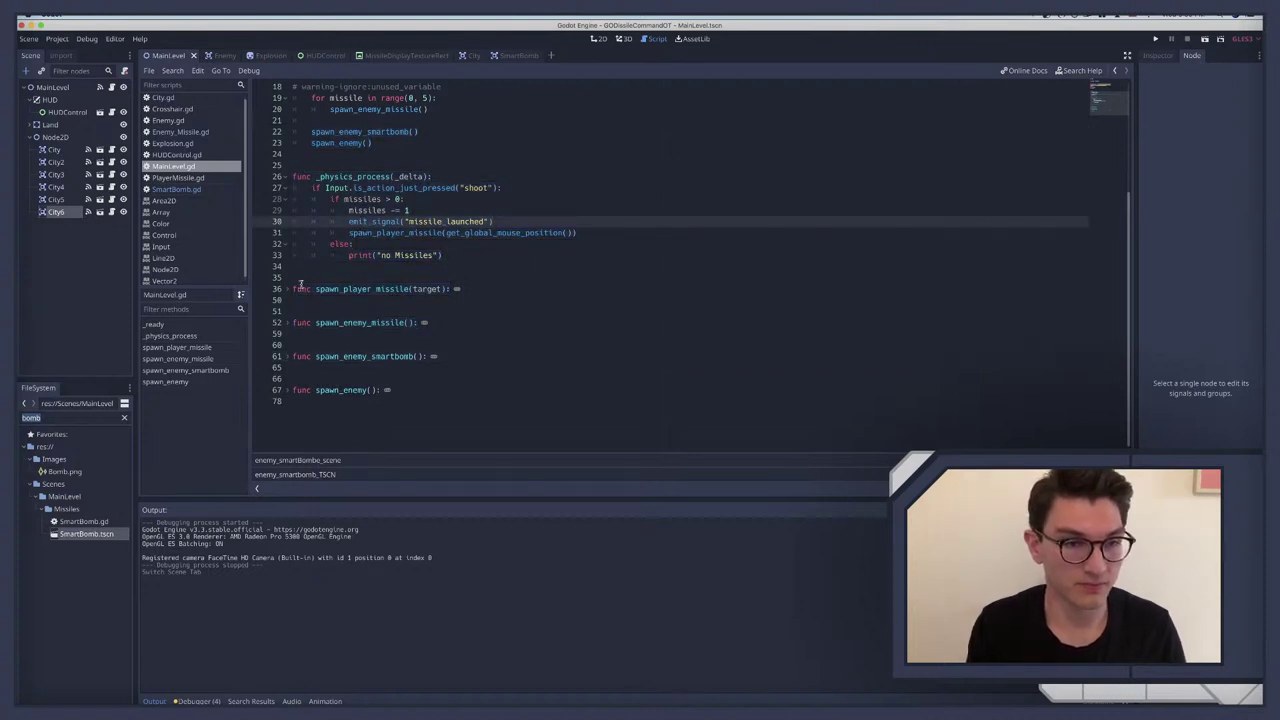
{"action": "left_click", "coordinate": [288, 289]}
{"action": "scroll", "coordinate": [341, 299], "scroll_direction": "down", "scroll_amount": 1}
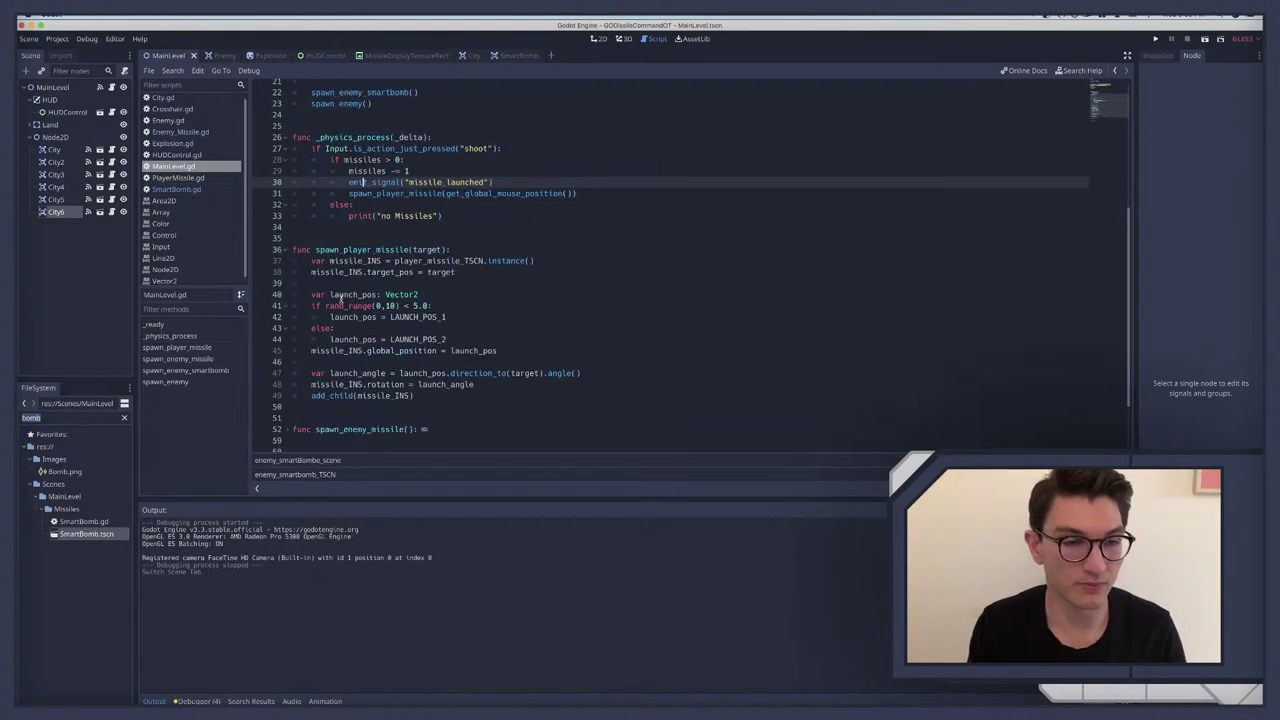
{"action": "left_click_drag", "start_coordinate": [308, 306], "coordinate": [493, 339]}
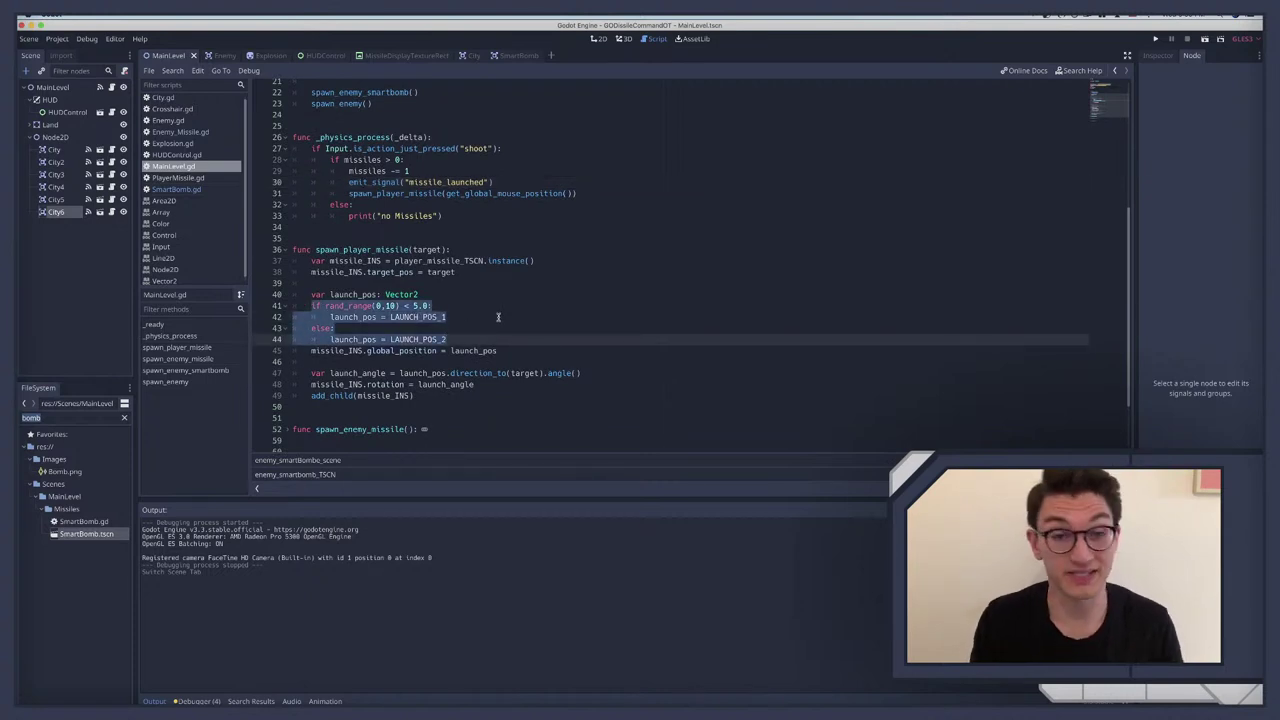
Step: Change line 41's condition to get_global_mouse_position().x < 240.0
{"action": "left_click", "coordinate": [325, 306]}
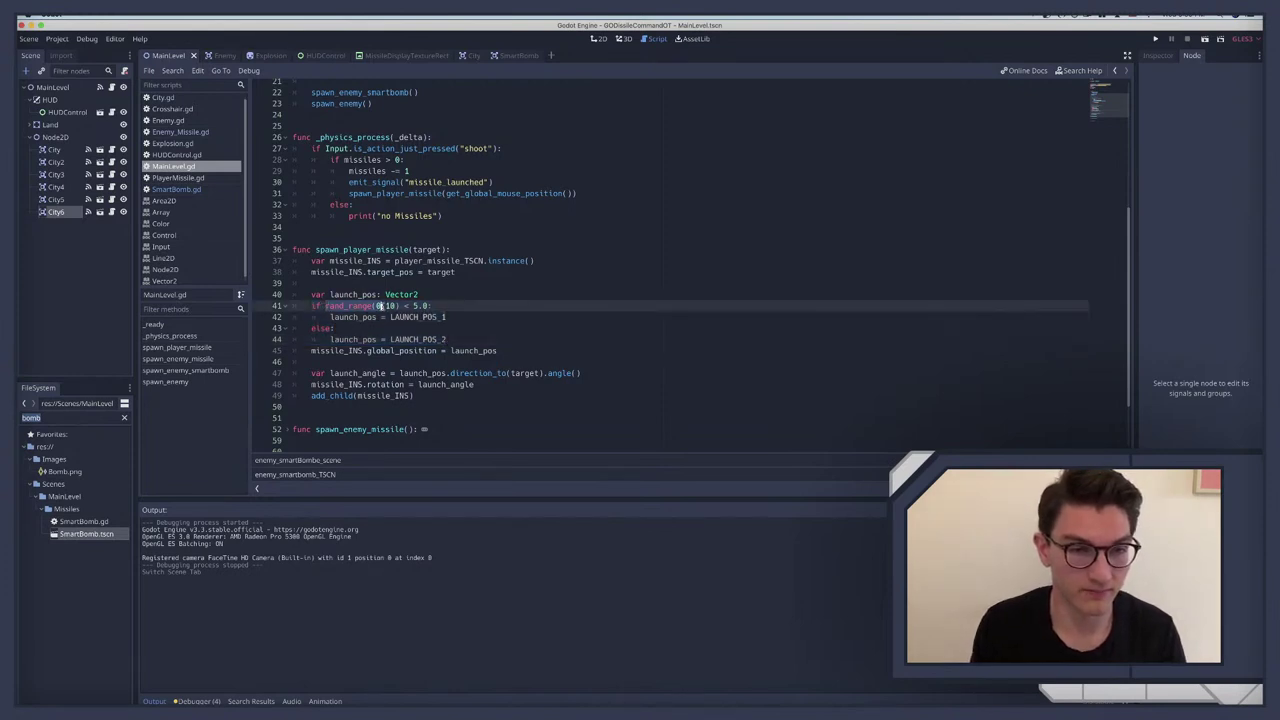
{"action": "type", "text": "0"}
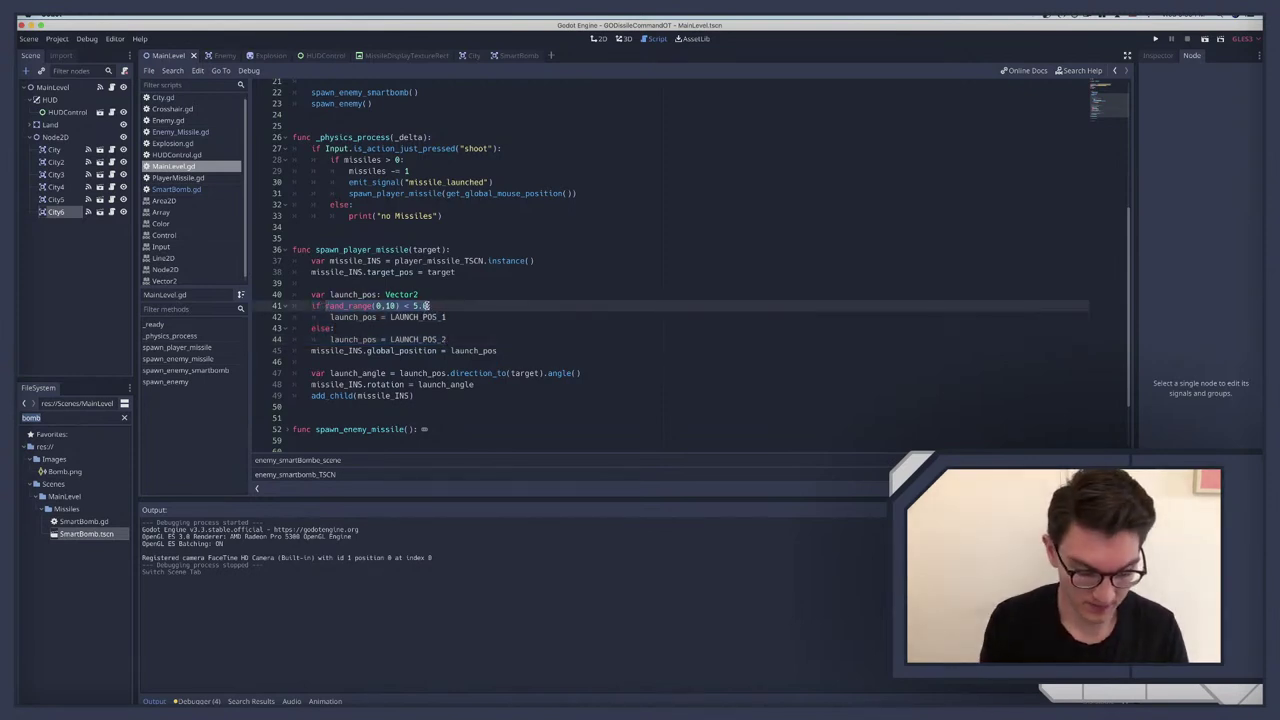
{"action": "type", "text": "get_glo"}
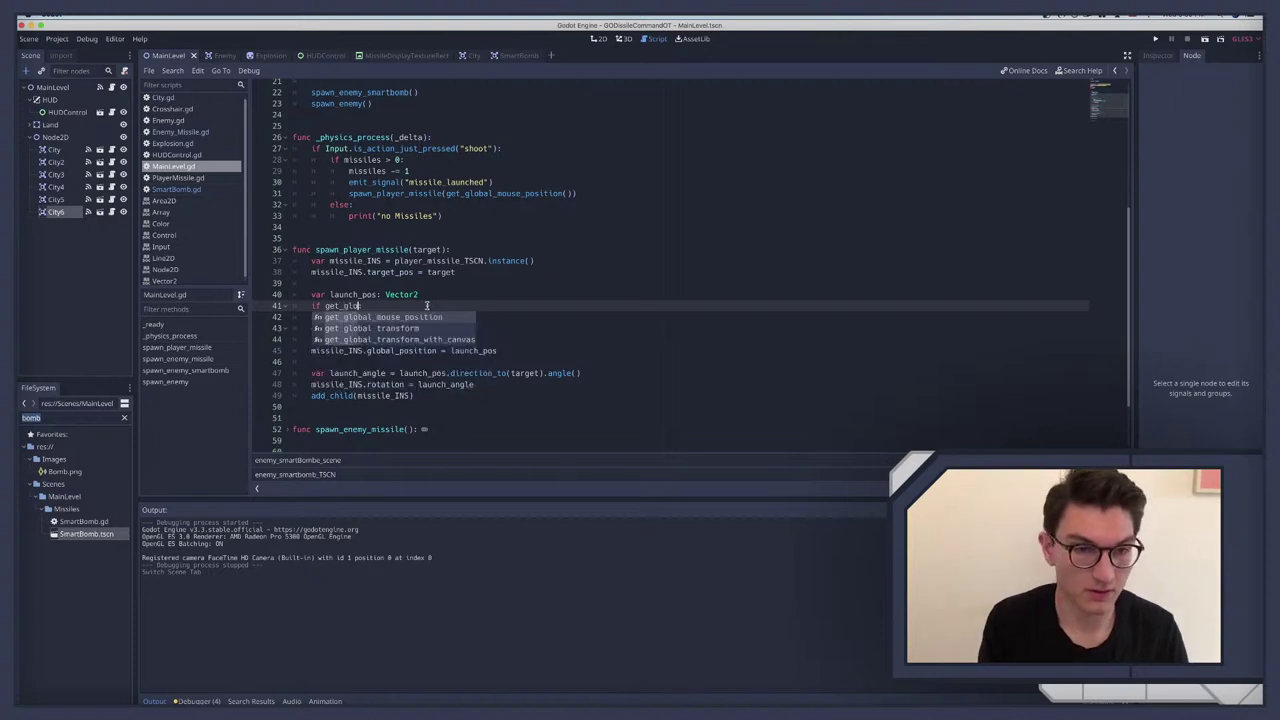
{"action": "key", "text": "Return"}
{"action": "type", "text": ":"}
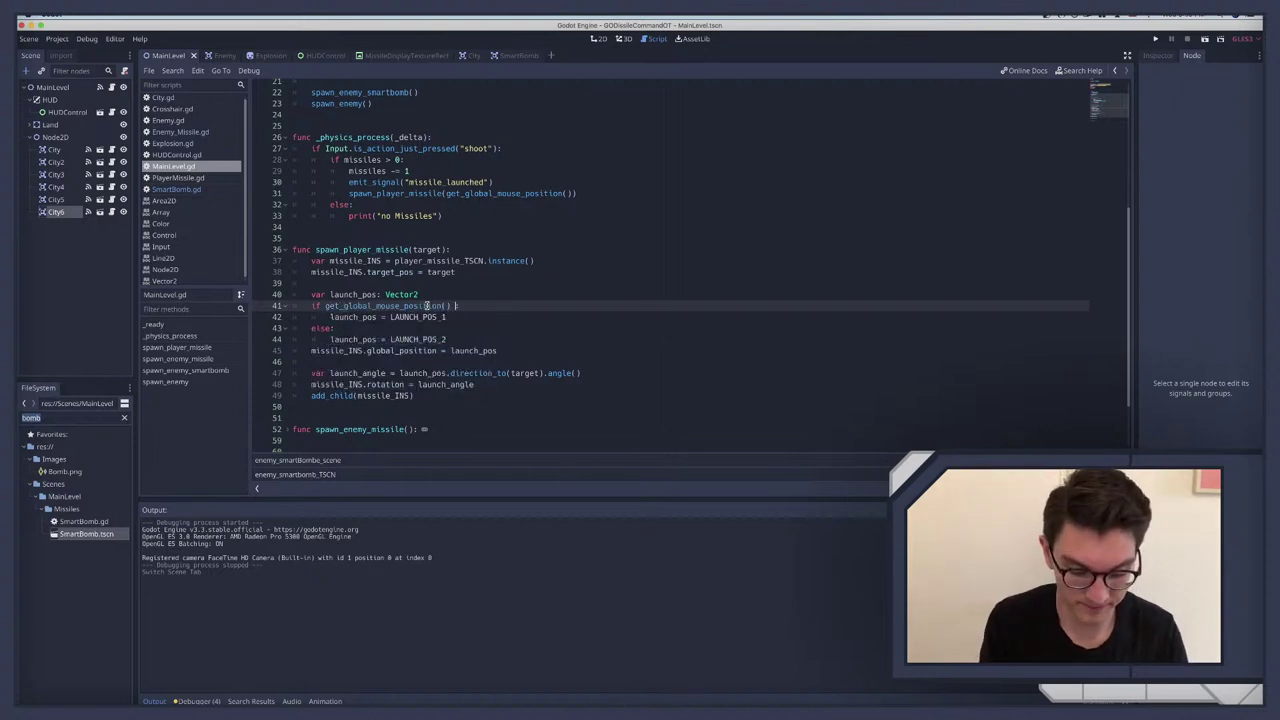
{"action": "type", "text": ".x "}
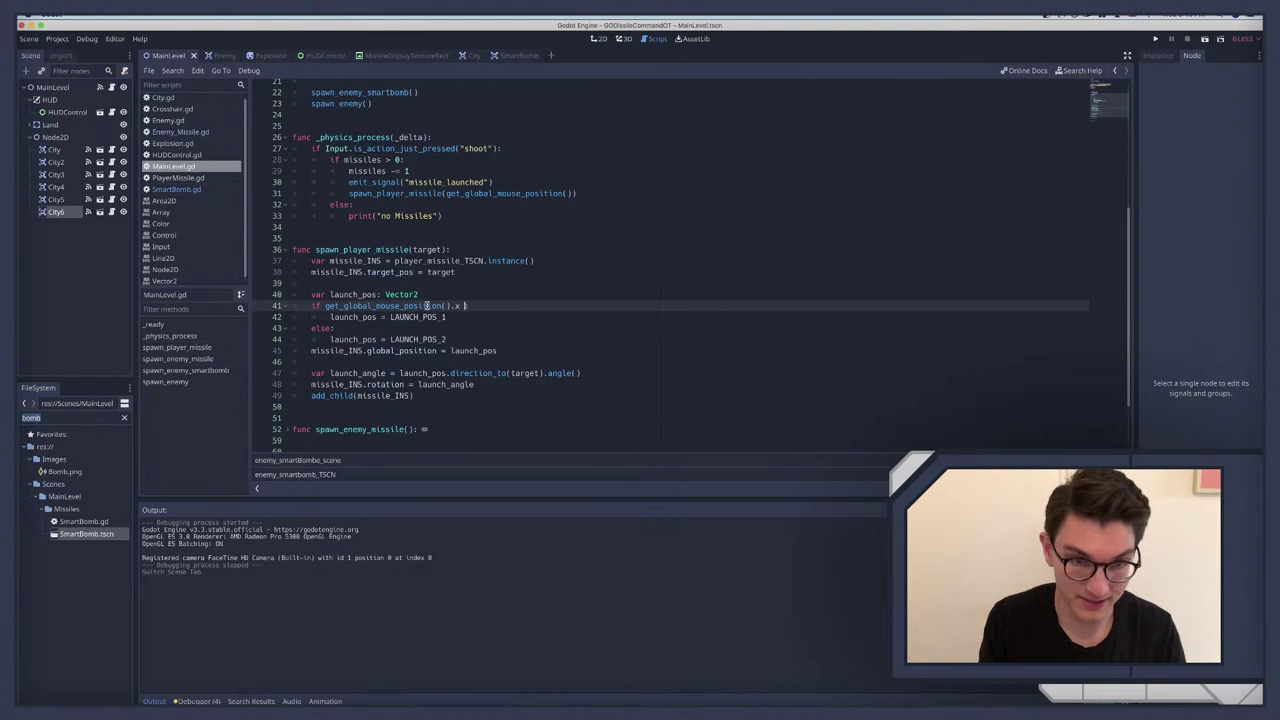
{"action": "type", "text": ">"}
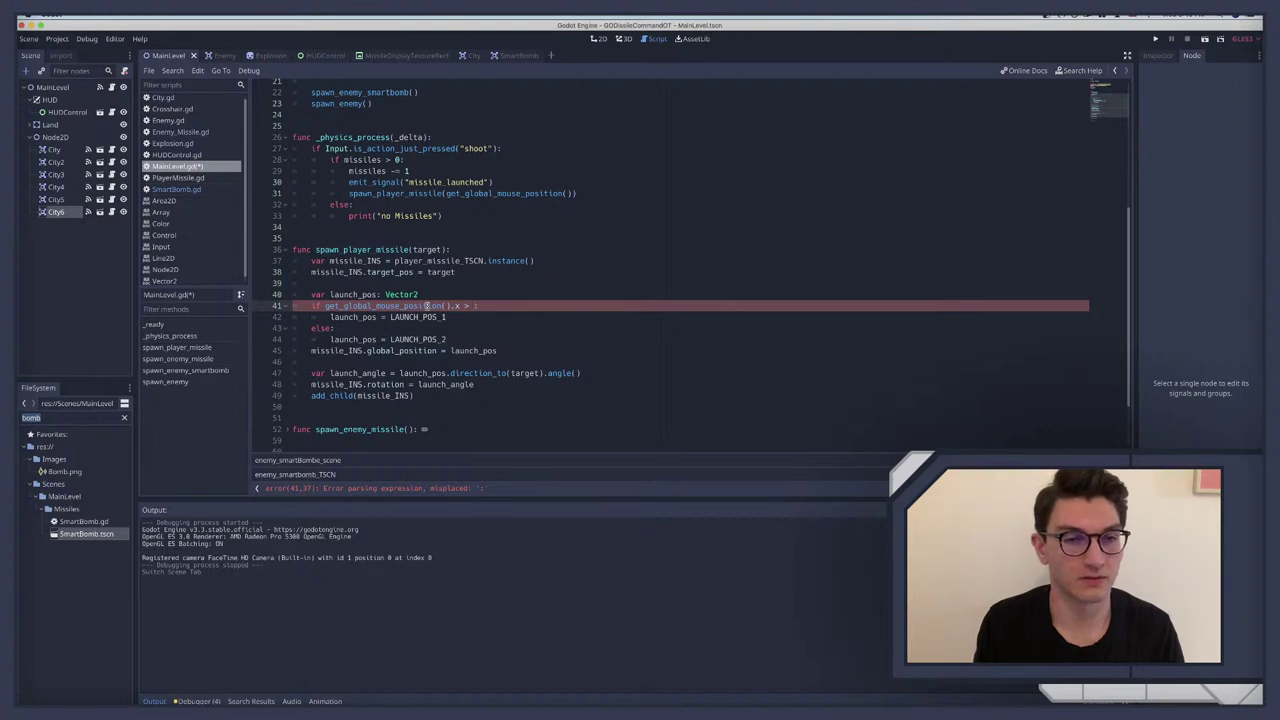
{"action": "left_click", "coordinate": [58, 88]}
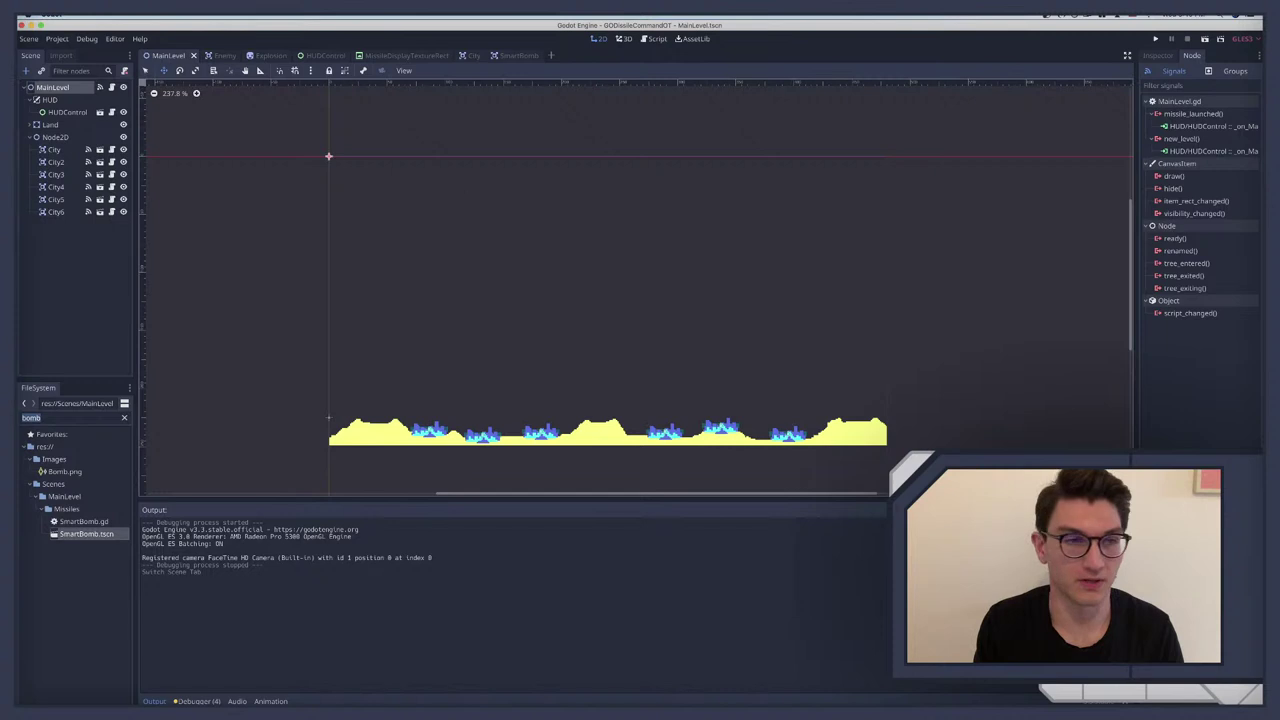
{"action": "left_click", "coordinate": [99, 88]}
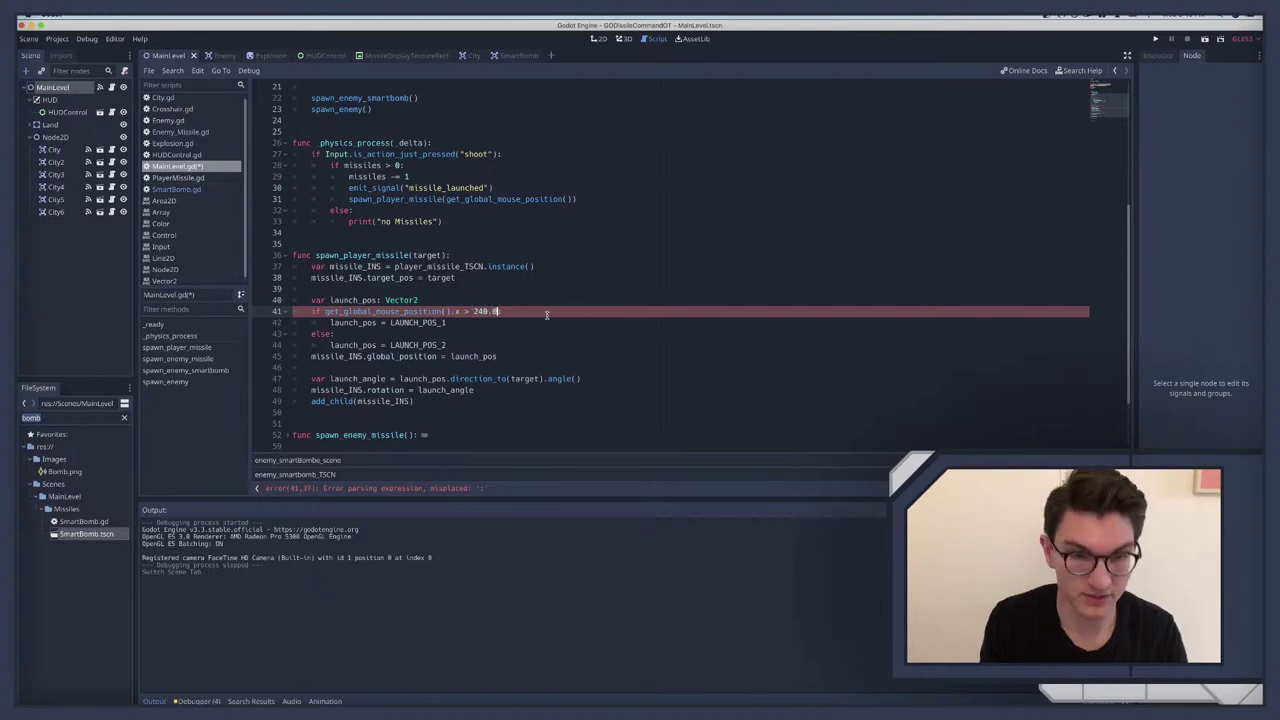
{"action": "type", "text": ":"}
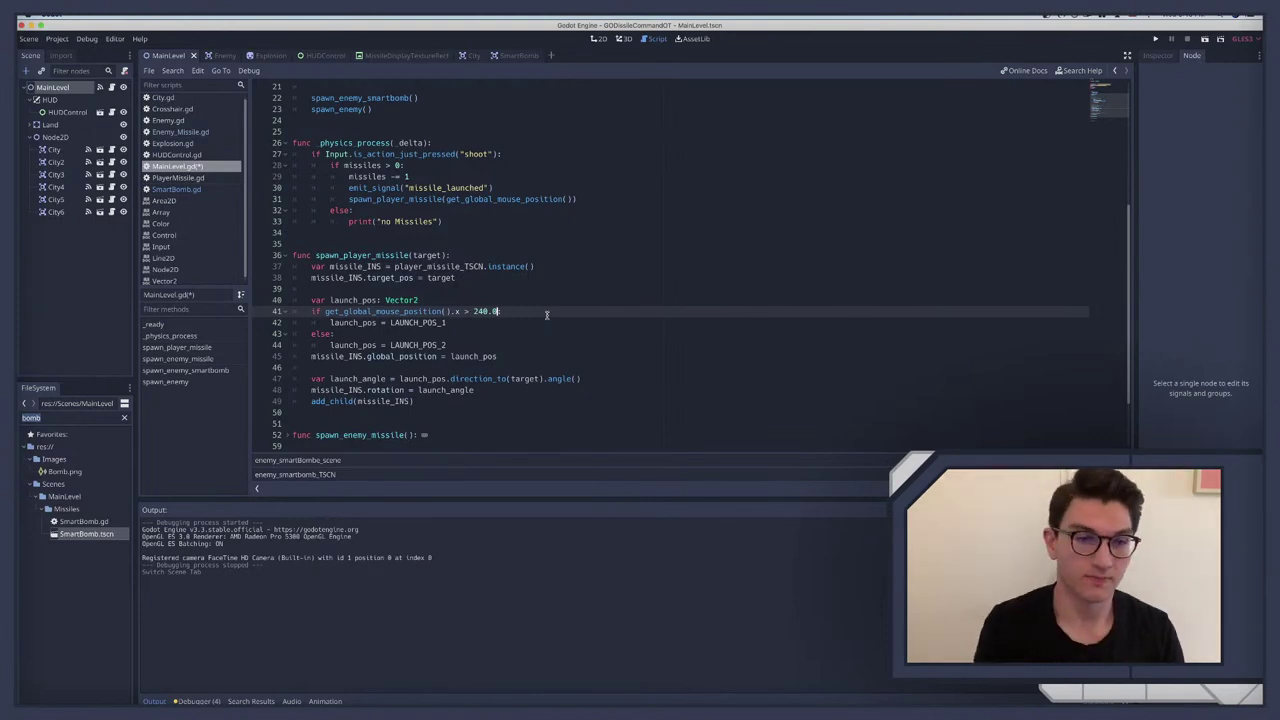
Step: Review the LAUNCH_POS lines and launch_pos usage, then run the game with F5
{"action": "left_click", "coordinate": [451, 322]}
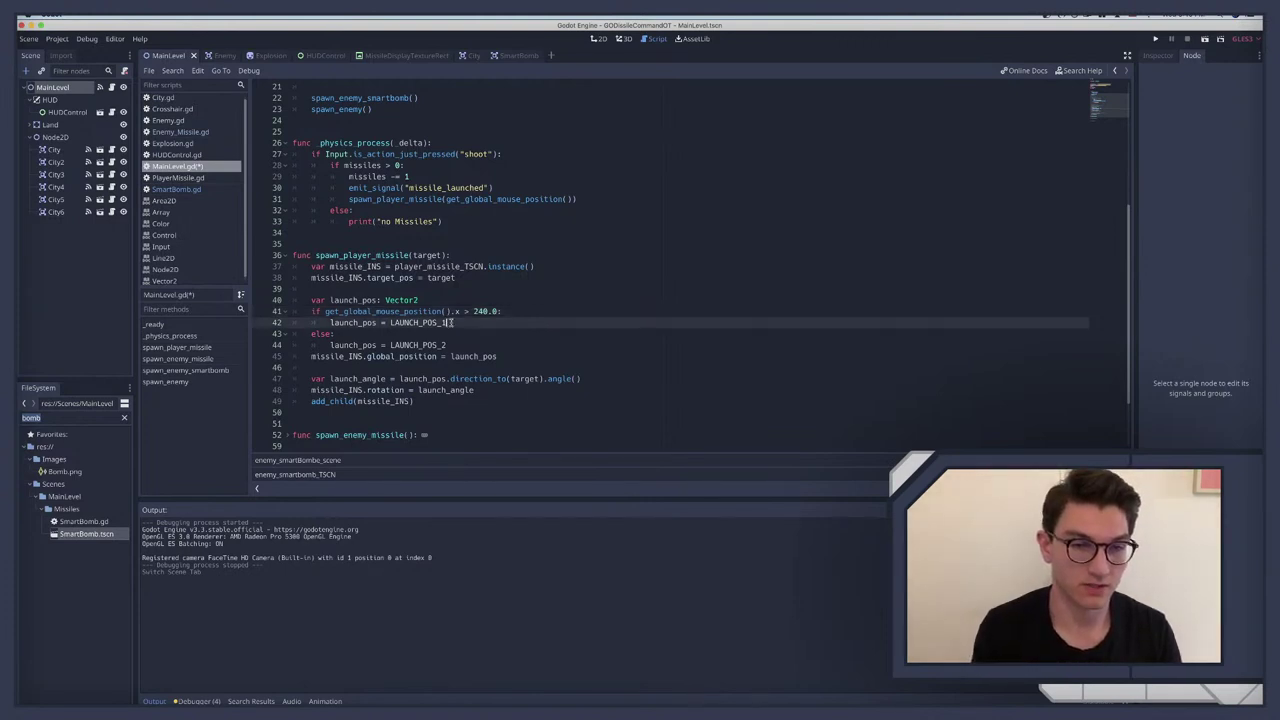
{"action": "left_click", "coordinate": [468, 311]}
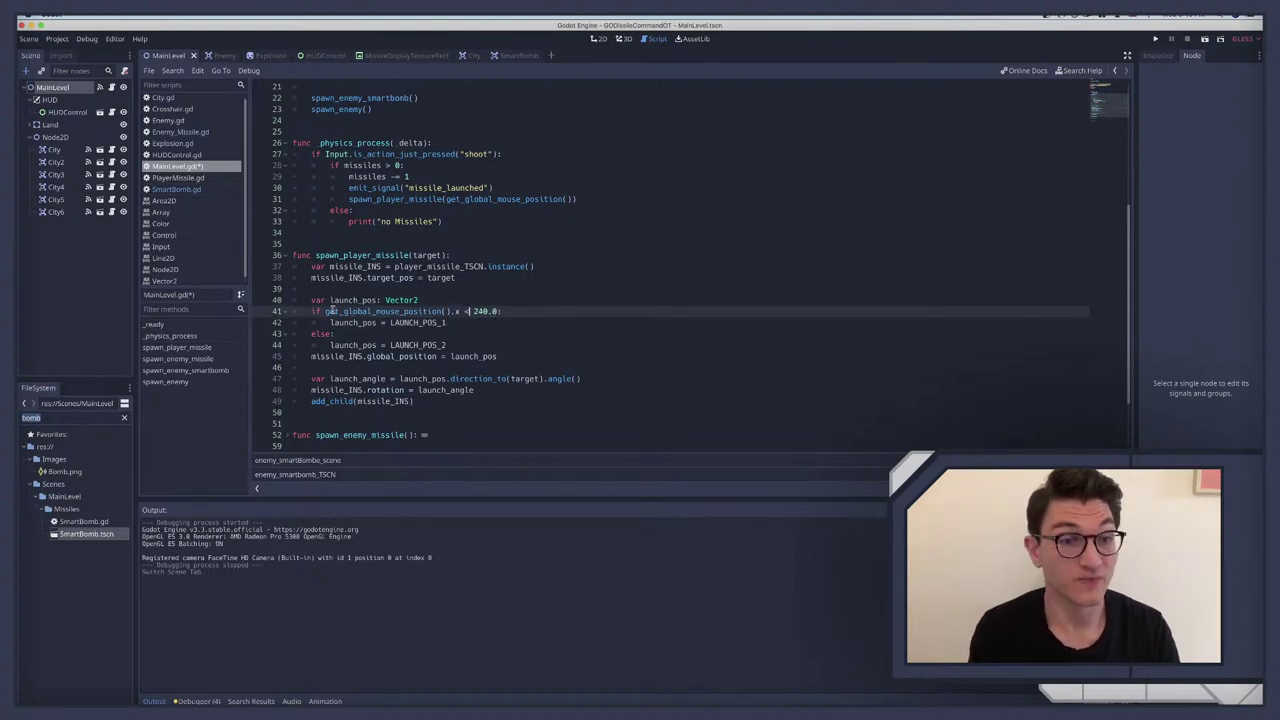
{"action": "left_click_drag", "start_coordinate": [326, 311], "coordinate": [448, 311]}
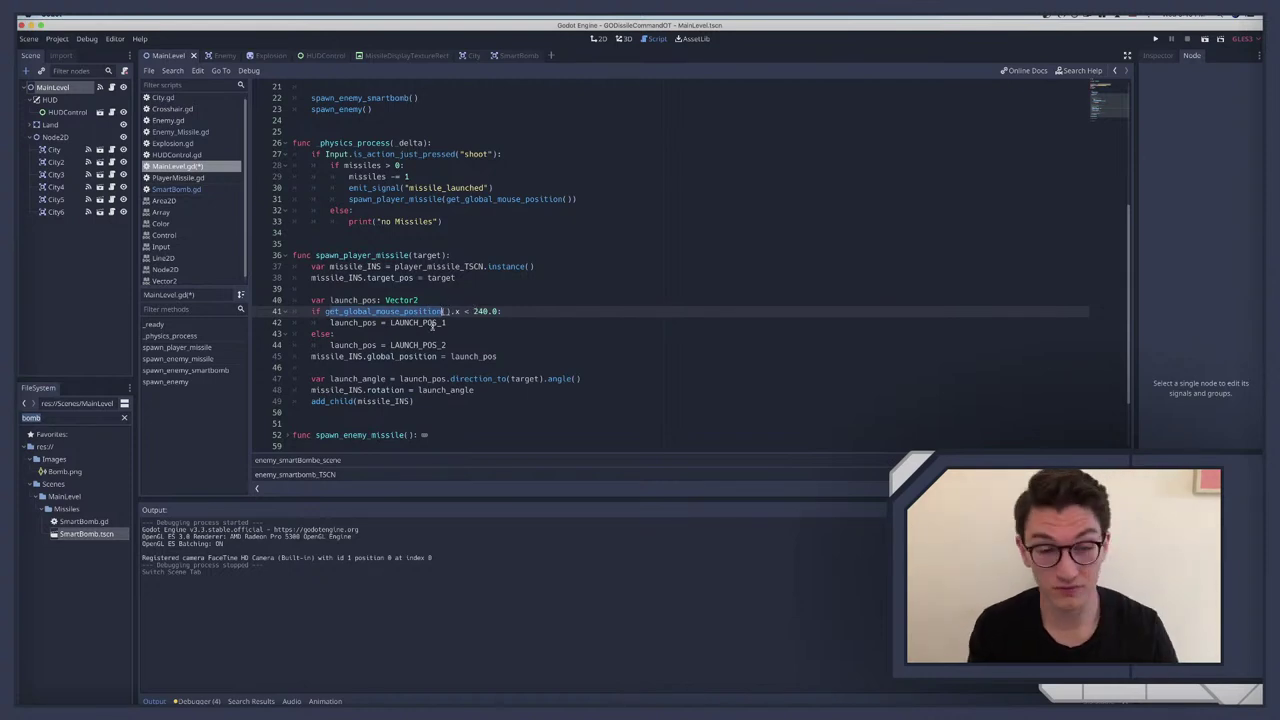
{"action": "left_click", "coordinate": [421, 322]}
{"action": "double_click", "coordinate": [360, 344]}
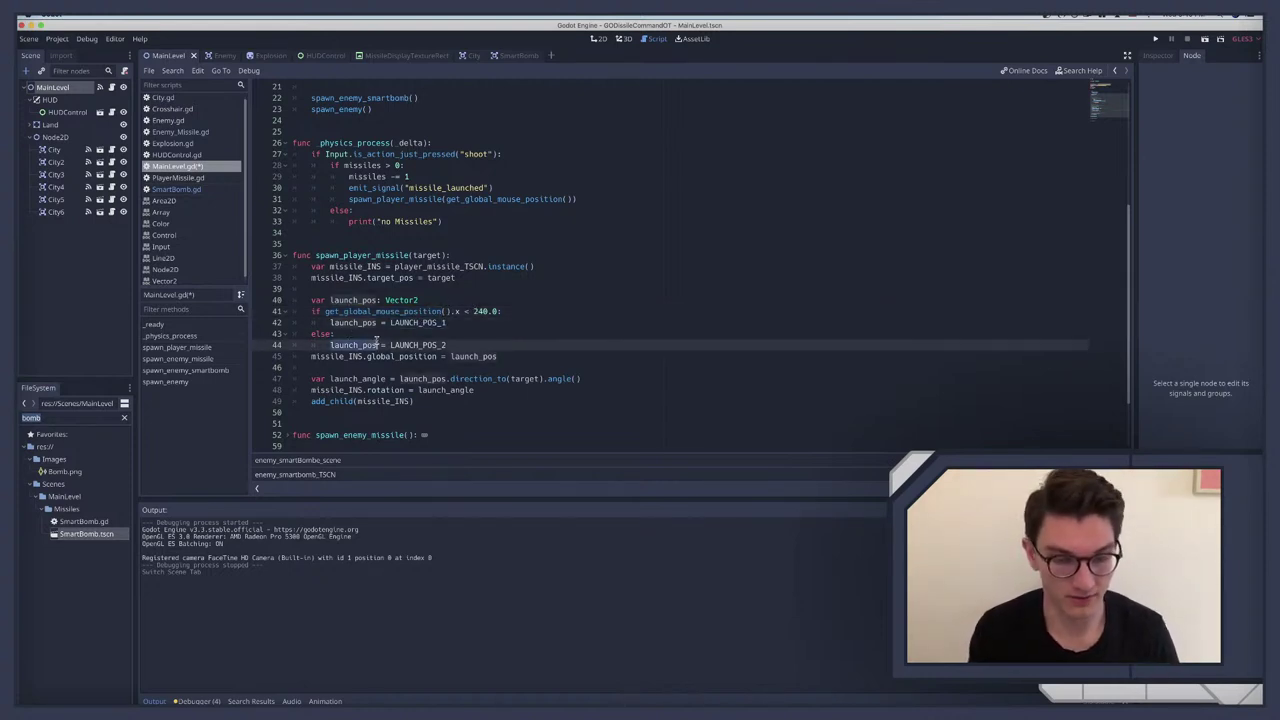
{"action": "key", "text": "F5"}
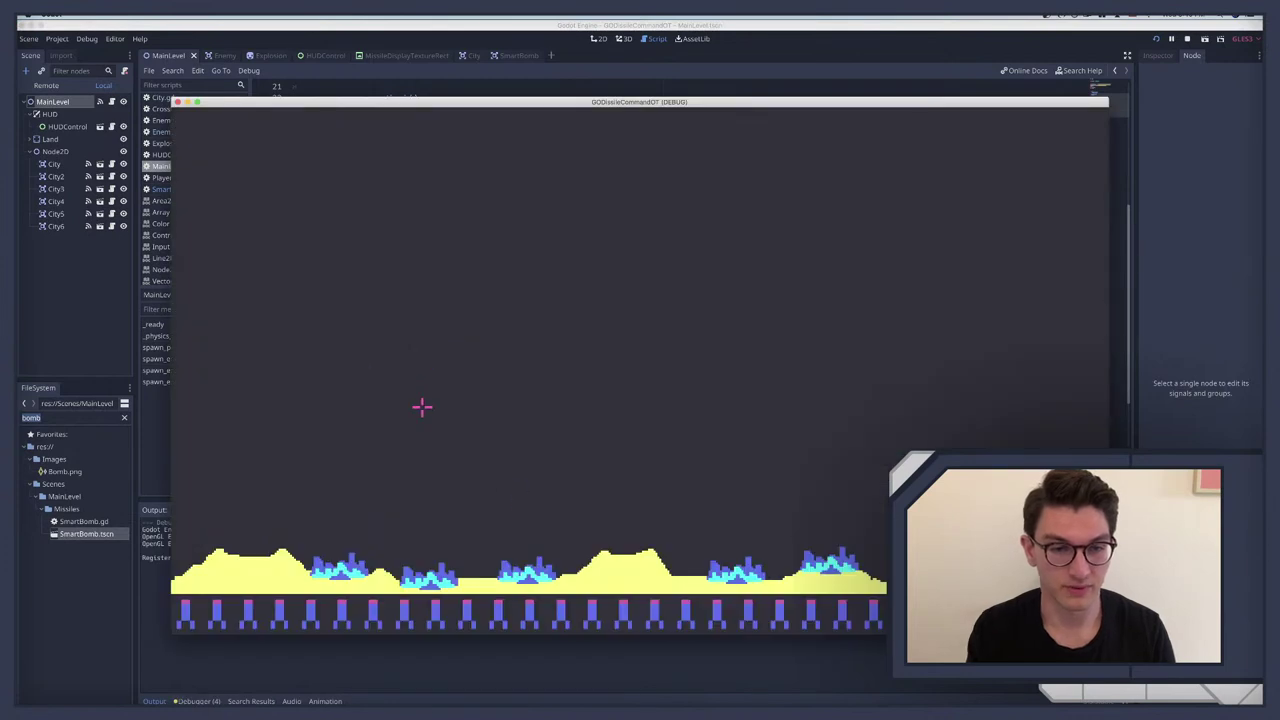
Step: Fire missiles at incoming enemy missiles and the smart bomb across the upper field
{"action": "left_click", "coordinate": [941, 349]}
{"action": "left_click", "coordinate": [697, 285]}
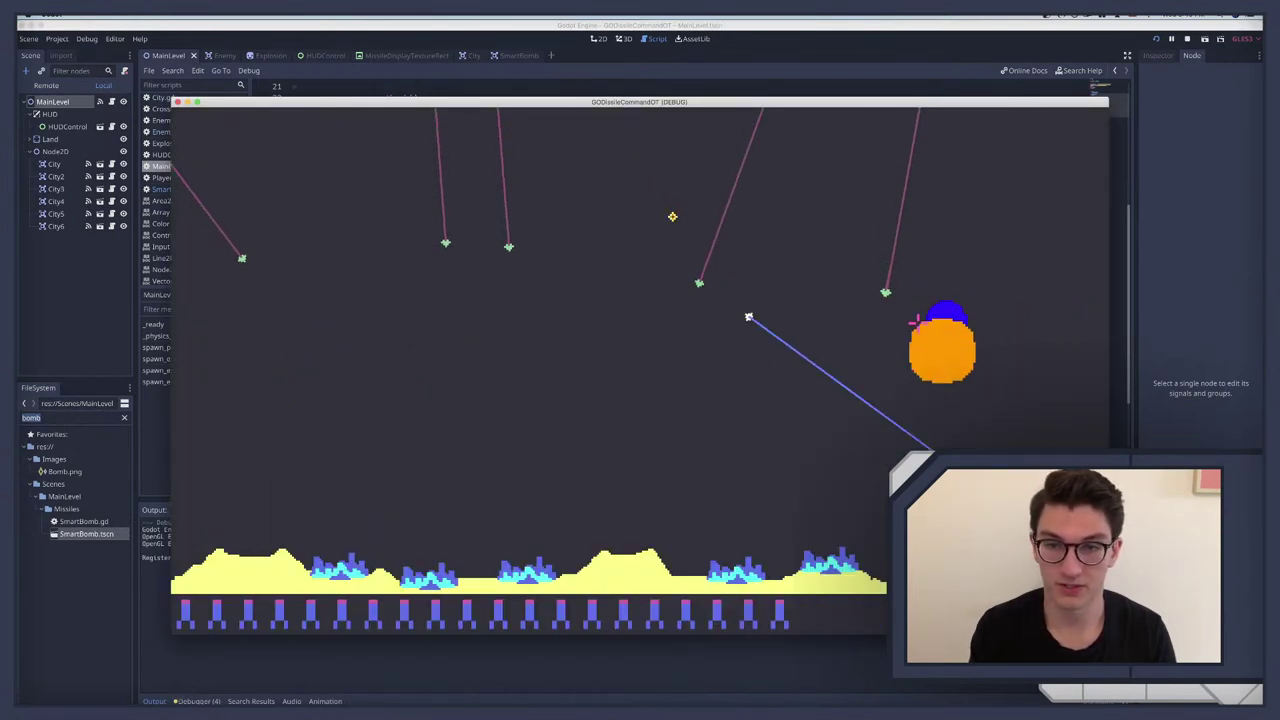
{"action": "left_click", "coordinate": [881, 325]}
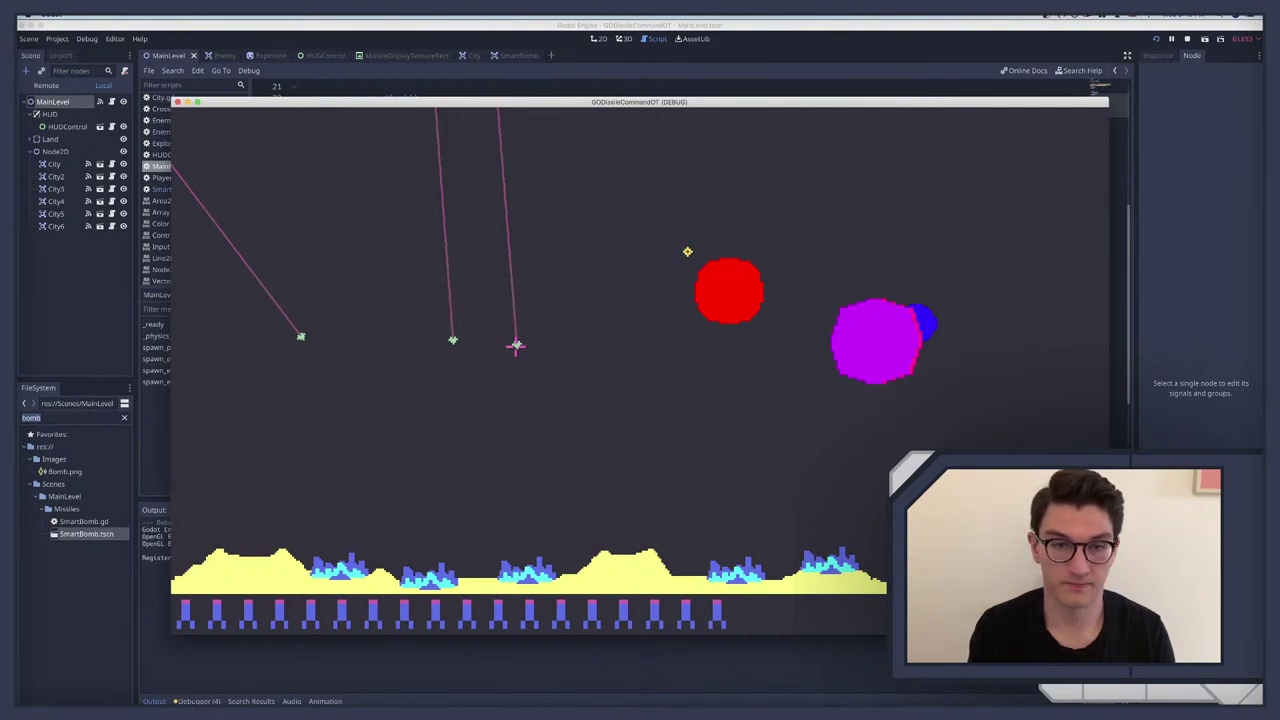
{"action": "left_click", "coordinate": [494, 391]}
{"action": "left_click", "coordinate": [451, 409]}
{"action": "left_click", "coordinate": [514, 429]}
{"action": "left_click", "coordinate": [455, 440]}
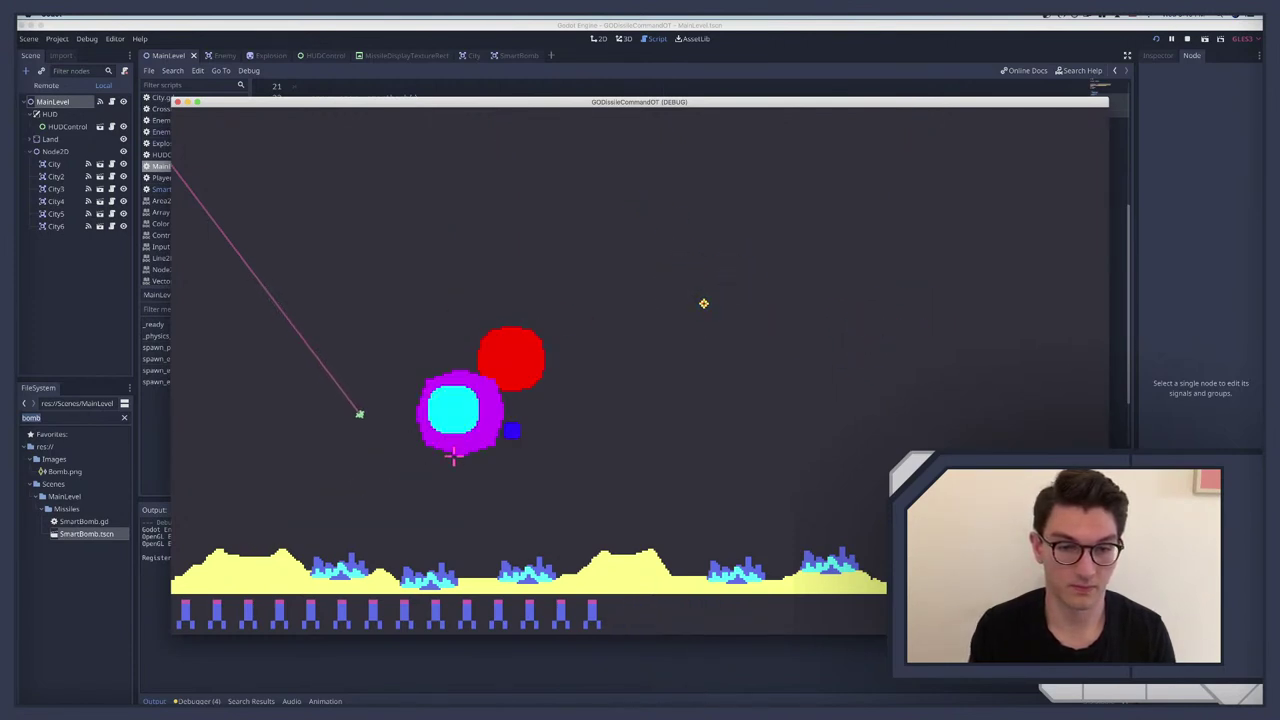
{"action": "left_click", "coordinate": [384, 441]}
Step: Fire more missiles on the right and near the ground, then stop the game and switch to the browser
{"action": "left_click", "coordinate": [717, 381]}
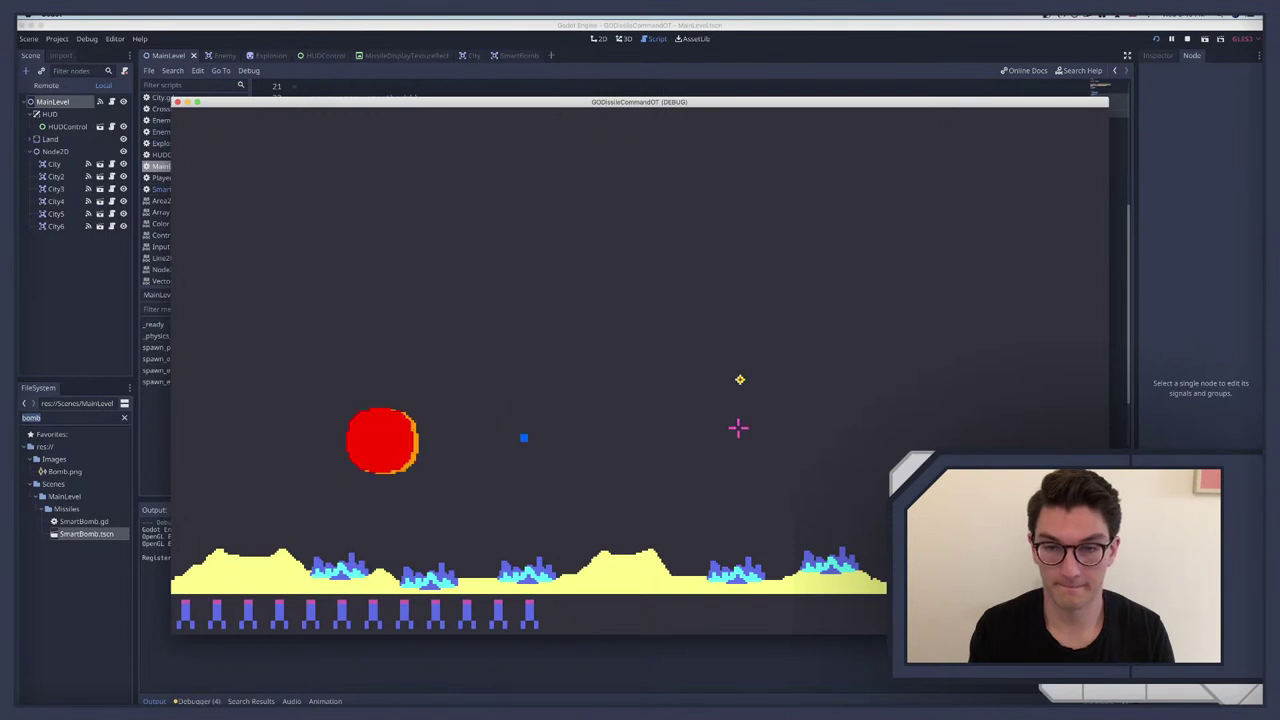
{"action": "left_click", "coordinate": [796, 380]}
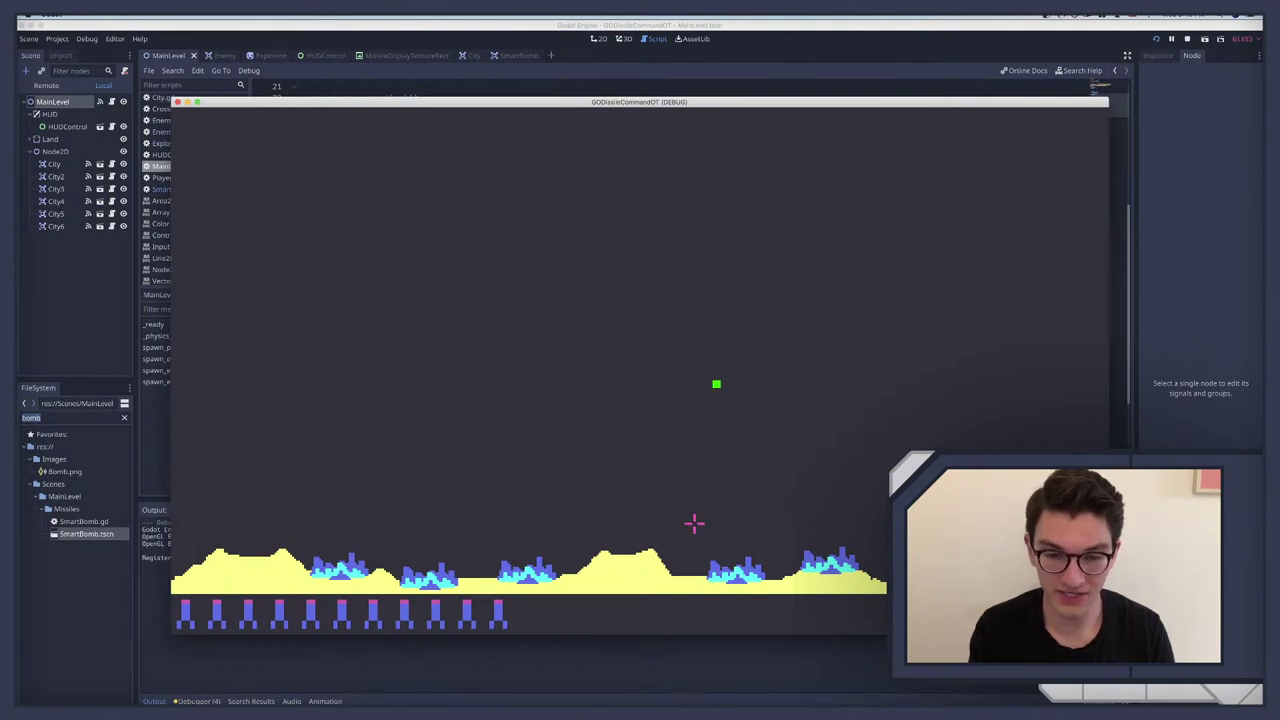
{"action": "left_click", "coordinate": [627, 571]}
{"action": "left_click", "coordinate": [628, 570]}
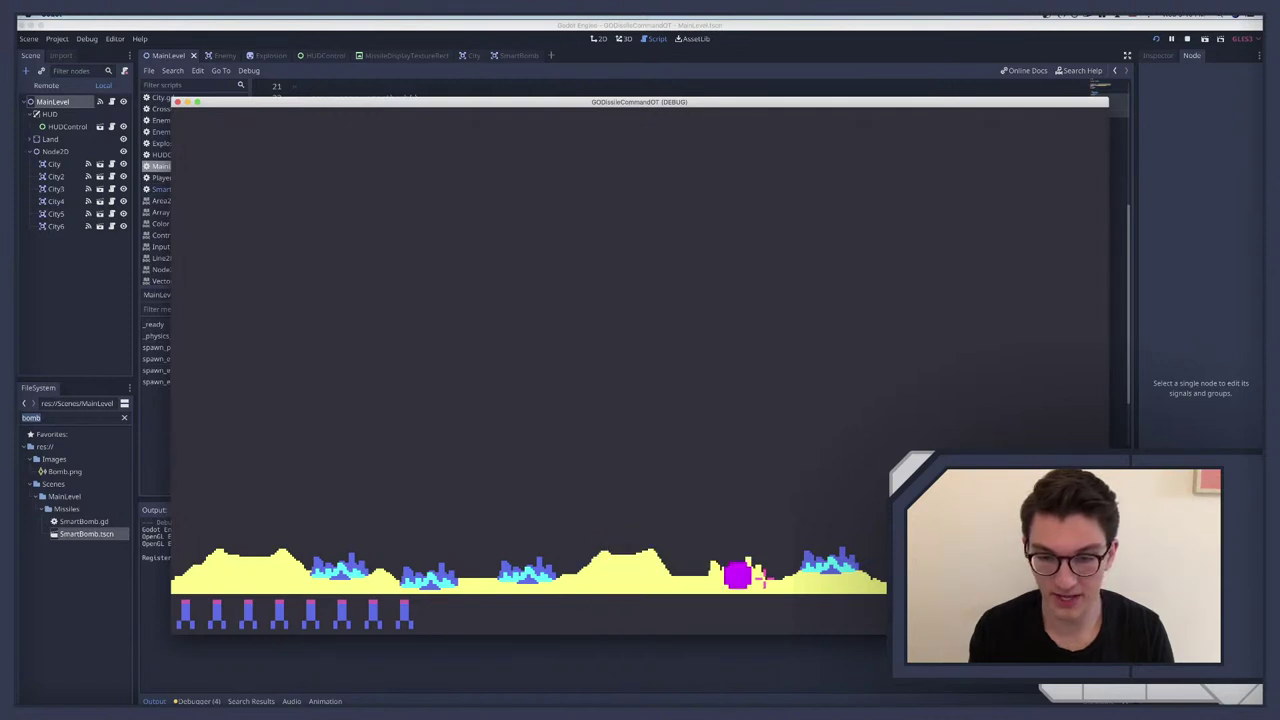
{"action": "left_click", "coordinate": [832, 568]}
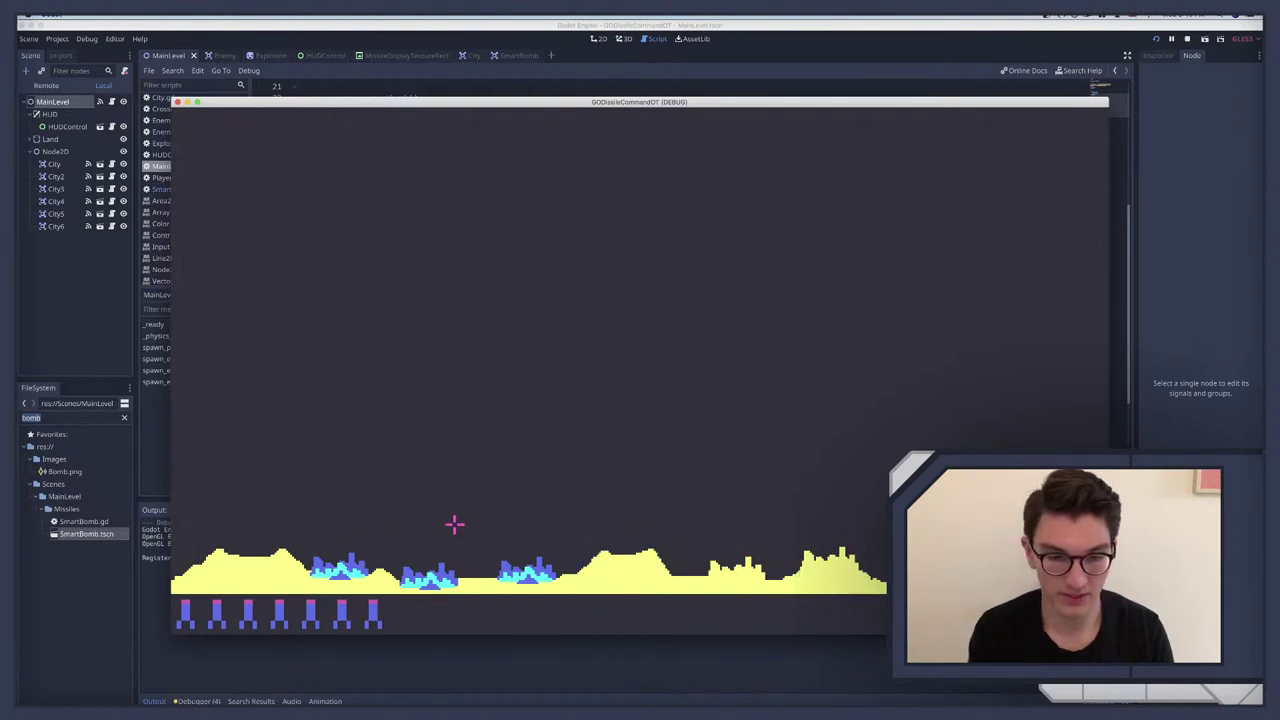
{"action": "left_click", "coordinate": [545, 523]}
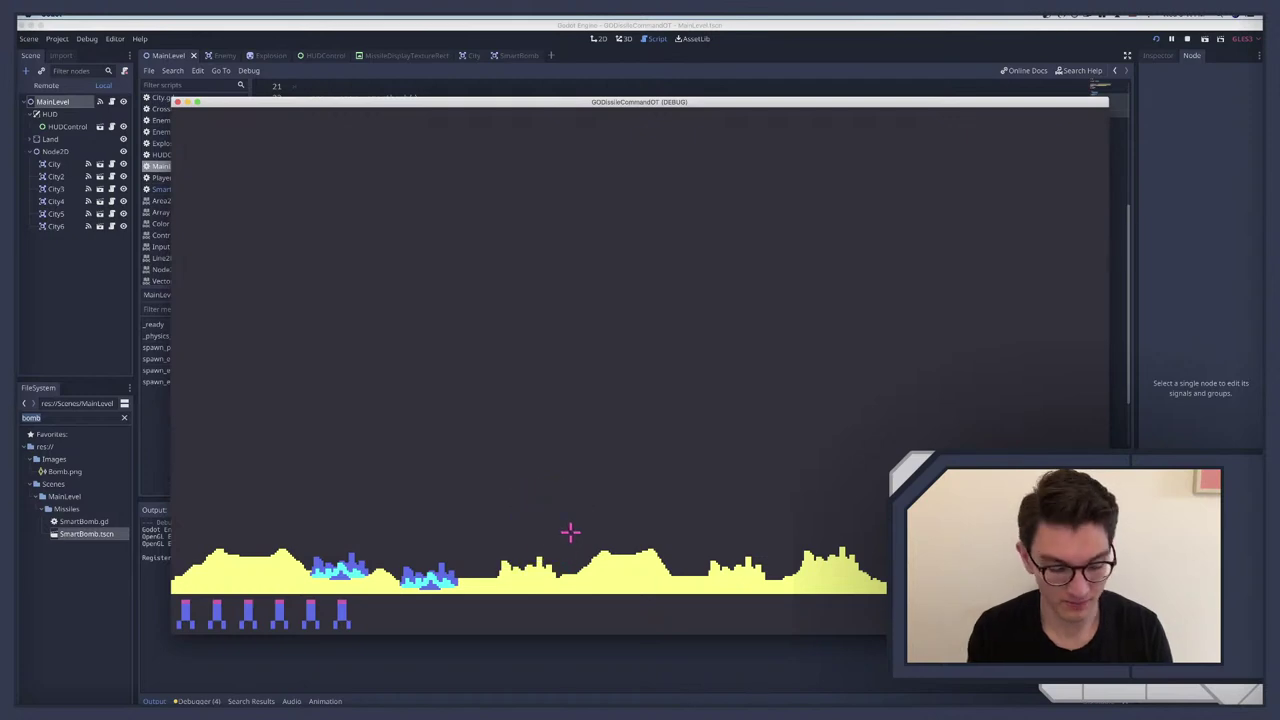
{"action": "key", "text": "super+period"}
{"action": "key", "text": "ctrl+Right"}
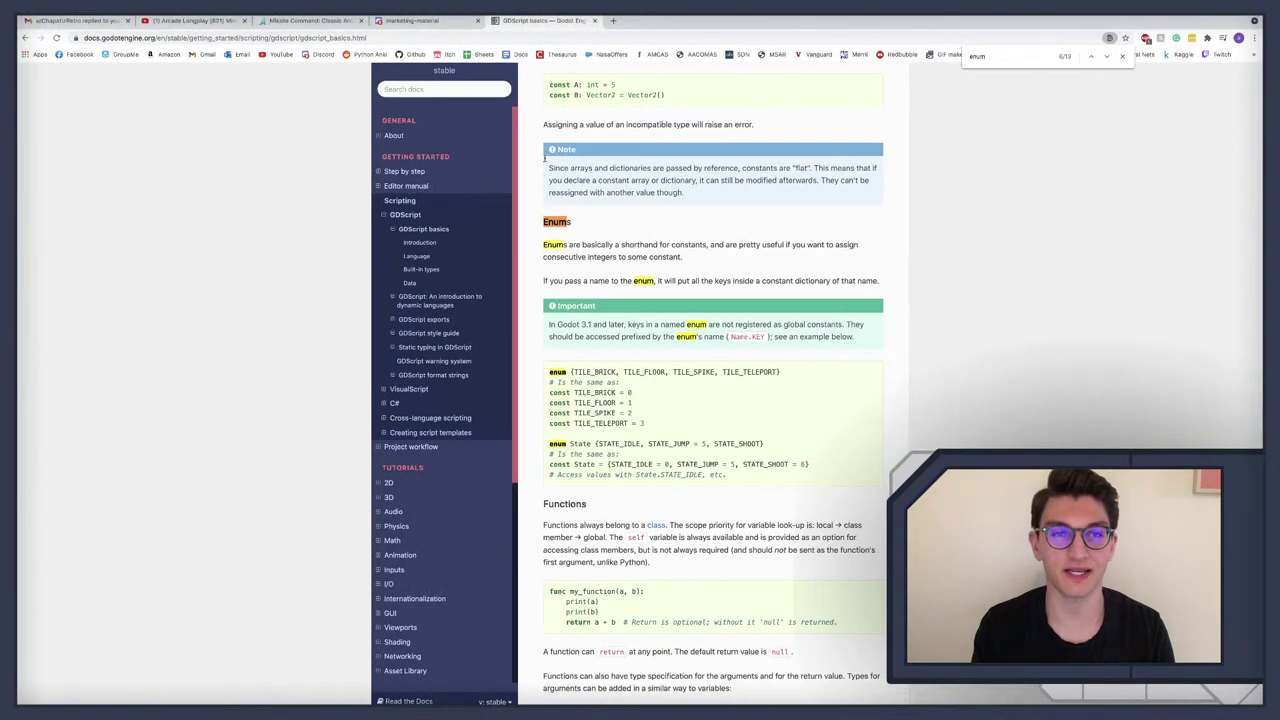
Step: In a new tab, search Google for 'play missile command', open the AARP result and start the game
{"action": "left_click", "coordinate": [613, 20]}
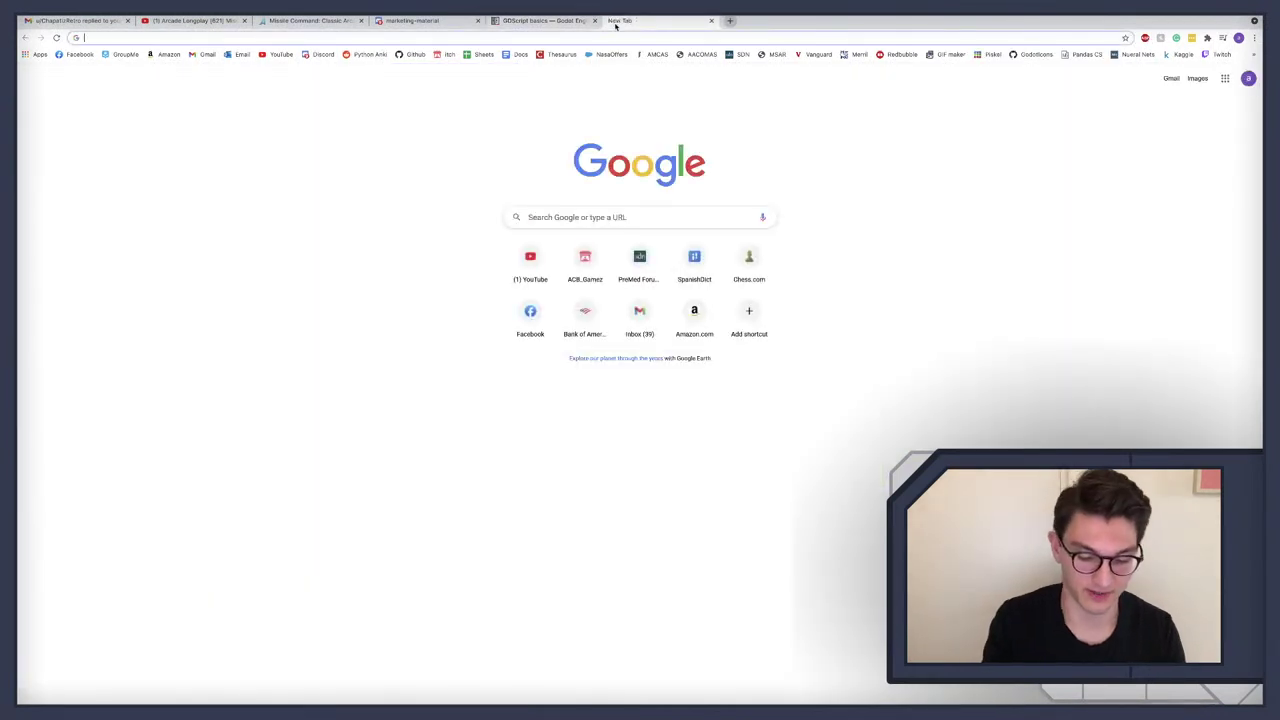
{"action": "type", "text": "missile command"}
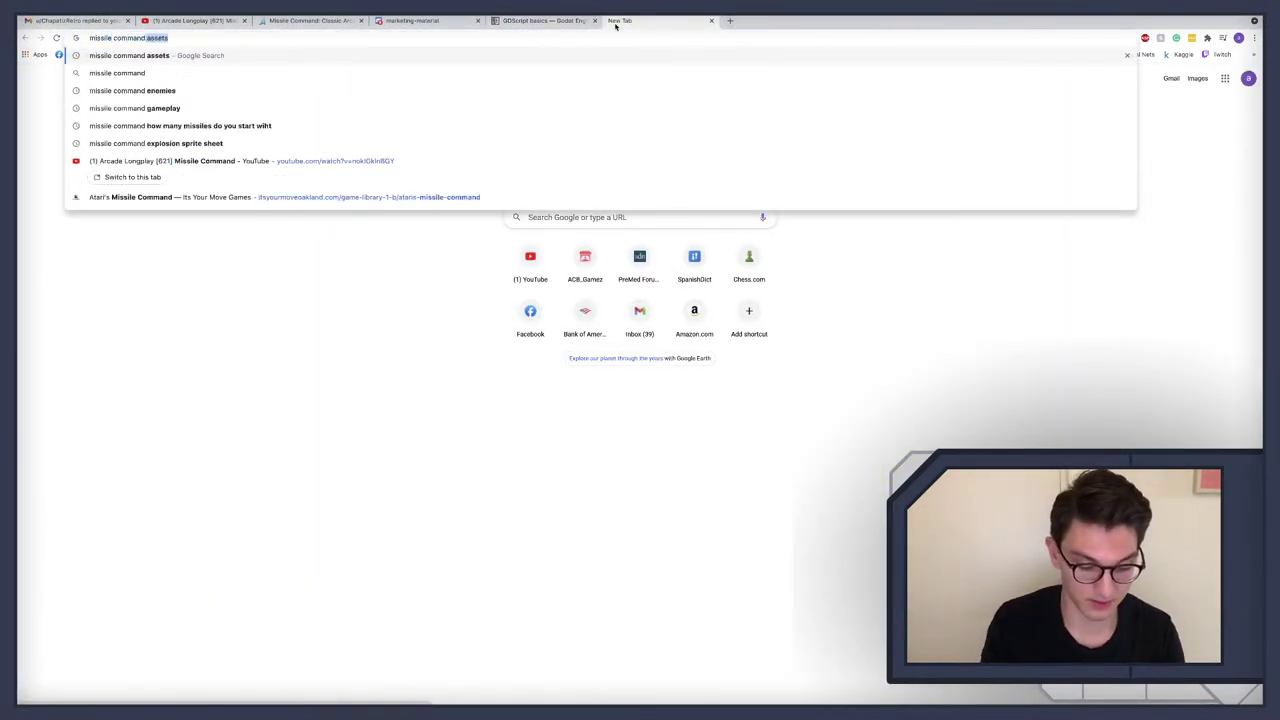
{"action": "key", "text": "Home"}
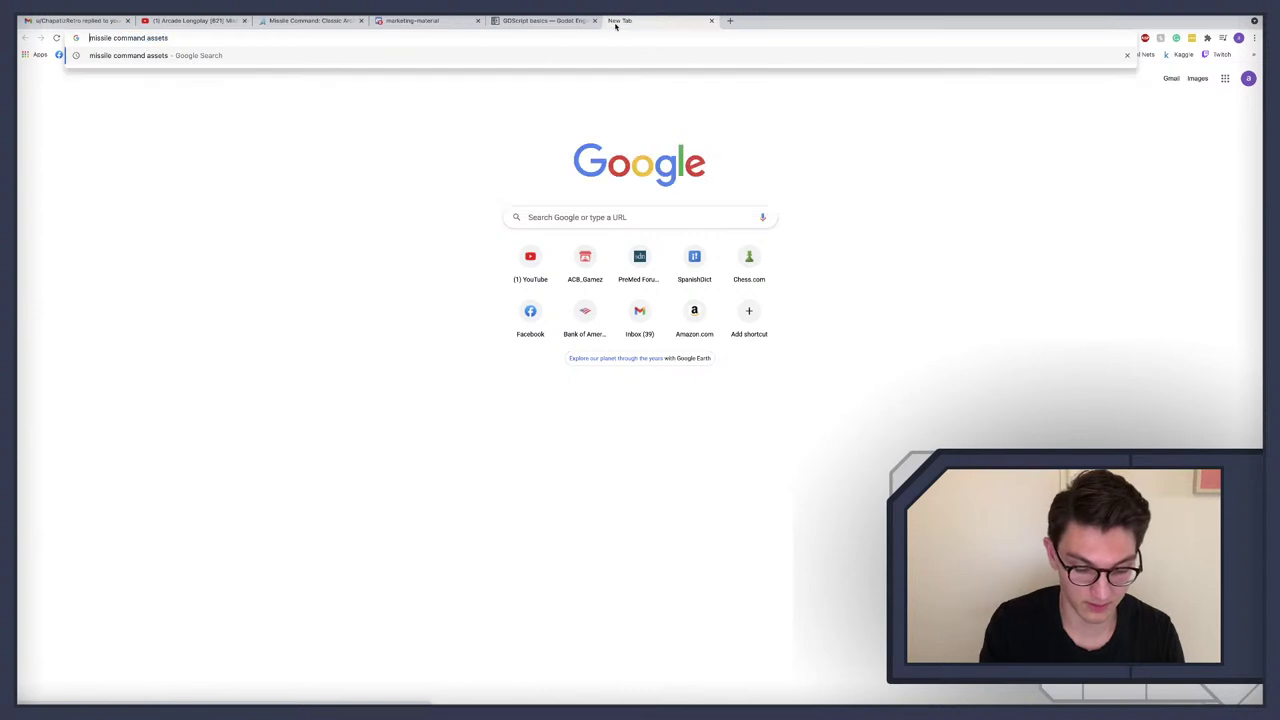
{"action": "type", "text": "play"}
{"action": "key", "text": "Return"}
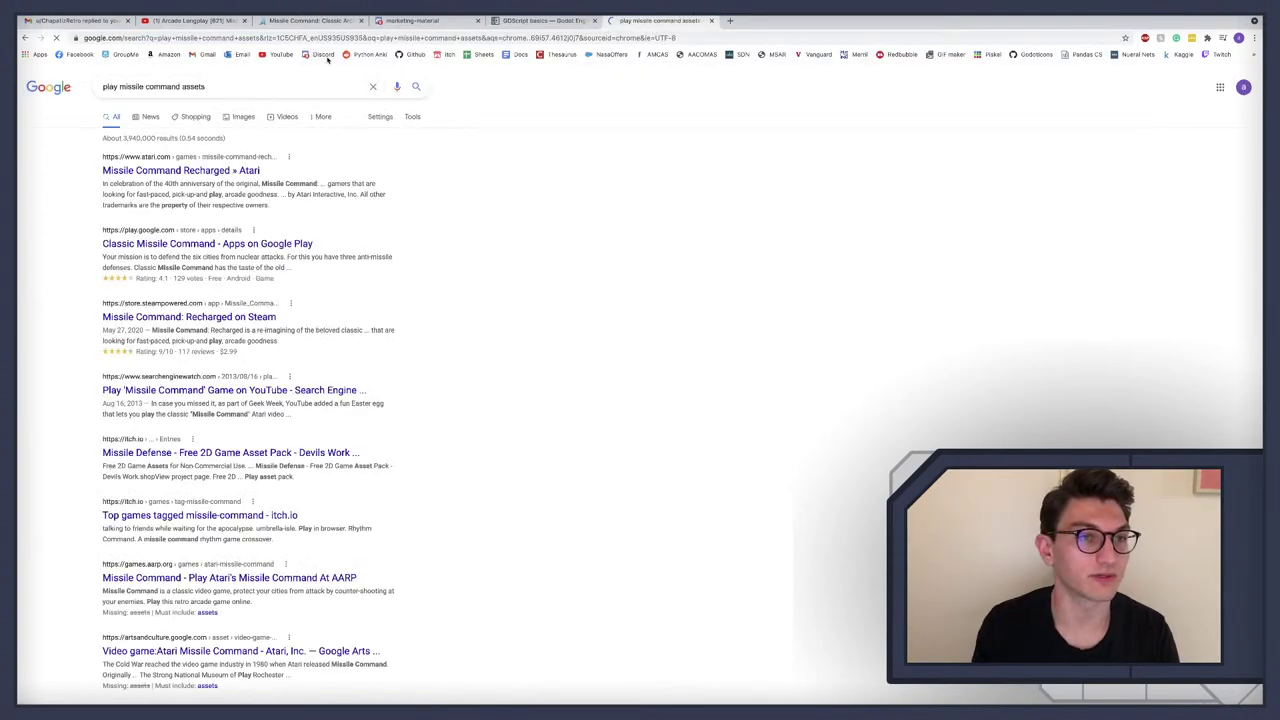
{"action": "double_click", "coordinate": [190, 86]}
{"action": "key", "text": "BackSpace"}
{"action": "key", "text": "Return"}
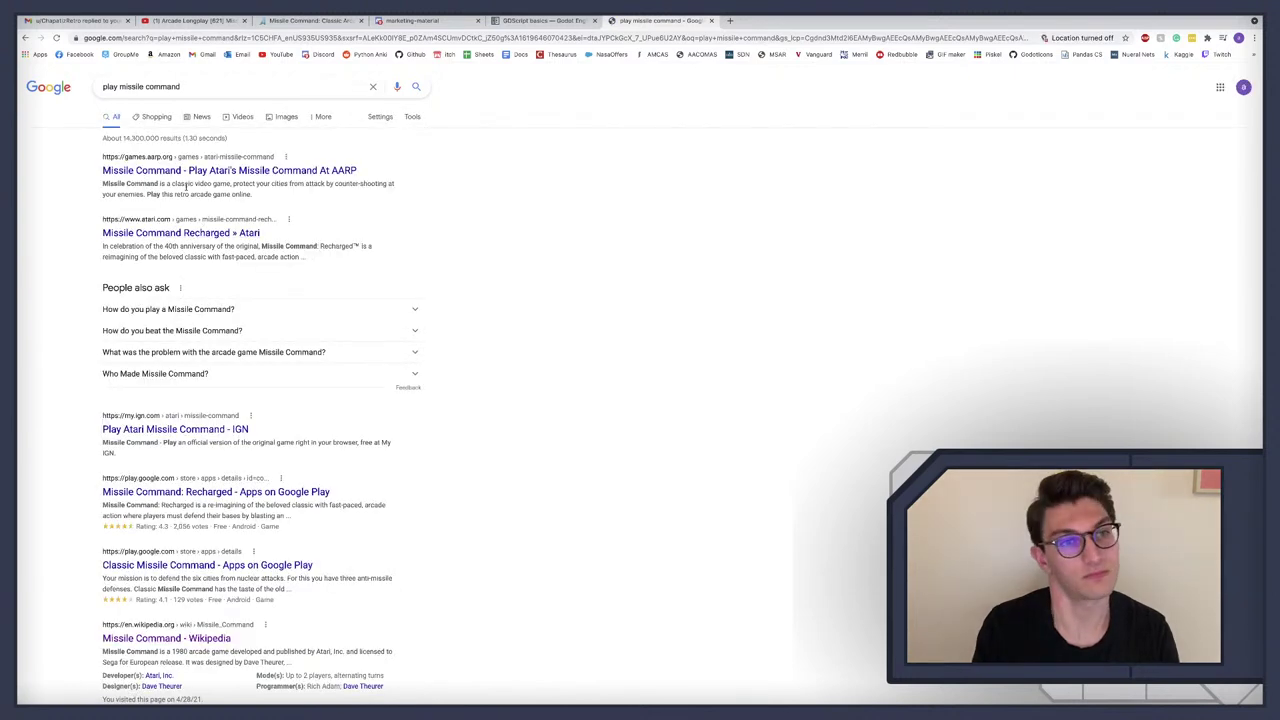
{"action": "left_click", "coordinate": [188, 174]}
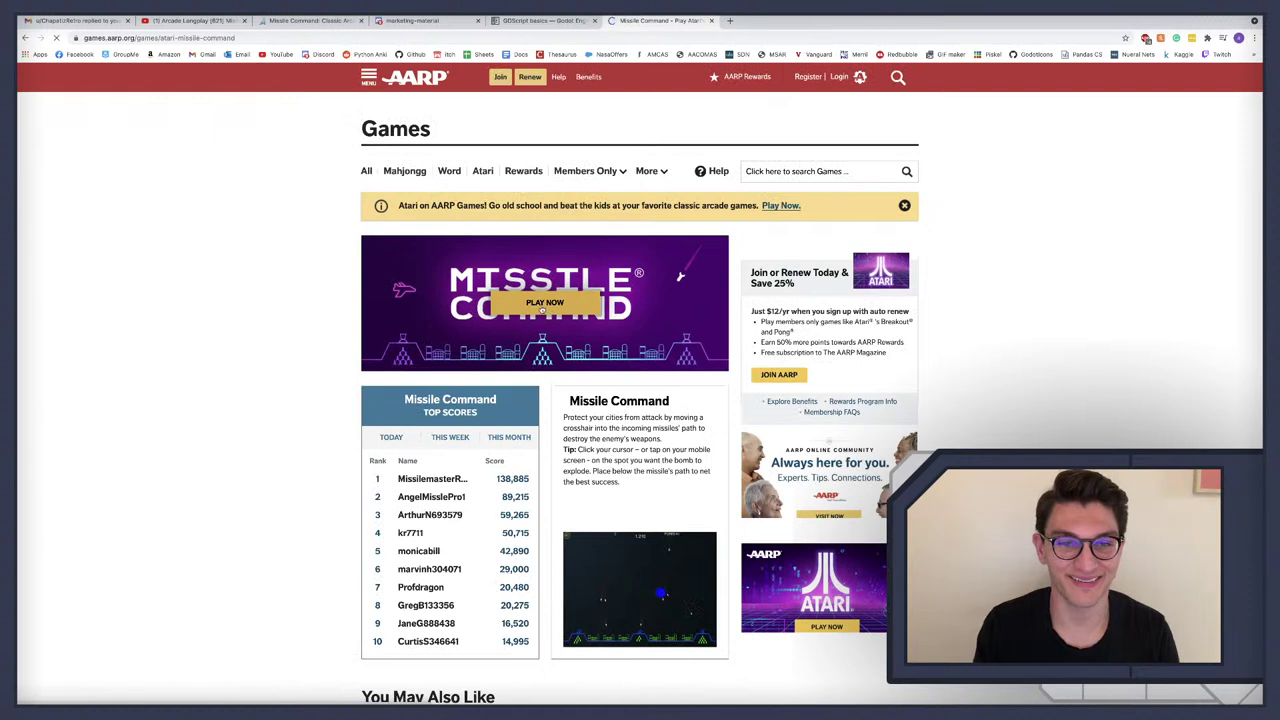
{"action": "left_click", "coordinate": [541, 306]}
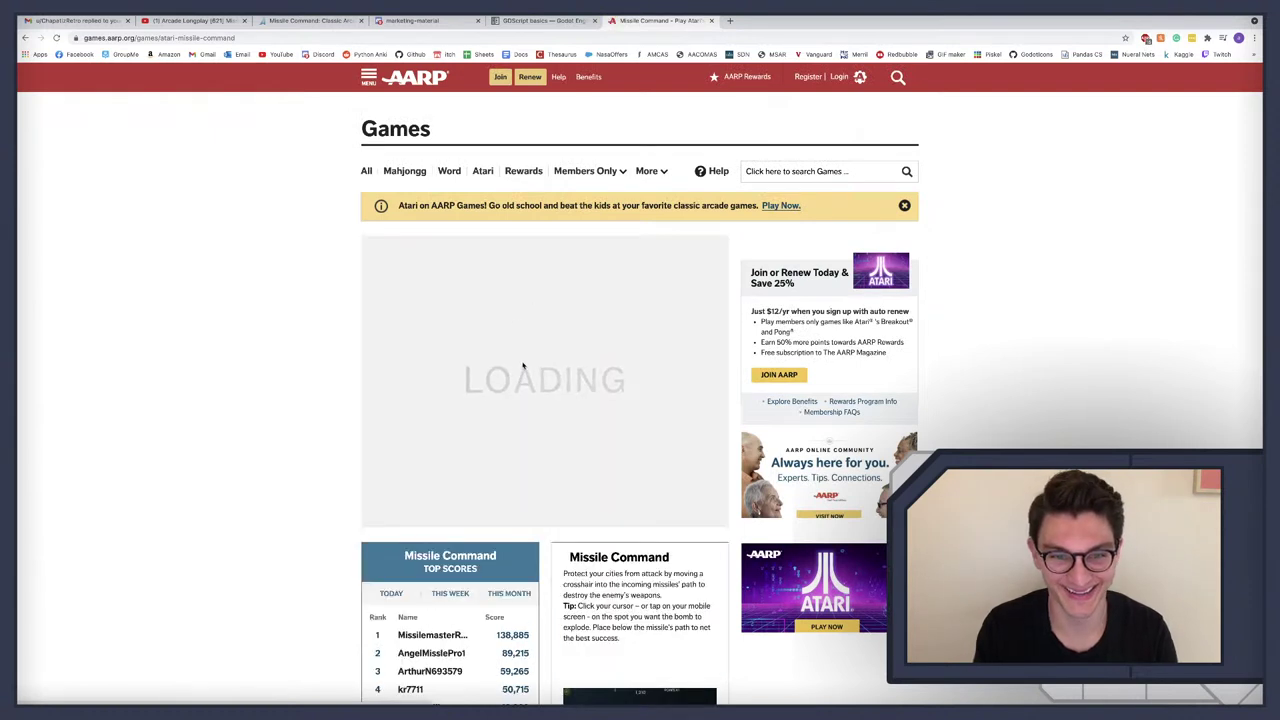
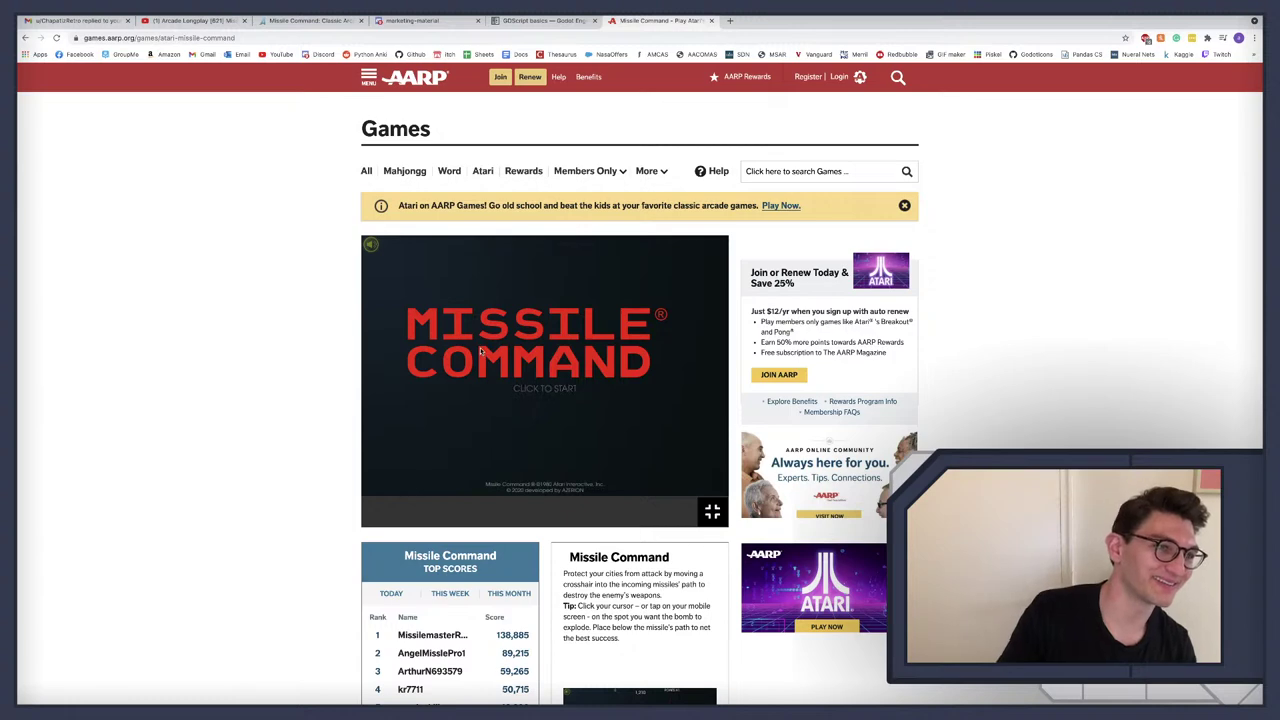
Step: Start a Missile Command round on AARP Games, then go back to the 'play missile command' results
{"action": "left_click", "coordinate": [544, 392]}
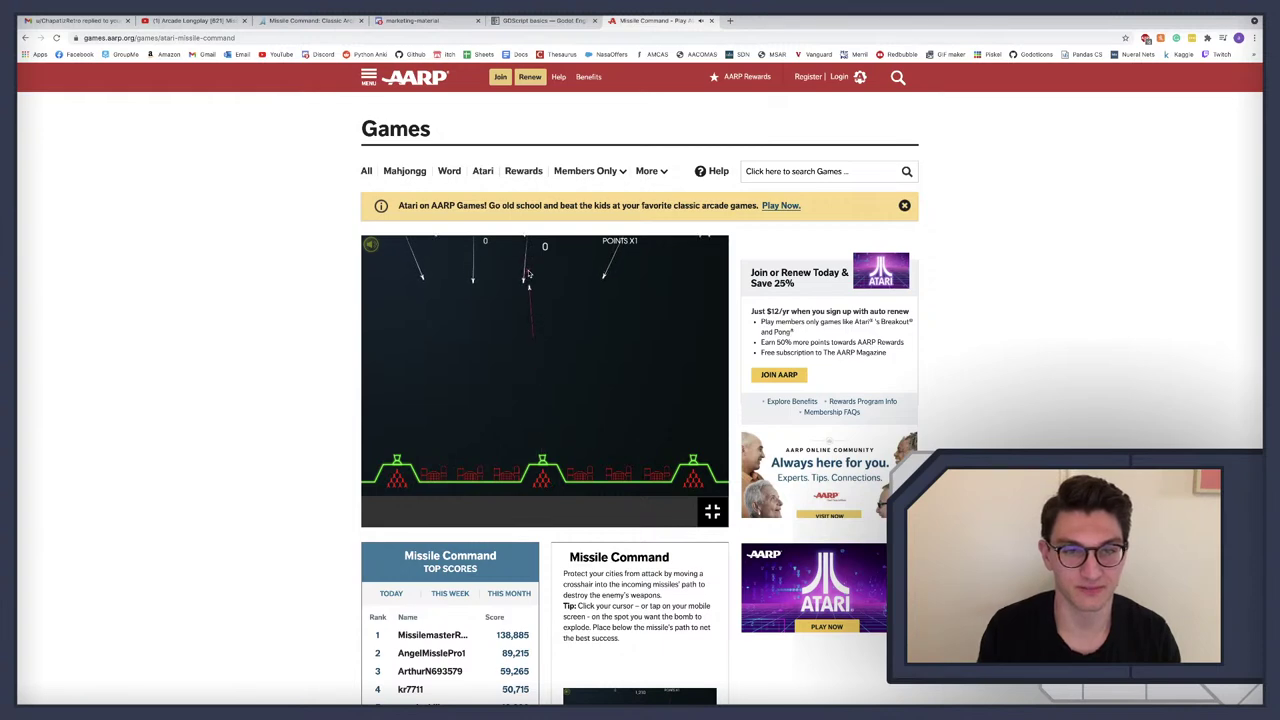
{"action": "key", "text": "alt+Left"}
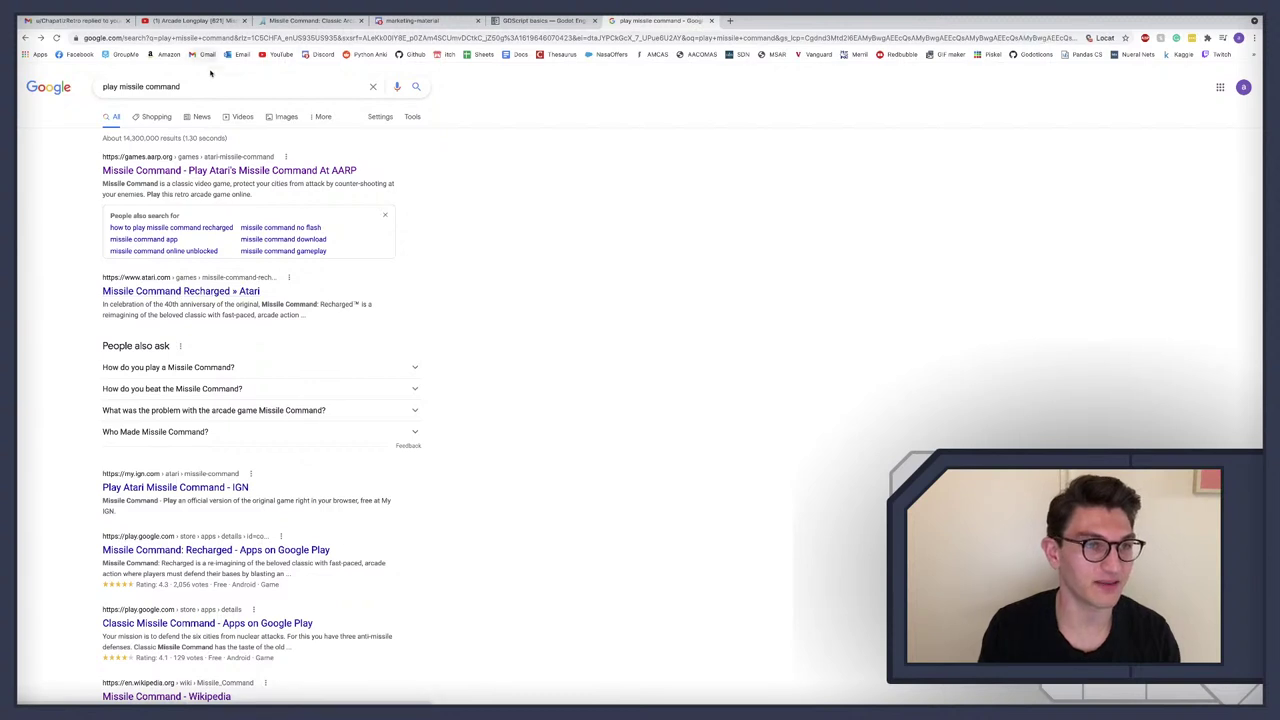
Step: Refine the Google search to 'play missile command original'
{"action": "left_click", "coordinate": [260, 87]}
{"action": "type", "text": "ori"}
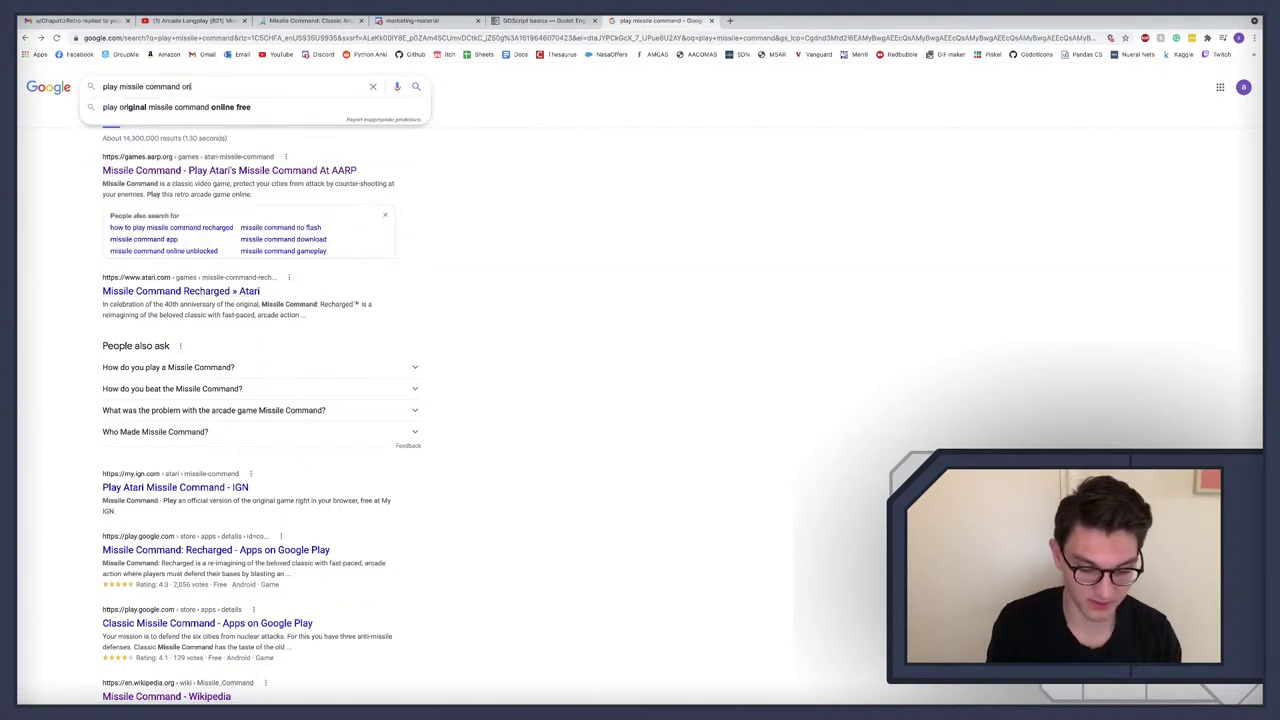
{"action": "type", "text": "ginal"}
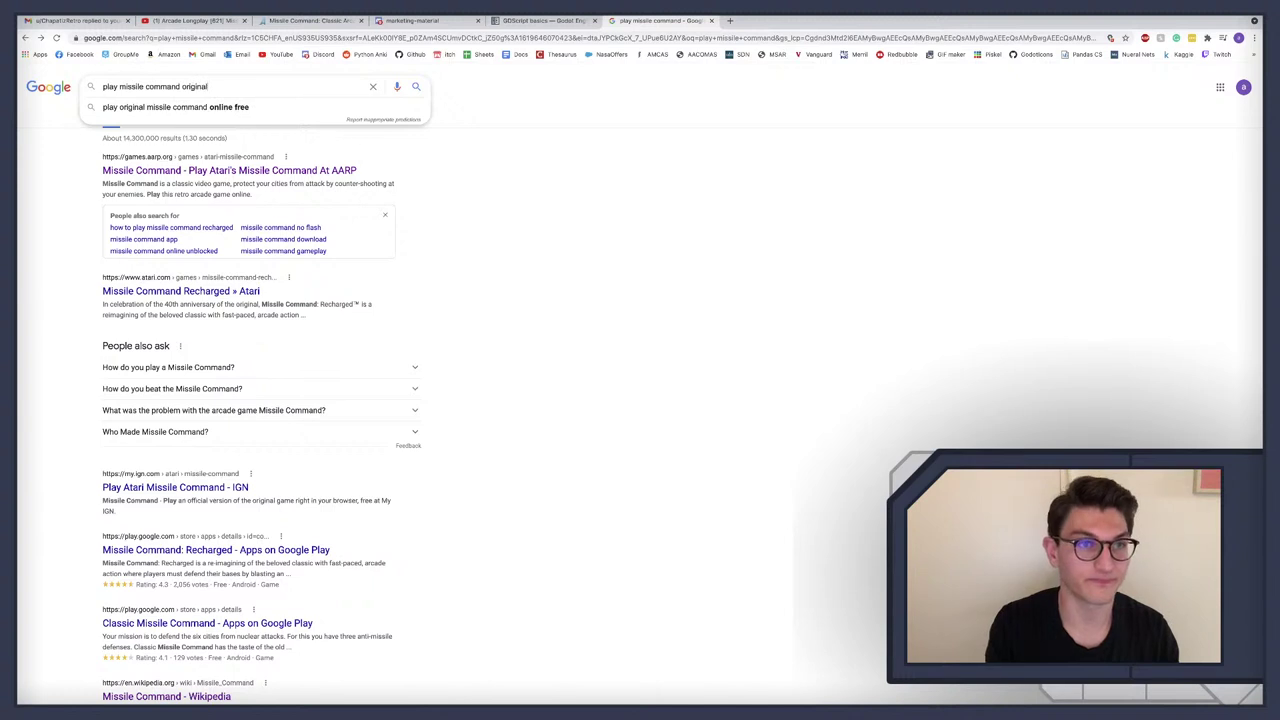
{"action": "key", "text": "Return"}
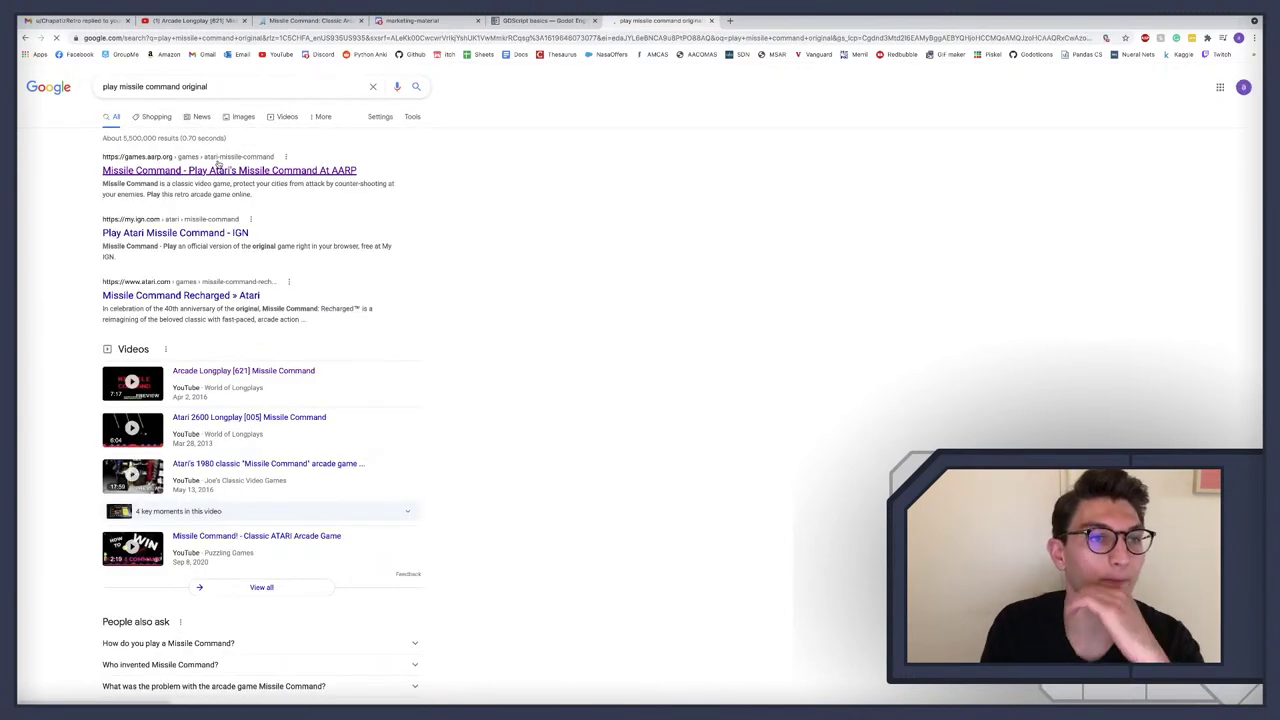
Step: Open IGN's Atari Missile Command page, which reports Flash is unsupported, and select its address
{"action": "left_click", "coordinate": [180, 233]}
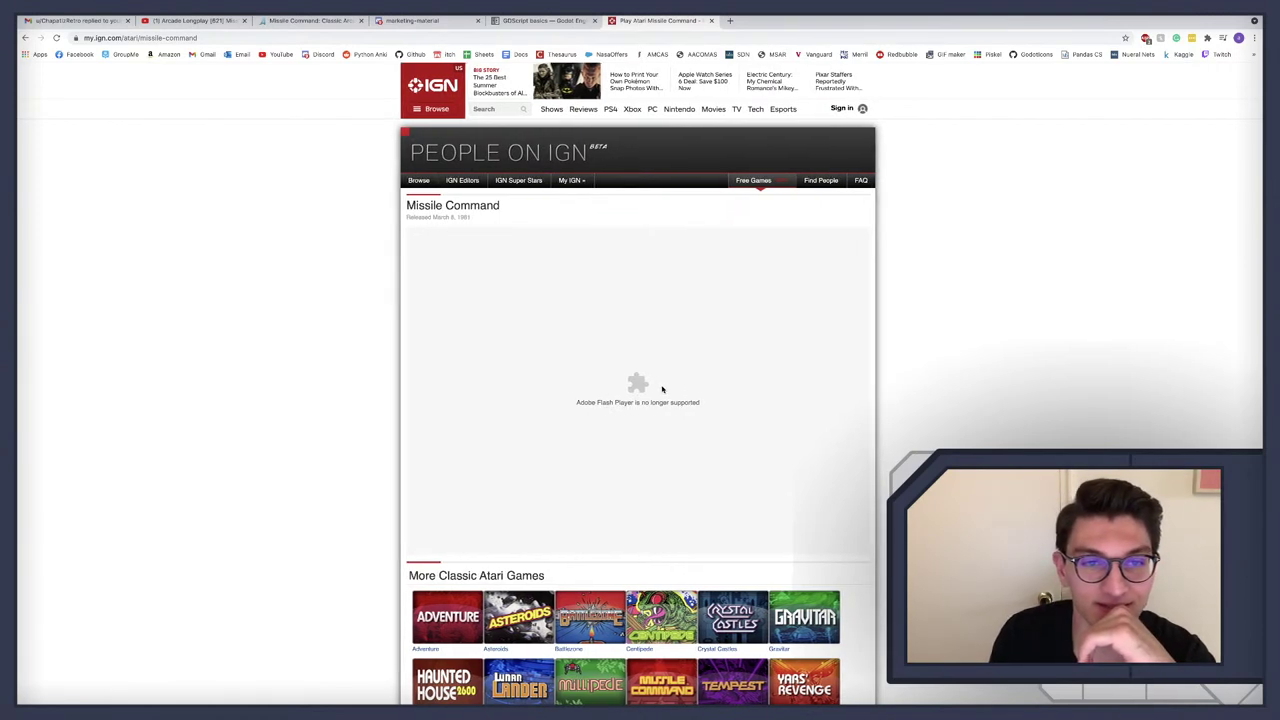
{"action": "scroll", "coordinate": [660, 388], "scroll_direction": "down", "scroll_amount": 2}
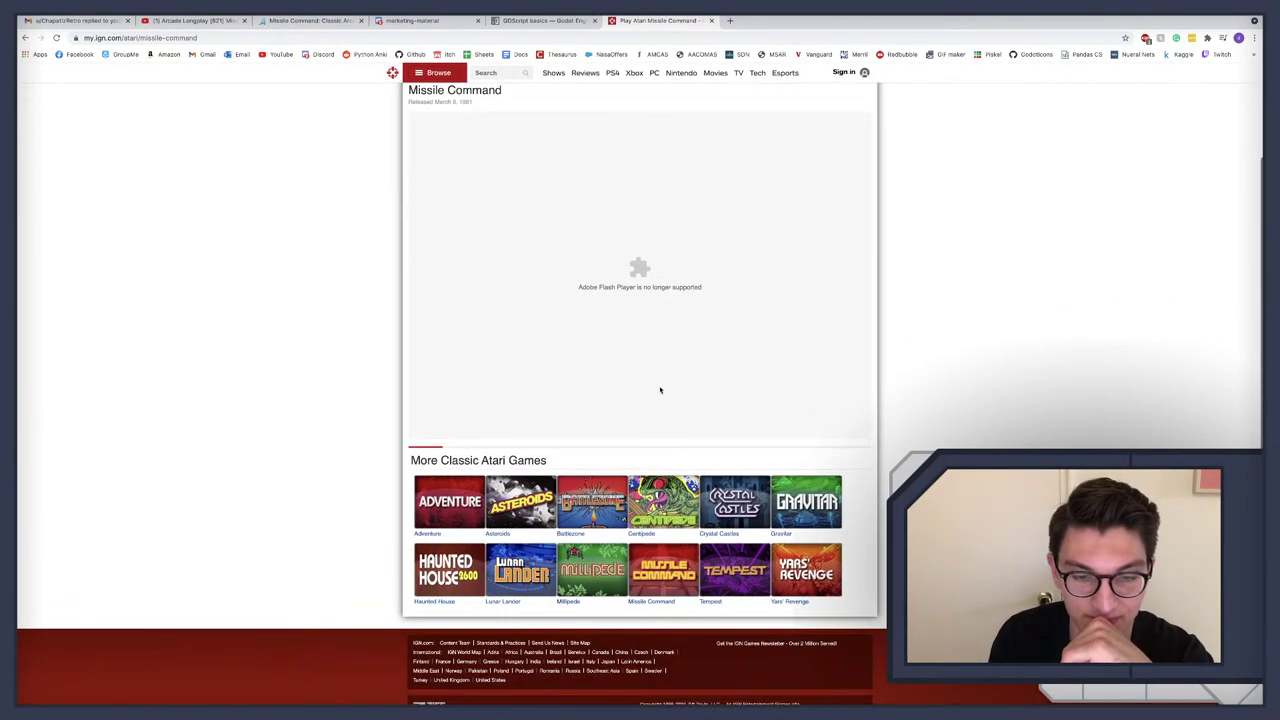
{"action": "left_click", "coordinate": [545, 478]}
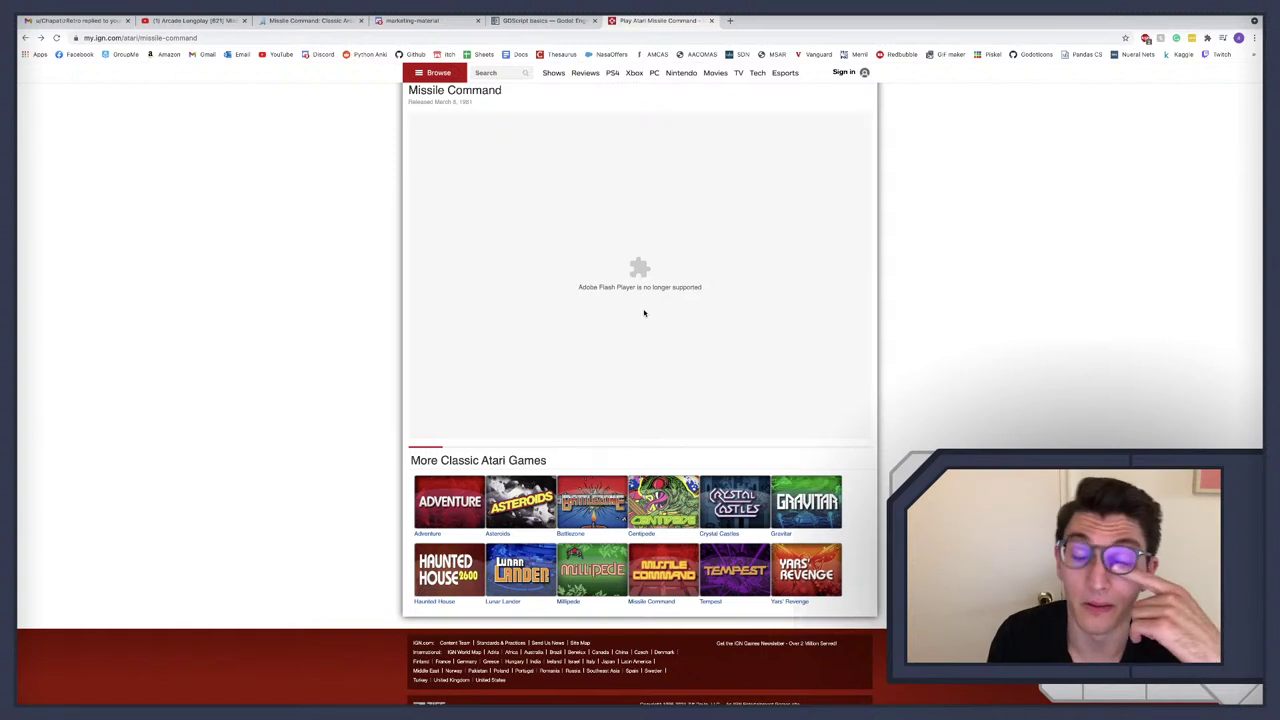
{"action": "left_click", "coordinate": [180, 38]}
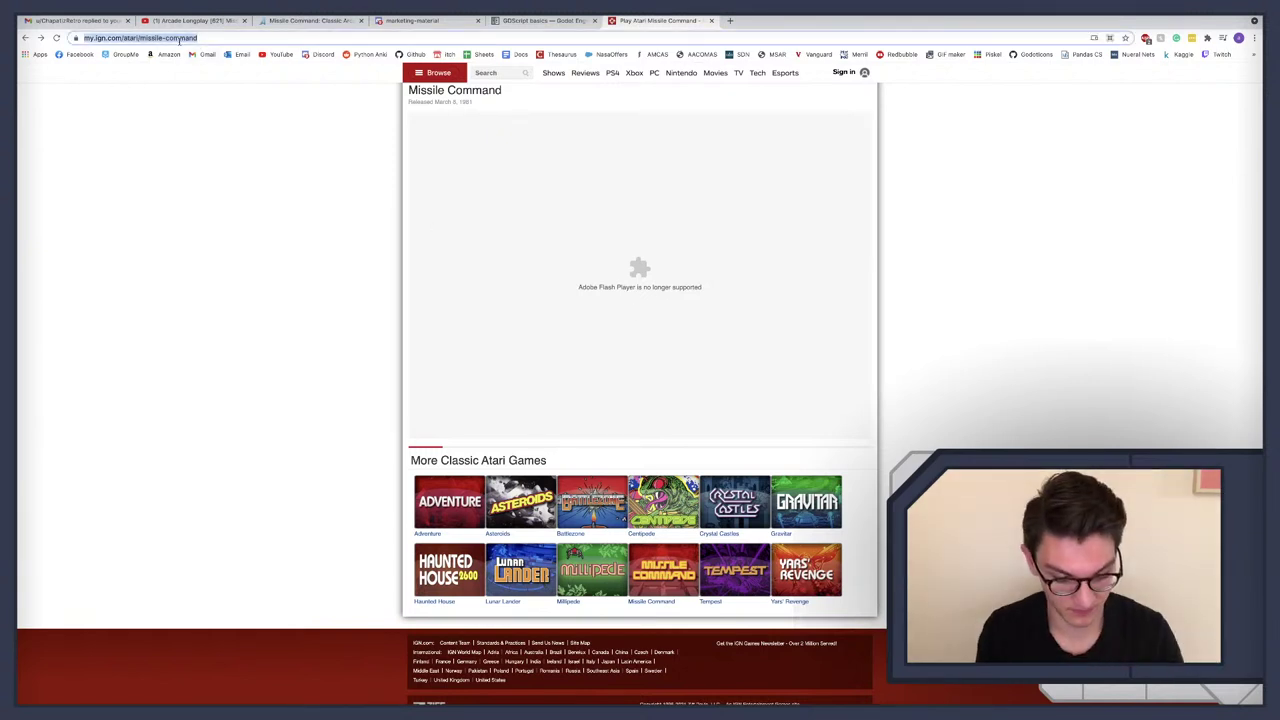
Step: View the IGN Missile Command page full-screen in Safari, where it loads blank, then return to Chrome
{"action": "key", "text": "super+space"}
{"action": "type", "text": "sys"}
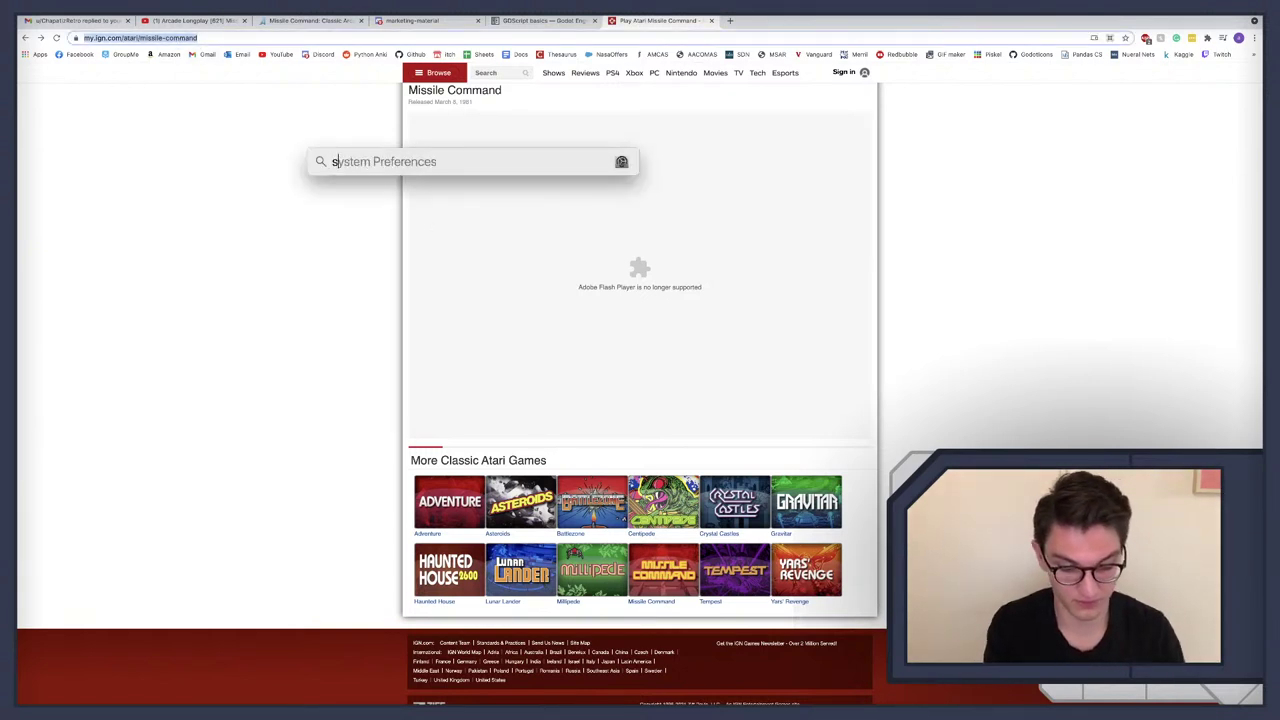
{"action": "key", "text": "Return"}
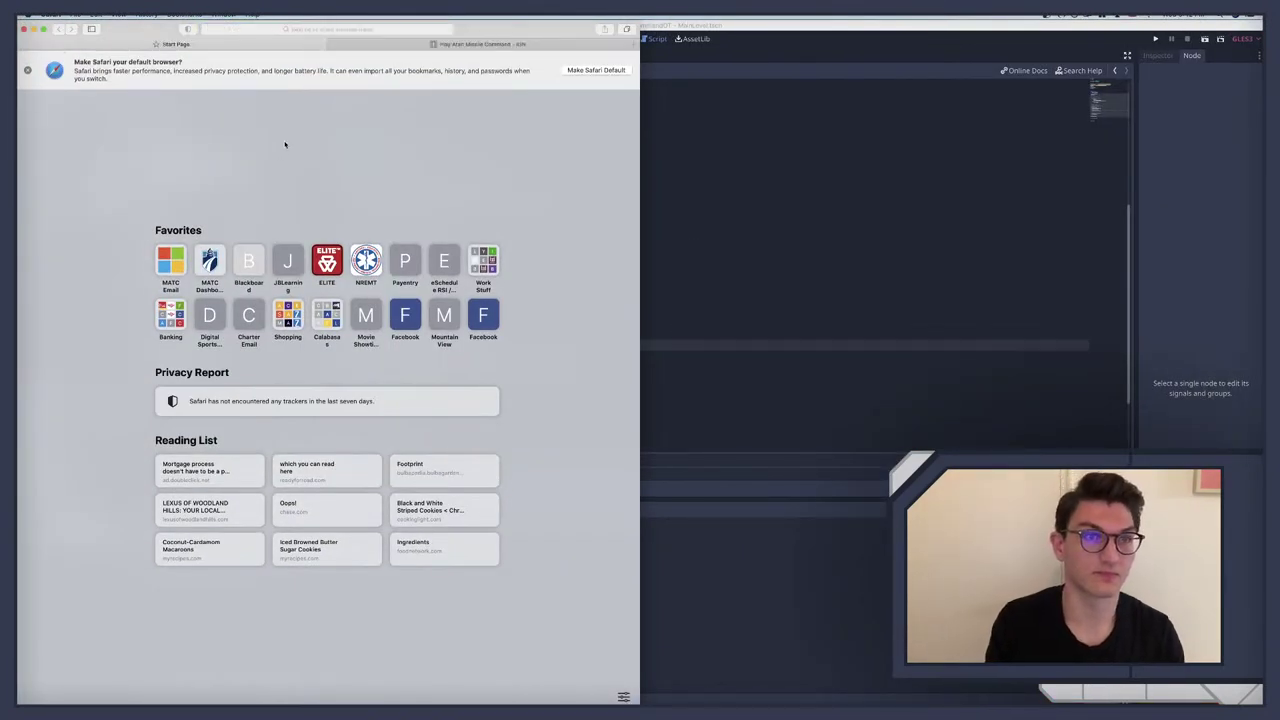
{"action": "key", "text": "ctrl+alt+Return"}
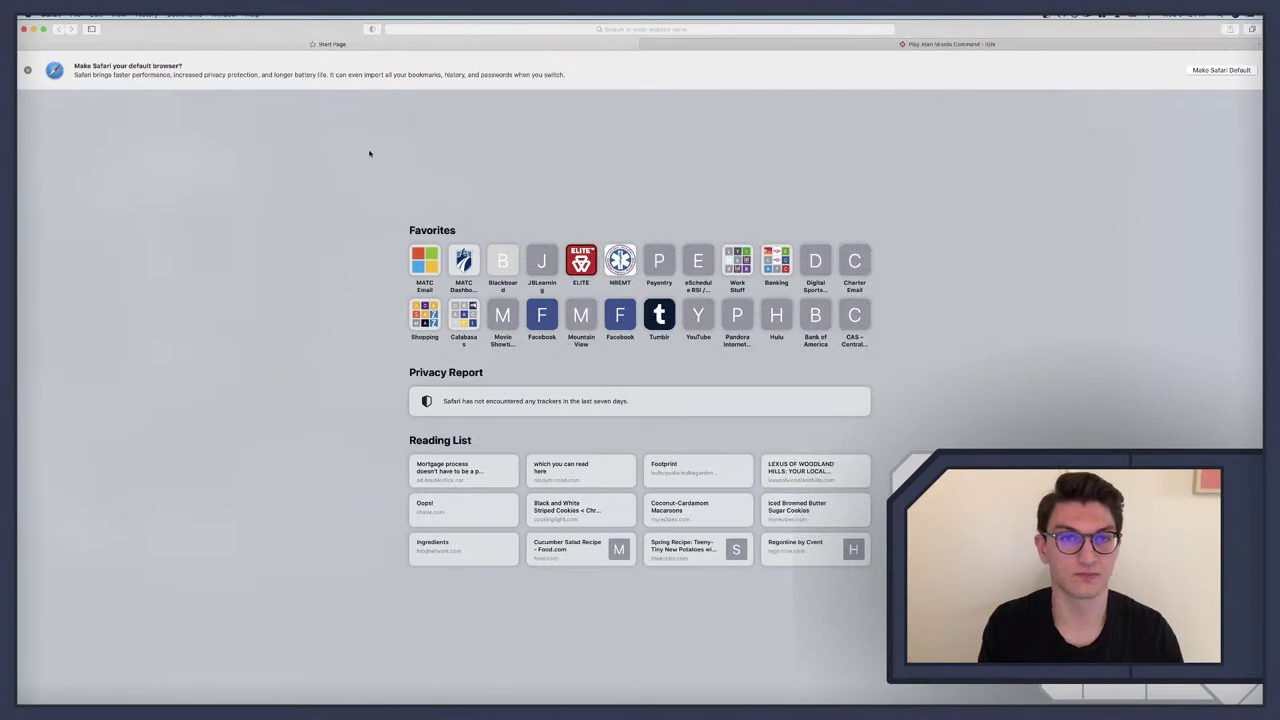
{"action": "key", "text": "ctrl+Tab"}
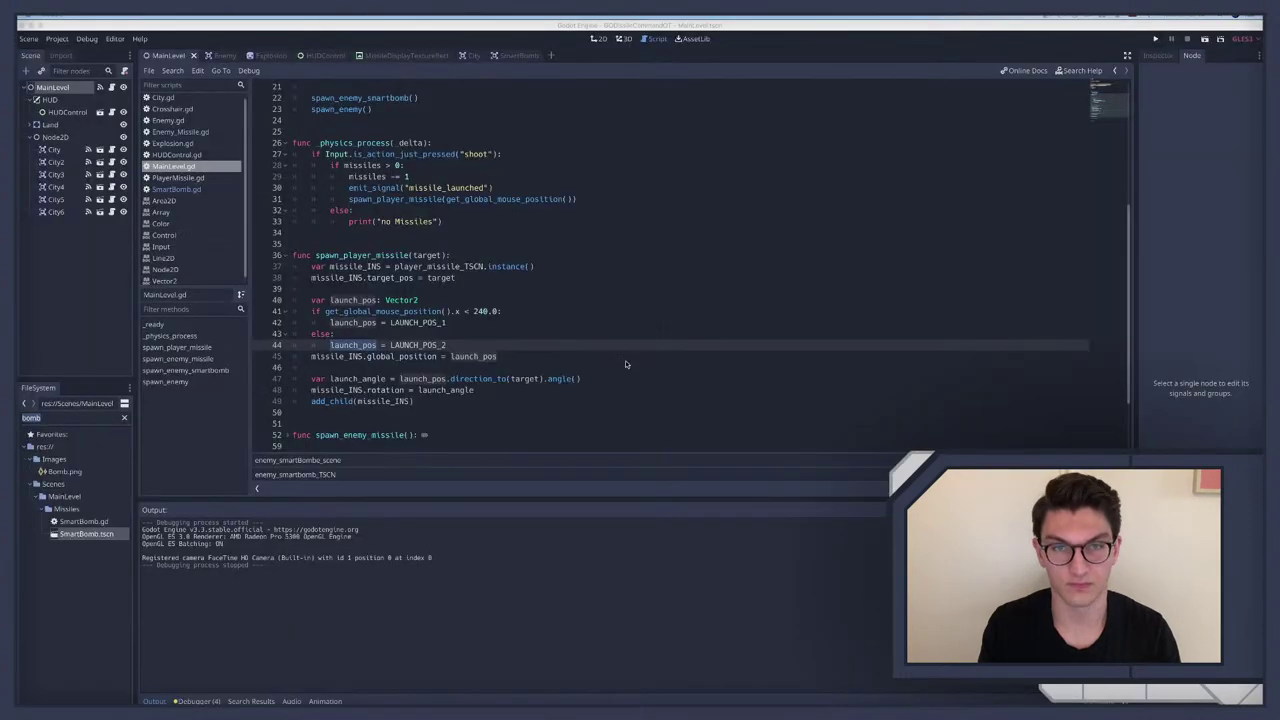
{"action": "key", "text": "ctrl+Right"}
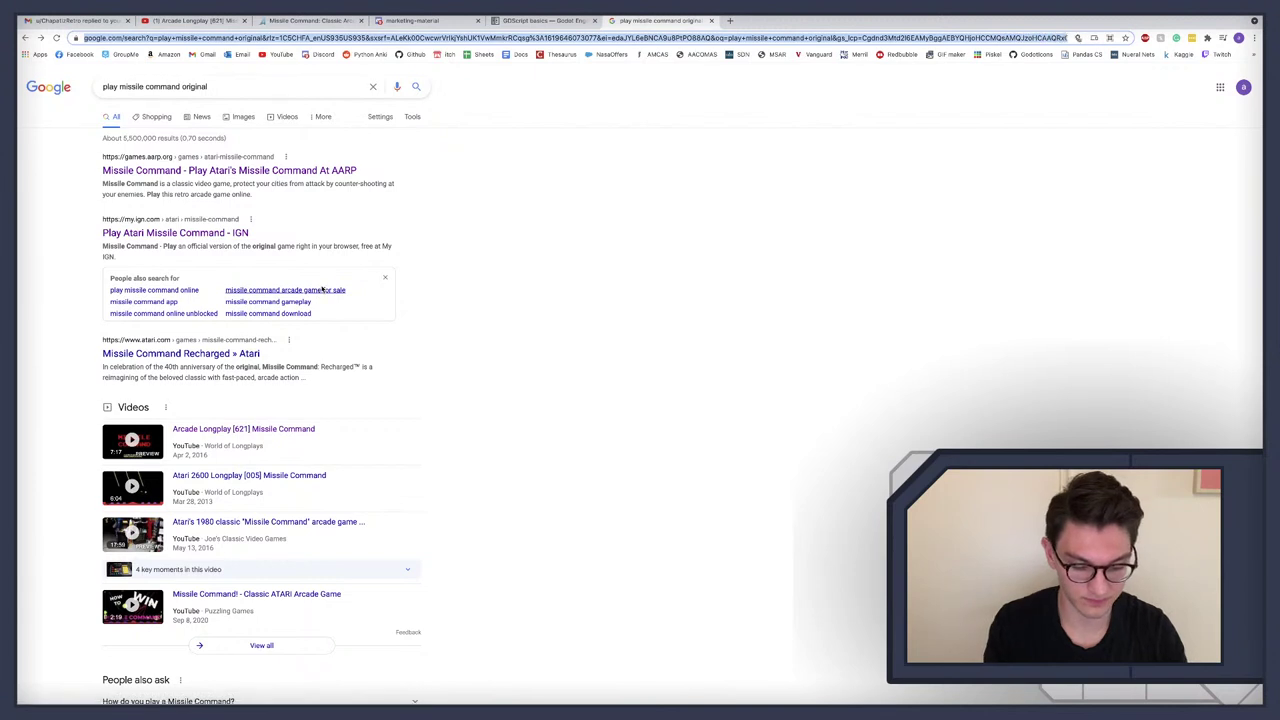
Step: Search Google in a new tab for 'how to play flash games on chrome'
{"action": "key", "text": "super+t"}
{"action": "type", "text": "how to play fla"}
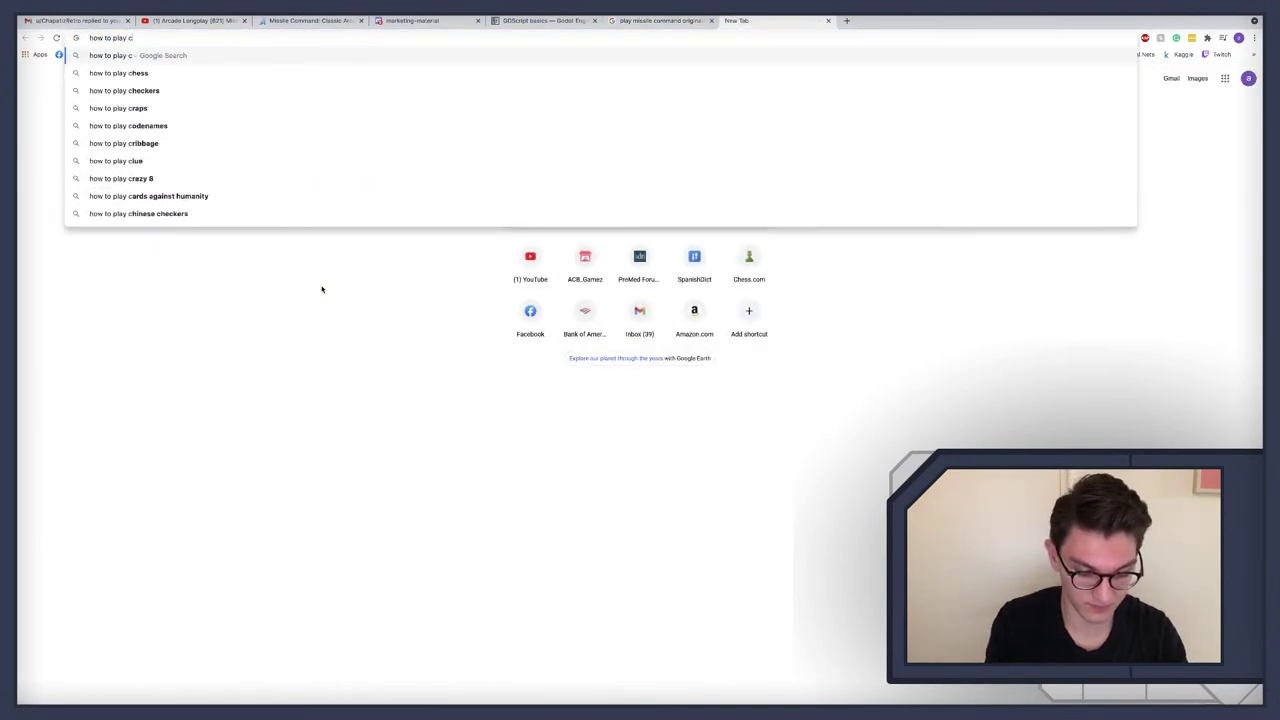
{"action": "type", "text": "sh games on"}
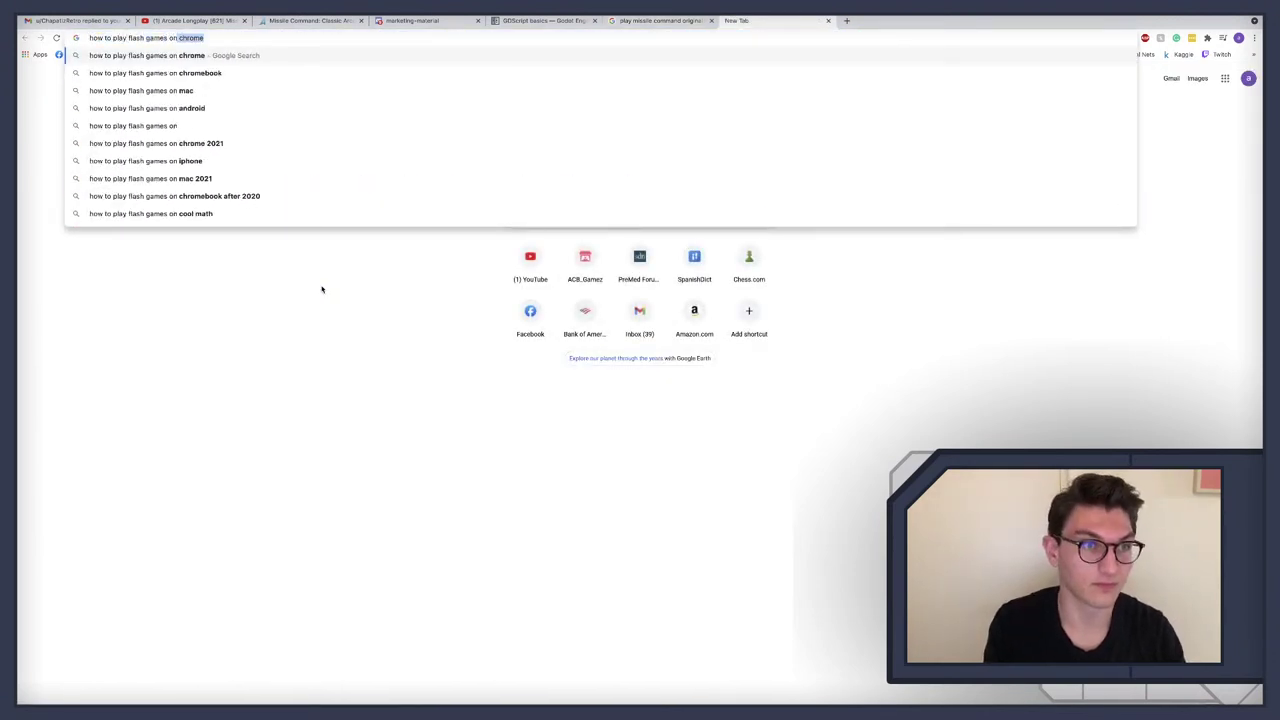
{"action": "key", "text": "Return"}
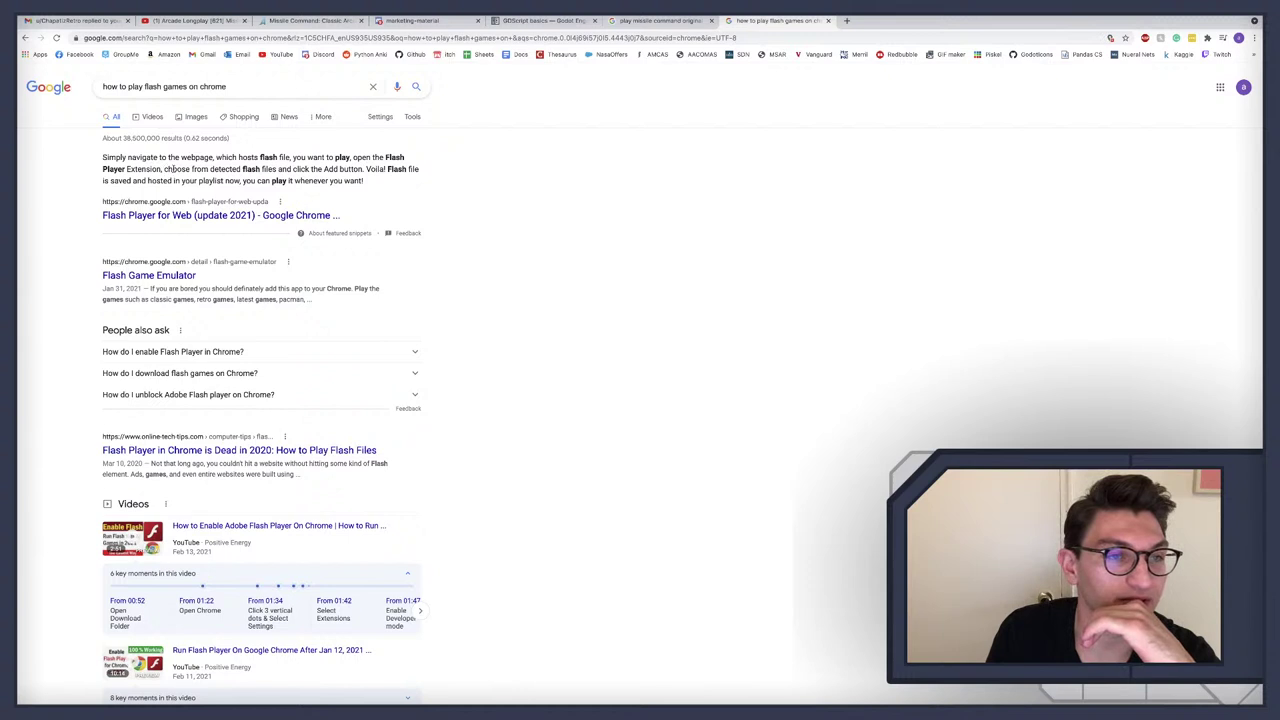
Step: Add the Flash Player for Web (update 2021) extension to Chrome and return to the search results
{"action": "left_click", "coordinate": [176, 216]}
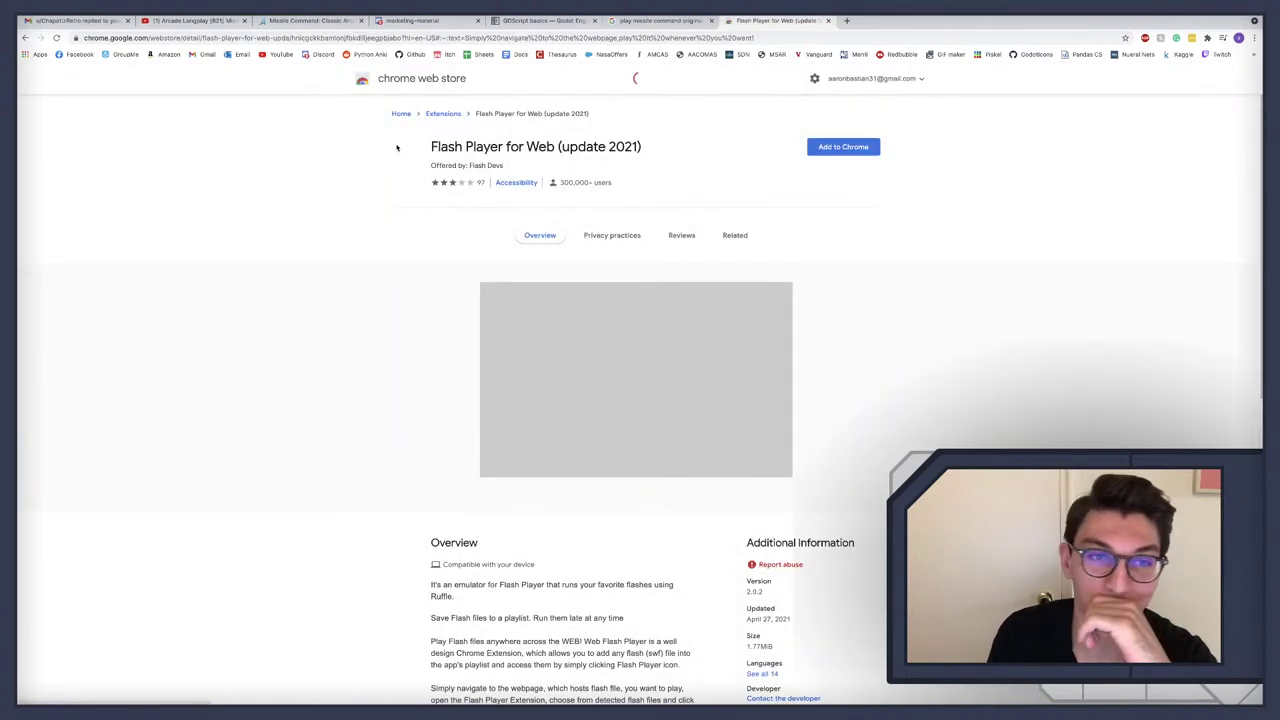
{"action": "left_click", "coordinate": [843, 147]}
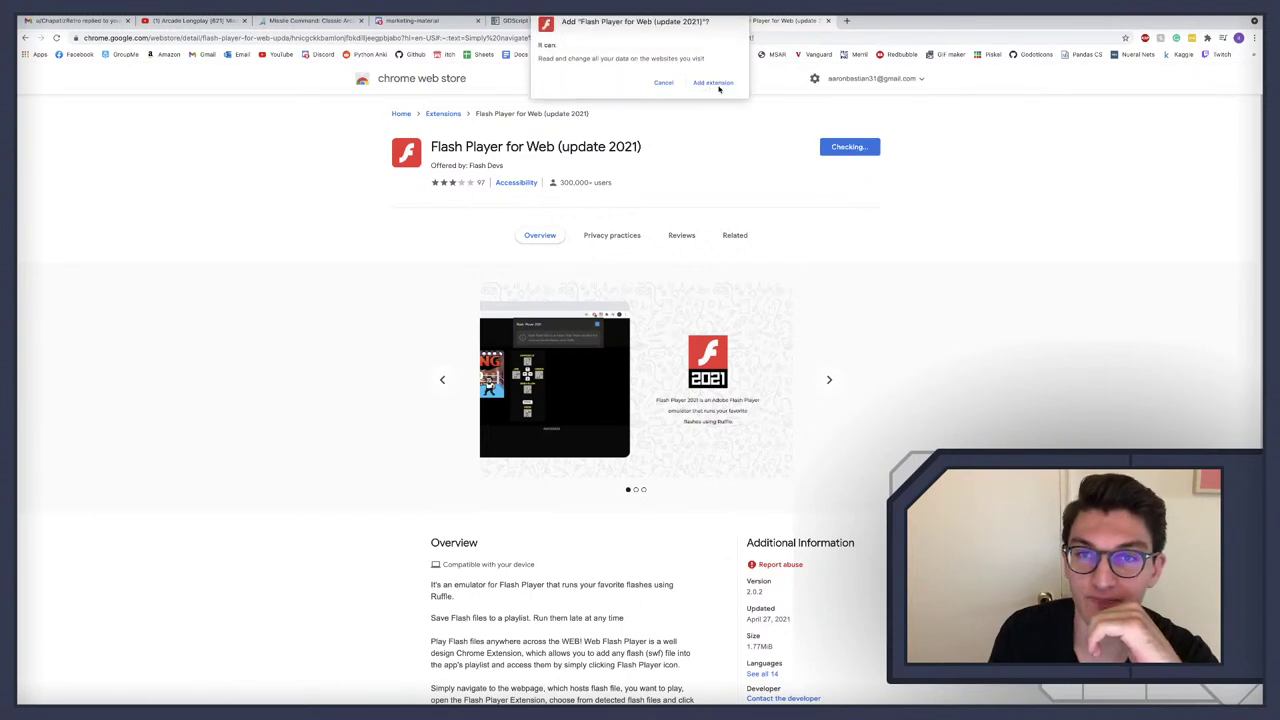
{"action": "left_click", "coordinate": [712, 82]}
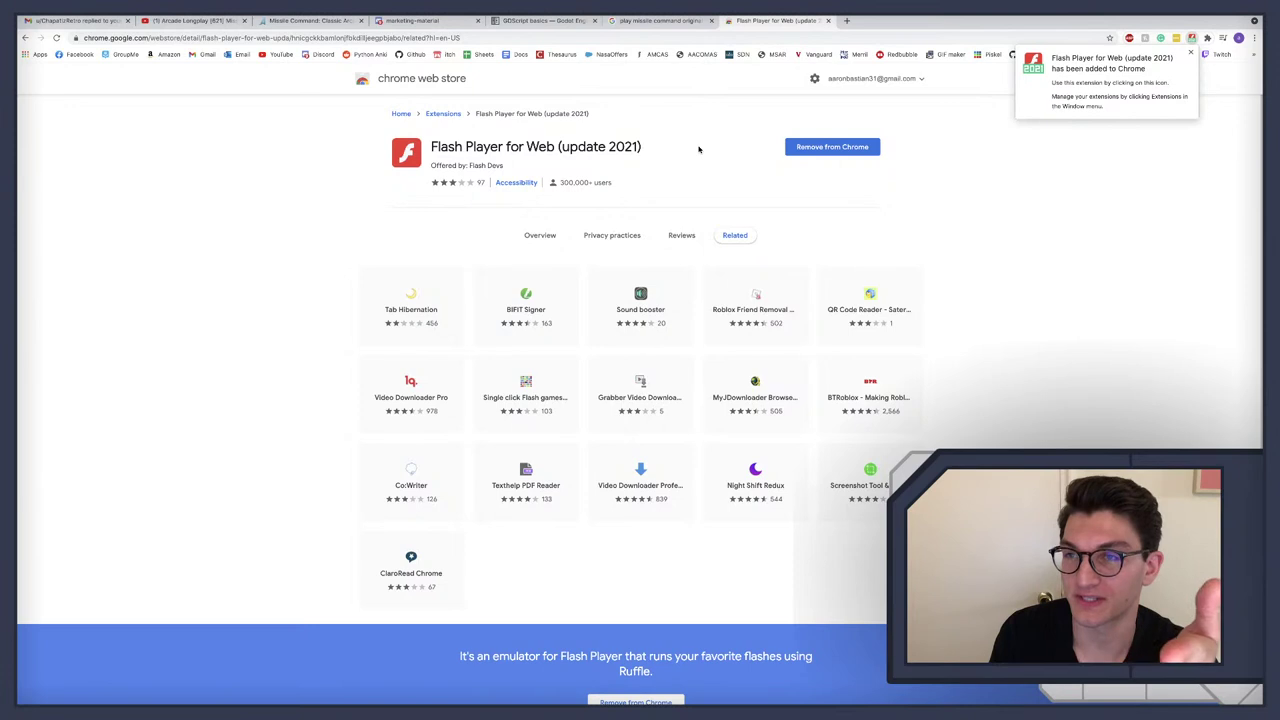
{"action": "left_click", "coordinate": [1061, 163]}
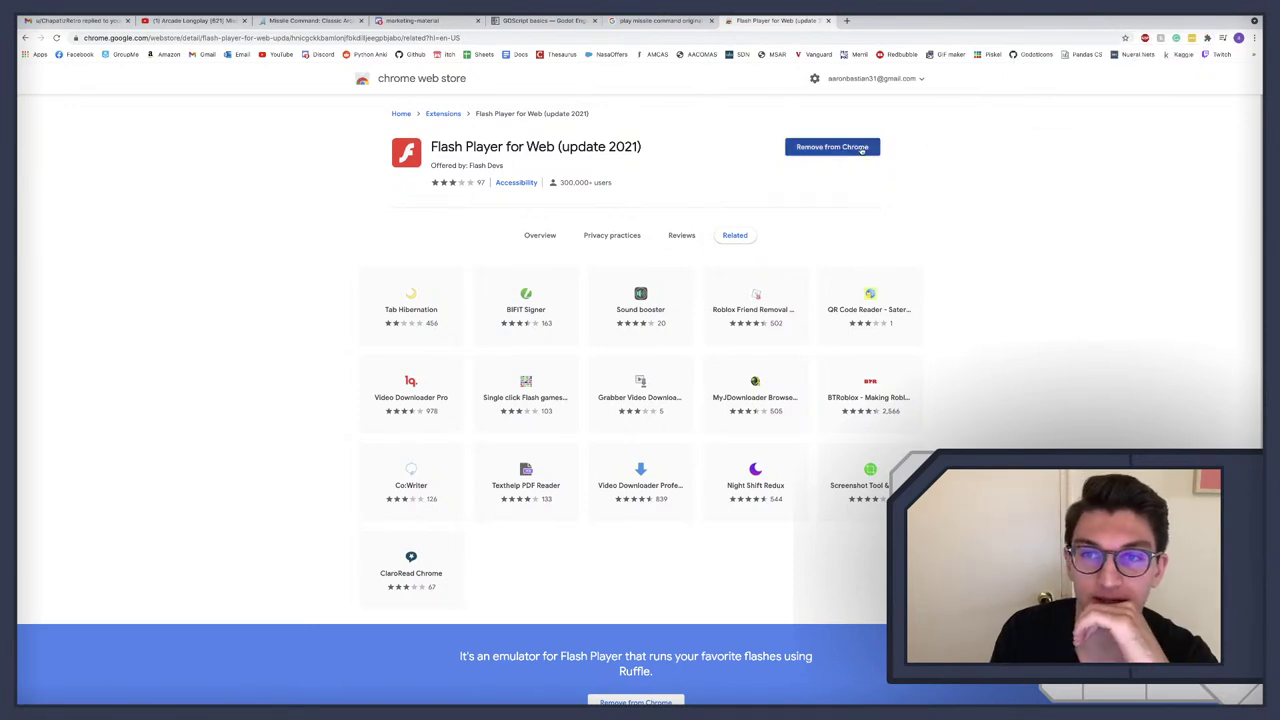
{"action": "left_click", "coordinate": [644, 26]}
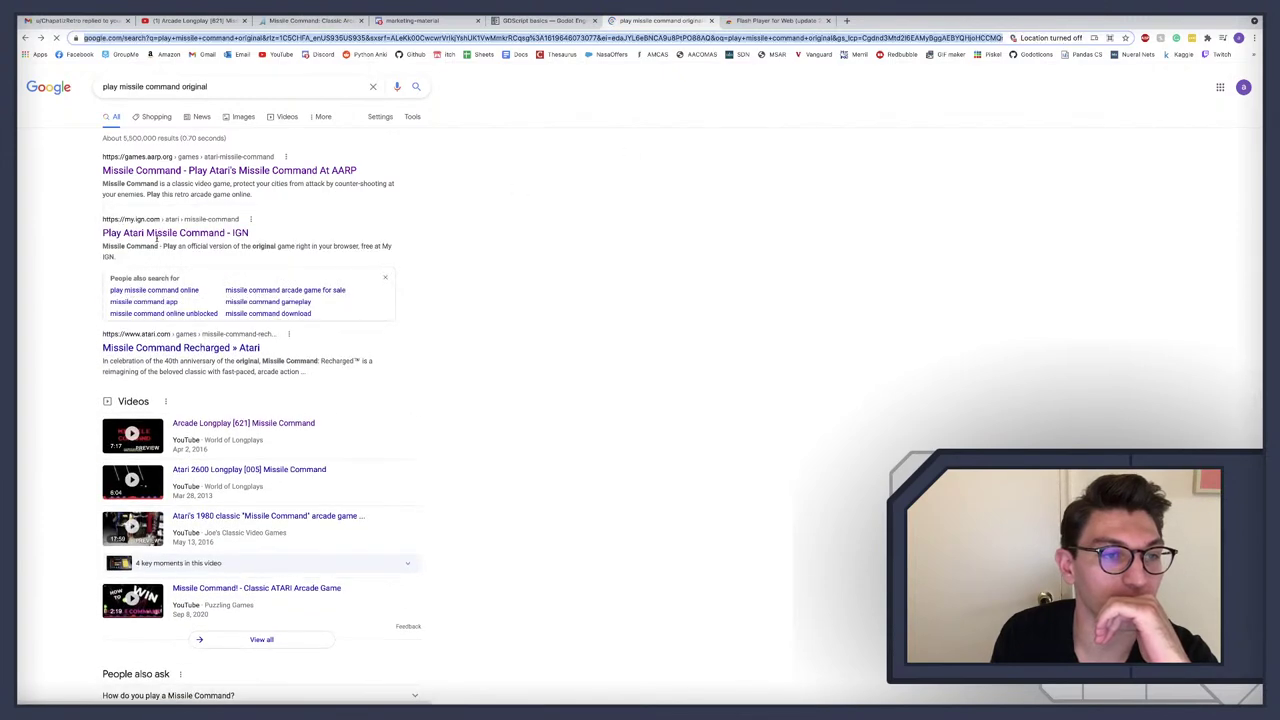
Step: Reopen IGN's Missile Command page and launch it through the Flash emulator
{"action": "left_click", "coordinate": [175, 232]}
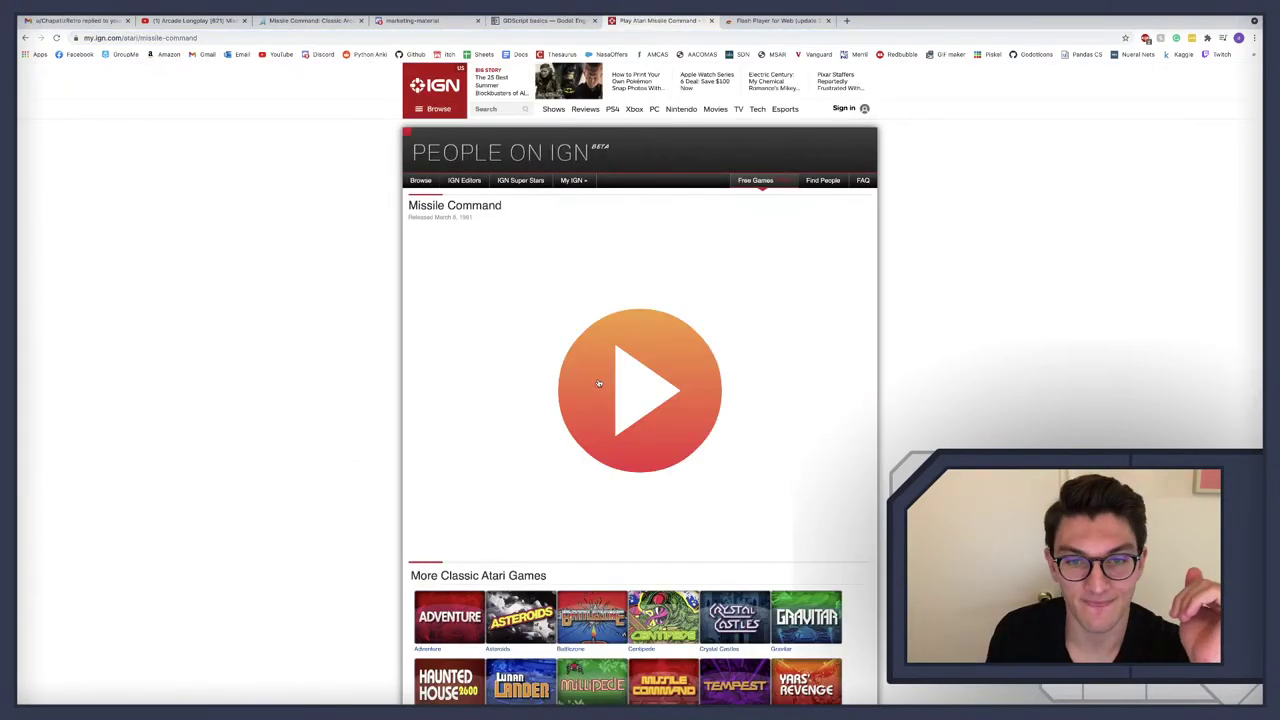
{"action": "left_click", "coordinate": [630, 386]}
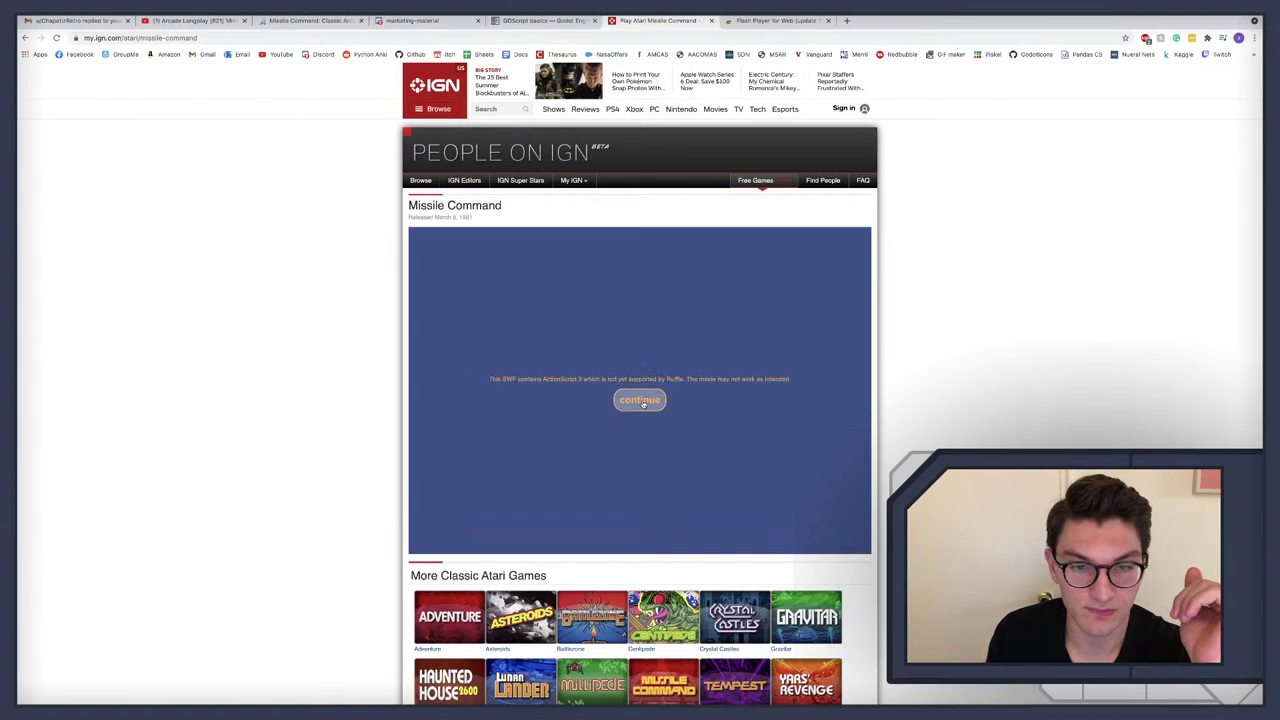
{"action": "left_click", "coordinate": [641, 400]}
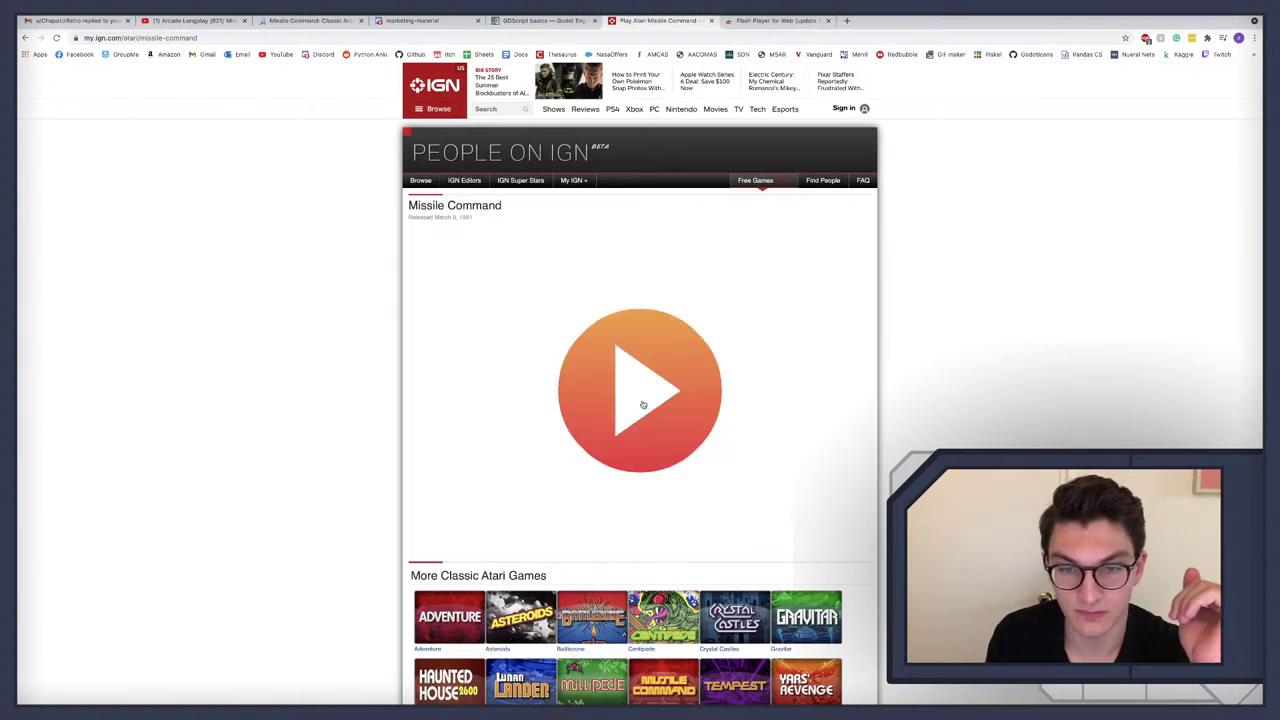
{"action": "left_click", "coordinate": [640, 395]}
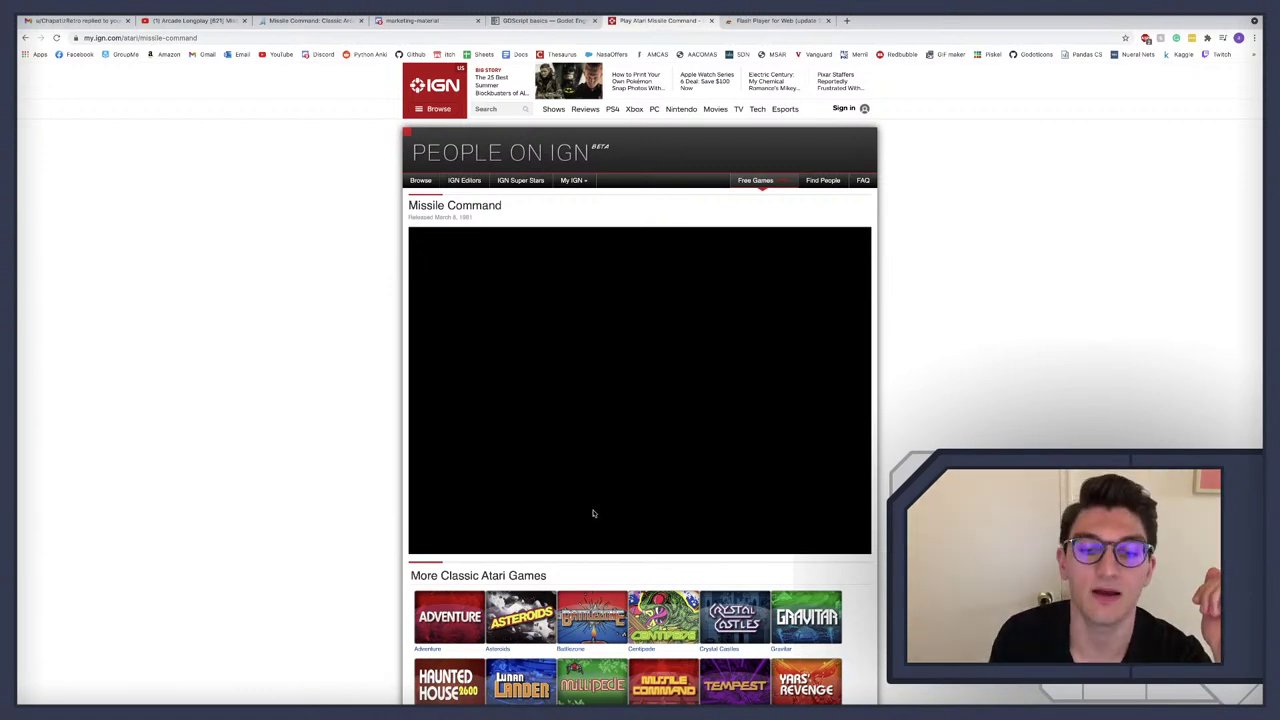
{"action": "scroll", "coordinate": [596, 510], "scroll_direction": "down", "scroll_amount": 2}
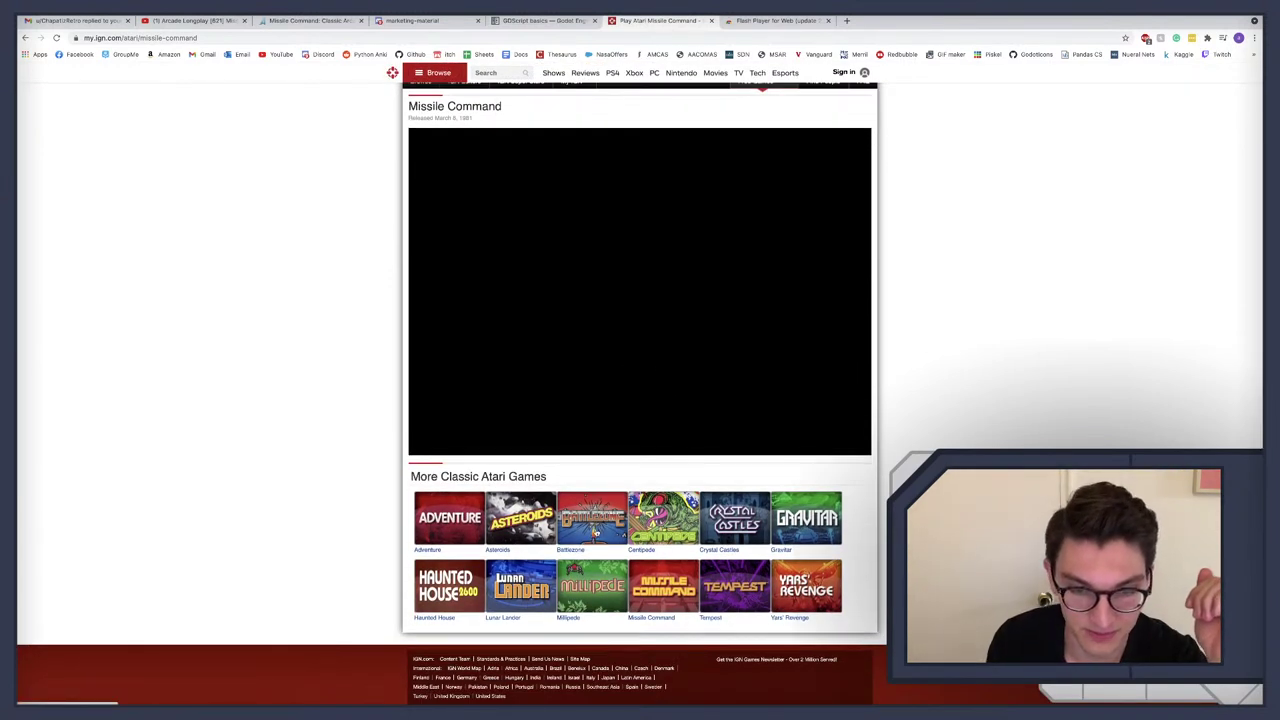
Step: Try IGN's Battlezone and Gravitar game pages, then switch to the Flash Player for Web tab
{"action": "left_click", "coordinate": [594, 533]}
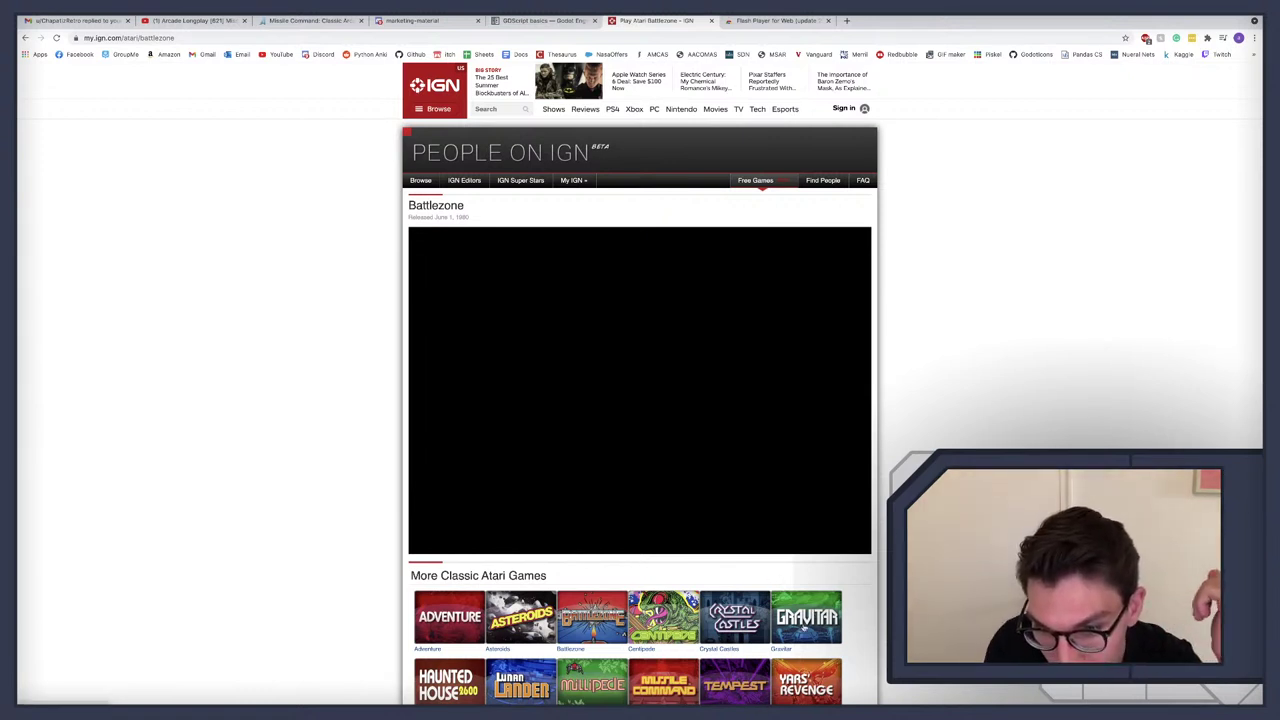
{"action": "left_click", "coordinate": [803, 636]}
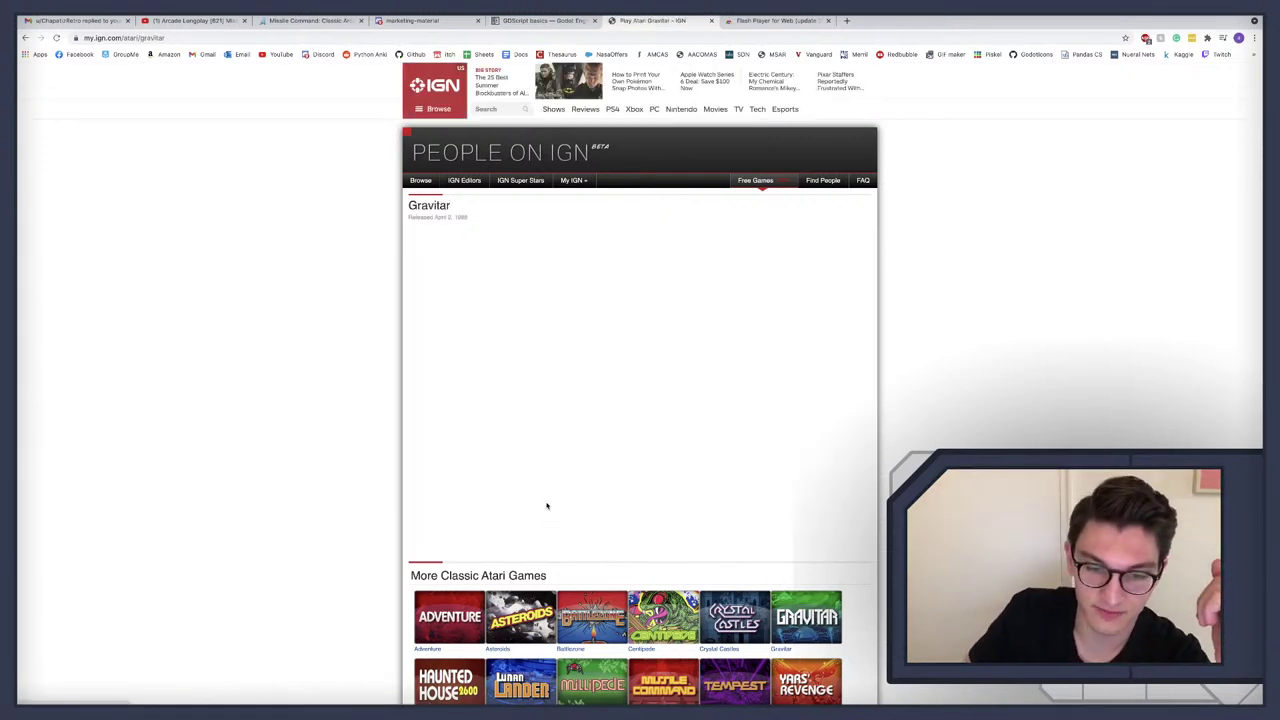
{"action": "left_click", "coordinate": [639, 399]}
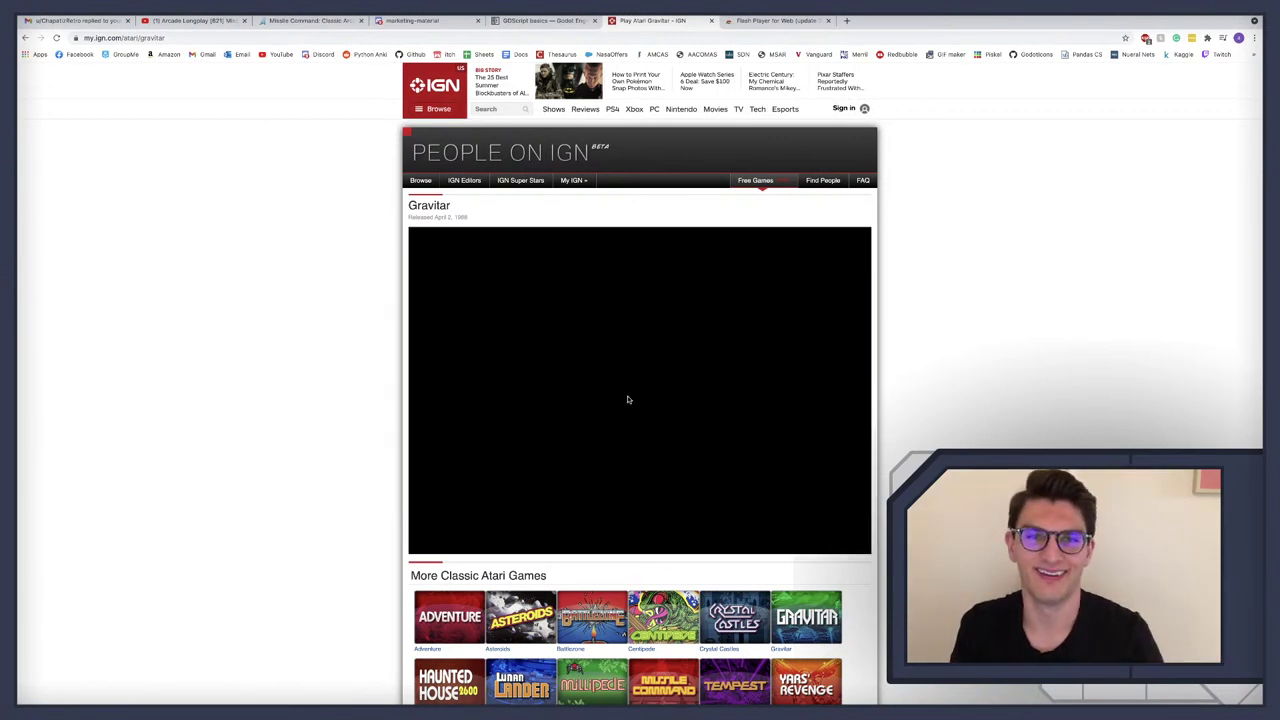
{"action": "left_click", "coordinate": [1254, 37]}
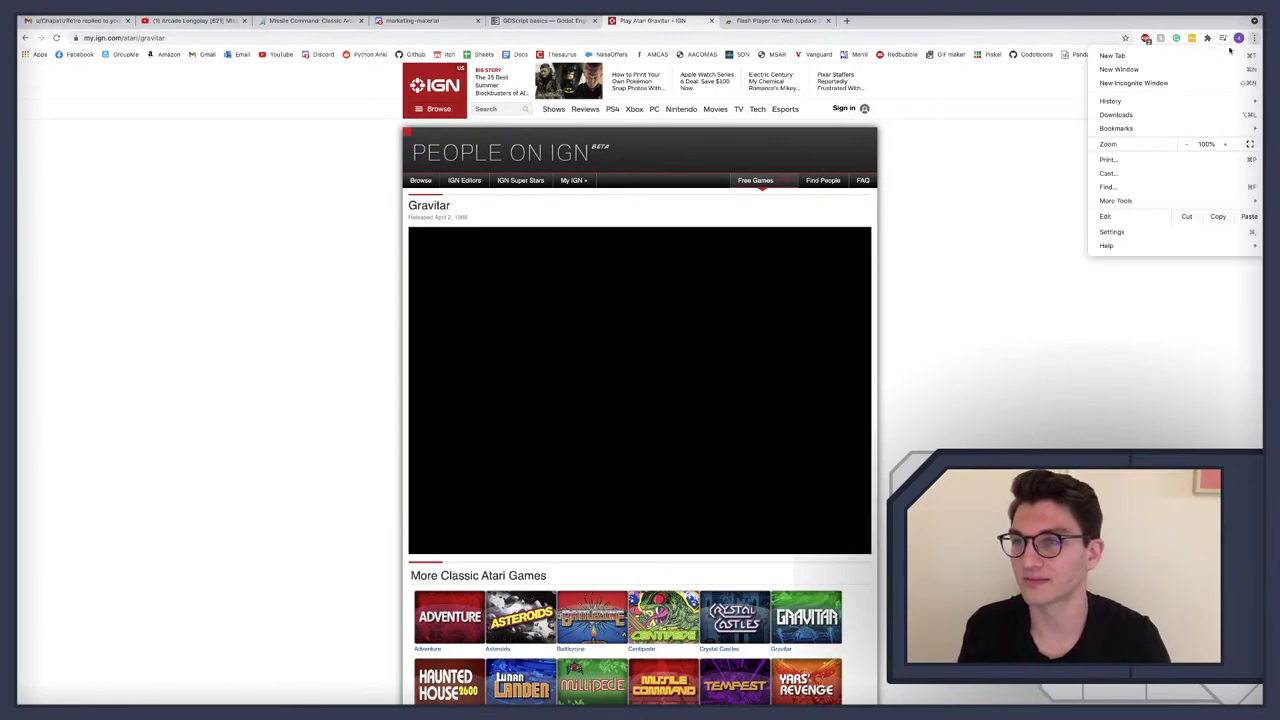
{"action": "key", "text": "Escape"}
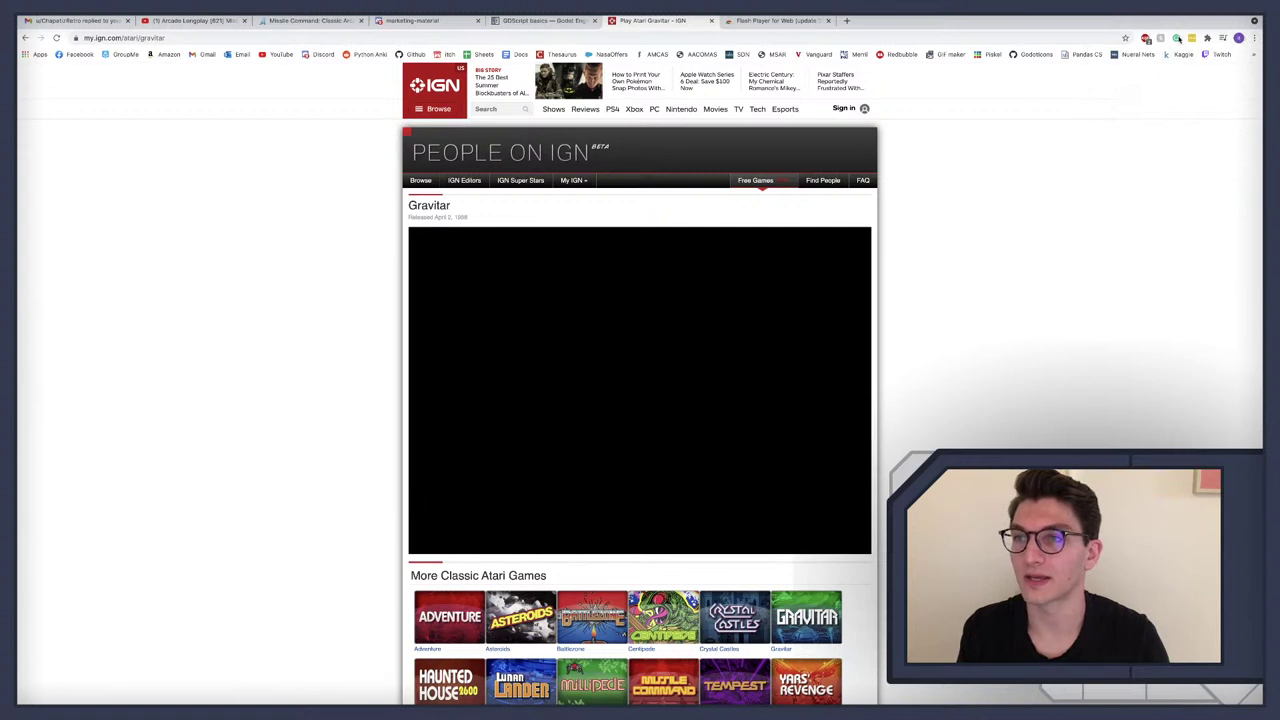
{"action": "left_click", "coordinate": [1254, 38]}
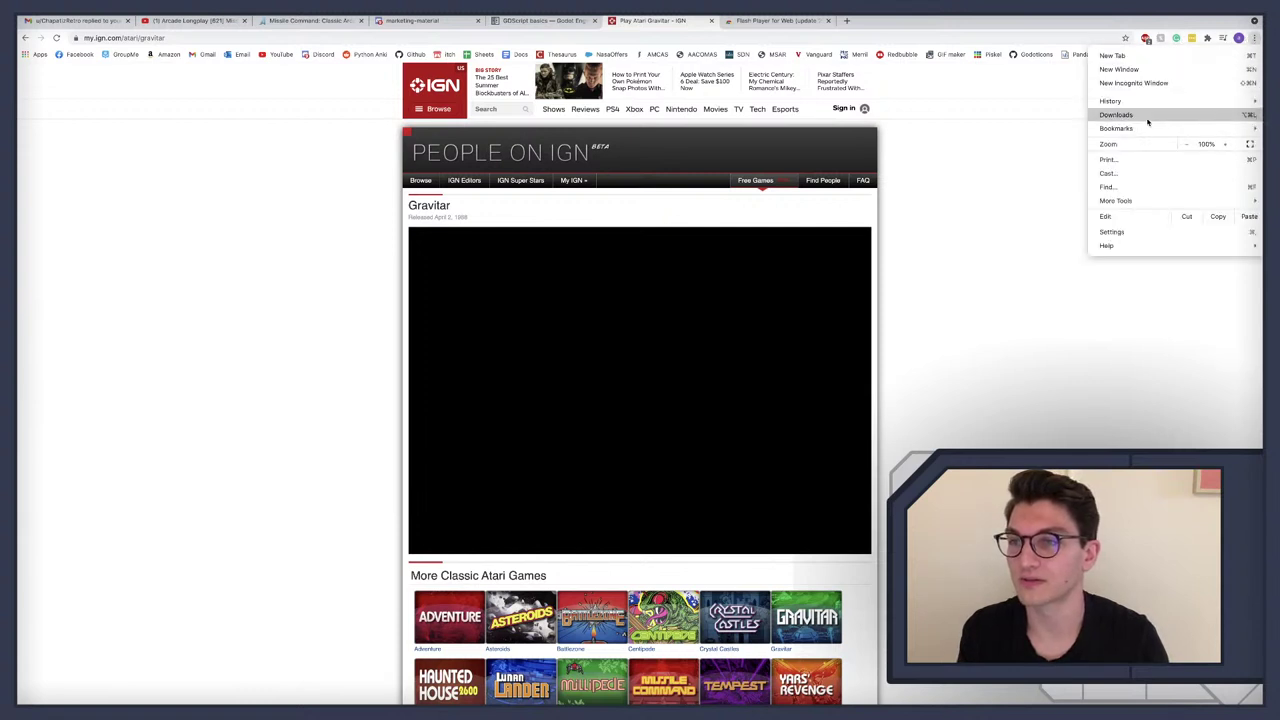
{"action": "key", "text": "Escape"}
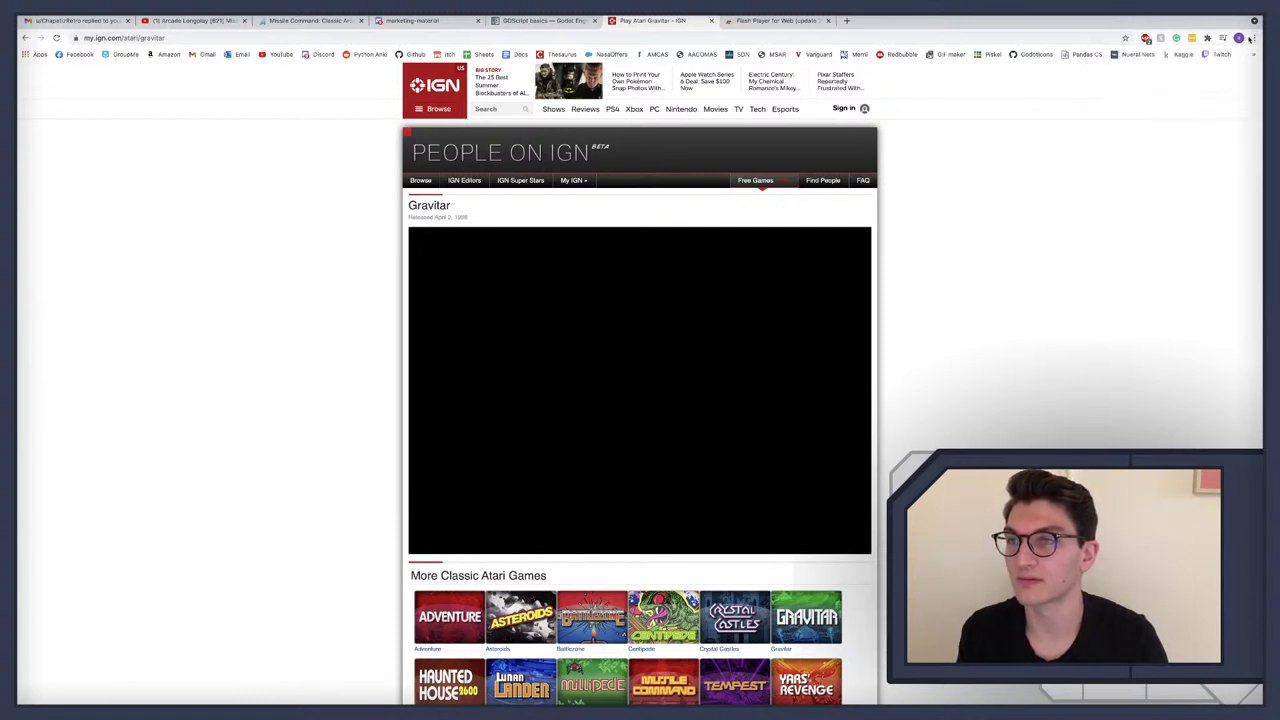
{"action": "left_click", "coordinate": [775, 20]}
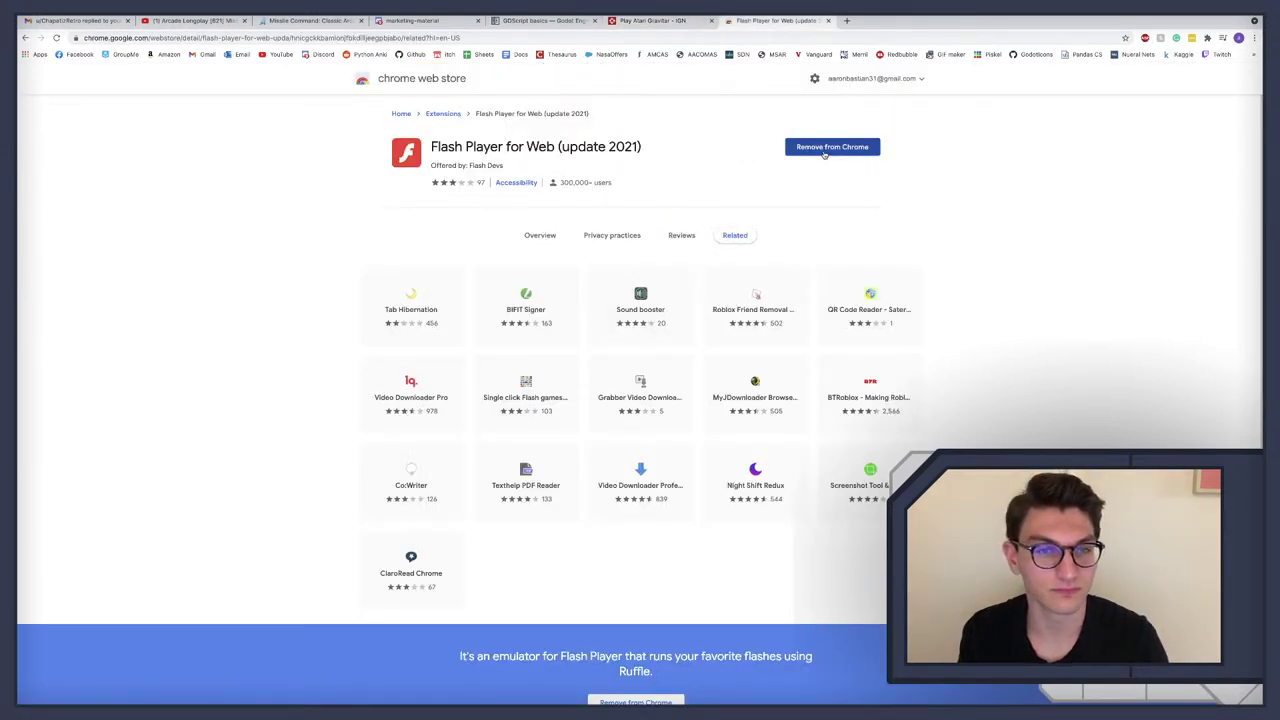
Step: Read the Flash Player for Web reviews, then remove the extension from Chrome
{"action": "left_click", "coordinate": [680, 235]}
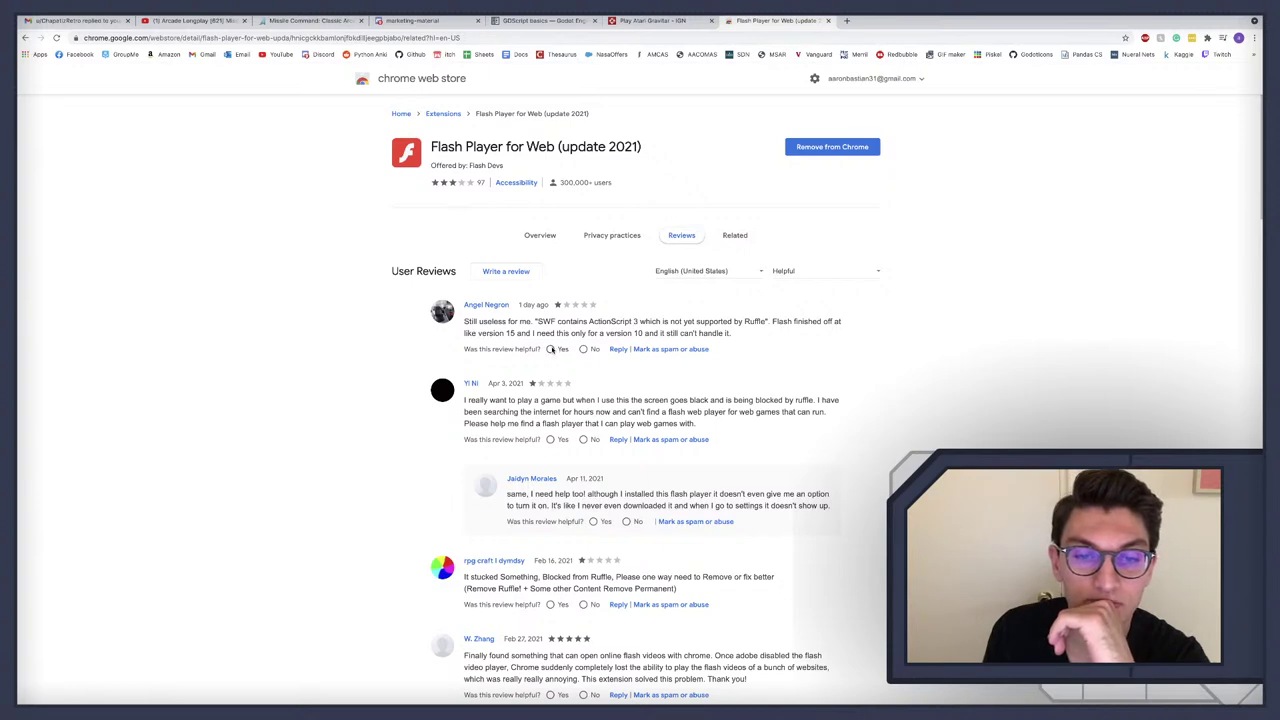
{"action": "scroll", "coordinate": [576, 390], "scroll_direction": "down", "scroll_amount": 3}
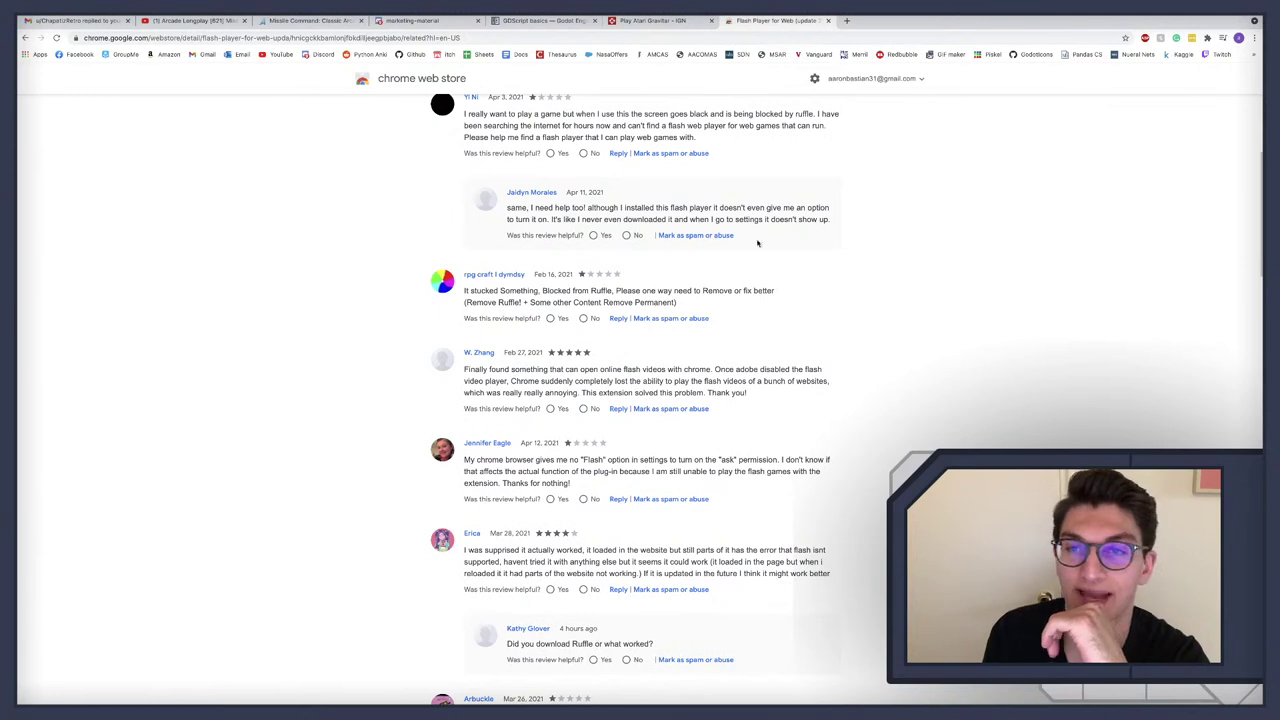
{"action": "scroll", "coordinate": [790, 215], "scroll_direction": "up", "scroll_amount": 1}
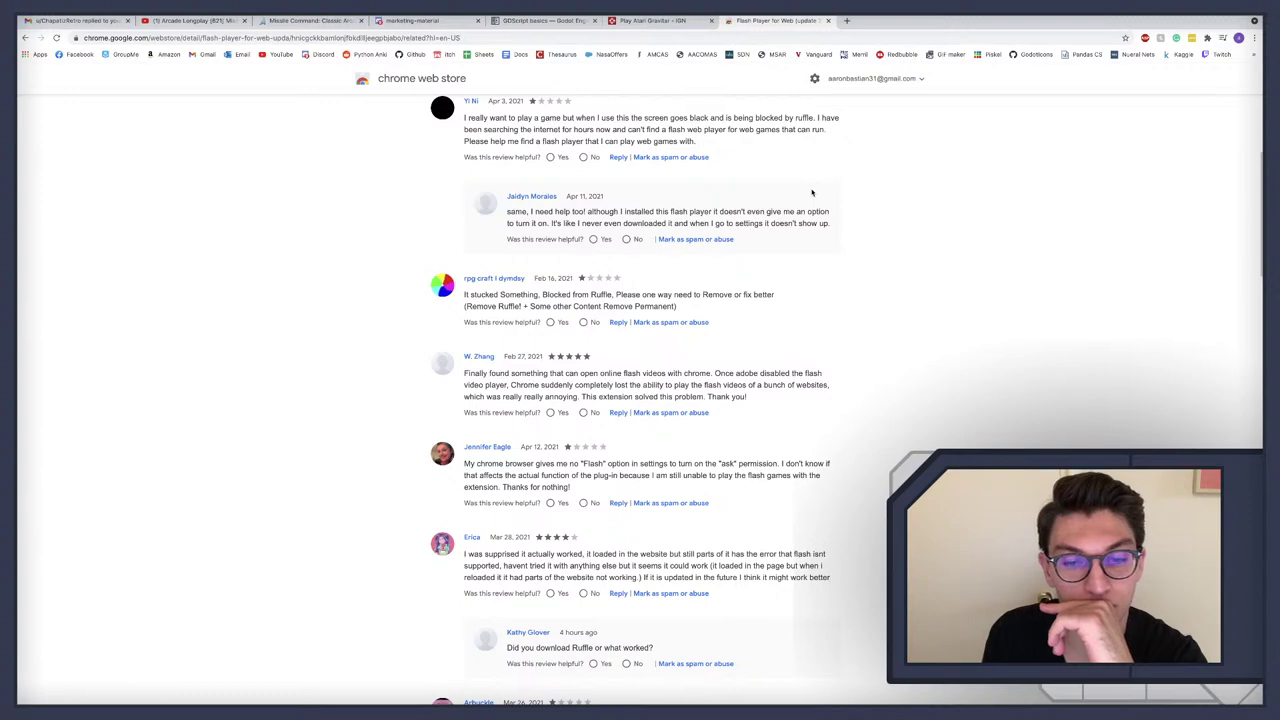
{"action": "scroll", "coordinate": [810, 192], "scroll_direction": "up", "scroll_amount": 3}
{"action": "left_click", "coordinate": [822, 148]}
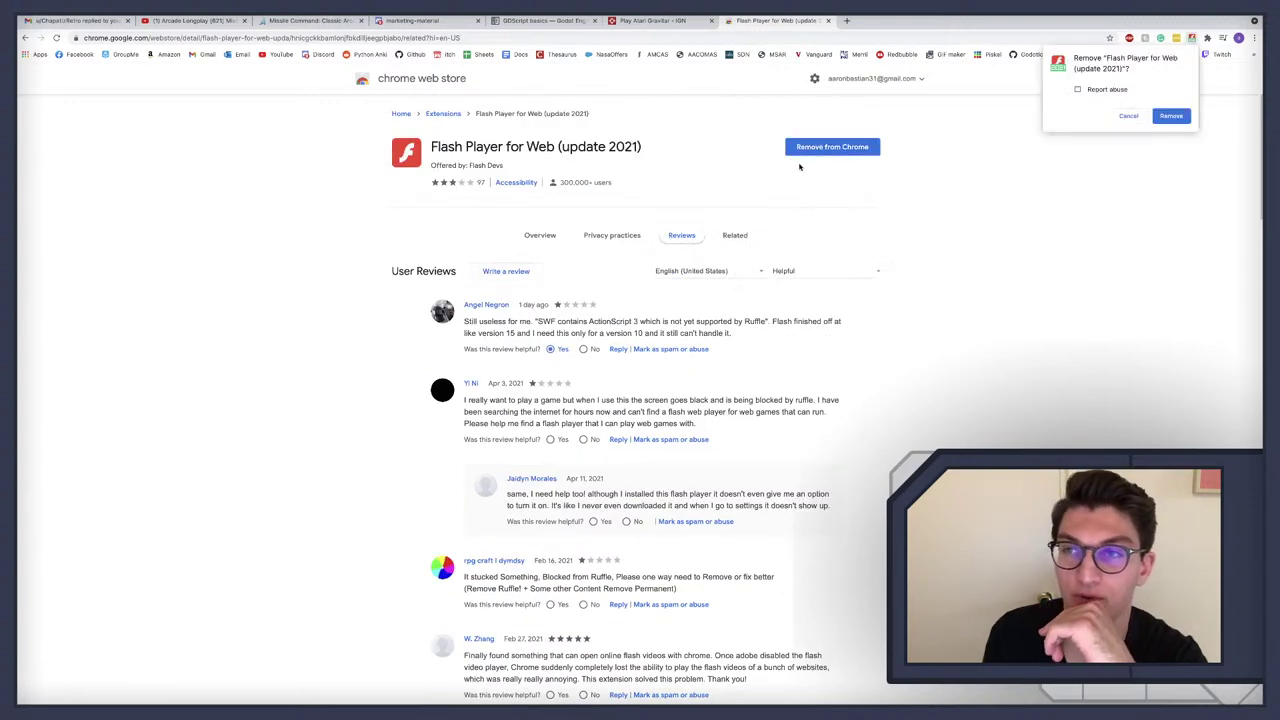
{"action": "left_click", "coordinate": [1170, 116]}
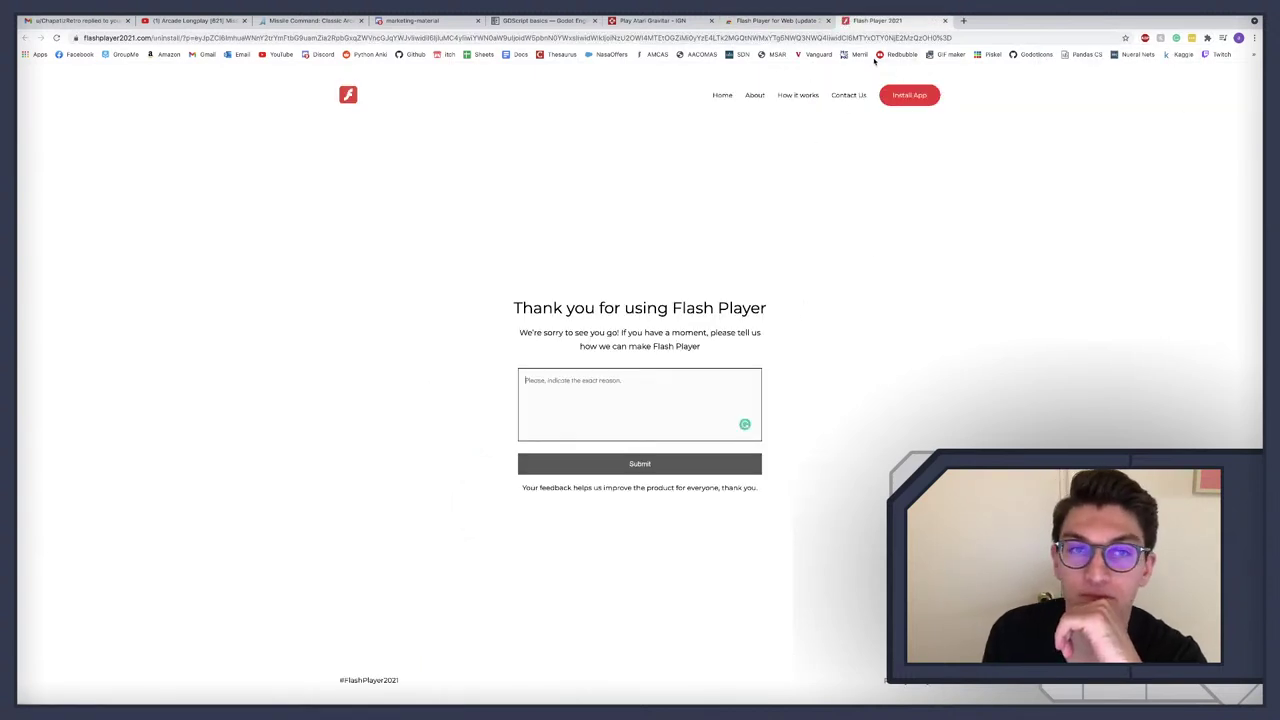
{"action": "left_click", "coordinate": [944, 21]}
Step: Look over the Flash Game Emulator store listing, then return to the IGN Atari games tab
{"action": "scroll", "coordinate": [722, 132], "scroll_direction": "left", "scroll_amount": 5}
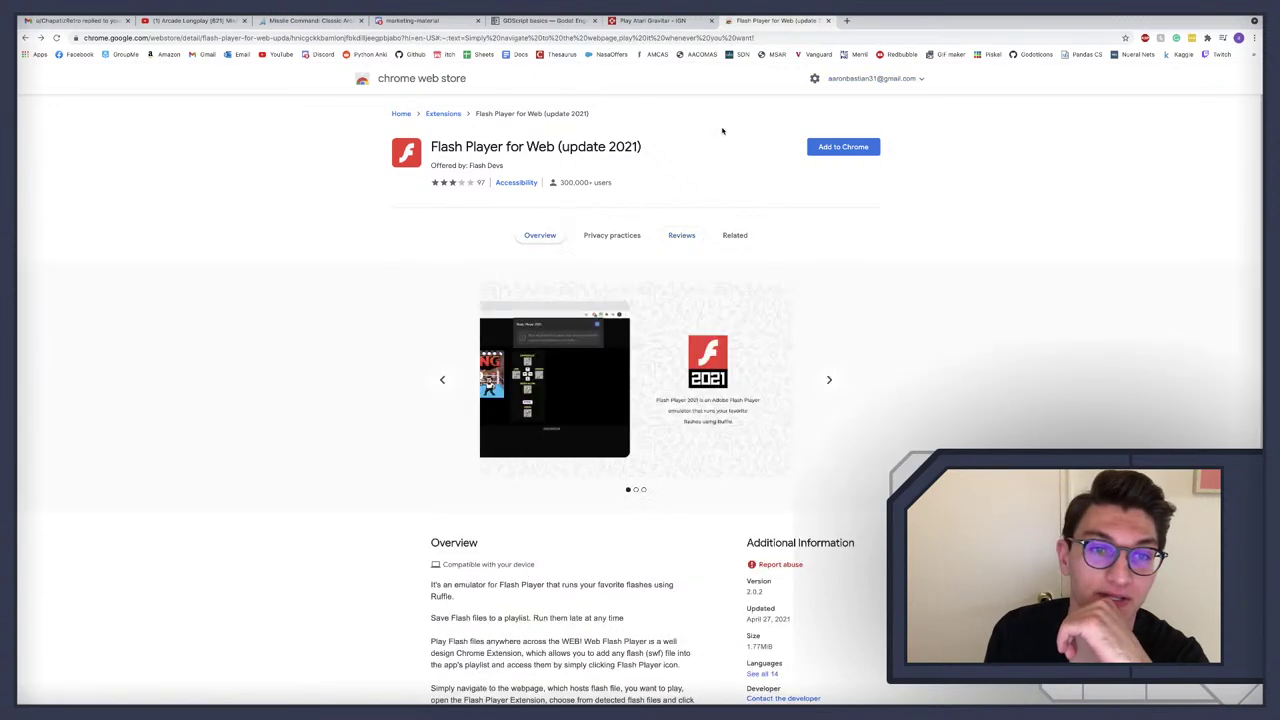
{"action": "scroll", "coordinate": [601, 200], "scroll_direction": "left", "scroll_amount": 5}
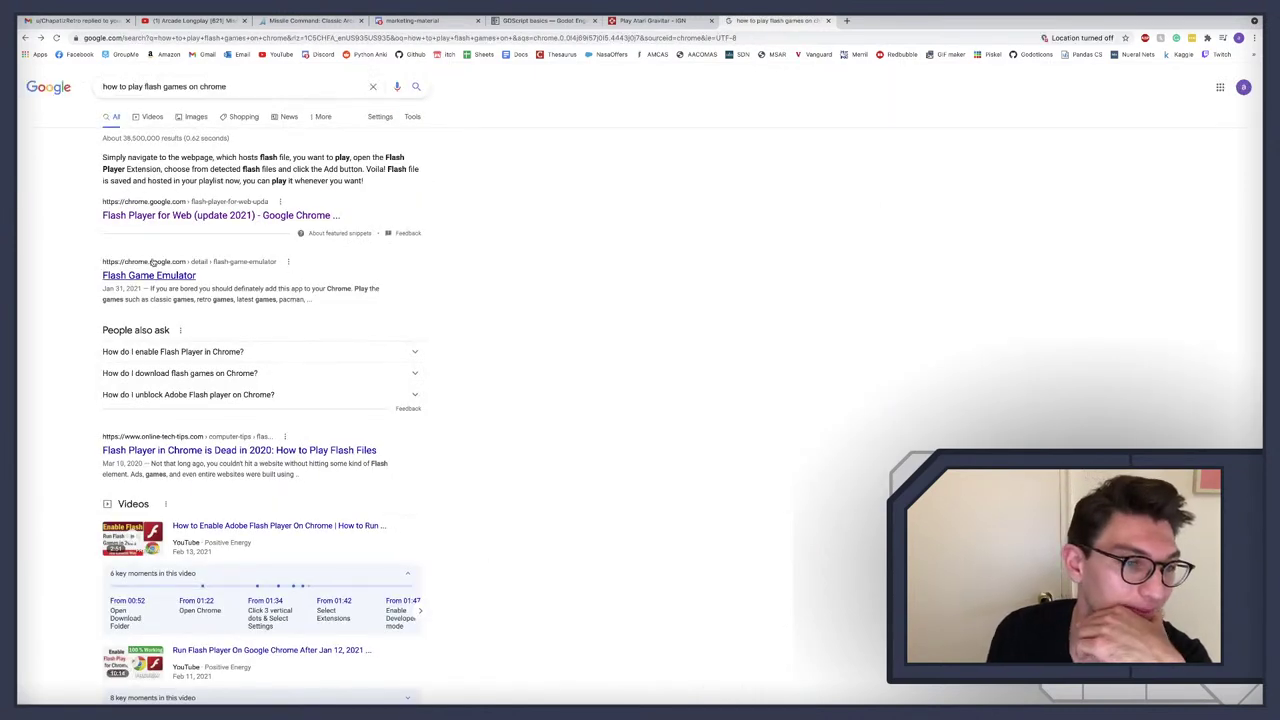
{"action": "left_click", "coordinate": [142, 276]}
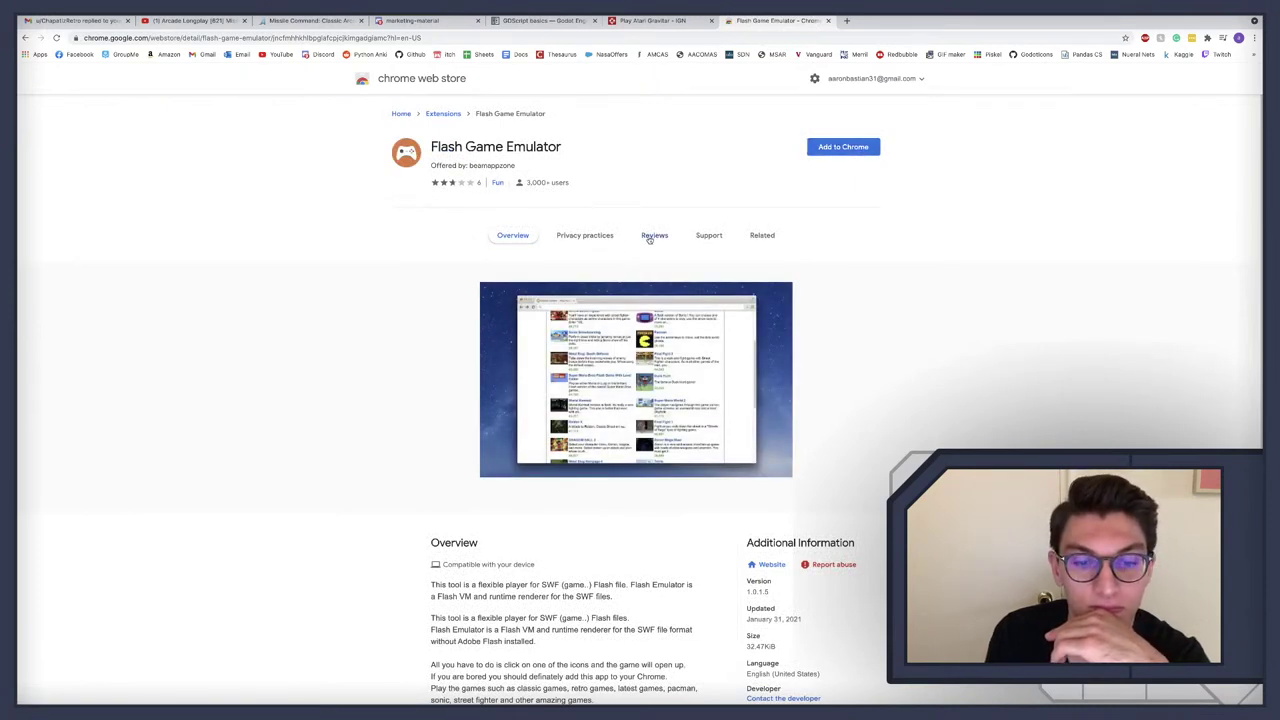
{"action": "scroll", "coordinate": [431, 359], "scroll_direction": "down", "scroll_amount": 1}
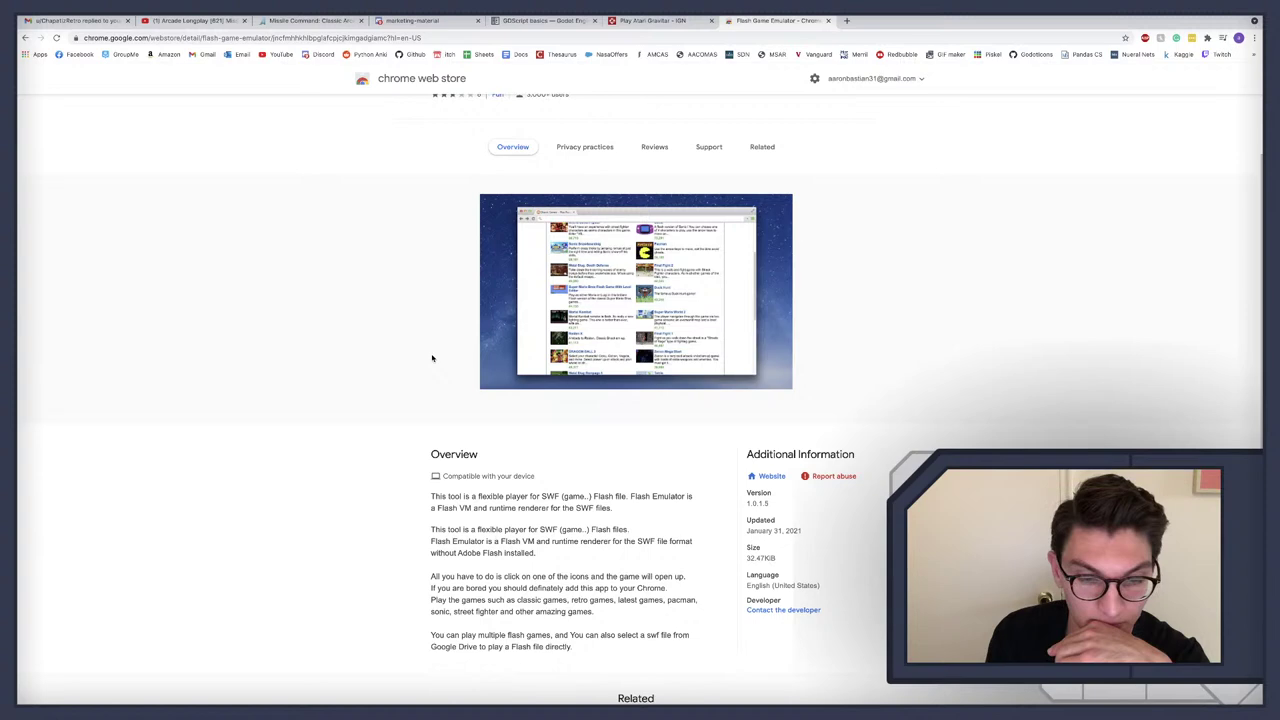
{"action": "scroll", "coordinate": [432, 358], "scroll_direction": "up", "scroll_amount": 1}
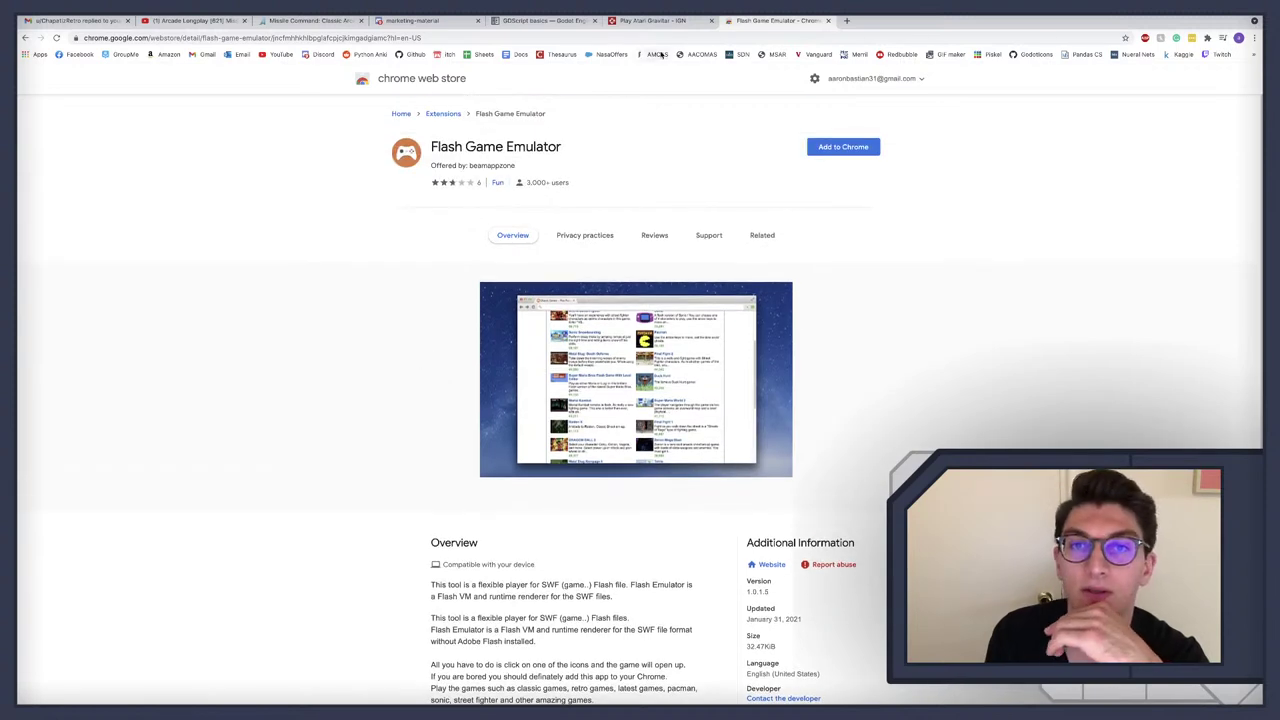
{"action": "left_click", "coordinate": [652, 20]}
Step: Open the Atari Missile Command Recharged page
{"action": "scroll", "coordinate": [280, 317], "scroll_direction": "left", "scroll_amount": 5}
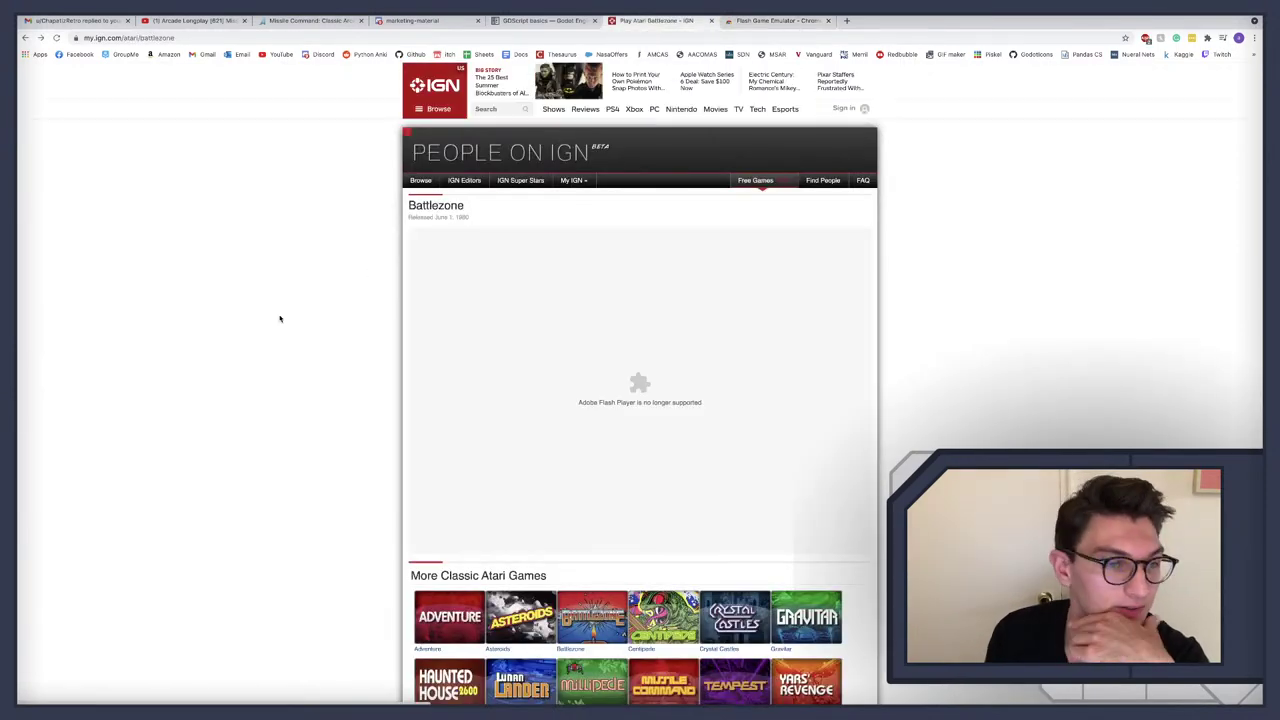
{"action": "scroll", "coordinate": [283, 311], "scroll_direction": "left", "scroll_amount": 5}
{"action": "scroll", "coordinate": [283, 311], "scroll_direction": "left", "scroll_amount": 5}
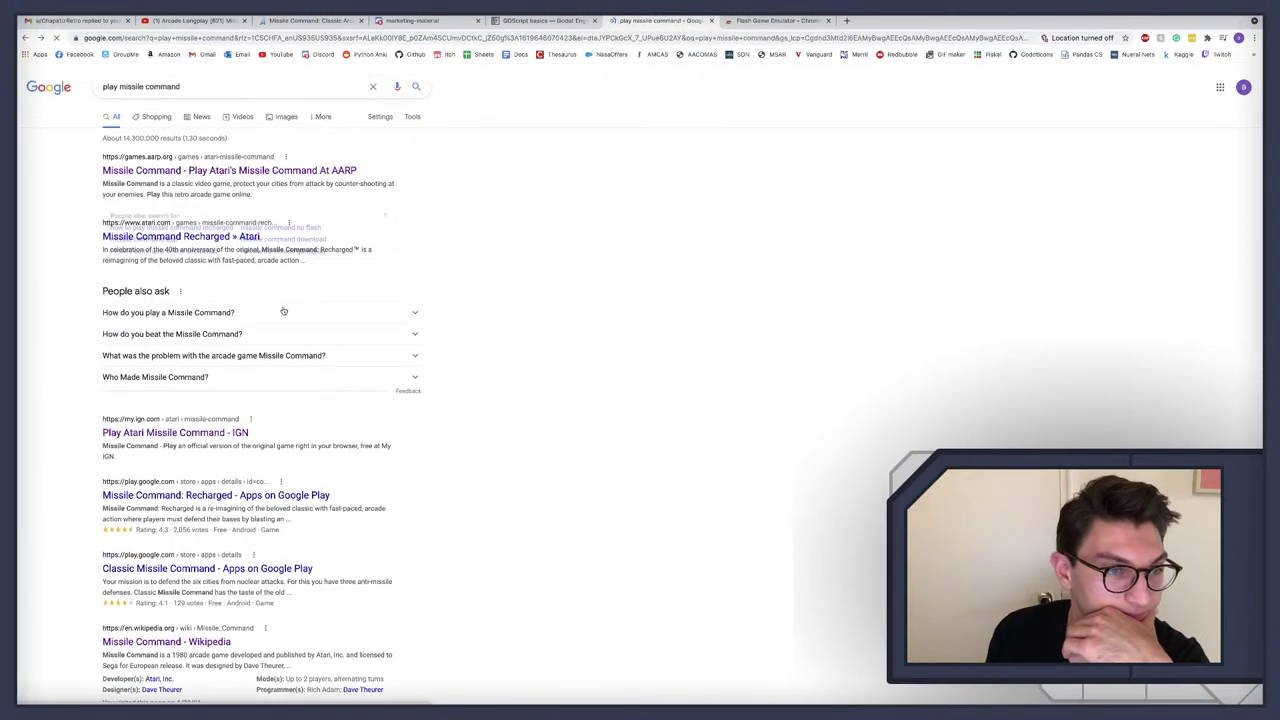
{"action": "left_click", "coordinate": [164, 353]}
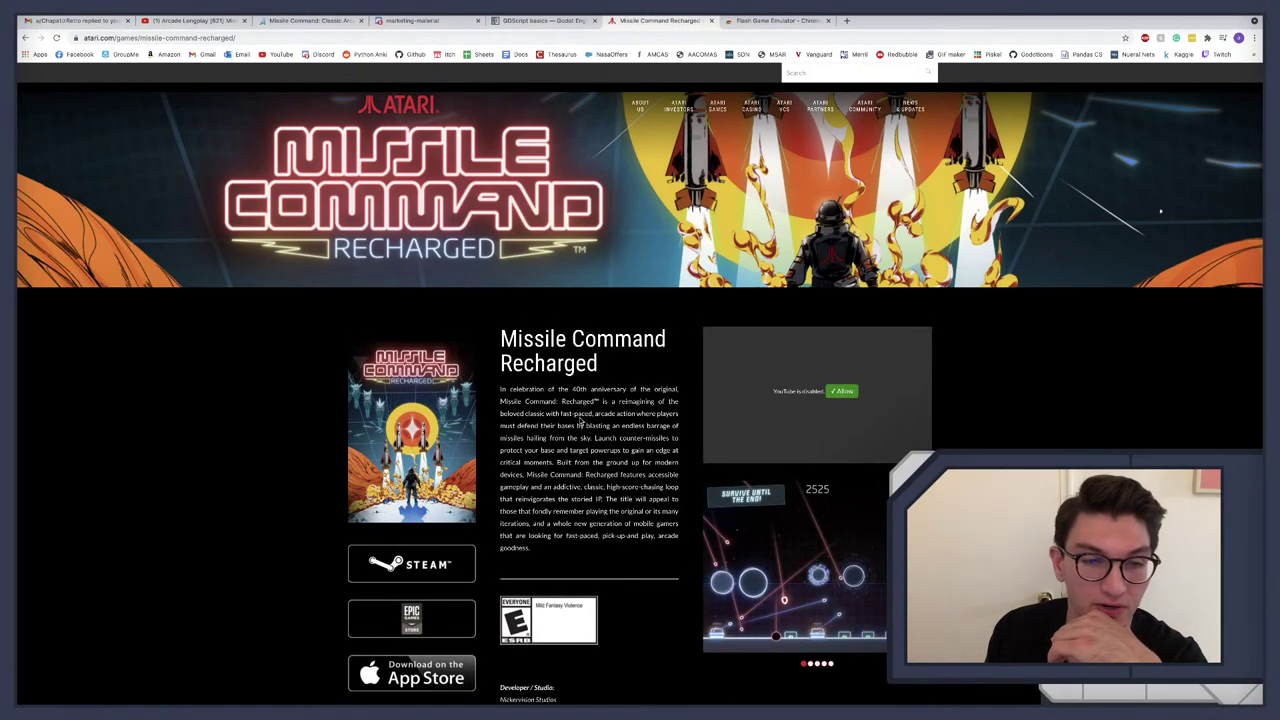
Step: Expand the search answer explaining how Missile Command is played
{"action": "scroll", "coordinate": [590, 420], "scroll_direction": "down", "scroll_amount": 1}
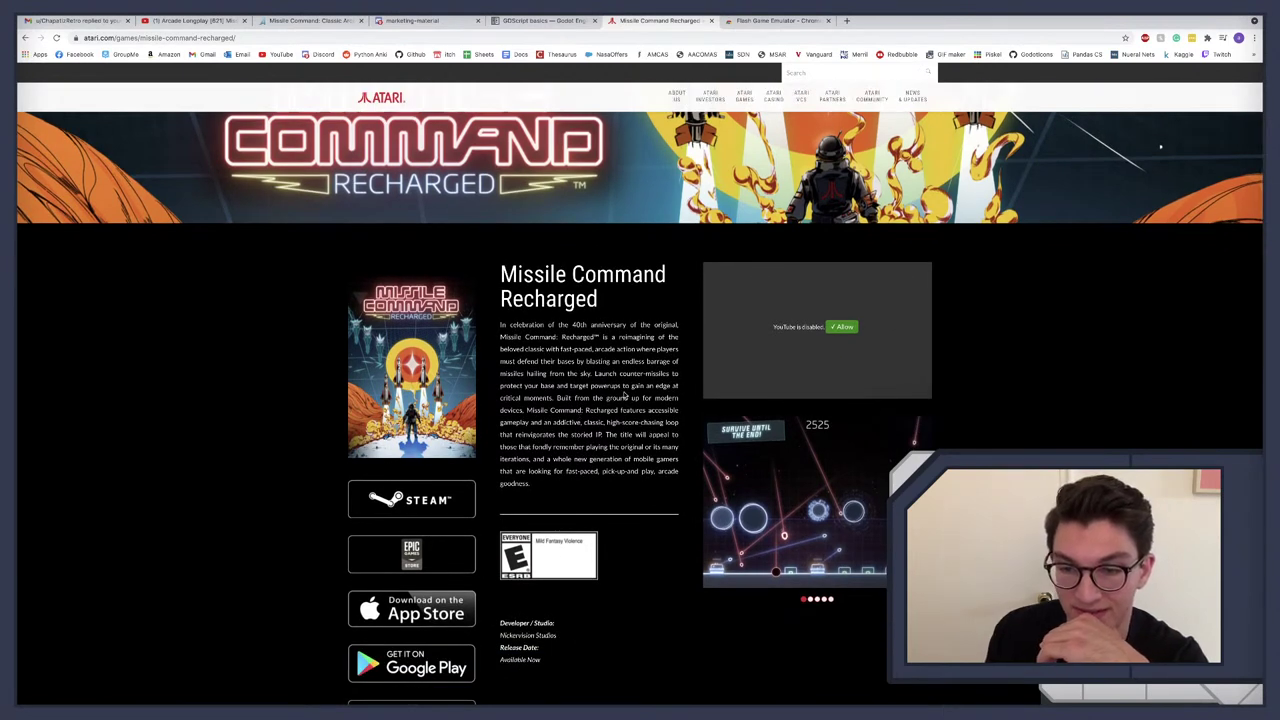
{"action": "scroll", "coordinate": [625, 396], "scroll_direction": "left", "scroll_amount": 5}
{"action": "scroll", "coordinate": [625, 396], "scroll_direction": "down", "scroll_amount": 3}
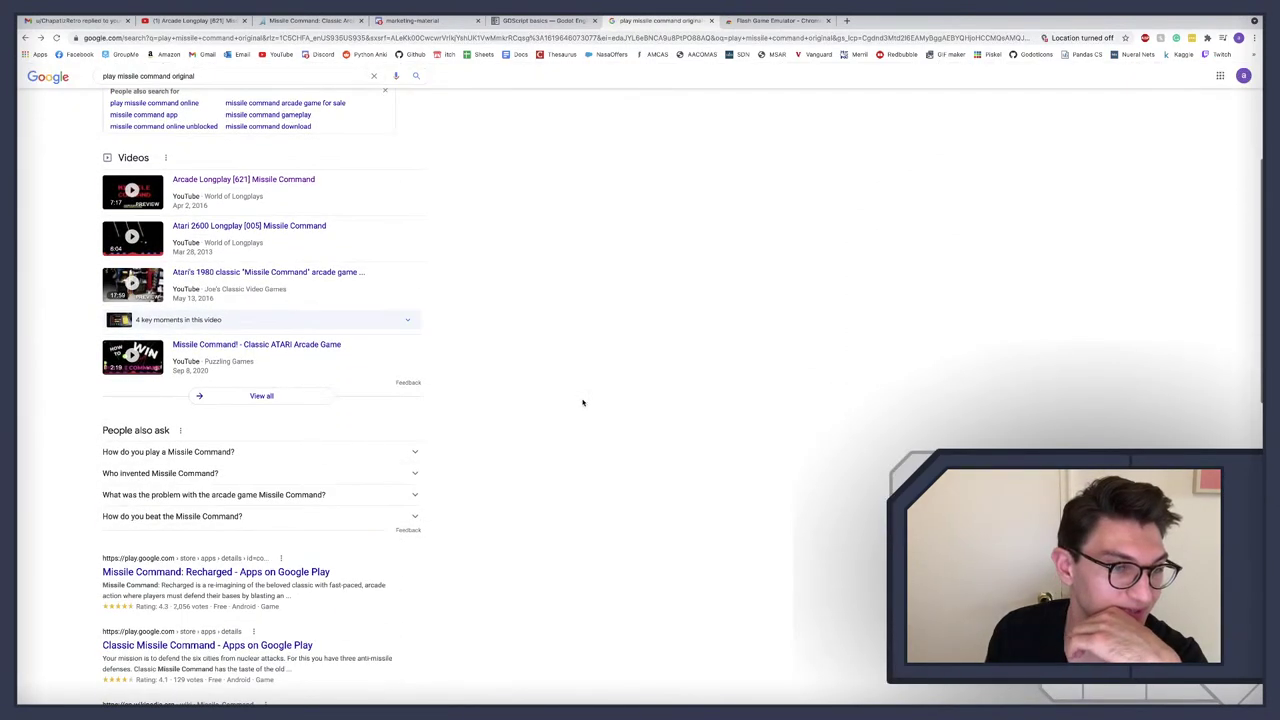
{"action": "scroll", "coordinate": [220, 391], "scroll_direction": "down", "scroll_amount": 1}
{"action": "left_click", "coordinate": [198, 393]}
{"action": "scroll", "coordinate": [190, 375], "scroll_direction": "down", "scroll_amount": 3}
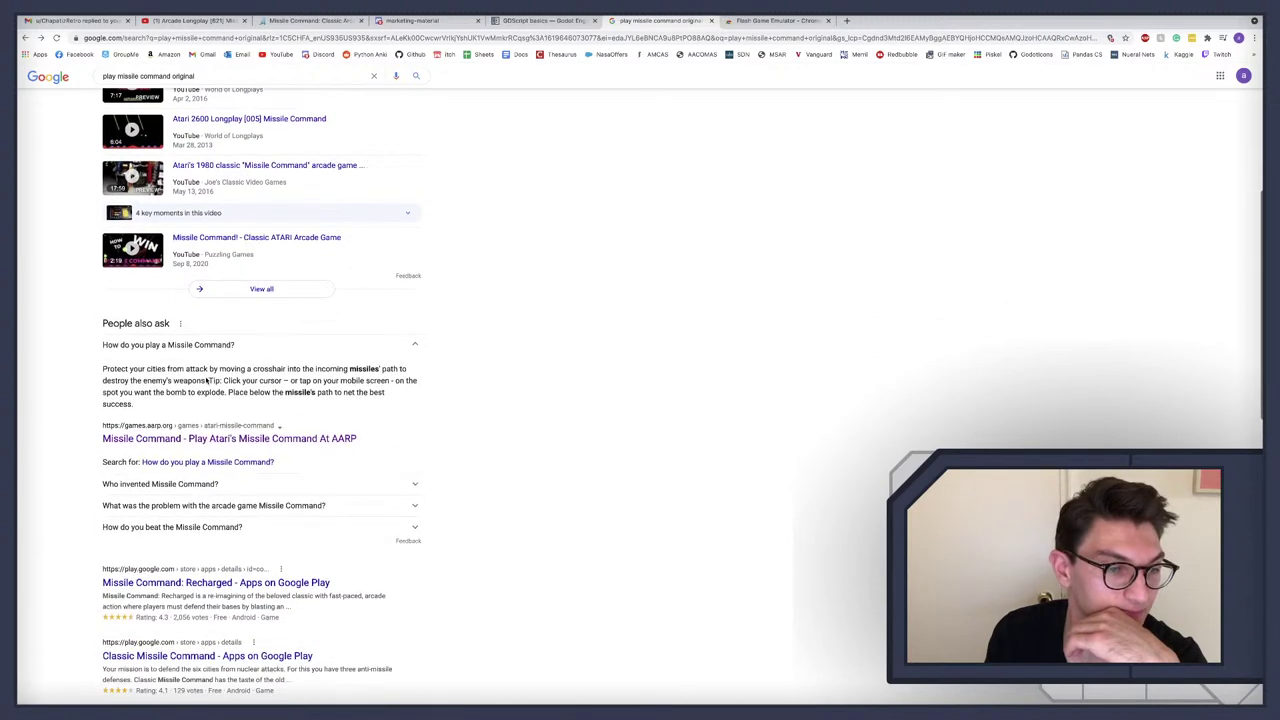
{"action": "scroll", "coordinate": [195, 375], "scroll_direction": "down", "scroll_amount": 5}
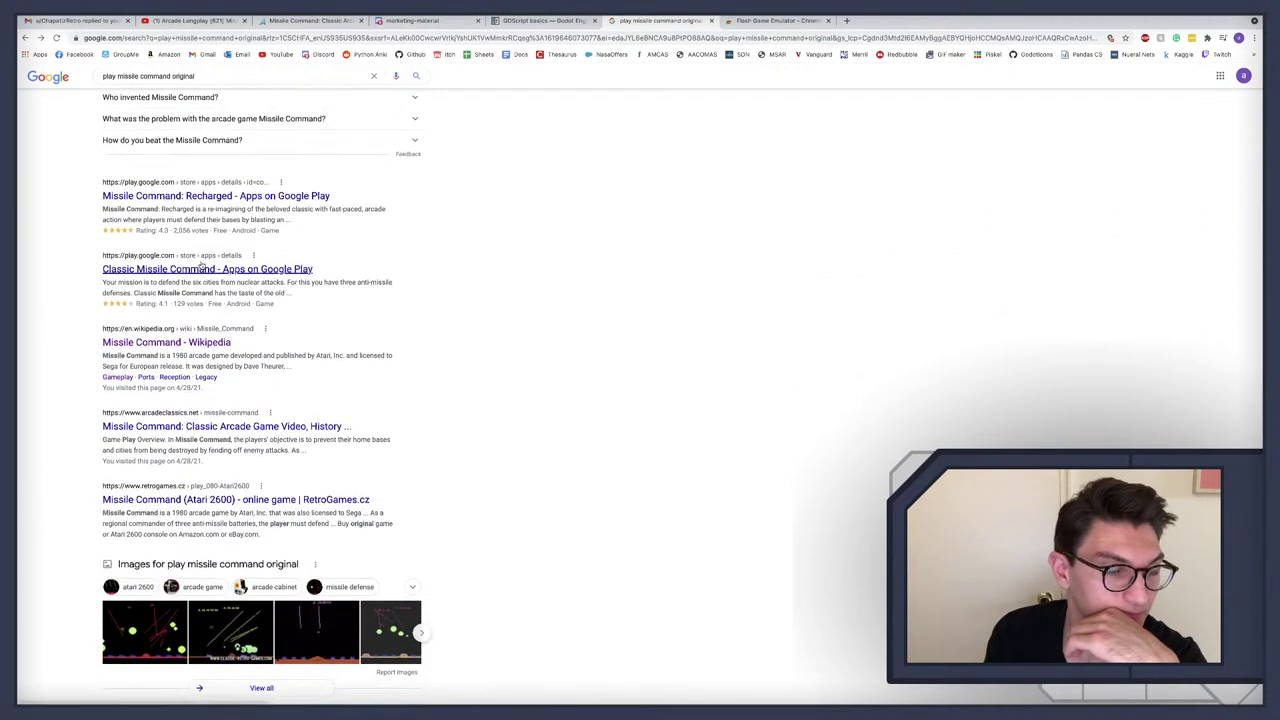
Step: Check the arcadeclassics.net overview, then open the RetroGames.cz Missile Command (Atari 2600) page
{"action": "left_click", "coordinate": [160, 428]}
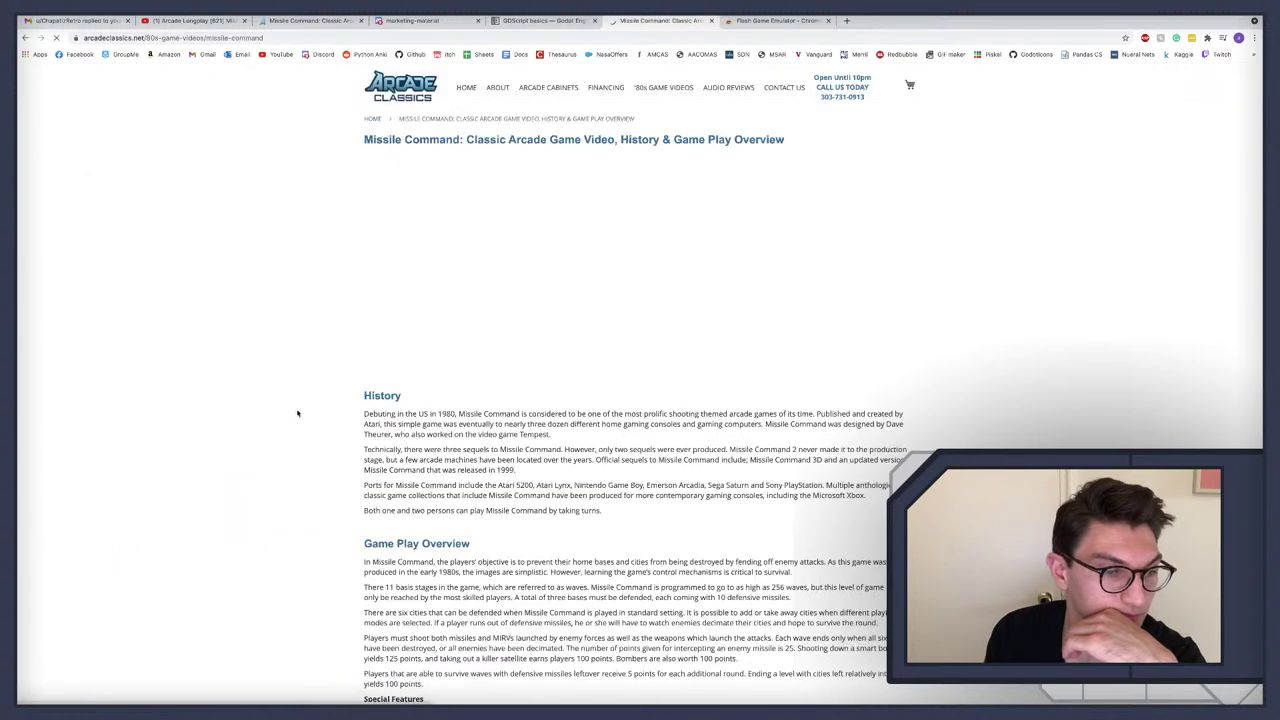
{"action": "key", "text": "super+bracketleft"}
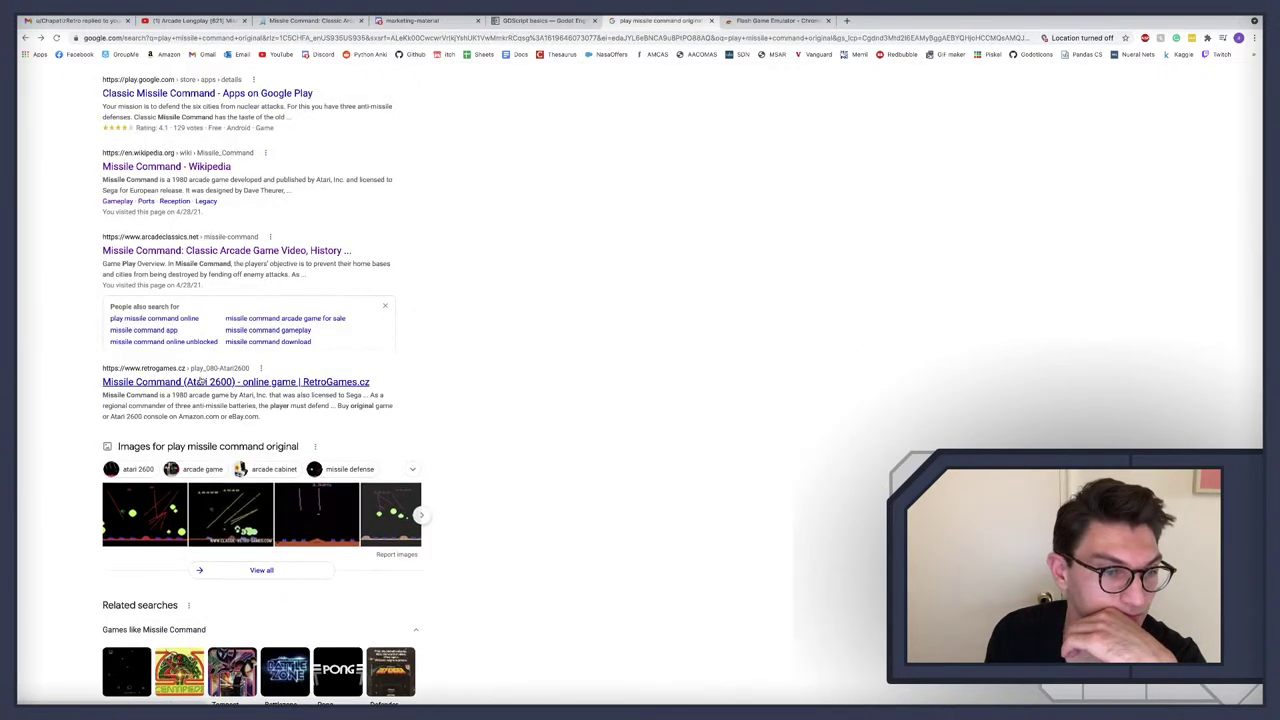
{"action": "scroll", "coordinate": [227, 393], "scroll_direction": "down", "scroll_amount": 3}
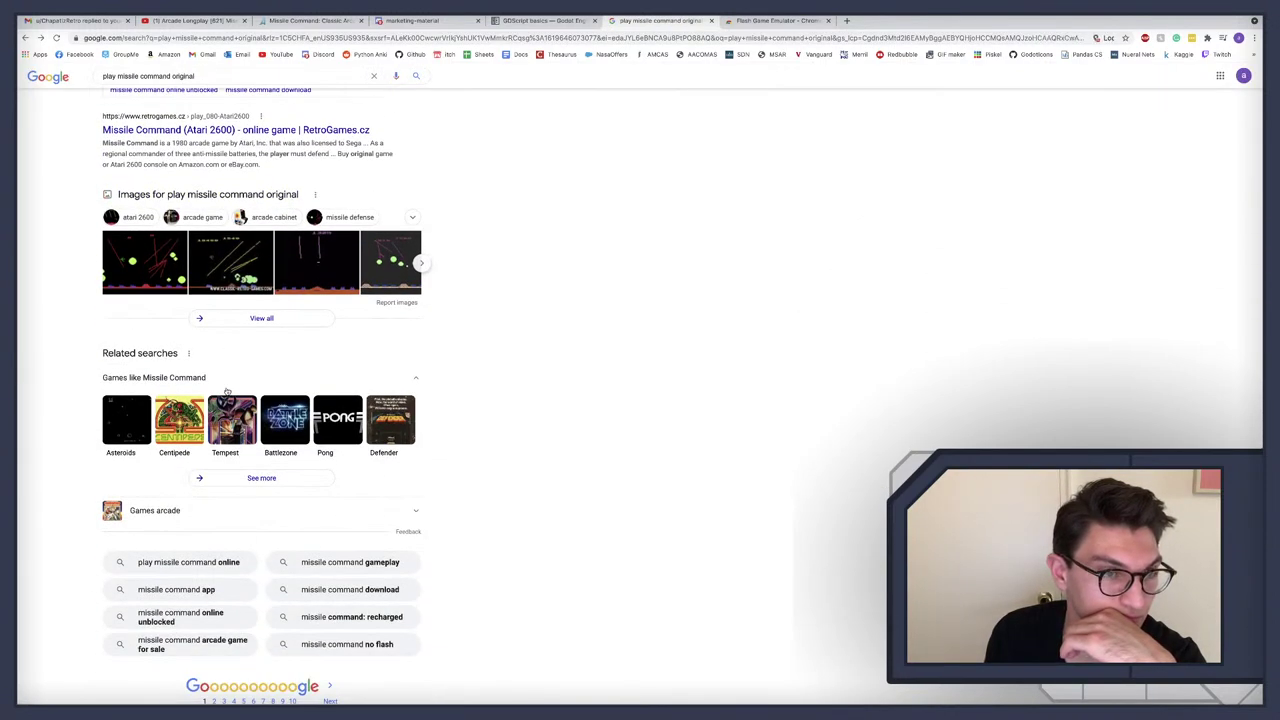
{"action": "scroll", "coordinate": [258, 338], "scroll_direction": "up", "scroll_amount": 2}
{"action": "left_click", "coordinate": [253, 261]}
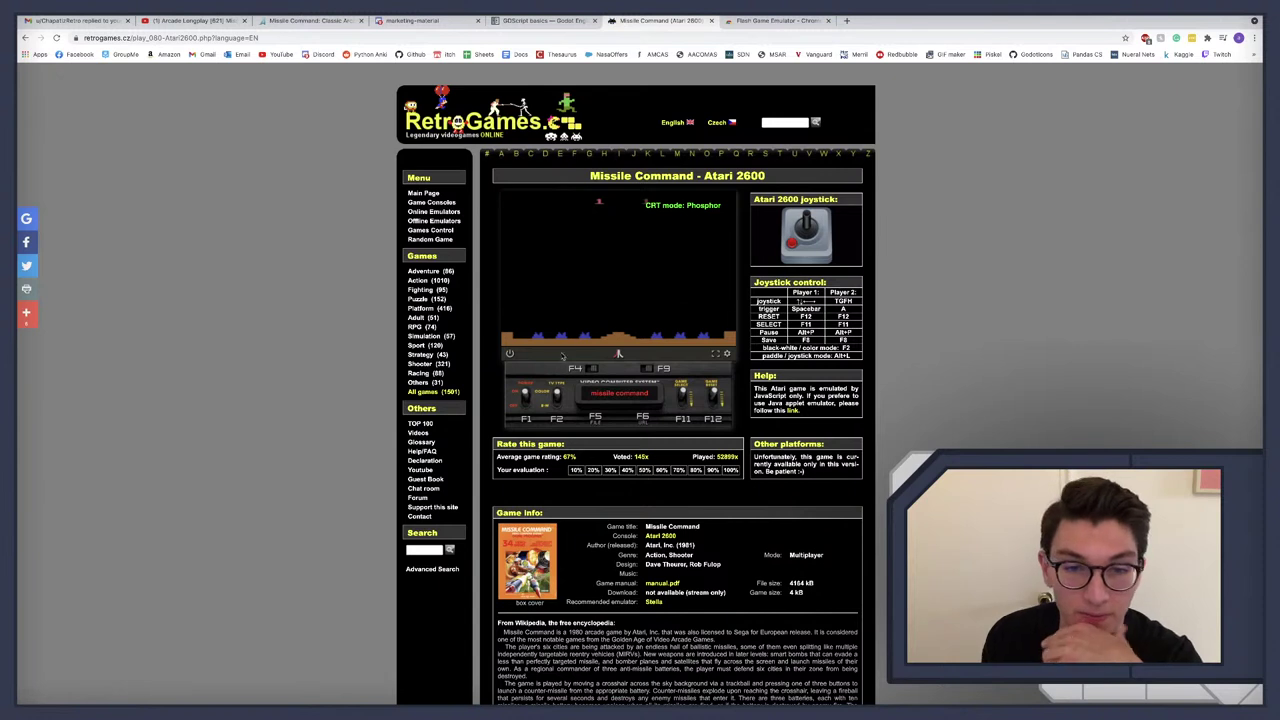
Step: Toggle the emulator's B/W–Color switch and cancel the file-open dialog
{"action": "left_click", "coordinate": [557, 399]}
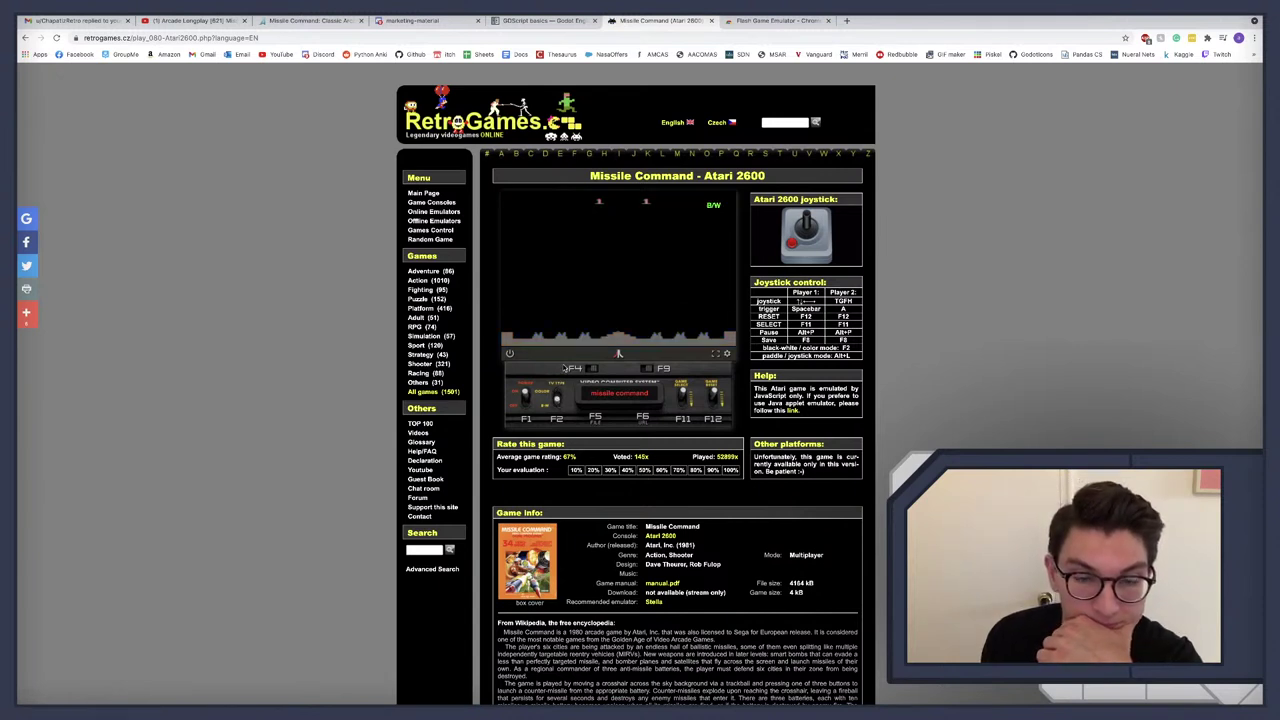
{"action": "left_click", "coordinate": [557, 396]}
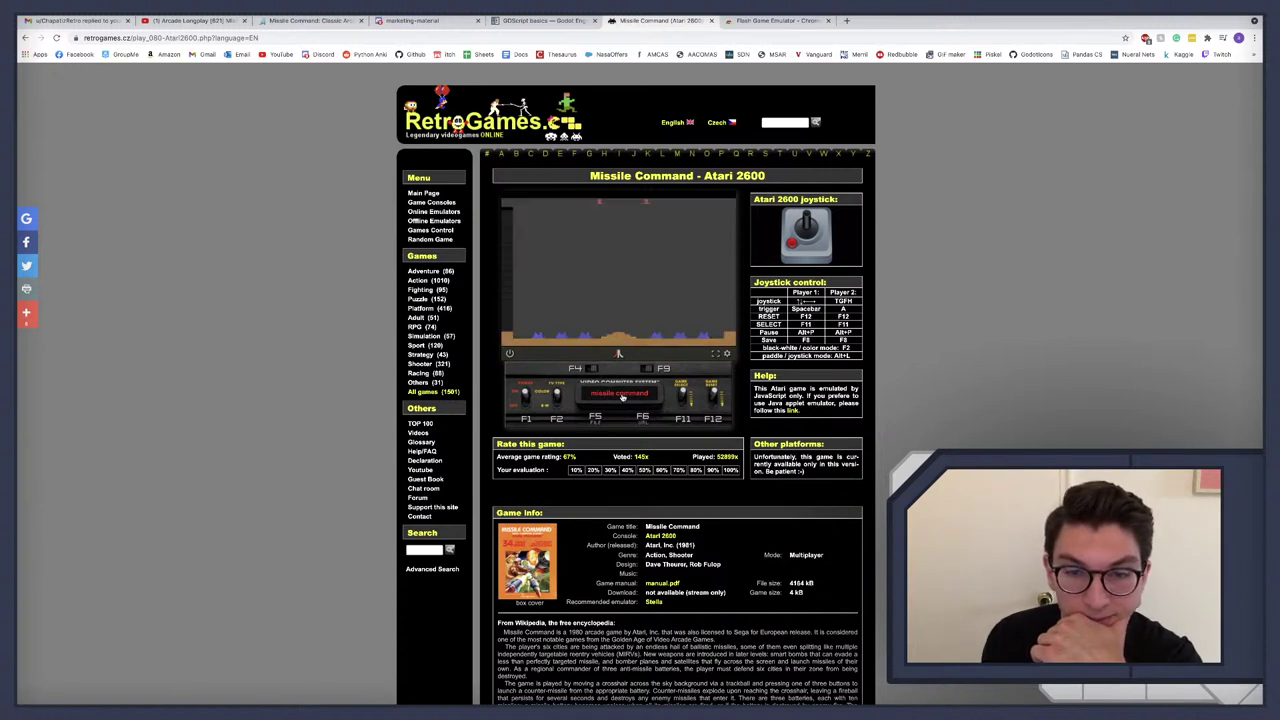
{"action": "left_click", "coordinate": [621, 397]}
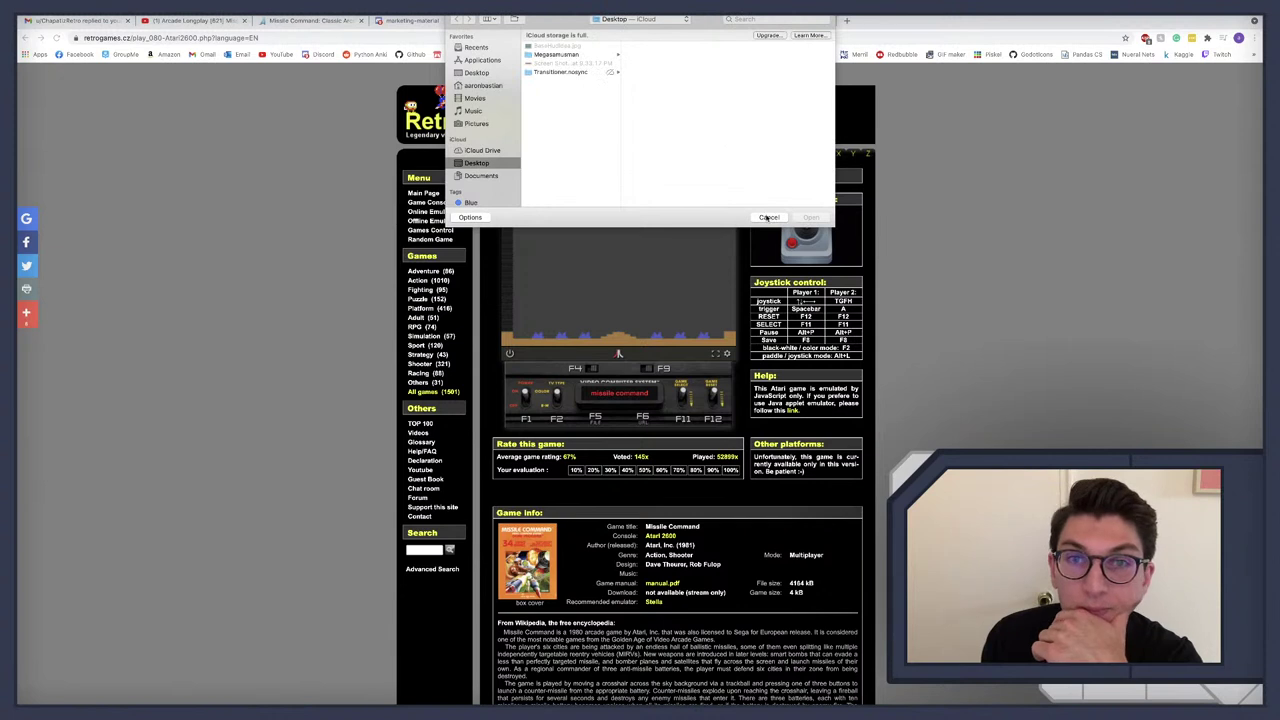
{"action": "left_click", "coordinate": [767, 217]}
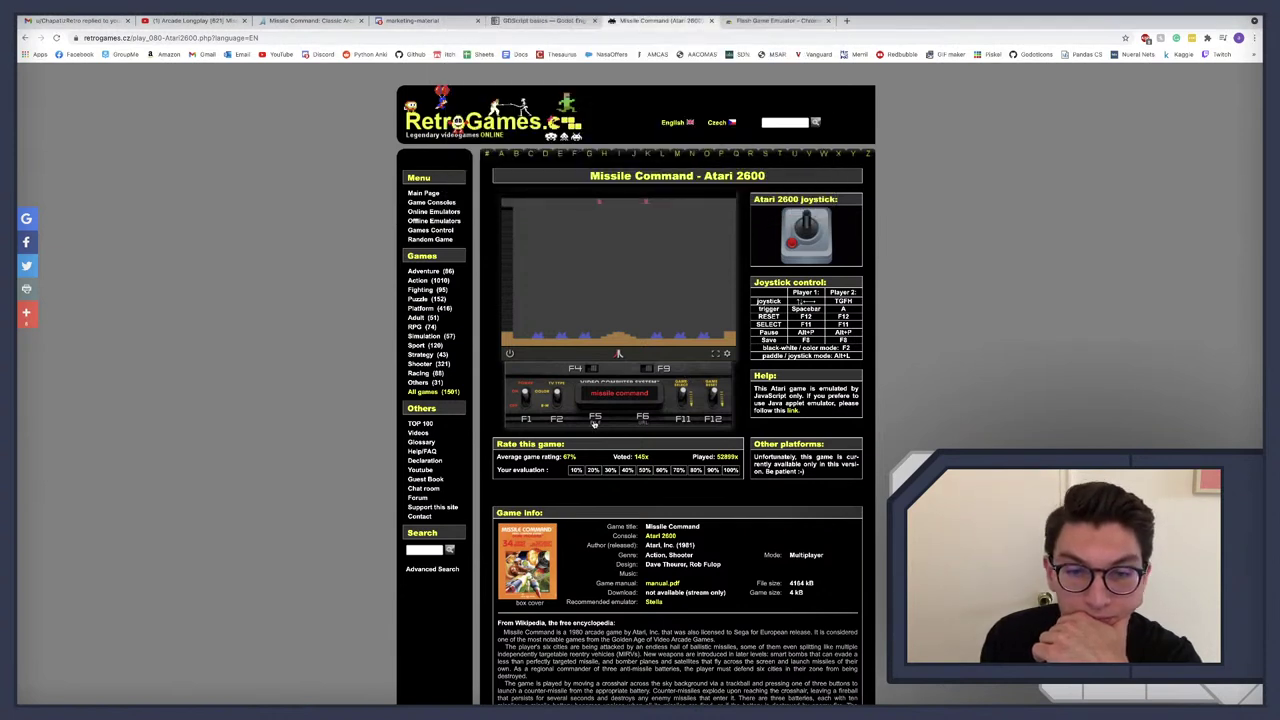
Step: Power-cycle the console in colour, pick a game variation and start a new game
{"action": "left_click", "coordinate": [522, 398]}
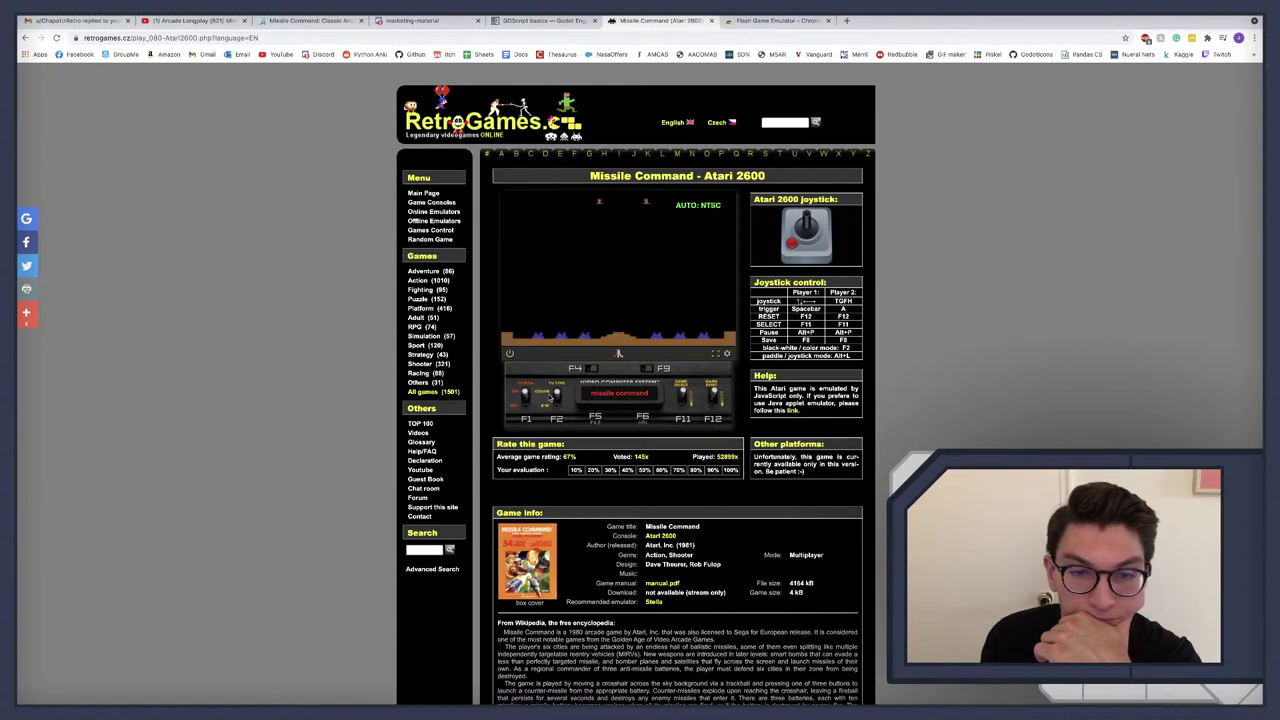
{"action": "left_click", "coordinate": [555, 396]}
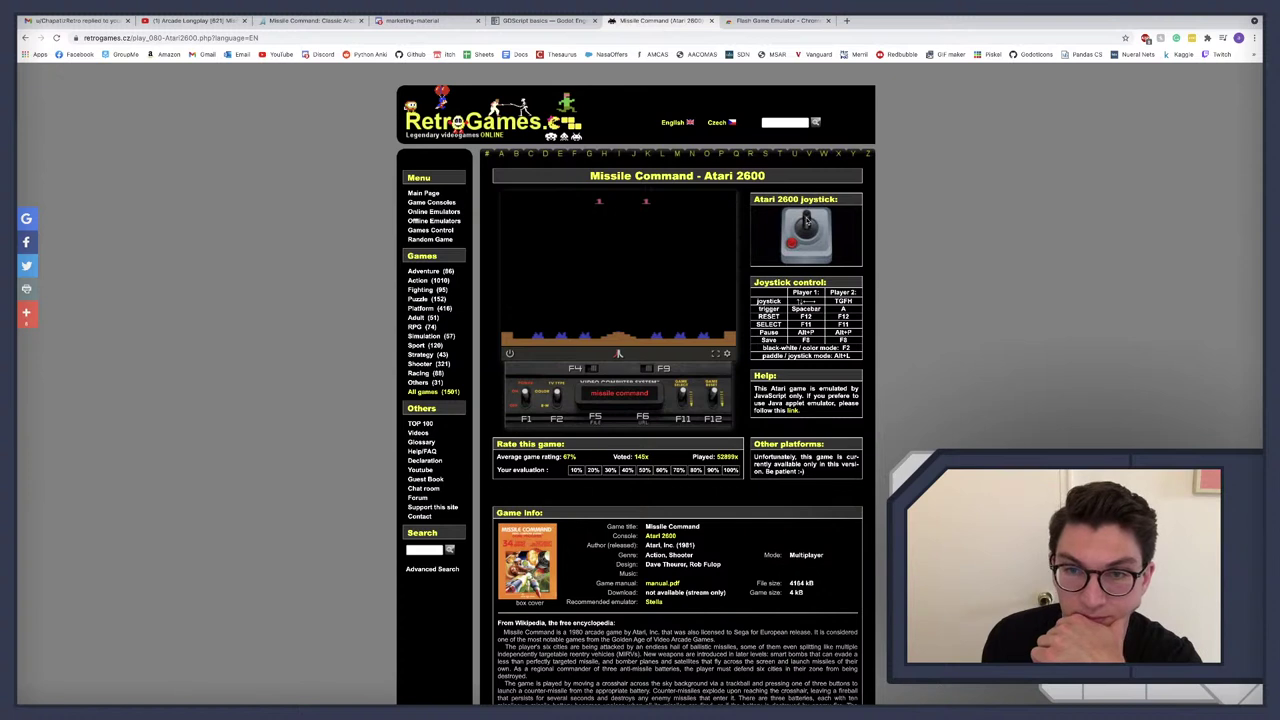
{"action": "left_click", "coordinate": [683, 393]}
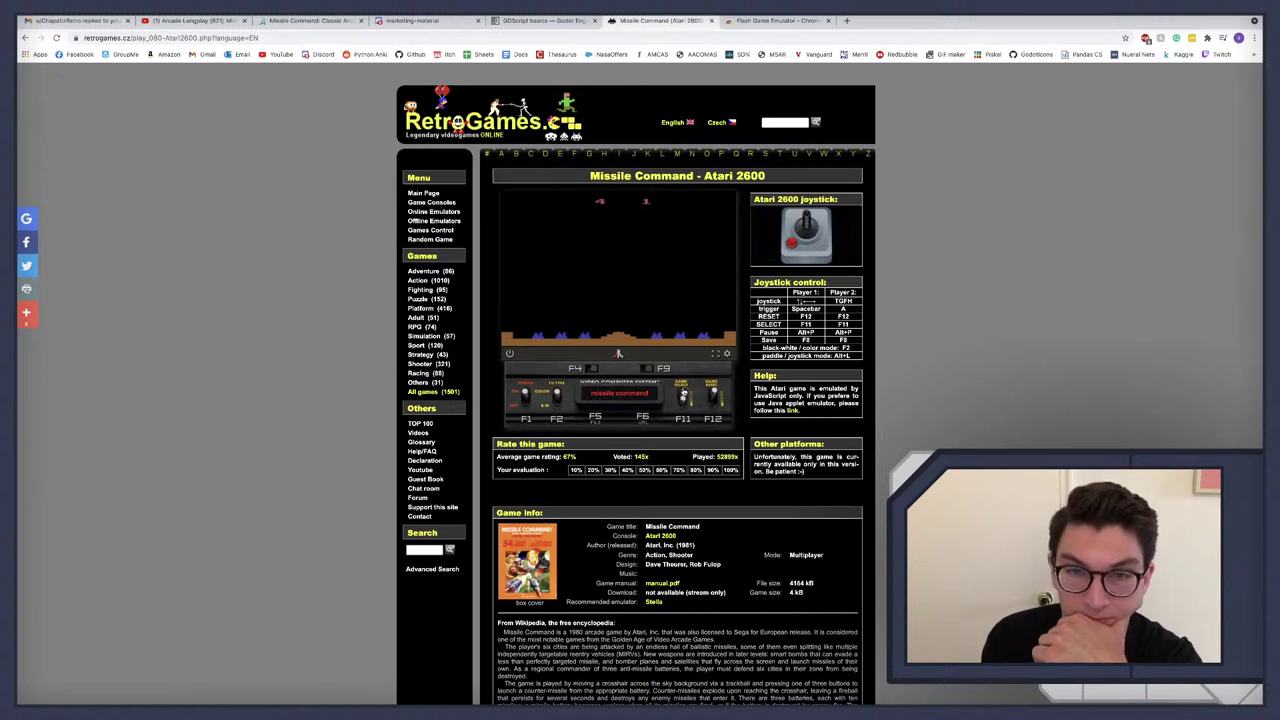
{"action": "left_click", "coordinate": [713, 397]}
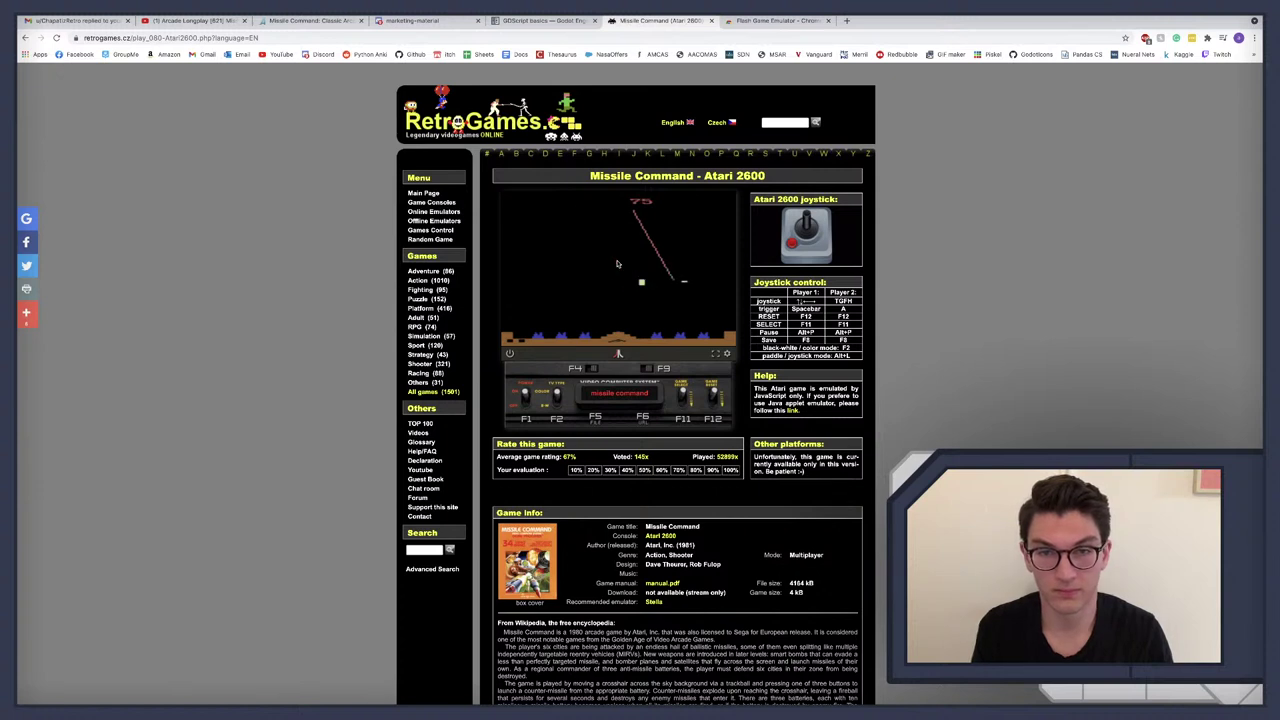
Step: Shoot down incoming missiles with keyboard-aimed counter-missiles up to 1175 points, then return to Google
{"action": "key", "text": "space"}
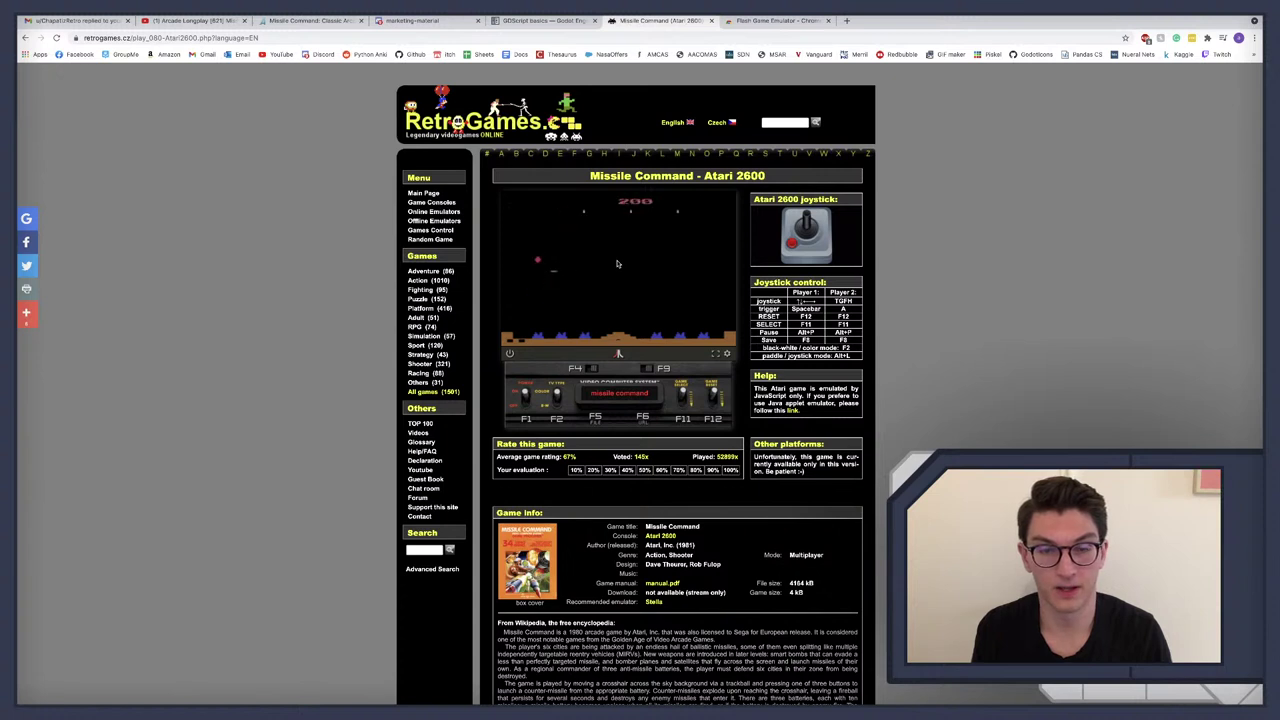
{"action": "key", "text": "Up"}
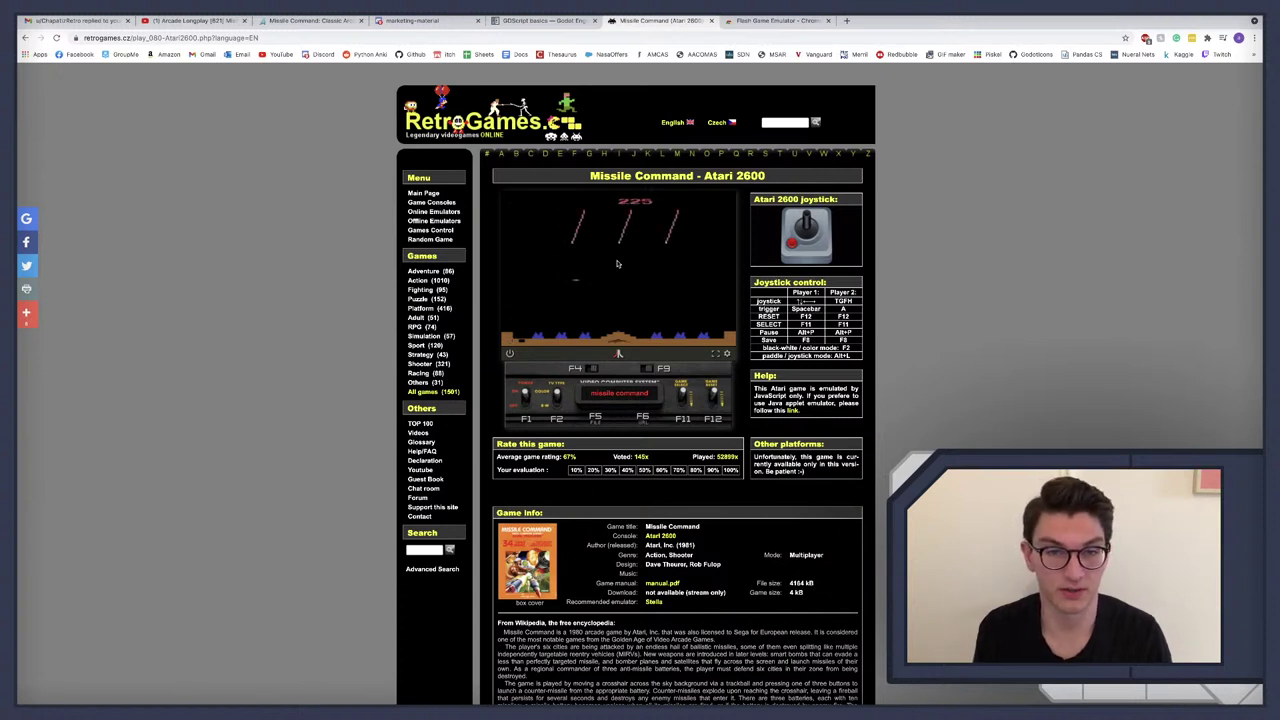
{"action": "key", "text": "space"}
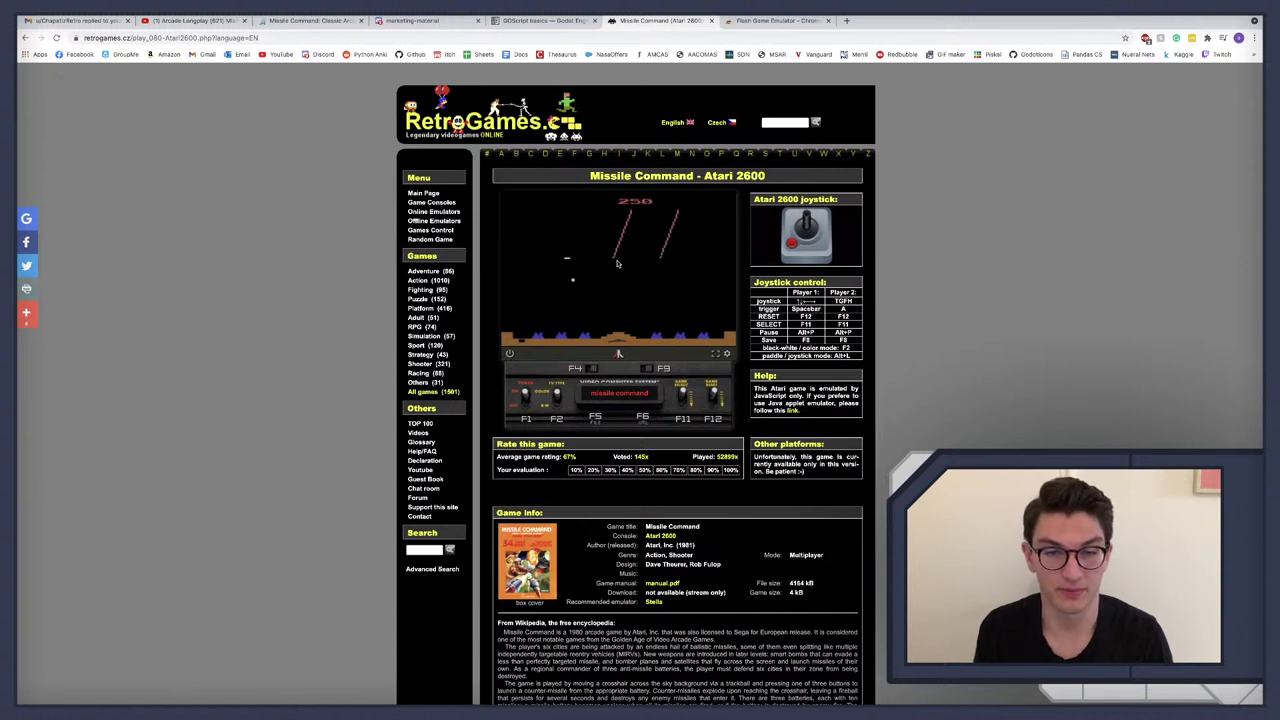
{"action": "key", "text": "space"}
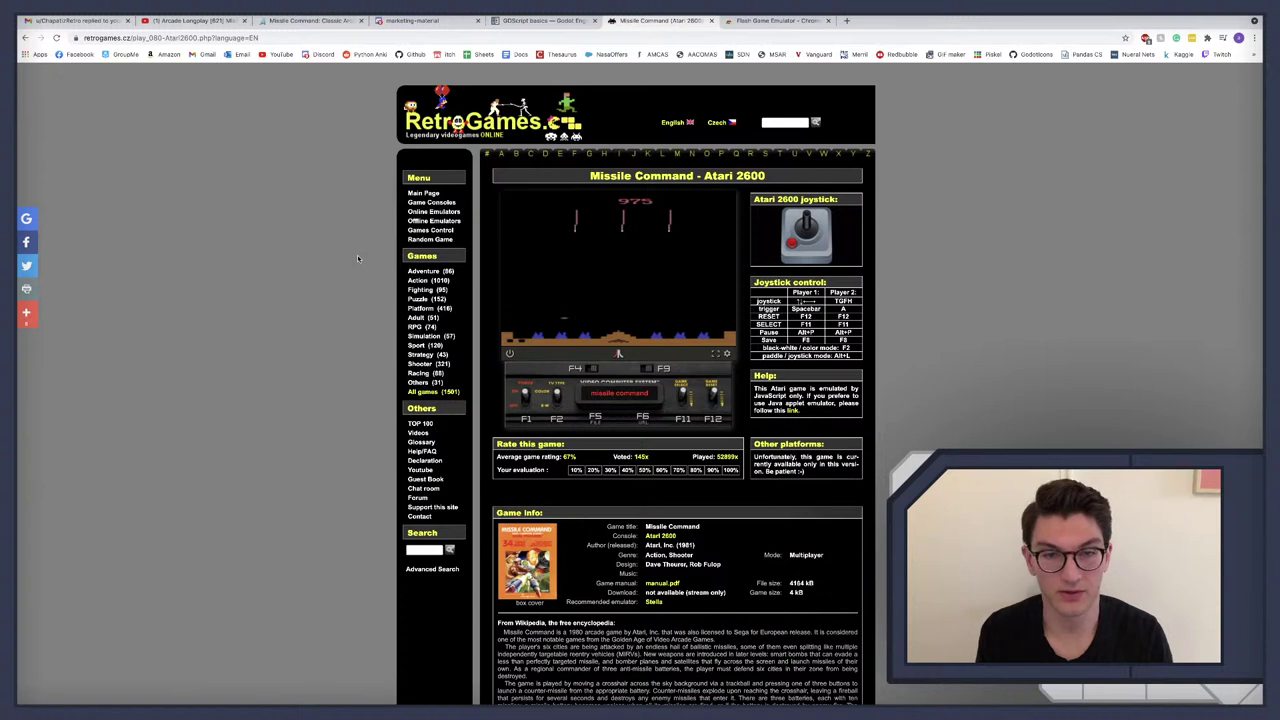
{"action": "key", "text": "space"}
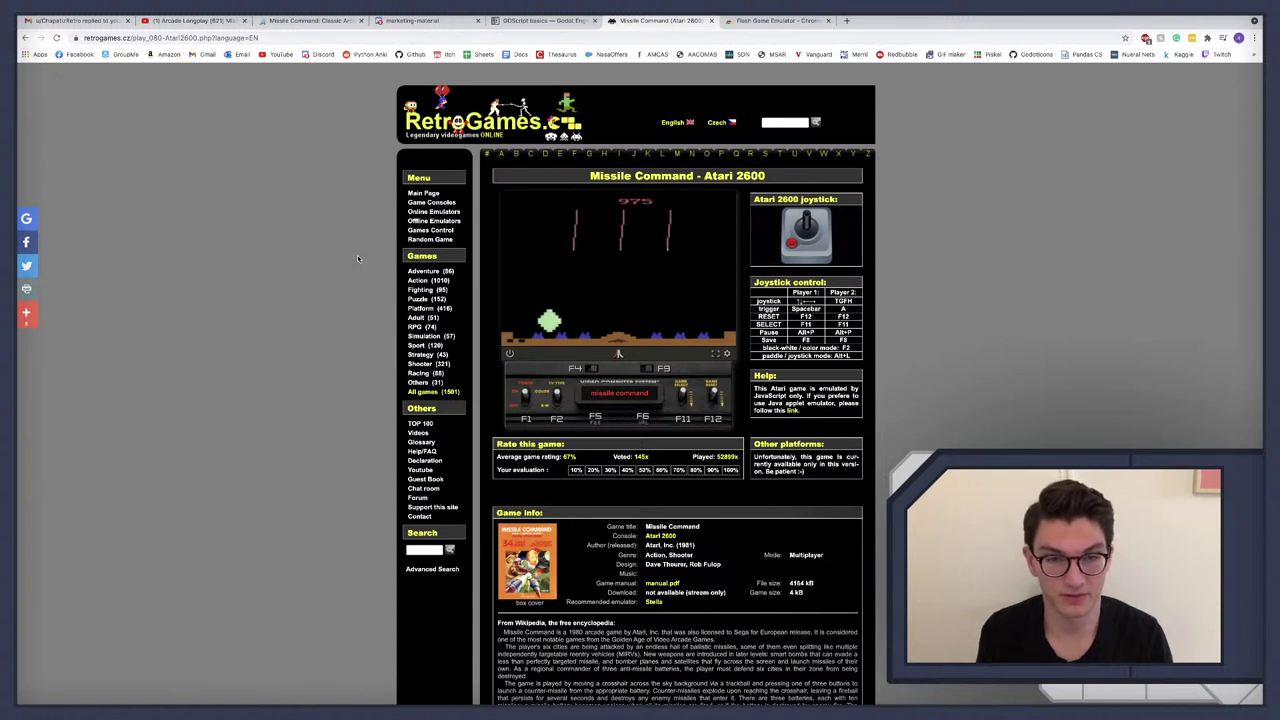
{"action": "key", "text": "Right"}
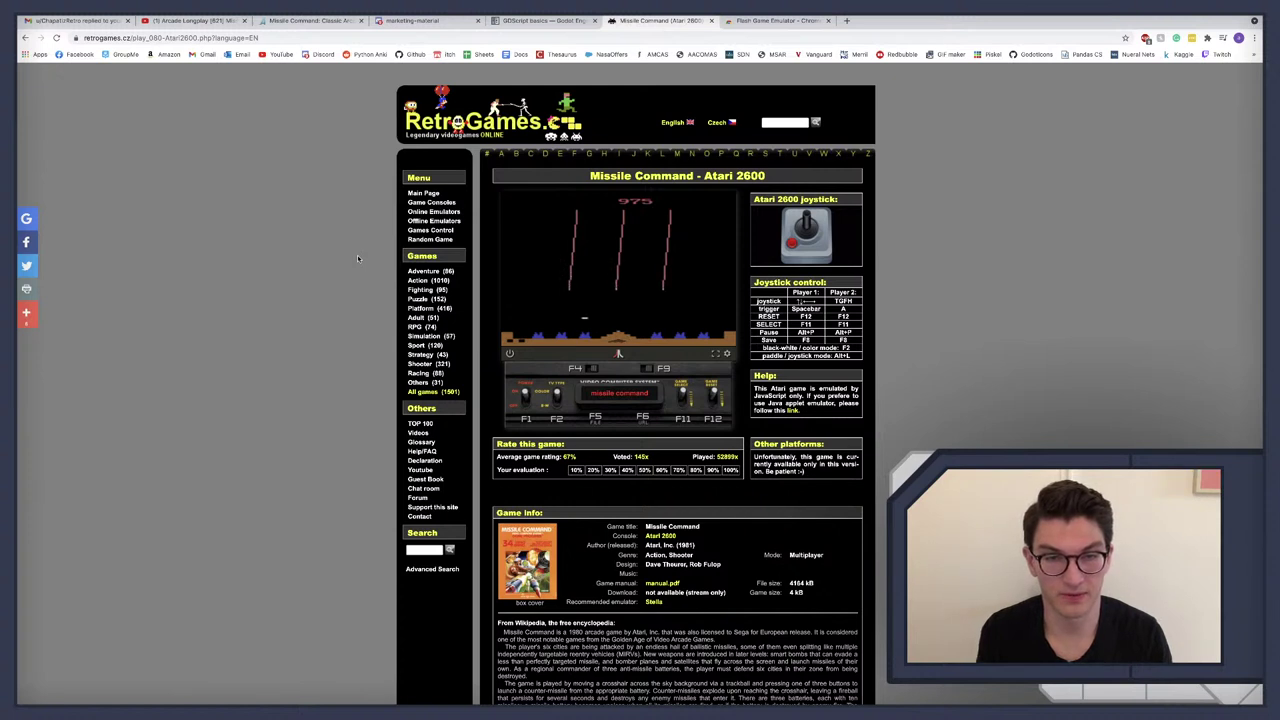
{"action": "key", "text": "space"}
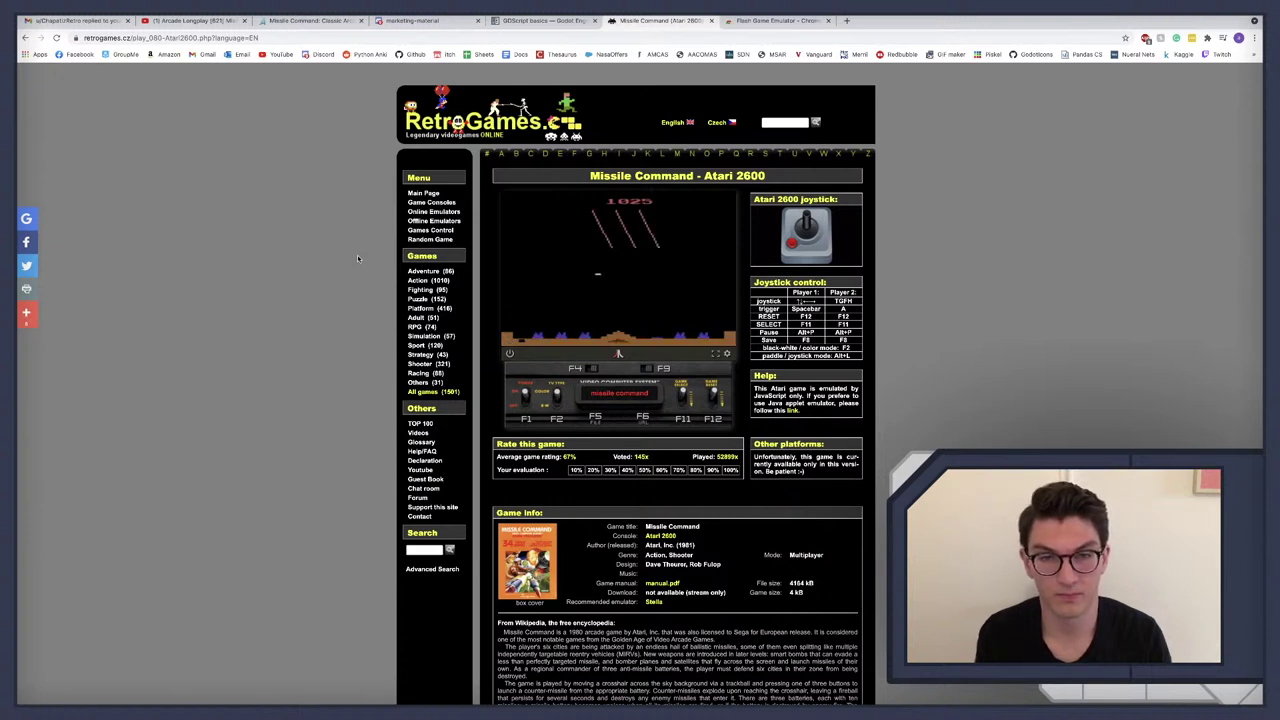
{"action": "key", "text": "space"}
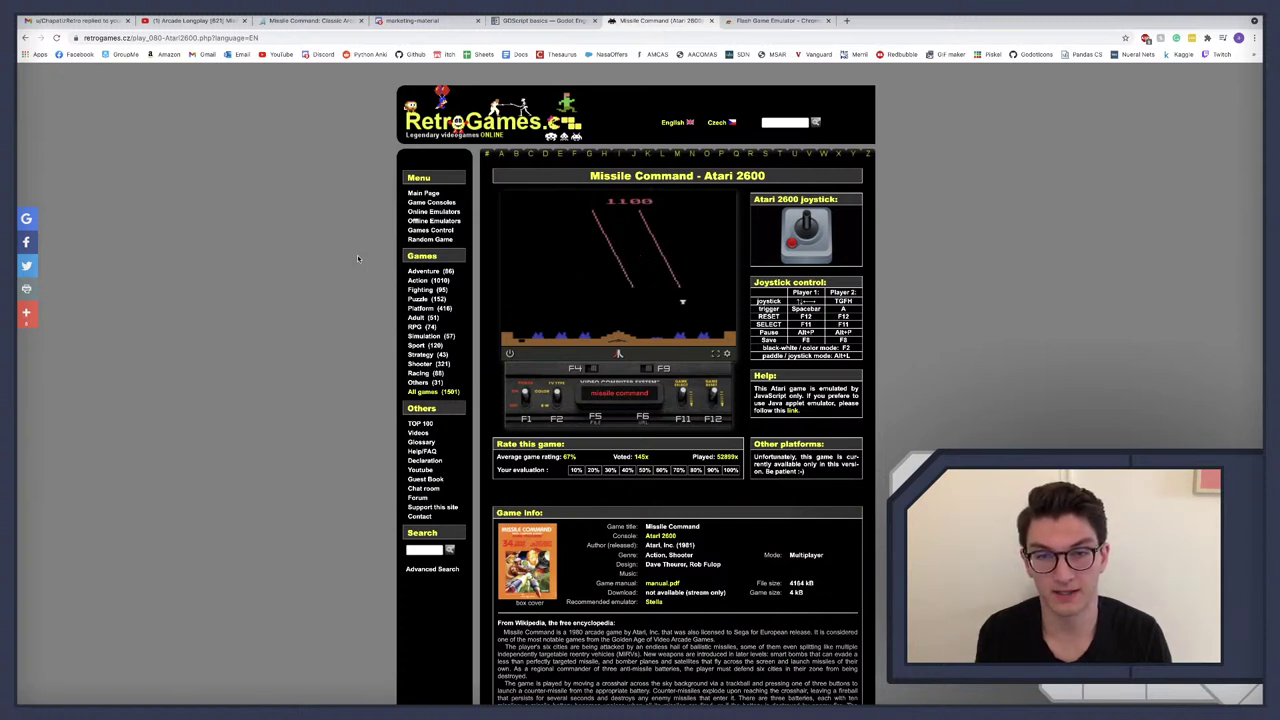
{"action": "key", "text": "space"}
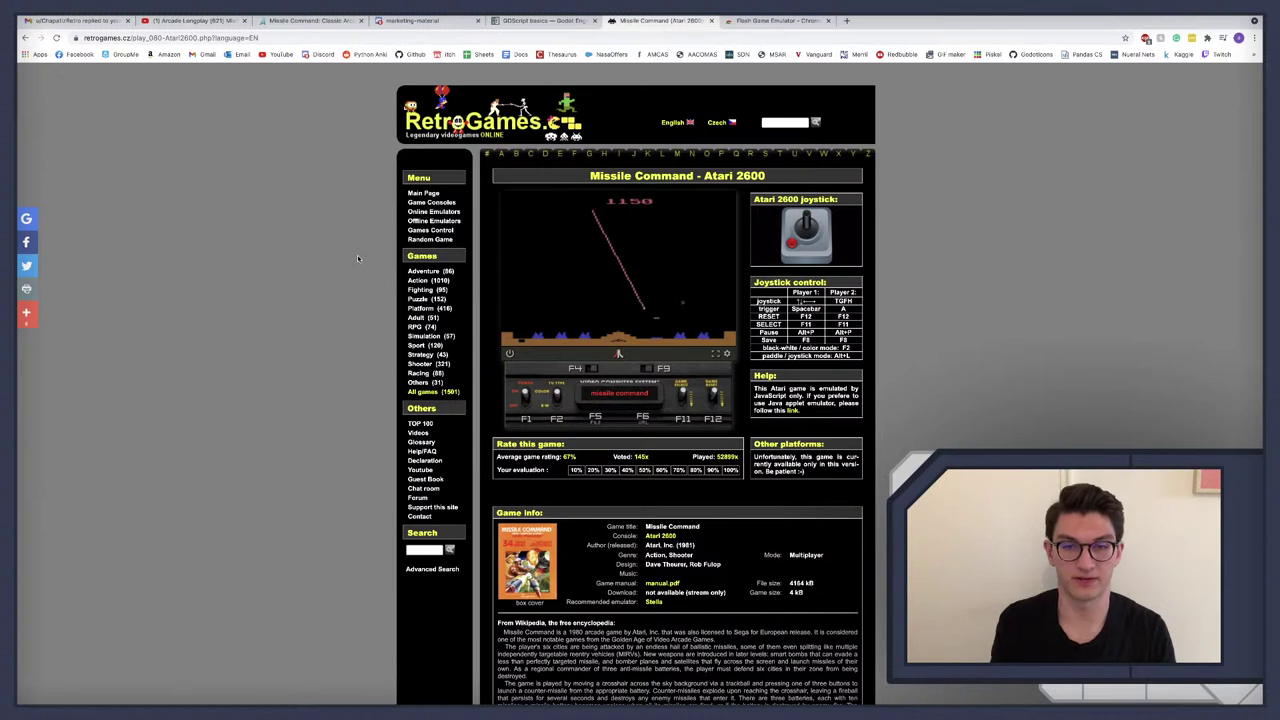
{"action": "key", "text": "space"}
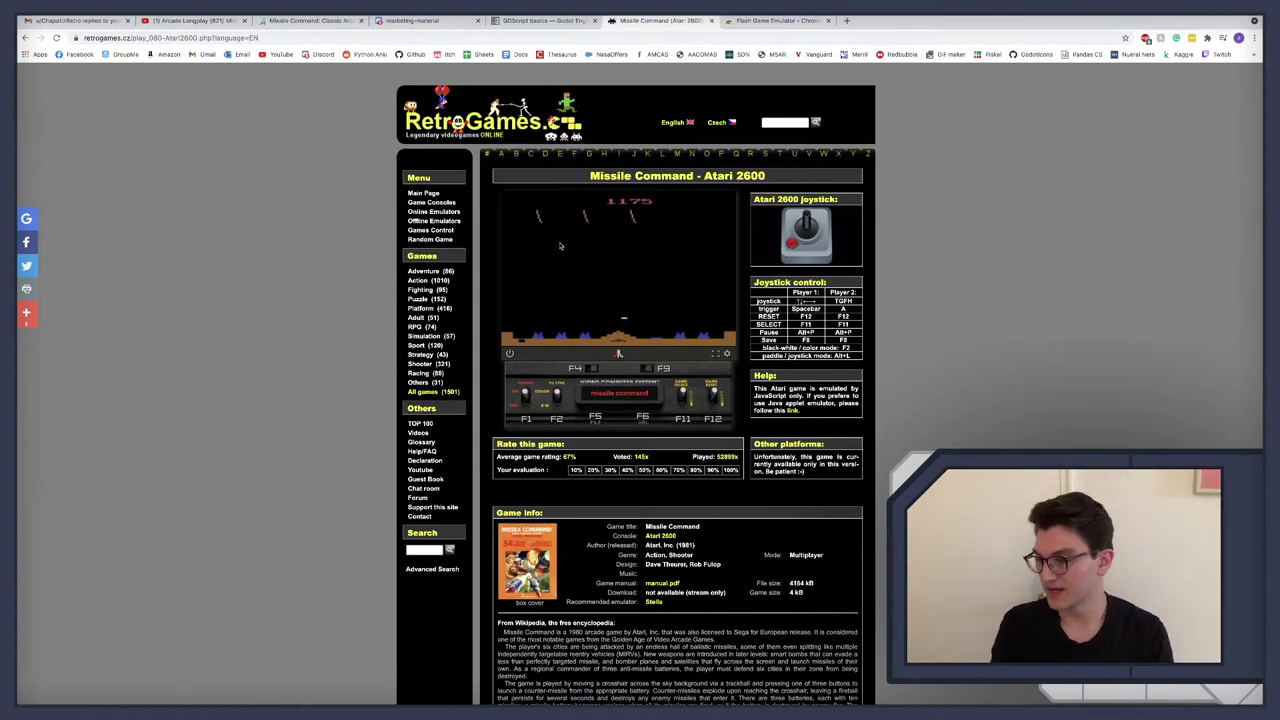
{"action": "scroll", "coordinate": [502, 186], "scroll_direction": "left", "scroll_amount": 5}
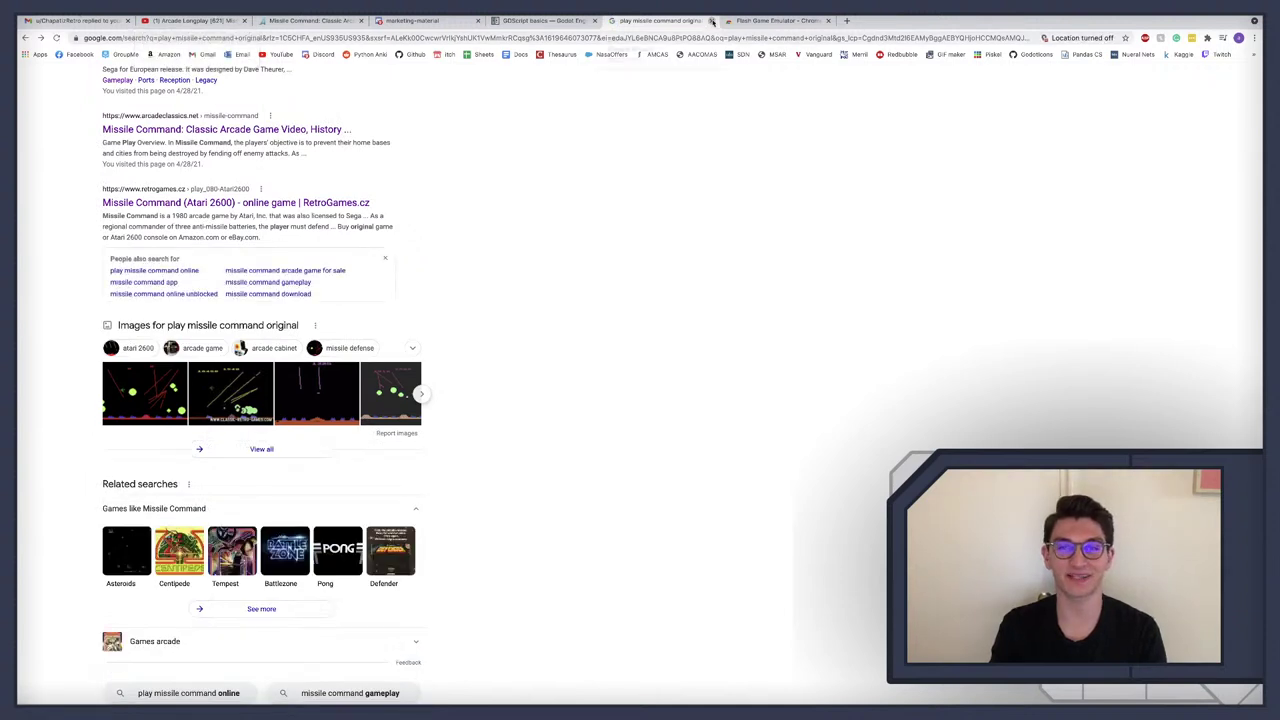
Step: Close the Google, Flash Game Emulator and GDScript docs tabs and return to Godot's MainLevel.gd script
{"action": "left_click", "coordinate": [710, 20]}
{"action": "left_click", "coordinate": [710, 20]}
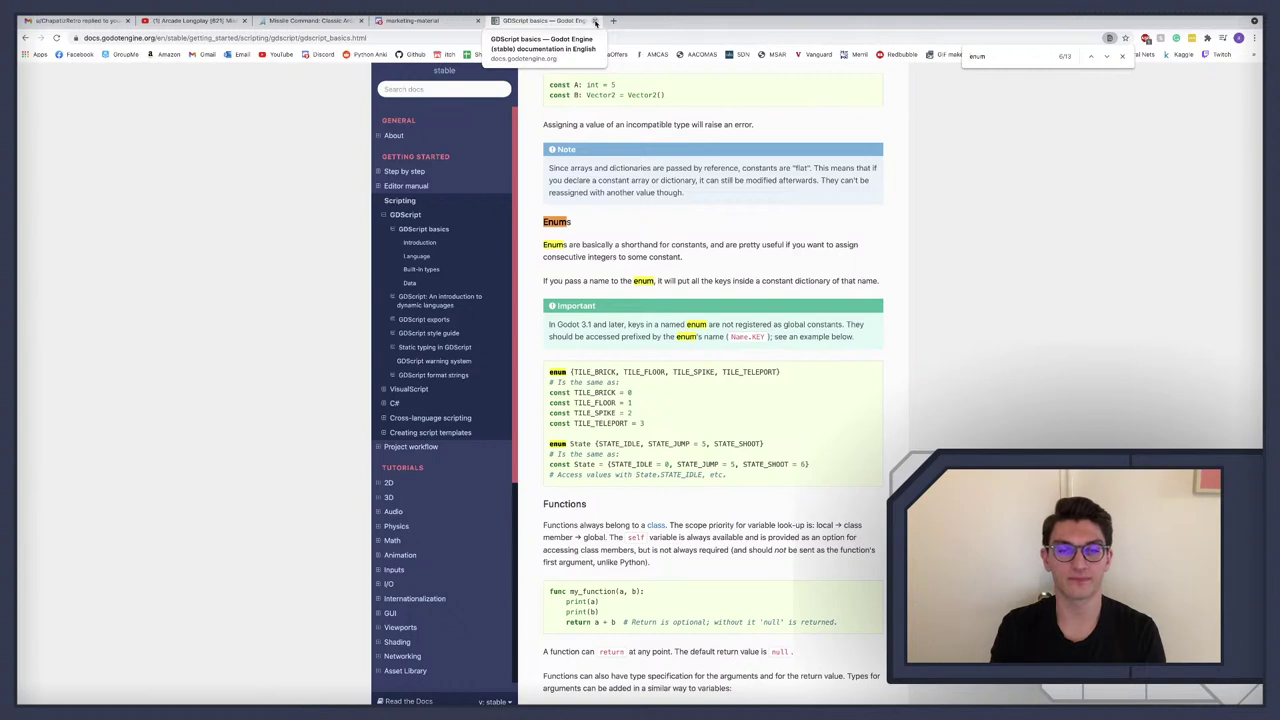
{"action": "left_click", "coordinate": [595, 20]}
{"action": "key", "text": "super+Tab"}
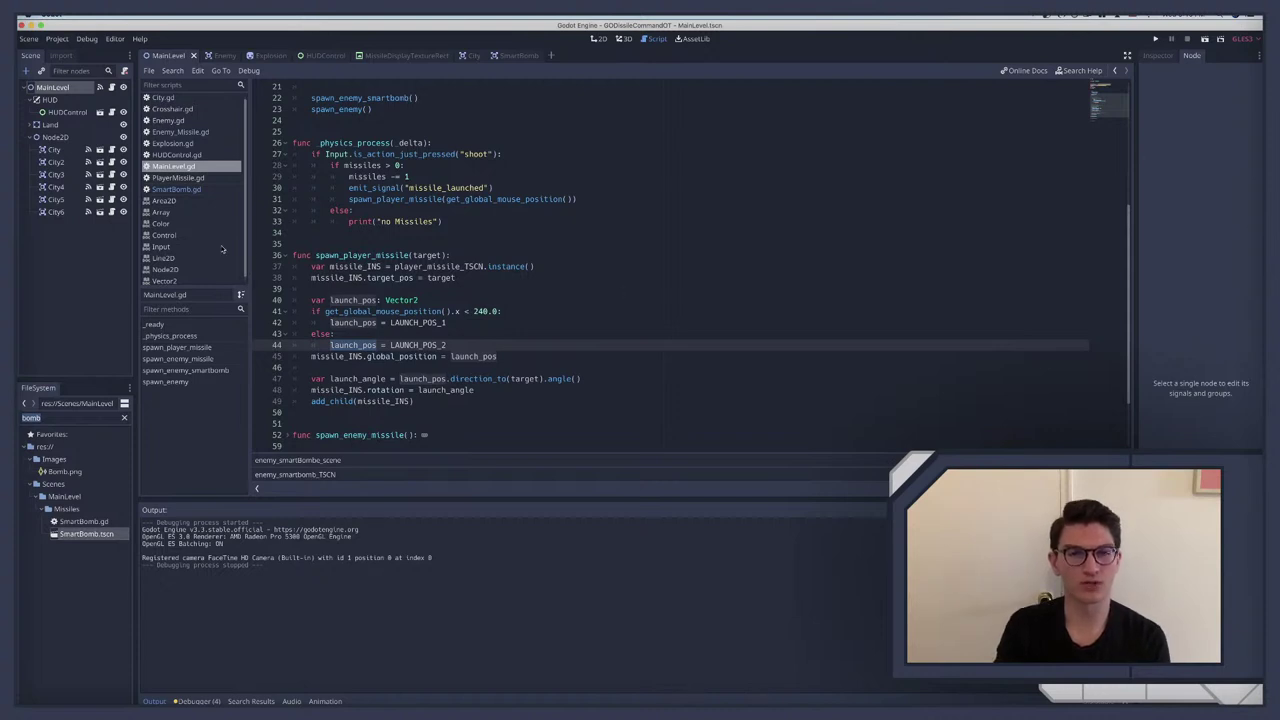
Step: Fold spawn_player_missile, run the game, and fire at the bomber and incoming missiles
{"action": "left_click", "coordinate": [286, 256]}
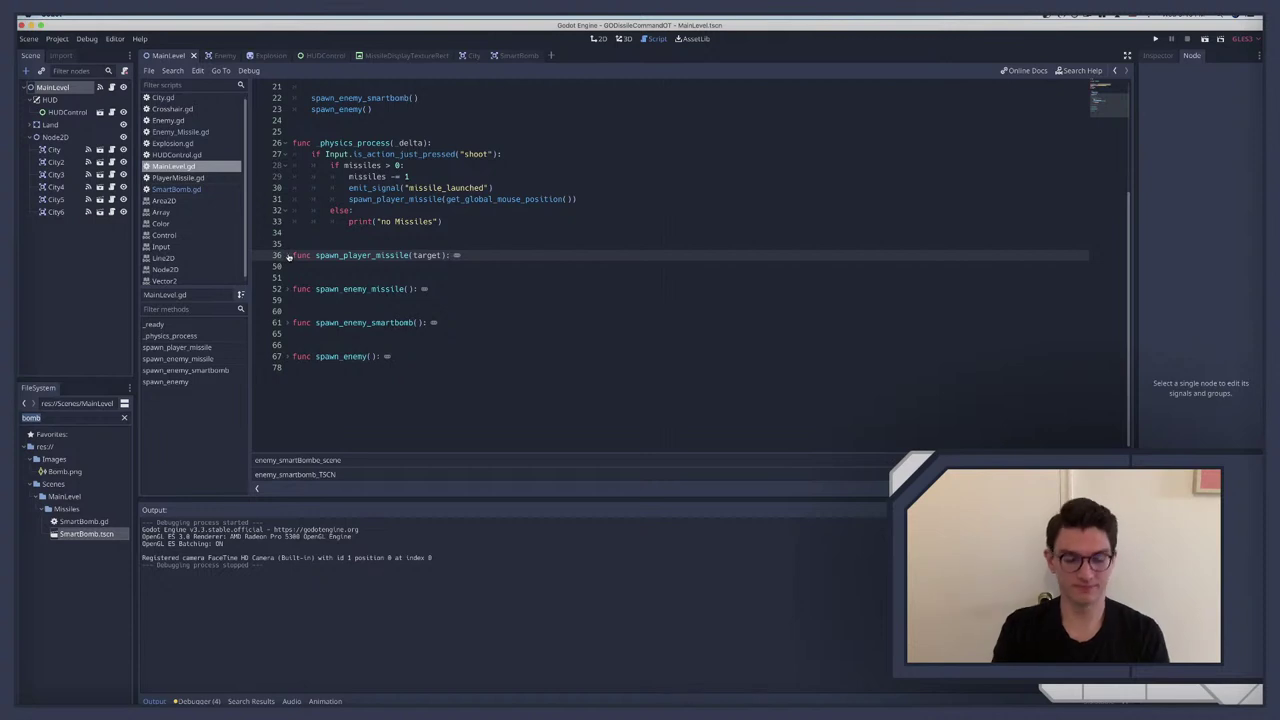
{"action": "key", "text": "super+b"}
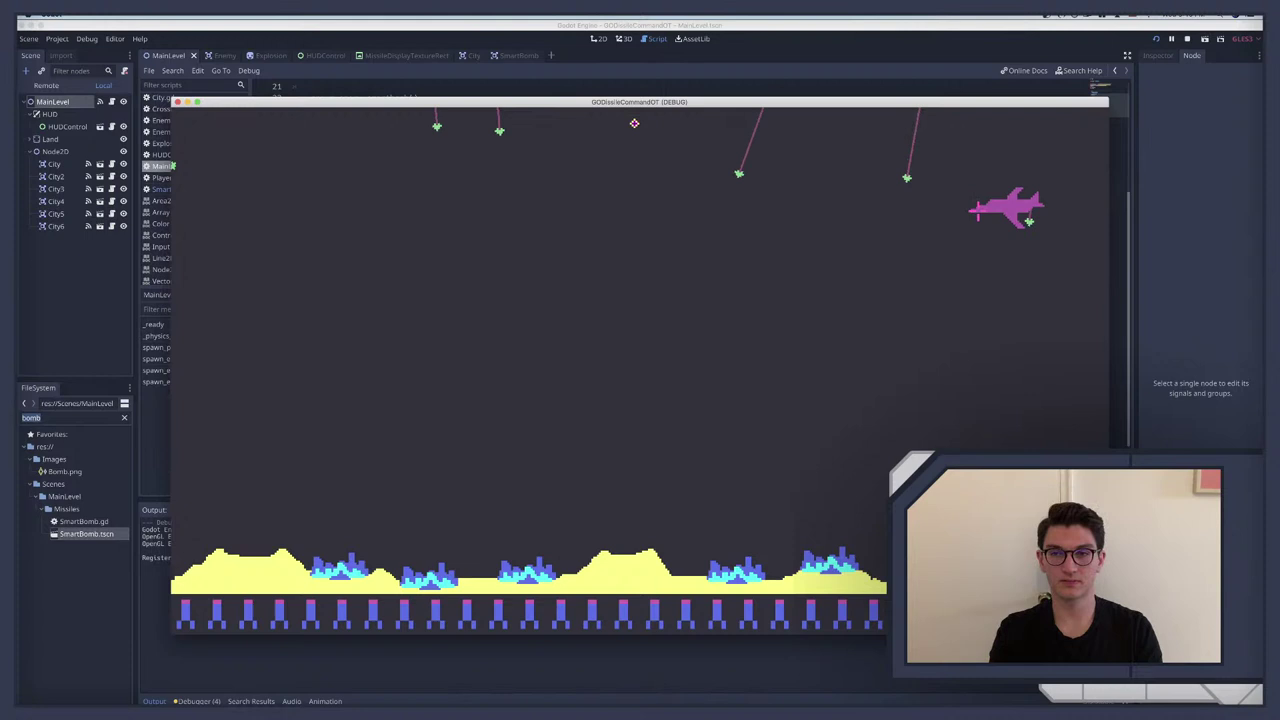
{"action": "left_click", "coordinate": [978, 210]}
{"action": "left_click", "coordinate": [1010, 290]}
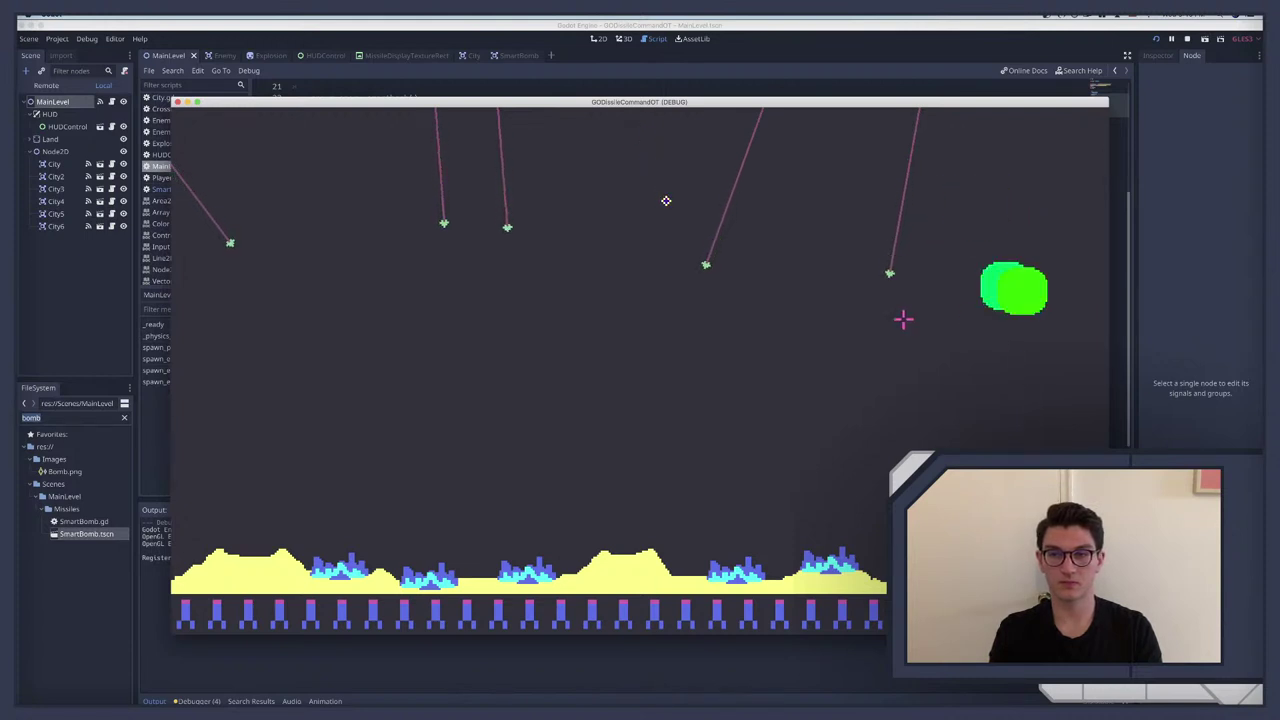
{"action": "left_click", "coordinate": [671, 350]}
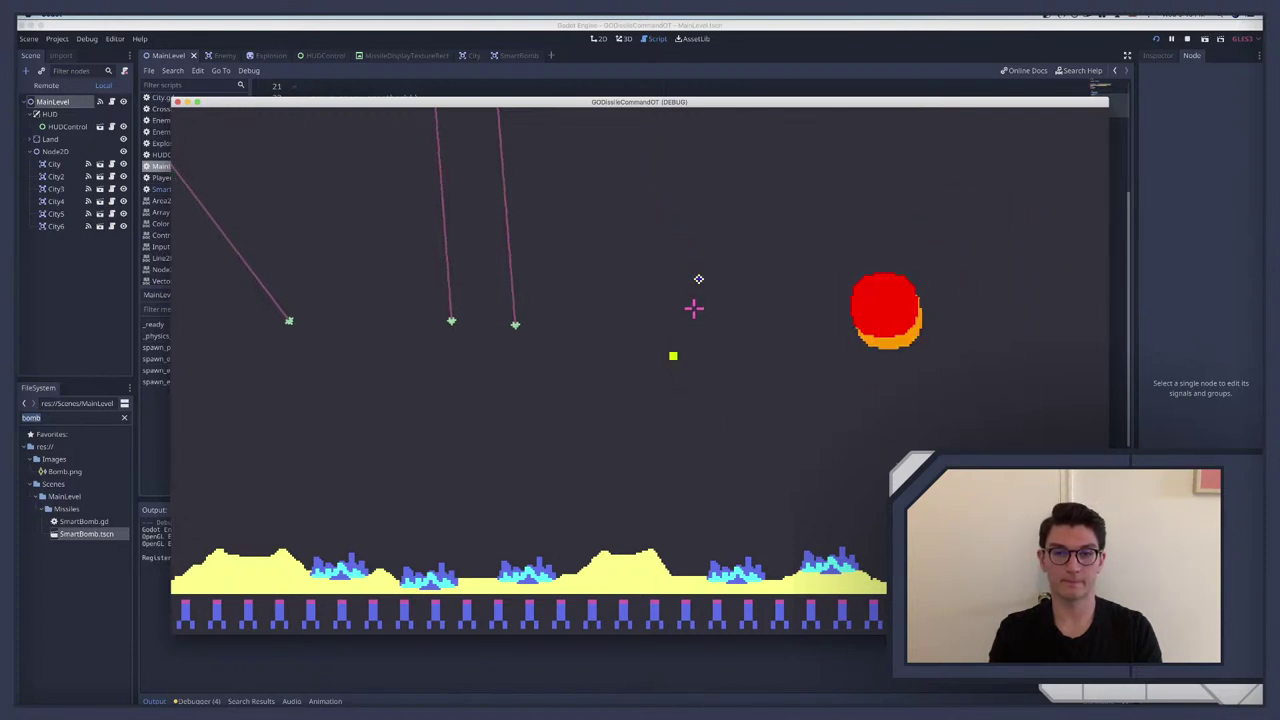
{"action": "left_click", "coordinate": [706, 300]}
{"action": "left_click", "coordinate": [524, 419]}
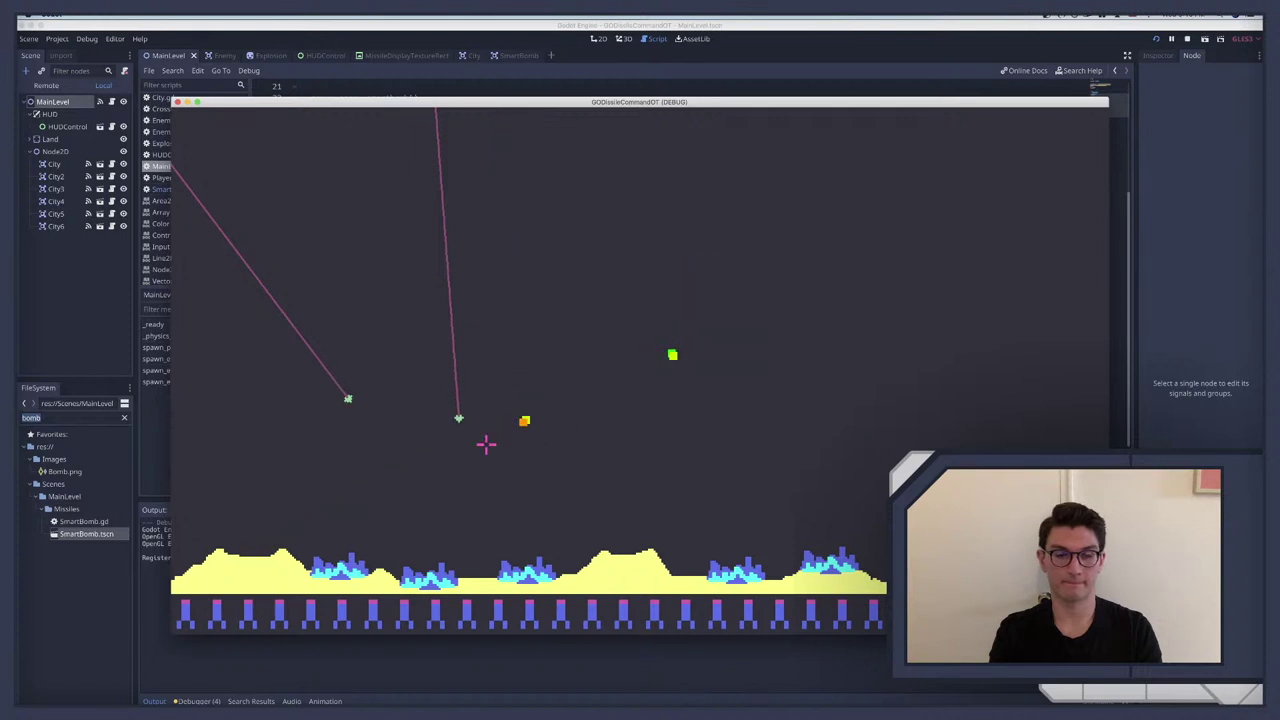
{"action": "left_click", "coordinate": [438, 478]}
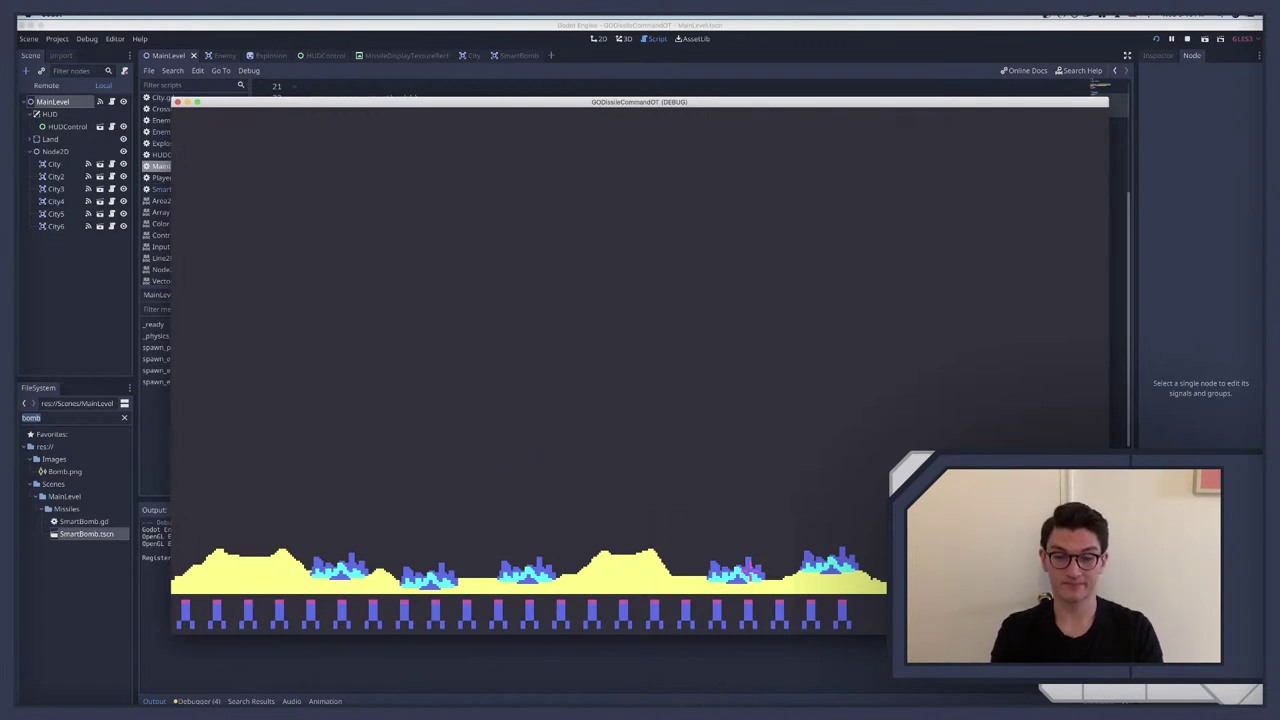
Step: Detonate missiles over the right, middle and left cities, then stop the game
{"action": "left_click", "coordinate": [748, 564]}
{"action": "left_click", "coordinate": [817, 562]}
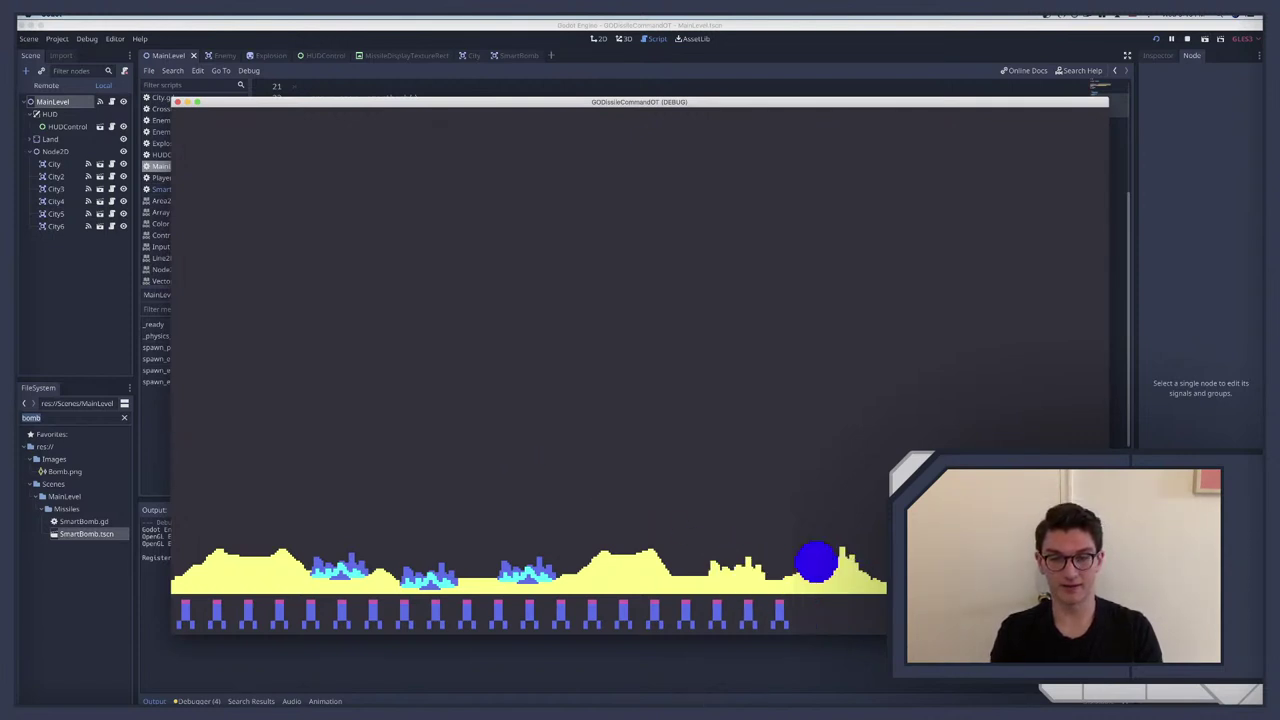
{"action": "left_click", "coordinate": [817, 562]}
{"action": "left_click", "coordinate": [515, 565]}
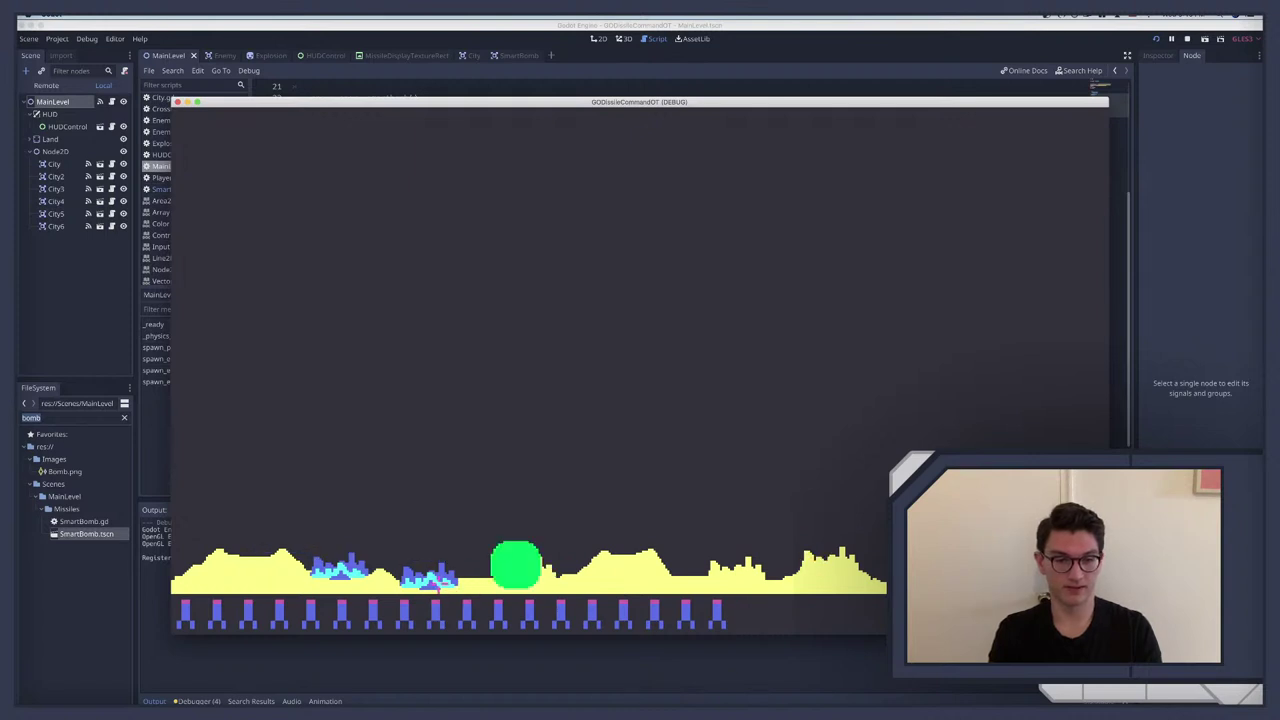
{"action": "left_click", "coordinate": [437, 586]}
{"action": "left_click", "coordinate": [340, 560]}
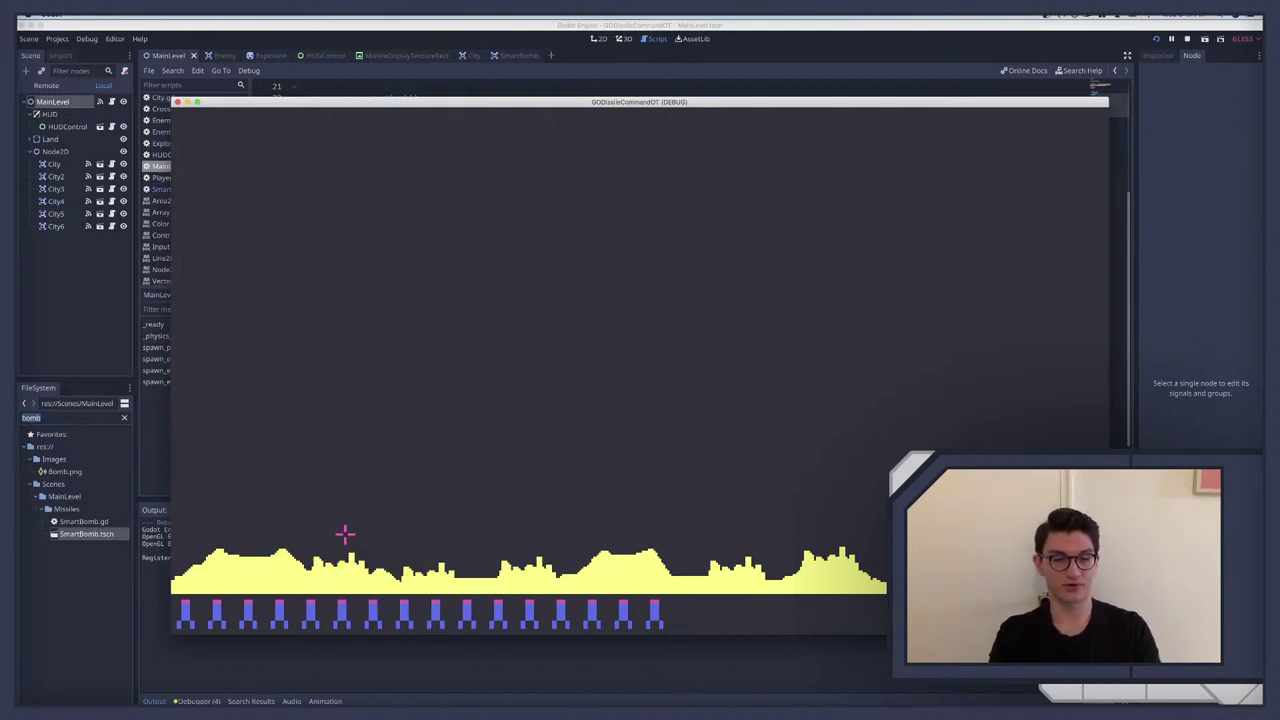
{"action": "left_click", "coordinate": [344, 532]}
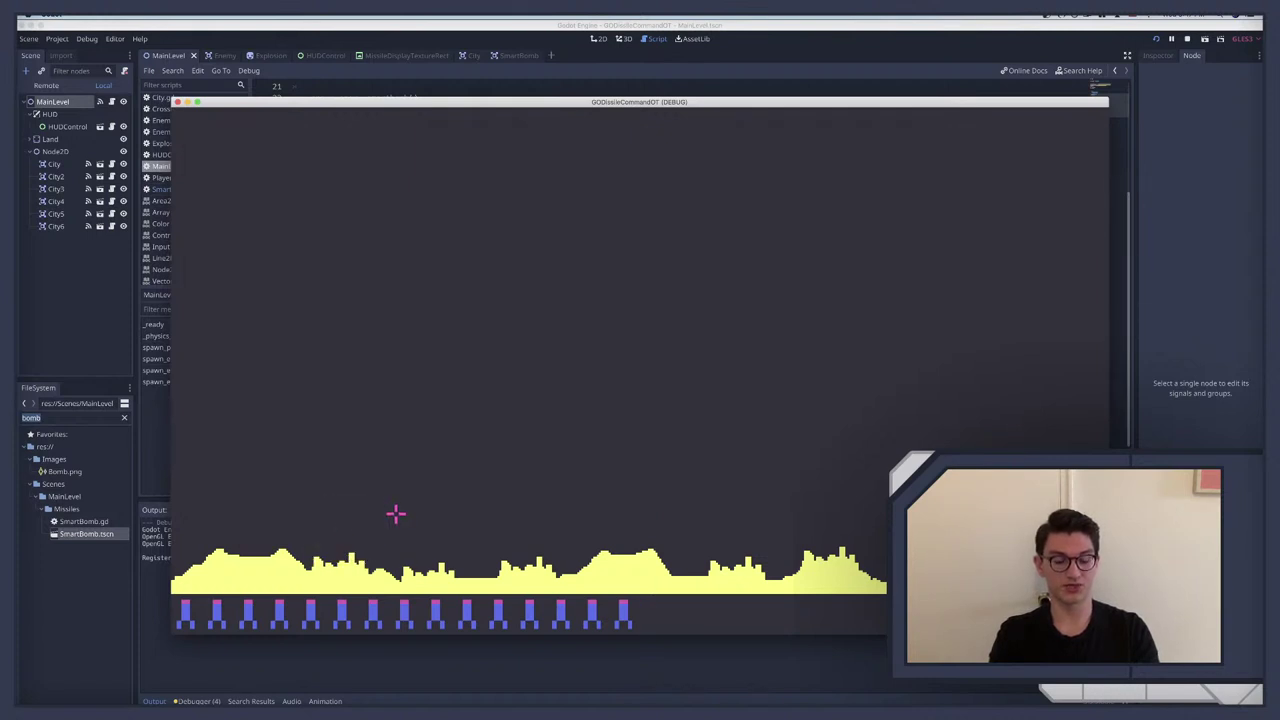
{"action": "key", "text": "F8"}
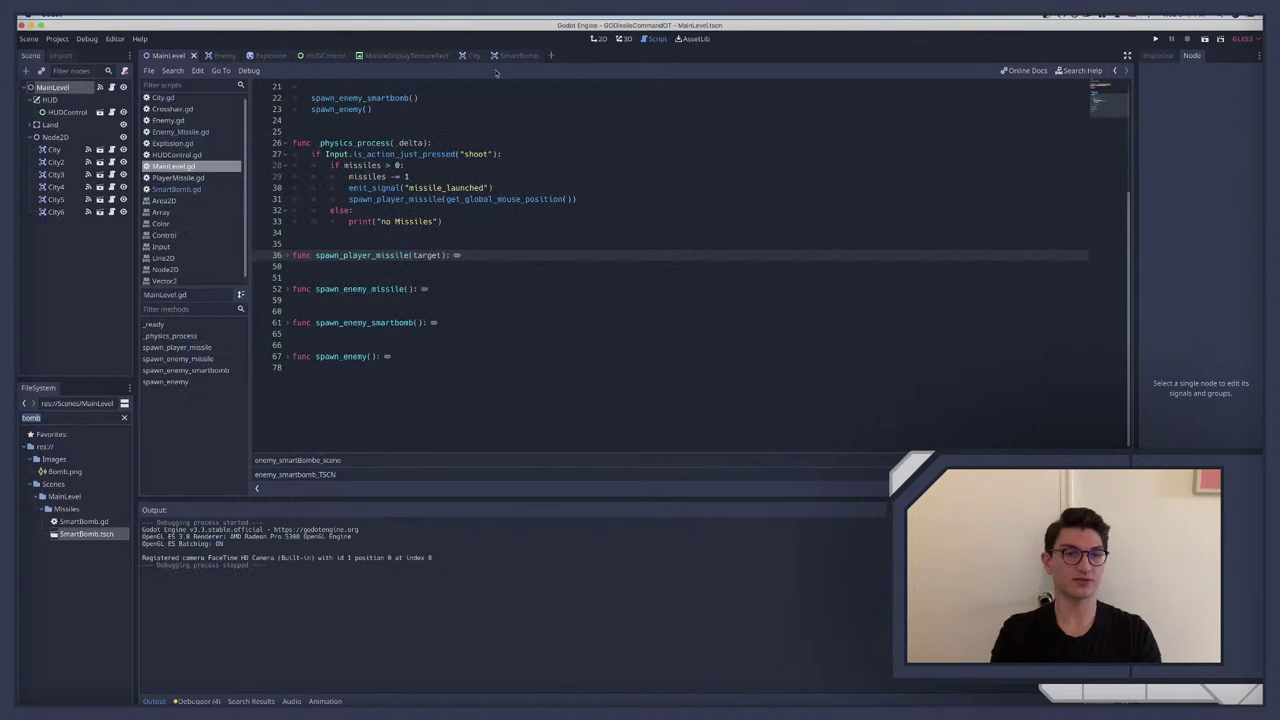
Step: Select the two player_explosion checks in Enemy_Missile.gd's area-entered handler
{"action": "left_click", "coordinate": [466, 55]}
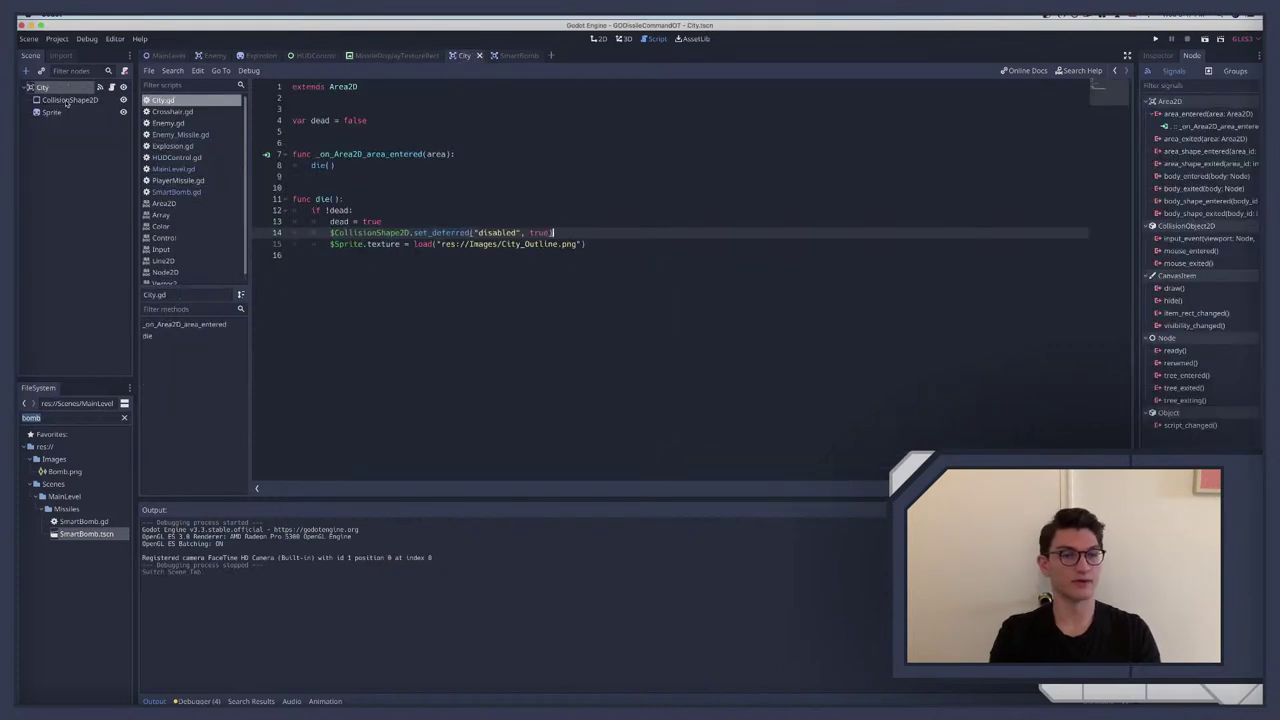
{"action": "left_click", "coordinate": [187, 138]}
{"action": "left_click", "coordinate": [388, 311]}
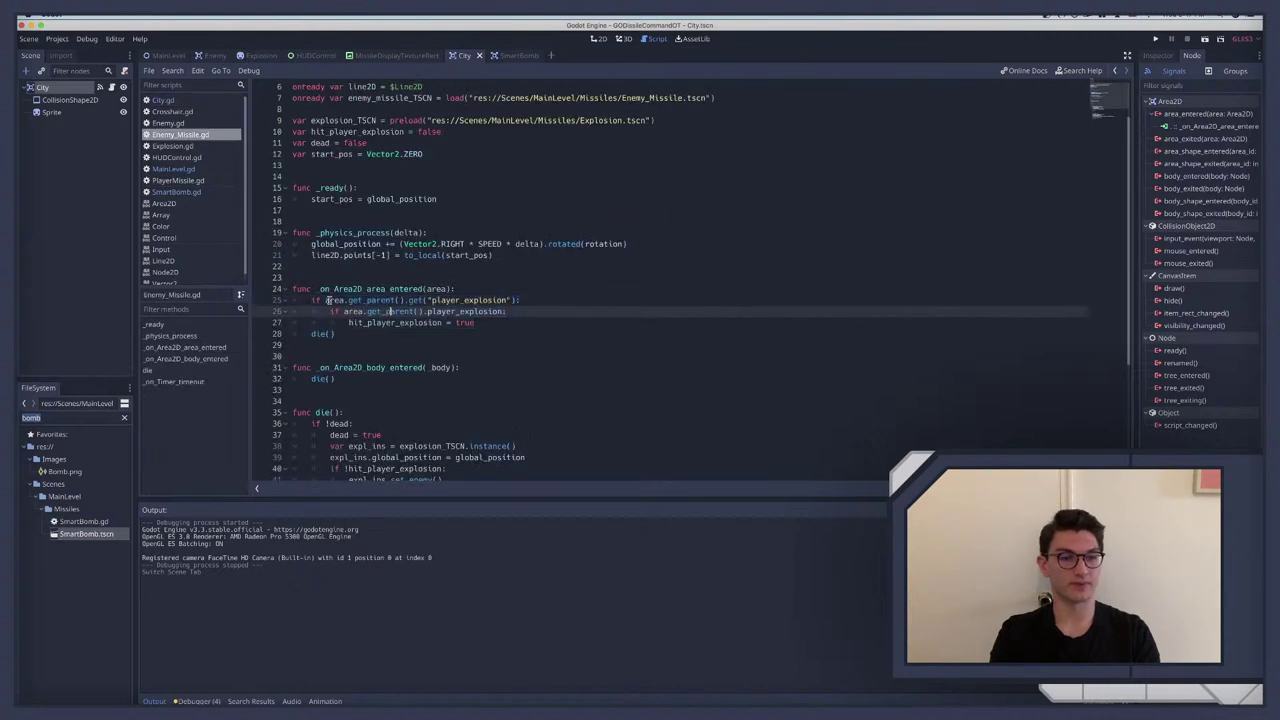
{"action": "left_click_drag", "start_coordinate": [311, 299], "coordinate": [540, 311]}
{"action": "key", "text": "super+c"}
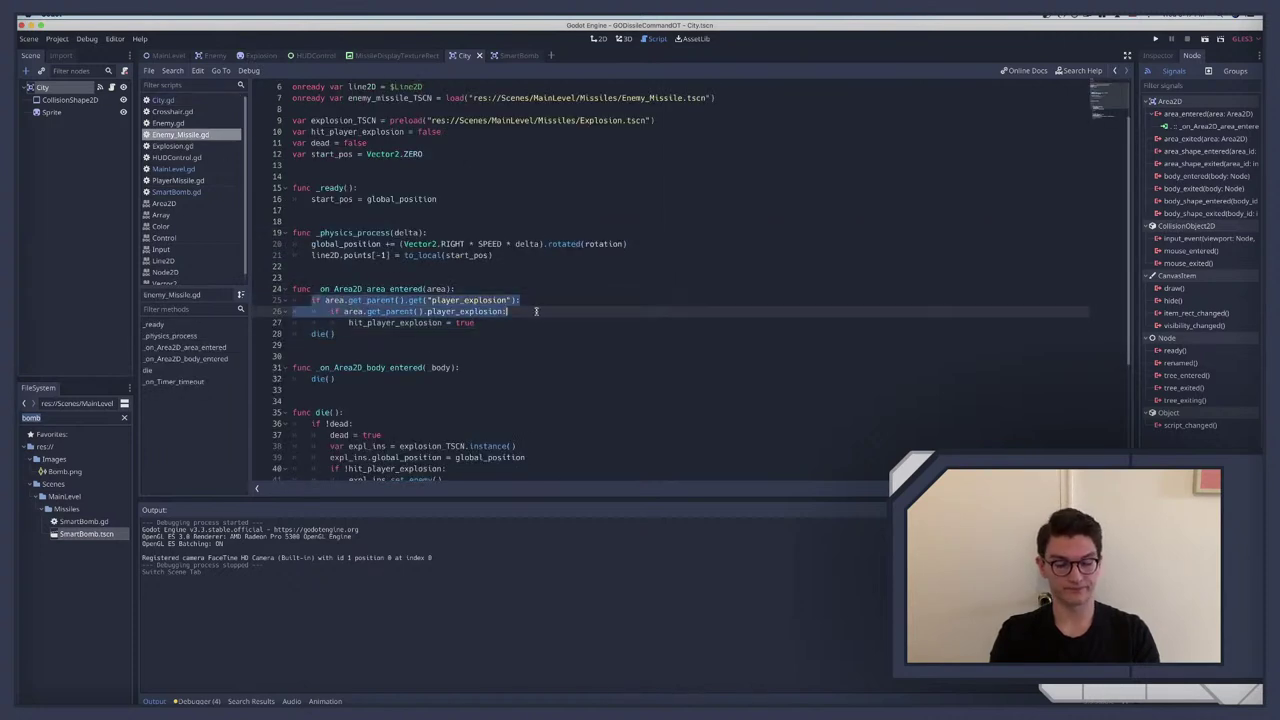
Step: Paste the checks into City.gd's _on_Area2D_area_entered, negate with '!', indent die(), and run
{"action": "left_click", "coordinate": [209, 102]}
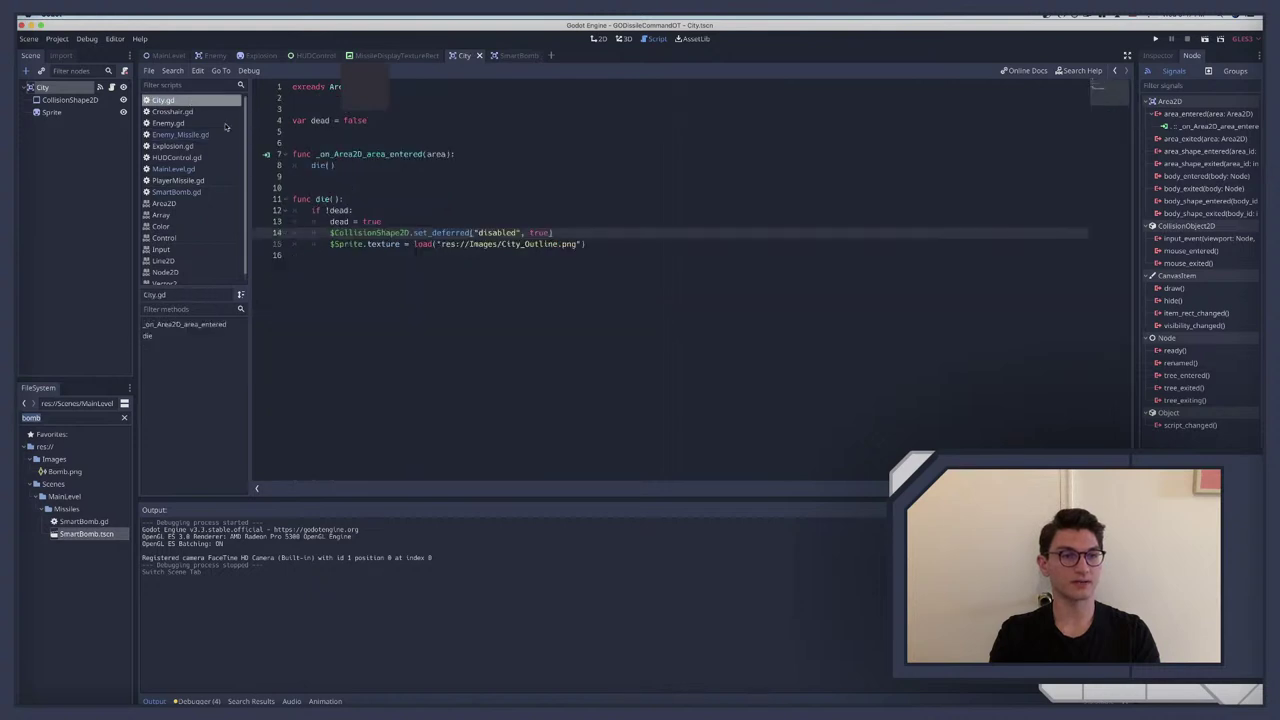
{"action": "left_click", "coordinate": [467, 155]}
{"action": "key", "text": "super+v"}
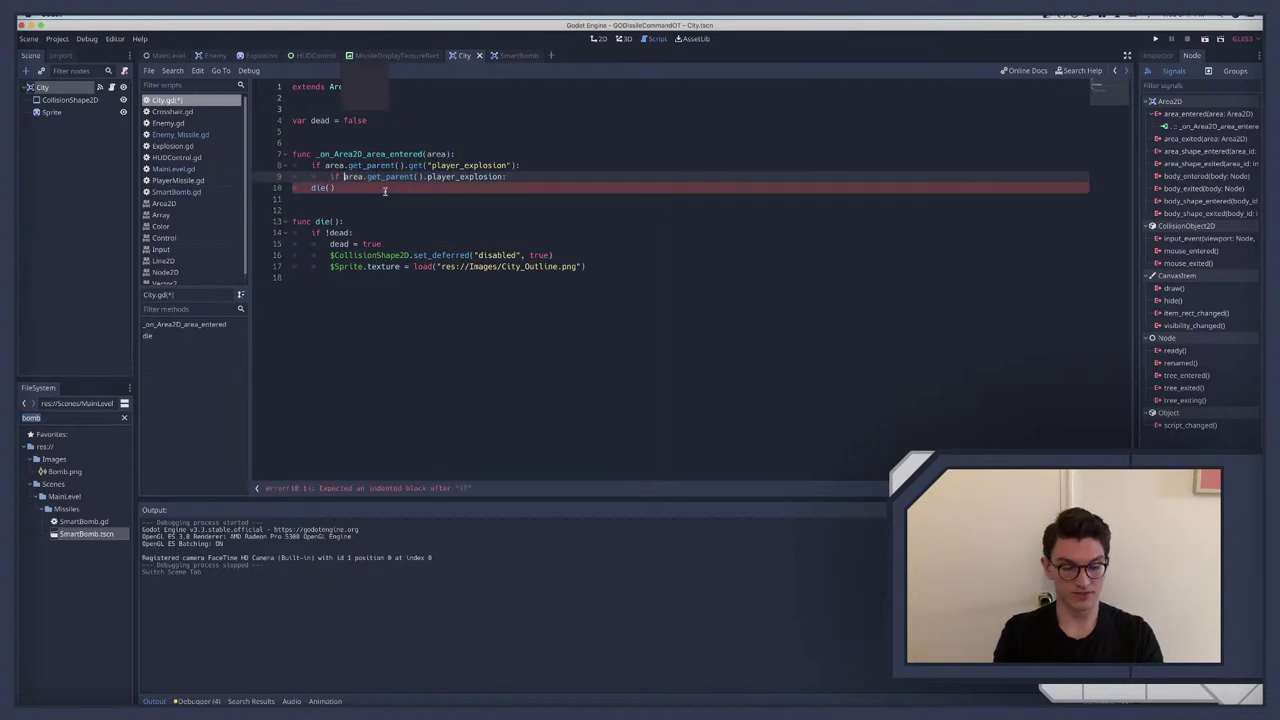
{"action": "type", "text": "!"}
{"action": "left_click", "coordinate": [306, 189]}
{"action": "key", "text": "Tab"}
{"action": "key", "text": "Tab"}
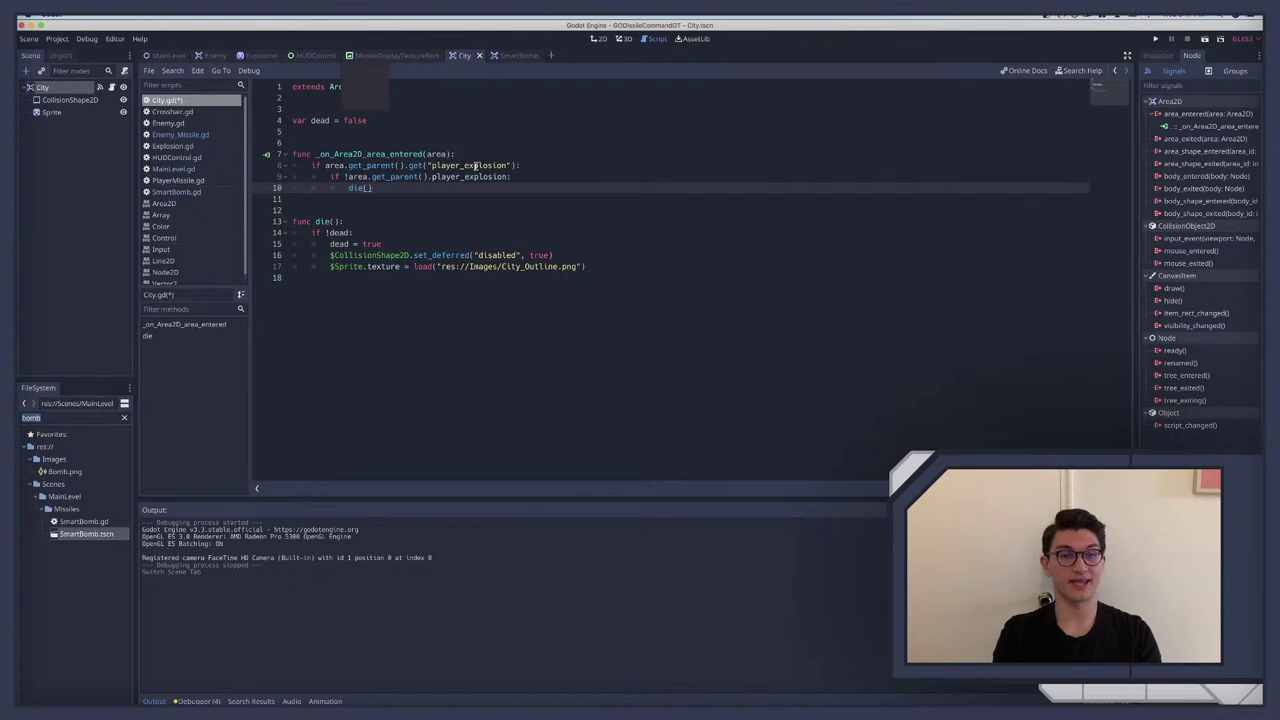
{"action": "left_click_drag", "start_coordinate": [348, 176], "coordinate": [512, 177]}
{"action": "left_click", "coordinate": [366, 187]}
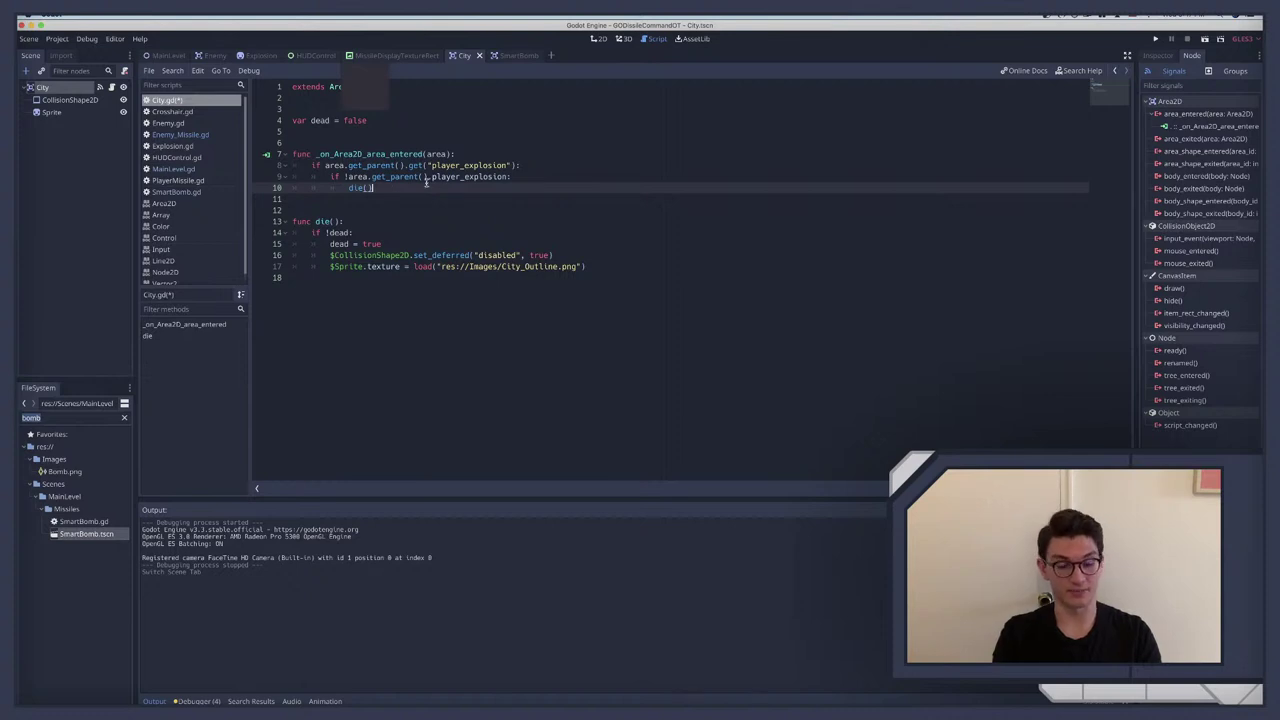
{"action": "key", "text": "super+b"}
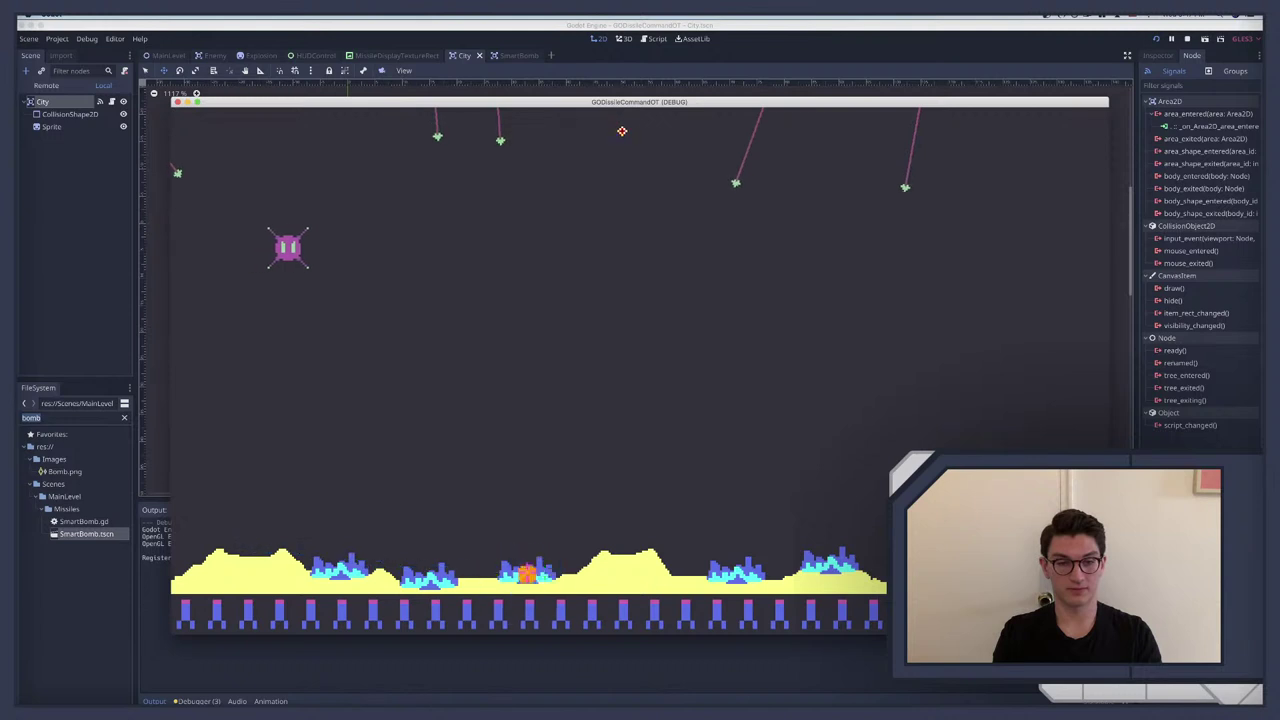
Step: Fire missiles at incoming attacks and close above the cities, then stop the game
{"action": "left_click", "coordinate": [391, 260]}
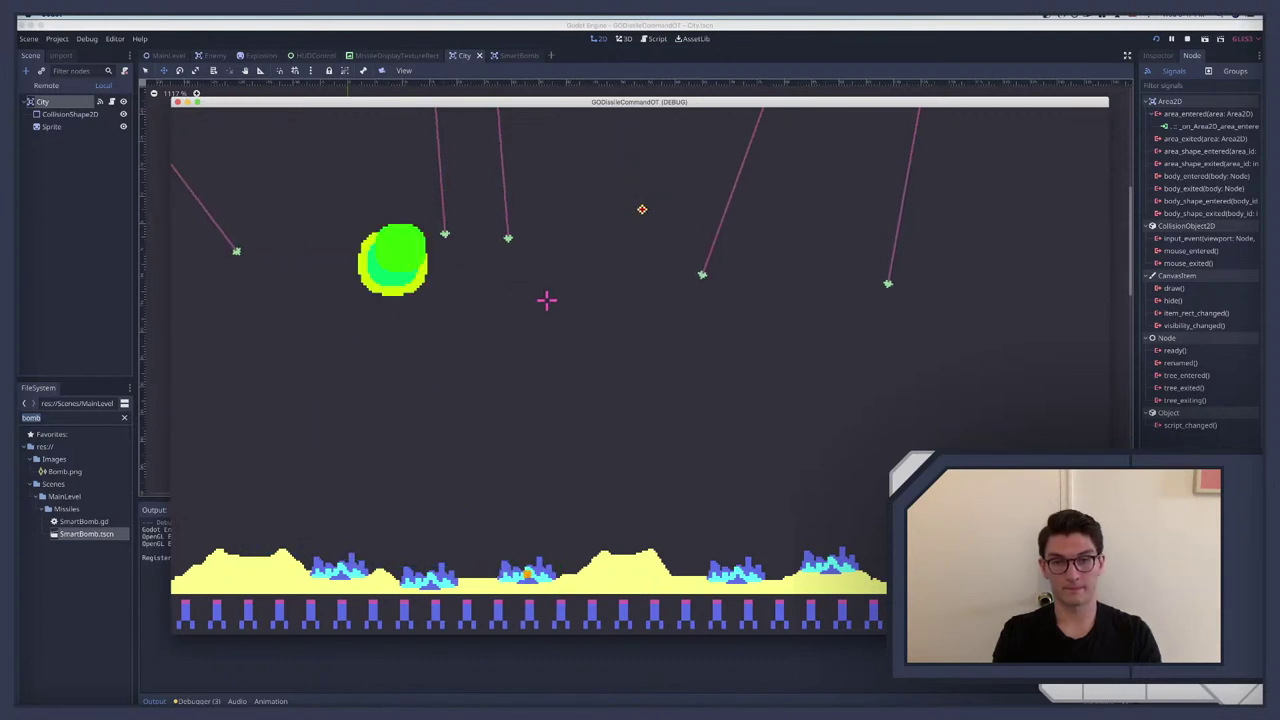
{"action": "left_click", "coordinate": [672, 337]}
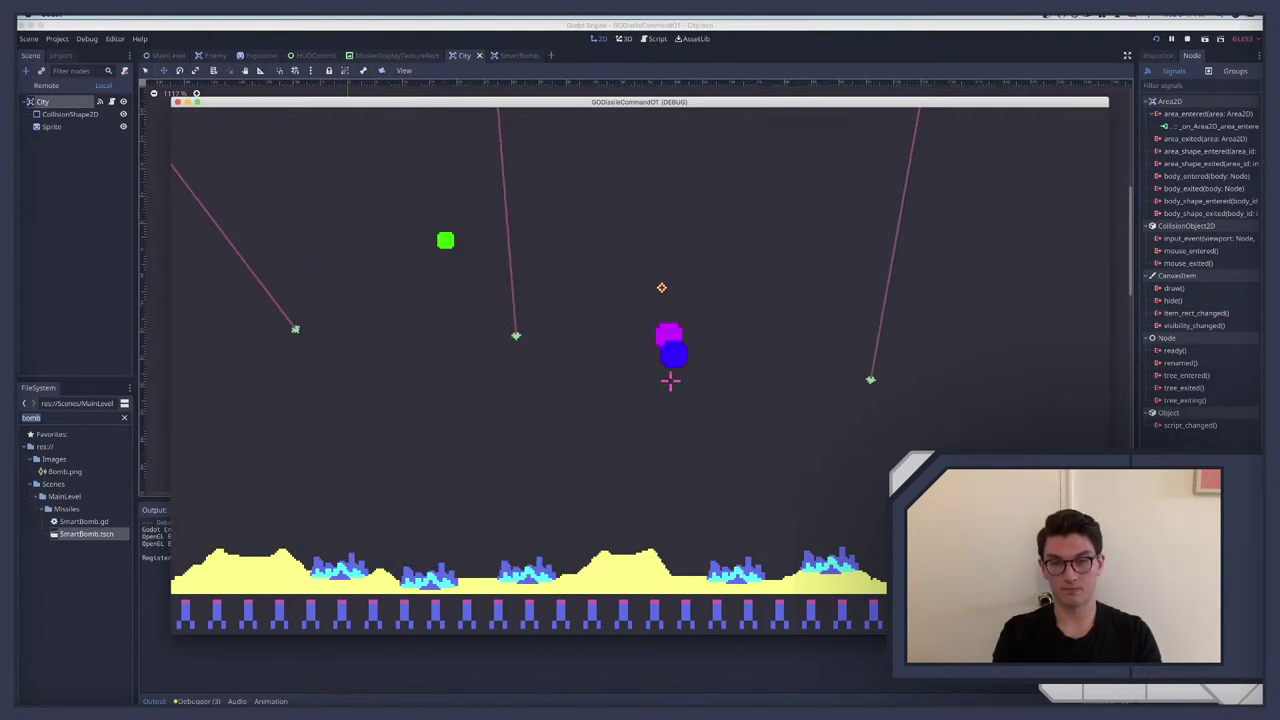
{"action": "left_click", "coordinate": [891, 421]}
{"action": "left_click", "coordinate": [870, 458]}
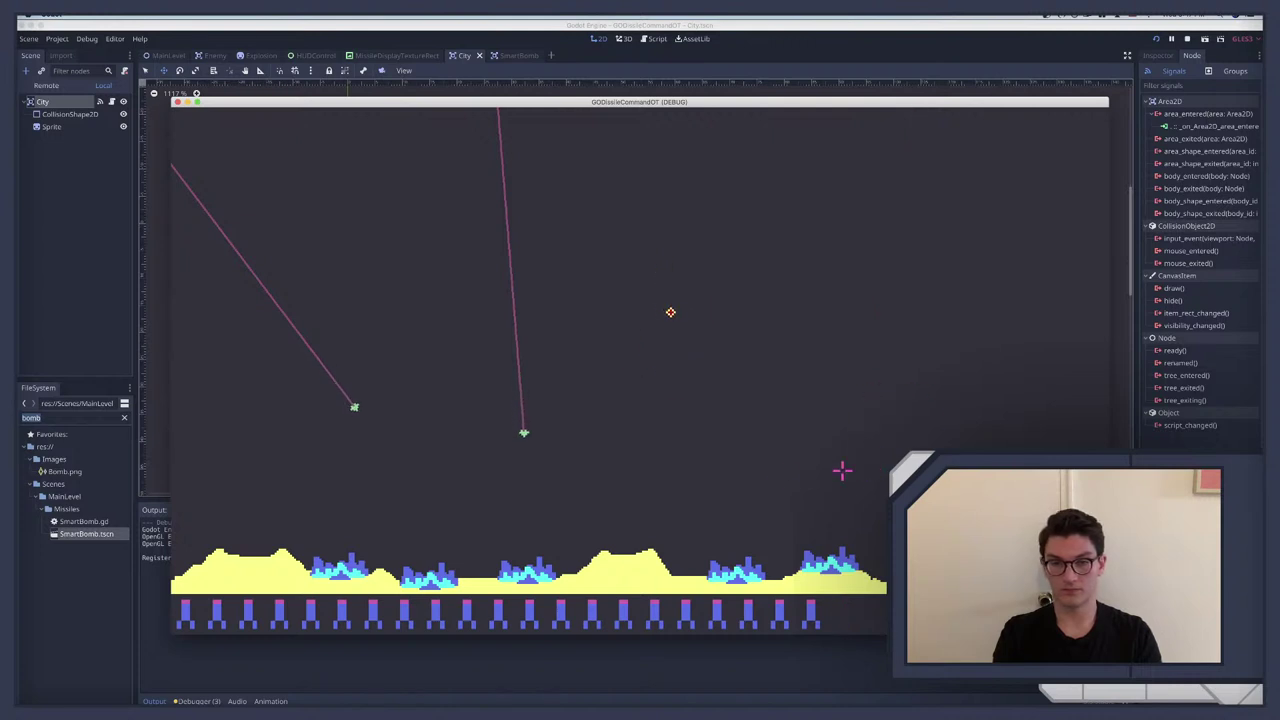
{"action": "left_click", "coordinate": [530, 485]}
{"action": "left_click", "coordinate": [414, 486]}
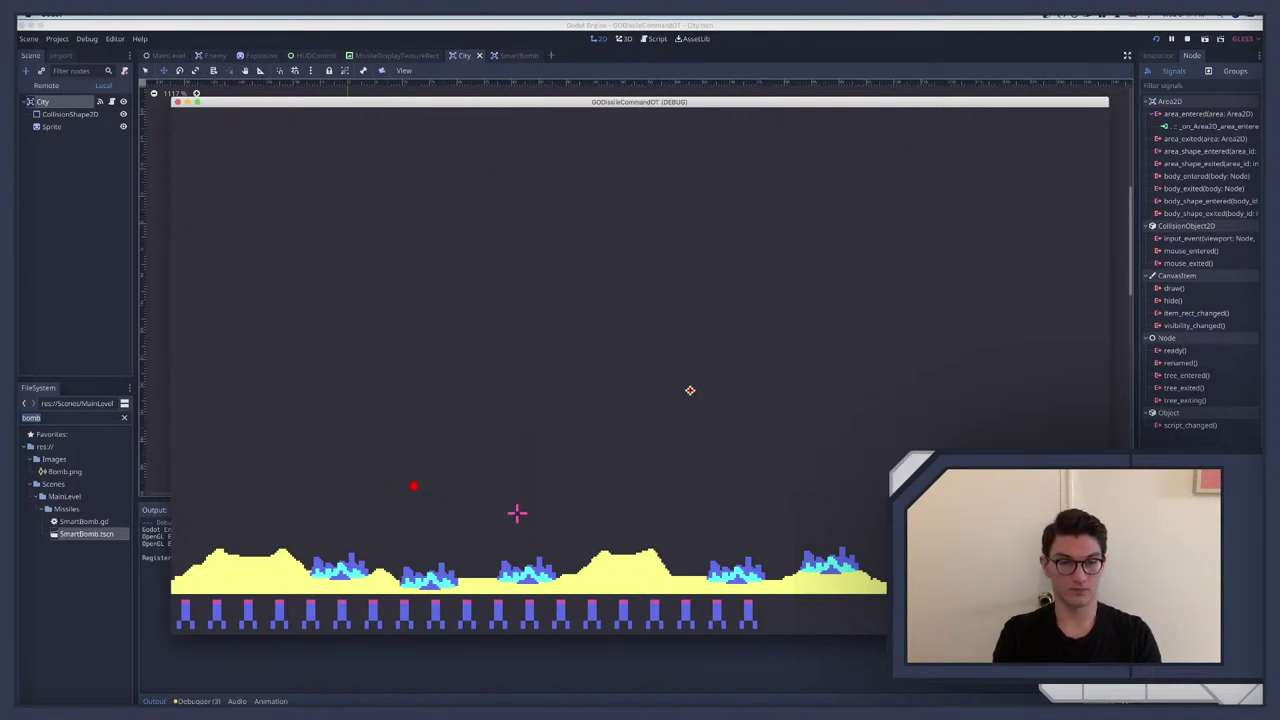
{"action": "left_click", "coordinate": [712, 457]}
{"action": "left_click", "coordinate": [692, 414]}
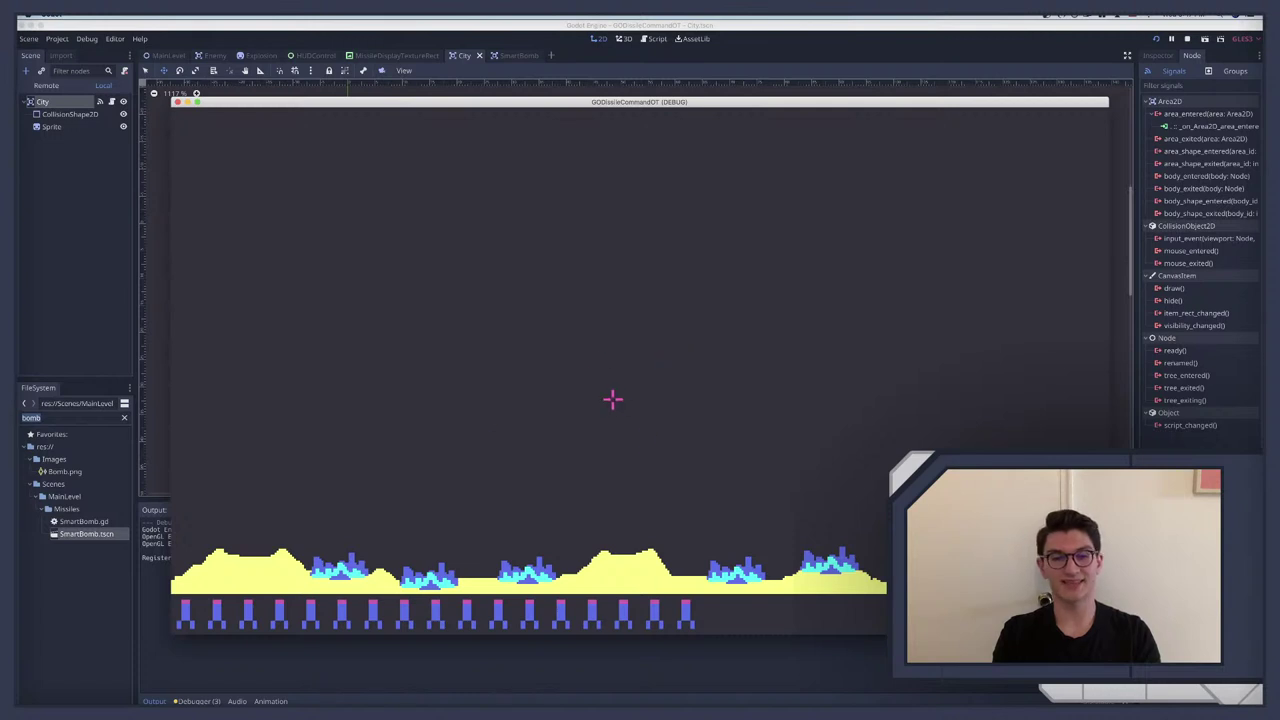
{"action": "key", "text": "F8"}
Step: Relaunch, shoot at the bomber and missiles, stop the game, and open the Debugger panel
{"action": "key", "text": "F5"}
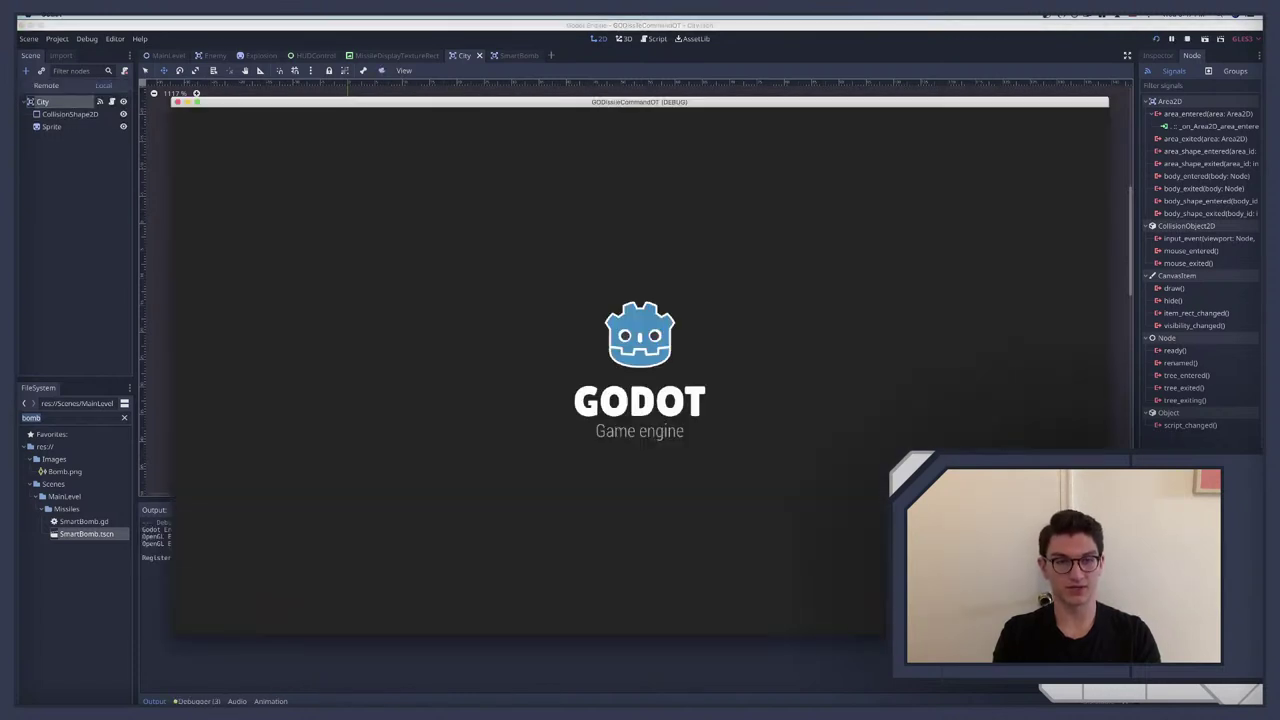
{"action": "left_click", "coordinate": [905, 180]}
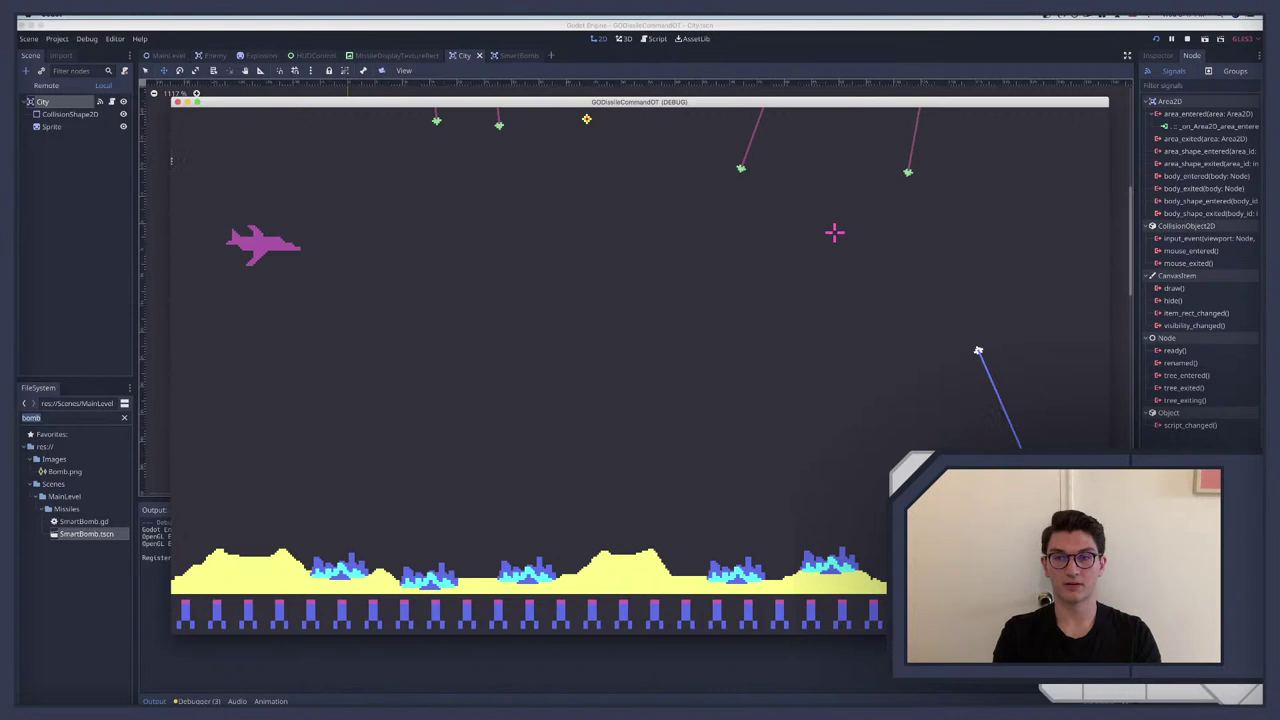
{"action": "left_click", "coordinate": [500, 215]}
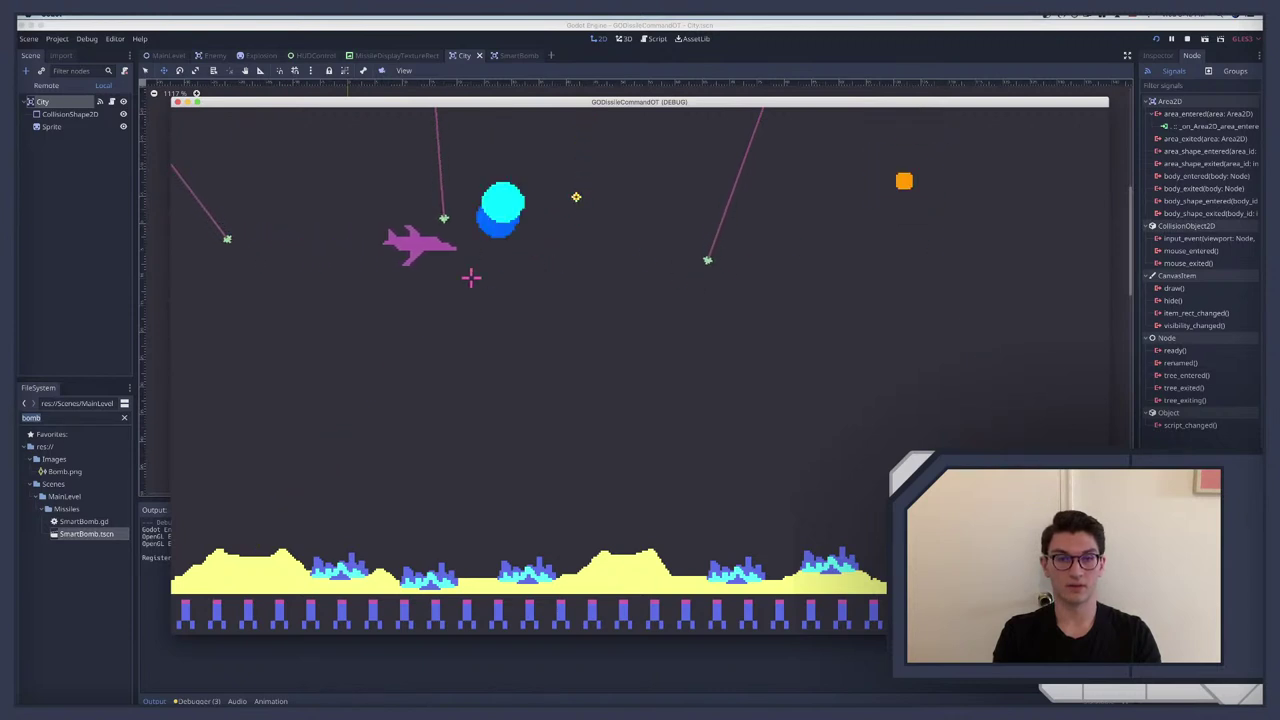
{"action": "left_click", "coordinate": [670, 348]}
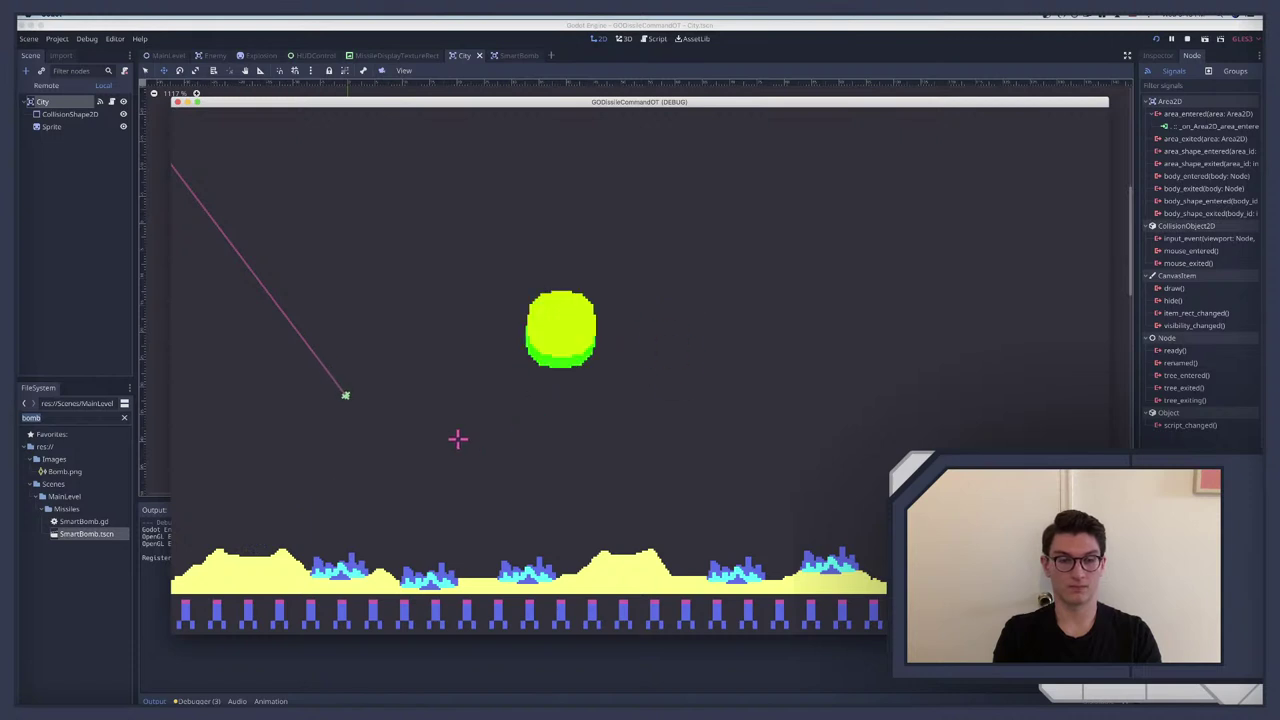
{"action": "left_click", "coordinate": [351, 409]}
{"action": "left_click", "coordinate": [421, 494]}
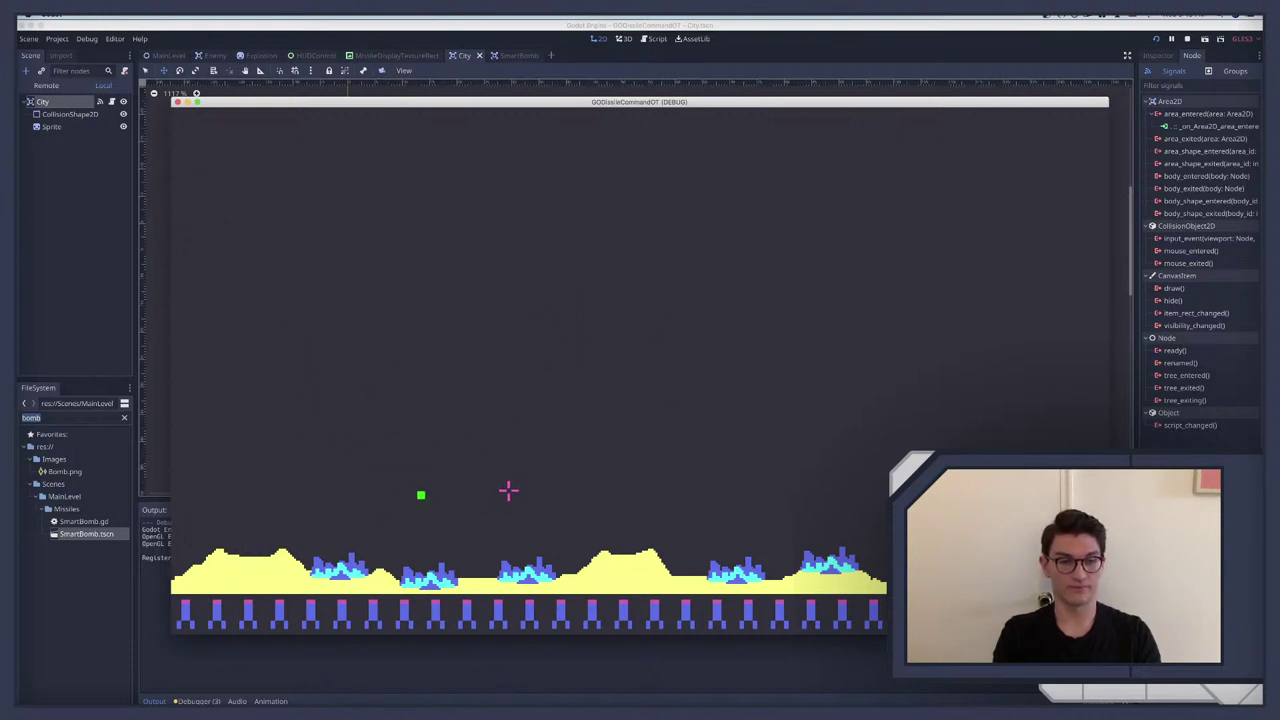
{"action": "key", "text": "super+q"}
{"action": "left_click", "coordinate": [186, 701]}
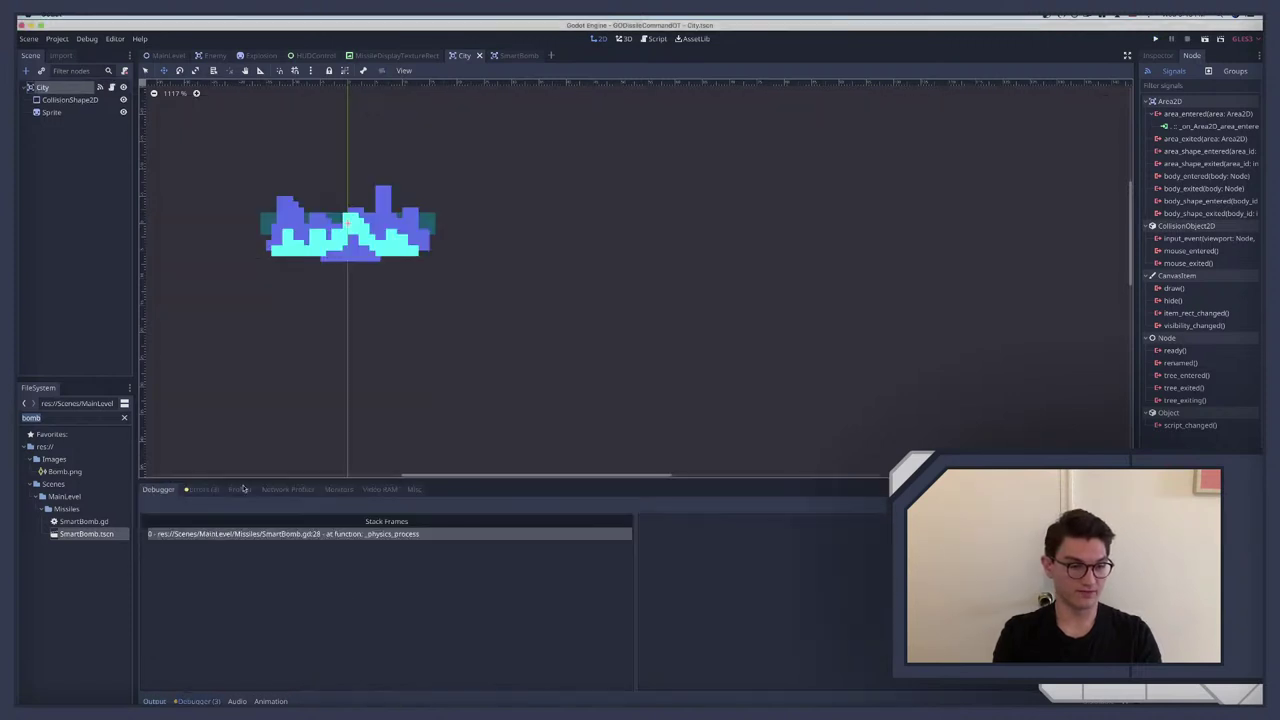
Step: Prefix the unused body and area parameters in SmartBomb.gd with underscores
{"action": "left_click", "coordinate": [203, 489]}
{"action": "double_click", "coordinate": [210, 521]}
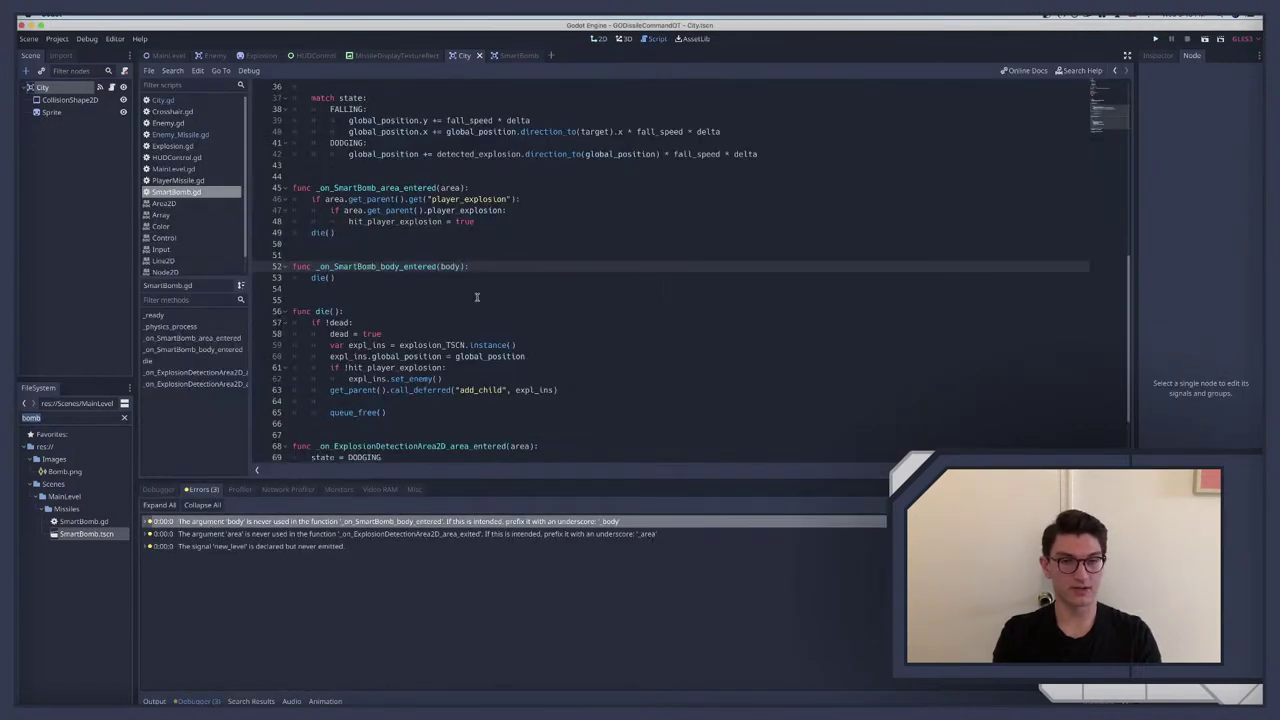
{"action": "left_click", "coordinate": [441, 266]}
{"action": "type", "text": "_"}
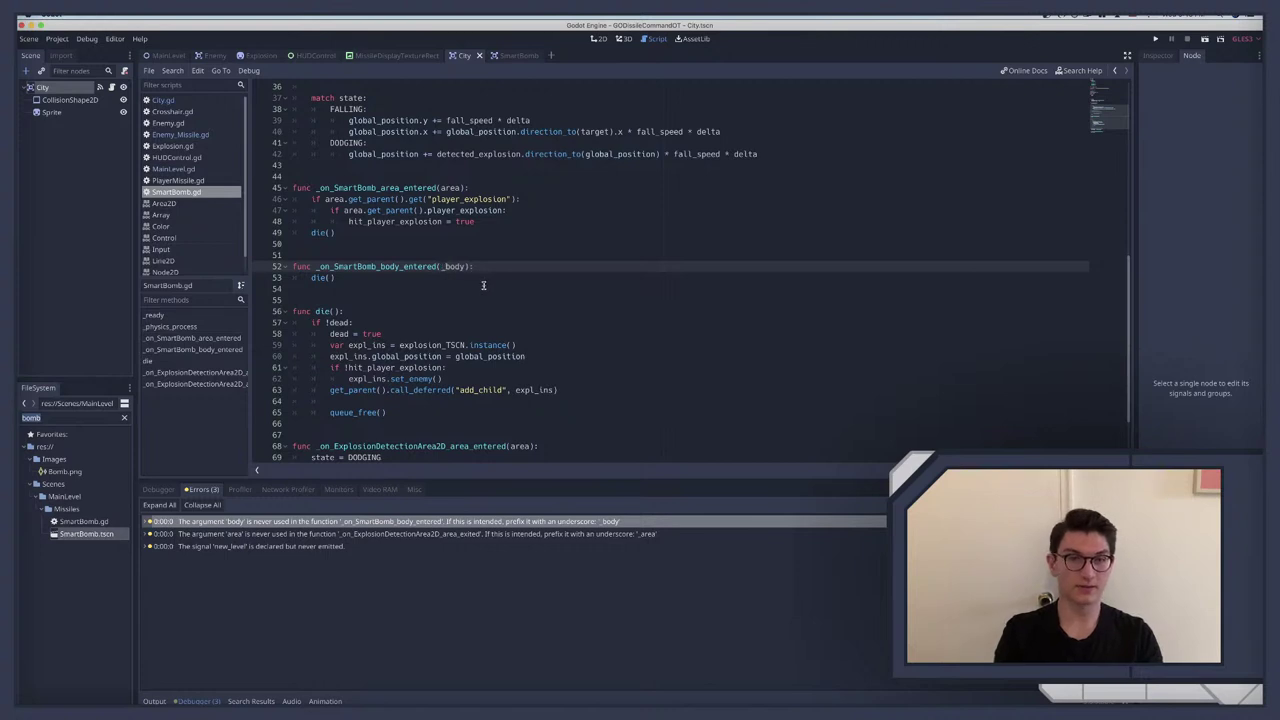
{"action": "left_click", "coordinate": [439, 187]}
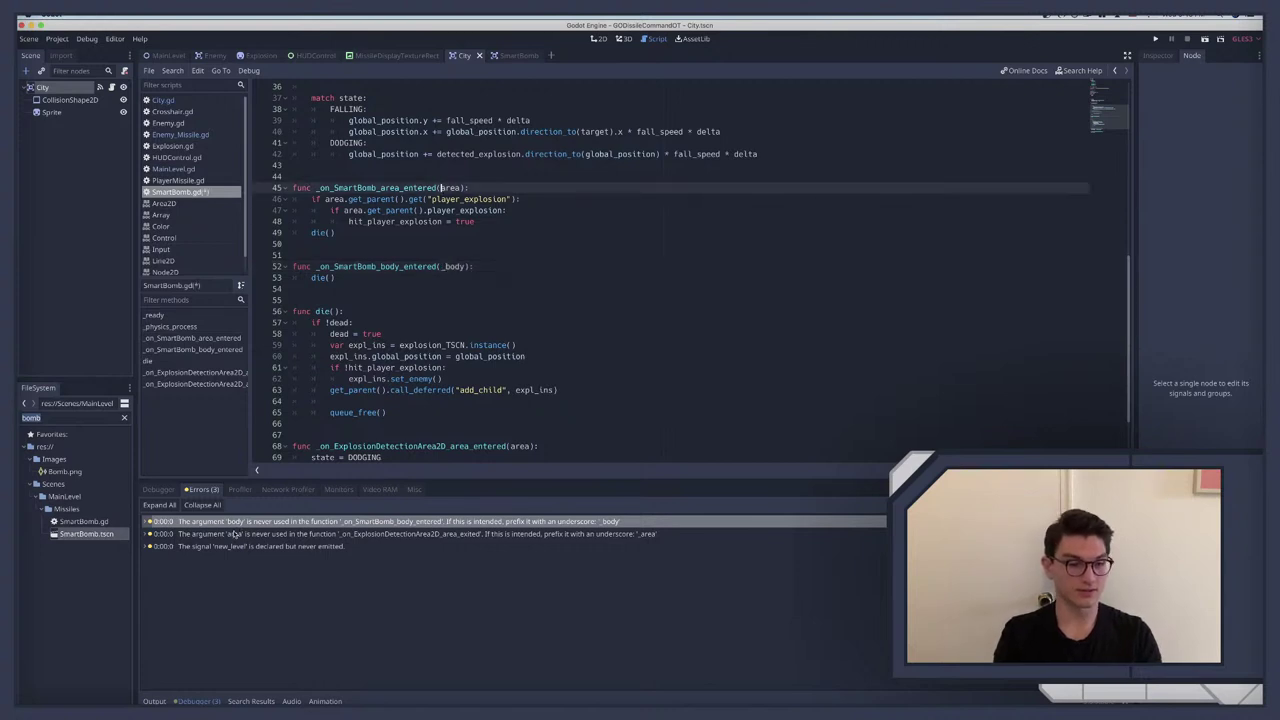
{"action": "double_click", "coordinate": [233, 534]}
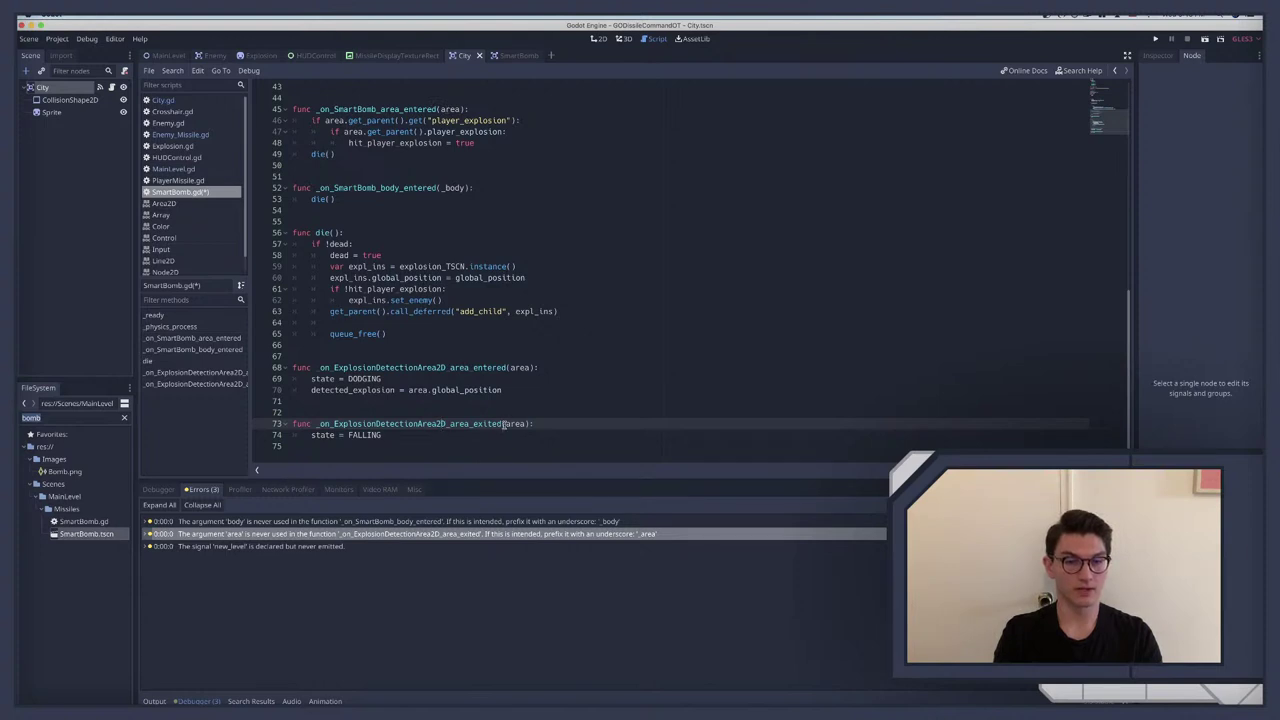
{"action": "type", "text": "_"}
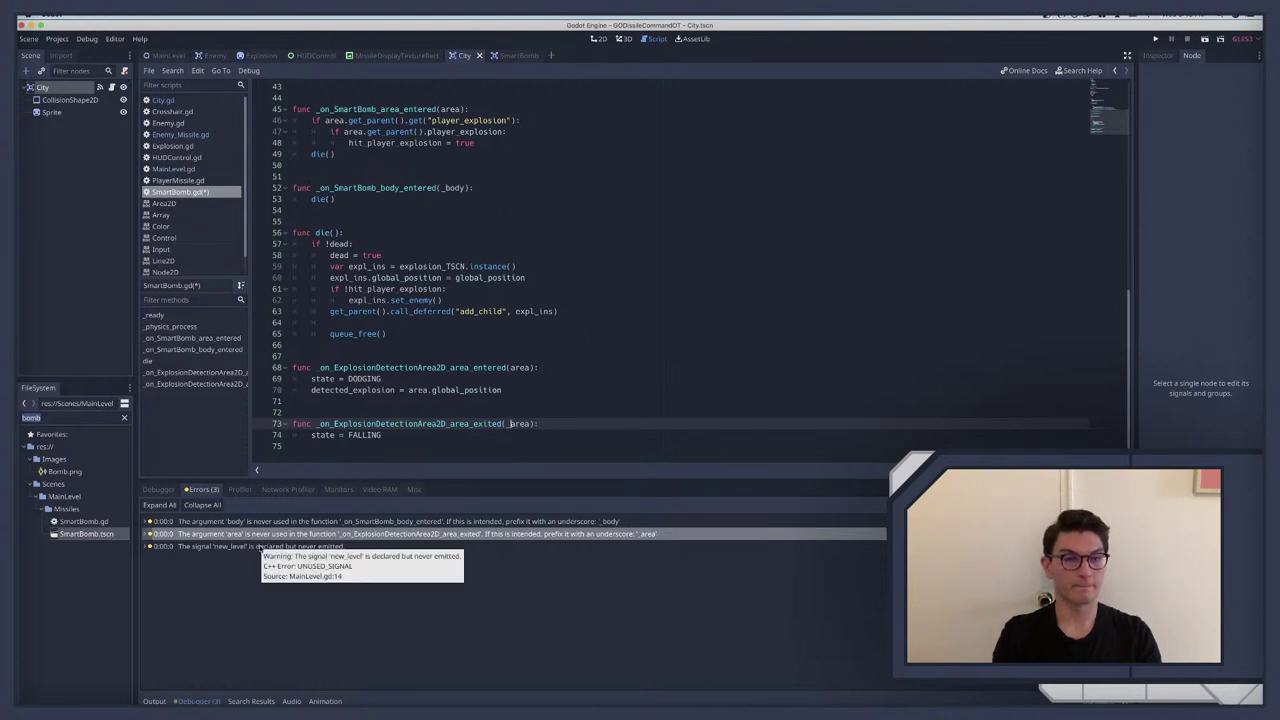
Step: Open the unemitted new_level signal warning in MainLevel.gd, then the Enemy script
{"action": "left_click", "coordinate": [258, 548]}
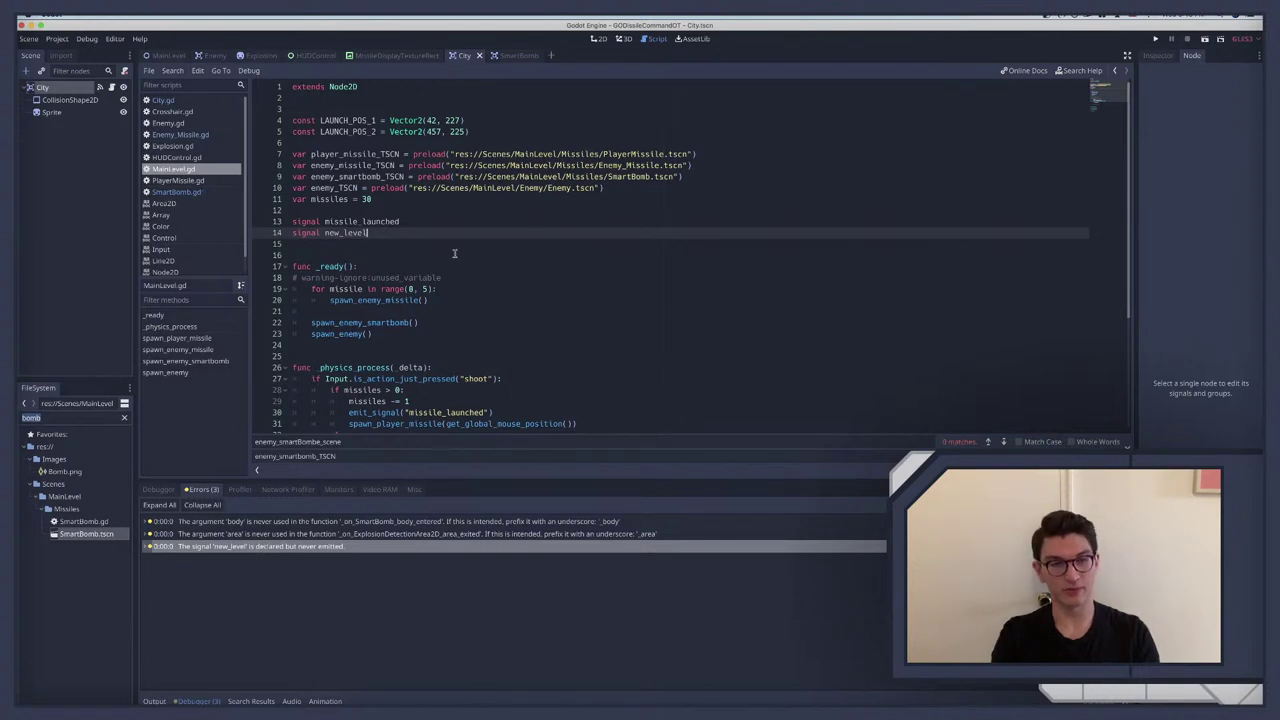
{"action": "left_click", "coordinate": [212, 56]}
{"action": "key", "text": "ctrl+Right"}
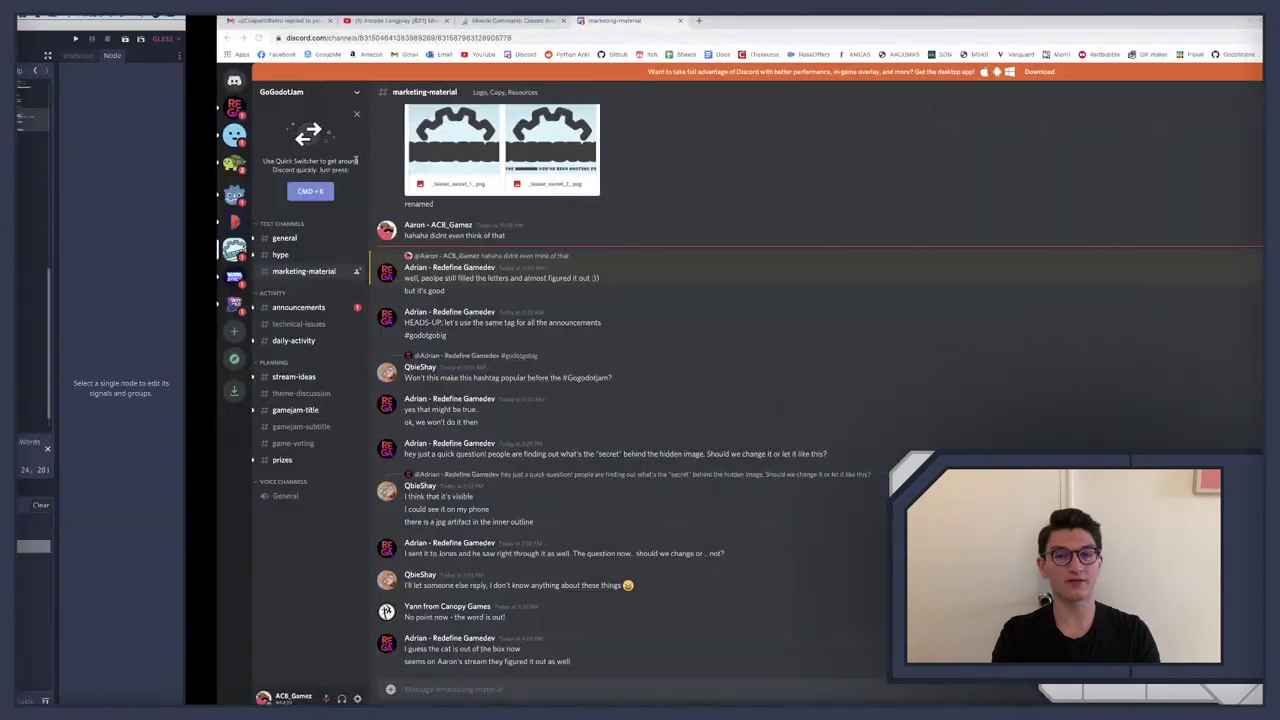
Step: Switch to the Chrome desktop and bring up the Missile Command article tab
{"action": "key", "text": "ctrl+Left"}
{"action": "key", "text": "ctrl+Right"}
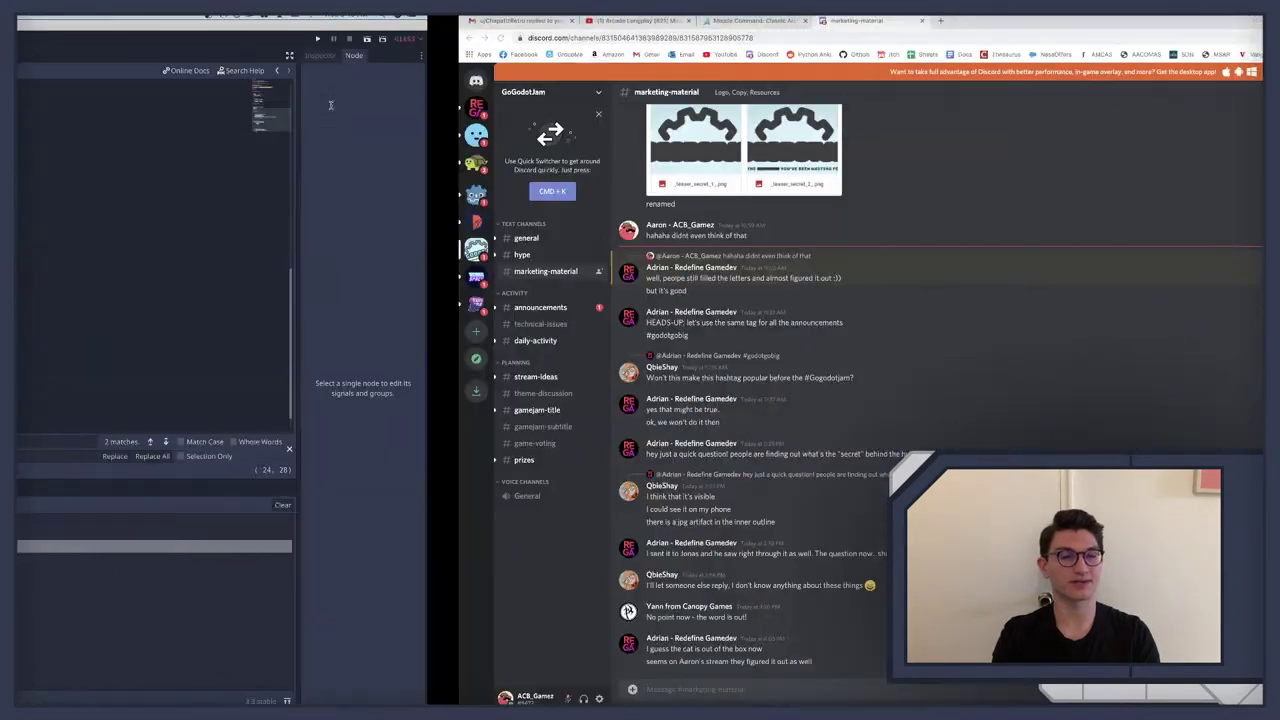
{"action": "key", "text": "ctrl+shift+Tab"}
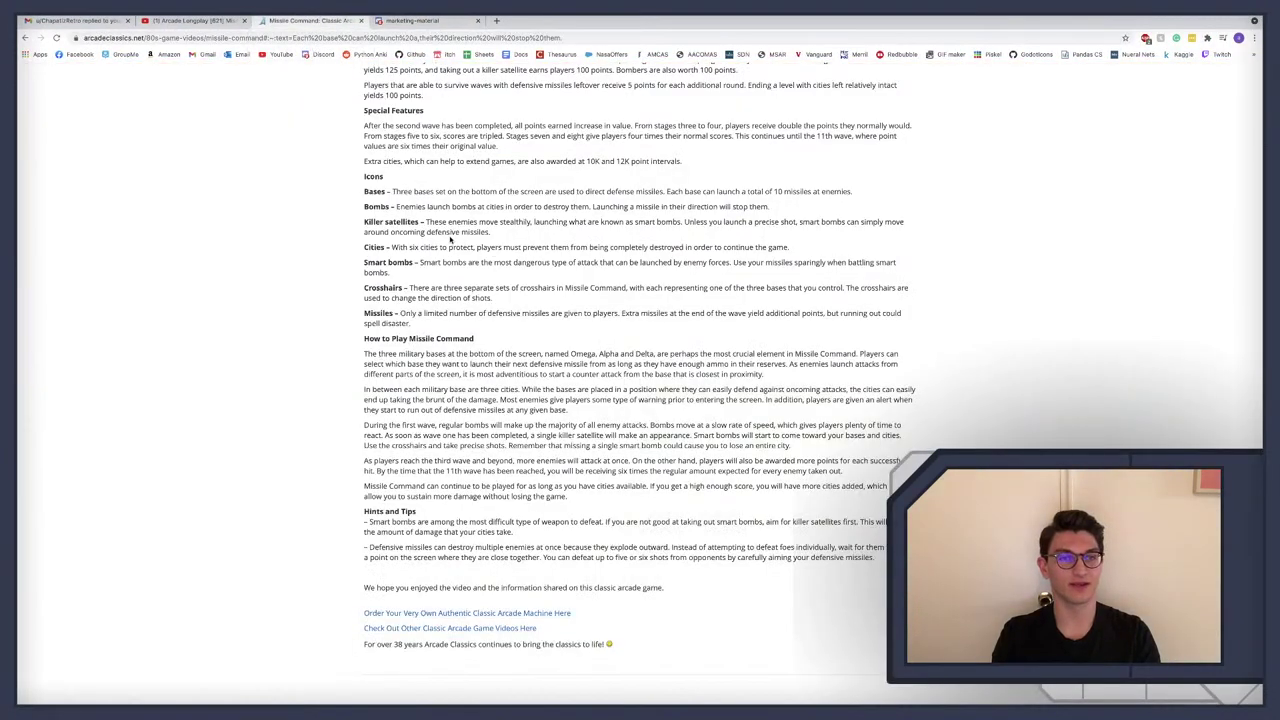
{"action": "scroll", "coordinate": [439, 239], "scroll_direction": "up", "scroll_amount": 1}
Step: Highlight the Icons entries: bases, bombs, killer satellites, cities, smart bombs, crosshairs, missiles
{"action": "double_click", "coordinate": [374, 229]}
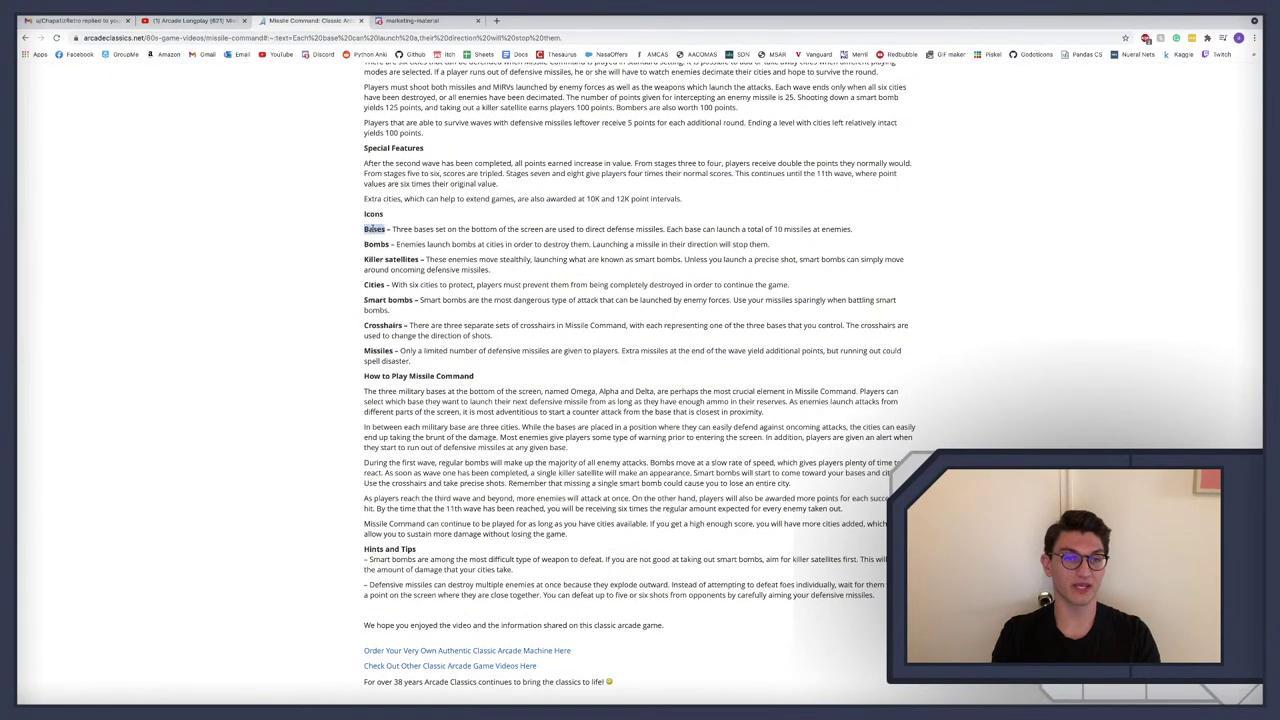
{"action": "double_click", "coordinate": [375, 244]}
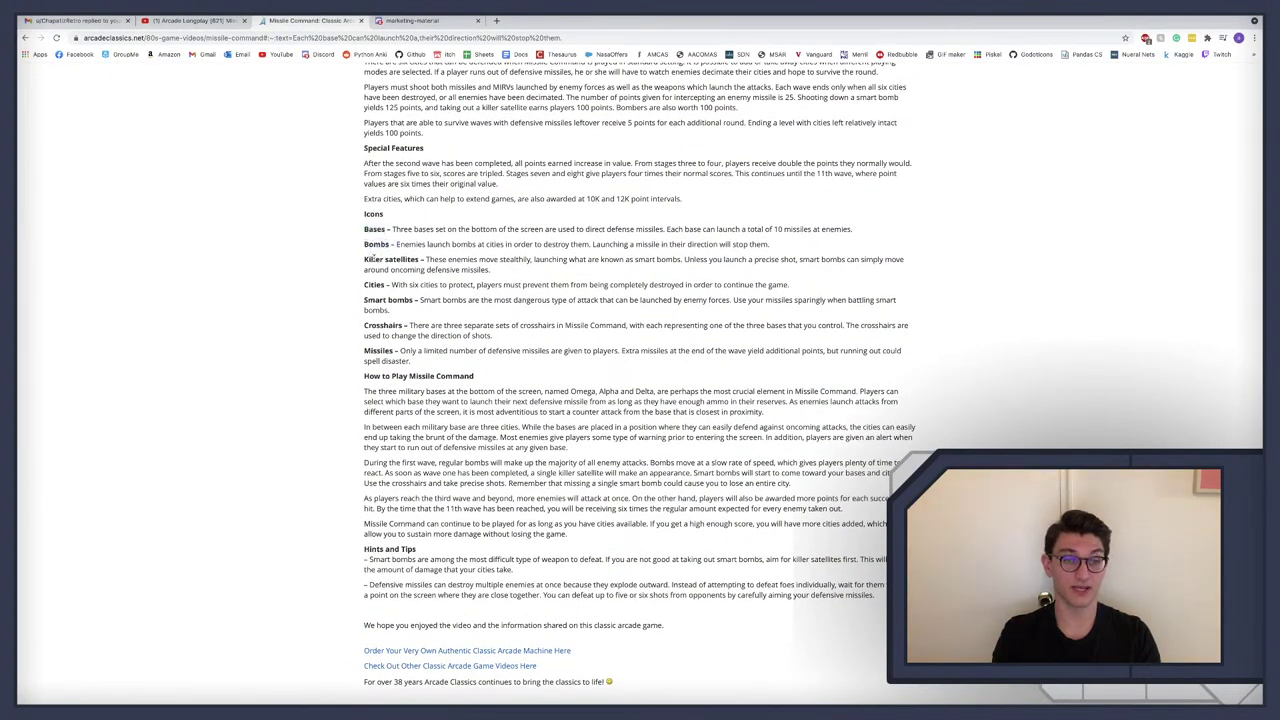
{"action": "double_click", "coordinate": [375, 259]}
{"action": "double_click", "coordinate": [373, 284]}
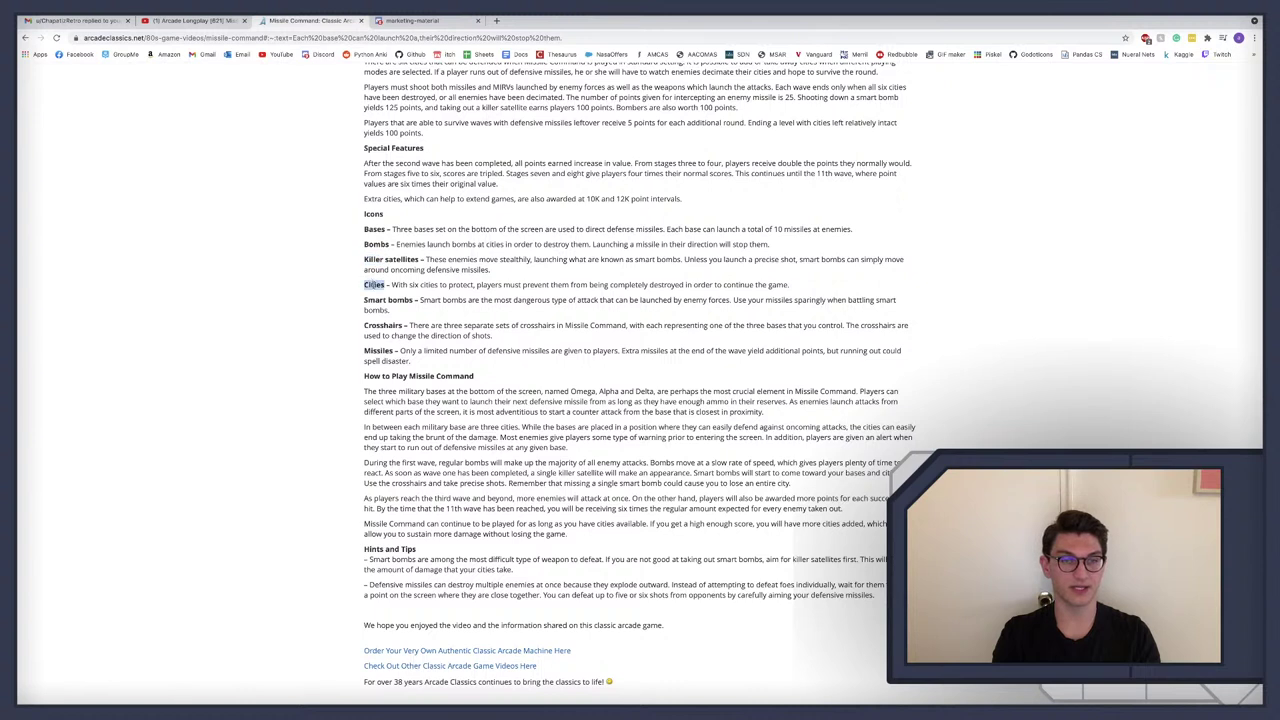
{"action": "double_click", "coordinate": [374, 299]}
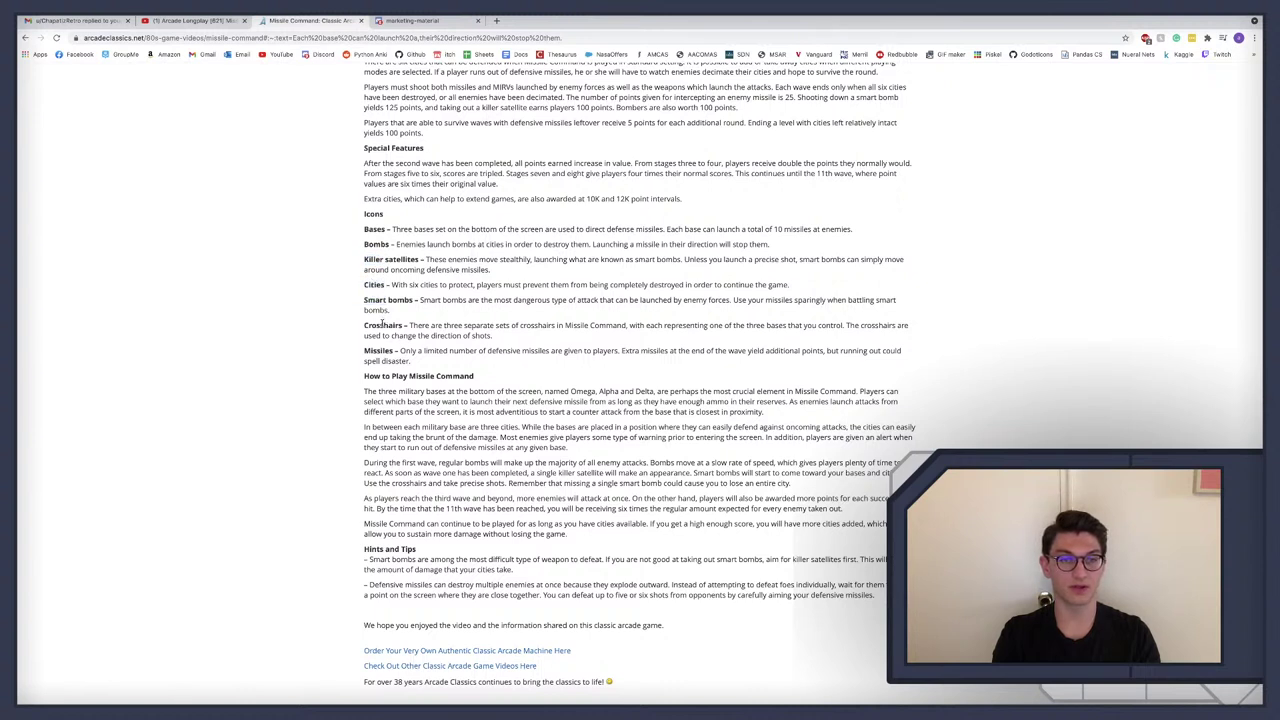
{"action": "double_click", "coordinate": [382, 324]}
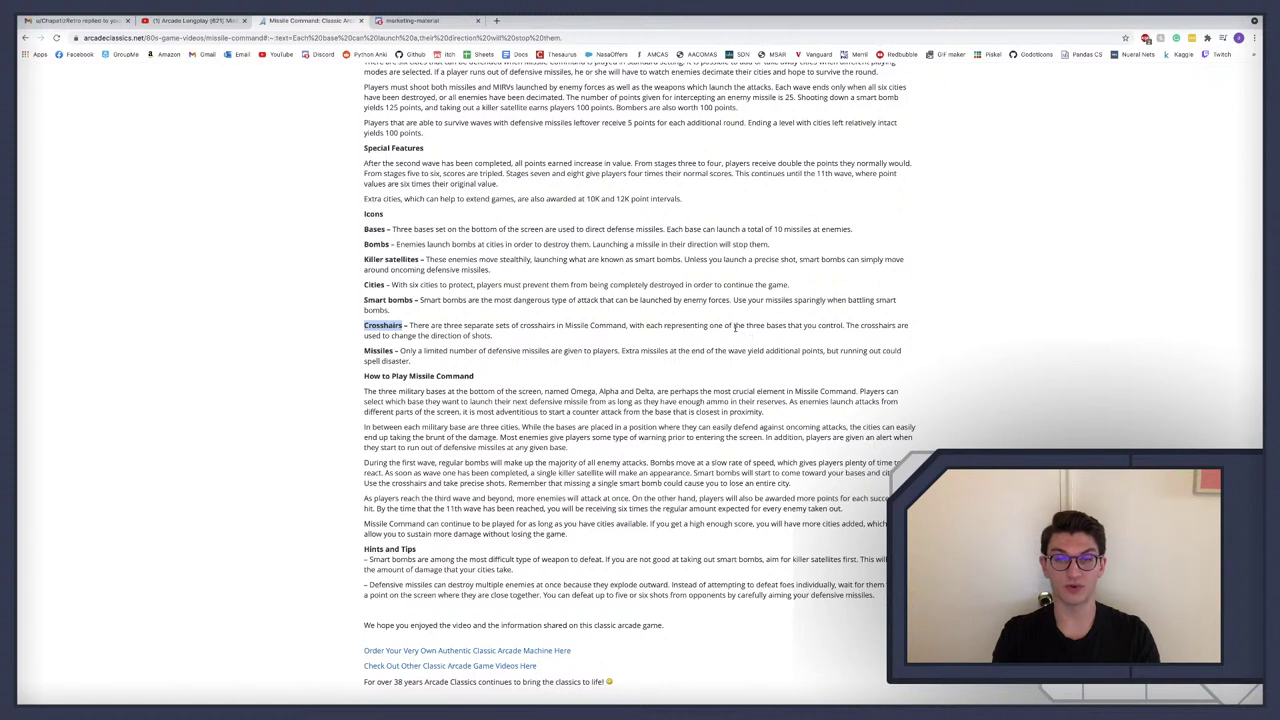
{"action": "double_click", "coordinate": [378, 350]}
{"action": "left_click_drag", "start_coordinate": [444, 360], "coordinate": [352, 205]}
Step: Scroll through the Icons section and reselect its descriptions up to Missiles
{"action": "scroll", "coordinate": [389, 250], "scroll_direction": "up", "scroll_amount": 1}
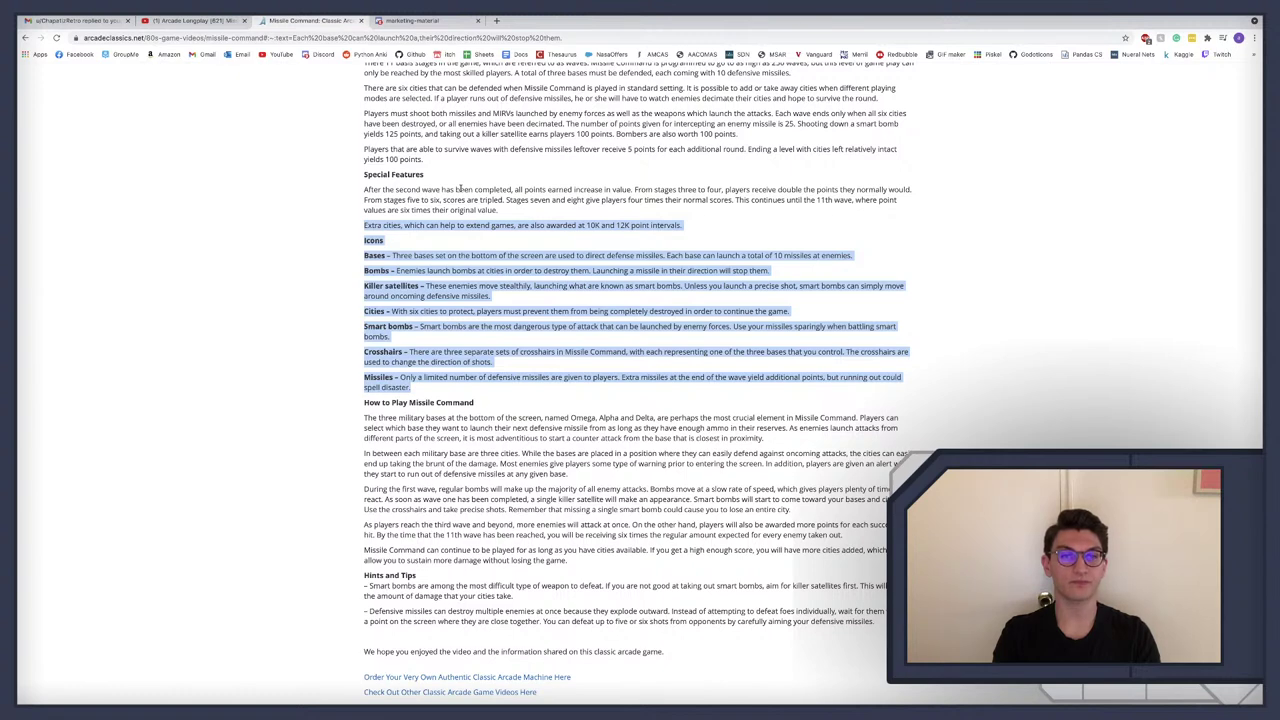
{"action": "left_click", "coordinate": [479, 219]}
{"action": "left_click_drag", "start_coordinate": [502, 213], "coordinate": [365, 172]}
{"action": "scroll", "coordinate": [384, 193], "scroll_direction": "up", "scroll_amount": 2}
{"action": "scroll", "coordinate": [384, 193], "scroll_direction": "down", "scroll_amount": 2}
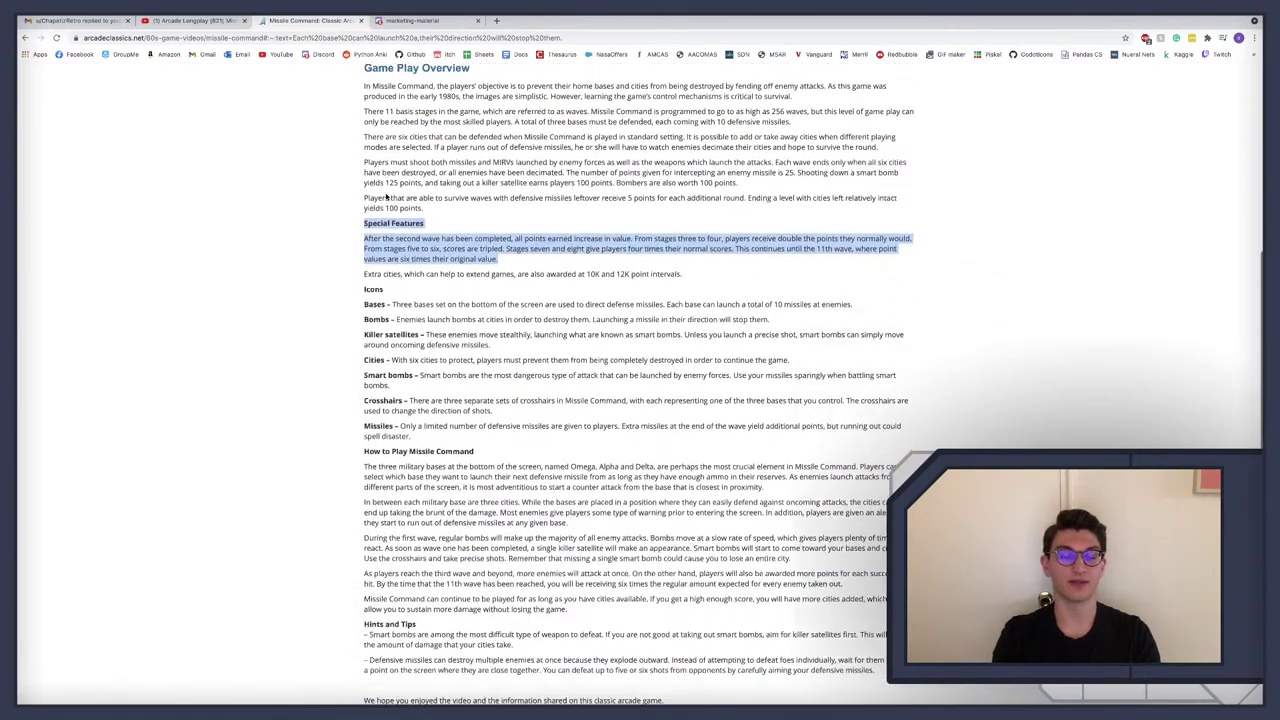
{"action": "scroll", "coordinate": [514, 338], "scroll_direction": "up", "scroll_amount": 6}
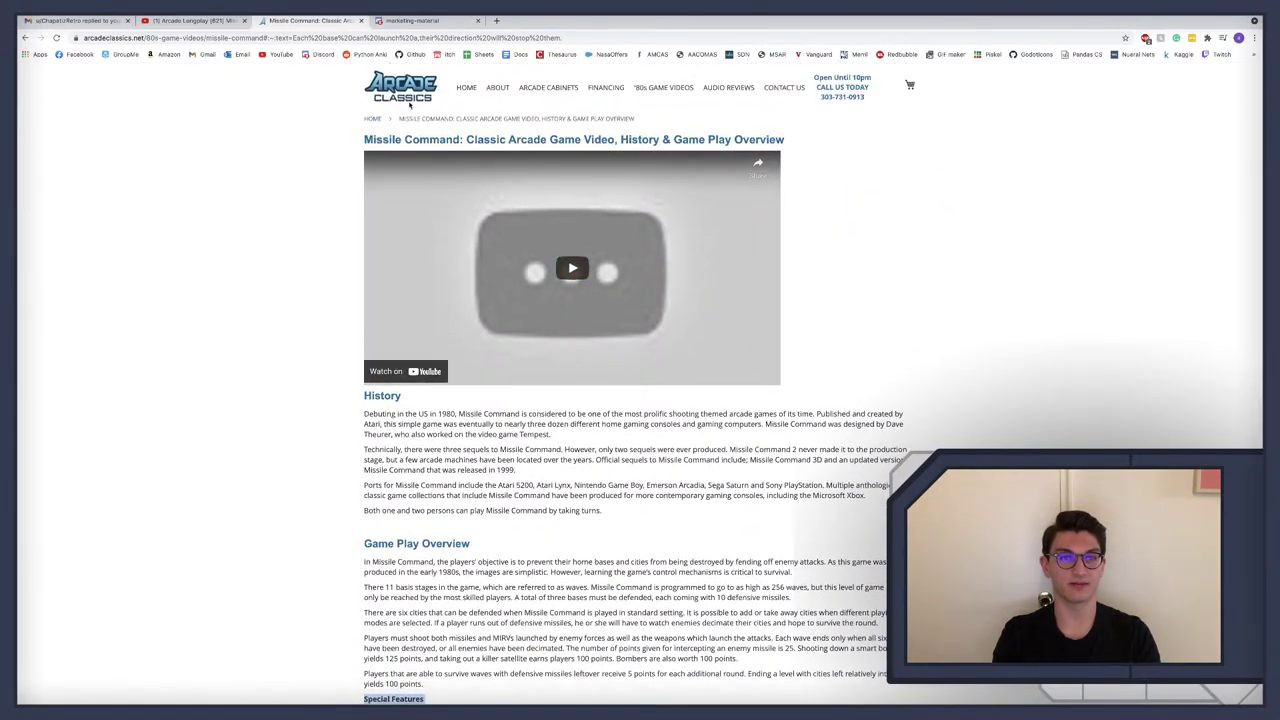
{"action": "scroll", "coordinate": [440, 343], "scroll_direction": "down", "scroll_amount": 6}
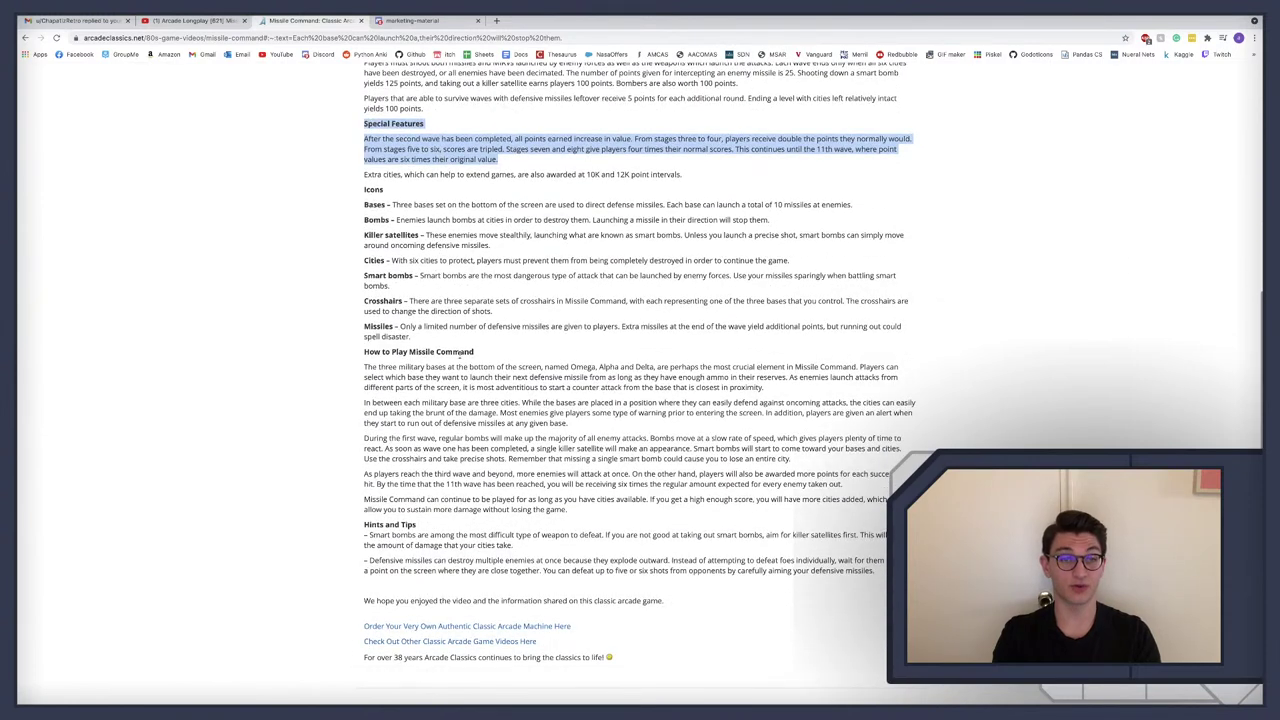
{"action": "left_click_drag", "start_coordinate": [411, 337], "coordinate": [350, 208]}
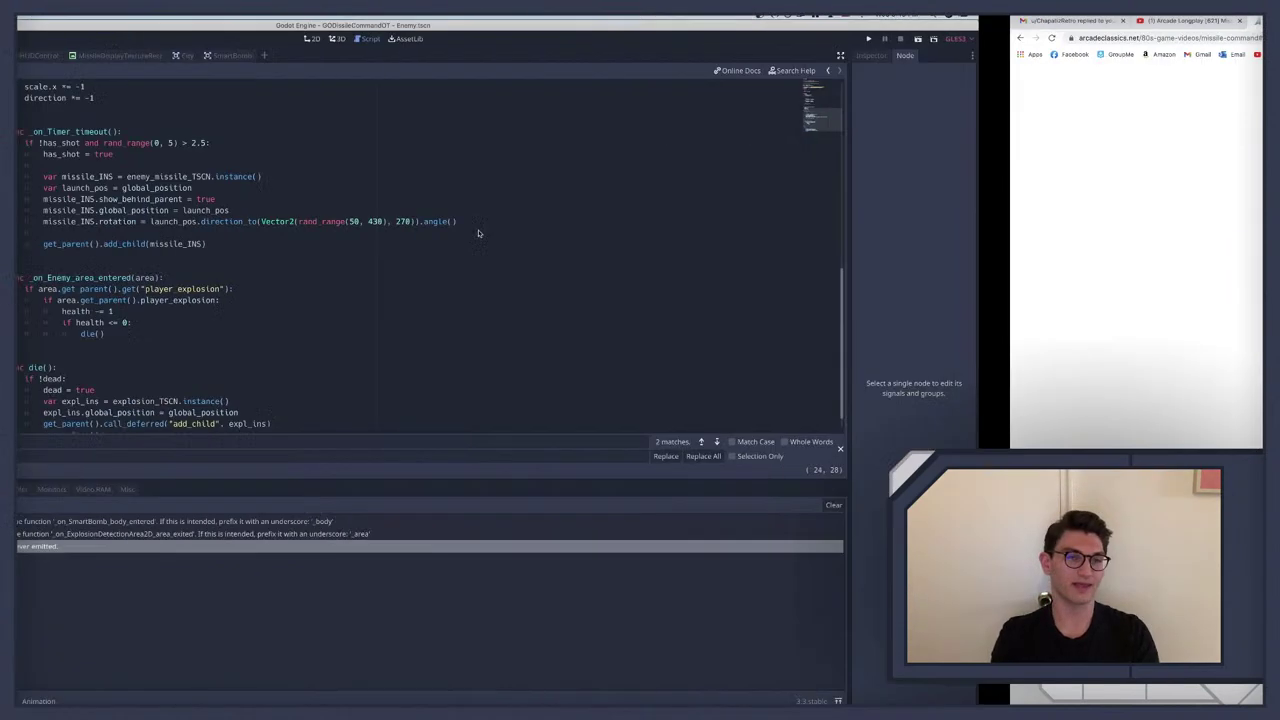
Step: Run the game and fire defensive missiles at the incoming enemy missiles
{"action": "key", "text": "super+b"}
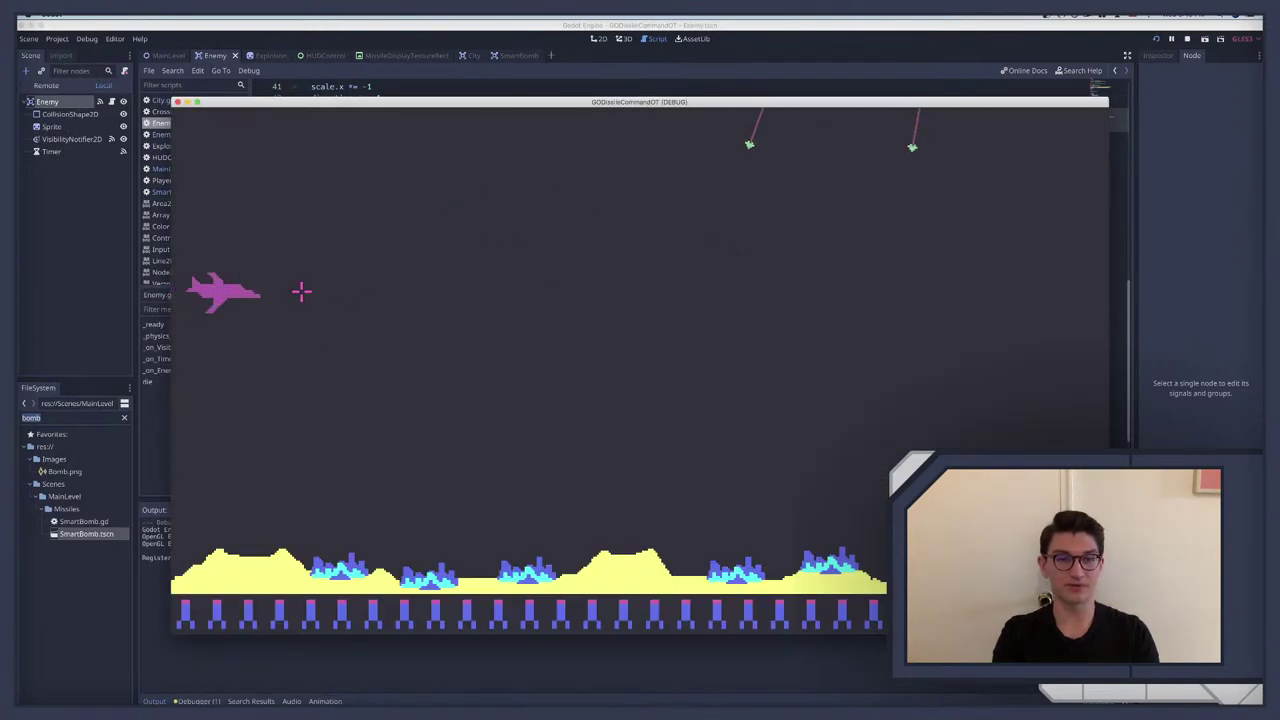
{"action": "left_click", "coordinate": [422, 298]}
{"action": "left_click", "coordinate": [524, 285]}
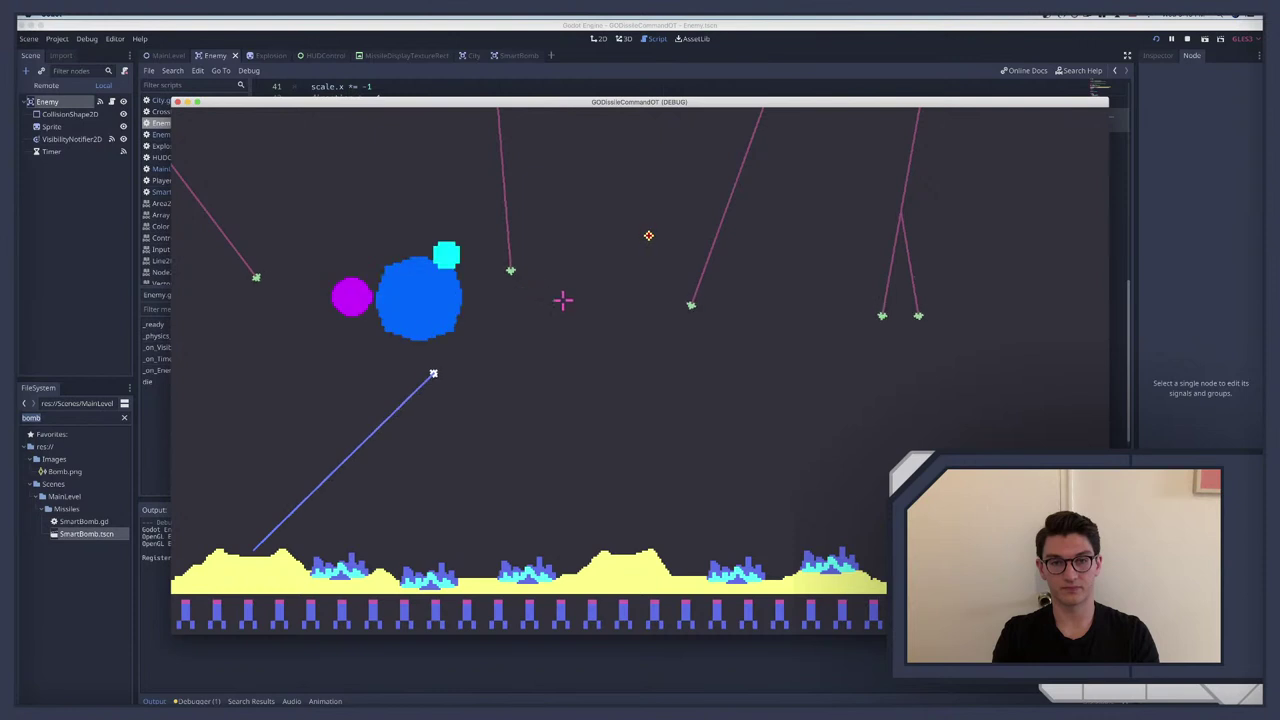
{"action": "left_click", "coordinate": [673, 357]}
{"action": "left_click", "coordinate": [942, 440]}
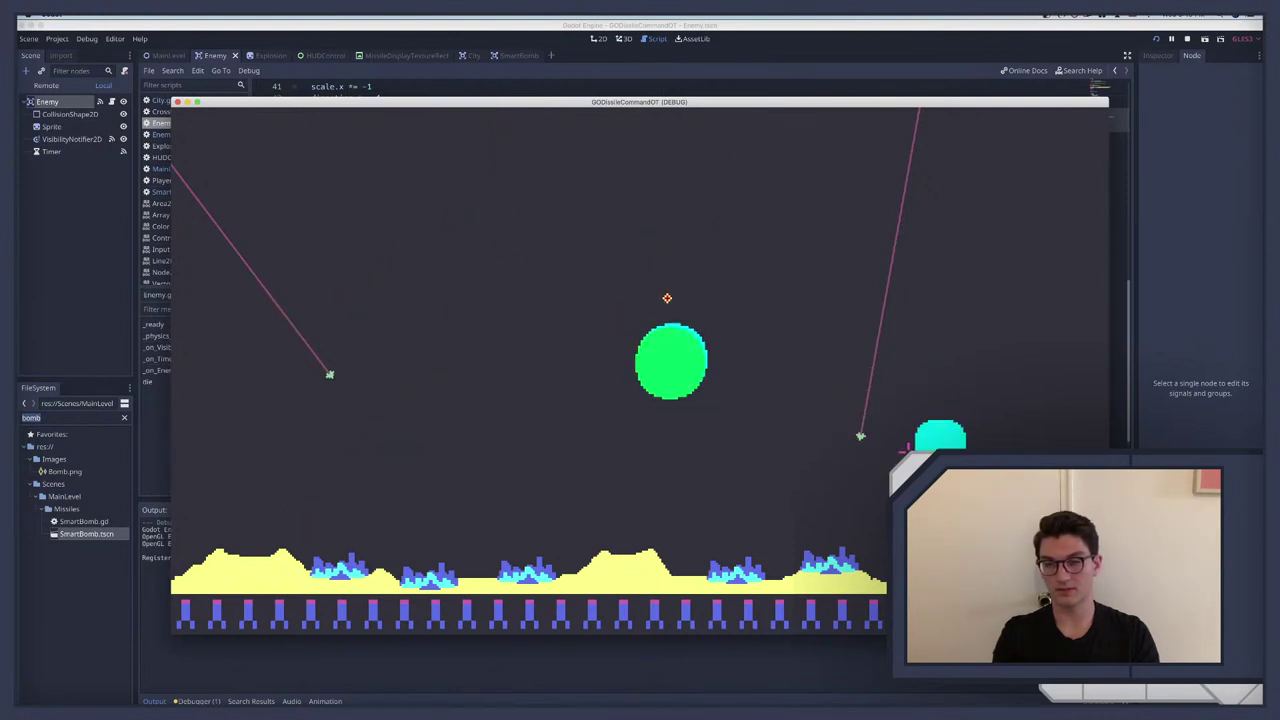
{"action": "left_click", "coordinate": [864, 476]}
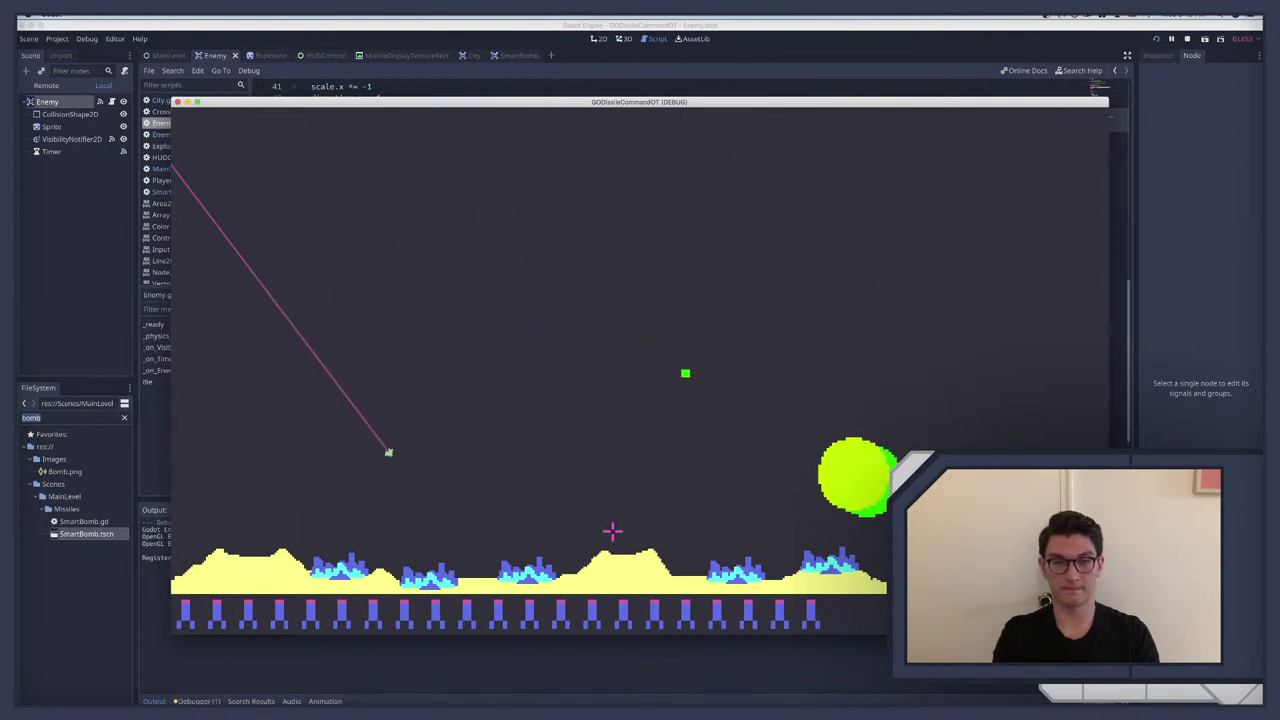
{"action": "left_click", "coordinate": [430, 514]}
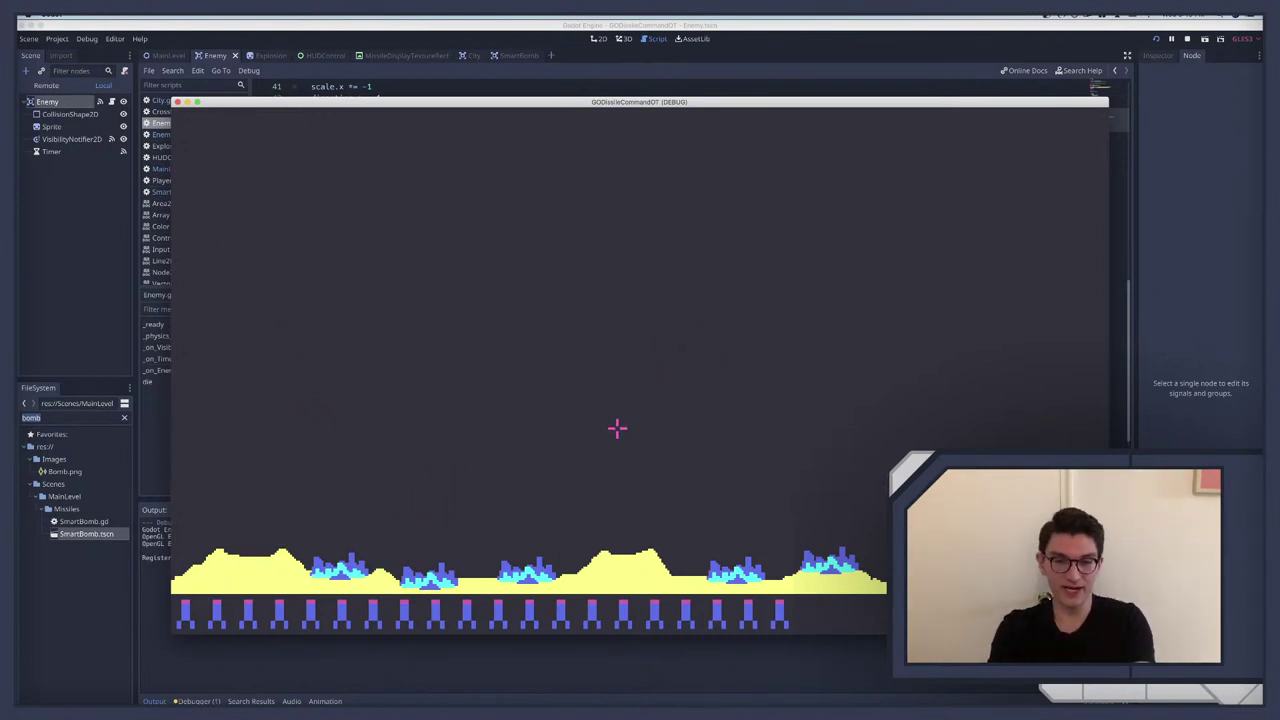
{"action": "left_click", "coordinate": [544, 576]}
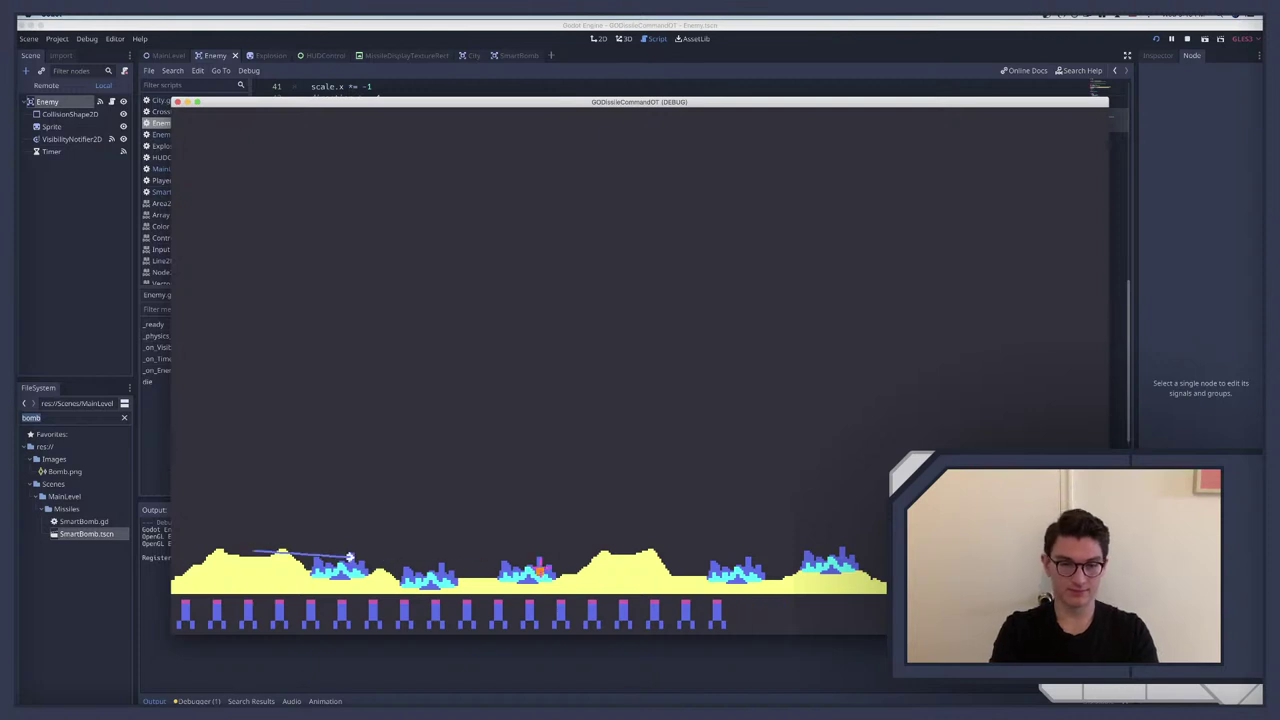
{"action": "left_click", "coordinate": [597, 420]}
{"action": "left_click", "coordinate": [607, 271]}
Step: Keep firing bursts into the sky until every silo is empty
{"action": "left_click", "coordinate": [419, 289]}
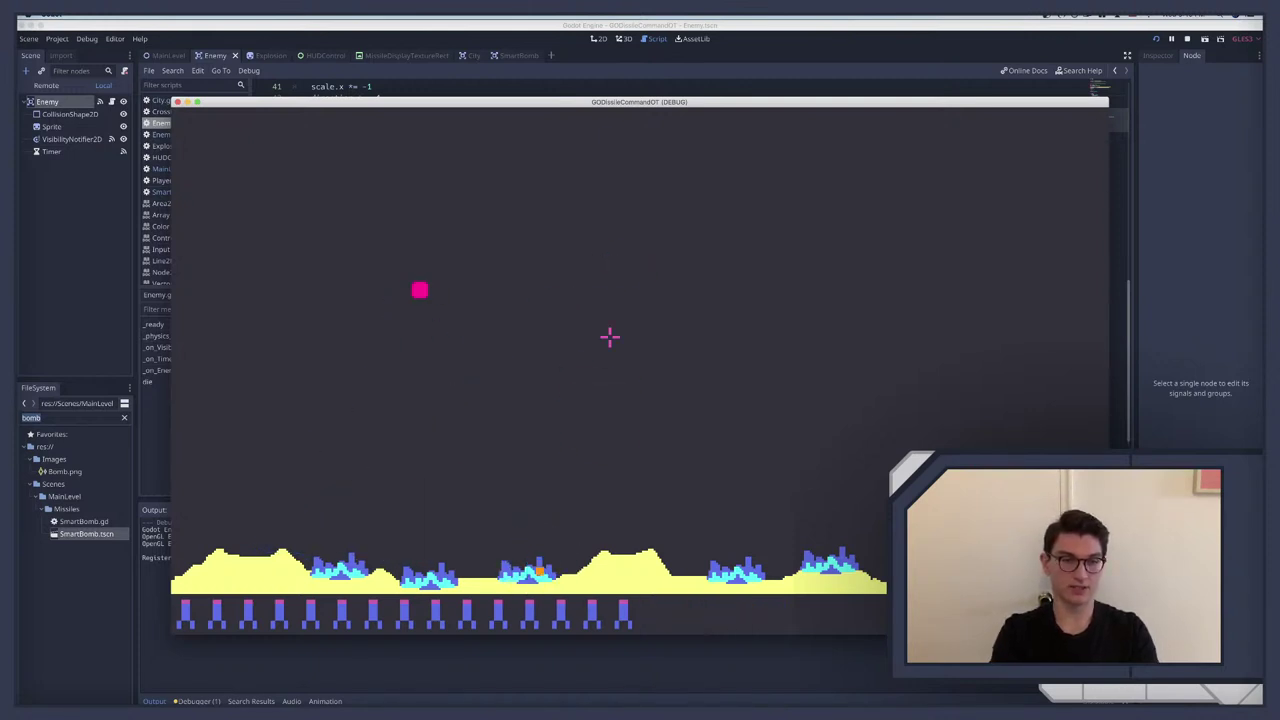
{"action": "left_click", "coordinate": [703, 343]}
{"action": "left_click", "coordinate": [819, 294]}
{"action": "left_click", "coordinate": [836, 279]}
{"action": "left_click", "coordinate": [648, 323]}
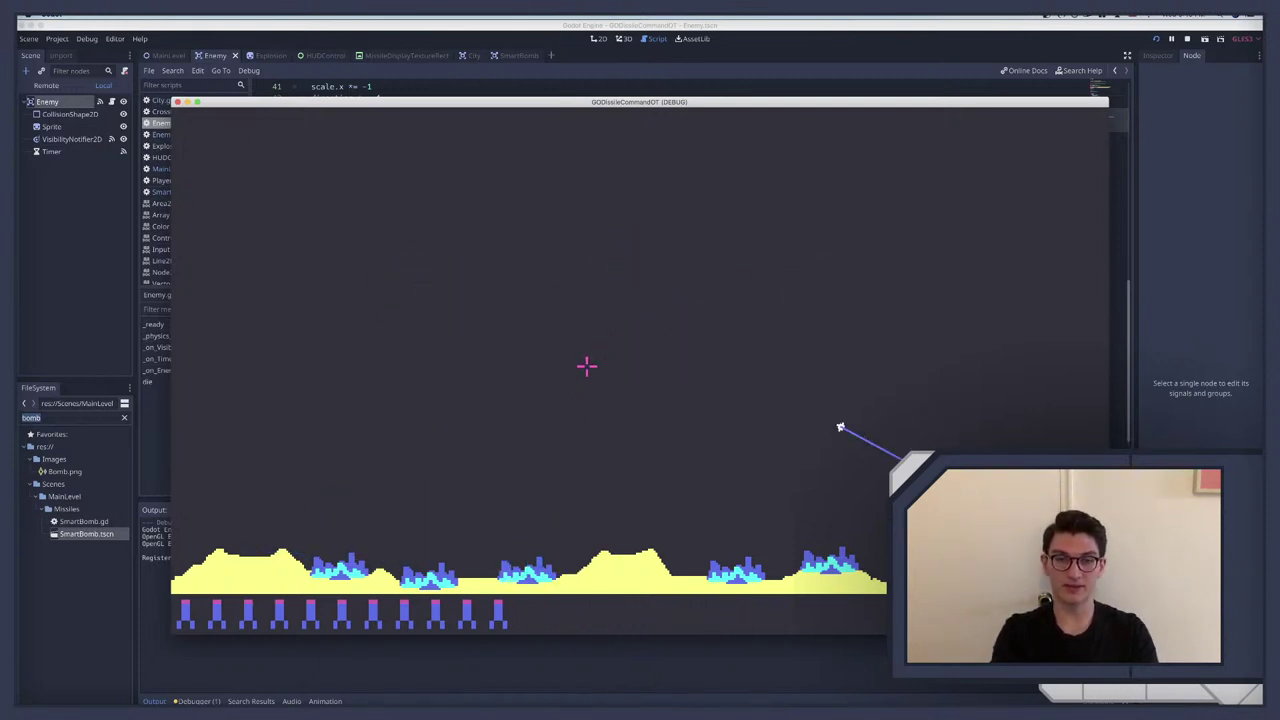
{"action": "left_click", "coordinate": [455, 321]}
{"action": "left_click", "coordinate": [507, 281]}
{"action": "left_click", "coordinate": [563, 300]}
{"action": "left_click", "coordinate": [617, 354]}
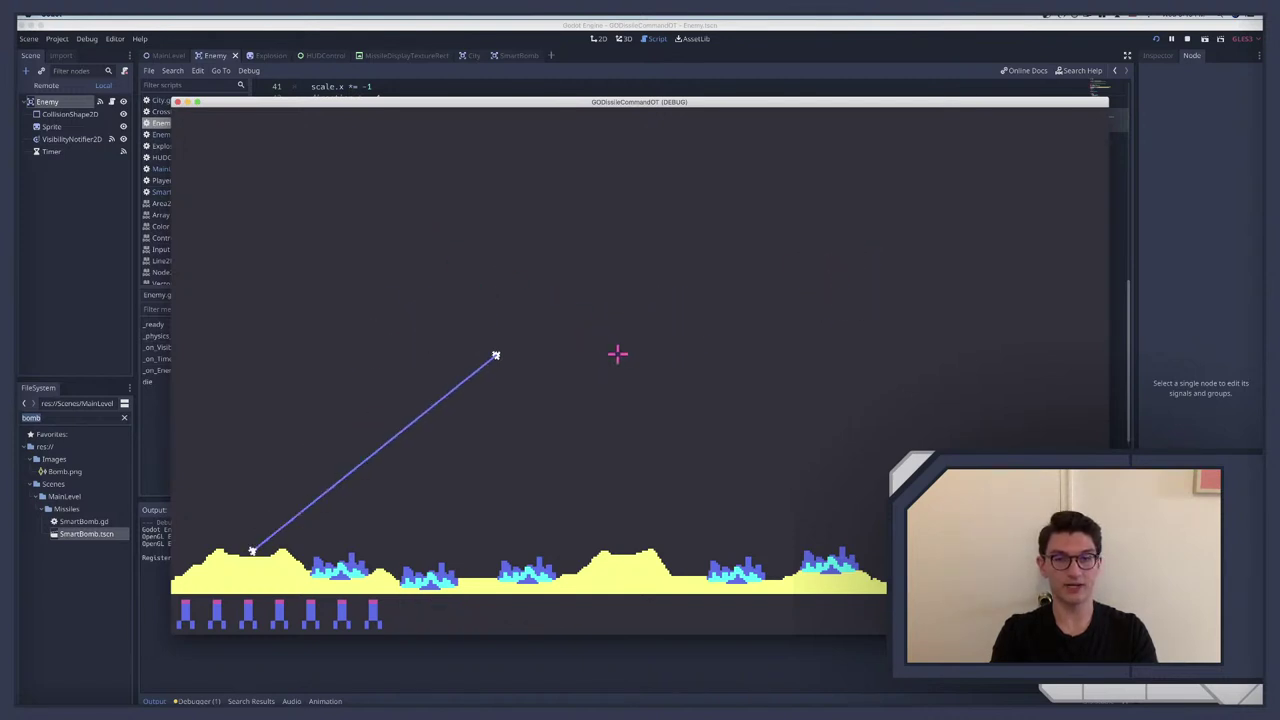
{"action": "left_click", "coordinate": [790, 250]}
{"action": "left_click", "coordinate": [520, 260]}
{"action": "left_click", "coordinate": [539, 235]}
{"action": "left_click", "coordinate": [505, 331]}
{"action": "left_click", "coordinate": [397, 291]}
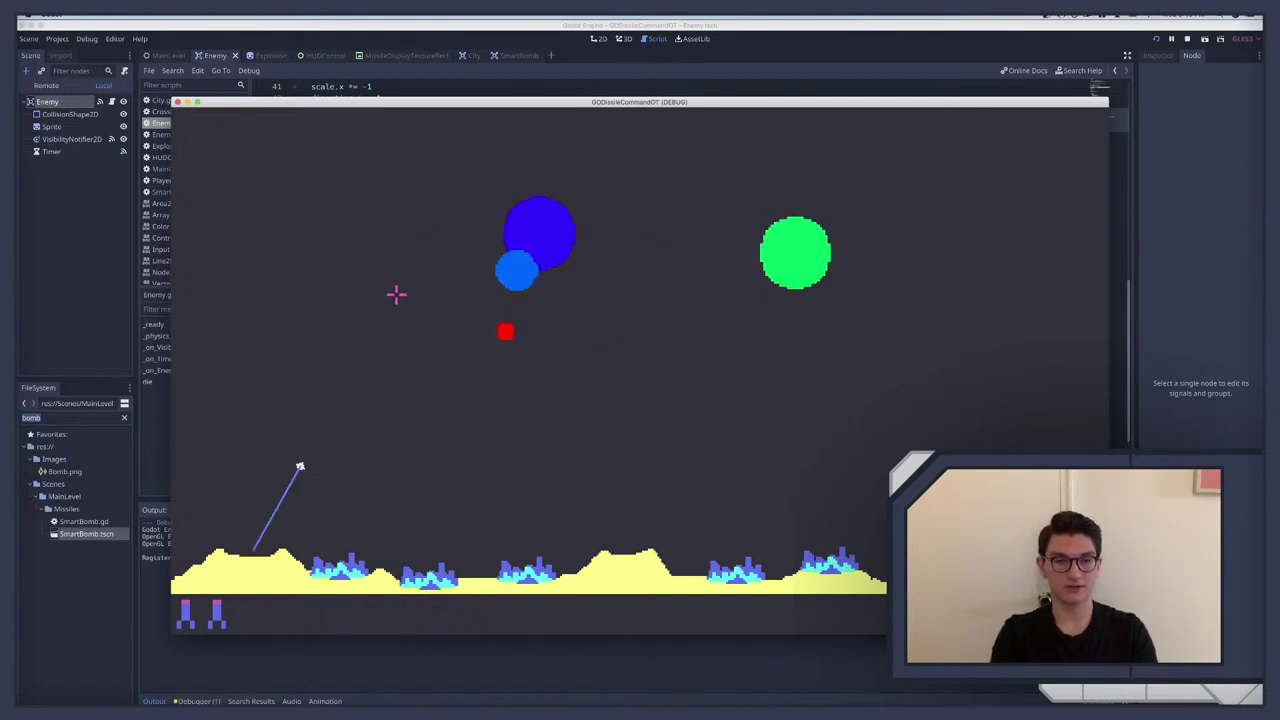
{"action": "left_click", "coordinate": [466, 349]}
{"action": "left_click", "coordinate": [515, 373]}
Step: Fire extra shots with empty silos to confirm 'no Missiles' is logged
{"action": "left_click", "coordinate": [660, 248]}
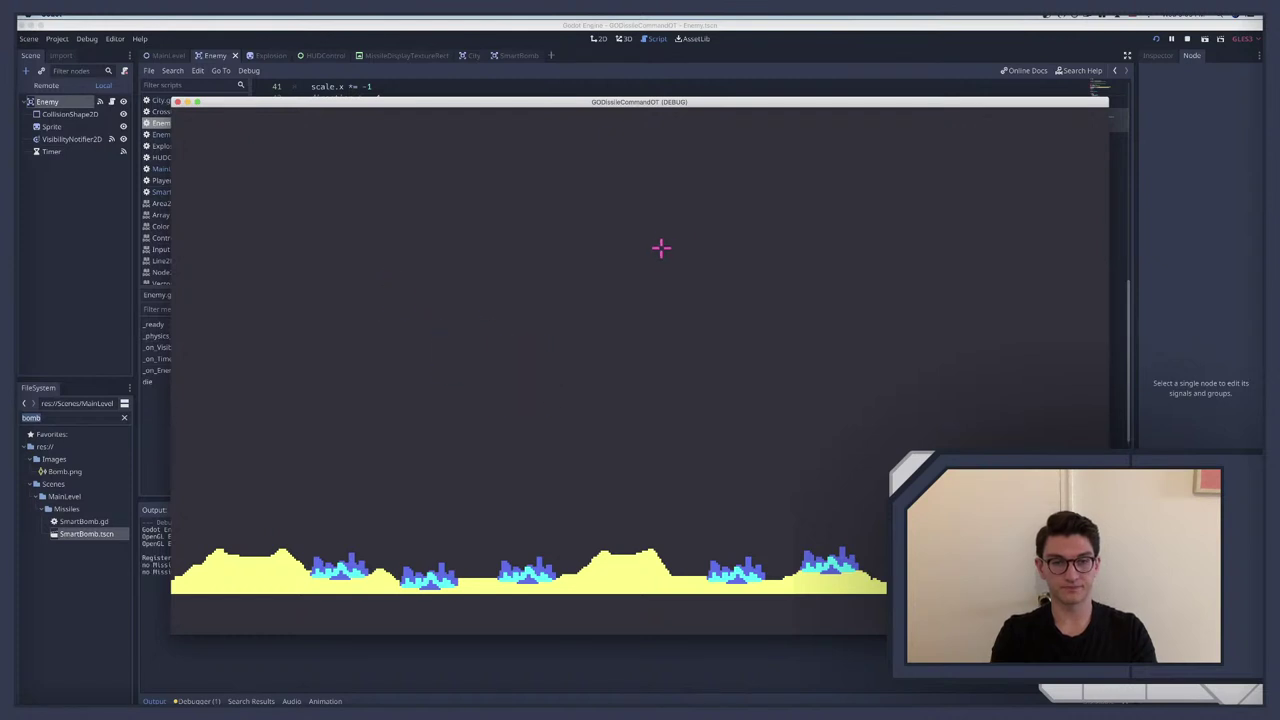
{"action": "left_click", "coordinate": [657, 257]}
{"action": "left_click", "coordinate": [660, 254]}
{"action": "left_click", "coordinate": [657, 254]}
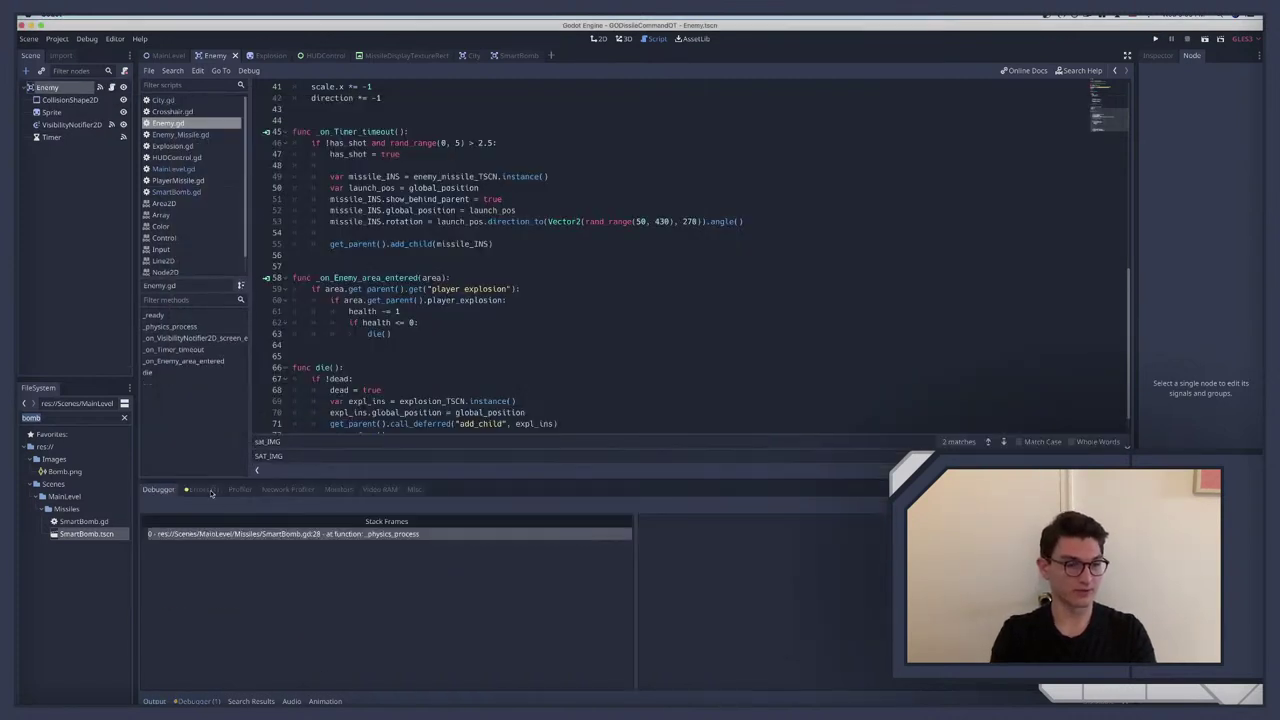
Step: Inspect the new_level warning in Debugger Errors, jumping to MainLevel.gd line 14
{"action": "left_click", "coordinate": [200, 489]}
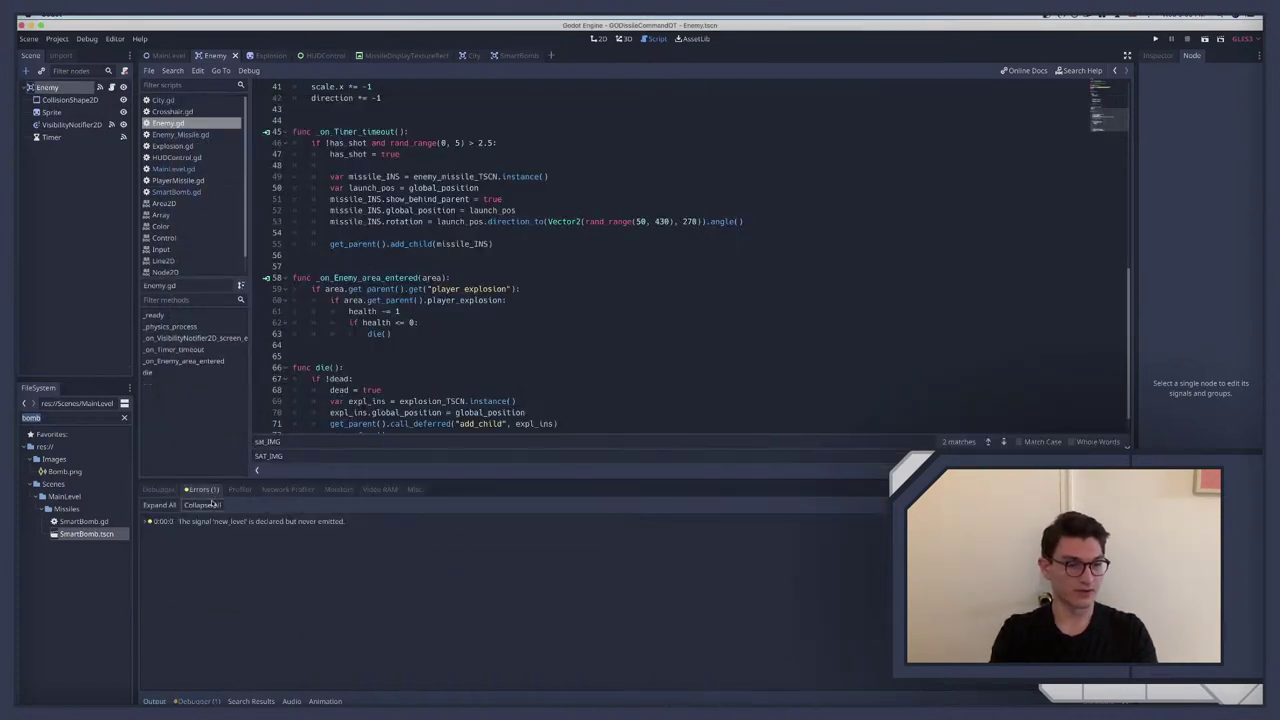
{"action": "left_click", "coordinate": [210, 521]}
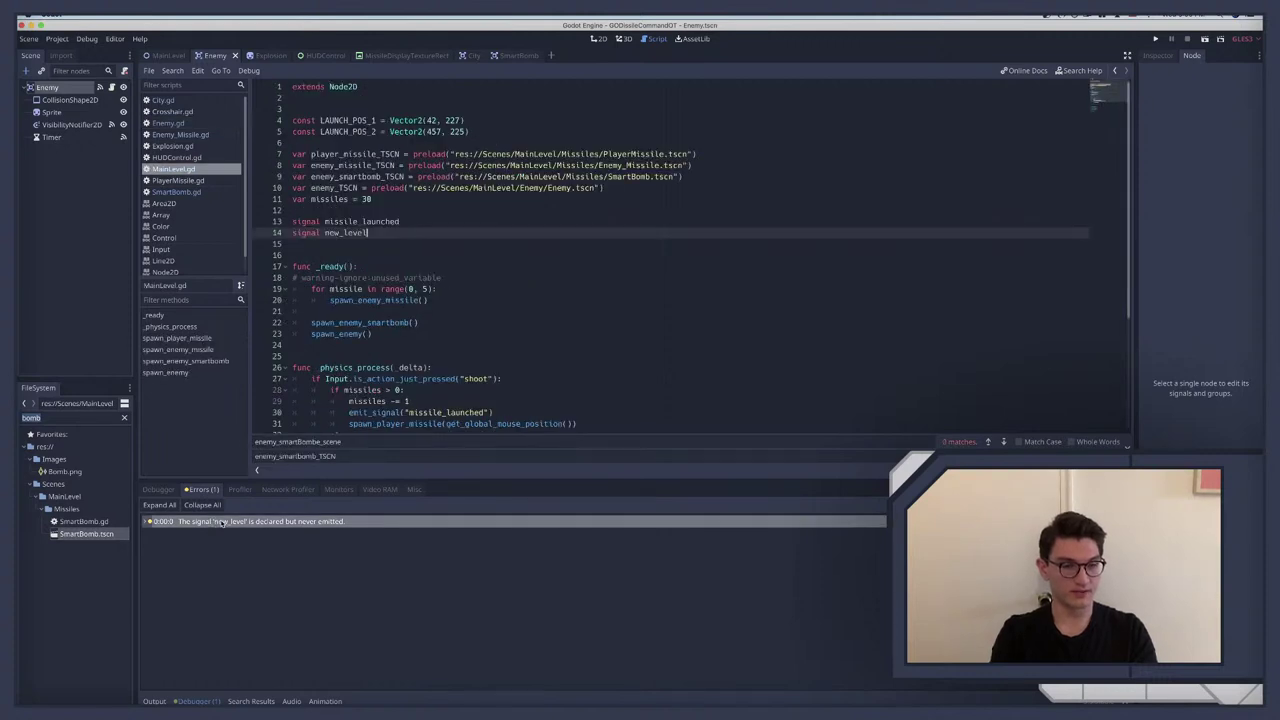
{"action": "double_click", "coordinate": [222, 521]}
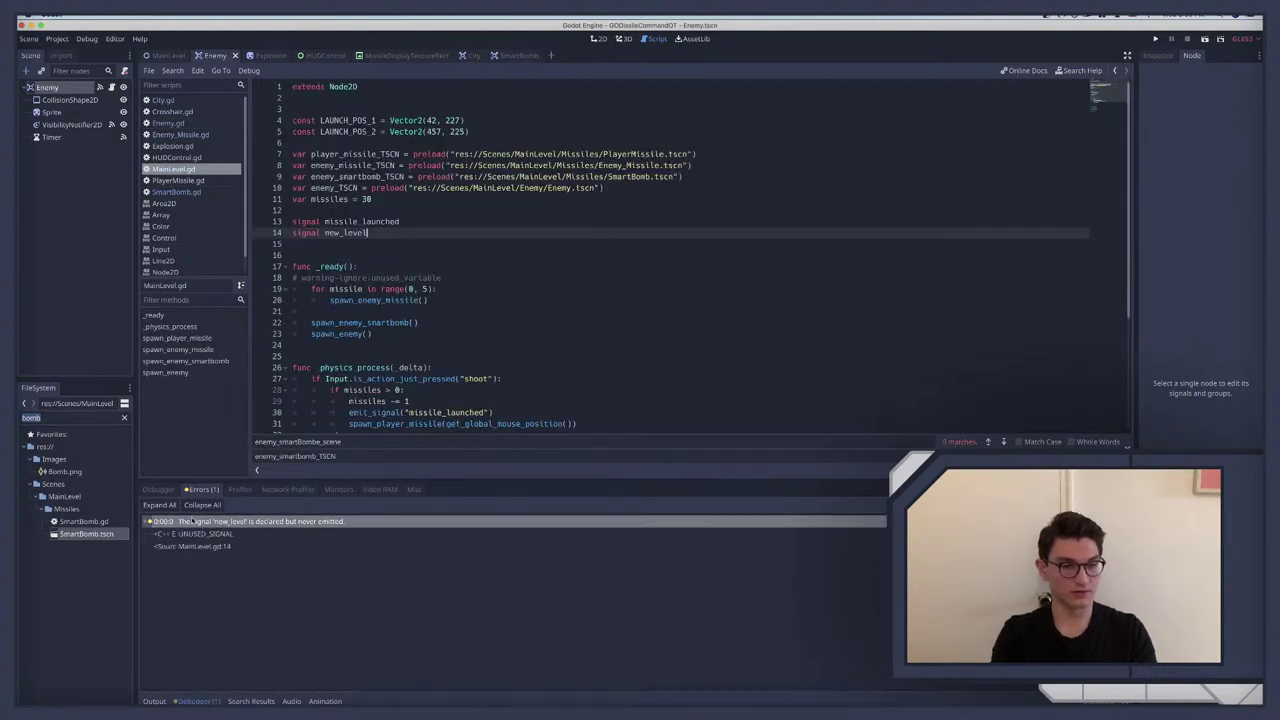
Step: Run the game and shoot down the smart bomb, descending missiles and green bomb
{"action": "key", "text": "super+b"}
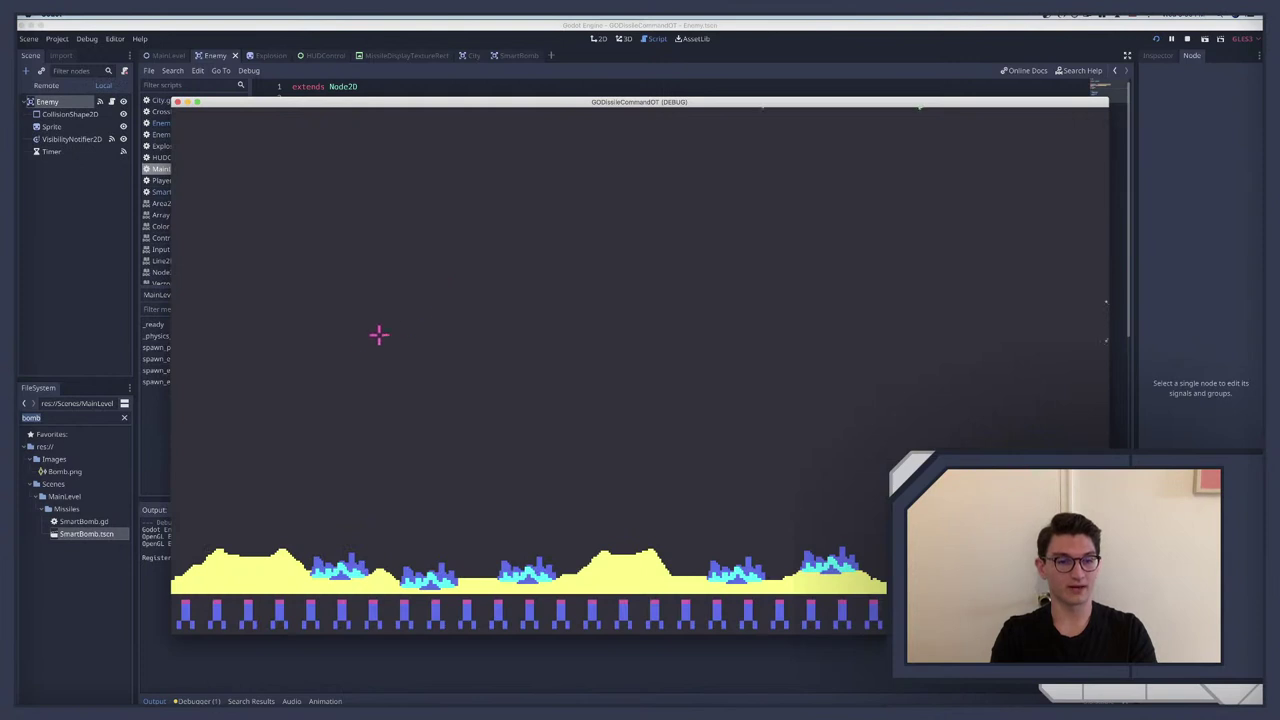
{"action": "left_click", "coordinate": [988, 321]}
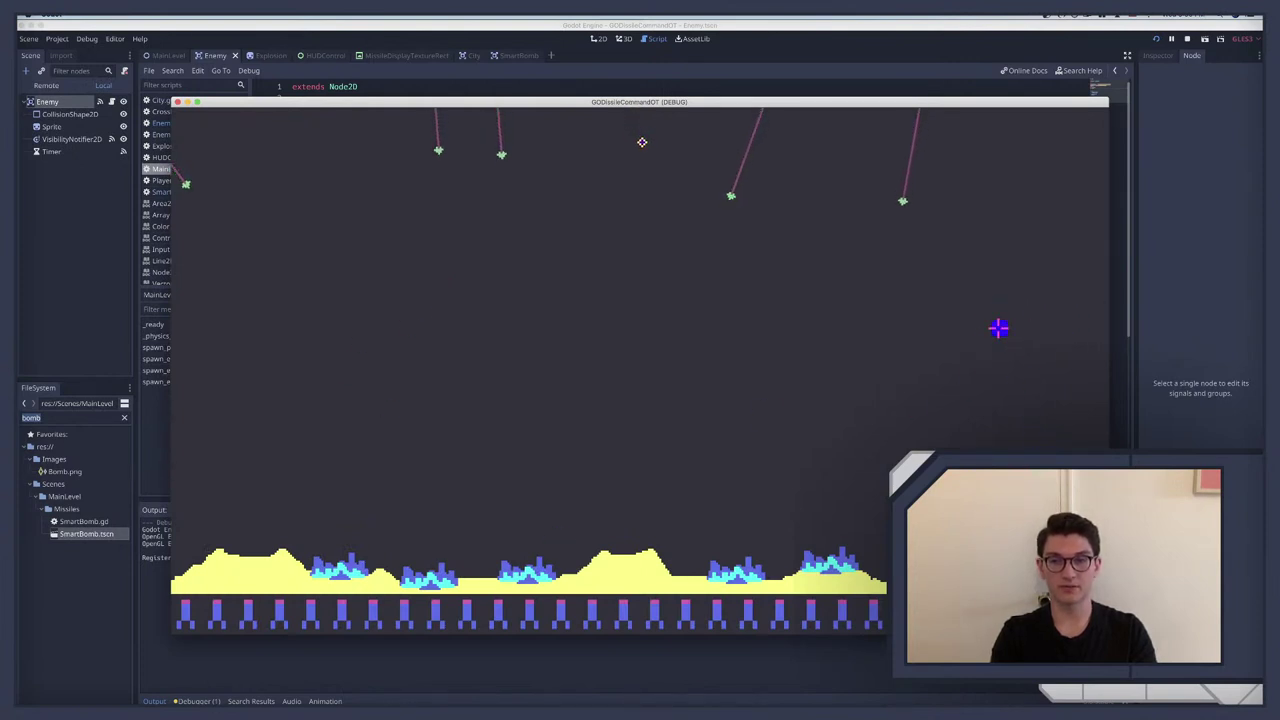
{"action": "left_click", "coordinate": [895, 270]}
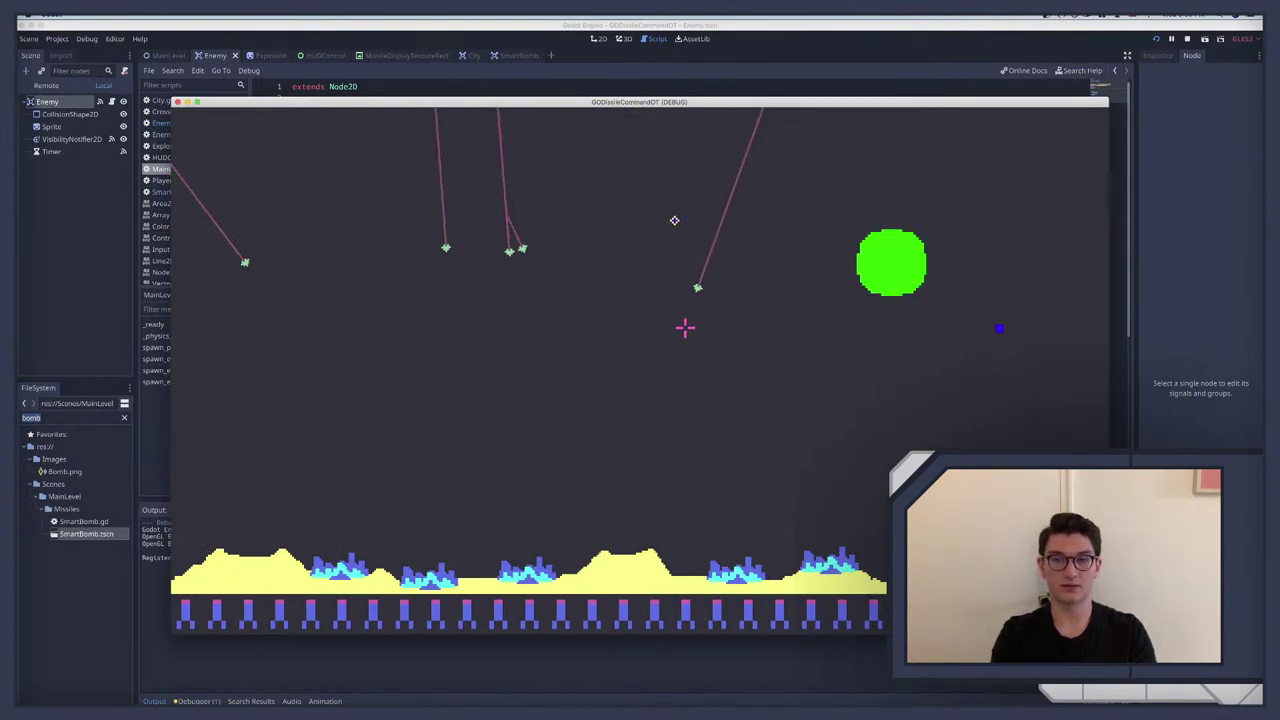
{"action": "left_click", "coordinate": [520, 293]}
{"action": "left_click", "coordinate": [447, 357]}
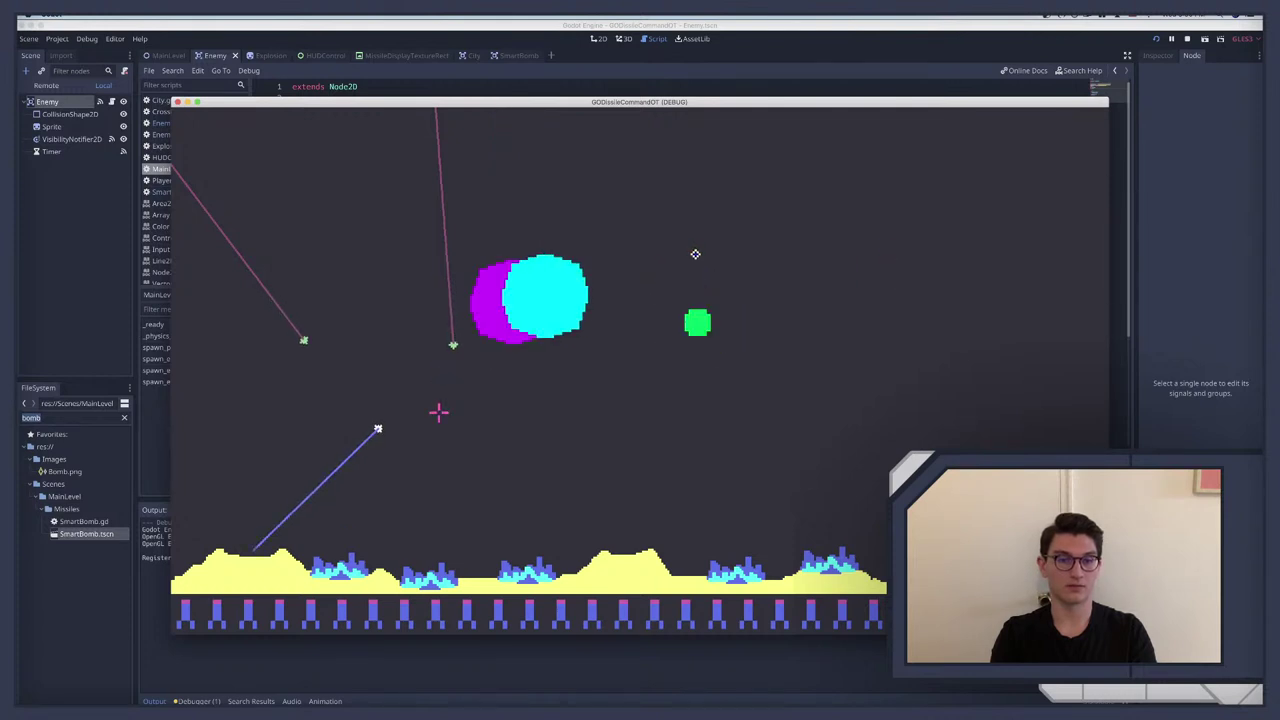
{"action": "left_click", "coordinate": [349, 418]}
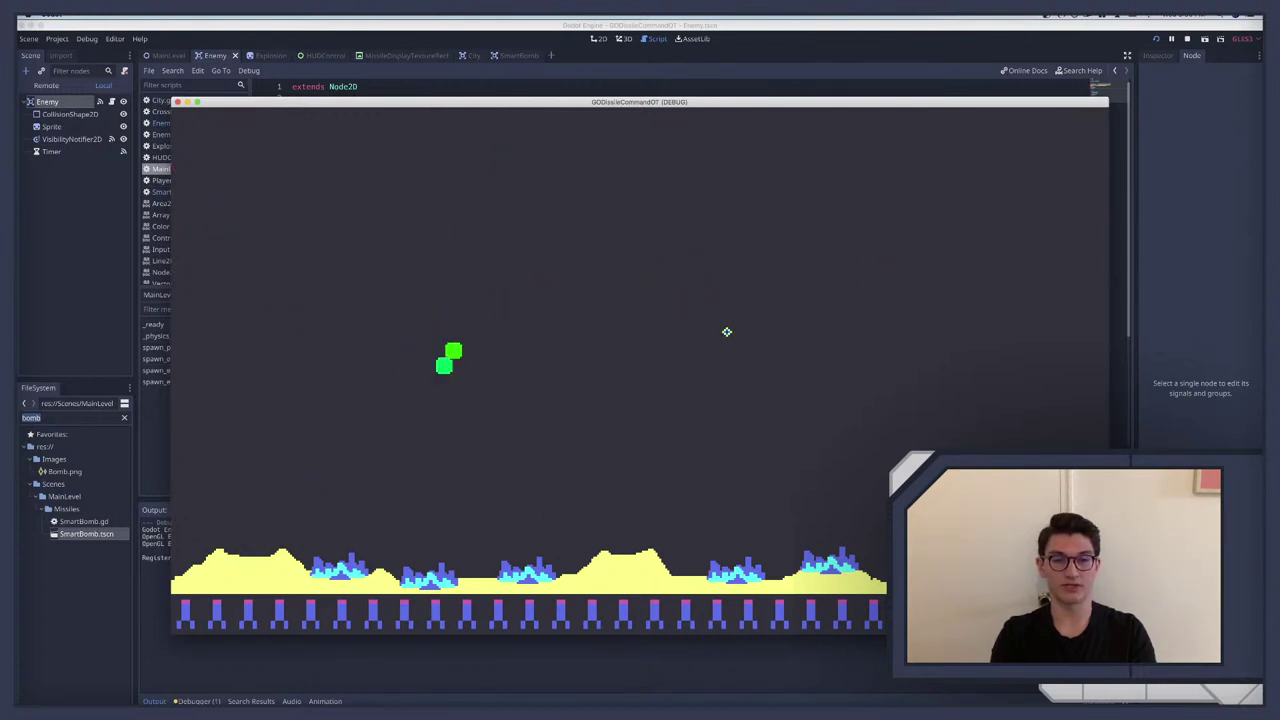
{"action": "left_click", "coordinate": [751, 395]}
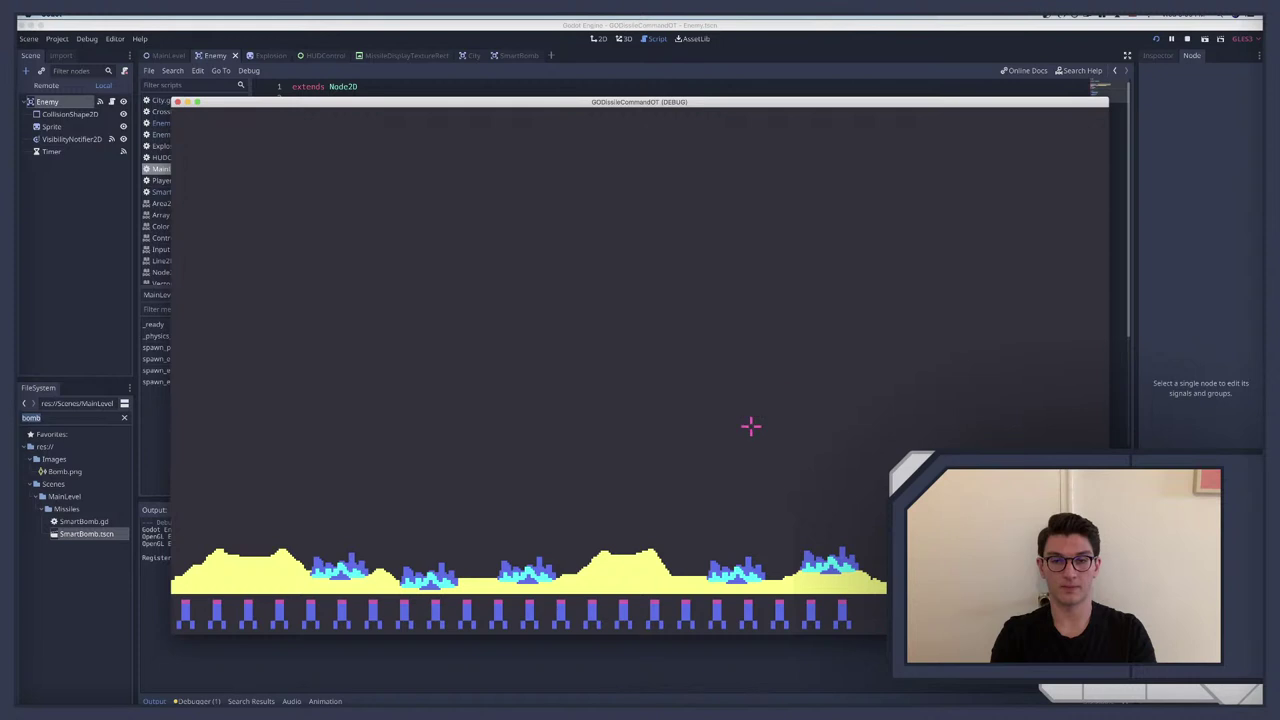
Step: Restart the game and destroy the new wave of bombs before they reach the cities
{"action": "key", "text": "super+b"}
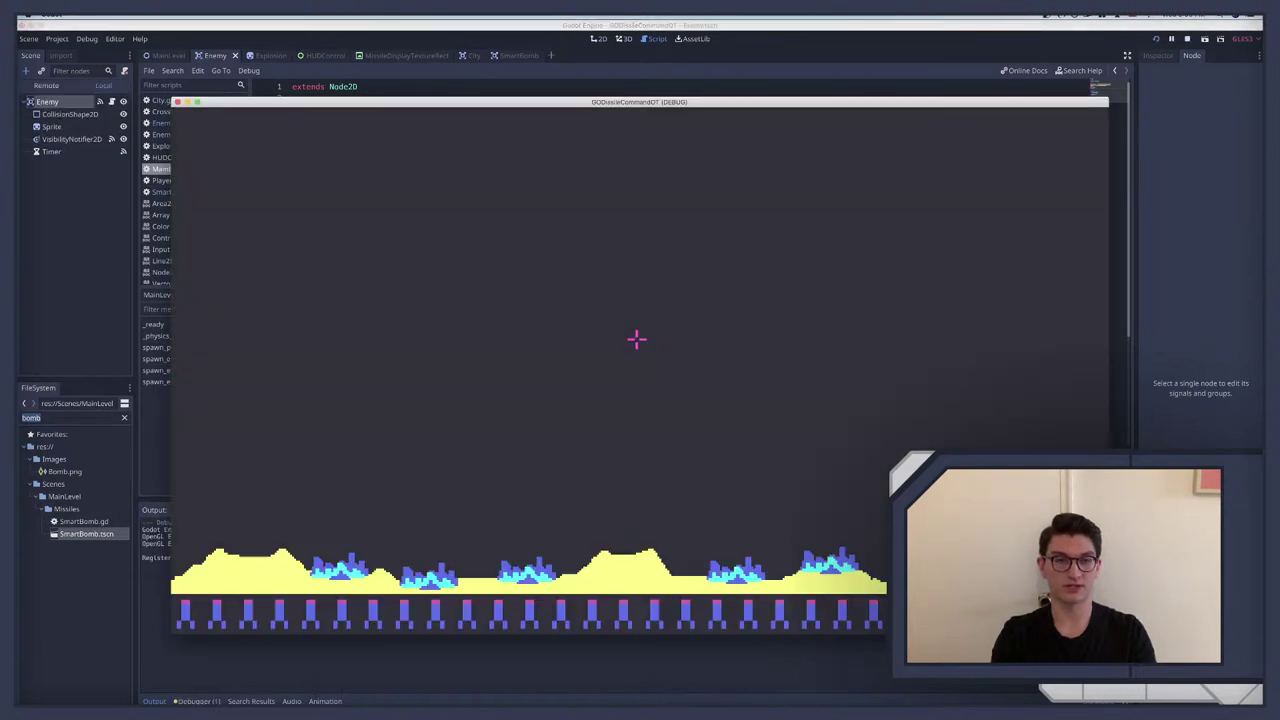
{"action": "left_click", "coordinate": [307, 249]}
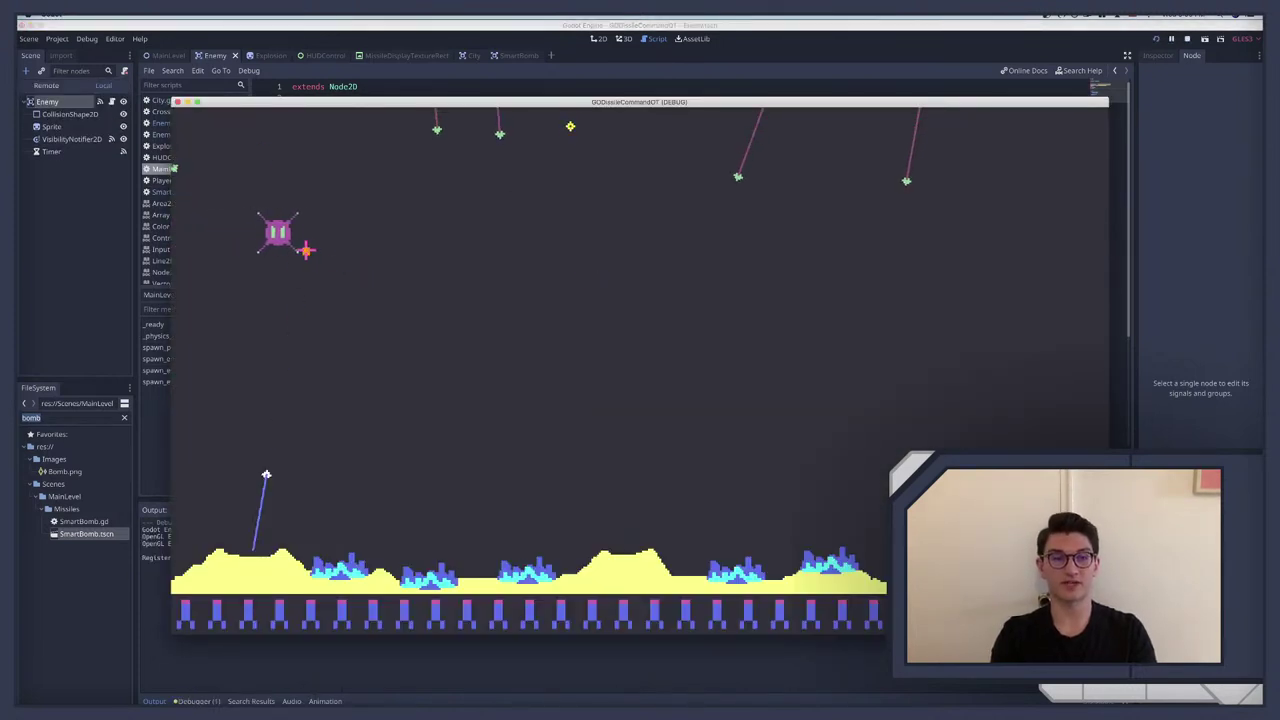
{"action": "left_click", "coordinate": [510, 208]}
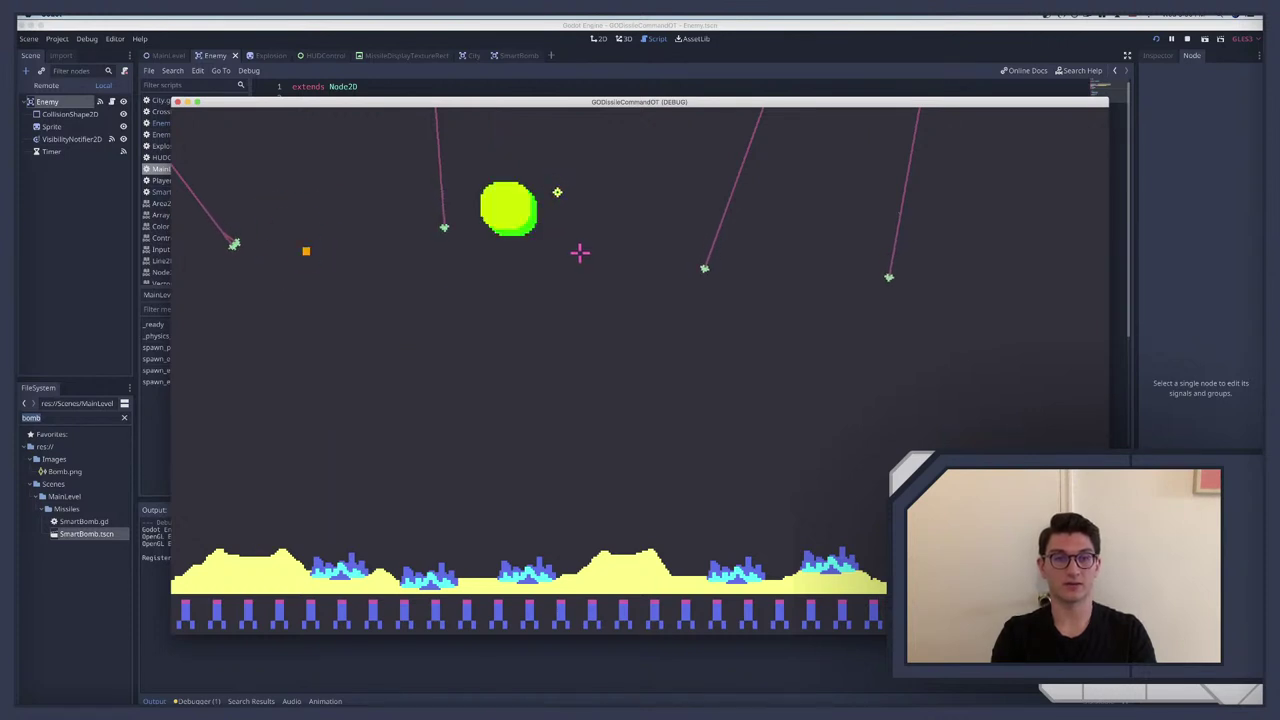
{"action": "left_click", "coordinate": [657, 335]}
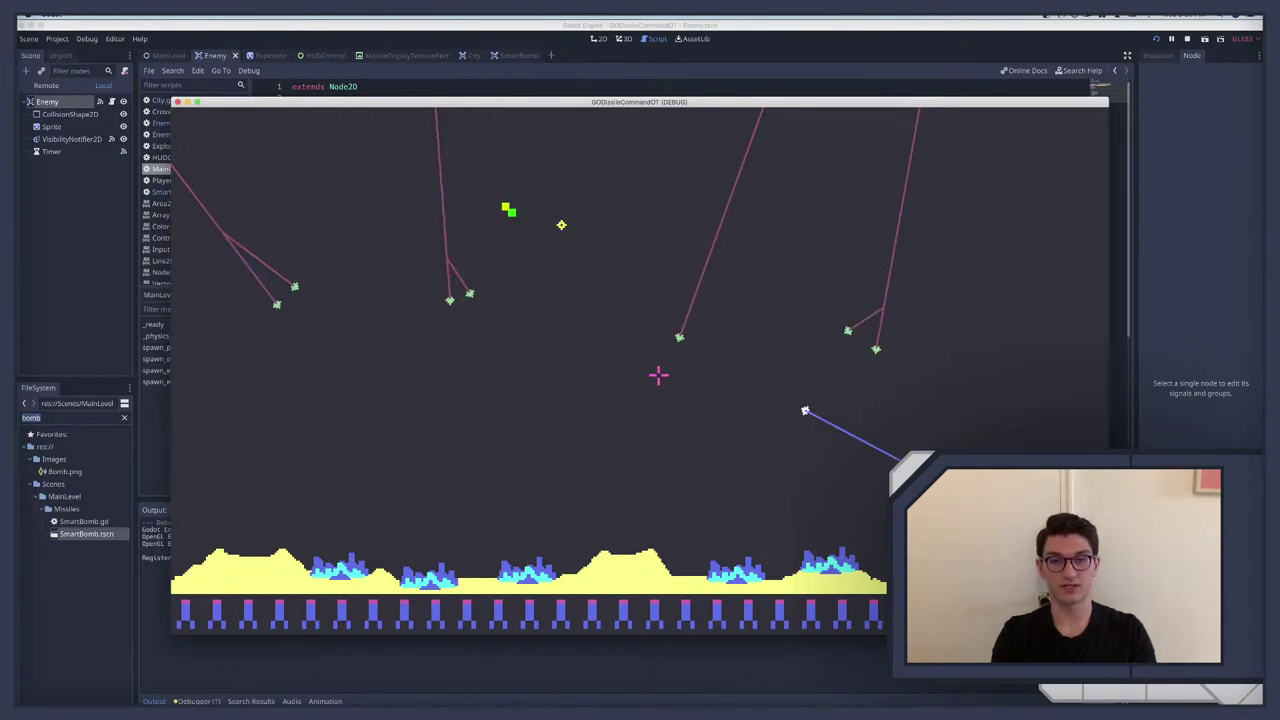
{"action": "left_click", "coordinate": [473, 352]}
{"action": "left_click", "coordinate": [852, 484]}
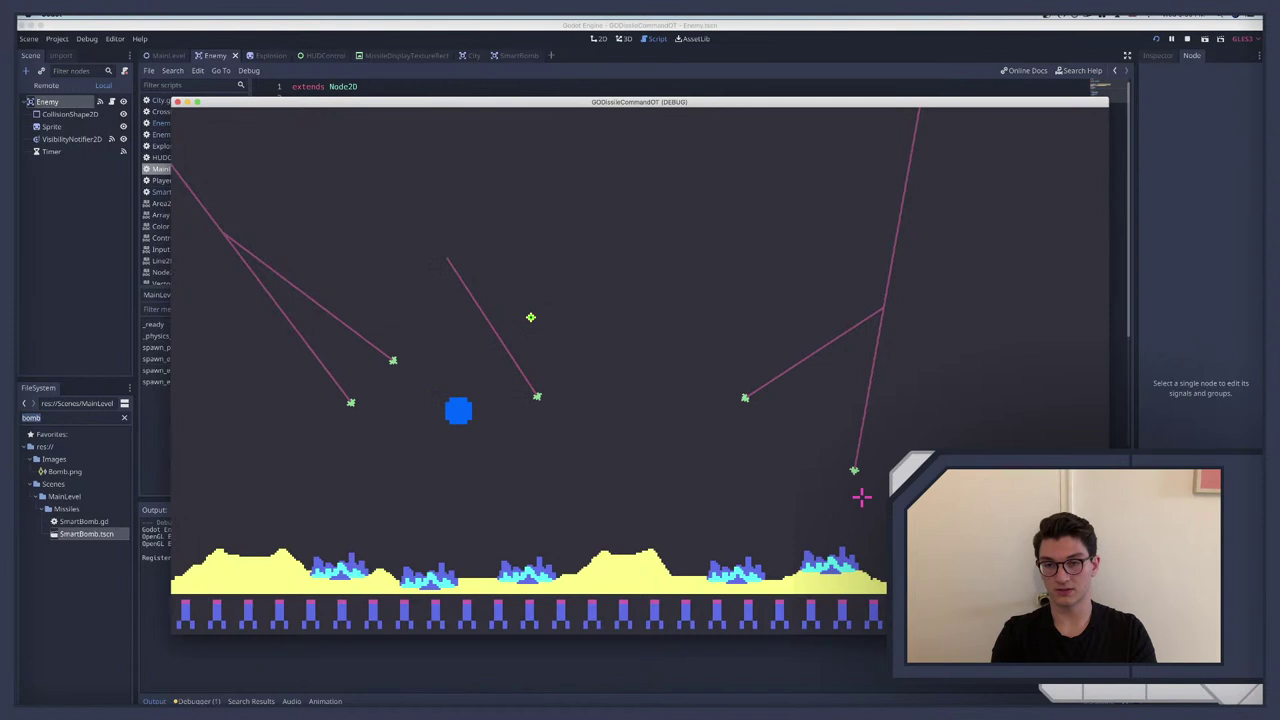
{"action": "left_click", "coordinate": [622, 465]}
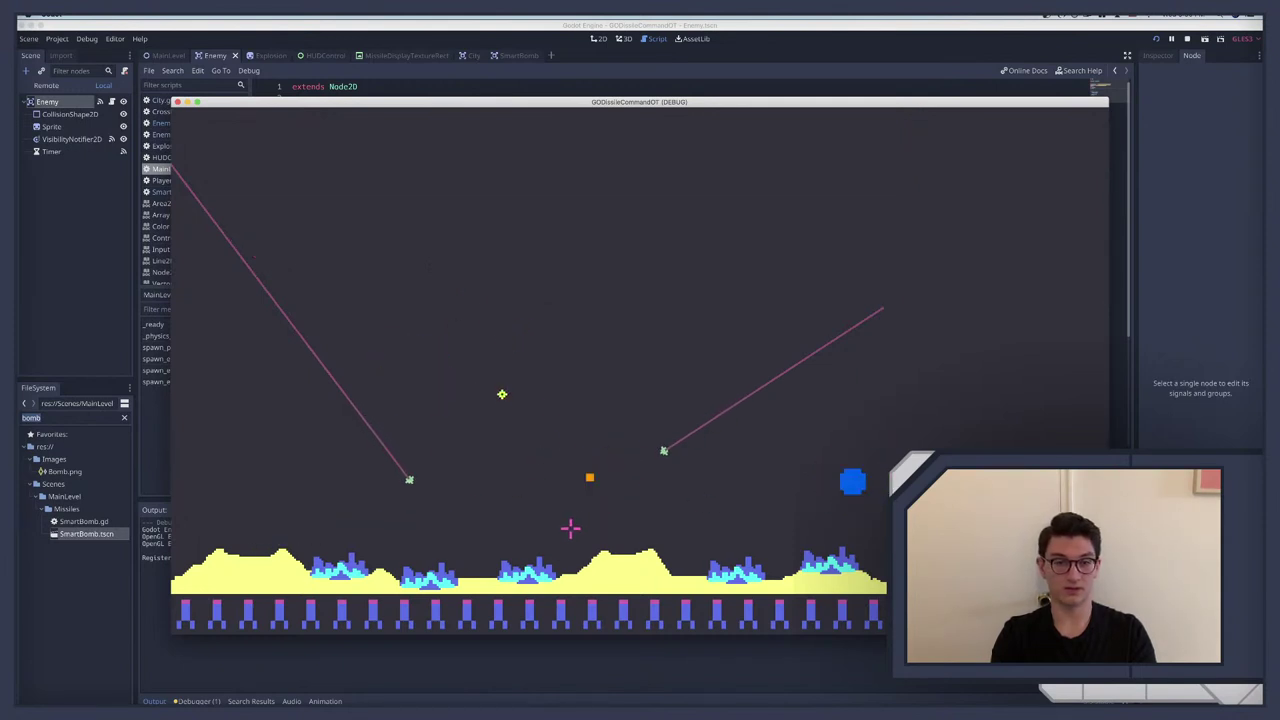
{"action": "left_click", "coordinate": [437, 523]}
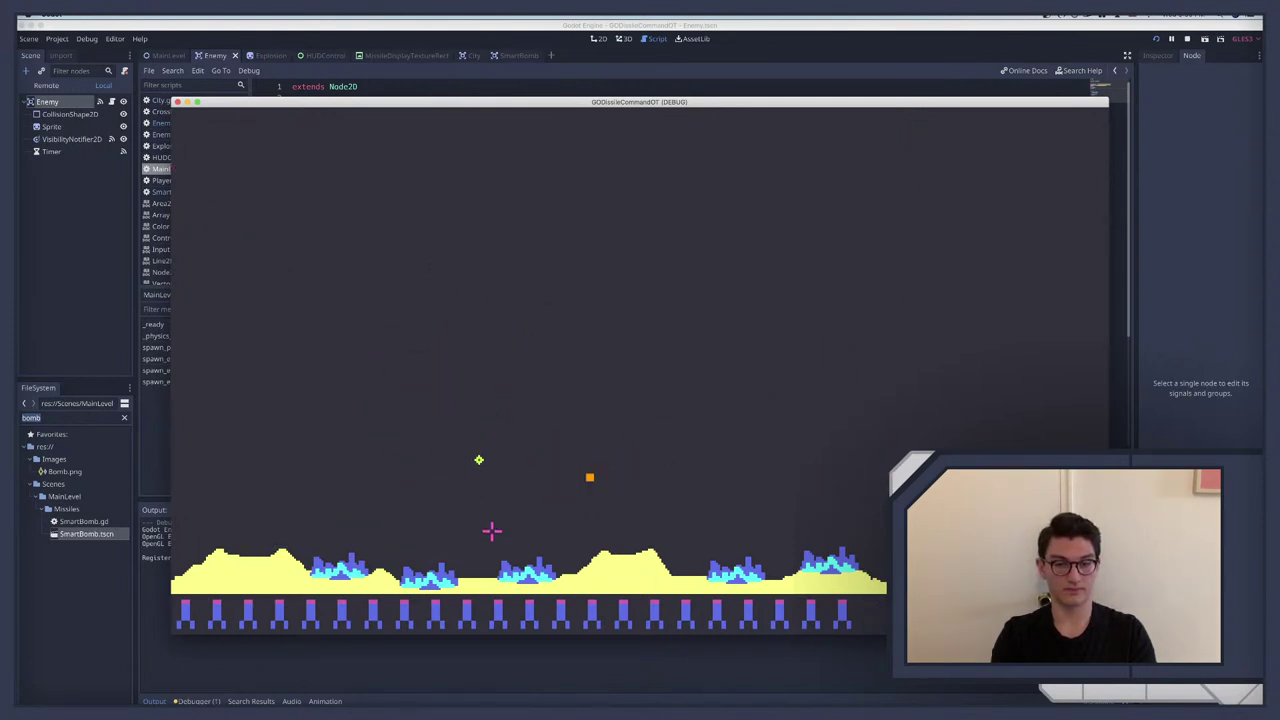
{"action": "left_click", "coordinate": [455, 513]}
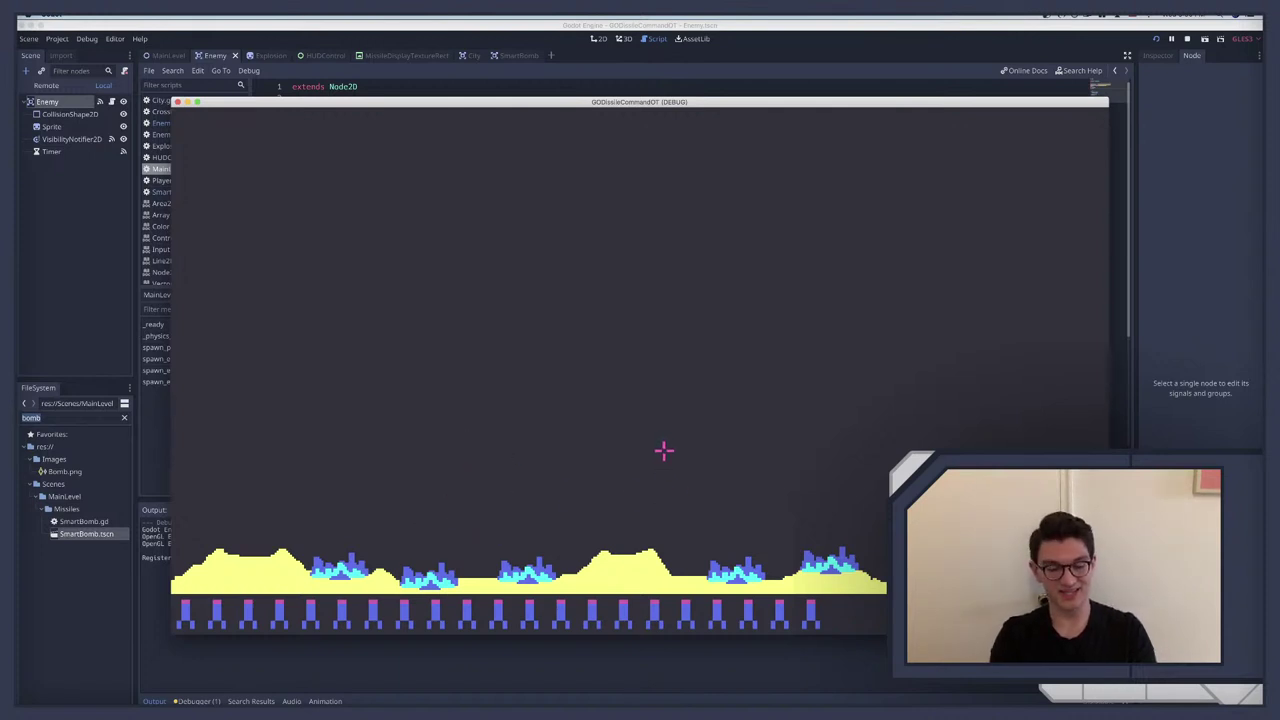
Step: Stop the game, show the MainLevel scene in 2D, and pan around its land and cities
{"action": "key", "text": "super+q"}
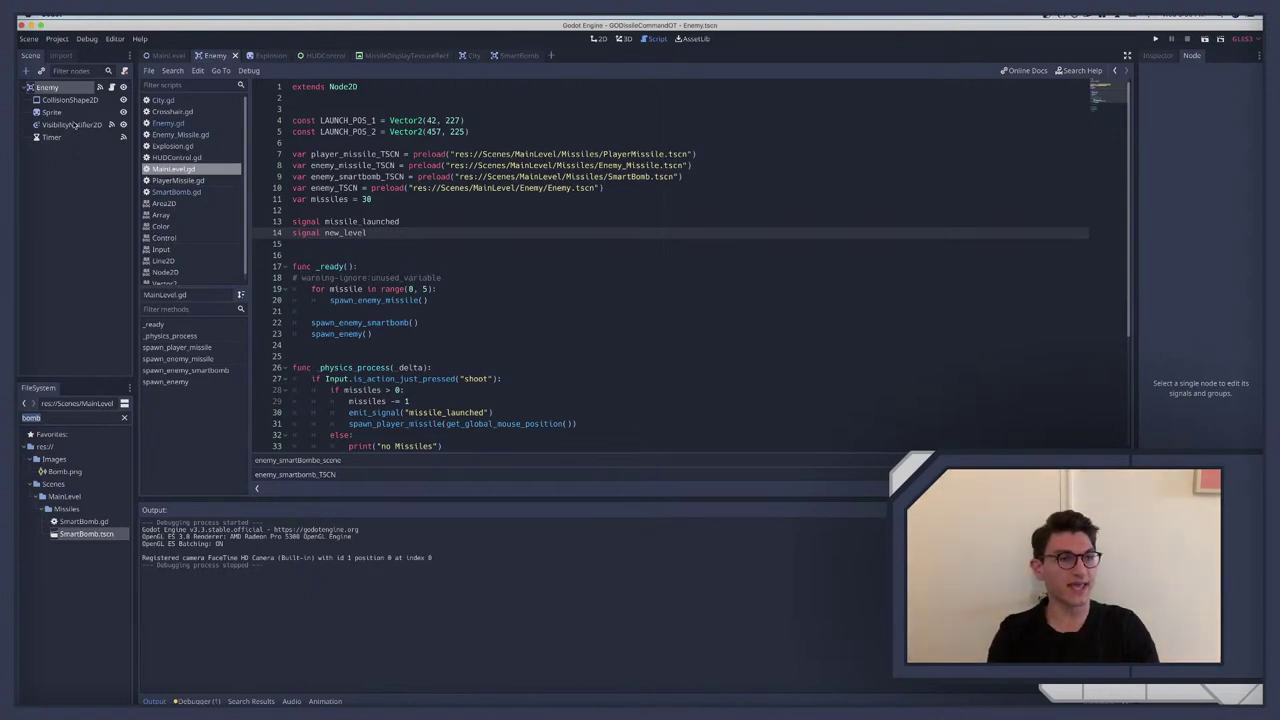
{"action": "left_click", "coordinate": [168, 55]}
{"action": "left_click", "coordinate": [89, 87]}
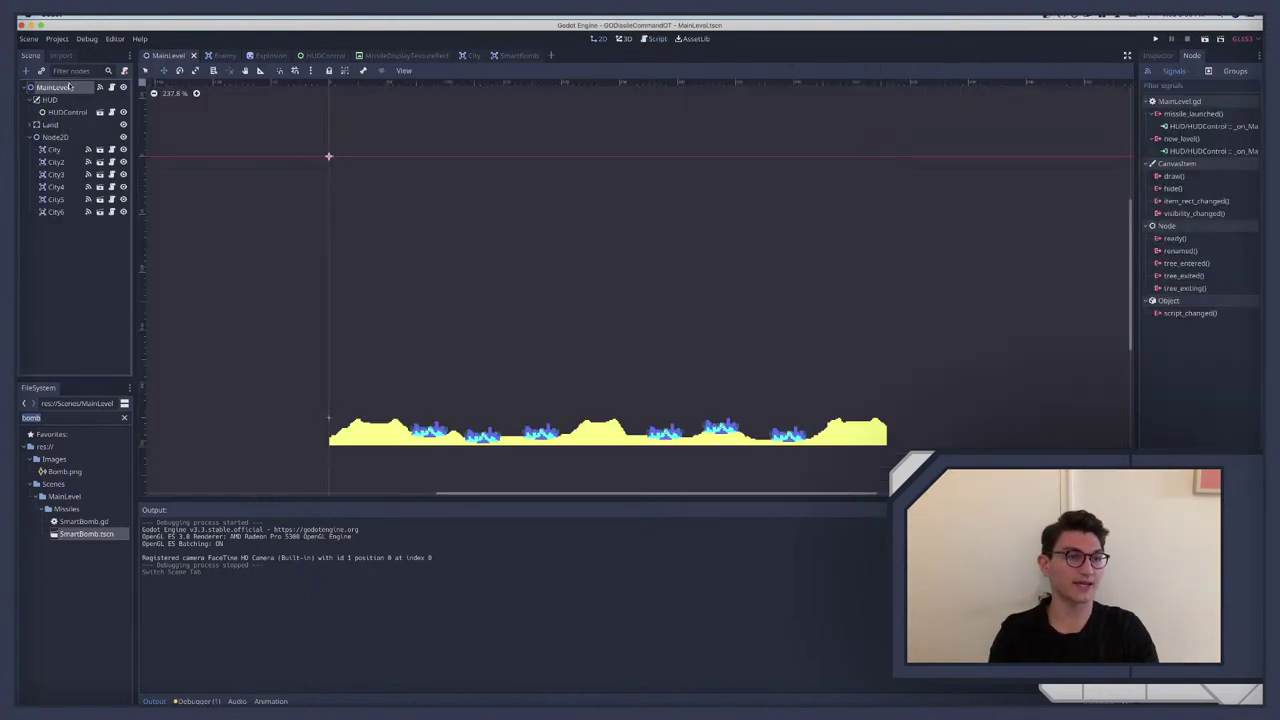
{"action": "scroll", "coordinate": [640, 332], "scroll_direction": "right", "scroll_amount": 3}
{"action": "scroll", "coordinate": [624, 326], "scroll_direction": "up", "scroll_amount": 1}
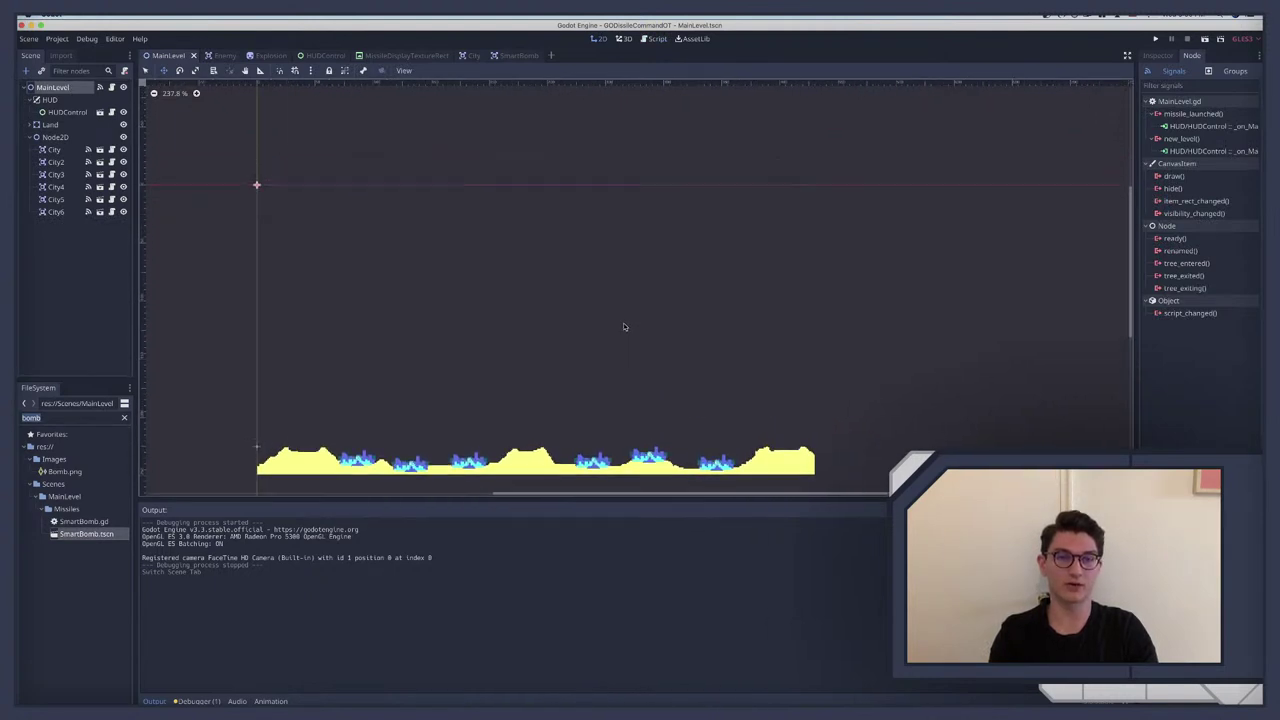
{"action": "scroll", "coordinate": [625, 326], "scroll_direction": "left", "scroll_amount": 2}
{"action": "scroll", "coordinate": [623, 325], "scroll_direction": "left", "scroll_amount": 3}
{"action": "scroll", "coordinate": [623, 323], "scroll_direction": "up", "scroll_amount": 1}
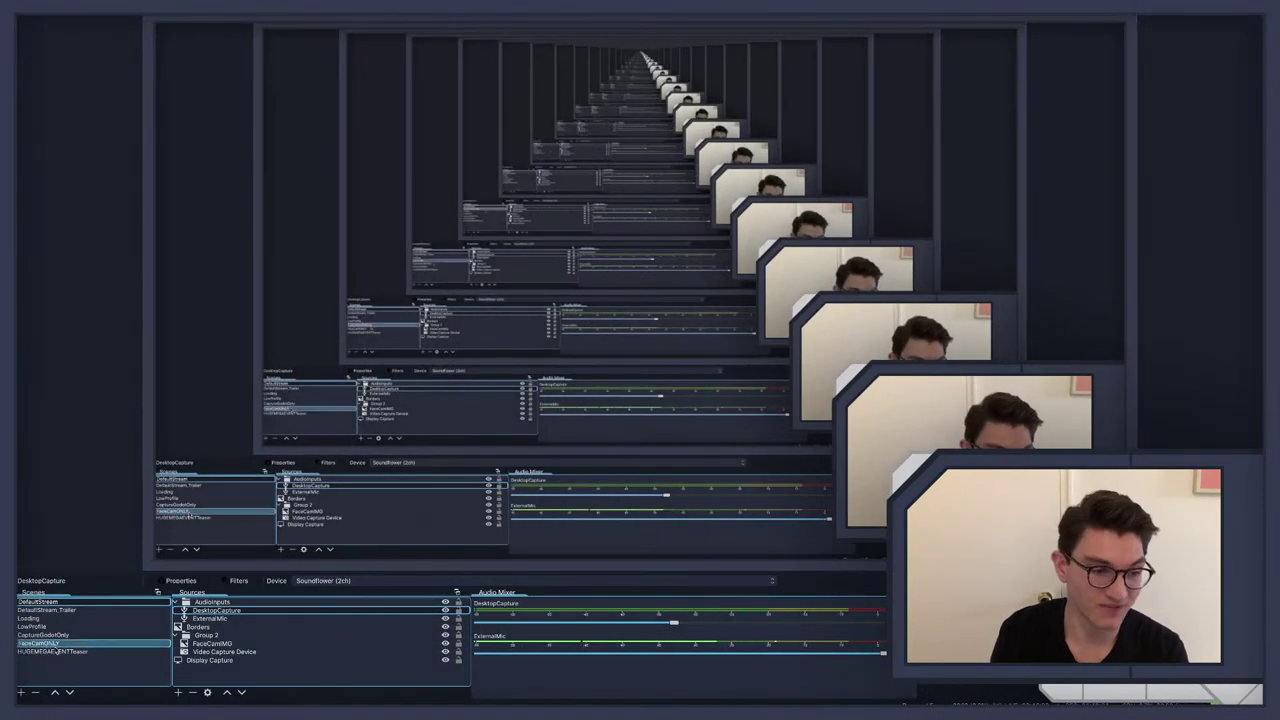
{"action": "left_click", "coordinate": [52, 652]}
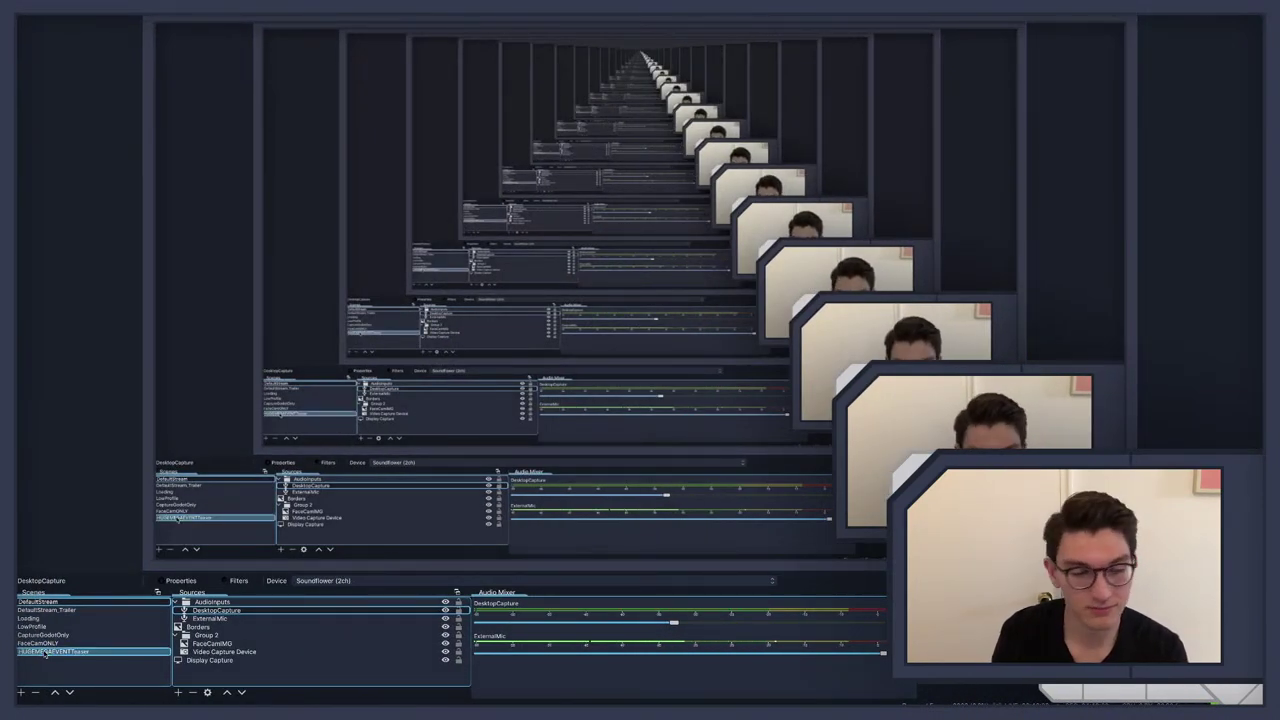